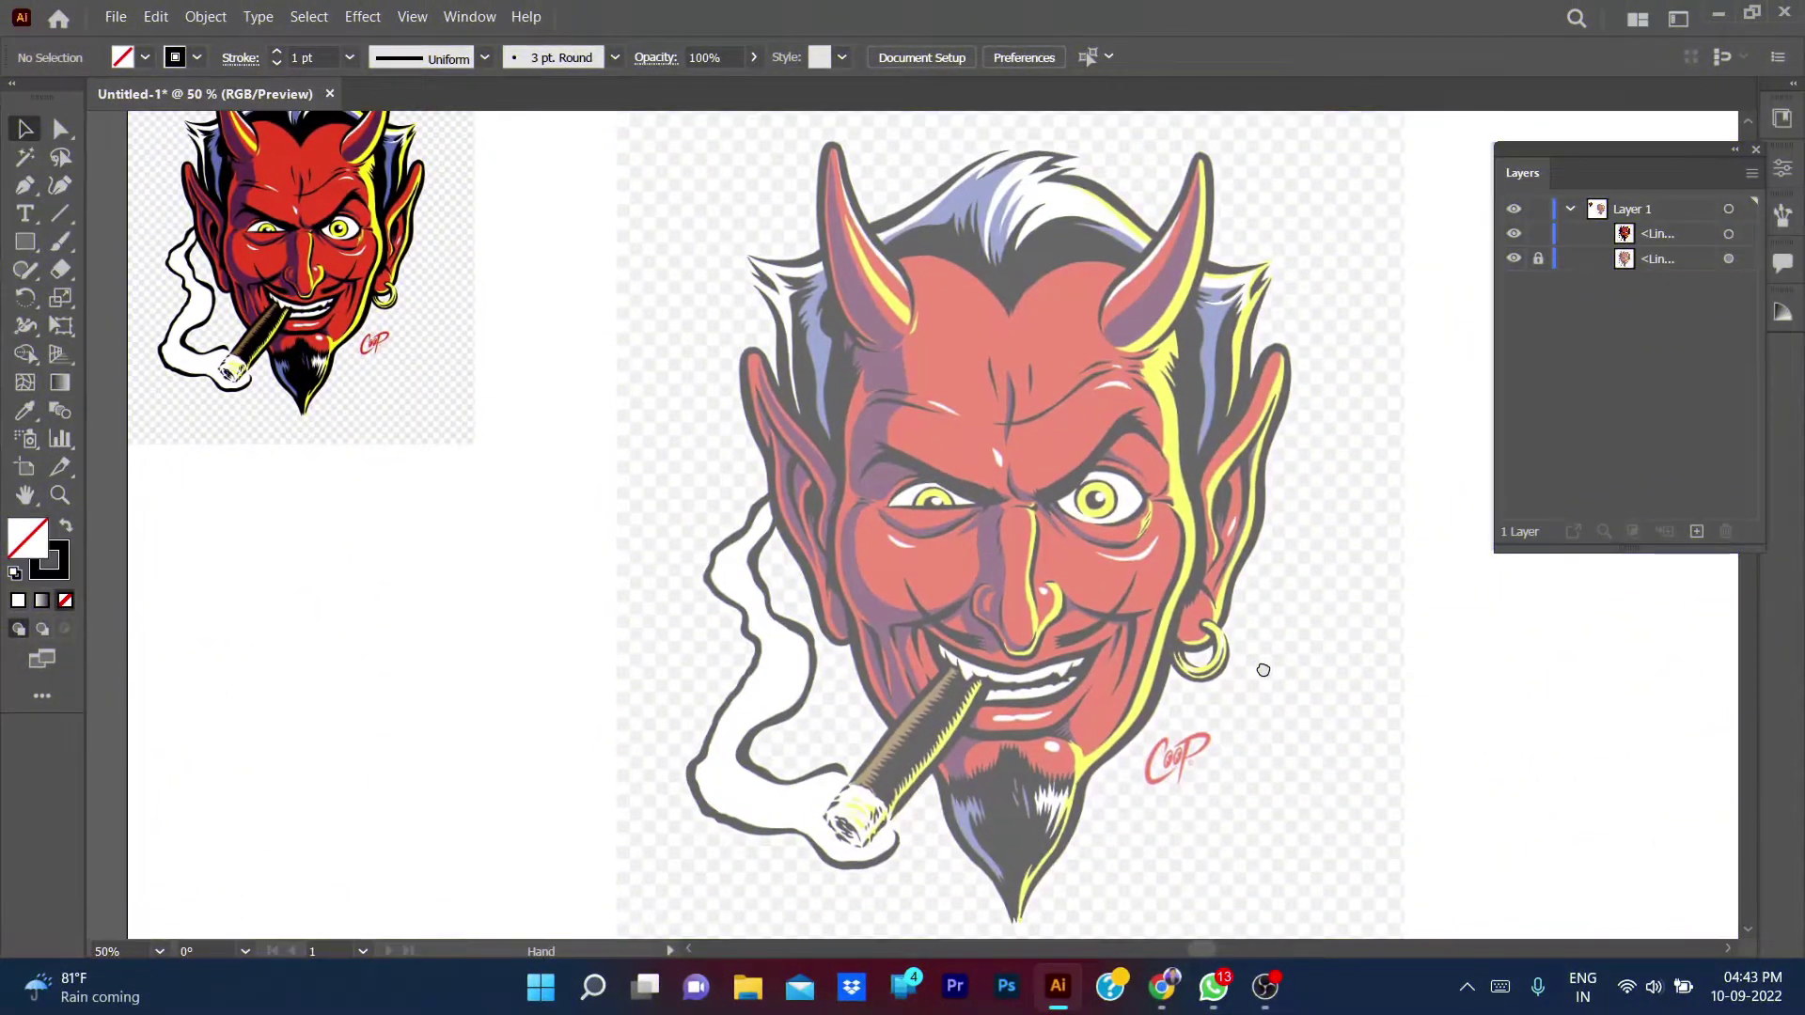
- Start a Pen path at the goatee tip and curve it up the goatee edge
scroll(1055, 861, up, 3)
scroll(1178, 564, up, 2)
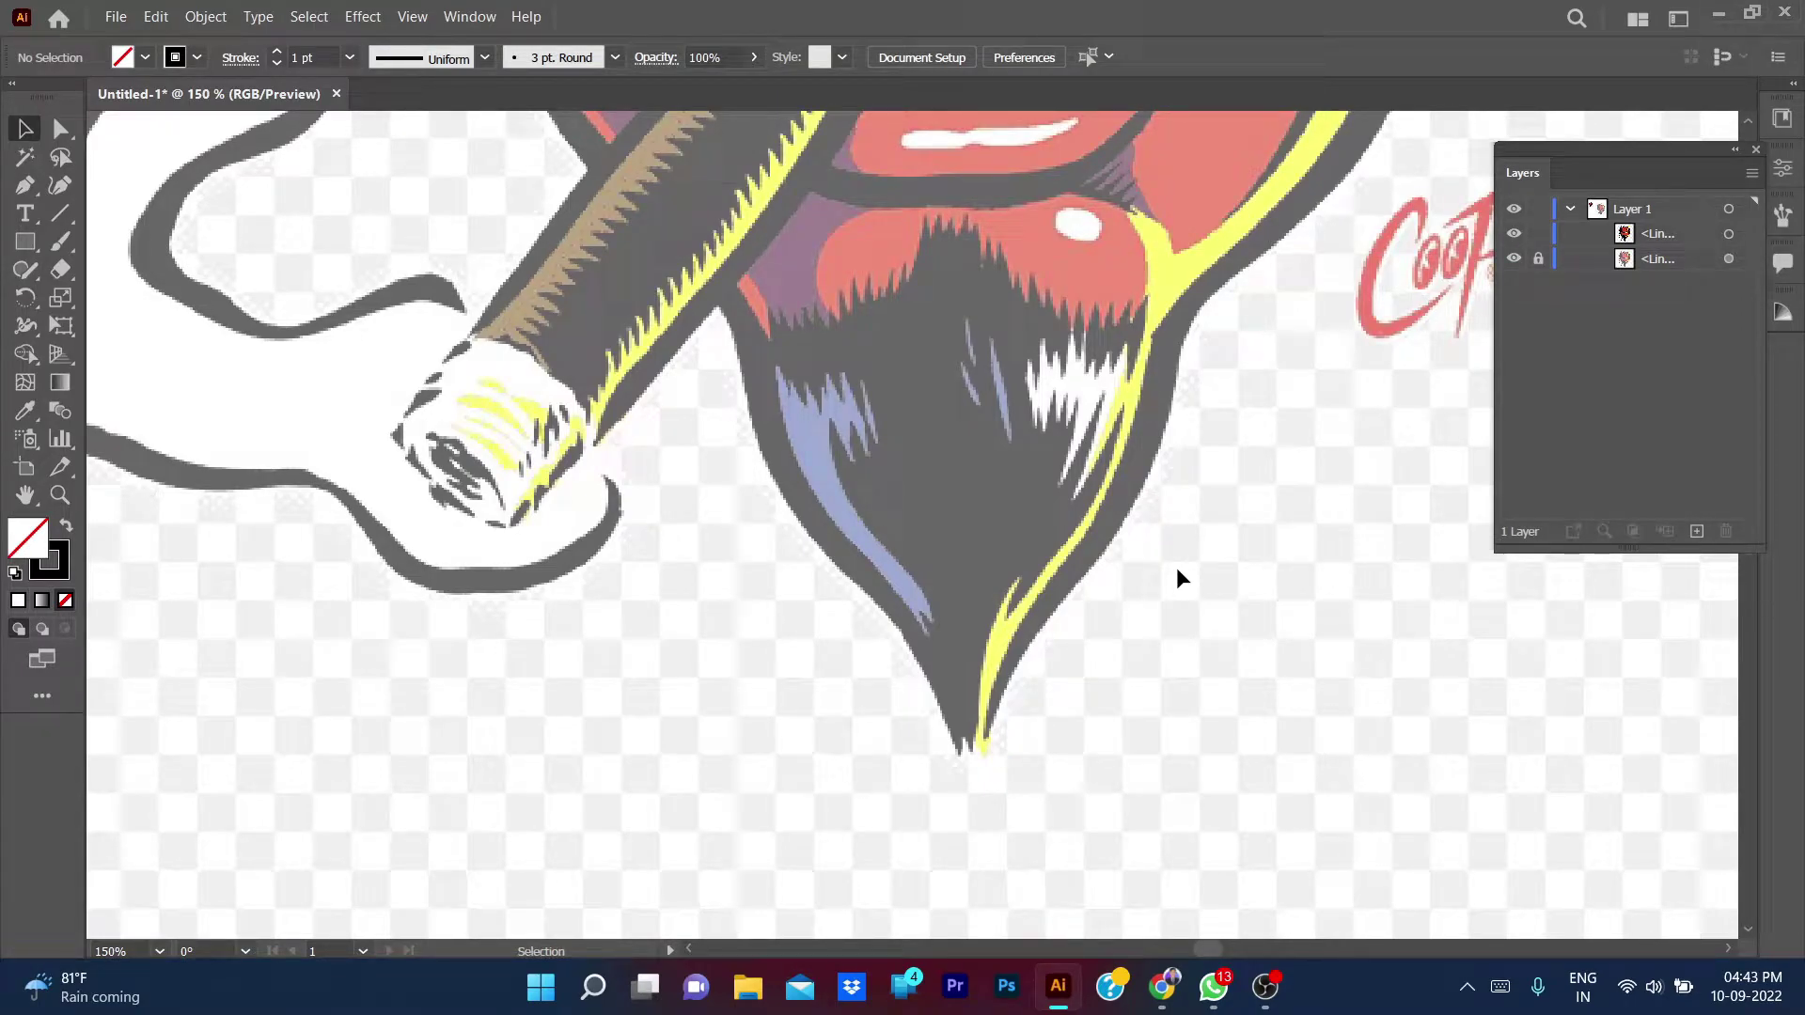
scroll(1176, 567, down, 3)
scroll(1222, 576, up, 1)
key(p)
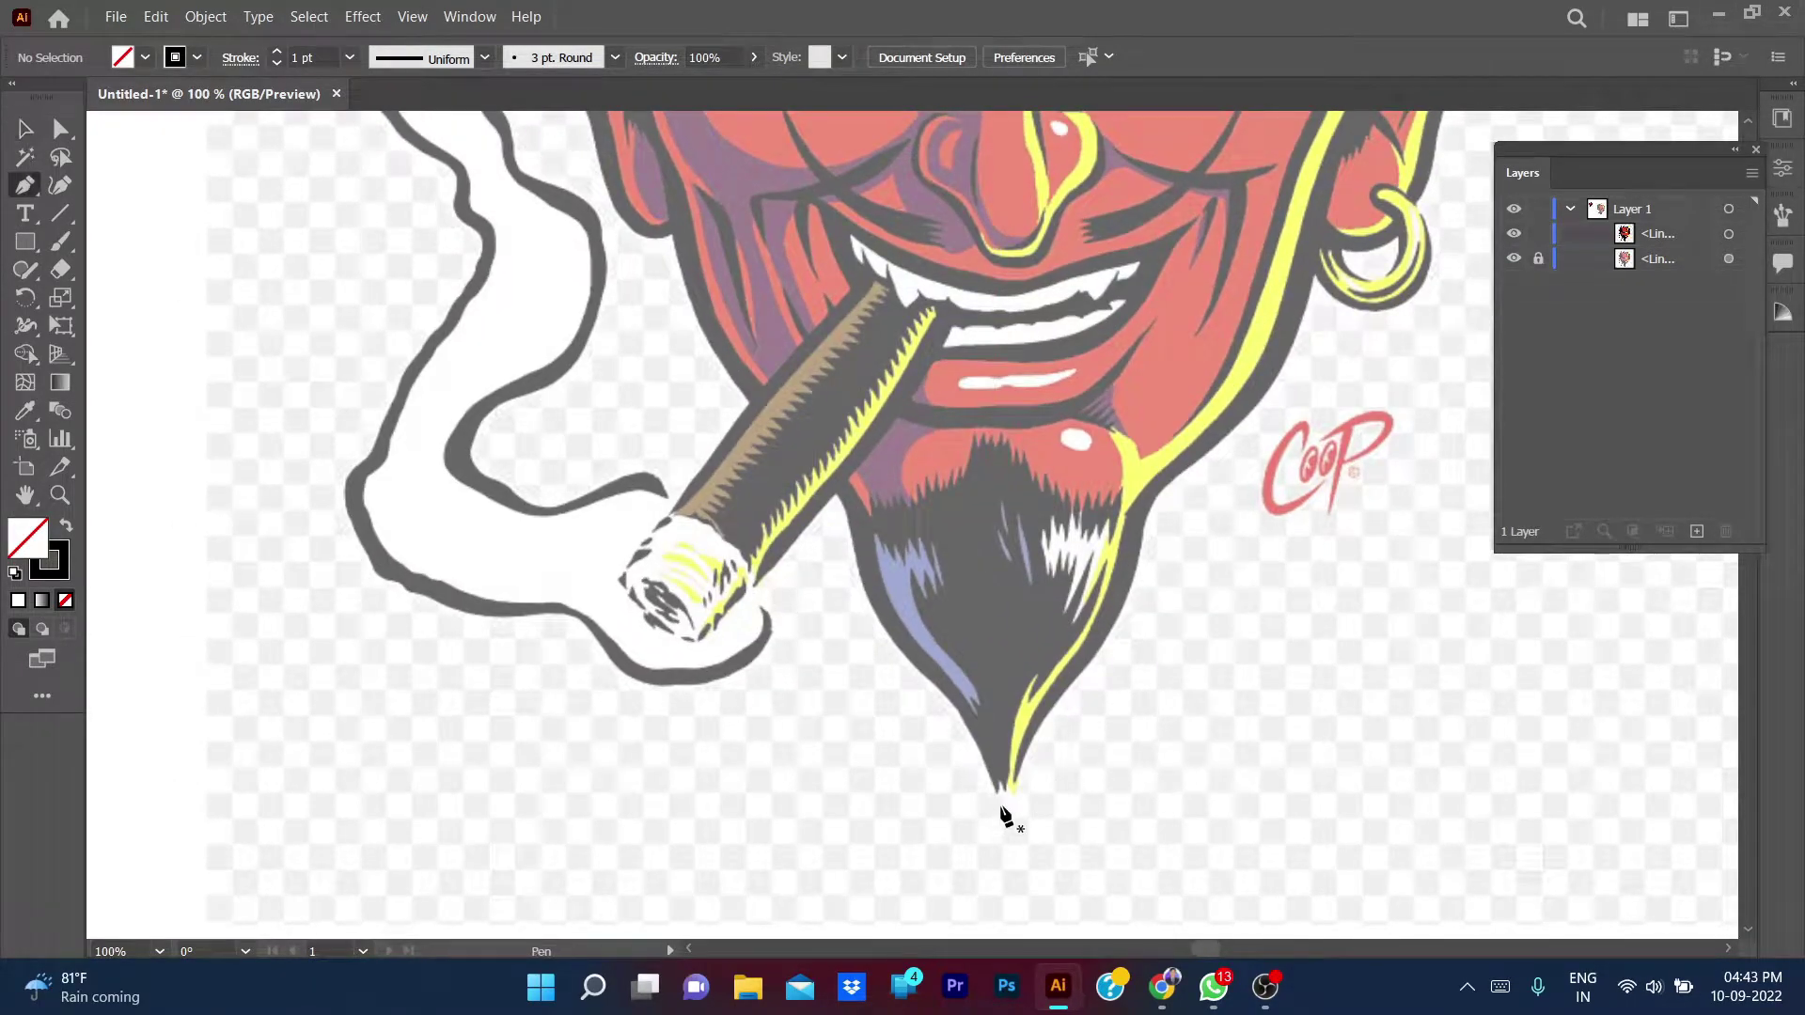
click(995, 791)
drag(945, 696, 917, 681)
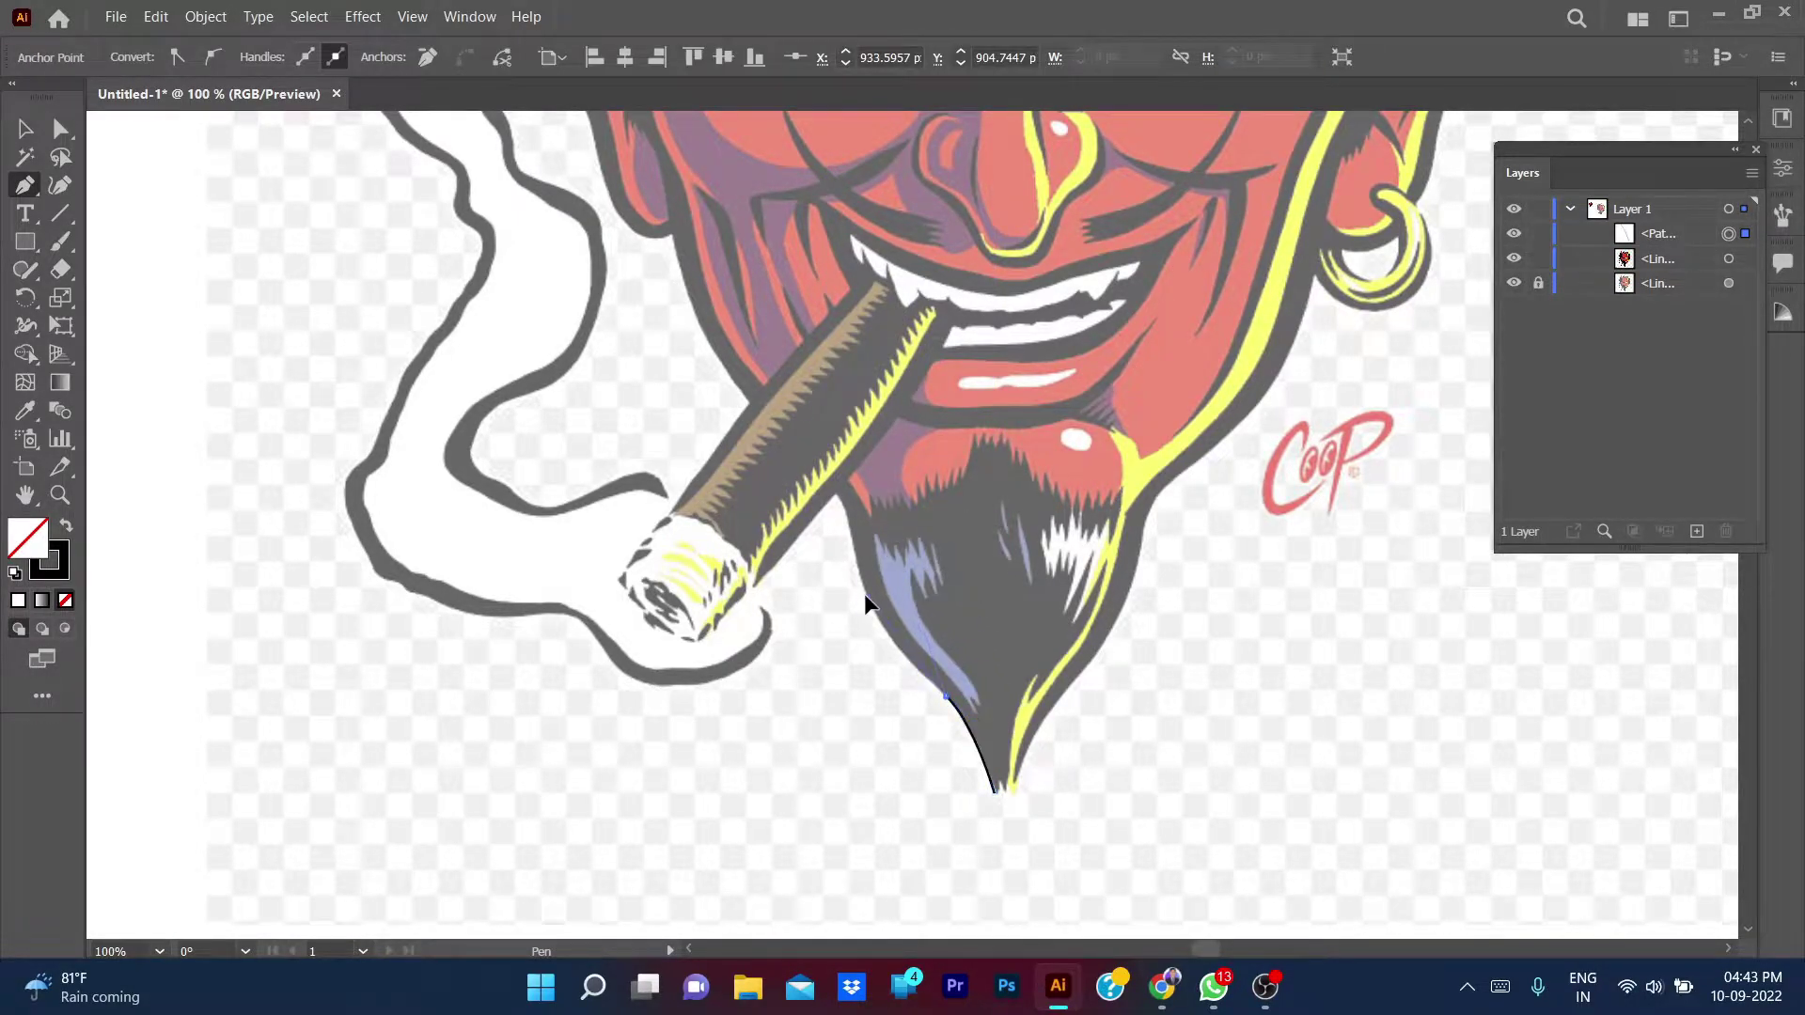
mouse_move(857, 566)
mouse_down()
mouse_move(844, 498)
mouse_move(700, 340)
mouse_move(673, 229)
mouse_move(602, 192)
mouse_up()
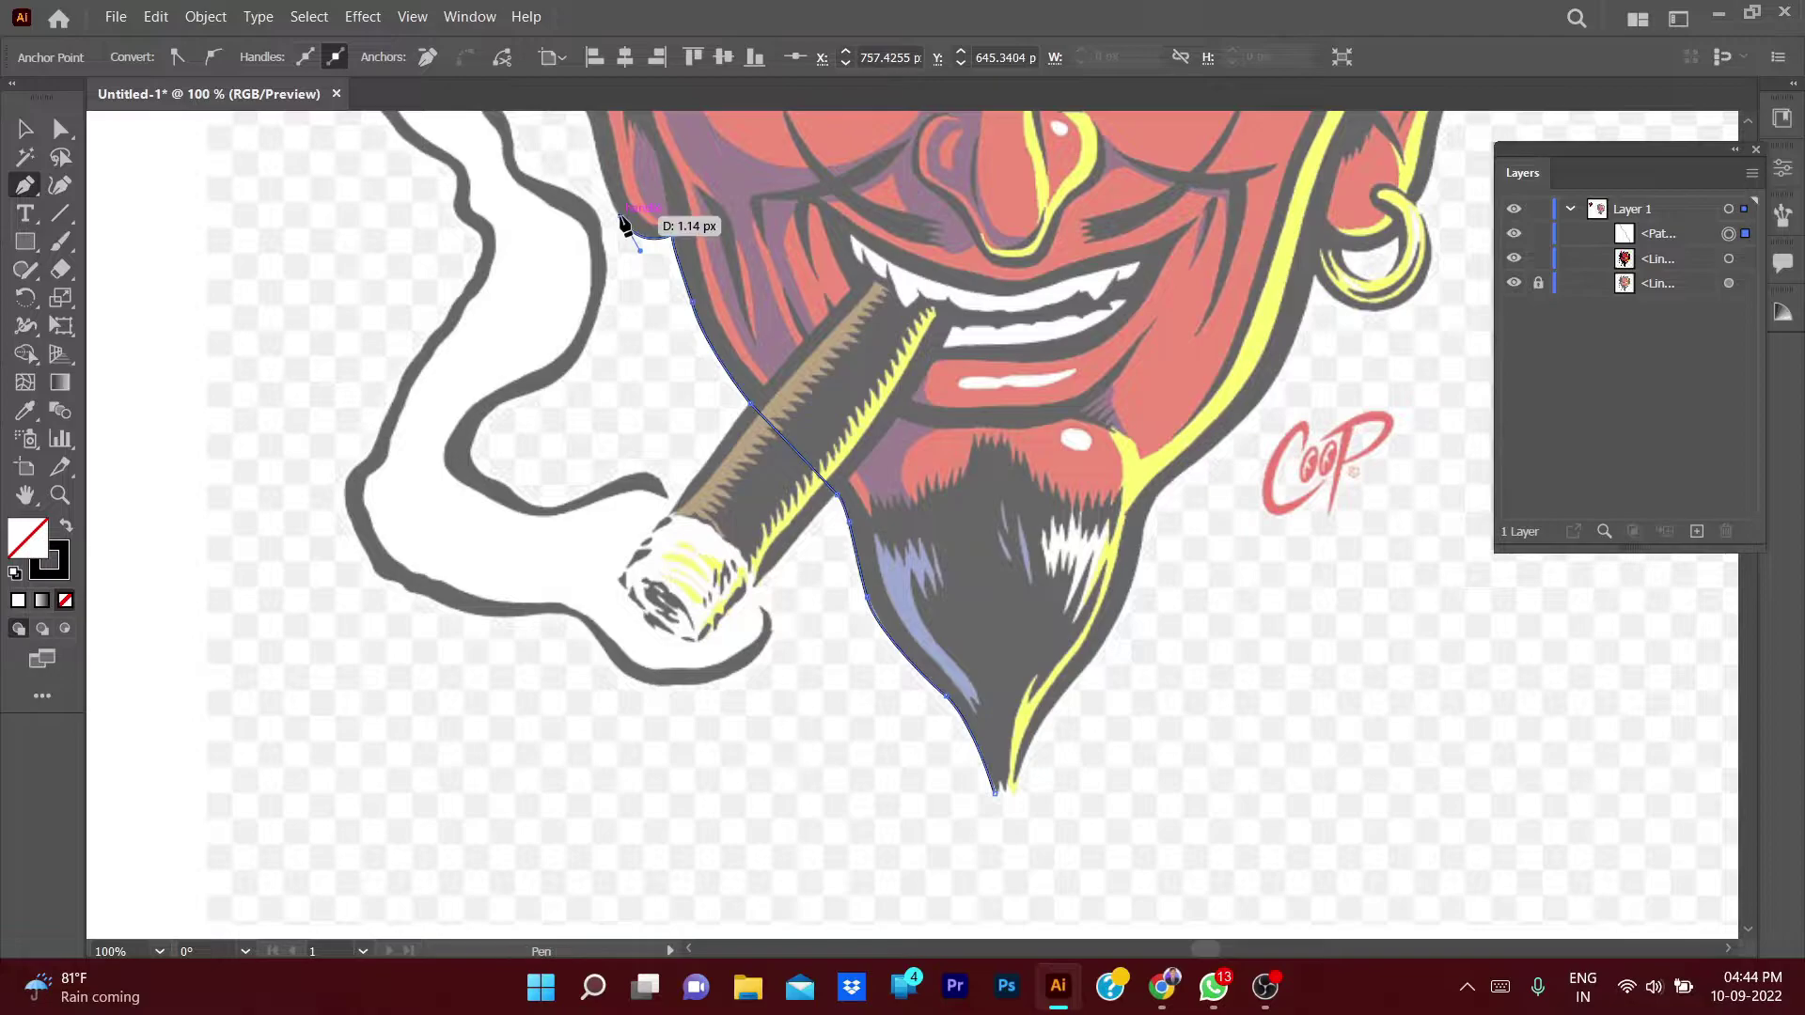
- Carry the path past the cigar, up the jaw and cheek to the left ear tip
scroll(615, 223, up, 5)
drag(616, 223, 707, 434)
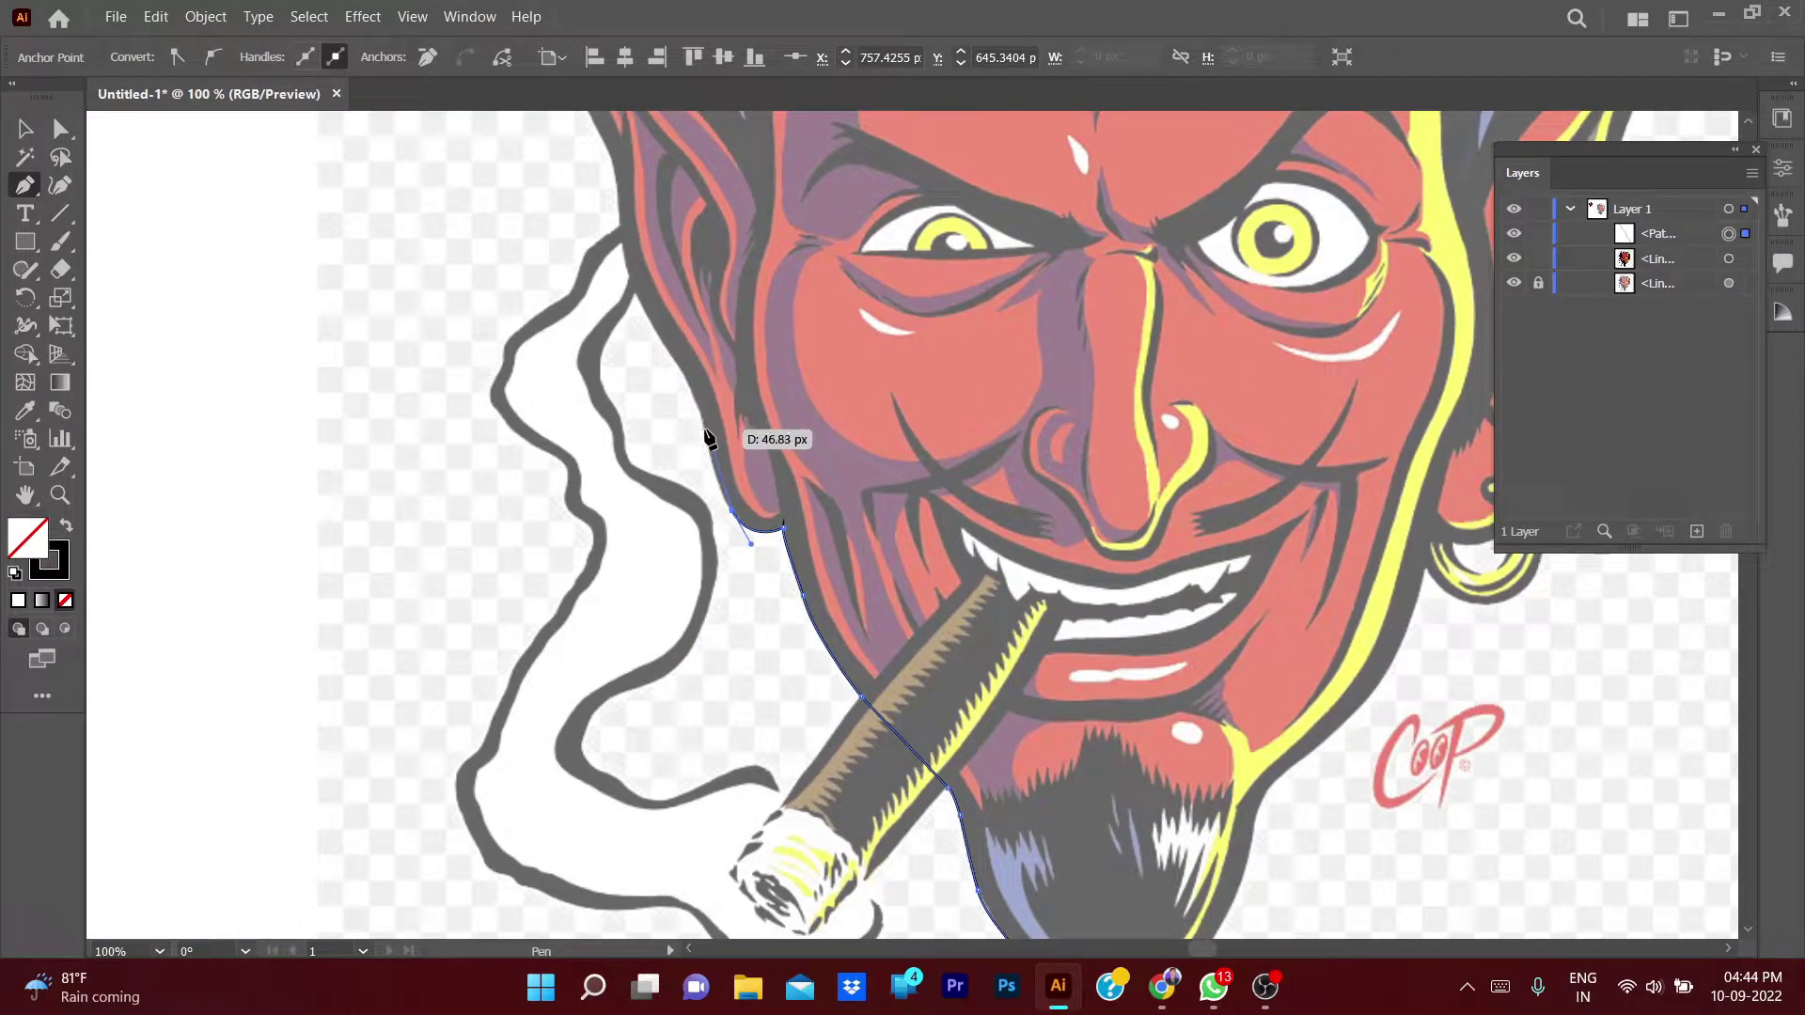
click(707, 431)
click(657, 335)
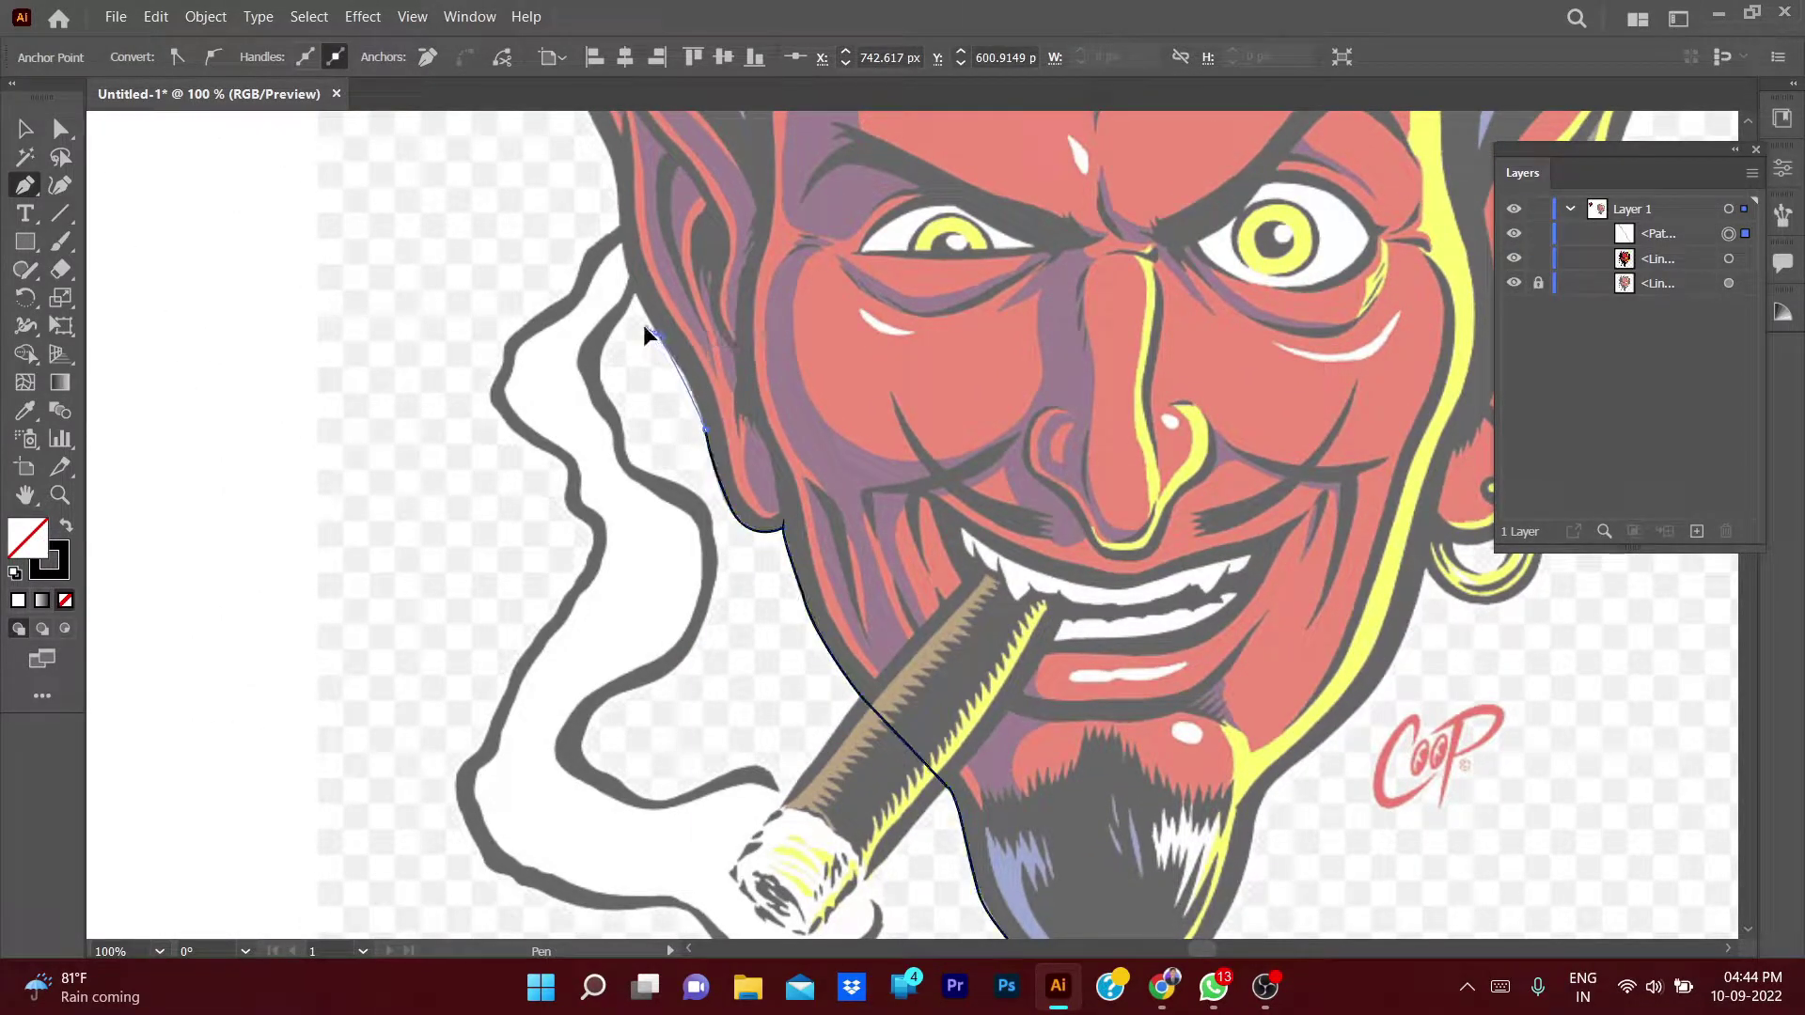
drag(663, 341, 620, 231)
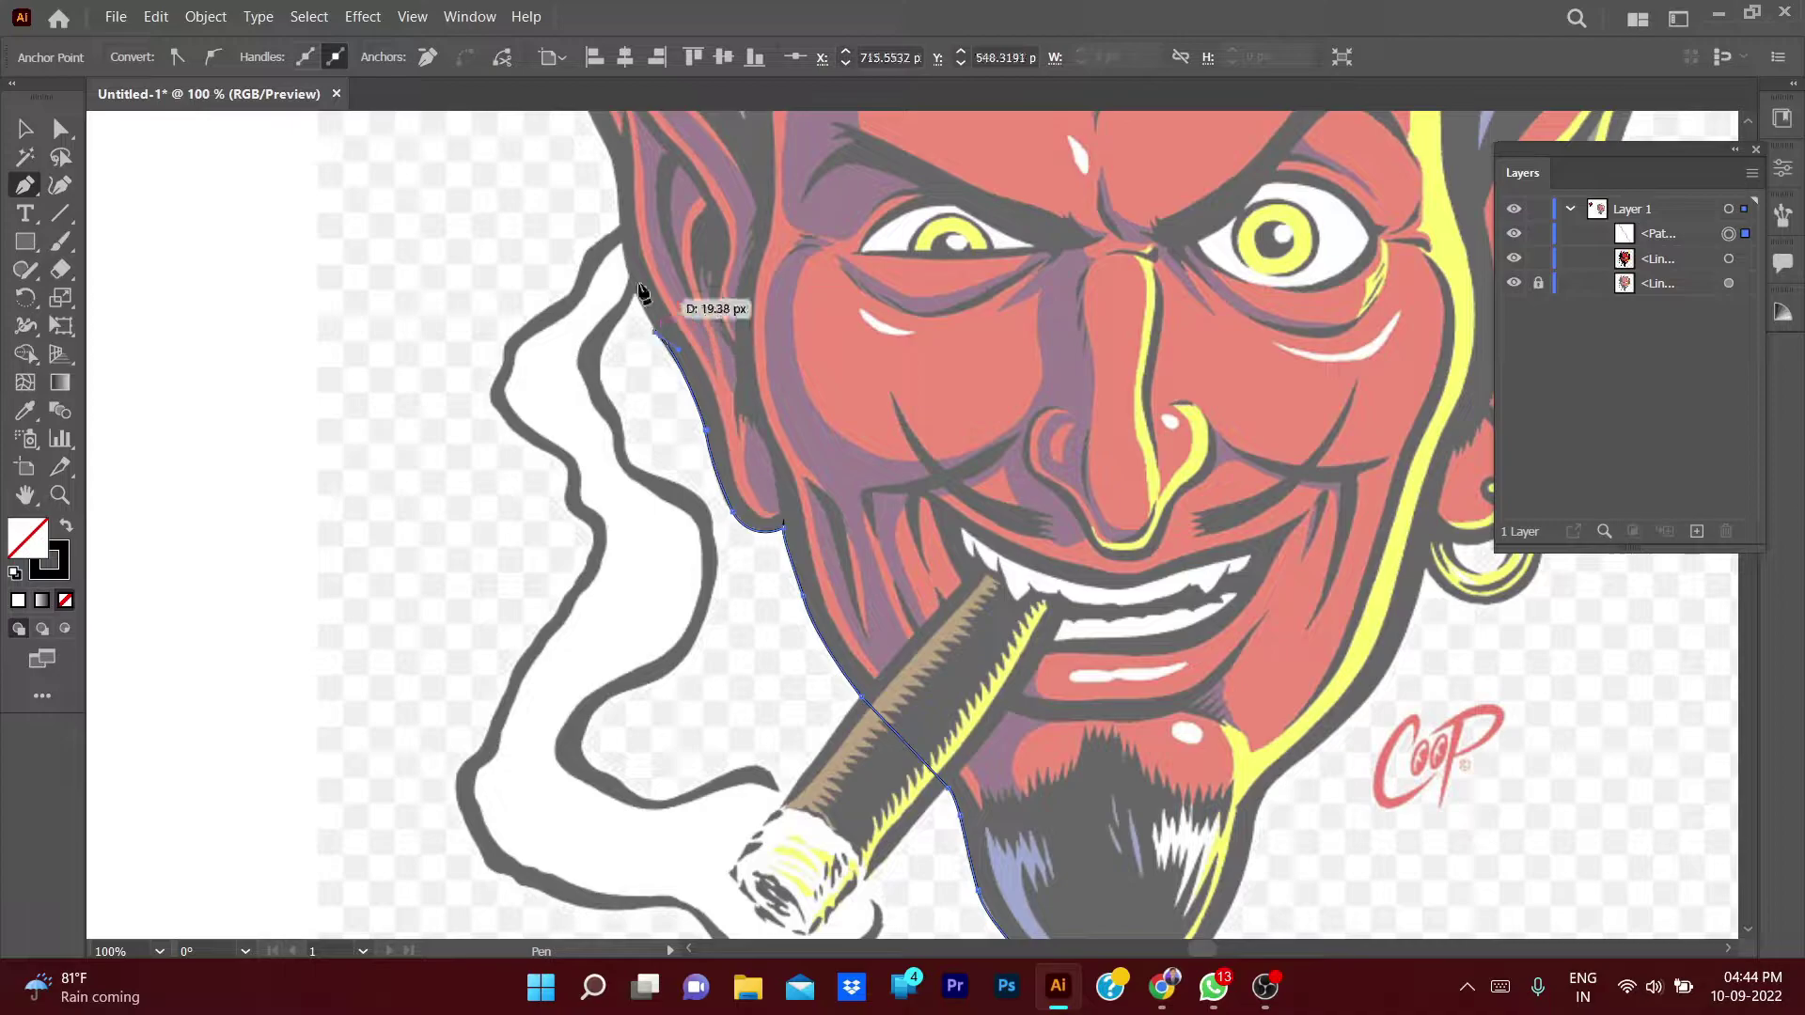
click(619, 232)
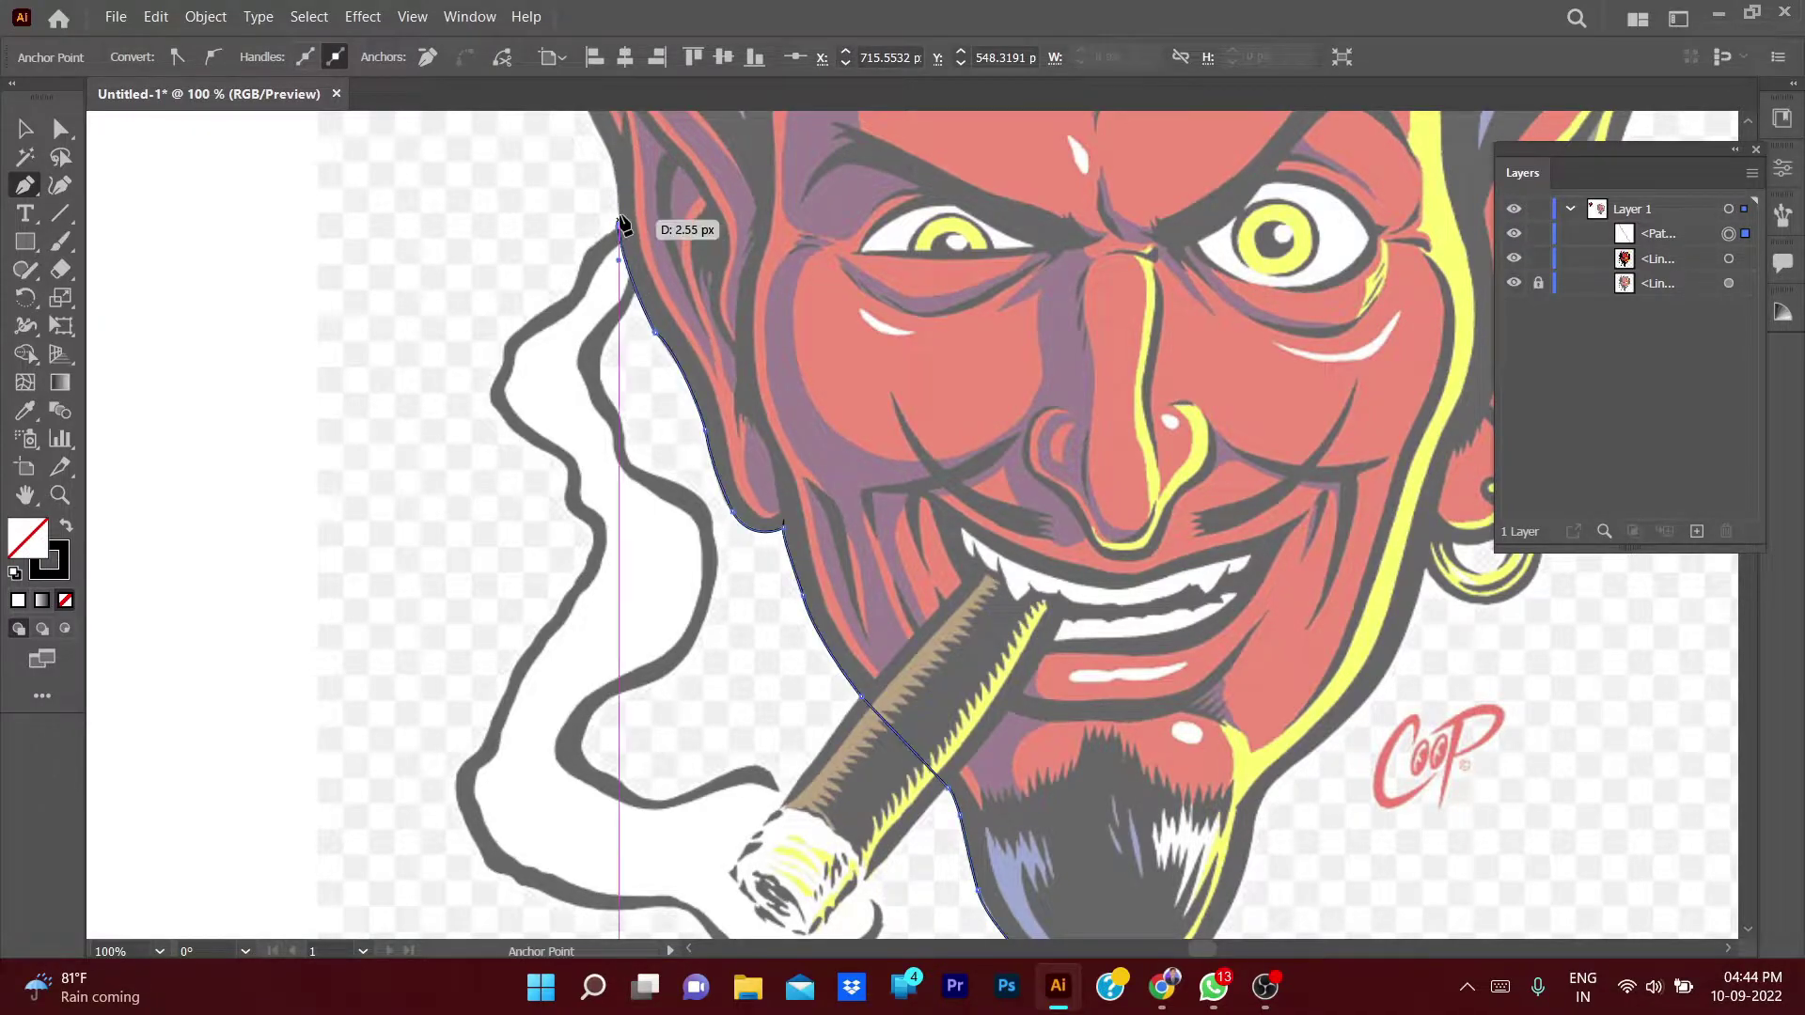
mouse_move(621, 175)
mouse_down()
mouse_move(649, 411)
mouse_move(594, 240)
mouse_move(604, 162)
mouse_move(600, 378)
mouse_move(620, 372)
mouse_up()
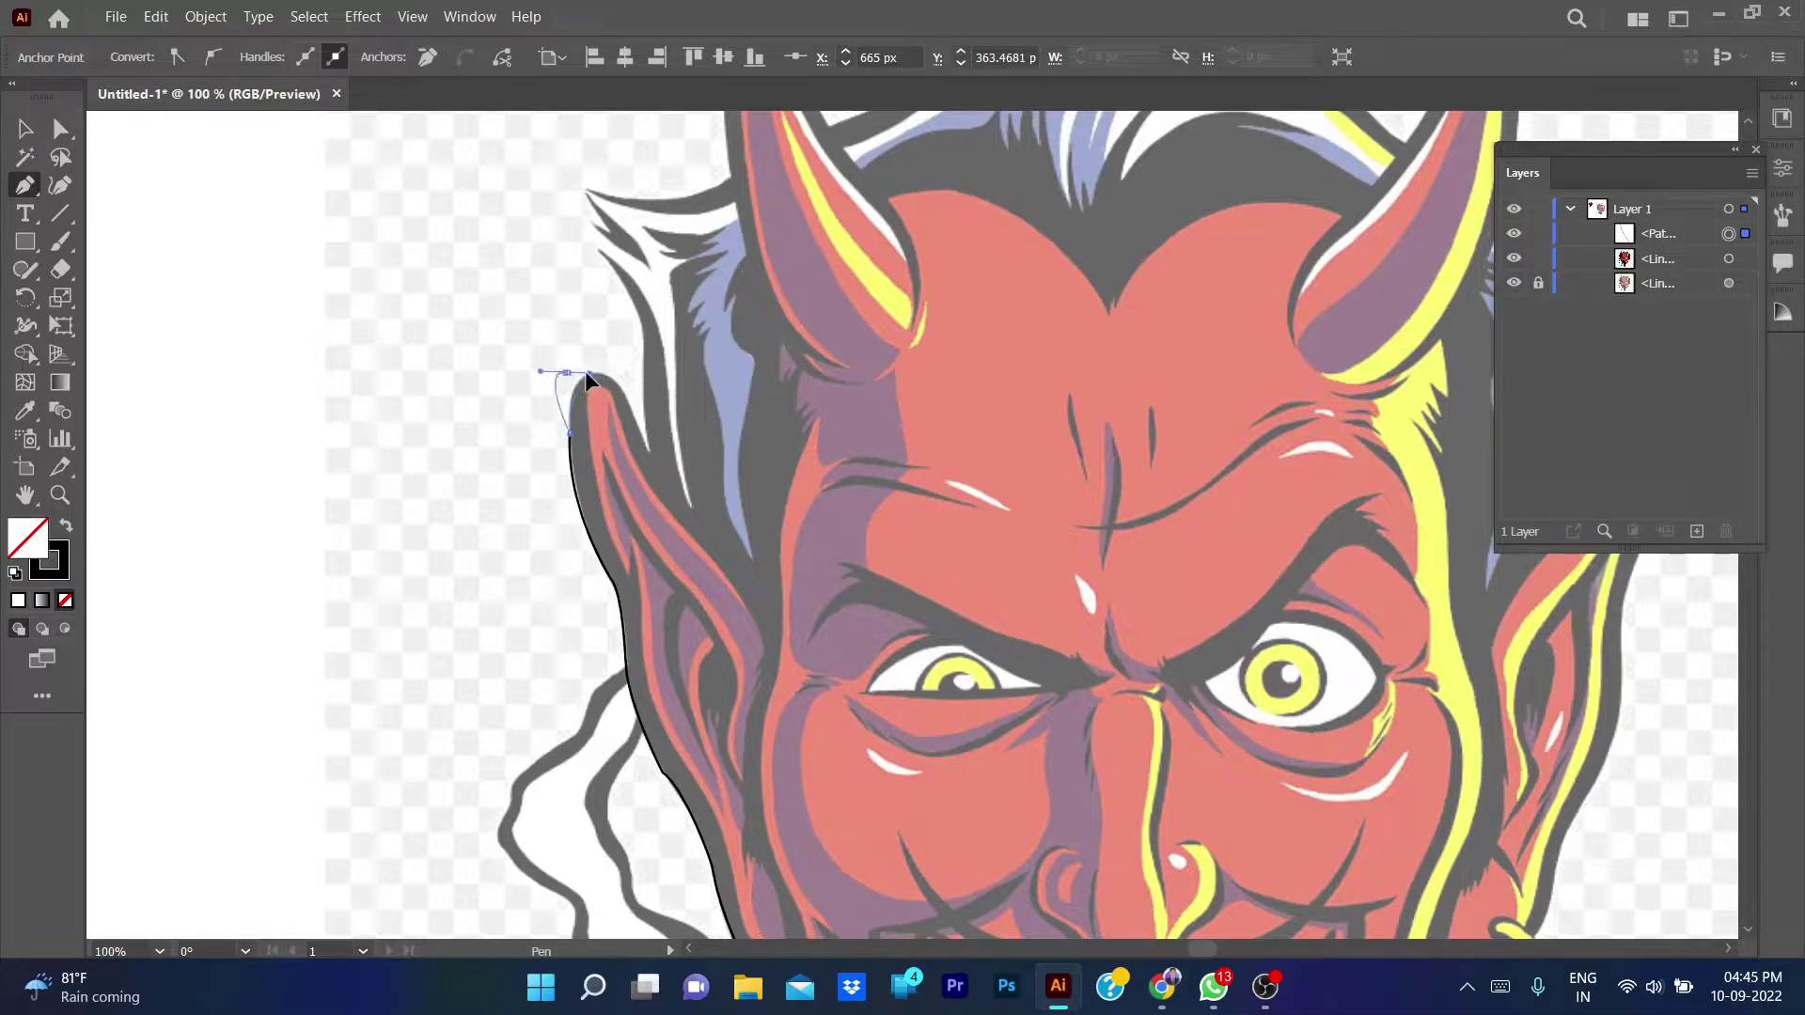
- Resume the path at the ear tip and curve it along the inner ear edge
click(621, 381)
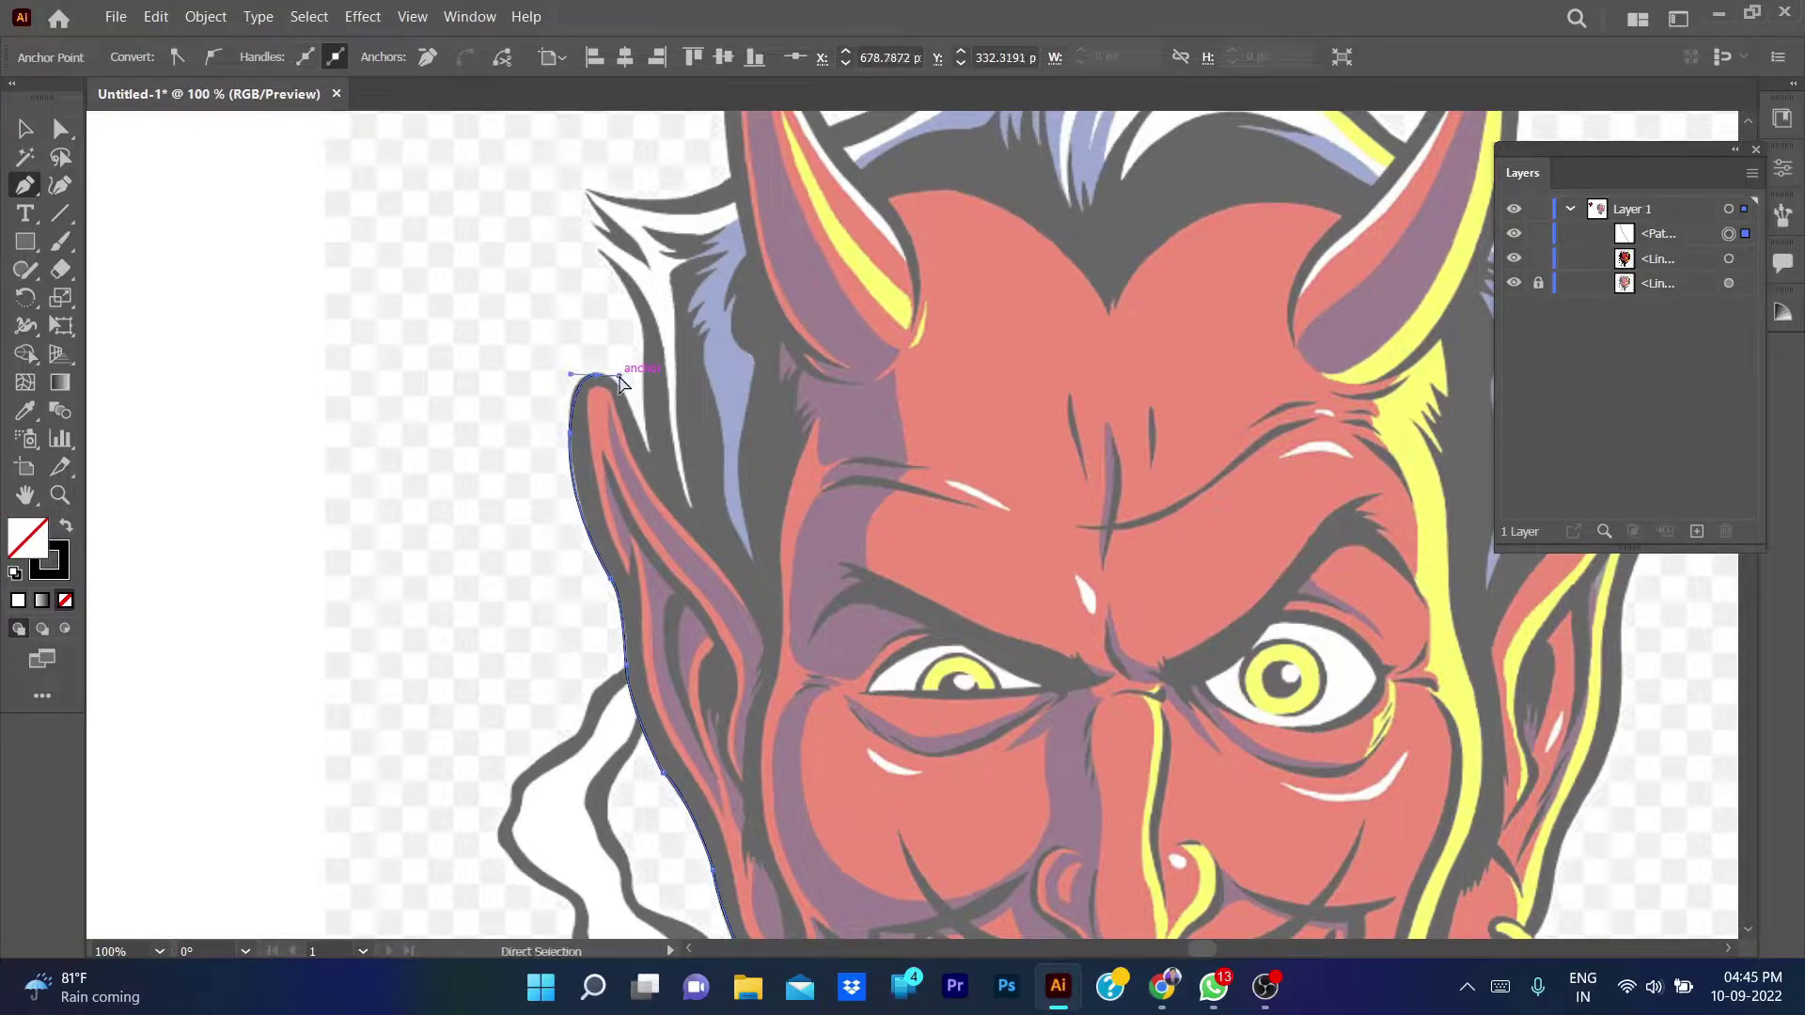
drag(621, 376, 627, 365)
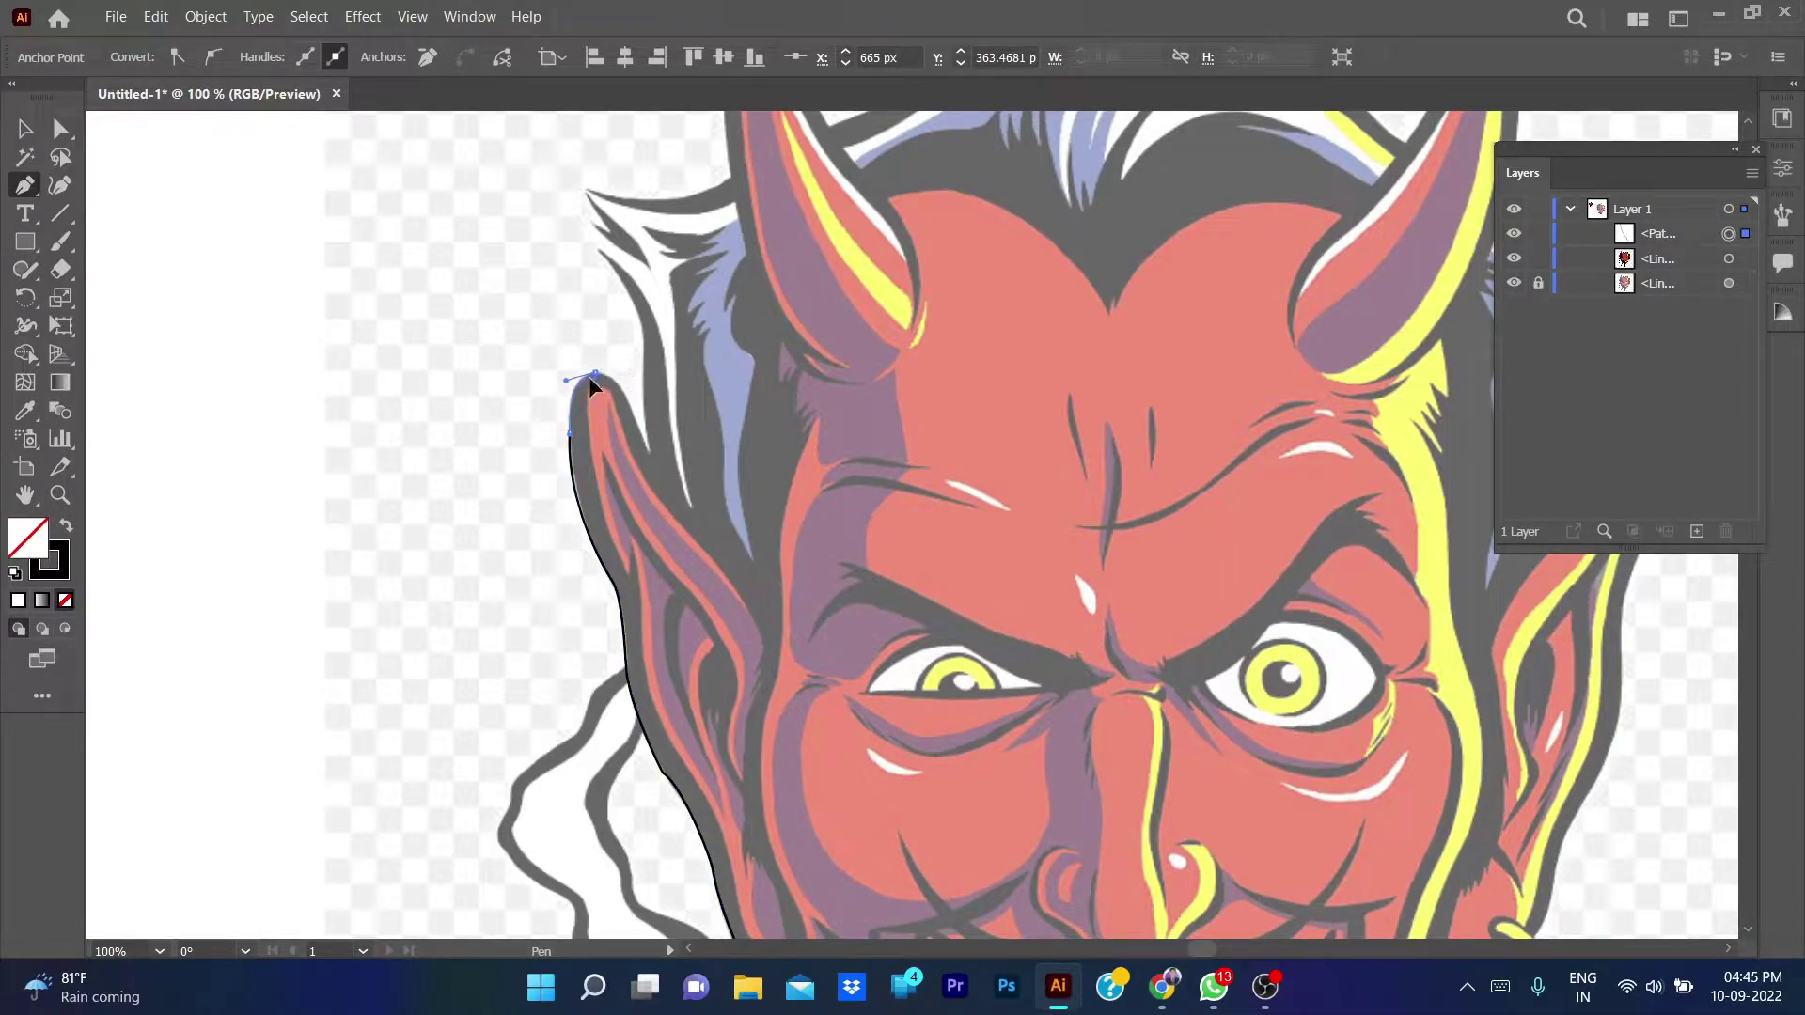
drag(645, 453, 651, 464)
drag(643, 340, 578, 247)
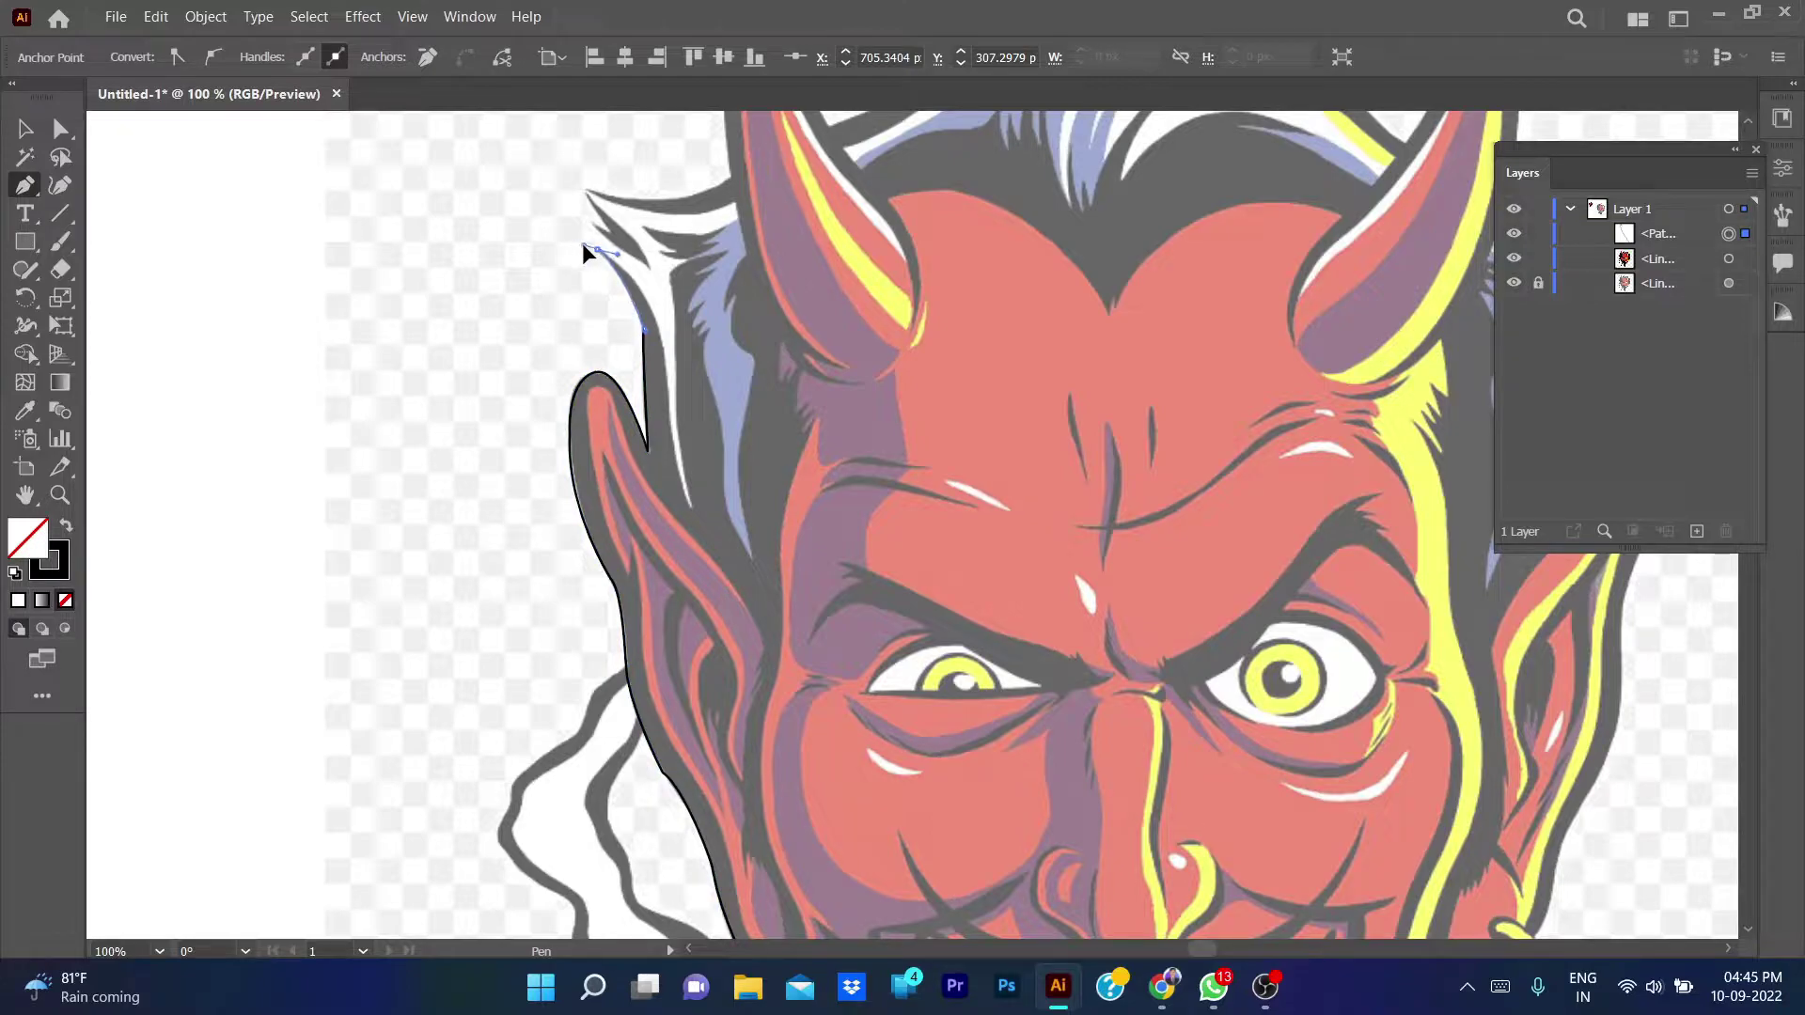
key(ctrl+z)
drag(648, 449, 646, 362)
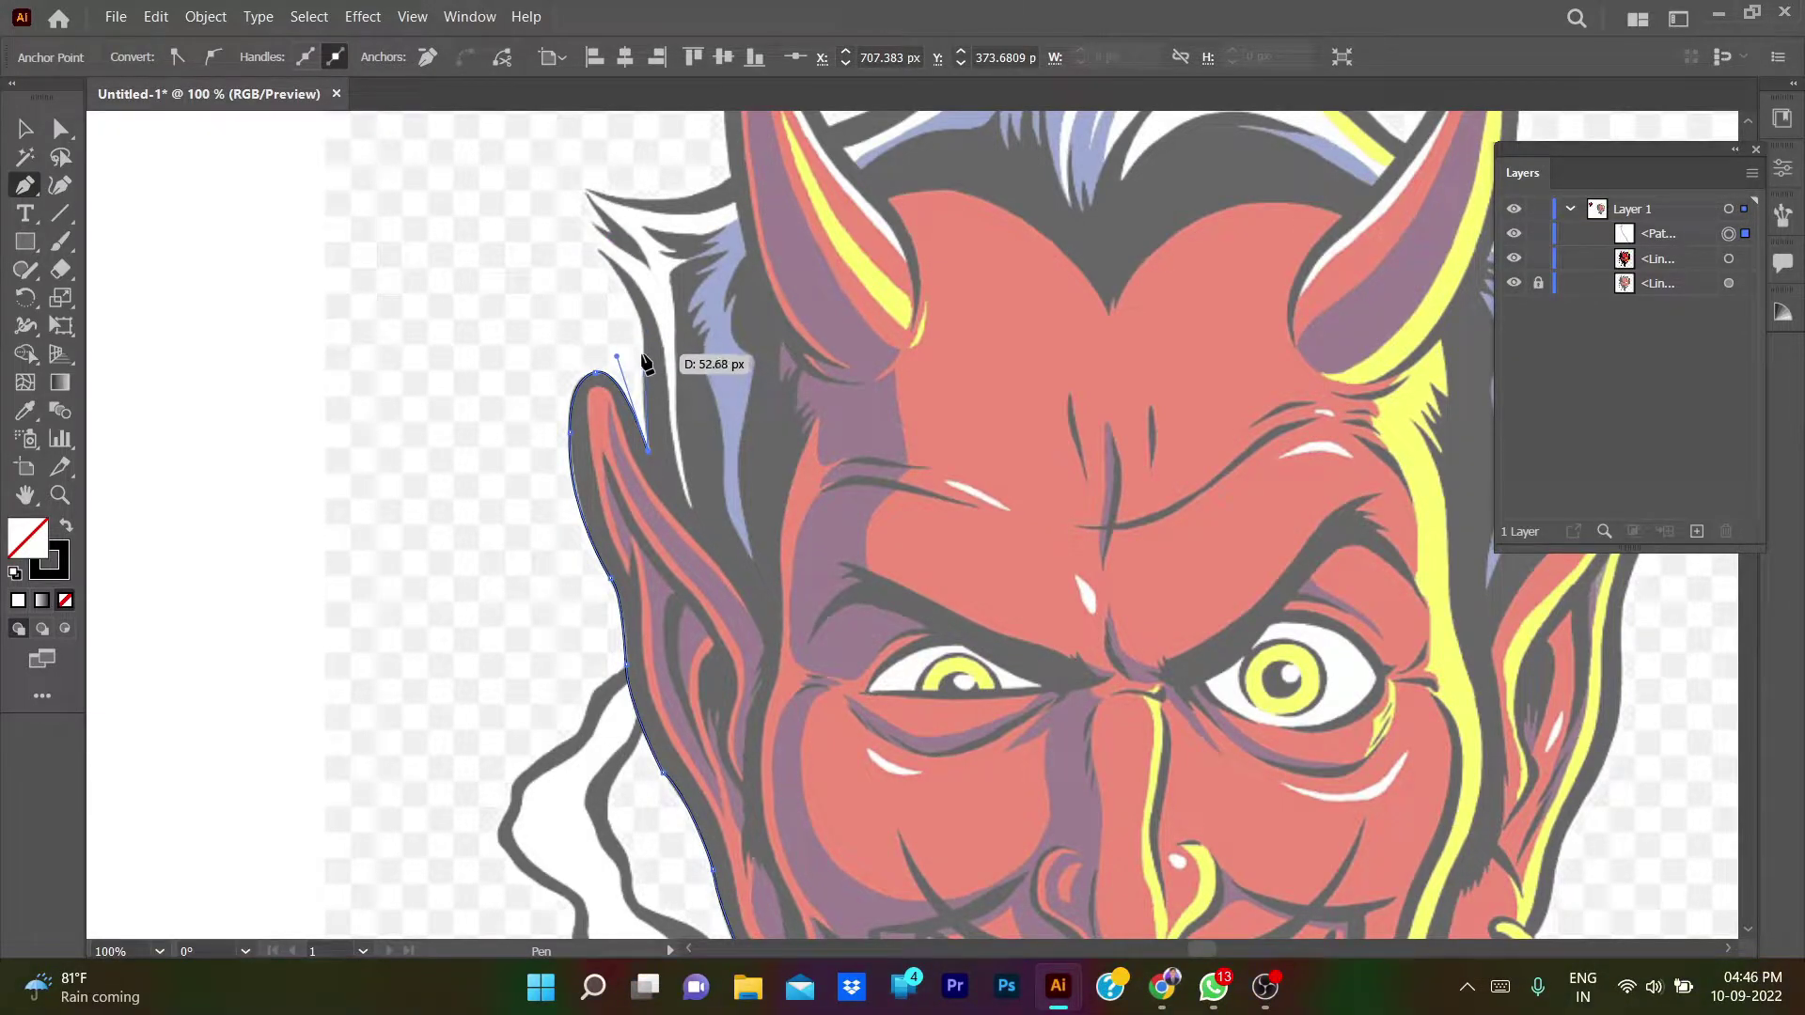
key(ctrl+plus)
key(ctrl+plus)
key(ctrl+plus)
mouse_move(647, 361)
mouse_down()
mouse_move(608, 385)
mouse_move(605, 222)
mouse_move(627, 141)
mouse_move(613, 222)
mouse_up()
- Extend the outline from the inner ear to the hair strand tip and down the strand
scroll(613, 222, up, 5)
drag(636, 516, 693, 521)
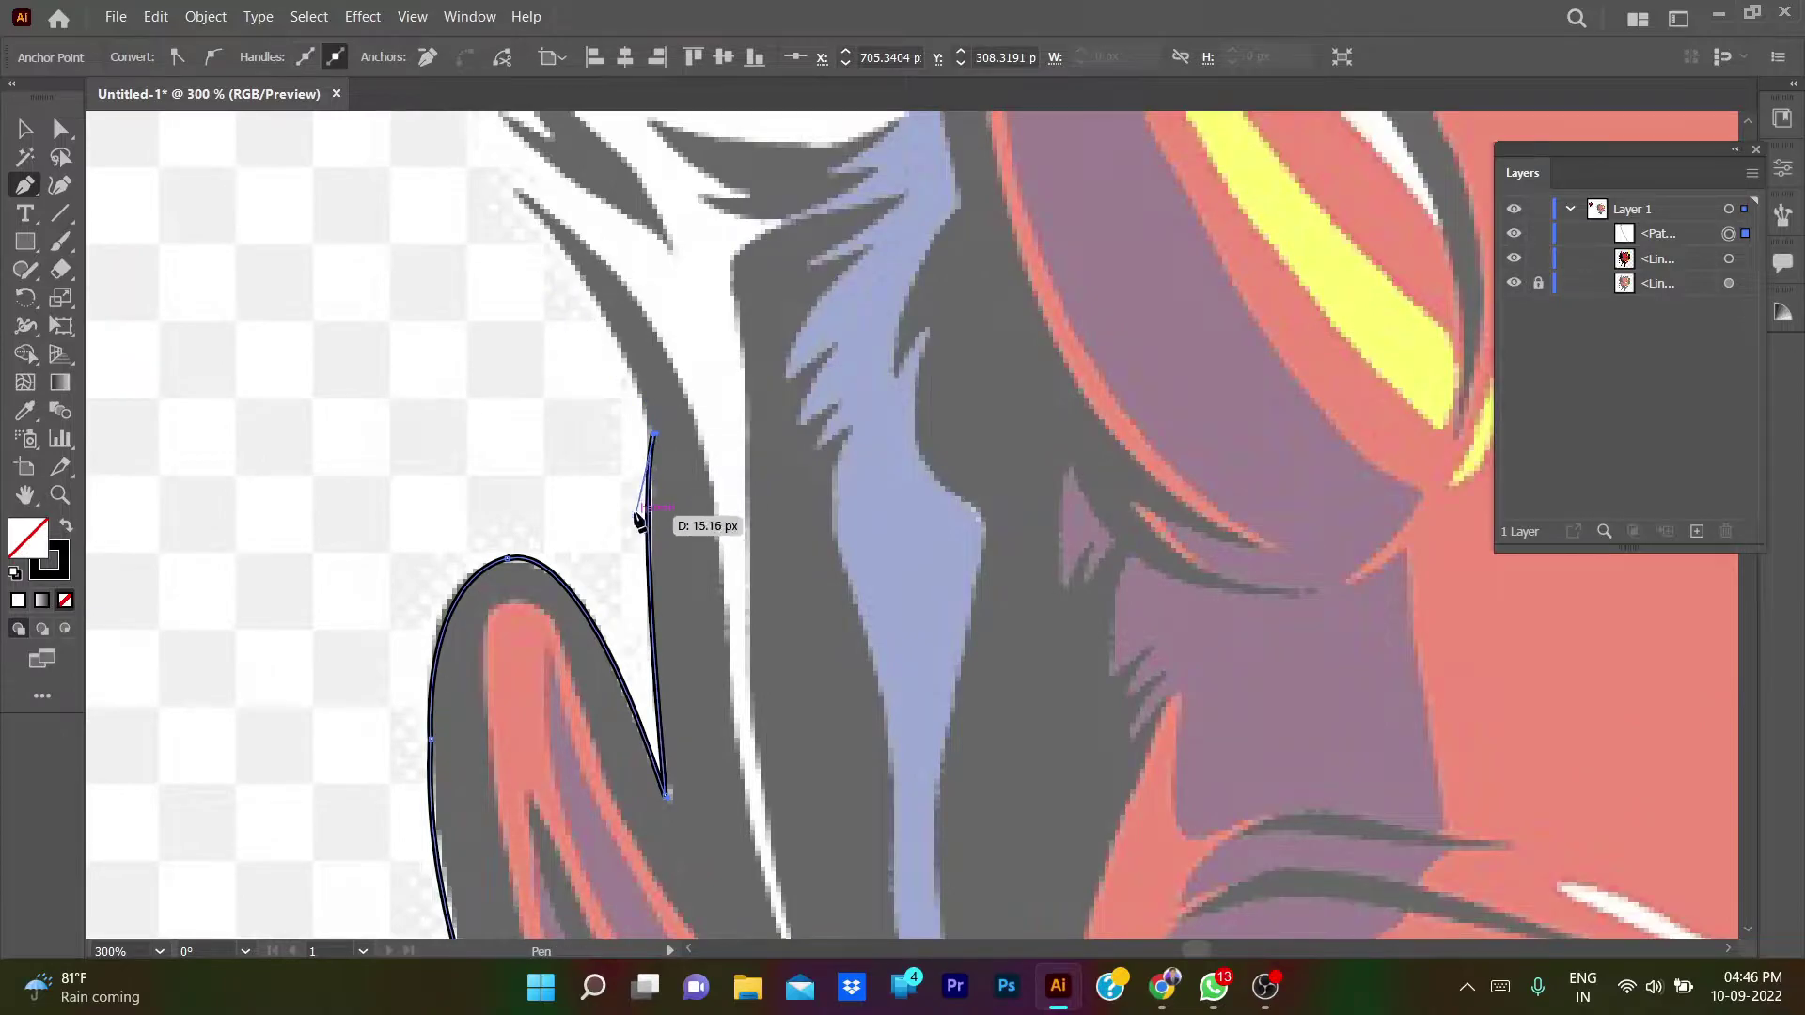
key(ctrl+z)
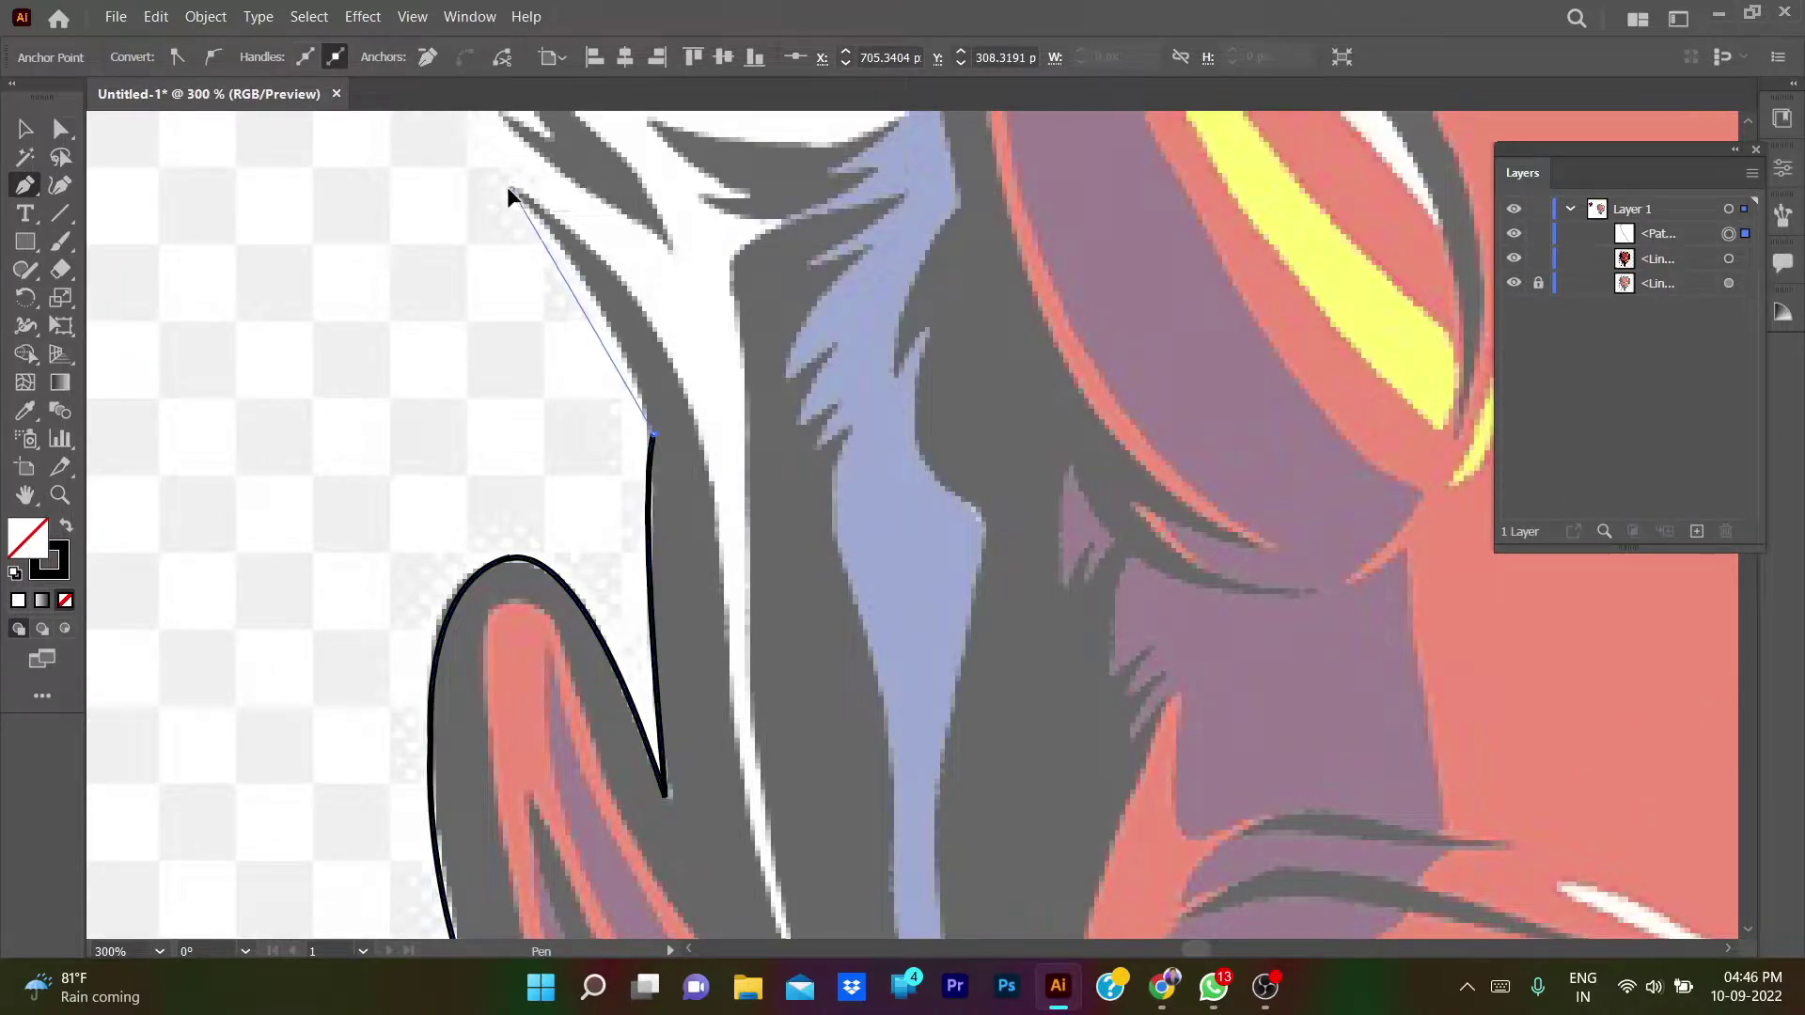
click(511, 189)
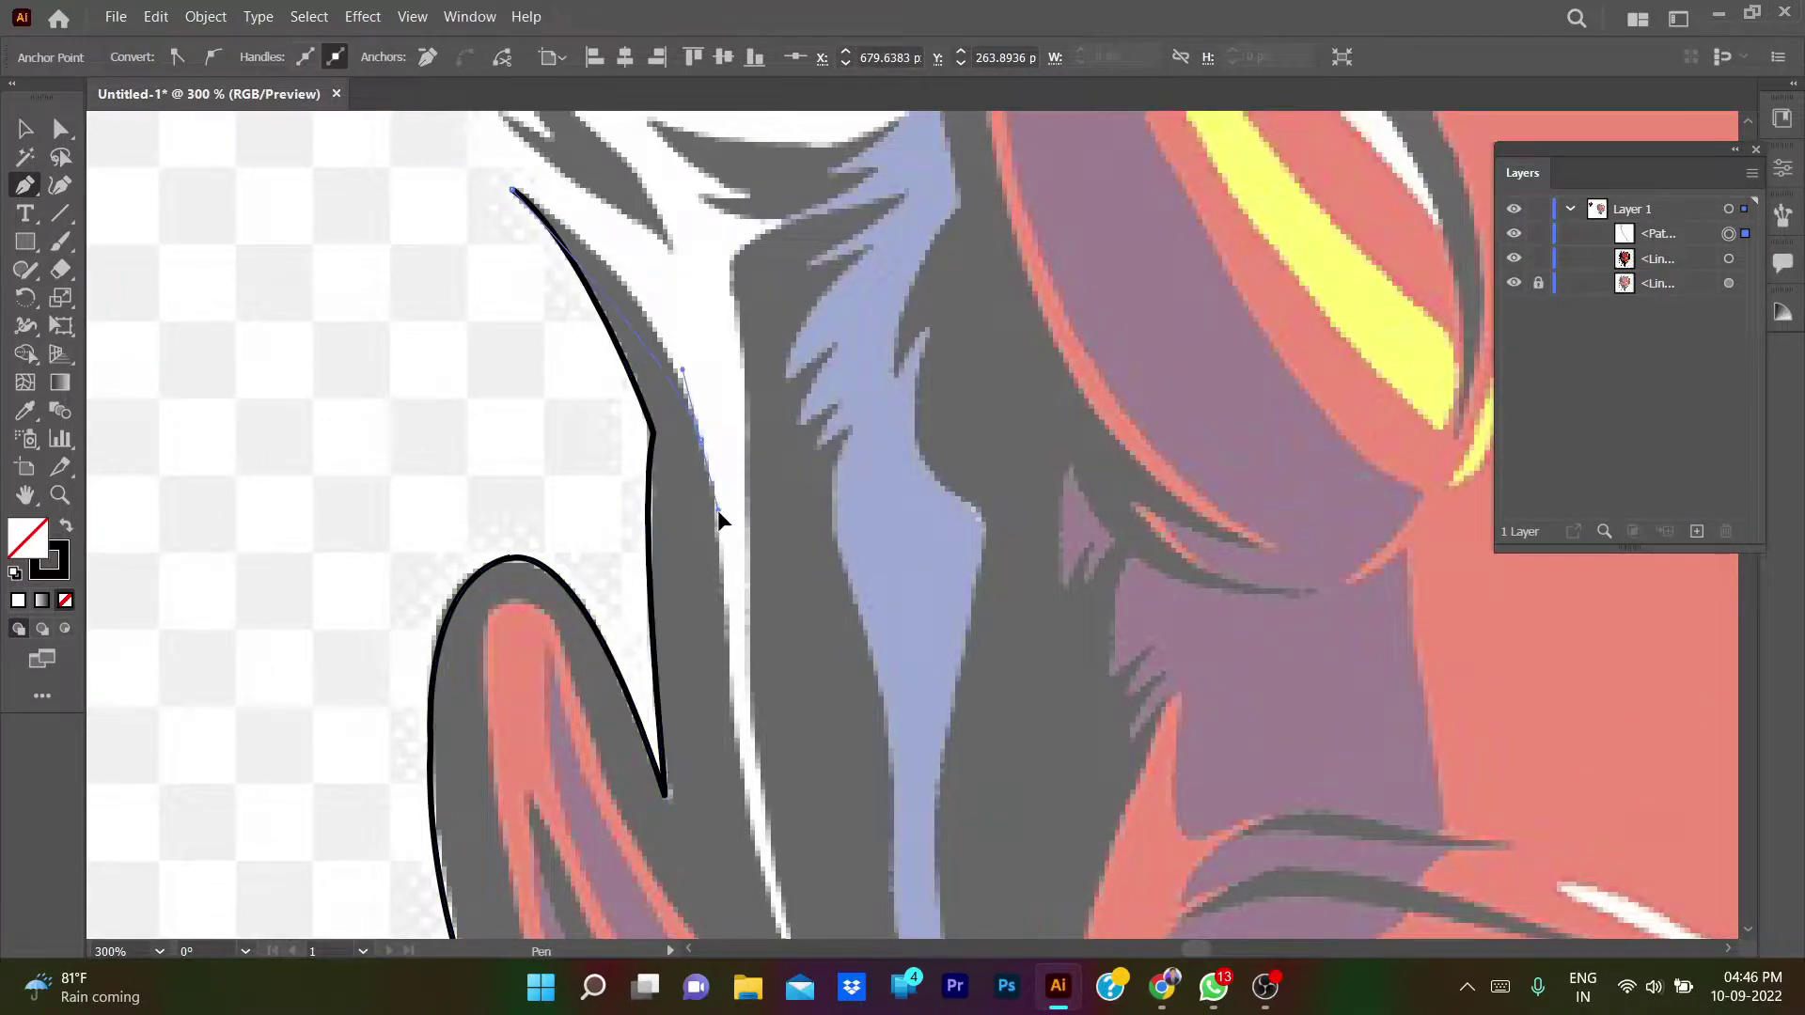
drag(701, 440, 747, 806)
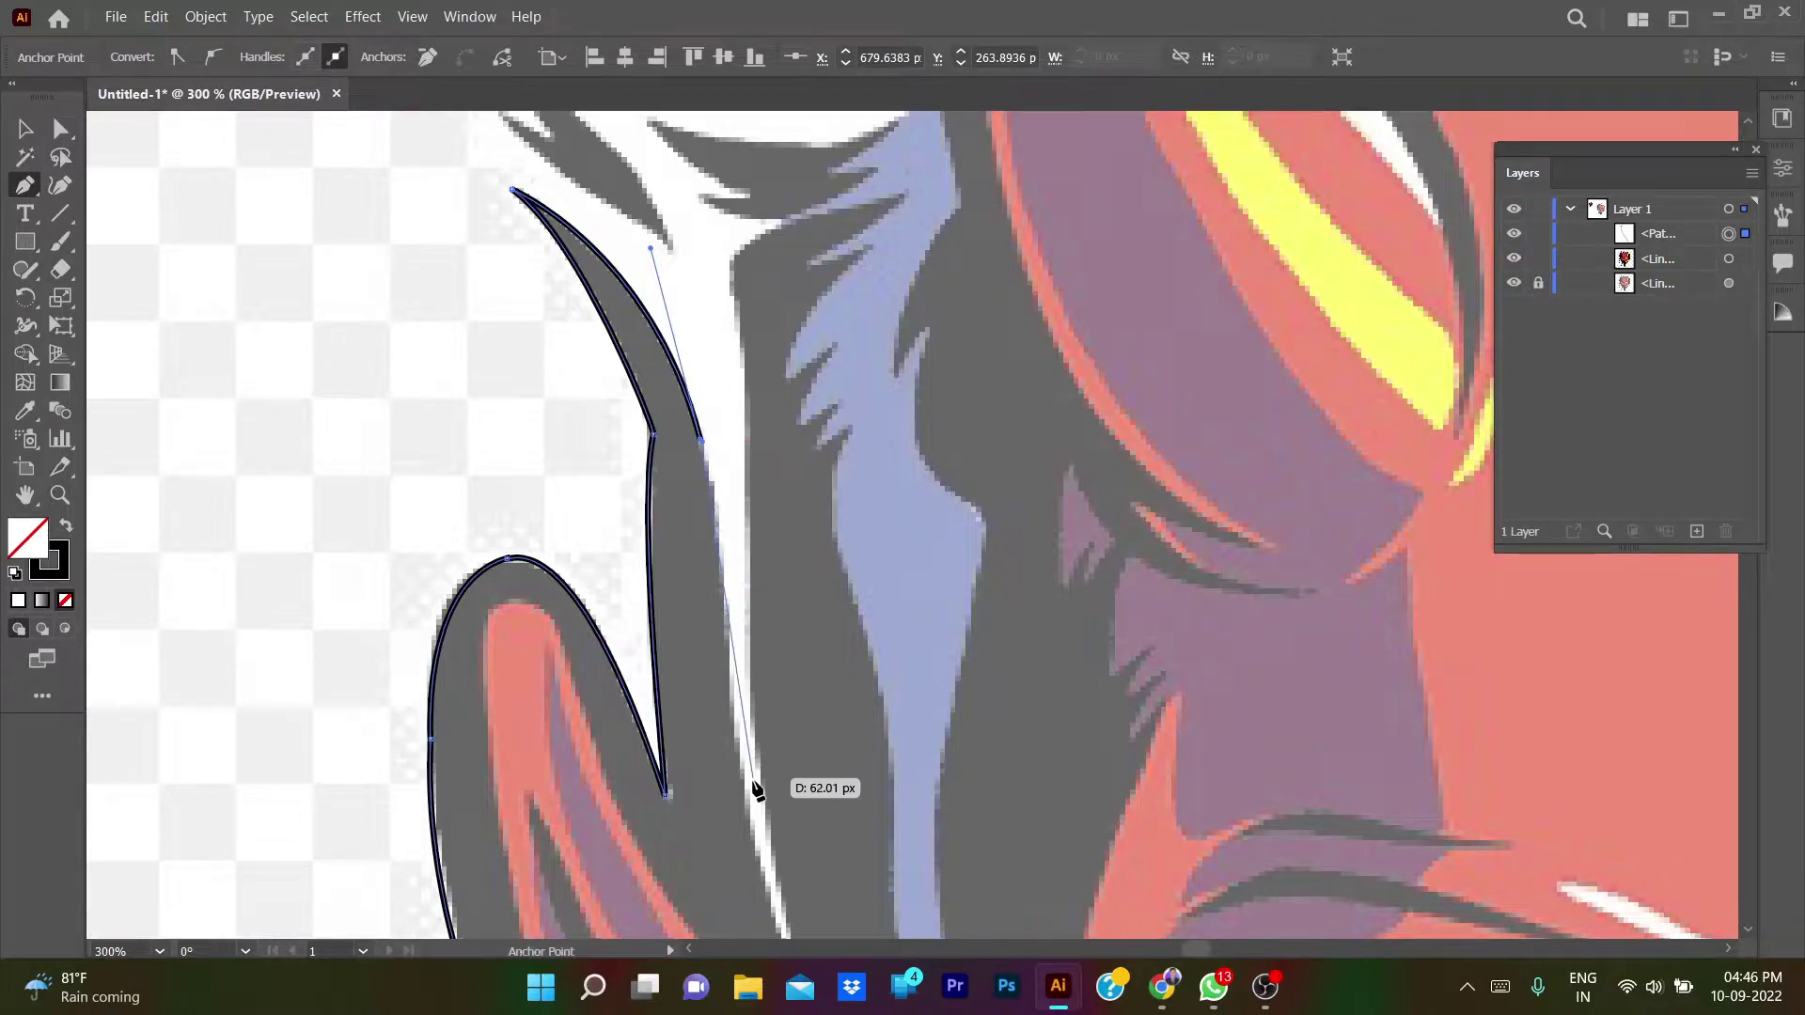
ctrl+click(741, 816)
- Add a curved anchor at the hair strand's lower end
scroll(736, 929, down, 3)
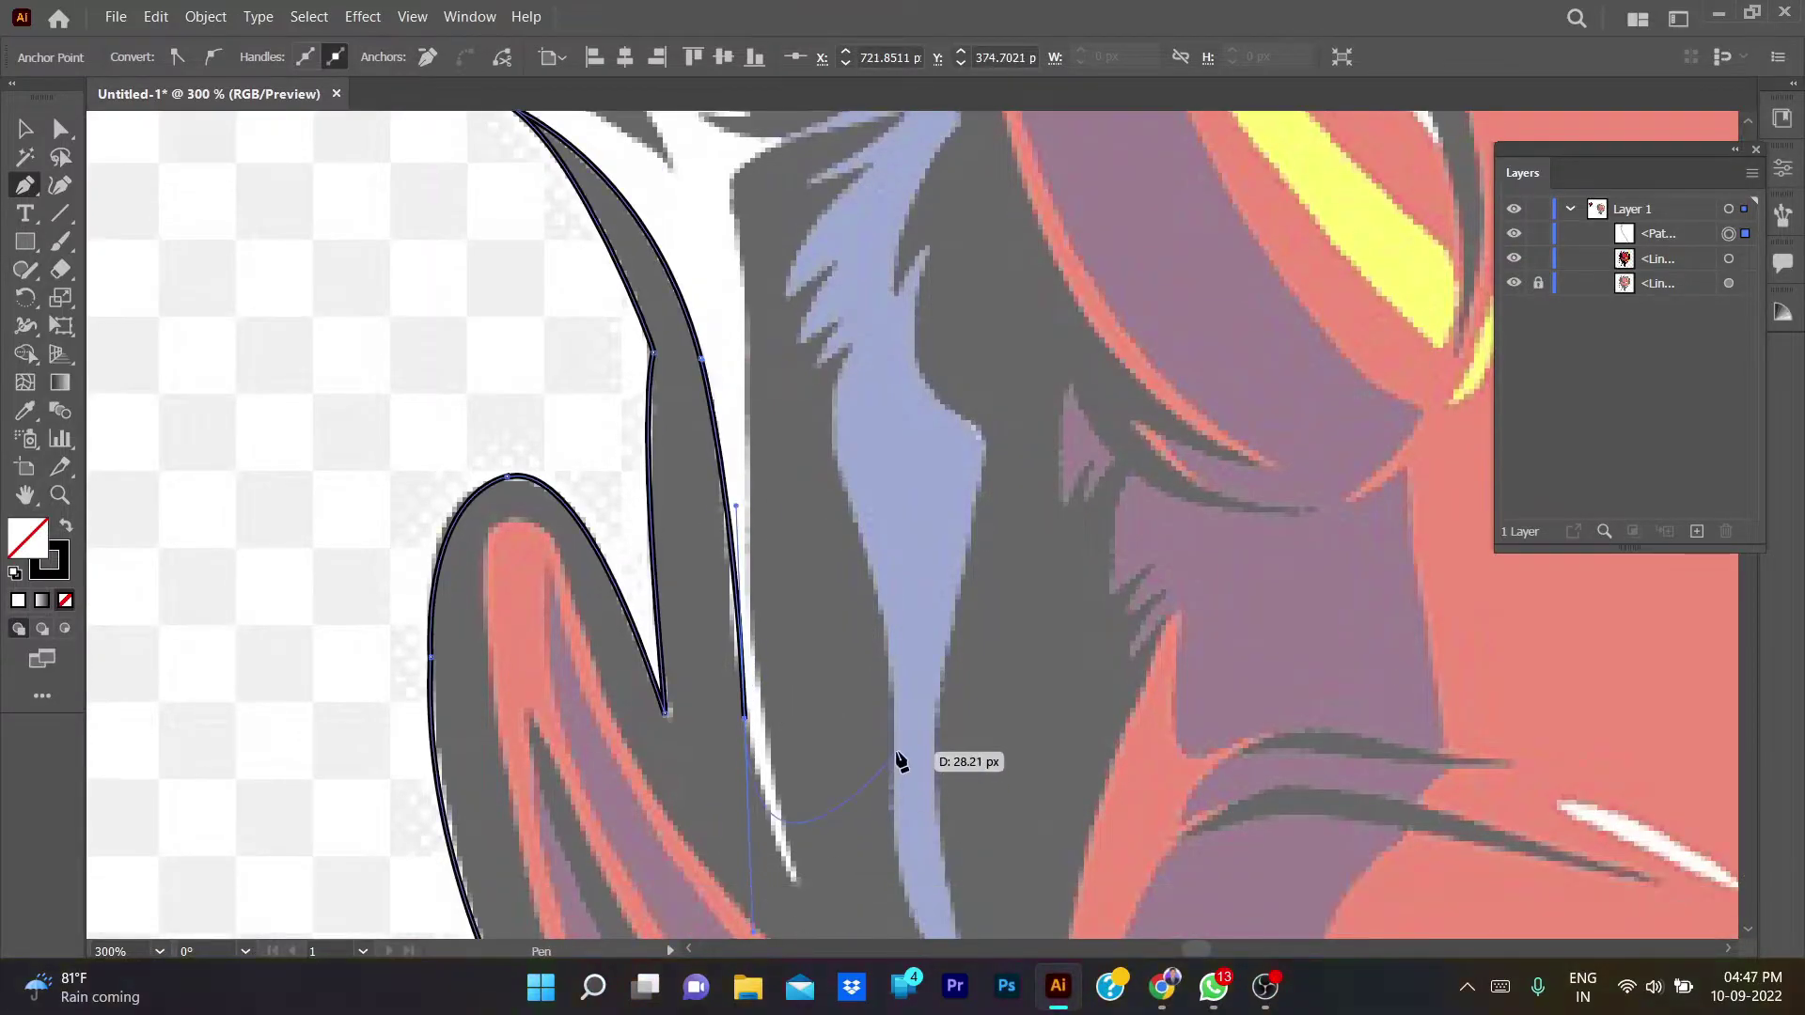
drag(702, 358, 728, 663)
ctrl+click(729, 662)
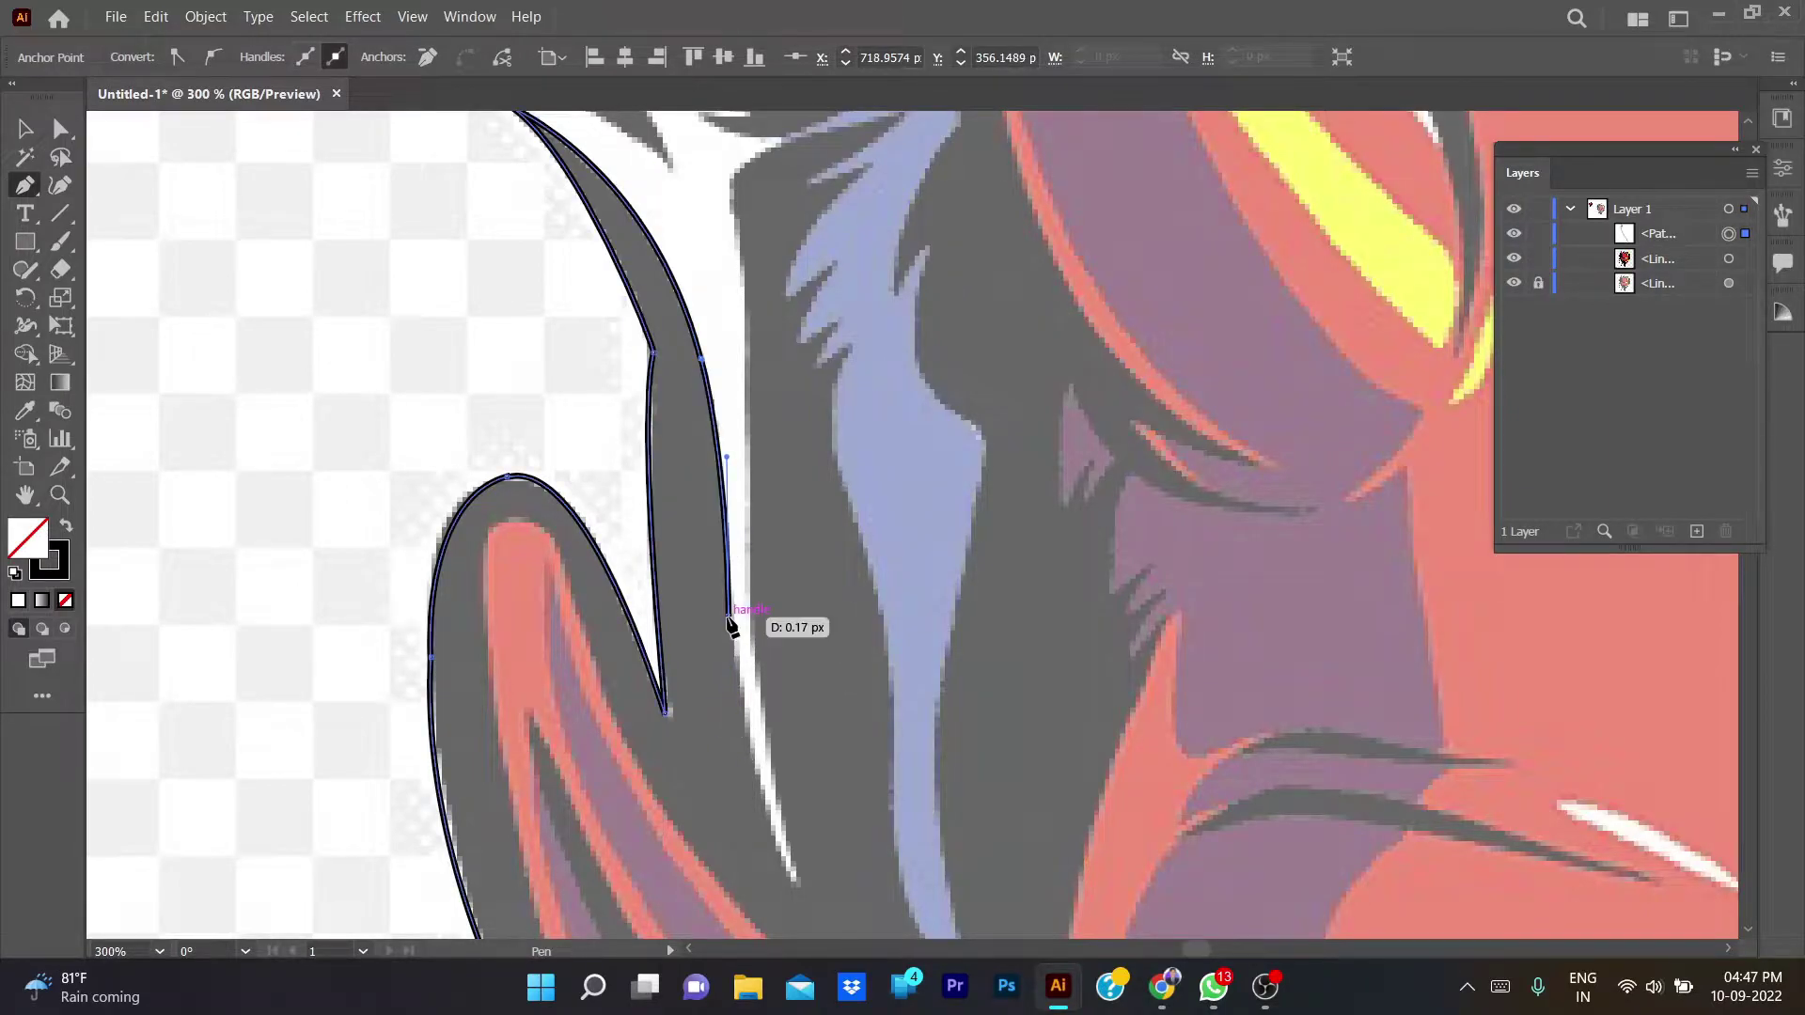
click(794, 883)
drag(794, 885, 752, 496)
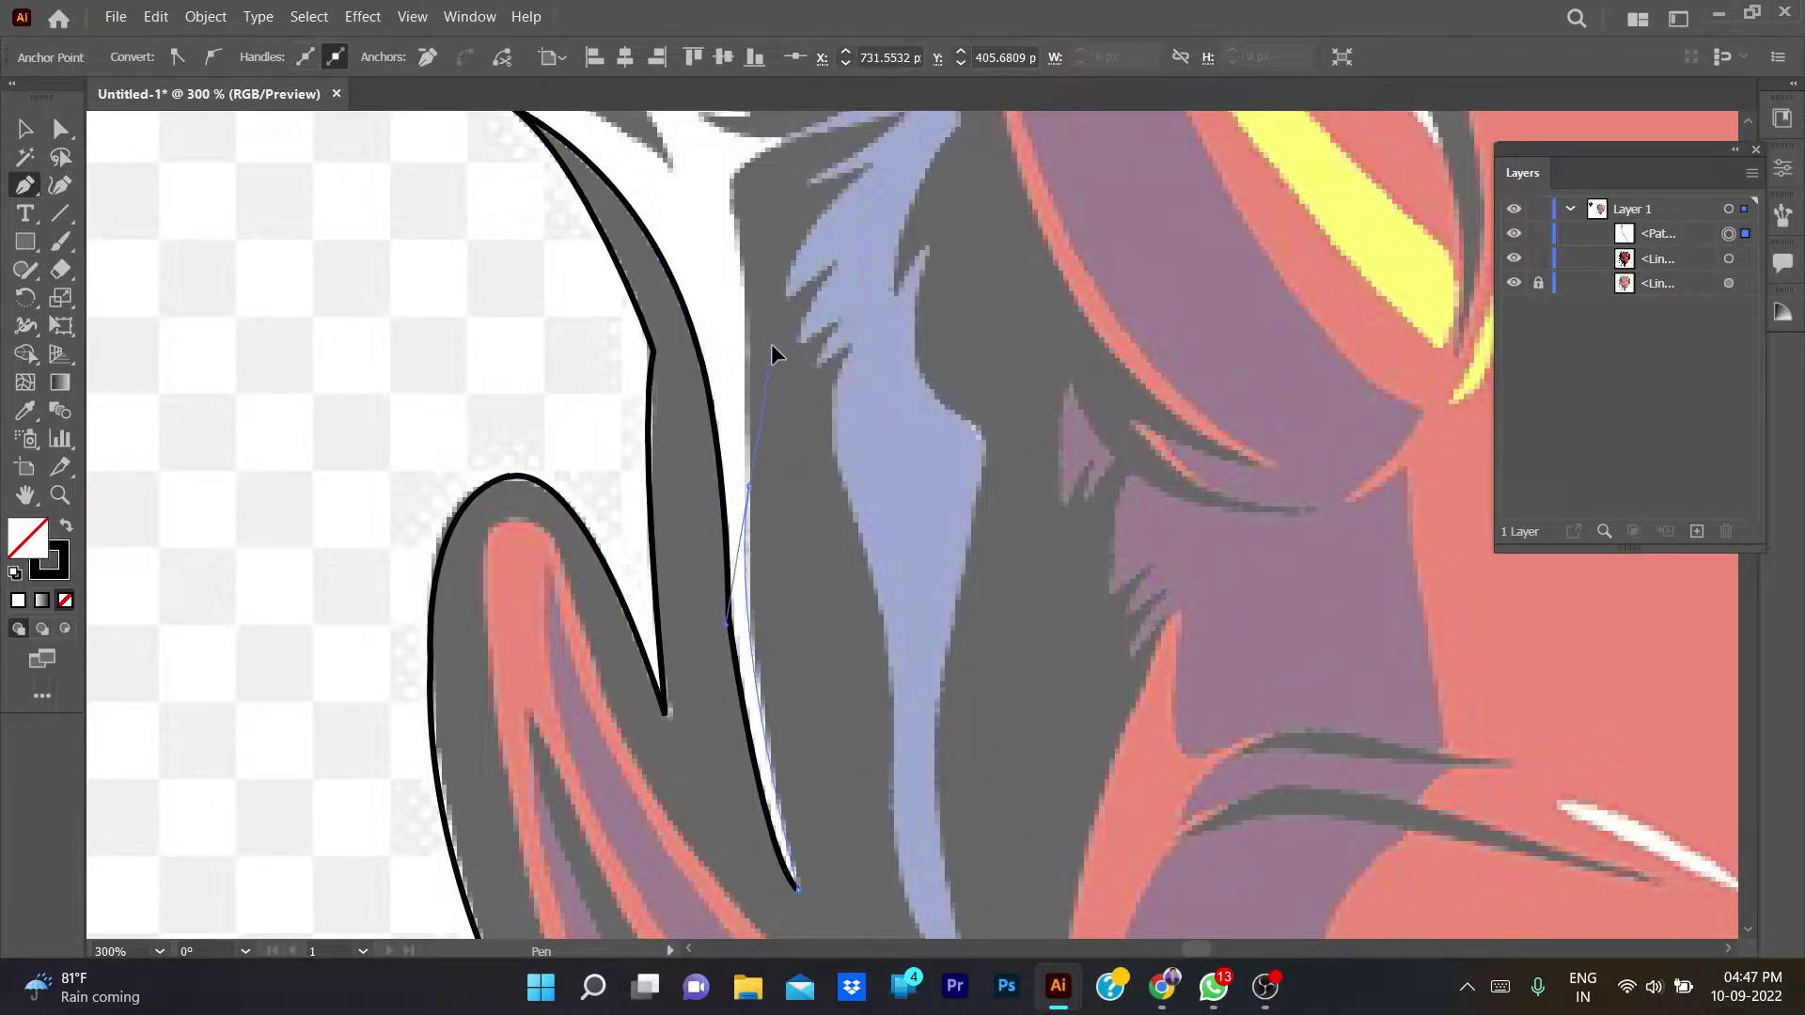
- Add smooth anchors up the hair strand toward its top
drag(760, 368, 748, 561)
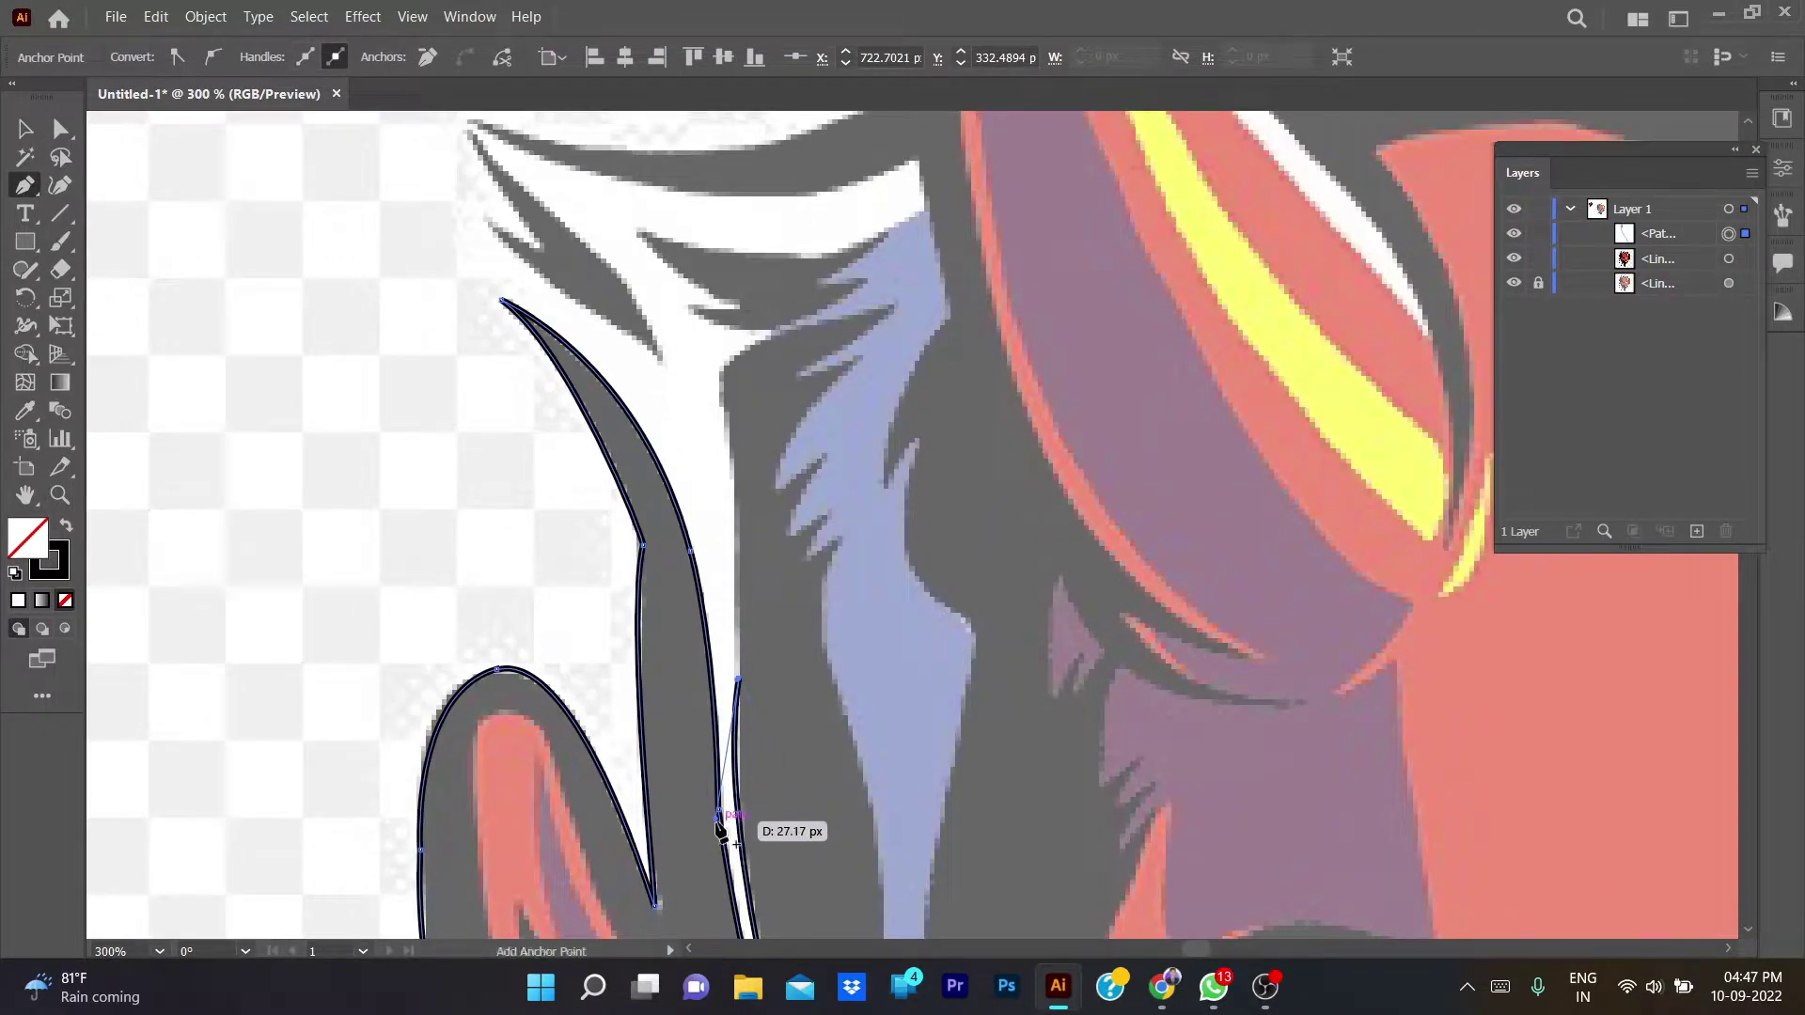
drag(722, 402, 741, 429)
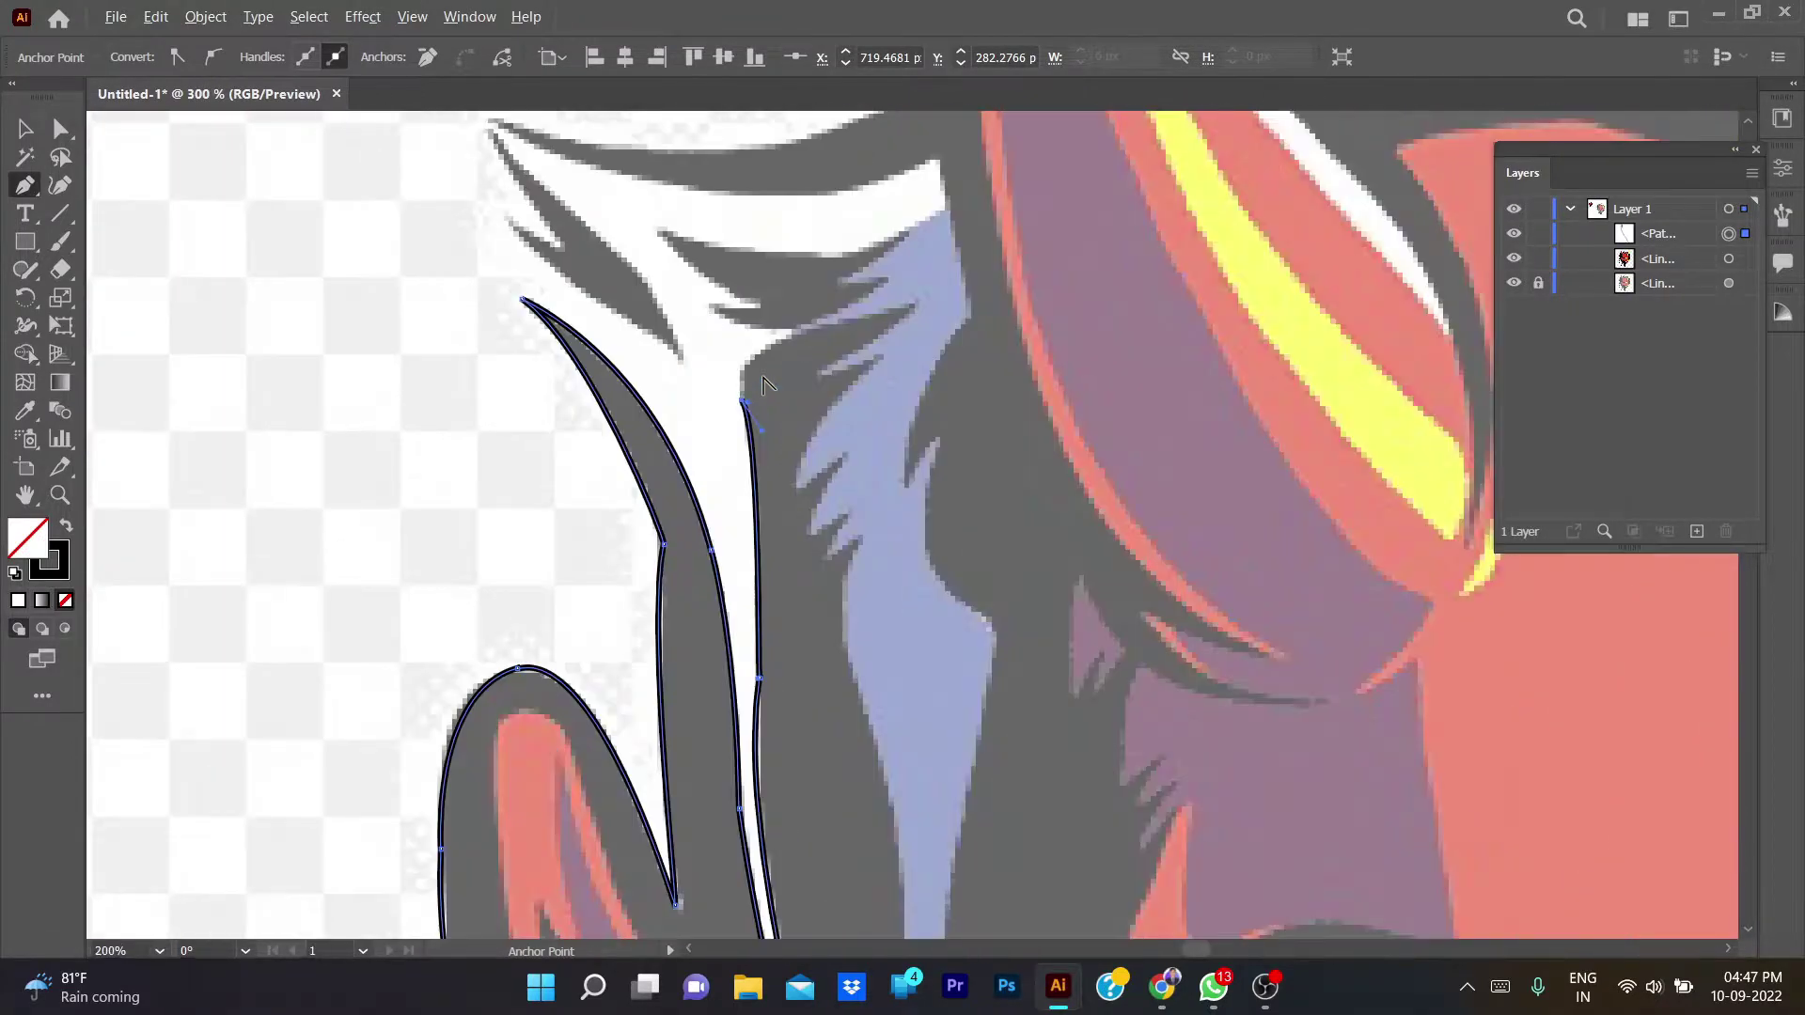
drag(786, 333, 814, 341)
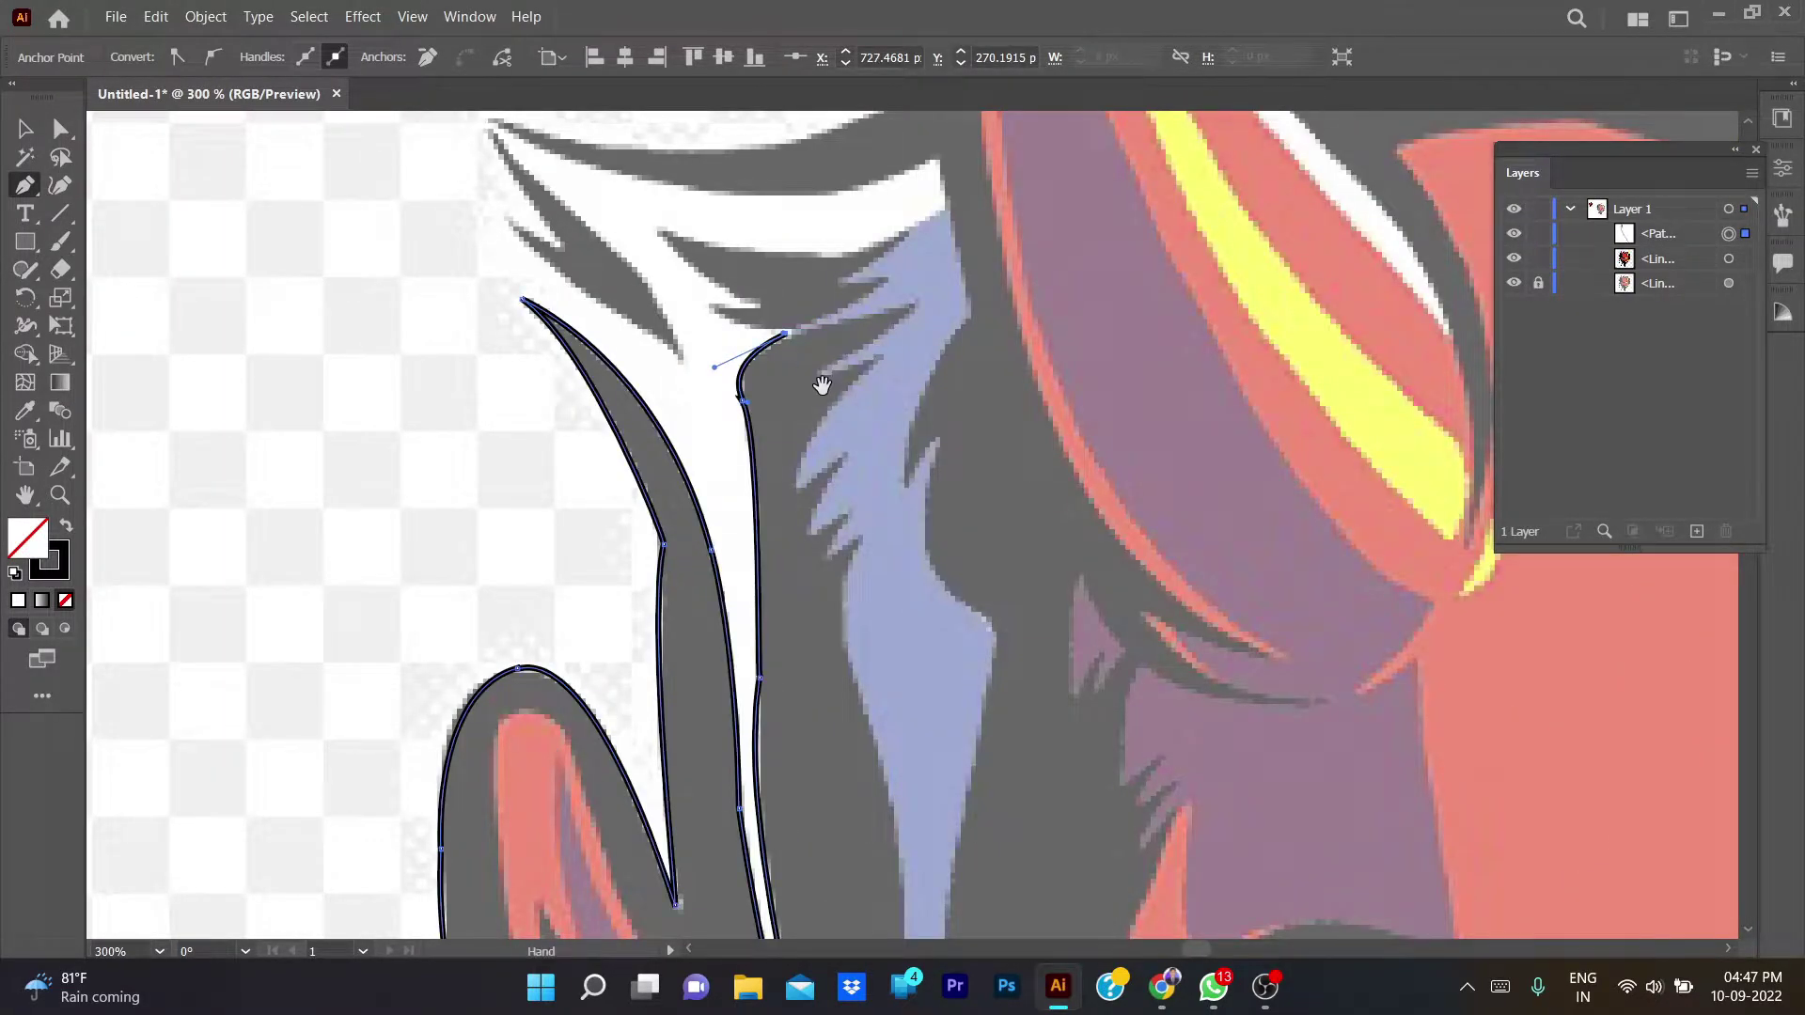
alt+scroll(823, 406, down, 5)
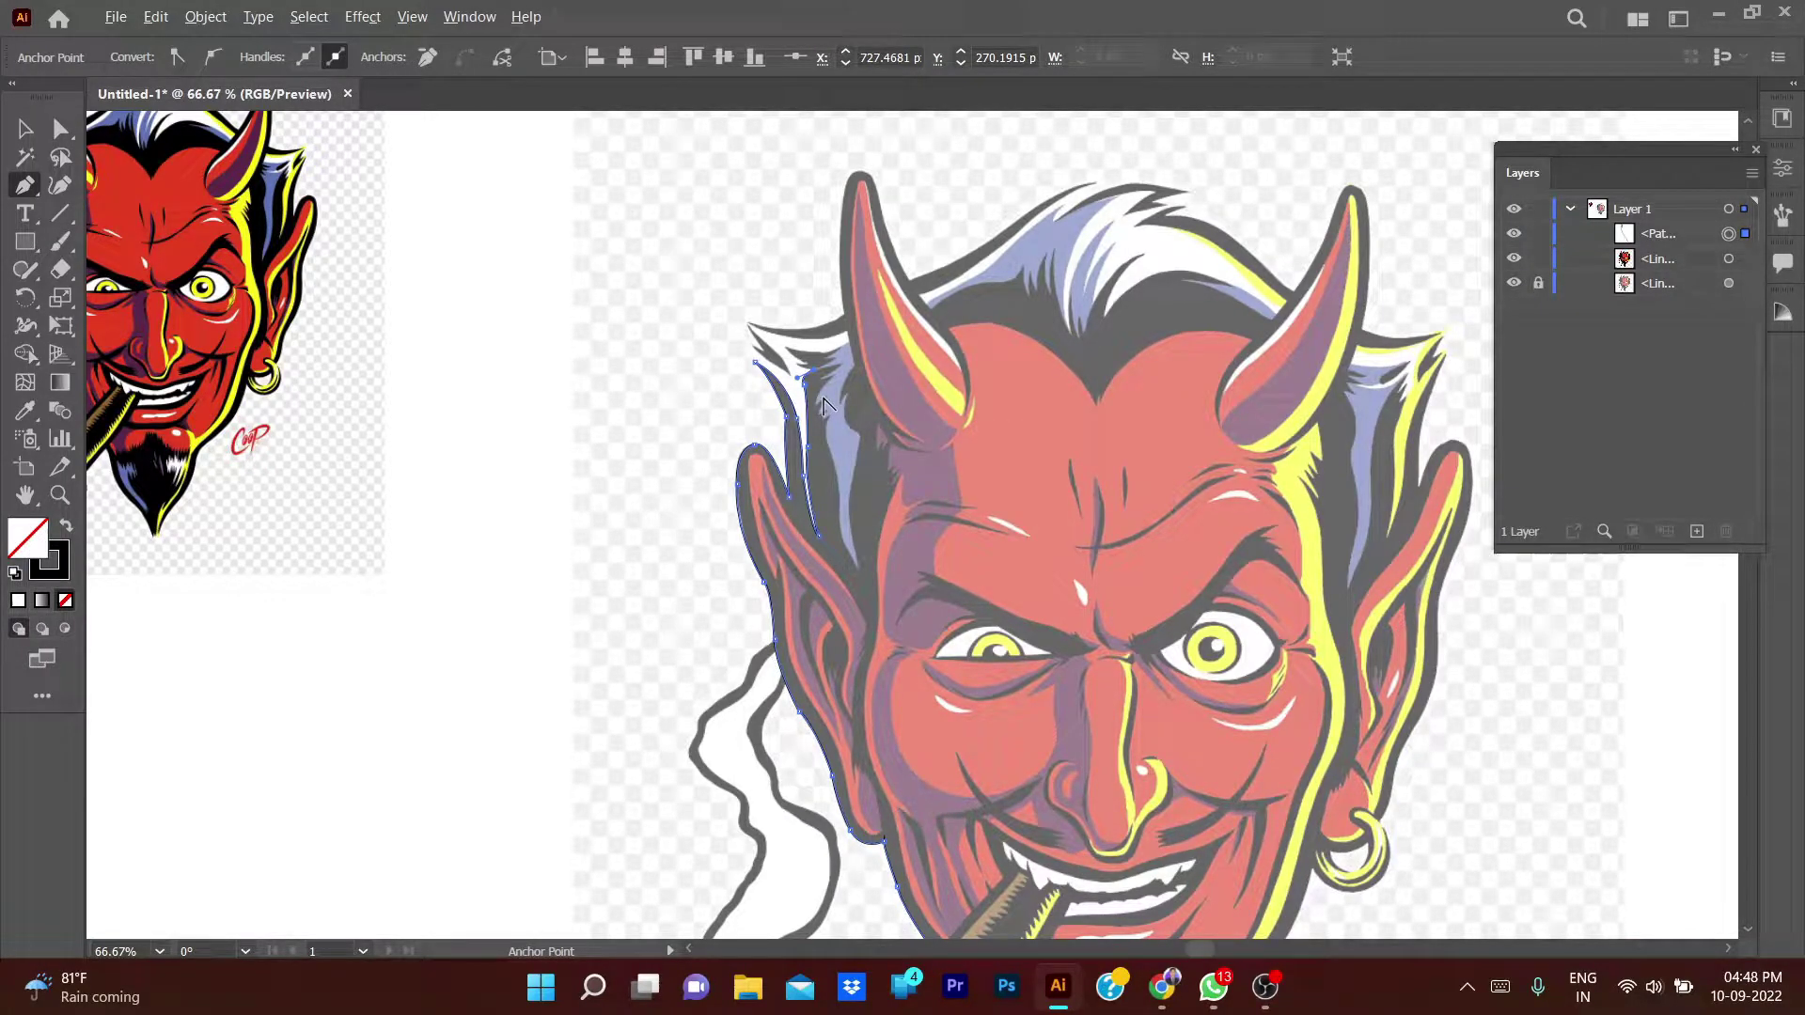
- Curve the outline around the strand tip, the next hair spike, and along the hairline
alt+scroll(823, 406, up, 8)
drag(728, 354, 661, 272)
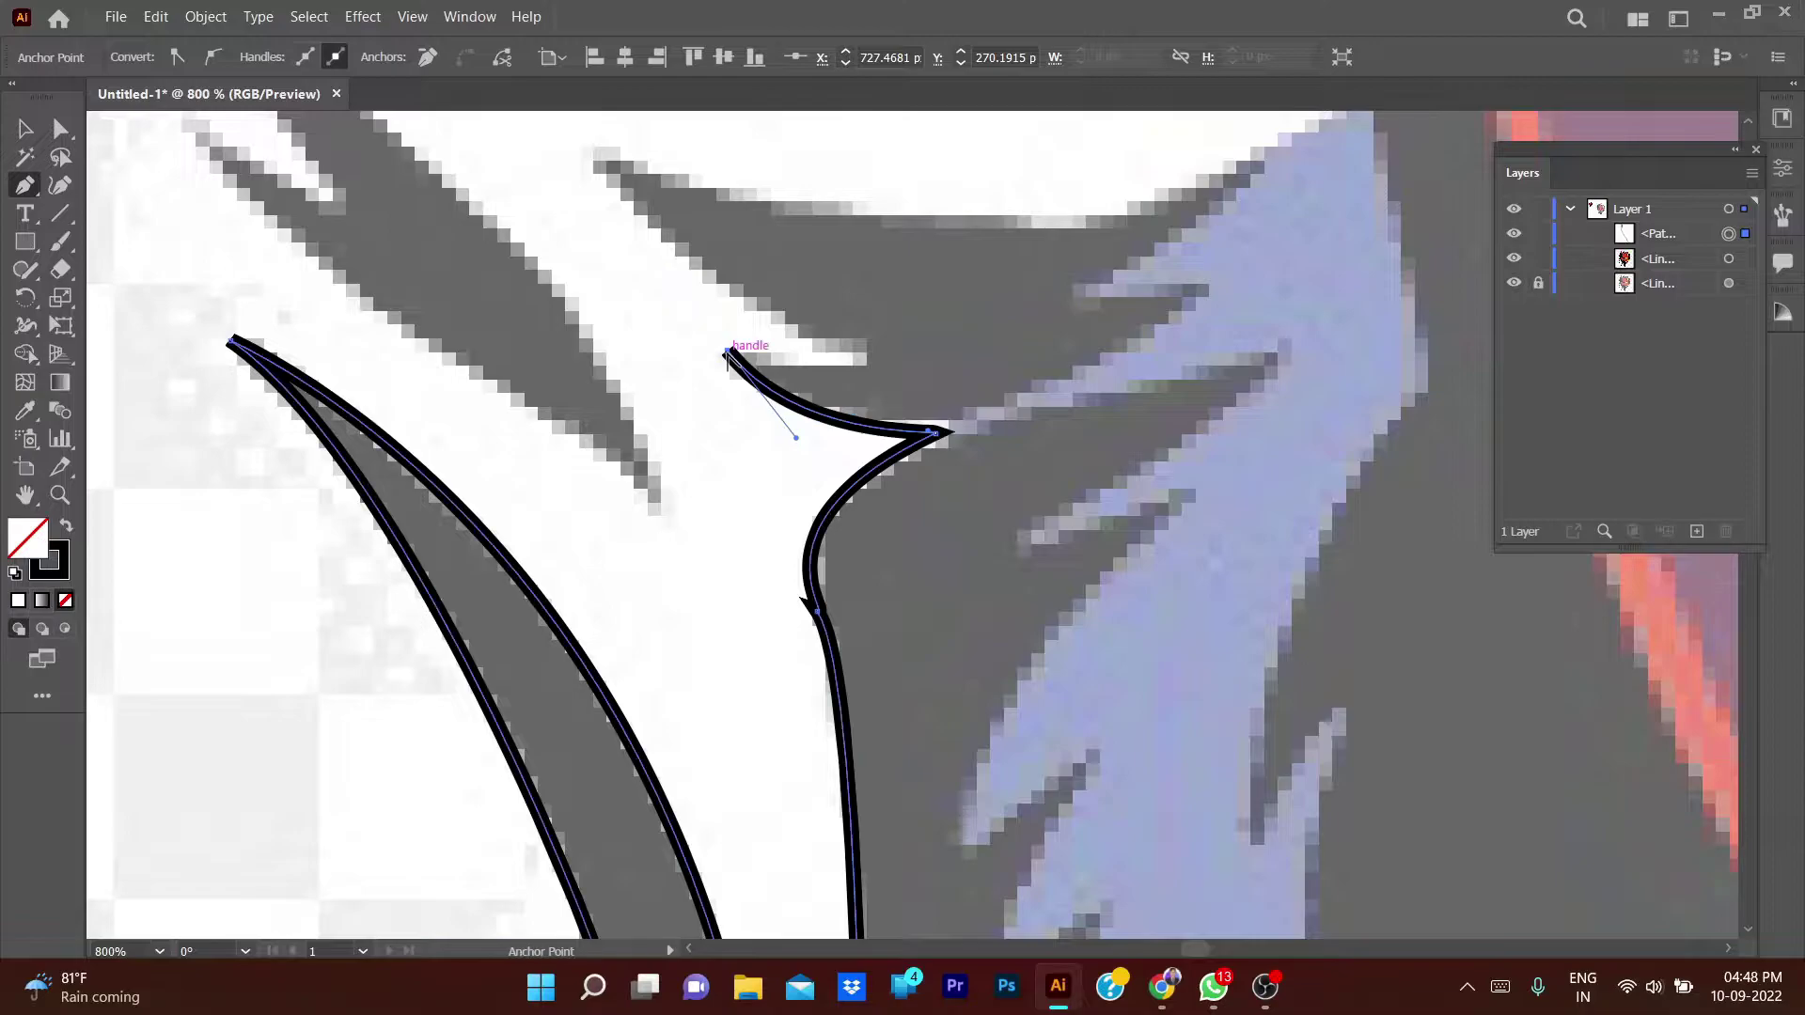
drag(866, 357, 586, 150)
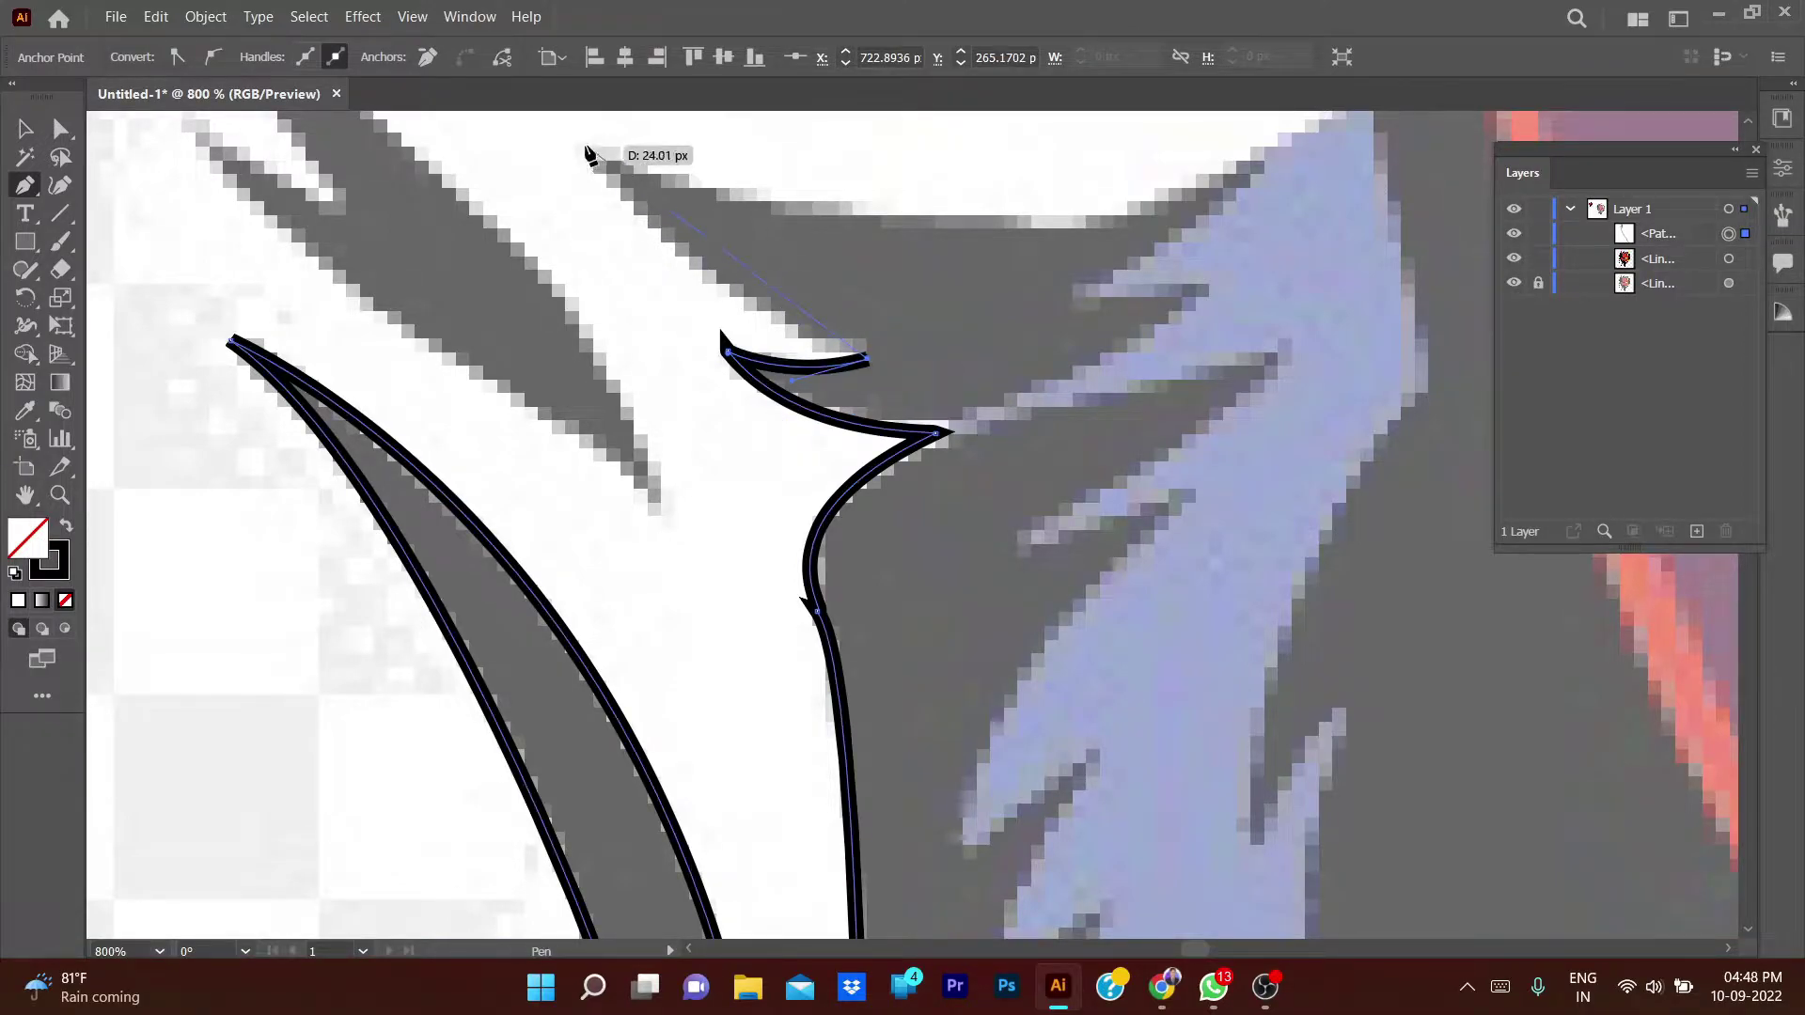
scroll(504, 399, up, 5)
click(586, 691)
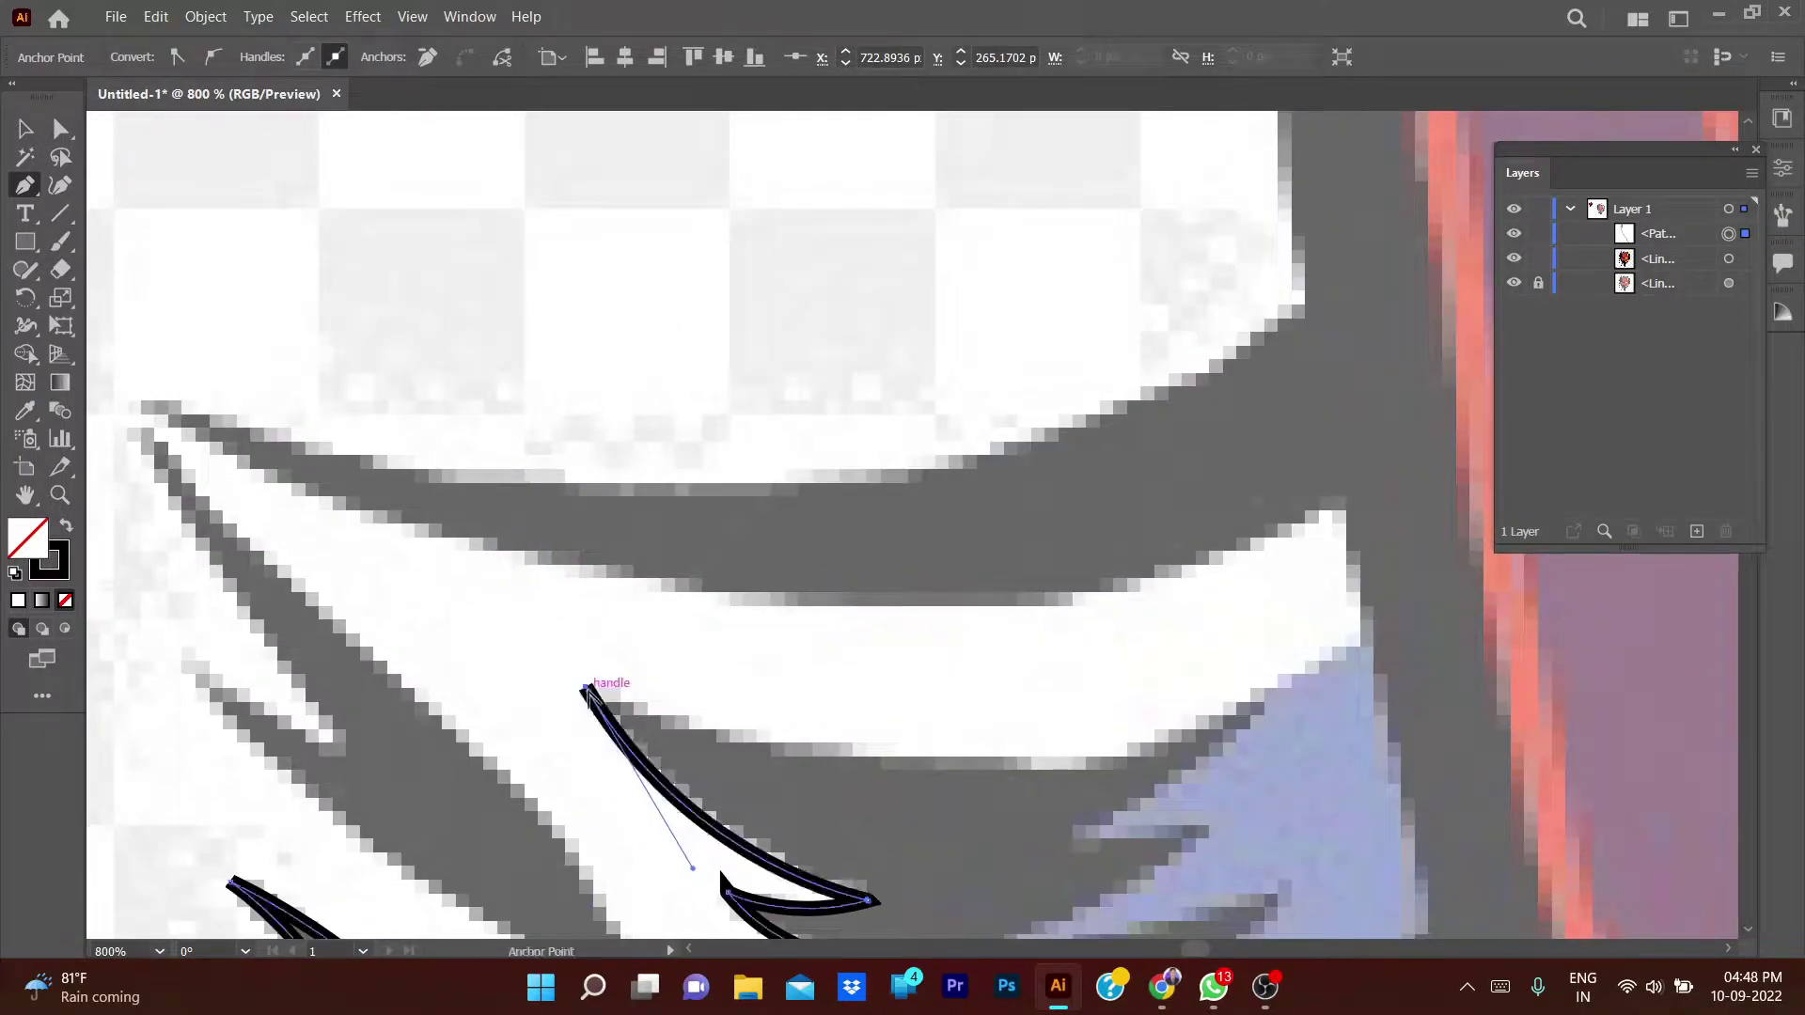
drag(1262, 704, 1553, 575)
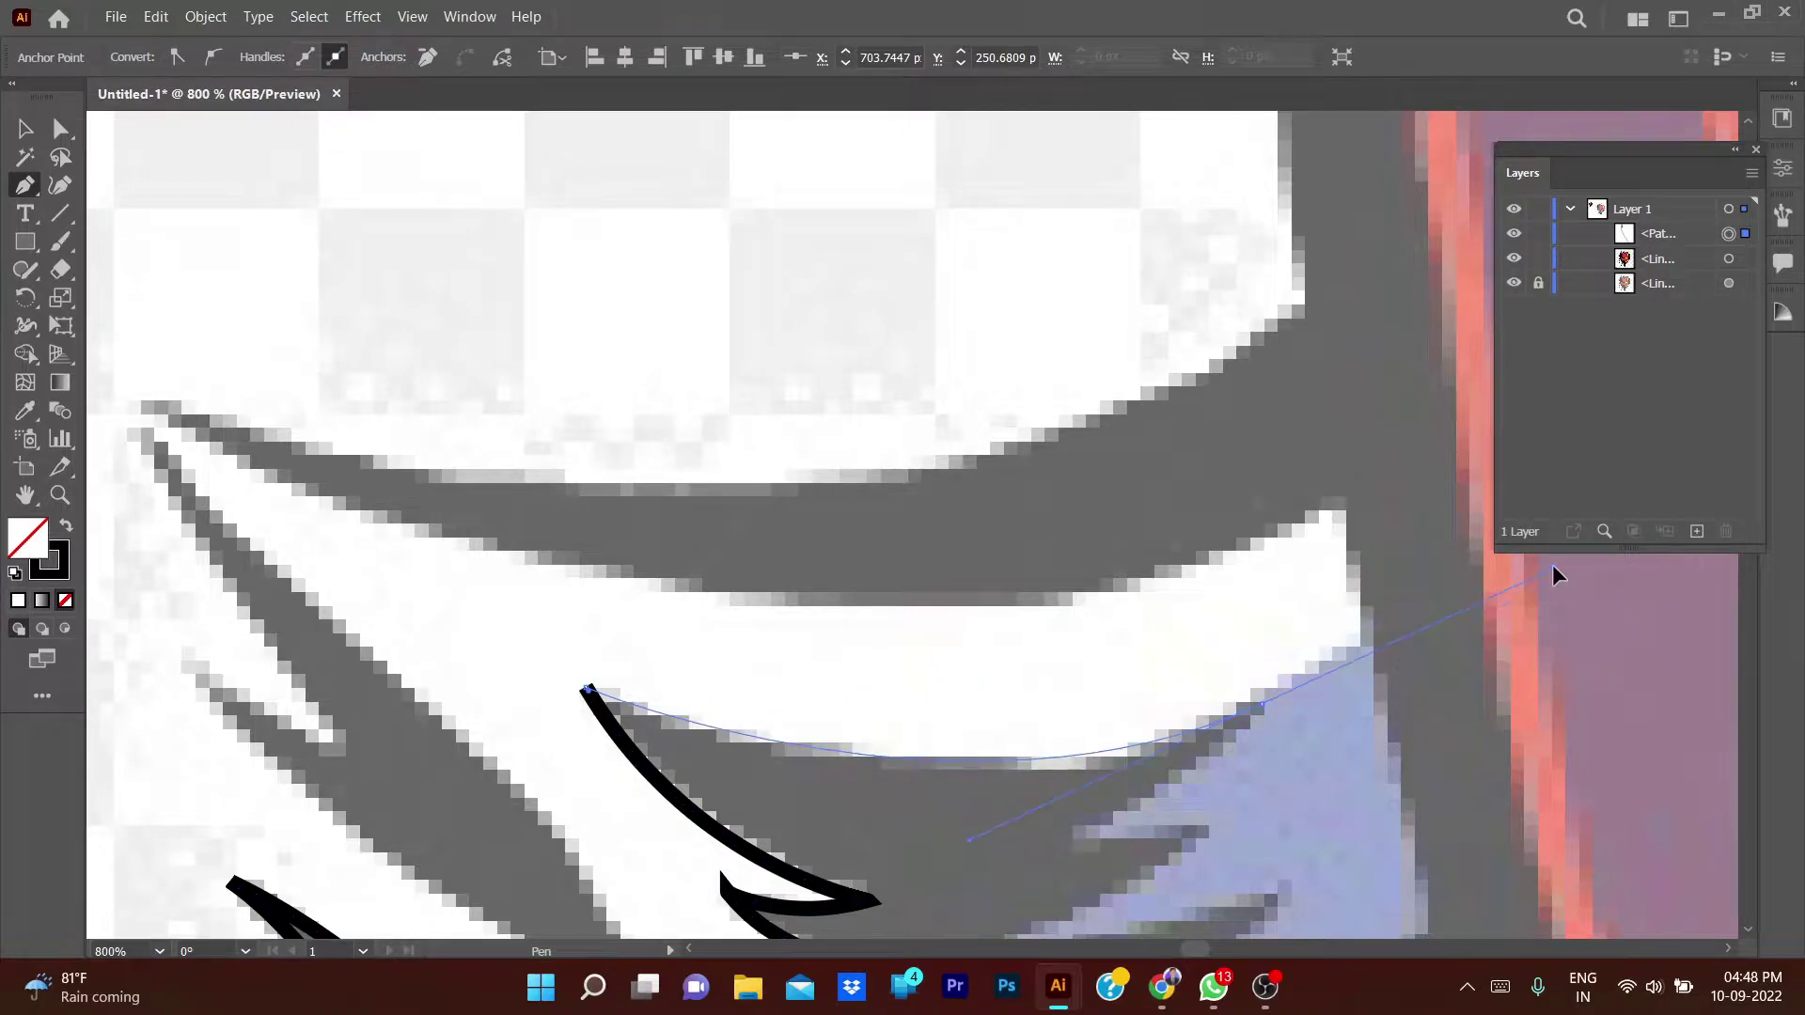
drag(1357, 645, 1351, 688)
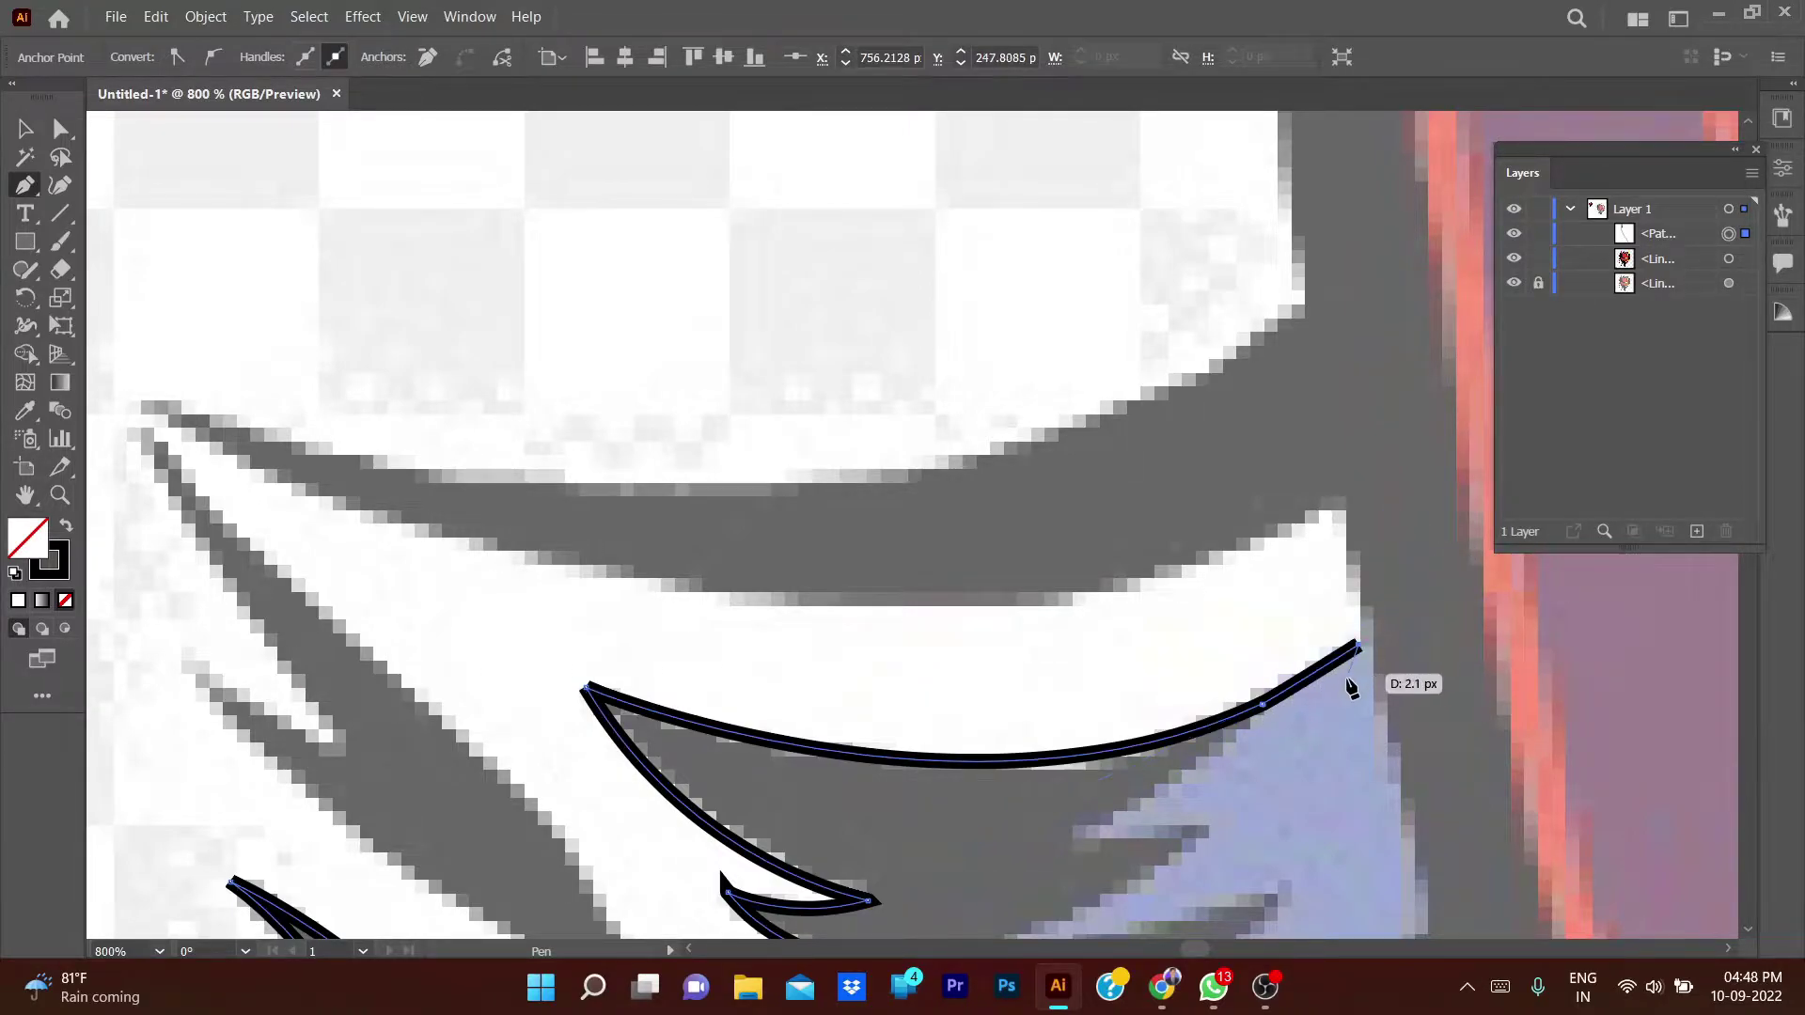
scroll(1351, 688, down, 4)
scroll(1147, 677, down, 3)
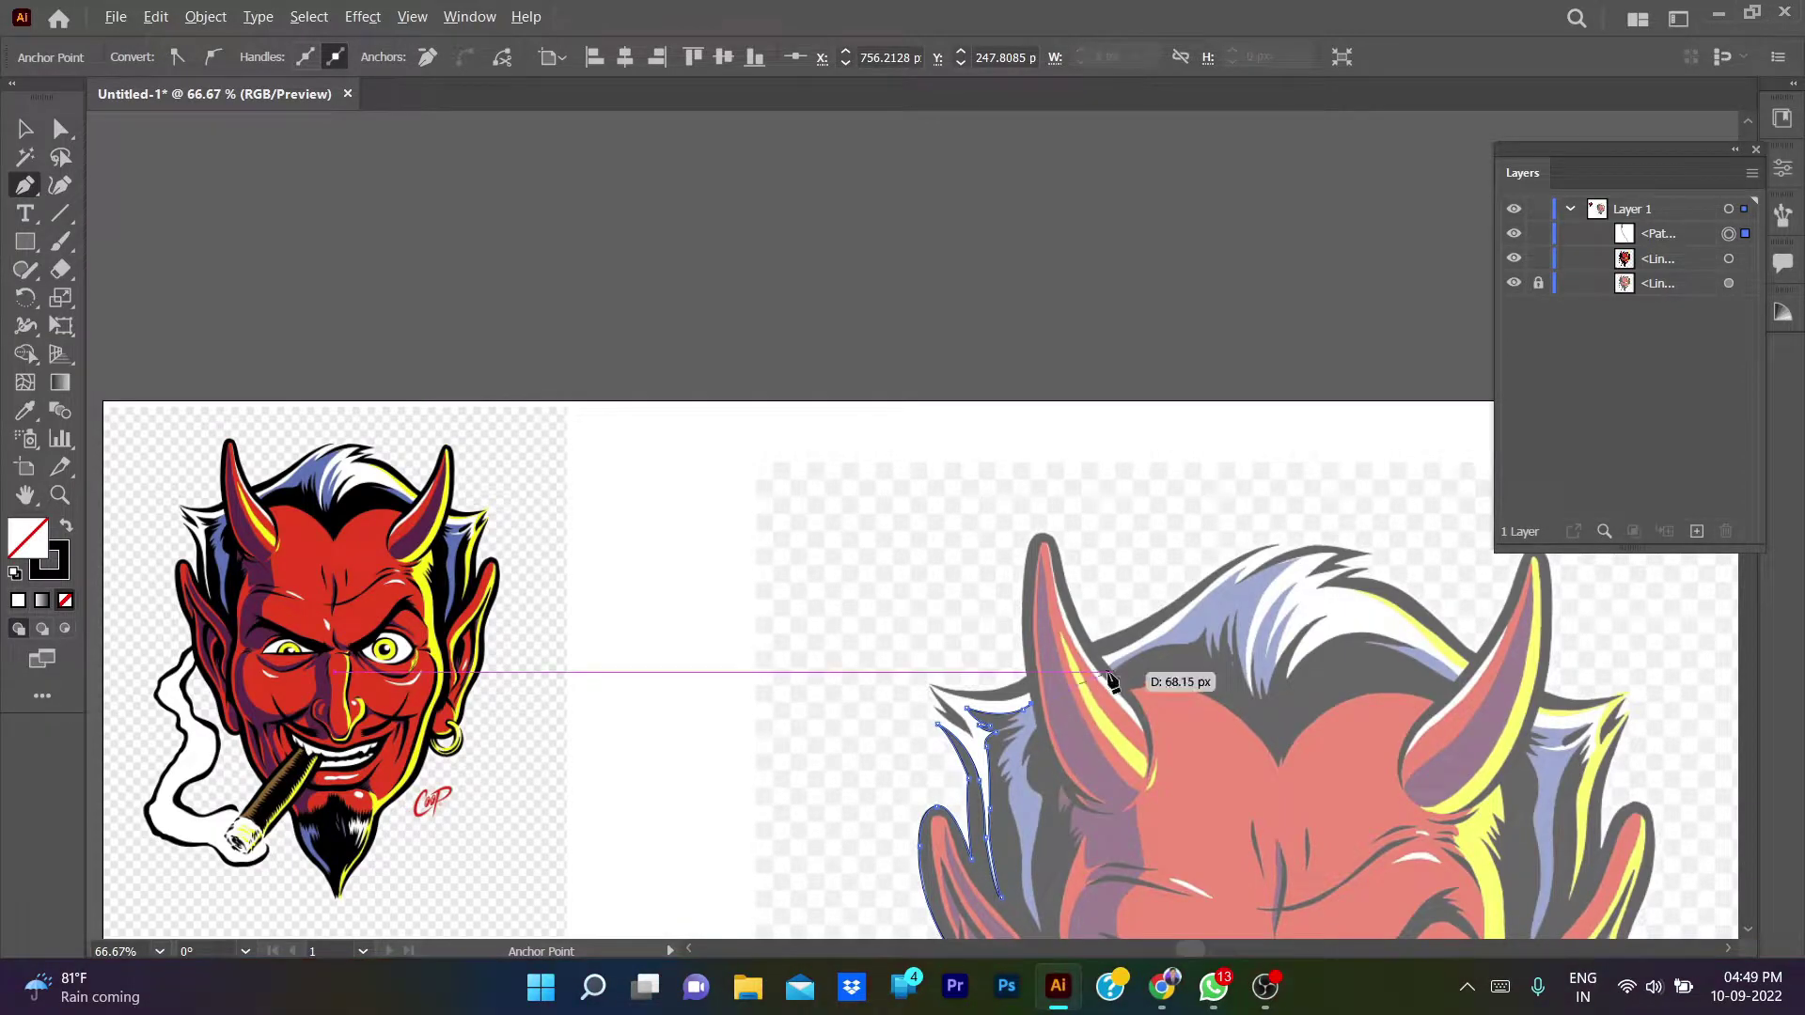
drag(1118, 683, 827, 468)
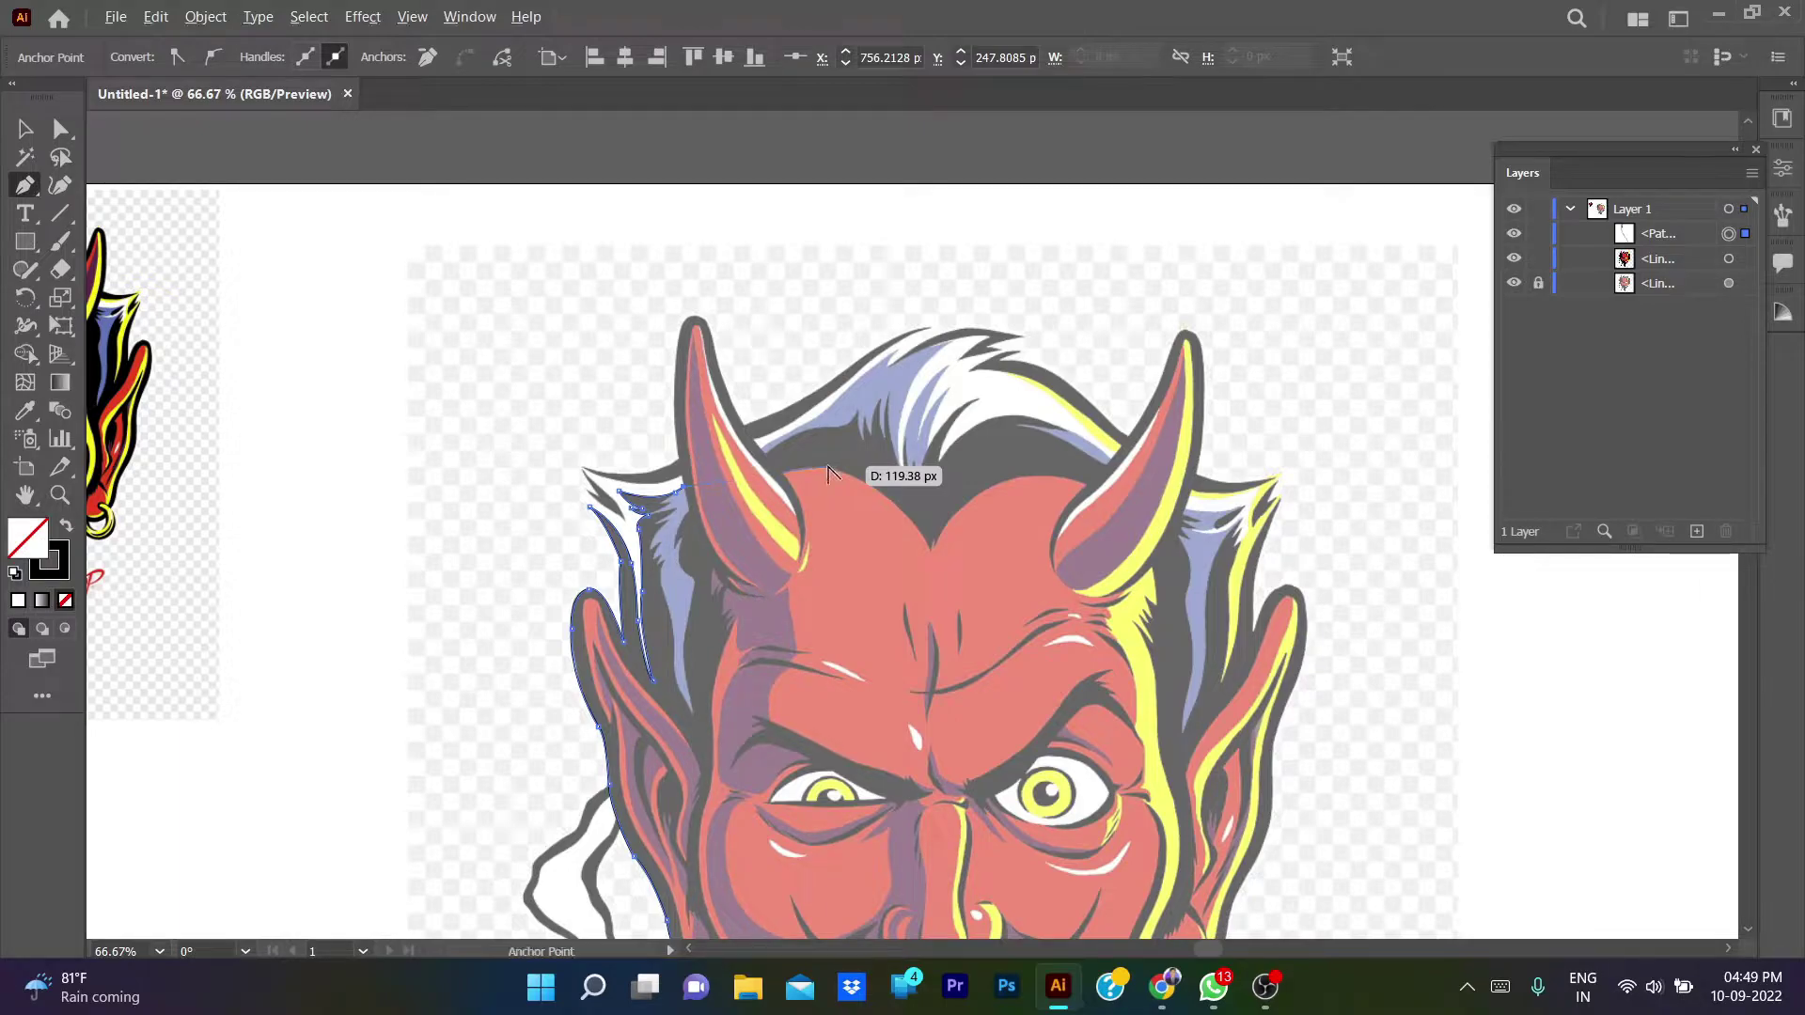
- Switch to the music player to pause and resume the song
click(1266, 987)
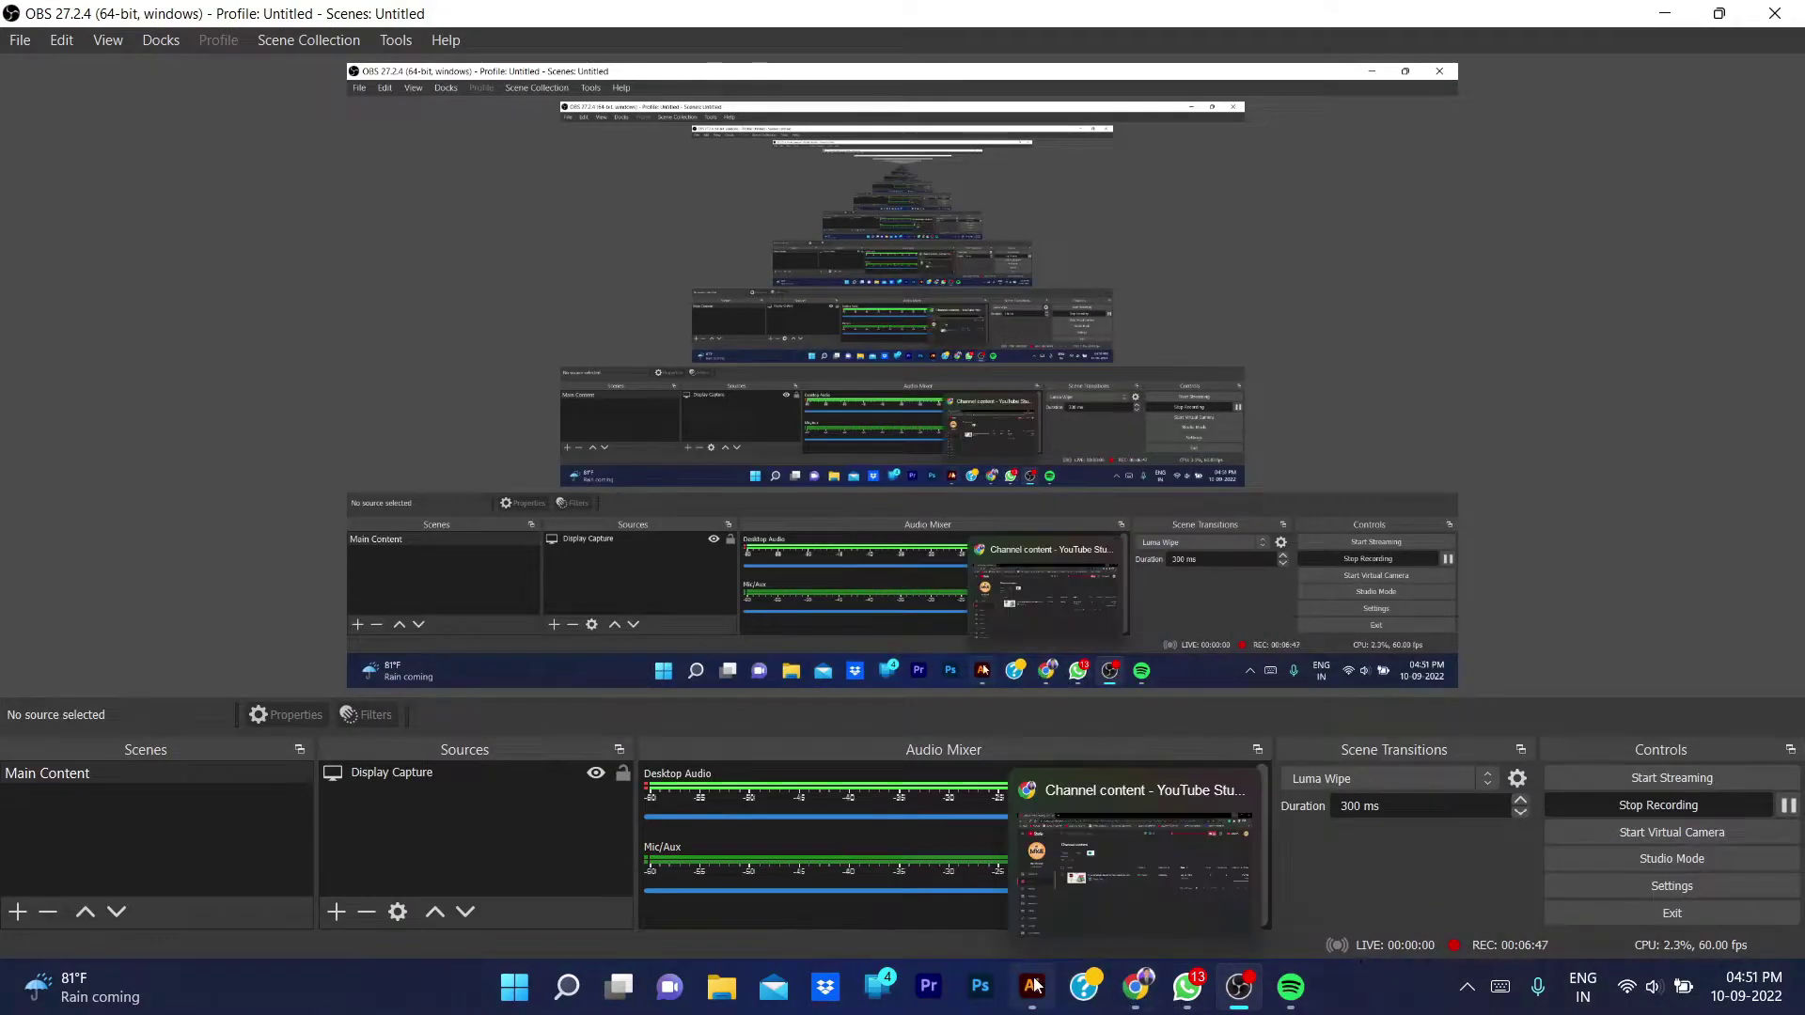
click(1032, 985)
key(alt+Tab)
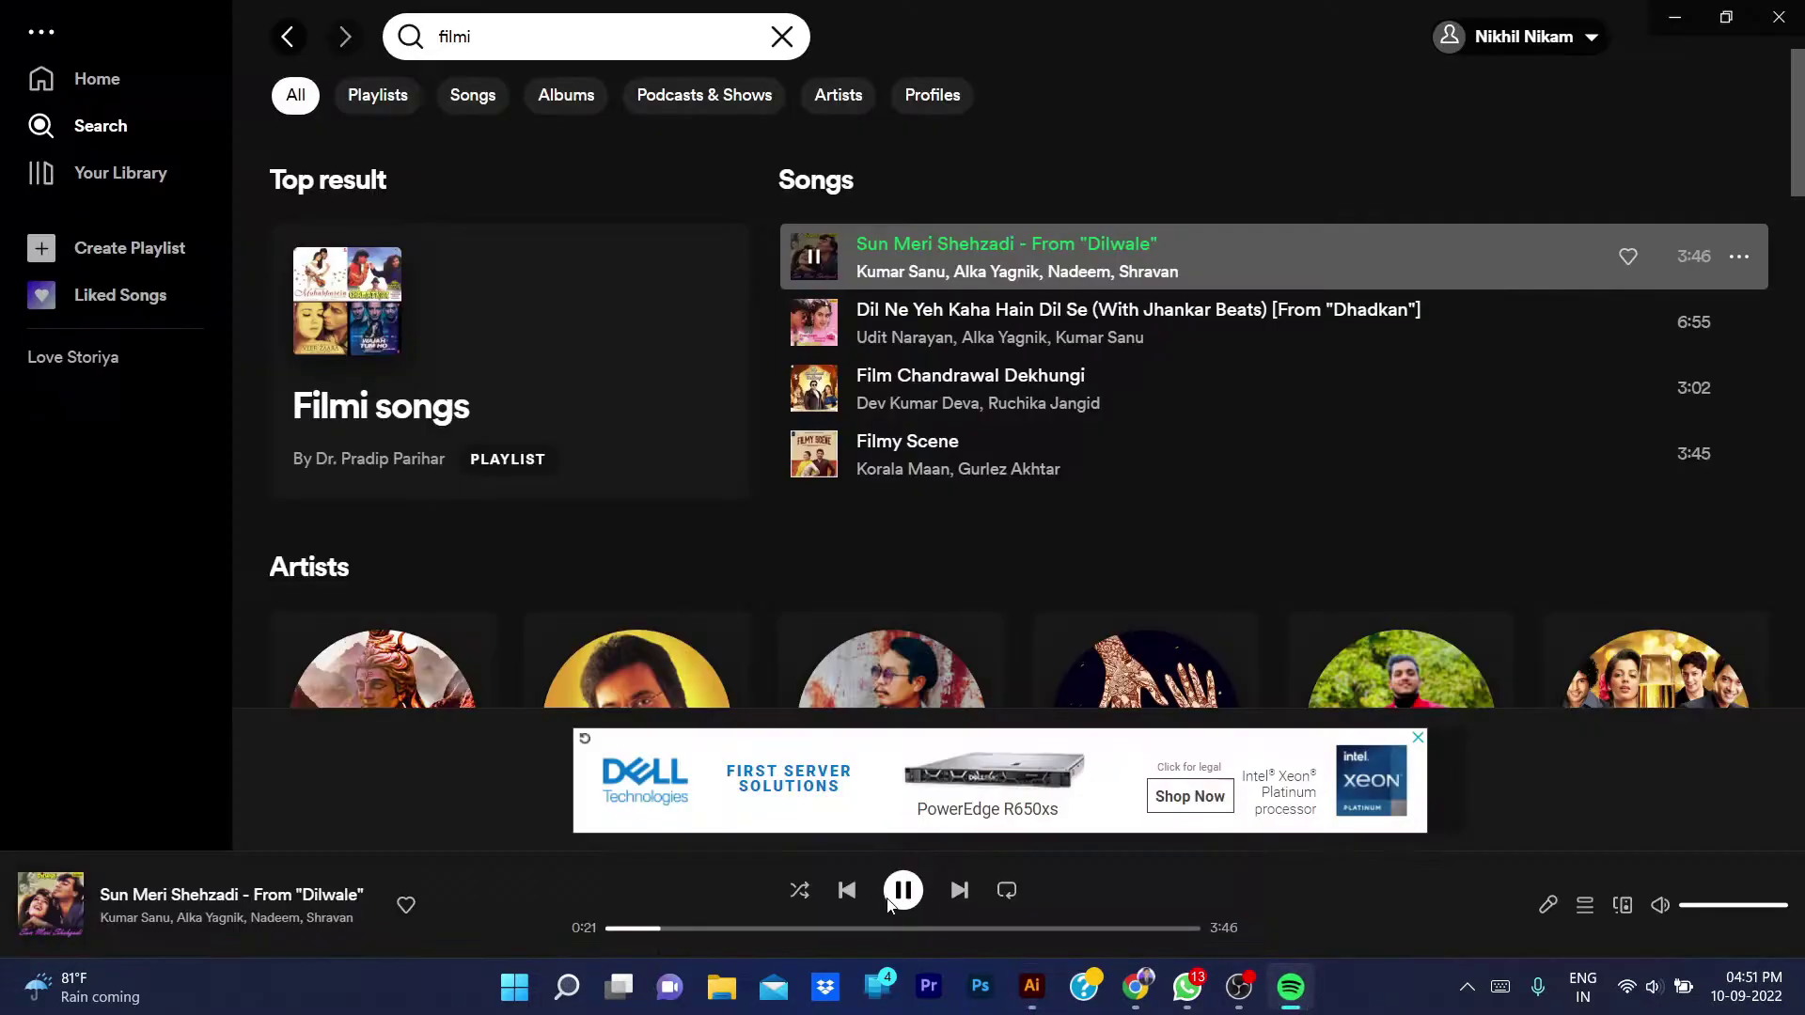
click(889, 904)
click(901, 890)
- Back in Illustrator, trace the hair's lower edge up to the first spike tip and its base
click(1032, 985)
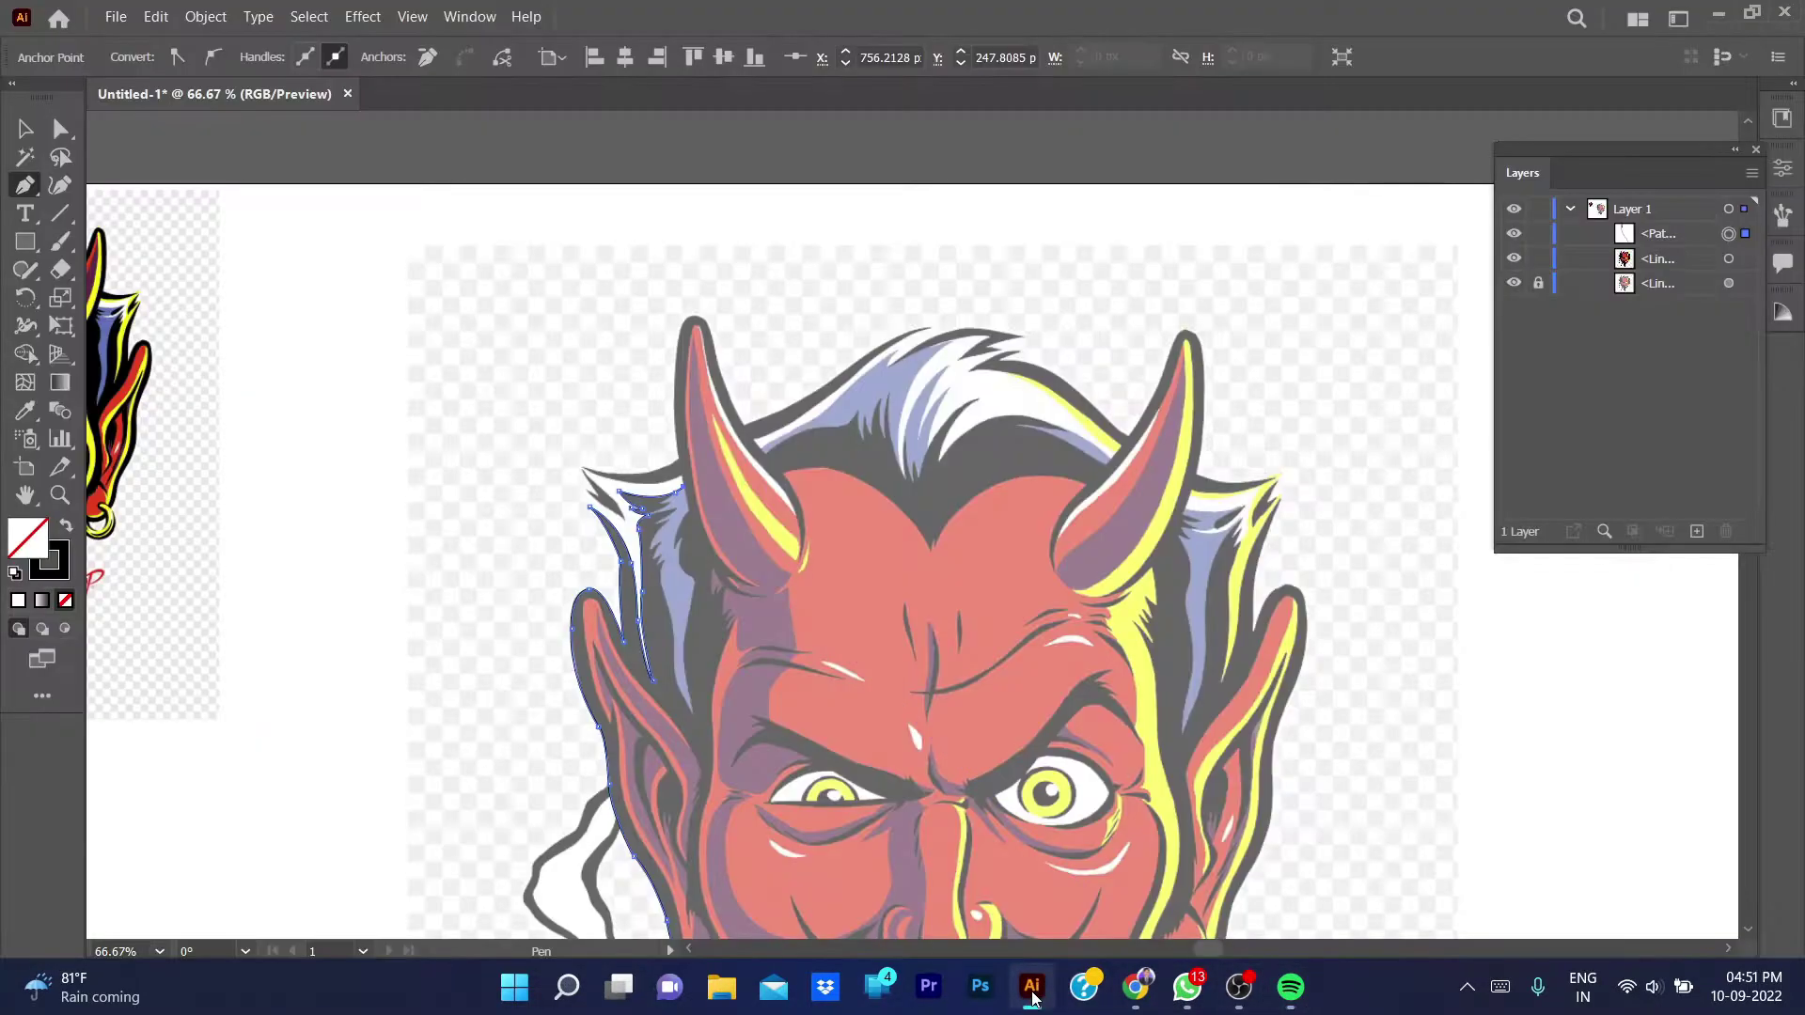
scroll(725, 484, up, 5)
click(970, 306)
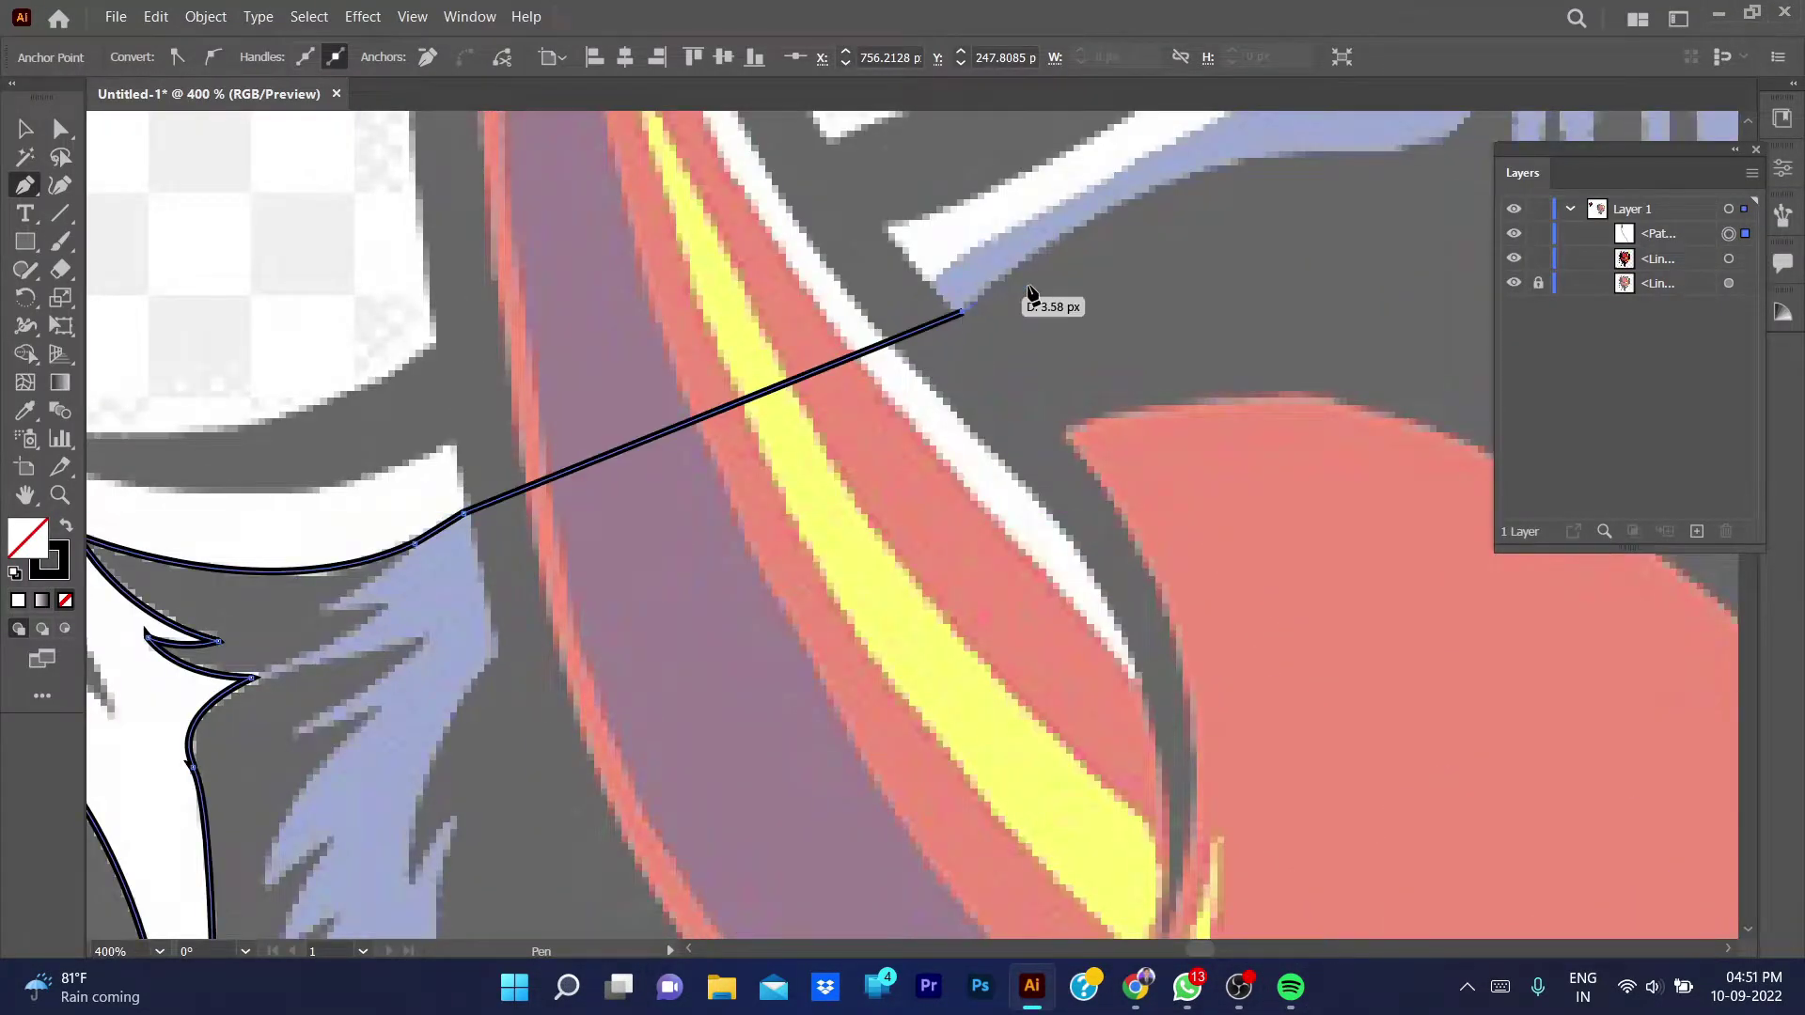
scroll(970, 306, right, 5)
scroll(971, 306, up, 2)
drag(758, 362, 918, 373)
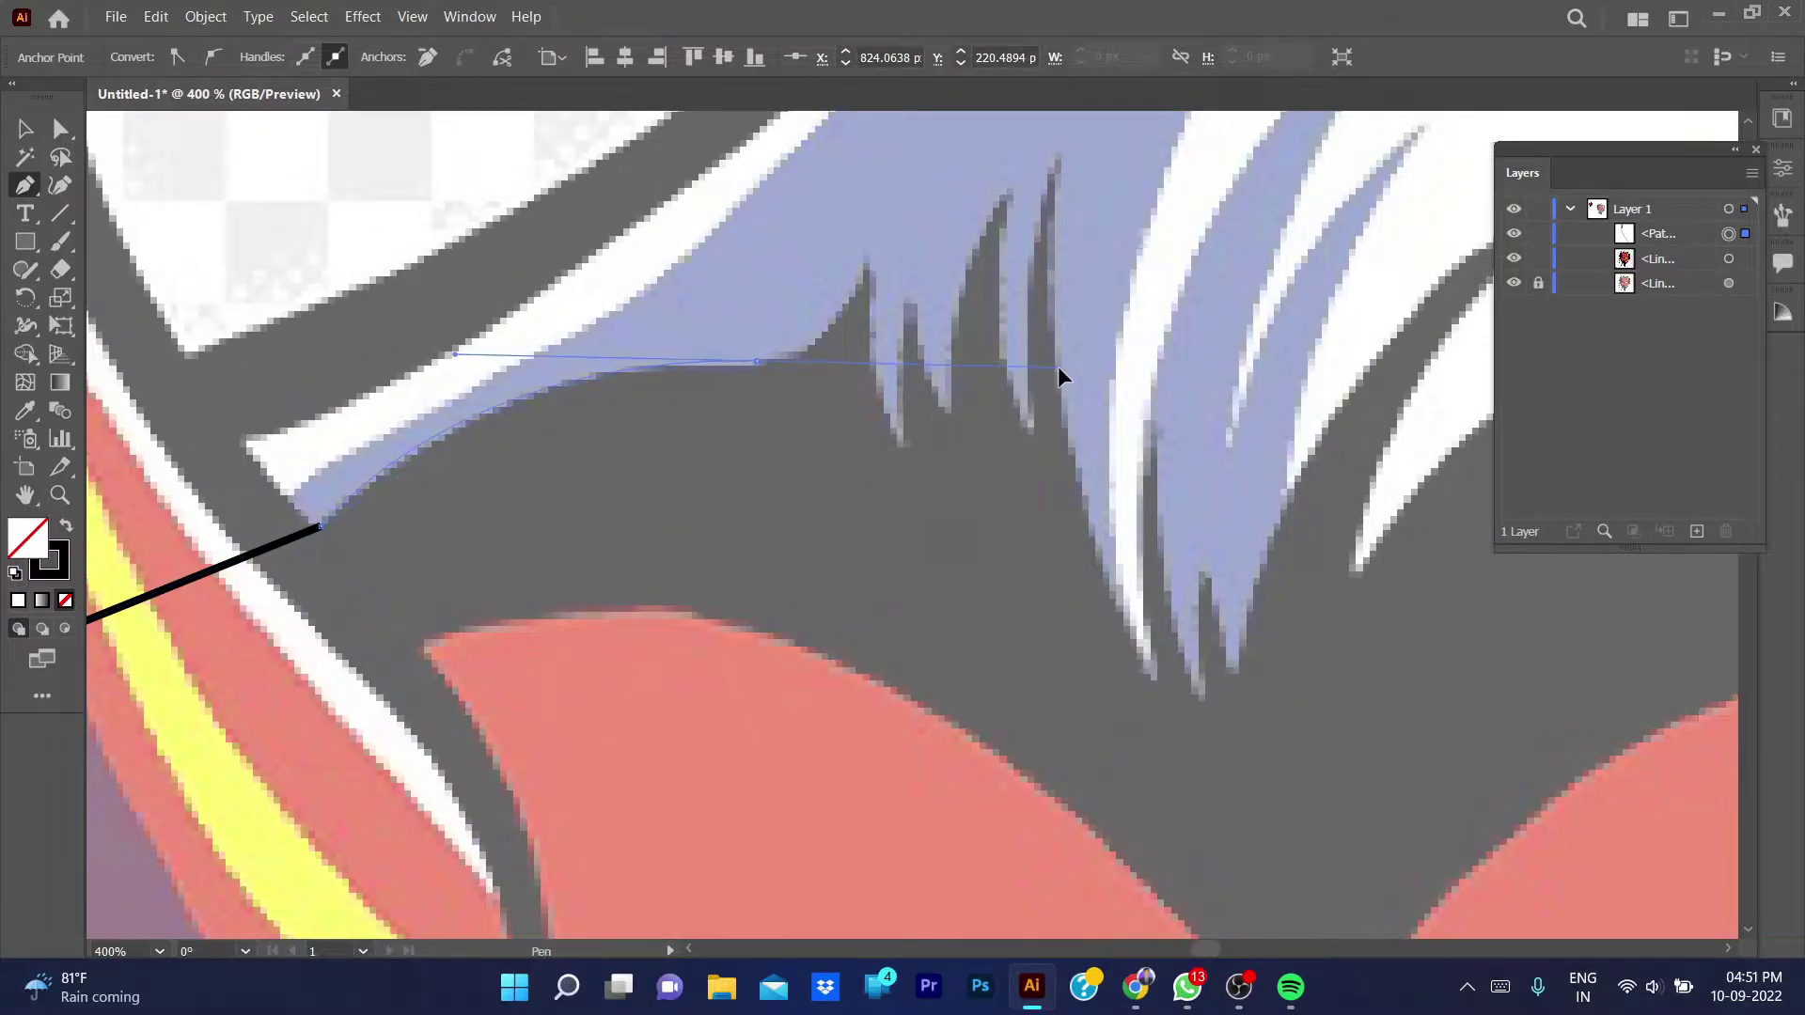
drag(865, 266, 888, 190)
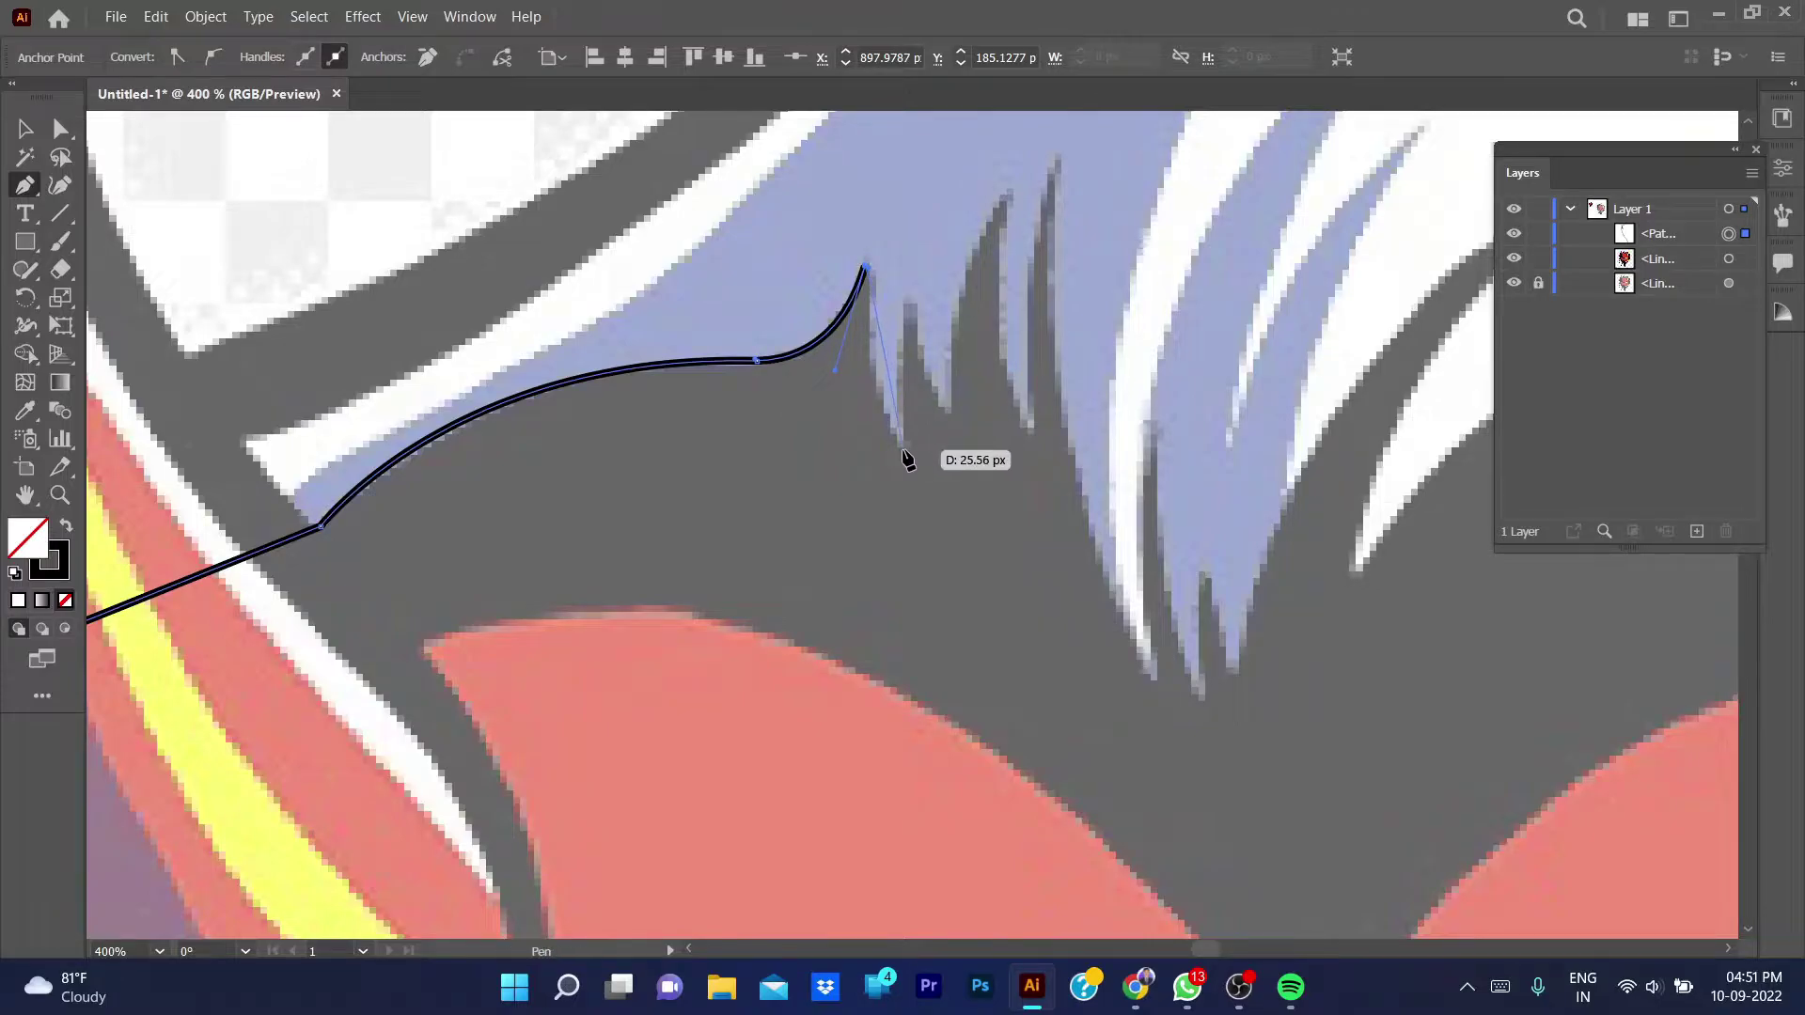
drag(902, 451, 940, 484)
- Trace the outline up and down the next hair spikes to the tallest spike tip
drag(908, 299, 931, 240)
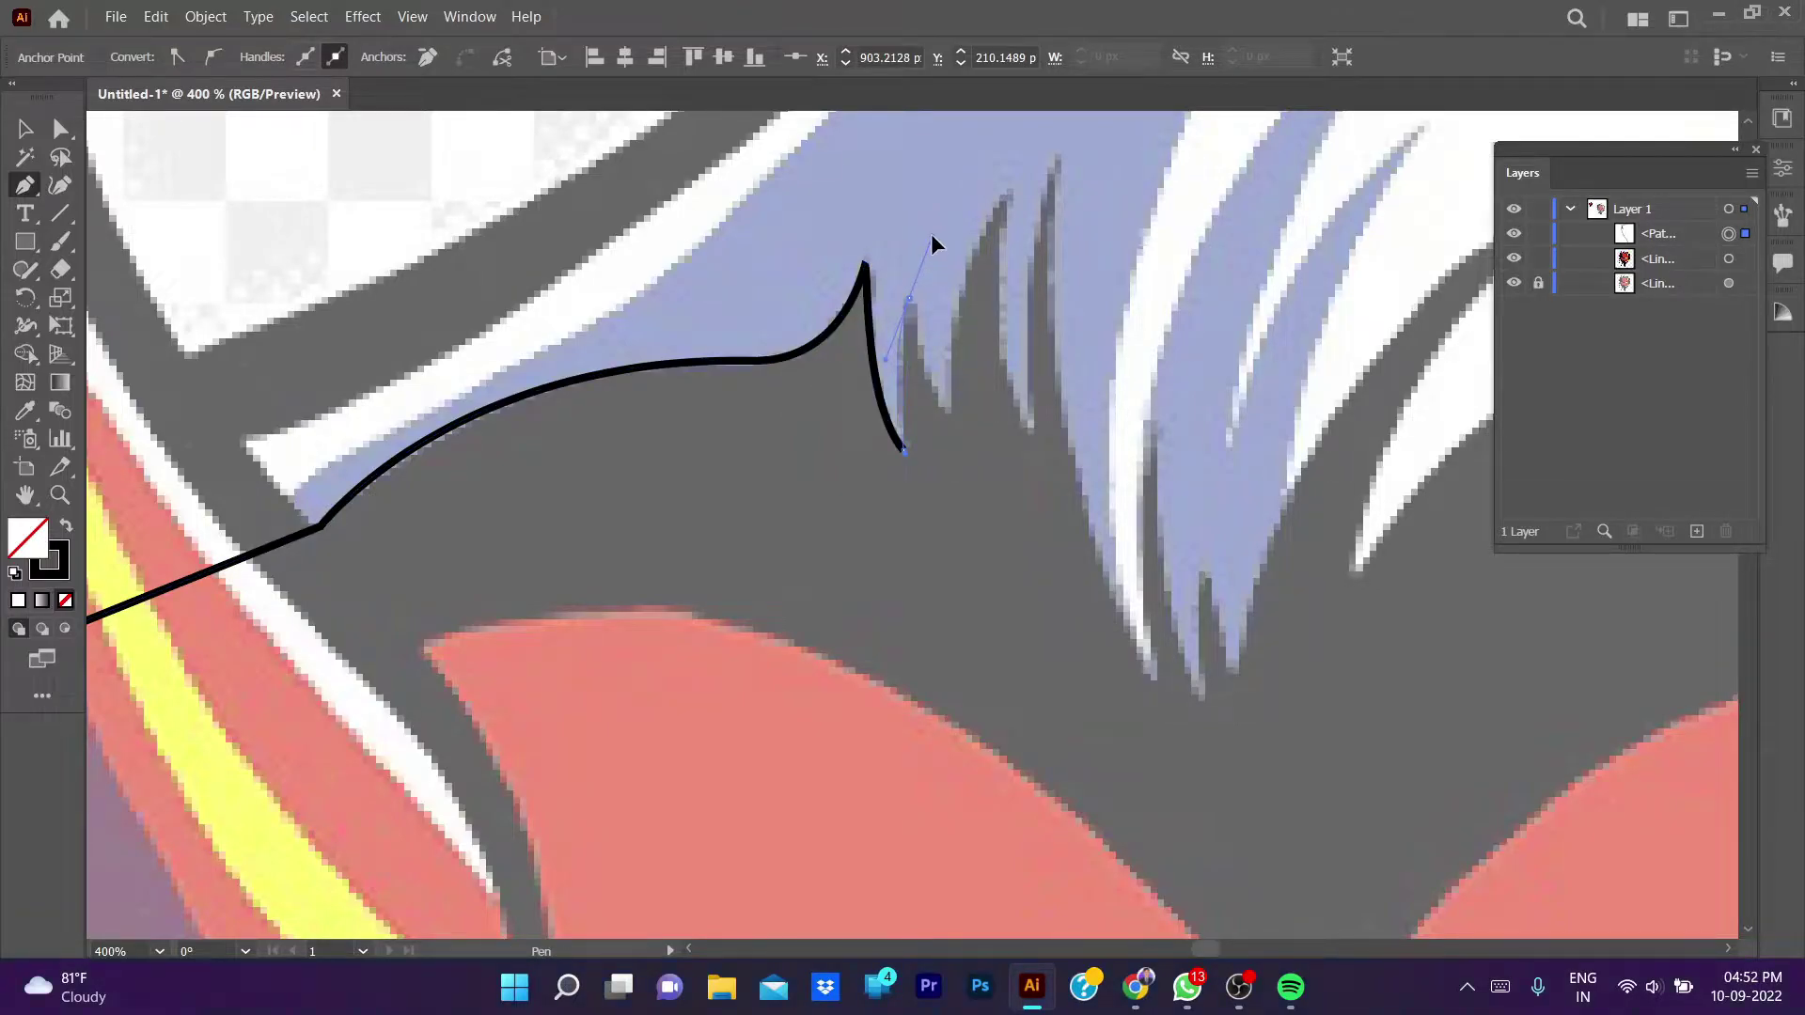
drag(932, 393, 954, 418)
mouse_move(1009, 193)
mouse_down()
mouse_move(1055, 731)
mouse_move(906, 336)
mouse_up()
drag(943, 575, 1001, 659)
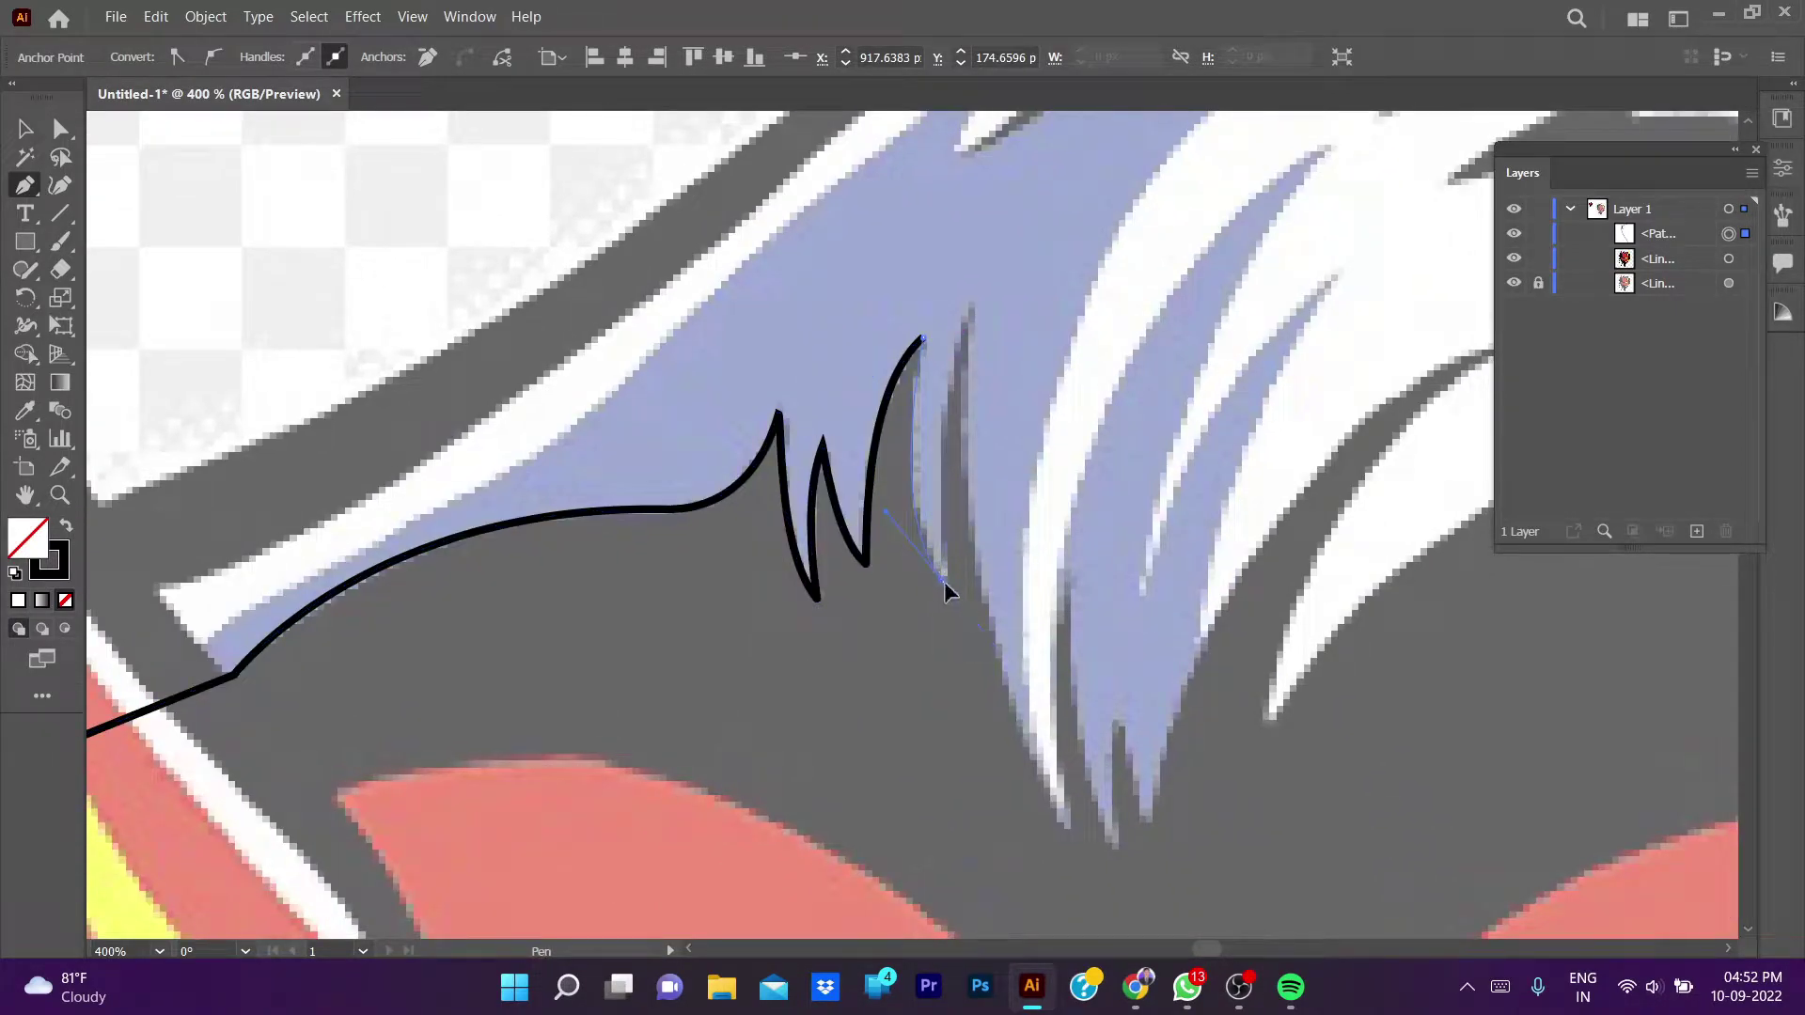
drag(972, 300, 961, 475)
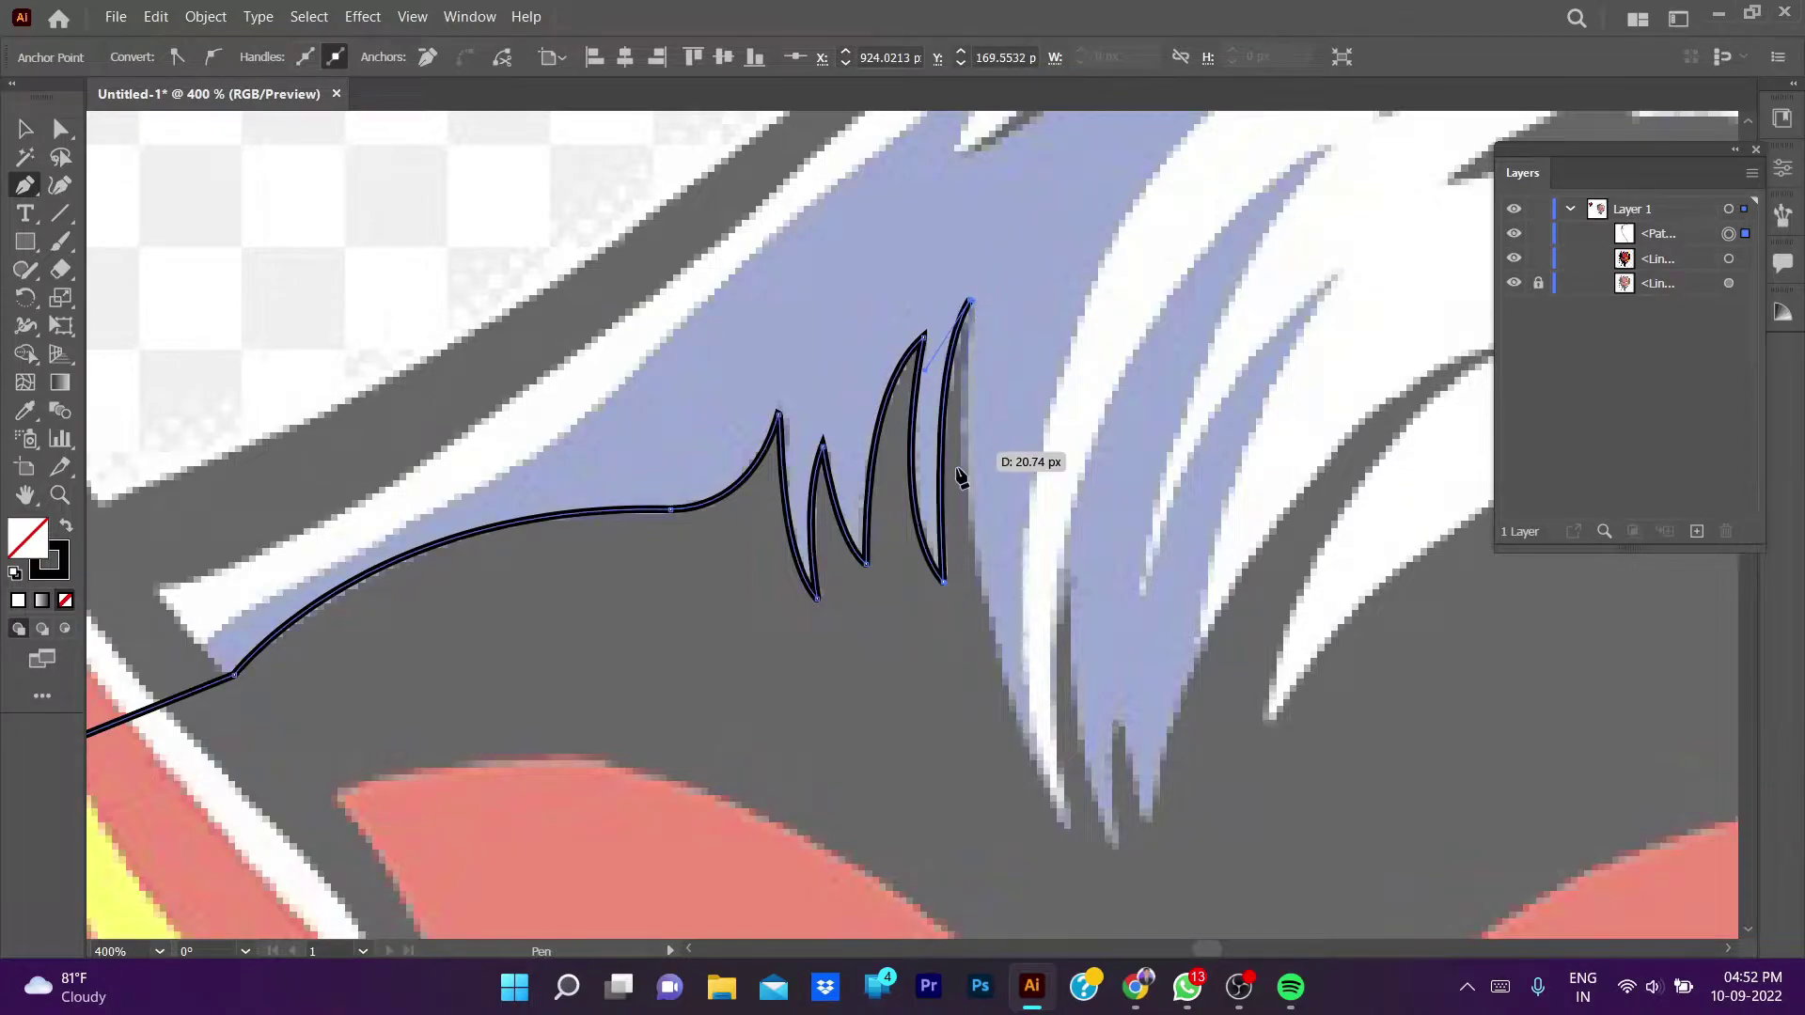
scroll(951, 492, down, 5)
scroll(1081, 658, up, 7)
- Curve the outline down toward the hairline and pan to the next strands
key(space)
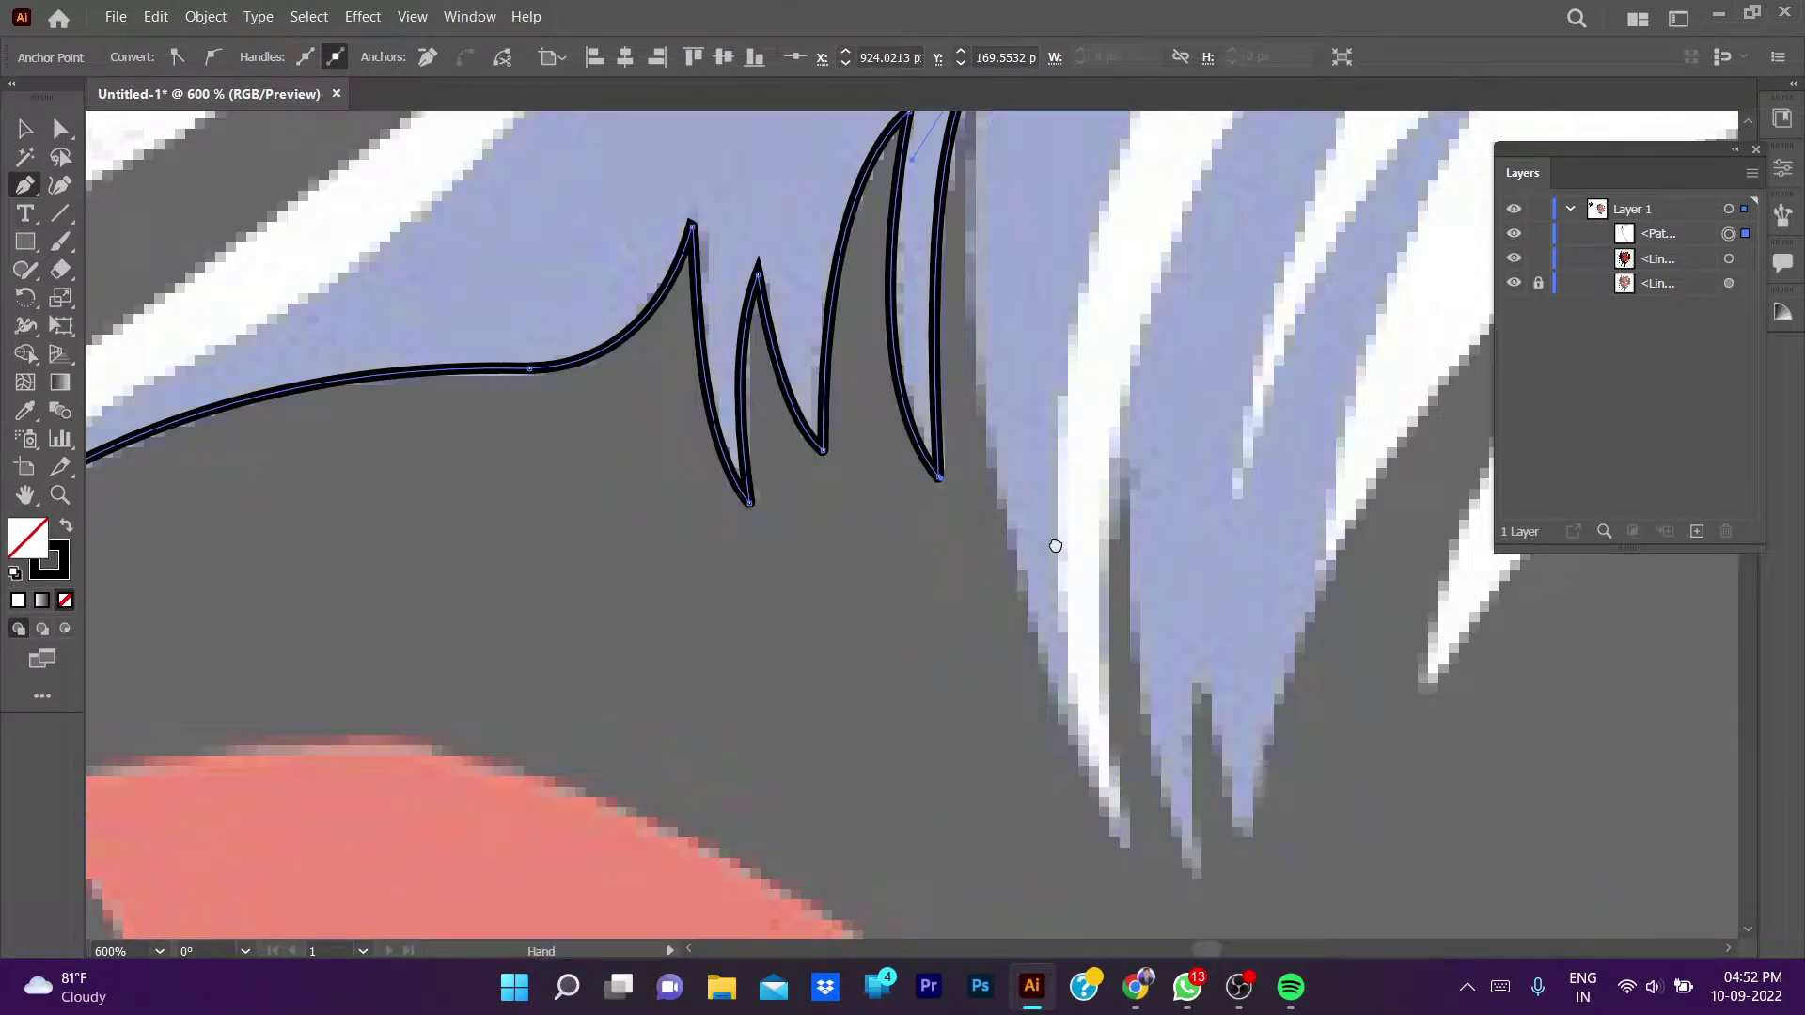
scroll(1056, 545, down, 2)
scroll(1092, 906, down, 4)
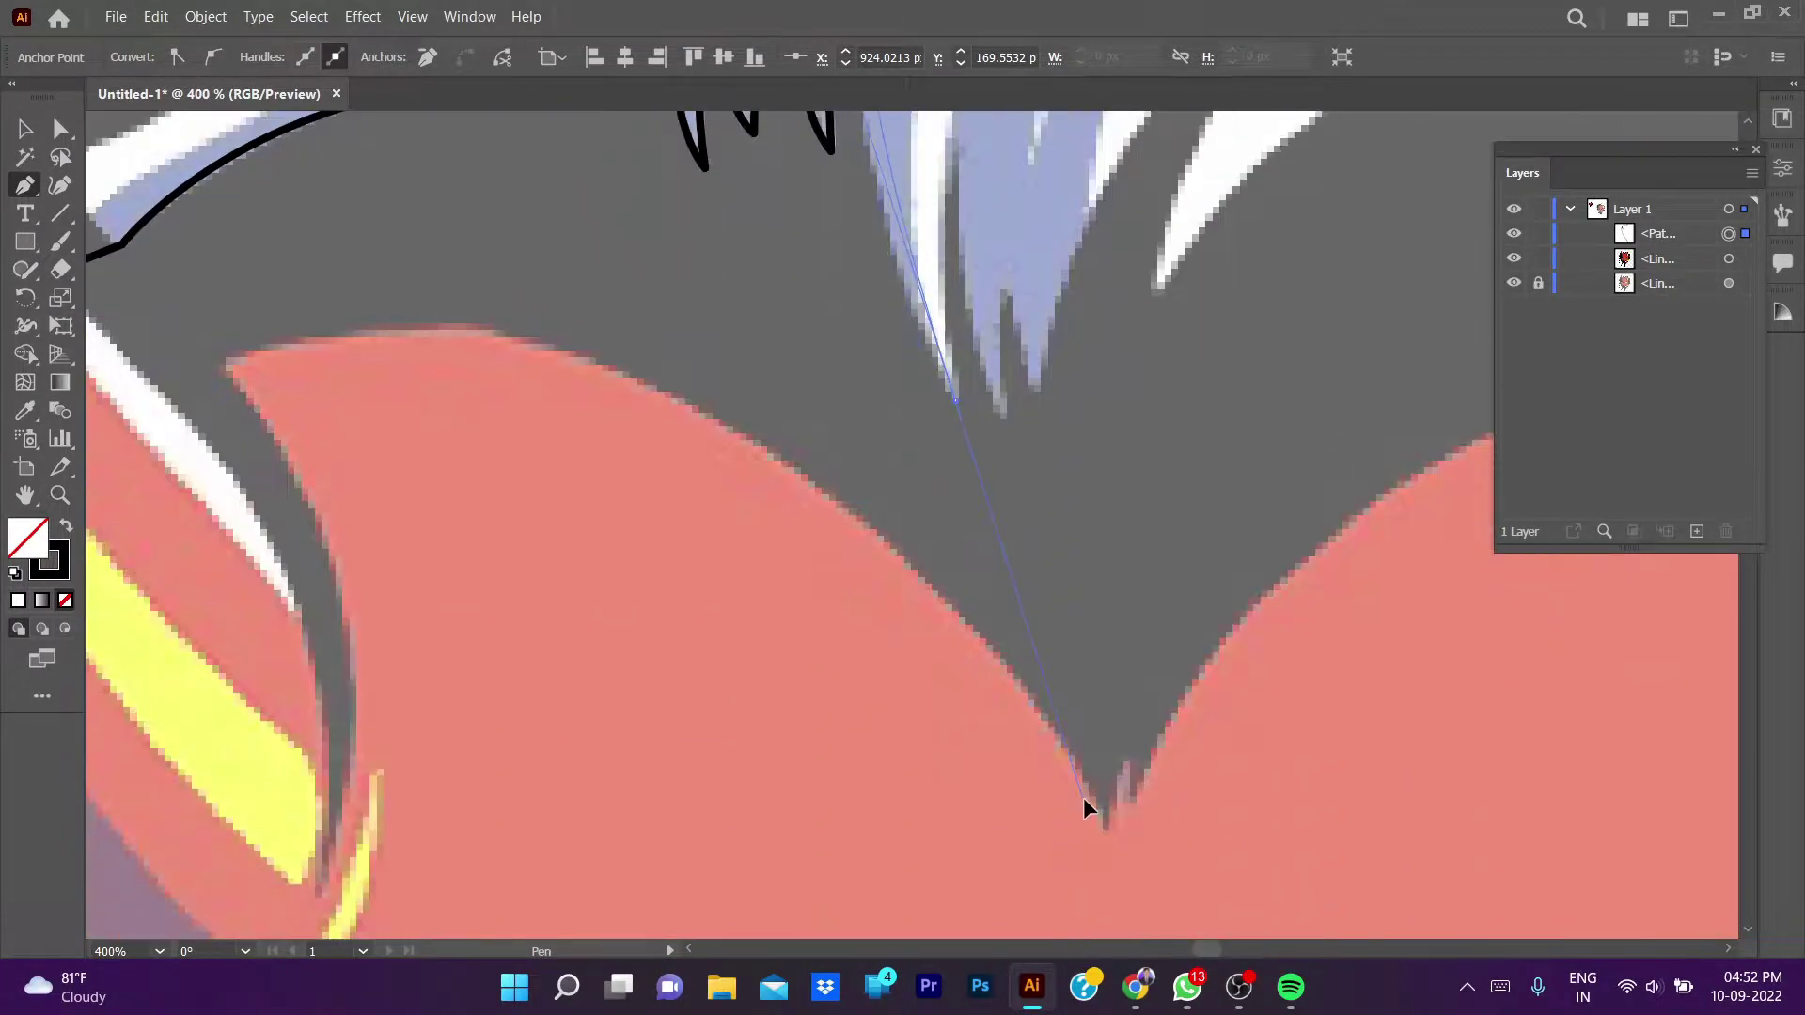
drag(926, 348, 1016, 484)
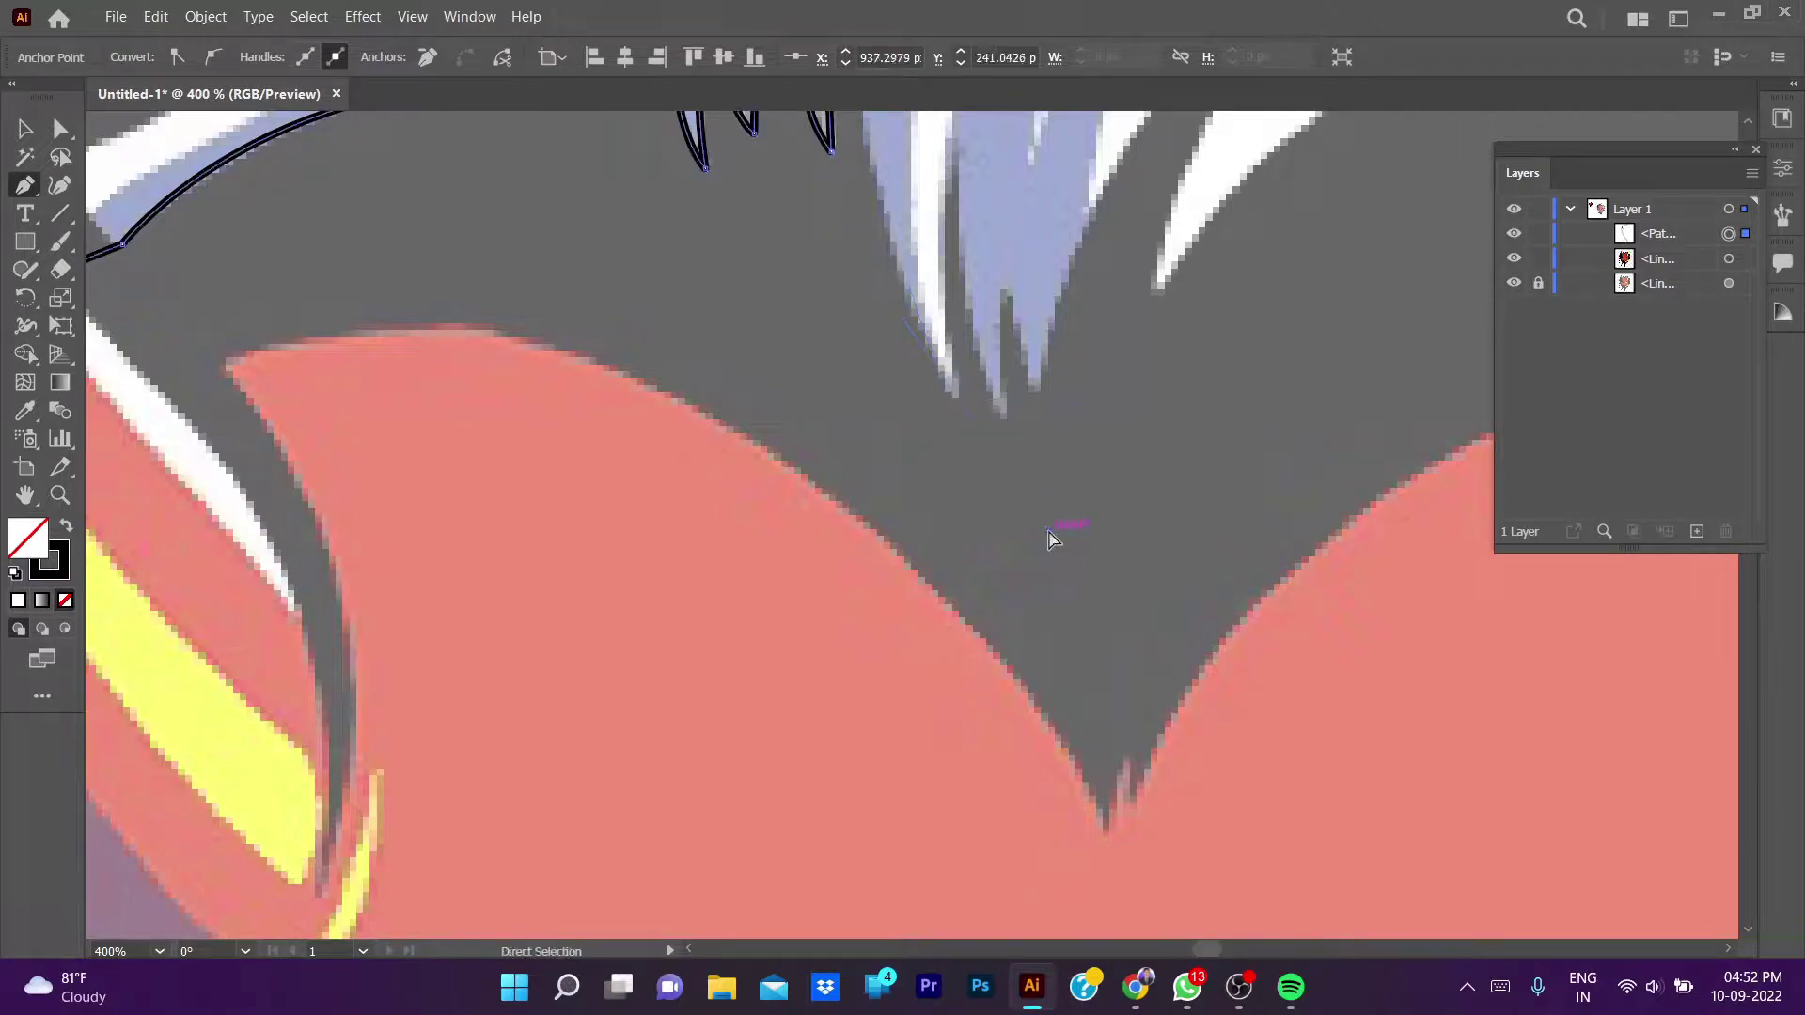
scroll(1048, 538, down, 1)
drag(986, 621, 903, 490)
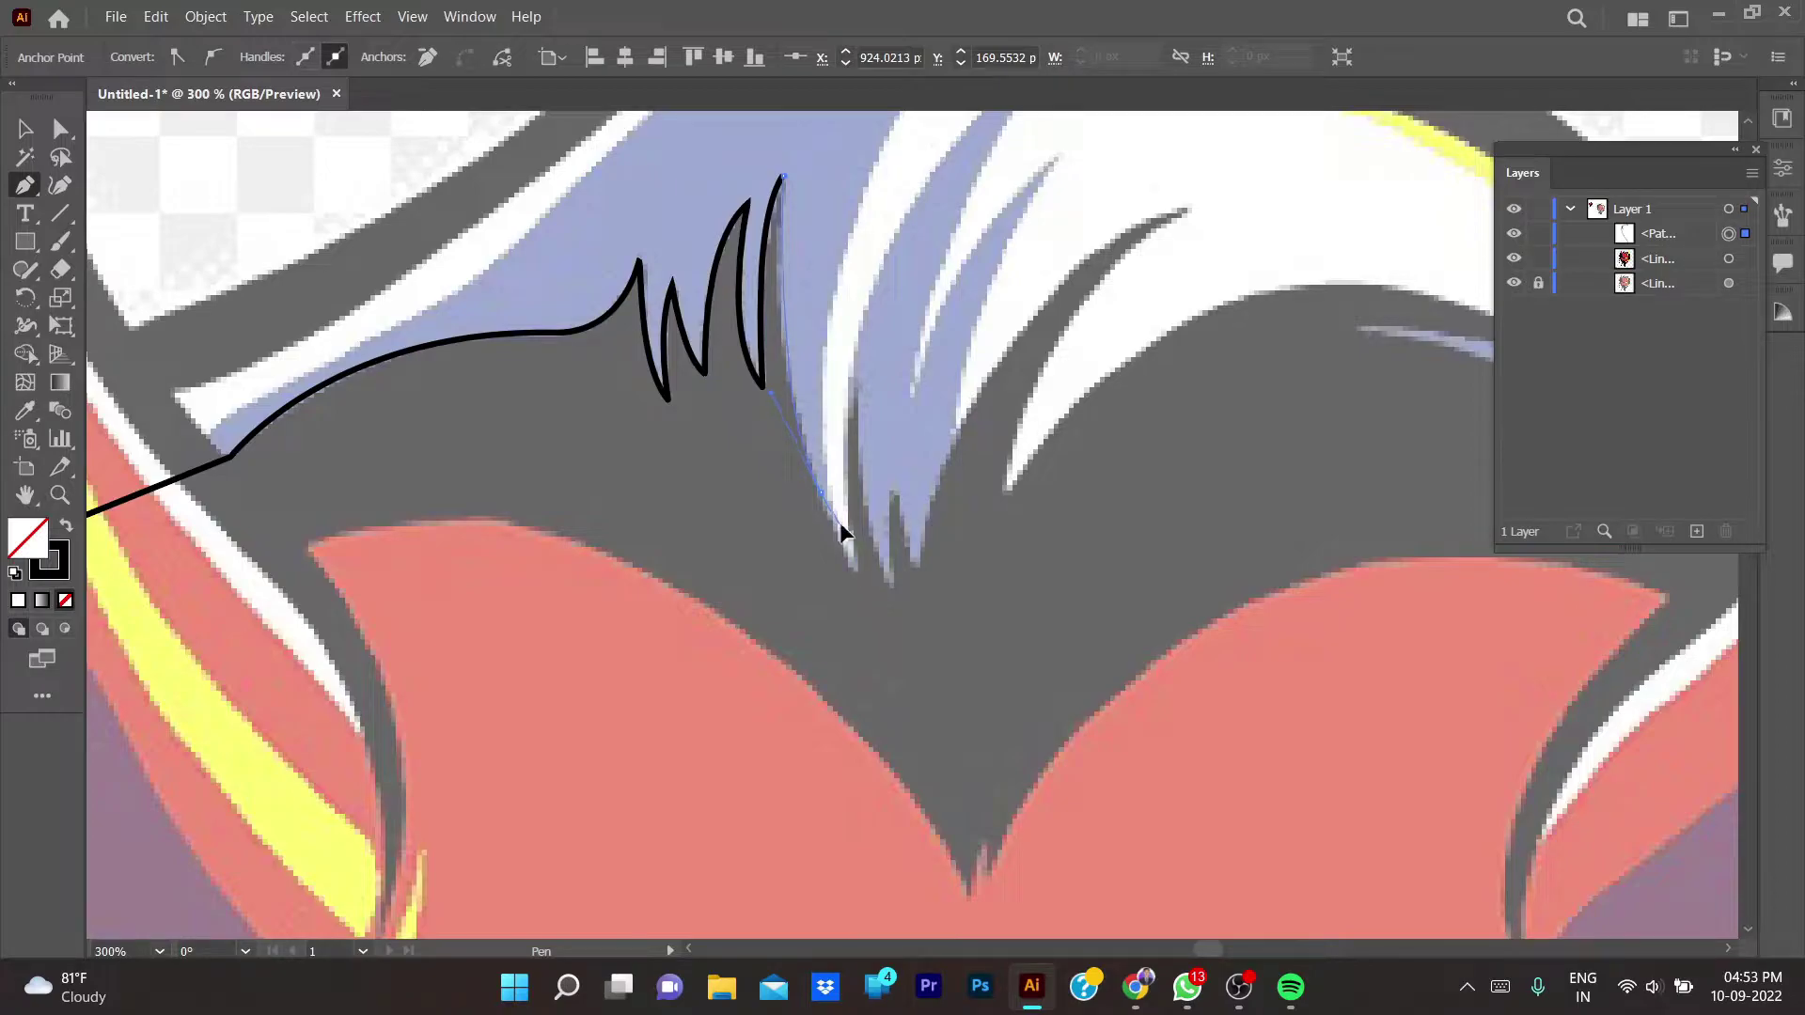
- Trace down the next hair strand and around the small spike below it
drag(841, 533, 880, 592)
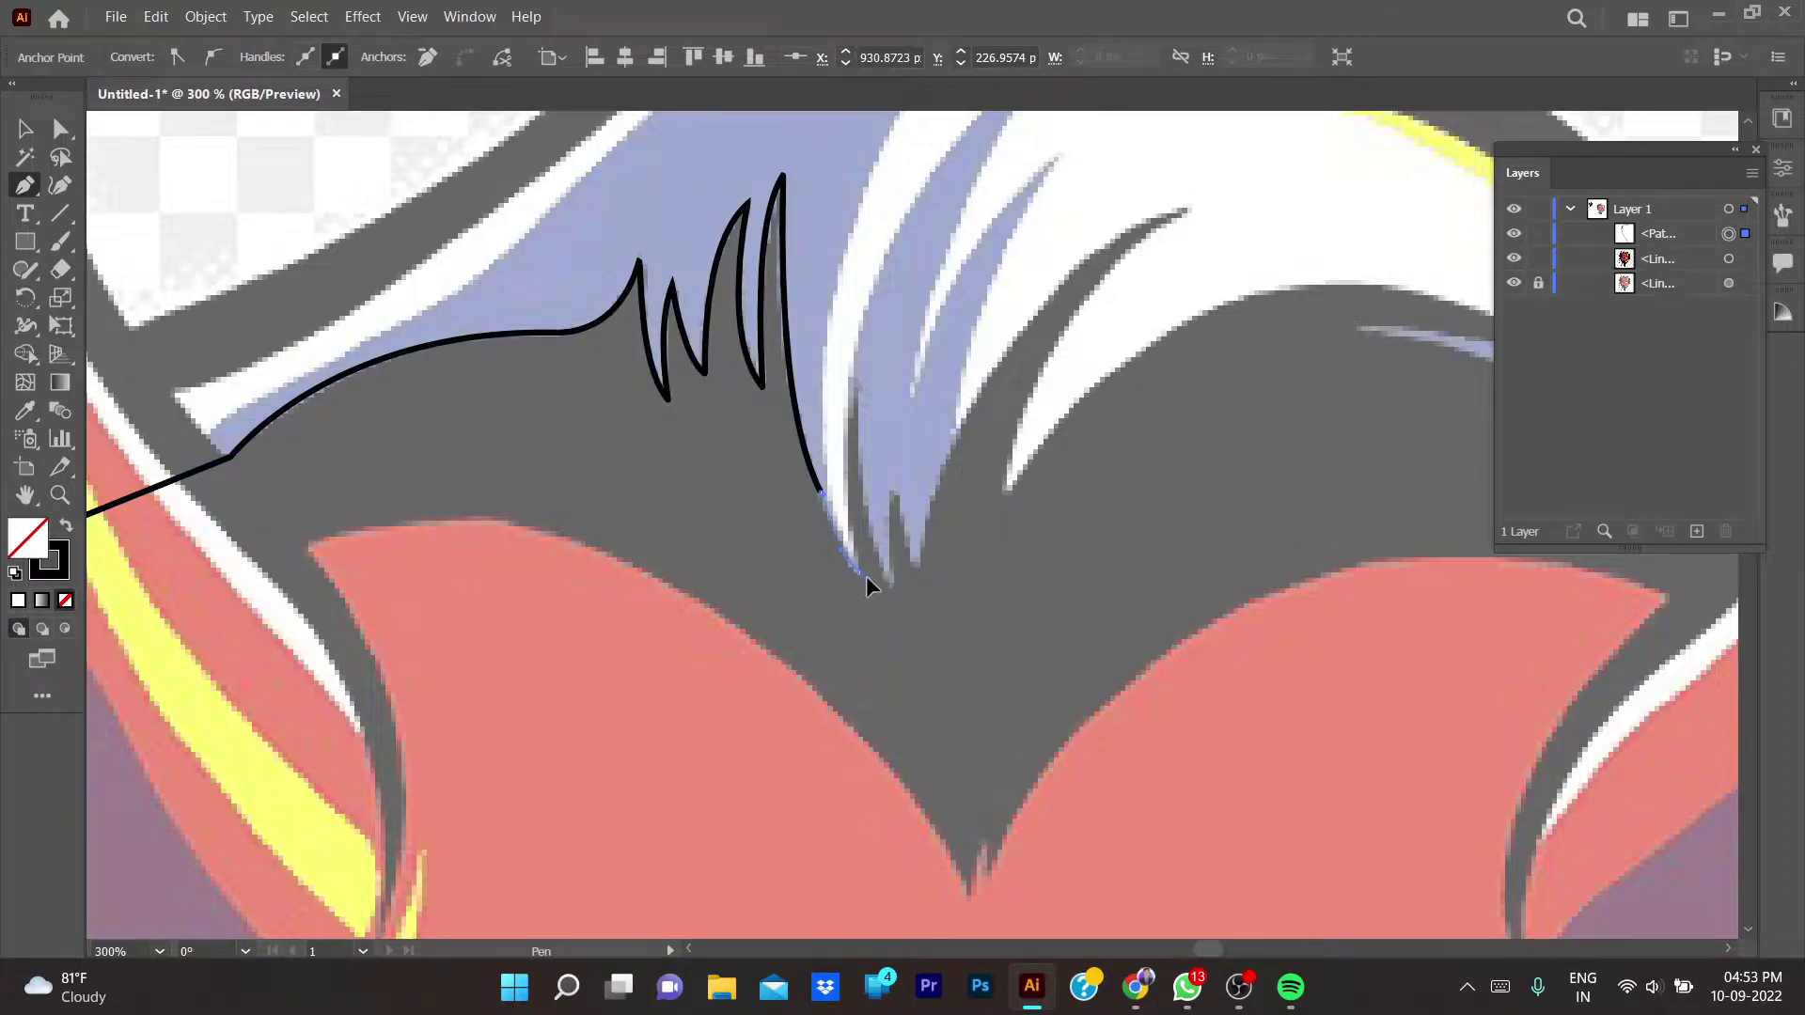
drag(856, 388, 853, 385)
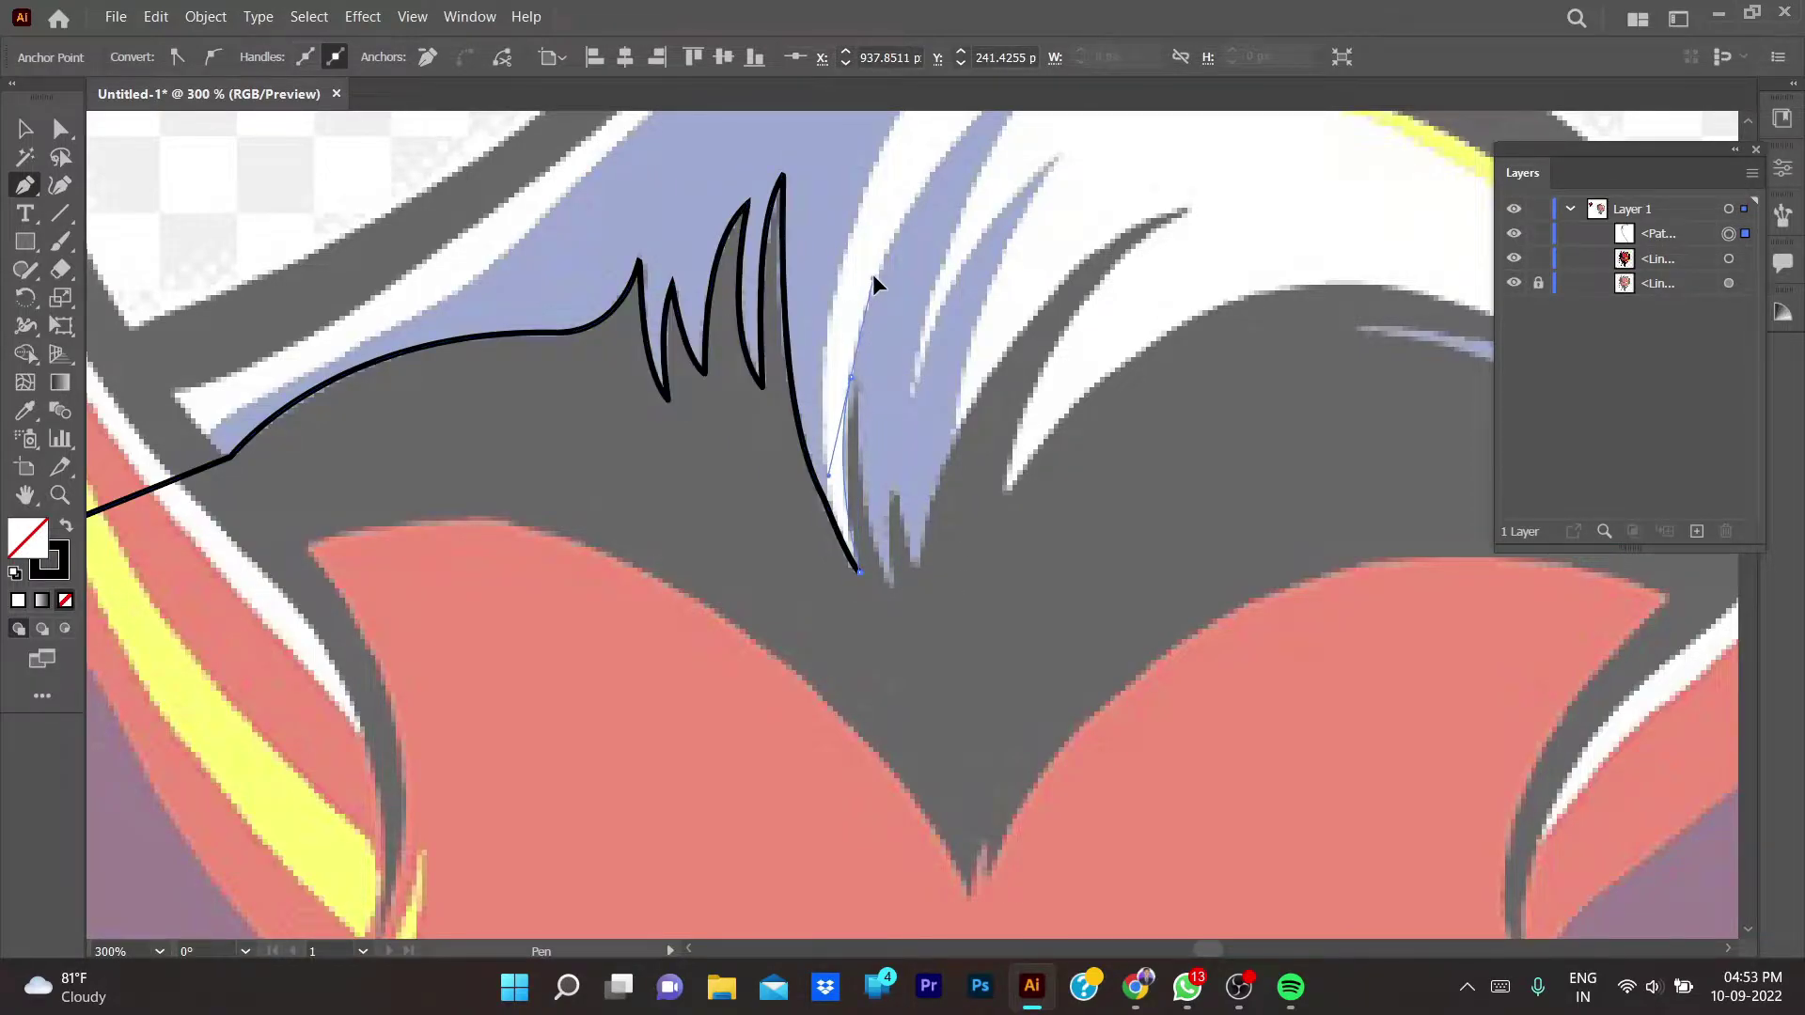
click(851, 379)
mouse_move(889, 585)
mouse_down()
mouse_move(895, 604)
mouse_move(896, 498)
mouse_up()
drag(918, 566, 934, 577)
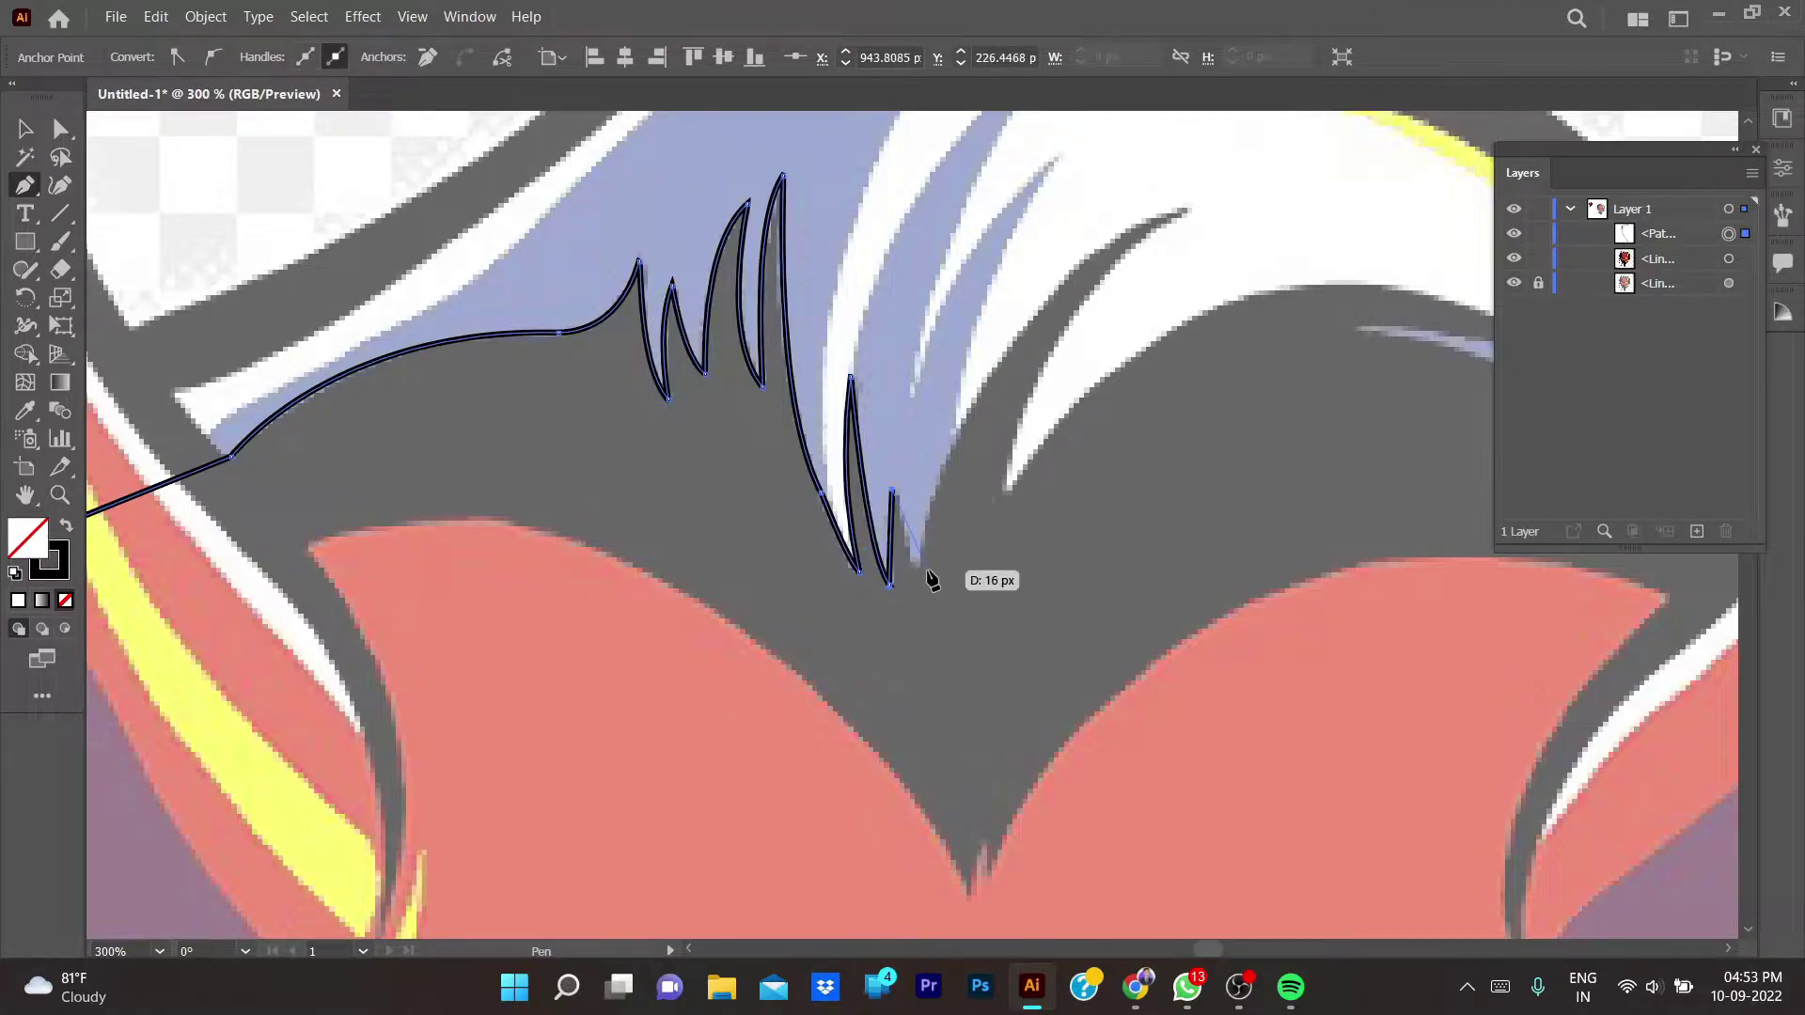
- Trace the long lock's tip with a broken handle, then its inner edge and the next white strand
drag(1189, 217, 1401, 131)
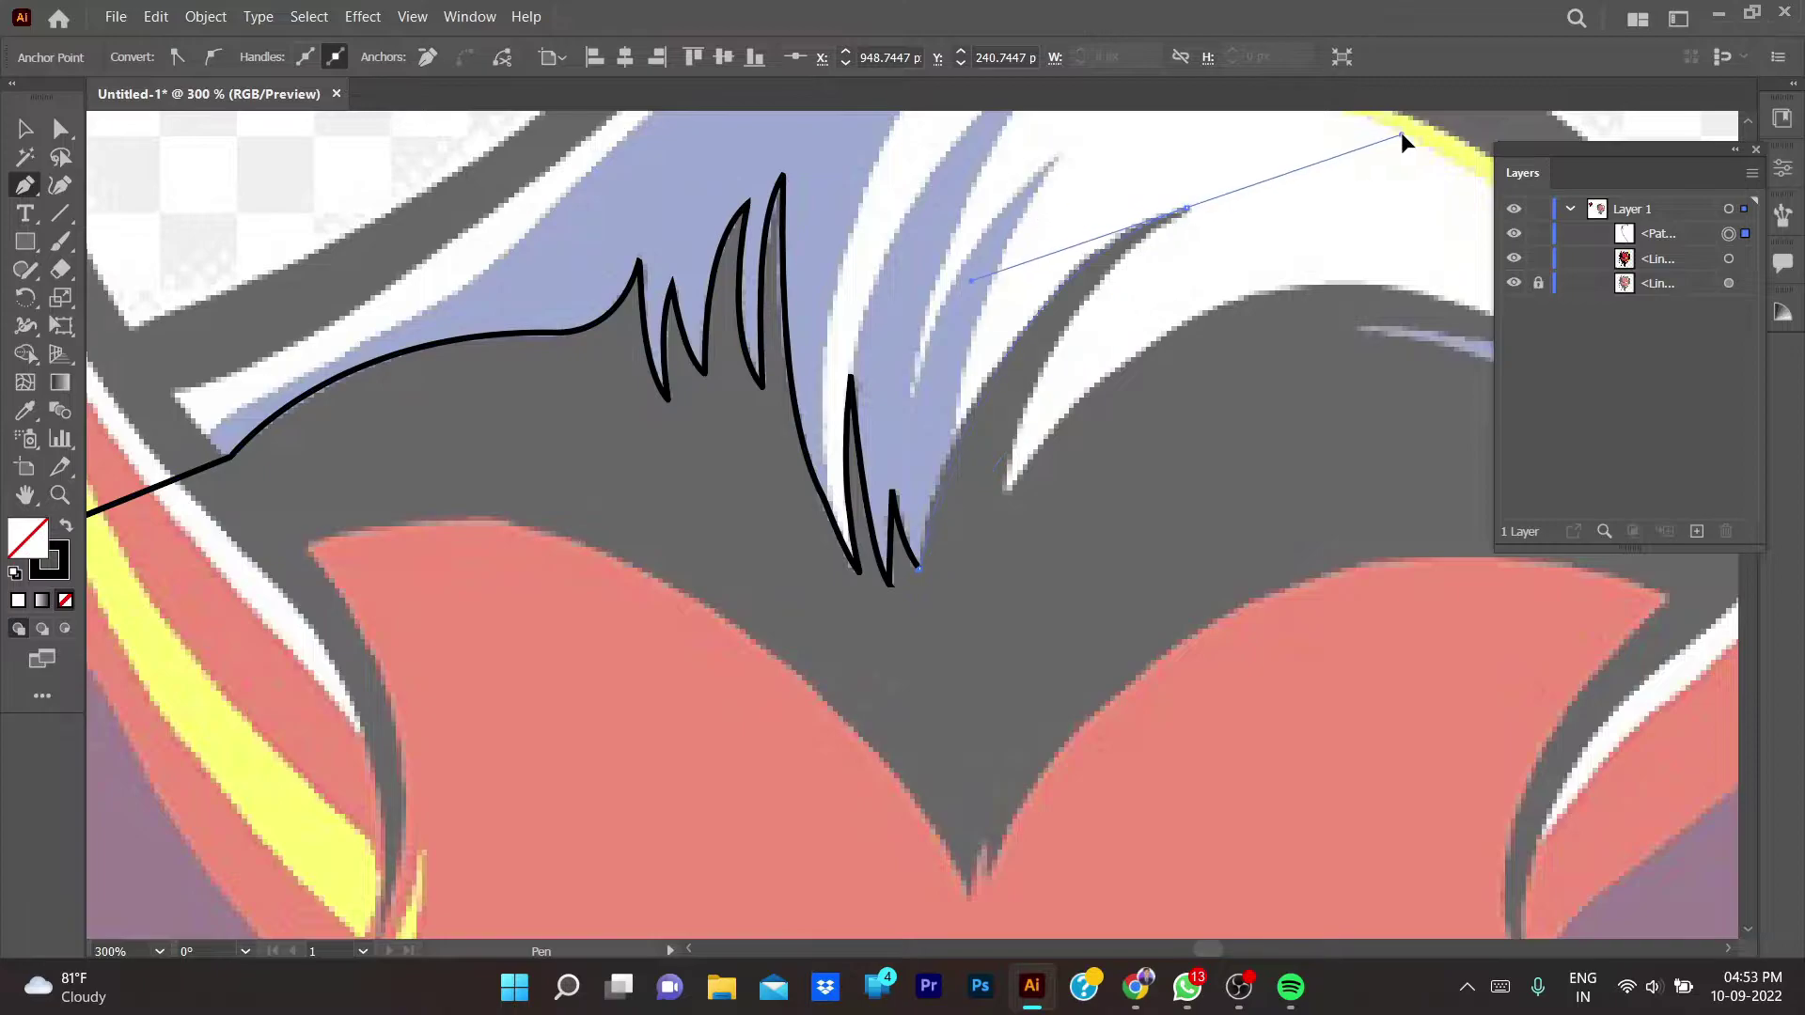
scroll(1401, 132, up, 2)
click(1188, 292)
drag(1007, 570, 1004, 729)
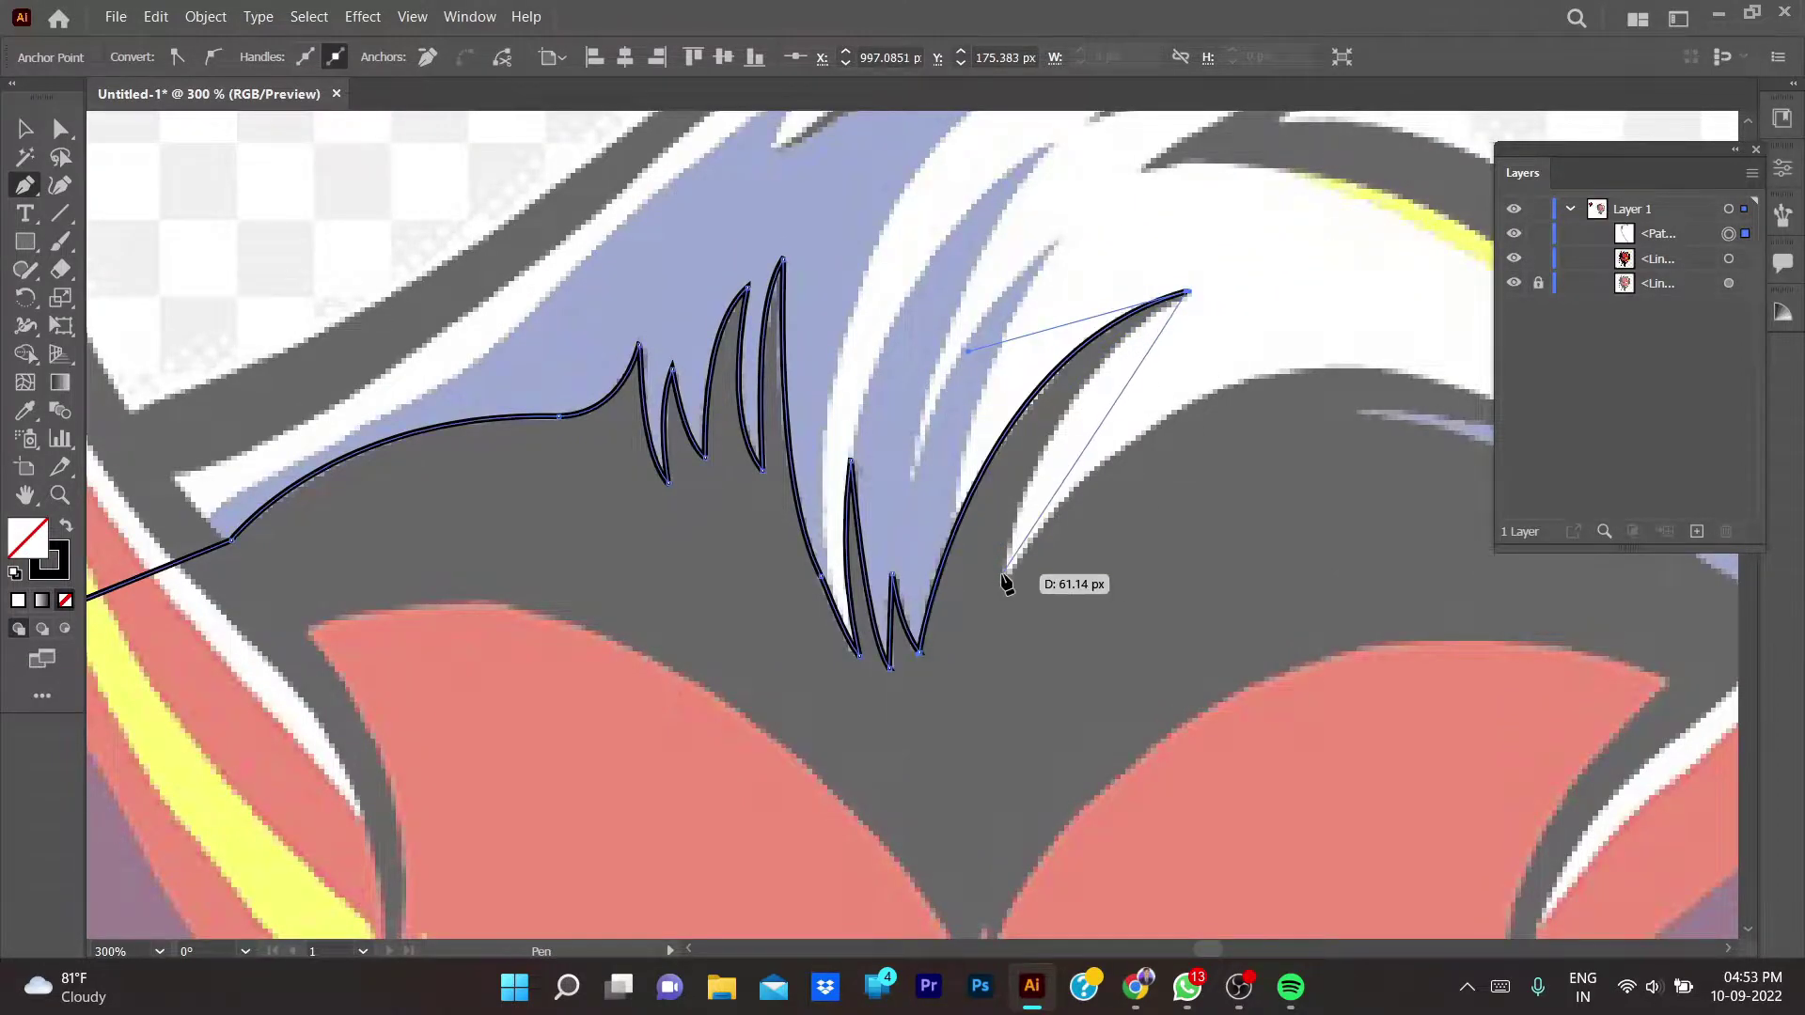
scroll(1008, 579, right, 5)
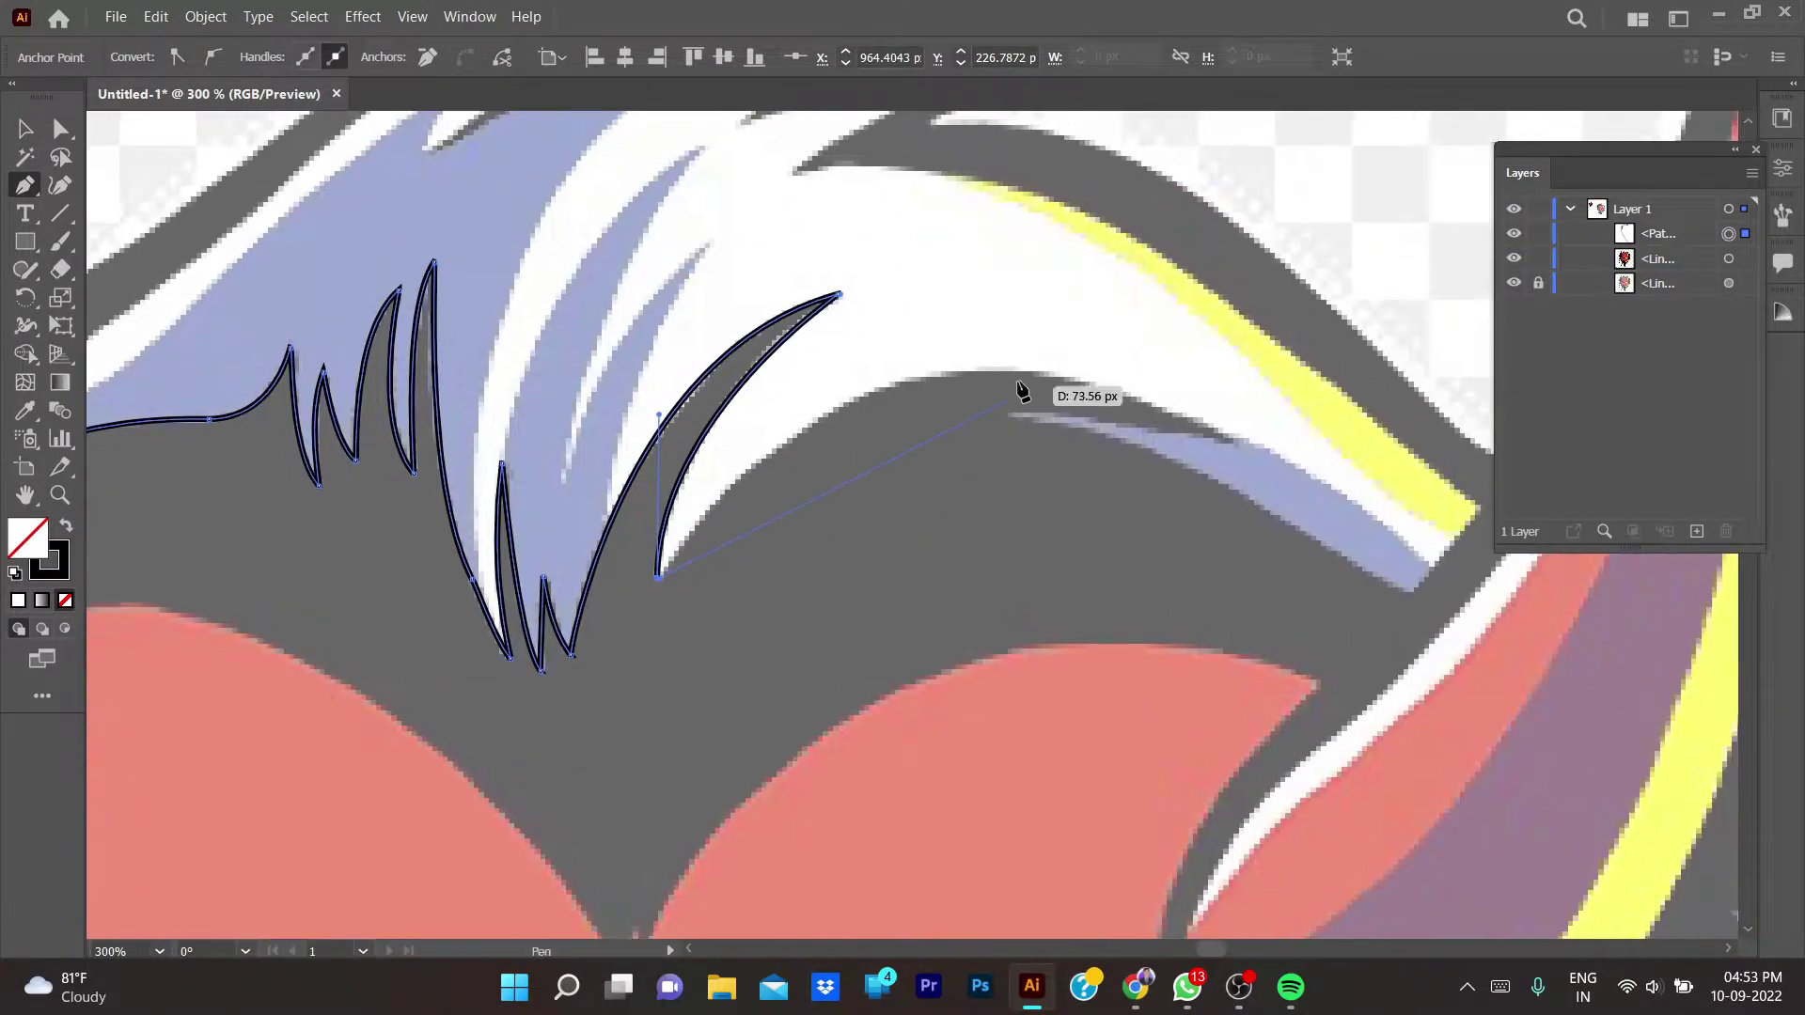
mouse_move(941, 374)
mouse_down()
mouse_move(1118, 352)
mouse_move(1087, 359)
mouse_up()
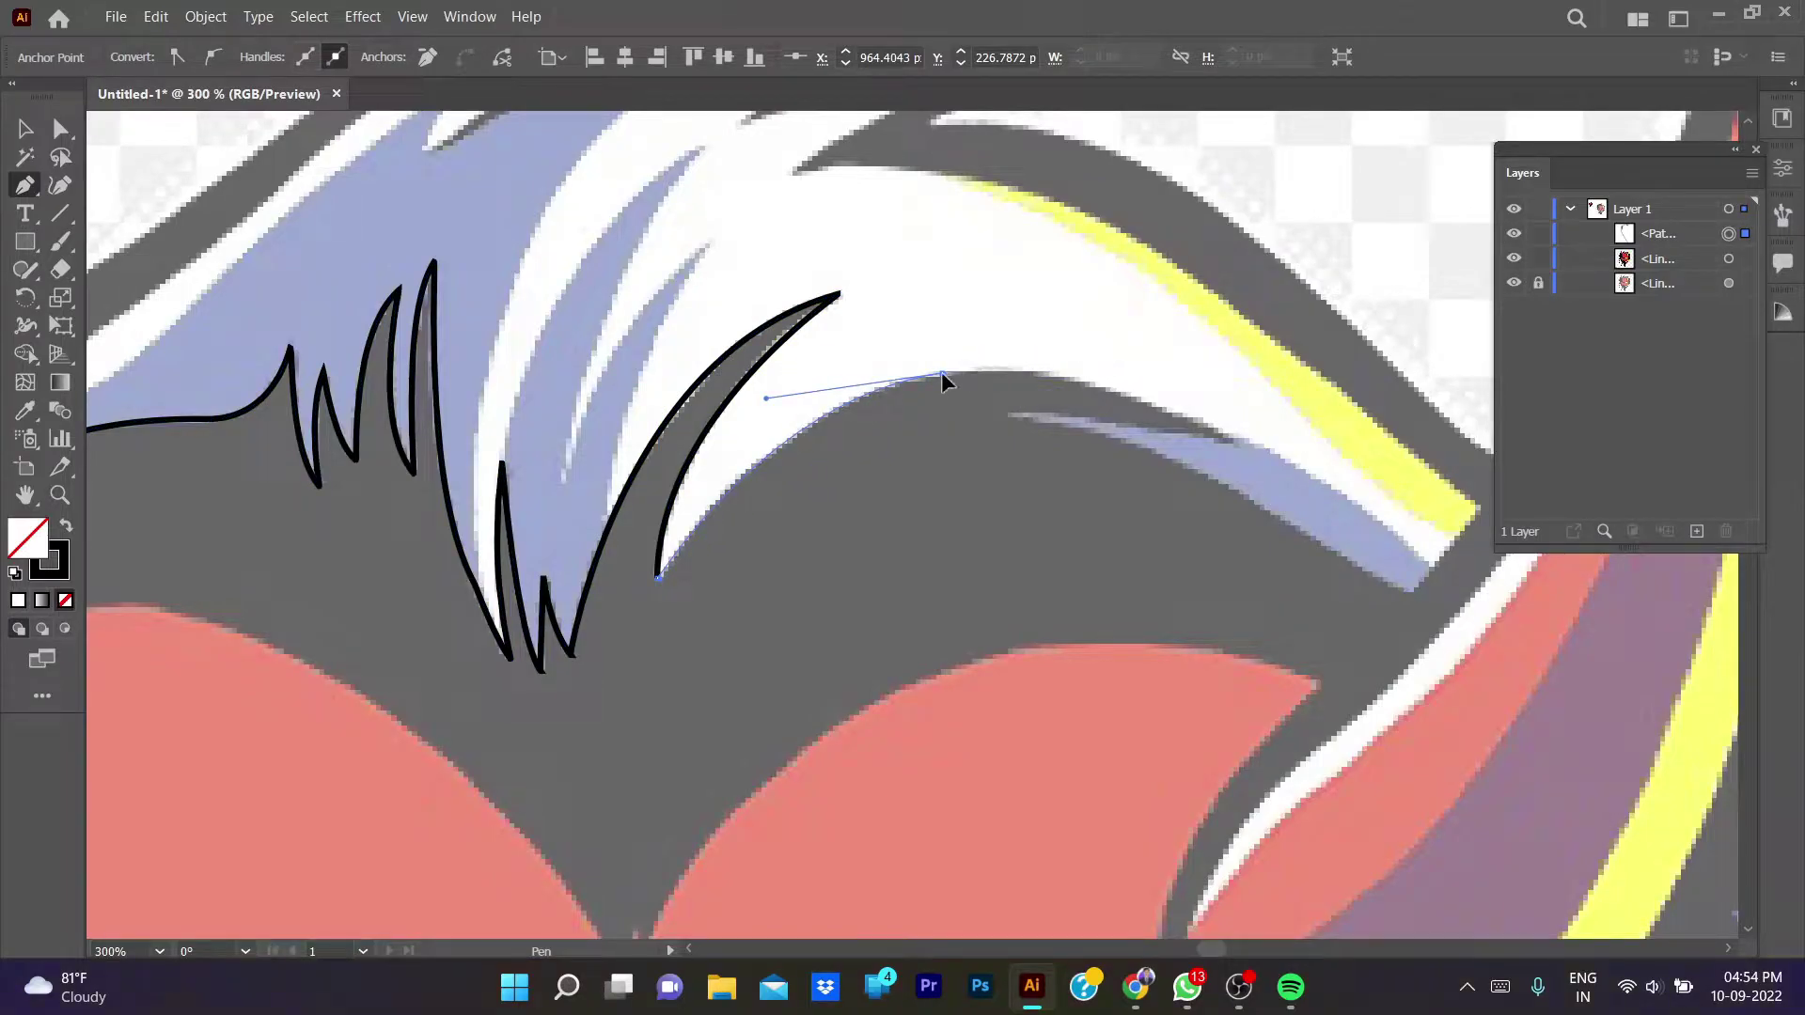
scroll(940, 371, right, 3)
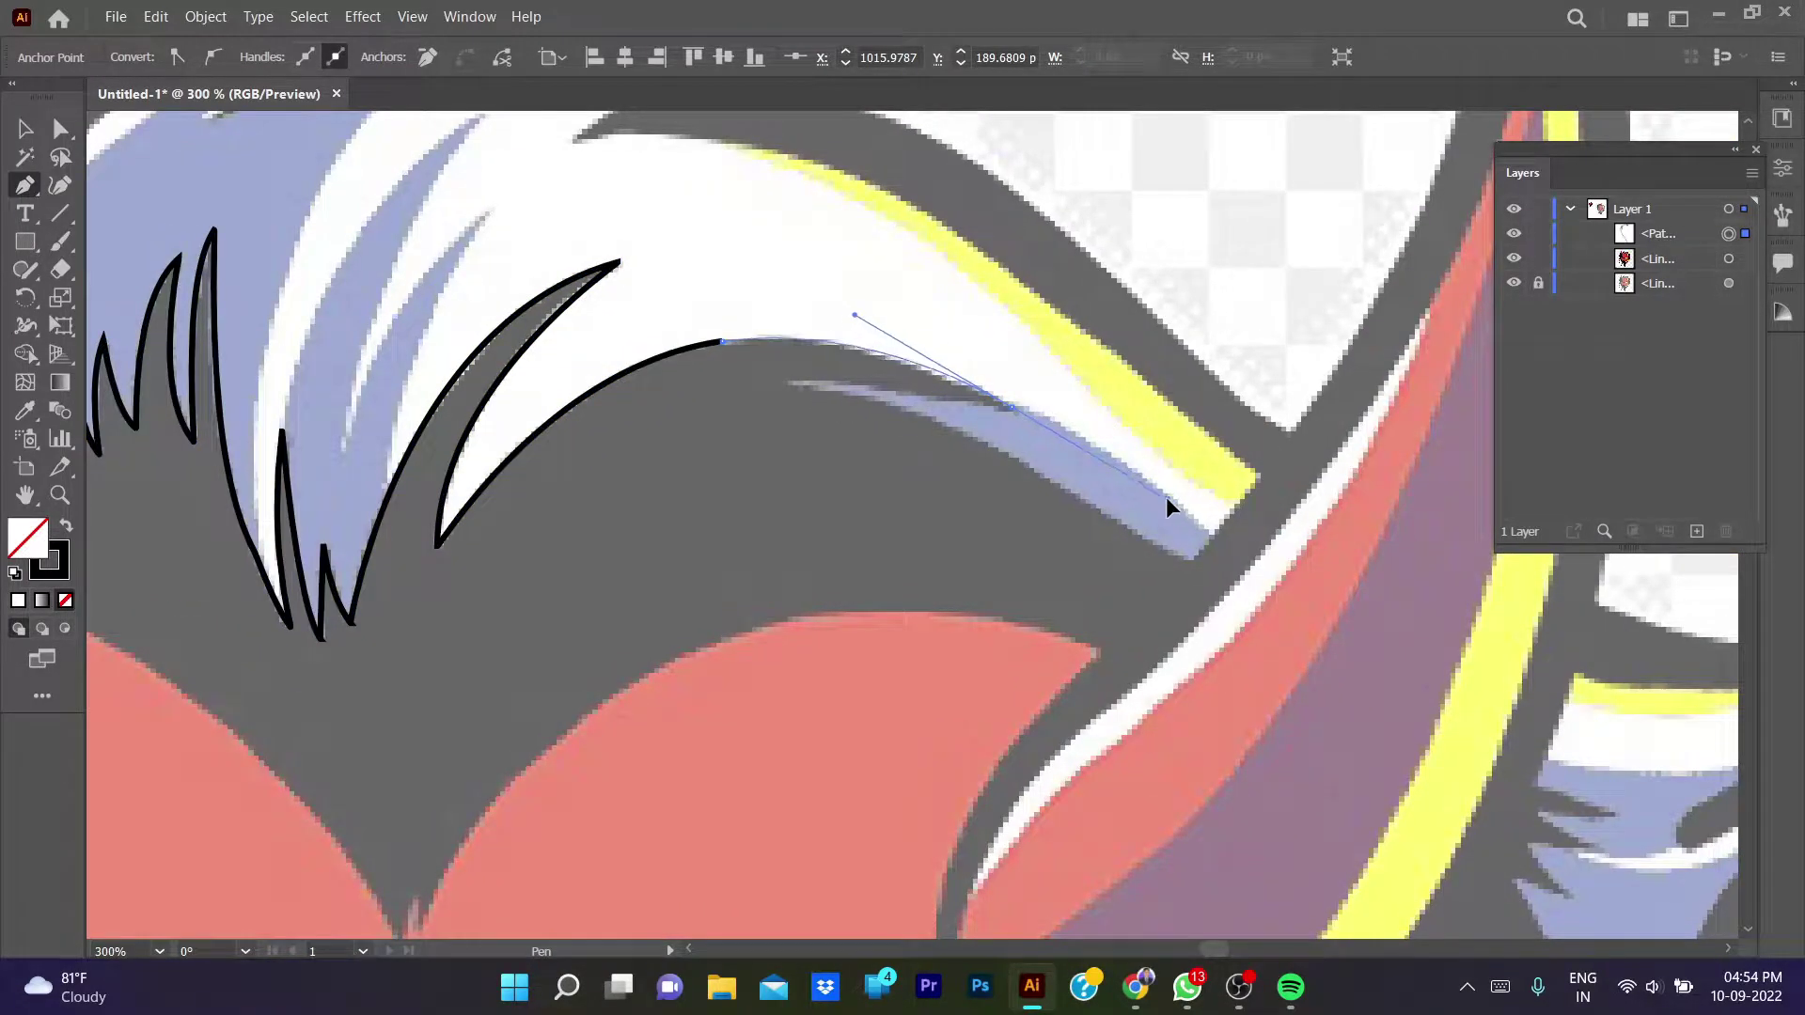
click(1013, 406)
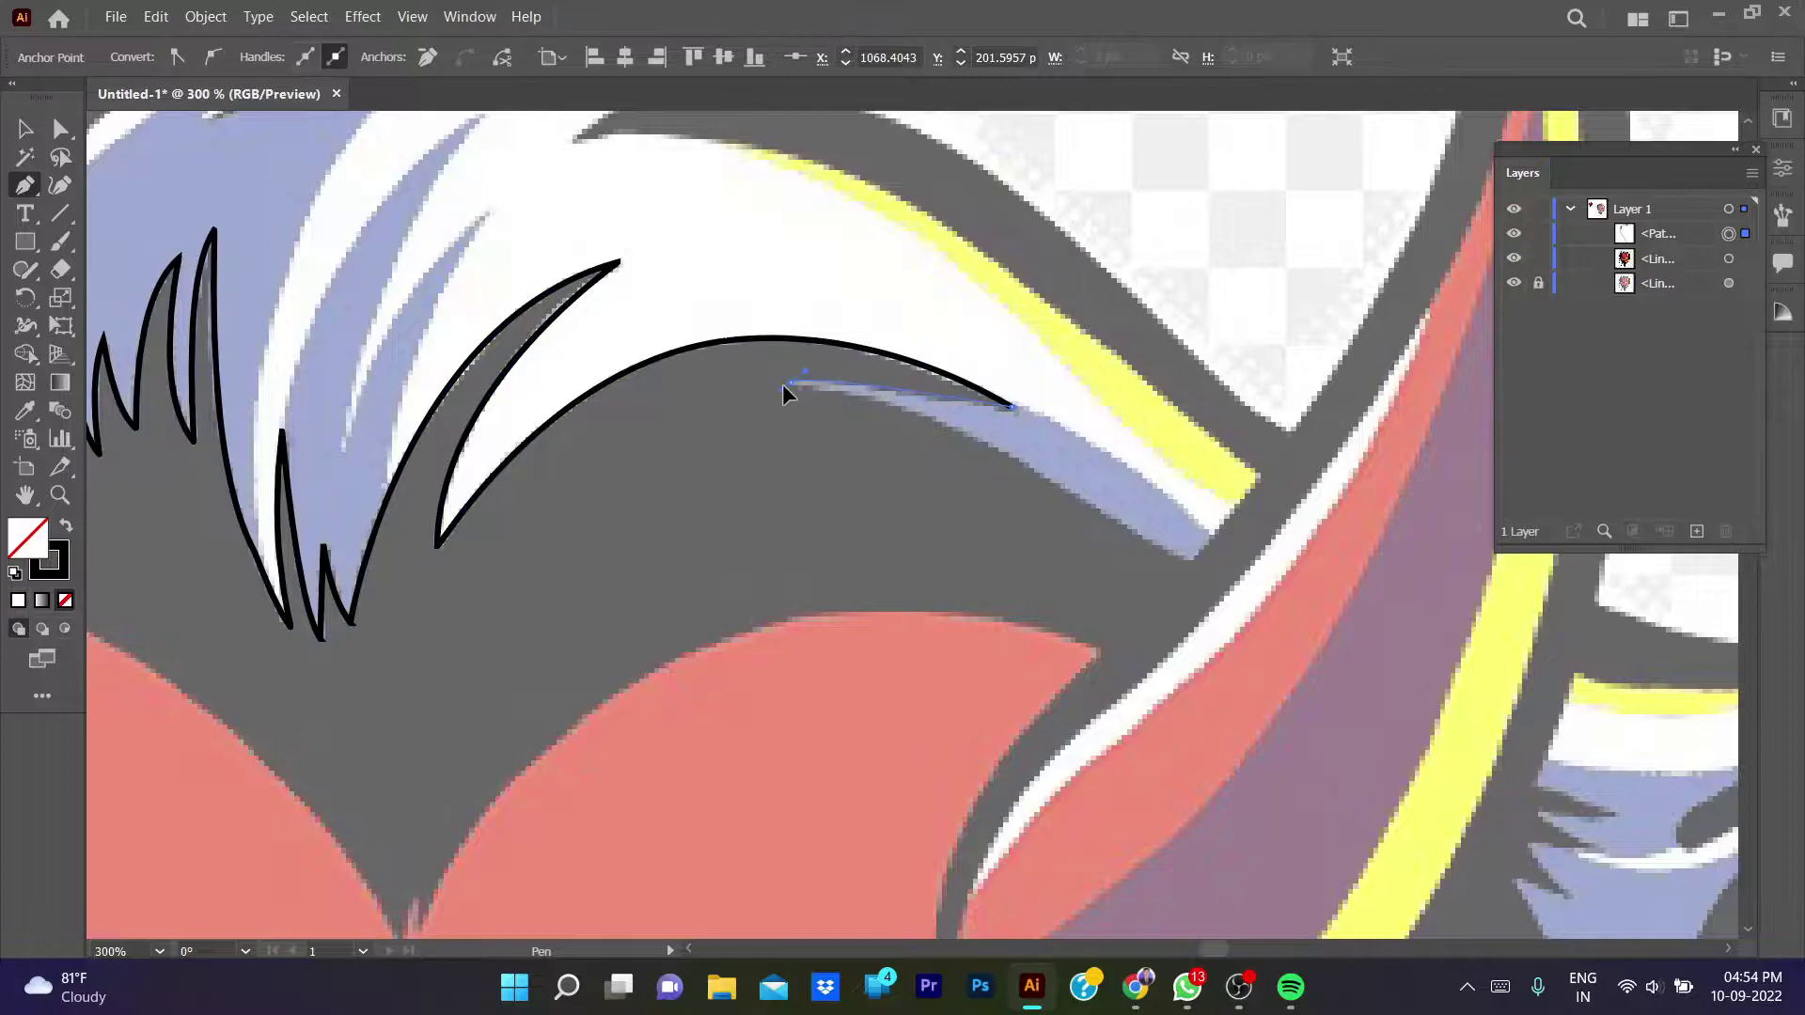
scroll(1175, 564, down, 4)
- Add a pointed strand tip and anchors down the lilac strand
scroll(1154, 554, up, 1)
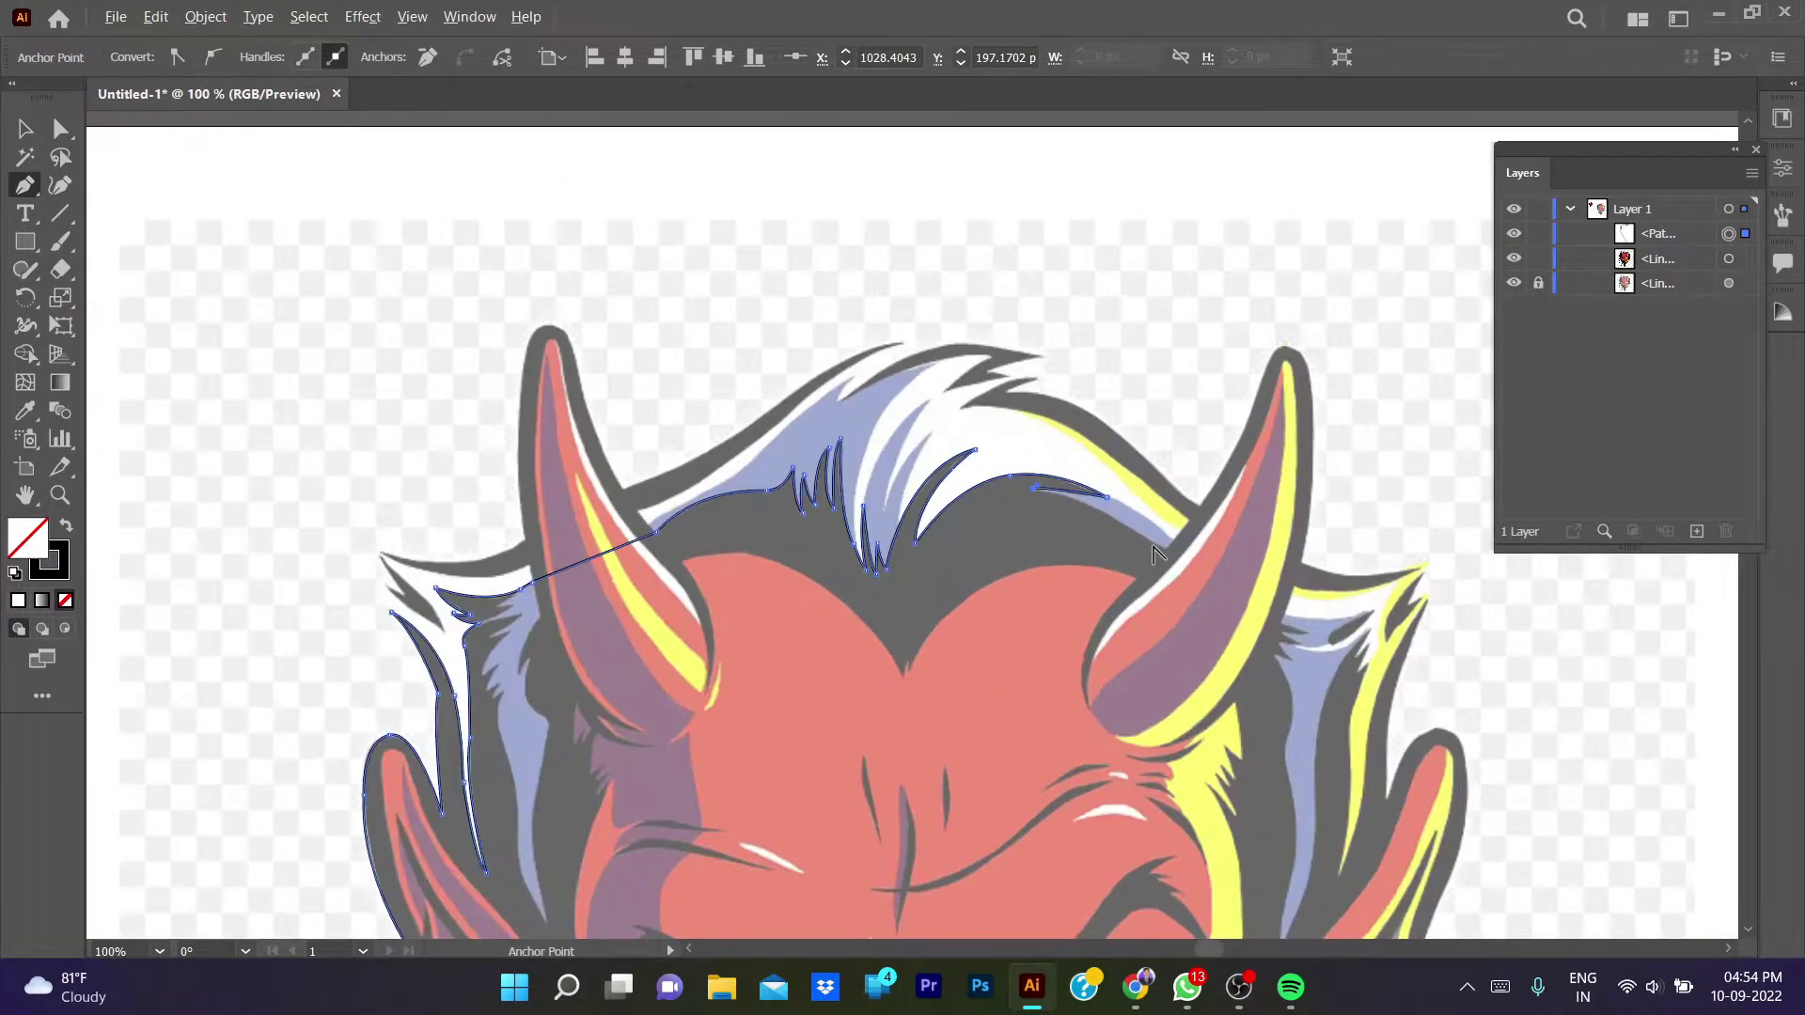
scroll(1147, 536, up, 4)
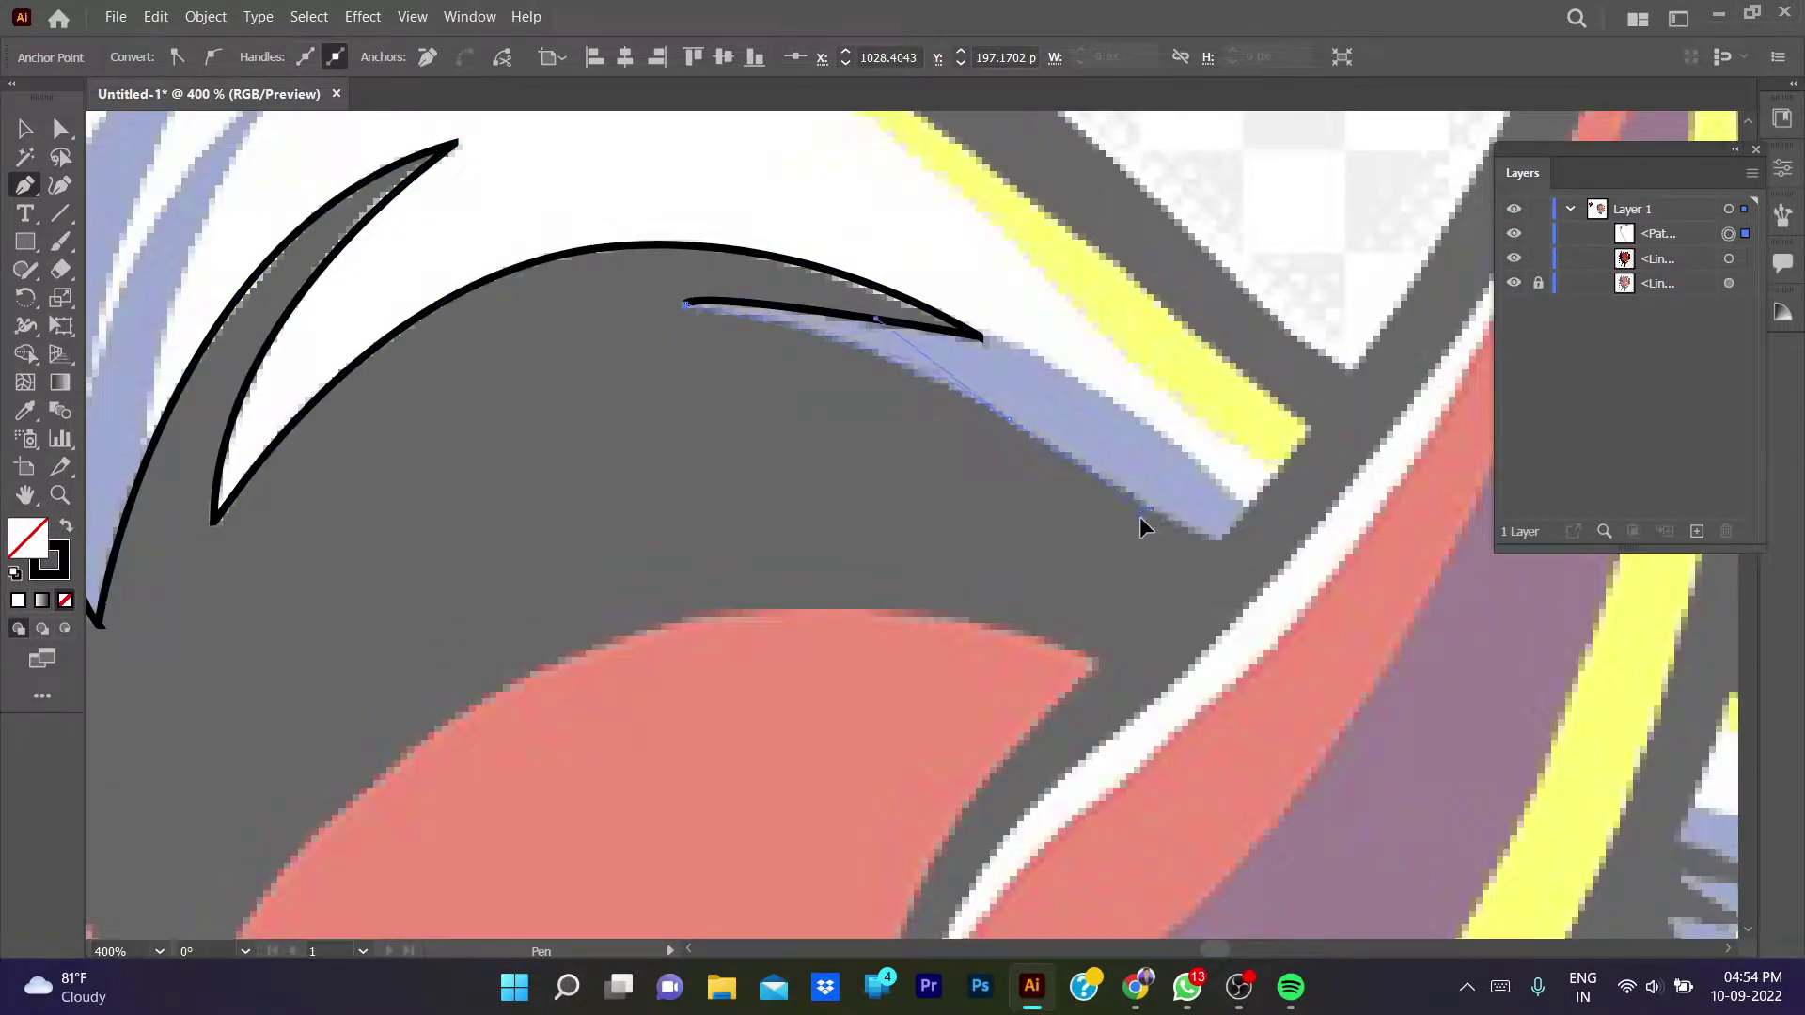
click(1006, 419)
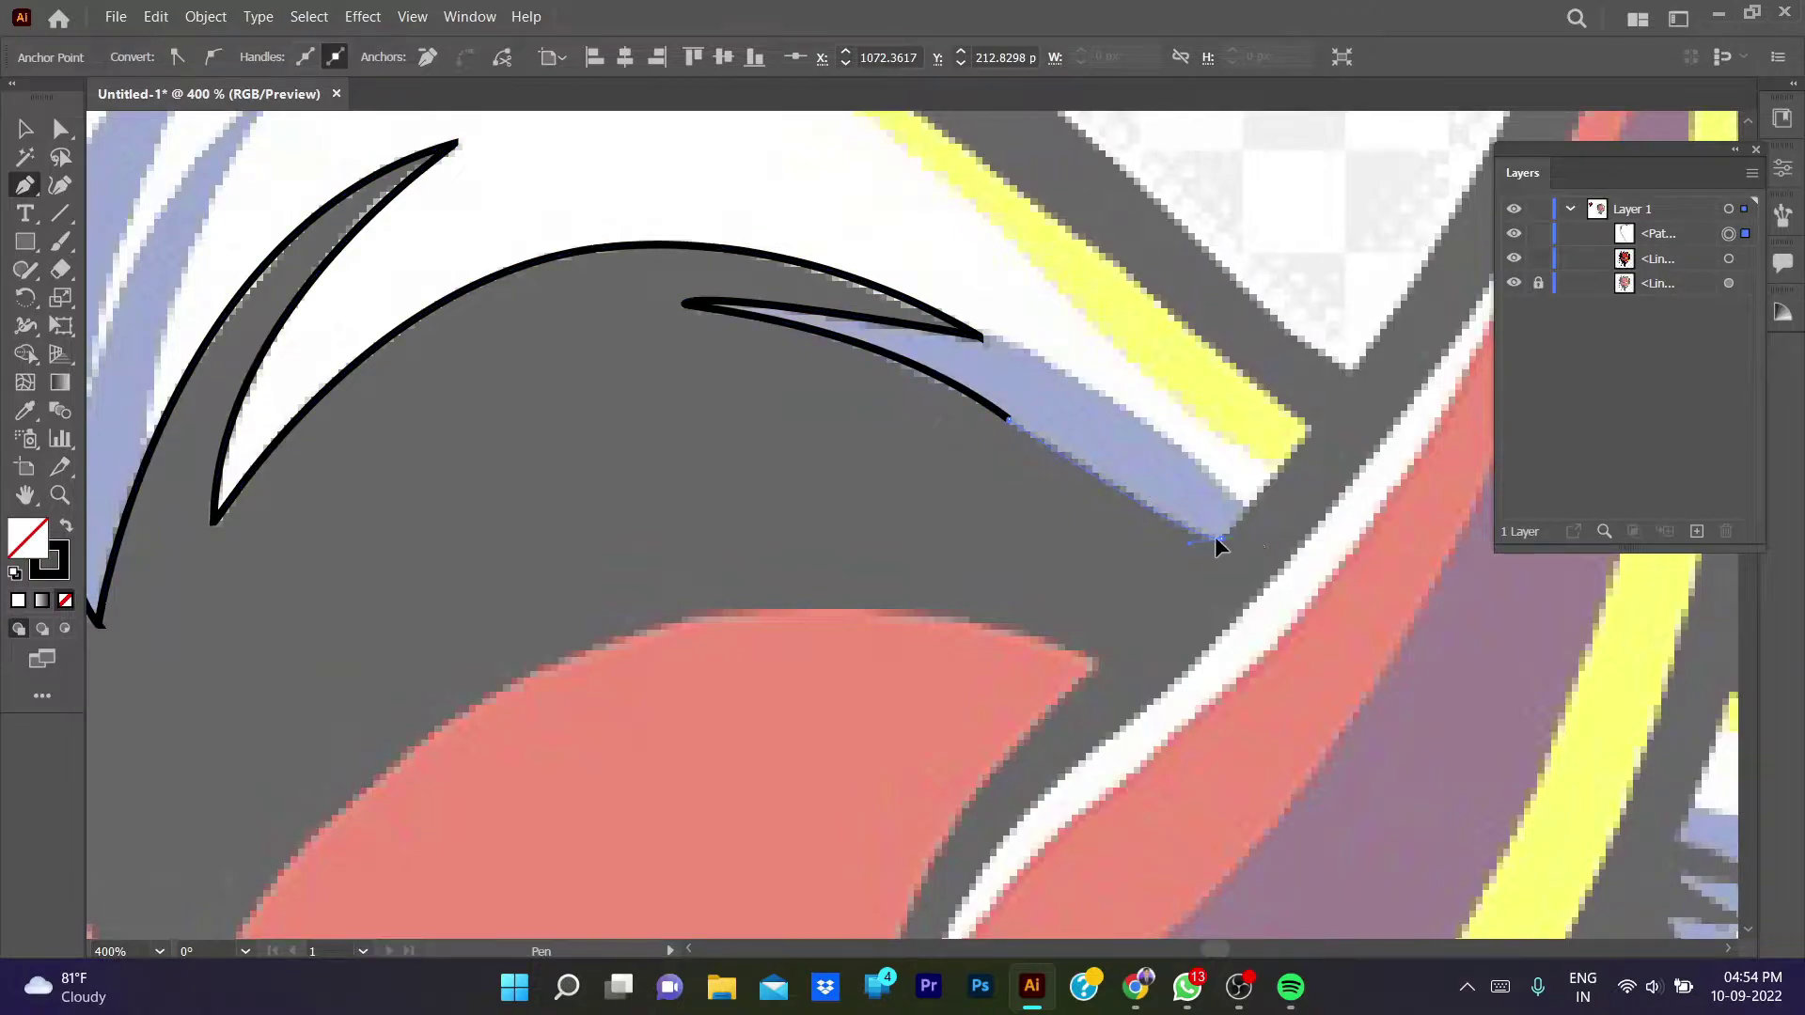
click(1215, 538)
scroll(753, 471, down, 3)
scroll(753, 471, right, 5)
- Trace the jagged zigzag of the side hair tufts with corner points
click(1065, 552)
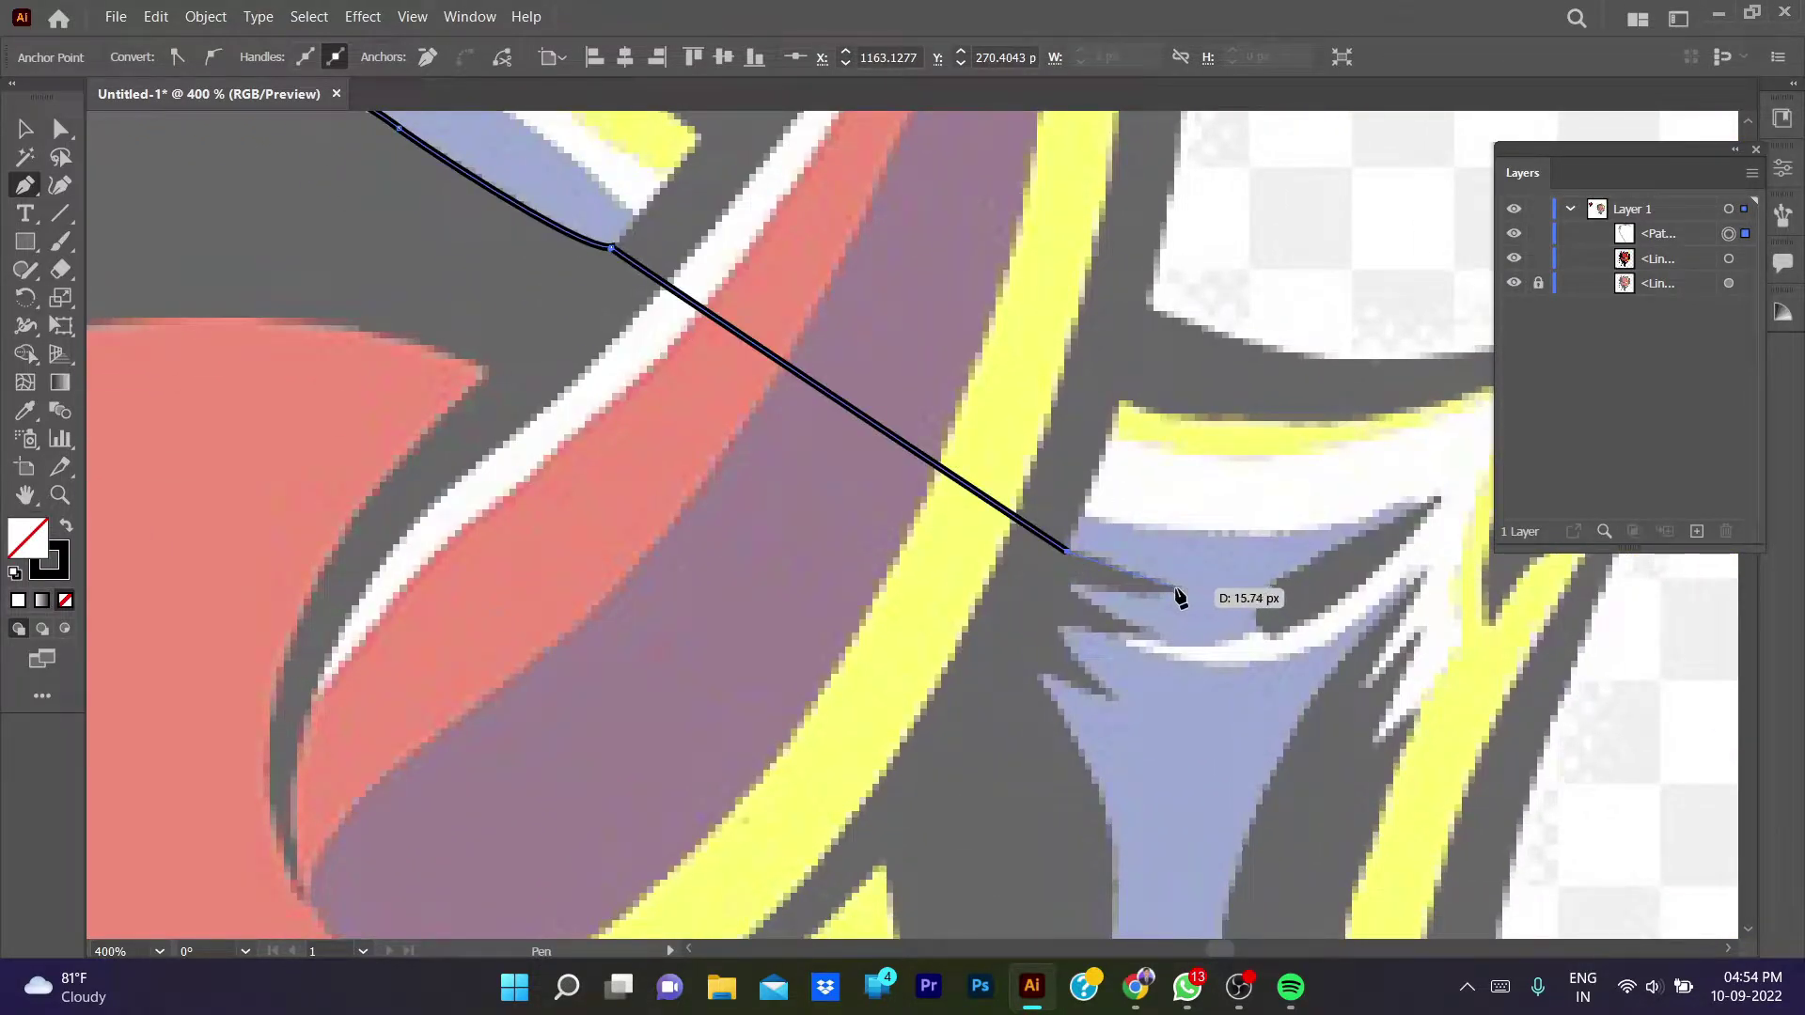
click(1176, 587)
click(1071, 585)
click(1160, 637)
click(1060, 626)
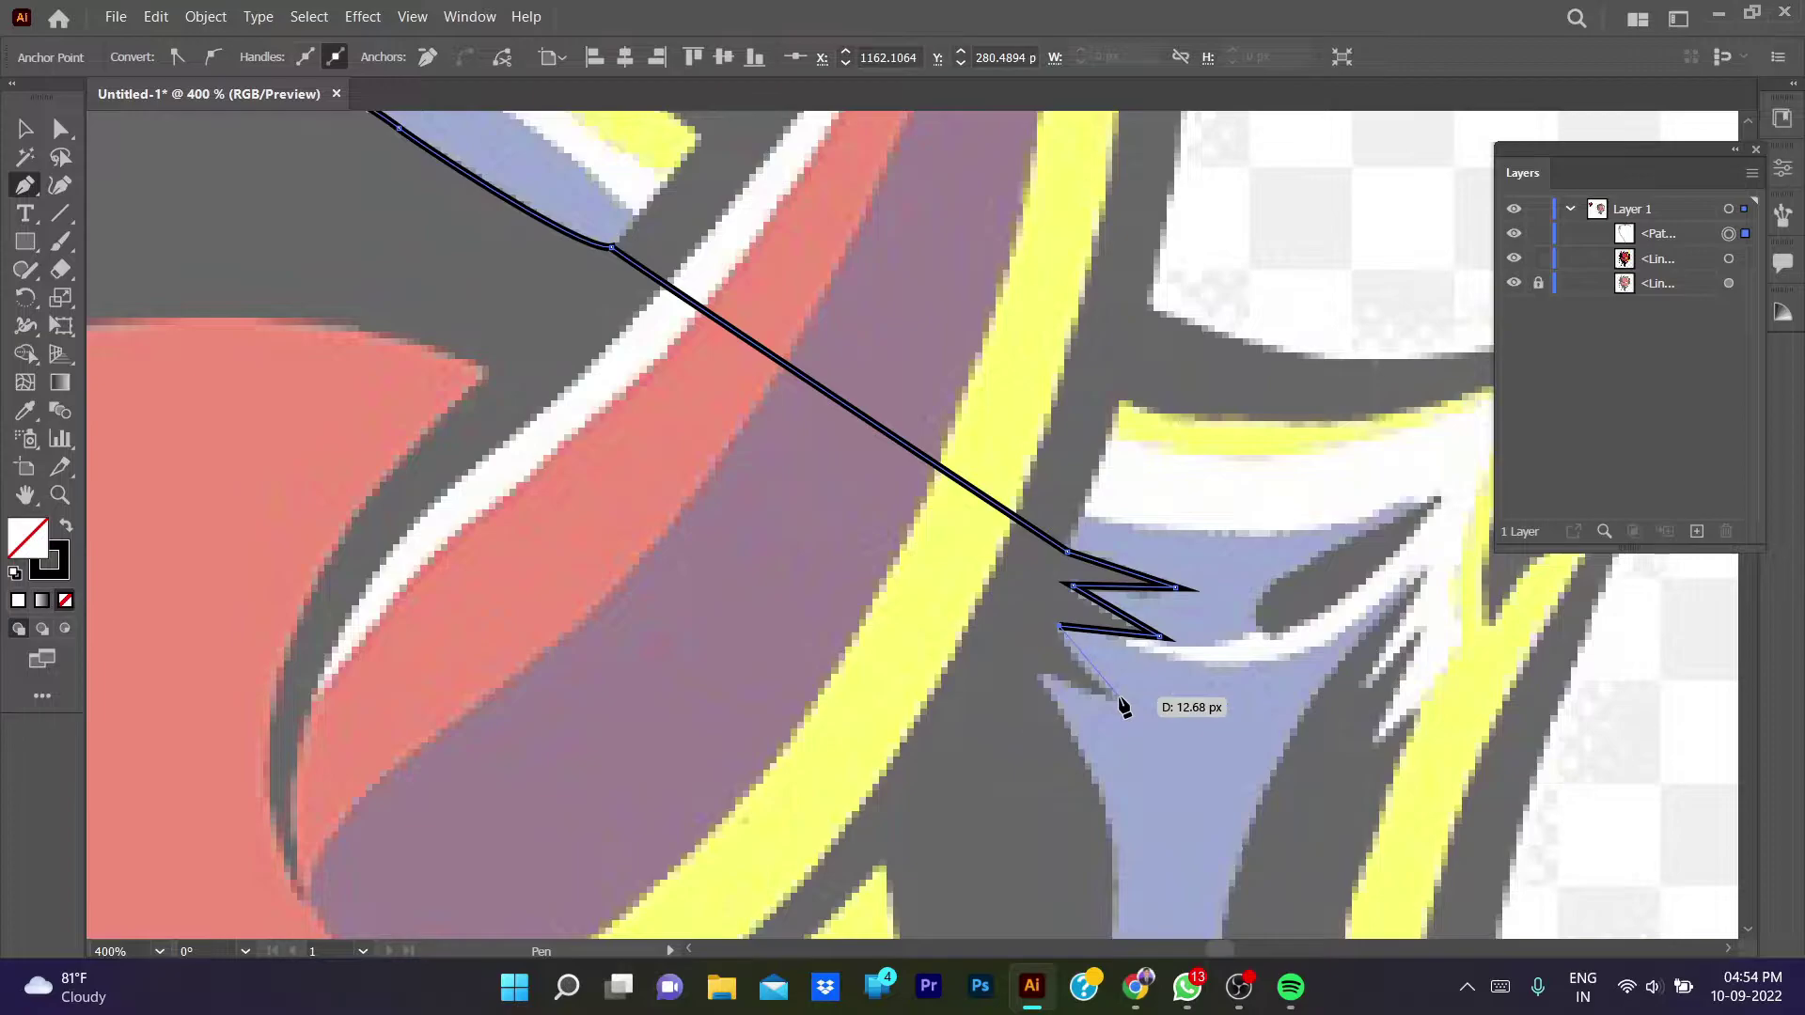
click(1121, 705)
click(1047, 678)
scroll(1054, 684, down, 5)
scroll(968, 470, up, 4)
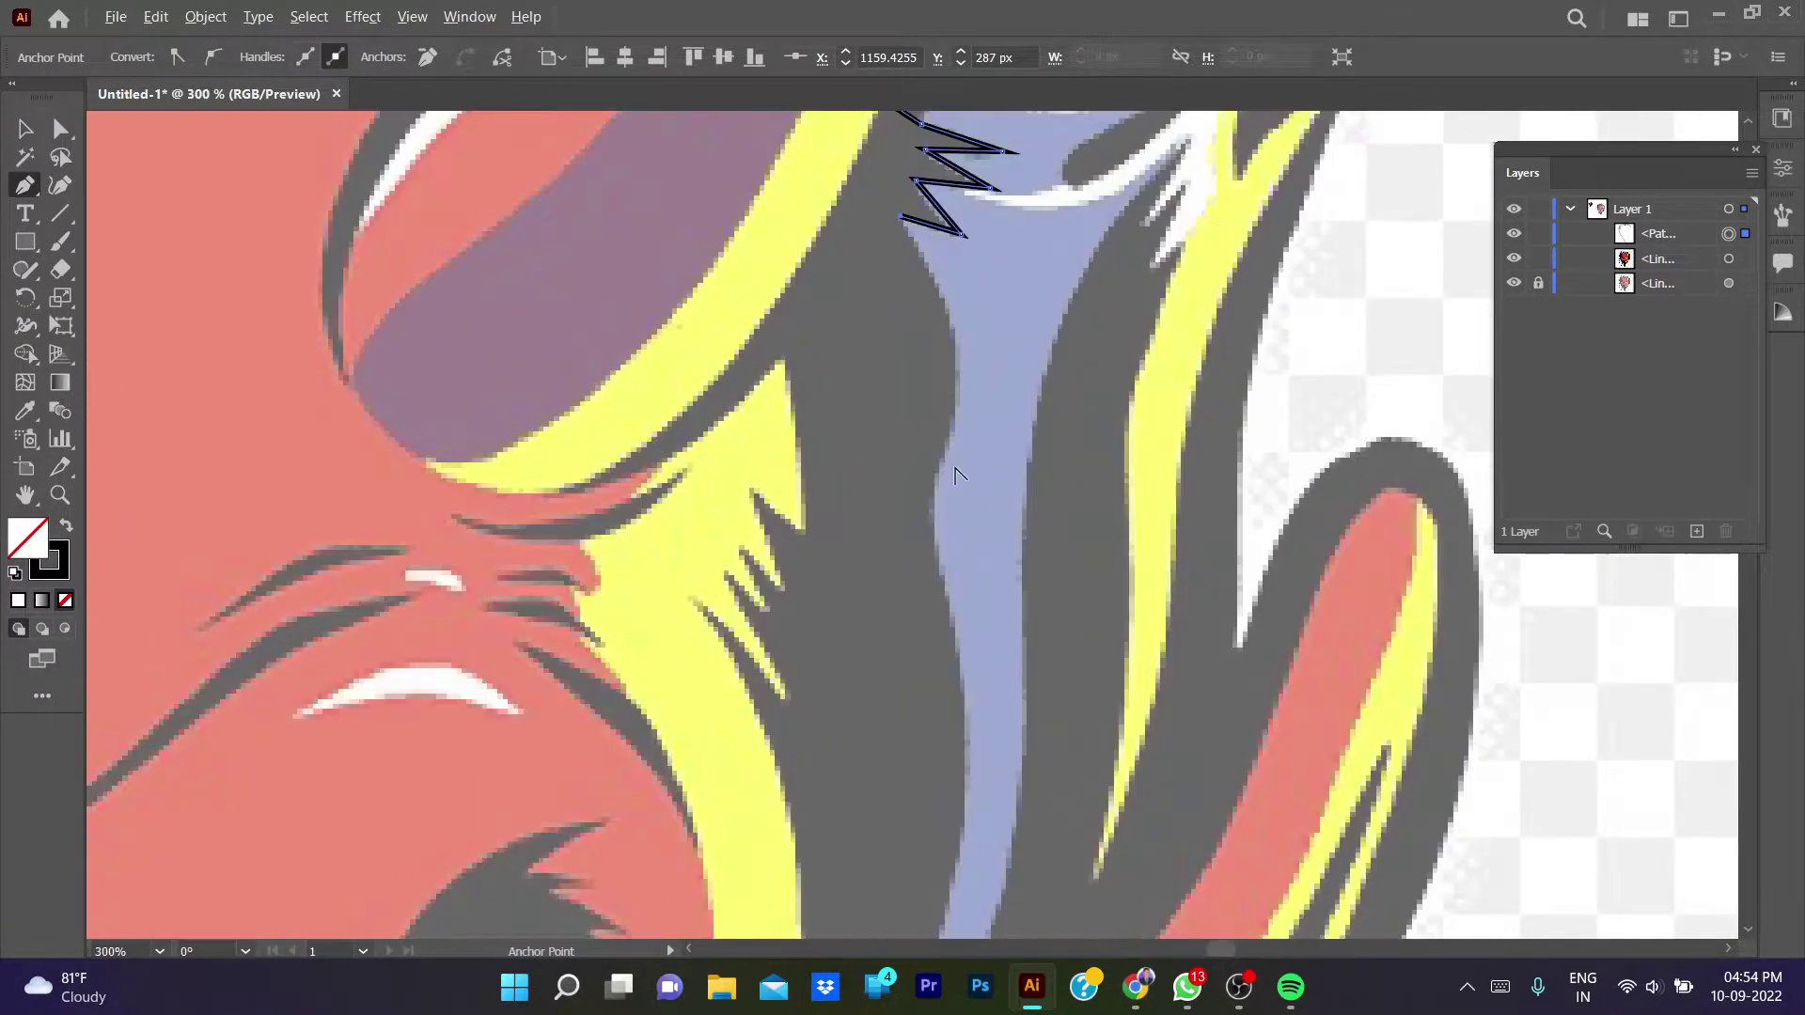
scroll(956, 474, up, 3)
- Curve the outline down the blue strand's edge to its pointed tip
mouse_move(908, 570)
mouse_down()
mouse_move(844, 660)
mouse_move(874, 664)
mouse_up()
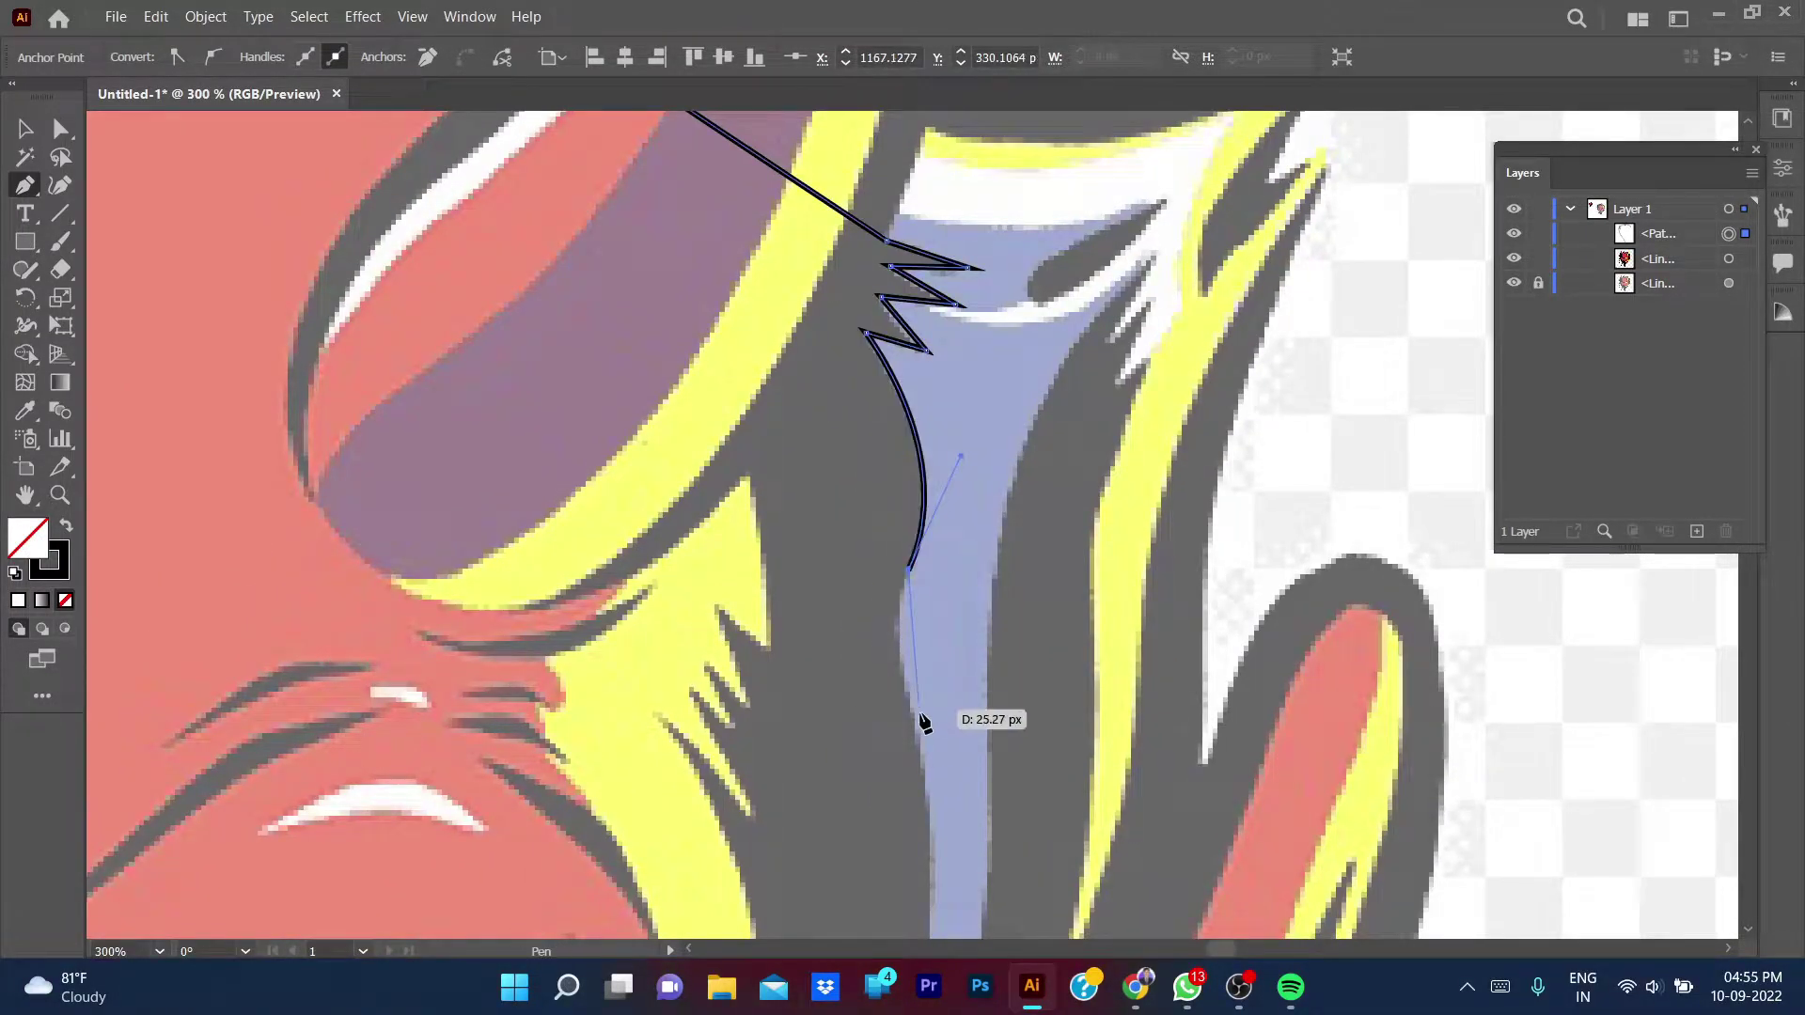
click(925, 763)
scroll(925, 764, down, 5)
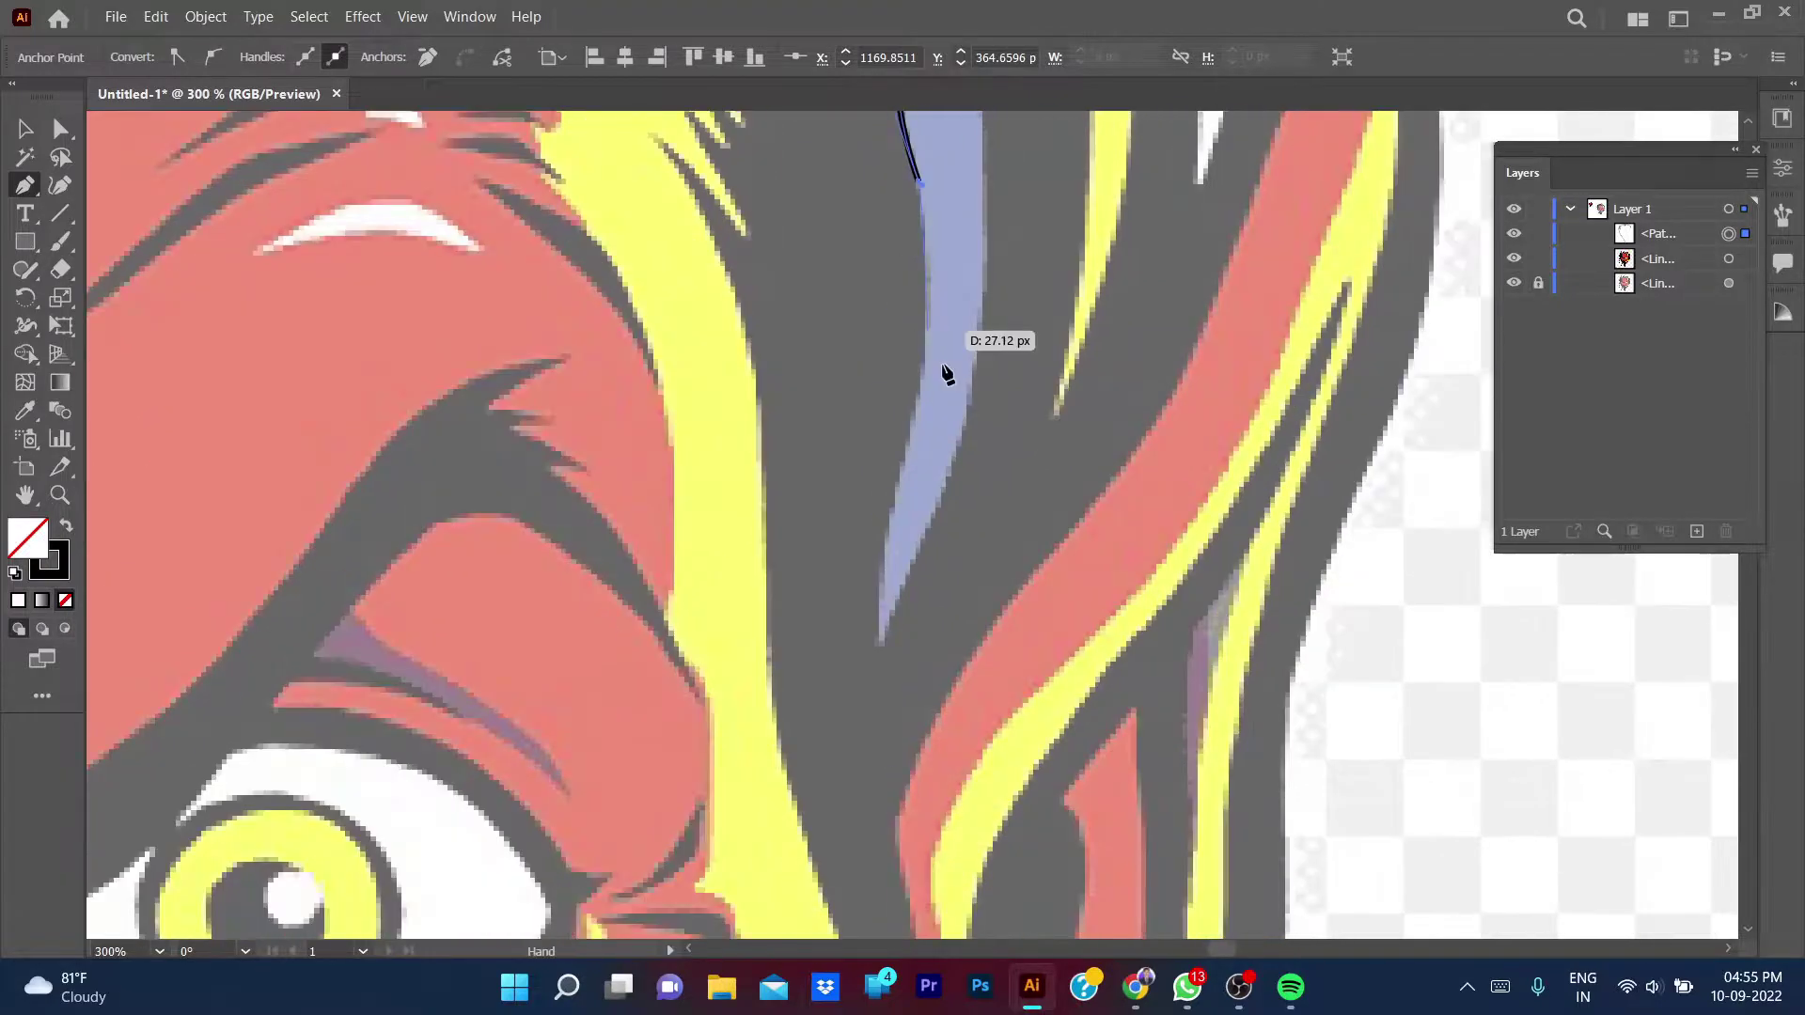
drag(909, 424, 876, 470)
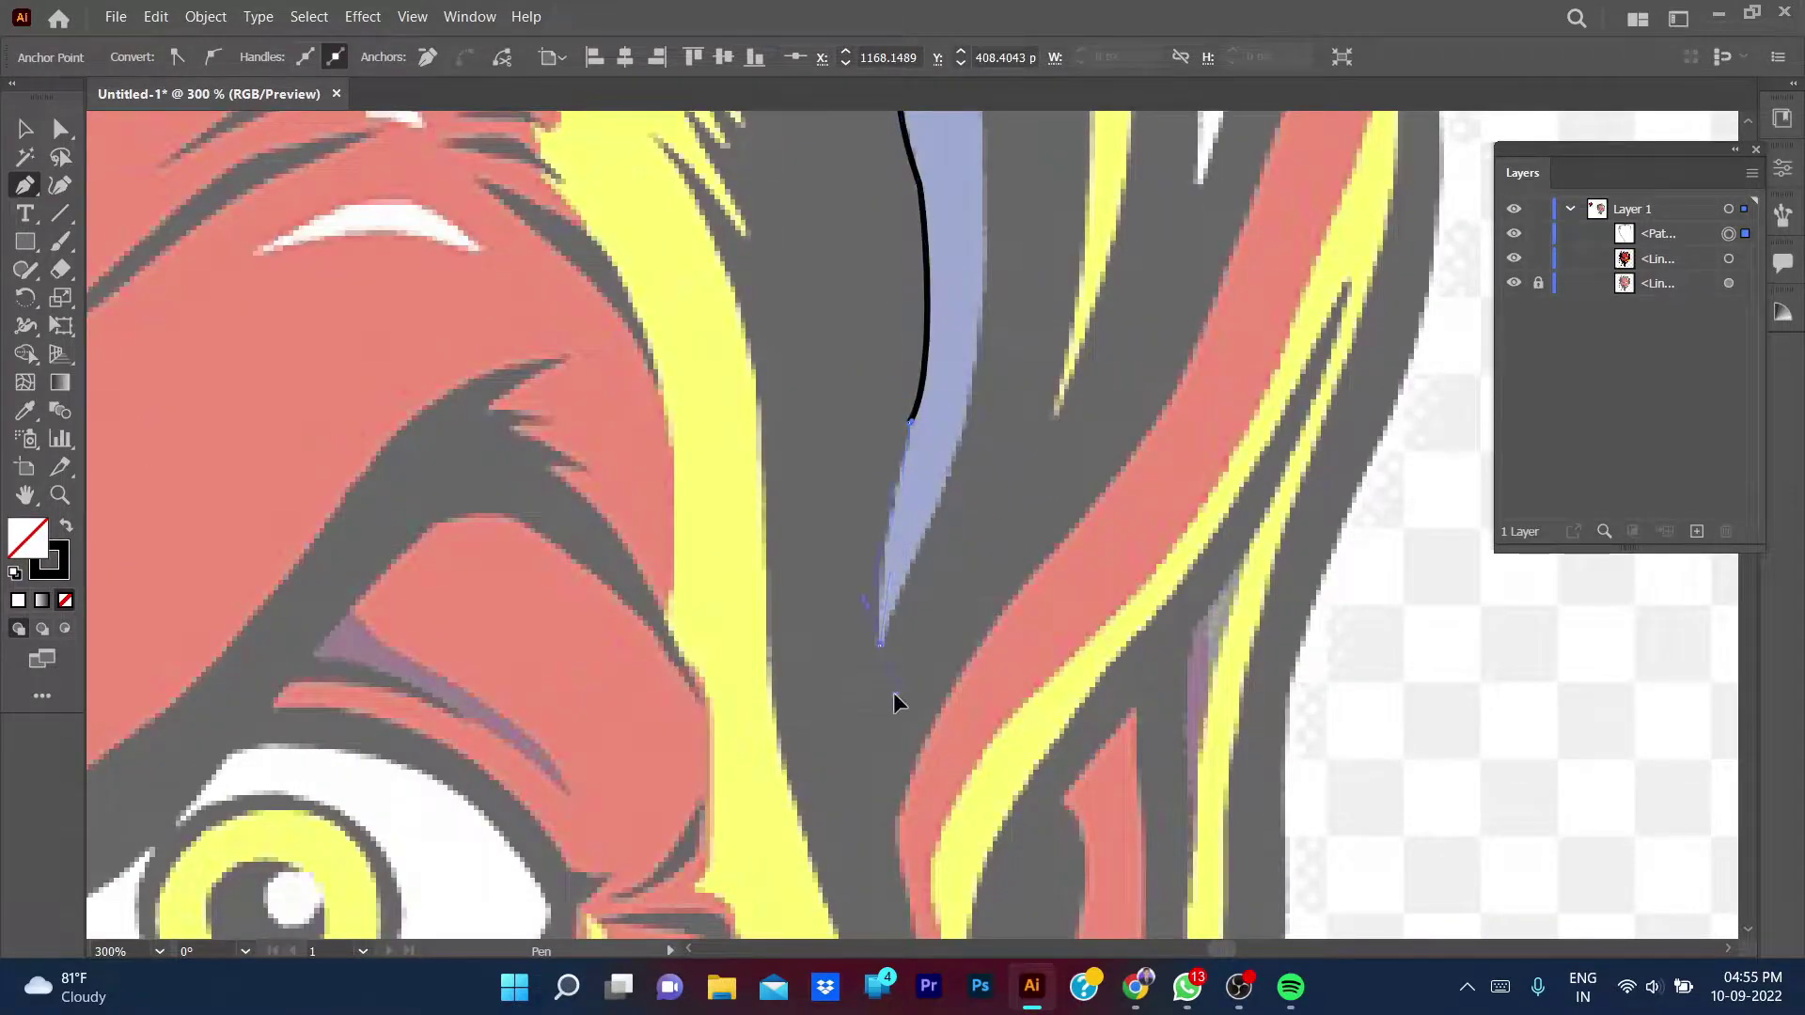
click(884, 645)
scroll(916, 580, down, 3)
scroll(921, 567, up, 2)
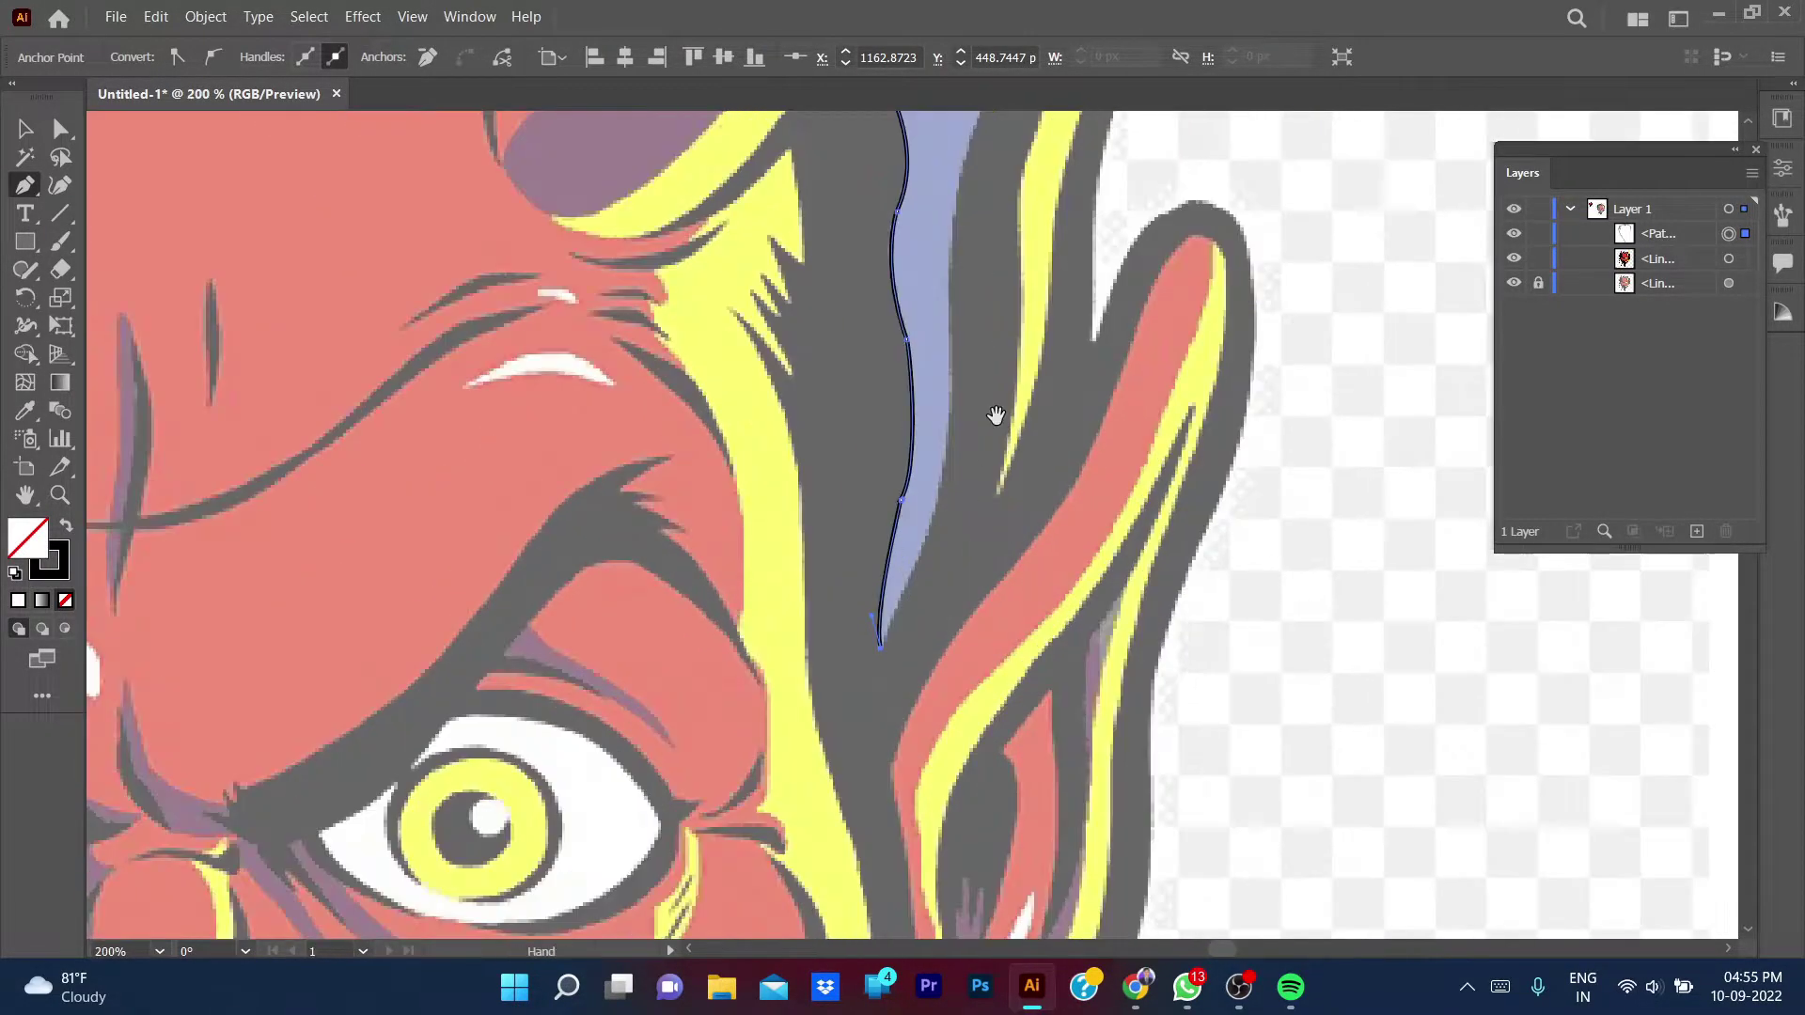
scroll(887, 632, up, 2)
- Continue the path up the strand's right side and across its jagged top
drag(858, 639, 859, 642)
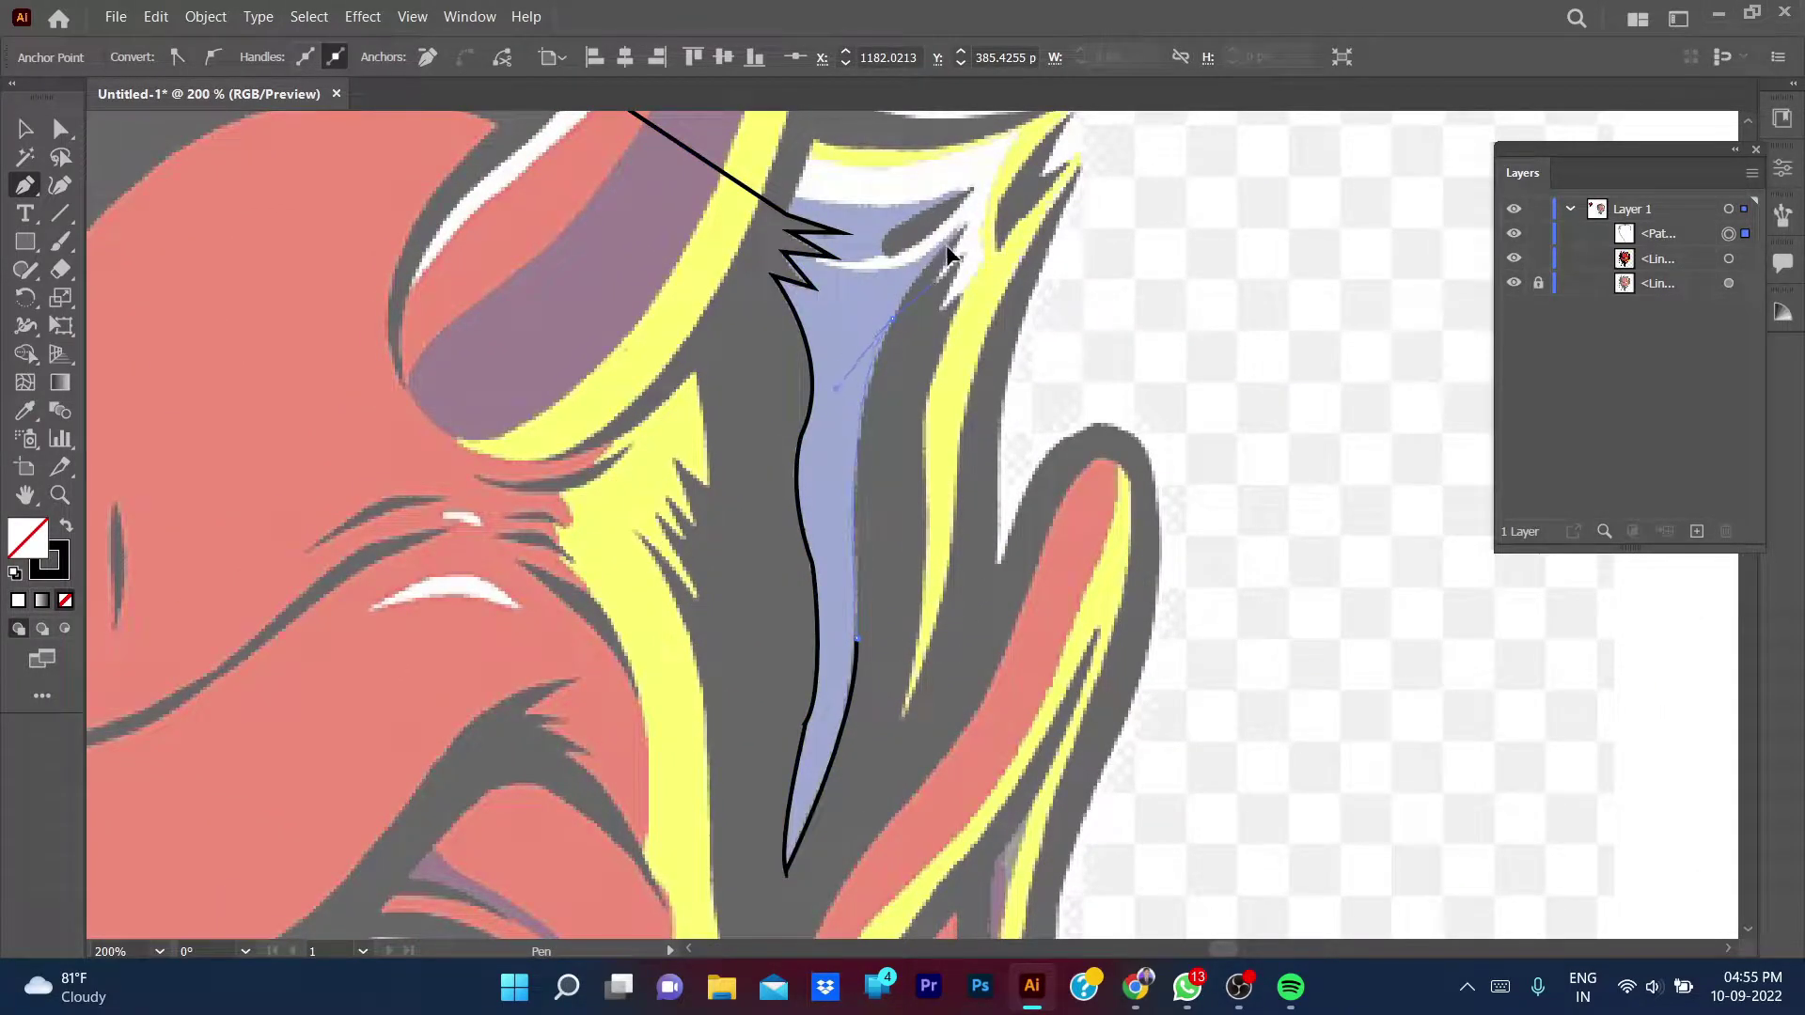
drag(895, 314, 967, 224)
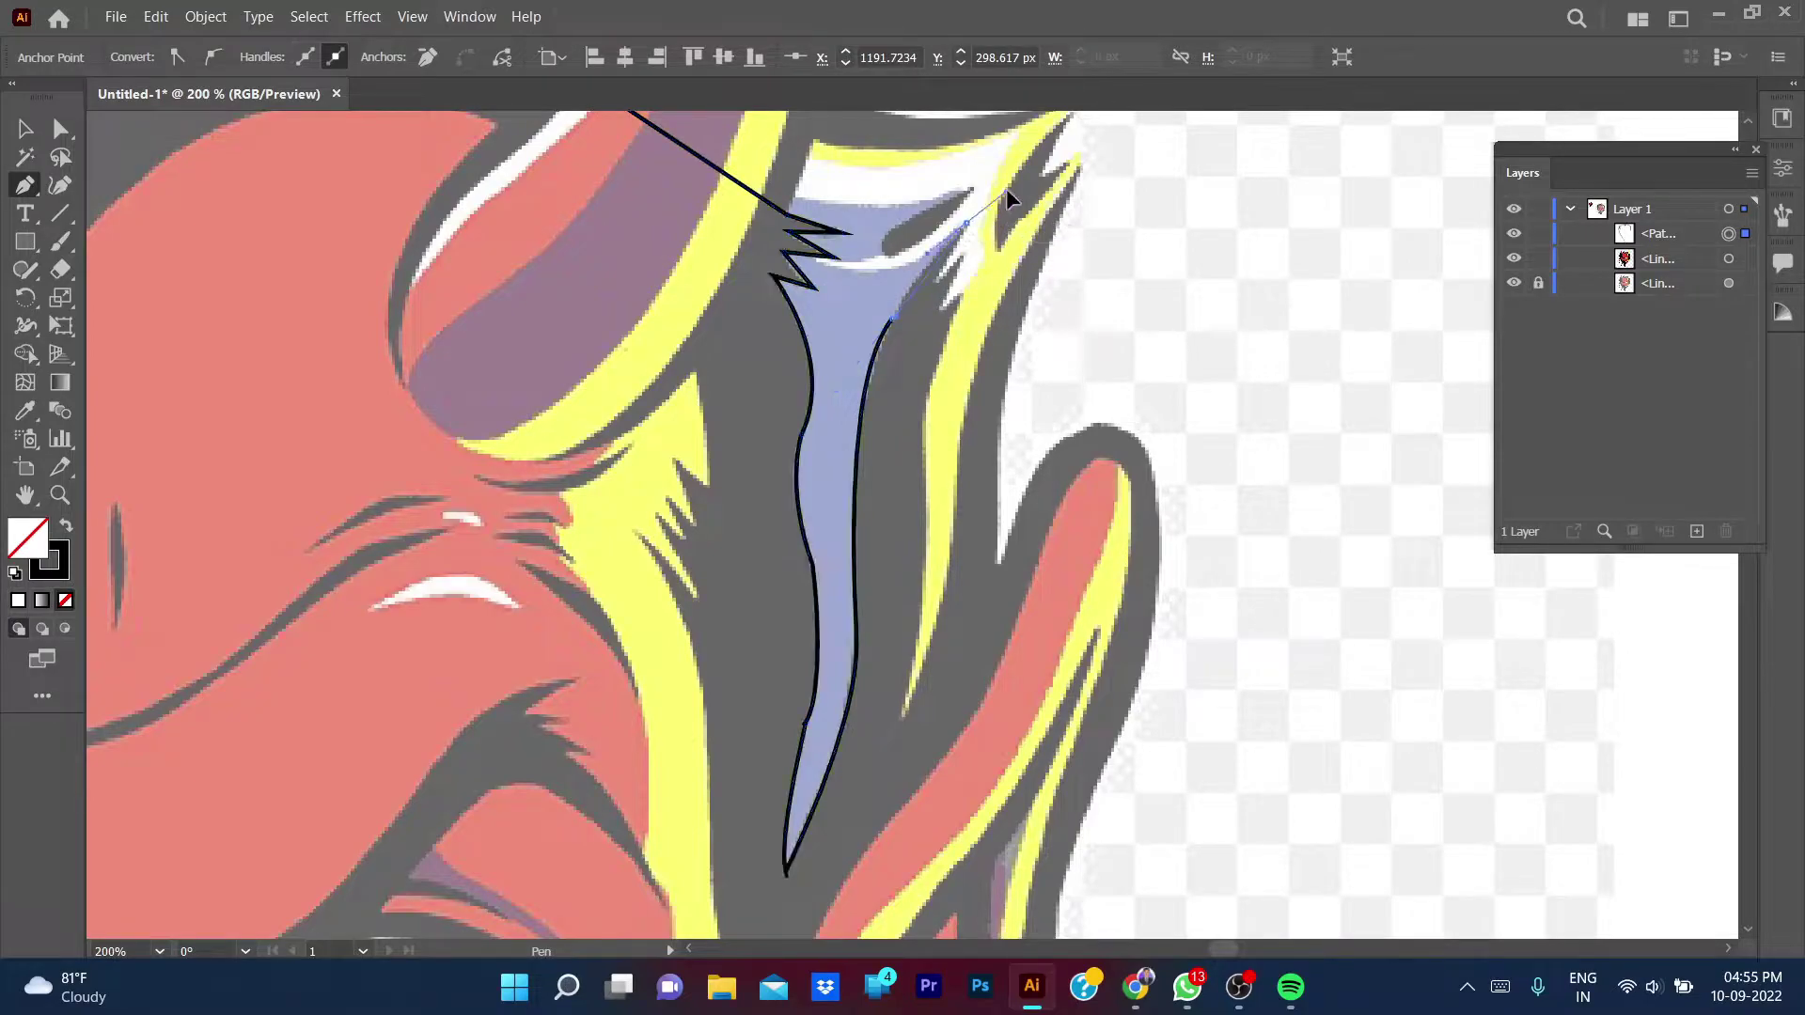
click(966, 226)
click(964, 251)
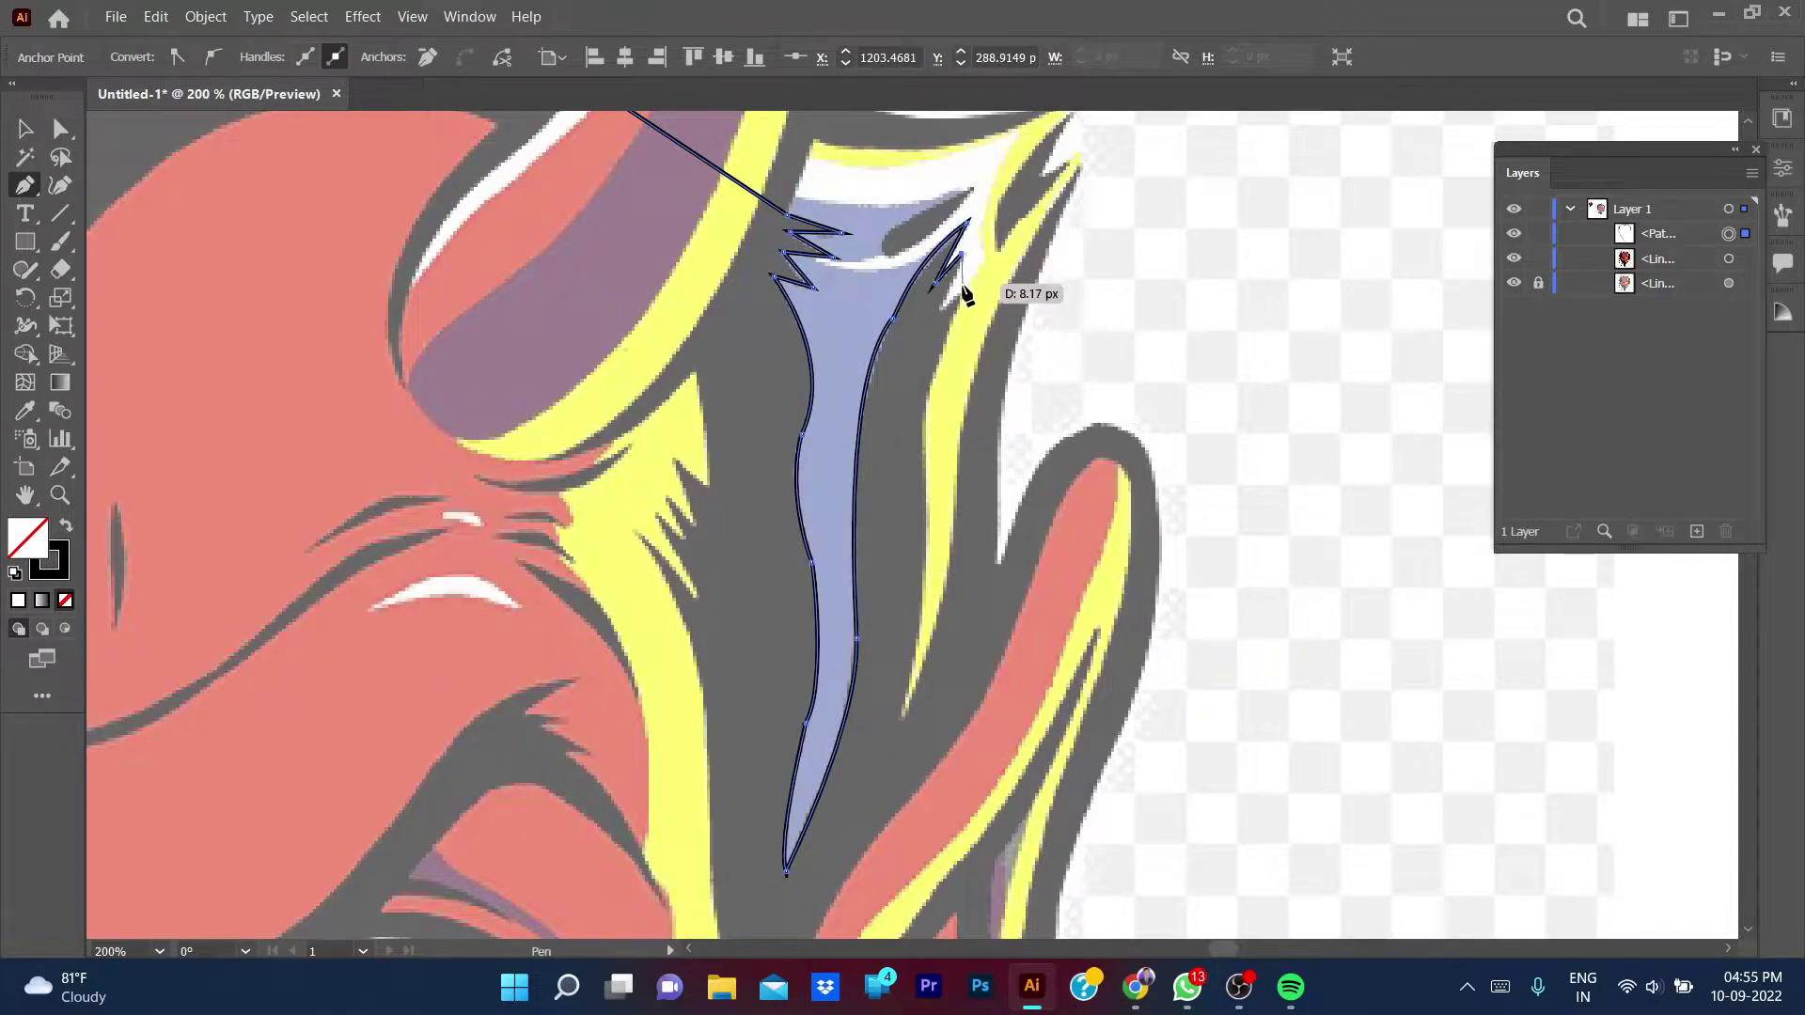
click(943, 307)
ctrl+click(926, 420)
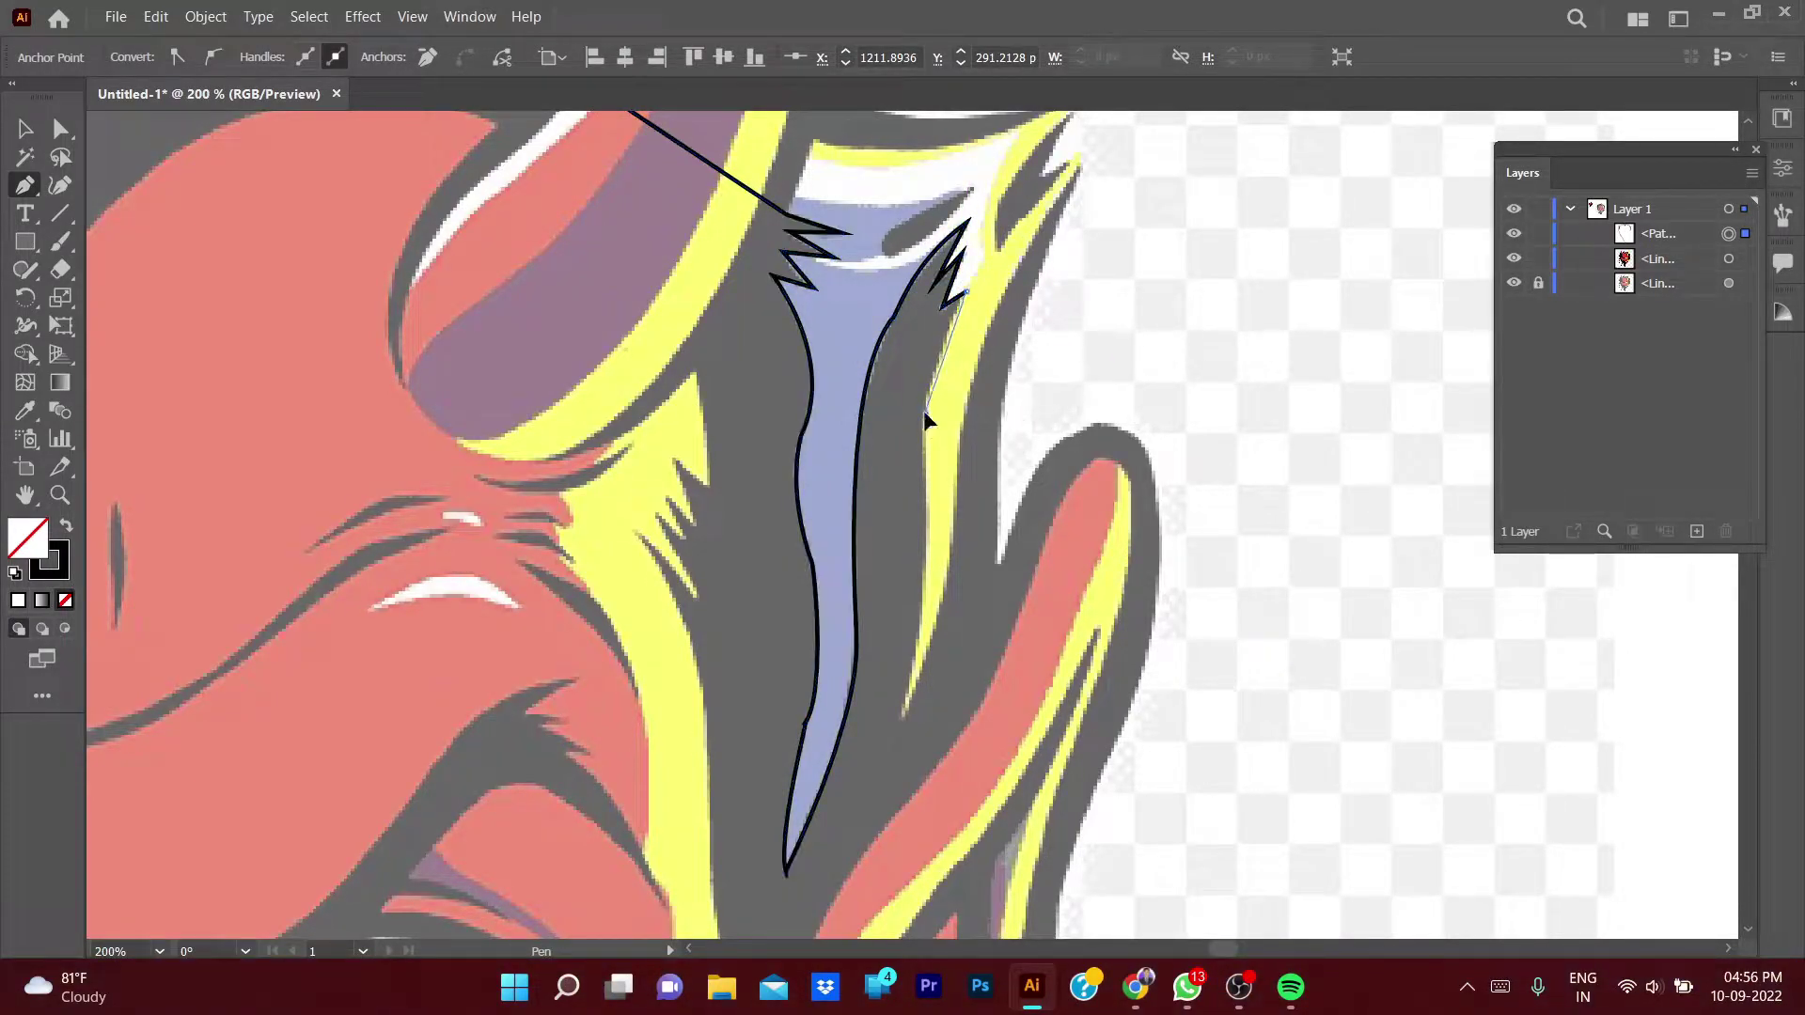
click(924, 411)
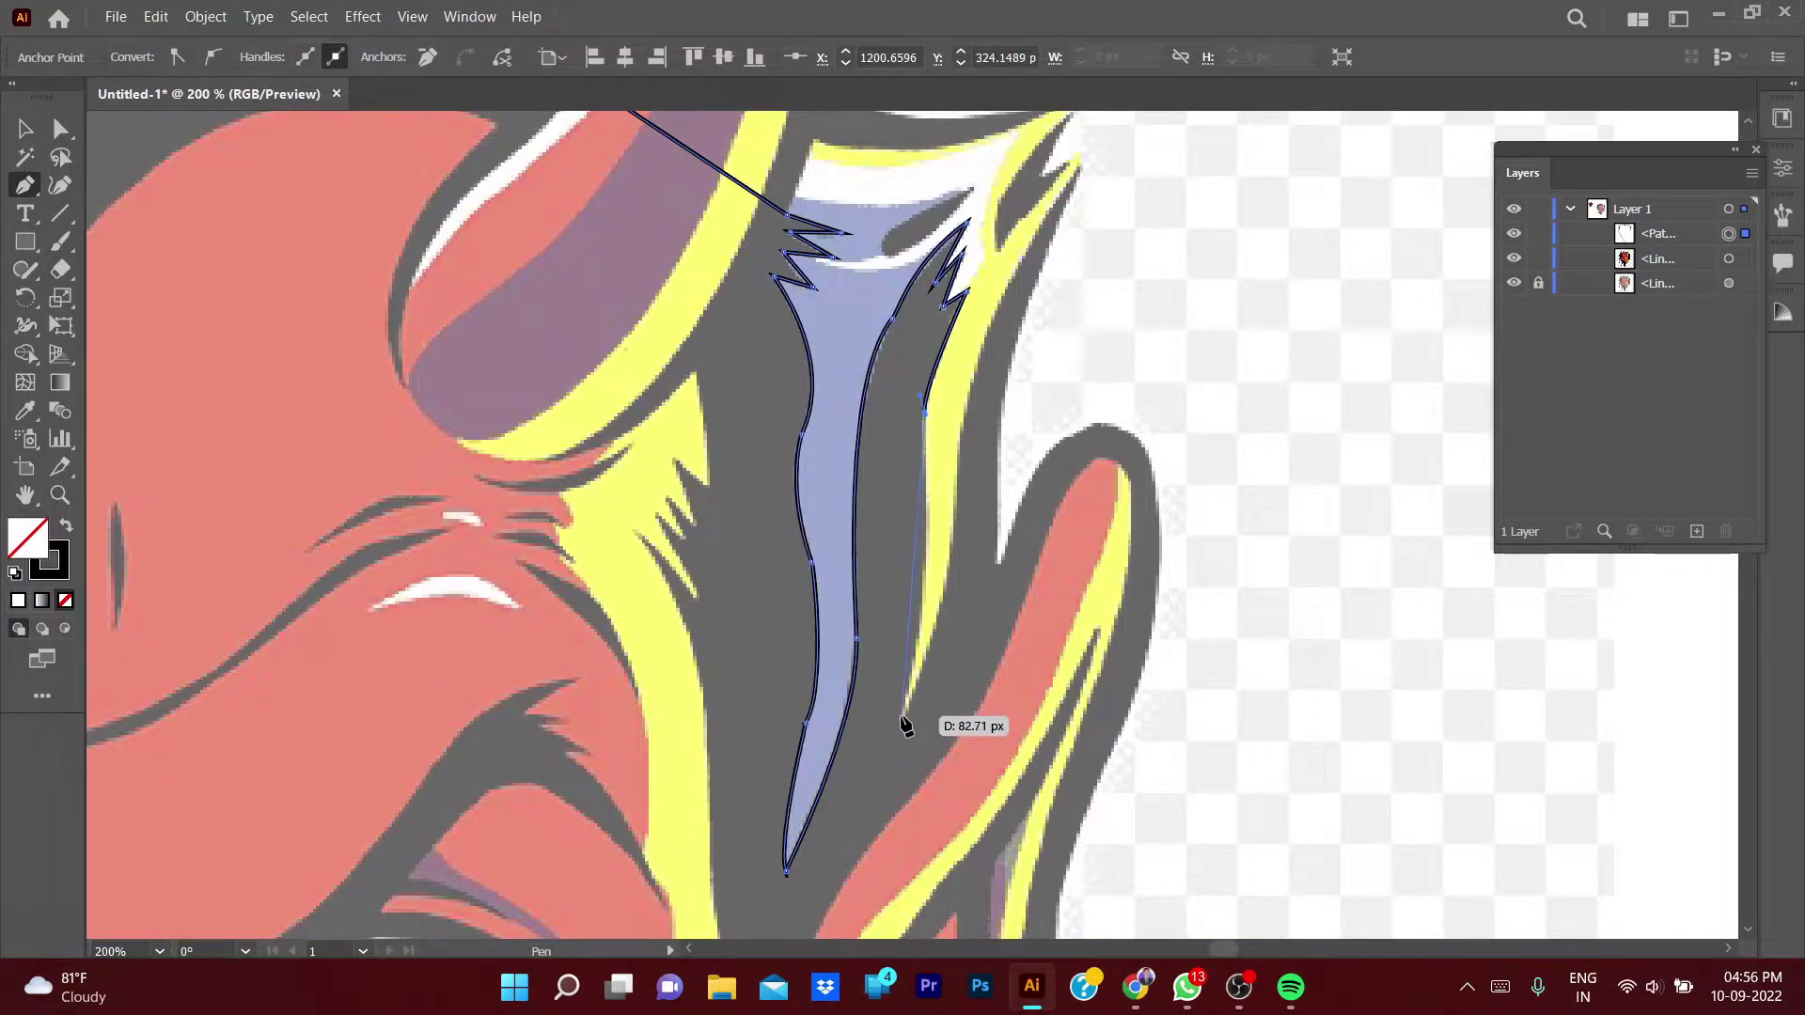
- Resume from the lower endpoint and curve up the neighbouring strand to the yellow streak
ctrl+click(864, 794)
click(903, 712)
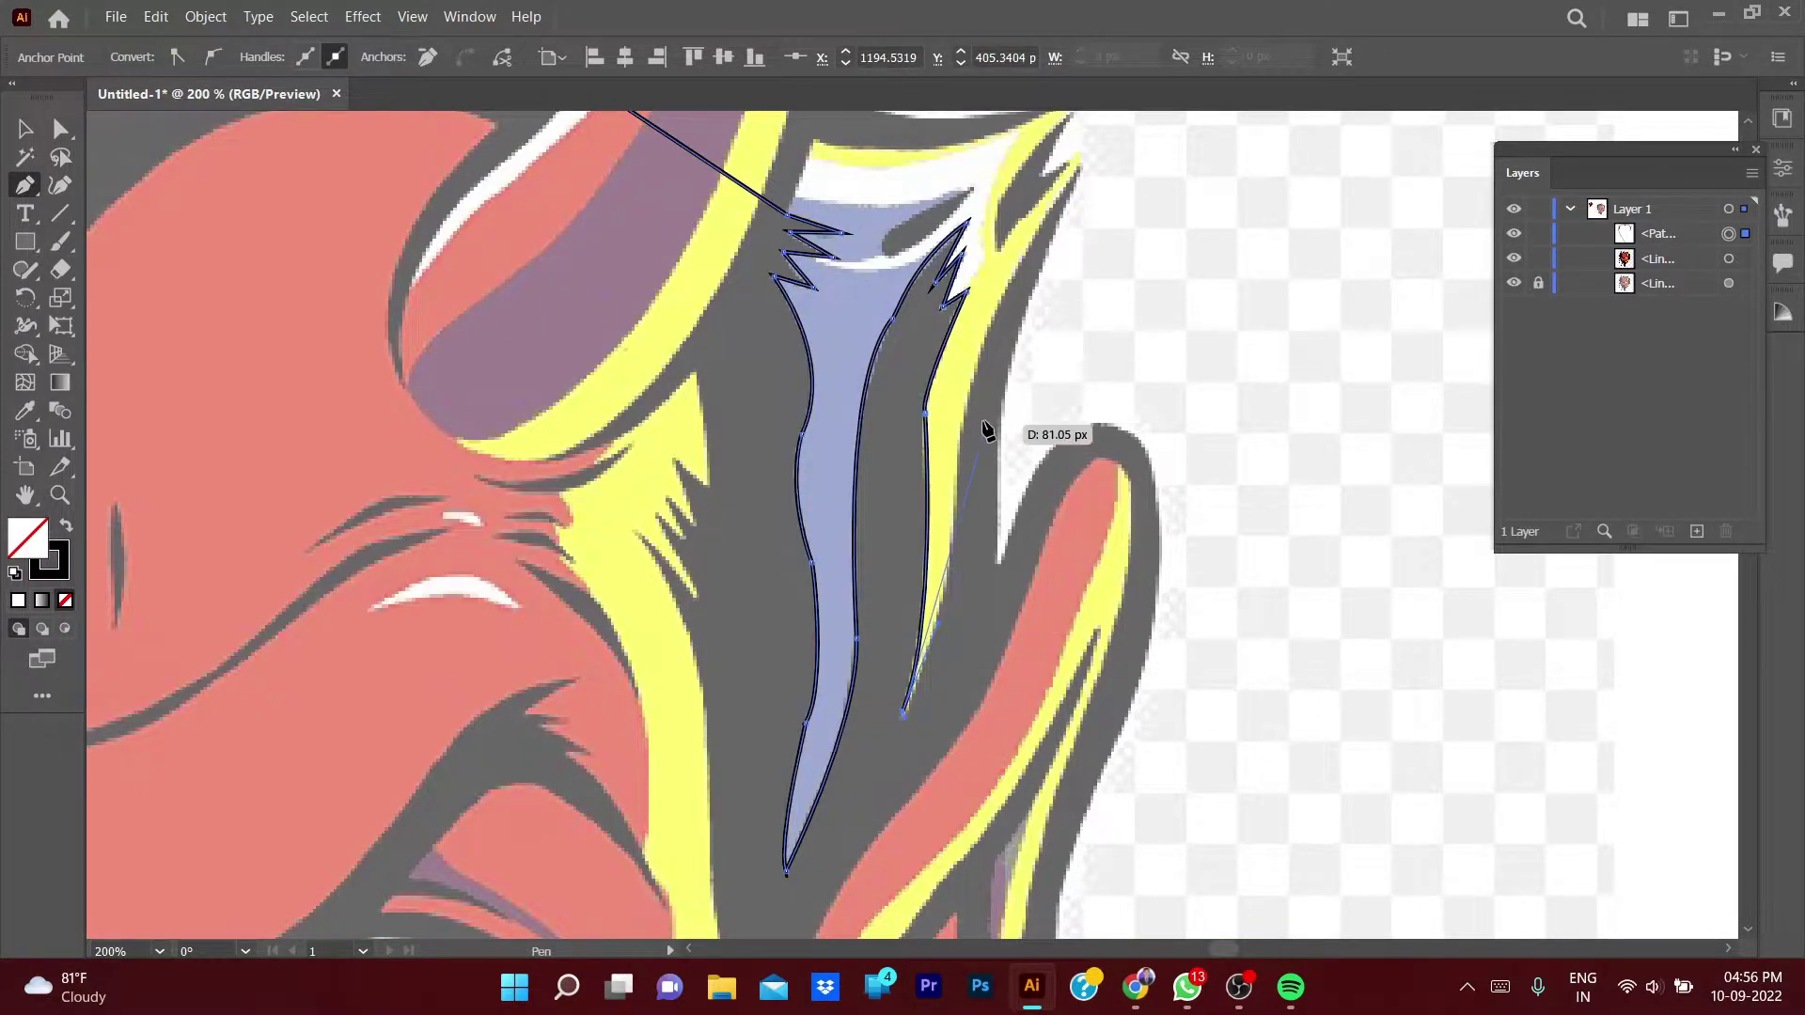
click(959, 487)
ctrl+click(956, 452)
ctrl+click(956, 418)
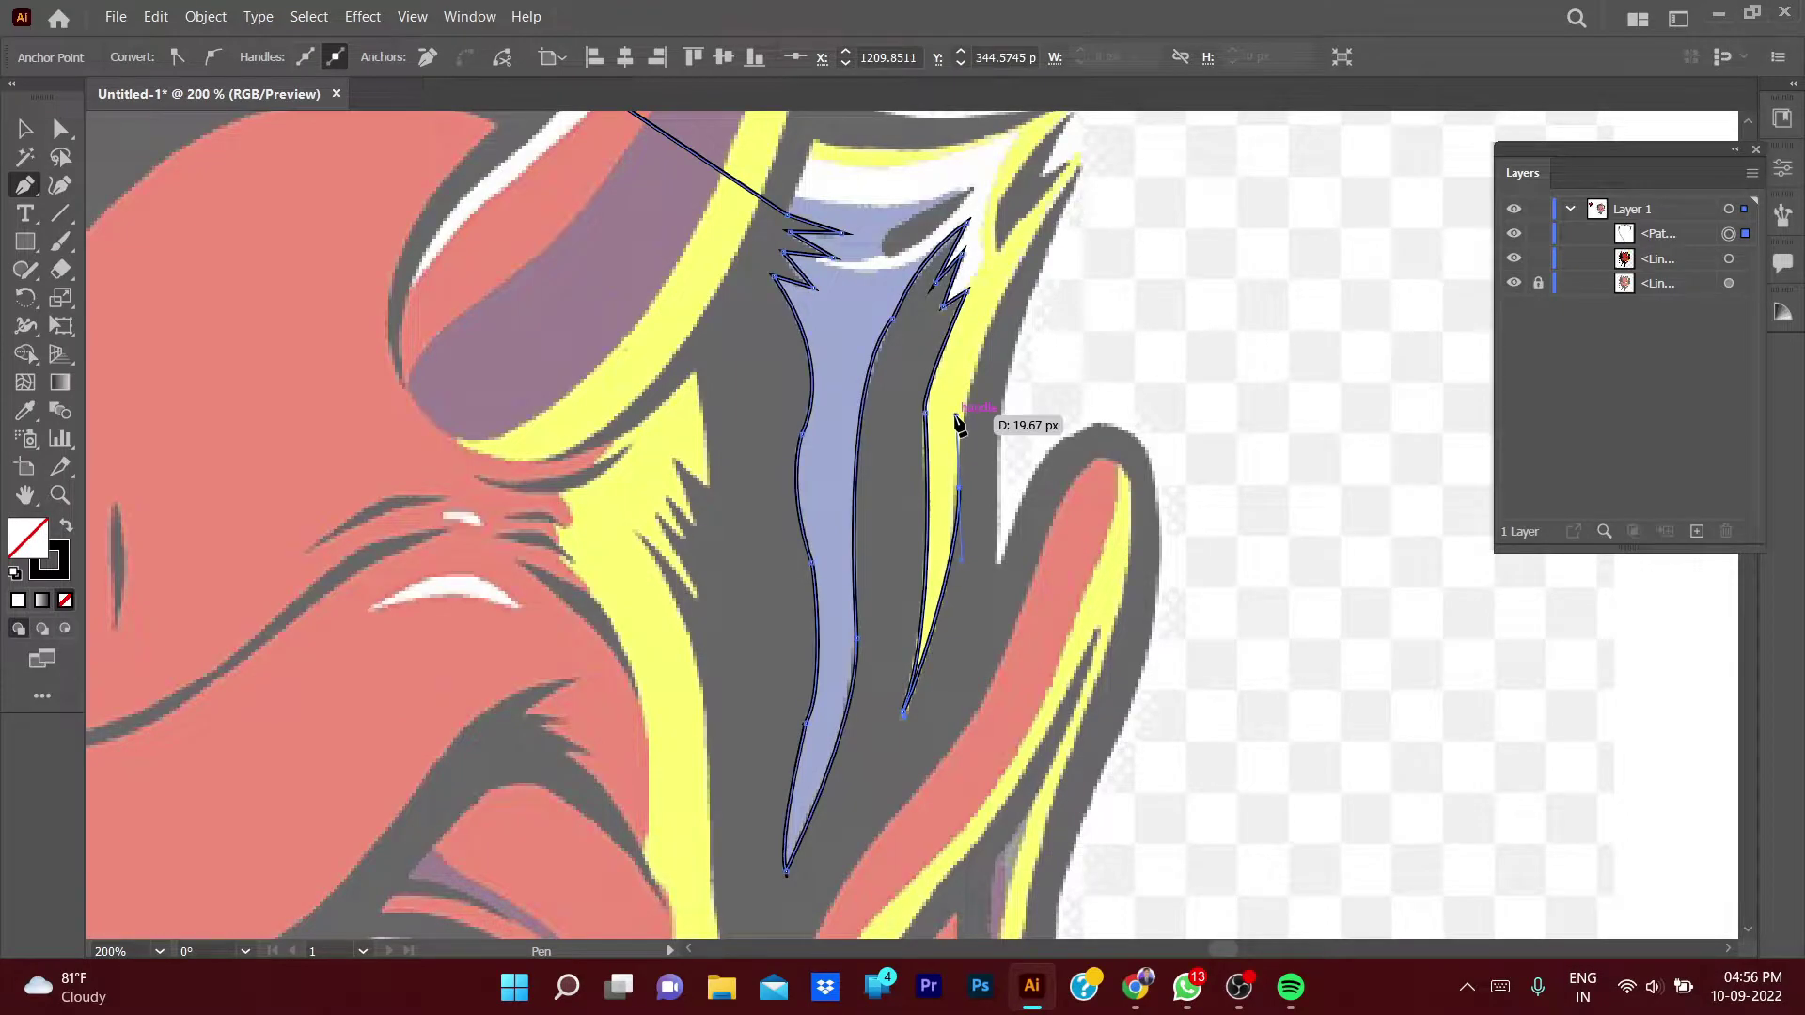
drag(959, 487, 952, 508)
ctrl+click(943, 491)
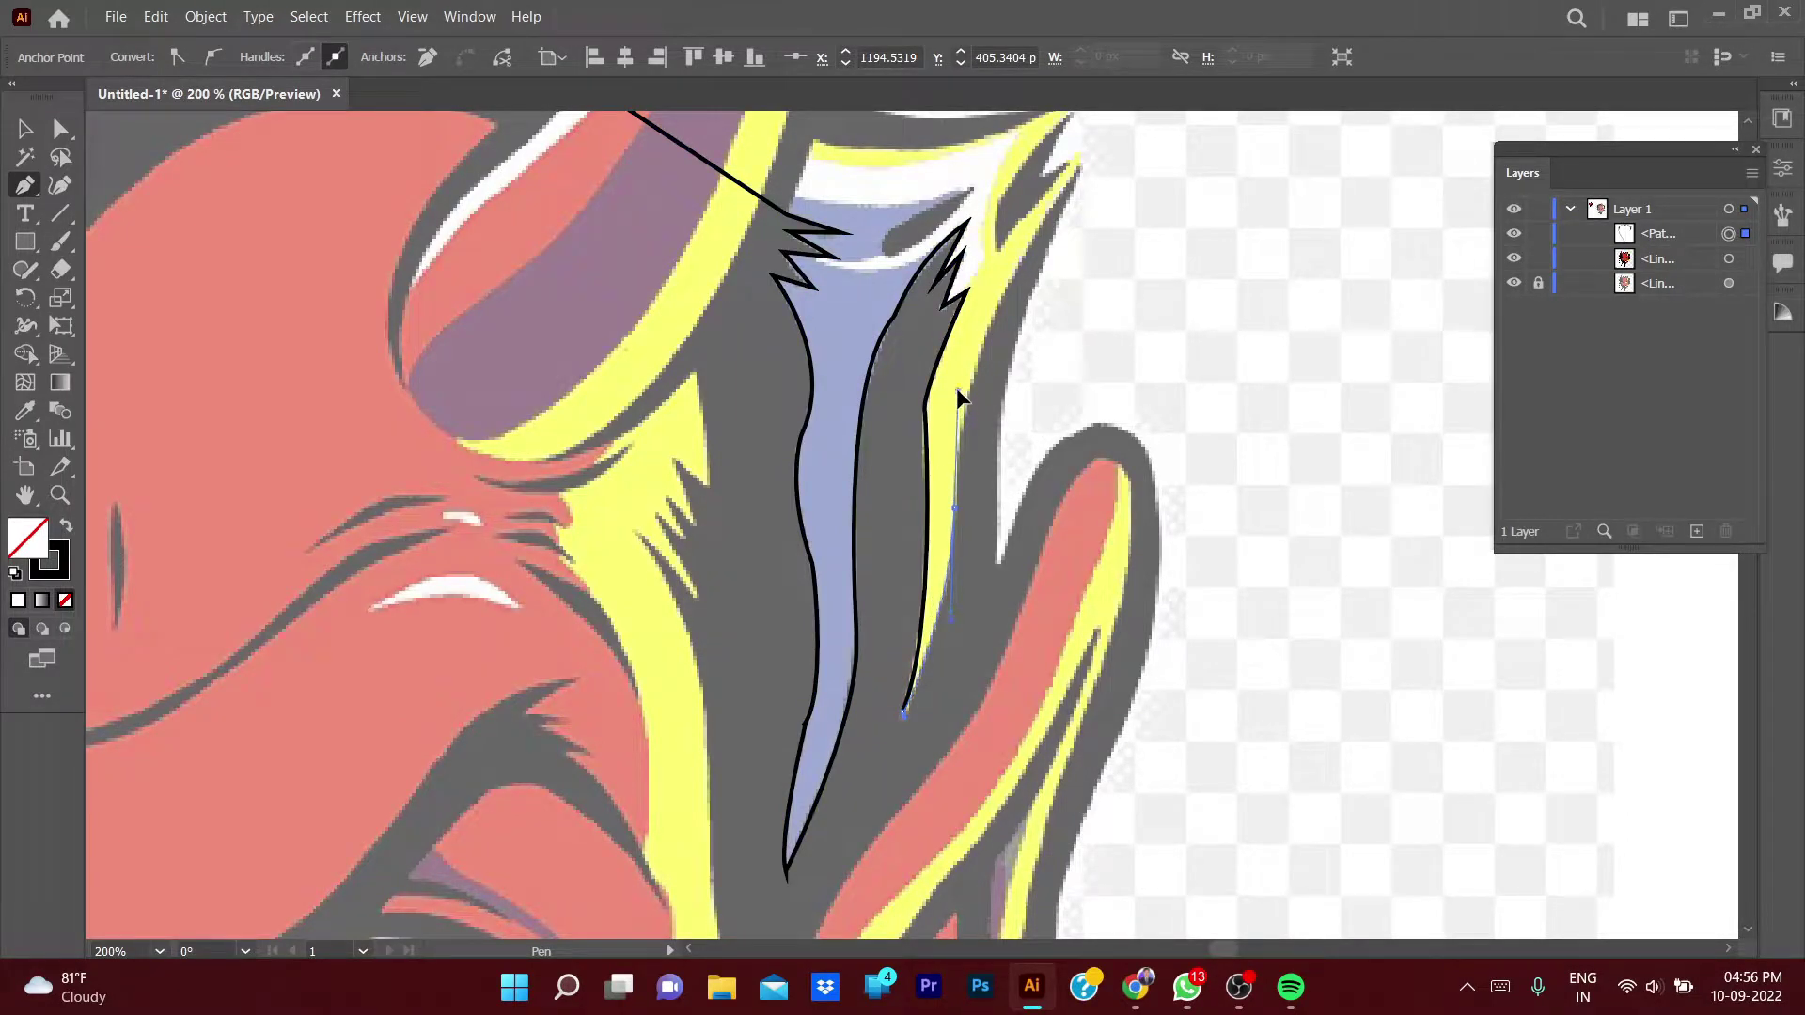
drag(947, 400, 1013, 291)
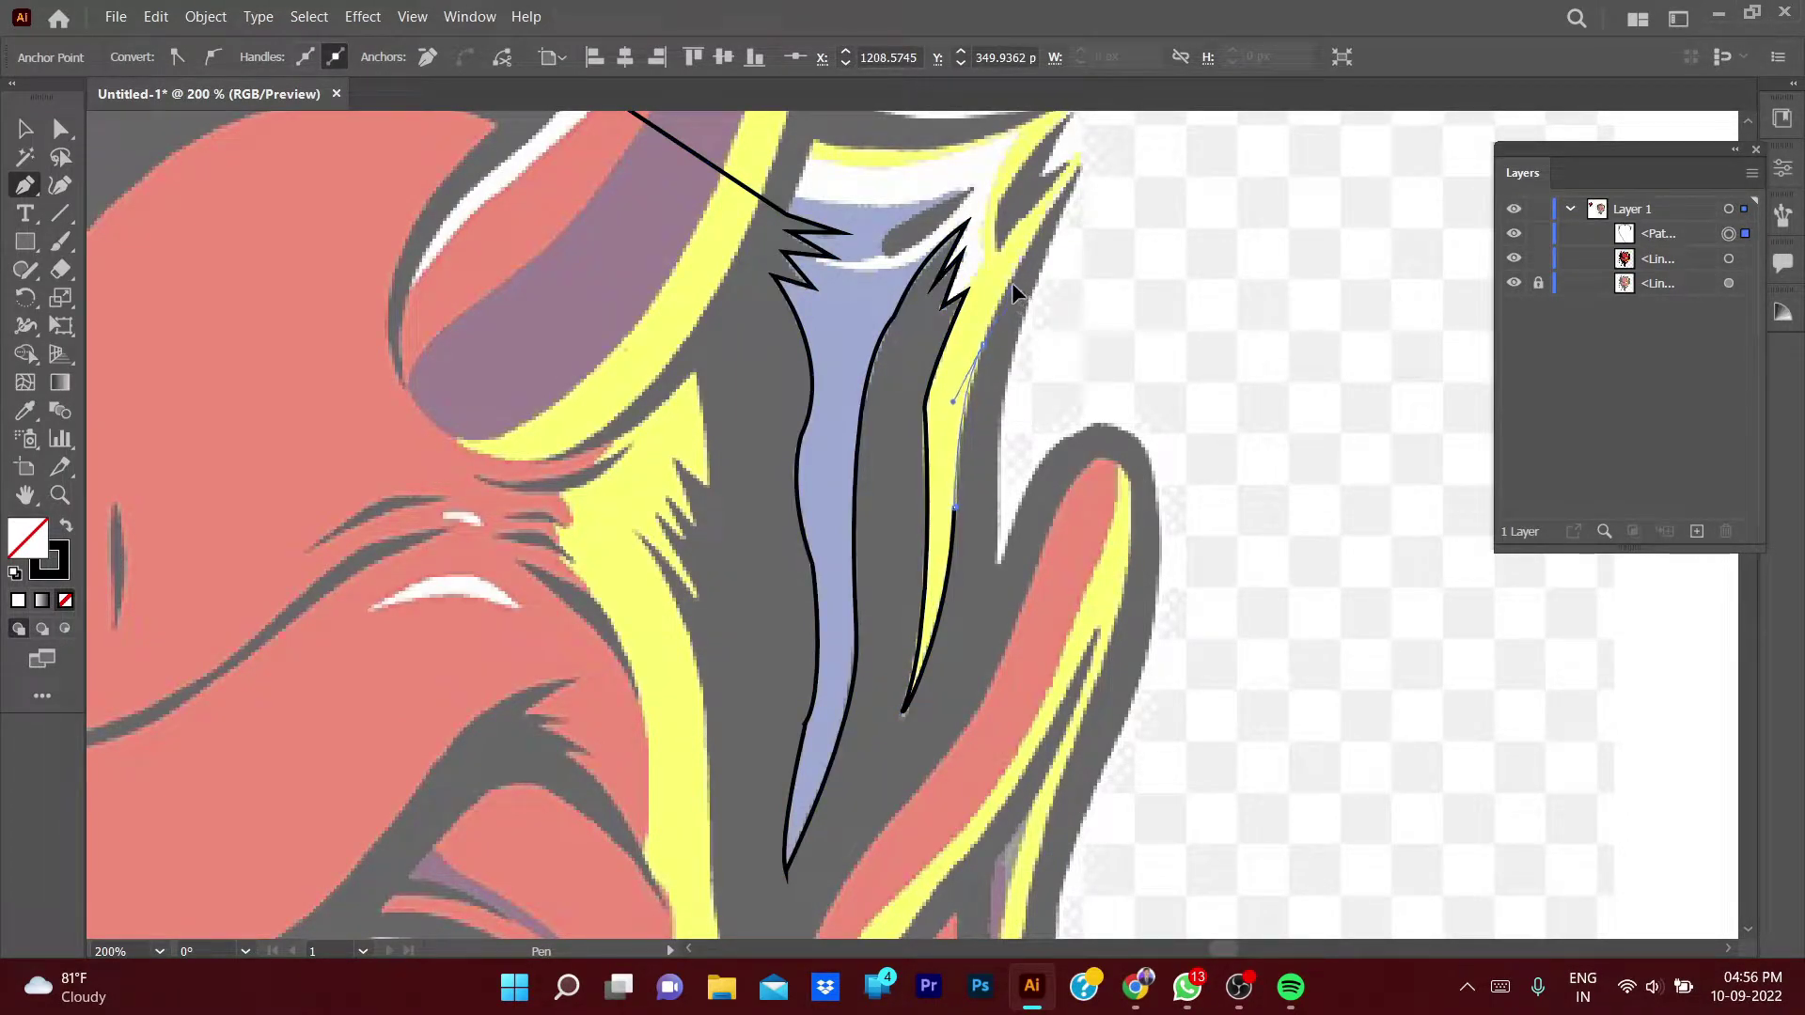
click(985, 345)
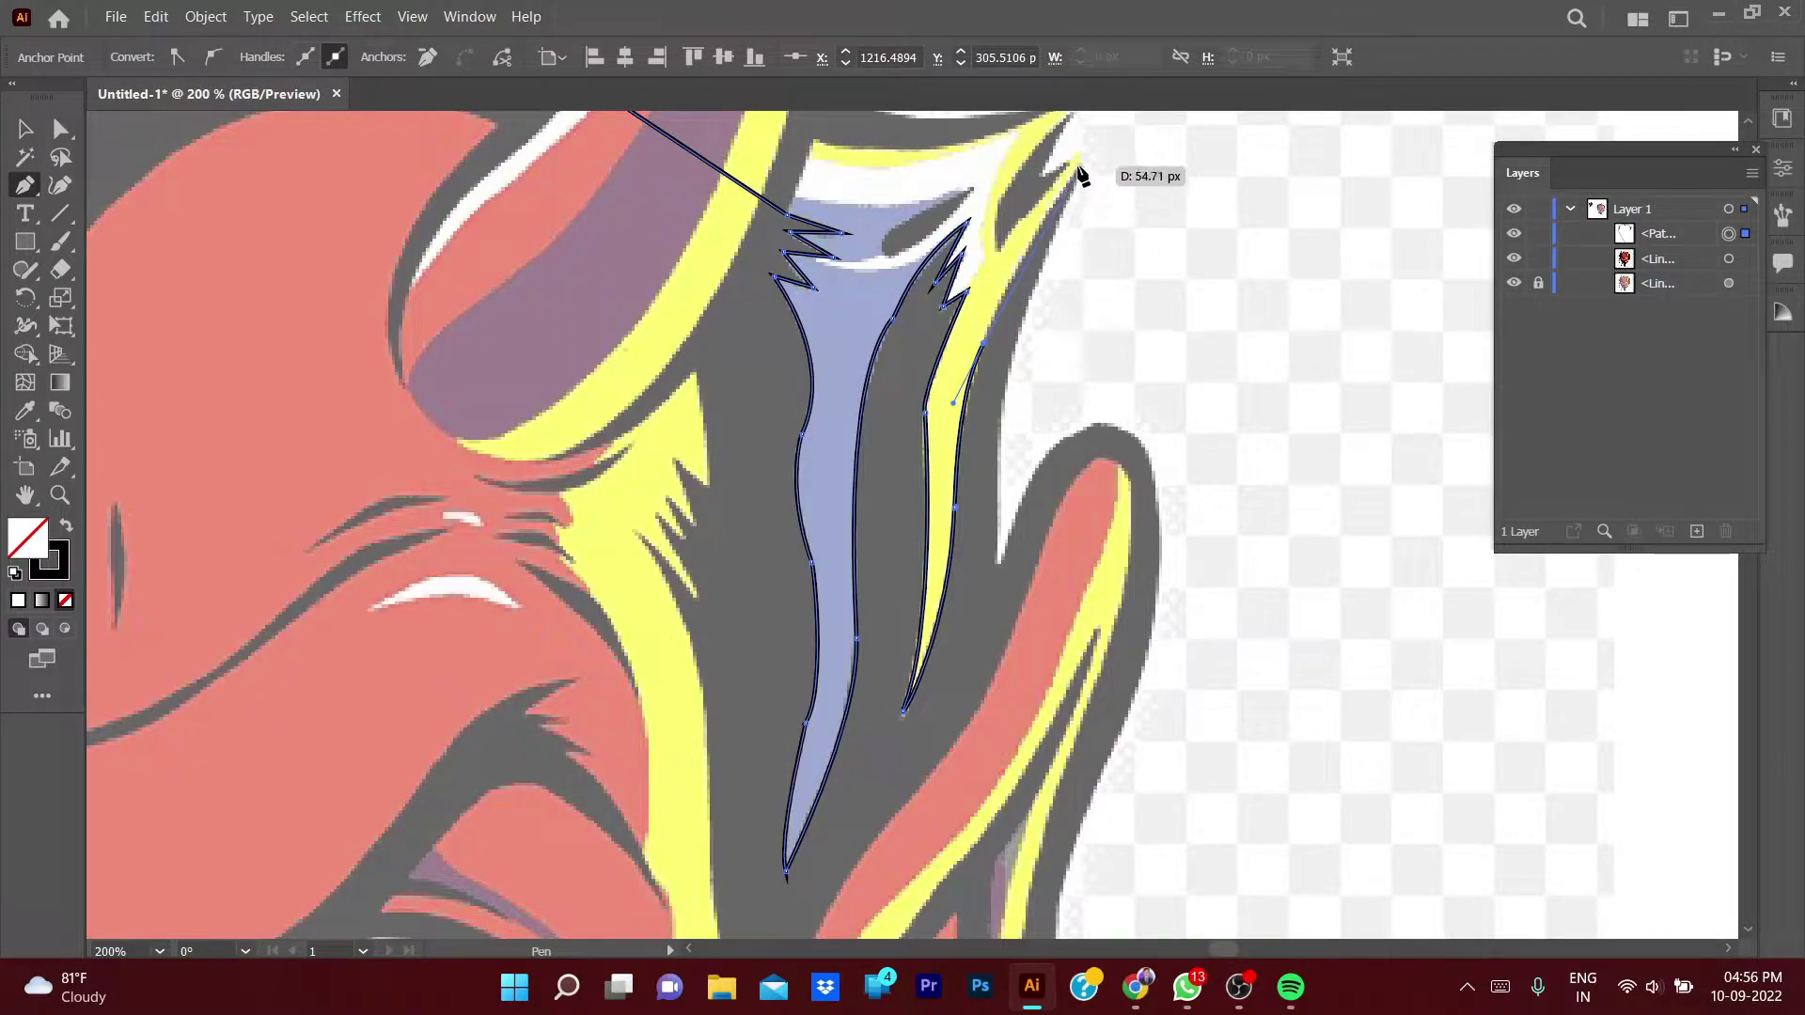
- Extend the outline down the outer hair strand and over the top of the ear
scroll(1100, 235, up, 5)
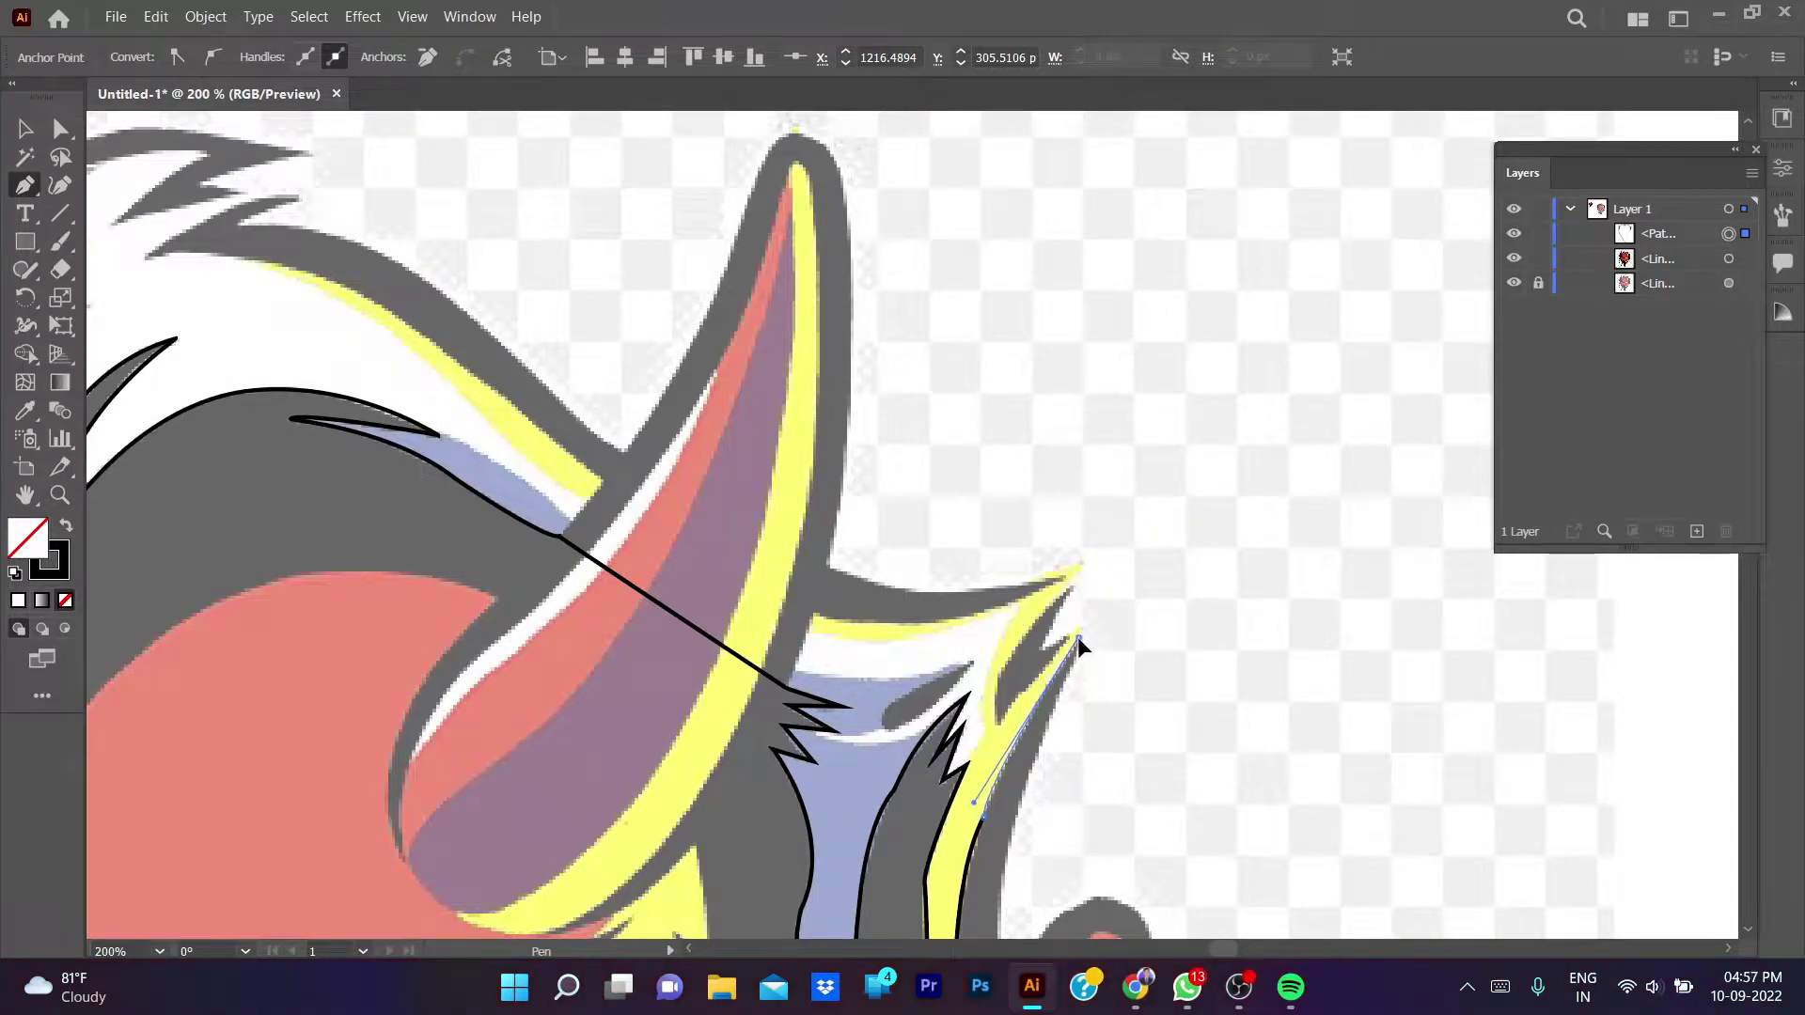
drag(1117, 732, 1135, 233)
click(1022, 375)
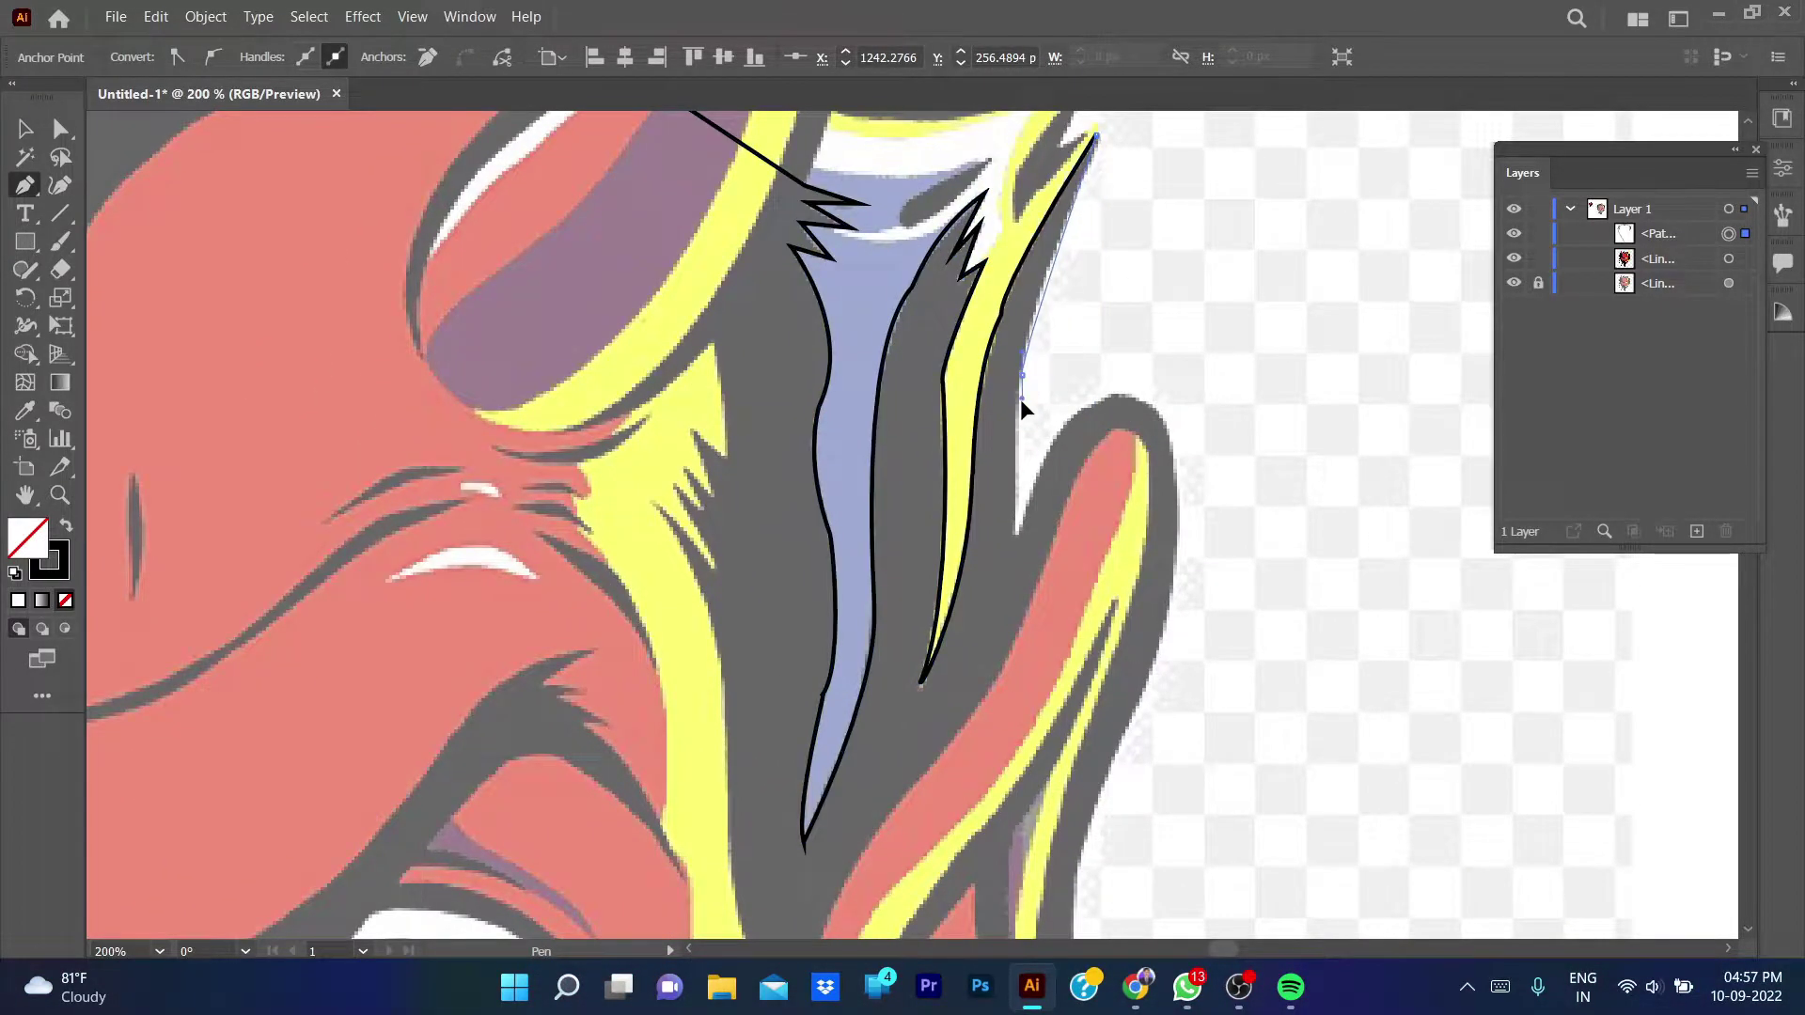
drag(1015, 532, 1025, 545)
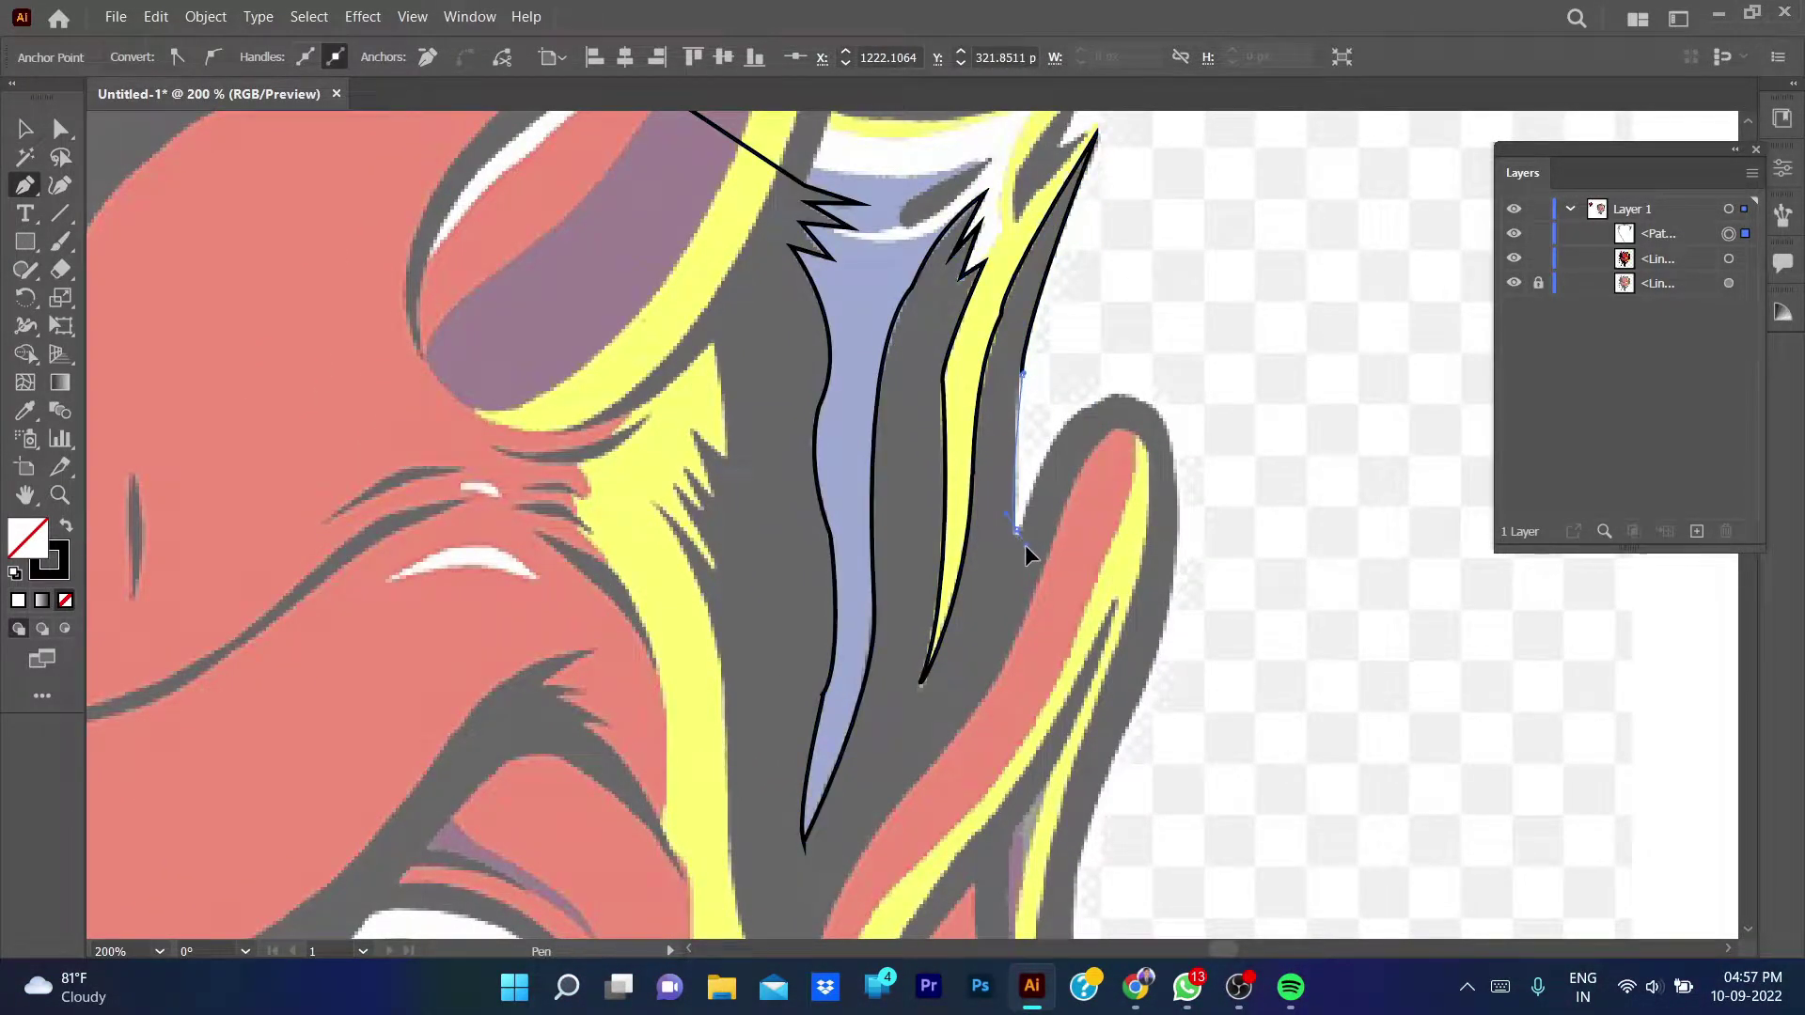
key(ctrl+z)
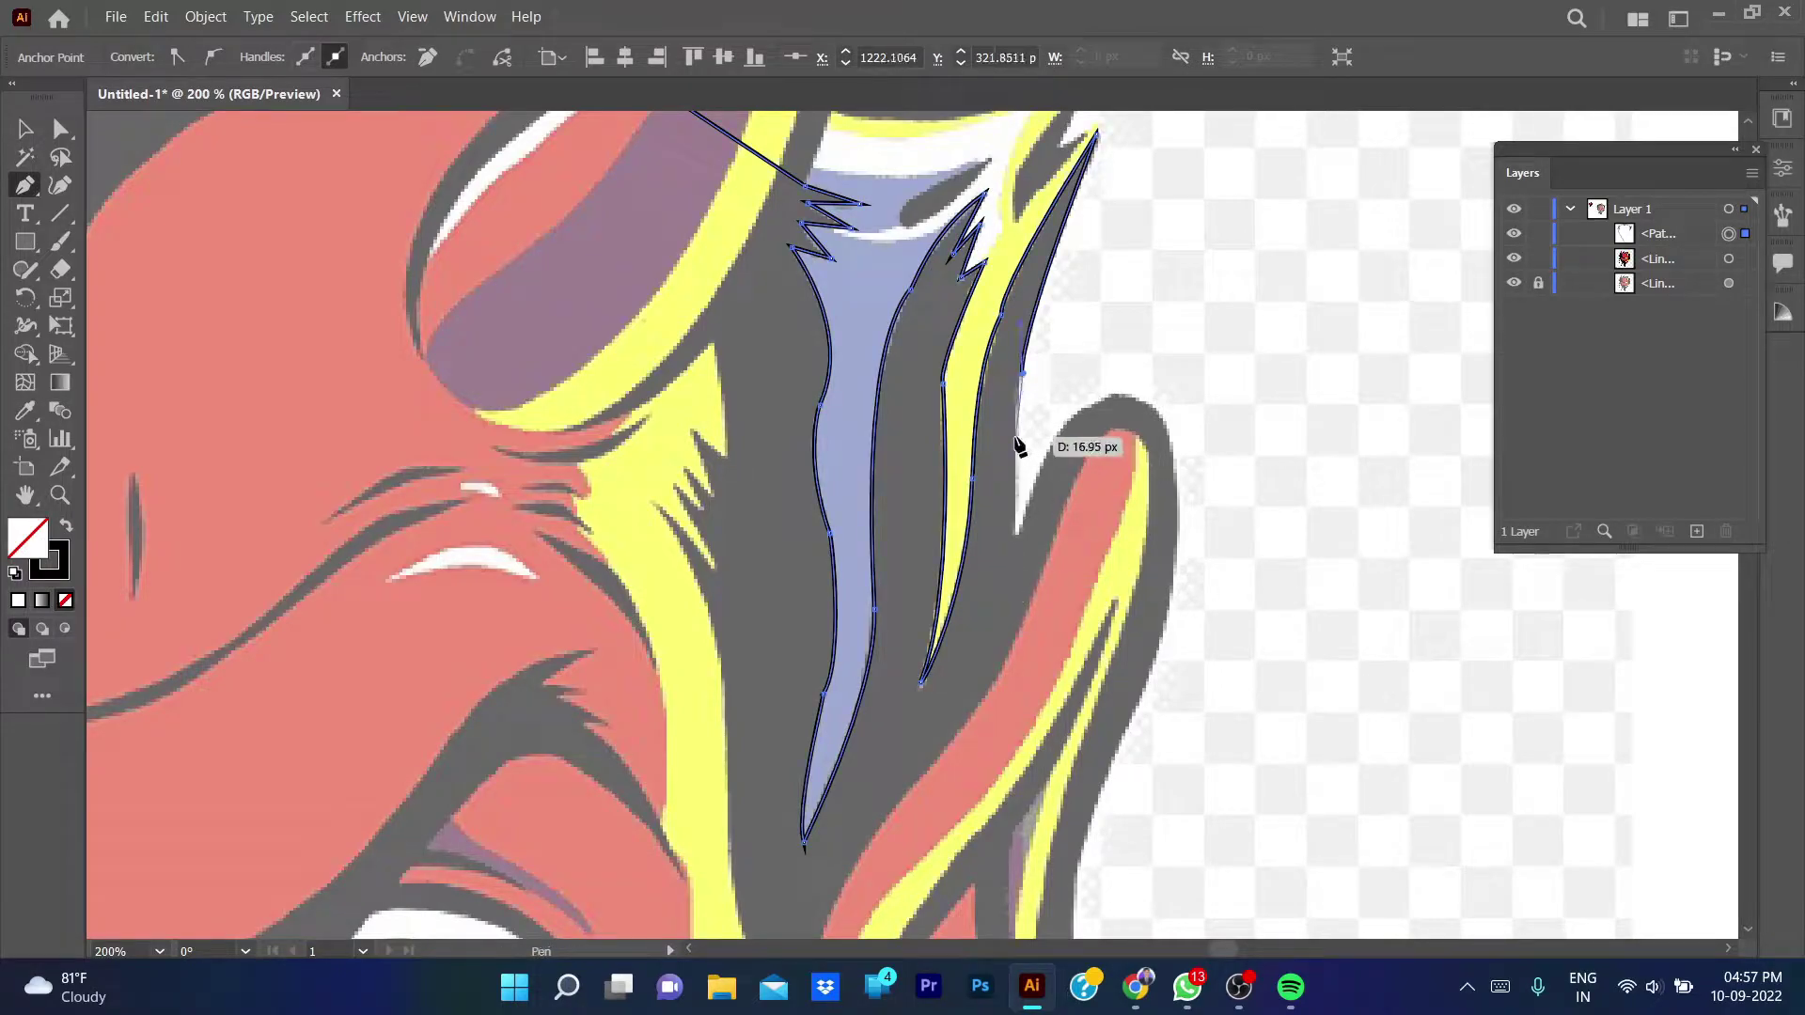
drag(1016, 531, 1023, 538)
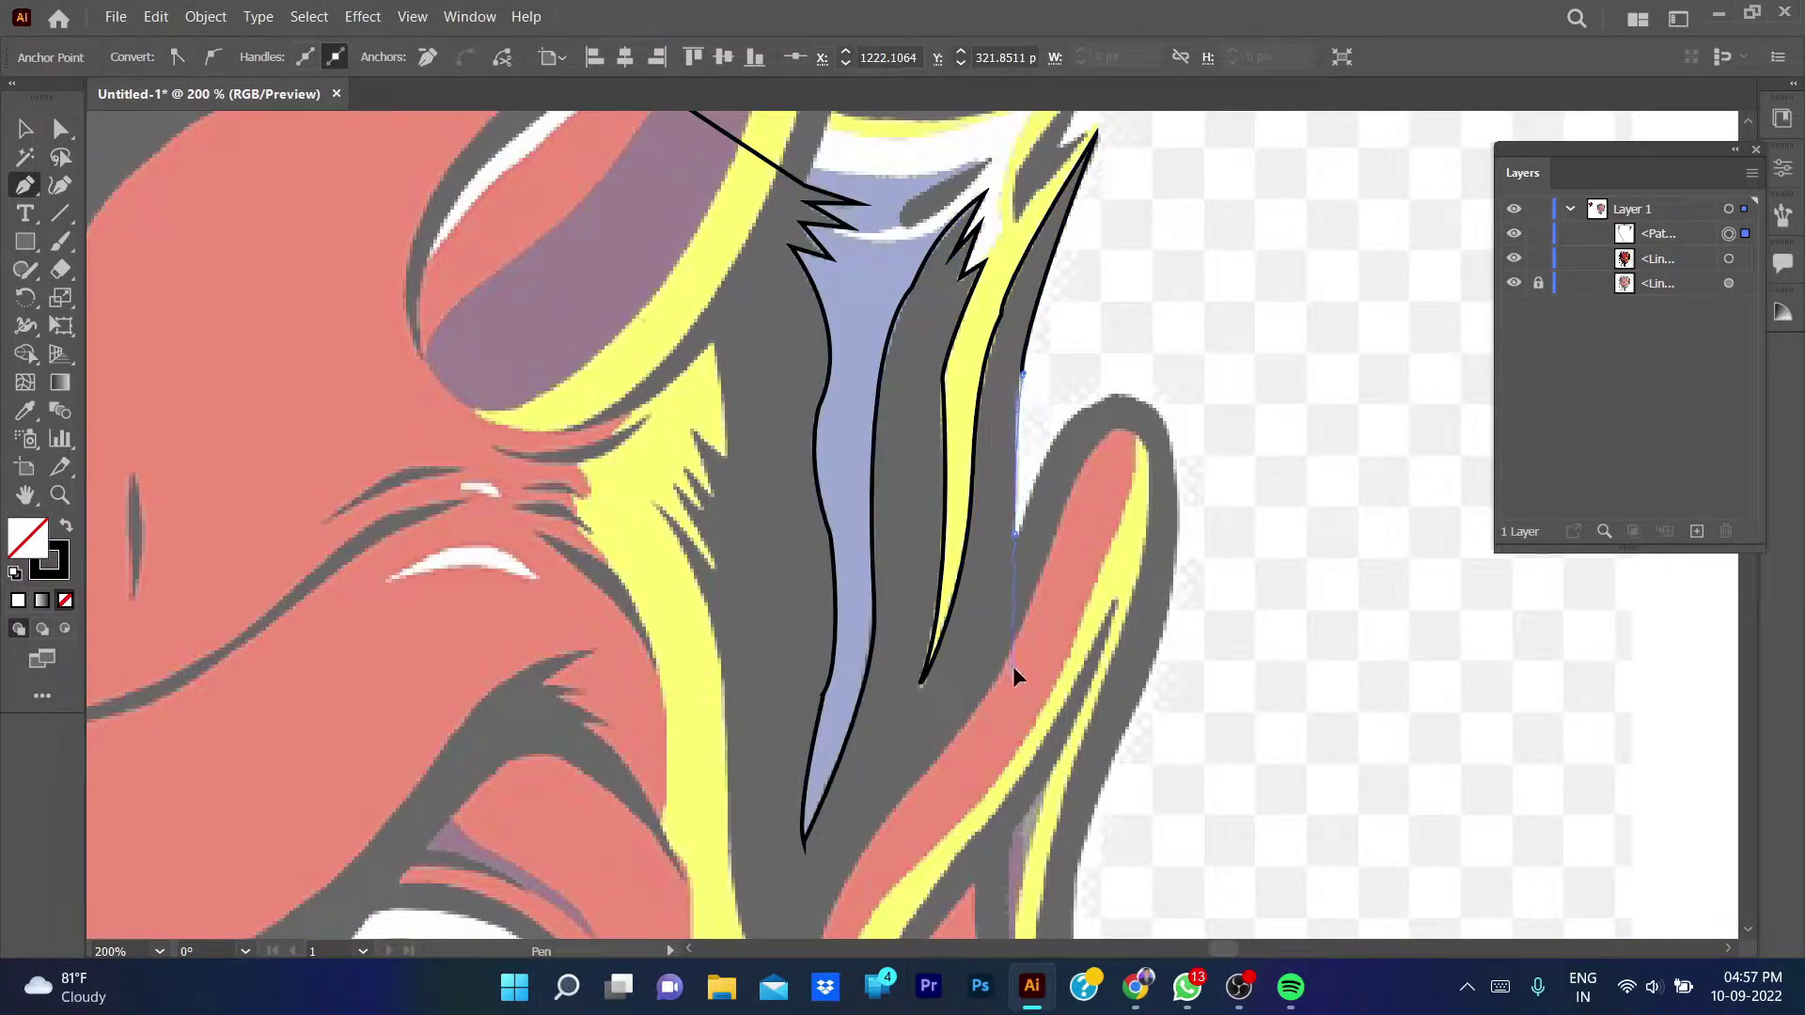
mouse_move(1101, 402)
mouse_down()
mouse_move(1154, 395)
mouse_move(1183, 515)
mouse_up()
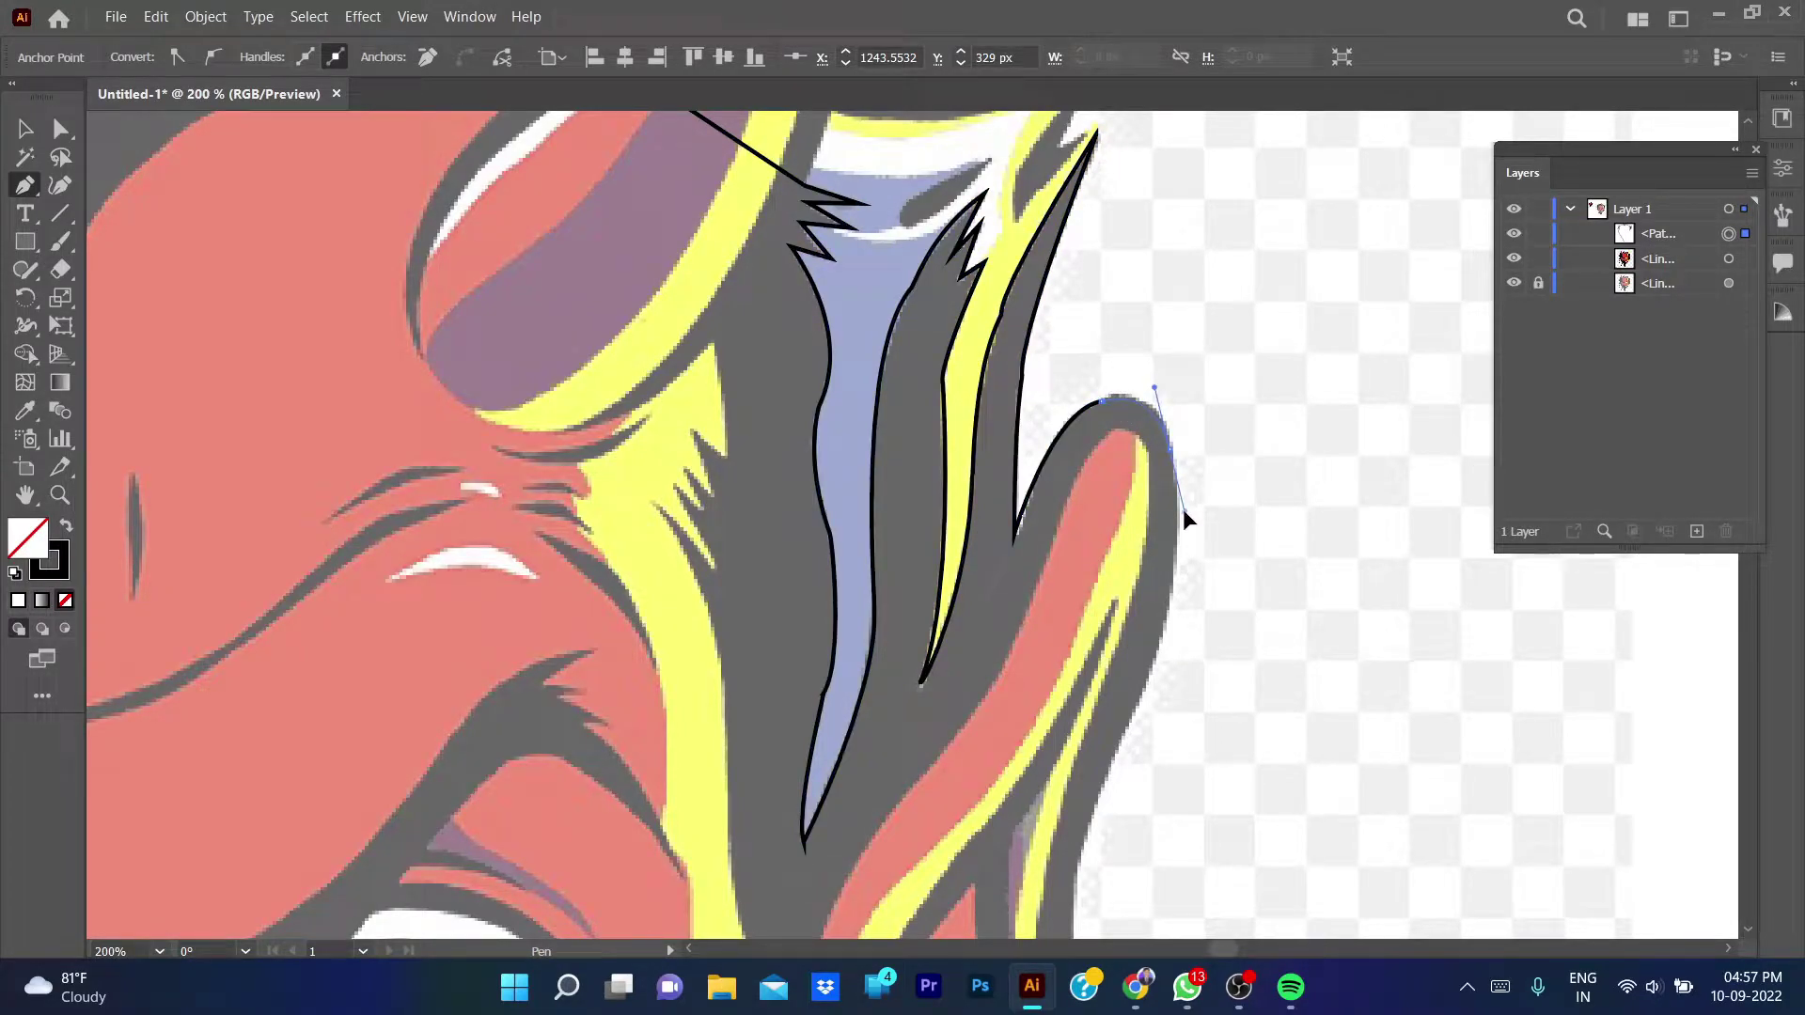
- Trace down the ear's outer and lower edge toward the earring
scroll(1169, 458, down, 5)
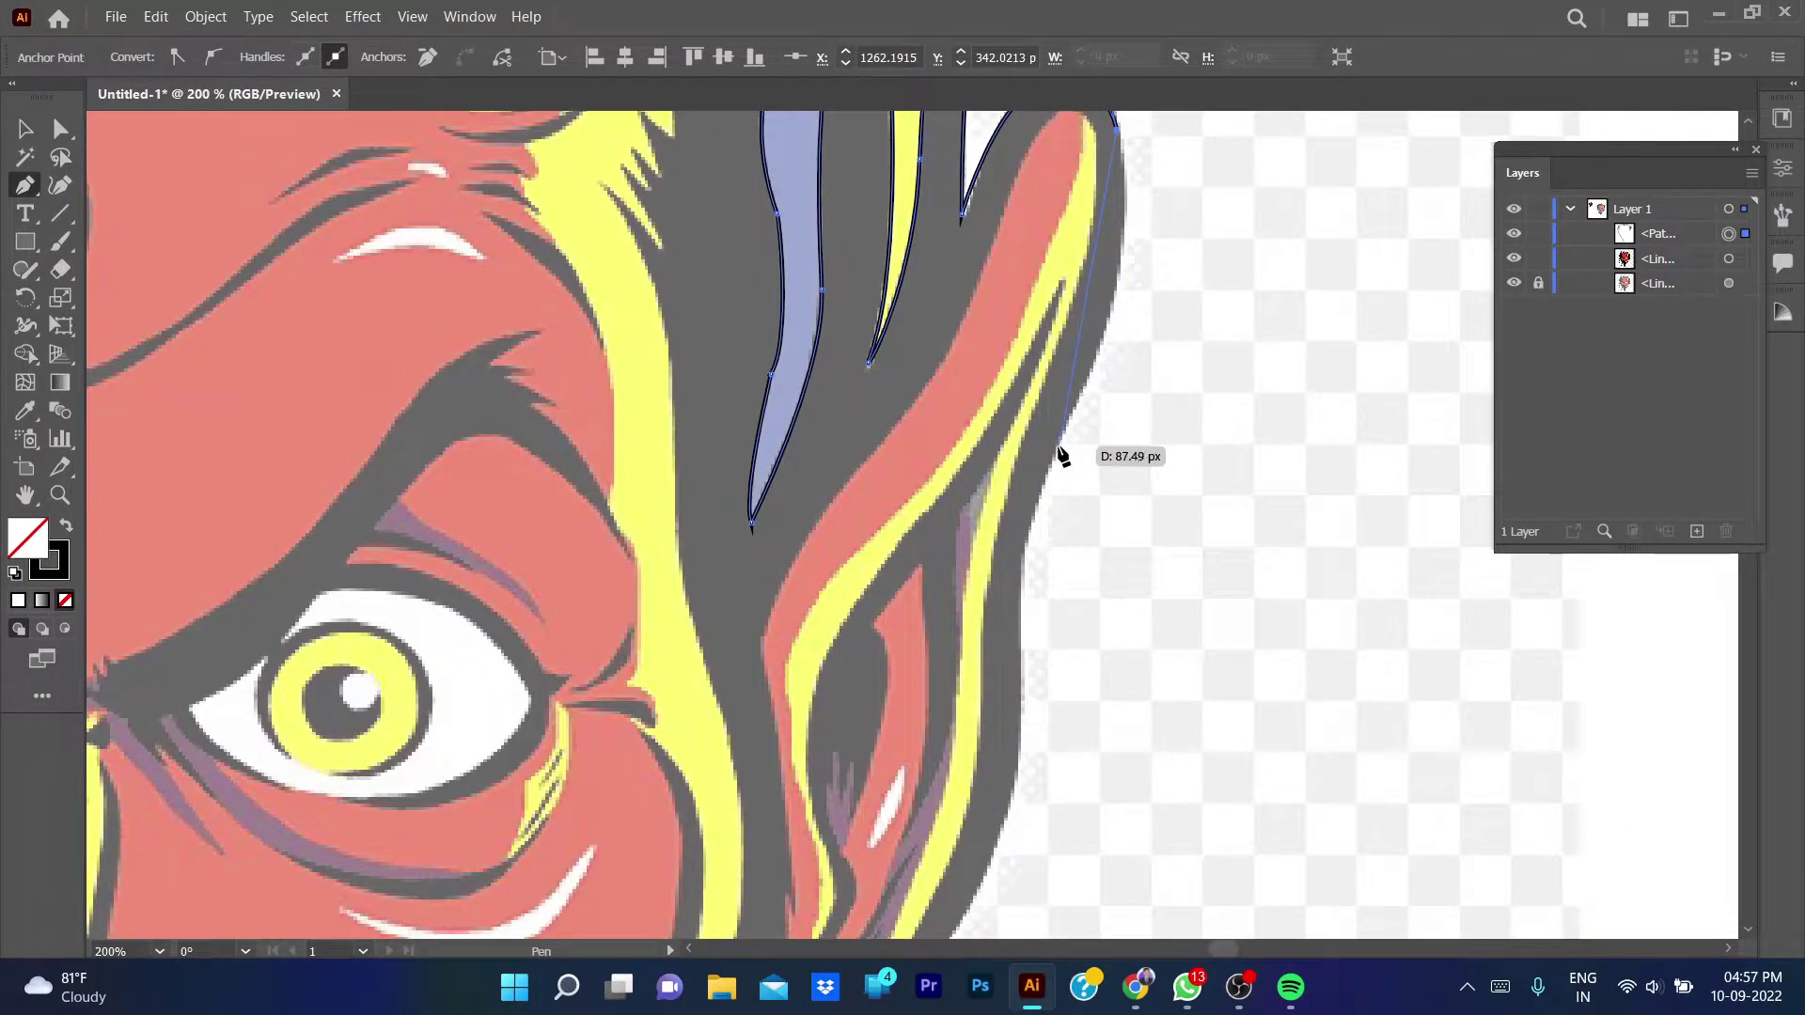
mouse_move(1060, 446)
mouse_down()
mouse_move(978, 555)
mouse_move(957, 632)
mouse_up()
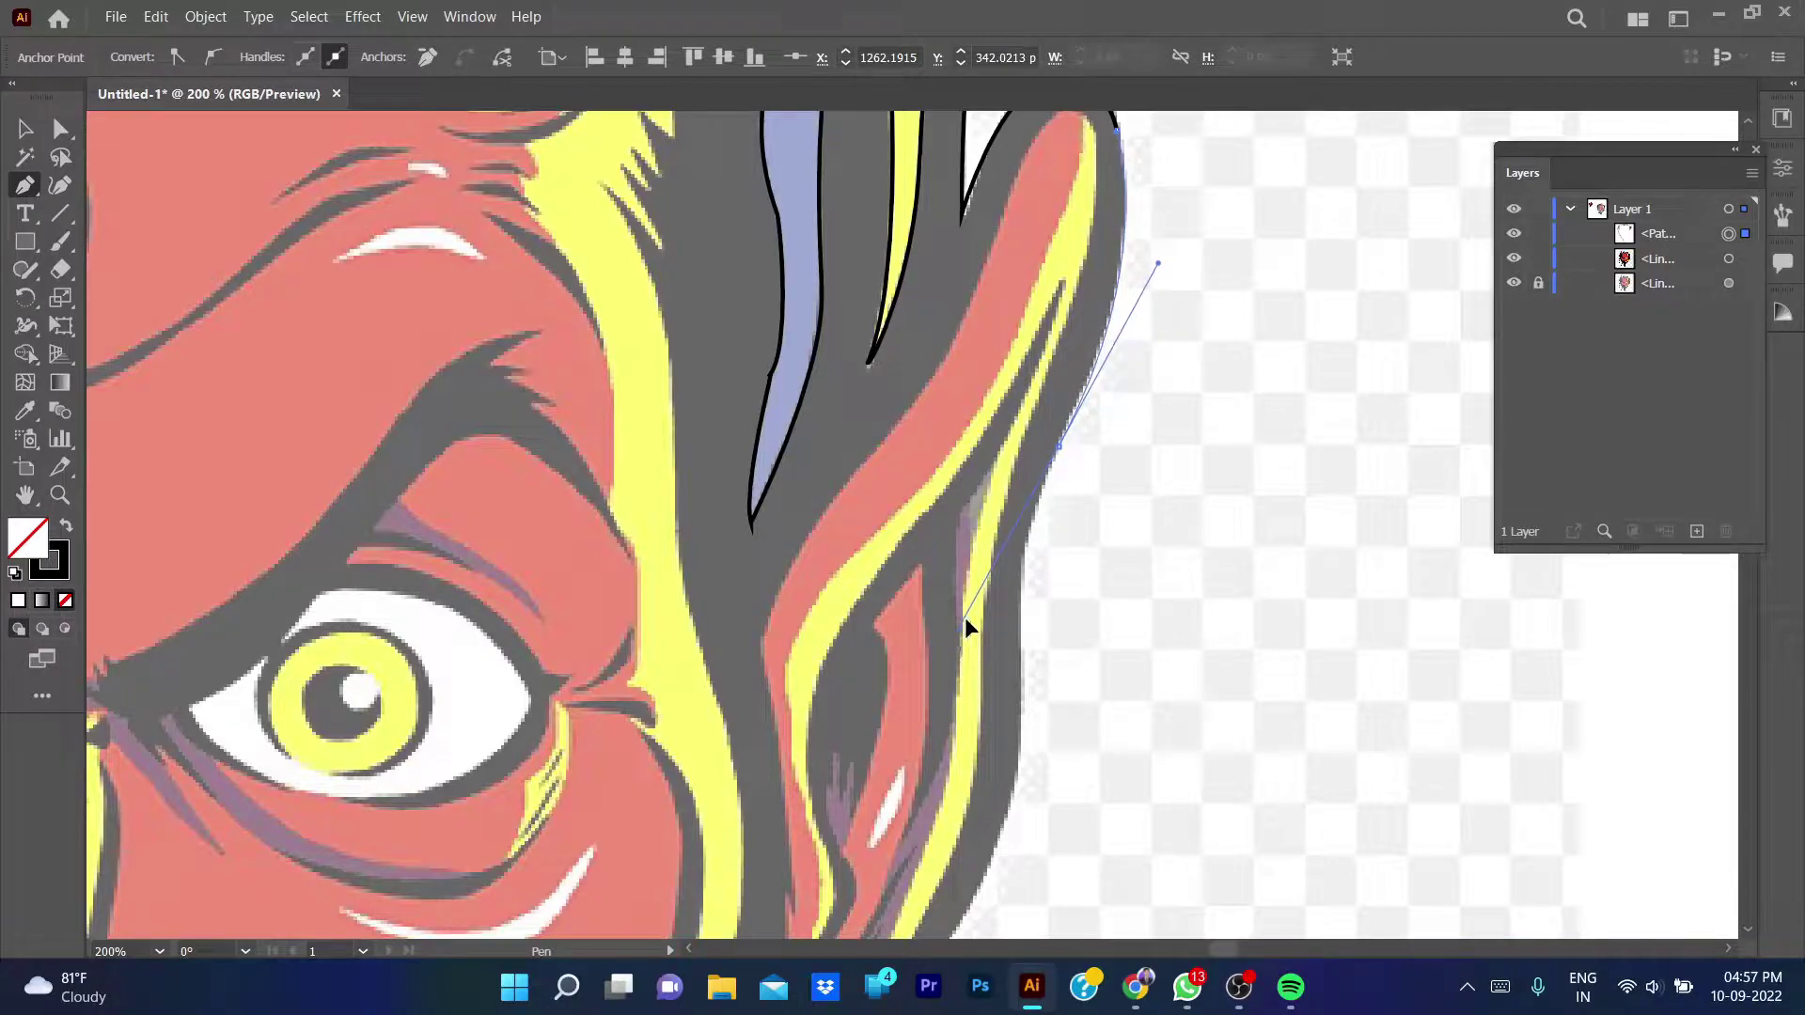
click(1022, 706)
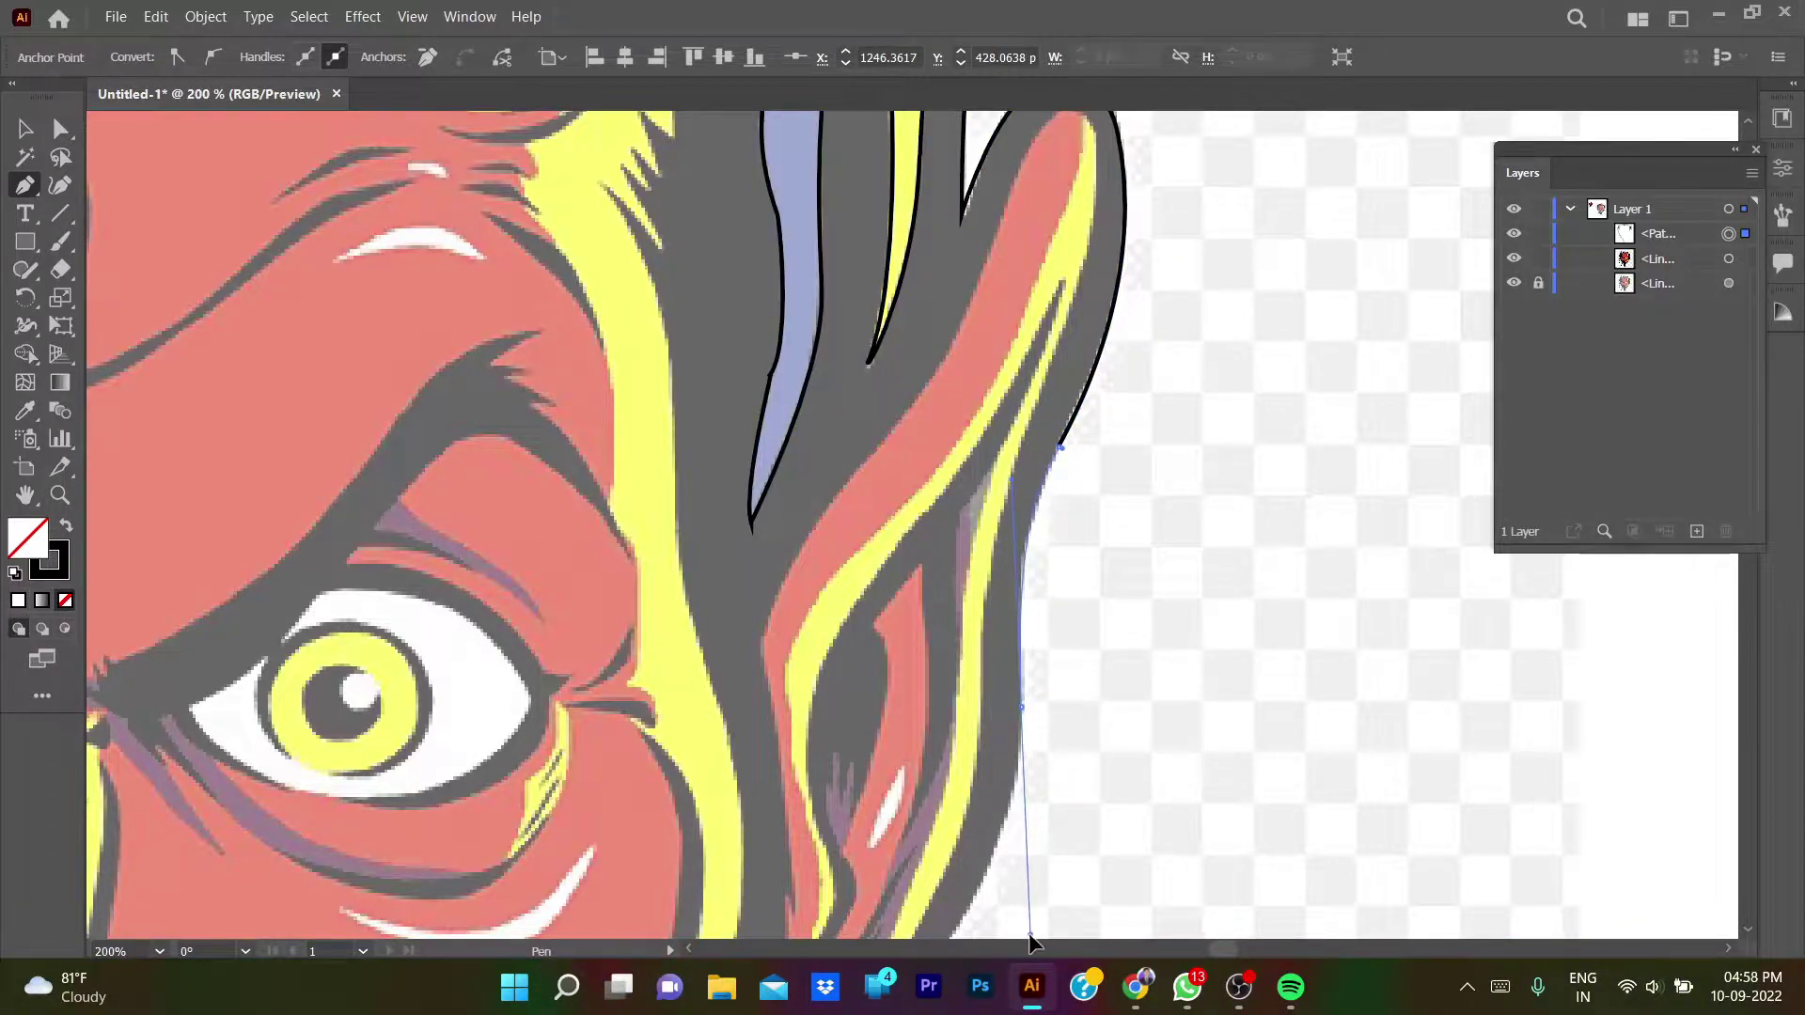
scroll(1029, 719, down, 5)
drag(976, 544, 917, 635)
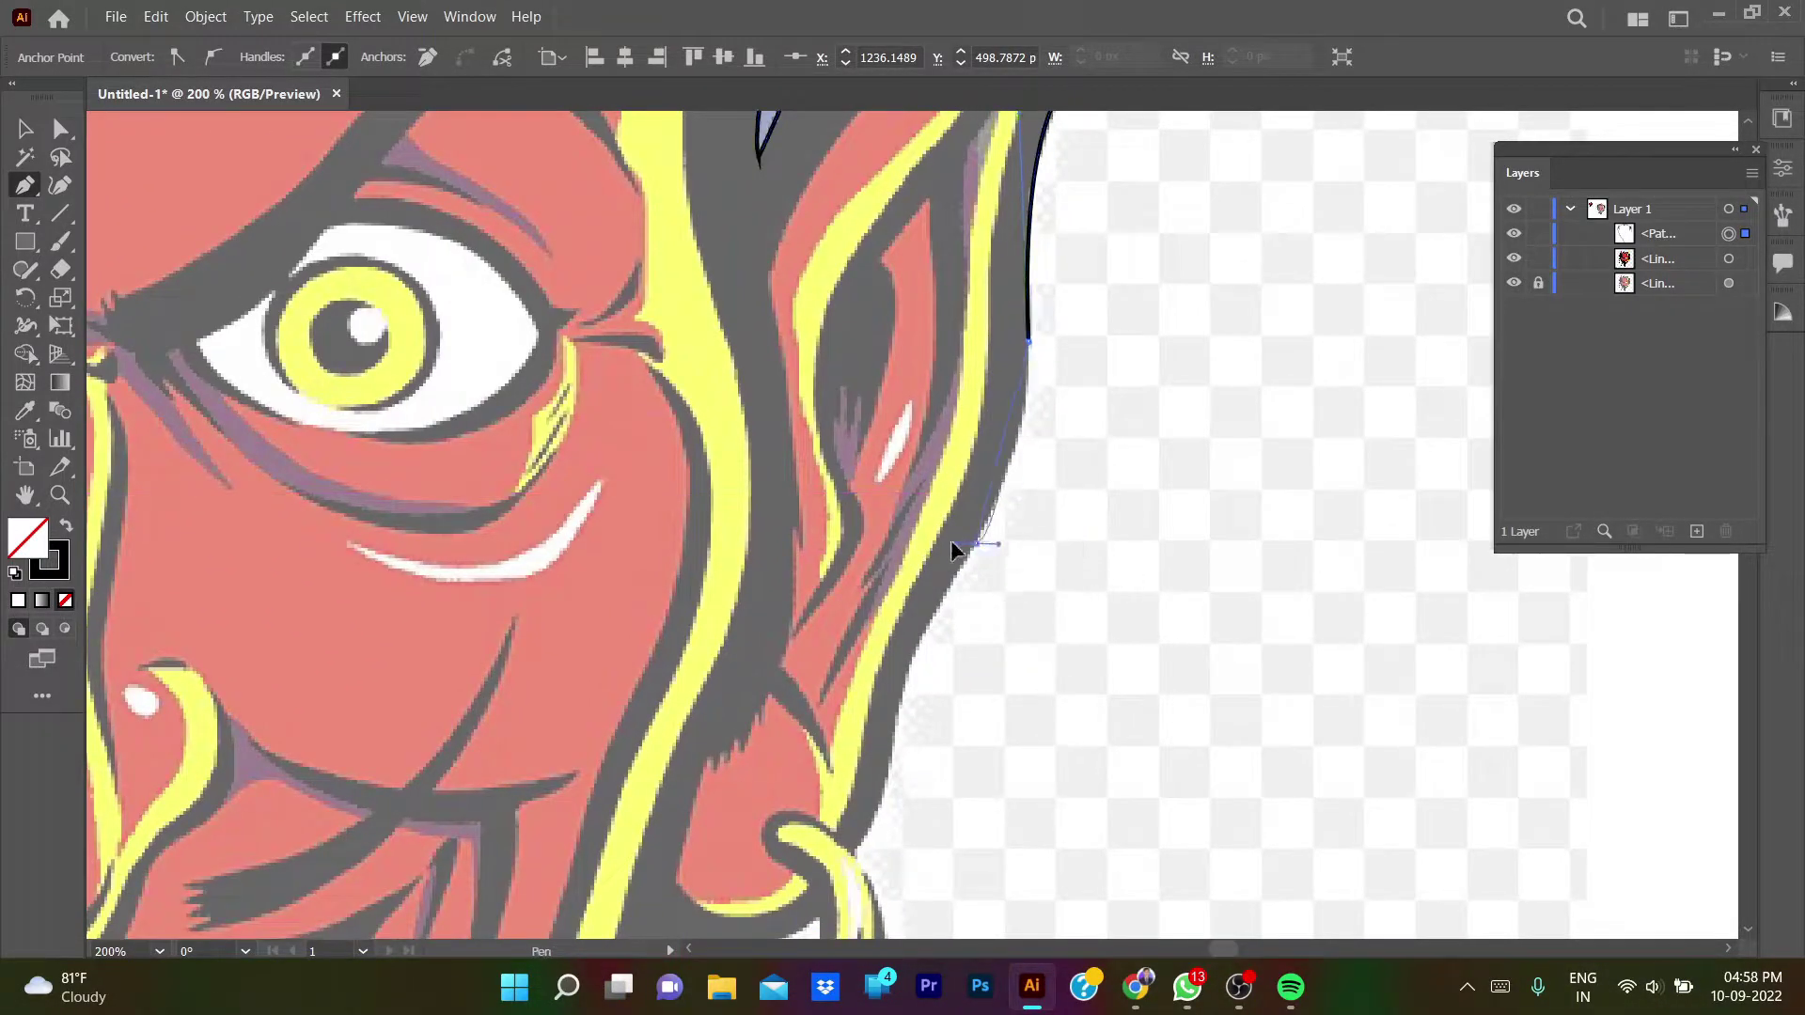
click(922, 634)
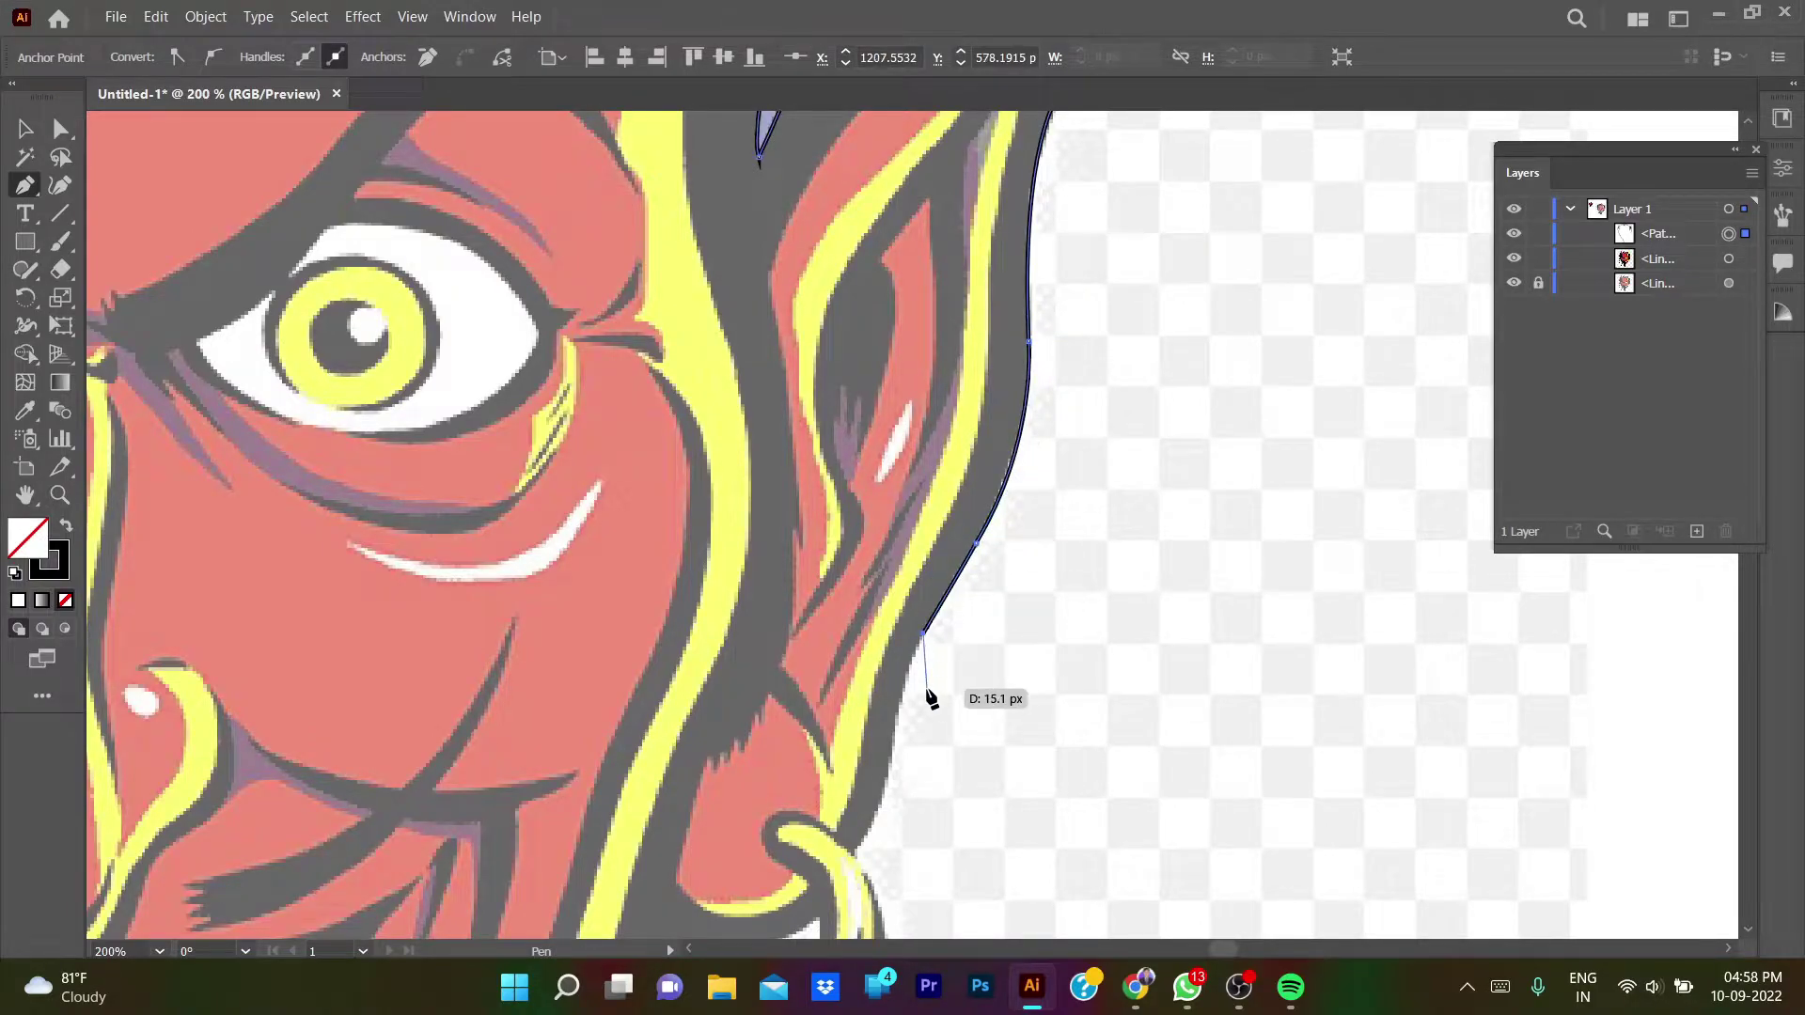
click(893, 777)
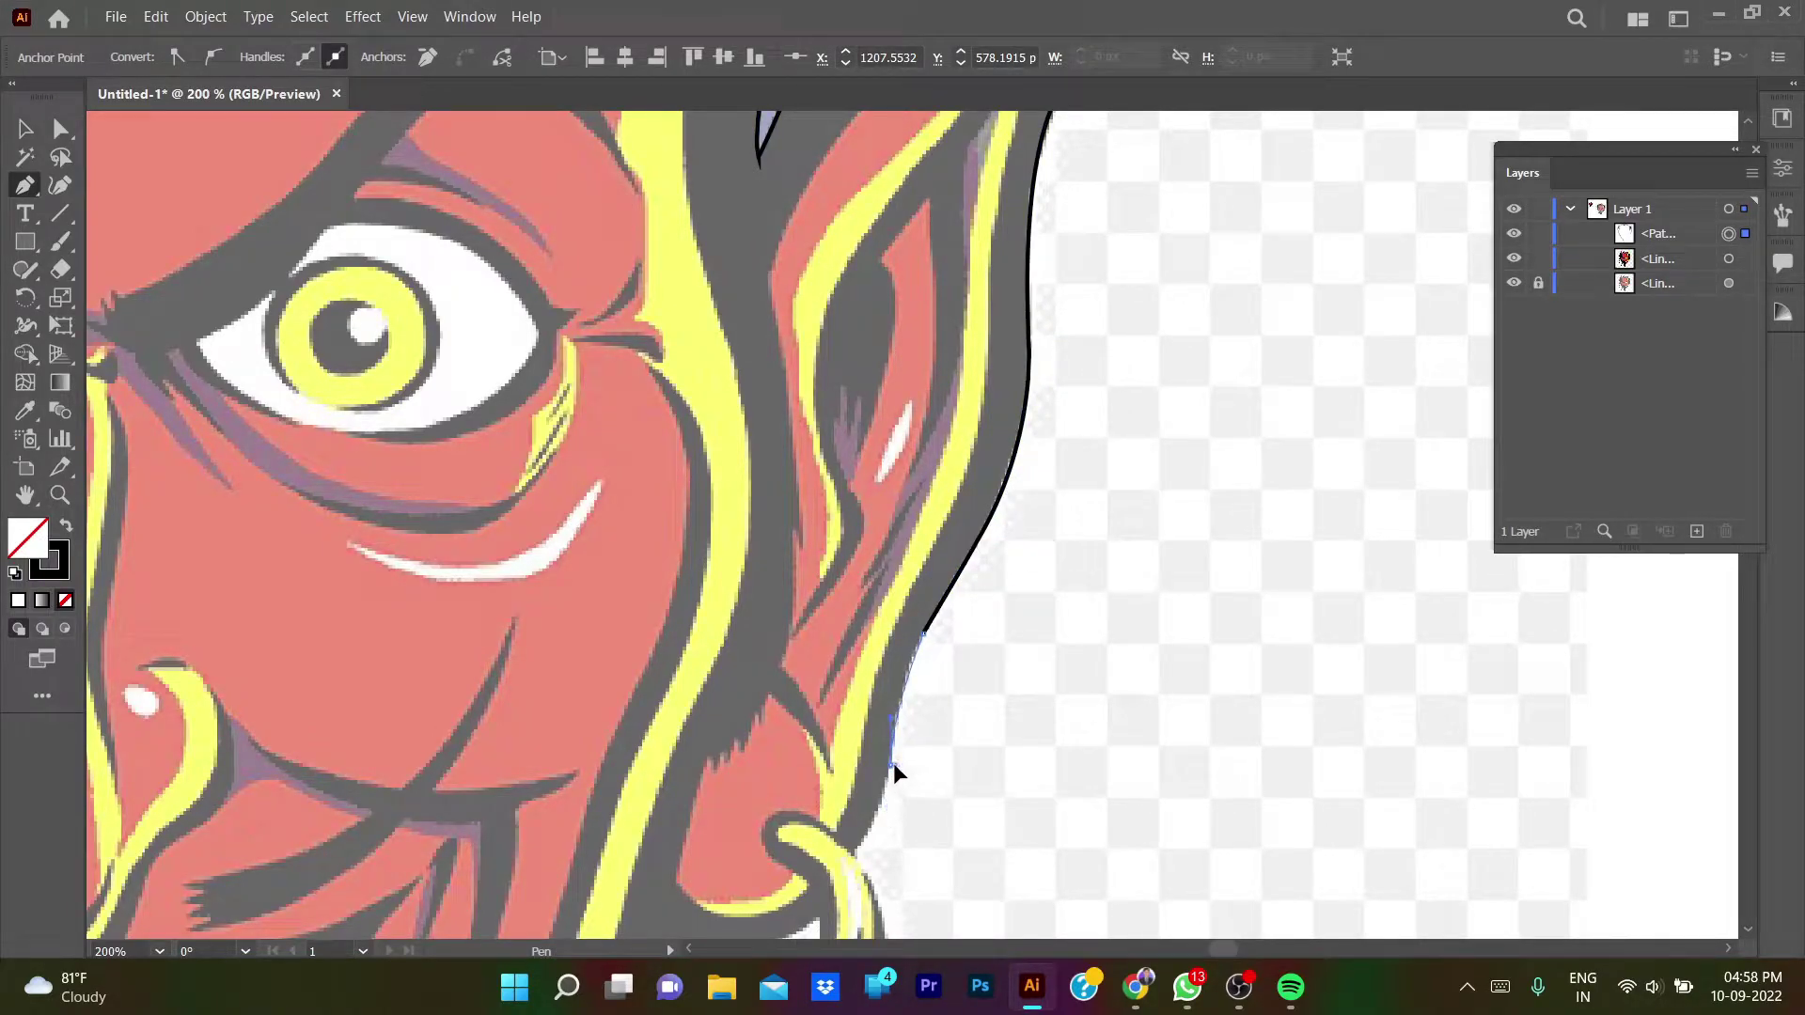
- Curve the outline around and below the earring
scroll(883, 745, down, 5)
scroll(852, 704, up, 5)
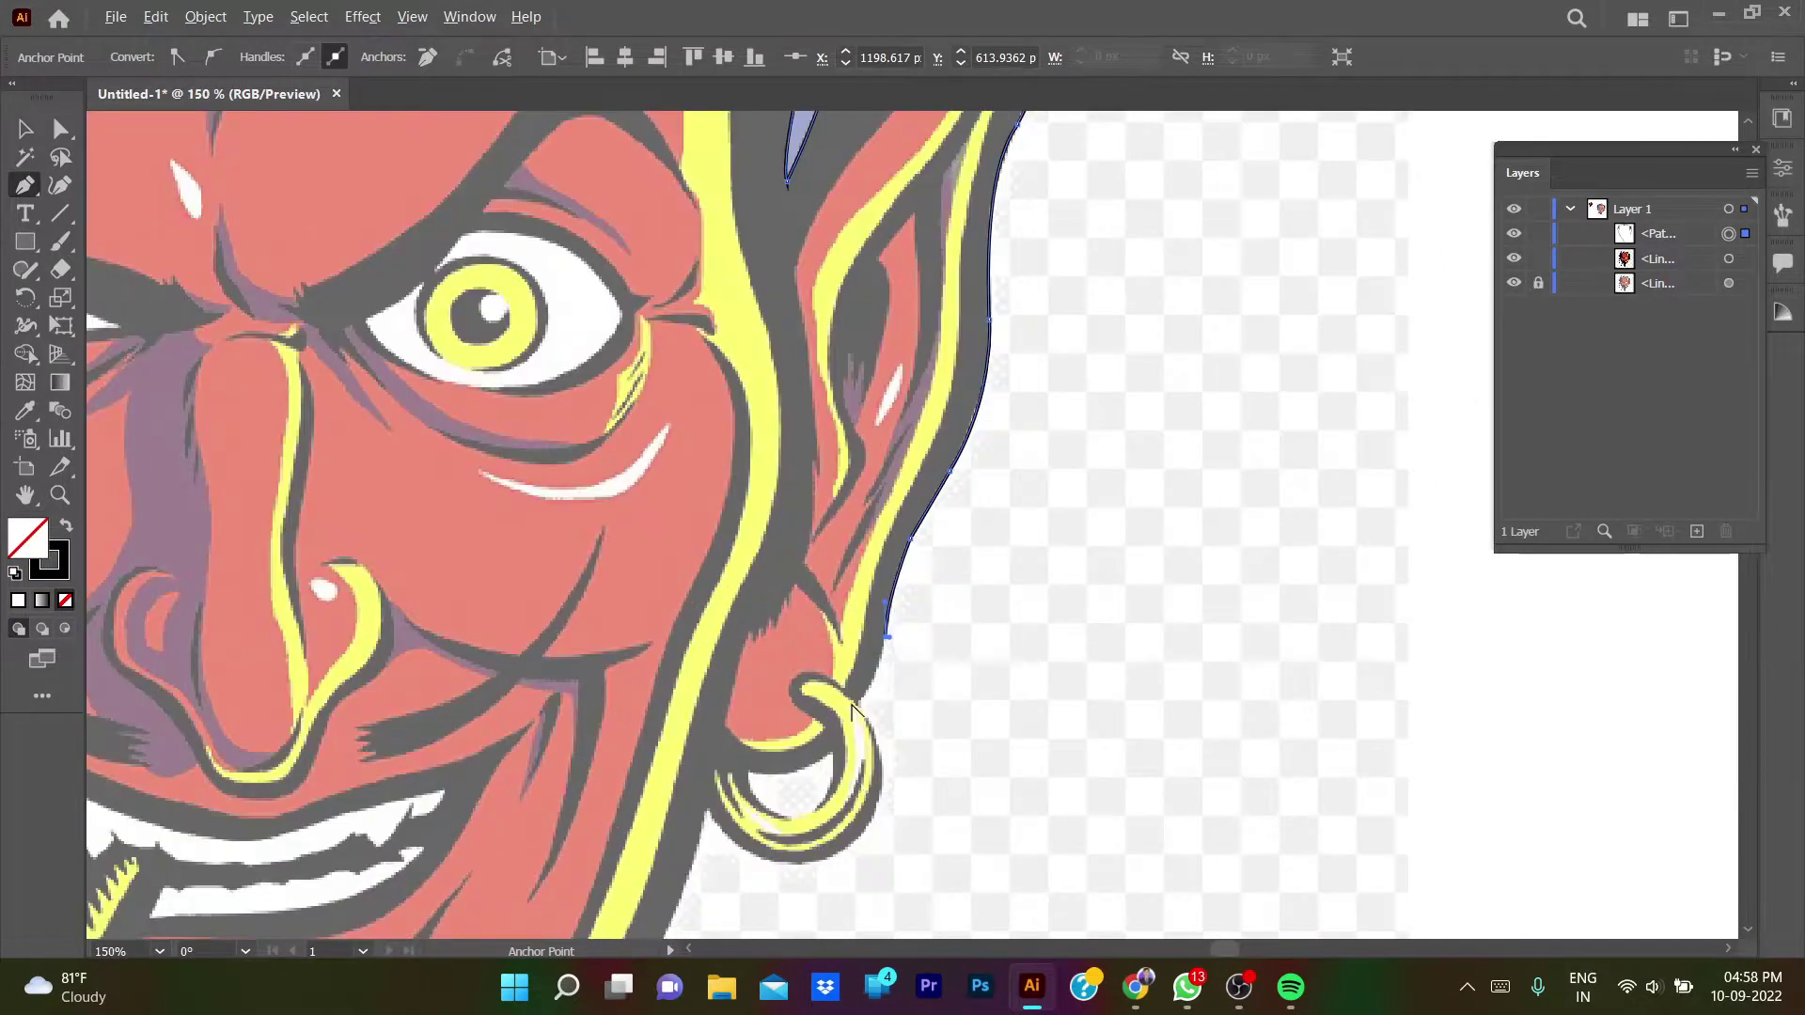
drag(857, 703, 845, 700)
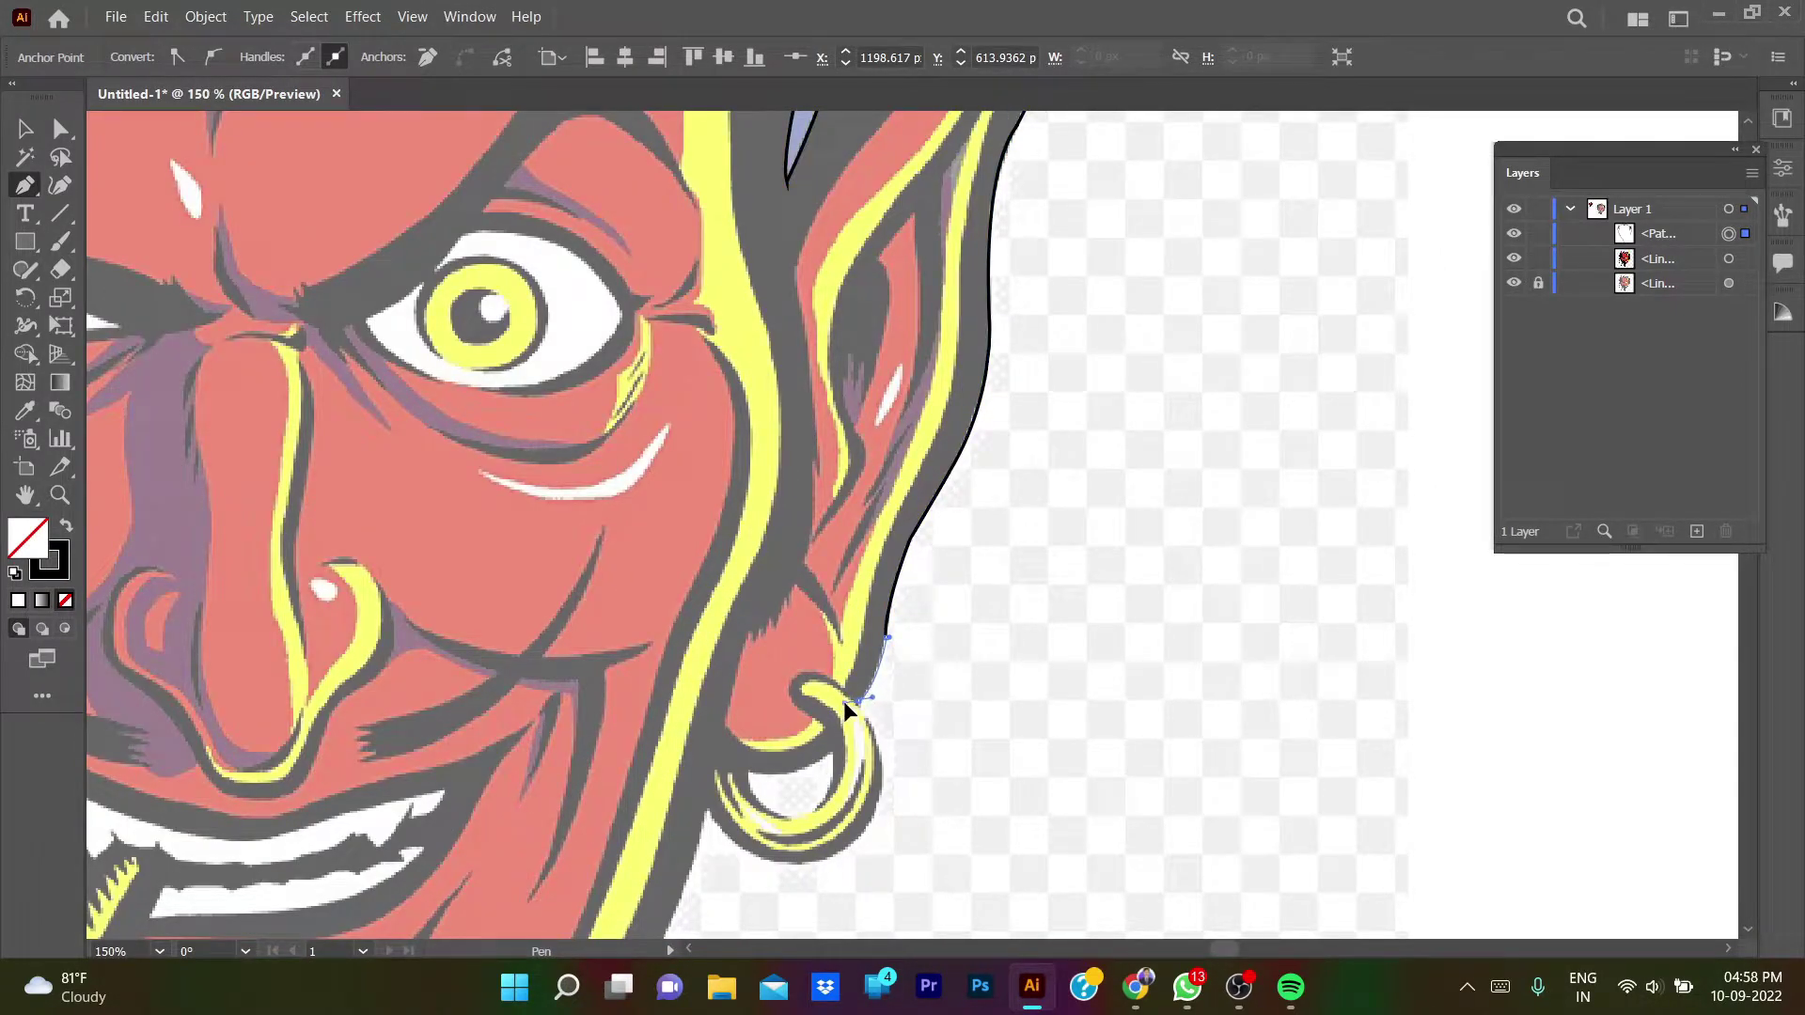
click(831, 752)
drag(713, 759, 703, 757)
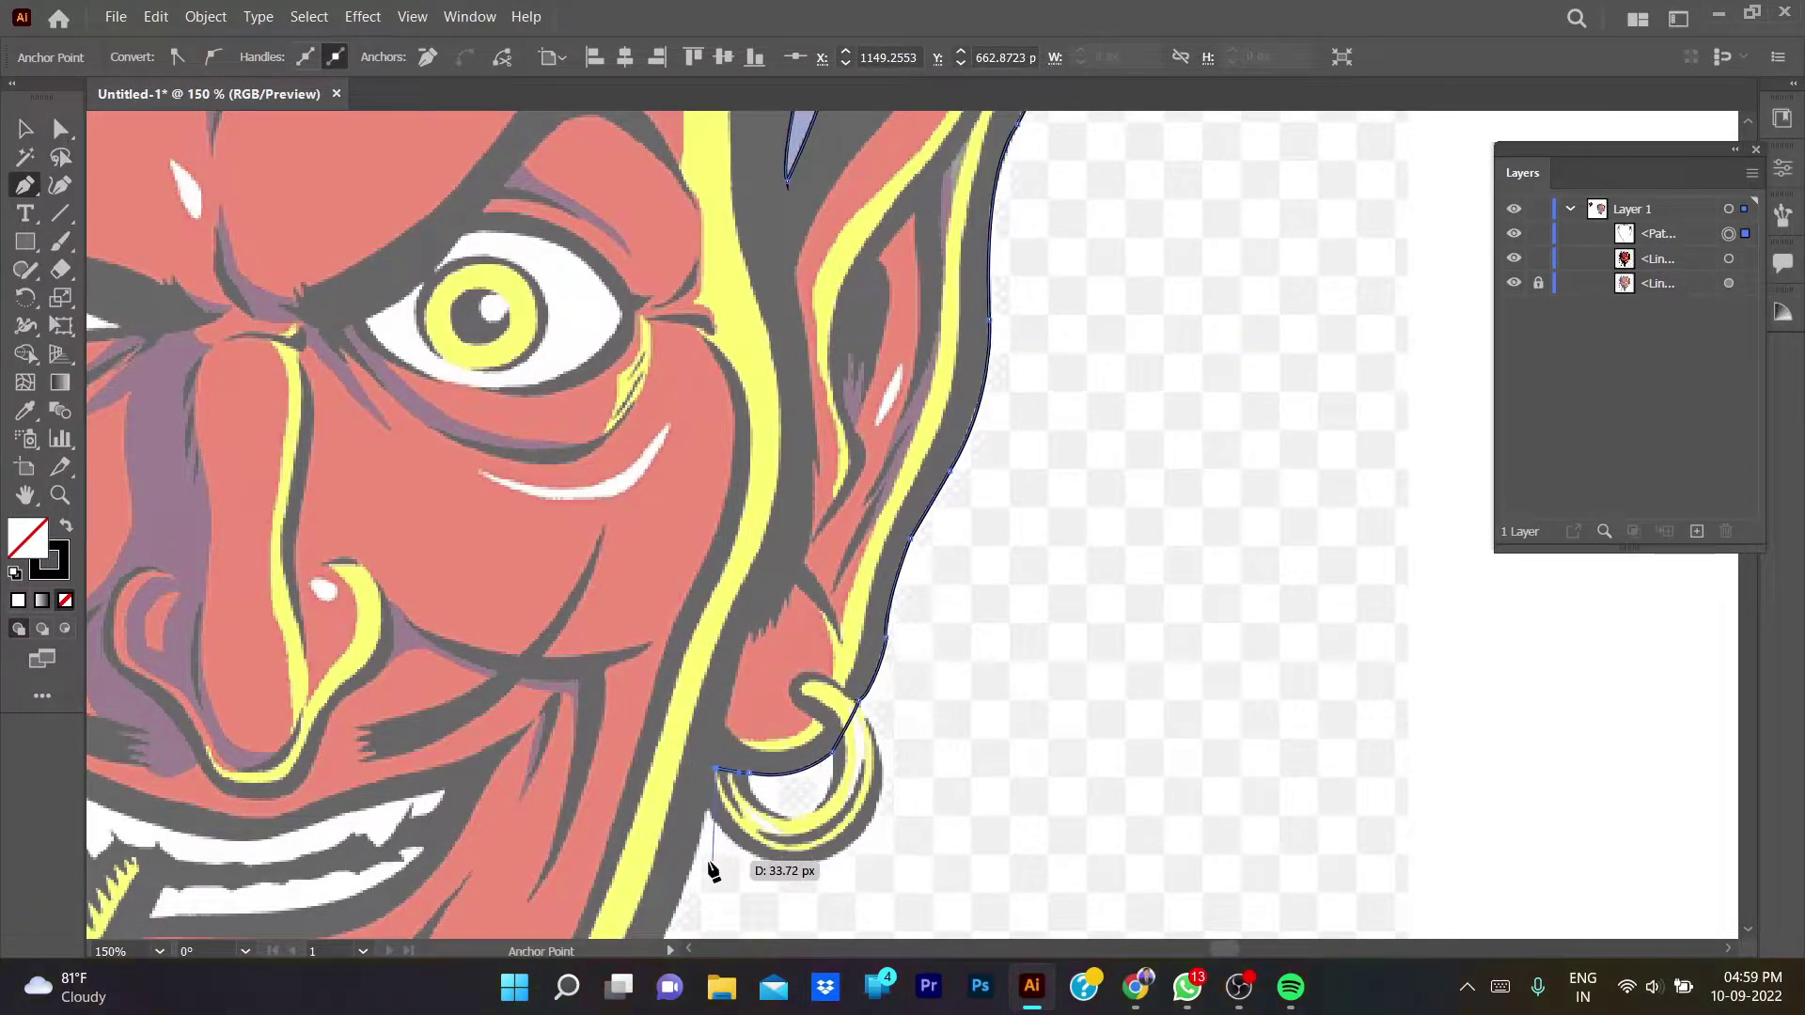
- Continue down the beard's right edge, then end the path
scroll(691, 889, down, 2)
scroll(752, 658, down, 3)
drag(711, 559, 594, 628)
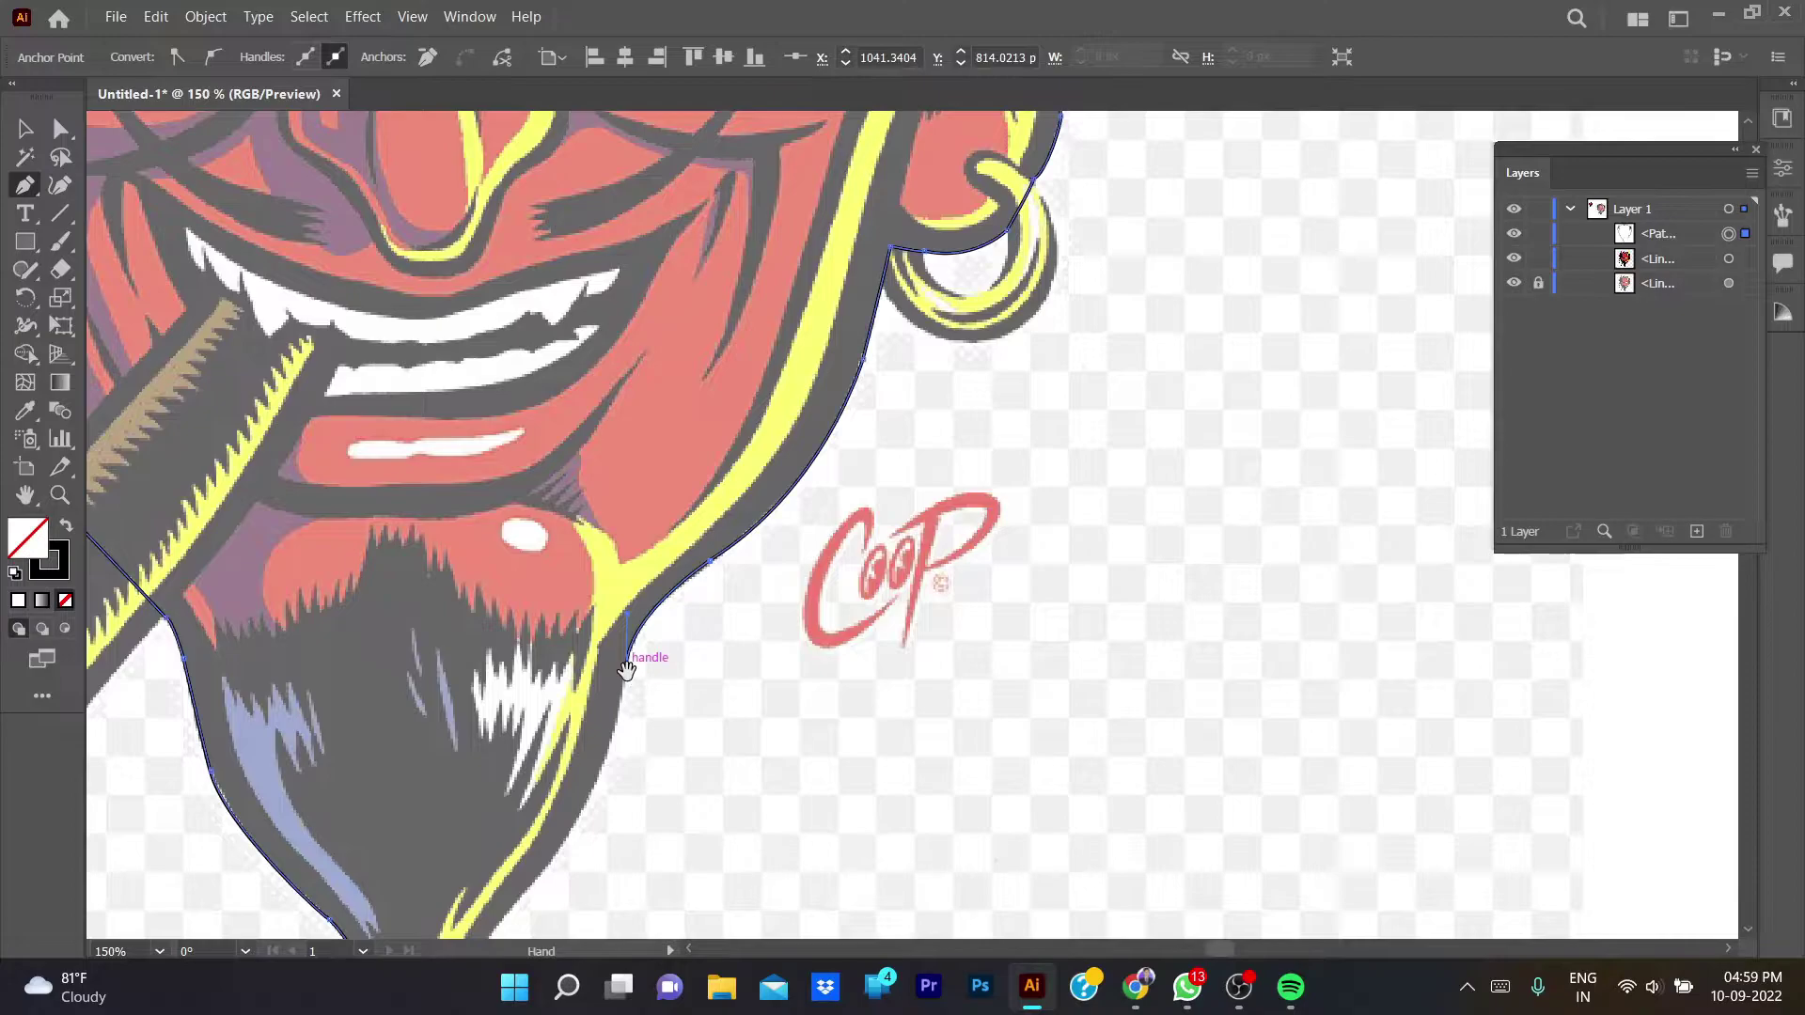
scroll(639, 677, down, 5)
scroll(639, 677, left, 3)
drag(734, 571, 681, 607)
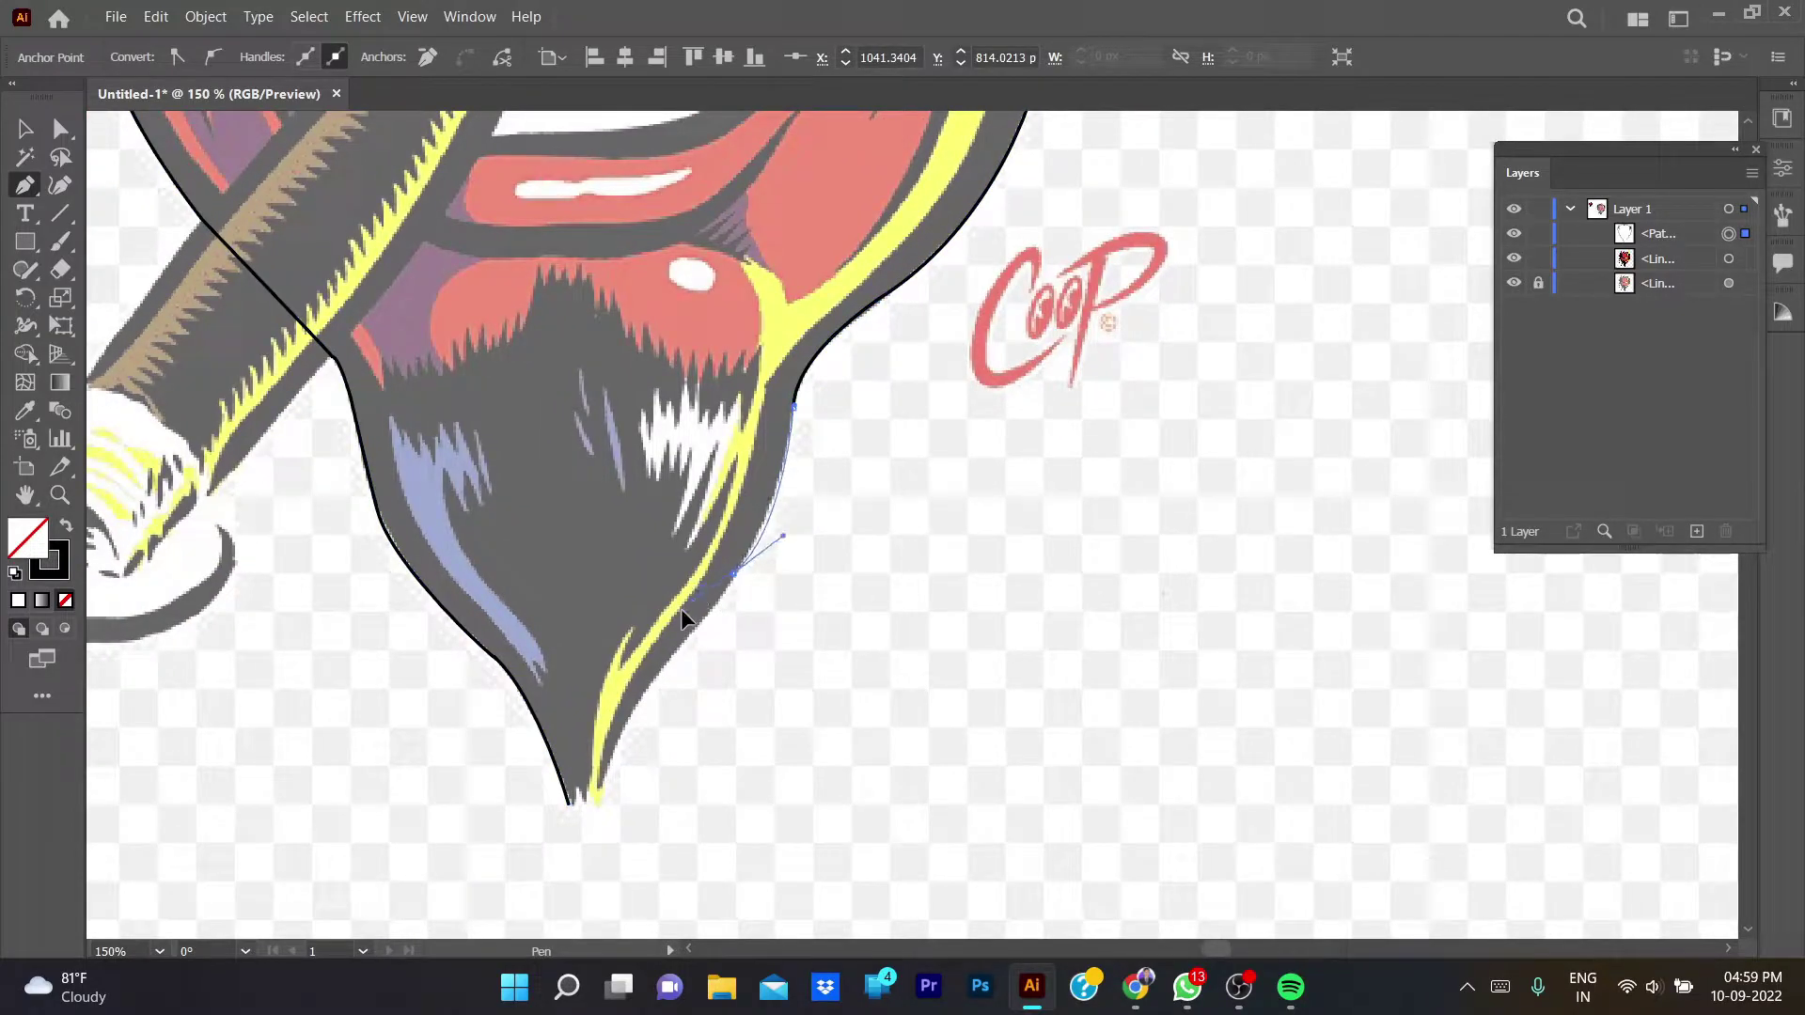
click(731, 569)
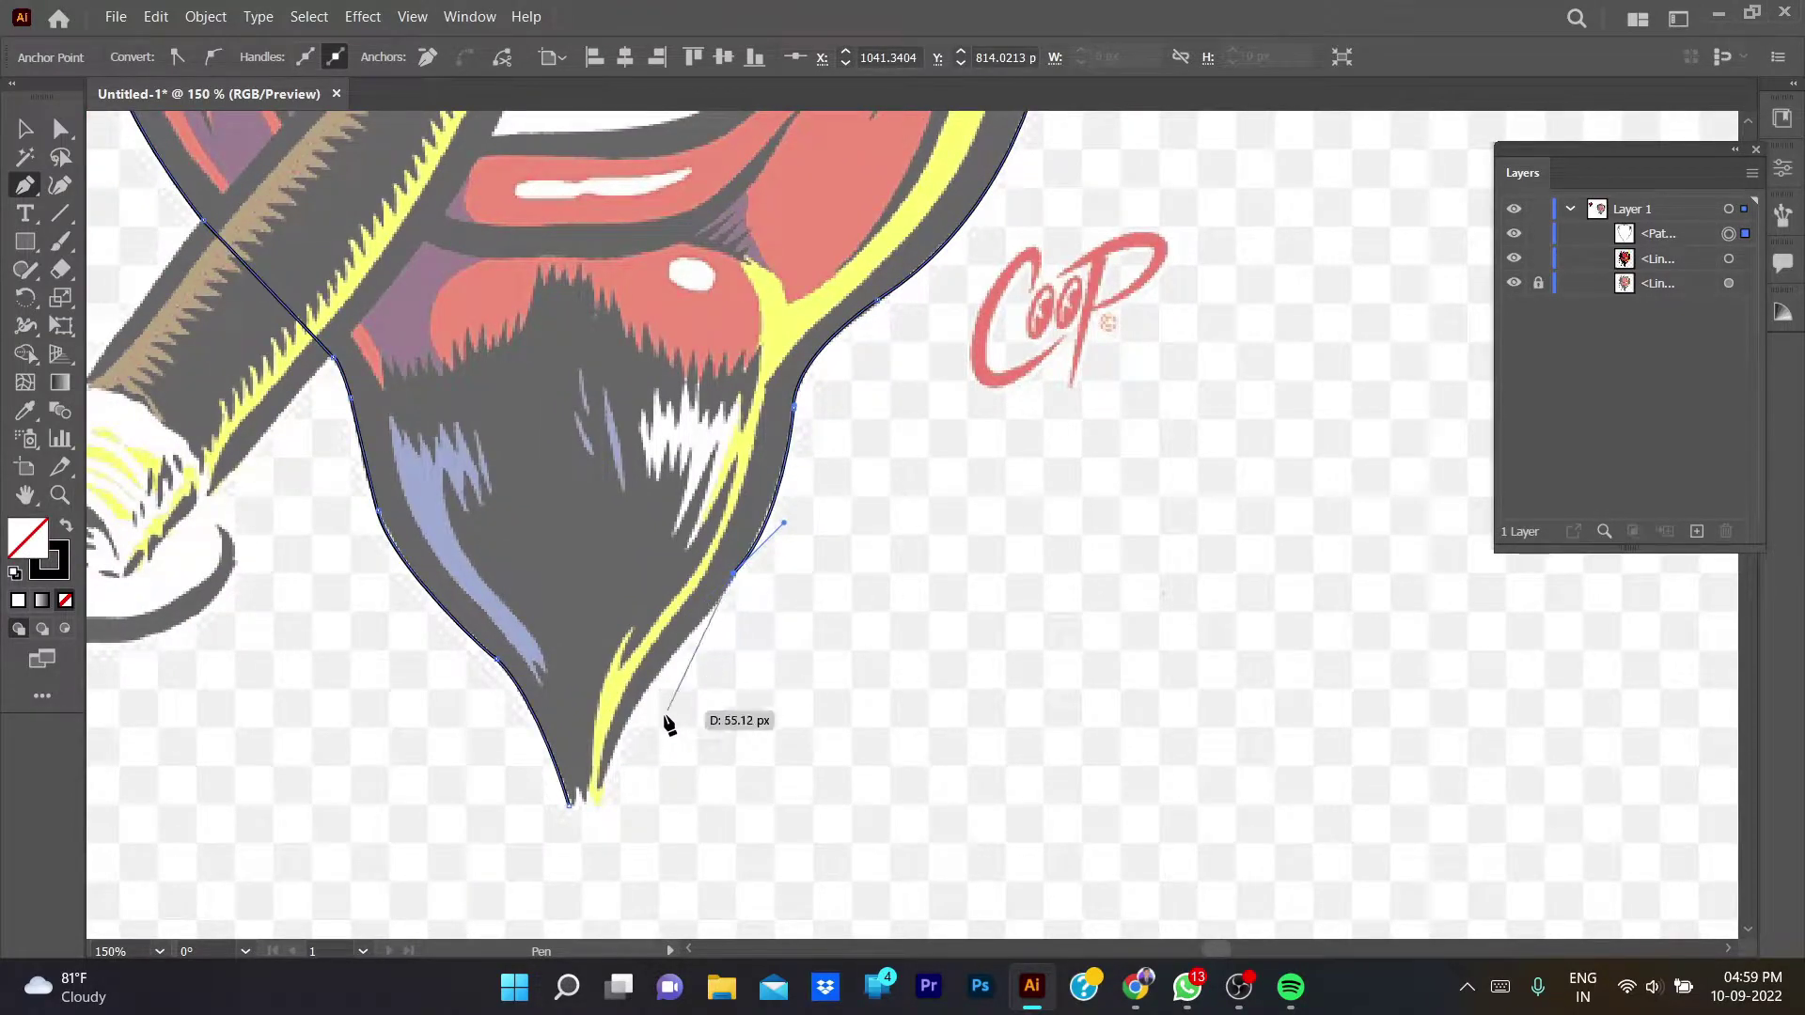
ctrl+click(683, 638)
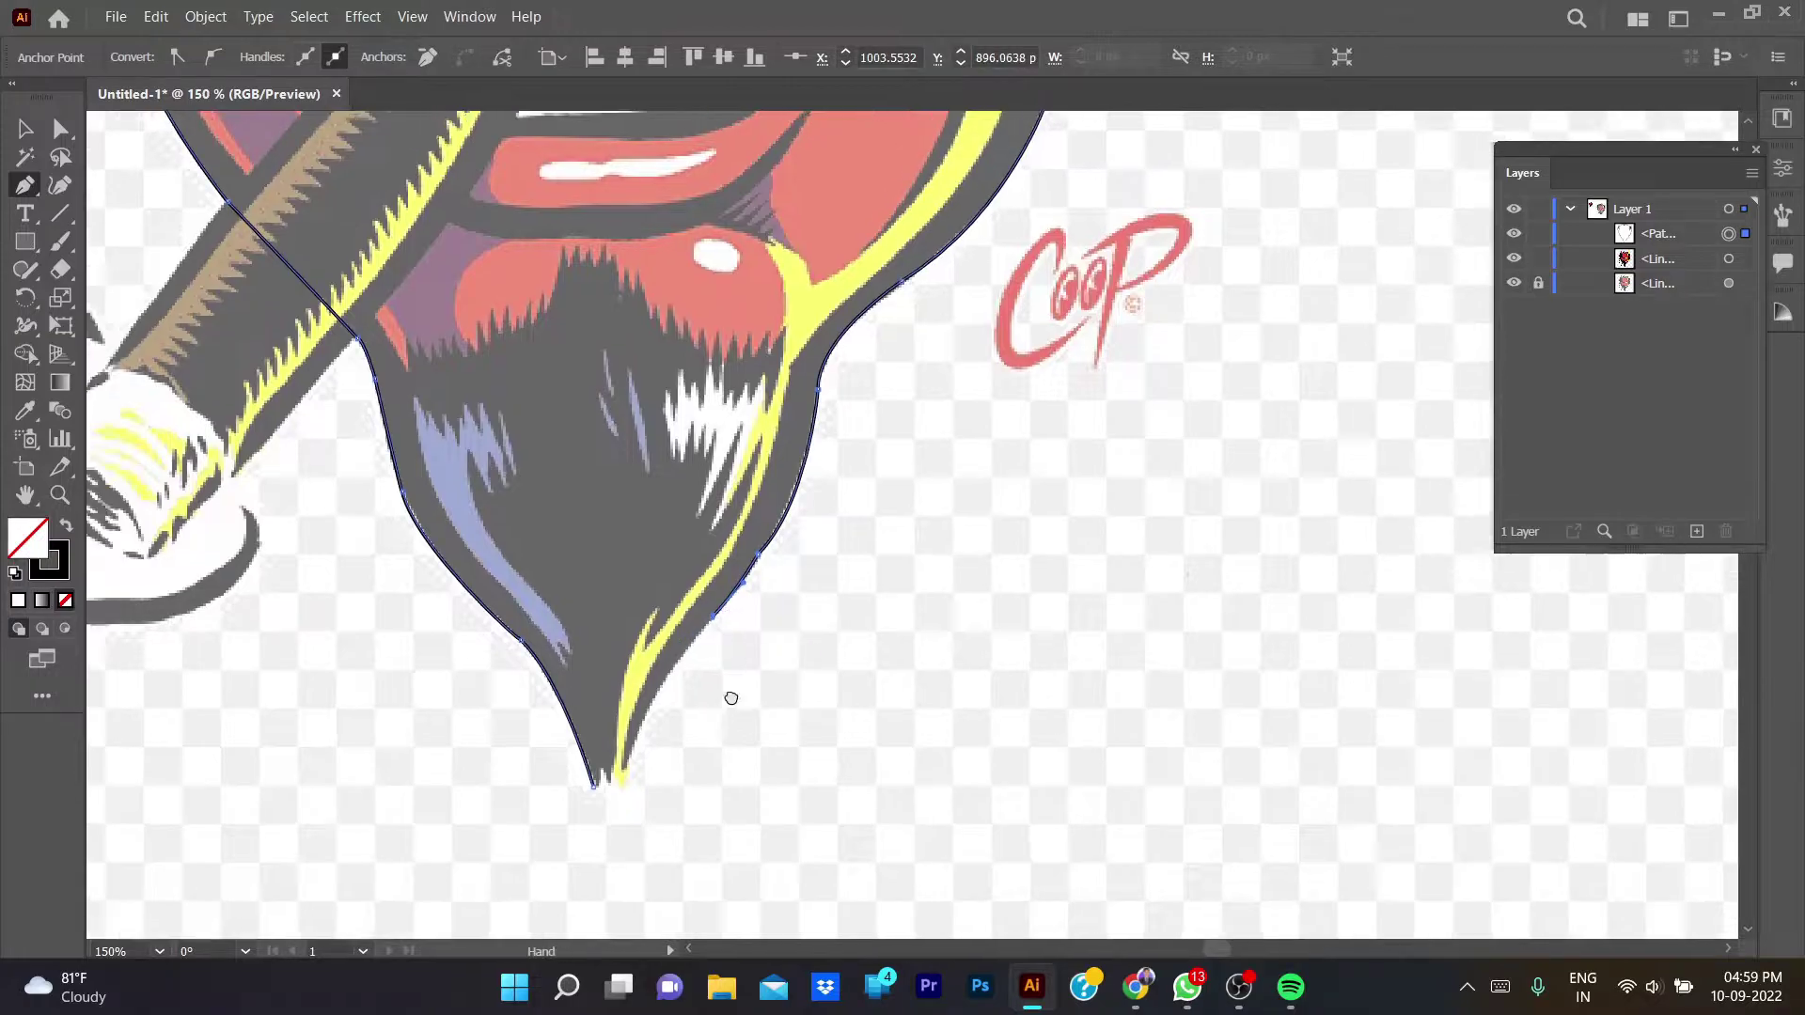
- Resume the outline from its end point and curve it along the beard's right edge
scroll(699, 649, up, 3)
ctrl+click(907, 559)
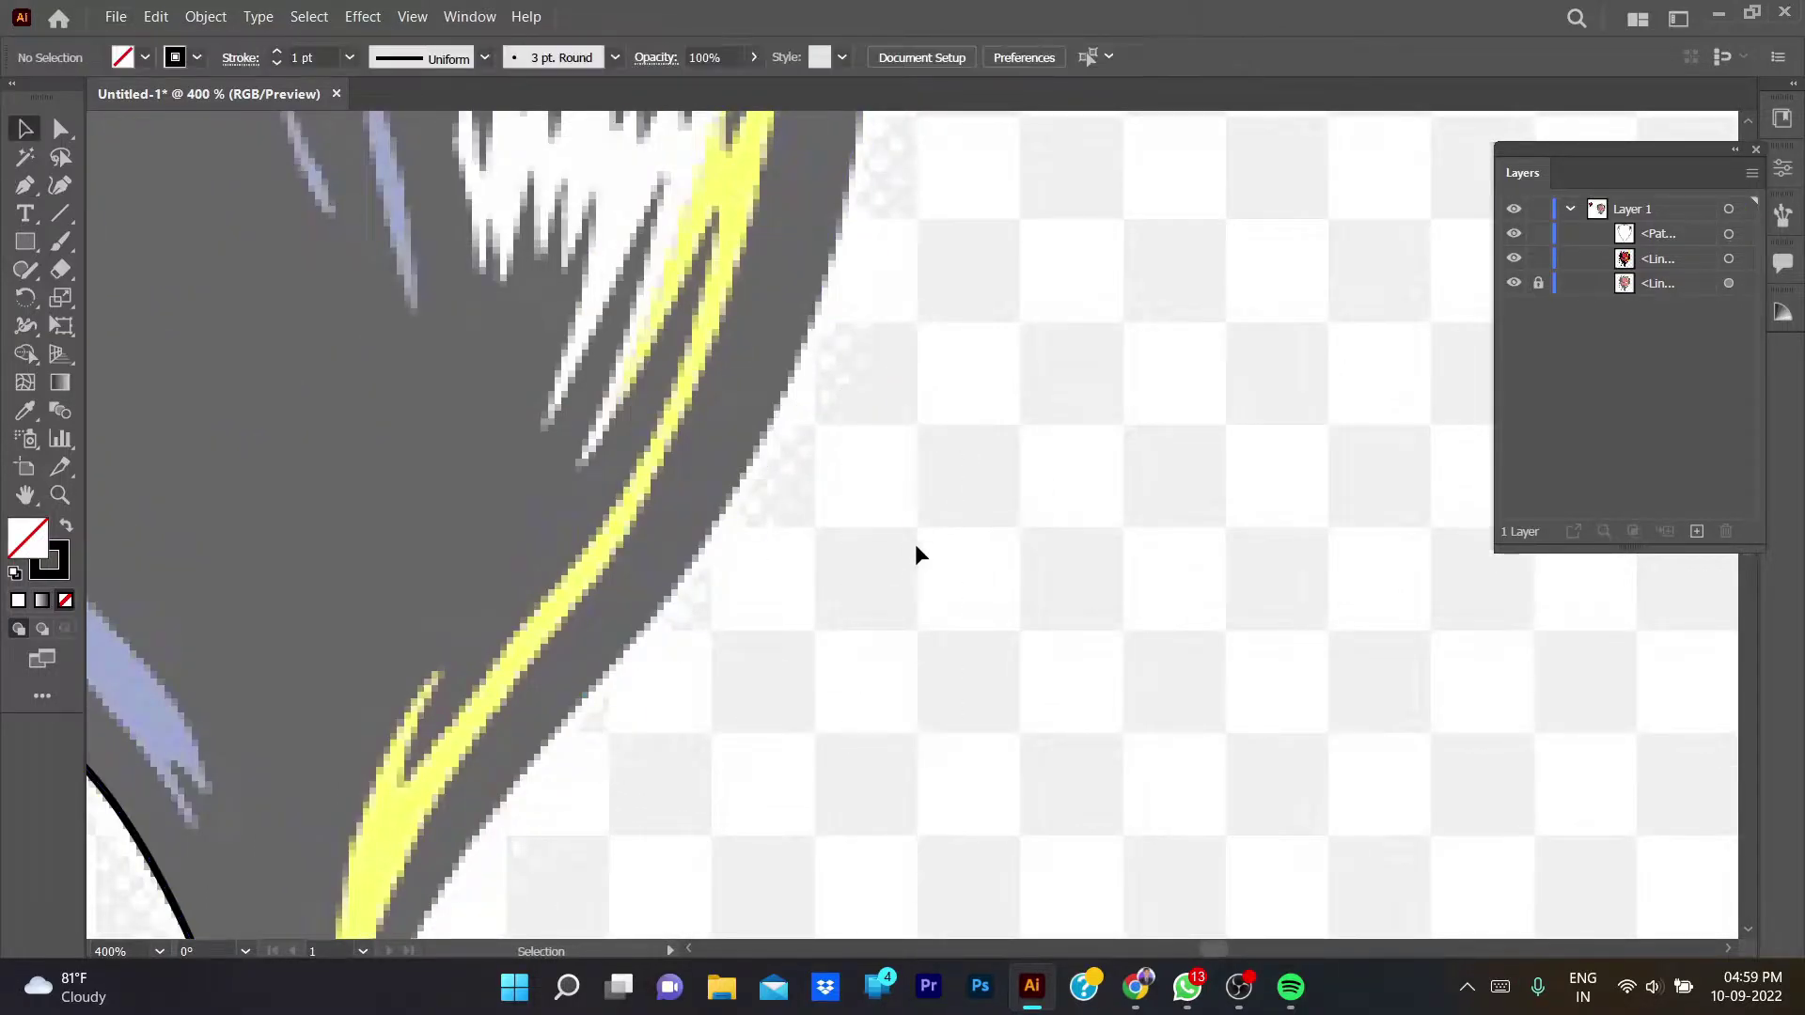
scroll(894, 583, up, 5)
click(814, 375)
scroll(733, 743, down, 1)
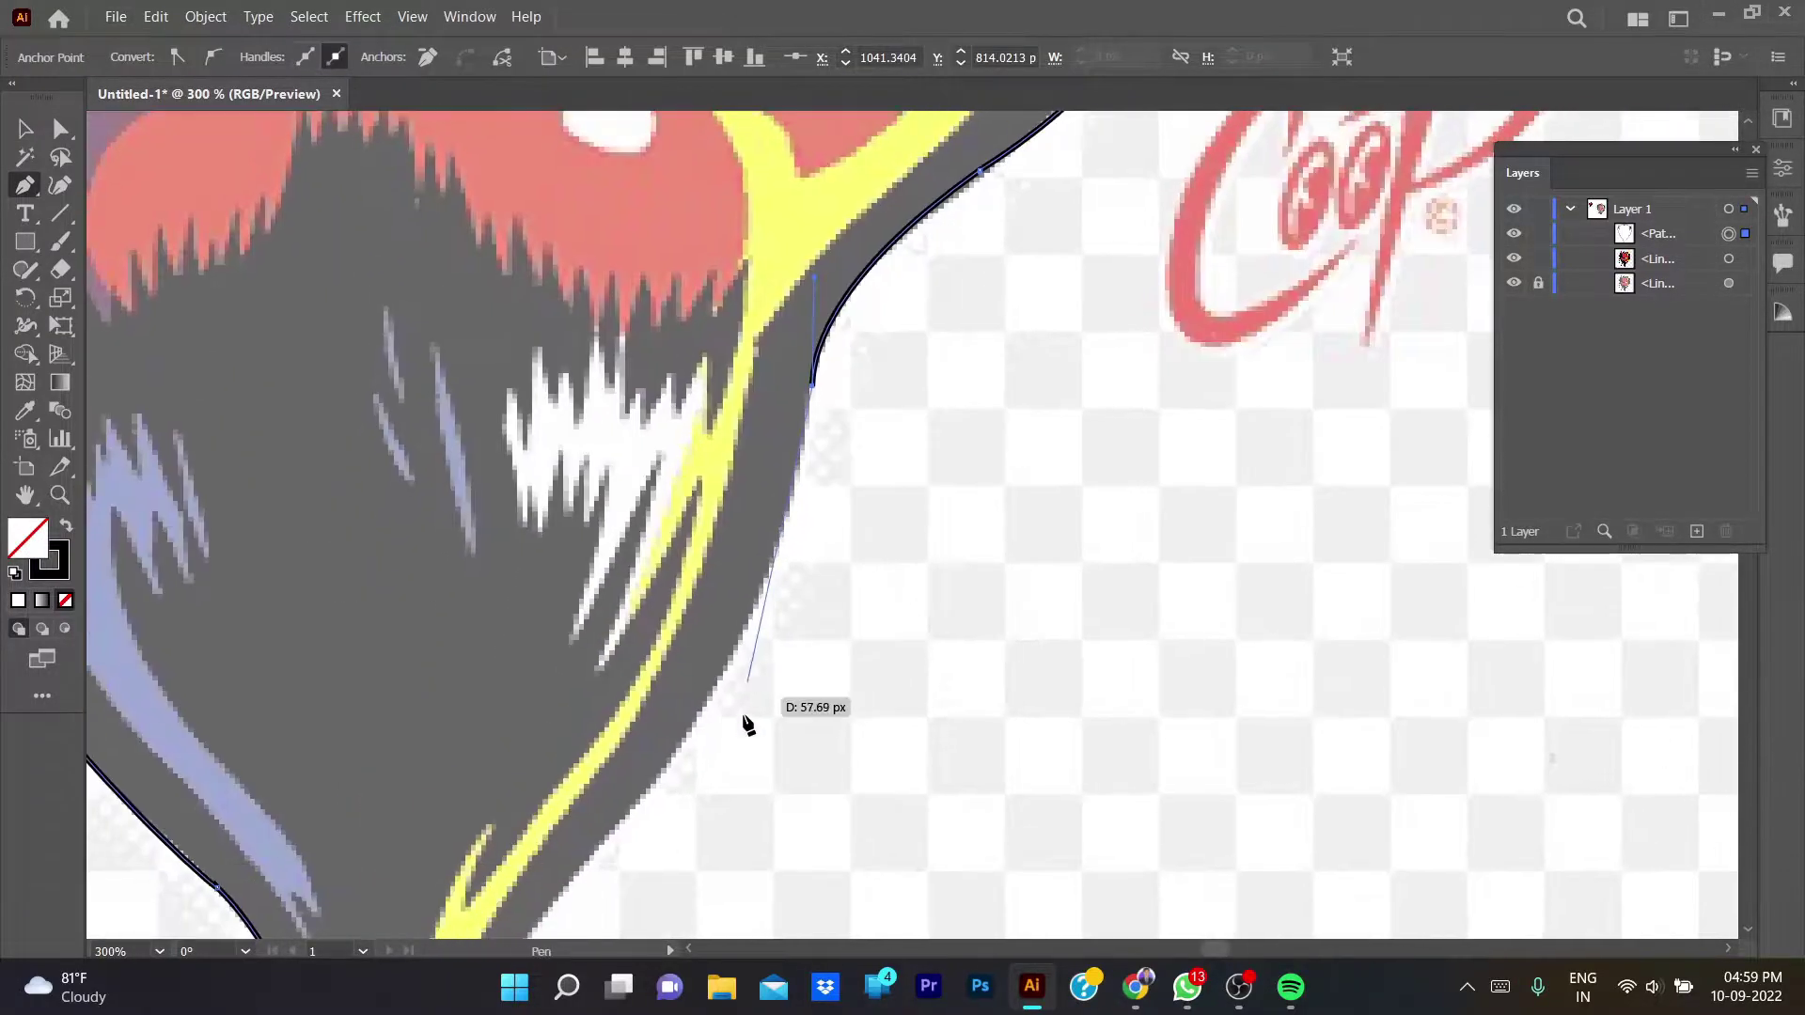
mouse_move(713, 691)
mouse_down()
mouse_move(662, 722)
mouse_move(628, 794)
mouse_up()
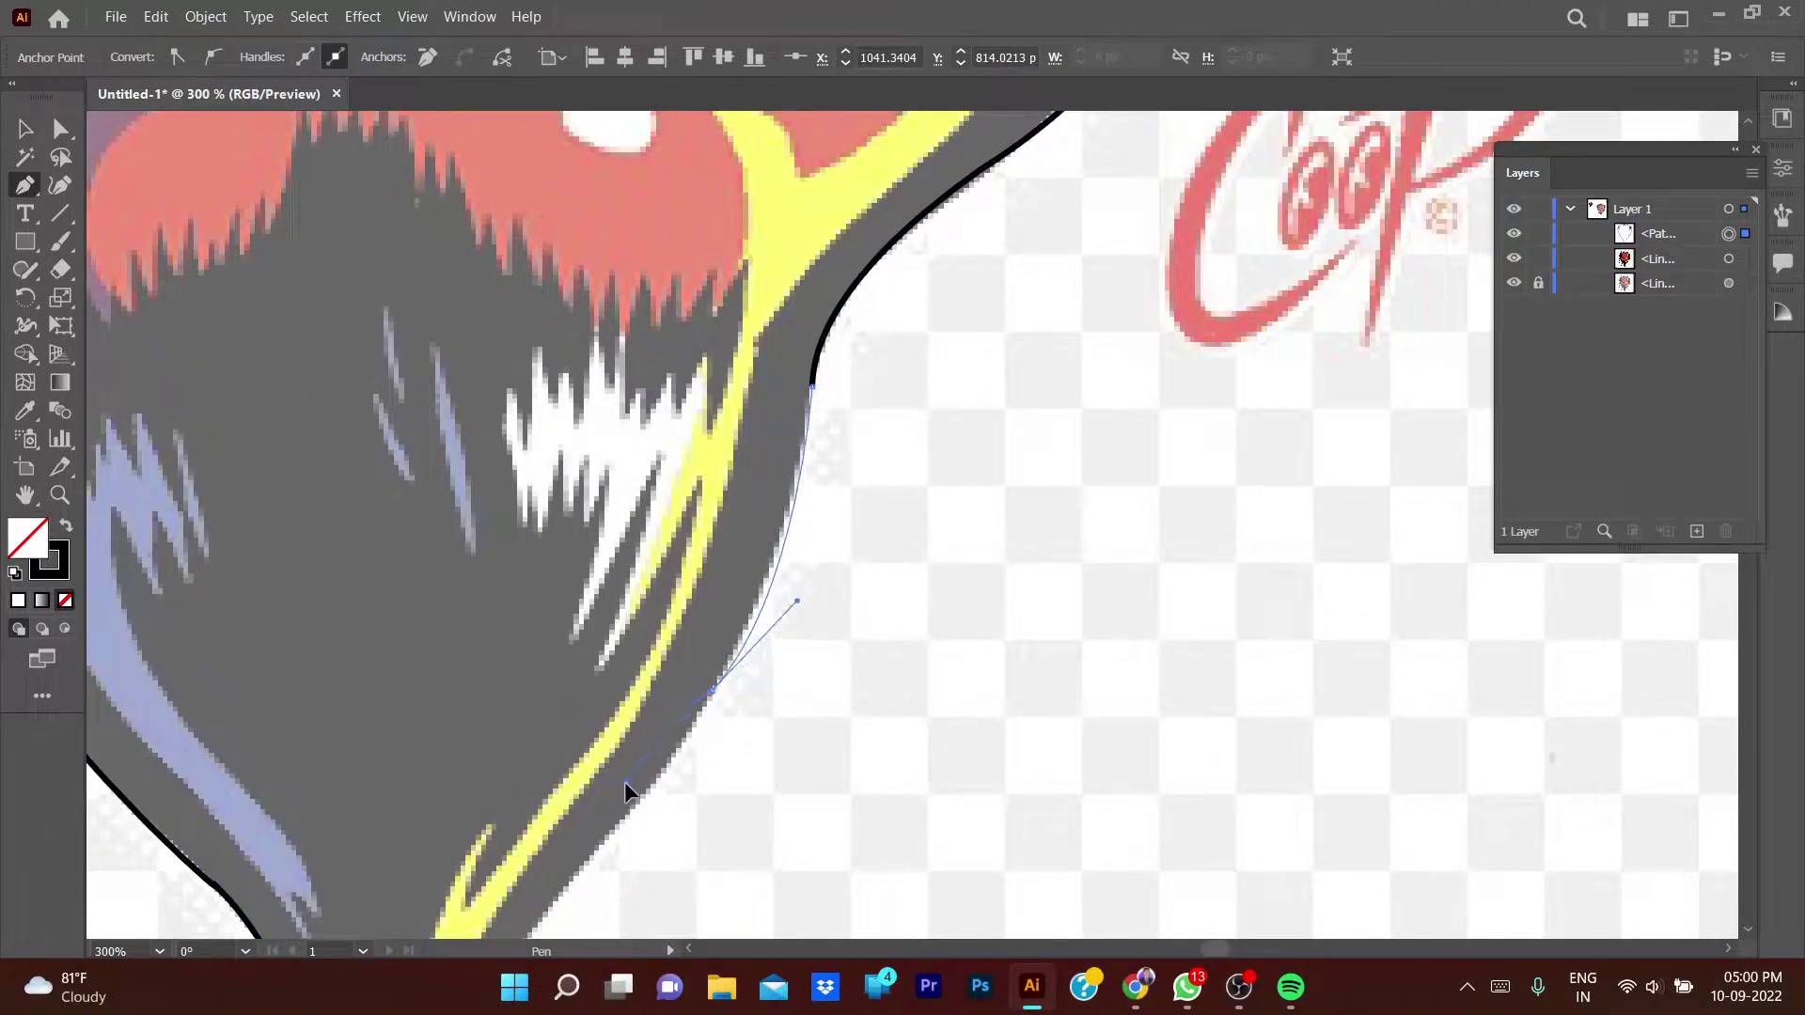
scroll(714, 691, down, 4)
scroll(715, 691, left, 2)
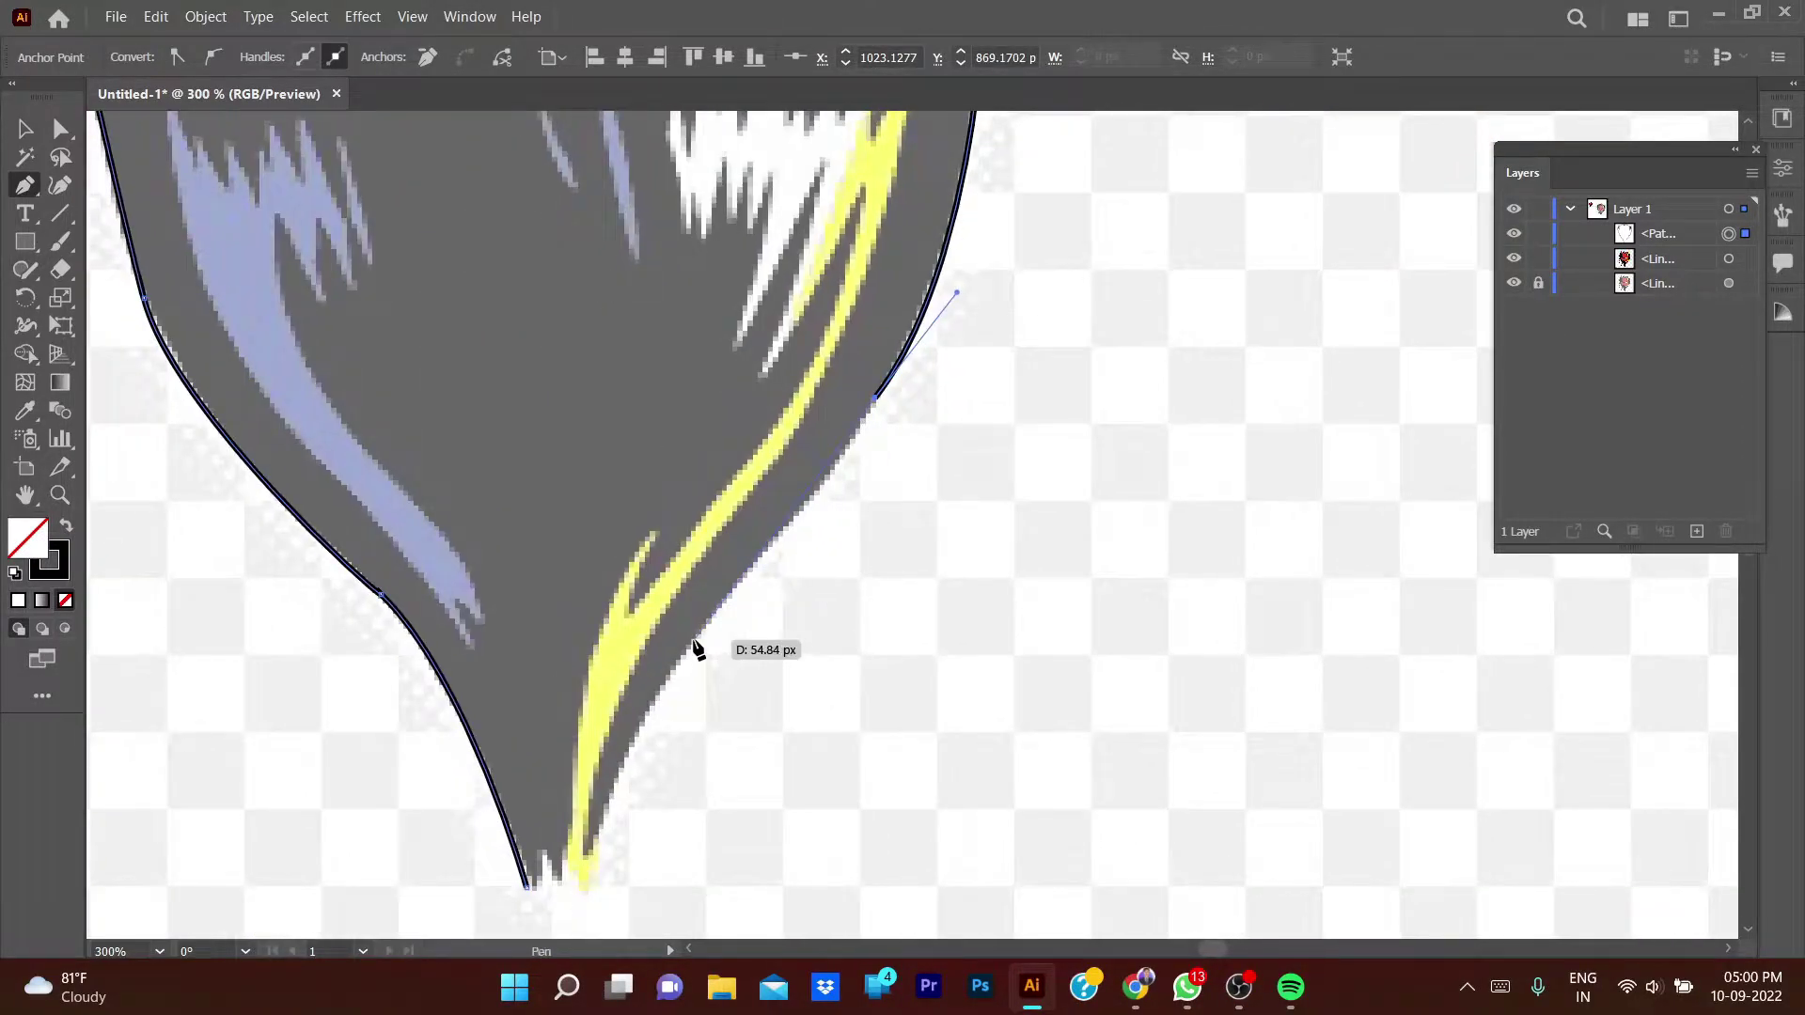
drag(694, 640, 583, 737)
- Replace the misplaced point with a sharp corner at the beard's lower tip
key(ctrl+z)
scroll(583, 737, up, 3)
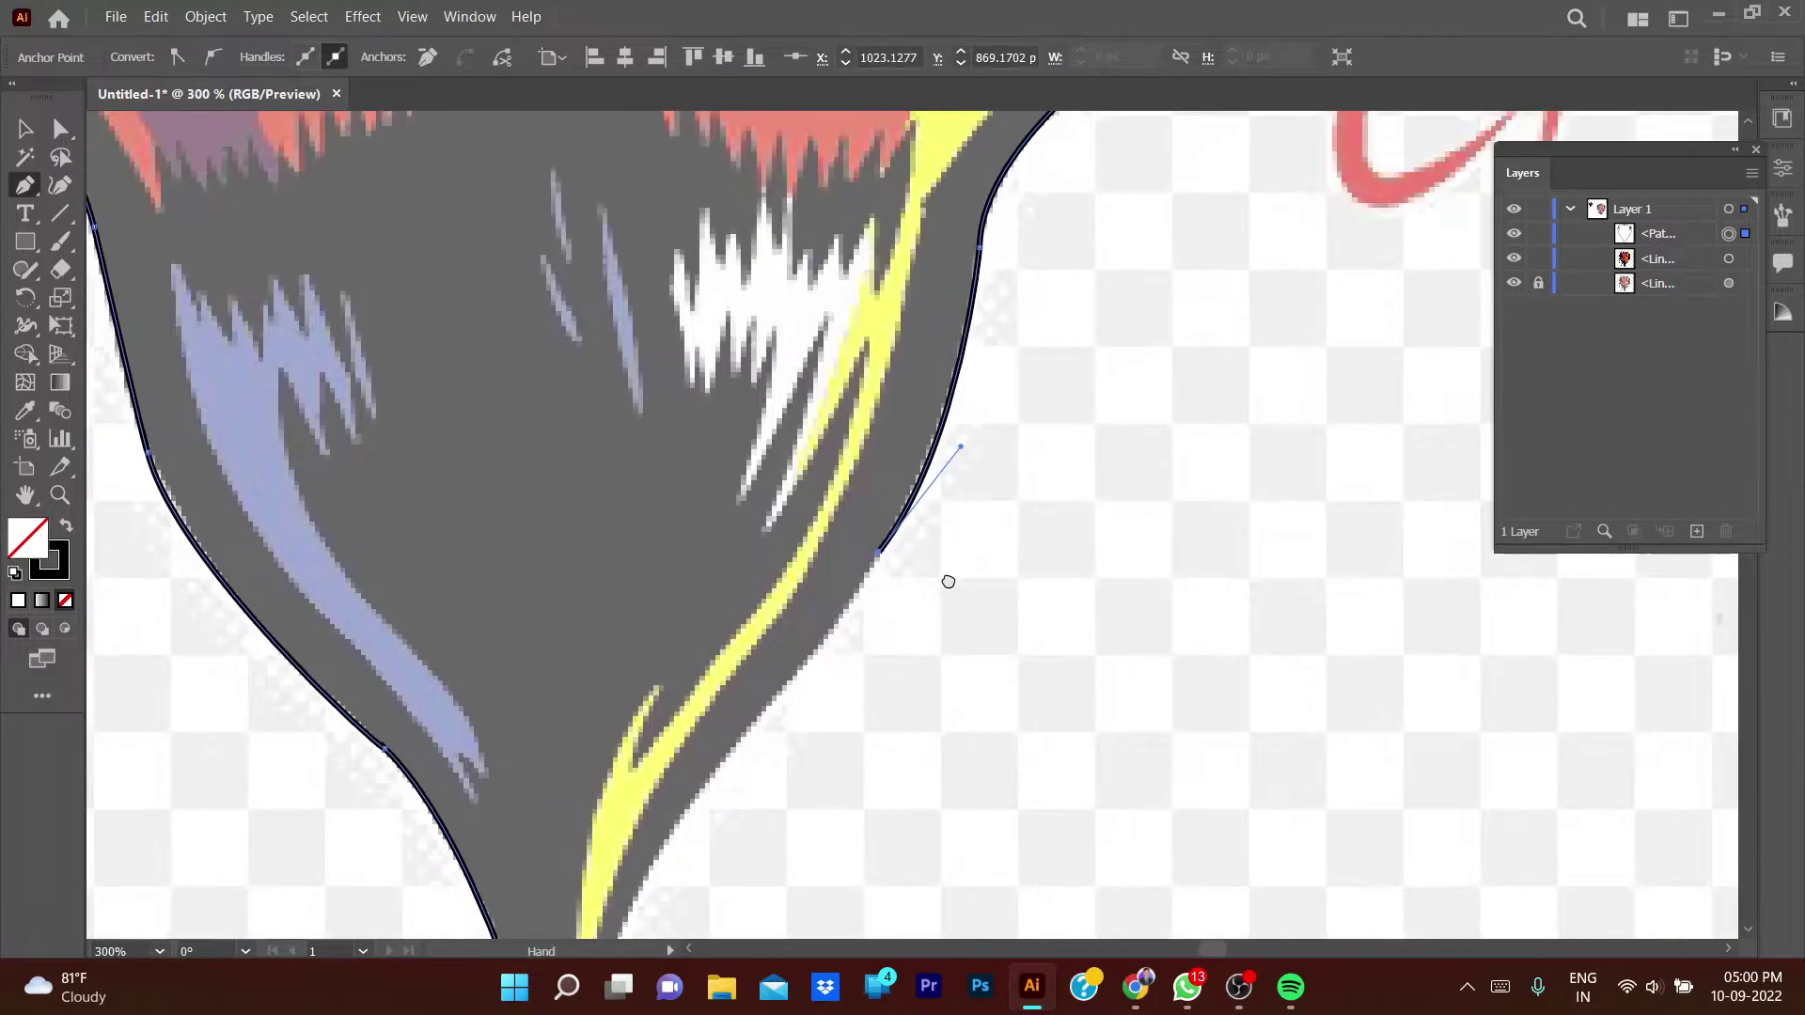
mouse_move(794, 673)
mouse_down()
mouse_move(774, 677)
mouse_move(792, 674)
mouse_up()
mouse_move(816, 742)
mouse_down()
mouse_move(998, 536)
mouse_move(1081, 296)
mouse_up()
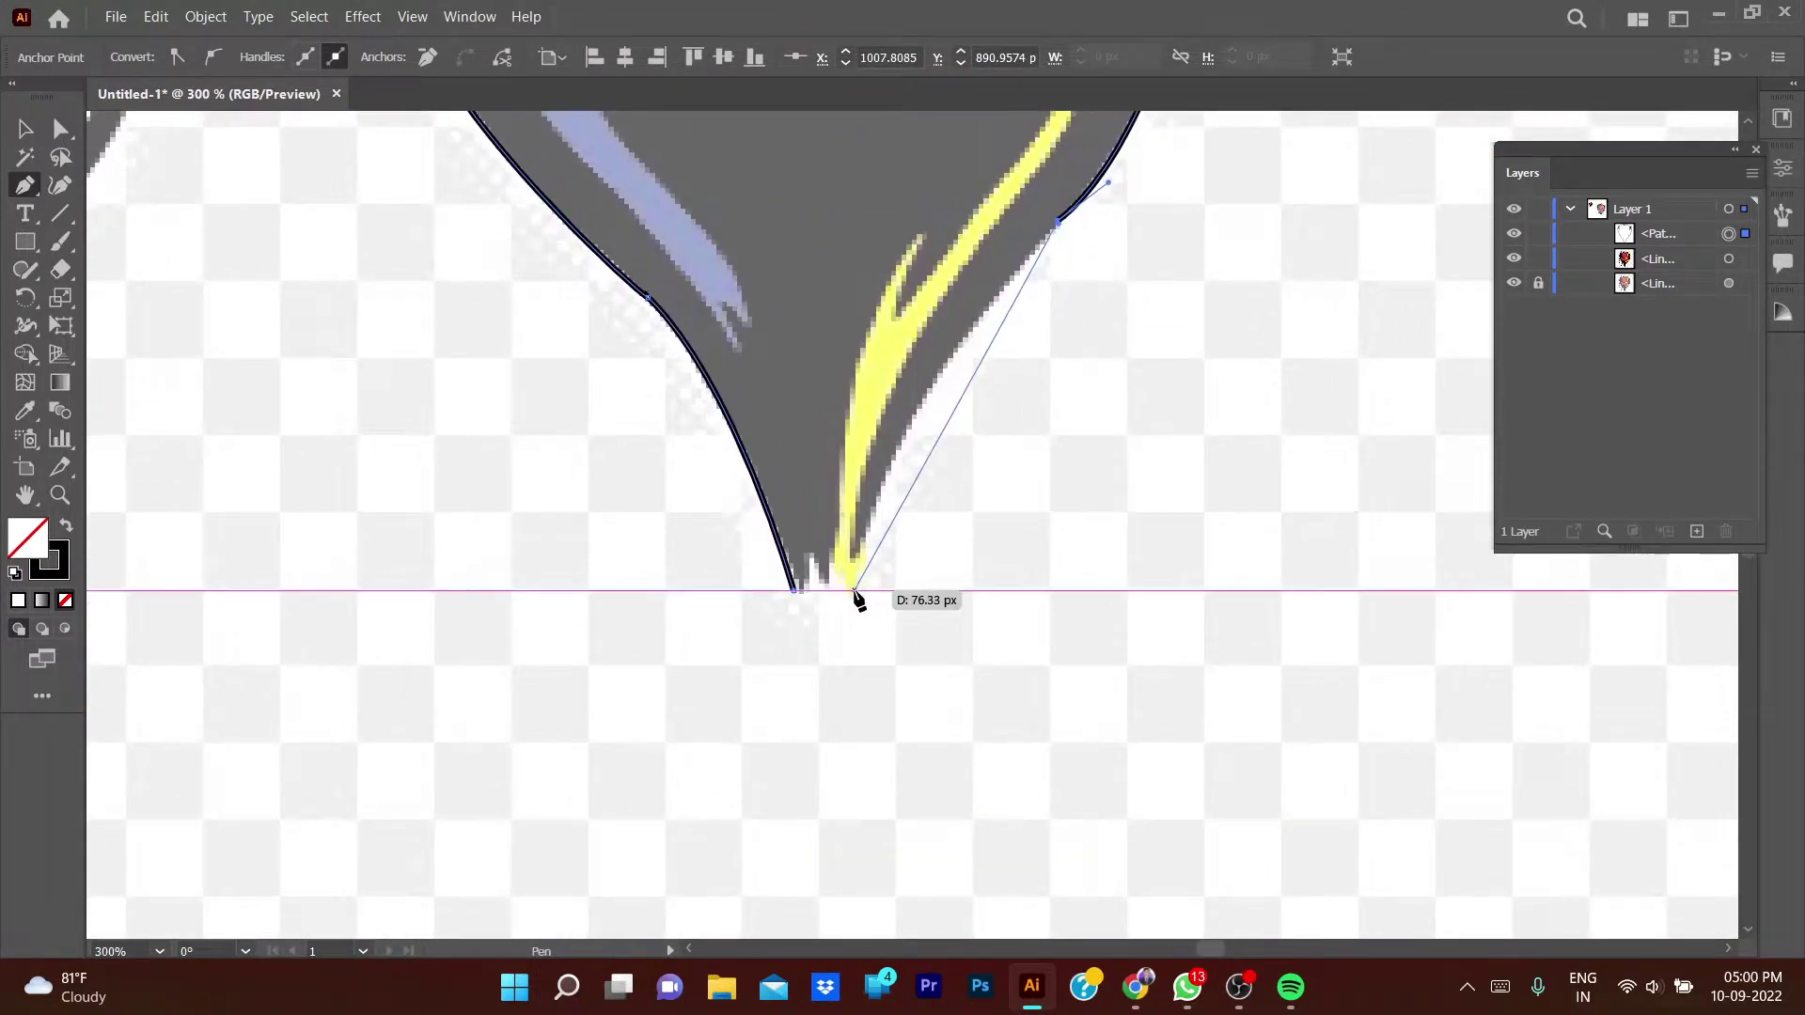
drag(853, 561, 854, 587)
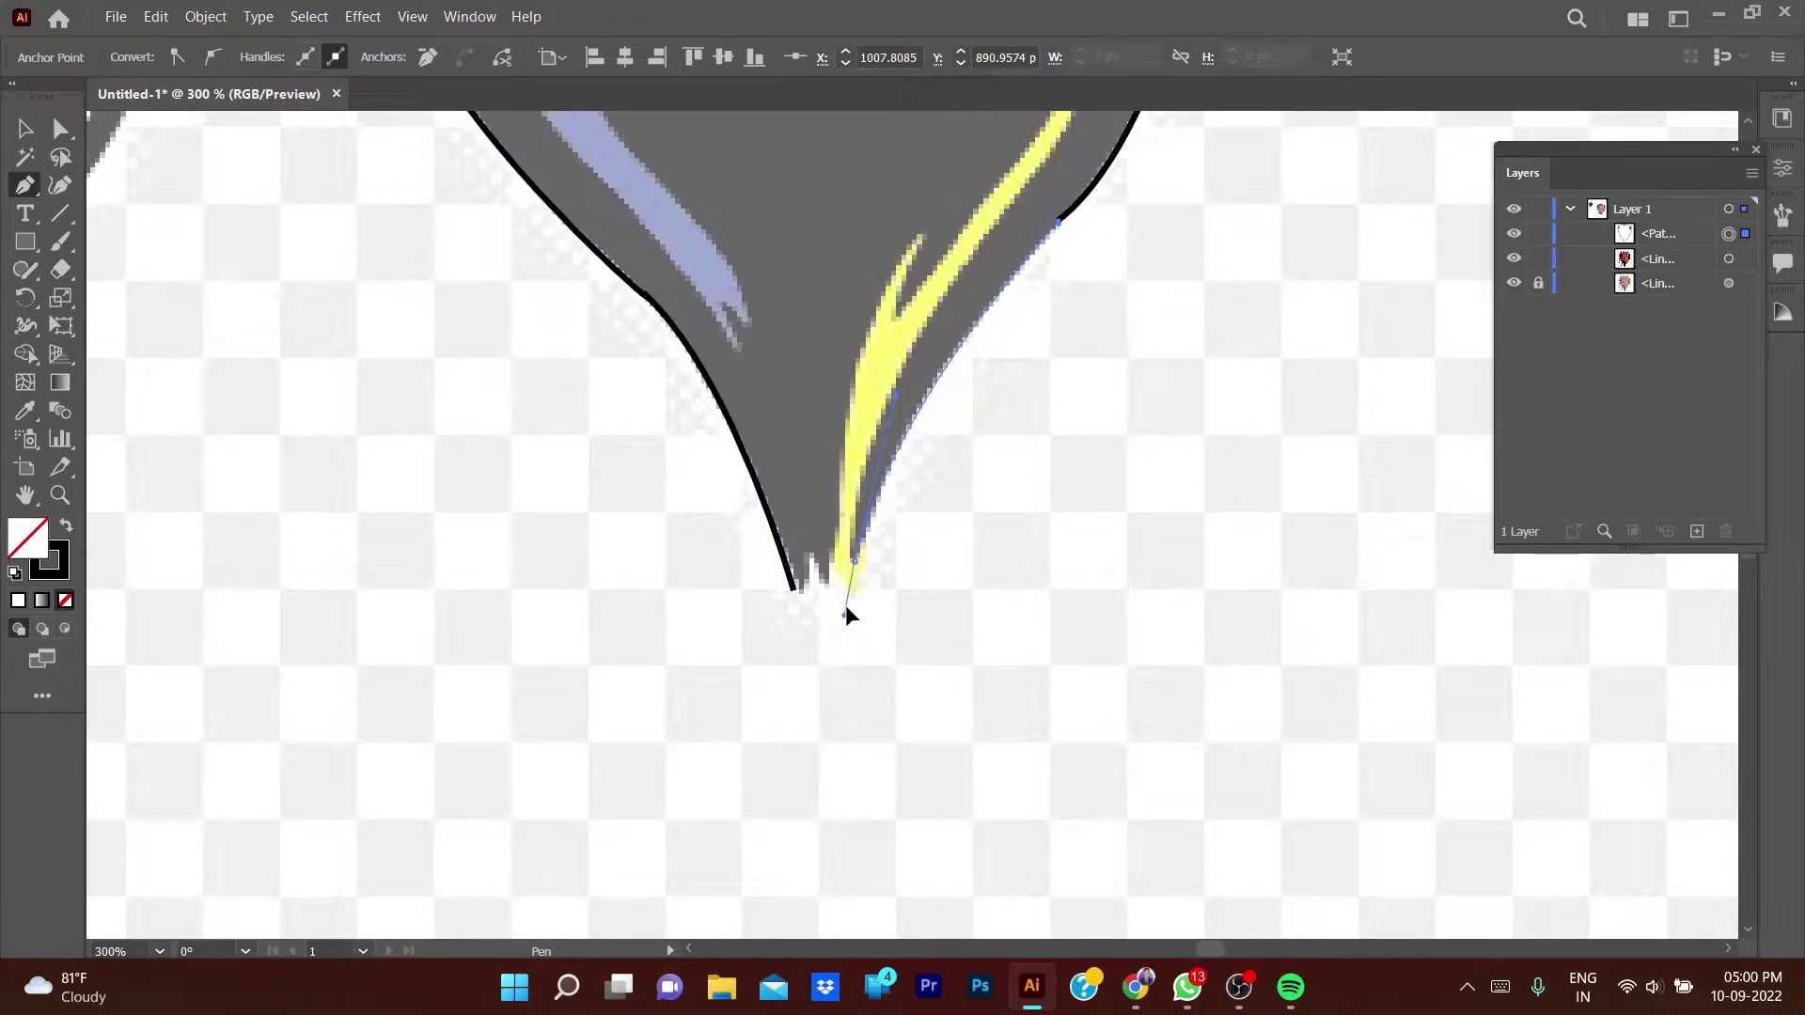
alt+click(854, 562)
- Try extra points and a V below the tip, undo them, and stop drawing
scroll(893, 555, down, 2)
scroll(889, 553, down, 2)
scroll(876, 566, up, 4)
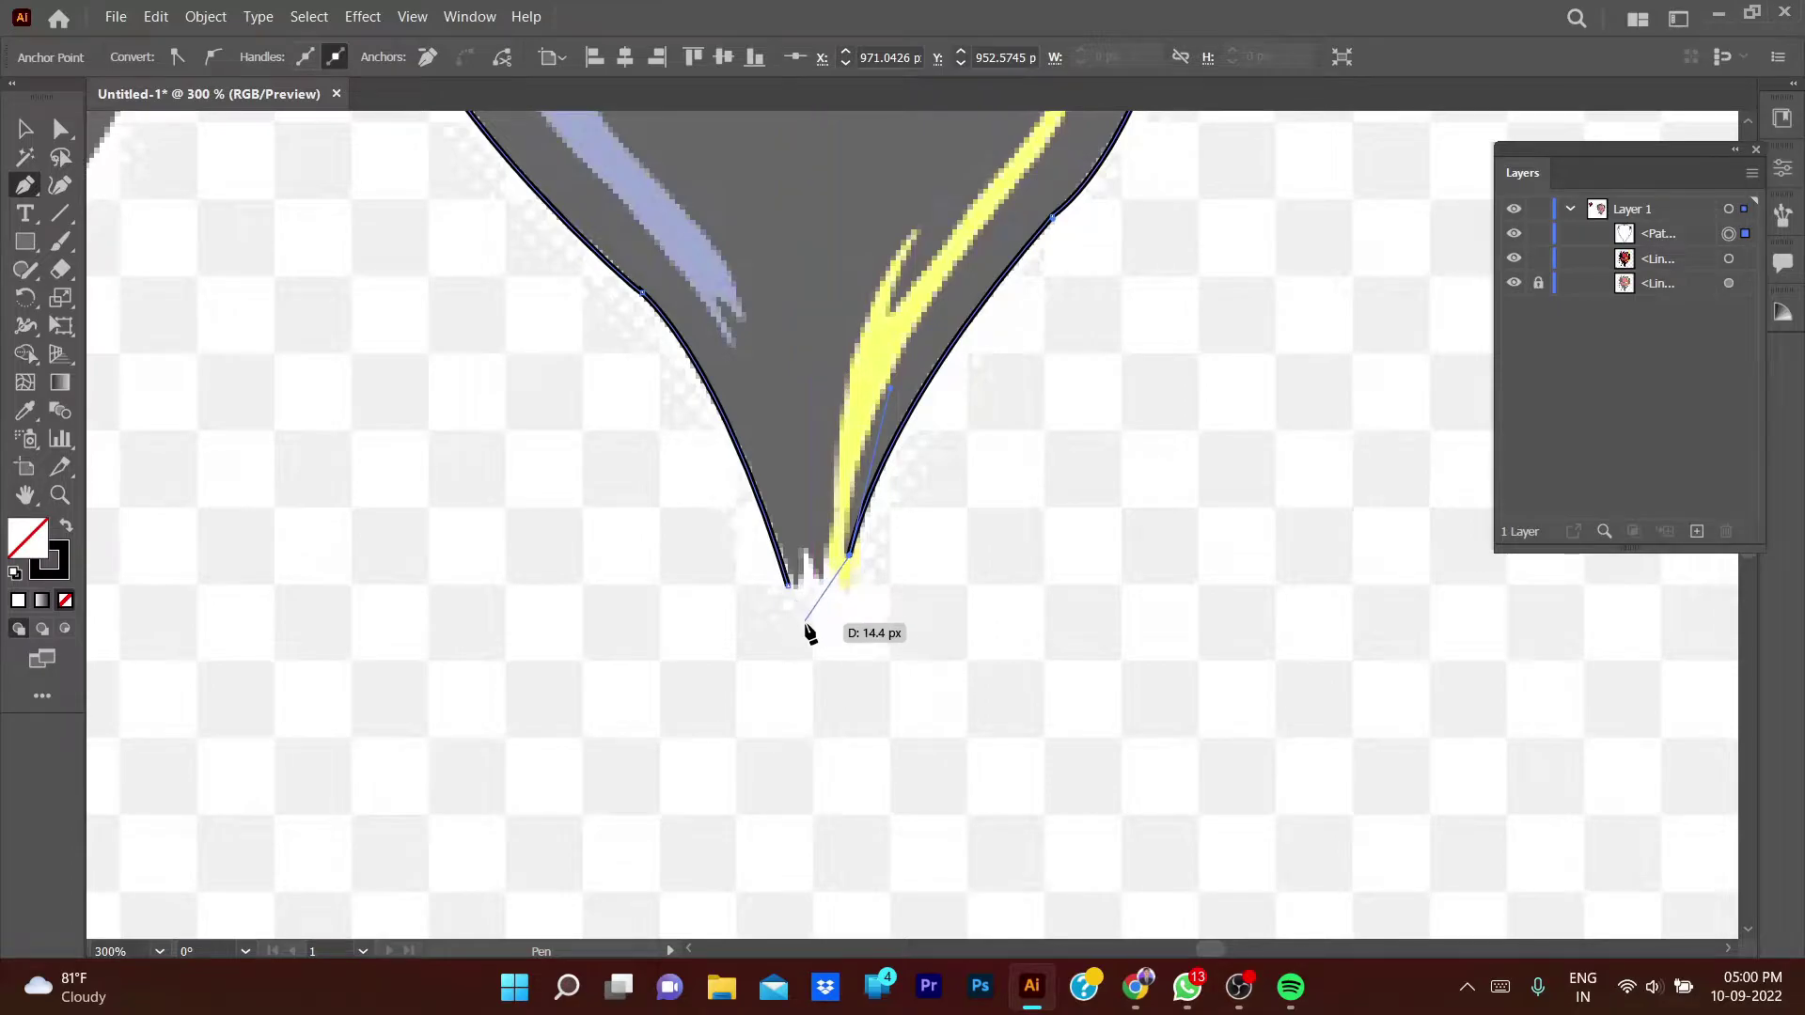
drag(832, 639, 818, 726)
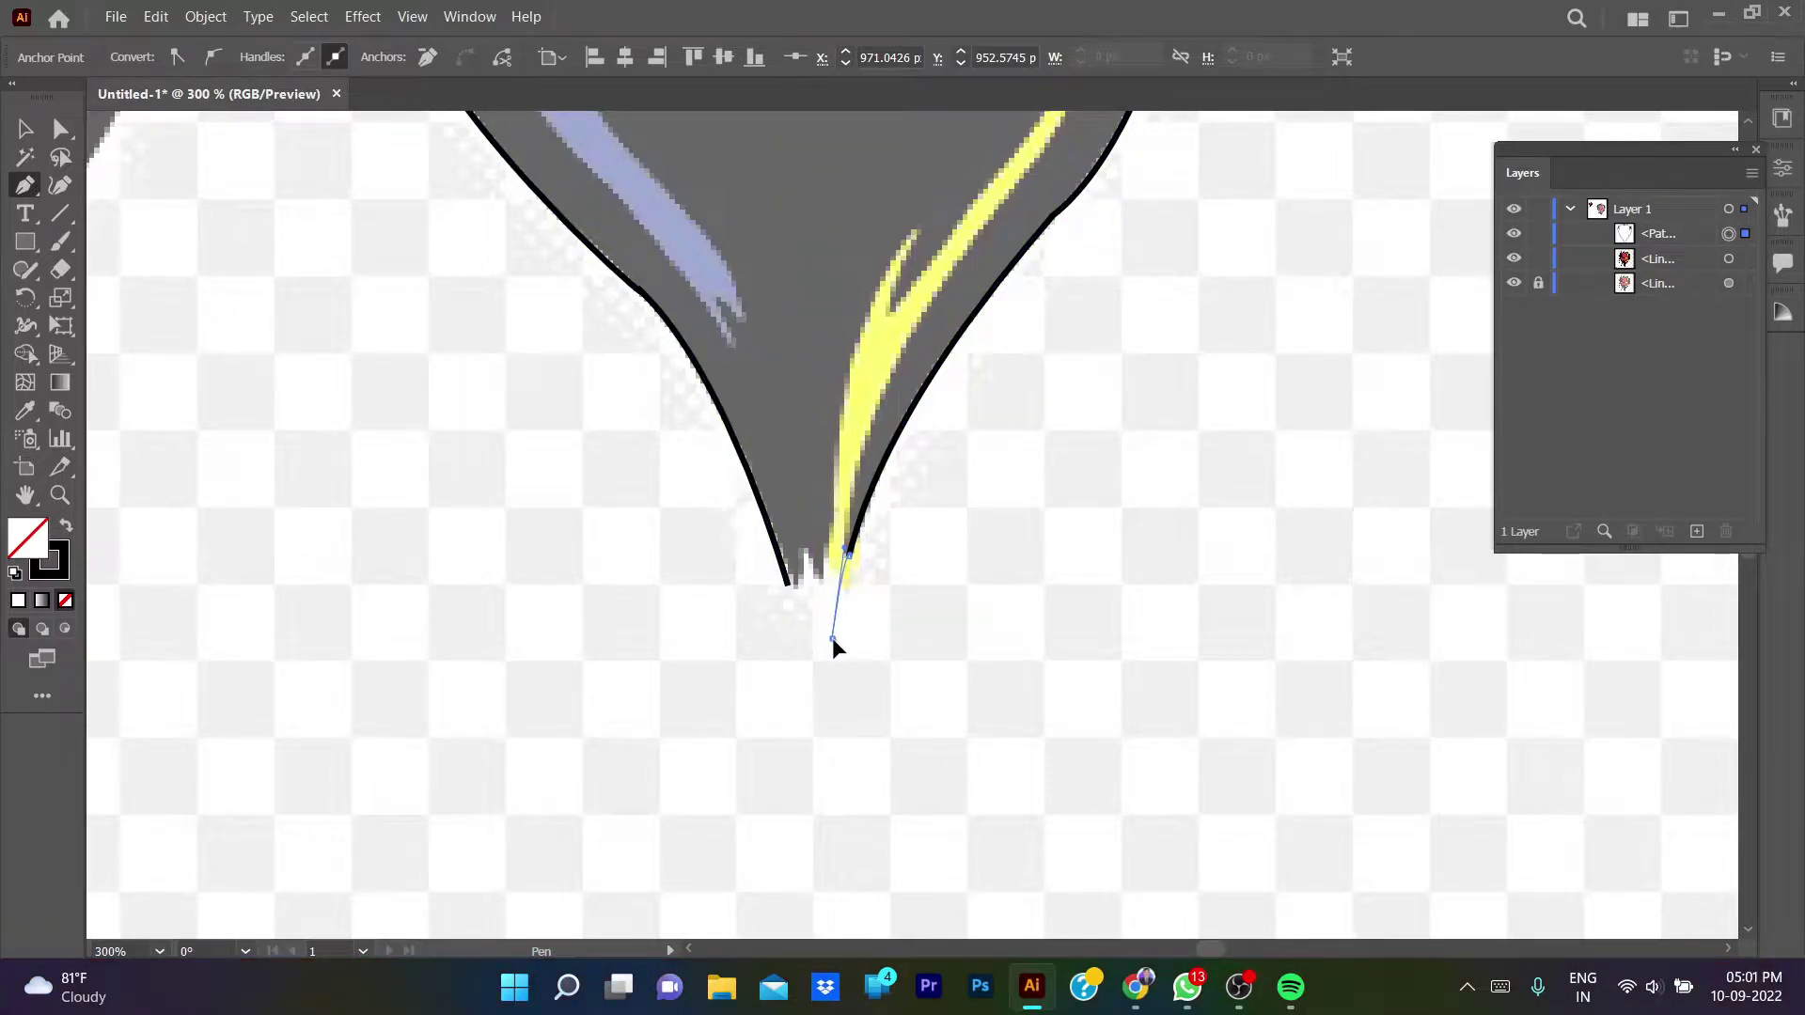
click(790, 587)
key(ctrl+z)
key(ctrl+z)
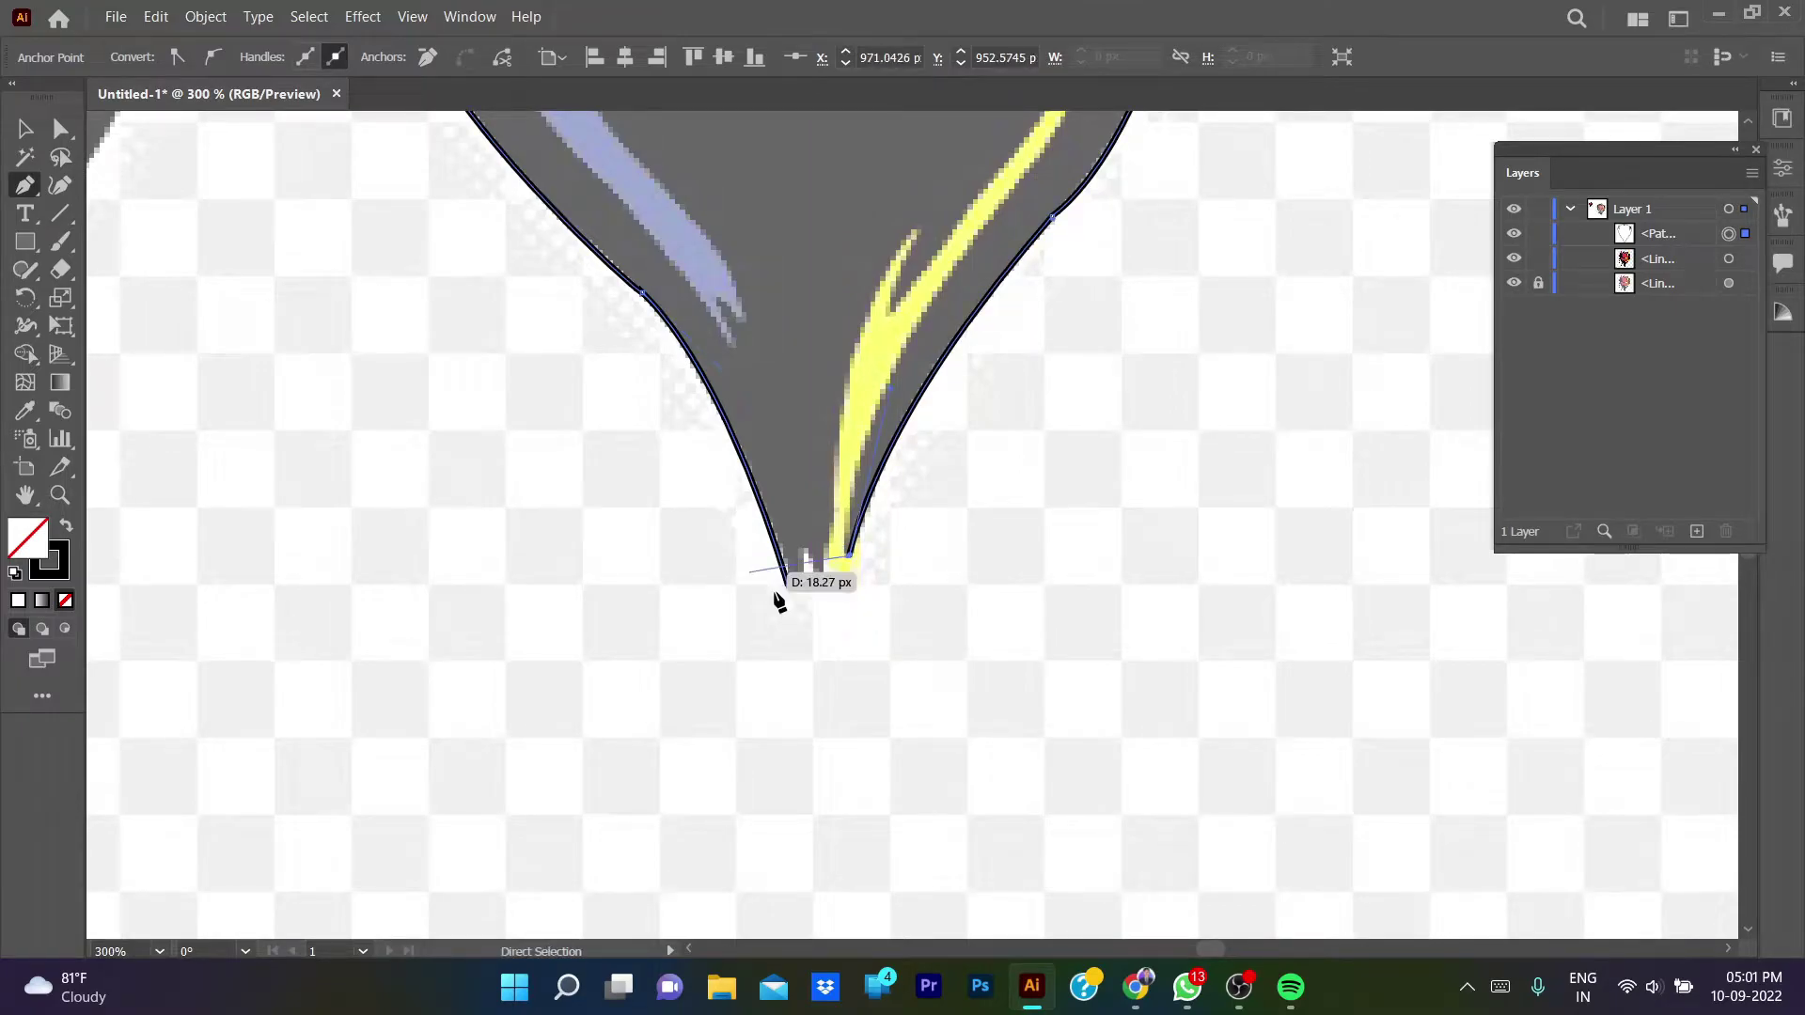
click(827, 637)
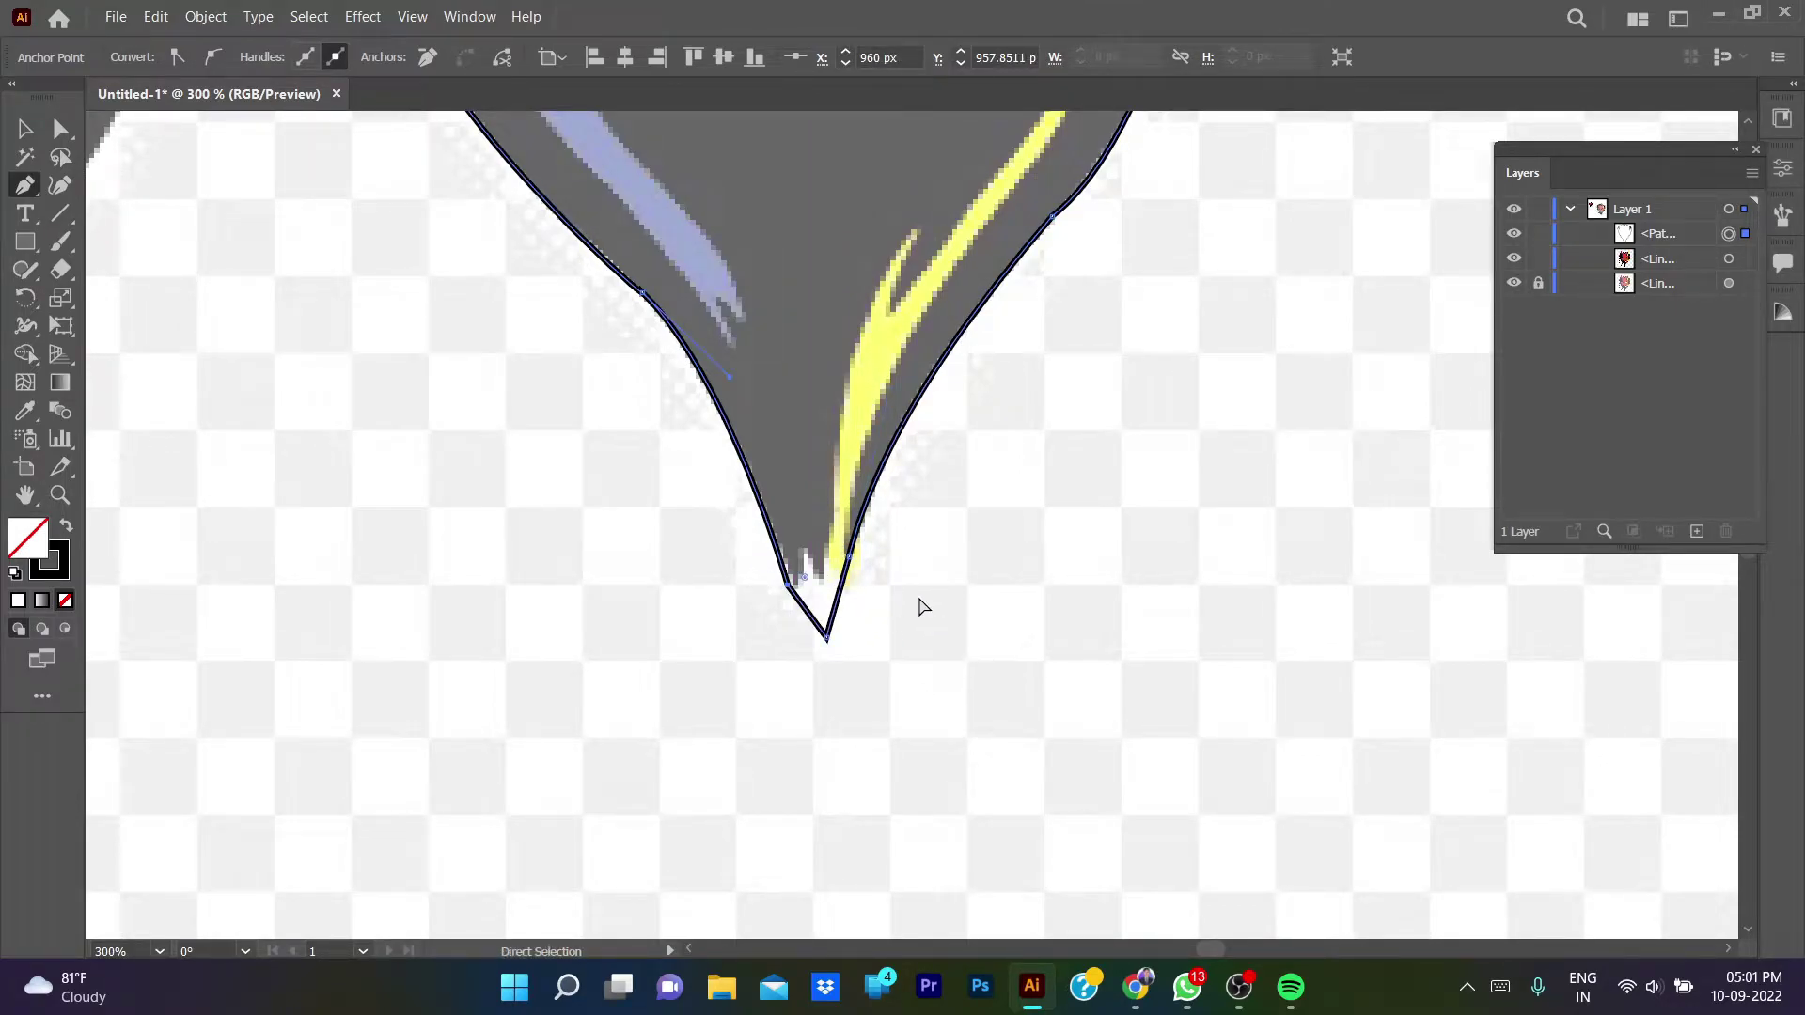
key(ctrl+z)
key(Escape)
- Continue from the end point, tracing the jagged zigzag at the beard tip
click(789, 586)
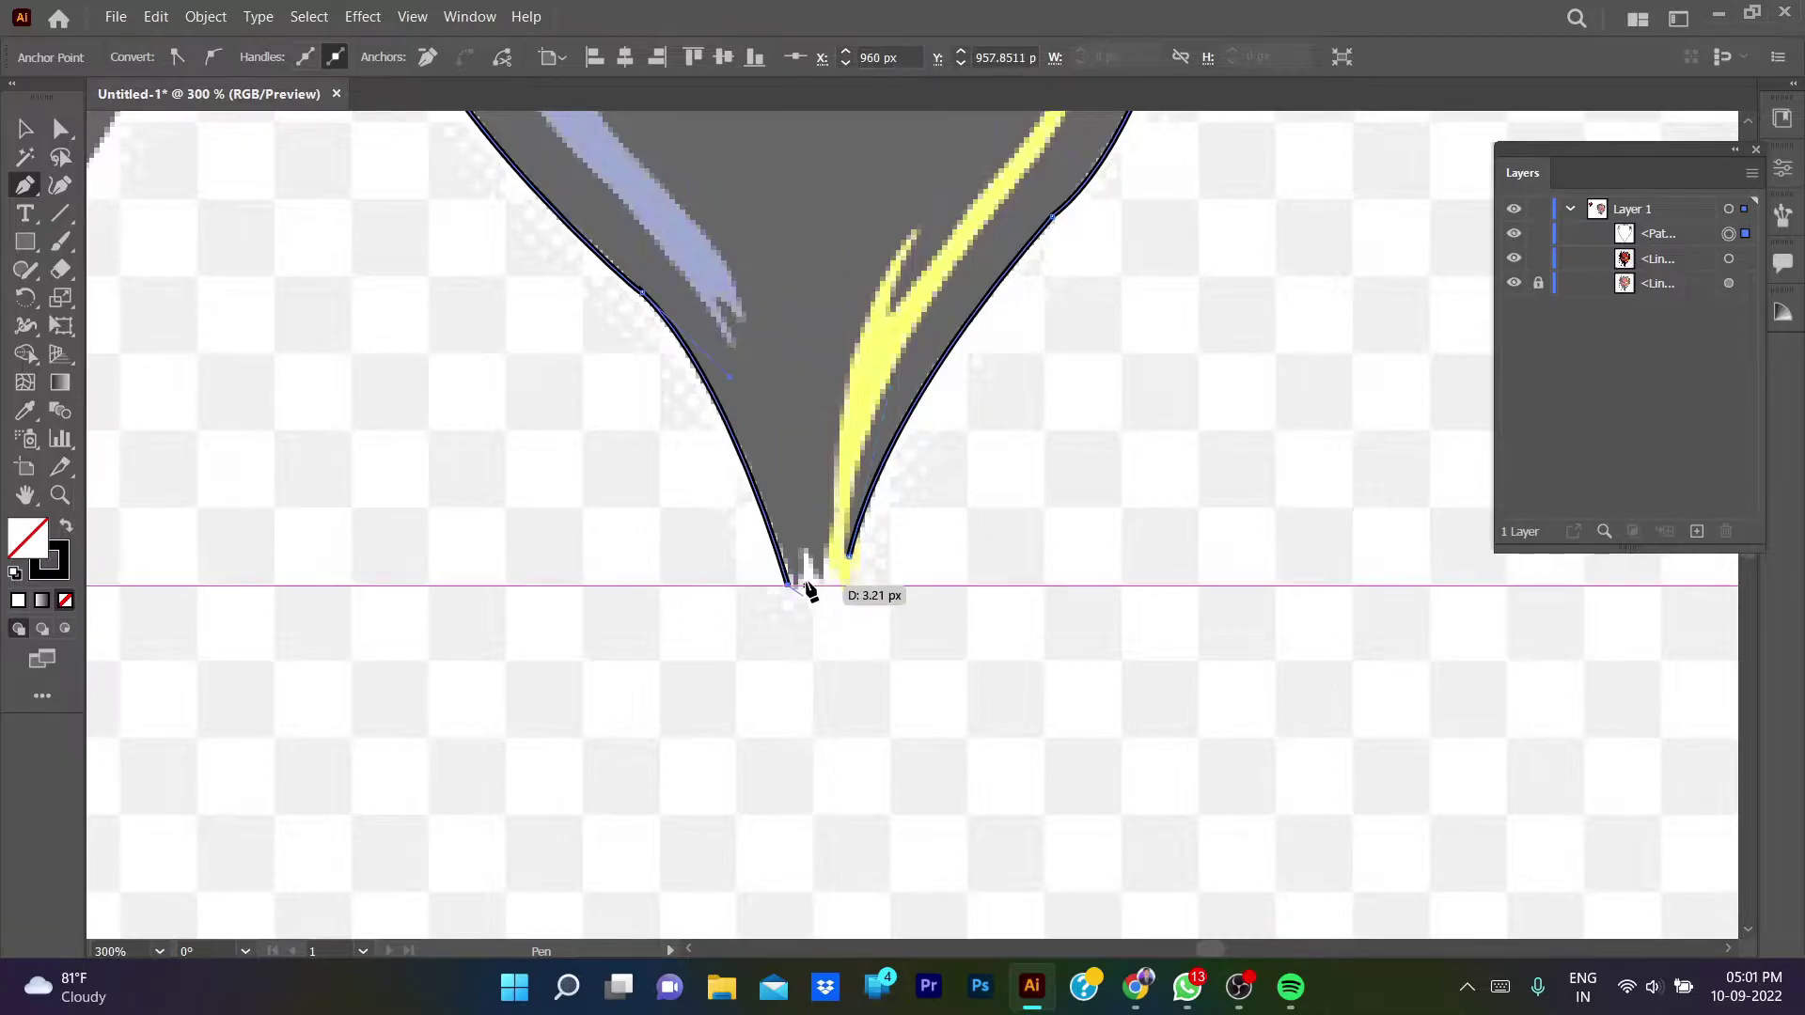
scroll(806, 584, up, 4)
click(722, 663)
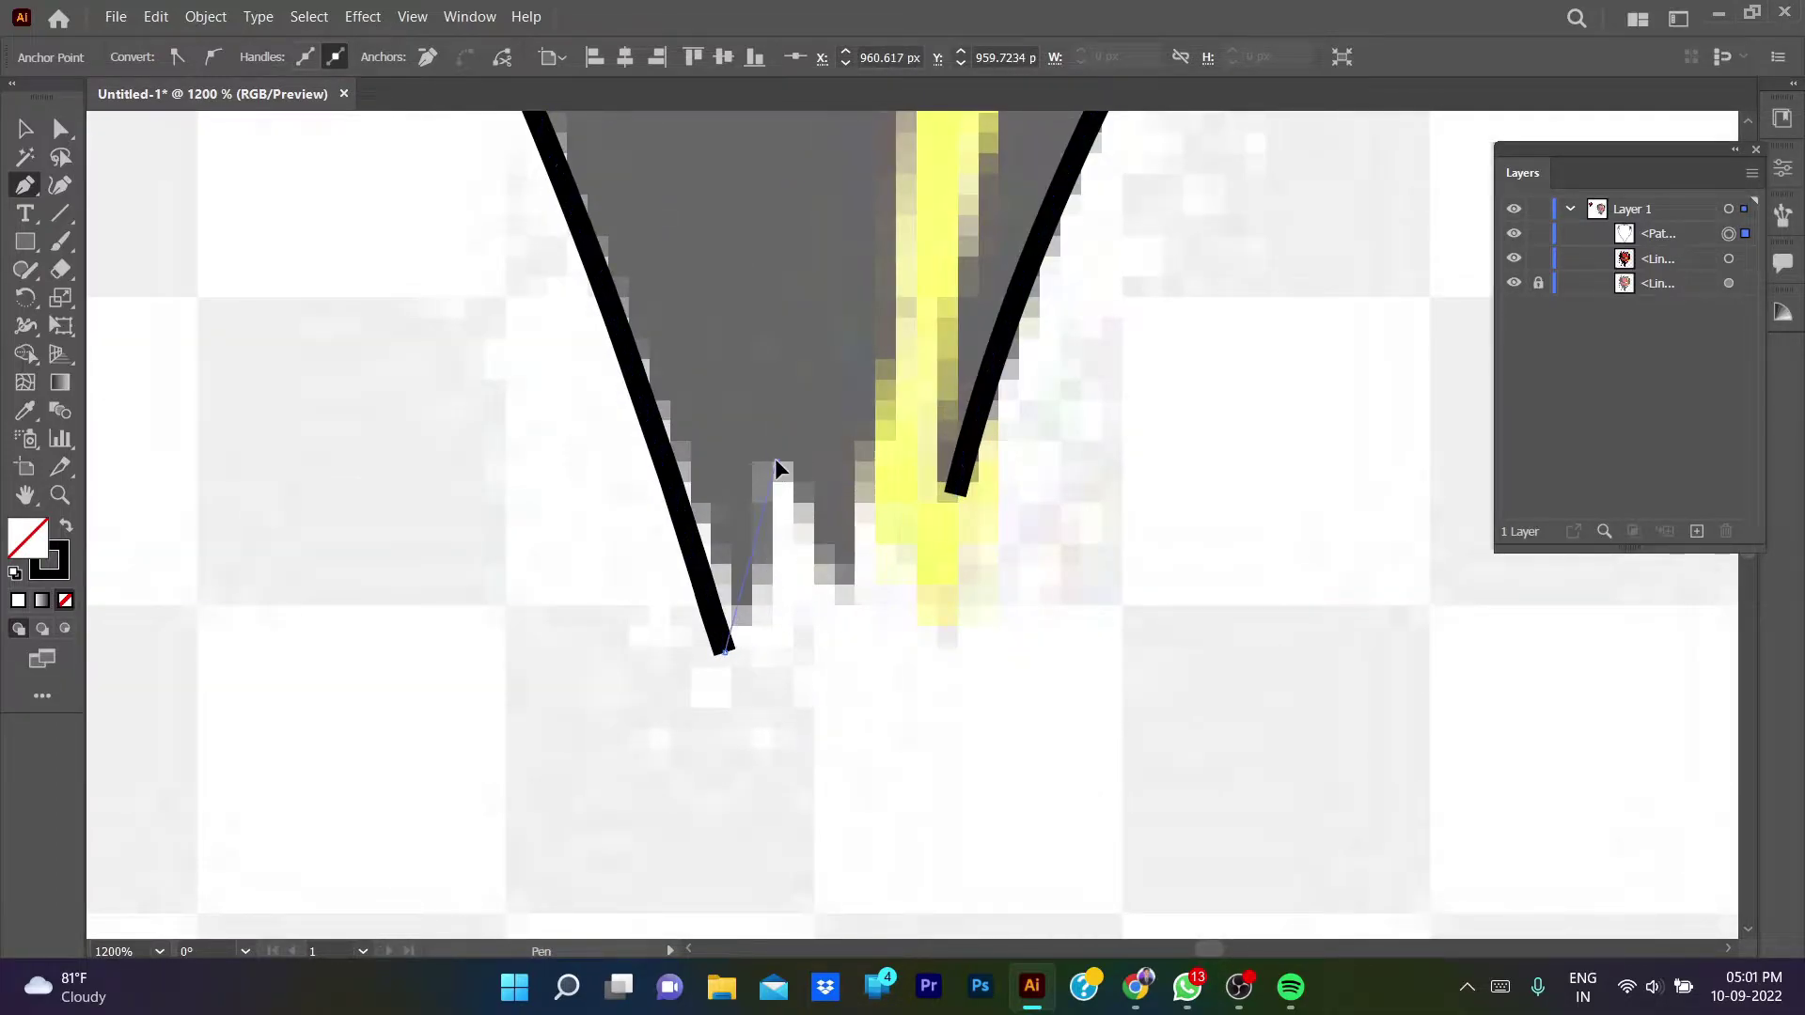
click(775, 459)
click(833, 632)
- Finish the zigzag at the beard tip, joining it to the right edge
click(866, 450)
click(948, 491)
scroll(883, 498, down, 4)
scroll(882, 498, down, 2)
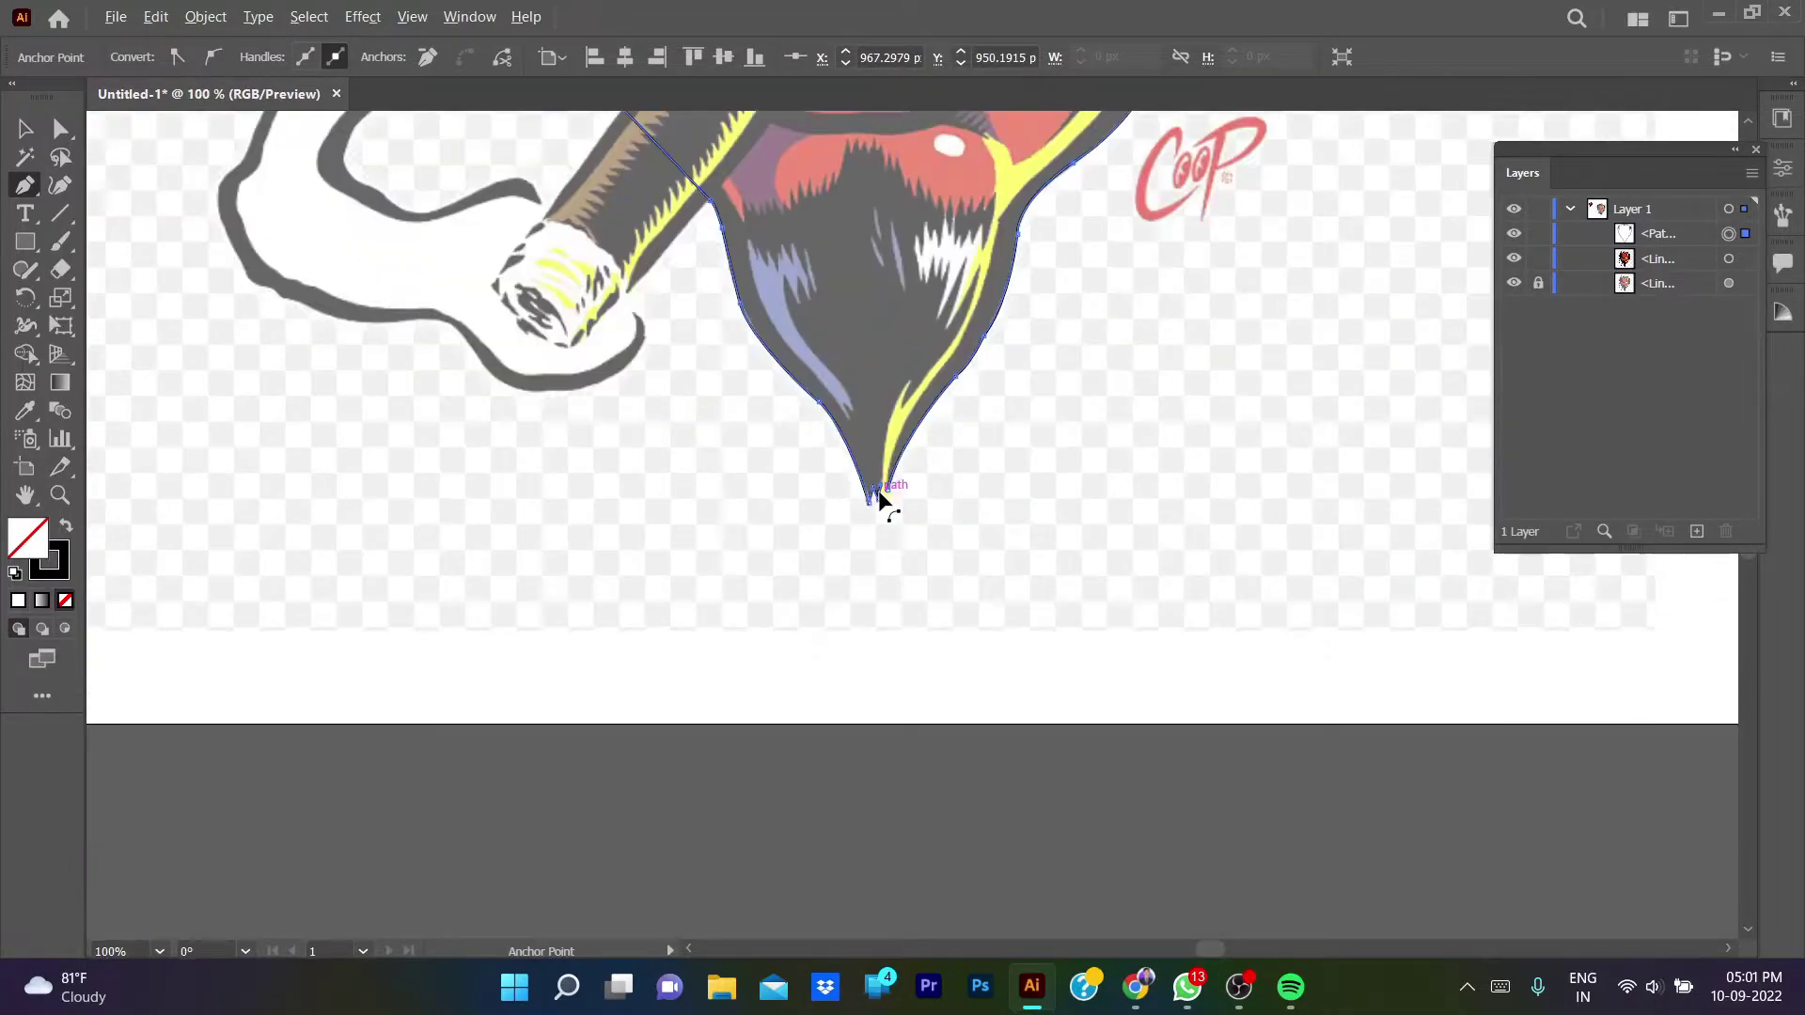
scroll(878, 495, up, 5)
scroll(959, 450, down, 5)
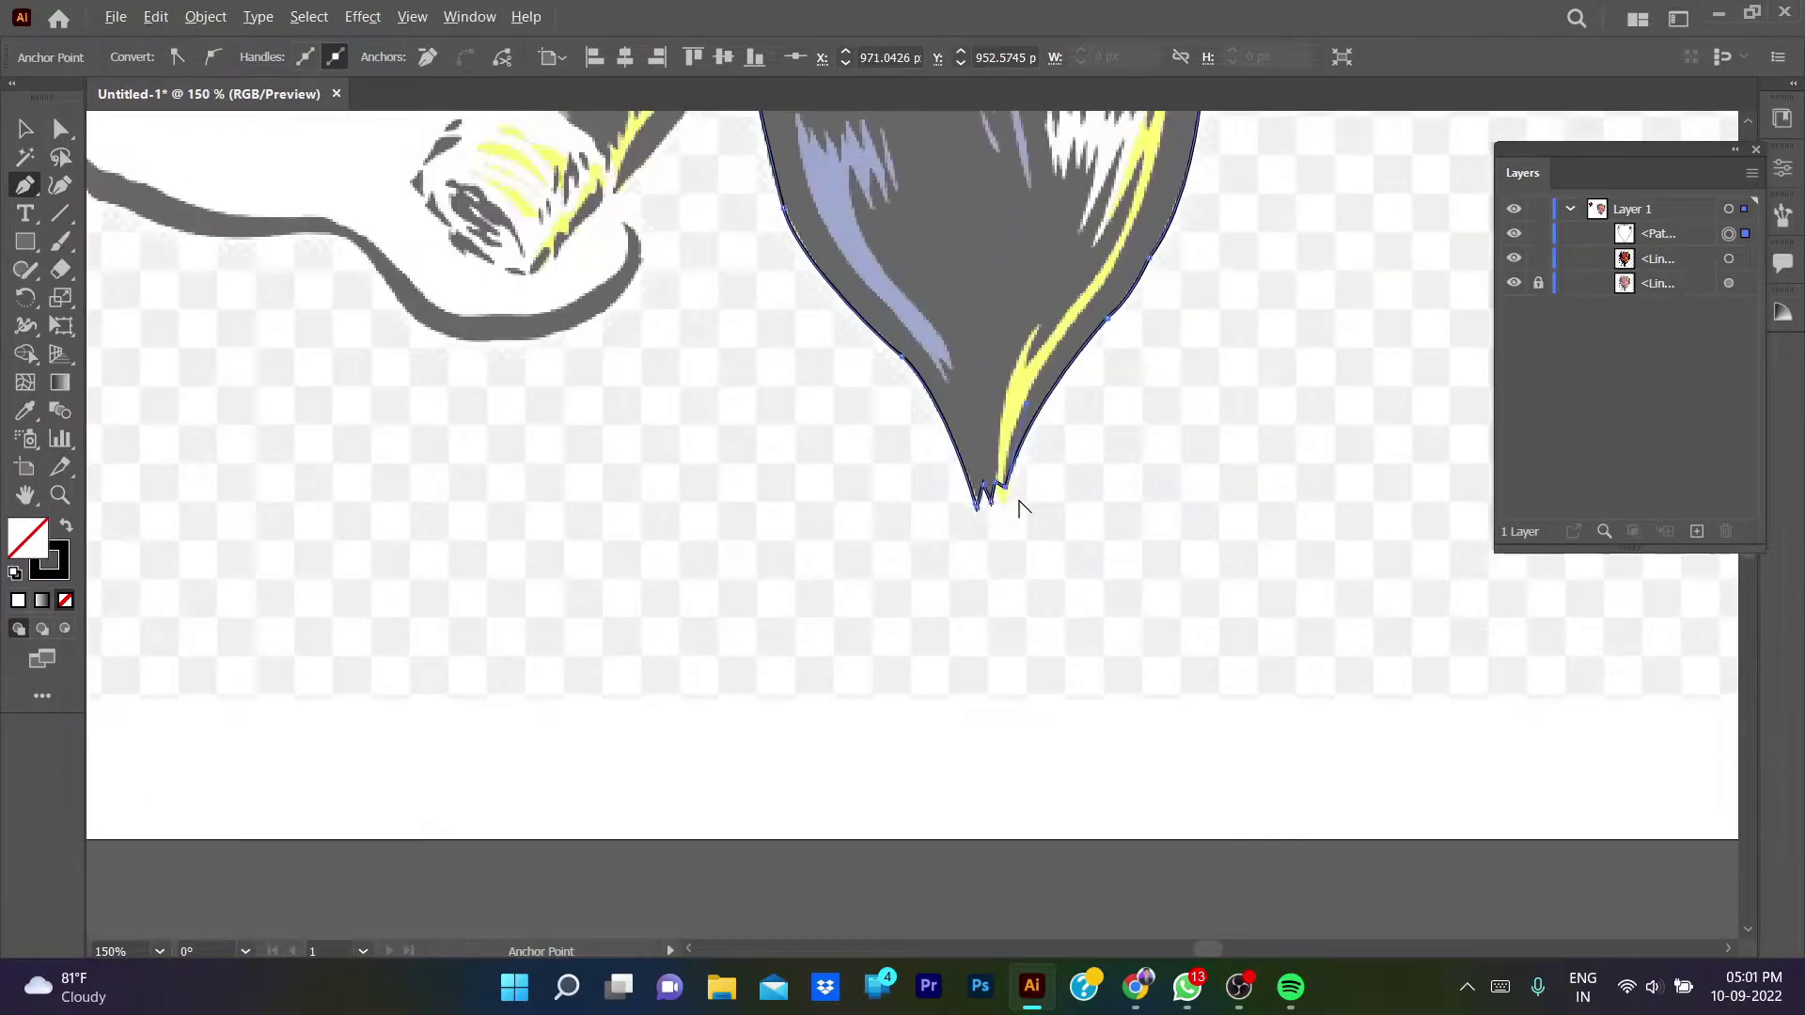
scroll(1089, 766, down, 3)
- Select the outline and swap its black stroke into a black fill
key(v)
scroll(791, 832, up, 3)
scroll(792, 832, up, 3)
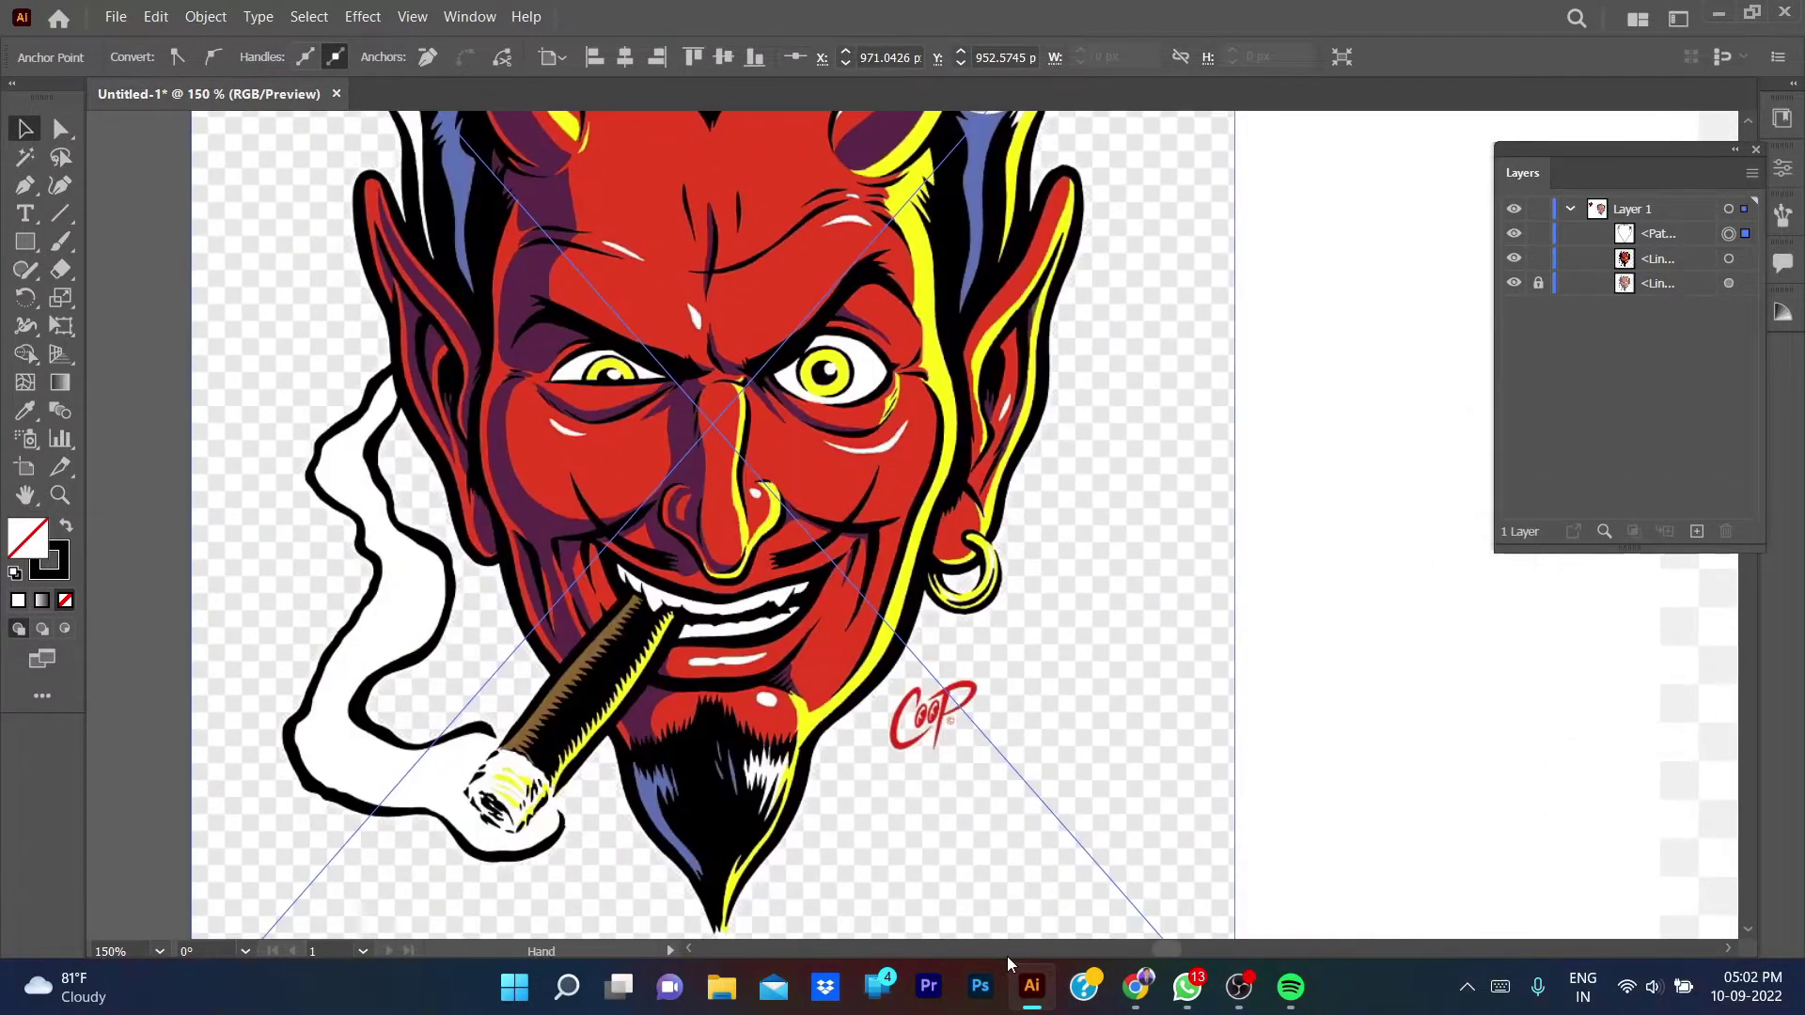
key(shift+x)
key(i)
scroll(679, 254, up, 3)
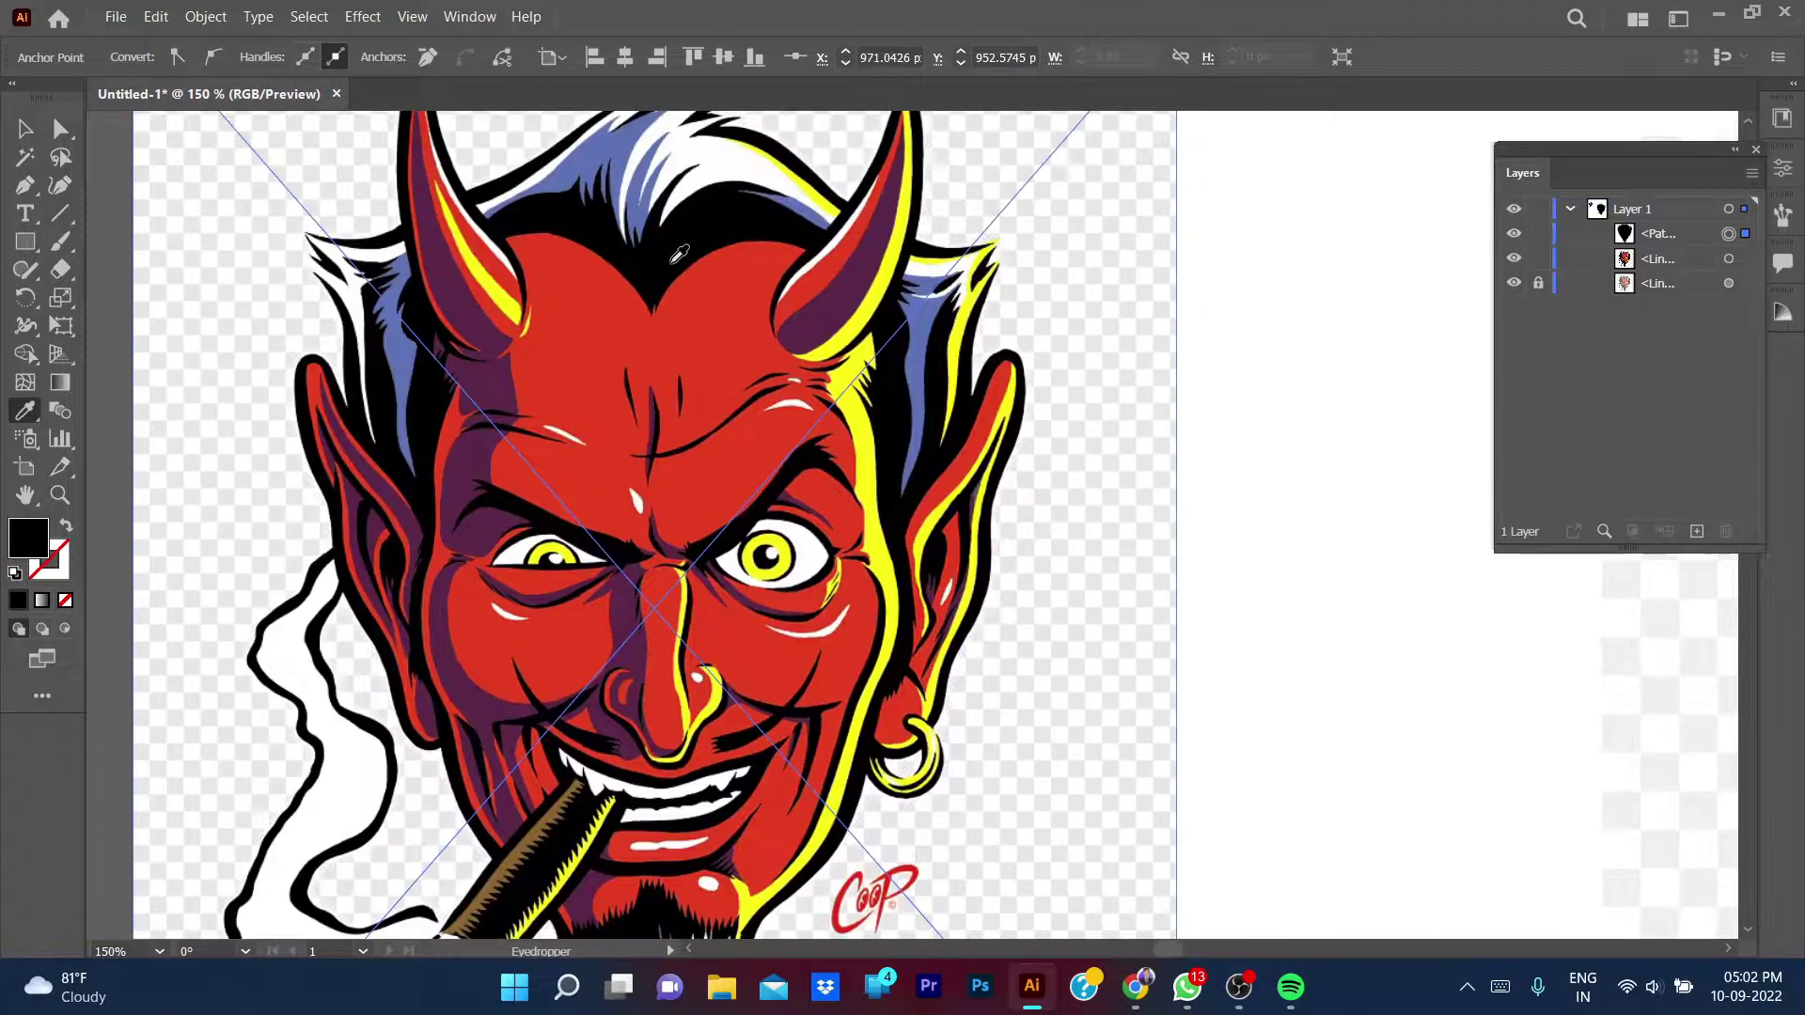
scroll(1184, 420, down, 2)
scroll(846, 411, down, 3)
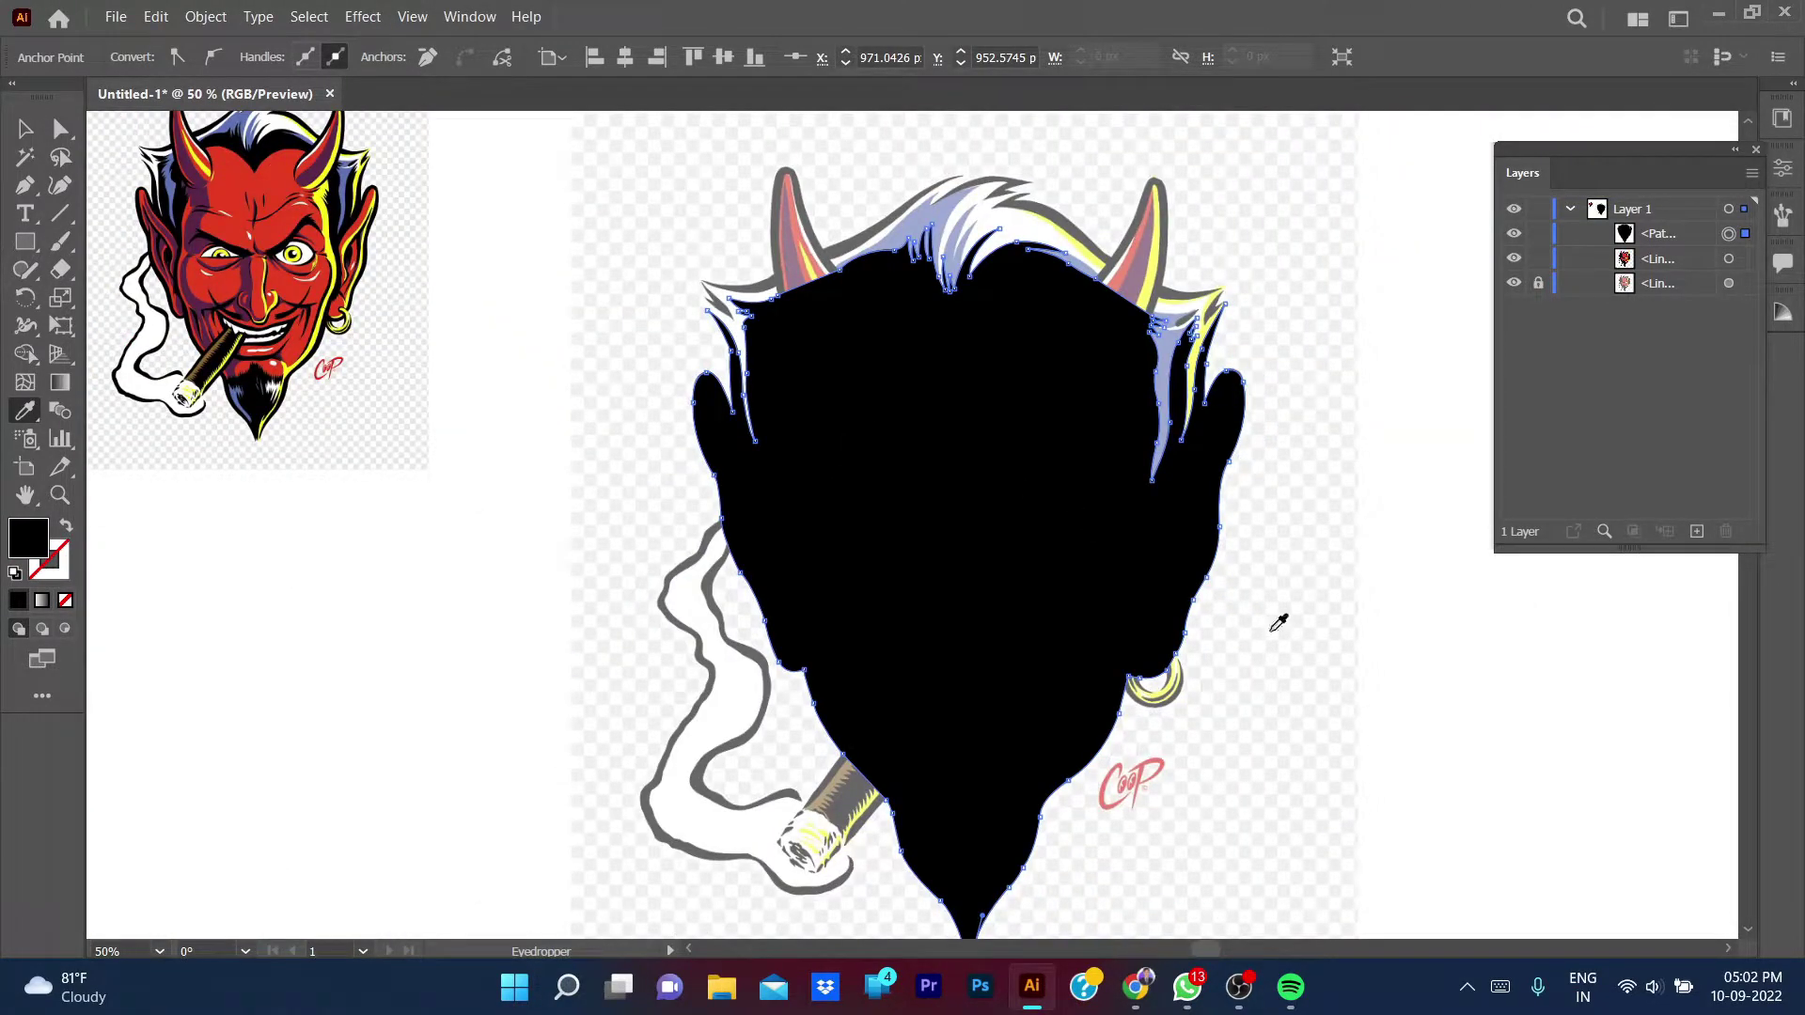
key(v)
- Toggle the silhouette's visibility to compare, leaving it hidden over the artwork
click(1265, 636)
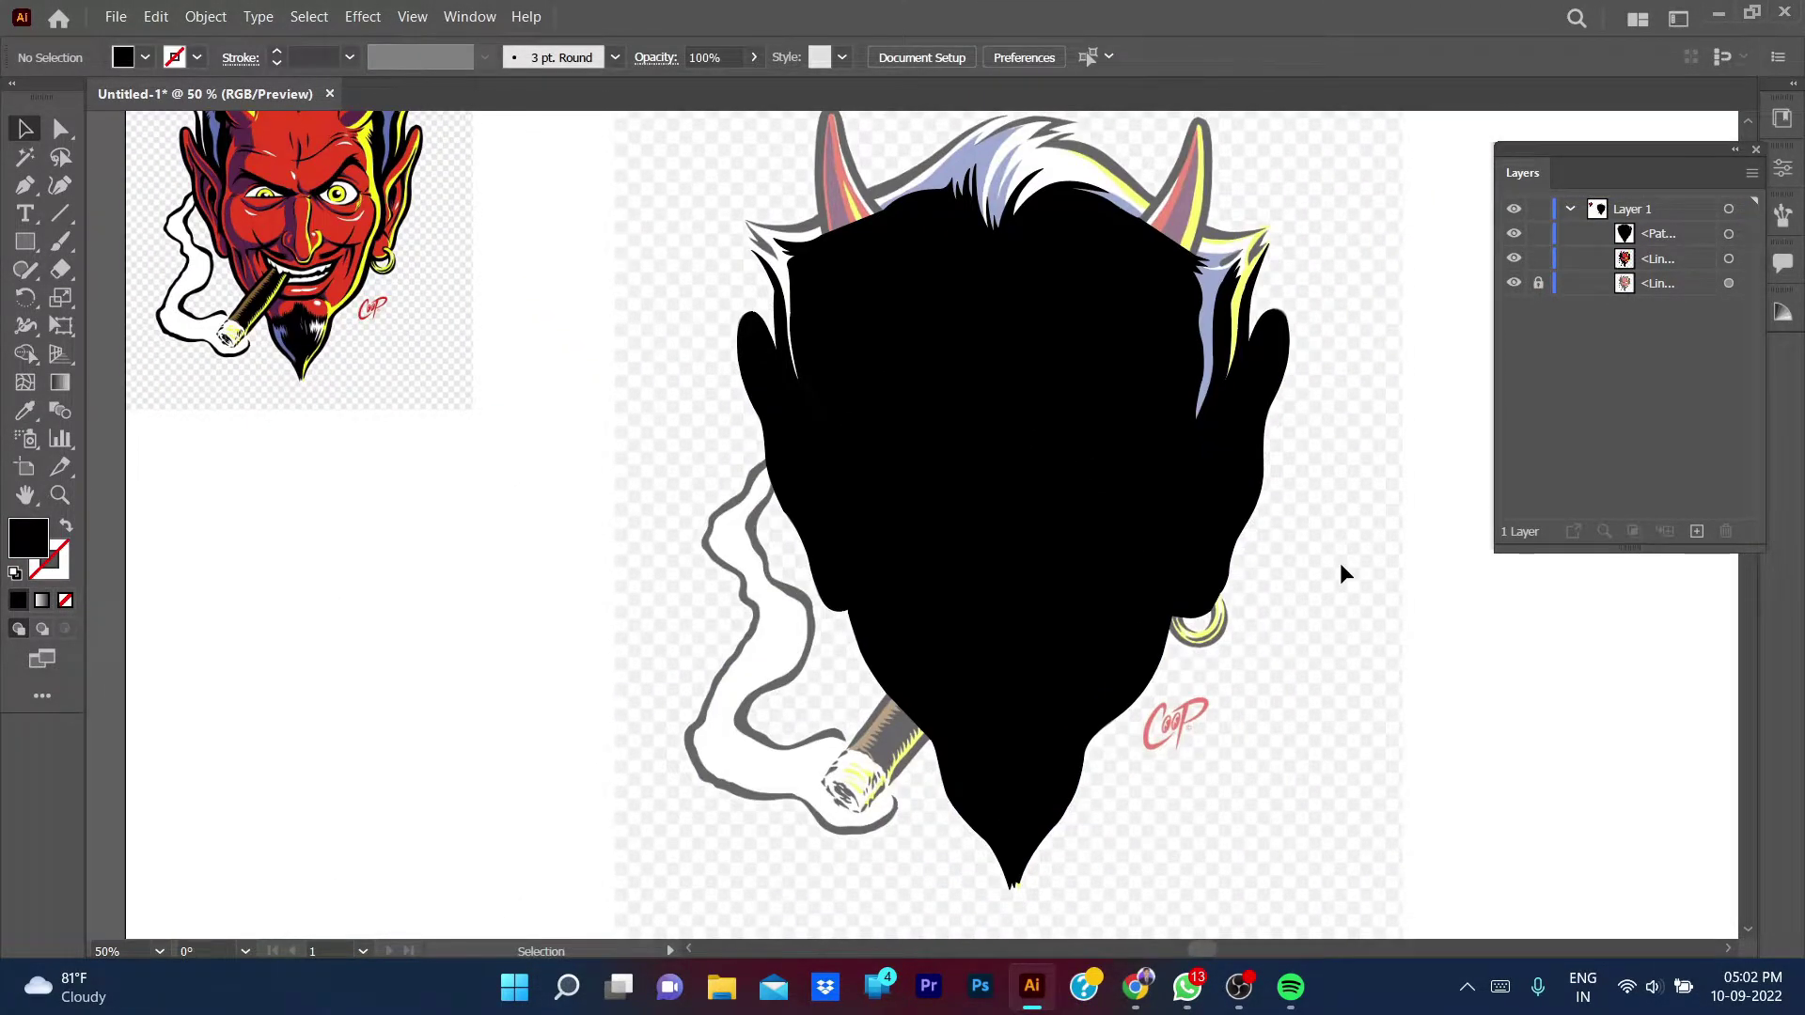
click(1175, 517)
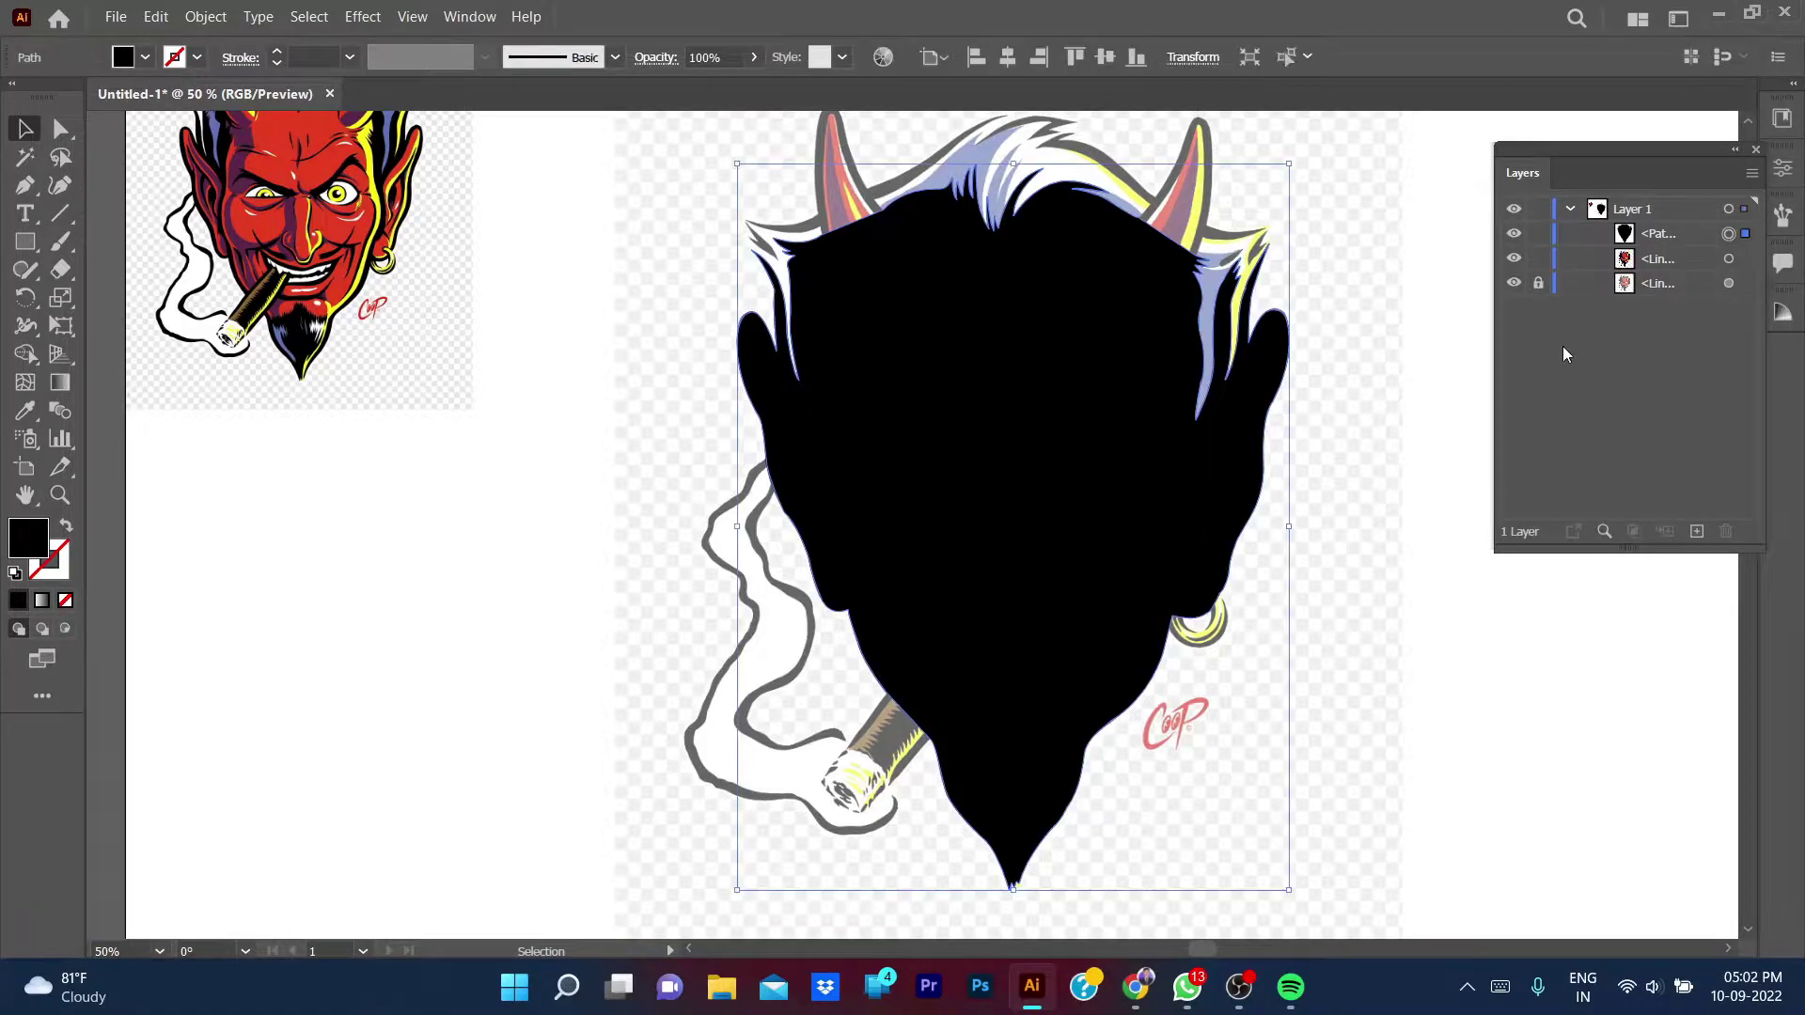
click(1514, 234)
click(1513, 235)
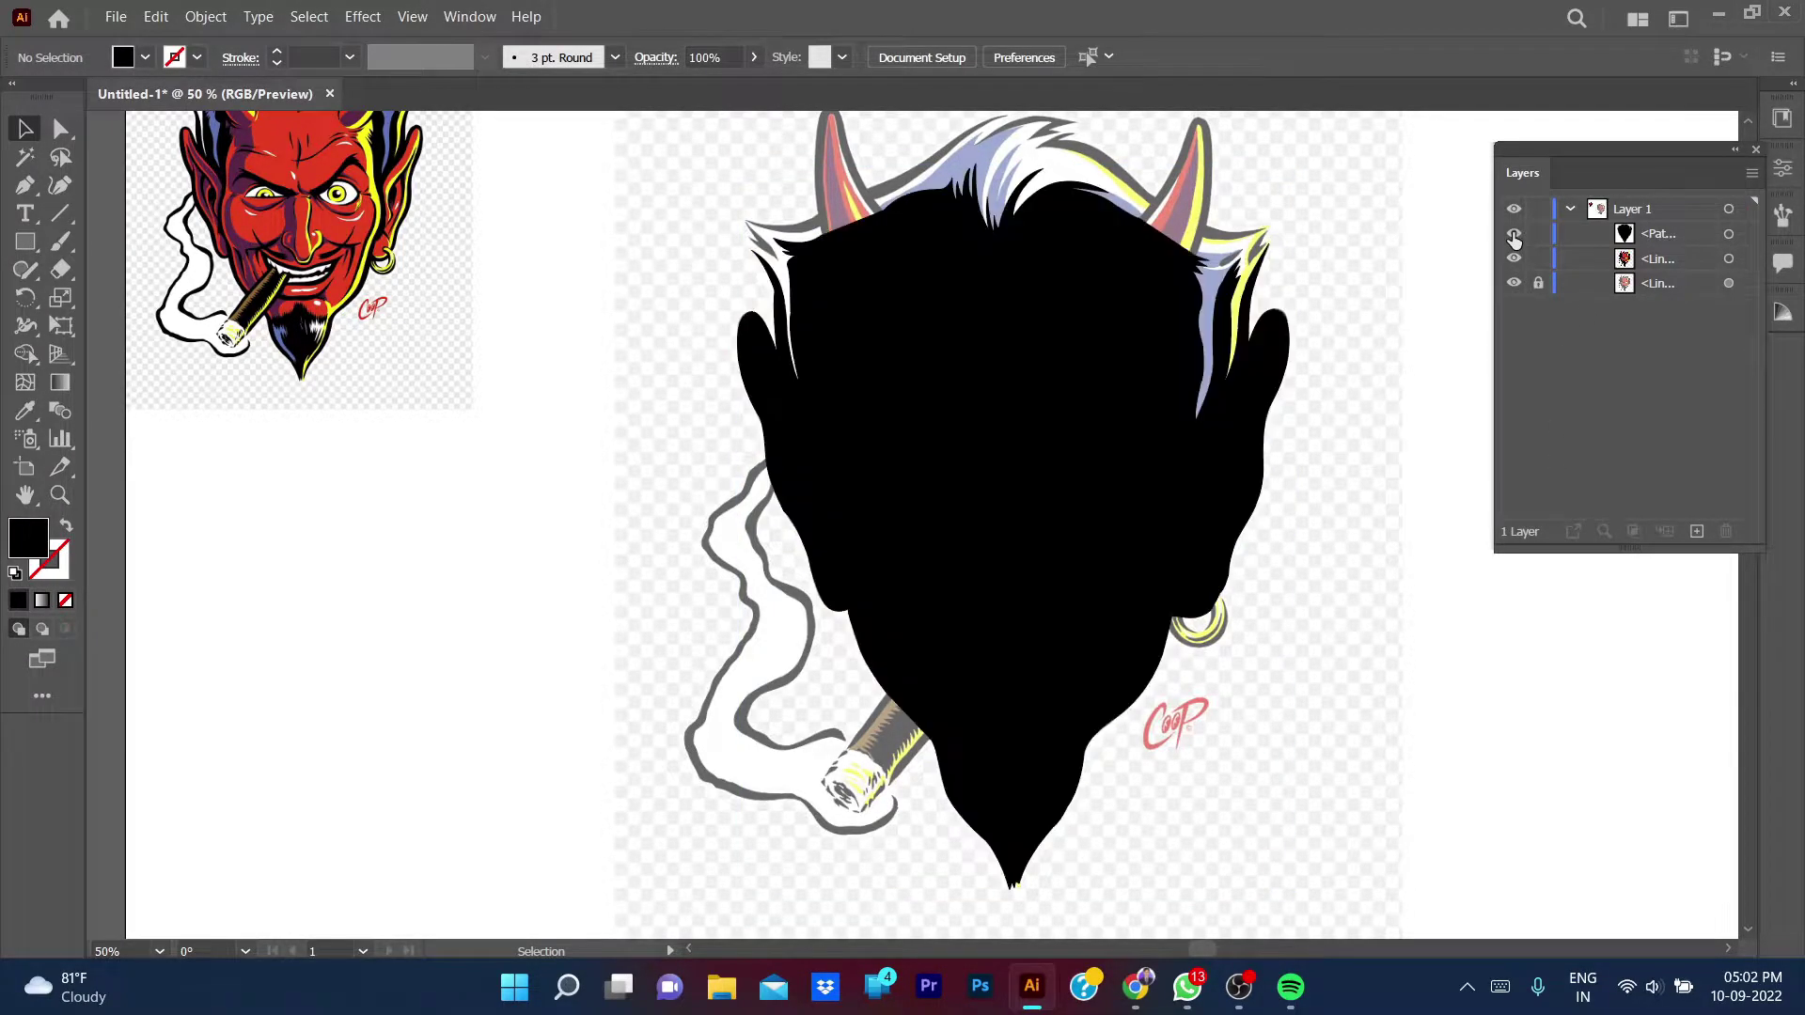
click(1513, 235)
click(1514, 236)
click(1514, 236)
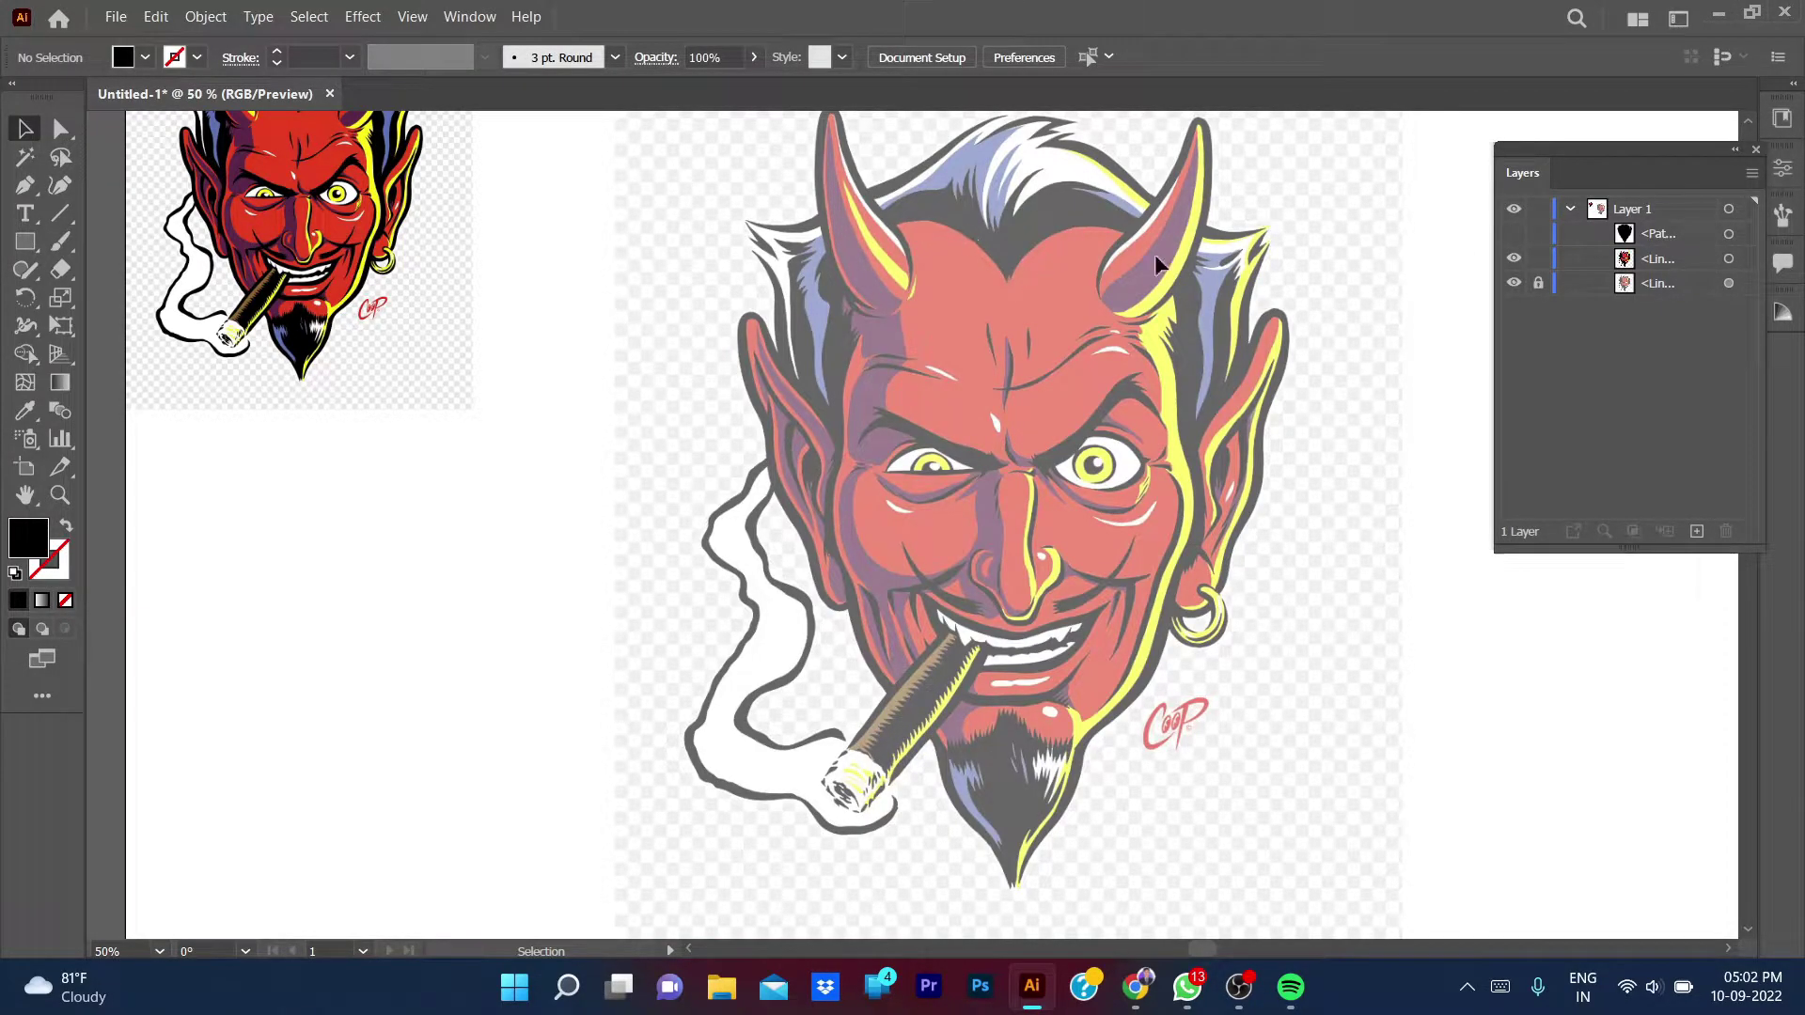
- Start a new black-stroke, no-fill pen path along the top of the forehead
scroll(953, 431, up, 3)
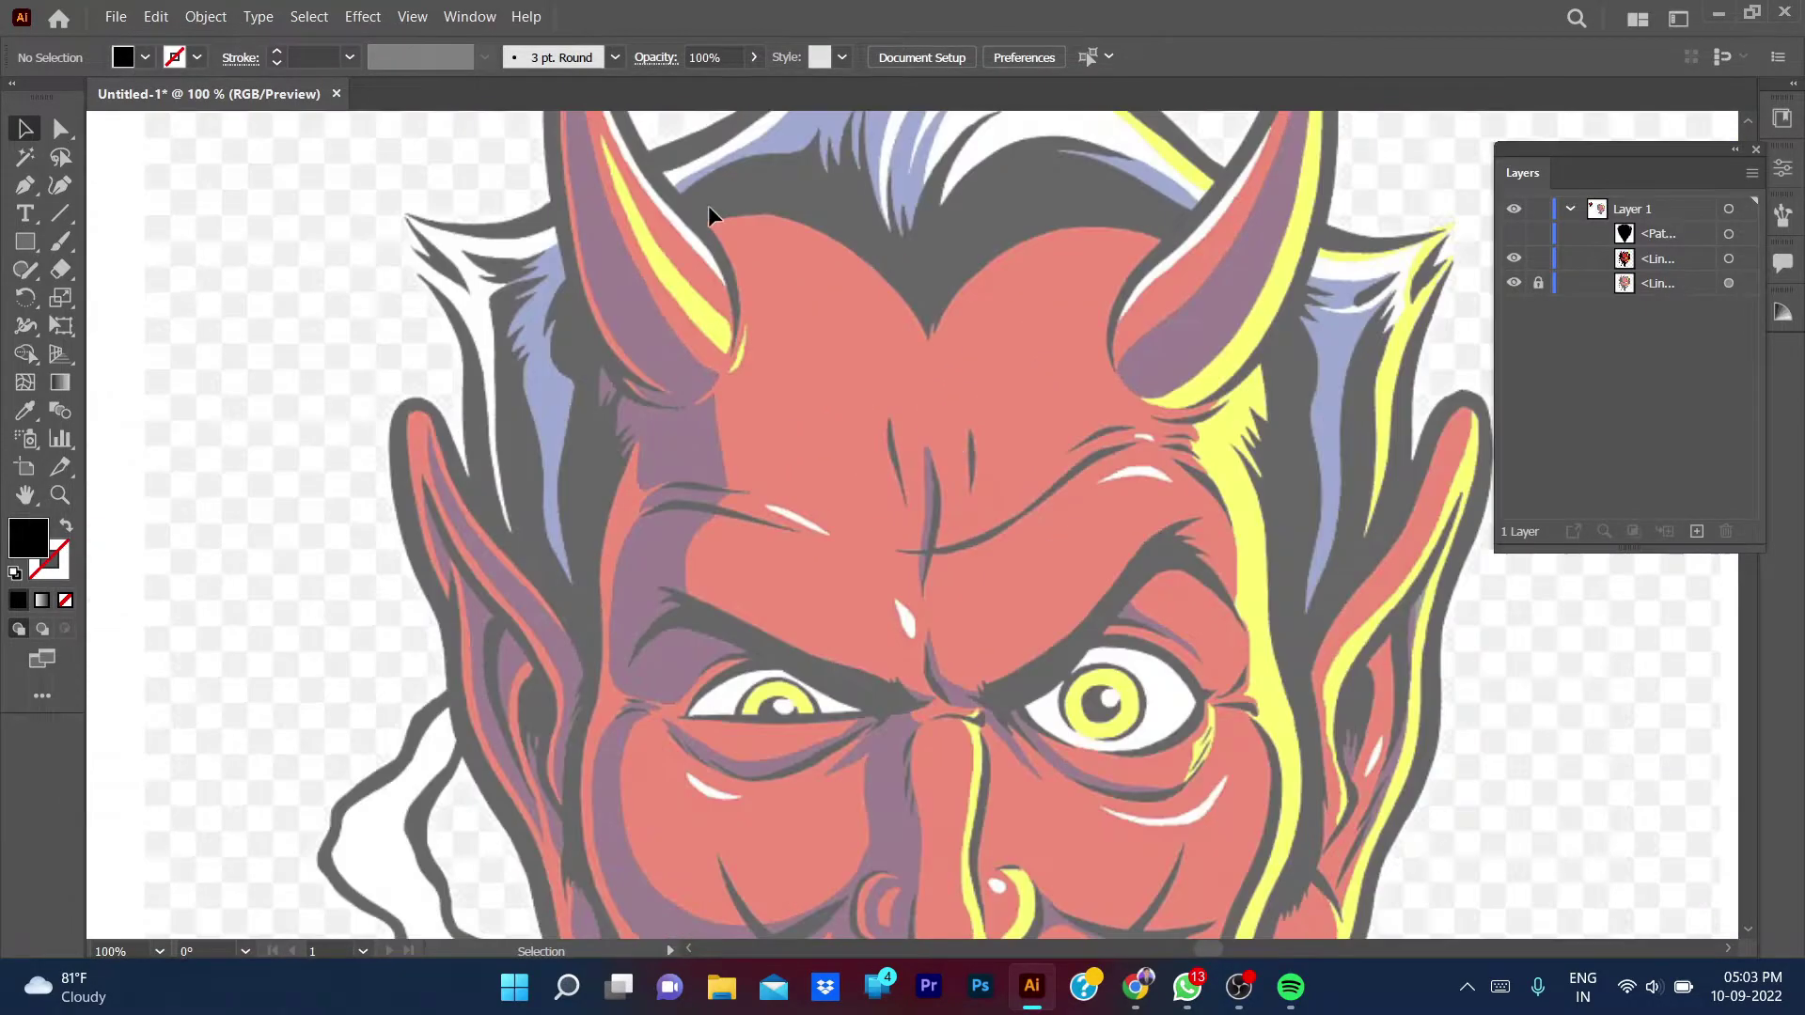
key(p)
click(725, 241)
scroll(725, 242, up, 1)
scroll(639, 258, up, 1)
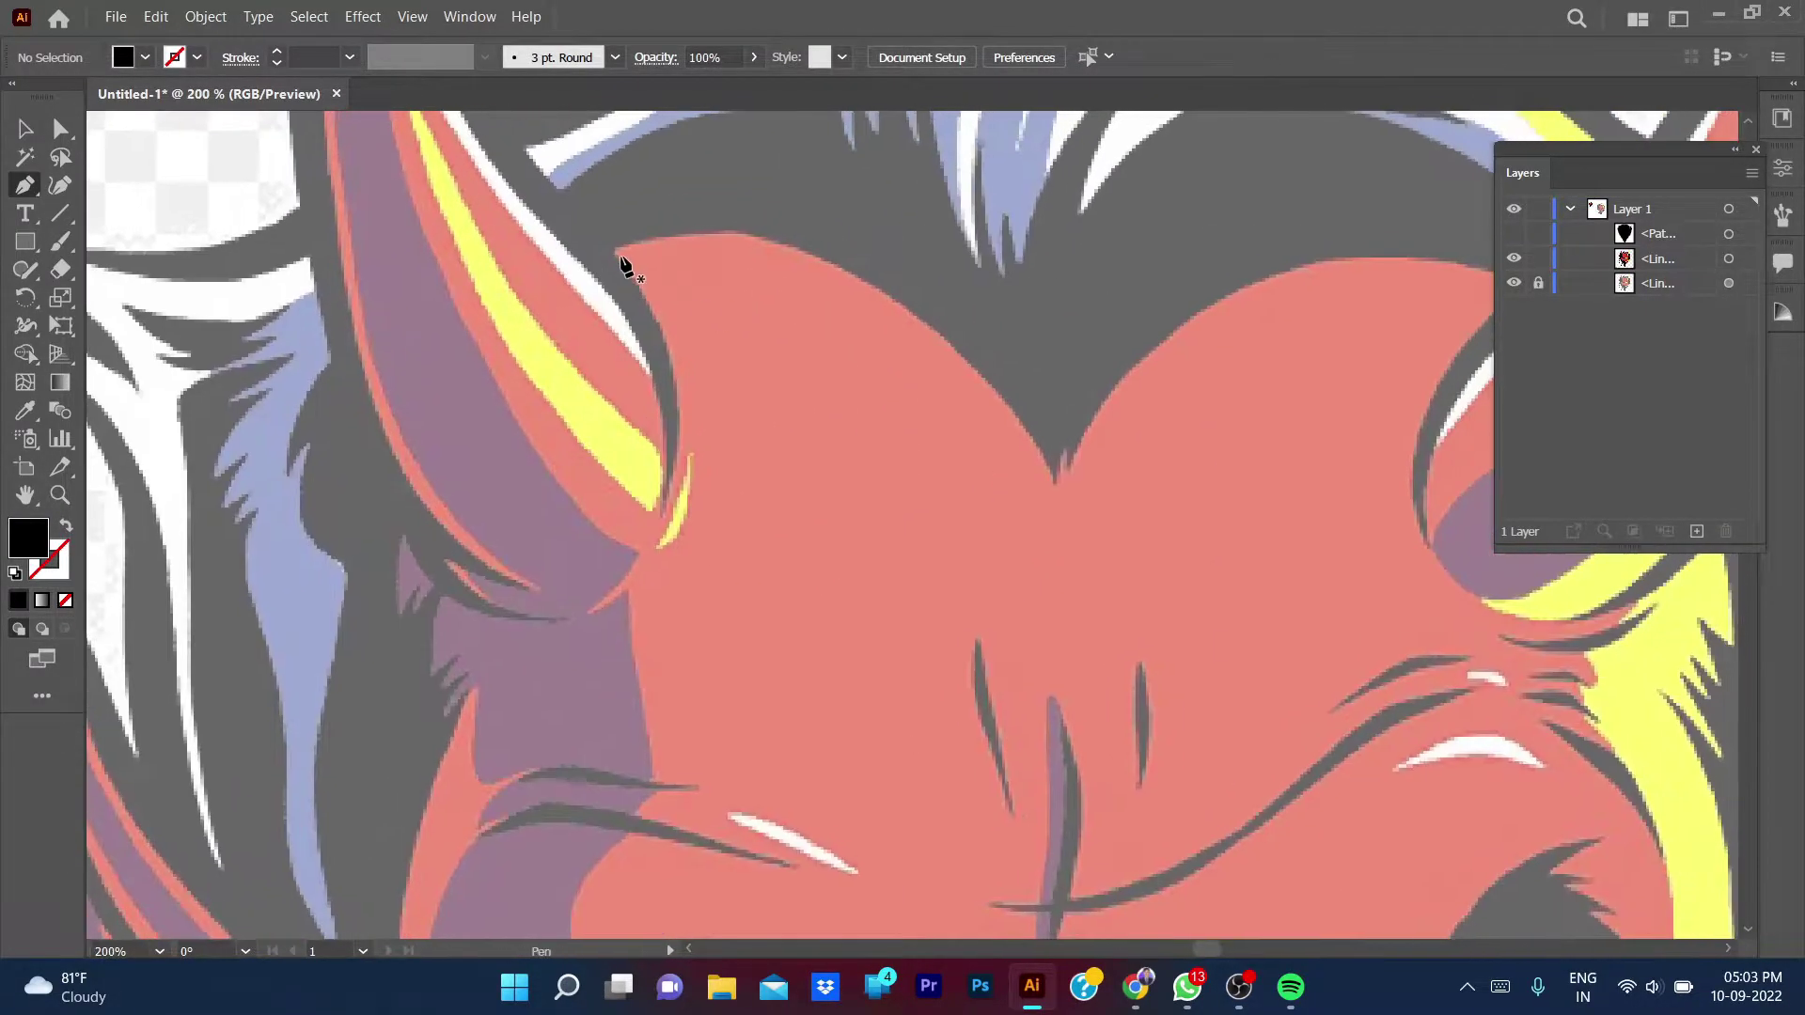
drag(846, 272, 871, 282)
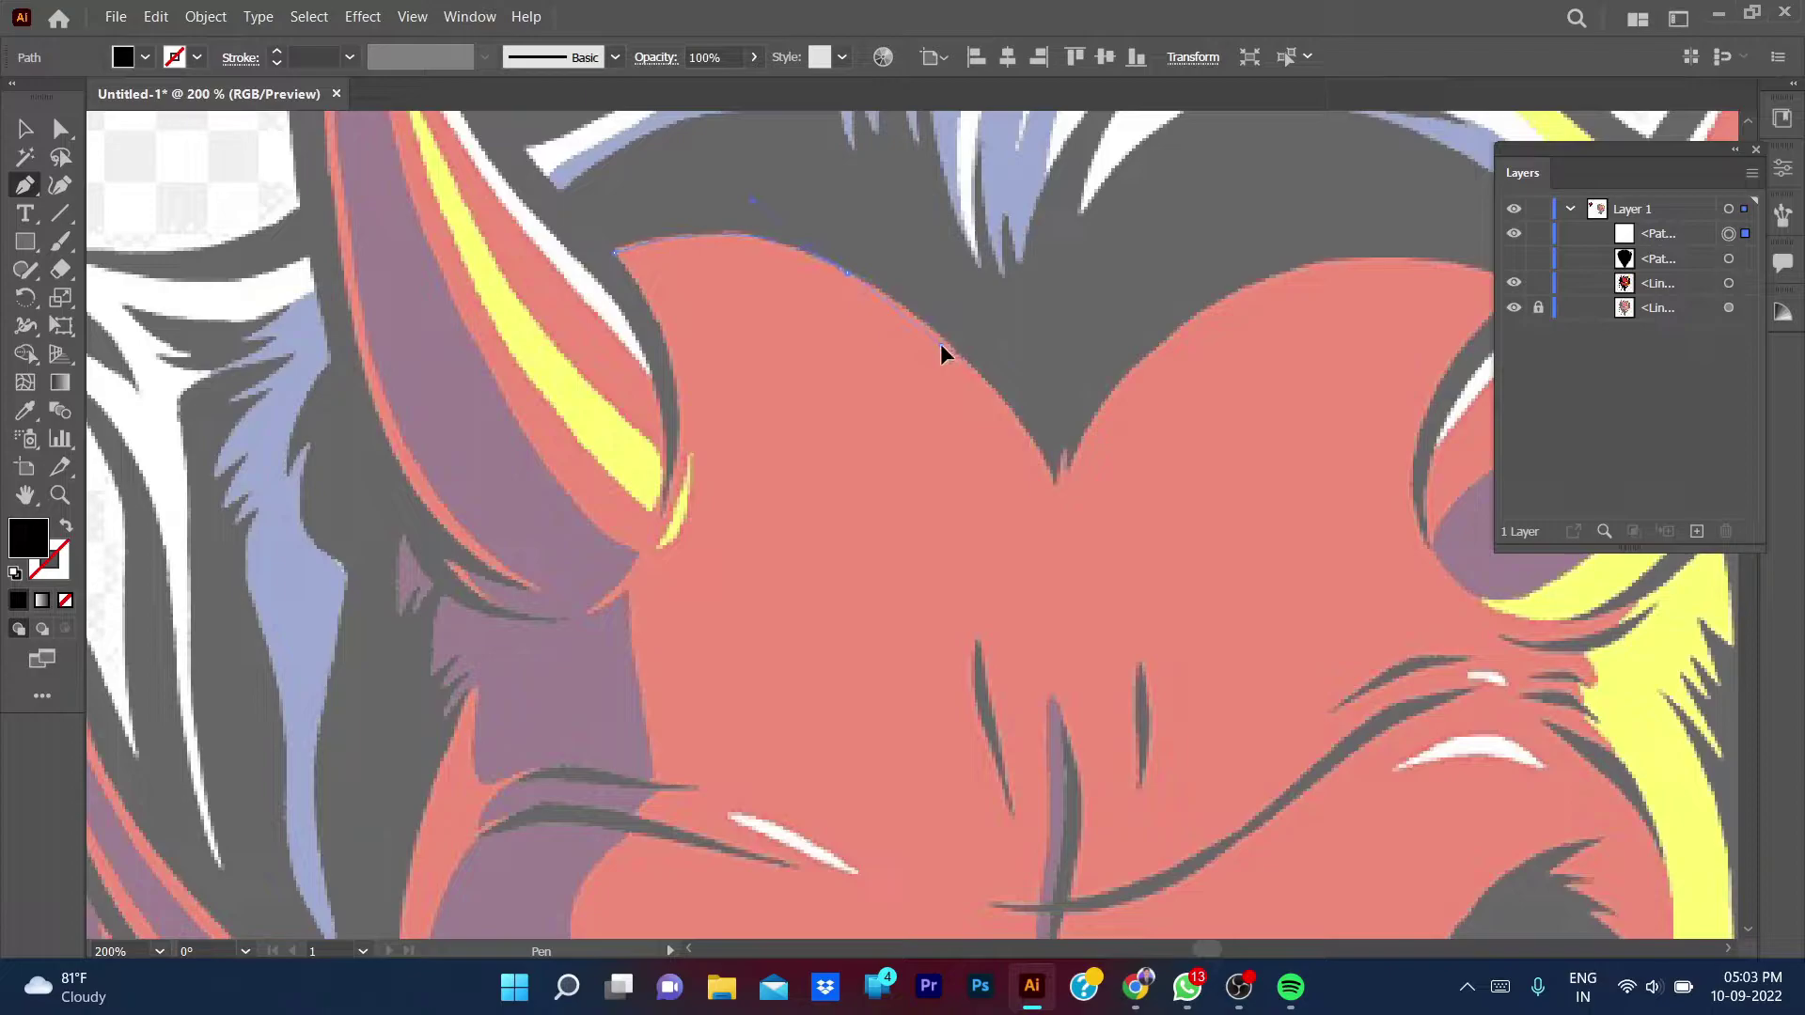
click(846, 273)
click(66, 525)
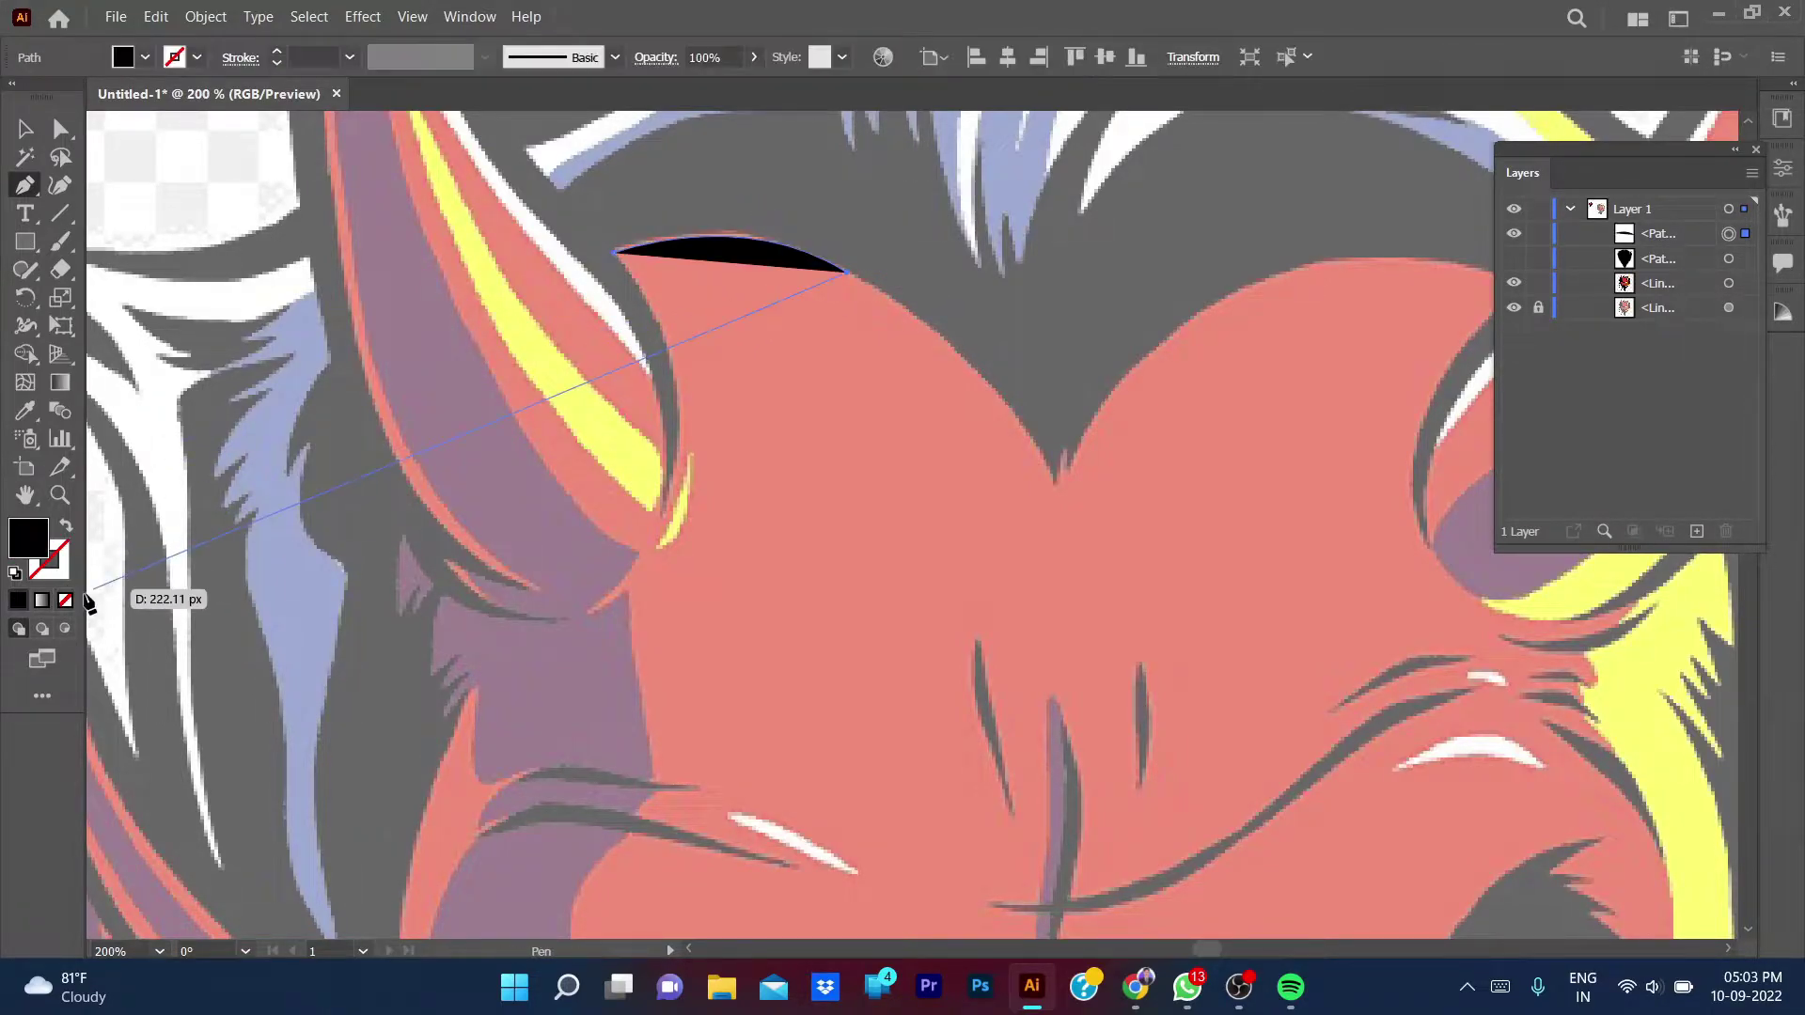
- Trace the forehead's centre dip and right edge up to the right horn base
drag(1053, 482, 1098, 611)
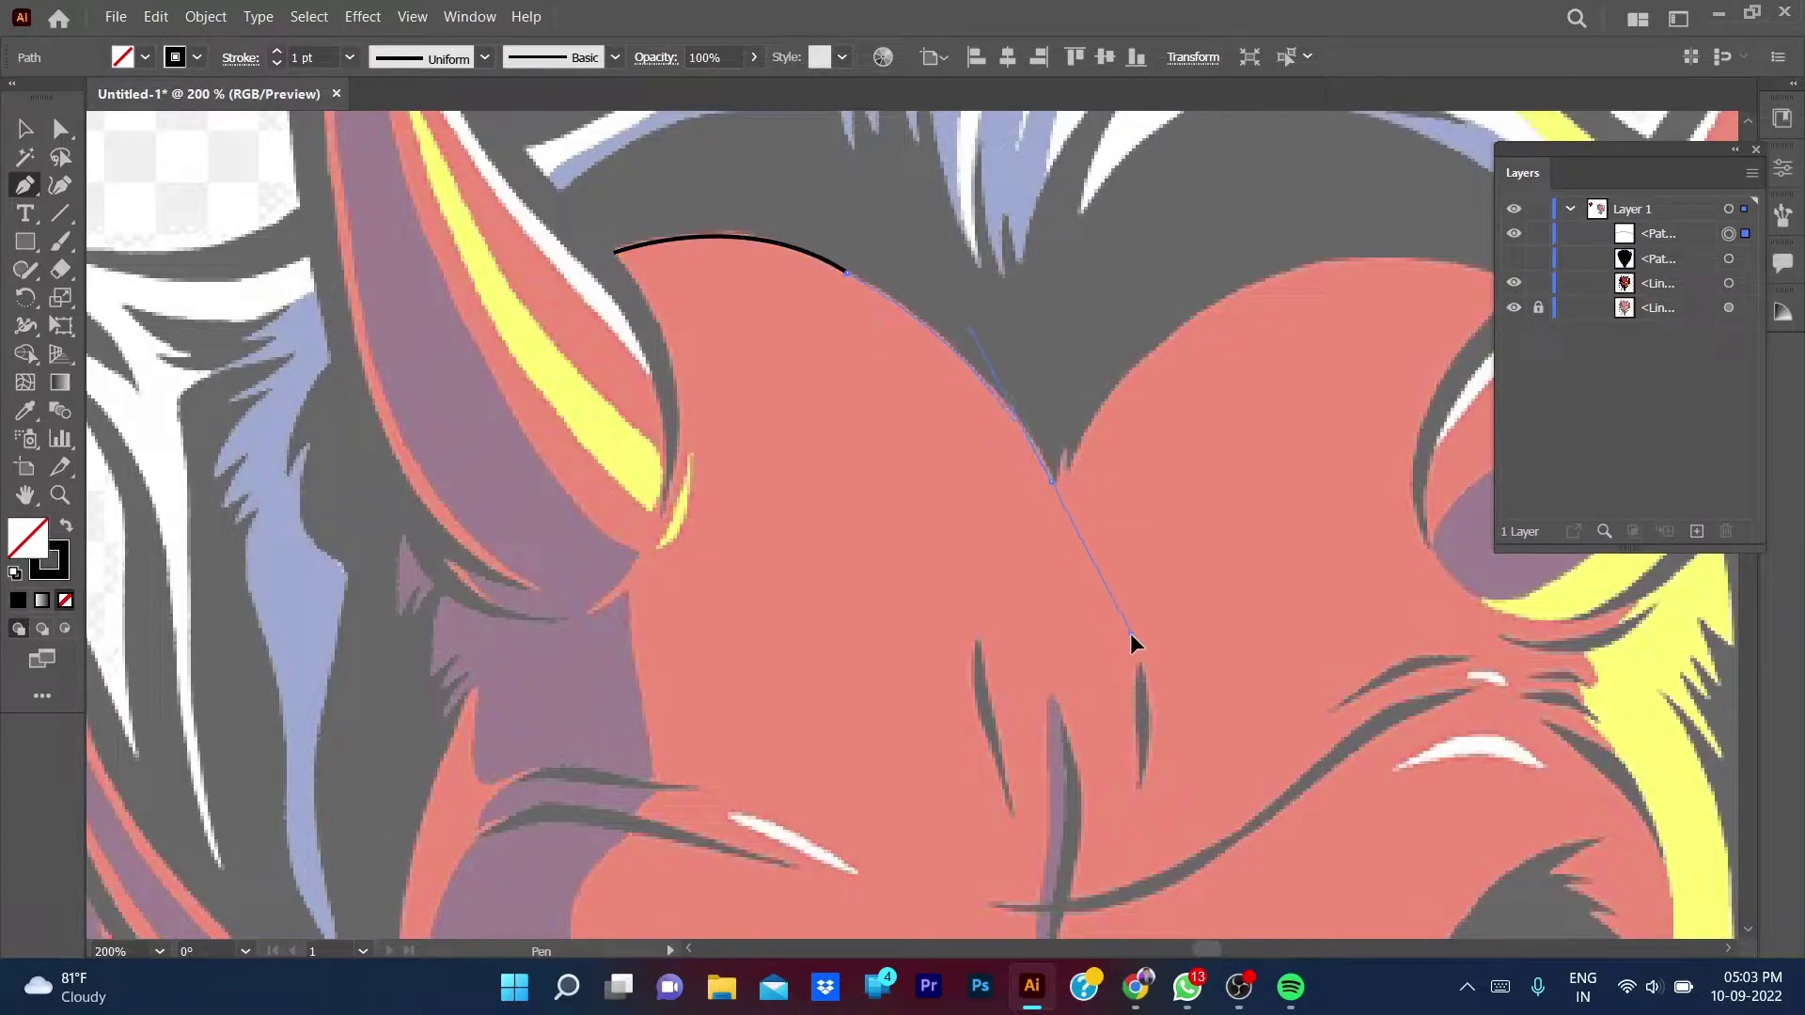
click(1068, 475)
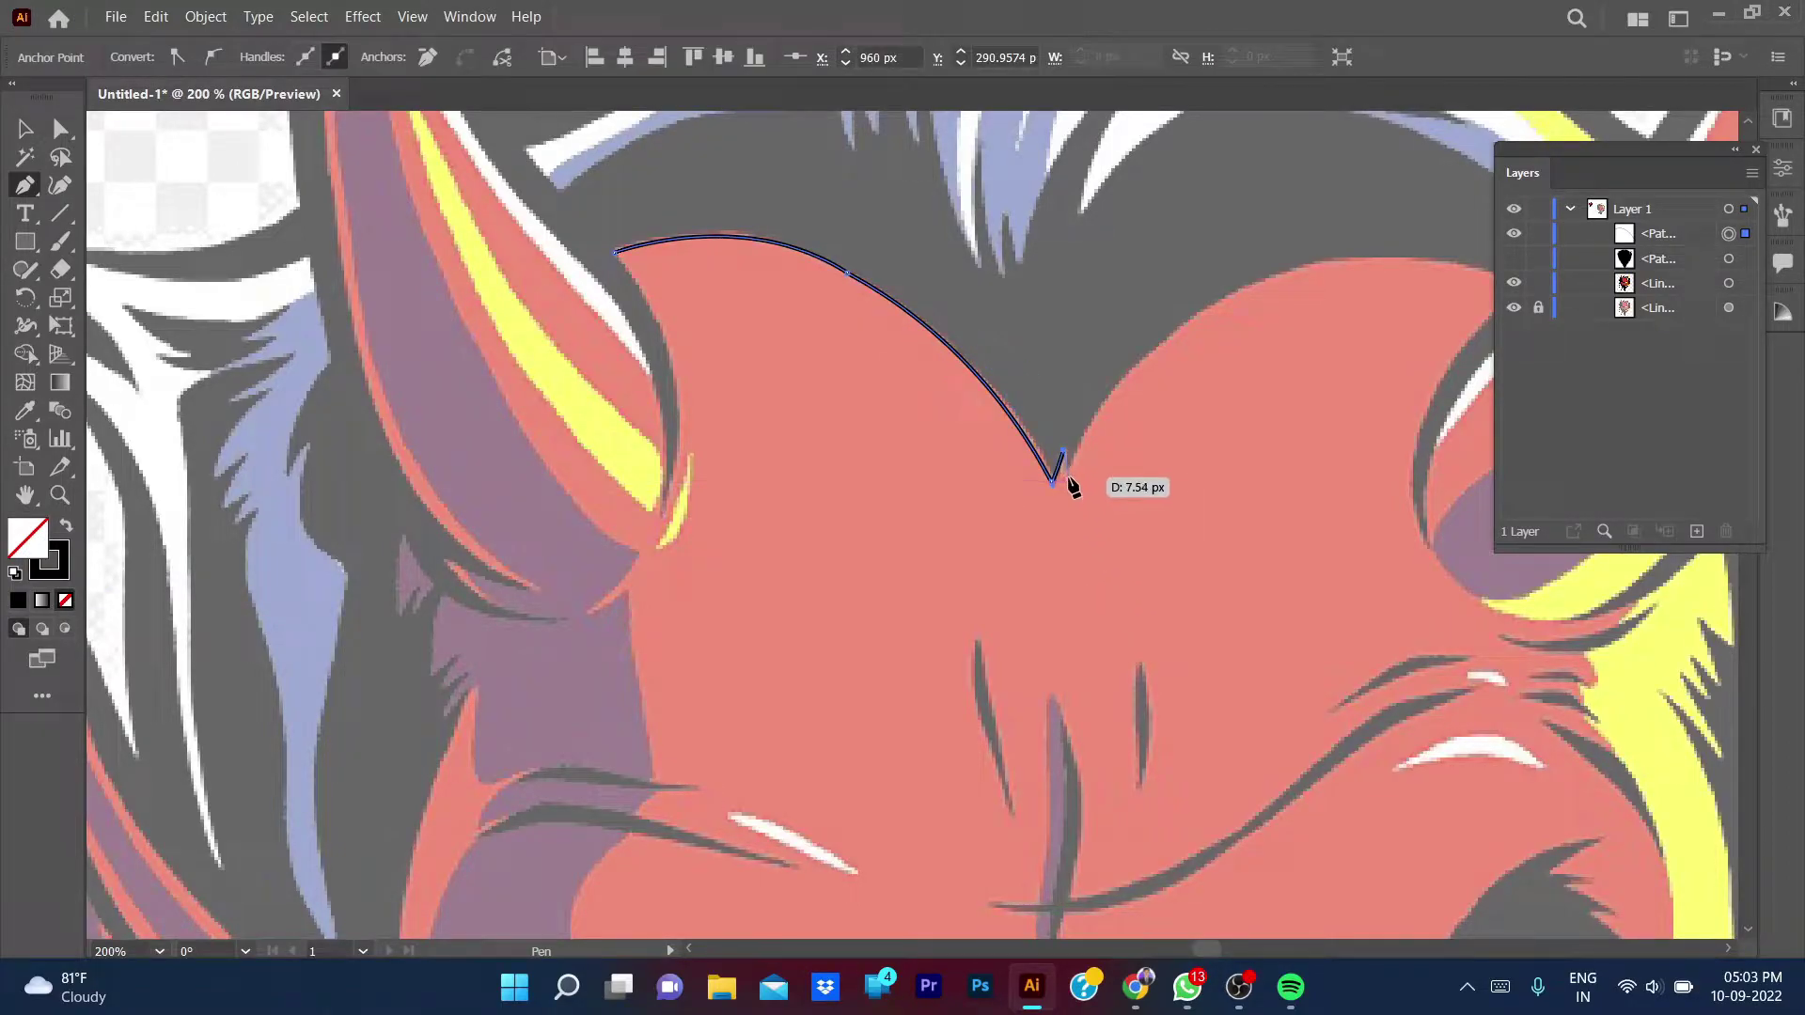
drag(1222, 413, 910, 508)
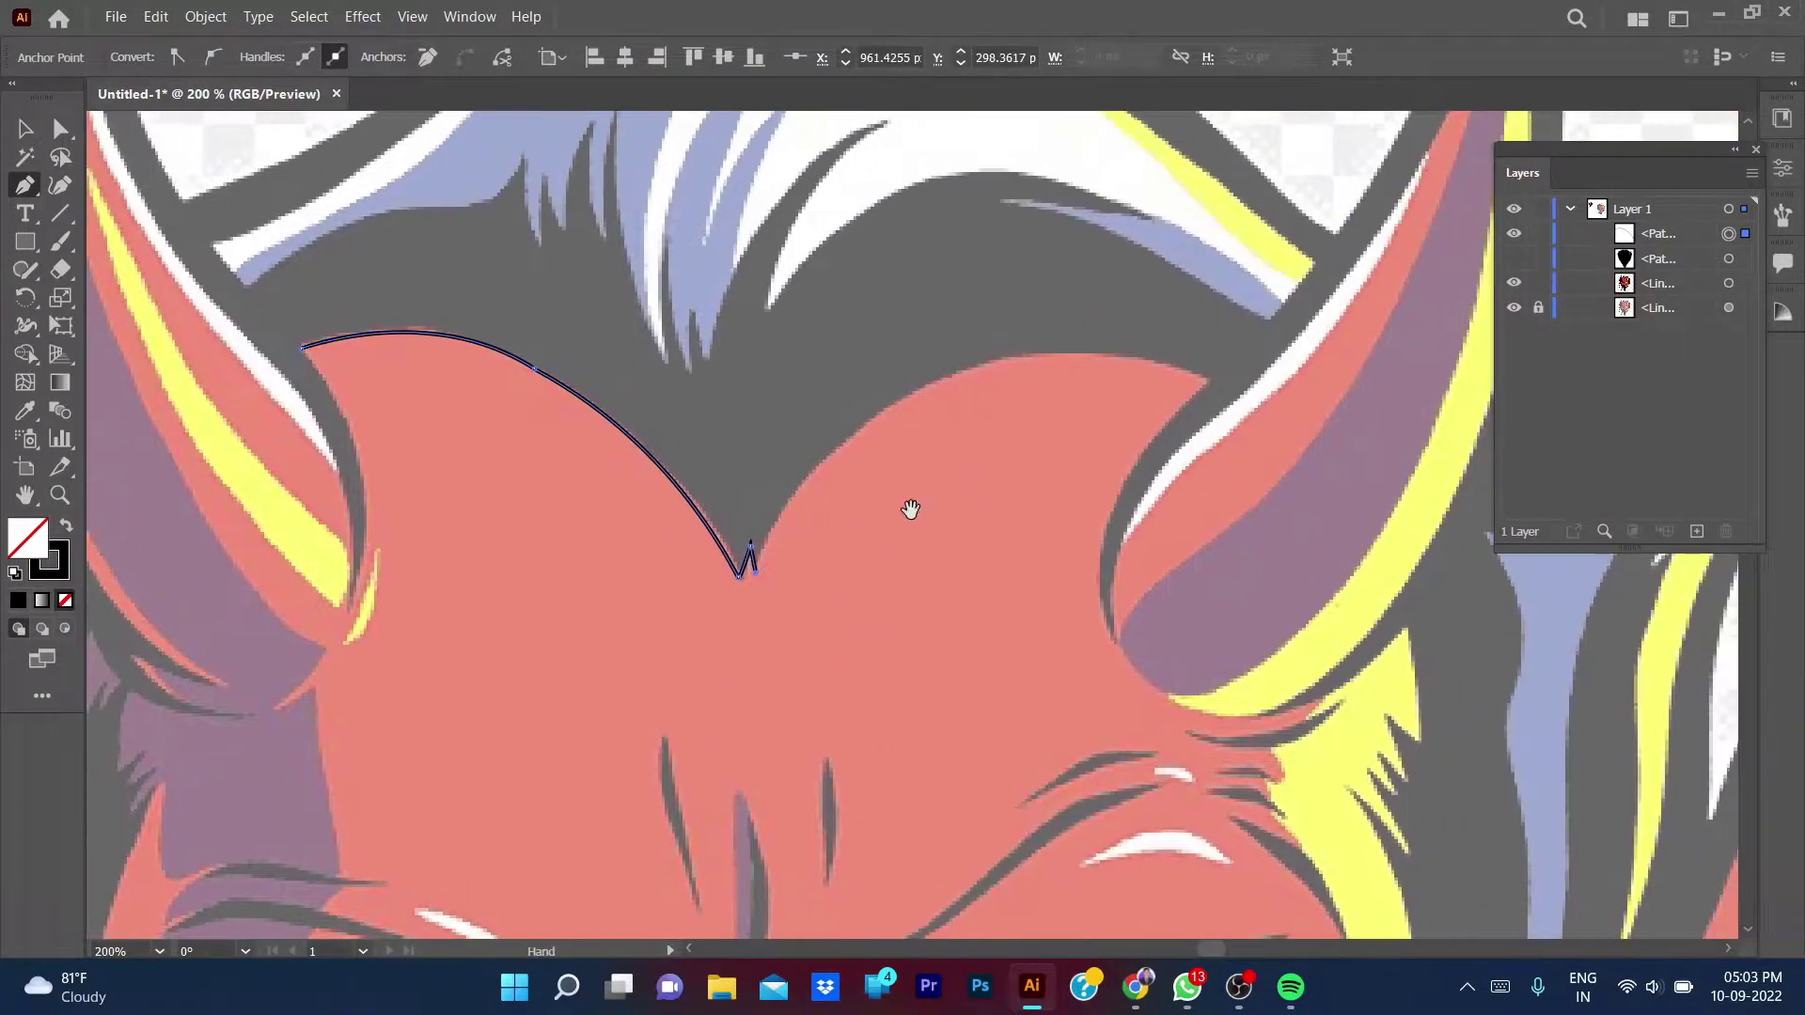
click(941, 381)
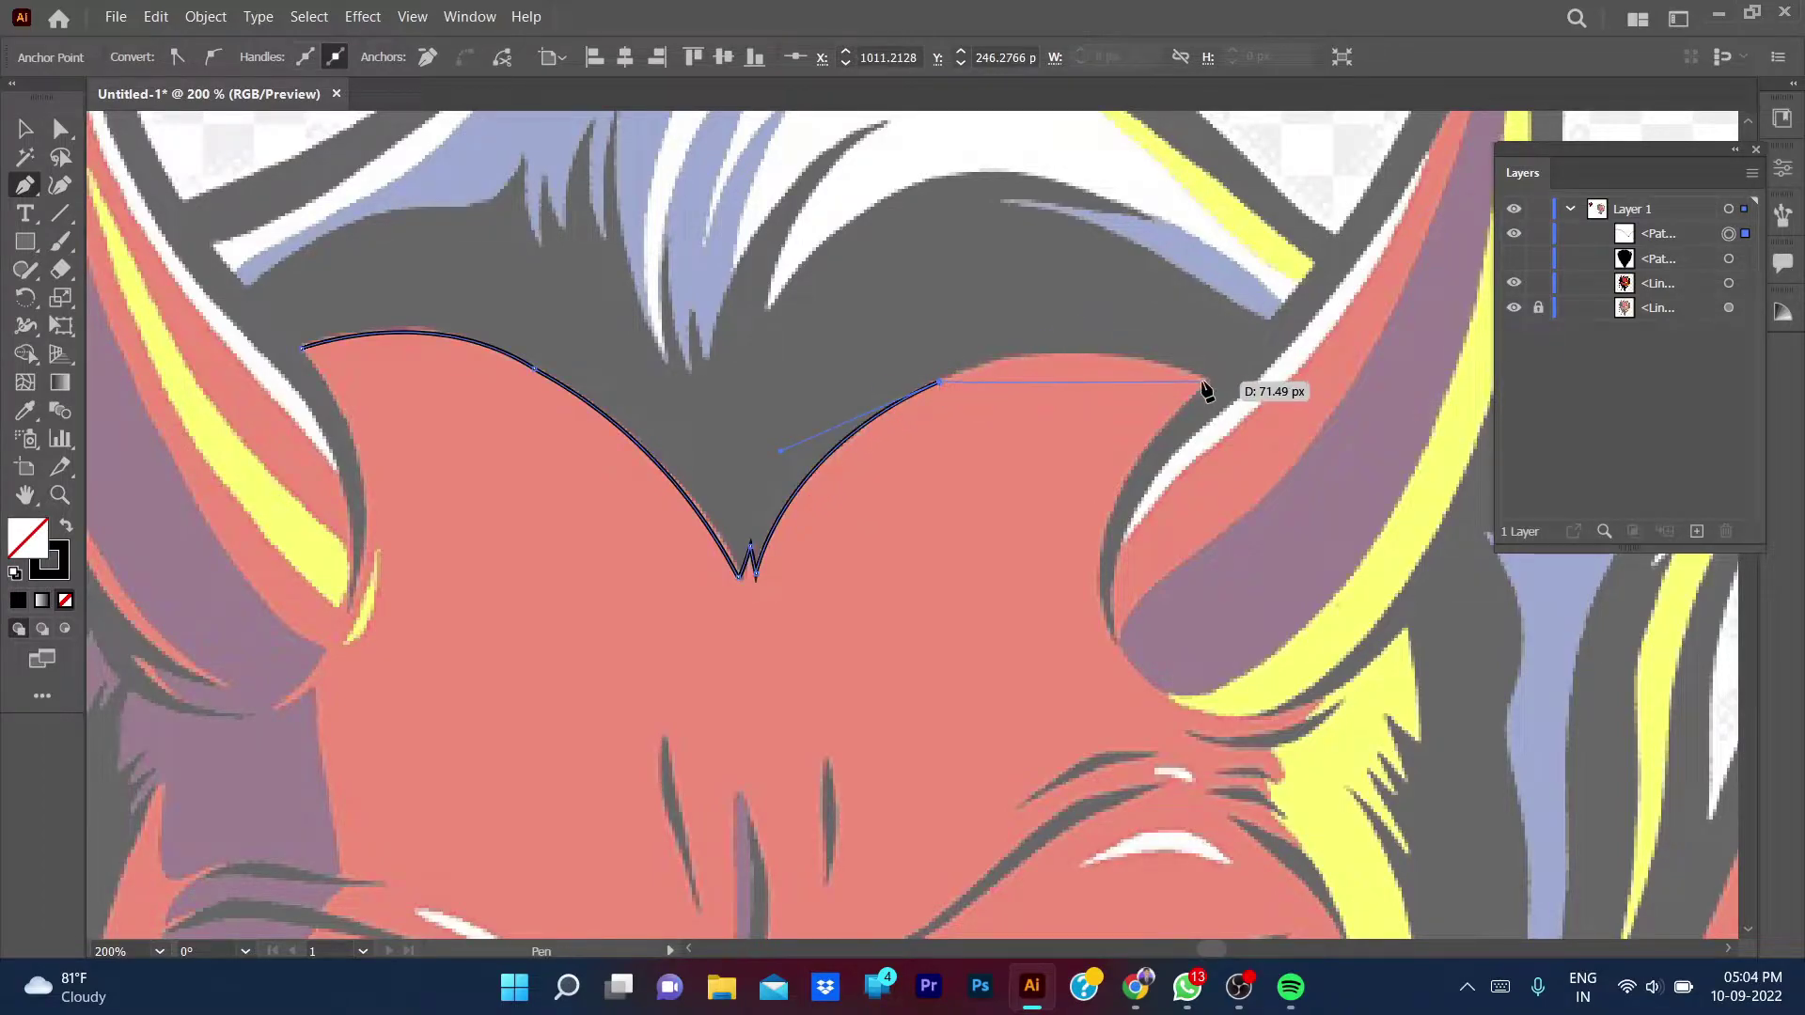
drag(1206, 381, 1244, 399)
drag(1355, 443, 1358, 434)
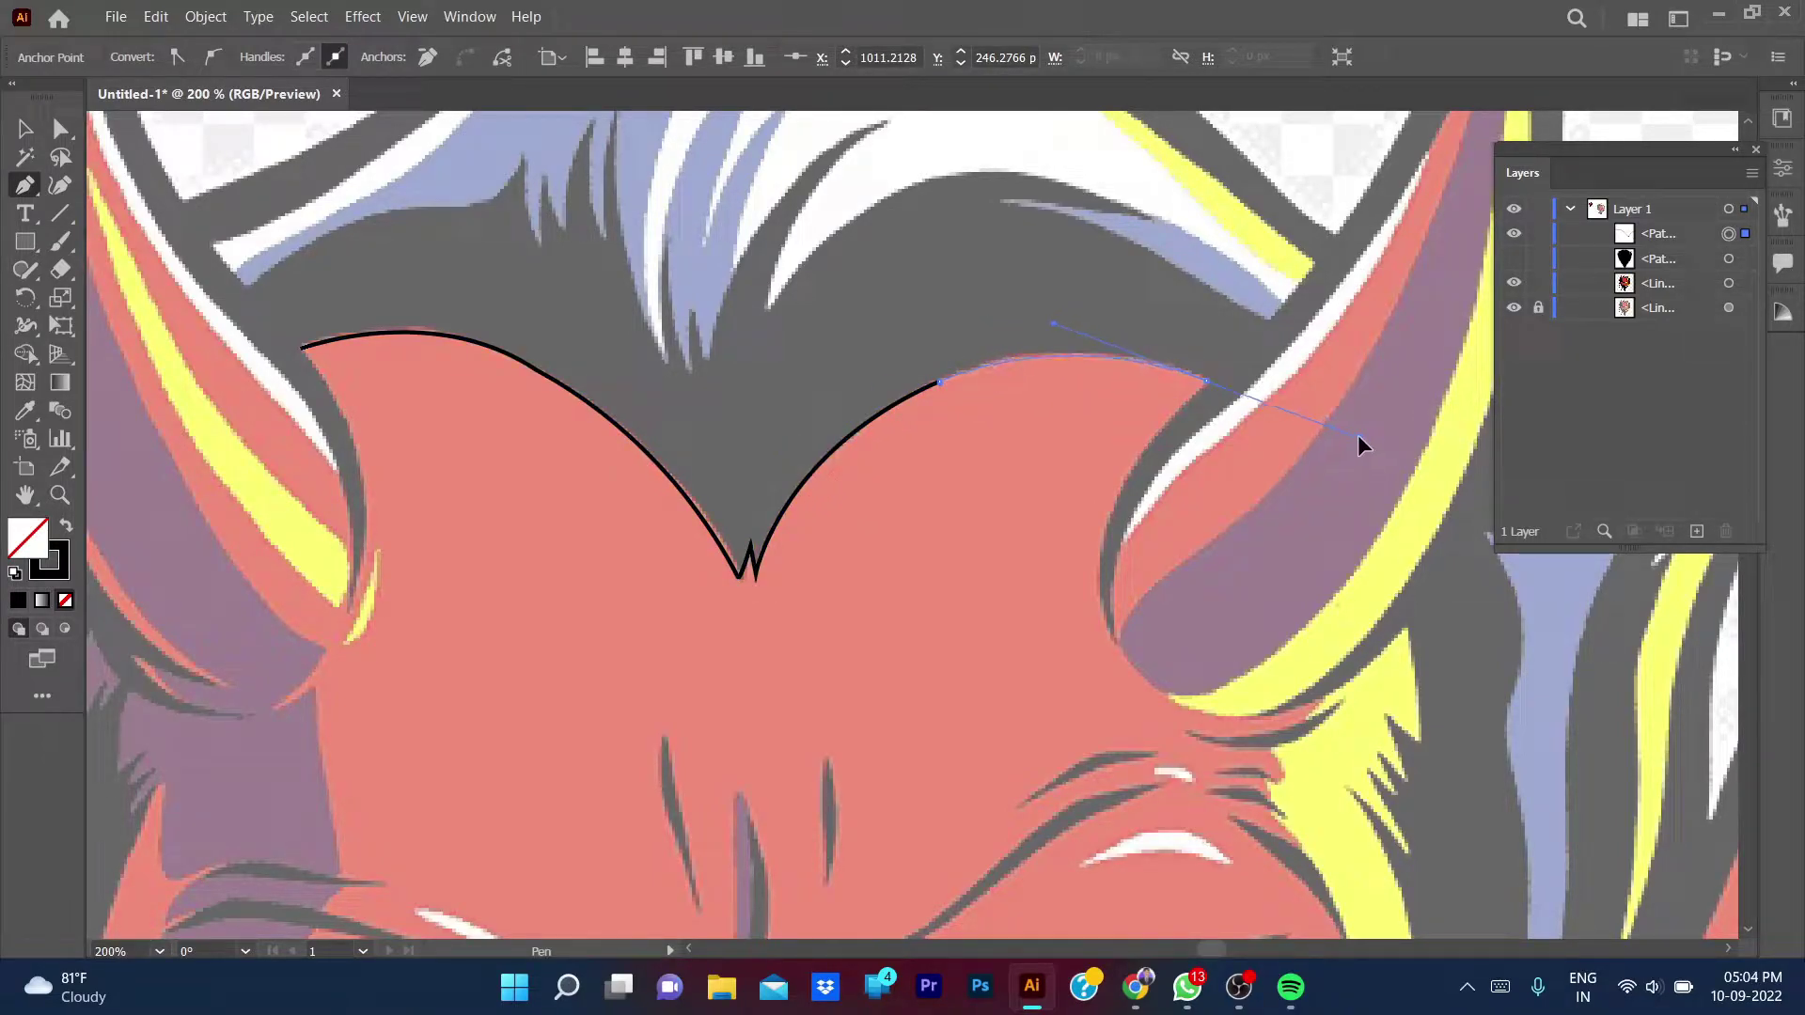
click(1206, 380)
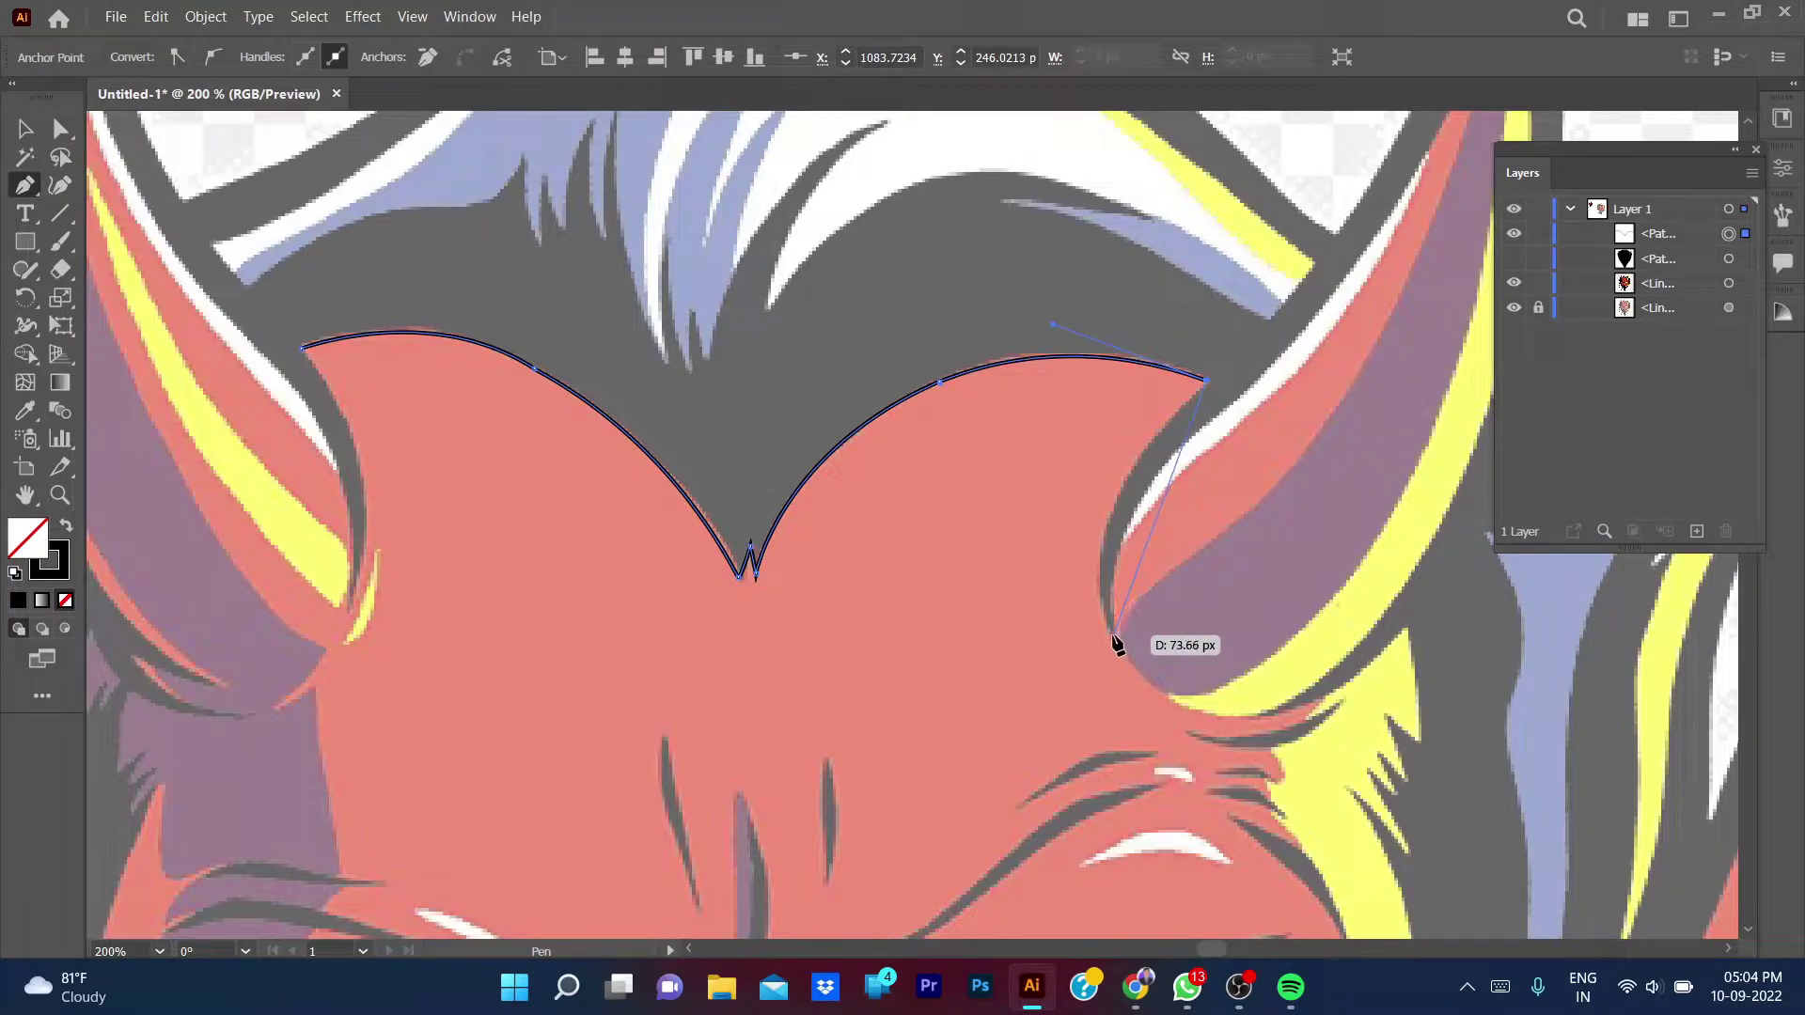
- Curve the outline down the horn's edge and under the right horn
drag(1115, 637, 1167, 775)
click(1113, 638)
scroll(1115, 648, down, 3)
scroll(1115, 649, right, 5)
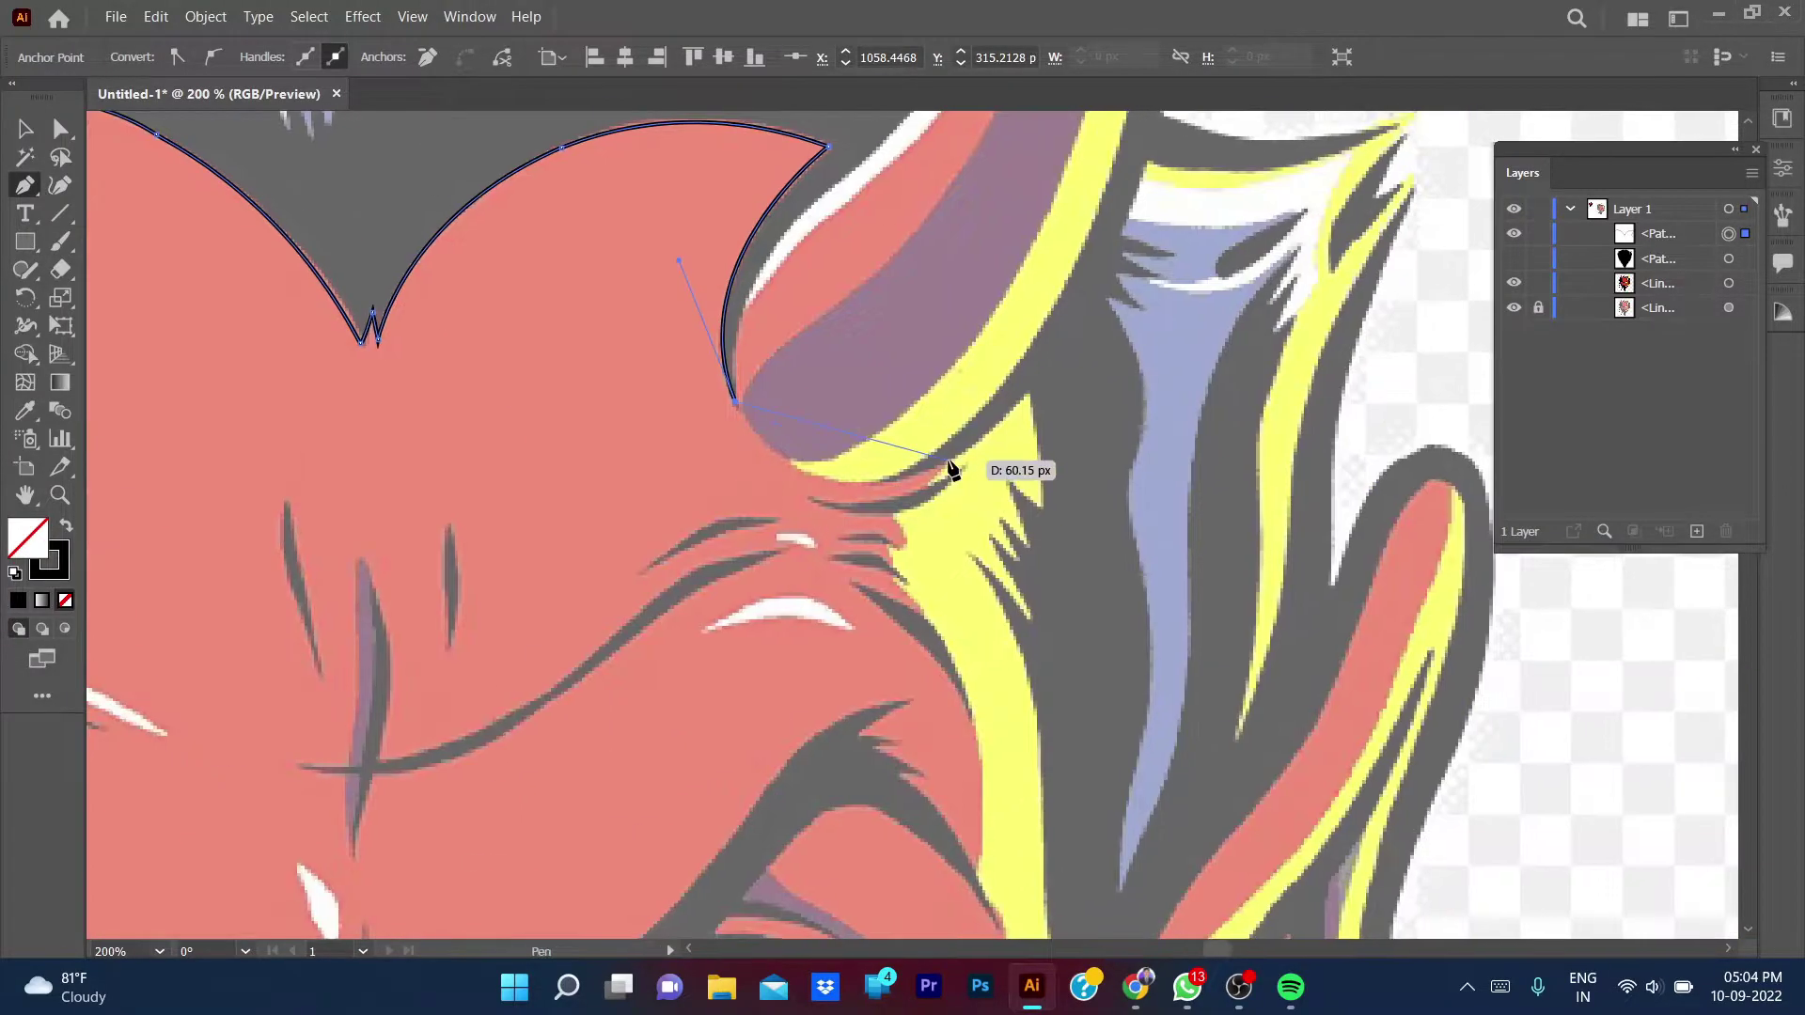
drag(1093, 395, 1097, 385)
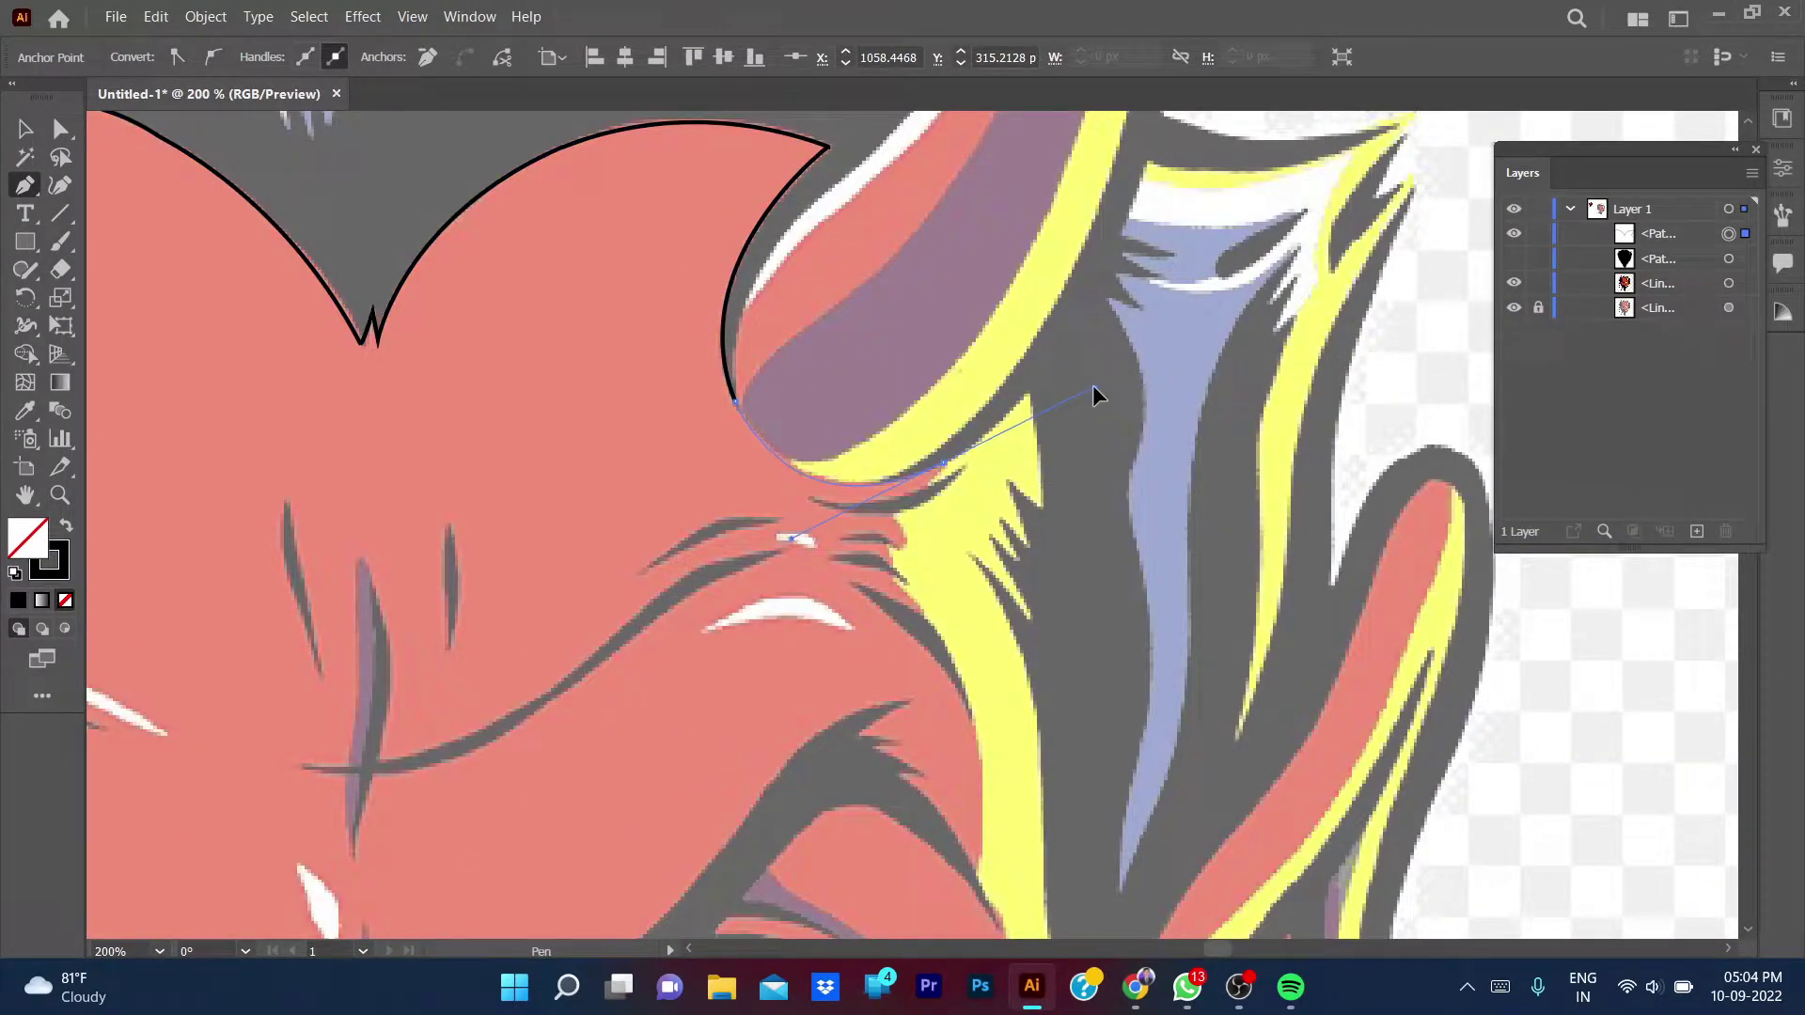
click(940, 461)
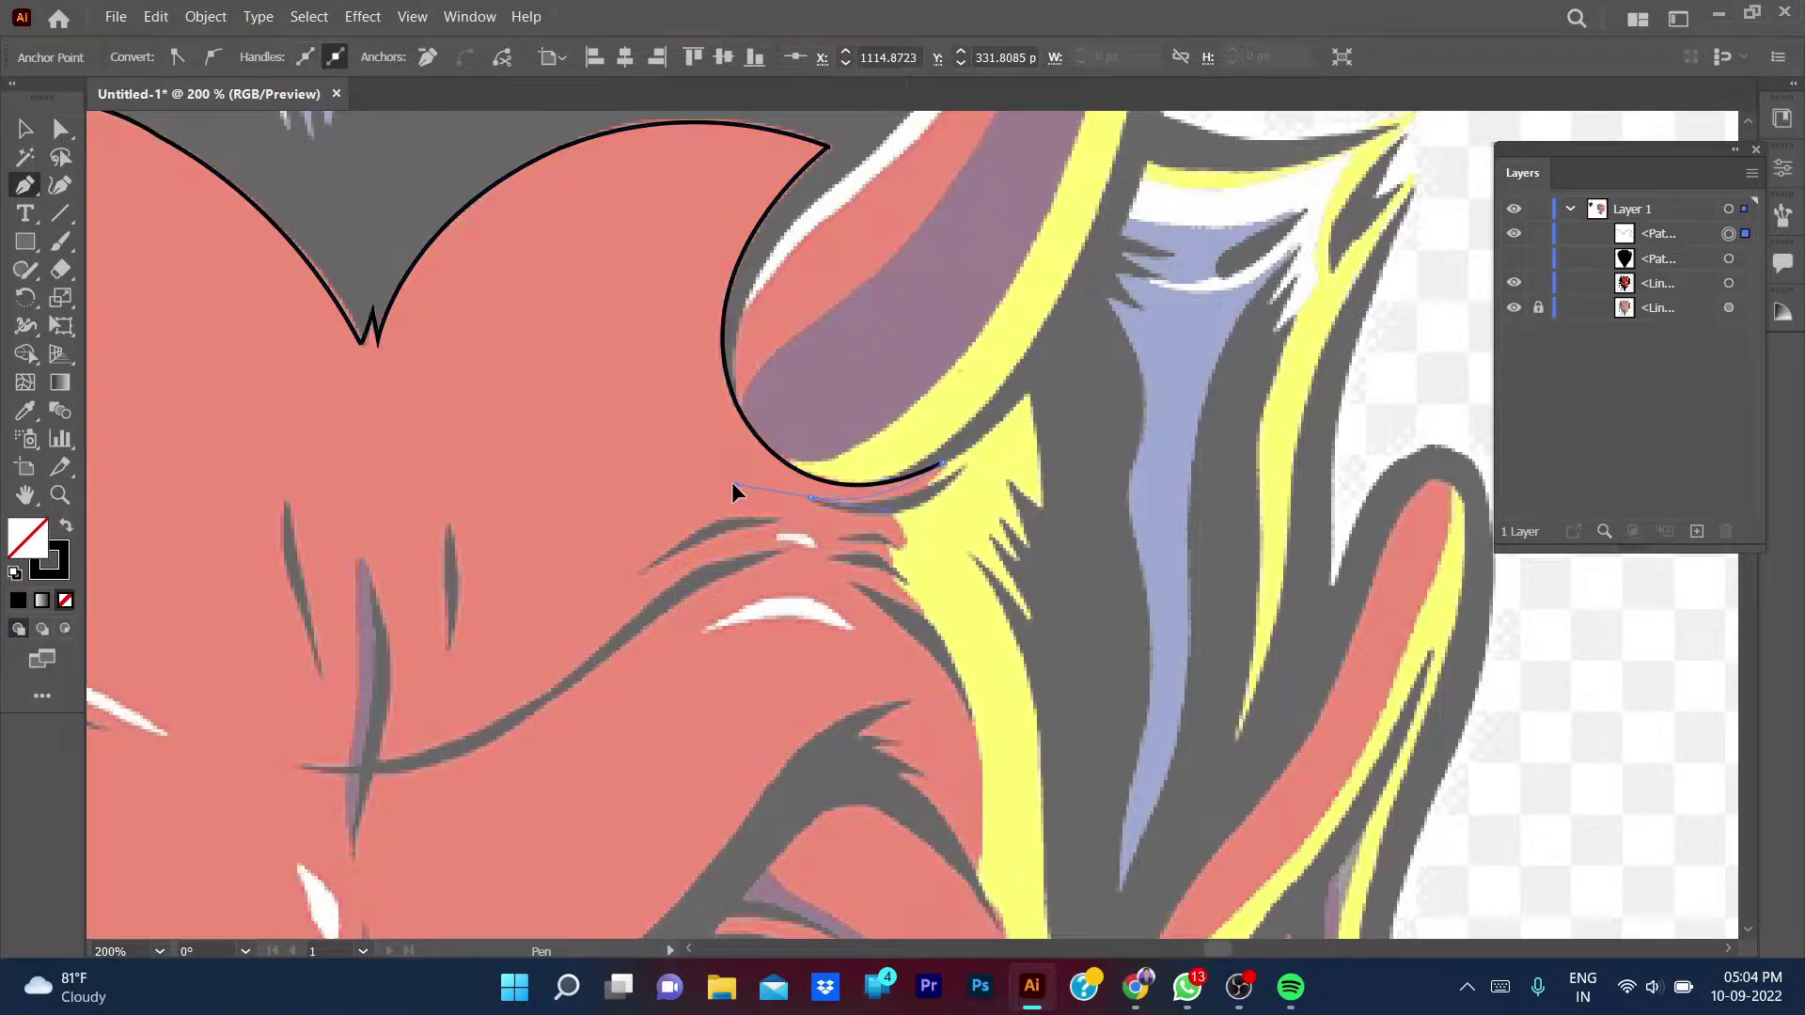
- Trace the small hair spikes down the temple
mouse_move(805, 496)
mouse_down()
mouse_move(941, 518)
mouse_move(828, 548)
mouse_up()
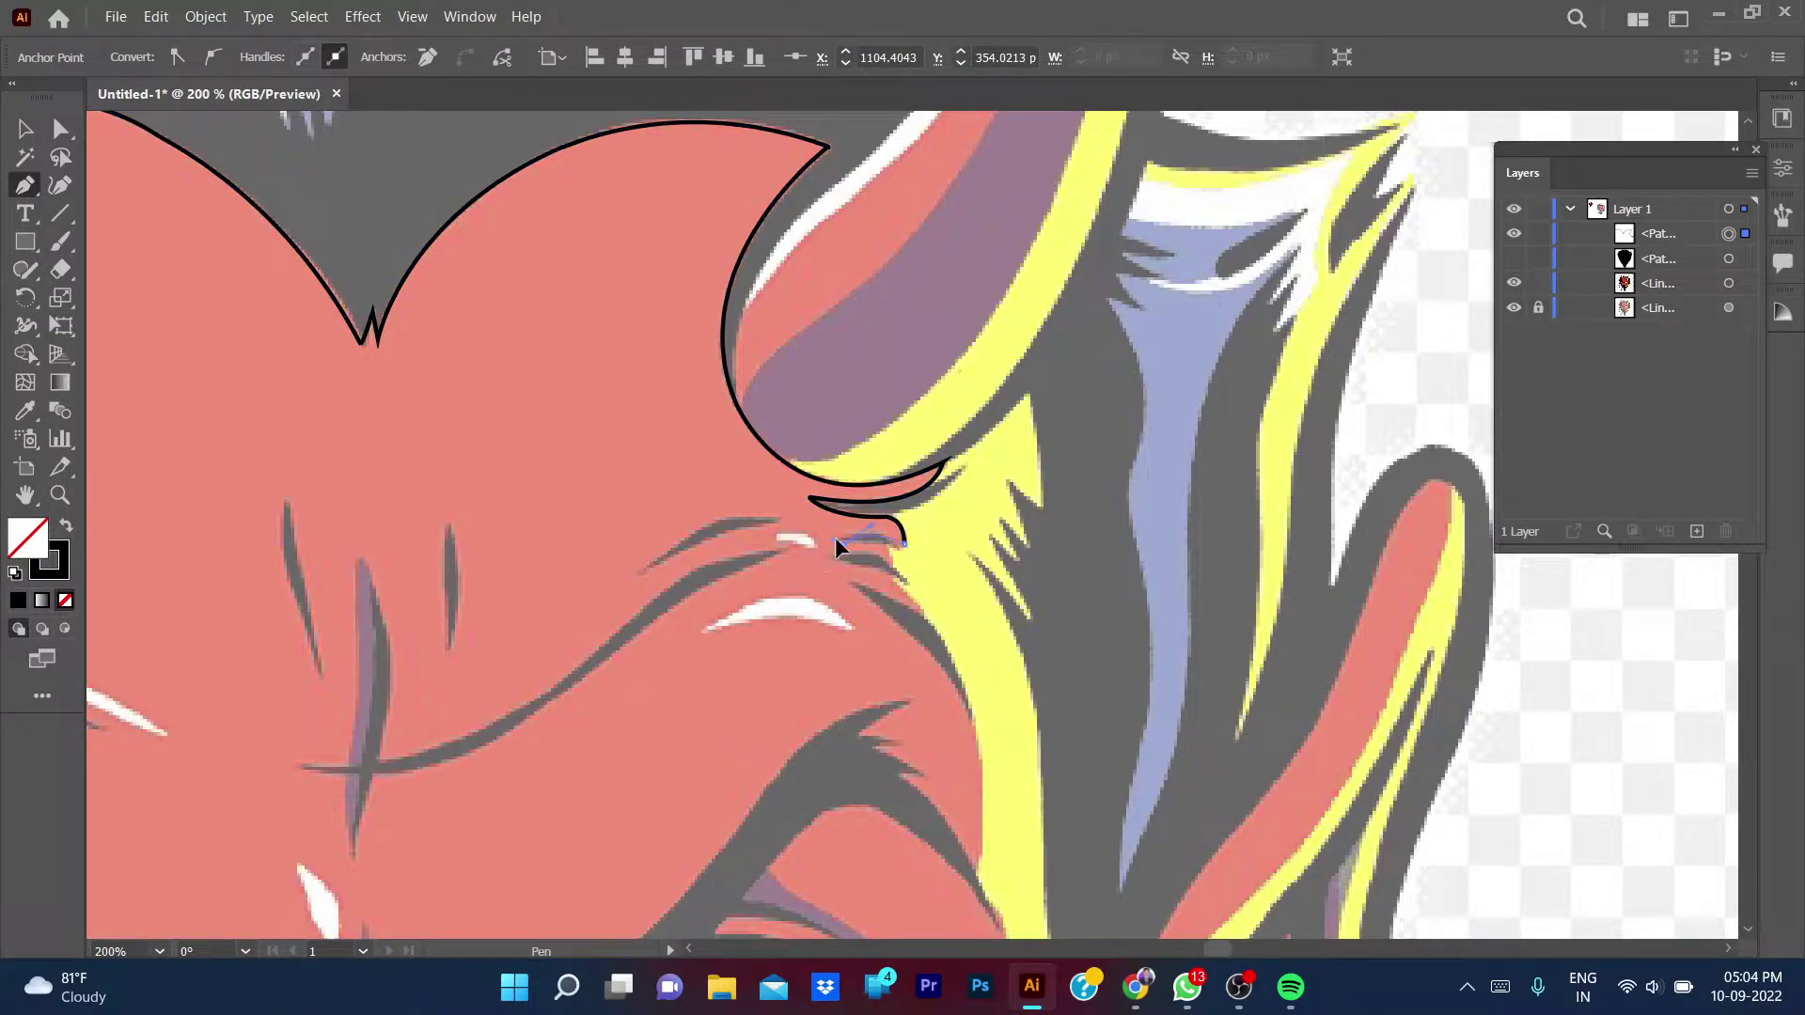
click(890, 560)
click(835, 553)
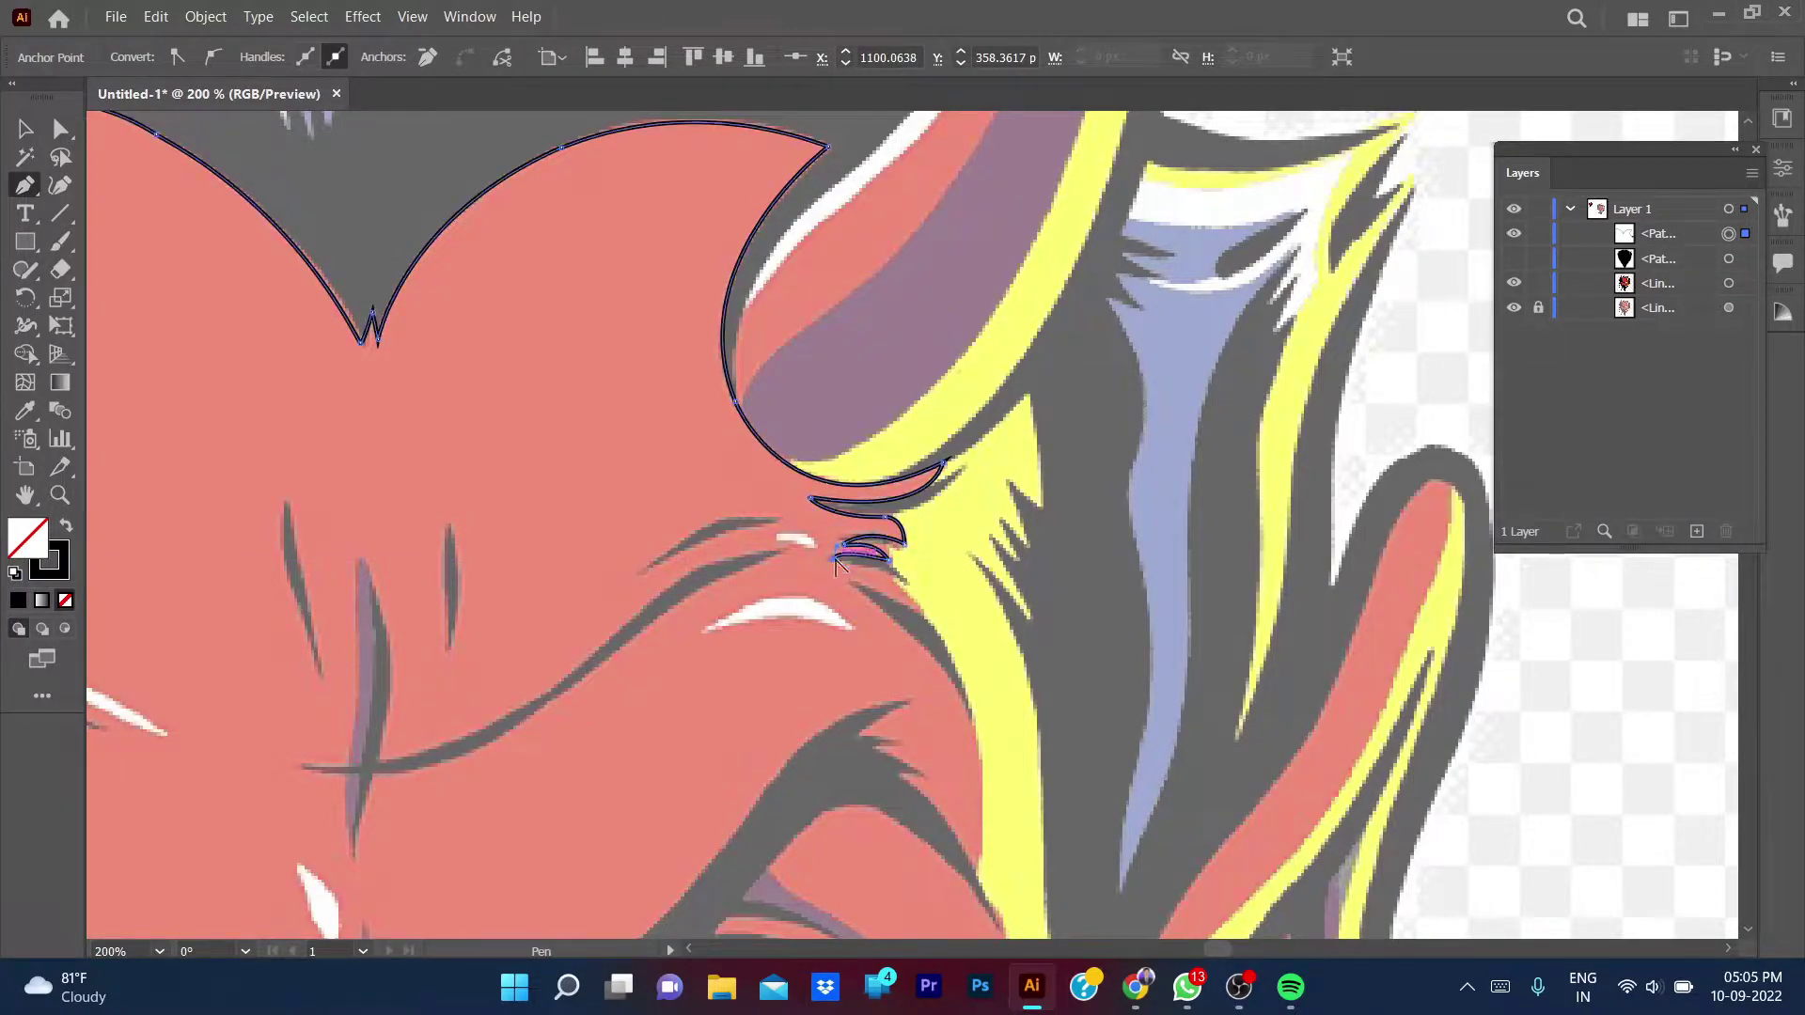
drag(835, 557, 929, 634)
click(853, 584)
drag(971, 724, 978, 764)
mouse_move(978, 867)
mouse_down()
mouse_move(970, 893)
mouse_move(964, 778)
mouse_up()
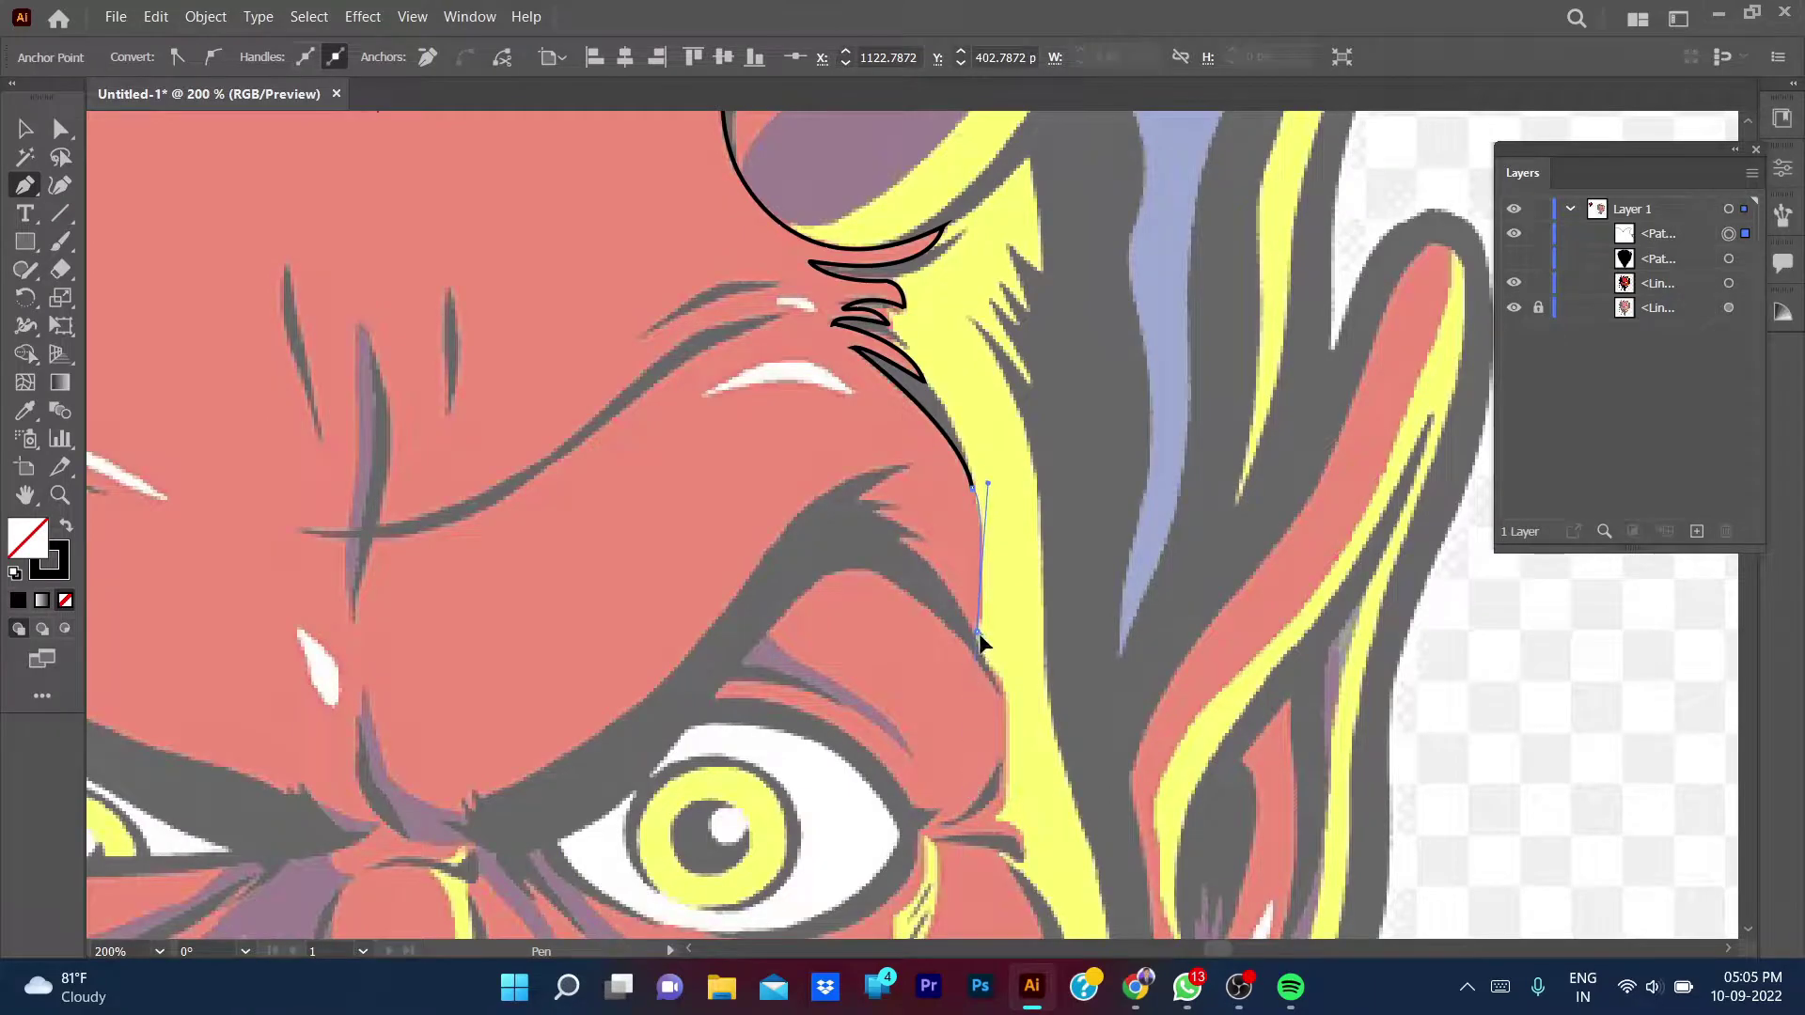
- Zoom out and run the outline down the face's side around the outer eye corner
key(ctrl+minus)
key(ctrl+minus)
key(ctrl+minus)
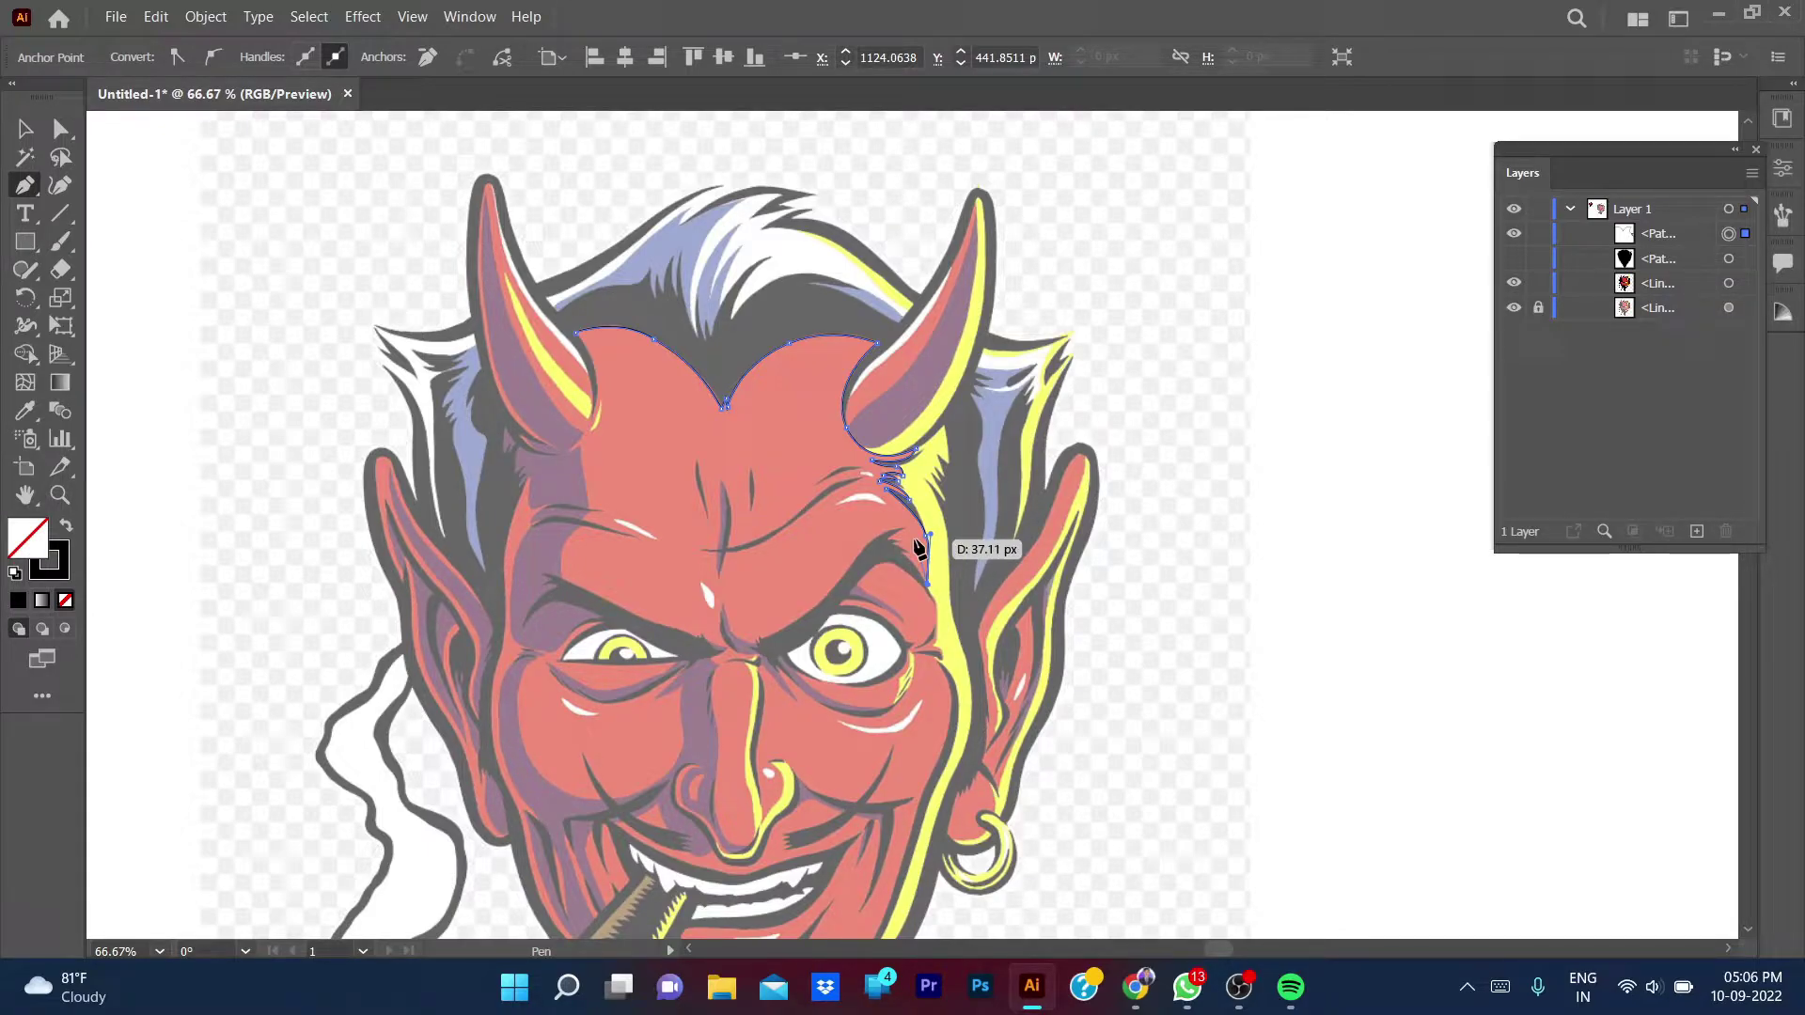
scroll(919, 545, up, 4)
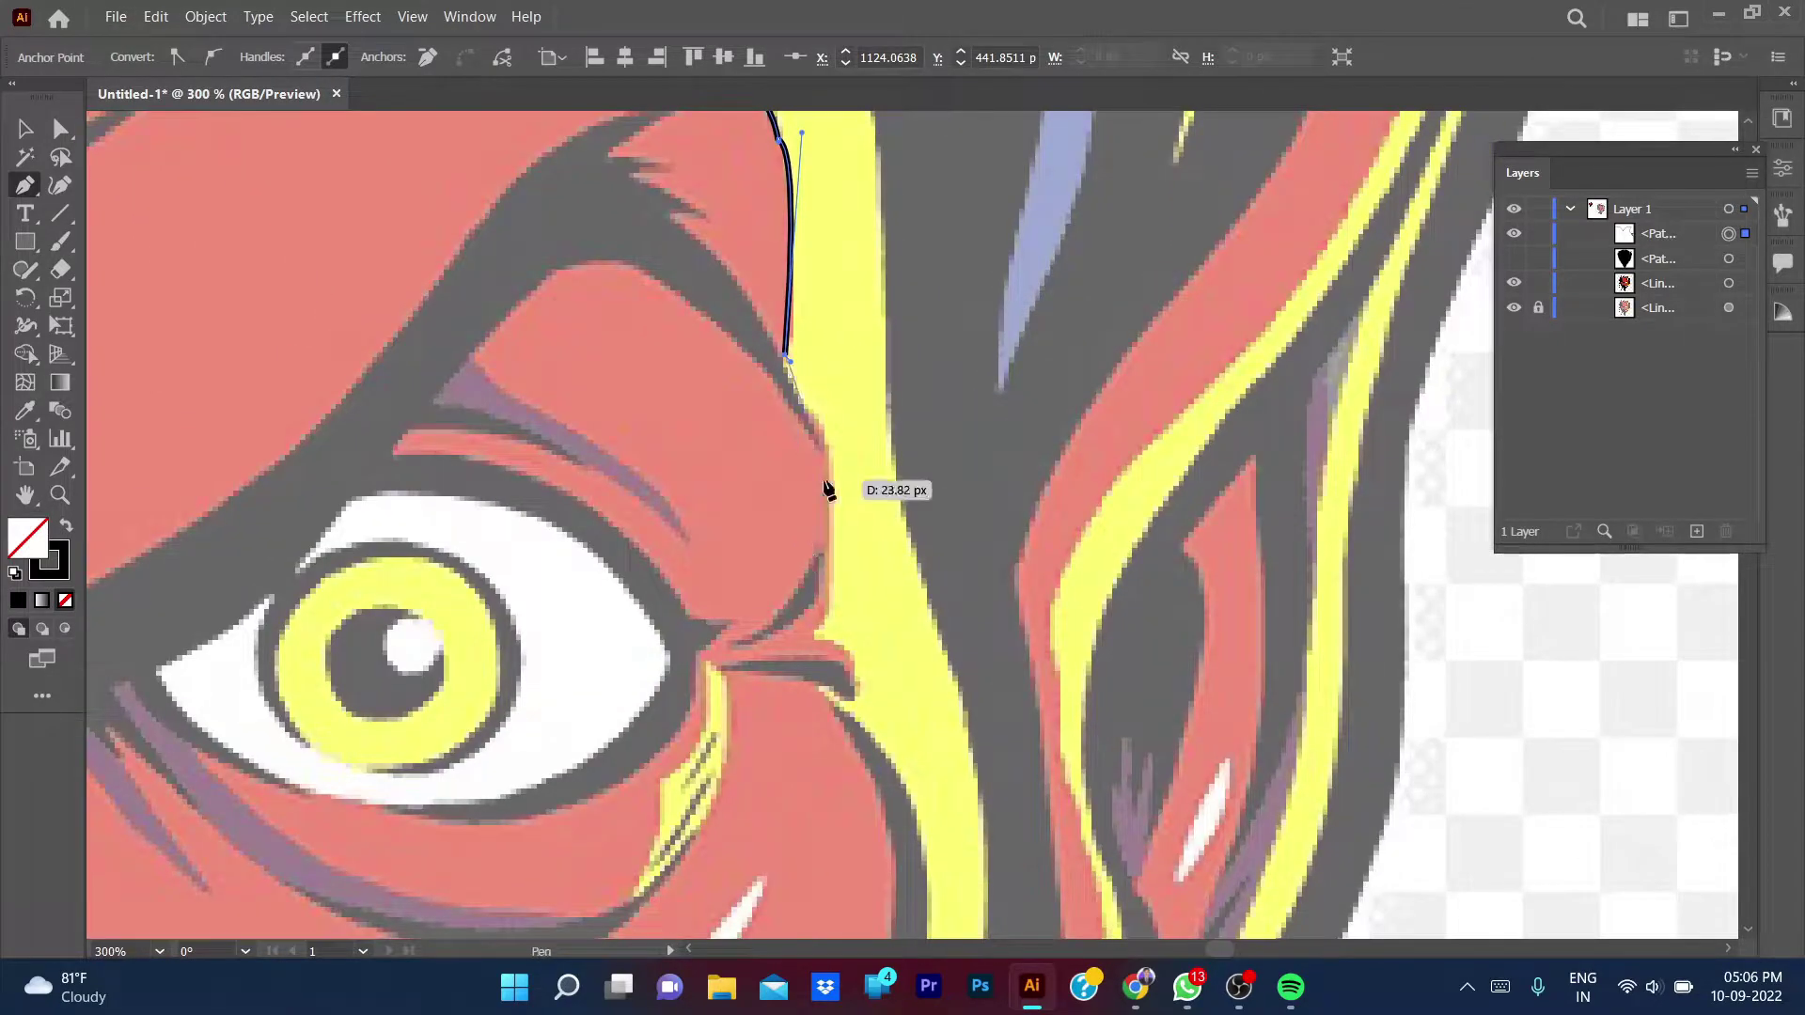
click(830, 452)
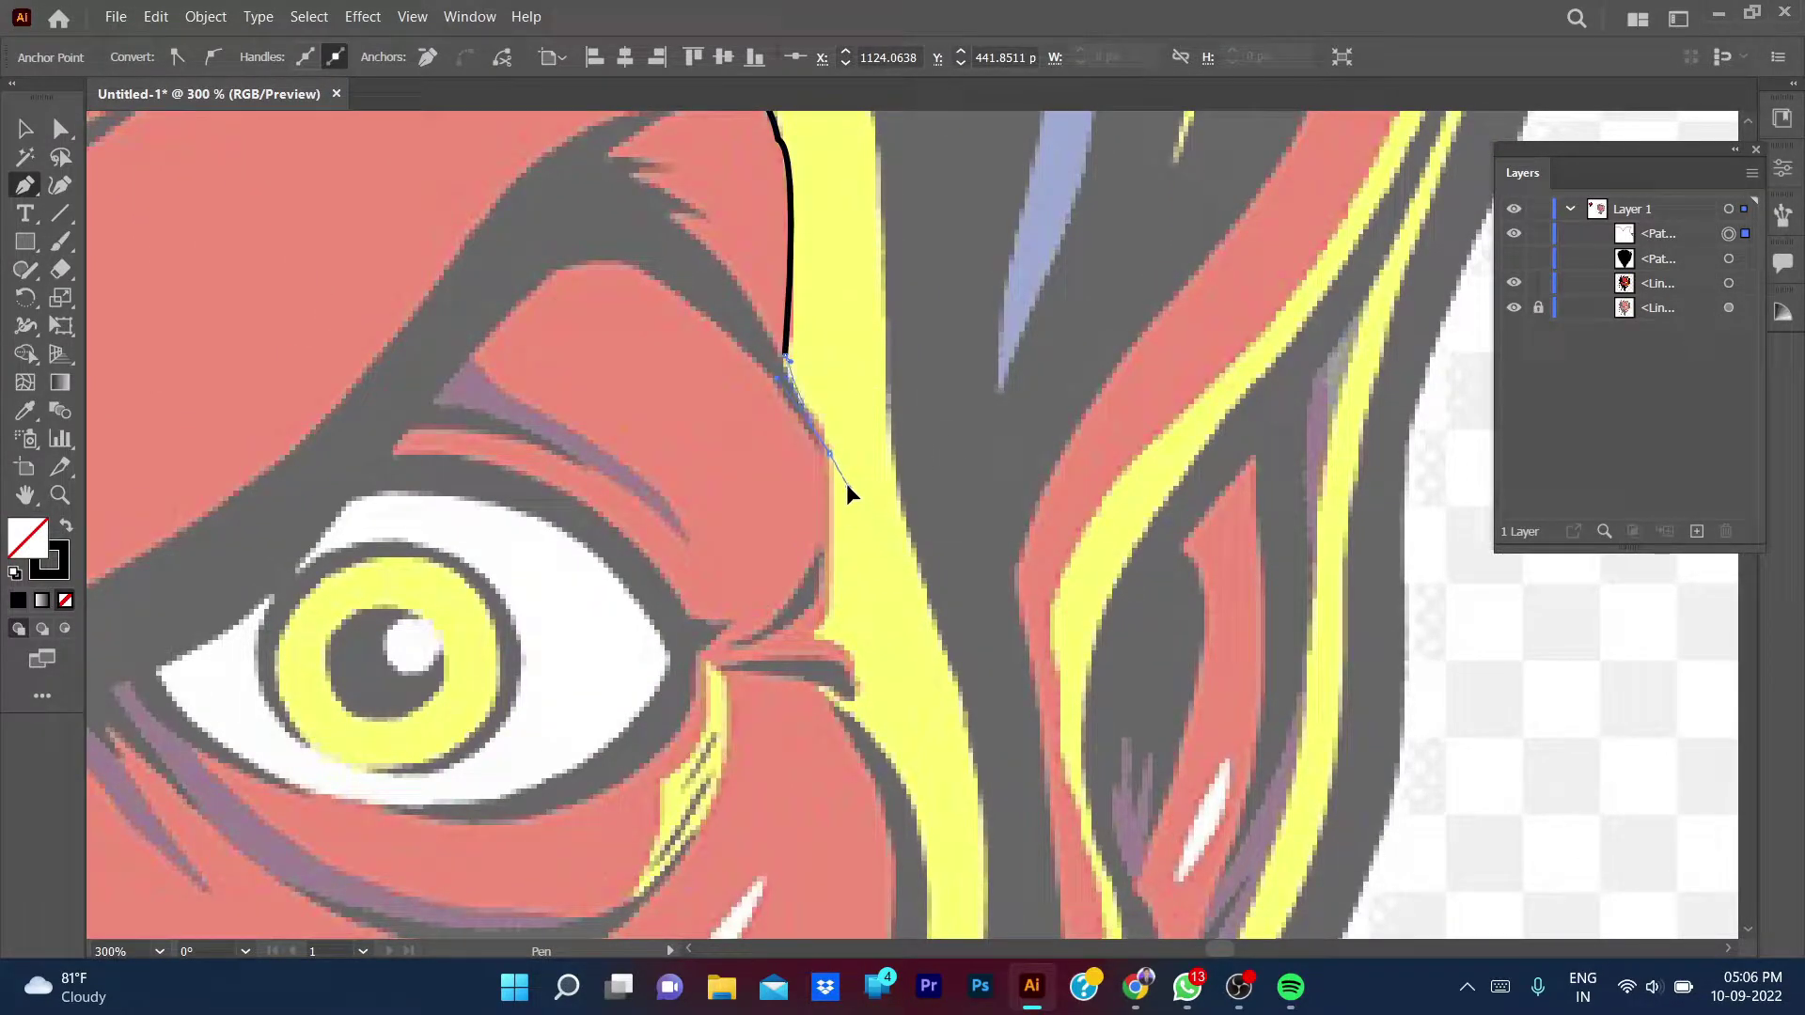
click(828, 620)
scroll(829, 618, down, 4)
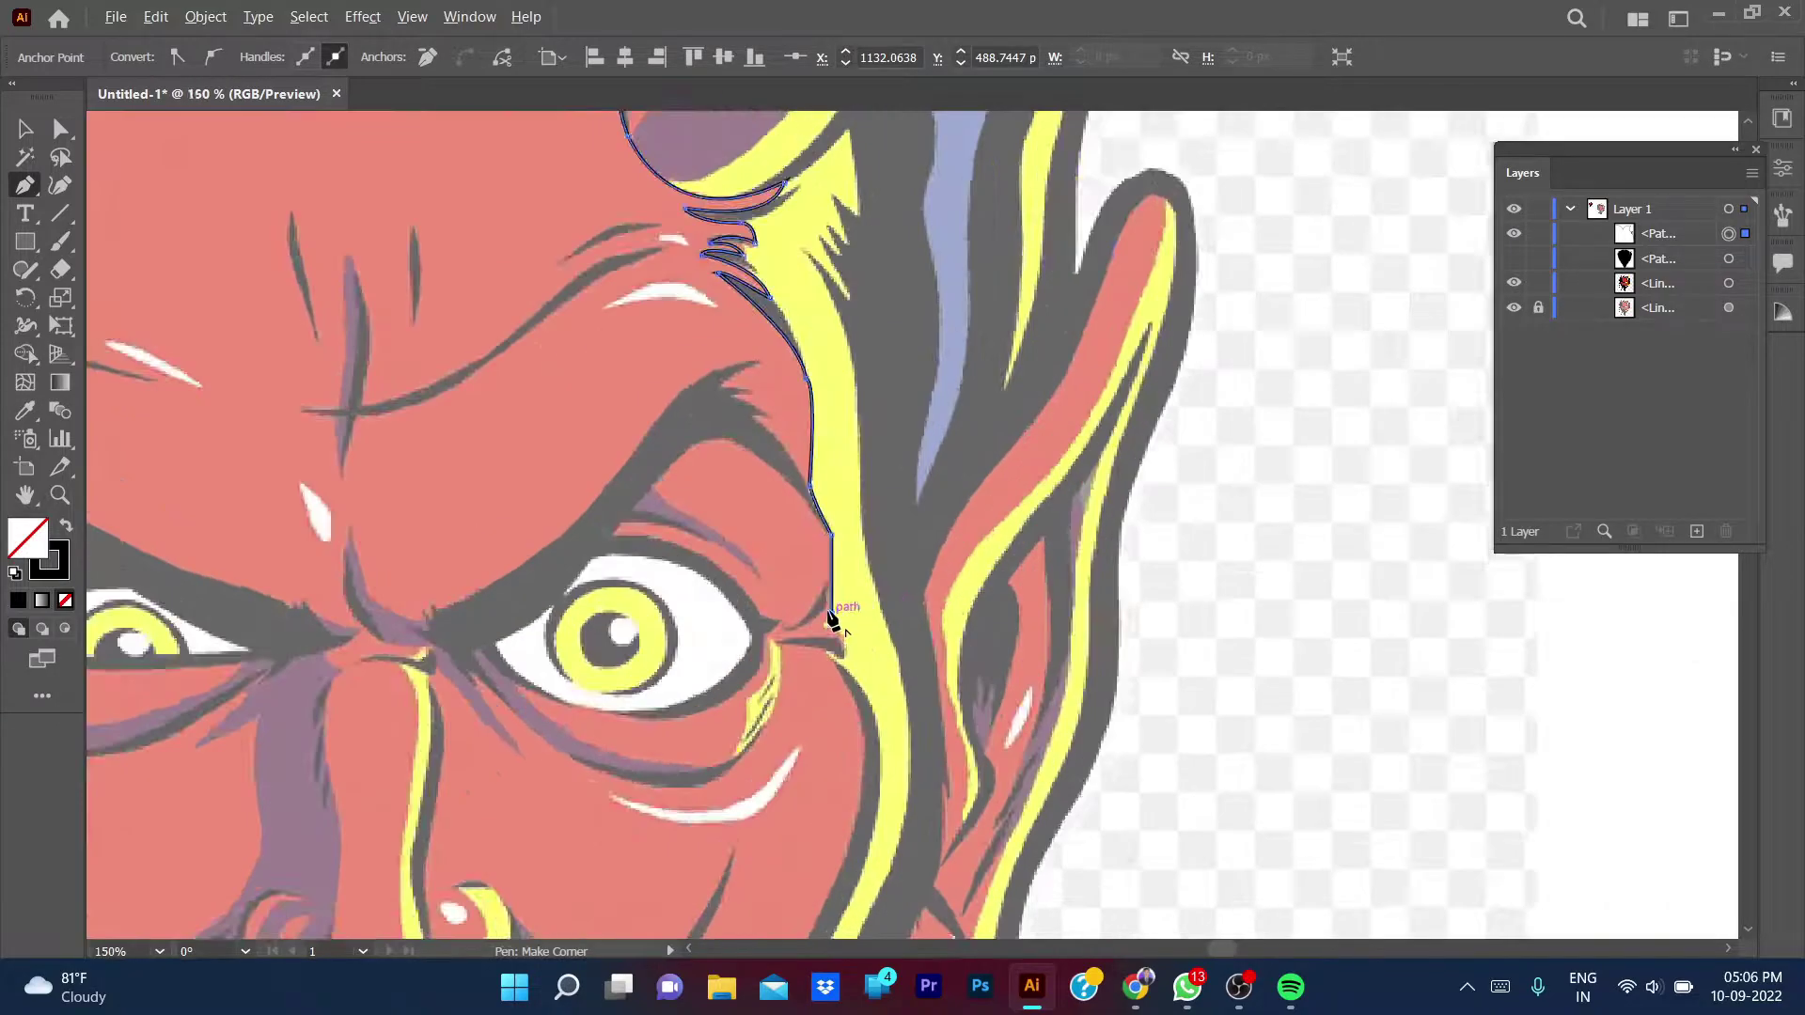
scroll(830, 613, up, 3)
drag(829, 613, 850, 697)
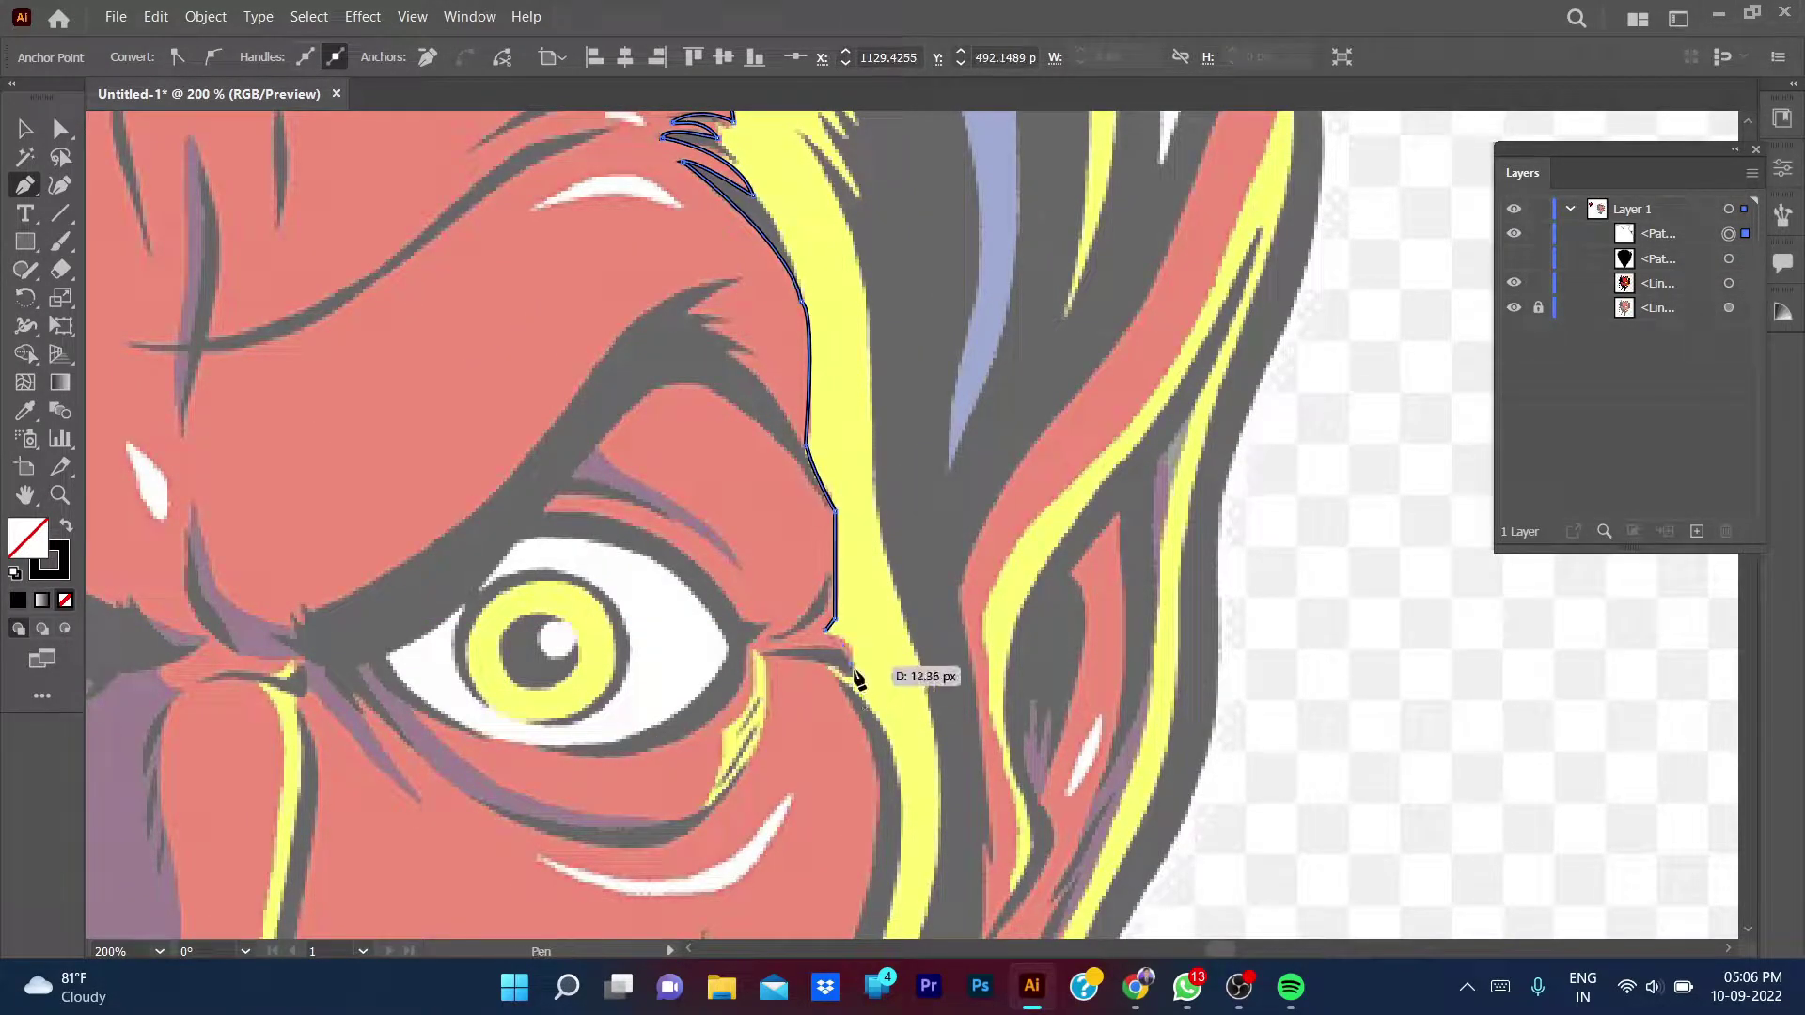
click(762, 651)
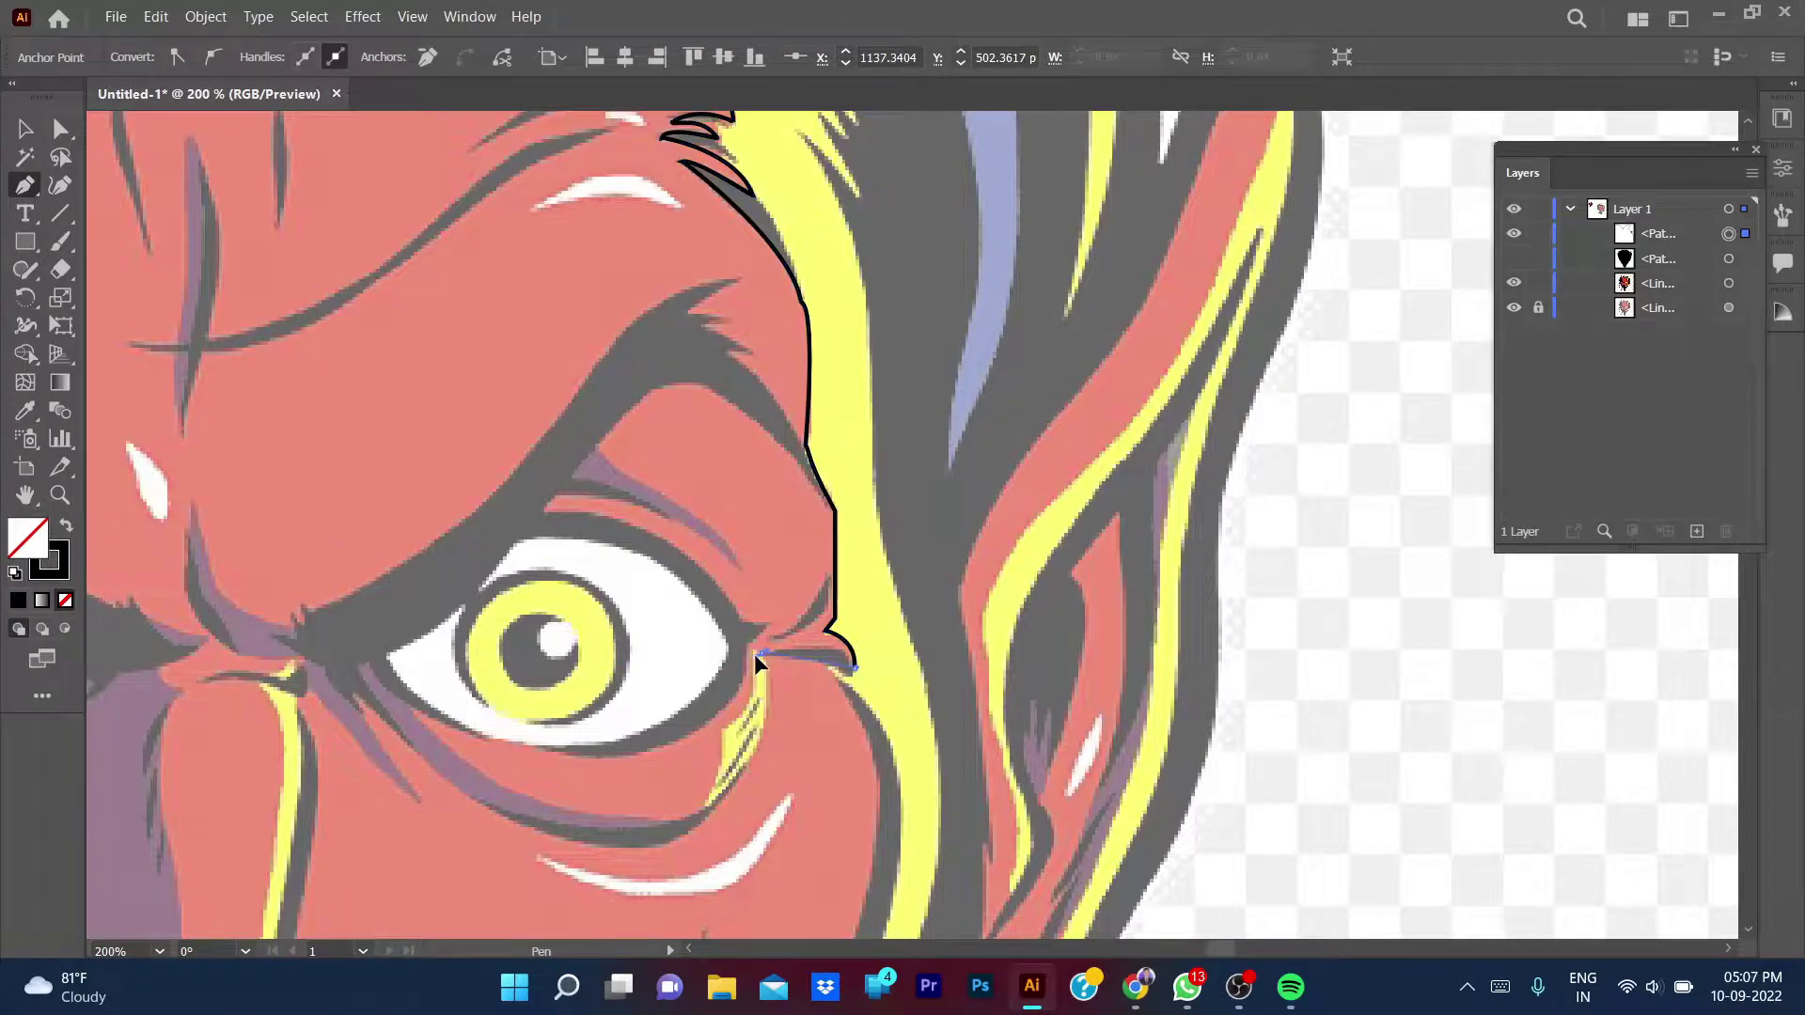
drag(756, 653, 758, 647)
- Continue the outline down the right cheek toward the jaw
scroll(743, 630, down, 3)
scroll(743, 630, right, 3)
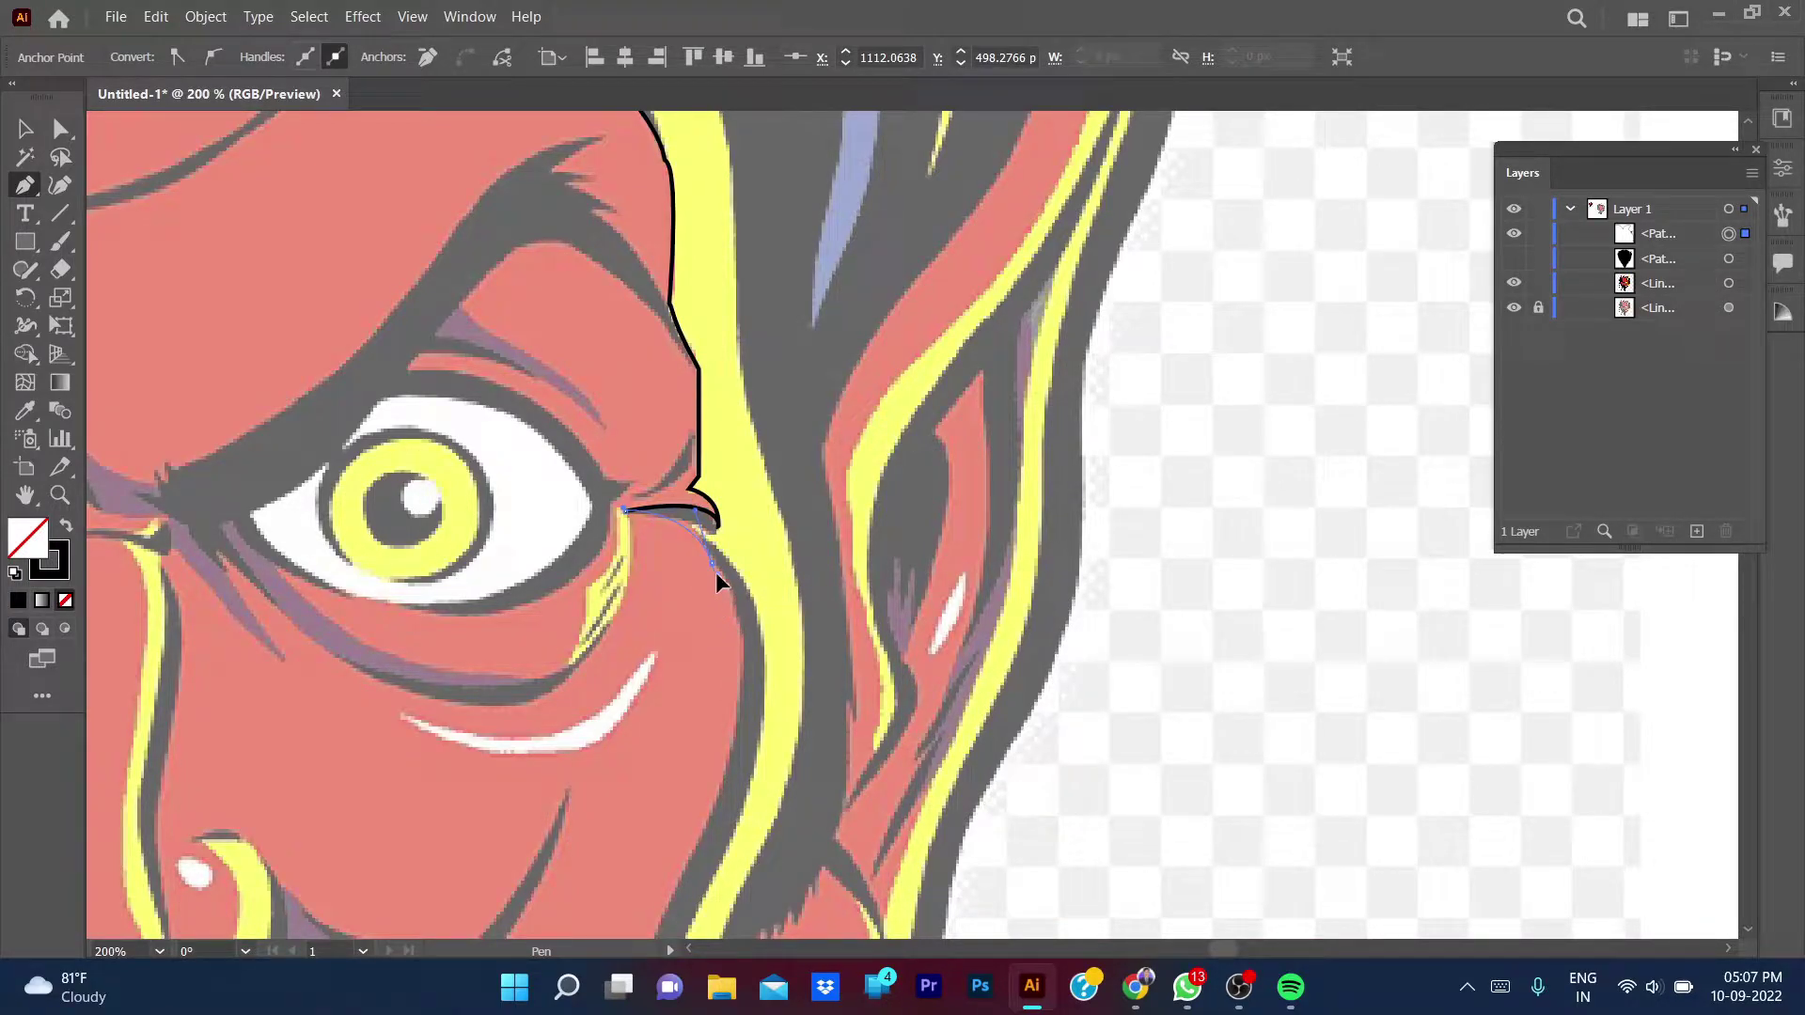
drag(733, 740, 712, 851)
key(ctrl+z)
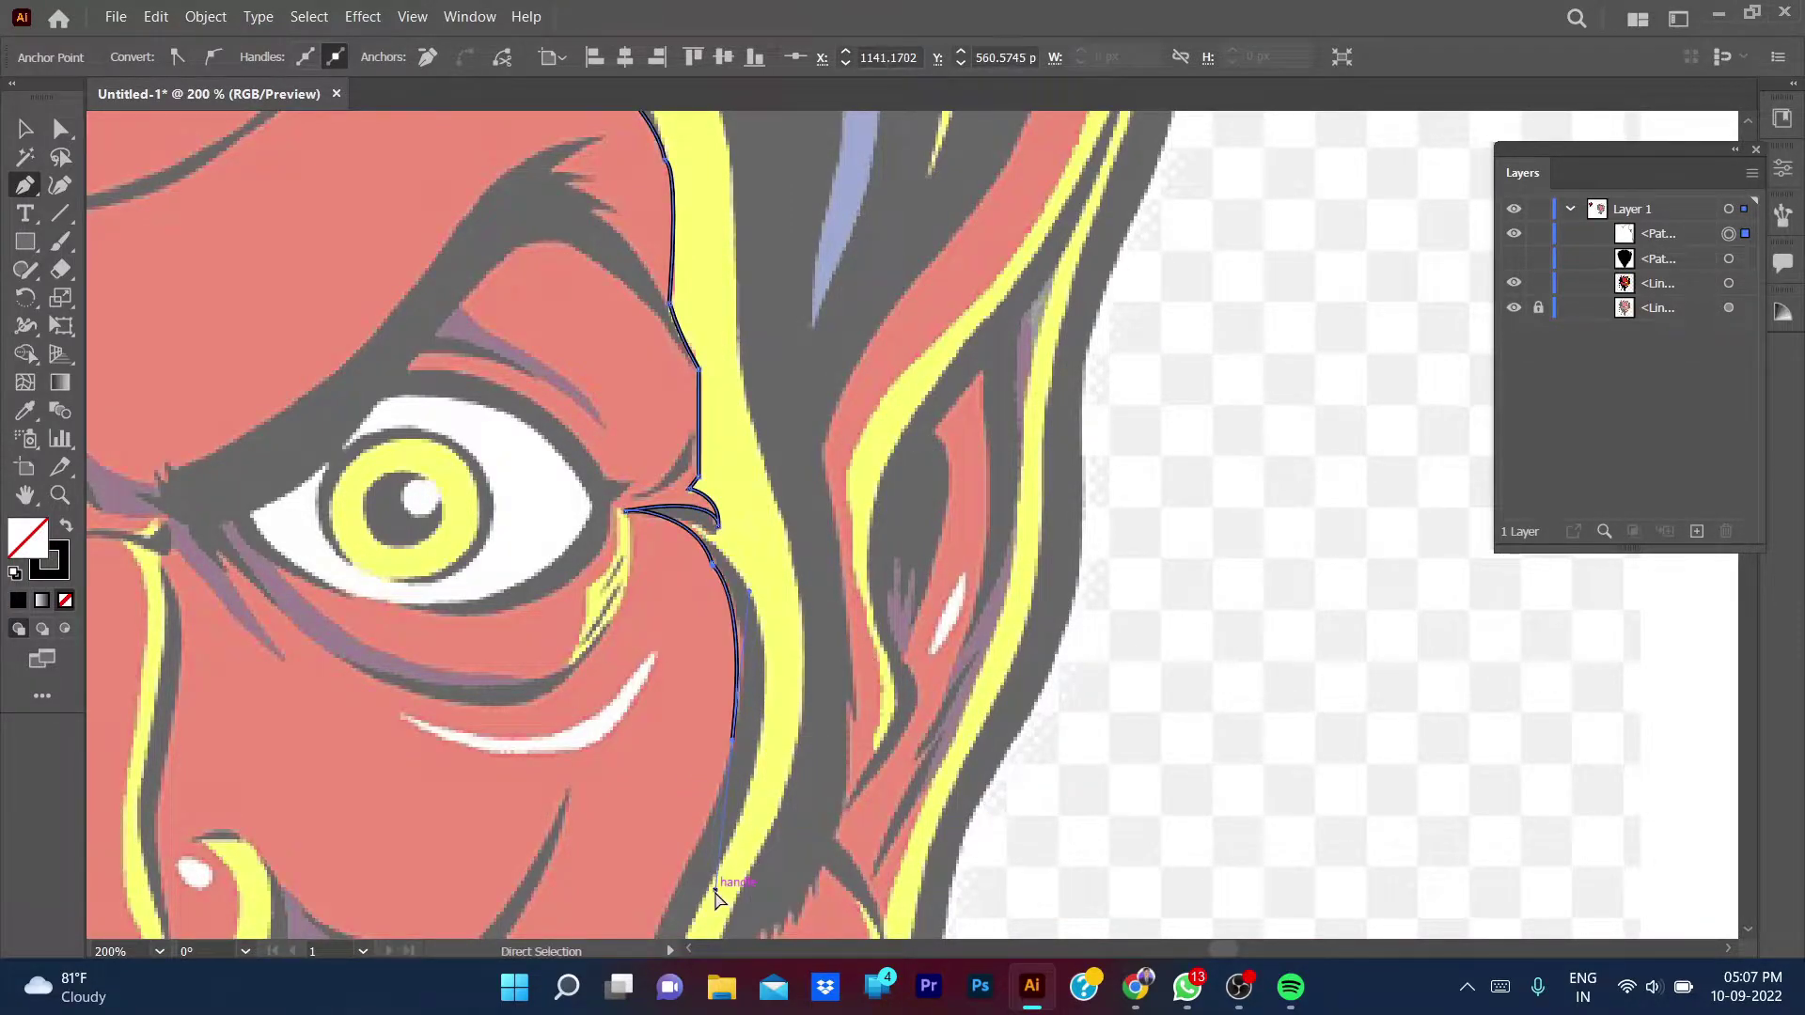
drag(726, 583, 719, 642)
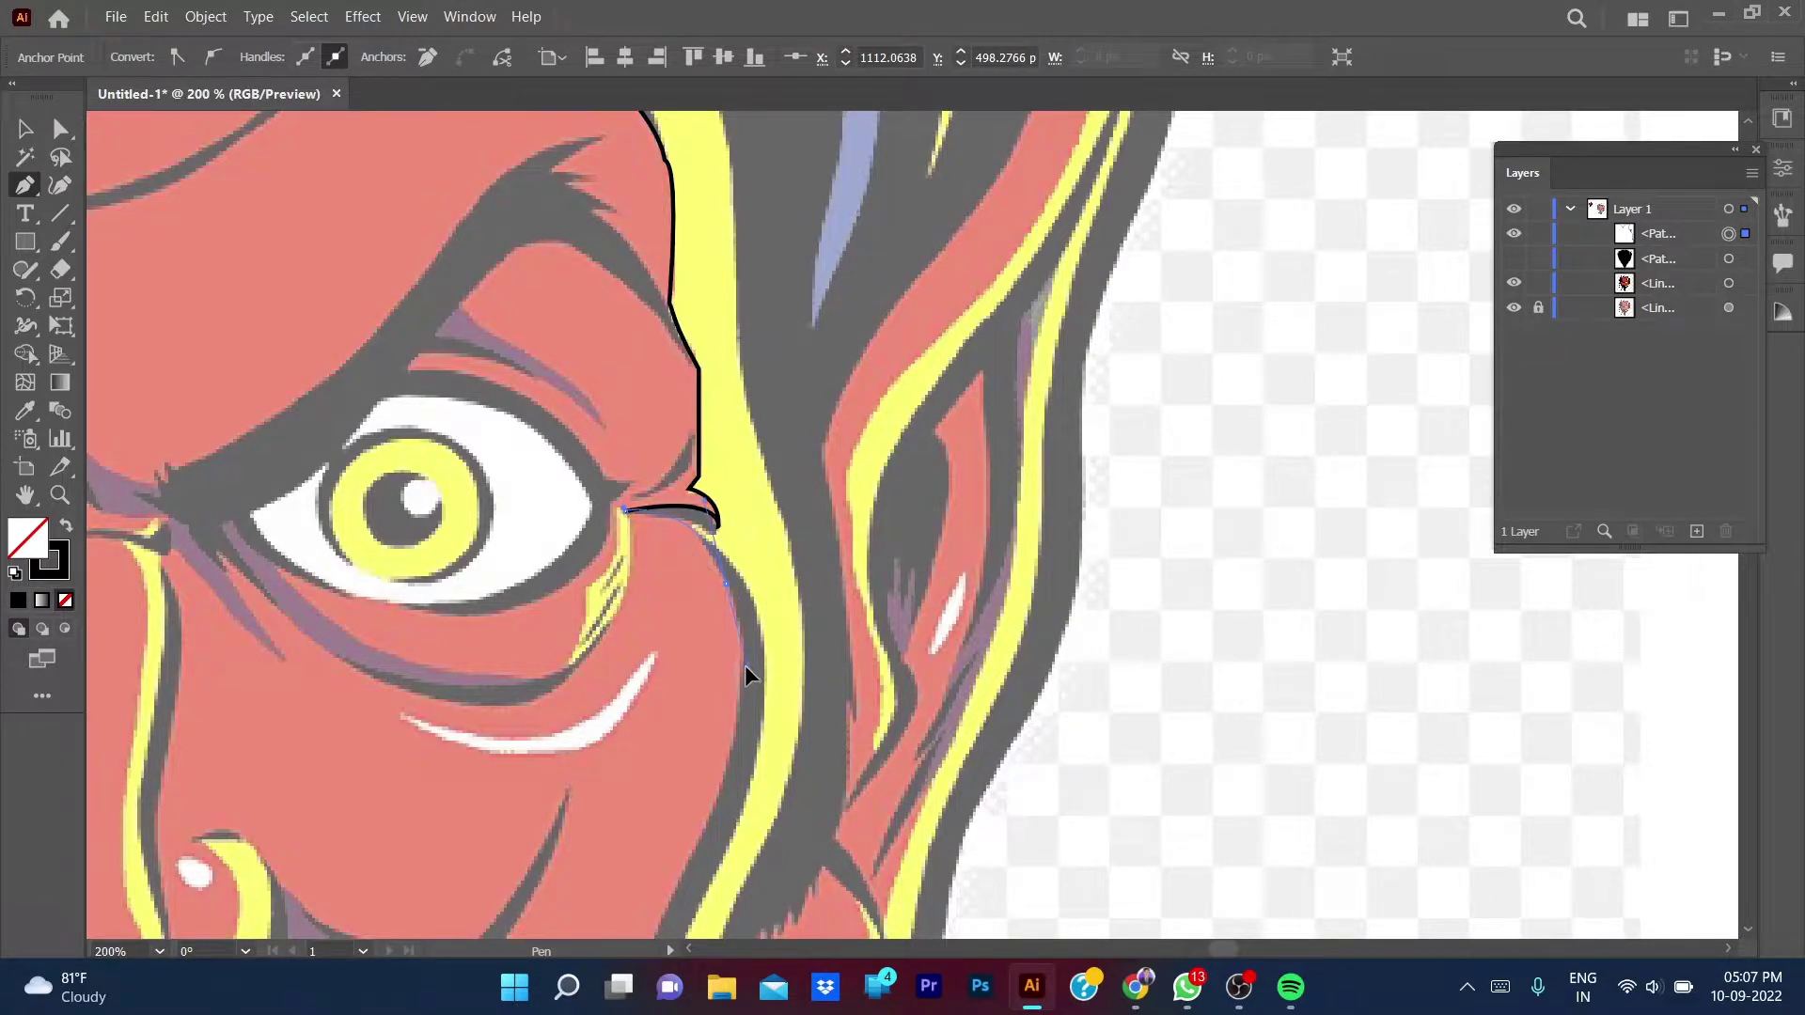
drag(732, 755, 692, 831)
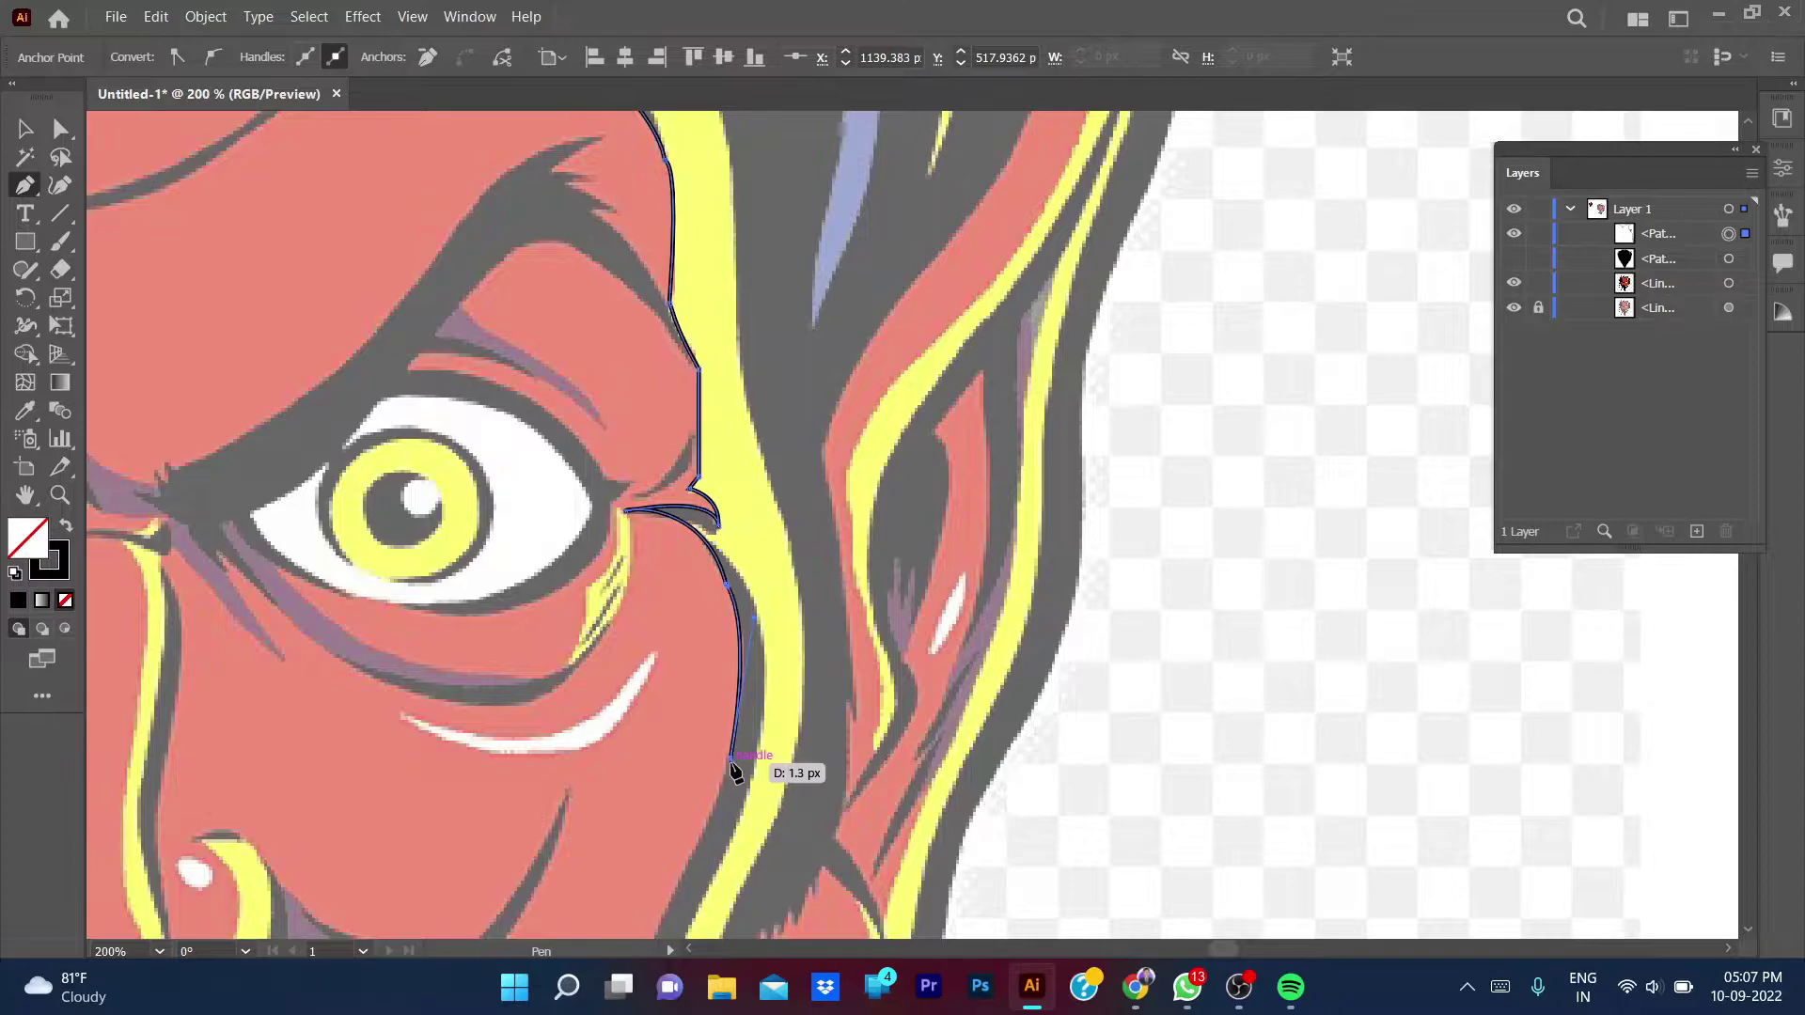
drag(738, 766, 731, 500)
mouse_move(769, 404)
mouse_down()
mouse_move(696, 571)
mouse_move(811, 313)
mouse_up()
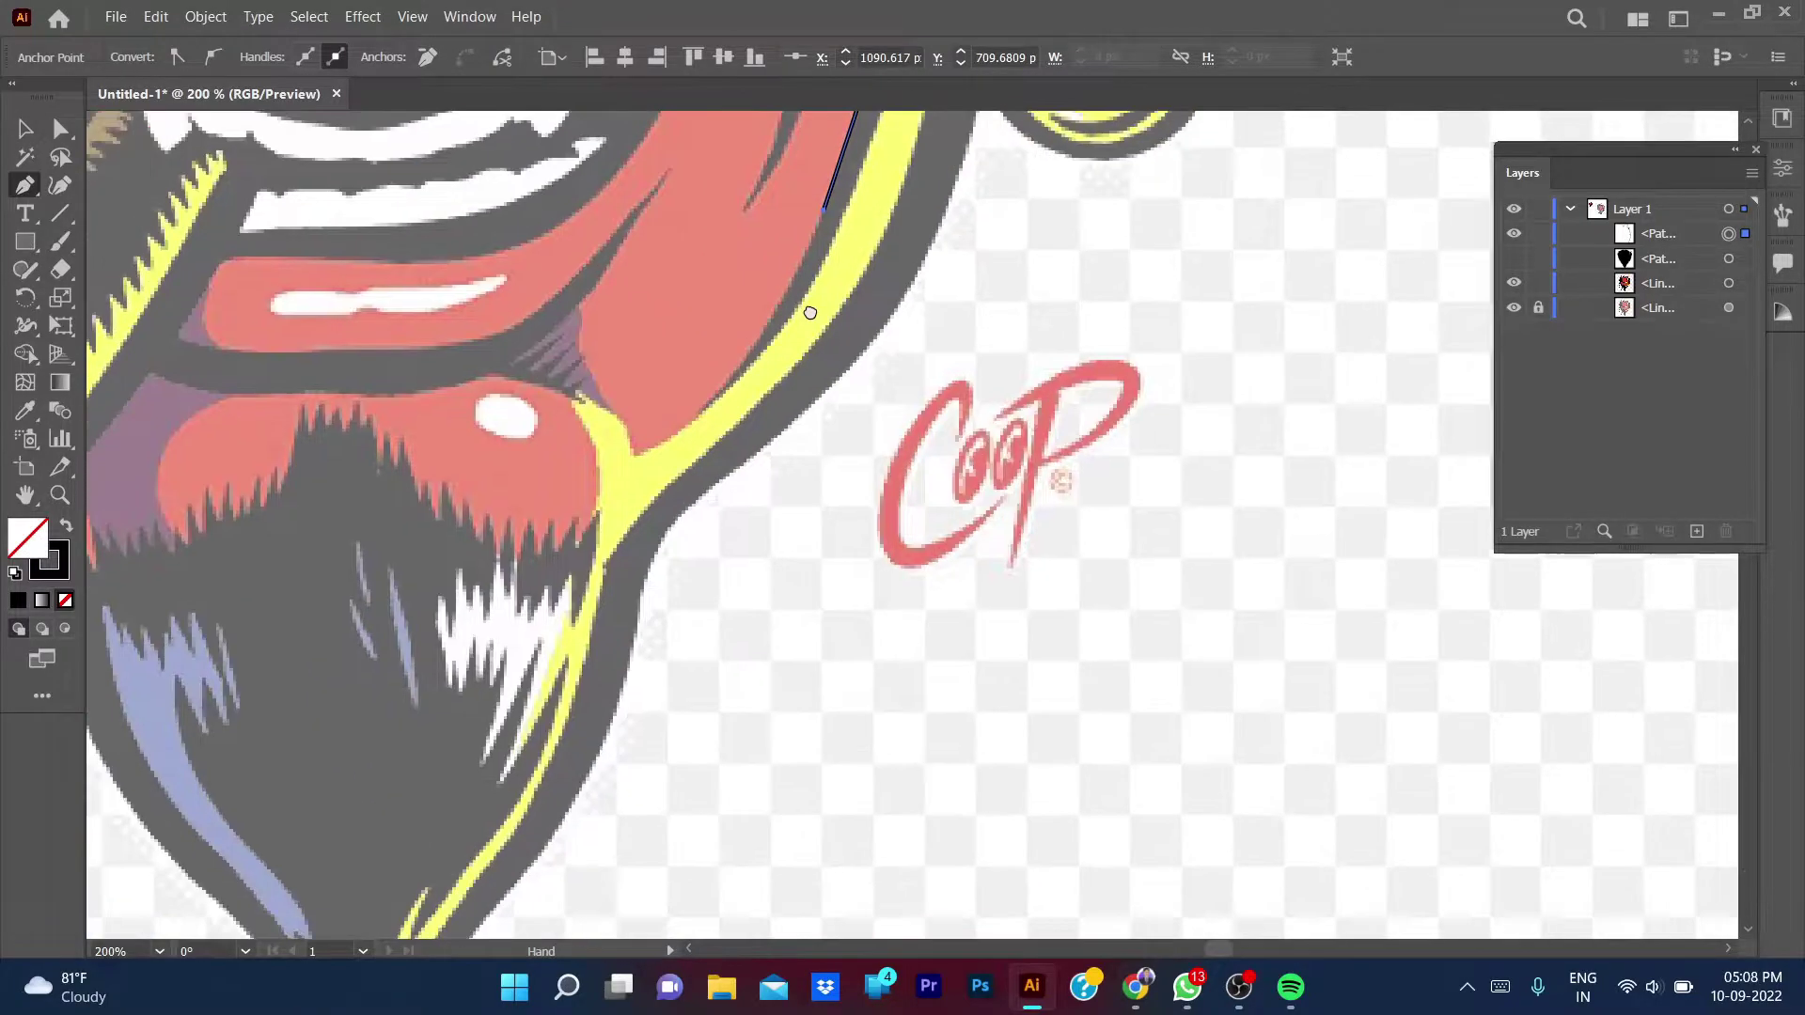
- Curve the face outline down to the chin and along the goatee's edge
mouse_move(703, 409)
mouse_down()
mouse_move(617, 449)
mouse_move(711, 501)
mouse_up()
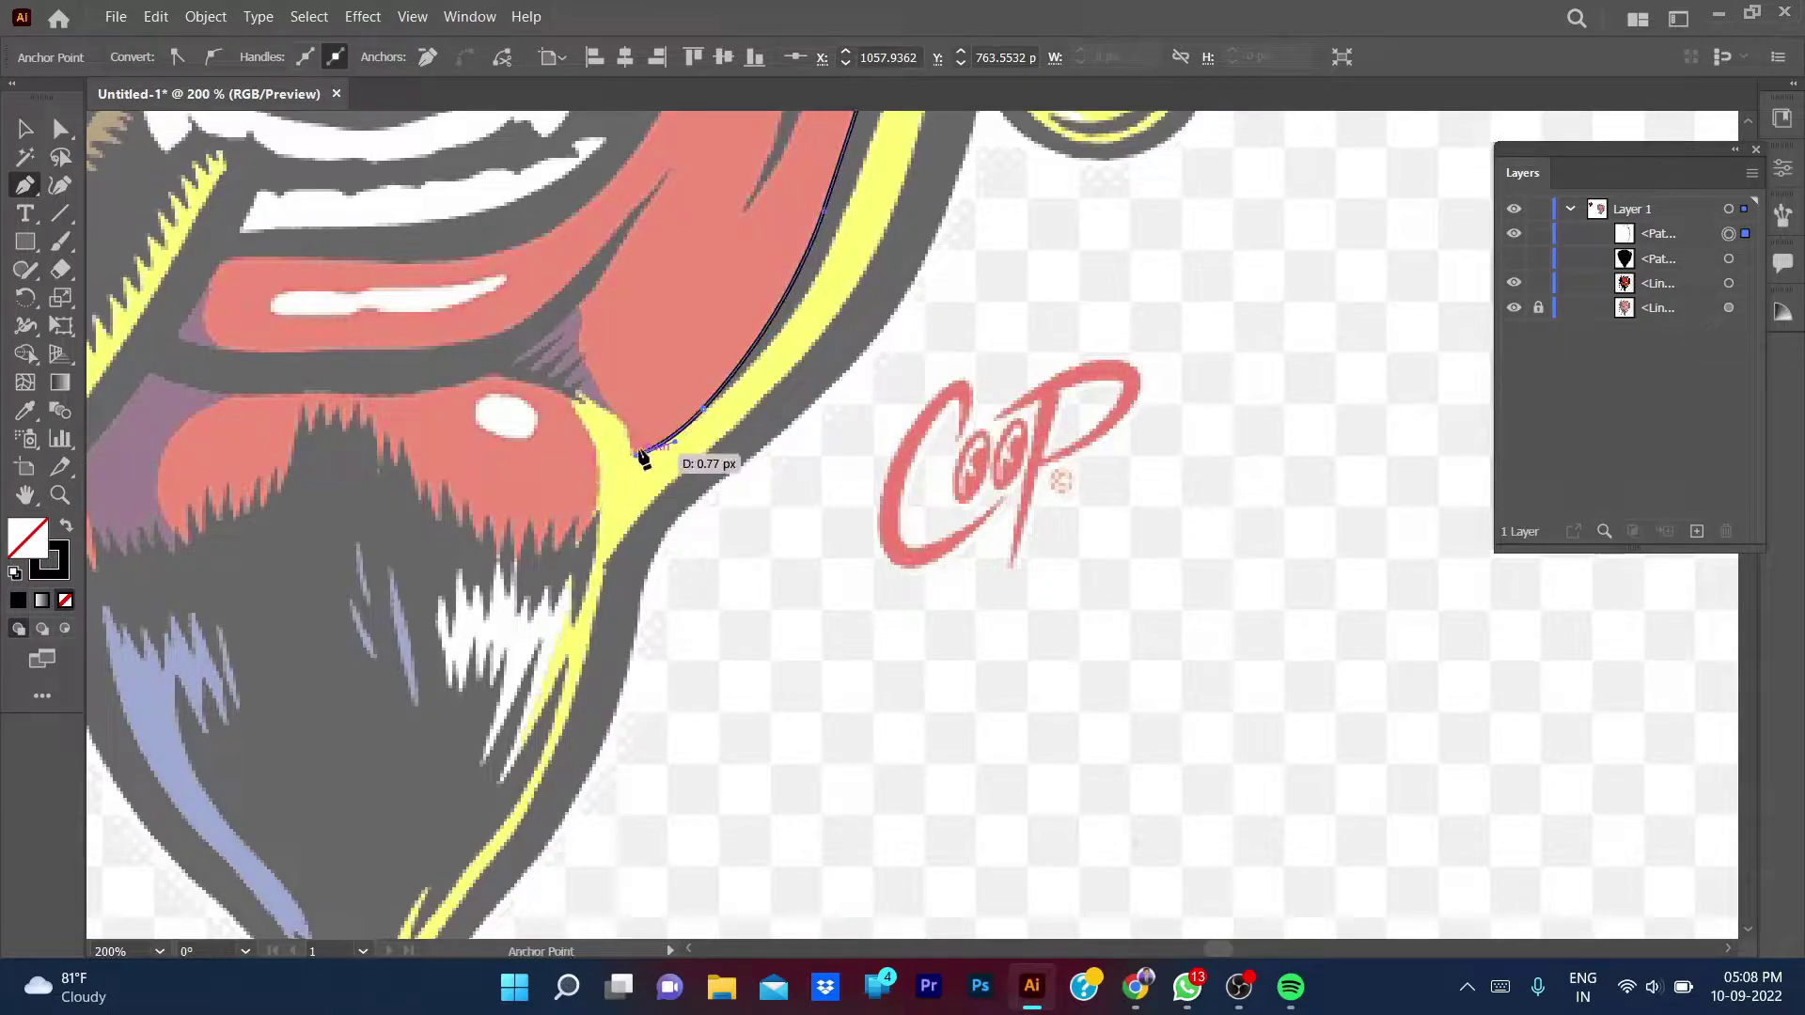
key(ctrl+minus)
key(ctrl+minus)
key(ctrl+minus)
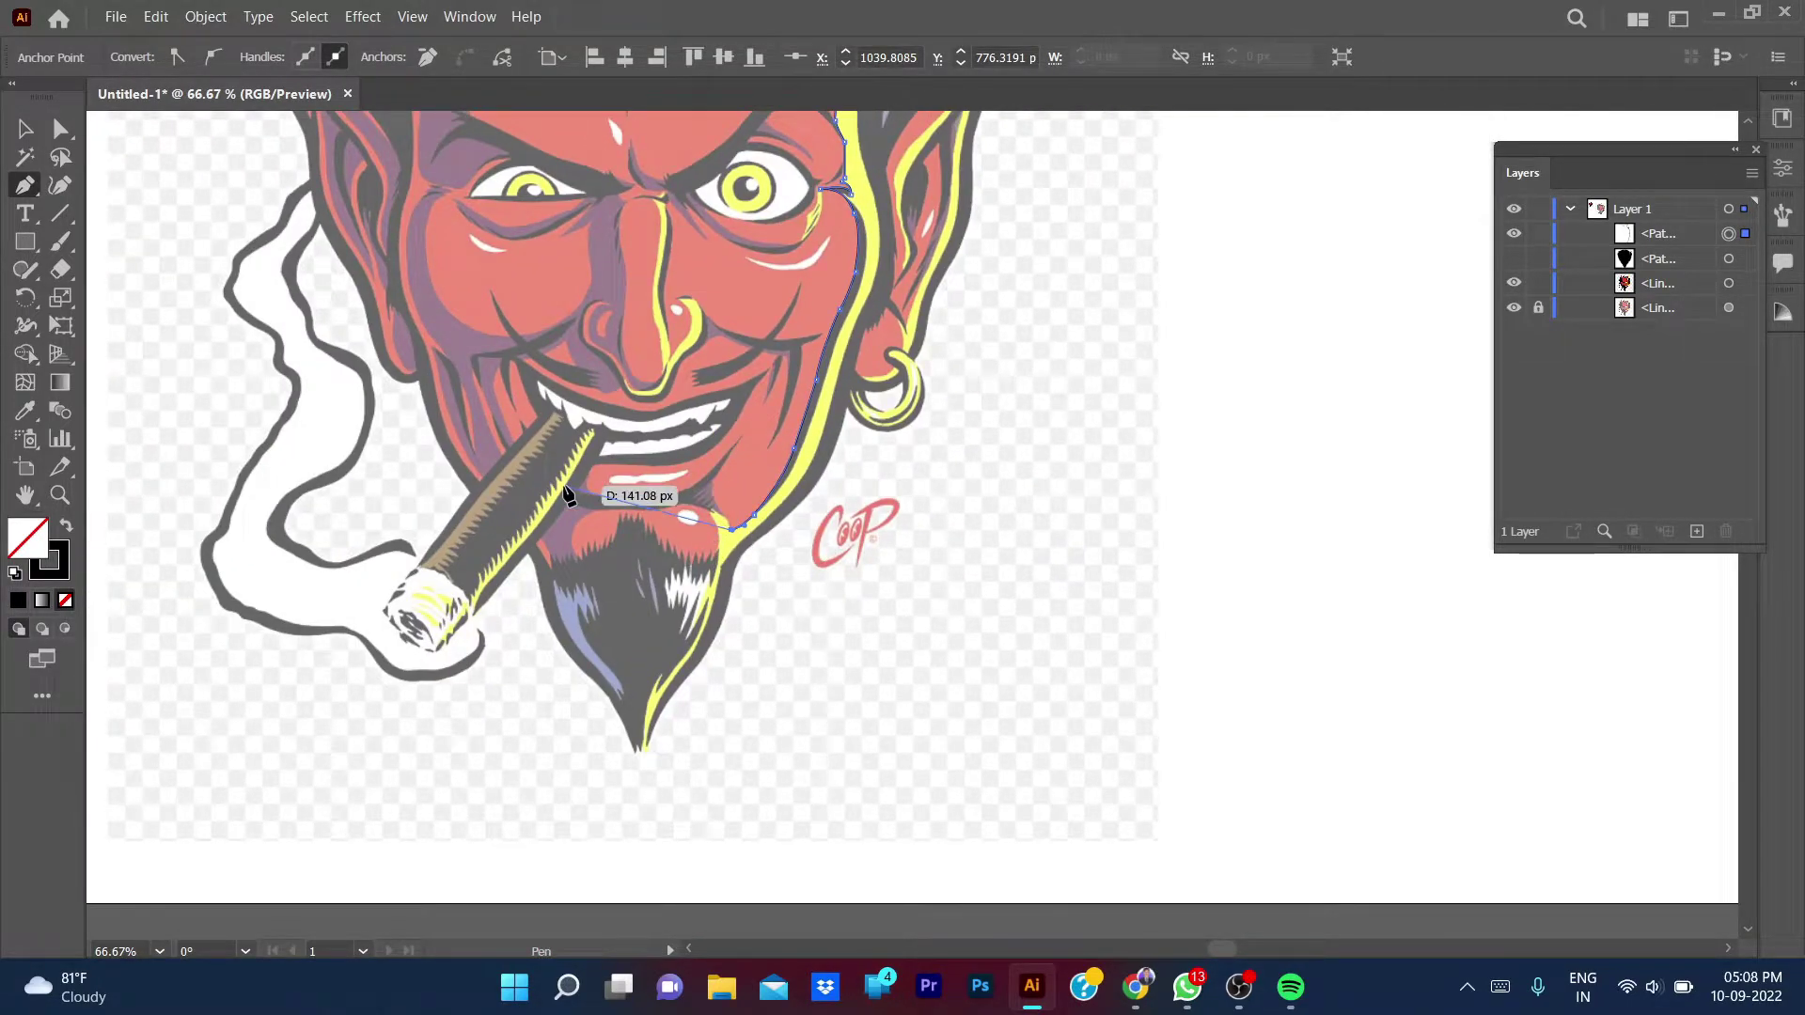
mouse_move(517, 252)
mouse_down()
mouse_move(621, 292)
mouse_move(827, 622)
mouse_up()
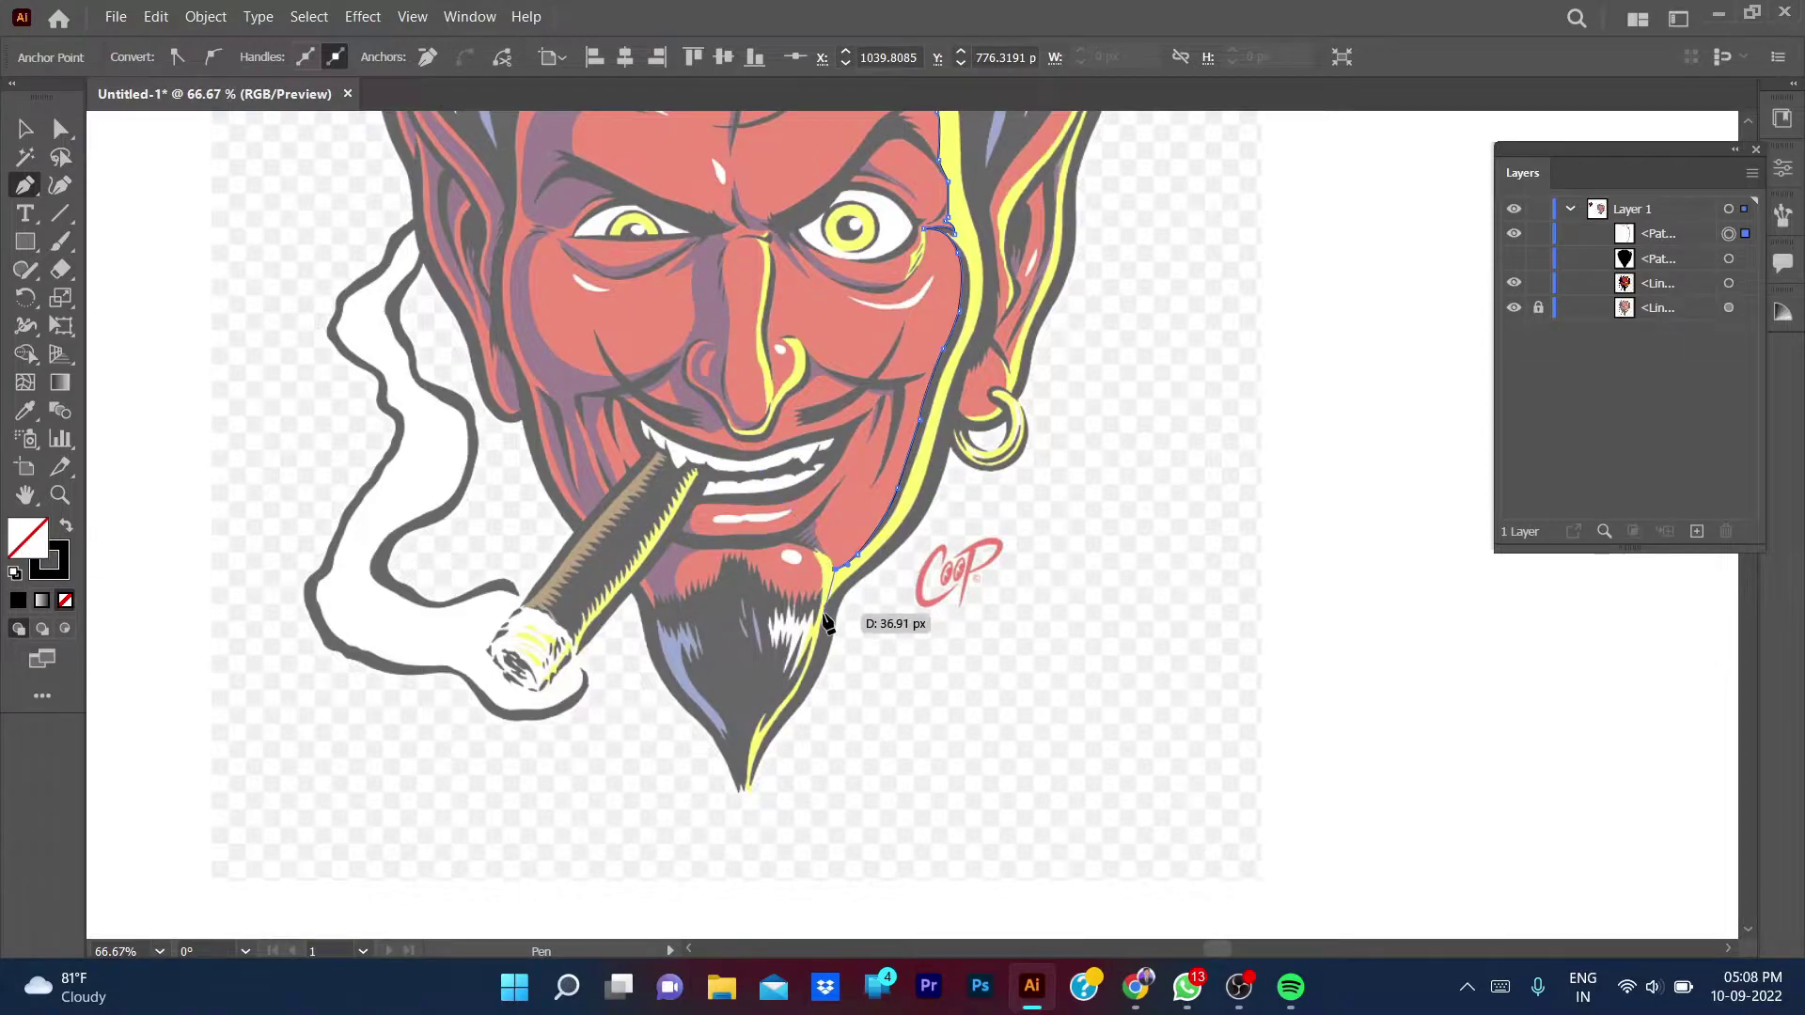
key(ctrl+plus)
key(ctrl+plus)
key(ctrl+plus)
key(ctrl+plus)
key(ctrl+plus)
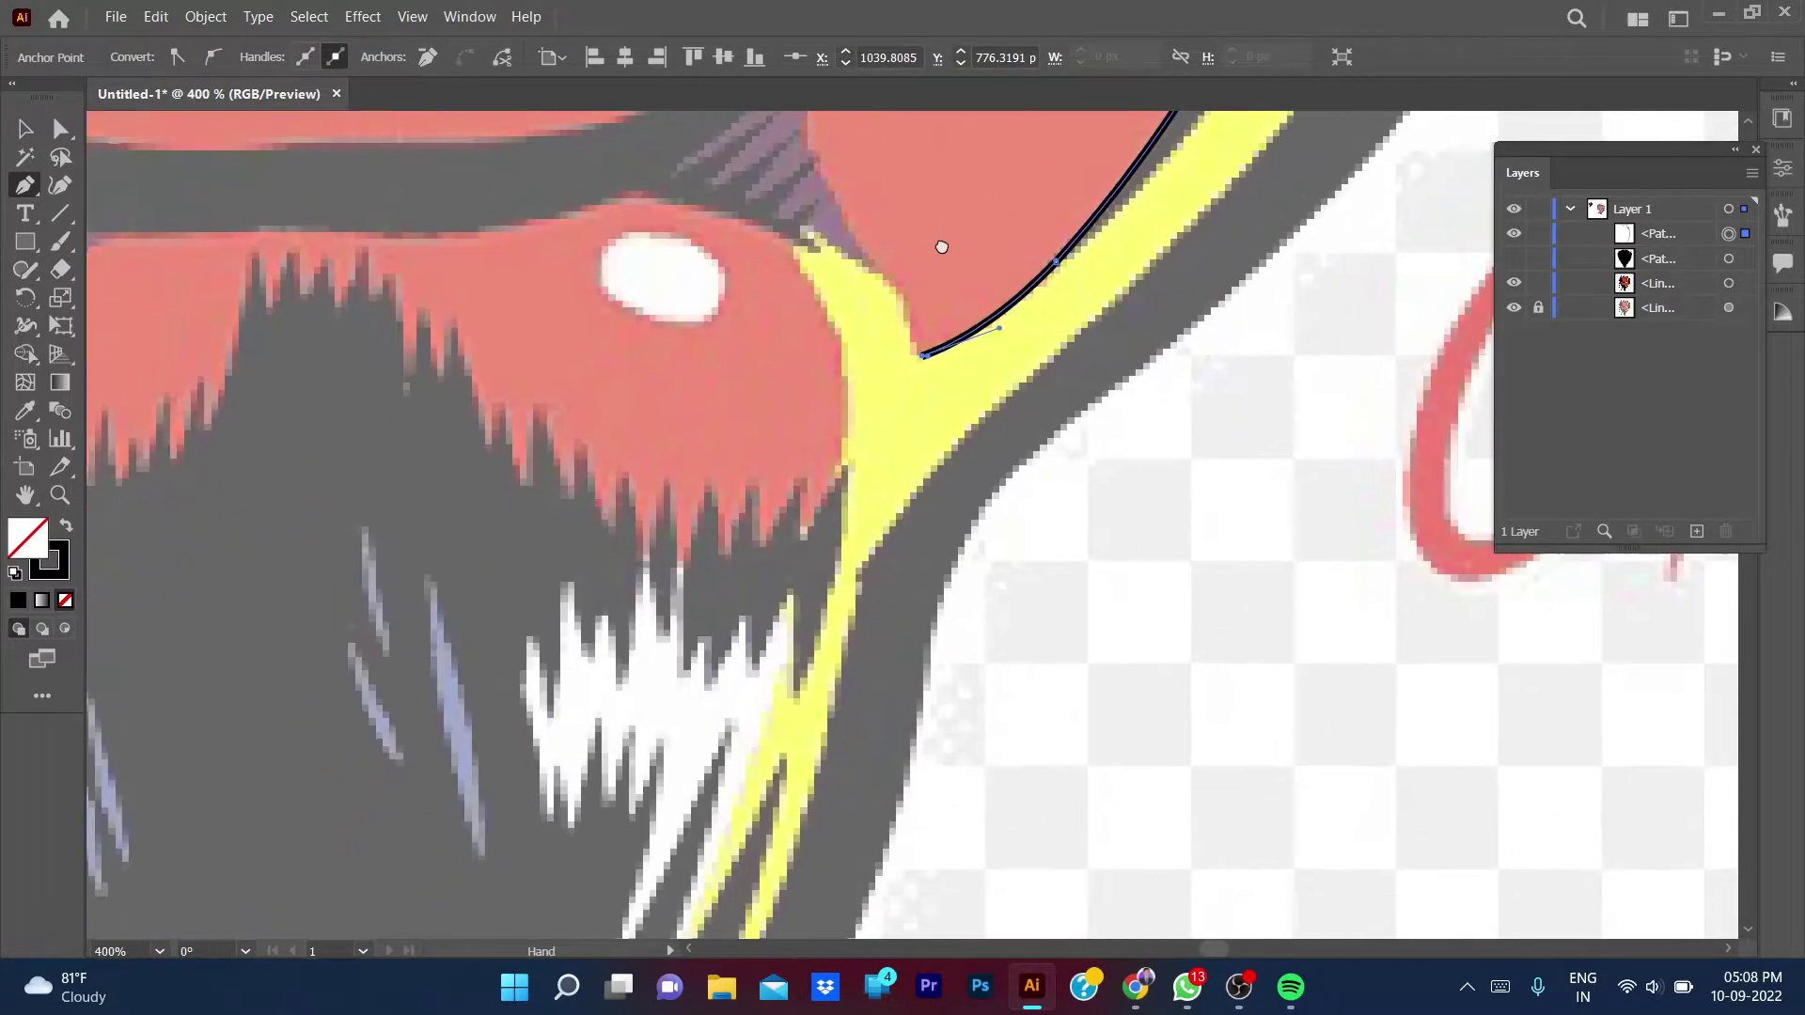
mouse_move(940, 246)
mouse_down()
mouse_move(869, 259)
mouse_move(621, 192)
mouse_up()
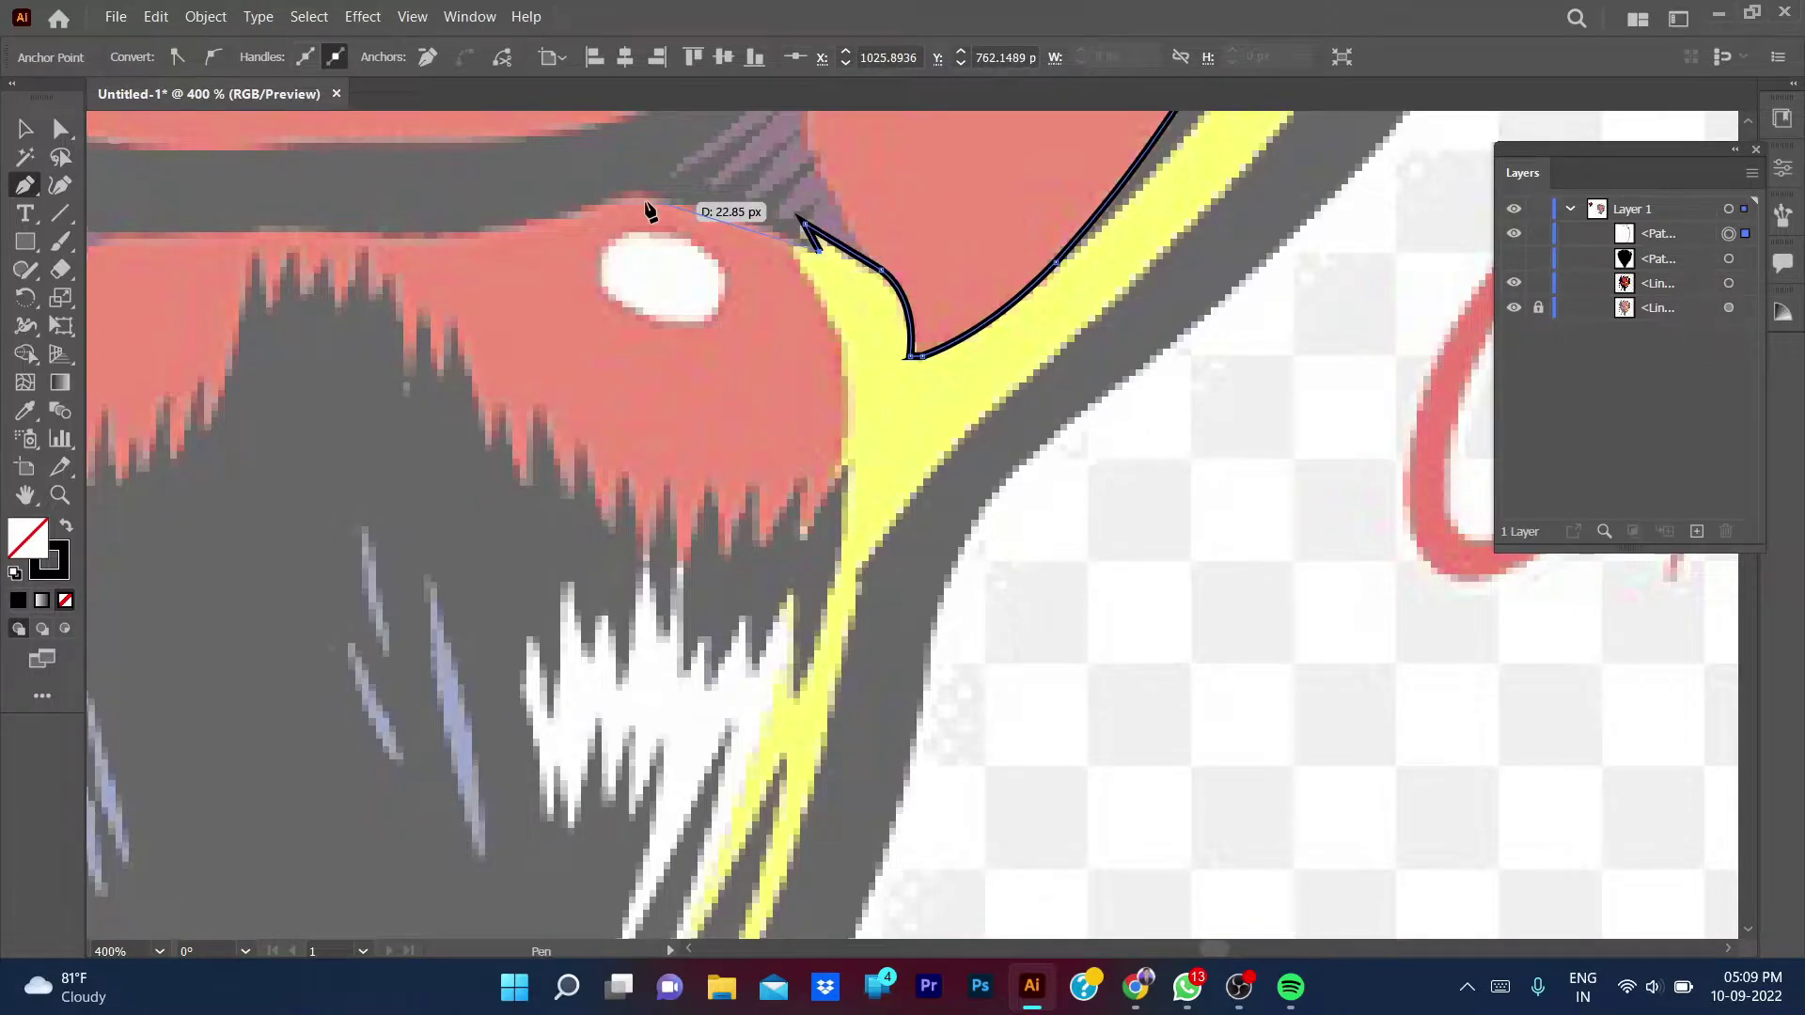
key(ctrl+minus)
key(ctrl+minus)
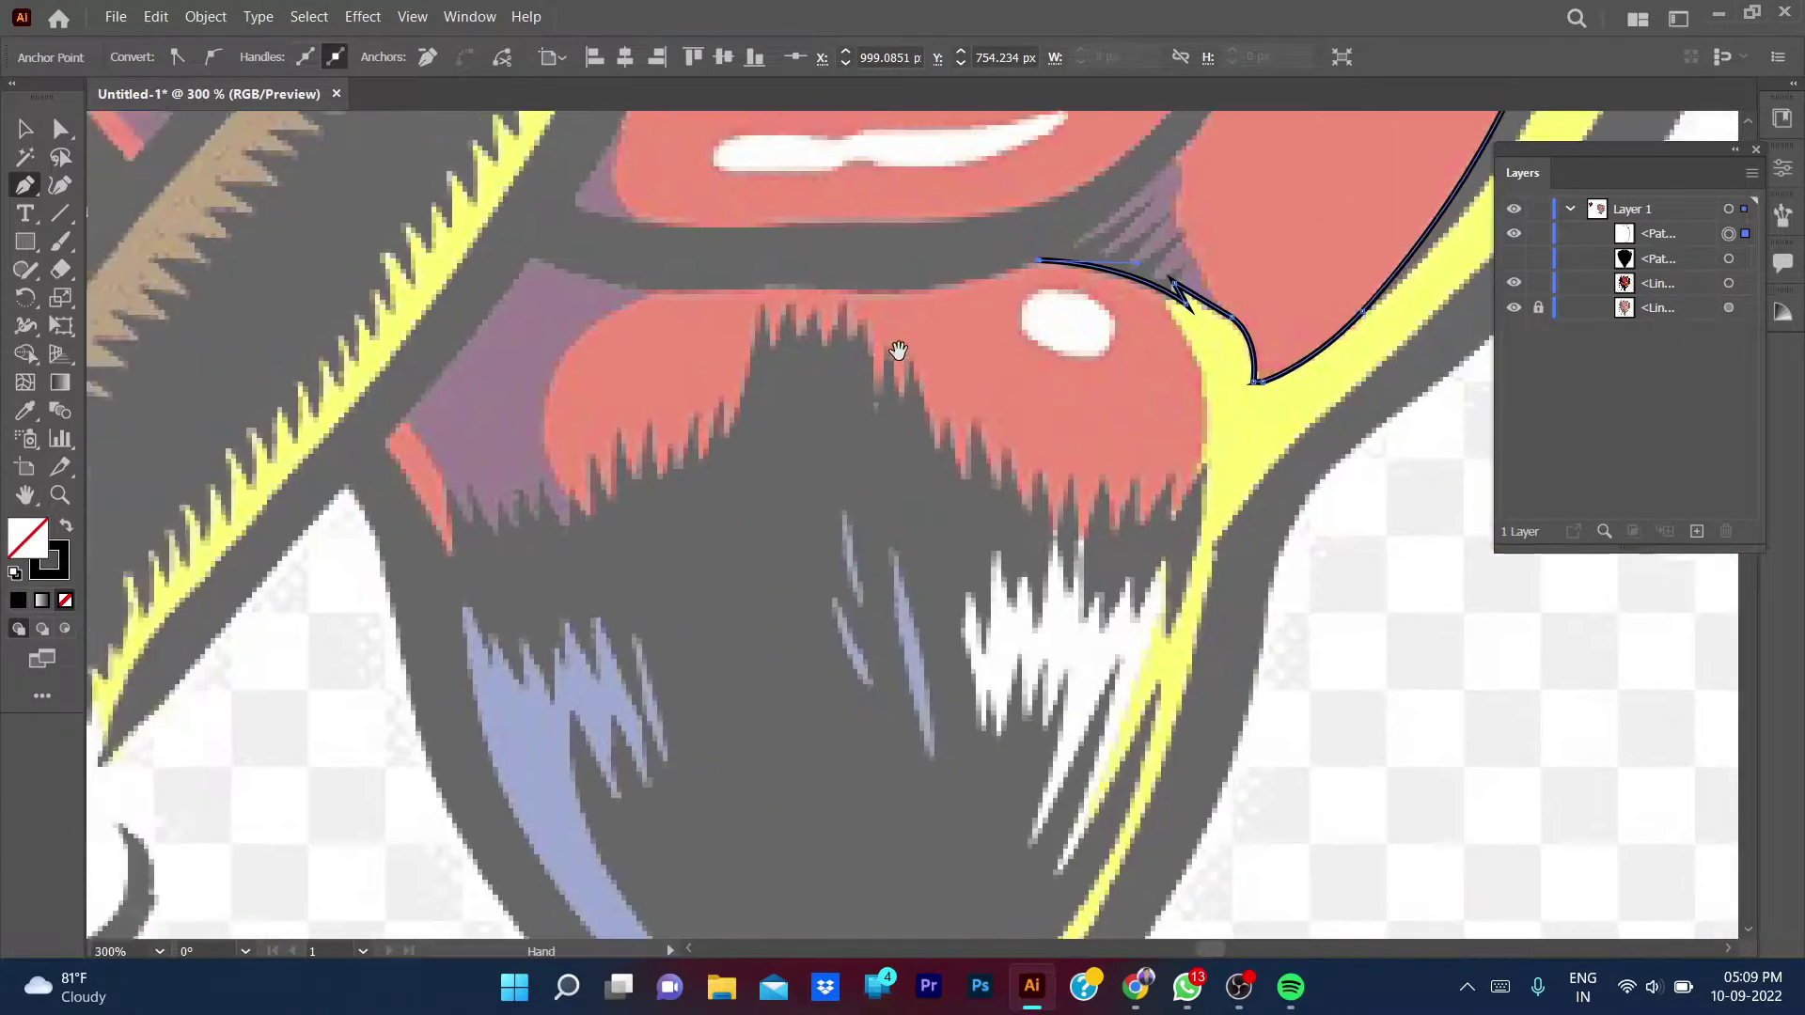
key(ctrl+minus)
key(ctrl+minus)
drag(773, 339, 876, 380)
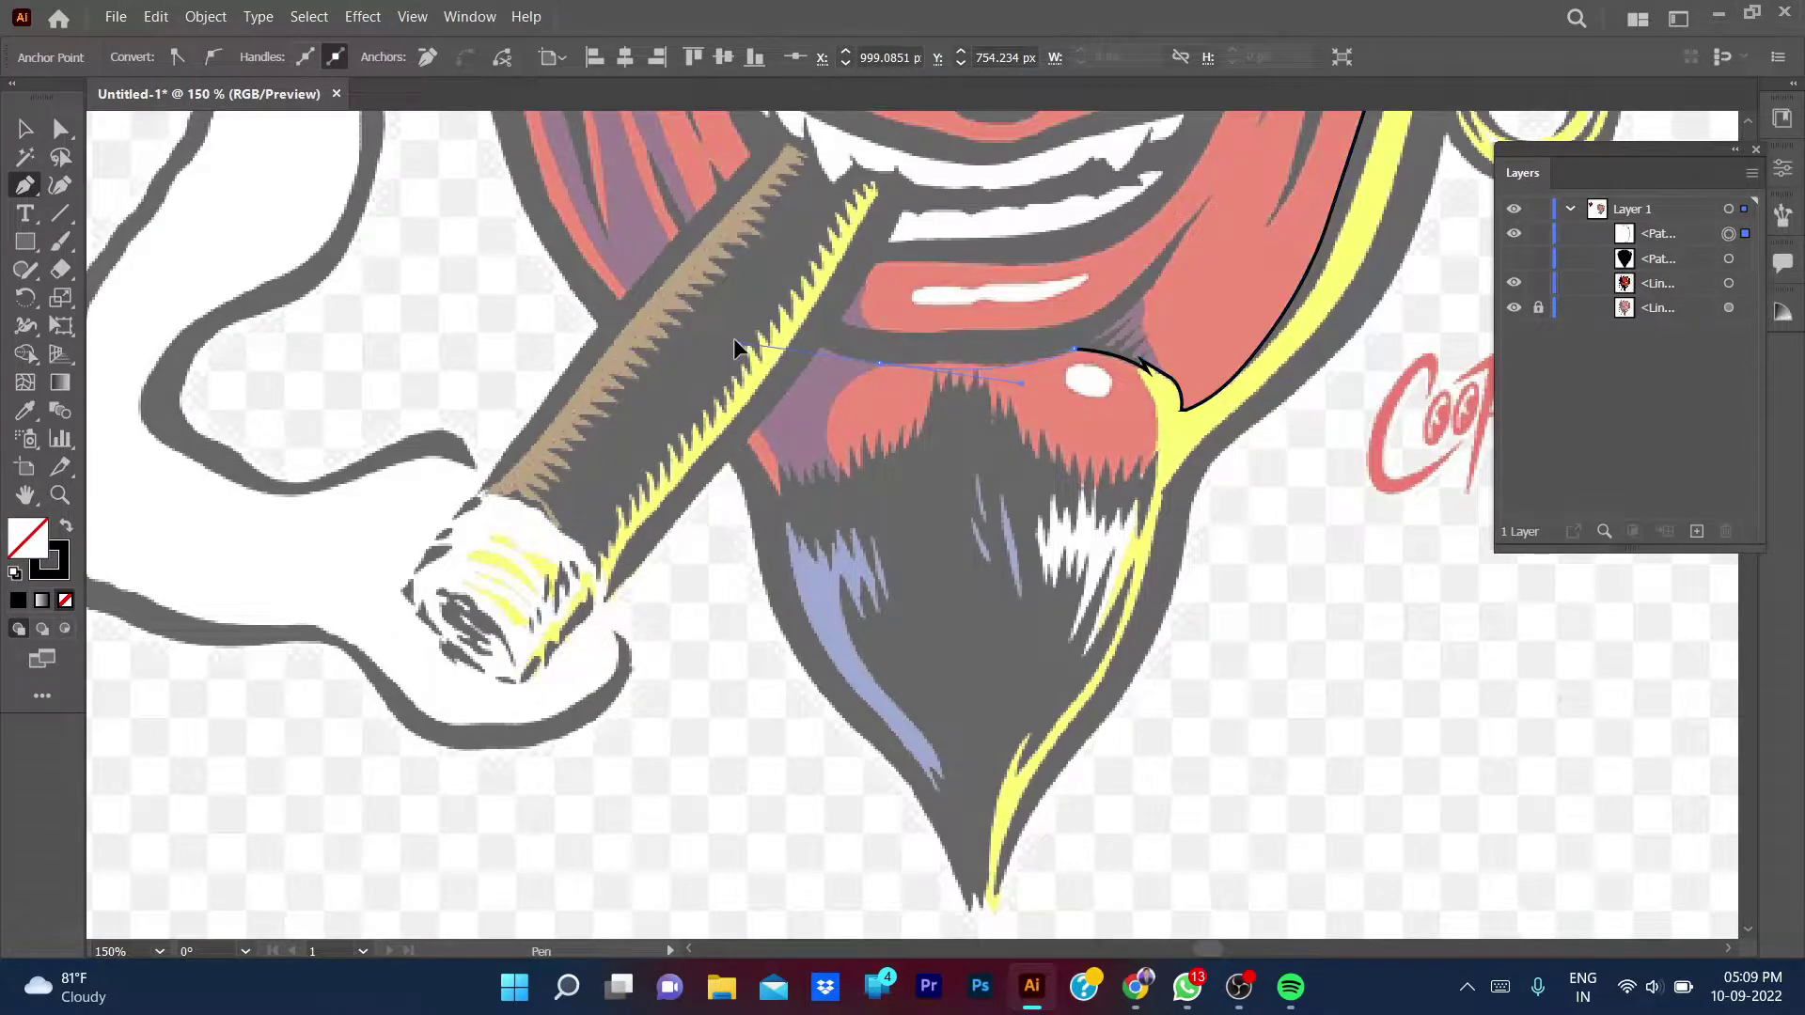
drag(787, 346, 788, 348)
mouse_move(827, 432)
mouse_down()
mouse_move(797, 500)
mouse_move(786, 476)
mouse_up()
click(874, 526)
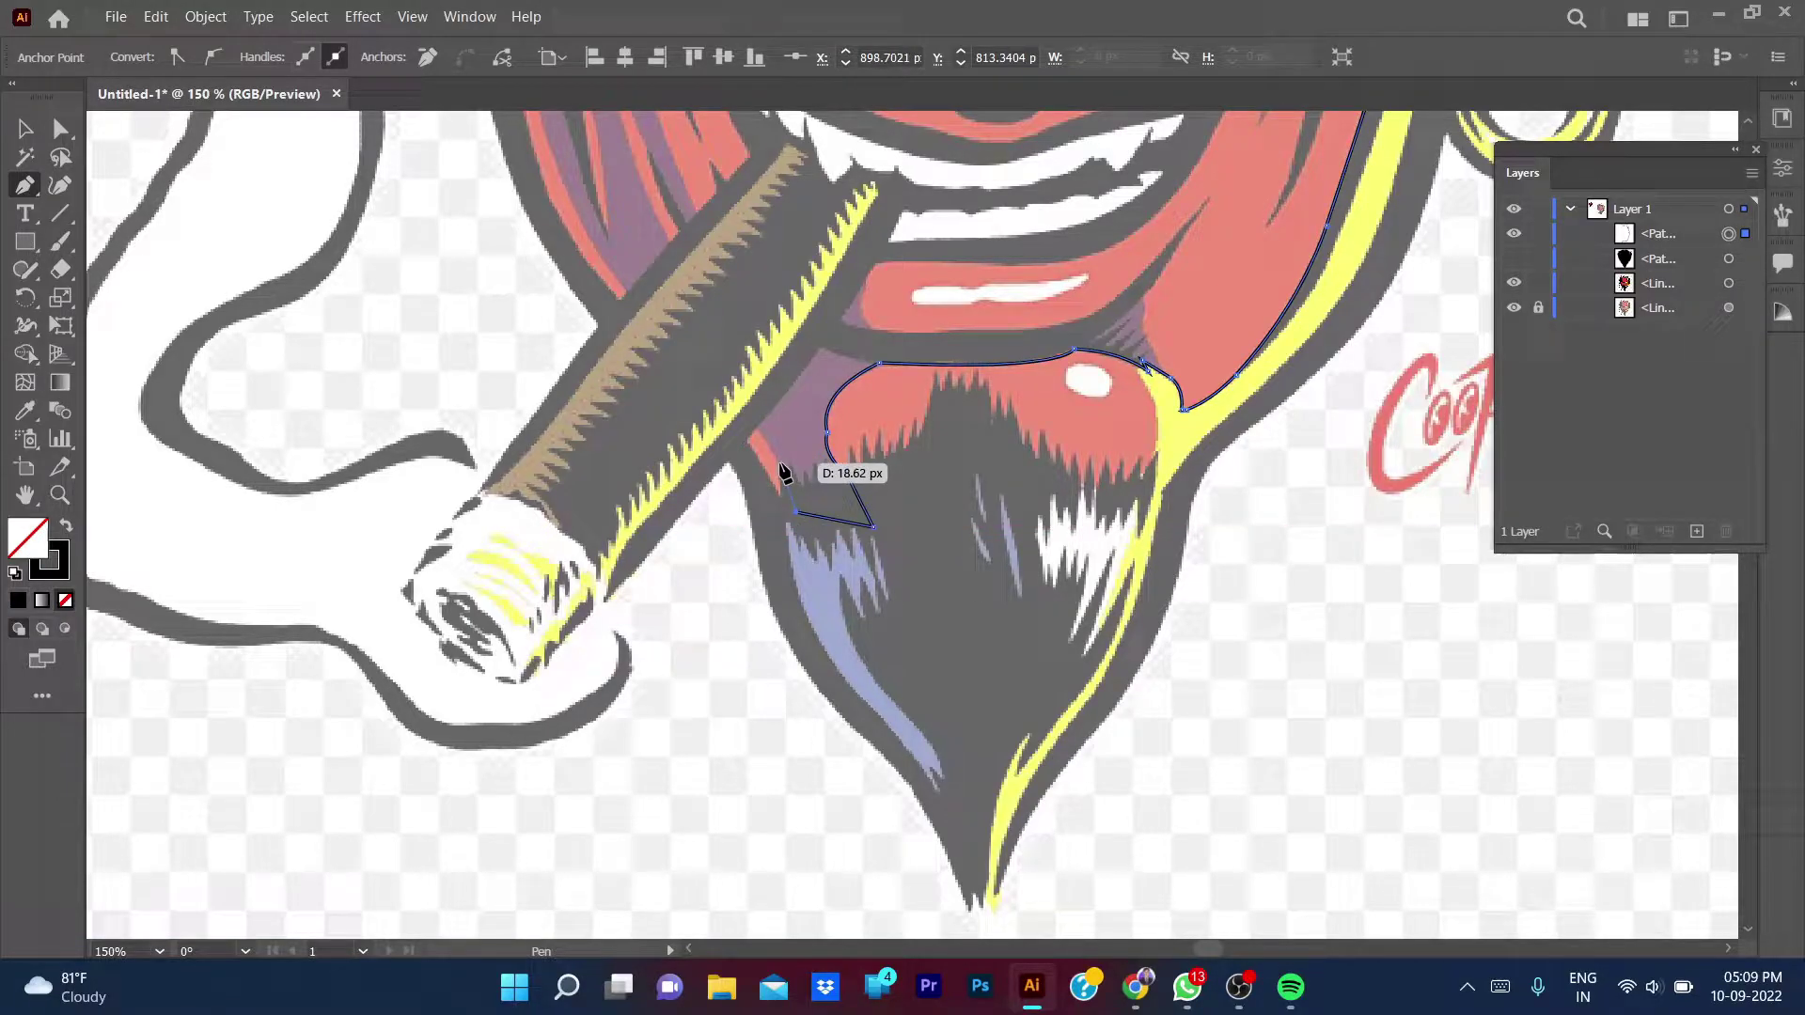
- Continue the outline up the jaw past the cigar and along the left cheek
scroll(784, 475, up, 1)
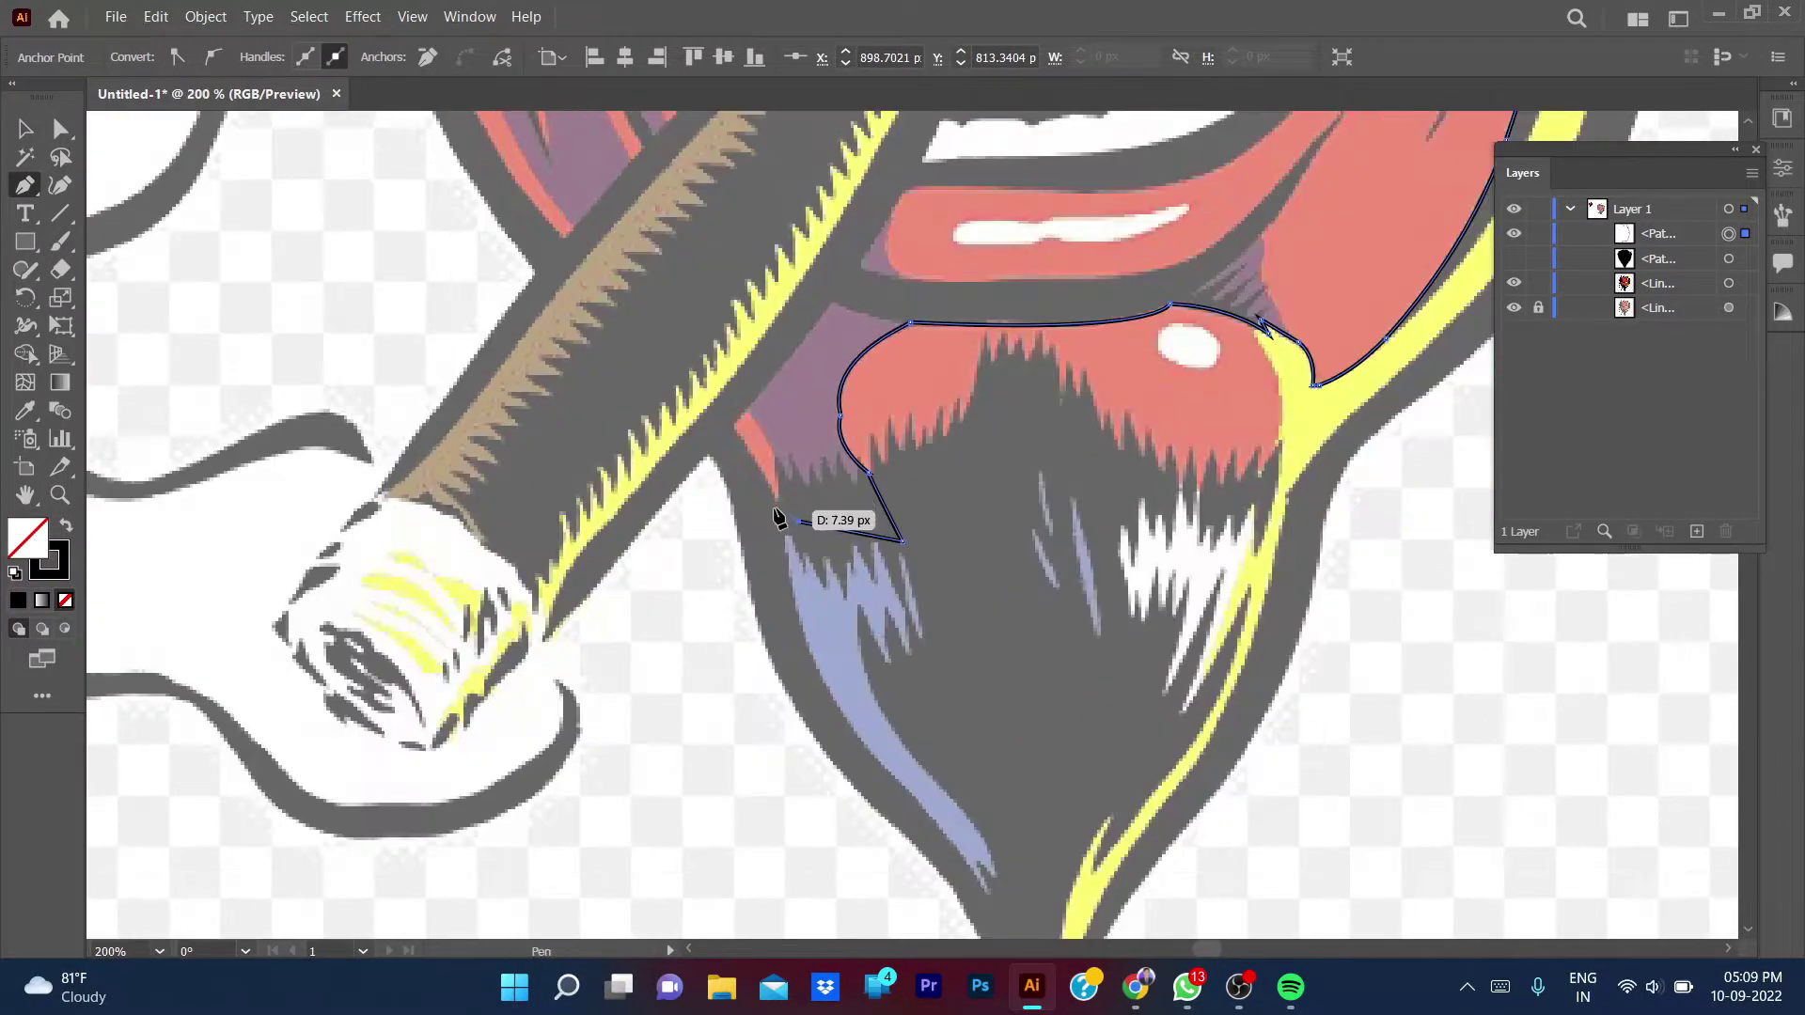
click(776, 502)
click(737, 427)
scroll(834, 425, up, 3)
scroll(835, 425, left, 5)
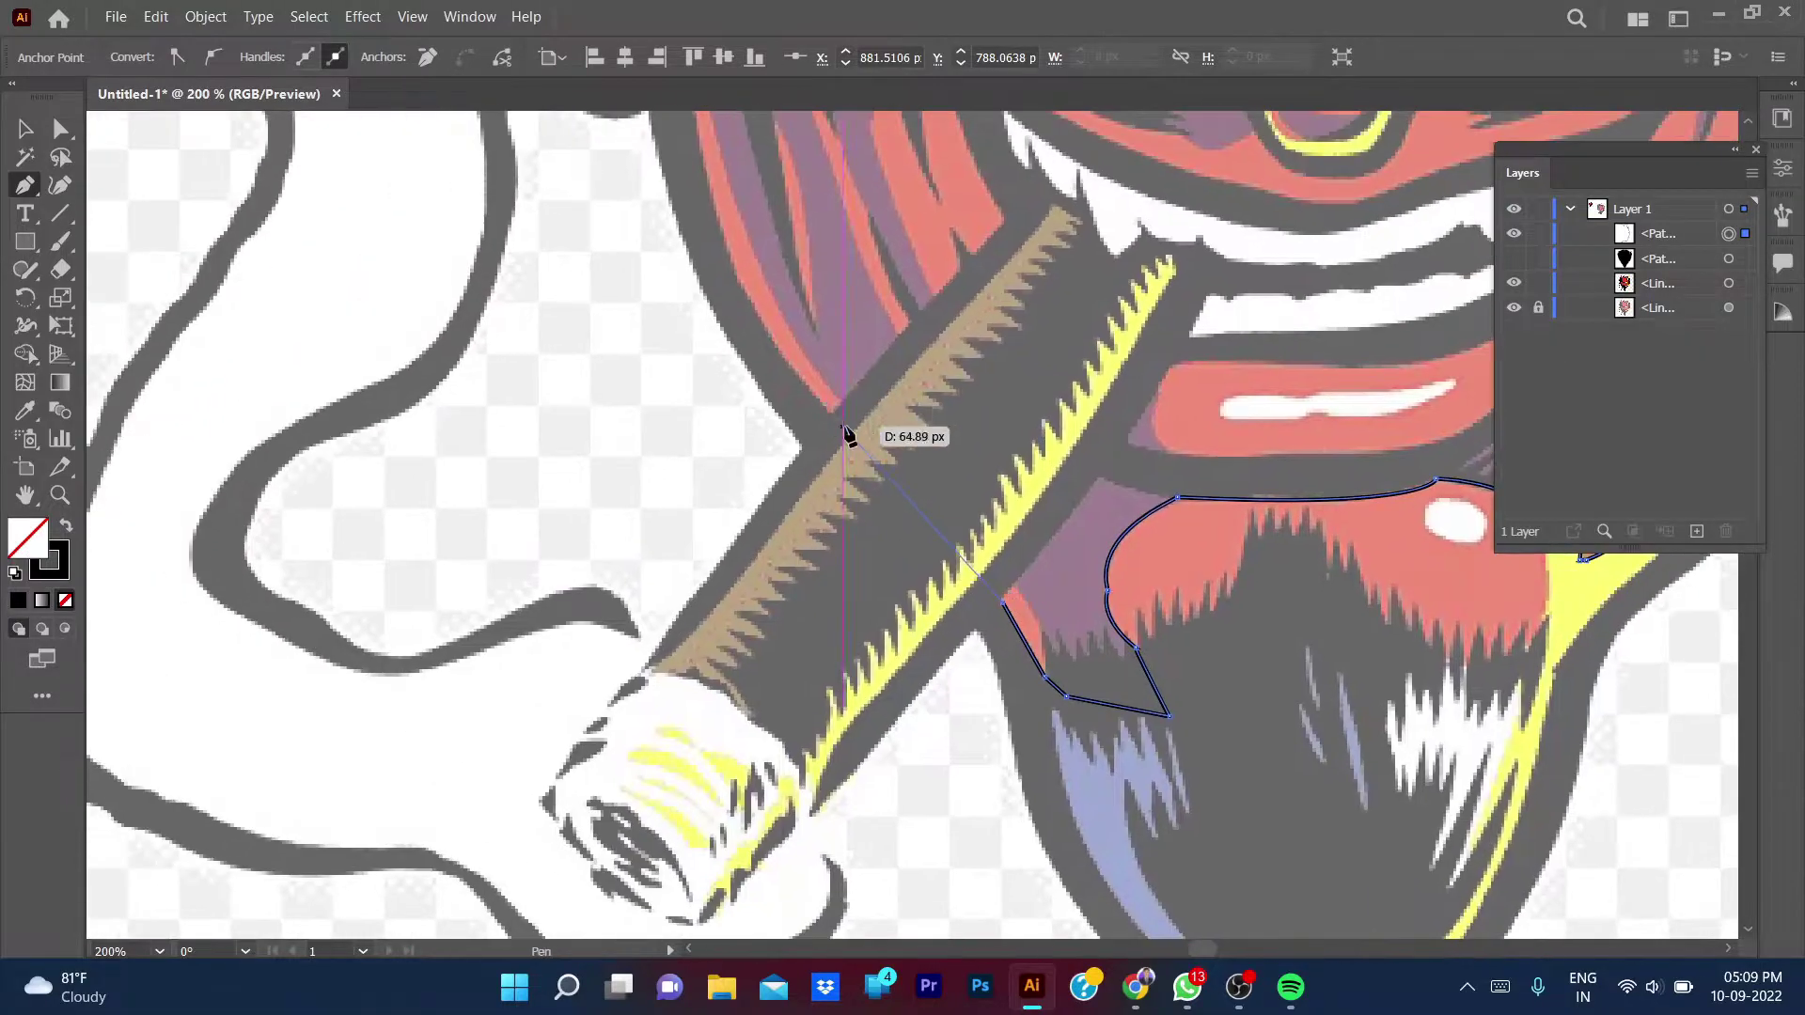
click(835, 425)
scroll(834, 424, up, 2)
scroll(834, 425, left, 3)
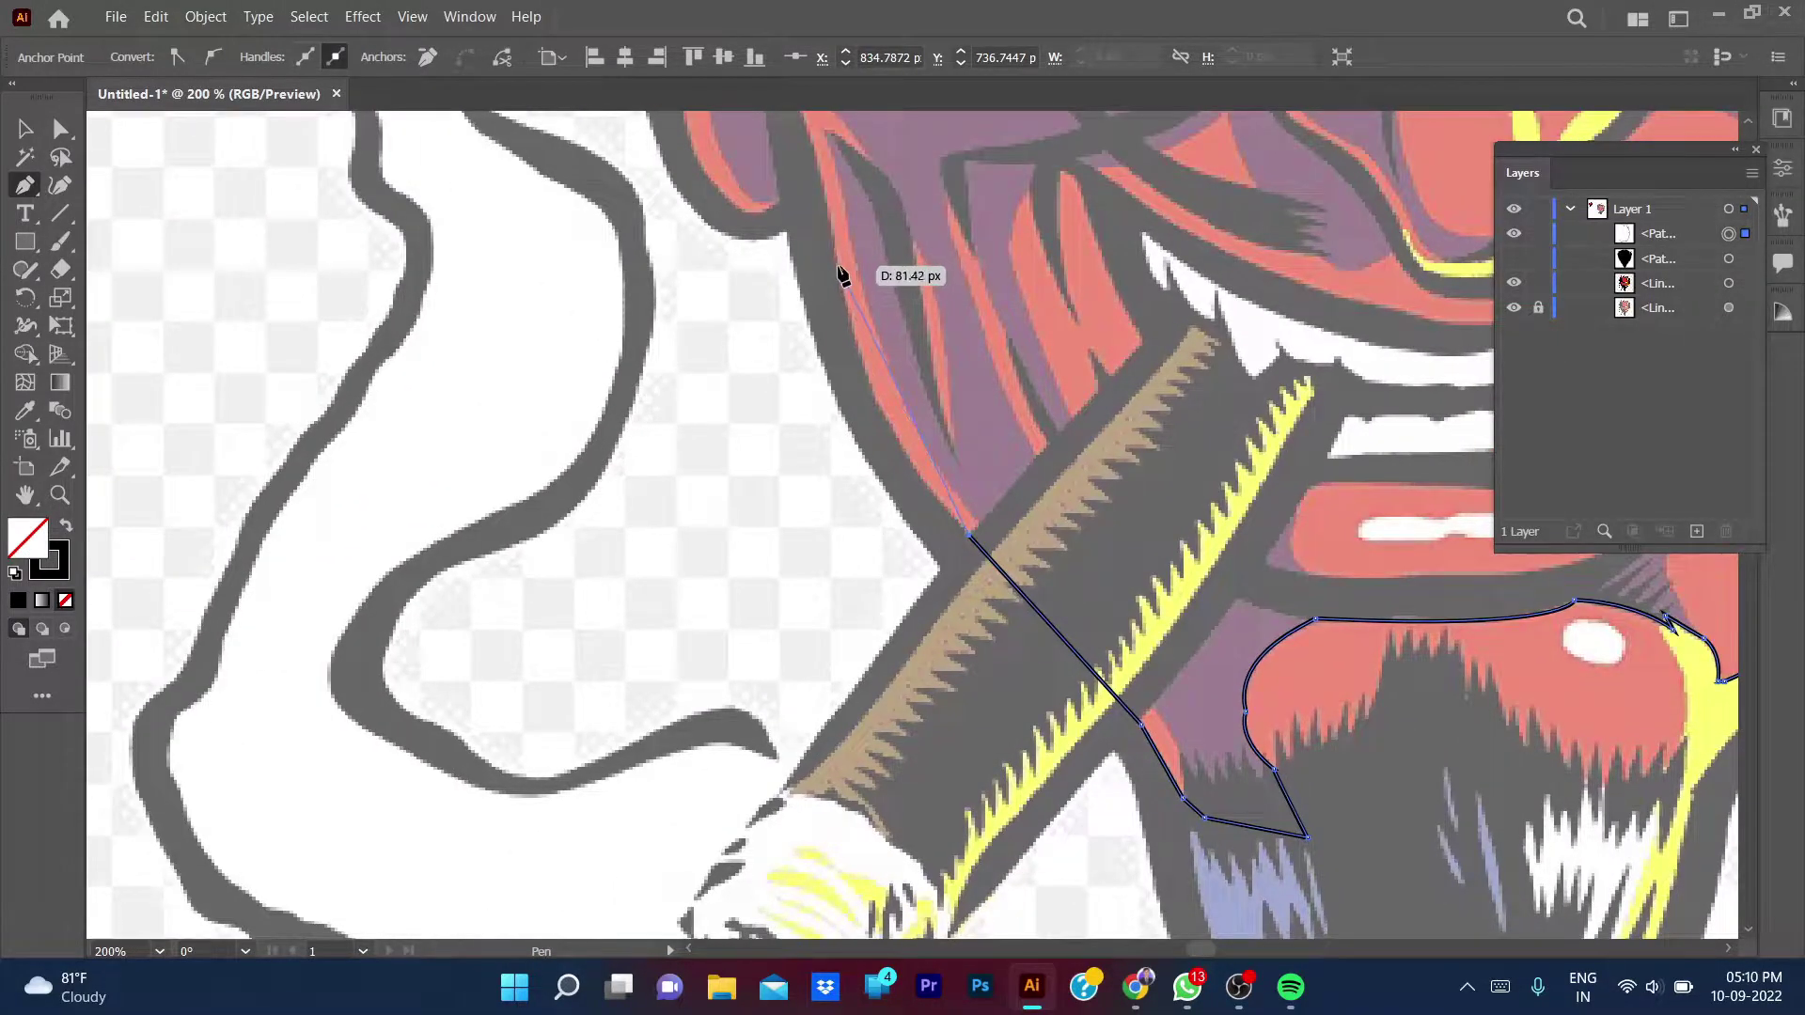
drag(827, 139, 791, 149)
scroll(827, 139, up, 3)
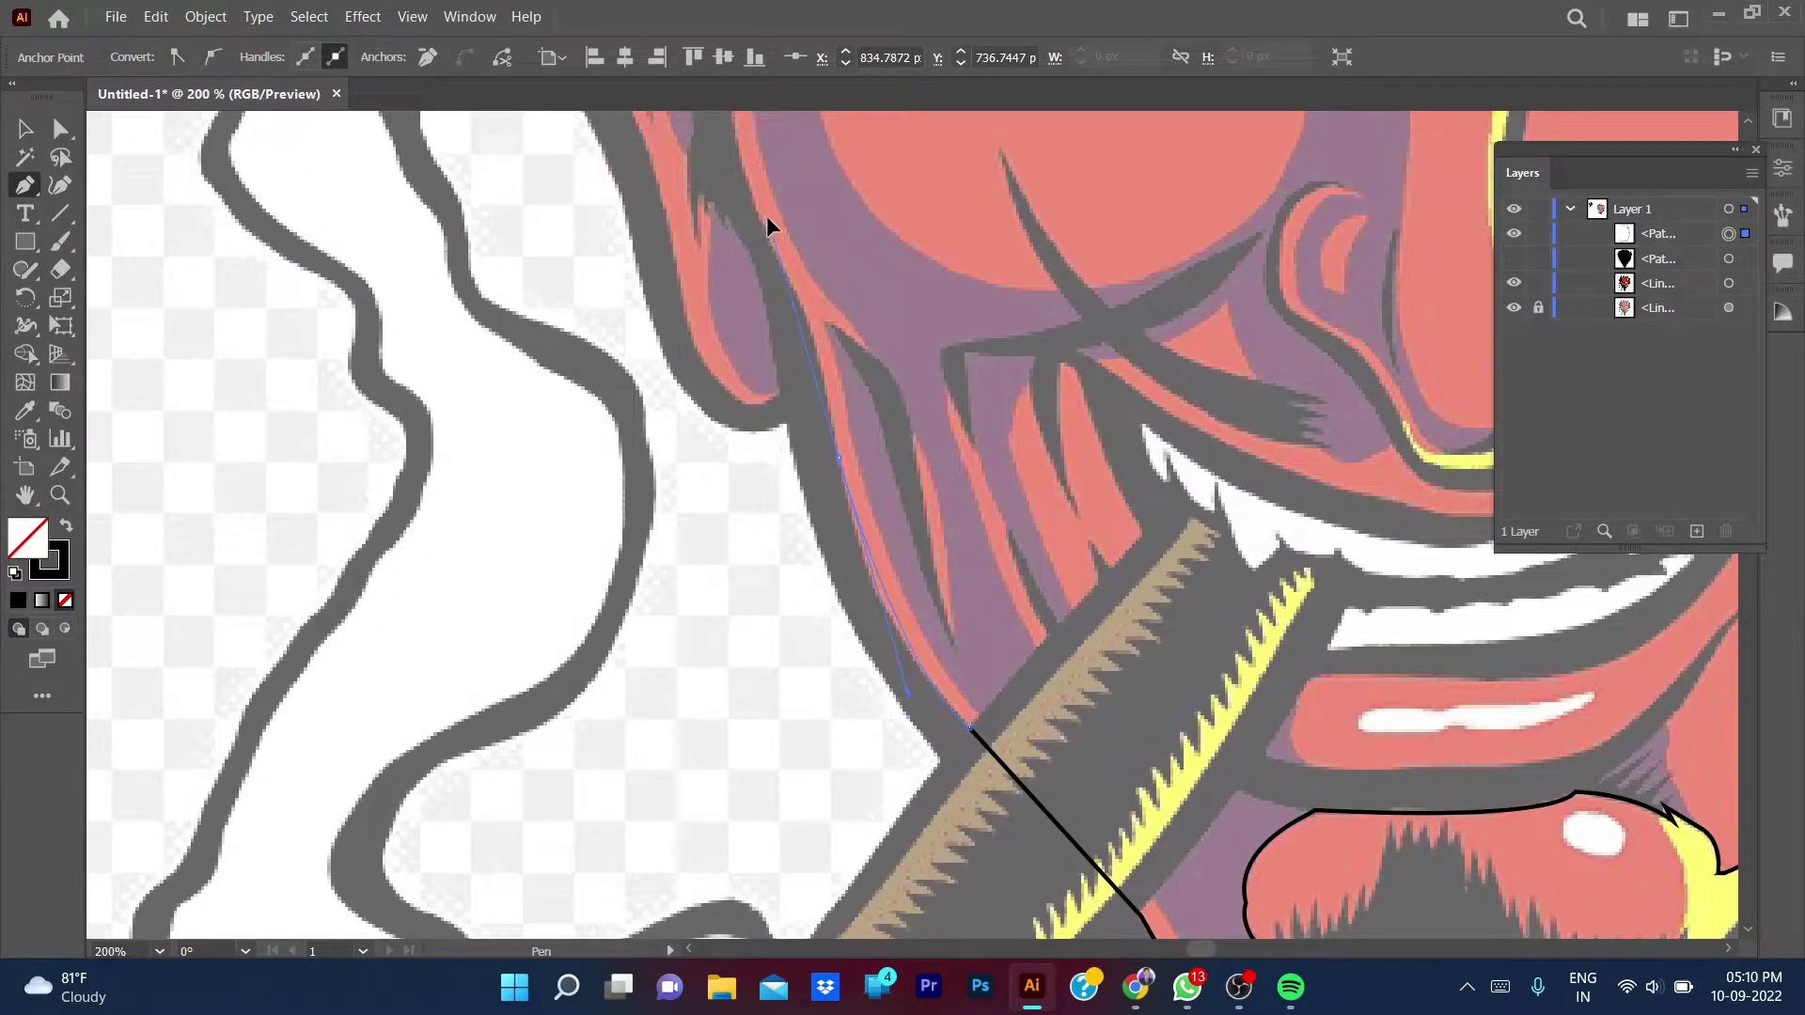
drag(839, 457, 762, 216)
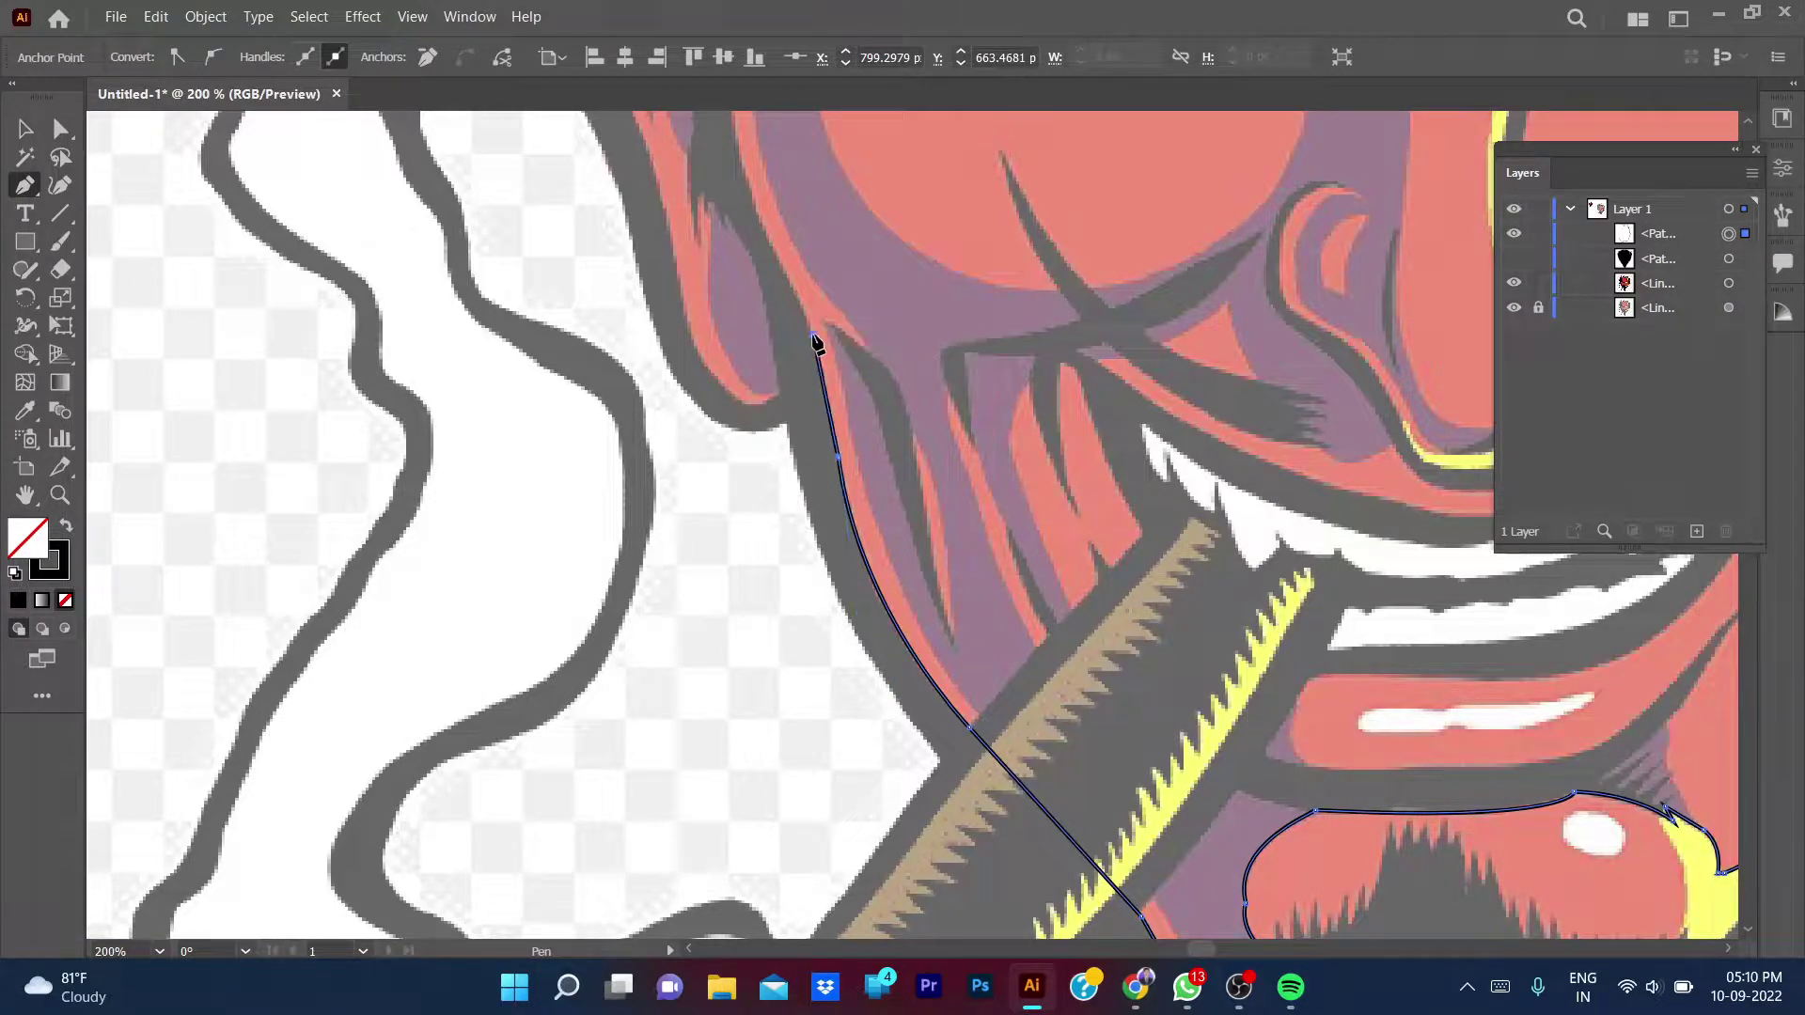
click(763, 209)
- Carry the outline up past the temple and left horn base to close the face
scroll(767, 214, up, 5)
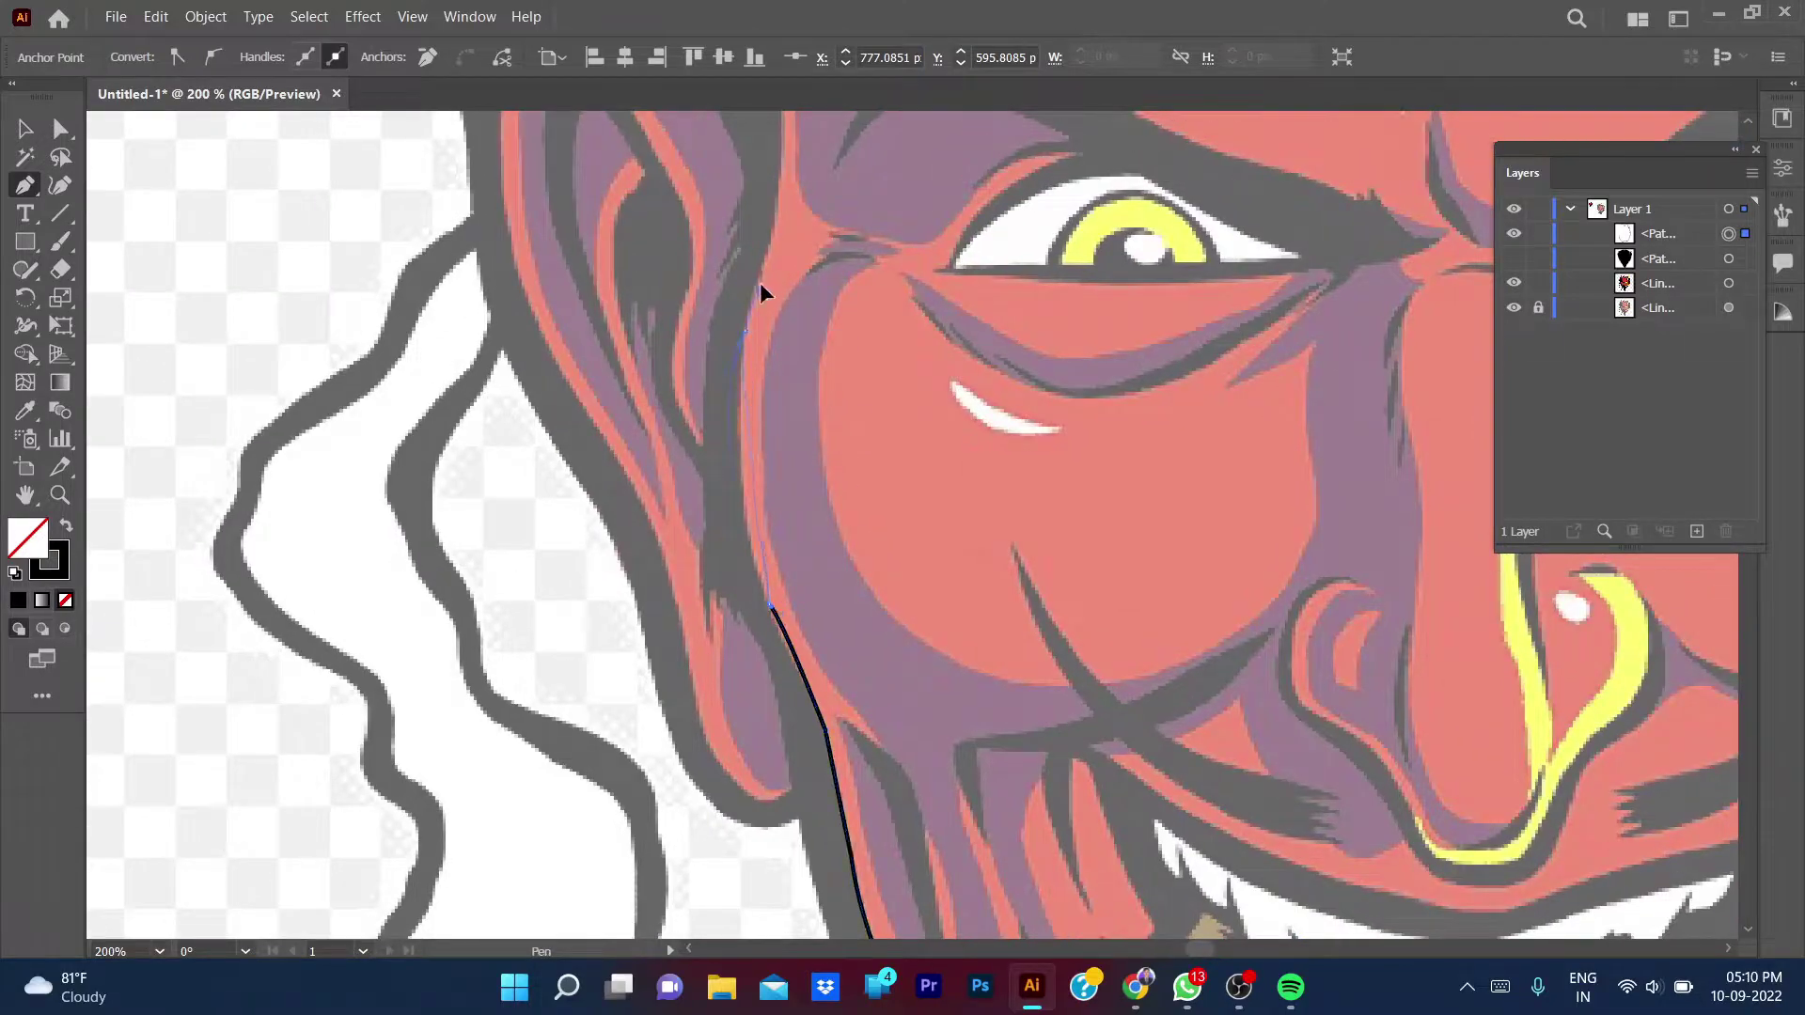
alt+scroll(764, 273, down, 1)
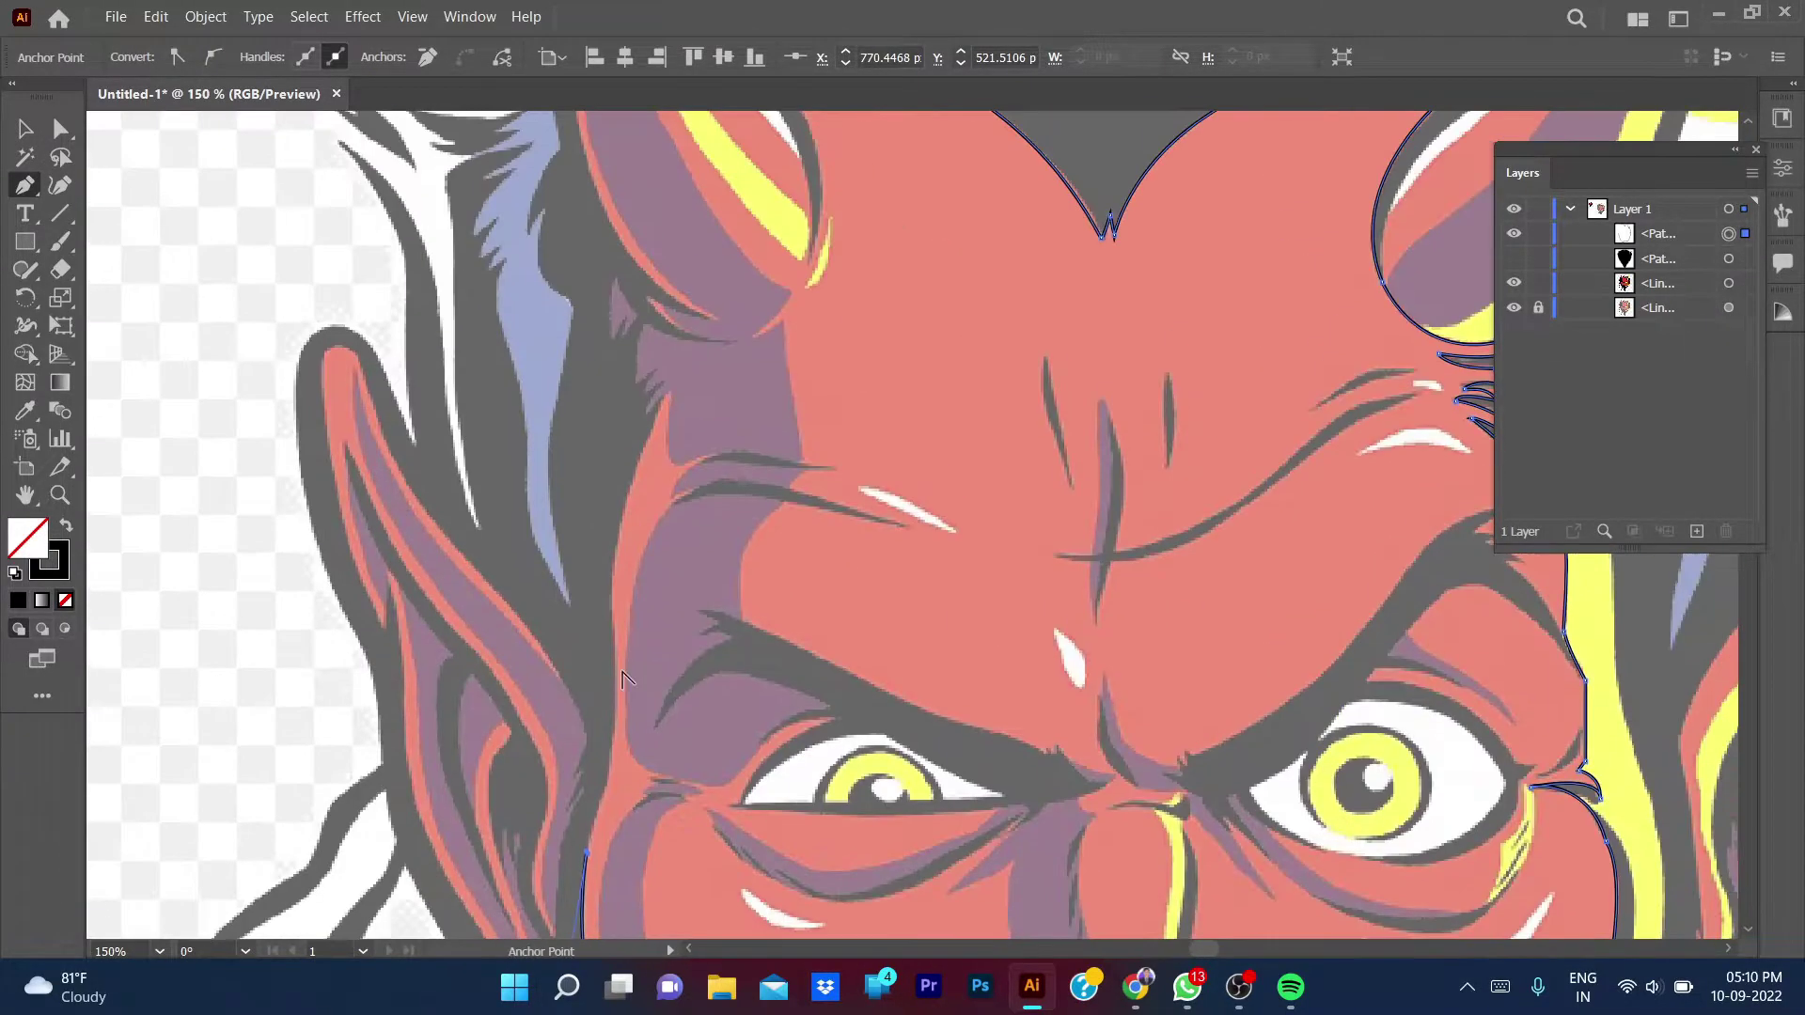
scroll(658, 564, up, 3)
drag(609, 646, 611, 645)
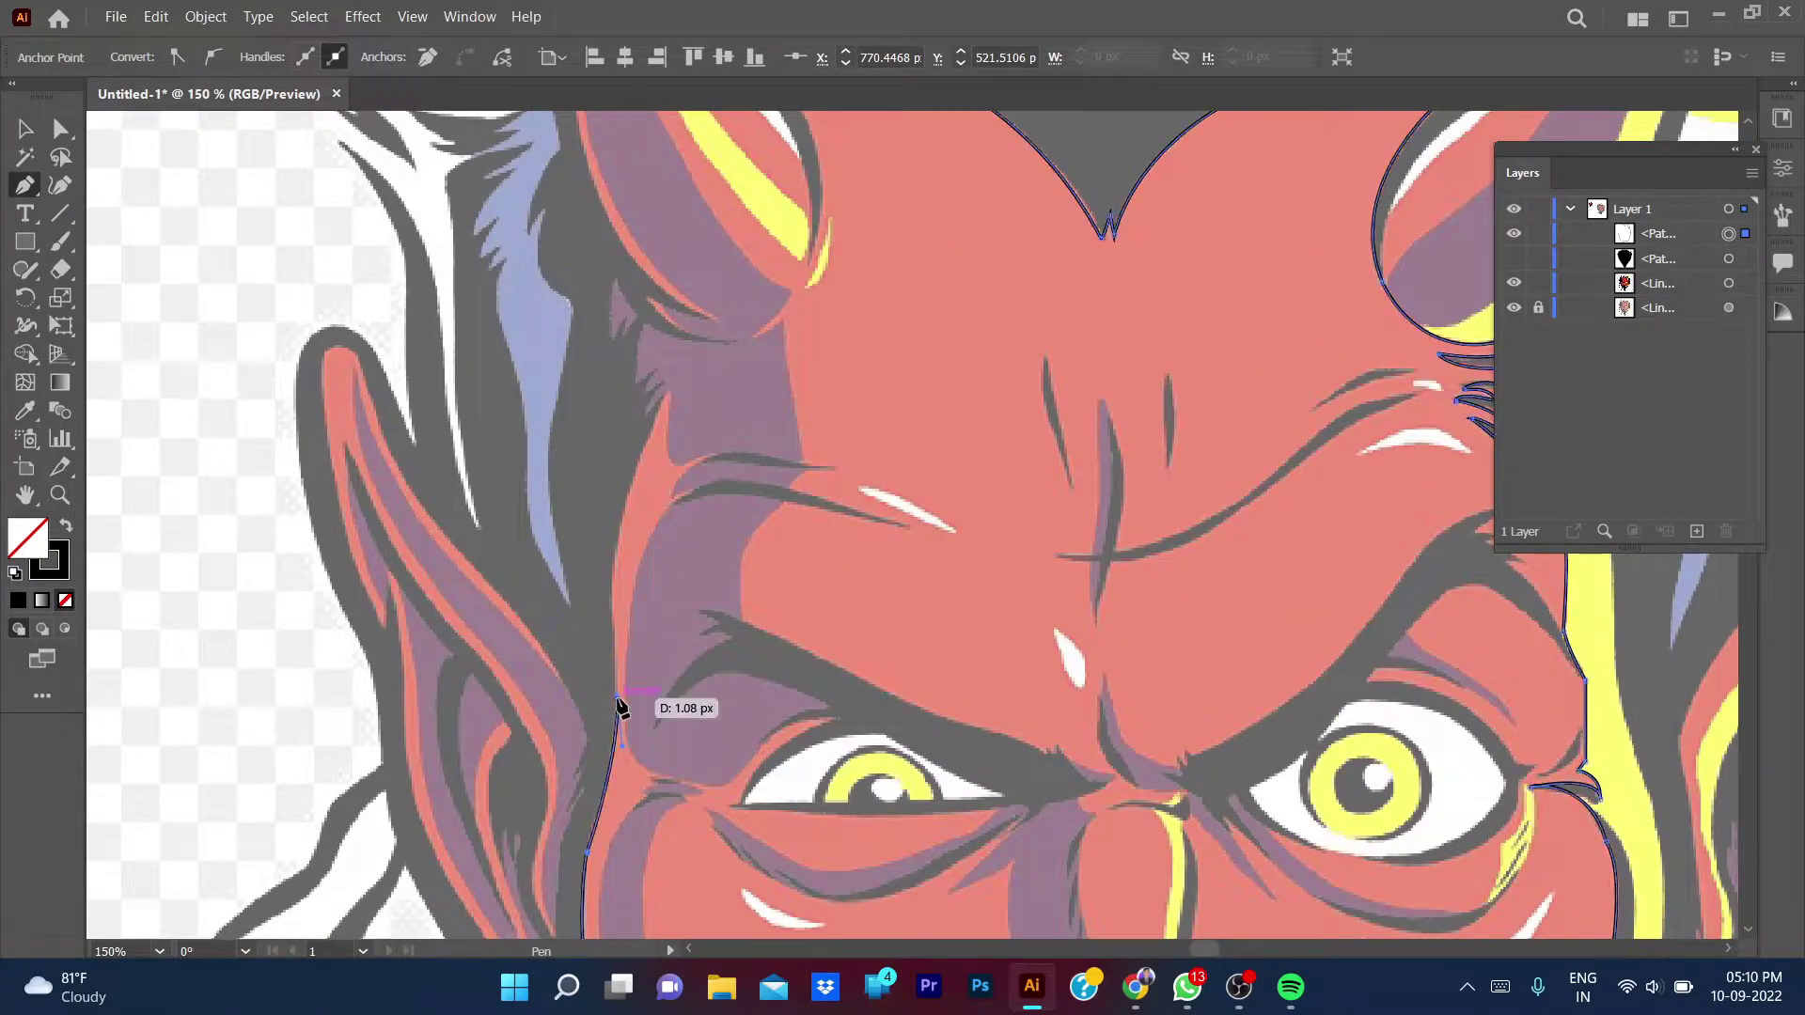
click(618, 543)
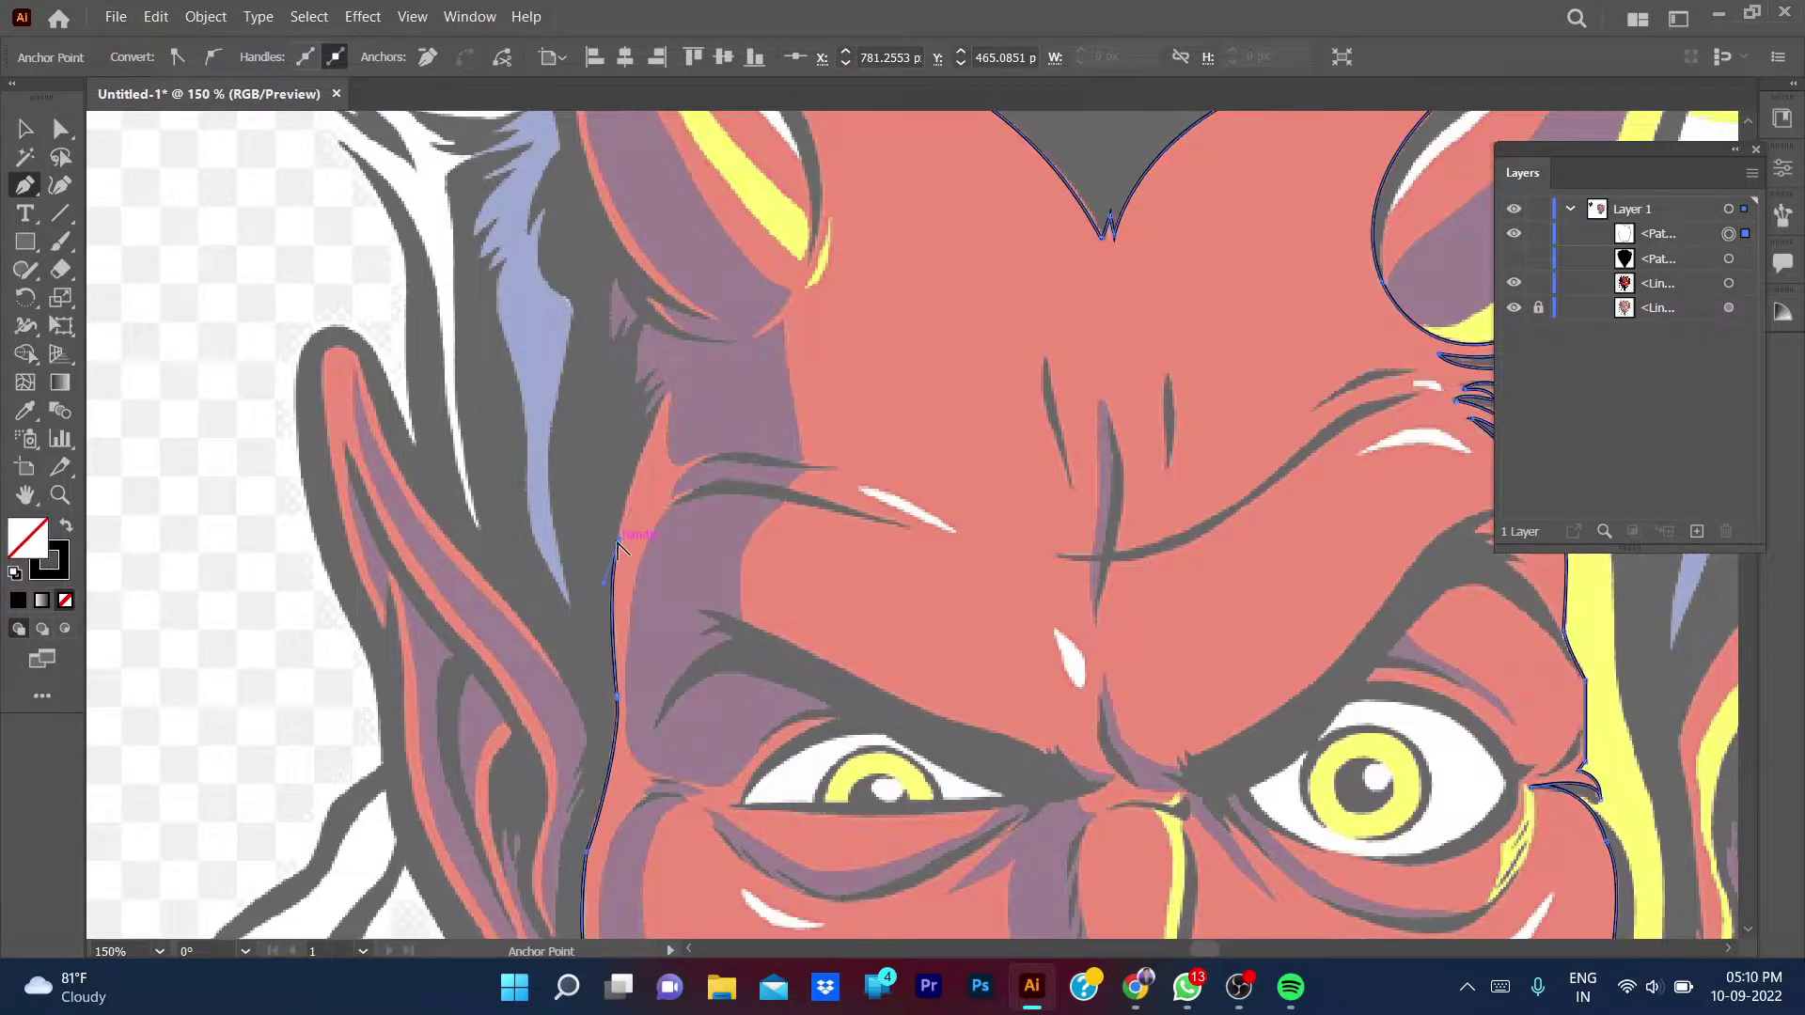
click(672, 402)
scroll(671, 402, up, 3)
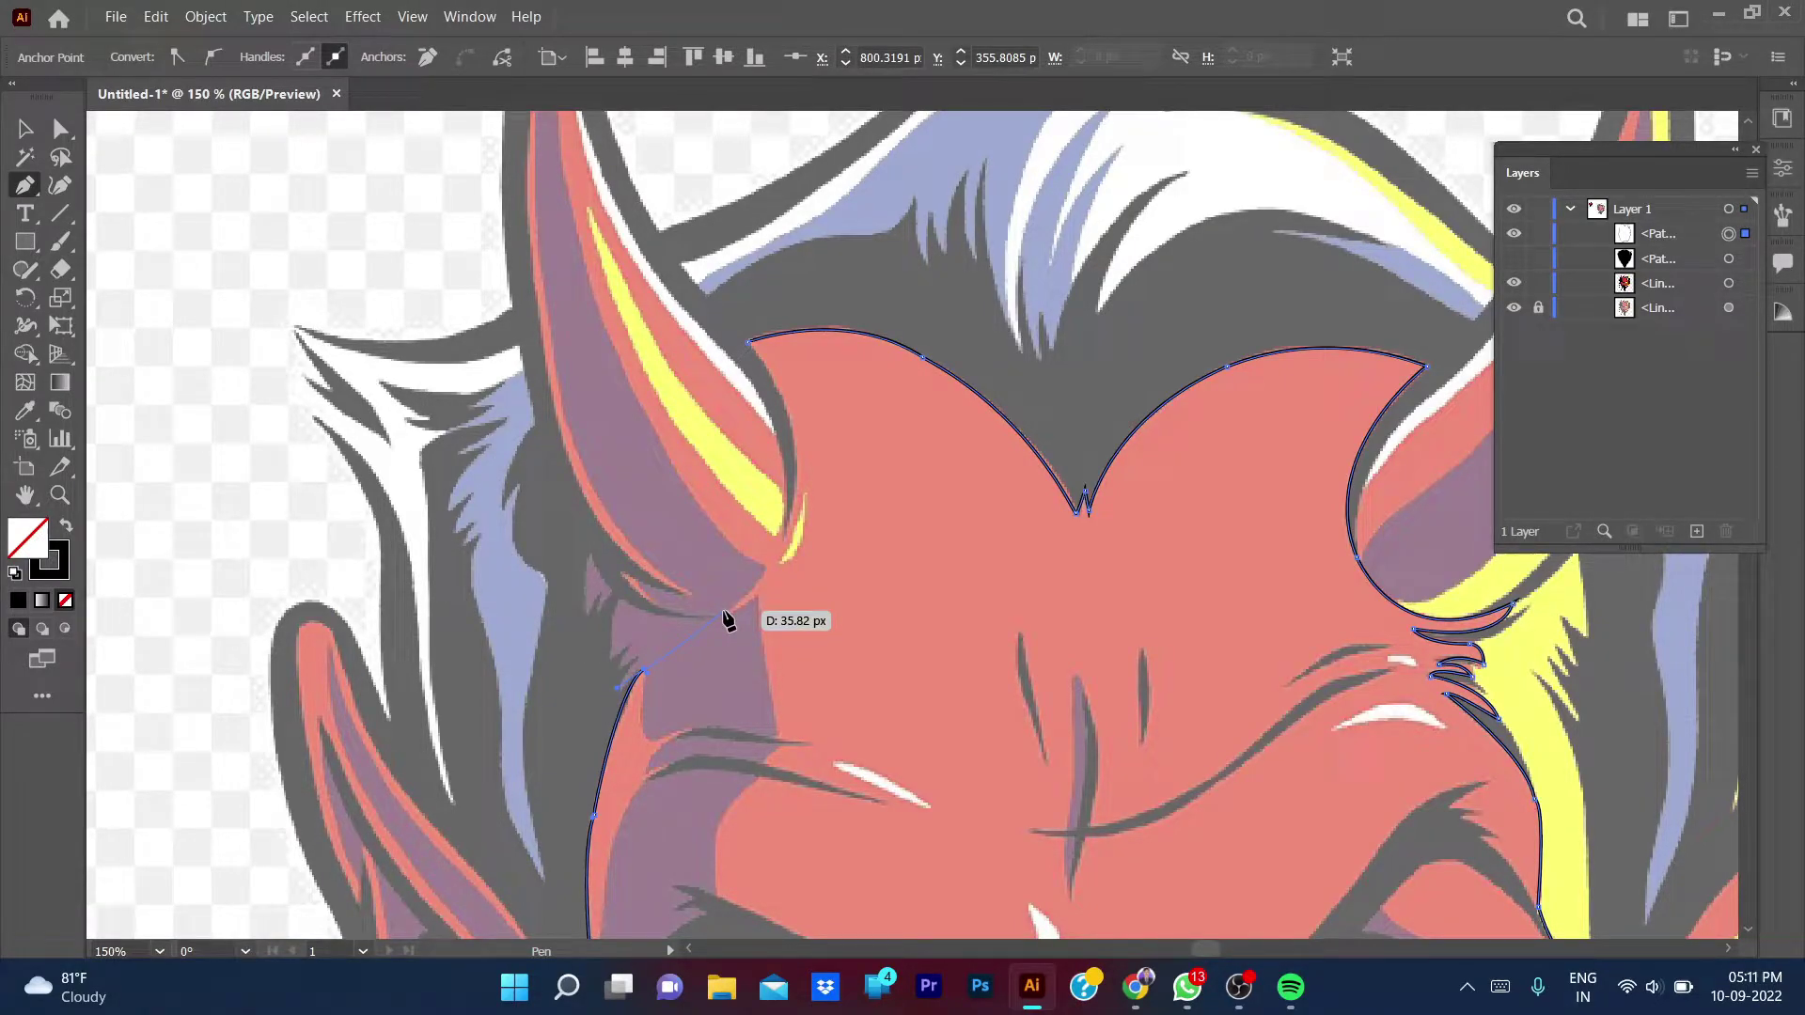
click(724, 612)
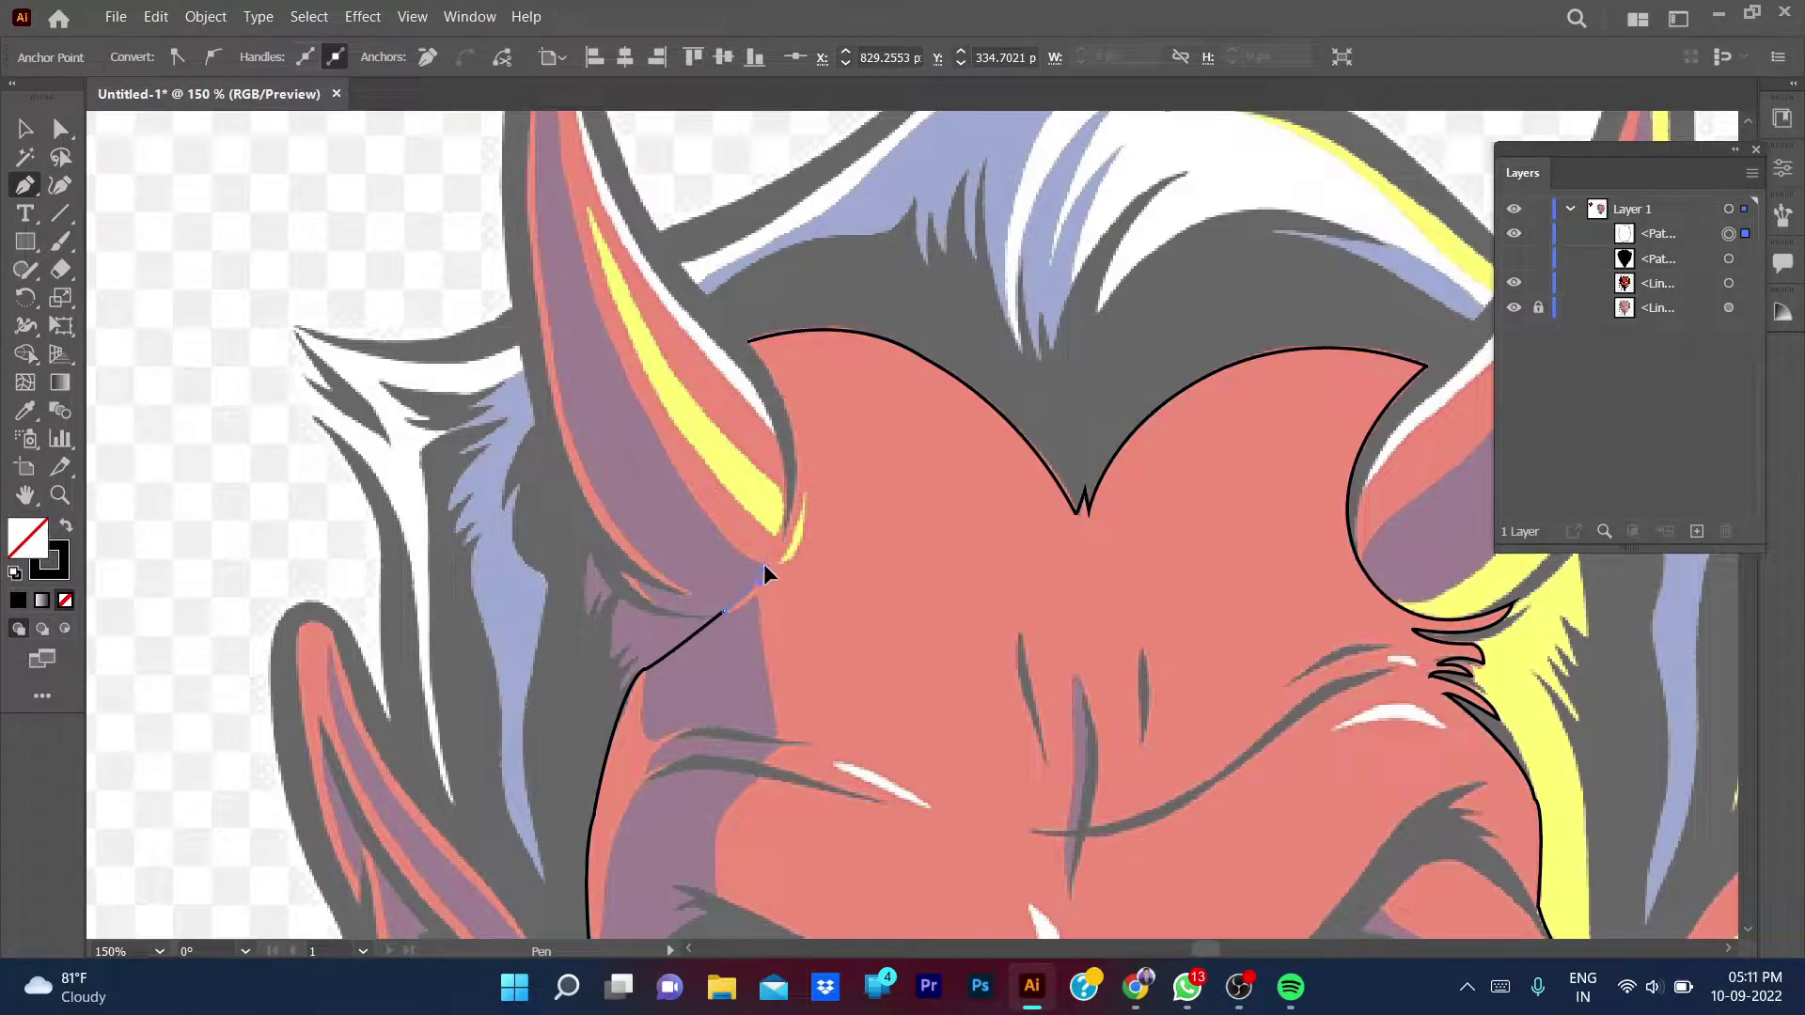
mouse_move(764, 564)
mouse_down()
mouse_move(792, 344)
mouse_move(708, 308)
mouse_up()
key(ctrl+minus)
key(ctrl+minus)
key(ctrl+minus)
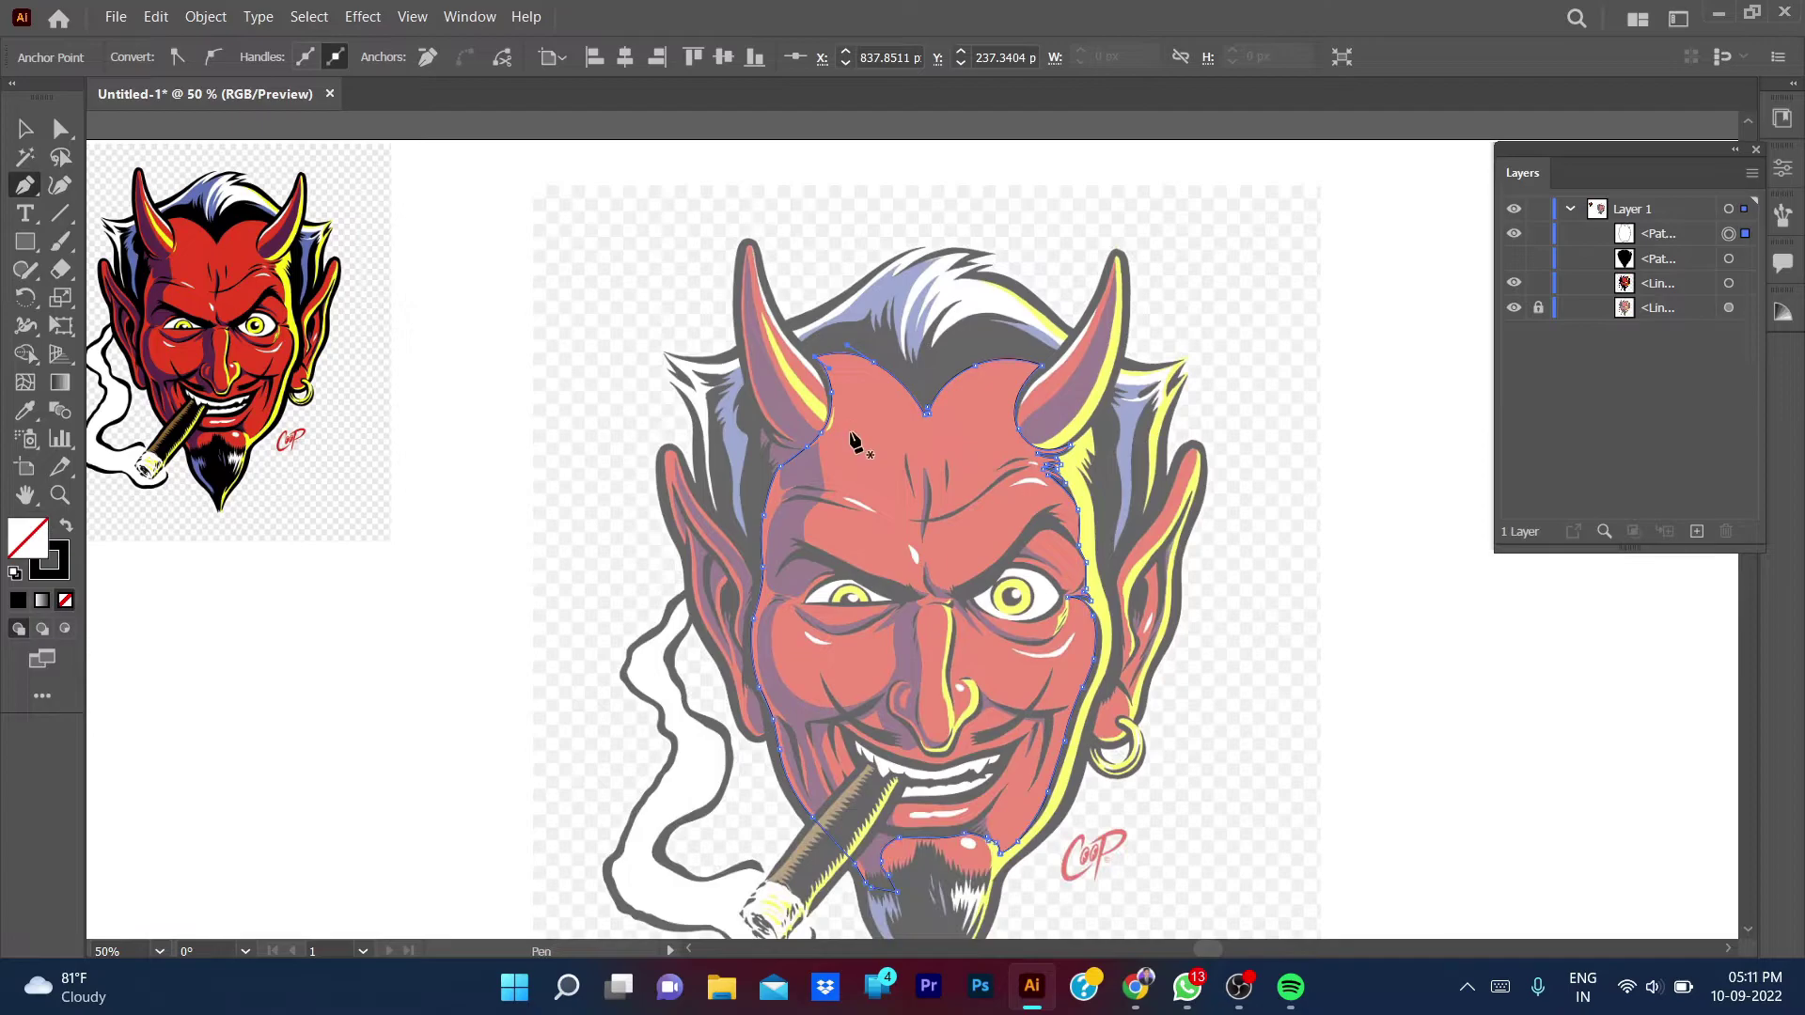
- Fill the face path with the reference's sampled red, deselect it, and hide it in Layers
key(i)
click(247, 235)
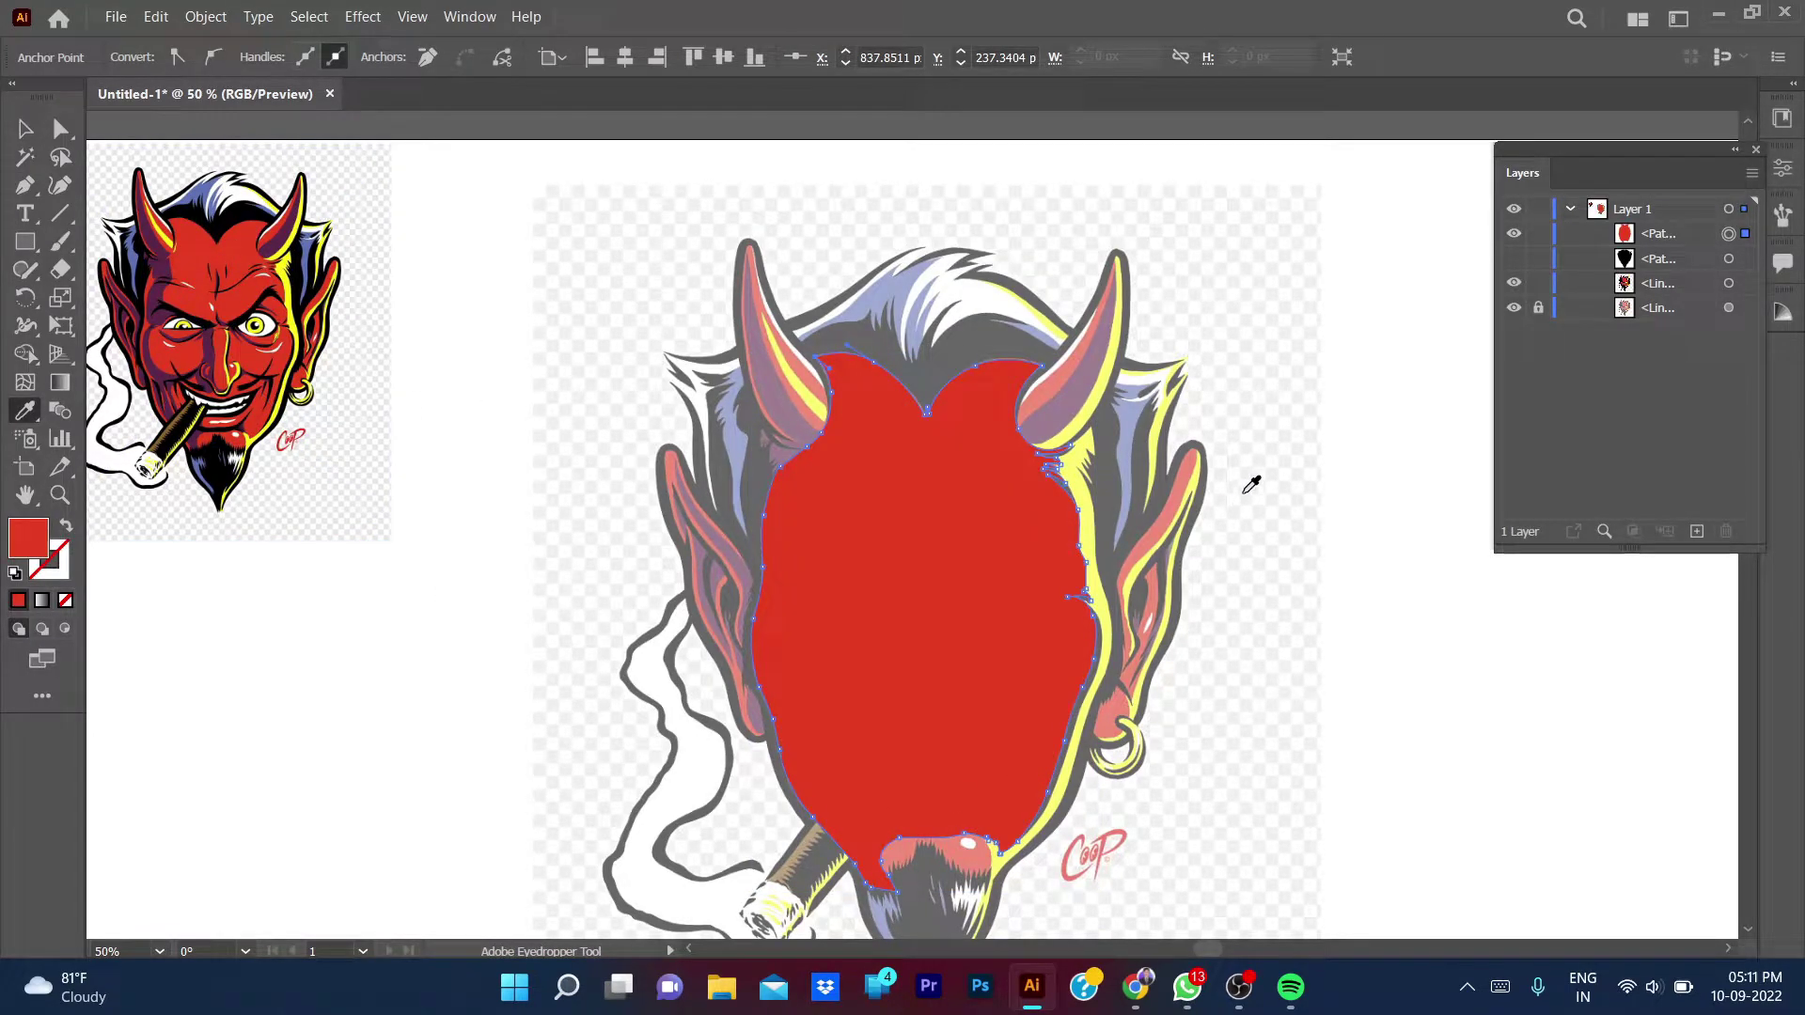
key(v)
click(1445, 402)
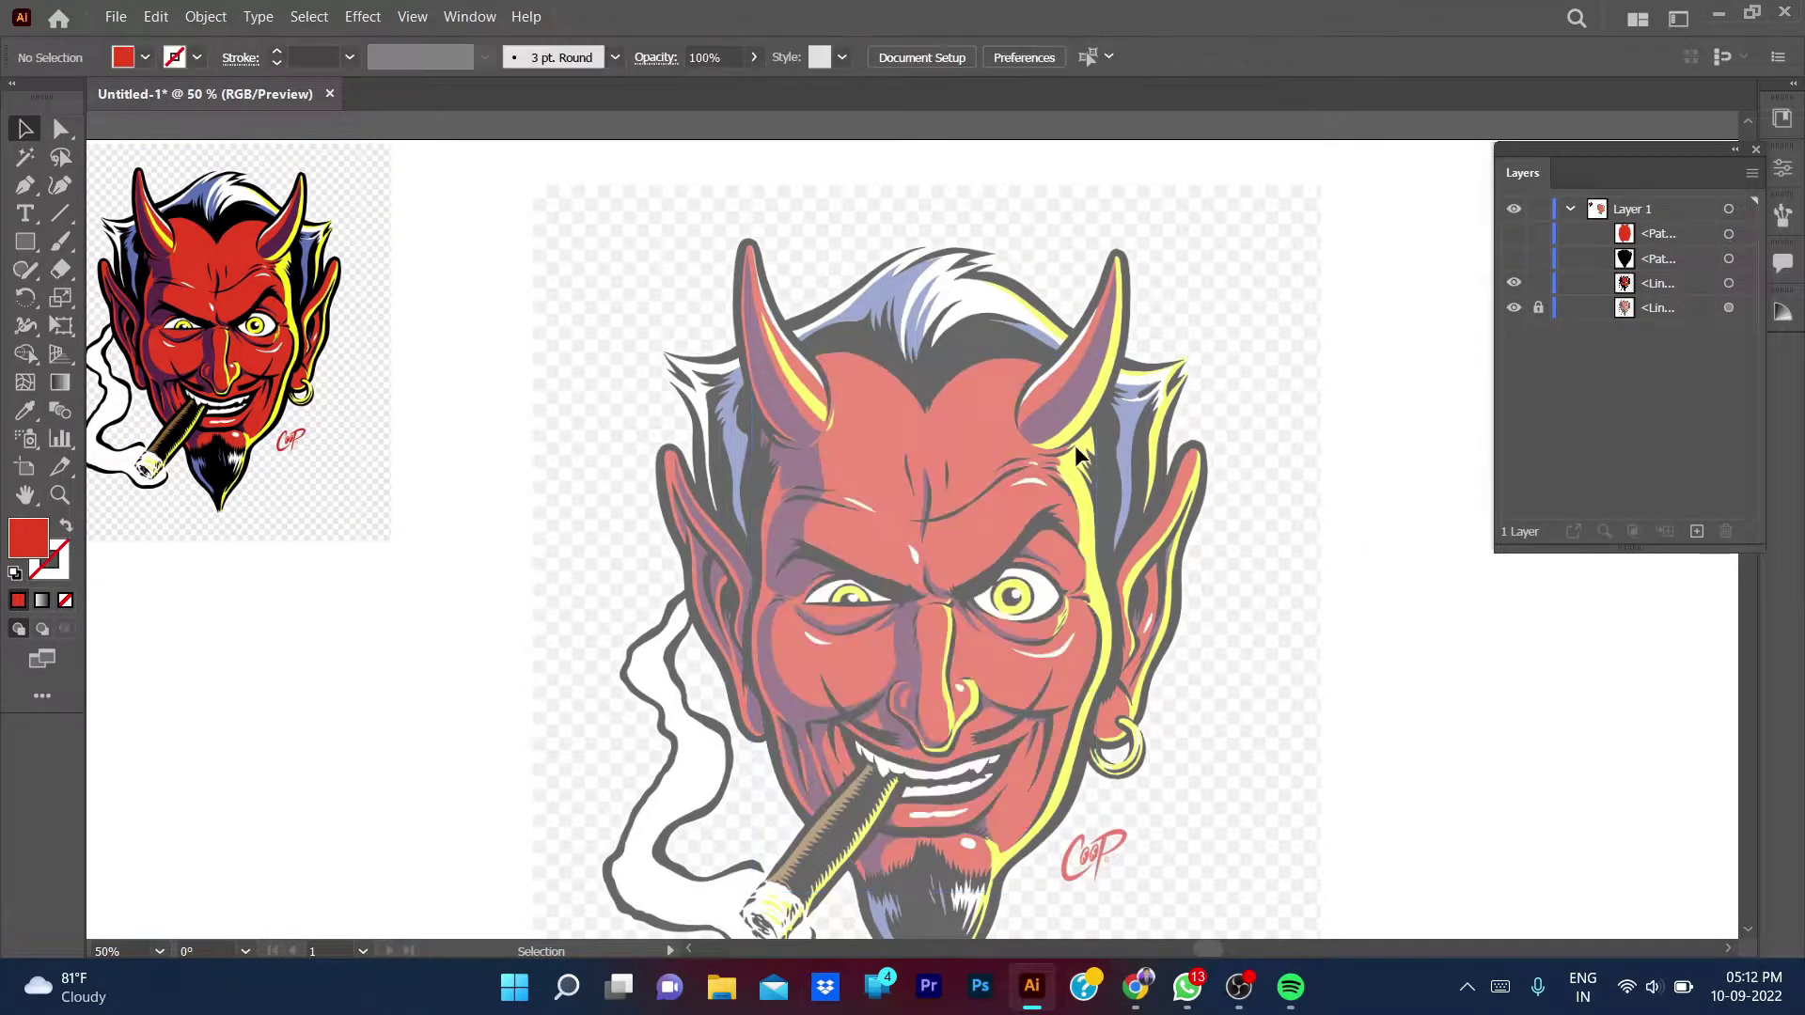
click(1514, 233)
scroll(991, 668, up, 2)
scroll(833, 631, up, 2)
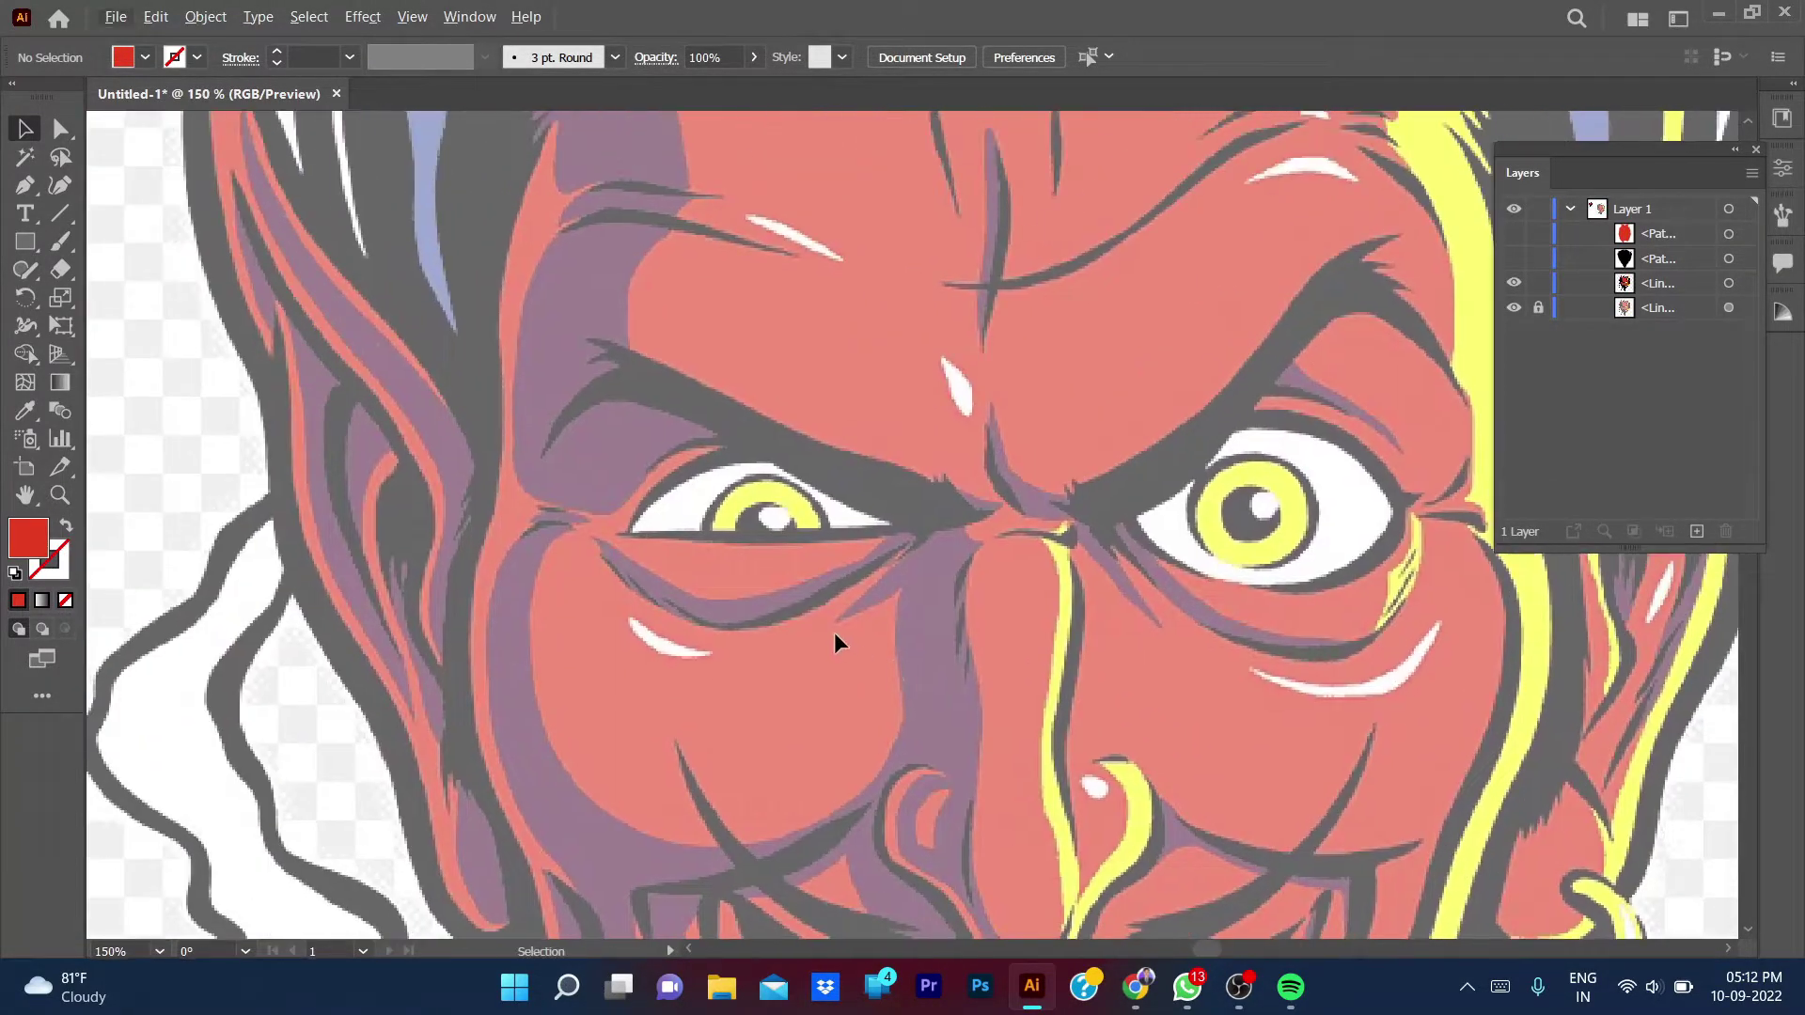
click(25, 188)
- Start the eyebrow path along its upper curve with a black stroke and no fill
click(540, 461)
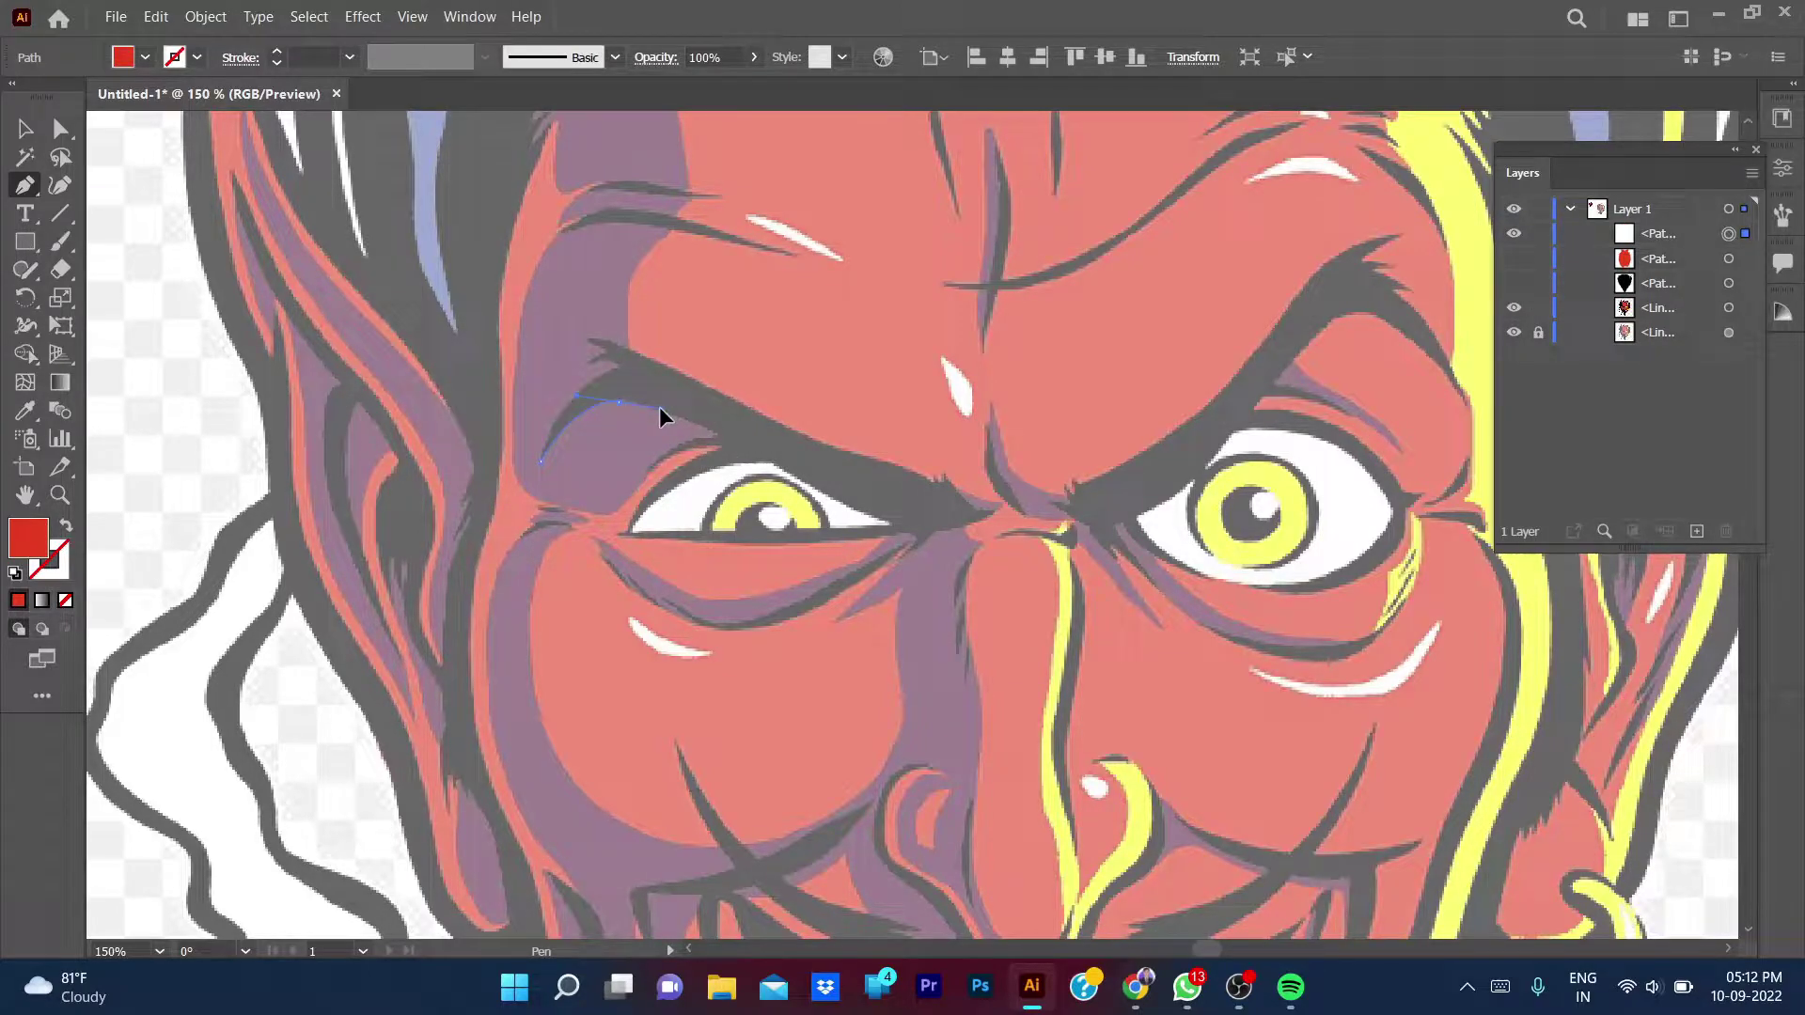
click(619, 404)
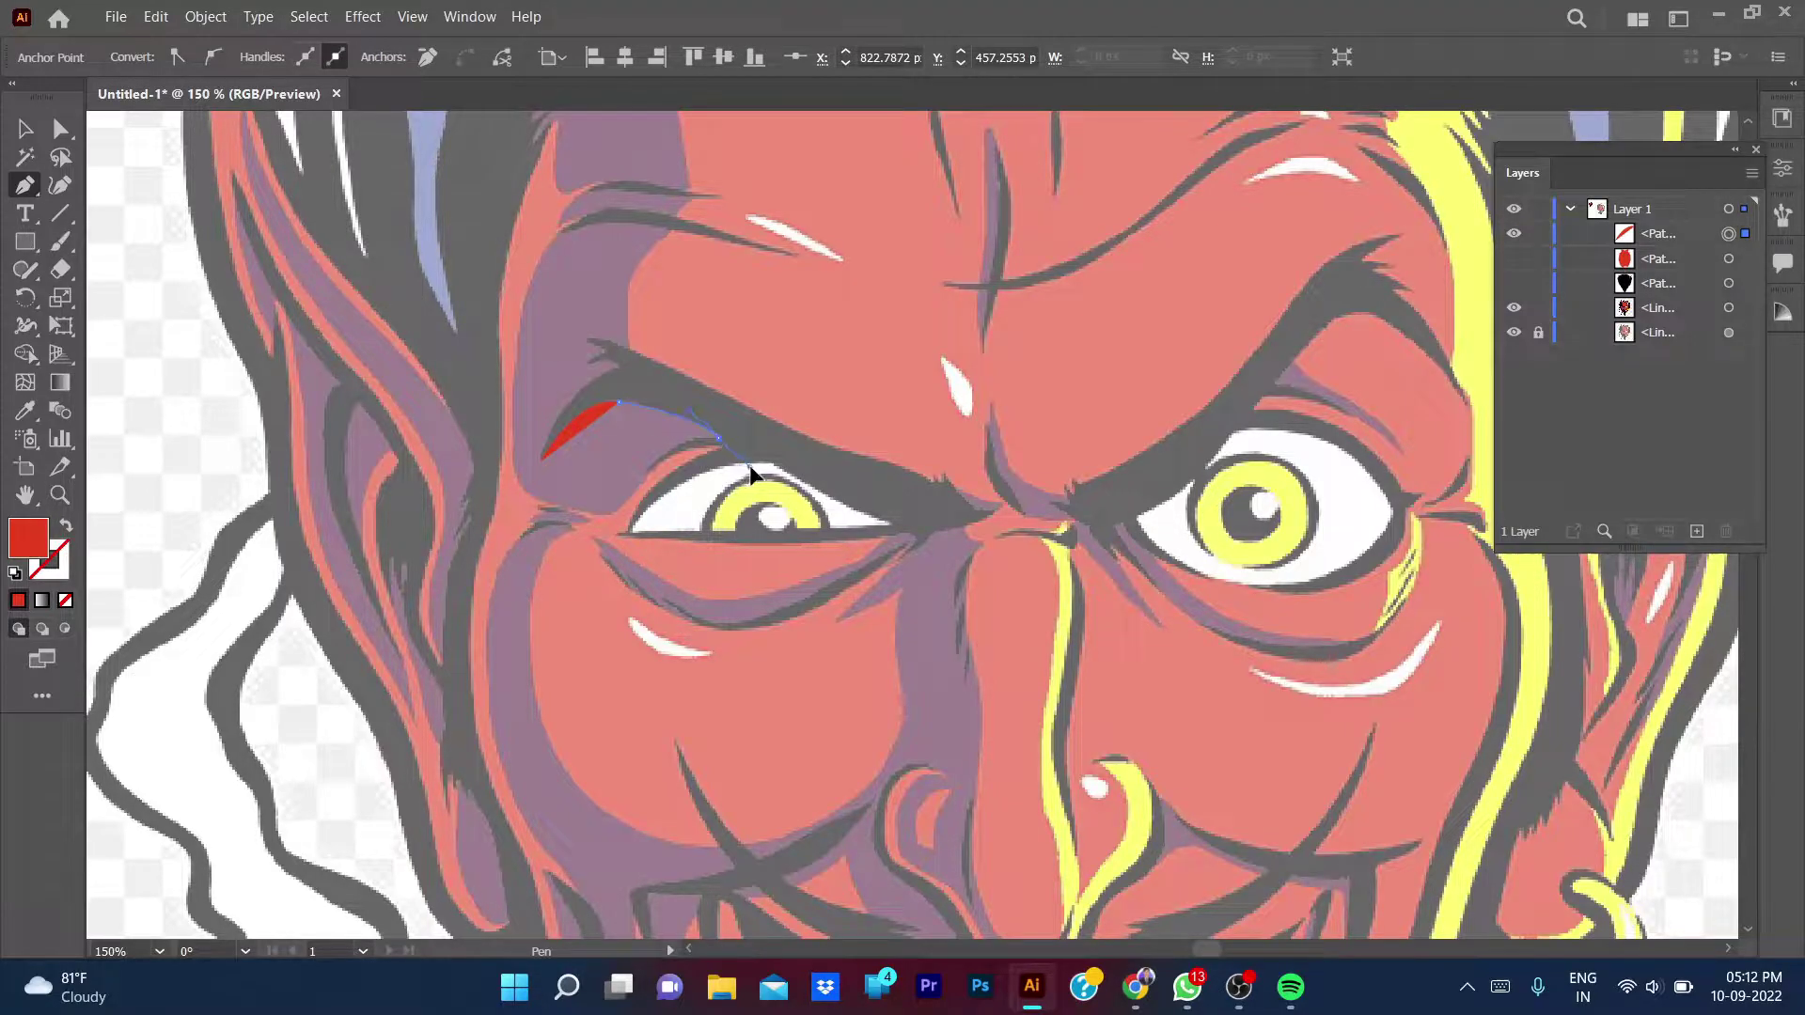
click(719, 438)
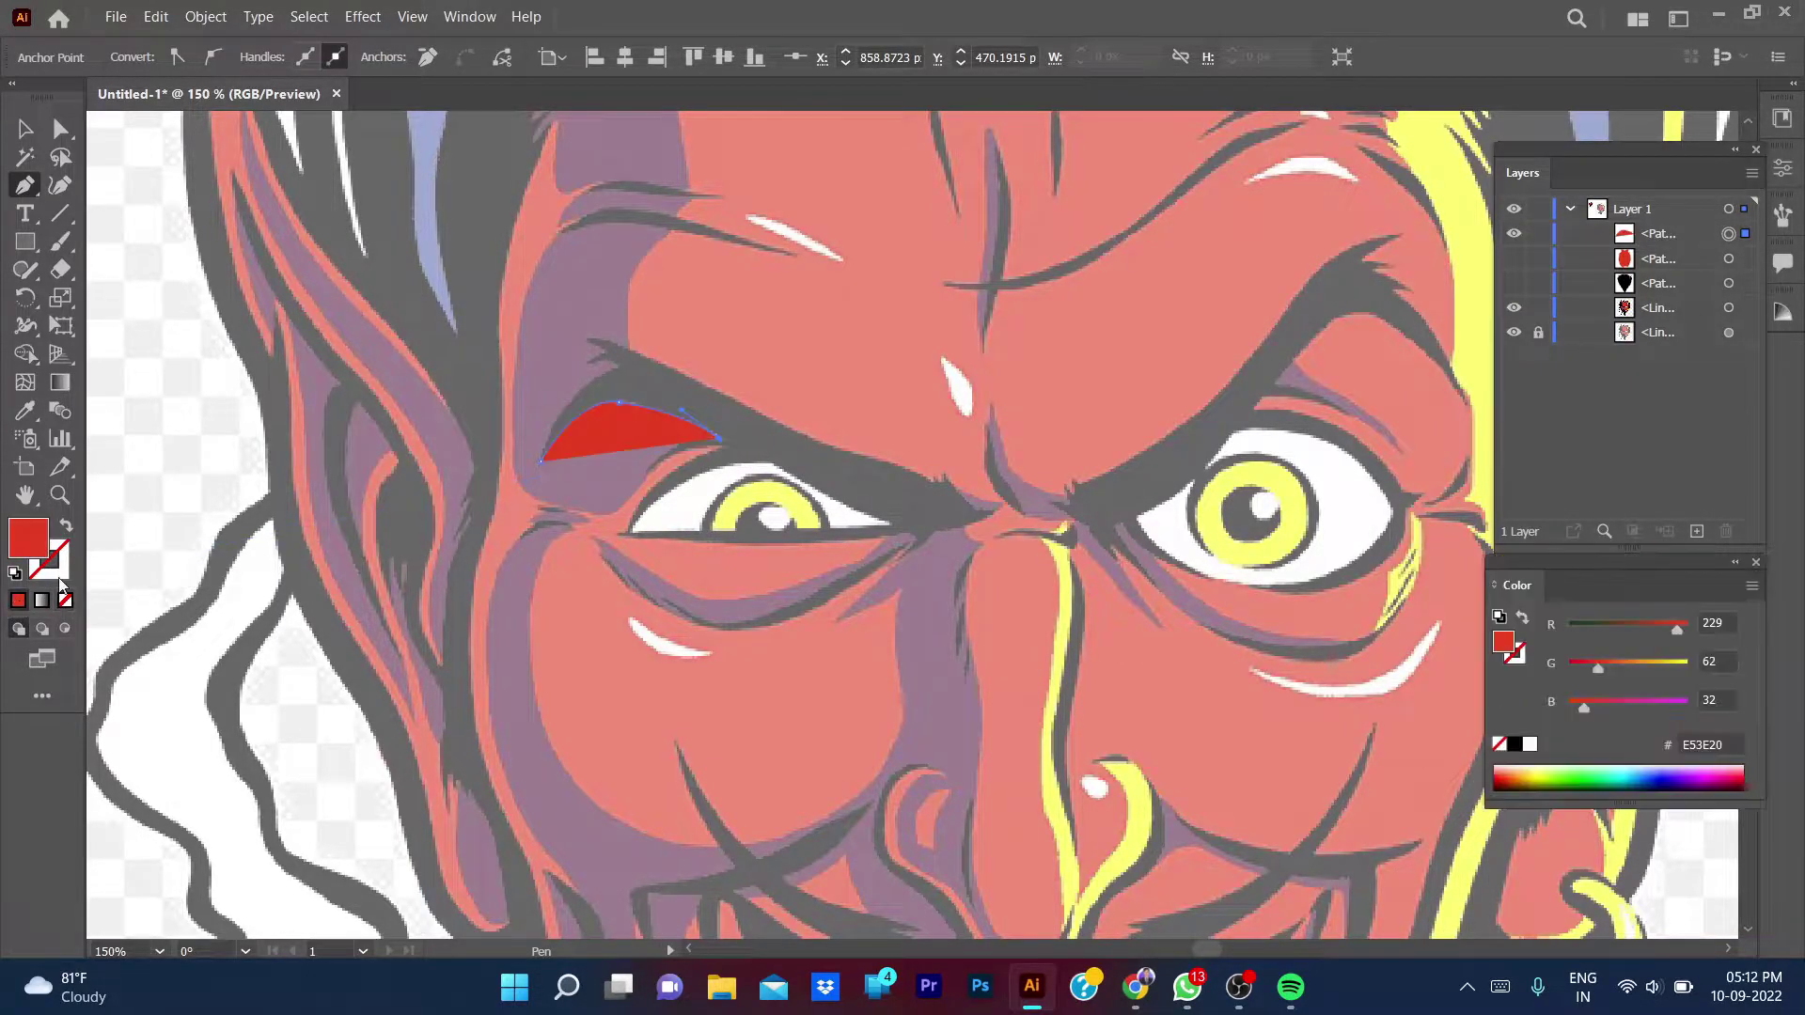
click(66, 525)
double_click(49, 561)
click(1086, 499)
click(1632, 198)
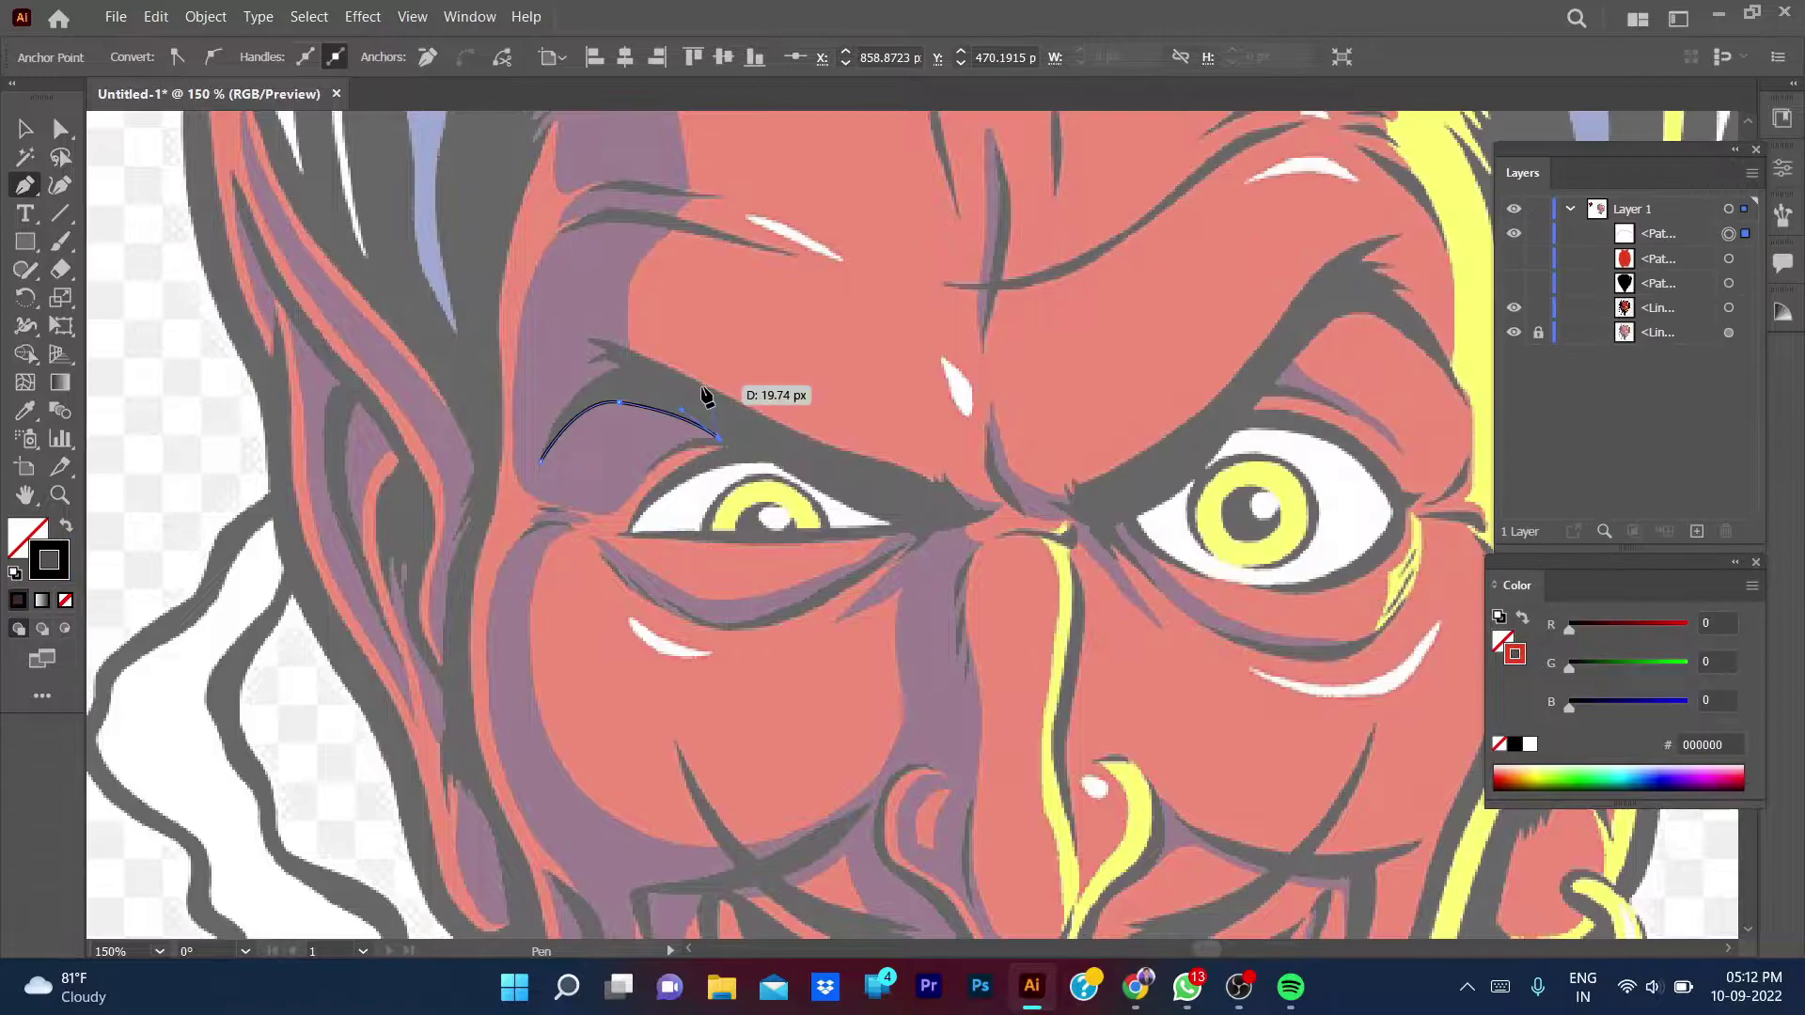
- Trace the line under the brow along the upper eyelid to the eye's inner corner
click(719, 438)
mouse_move(645, 470)
mouse_down()
mouse_move(650, 514)
mouse_move(725, 451)
mouse_up()
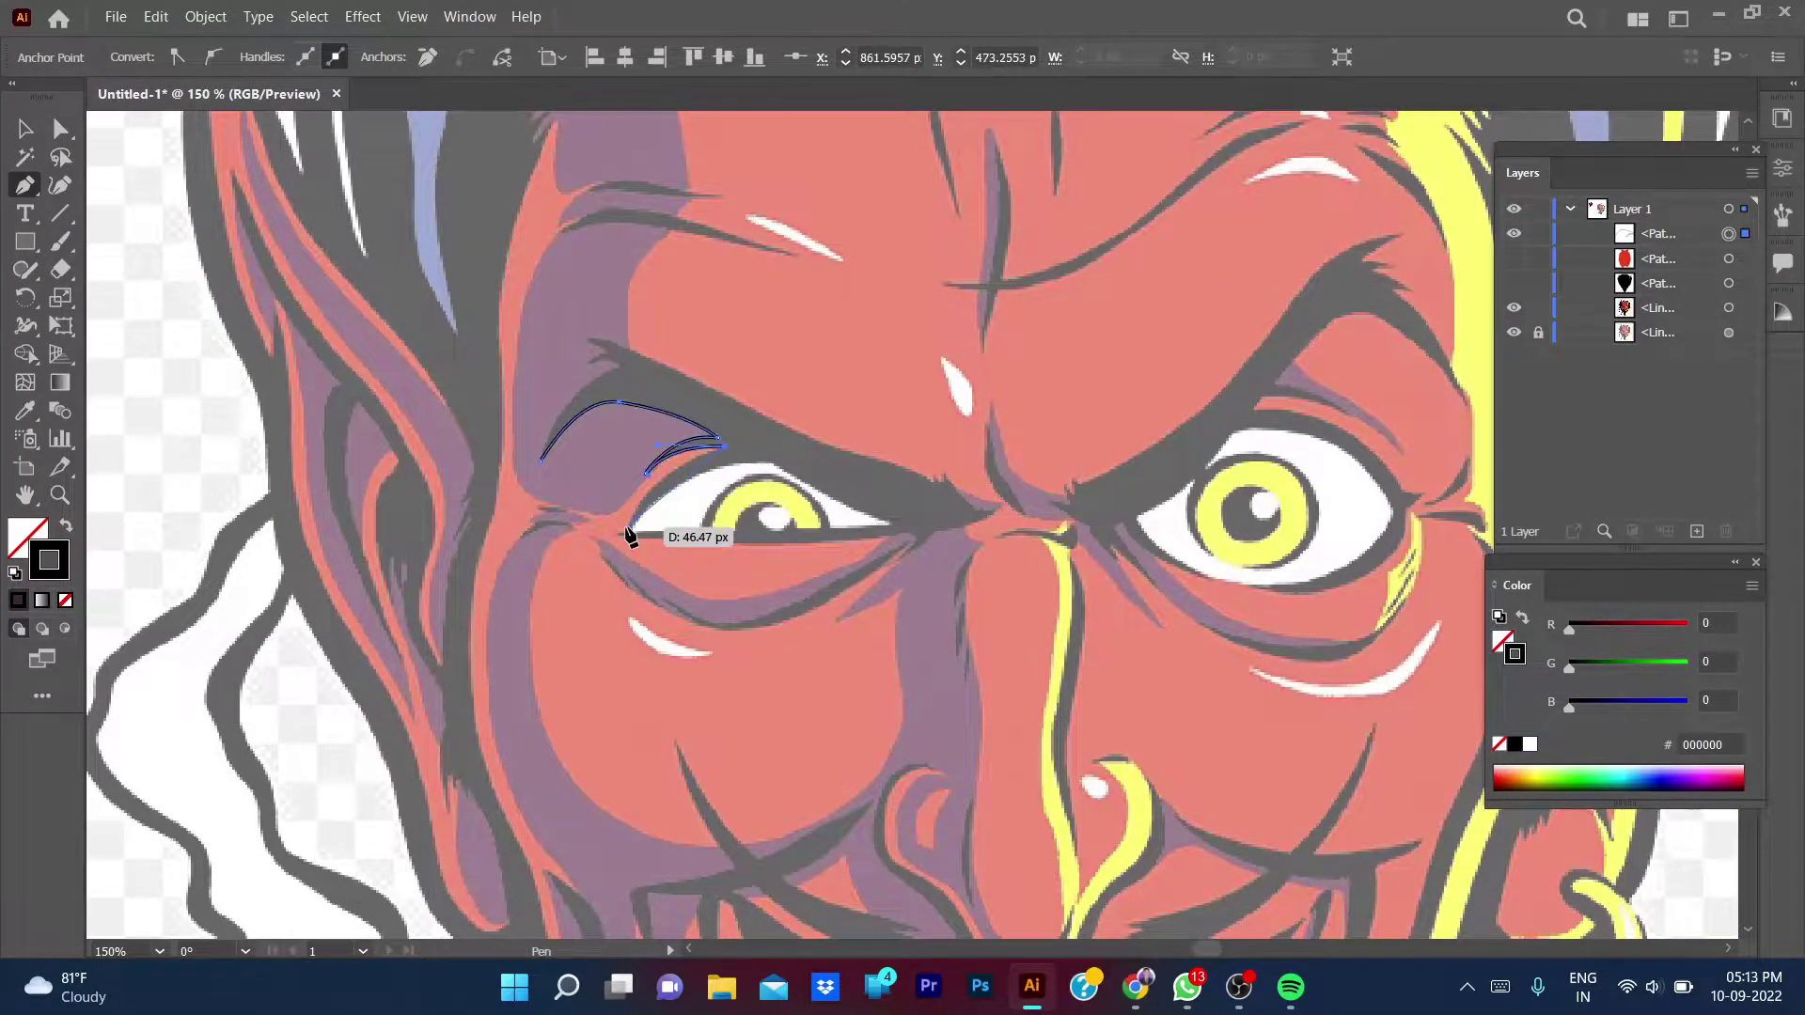
click(628, 534)
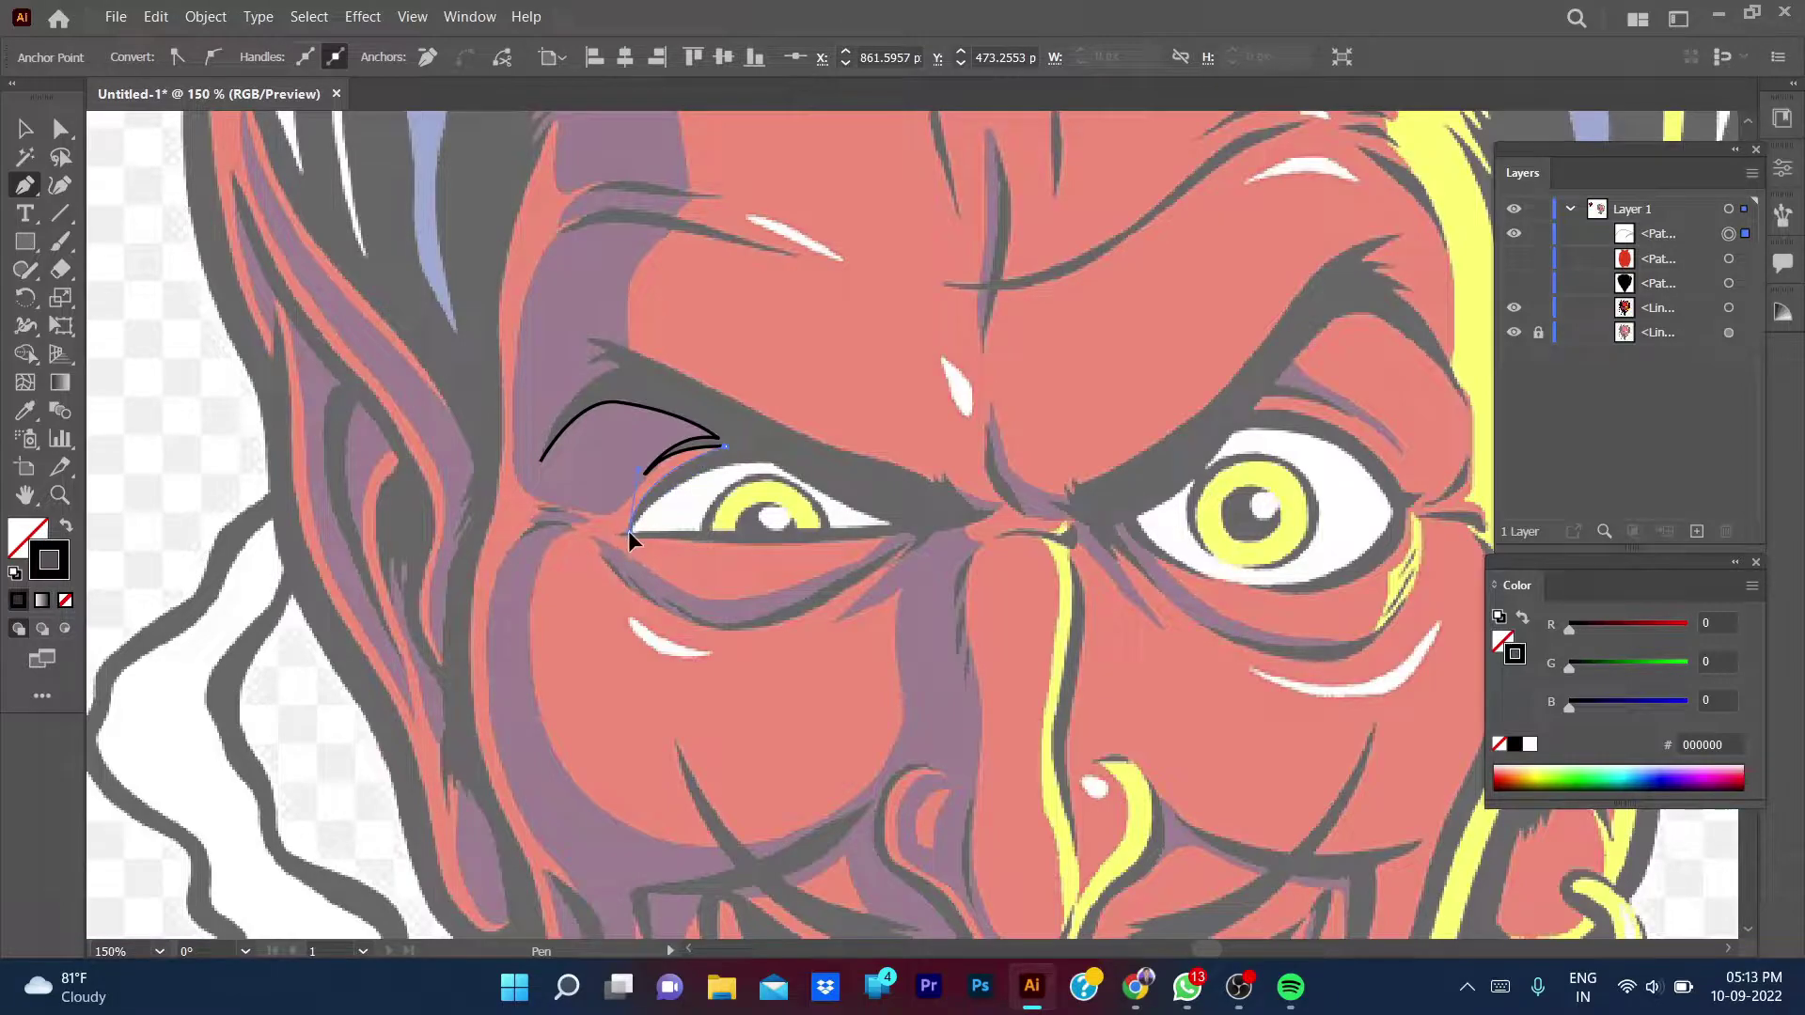
mouse_move(771, 465)
mouse_down()
mouse_move(861, 490)
mouse_move(891, 528)
mouse_up()
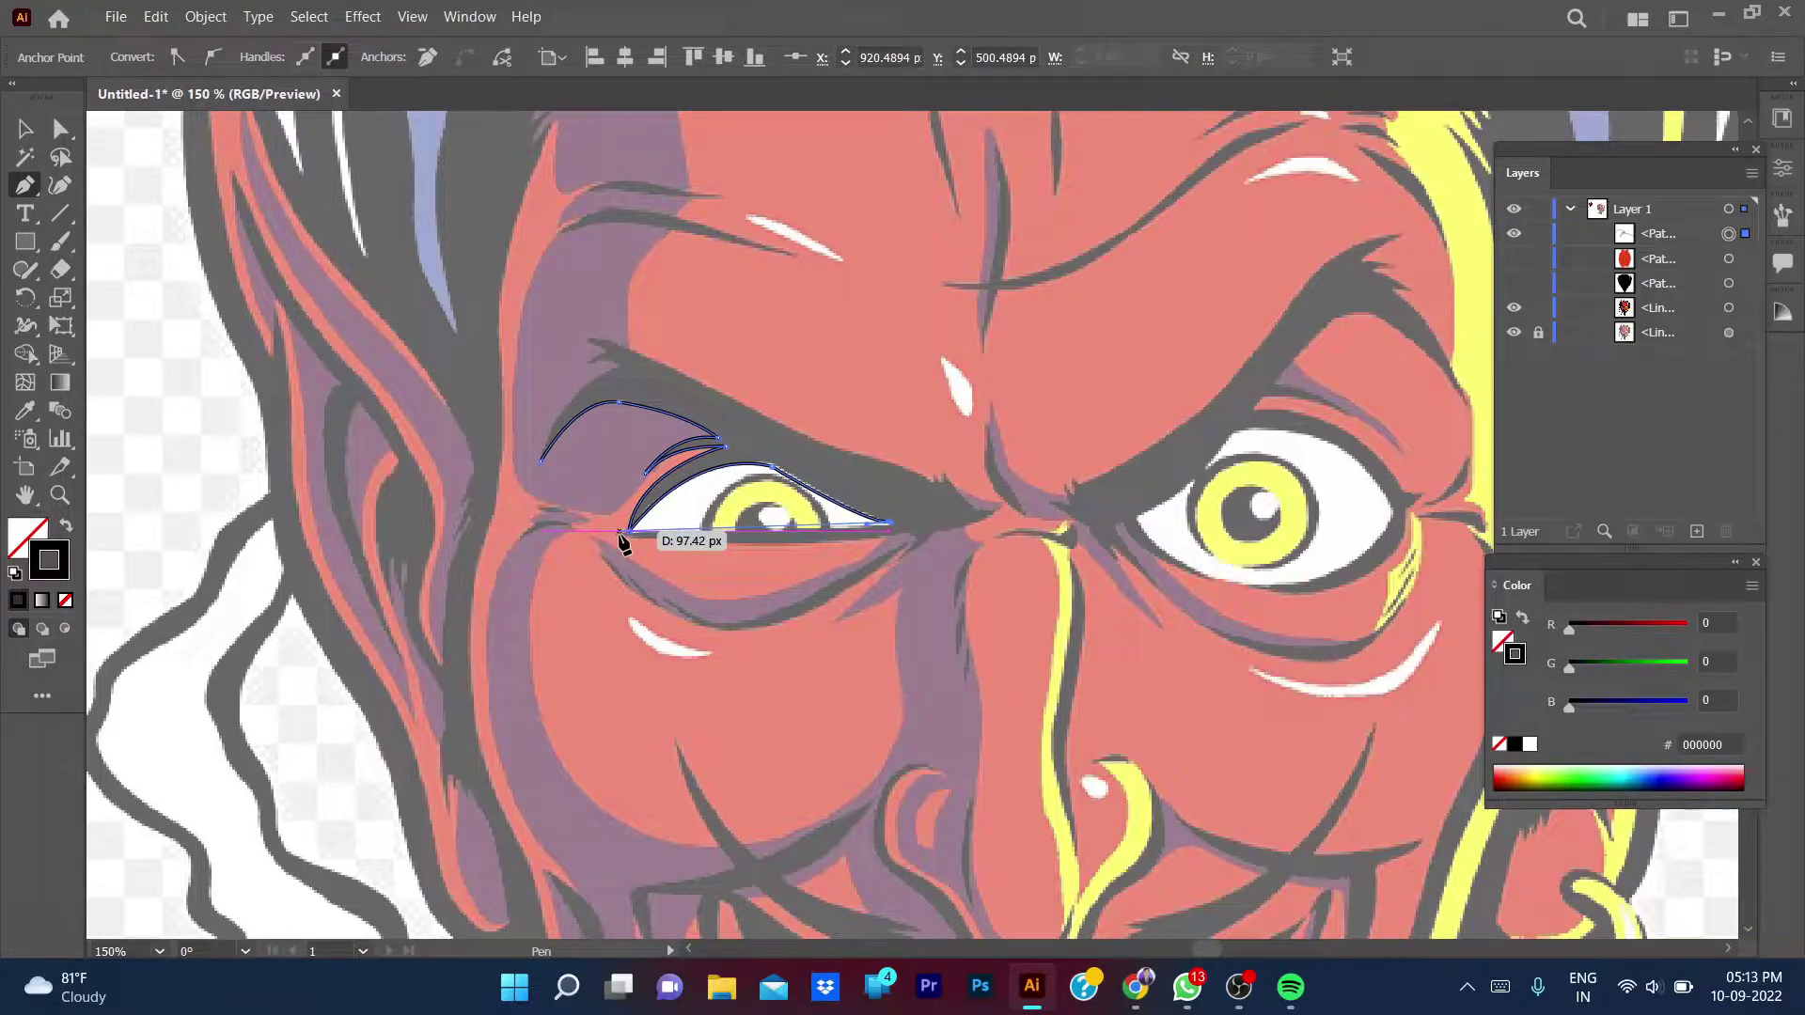
click(909, 531)
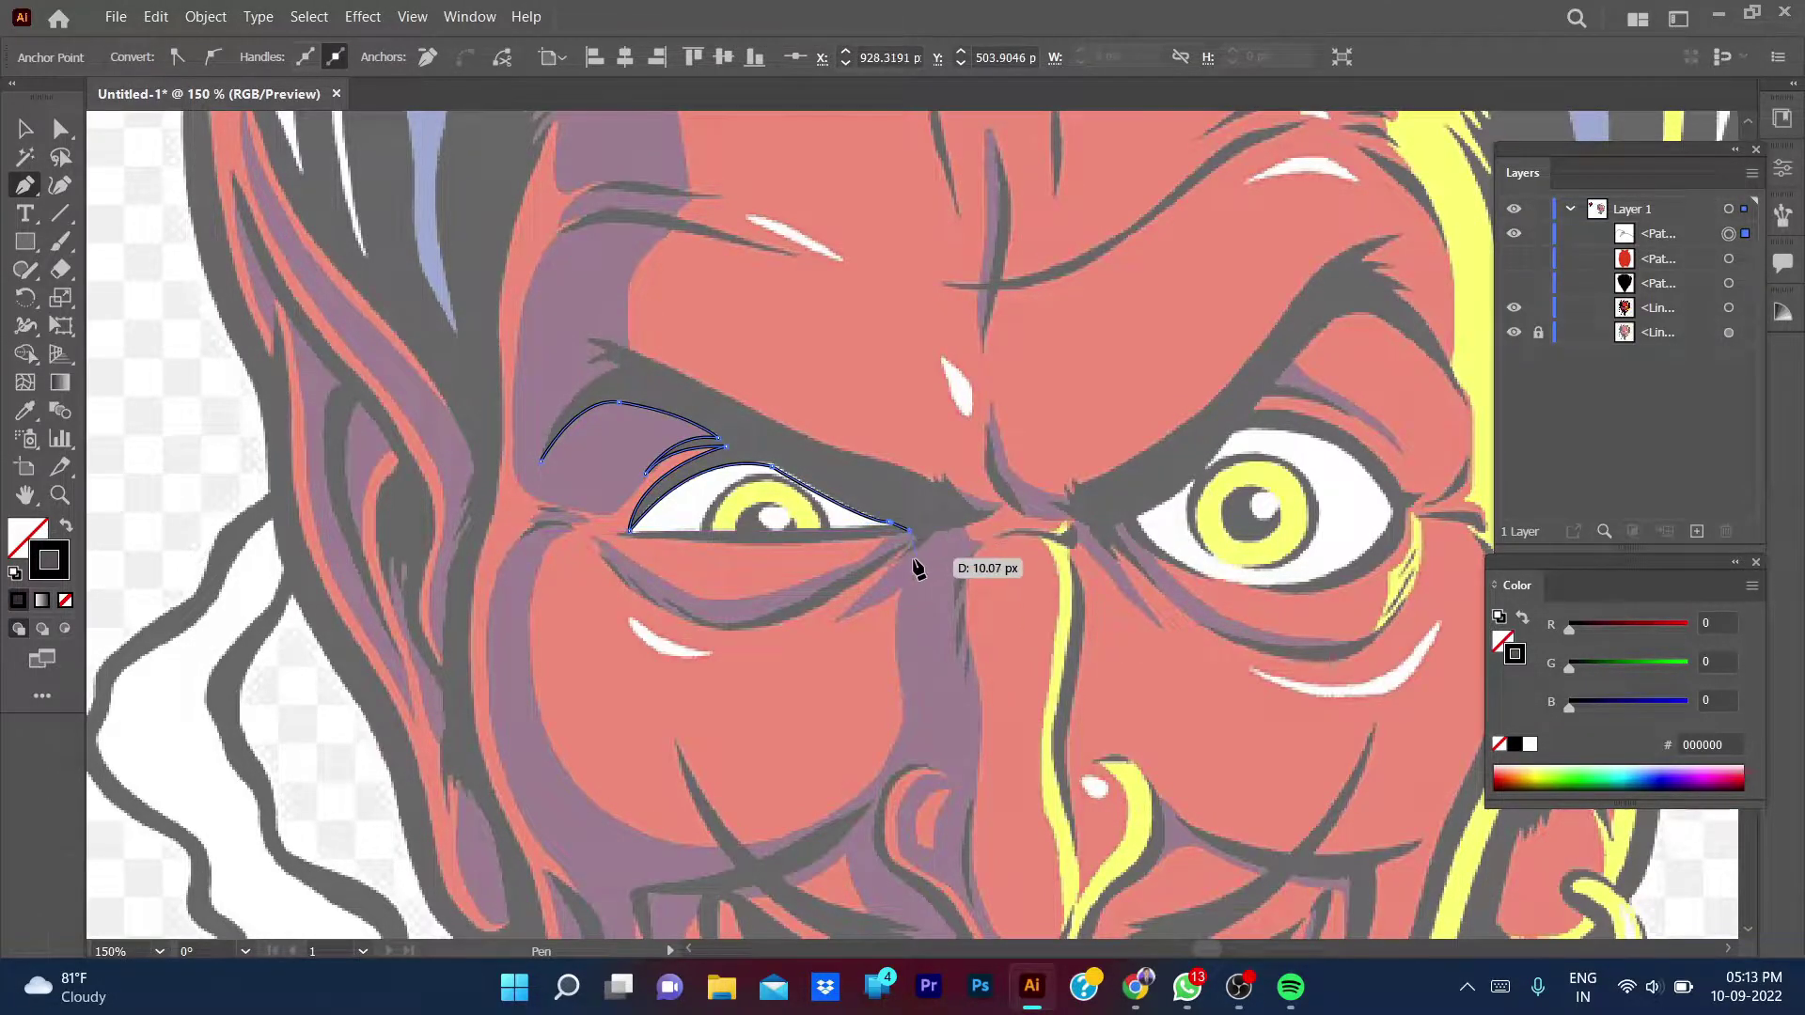
ctrl+click(898, 560)
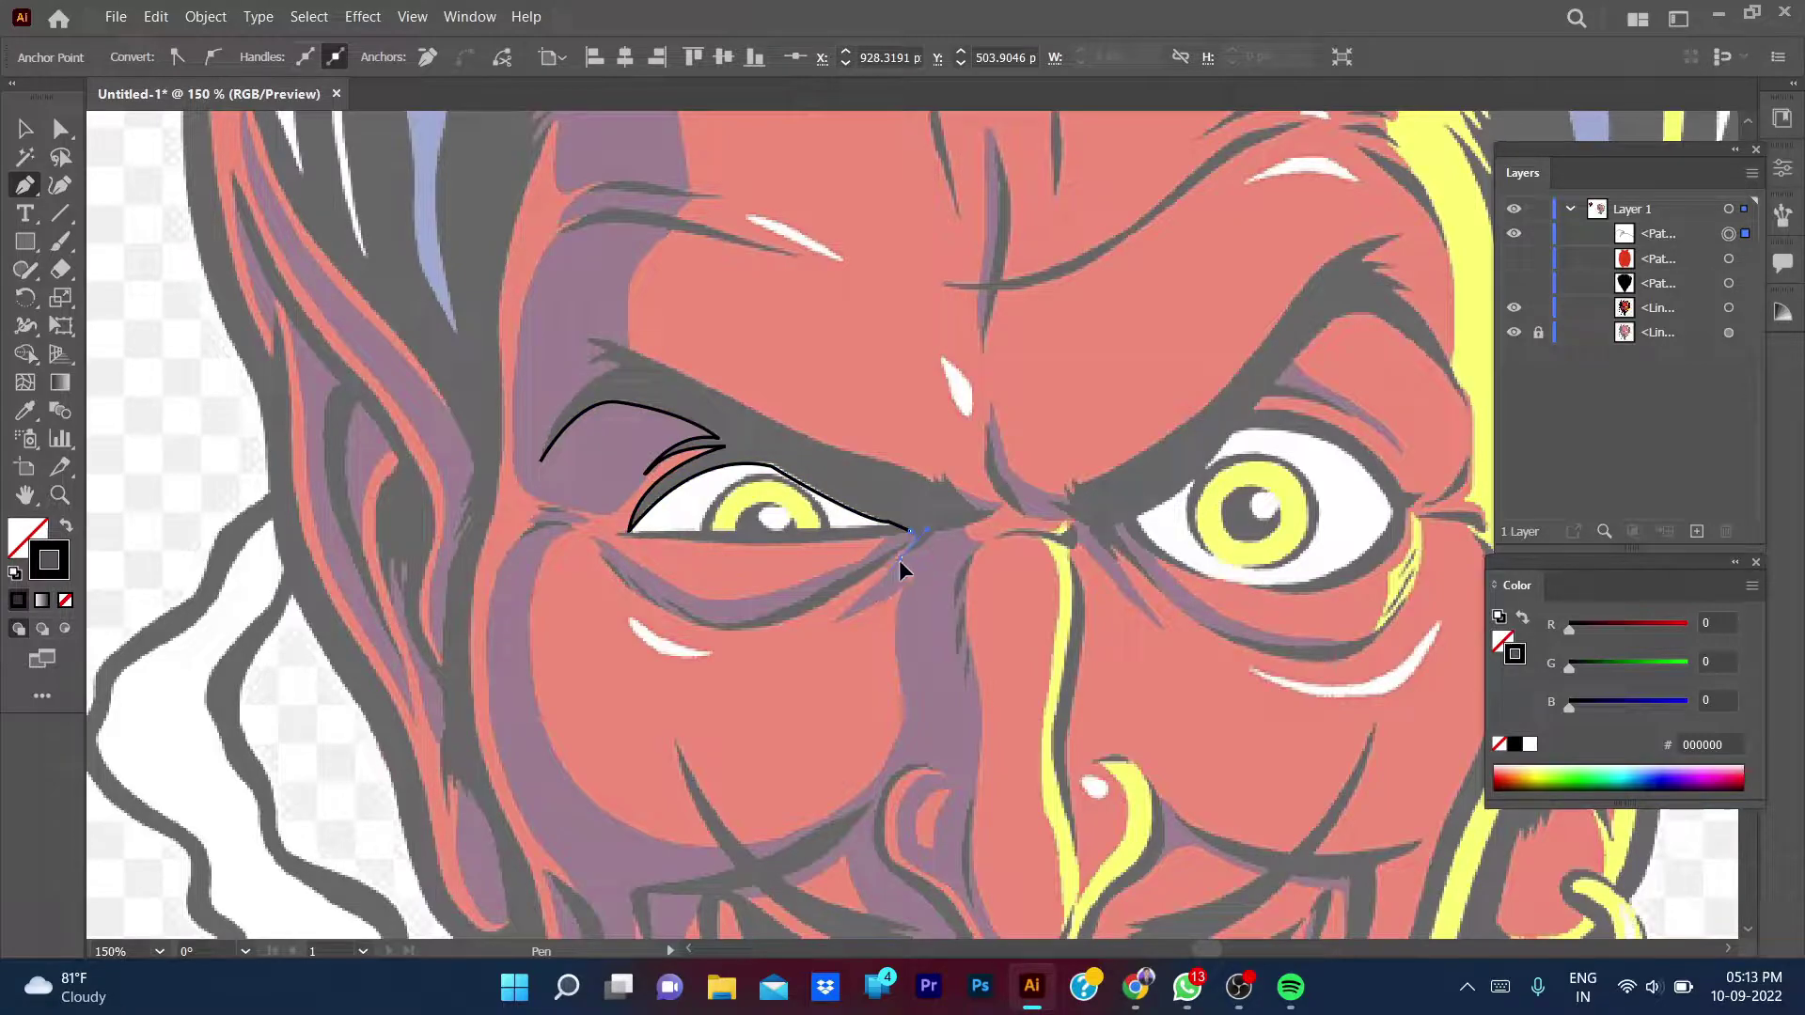
click(901, 557)
ctrl+click(998, 517)
- Outline the brow's lower edge and spiky outer tip, closing the path at its start
drag(999, 516, 945, 480)
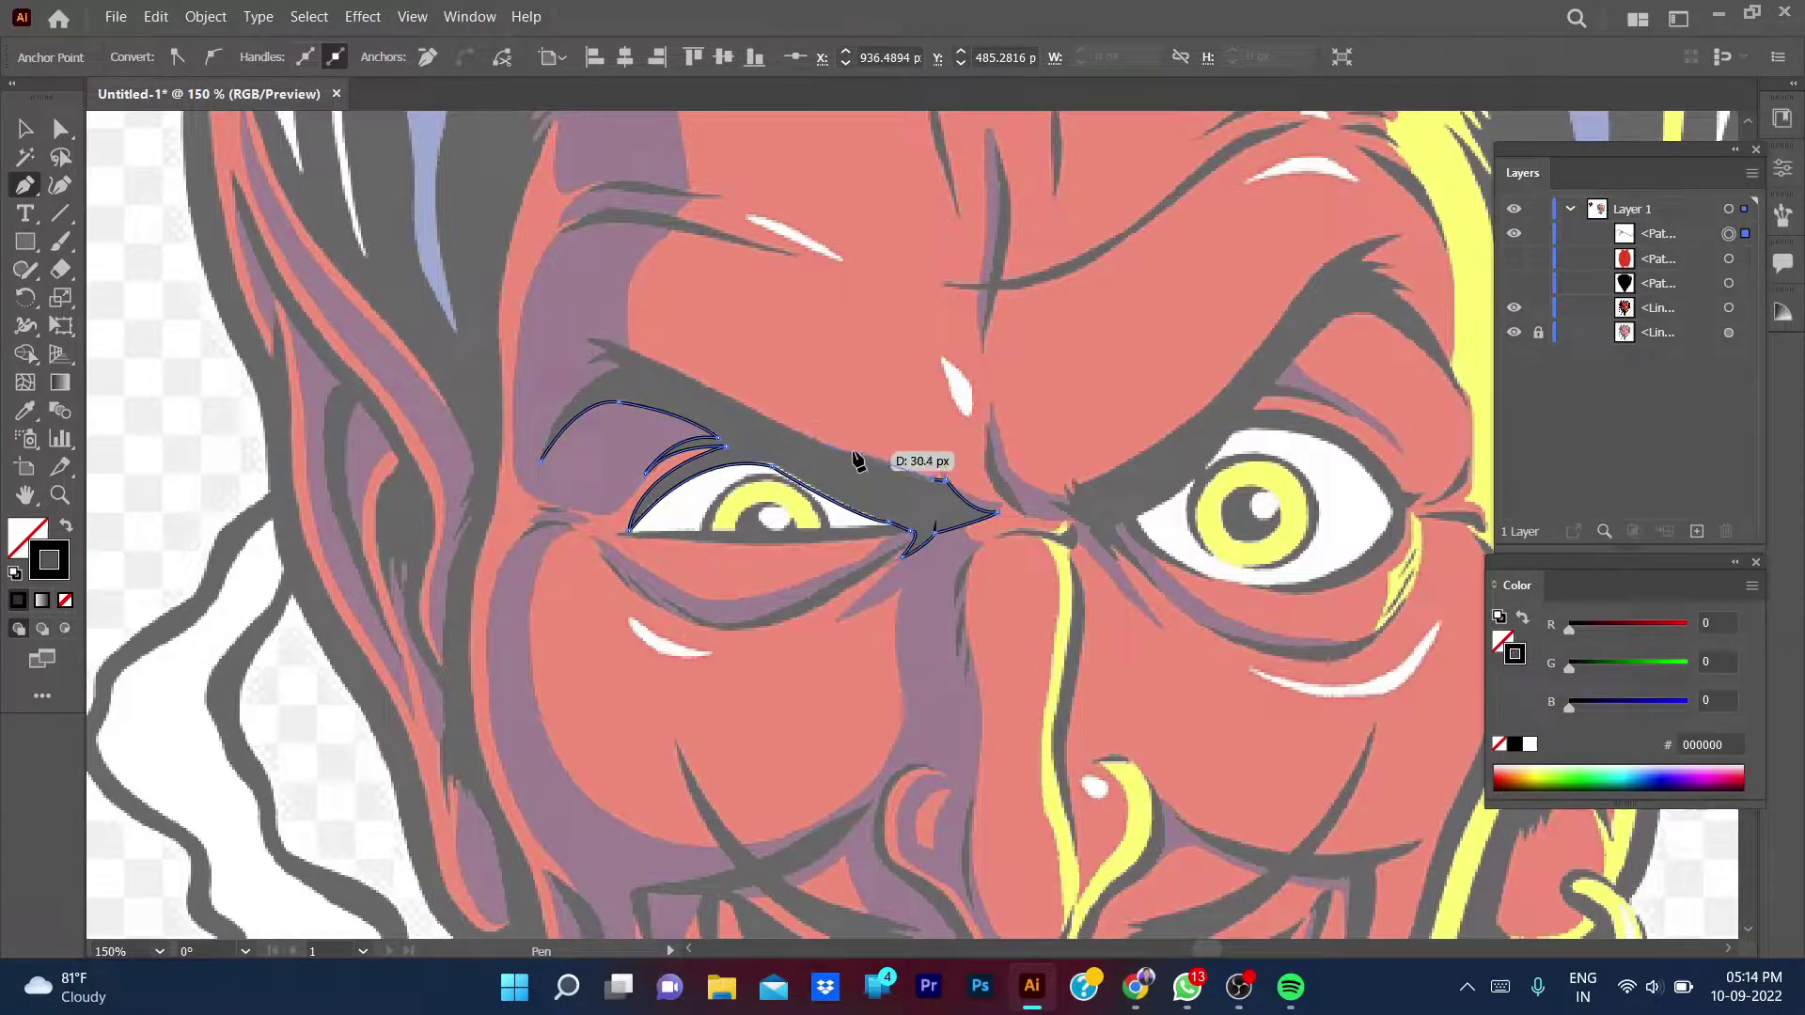
alt+scroll(874, 465, up, 1)
ctrl+click(707, 470)
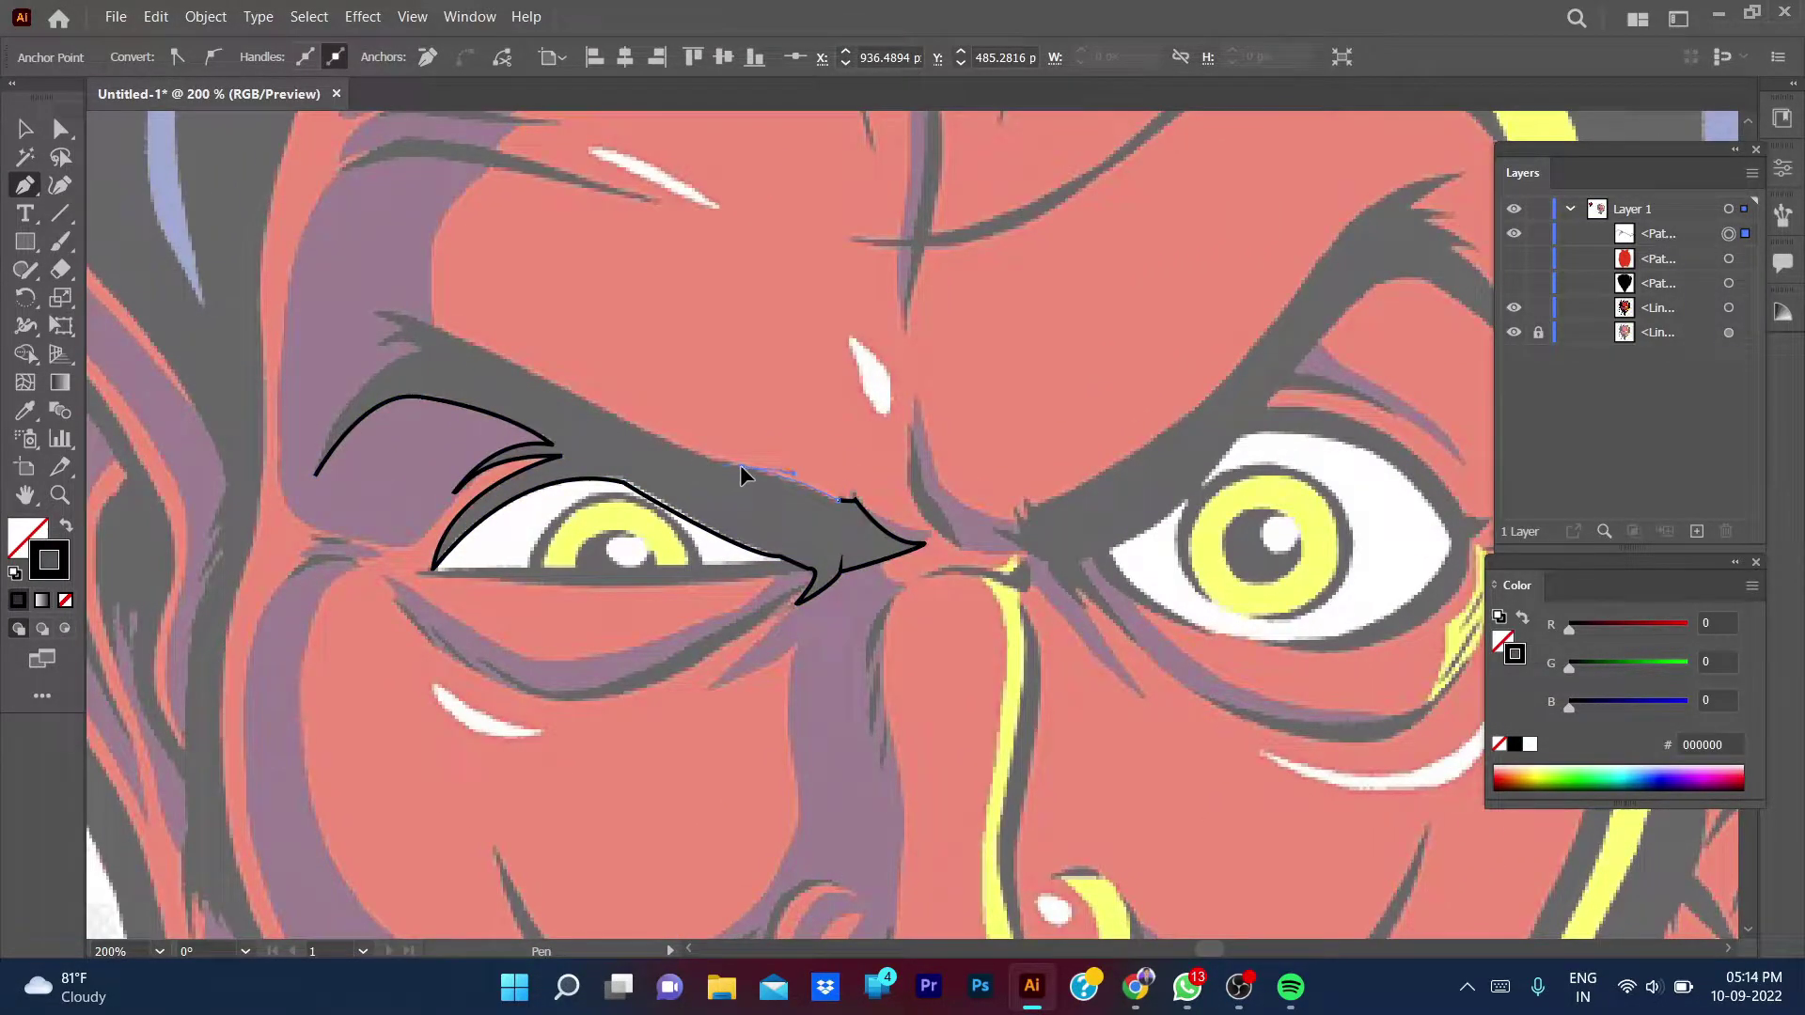
click(741, 469)
click(589, 405)
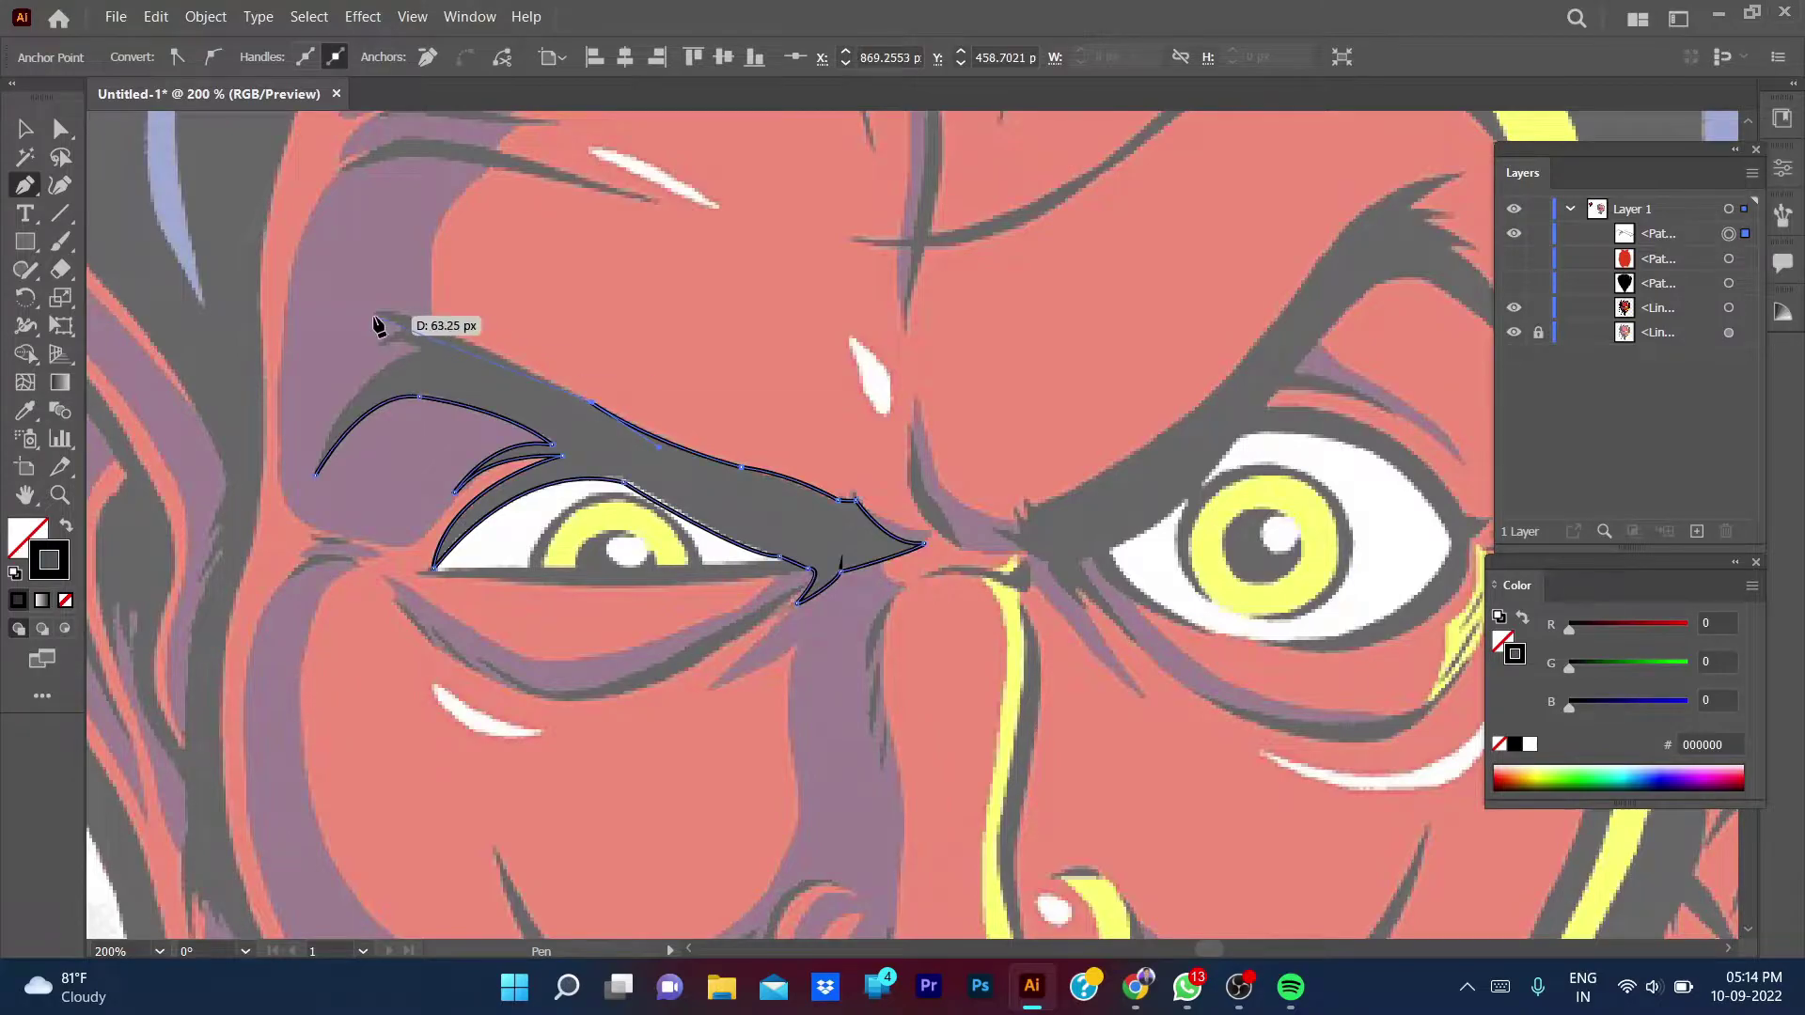
drag(378, 317, 310, 331)
click(405, 332)
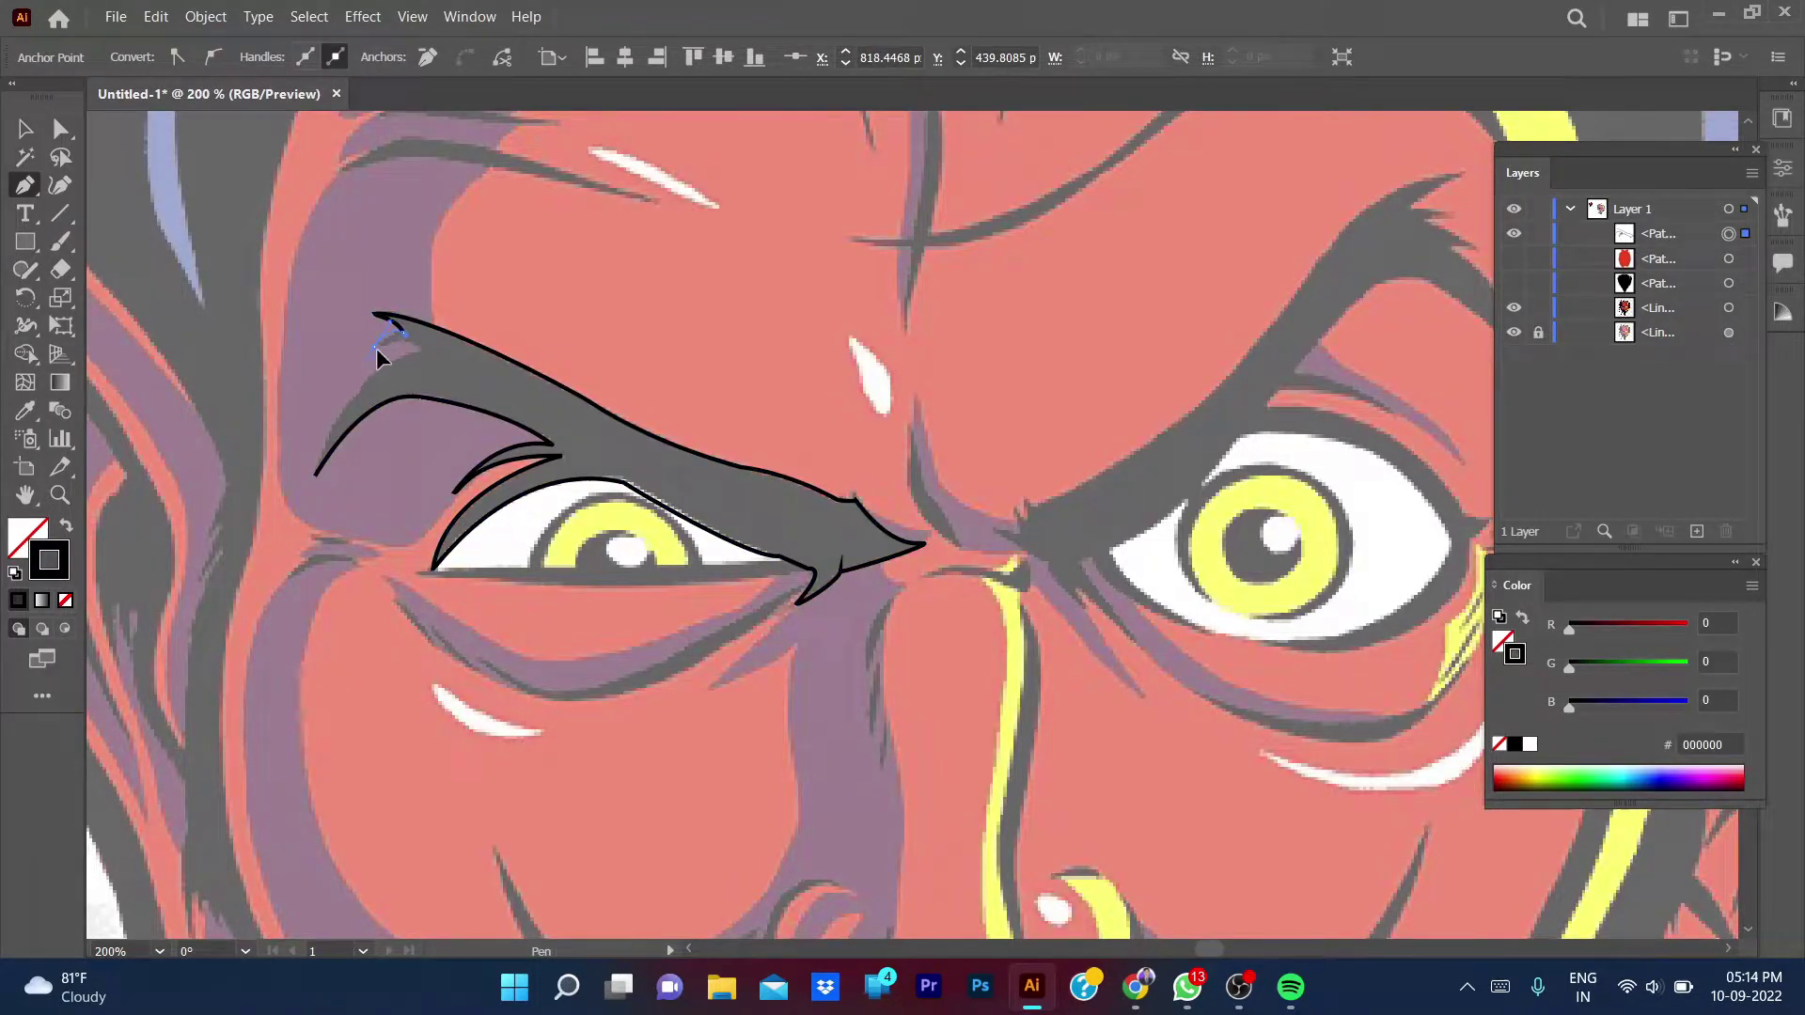
click(375, 346)
click(418, 348)
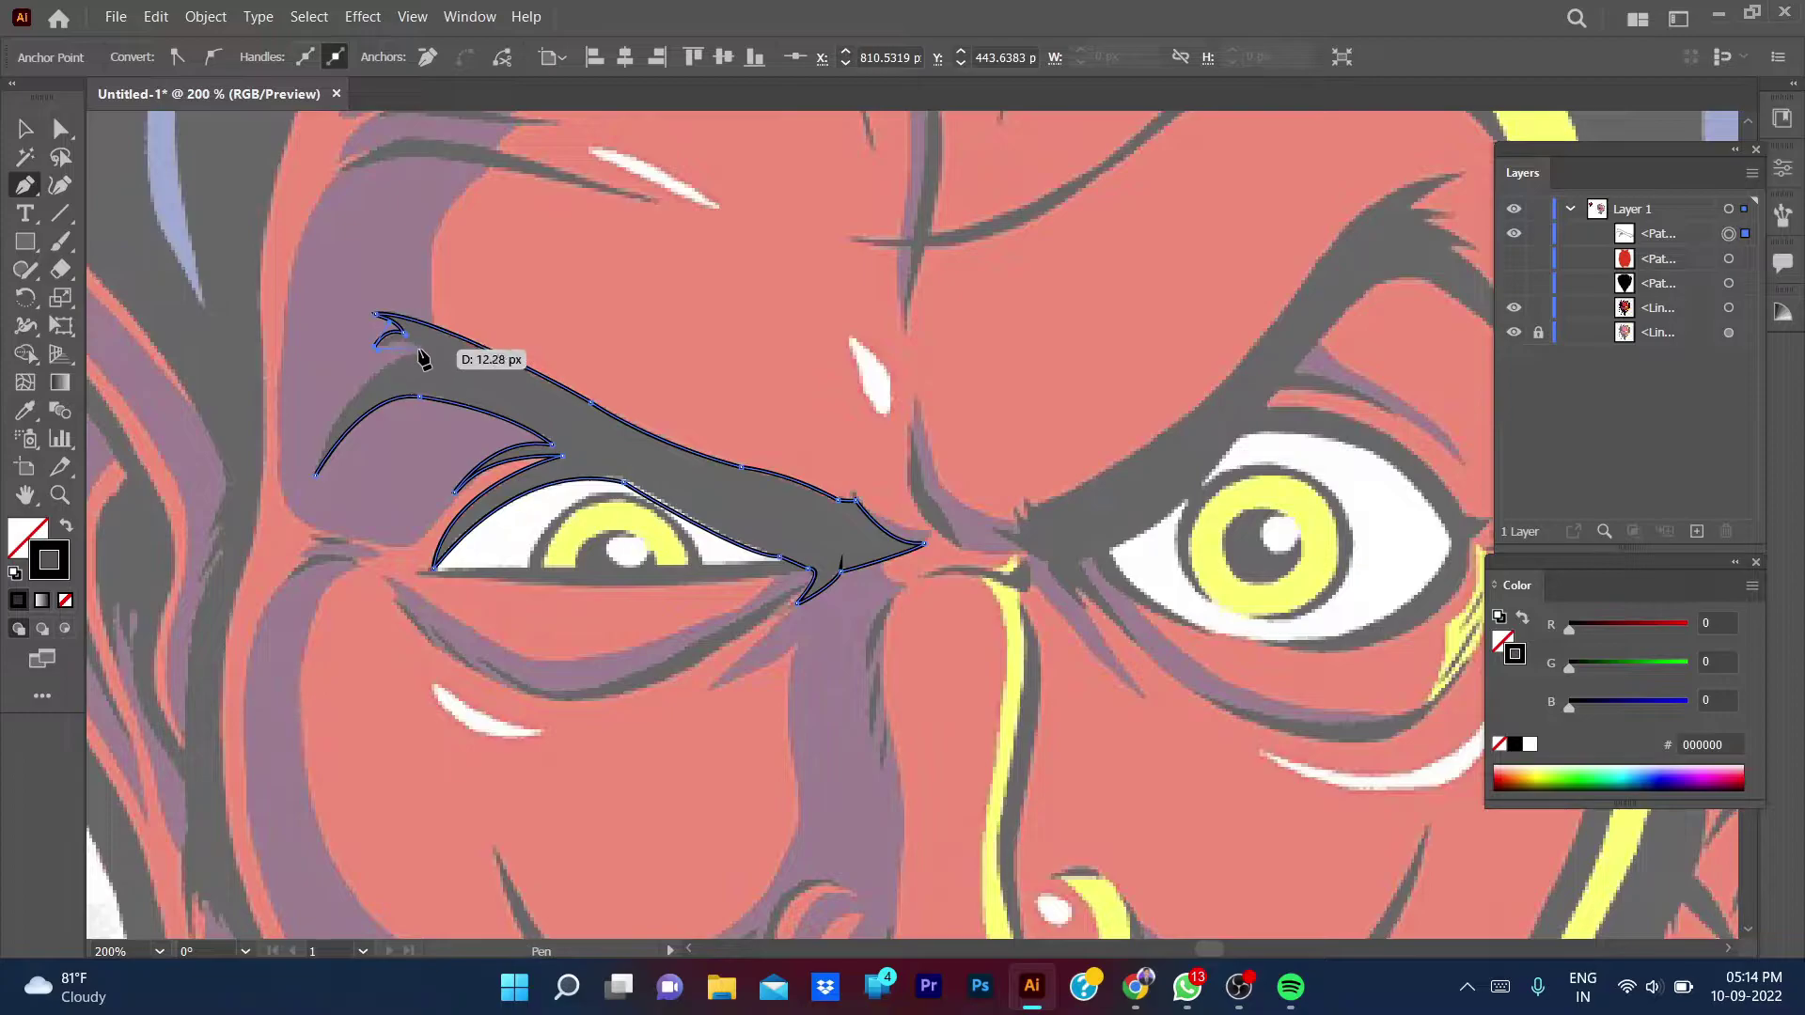
click(315, 477)
drag(316, 476, 299, 583)
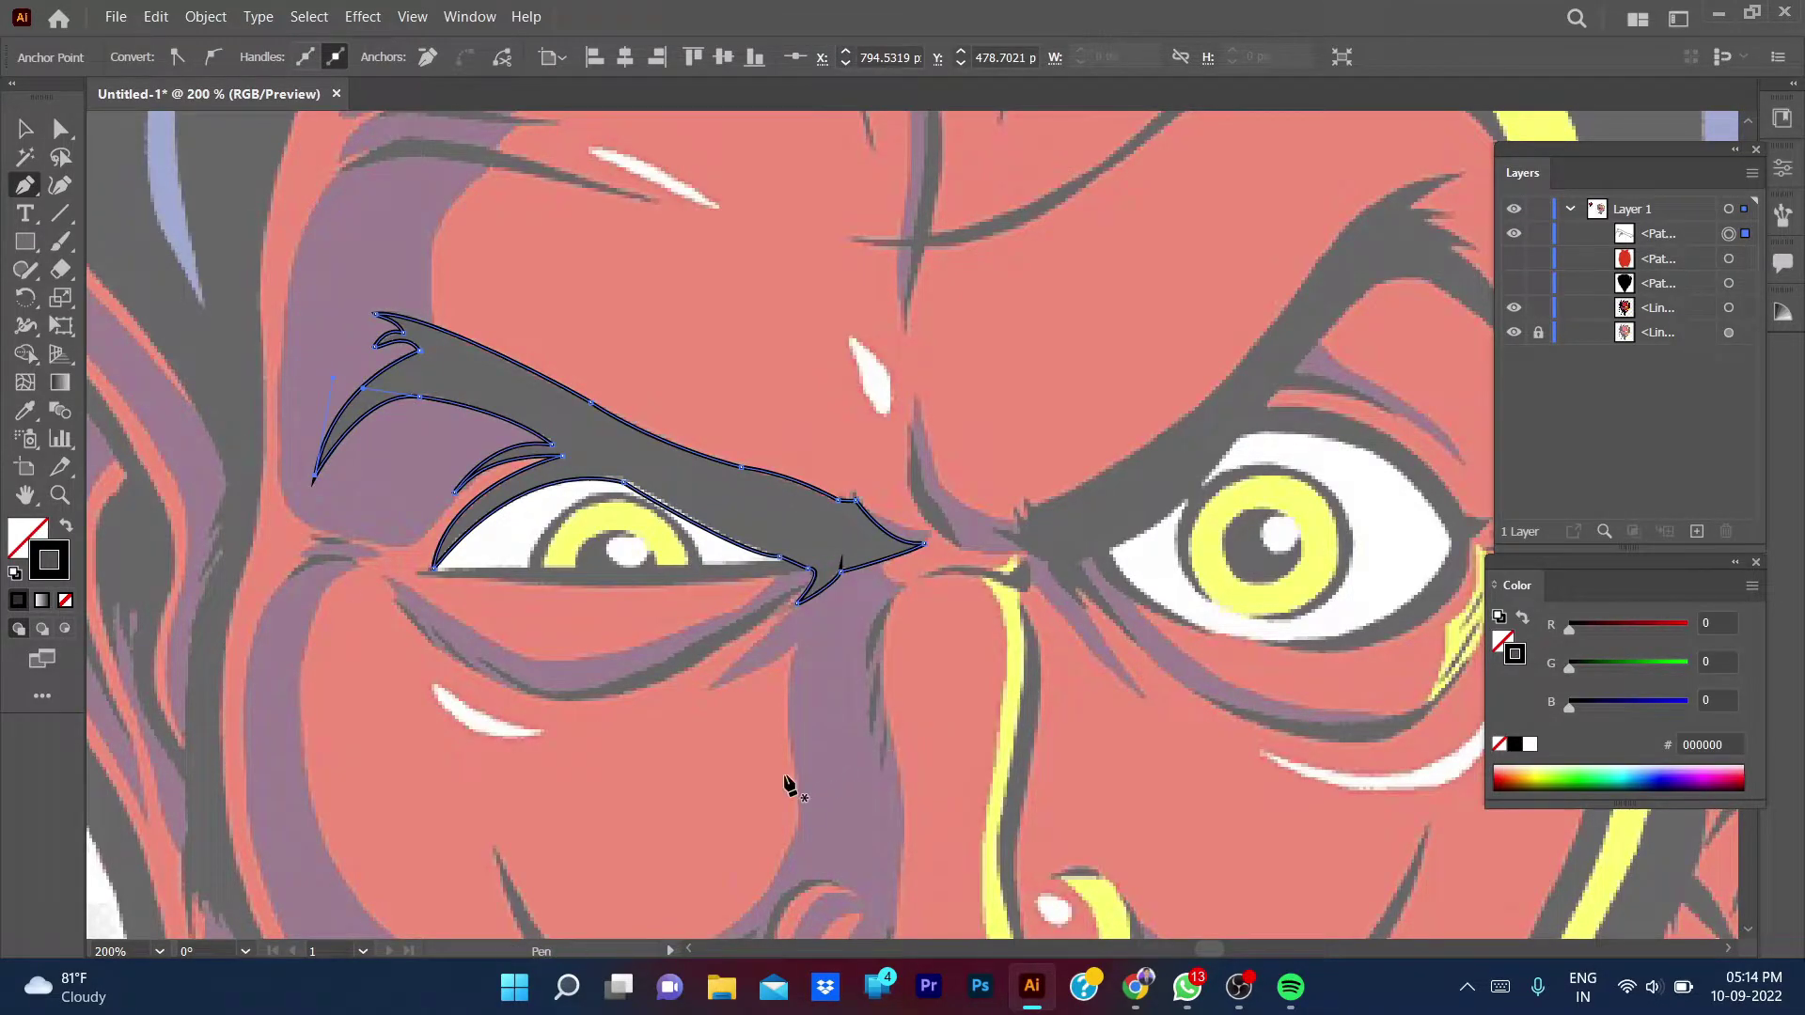
scroll(893, 734, down, 3)
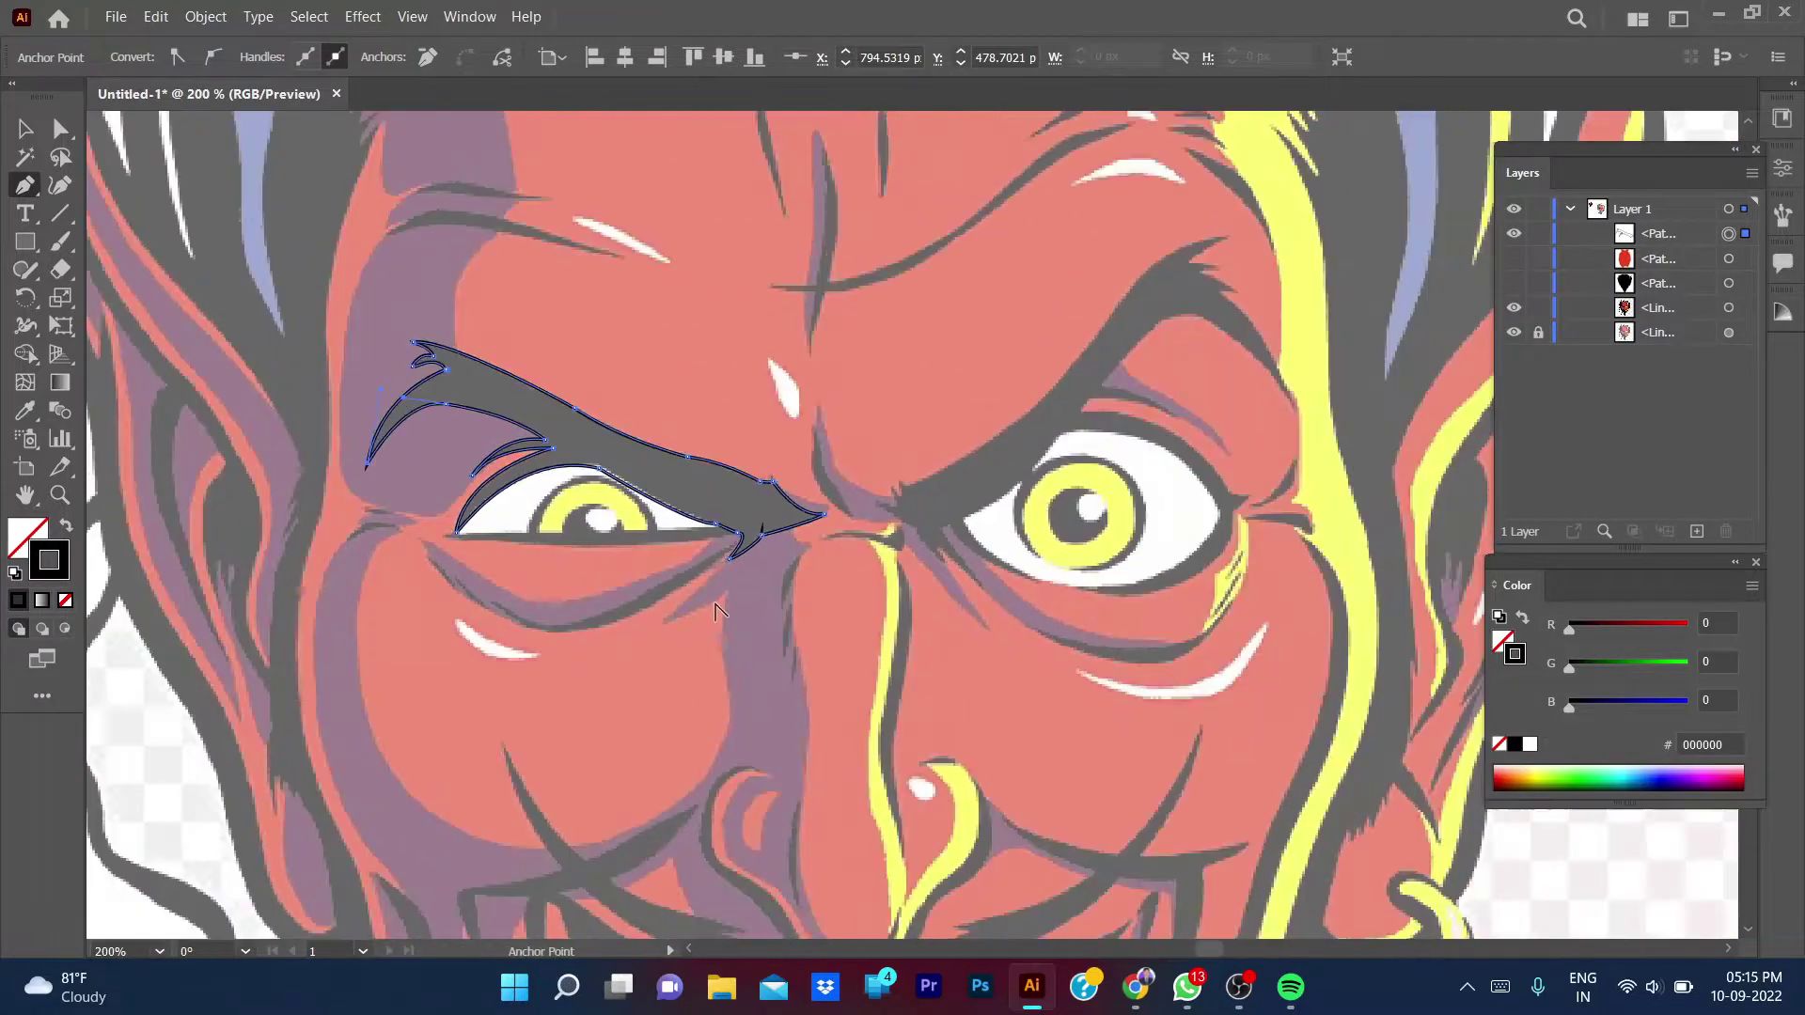
- Sample black artwork with the Eyedropper to fill the eyebrow solid black
key(v)
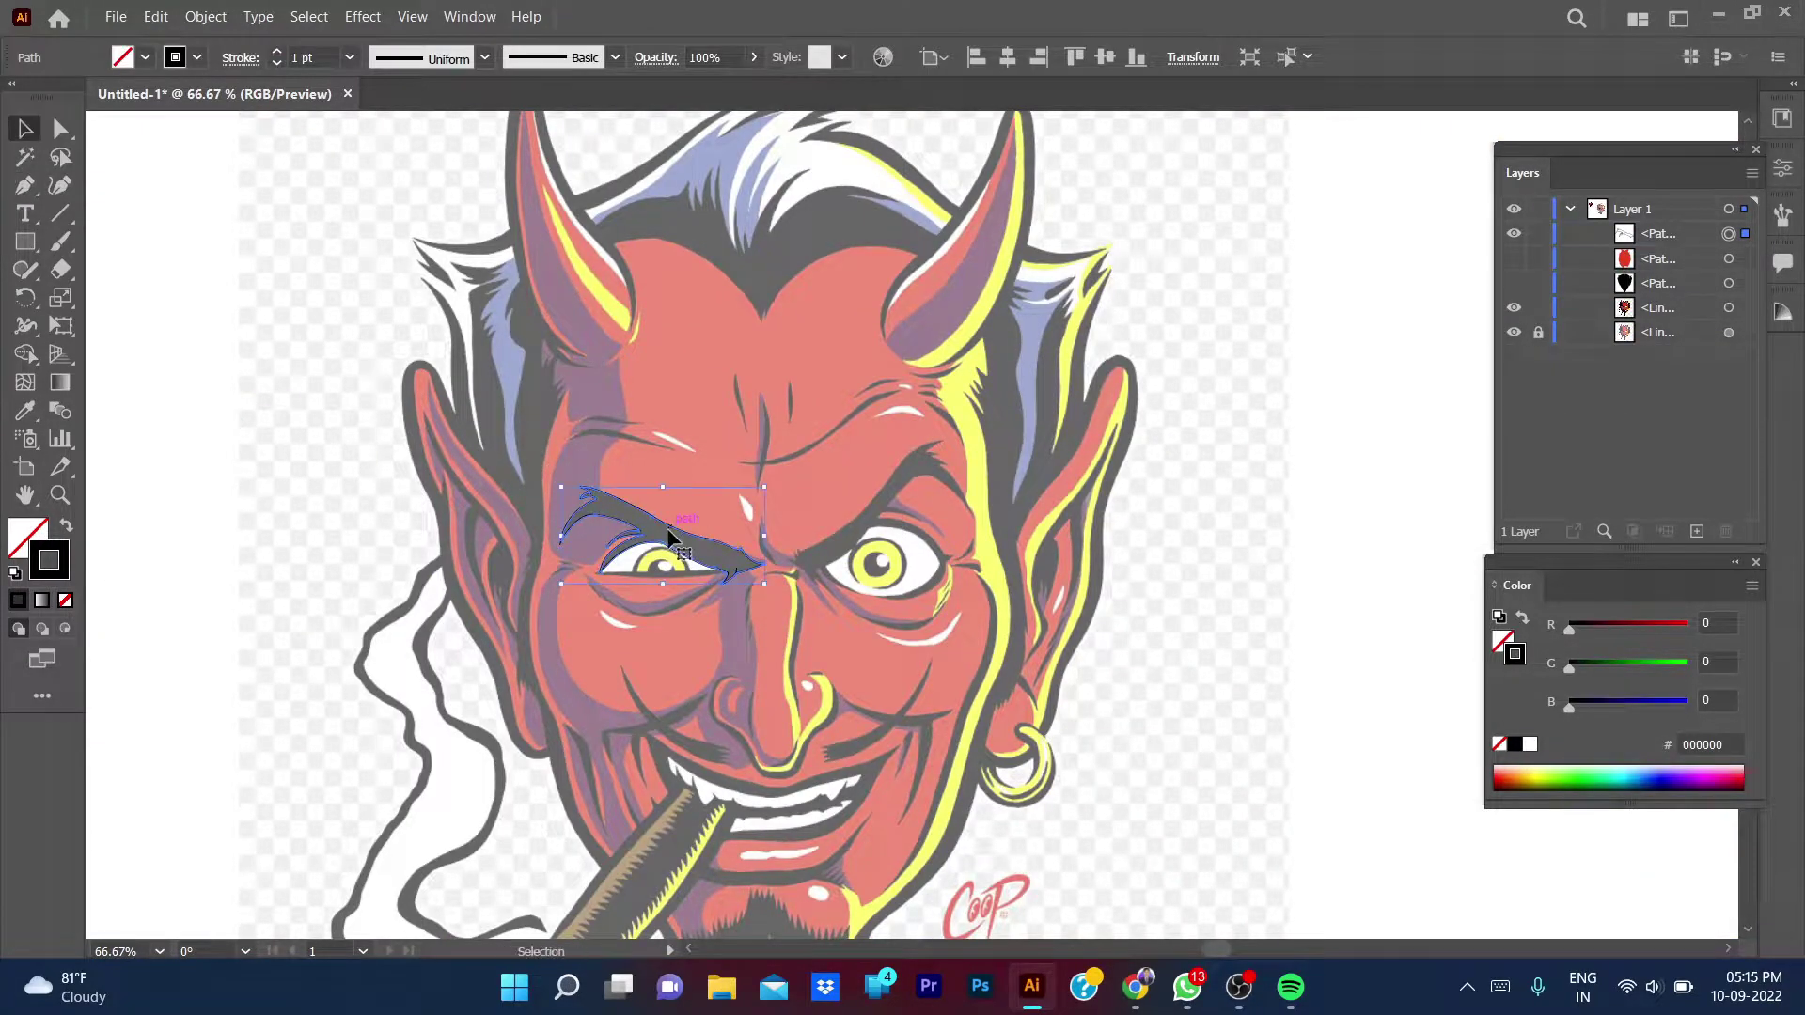
key(i)
scroll(414, 508, left, 10)
scroll(411, 365, up, 3)
scroll(412, 365, up, 3)
click(412, 366)
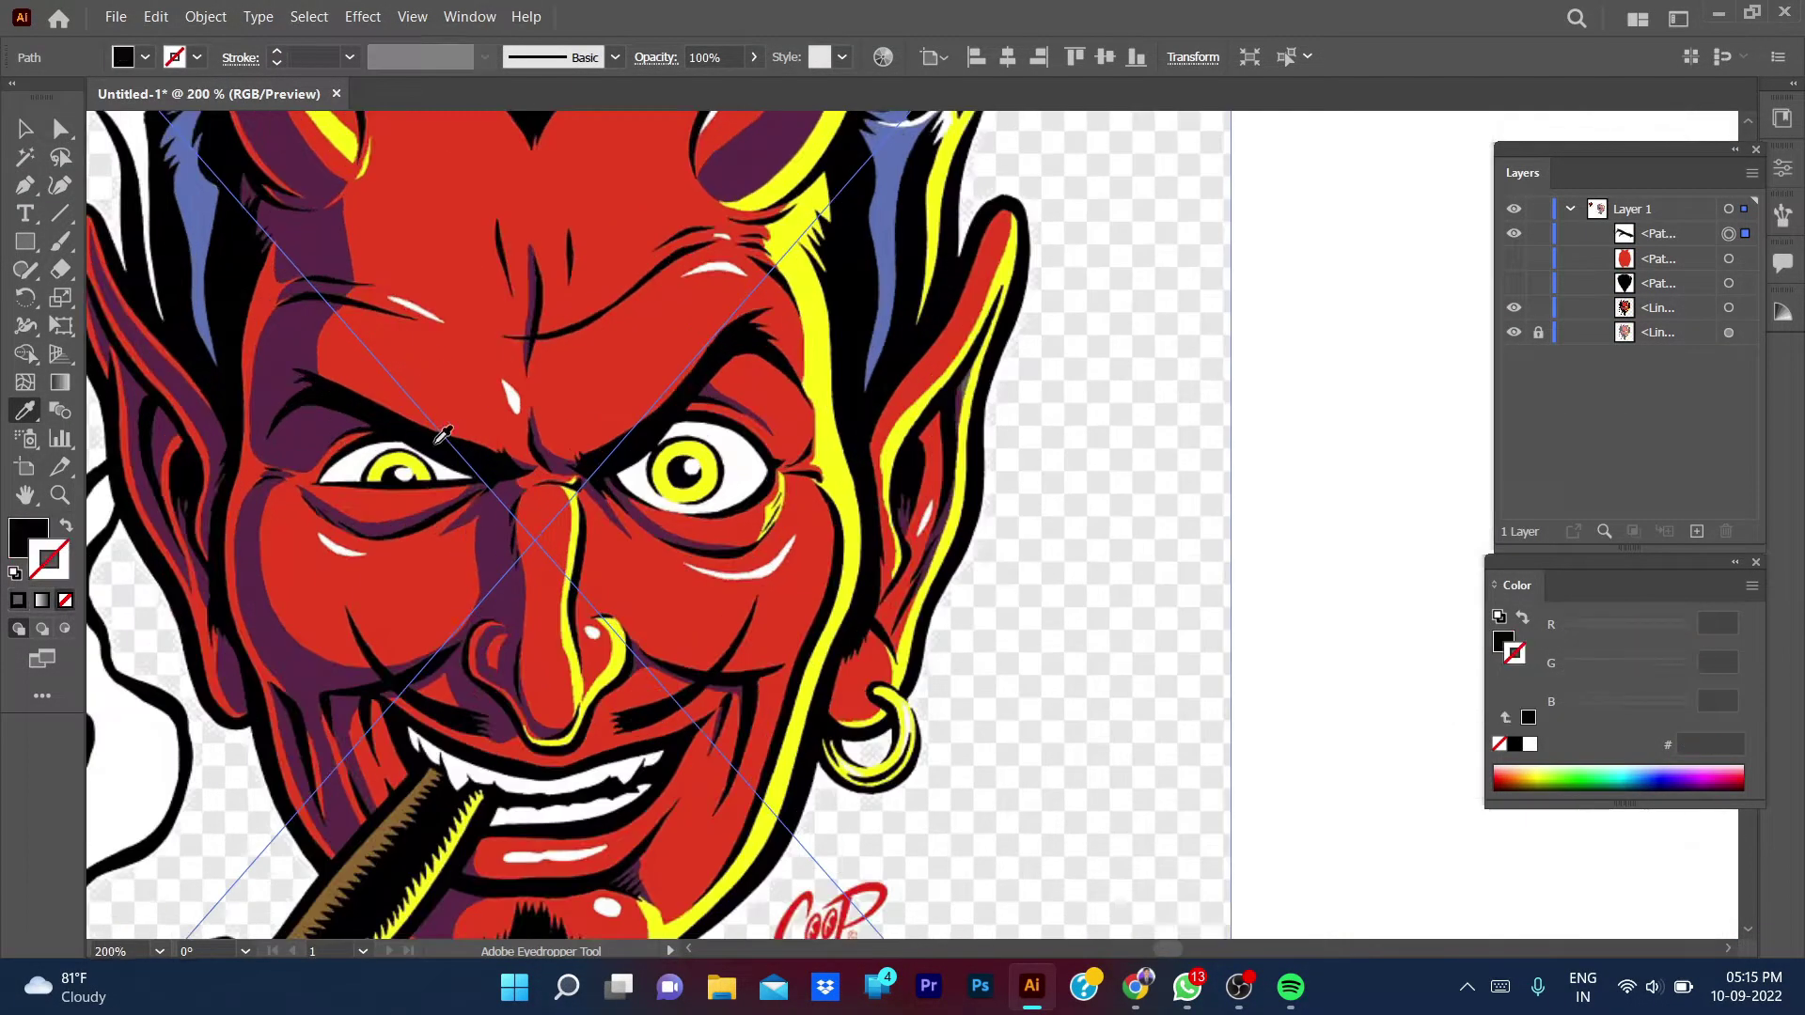
scroll(696, 467, right, 8)
scroll(697, 467, right, 7)
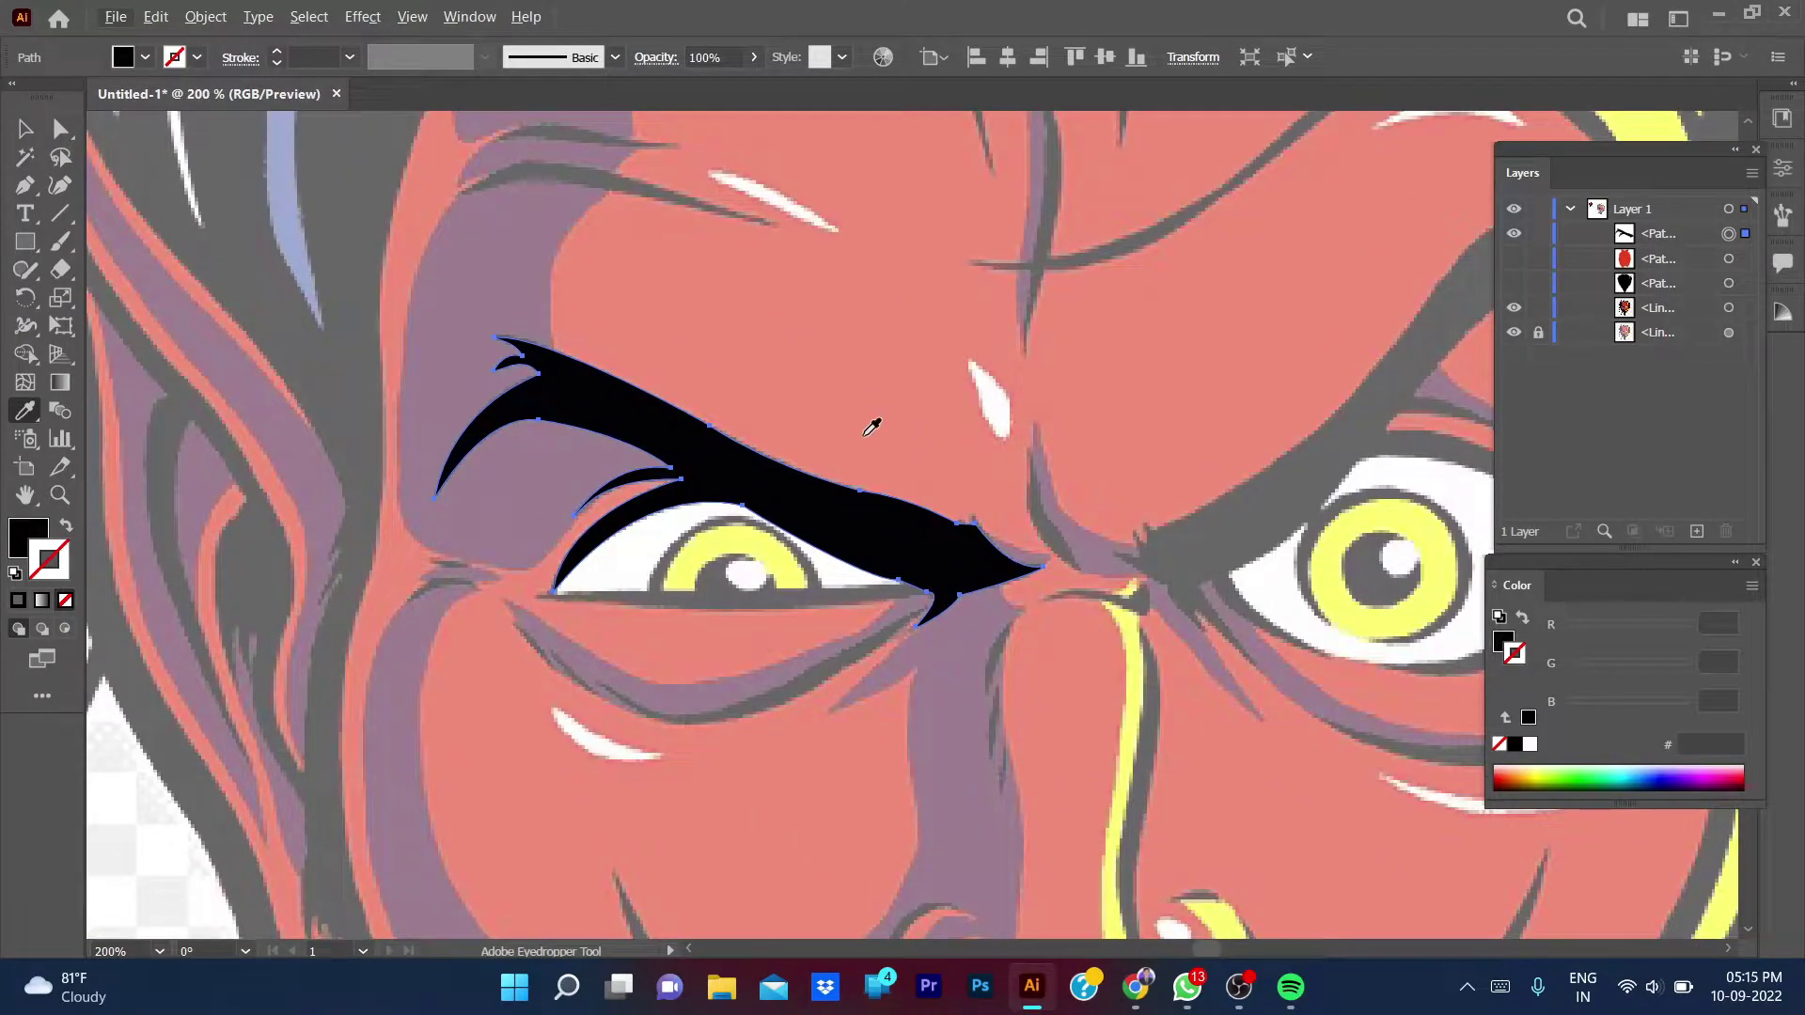
- Deselect the eyebrow, turn on Overprint Preview, and set the Pen to outline-only paths
key(ctrl+alt+shift+y)
key(v)
key(ctrl+shift+a)
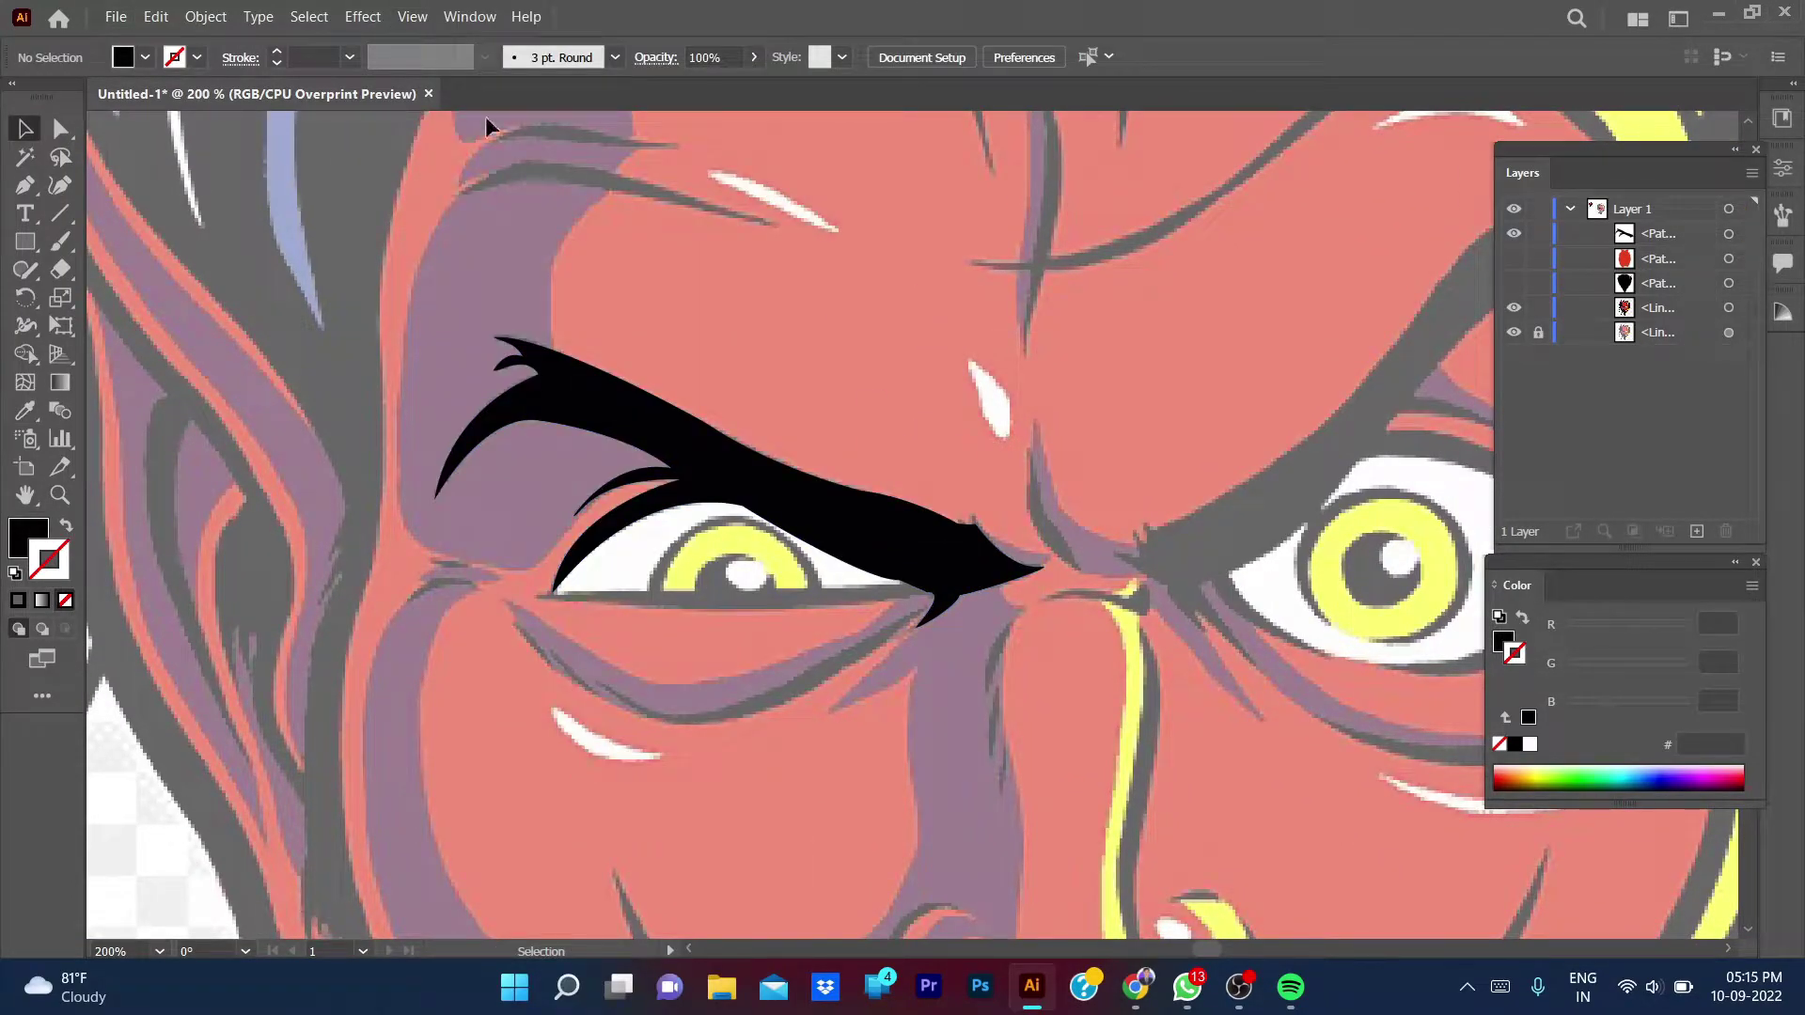
key(p)
key(shift+x)
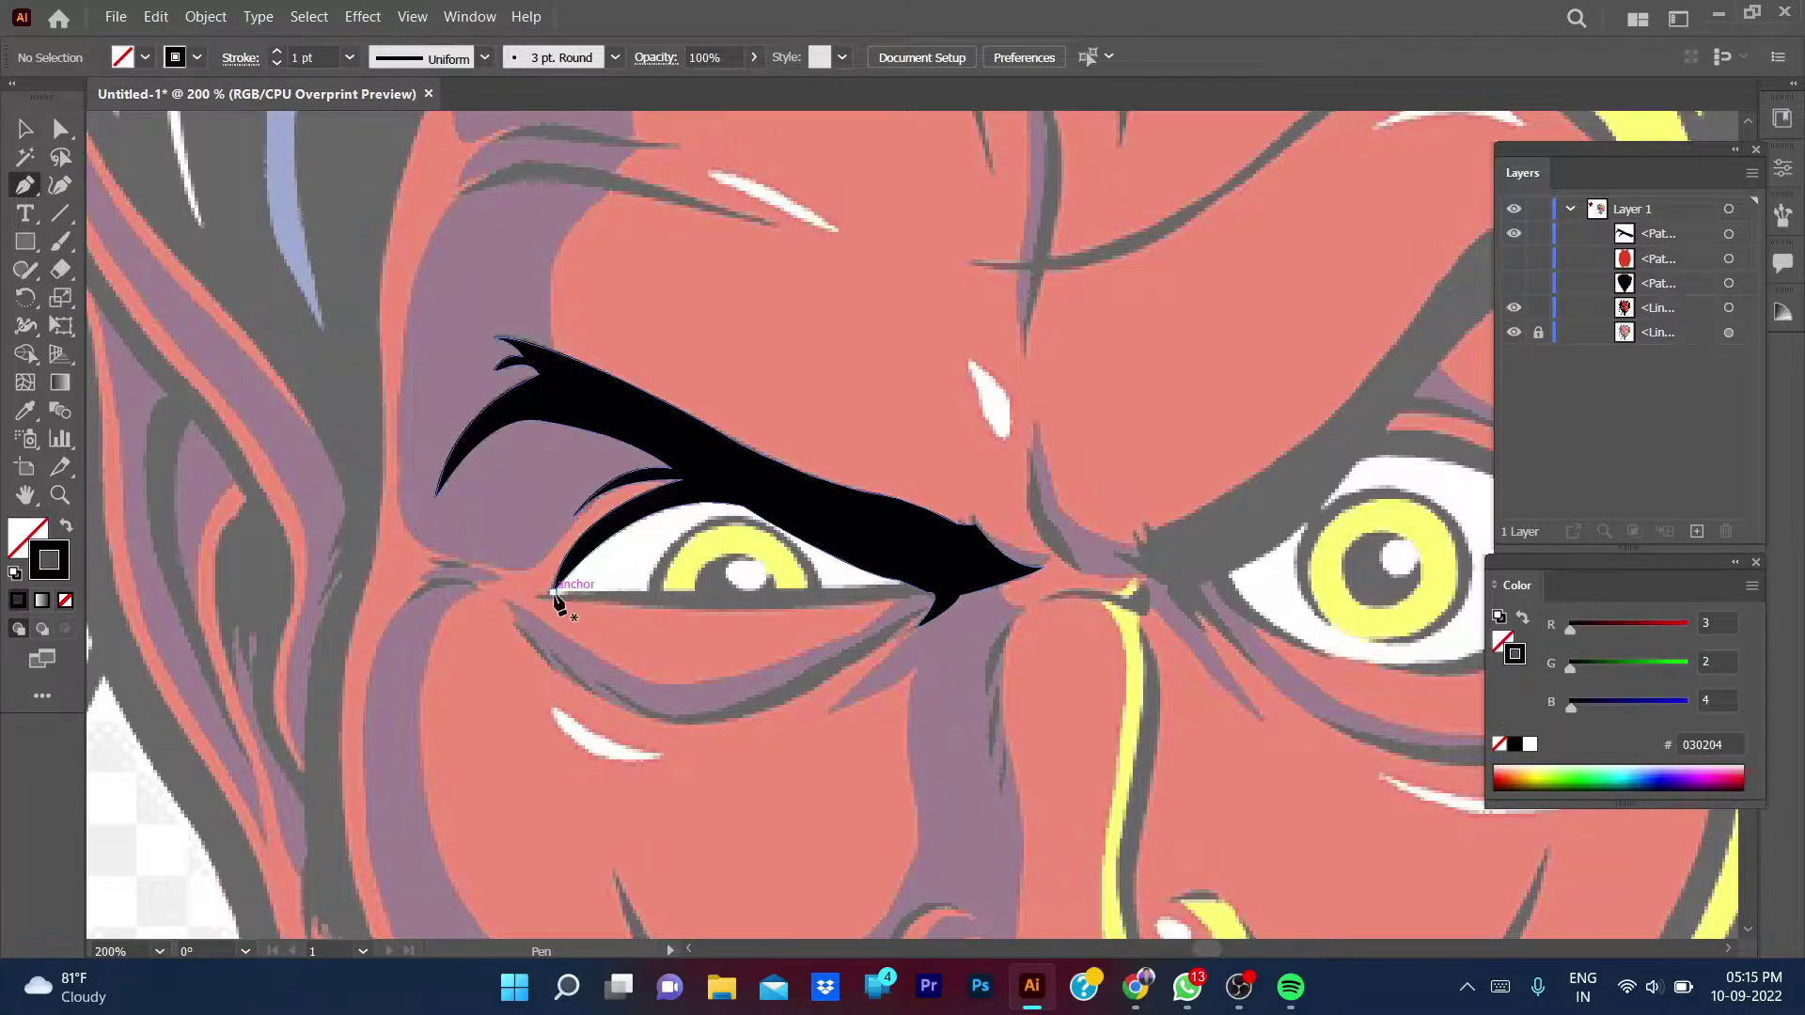
- Set a 0.5 pt stroke and trace the upper eyelid from the left to right corner
click(349, 57)
click(385, 87)
scroll(406, 630, up, 3)
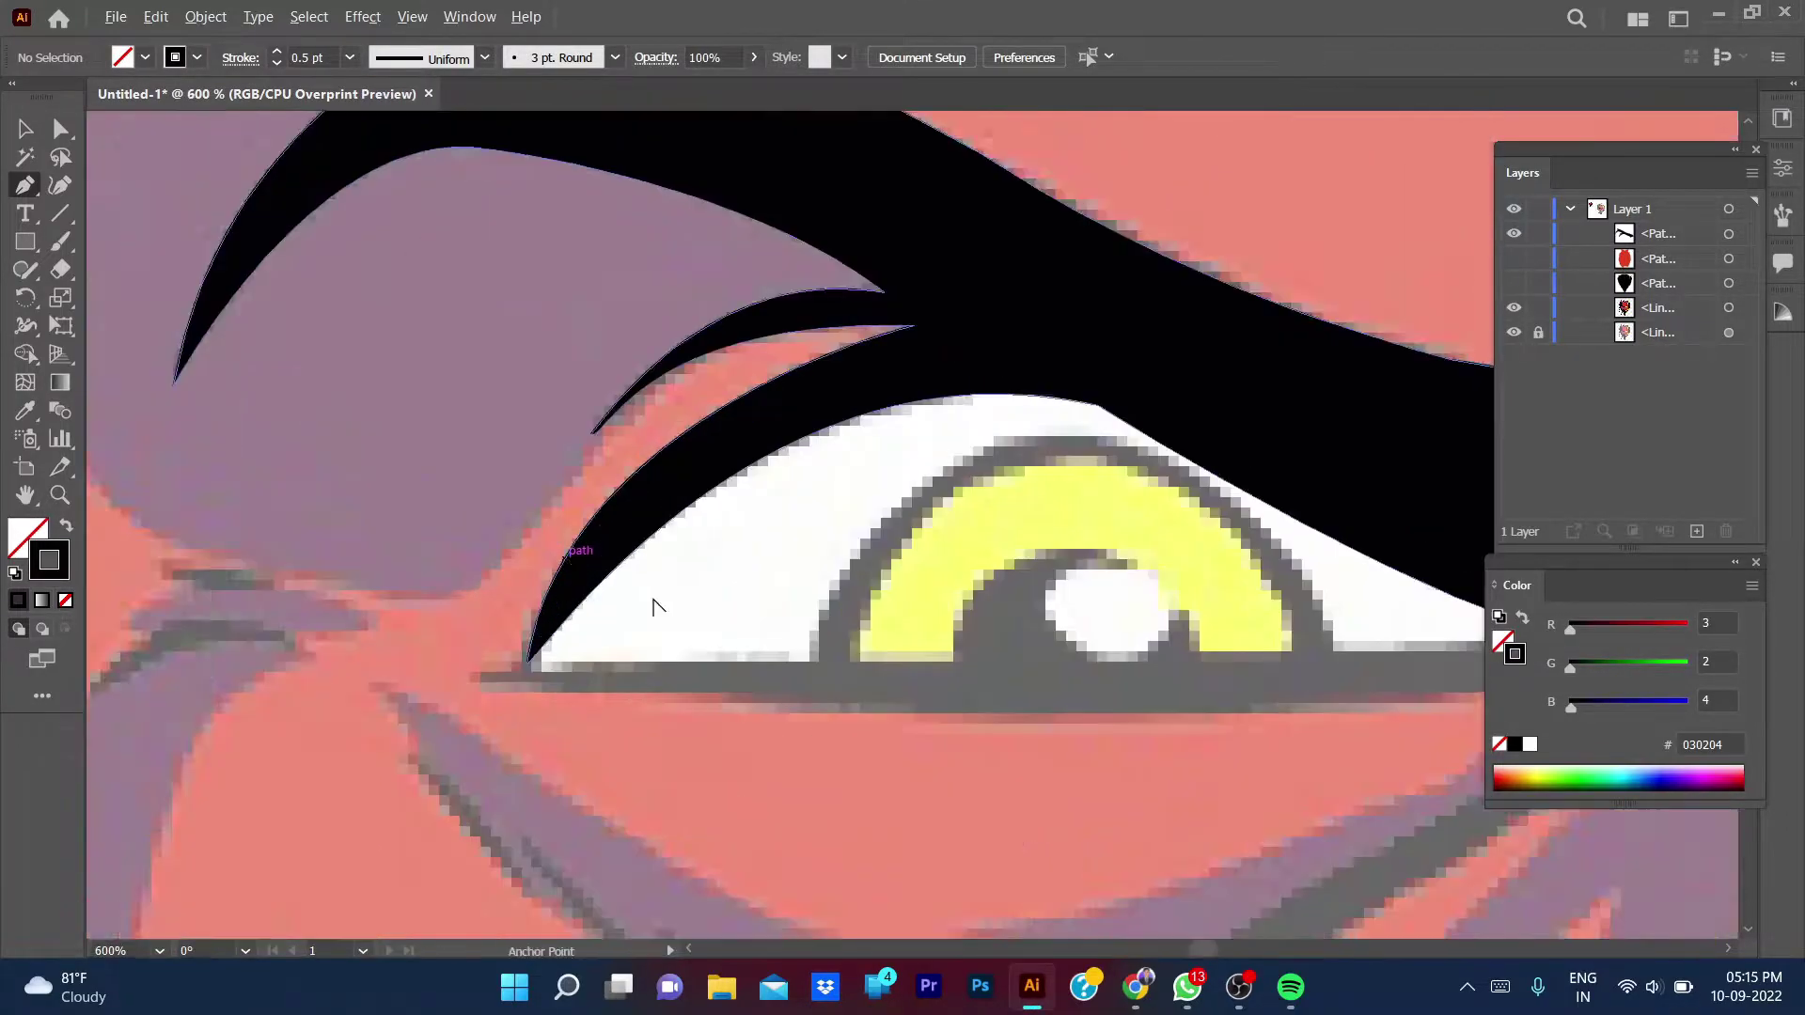
click(401, 618)
mouse_move(970, 358)
mouse_down()
mouse_move(1304, 449)
mouse_move(1289, 442)
mouse_up()
click(970, 358)
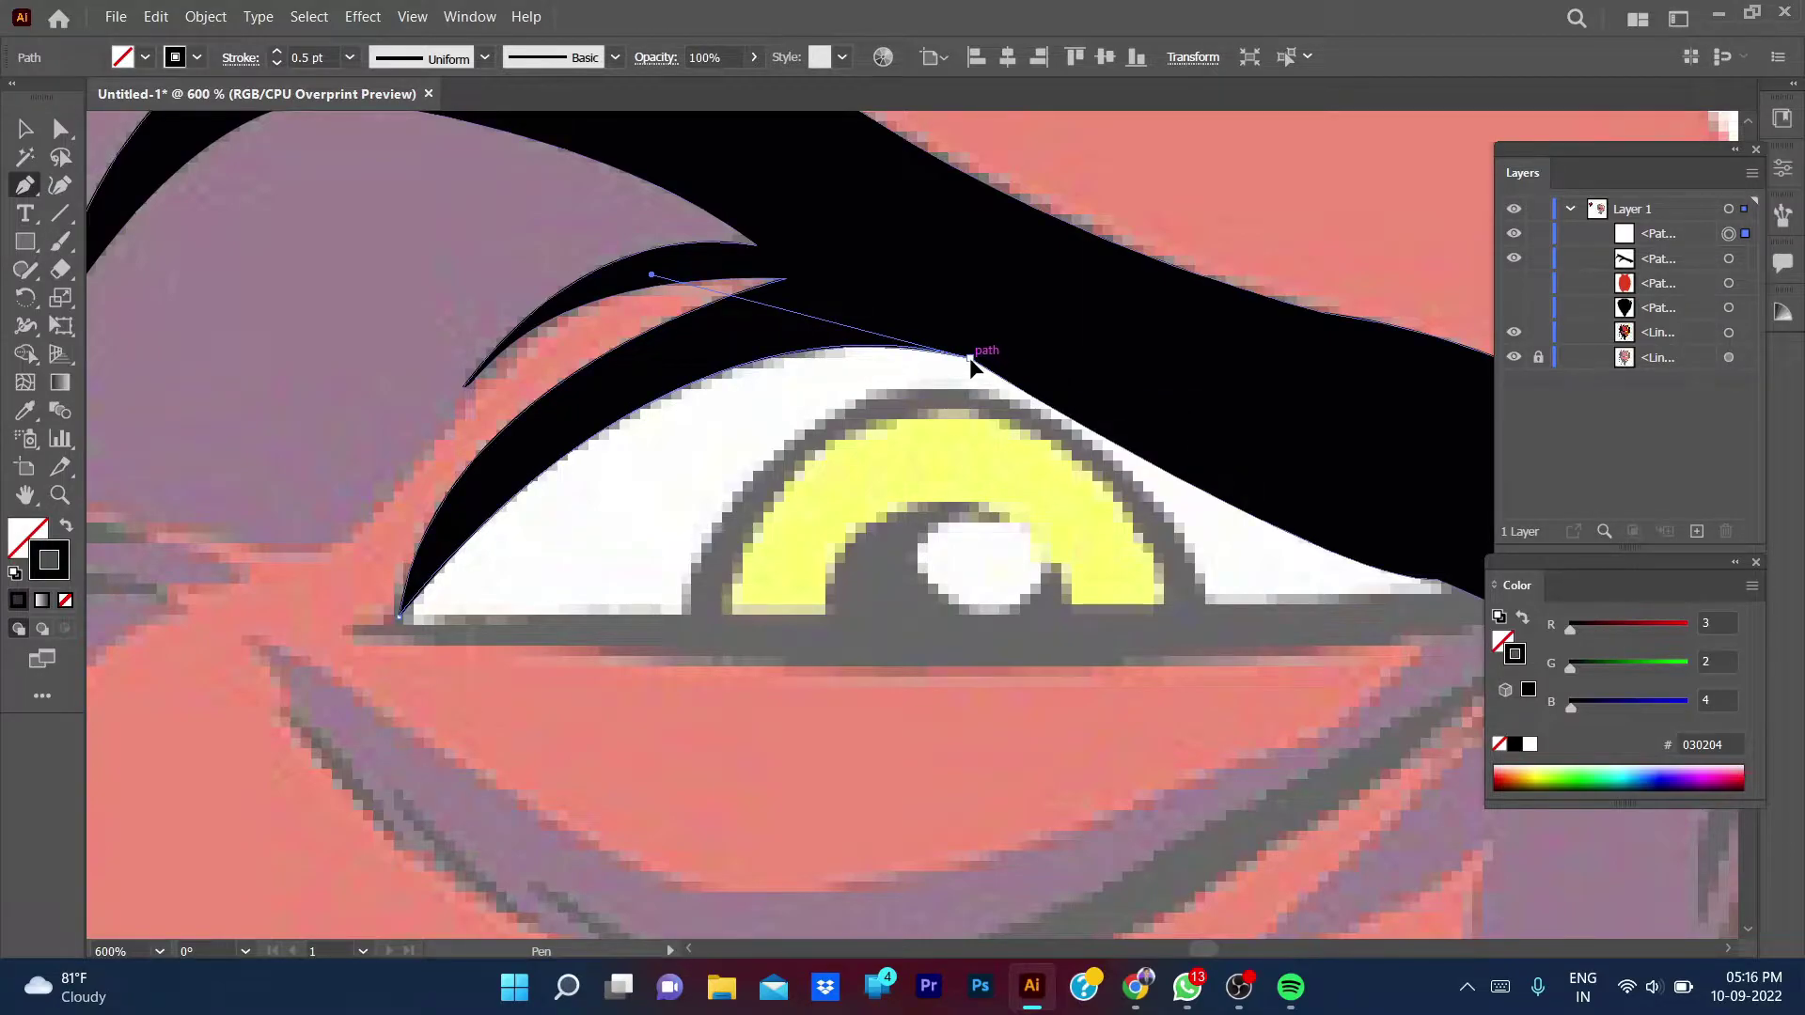
drag(978, 363, 633, 339)
drag(954, 389, 1101, 396)
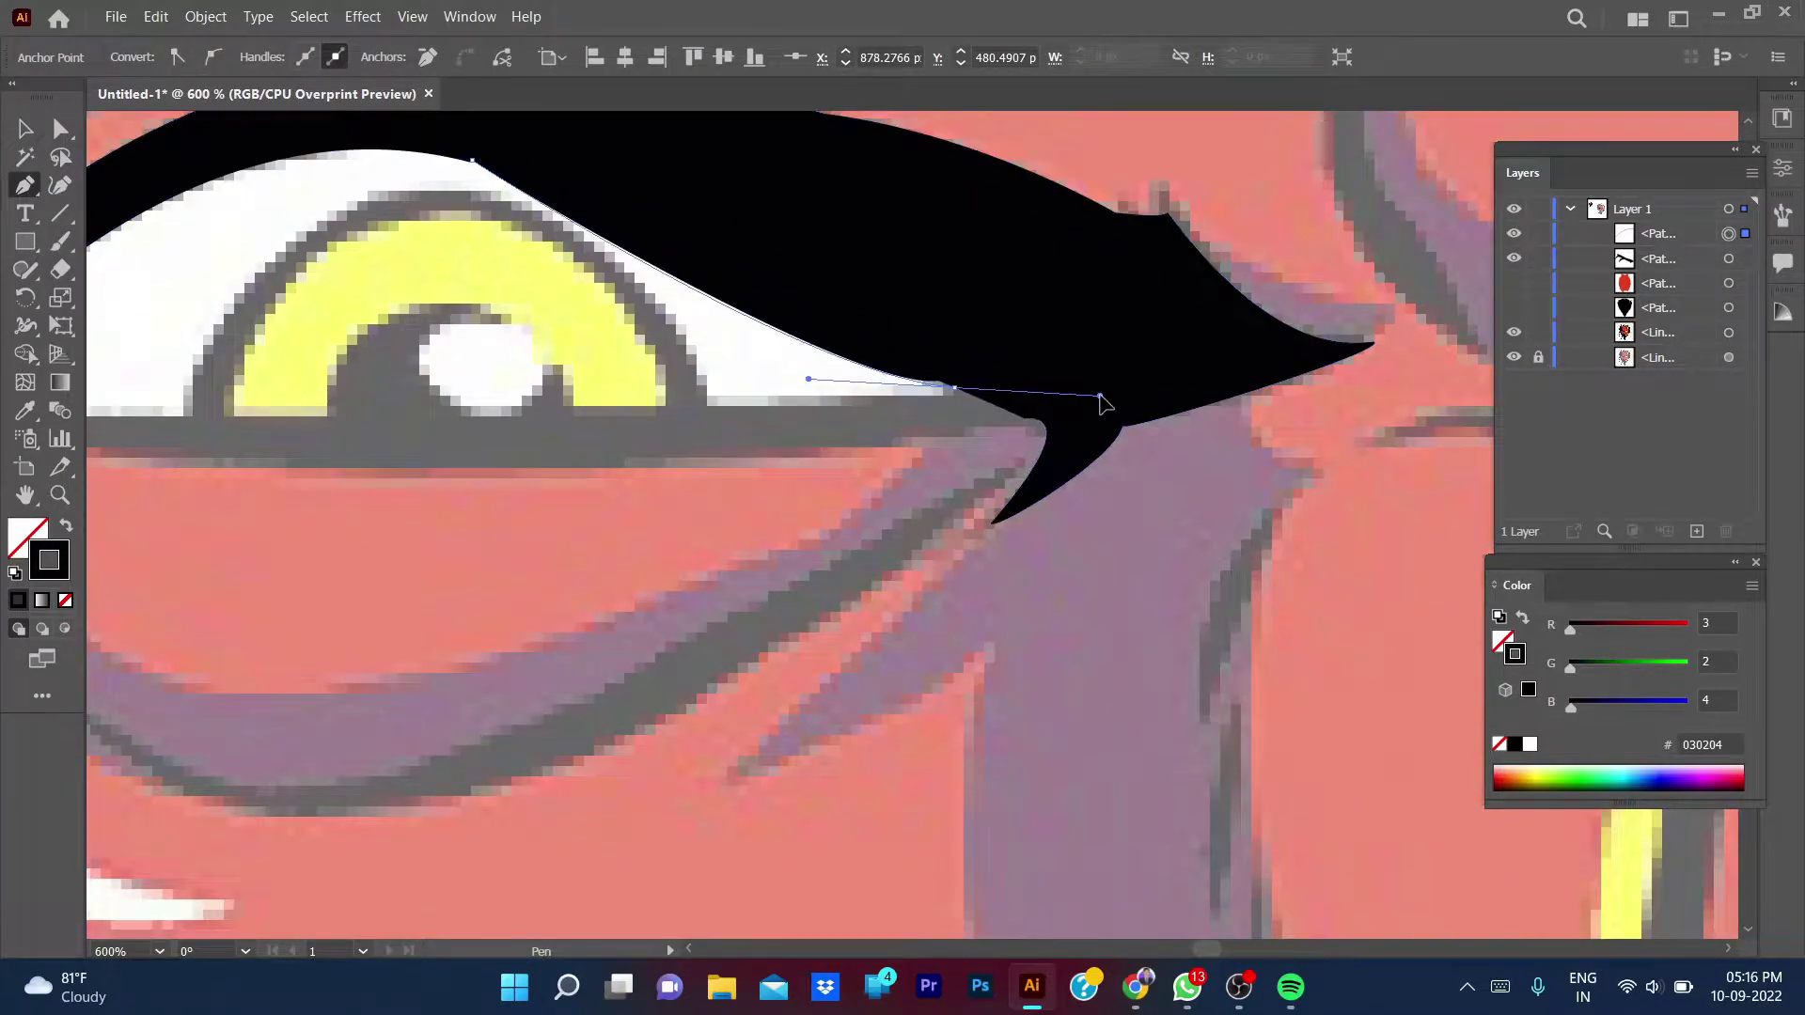
drag(837, 442, 1077, 404)
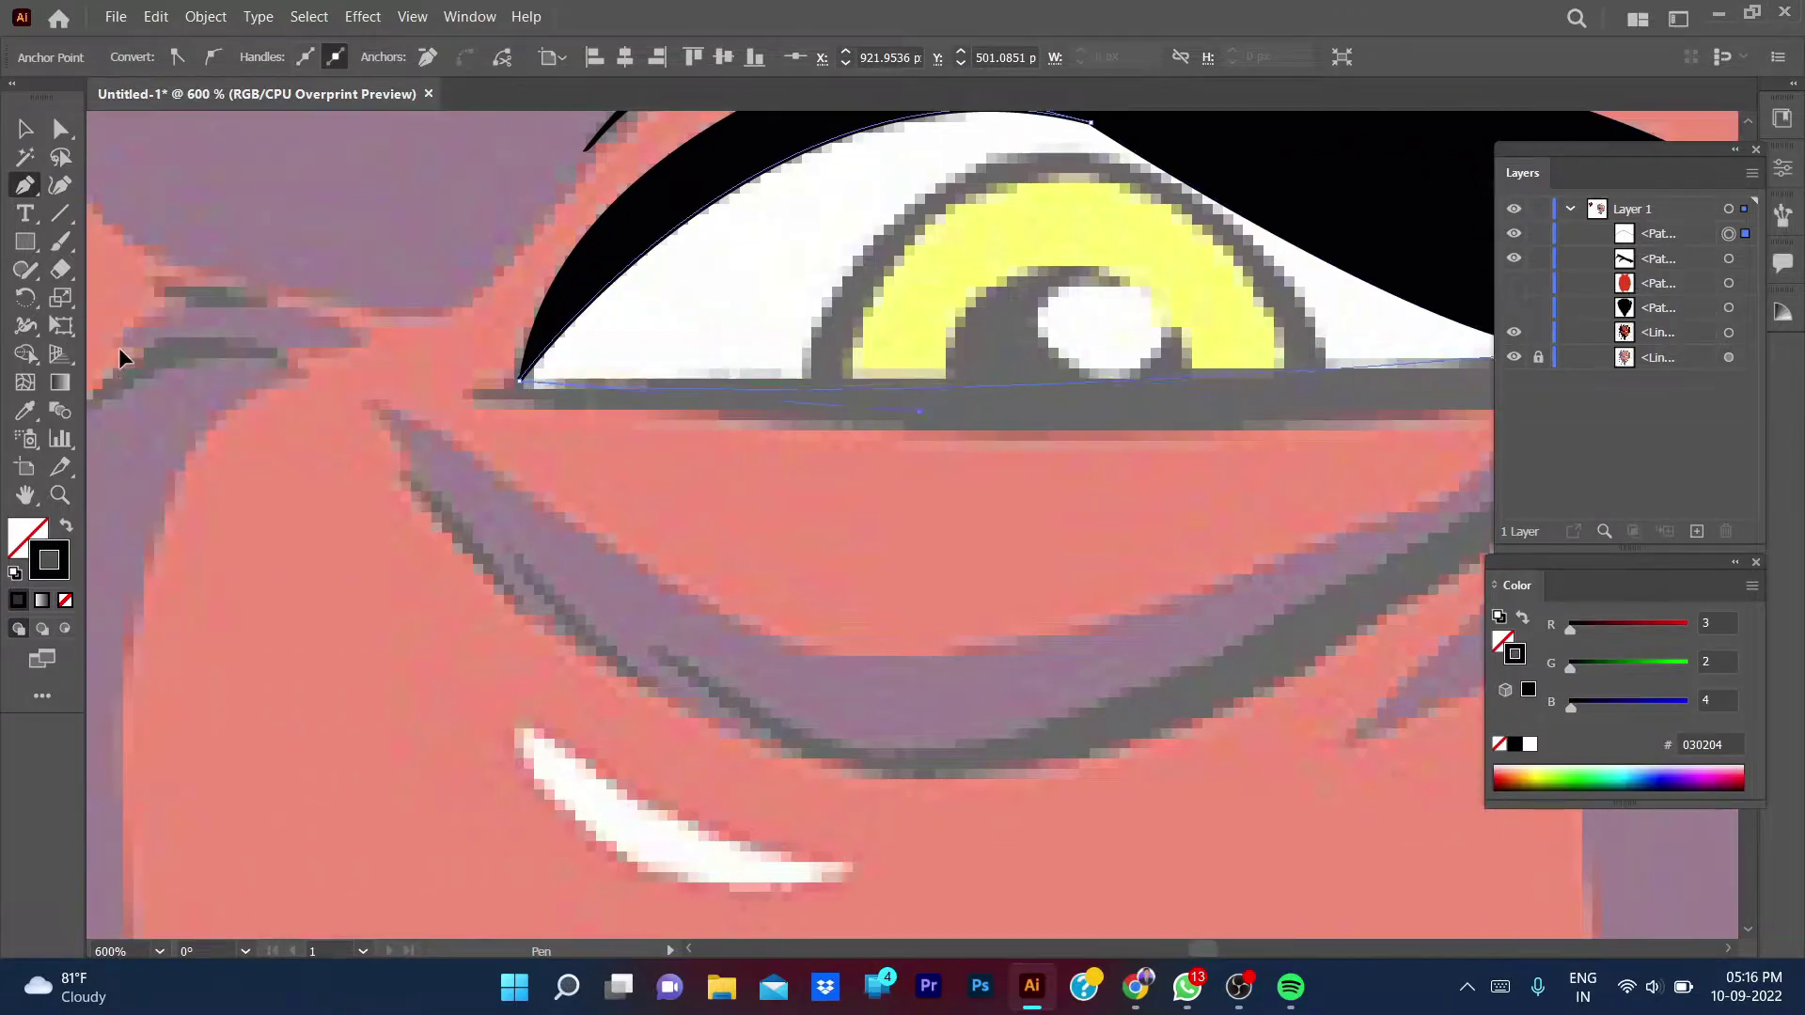
- Close the eye outline back at its left corner
mouse_move(139, 388)
mouse_down()
mouse_move(741, 424)
mouse_move(653, 725)
mouse_up()
key(ctrl+minus)
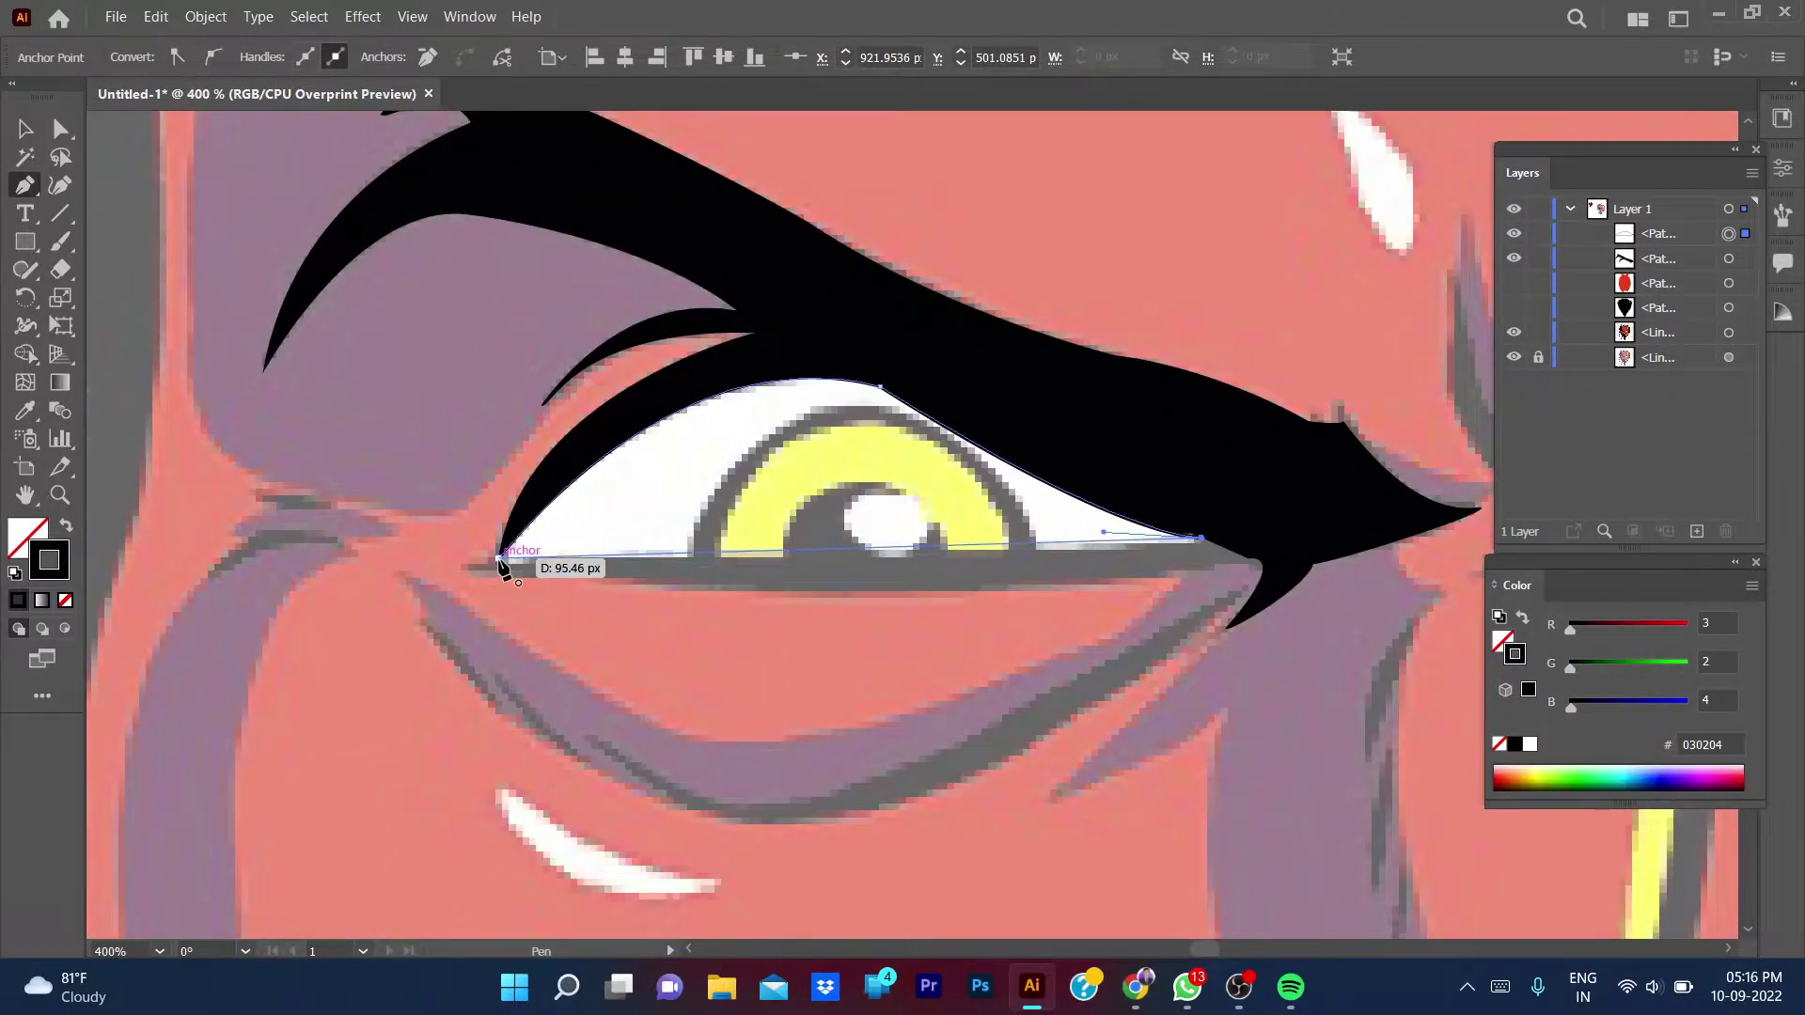
drag(348, 496, 443, 536)
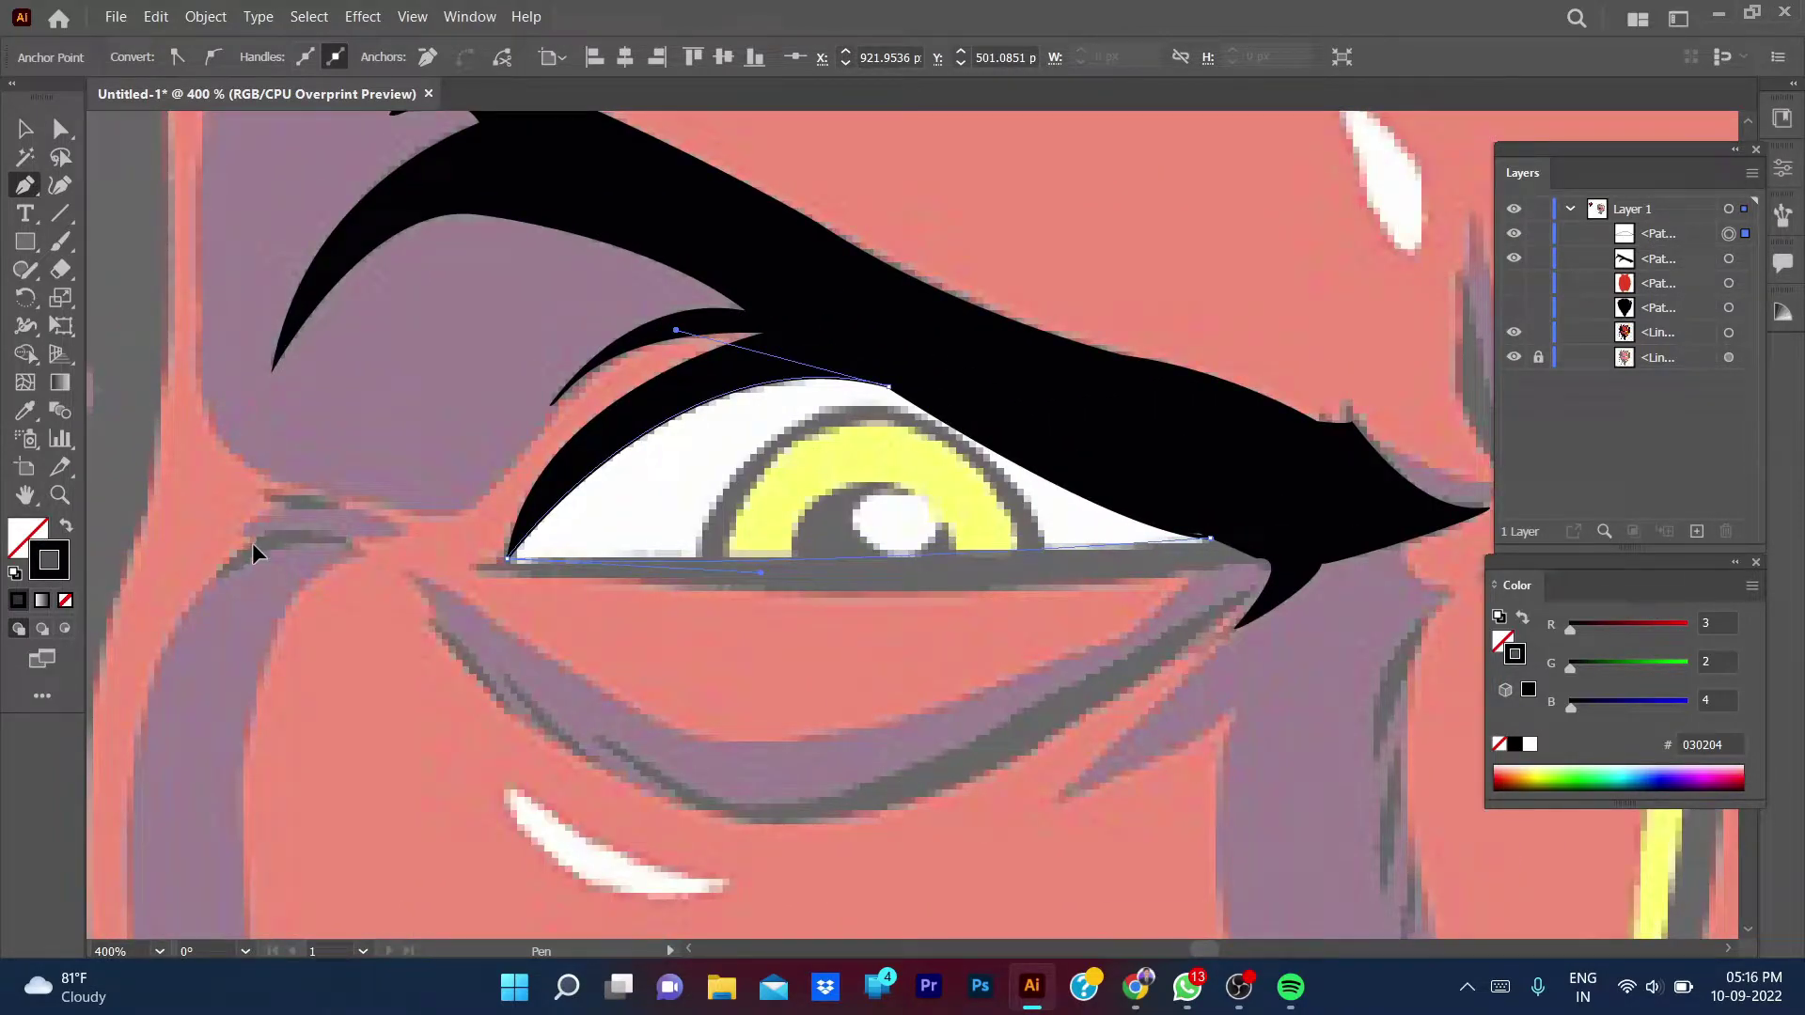
key(ctrl+minus)
drag(301, 547, 671, 545)
key(ctrl+minus)
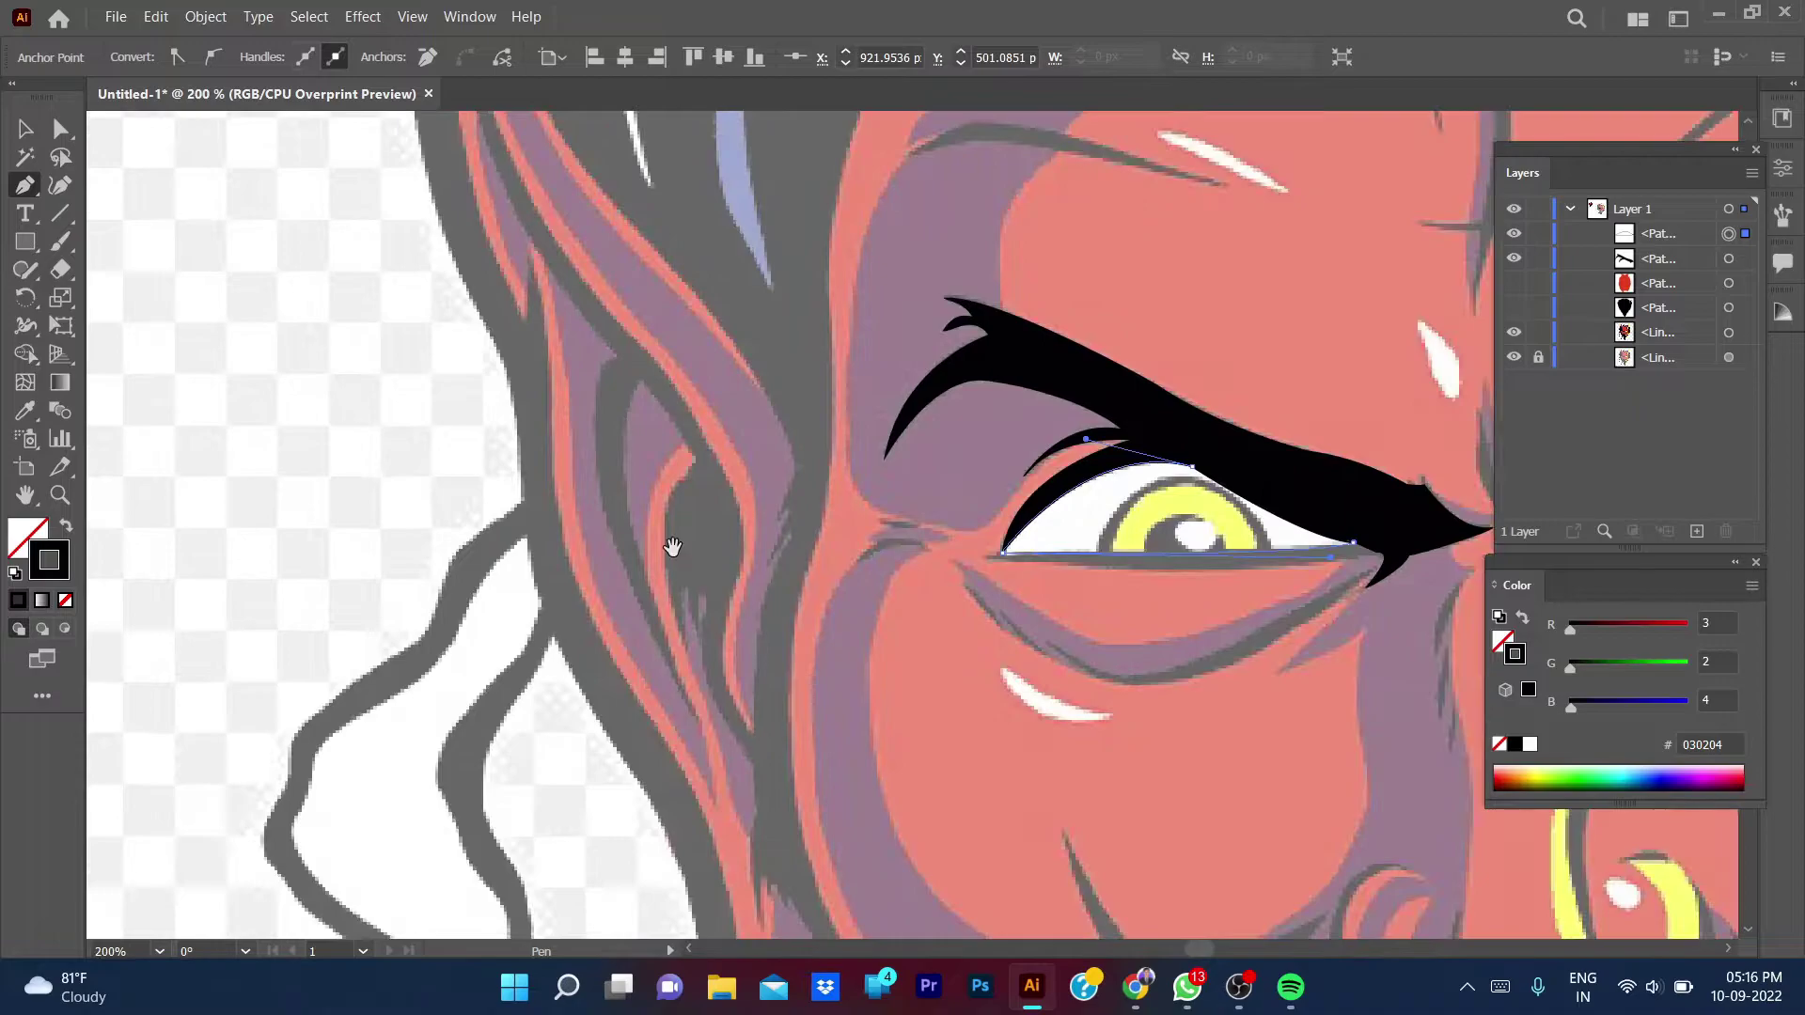
key(ctrl+plus)
key(ctrl+plus)
key(ctrl+plus)
key(v)
- Nudge the eye outline's left corner point into place with Direct Selection
click(1132, 482)
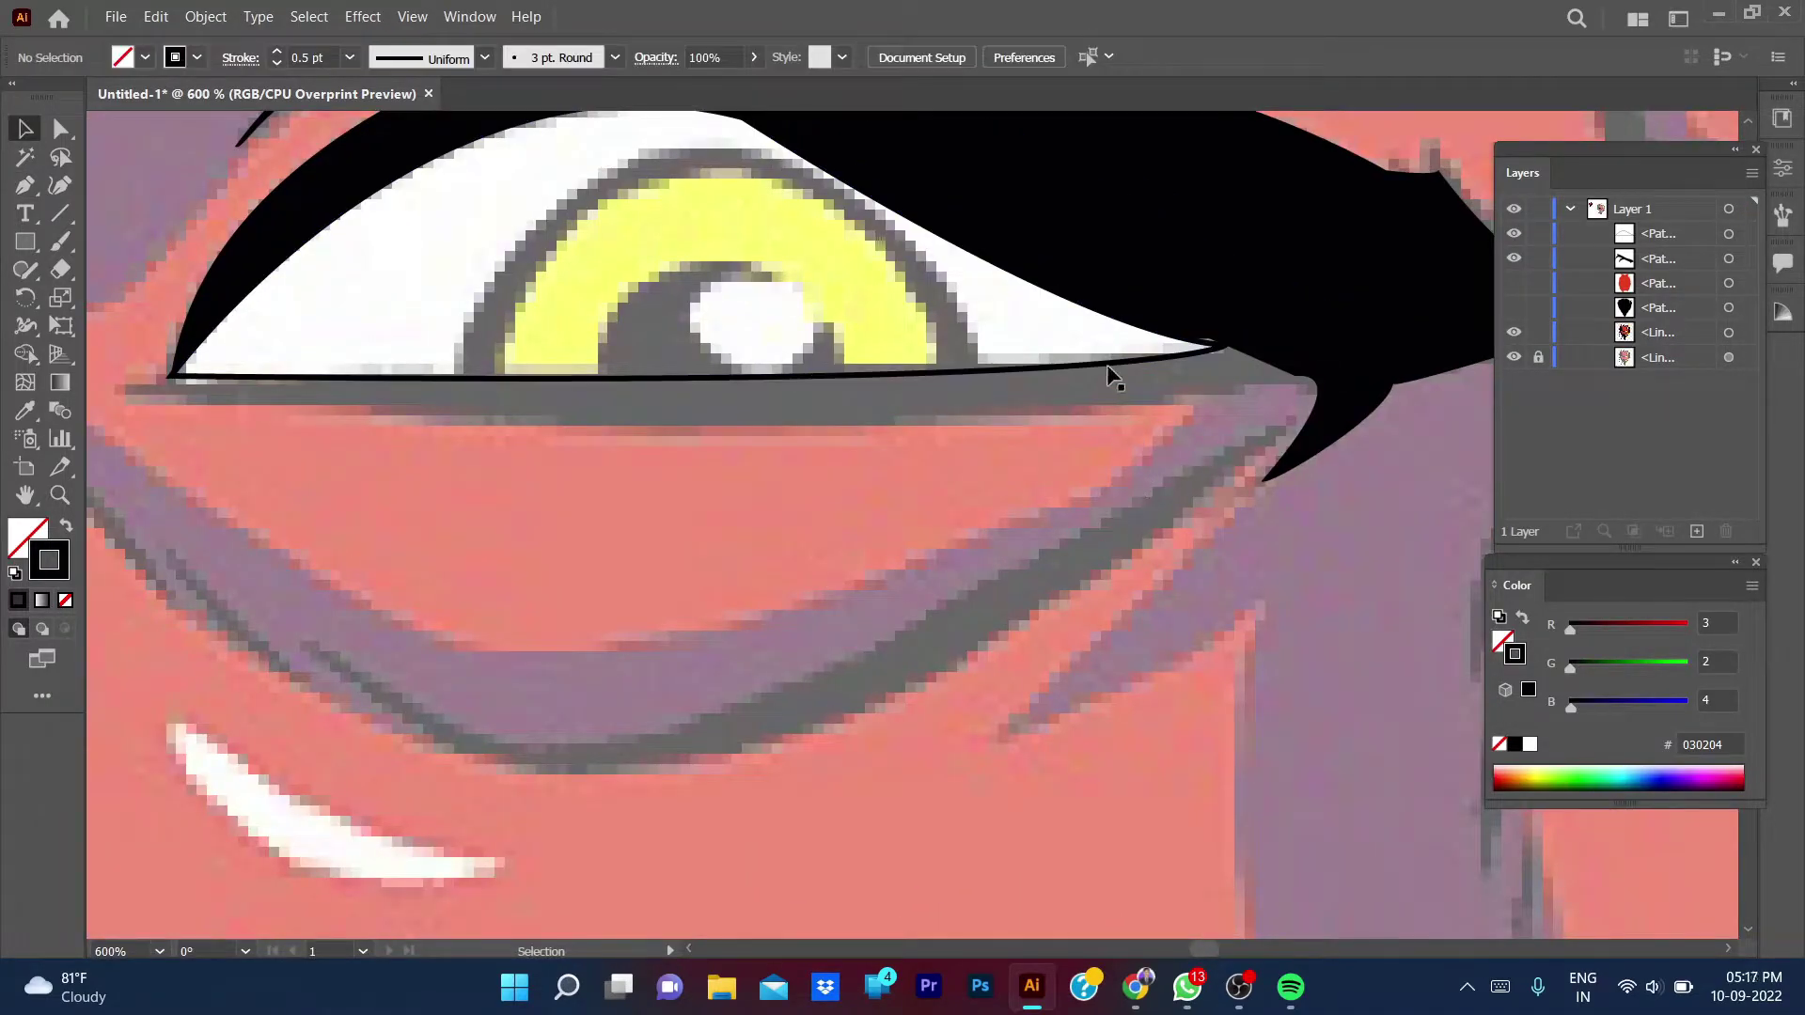
click(1112, 376)
key(a)
scroll(172, 381, up, 3)
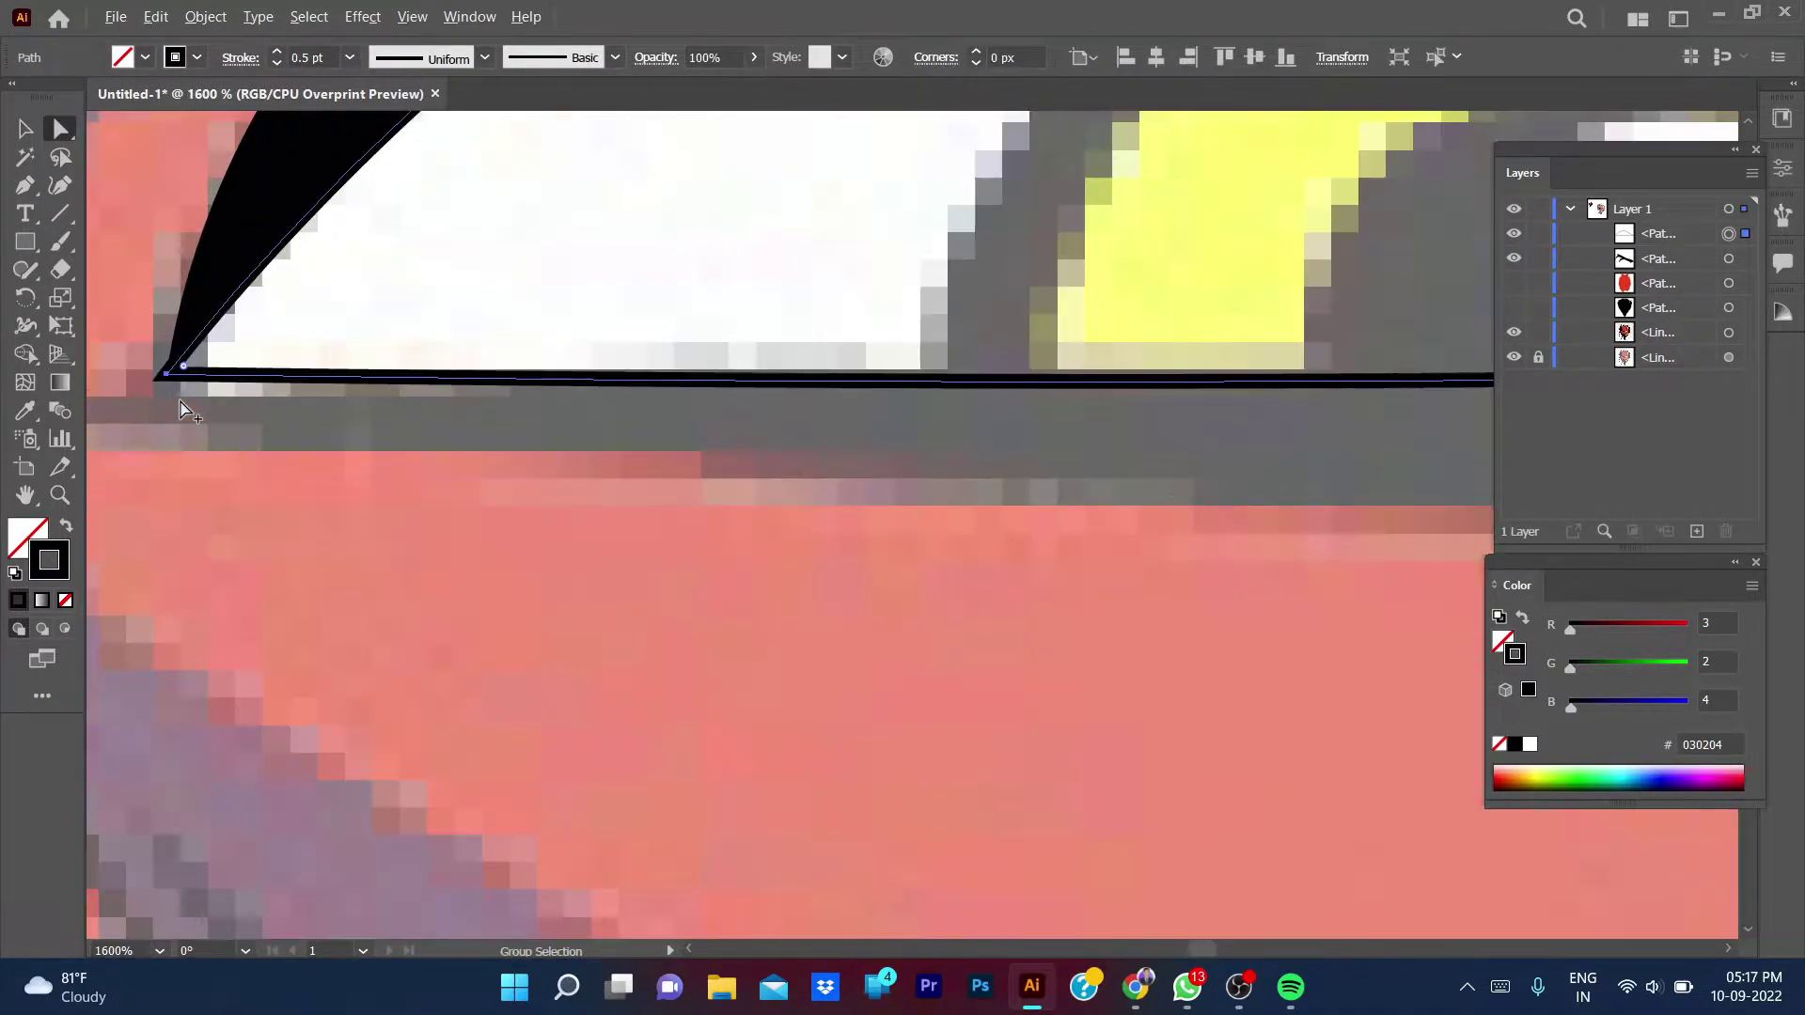
drag(182, 380, 181, 378)
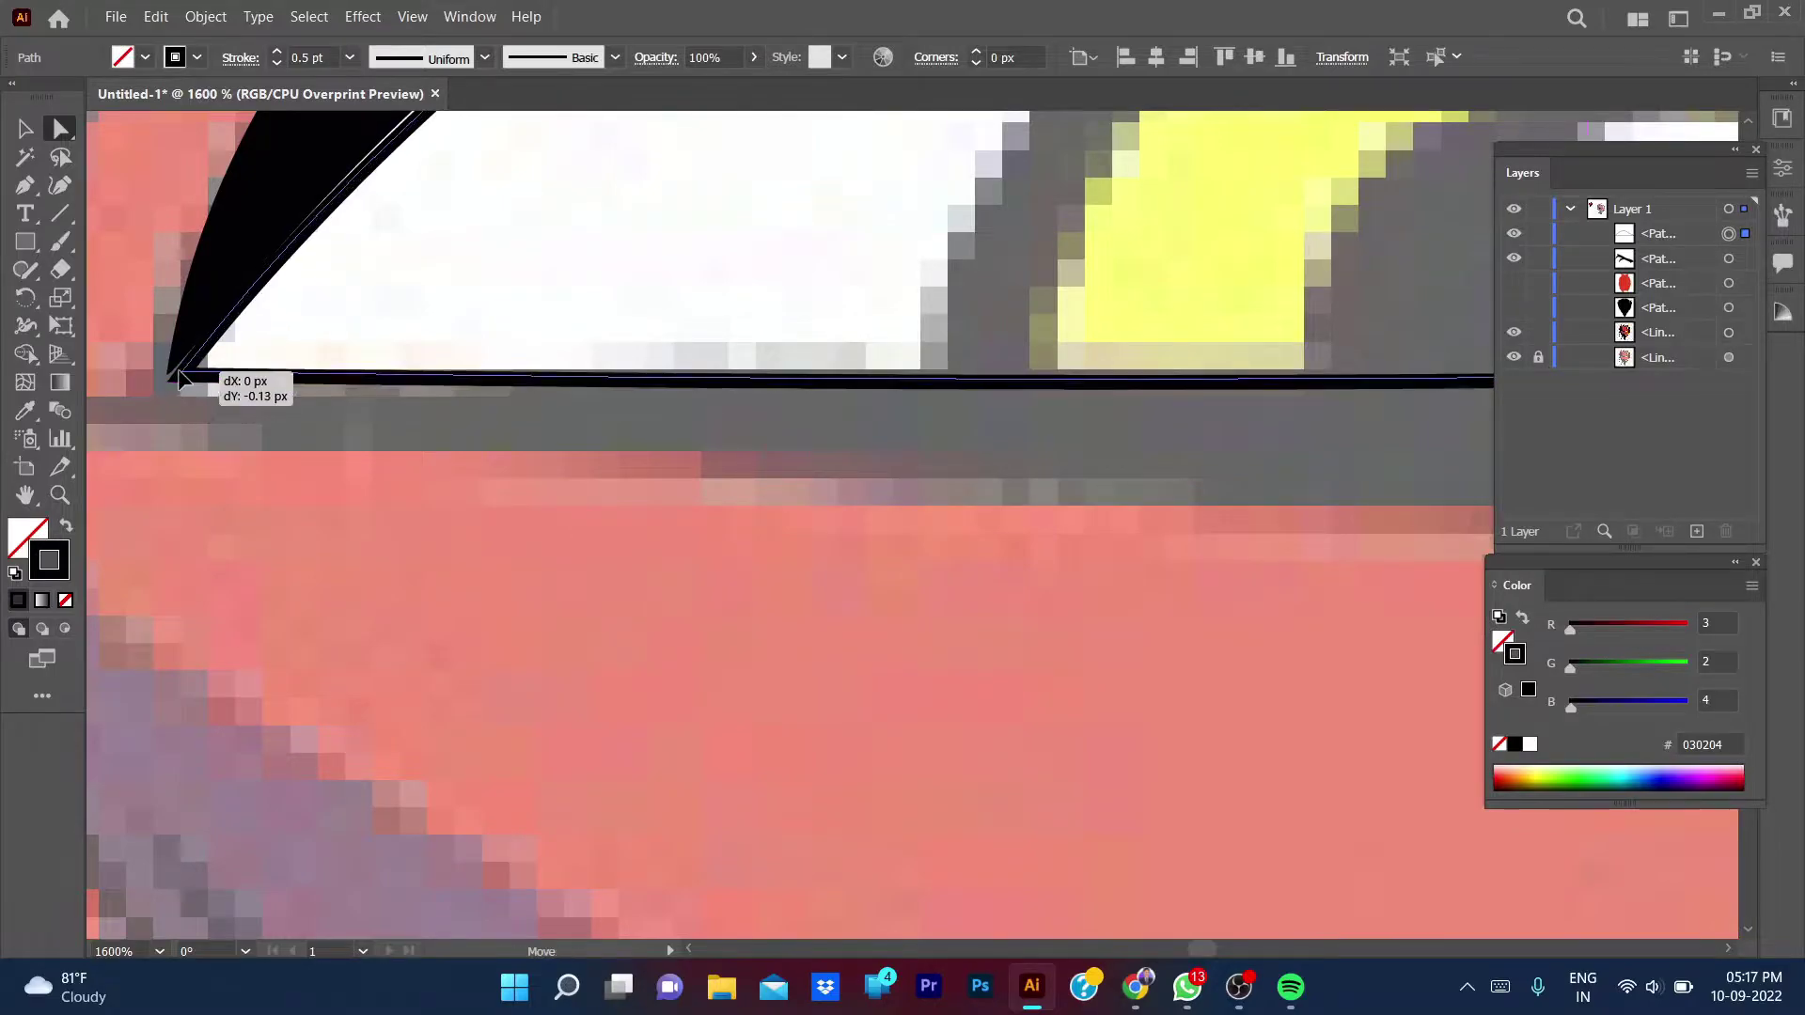
drag(182, 378, 178, 376)
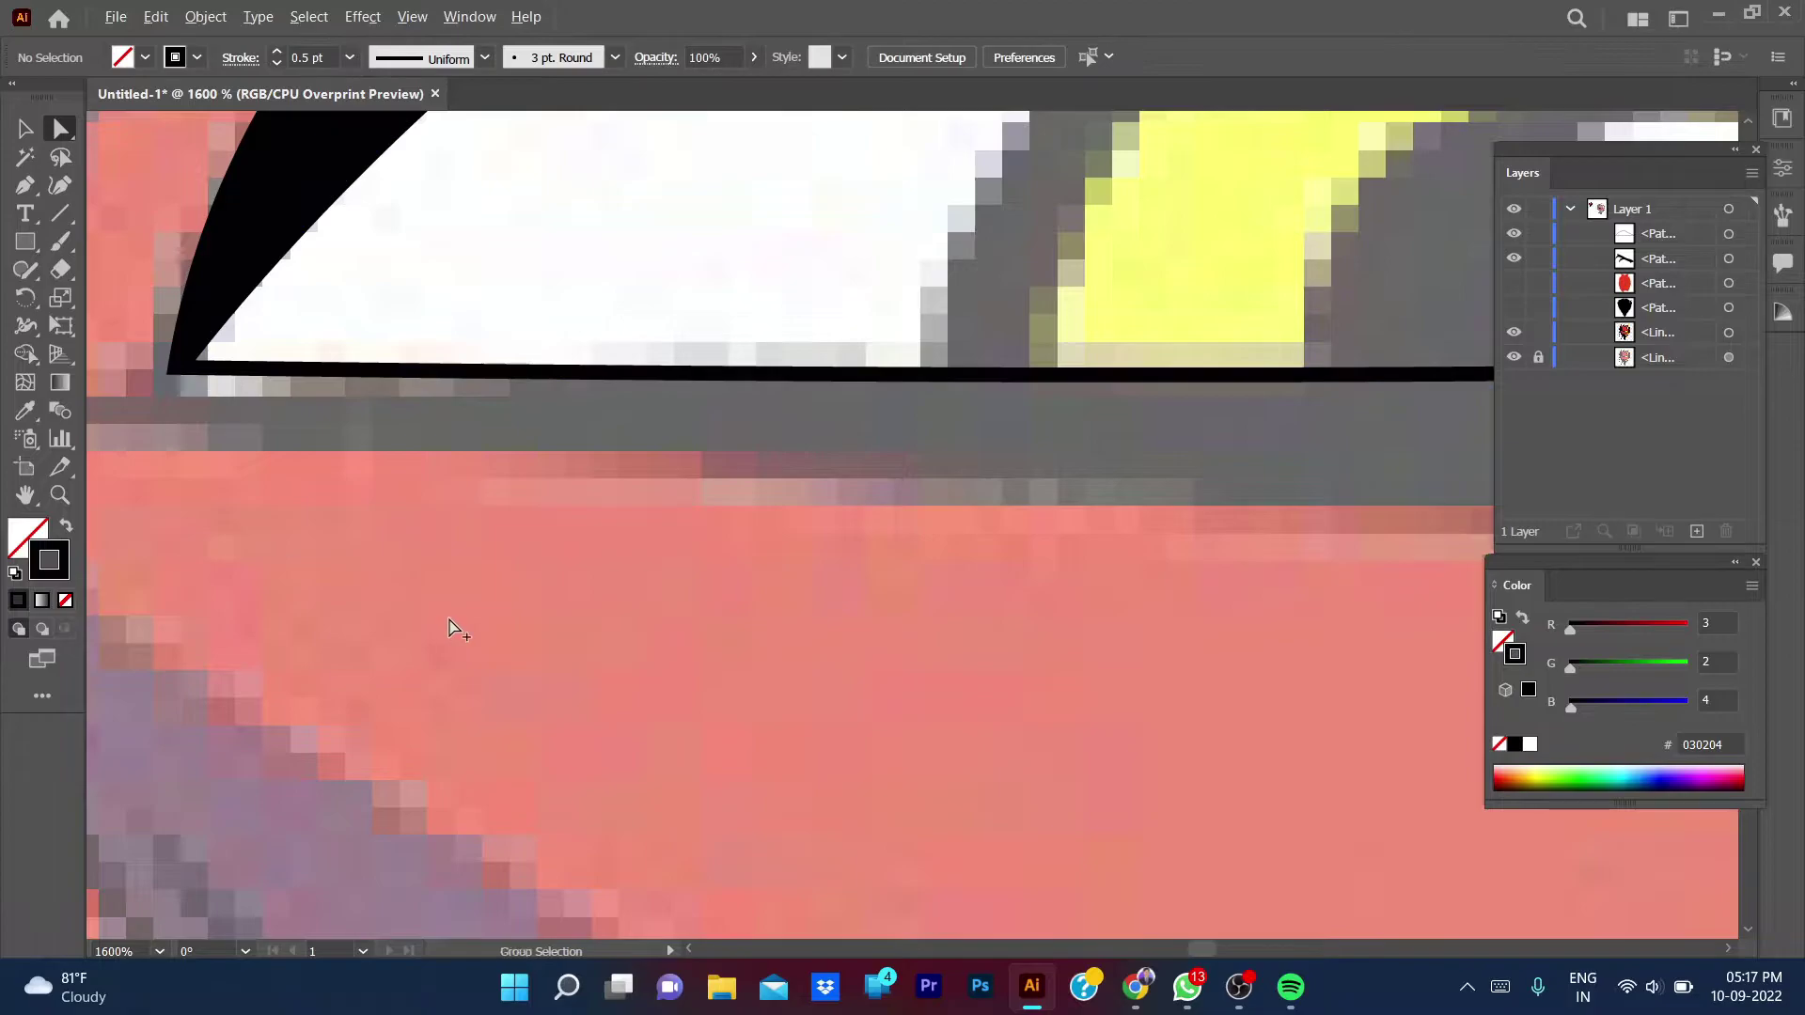
scroll(457, 630, down, 4)
click(420, 611)
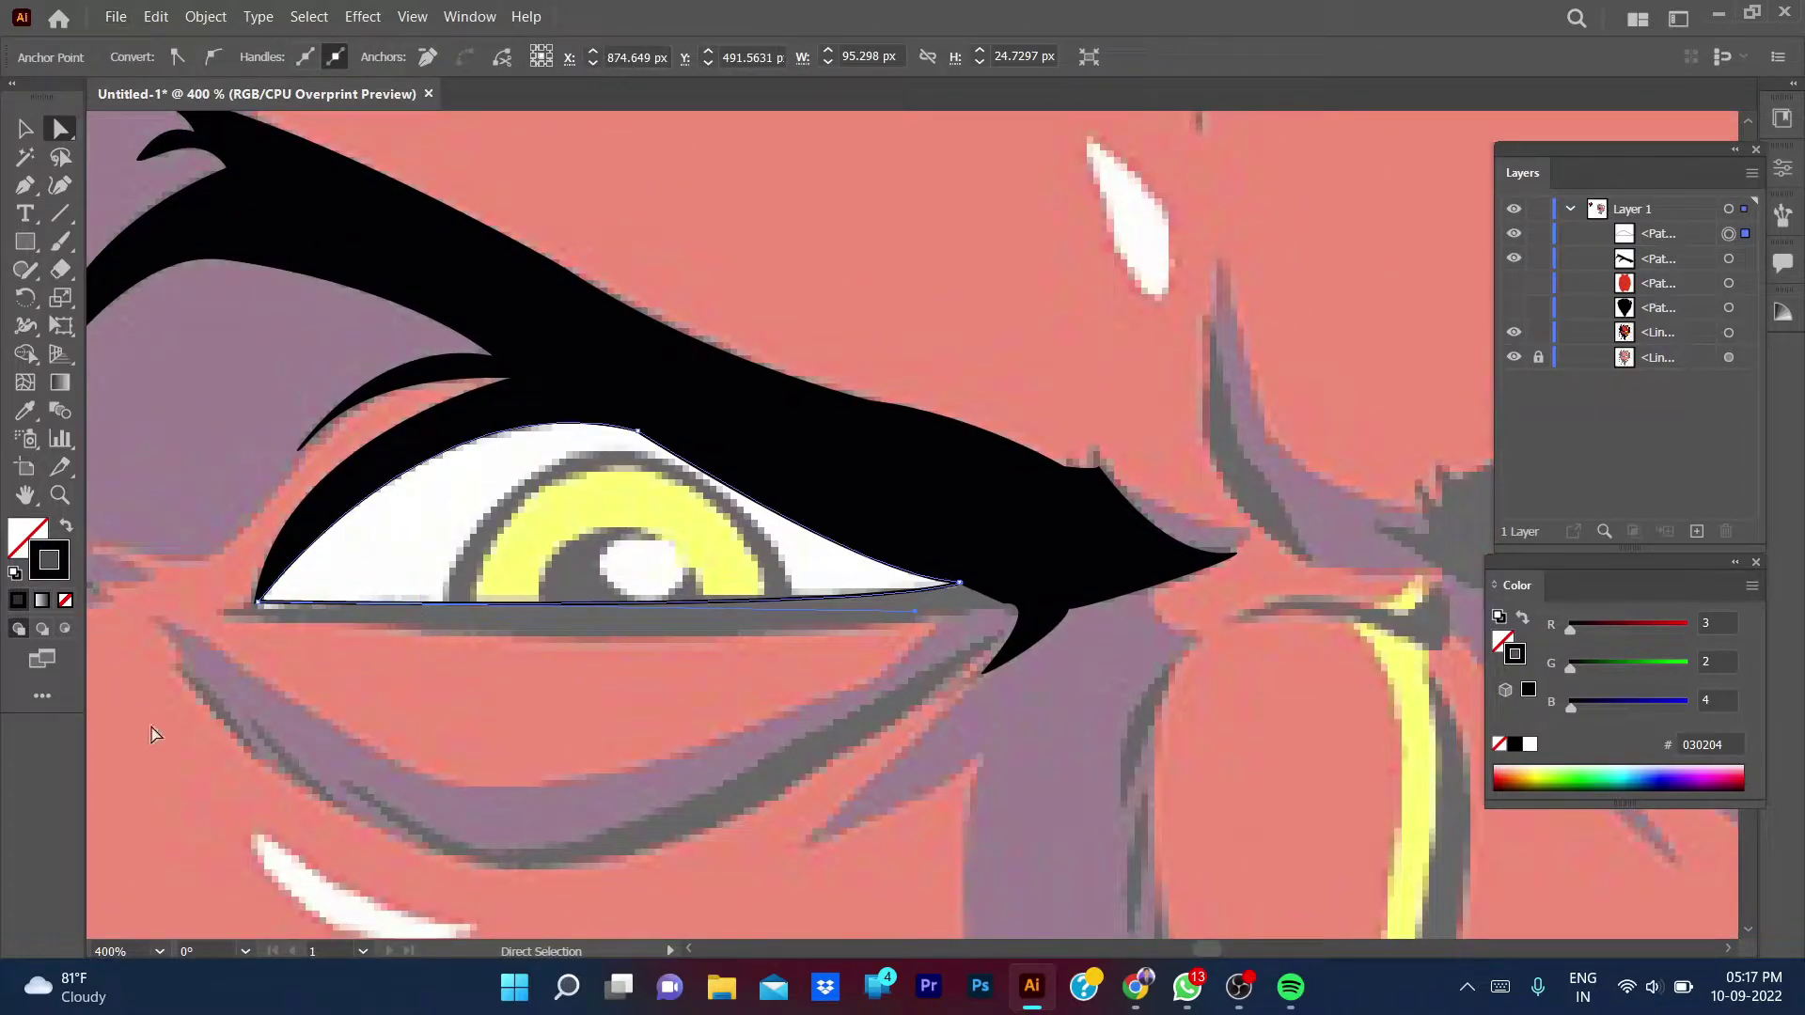
- Fill the eye shape with white FFFFFF and hide it in Layers
click(66, 526)
double_click(28, 538)
text(FFFFFF)
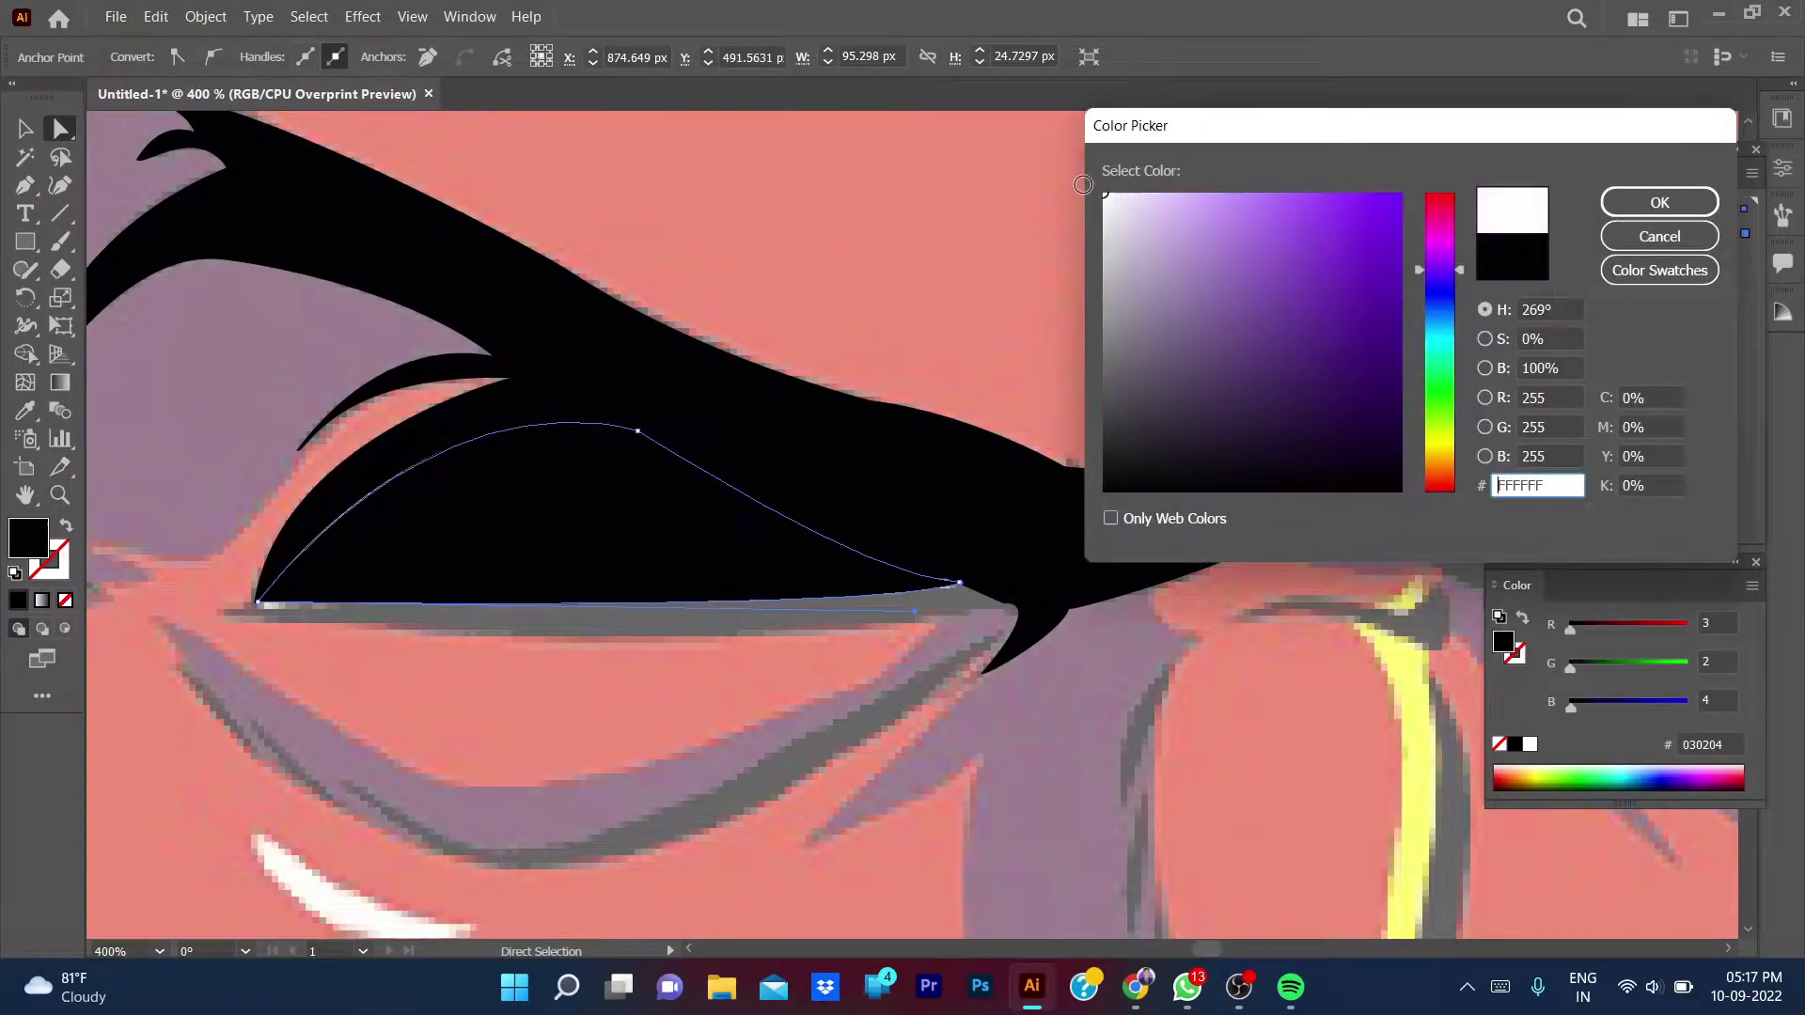
click(1641, 205)
click(1514, 233)
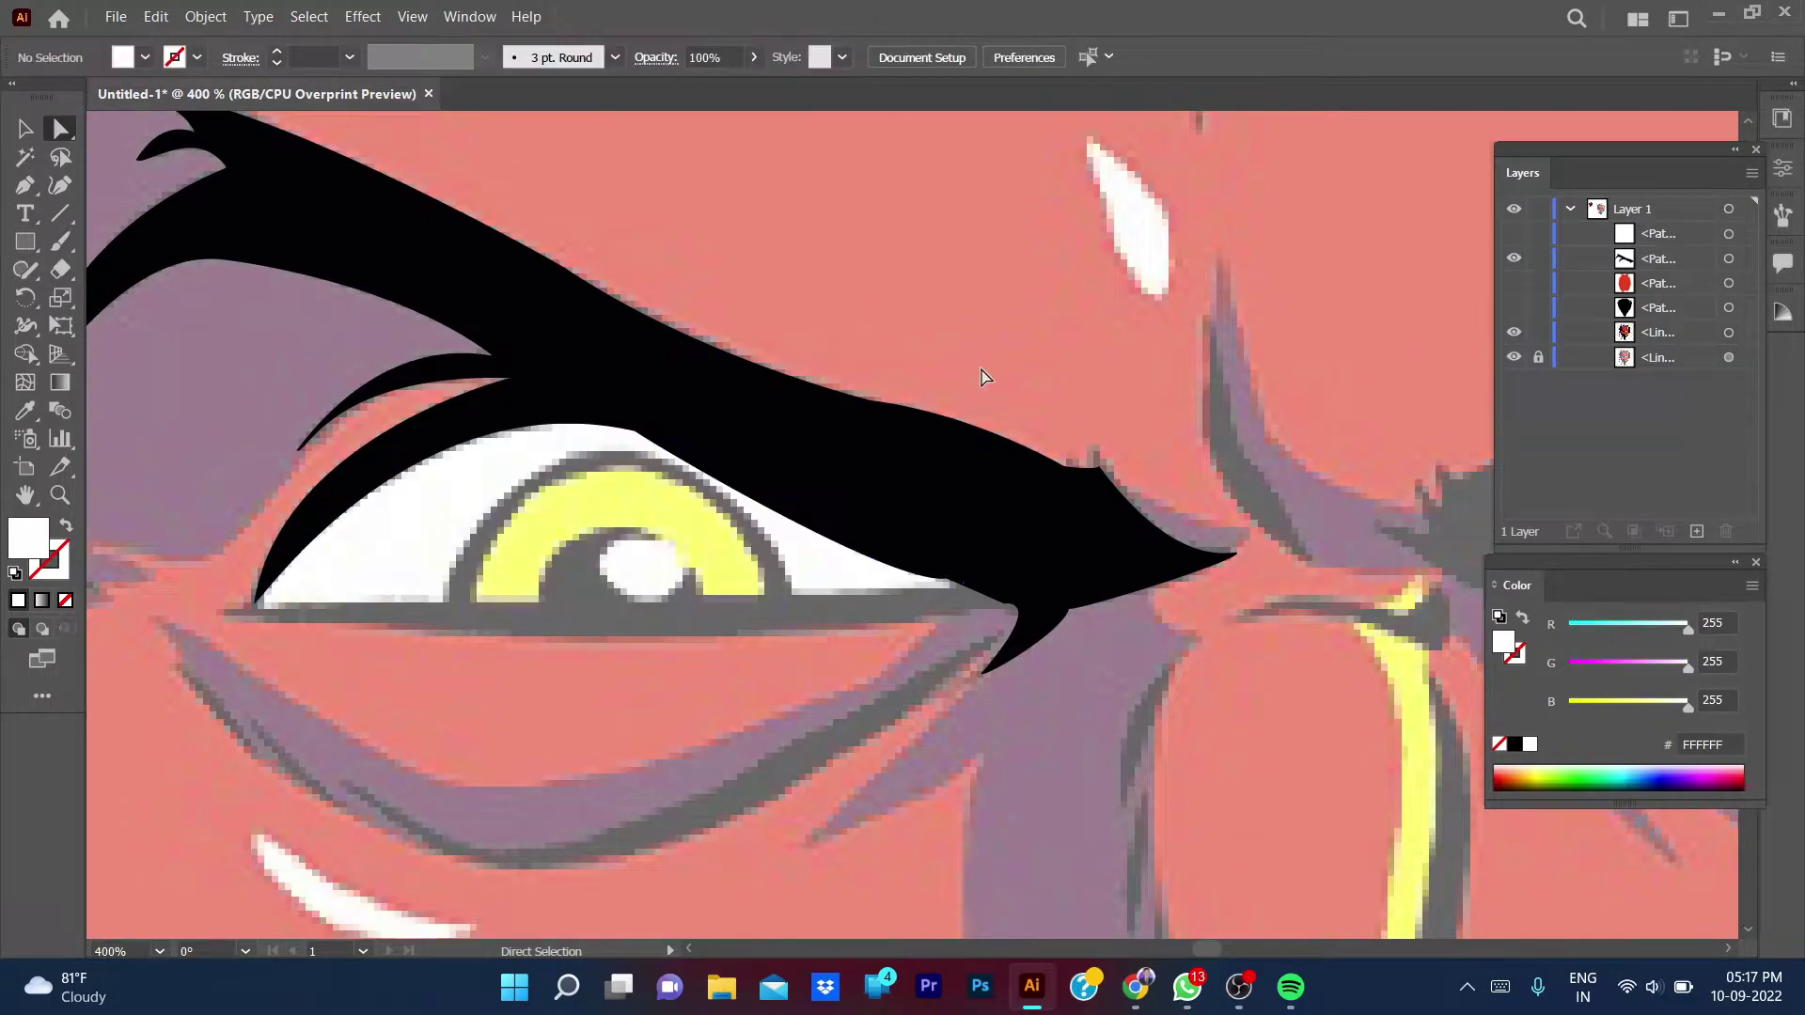
- Restore a black outline with no fill for the next path
click(66, 525)
click(62, 566)
double_click(48, 560)
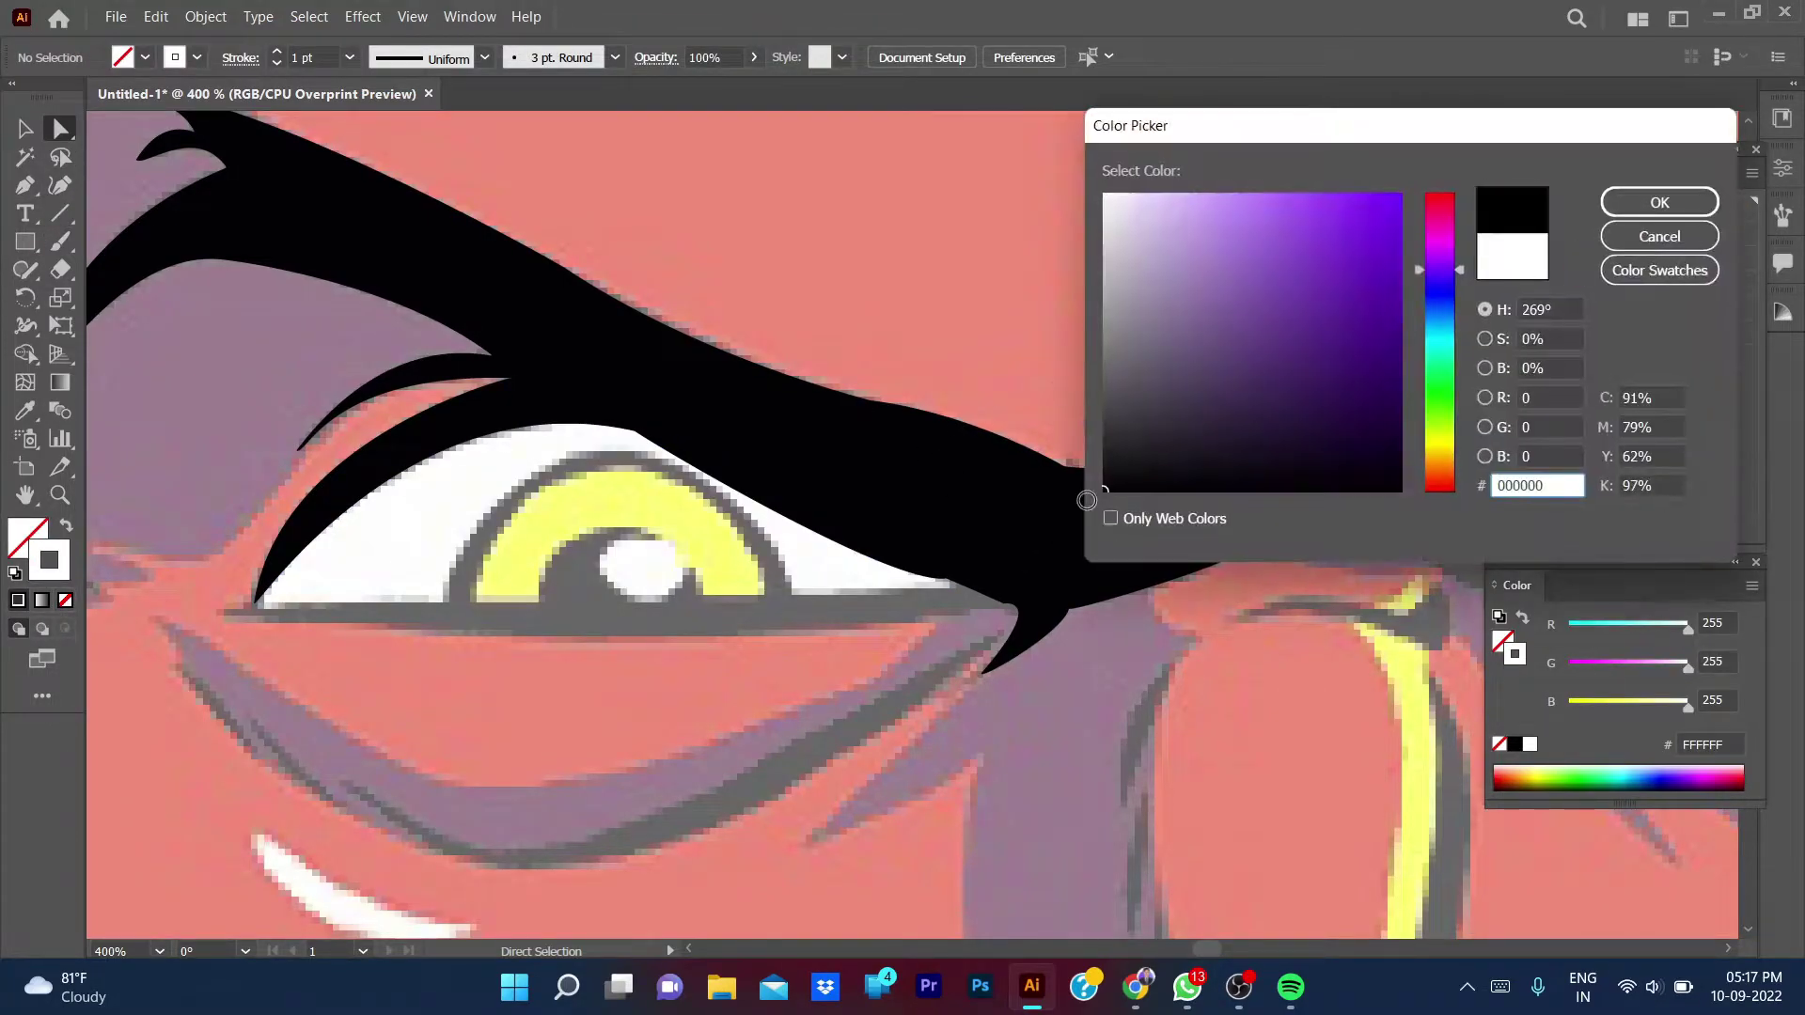
click(1641, 205)
key(p)
scroll(561, 570, up, 3)
- Briefly set the stroke weight to 0.5 pt, then return it to 1 pt
drag(660, 484, 595, 498)
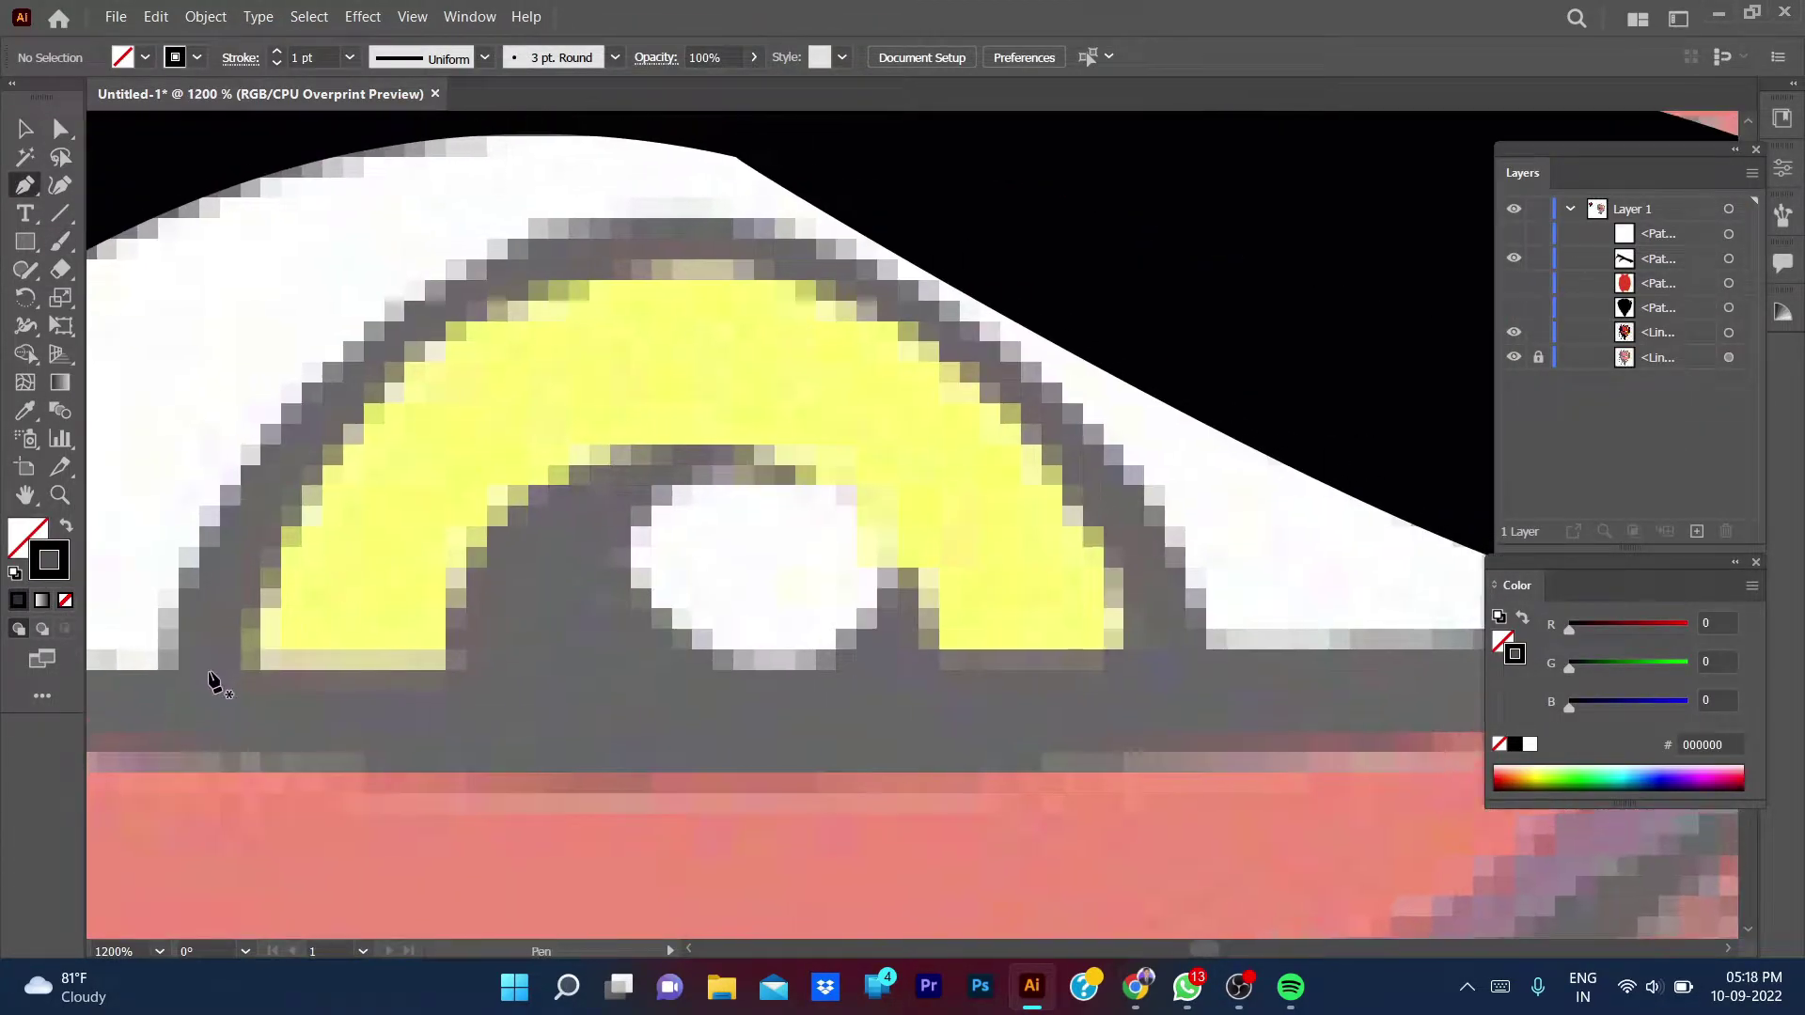
click(349, 57)
click(381, 111)
click(349, 58)
click(390, 162)
- Begin pen-tracing the iris outline up its left side and across the top
click(179, 669)
drag(386, 324, 602, 188)
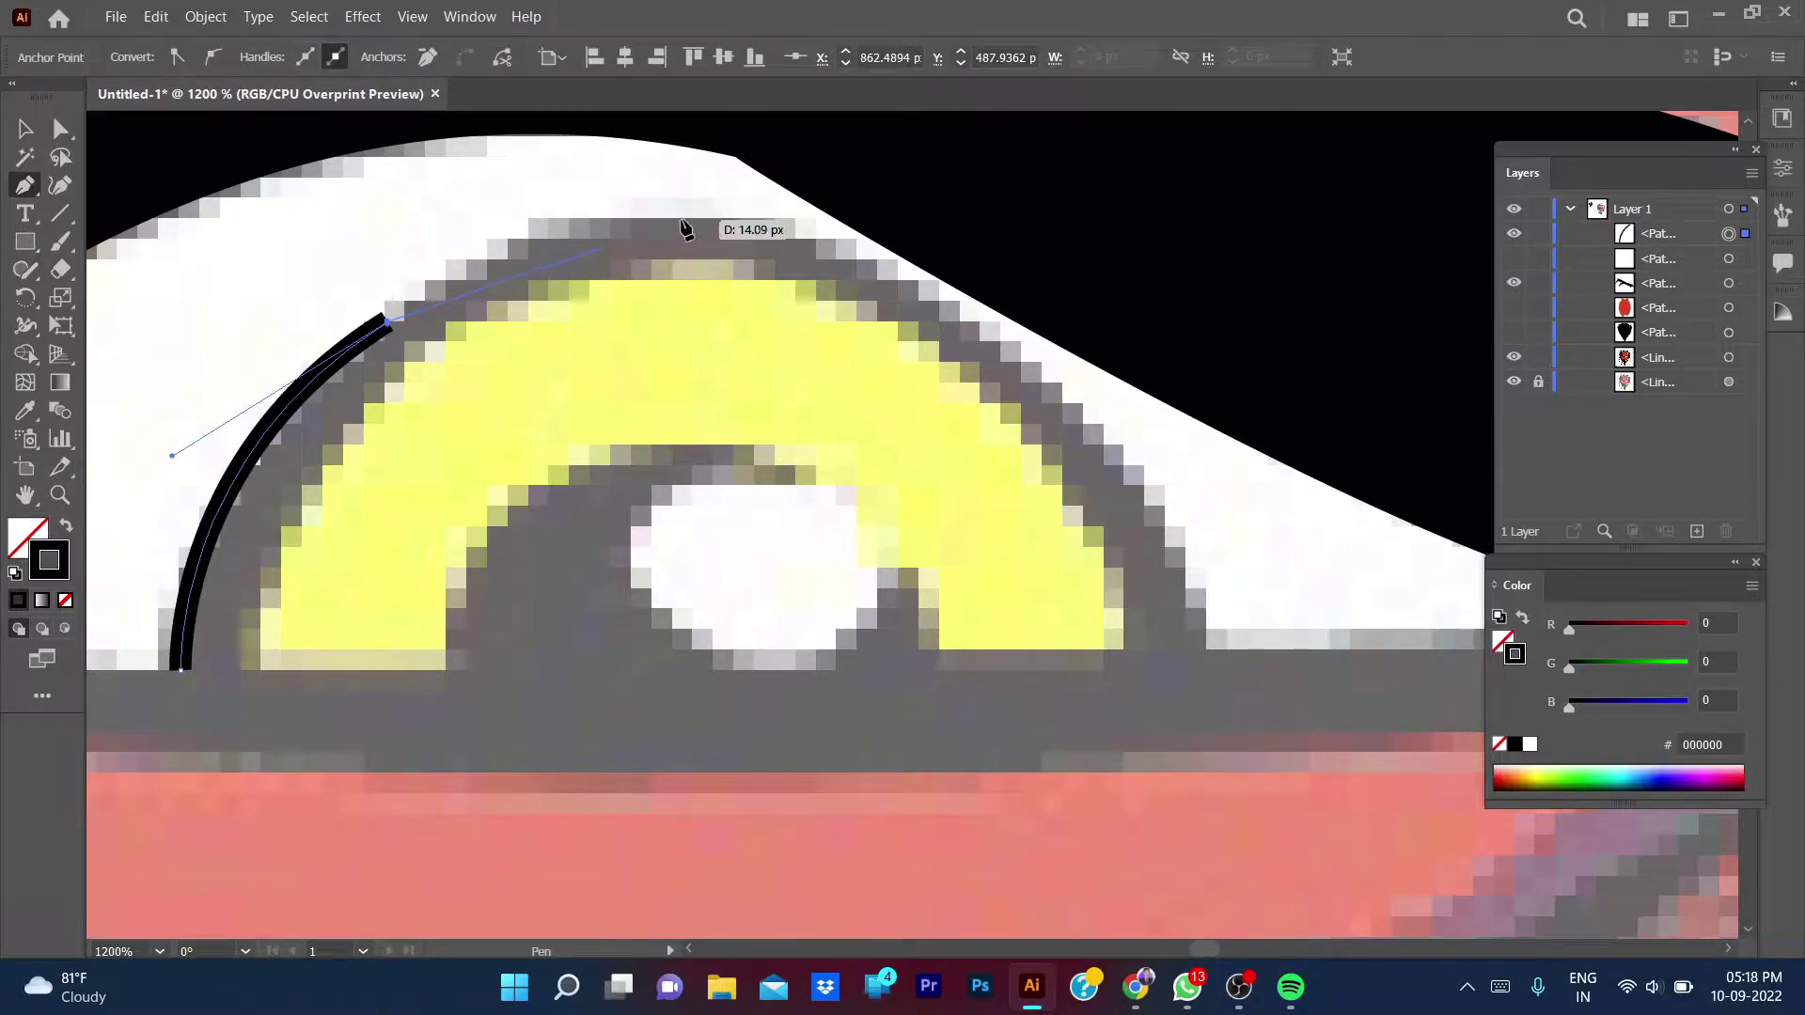
drag(676, 219, 857, 230)
click(677, 221)
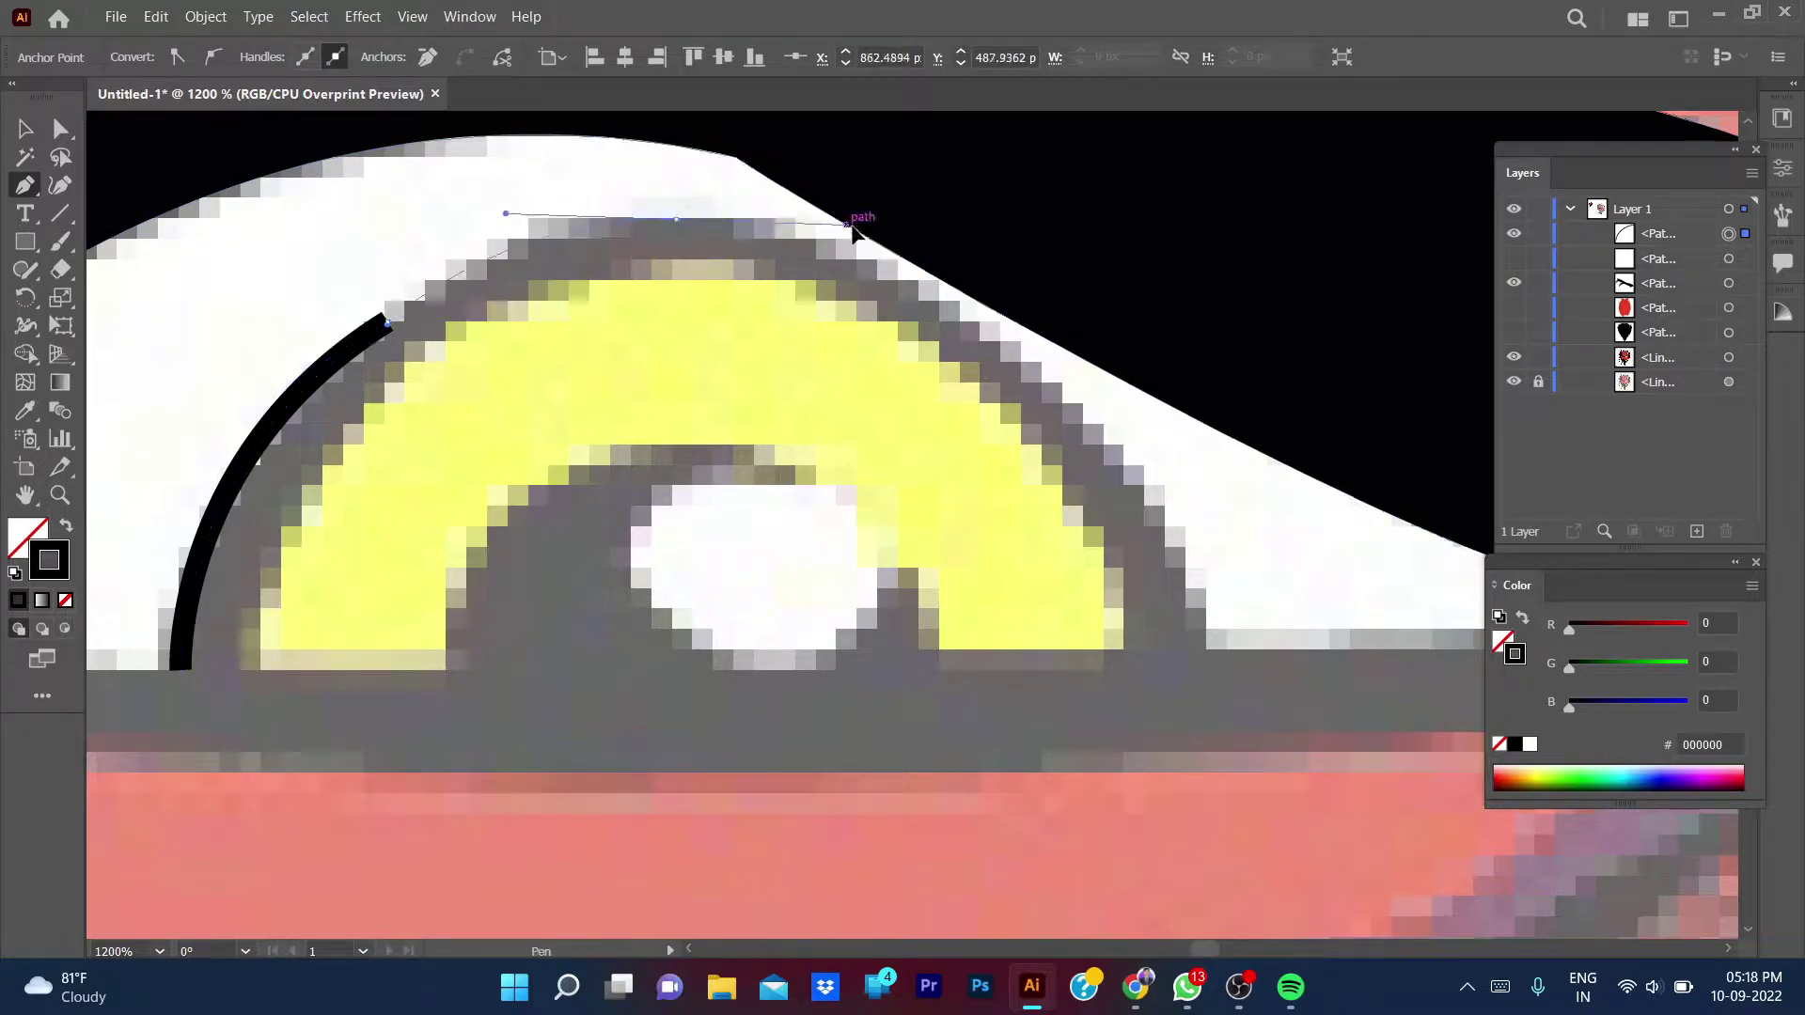
mouse_move(677, 221)
mouse_down()
mouse_move(907, 310)
mouse_move(1220, 612)
mouse_move(1201, 725)
mouse_up()
scroll(1200, 725, down, 3)
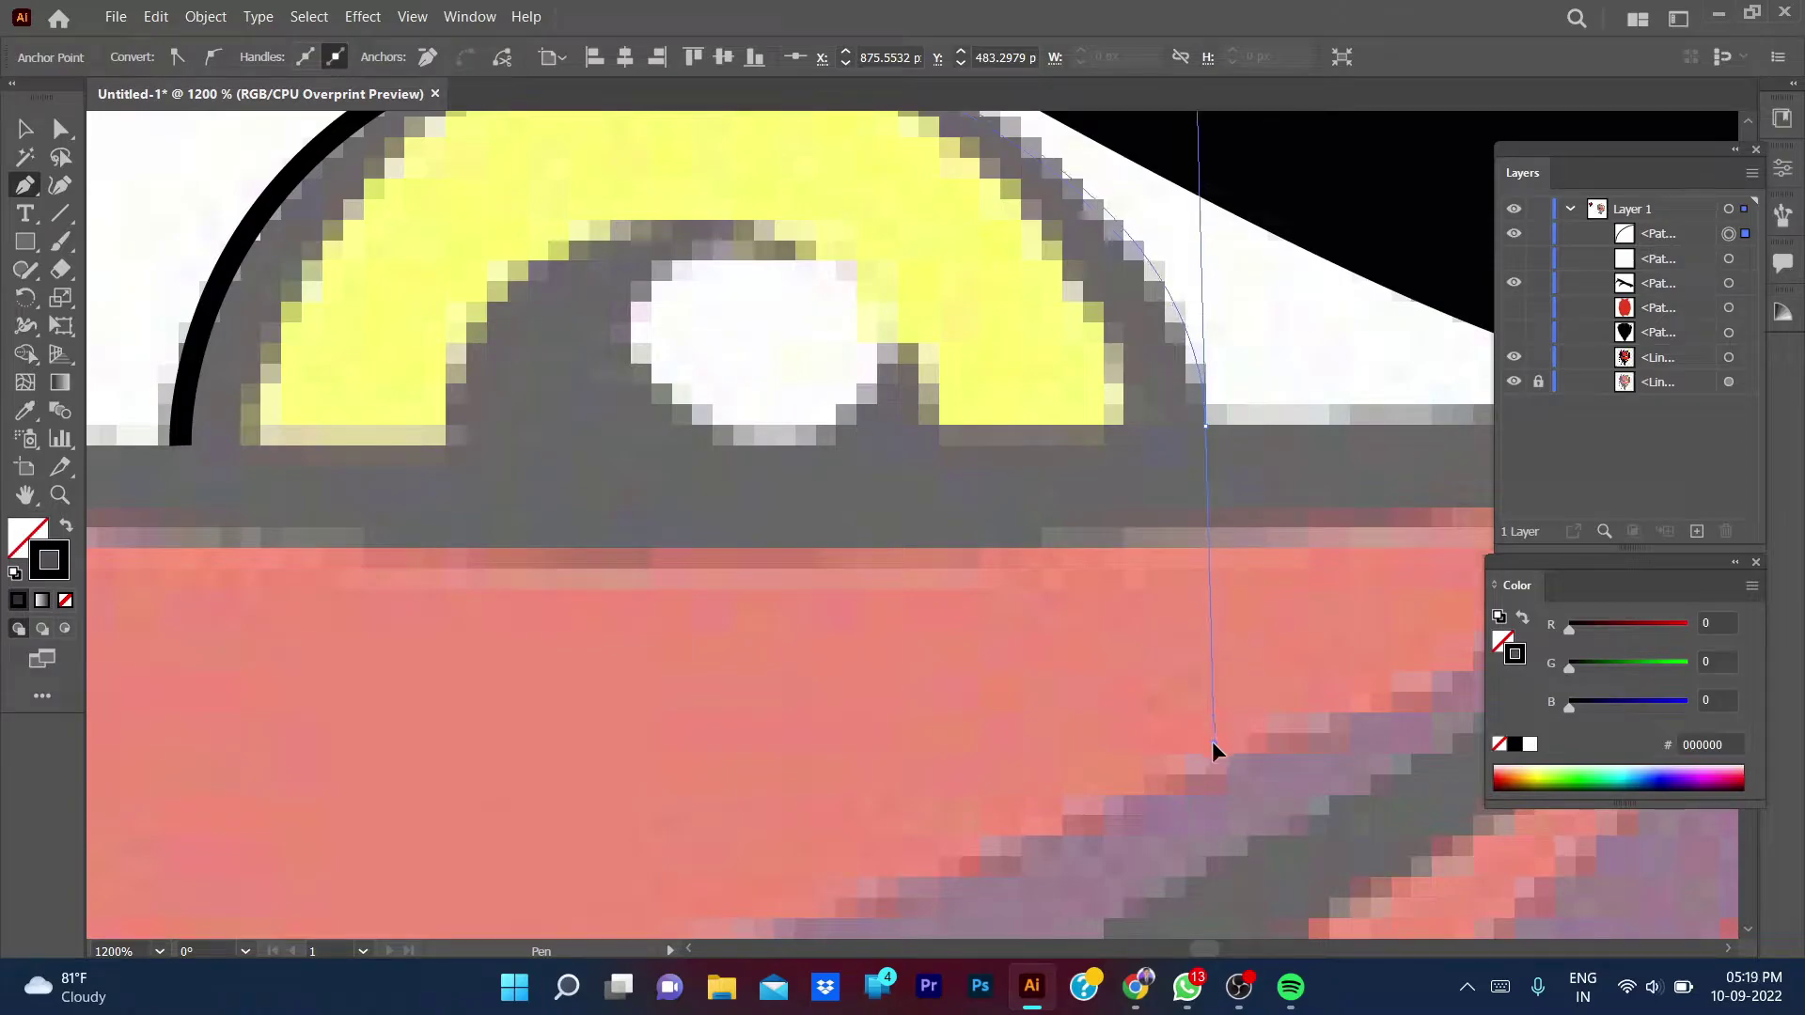
drag(1210, 726, 1055, 843)
scroll(1128, 799, up, 5)
- Rework the arc's right side, then delete the unsatisfactory iris arc
key(ctrl+z)
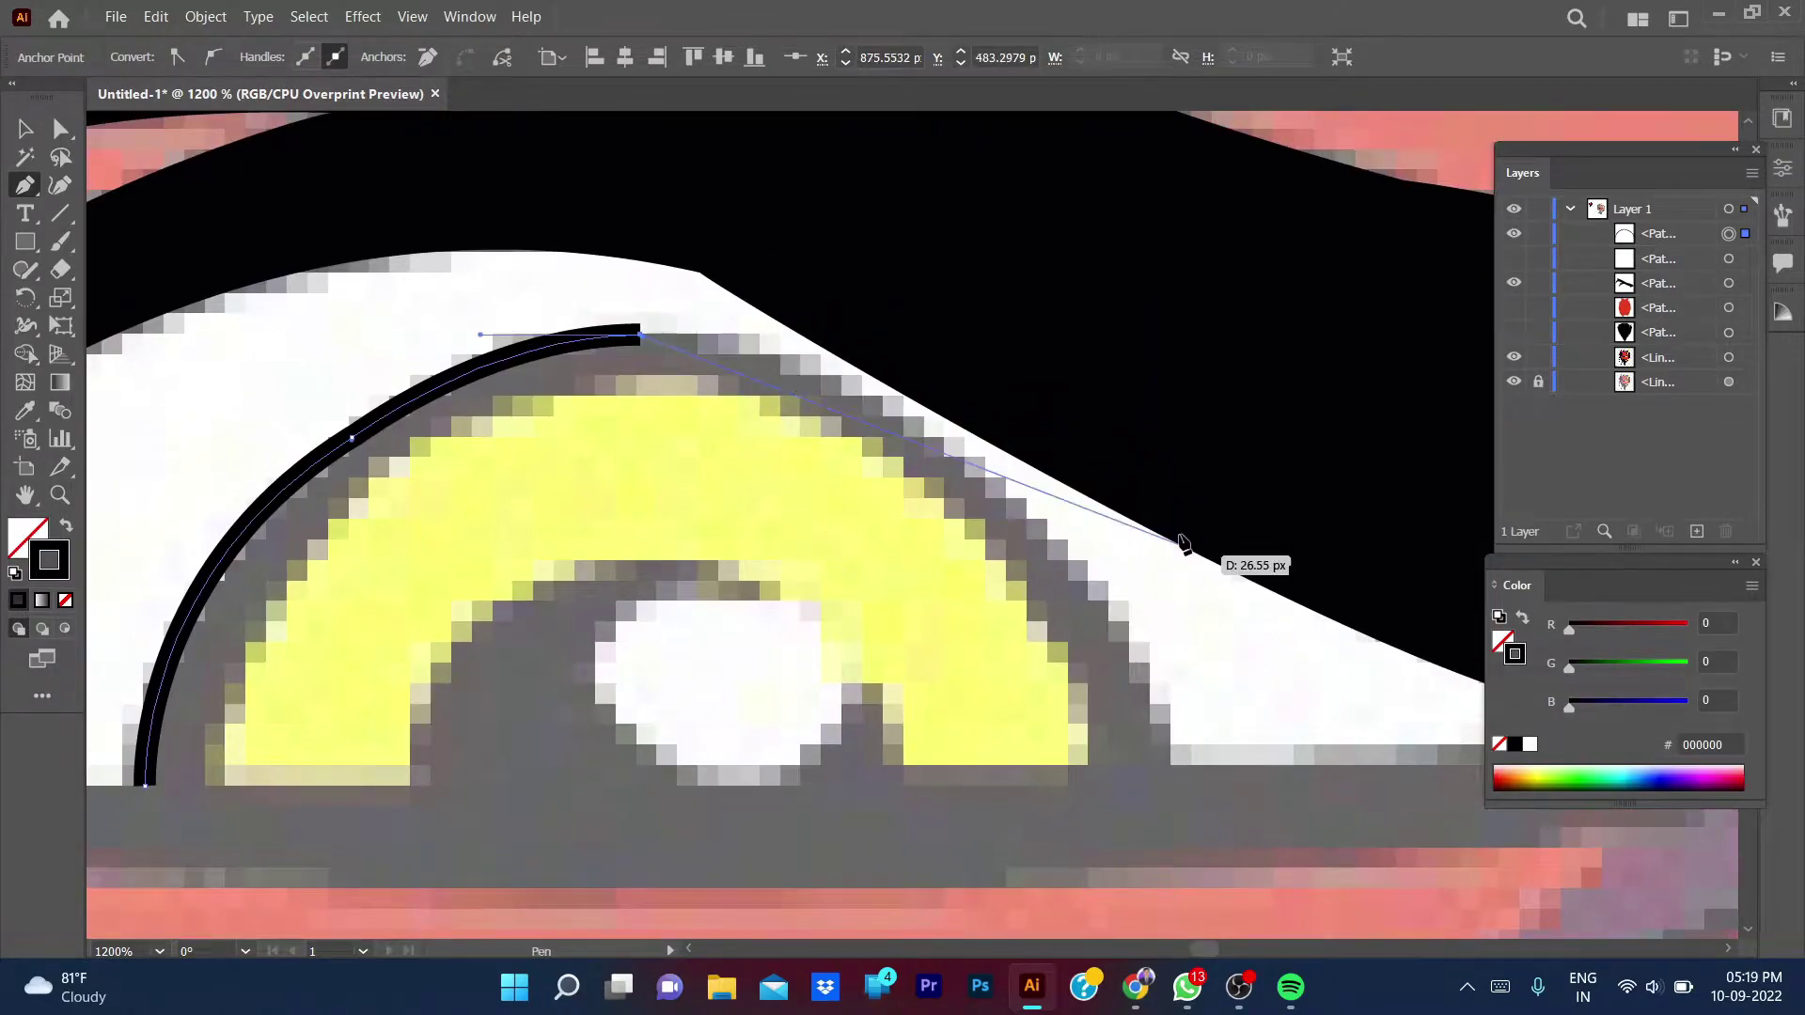
scroll(1161, 799, down, 1)
scroll(1154, 825, down, 3)
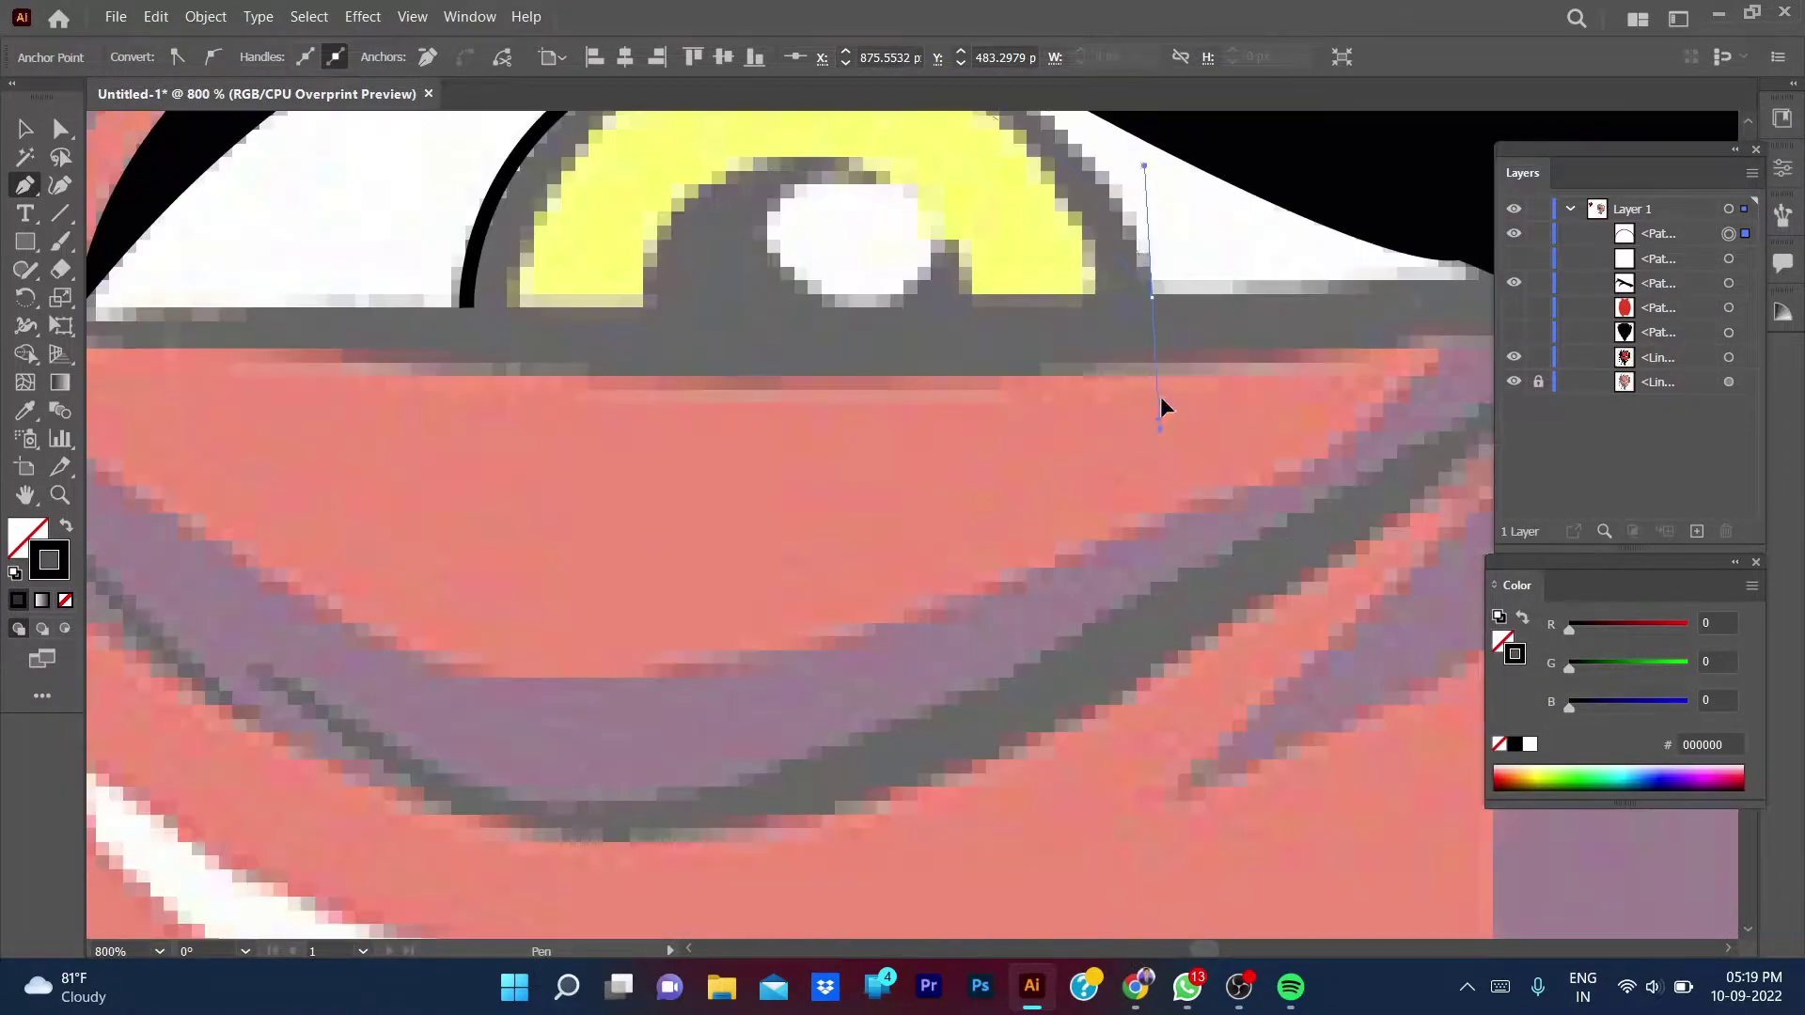
drag(1152, 454, 1145, 669)
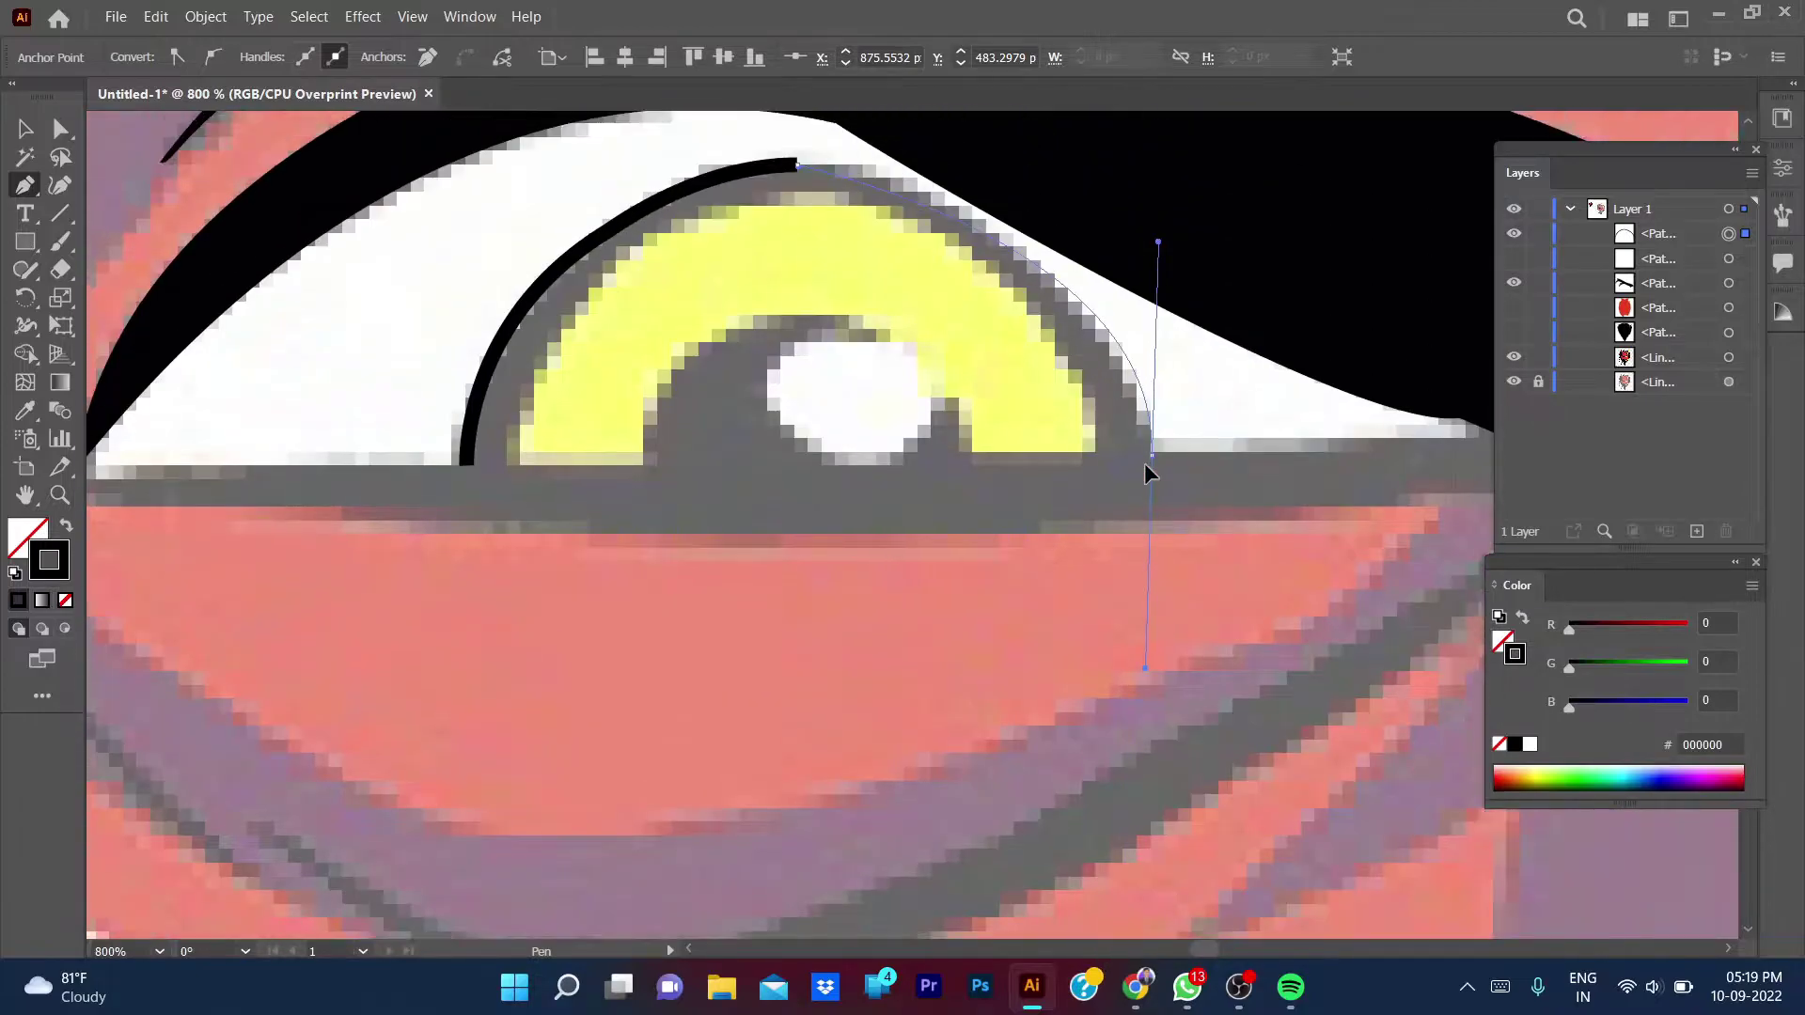
drag(1143, 462, 1214, 746)
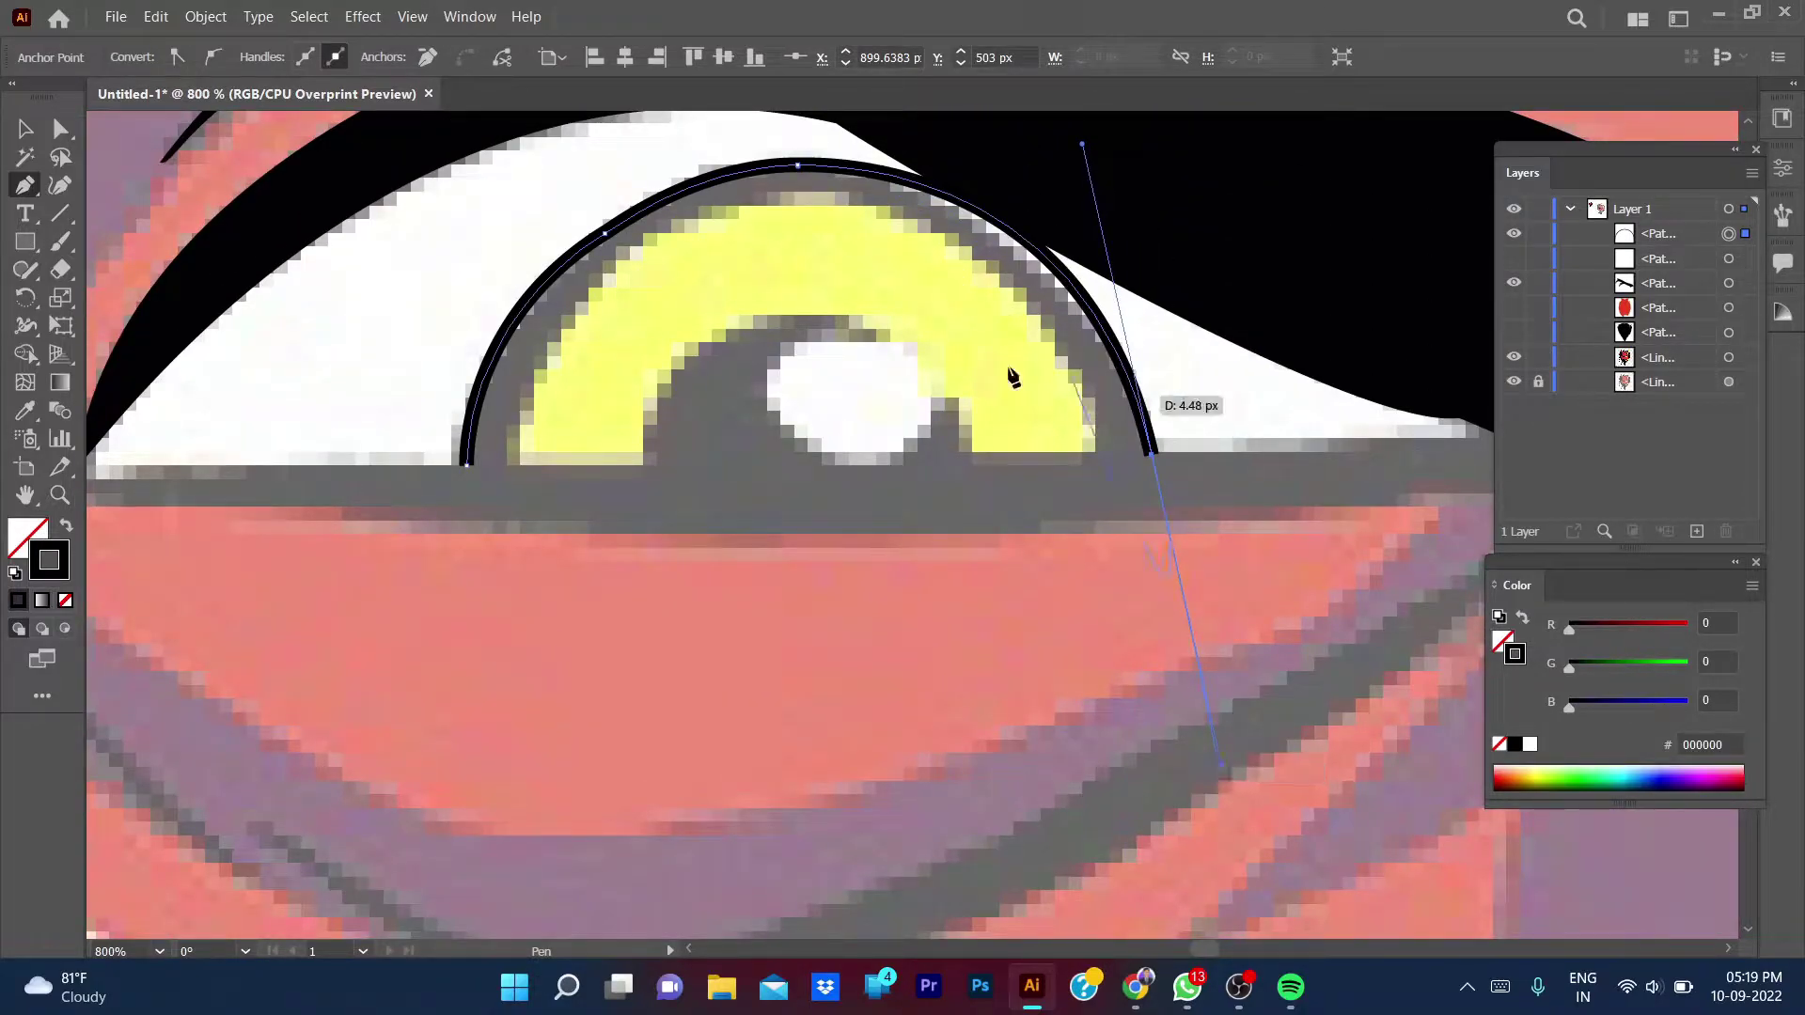
ctrl+click(853, 580)
key(Delete)
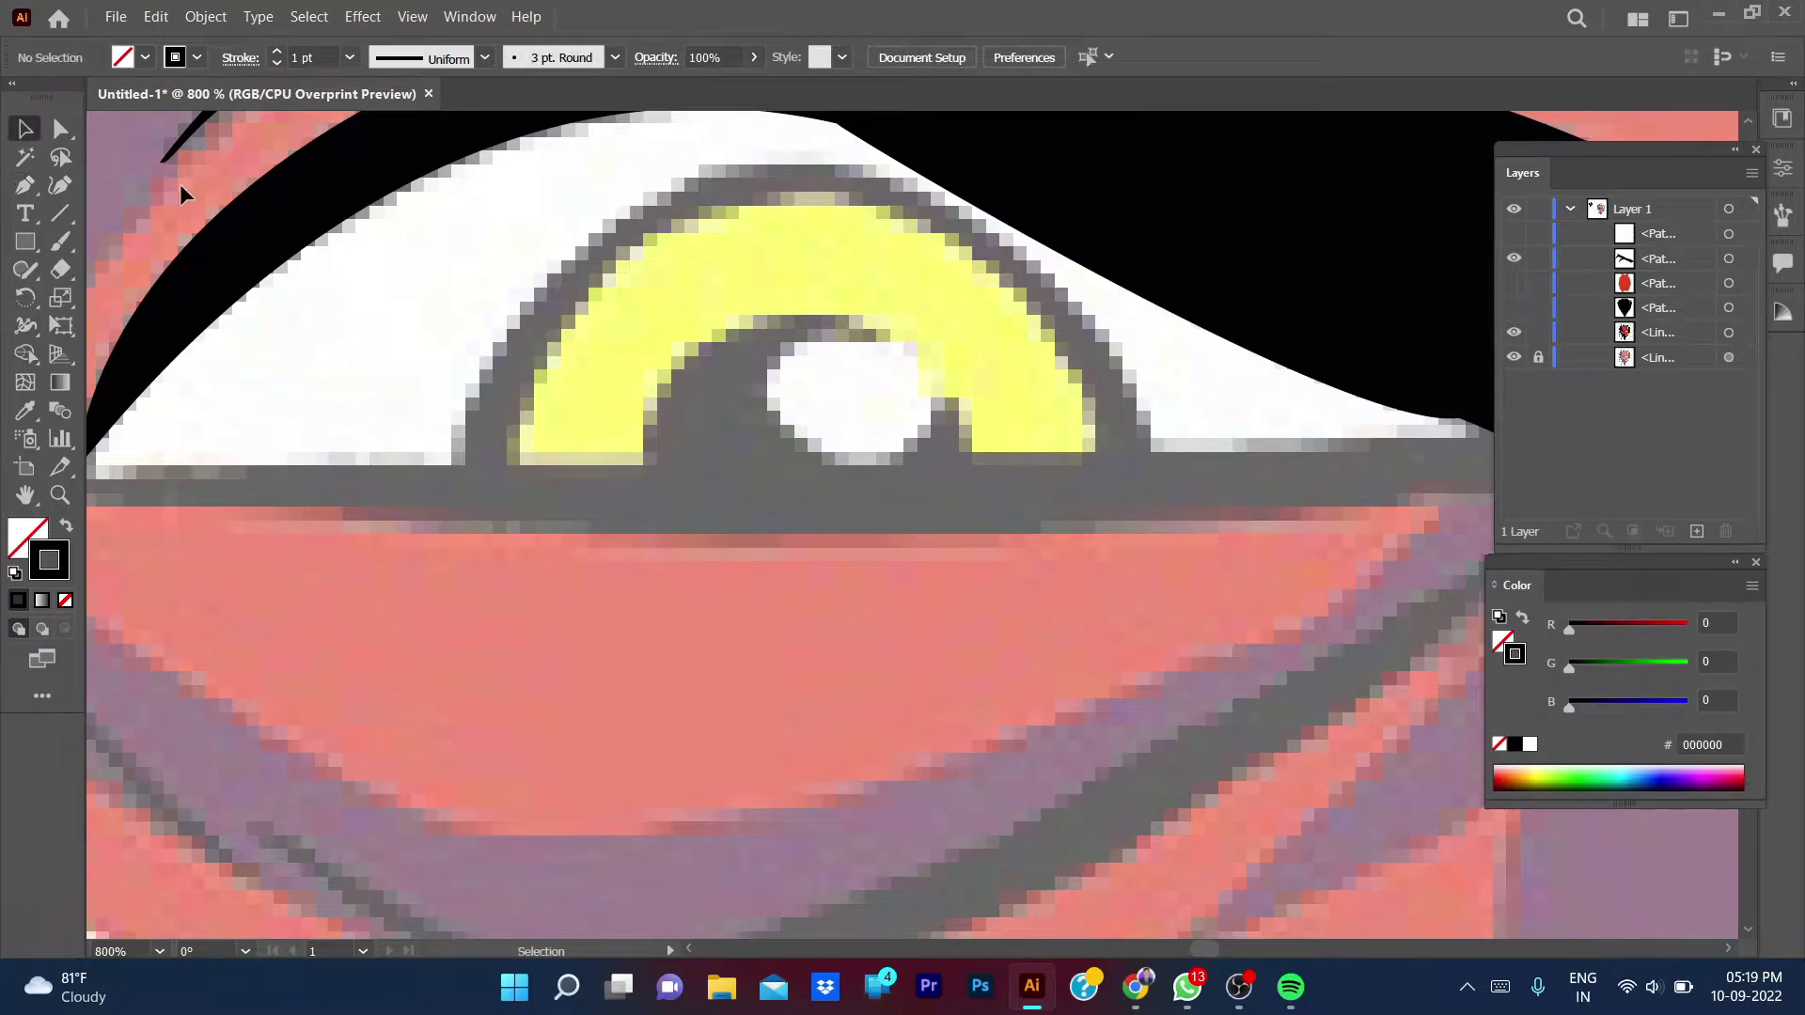
- Redraw the iris arc from left base over the top to right base, adjusting its curve
drag(25, 241, 94, 295)
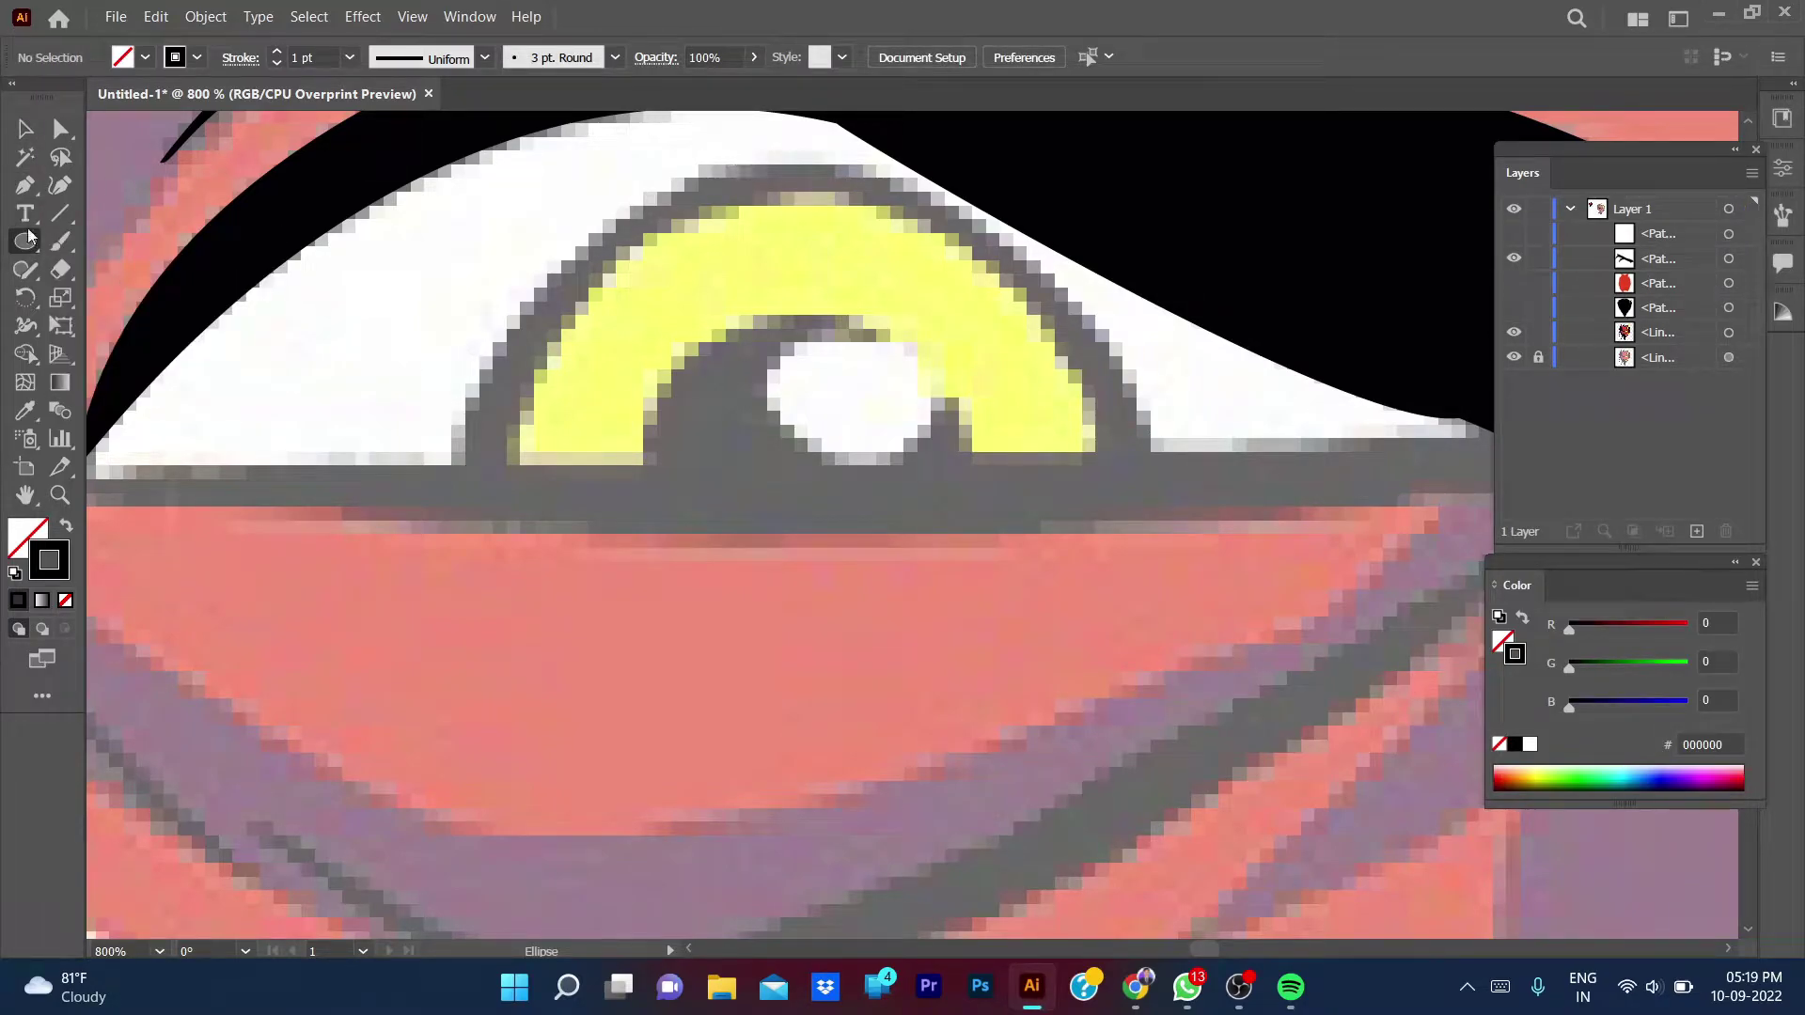
key(p)
click(465, 464)
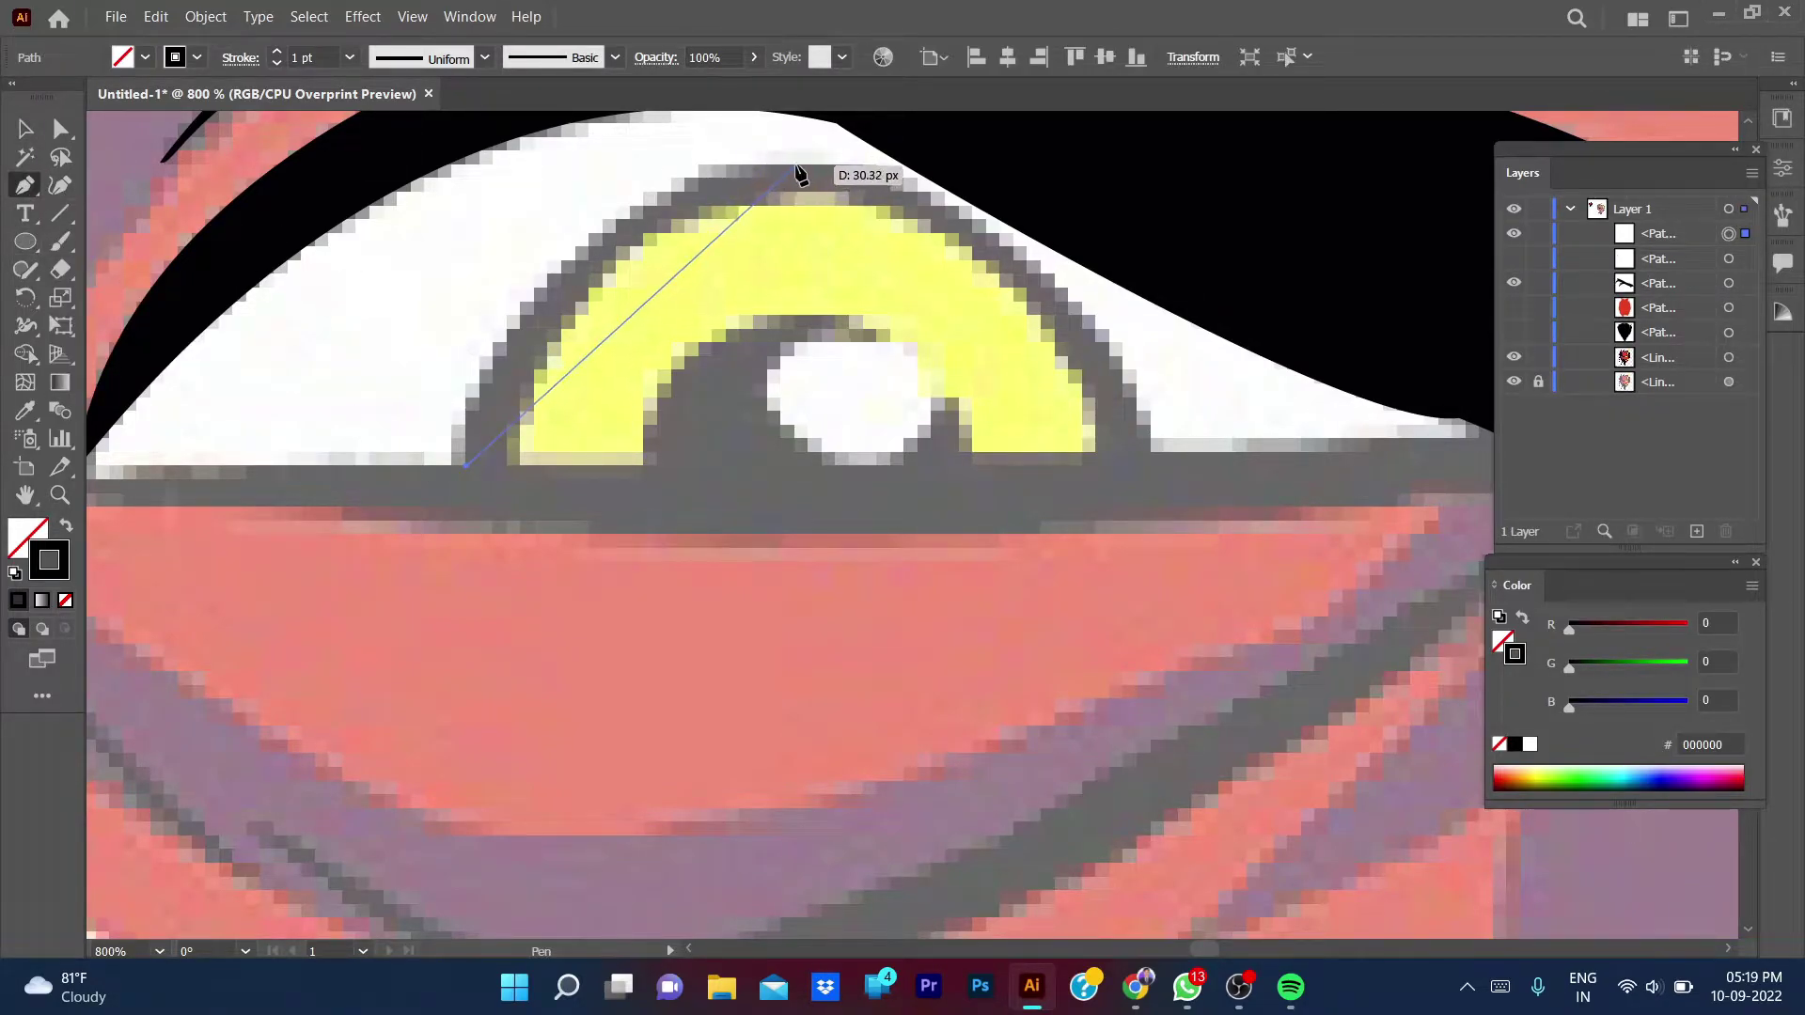
drag(803, 166, 1109, 166)
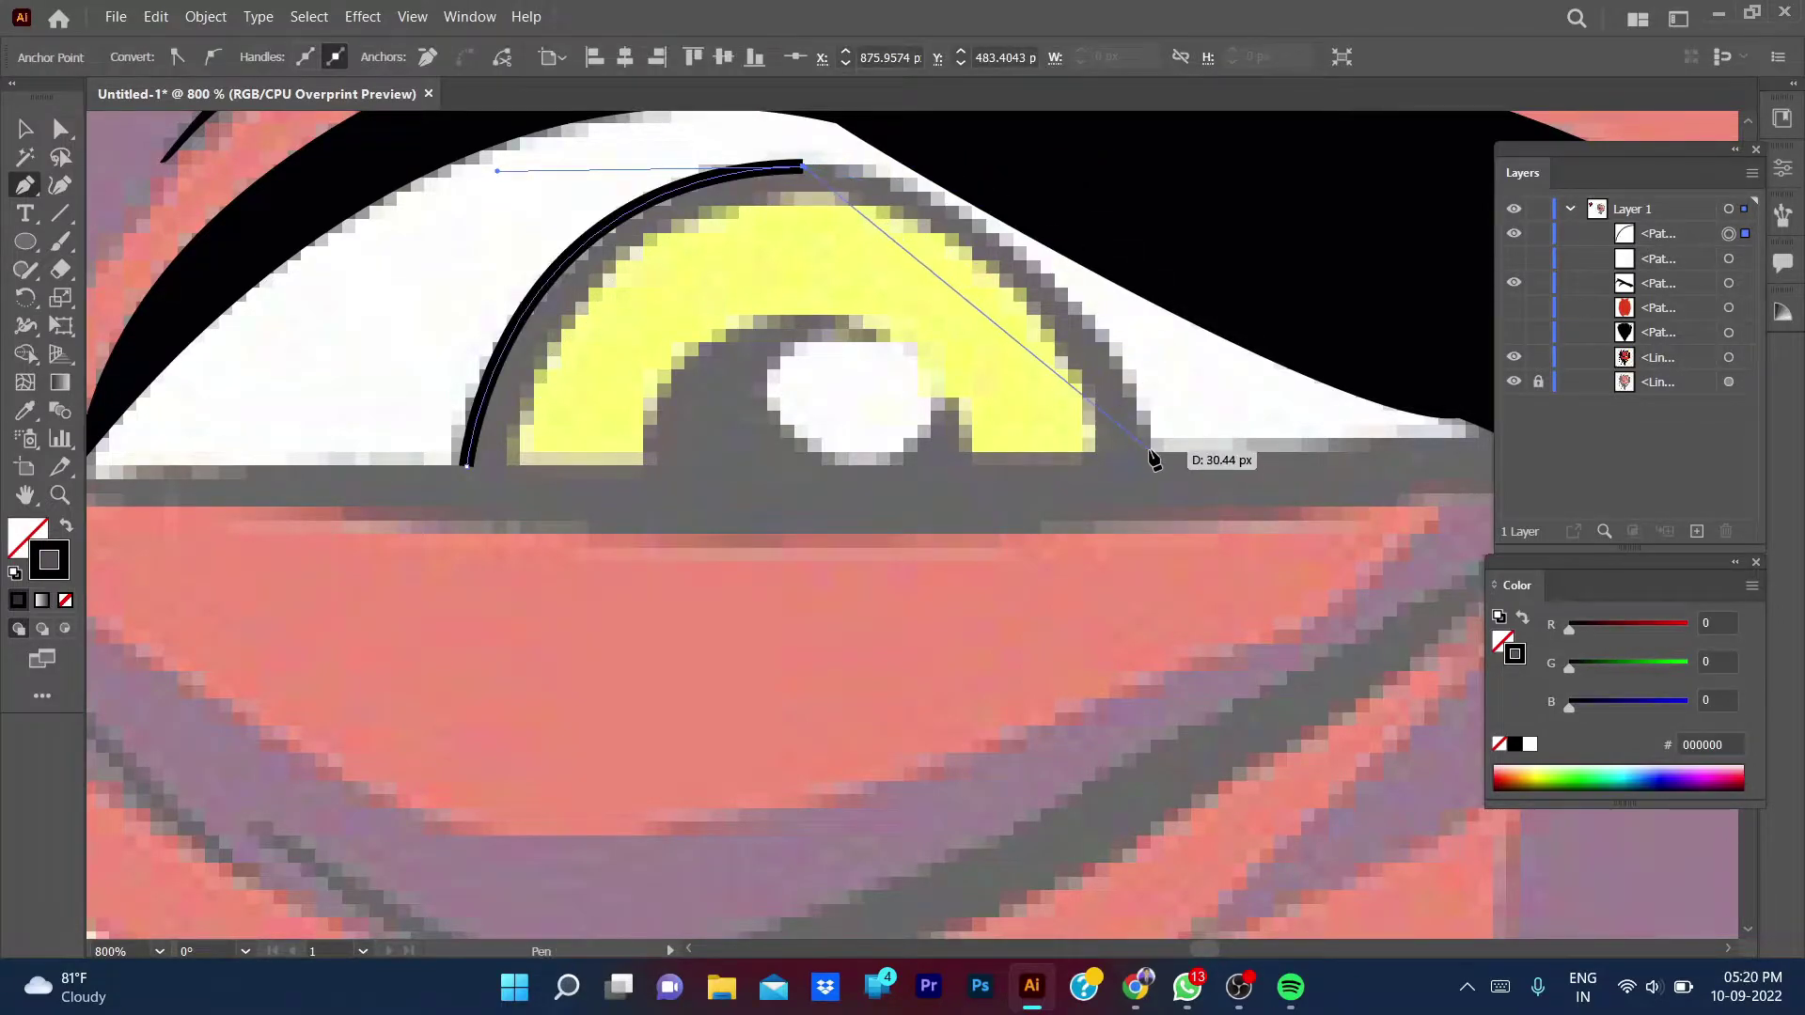
mouse_move(1149, 452)
mouse_down()
mouse_move(1200, 736)
mouse_move(1178, 773)
mouse_move(1158, 484)
mouse_up()
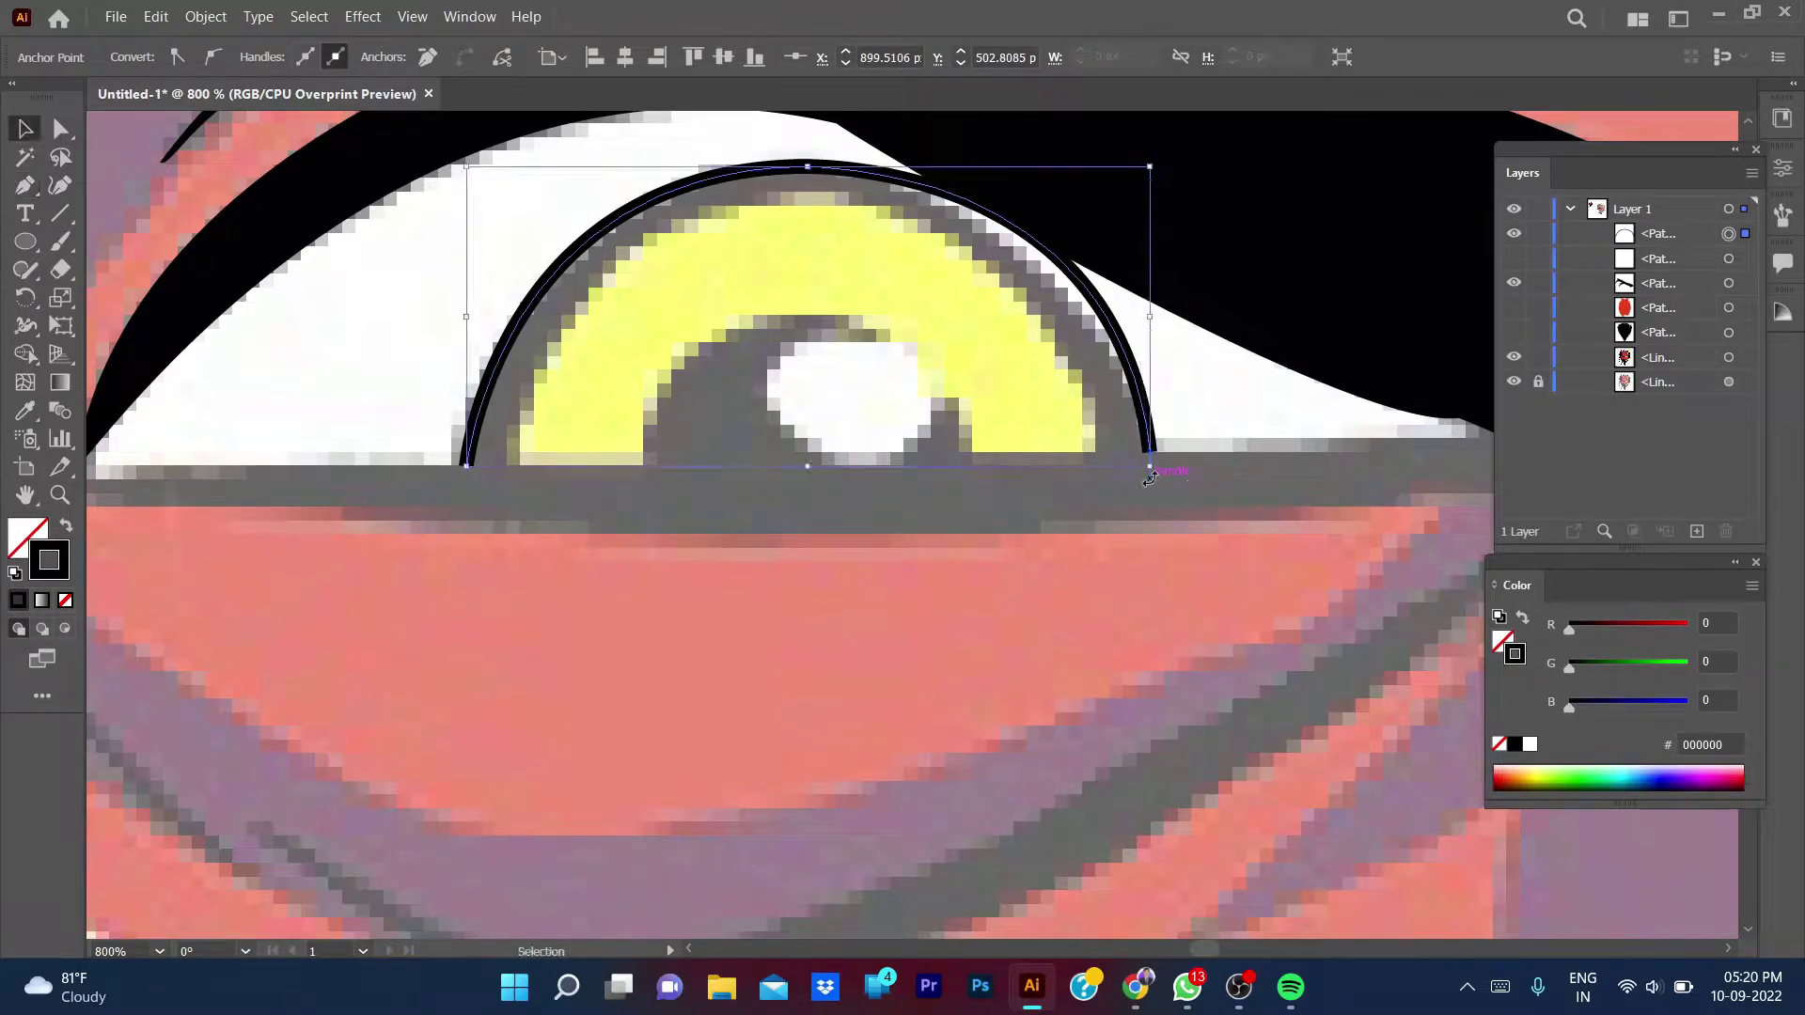
ctrl+click(1121, 166)
click(1149, 452)
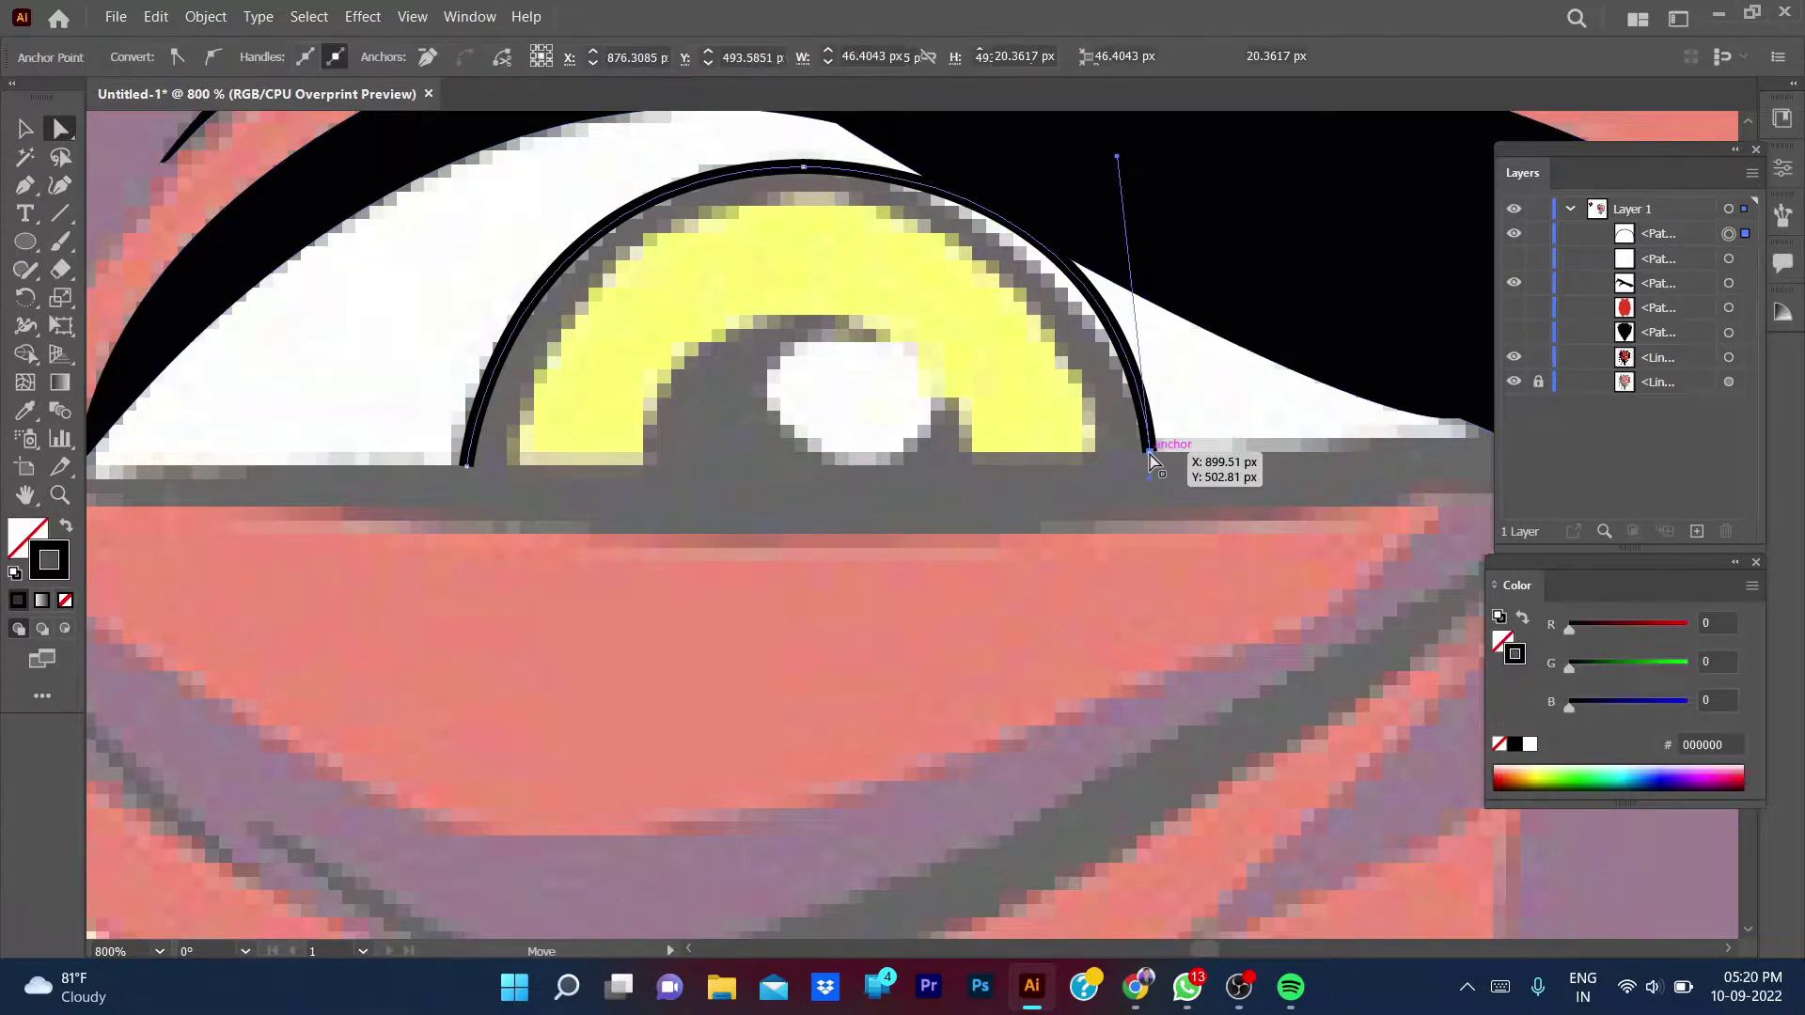
drag(1118, 156, 1063, 161)
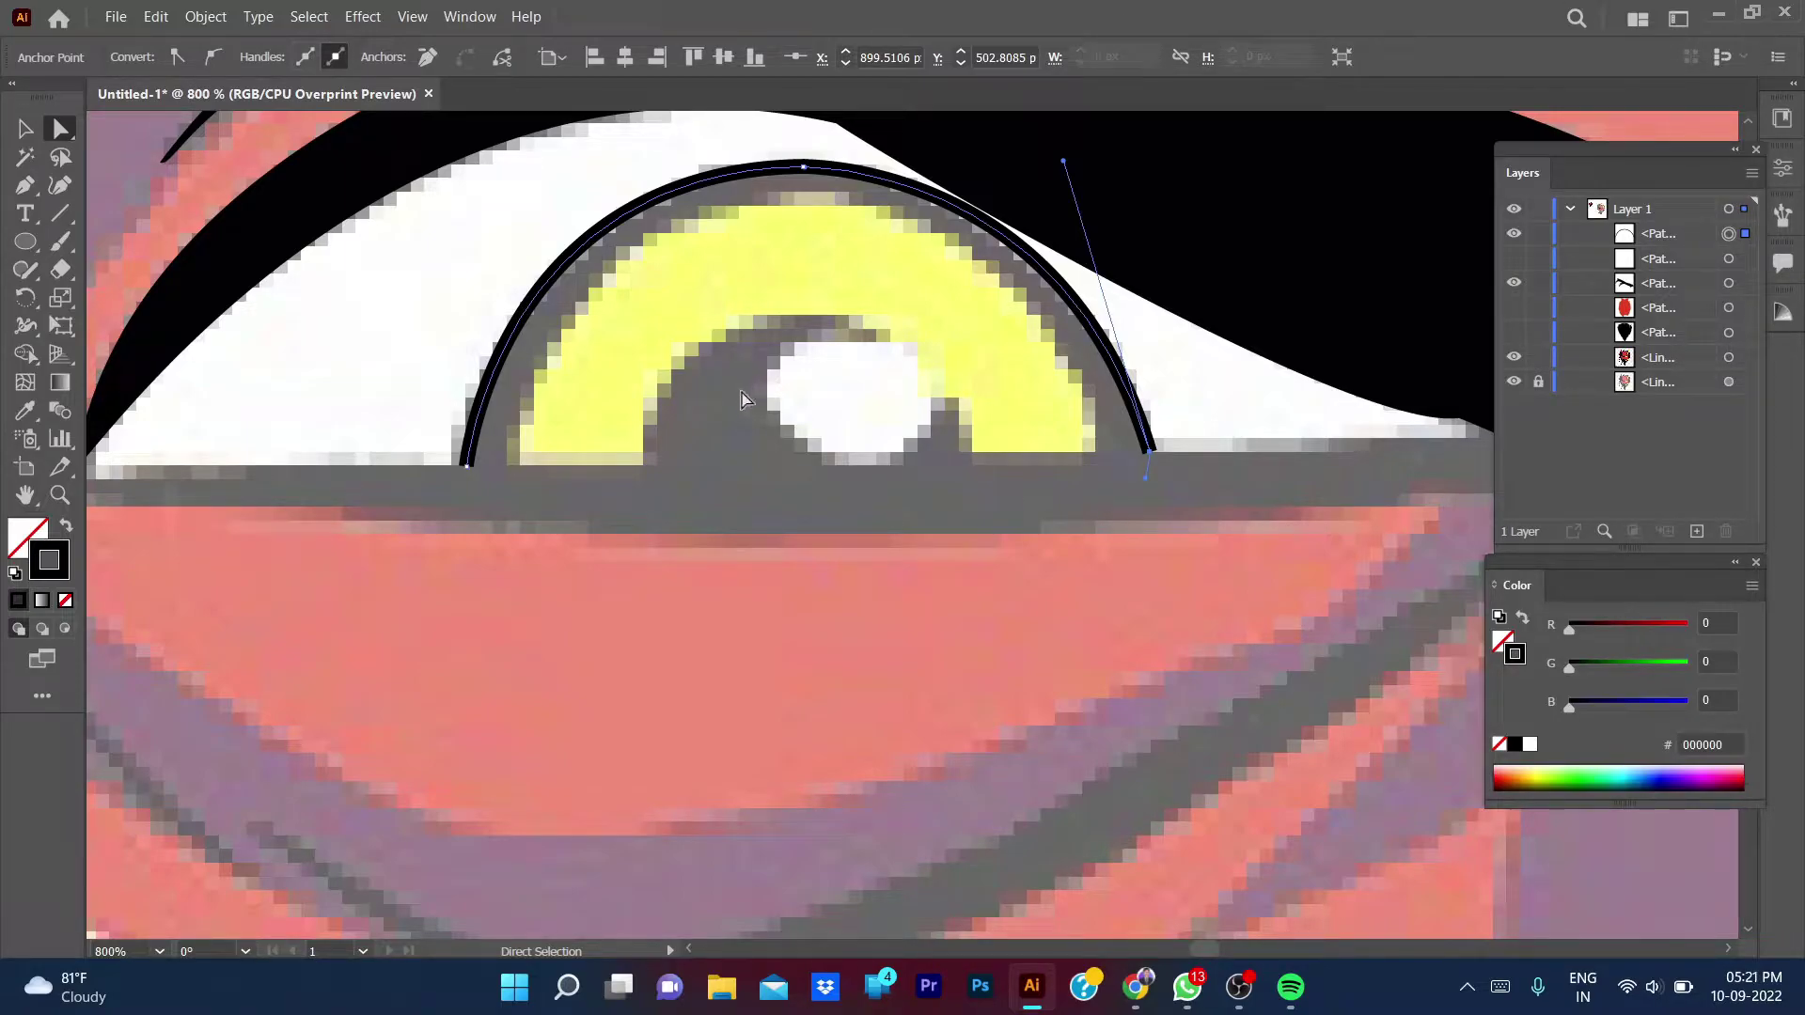
- Close the arc into a semicircle at the left anchor with a 0.5 pt stroke
key(p)
click(1149, 452)
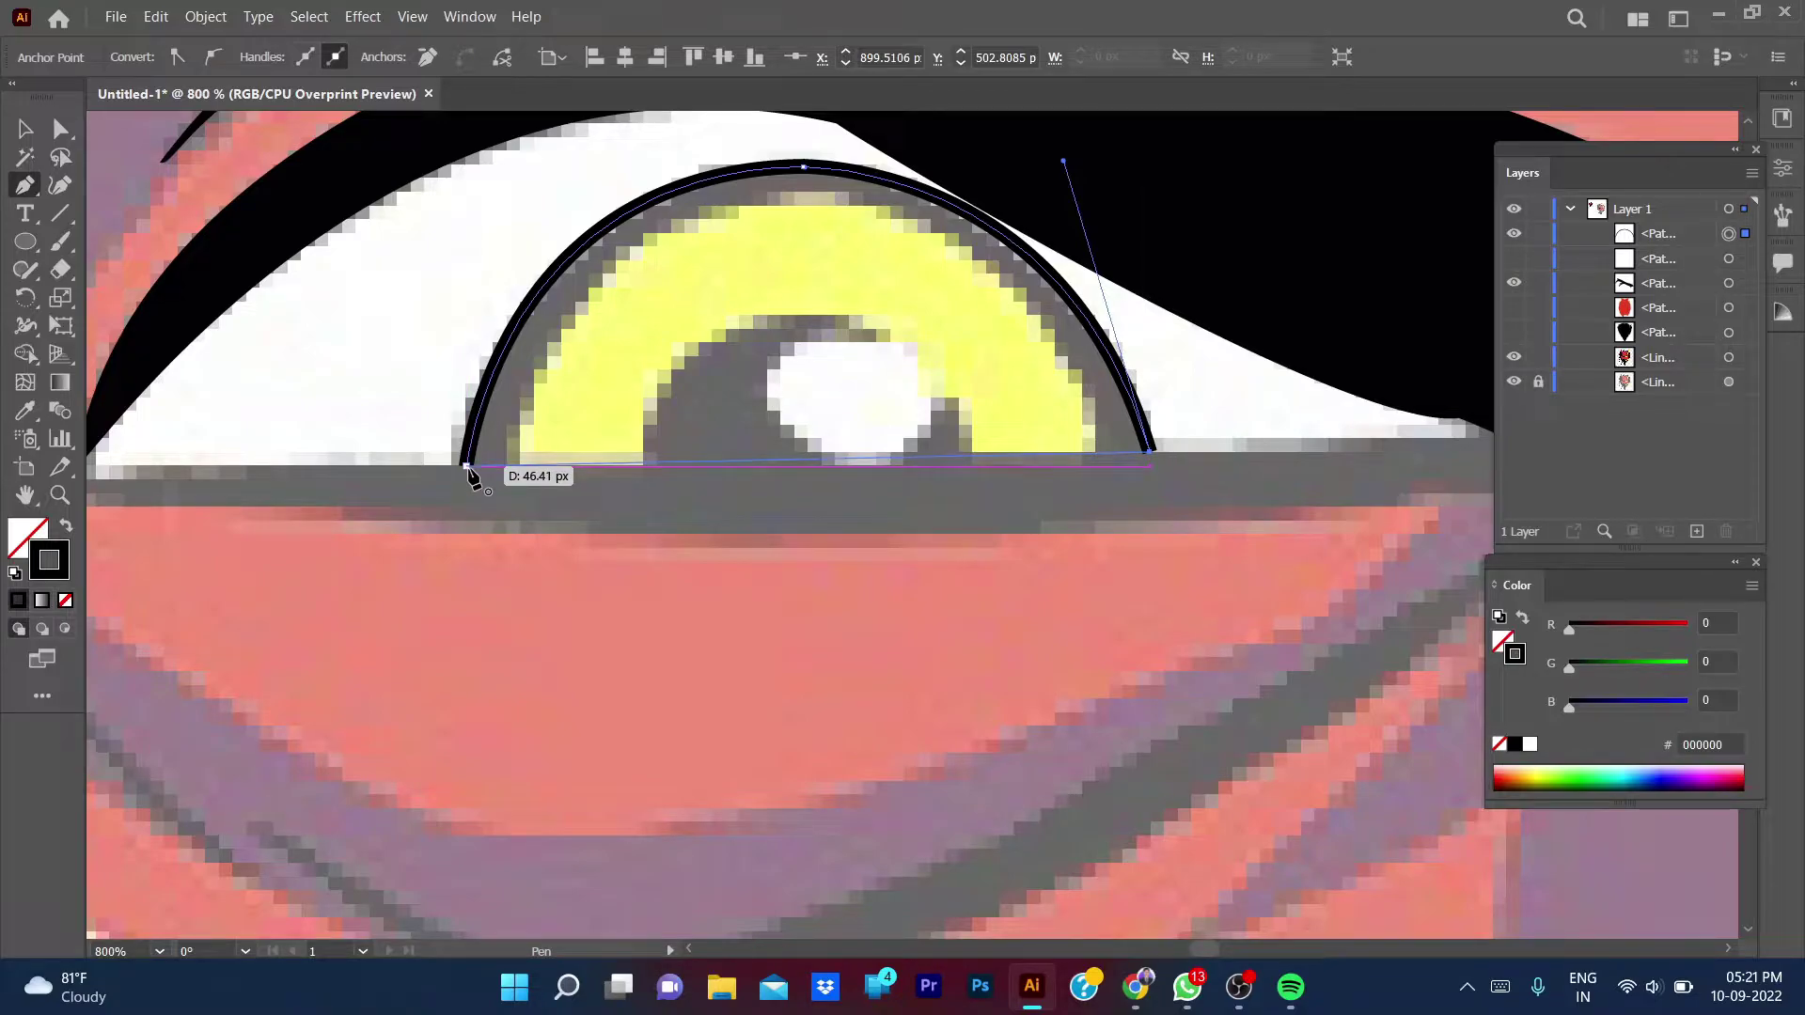
click(467, 465)
key(v)
click(352, 58)
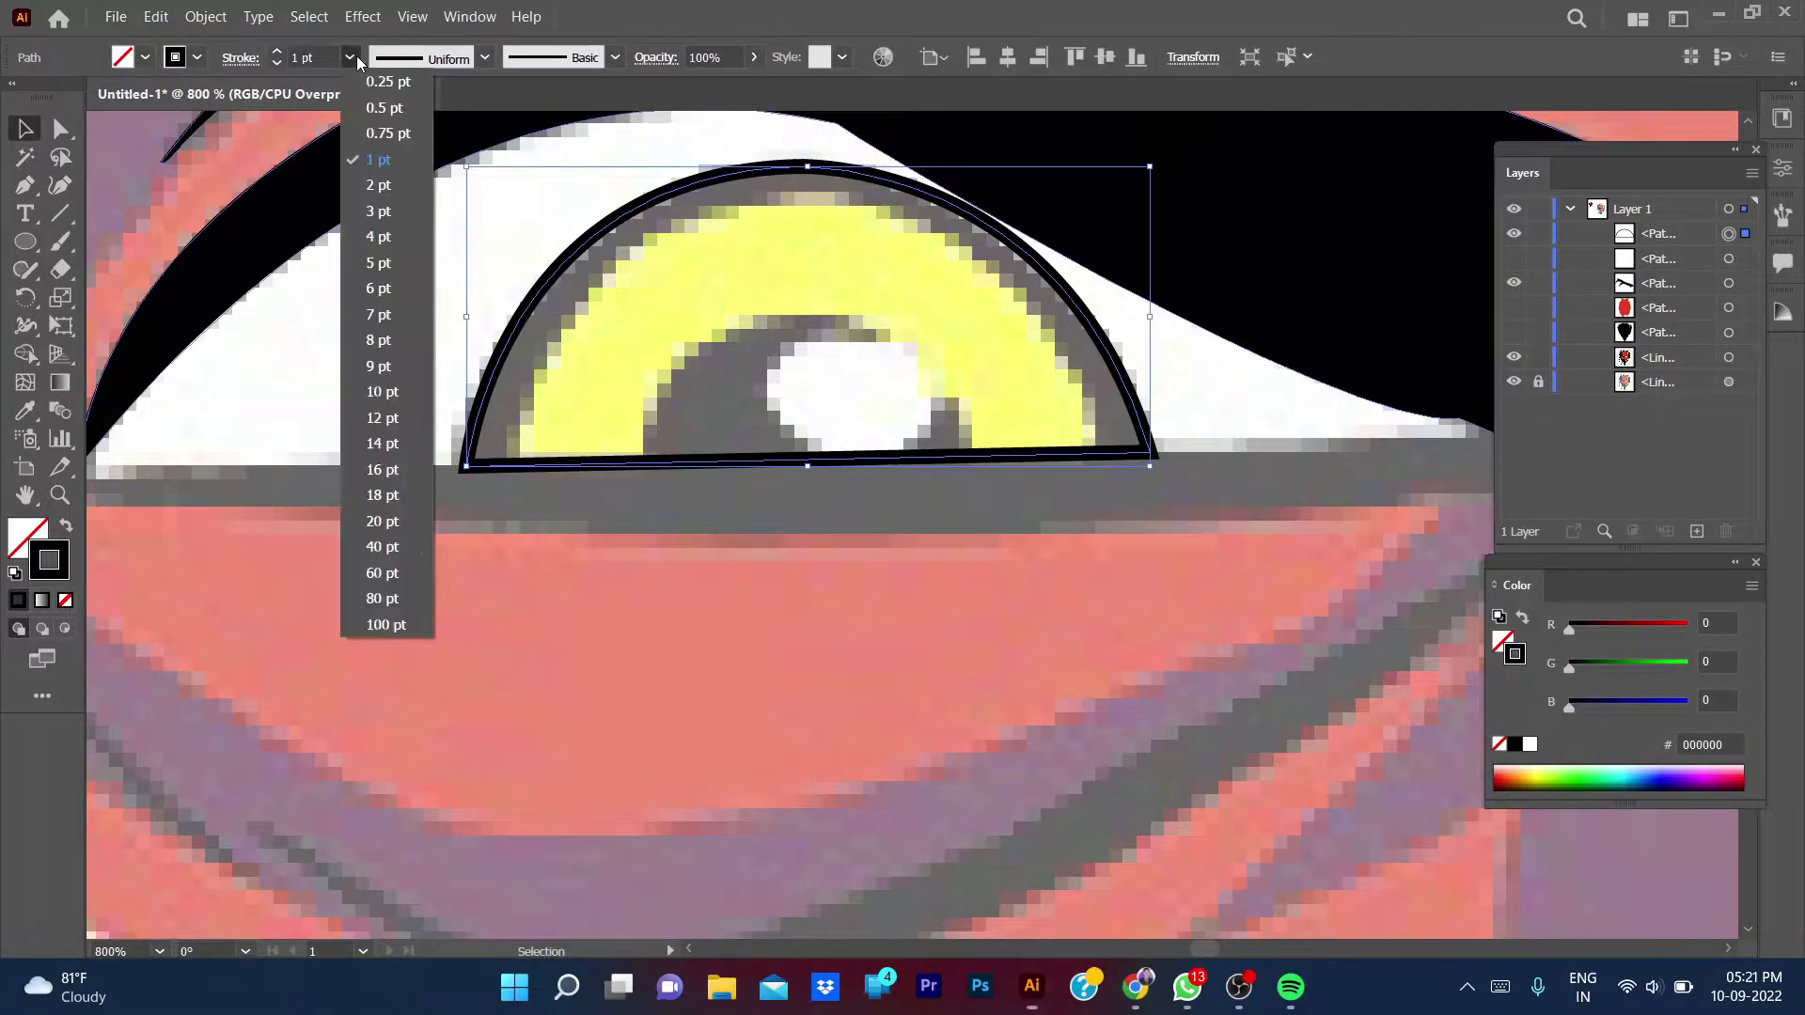
click(382, 82)
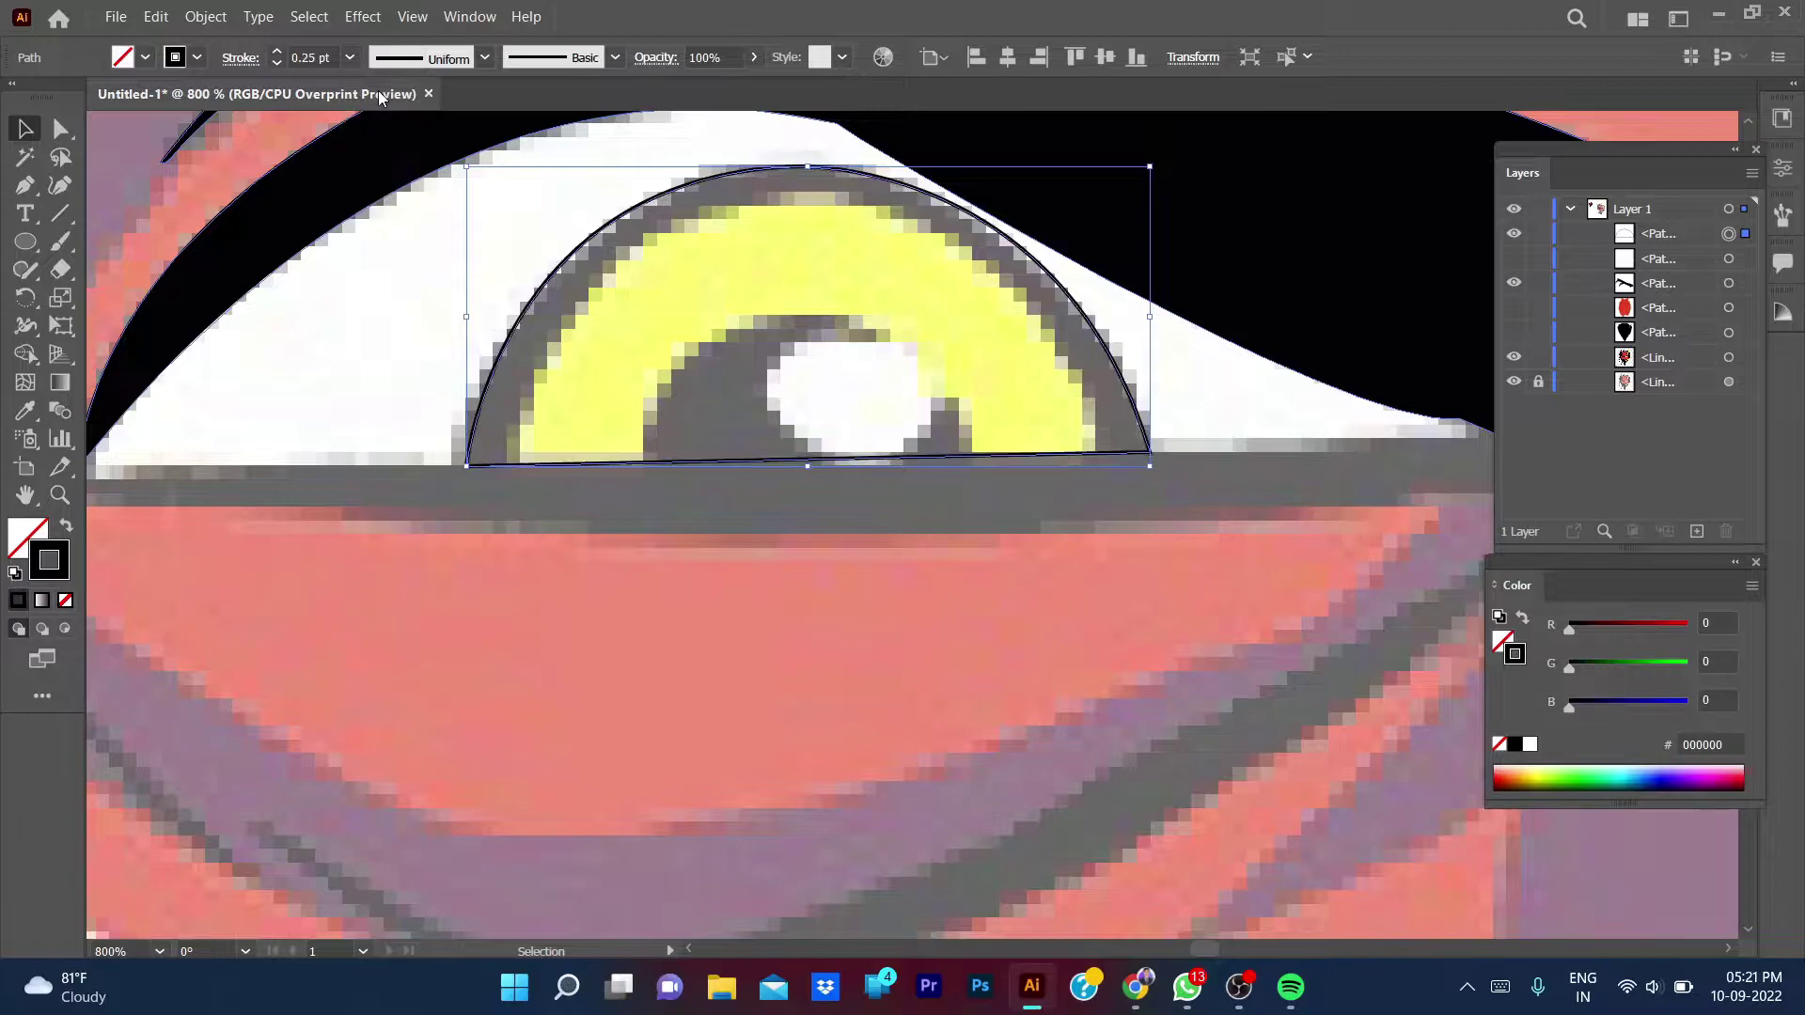
click(350, 58)
click(382, 104)
click(924, 538)
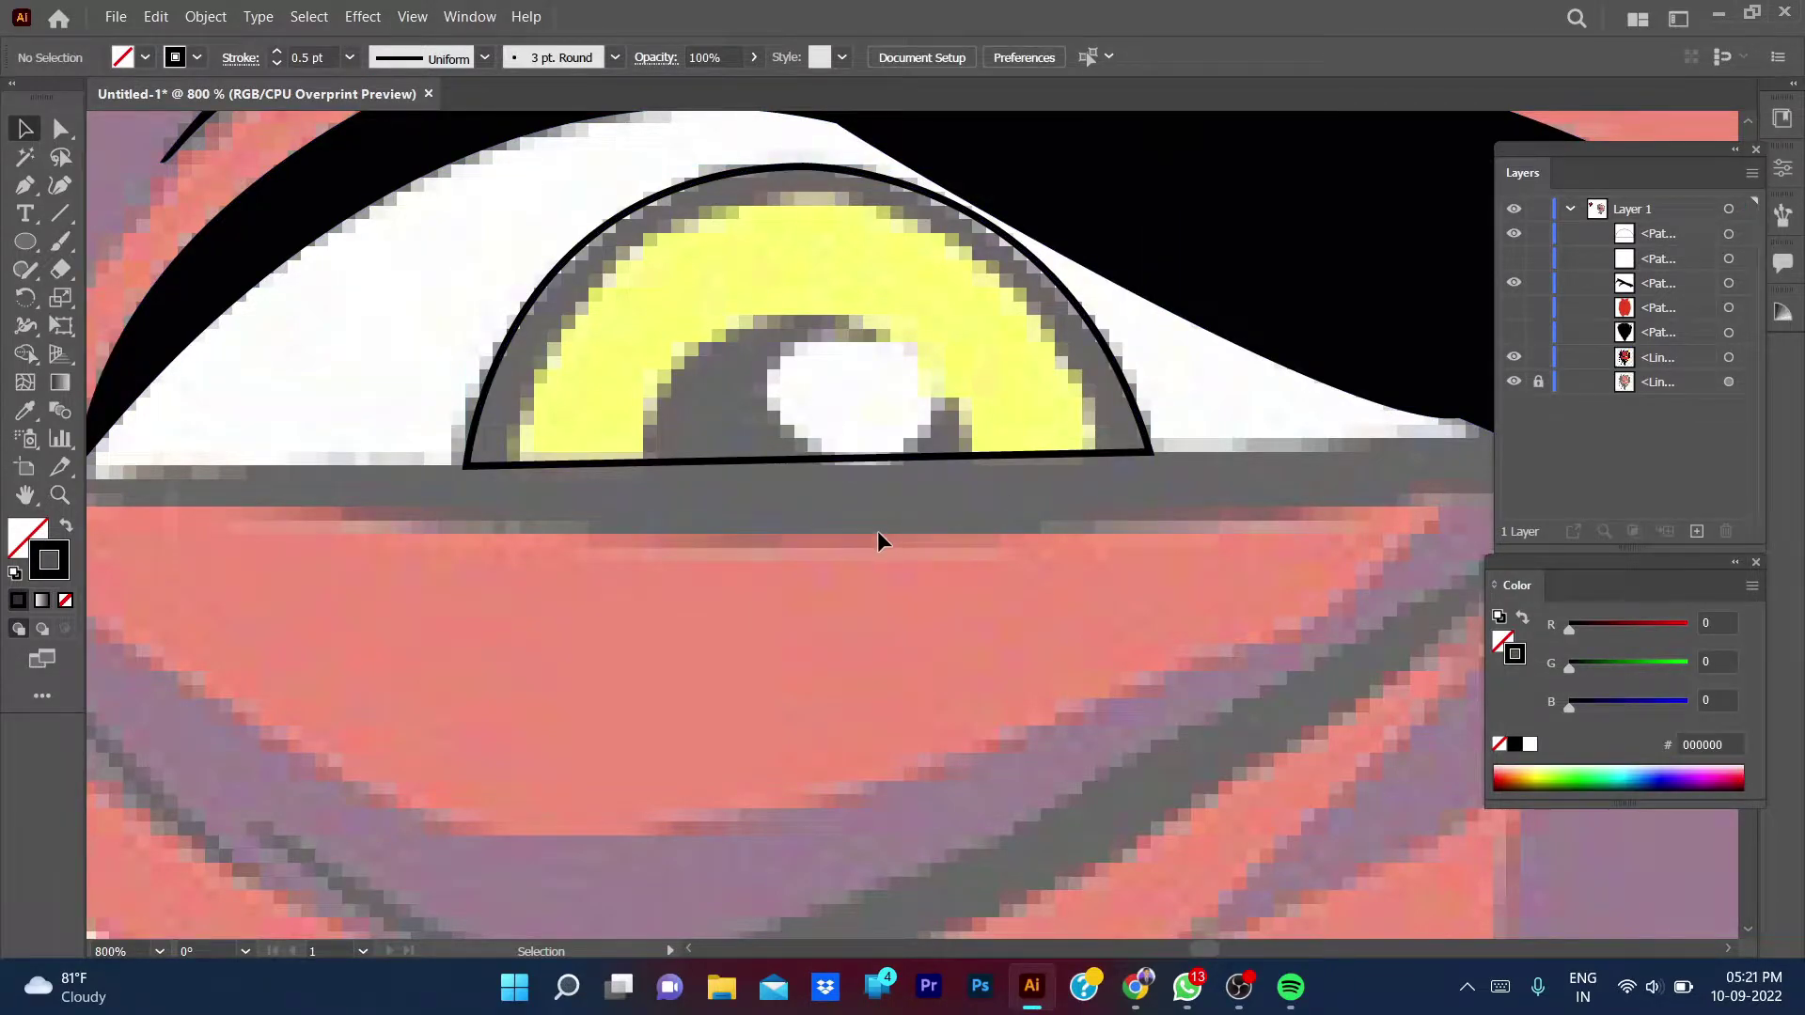
- Pen an inner arch curving over the pupil area
key(p)
click(644, 459)
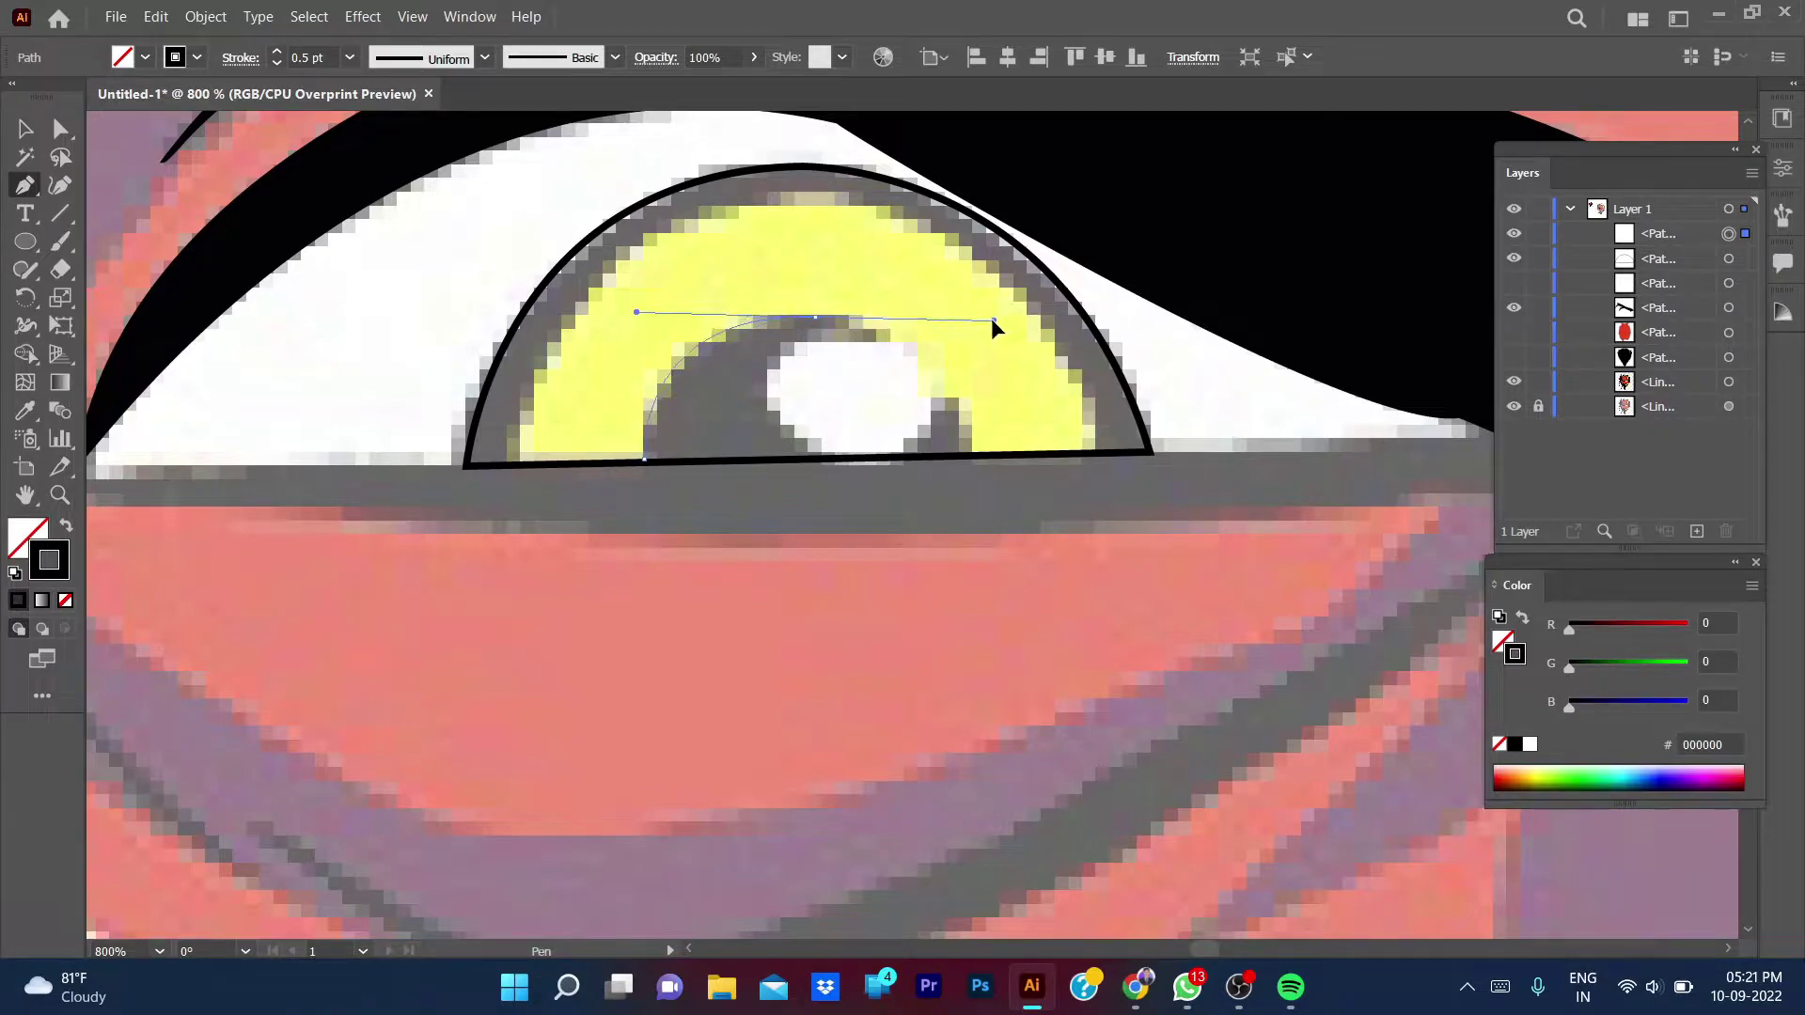
drag(973, 320, 977, 596)
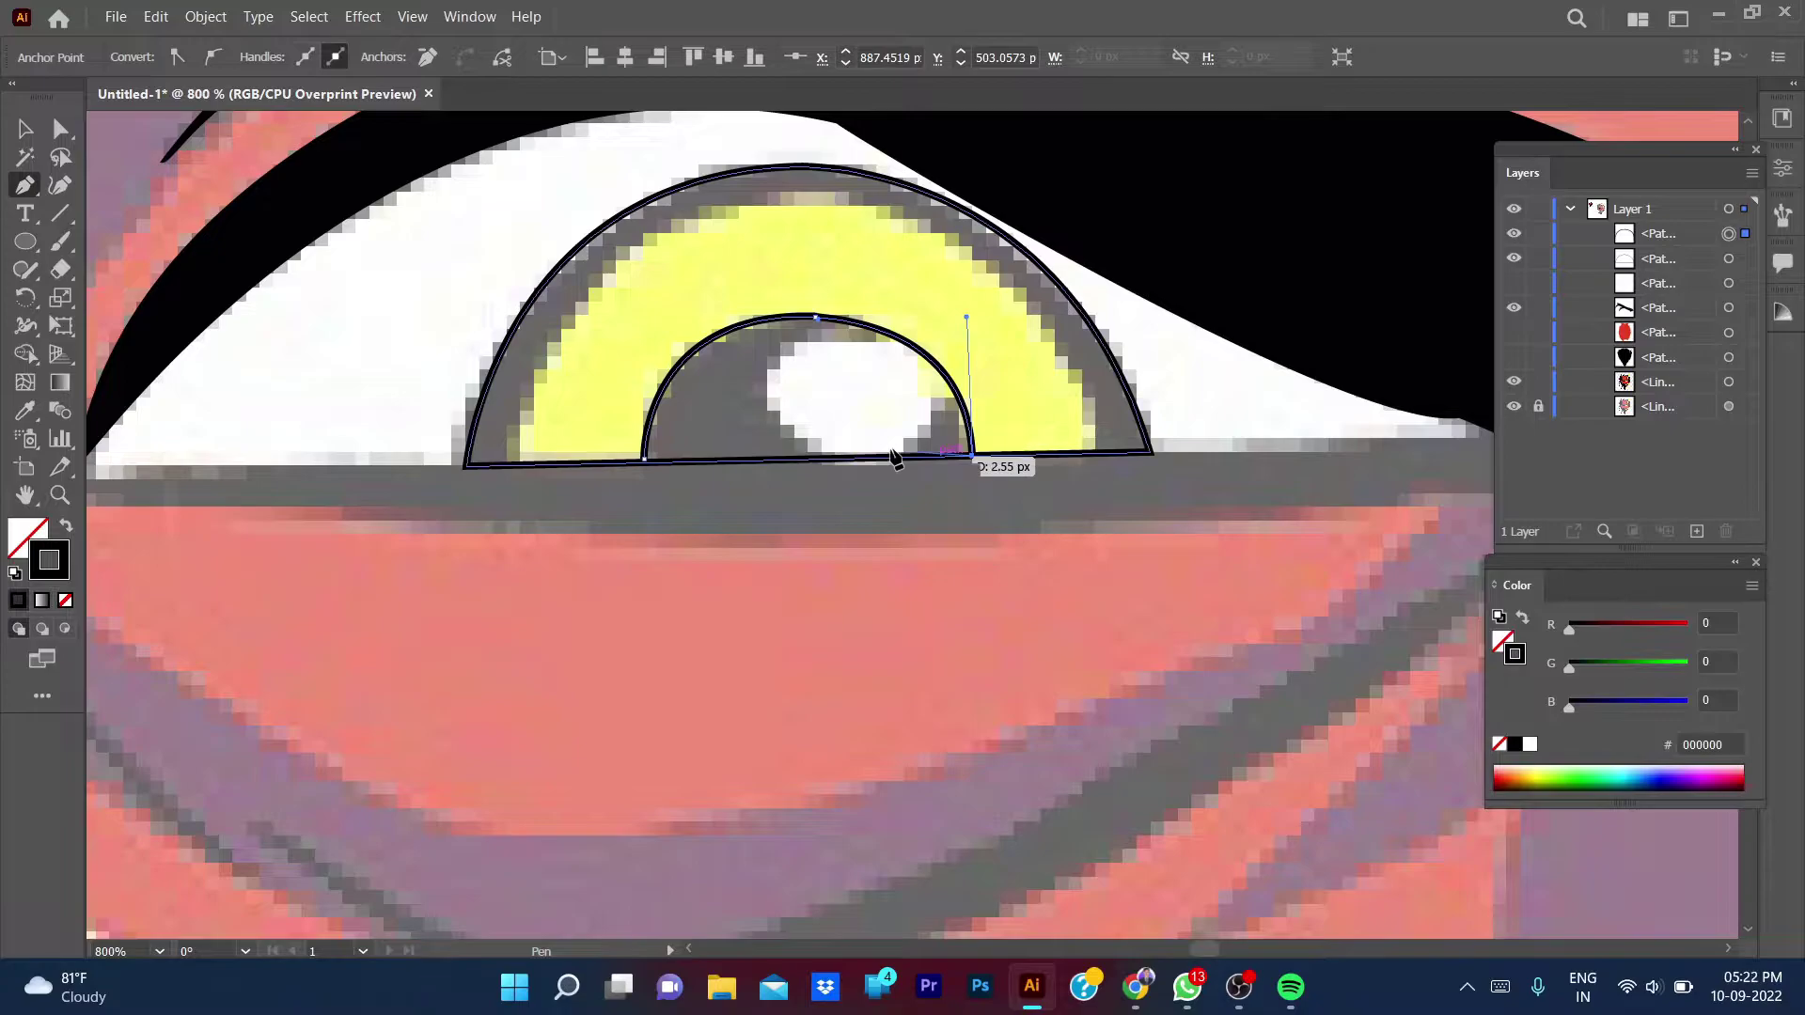
ctrl+click(1067, 508)
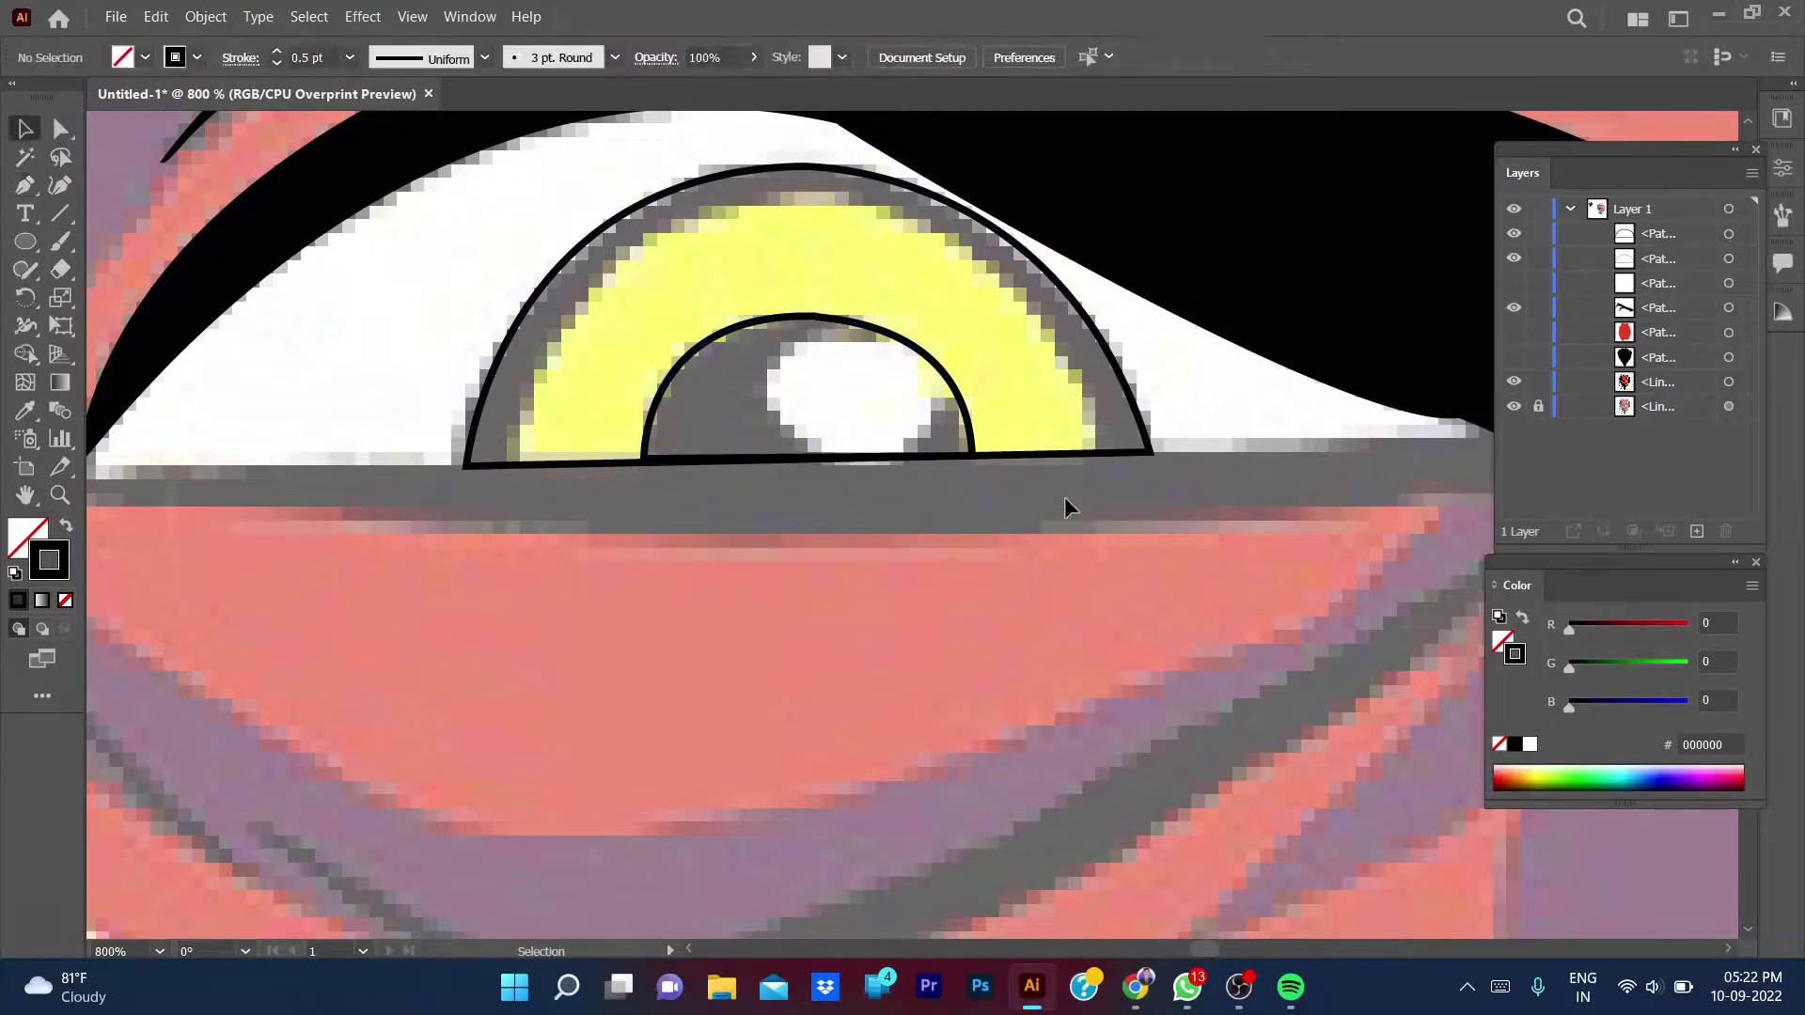
click(656, 419)
click(824, 516)
- Draw a highlight ellipse over the white spot and nudge it right
scroll(823, 516, up, 1)
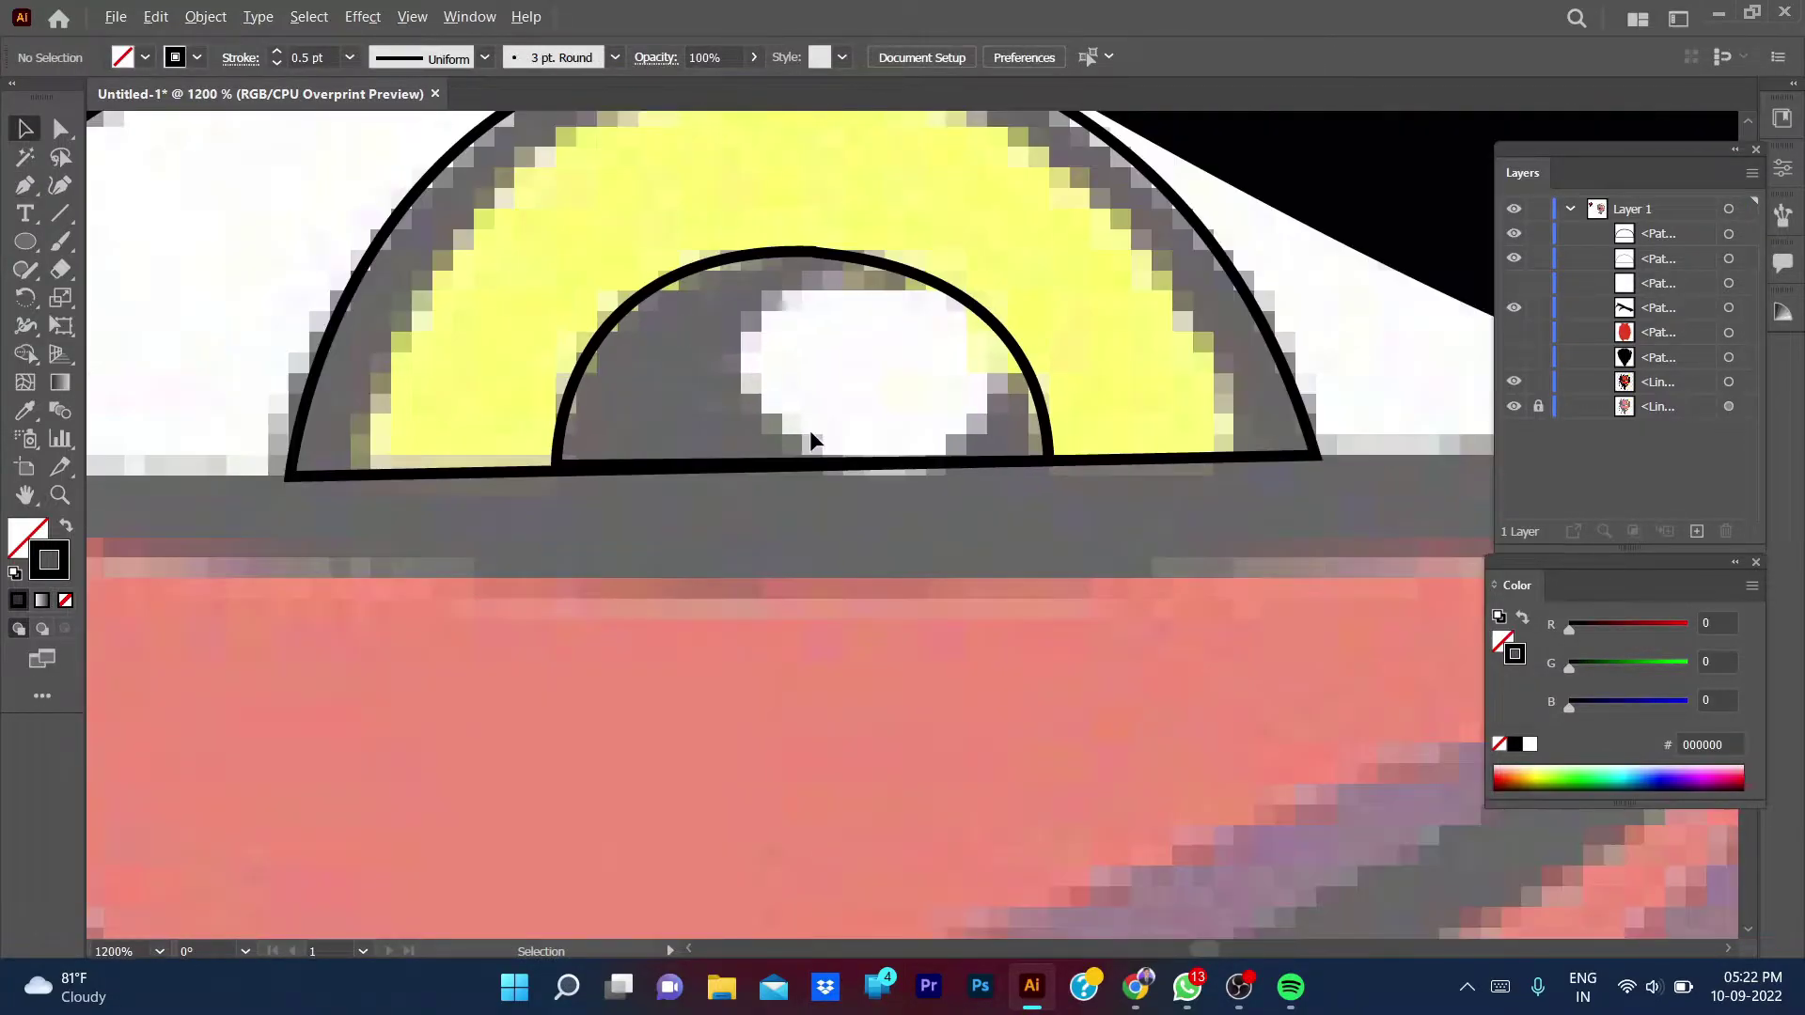
click(37, 250)
drag(771, 290, 942, 453)
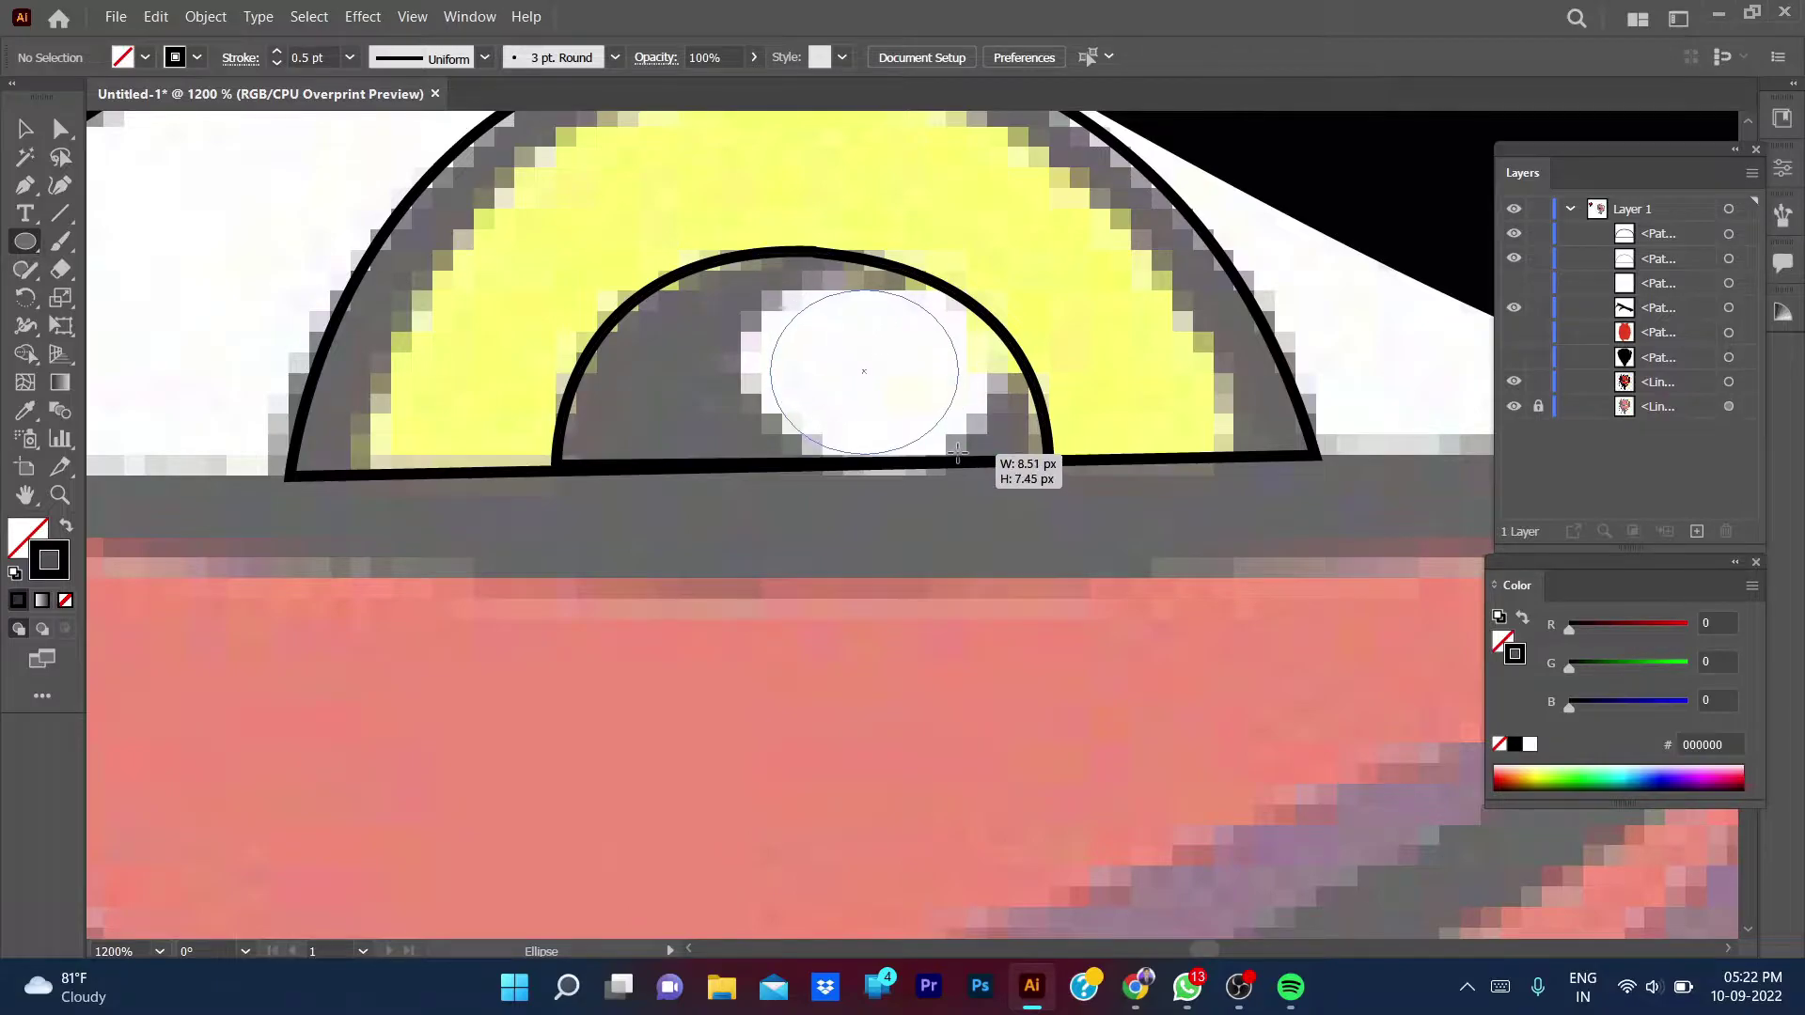
key(v)
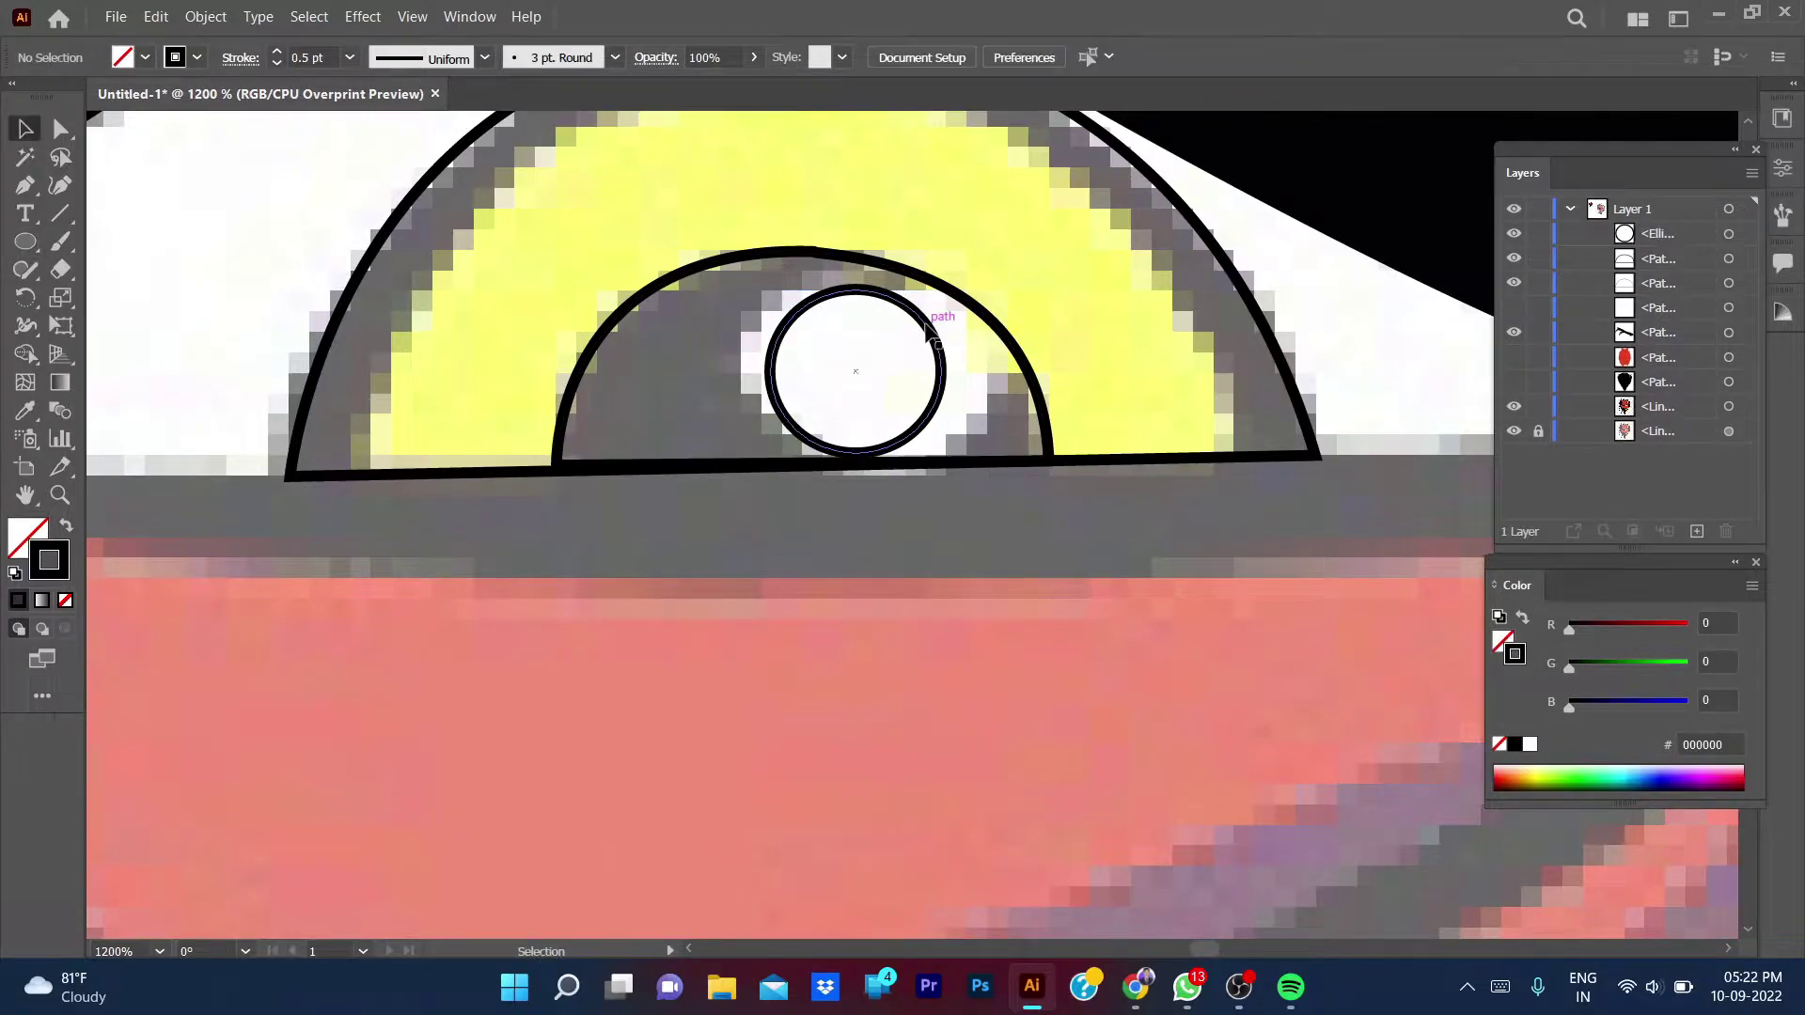
mouse_move(935, 343)
mouse_down()
mouse_move(955, 343)
mouse_move(974, 278)
mouse_up()
click(645, 653)
- Select the iris semicircle and sample yellow from the zoomed-out reference face
click(1156, 181)
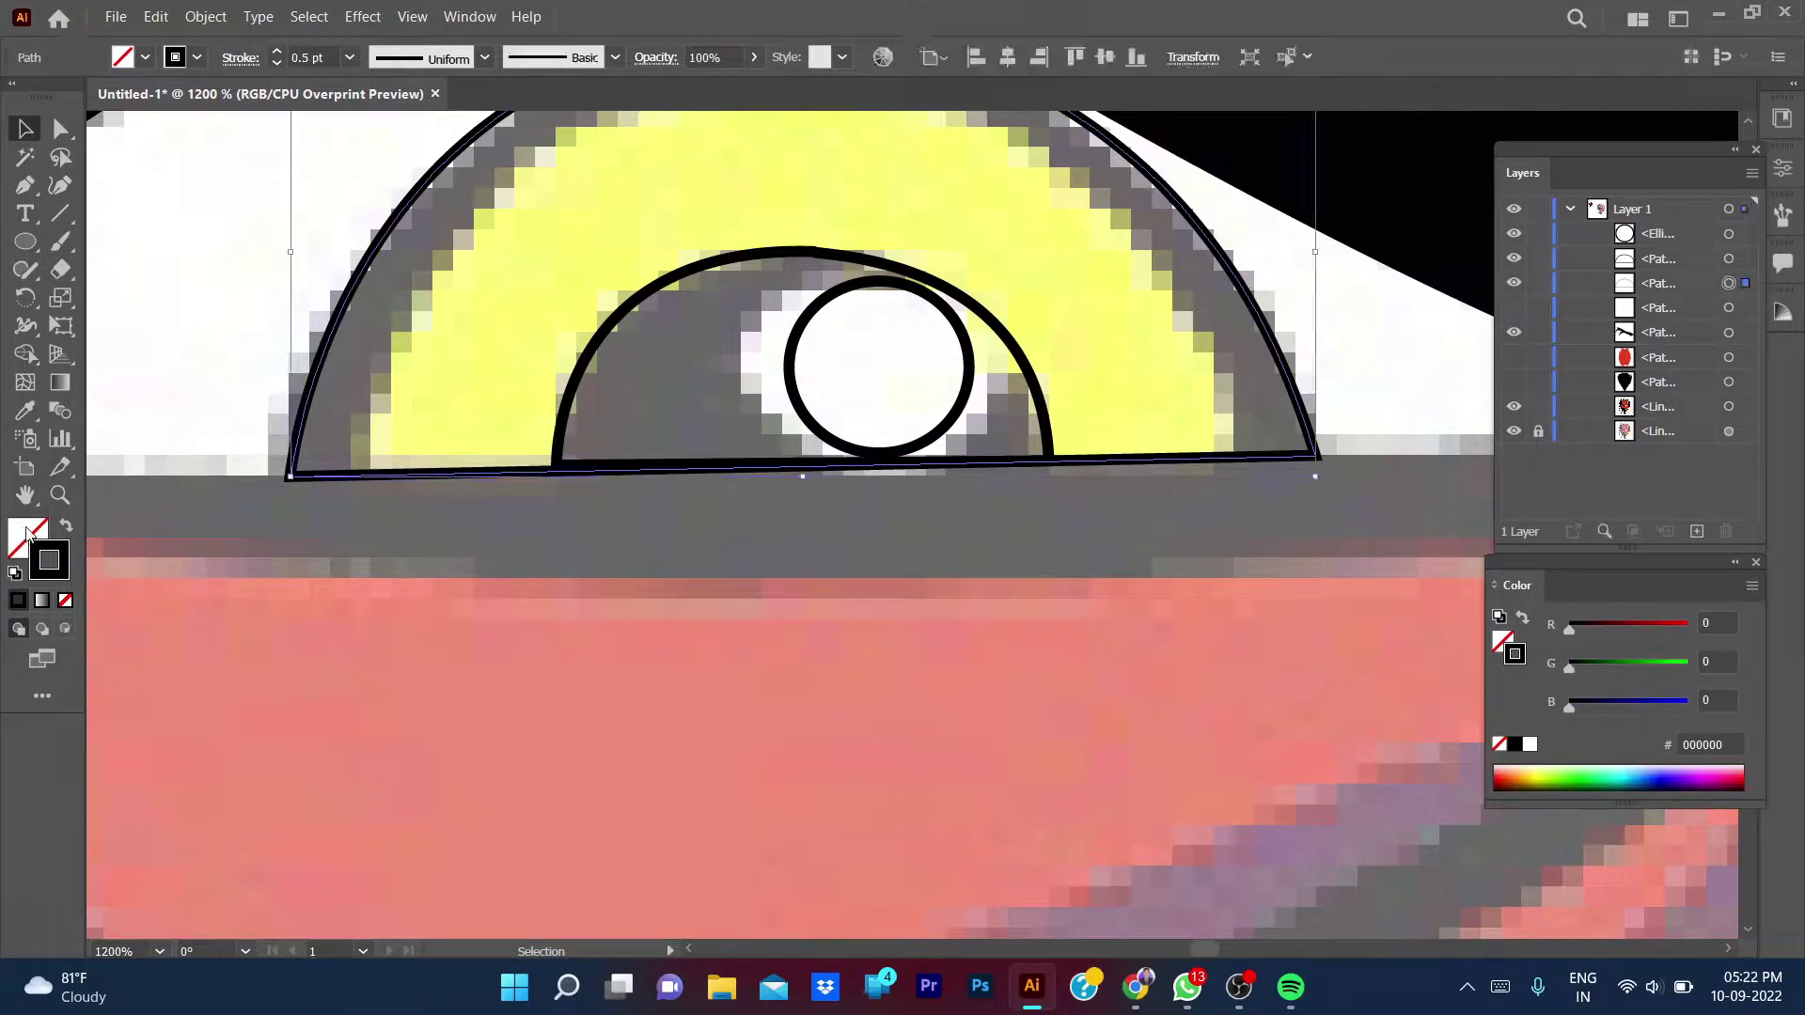
key(ctrl+minus)
key(ctrl+minus)
key(ctrl+minus)
drag(572, 488, 710, 536)
key(ctrl+minus)
key(ctrl+minus)
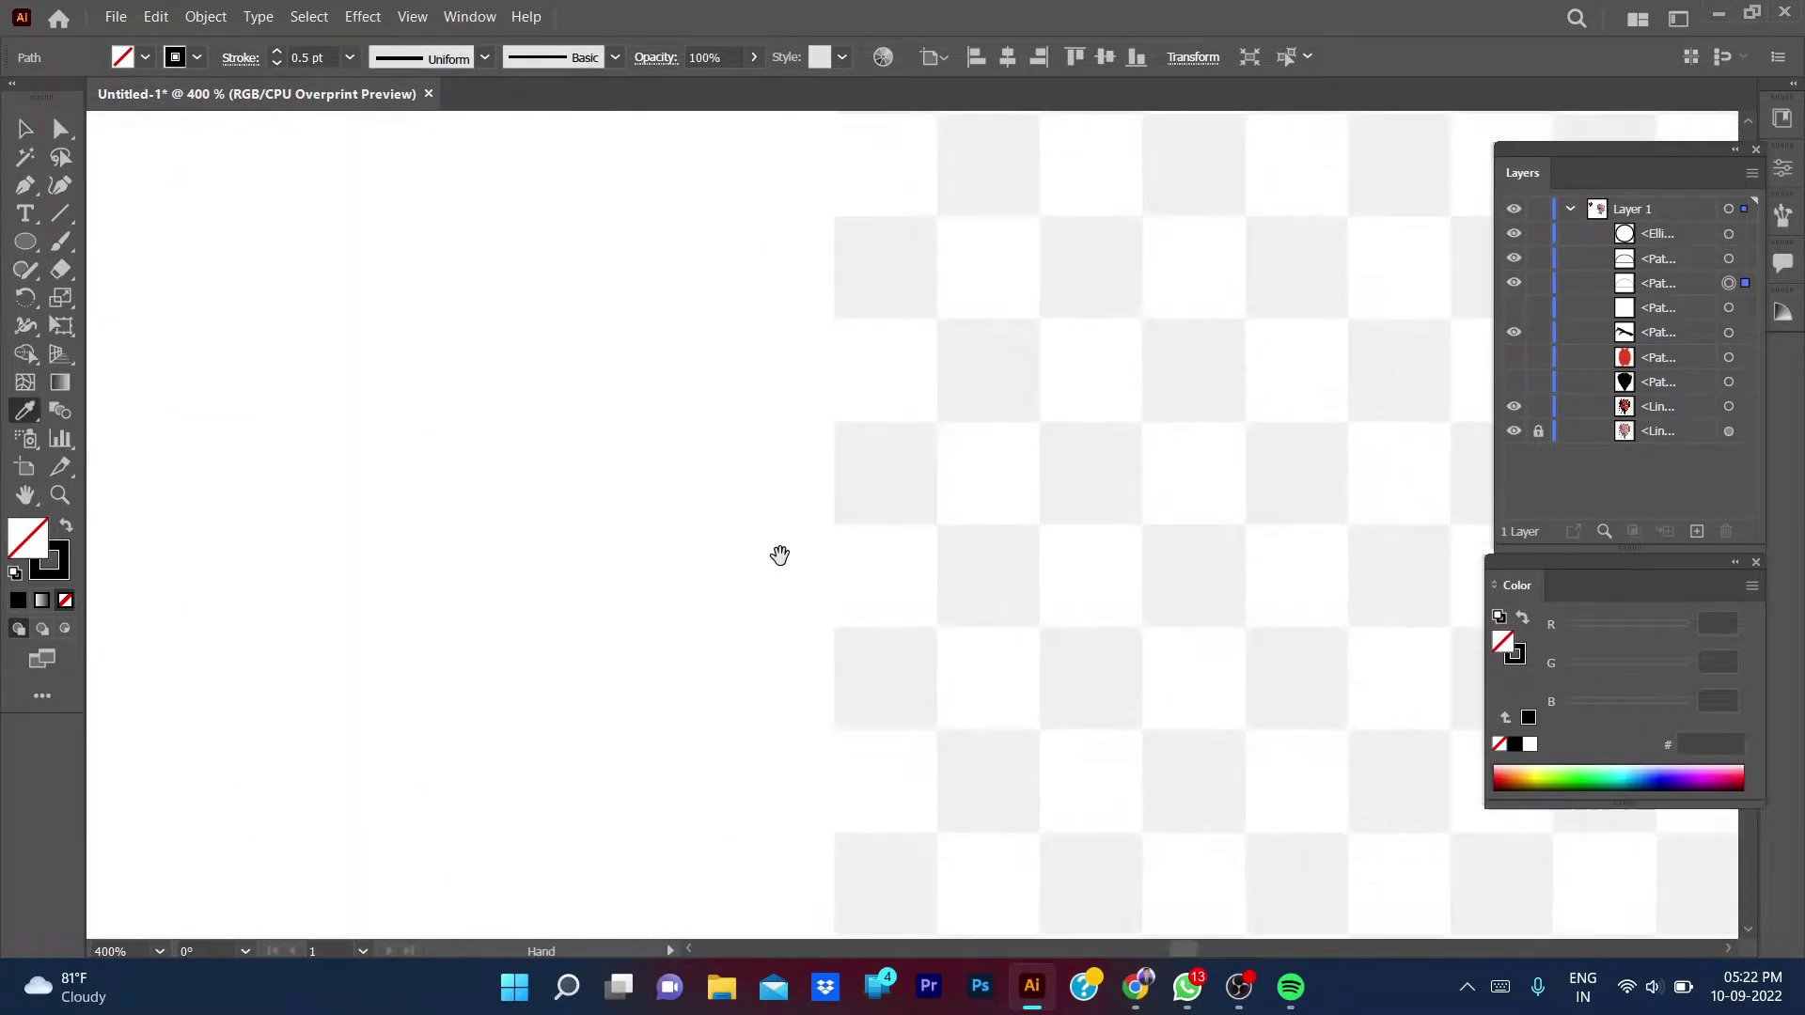
key(ctrl+minus)
key(ctrl+minus)
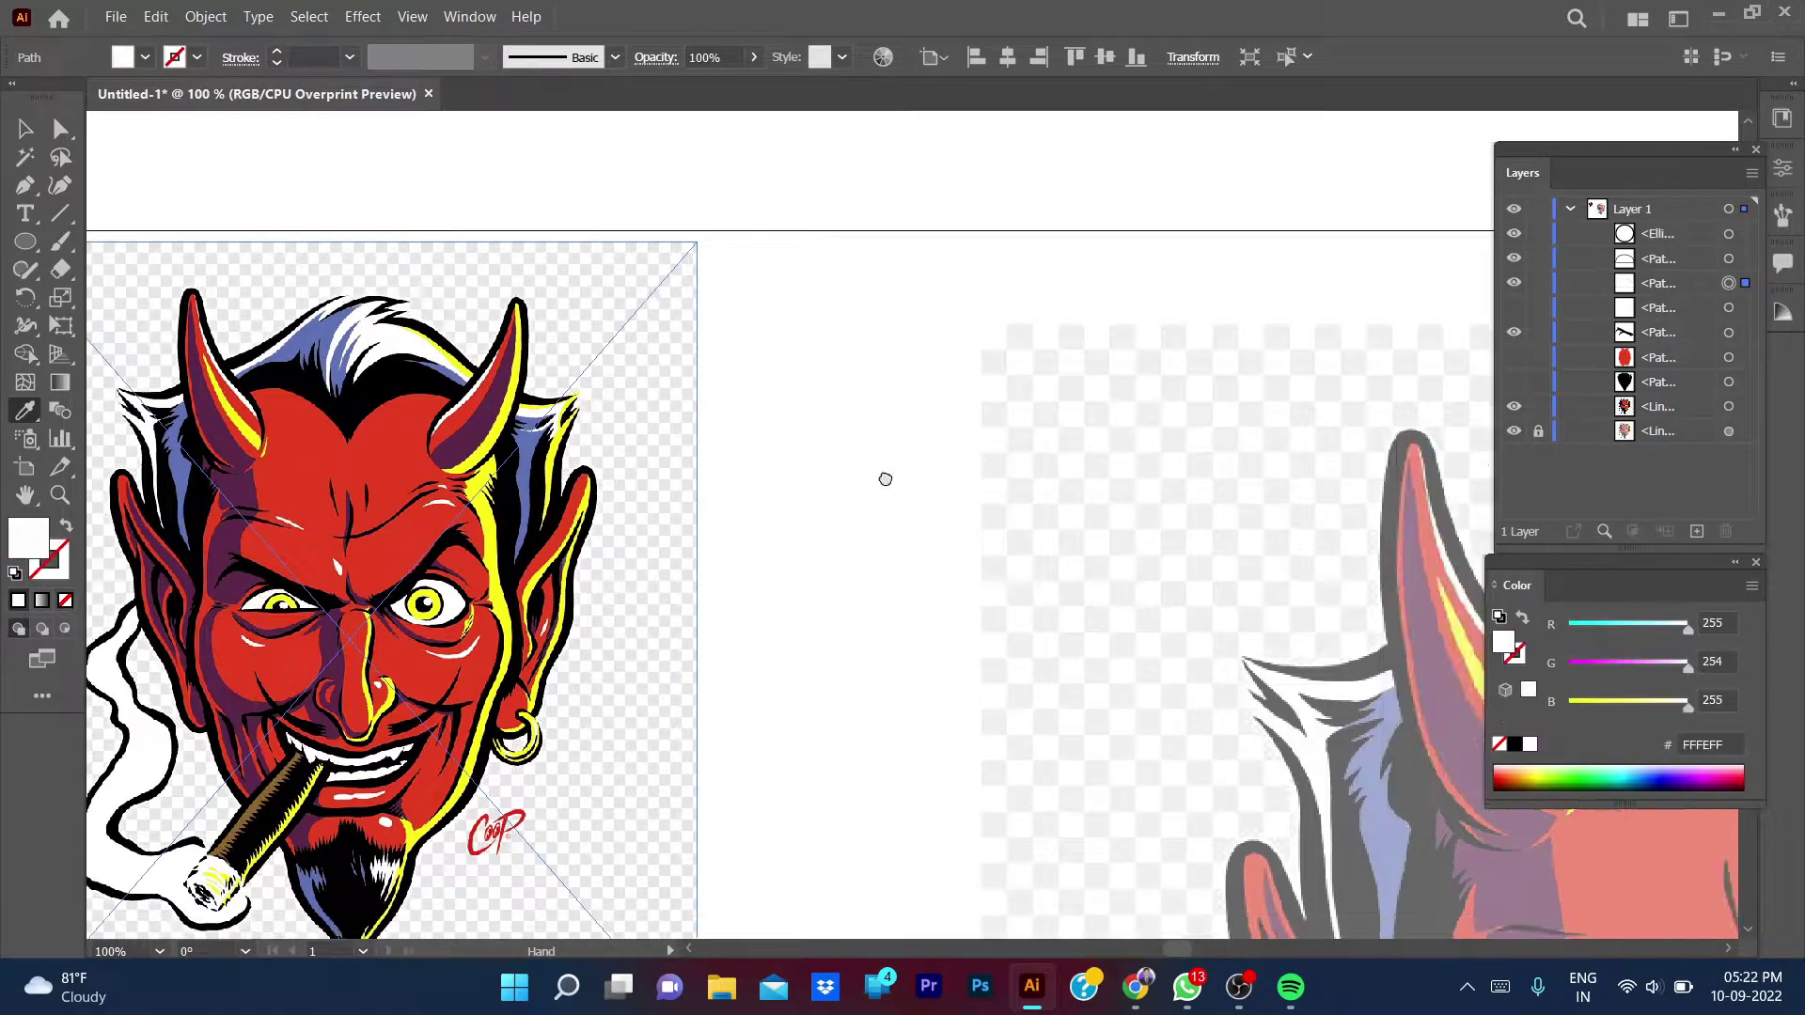
drag(883, 475, 787, 311)
click(714, 461)
click(1095, 440)
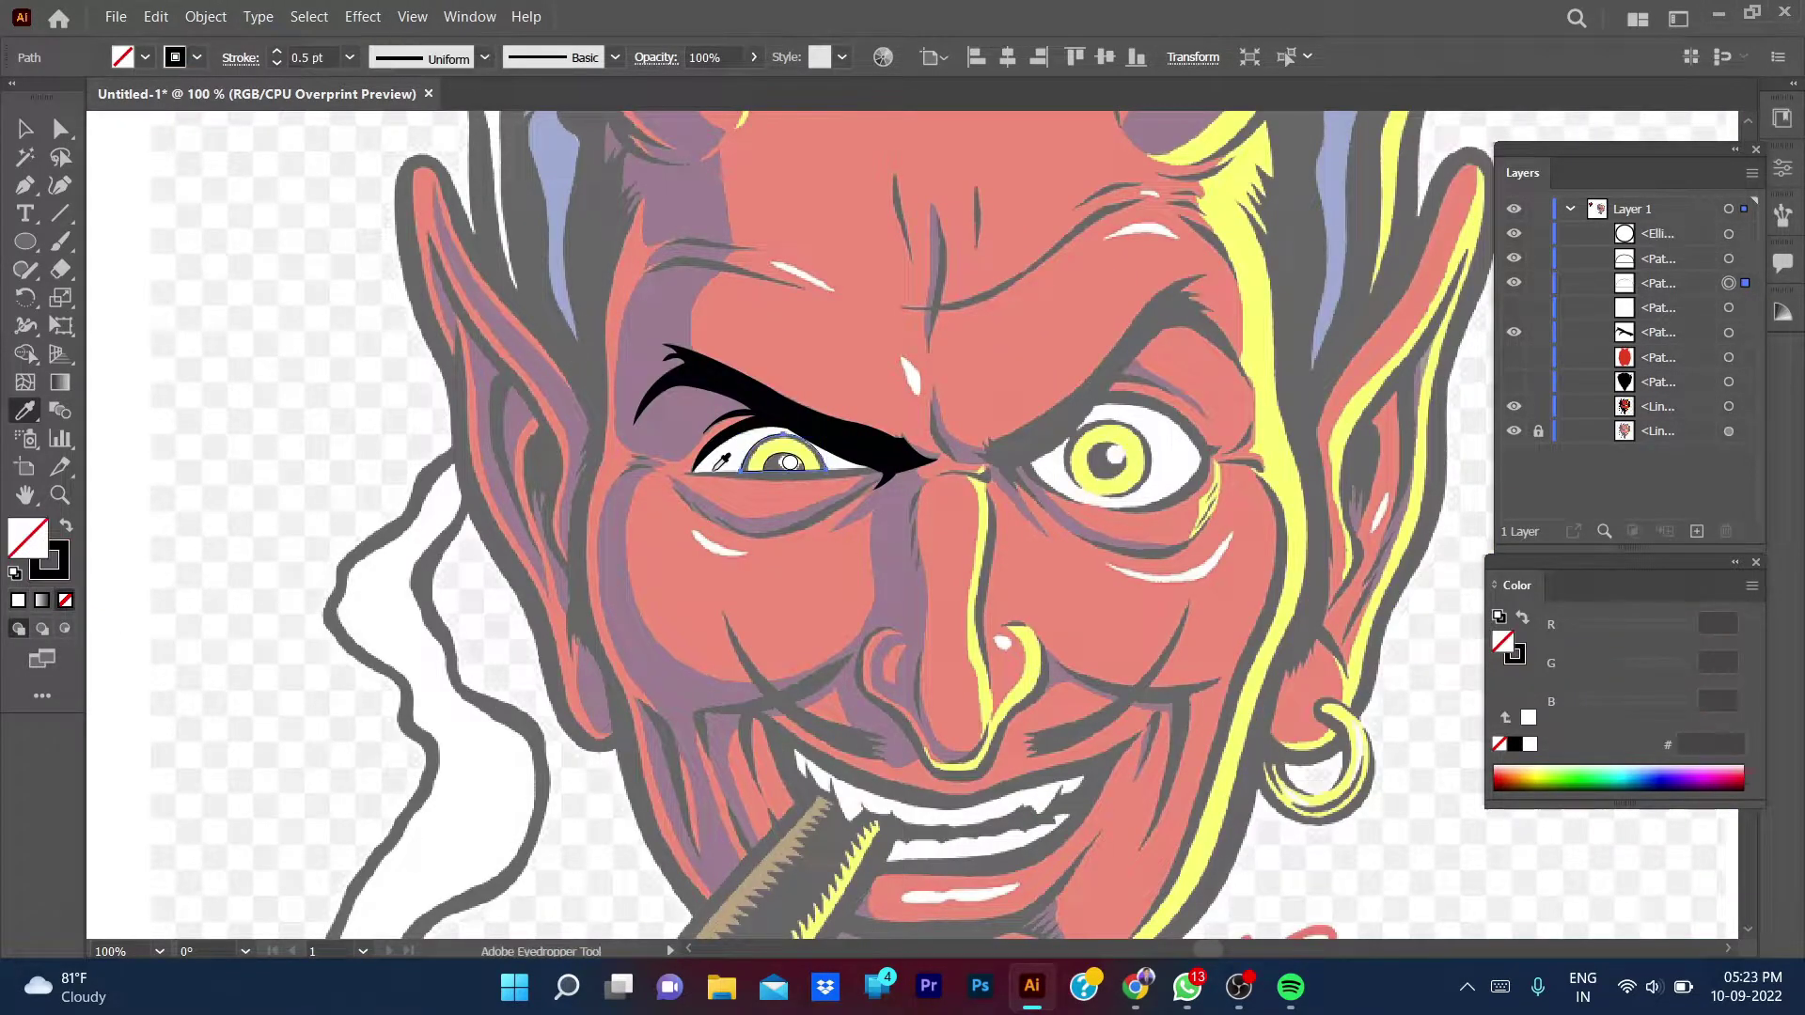
alt+scroll(780, 467, up, 3)
alt+scroll(780, 467, up, 3)
alt+scroll(779, 463, down, 2)
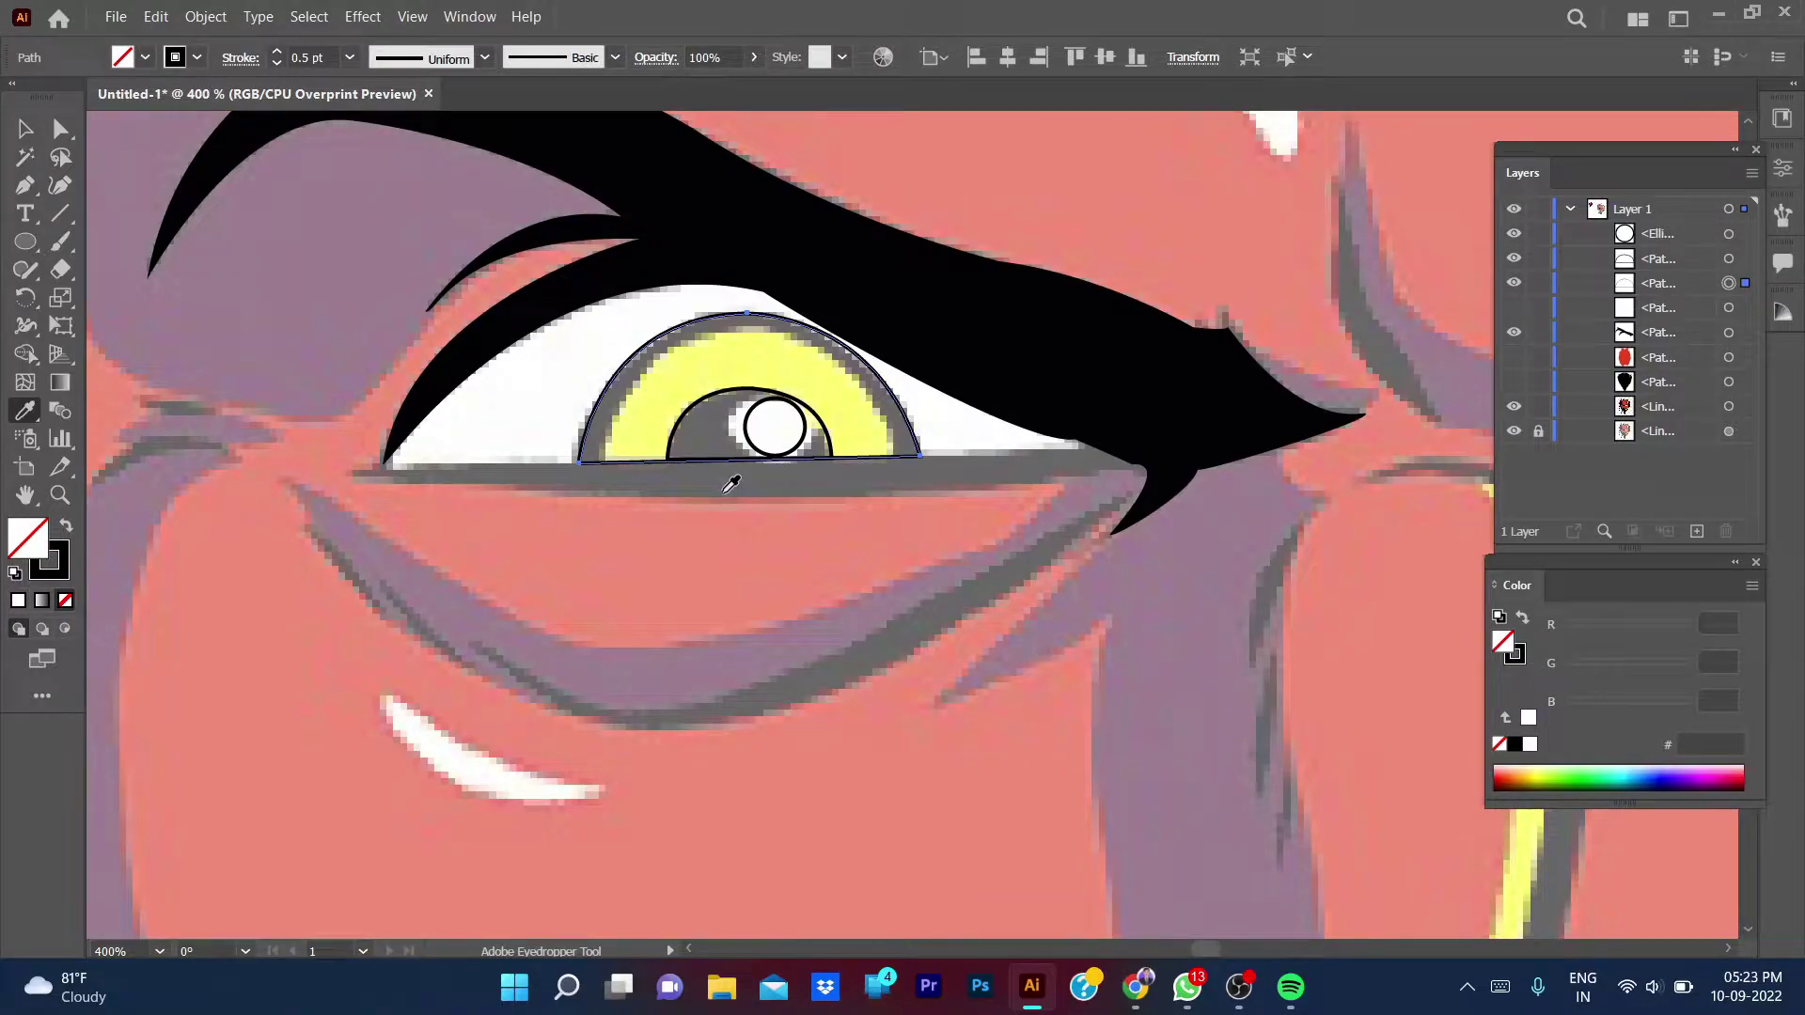
- Reselect the iris semicircle and eyedropper the reference yellow into its fill
key(v)
click(455, 464)
alt+scroll(758, 466, up, 2)
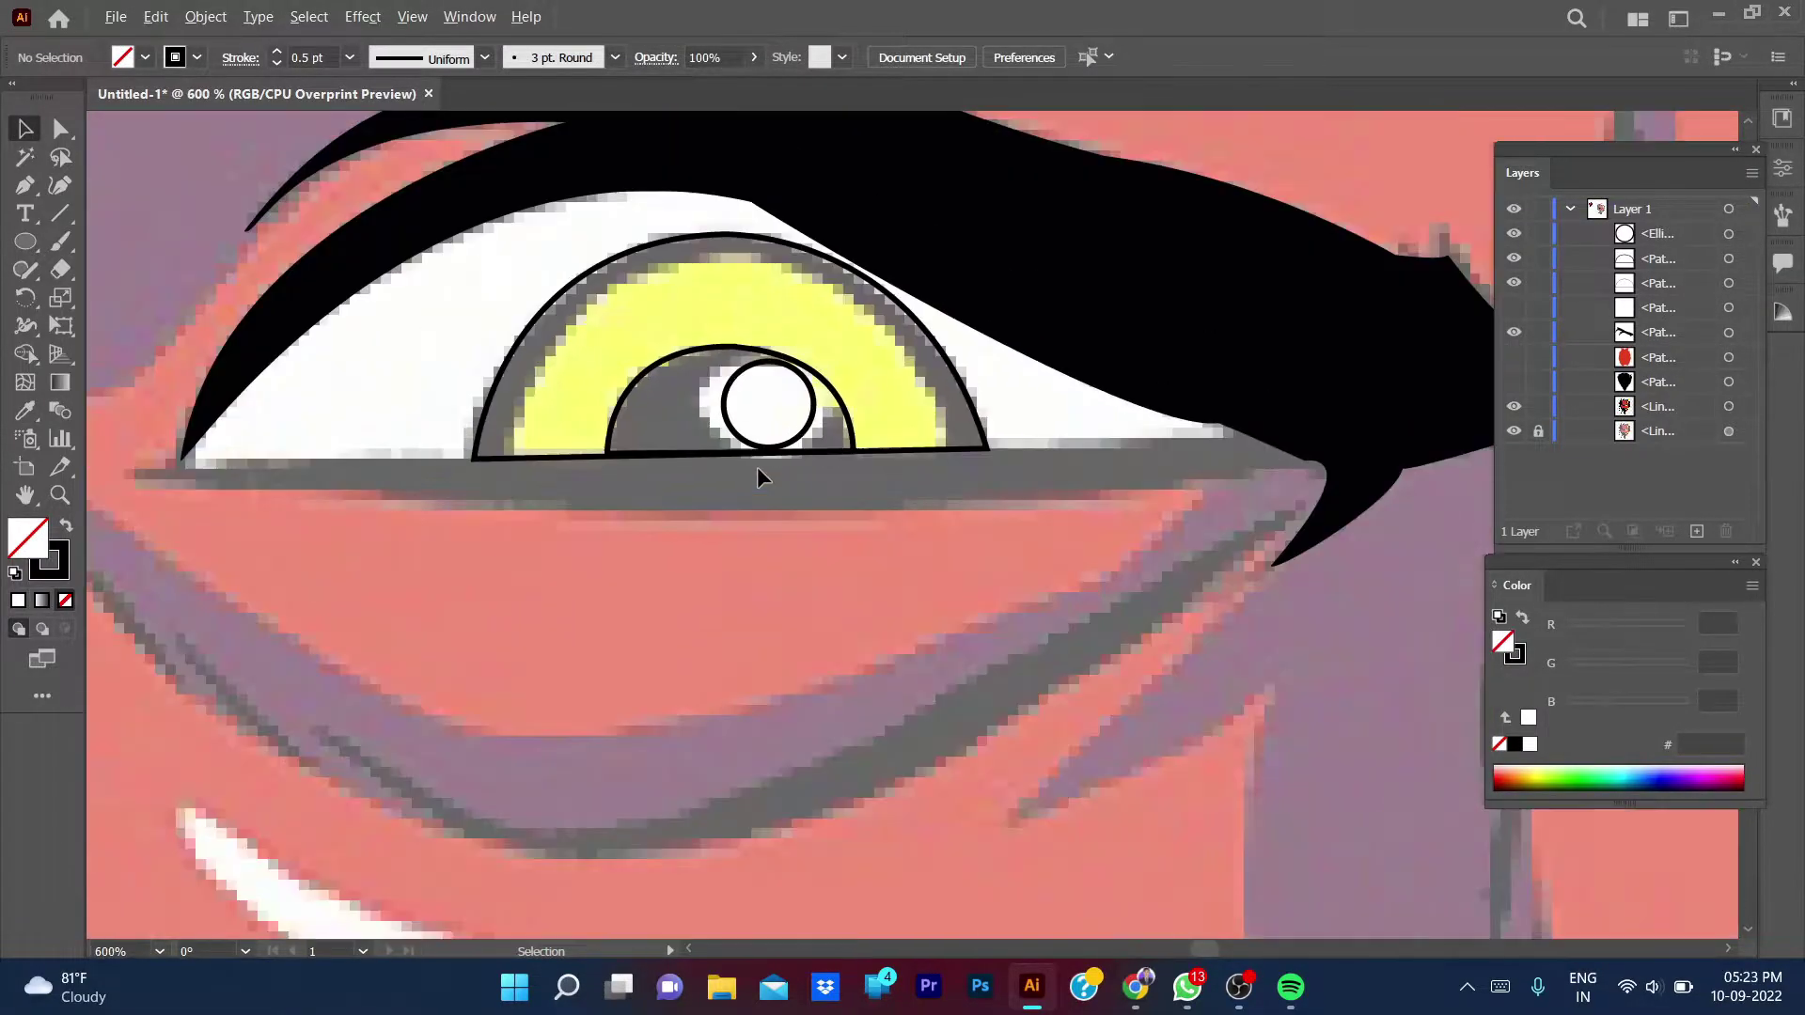
alt+scroll(757, 467, down, 2)
click(831, 375)
alt+scroll(508, 452, down, 1)
key(i)
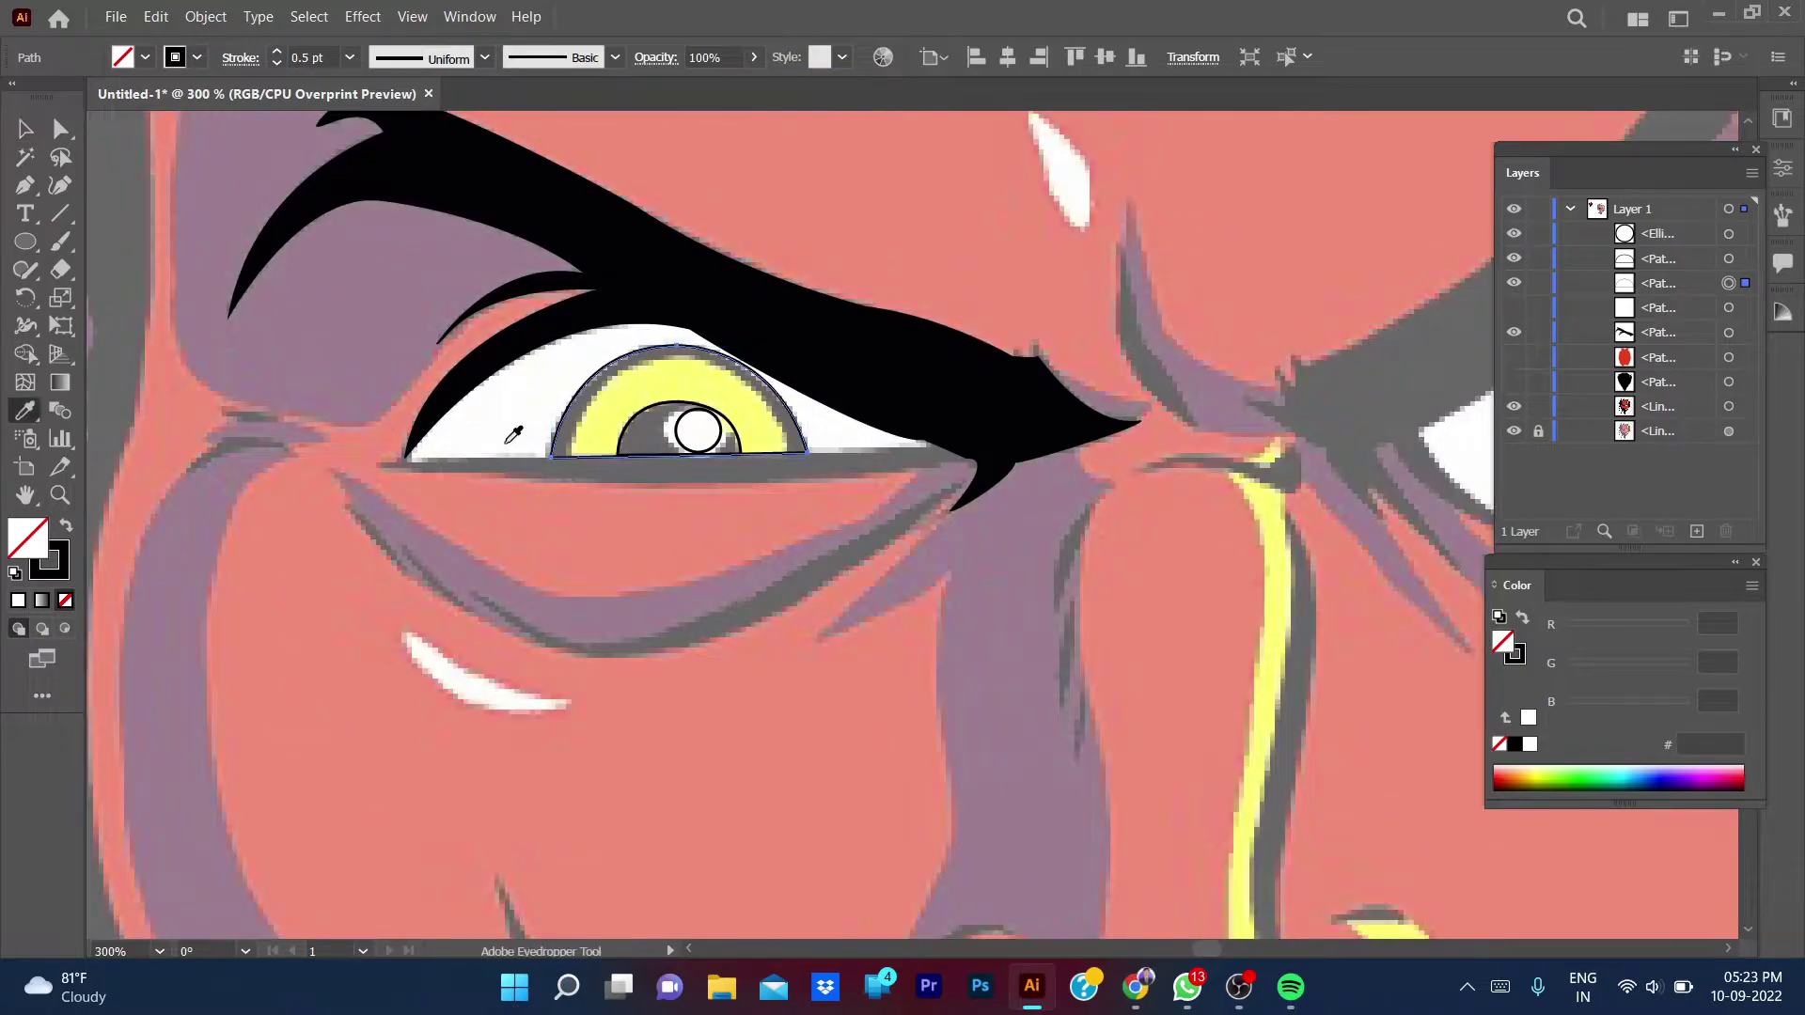
alt+scroll(516, 434, down, 3)
alt+scroll(642, 584, up, 2)
click(808, 611)
- Set the iris outline colour to black and return to normal preview
alt+scroll(642, 583, down, 2)
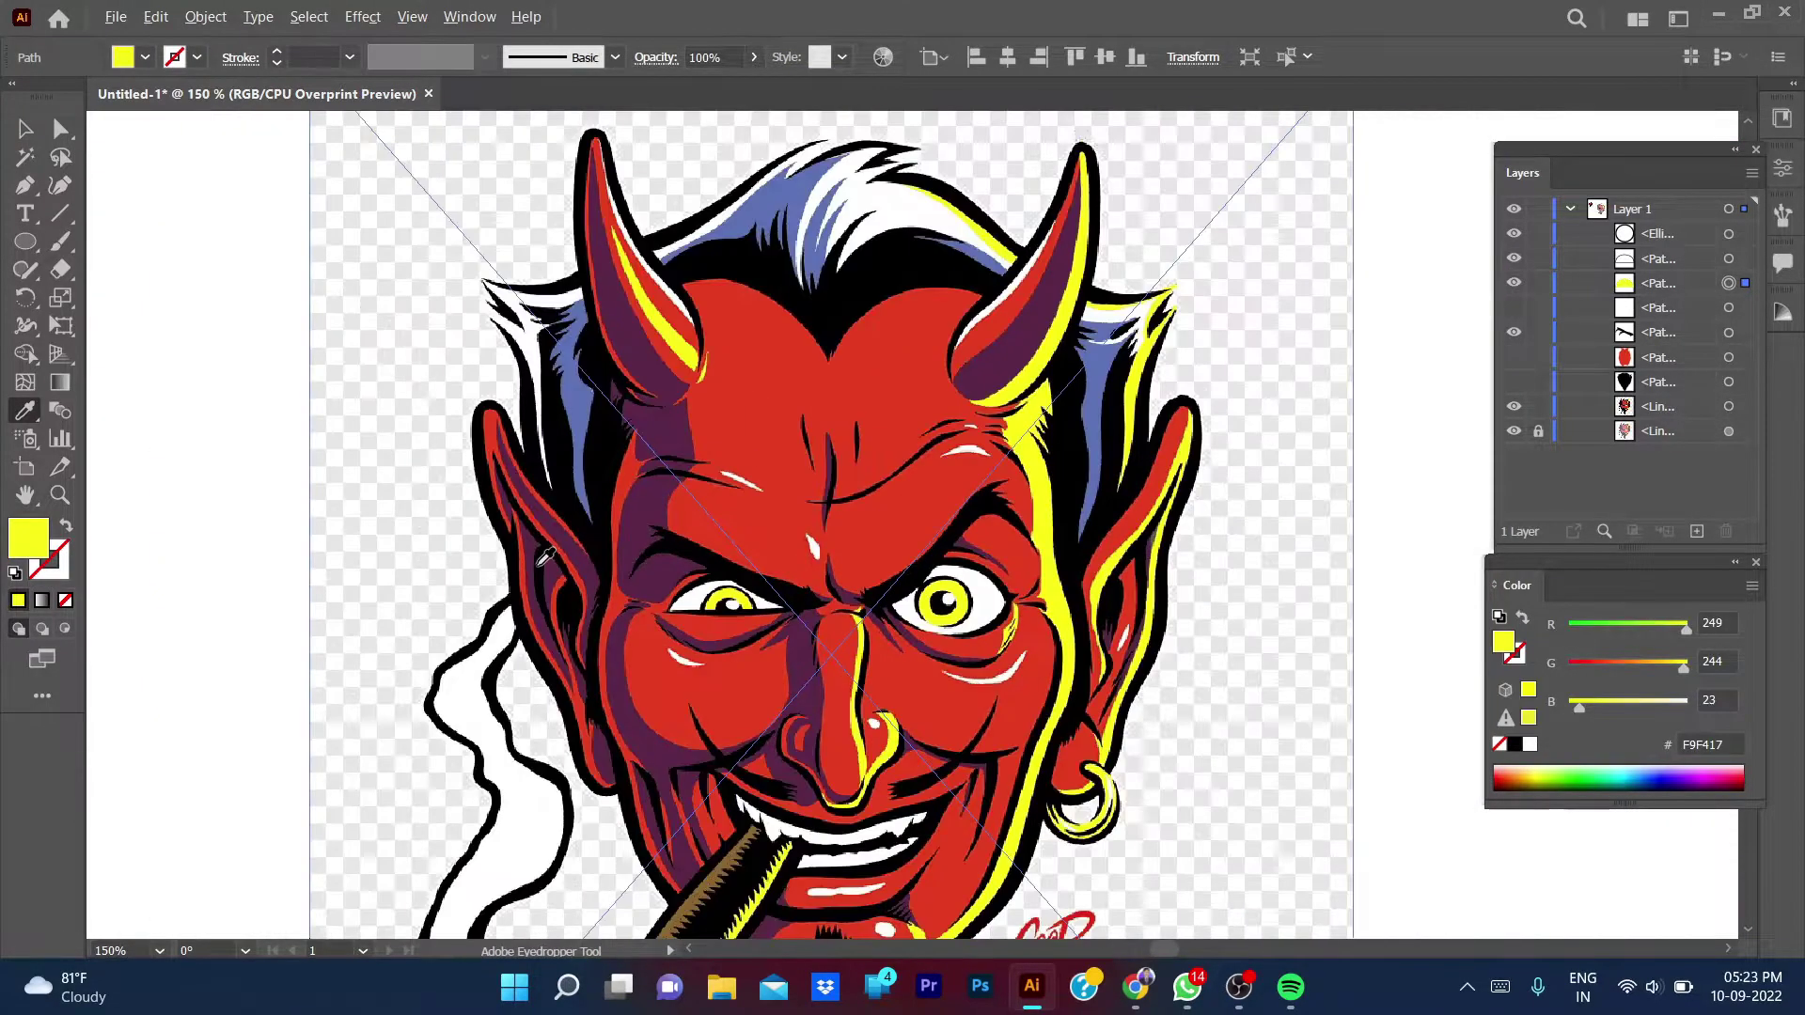
double_click(49, 560)
click(1109, 482)
key(Return)
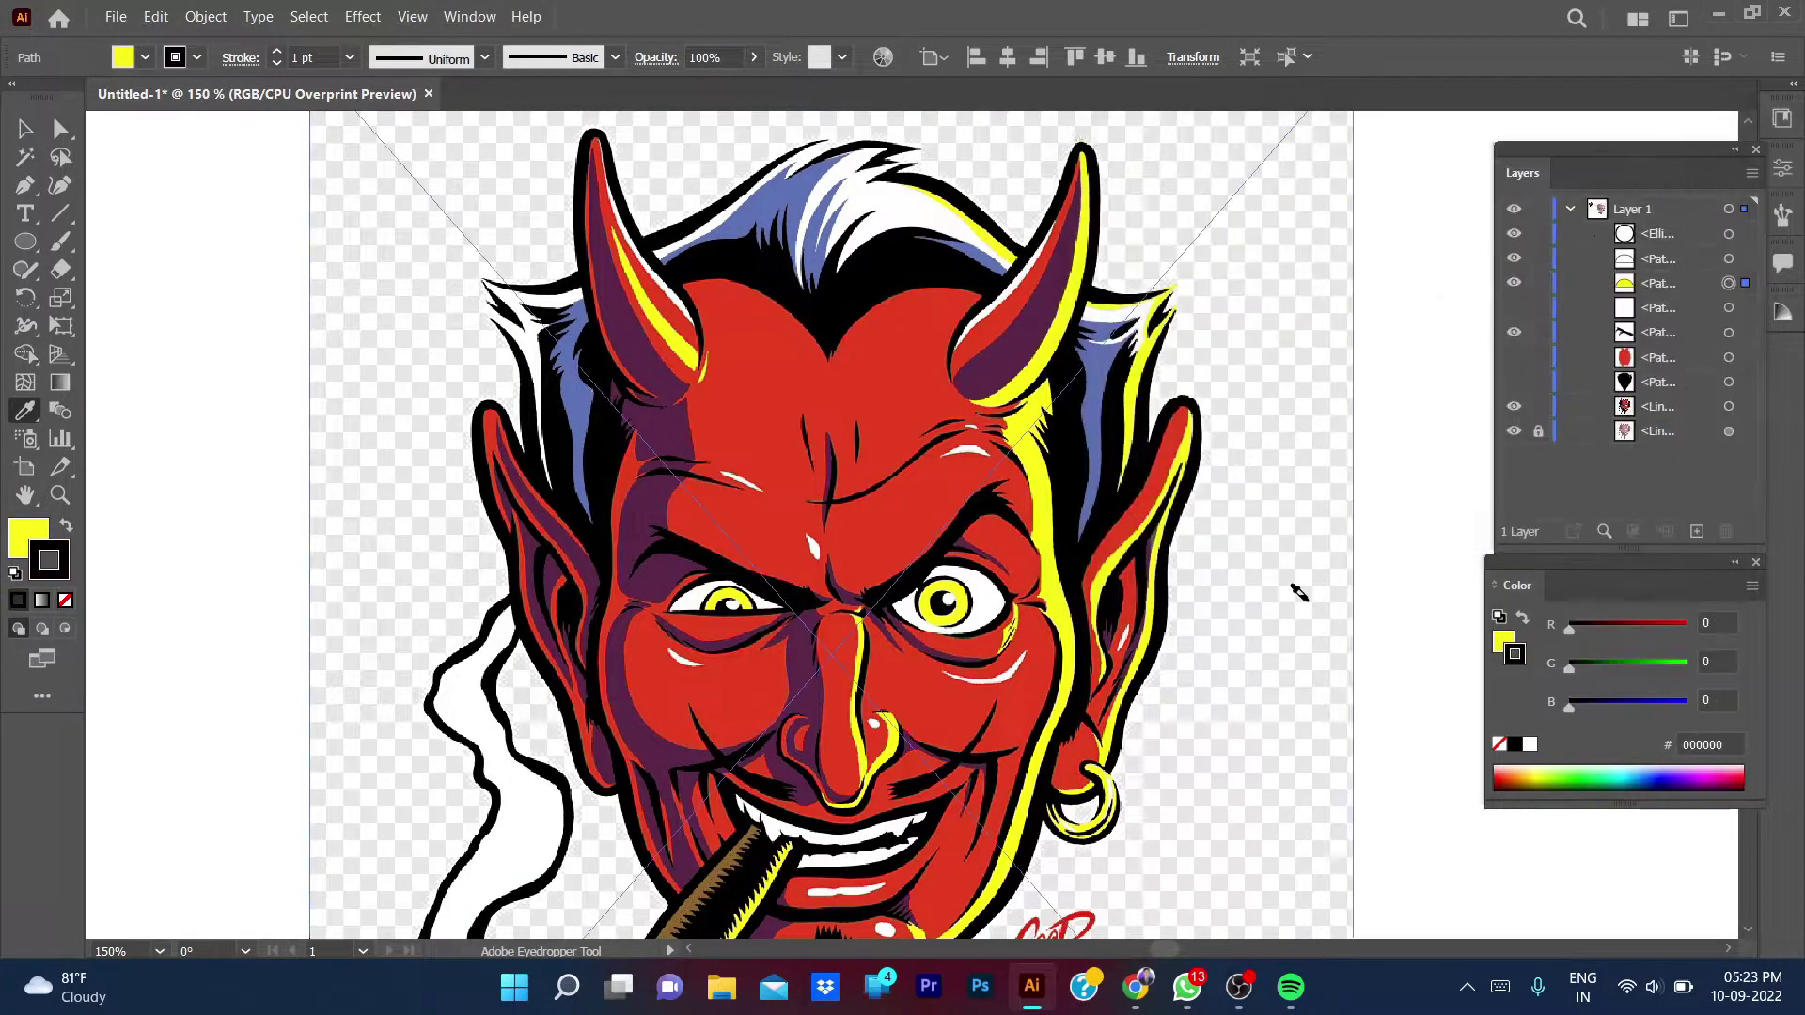
key(ctrl+alt+shift+y)
alt+scroll(826, 411, up, 1)
alt+scroll(849, 569, up, 1)
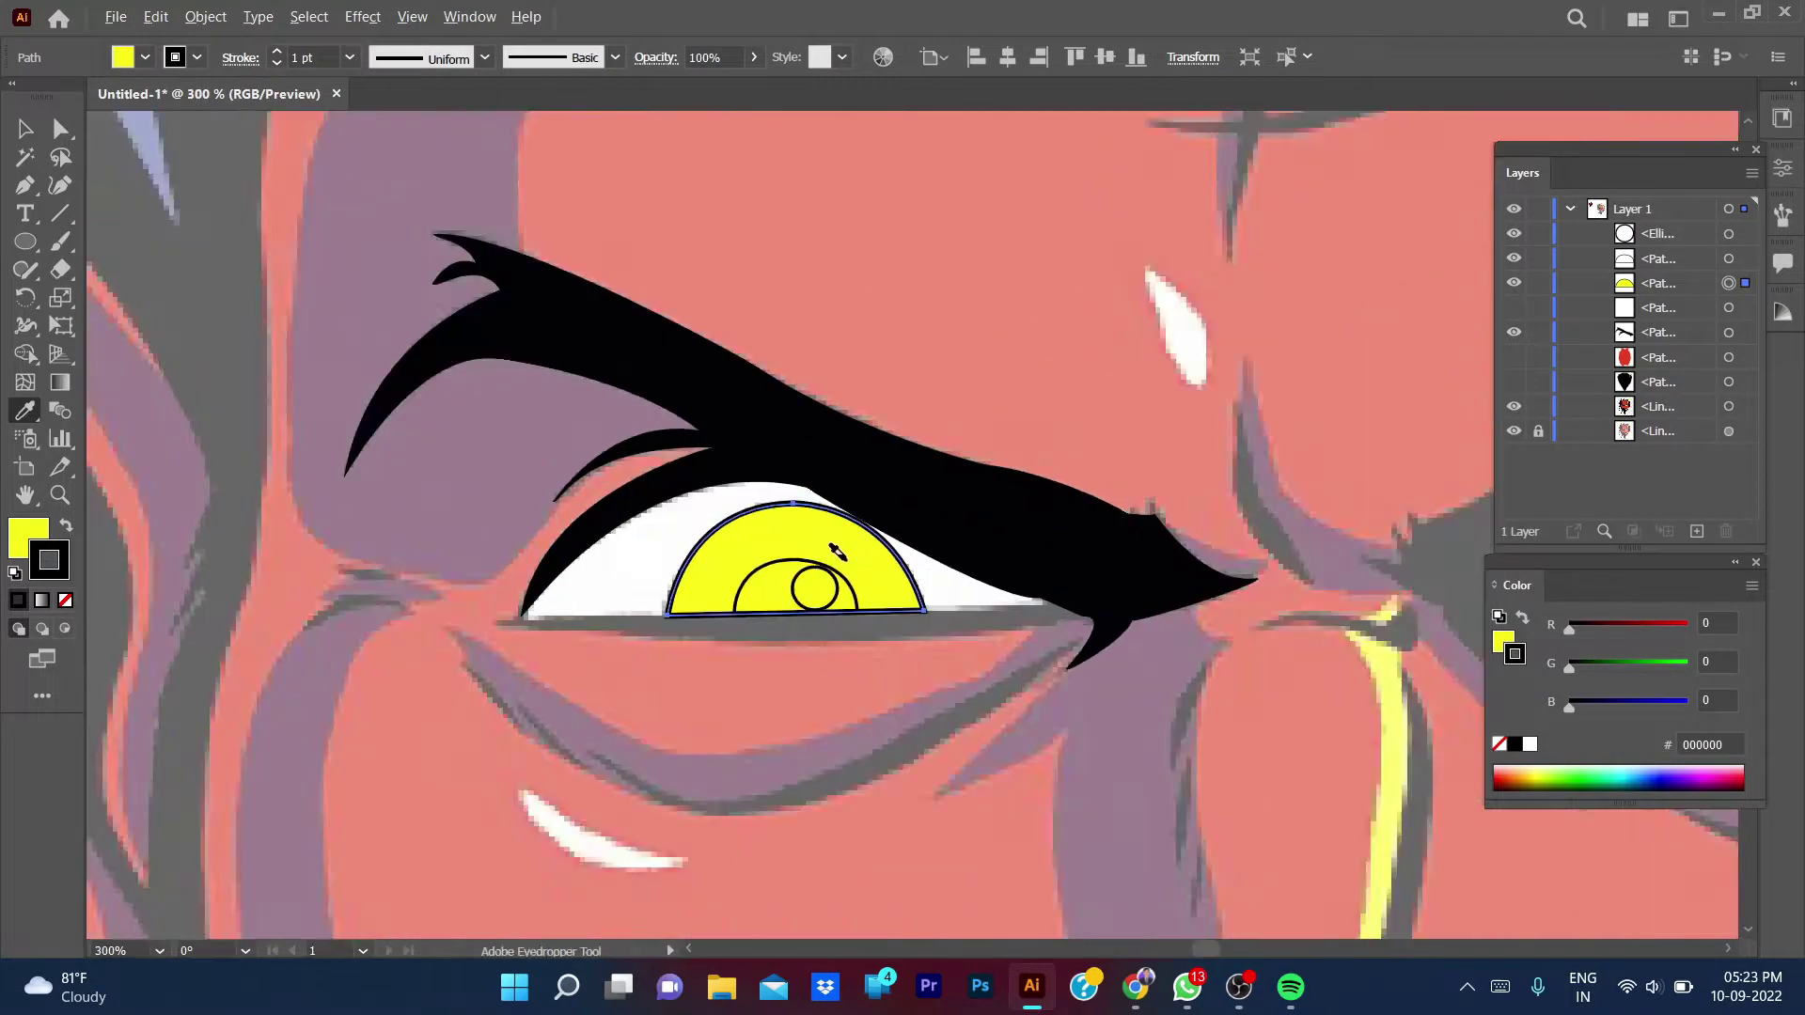
- Reshape the pupil arc's right anchor and fill the pupil black
key(v)
click(849, 570)
key(a)
click(857, 612)
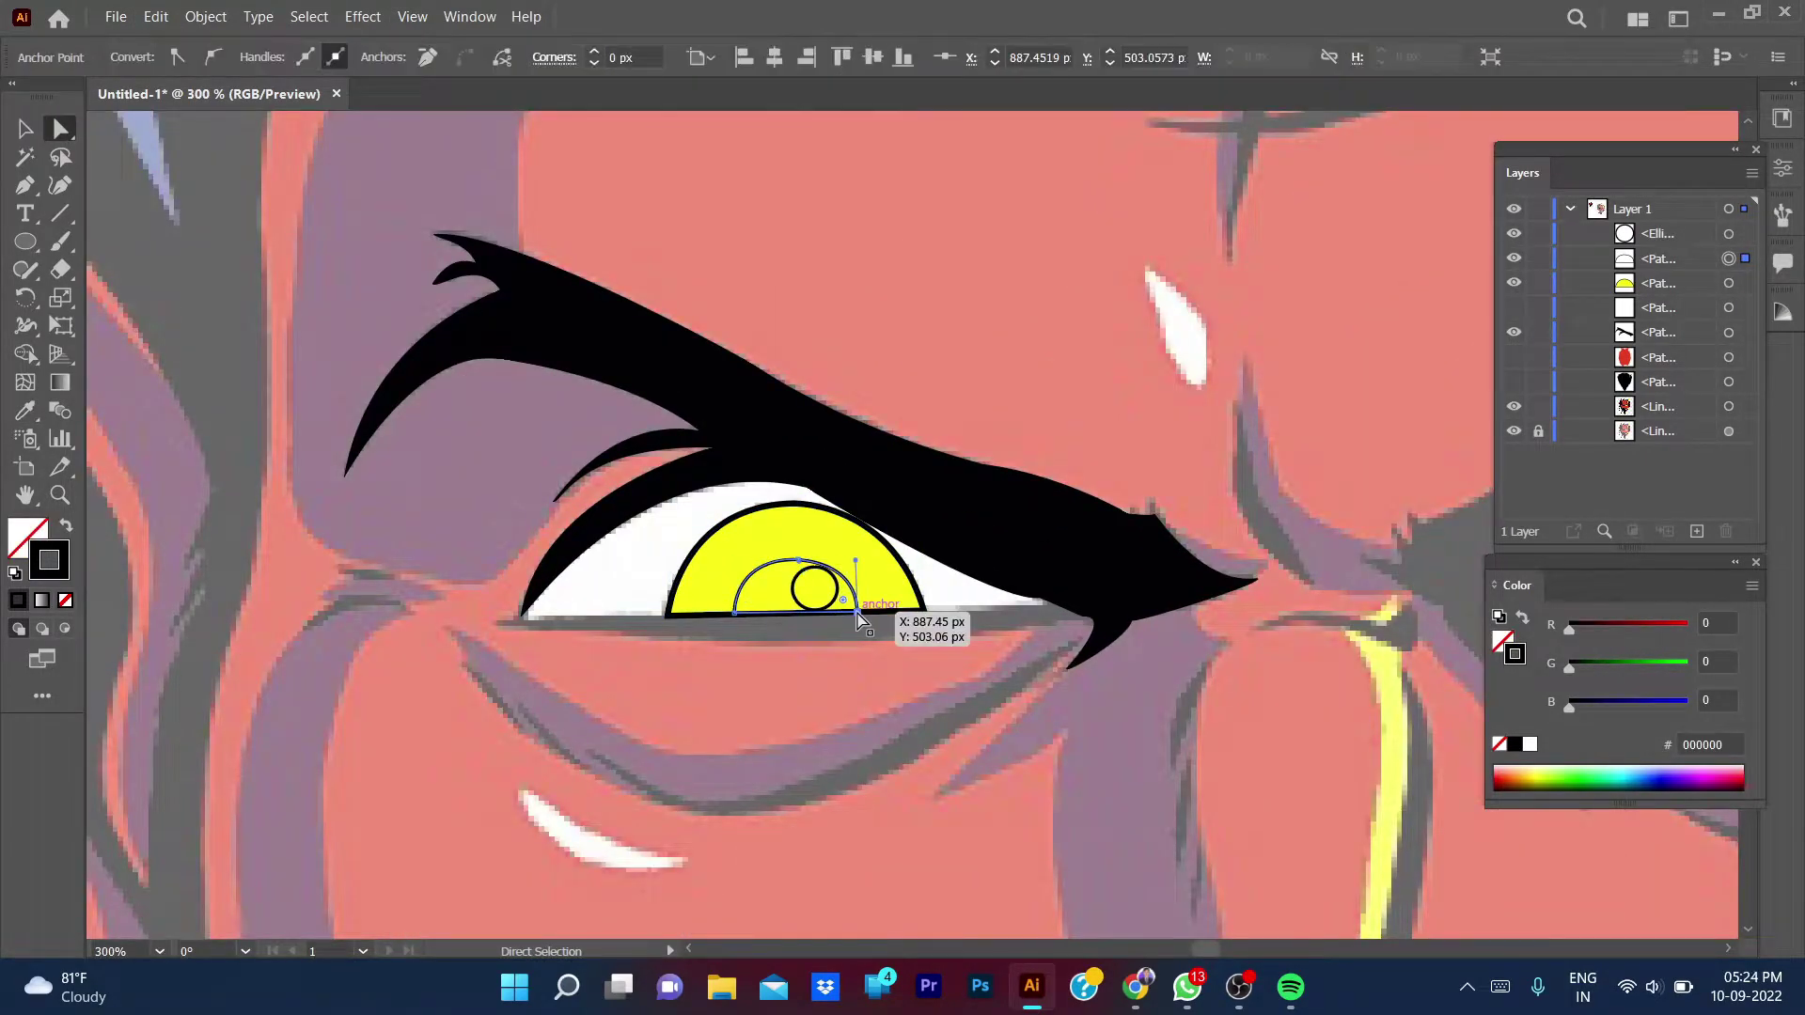
drag(855, 562, 849, 556)
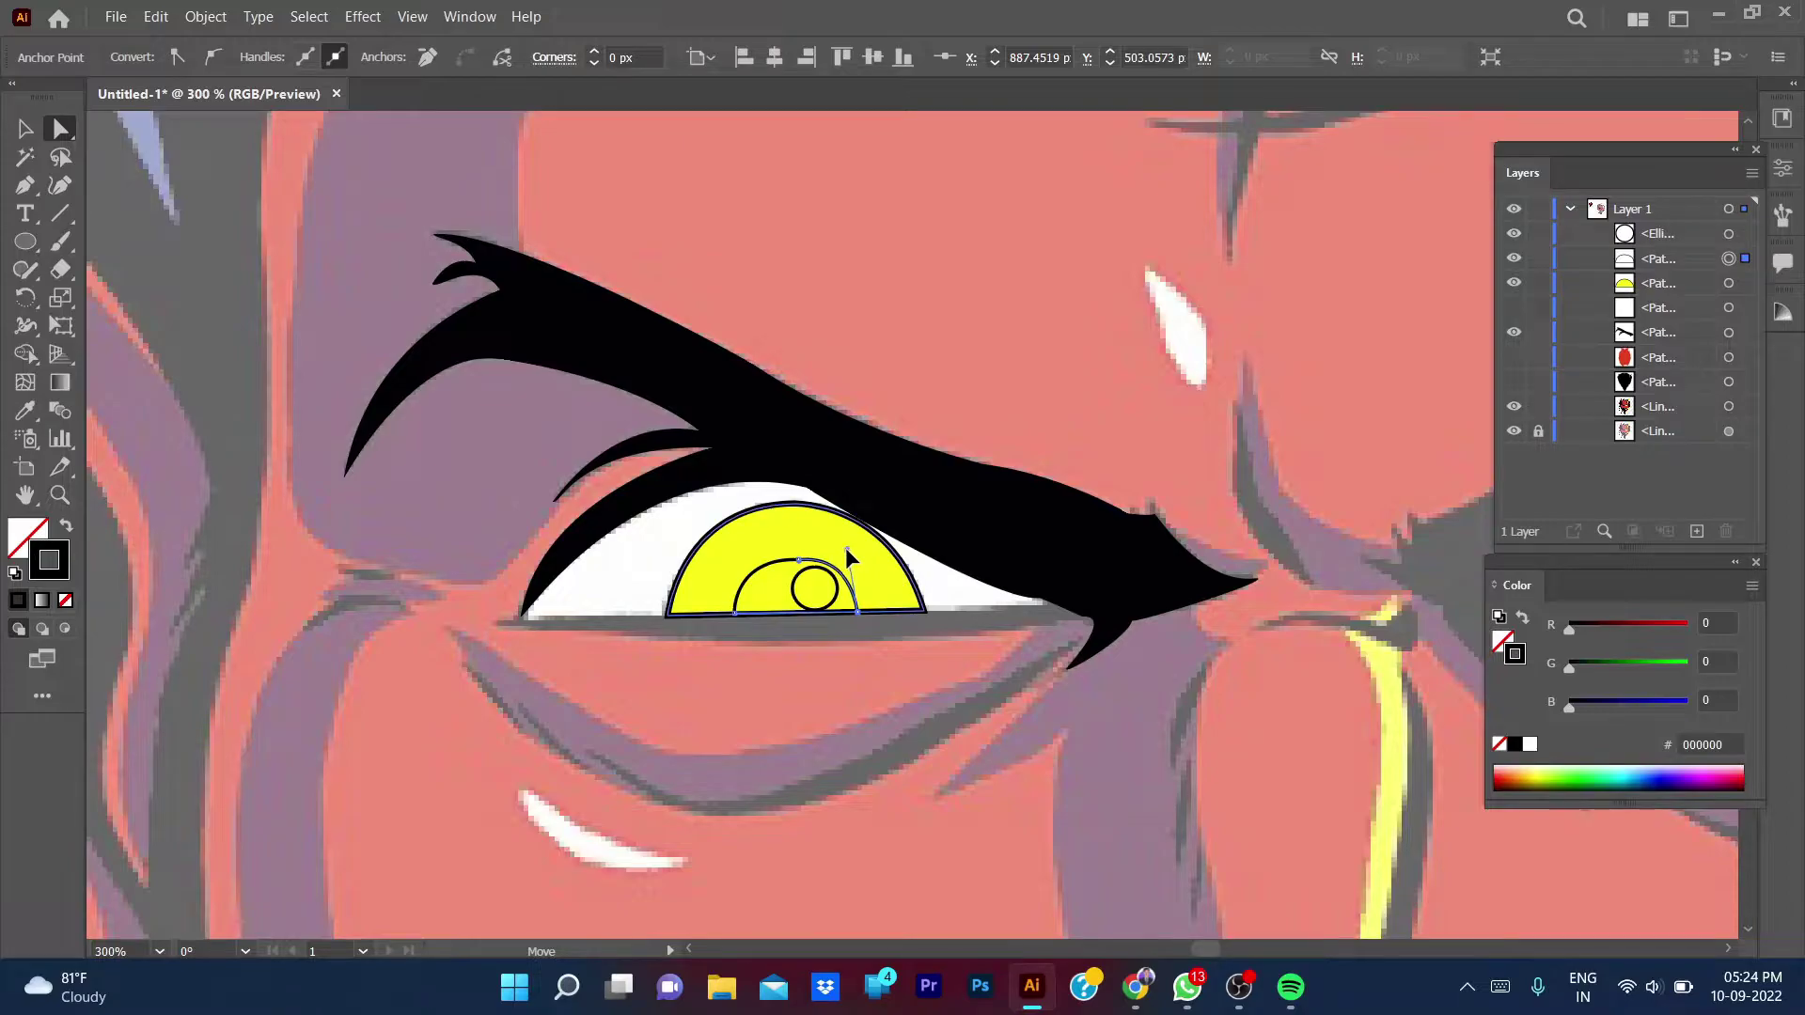
alt+scroll(602, 585, down, 4)
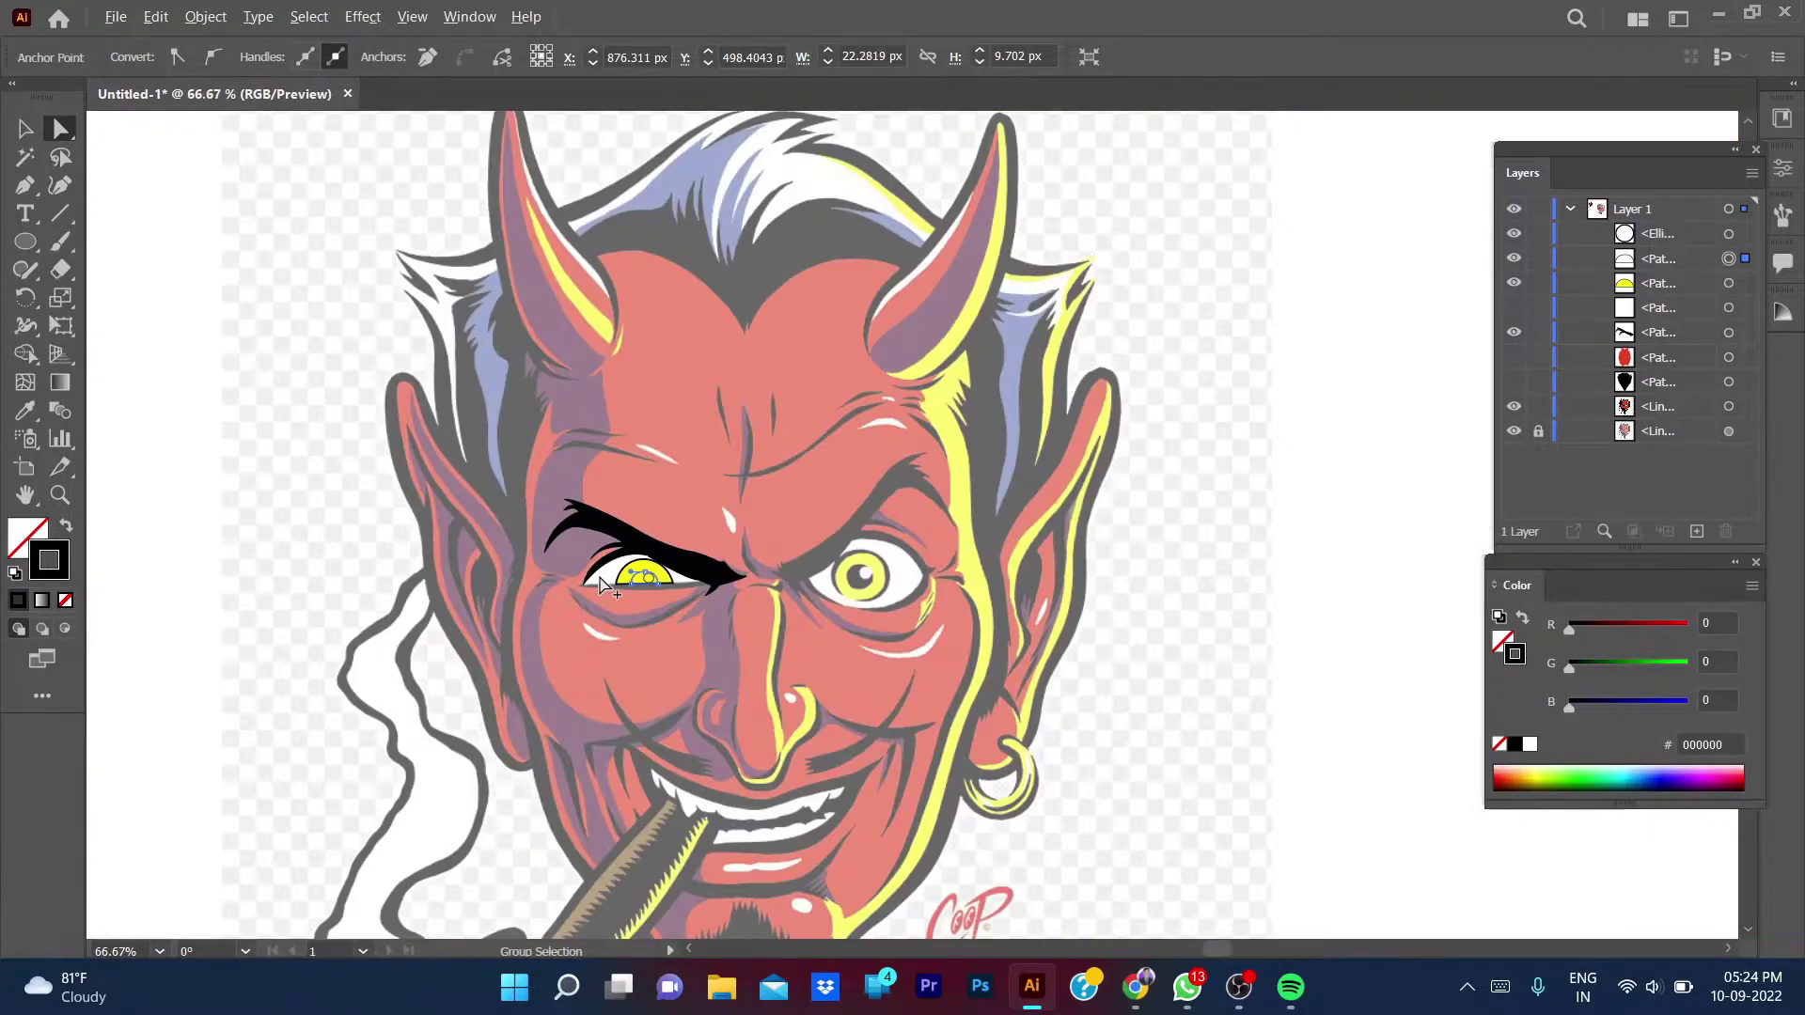
alt+scroll(649, 564, up, 5)
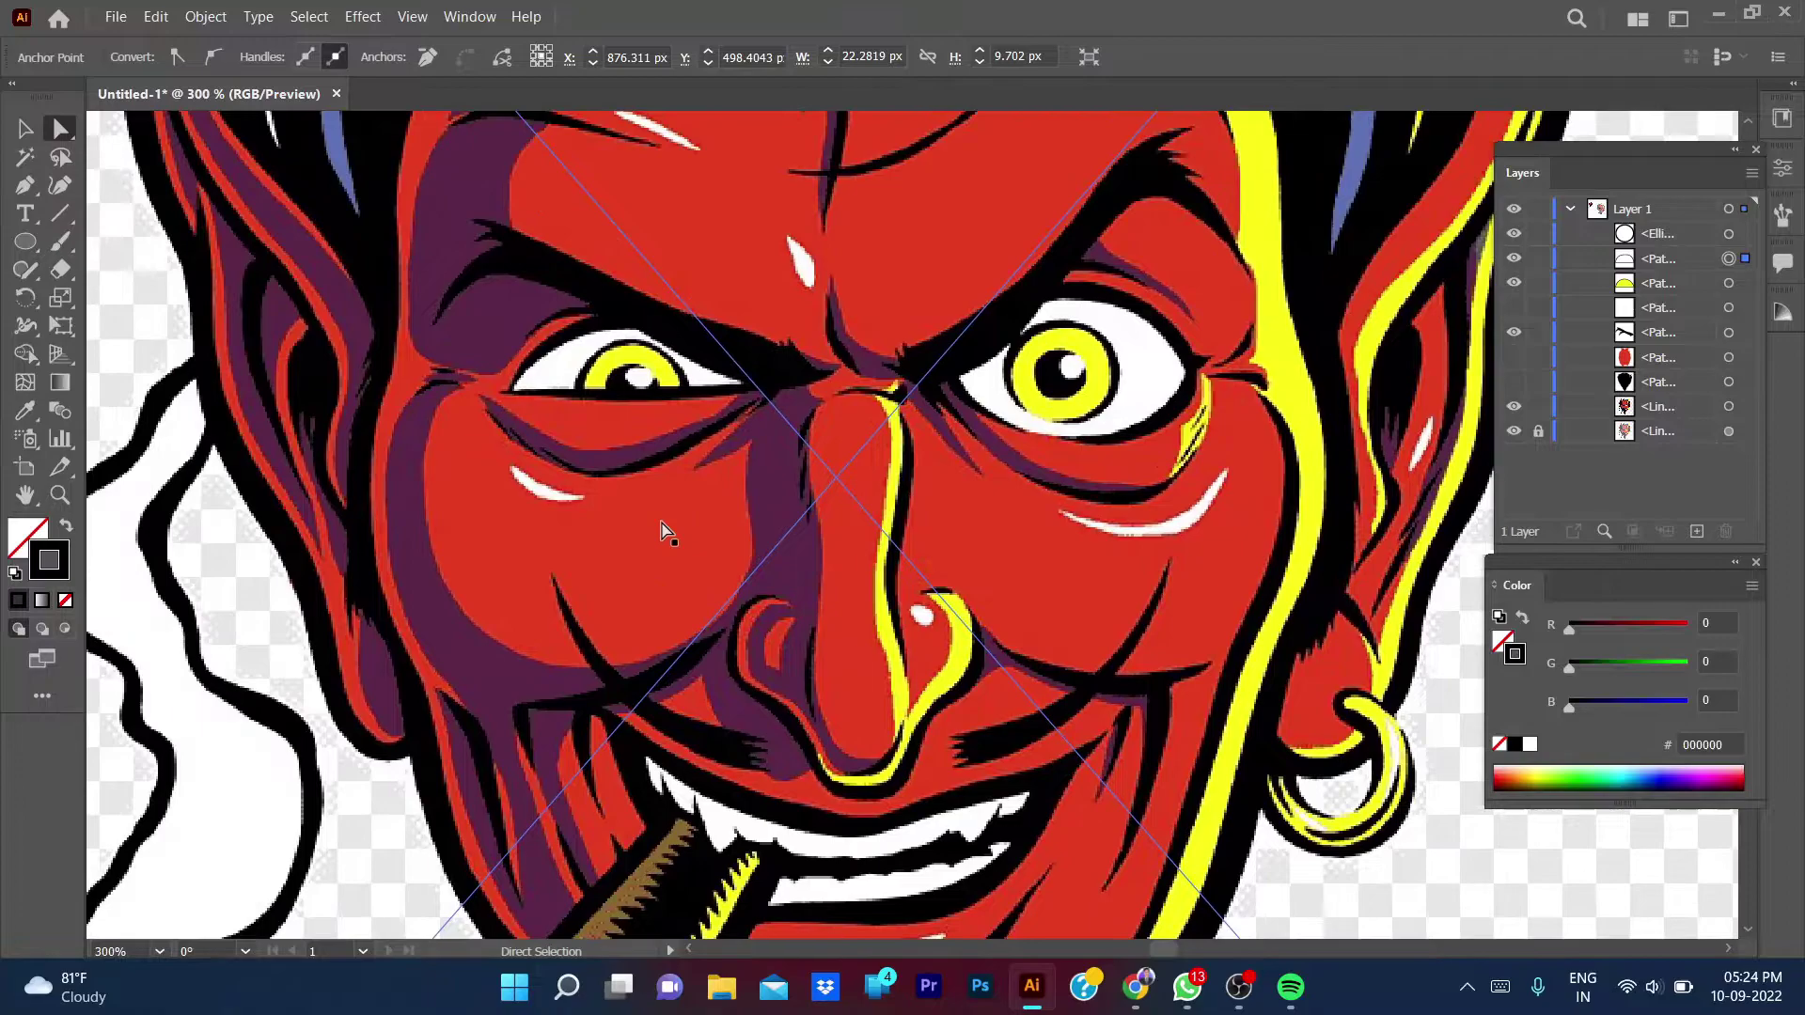
key(i)
click(614, 381)
alt+scroll(852, 519, up, 3)
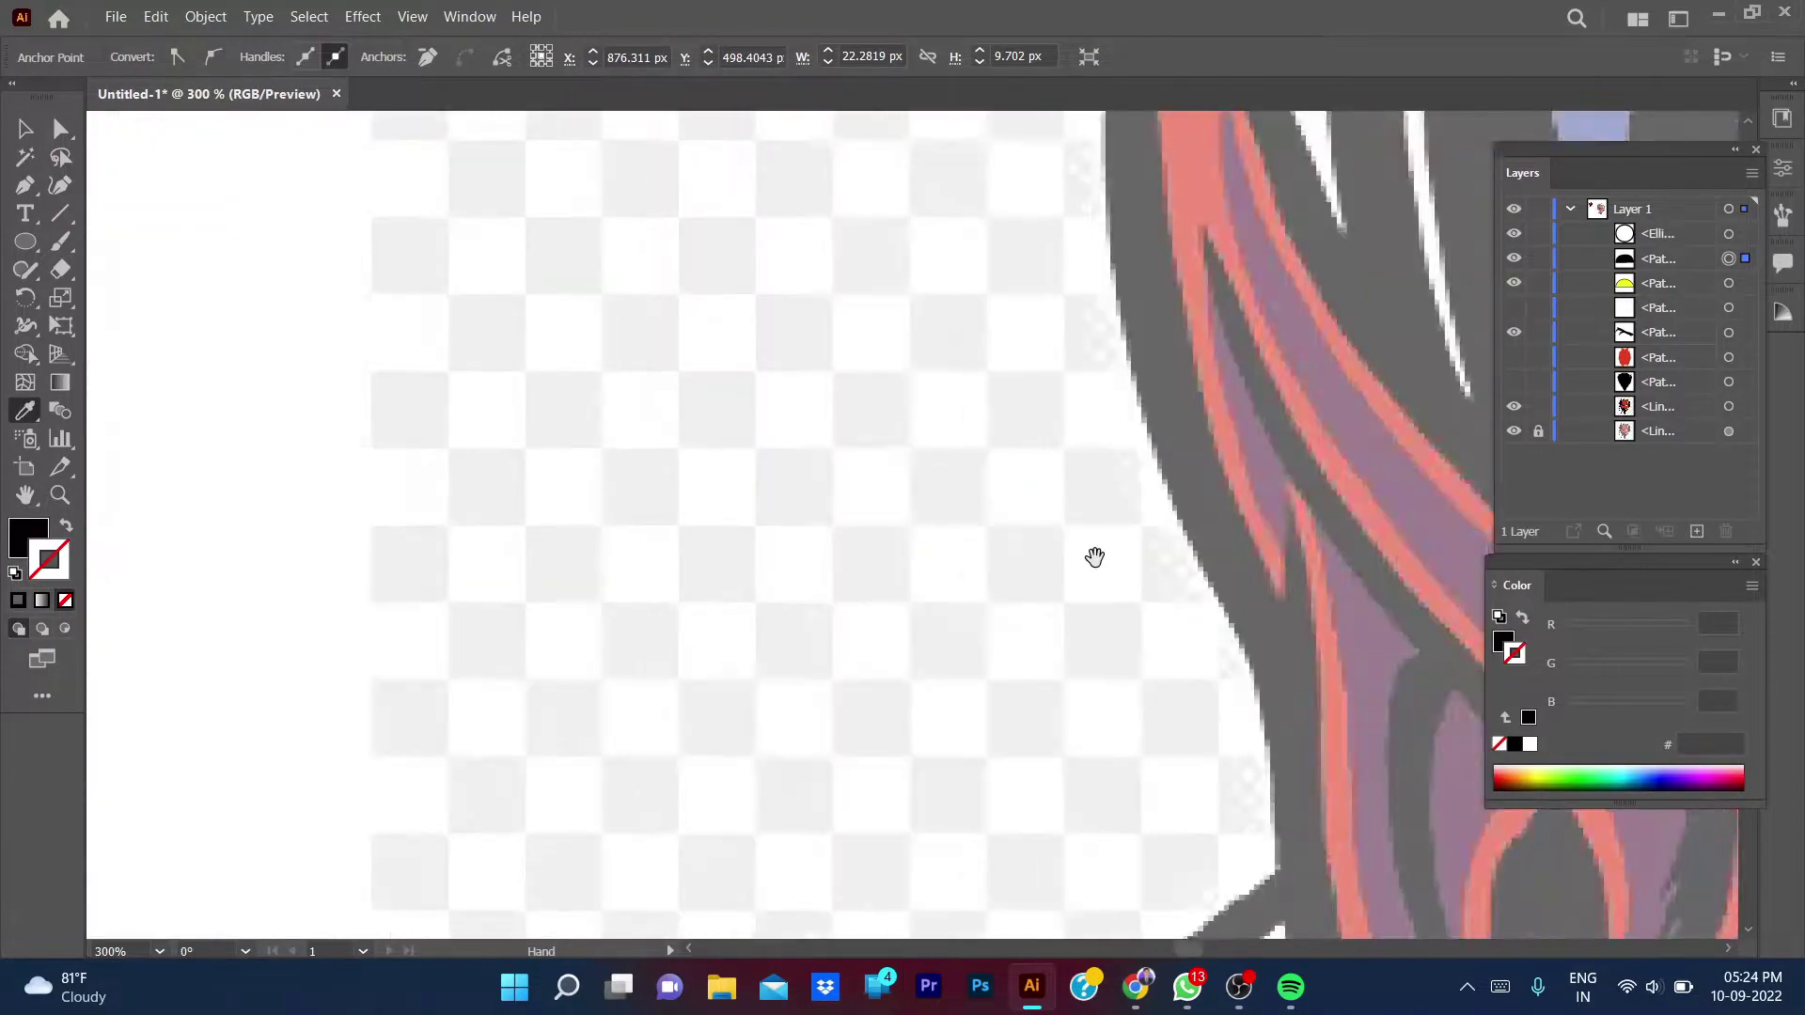
- Position the small circle as a highlight with a white fill and no outline
key(v)
click(933, 406)
drag(944, 423, 943, 421)
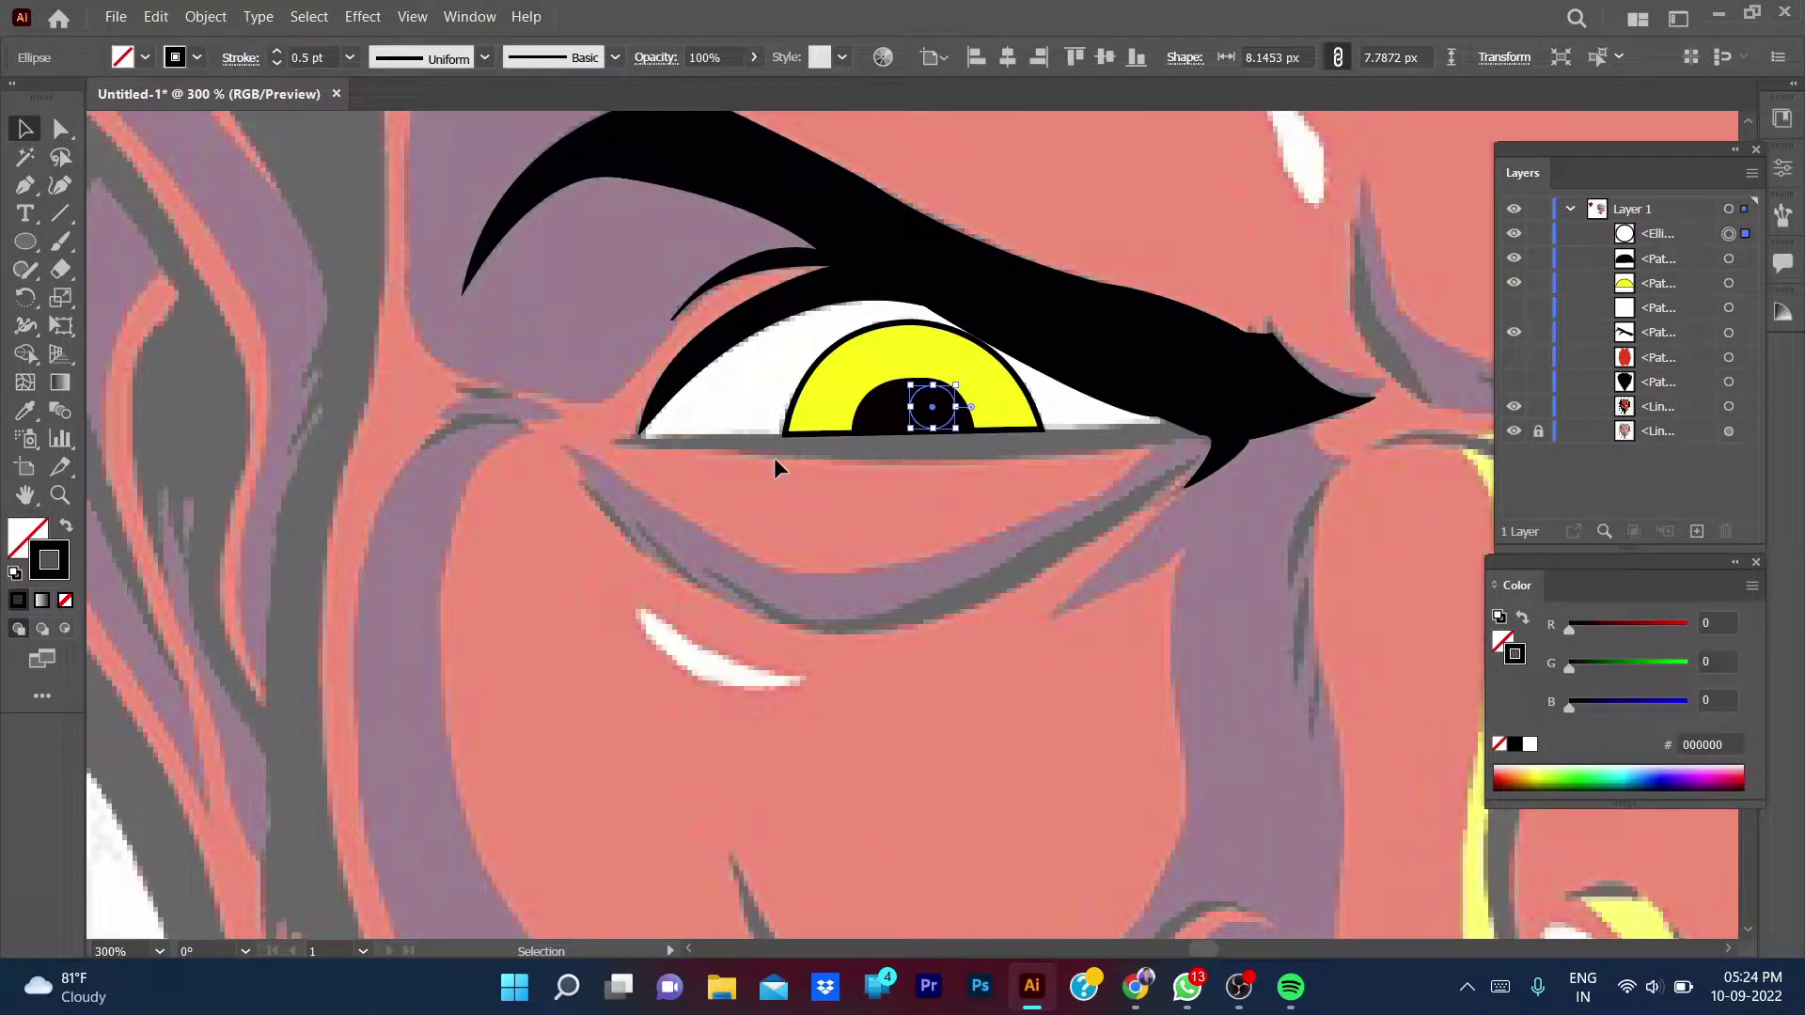
key(i)
click(743, 404)
key(v)
click(1050, 223)
- Show the red face again and thicken the yellow iris outline
click(1514, 357)
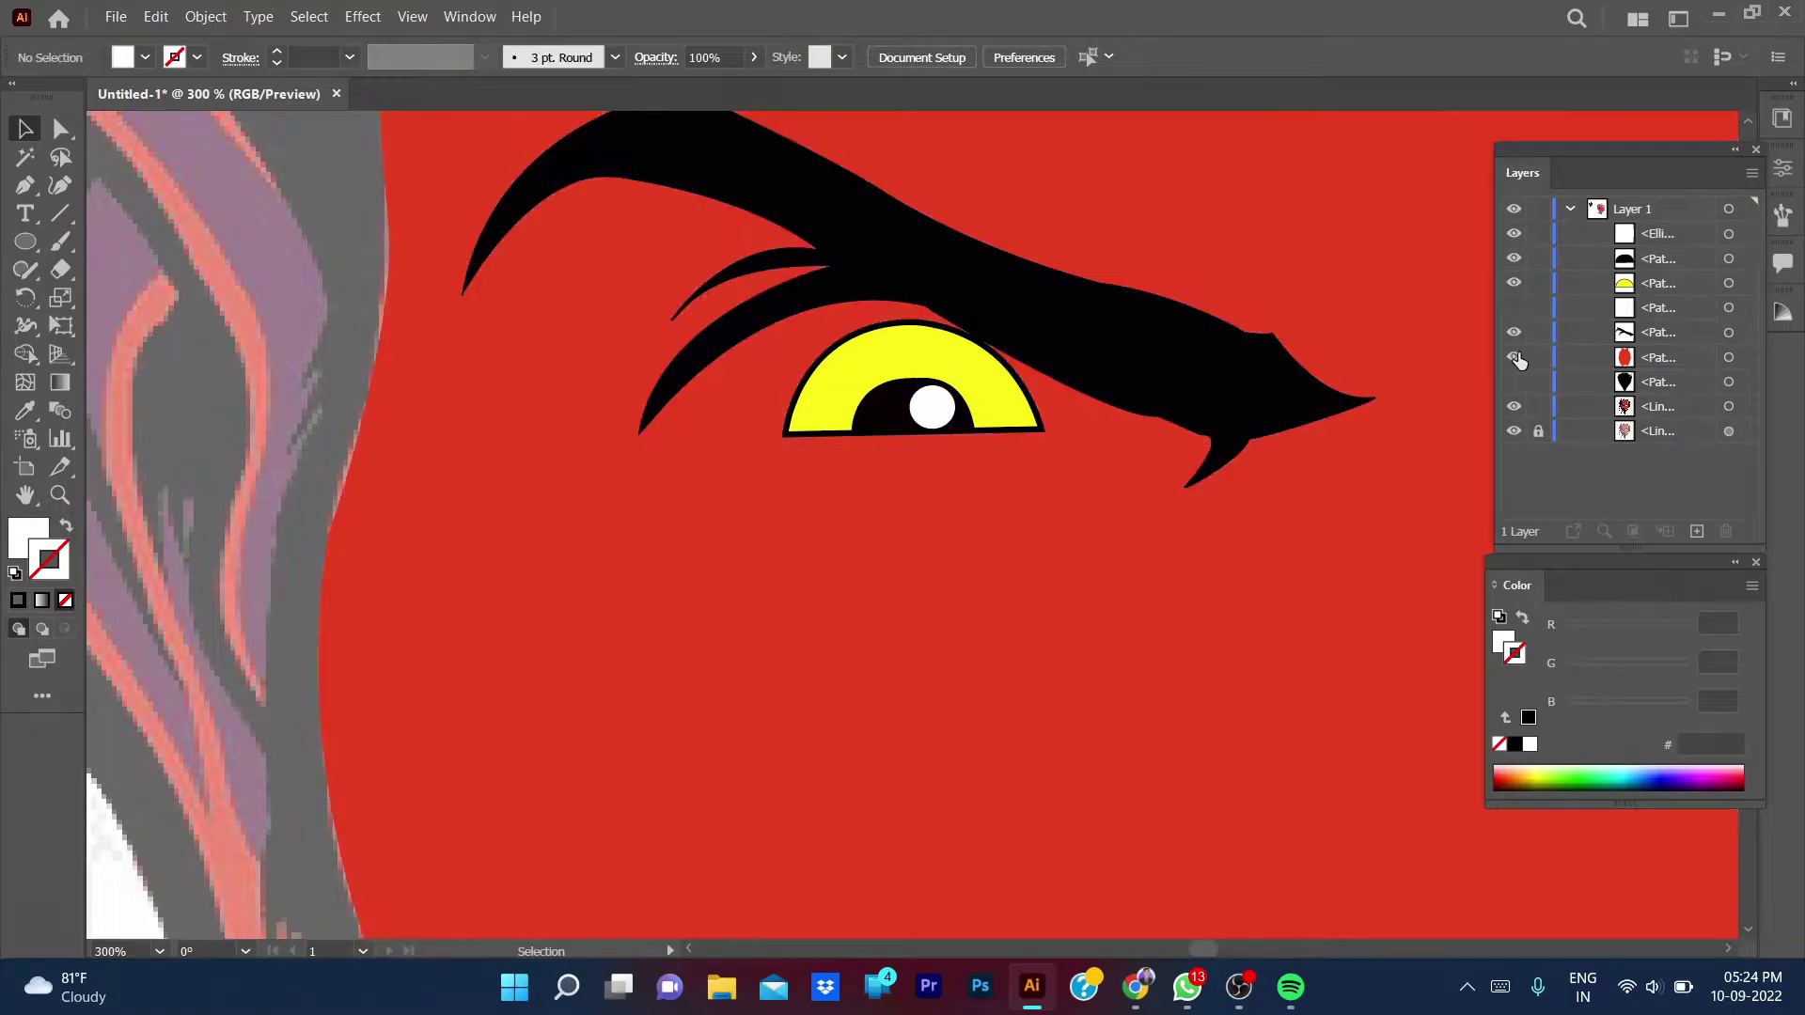
click(940, 358)
click(350, 57)
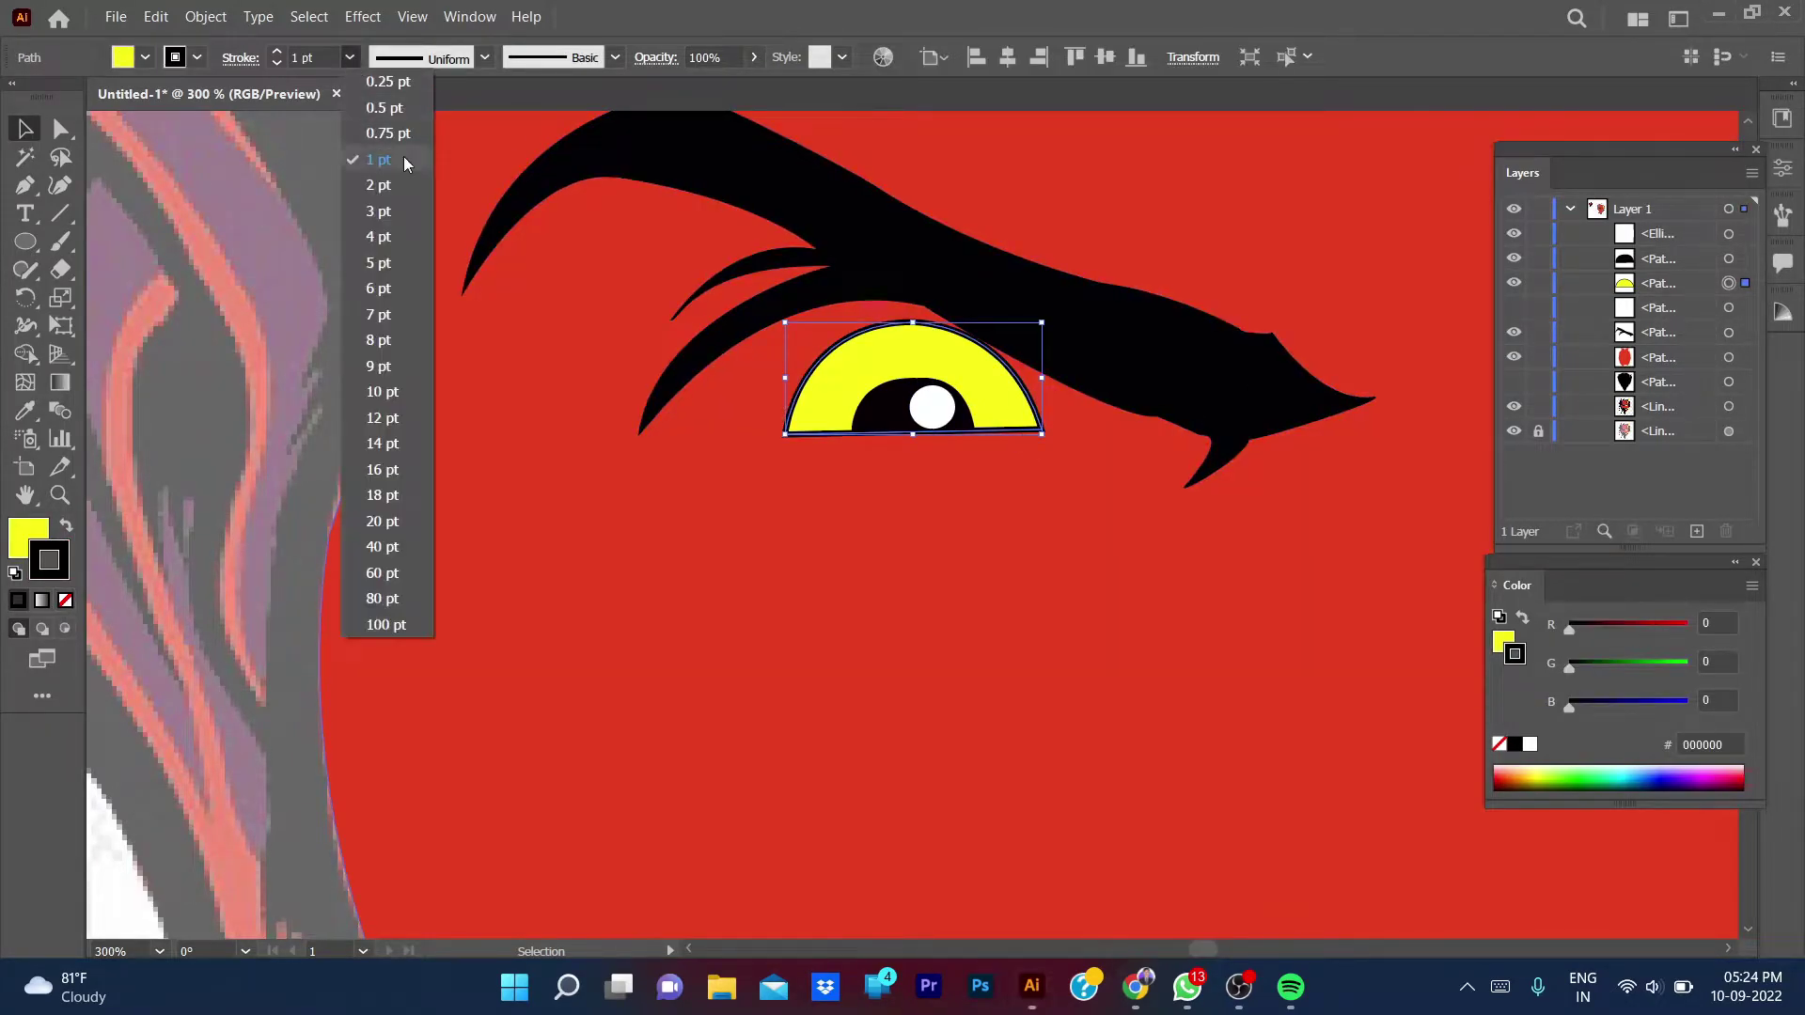
click(380, 236)
click(682, 529)
- Hide the red face, group eye and eyebrow as 'Eye', then undo the grouping
key(ctrl+0)
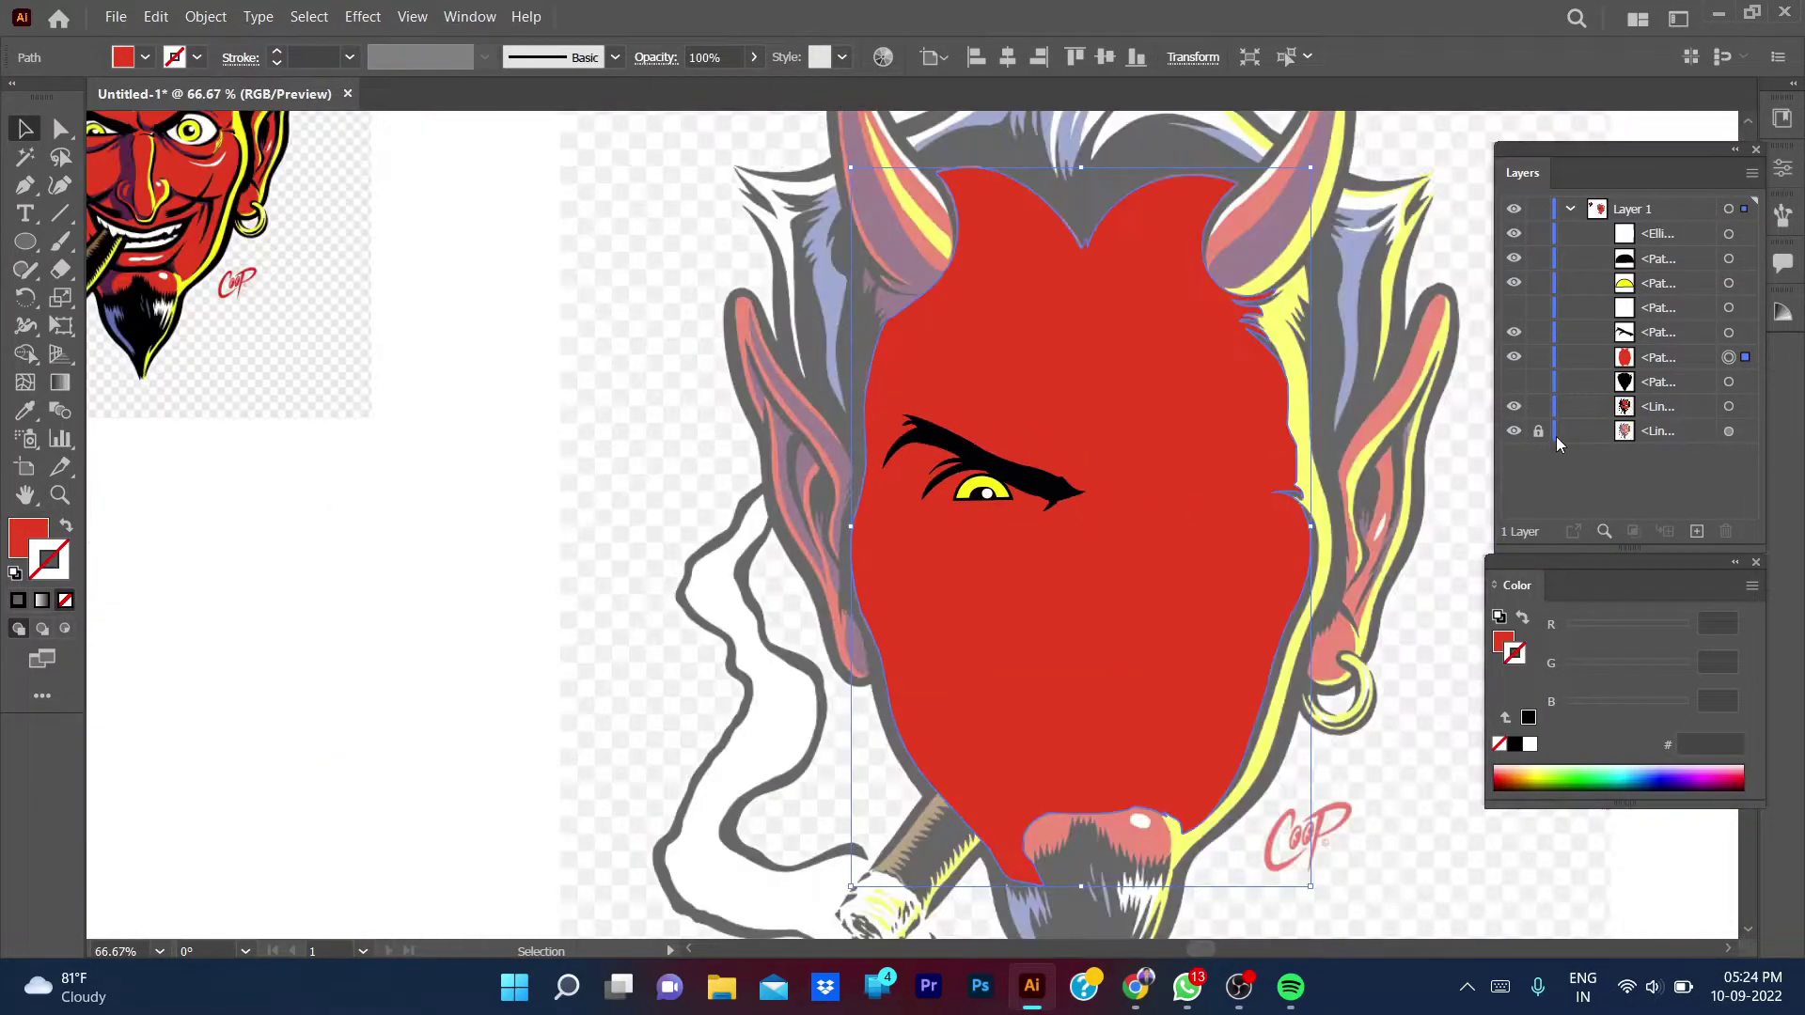
click(1513, 357)
drag(1083, 512, 940, 470)
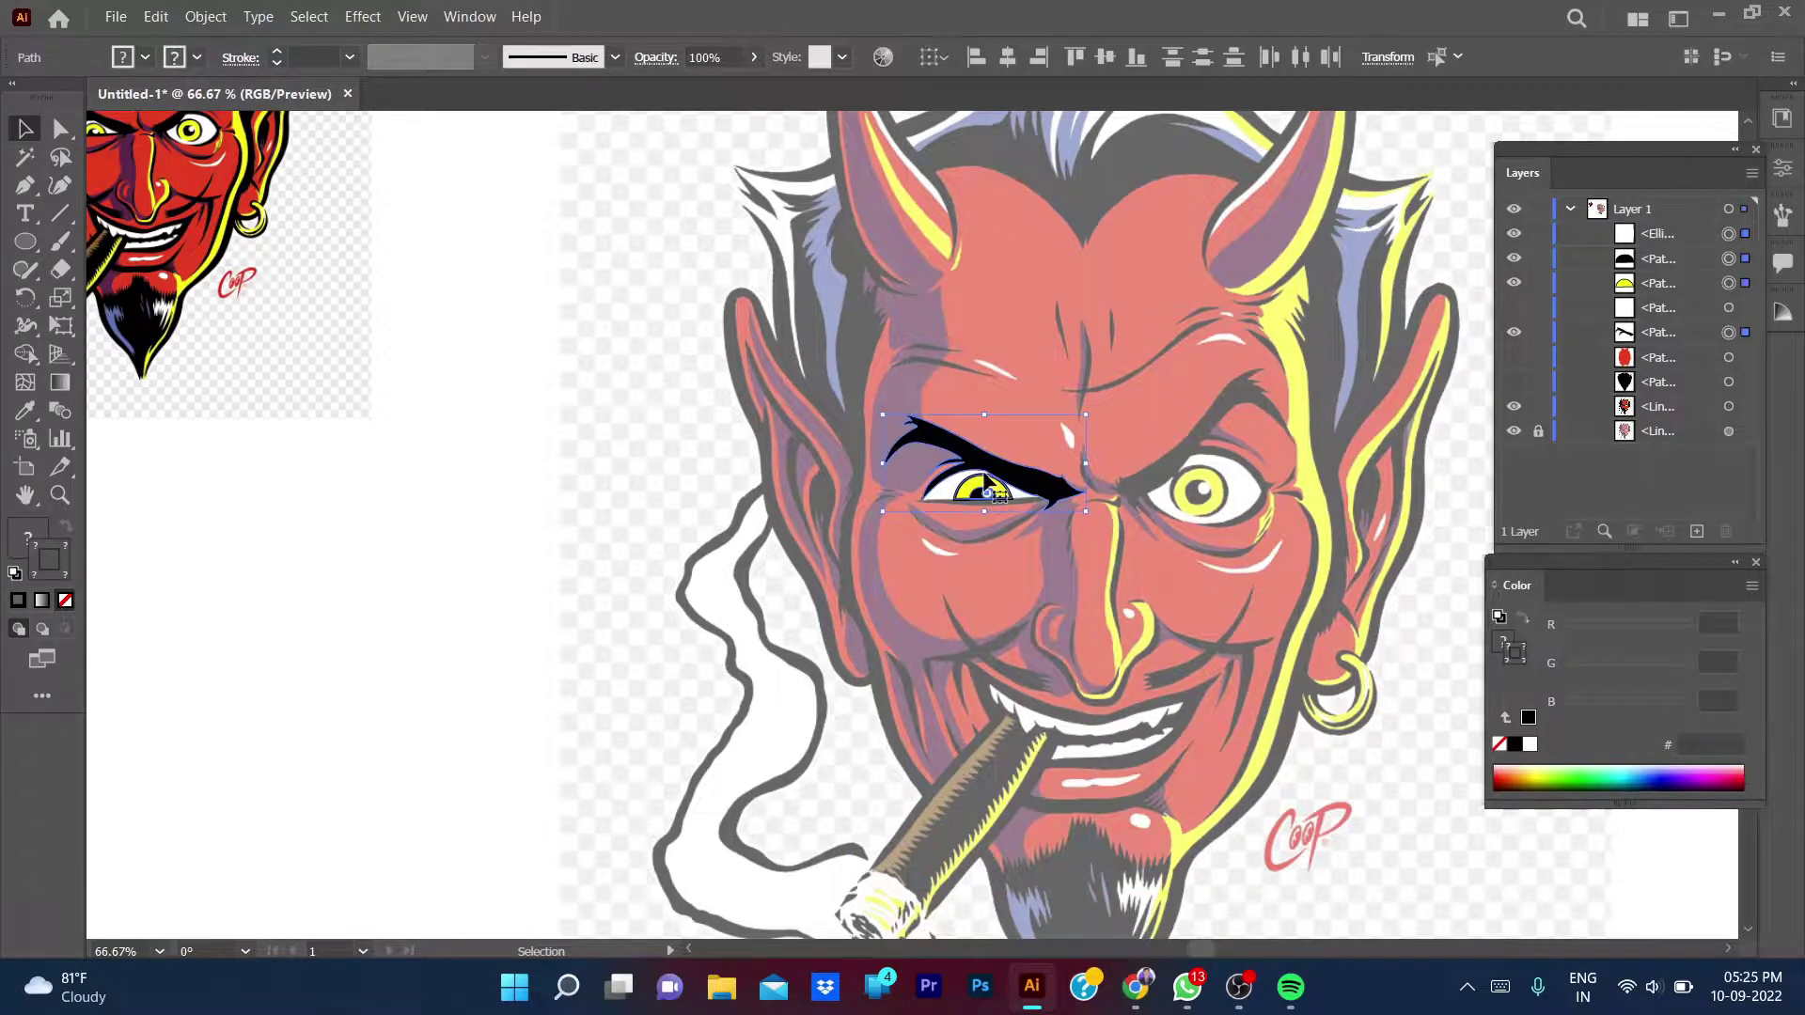
key(ctrl+g)
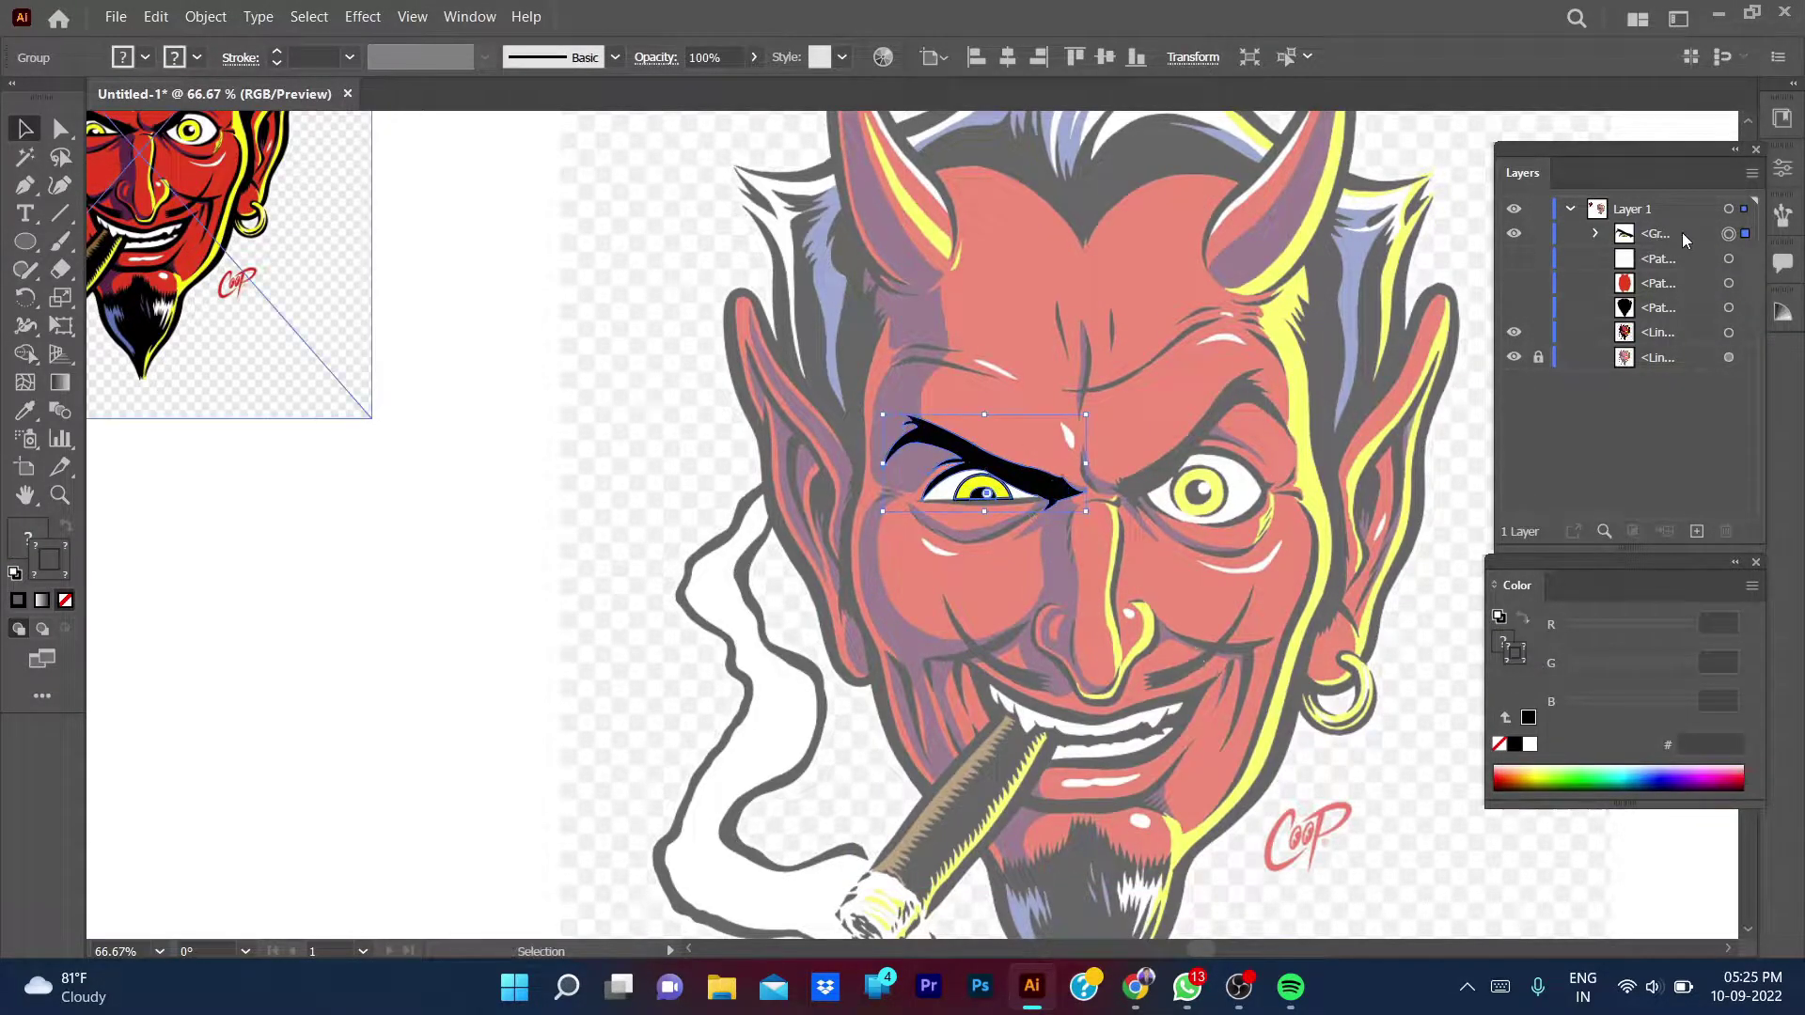
double_click(1682, 233)
text(Eye)
click(920, 526)
click(1395, 508)
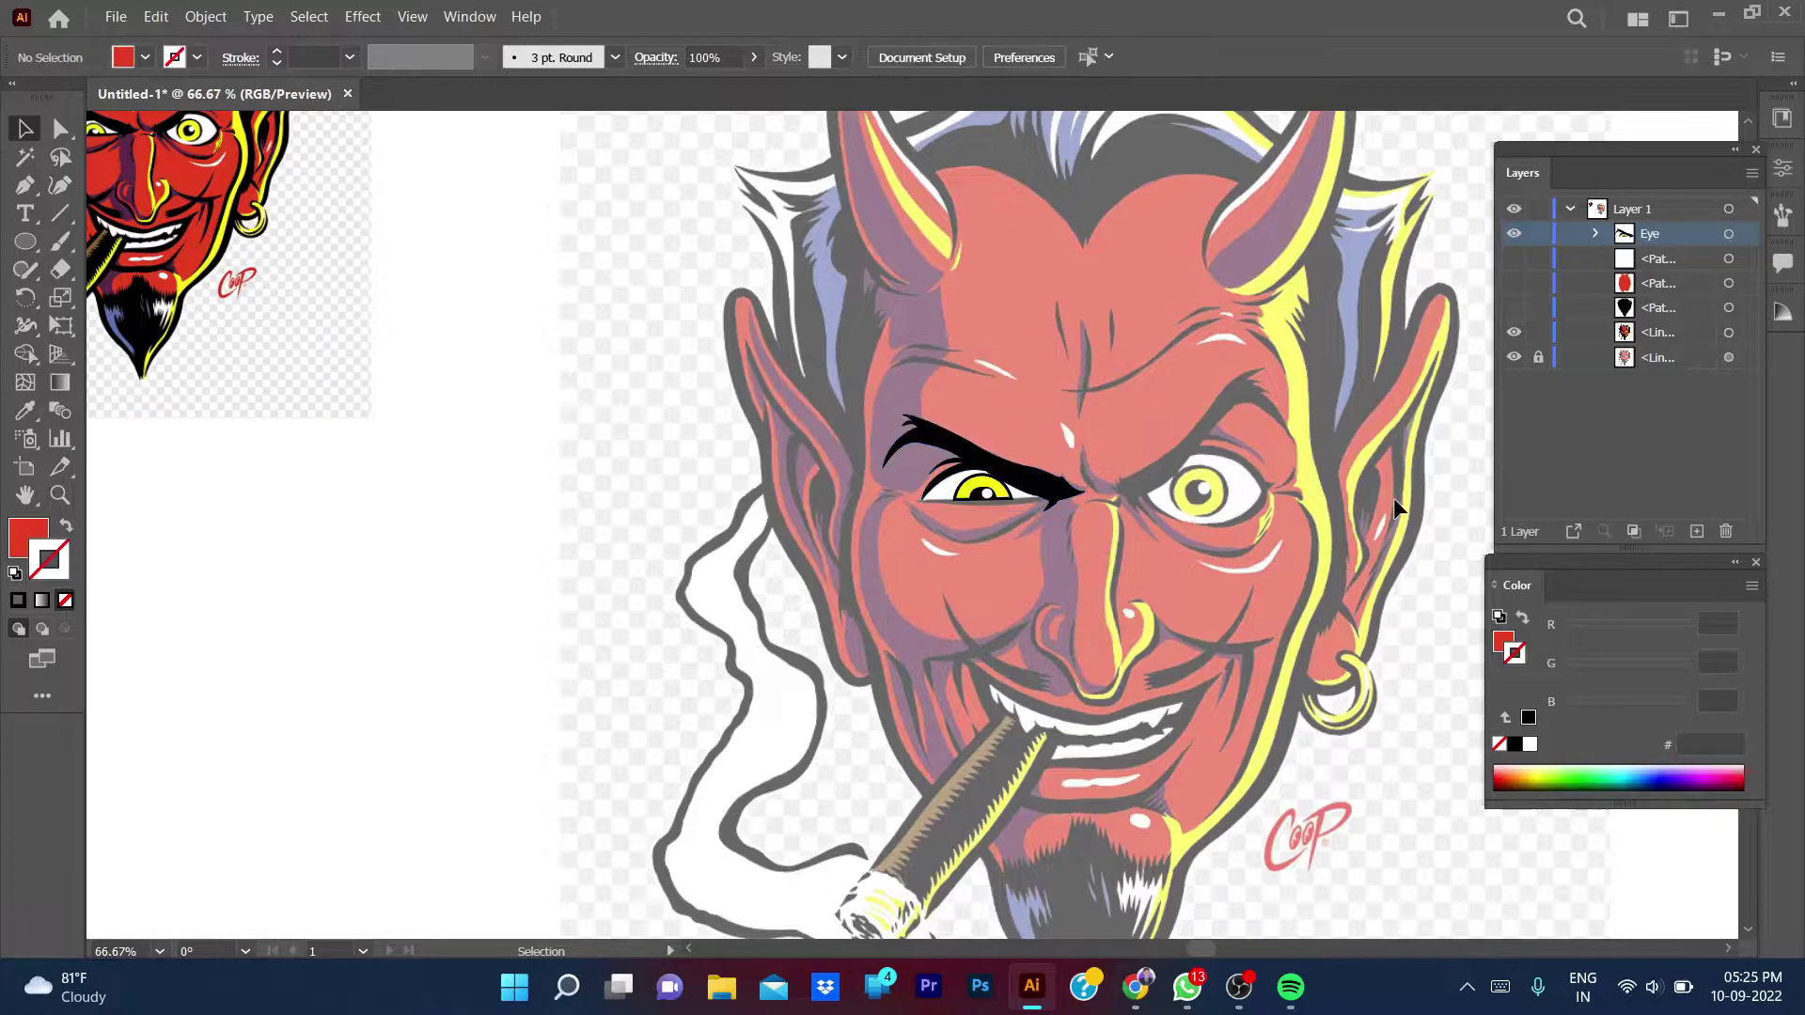
key(ctrl+z)
key(ctrl+z)
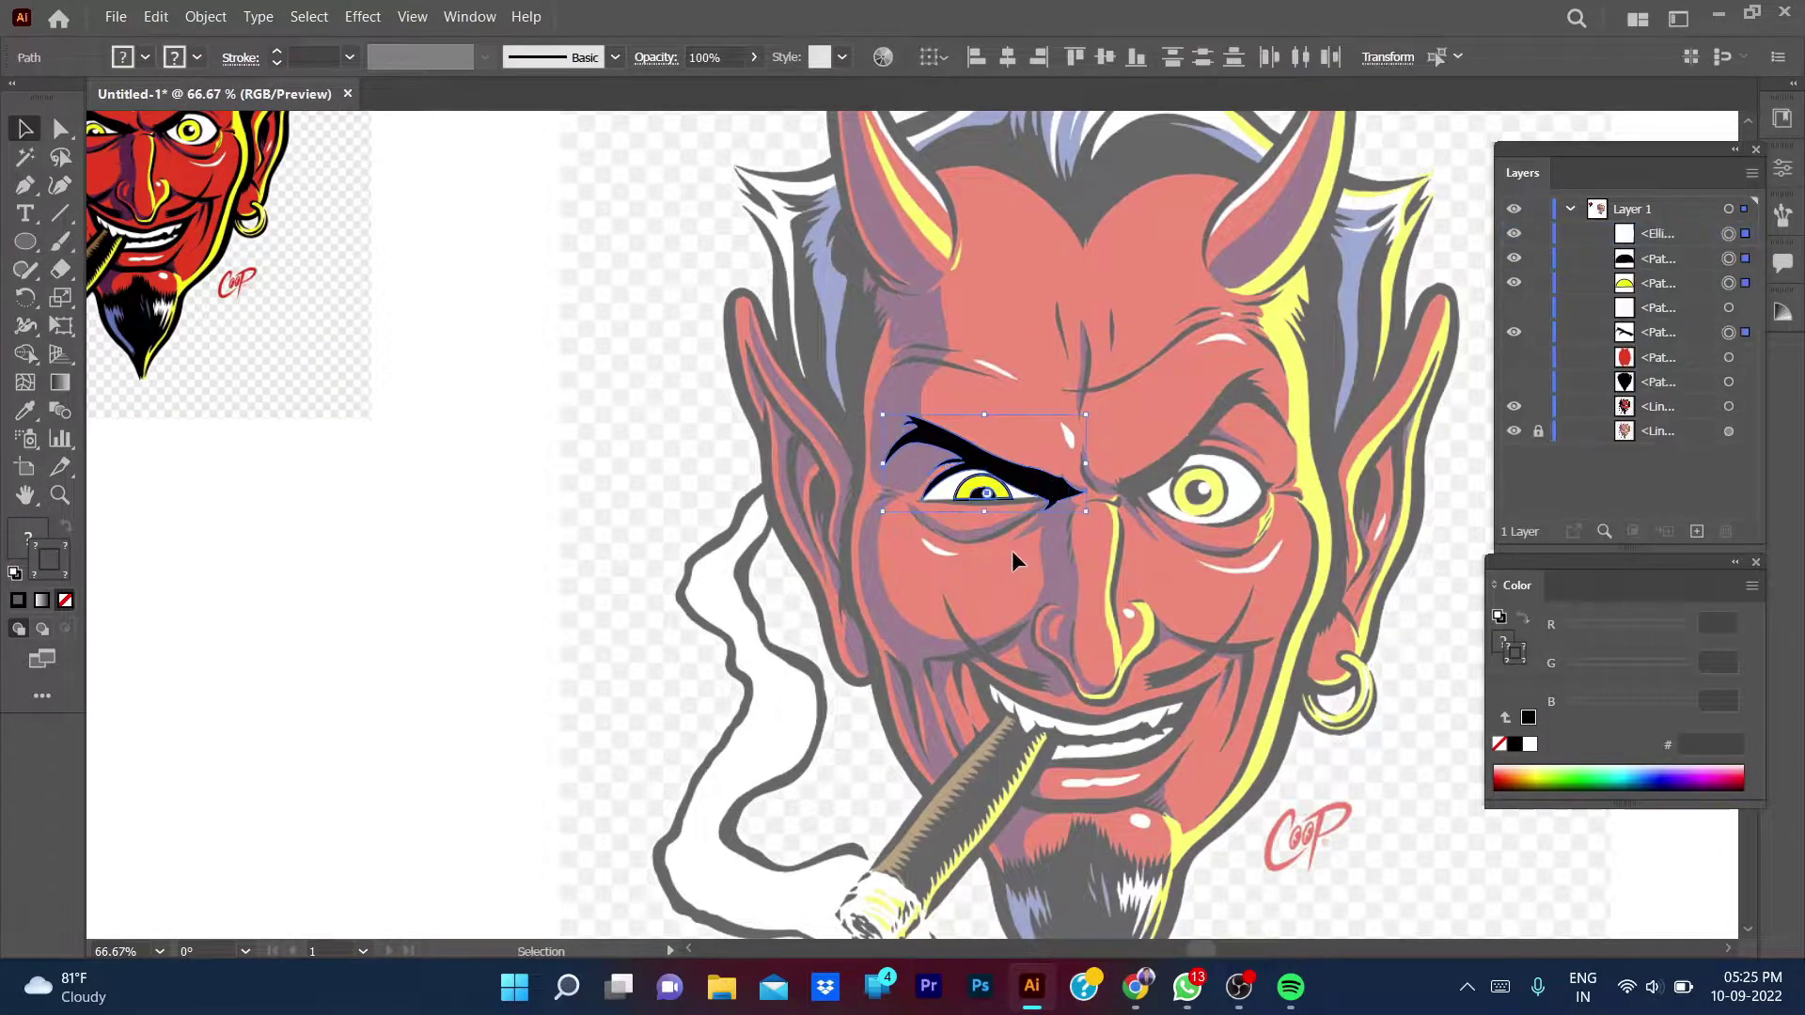
key(ctrl+z)
scroll(1025, 533, up, 3)
scroll(1025, 533, up, 1)
- Pen a closed sliver along the lower lid, swapping the fill to an outline
key(p)
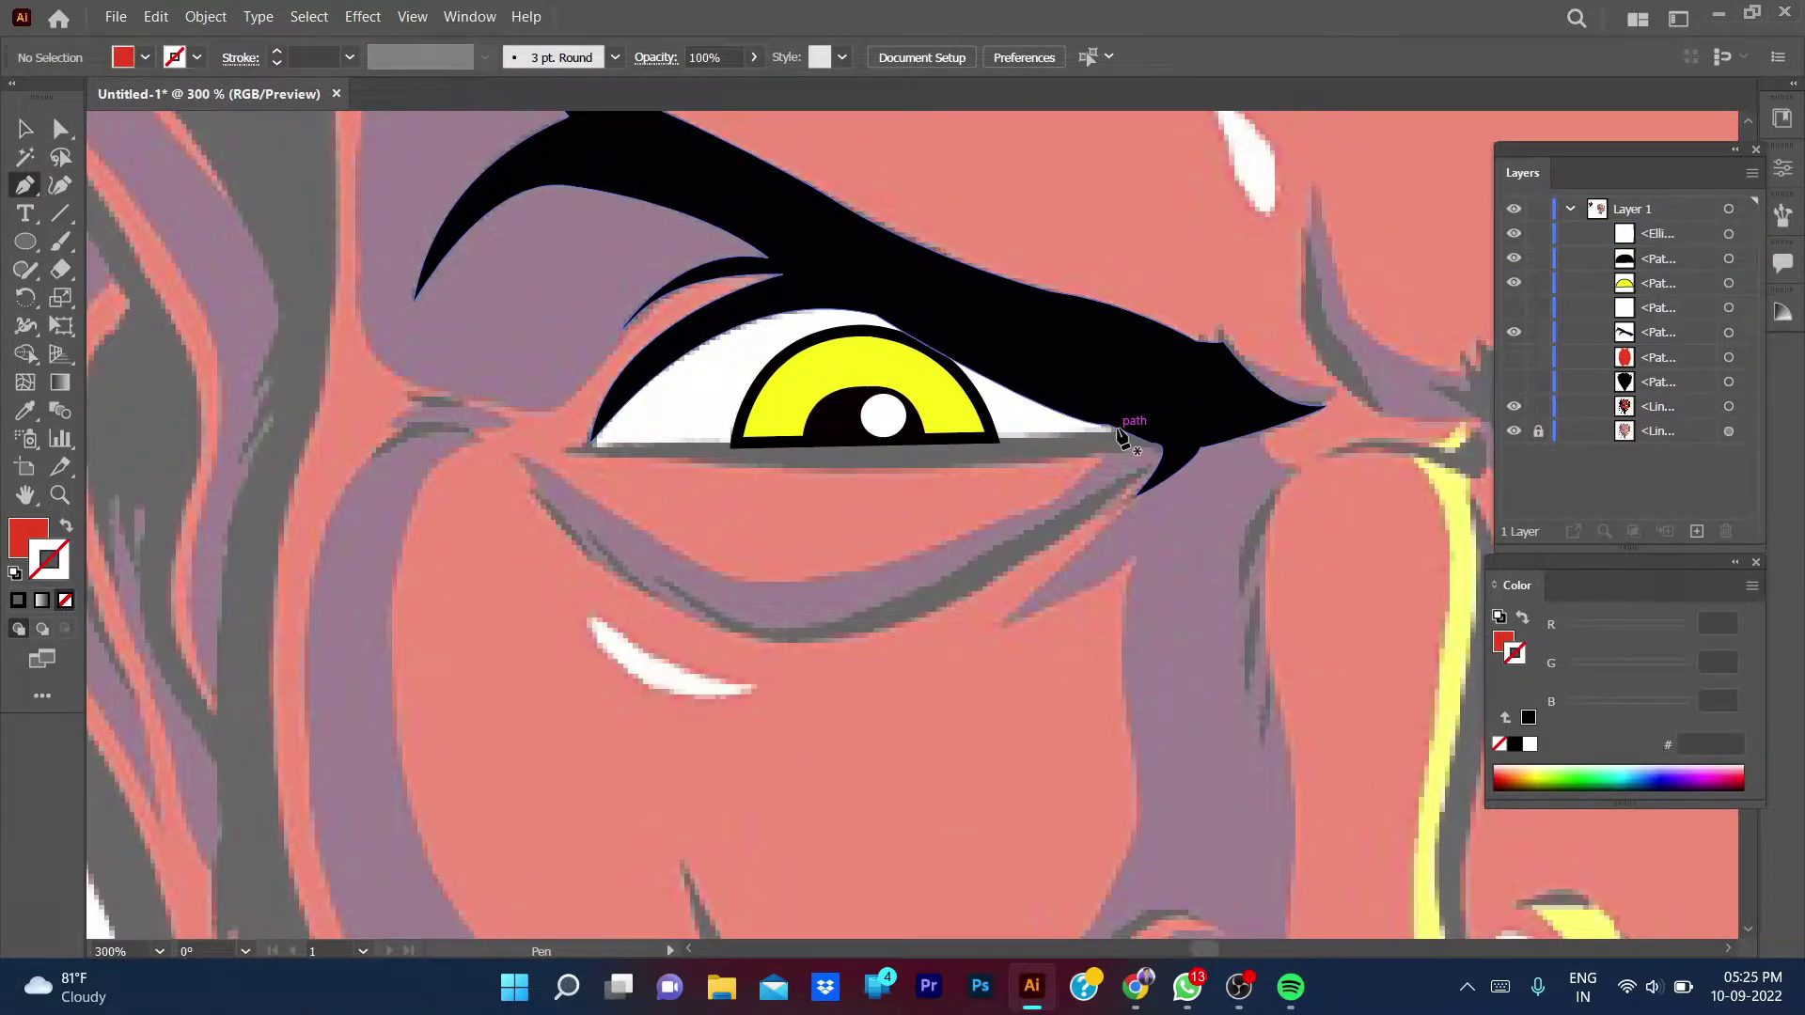
click(1119, 434)
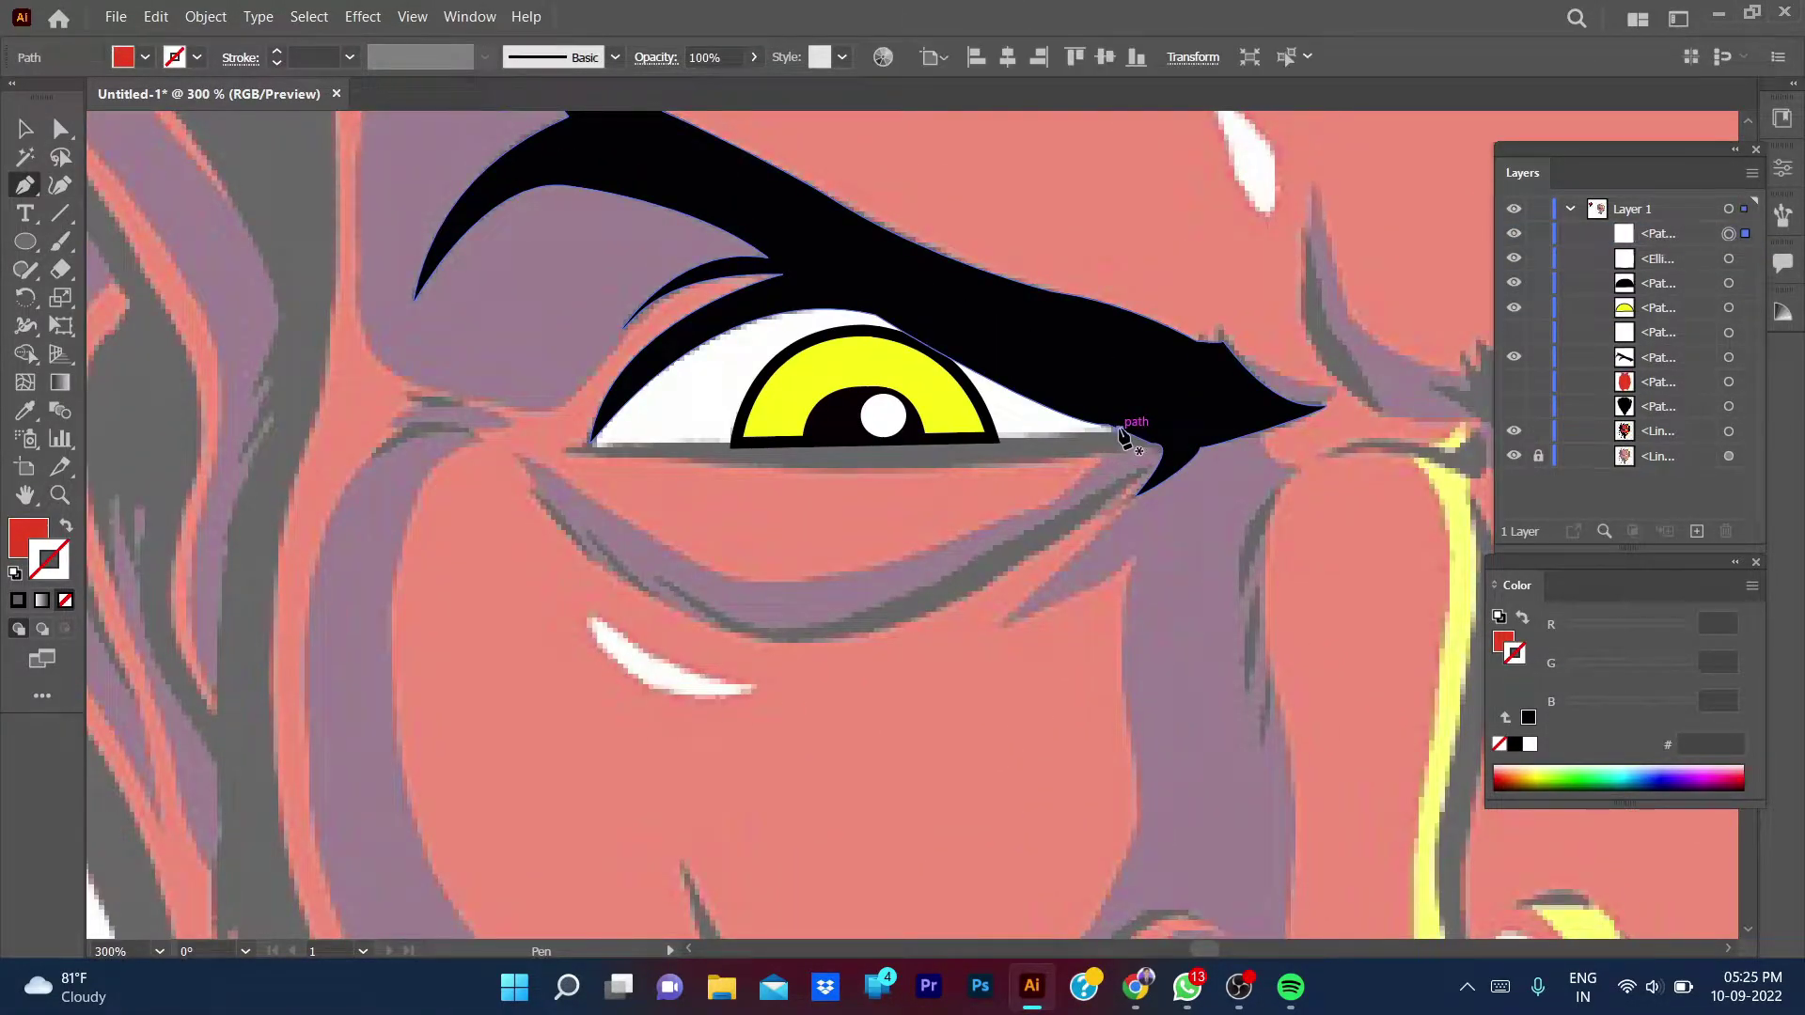
click(565, 448)
mouse_move(1164, 453)
mouse_down()
mouse_move(1400, 426)
mouse_move(1199, 475)
mouse_up()
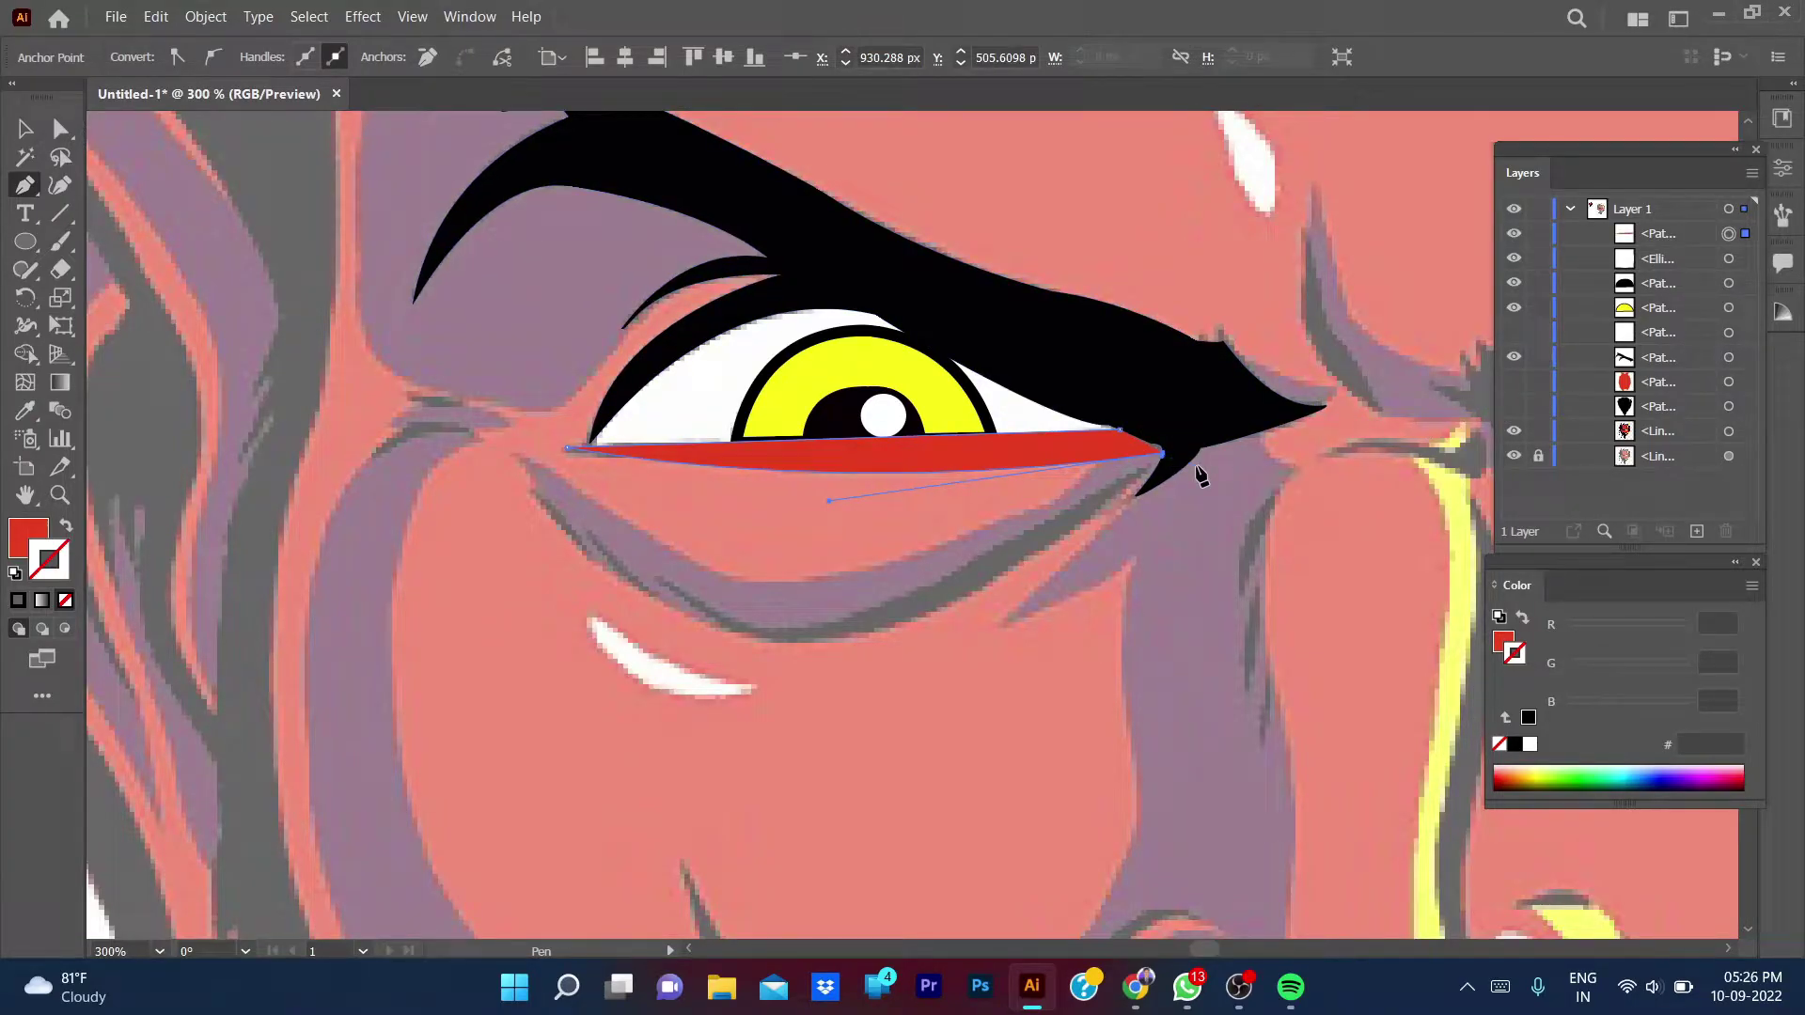
click(66, 524)
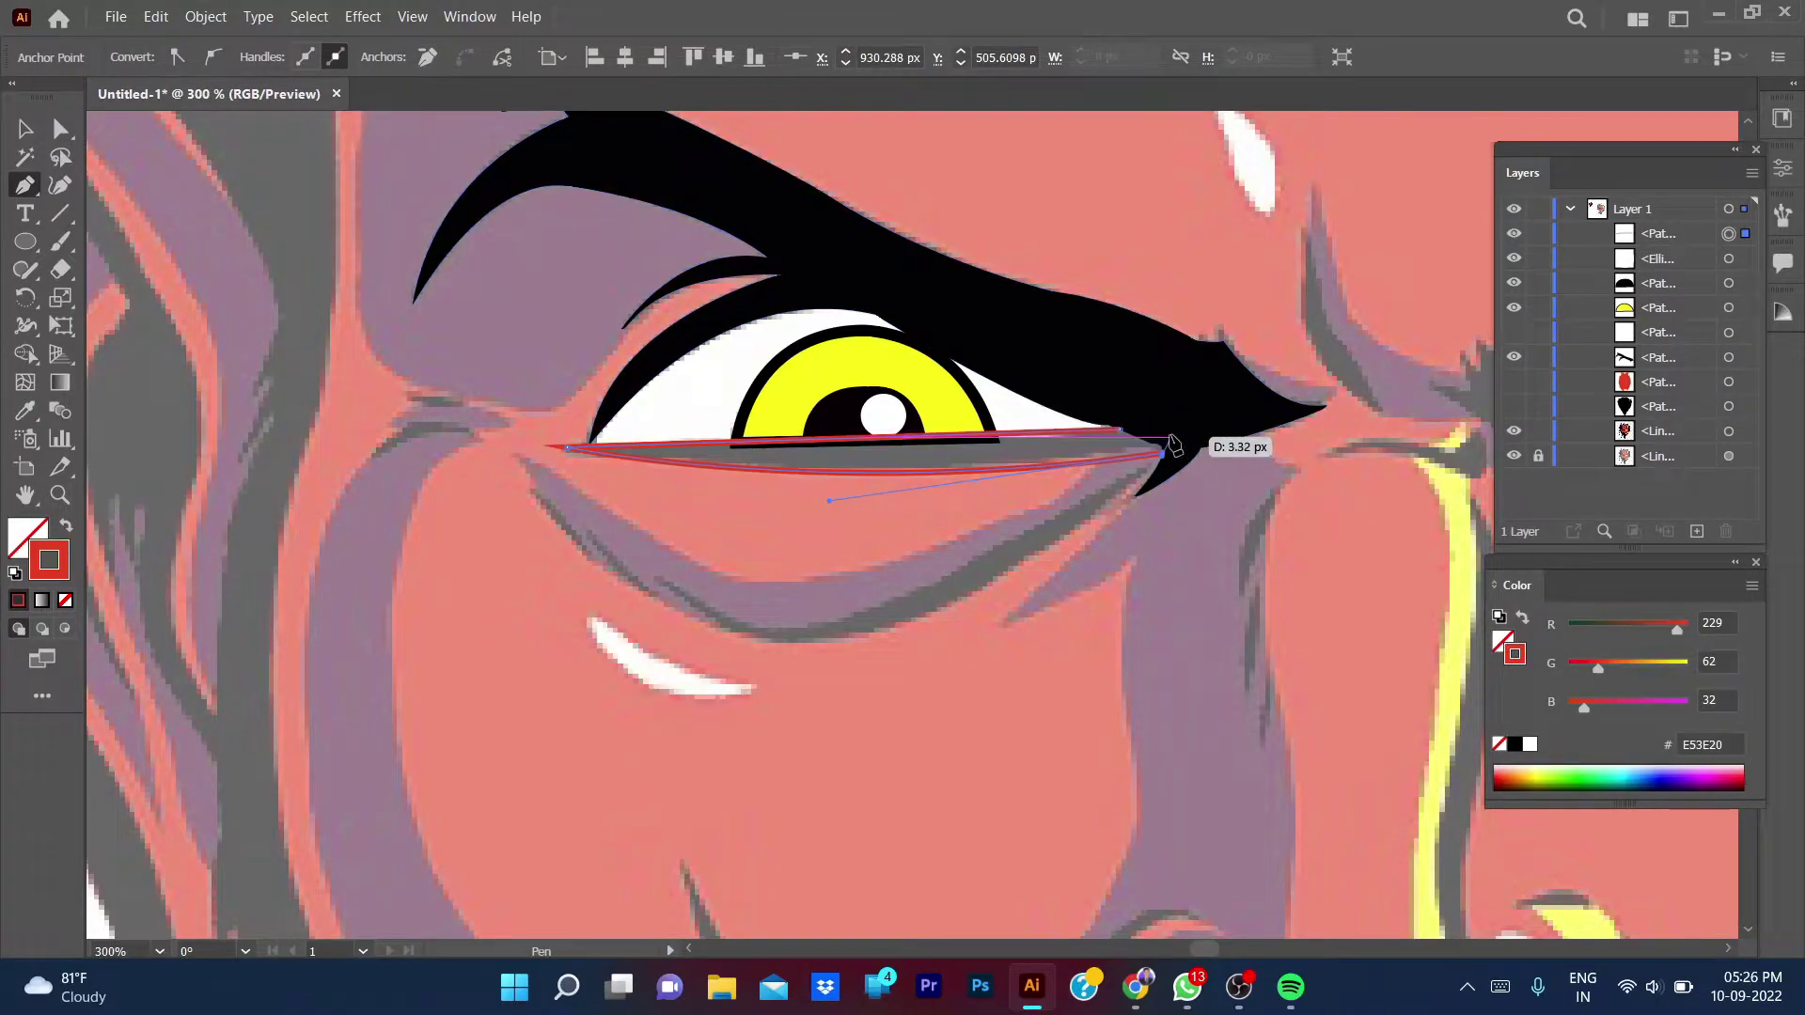
drag(1131, 434, 1119, 435)
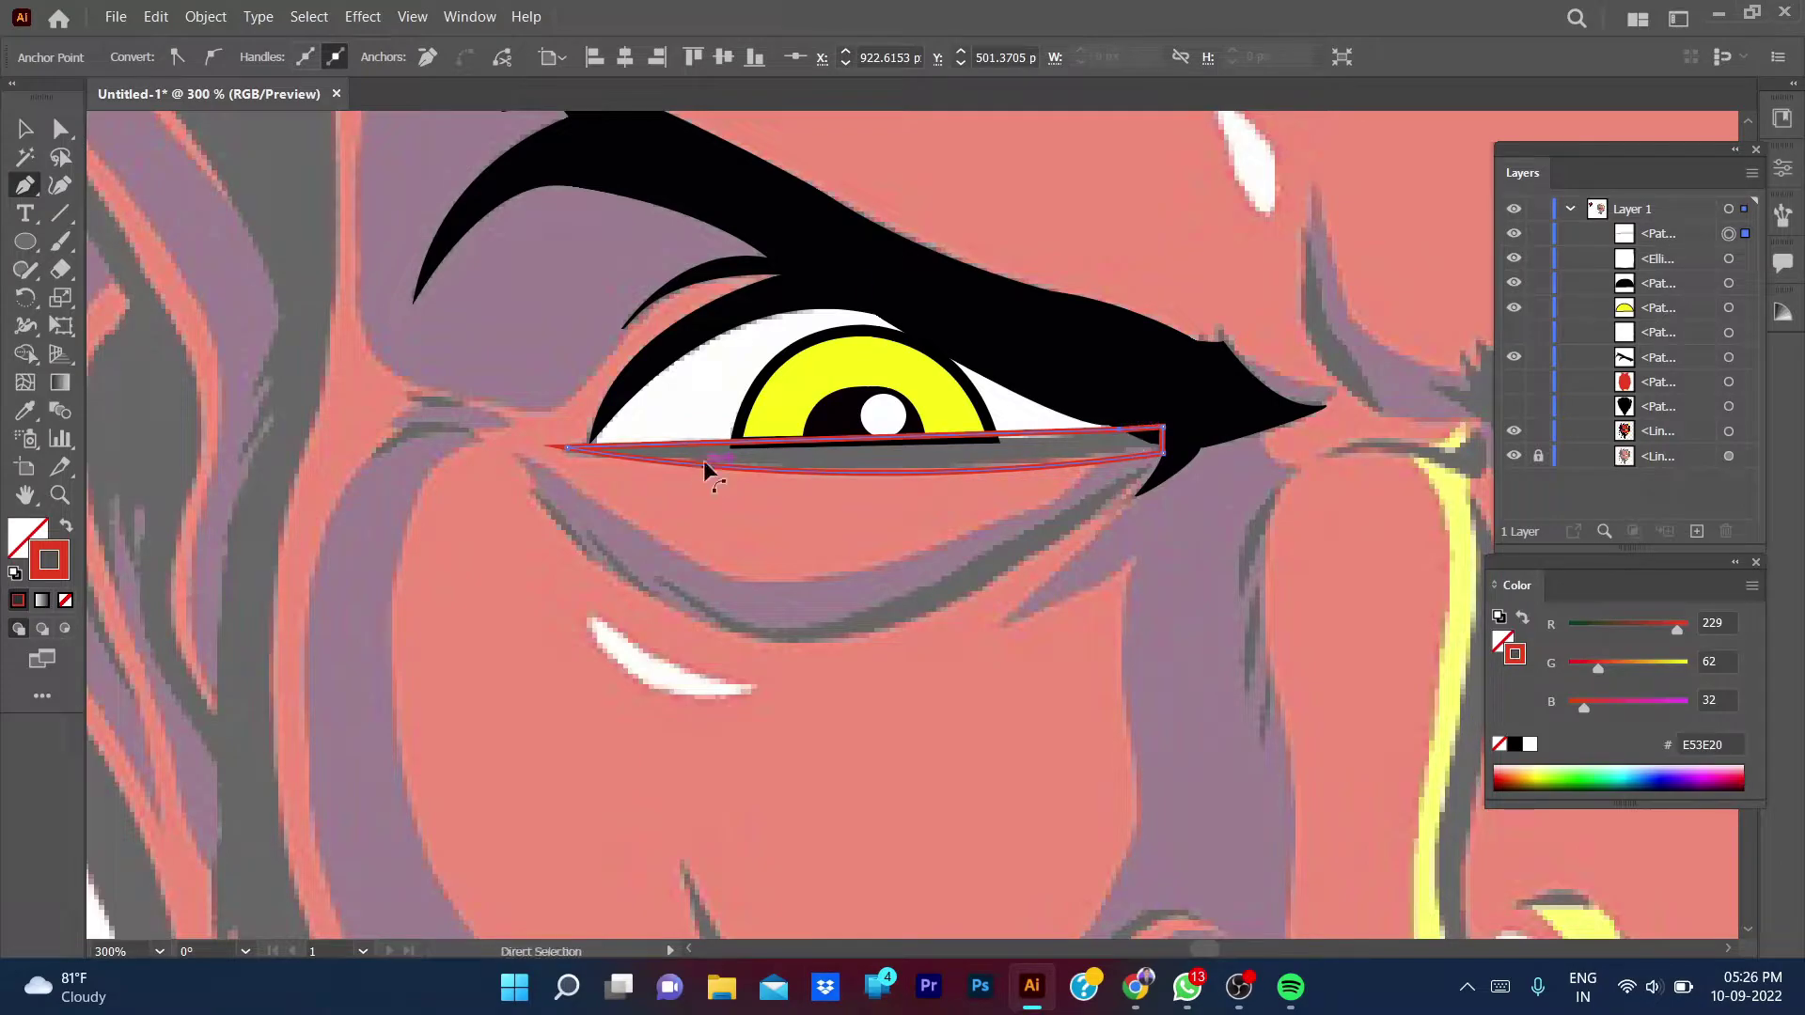
scroll(1276, 456, up, 3)
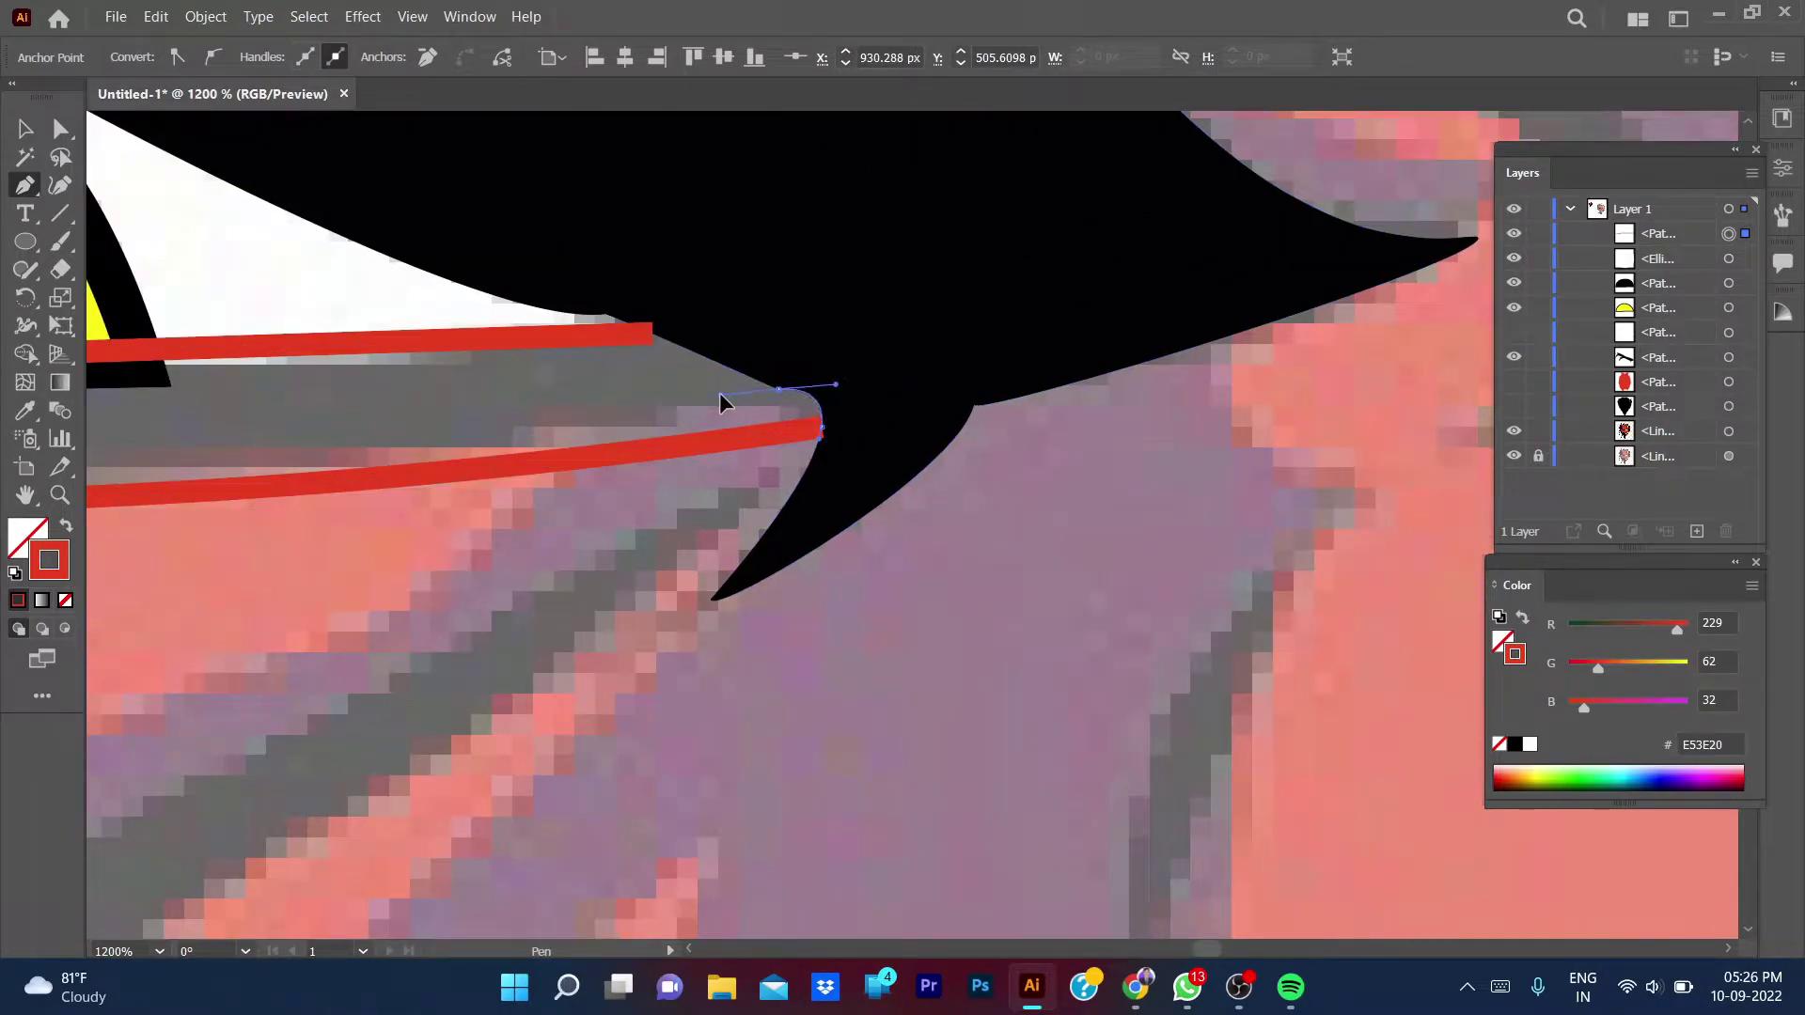
click(653, 335)
scroll(692, 402, down, 3)
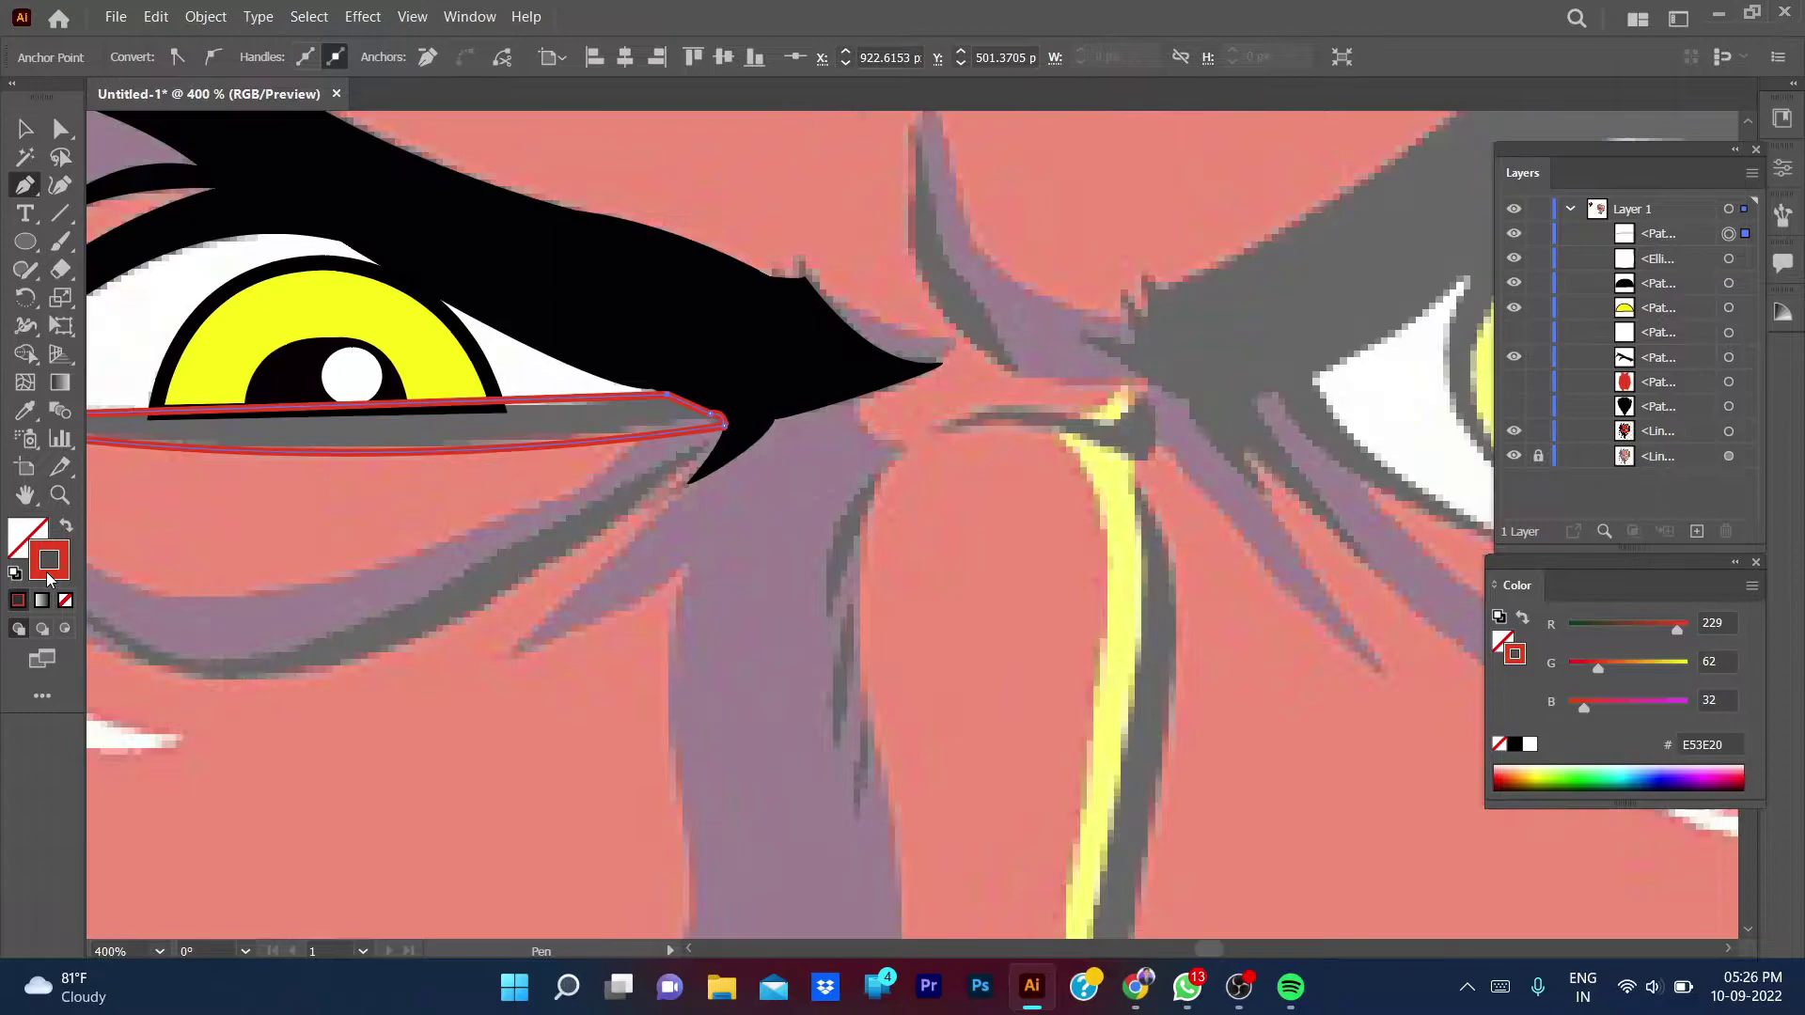
- Fill the eyelid black with no stroke and check it against the red face
key(shift+x)
key(i)
click(346, 383)
key(v)
click(369, 554)
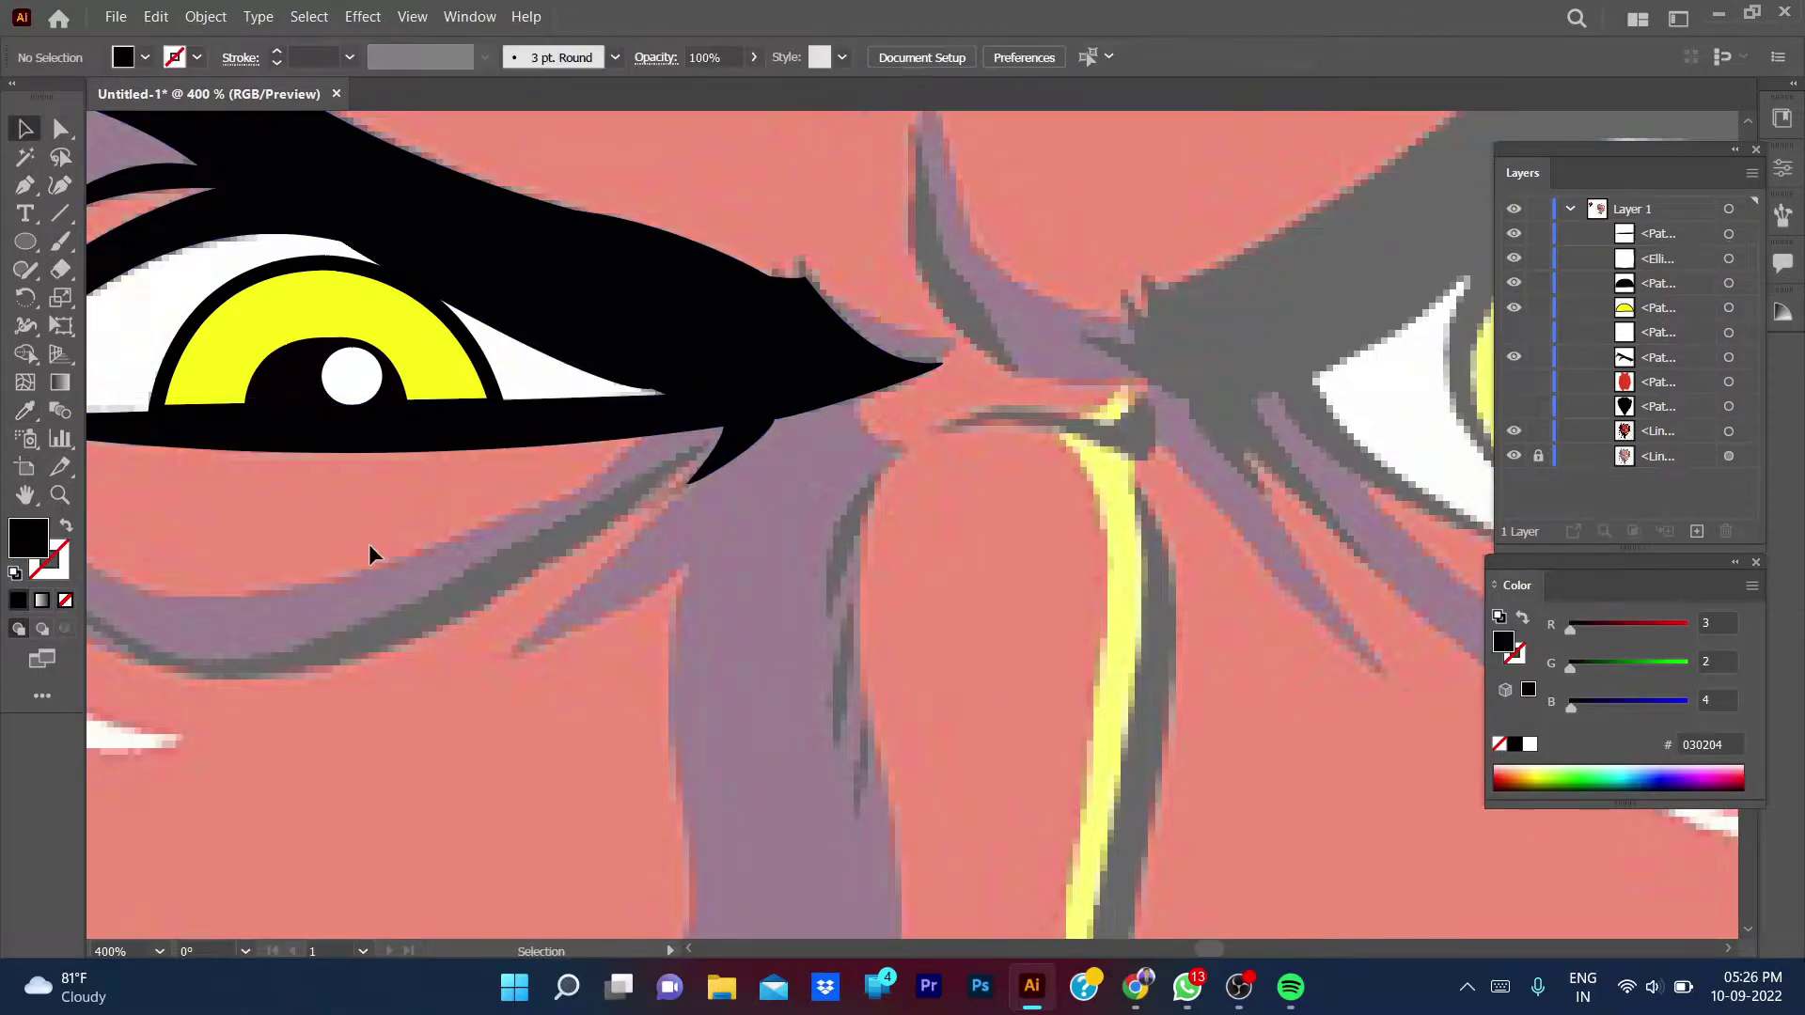
scroll(602, 588, down, 4)
click(1513, 382)
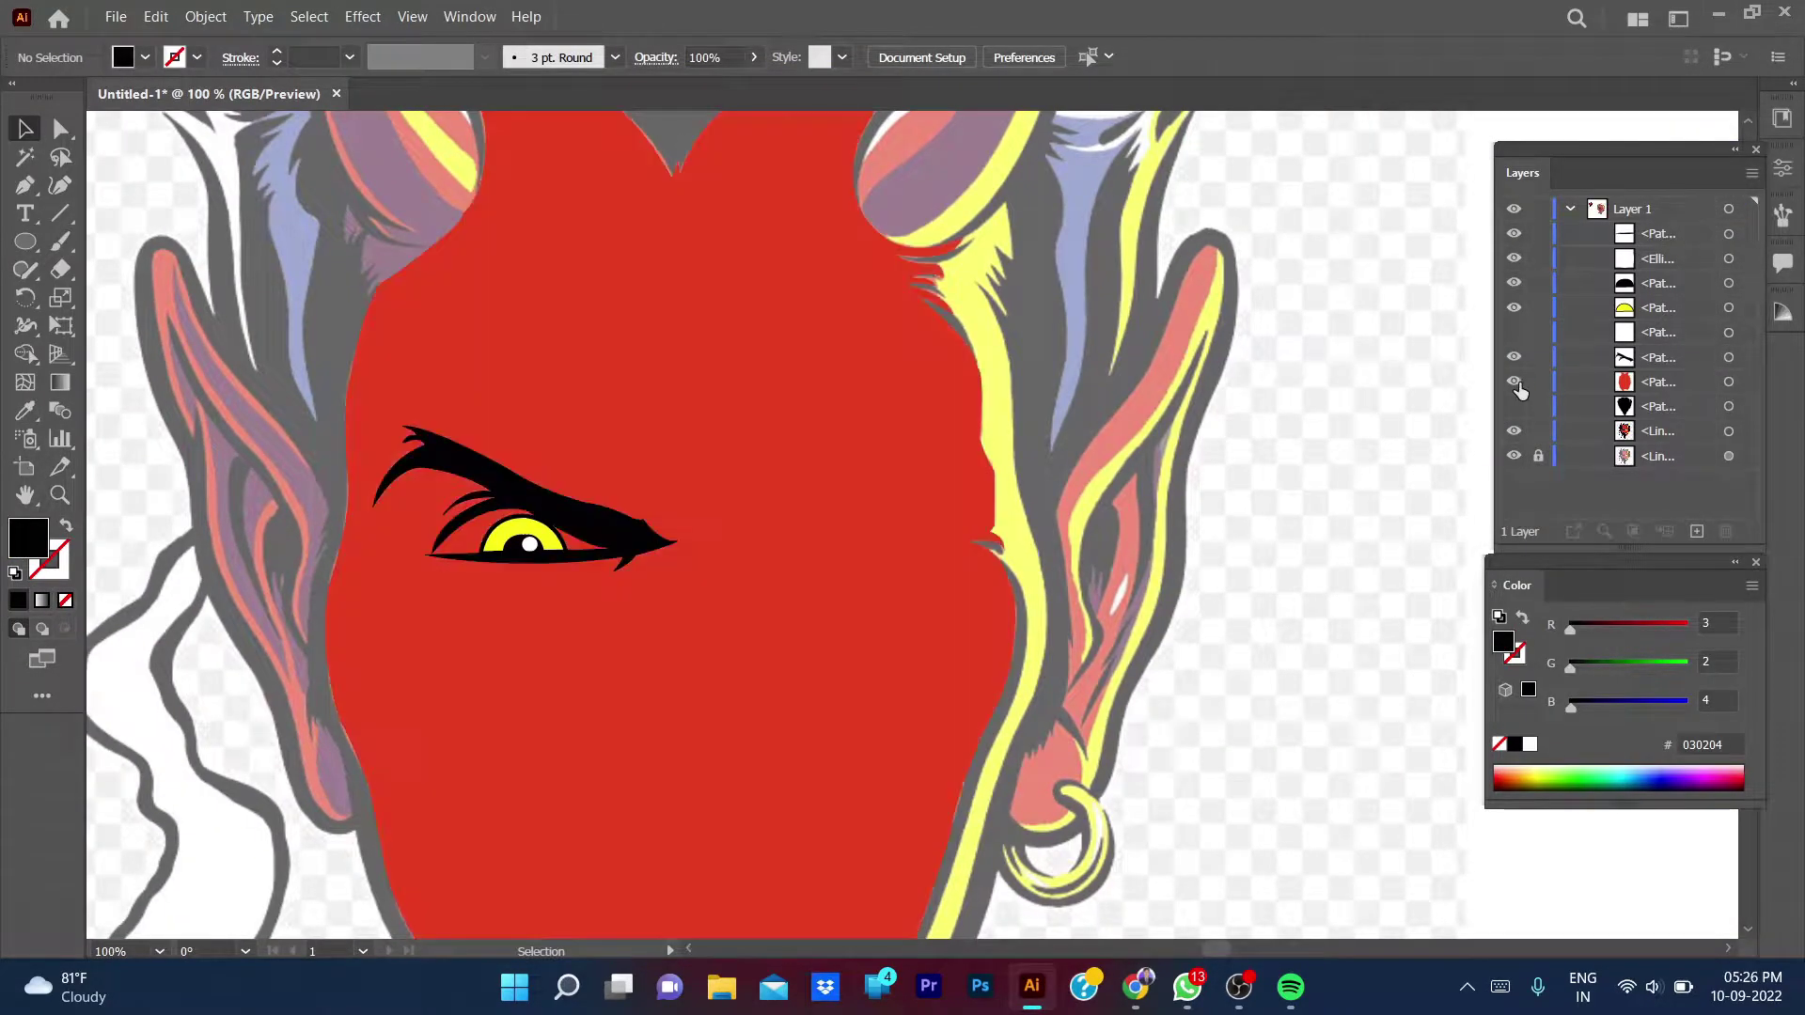
scroll(742, 523, up, 2)
scroll(658, 555, up, 2)
scroll(587, 580, down, 2)
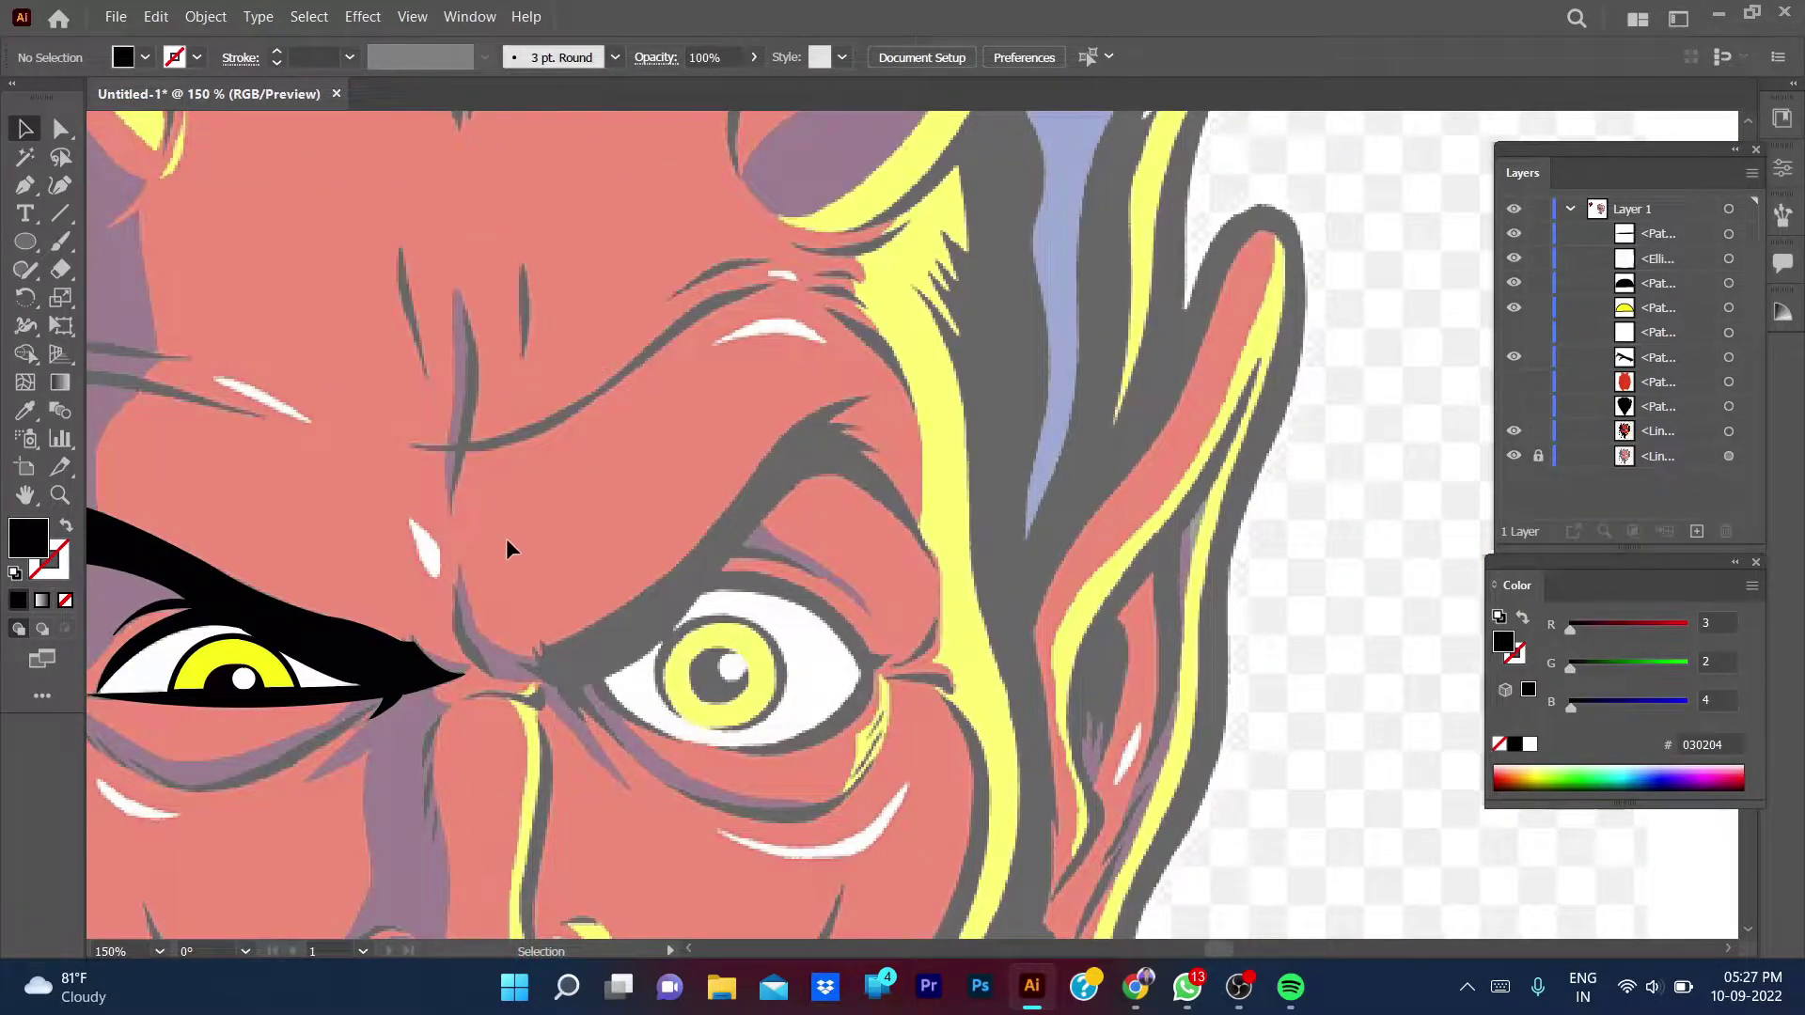
- Group the left-eye brow, white and iris, name the group 'L Eye', and hide it
drag(506, 538, 986, 467)
click(714, 591)
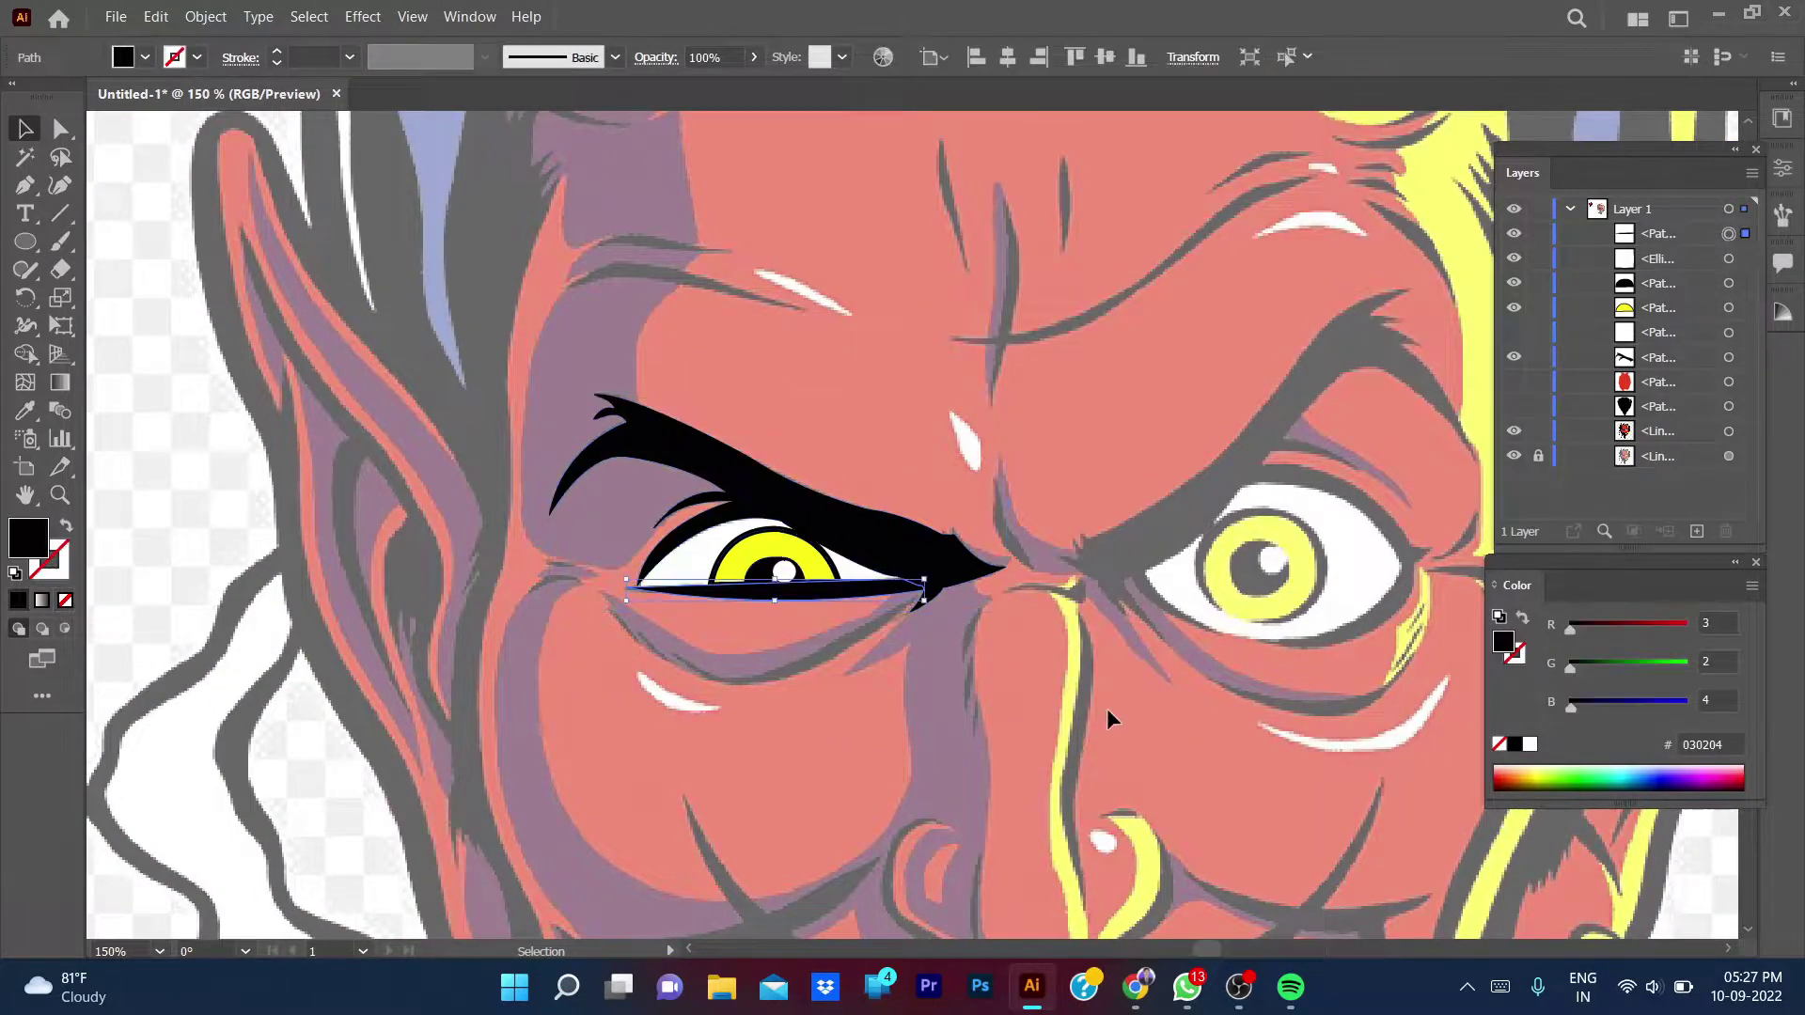
drag(1052, 669, 505, 363)
key(ctrl+g)
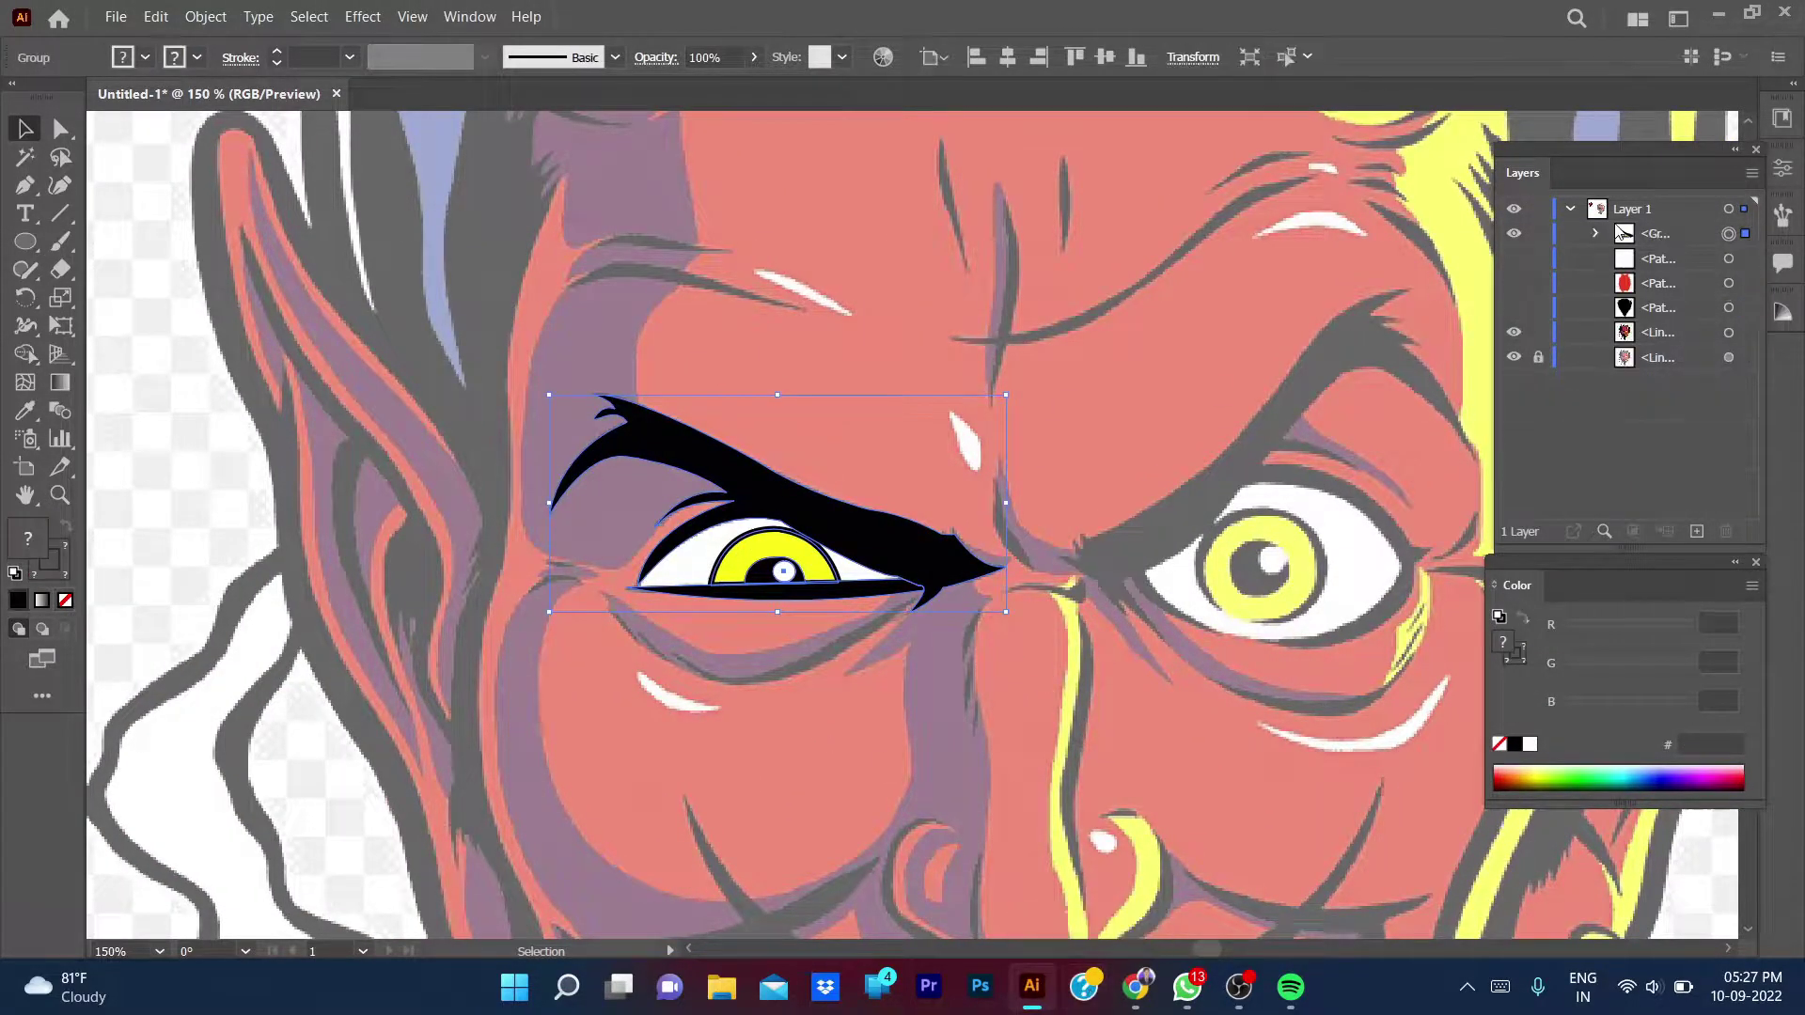
double_click(1659, 233)
text(L Eye)
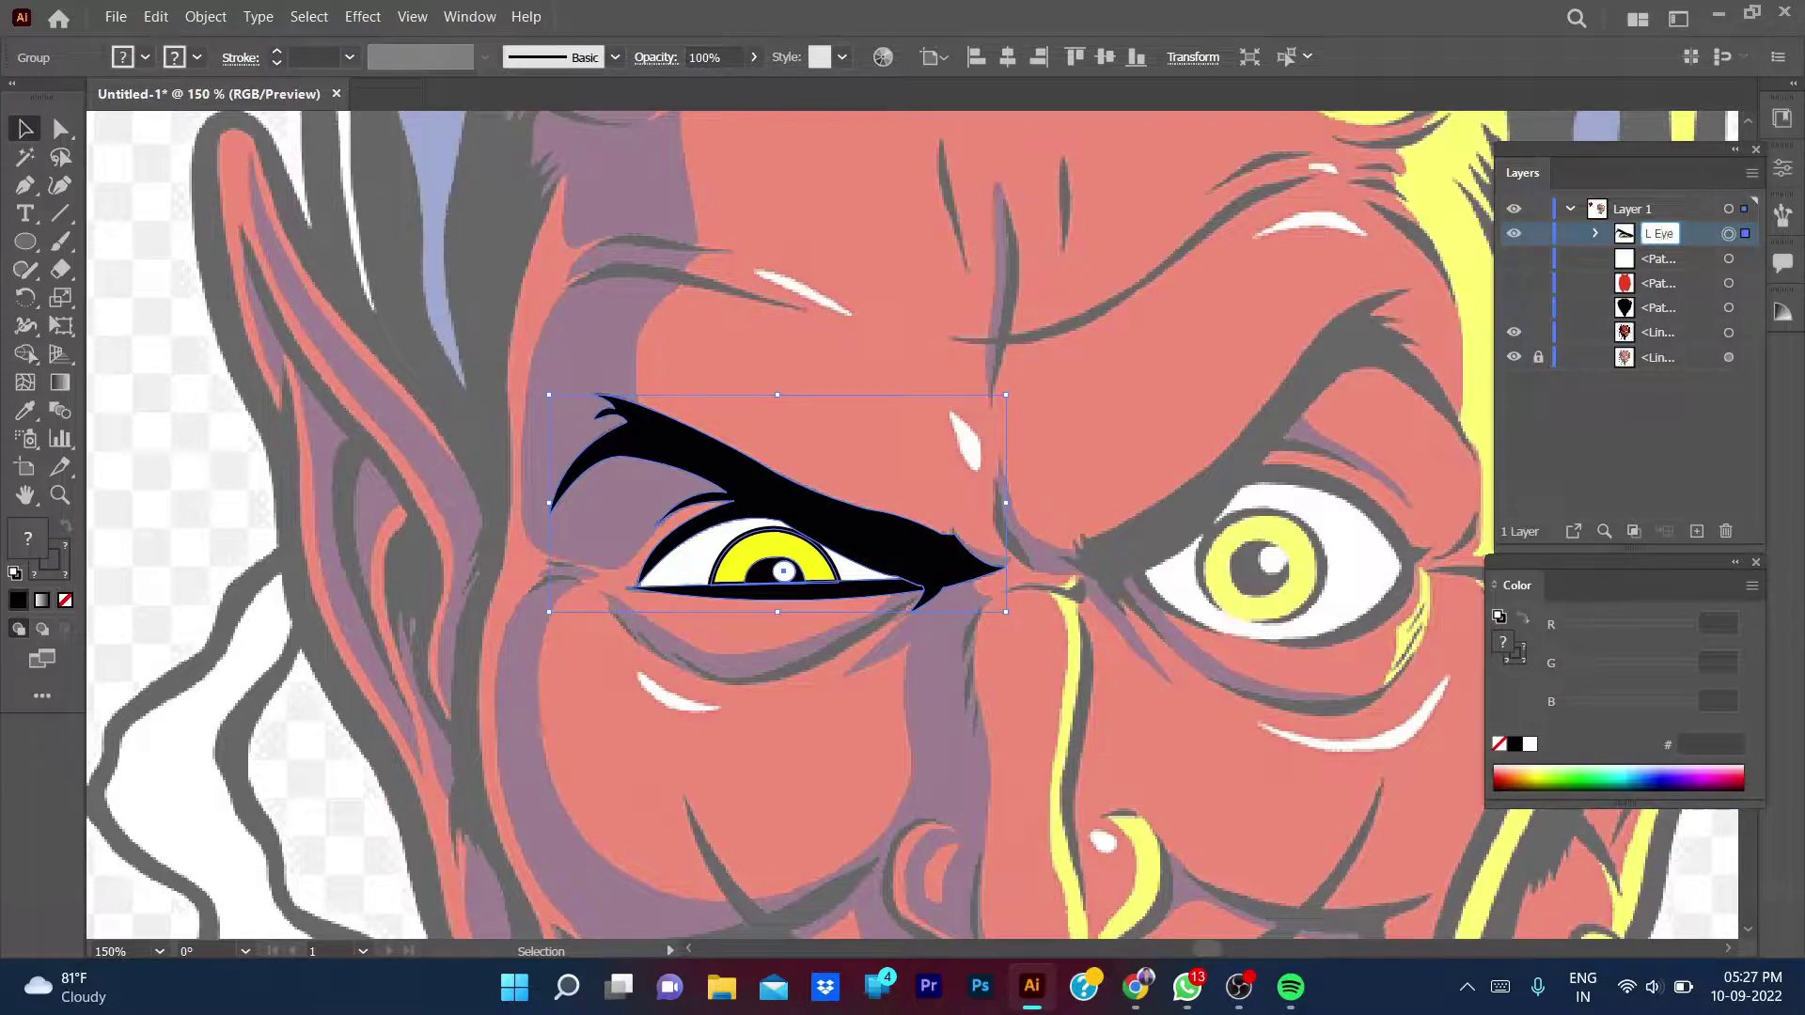
key(Return)
click(1155, 735)
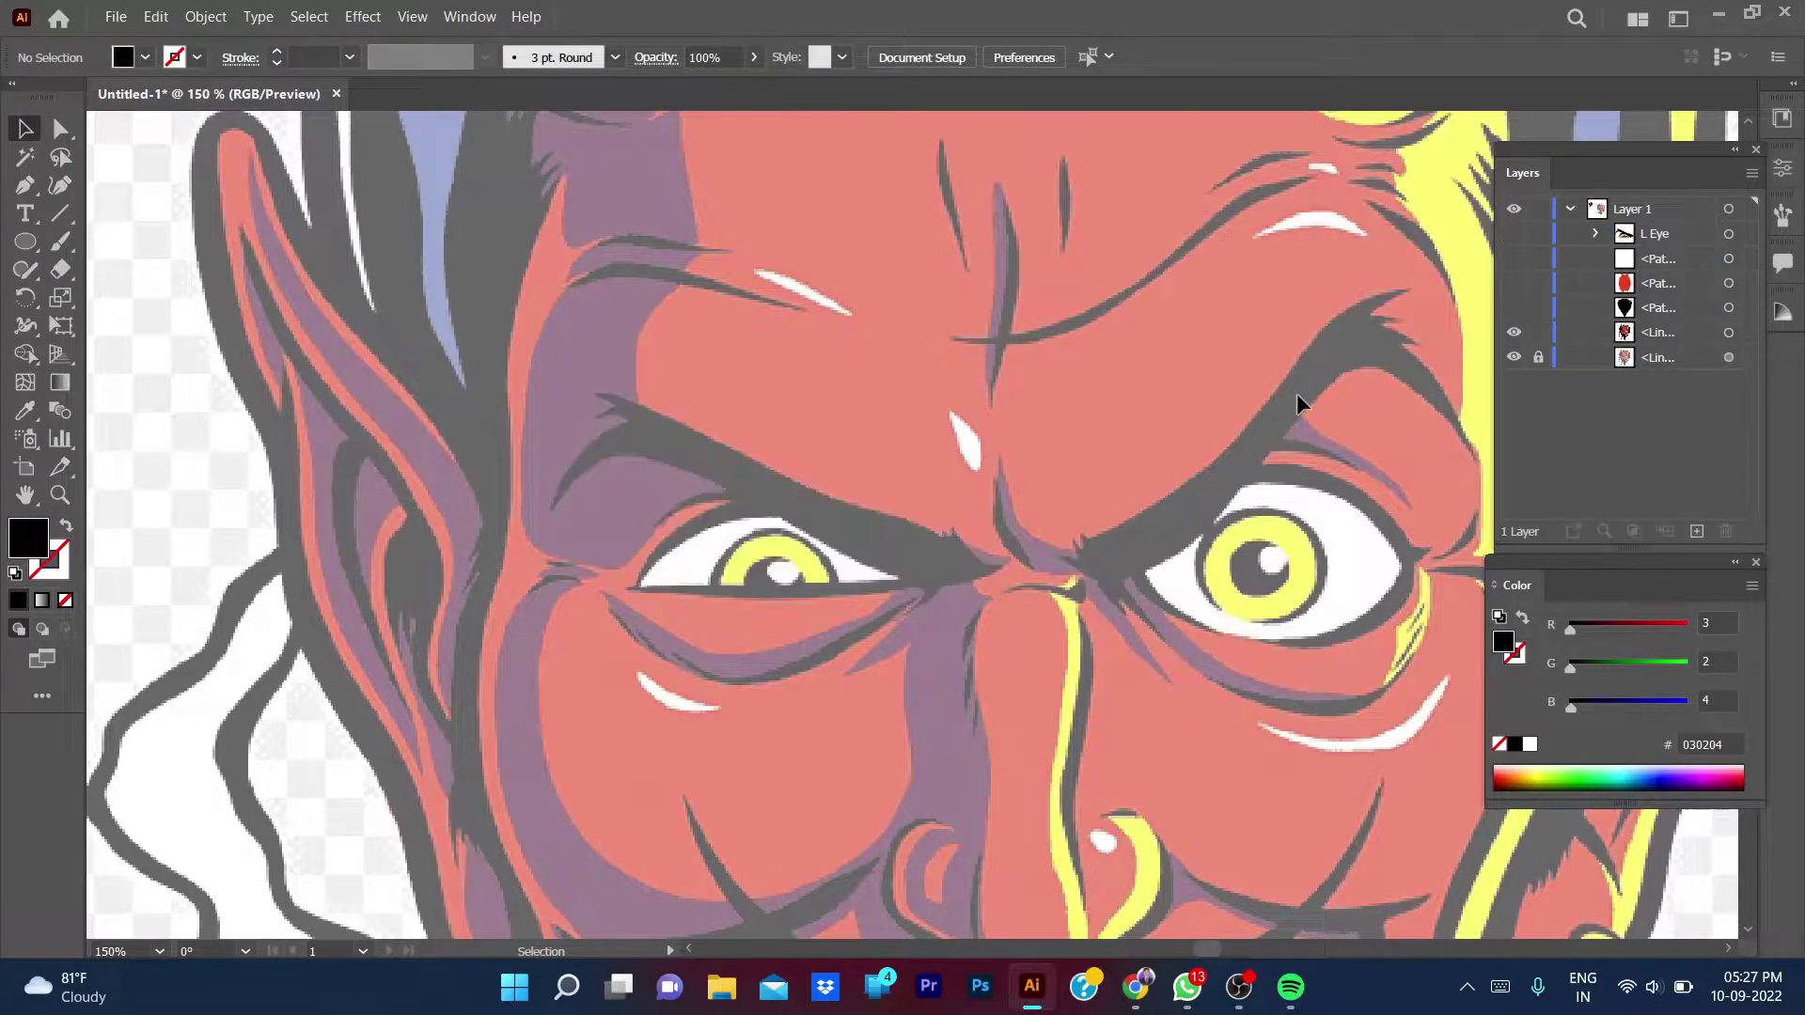
drag(1196, 743, 796, 766)
- Zoom in and pen-trace the right brow's top edge from its inner tip toward the outer tip
key(ctrl+plus)
key(ctrl+plus)
drag(778, 592, 819, 694)
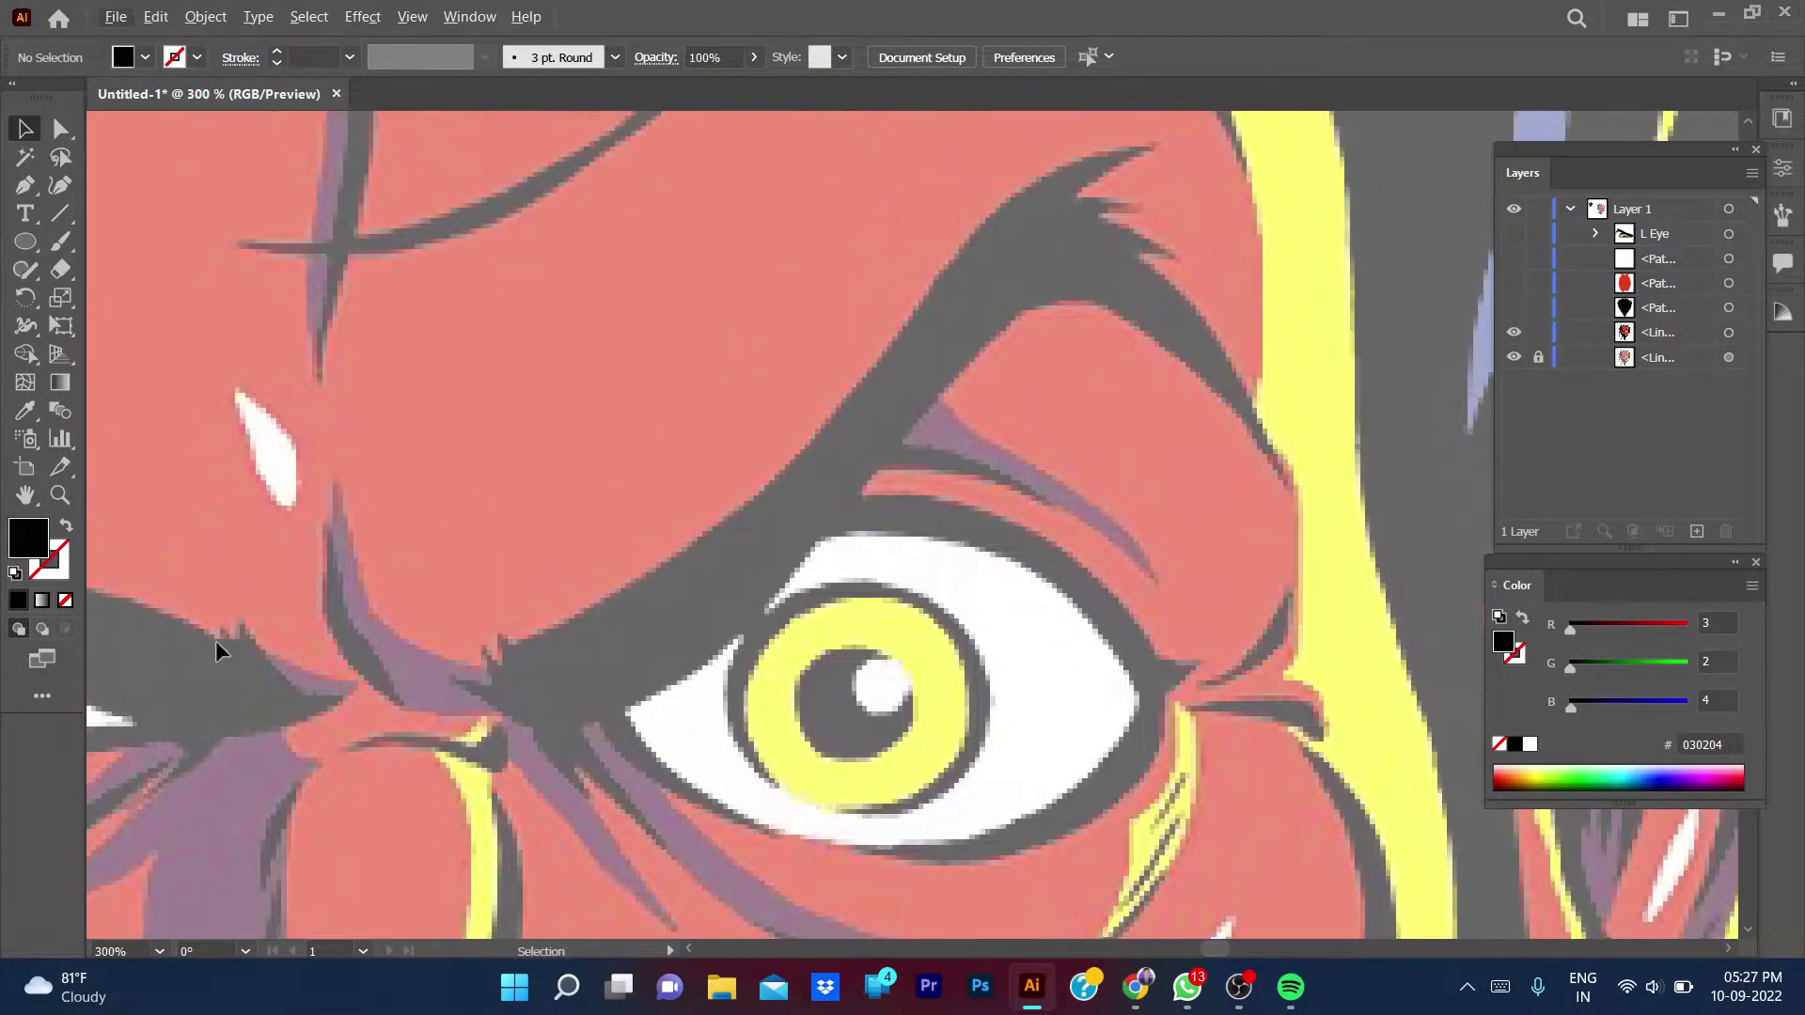
click(23, 186)
mouse_move(497, 633)
mouse_down()
mouse_move(515, 646)
mouse_move(777, 473)
mouse_up()
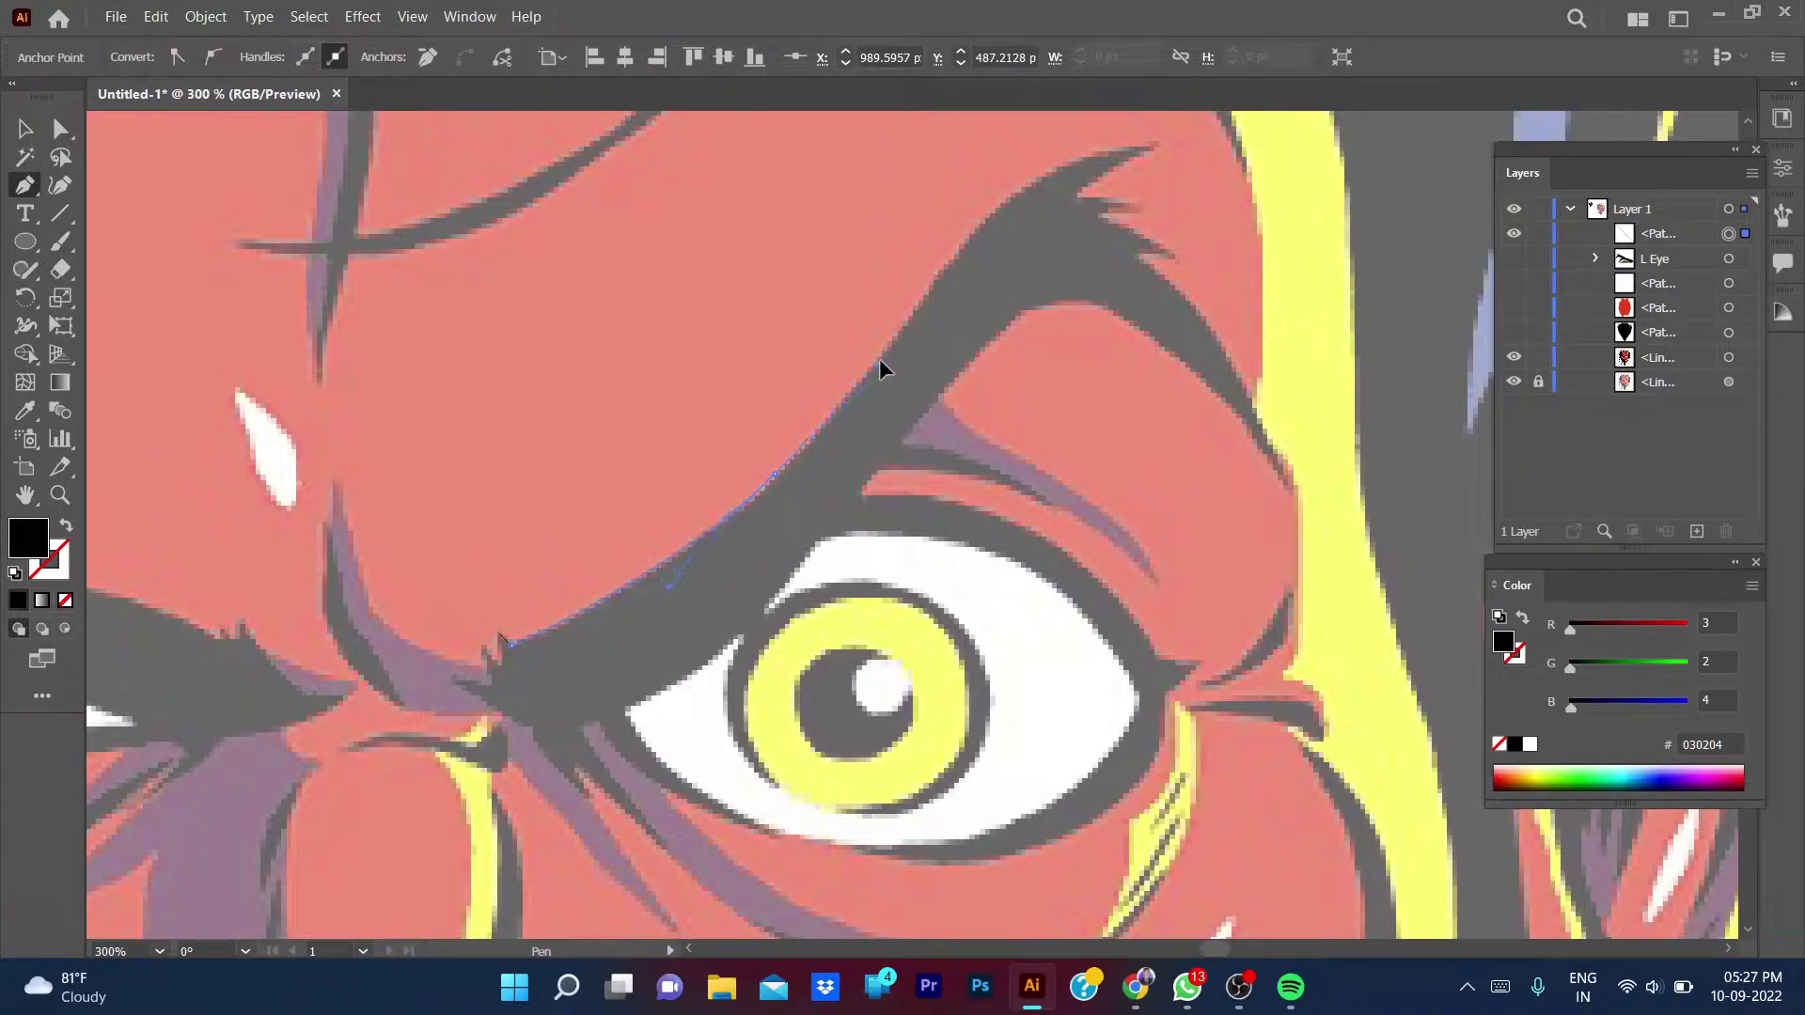
click(774, 475)
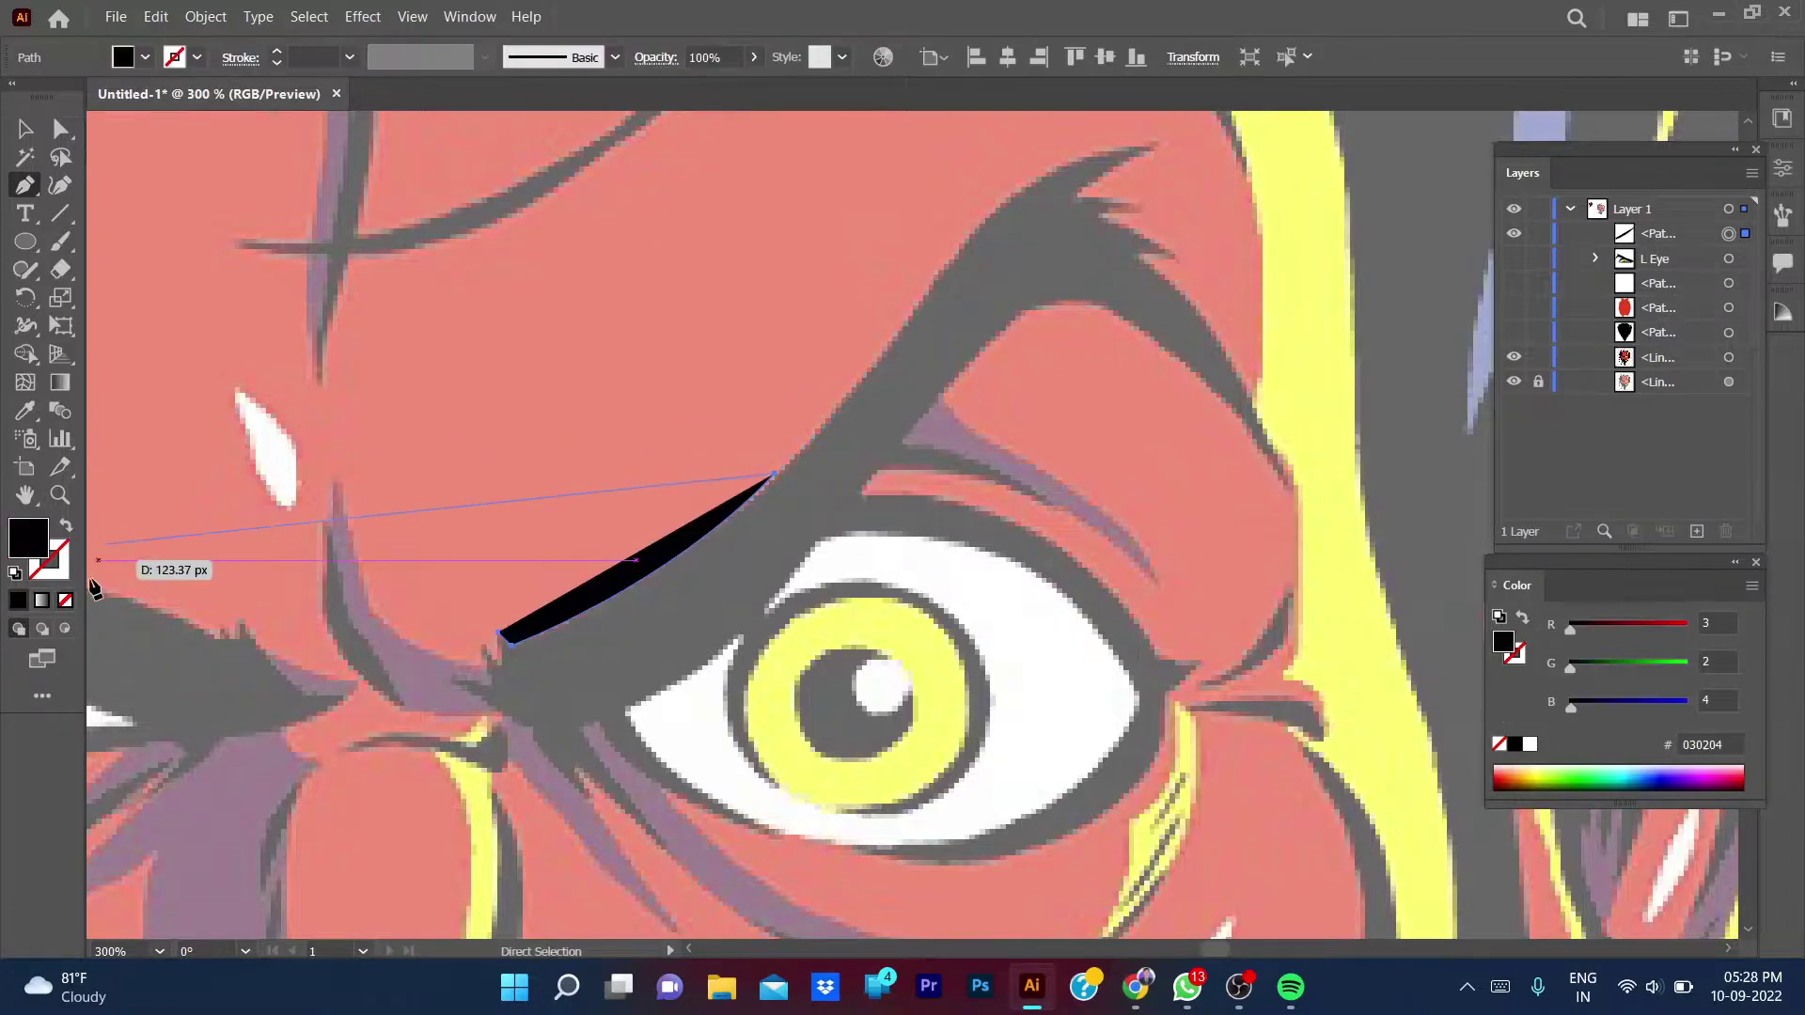
drag(947, 265, 970, 190)
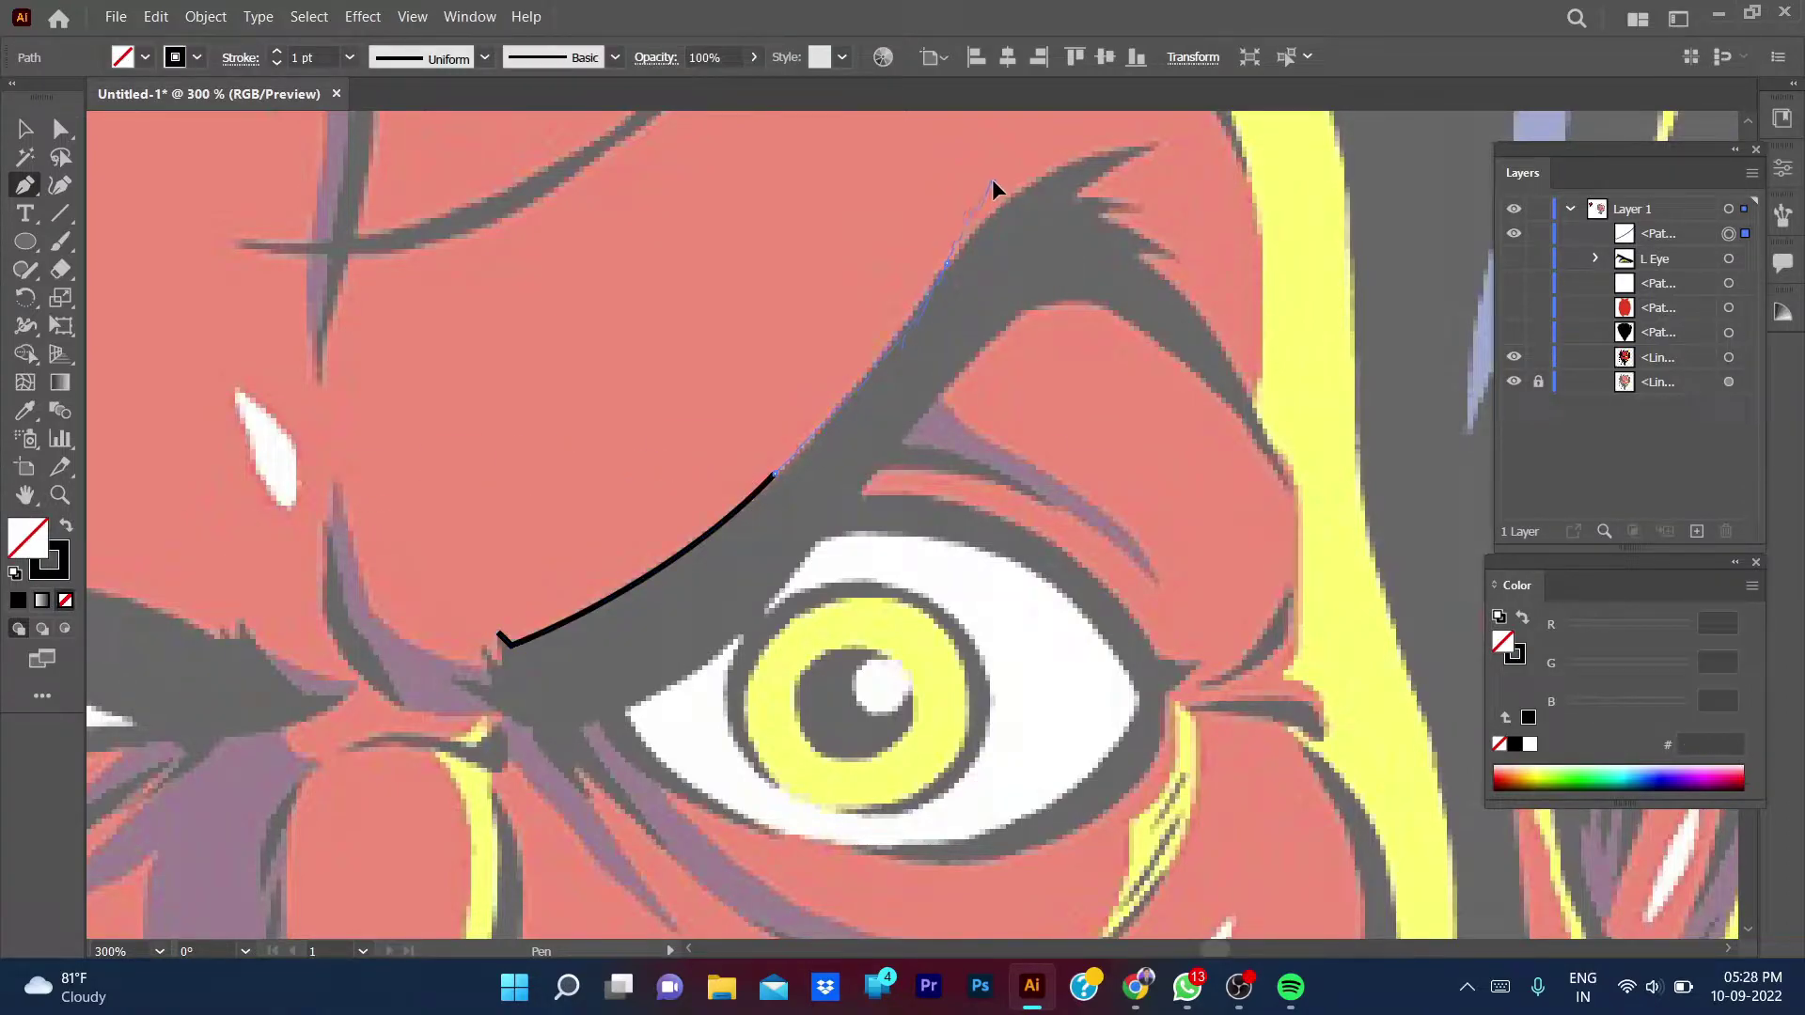
click(947, 264)
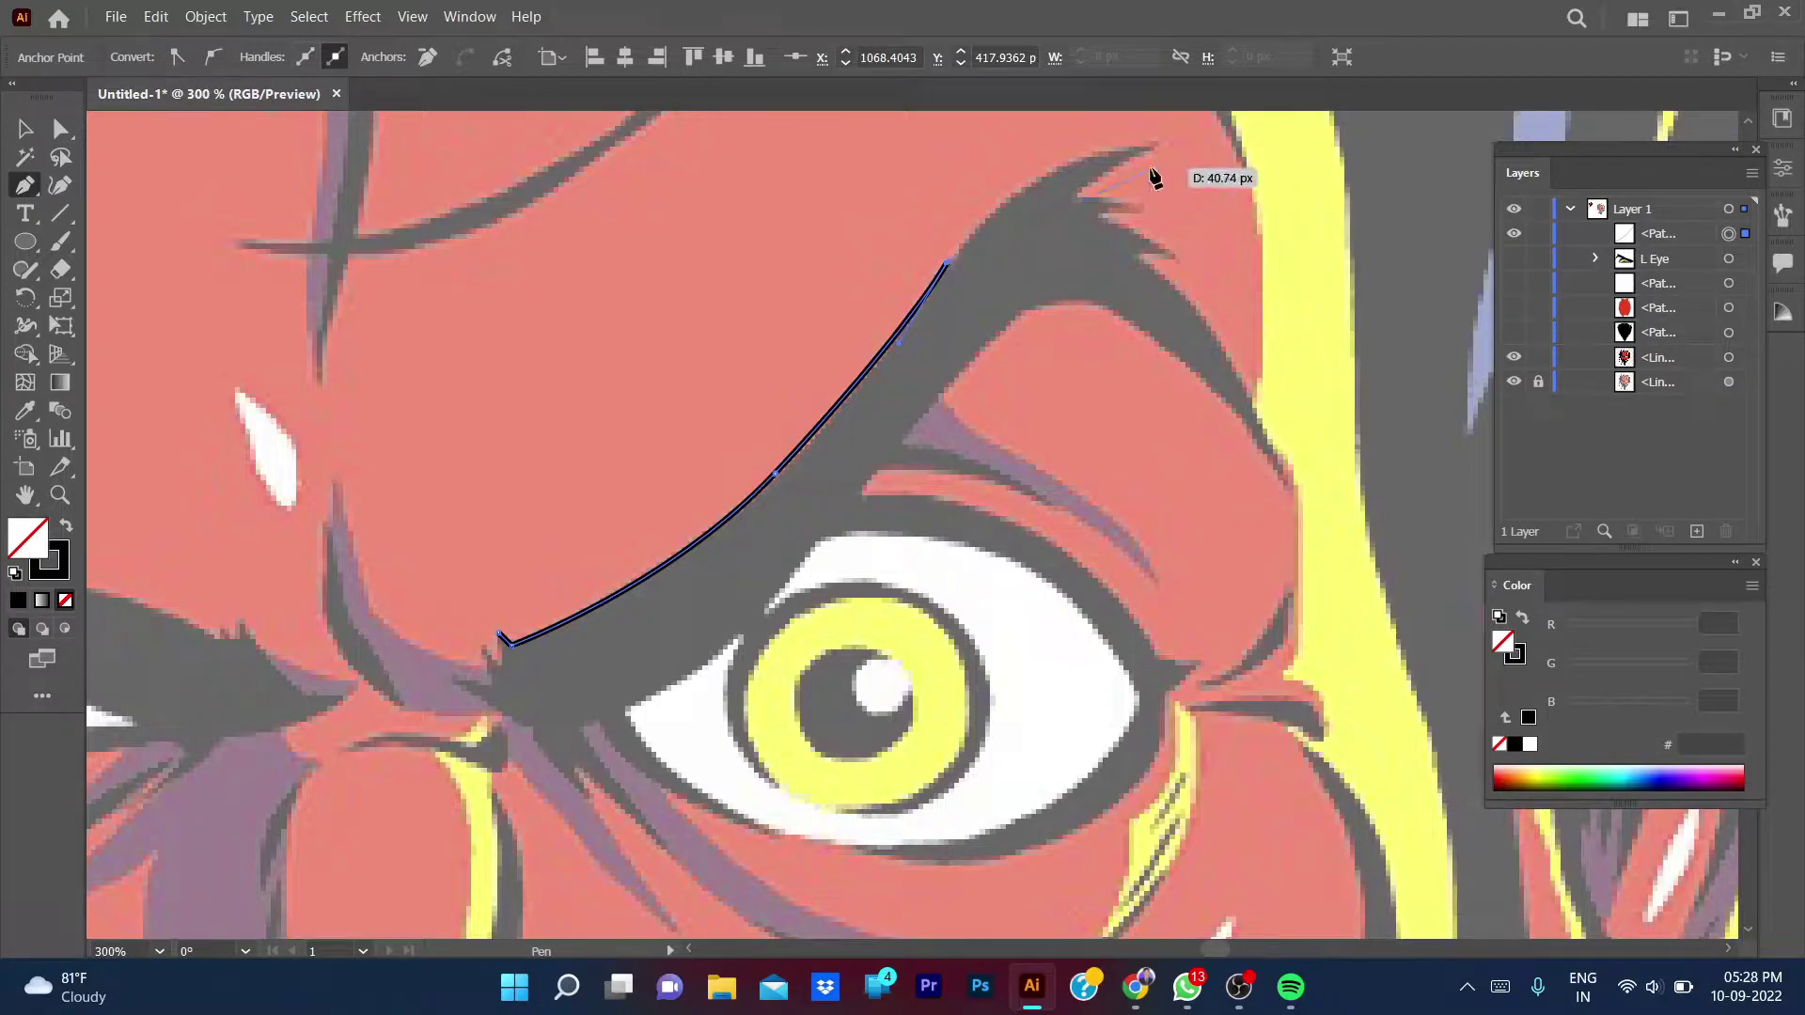
drag(1285, 147, 1222, 144)
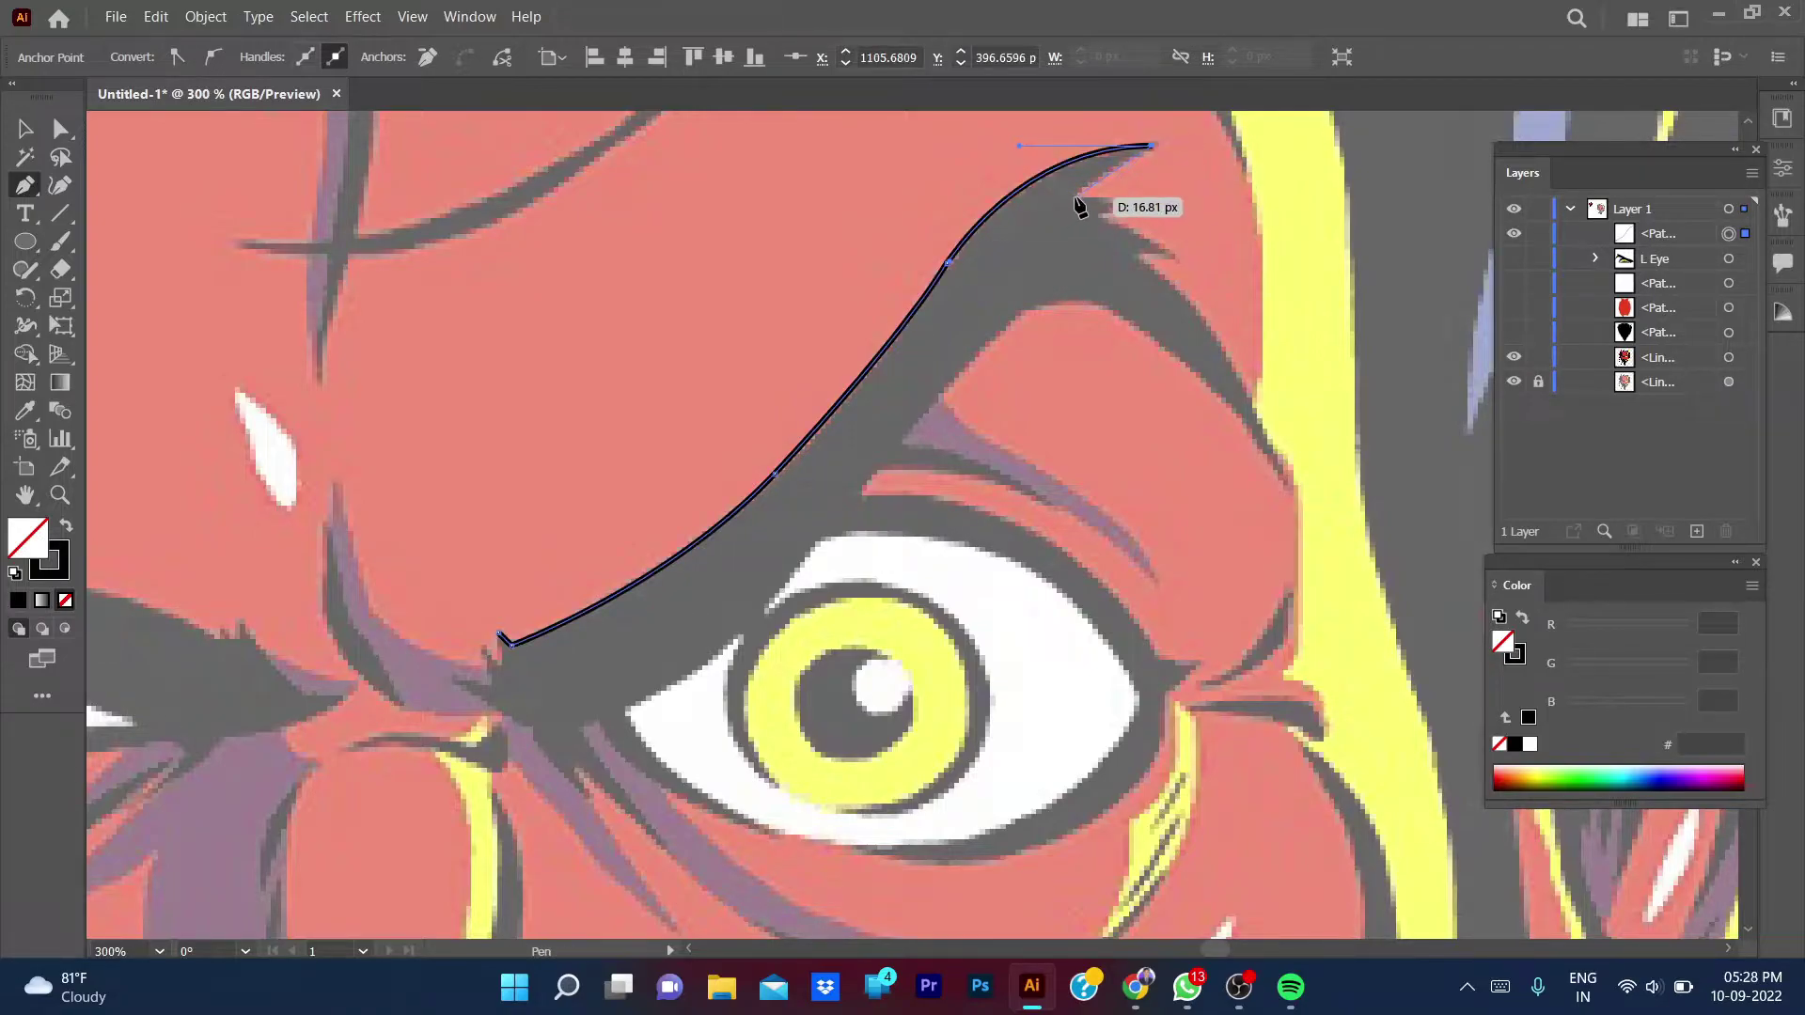
- Trace the brow's spiky jagged tip and down along its outer edge
mouse_move(1077, 196)
mouse_down()
mouse_move(1143, 215)
mouse_move(1102, 230)
mouse_move(1133, 259)
mouse_up()
click(1096, 219)
click(1137, 256)
drag(1258, 360, 1313, 499)
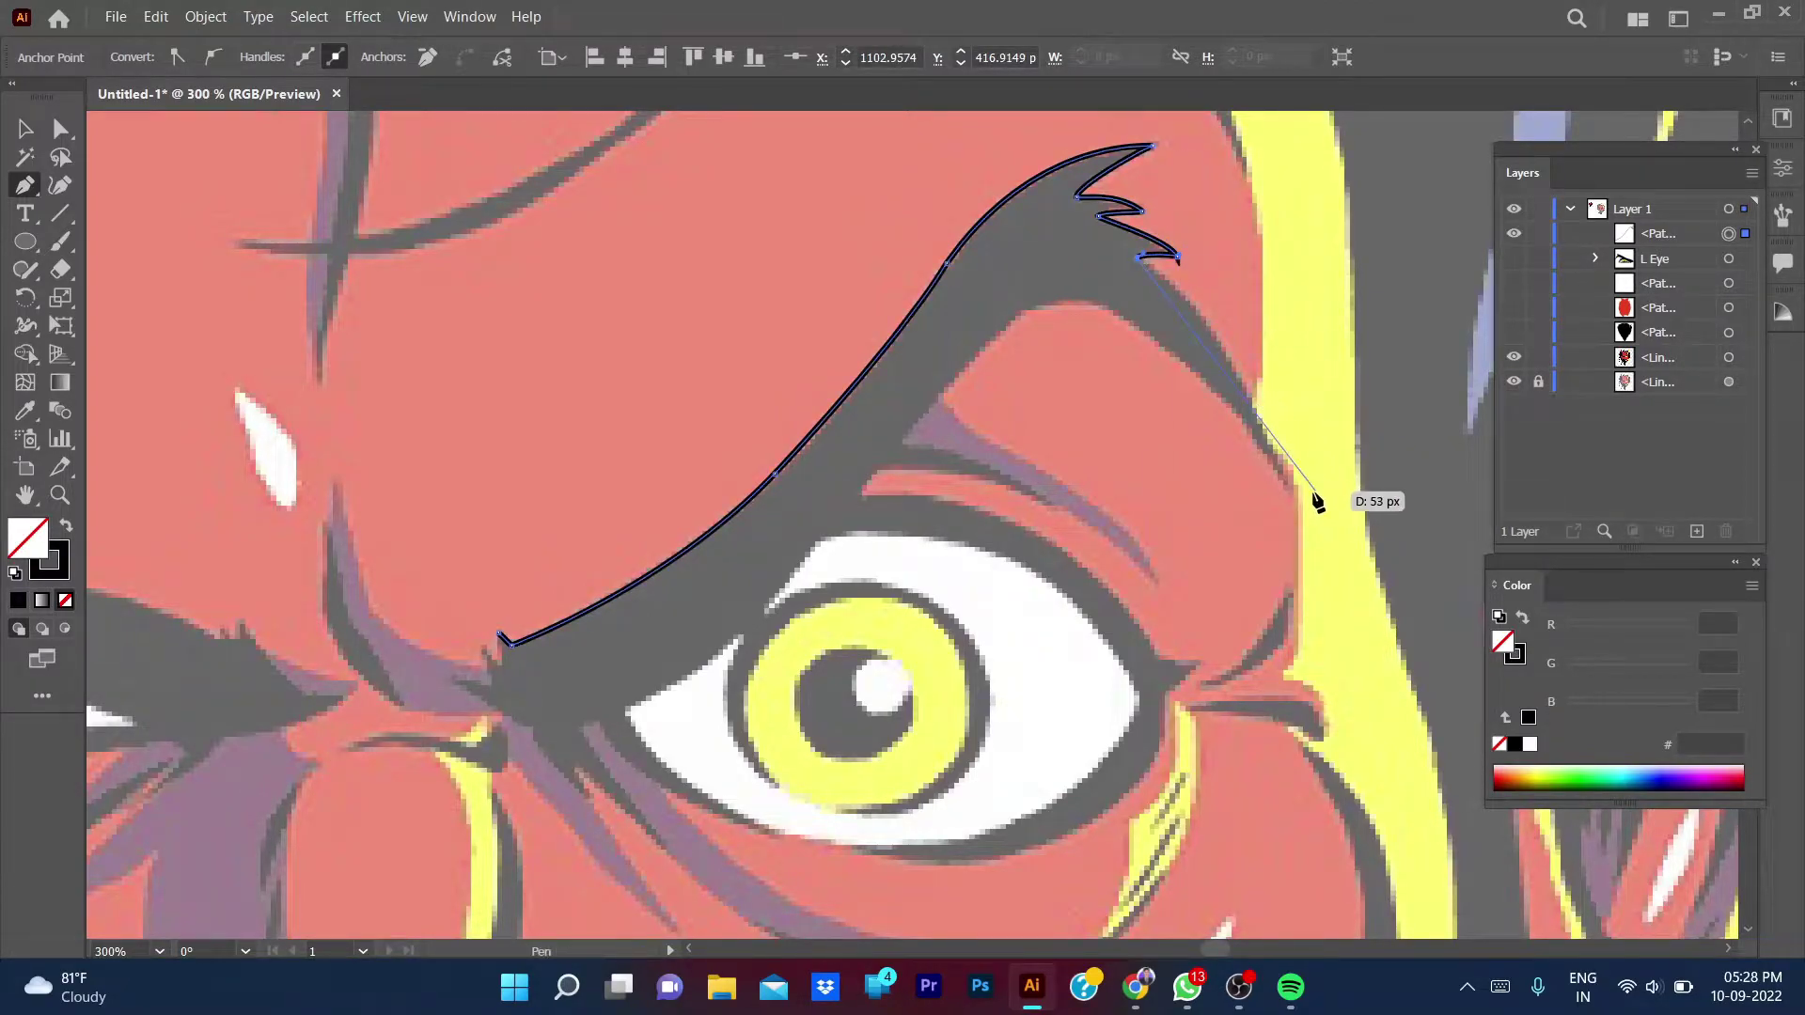
click(1289, 488)
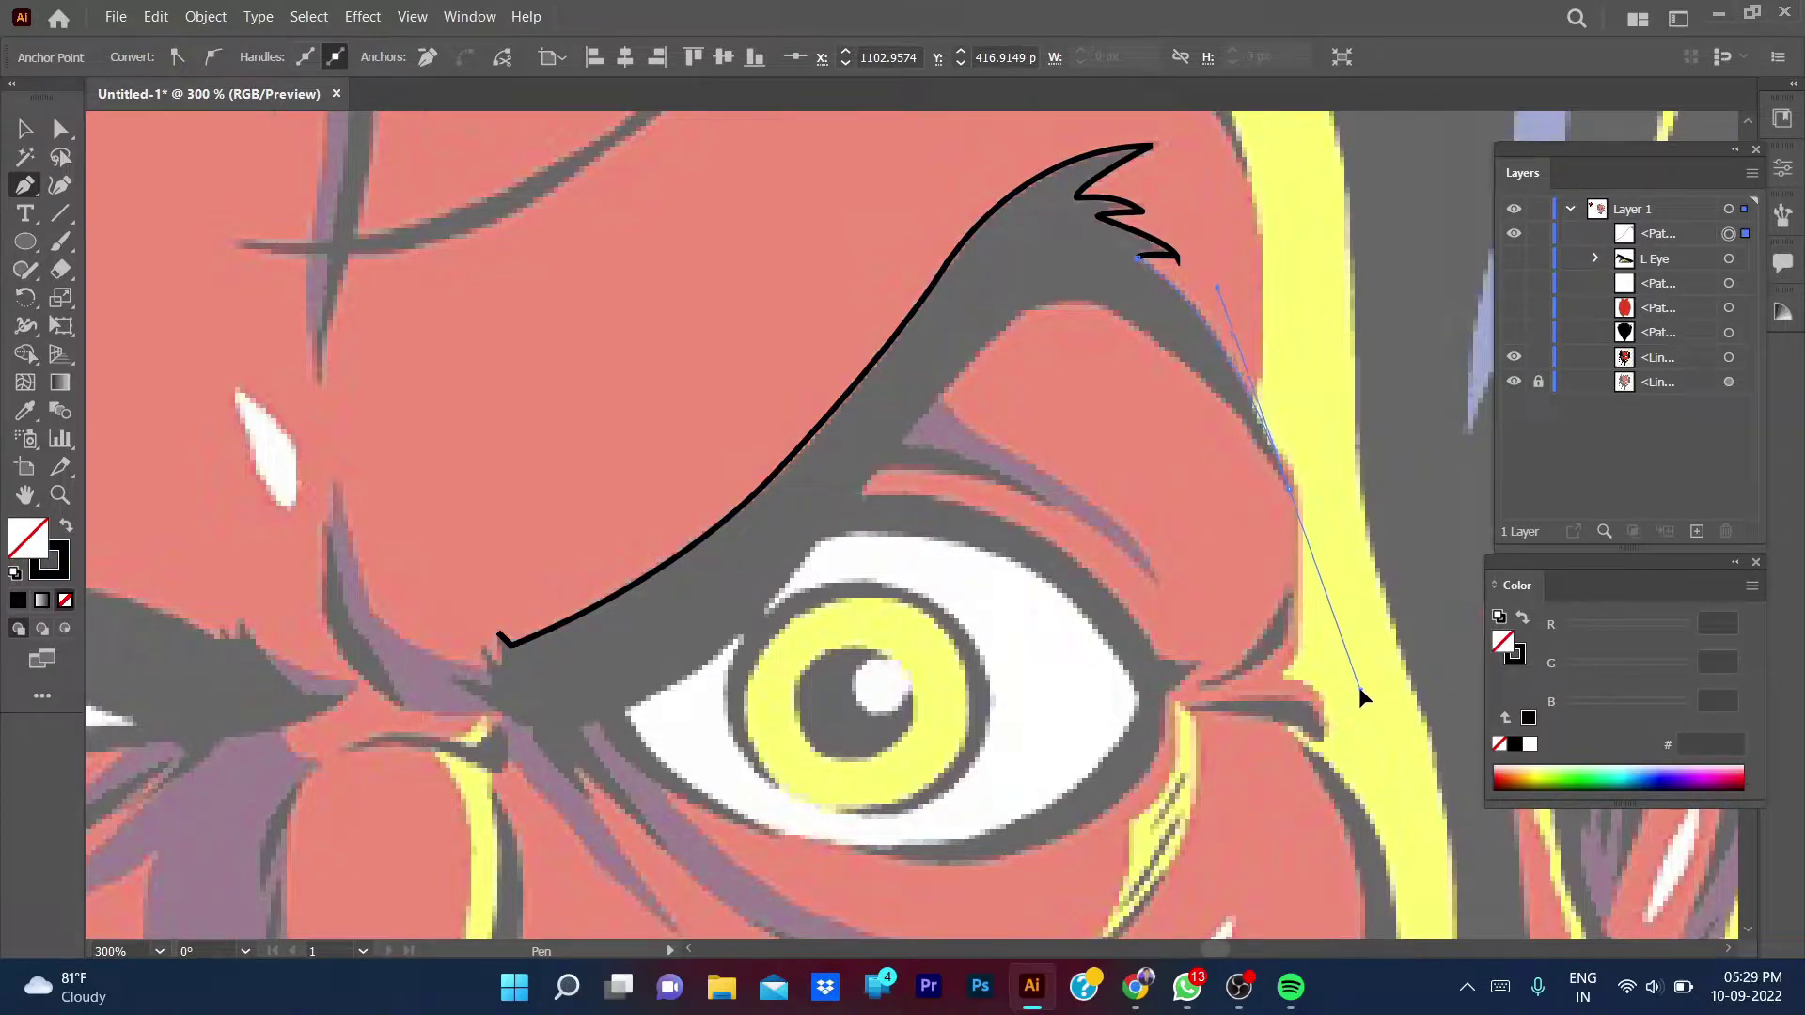
drag(1361, 681, 1284, 487)
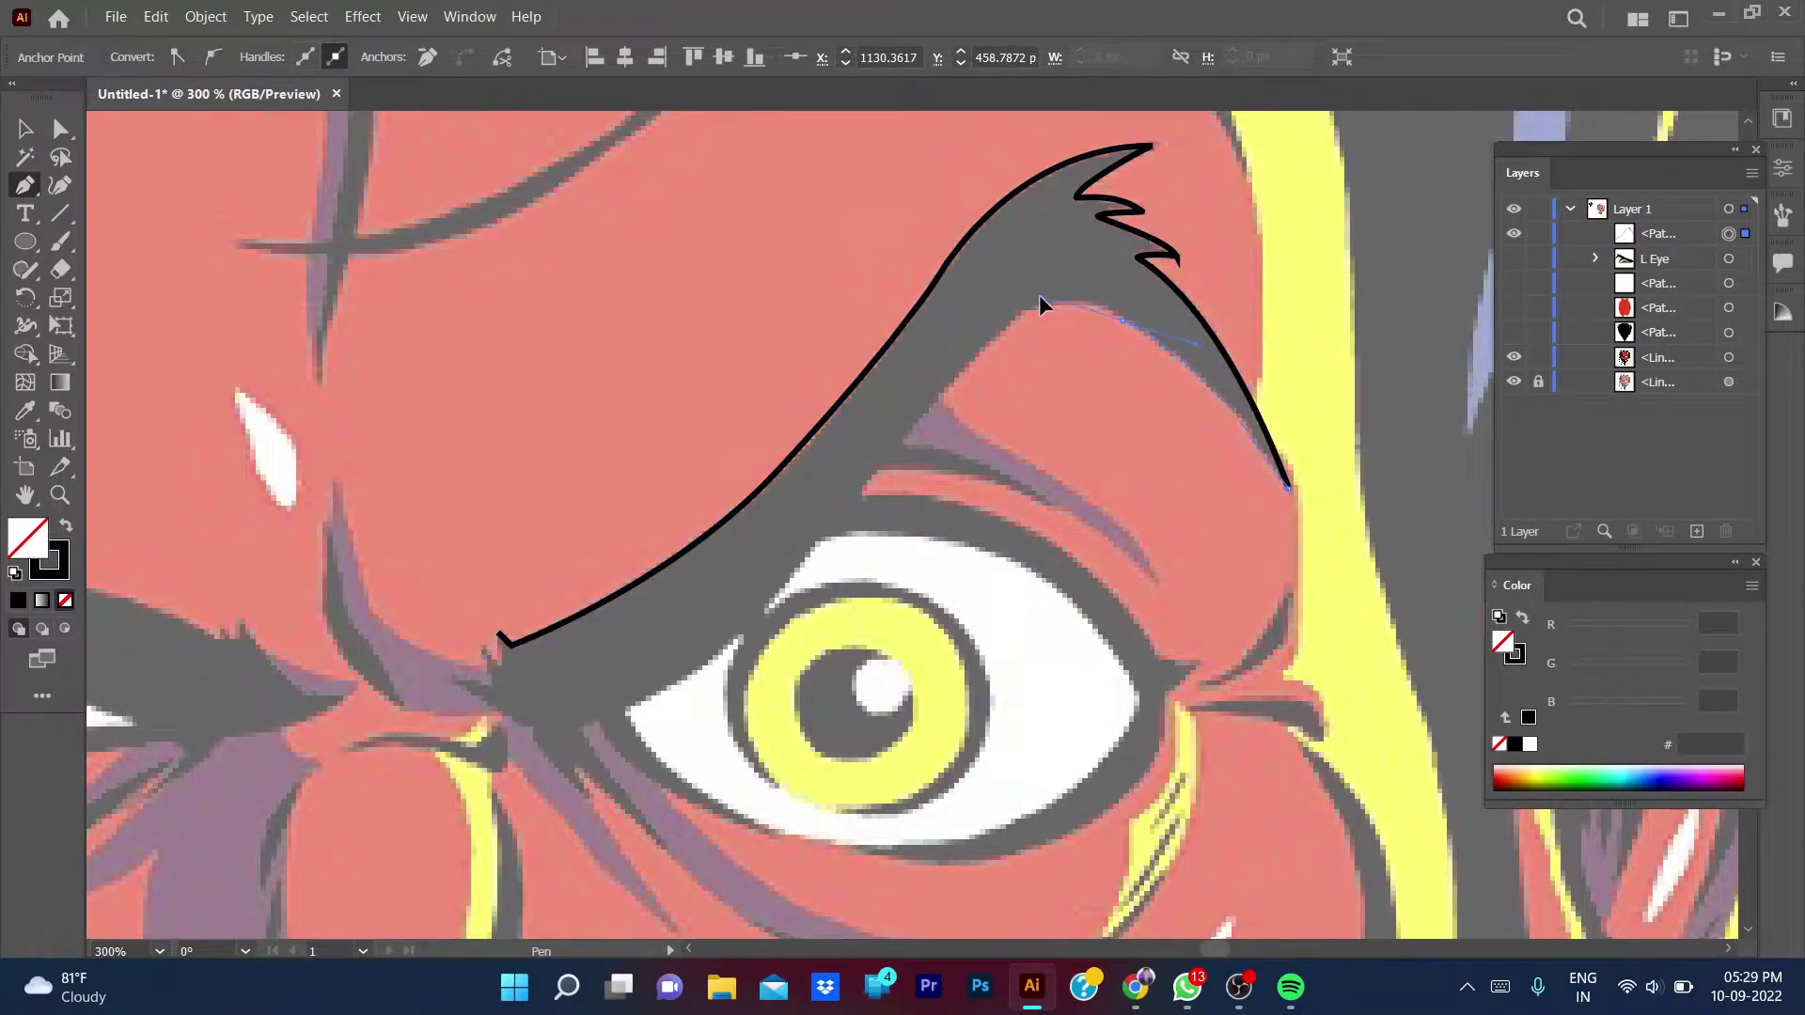
- Curve the path along the brow's inner edge and refine that anchor with Direct Selection
drag(992, 343, 927, 428)
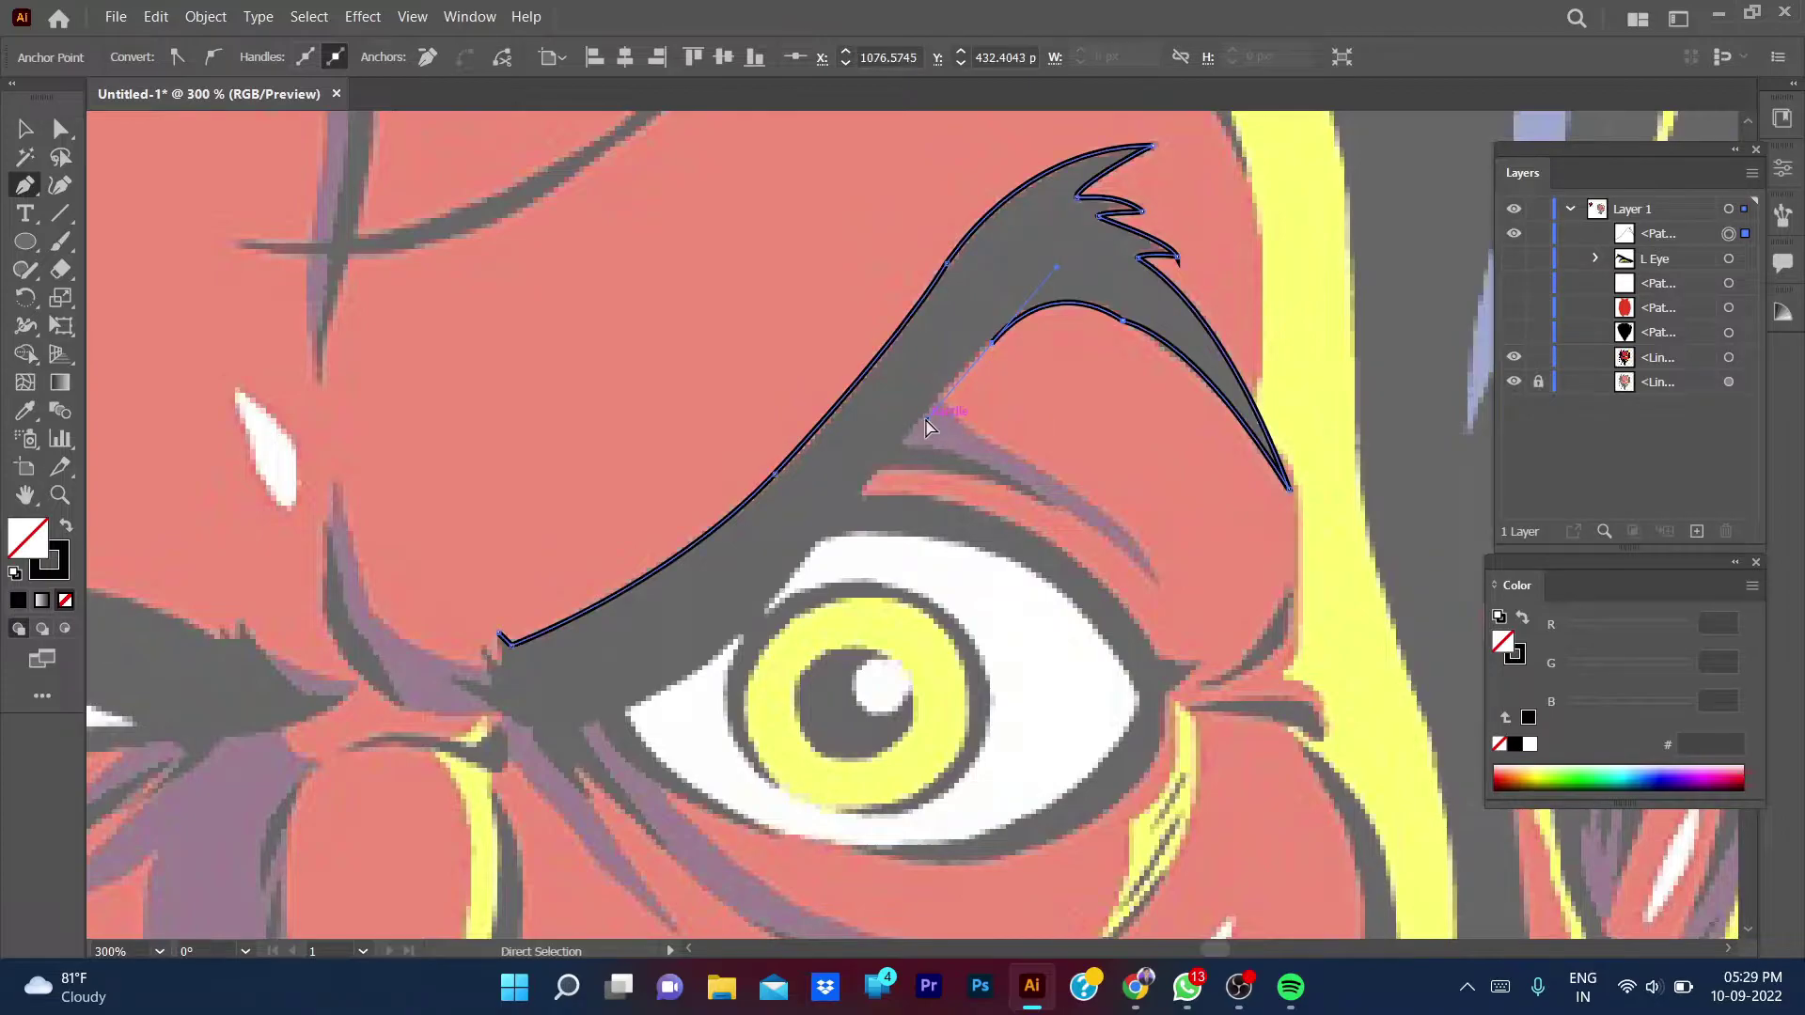
key(ctrl+z)
drag(1045, 307, 1031, 310)
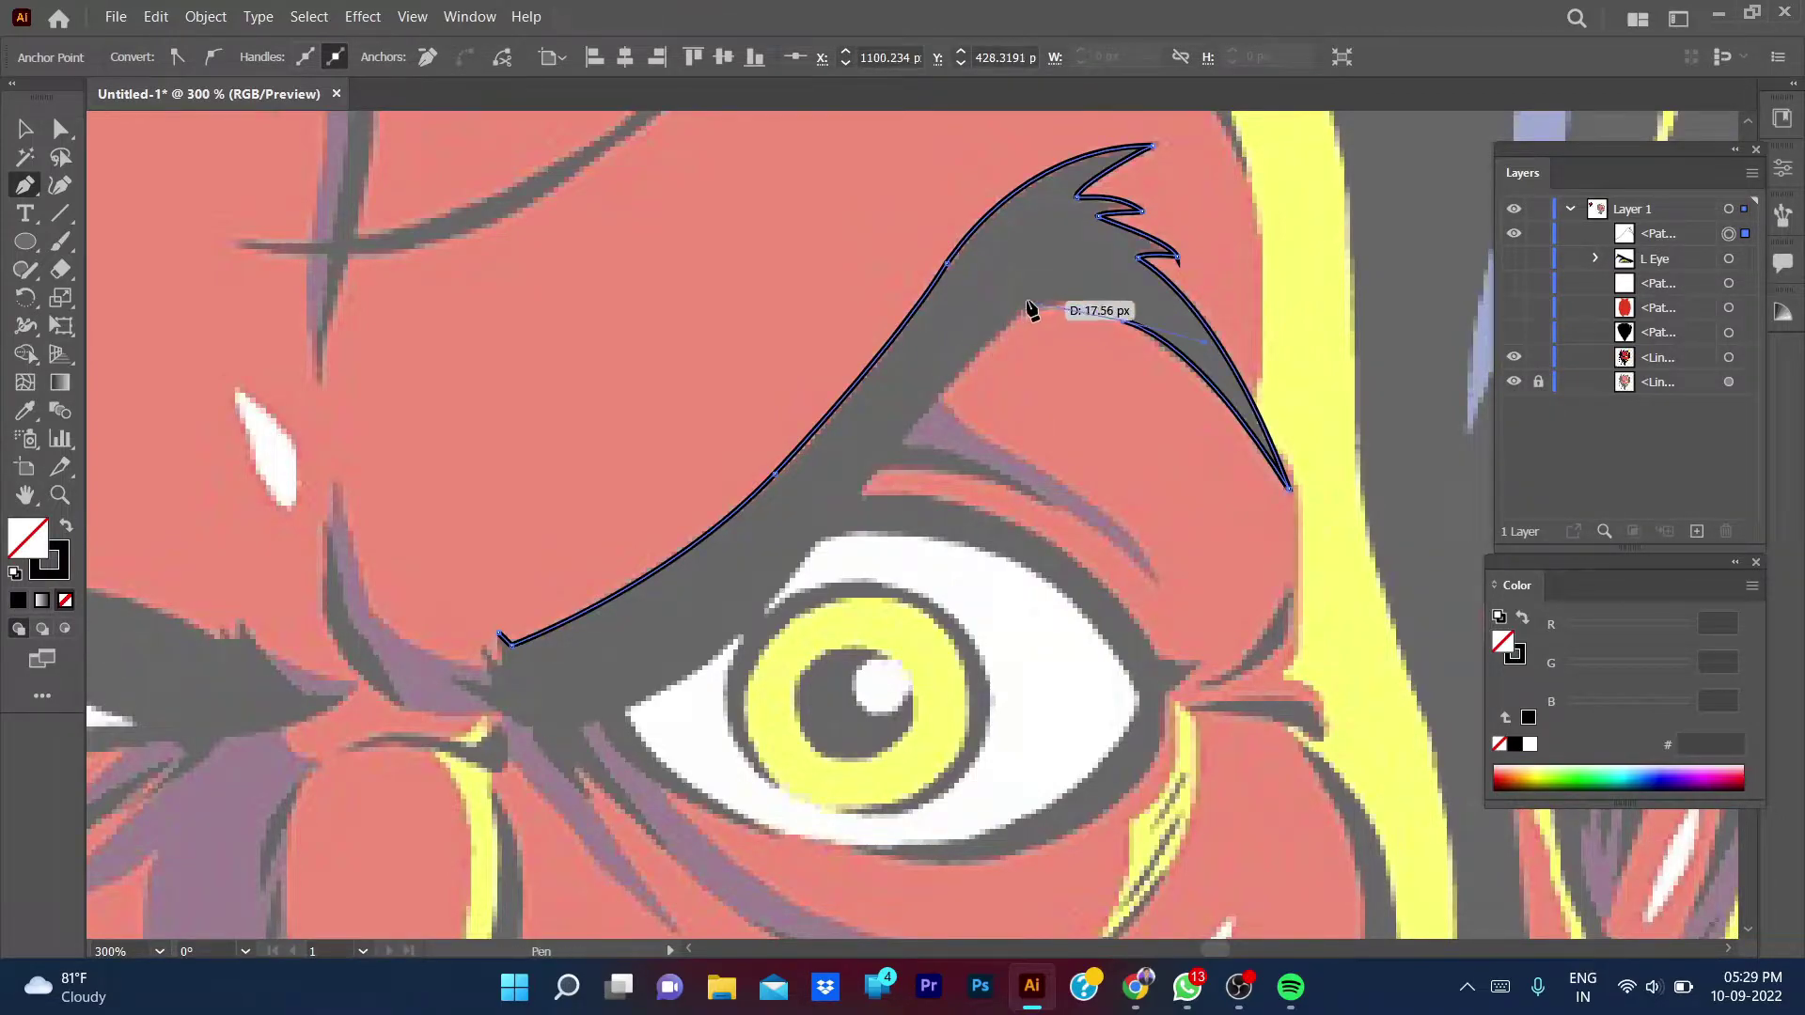
key(a)
drag(1044, 309, 1122, 321)
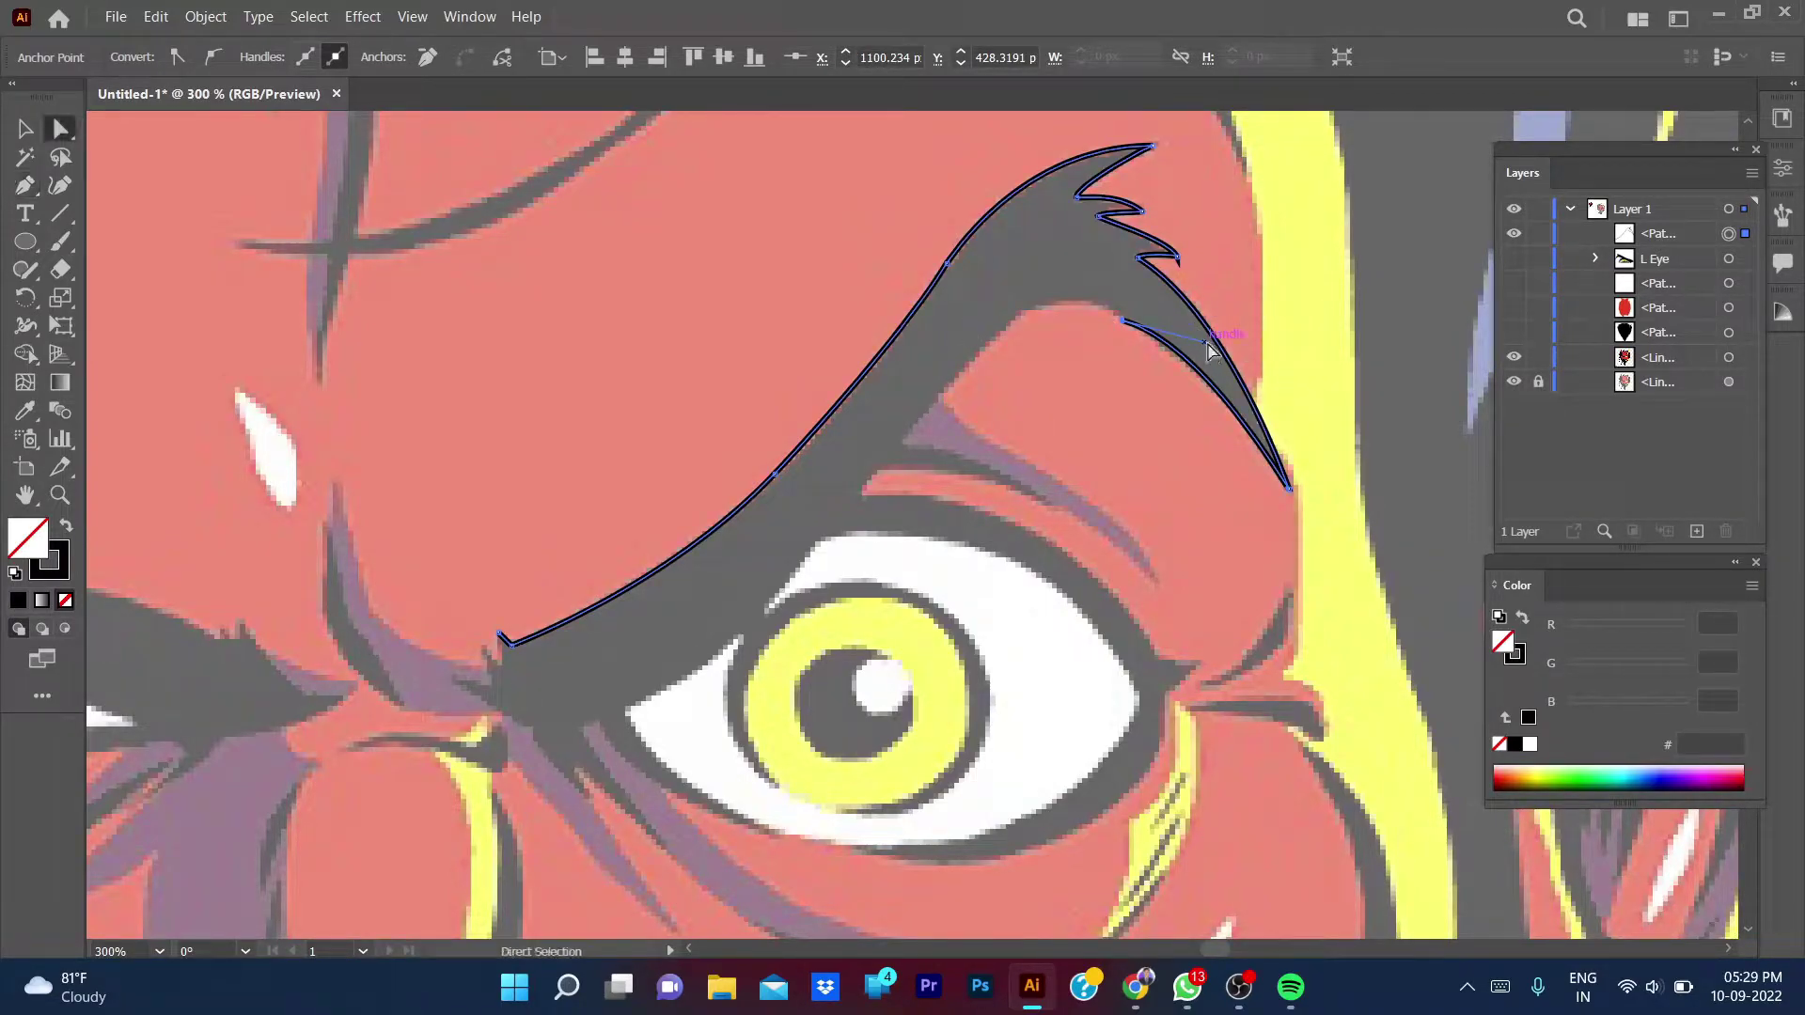
- Extend the brow path along its underside to a sharp point at the inner fold
ctrl+click(1131, 400)
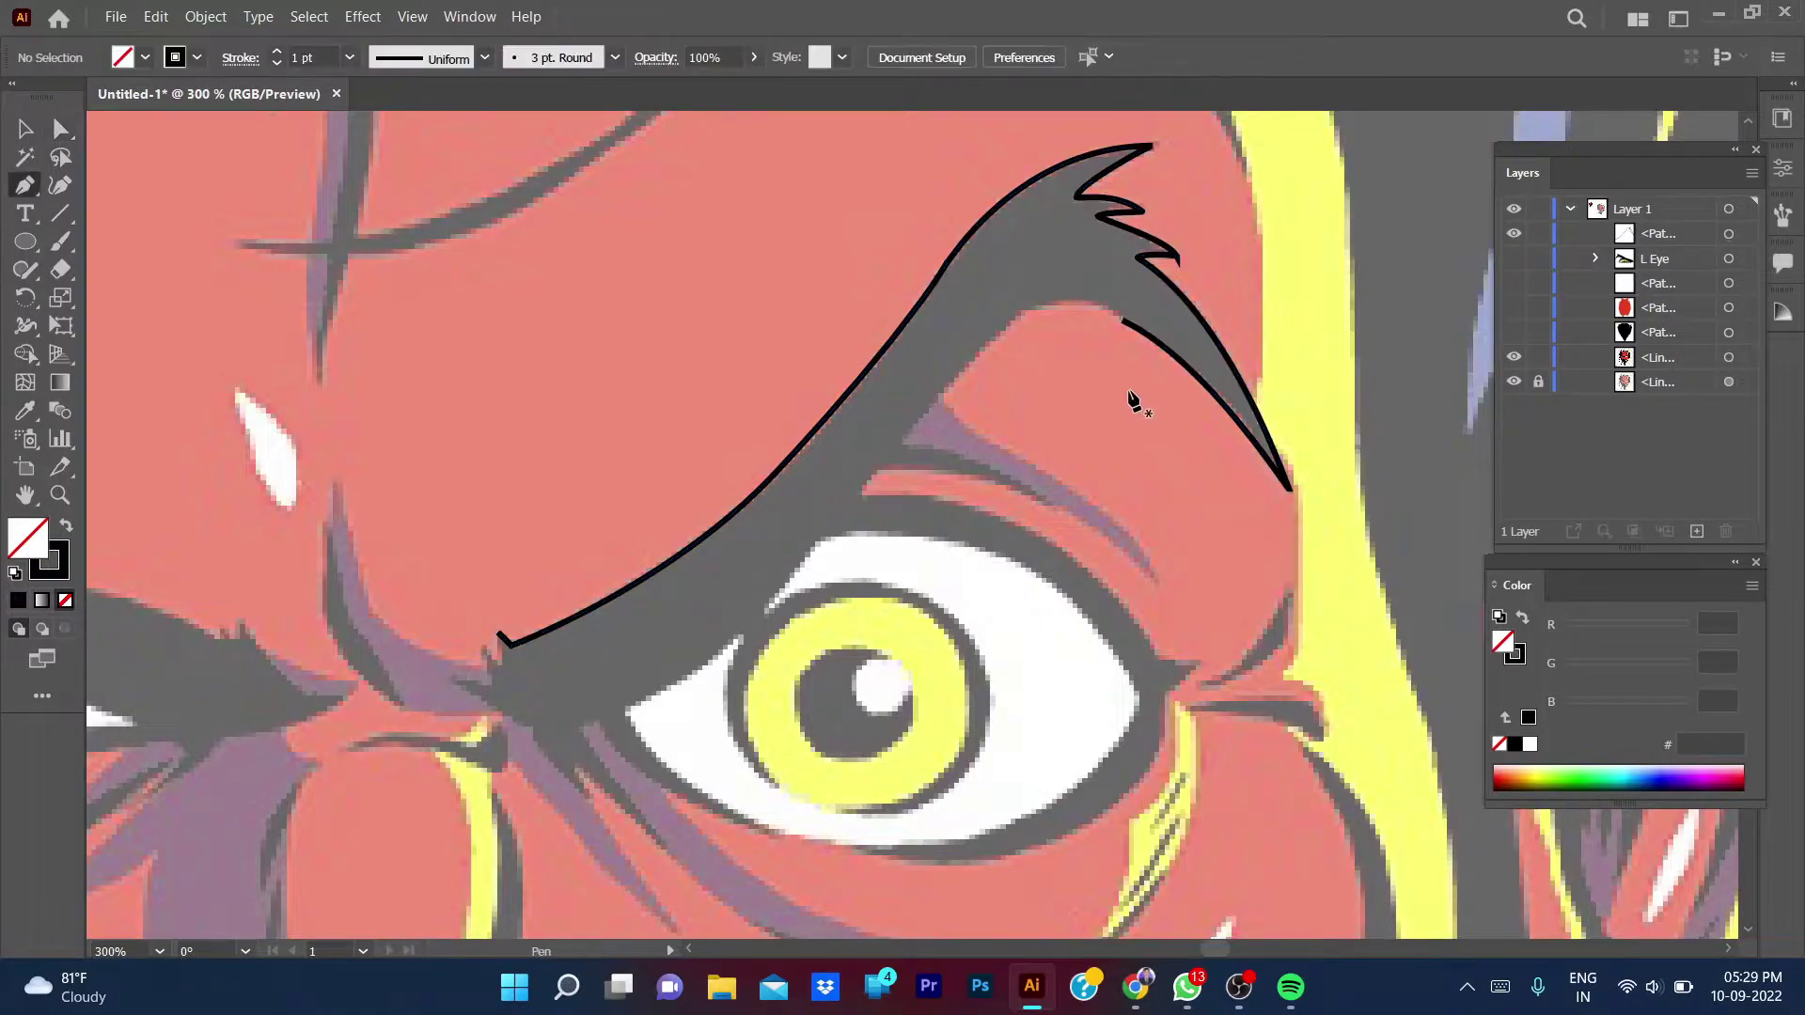
click(1123, 321)
drag(1024, 310, 959, 326)
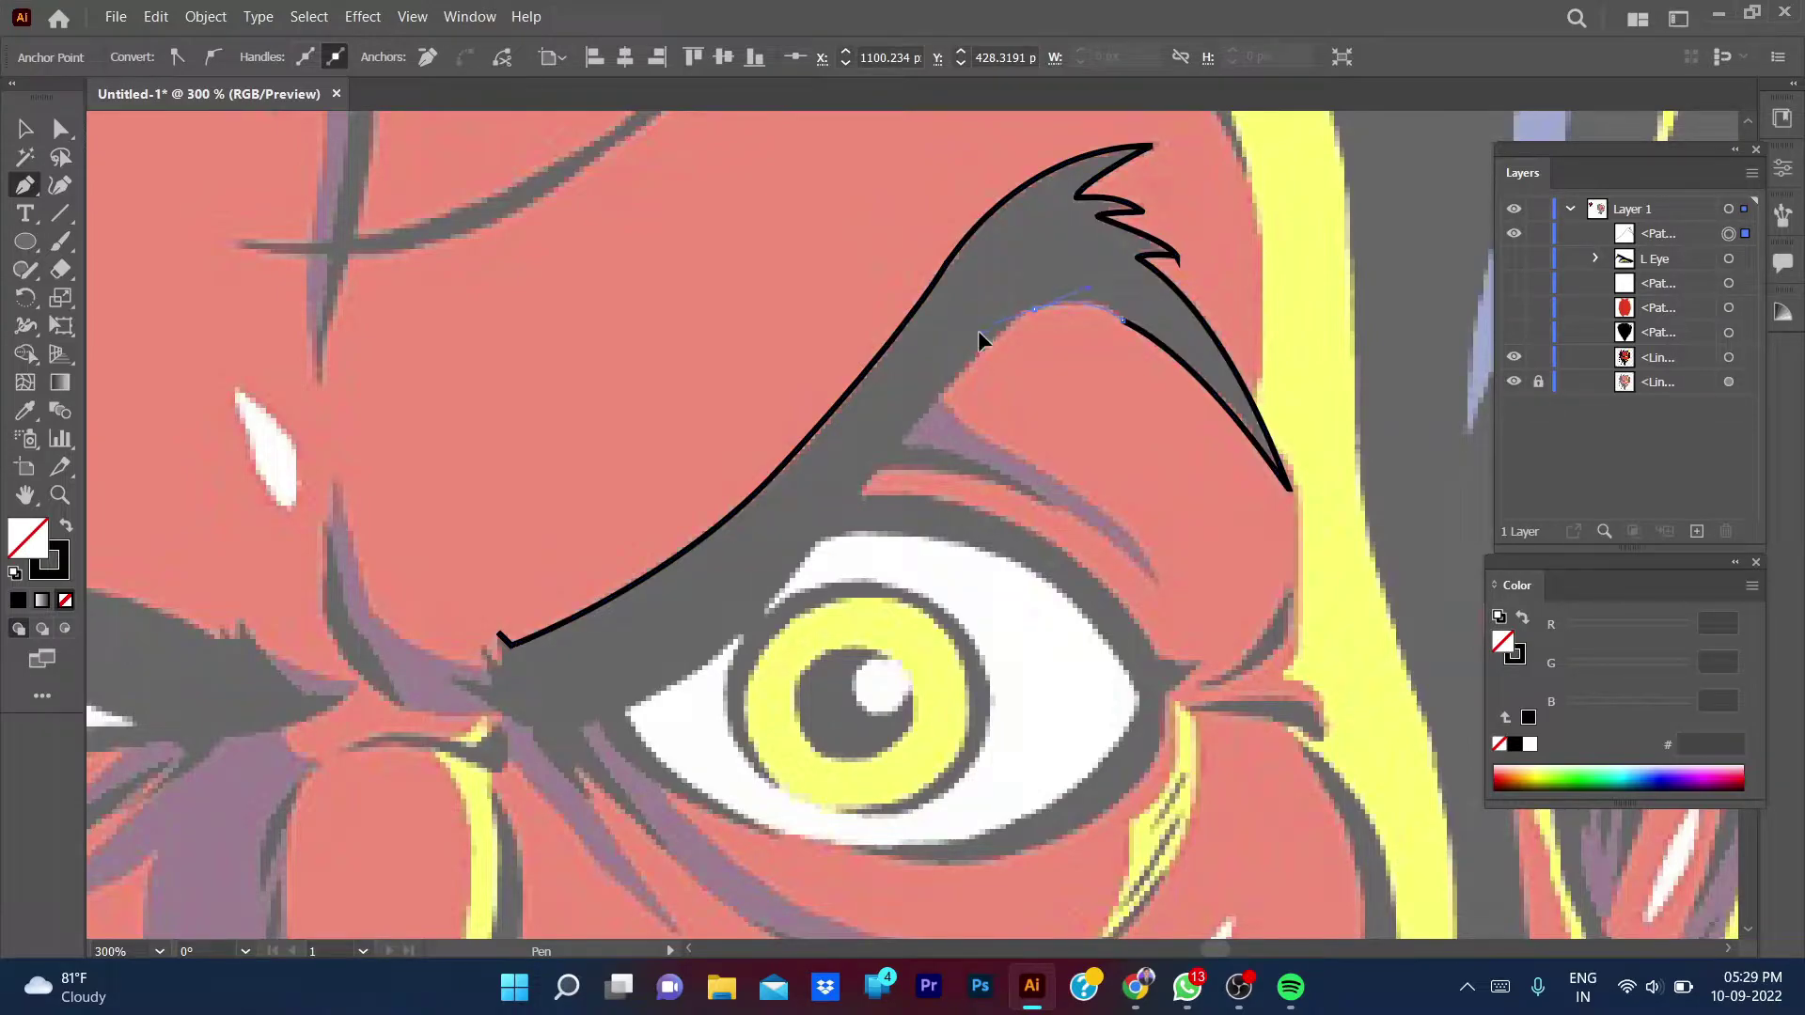
drag(977, 339, 977, 331)
drag(941, 395, 930, 442)
click(938, 395)
click(906, 439)
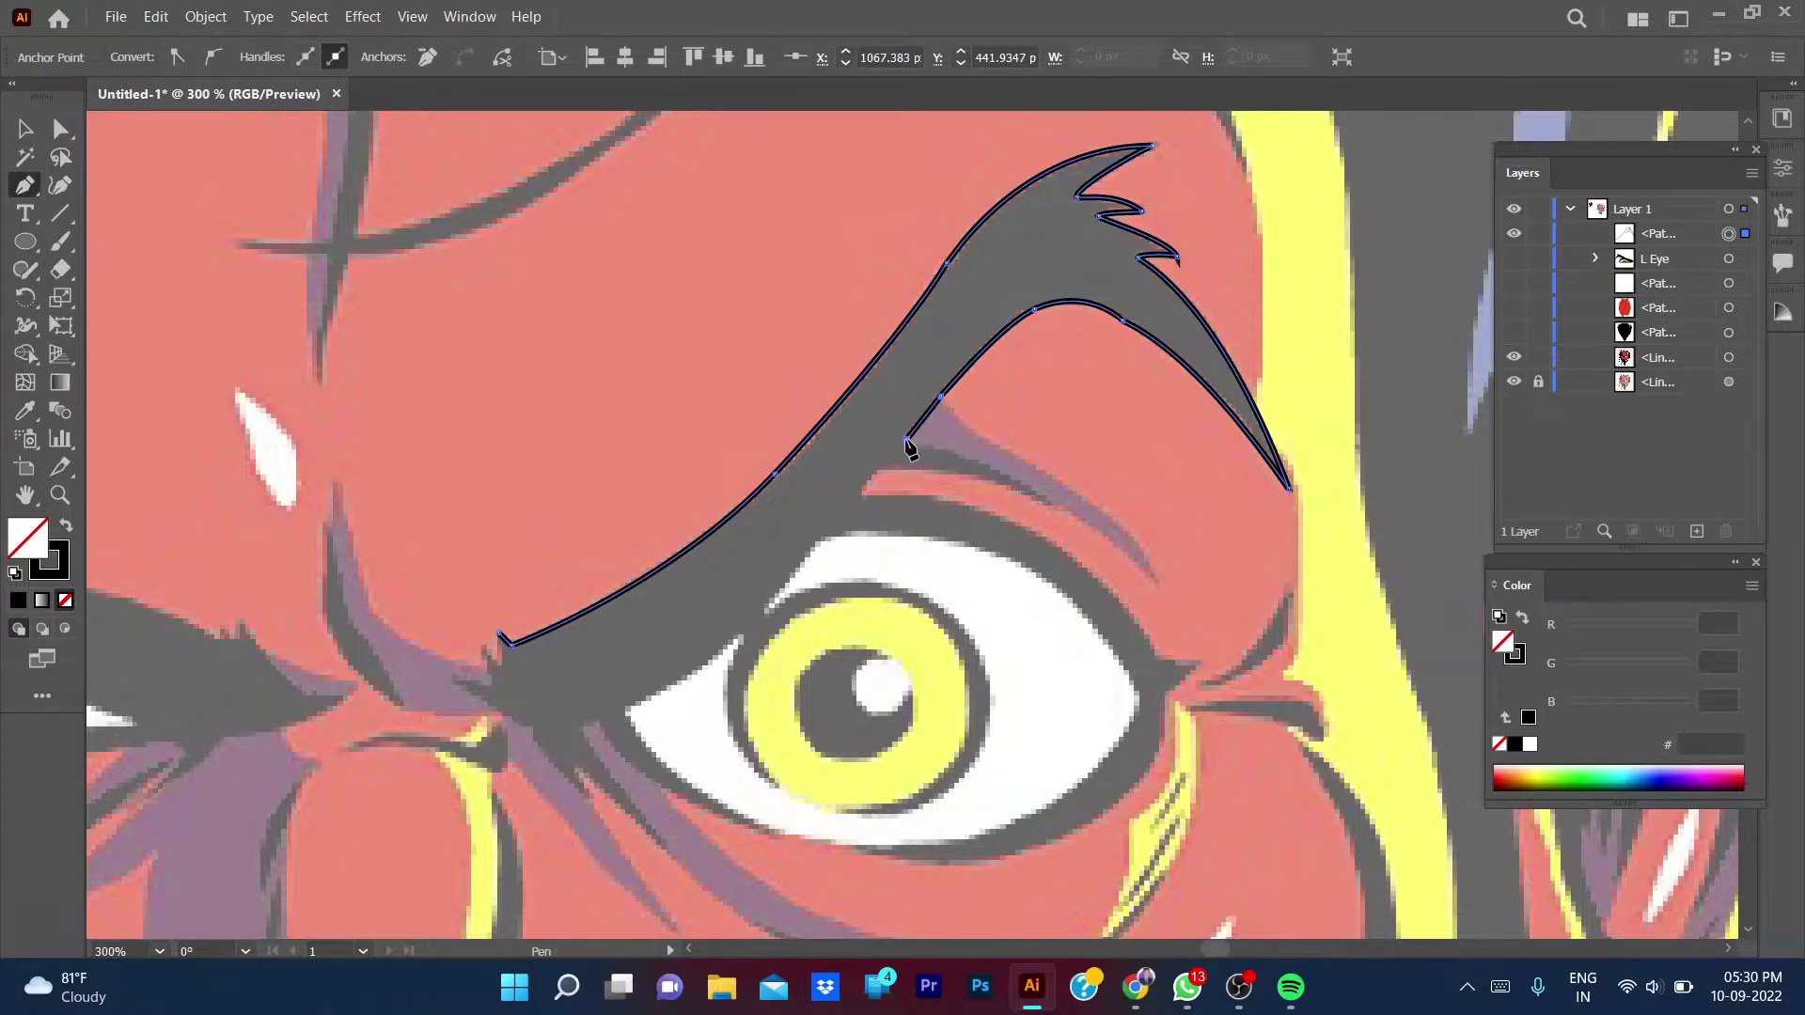
drag(1050, 508, 1052, 521)
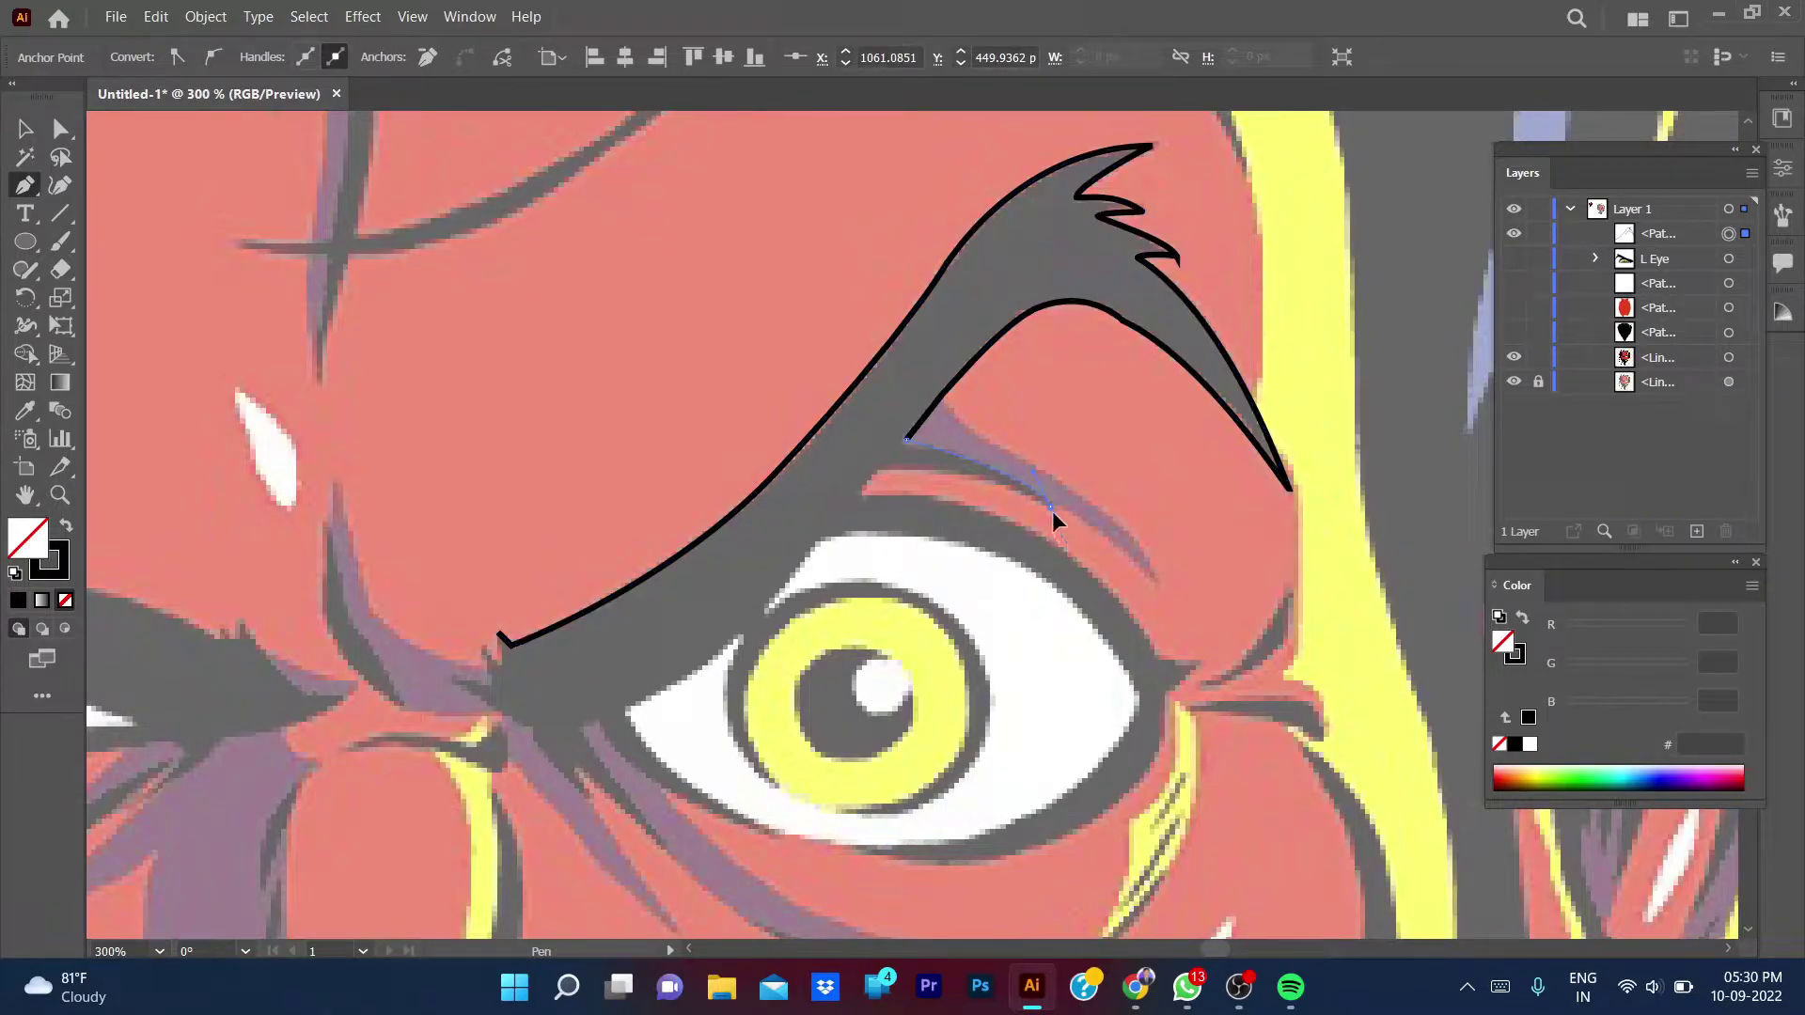
mouse_move(879, 471)
mouse_down()
mouse_move(771, 488)
mouse_move(947, 504)
mouse_up()
- Close the brow shape and trace the upper eyelid line around the eye's outer corner
click(1174, 700)
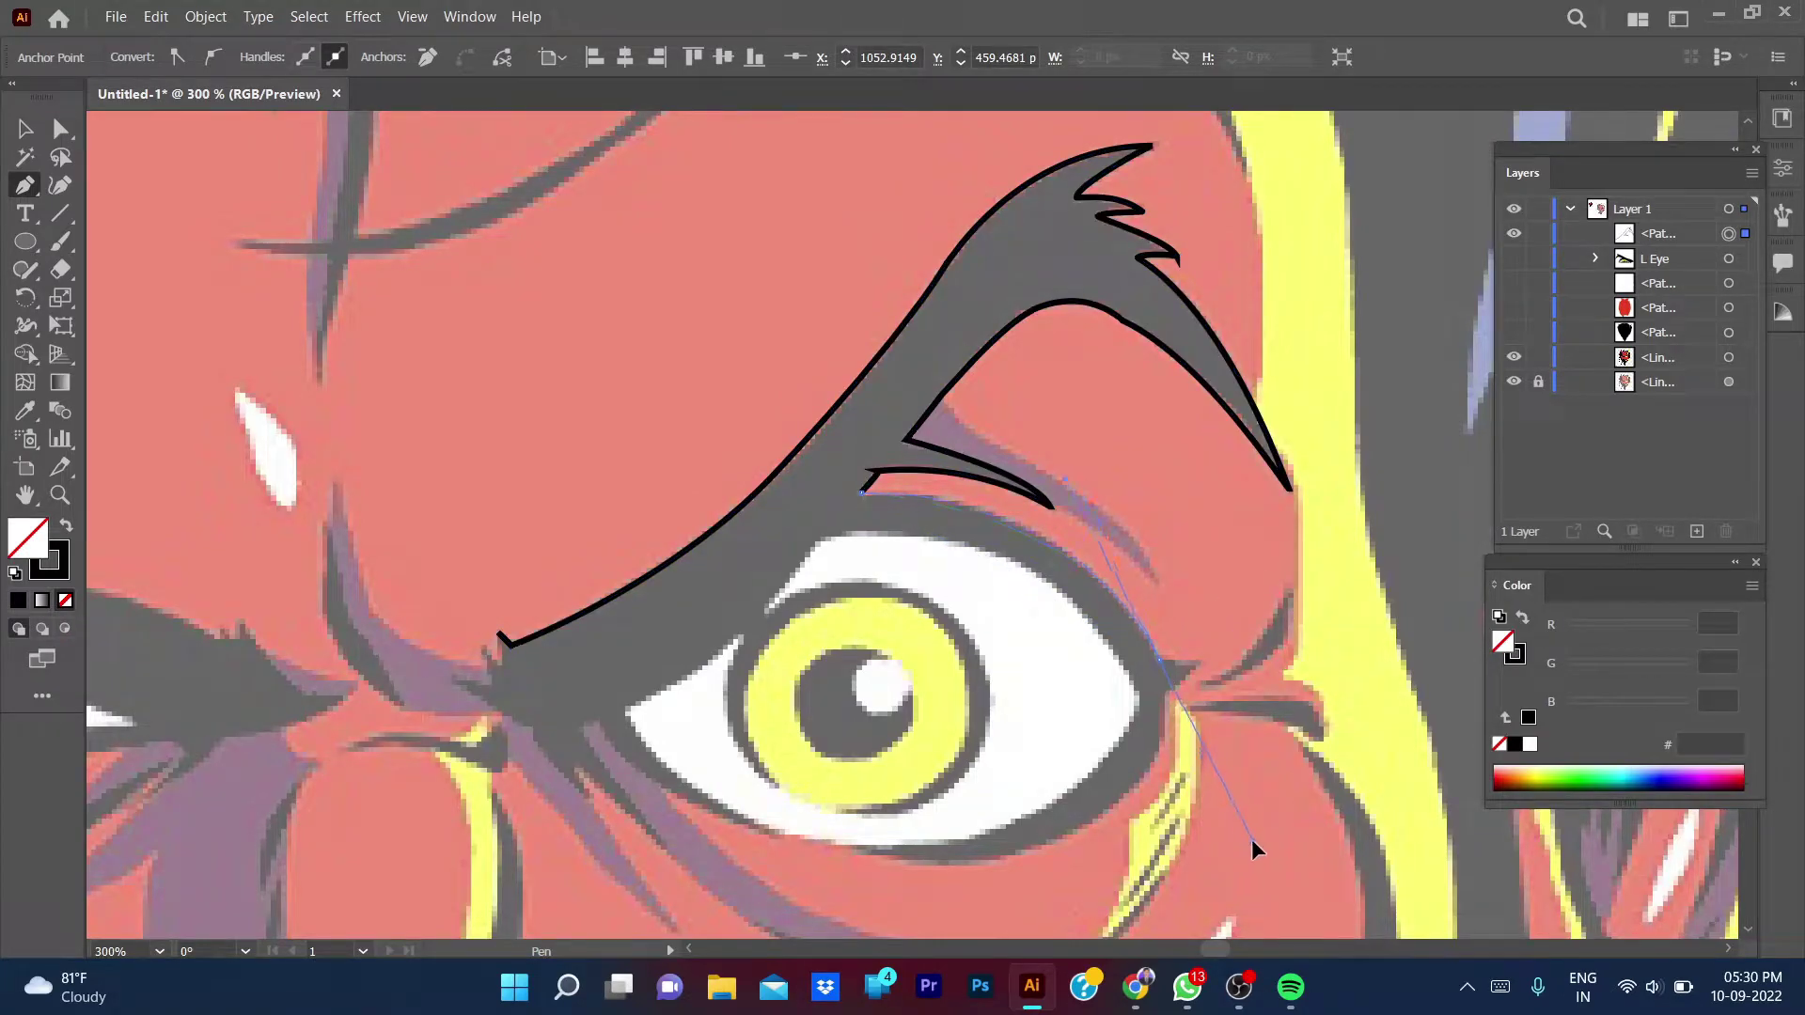
drag(1250, 844, 1200, 671)
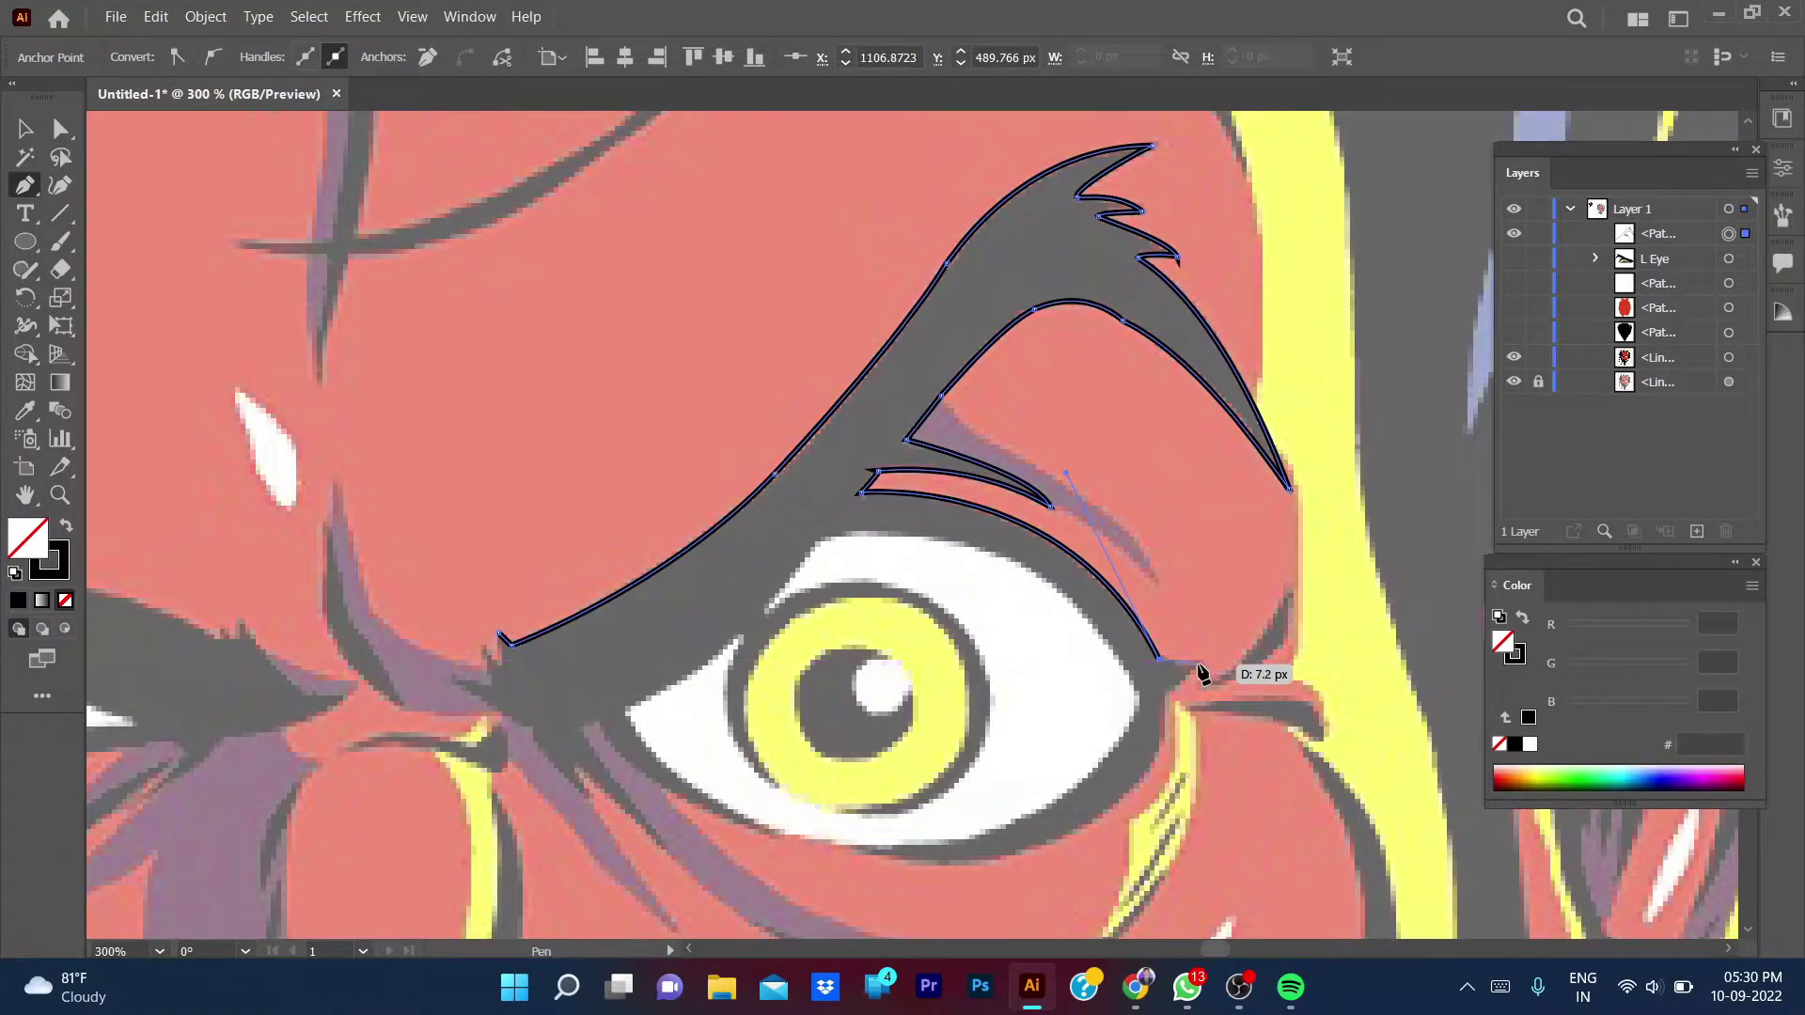
click(1203, 666)
click(1166, 694)
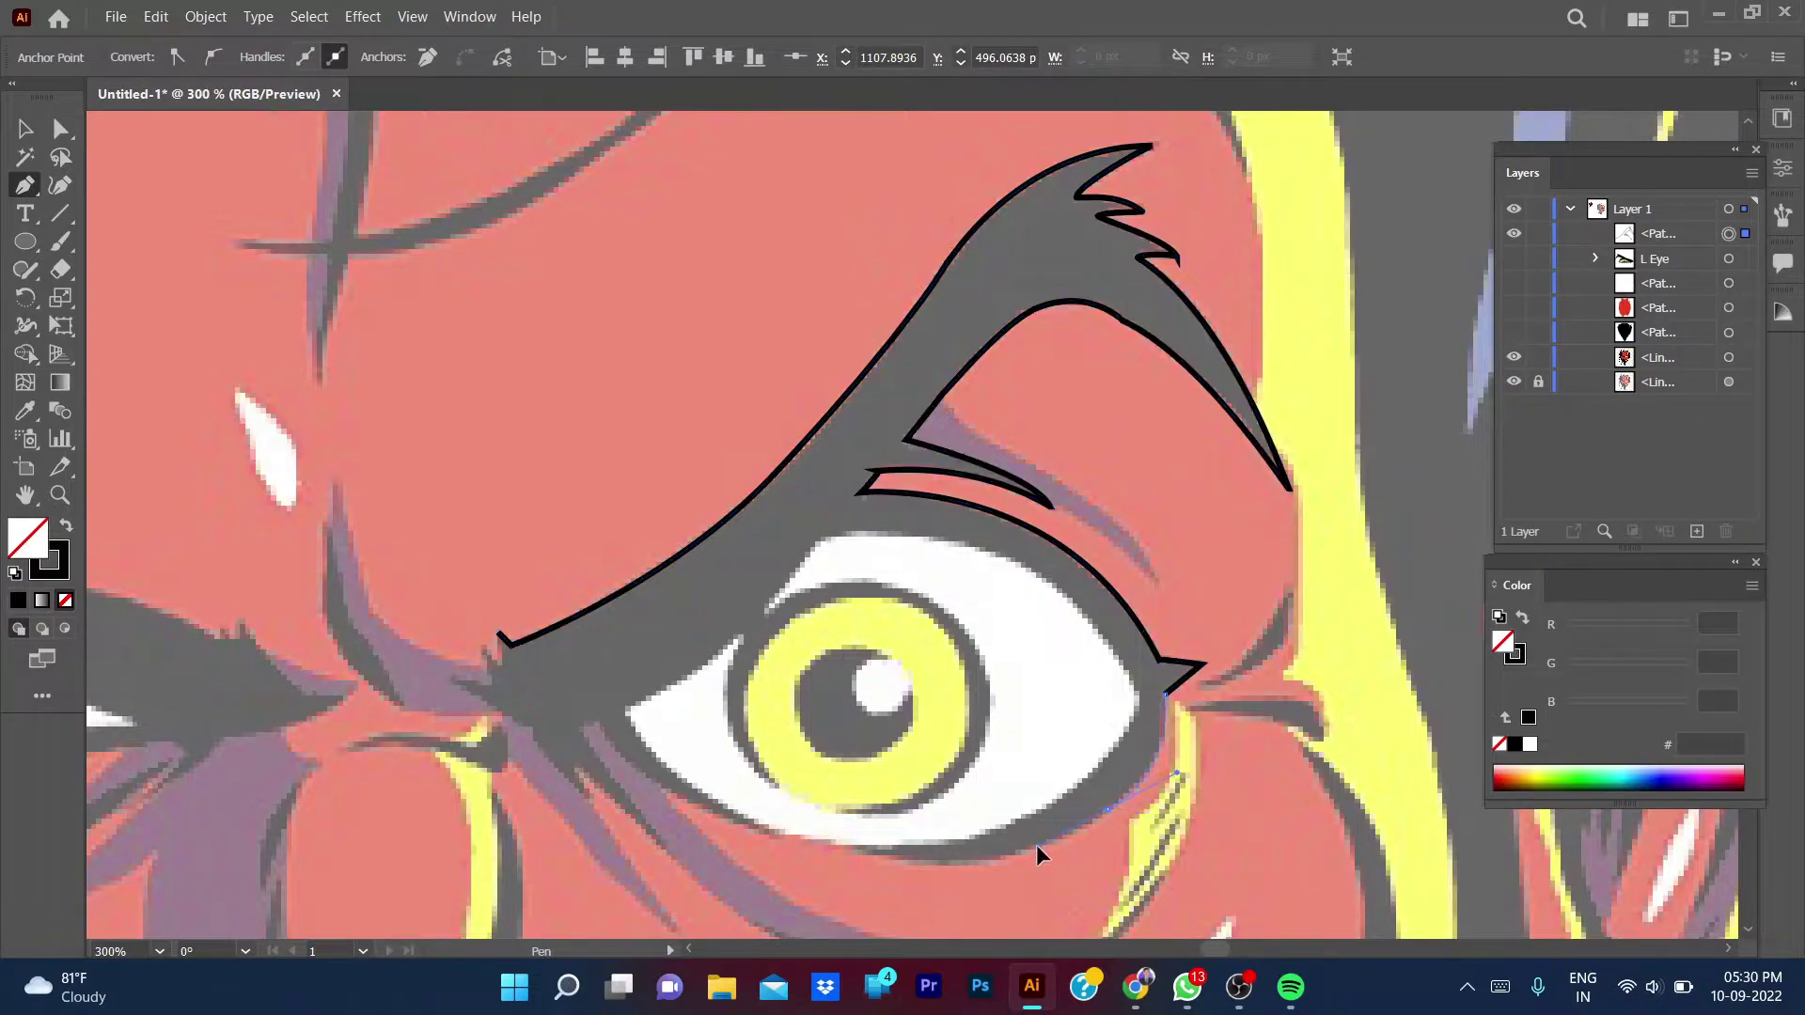
drag(1107, 809, 1037, 851)
- Trace the lower eyelid curve up to a sharp outer eye point
scroll(1035, 848, down, 2)
scroll(1015, 799, left, 3)
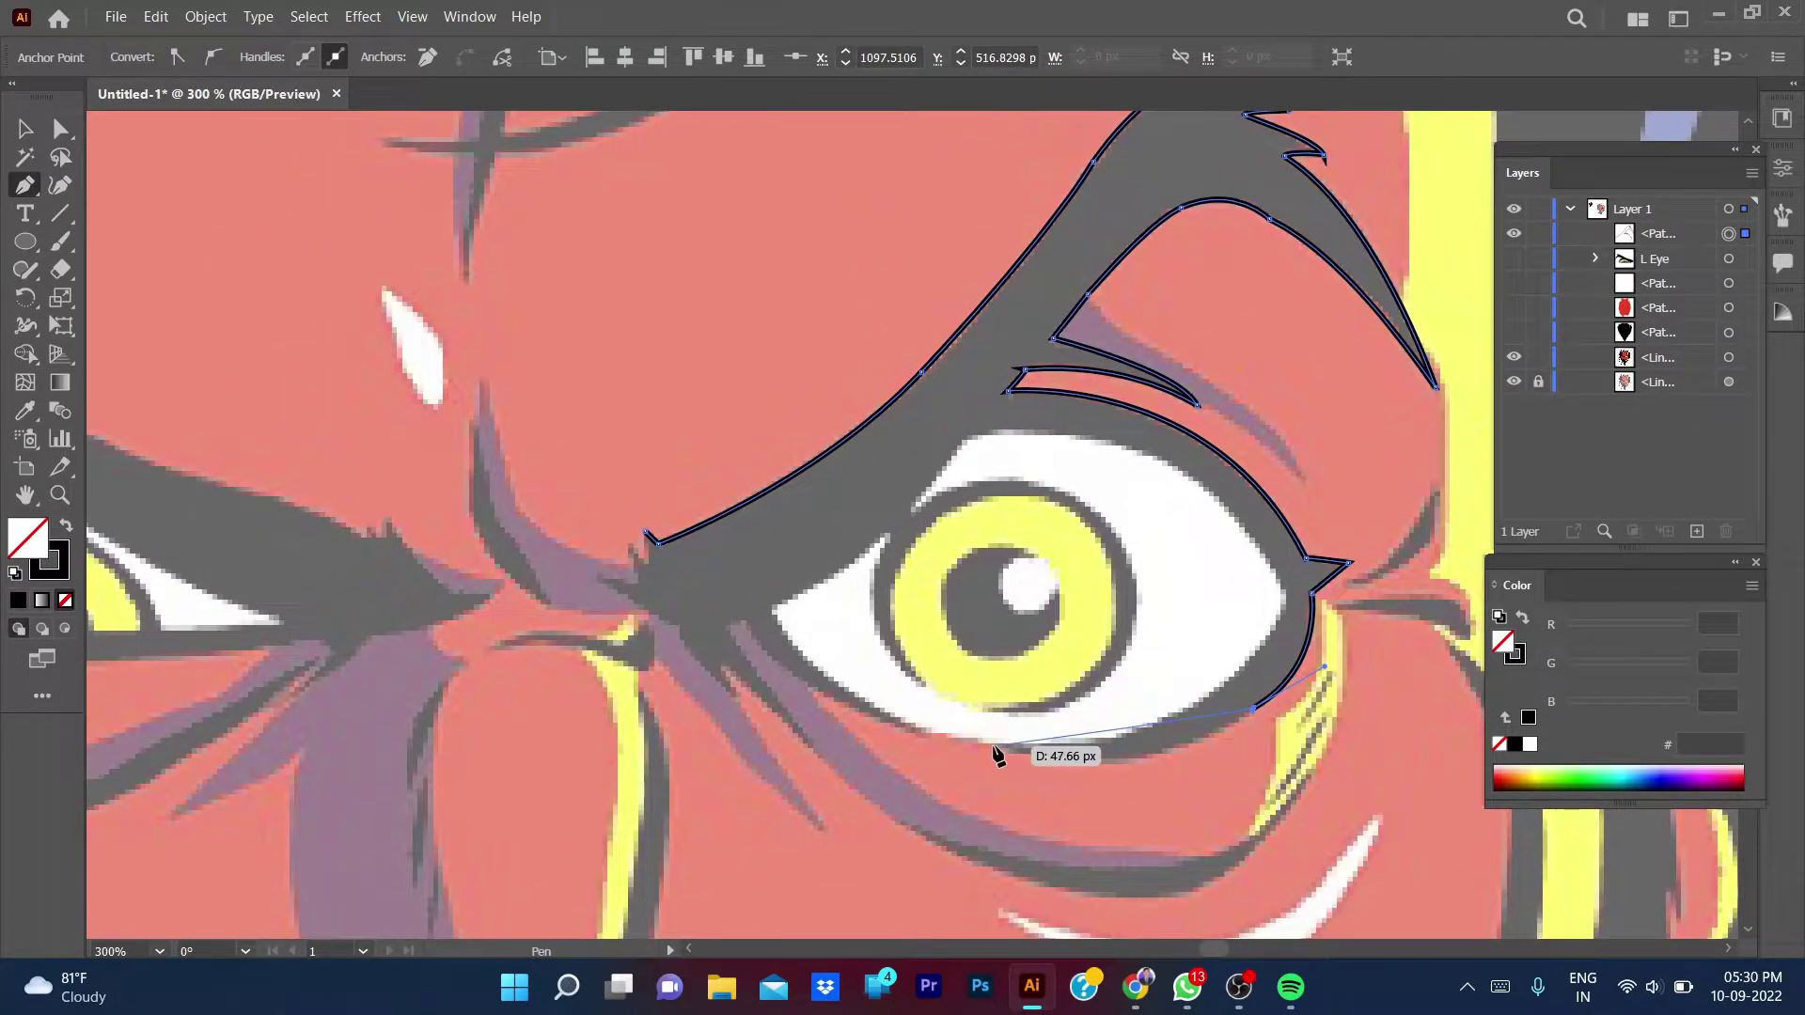
drag(996, 750, 837, 707)
click(995, 749)
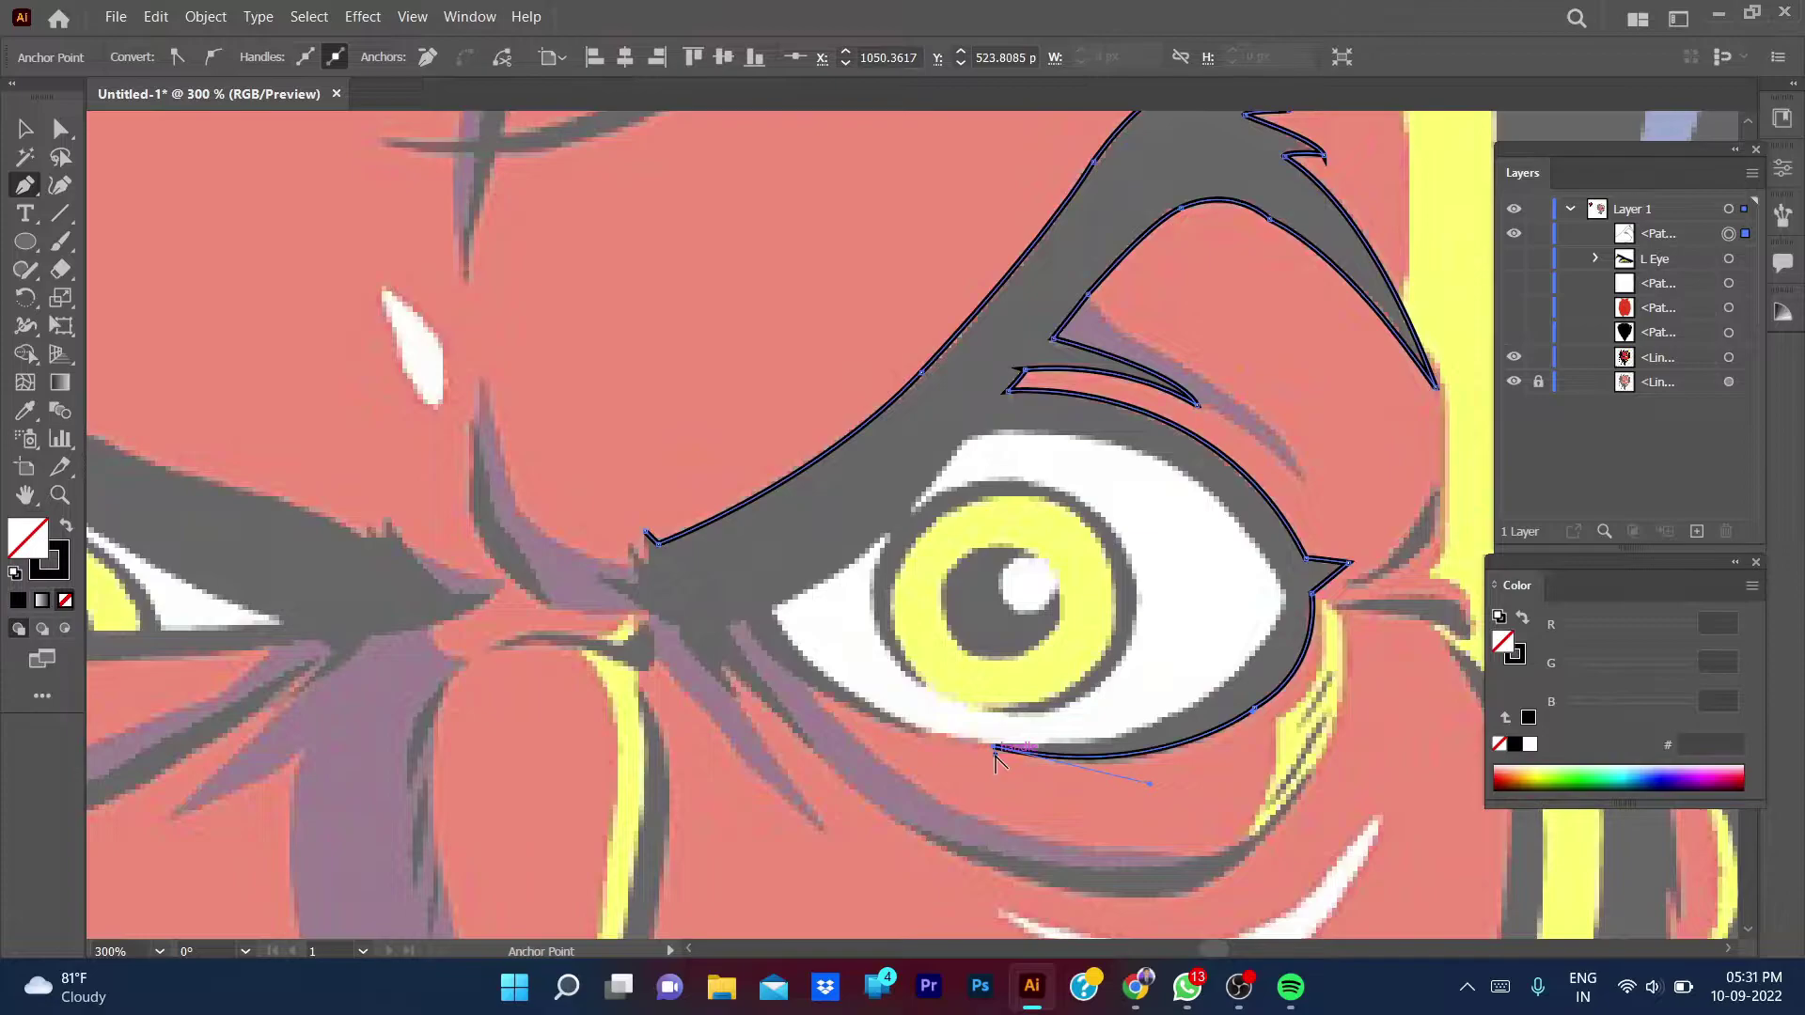
drag(1284, 609, 1344, 455)
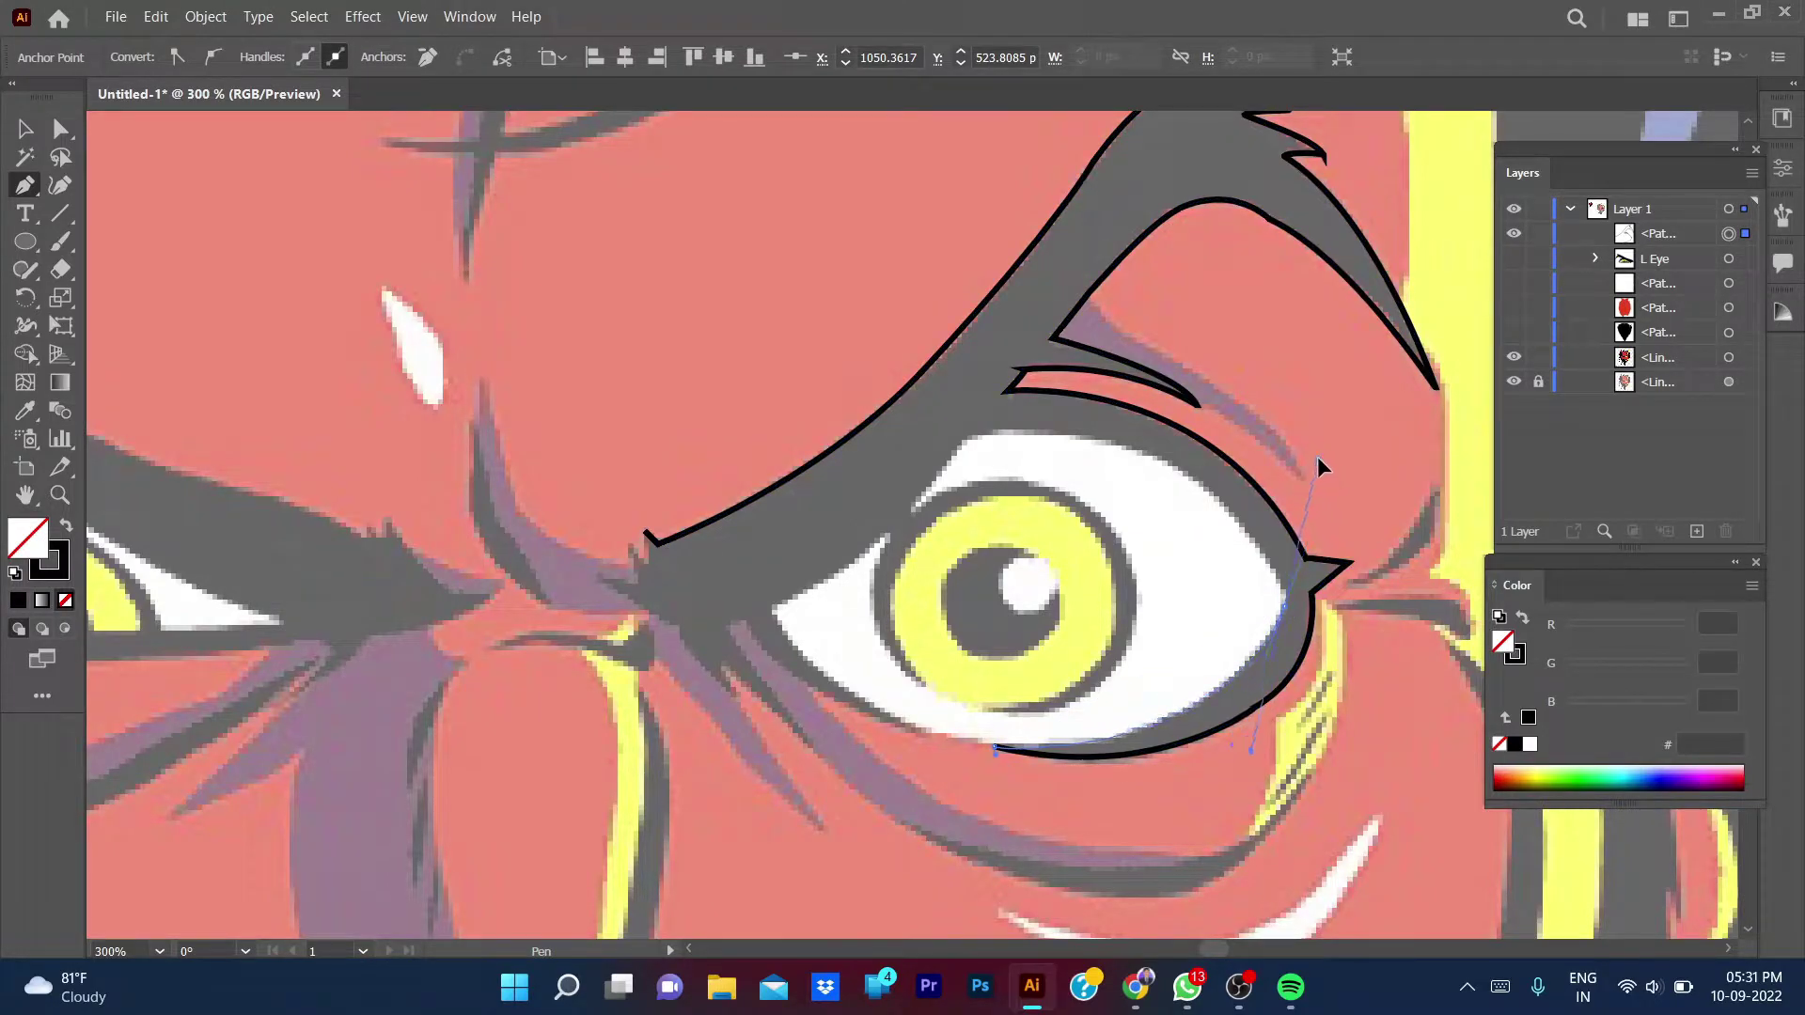
alt+click(1284, 607)
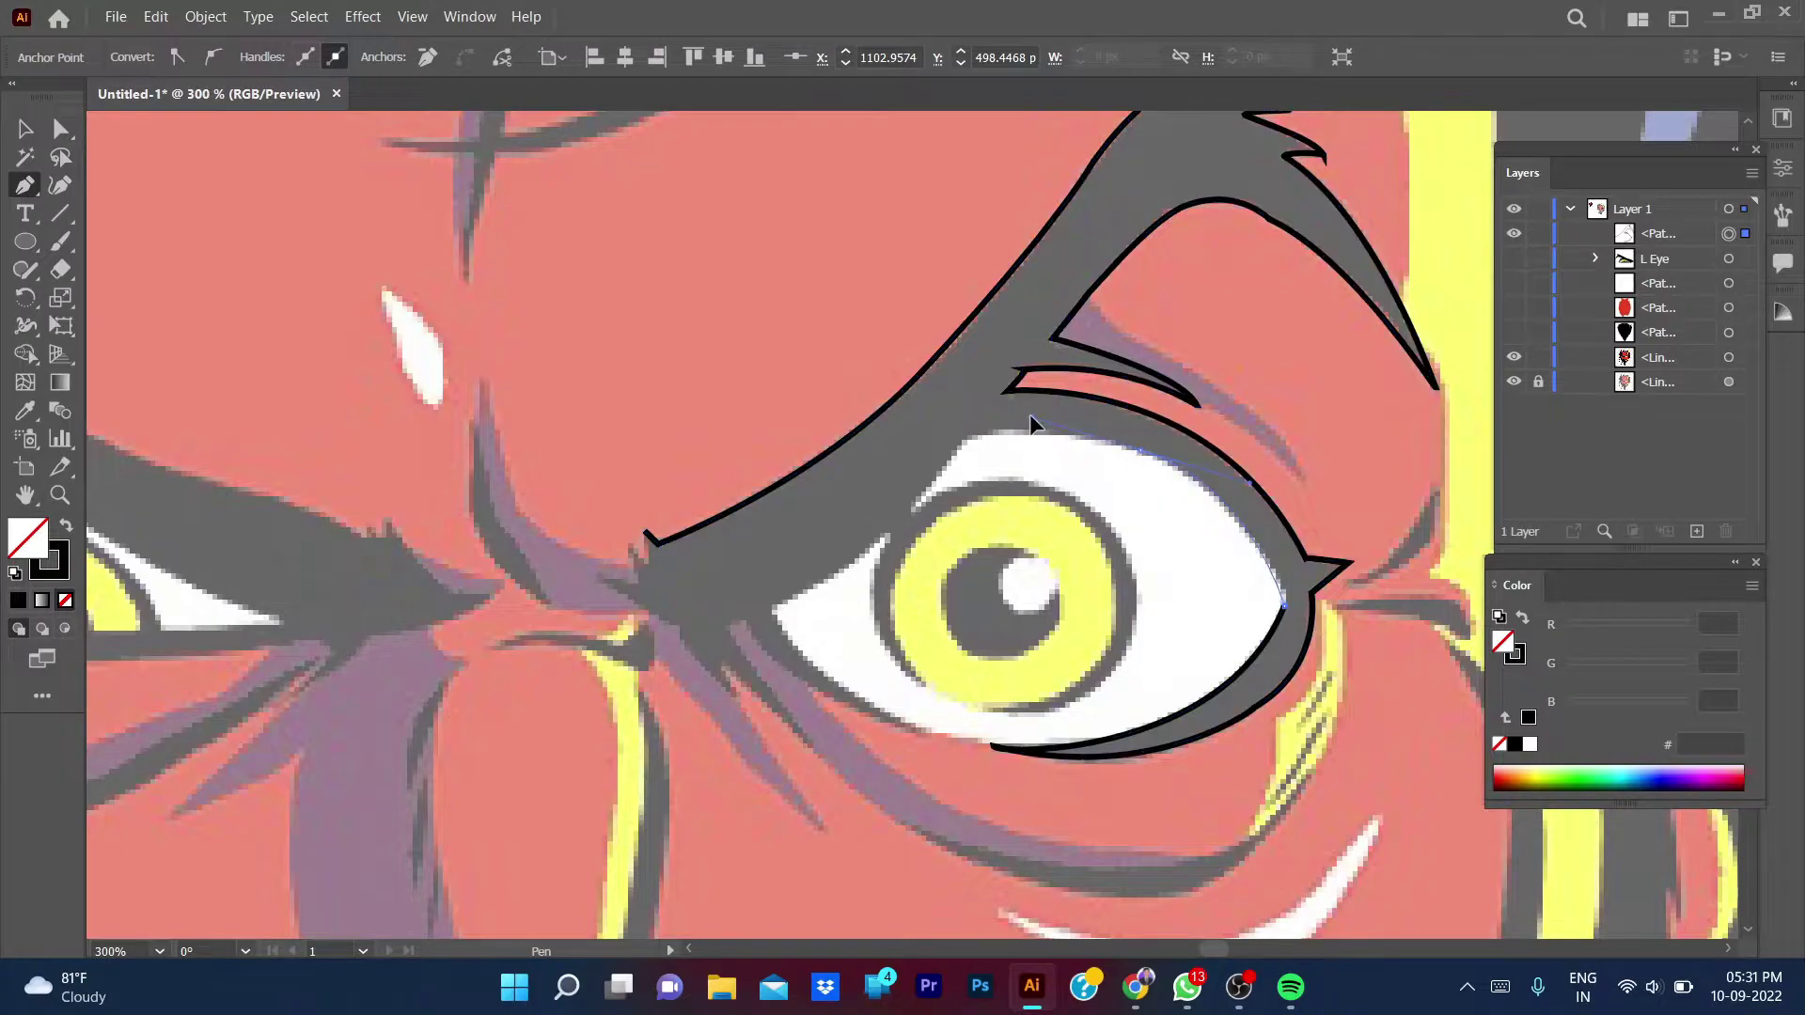
drag(1140, 453, 963, 438)
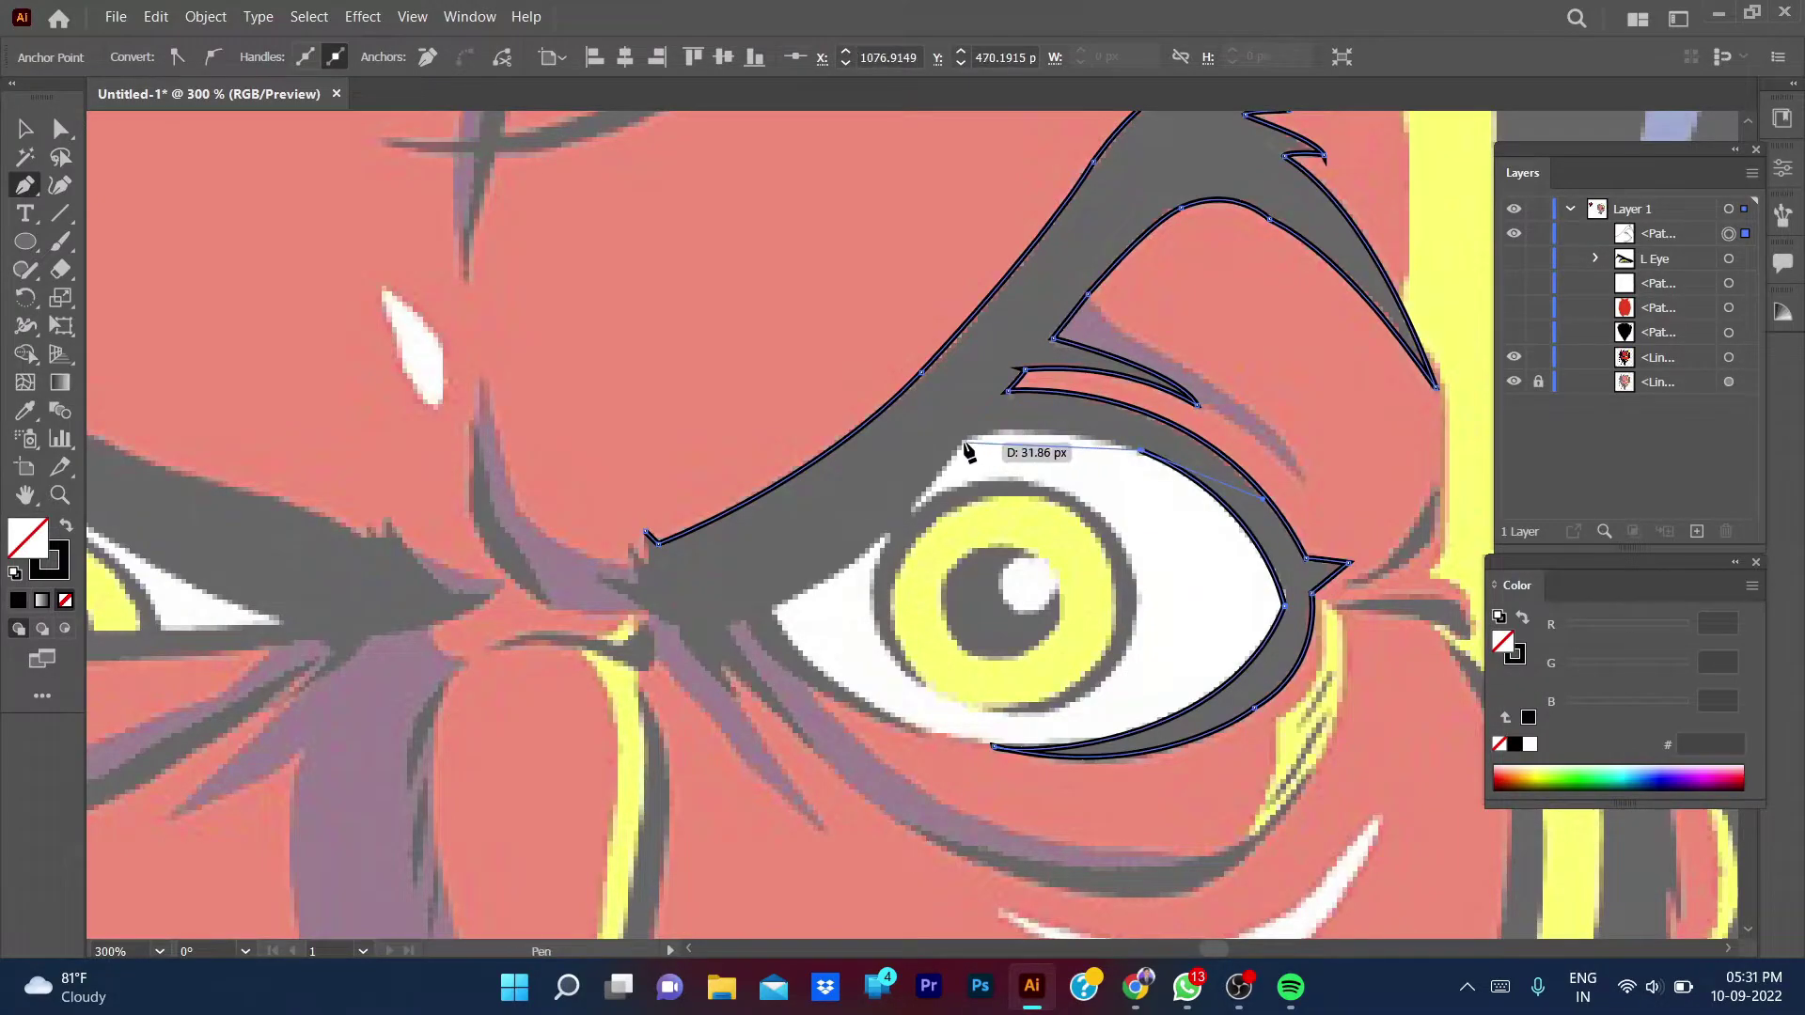
drag(972, 446, 959, 501)
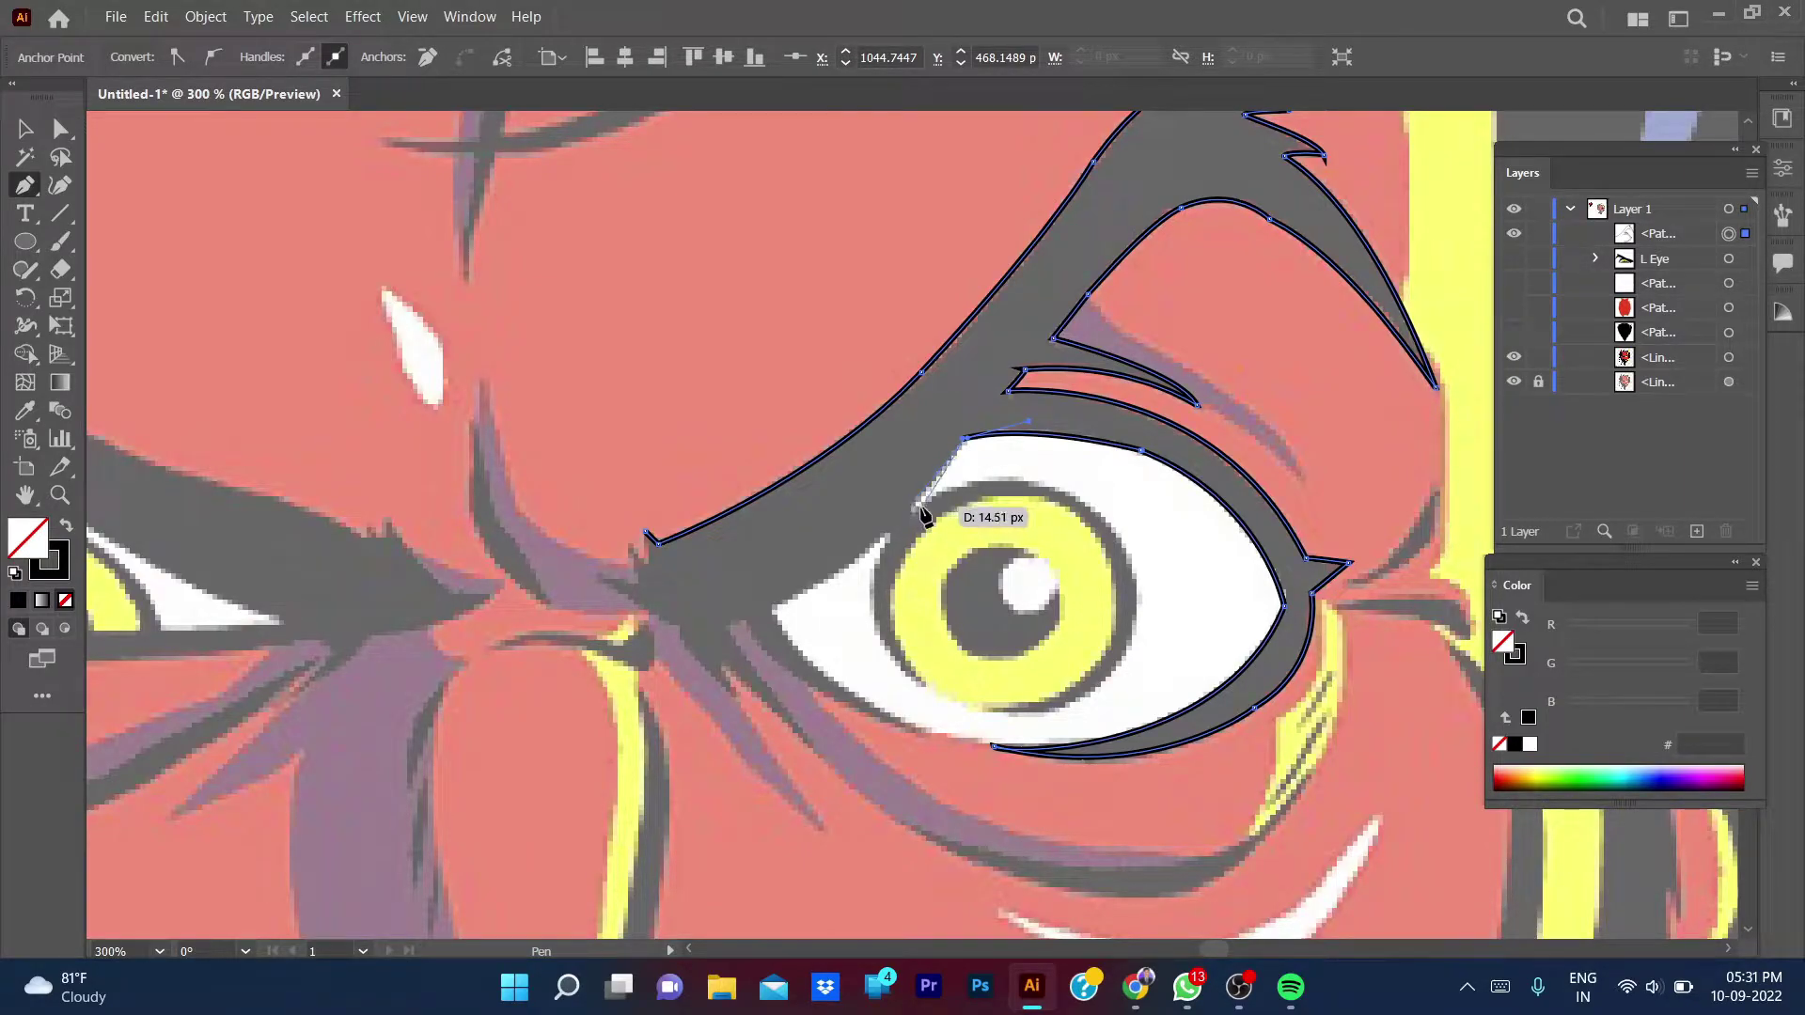
mouse_move(943, 522)
mouse_down()
mouse_move(1089, 515)
mouse_move(1161, 580)
mouse_up()
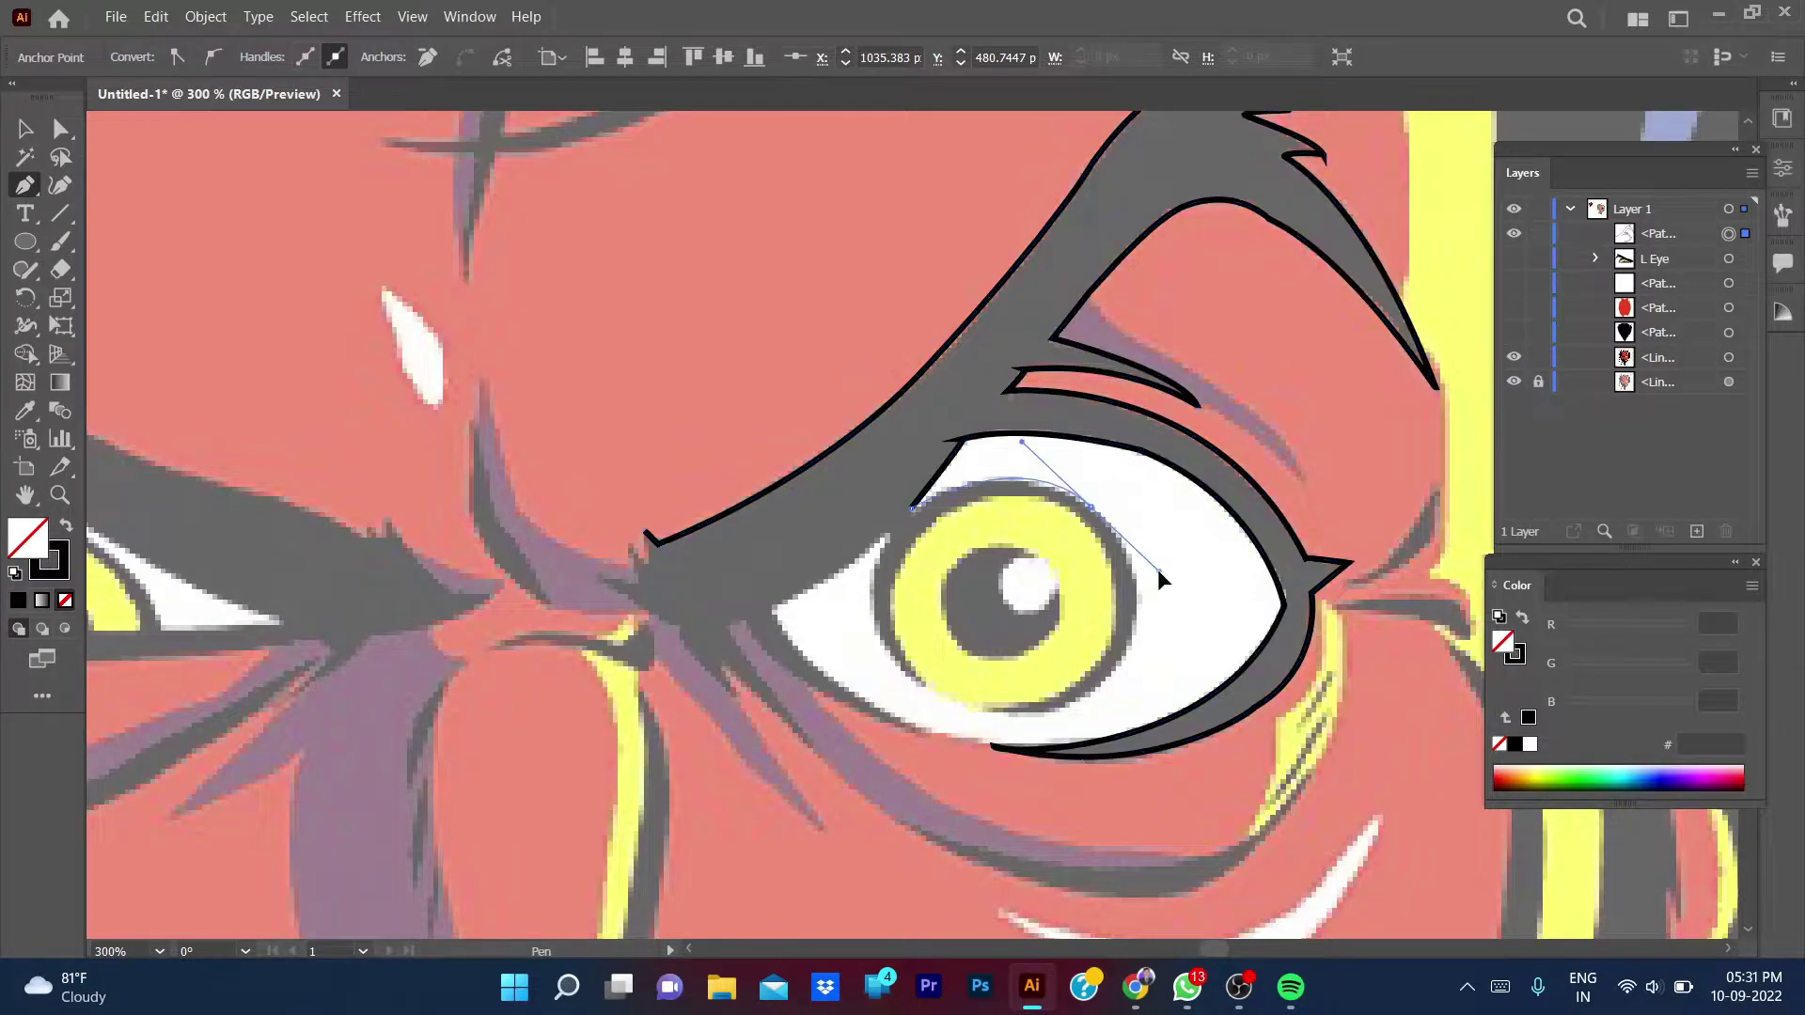
key(ctrl+z)
- Continue the outline along the inner lower lid to a corner at the inner eye corner
mouse_move(771, 606)
mouse_down()
mouse_move(990, 778)
mouse_move(1064, 799)
mouse_up()
click(925, 734)
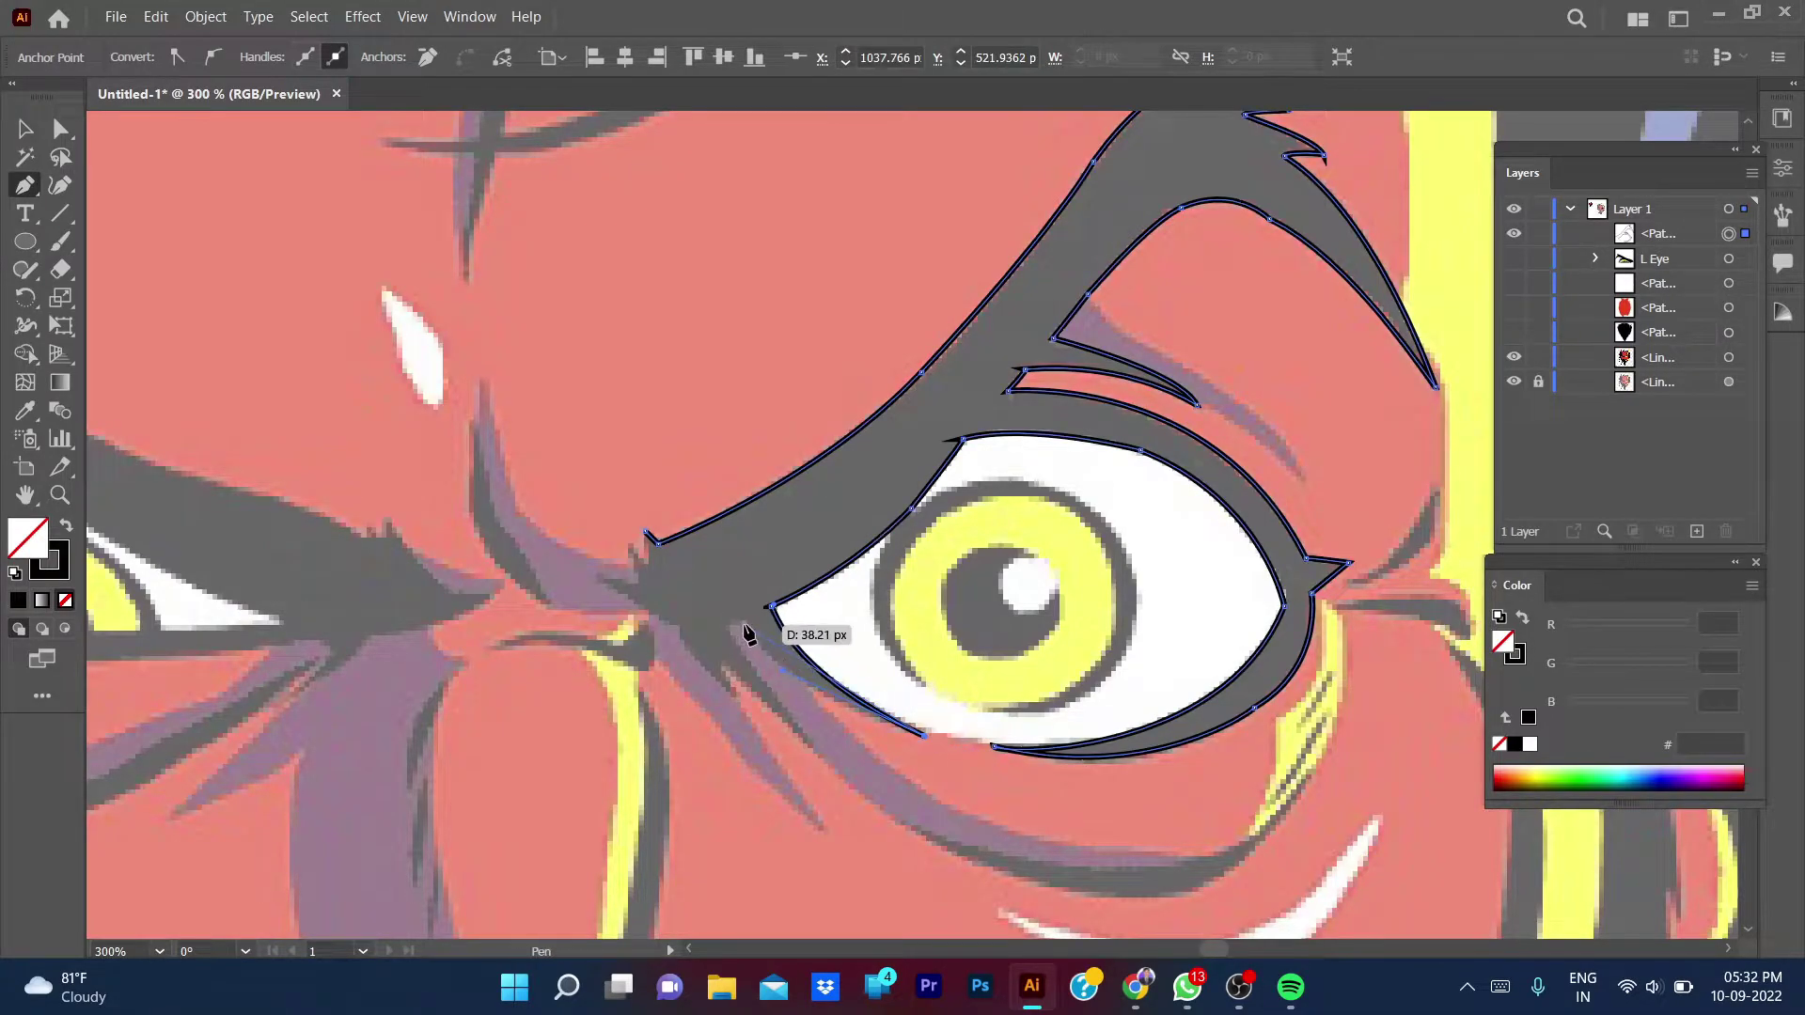
drag(730, 624, 822, 758)
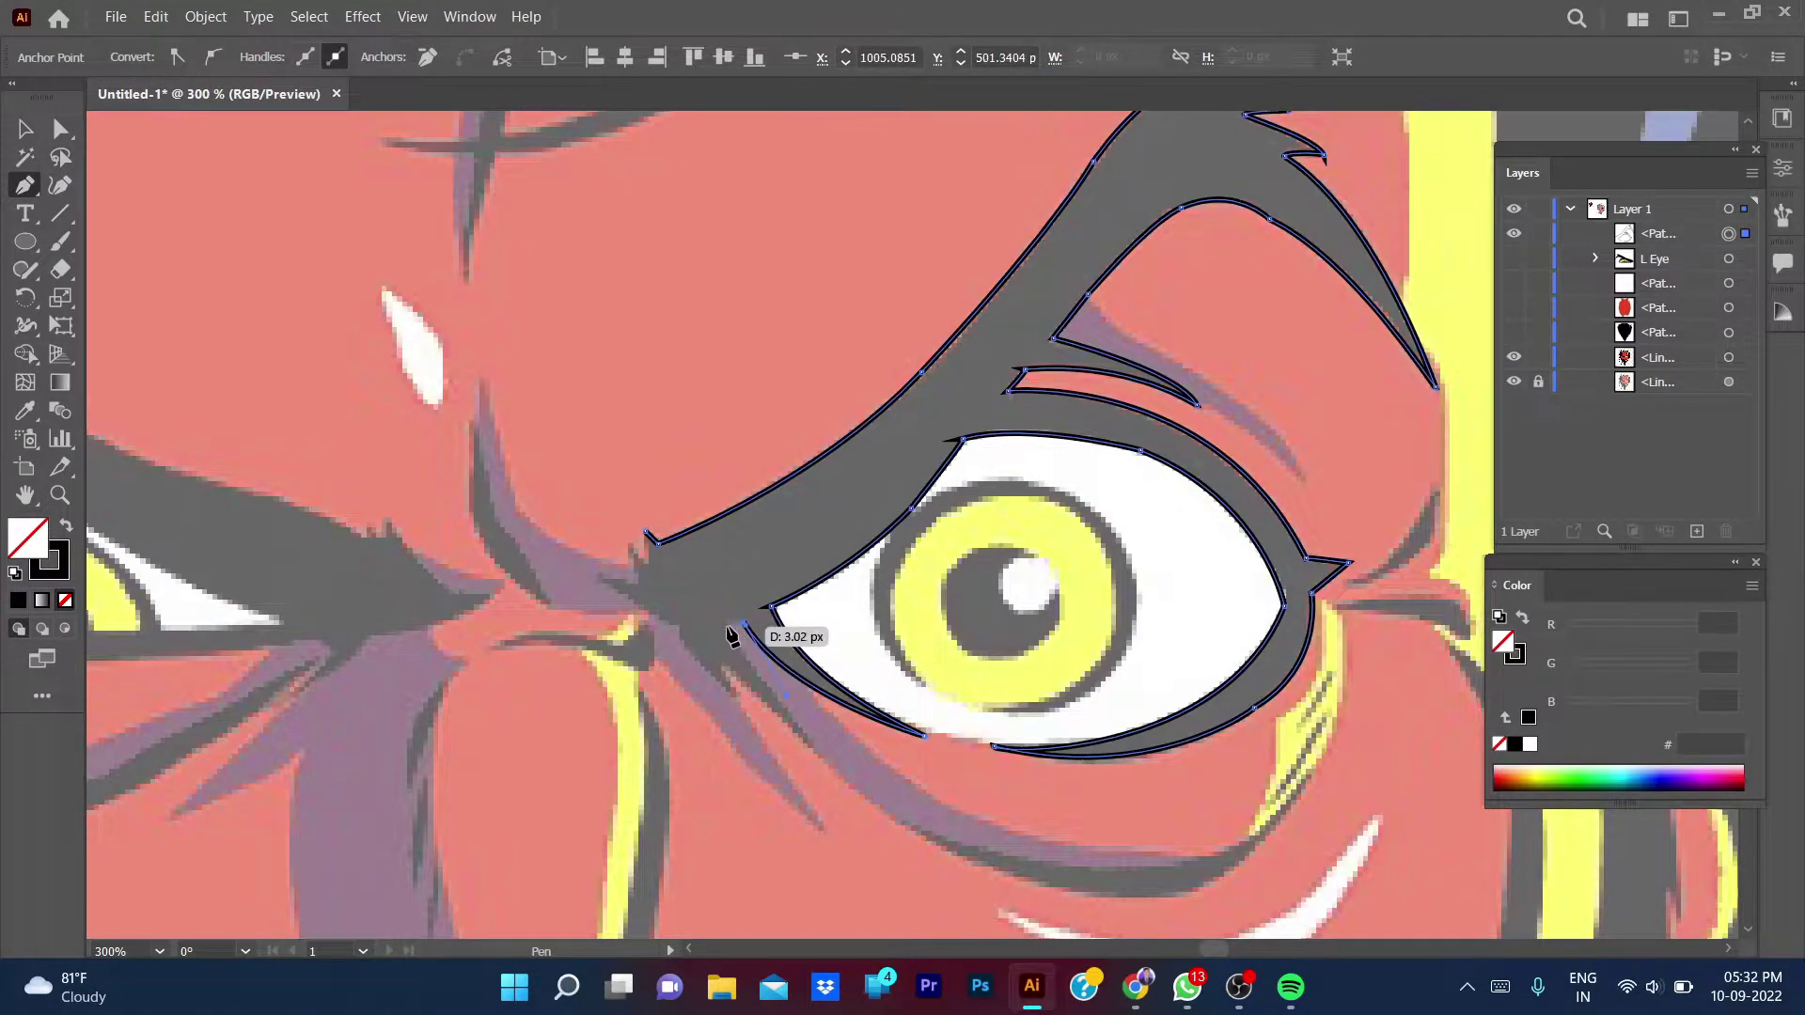
click(818, 752)
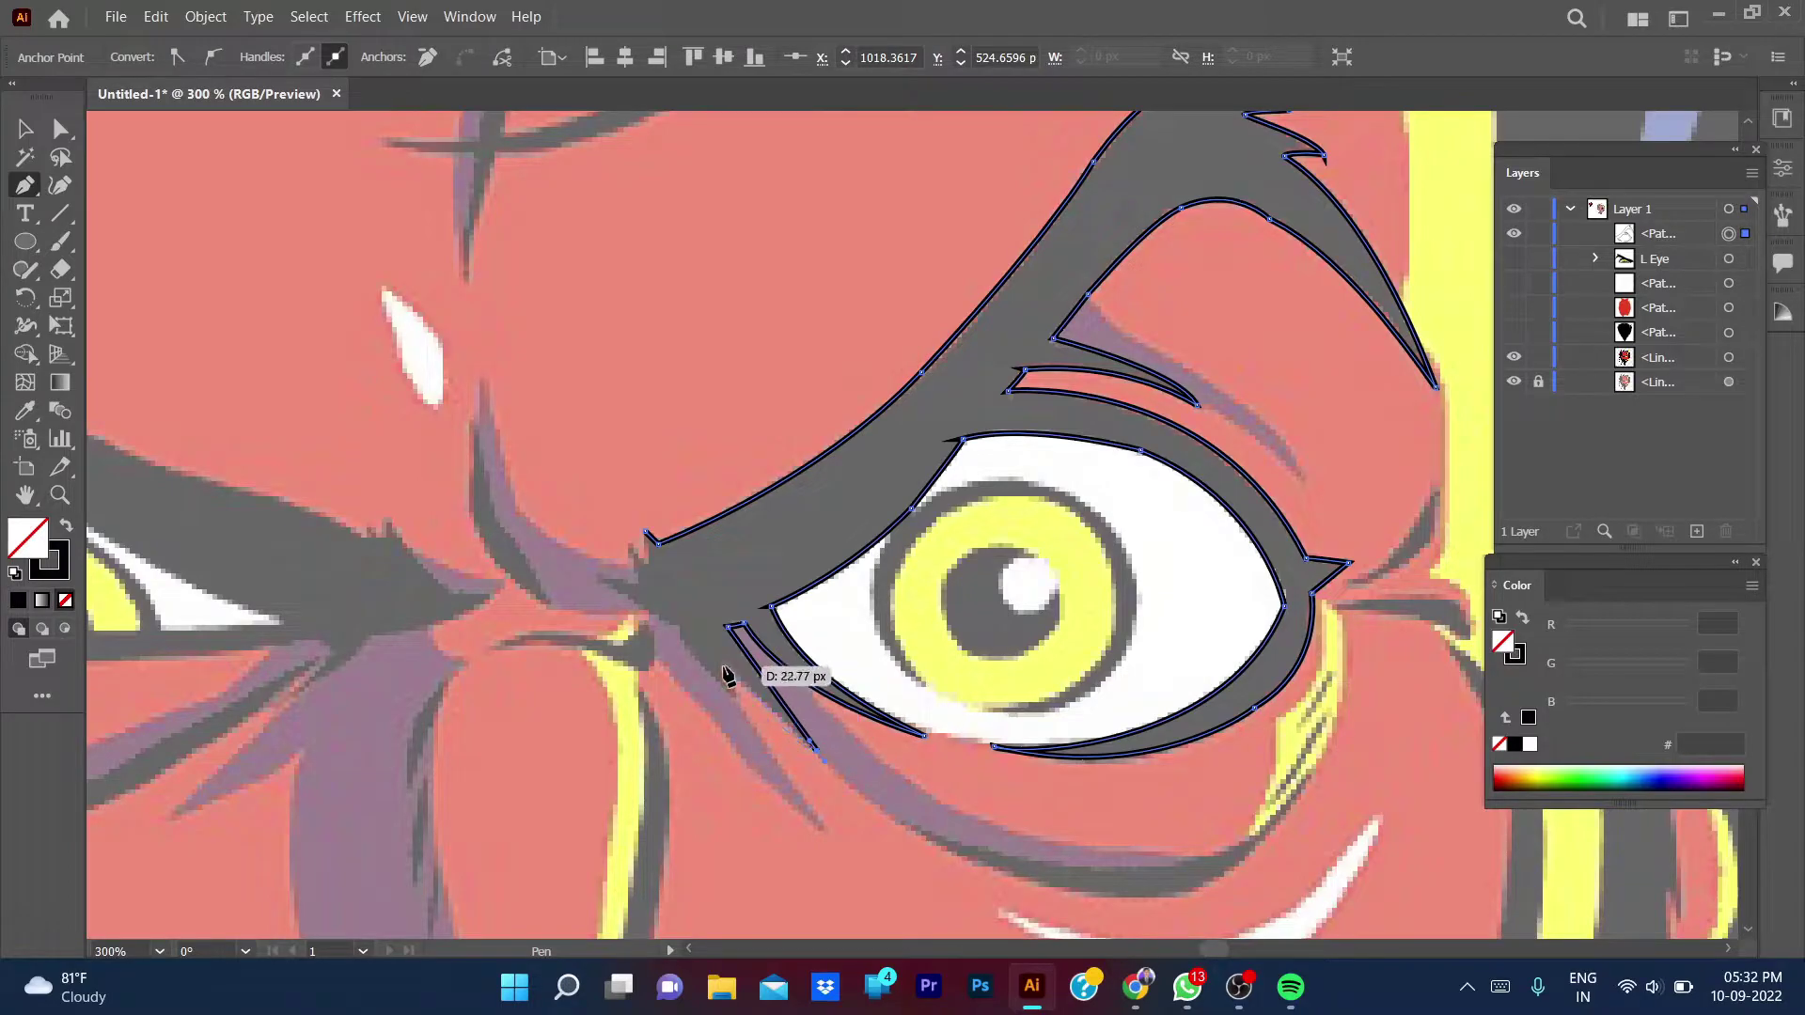
mouse_move(722, 664)
mouse_down()
mouse_move(738, 701)
mouse_move(681, 640)
mouse_move(555, 355)
mouse_up()
alt+scroll(607, 649, up, 2)
alt+scroll(607, 649, up, 1)
click(575, 375)
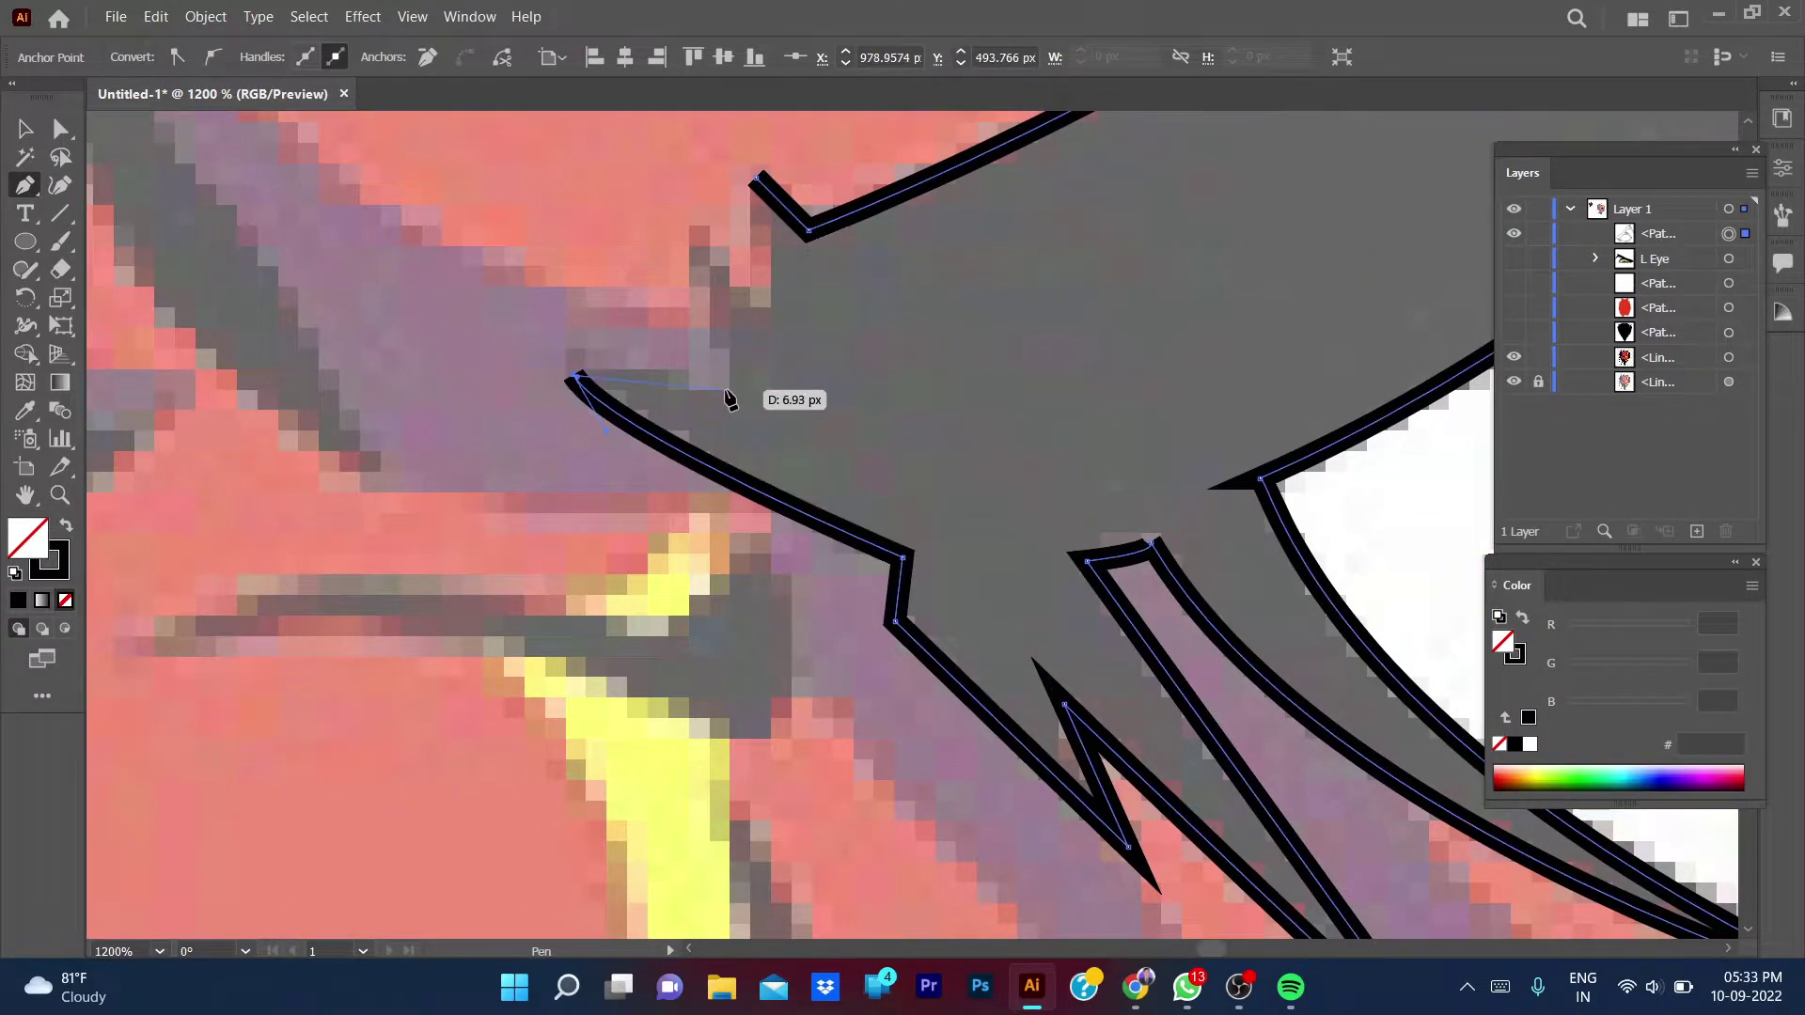
- Close the eye outline with a spiky zigzag at the inner corner, then zoom out
drag(752, 385, 752, 383)
click(691, 225)
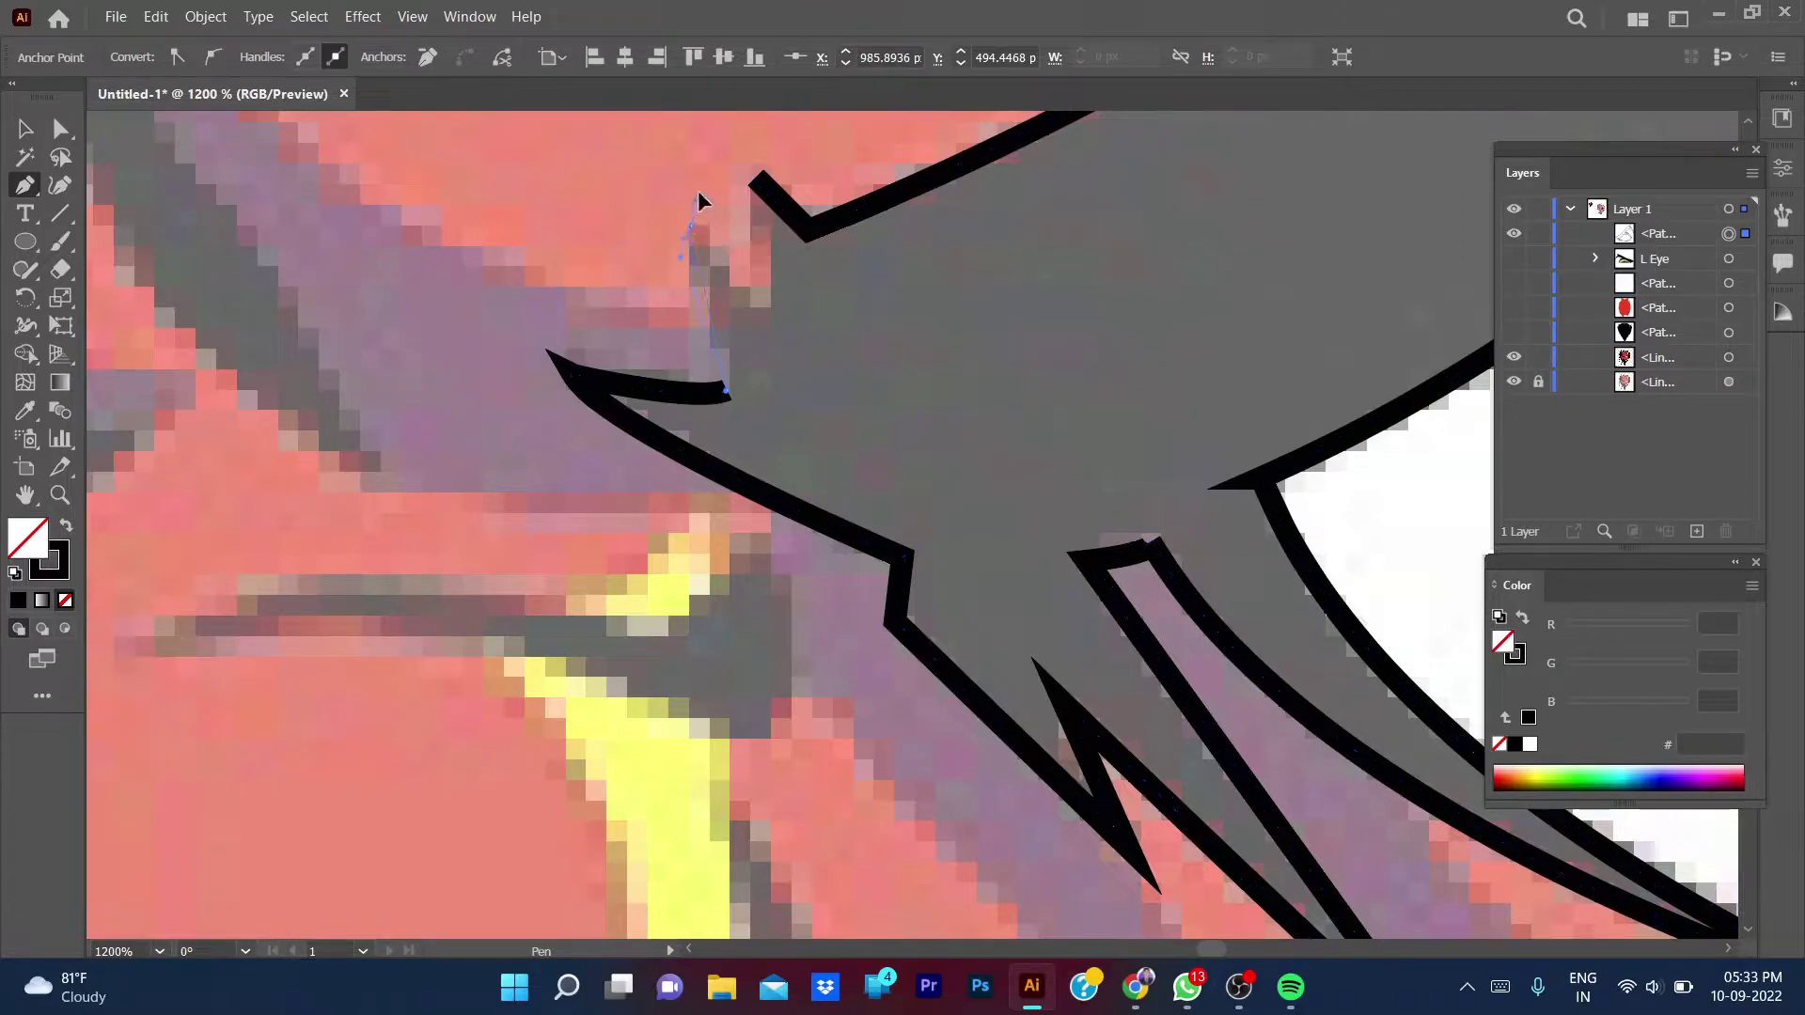
click(773, 310)
click(757, 177)
key(ctrl+0)
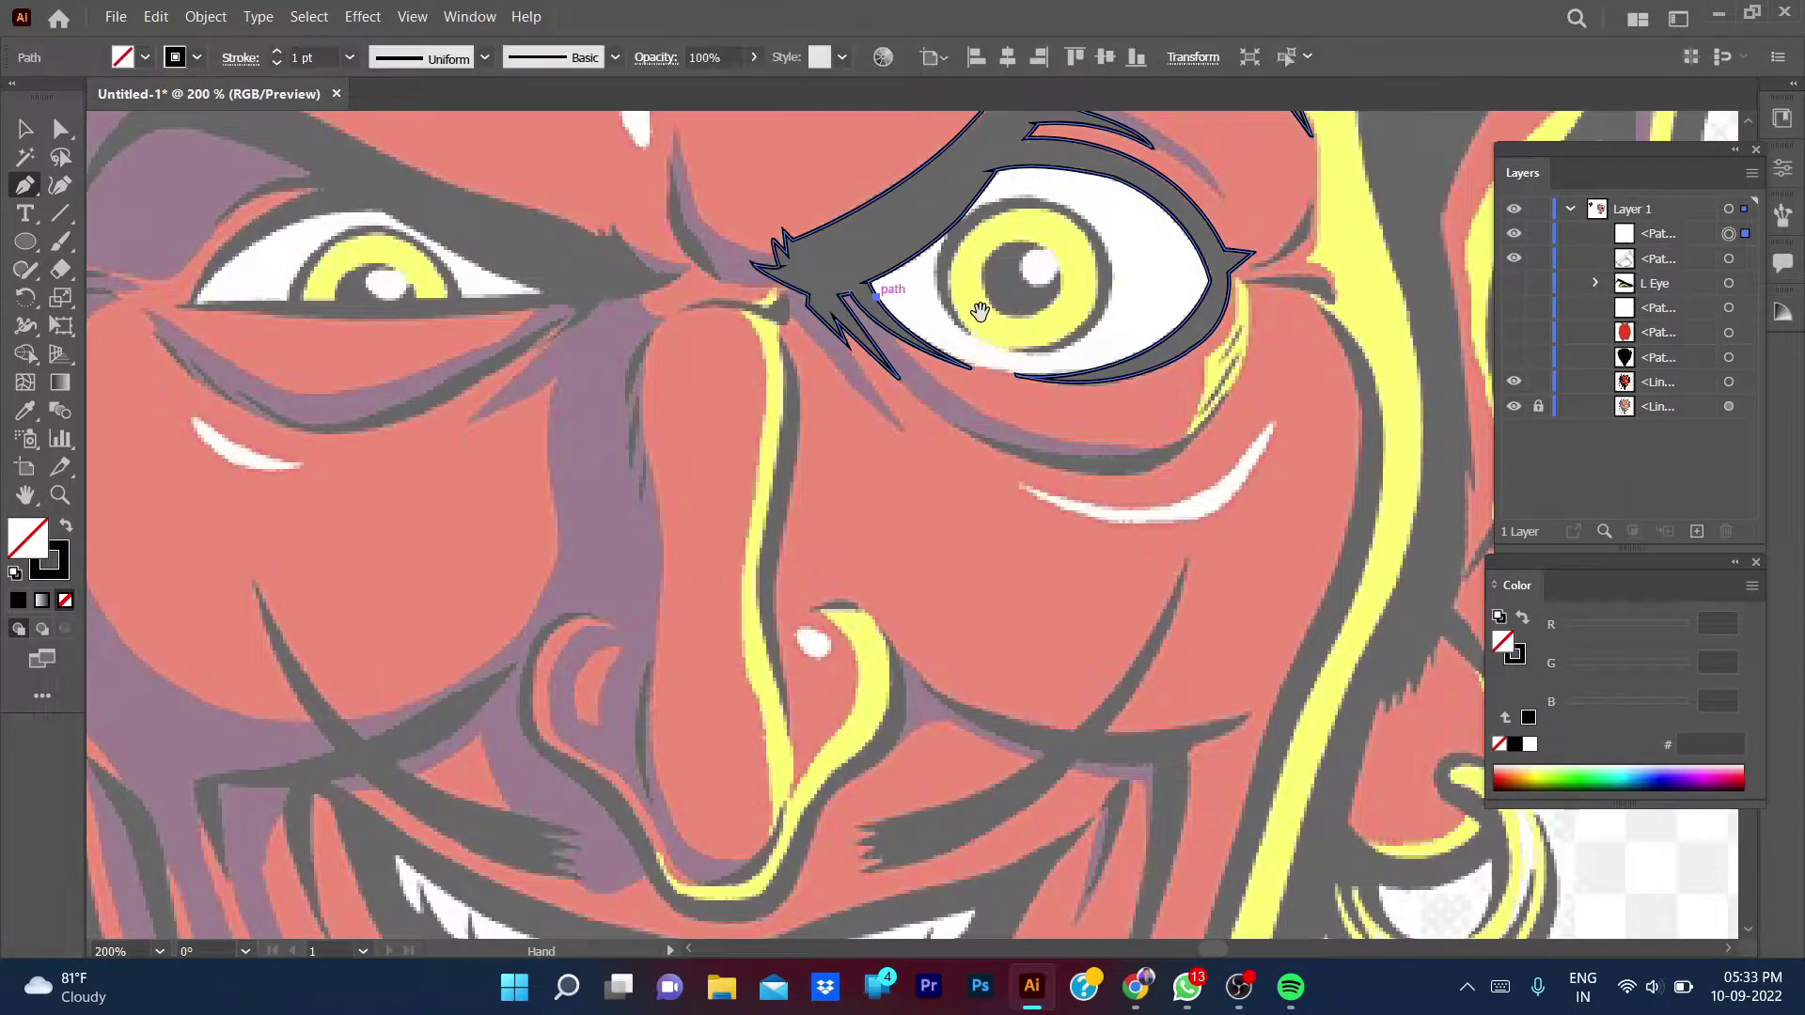
- Fill the brow-and-eye outline with black sampled by the Eyedropper
scroll(924, 487, up, 3)
scroll(924, 487, up, 3)
scroll(924, 487, down, 5)
ctrl+click(782, 413)
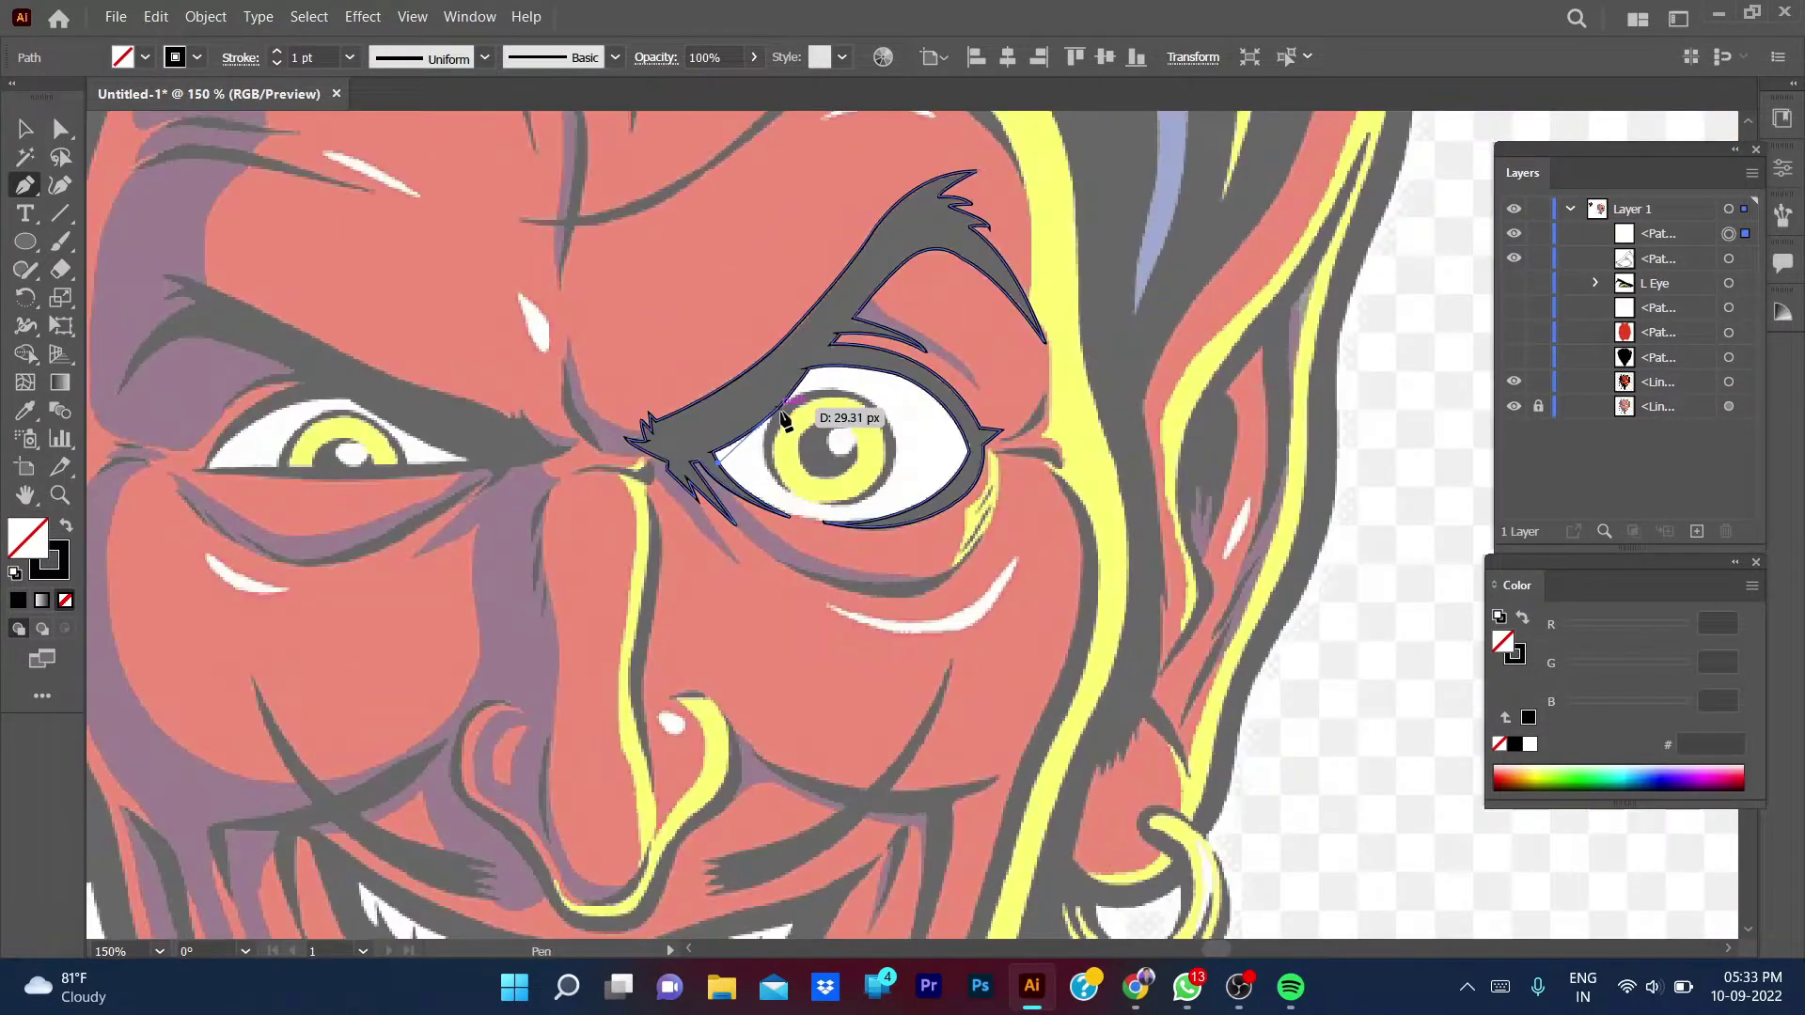
key(ctrl+0)
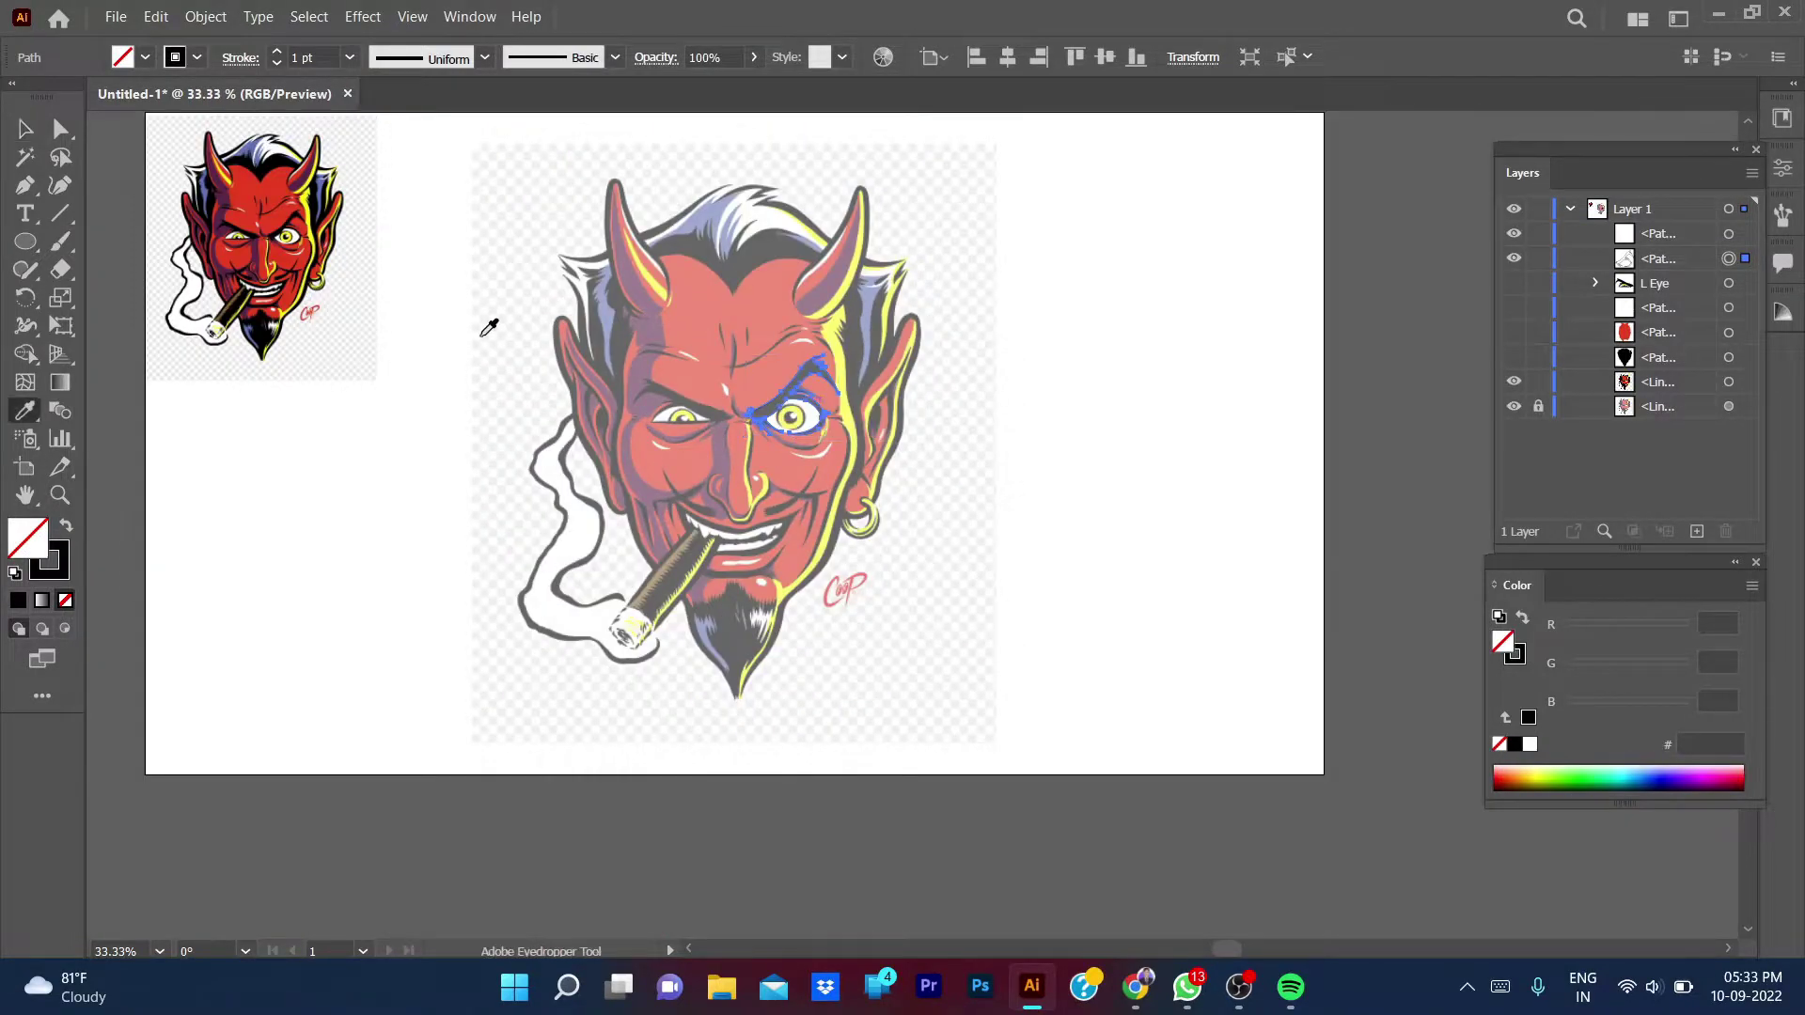
scroll(483, 323, up, 3)
key(i)
click(352, 285)
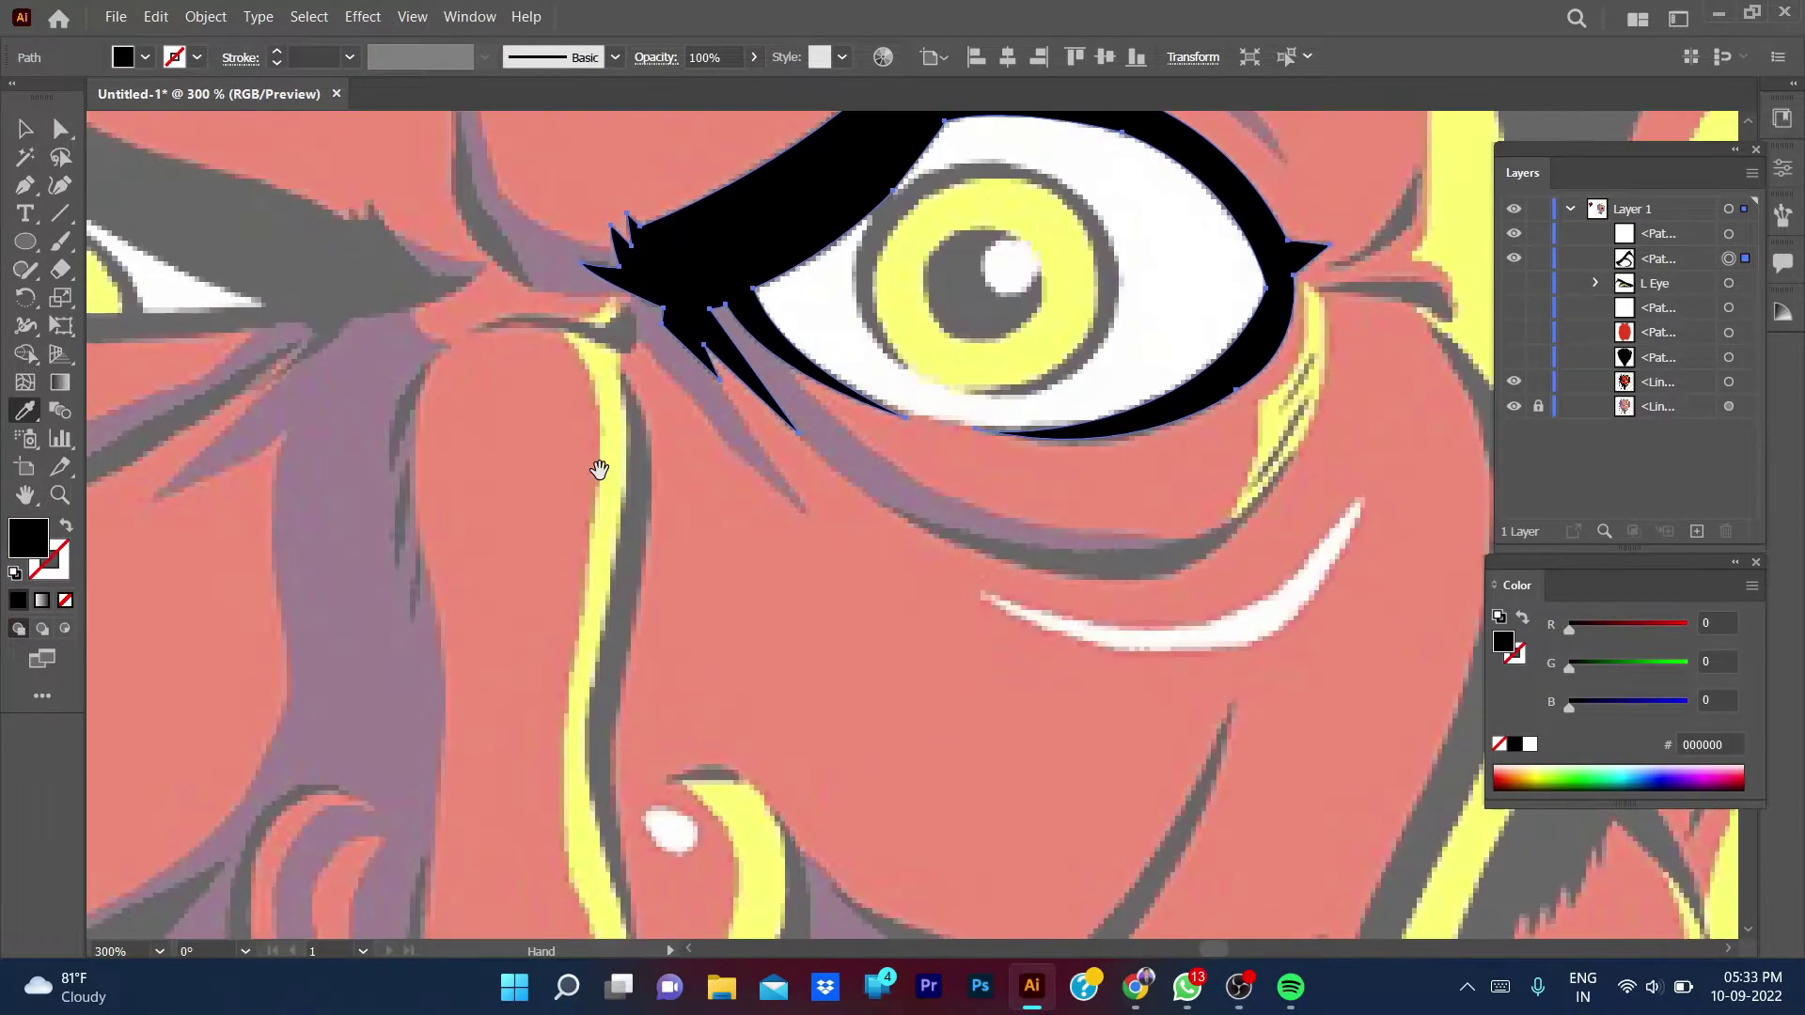
key(v)
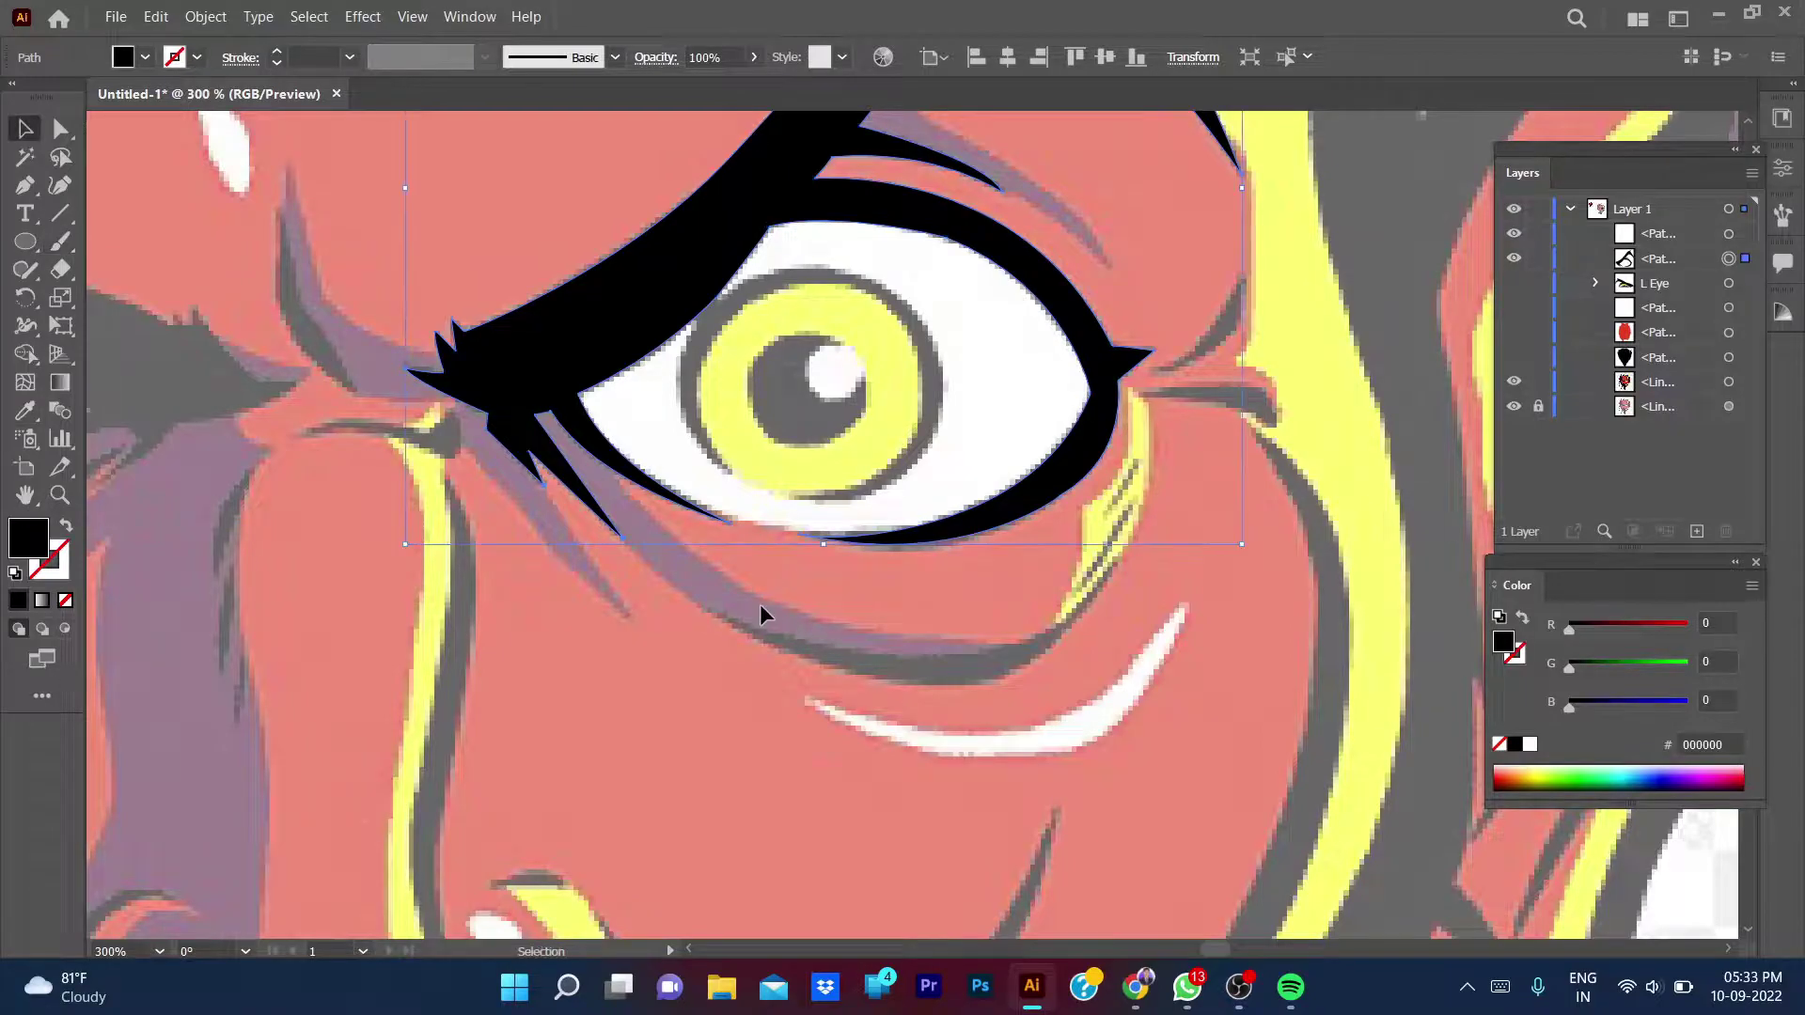
click(748, 622)
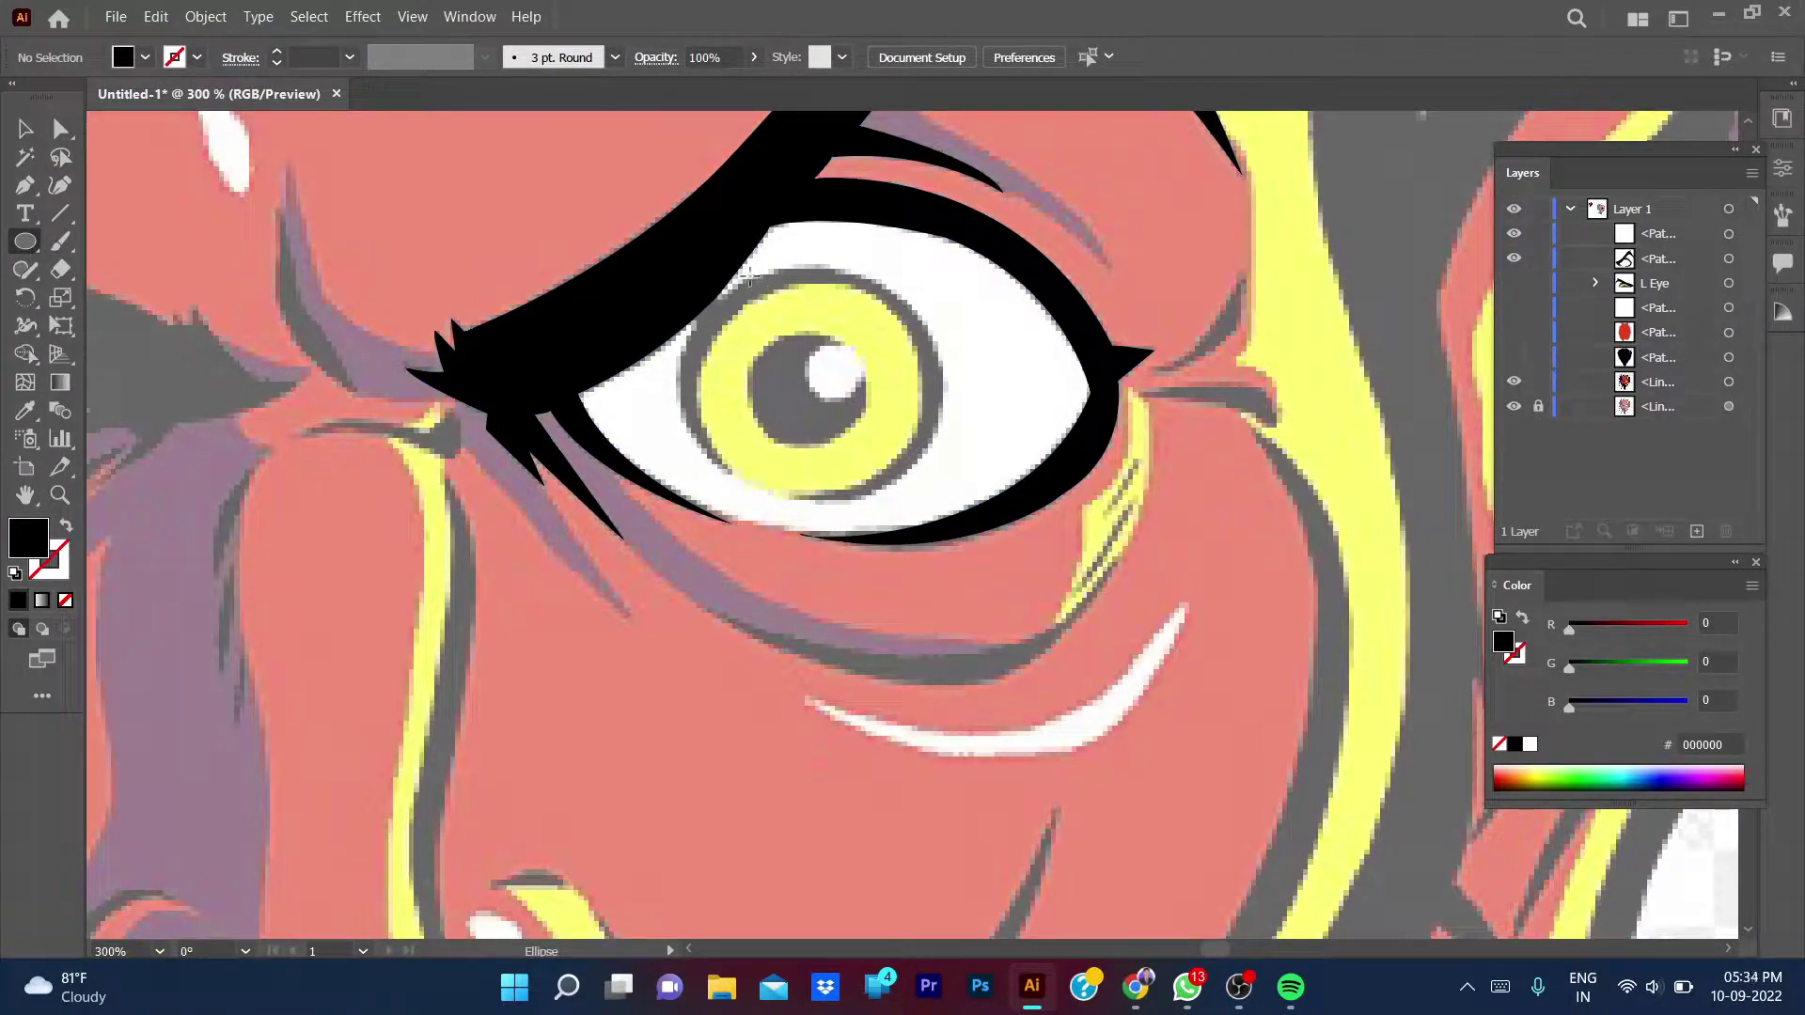
- Draw a black-outlined circle and fit it over the yellow iris
drag(749, 275, 993, 513)
key(shift+x)
key(v)
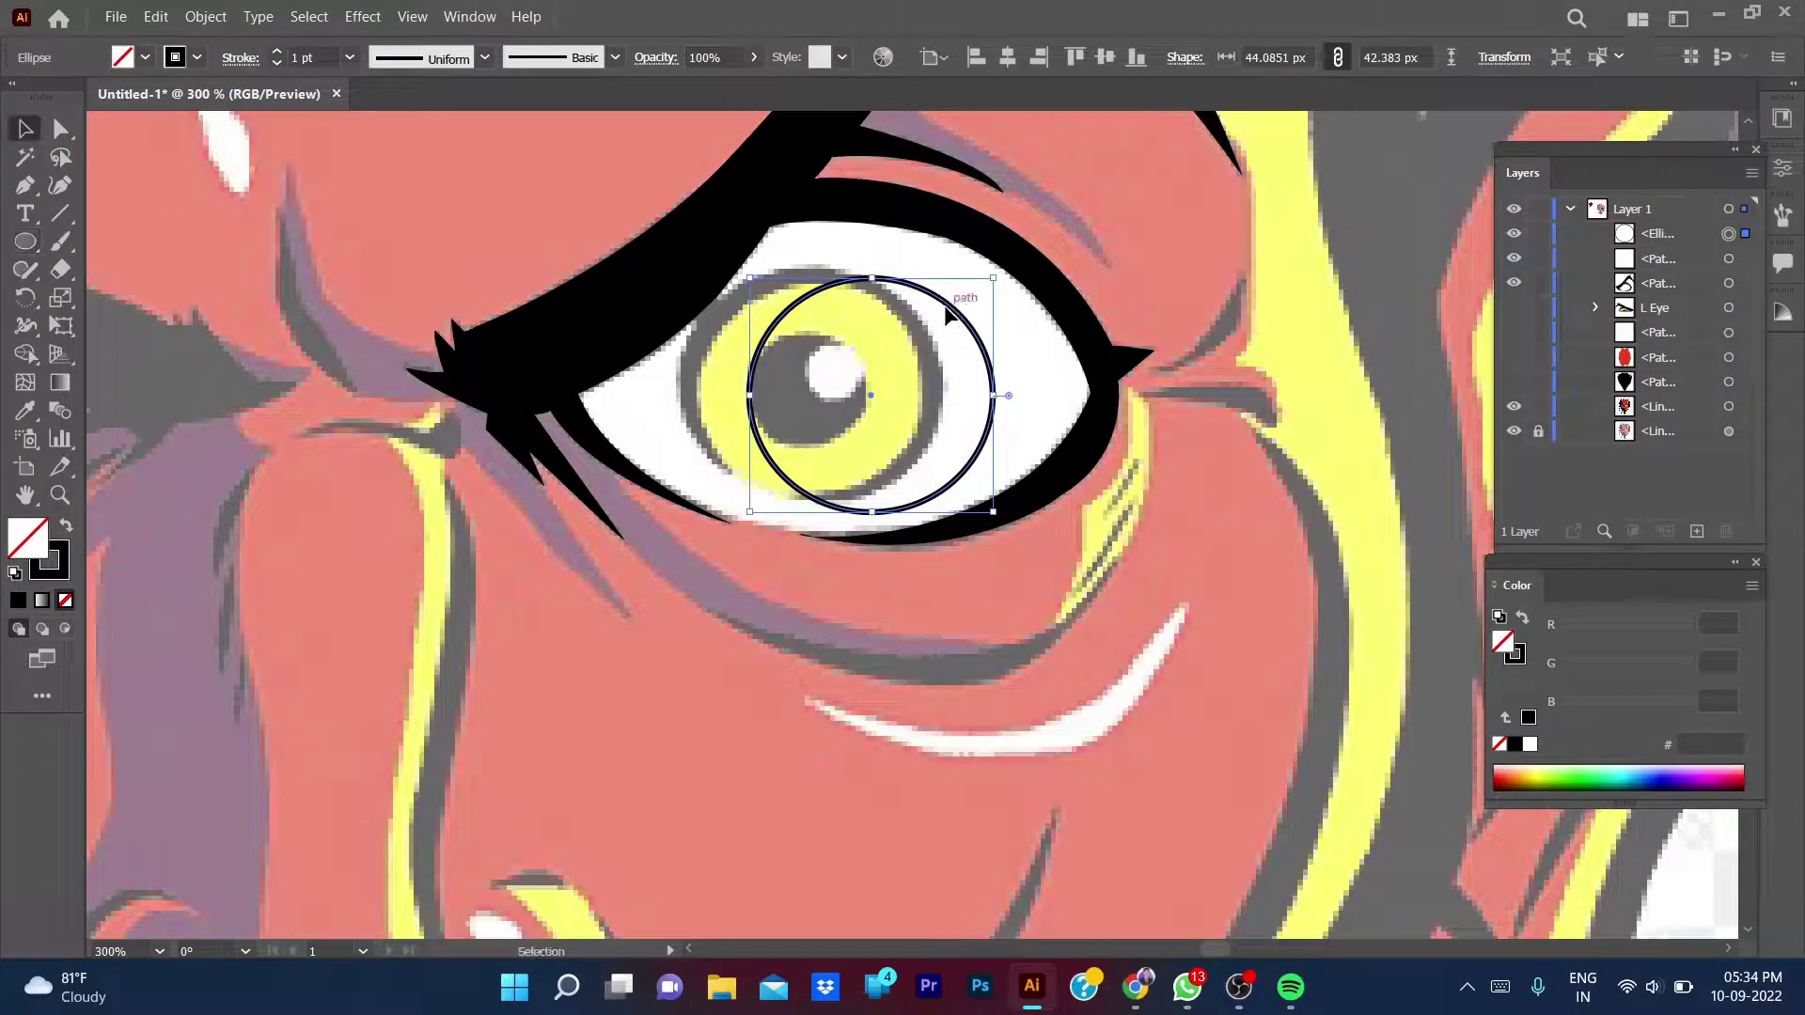
drag(948, 313, 885, 307)
drag(686, 389, 682, 385)
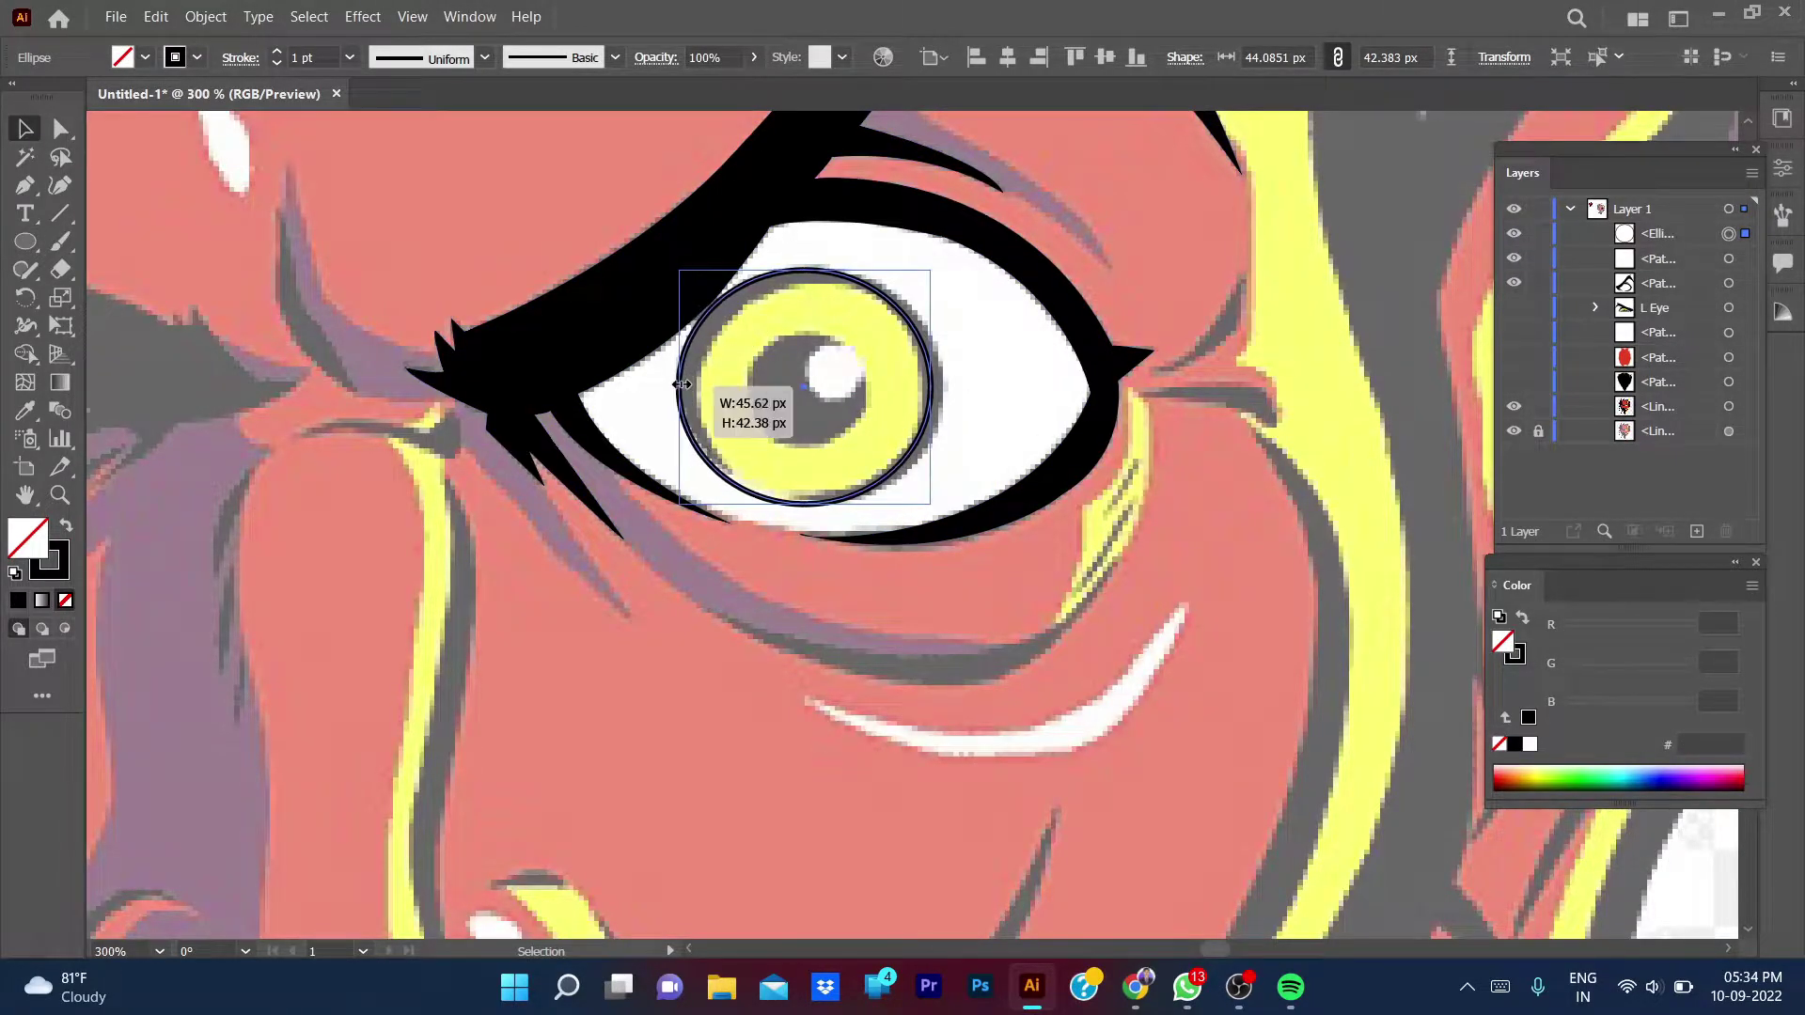
drag(931, 386, 944, 386)
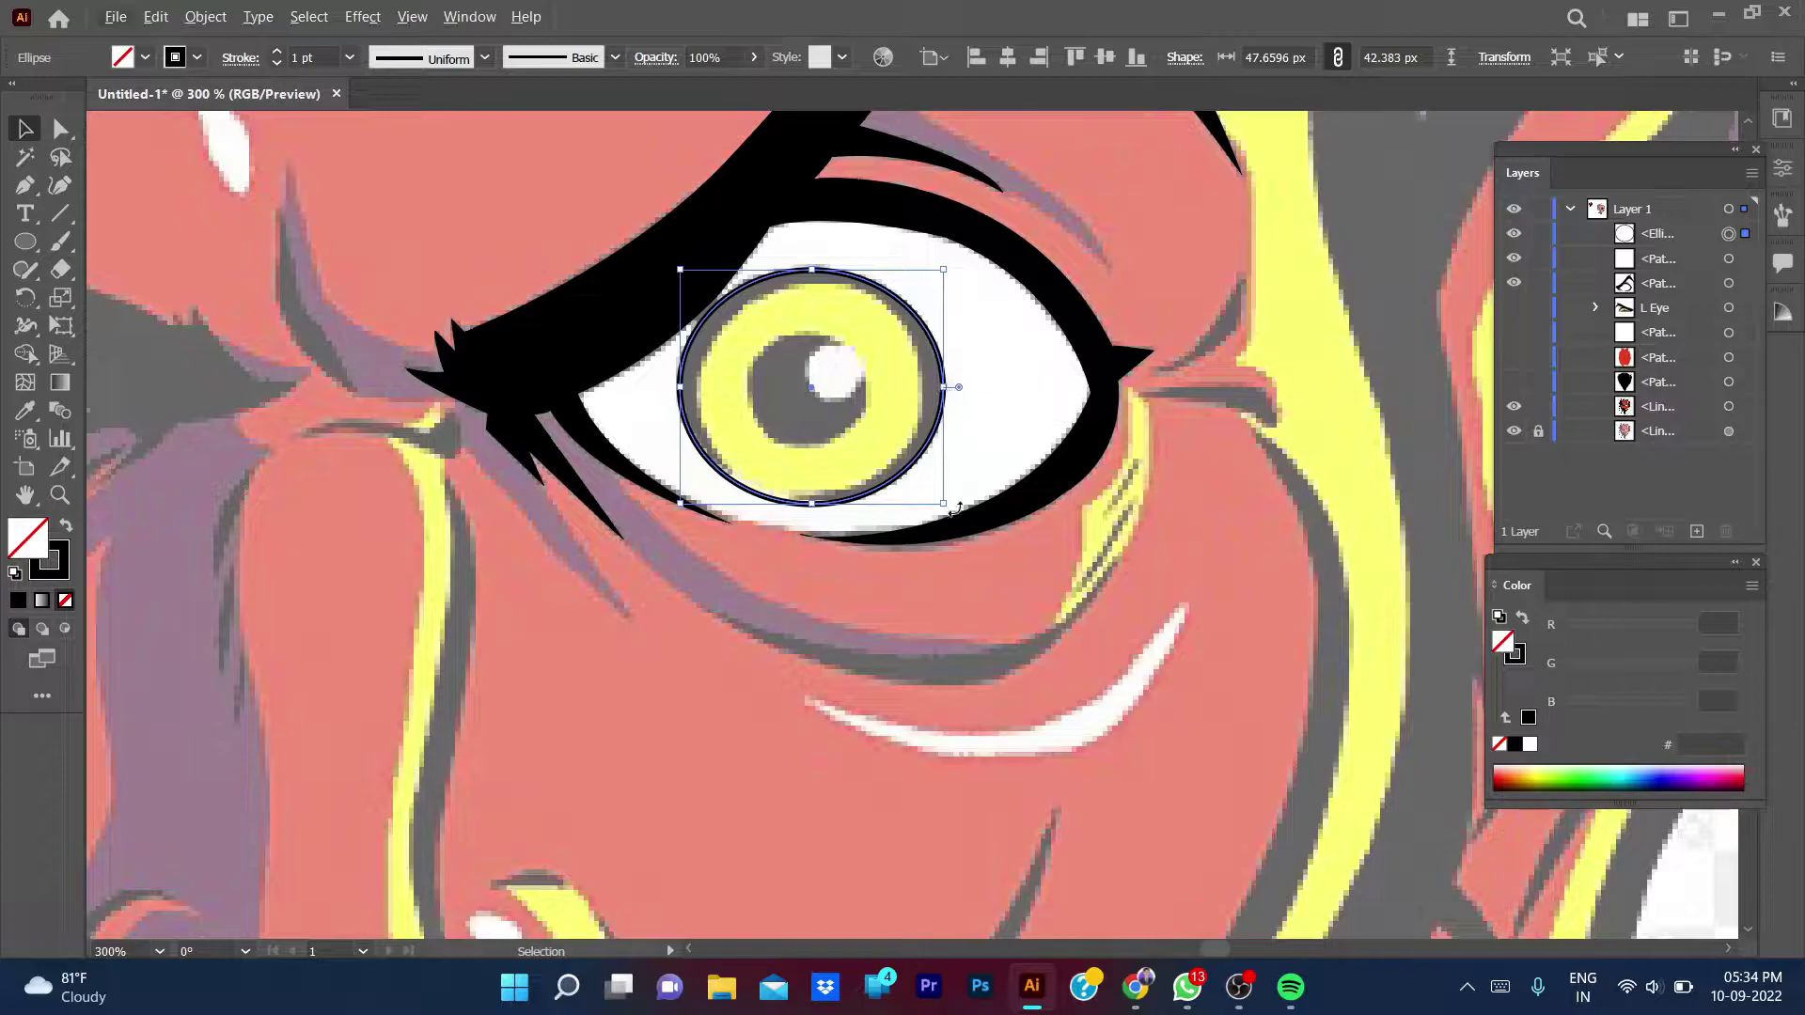
- Add a copy of the circle and fit its edges to the iris
mouse_move(955, 509)
mouse_down()
mouse_move(874, 526)
mouse_move(845, 310)
mouse_up()
drag(810, 438, 832, 496)
drag(725, 388, 707, 389)
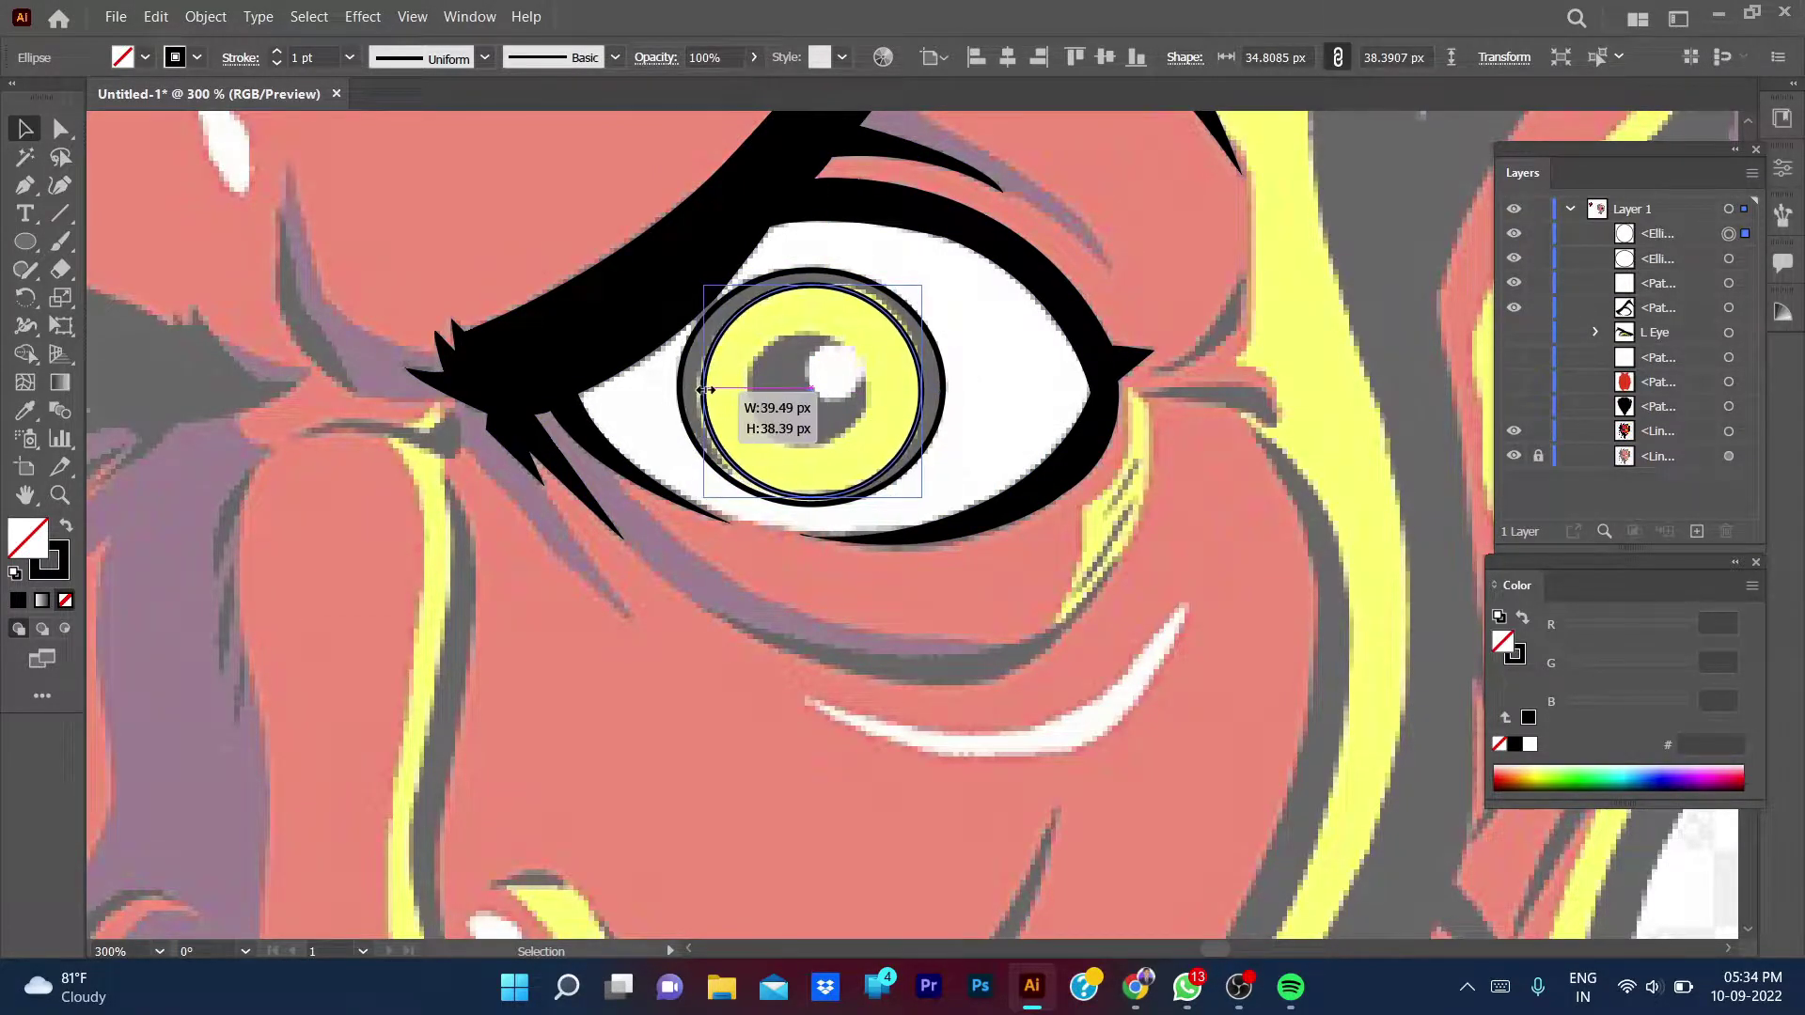
drag(753, 462, 743, 462)
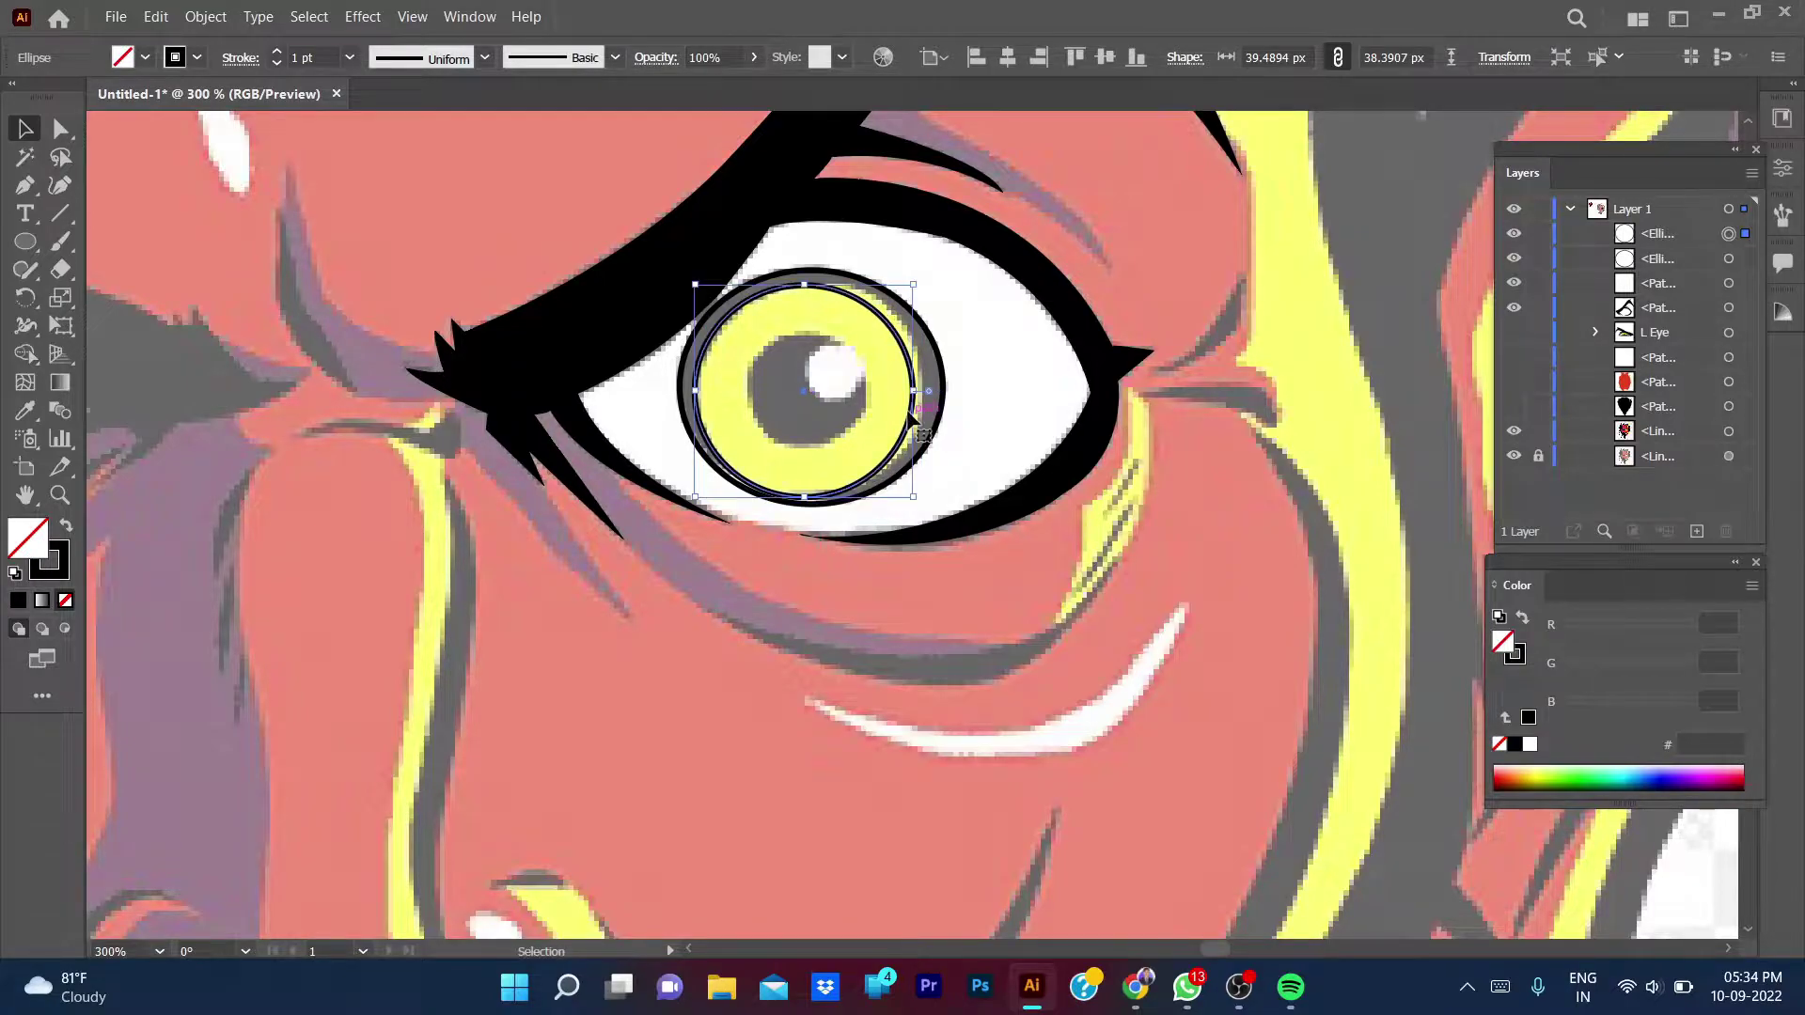
drag(920, 423, 928, 423)
click(1344, 477)
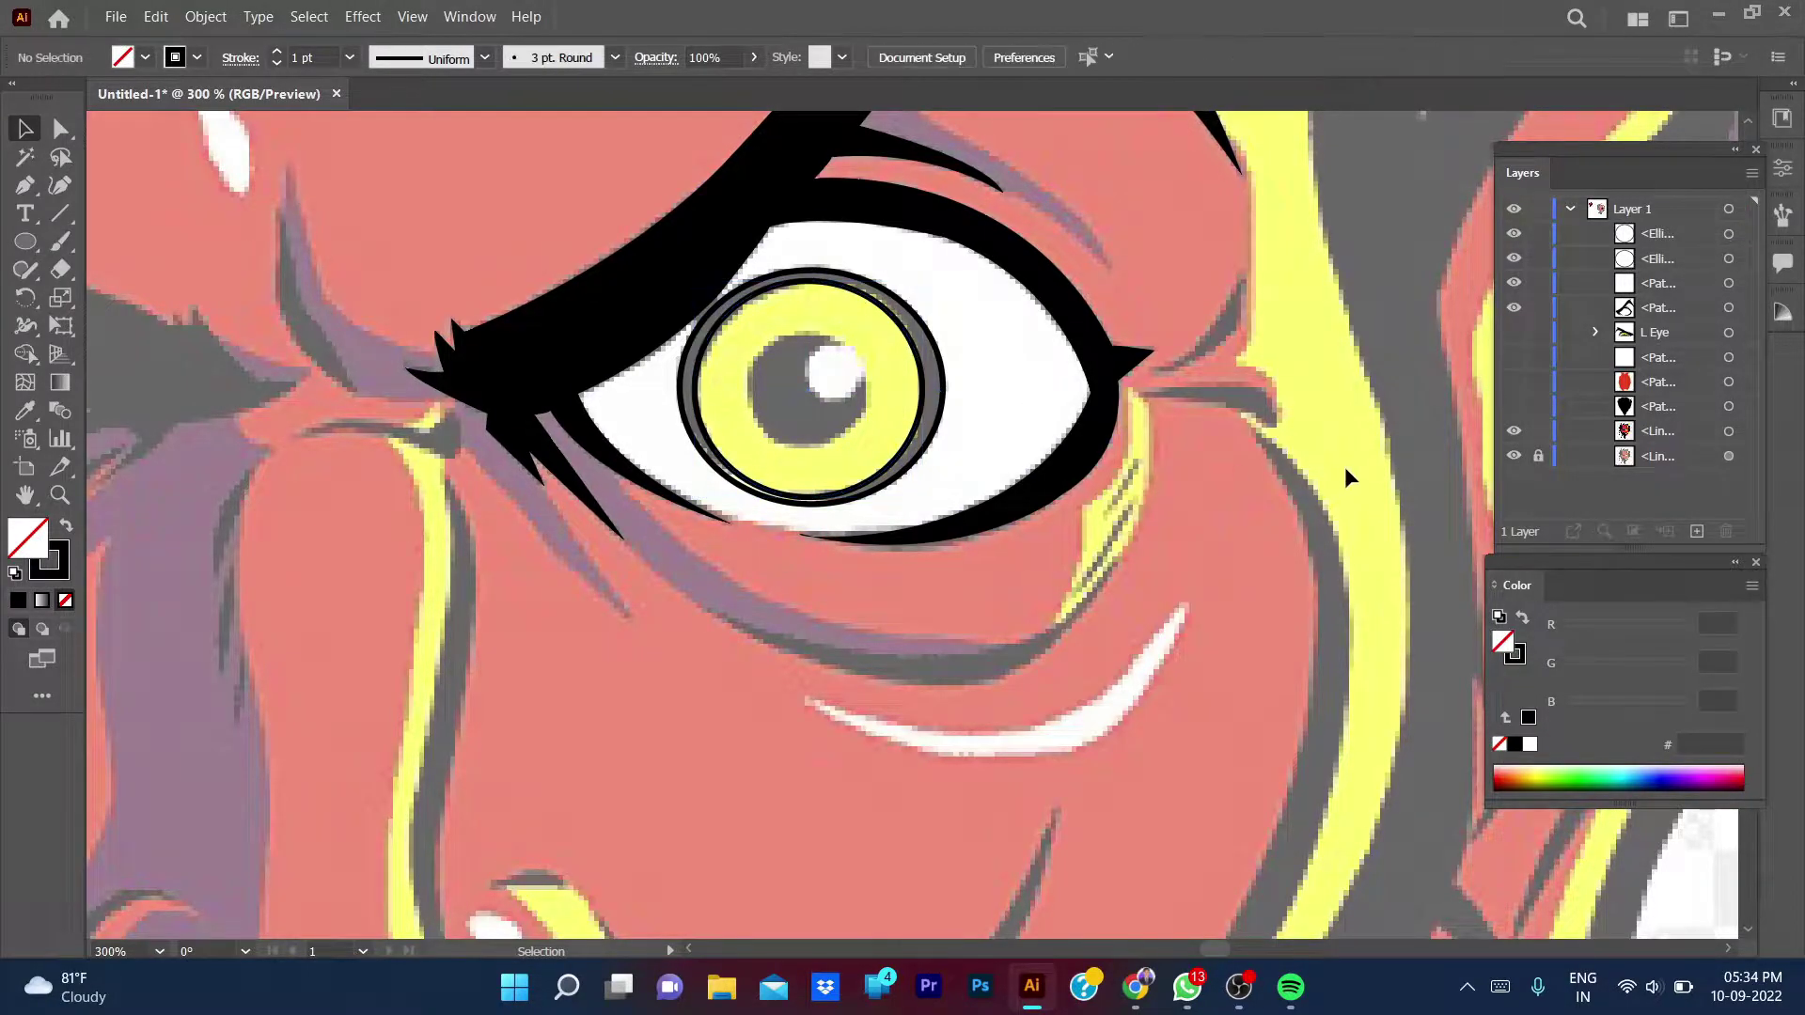
- Fill the larger iris circle solid black and hide it in the Layers panel
click(944, 324)
key(i)
click(940, 202)
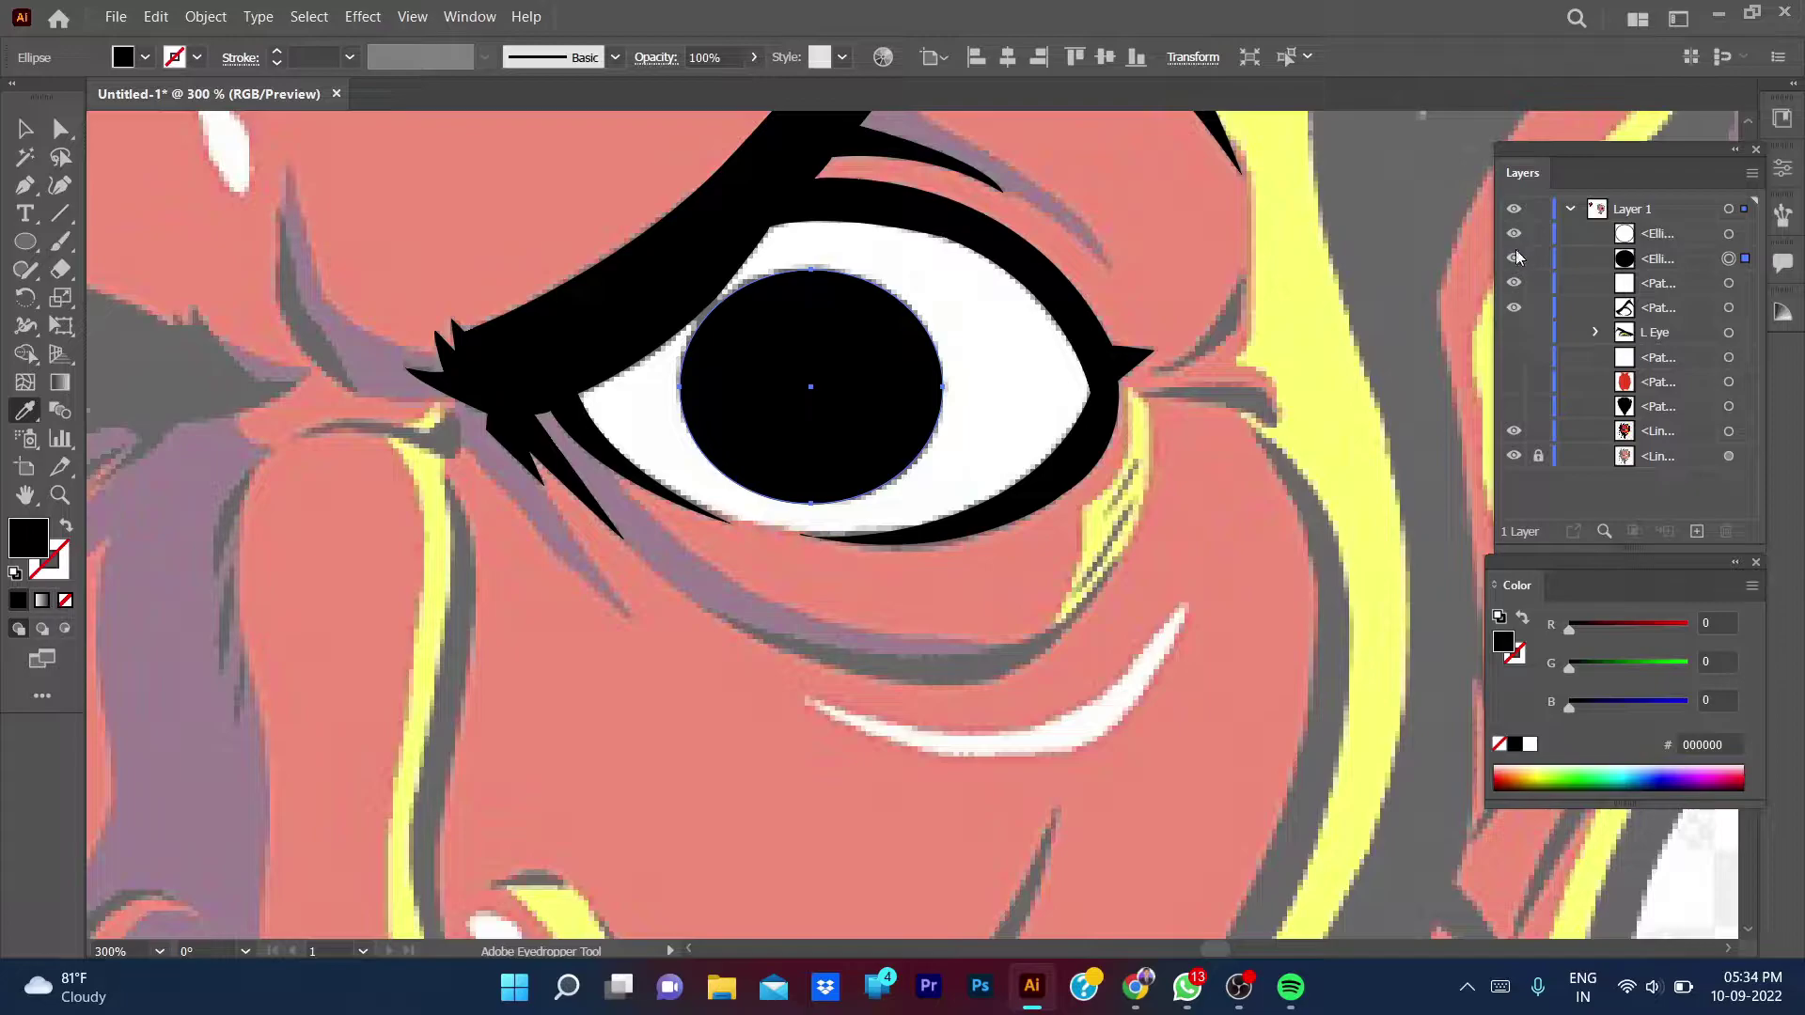
click(1514, 332)
drag(625, 599, 921, 628)
key(v)
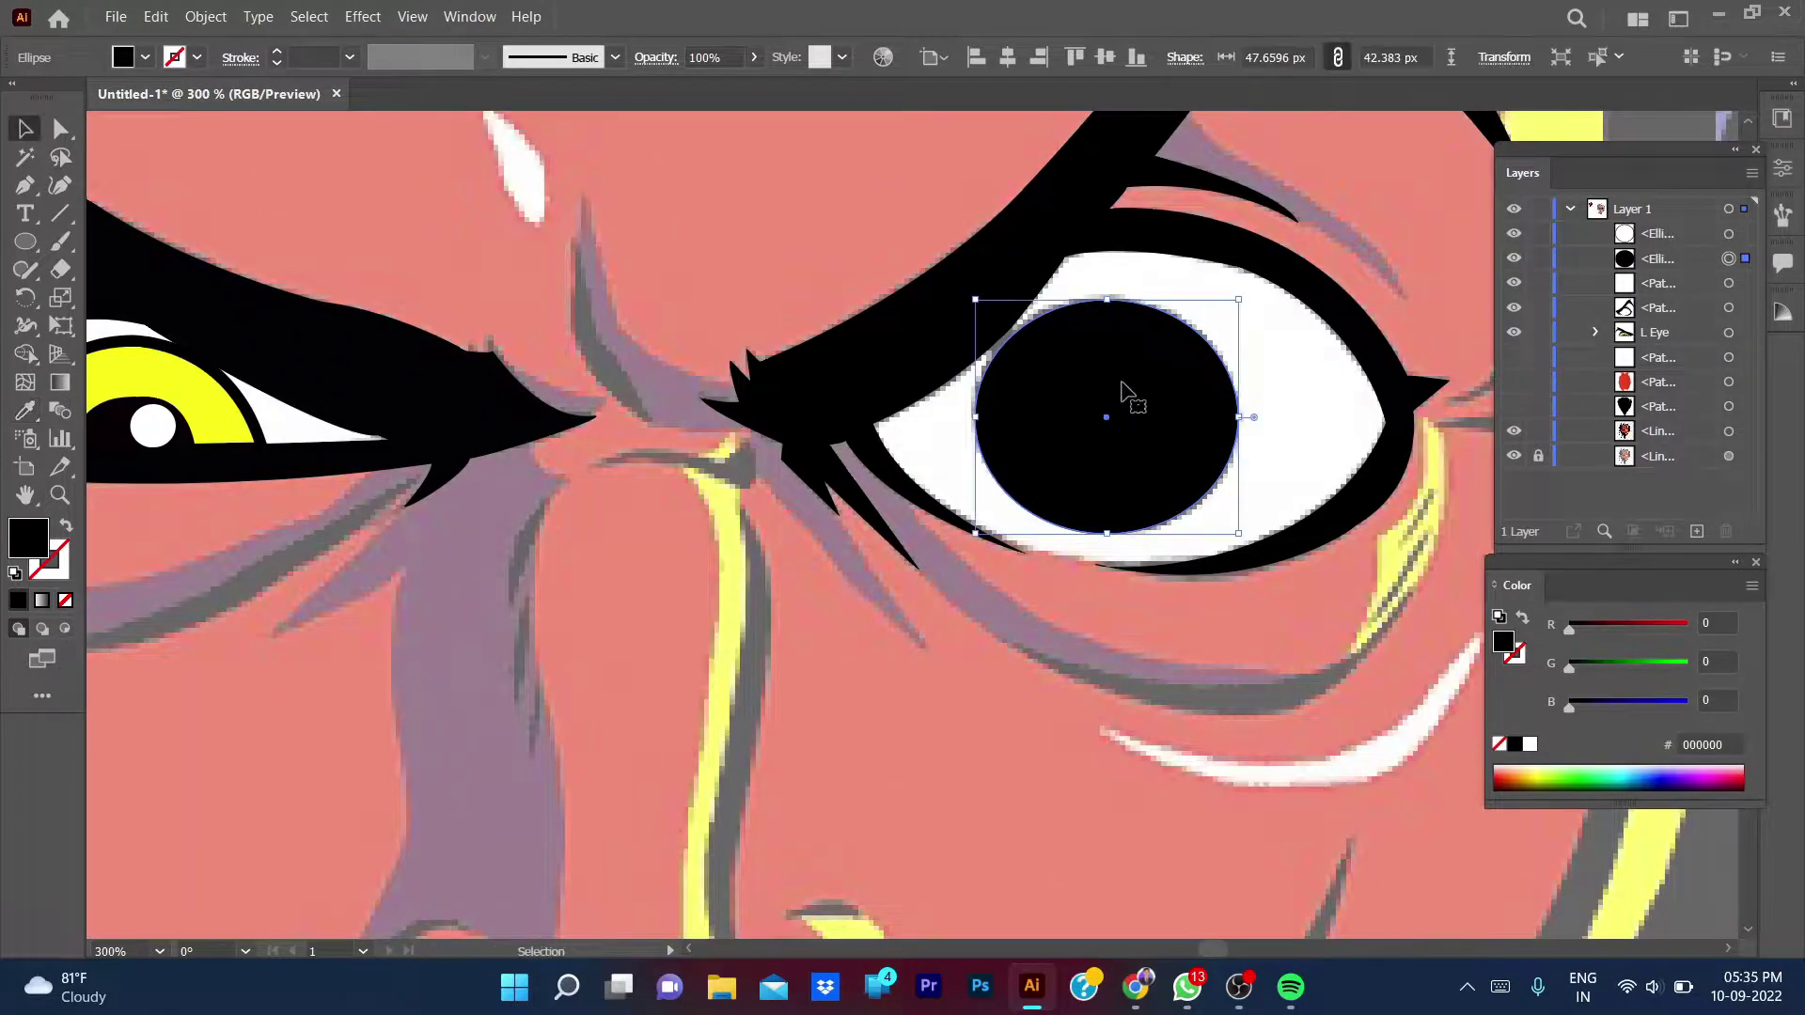
click(1514, 258)
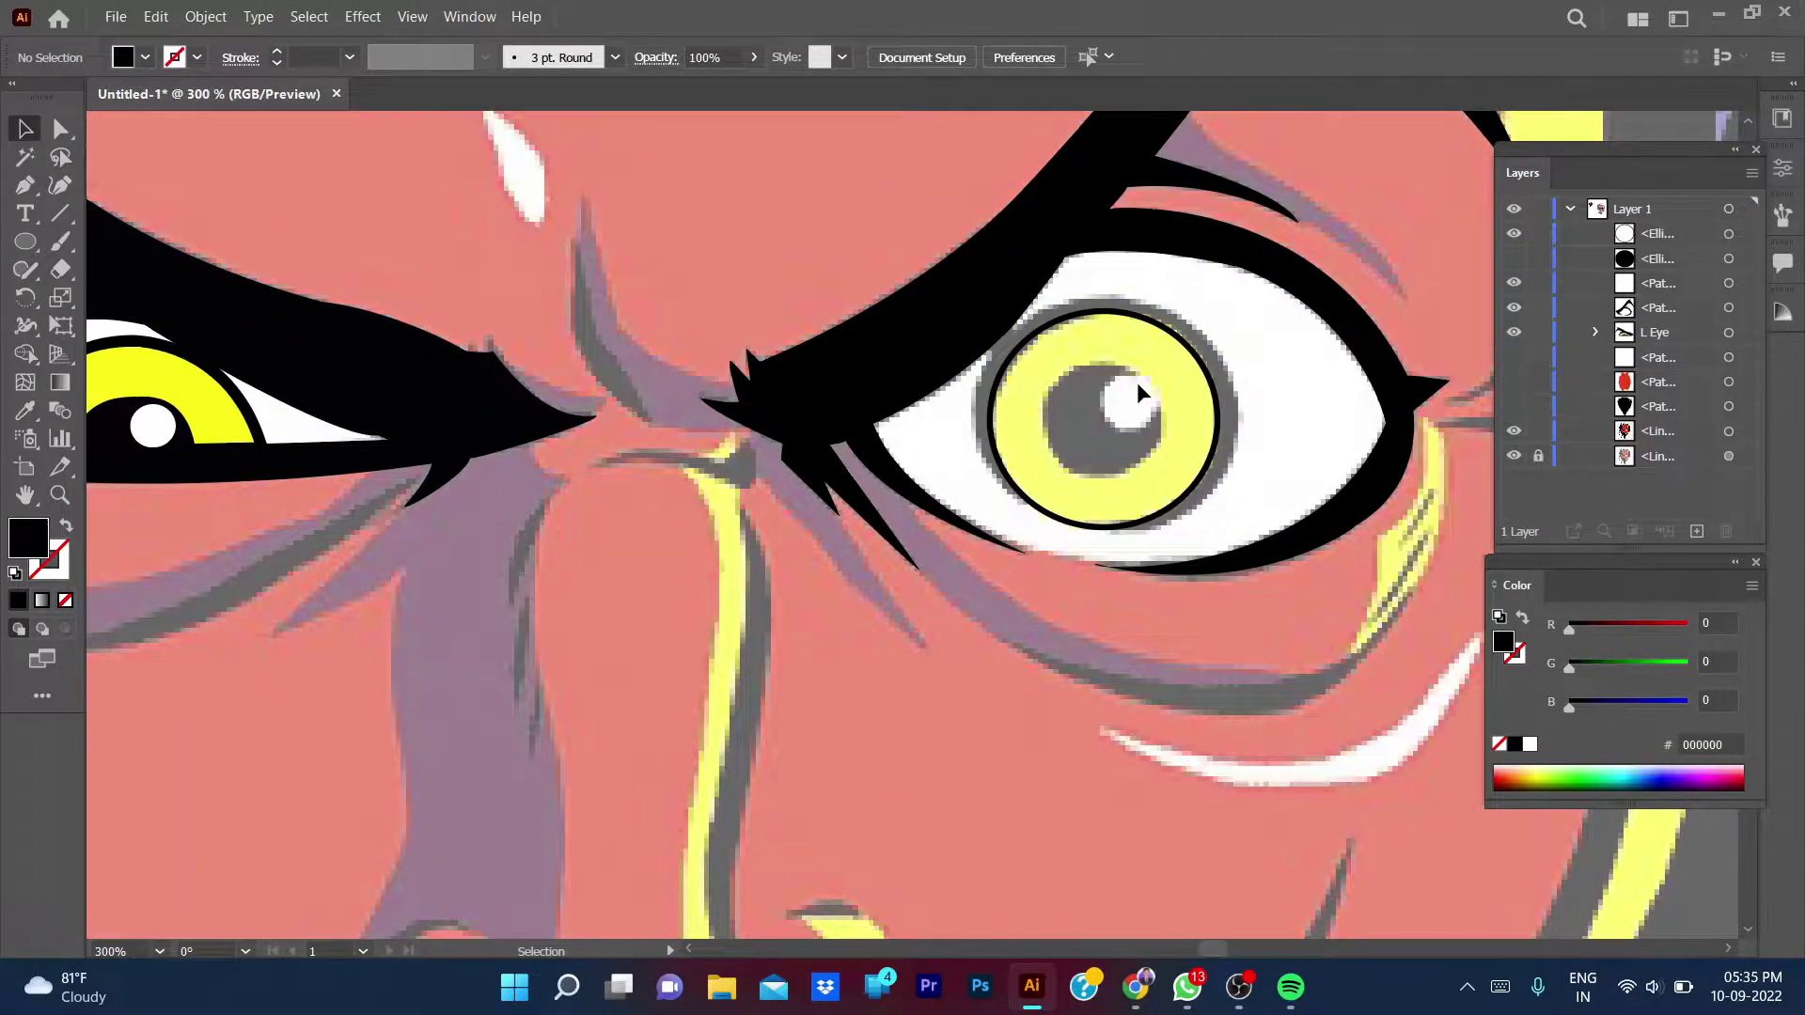
click(1222, 373)
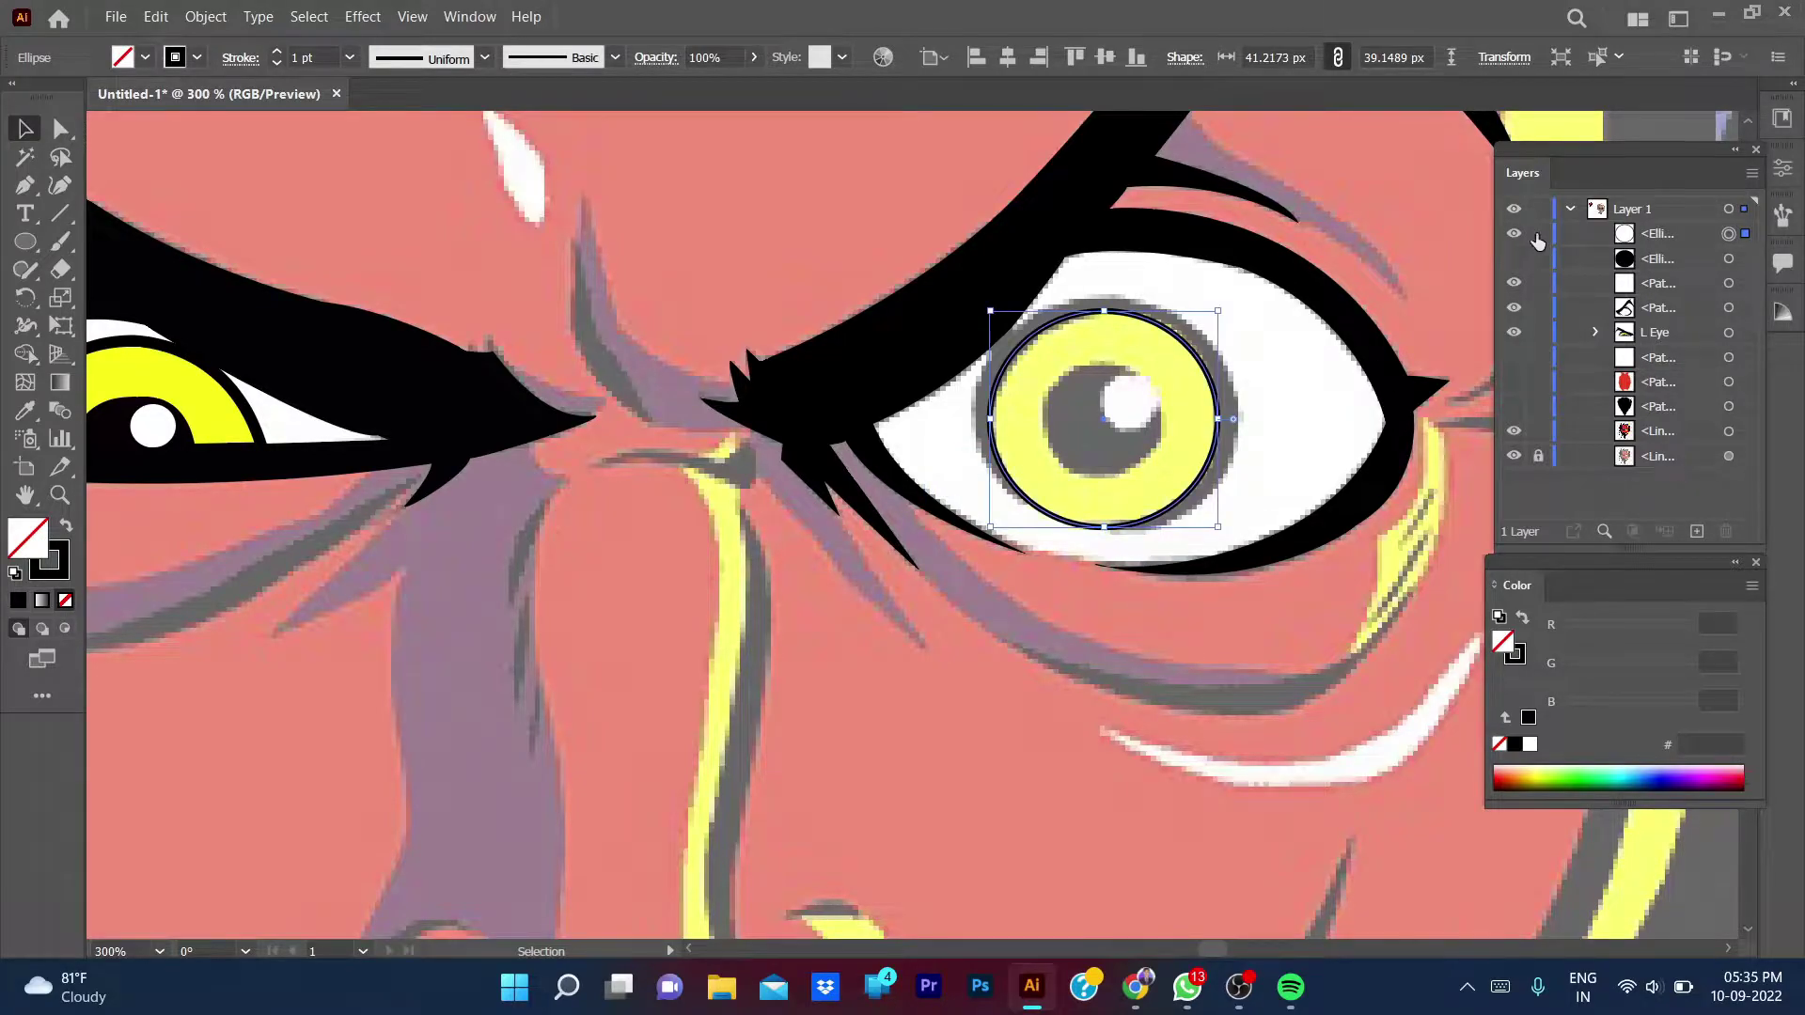
key(shift+ctrl+a)
click(1655, 233)
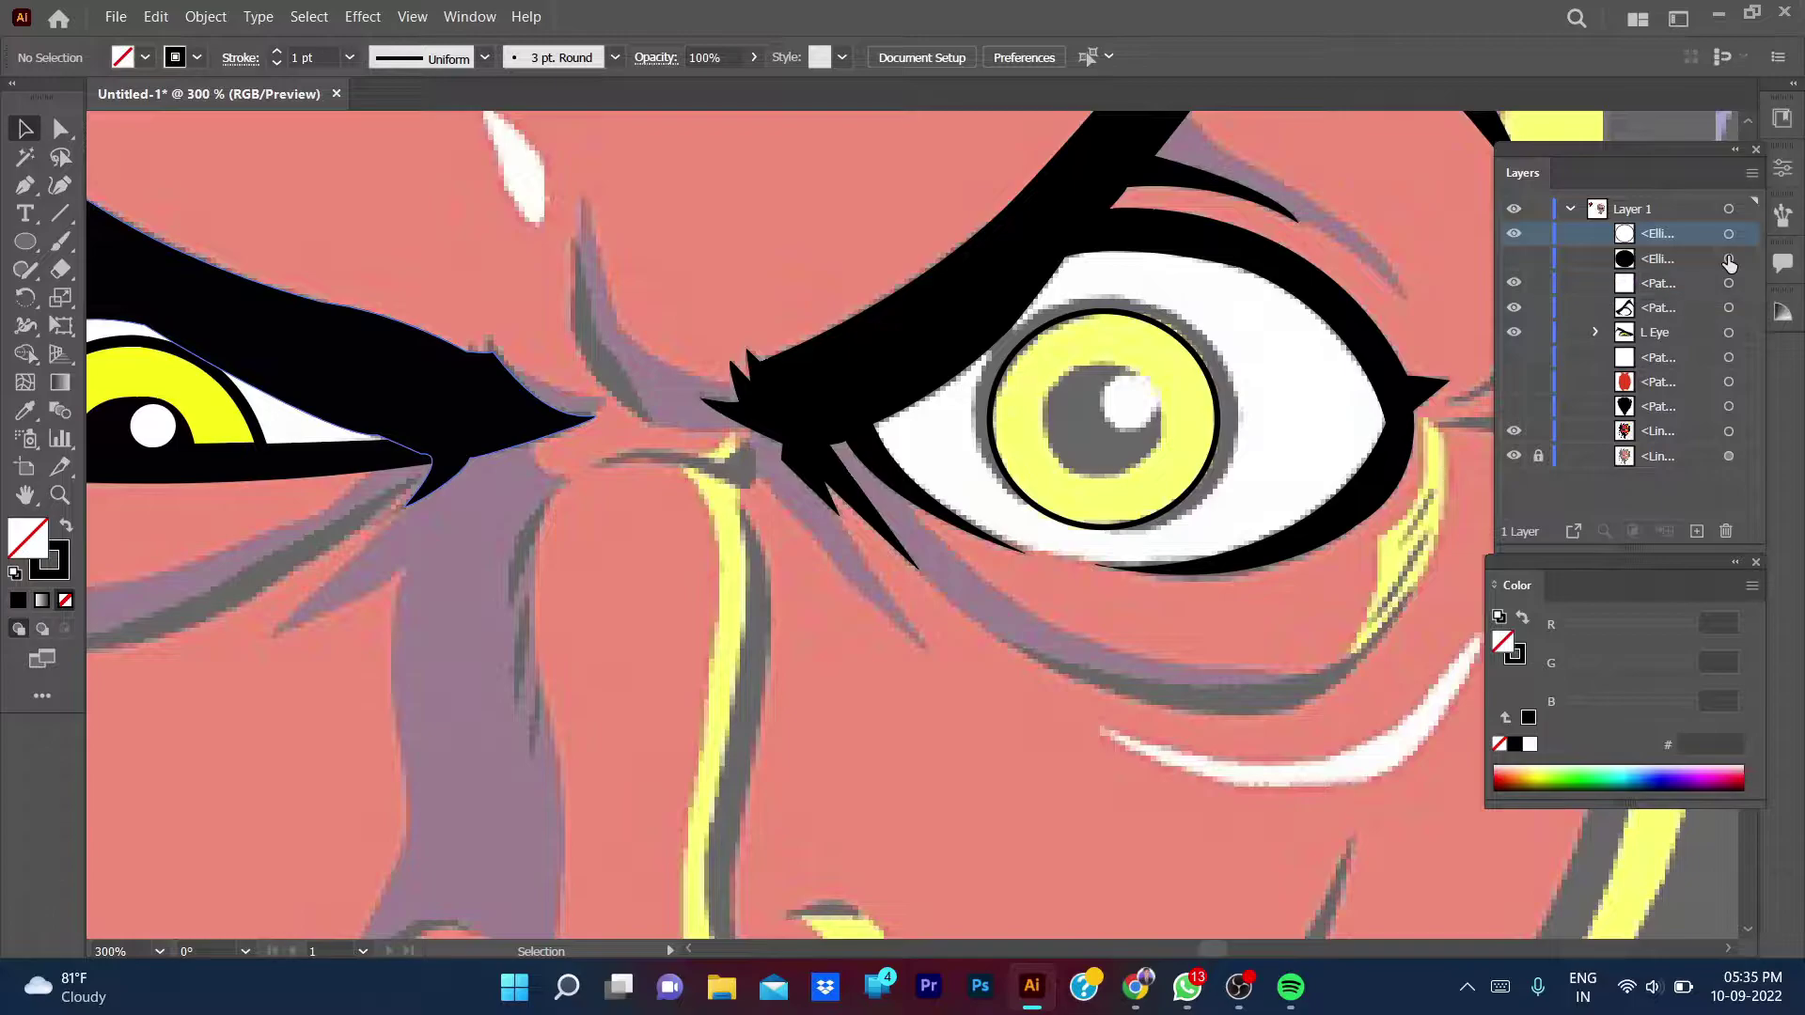
click(1513, 260)
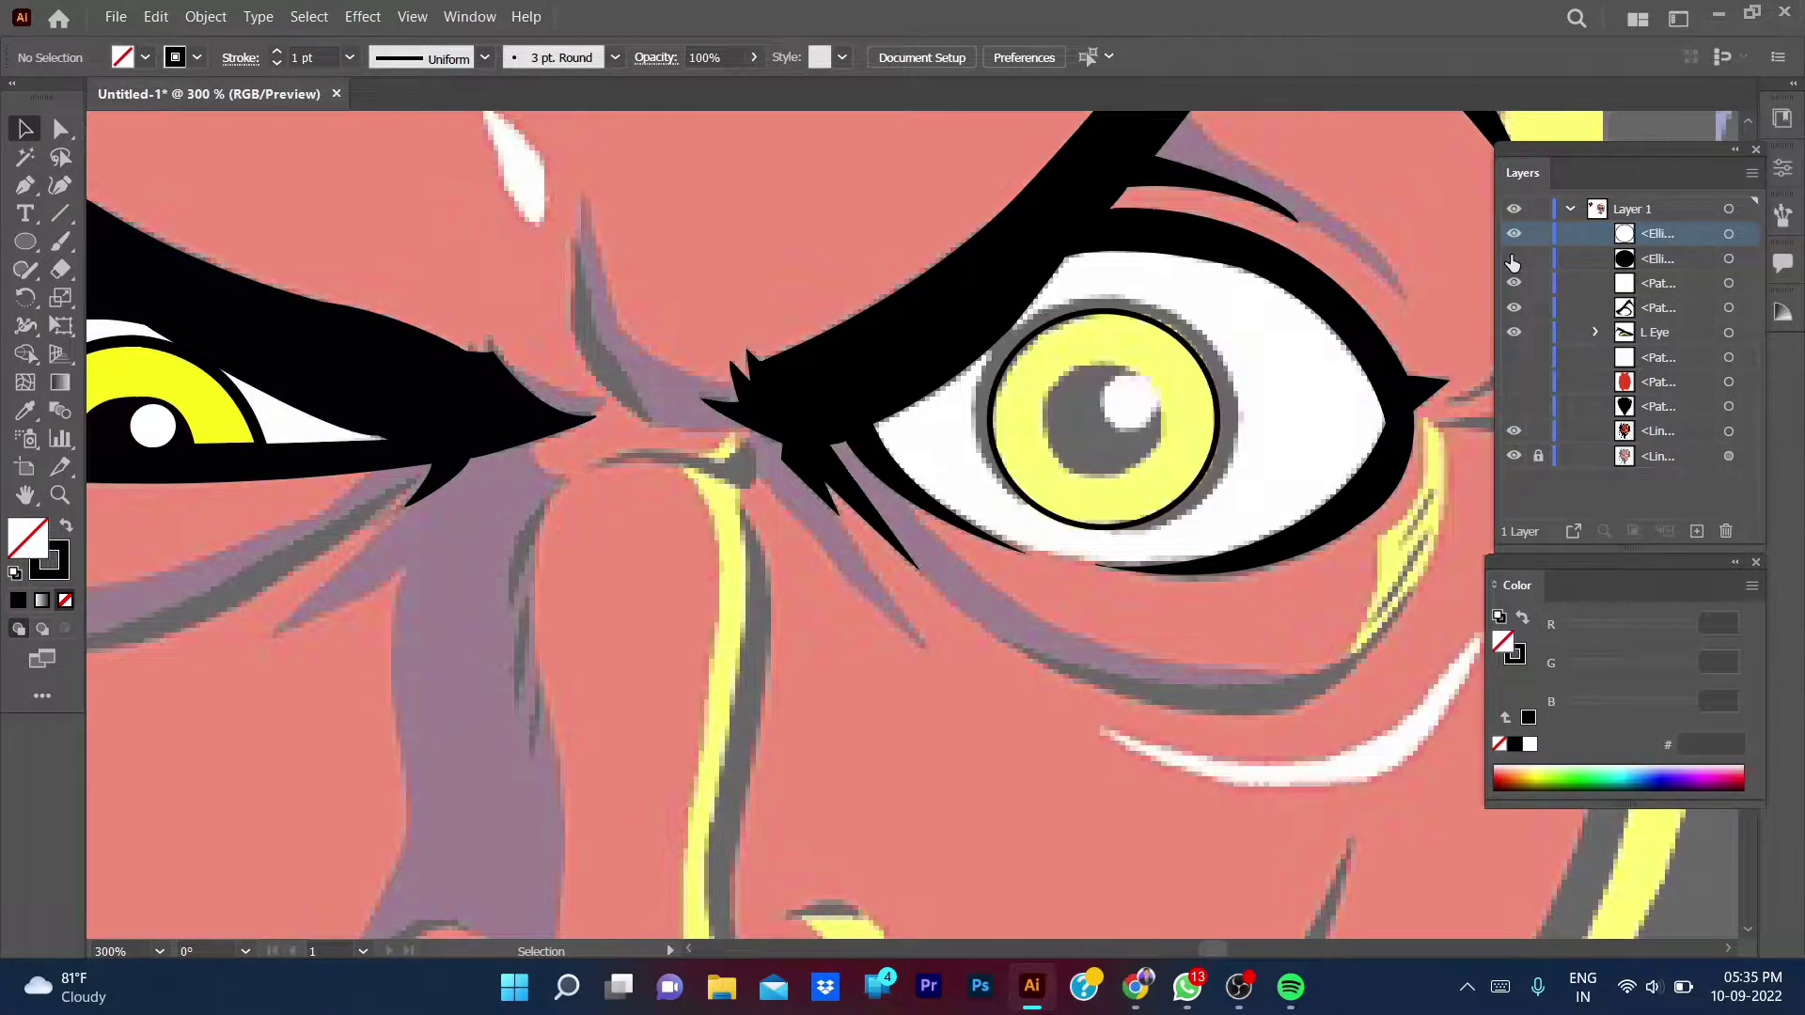
- Sample the left eye's yellow iris colour onto the iris circle
drag(1186, 343, 1170, 449)
click(1513, 260)
click(1512, 260)
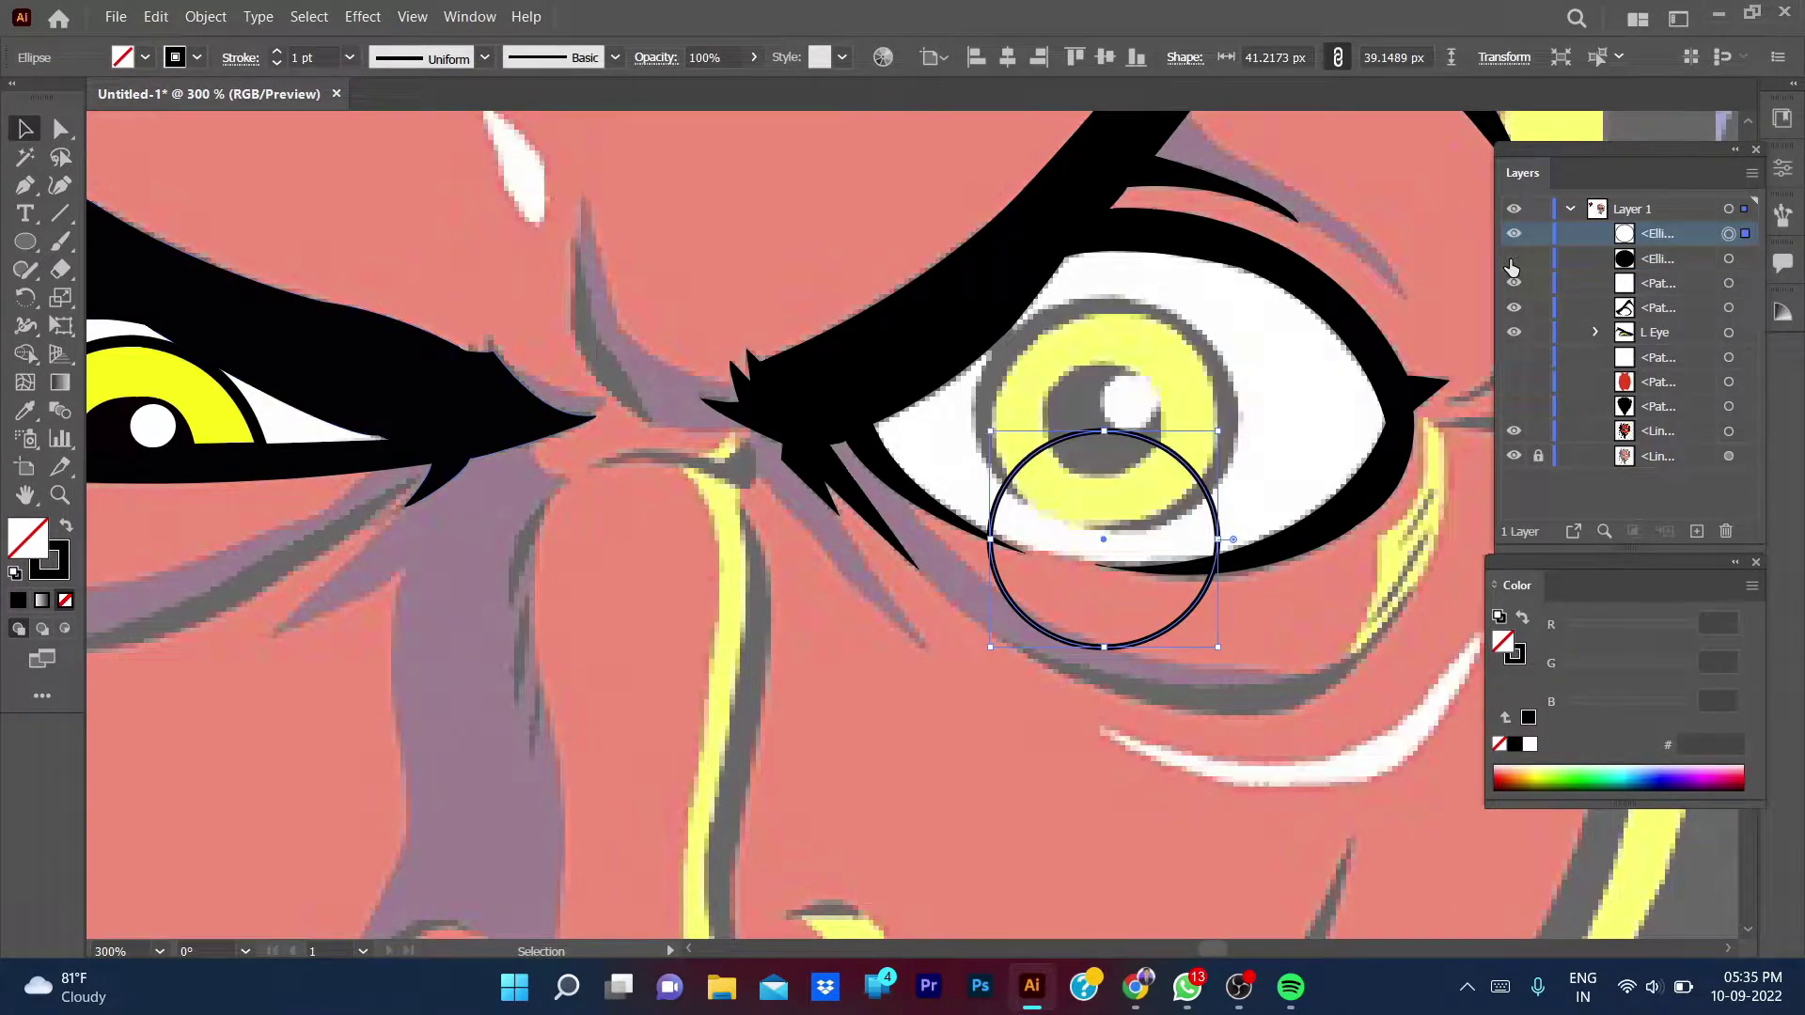
key(ctrl+z)
drag(377, 640, 725, 564)
key(i)
click(520, 376)
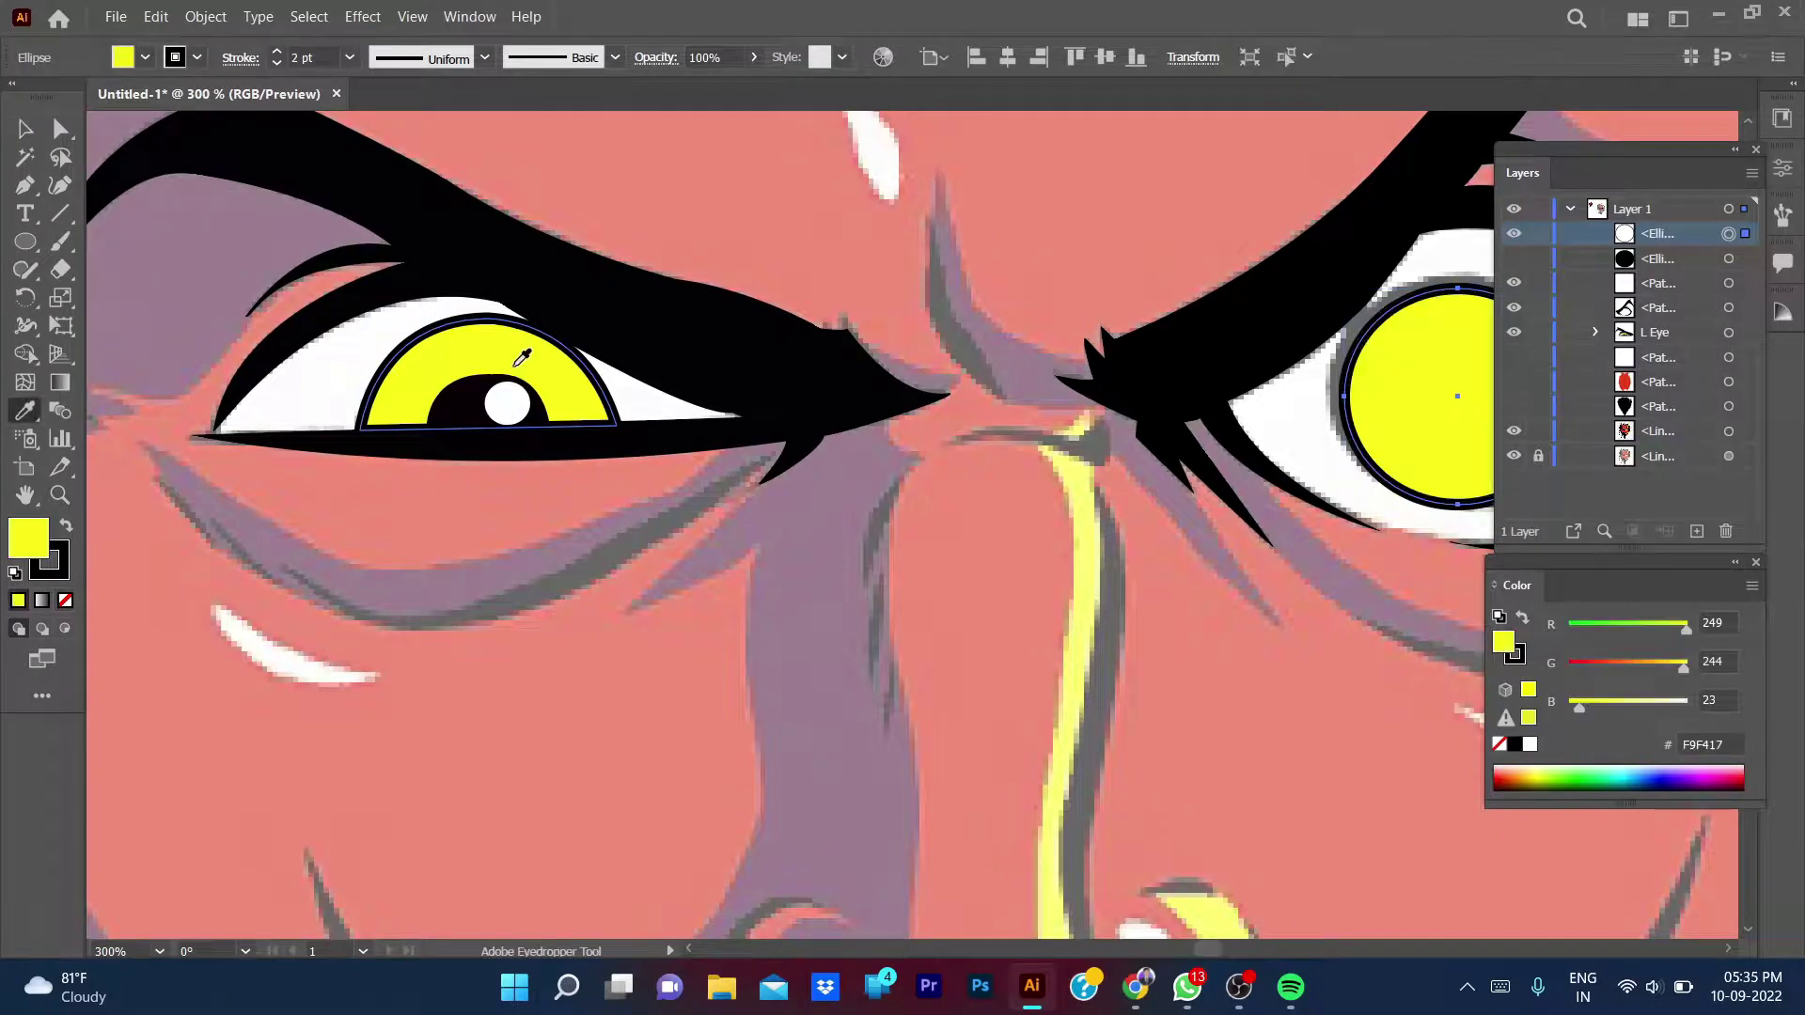
- Keep the yellow iris fill in place and hide both iris circles to reveal the sketch
drag(1155, 624, 935, 579)
key(v)
key(ctrl+z)
key(ctrl+shift+z)
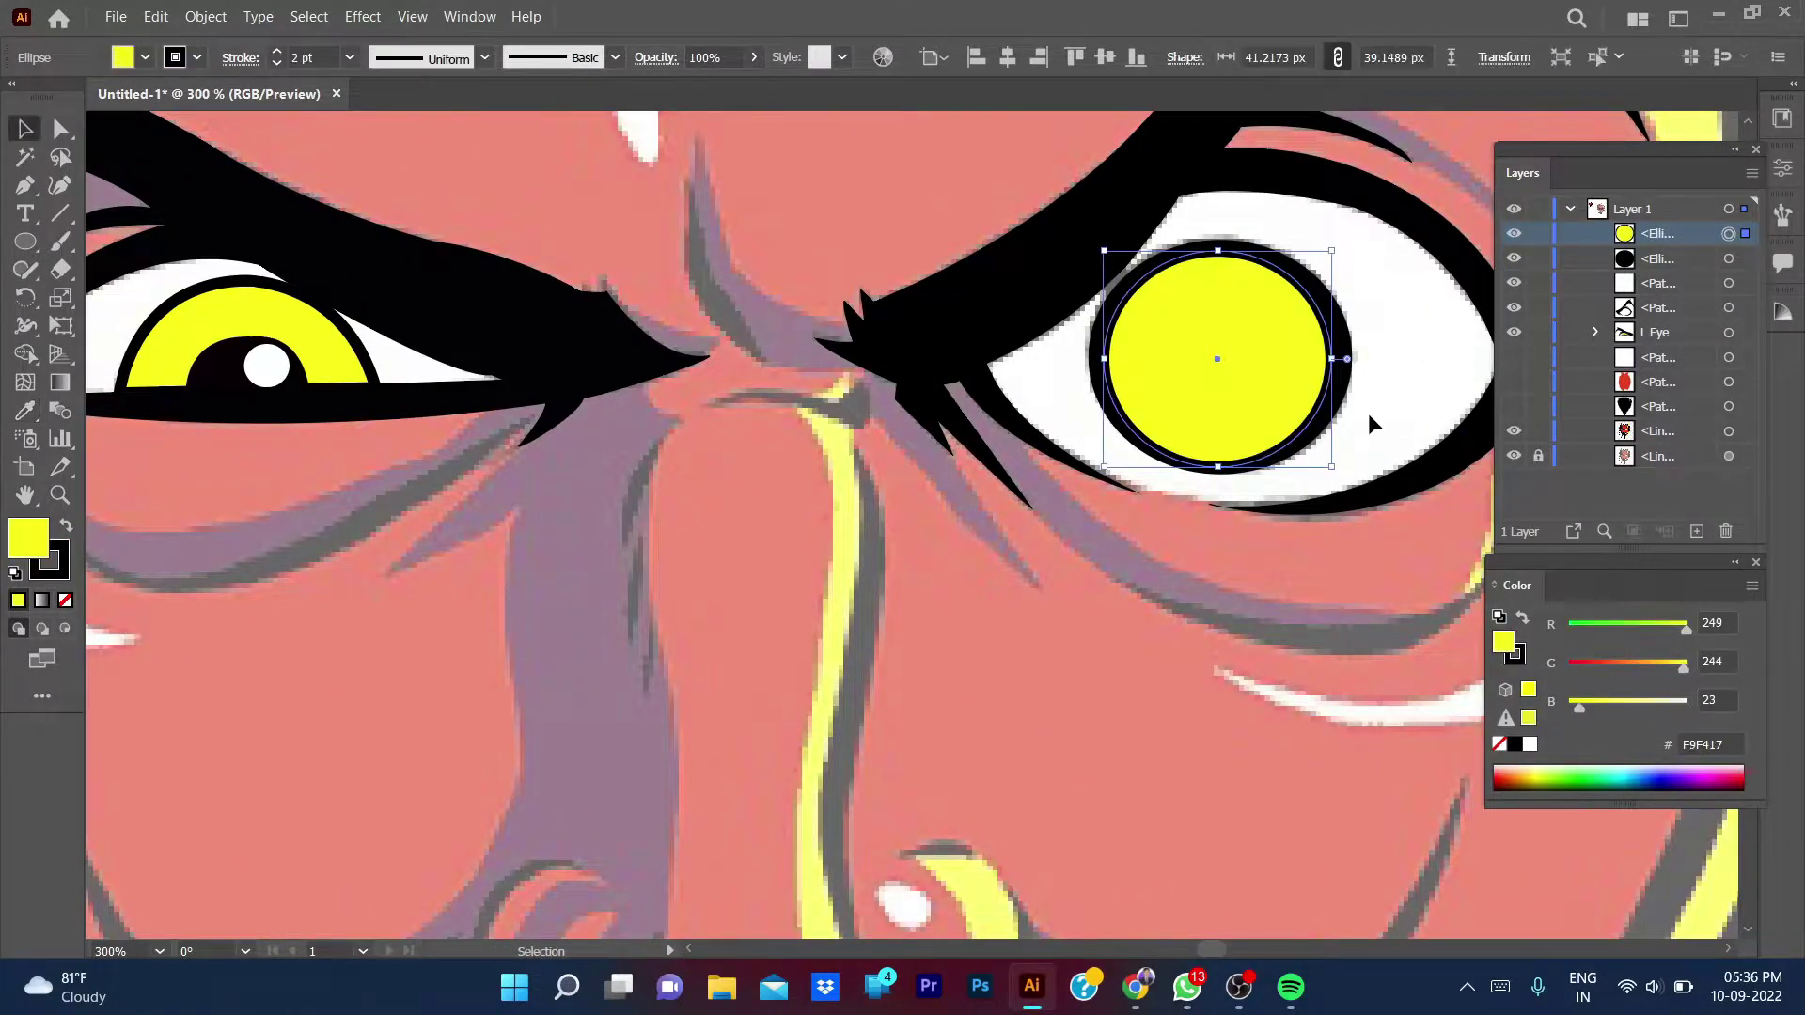
key(ctrl+shift+a)
drag(1221, 391, 1093, 484)
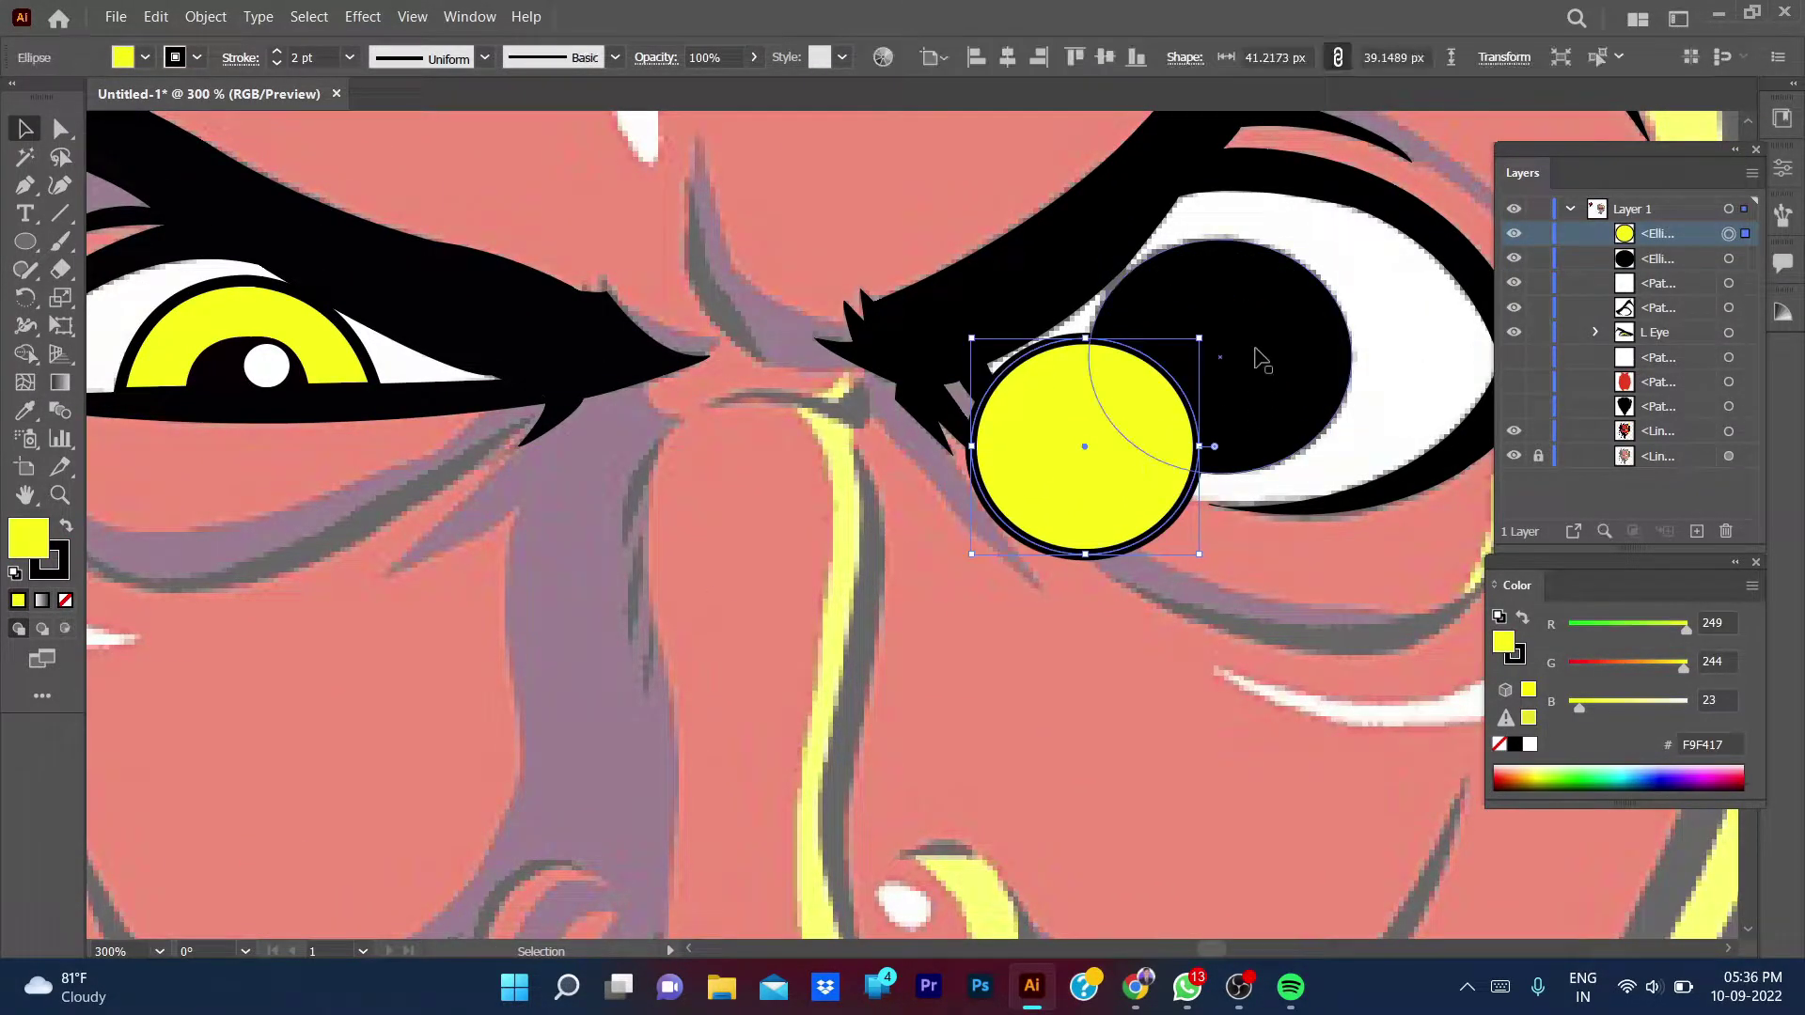
key(ctrl+z)
mouse_move(1522, 266)
mouse_down()
mouse_move(1515, 235)
mouse_move(1521, 266)
mouse_up()
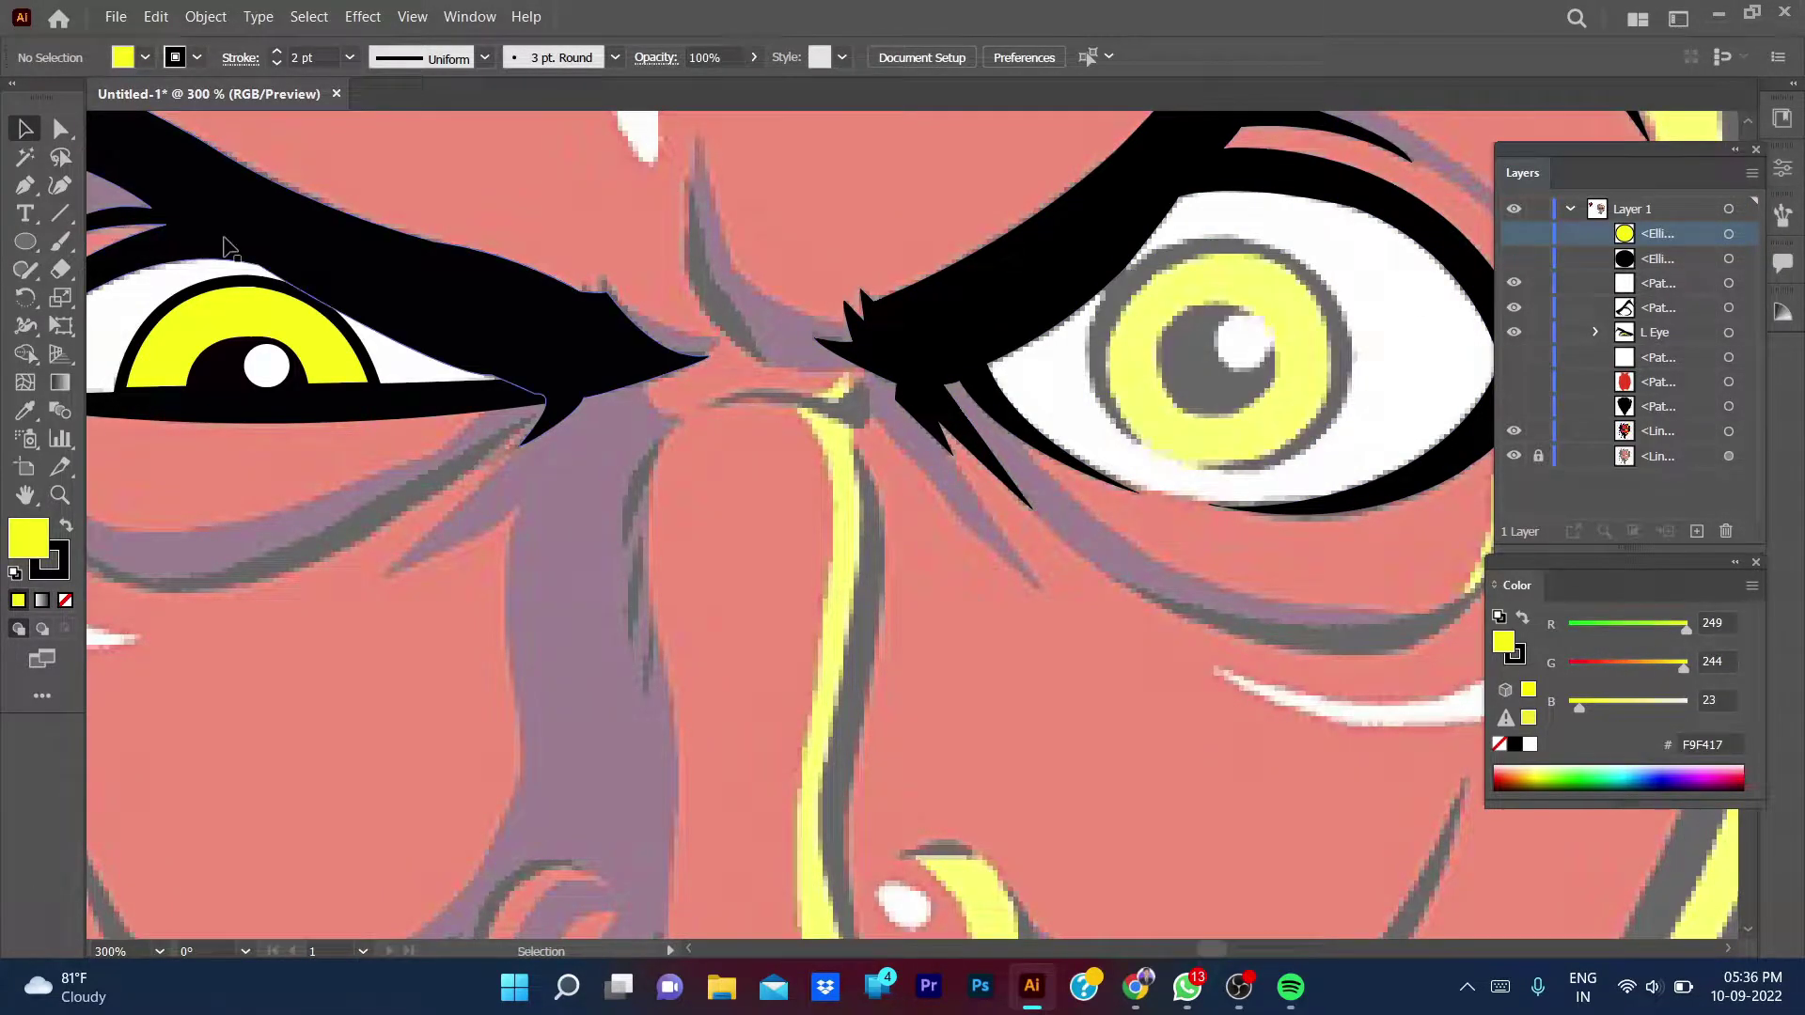
- Draw an unfilled 1 pt circle around the pupil and start a smaller copy on the highlight
key(l)
drag(1182, 308, 1294, 422)
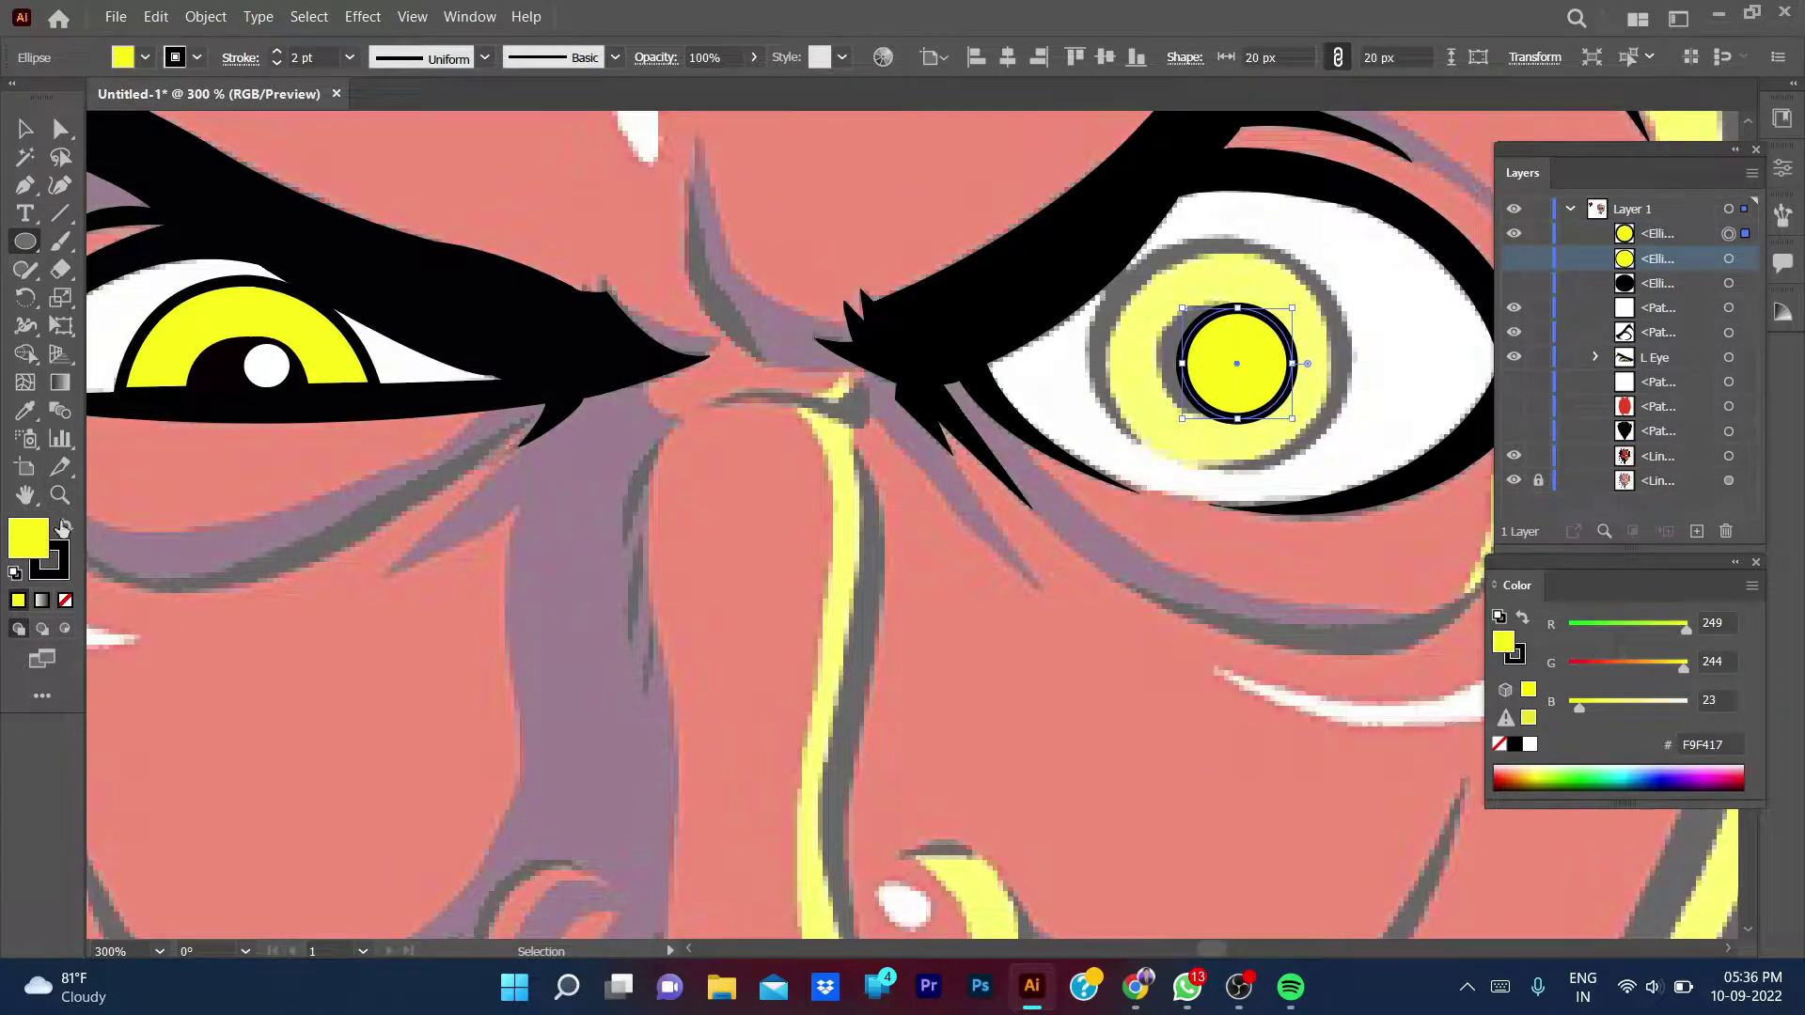
click(65, 600)
click(278, 63)
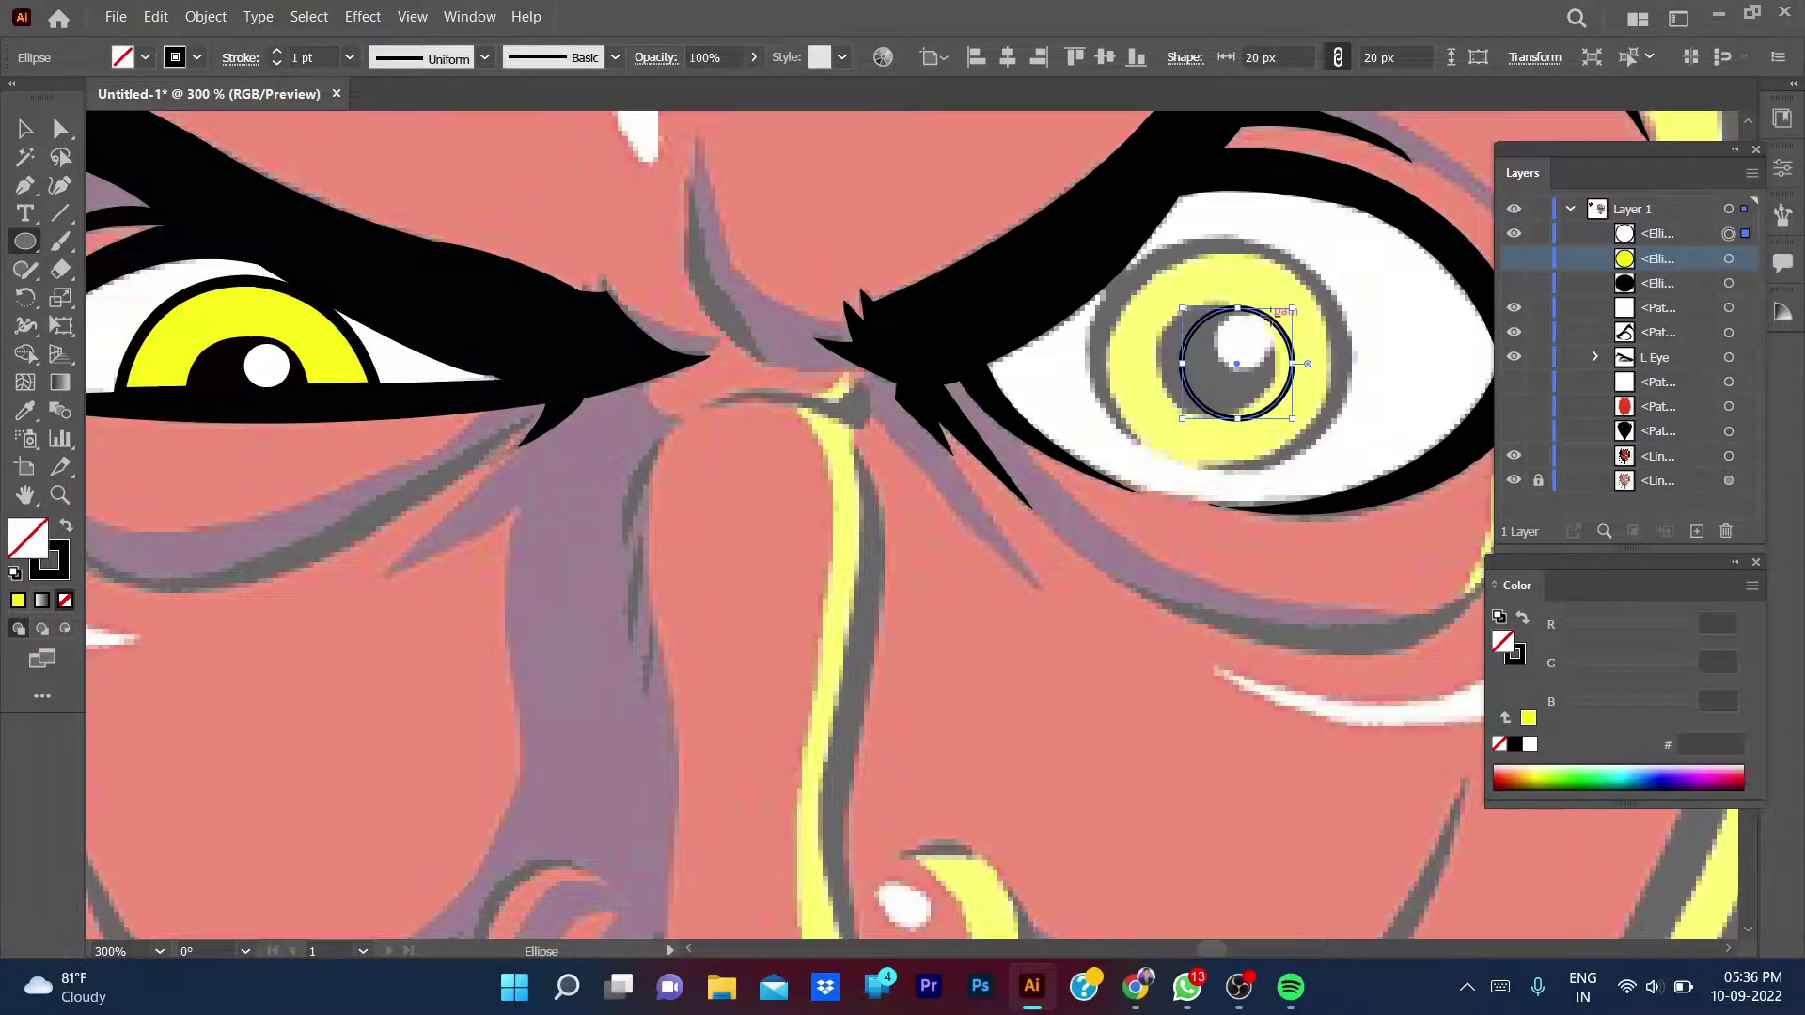
key(v)
drag(1270, 326, 1250, 321)
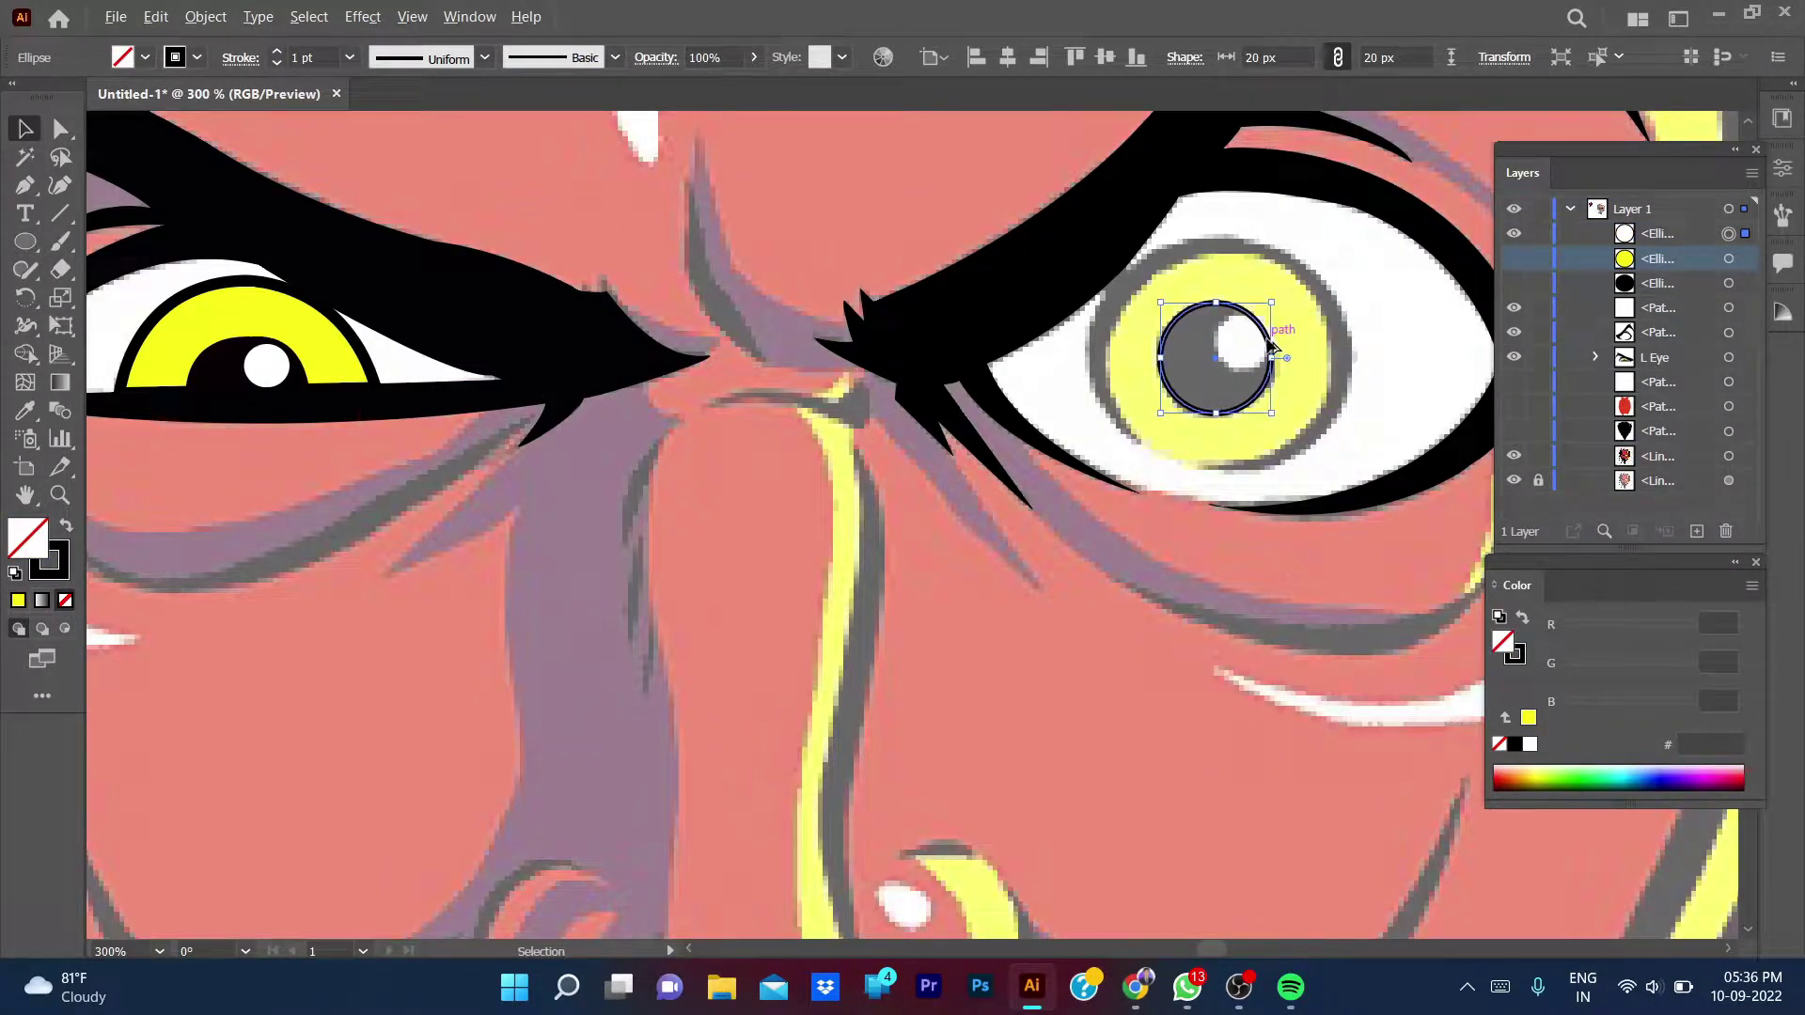
drag(1226, 342, 1244, 348)
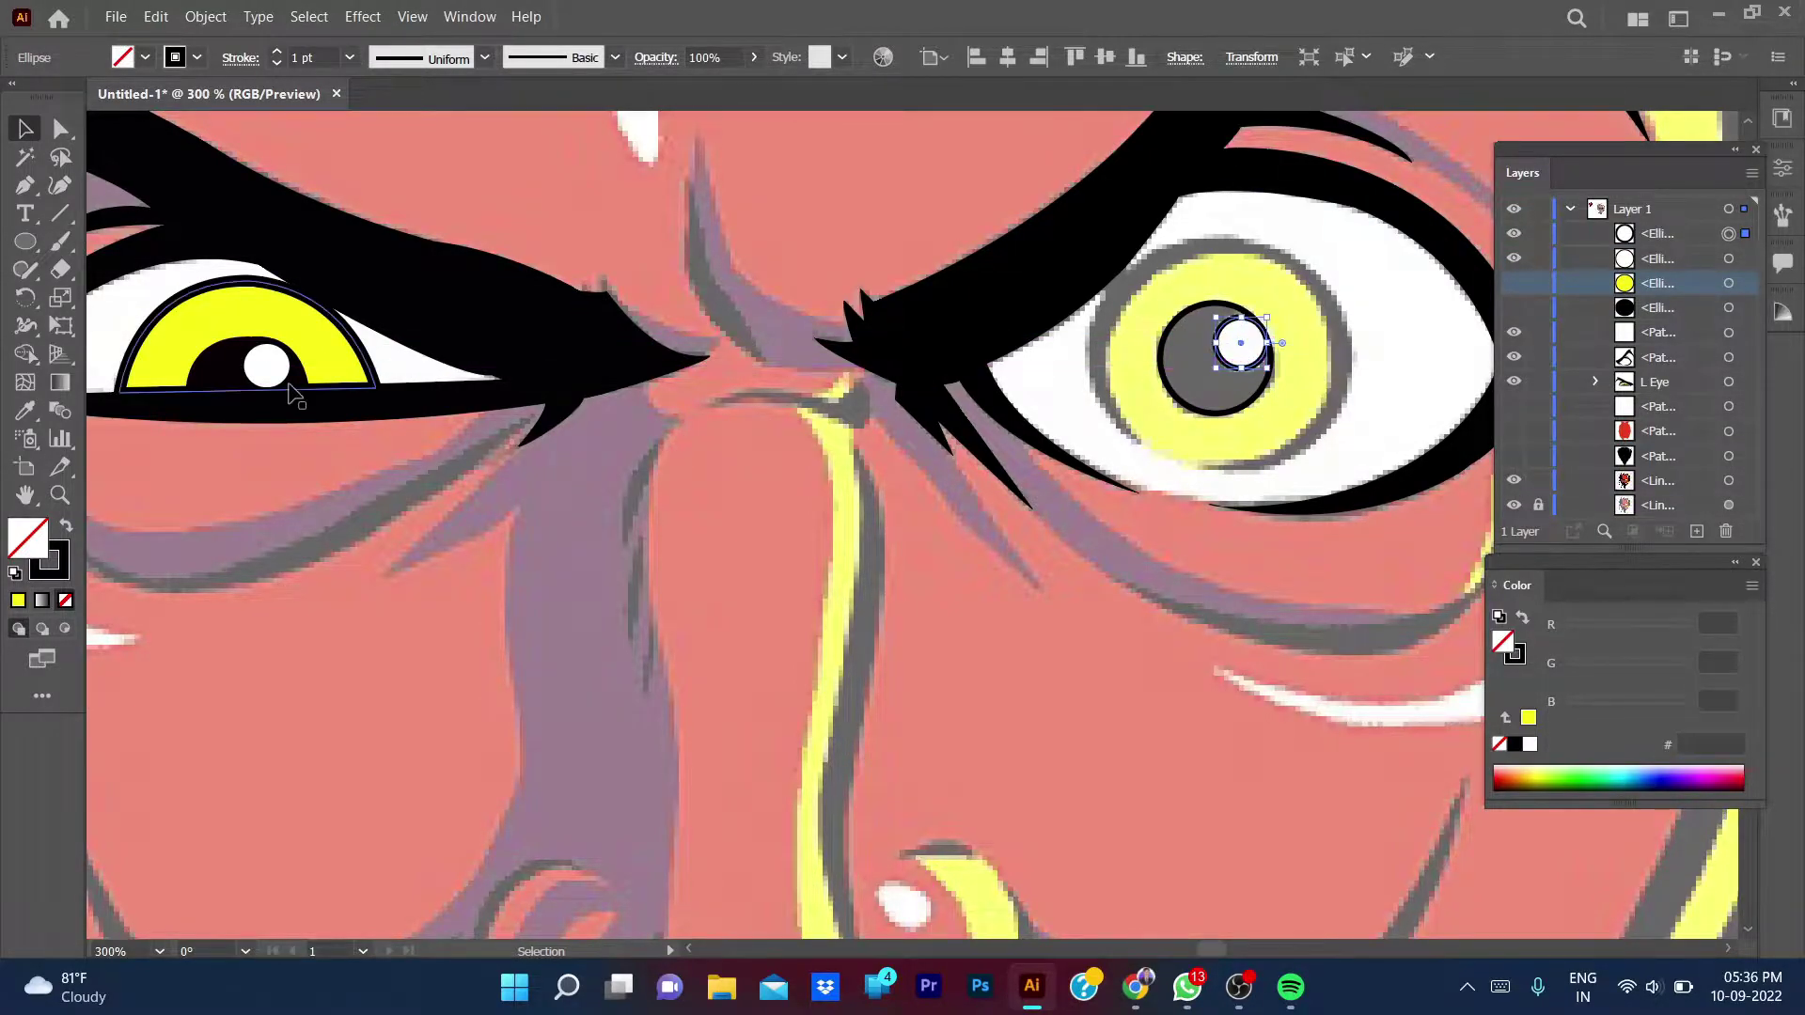
- Fill the highlight circle white and eyedrop black onto the larger pupil ellipse
click(18, 602)
double_click(28, 538)
click(1115, 222)
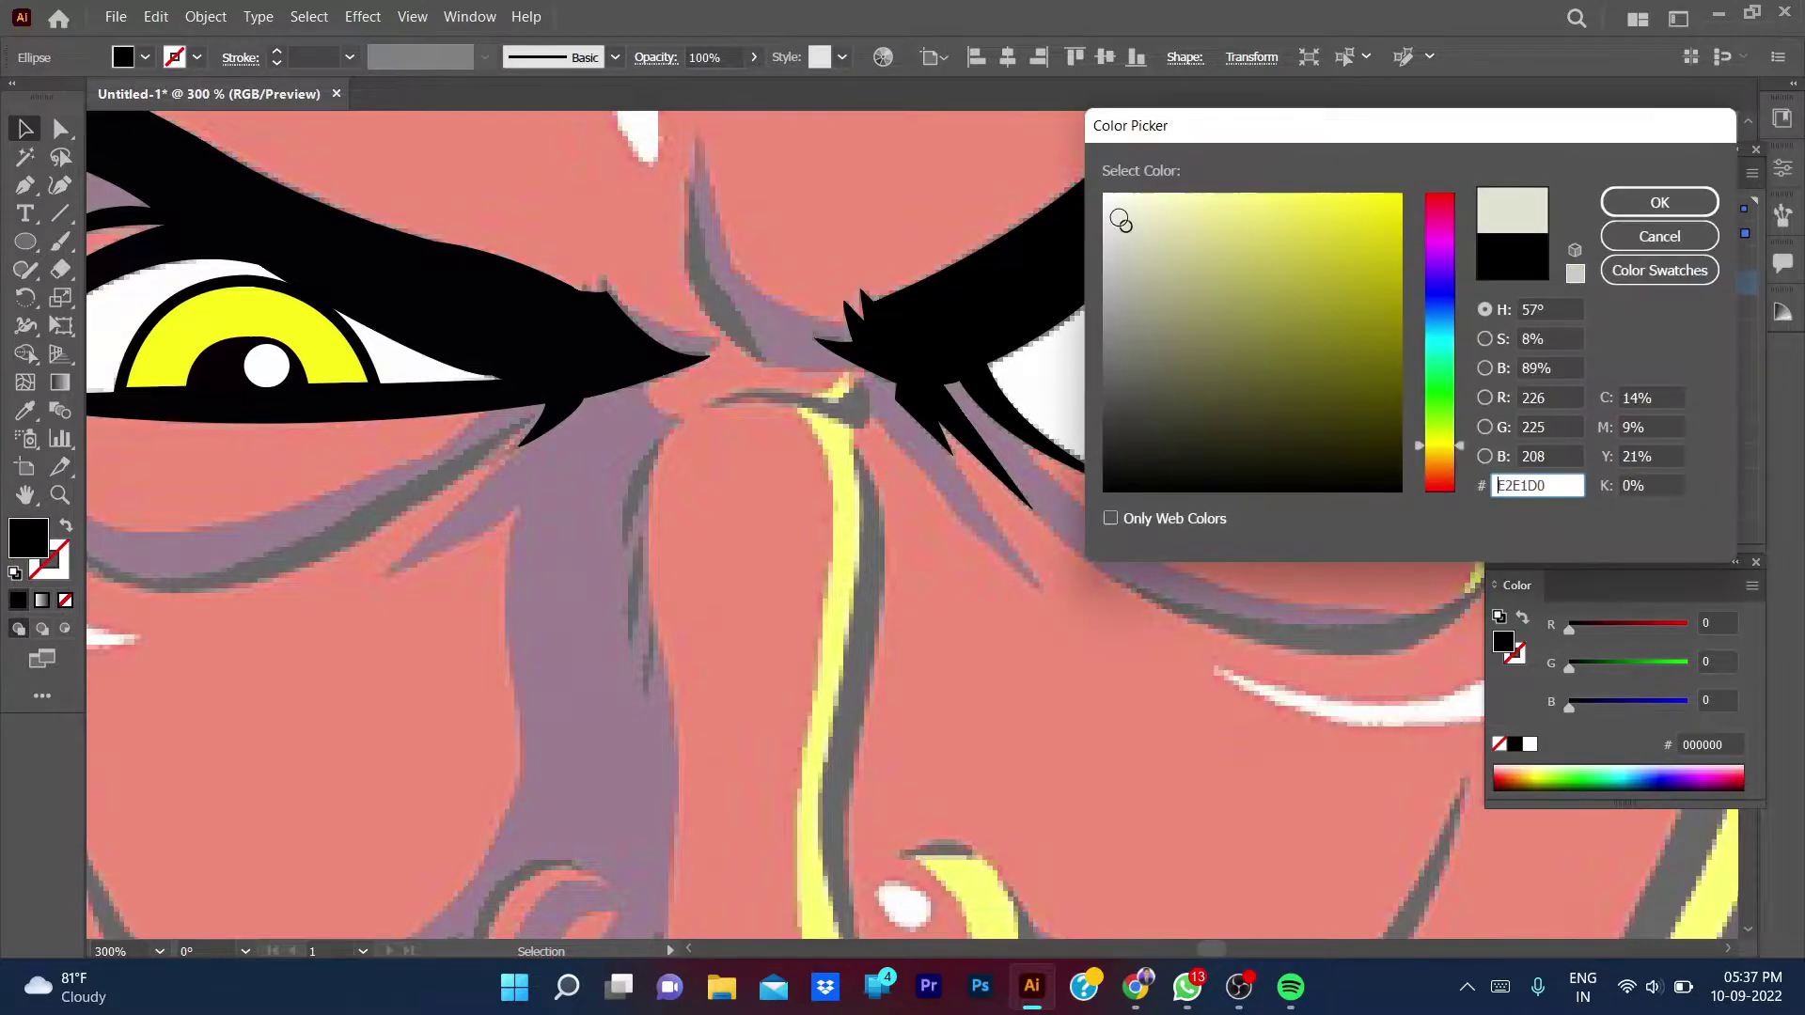
click(1656, 201)
click(1168, 342)
key(i)
click(1175, 331)
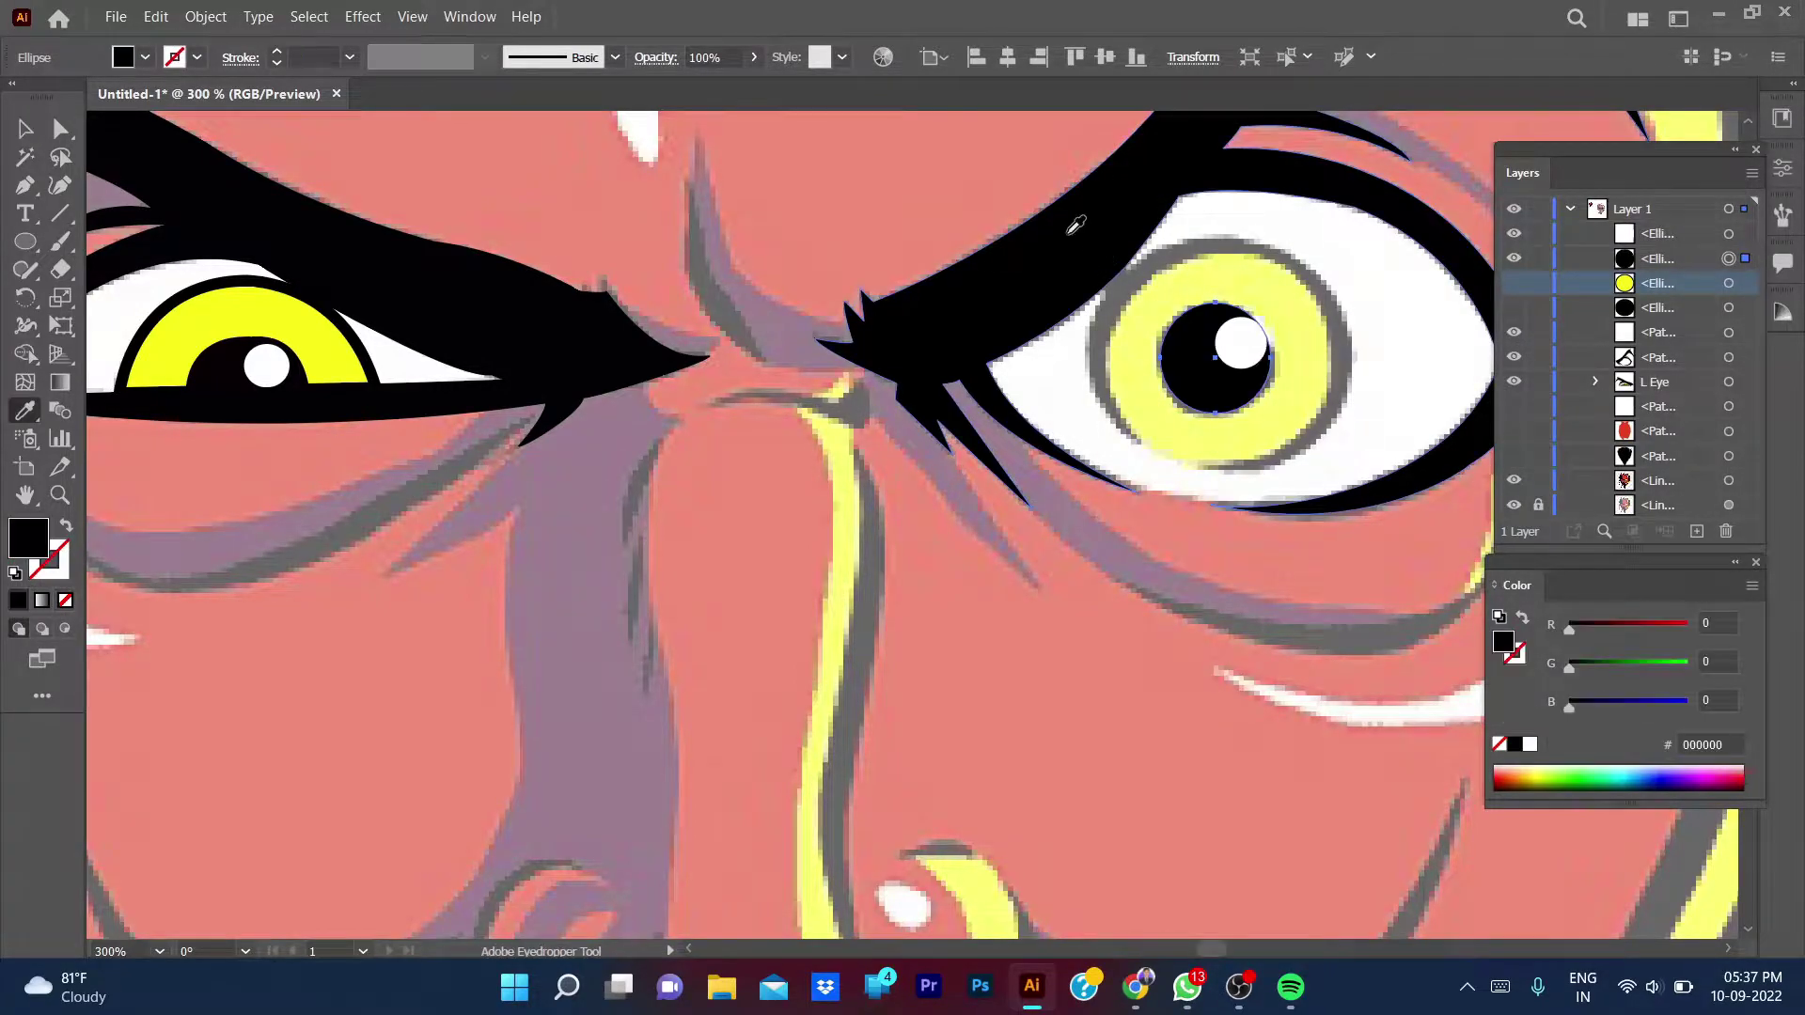
key(v)
- Show the two hidden iris ellipses and move the old white eye path into the L Eye group
click(1514, 283)
click(1514, 307)
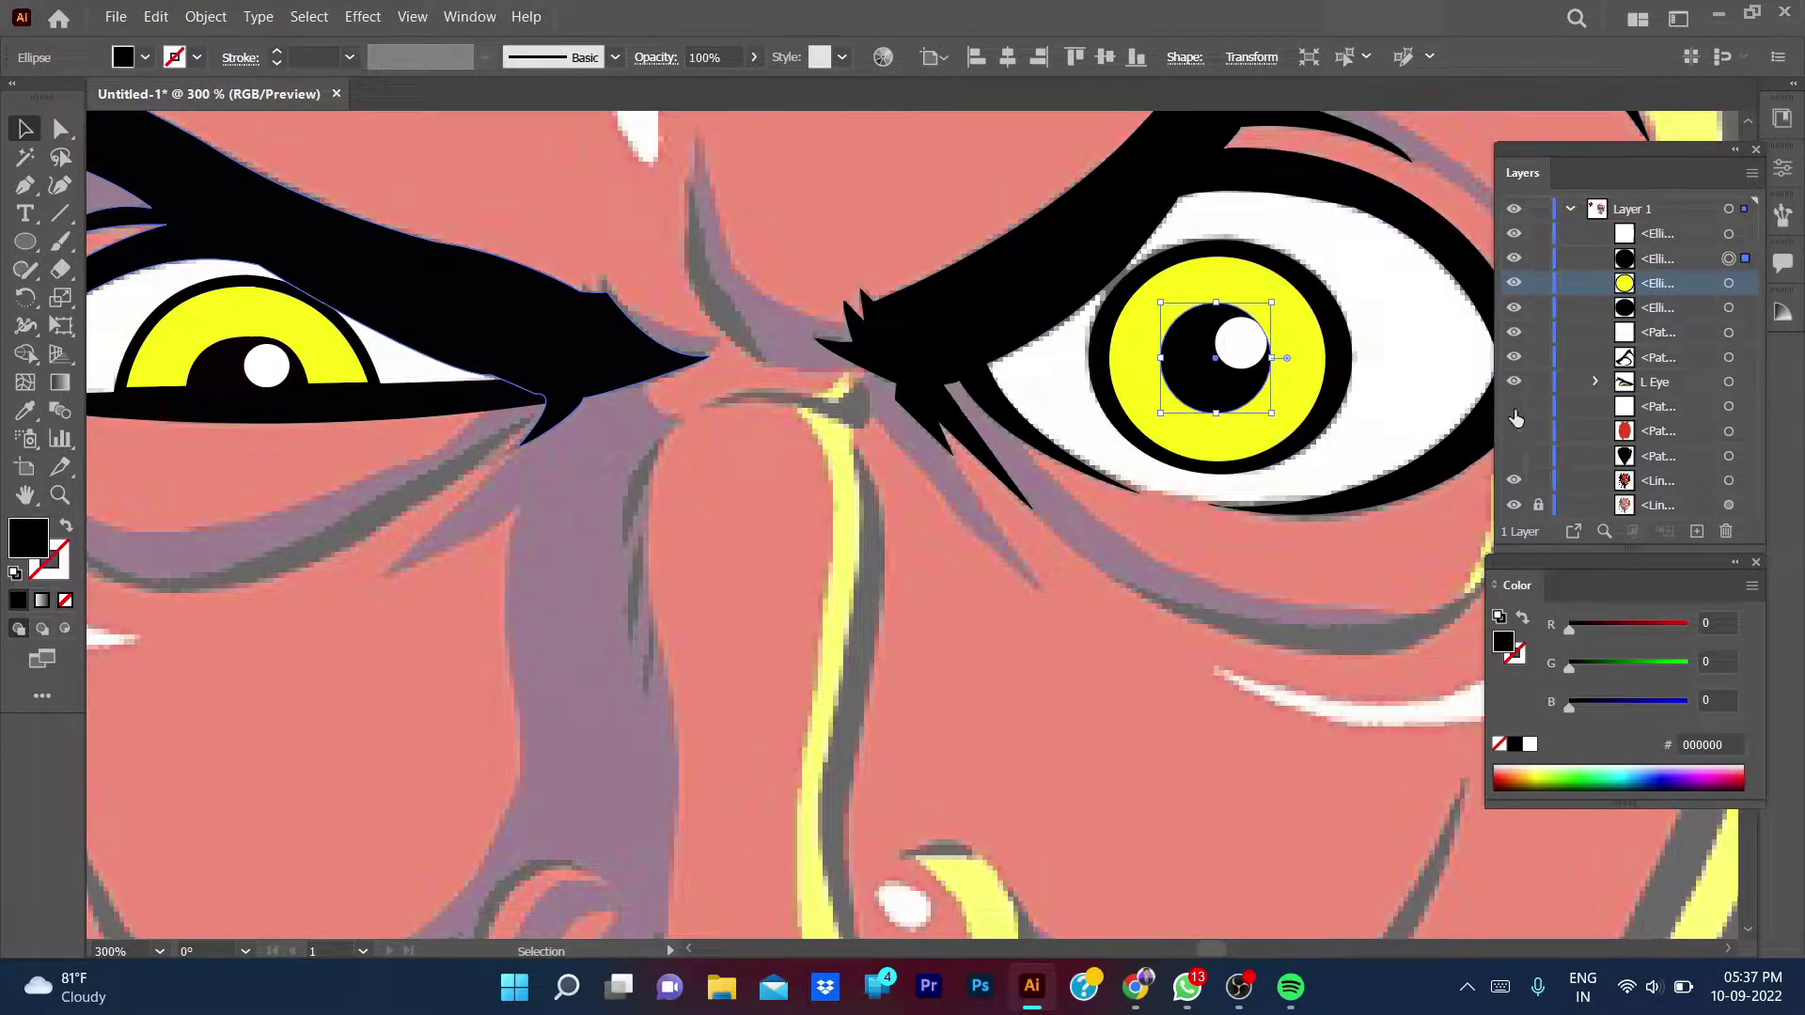
click(1731, 407)
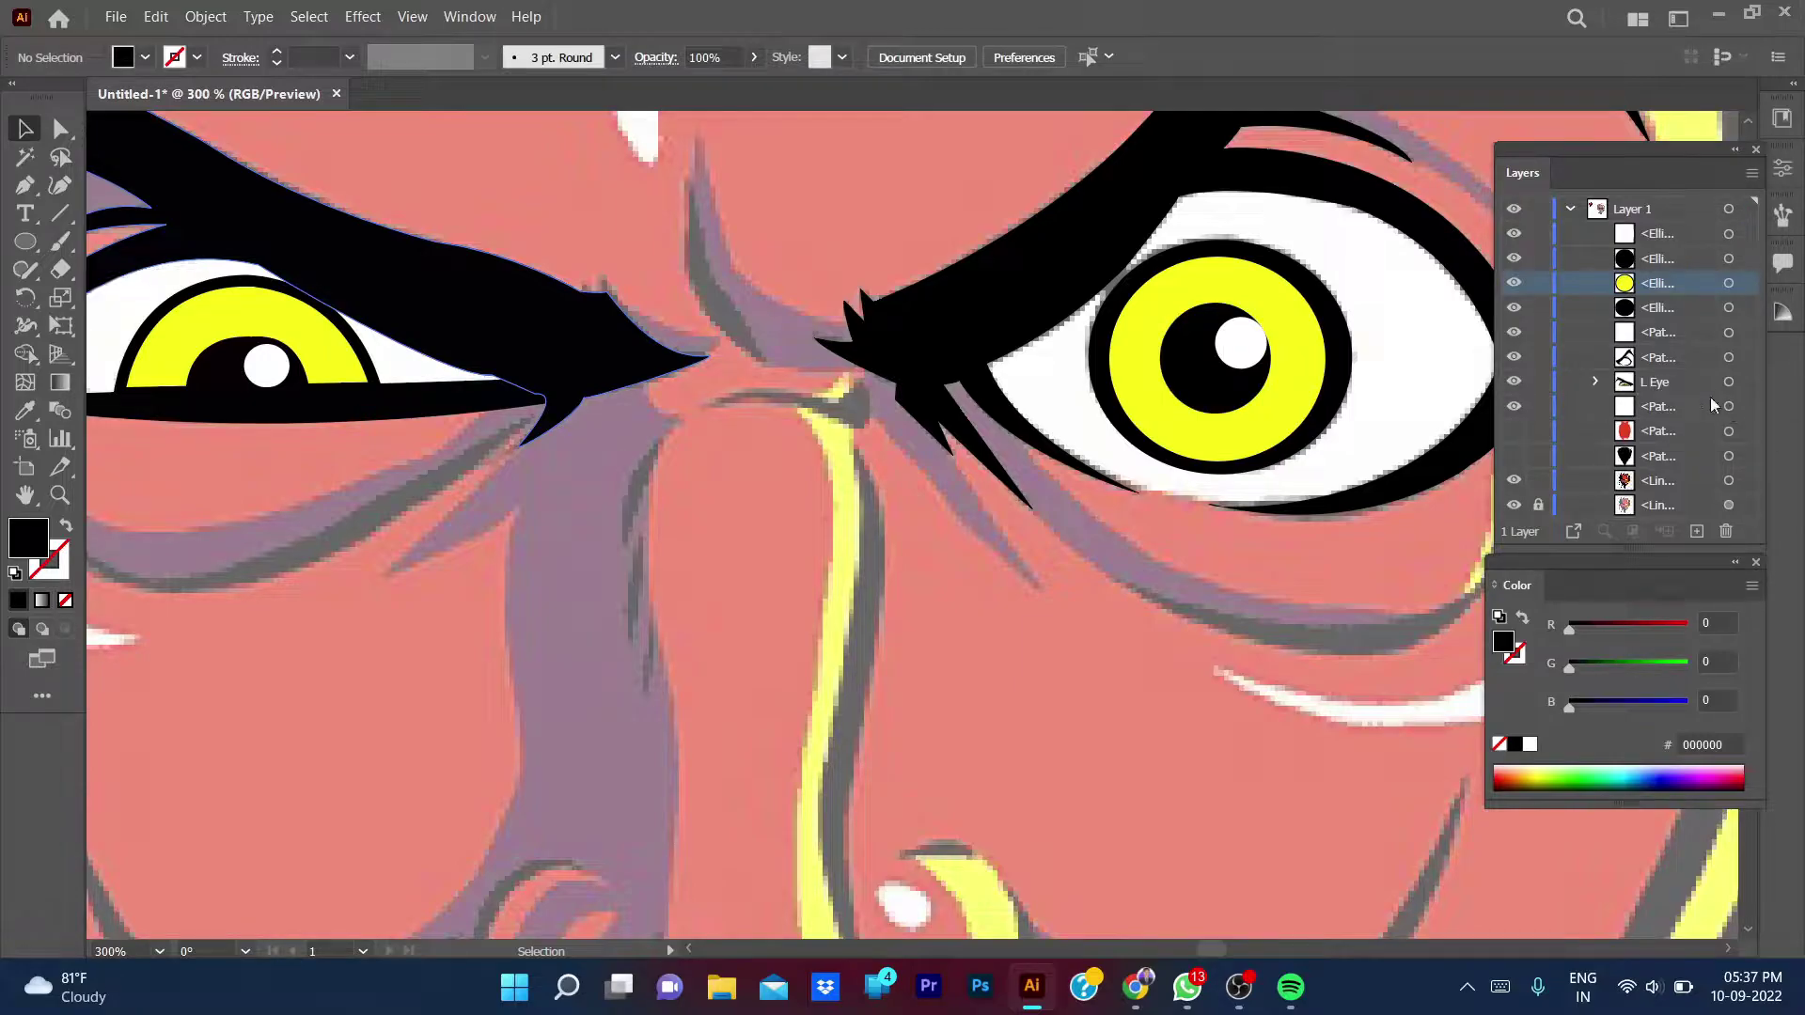
click(1728, 406)
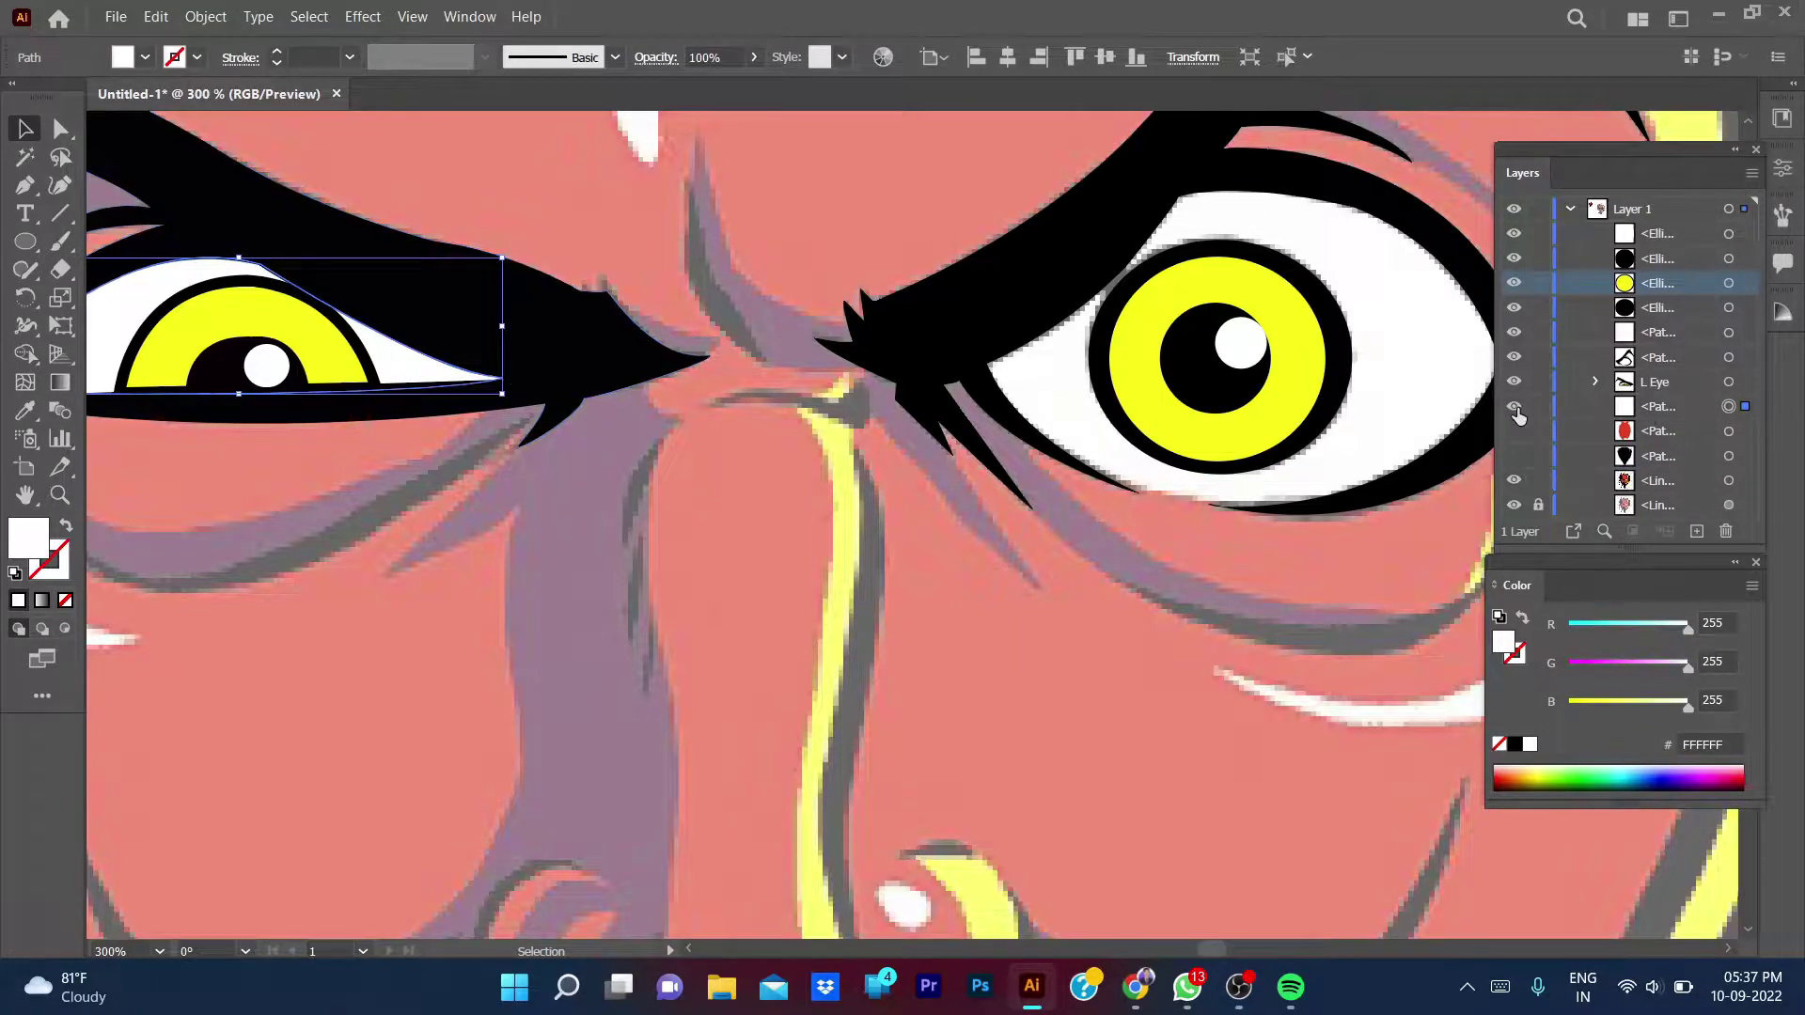
drag(1659, 406, 1662, 450)
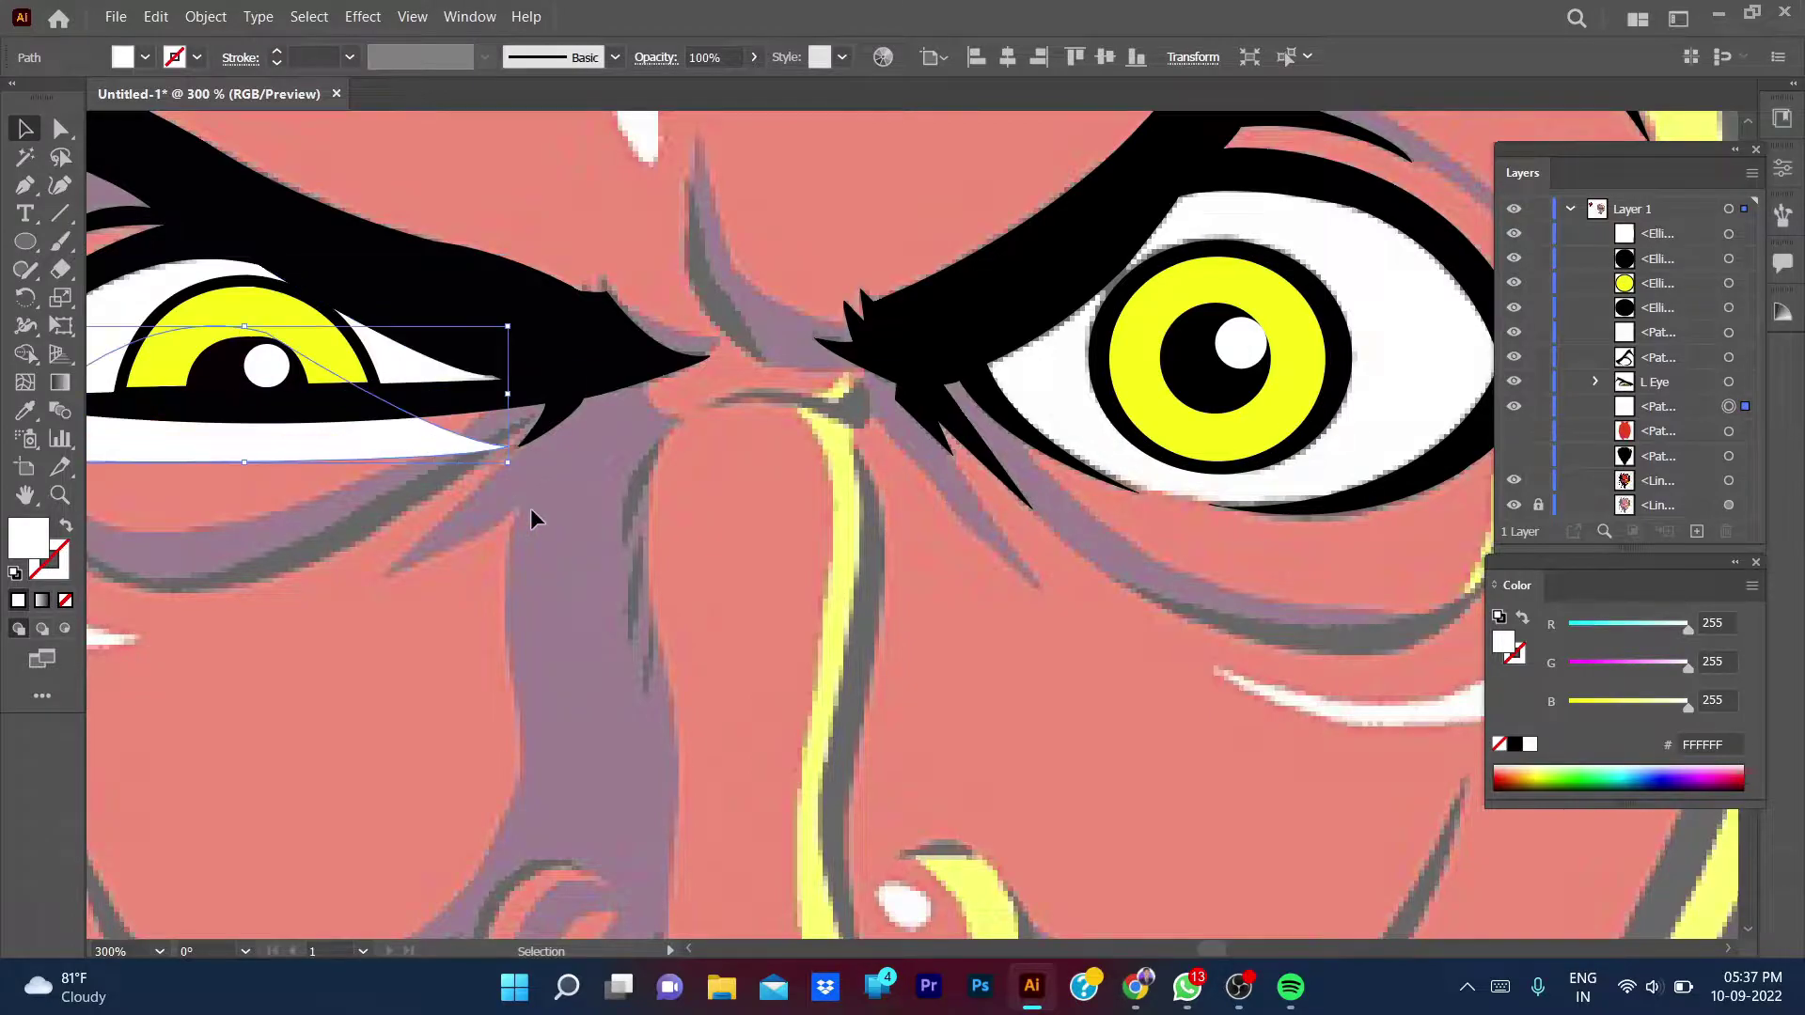
drag(442, 374, 677, 652)
key(ctrl+z)
key(ctrl+shift+a)
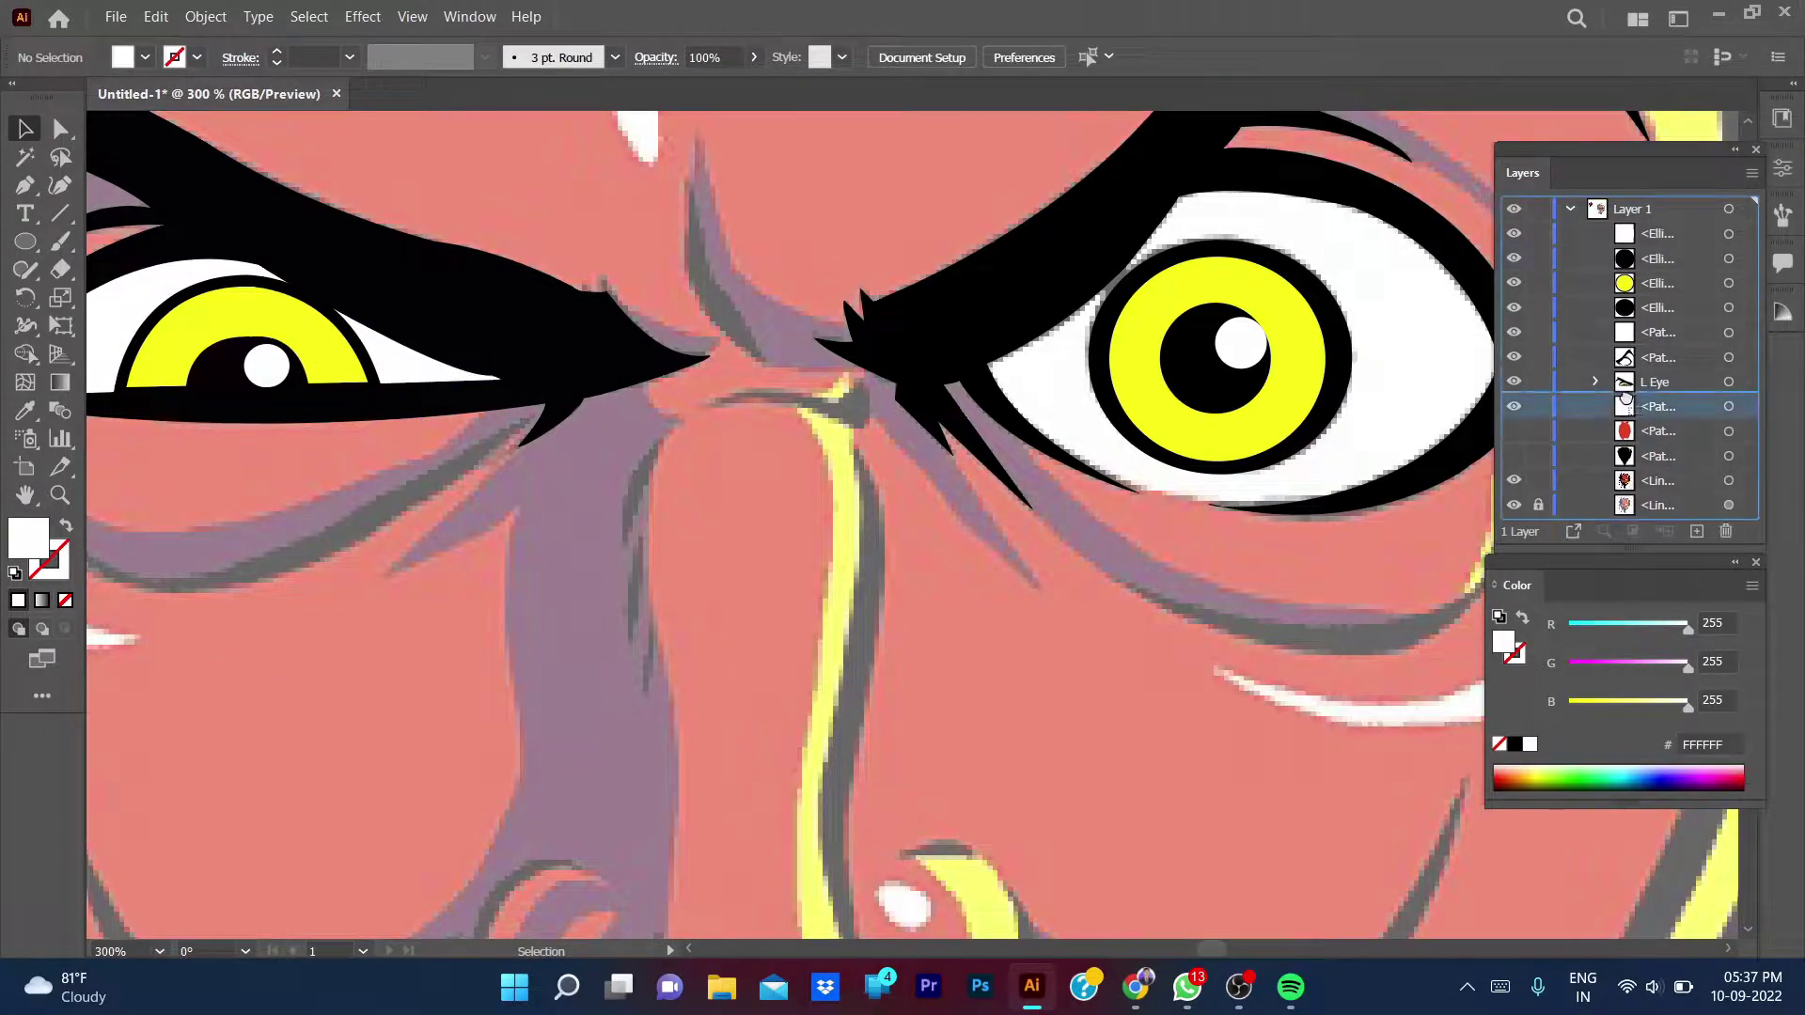
mouse_move(1659, 406)
mouse_down()
mouse_move(1659, 381)
mouse_move(1651, 491)
mouse_up()
- Delete the old white eye-shape path, then toggle the iris and pupil ellipses to check
double_click(1669, 381)
click(1595, 382)
scroll(1654, 376, down, 2)
click(1597, 334)
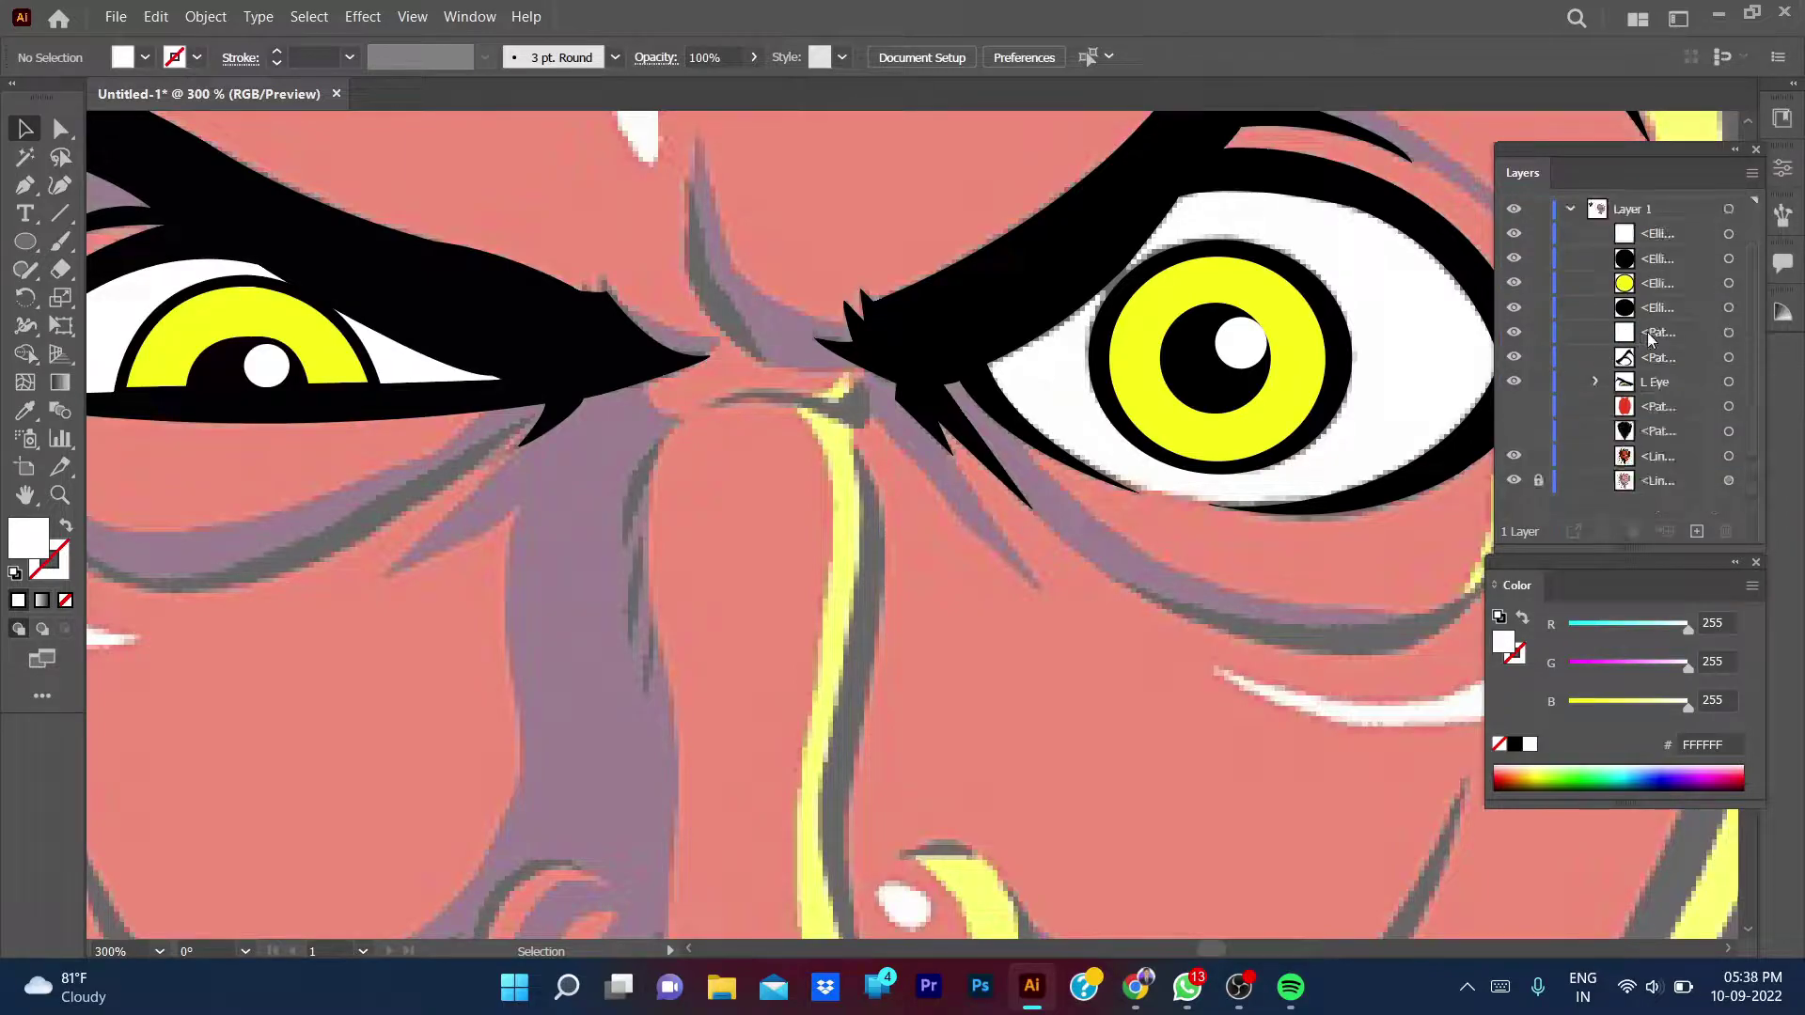
click(1728, 332)
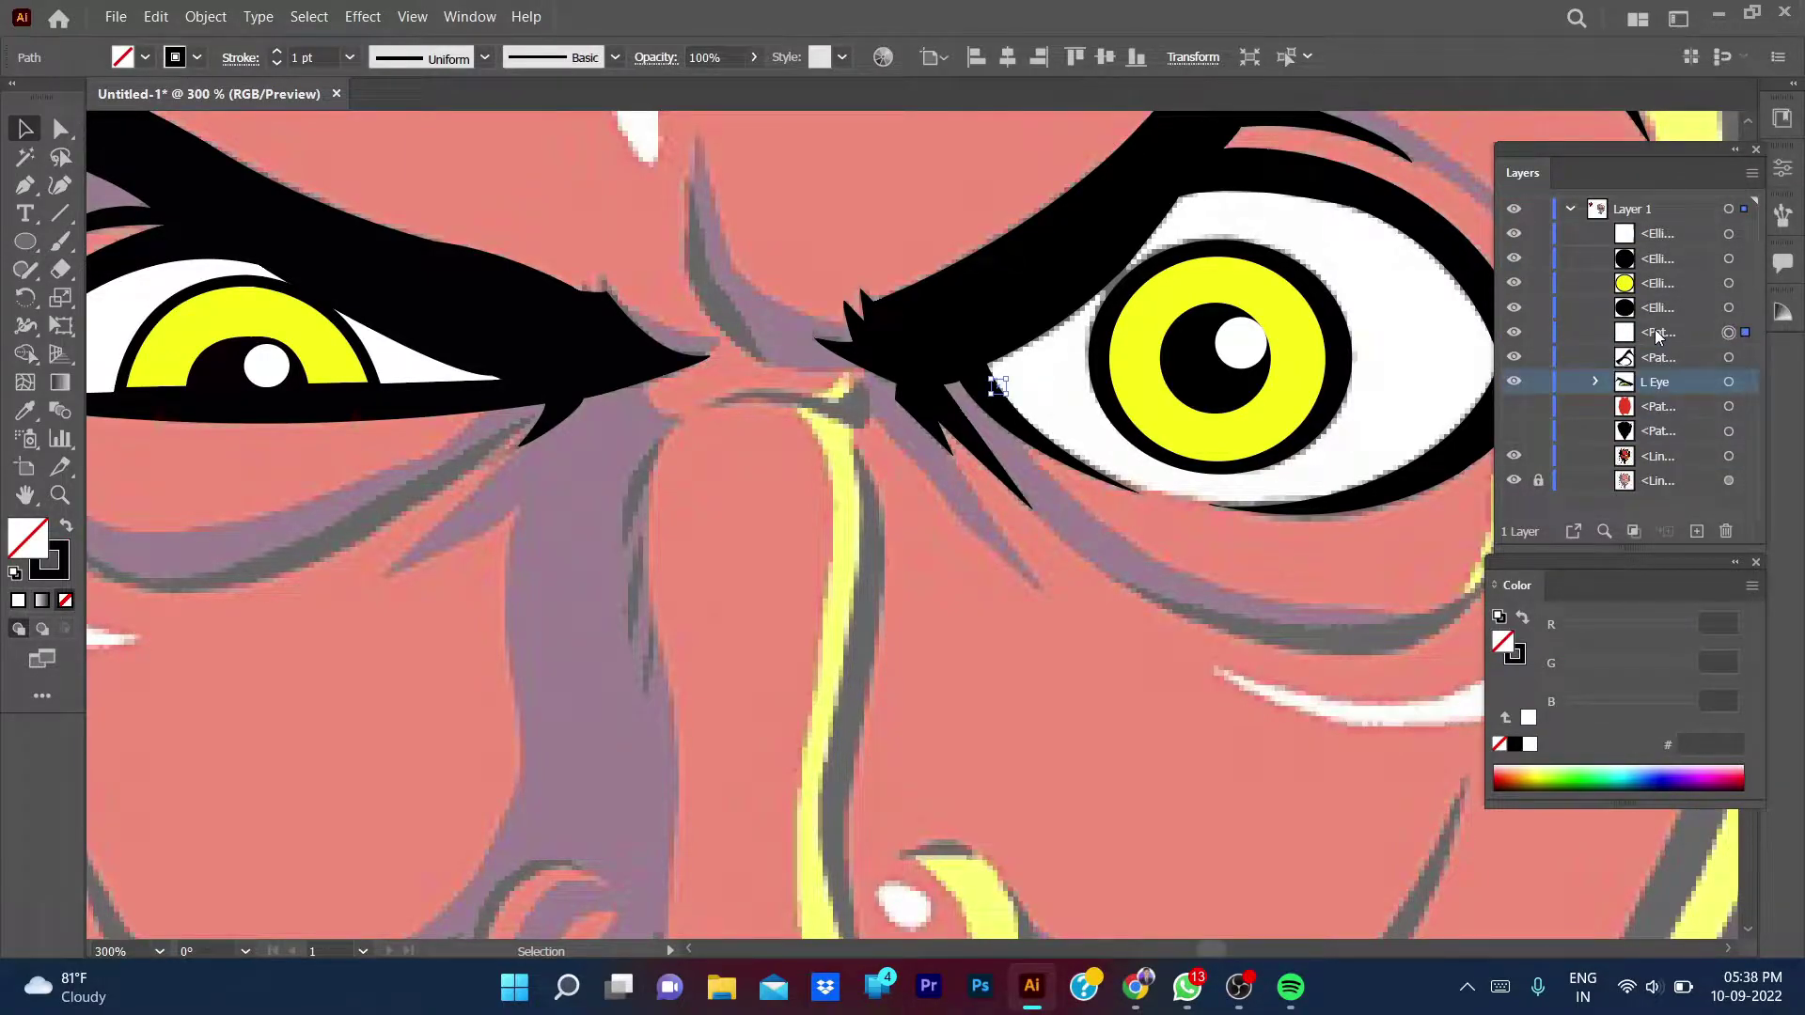
click(1664, 406)
click(1728, 332)
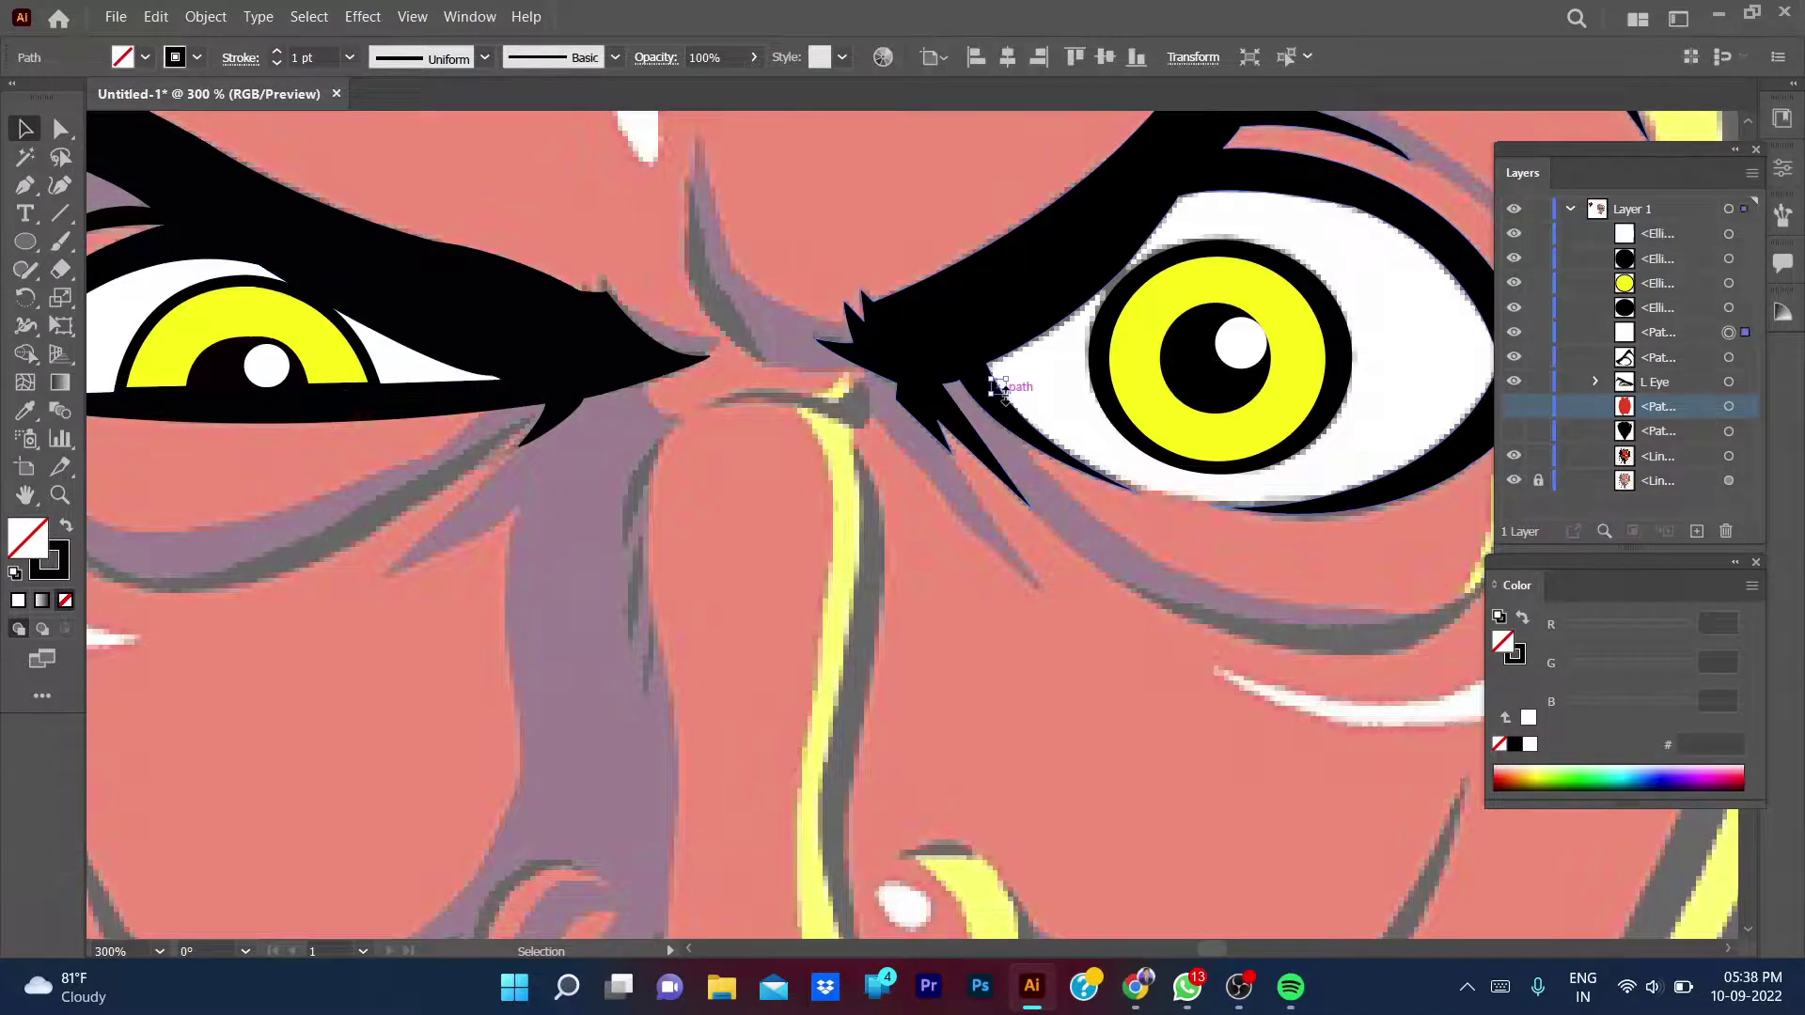
drag(993, 387, 993, 610)
key(Delete)
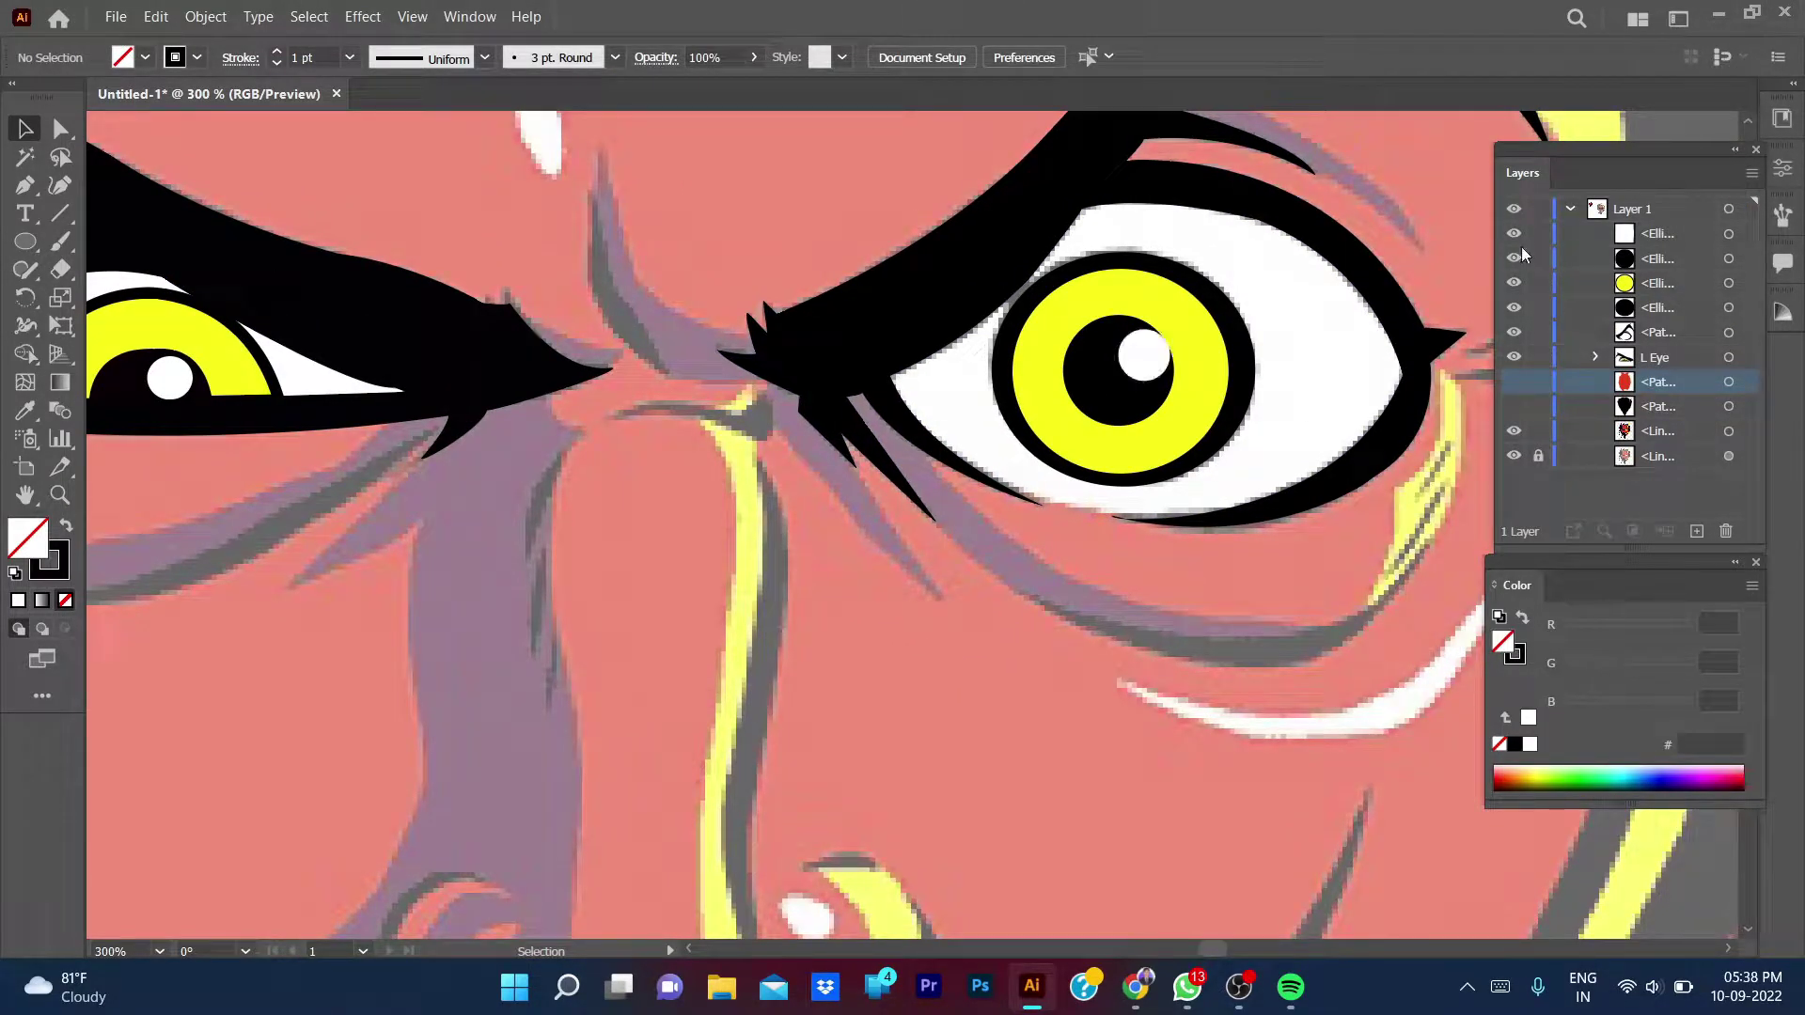
drag(1514, 258, 1514, 307)
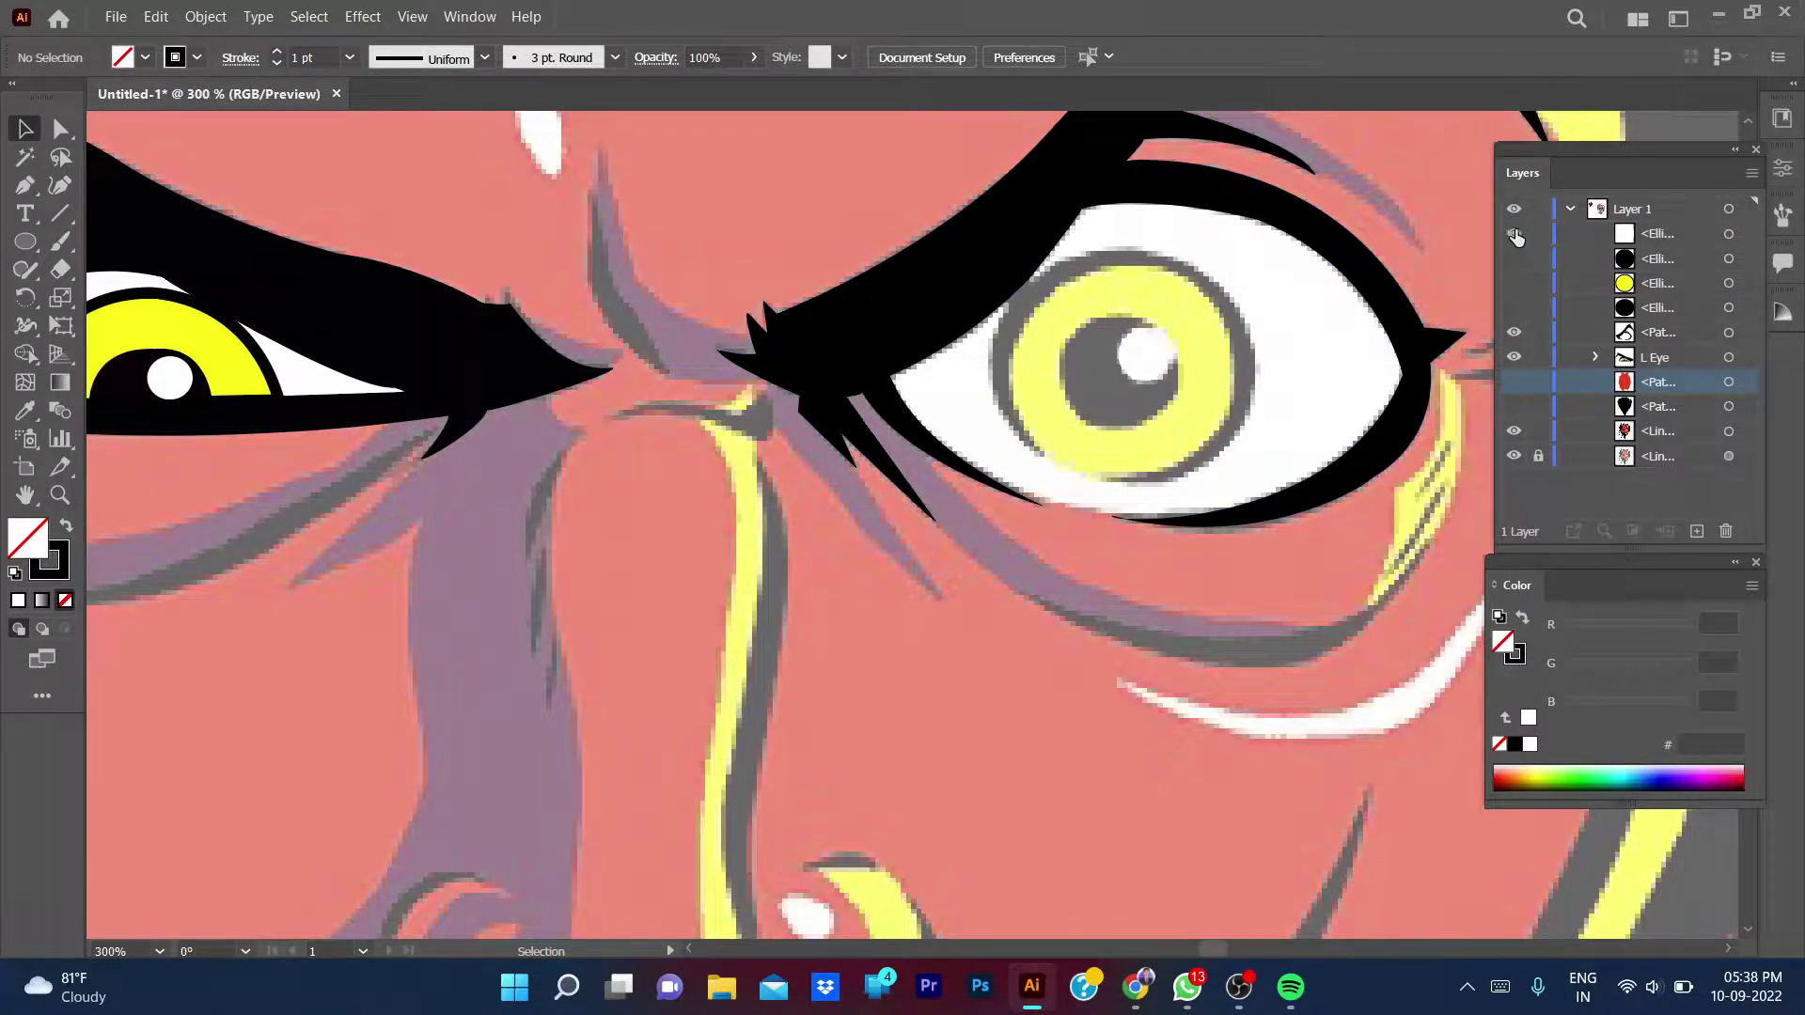
drag(1515, 237, 1517, 313)
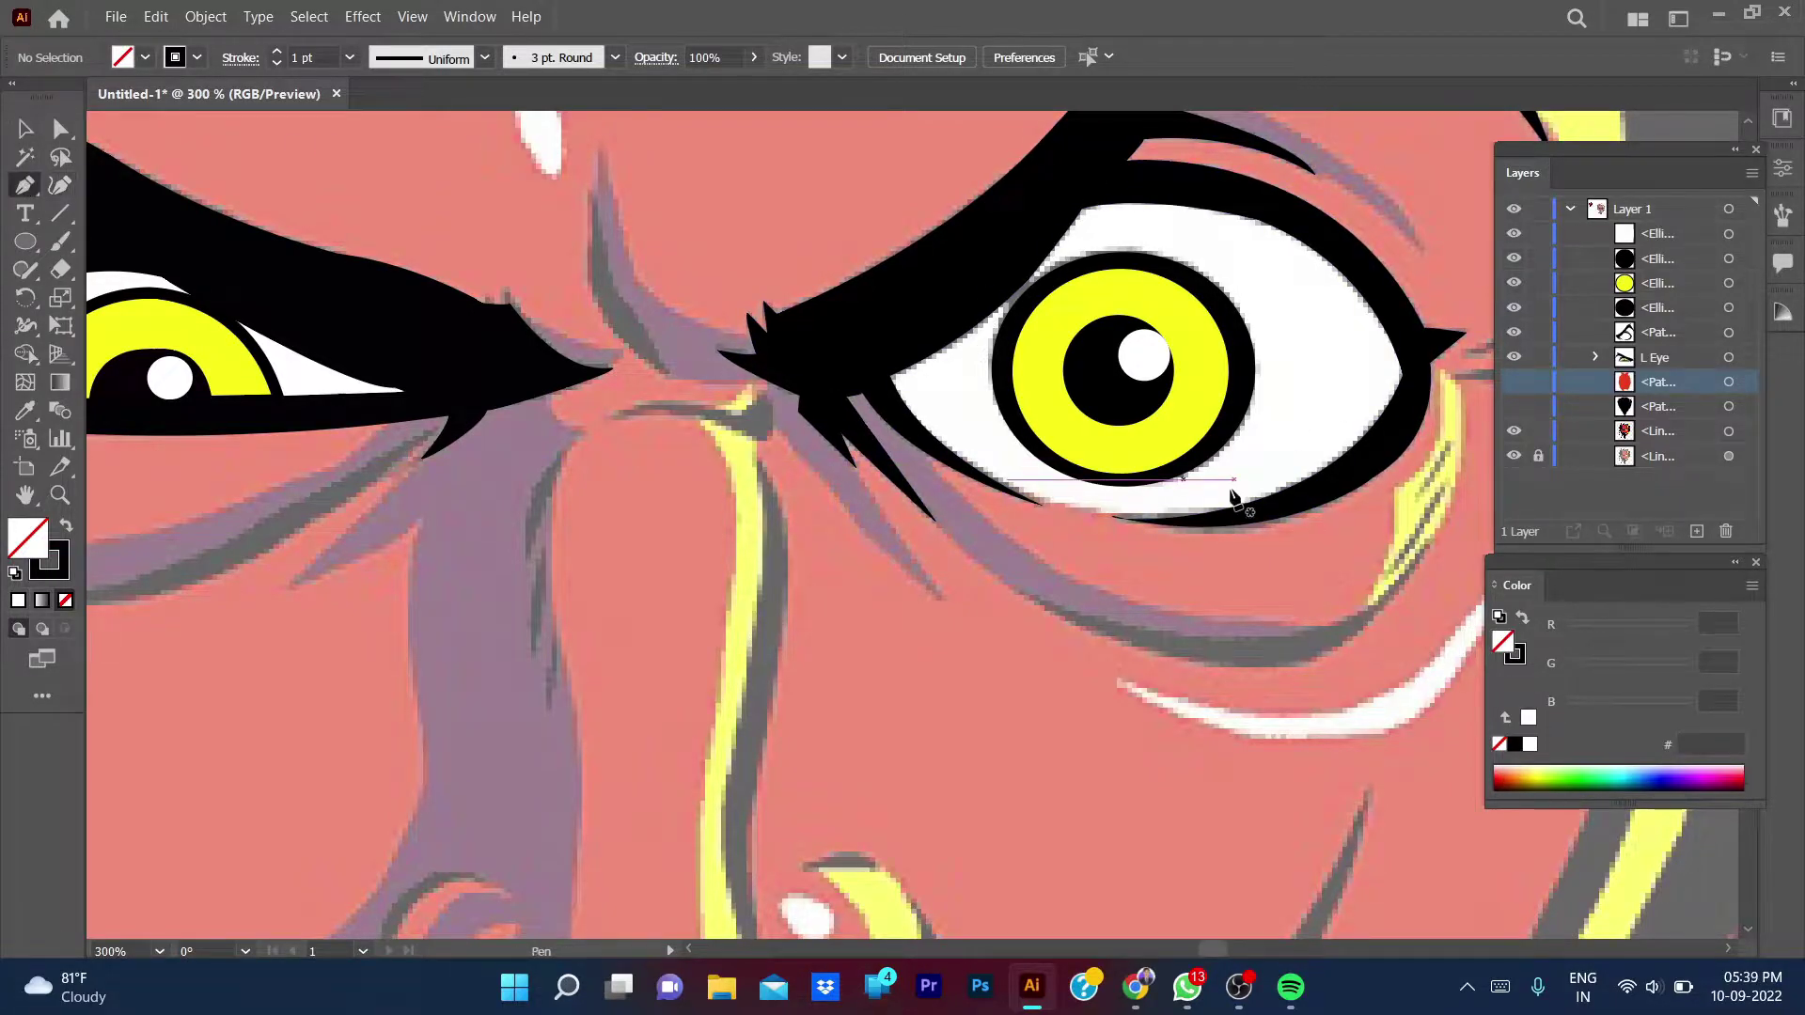
- Start the eye-white outline with a thicker stroke, tracing along the lash edge and upper lid
scroll(1234, 498, up, 2)
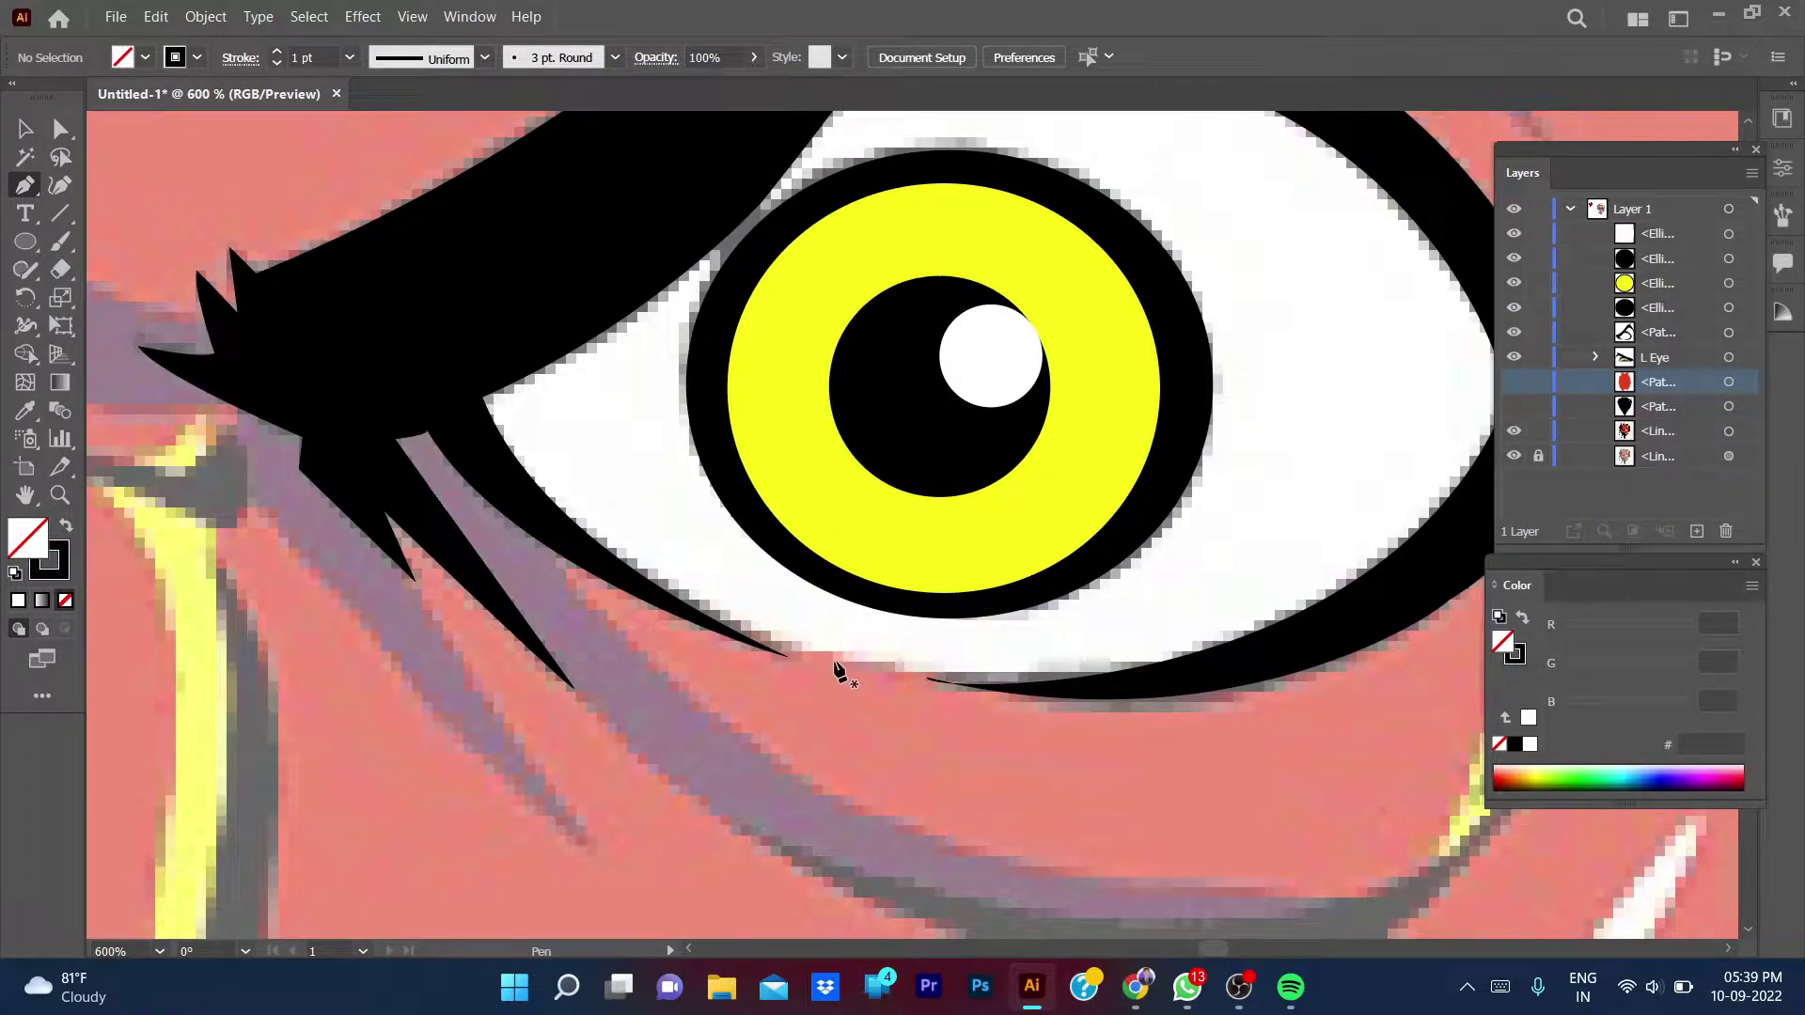
click(788, 655)
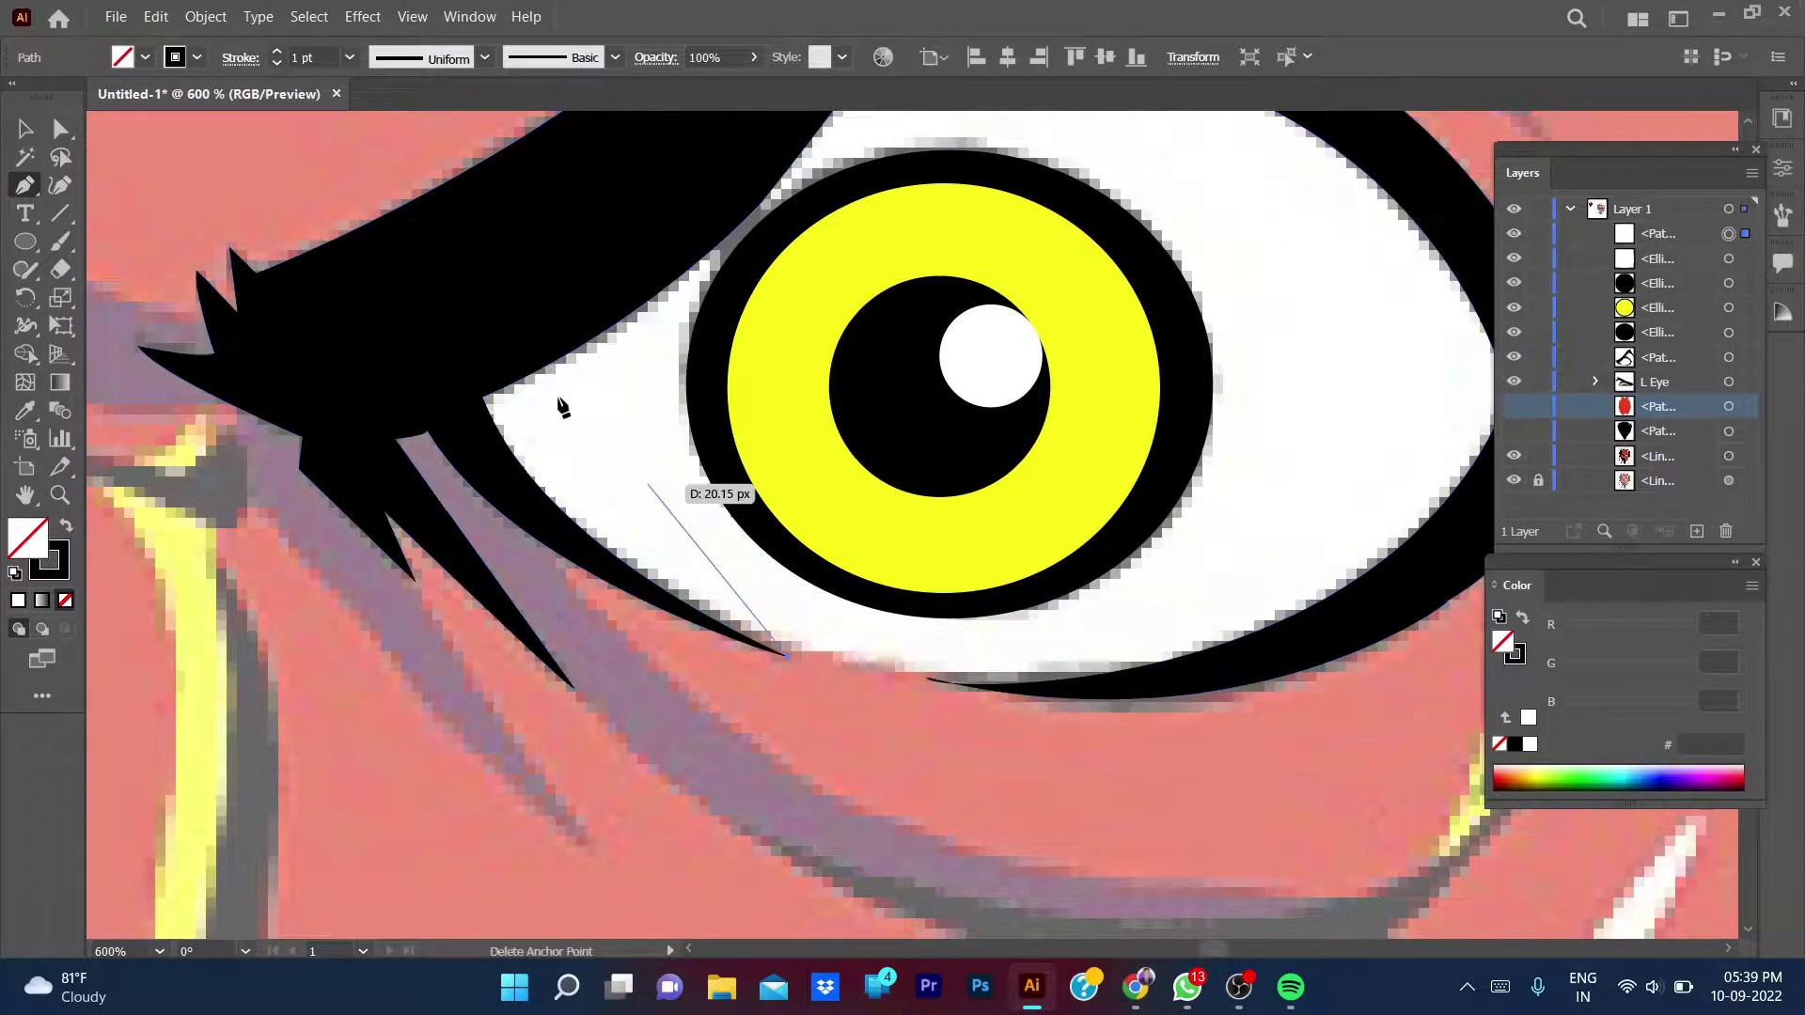
click(276, 52)
click(603, 565)
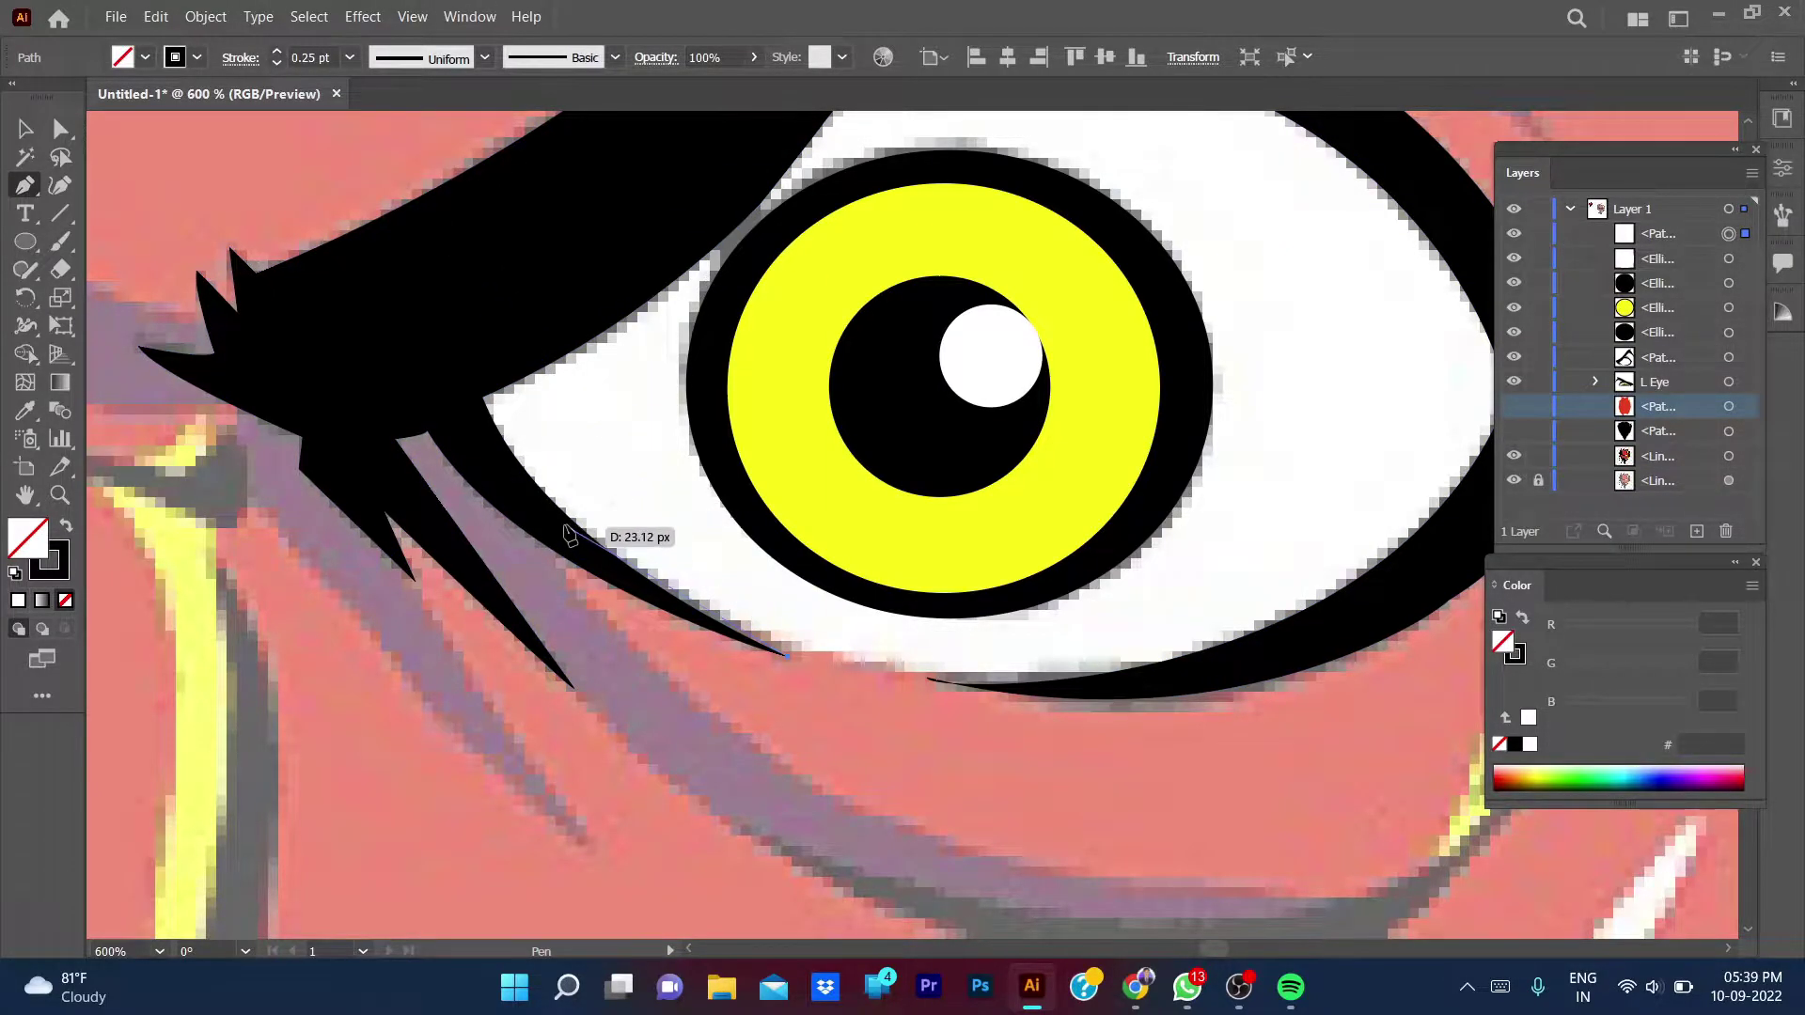
click(530, 475)
click(456, 388)
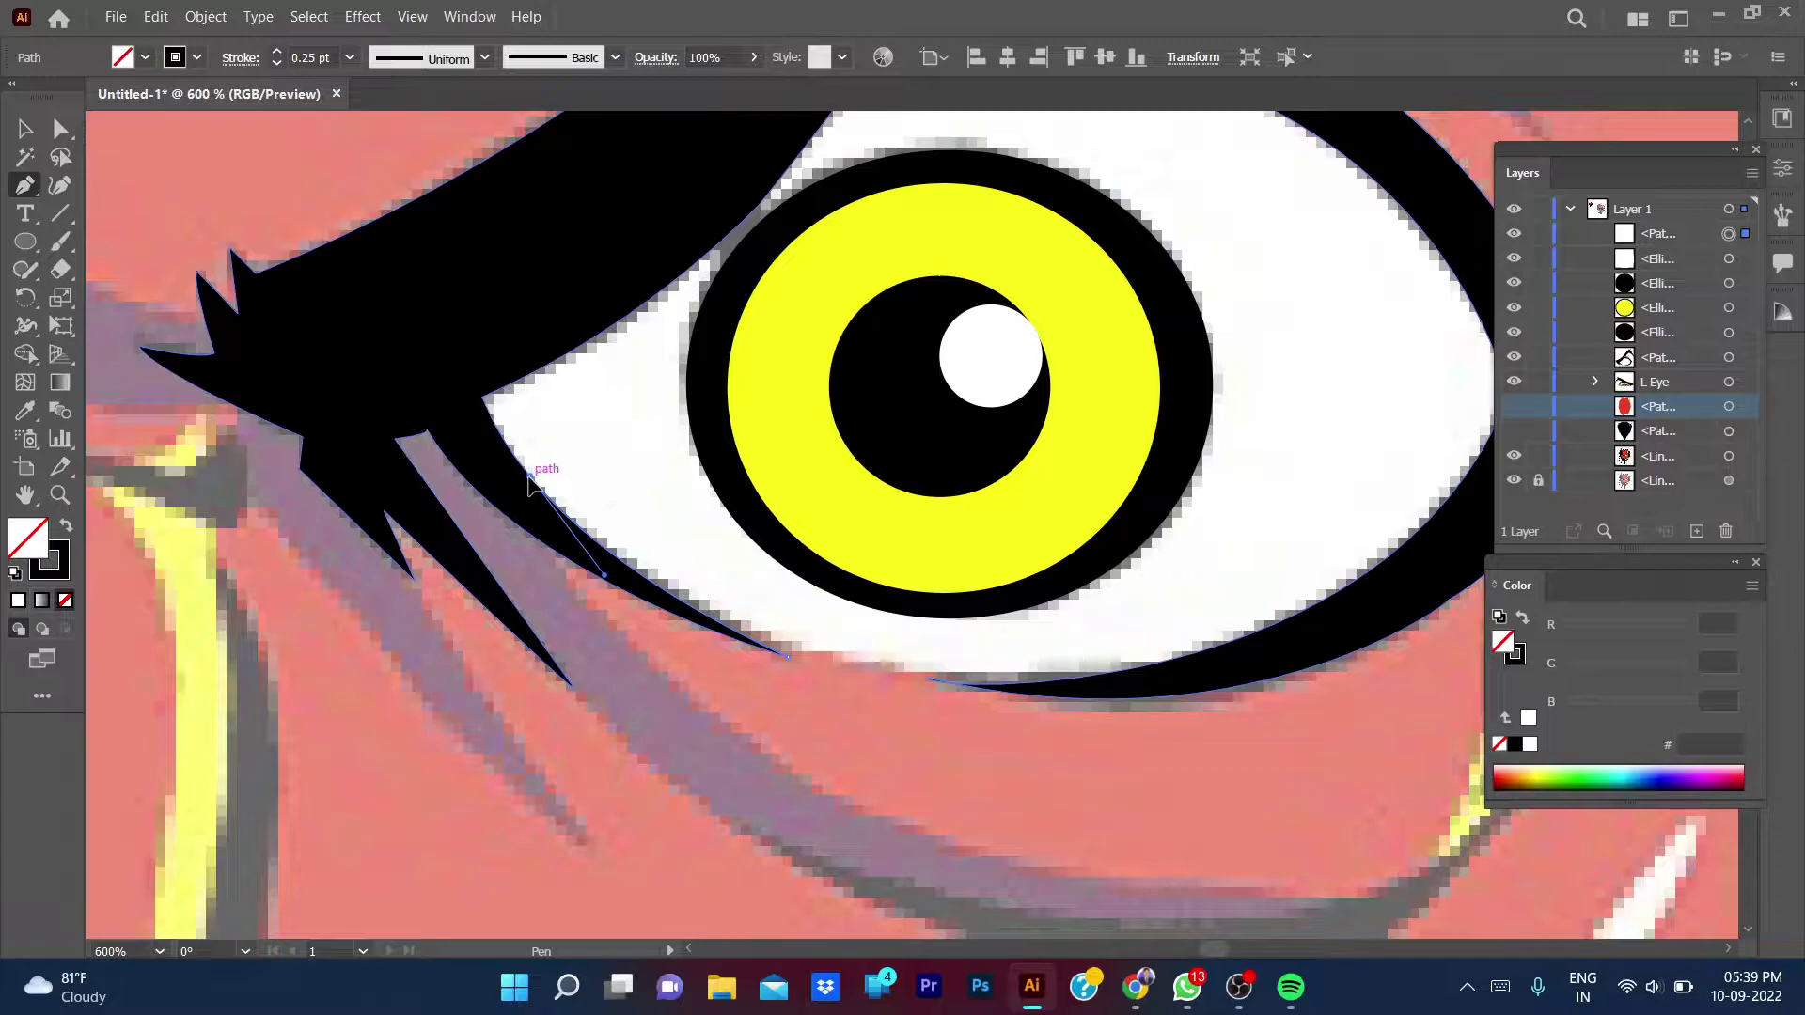
click(470, 374)
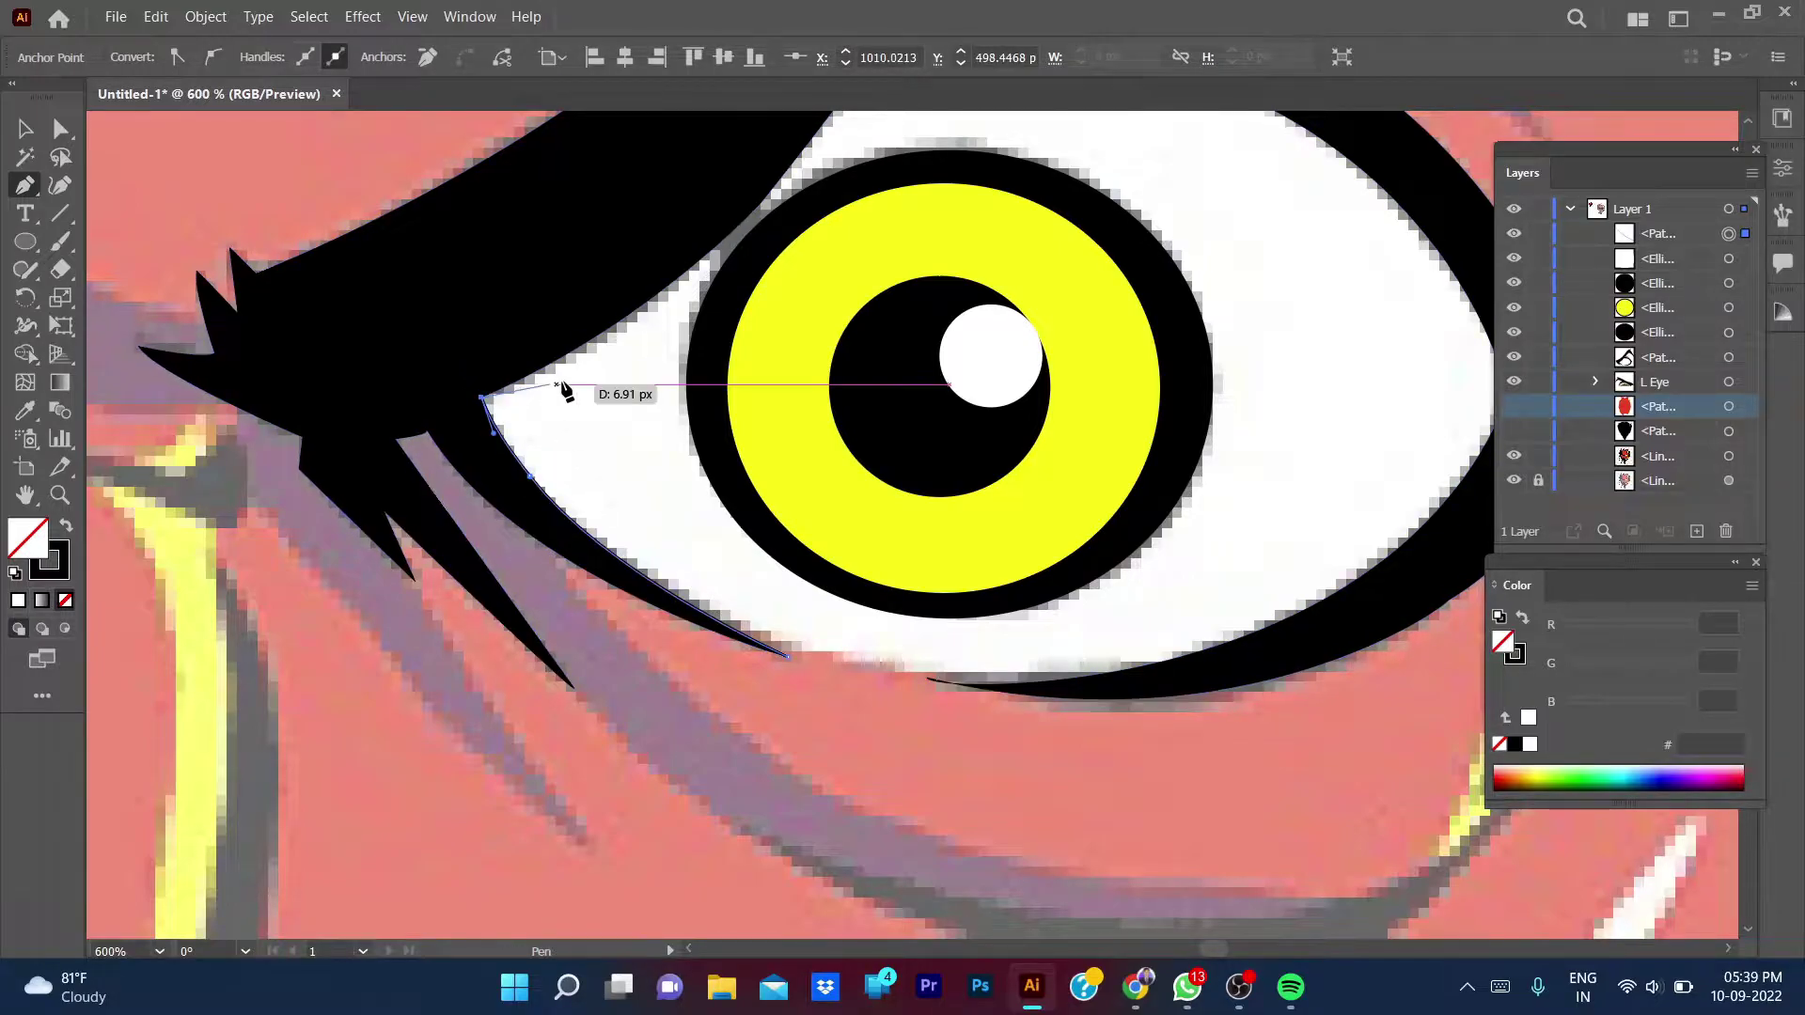
click(602, 343)
click(642, 304)
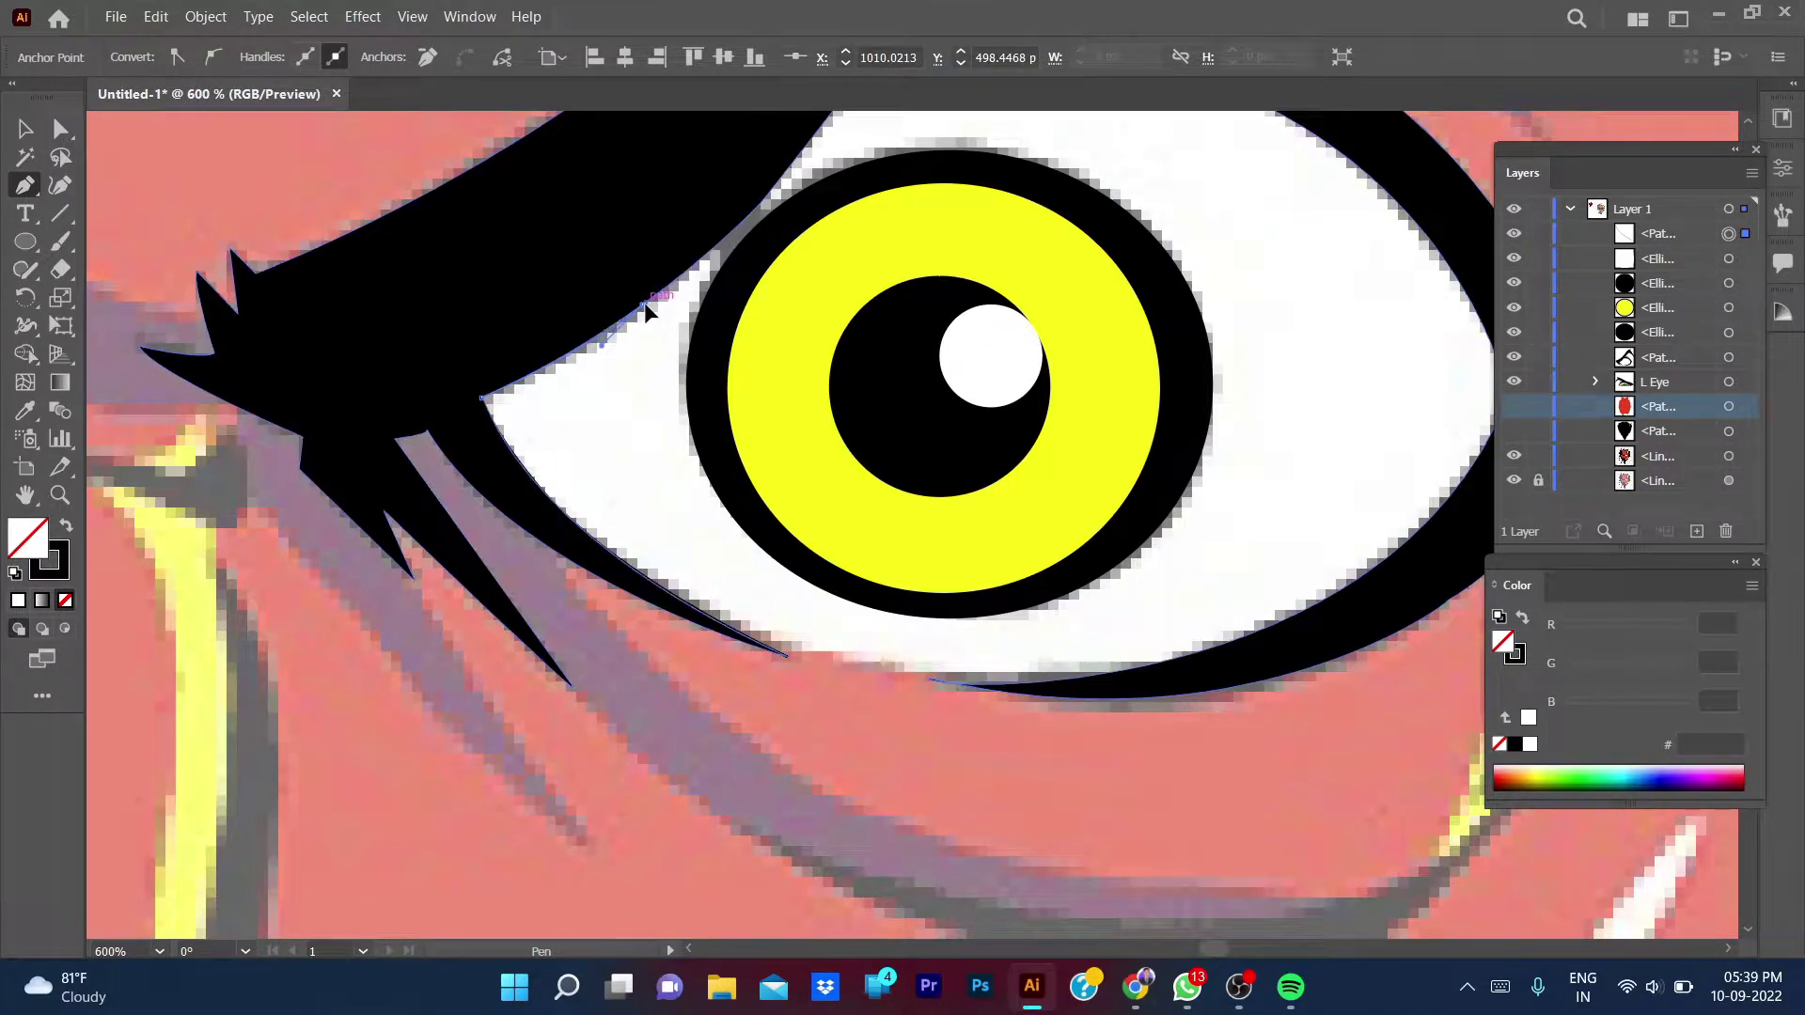
- Curve the outline across the eye's top, around the right corner and lower lid, and close it
scroll(645, 307, up, 5)
scroll(645, 306, right, 5)
click(531, 409)
click(584, 301)
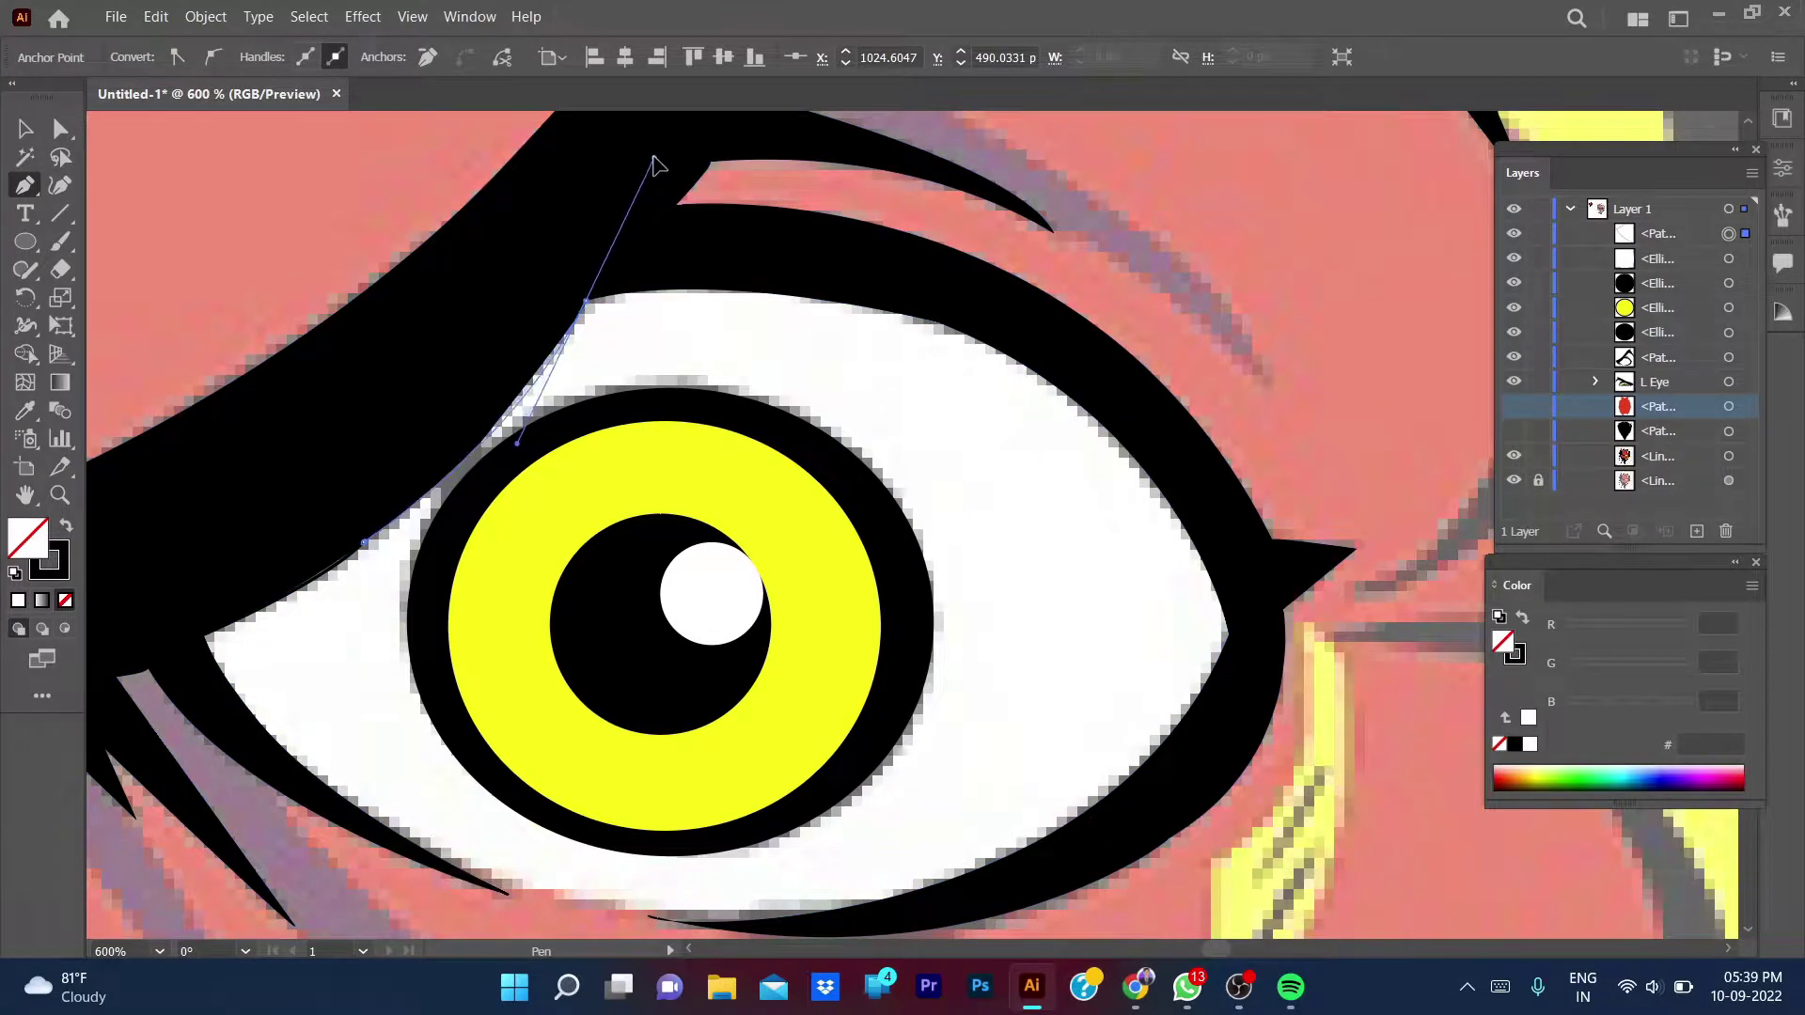
drag(655, 162, 677, 151)
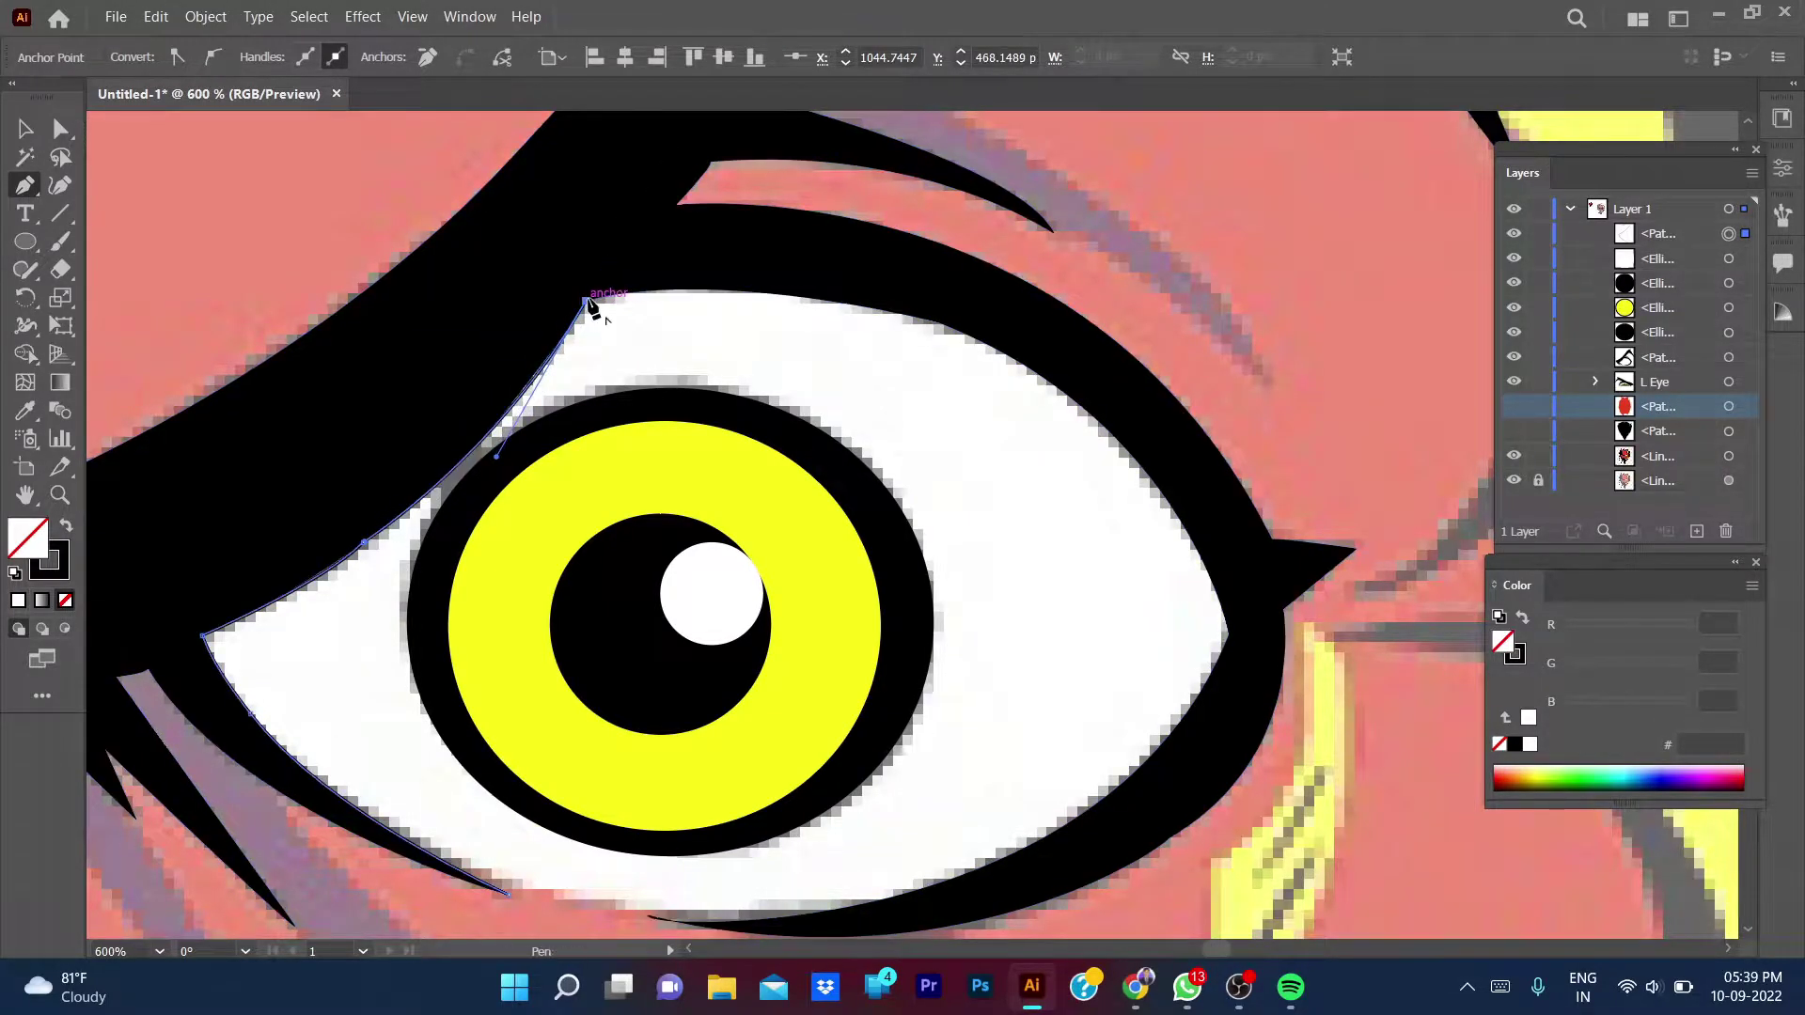
scroll(592, 302, right, 5)
drag(721, 306, 945, 376)
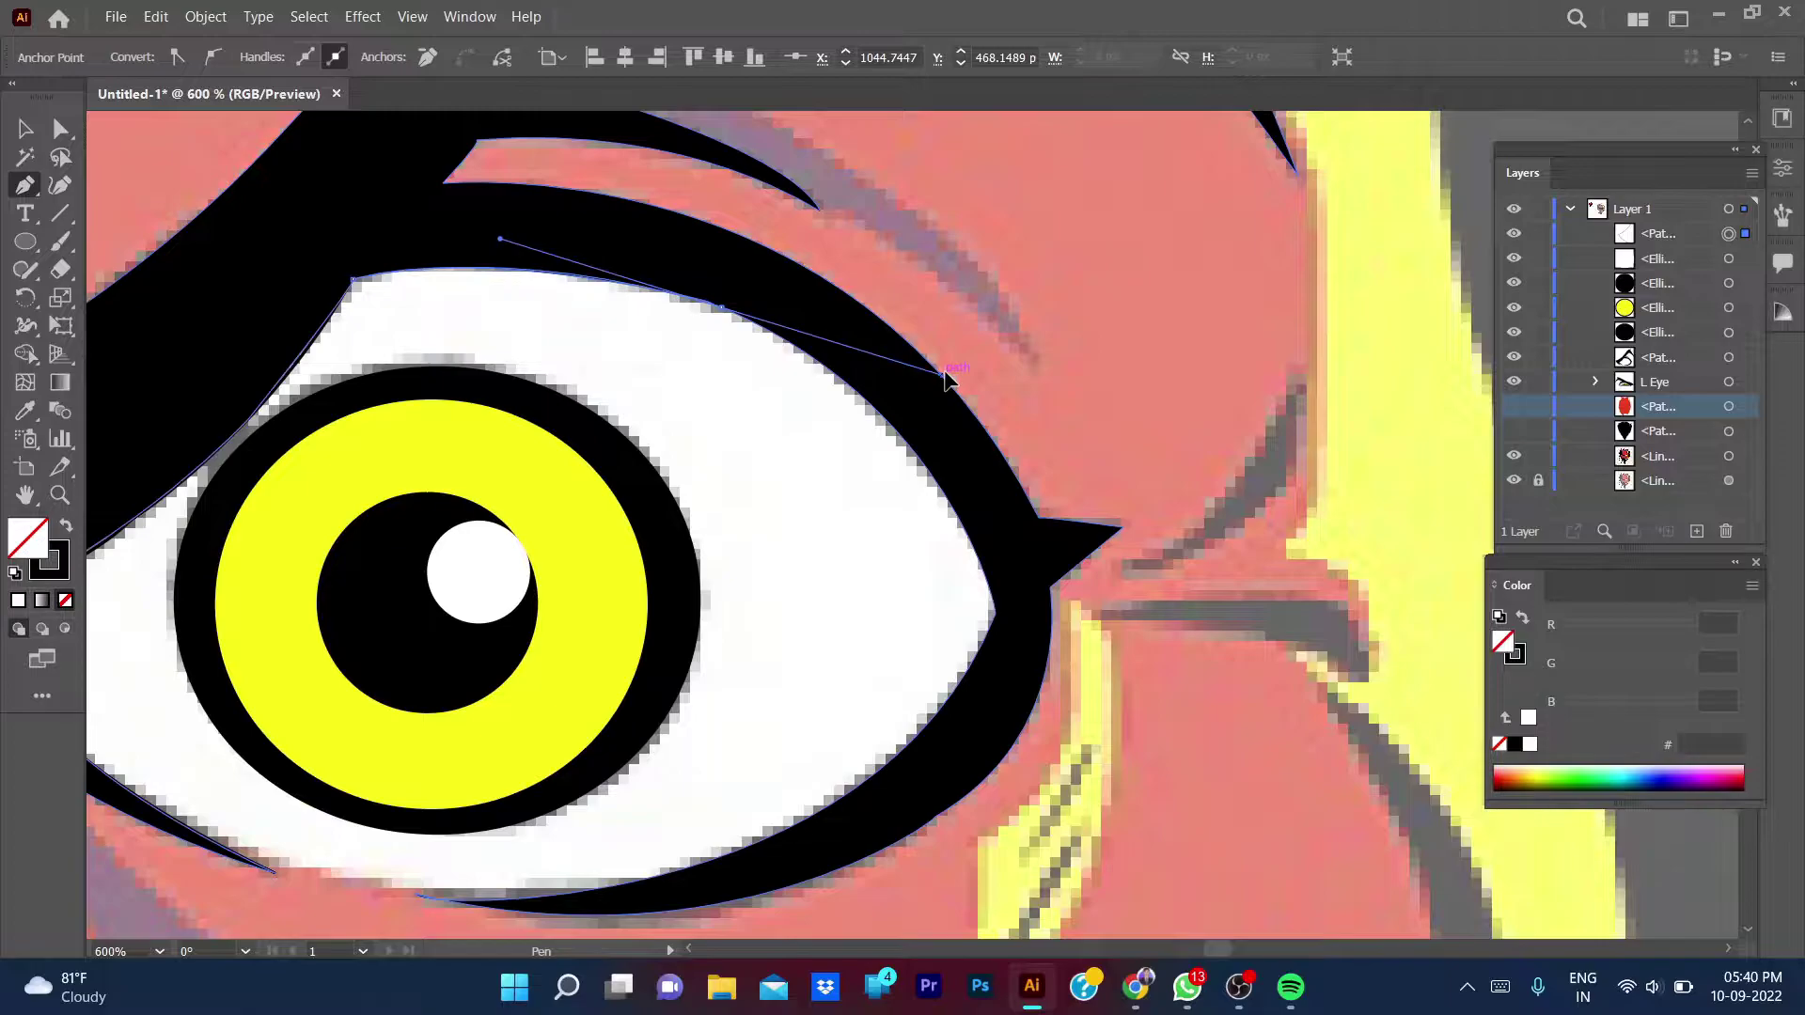
drag(995, 616, 1074, 870)
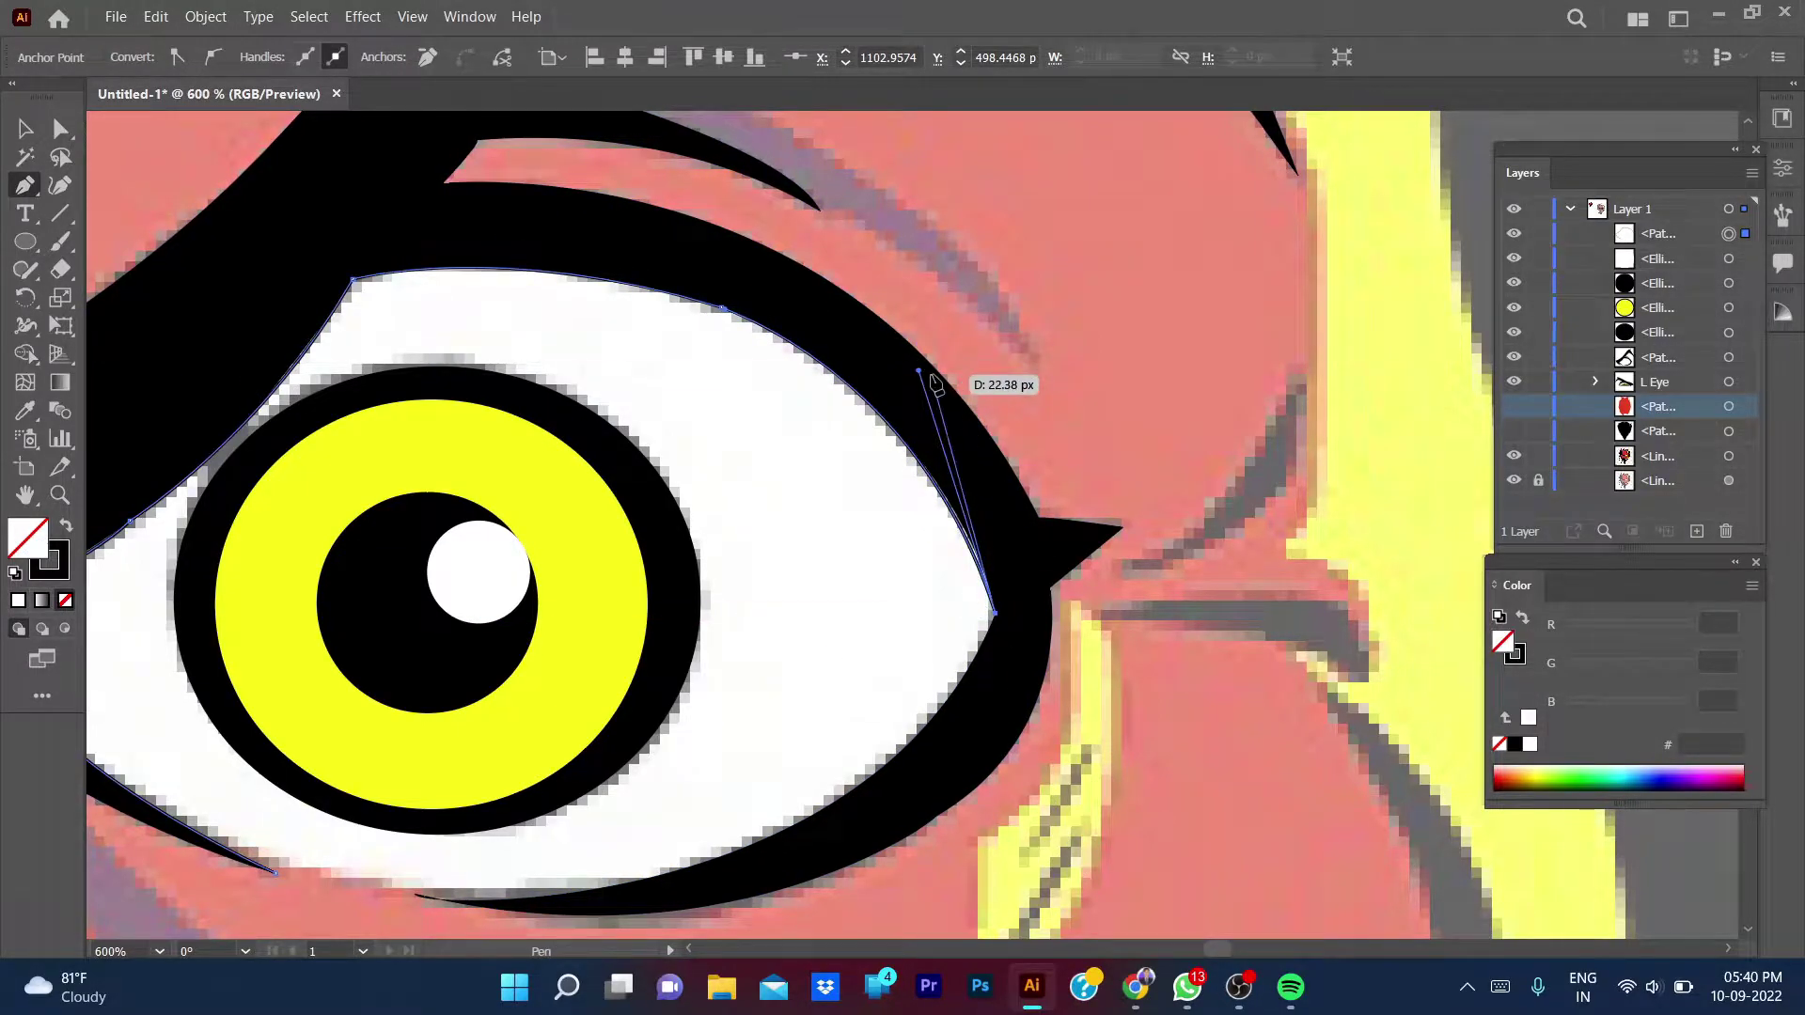
mouse_move(786, 848)
mouse_down()
mouse_move(910, 778)
mouse_move(694, 843)
mouse_move(890, 713)
mouse_move(640, 645)
mouse_up()
click(686, 649)
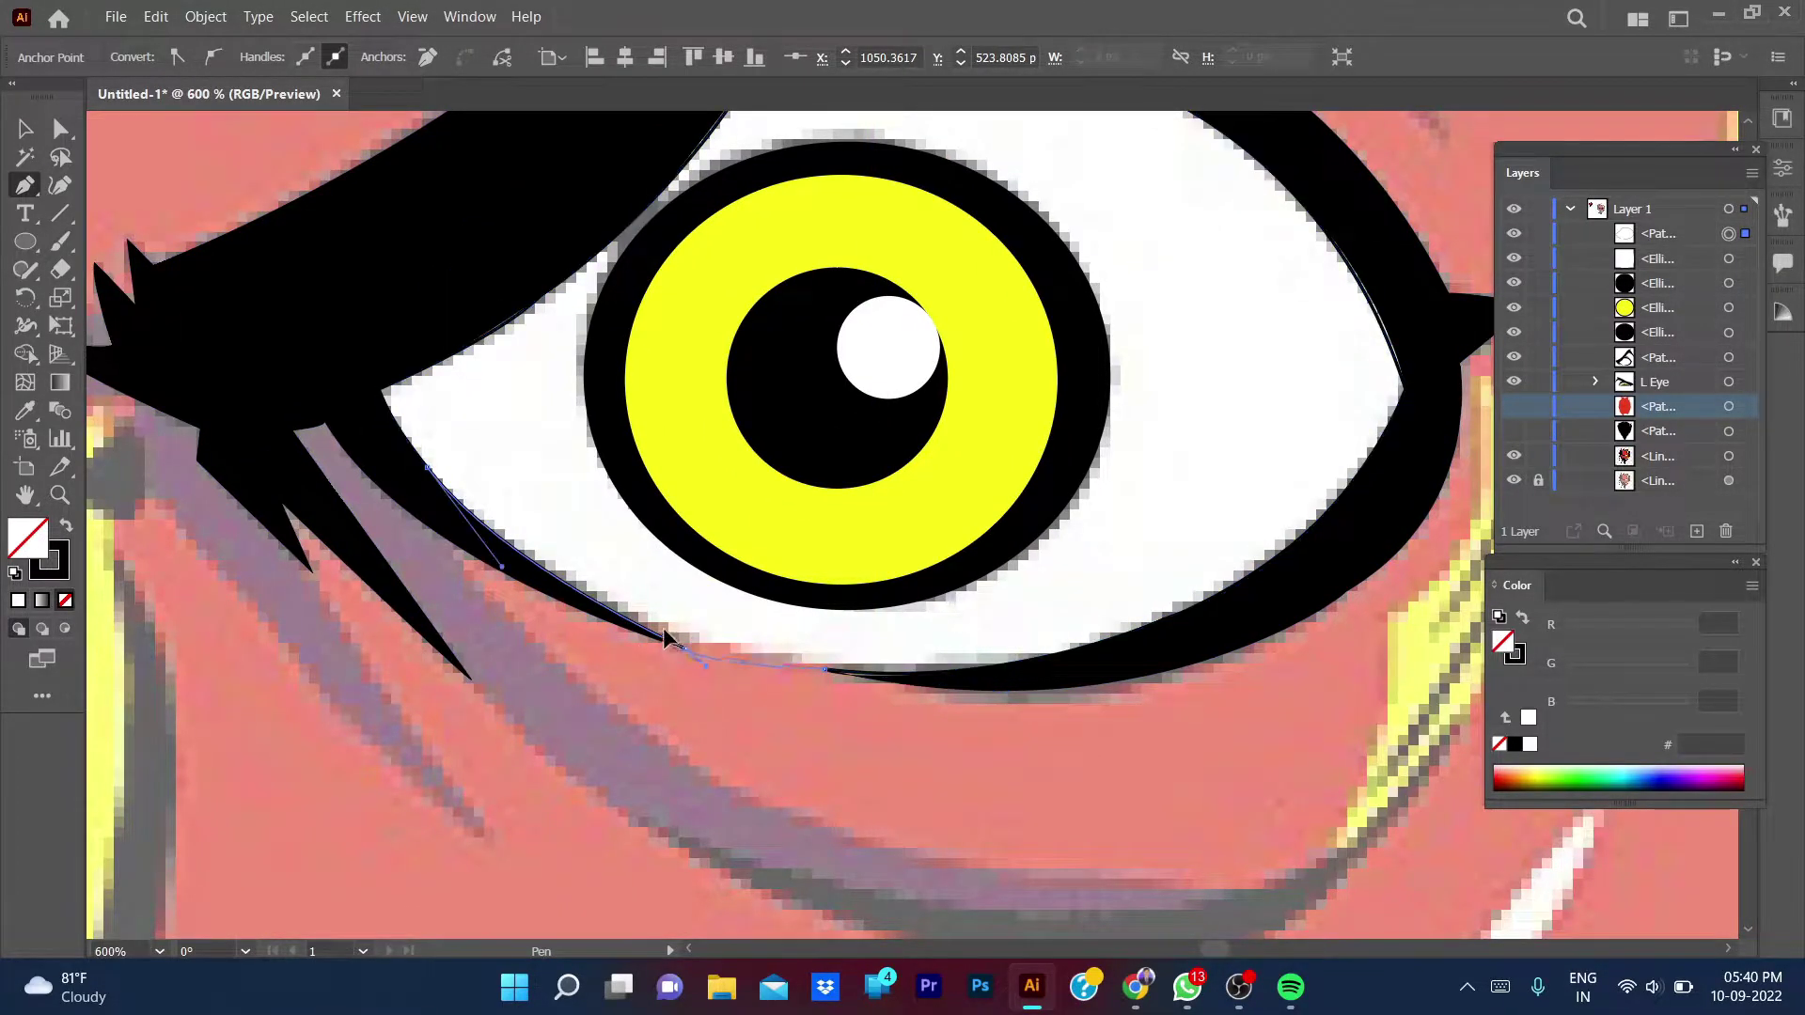
- Fill the new eye shape white and move it below the iris ellipses in Layers
click(65, 523)
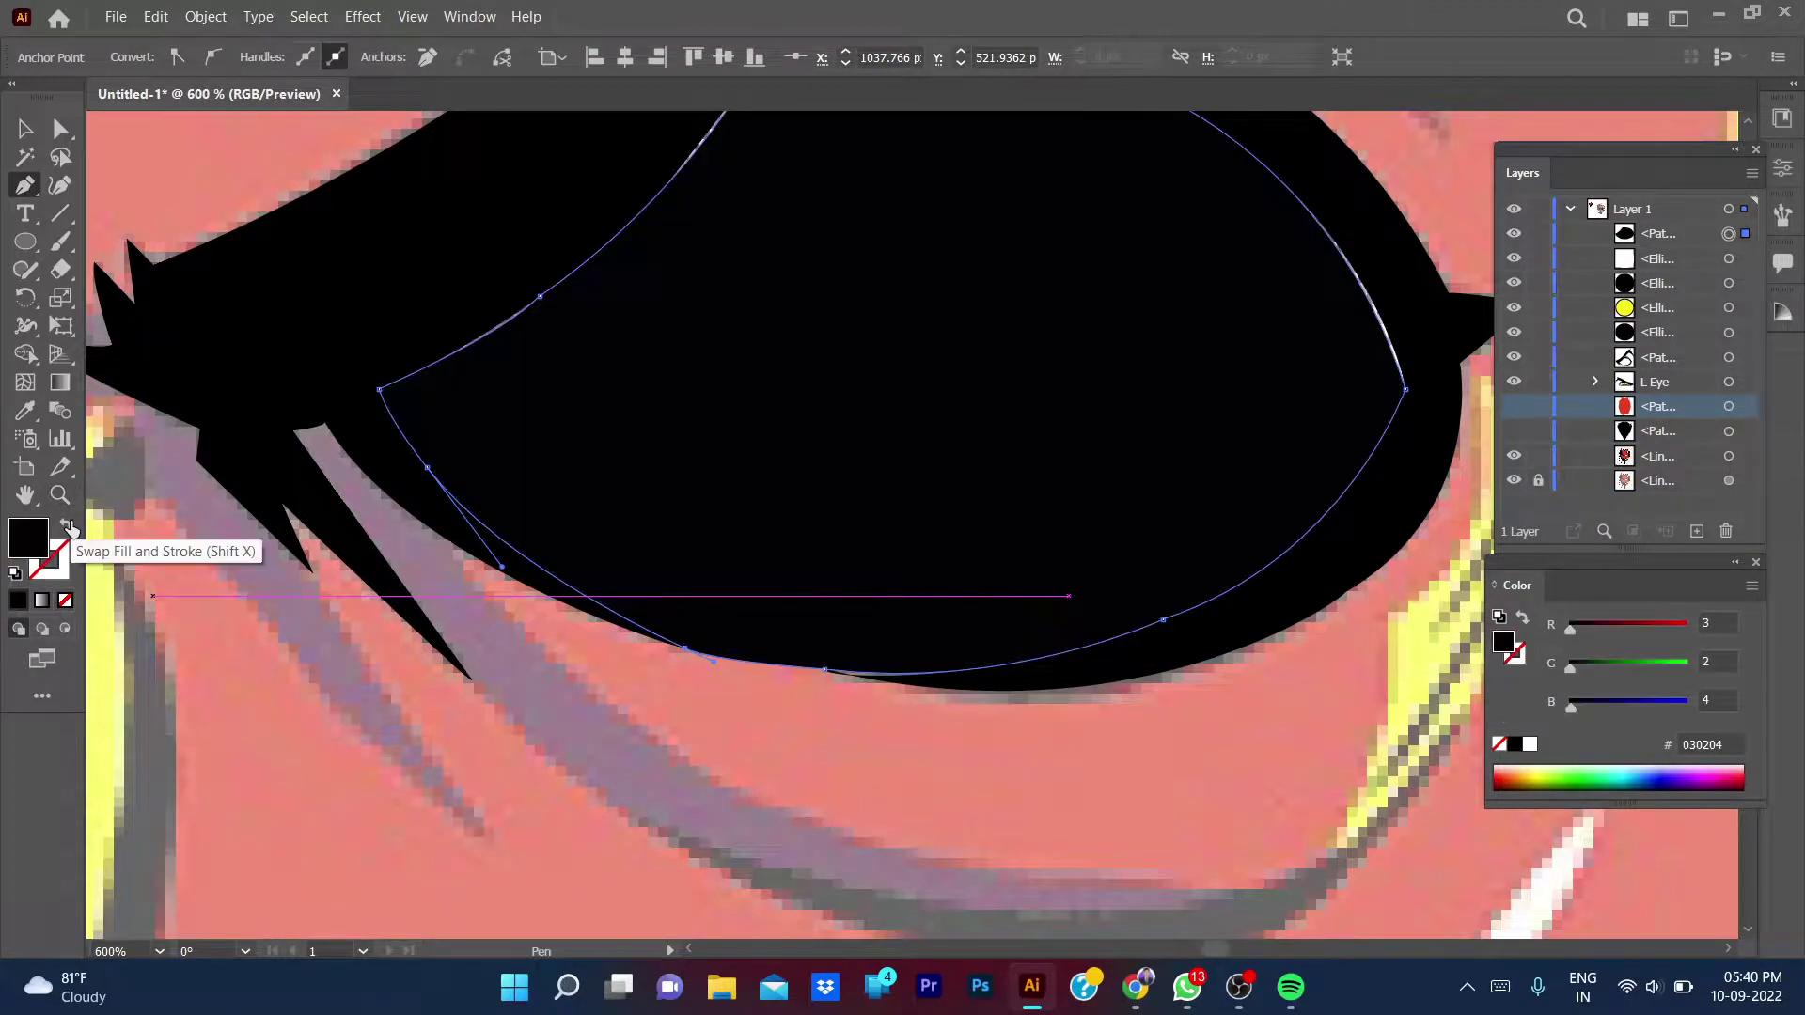
double_click(28, 538)
click(1682, 208)
drag(1681, 233, 1693, 353)
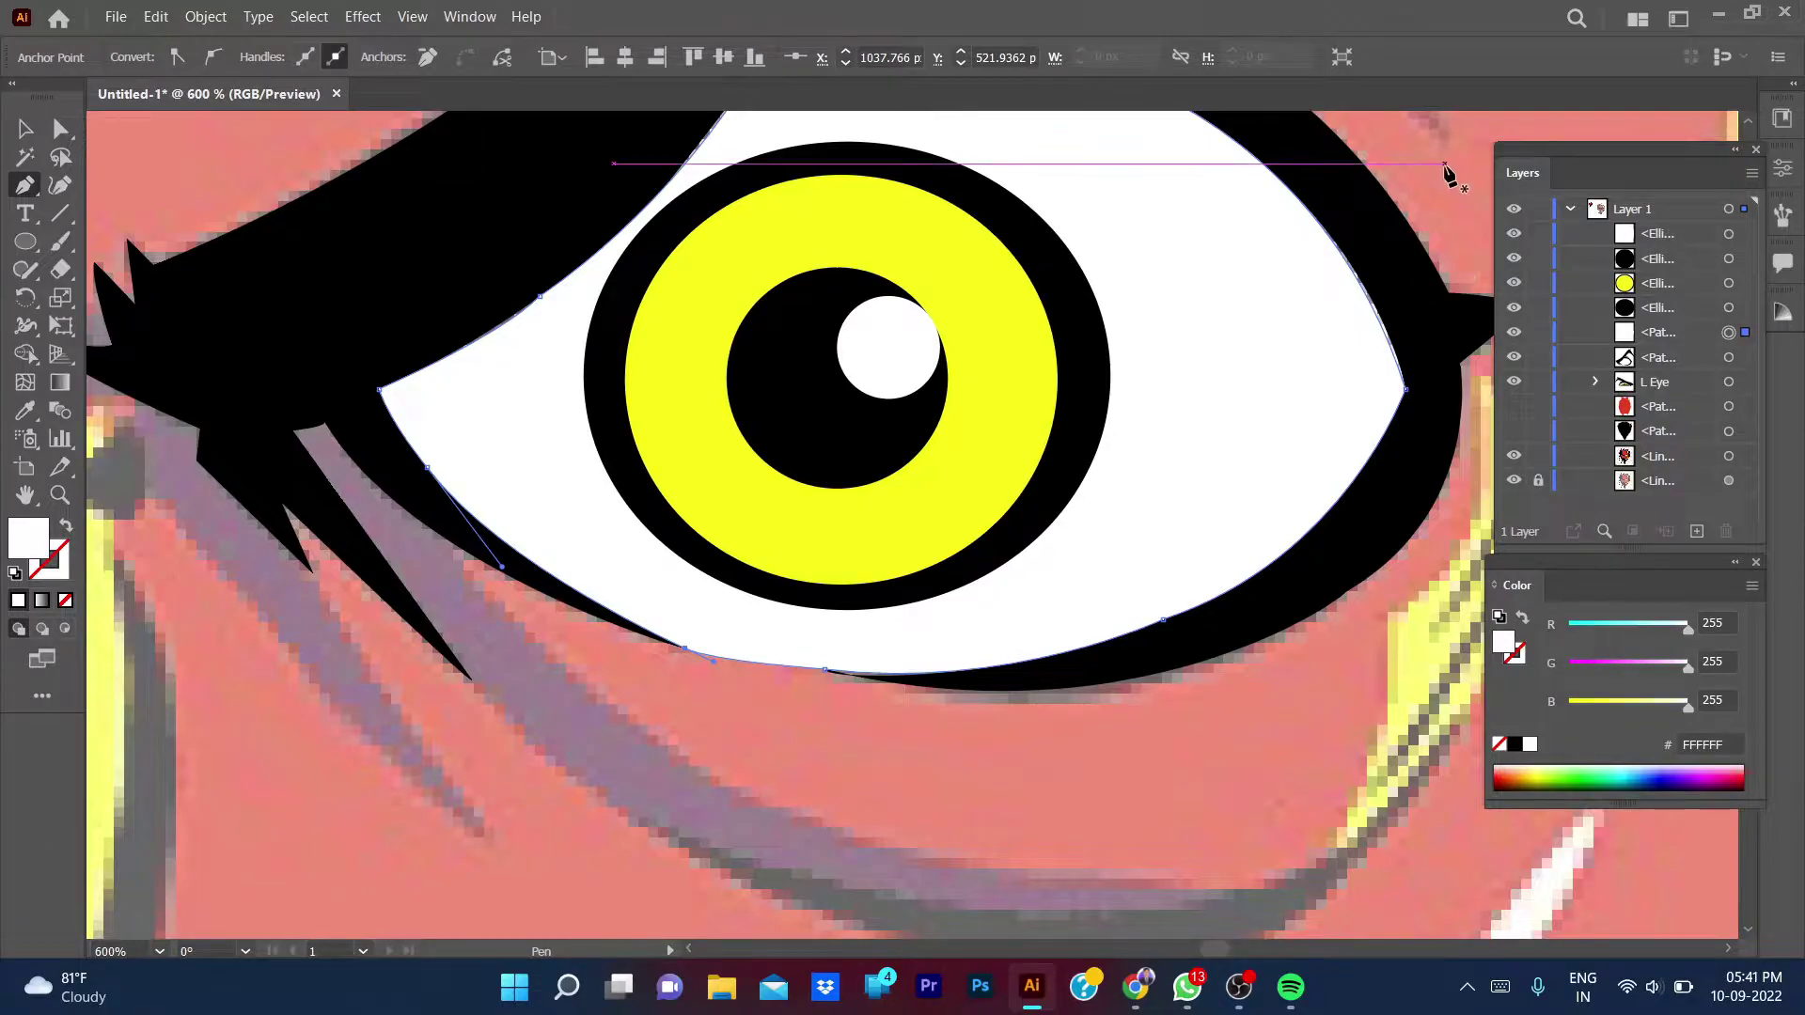
scroll(1390, 363, up, 2)
- Adjust the eye white's right corner point and the curves near both corners
key(a)
drag(1246, 446, 1268, 456)
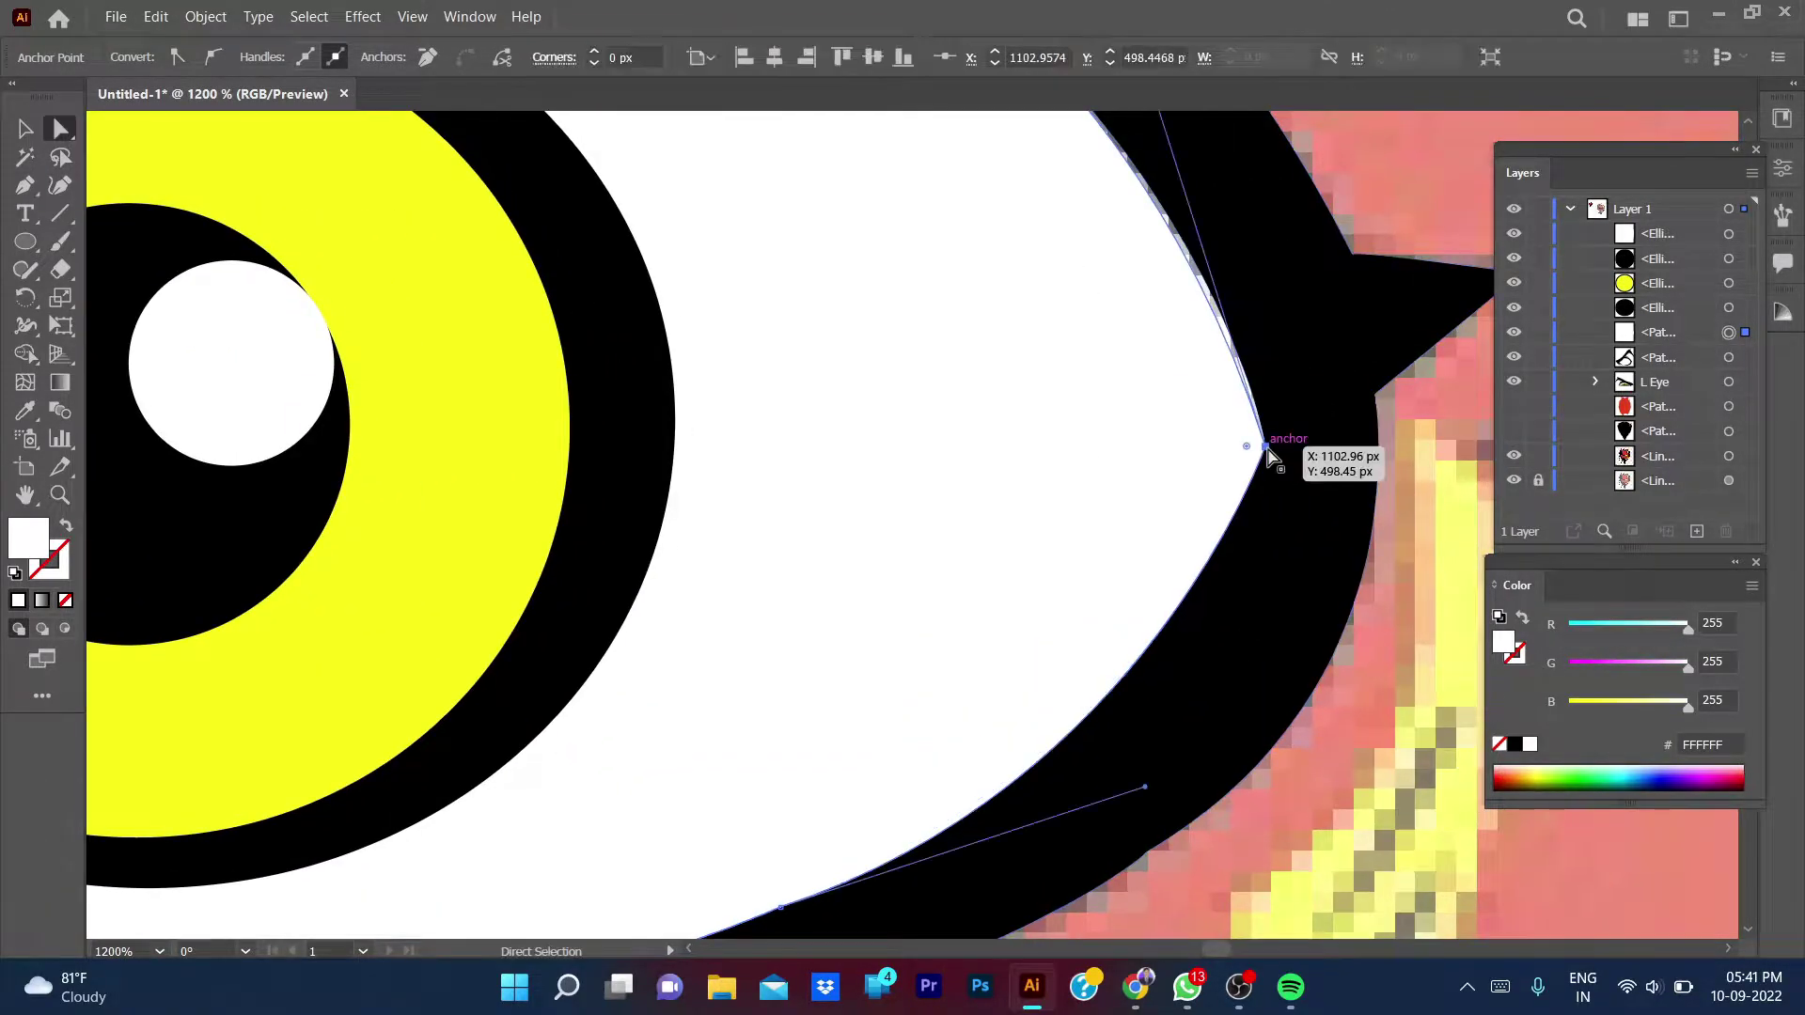
scroll(1268, 456, up, 3)
drag(1097, 261, 1153, 294)
click(1053, 463)
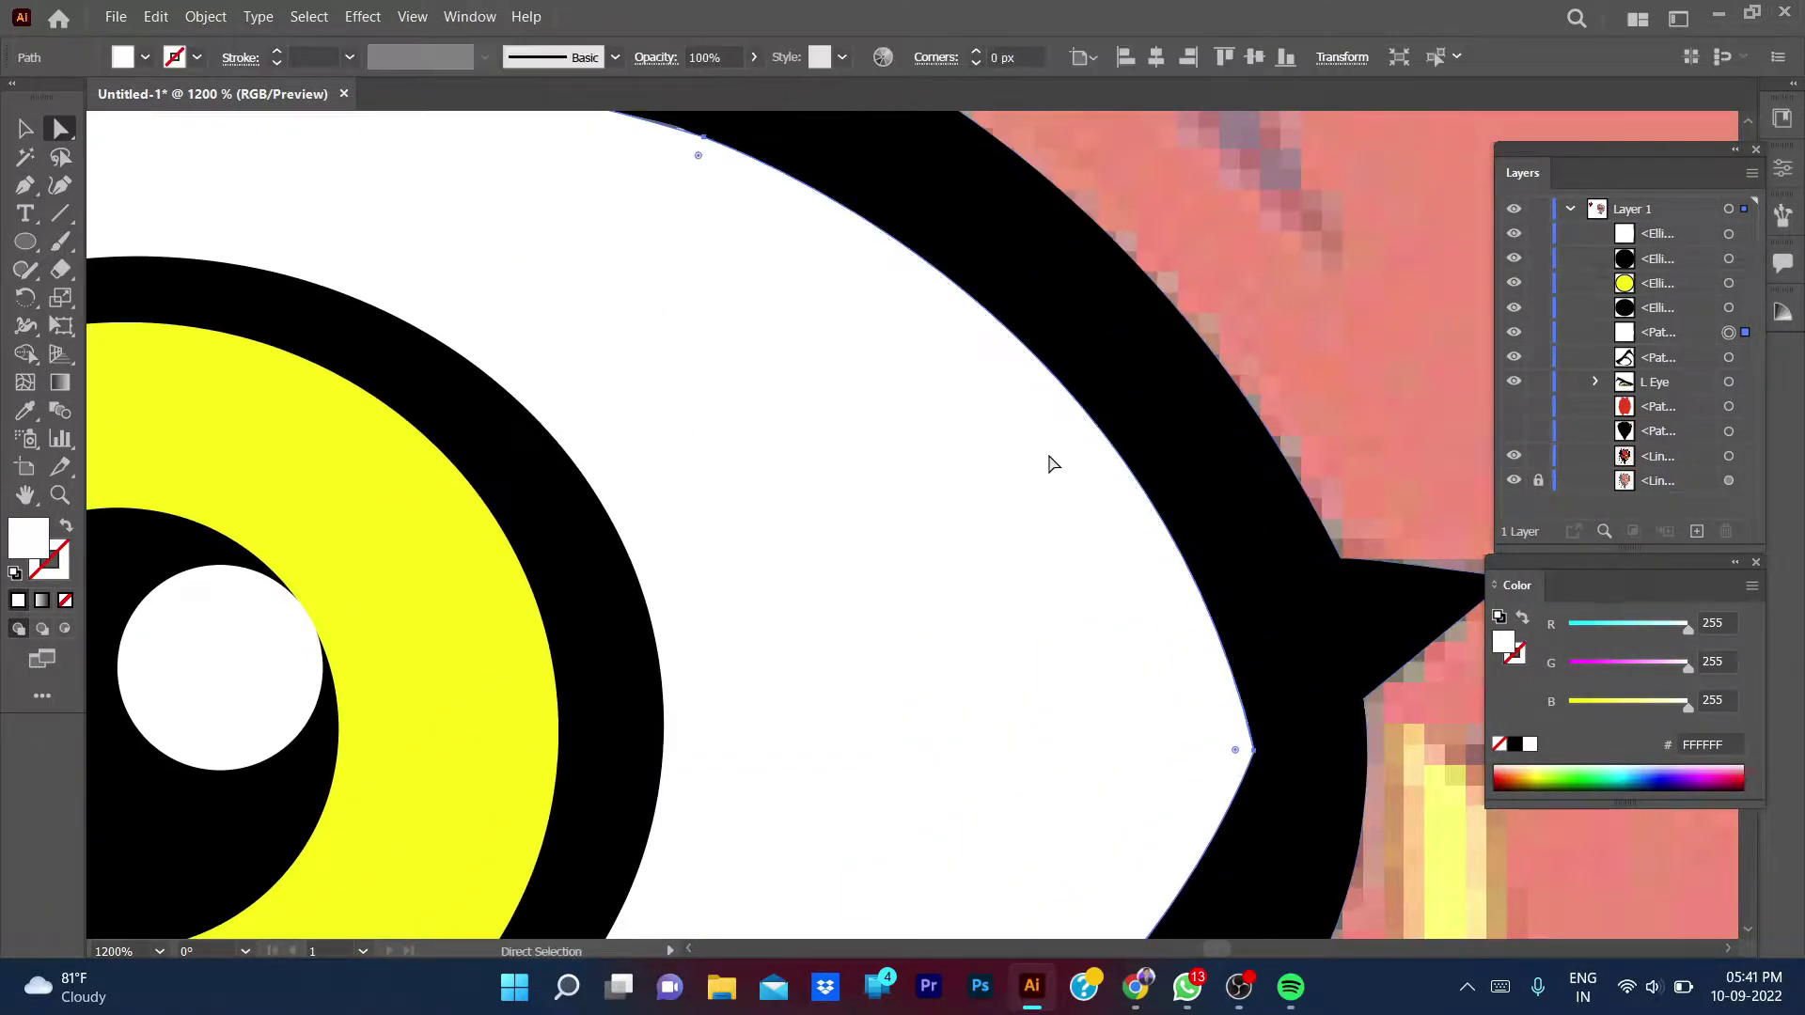
scroll(1053, 464, down, 3)
key(super)
scroll(463, 557, up, 4)
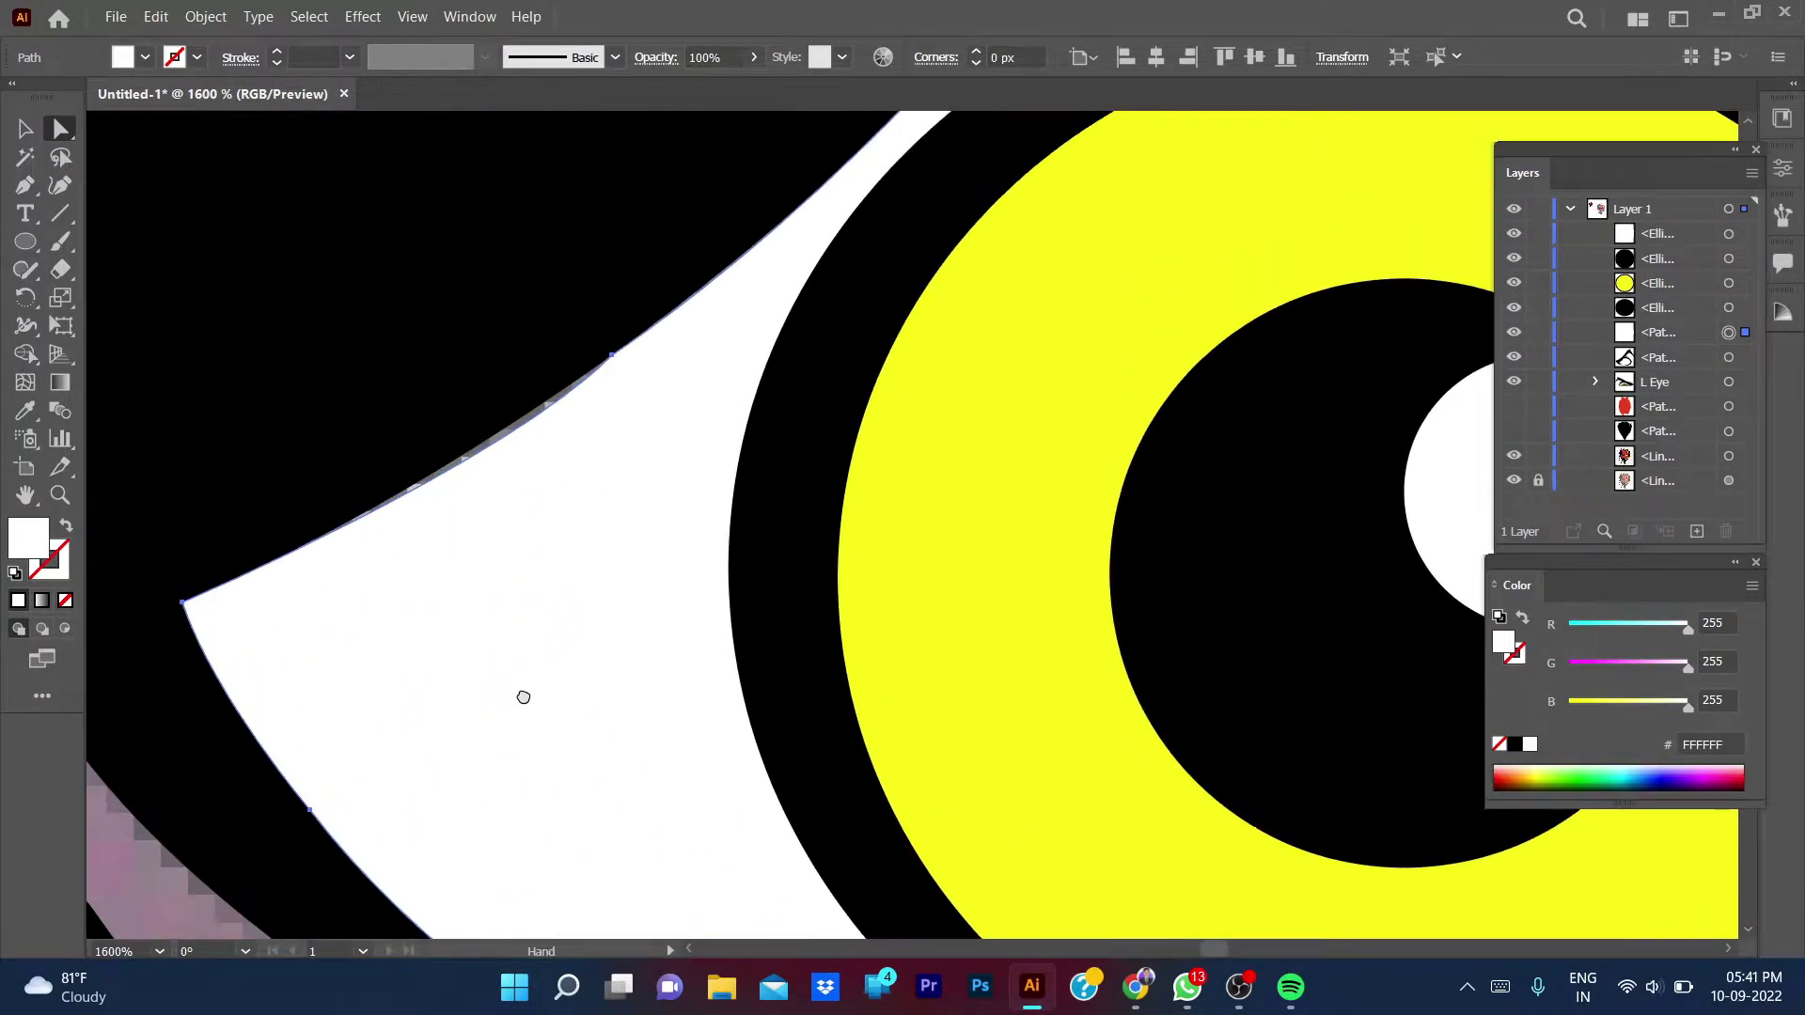
drag(188, 613, 486, 460)
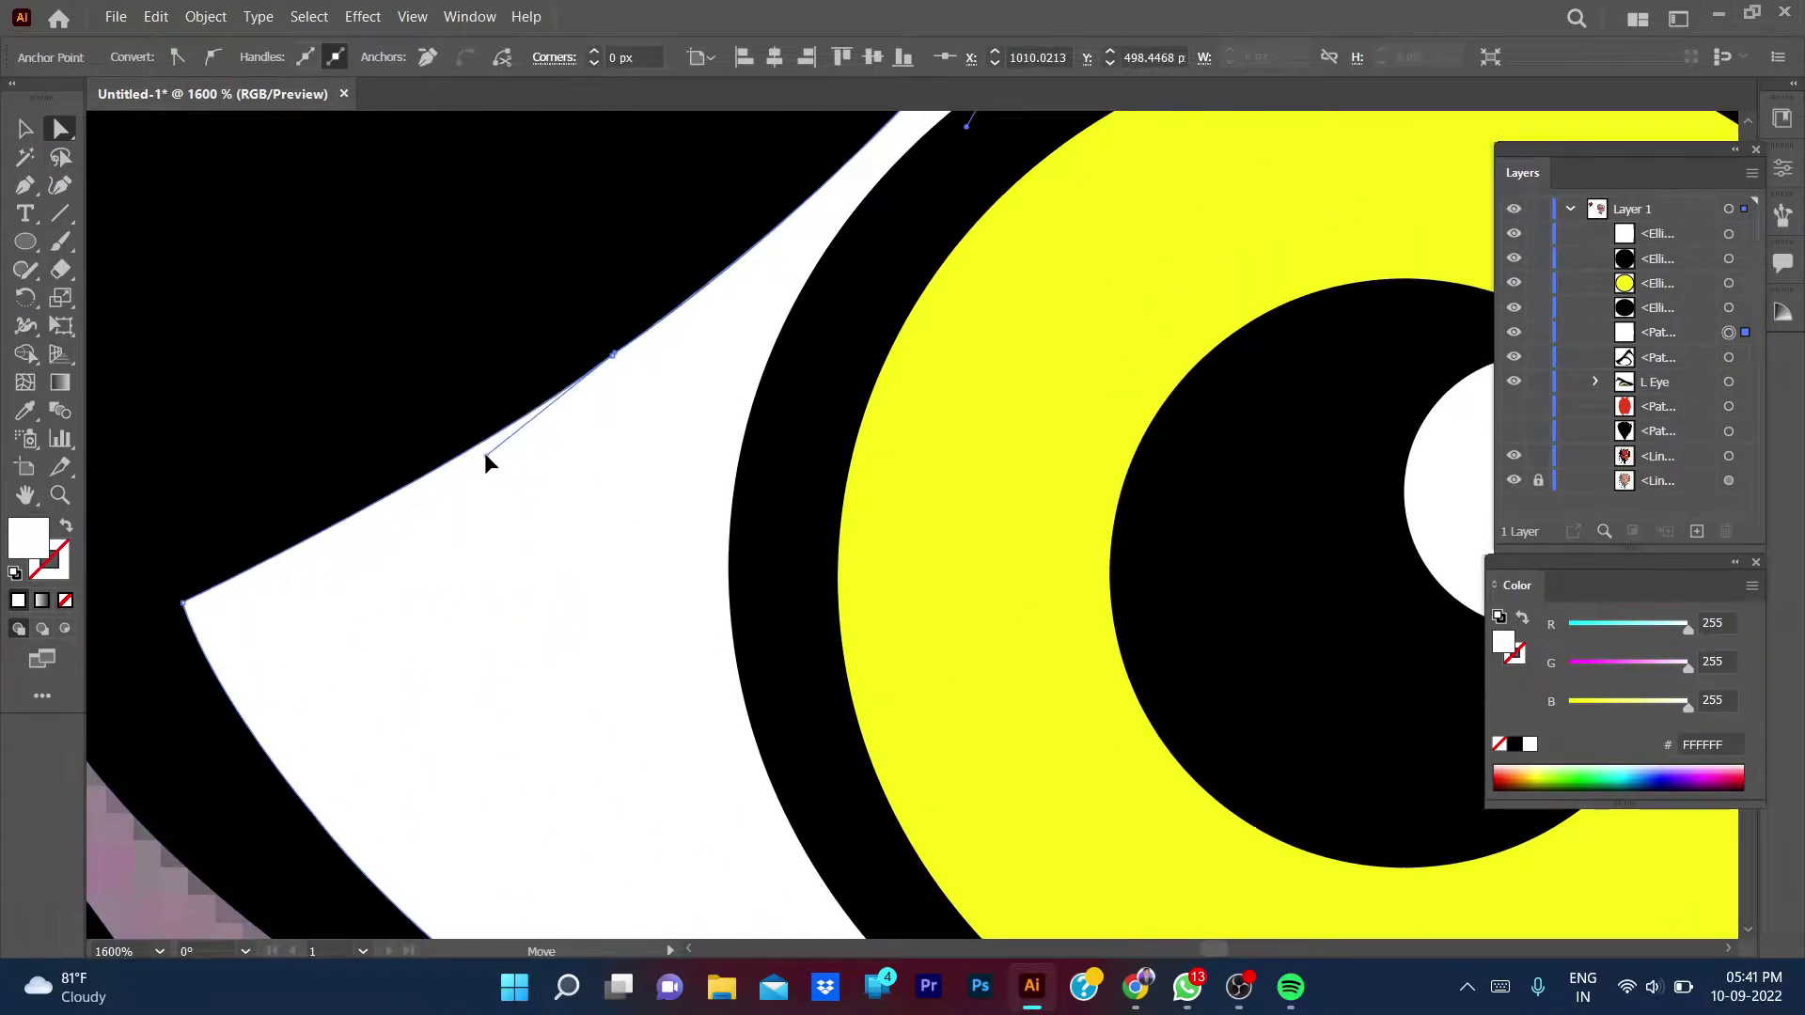
- Pull the top point and bend the upper curve to follow the black eyelid, then zoom out
scroll(612, 494, down, 4)
scroll(802, 286, up, 5)
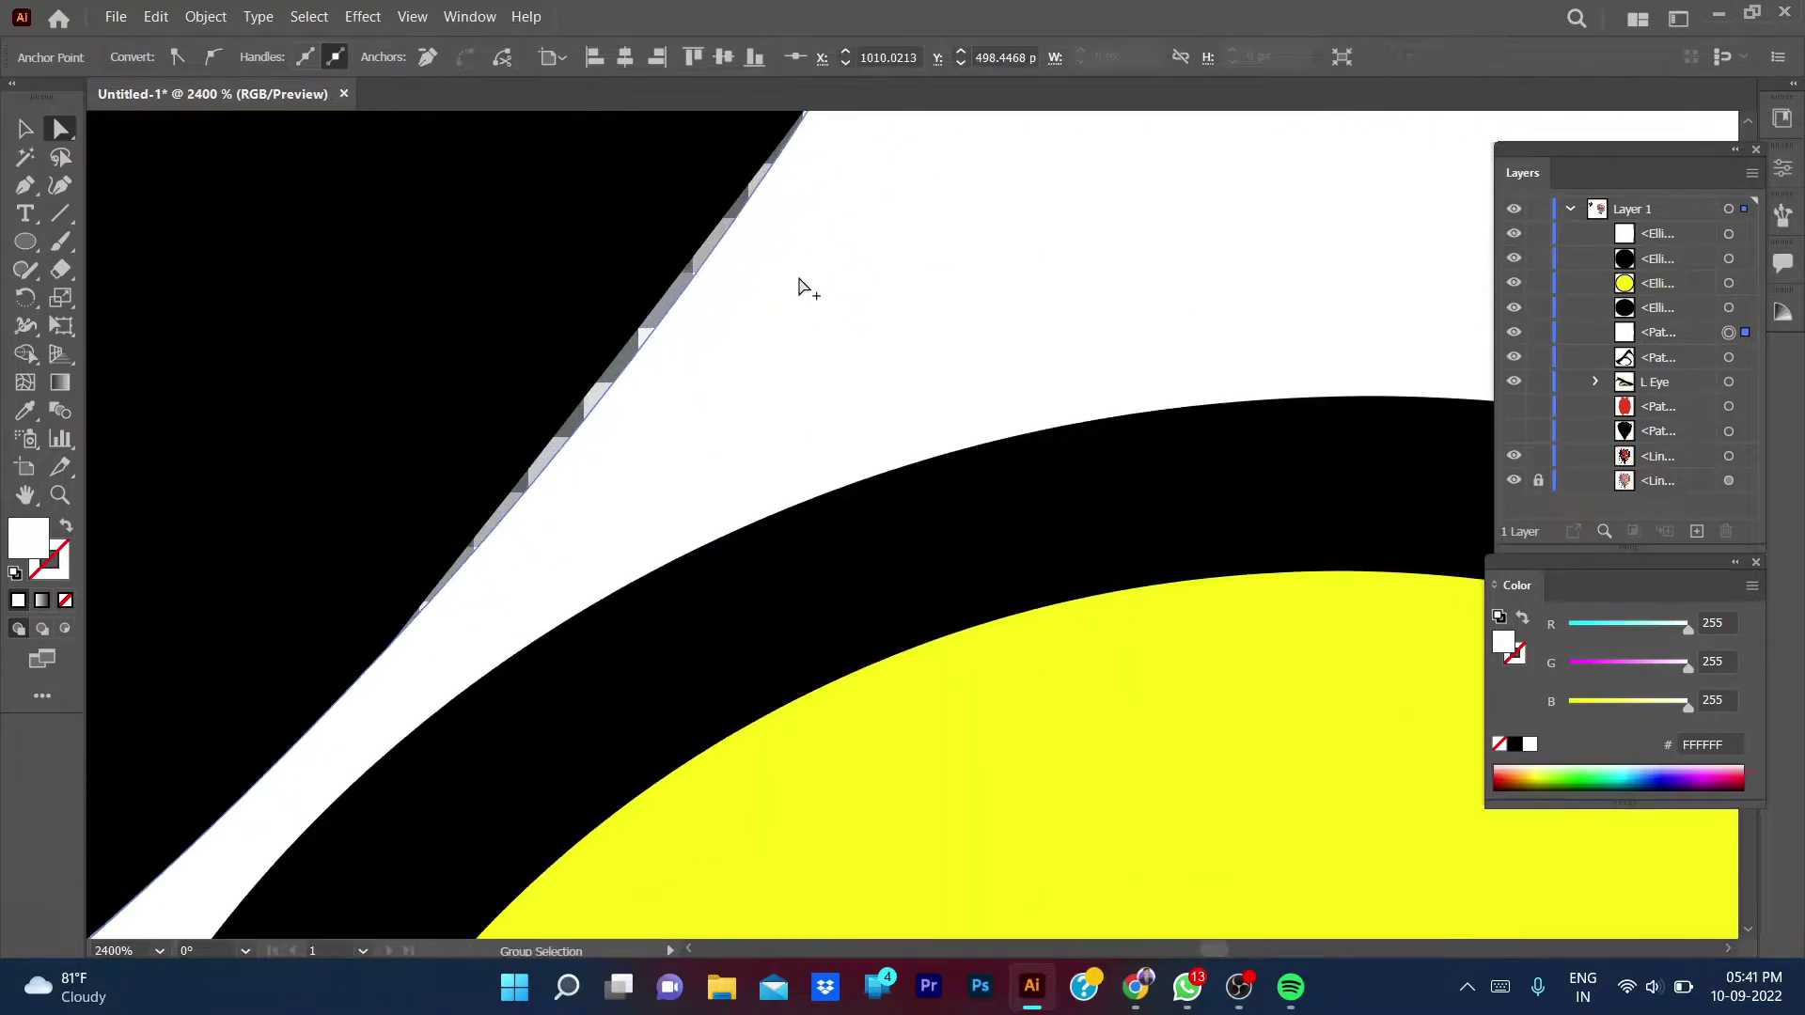
scroll(872, 241, up, 1)
drag(873, 240, 657, 726)
scroll(657, 726, down, 1)
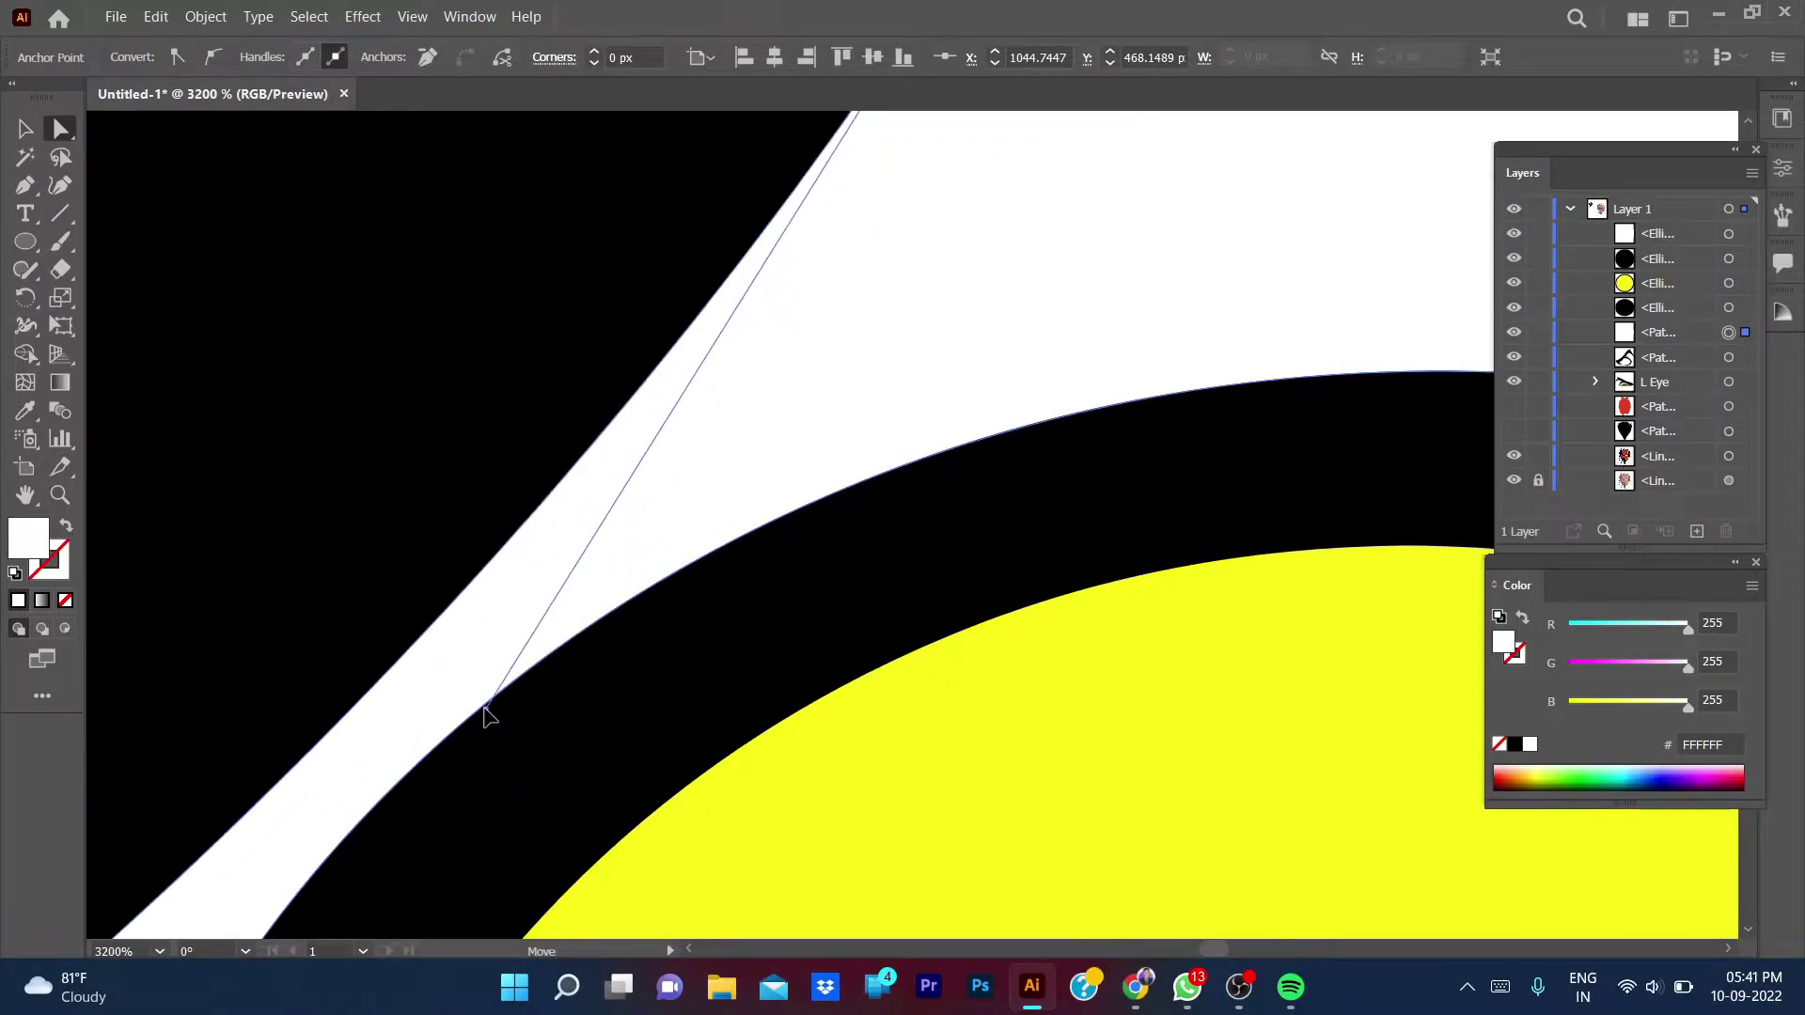
scroll(658, 508, right, 5)
scroll(818, 504, right, 1)
scroll(941, 522, up, 1)
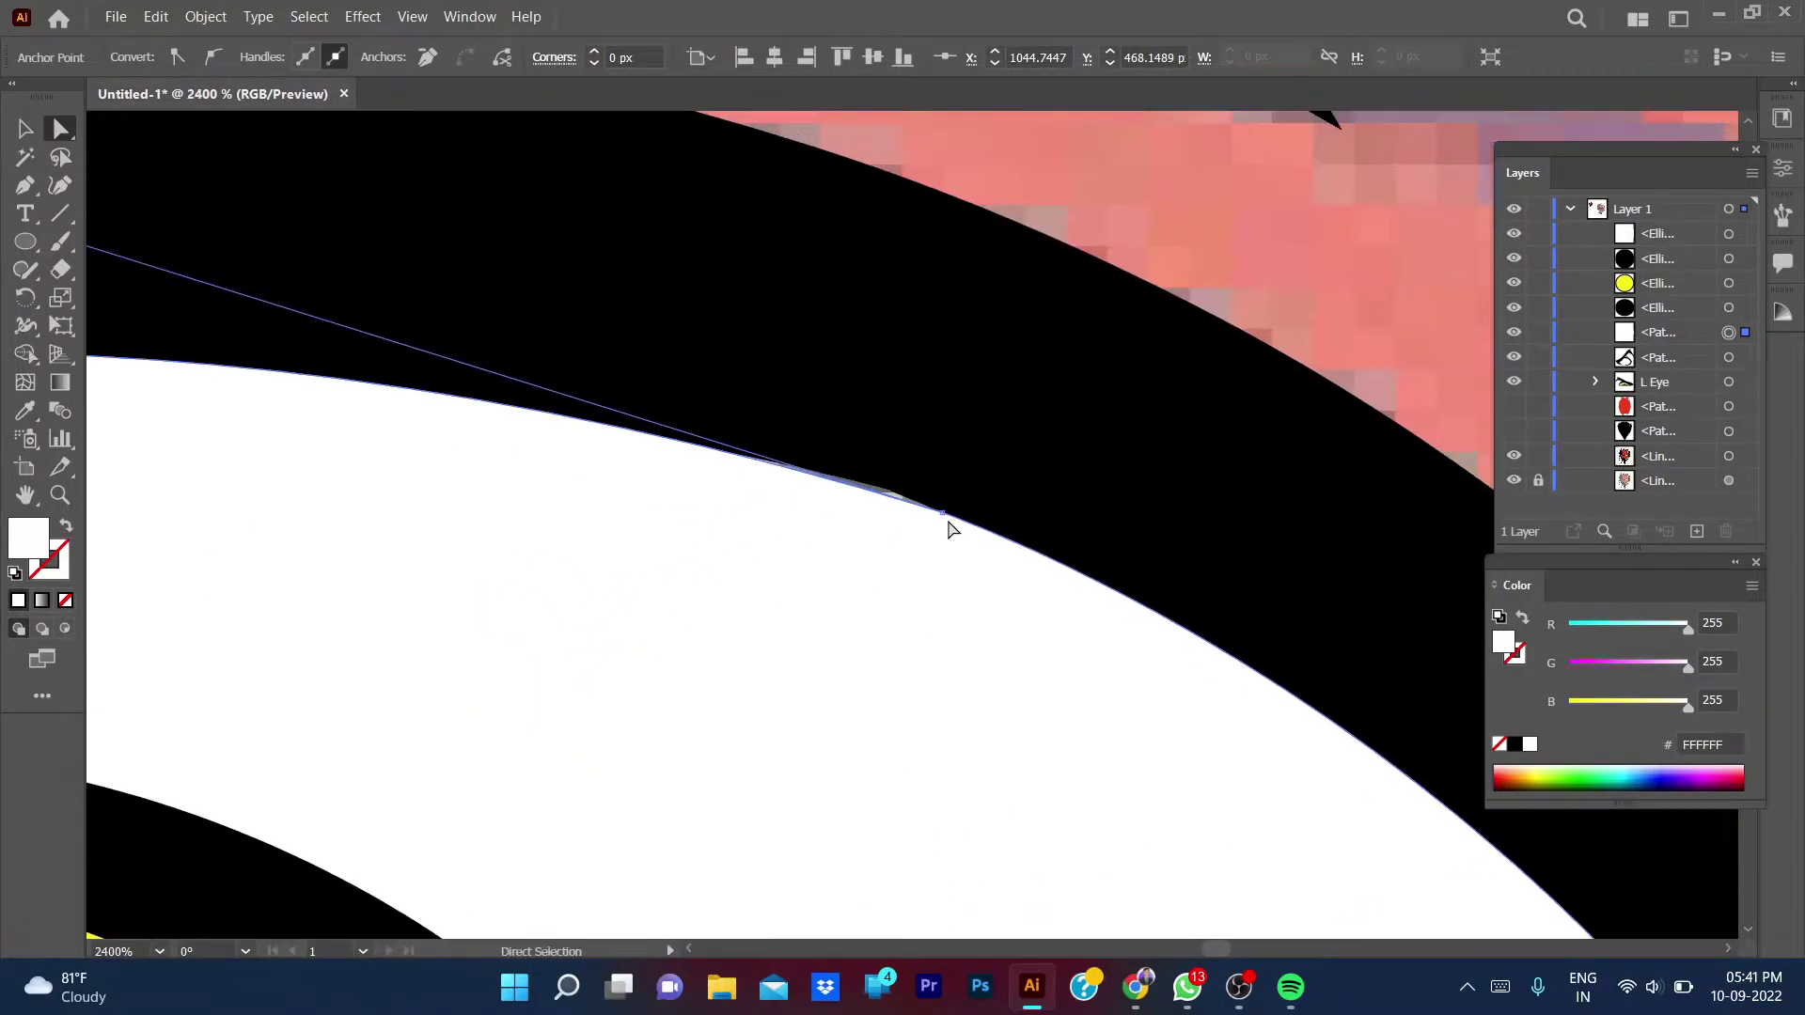
drag(596, 556, 976, 745)
mouse_move(432, 423)
mouse_down()
mouse_move(843, 507)
mouse_move(373, 424)
mouse_up()
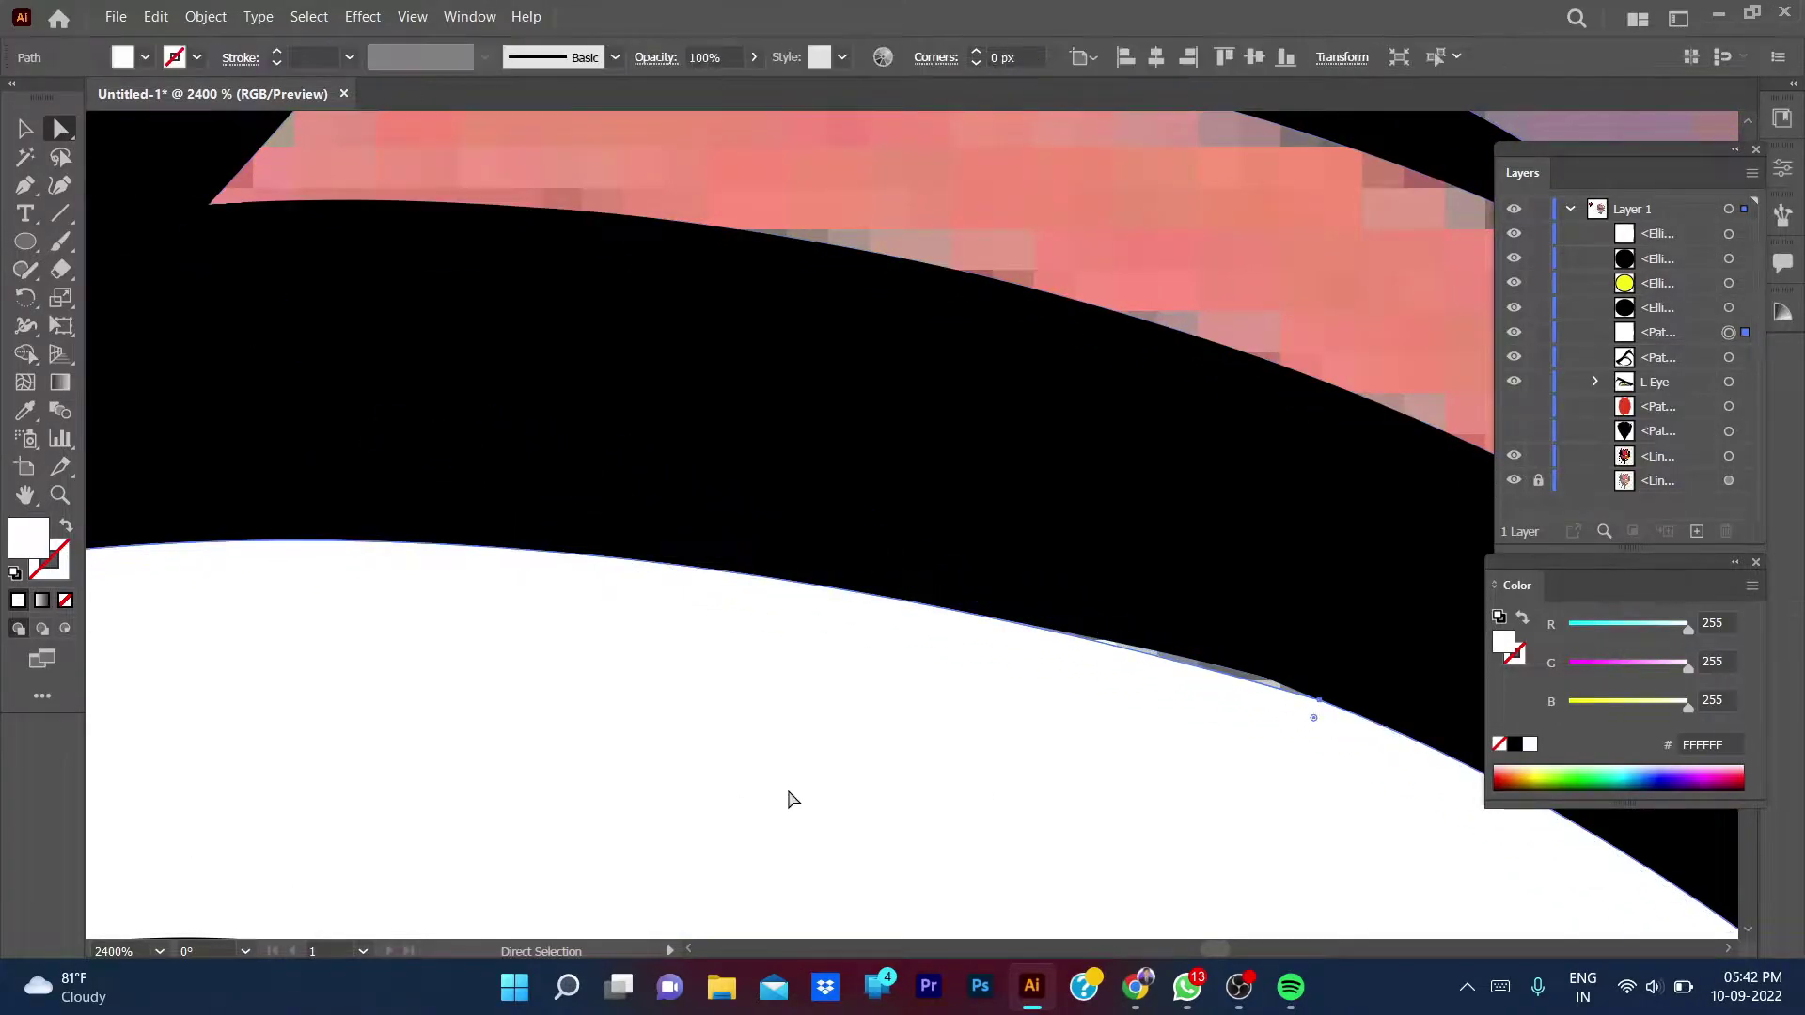
click(1322, 799)
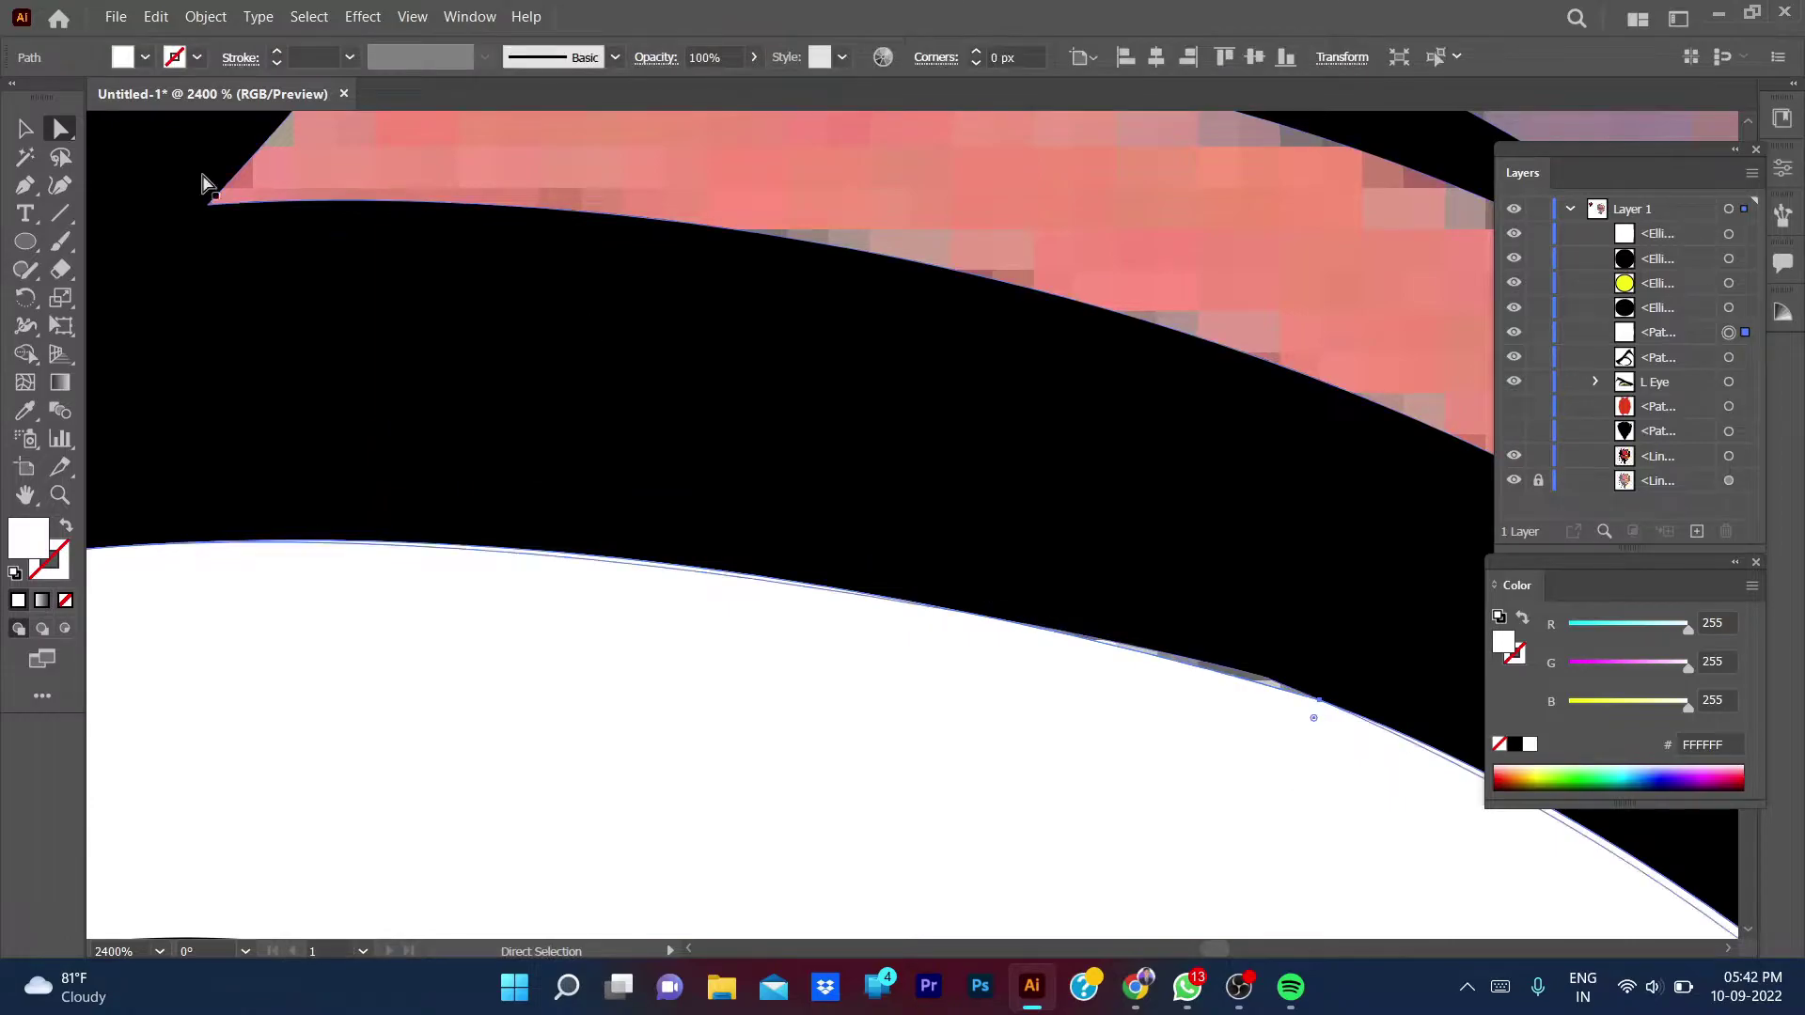
scroll(571, 562, down, 2)
scroll(571, 562, down, 3)
scroll(571, 561, down, 2)
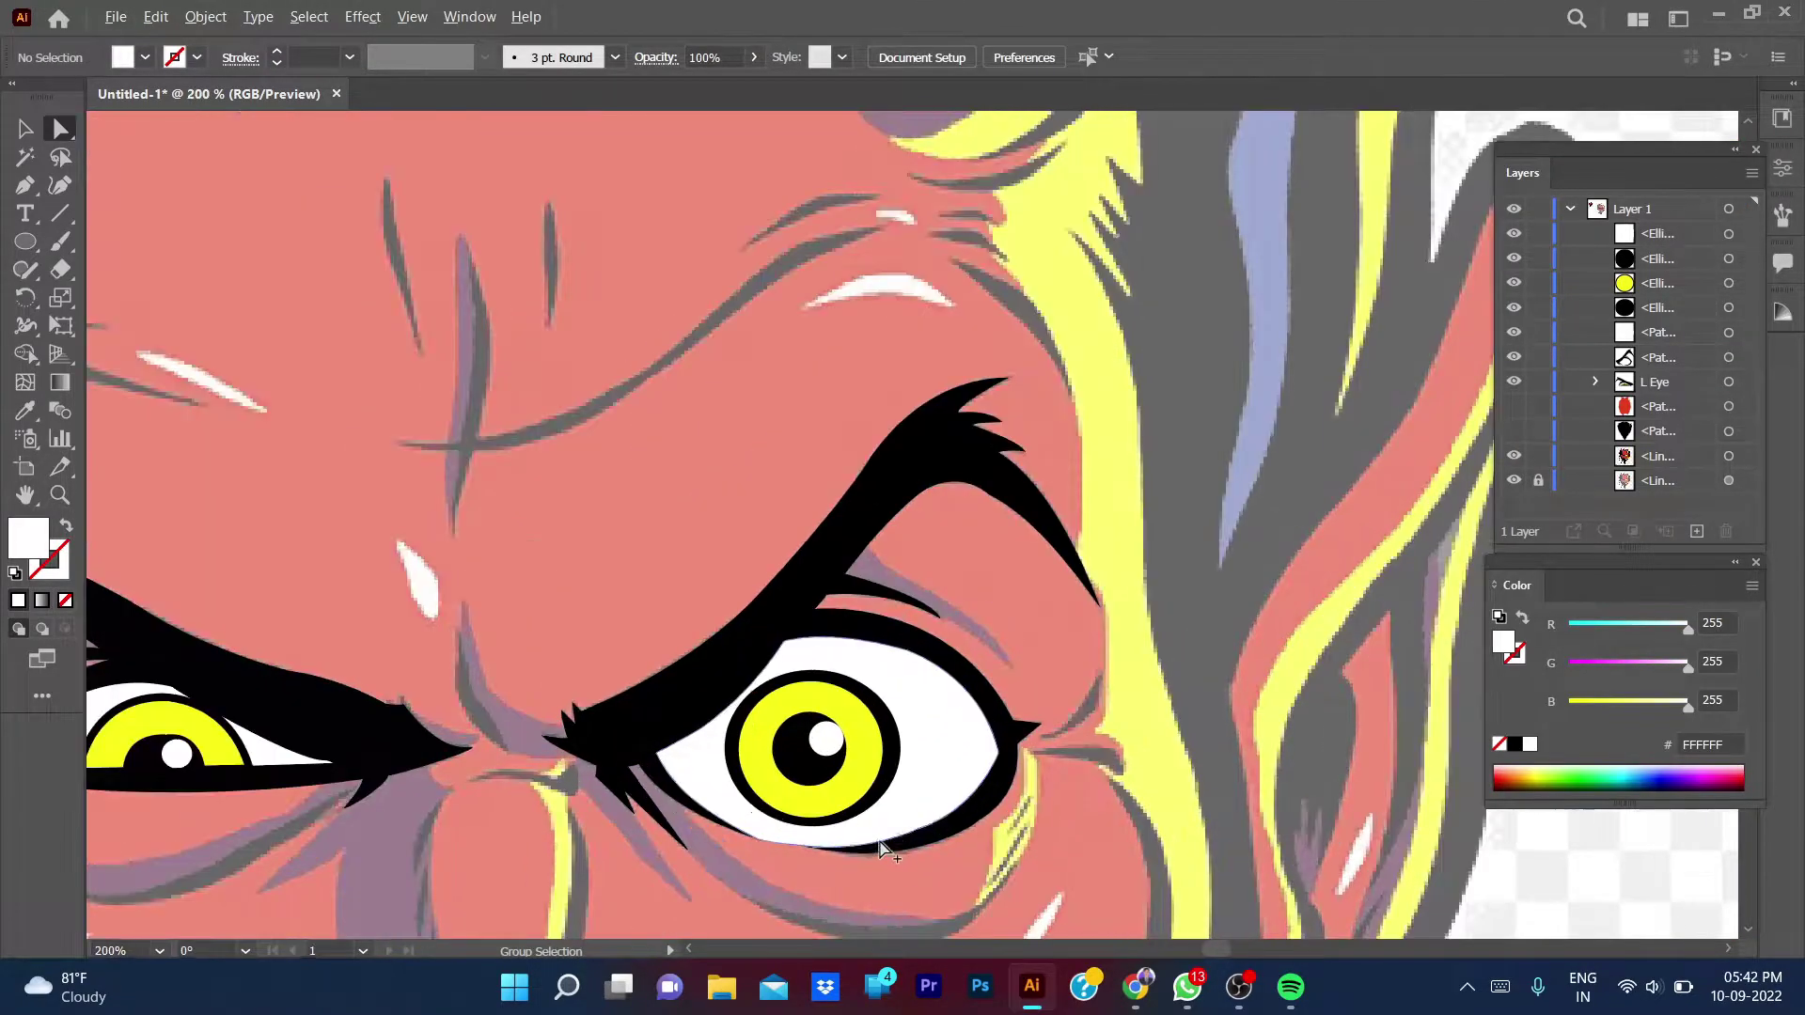
- Hide L Eye, group the marquee-selected right eye parts and name the group 'R Eye'
drag(923, 866, 991, 744)
scroll(786, 633, down, 3)
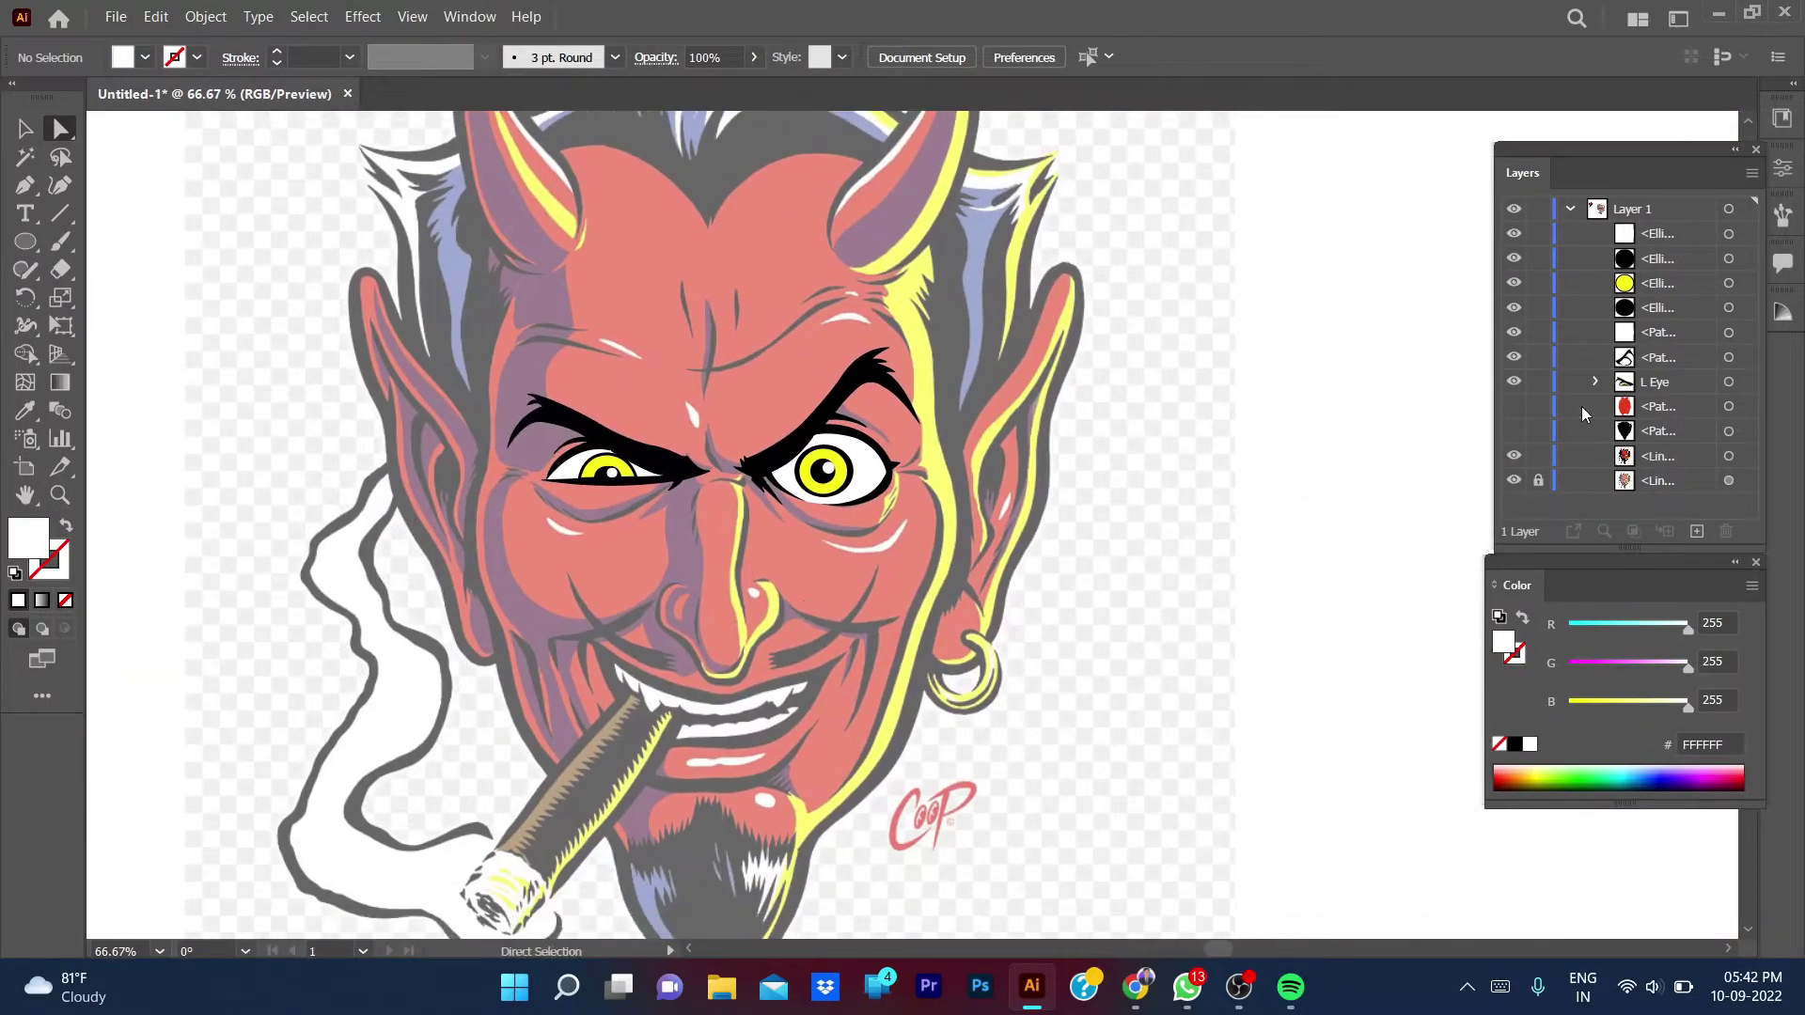
click(1514, 382)
drag(686, 317, 959, 630)
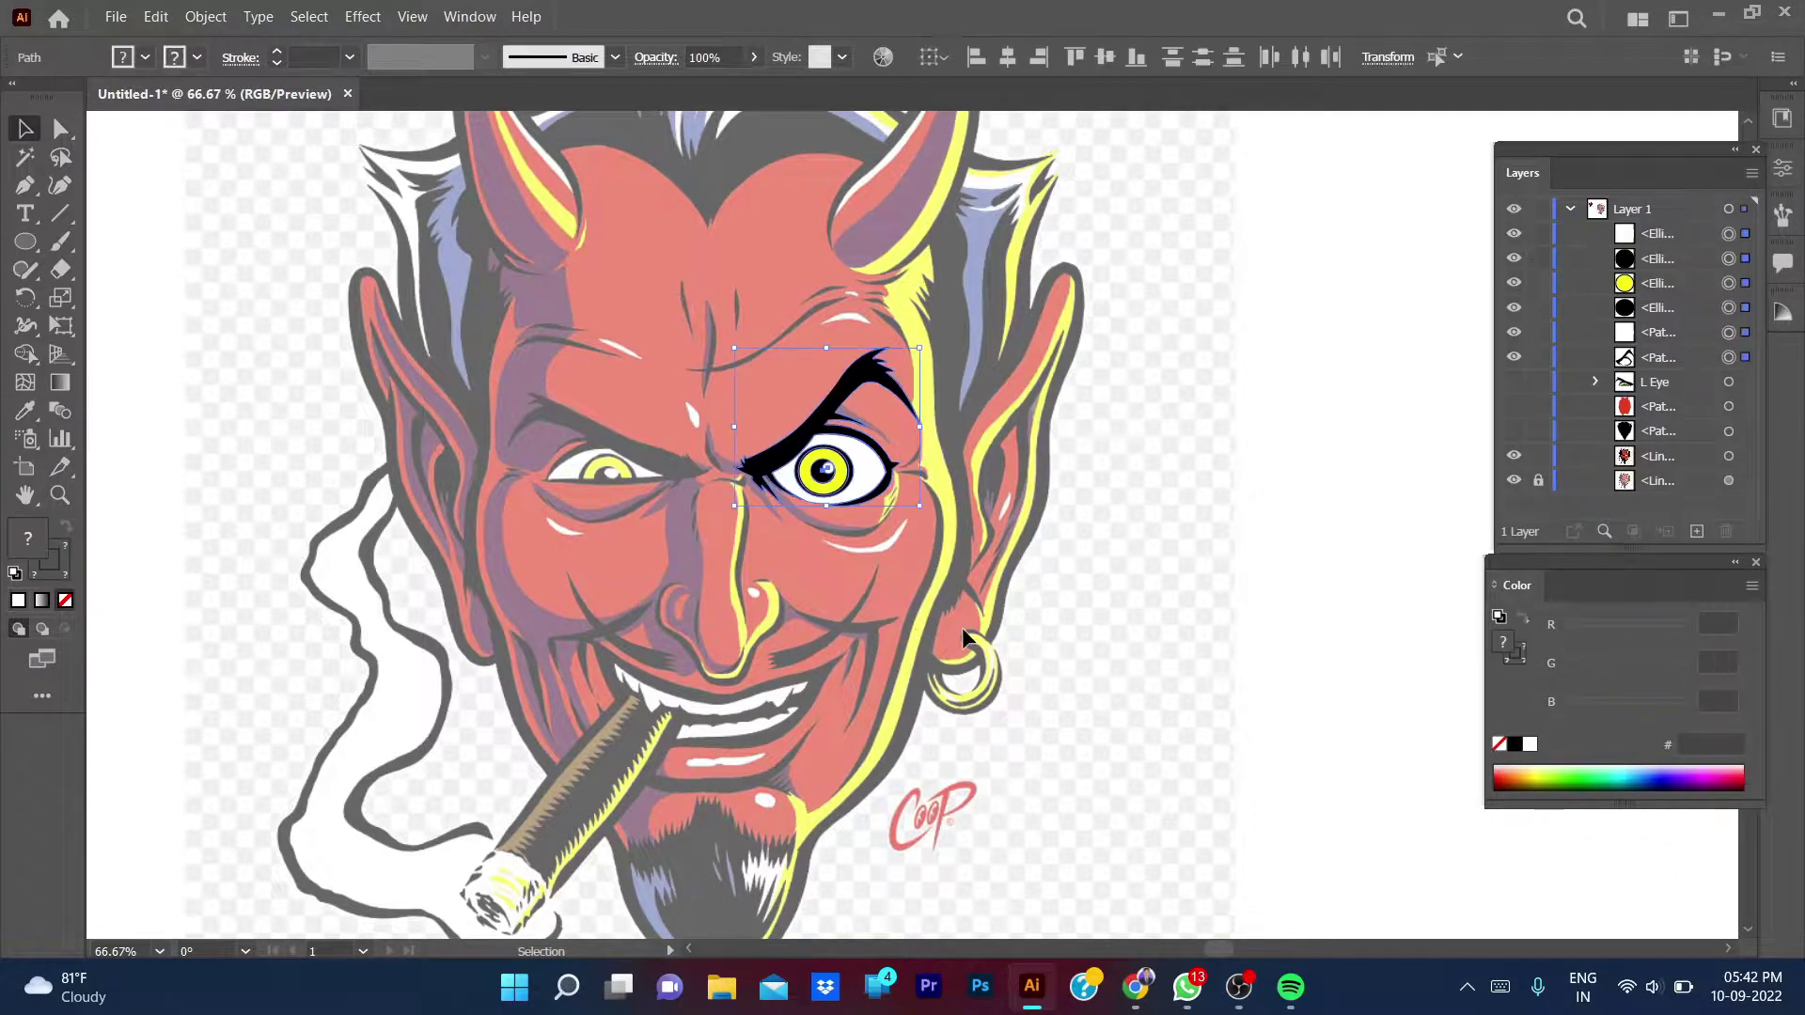
key(ctrl+g)
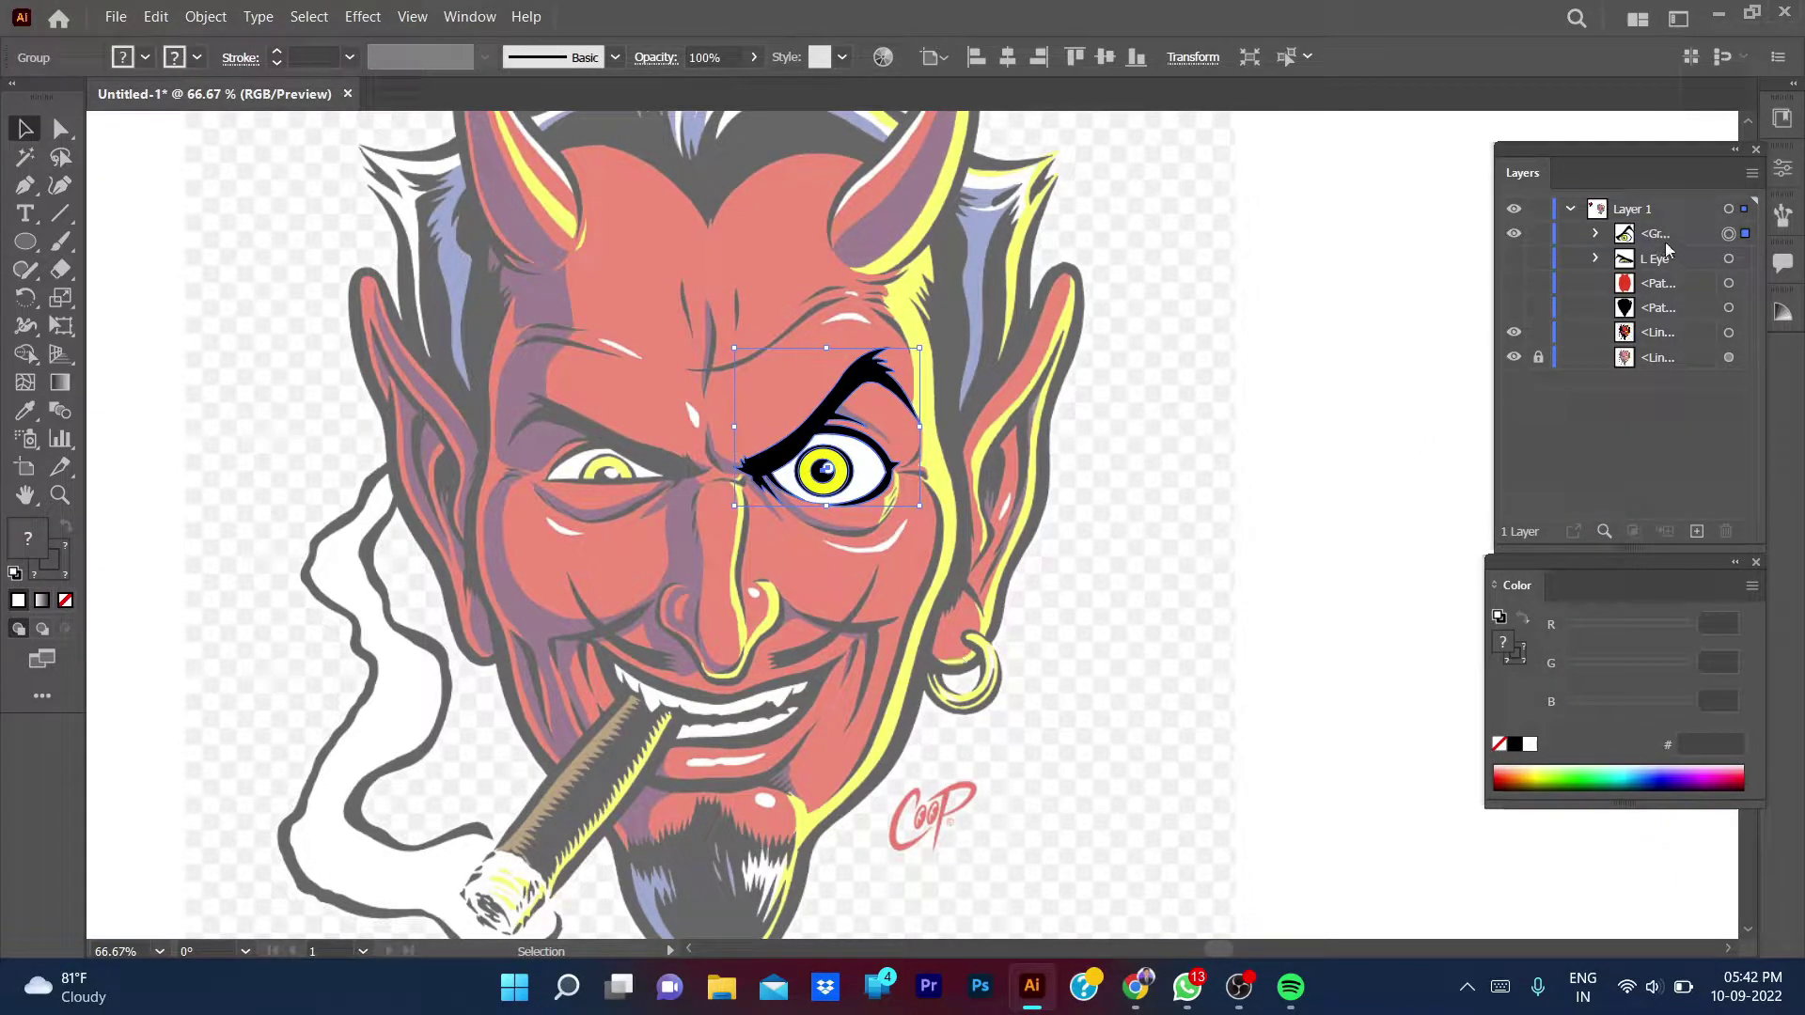
double_click(1656, 235)
text(R Eye)
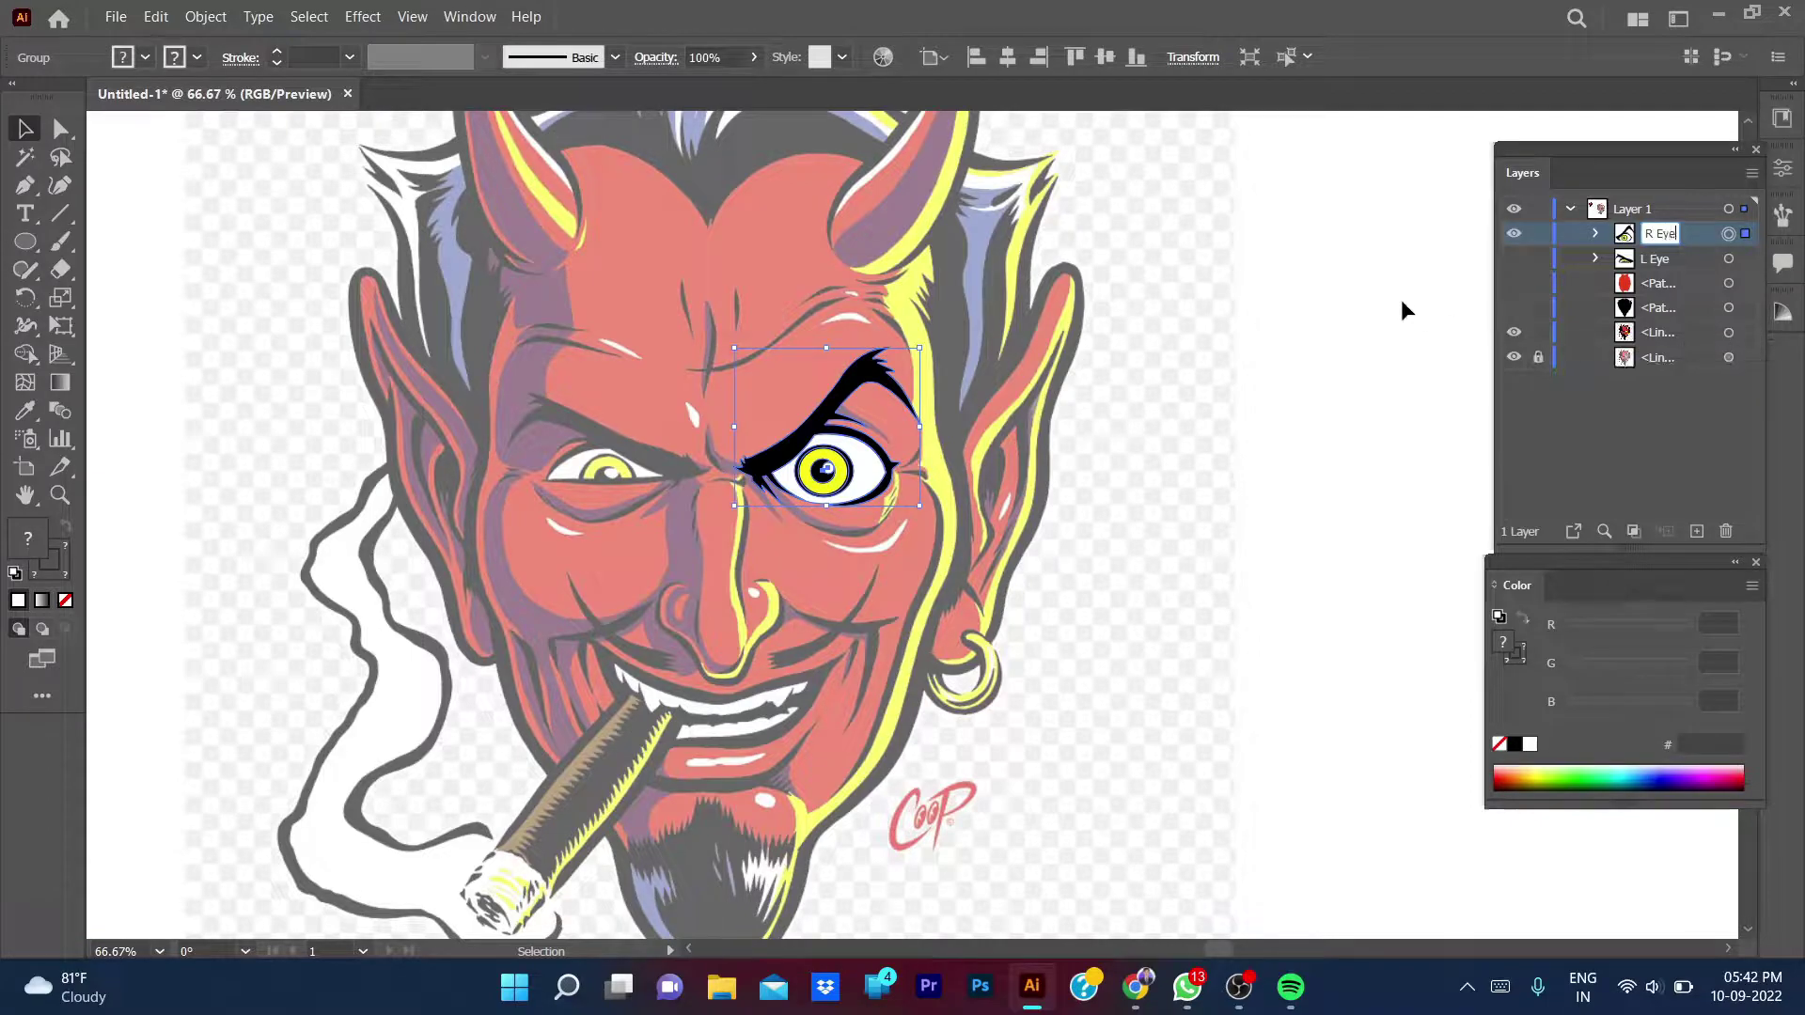
click(1290, 380)
- Show the left eye and the face and hair fills again, zoomed out to the whole head
click(1514, 259)
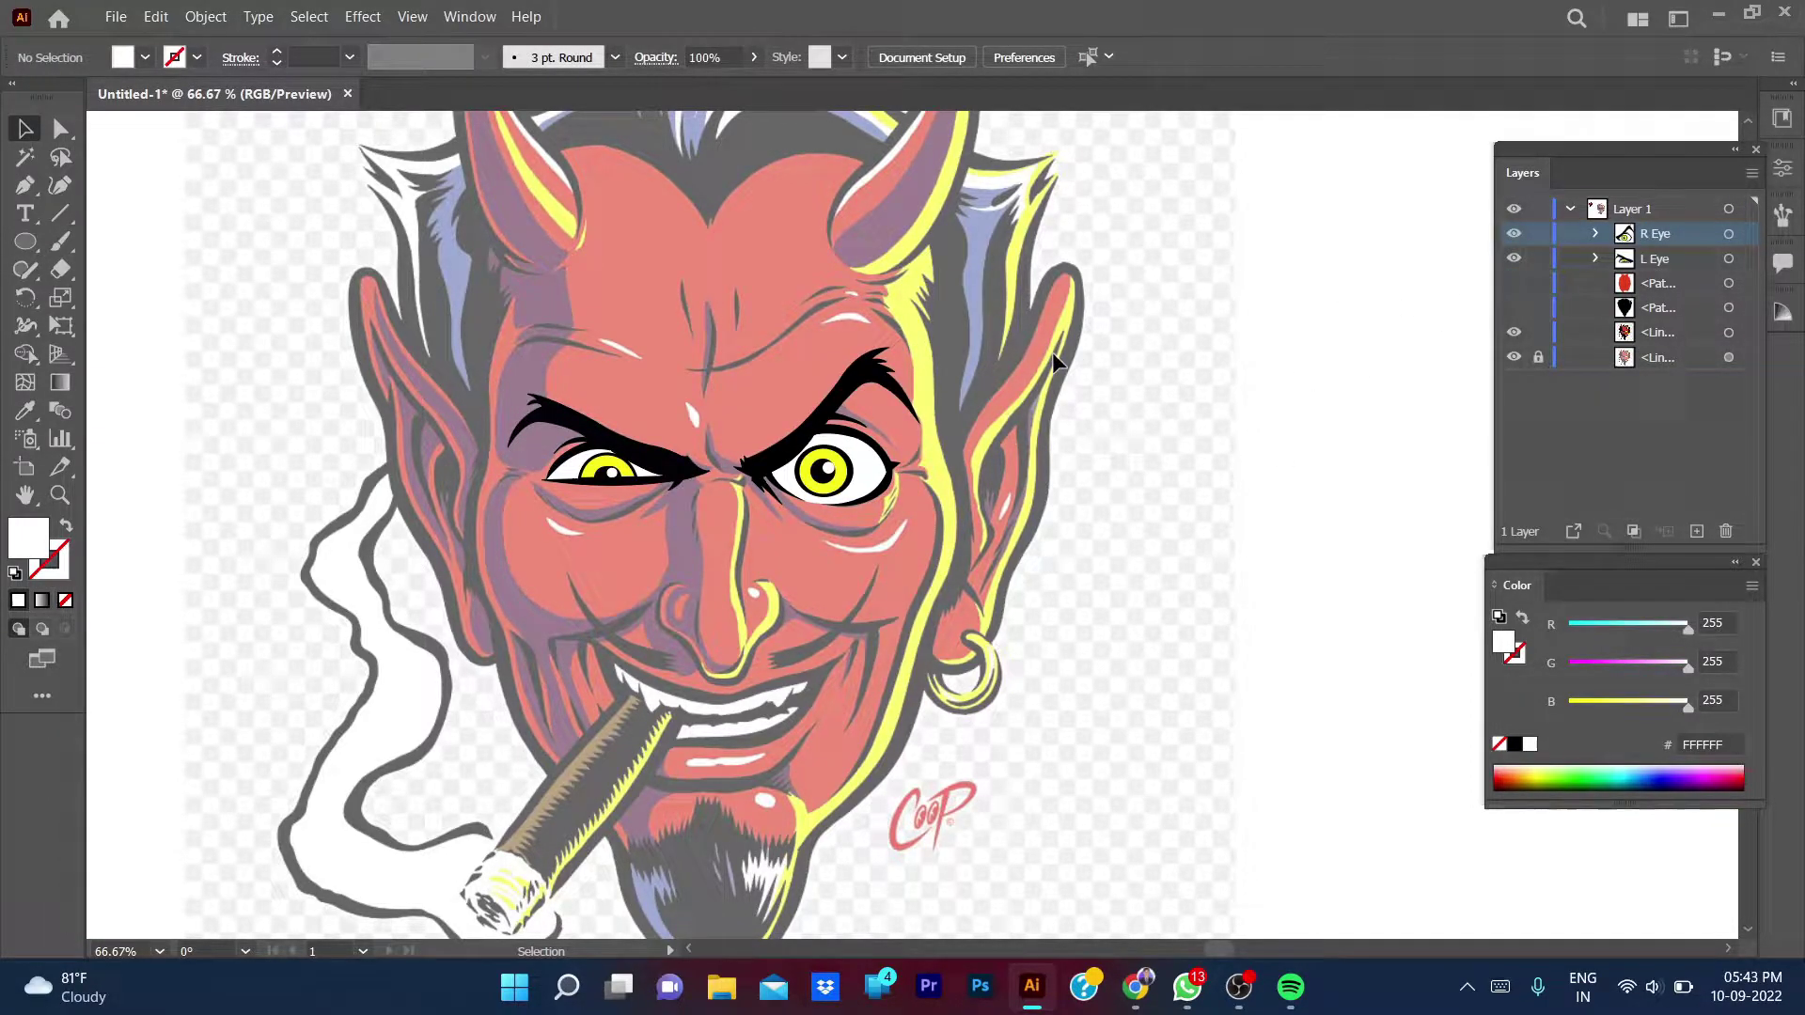
drag(1513, 283, 1513, 310)
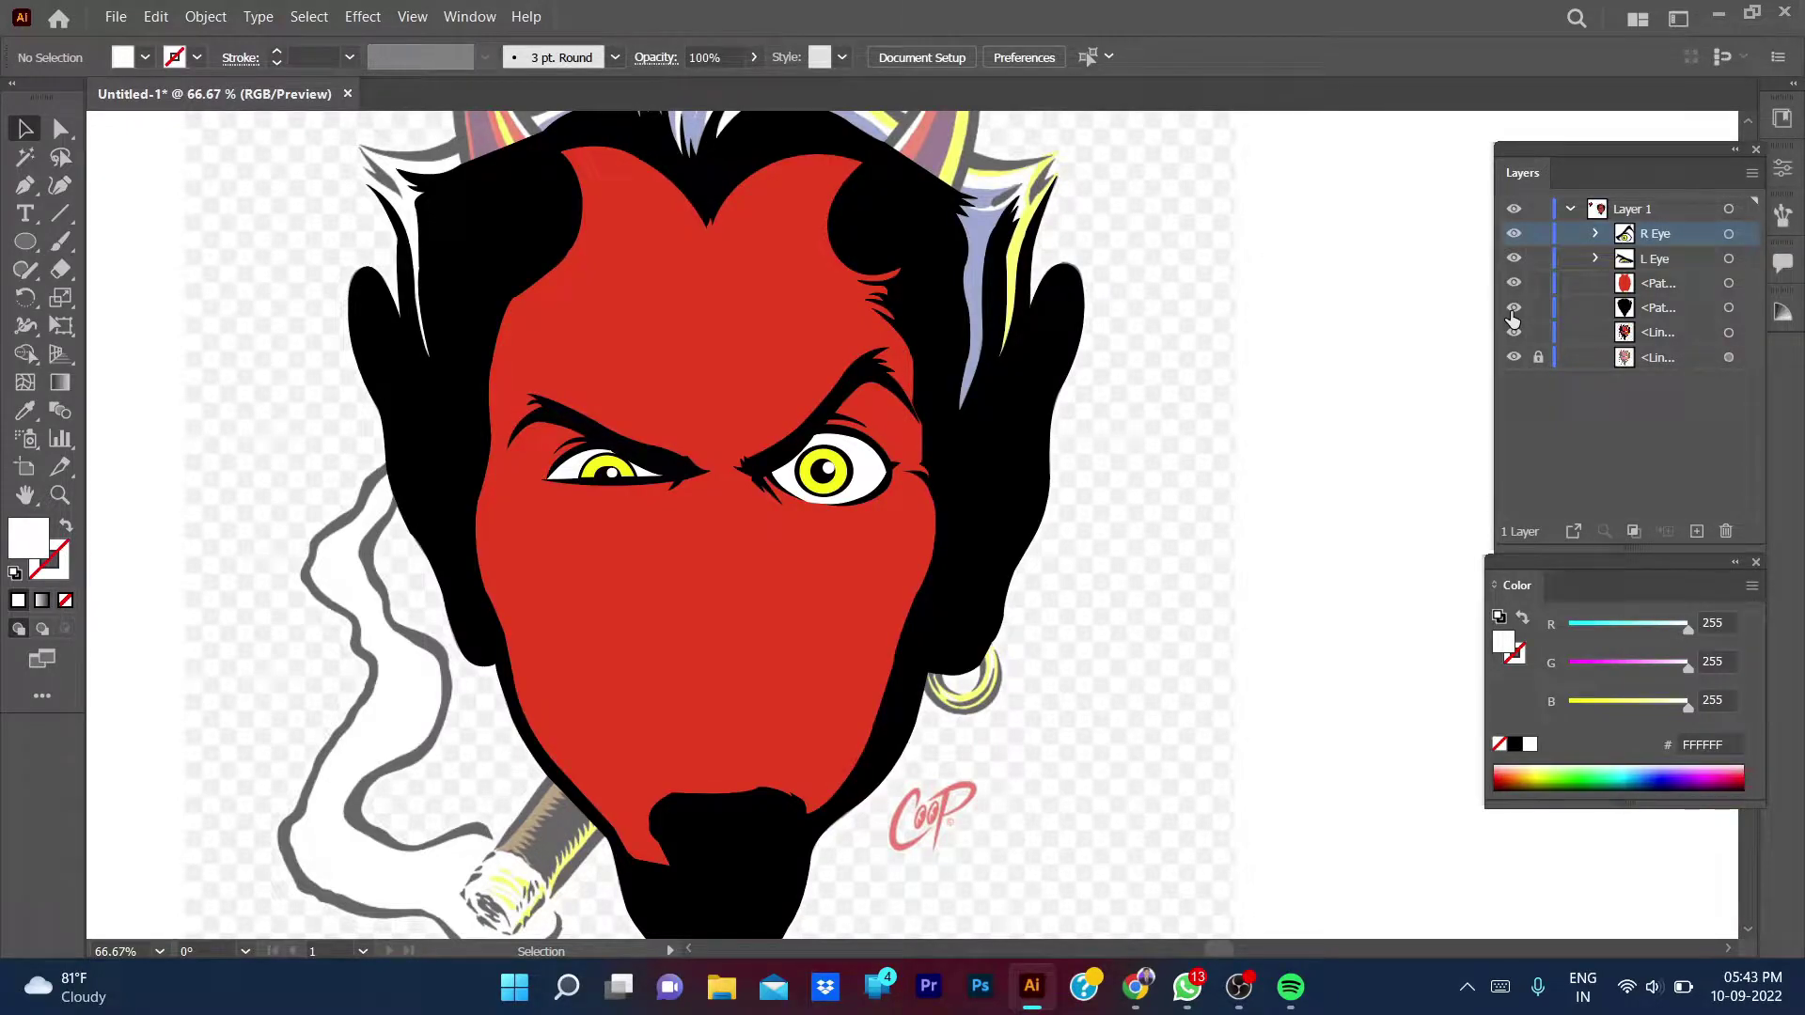
click(1241, 987)
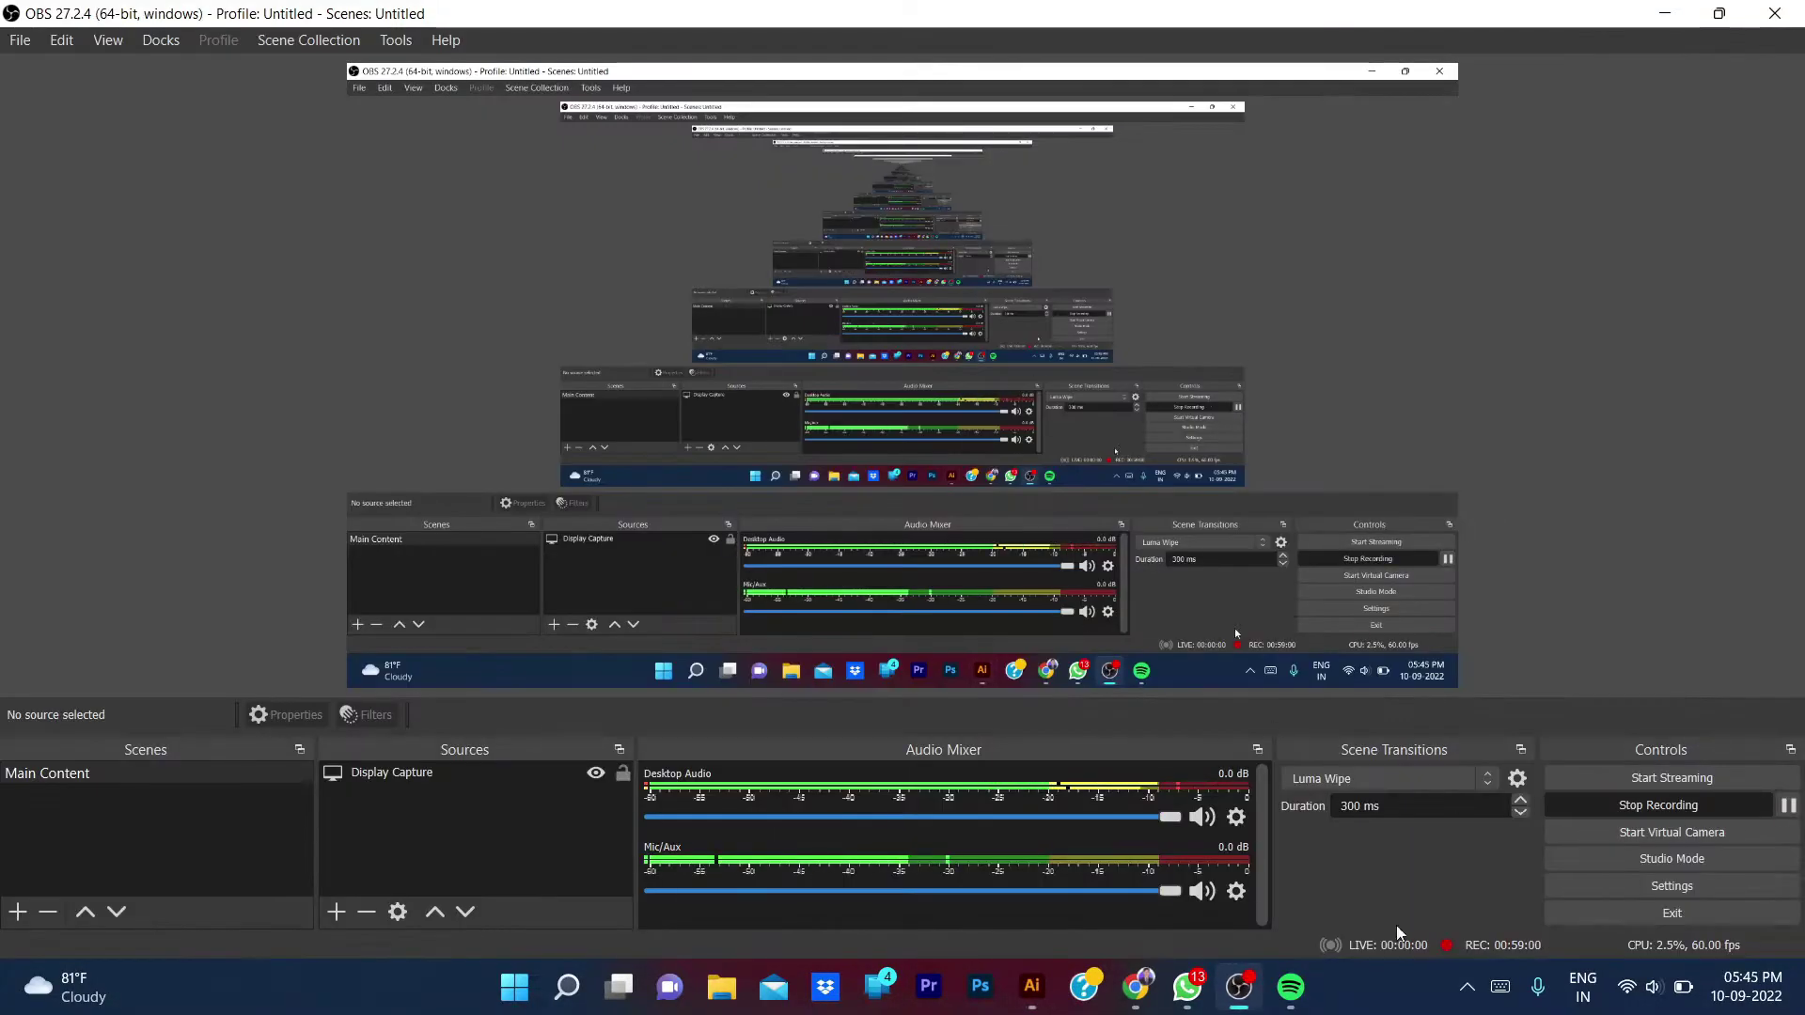
click(1031, 987)
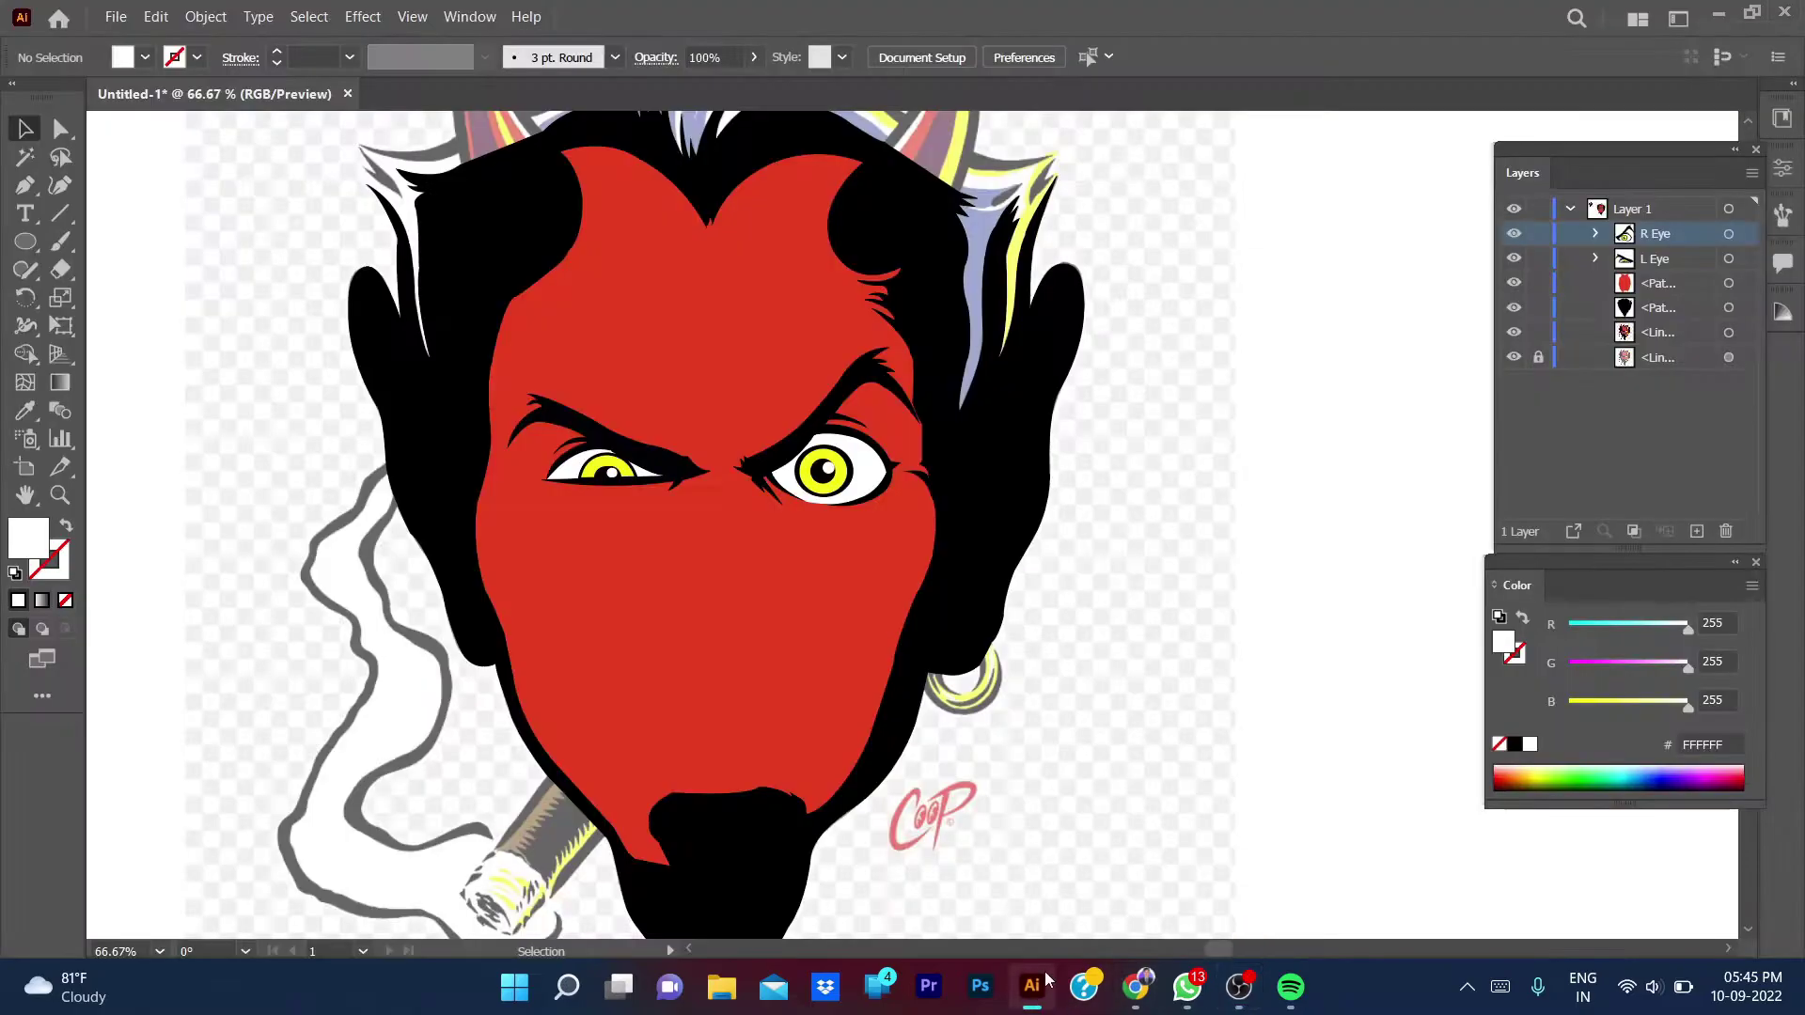
key(ctrl+minus)
drag(1095, 603, 1208, 616)
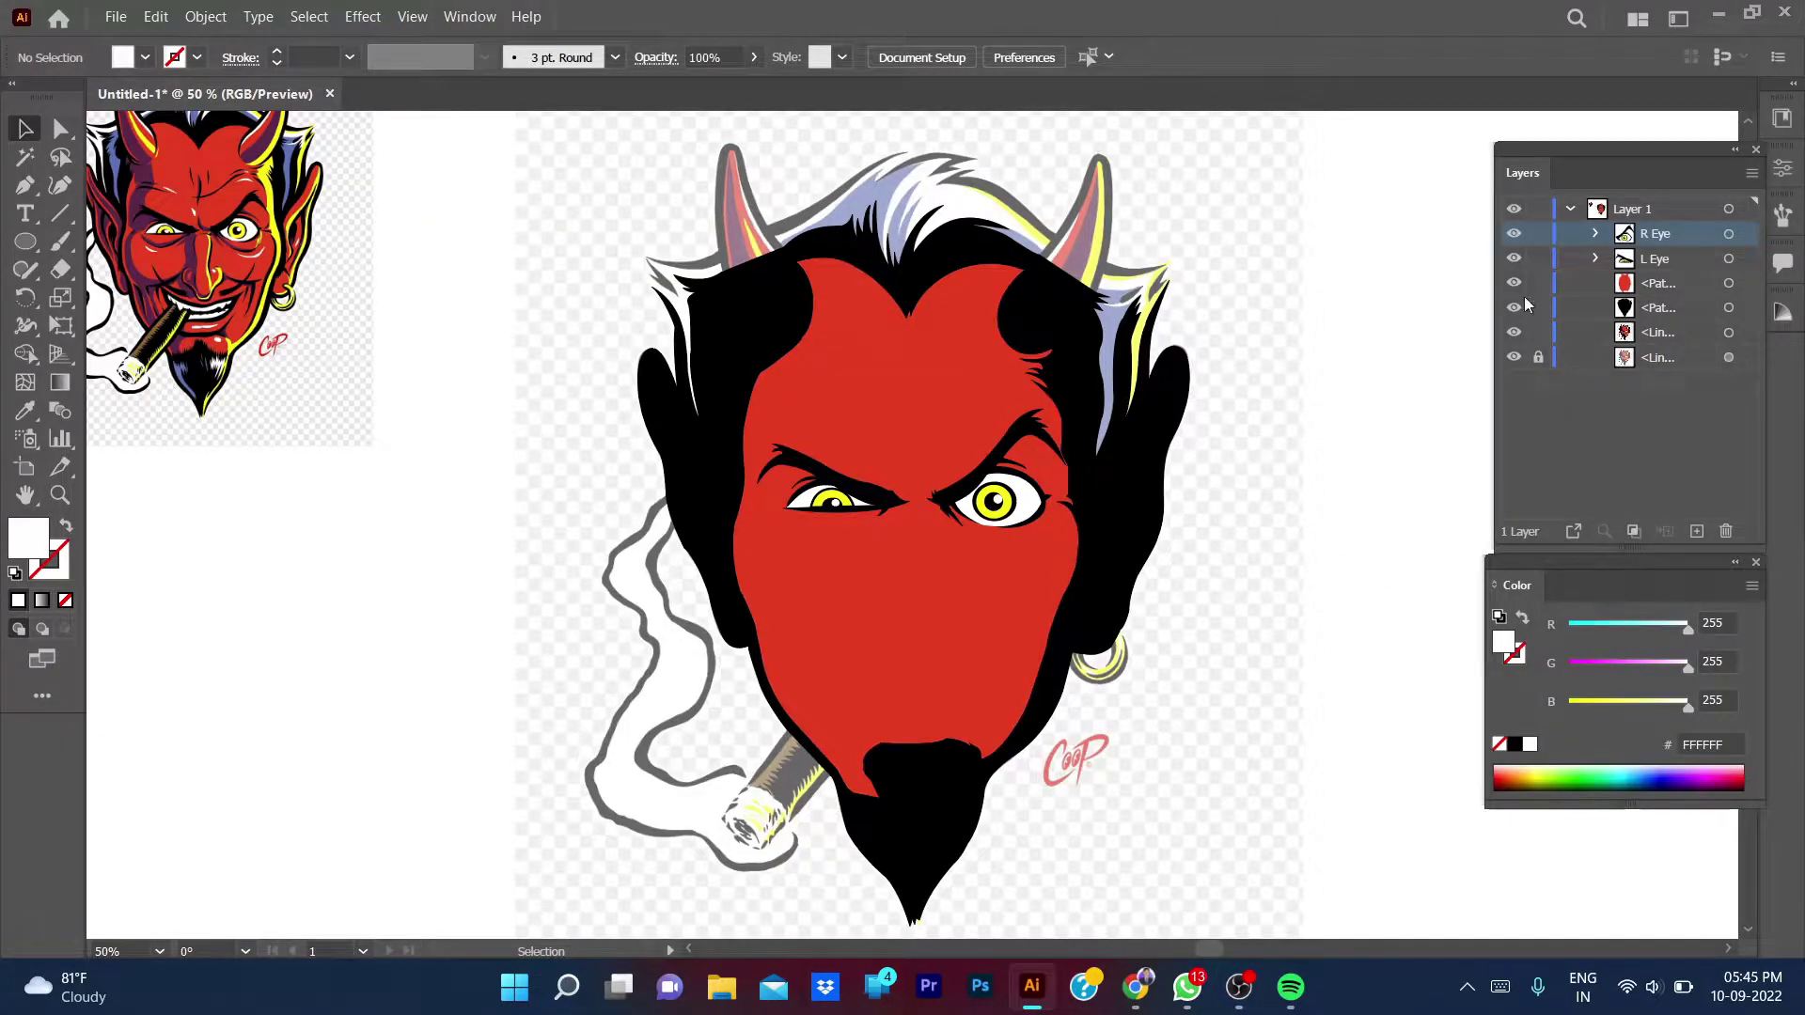
- Hide the red face fill to reveal the reference drawing
click(1514, 283)
click(1513, 283)
scroll(1098, 545, up, 4)
scroll(967, 619, up, 1)
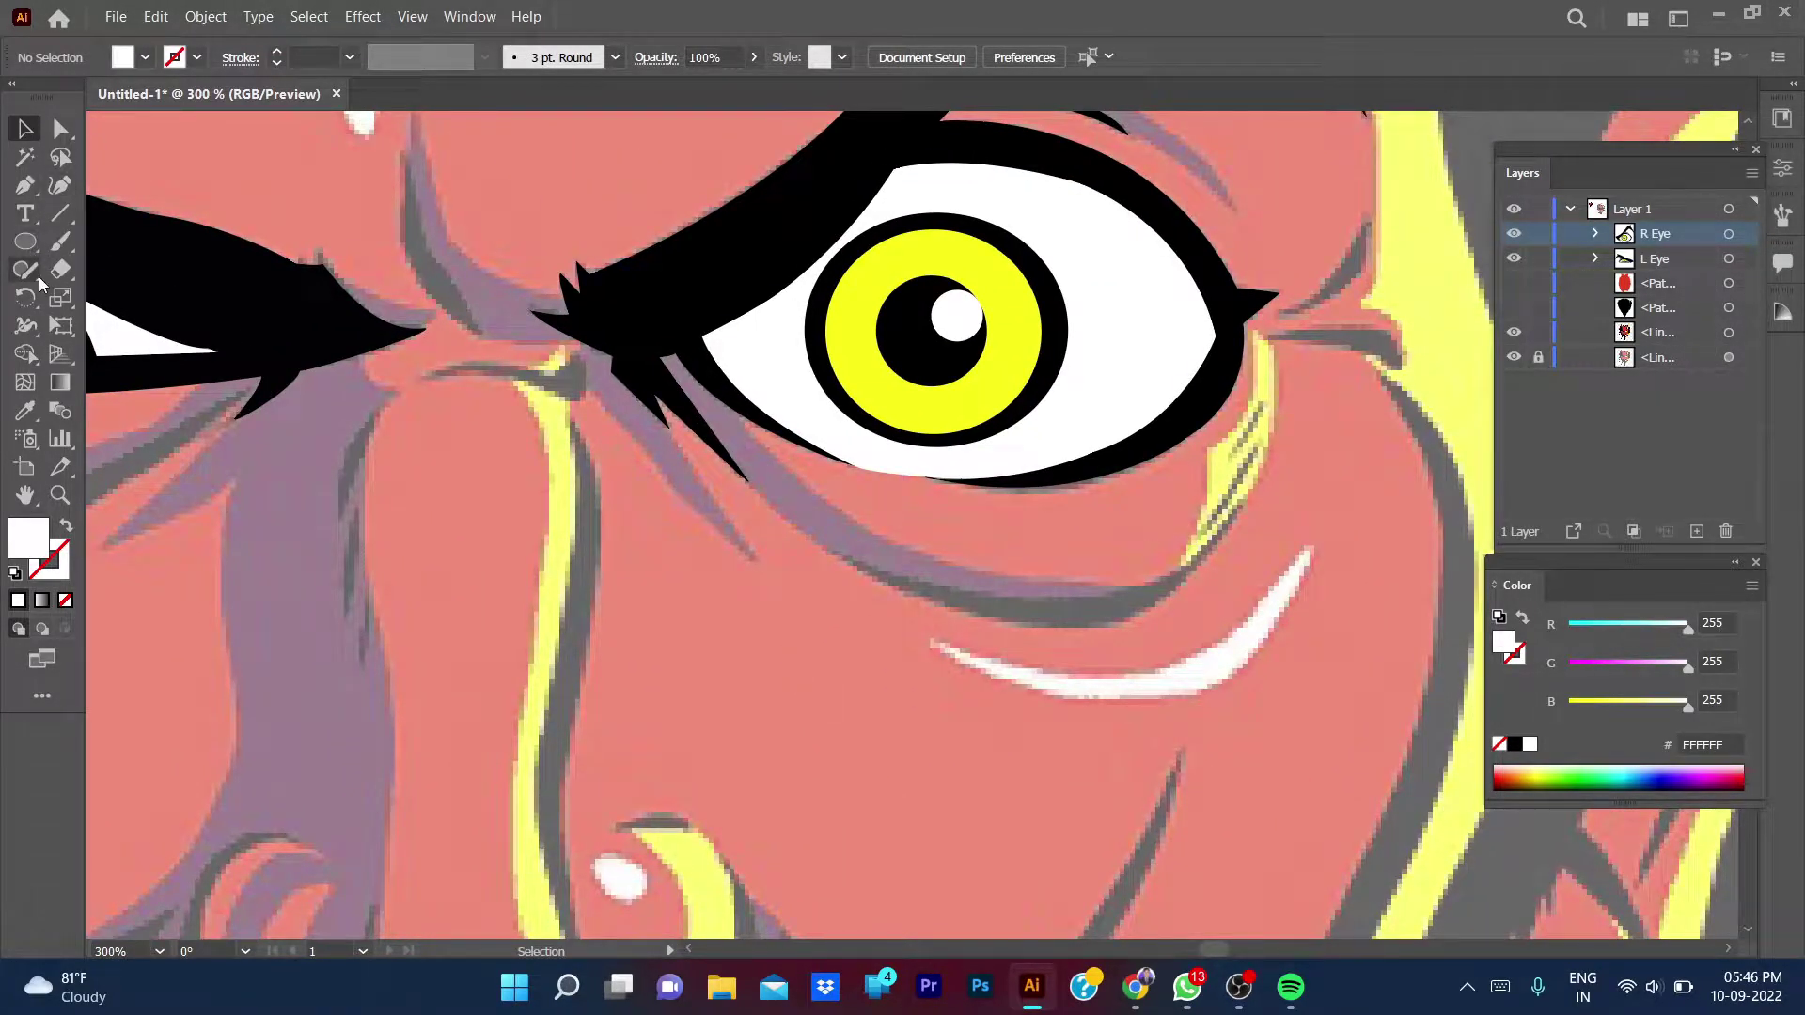
- Trace the inner-brow crease as a closed curved path with no fill
click(25, 185)
scroll(677, 652, up, 2)
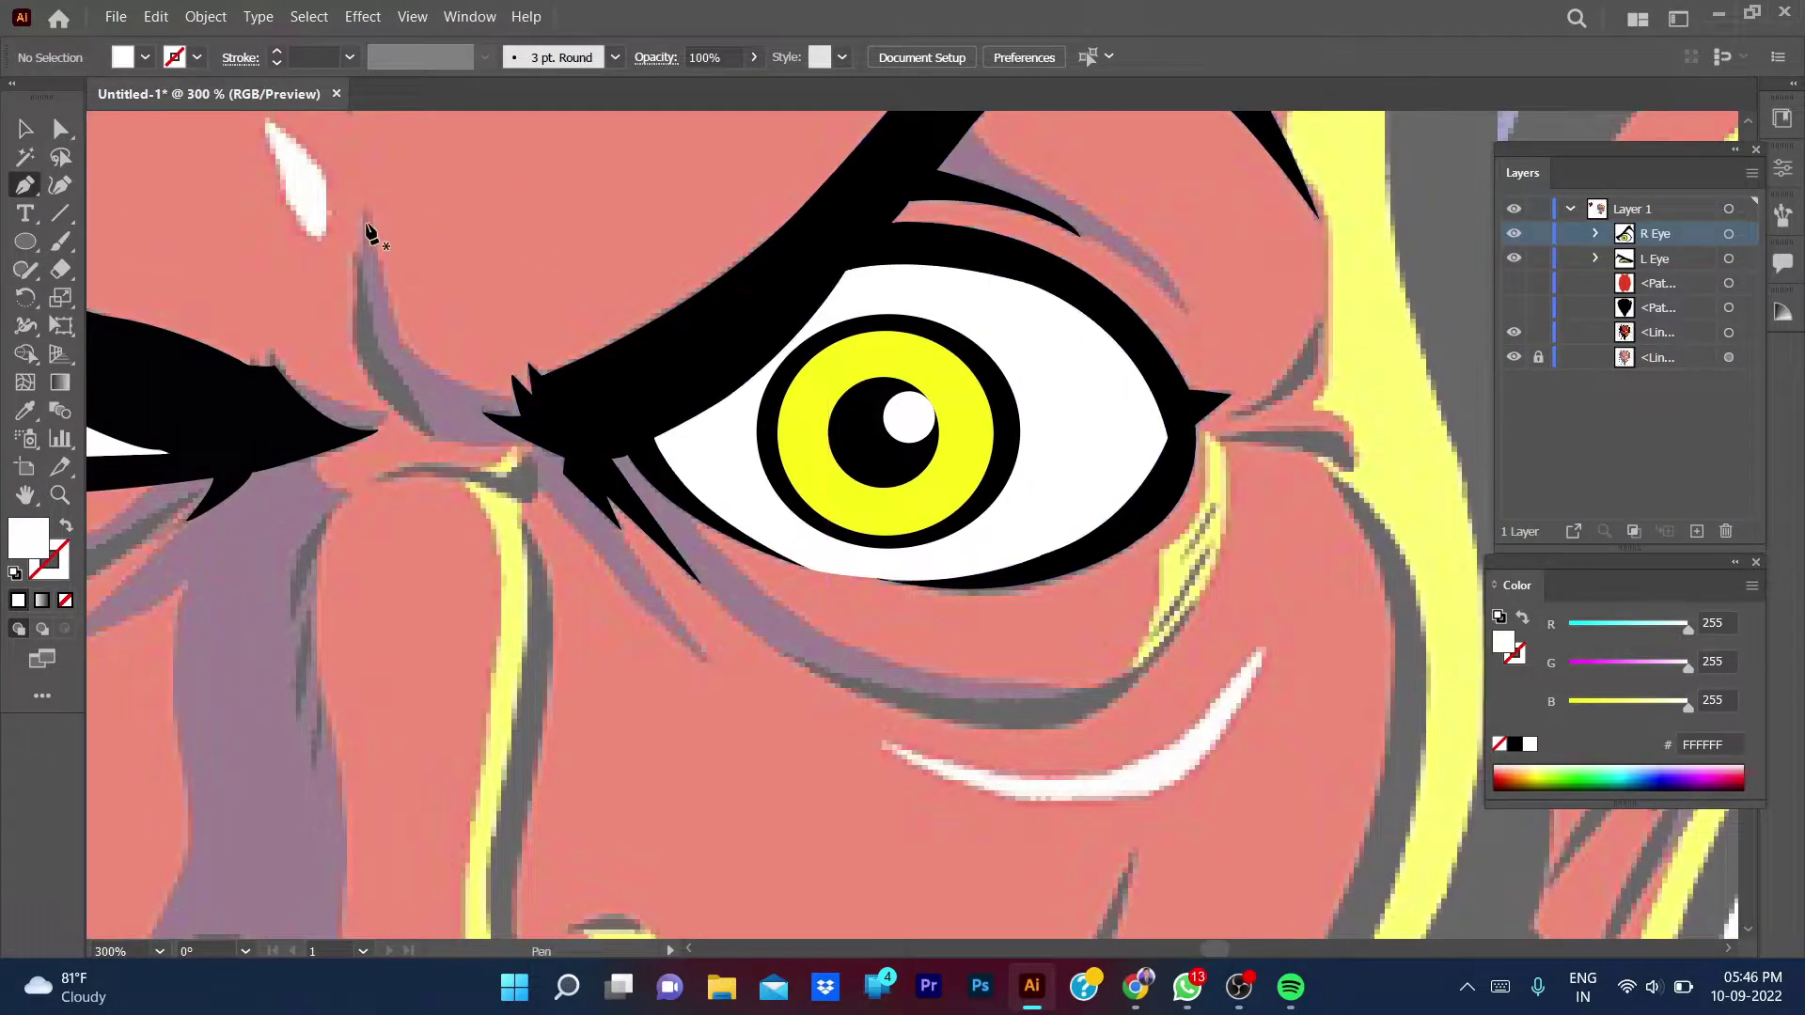
click(368, 210)
mouse_move(423, 360)
mouse_down()
mouse_move(467, 420)
mouse_move(527, 411)
mouse_move(501, 427)
mouse_move(528, 449)
mouse_up()
key(/)
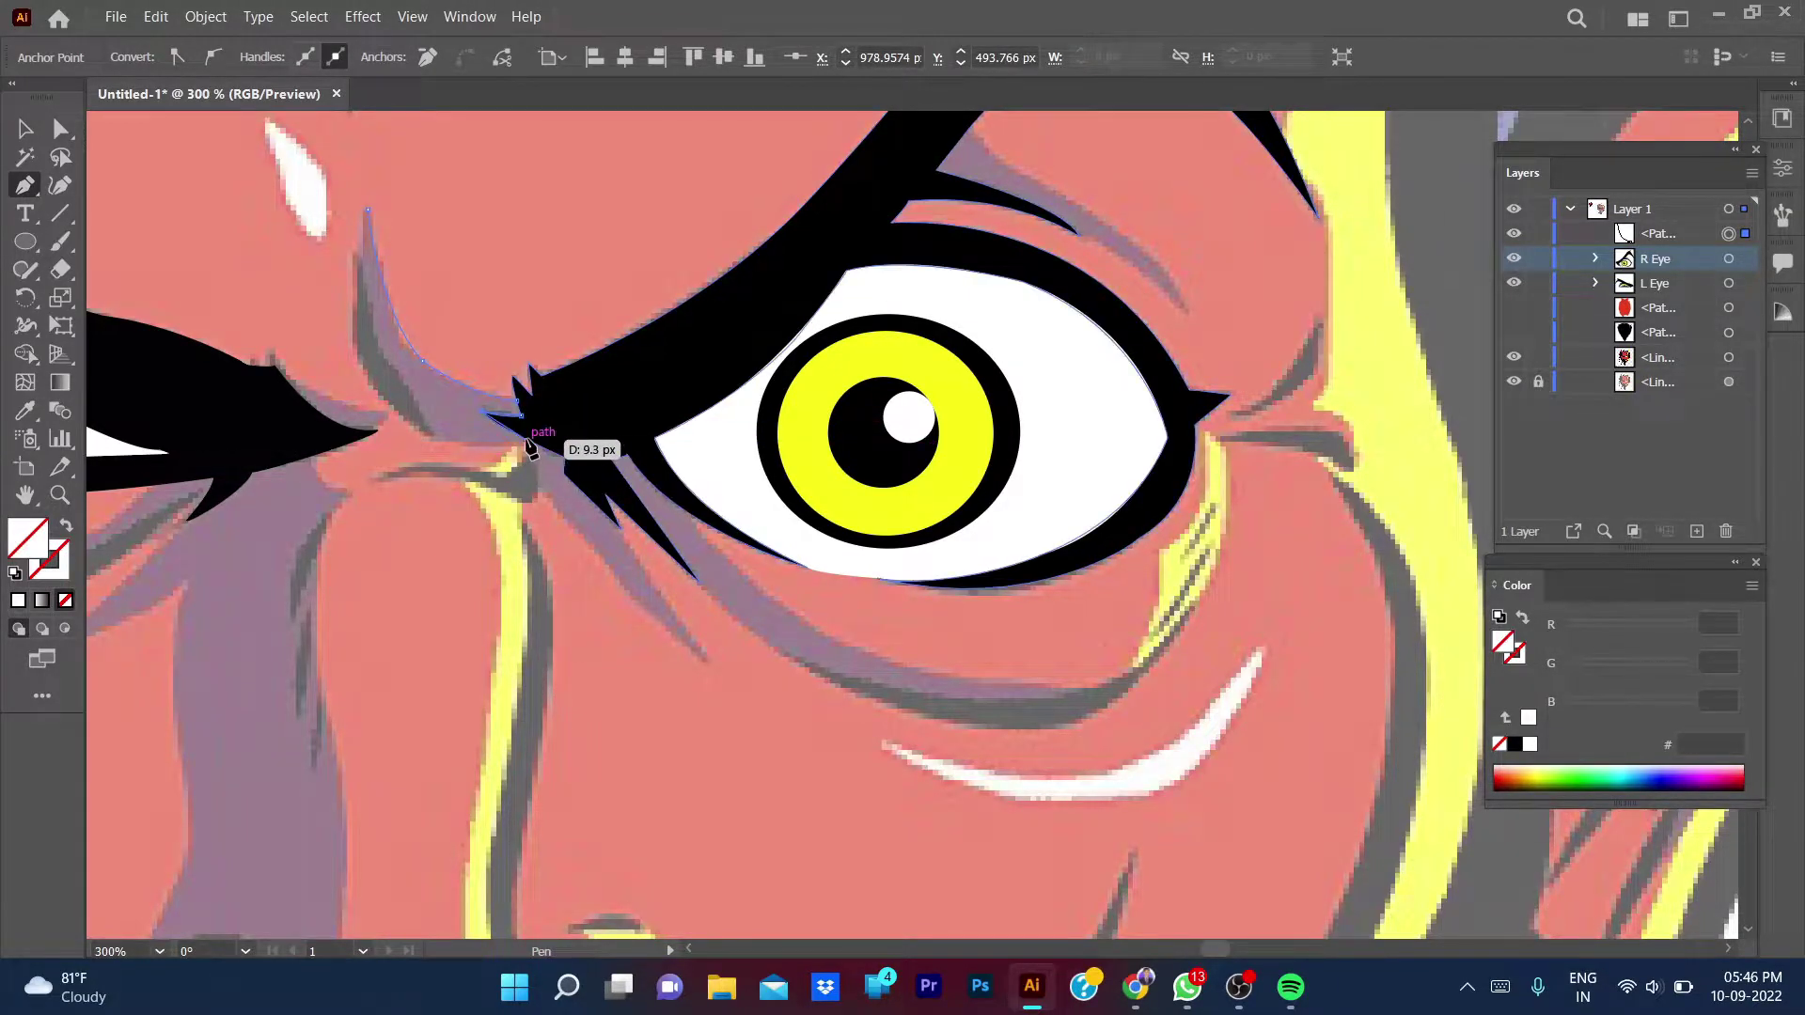
drag(529, 449, 436, 446)
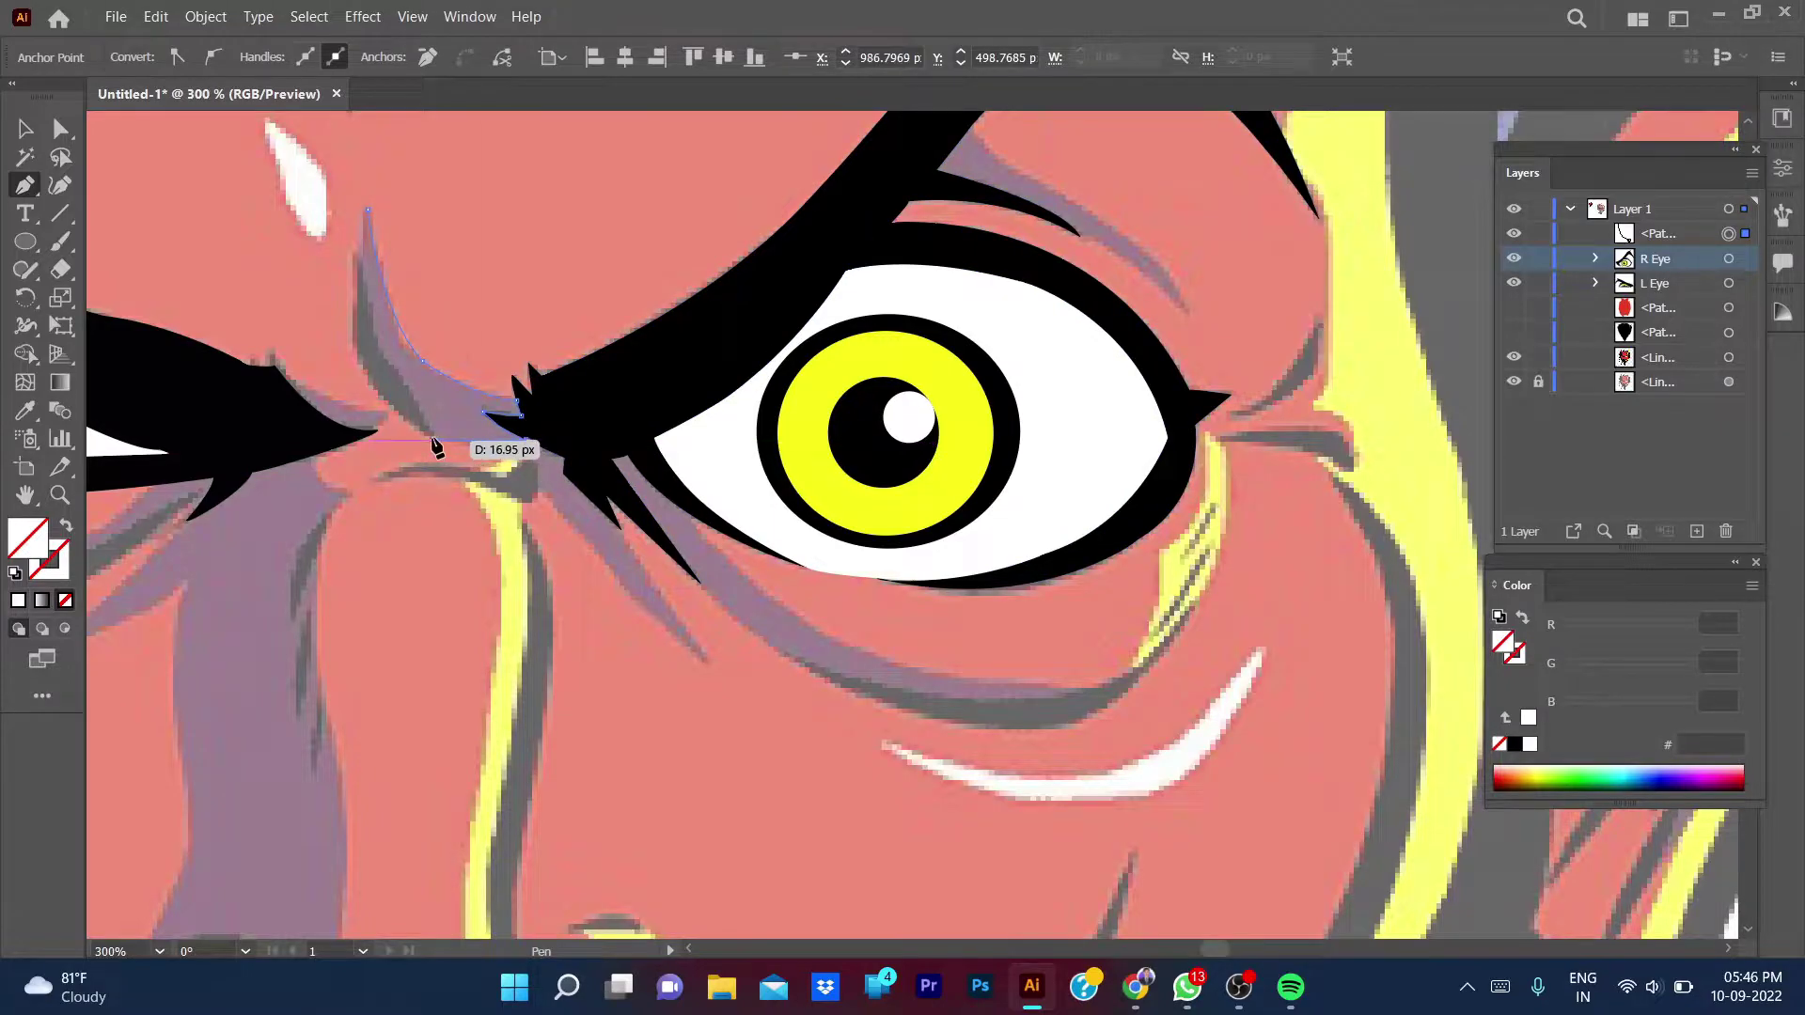
click(431, 430)
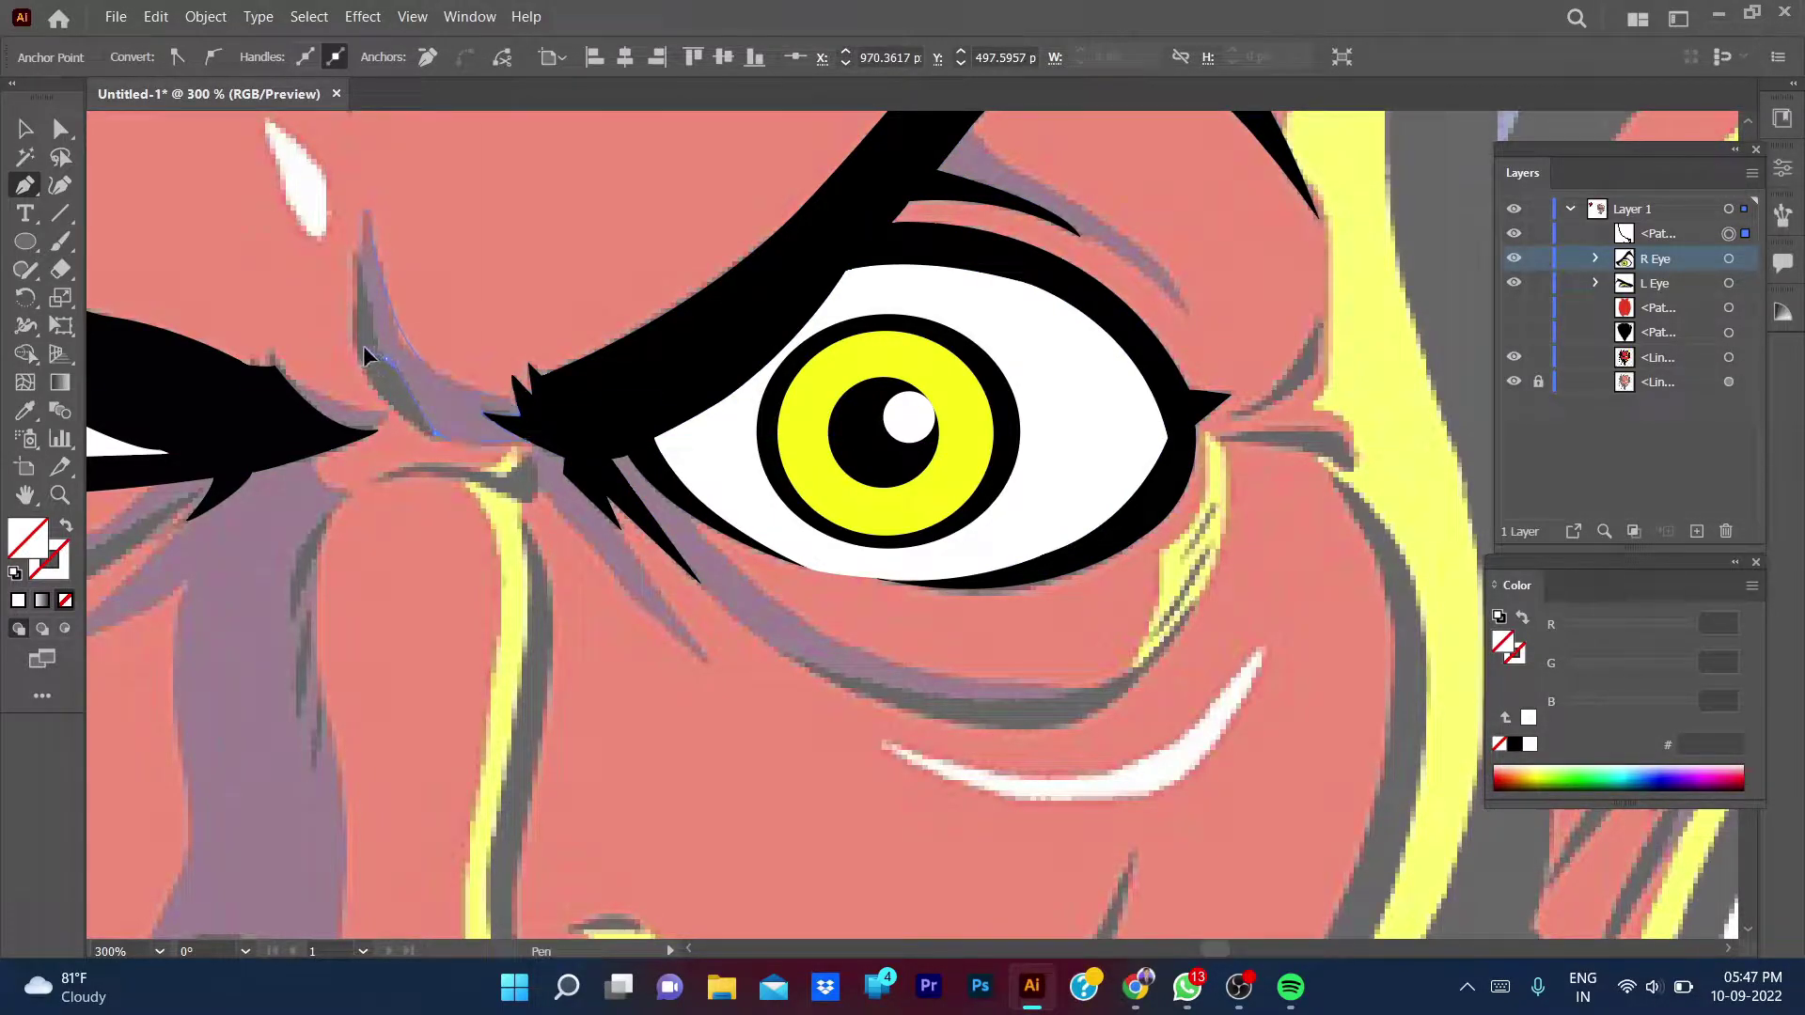
drag(385, 365, 365, 246)
click(366, 209)
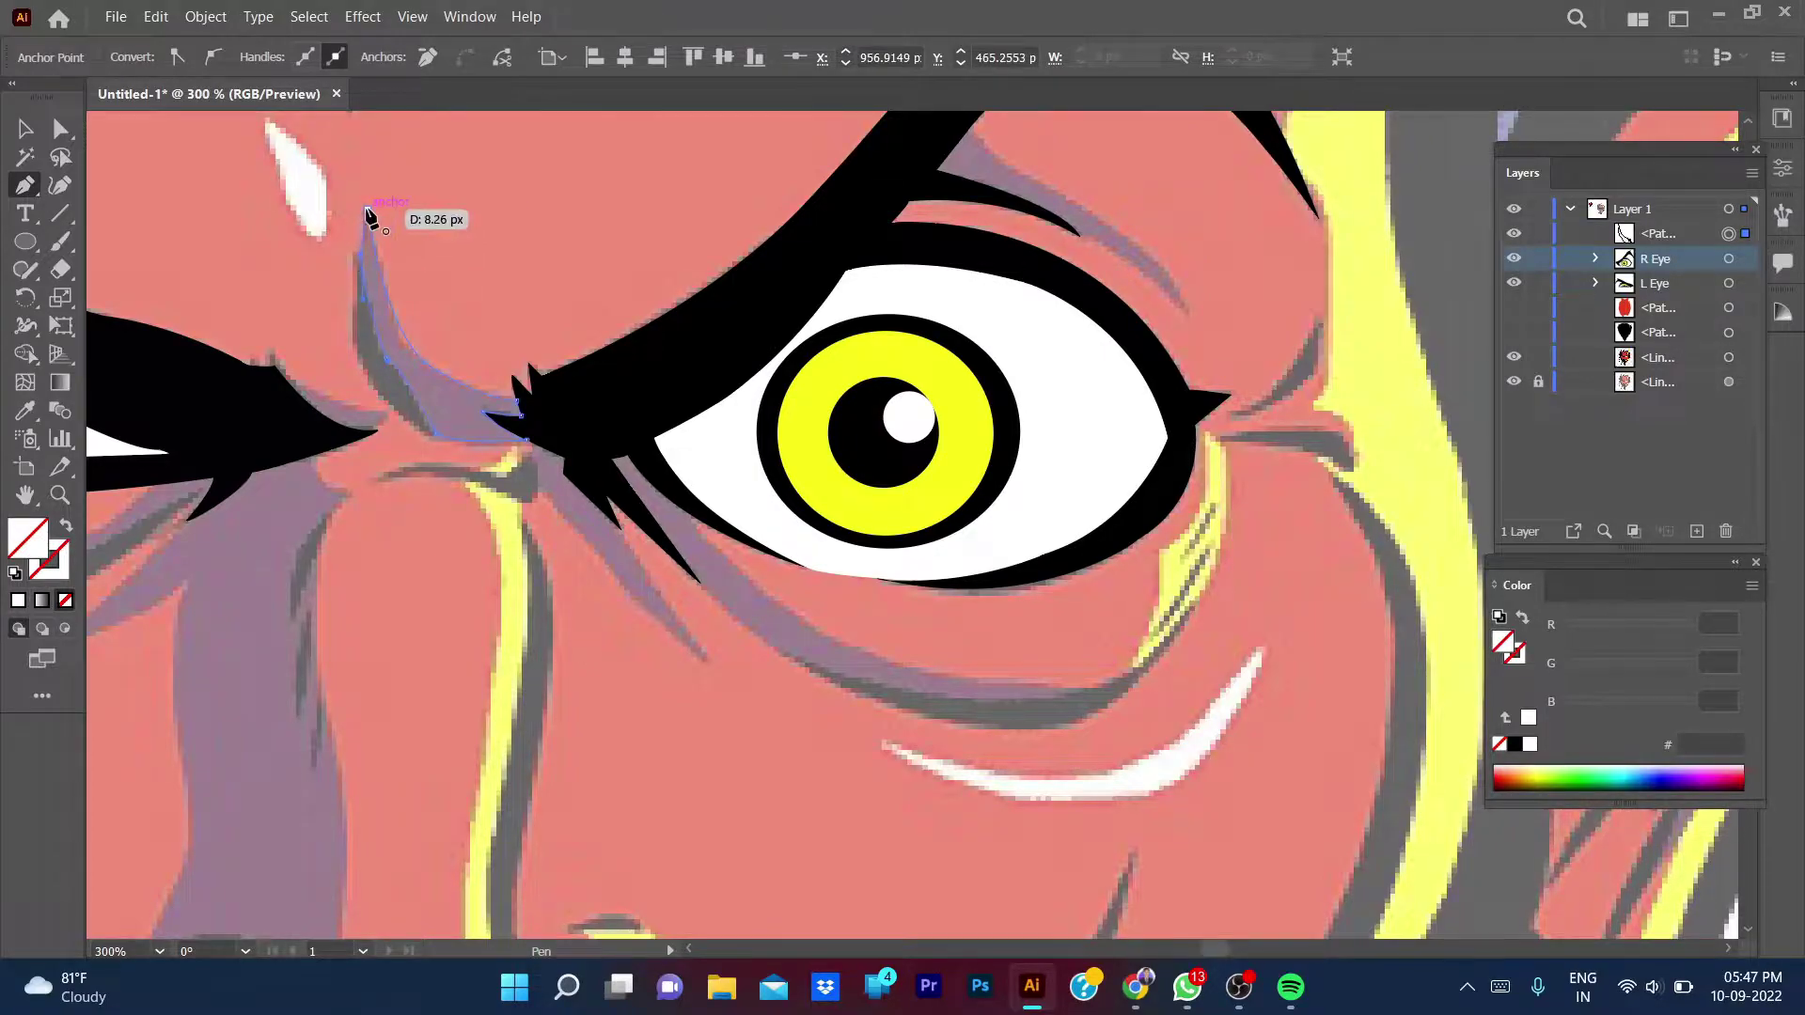
- Fill the crease shape with the reference's dark purple using the Eyedropper, then deselect it
scroll(470, 243, down, 3)
scroll(504, 275, up, 1)
scroll(436, 310, up, 3)
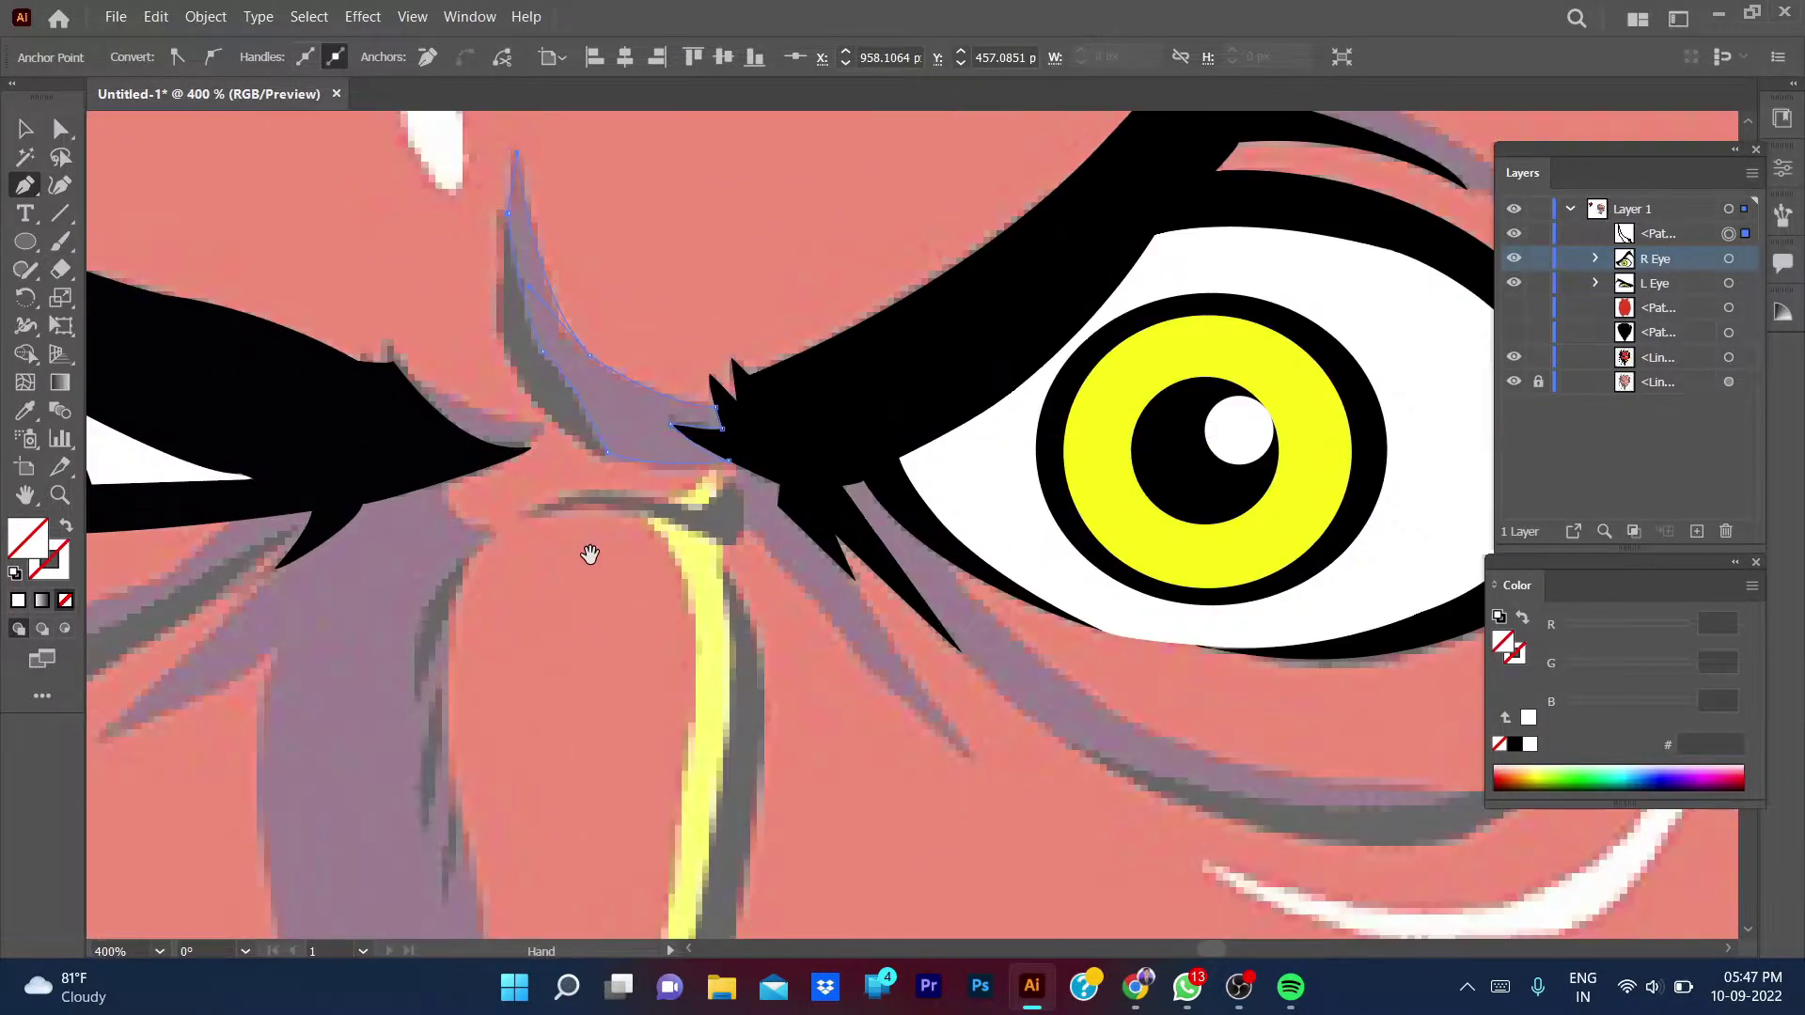
scroll(588, 552, up, 2)
scroll(438, 496, down, 5)
scroll(489, 545, down, 1)
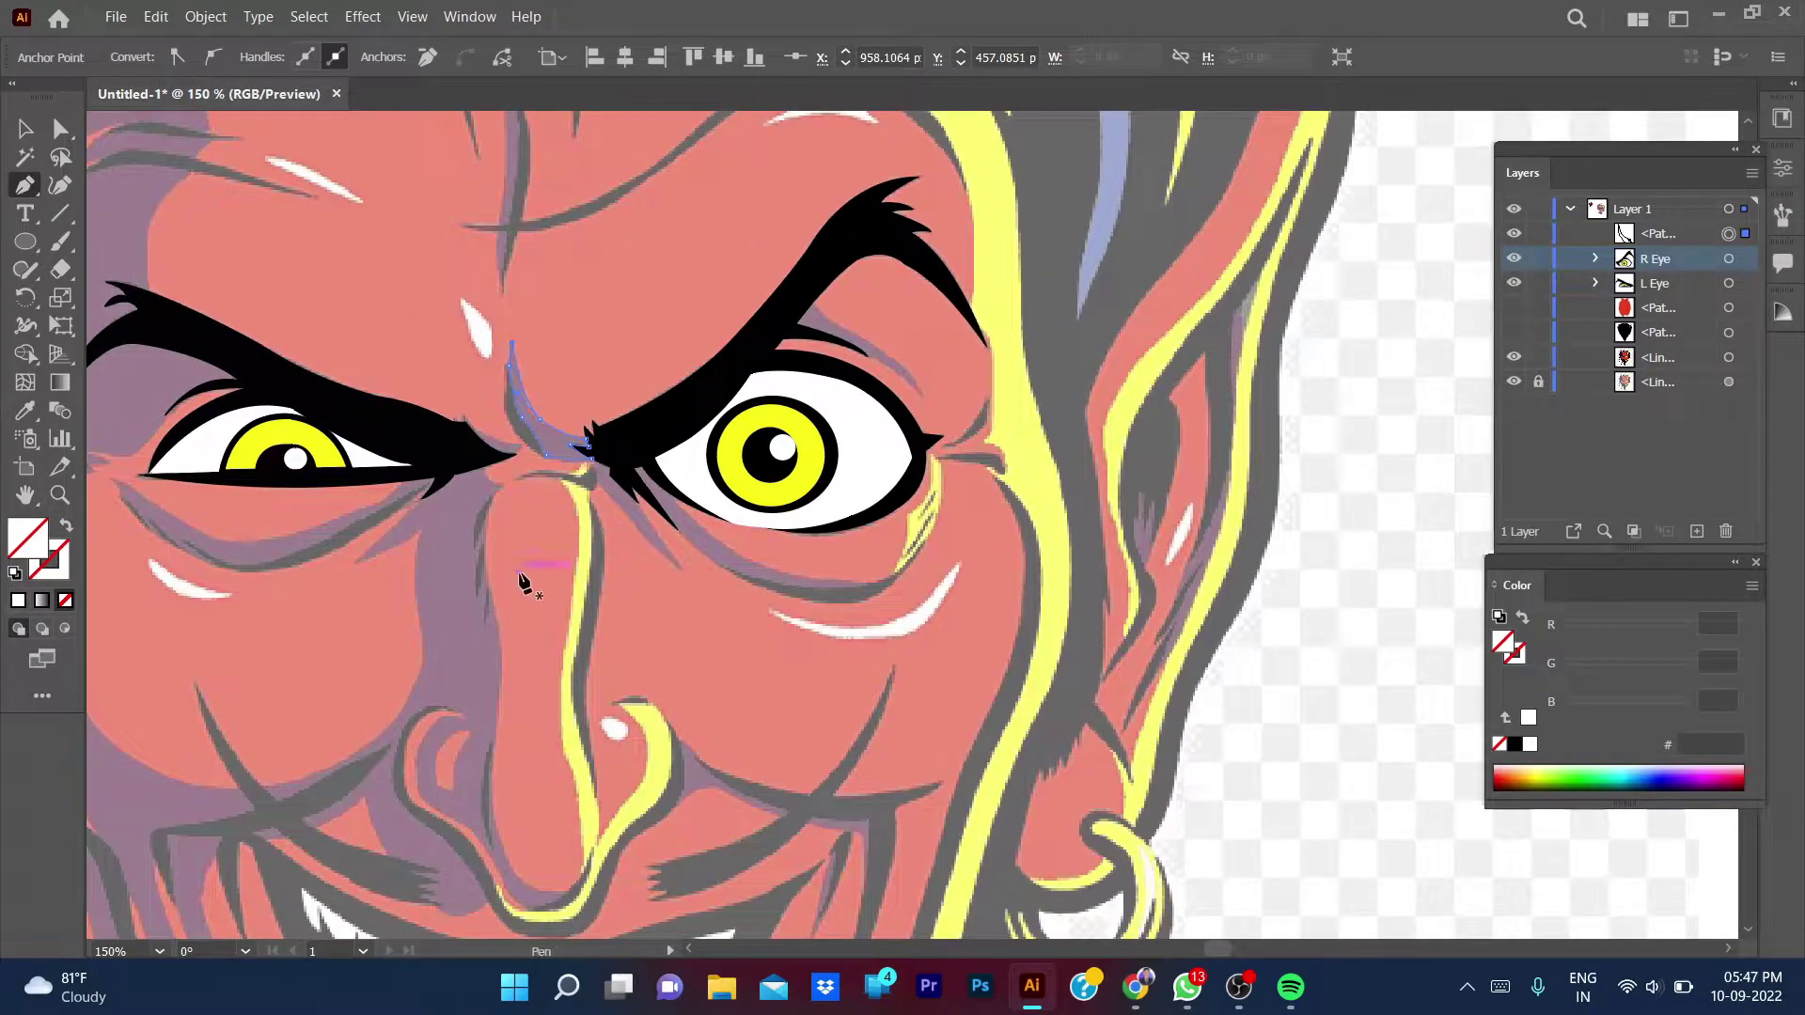
key(i)
scroll(524, 582, down, 3)
scroll(564, 564, down, 2)
scroll(846, 564, up, 5)
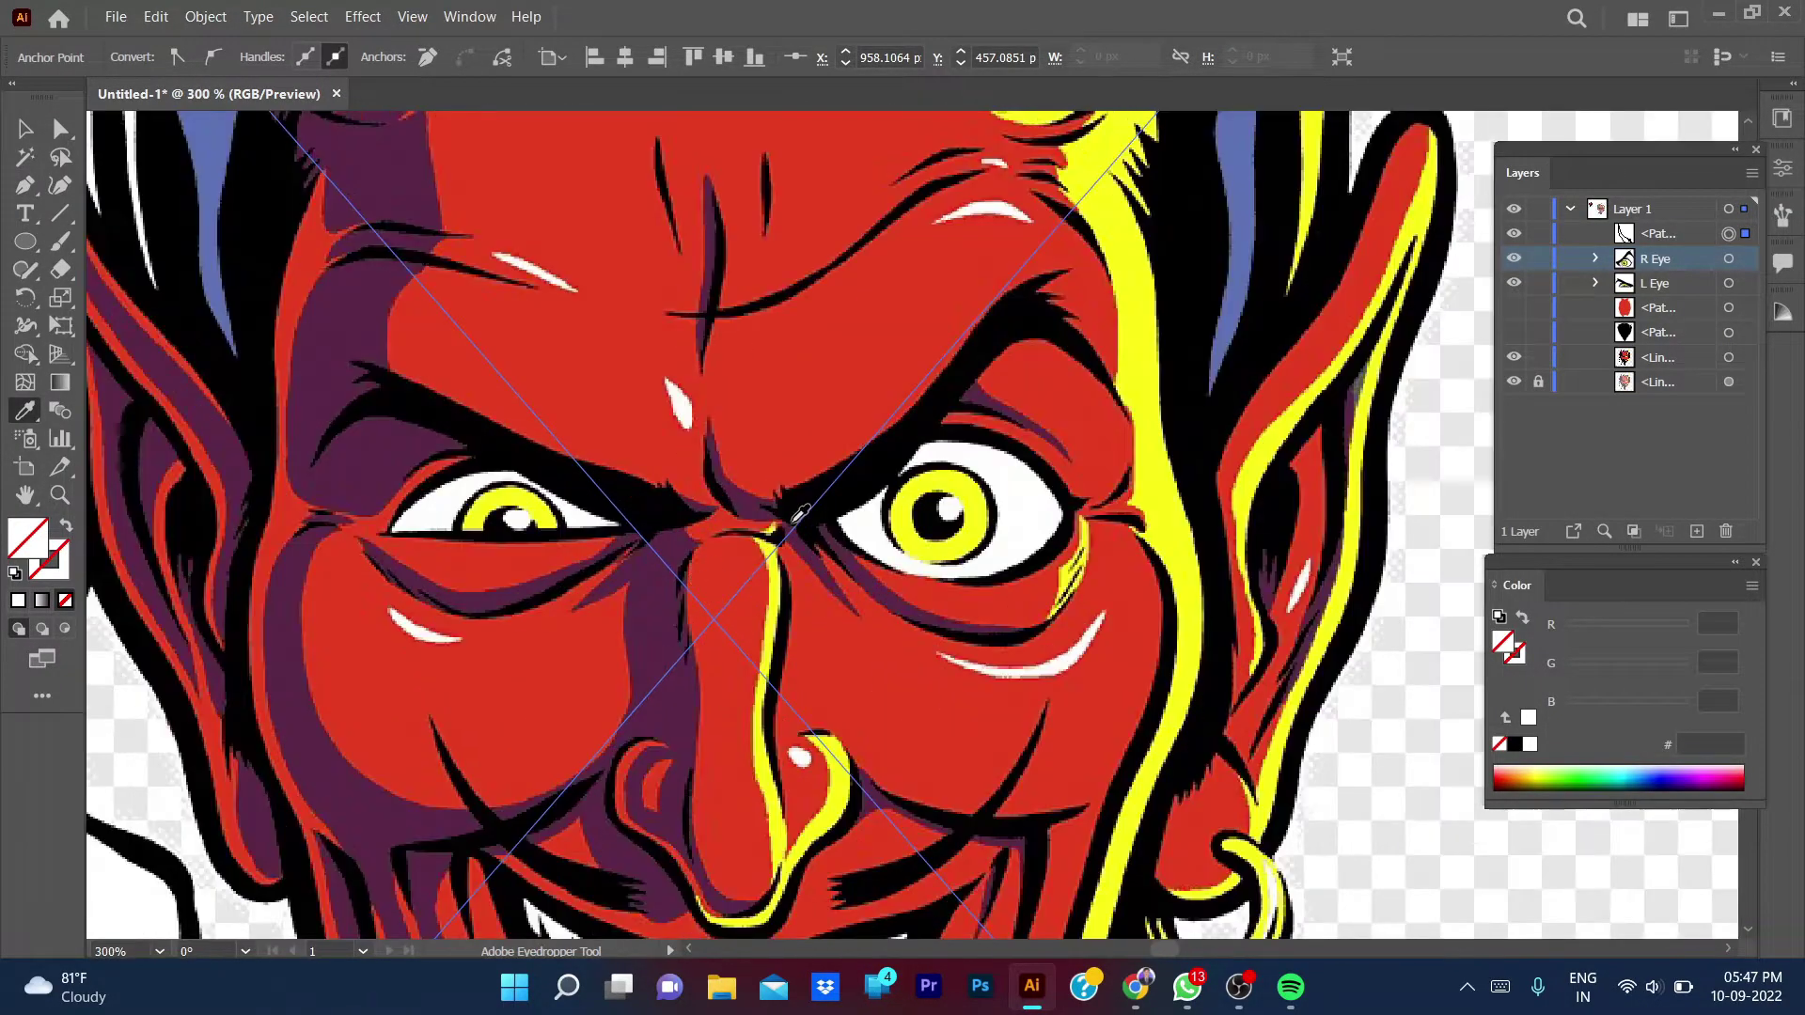
click(880, 567)
scroll(846, 583, down, 4)
scroll(686, 658, up, 3)
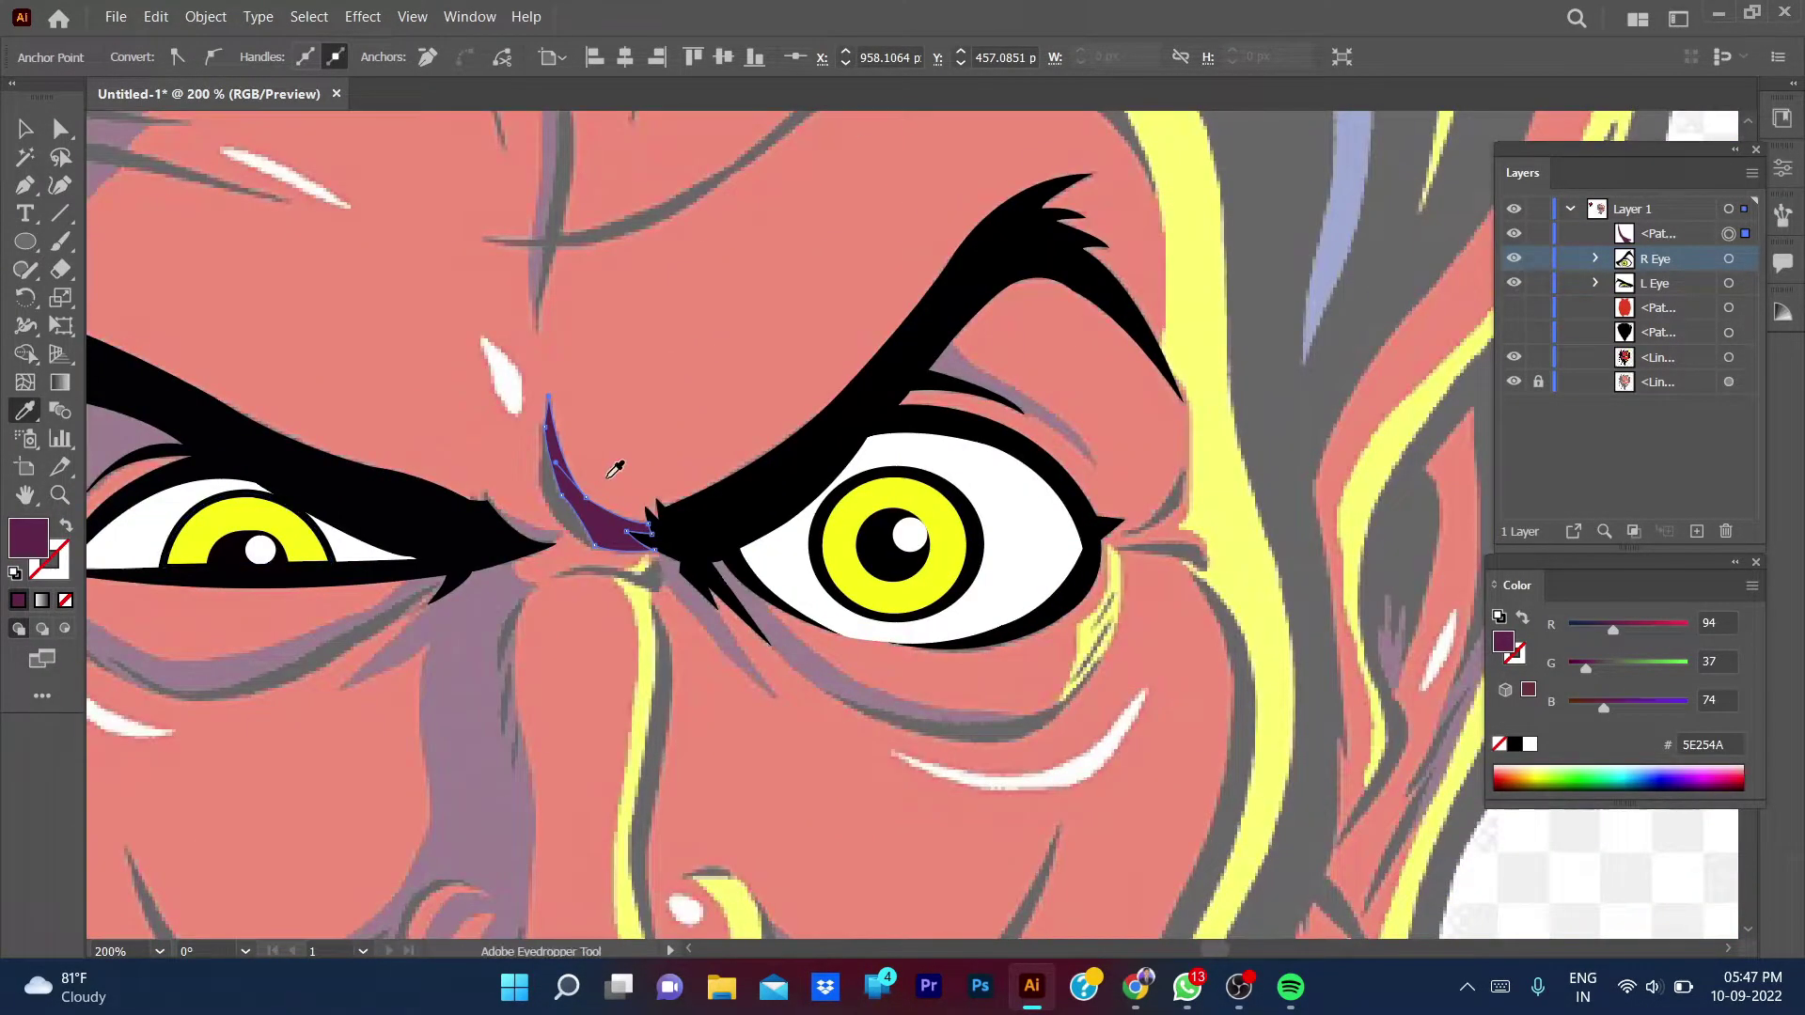
key(v)
click(615, 470)
scroll(615, 489, up, 3)
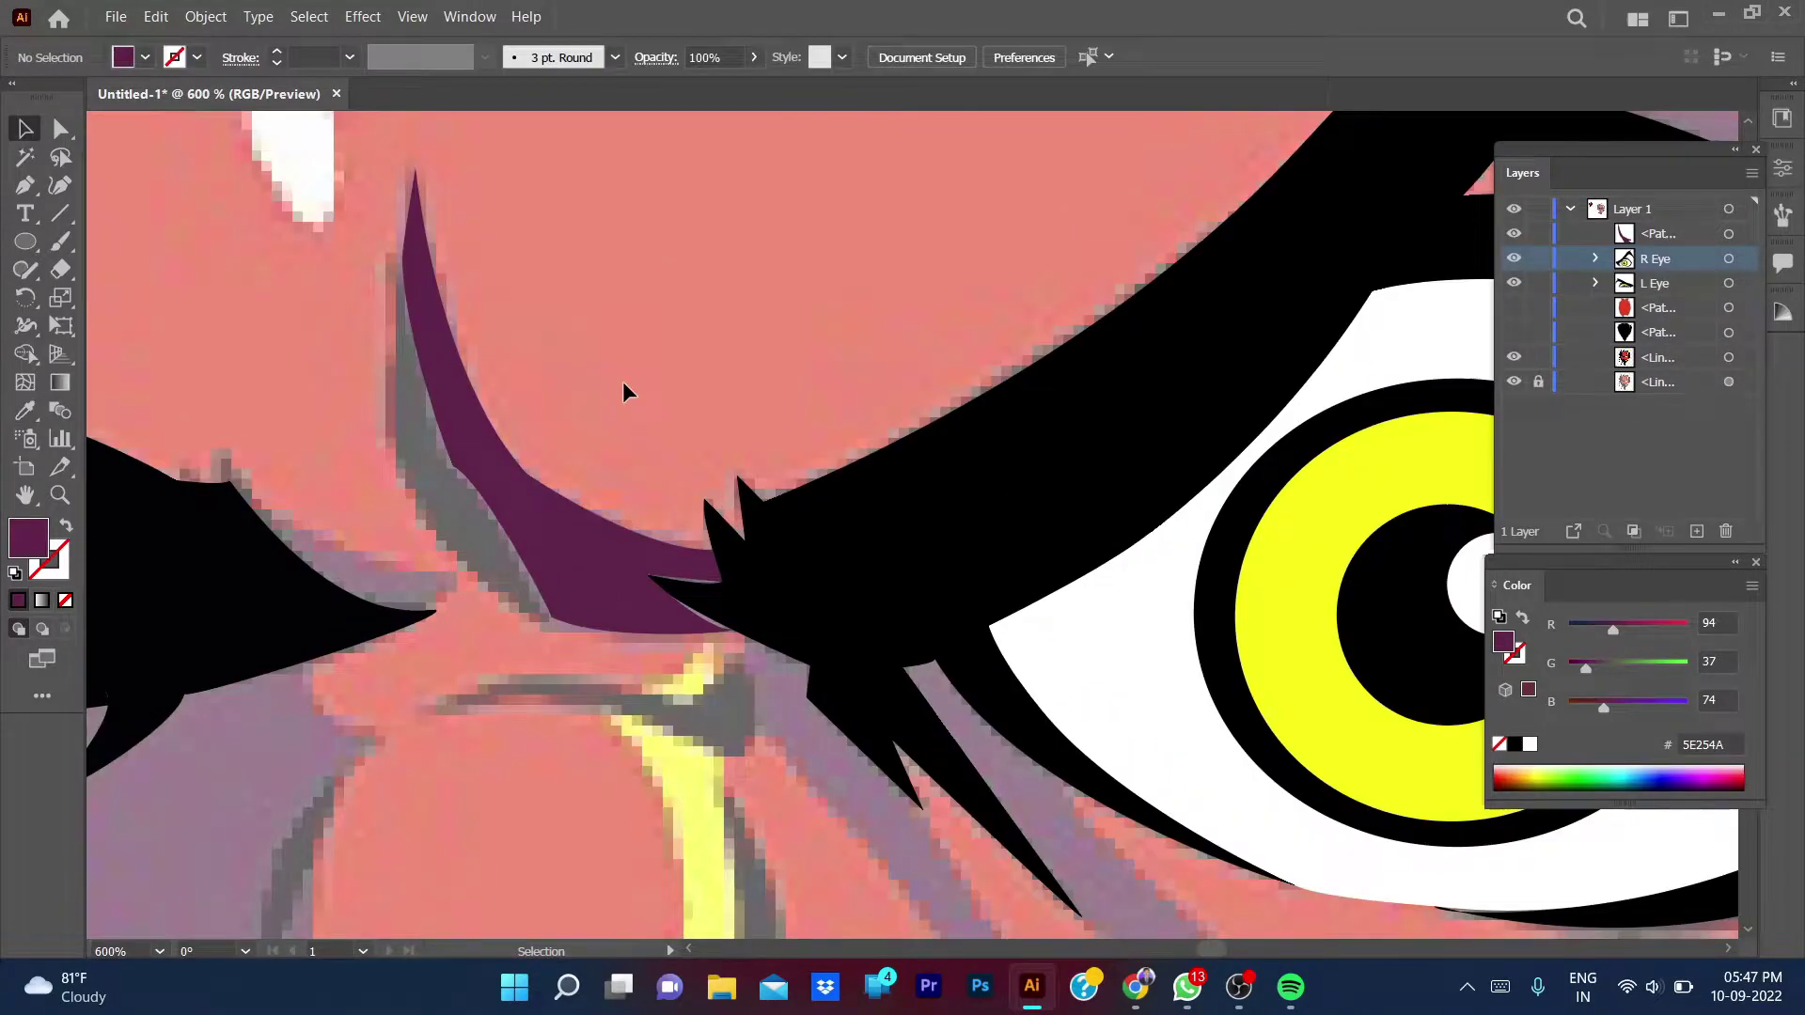
- Pen-draw a small curved shape beside the purple crease and fill it with sampled black
key(p)
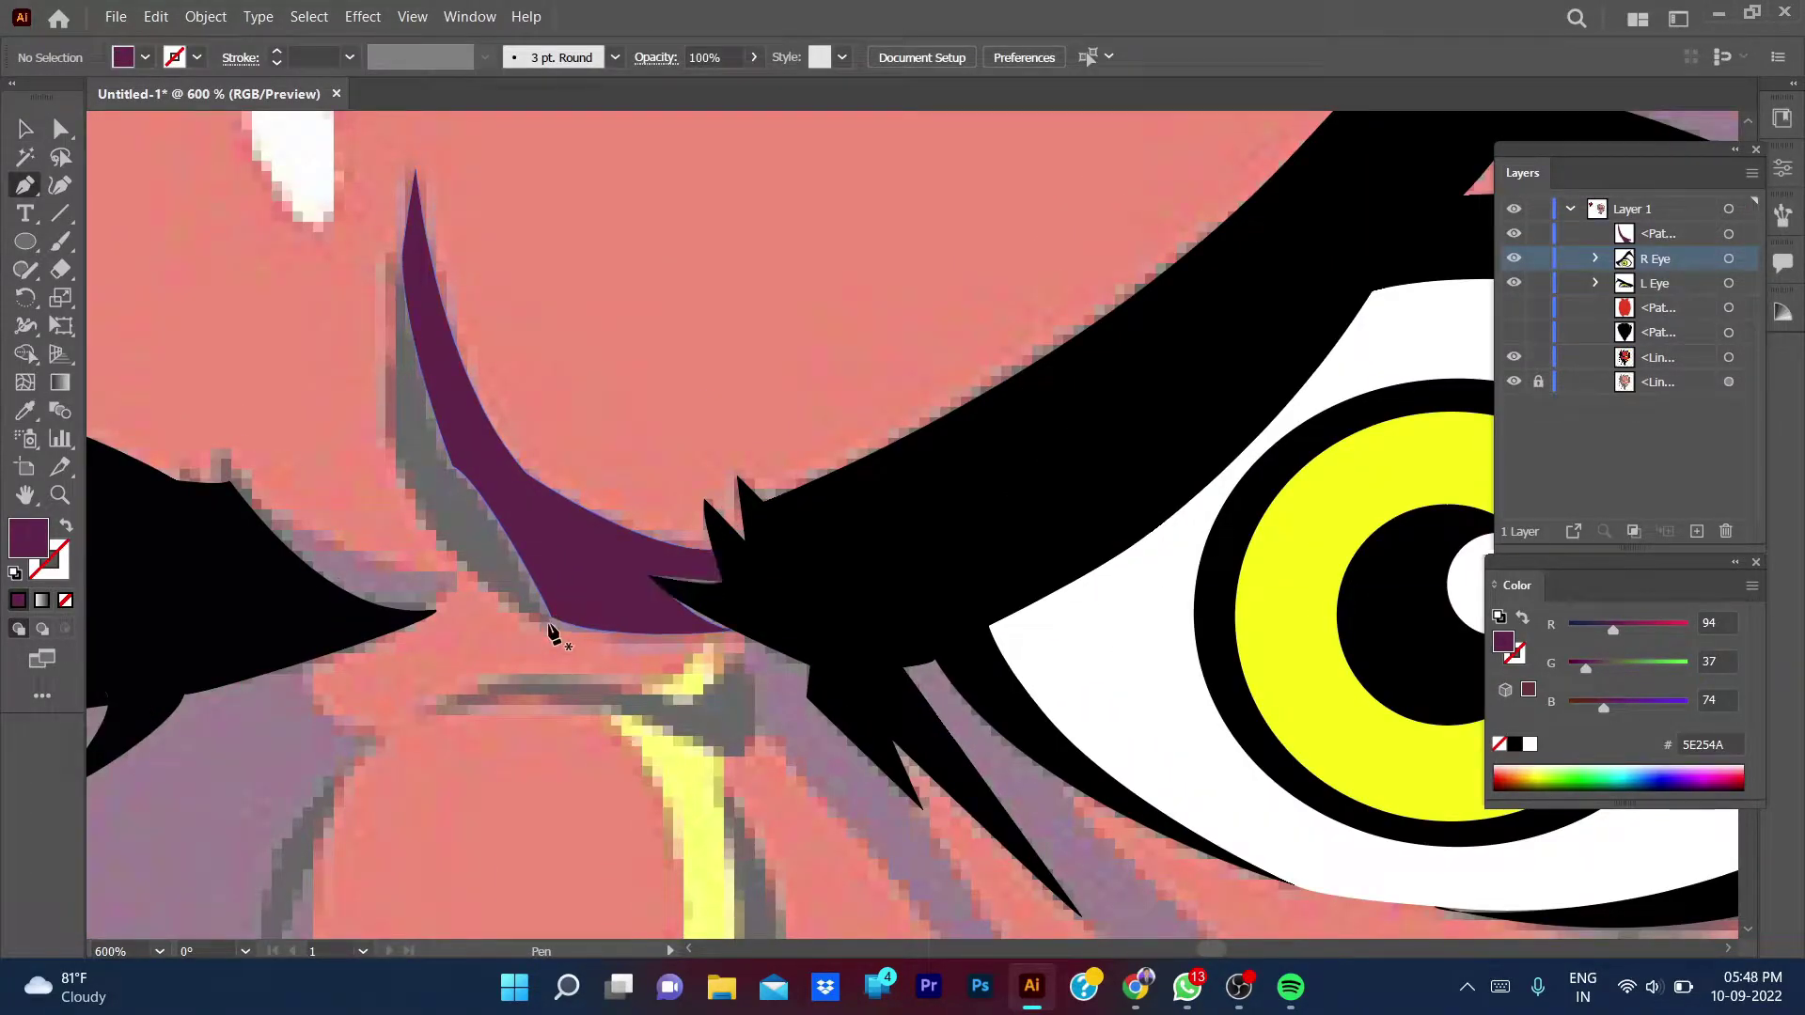
click(551, 626)
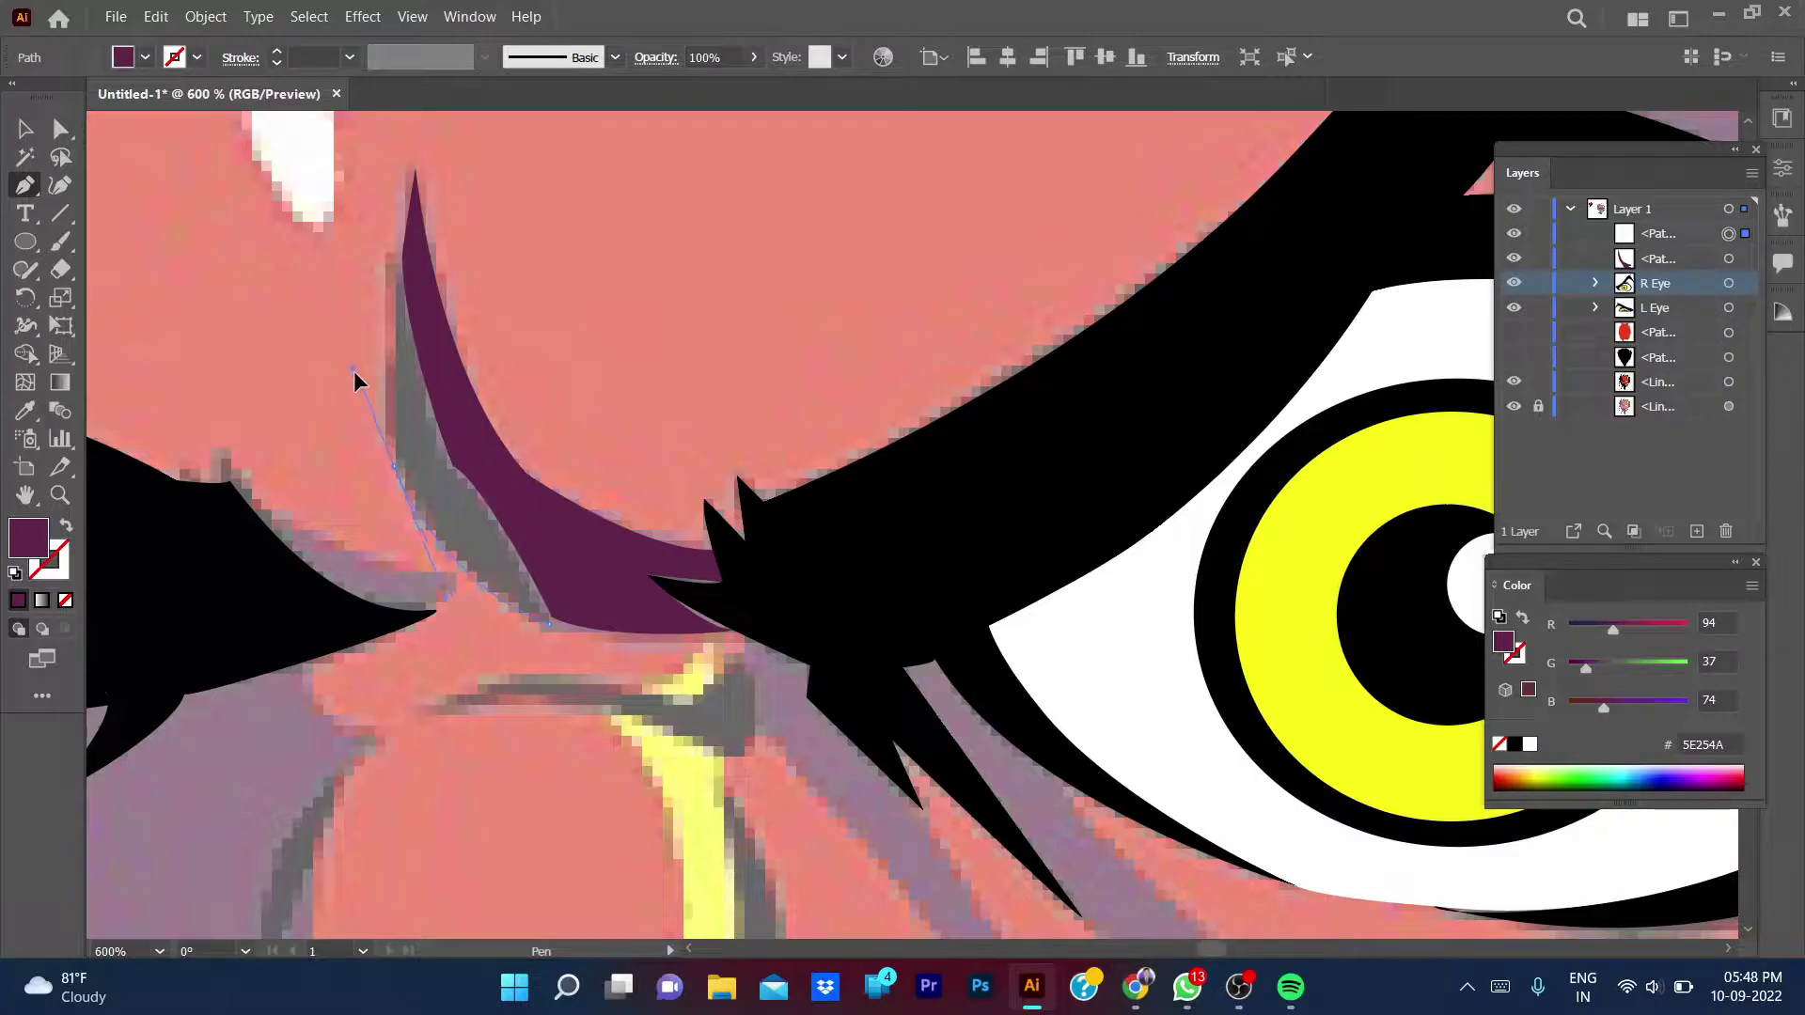
mouse_move(395, 467)
mouse_down()
mouse_move(397, 259)
mouse_move(470, 498)
mouse_up()
drag(549, 624, 554, 679)
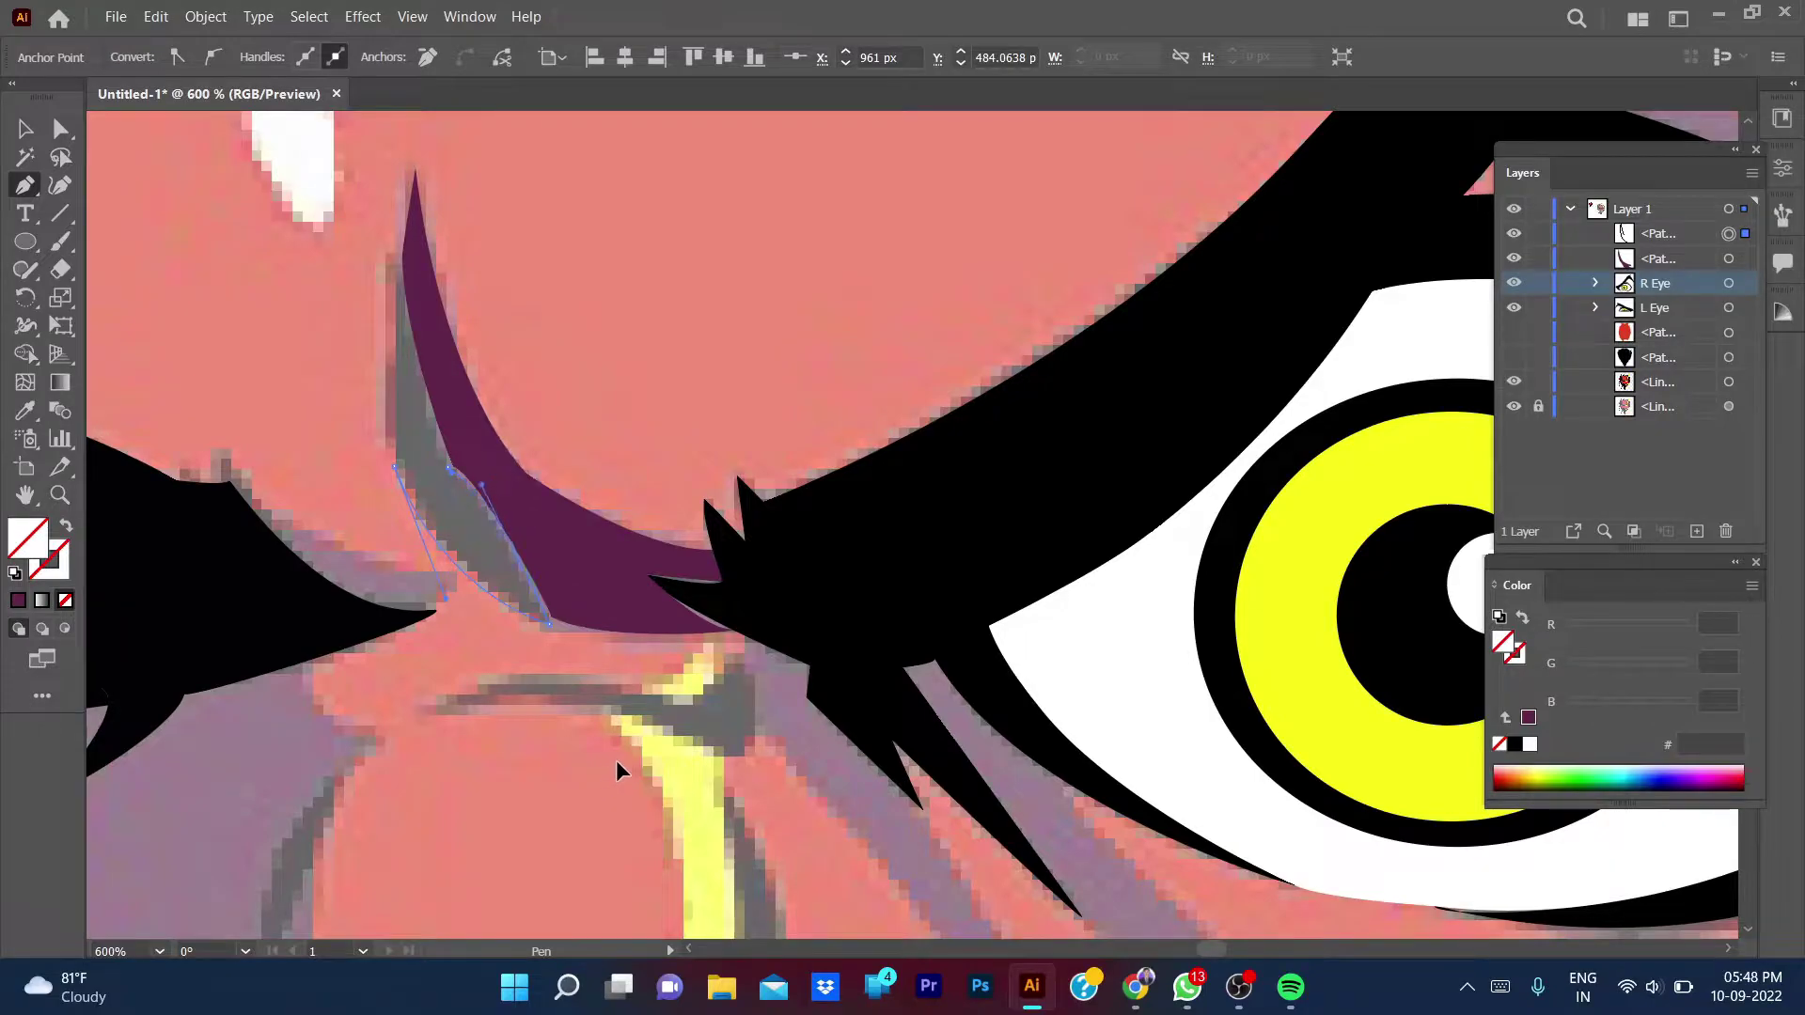
drag(604, 763, 598, 738)
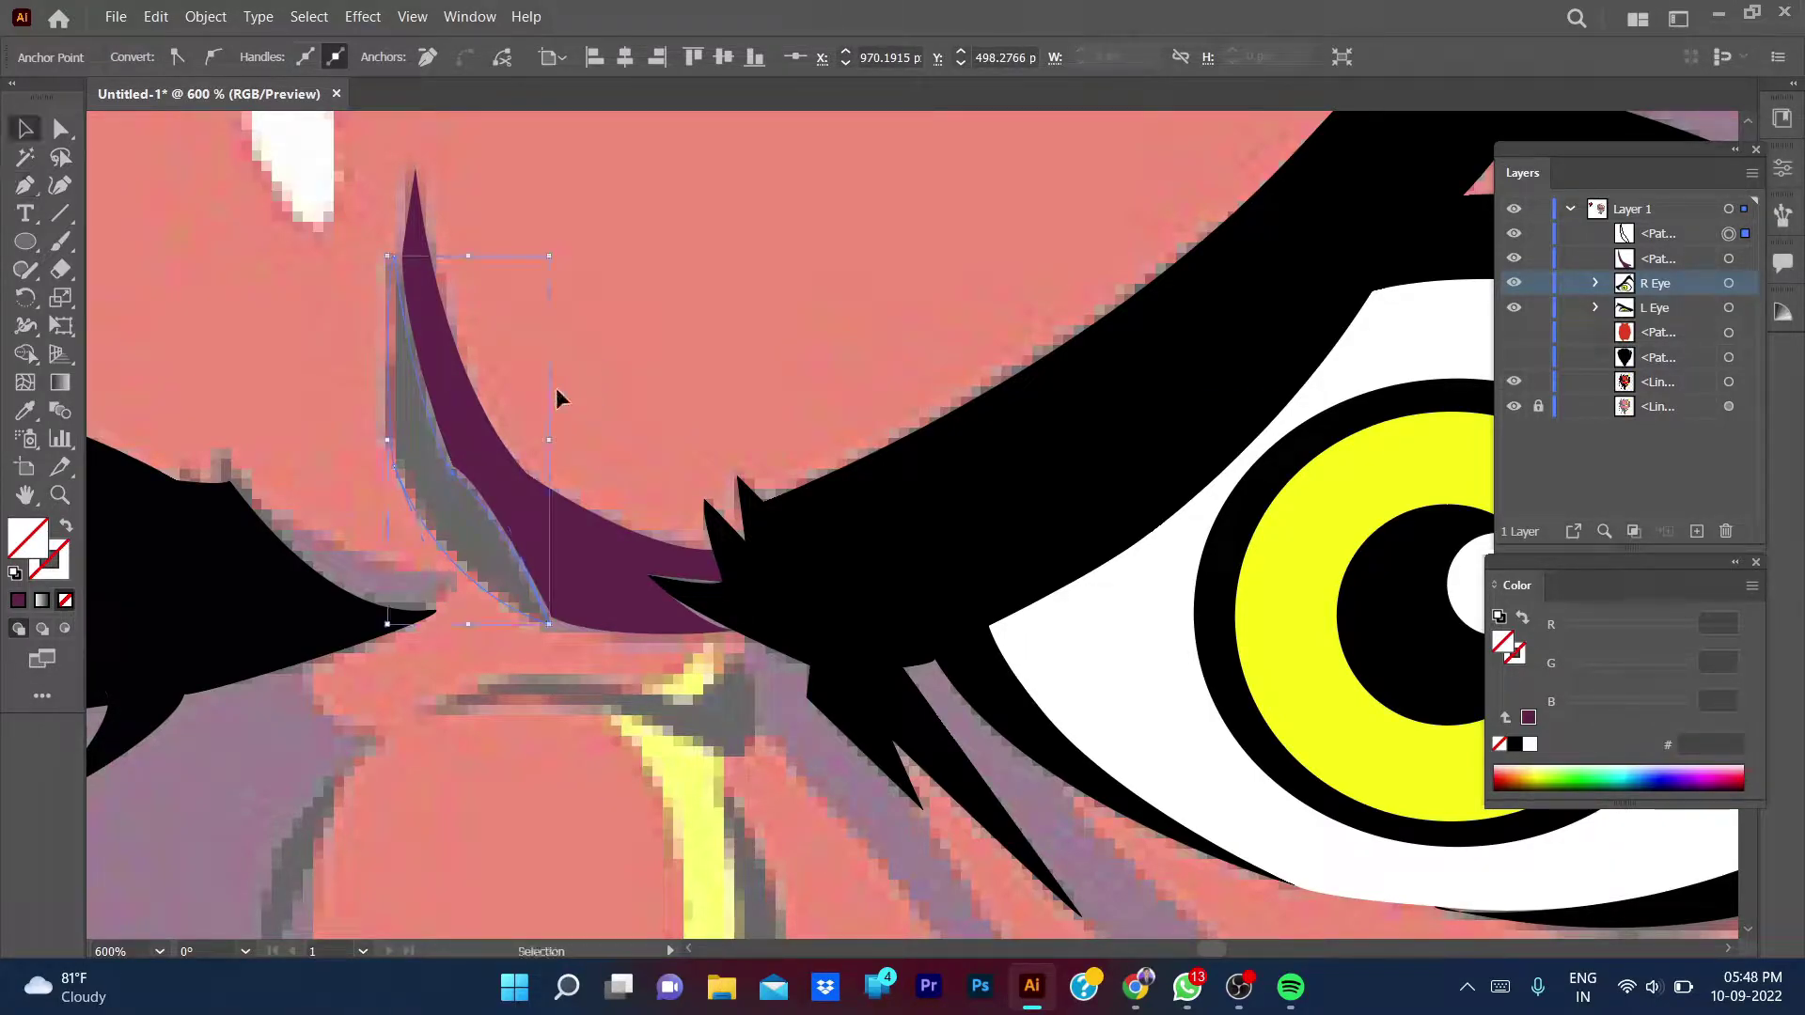
key(i)
click(934, 471)
- Nudge the black crease shape's tip anchor into line with the shading
key(v)
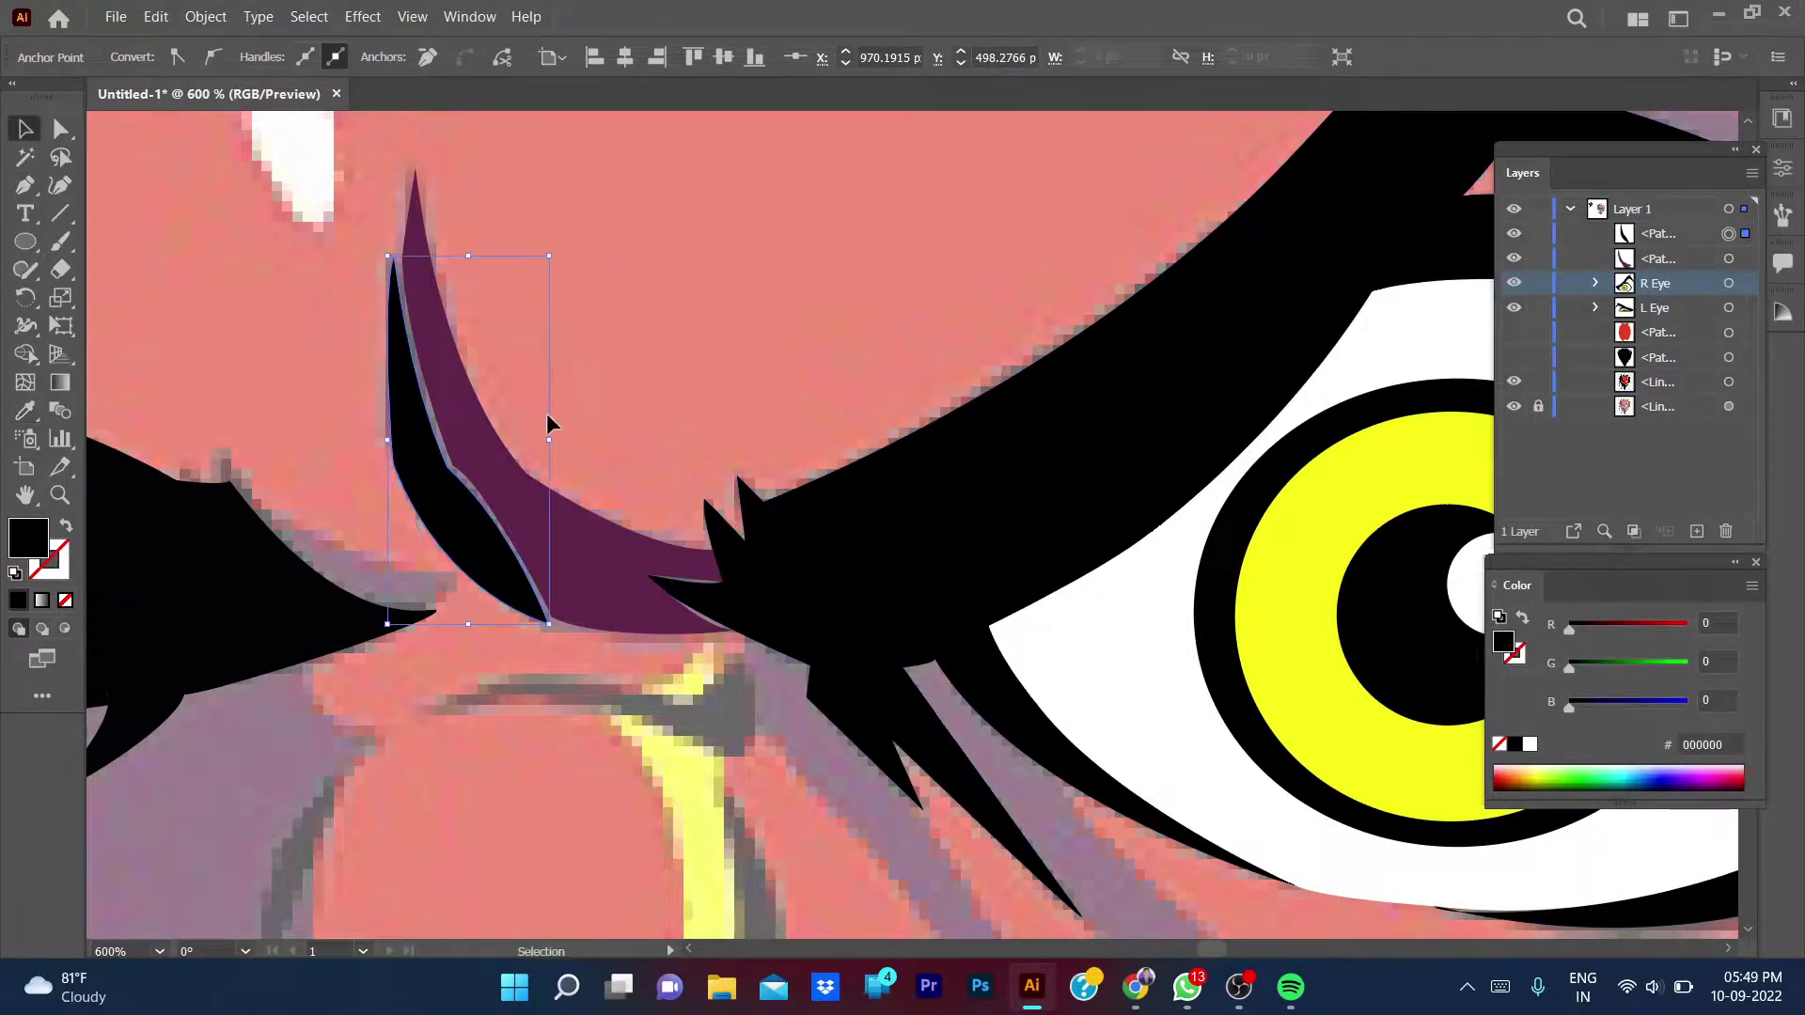
scroll(418, 461, up, 1)
key(a)
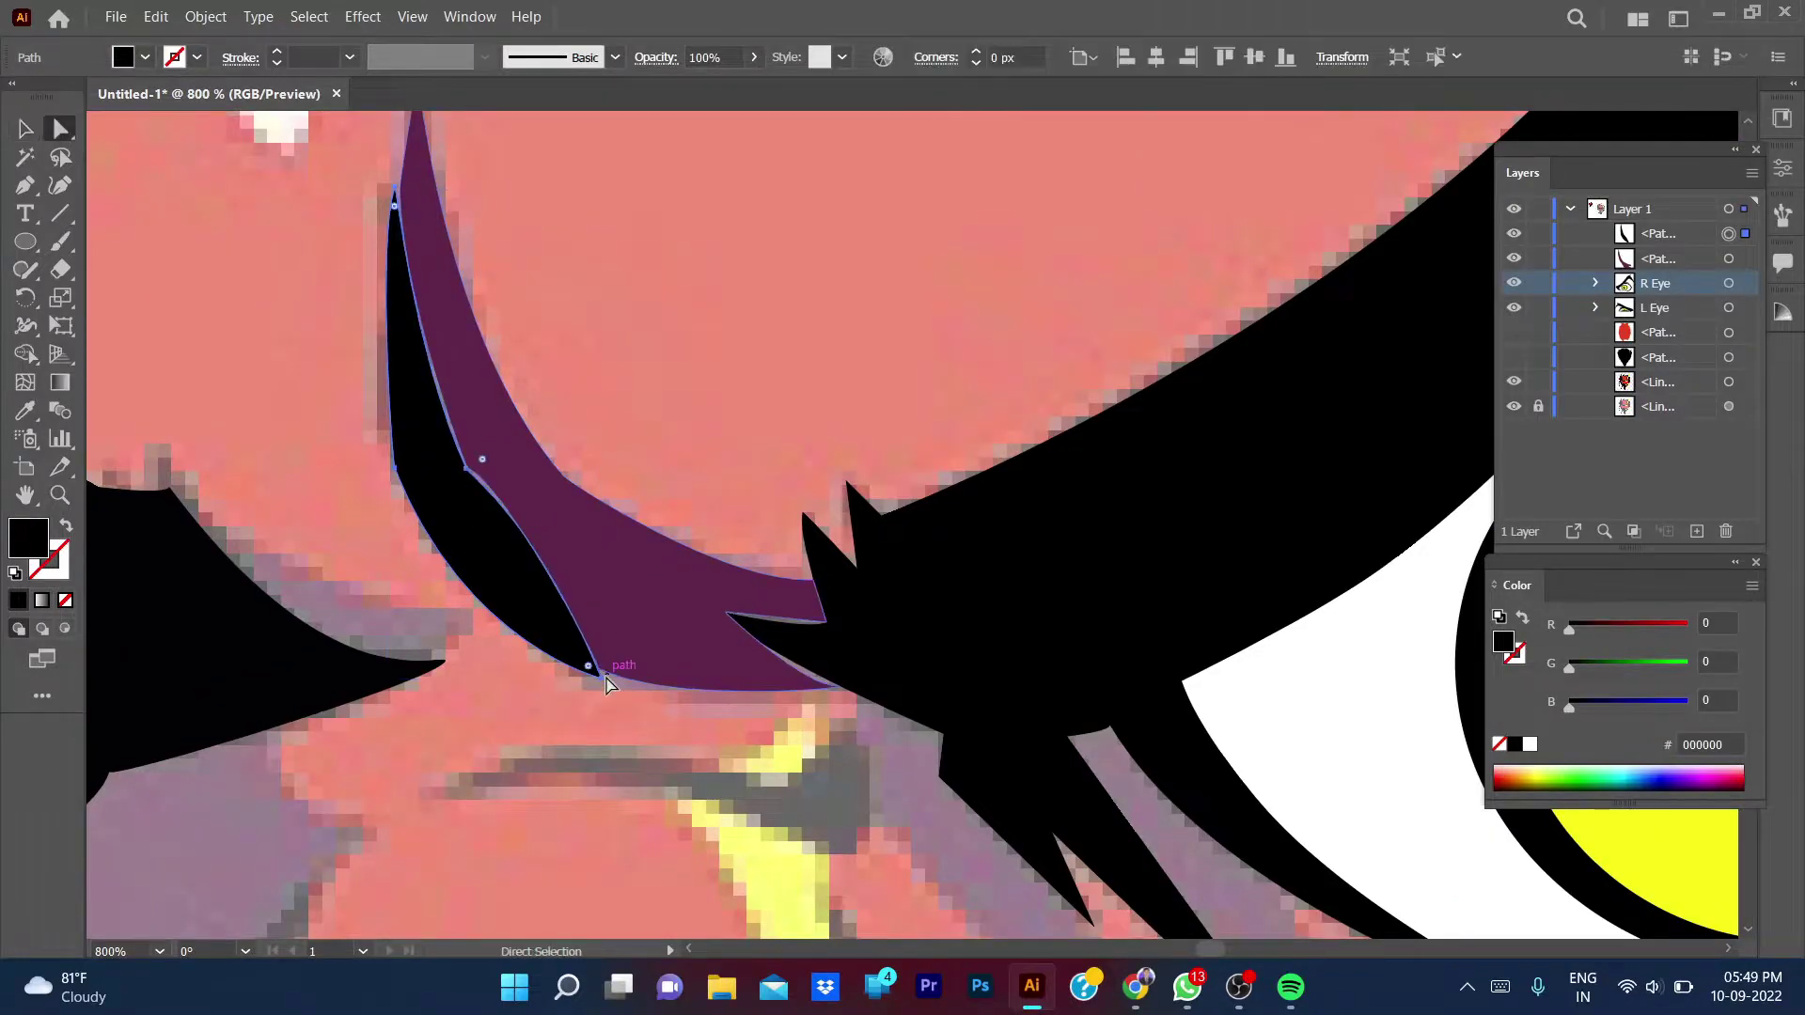
click(467, 470)
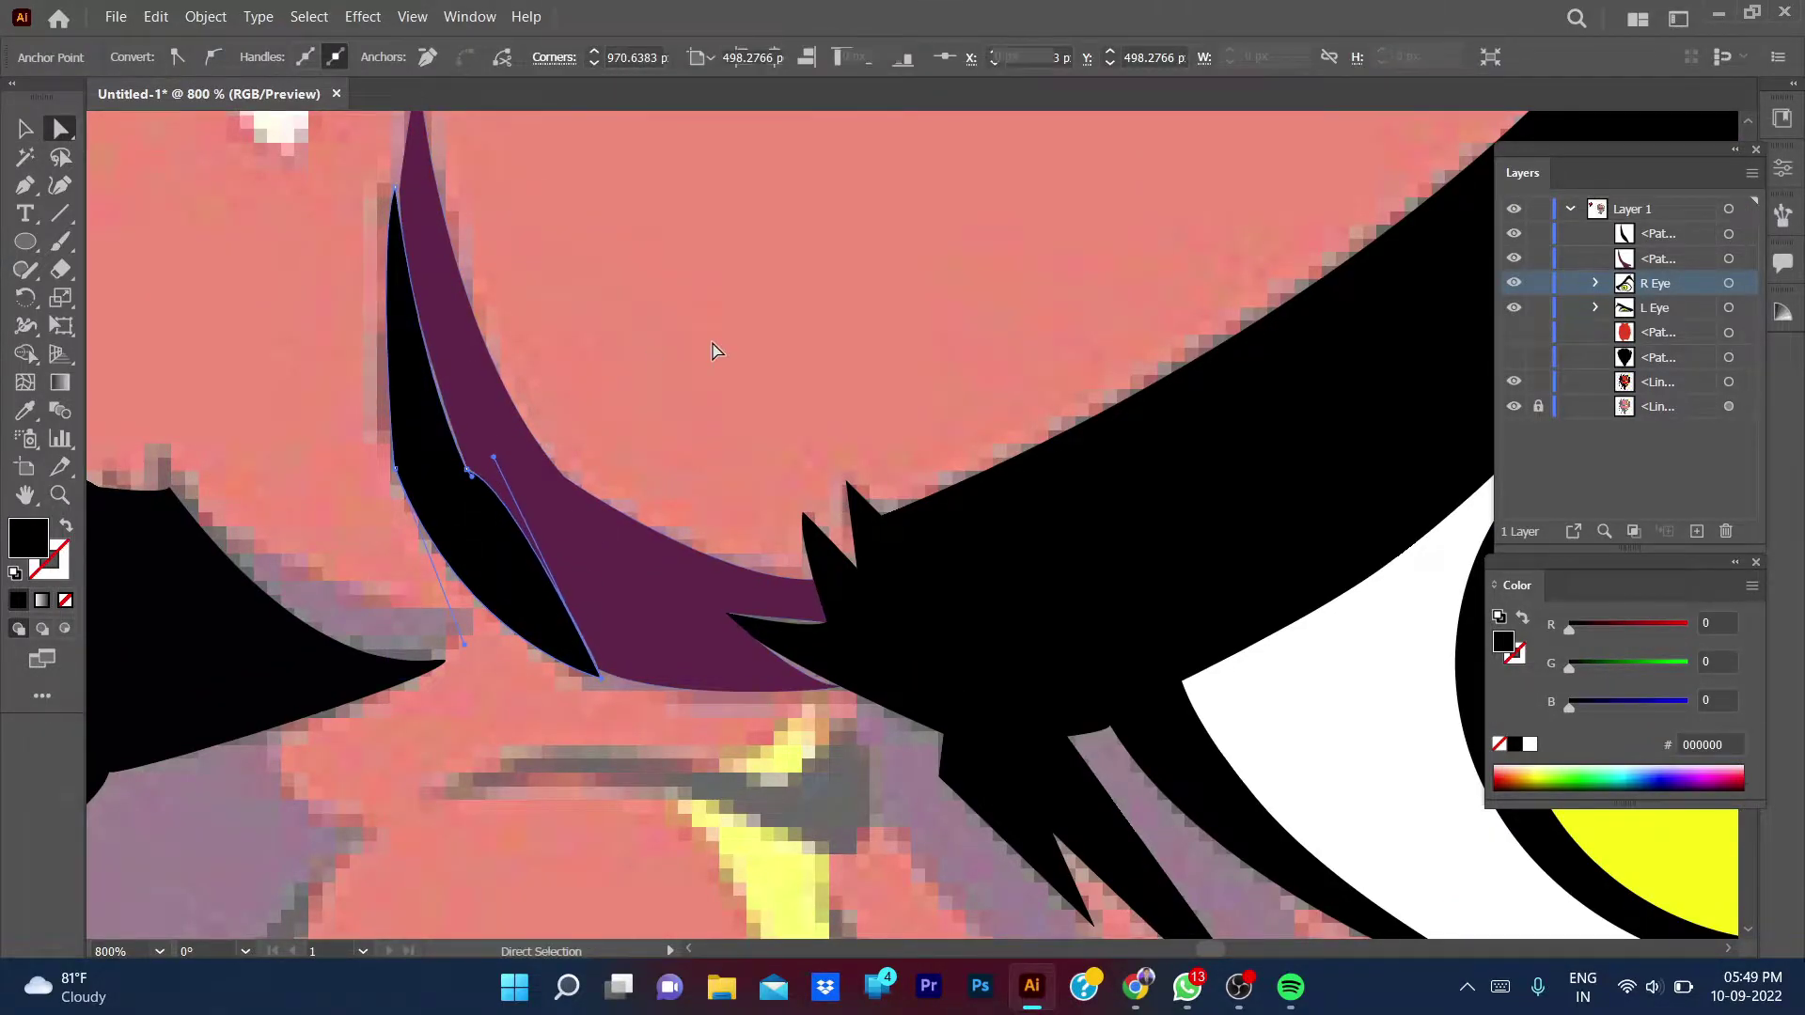
click(716, 350)
click(545, 601)
scroll(613, 694, up, 3)
drag(528, 649, 536, 645)
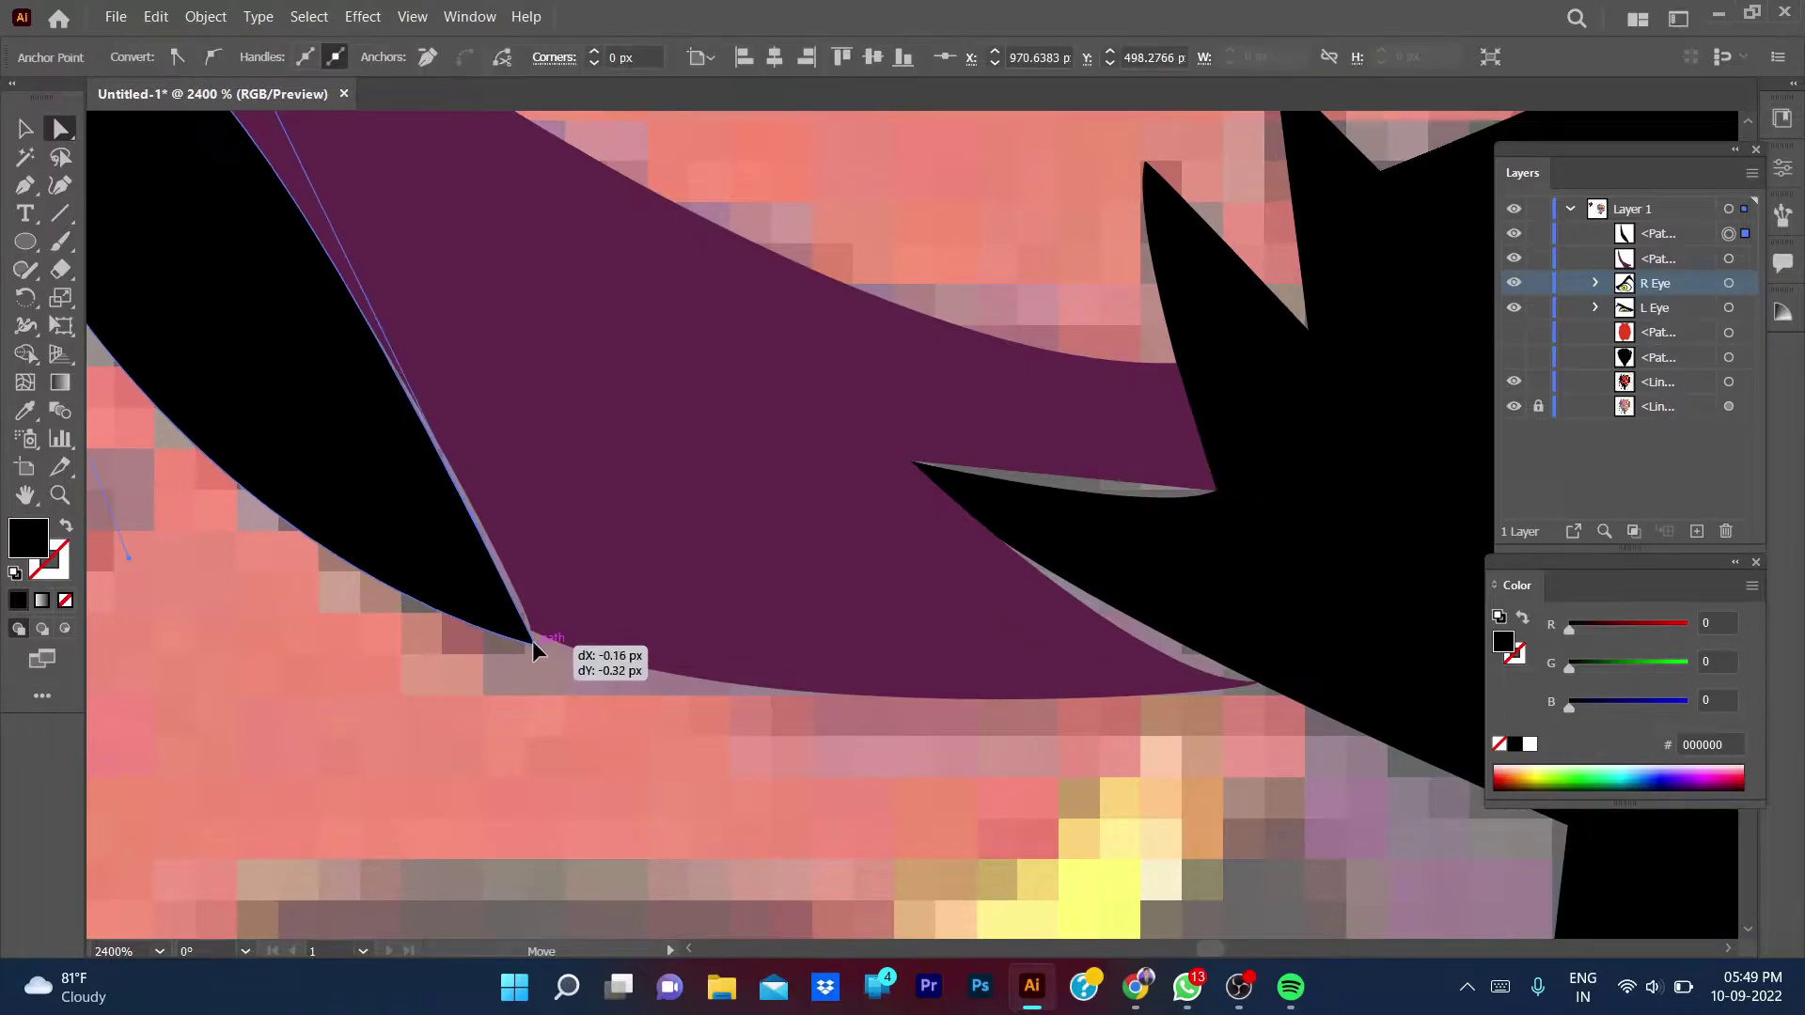
- Move a higher crease anchor onto the purple edge, then preview against the red face fill
click(545, 717)
scroll(451, 677, down, 1)
scroll(389, 514, down, 1)
scroll(390, 513, up, 2)
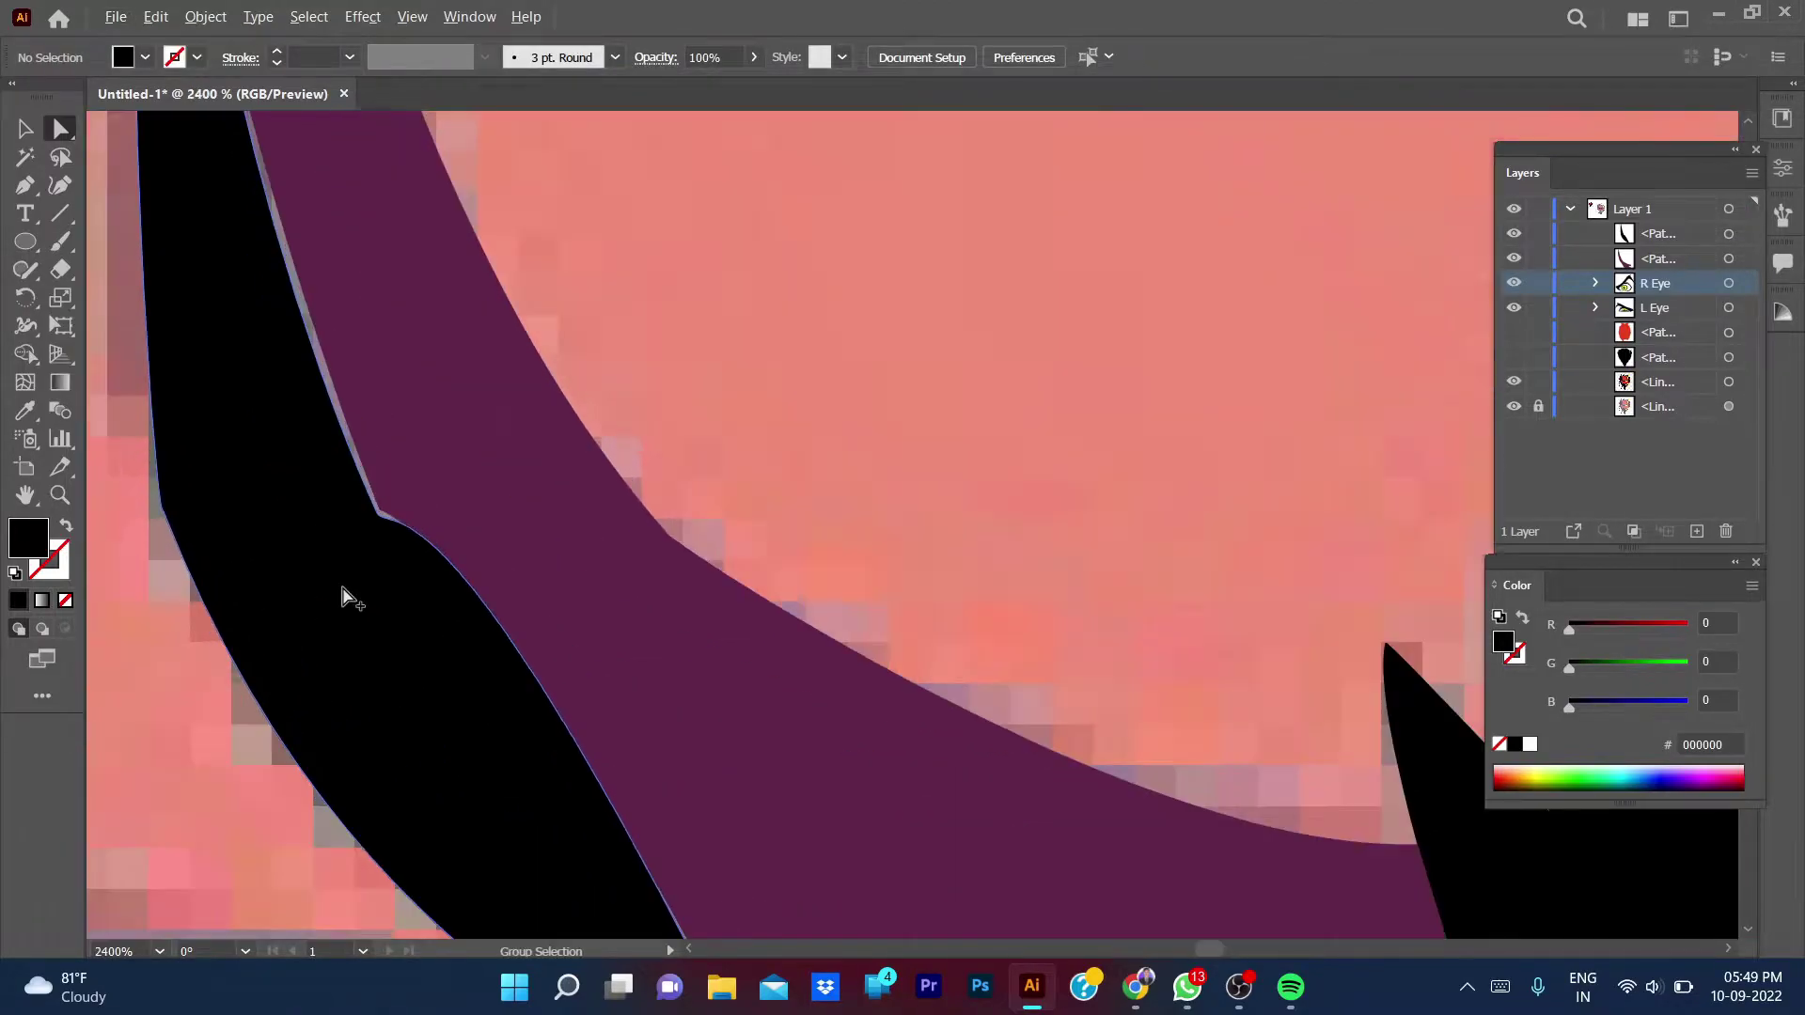
scroll(347, 596, up, 1)
click(392, 465)
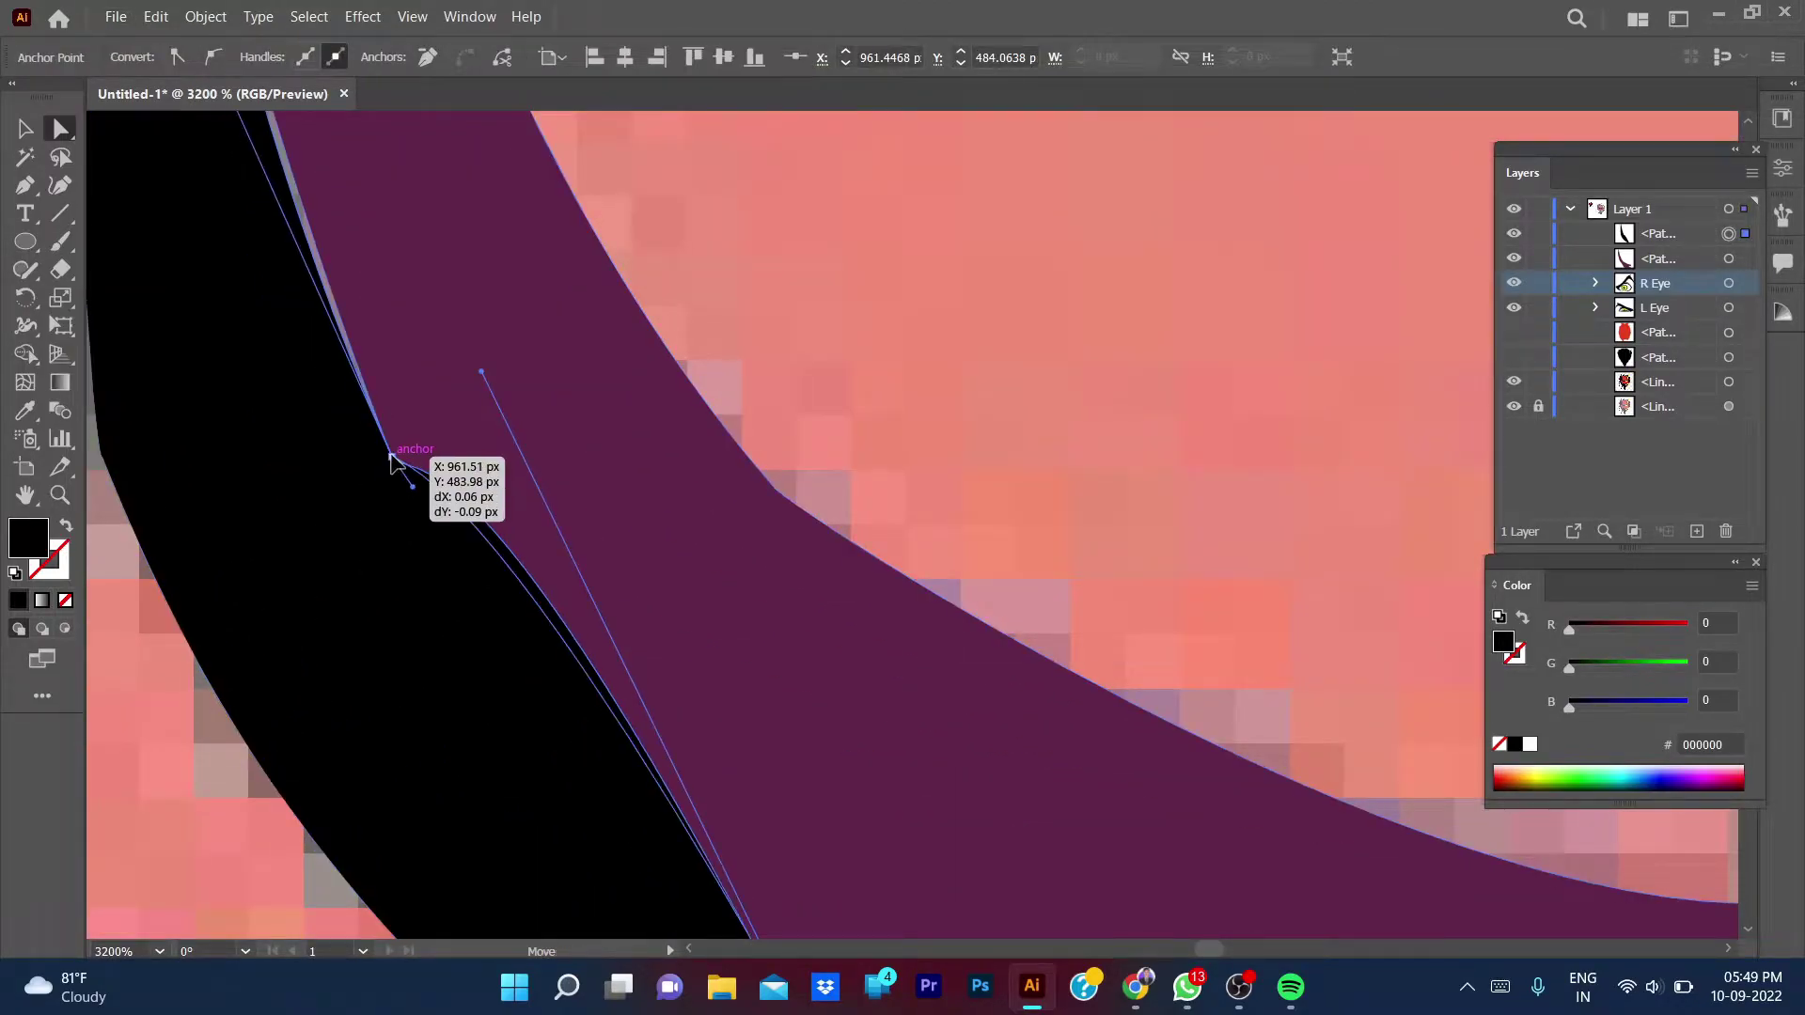
click(384, 496)
scroll(310, 526, up, 3)
scroll(329, 525, up, 2)
click(656, 443)
scroll(656, 443, down, 3)
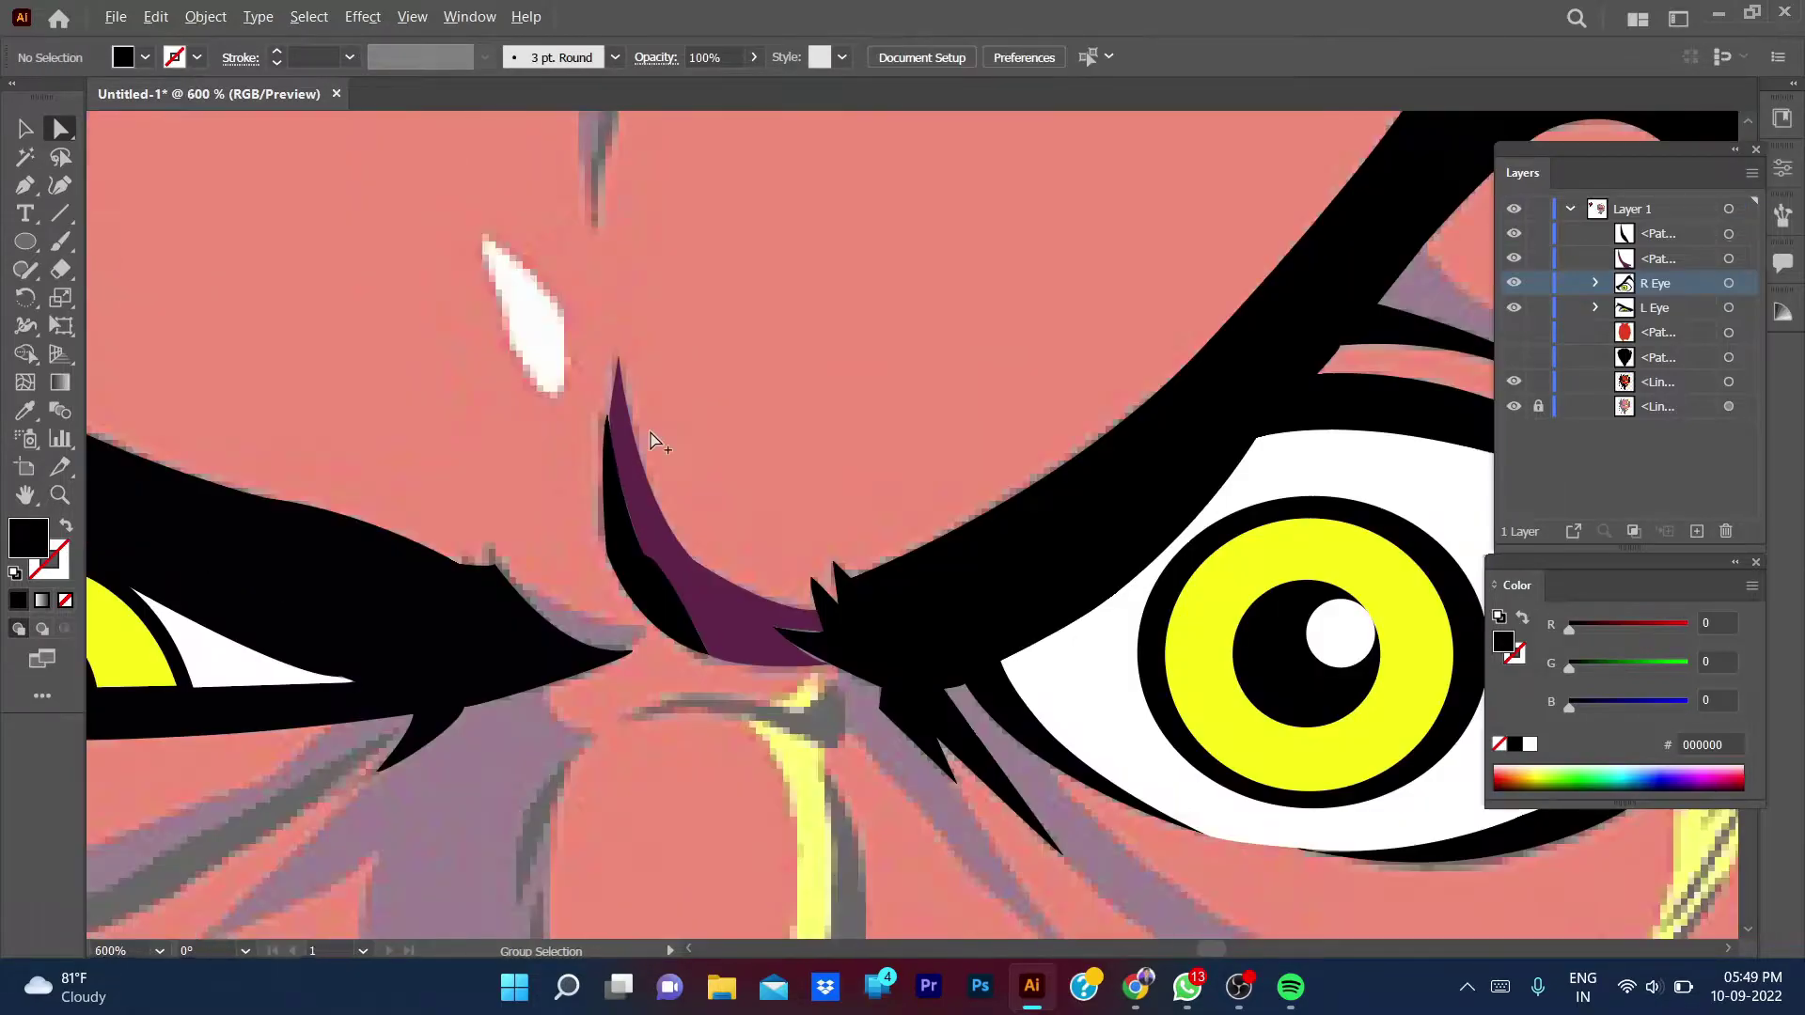
scroll(766, 419, down, 2)
scroll(745, 504, down, 1)
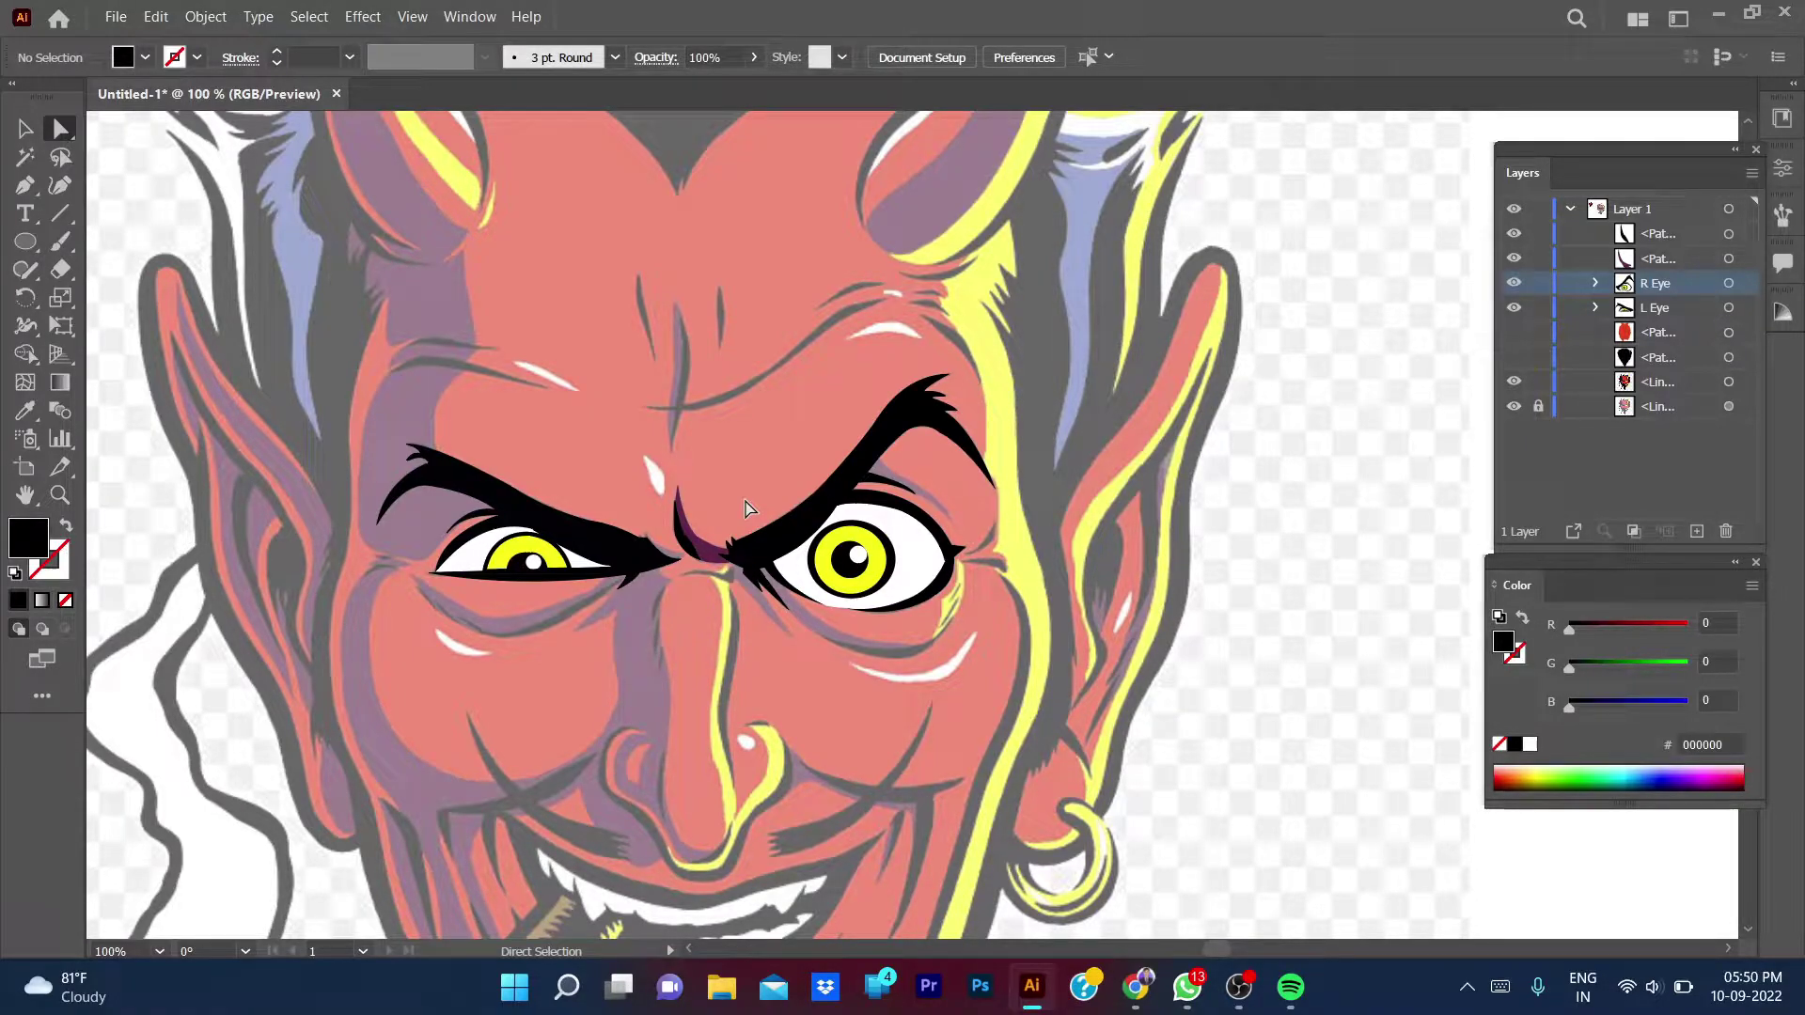
click(1514, 332)
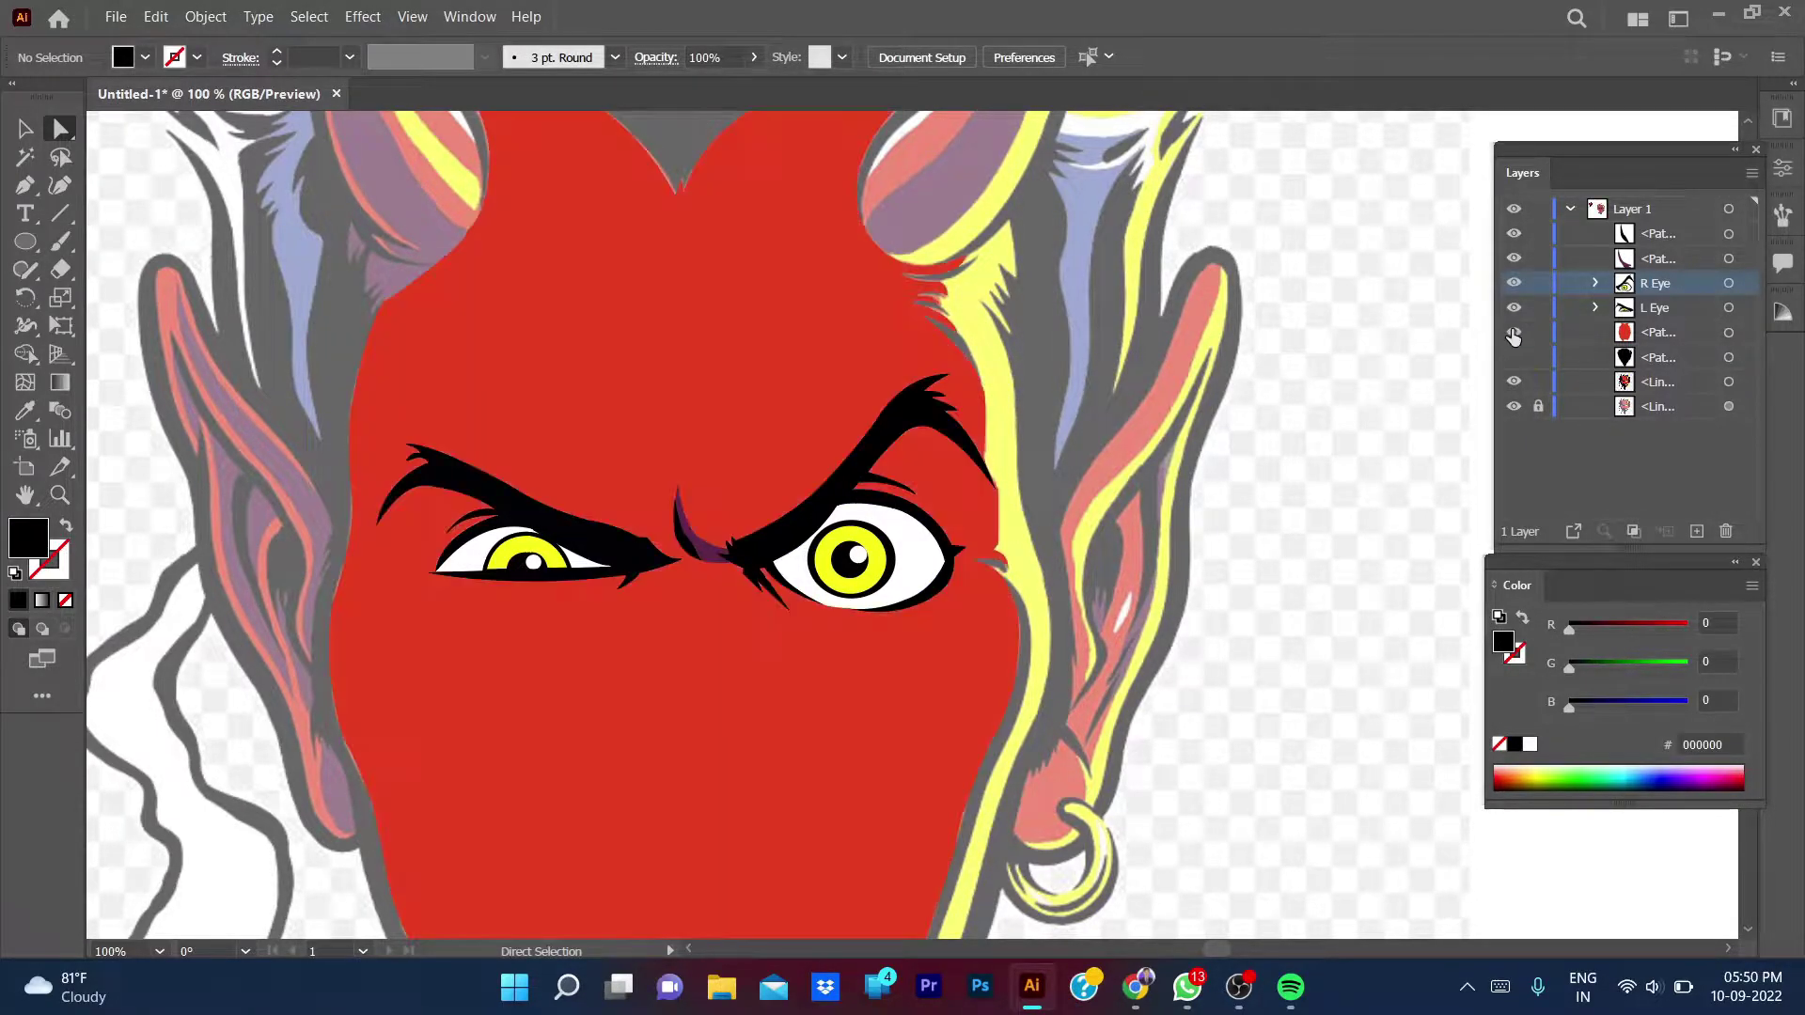
scroll(761, 522, up, 3)
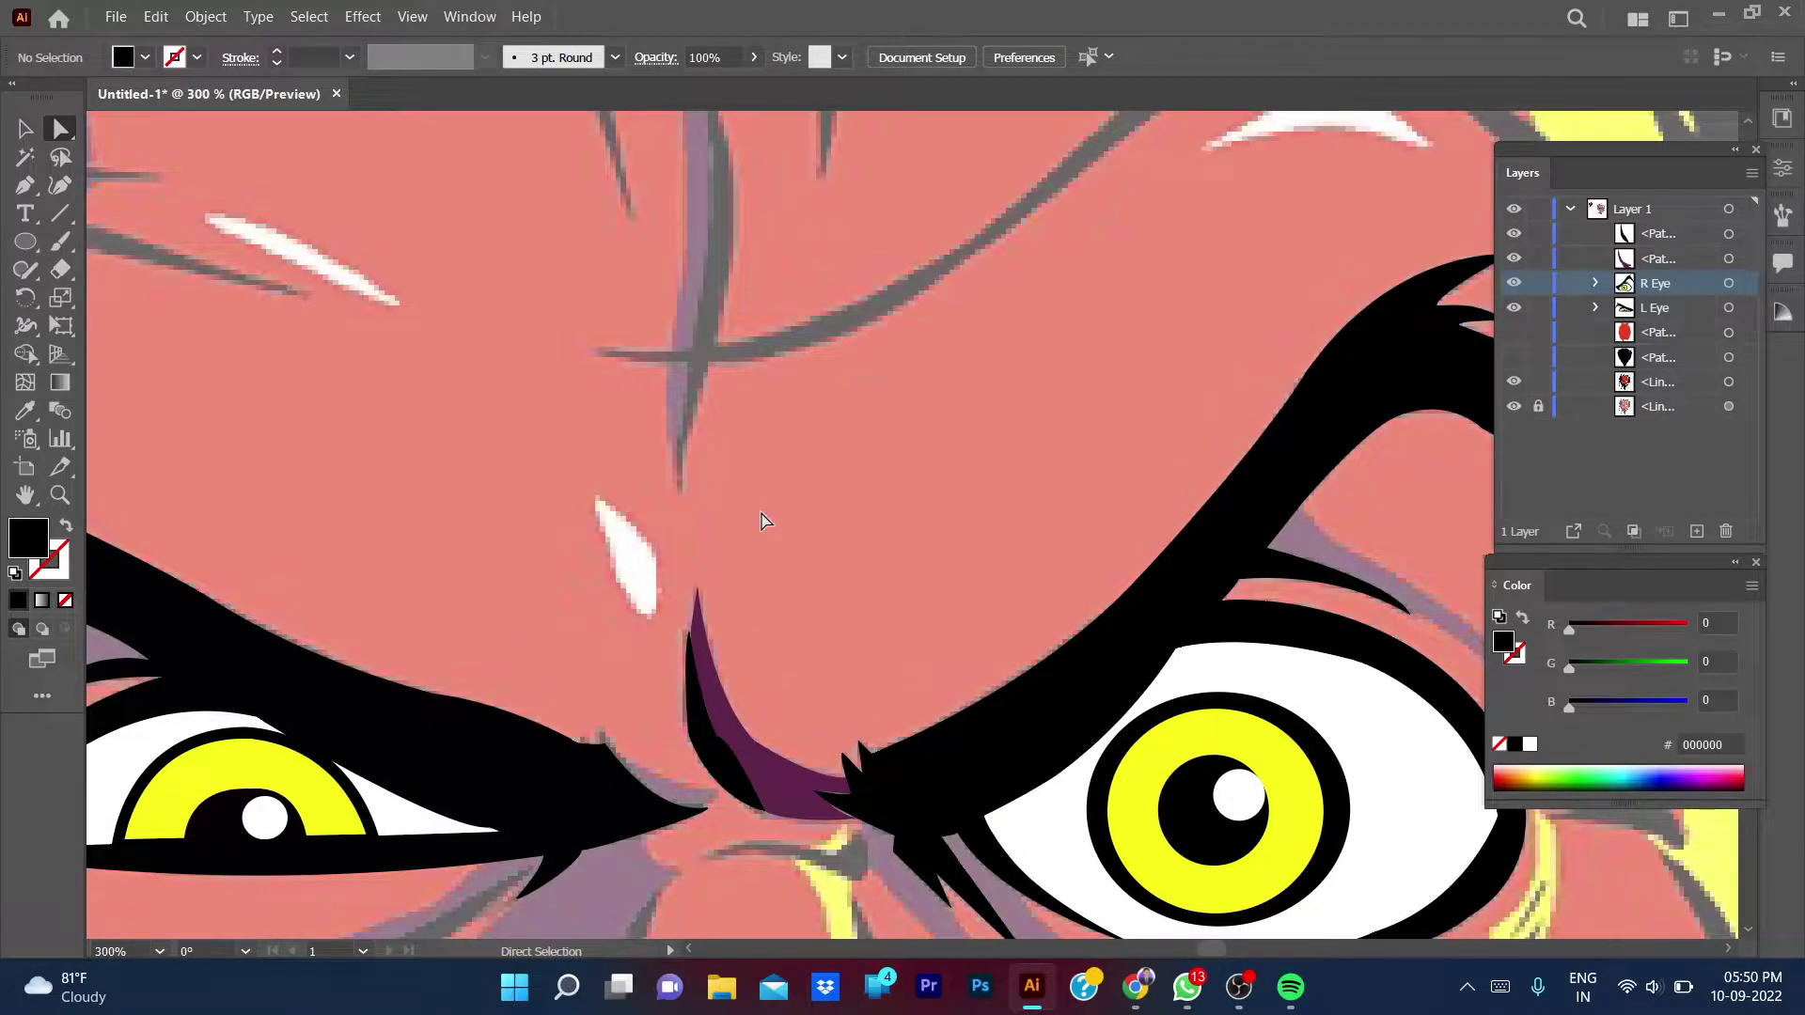
- Pen-draw a curved highlight between the brows and fill it white FFFFFF
key(p)
click(649, 616)
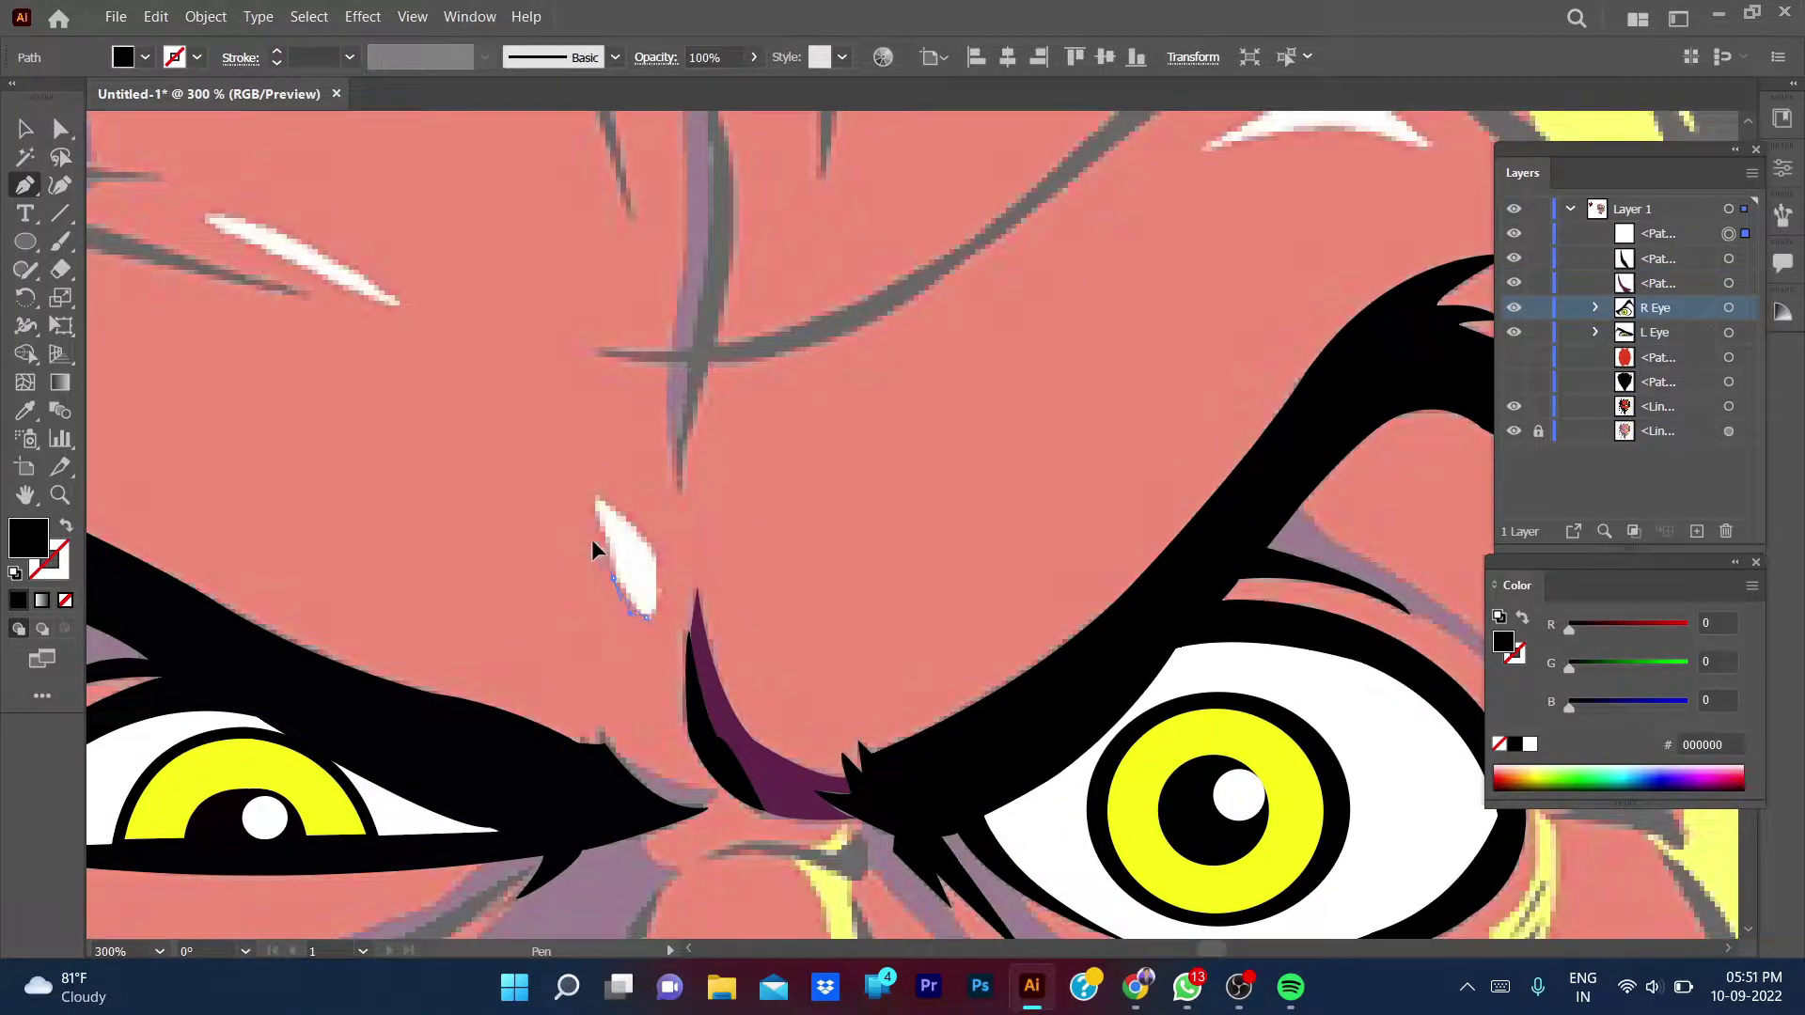
click(595, 508)
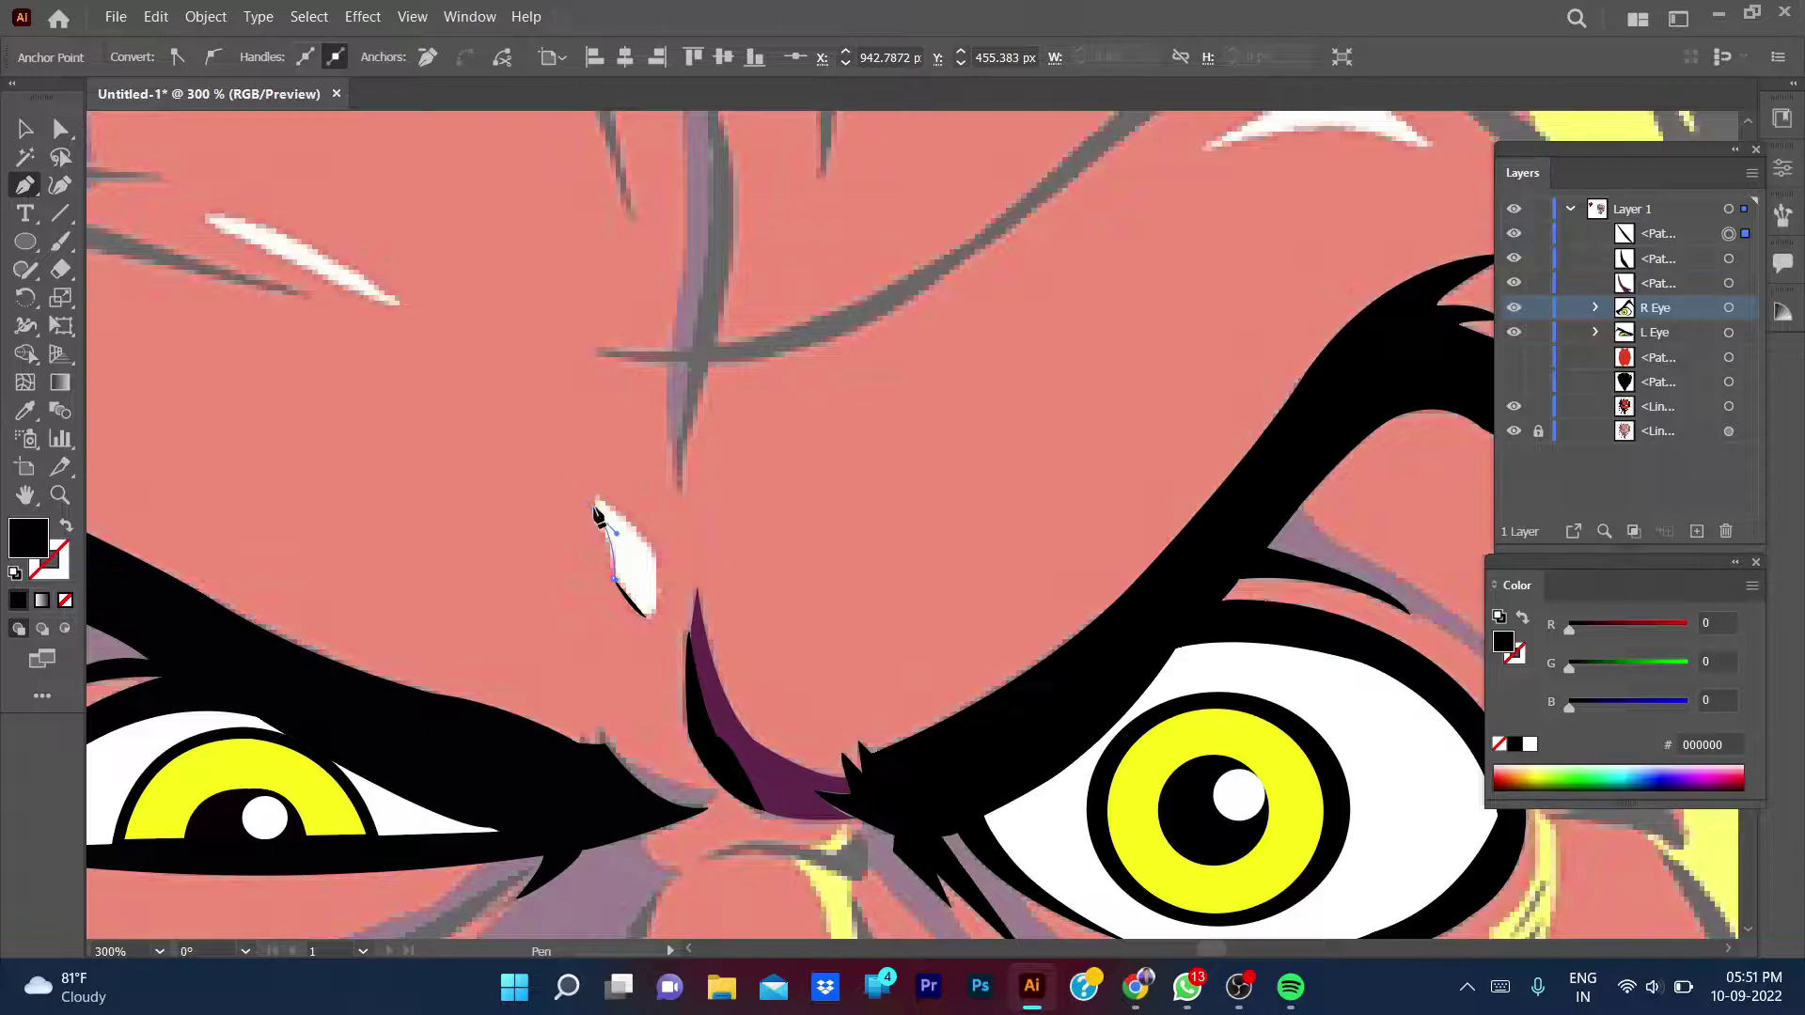
drag(656, 548, 660, 577)
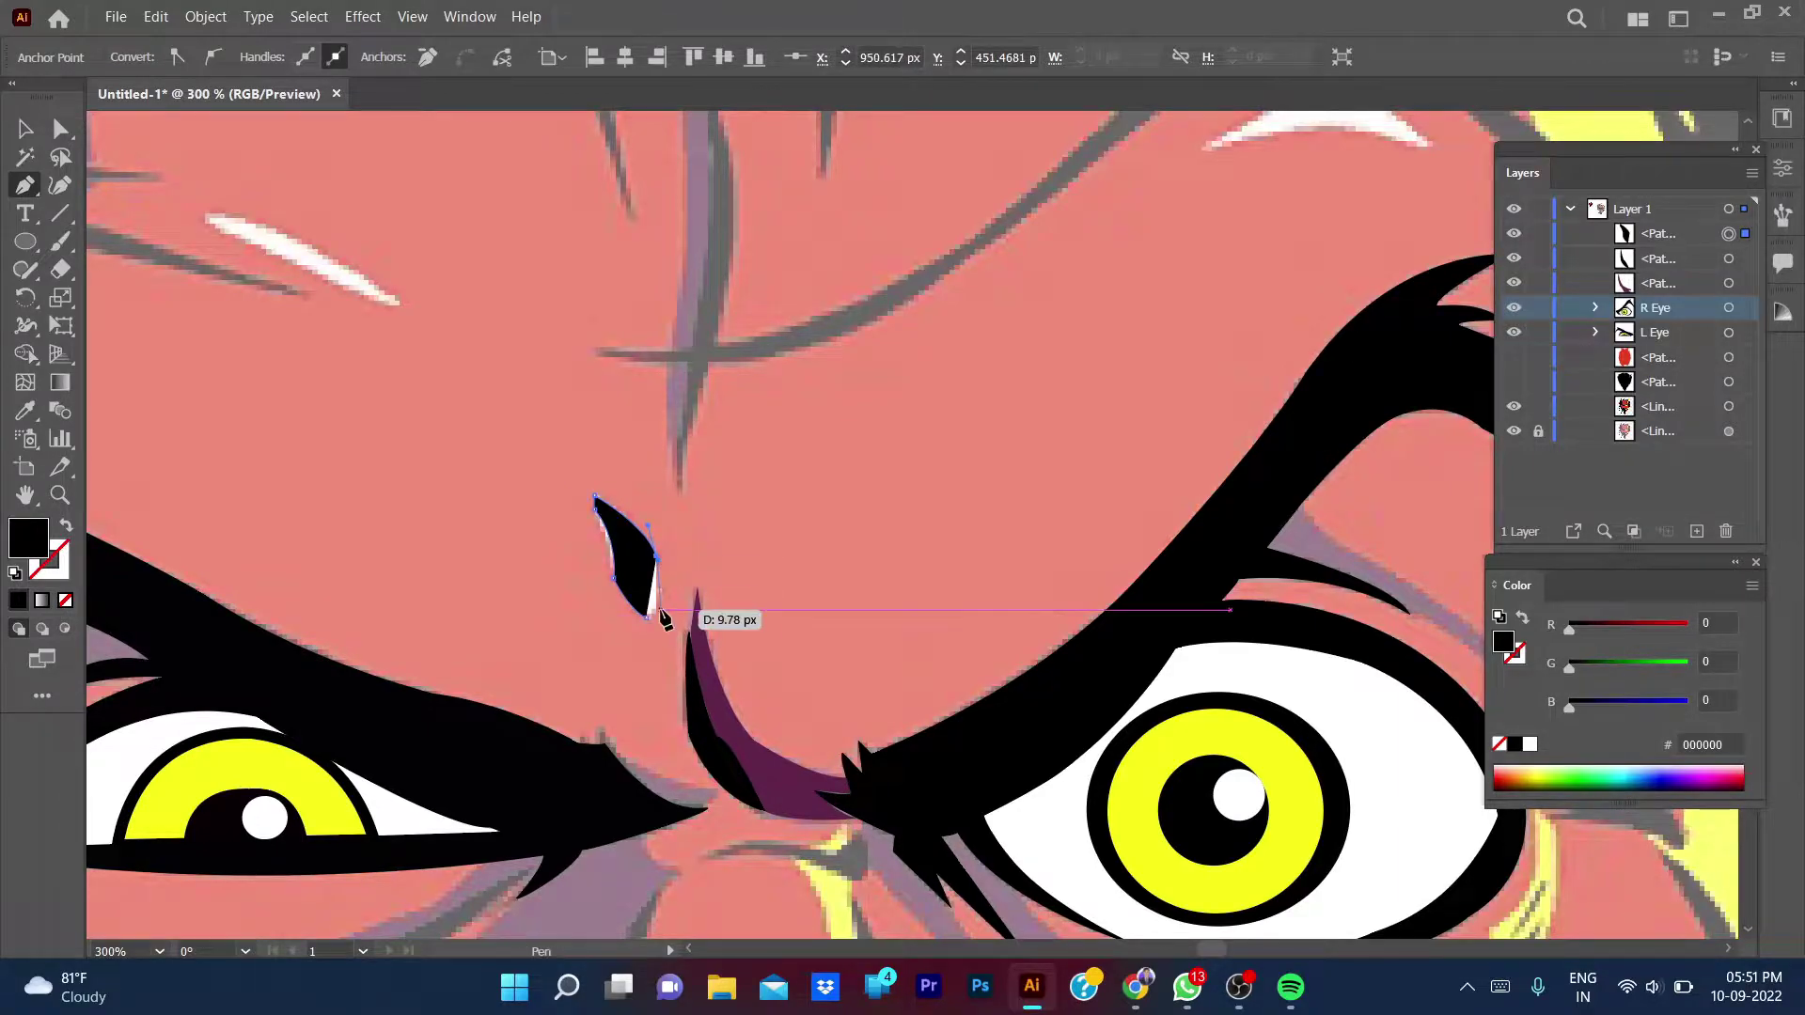
click(651, 617)
double_click(25, 539)
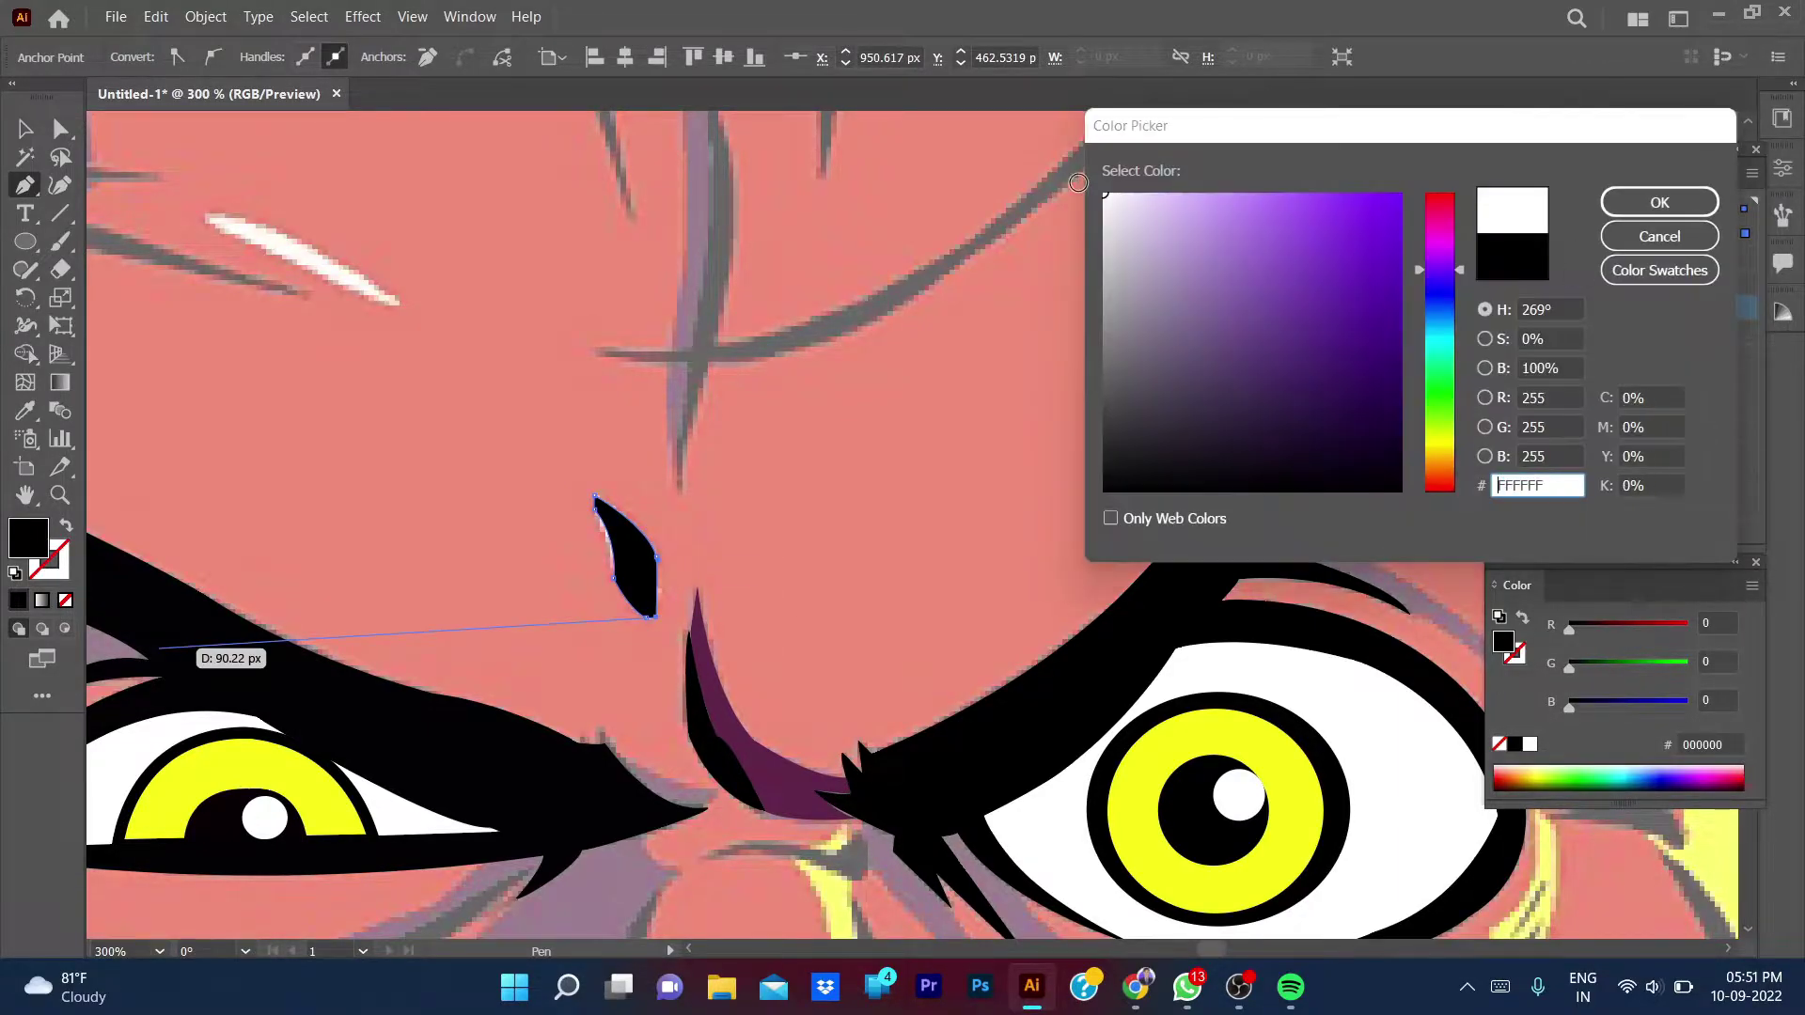
key(Return)
key(v)
click(933, 437)
key(ctrl+minus)
scroll(917, 459, up, 2)
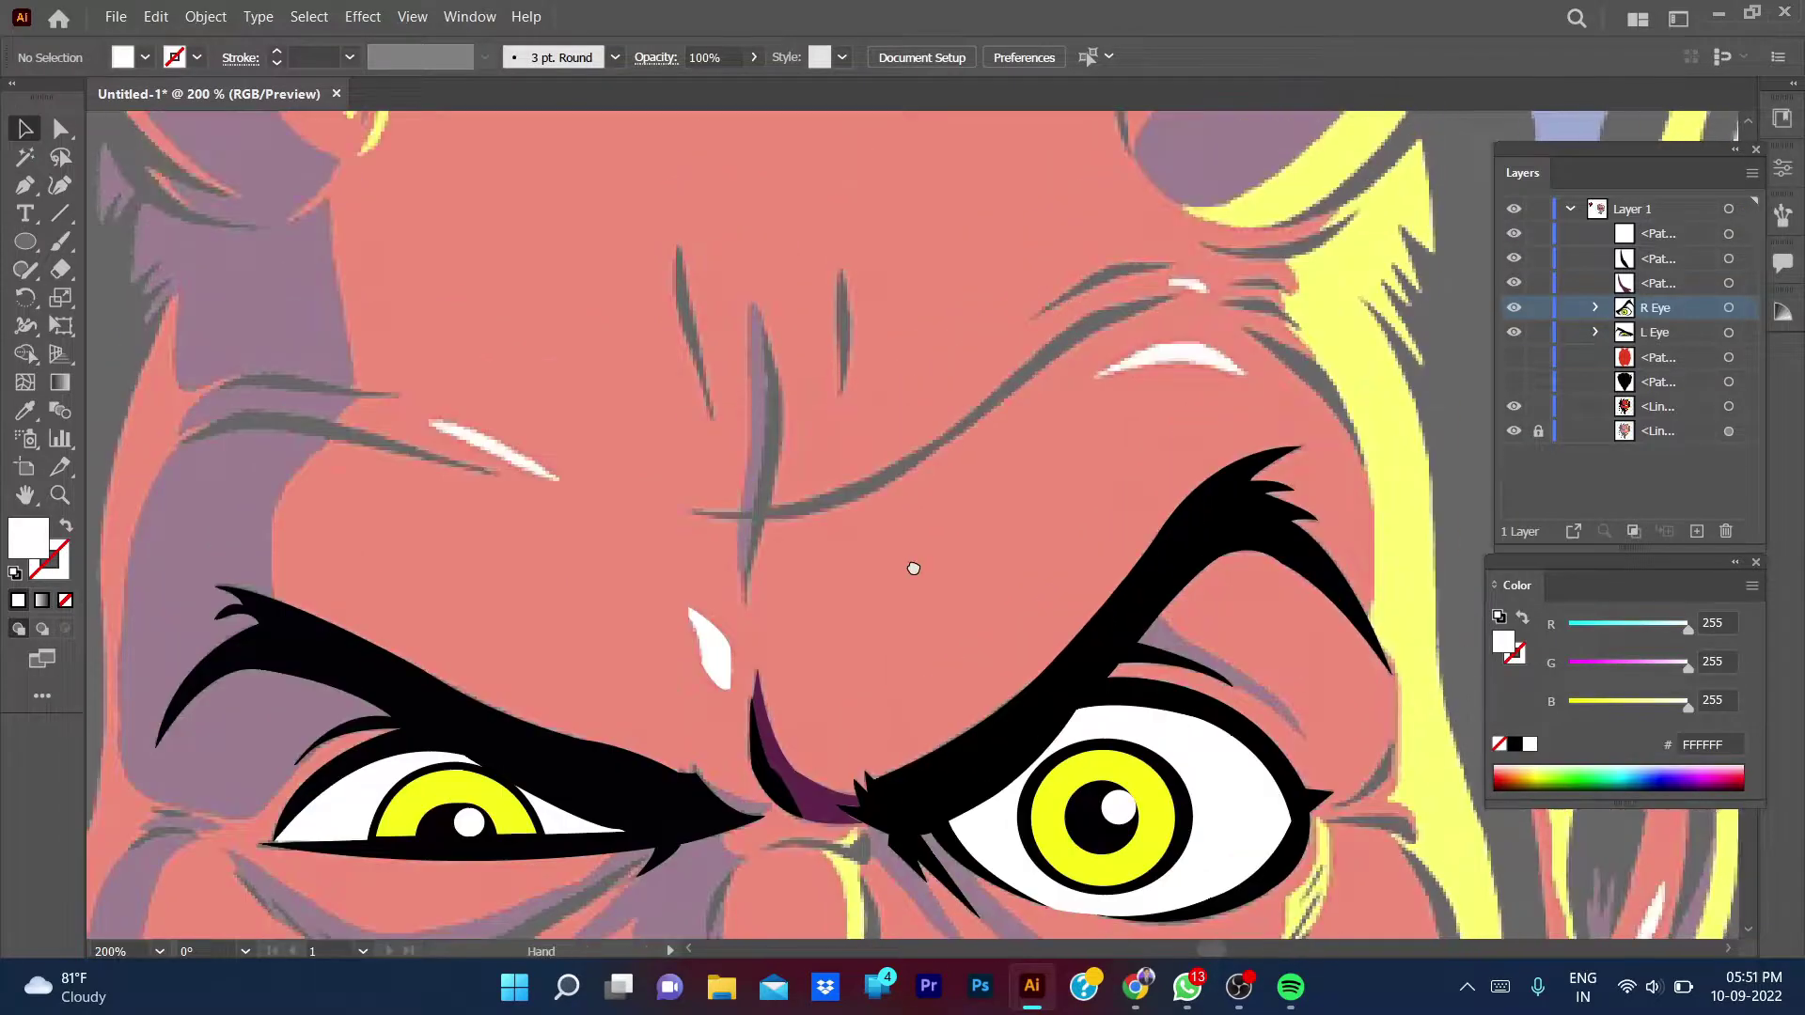
scroll(832, 504, up, 2)
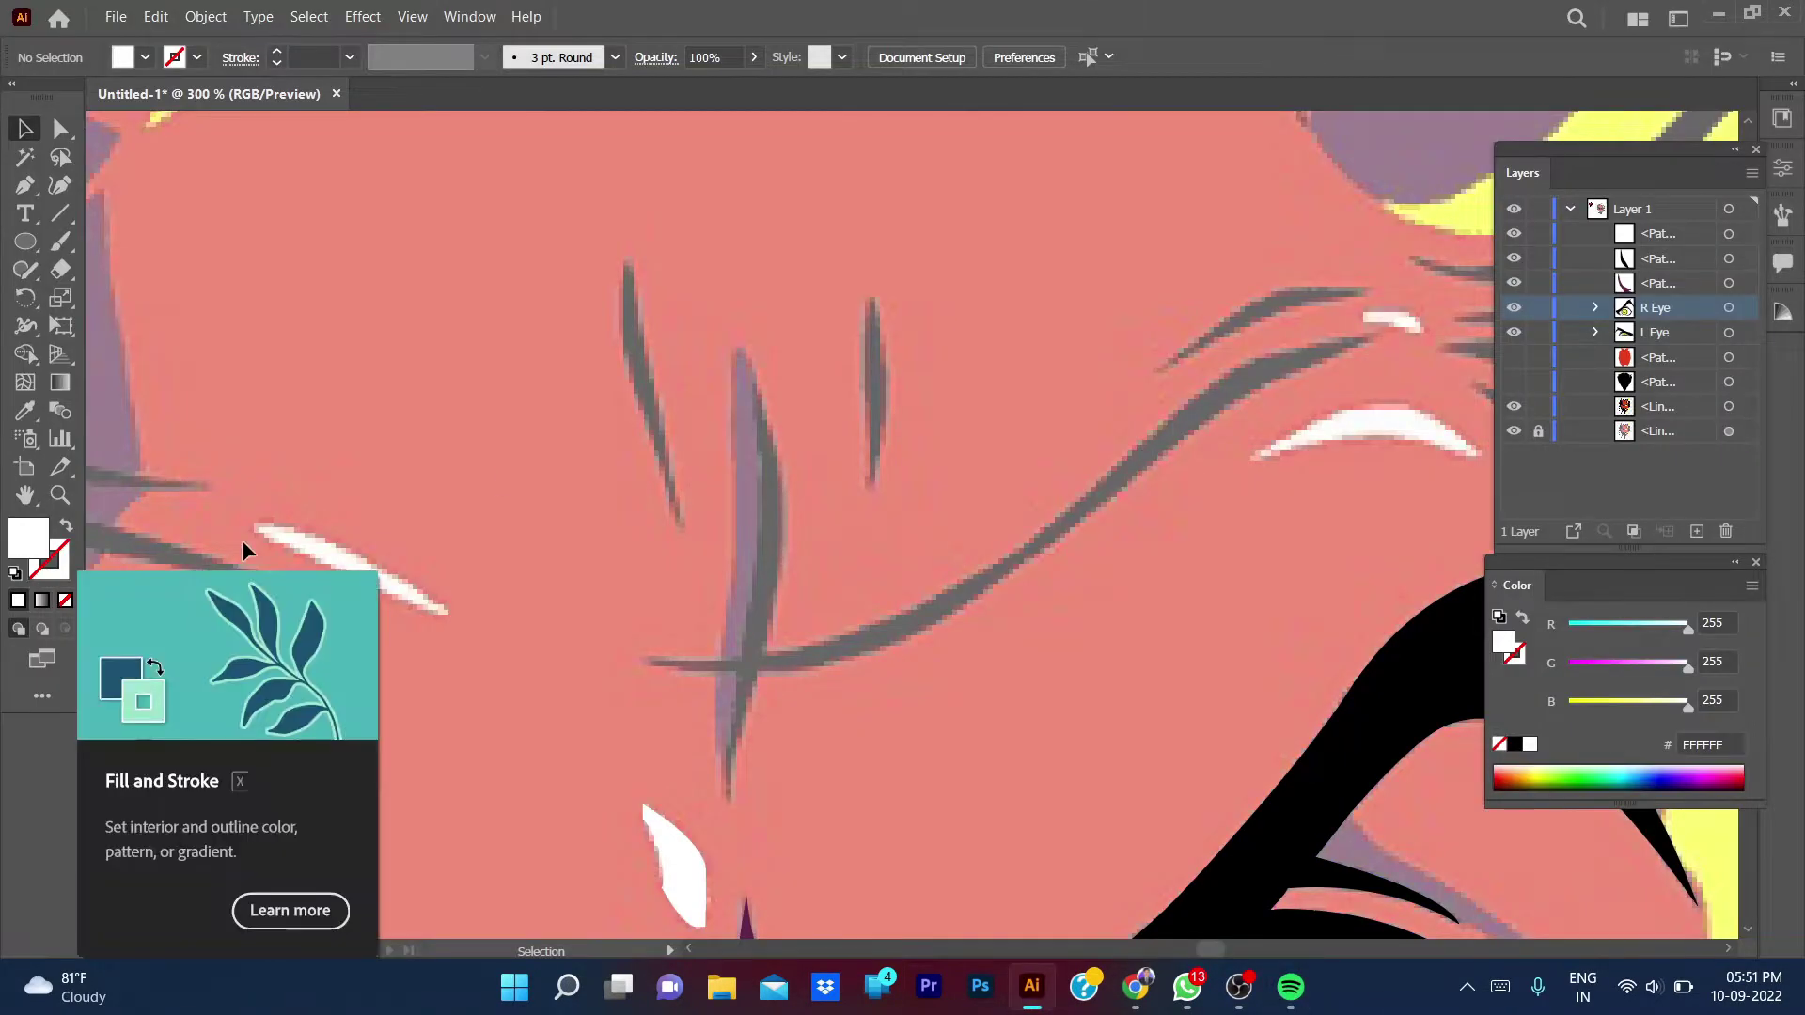
- Pen-trace the vertical forehead wrinkle from its bottom to the top and back down
key(p)
click(730, 804)
click(757, 678)
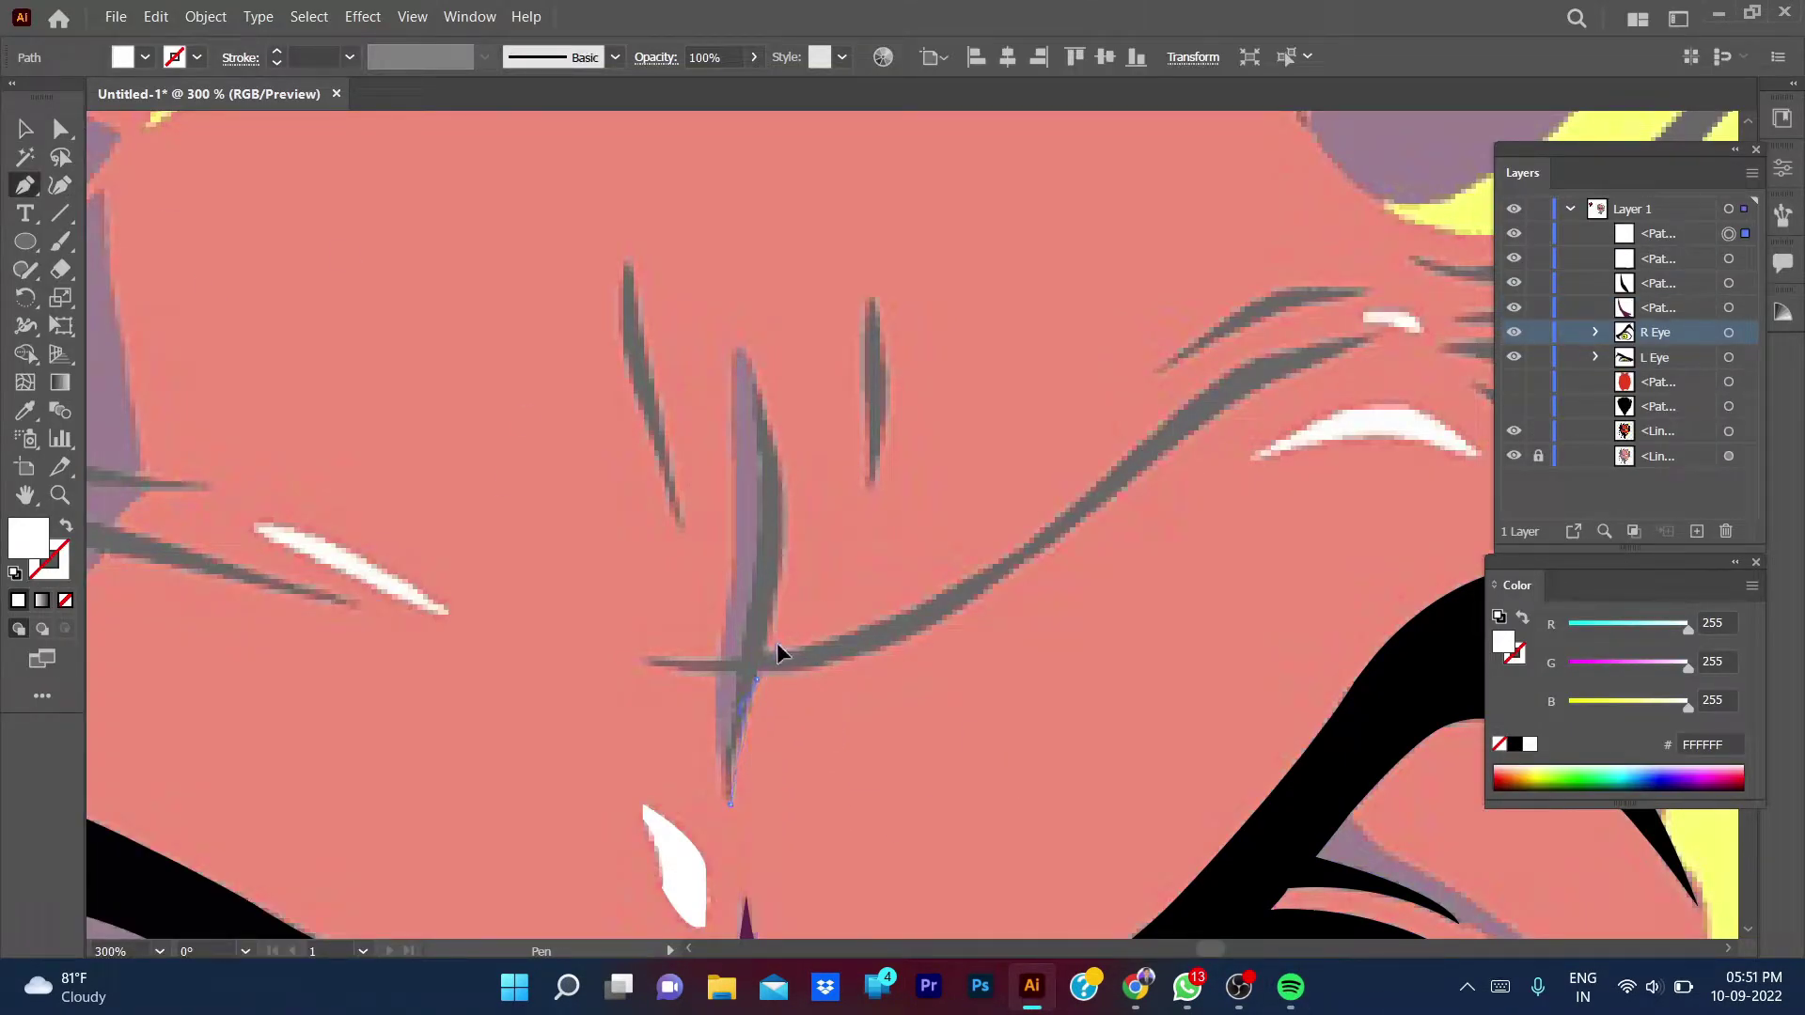
key(/)
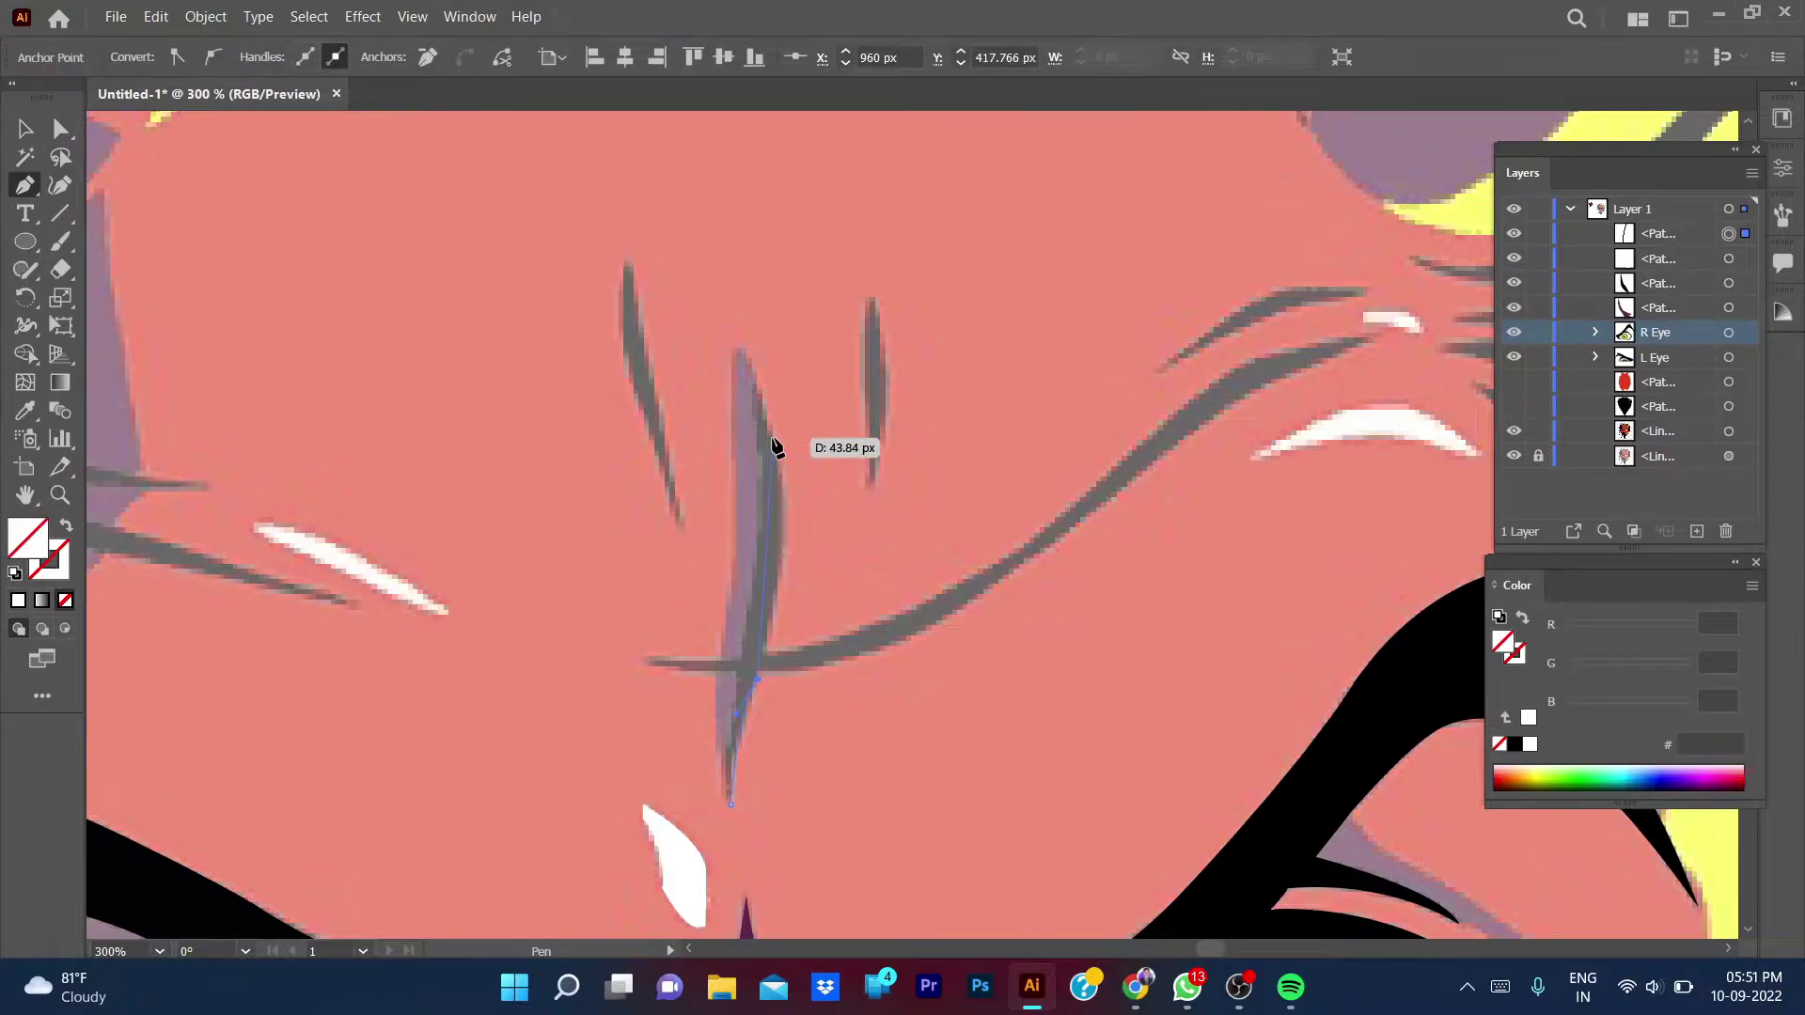
mouse_move(772, 438)
mouse_down()
mouse_move(742, 371)
mouse_move(760, 388)
mouse_up()
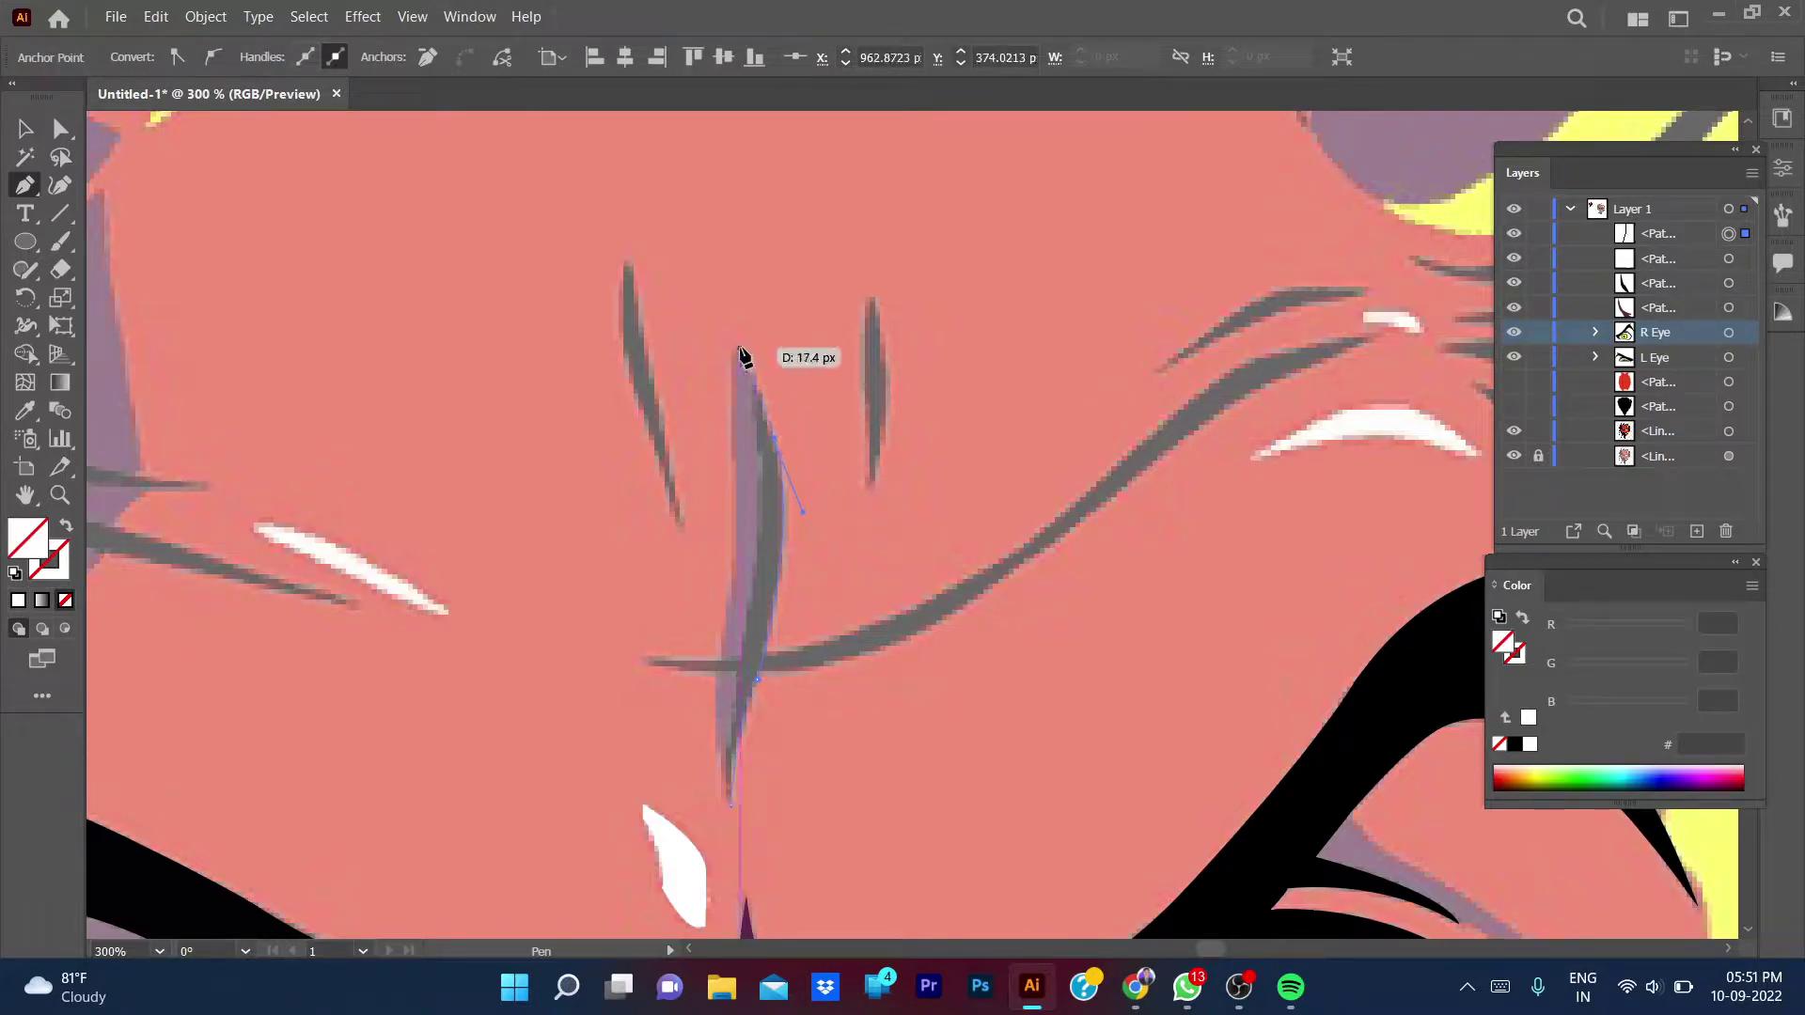
ctrl+click(756, 386)
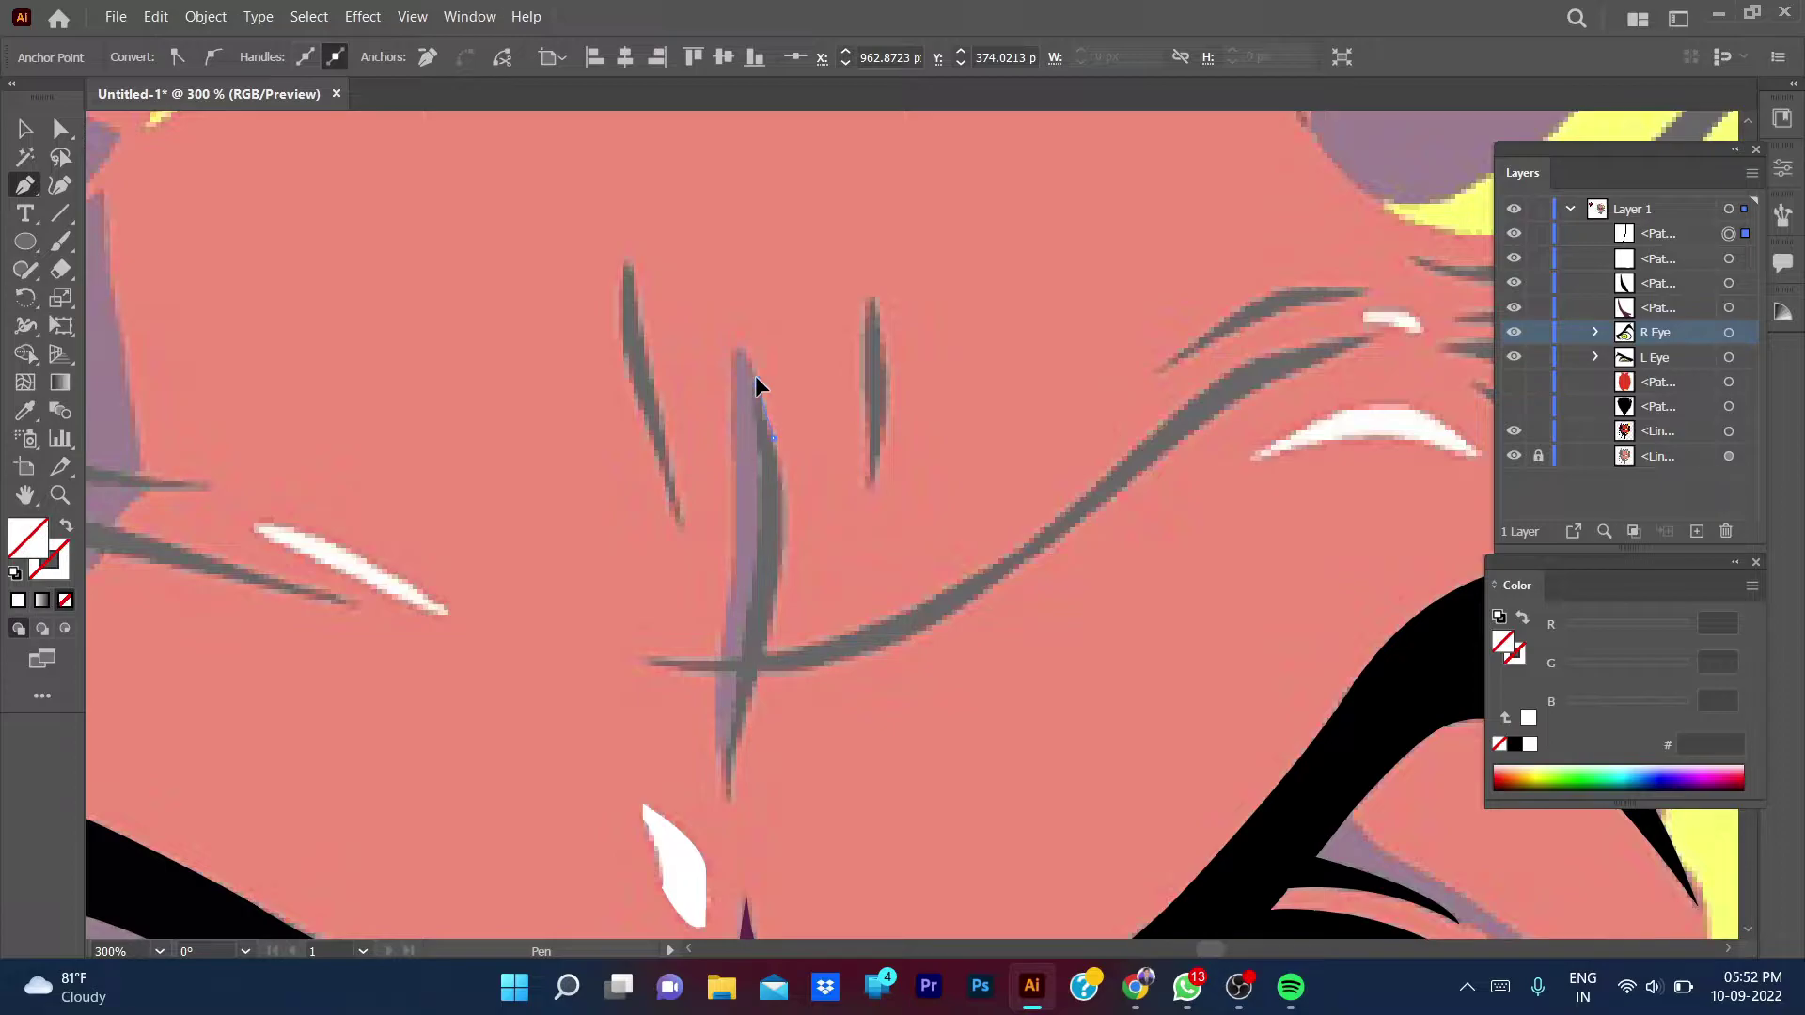
mouse_move(727, 381)
mouse_down()
mouse_move(700, 378)
mouse_move(768, 508)
mouse_up()
drag(757, 679, 749, 661)
drag(732, 794, 736, 814)
- Fill the vertical wrinkle black by sampling existing artwork
key(i)
click(1291, 797)
key(v)
key(p)
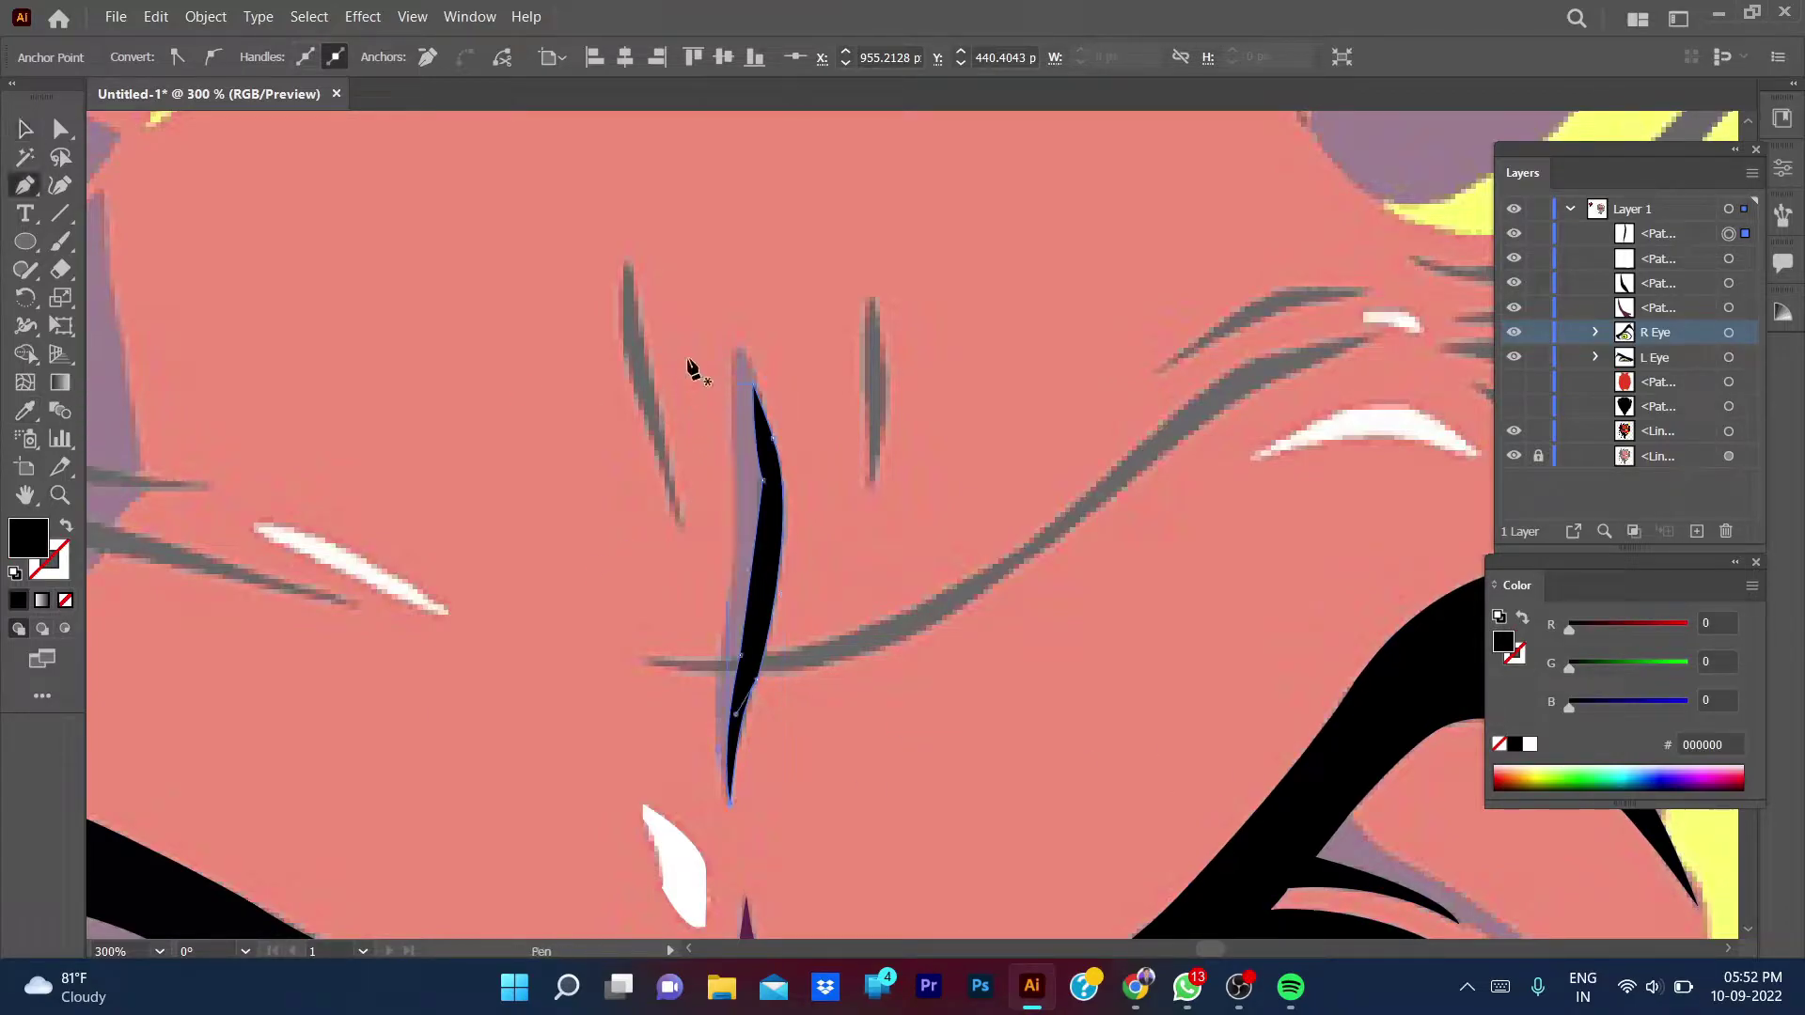
key(b)
key(v)
click(687, 358)
- Trace a shading shape down the wrinkle's left side and back up to its top
key(p)
click(739, 350)
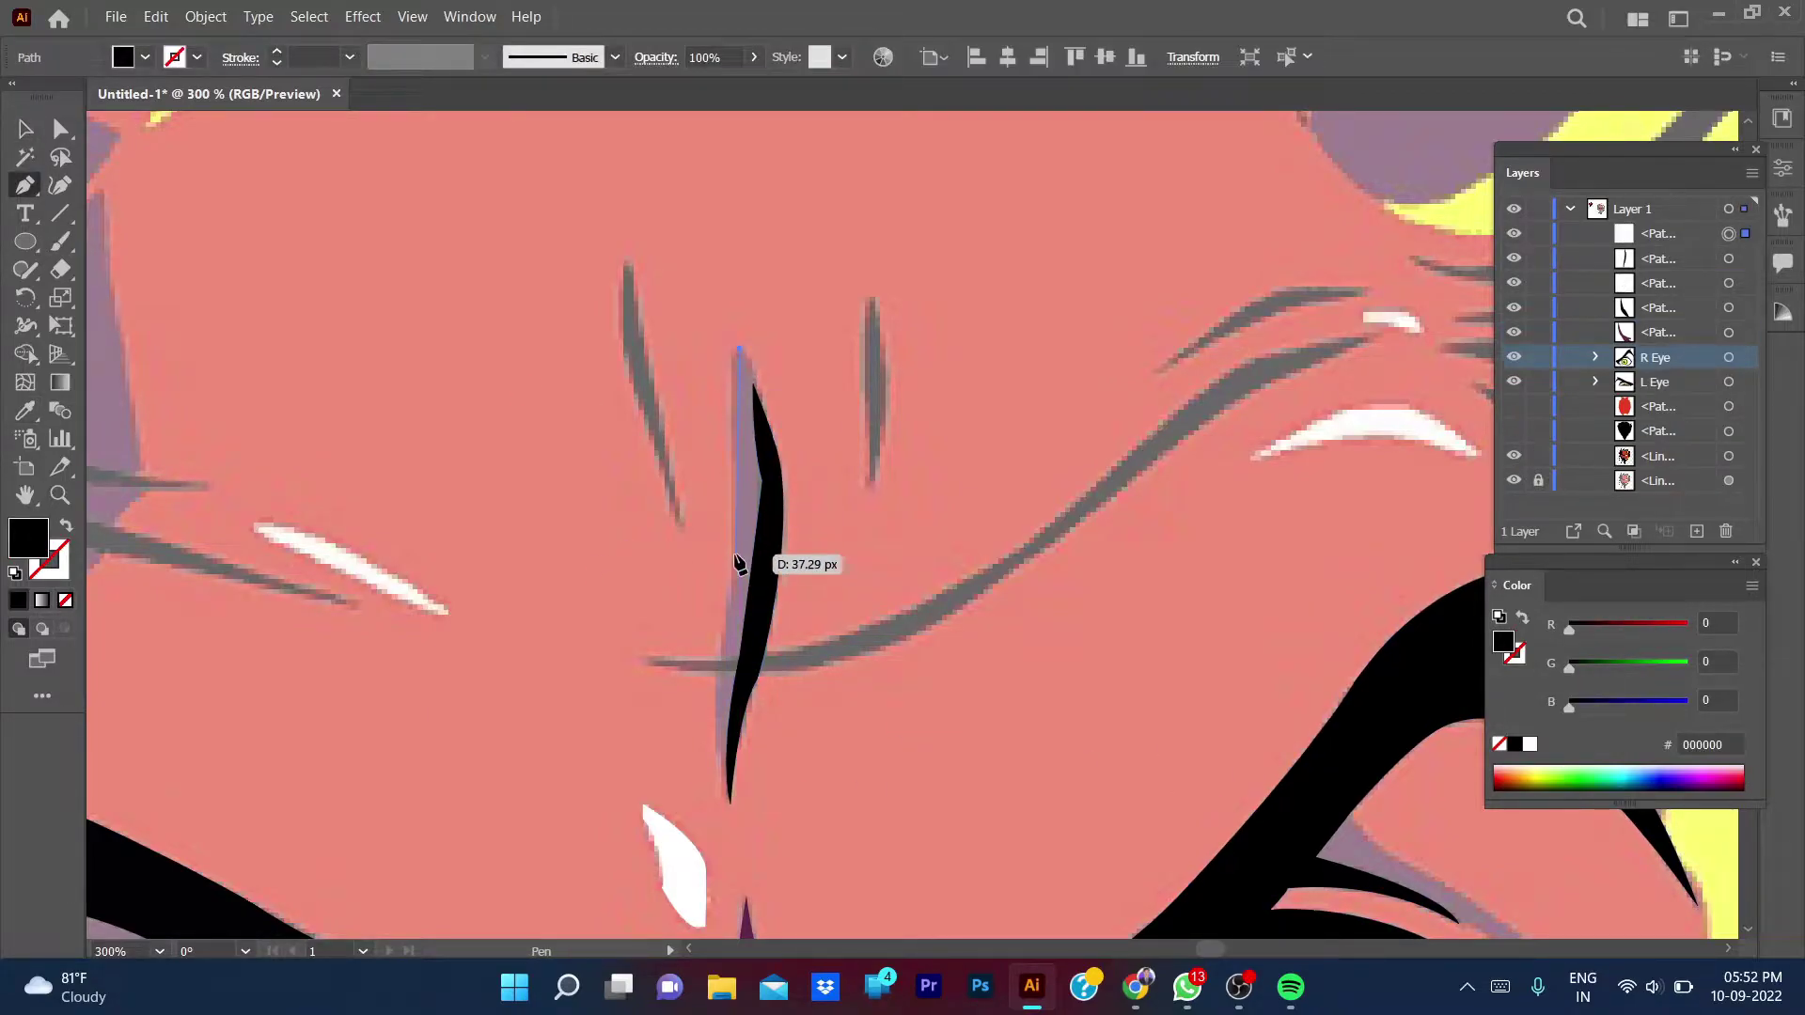
key(ctrl+z)
click(731, 346)
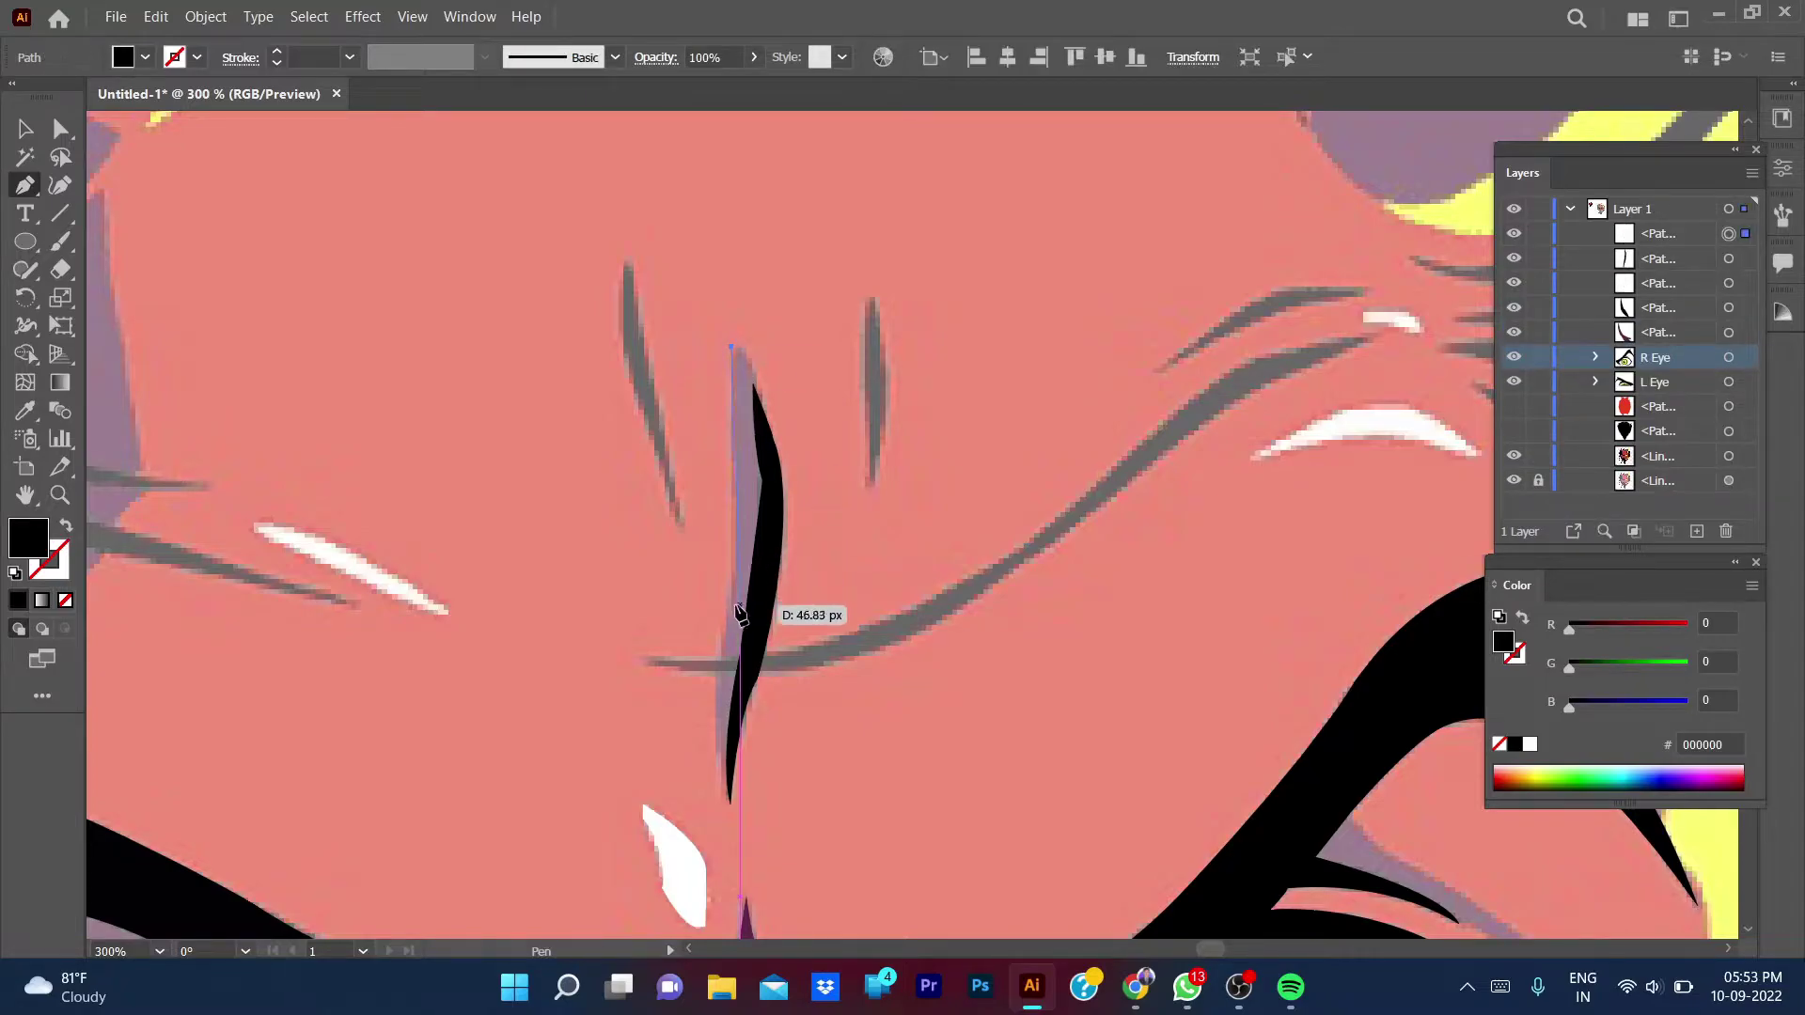
click(733, 607)
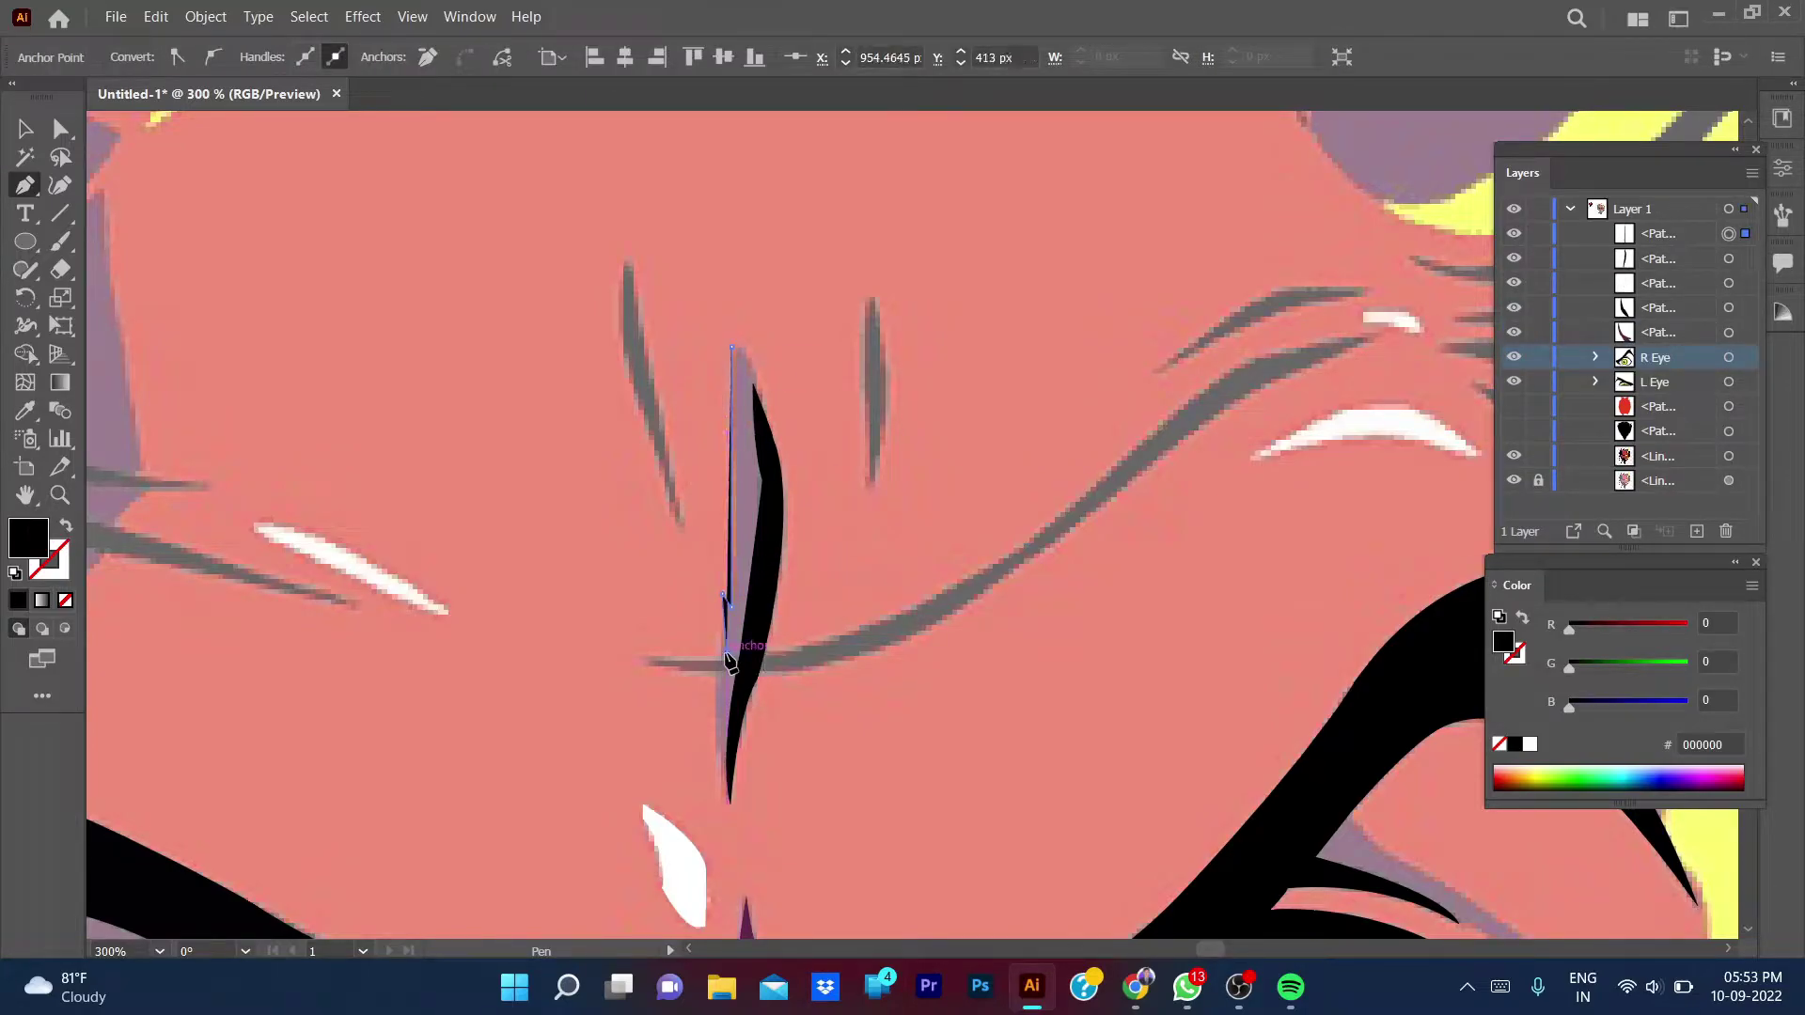
drag(712, 662, 710, 653)
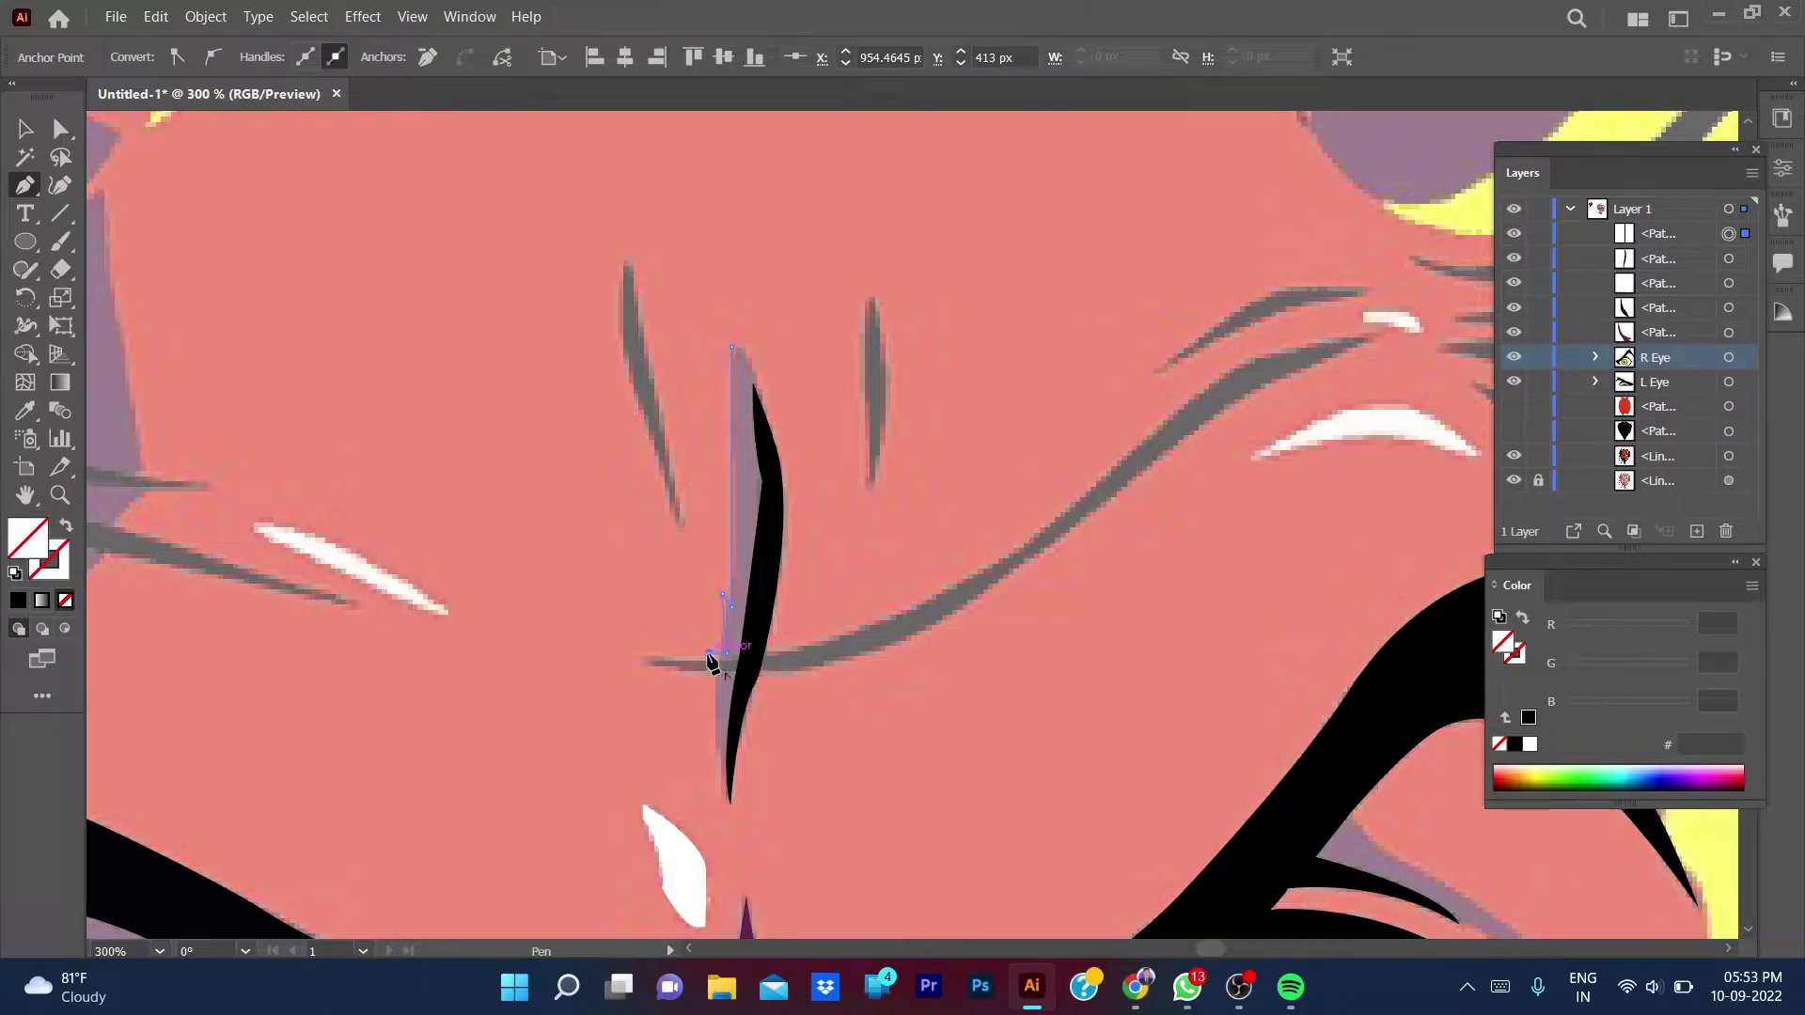
drag(726, 804, 724, 803)
click(721, 805)
click(736, 672)
mouse_move(763, 612)
mouse_down()
mouse_move(760, 366)
mouse_move(733, 349)
mouse_up()
- Fill the shading shape with the under-eye purple using the eyedropper
scroll(554, 489, down, 2)
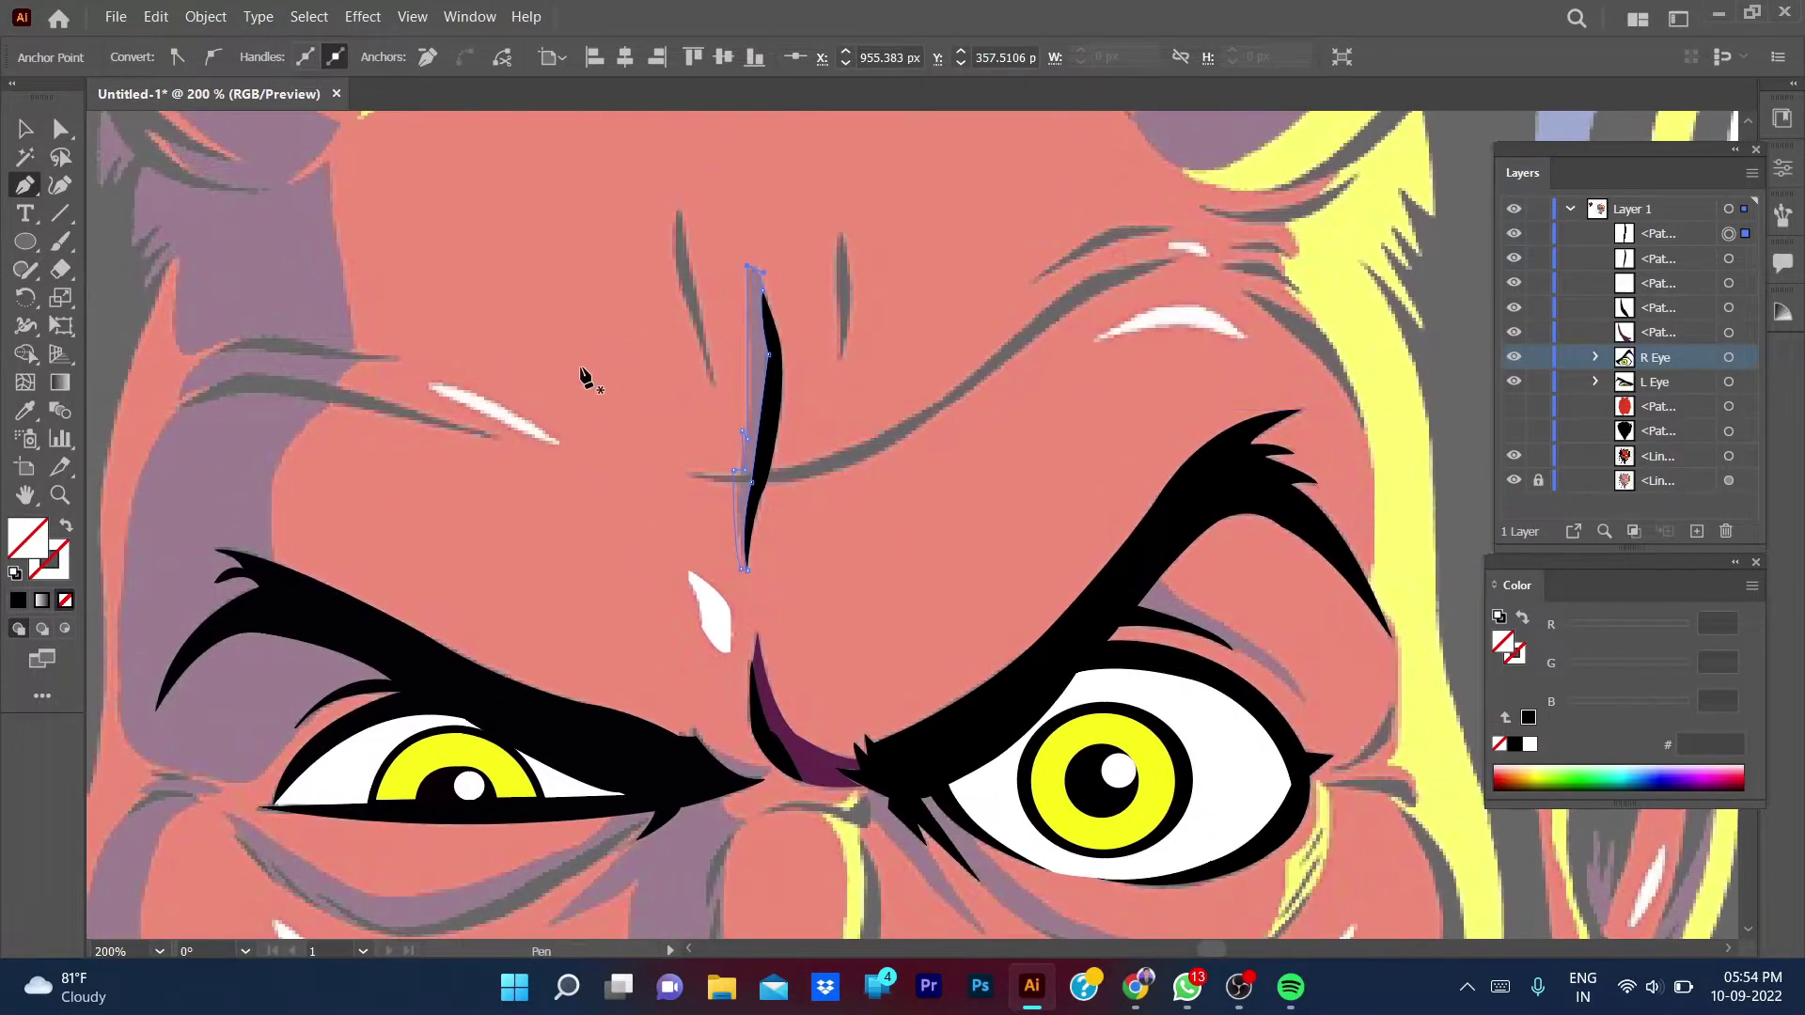
key(i)
scroll(564, 386, down, 3)
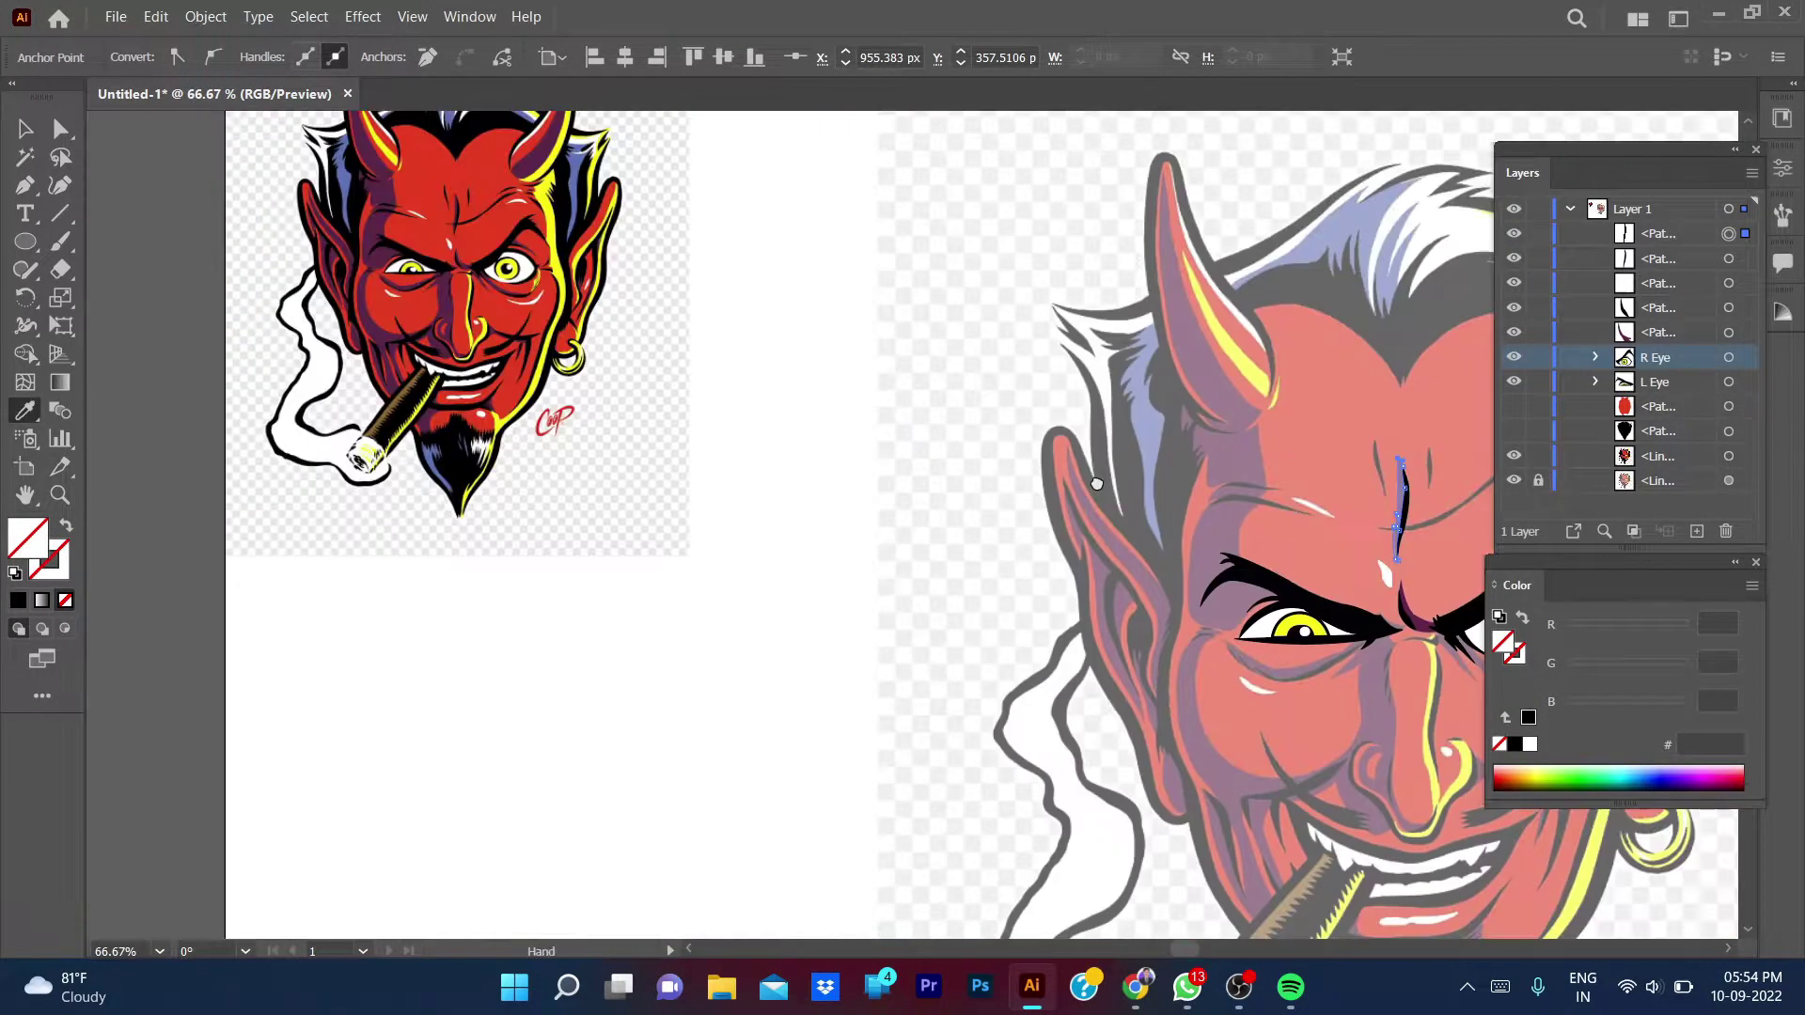
scroll(595, 422, up, 3)
click(595, 422)
key(v)
click(629, 233)
drag(629, 233, 579, 621)
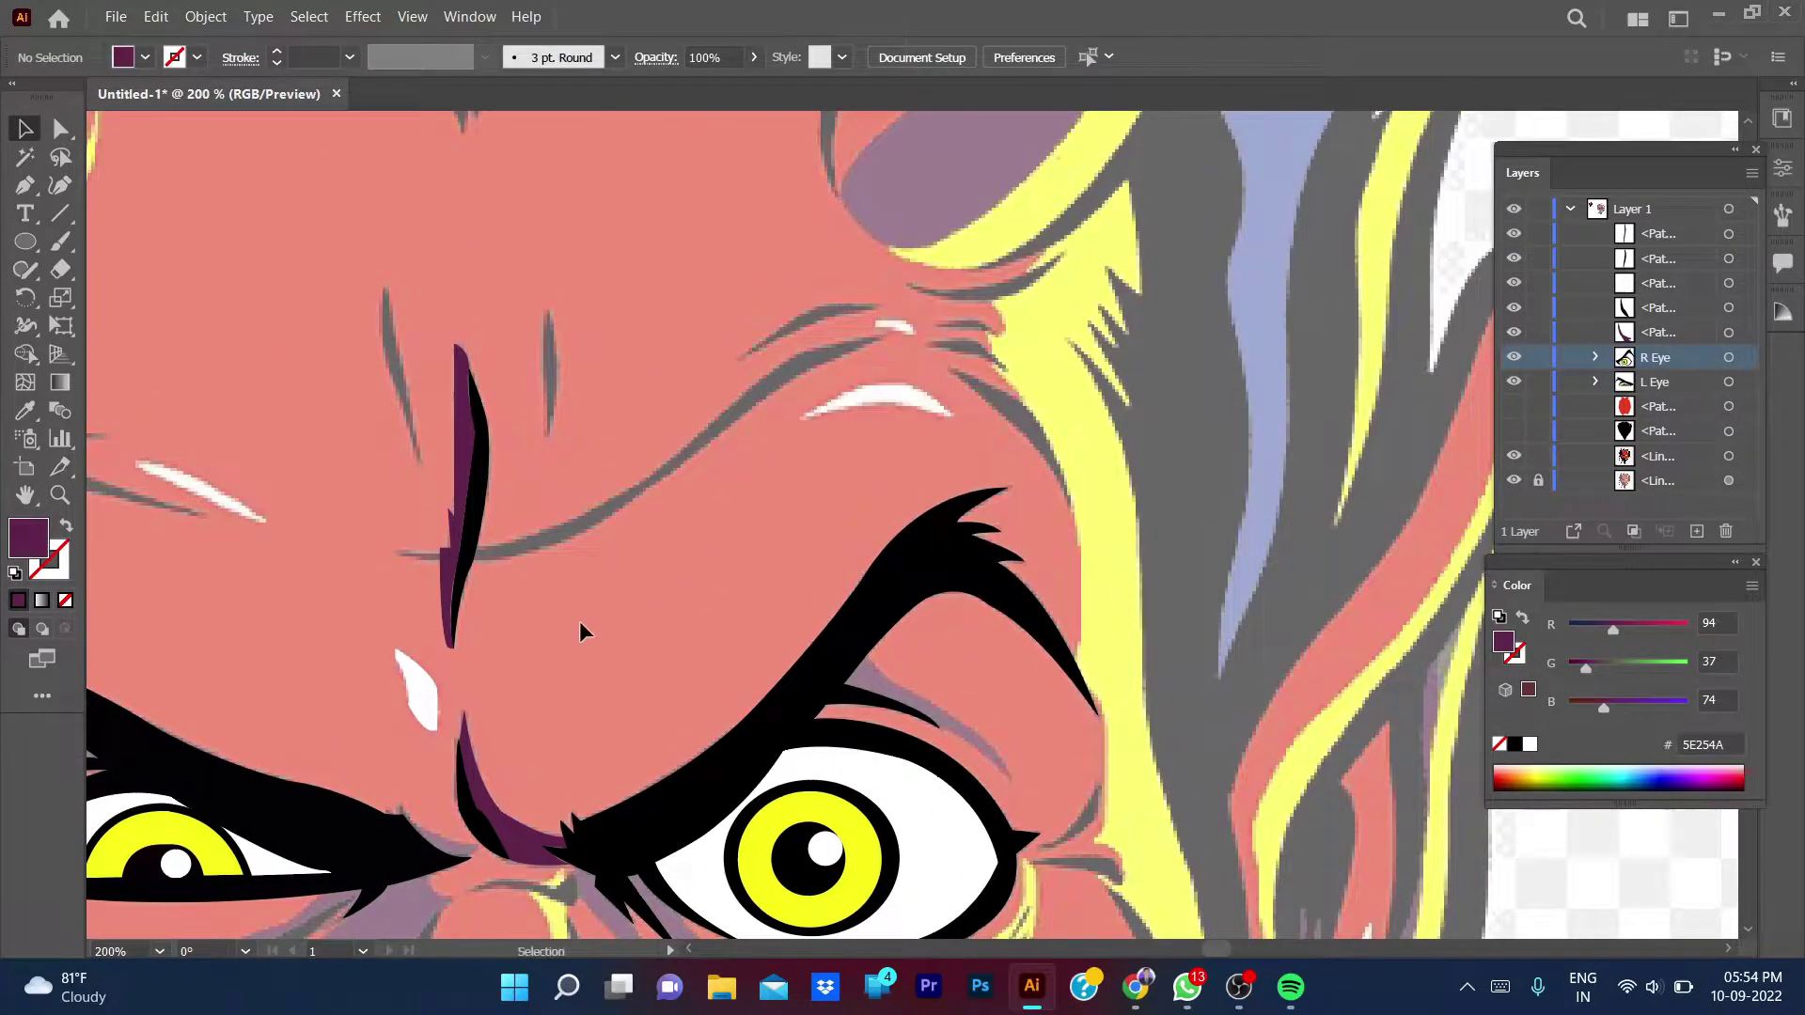
- Reset the fill to black and begin the horizontal brow wrinkle at its left end
double_click(28, 538)
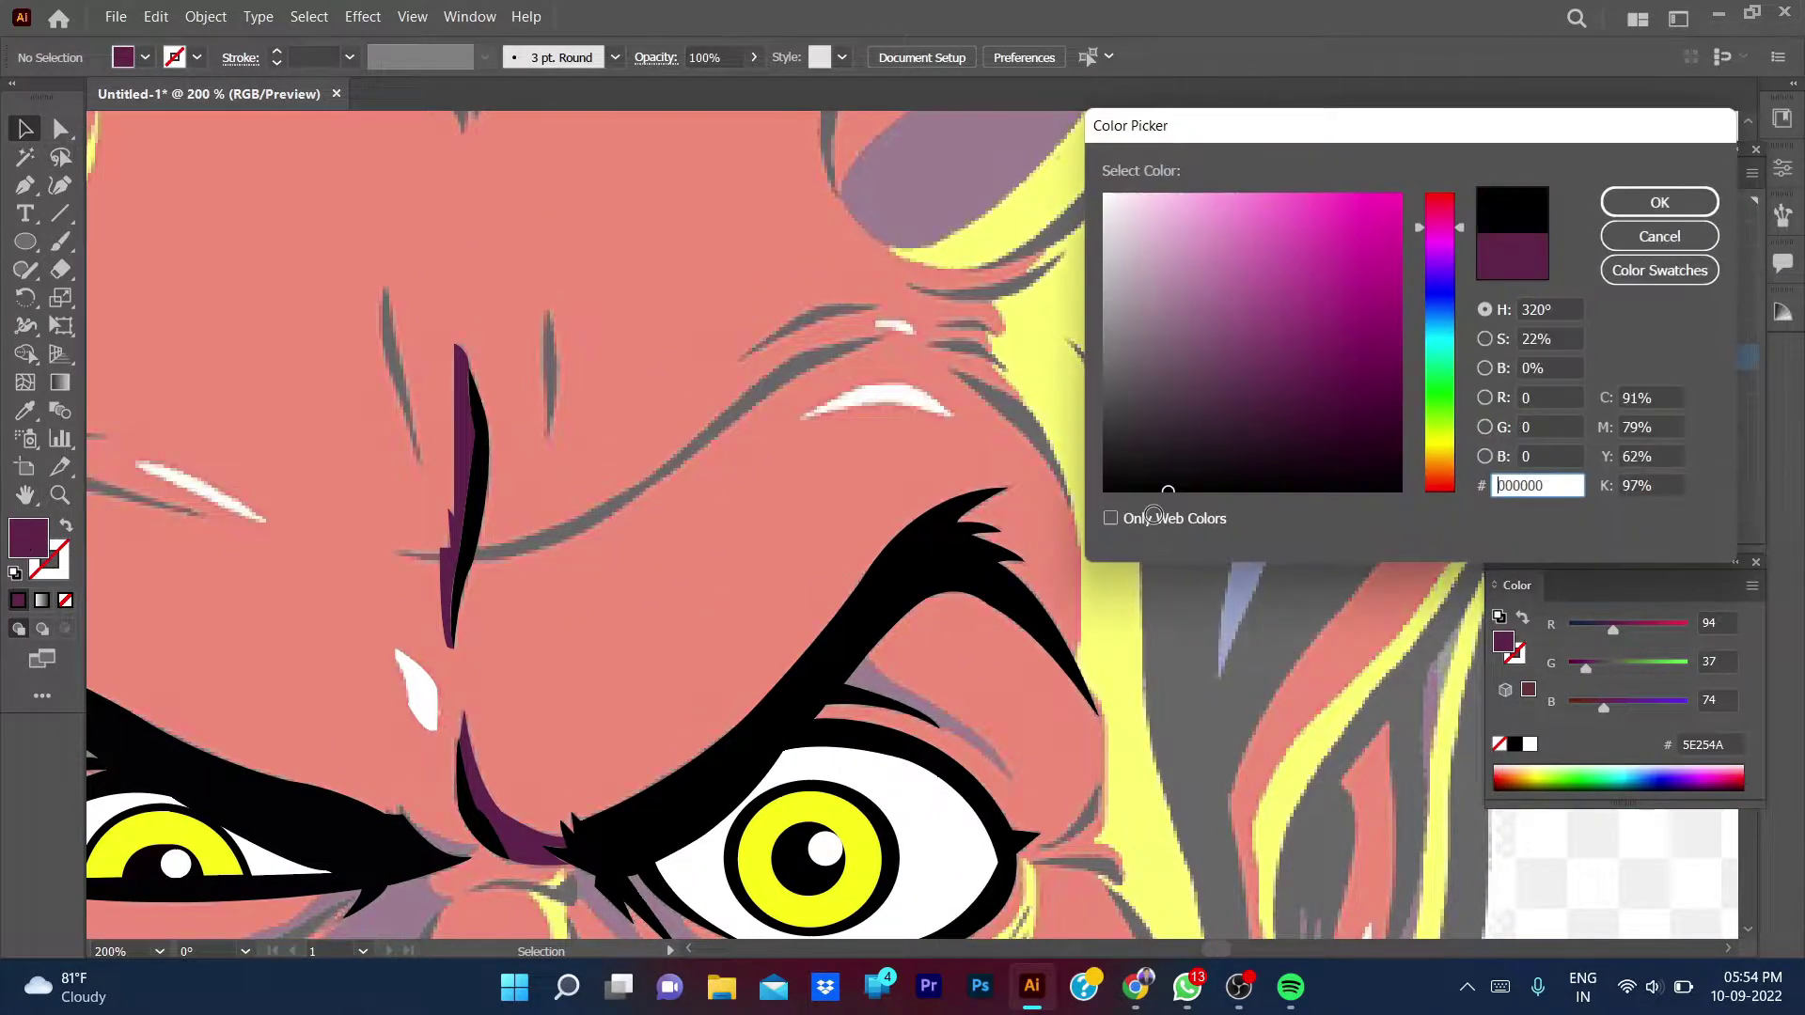
key(Return)
key(p)
click(394, 552)
- Attempt the curved forehead wrinkle, then undo the failed path
drag(580, 513, 616, 485)
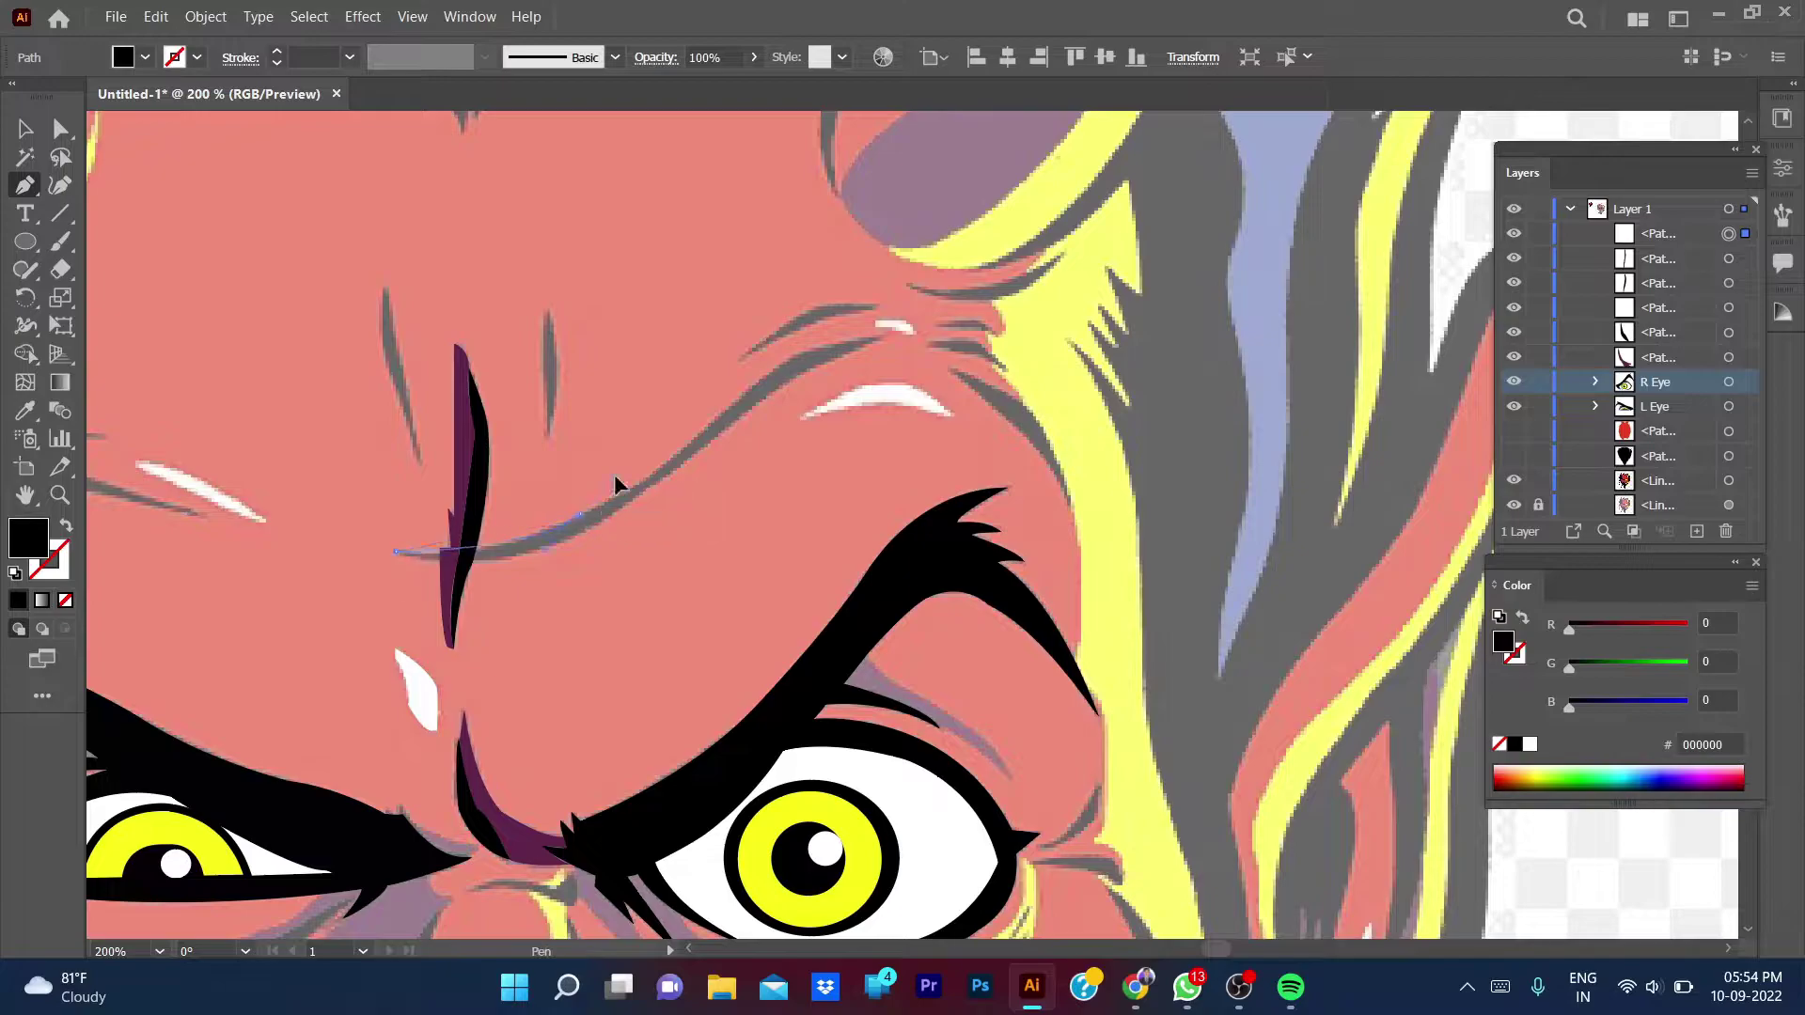
drag(715, 431, 757, 353)
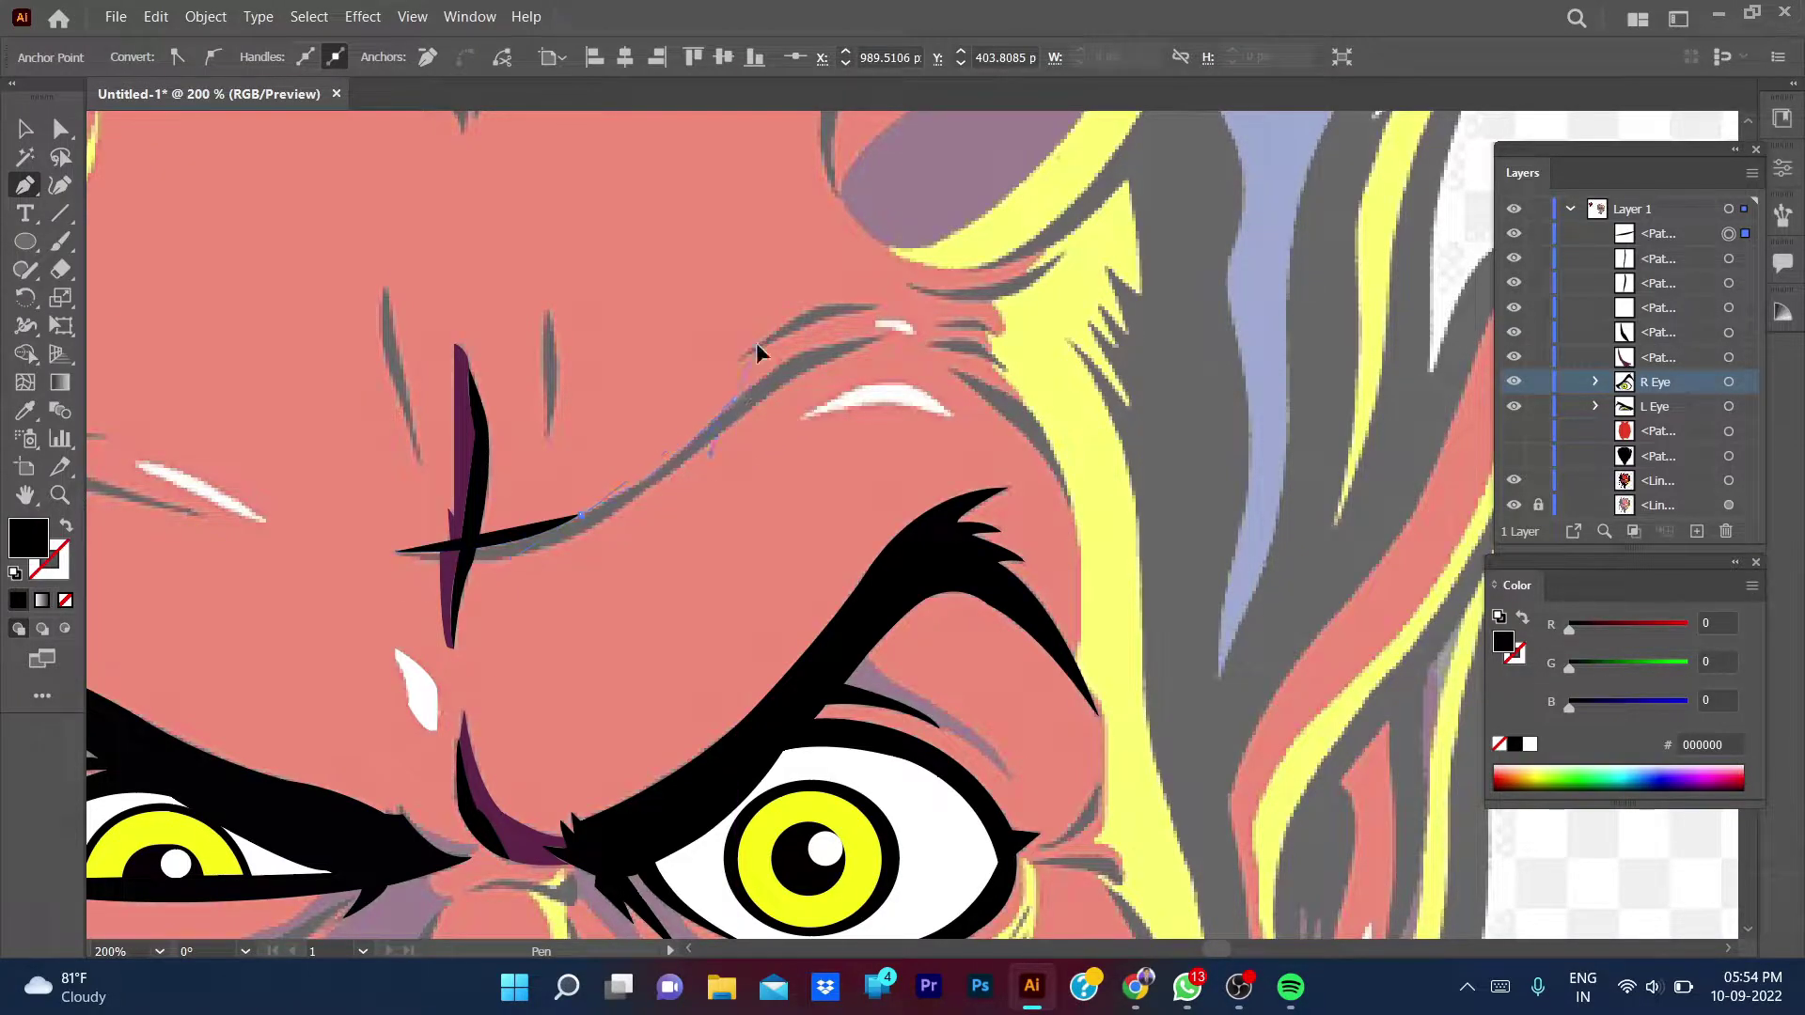
click(735, 399)
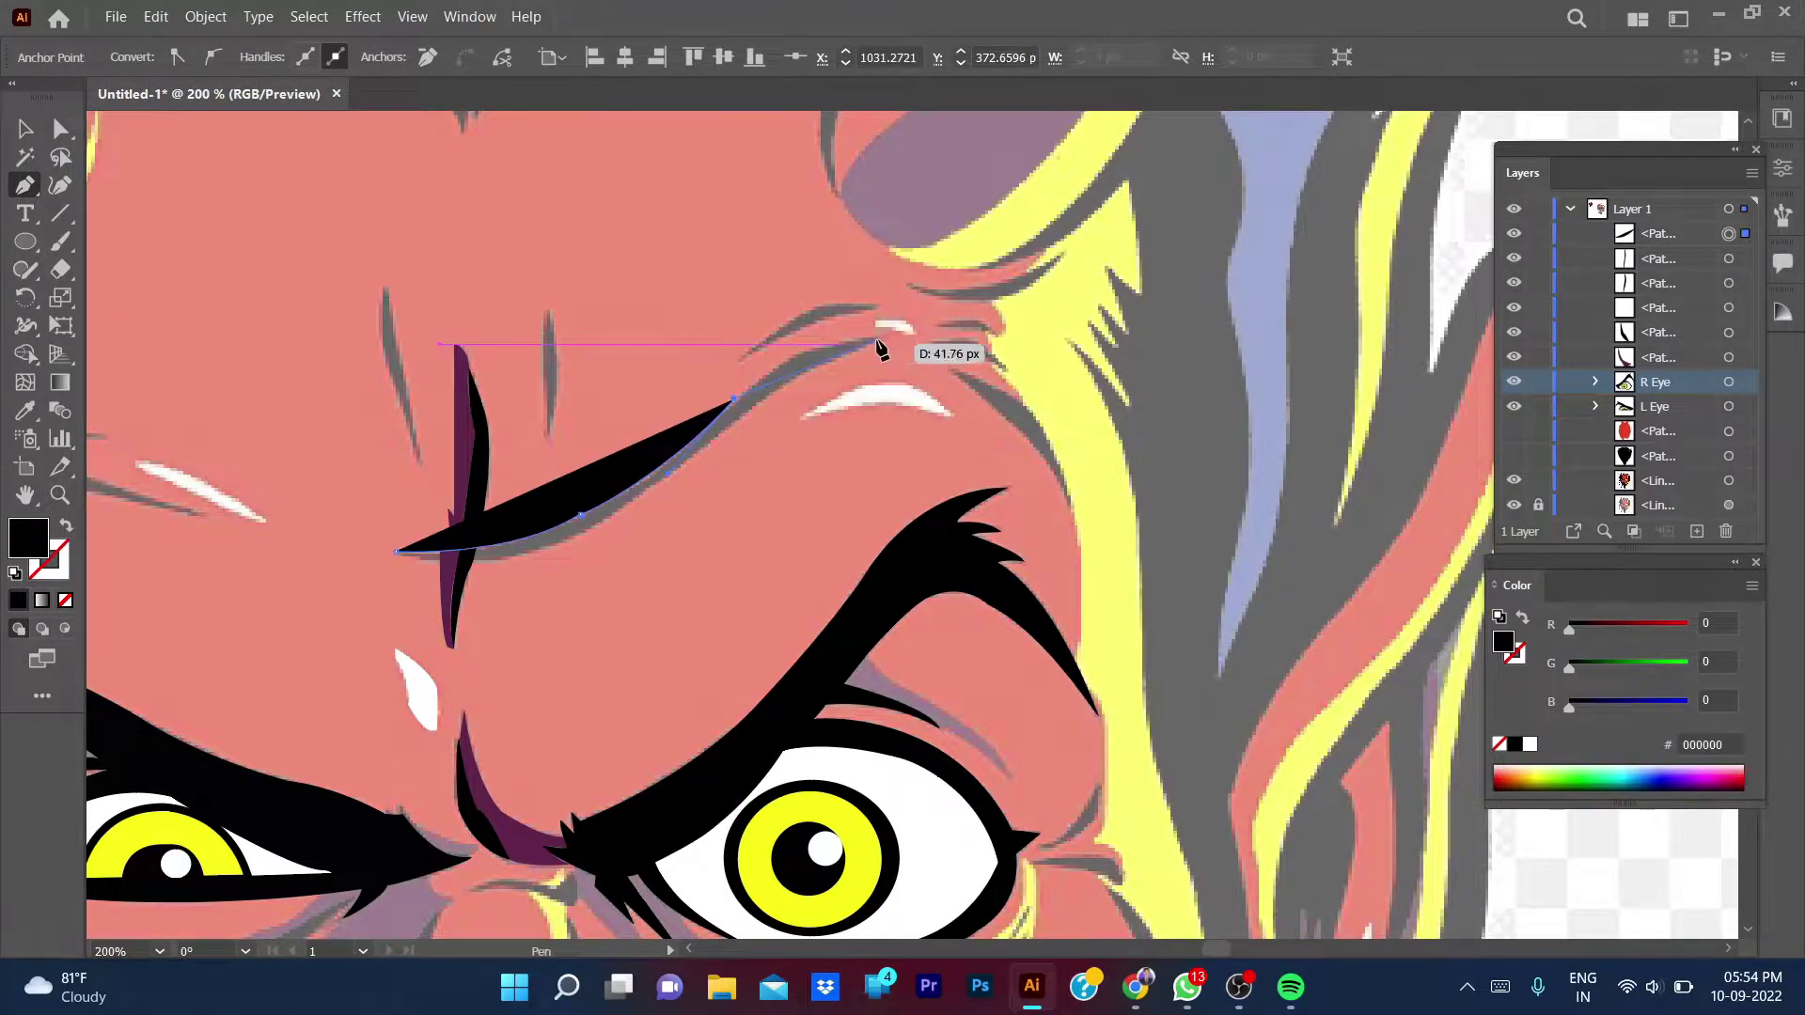
click(877, 345)
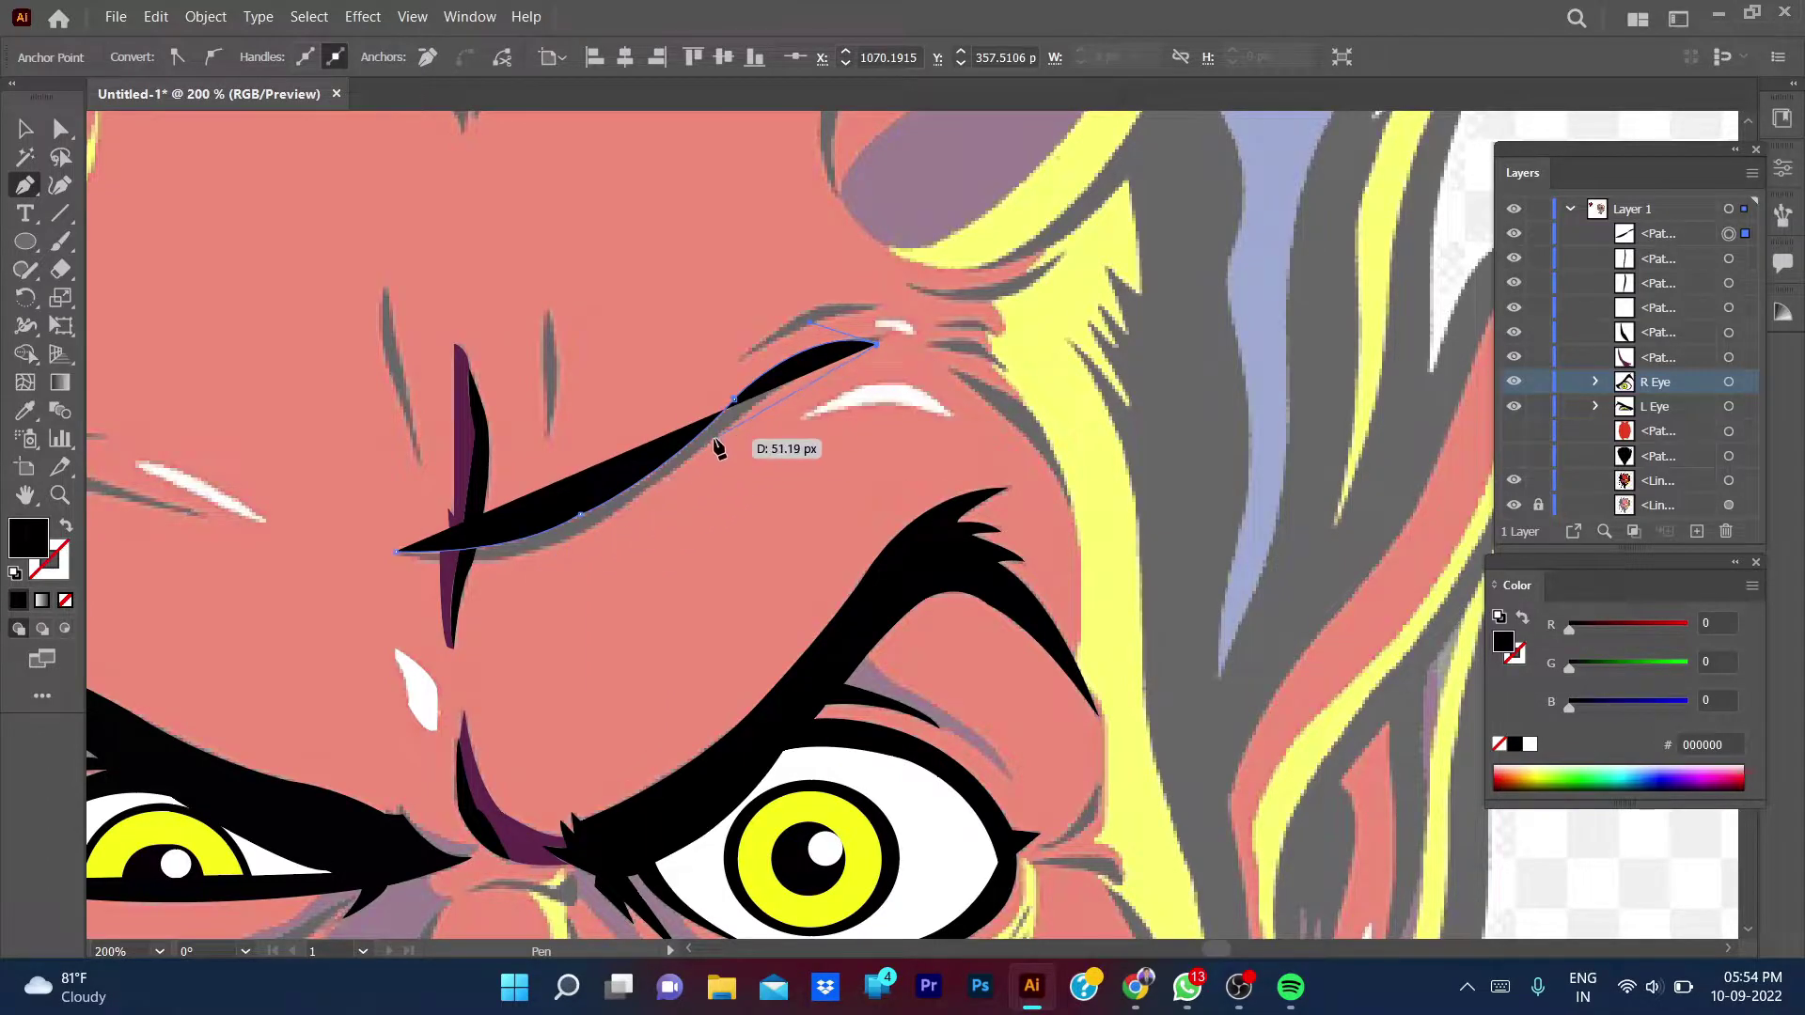
drag(714, 437, 691, 486)
key(ctrl+z)
key(ctrl+z)
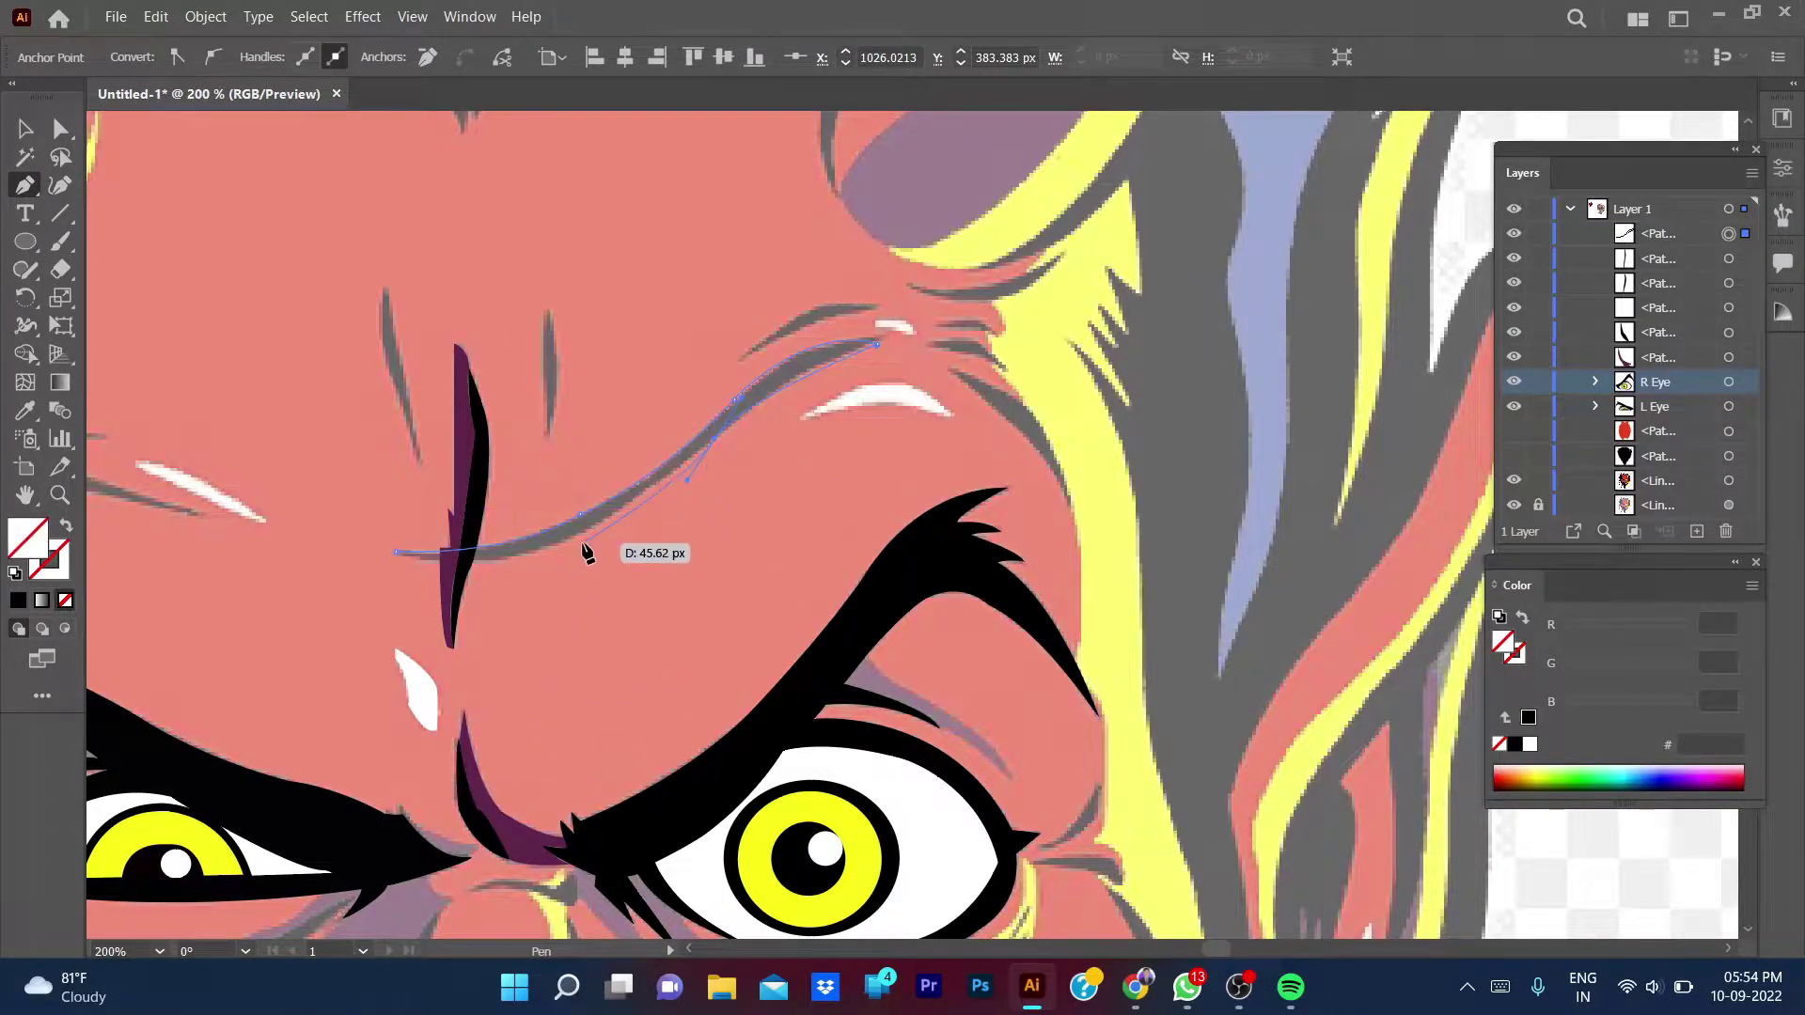
key(ctrl+z)
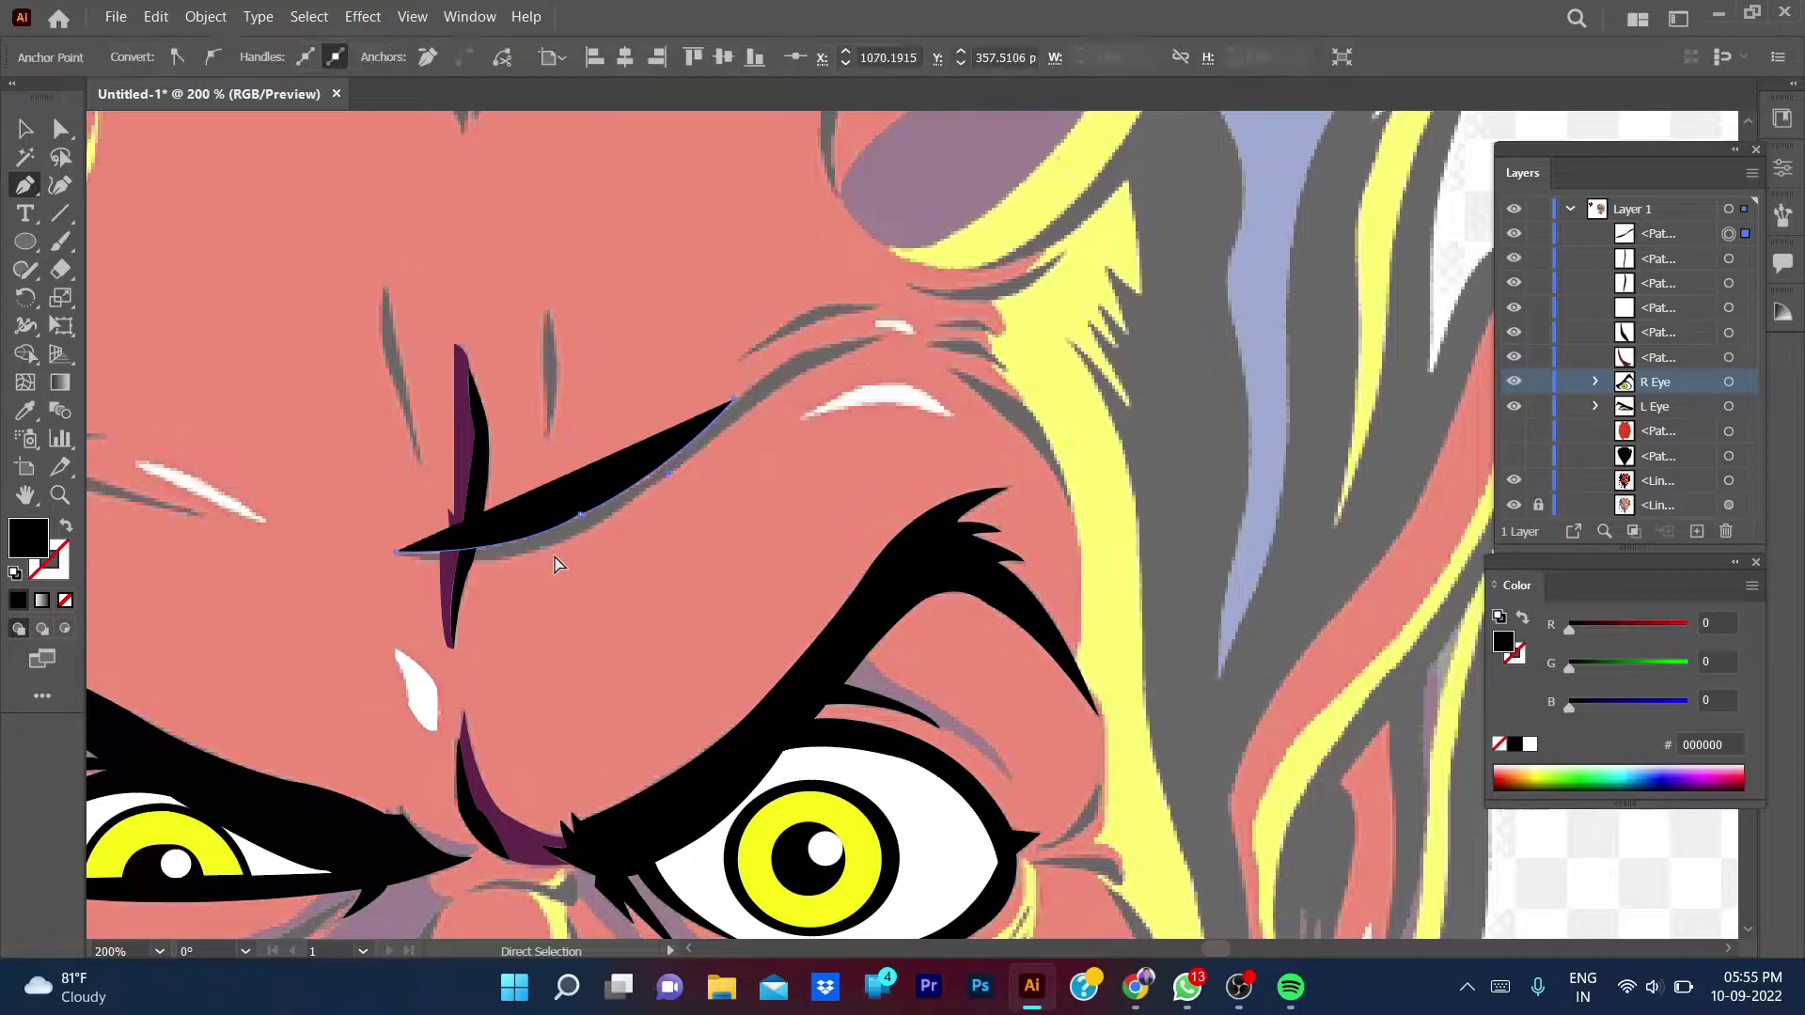
- Redraw the long curved forehead wrinkle as a closed black shape
click(395, 551)
mouse_move(639, 482)
mouse_down()
mouse_move(703, 410)
mouse_move(692, 435)
mouse_up()
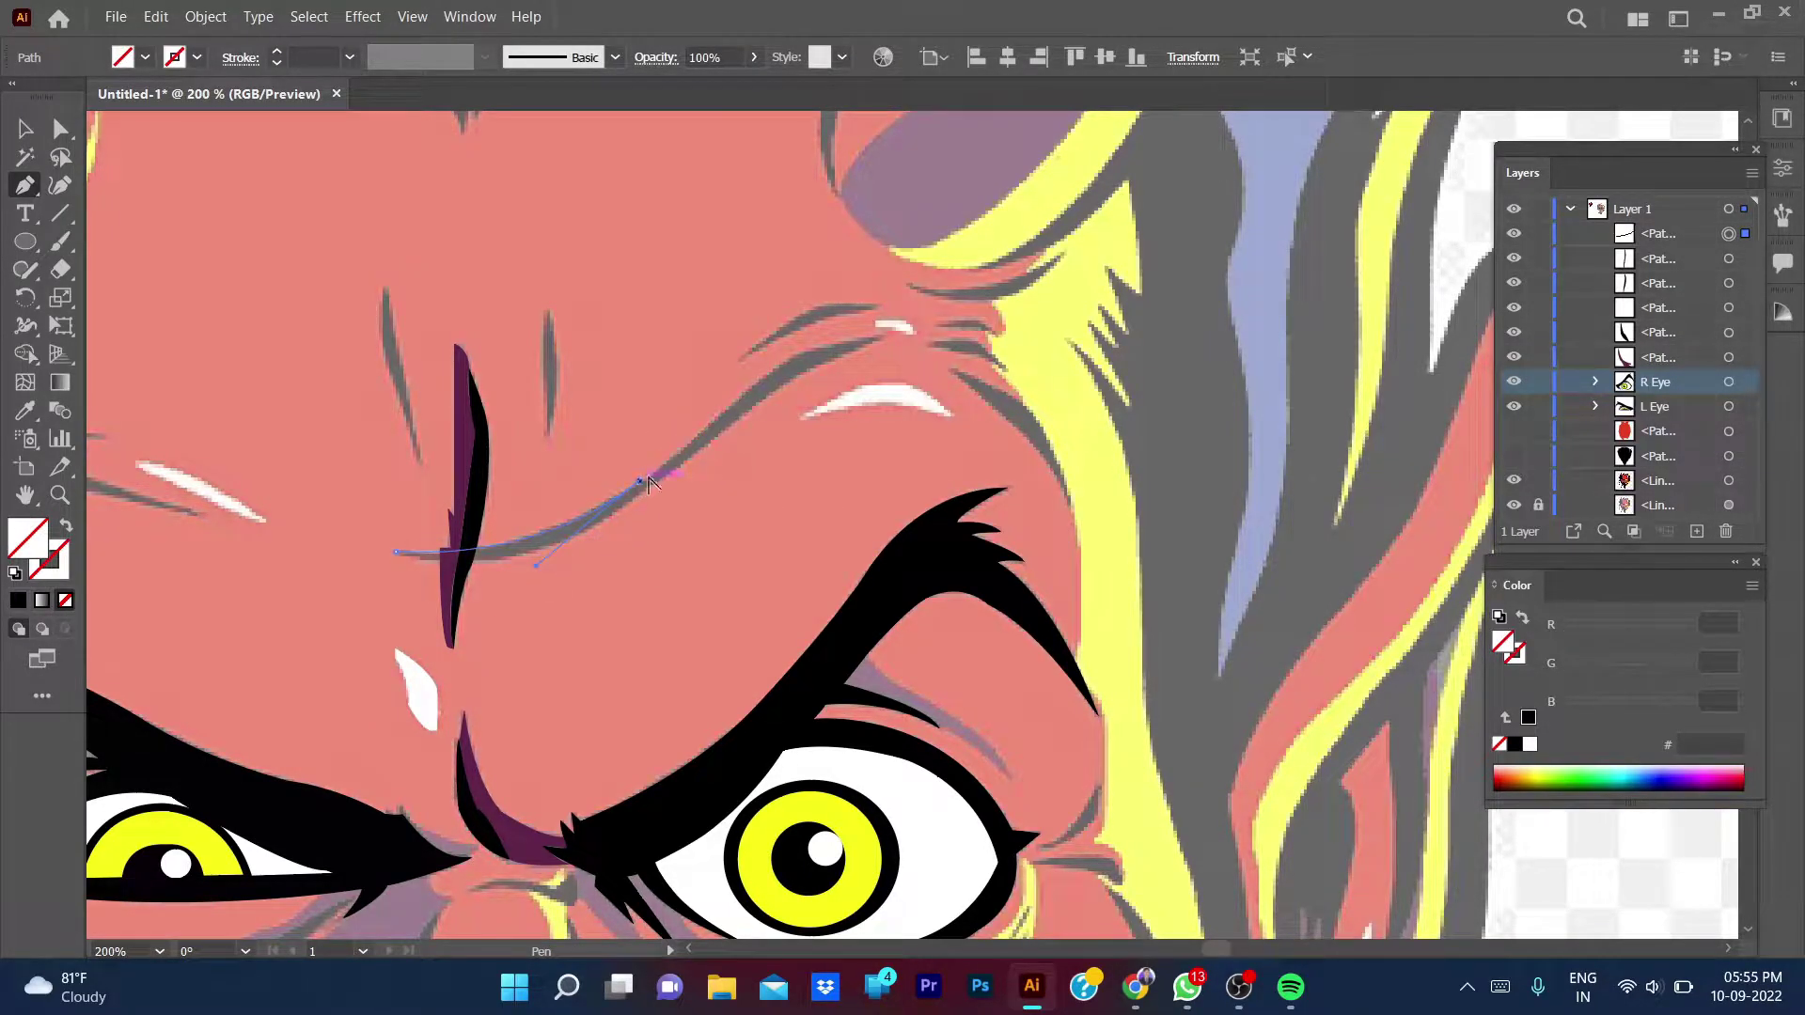
click(732, 402)
key(ctrl+z)
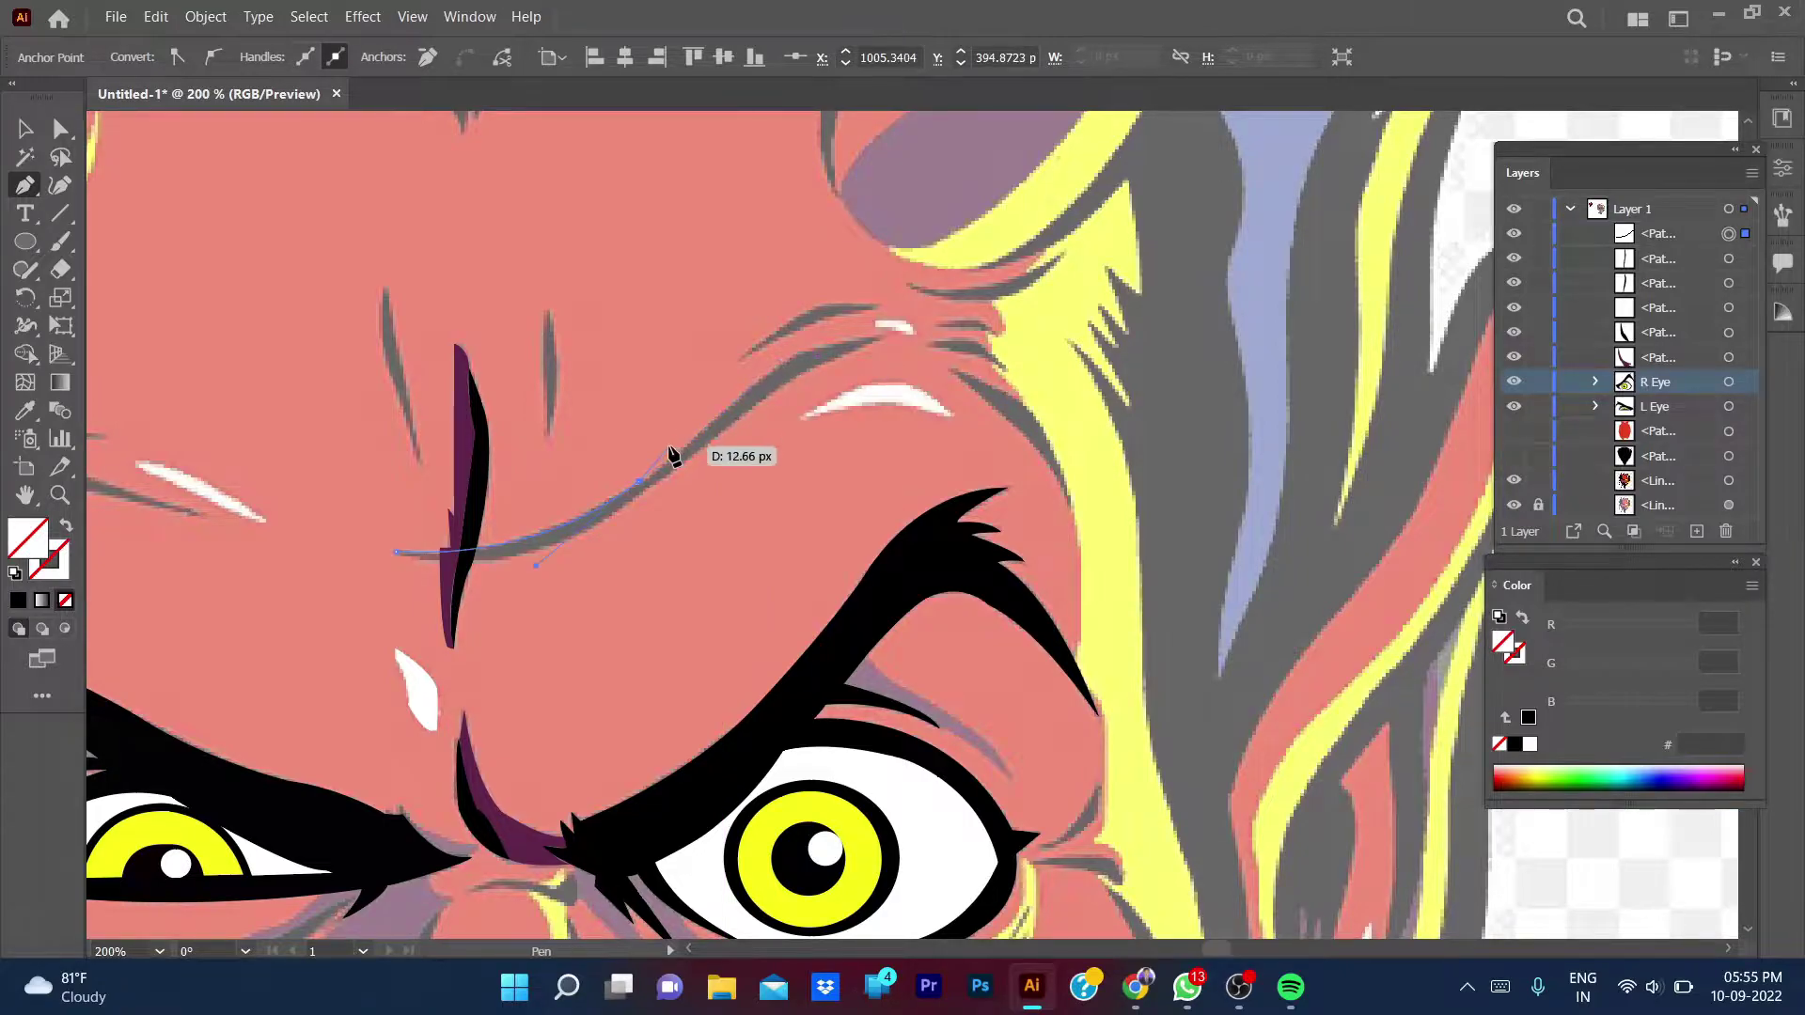
mouse_move(673, 456)
mouse_down()
mouse_move(881, 348)
mouse_move(1021, 339)
mouse_up()
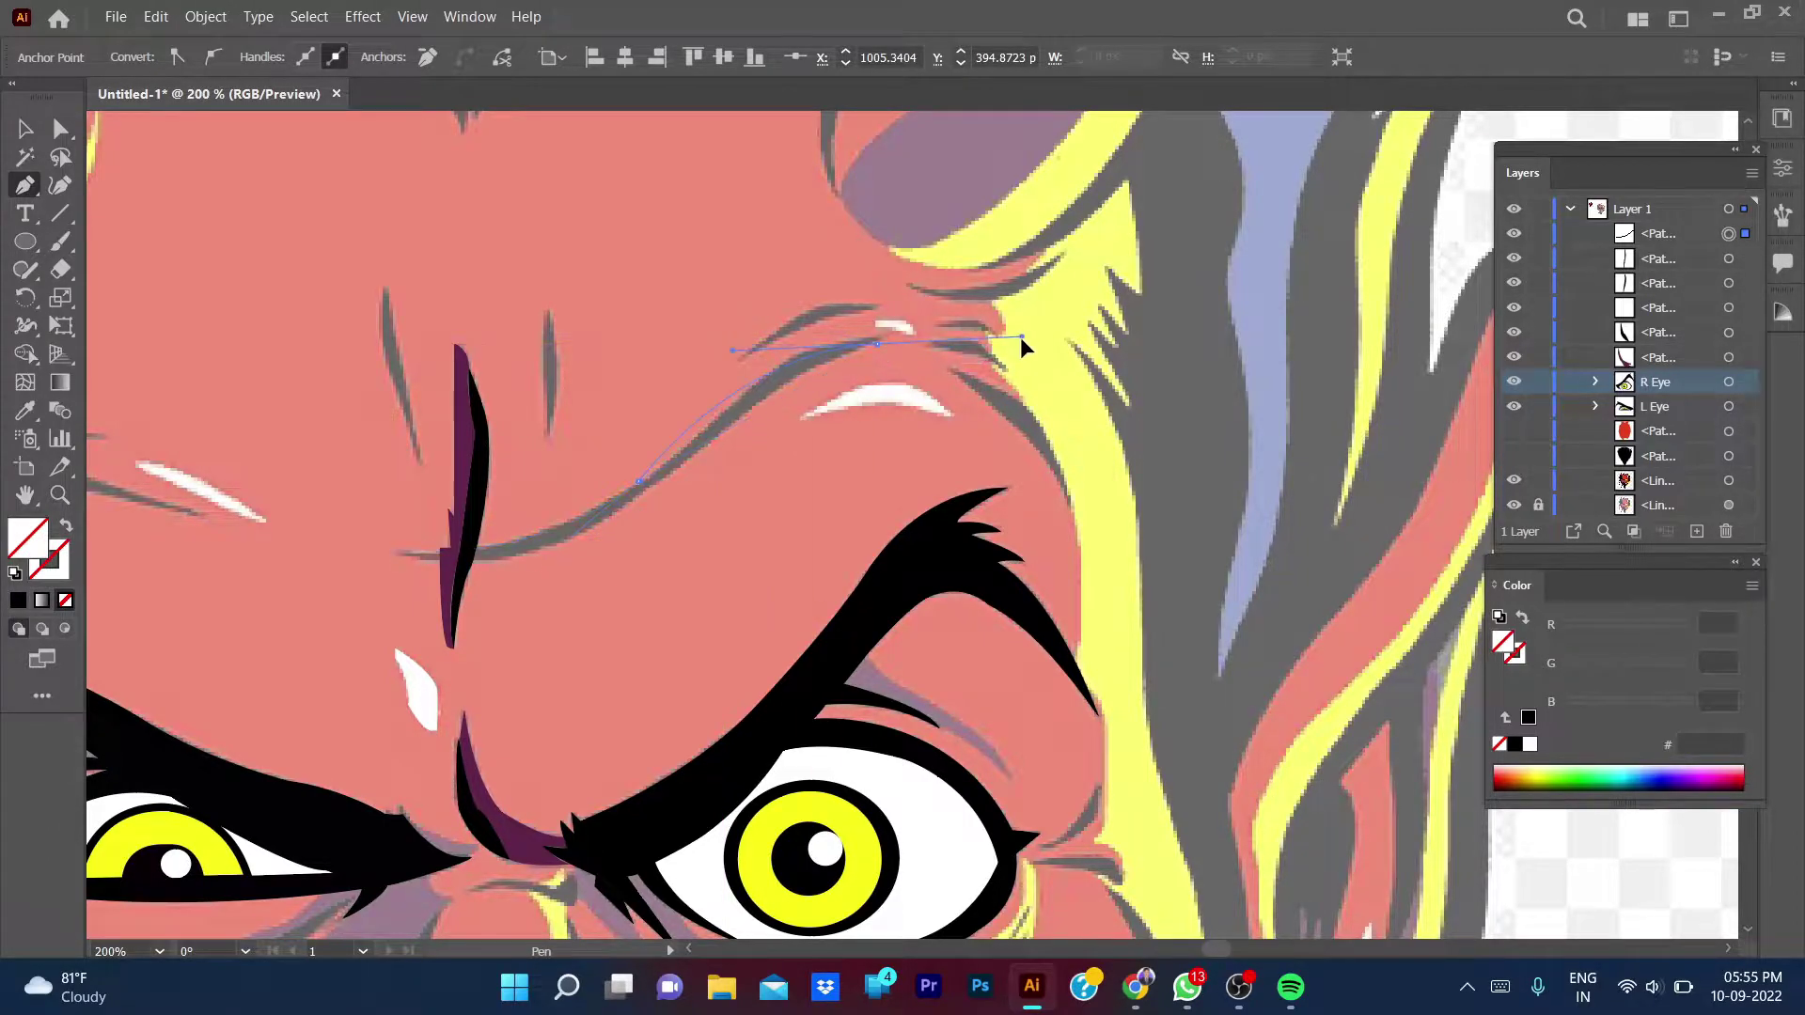
drag(953, 395, 881, 348)
drag(738, 424, 587, 534)
drag(398, 551, 536, 563)
scroll(549, 502, left, 3)
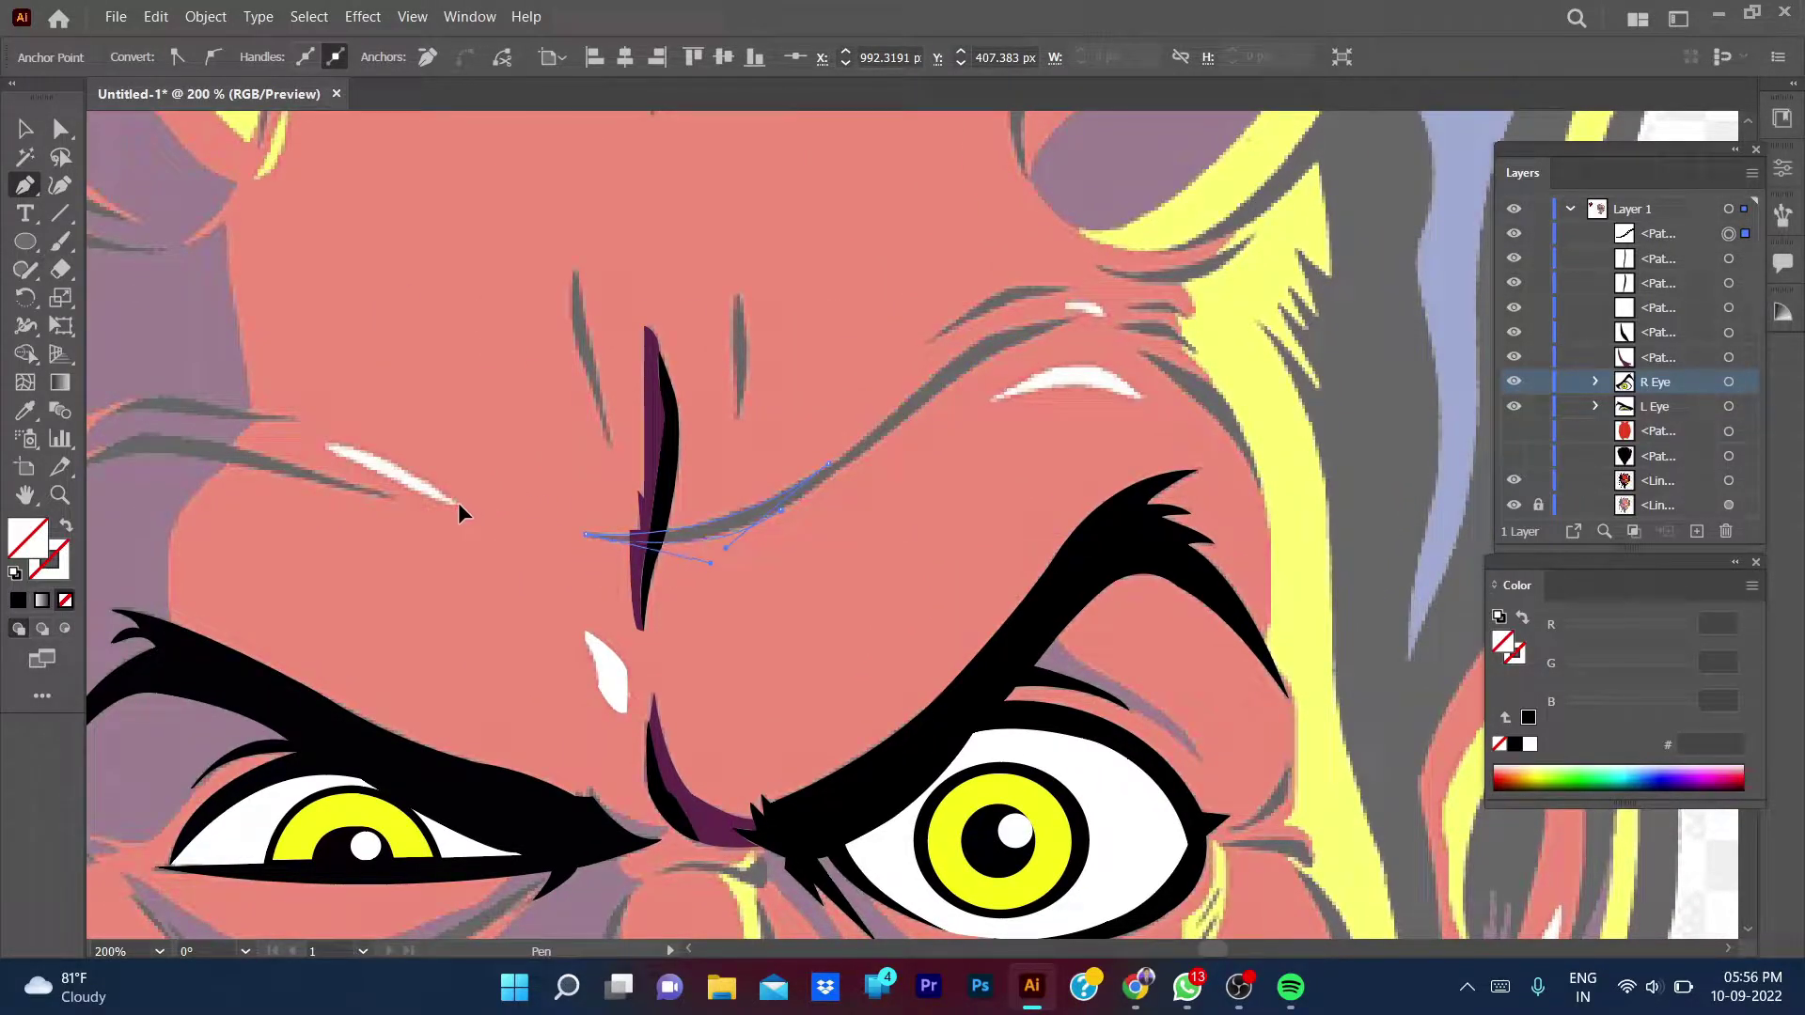
key(v)
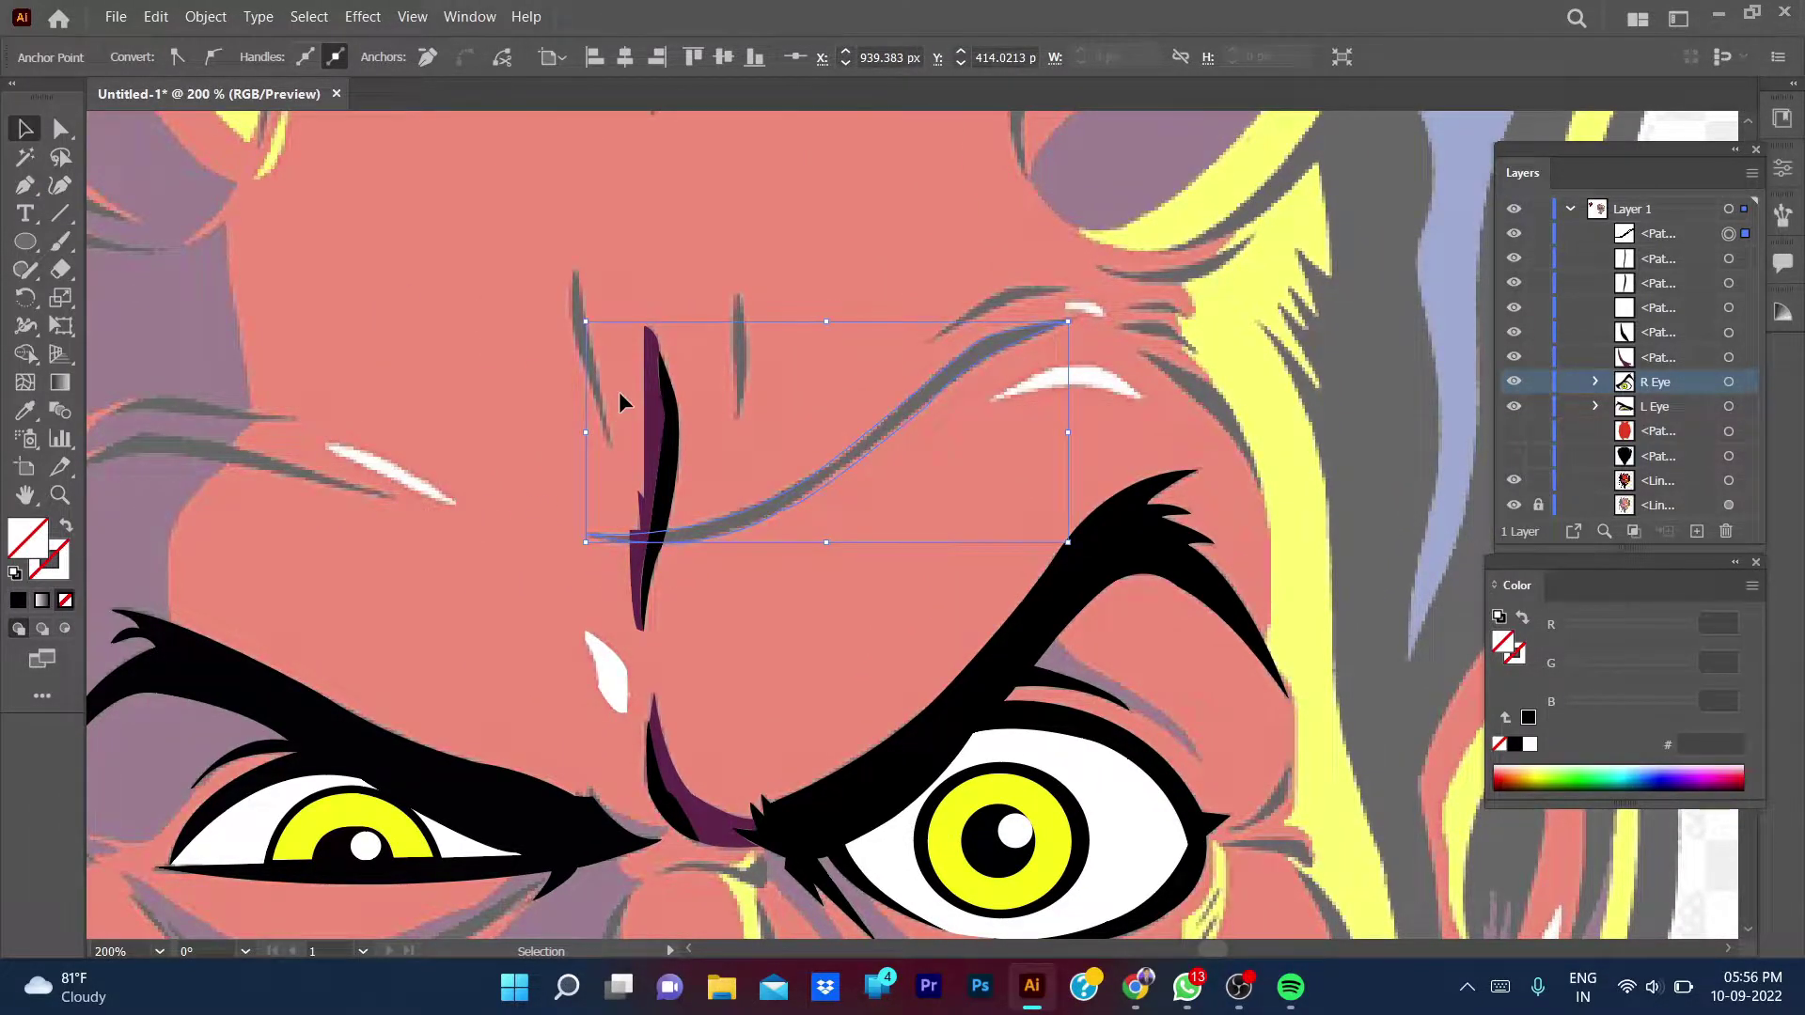
- Group the purple crease pieces, send the wrinkle behind them, and name the group 'Effect 1'
click(682, 472)
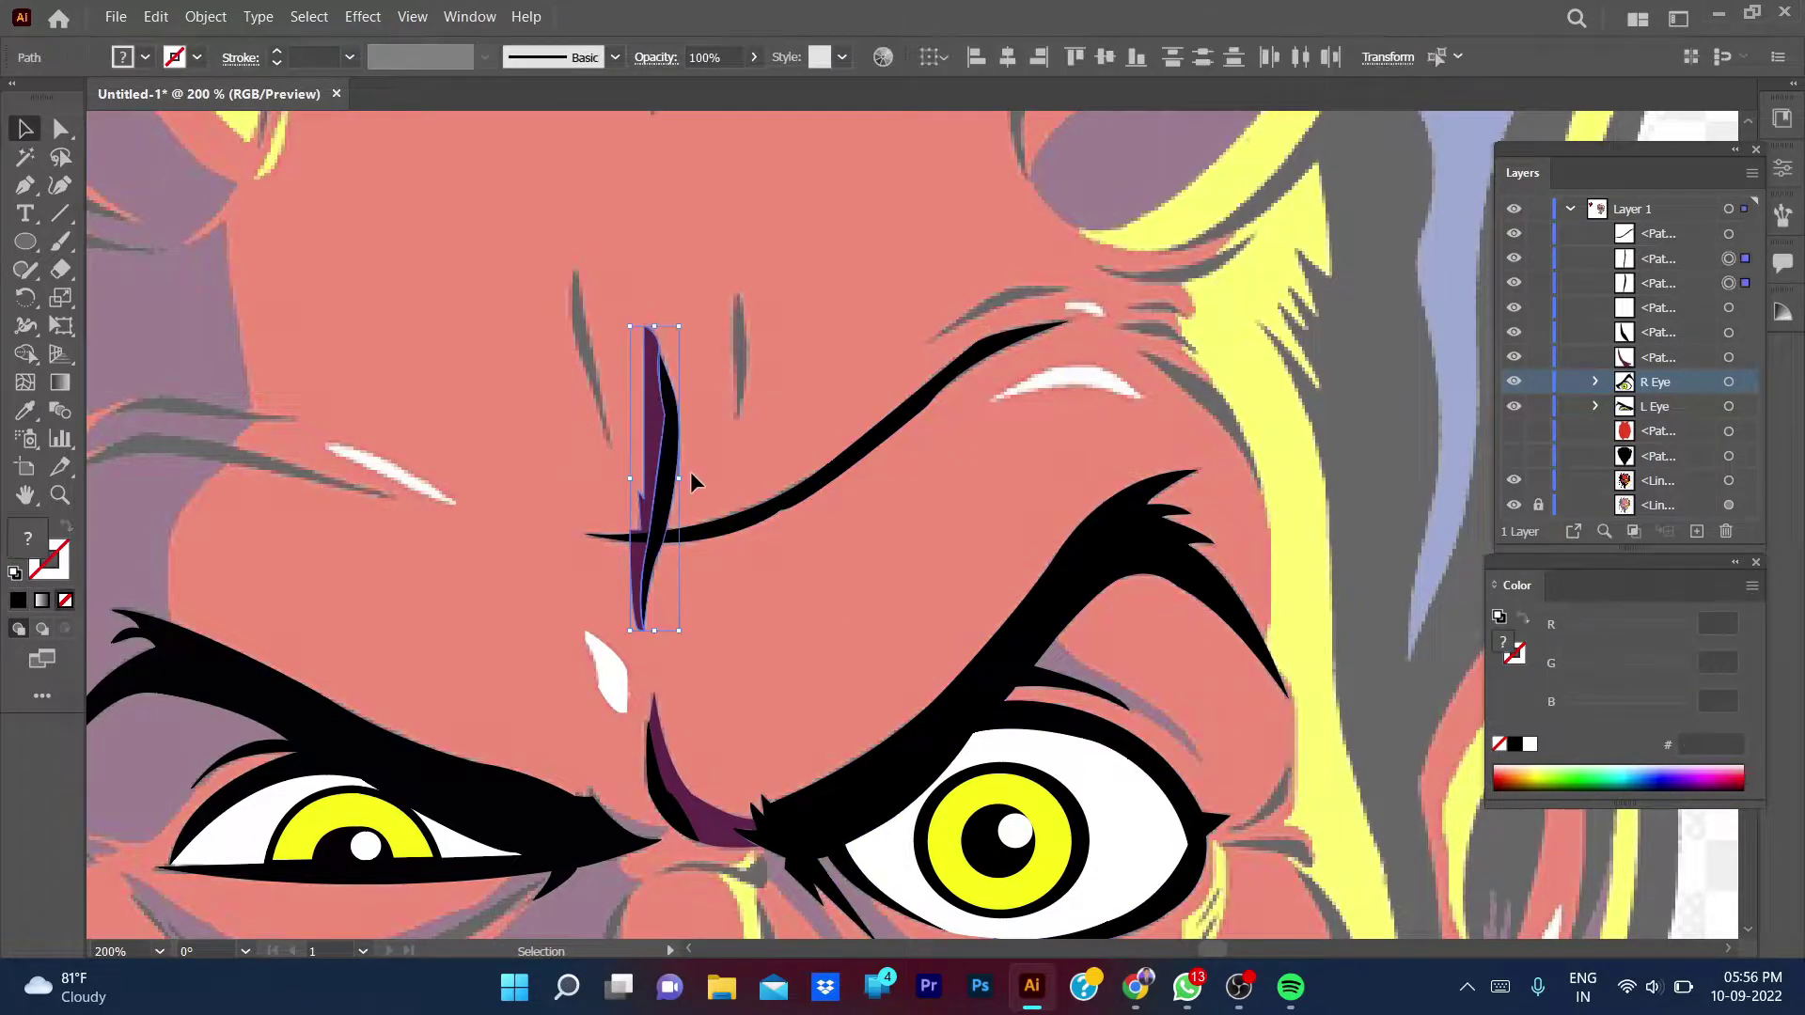
key(ctrl+g)
click(1040, 444)
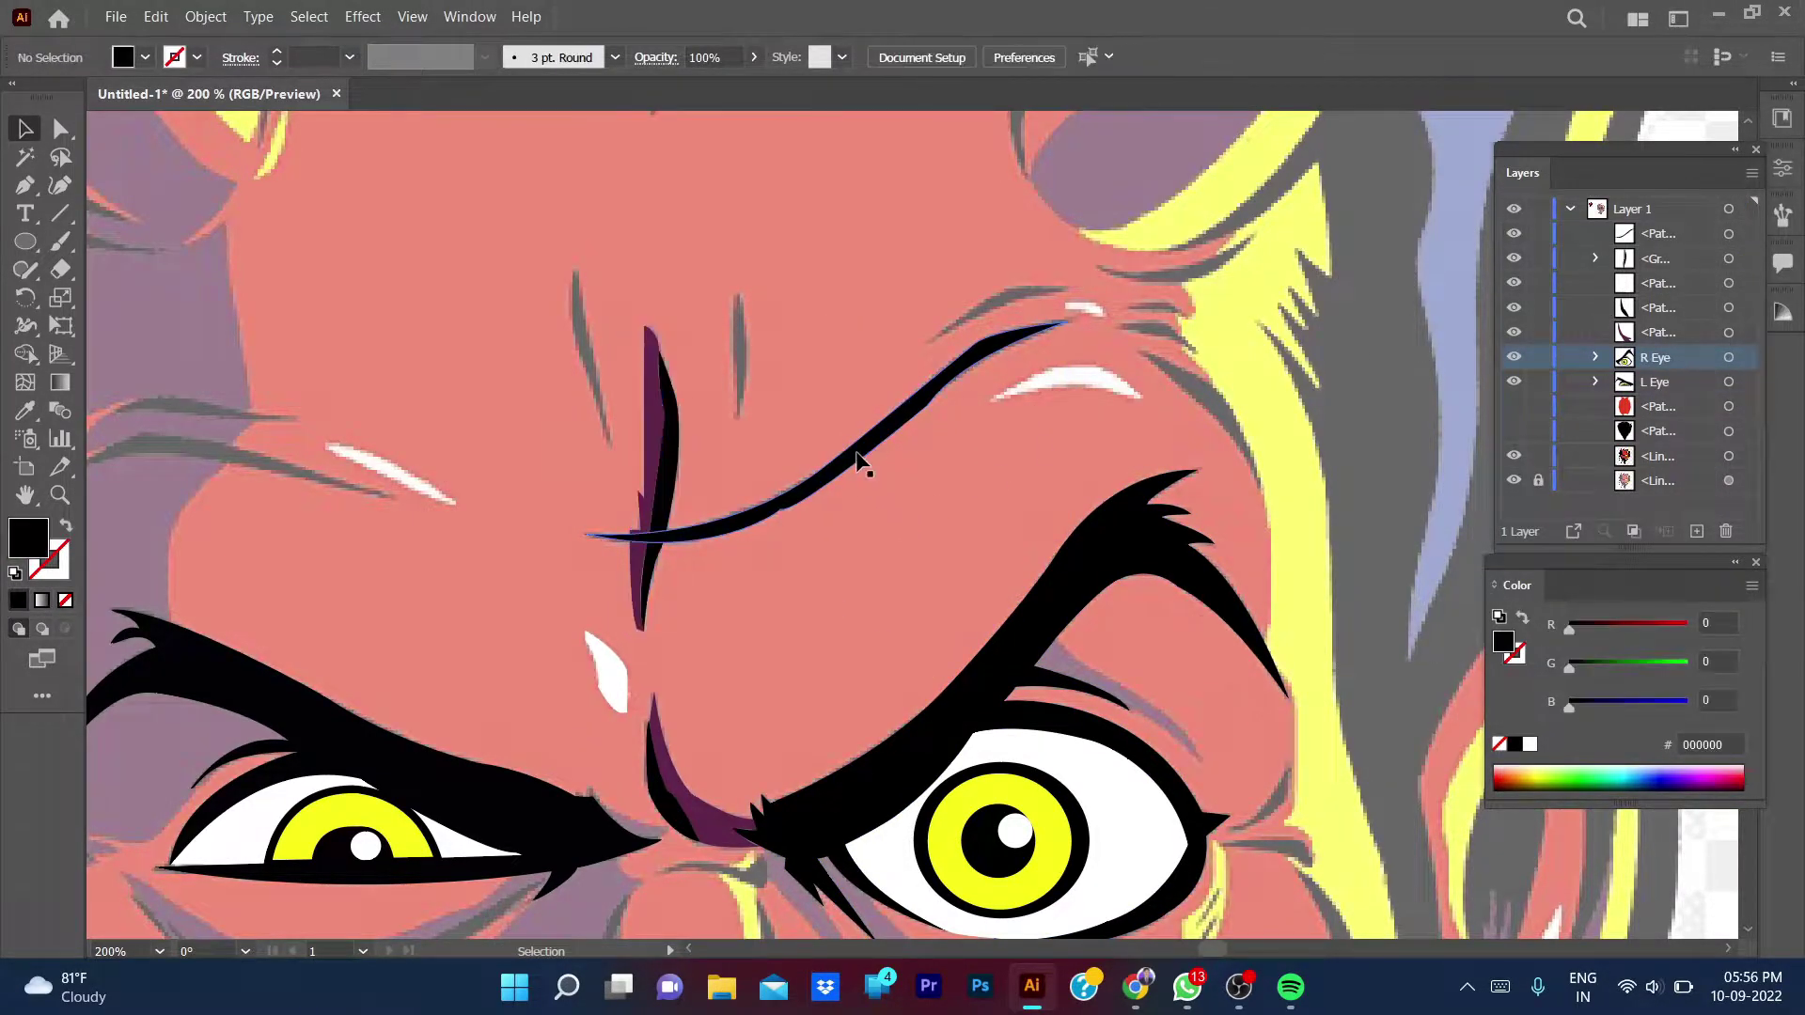
click(857, 459)
key(ctrl+[)
key(ctrl+shift+a)
double_click(1659, 234)
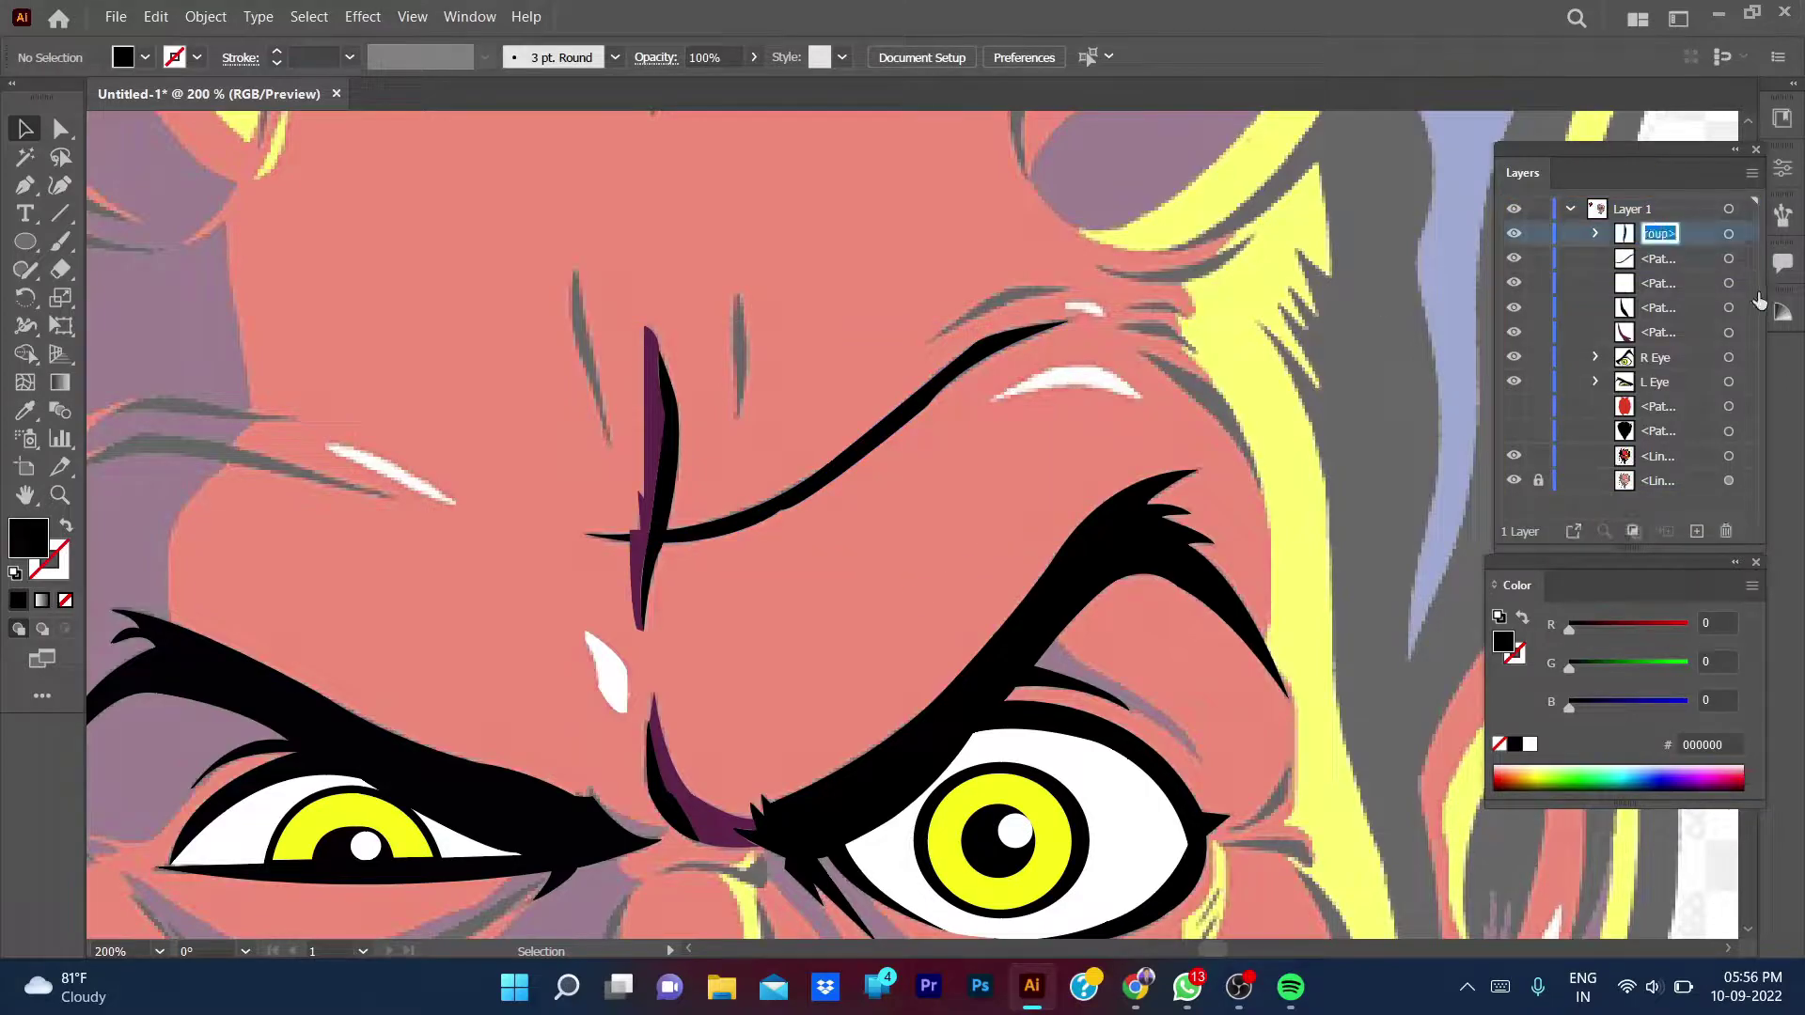
text(E)
text( 1)
key(Return)
- Draw a black crescent wrinkle above the right brow and a thin vertical wrinkle beside the crease
key(p)
click(924, 343)
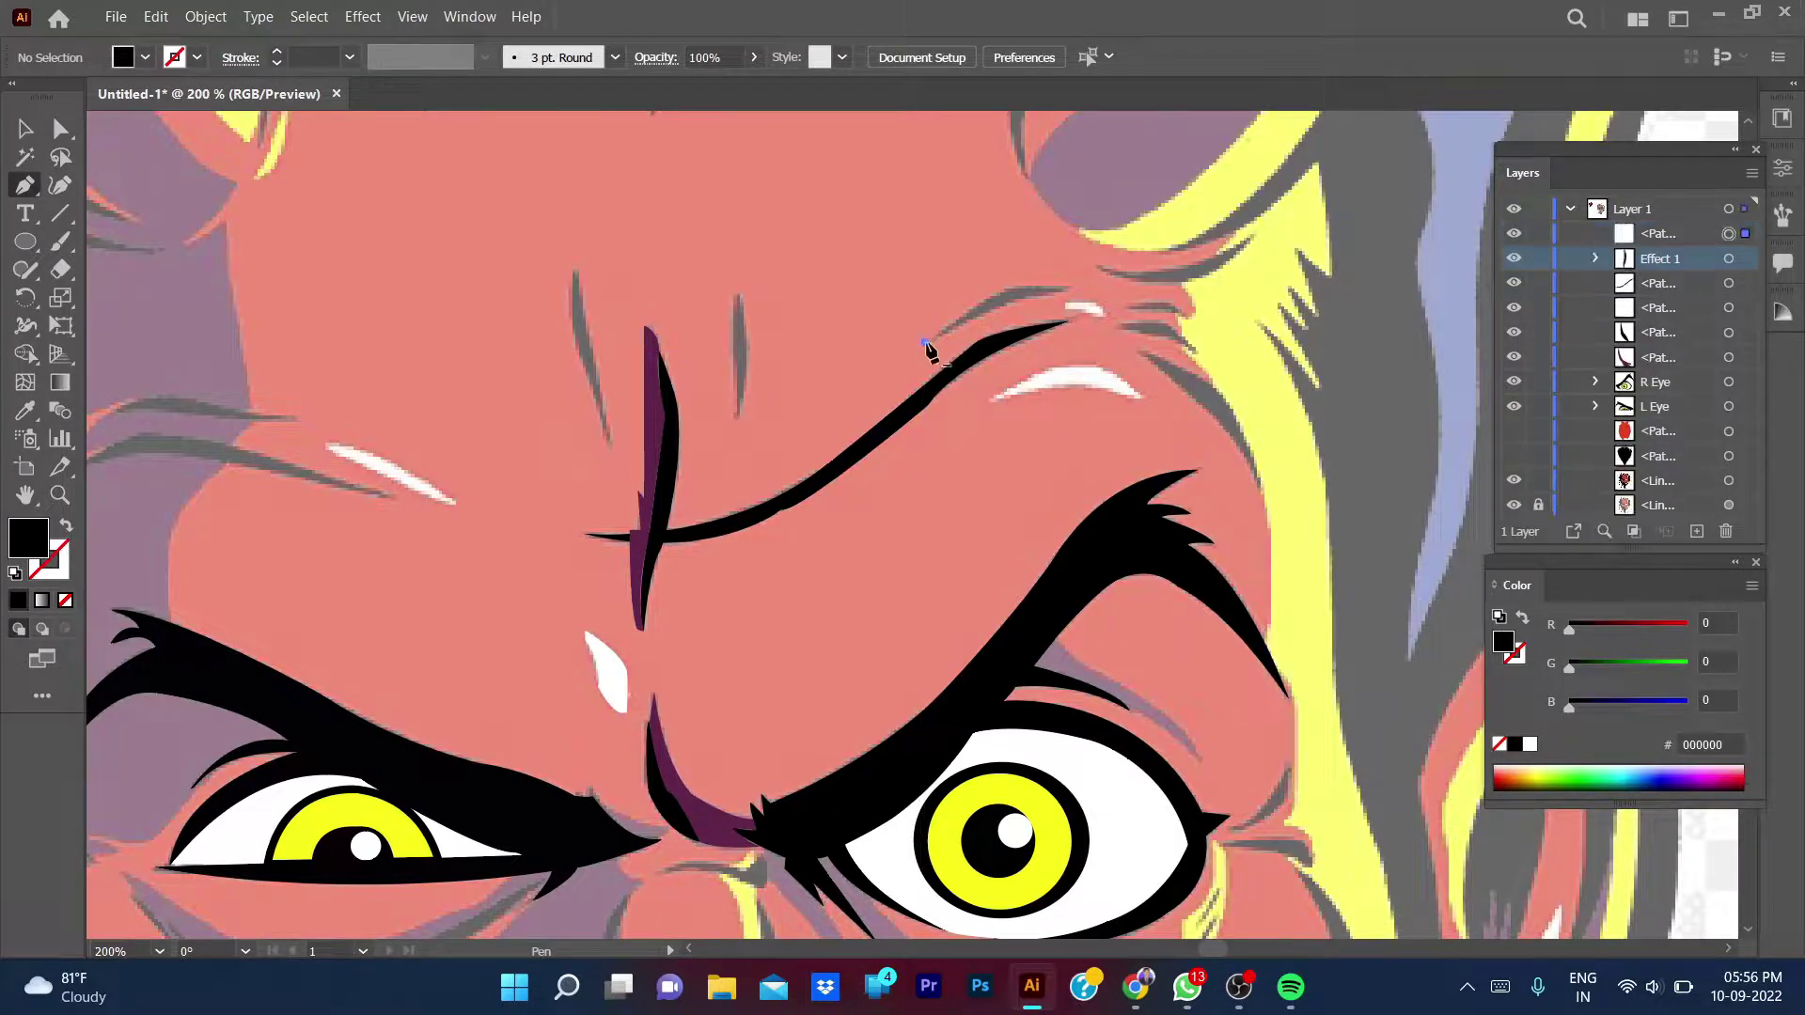
mouse_move(1063, 289)
mouse_down()
mouse_move(1031, 291)
mouse_move(1055, 322)
mouse_up()
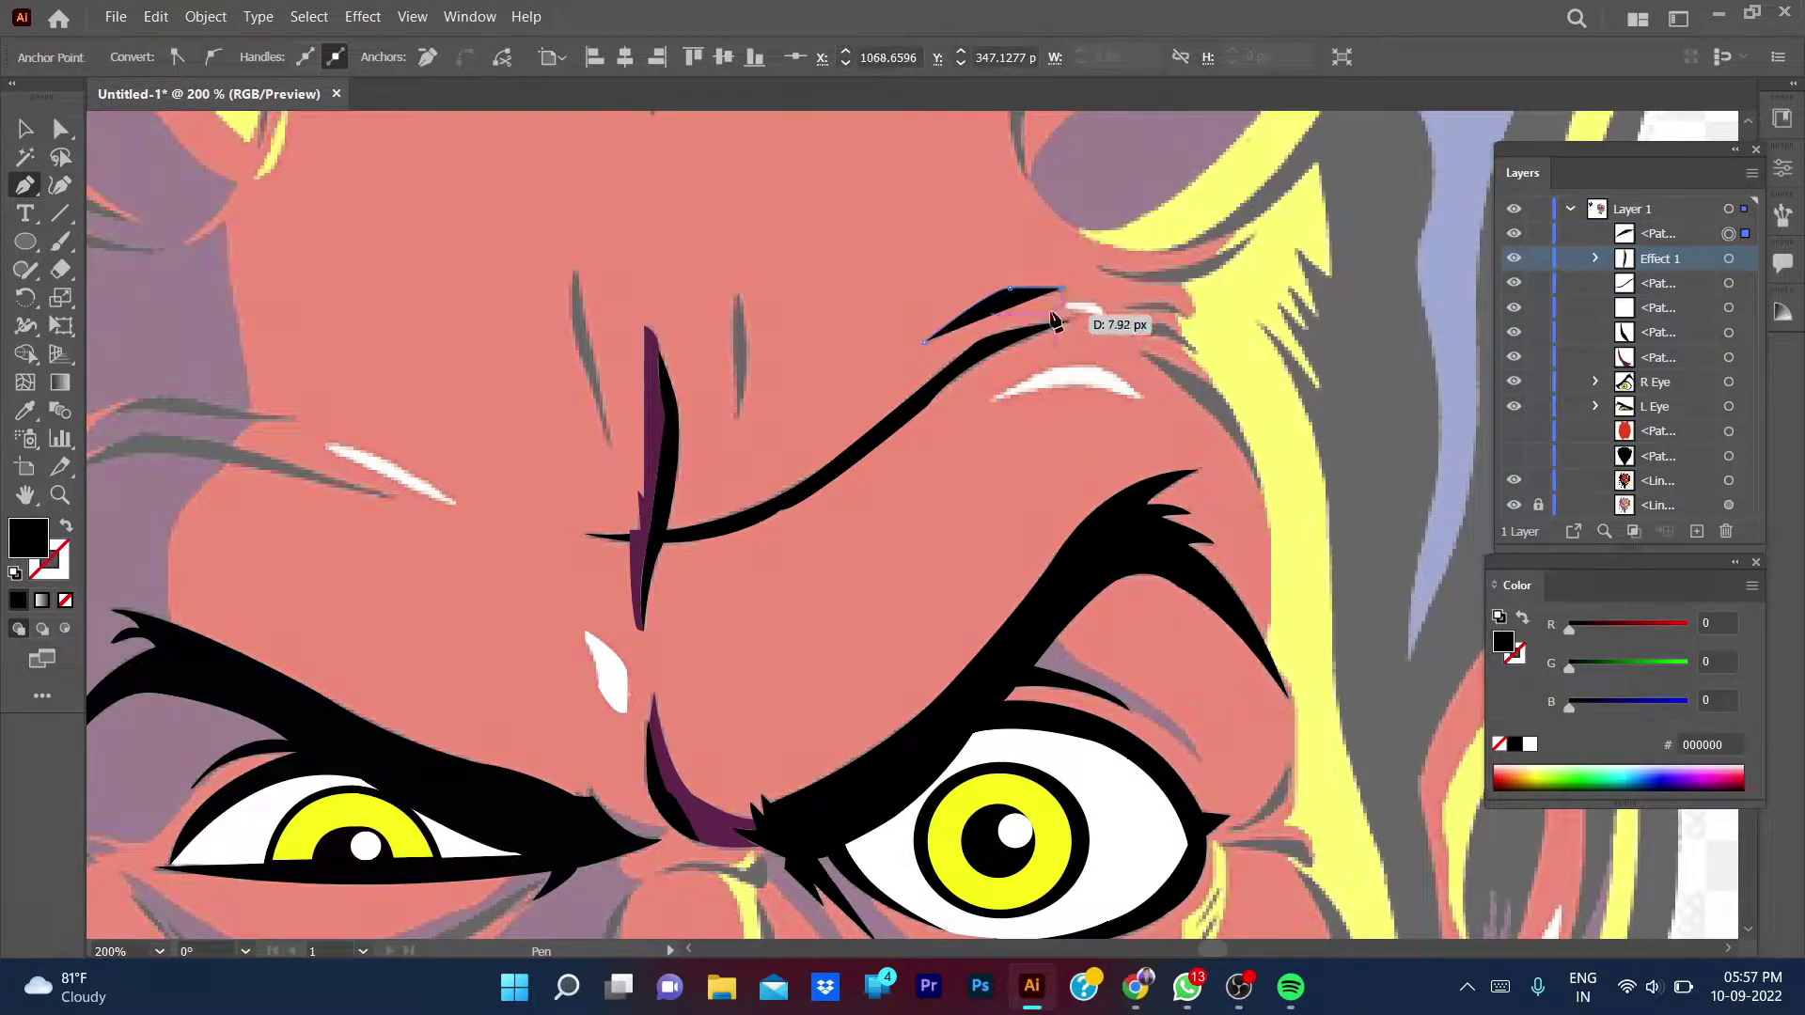
drag(926, 342, 967, 355)
click(737, 419)
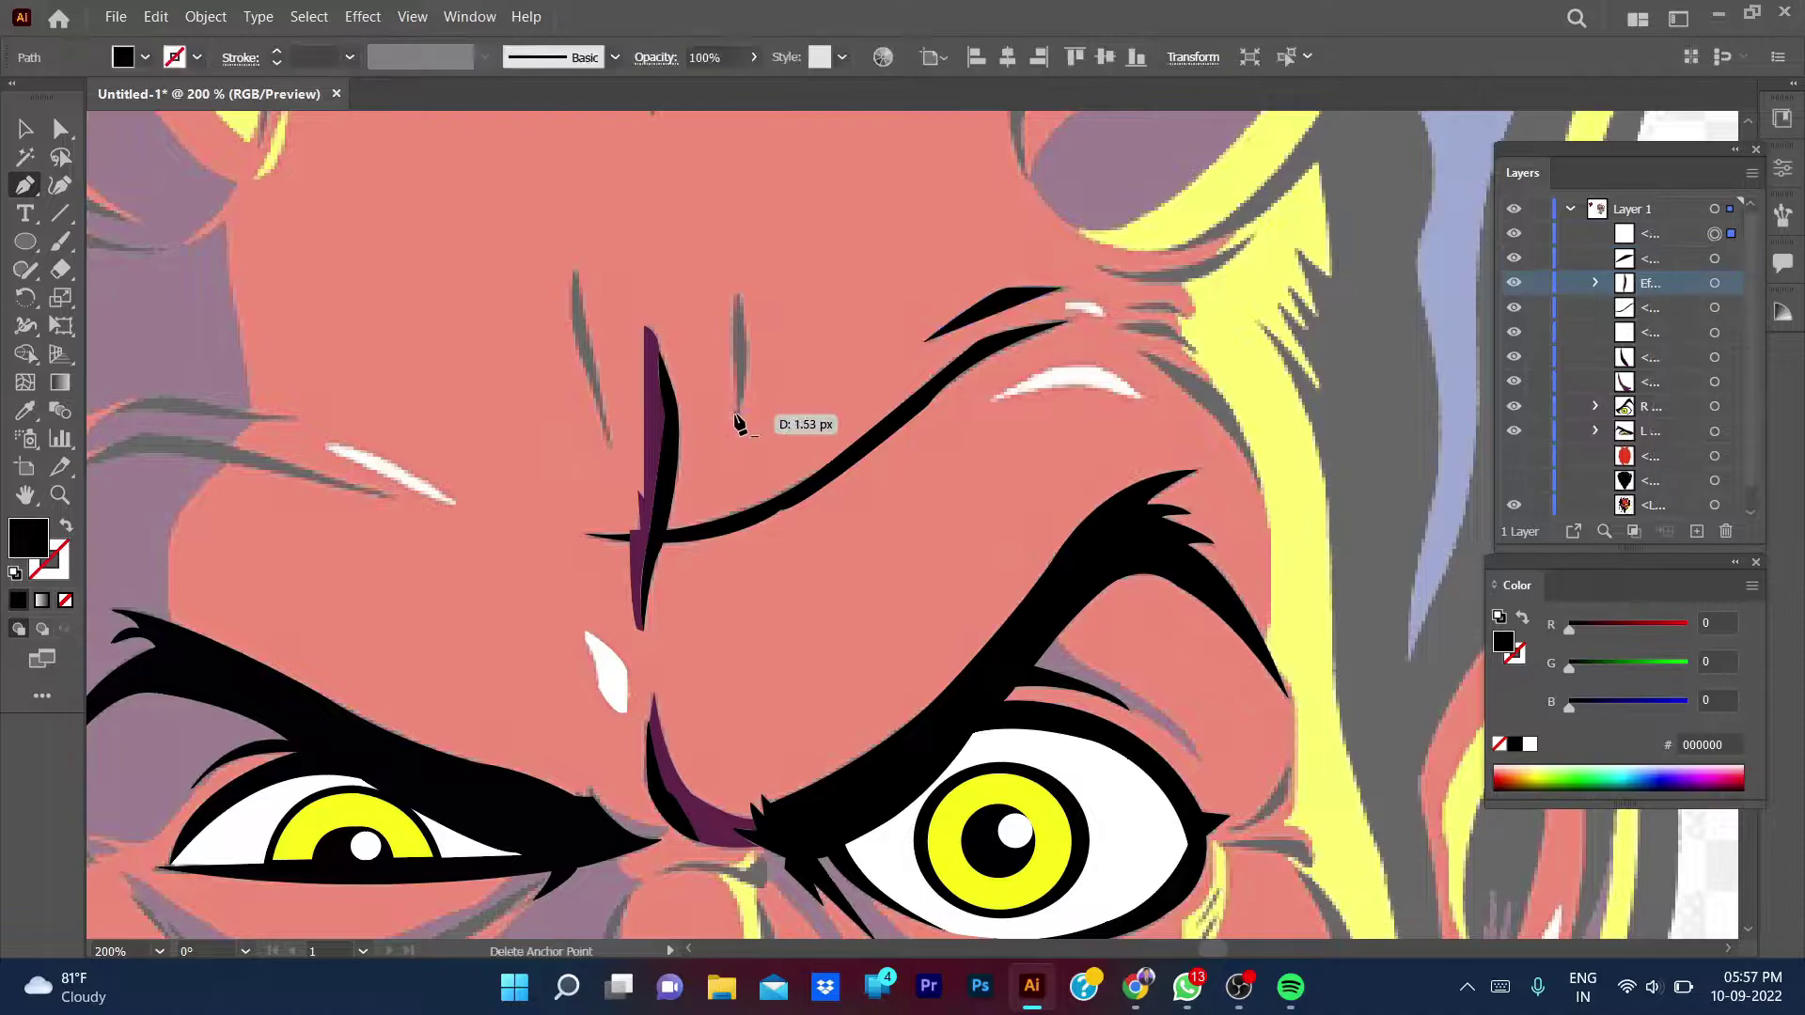
click(739, 294)
drag(737, 419, 716, 461)
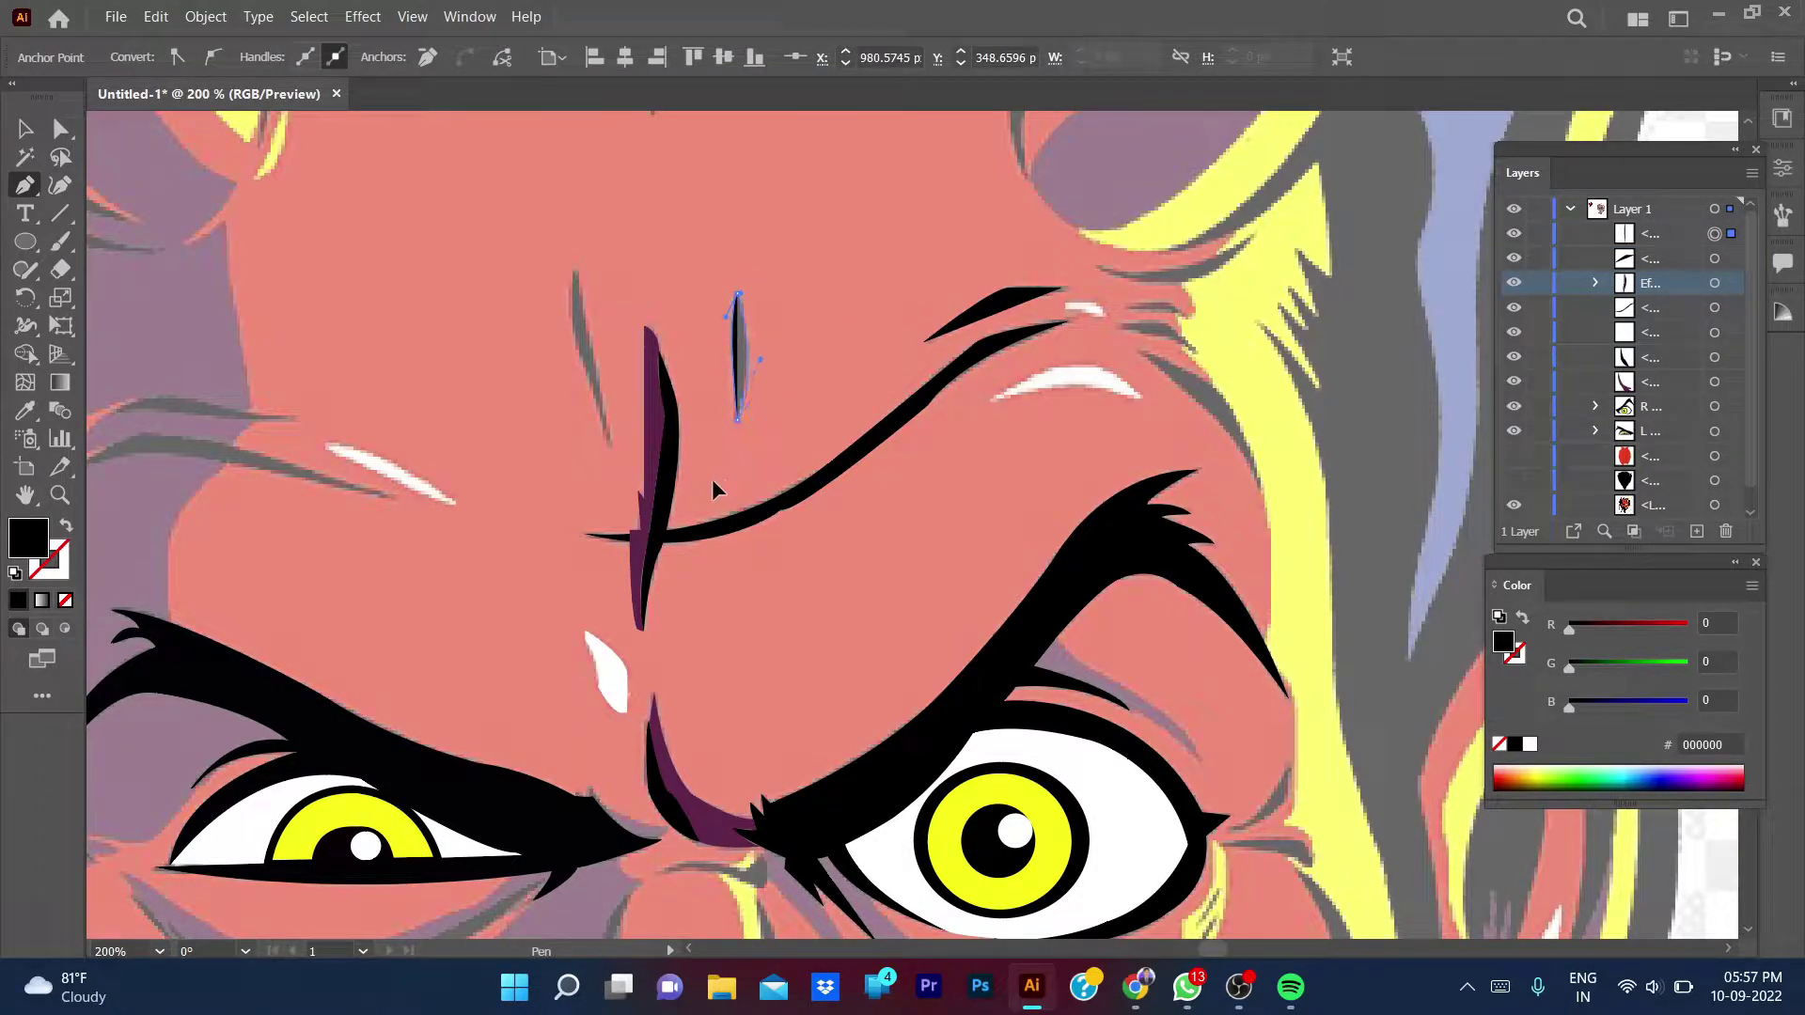
- Begin tracing a curved wrinkle left of the central crease up toward the brow area
click(611, 441)
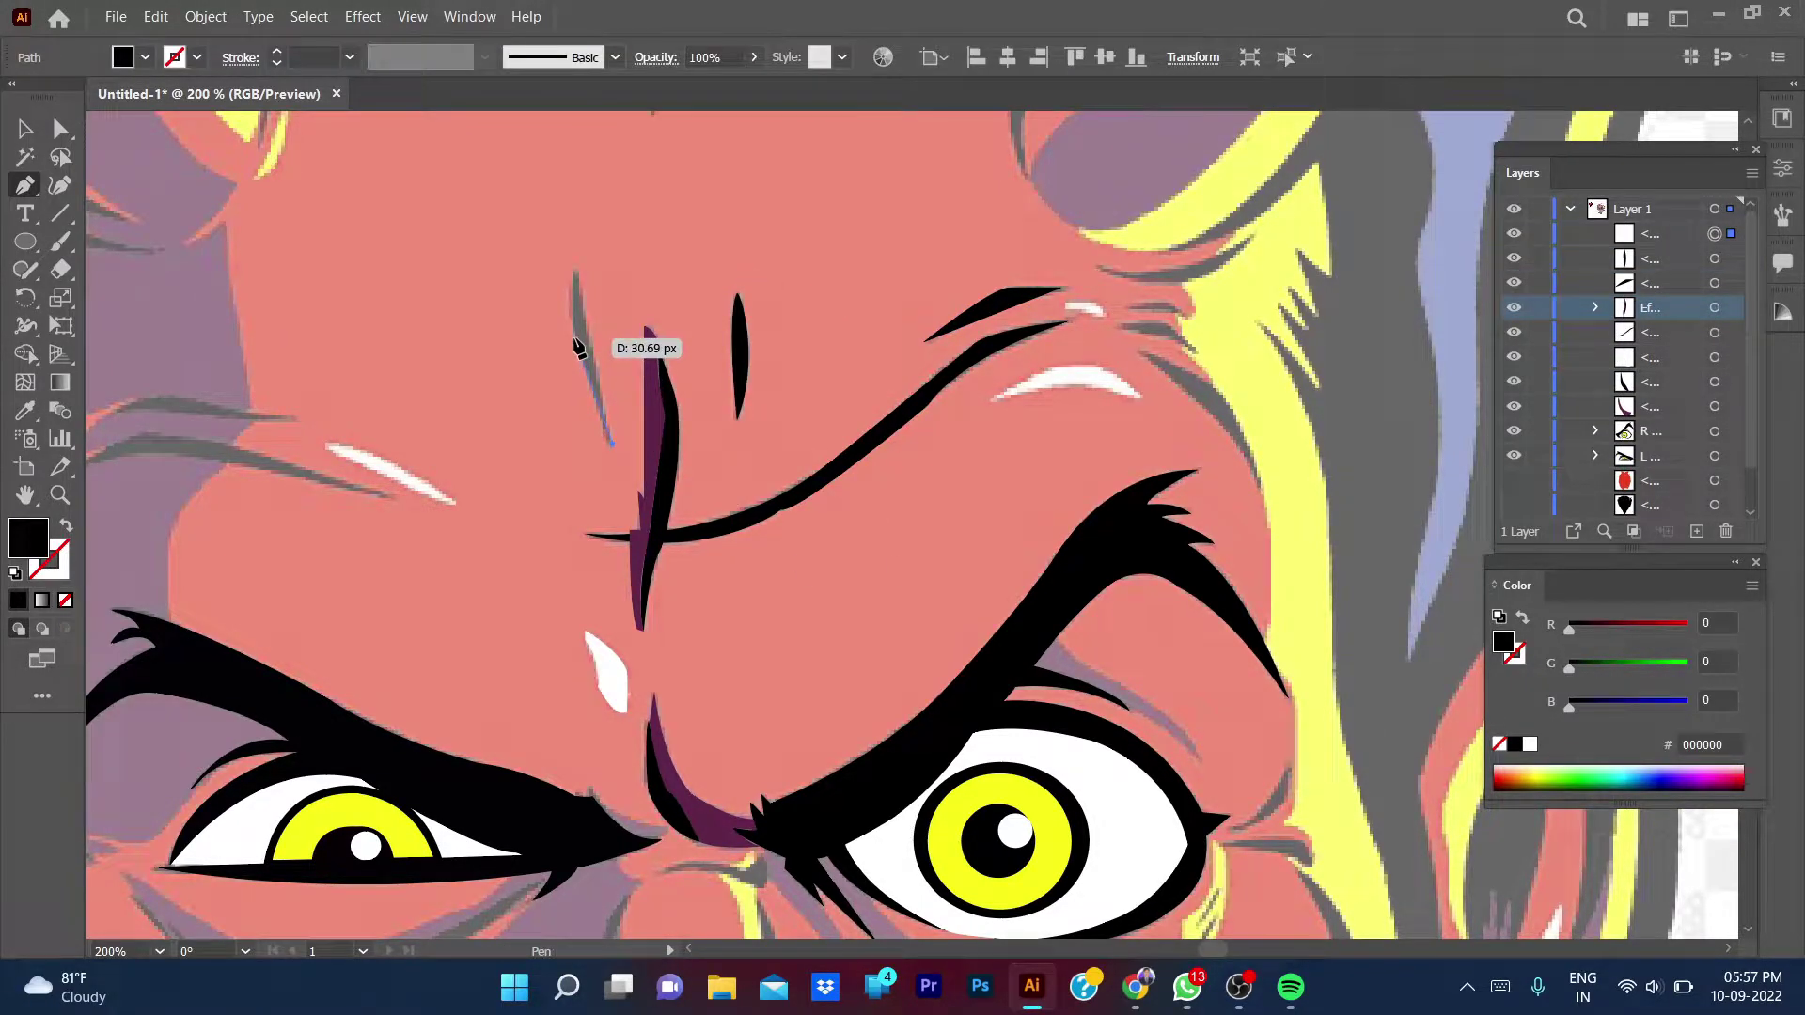
drag(578, 347, 579, 359)
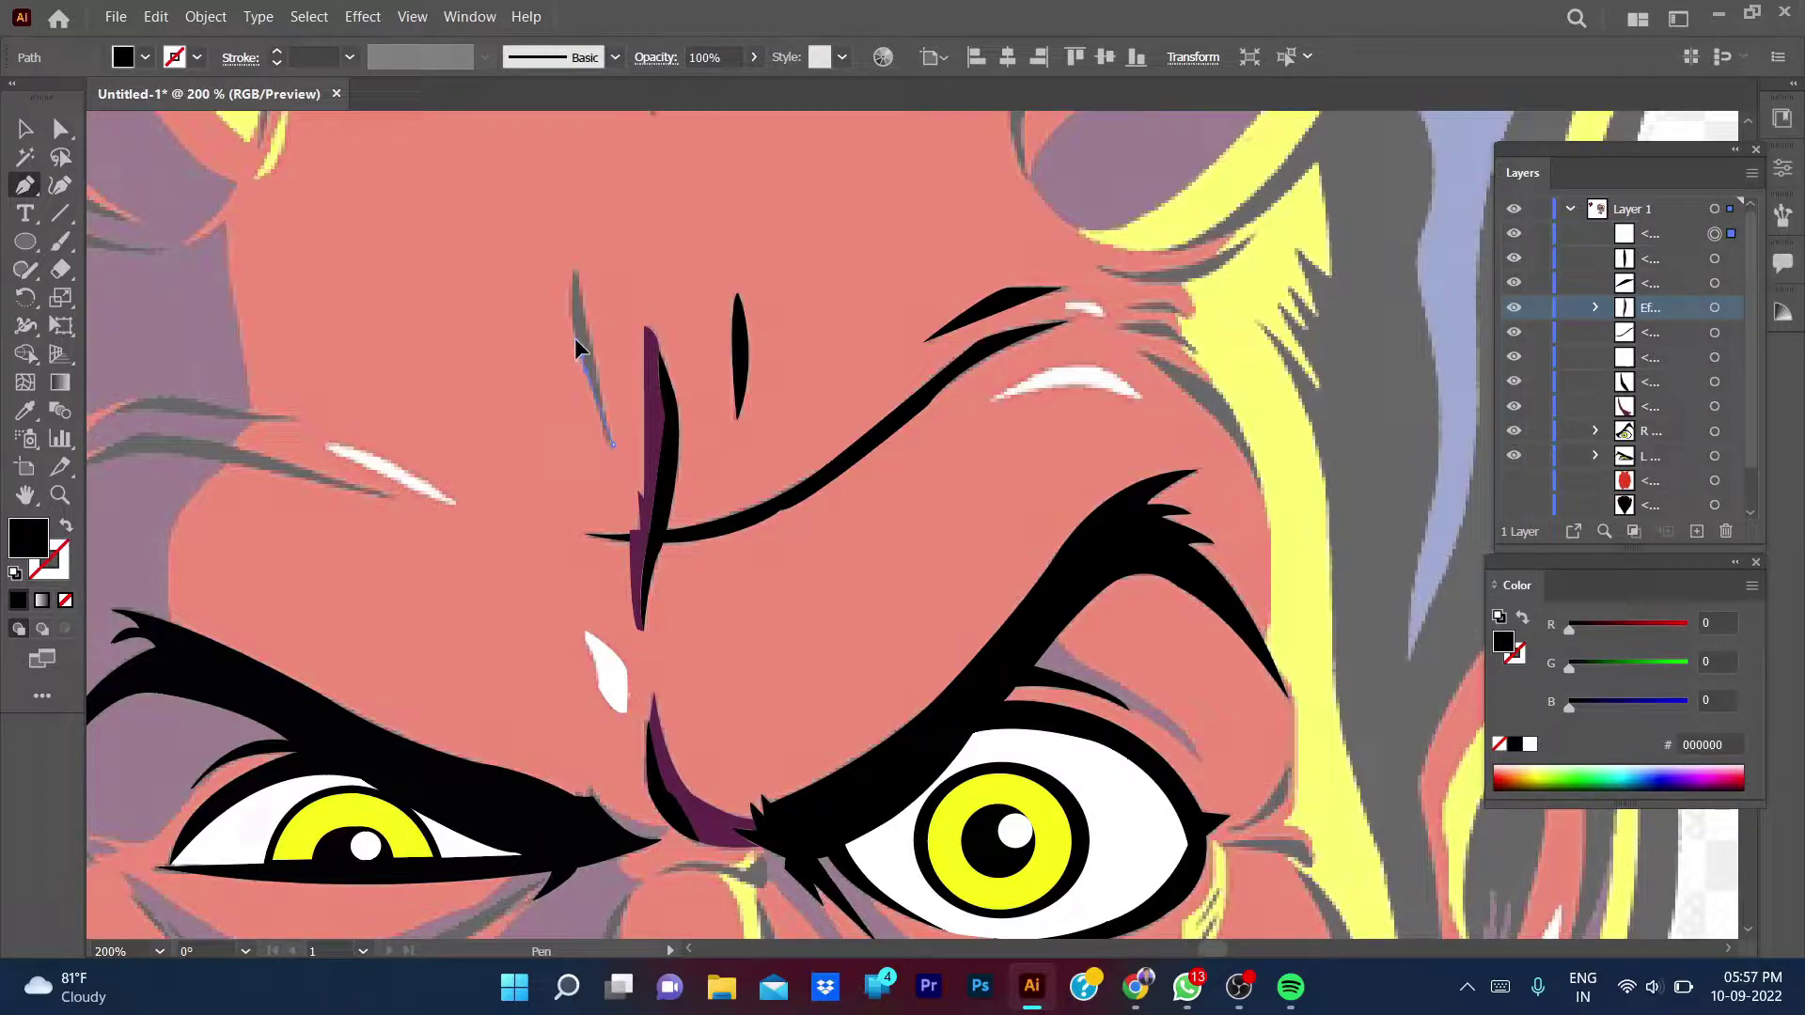
drag(574, 270, 583, 207)
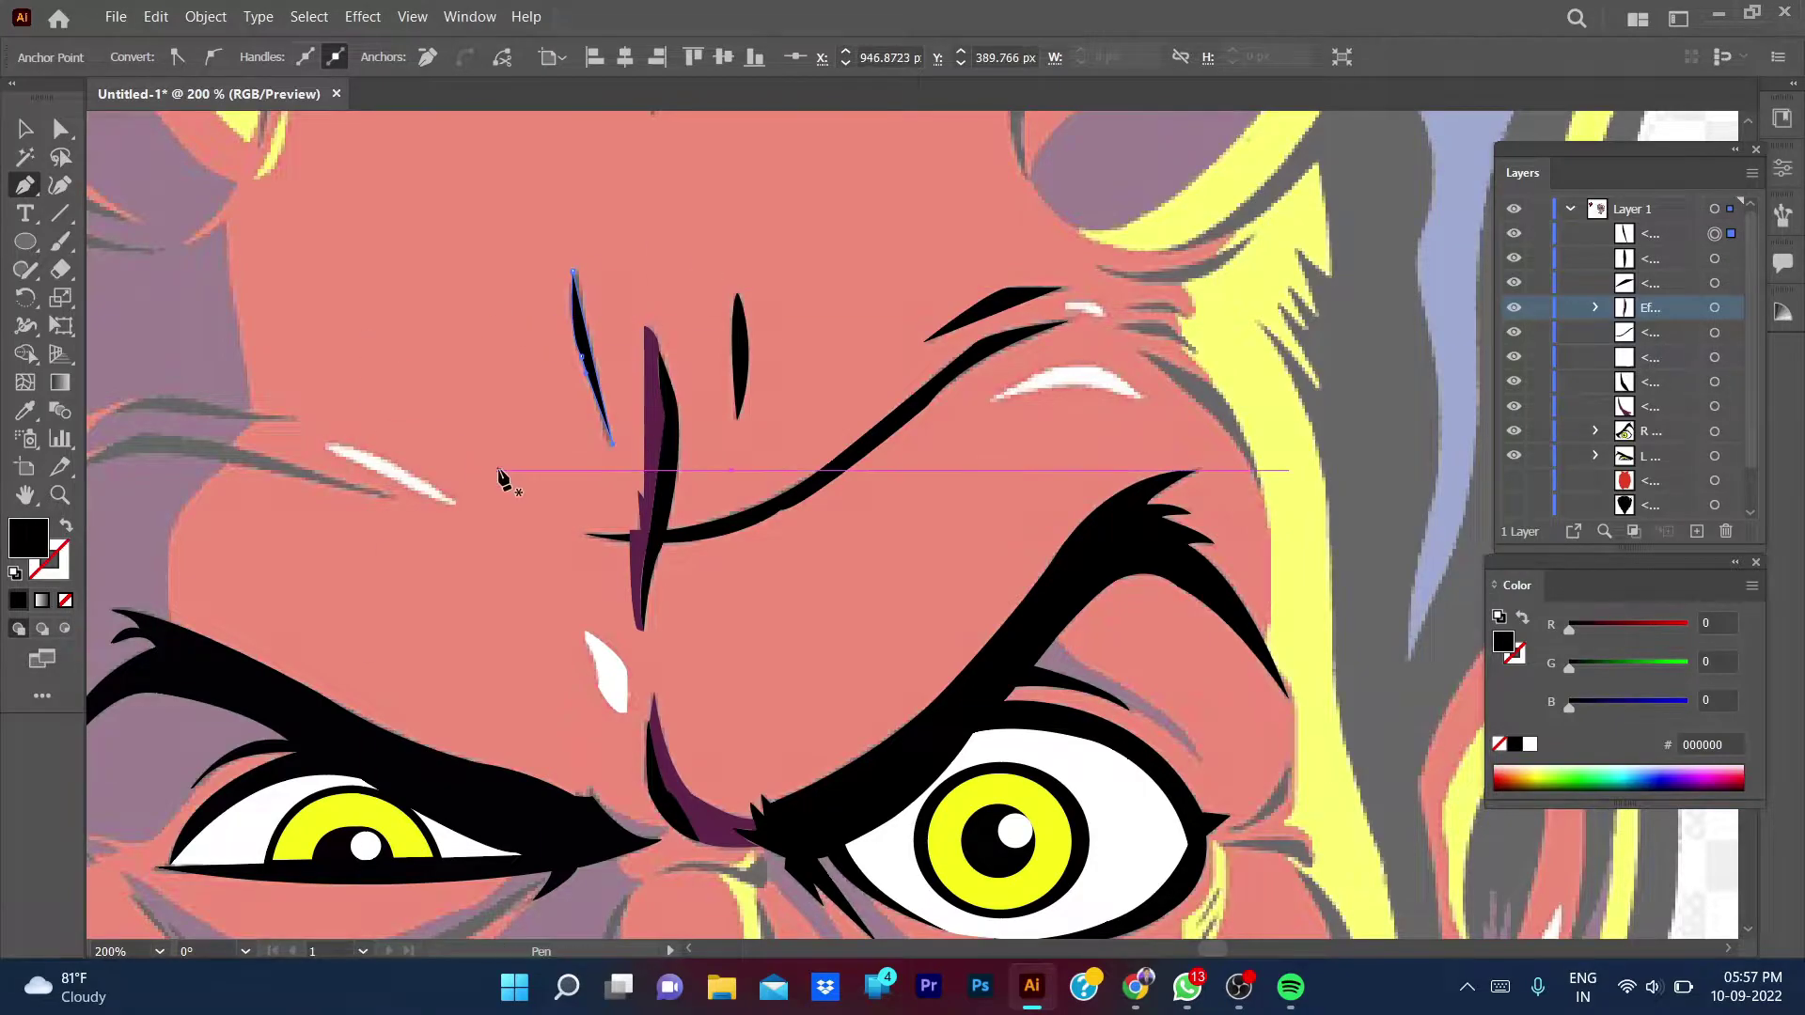
drag(504, 476, 683, 370)
scroll(683, 370, down, 5)
scroll(750, 648, up, 4)
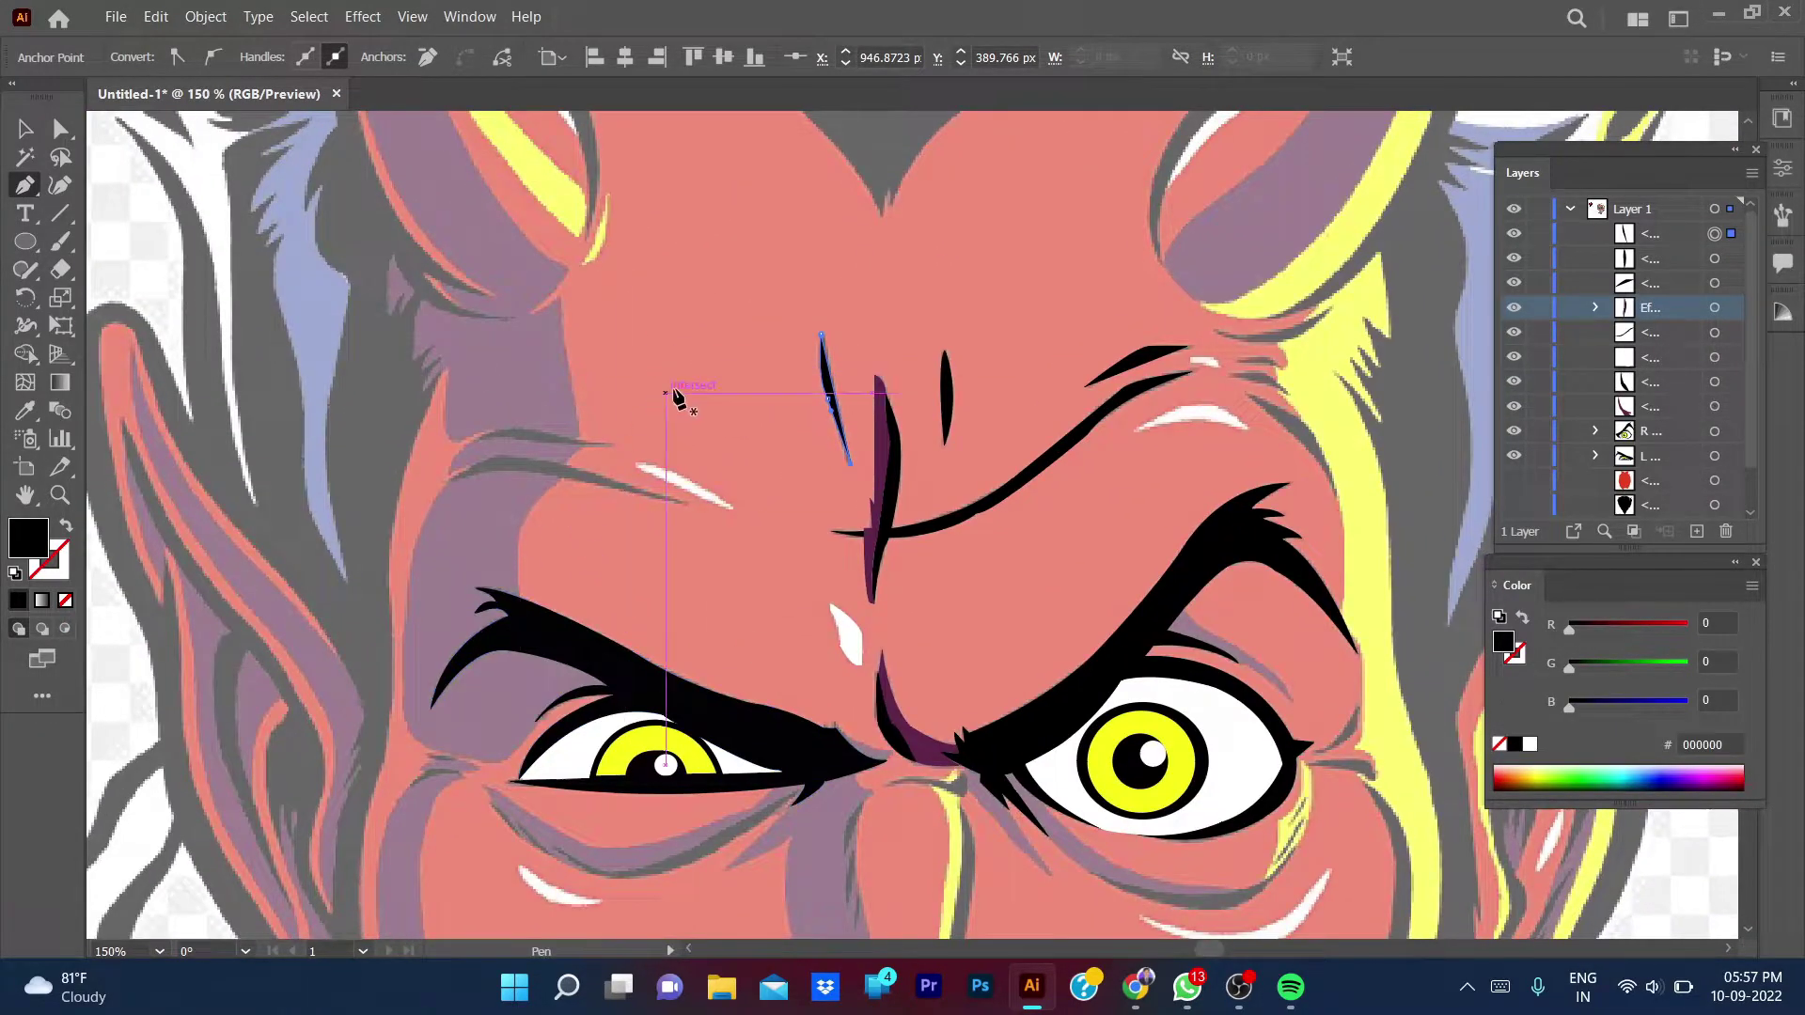
- Trace a closed outline for the large highlight above the right eye
scroll(677, 398, down, 4)
scroll(601, 470, up, 4)
scroll(564, 517, up, 3)
scroll(530, 560, up, 2)
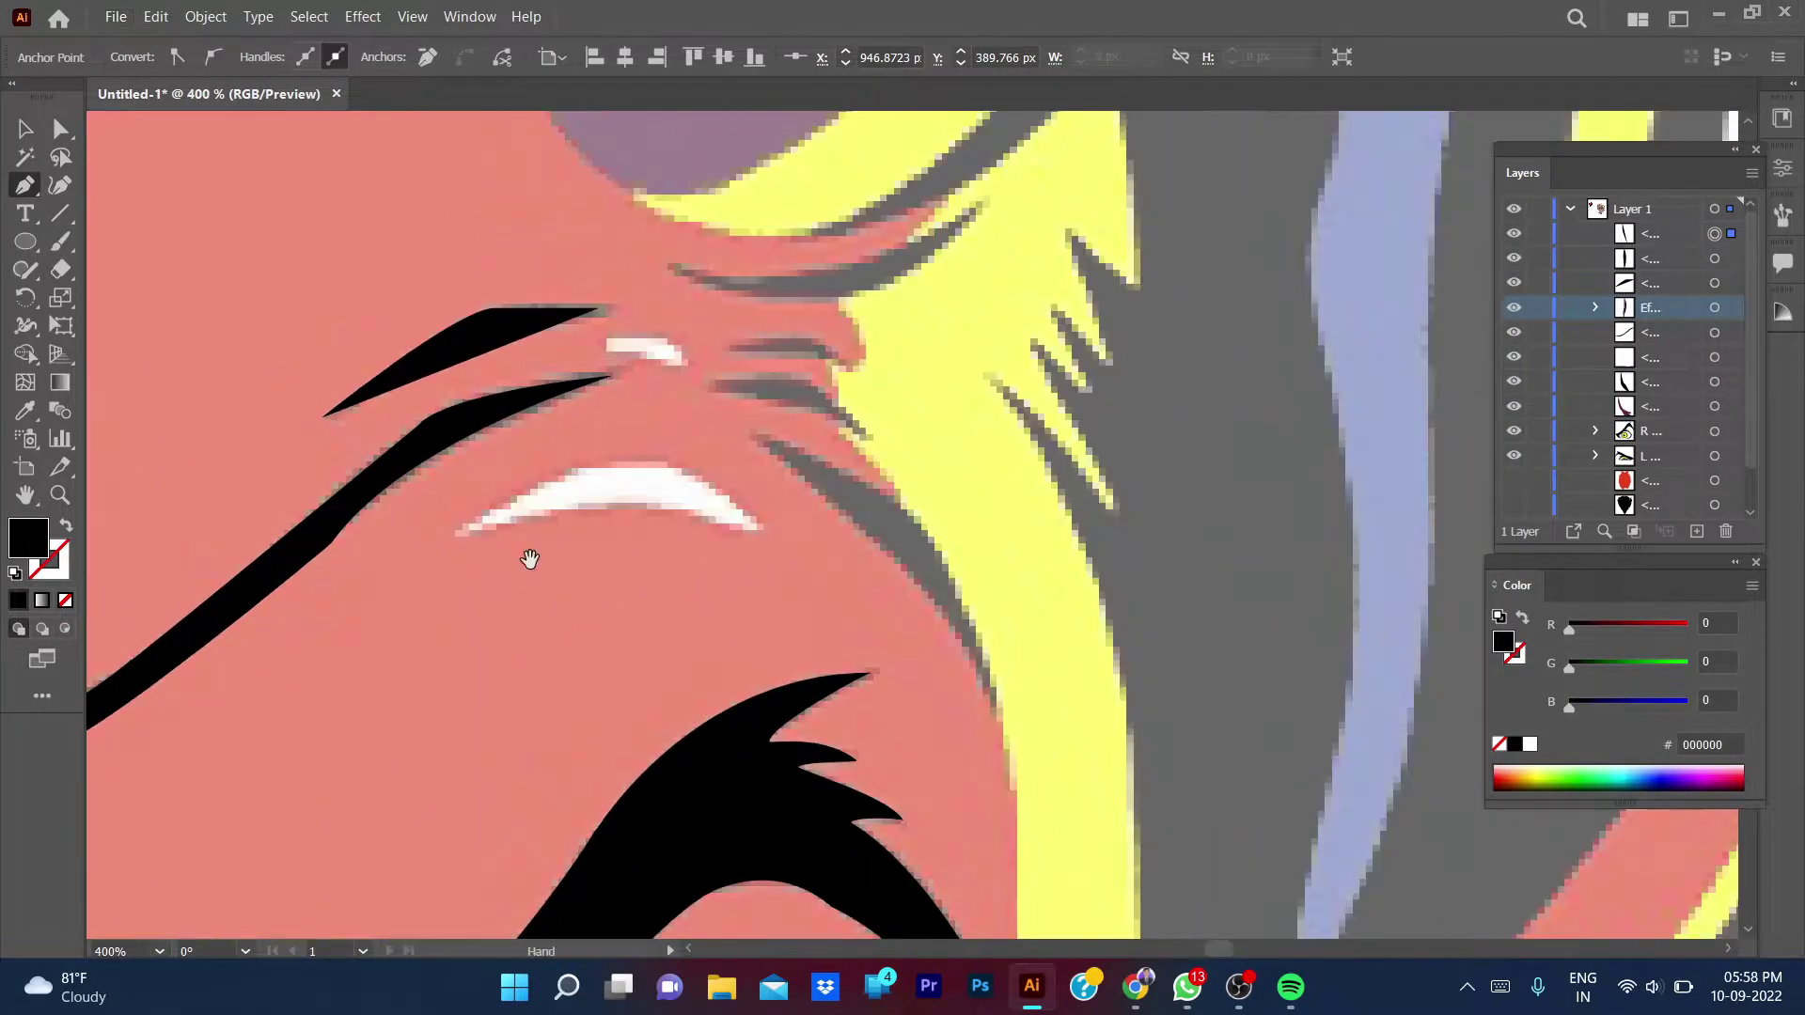
drag(529, 560, 482, 597)
click(414, 569)
click(521, 507)
drag(668, 525, 732, 576)
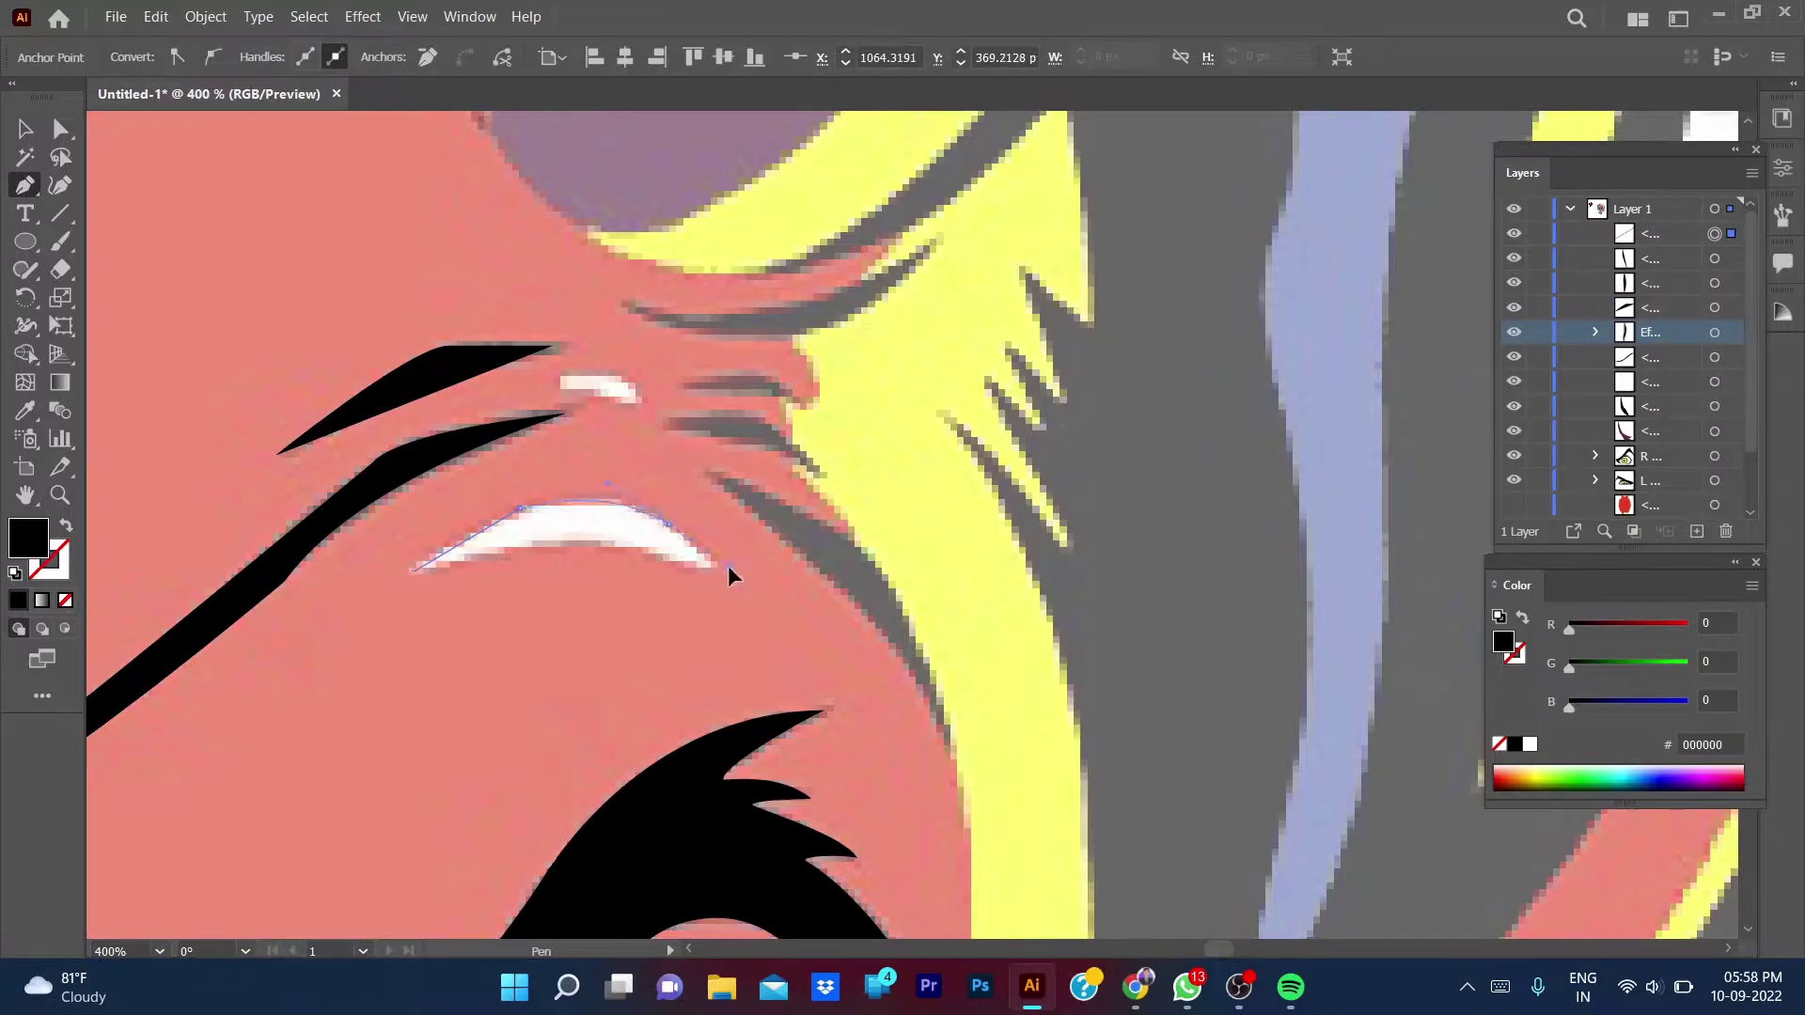
click(717, 571)
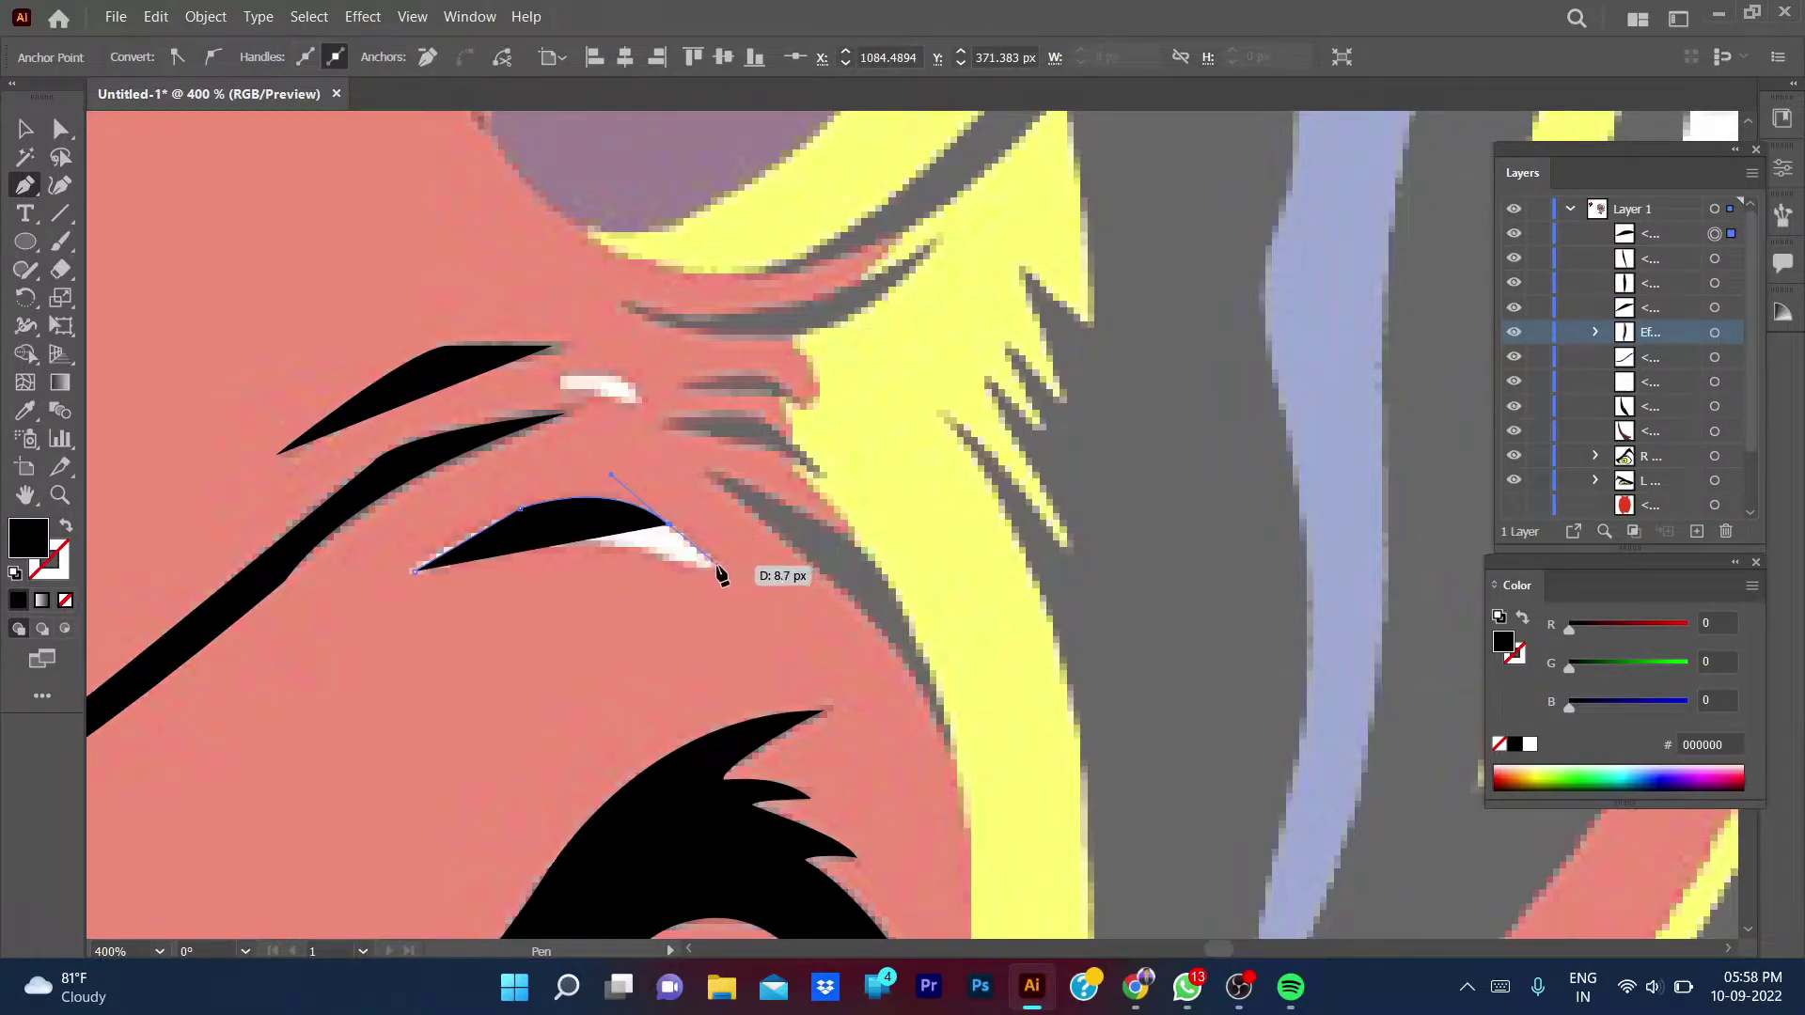
click(414, 568)
- Fill the large highlight with pure white and trace the small highlight above it
double_click(29, 538)
click(1067, 183)
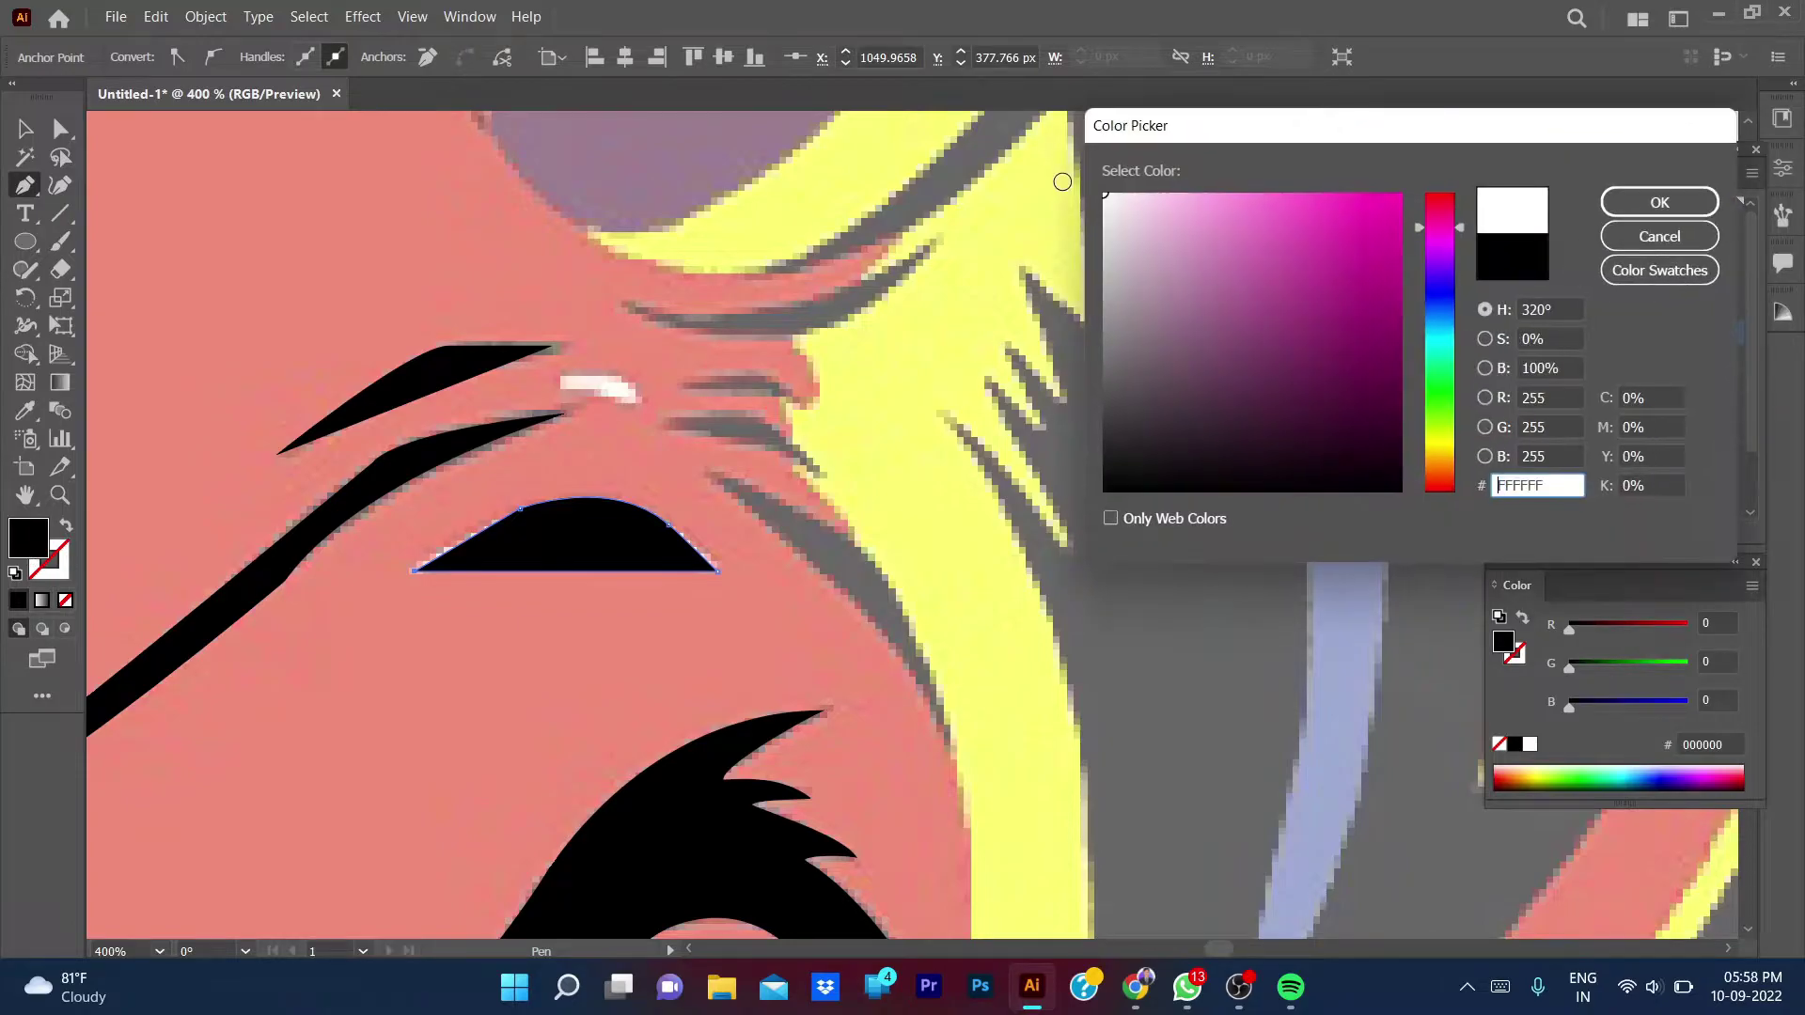
click(1658, 198)
click(561, 376)
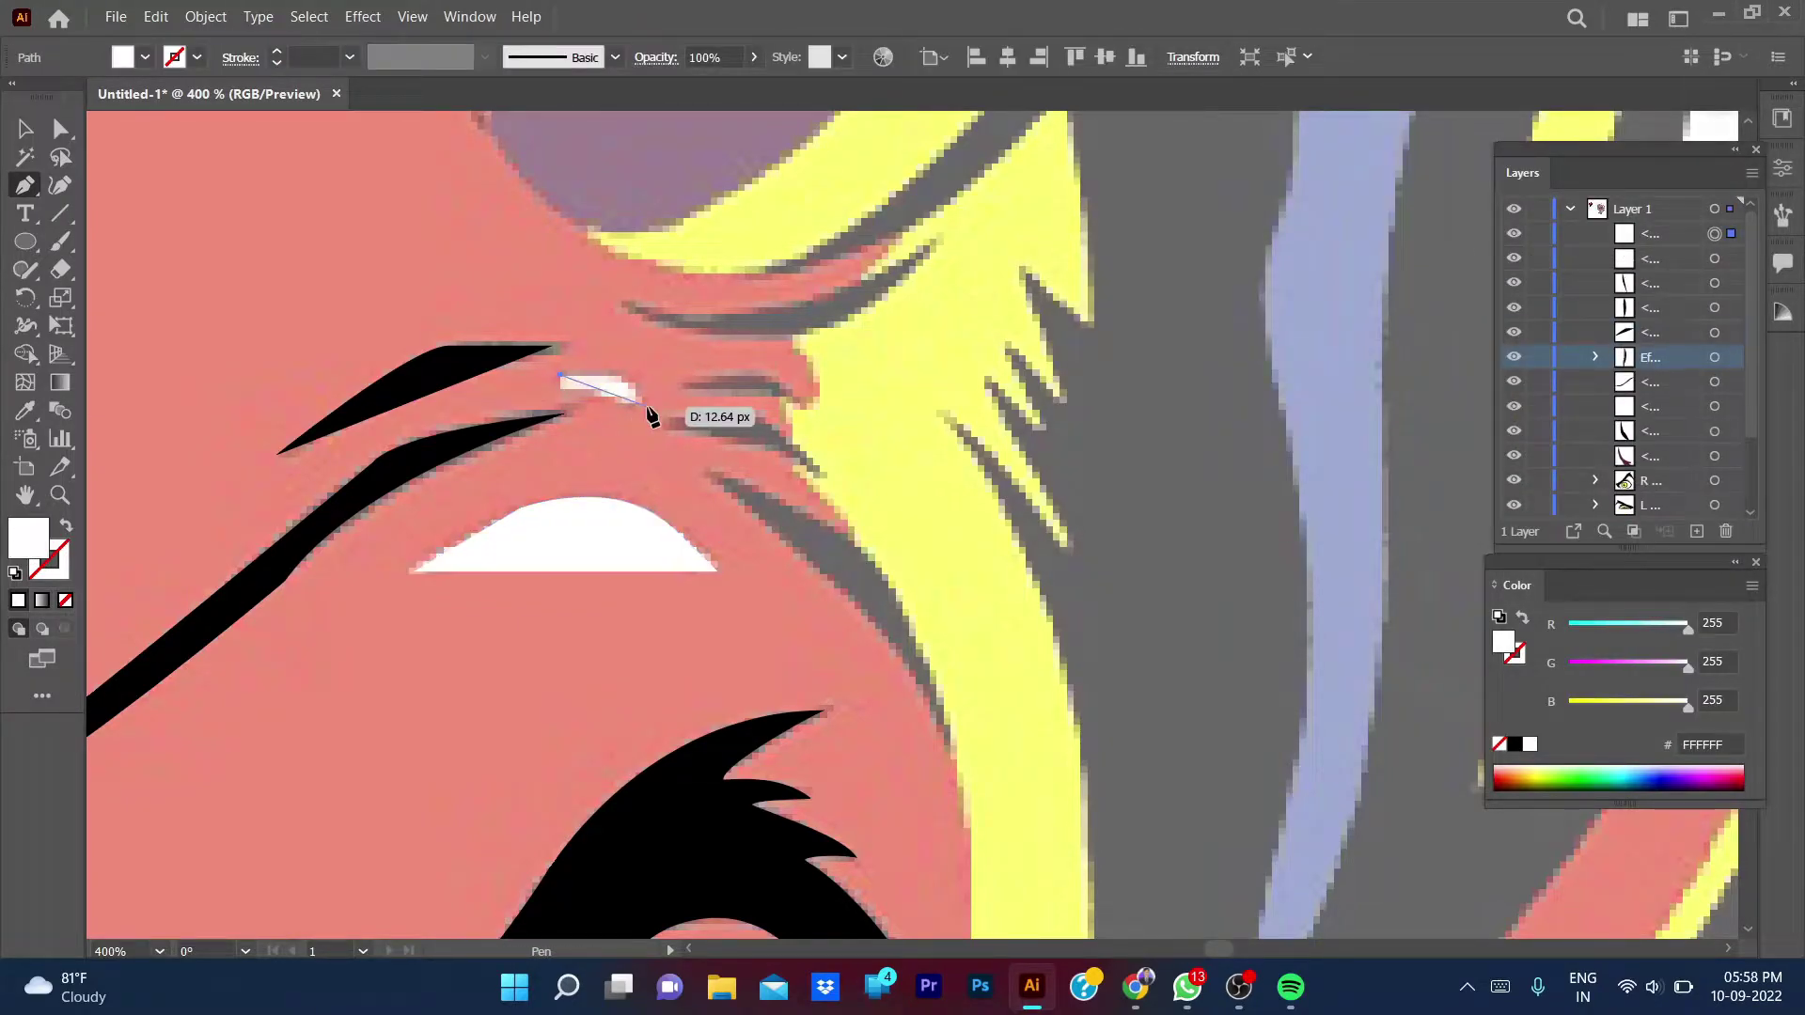
drag(644, 402, 673, 451)
drag(561, 377, 539, 407)
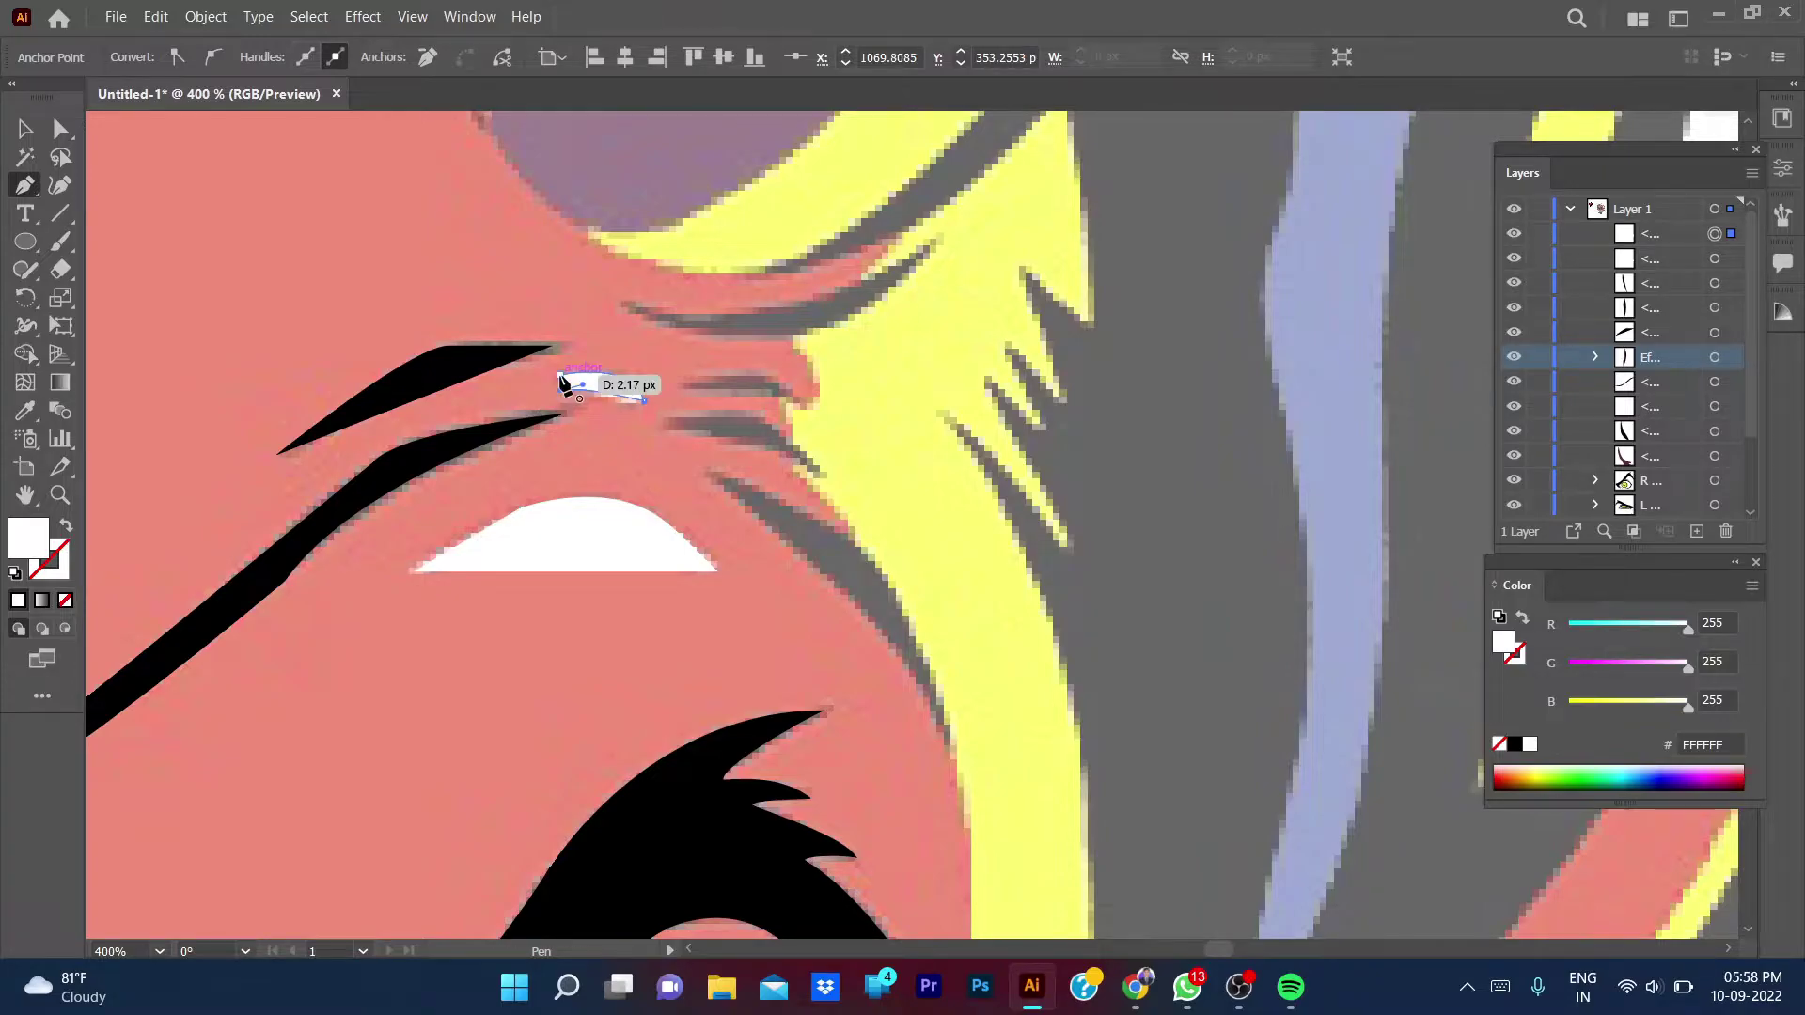
- Zoom out to view the whole face, then zoom back in on the brow
key(v)
key(ctrl+minus)
key(ctrl+minus)
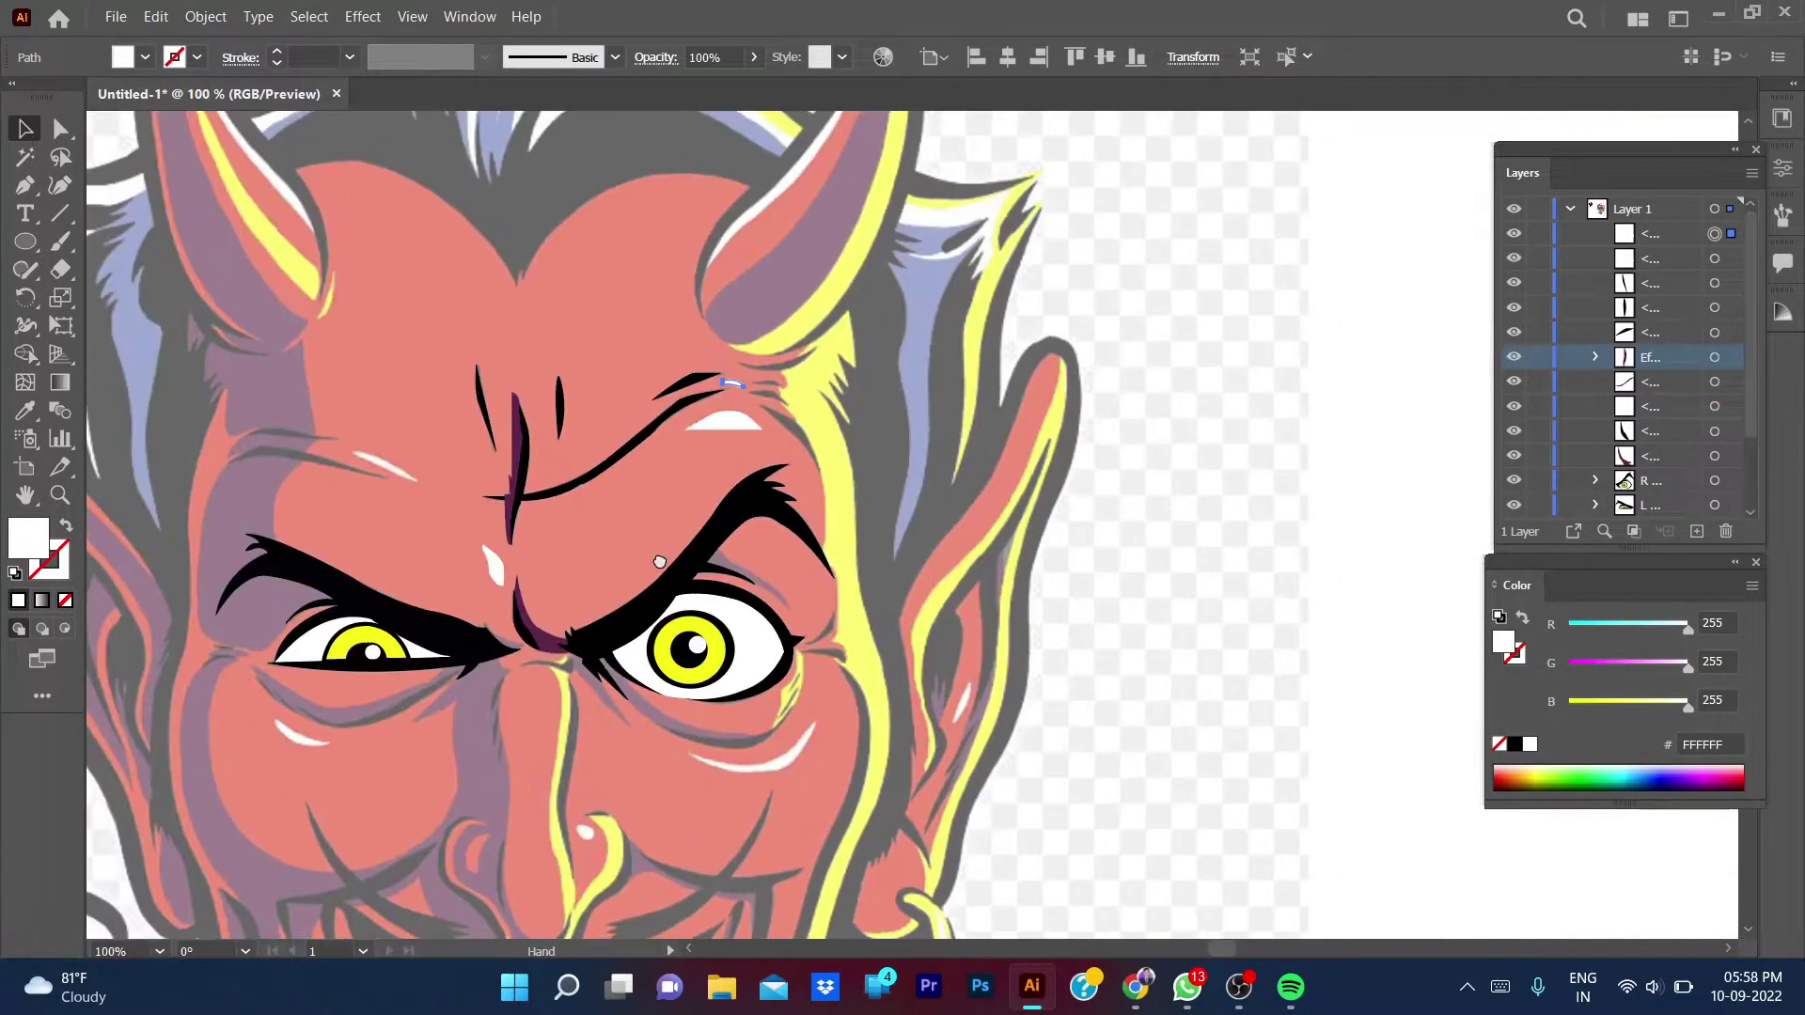
key(ctrl+minus)
key(ctrl+shift+a)
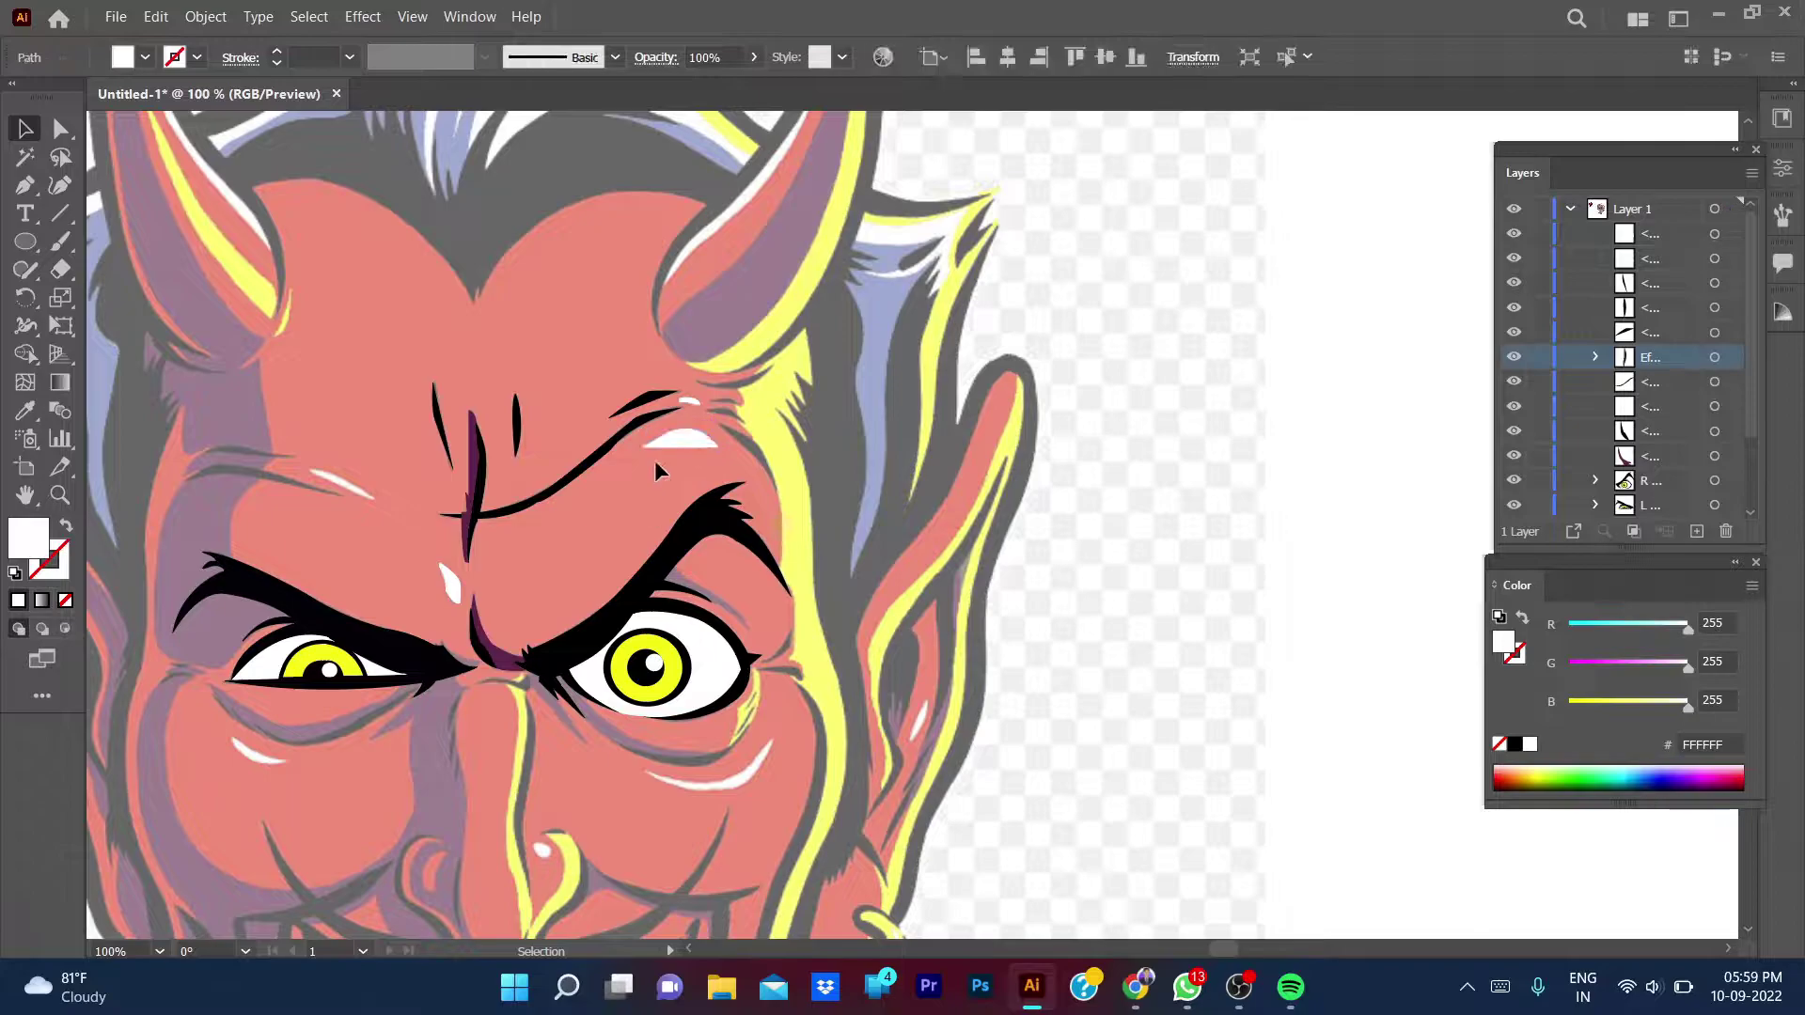
key(ctrl+plus)
scroll(461, 405, up, 1)
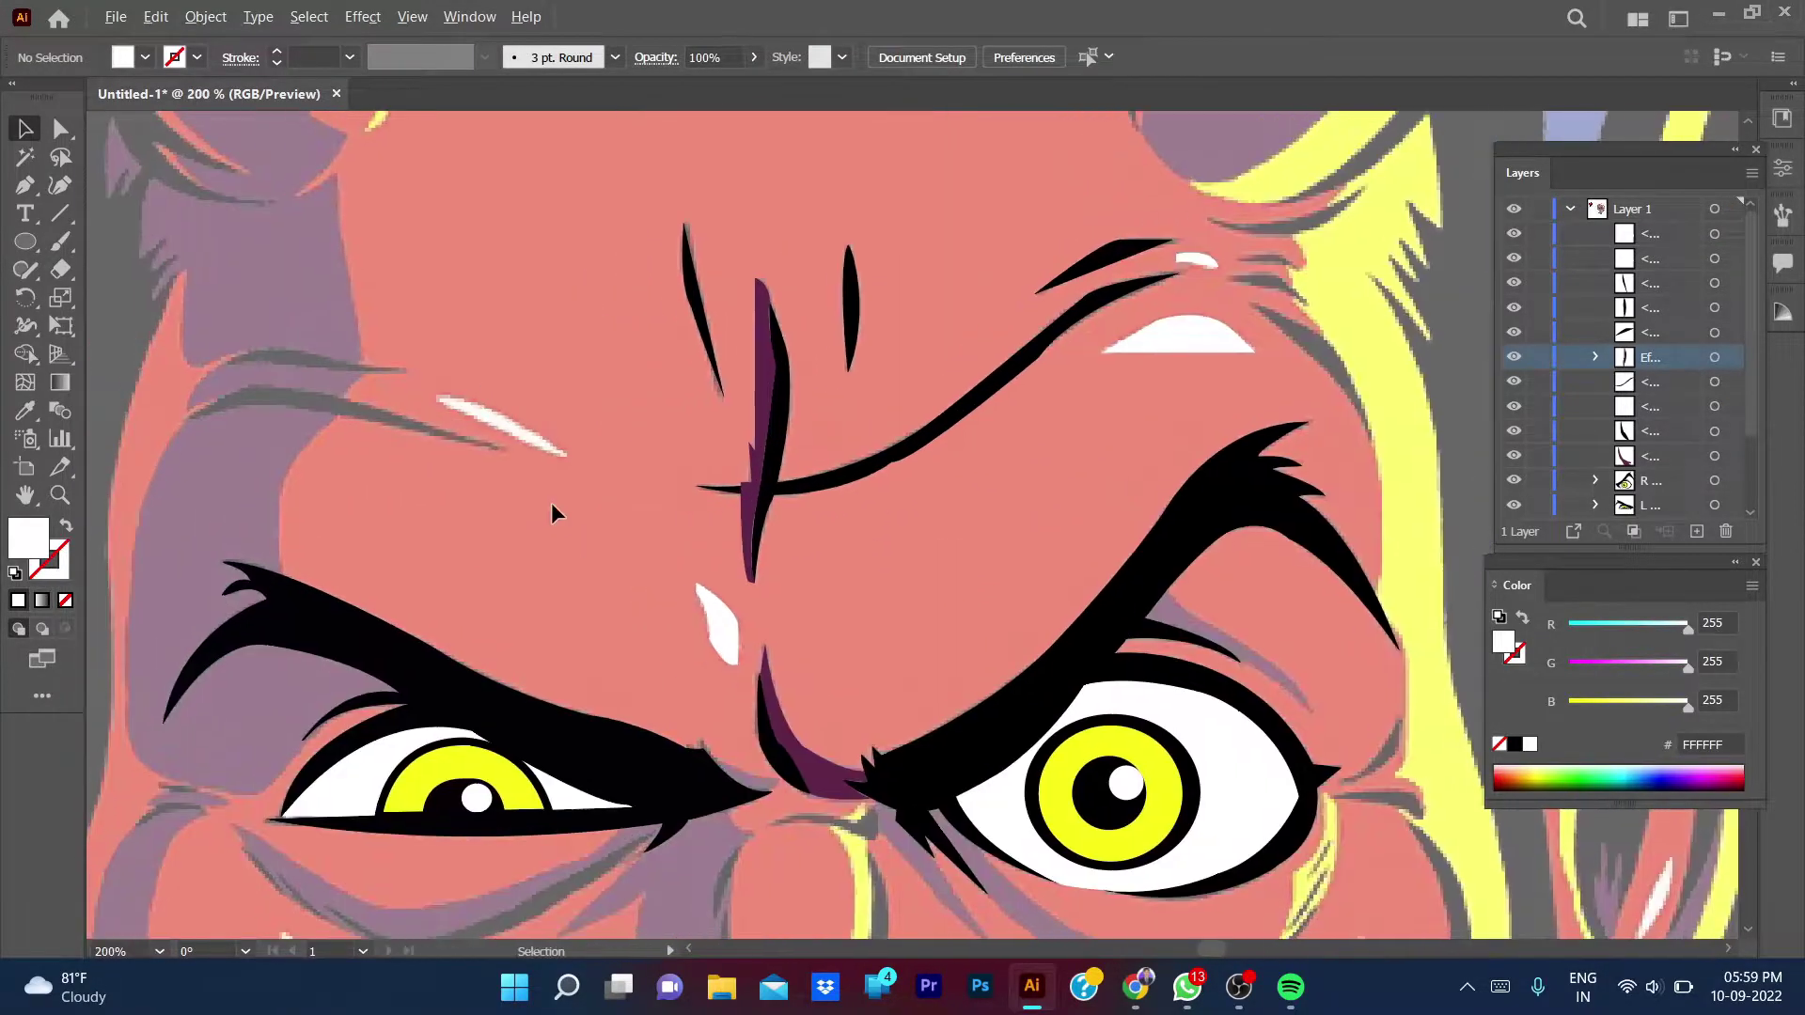
scroll(551, 502, up, 1)
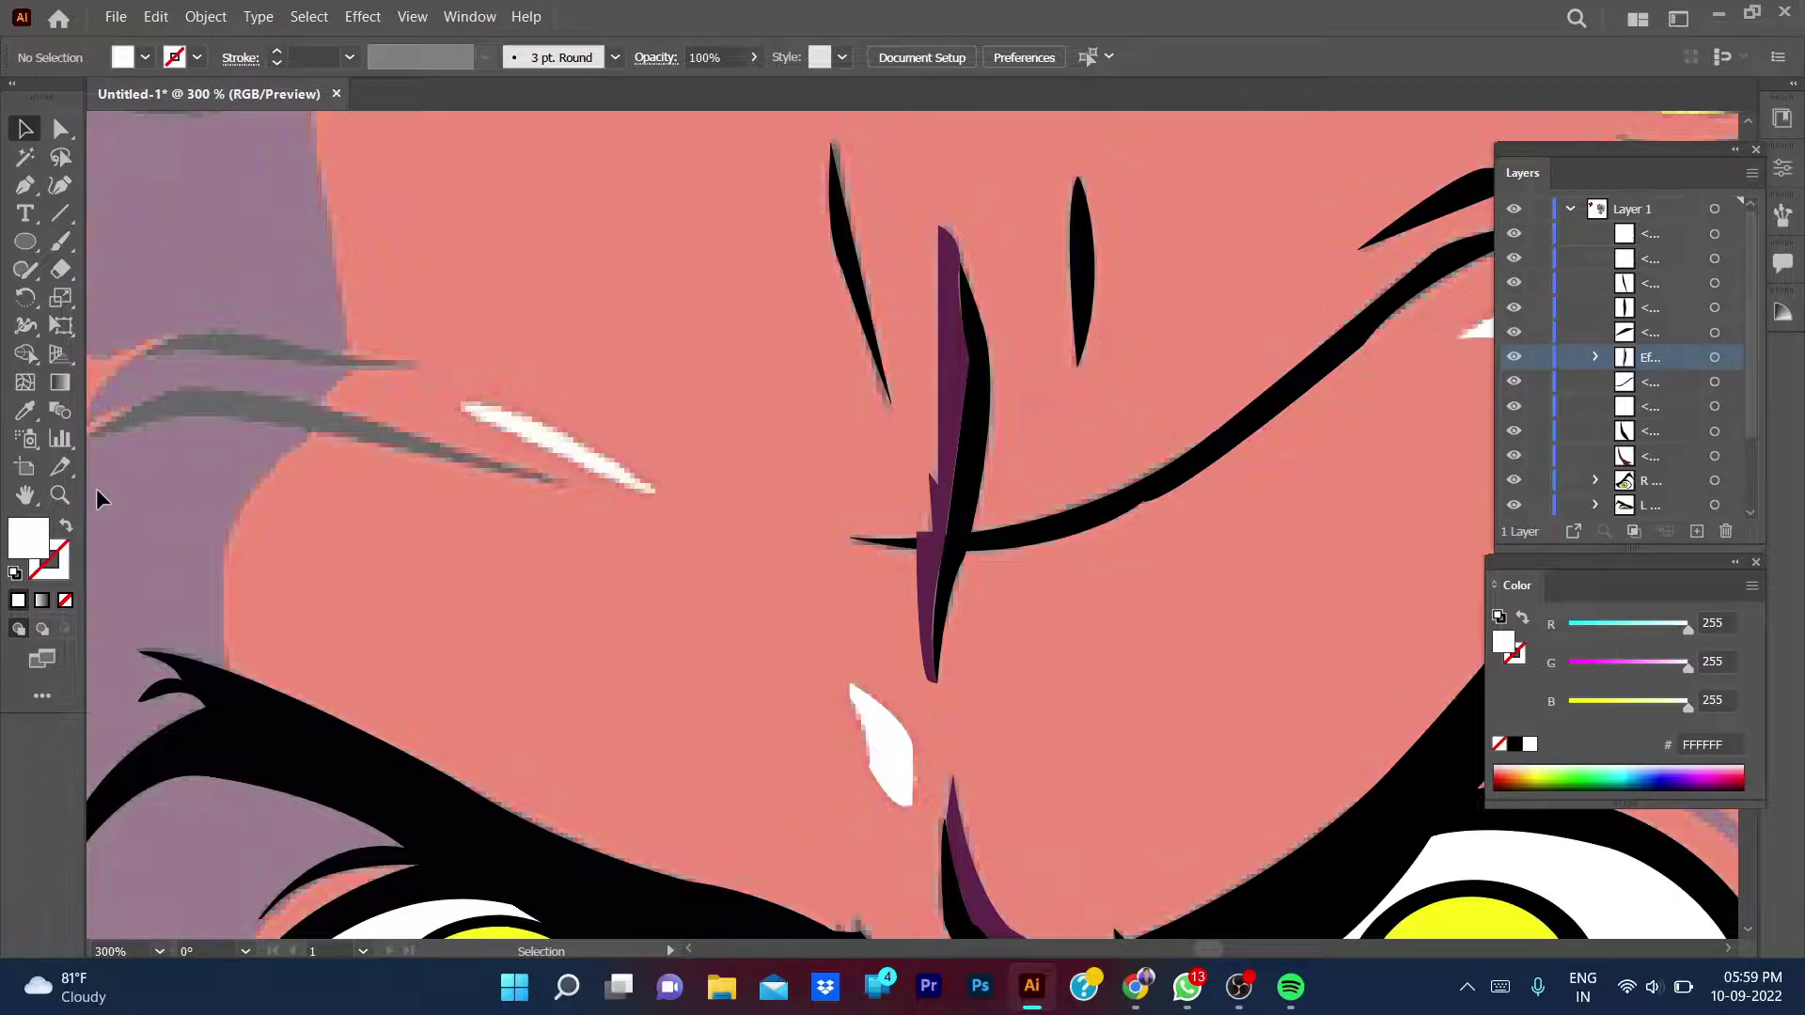
scroll(523, 390, down, 2)
- Trace the leaf-shaped highlight over the left brow and start a path on the lower wrinkle
key(p)
scroll(769, 517, up, 3)
click(769, 513)
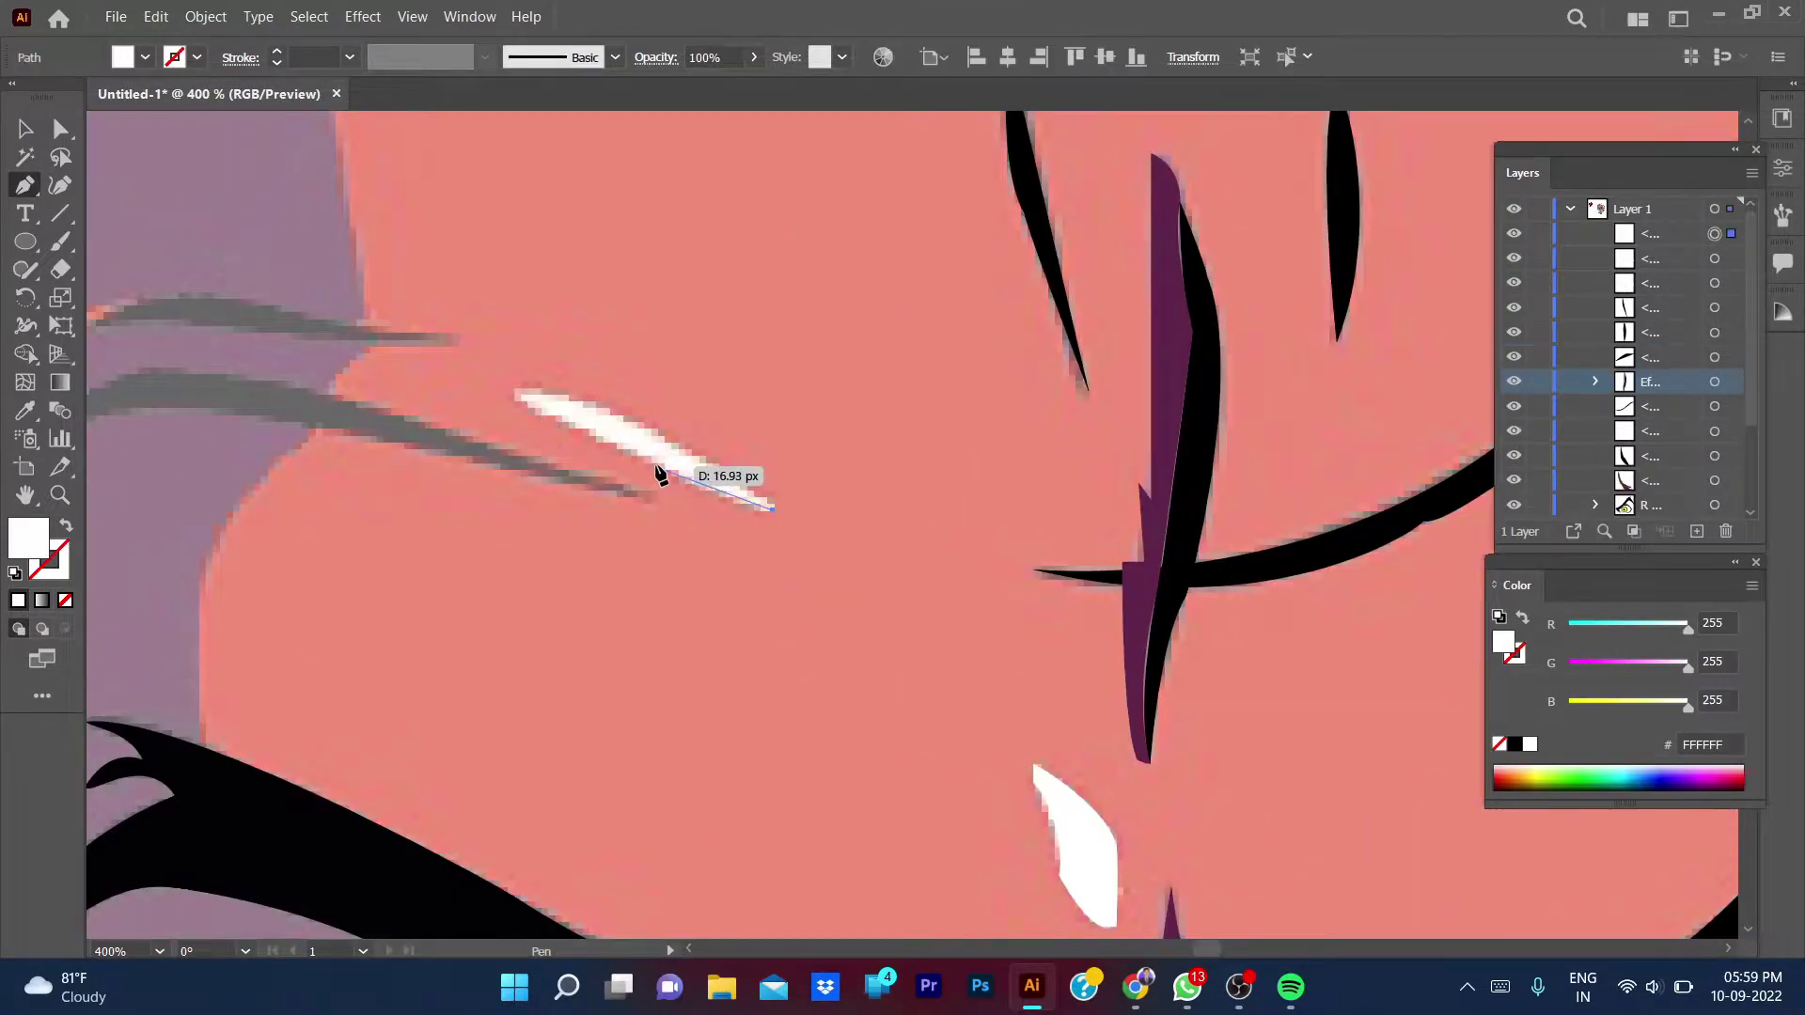
drag(516, 389, 448, 367)
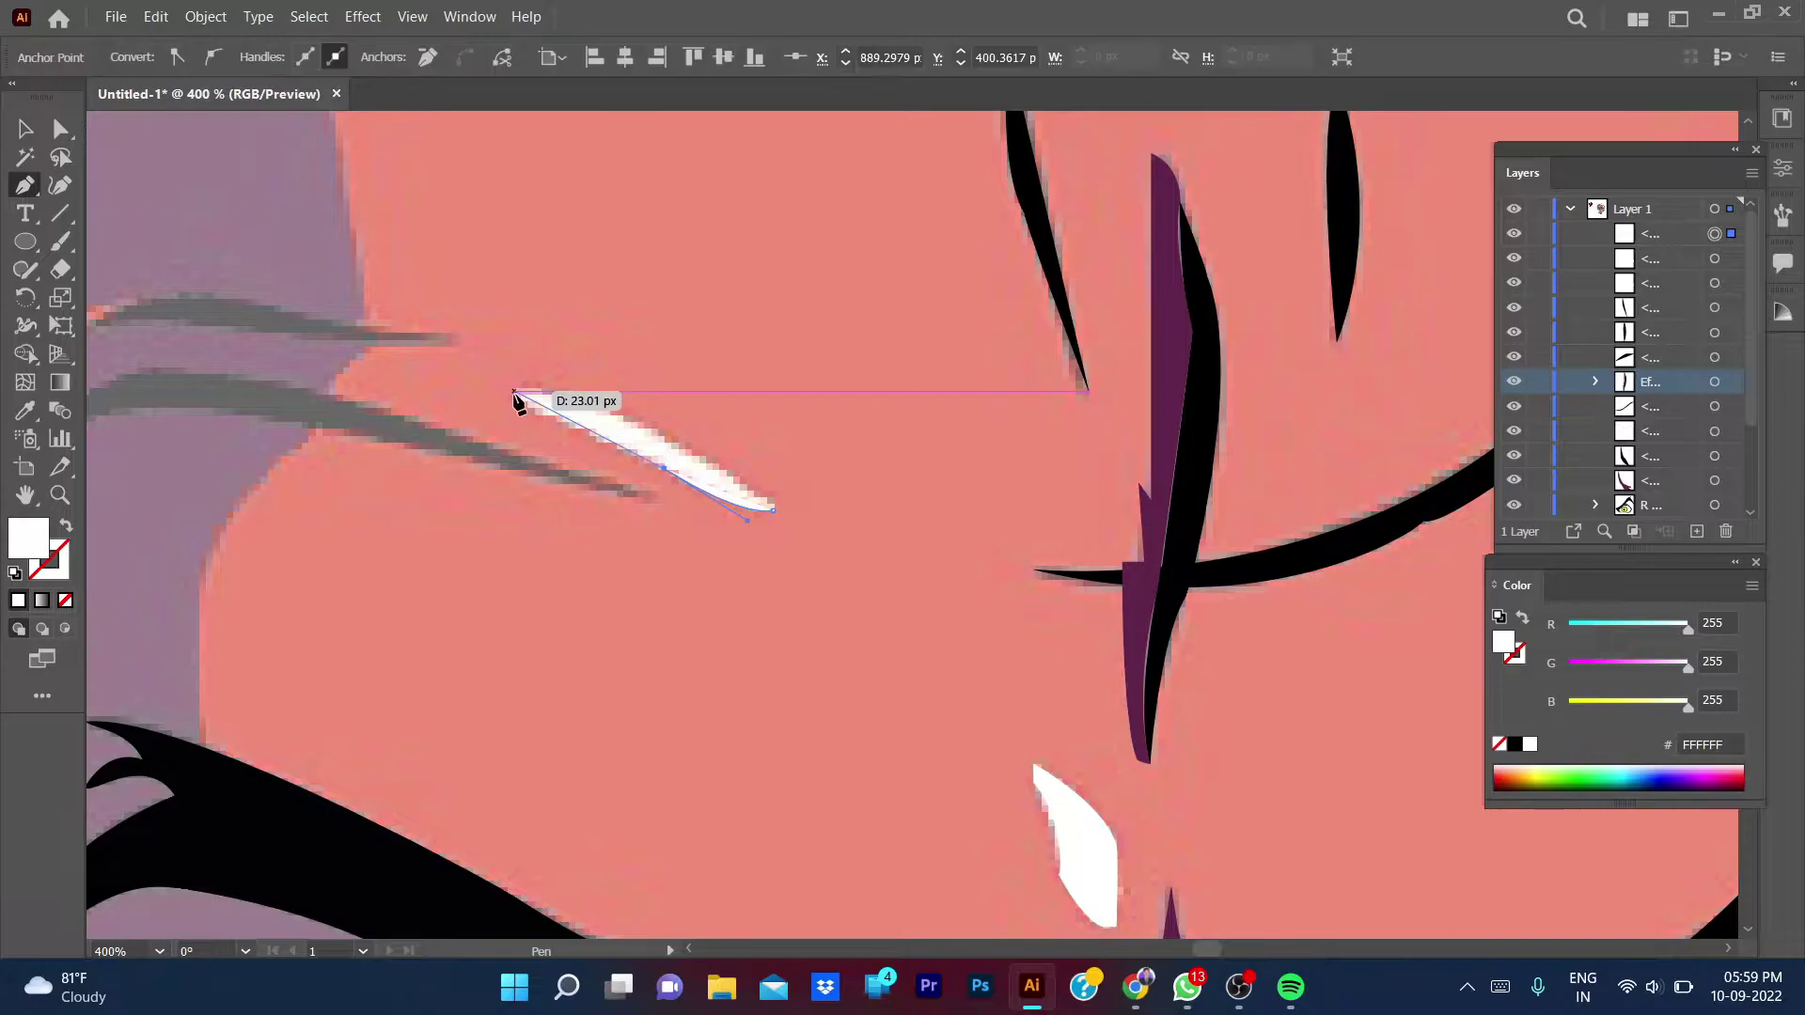
mouse_move(775, 511)
mouse_down()
mouse_move(814, 625)
mouse_move(882, 632)
mouse_up()
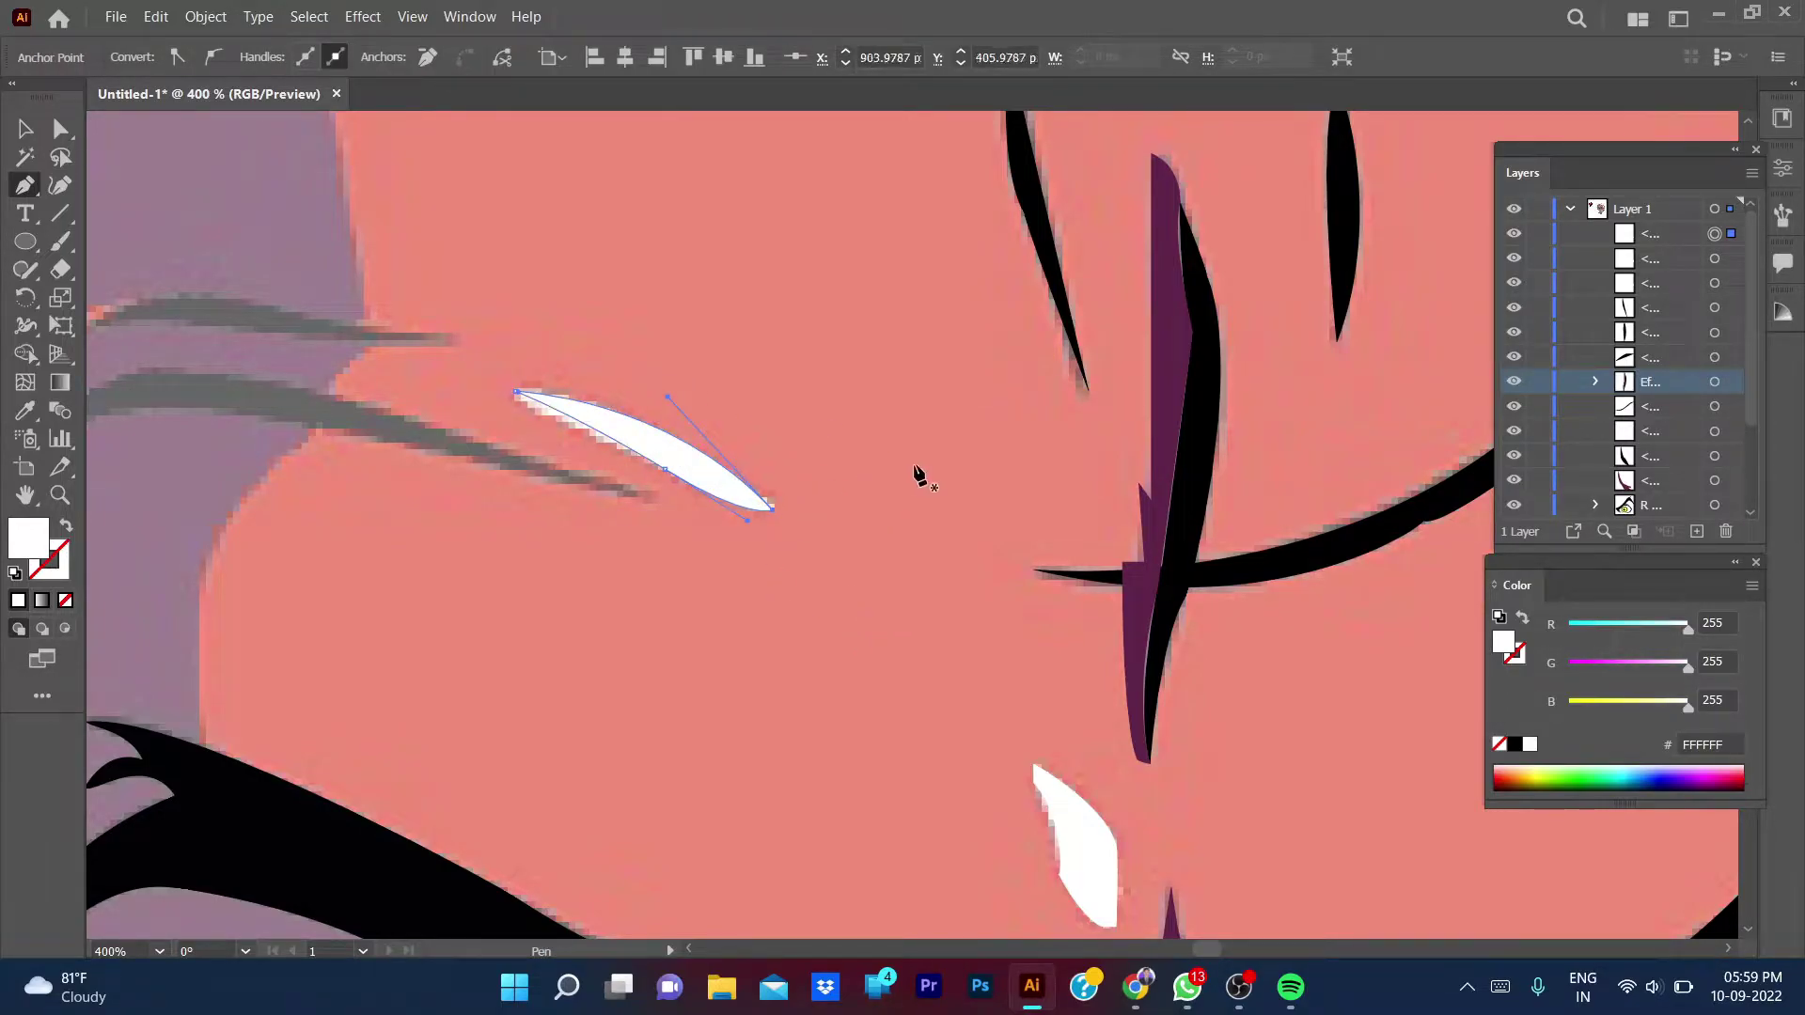
ctrl+click(647, 512)
drag(644, 559, 788, 583)
click(785, 525)
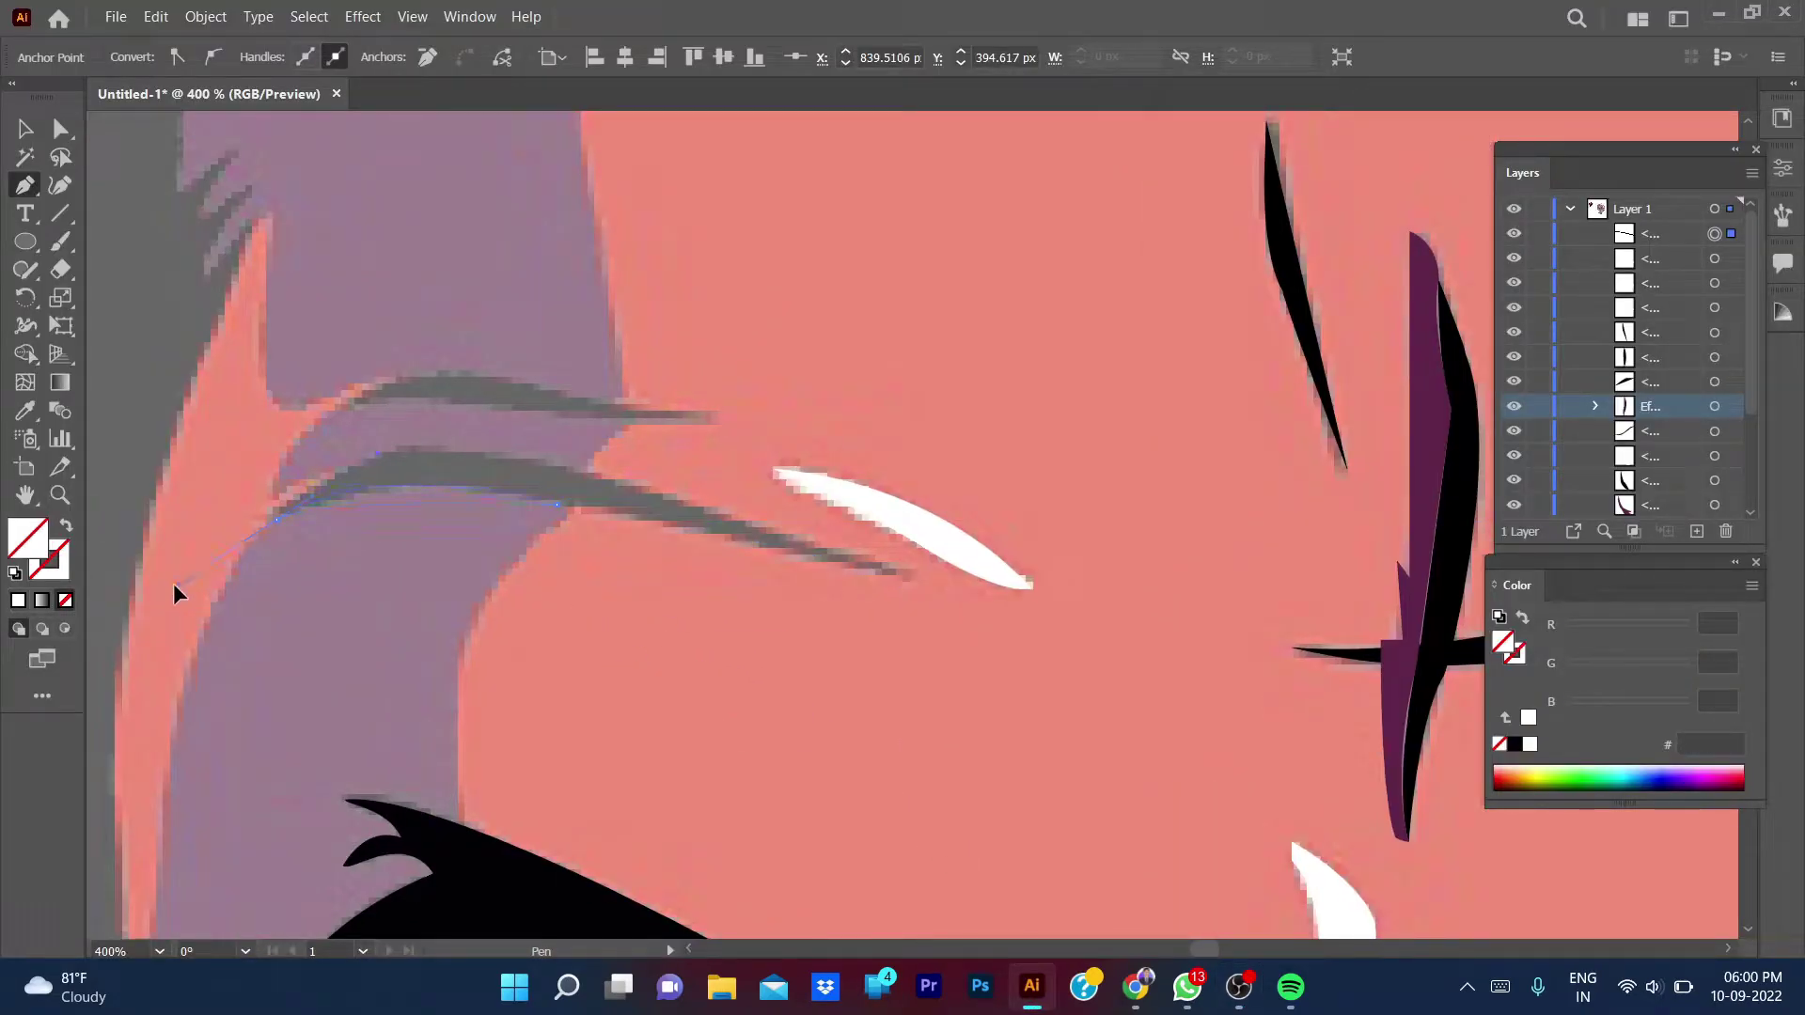
- Finish the lower wrinkle outline and fill it with the existing black via Eyedropper
drag(275, 516, 501, 464)
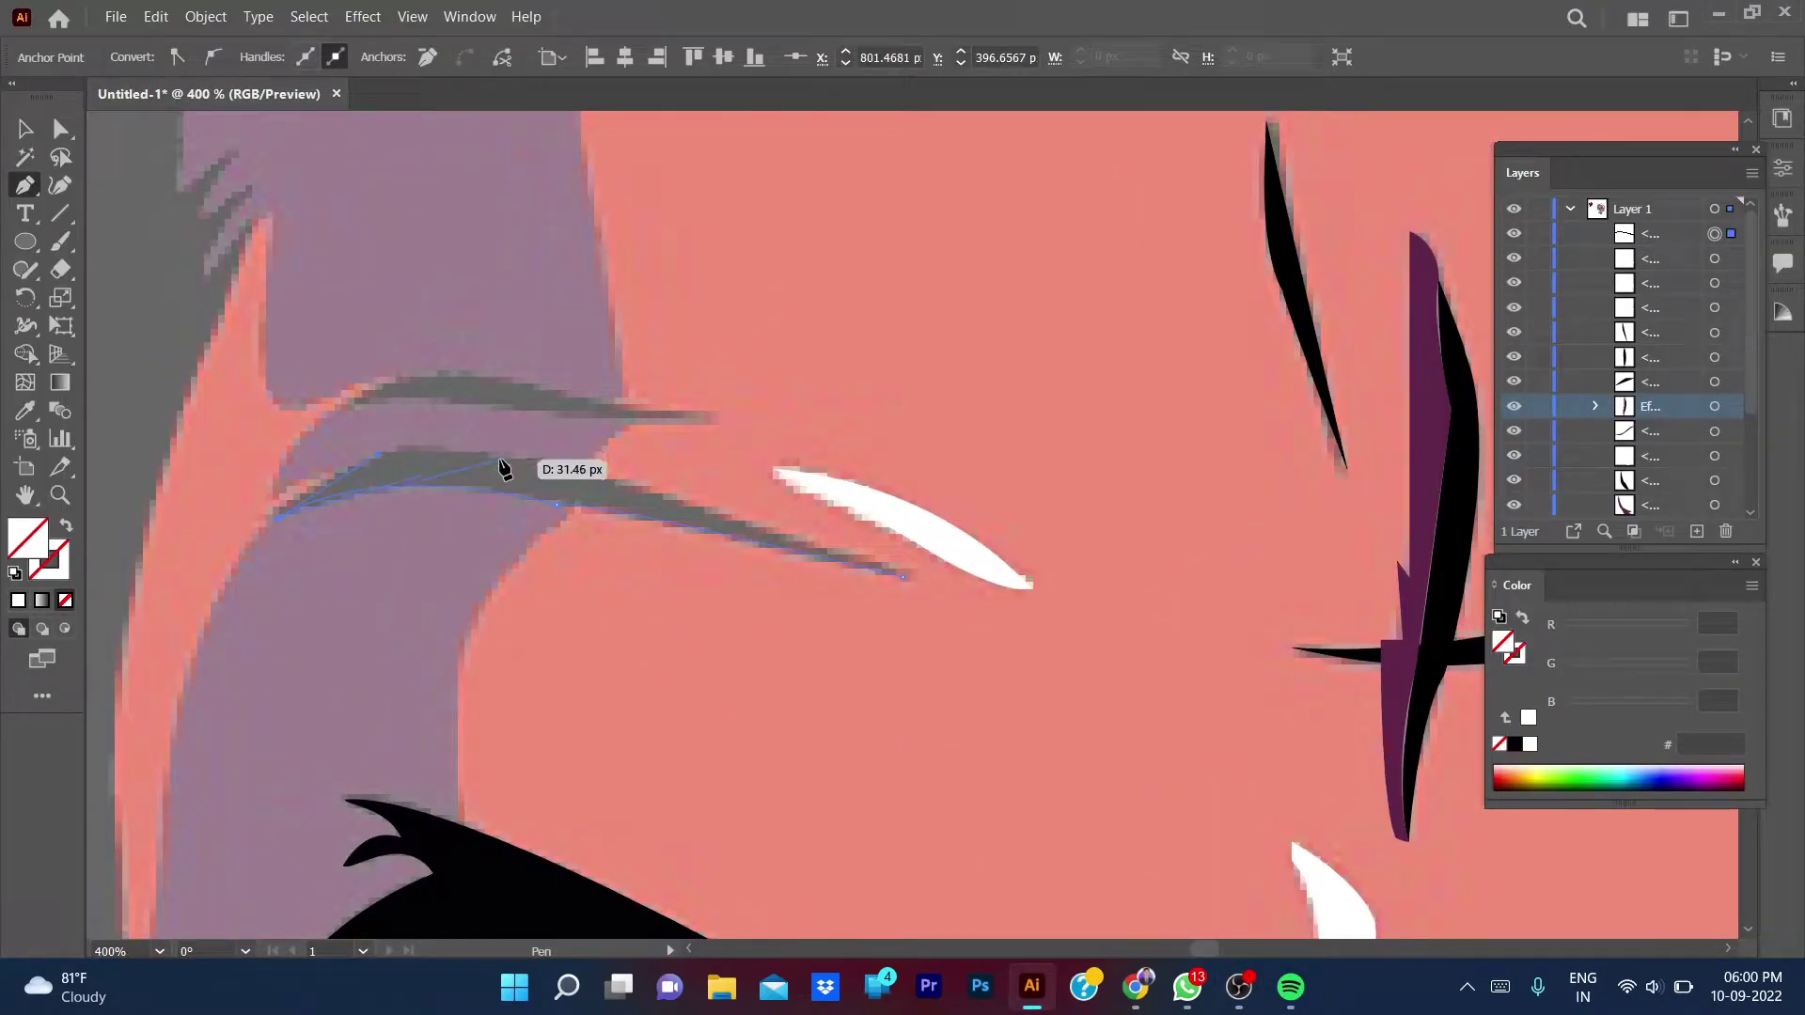
click(501, 455)
drag(904, 576, 938, 616)
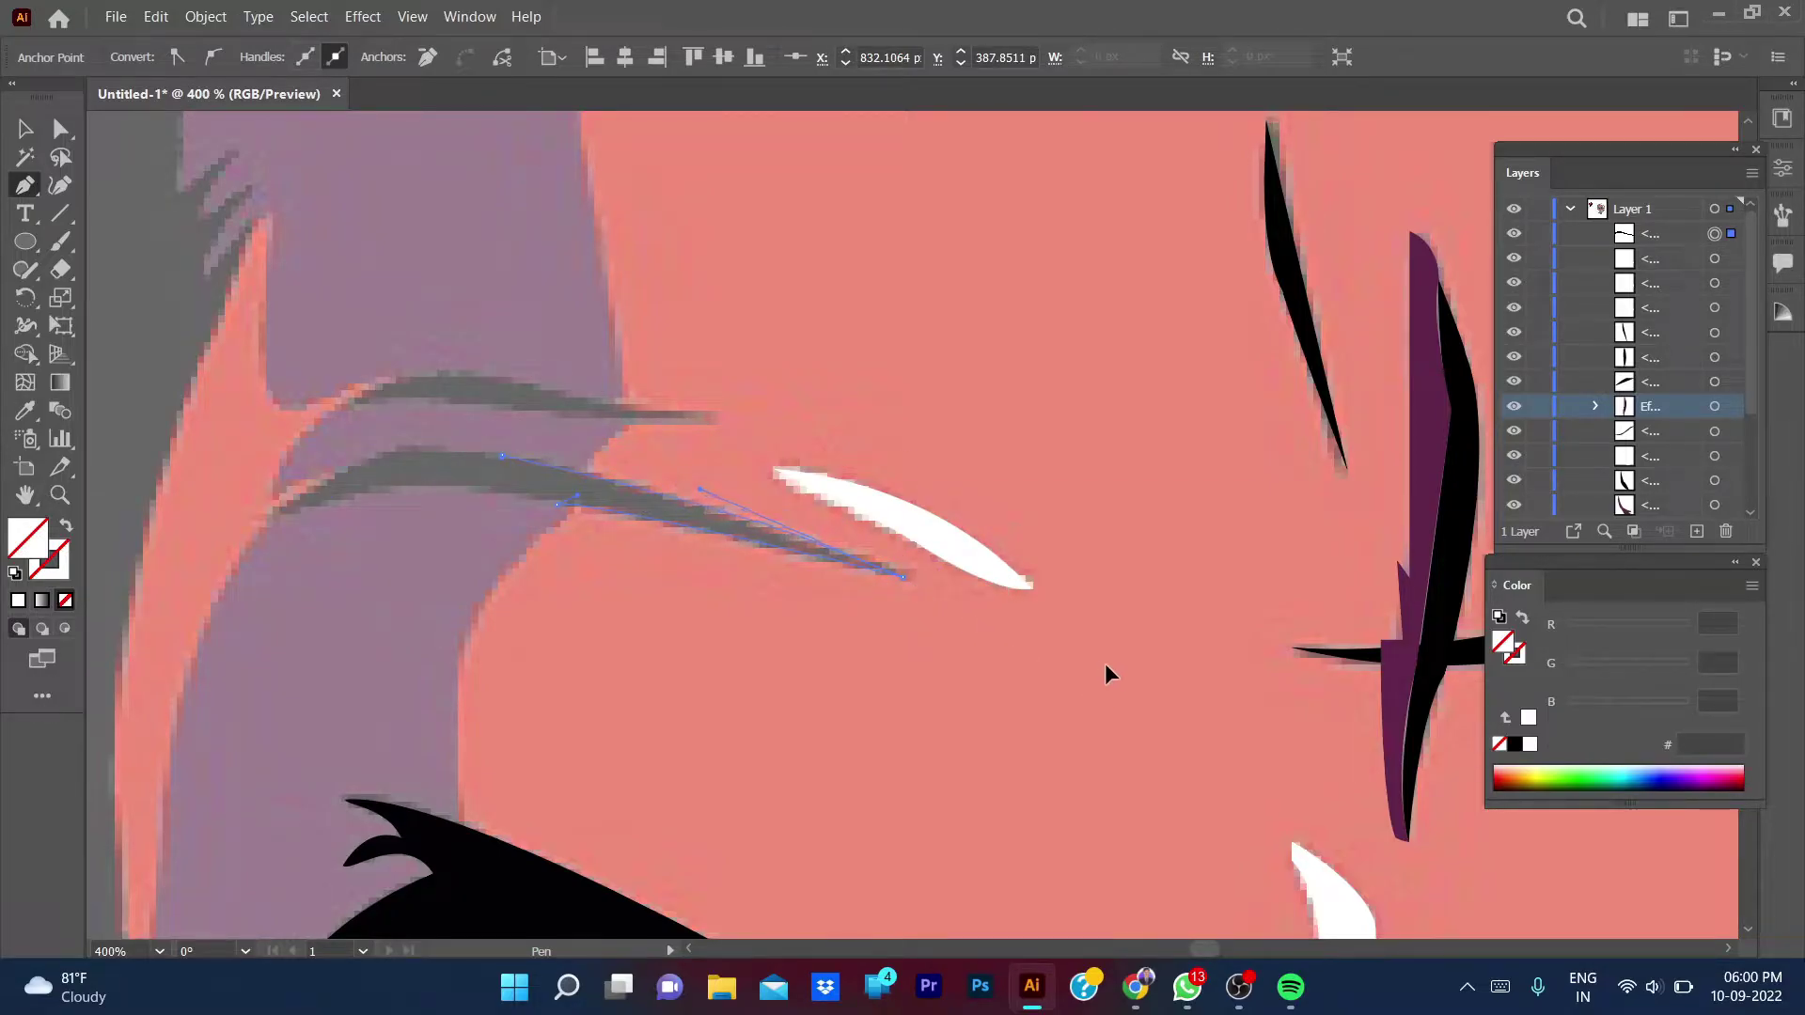
key(i)
click(526, 879)
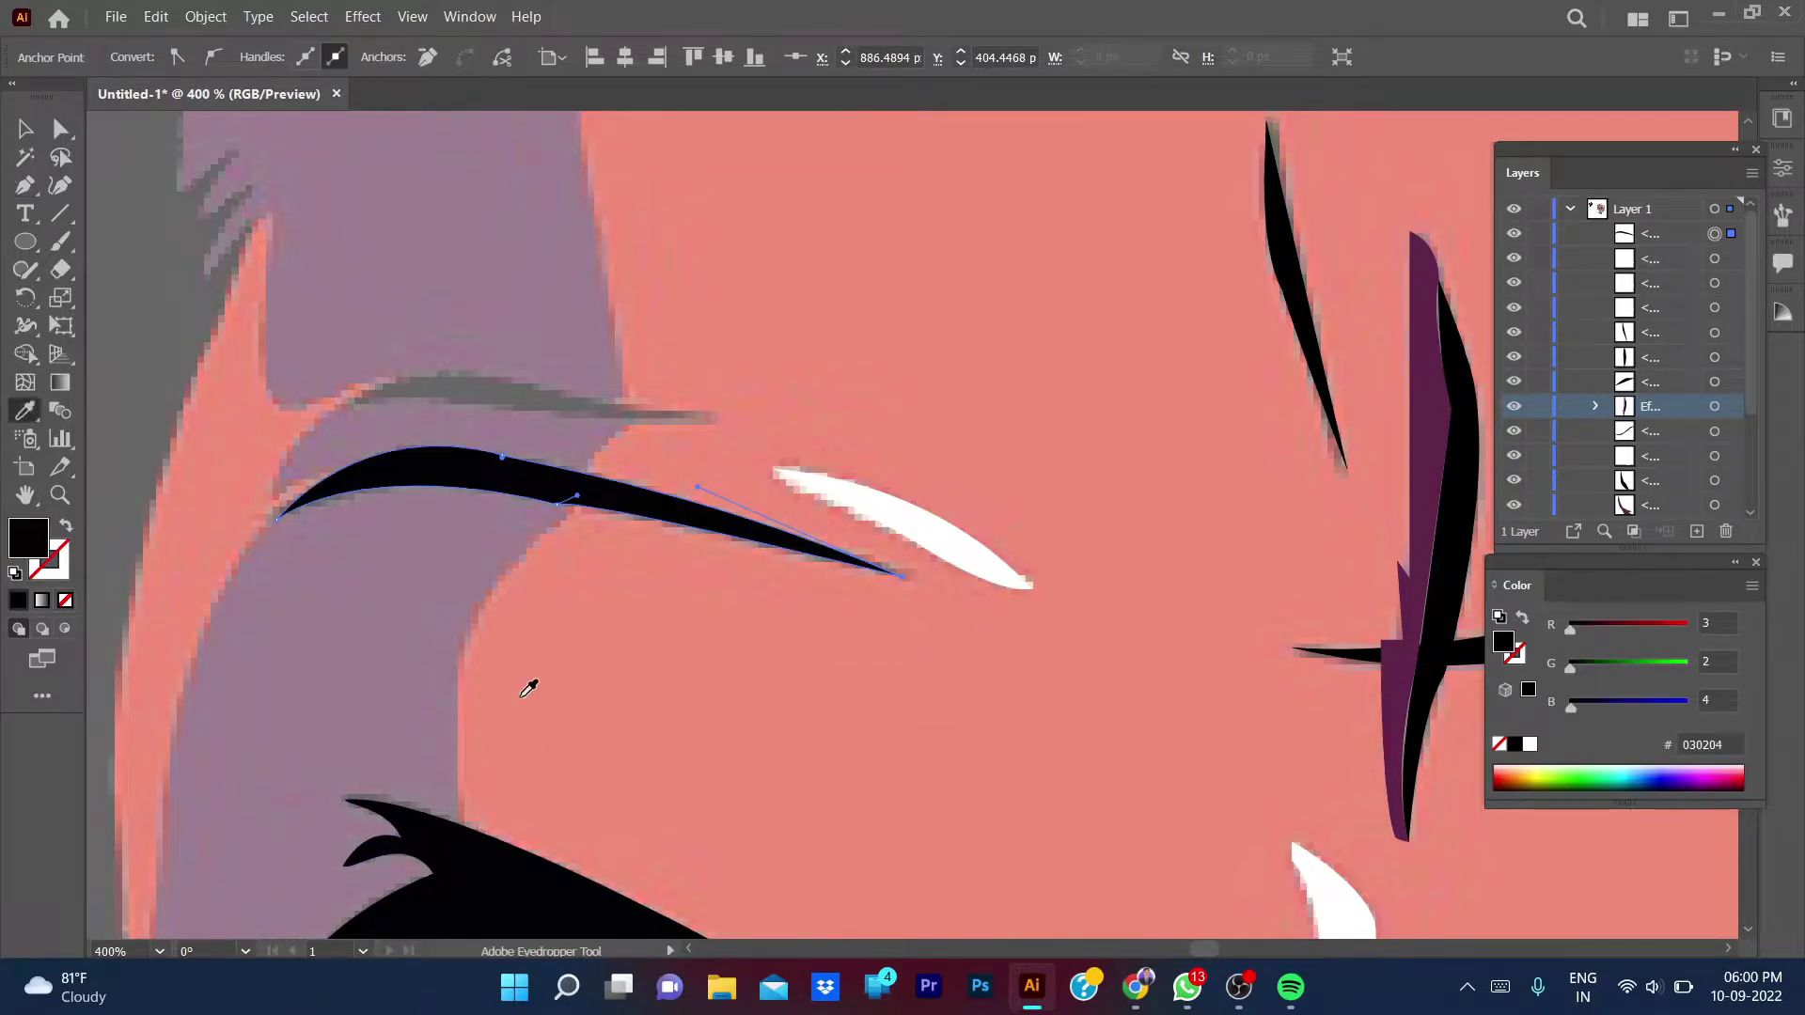
- Outline the upper grey wrinkle above the left brow as a closed path
key(p)
click(345, 407)
drag(490, 408, 530, 431)
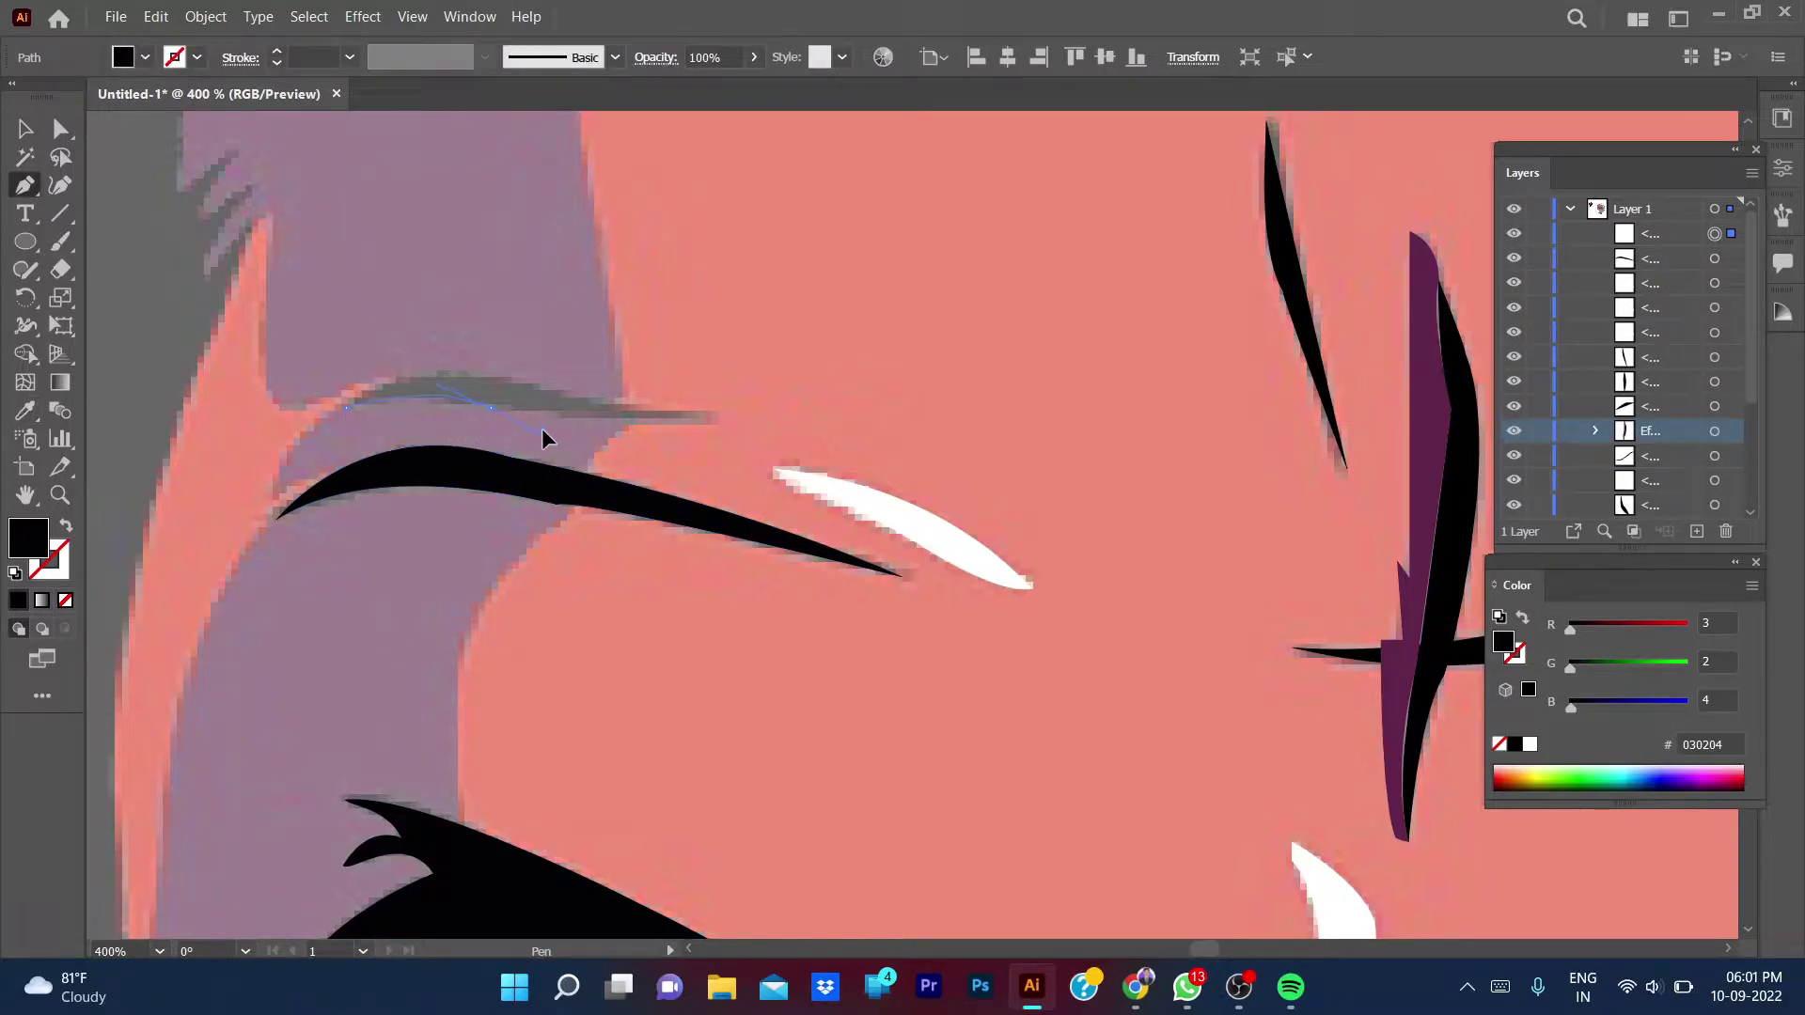
click(490, 408)
drag(715, 420, 755, 410)
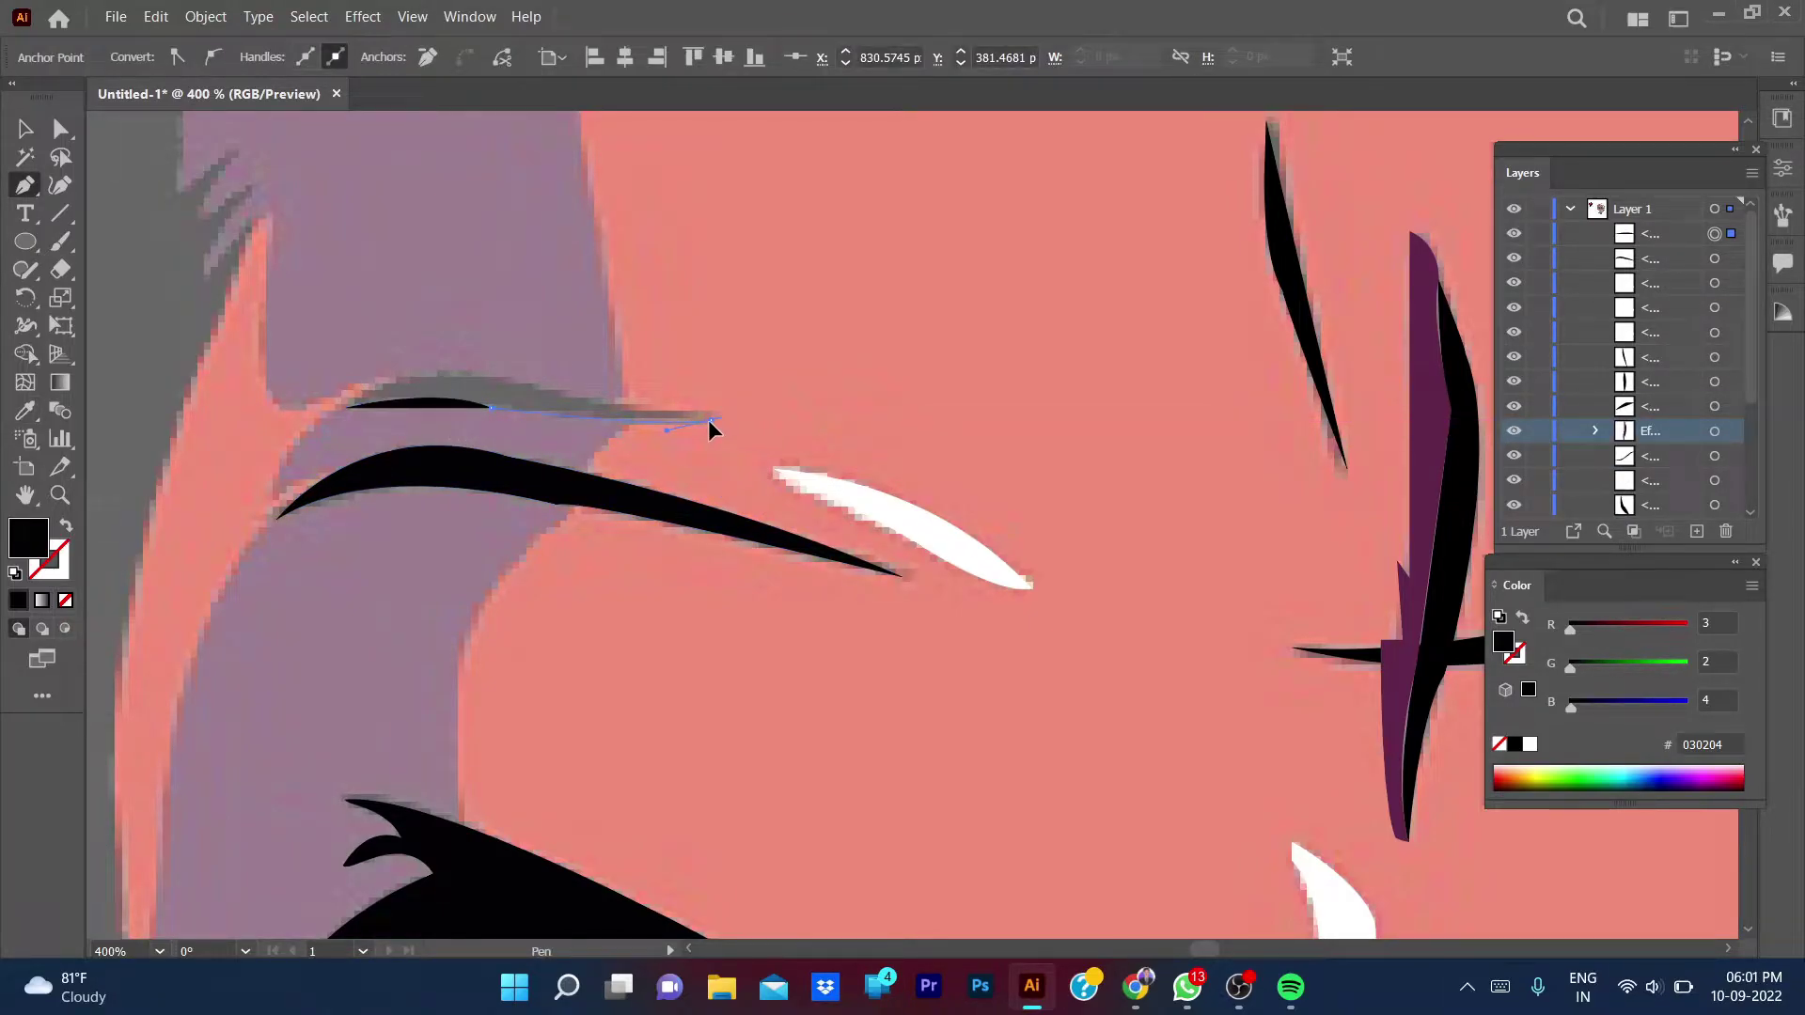
click(487, 375)
click(439, 385)
drag(346, 407, 331, 460)
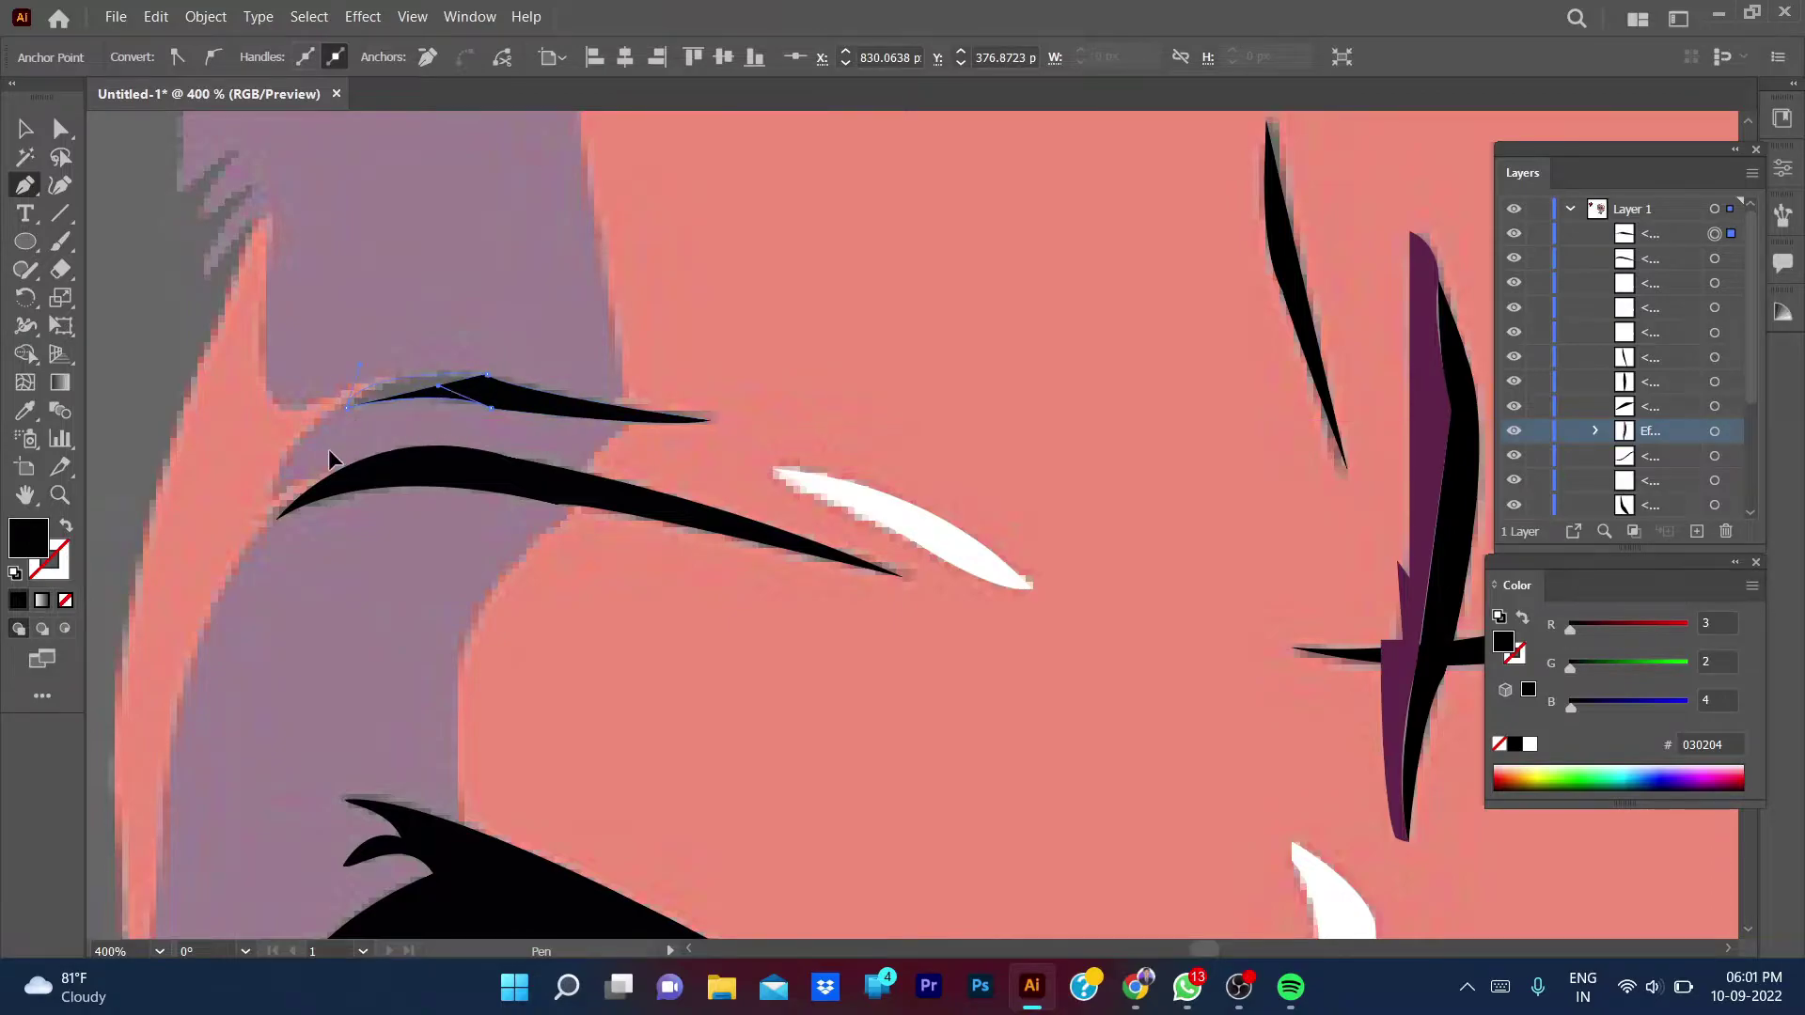
- Undo the closing, redraw the wrinkle's right tip and top edge, fill it black, deselect
key(ctrl+z)
key(ctrl+z)
key(ctrl+z)
key(ctrl+z)
key(ctrl+z)
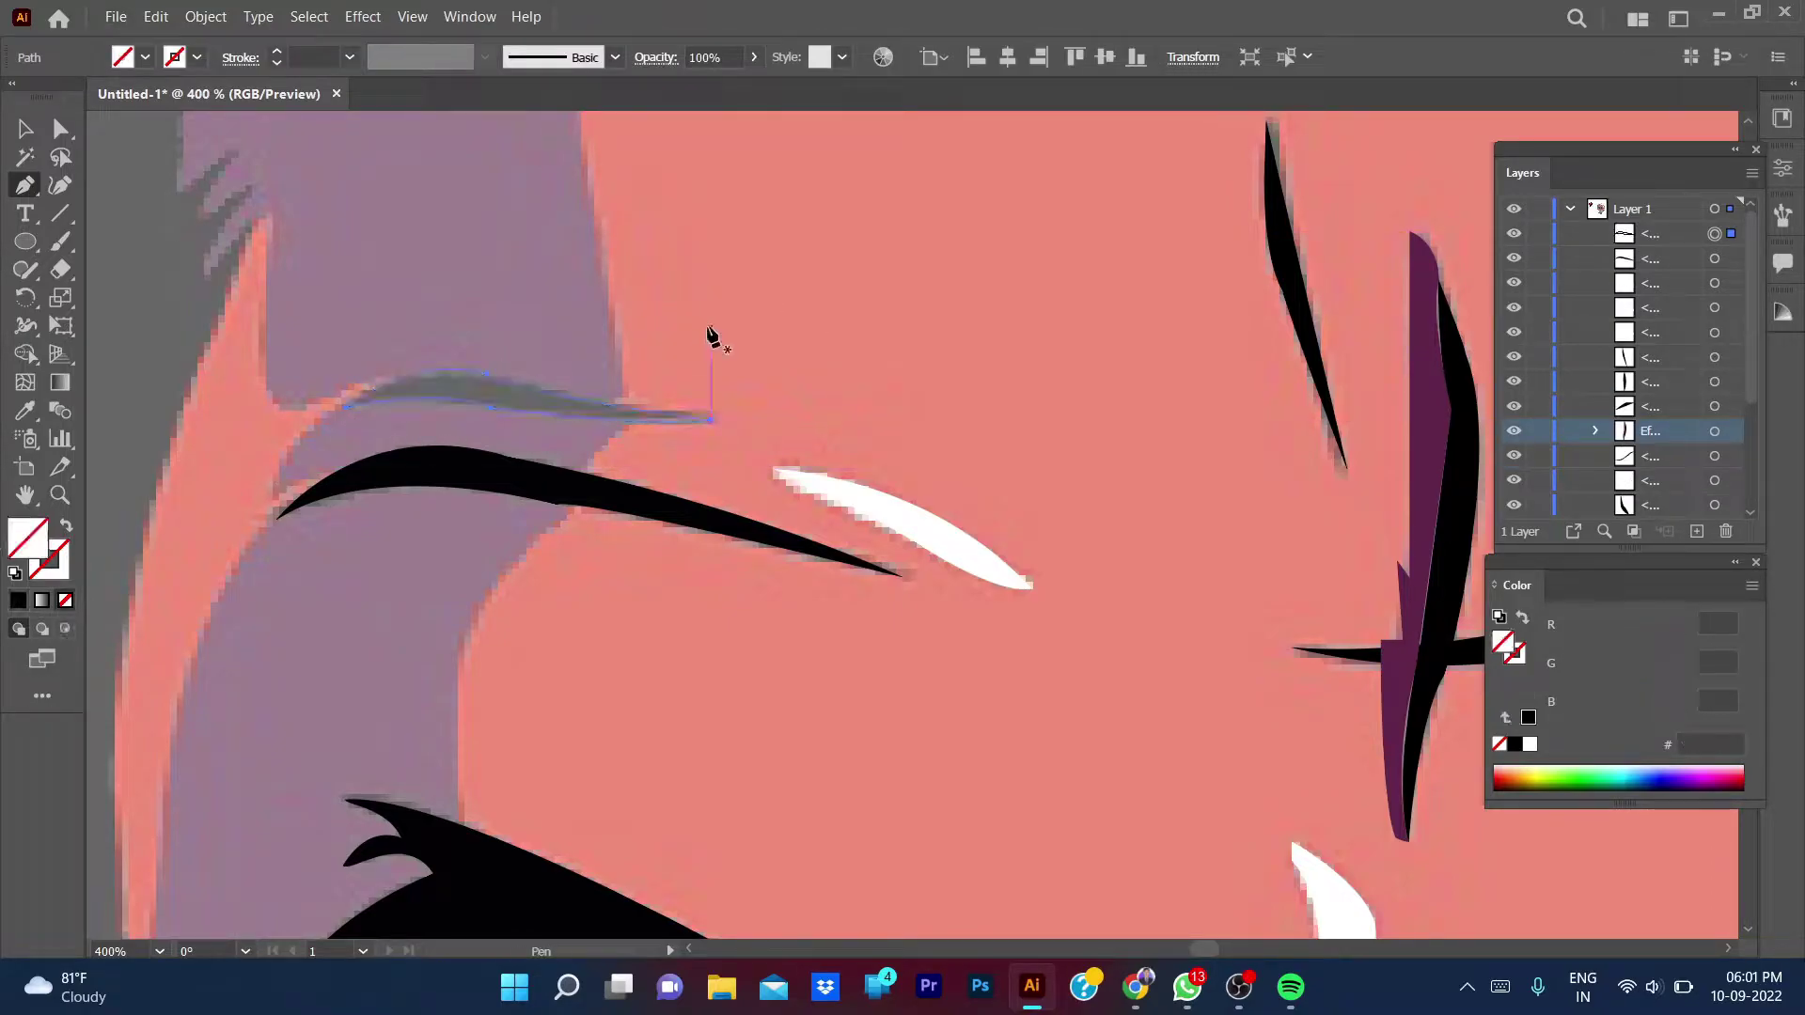
key(ctrl+shift+z)
key(ctrl+z)
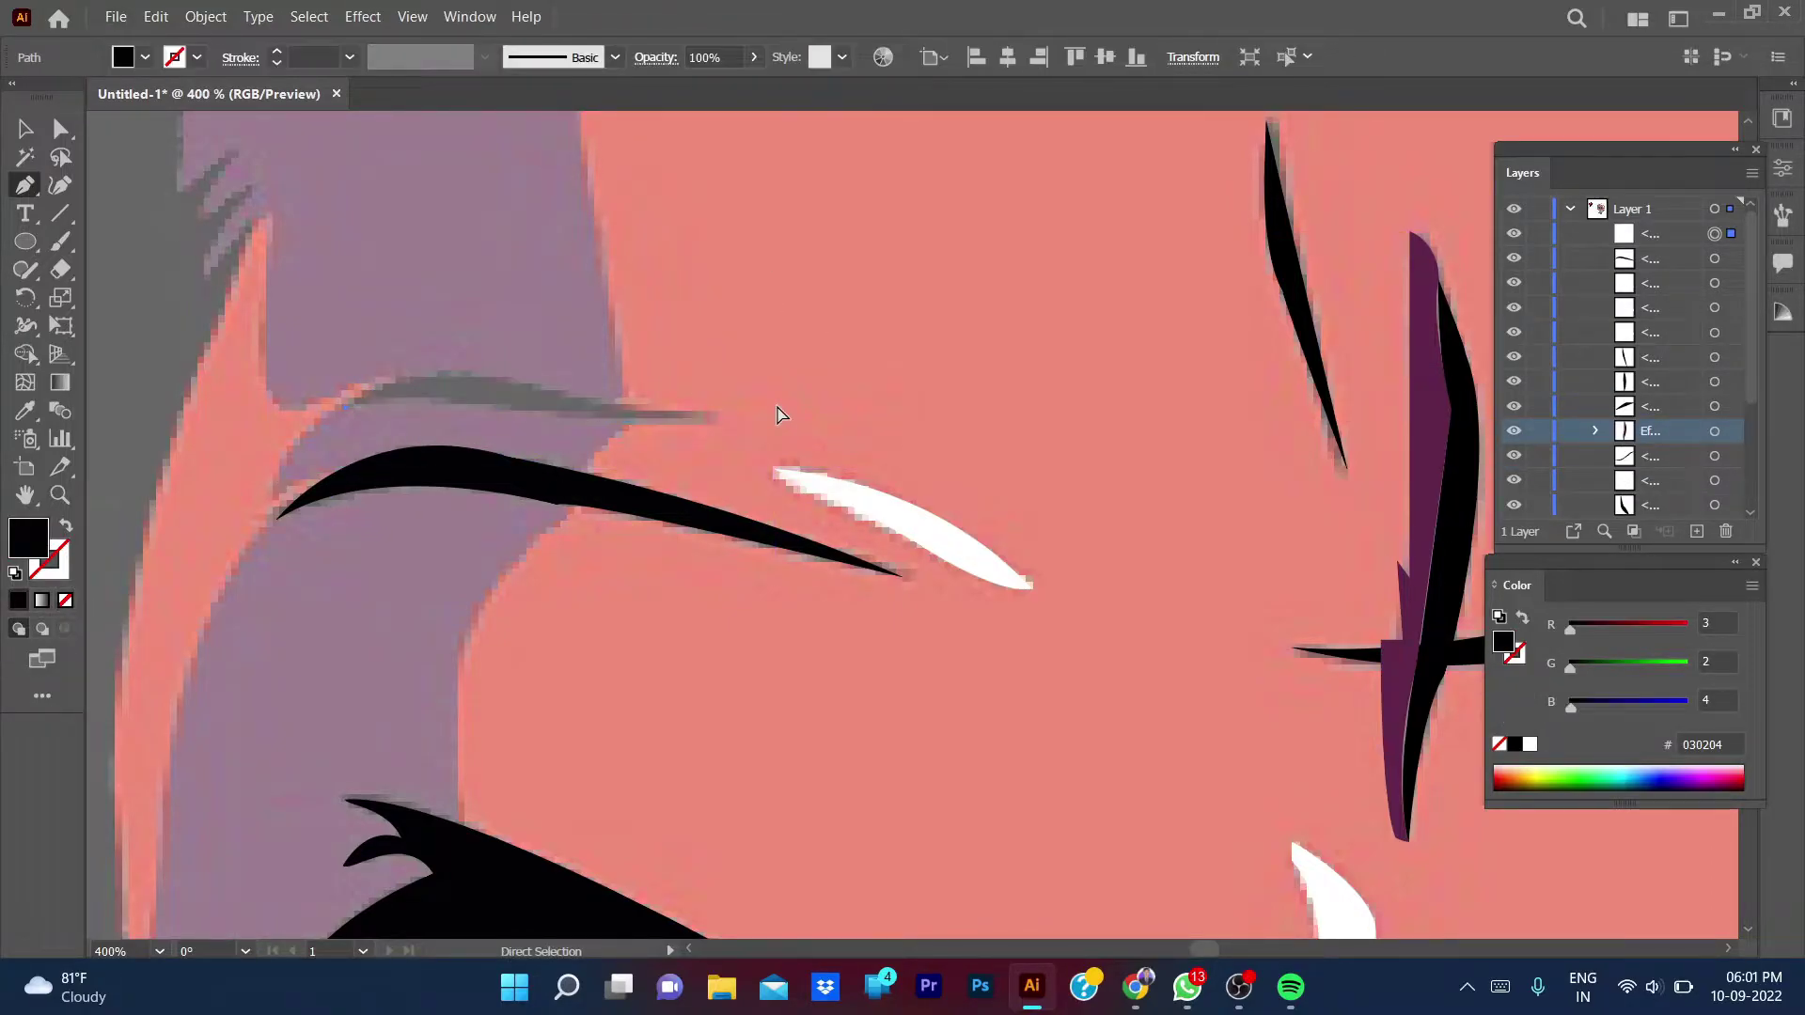
click(706, 420)
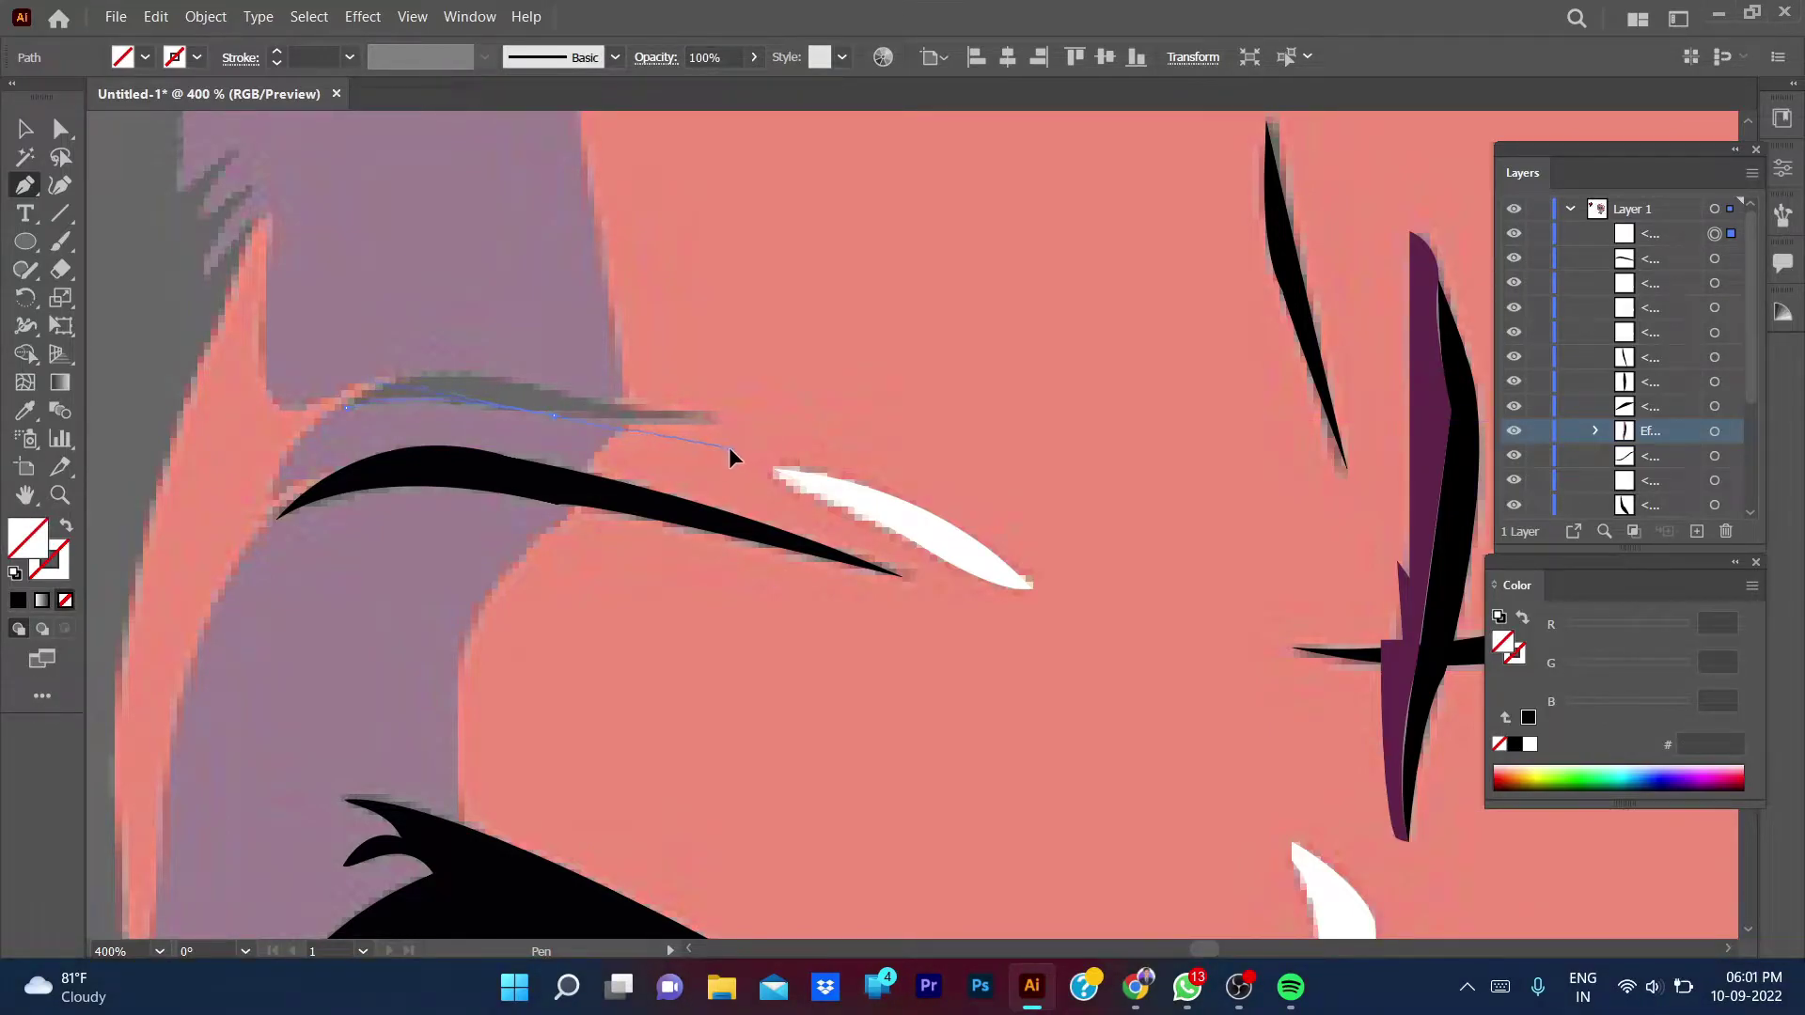
click(717, 415)
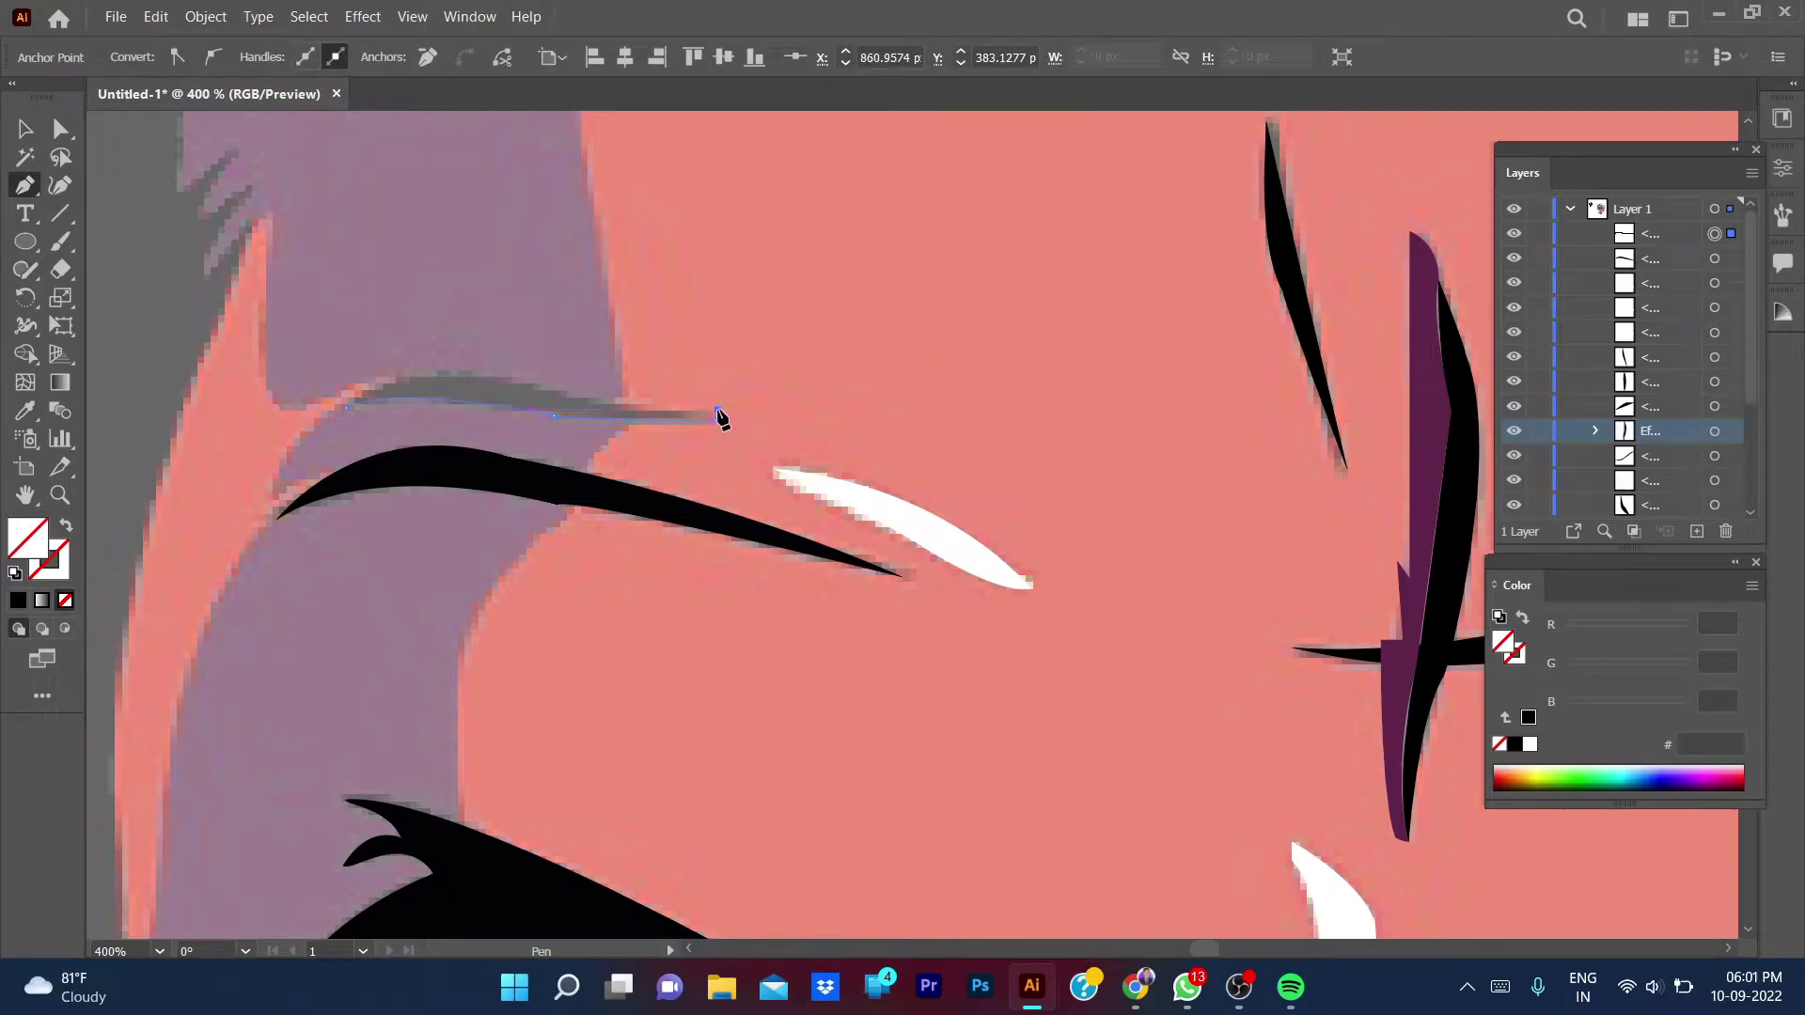
click(403, 376)
key(v)
click(18, 599)
click(437, 616)
scroll(437, 611, down, 5)
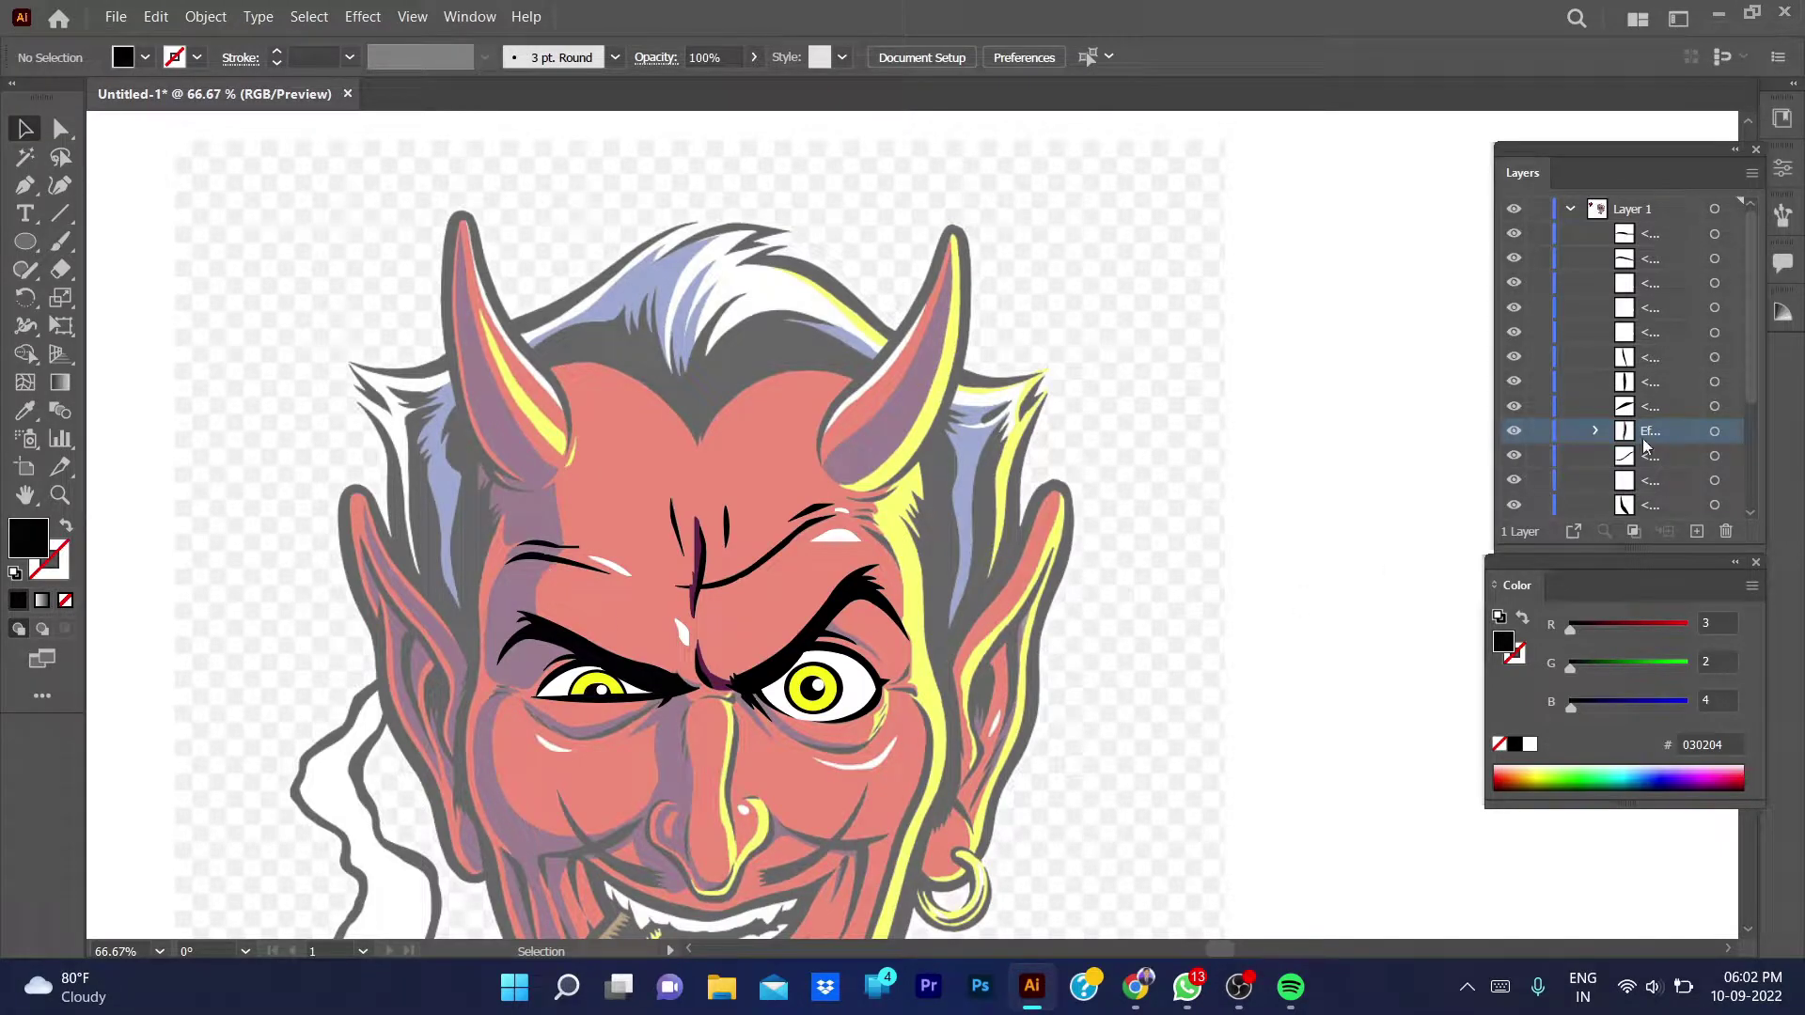
- Toggle the red face and black head layers off again and zoom in on the left eye
scroll(1645, 448, down, 3)
click(1514, 433)
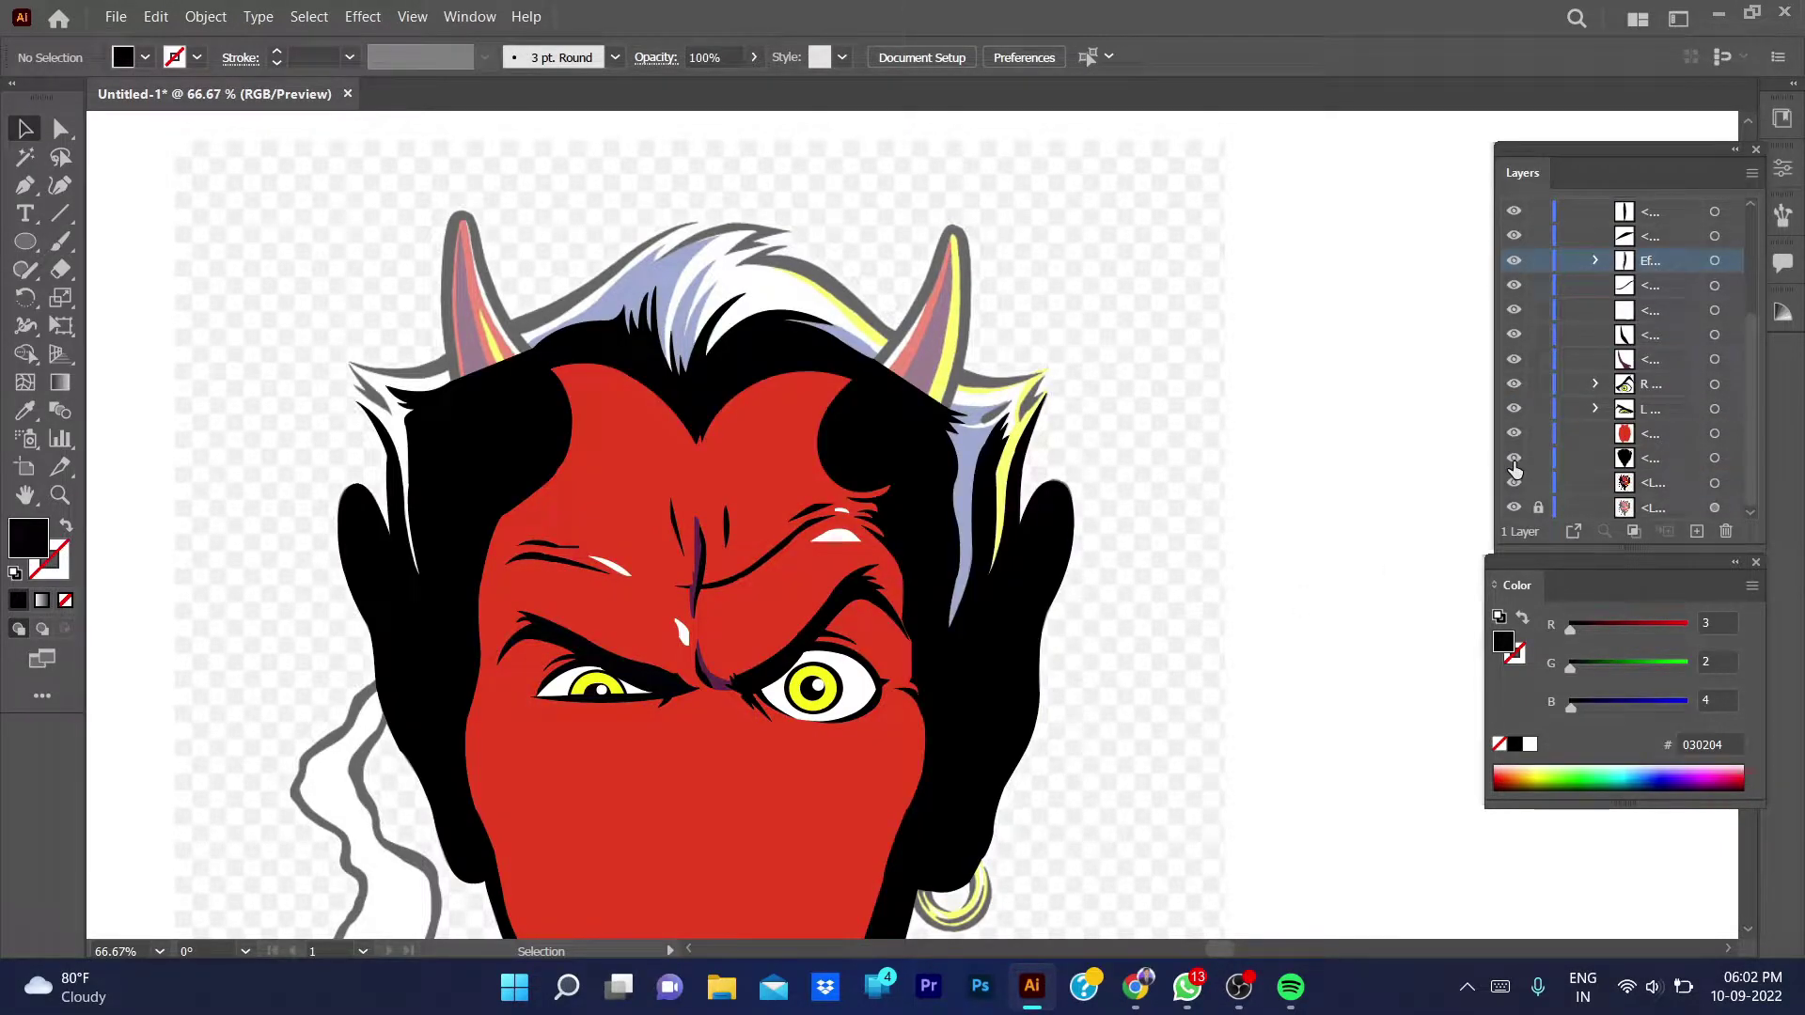
click(1513, 458)
click(1513, 433)
scroll(645, 790, up, 1)
scroll(621, 752, up, 1)
scroll(658, 734, up, 1)
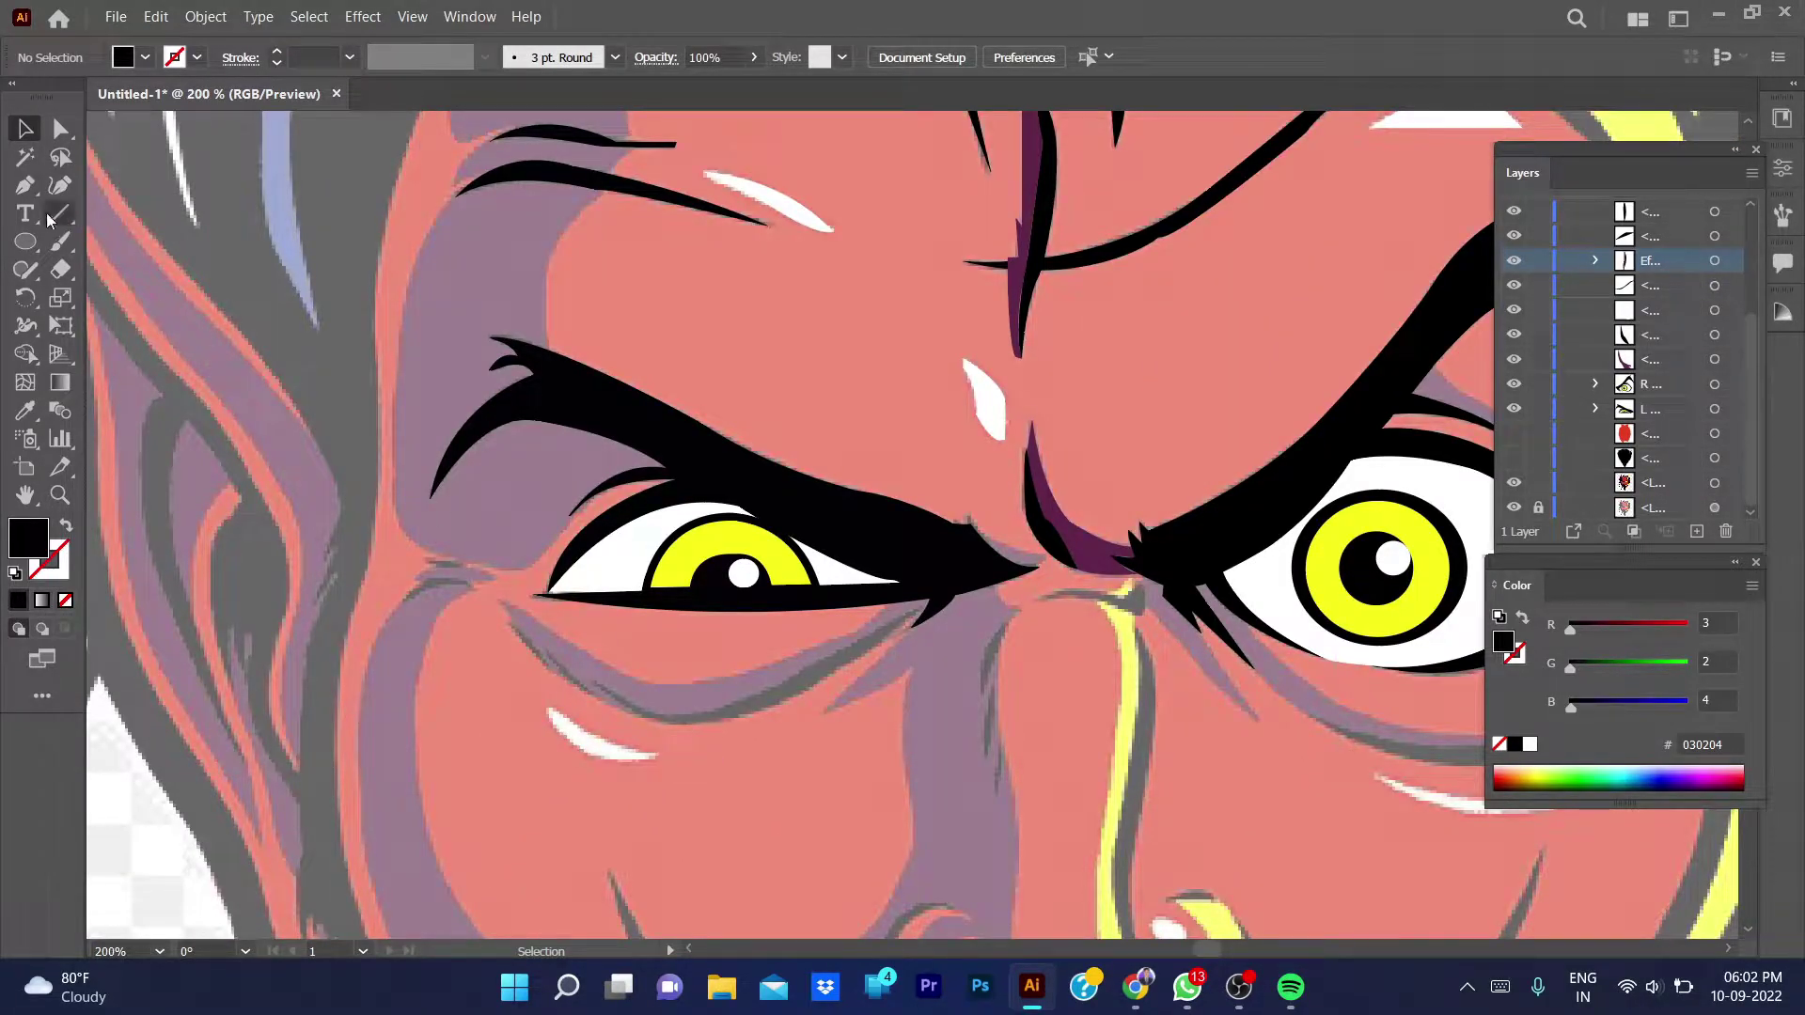
- Draw a crescent under the left eye and fill it with the nose's purple
key(p)
click(499, 597)
click(612, 668)
drag(752, 668, 773, 664)
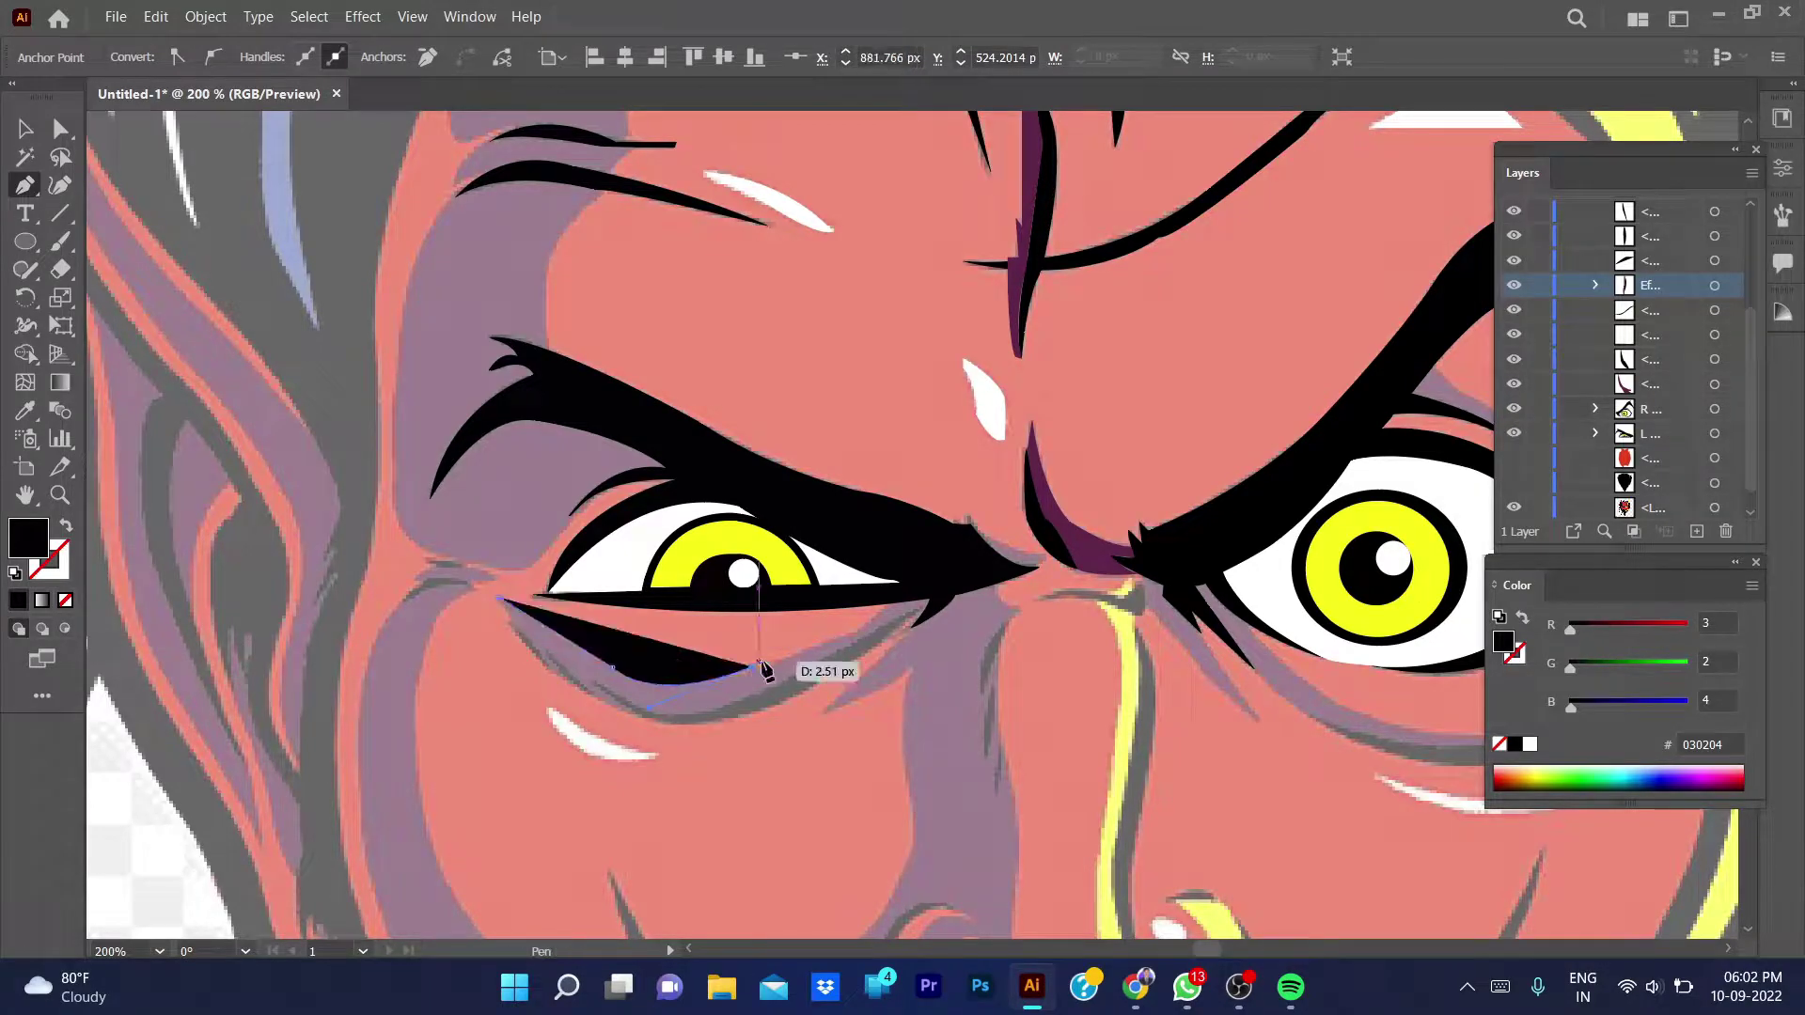
key(slash)
mouse_move(885, 608)
mouse_down()
mouse_move(921, 613)
mouse_move(663, 720)
mouse_move(548, 658)
mouse_up()
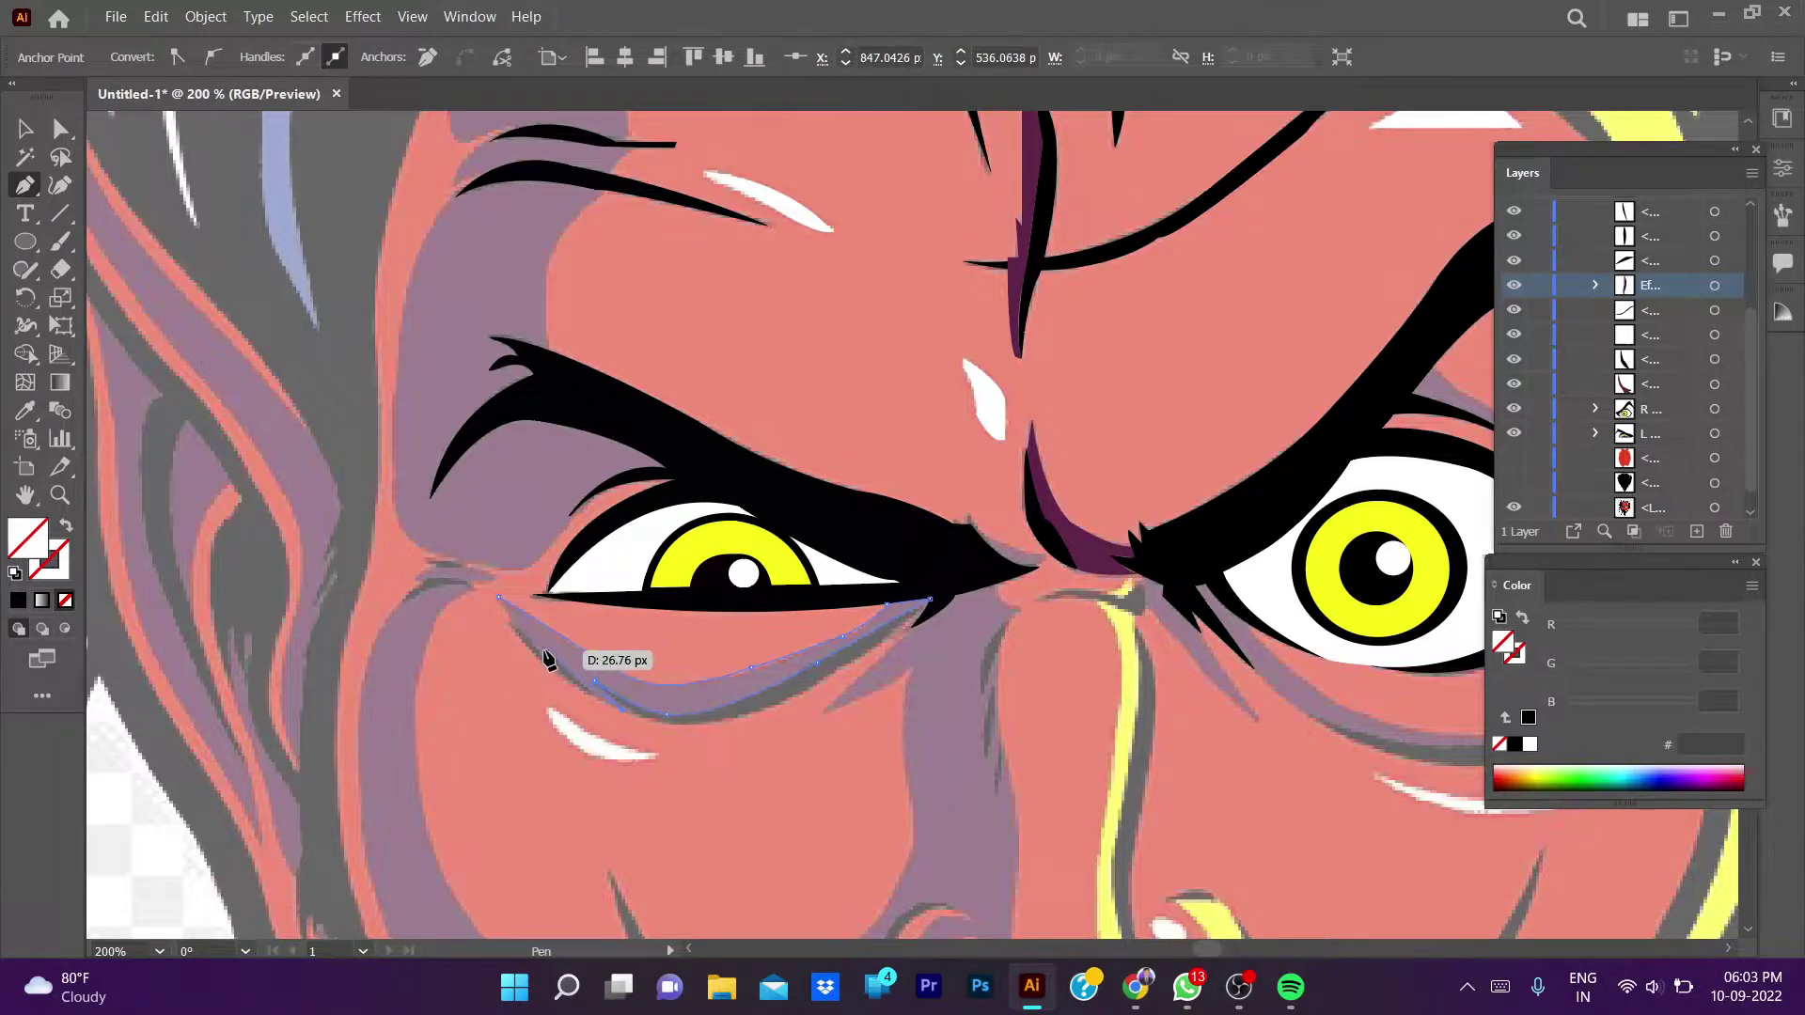
drag(548, 658, 513, 625)
drag(499, 597, 501, 602)
key(i)
click(1083, 543)
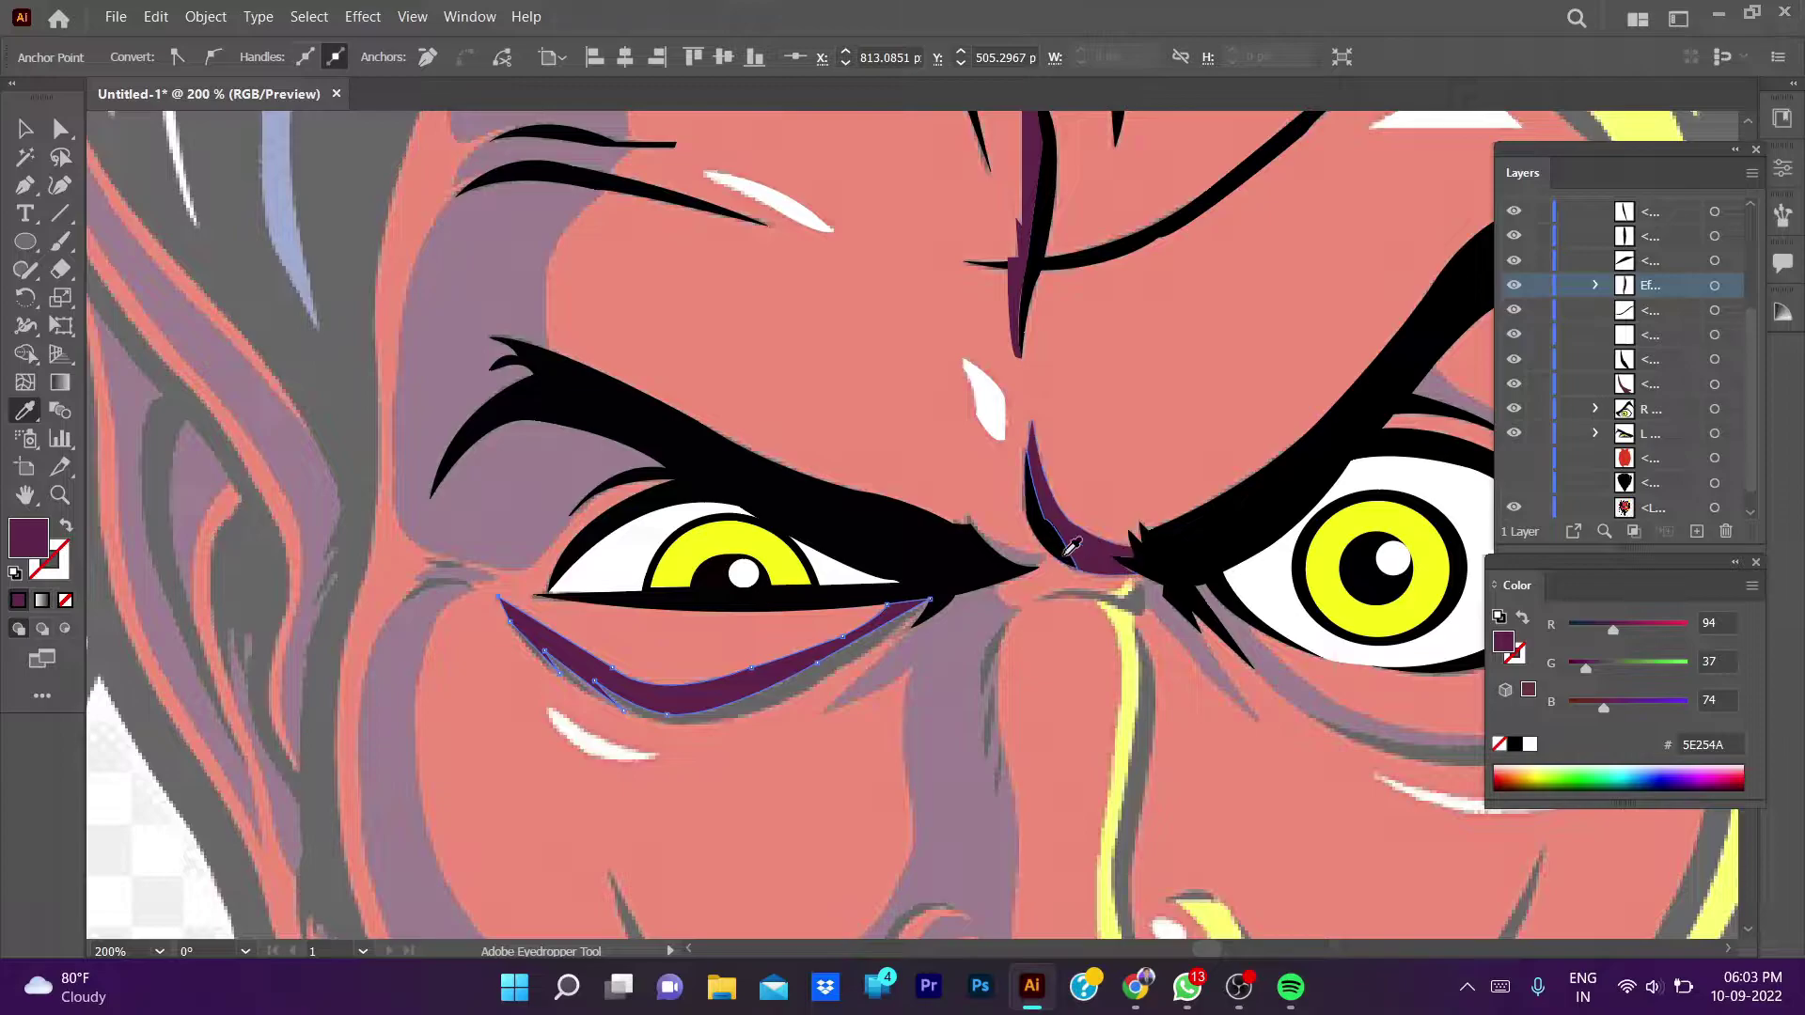
key(ctrl+shift+a)
- Start a second unfilled shape along the lower edge of the purple lid
key(p)
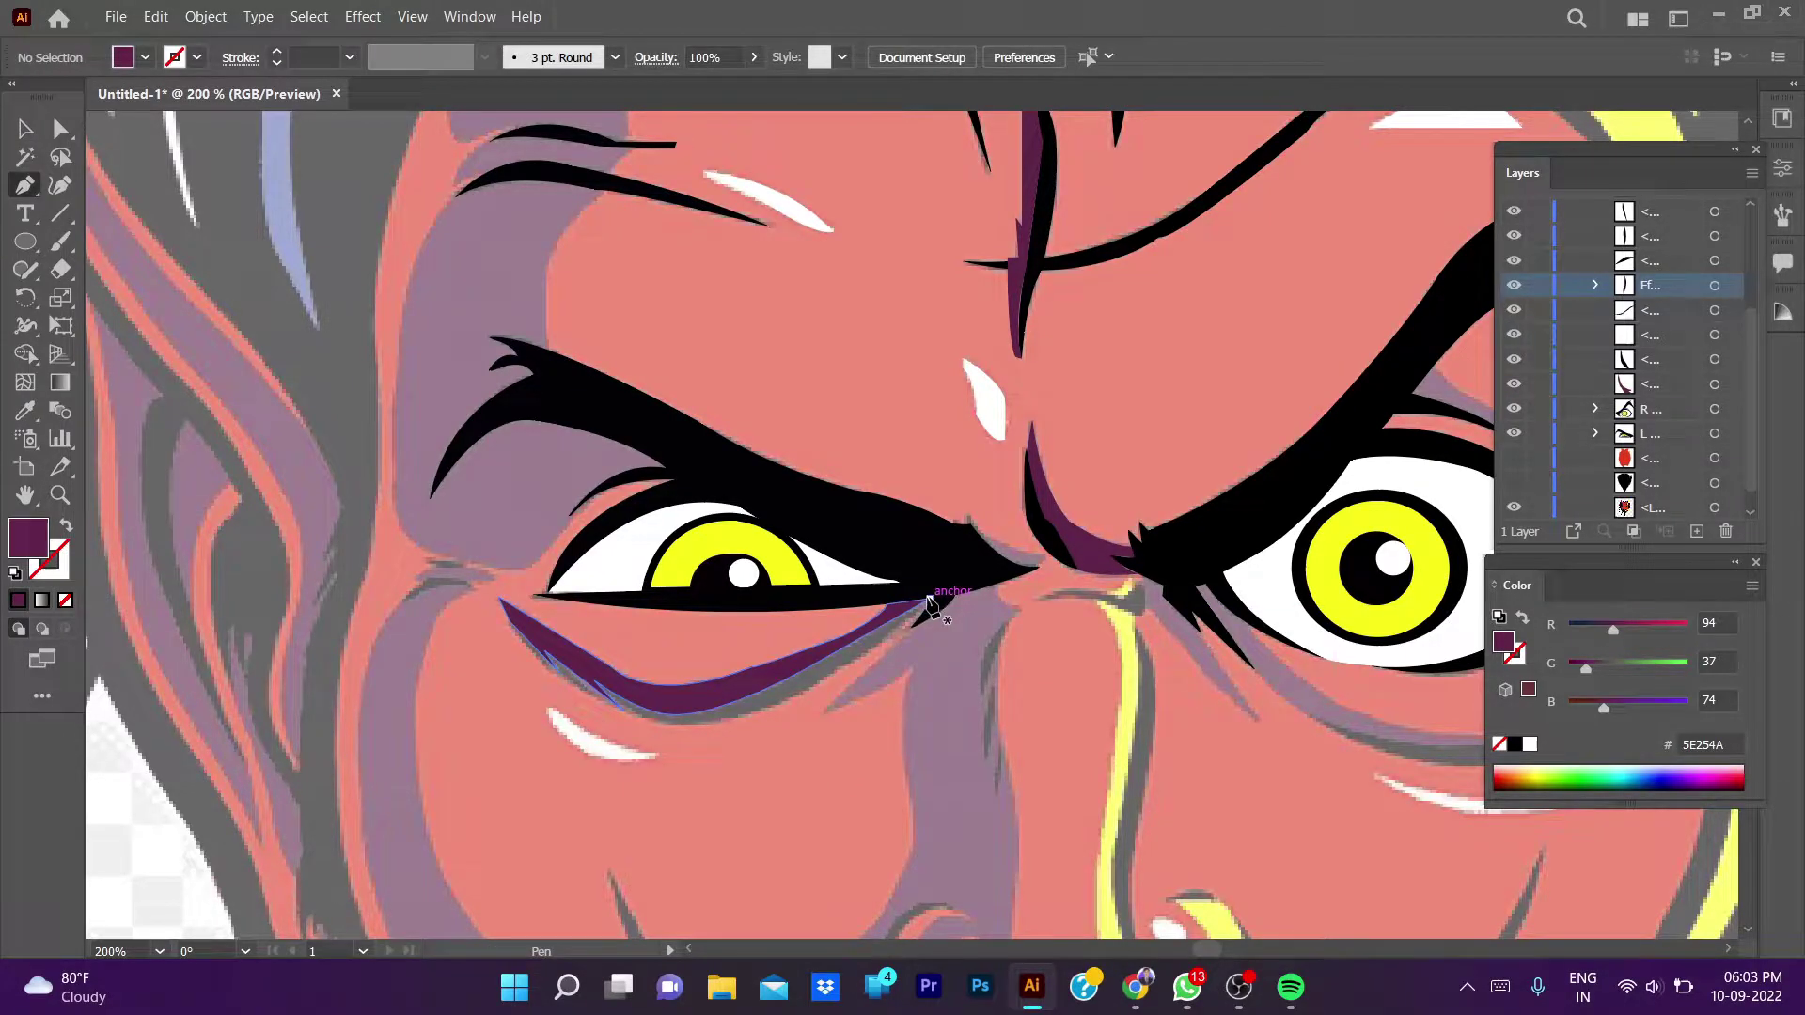
click(928, 602)
drag(758, 711, 678, 725)
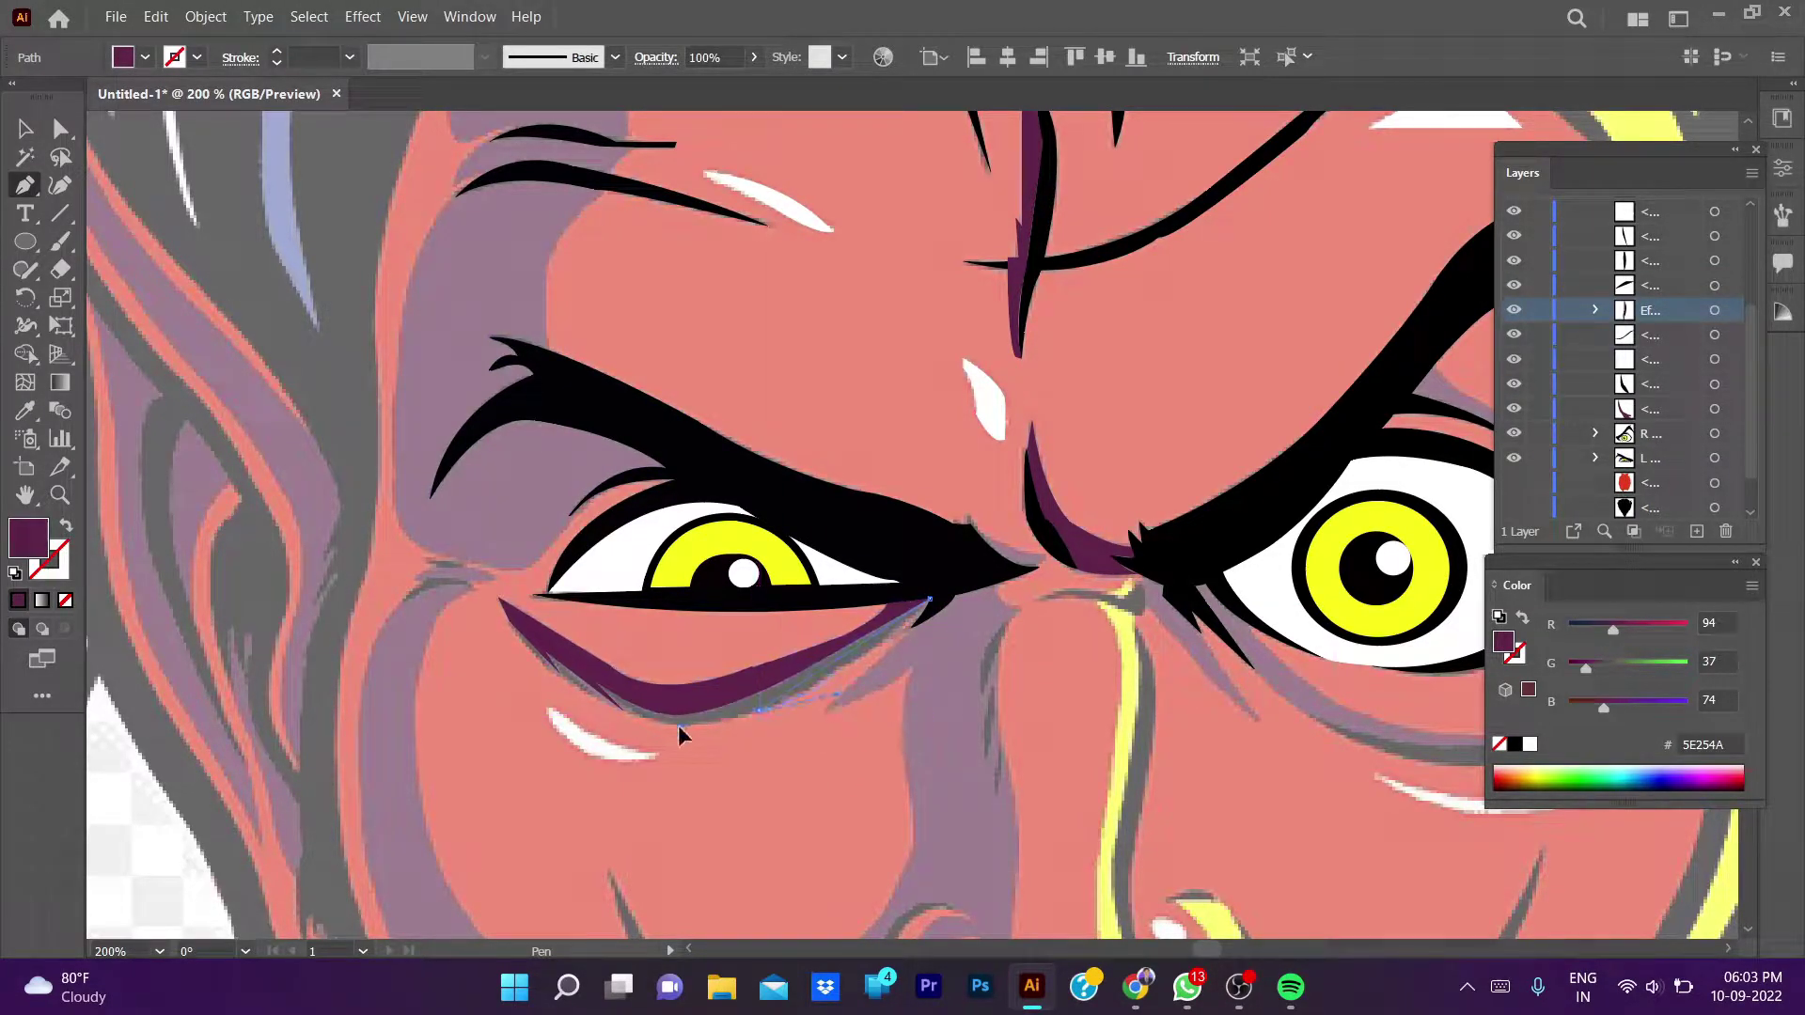
key(slash)
scroll(686, 758, left, 3)
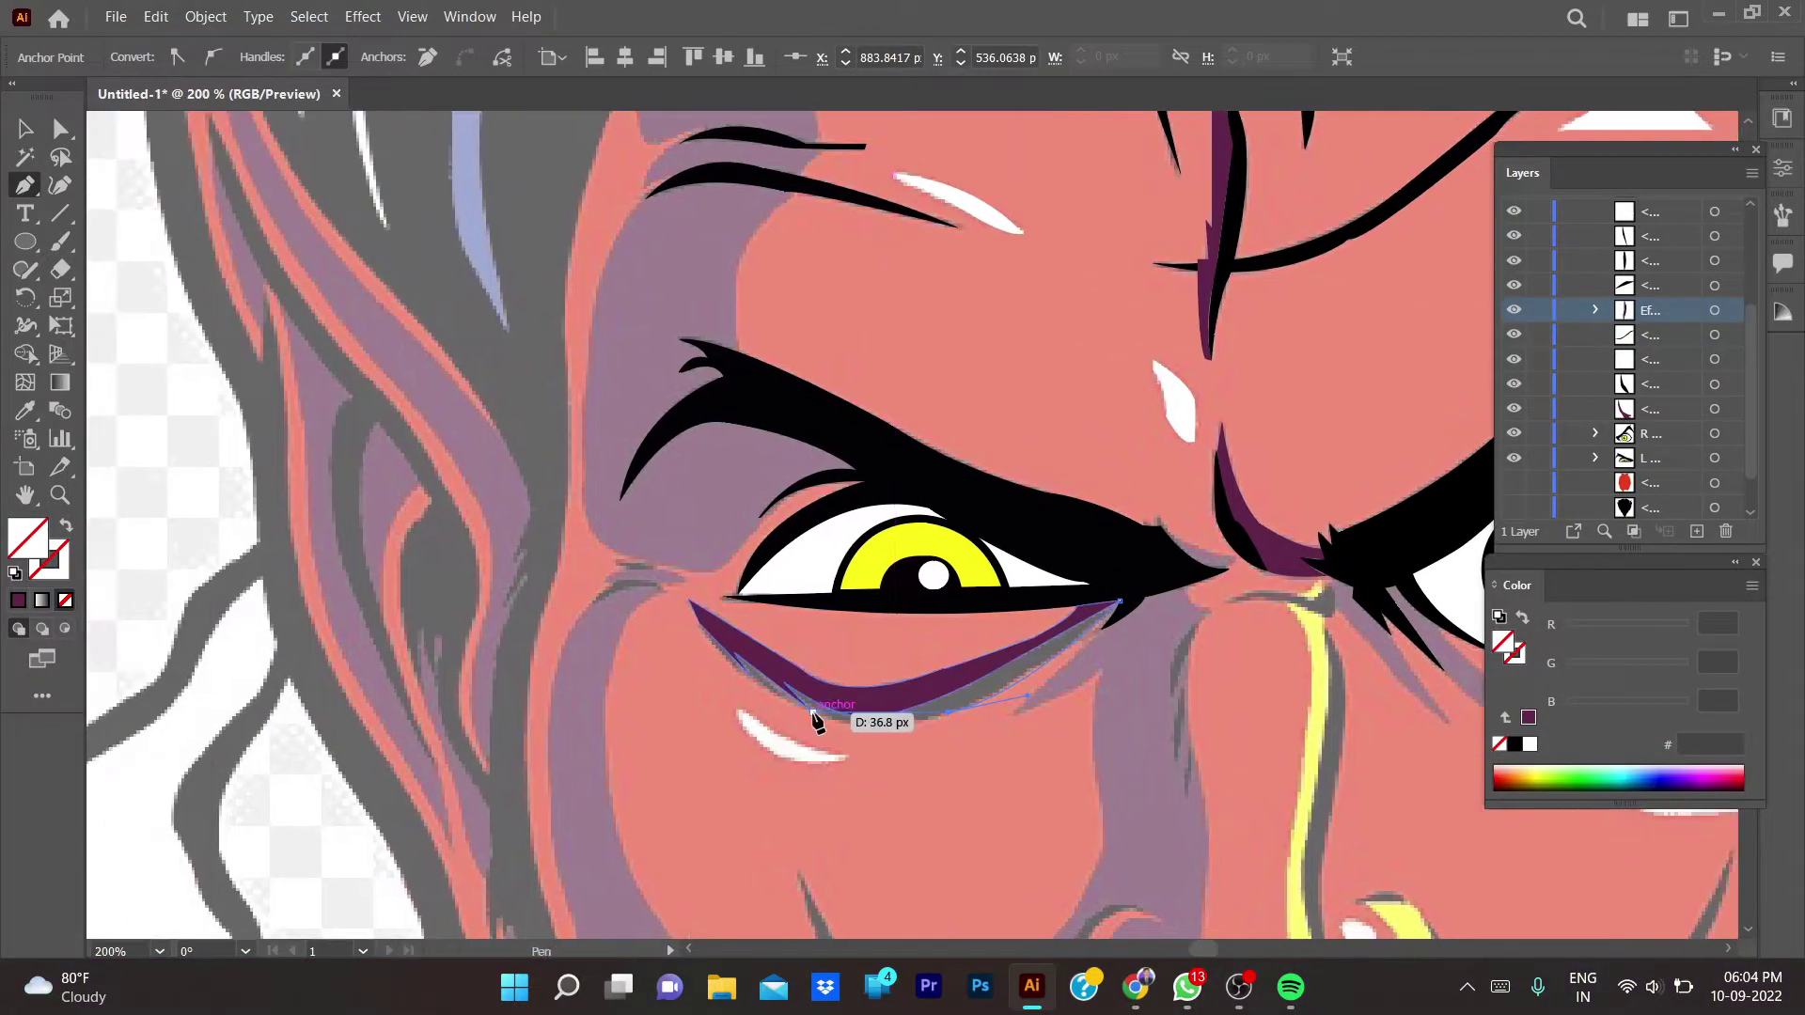
drag(810, 712, 788, 686)
click(693, 609)
drag(713, 634, 928, 750)
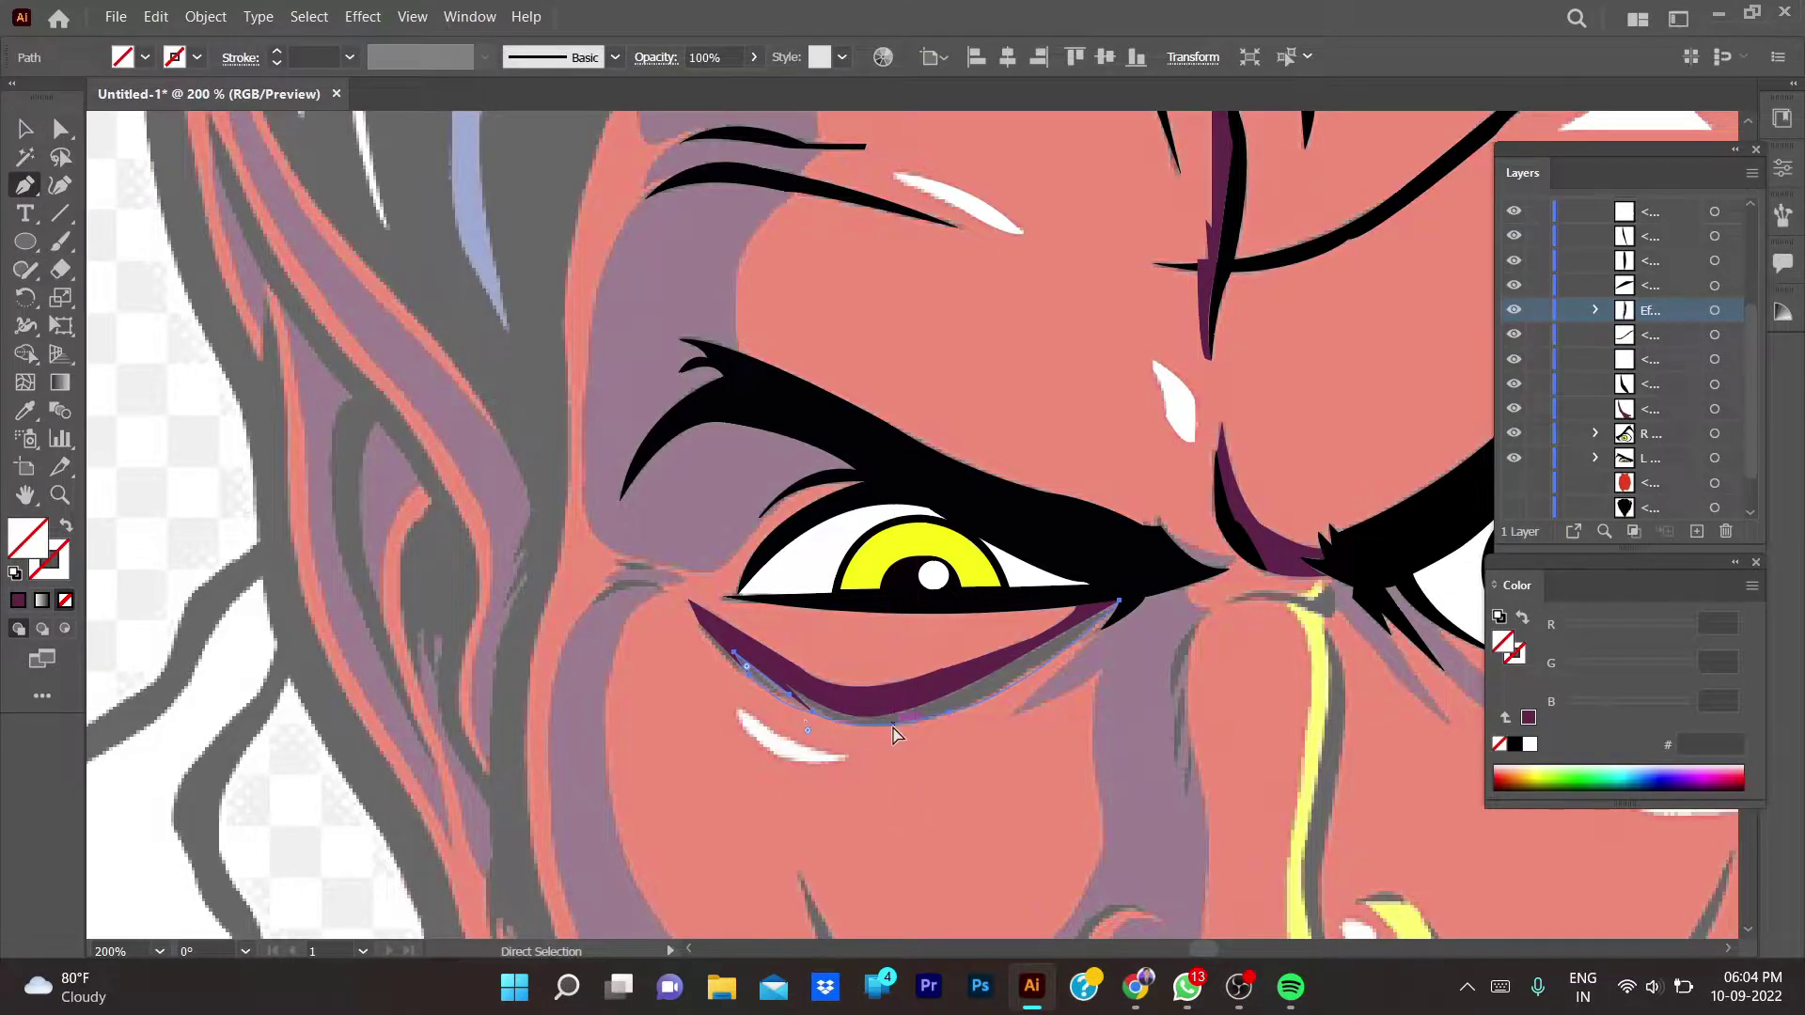
- Play a song from the brahma kumaris playlist in the music app, then return to Illustrator
click(1290, 990)
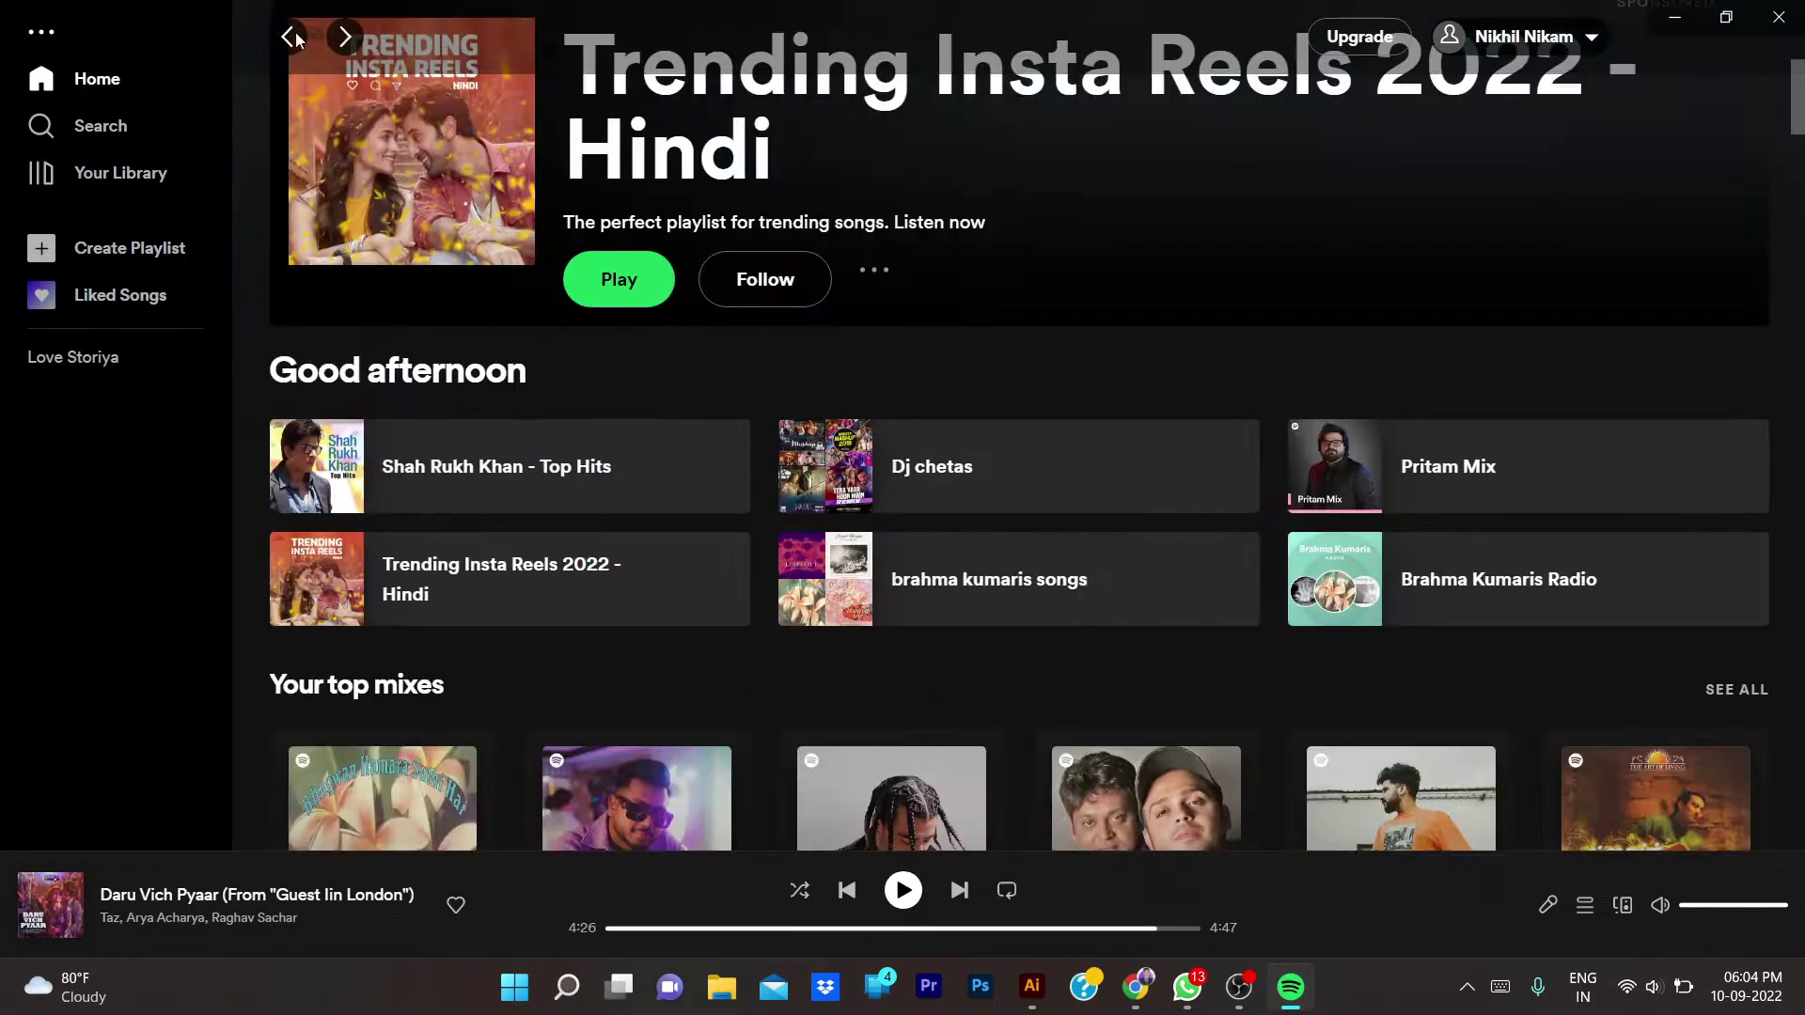
click(1211, 579)
click(838, 545)
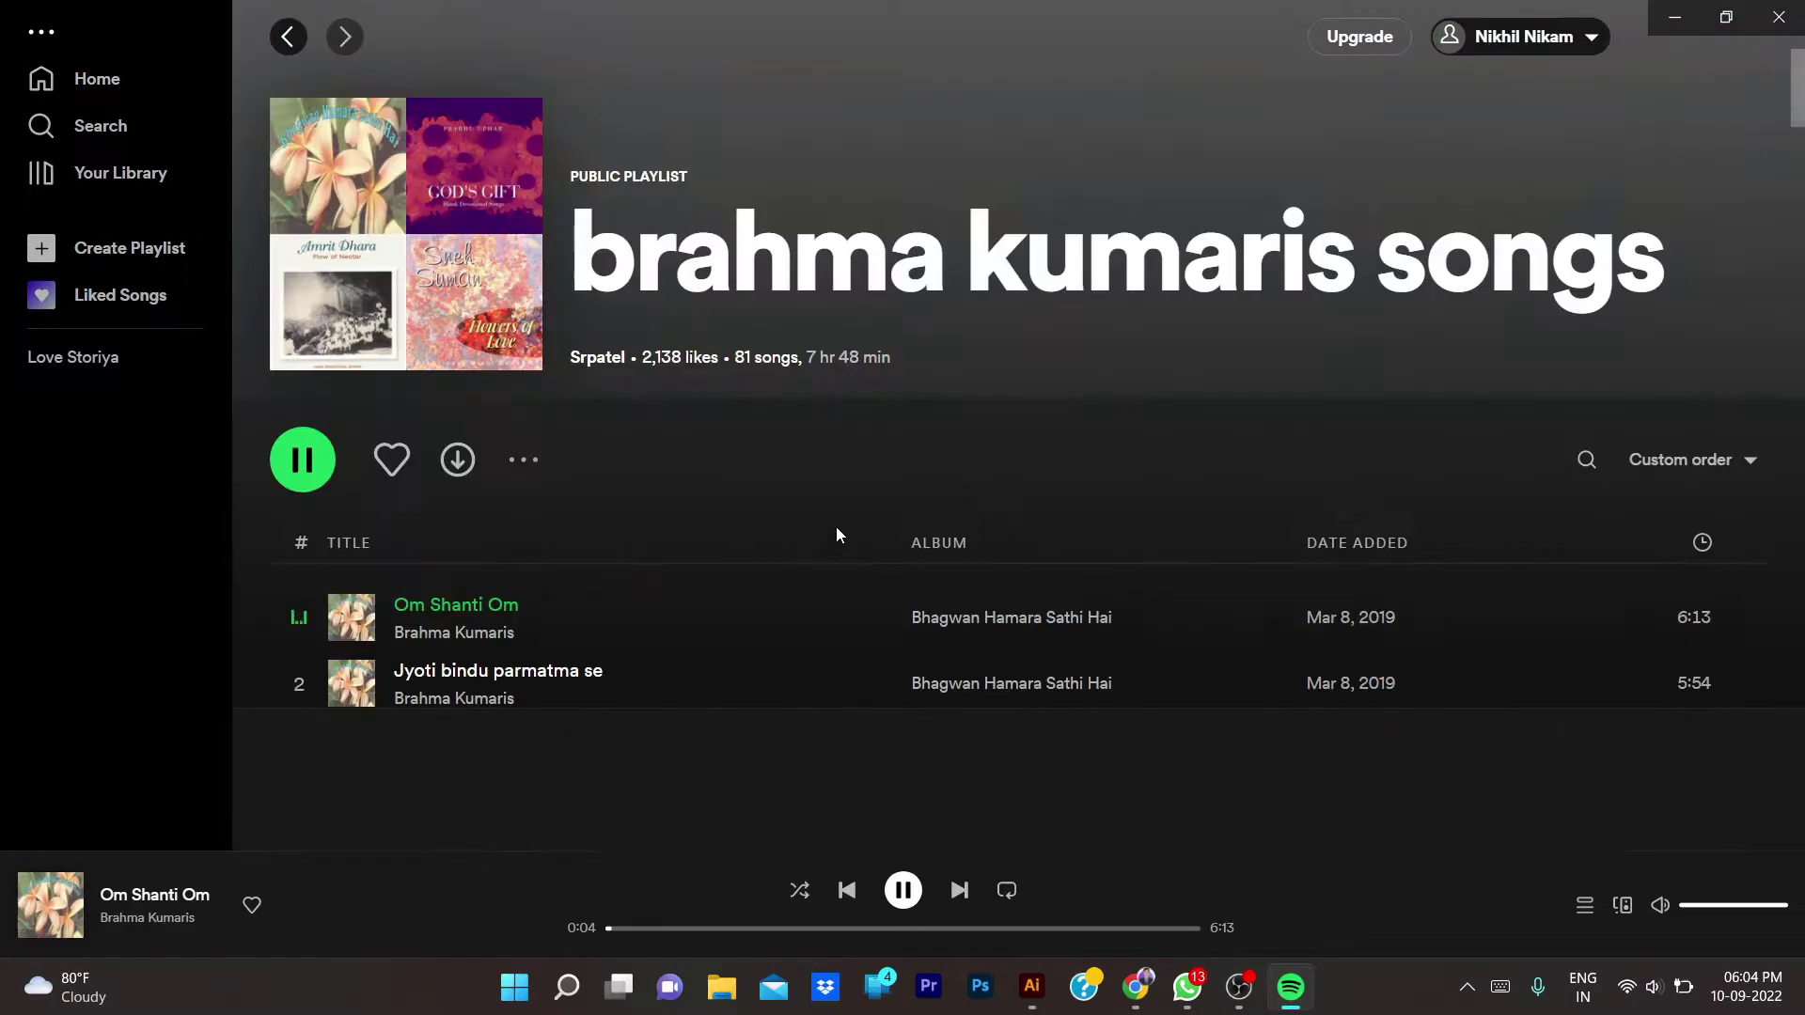
scroll(593, 545, down, 5)
double_click(564, 505)
key(alt+Tab)
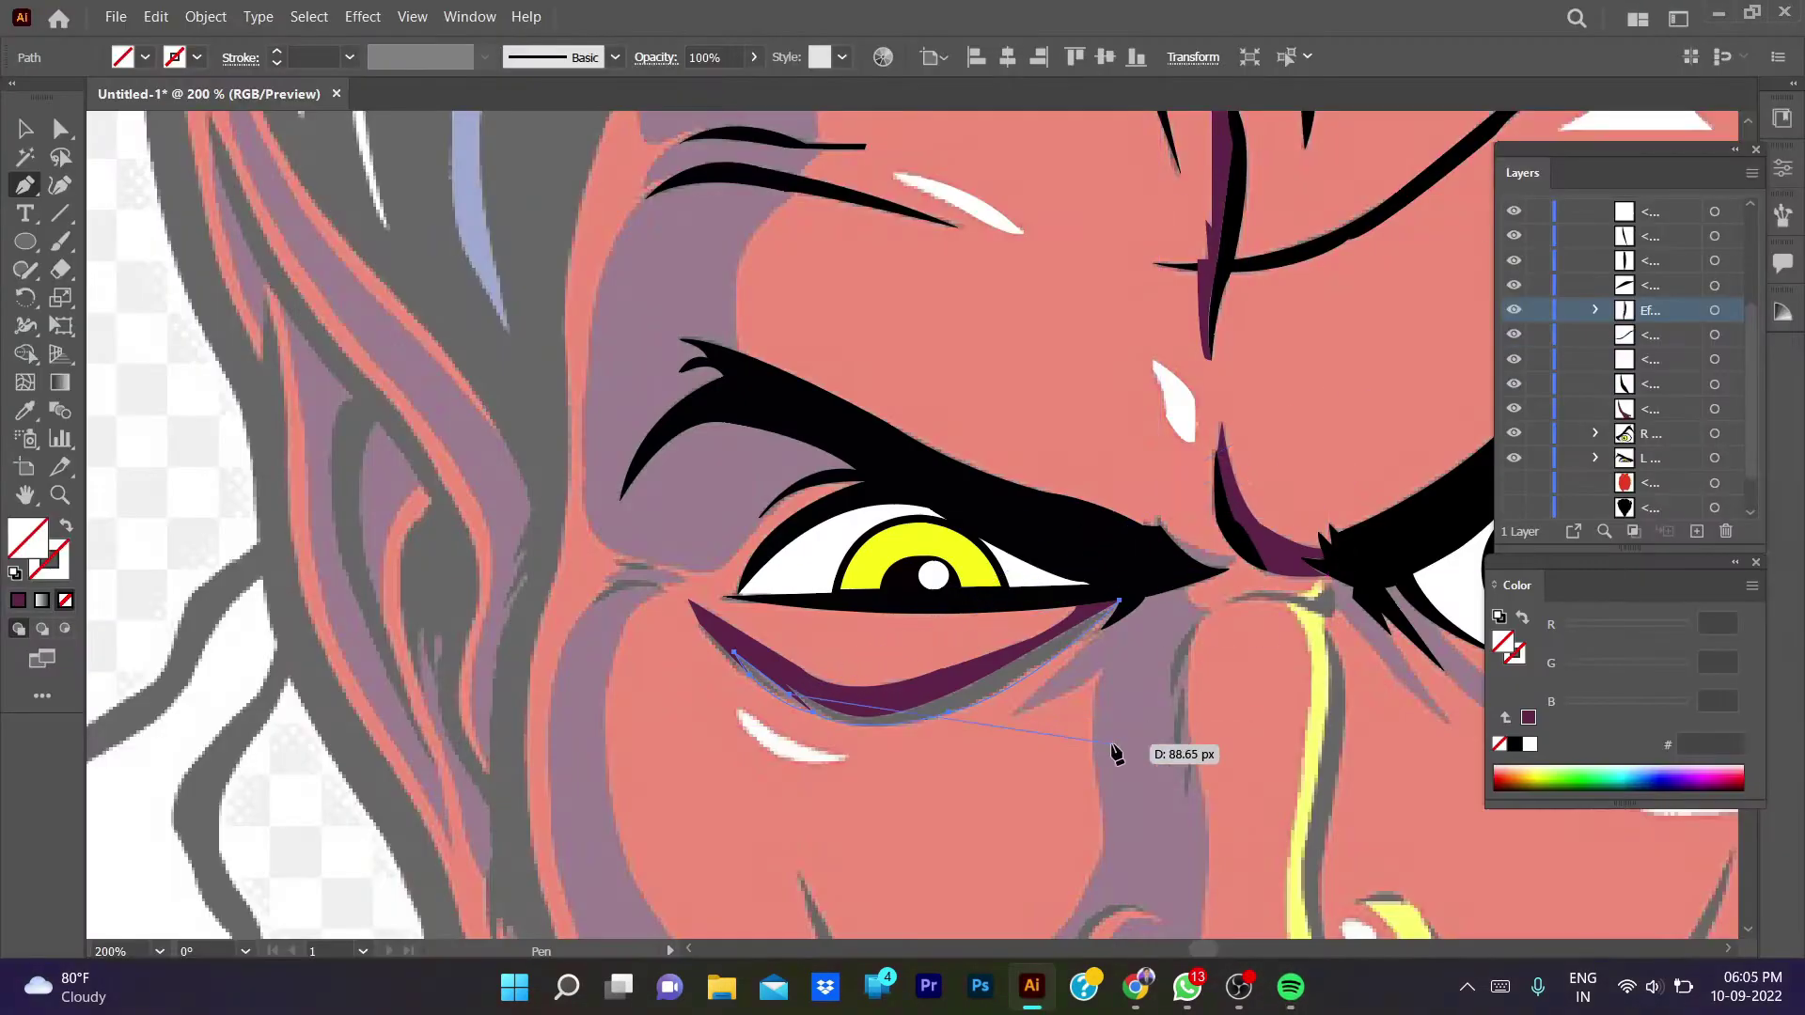
scroll(564, 732, up, 3)
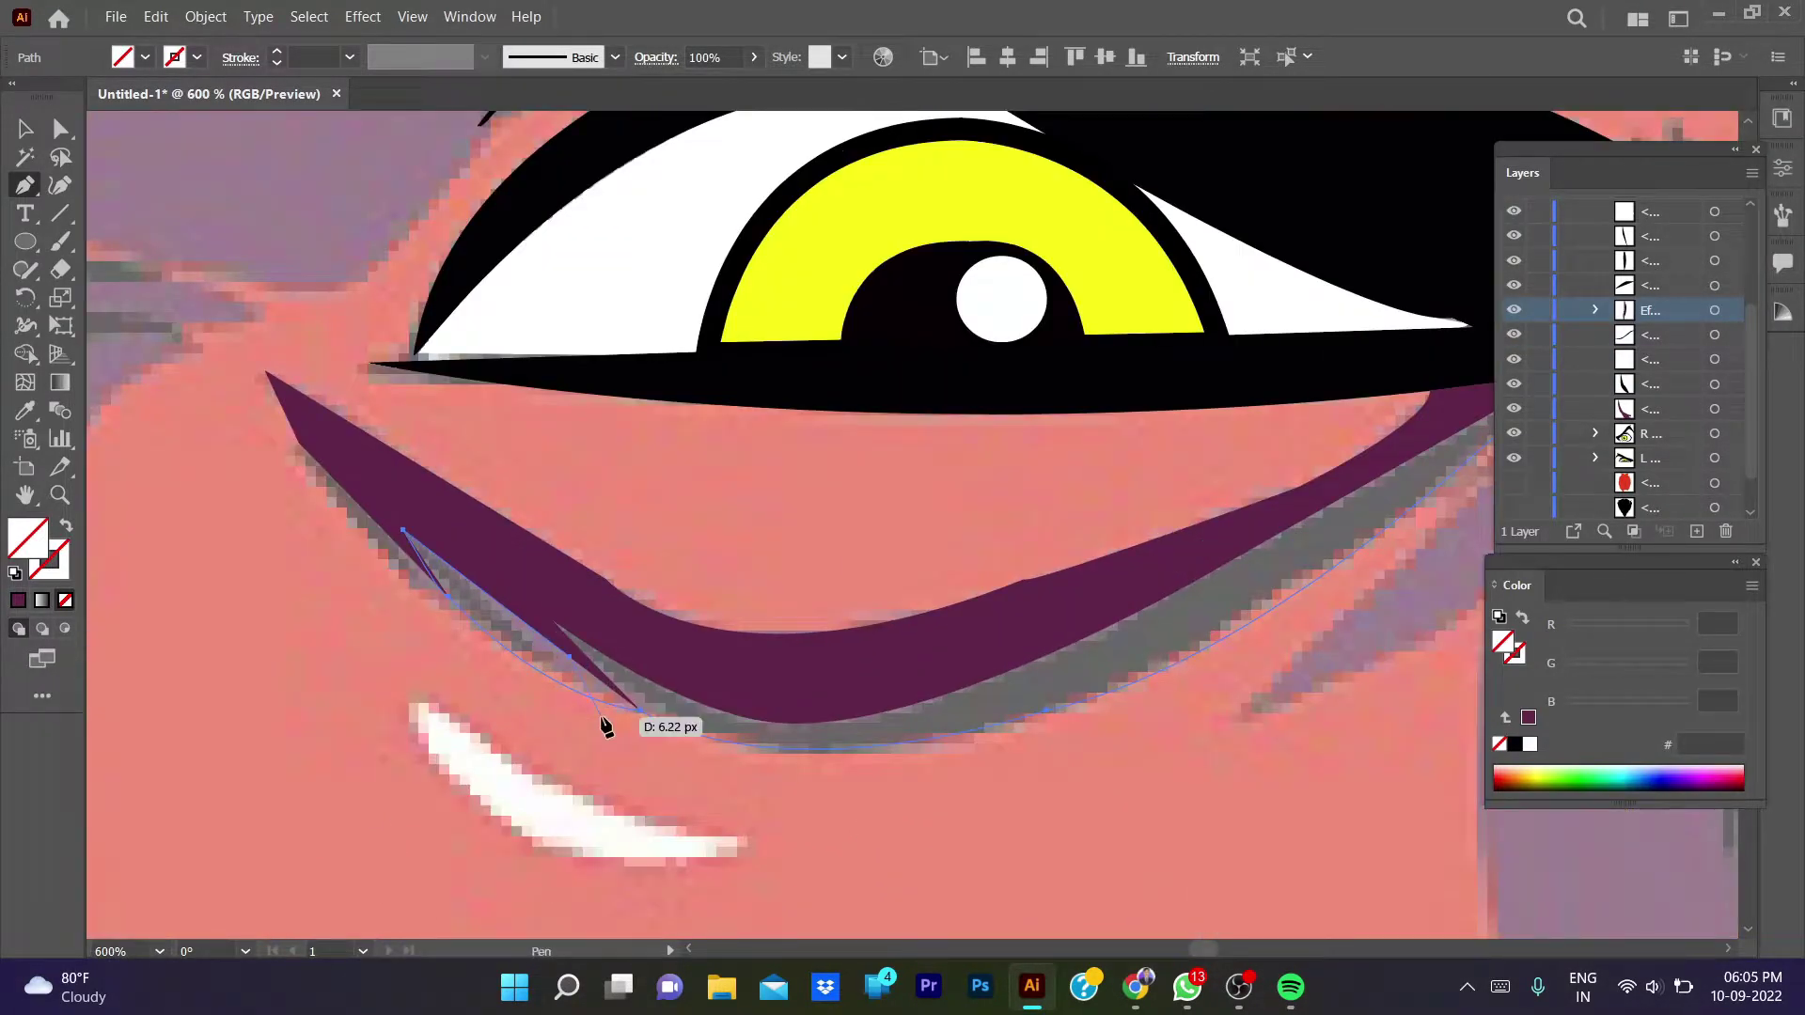
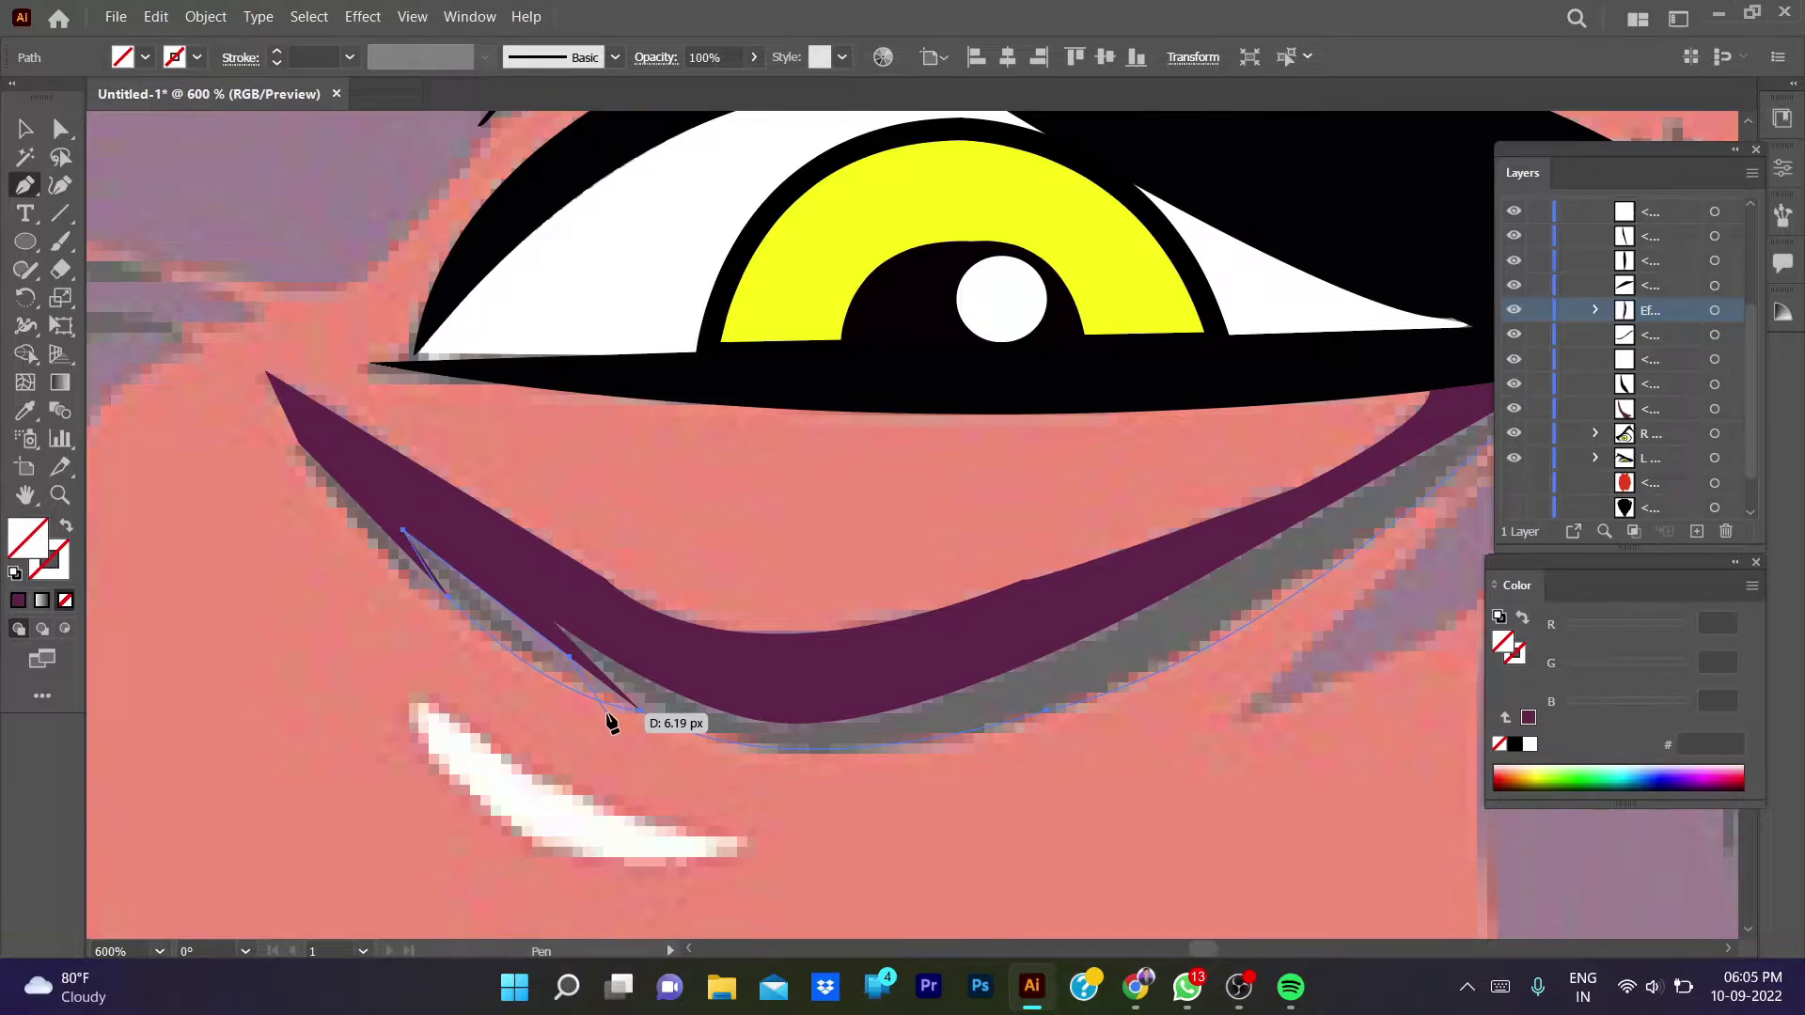
- Pen-trace a closed outline along the dark band beneath the purple crease under the left eye
click(621, 726)
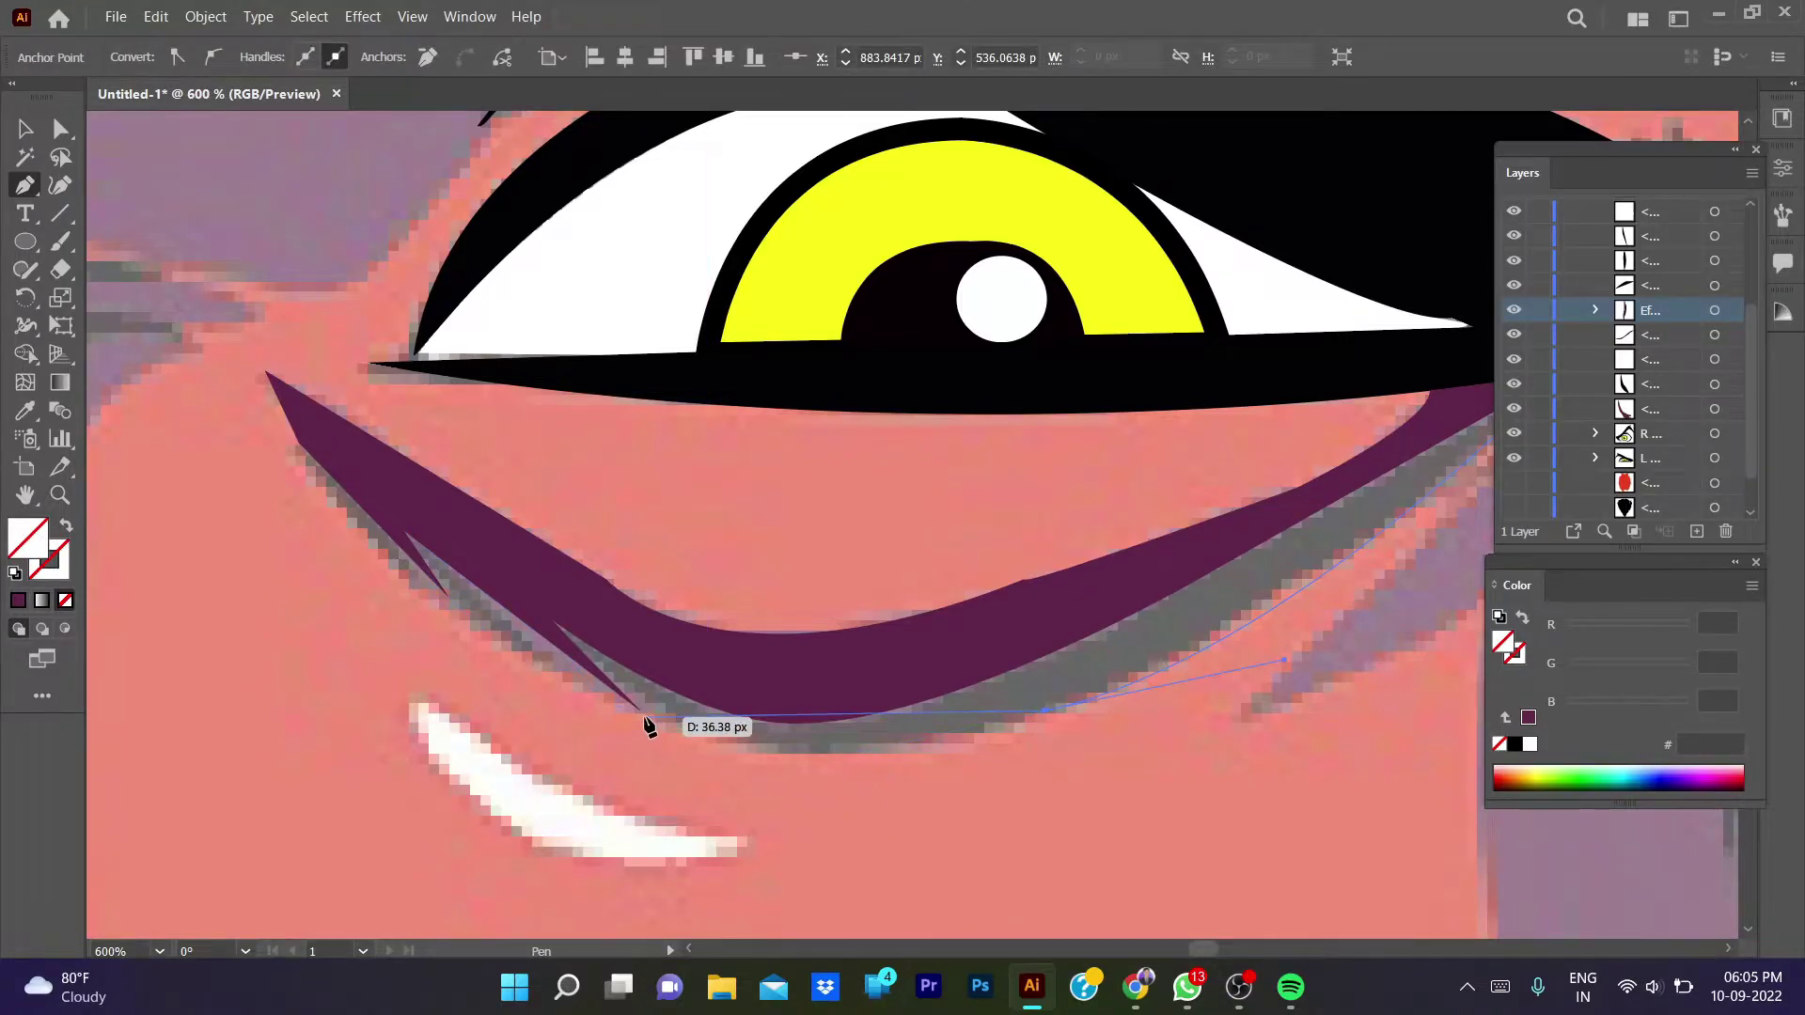
drag(647, 724, 455, 596)
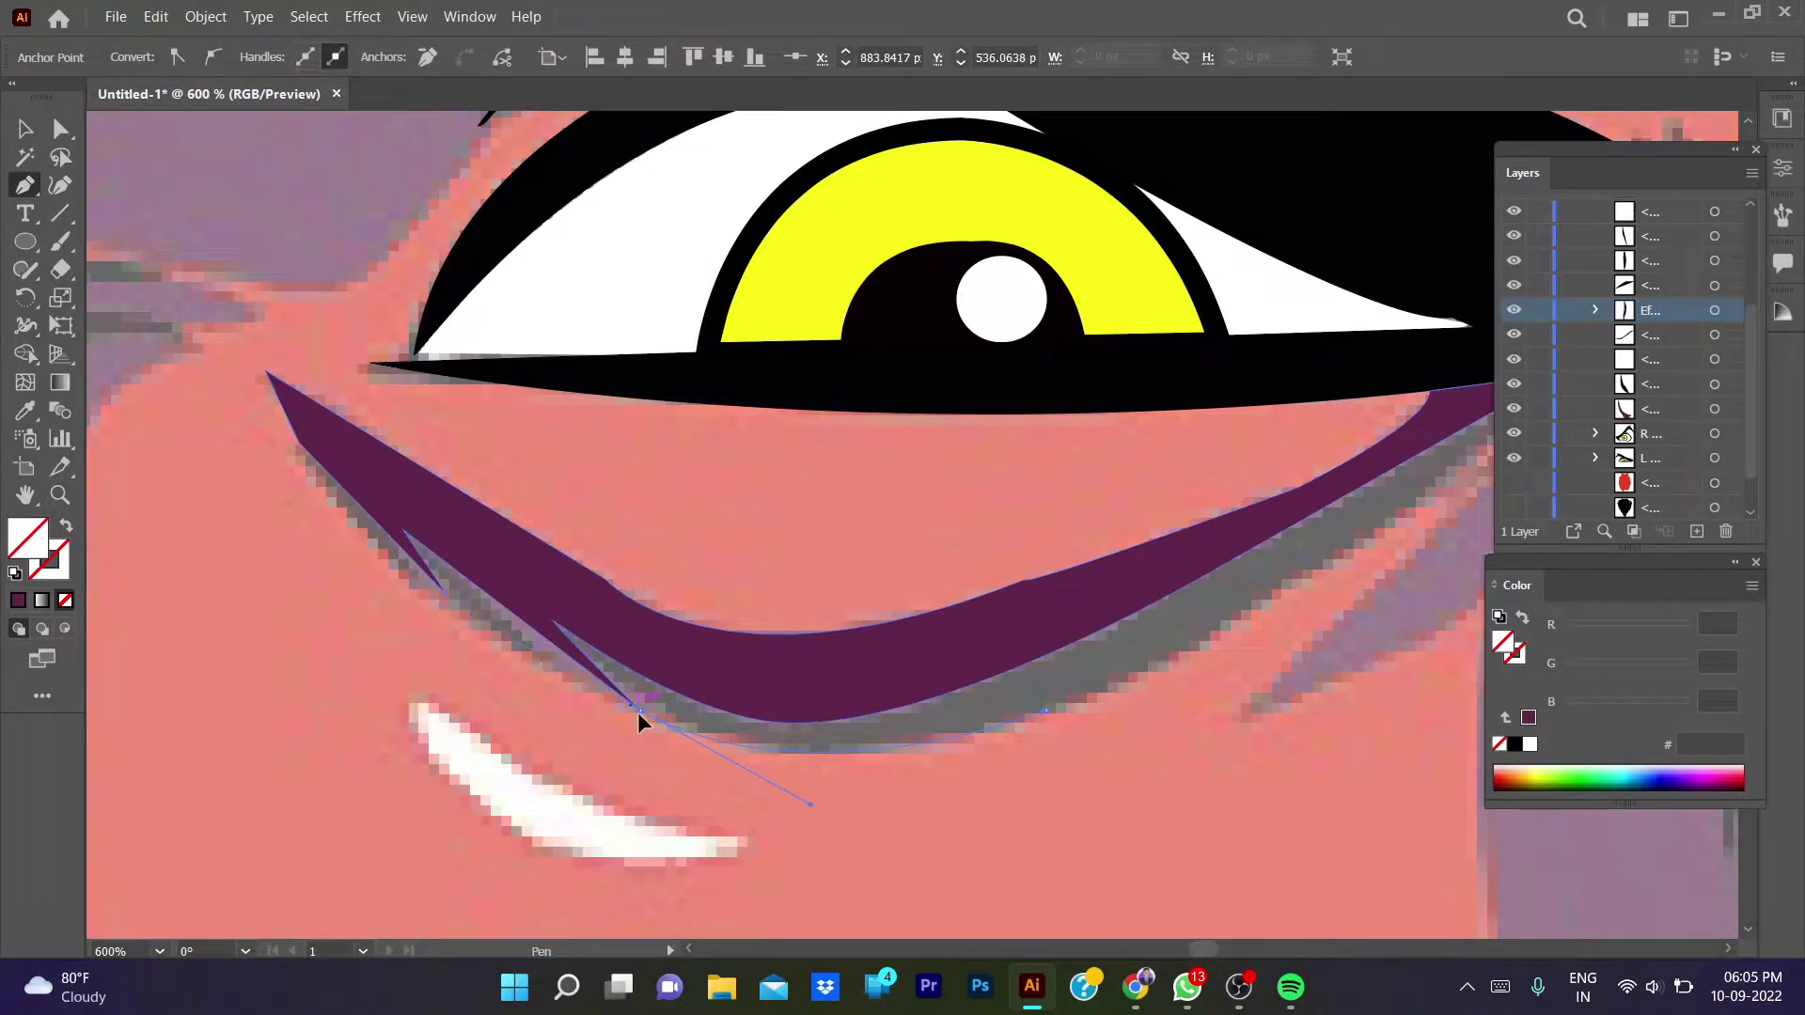
drag(638, 712, 821, 805)
mouse_move(564, 664)
mouse_down()
mouse_move(464, 555)
mouse_move(625, 691)
mouse_up()
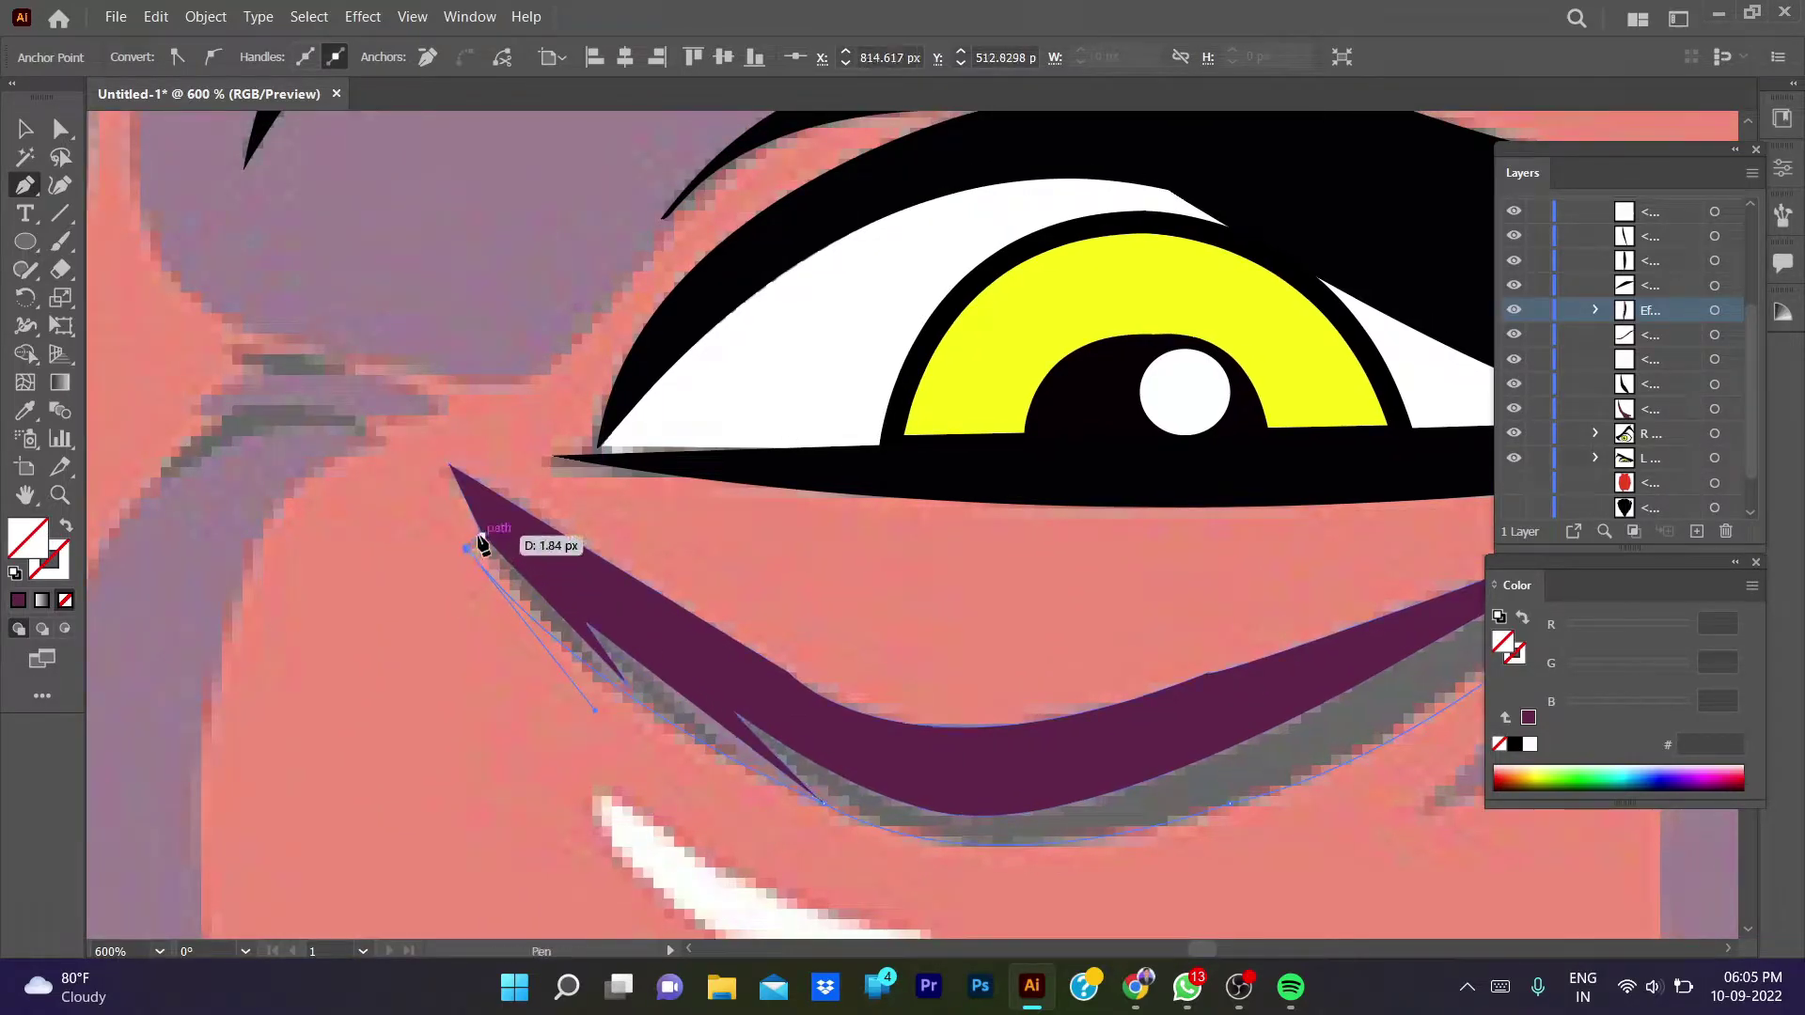
mouse_move(823, 805)
mouse_down()
mouse_move(756, 771)
mouse_move(839, 811)
mouse_up()
key(ctrl)
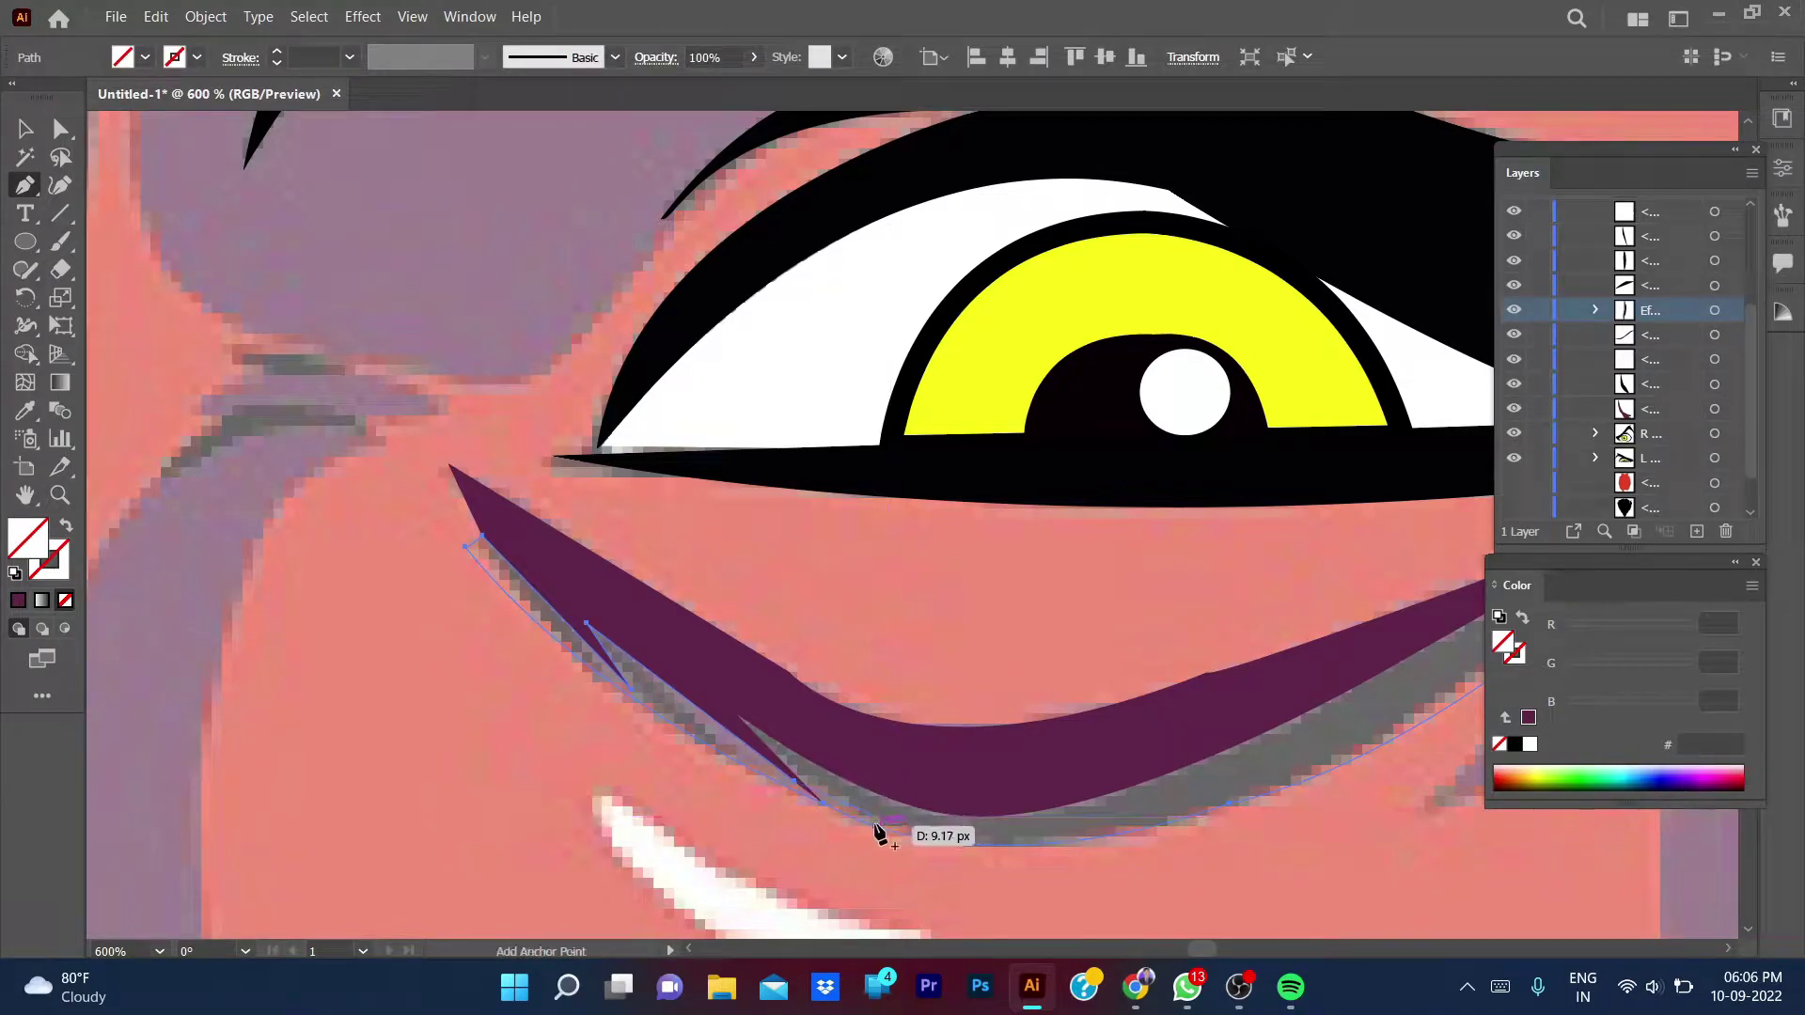
drag(839, 810, 951, 816)
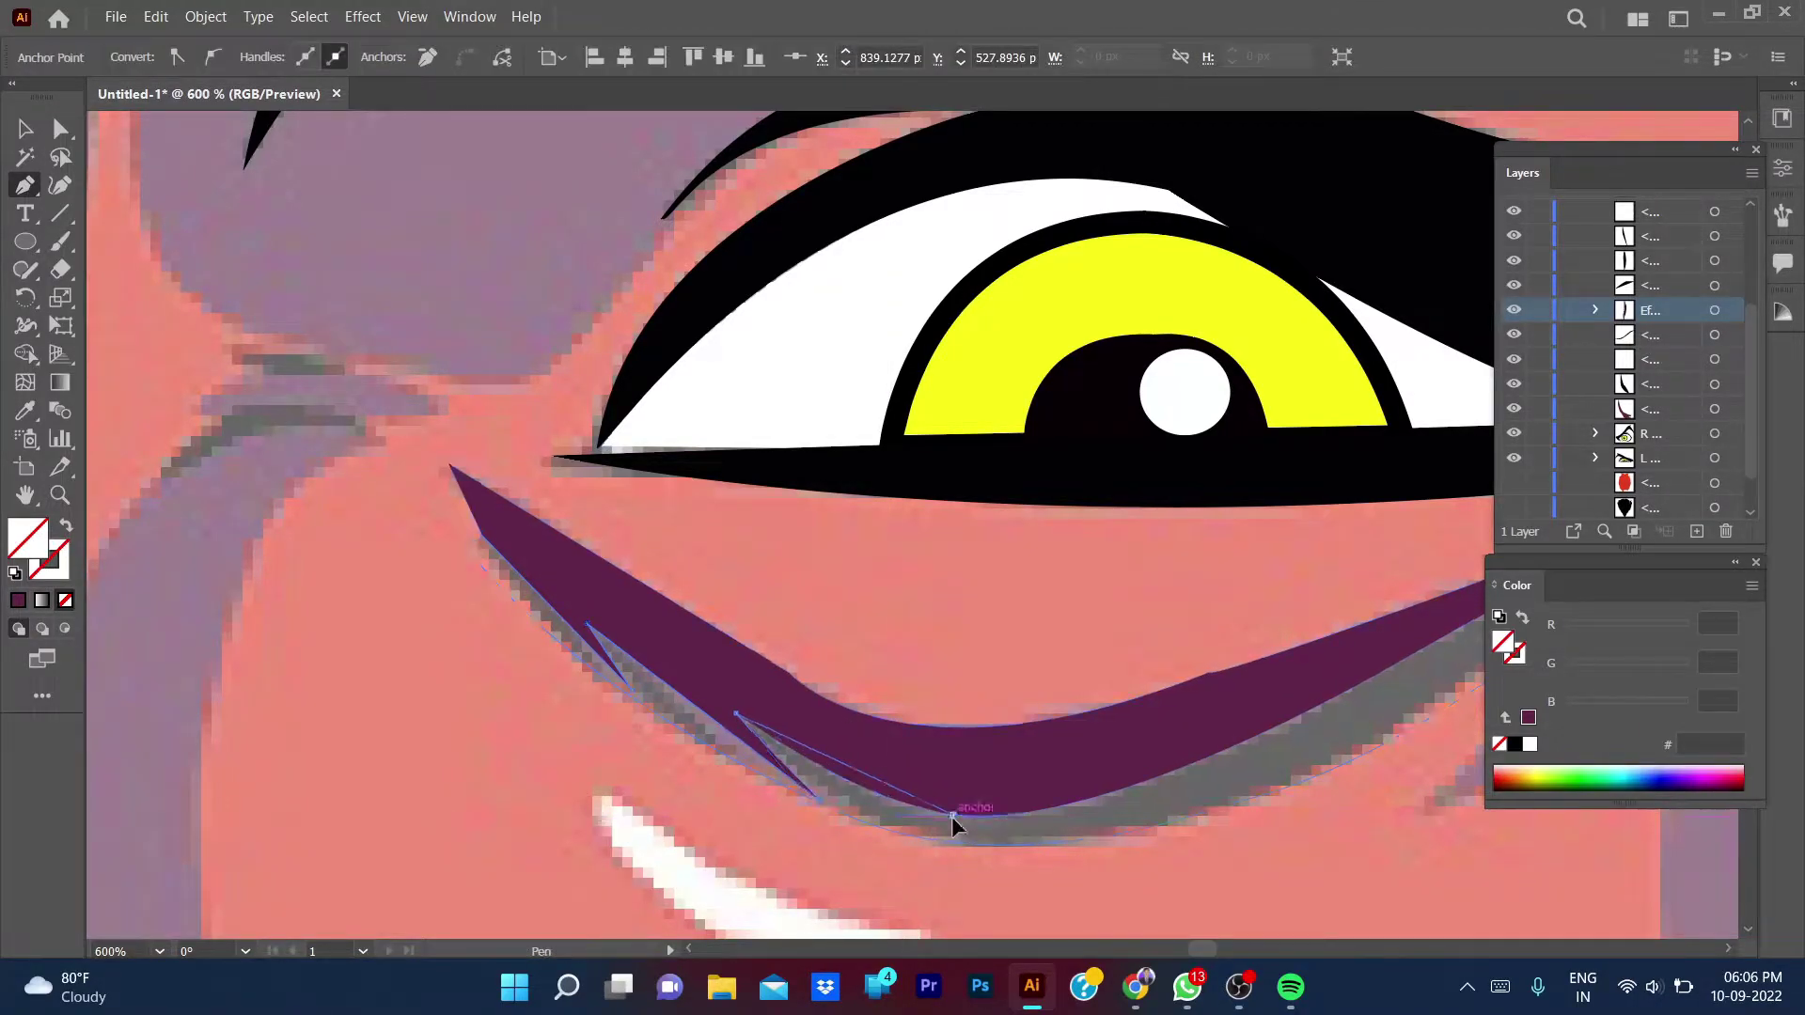
scroll(1209, 765, right, 5)
mouse_move(886, 766)
mouse_down()
mouse_move(1076, 644)
mouse_move(1141, 628)
mouse_up()
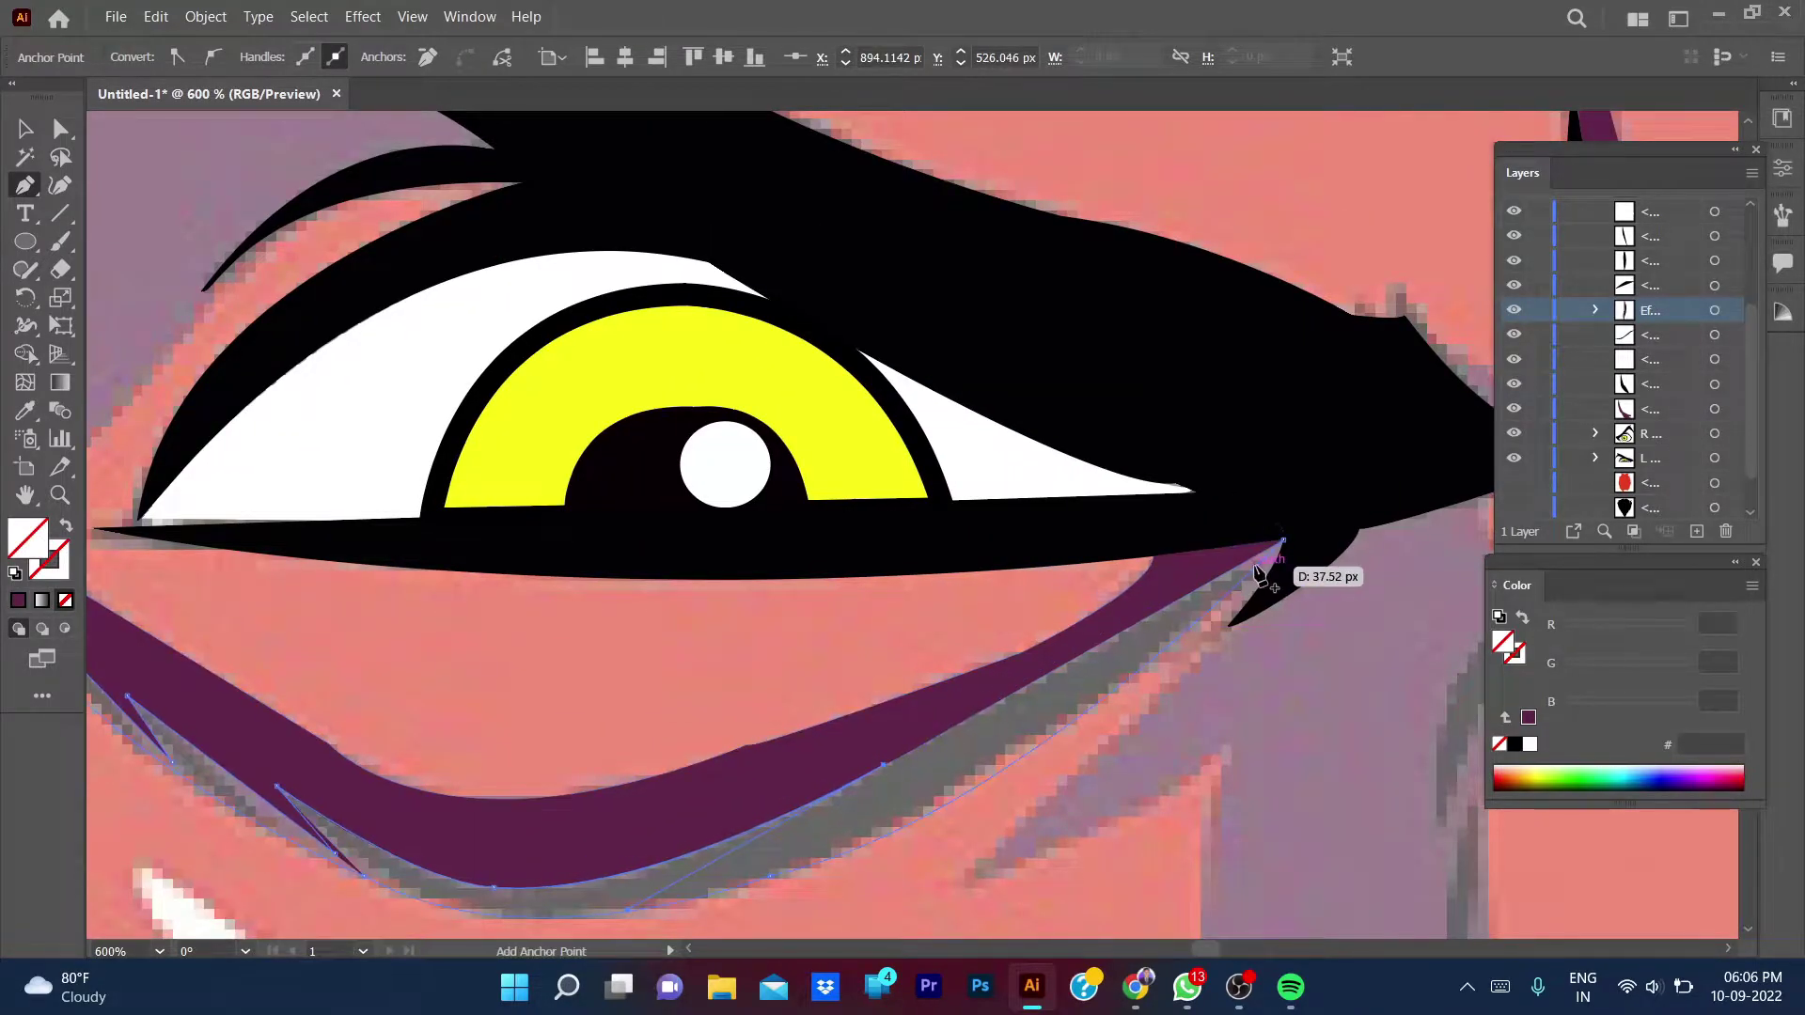
click(1282, 540)
- Fill the closed outline with eyedropper-sampled black, deselect it, and zoom out
key(i)
click(1260, 589)
key(v)
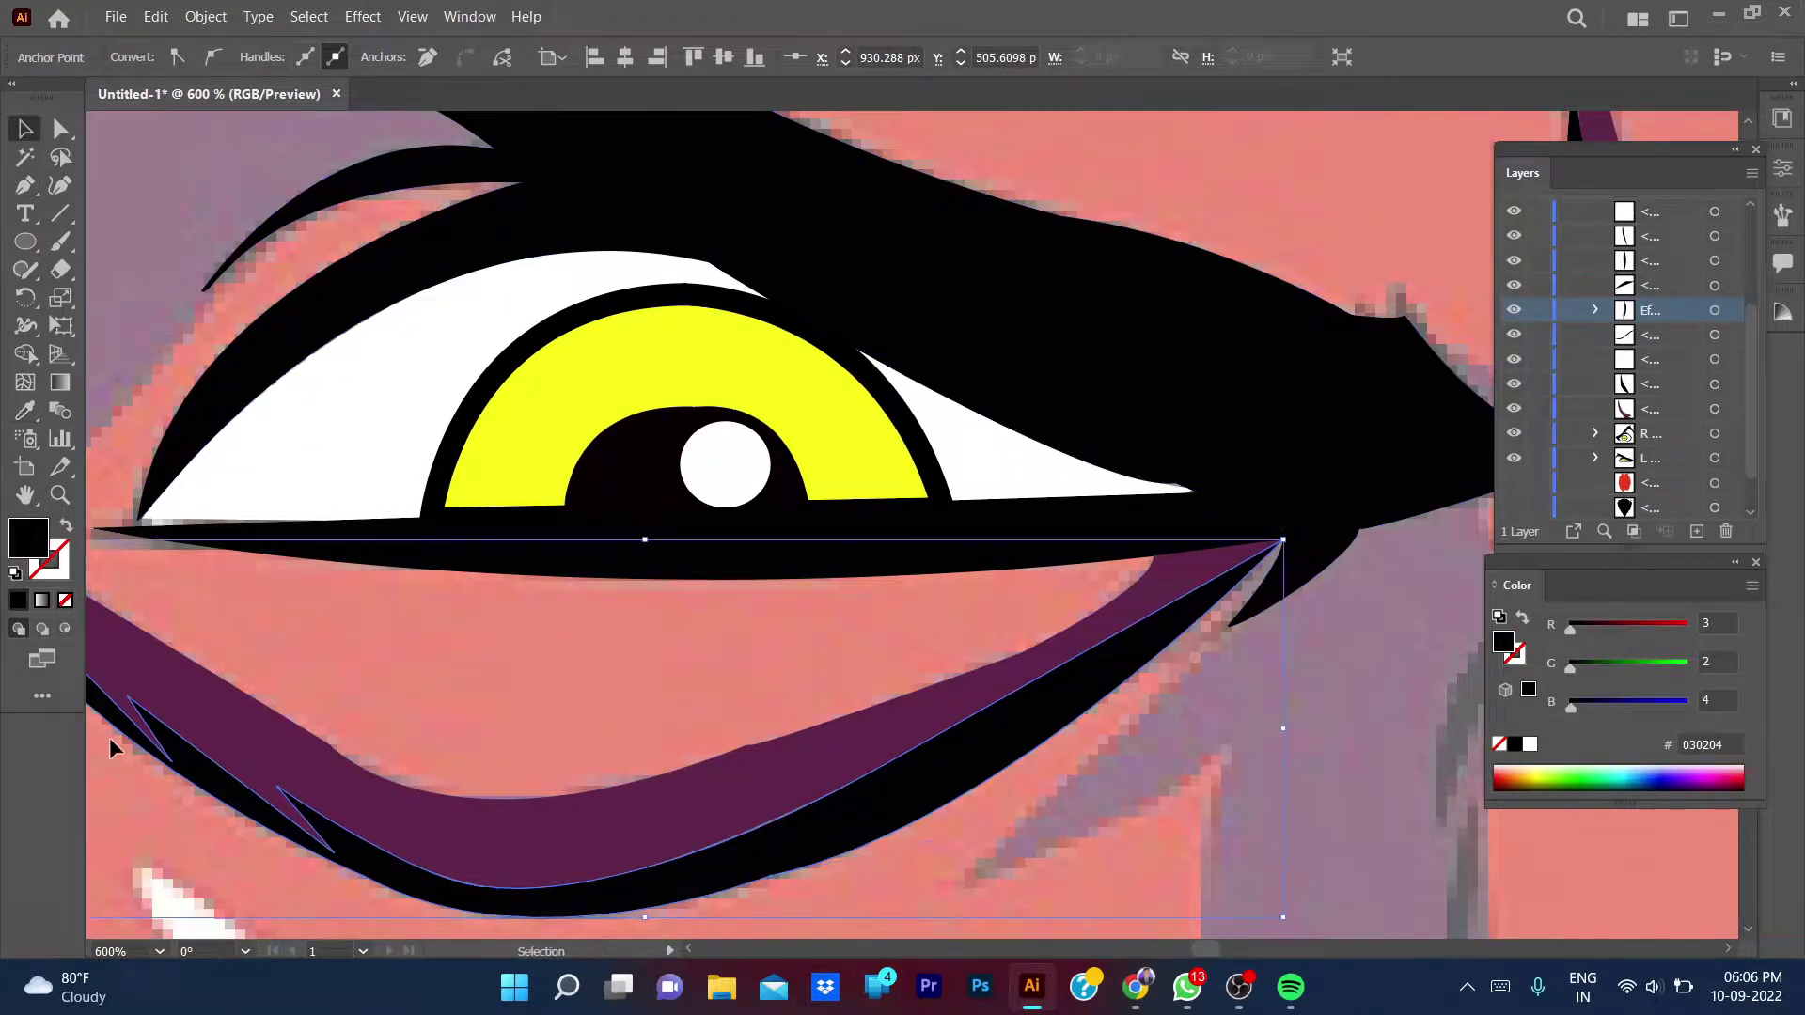
key(ctrl+minus)
key(ctrl+minus)
key(ctrl+minus)
- Start a shadow path beside the nose bridge, curving it under the inner eye corner
key(ctrl+shift+a)
scroll(477, 835, up, 1)
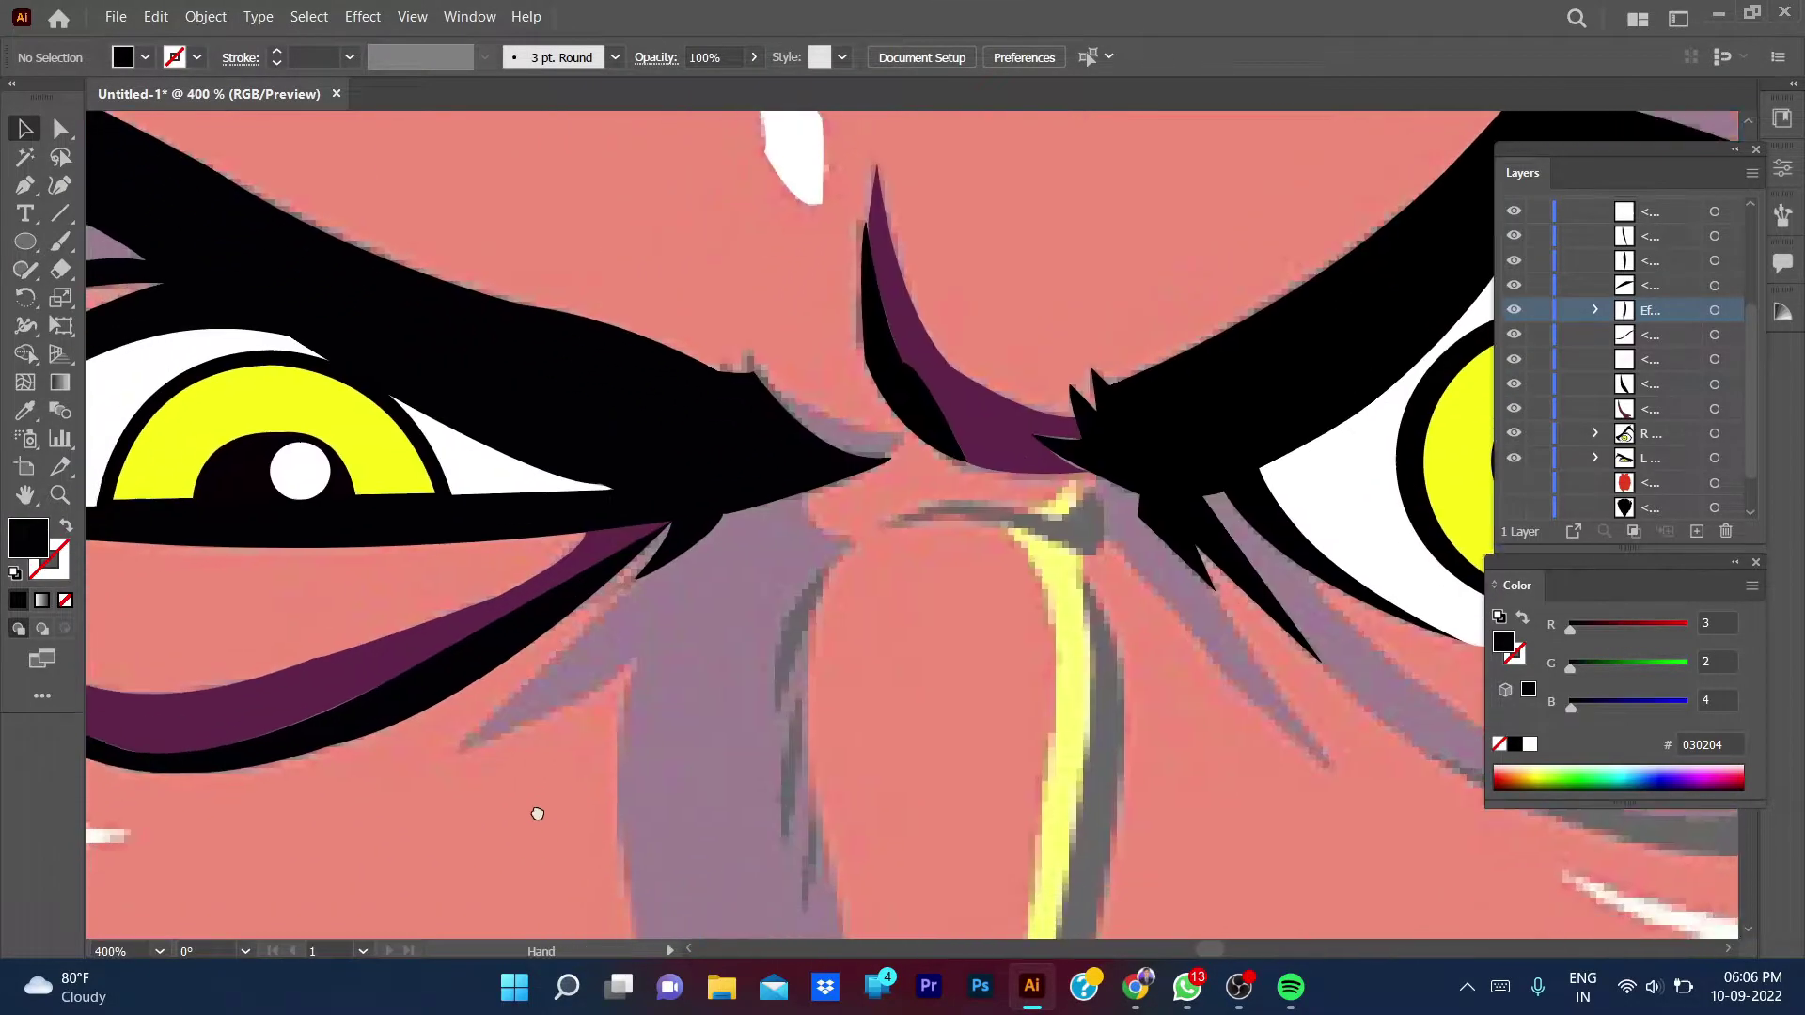
scroll(523, 775, up, 1)
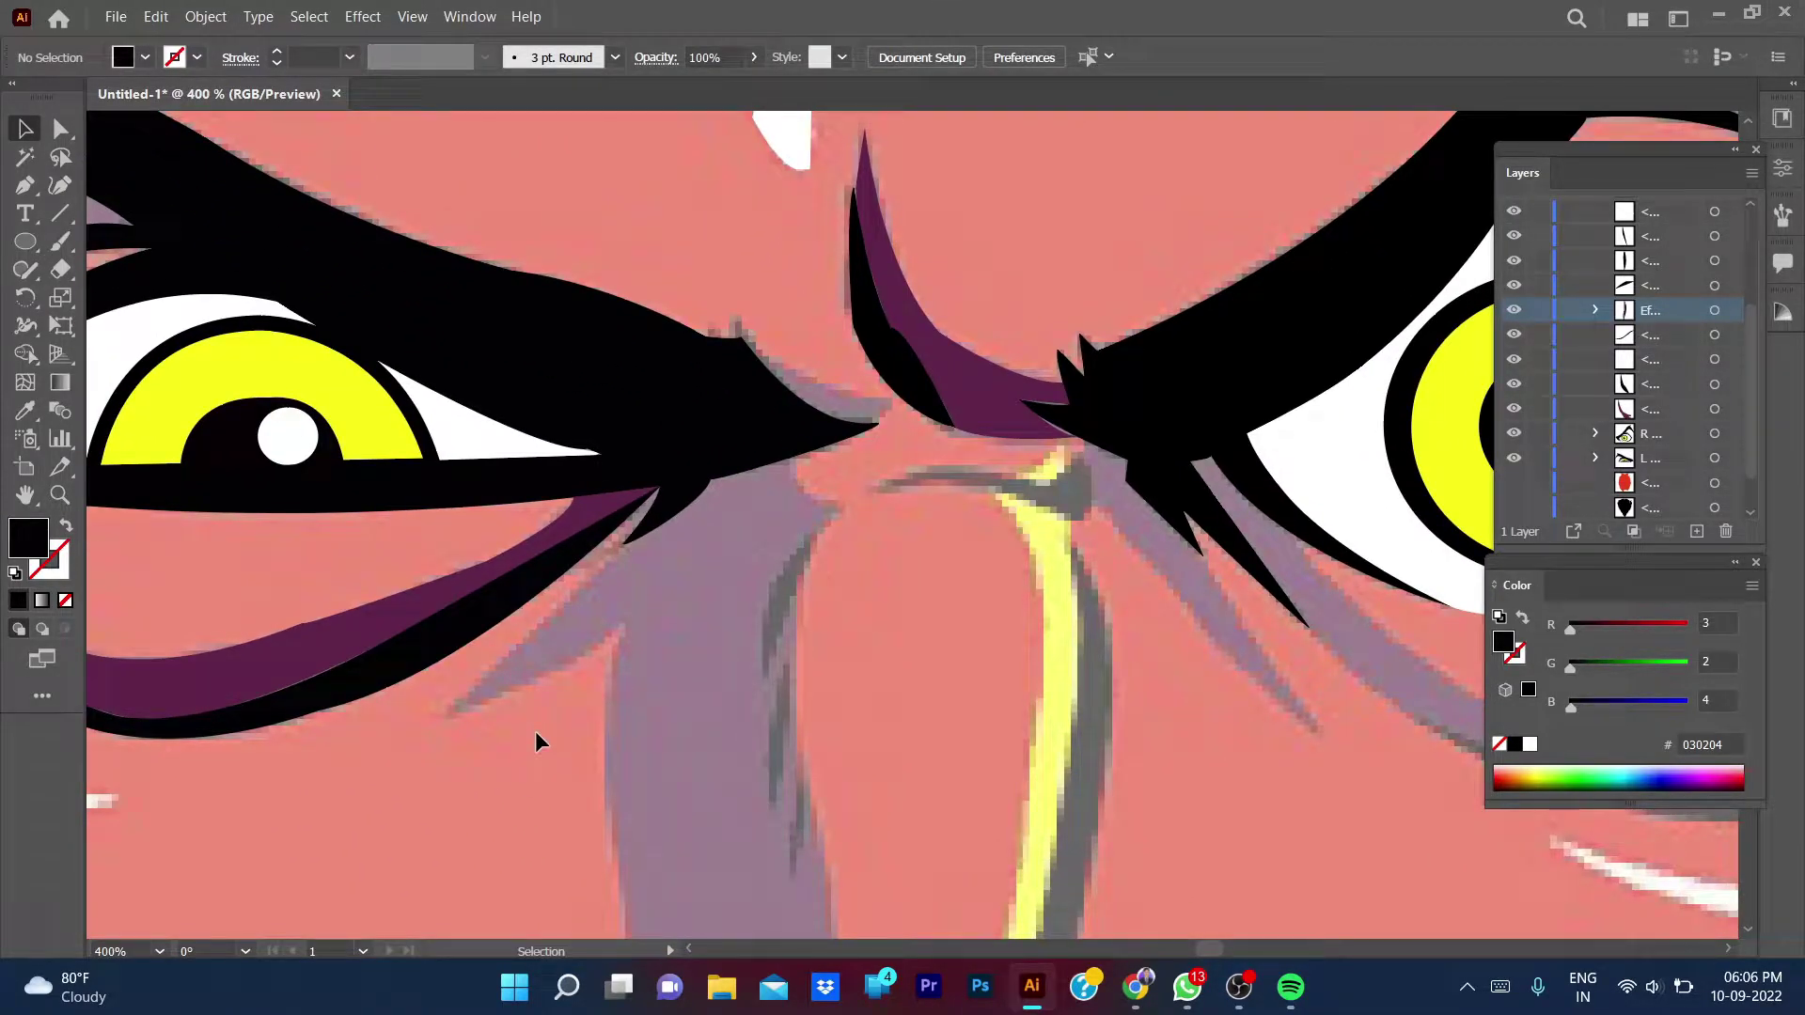
key(p)
click(438, 718)
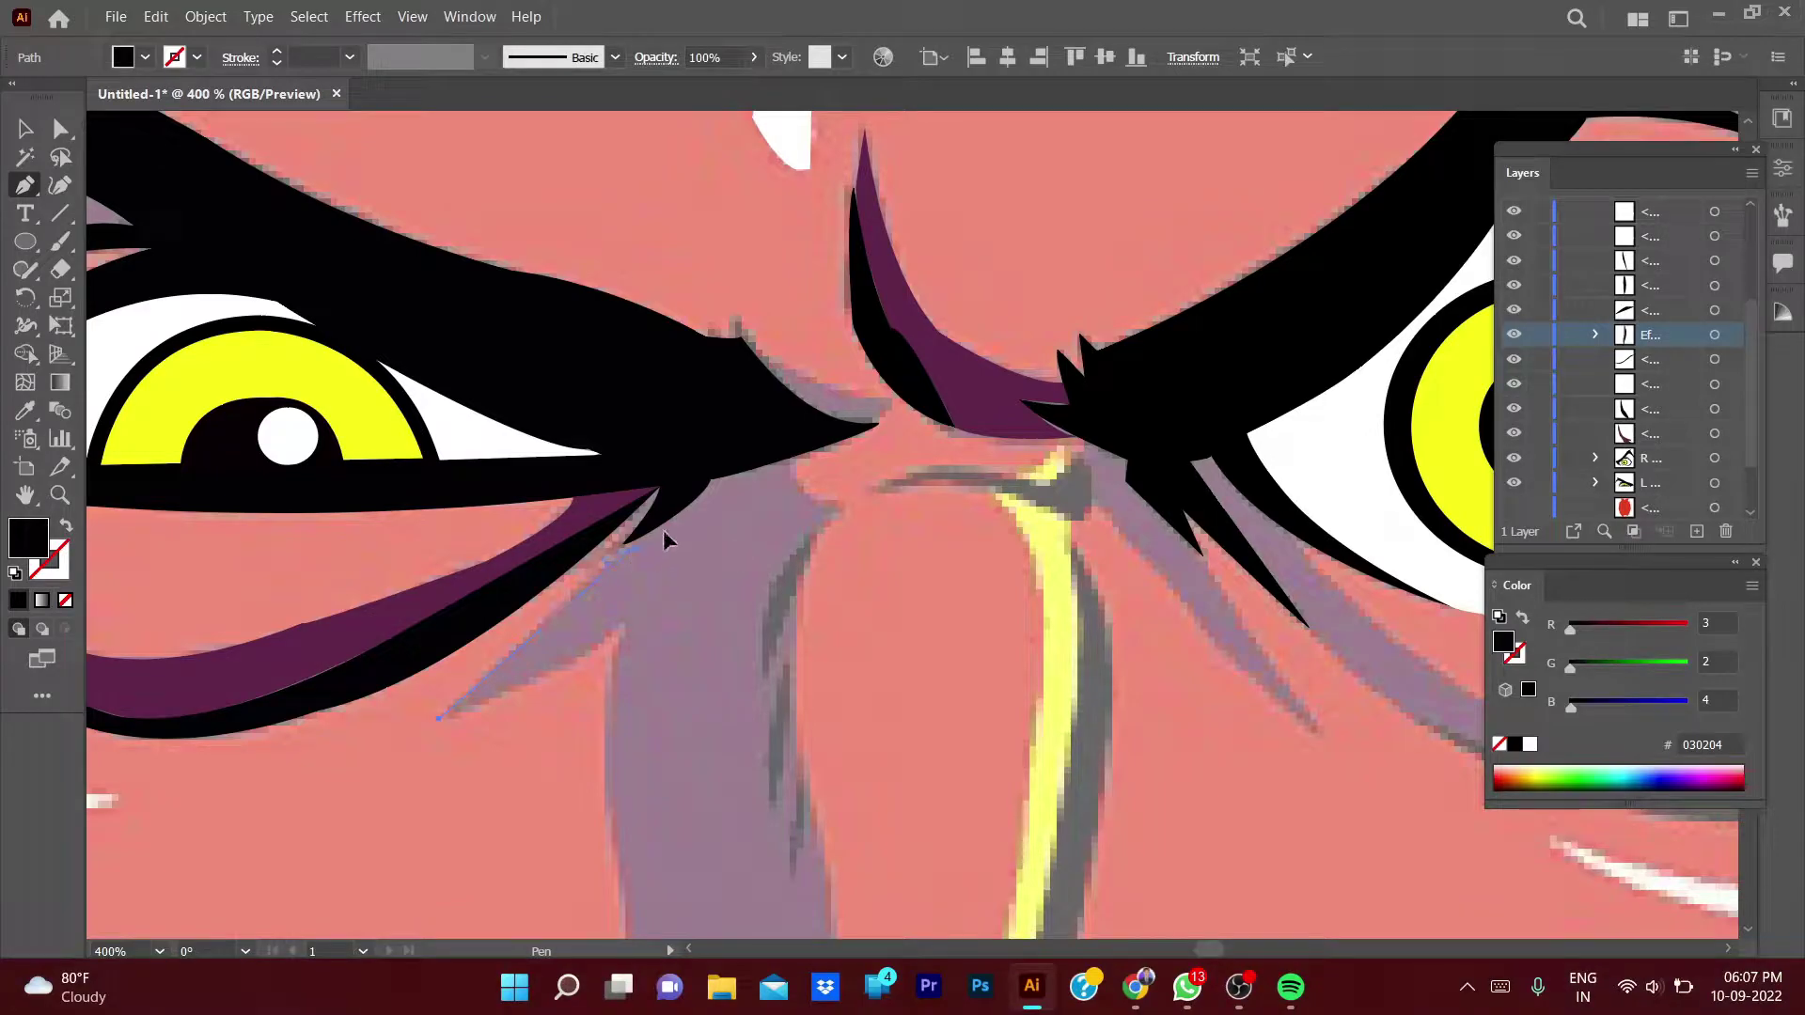
drag(628, 547, 702, 536)
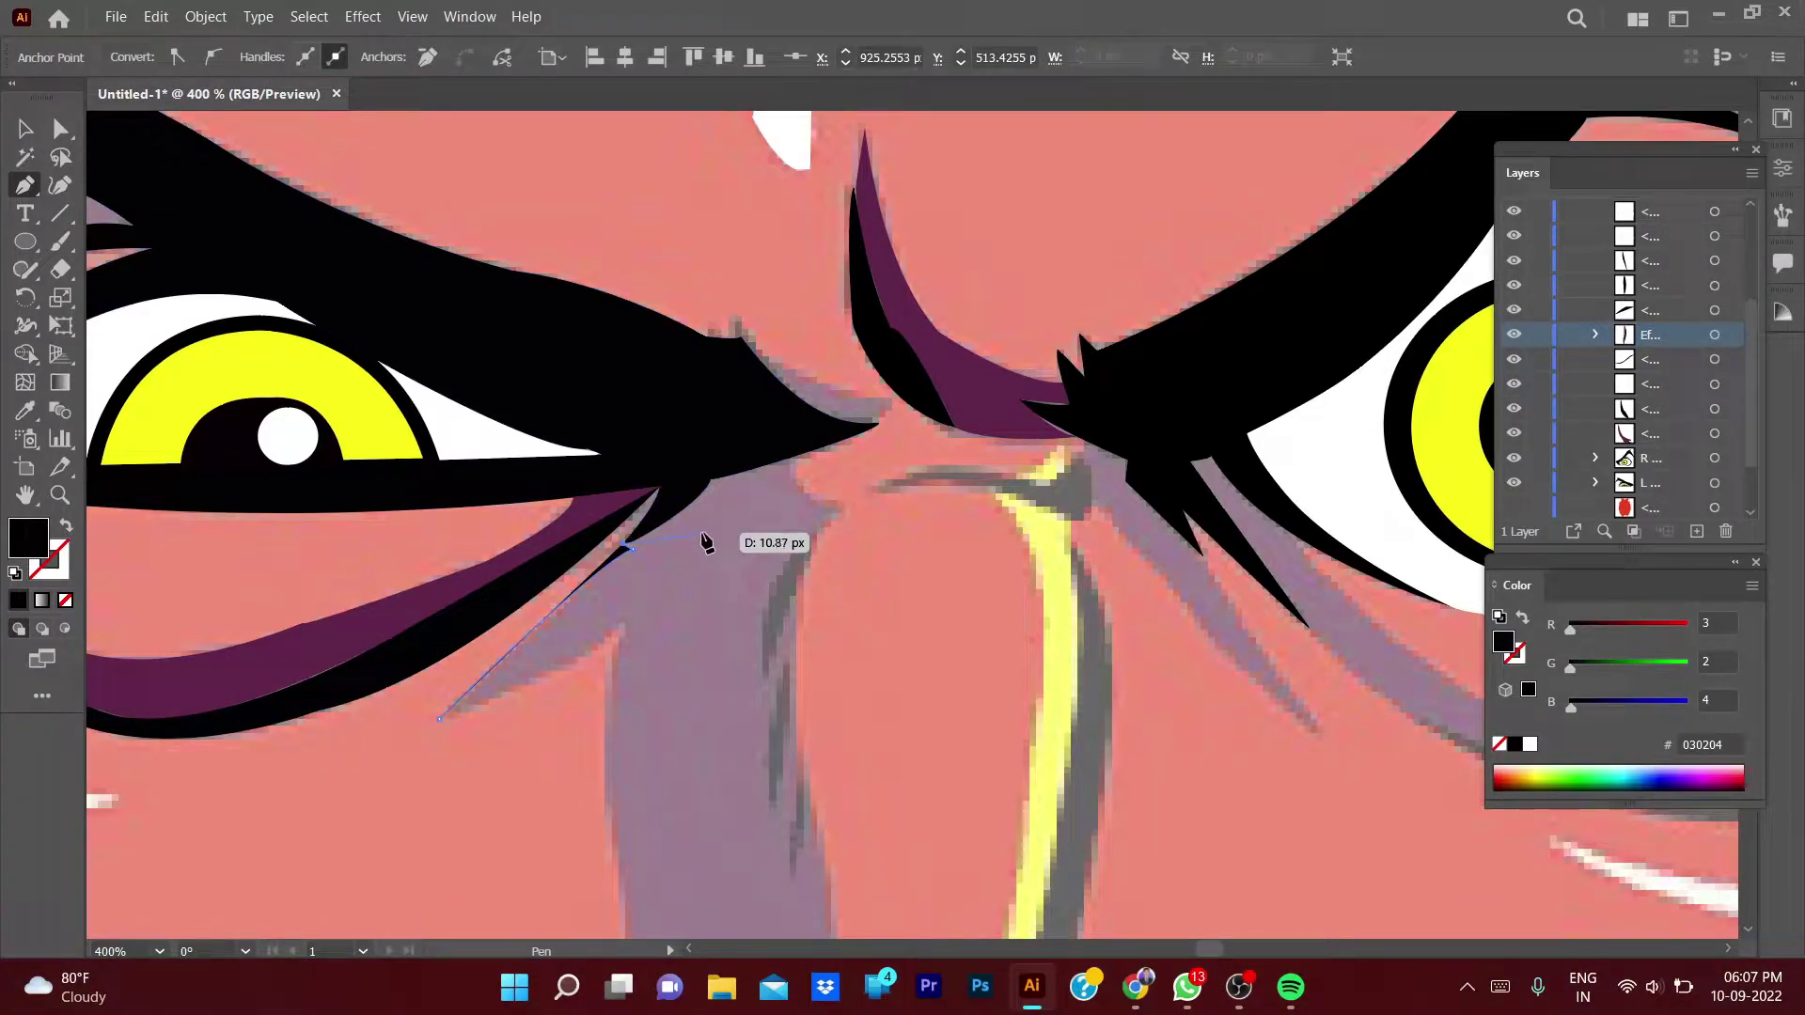
click(710, 479)
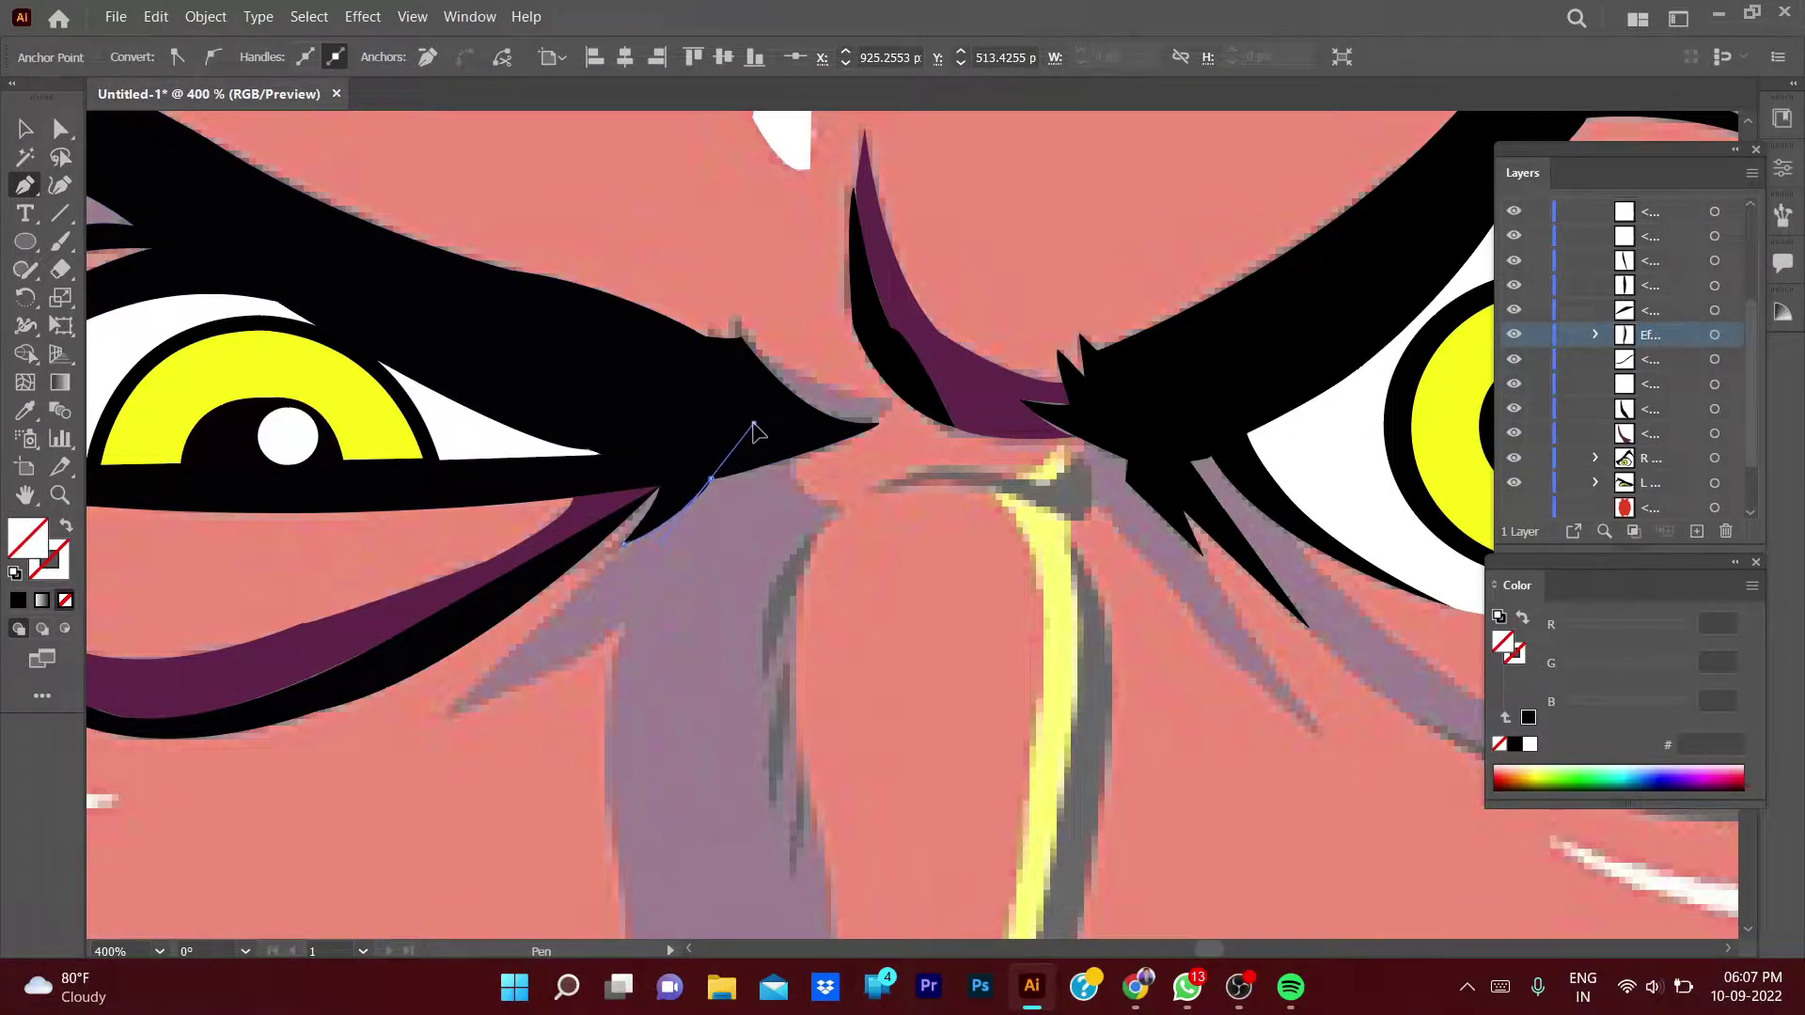
click(795, 457)
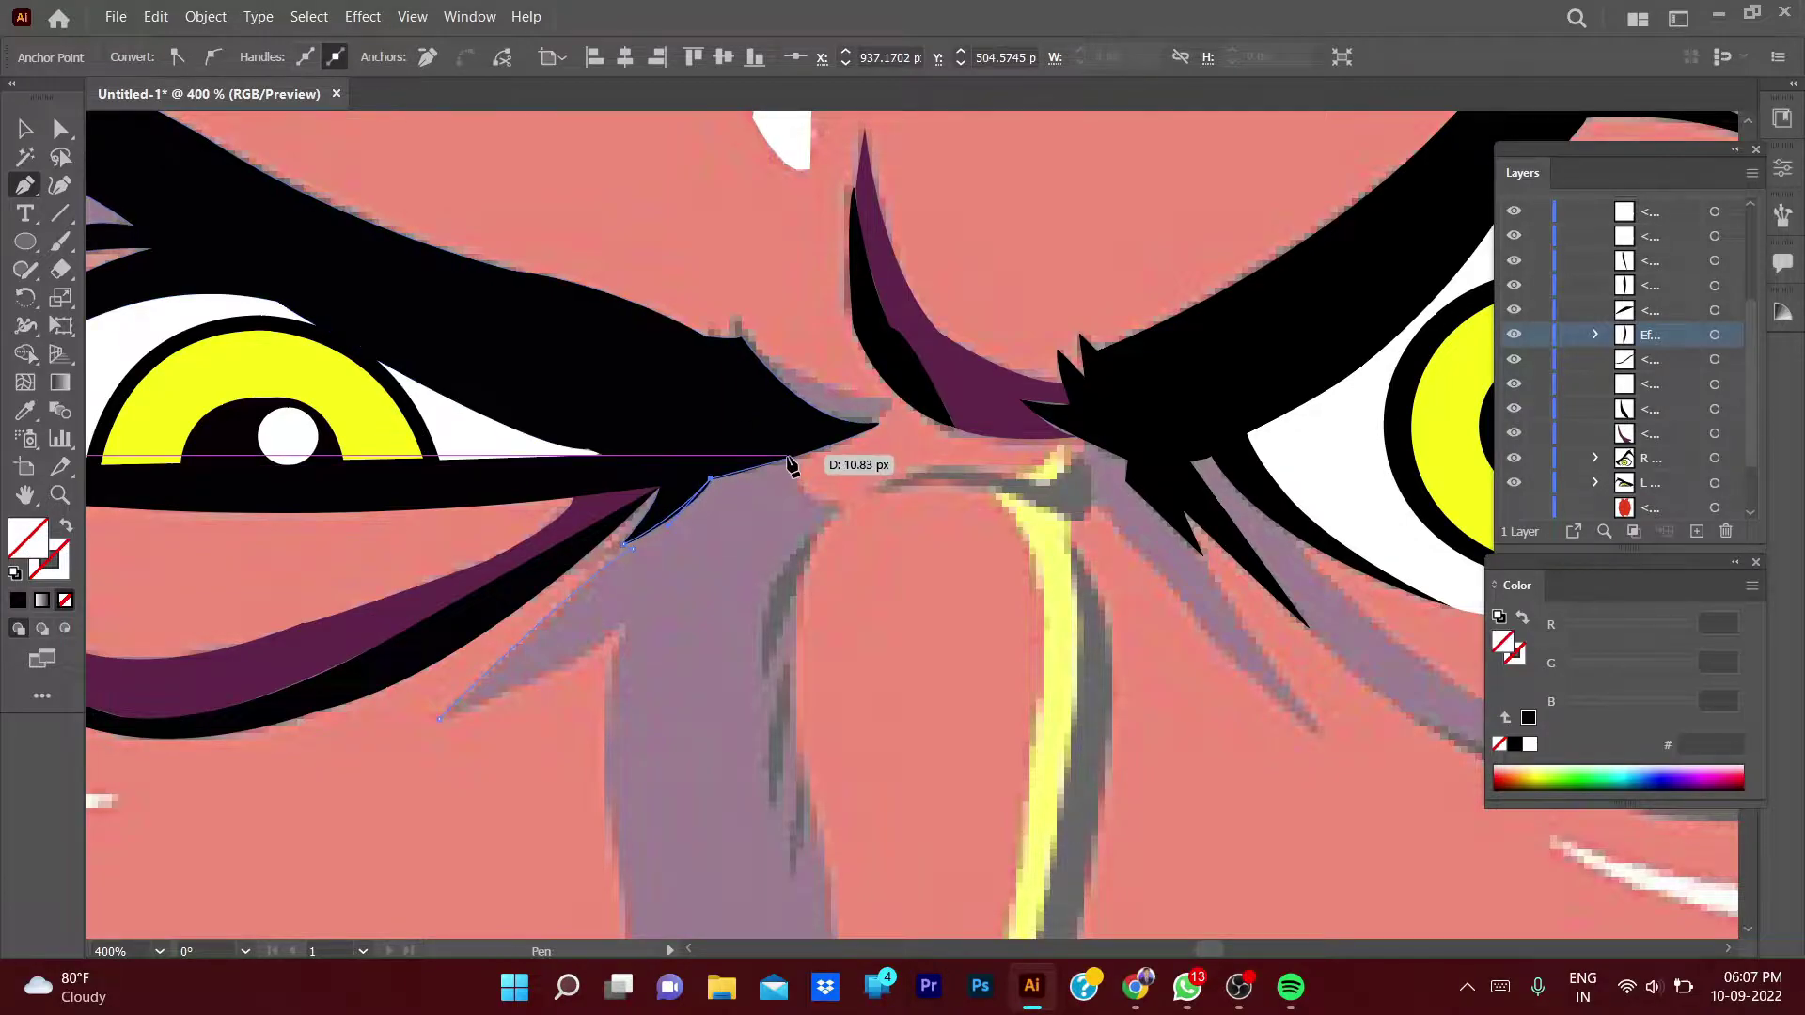
drag(849, 524, 902, 532)
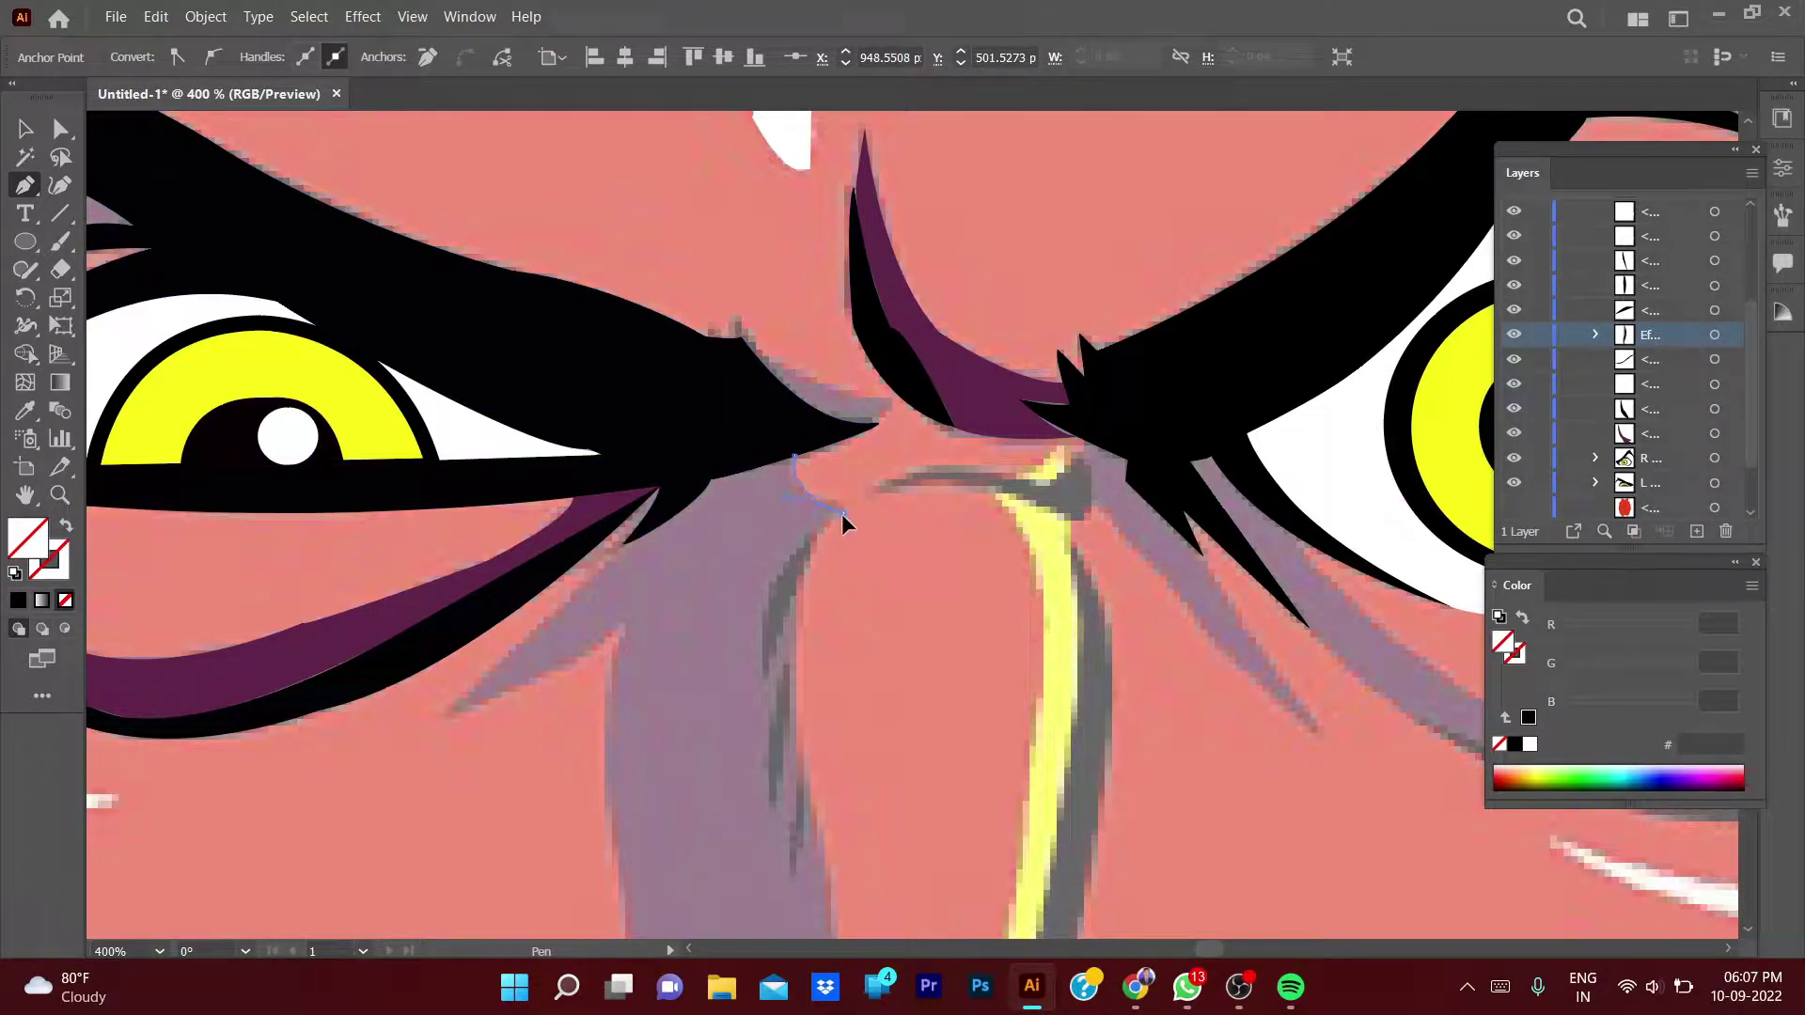
scroll(842, 513, down, 3)
drag(750, 487, 776, 504)
- Resume the shadow path and extend it down the nose's left side
ctrl+click(870, 433)
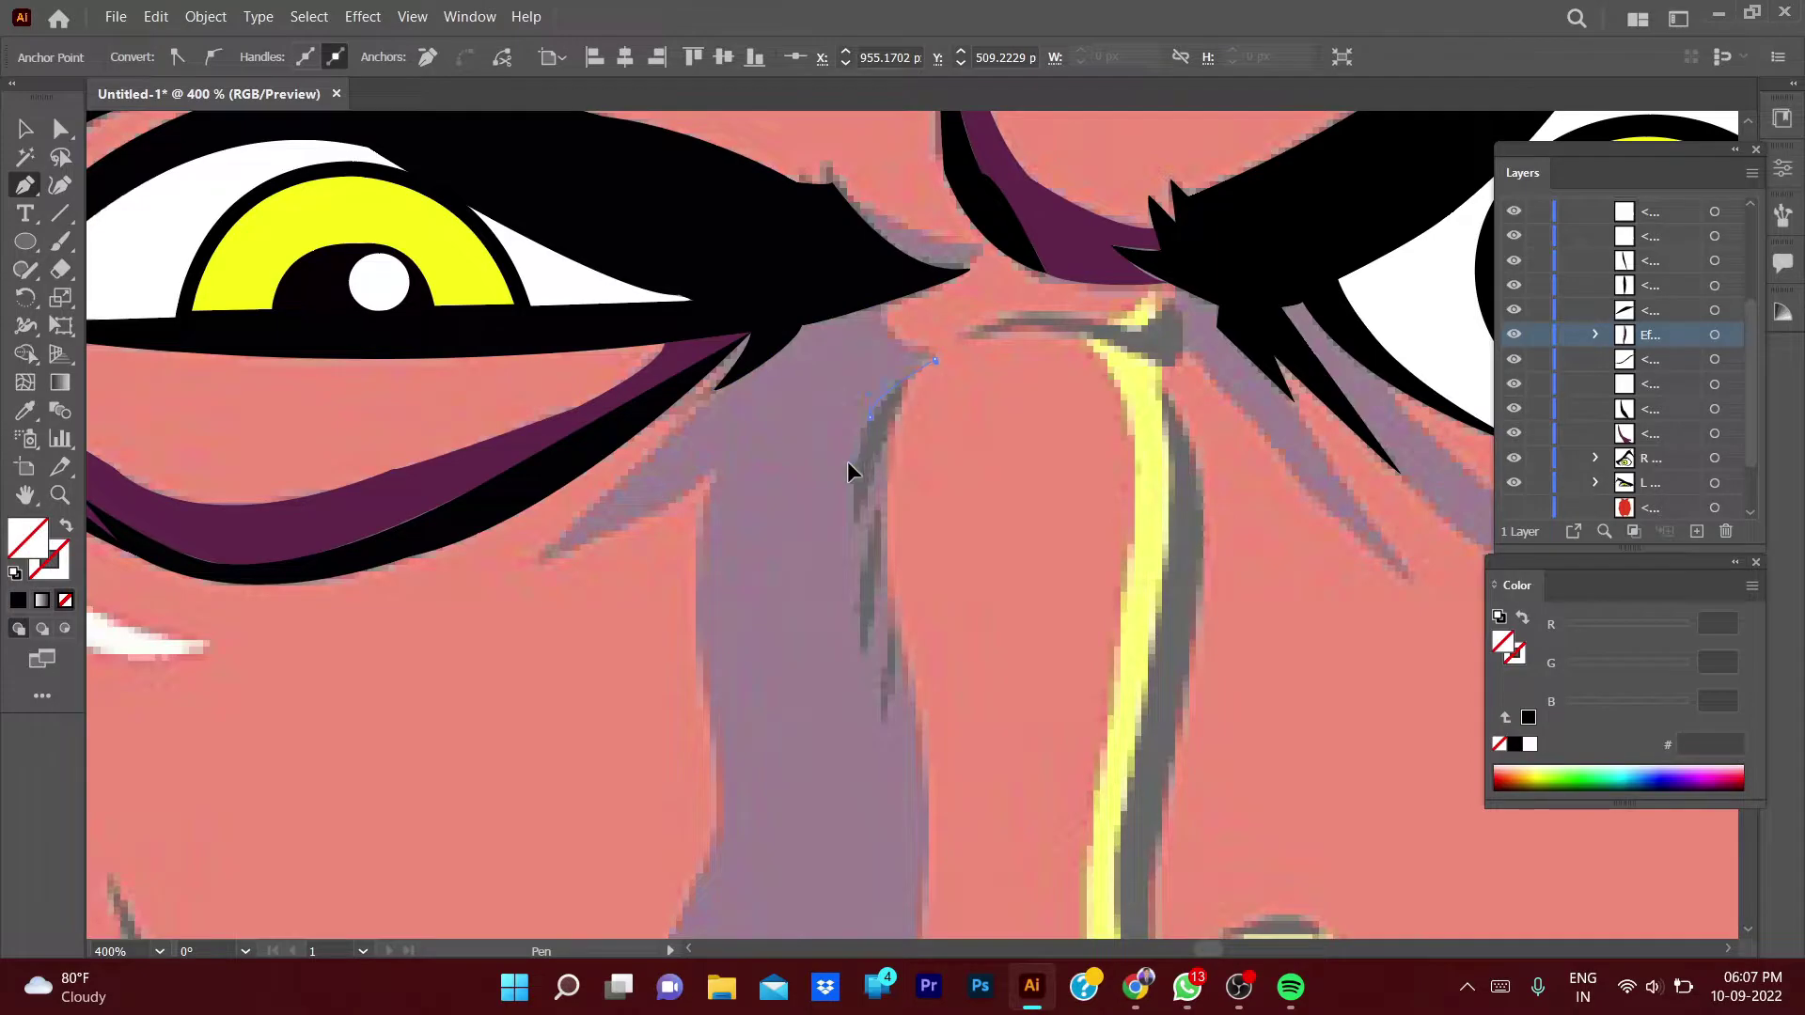
ctrl+click(872, 415)
drag(873, 418, 888, 515)
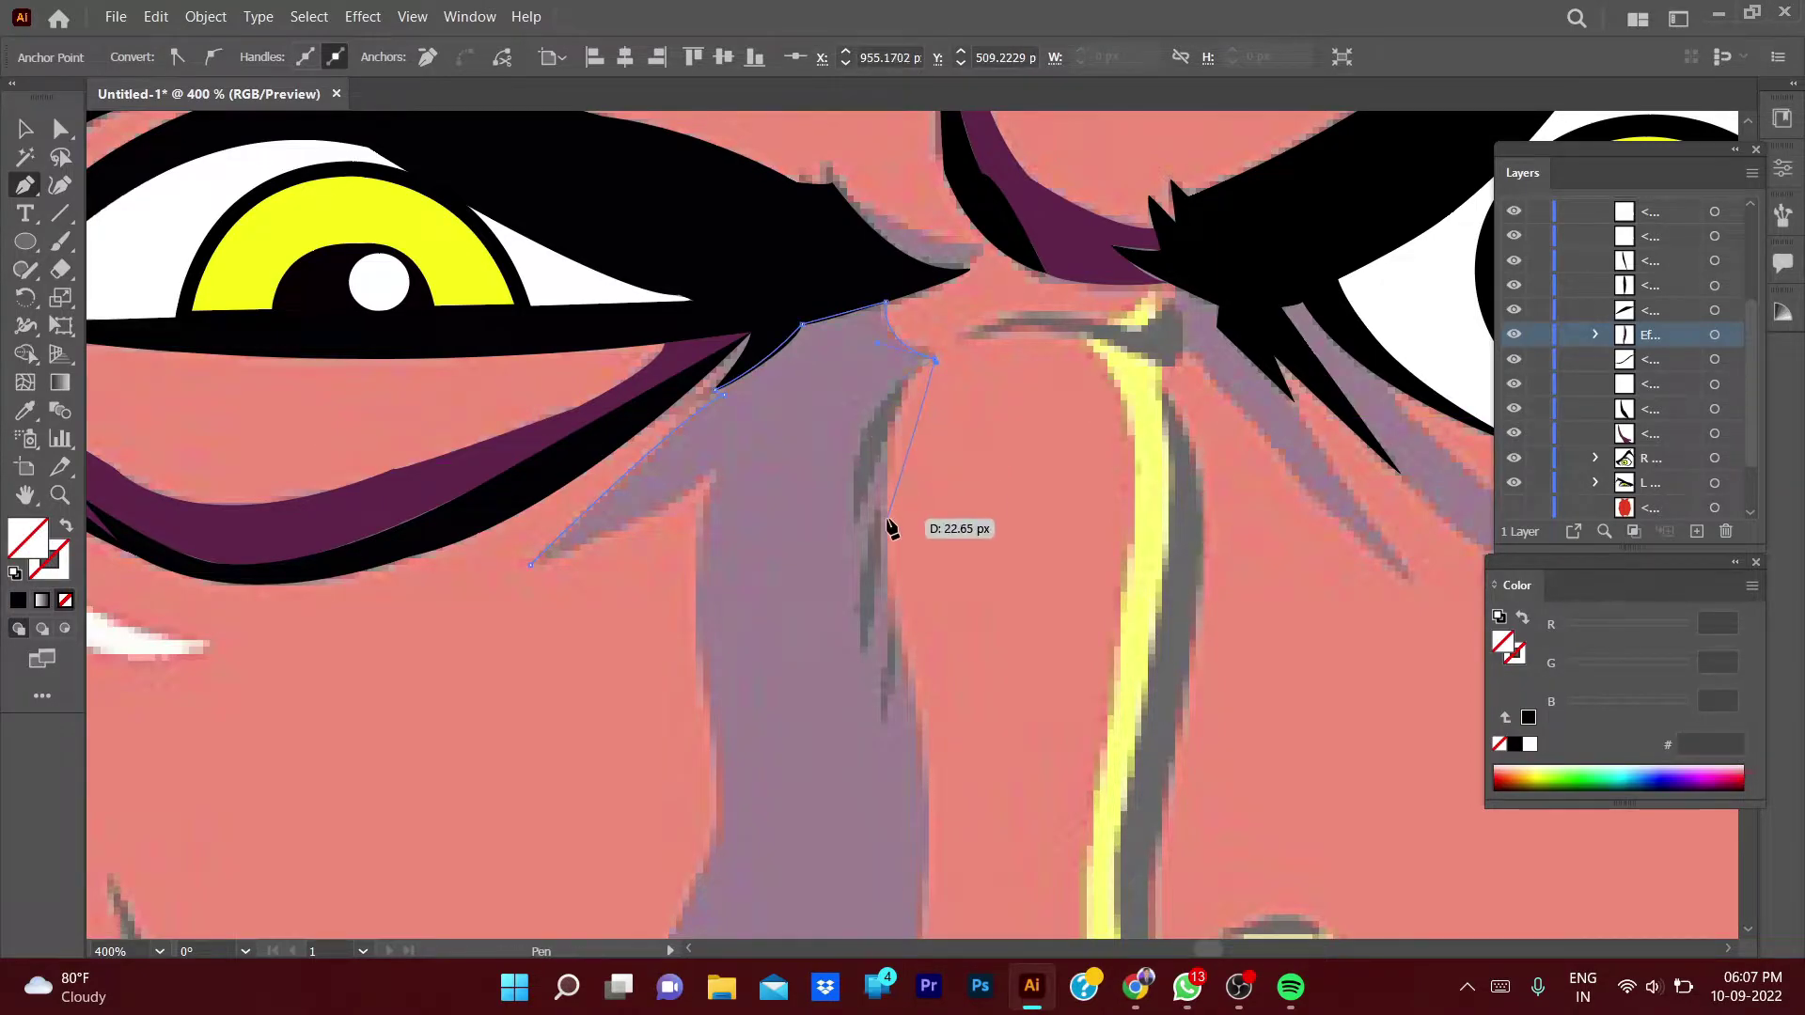
scroll(887, 512, down, 5)
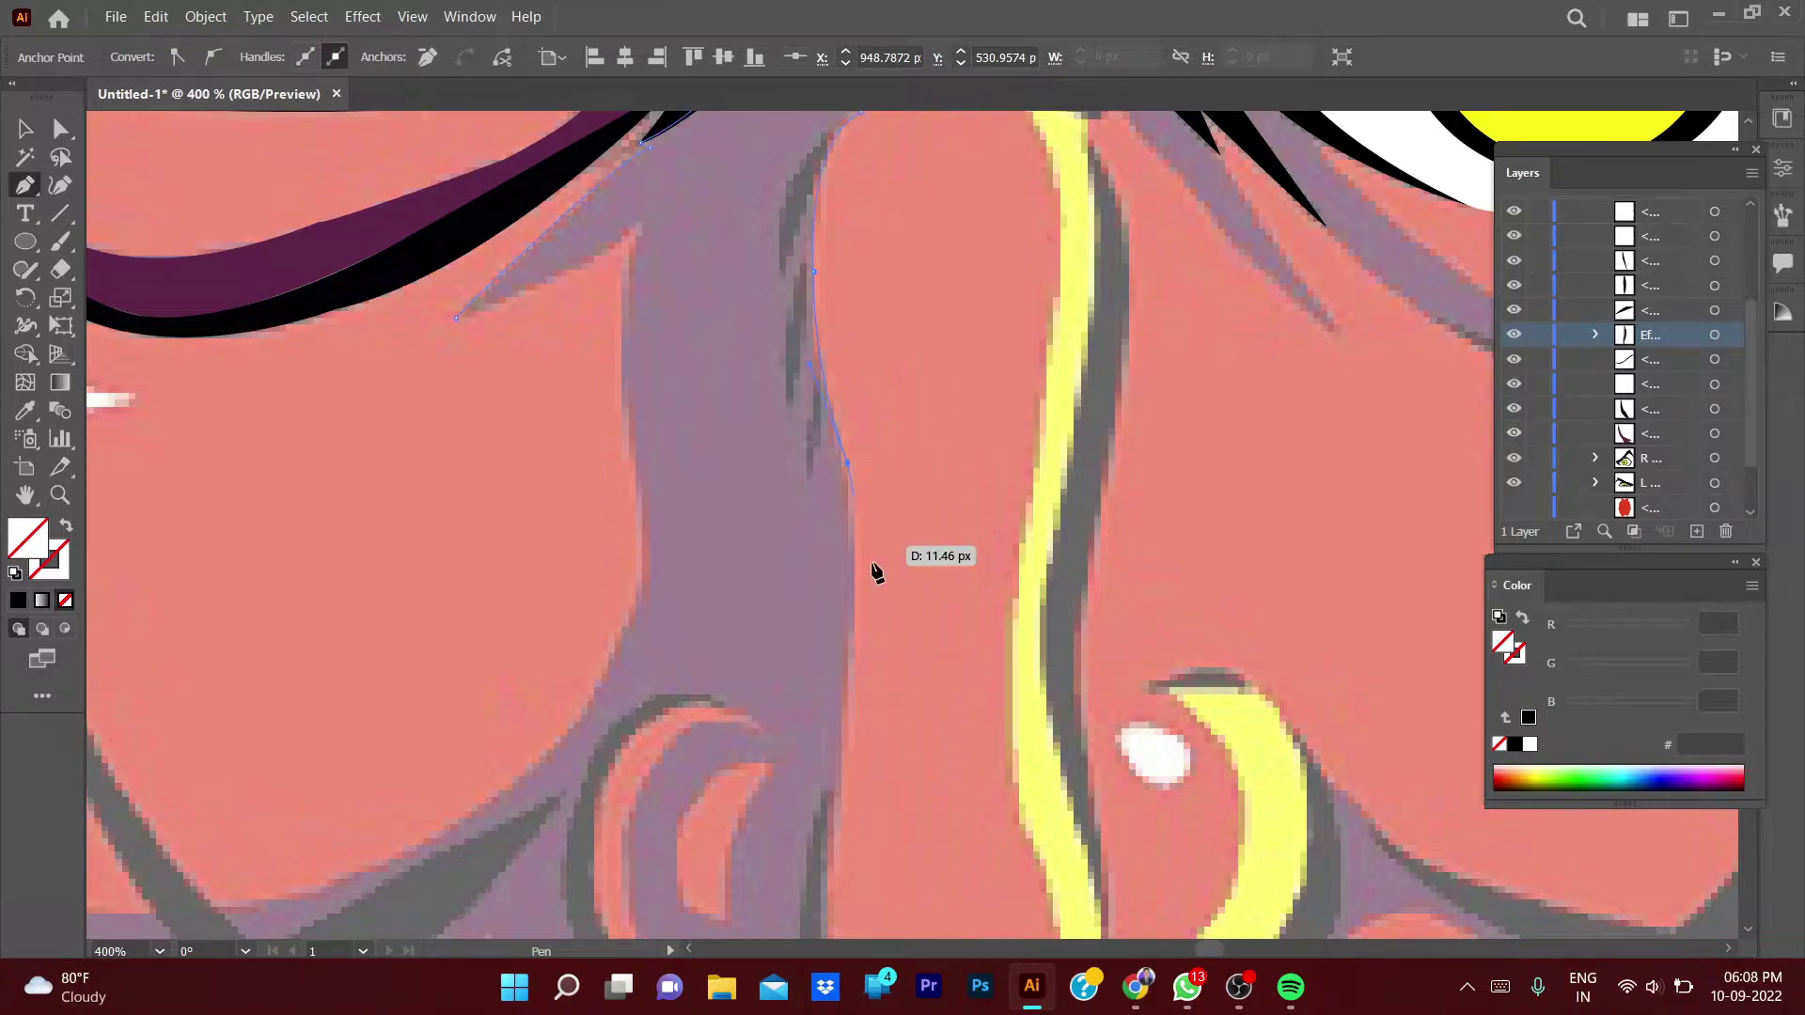
scroll(874, 569, down, 5)
drag(842, 509, 814, 652)
scroll(831, 559, down, 2)
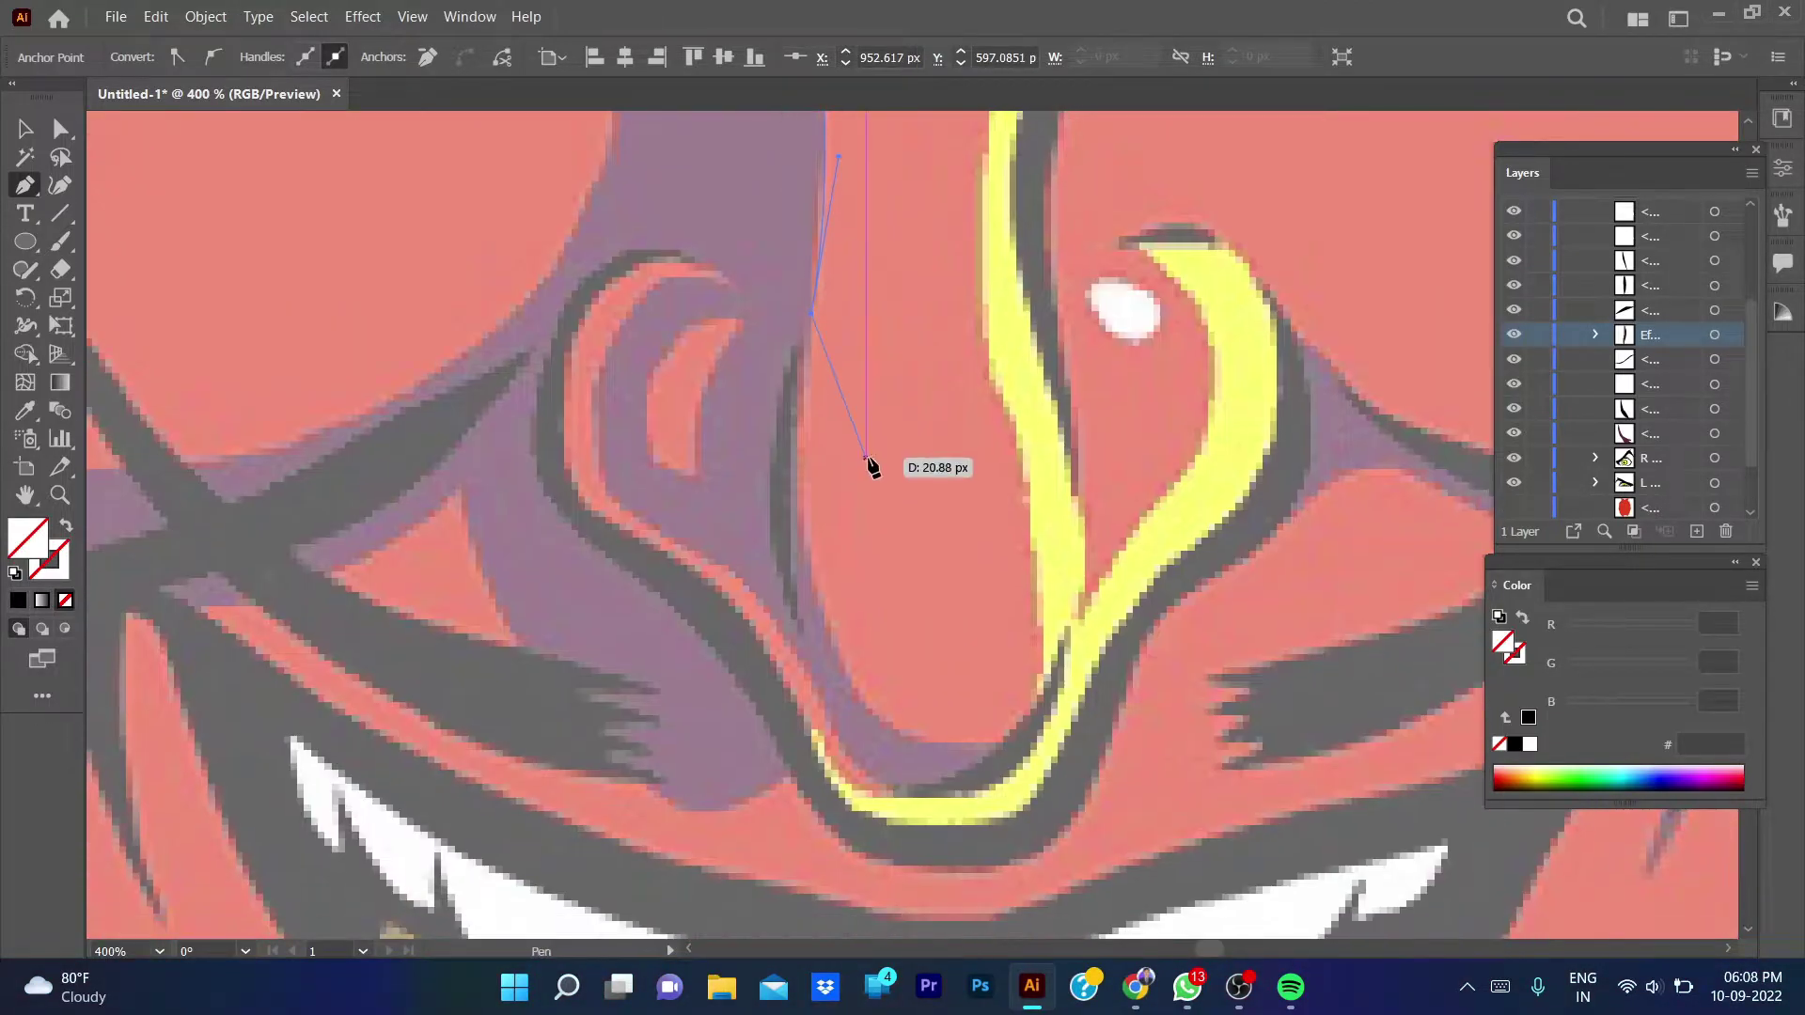
scroll(869, 468, down, 2)
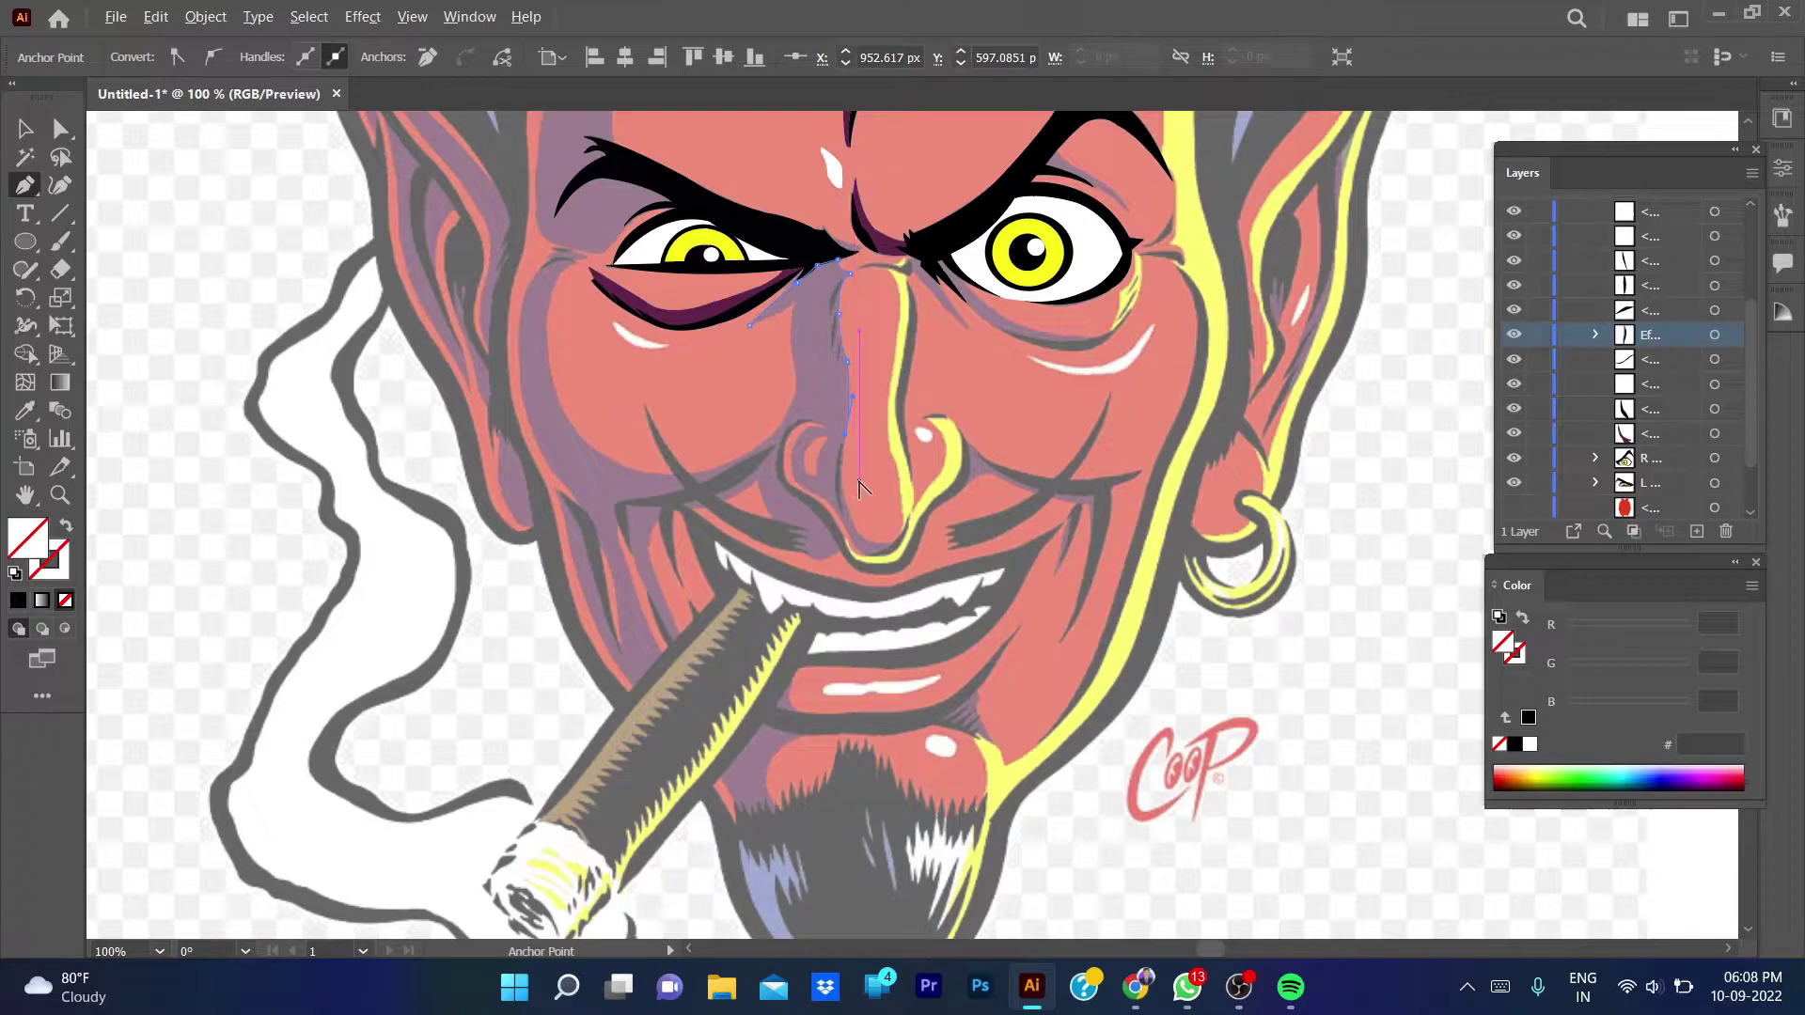
drag(861, 487, 825, 526)
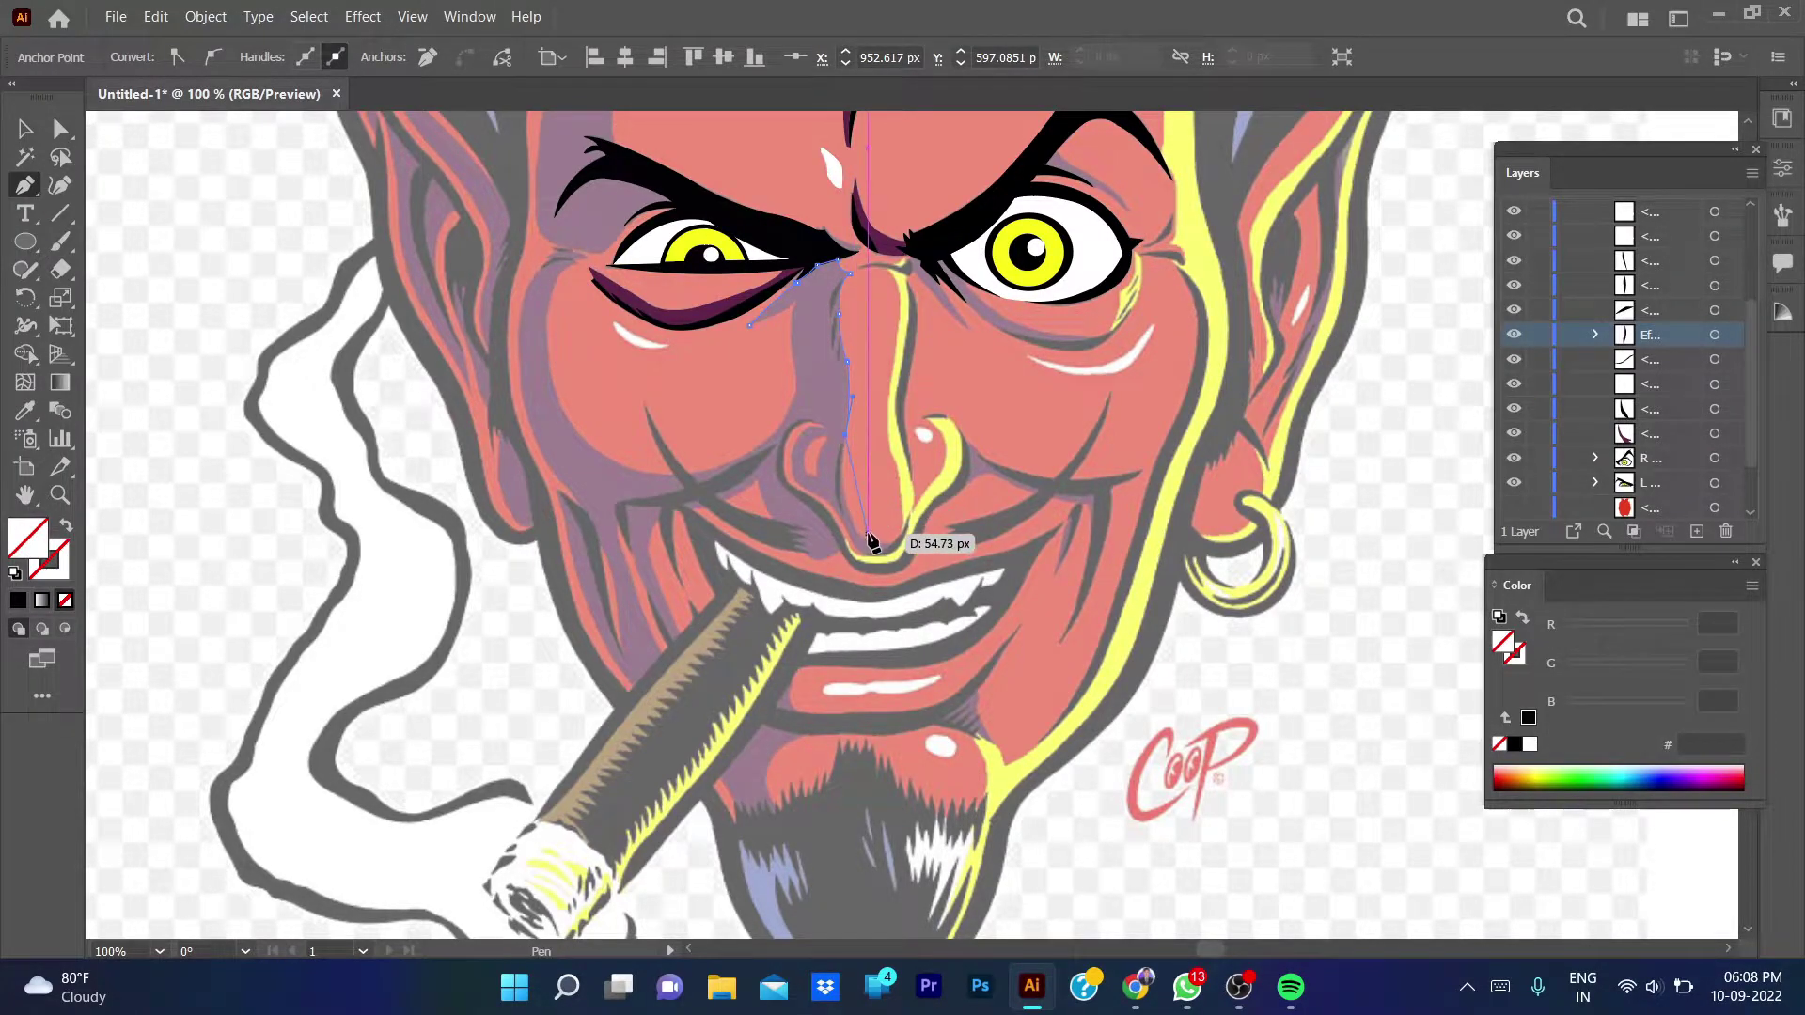
scroll(826, 527, up, 3)
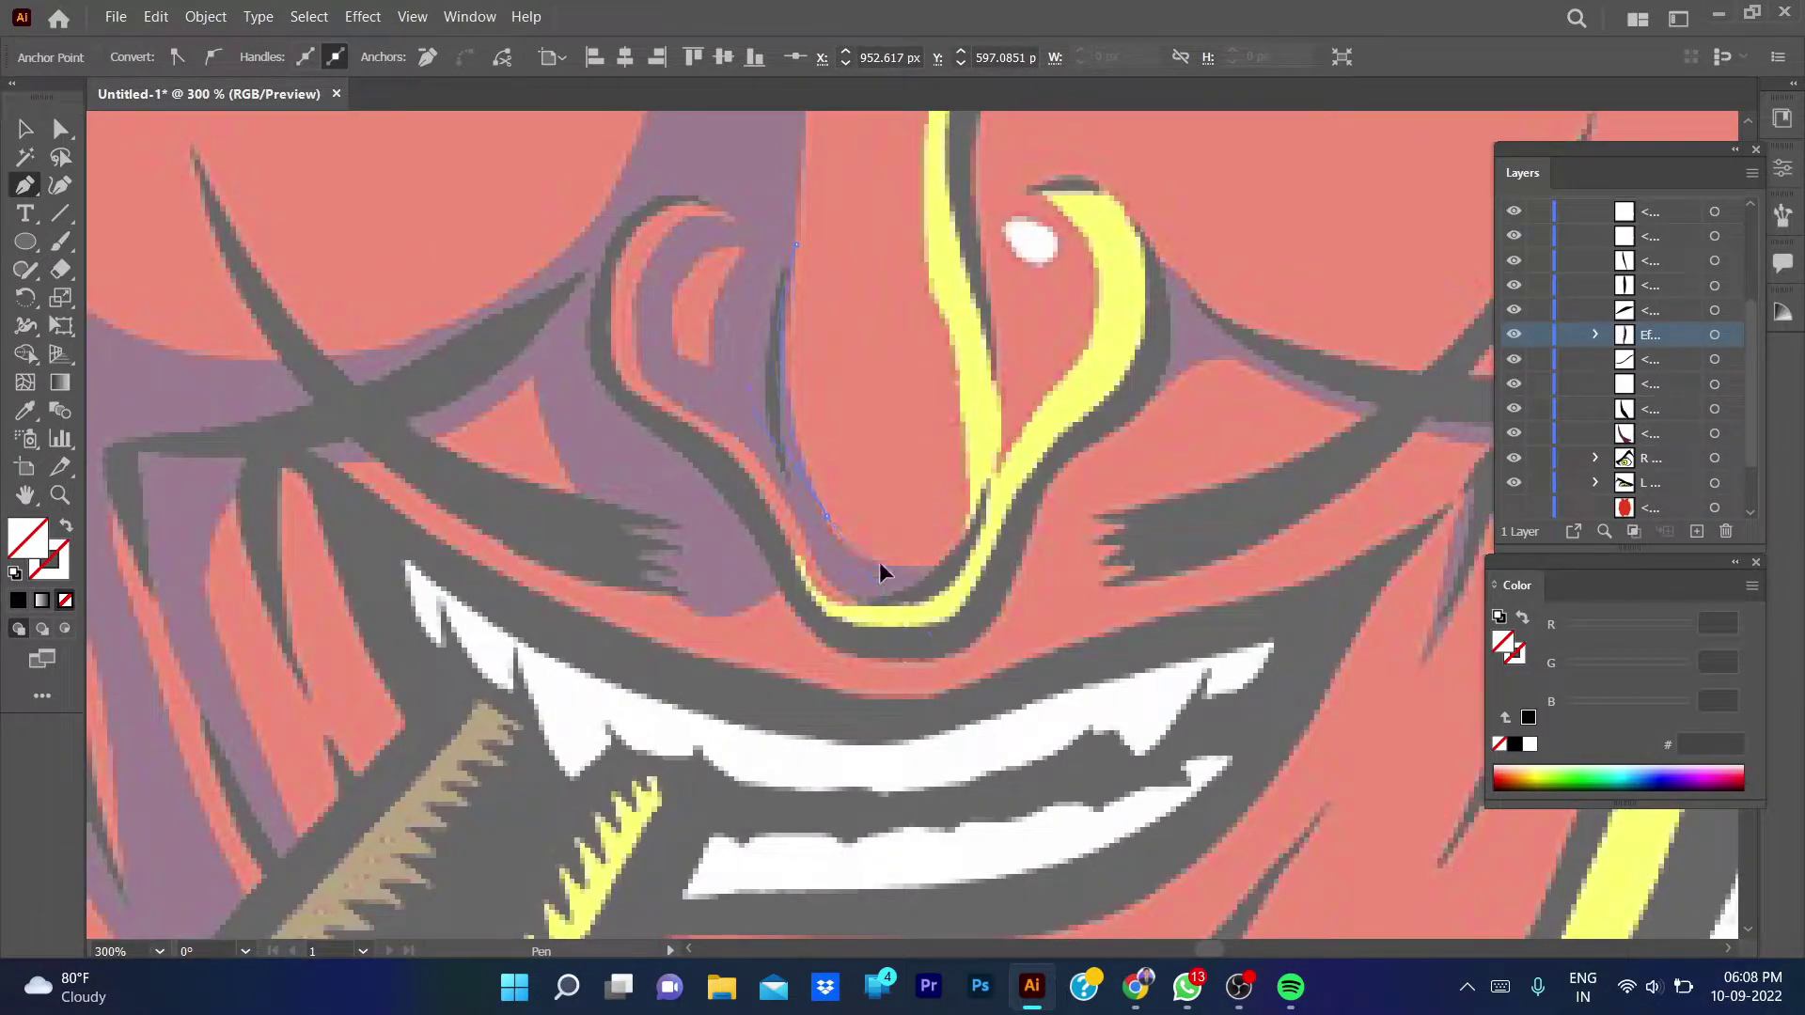
- Curve the shadow outline around the nose tip and up along the nostril edge
drag(933, 566, 1017, 580)
drag(855, 595, 926, 577)
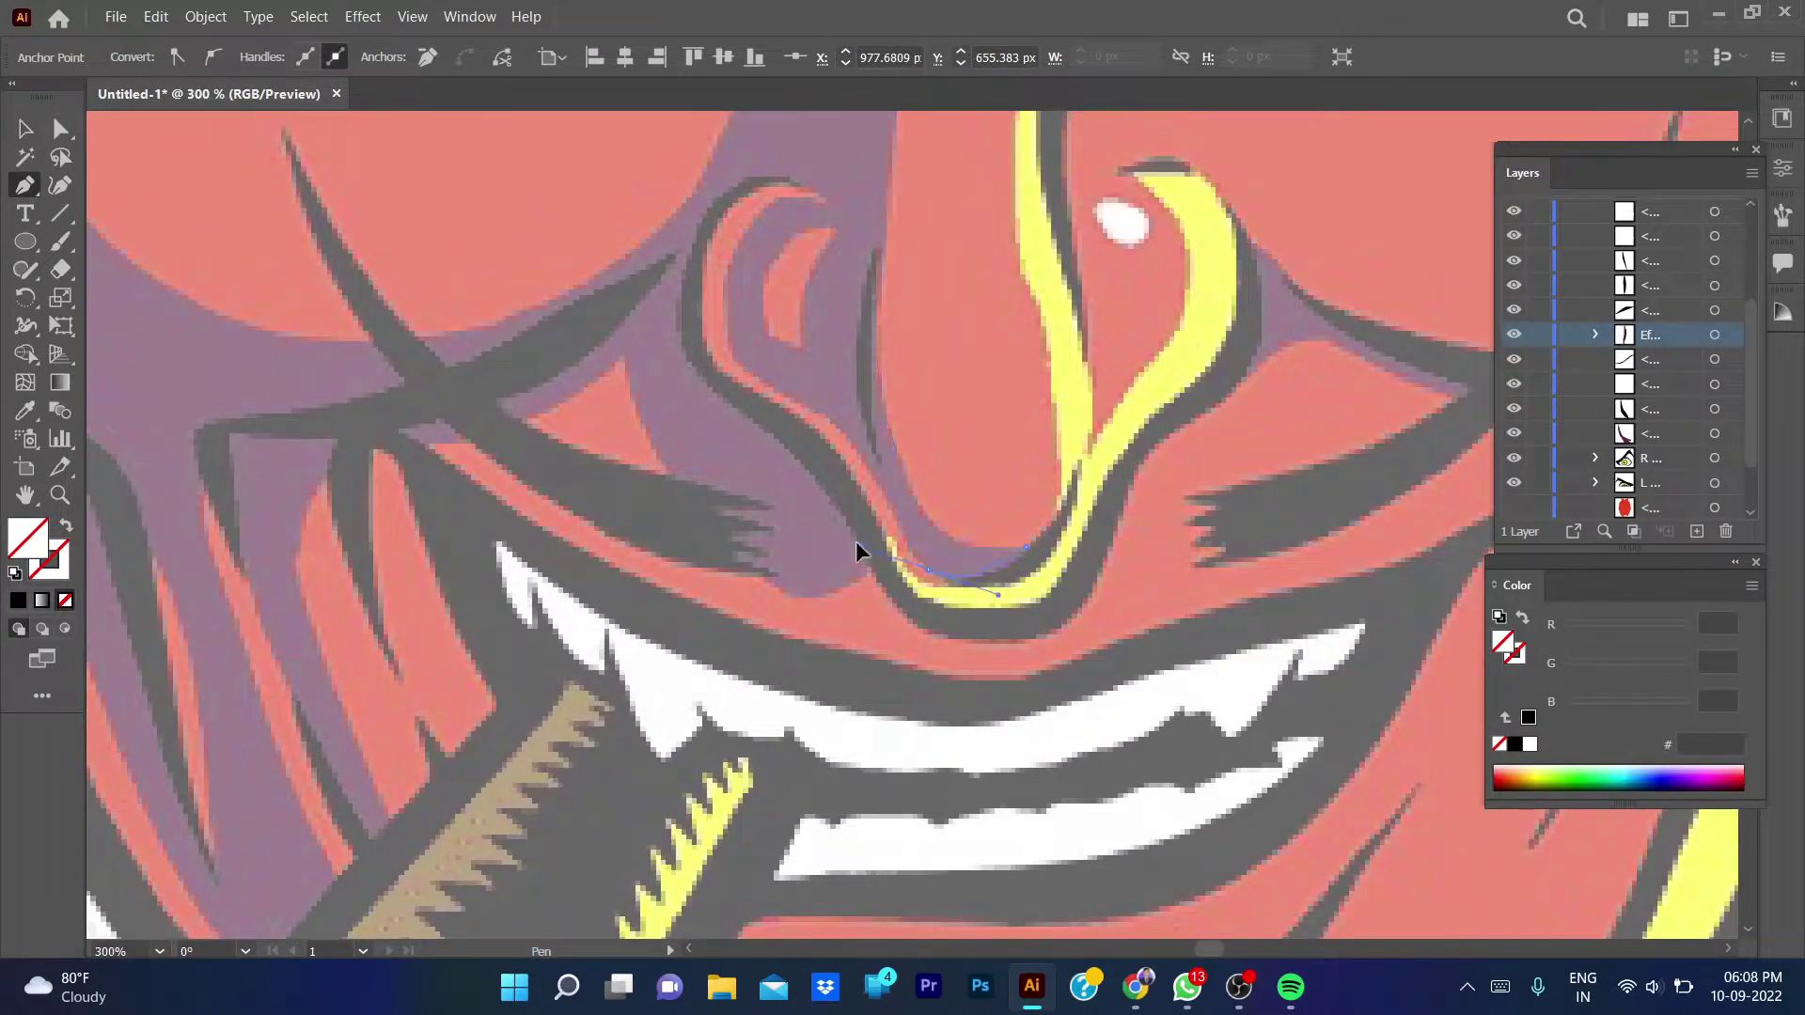
drag(918, 498, 853, 447)
click(889, 505)
drag(728, 263, 728, 285)
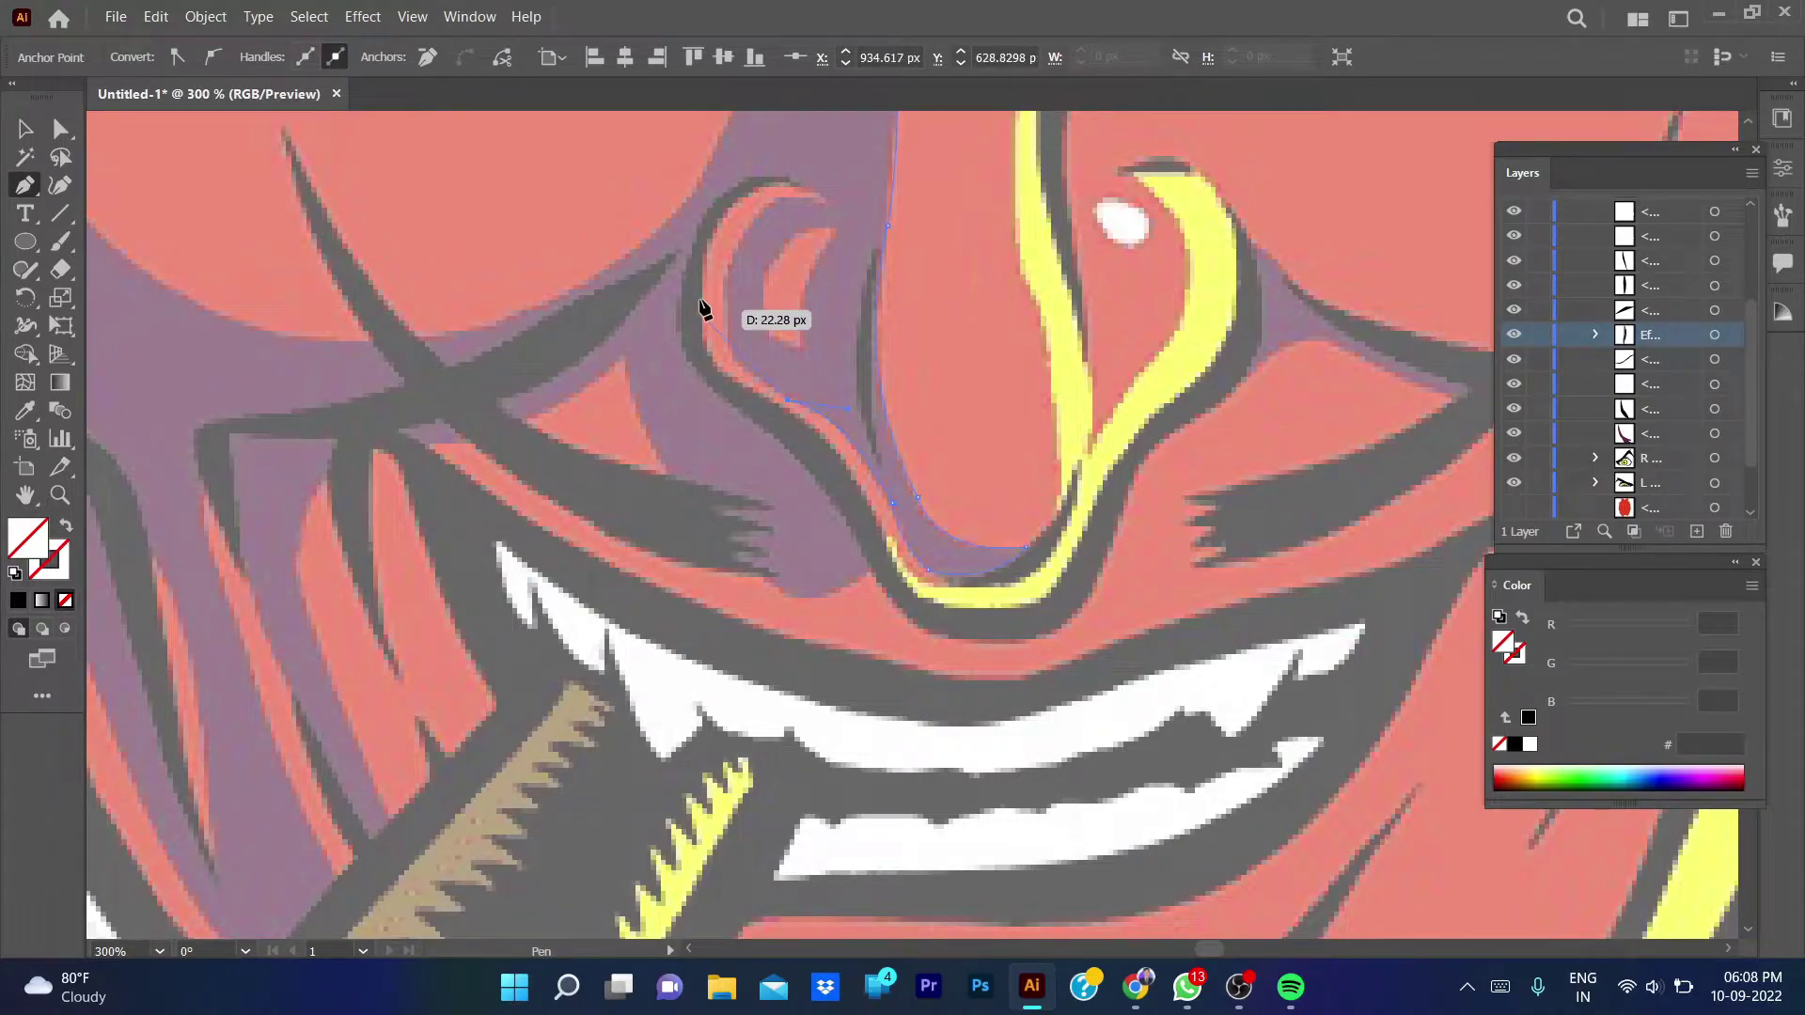
scroll(727, 286, up, 2)
mouse_move(729, 479)
mouse_down()
mouse_move(725, 431)
mouse_move(757, 367)
mouse_up()
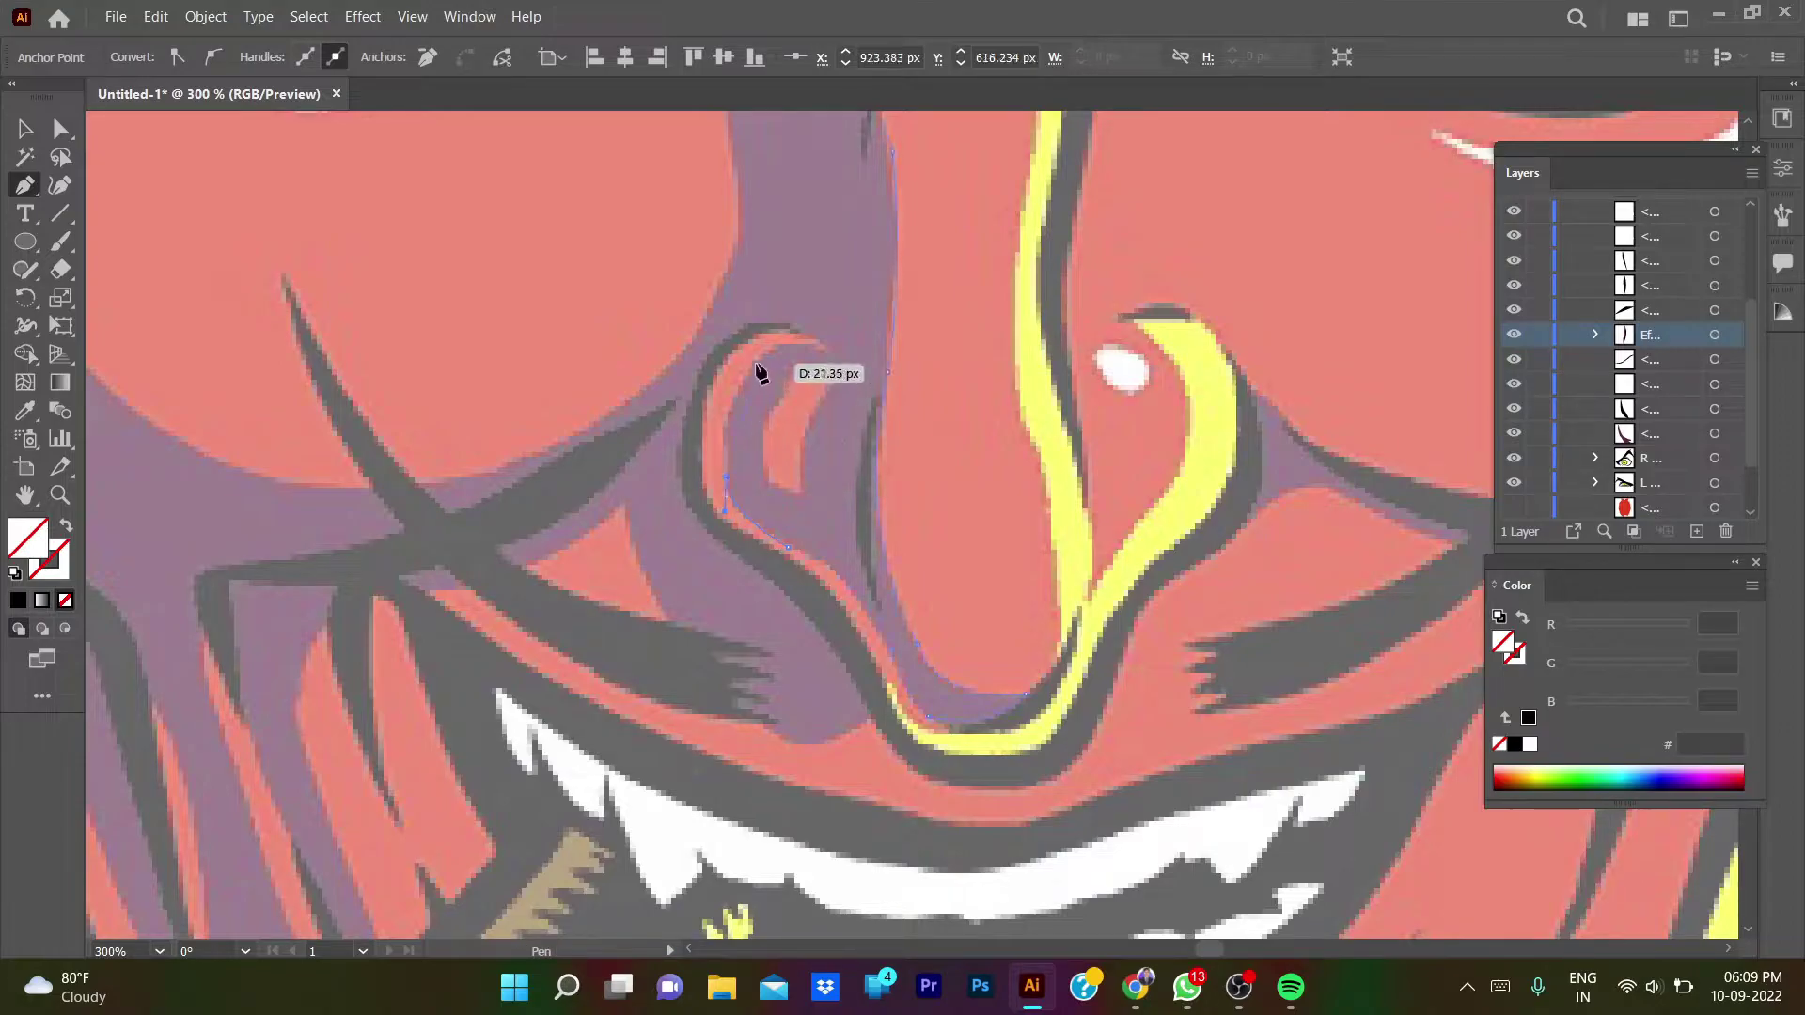
click(829, 353)
alt+scroll(828, 357, down, 4)
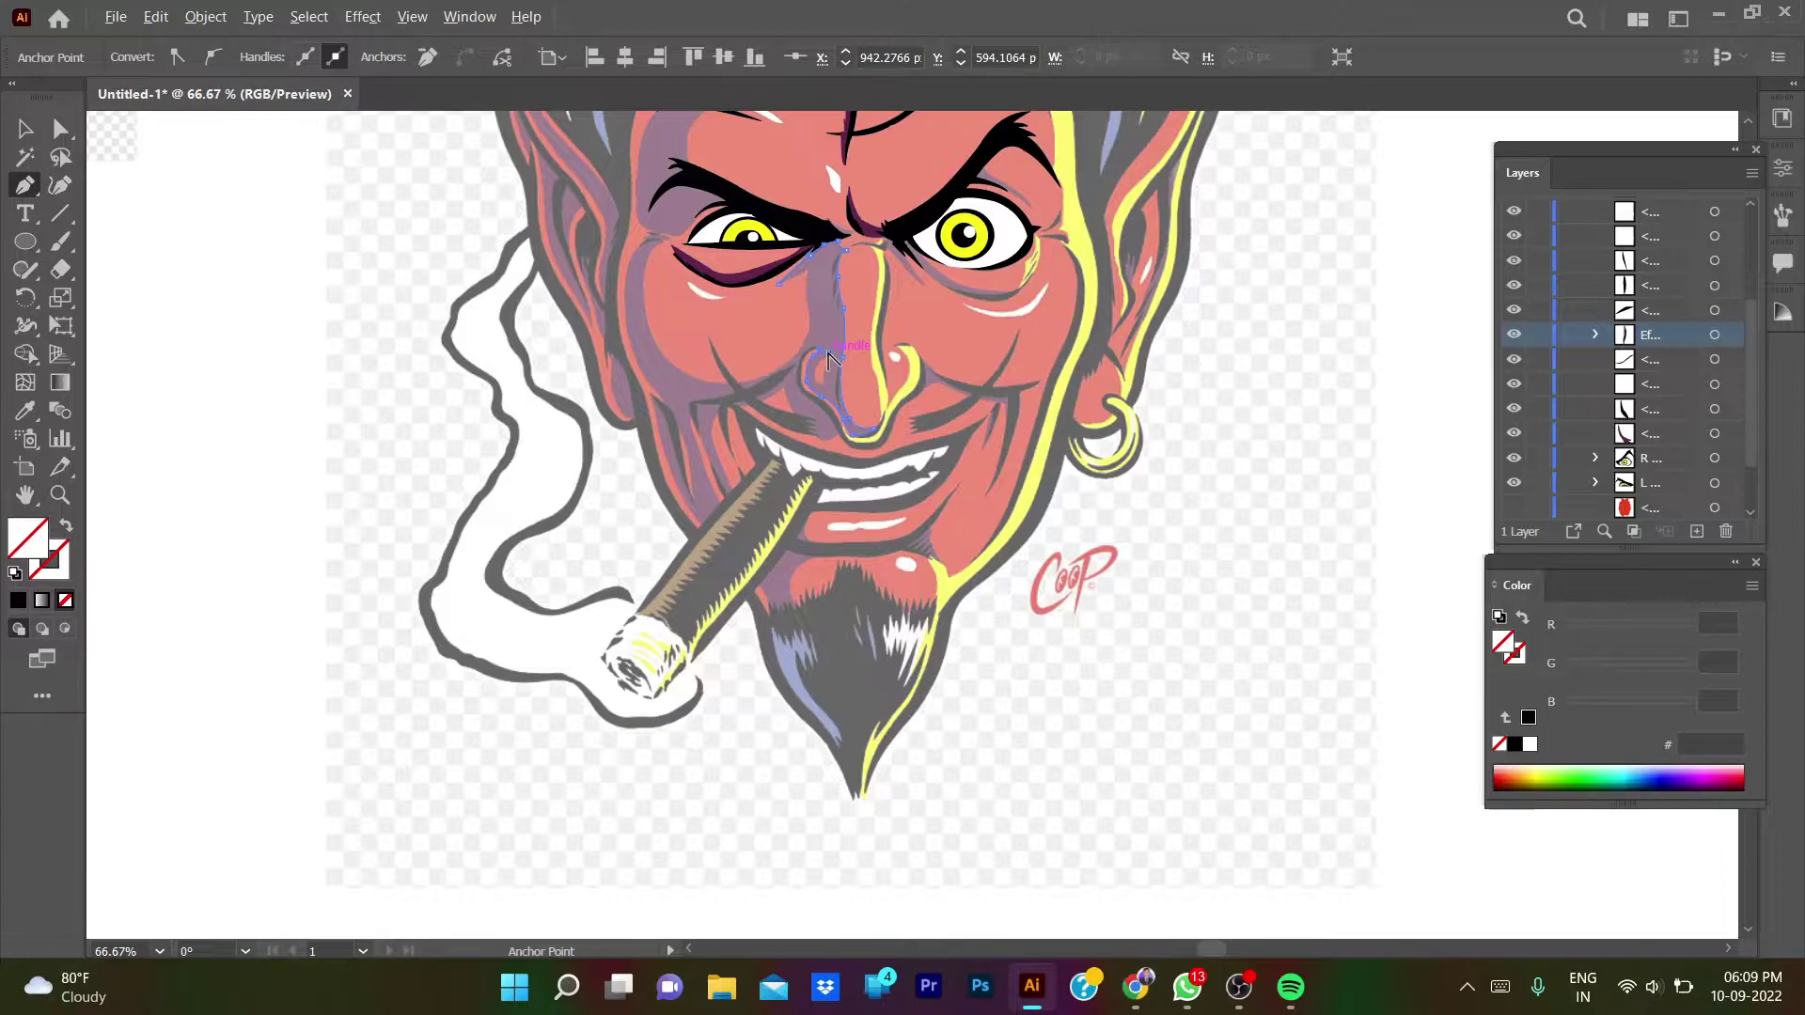
alt+scroll(828, 357, up, 4)
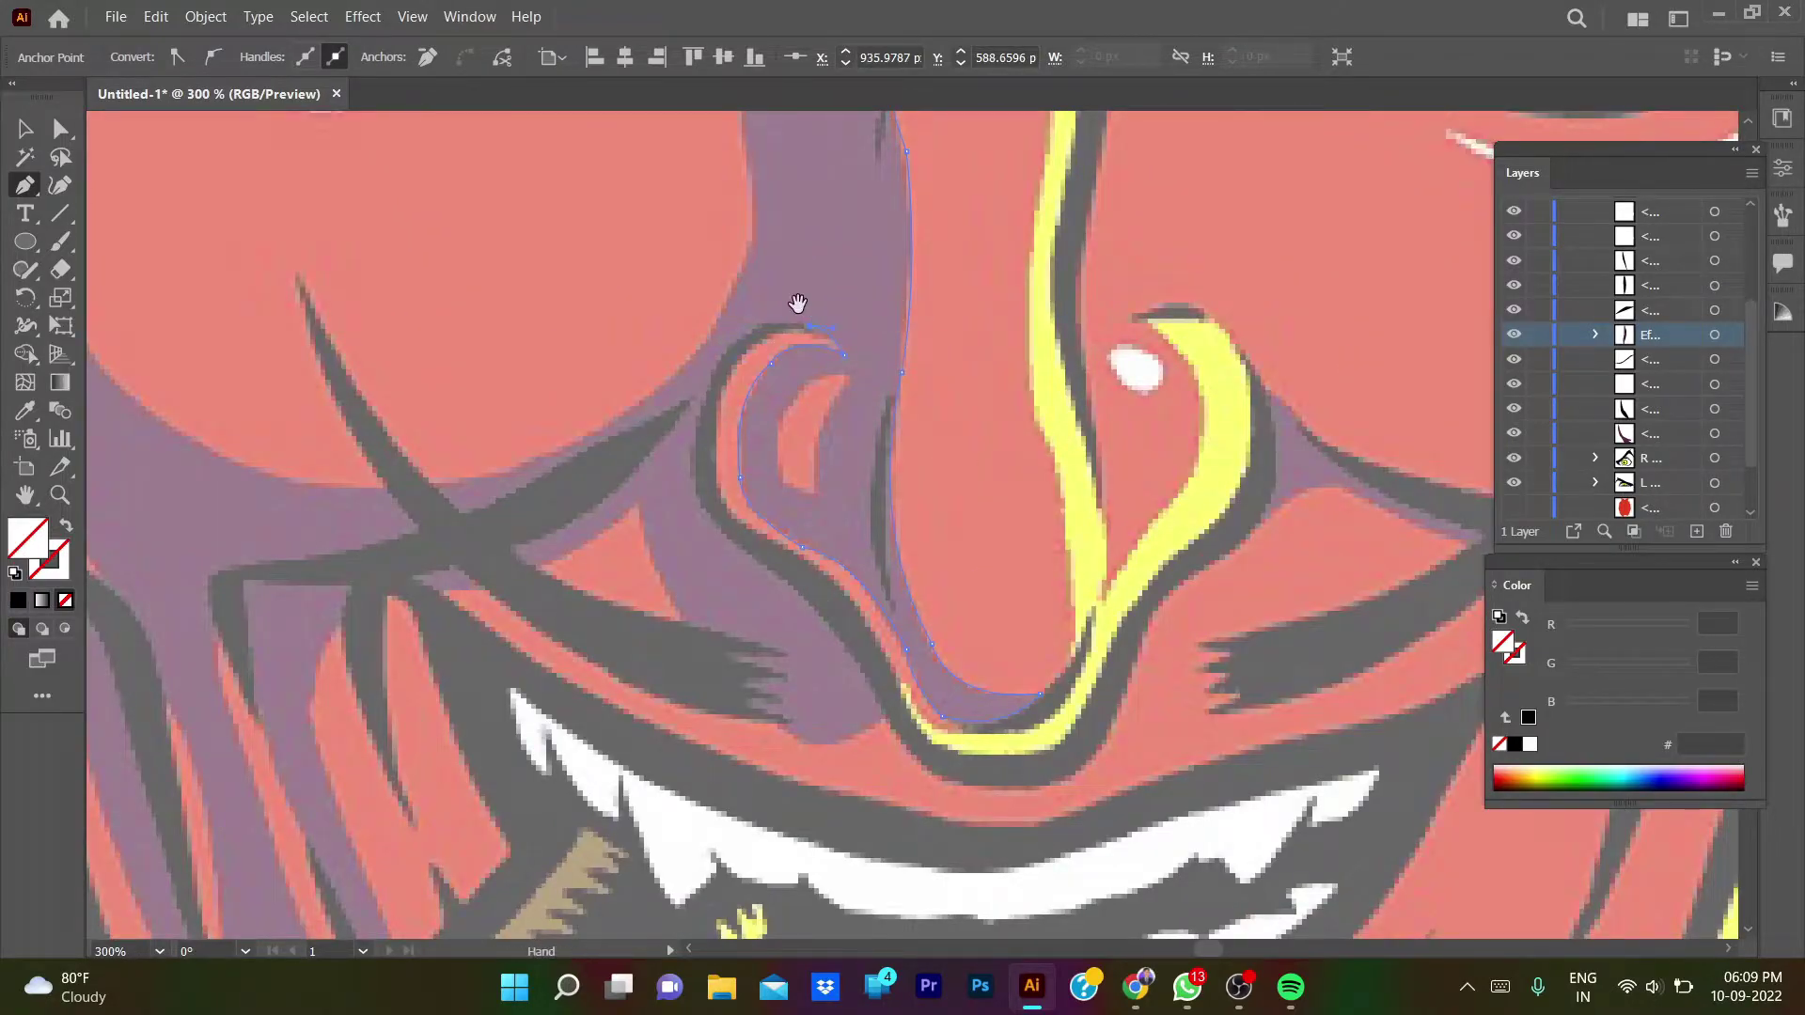
scroll(797, 302, up, 5)
- Draw a spiked shadow shape up the nose's left edge and fill it with sampled purple 5E254A
ctrl+click(726, 606)
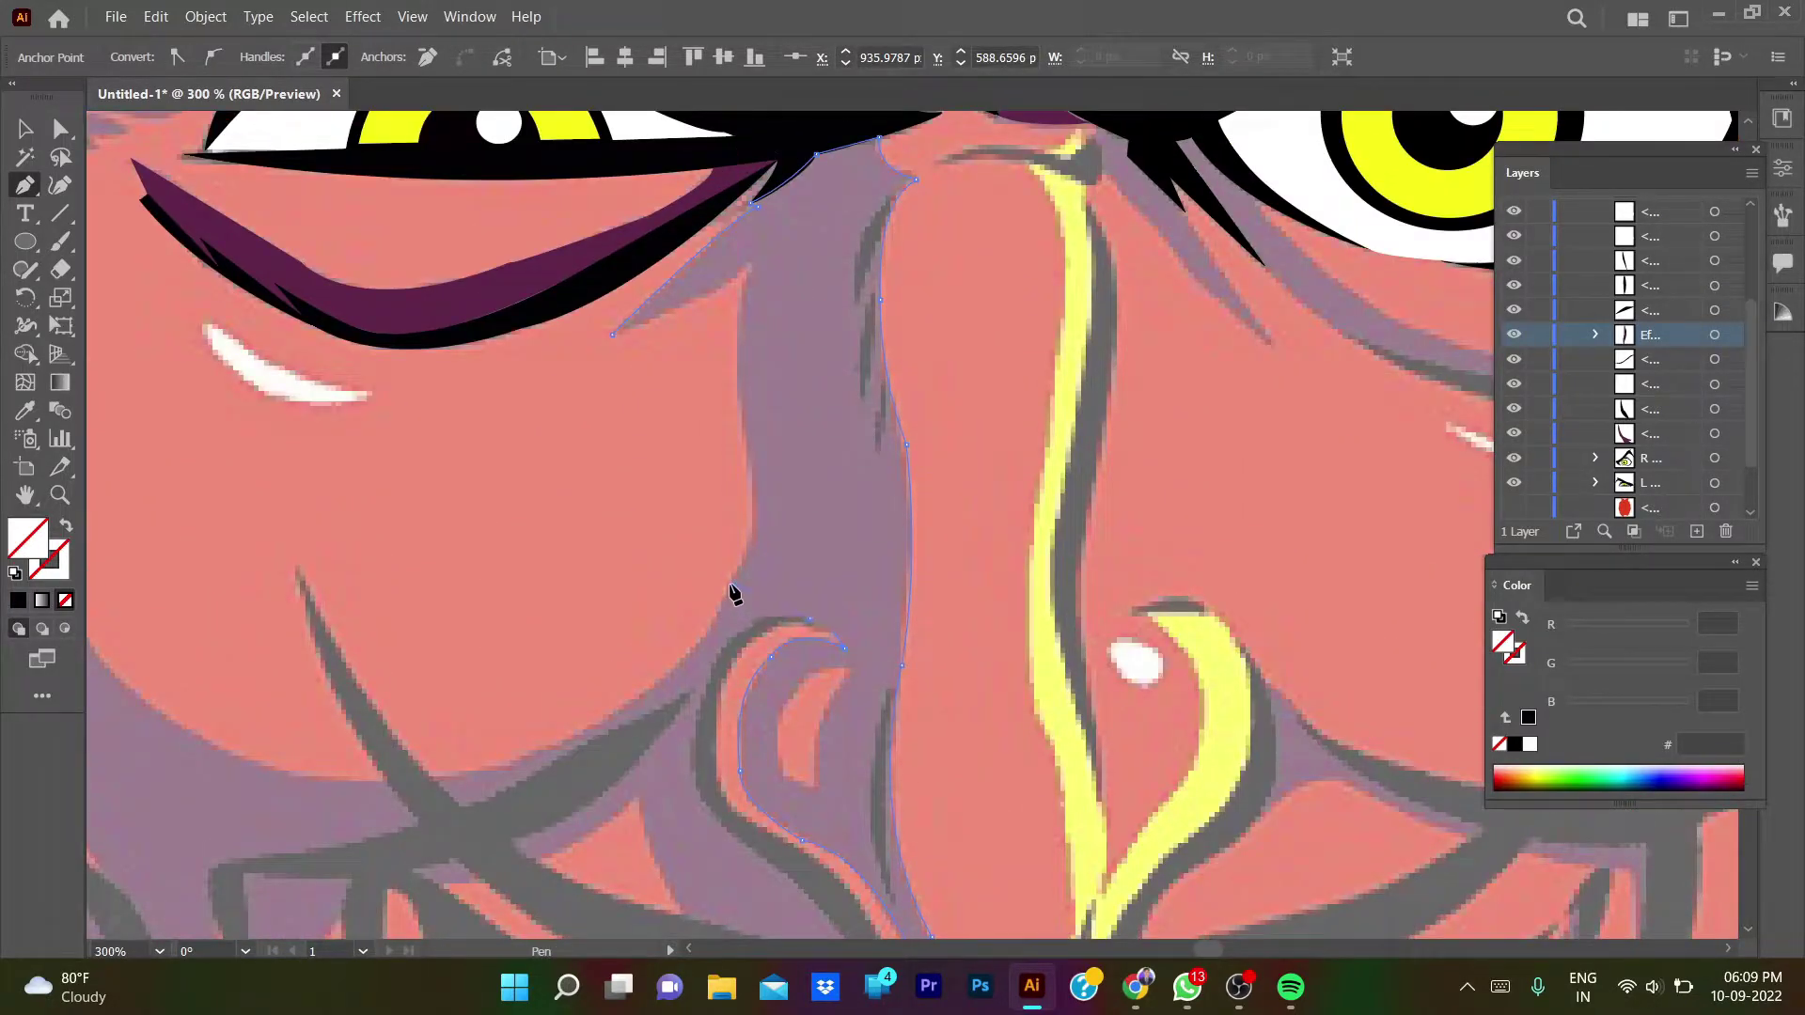
drag(750, 456, 730, 371)
click(749, 266)
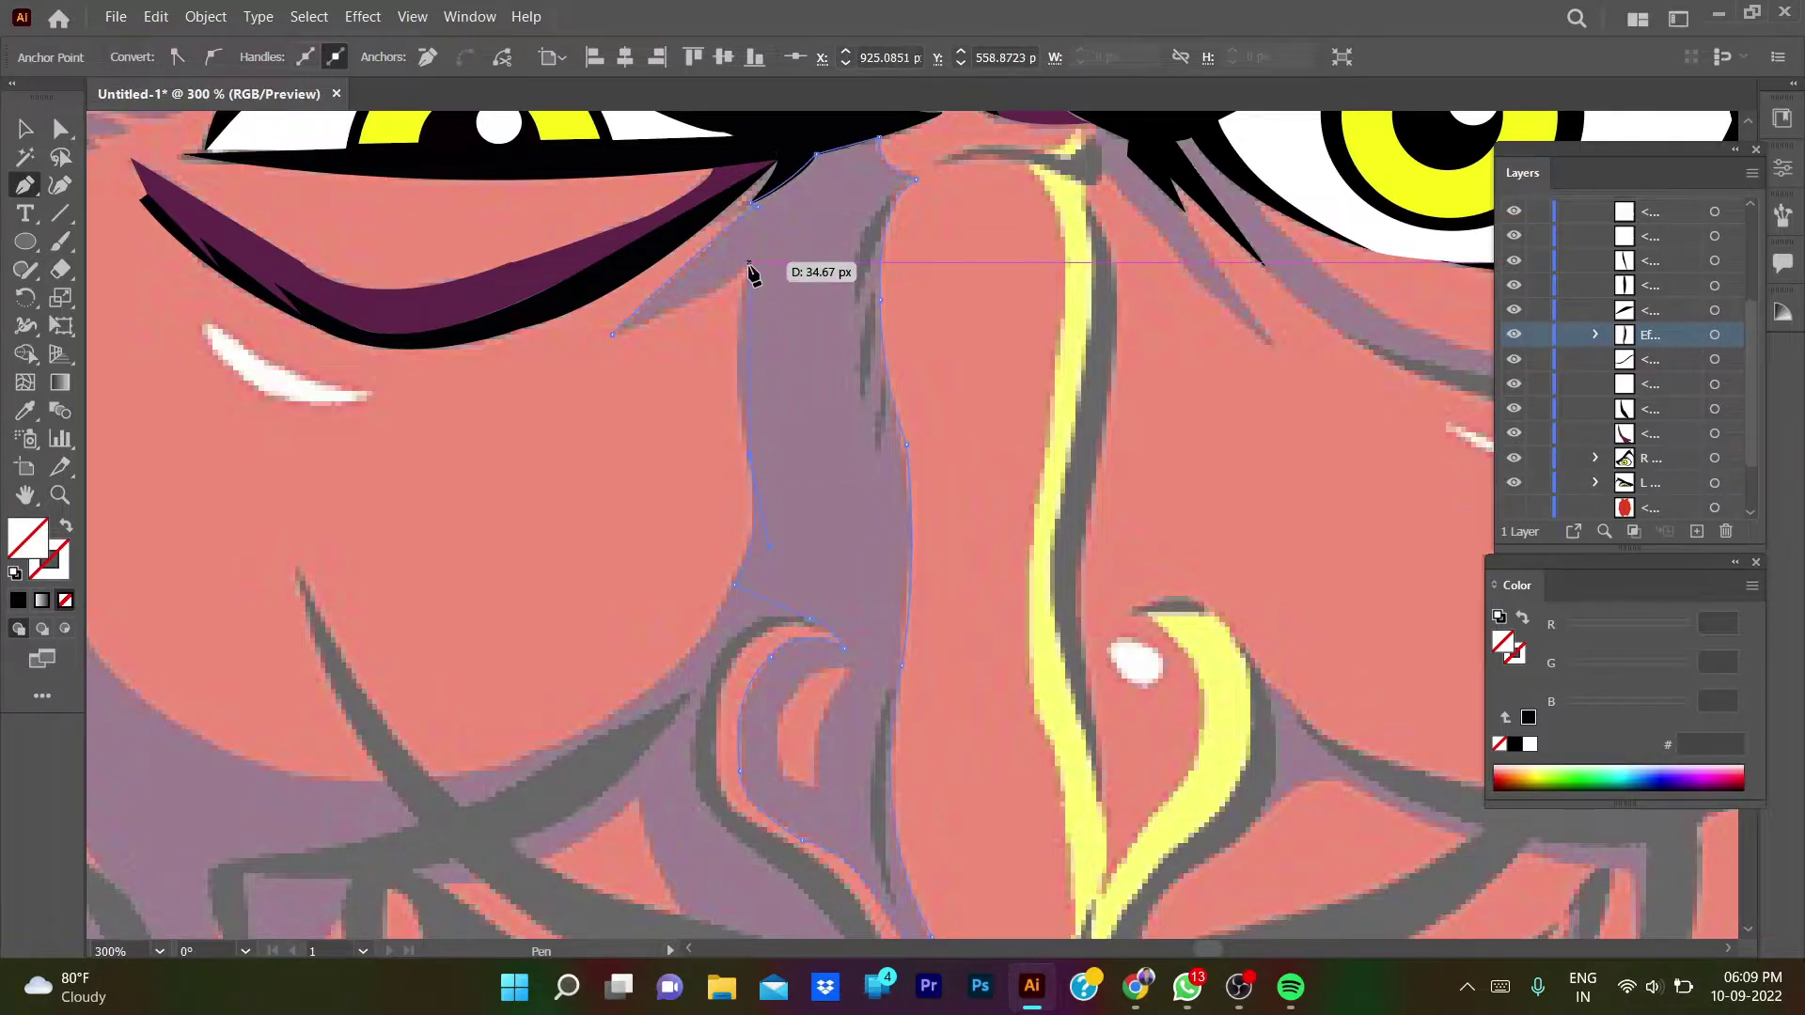
click(758, 205)
drag(612, 333, 562, 337)
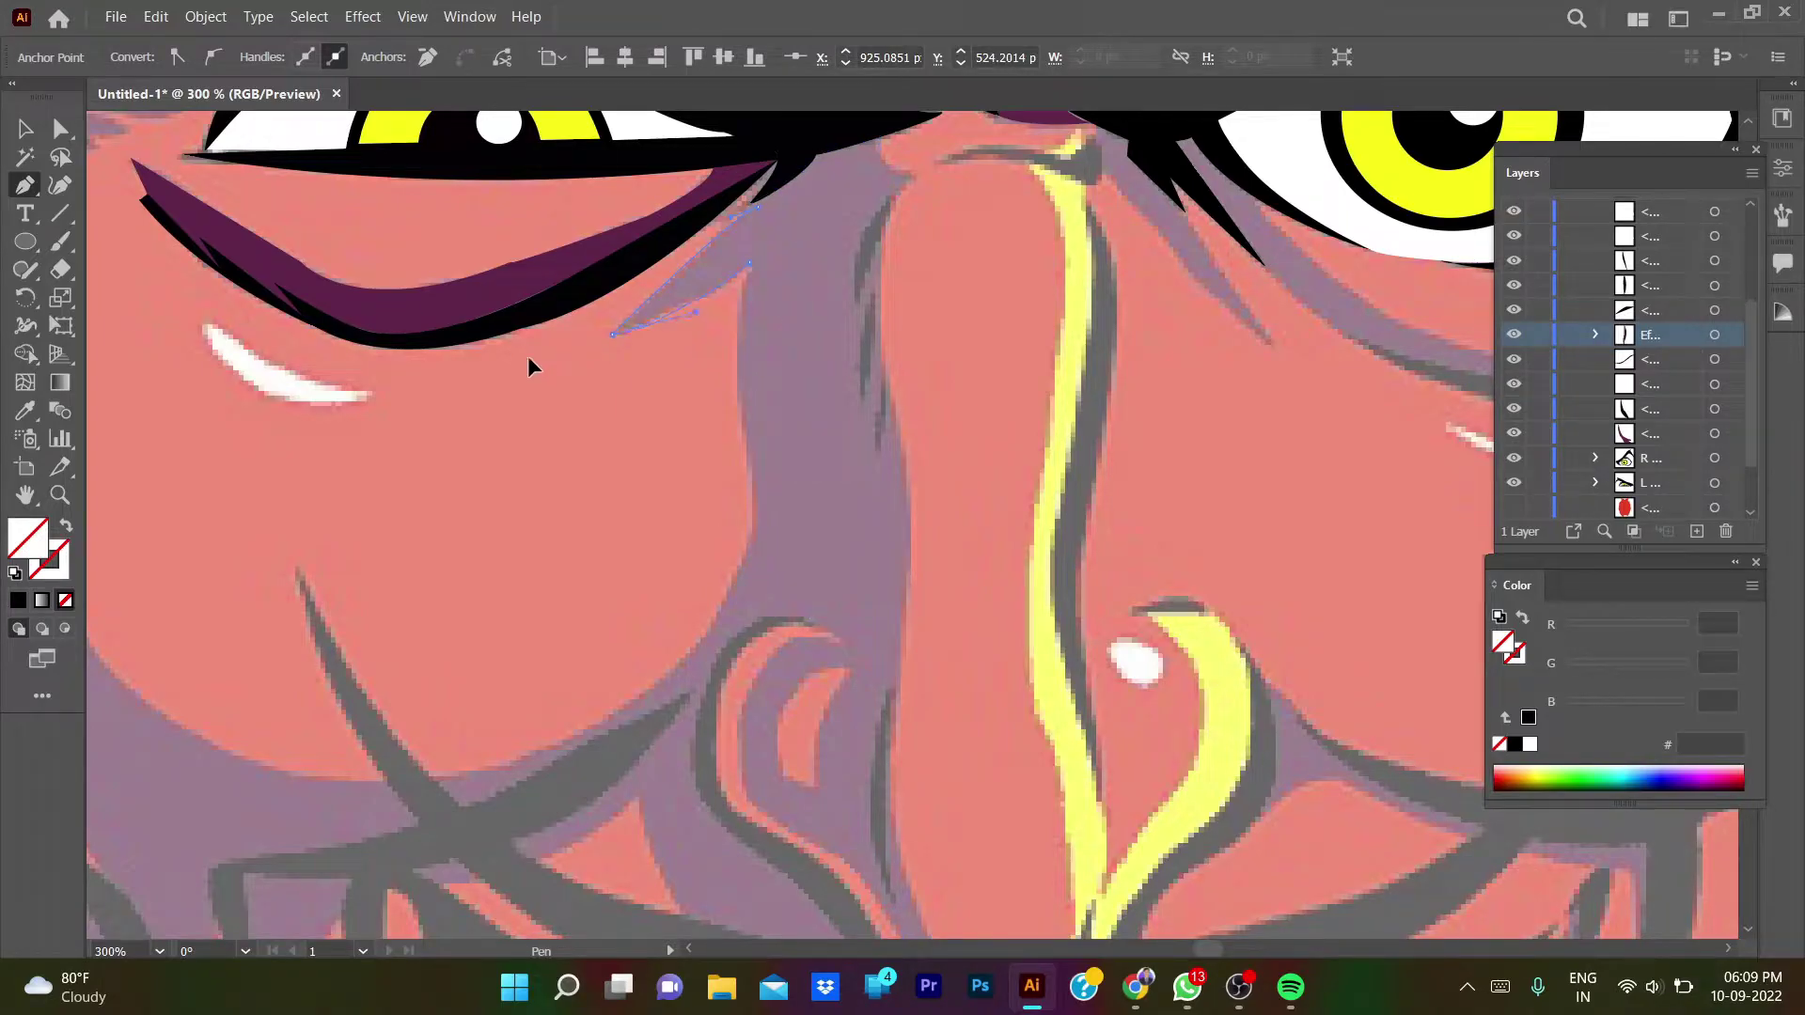
scroll(767, 560, up, 2)
scroll(767, 561, right, 3)
key(i)
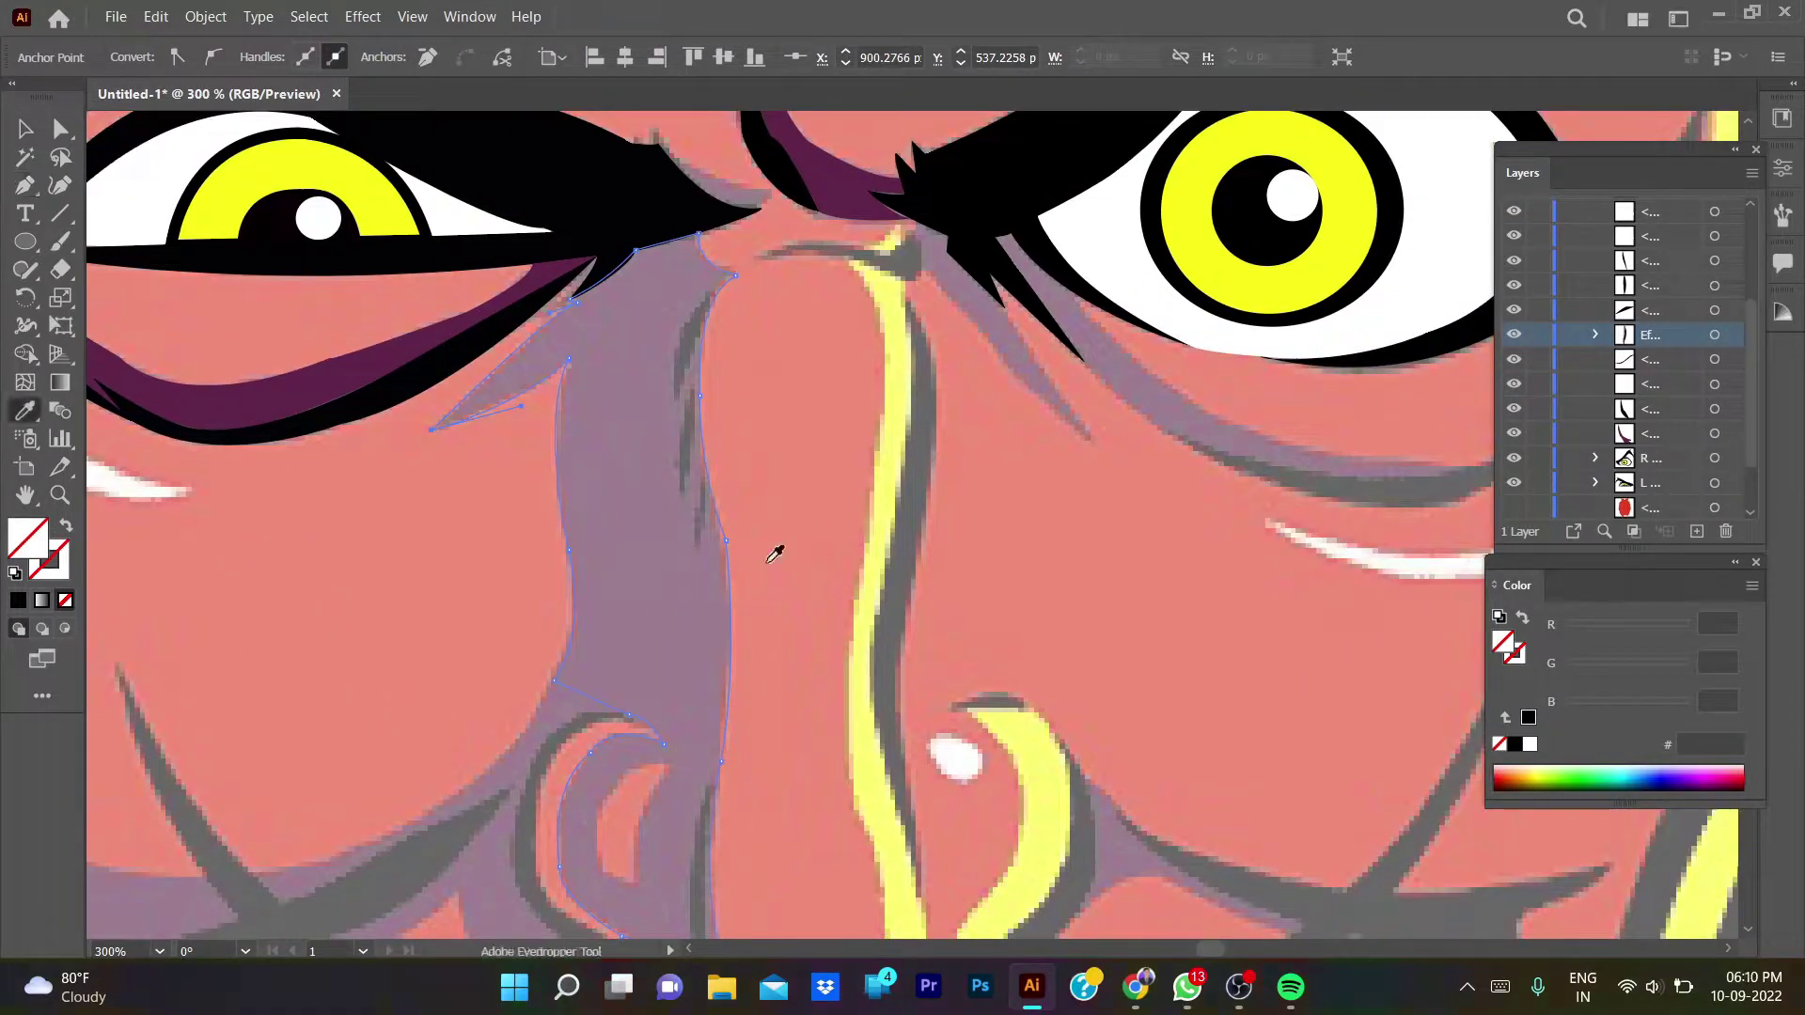
click(836, 186)
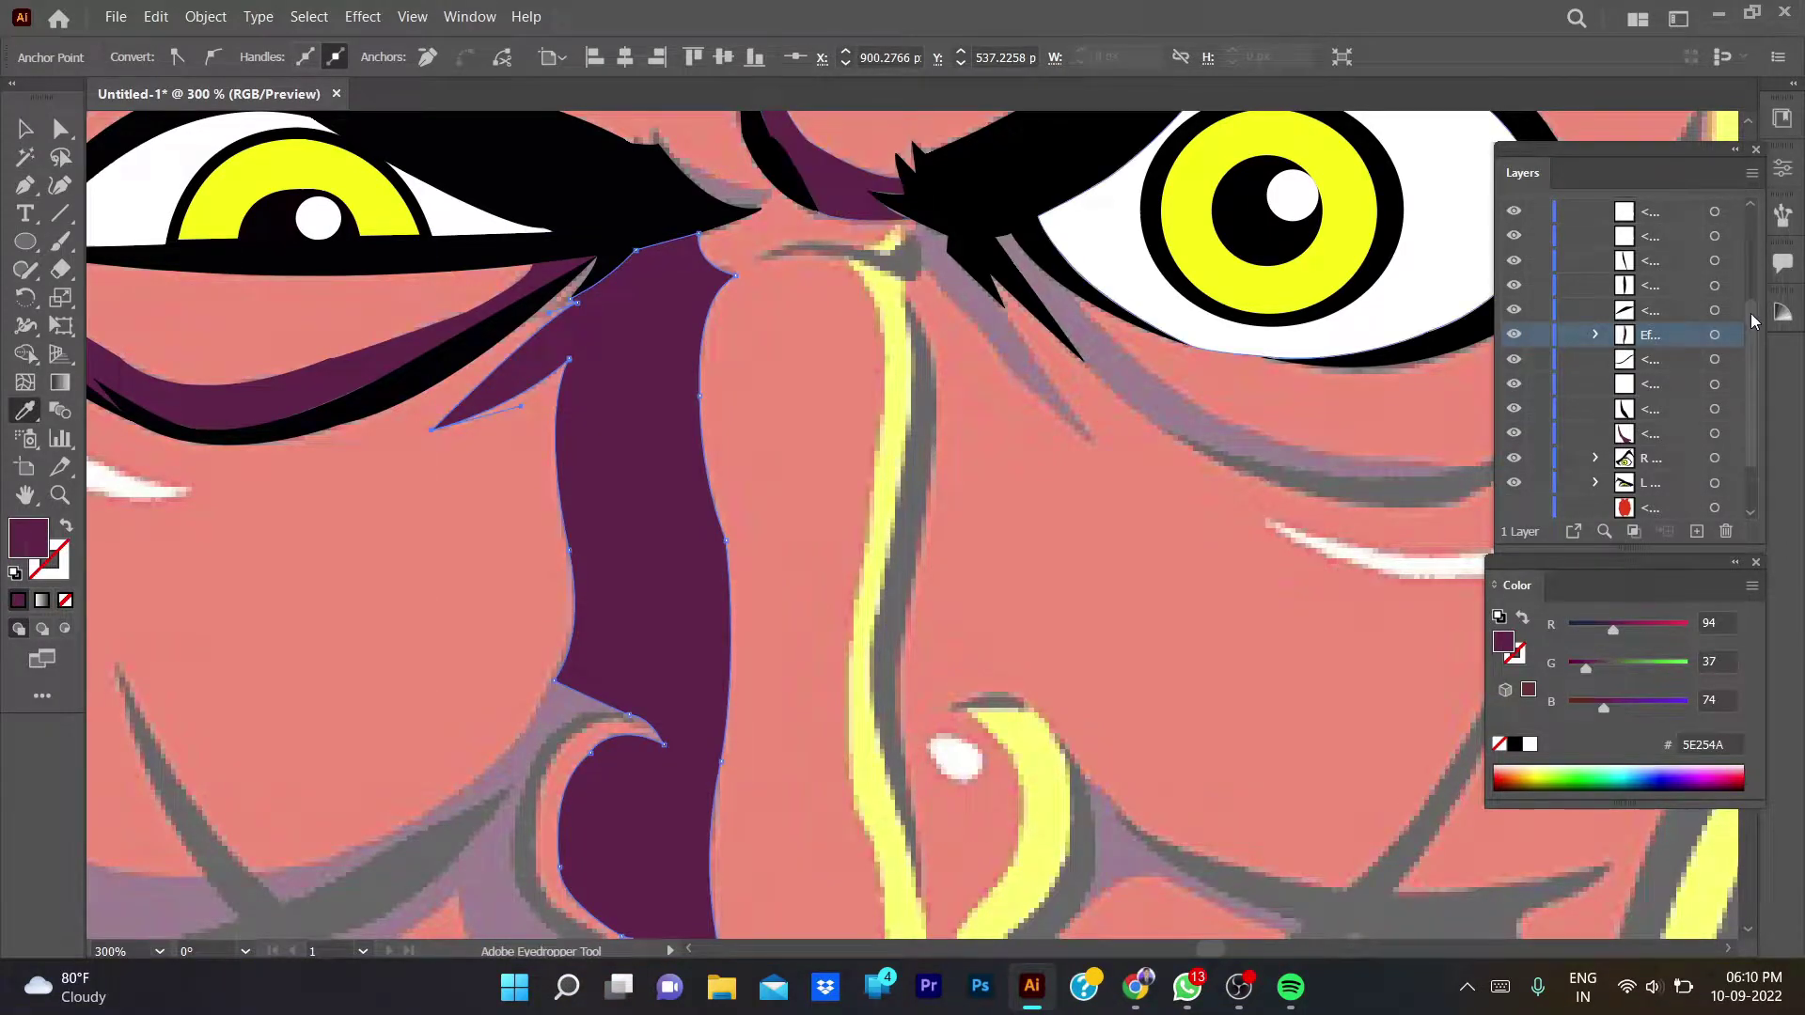
- Hide the purple nose shadow layer to expose the reference for the slivers
key(v)
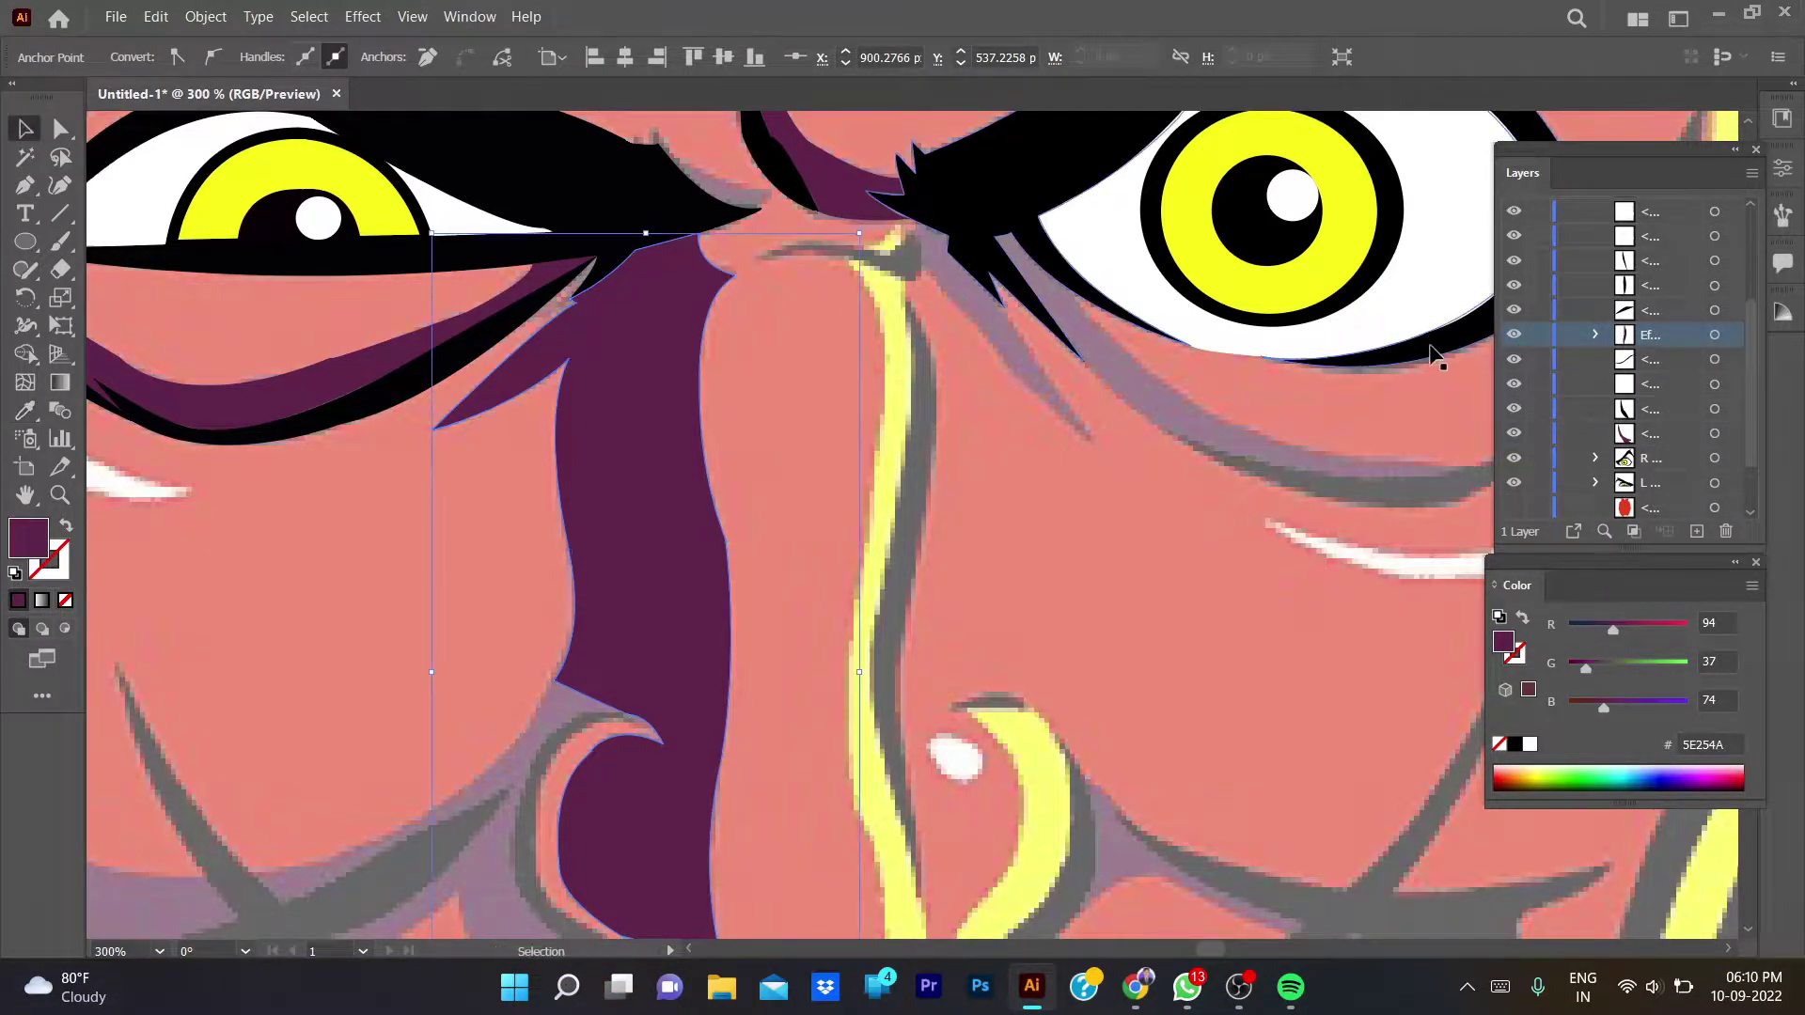
key(ctrl+1)
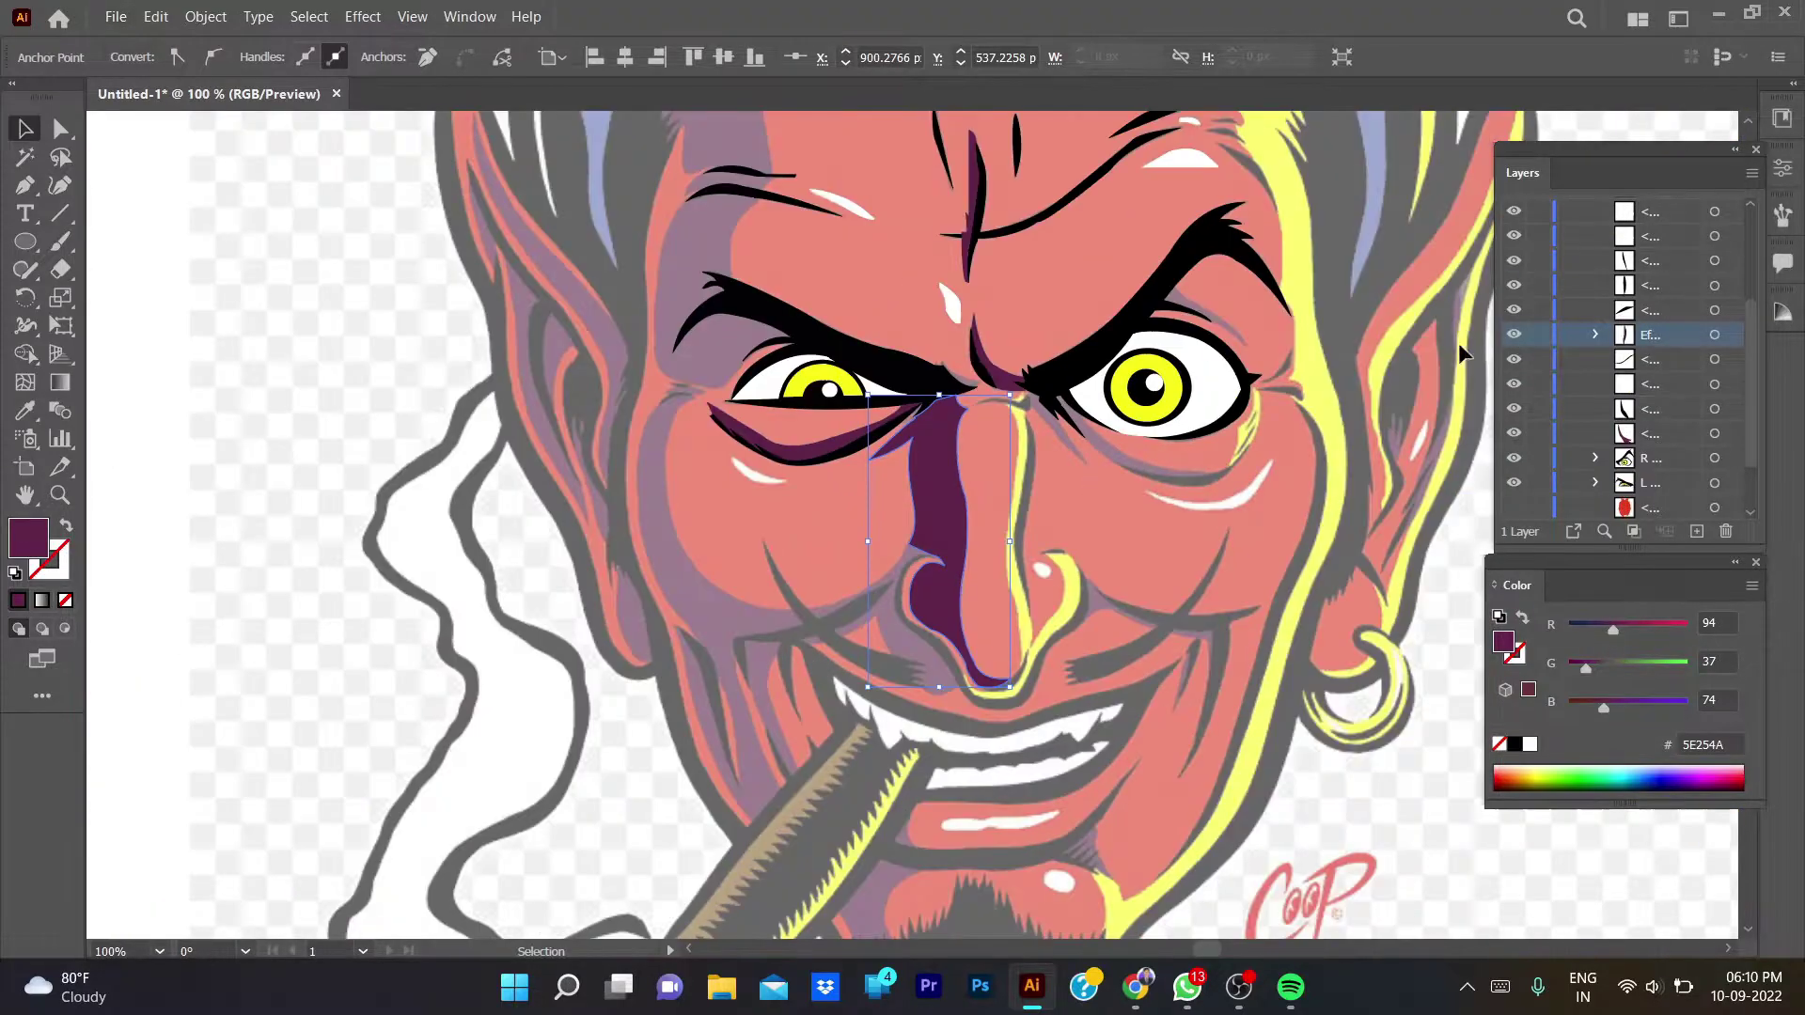
scroll(1516, 342, up, 5)
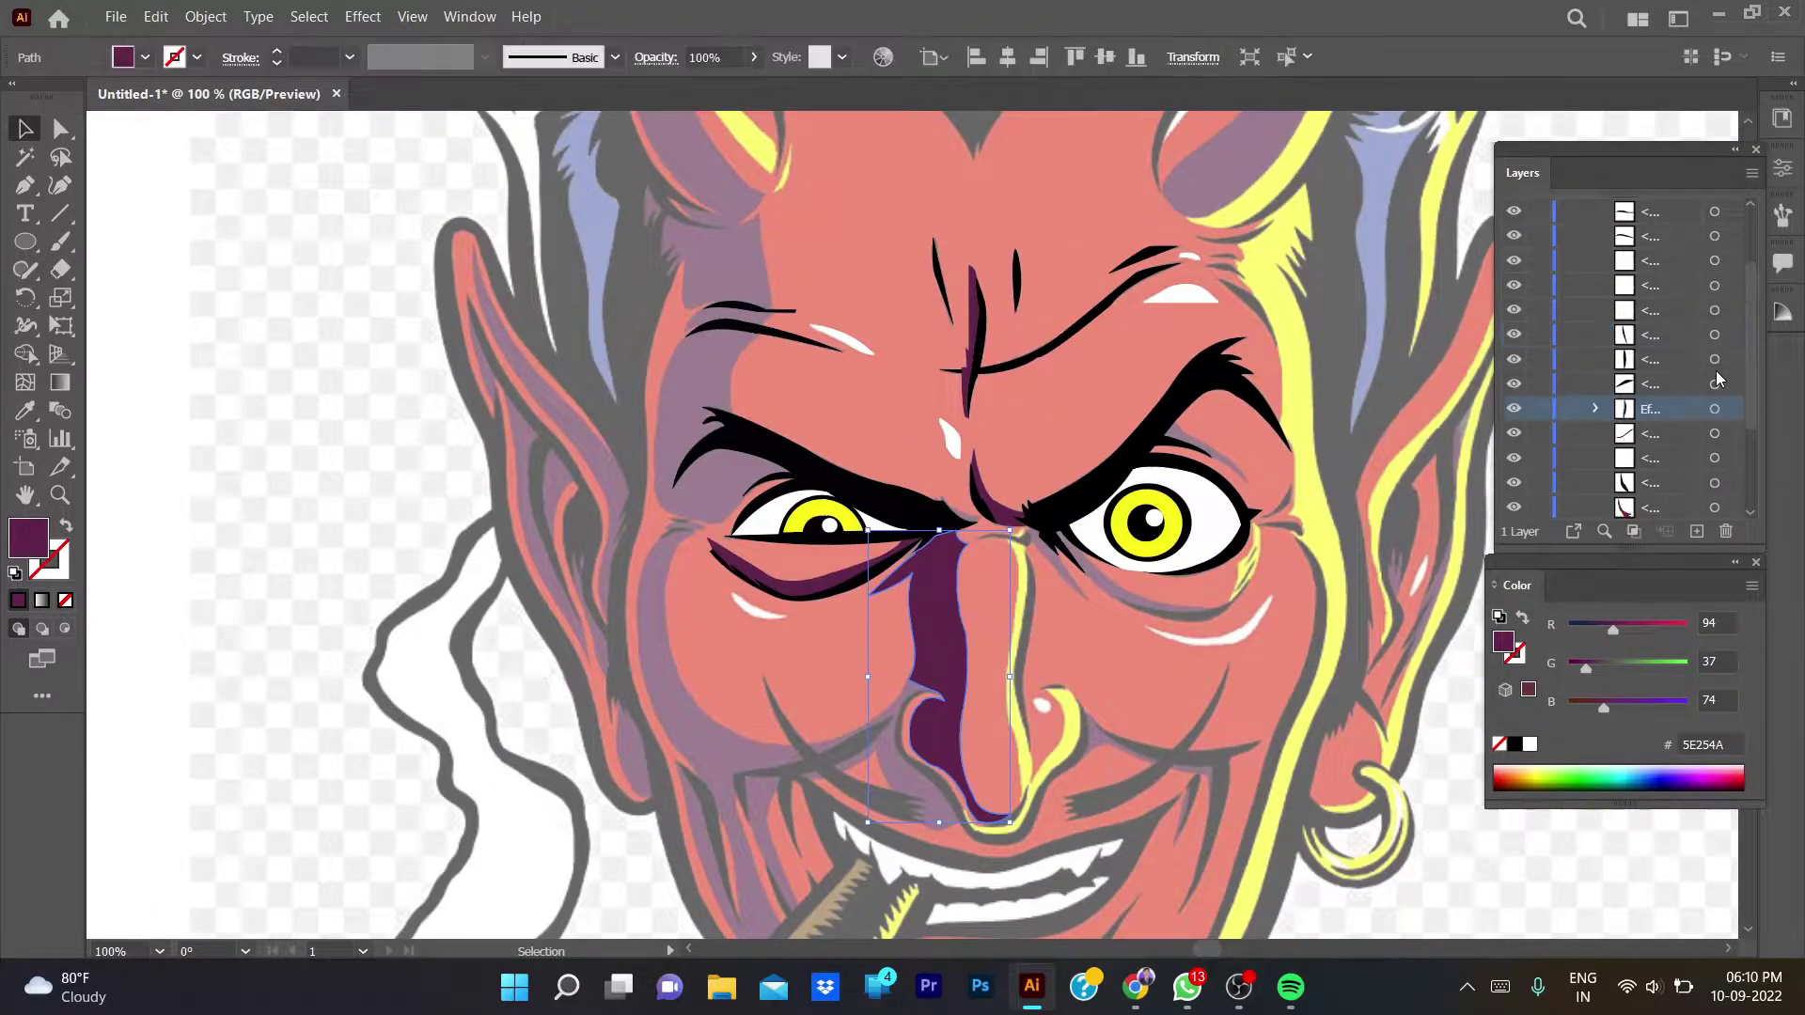
click(1513, 234)
key(p)
scroll(959, 545, up, 1)
scroll(959, 545, up, 3)
scroll(953, 554, up, 1)
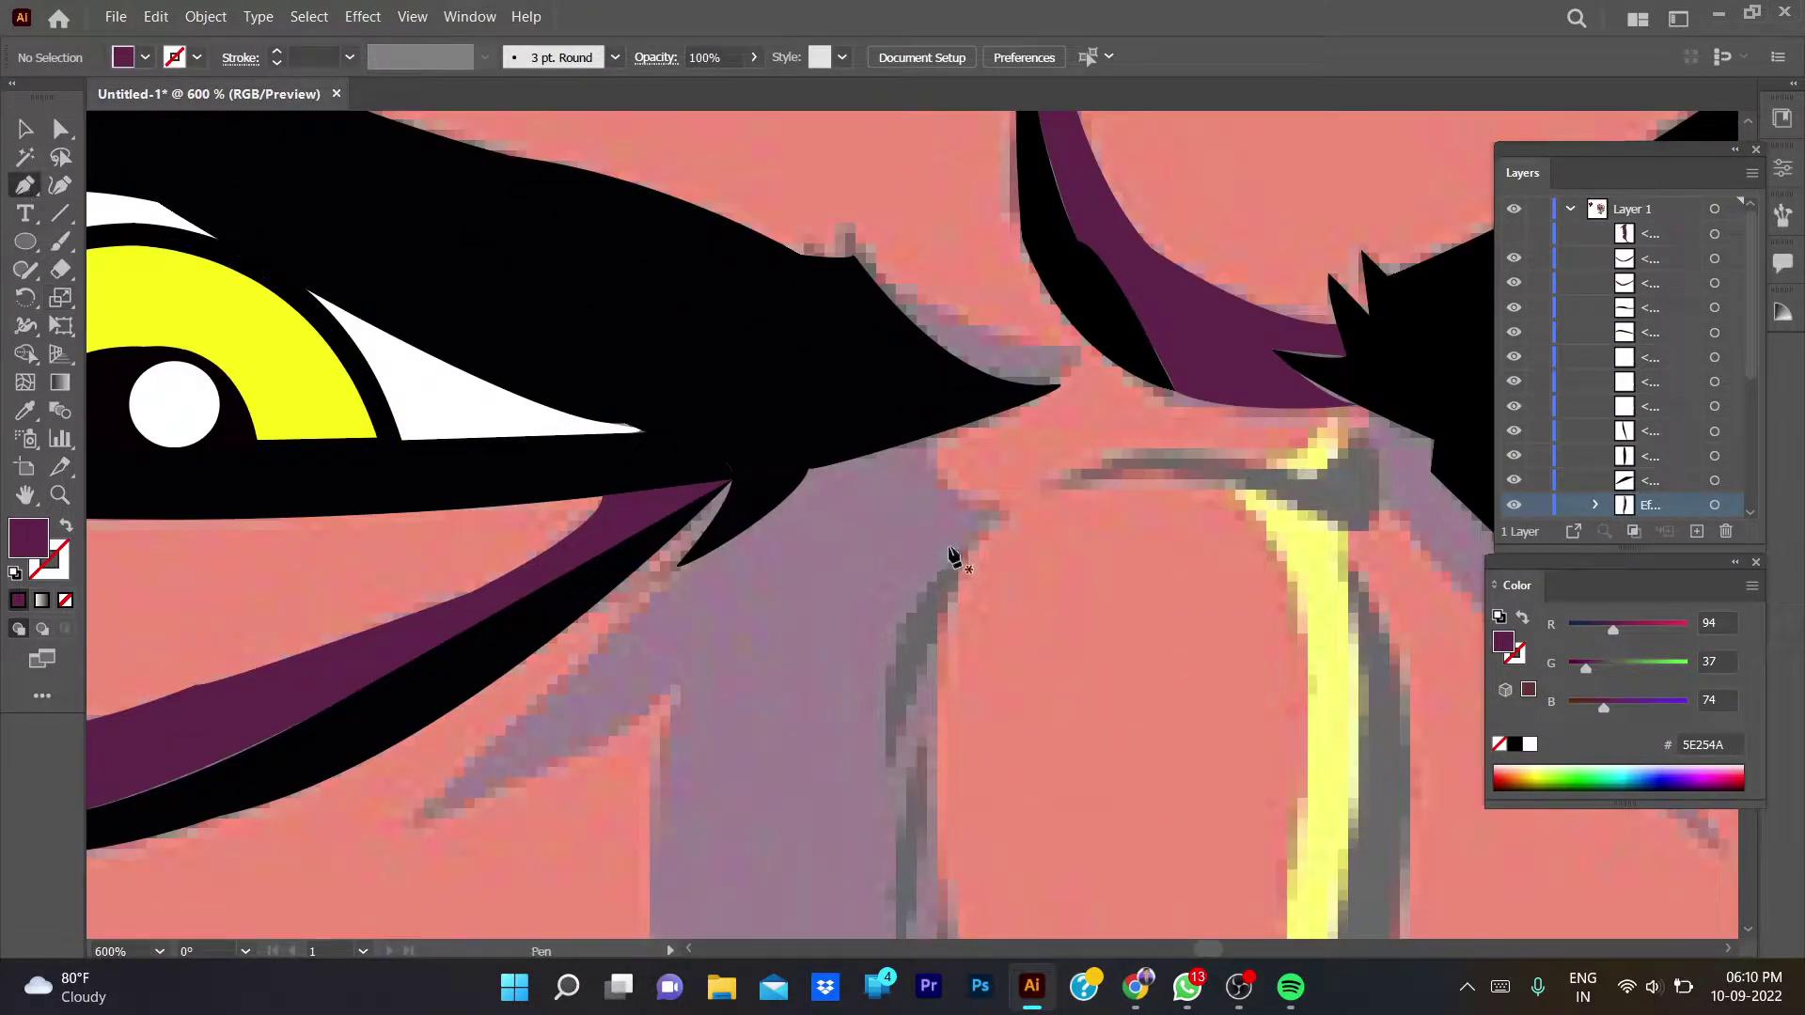
- Draw the first closed sliver beside the nose and give it fill 000000 in the Color Picker
click(952, 554)
scroll(894, 778, down, 5)
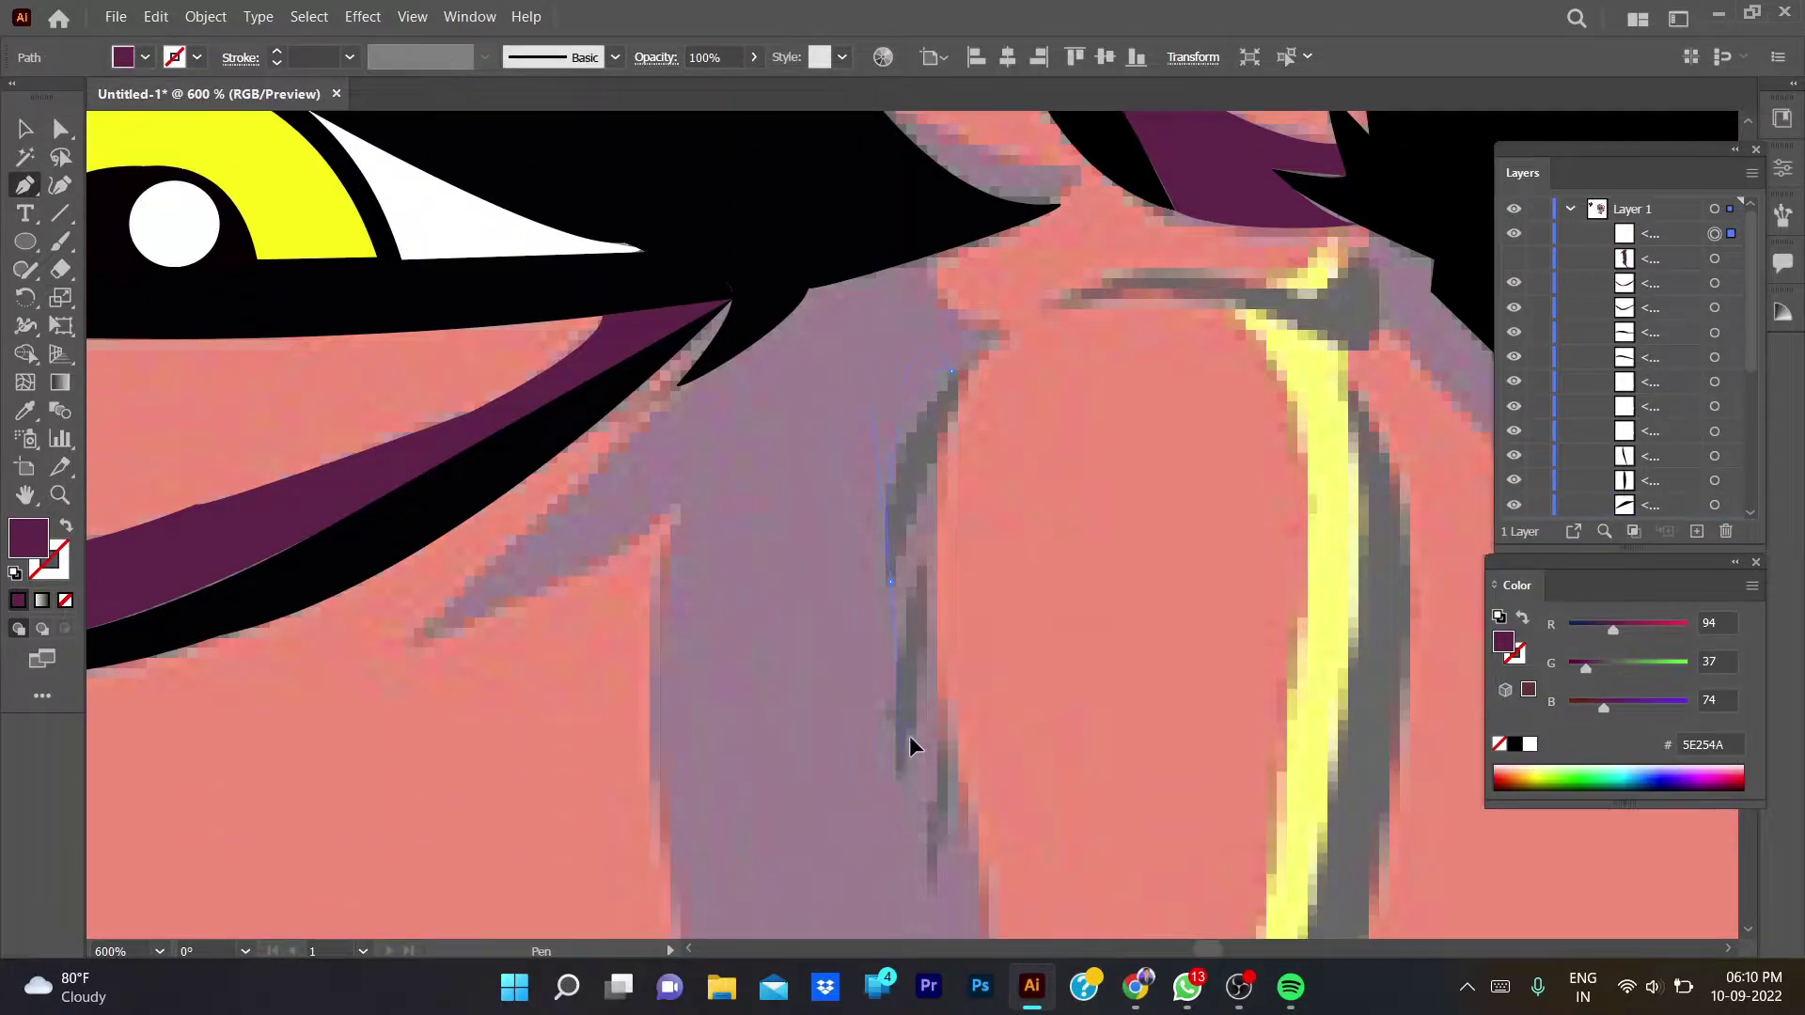
drag(889, 581, 920, 738)
drag(953, 372, 938, 324)
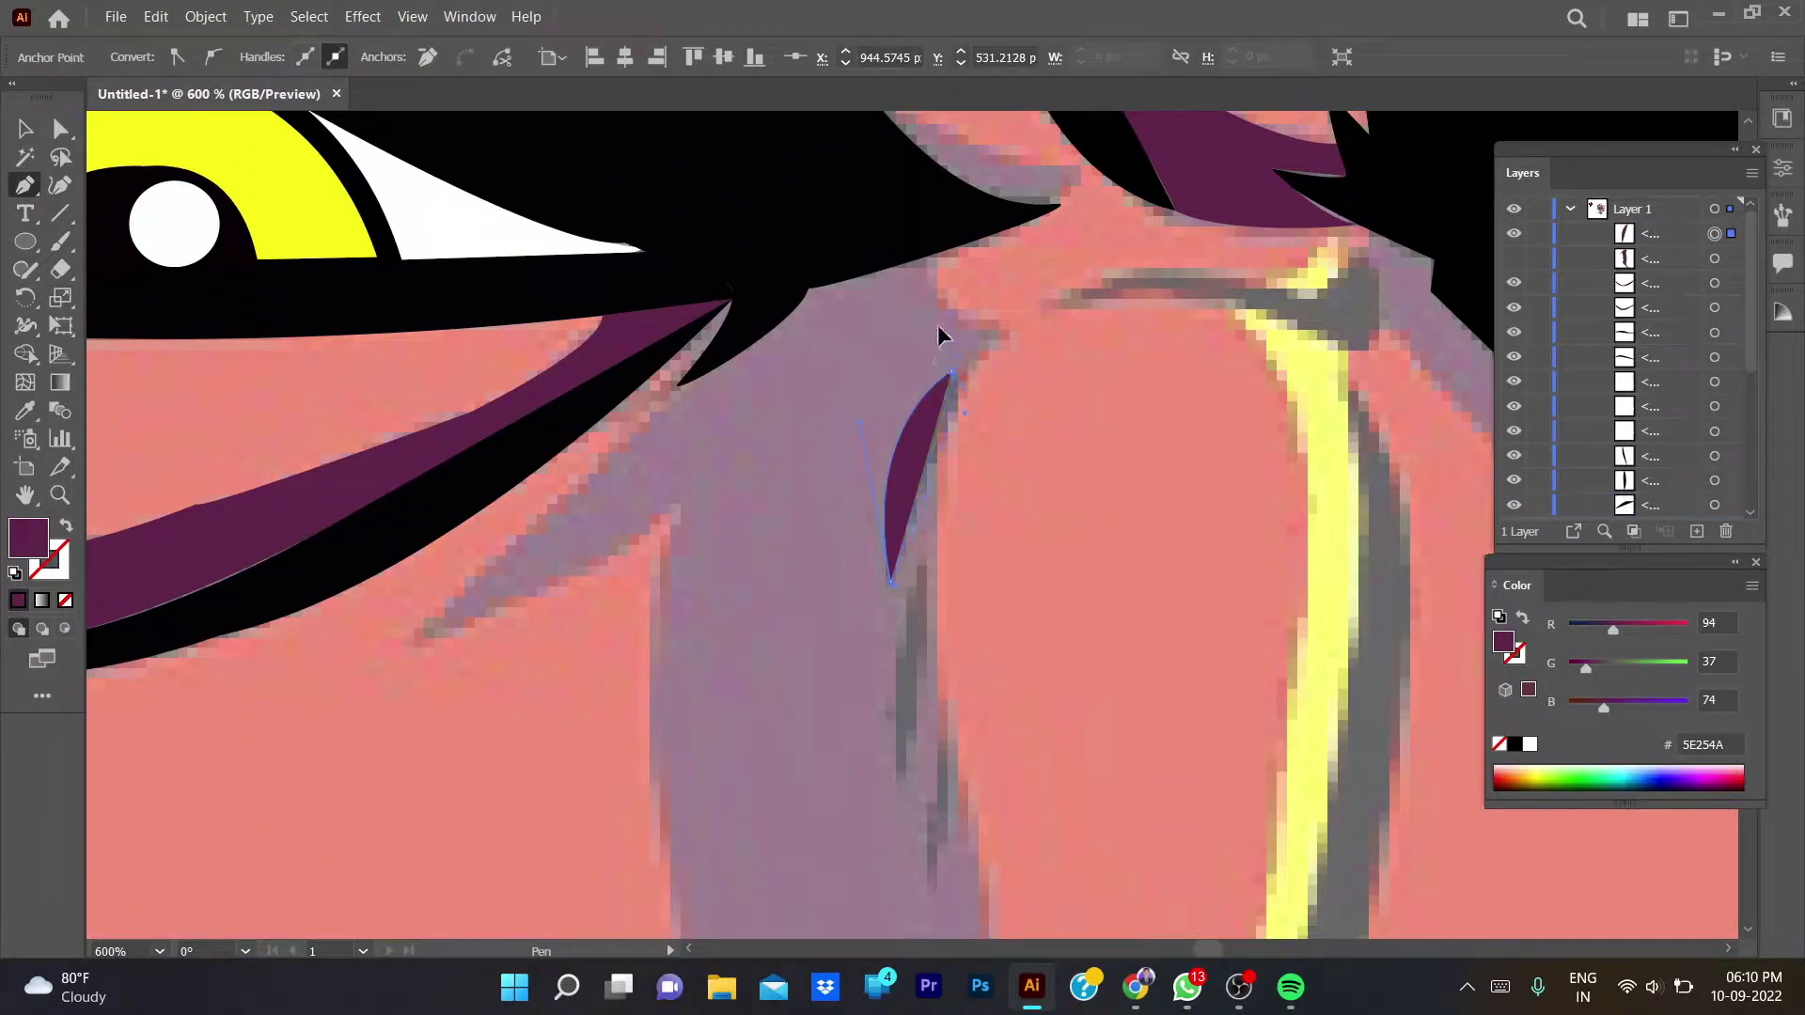
key(slash)
double_click(28, 538)
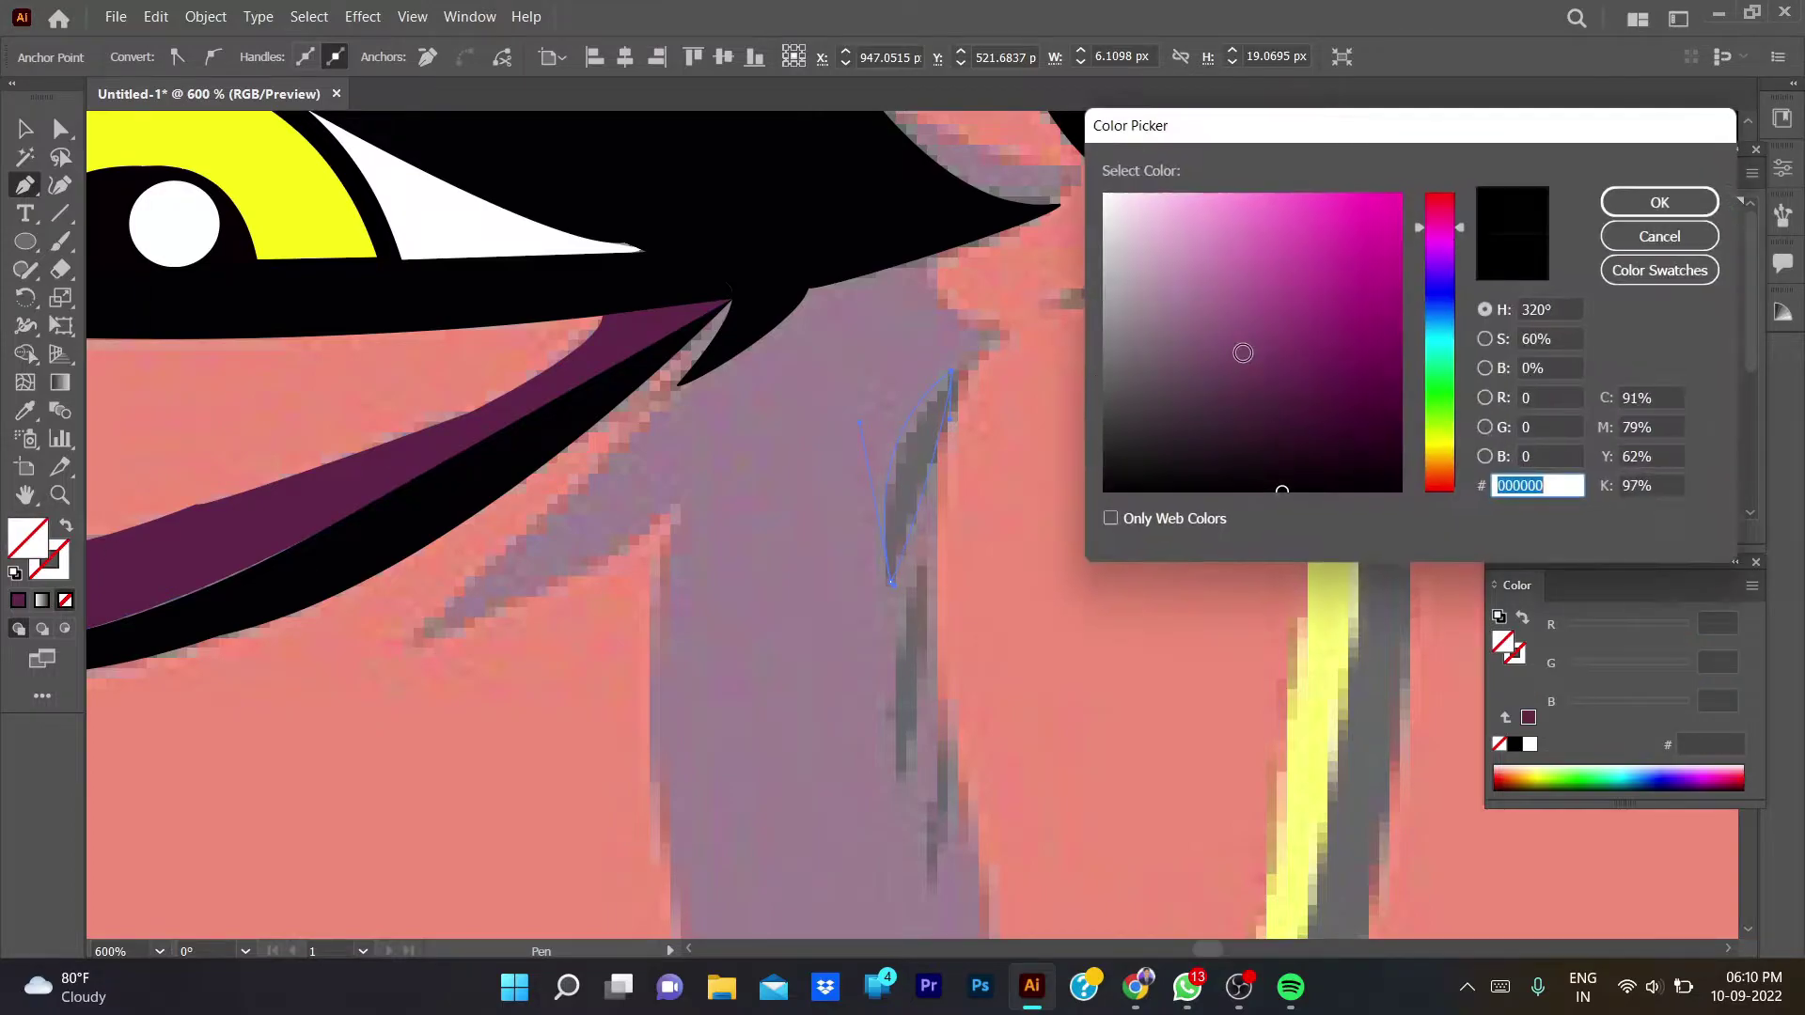
click(1659, 202)
double_click(28, 538)
text(000000)
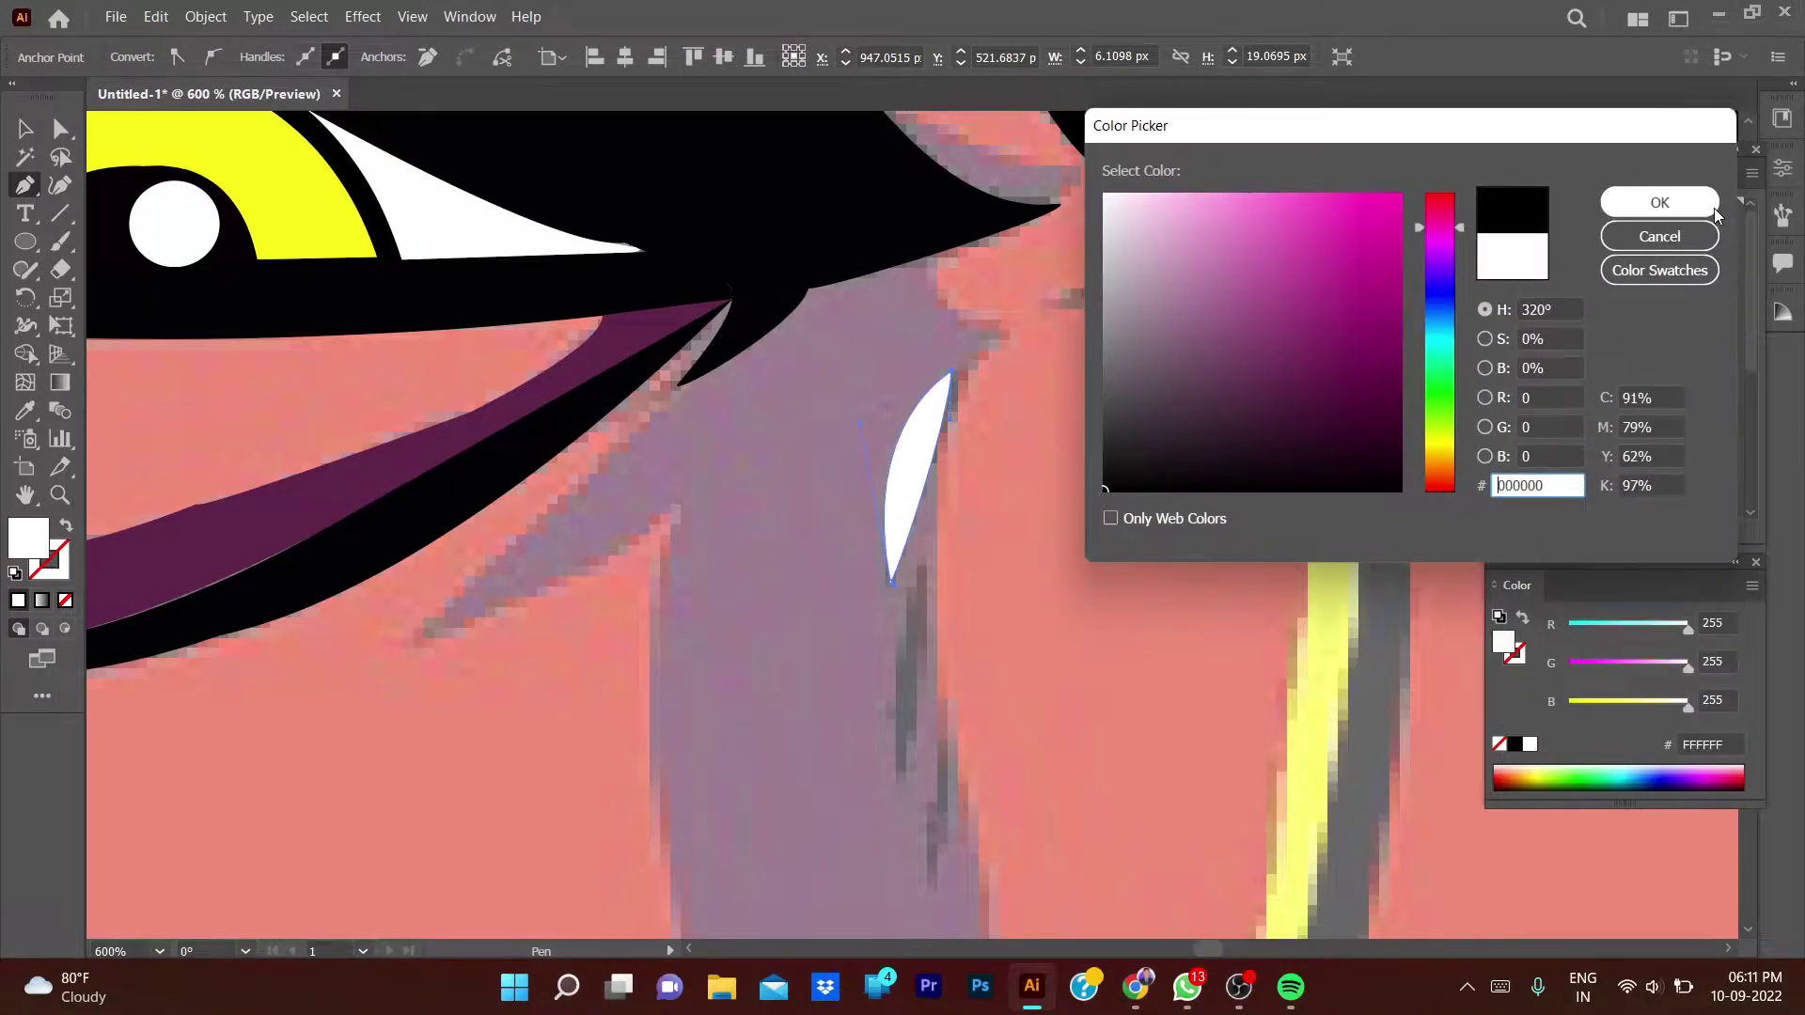
key(Return)
- Deselect the sliver, check it against the nose shadow layer, and zoom out
key(v)
key(ctrl+alt+3)
click(1035, 537)
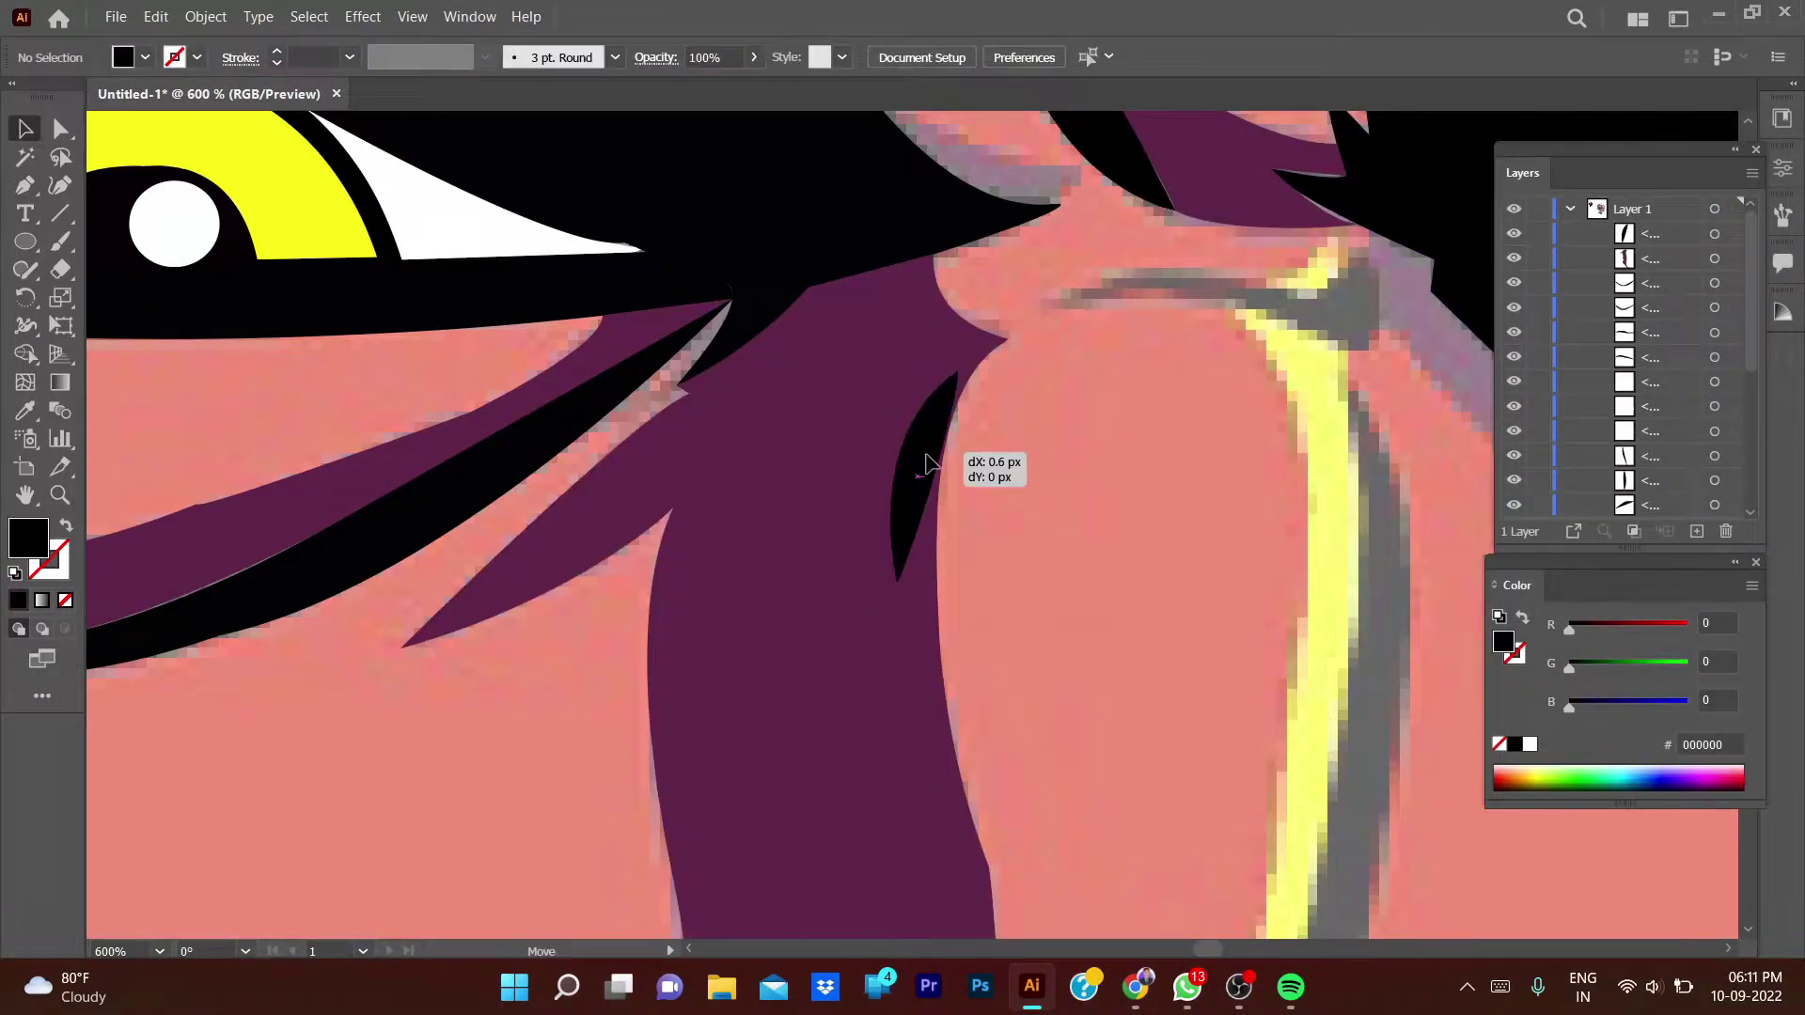
key(ctrl+z)
key(ctrl+minus)
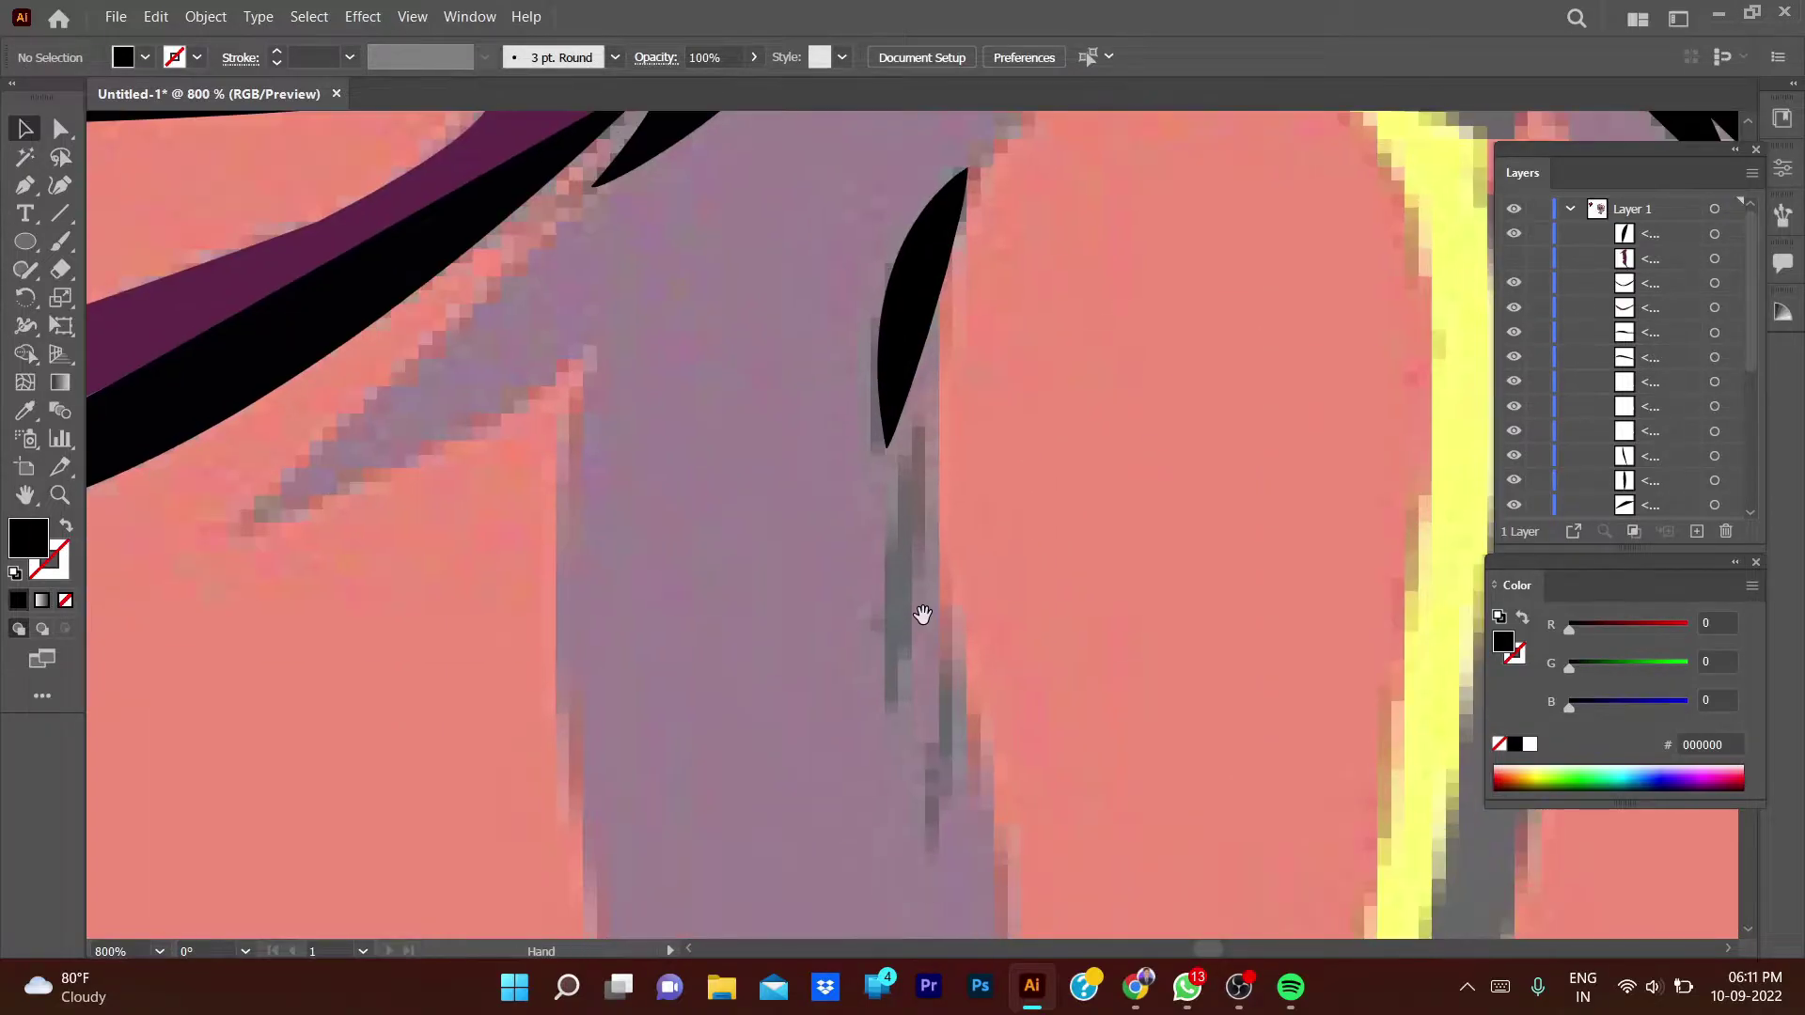
key(ctrl+minus)
- Draw the second and third slivers below the first, then show the nose shadow again
key(p)
click(922, 553)
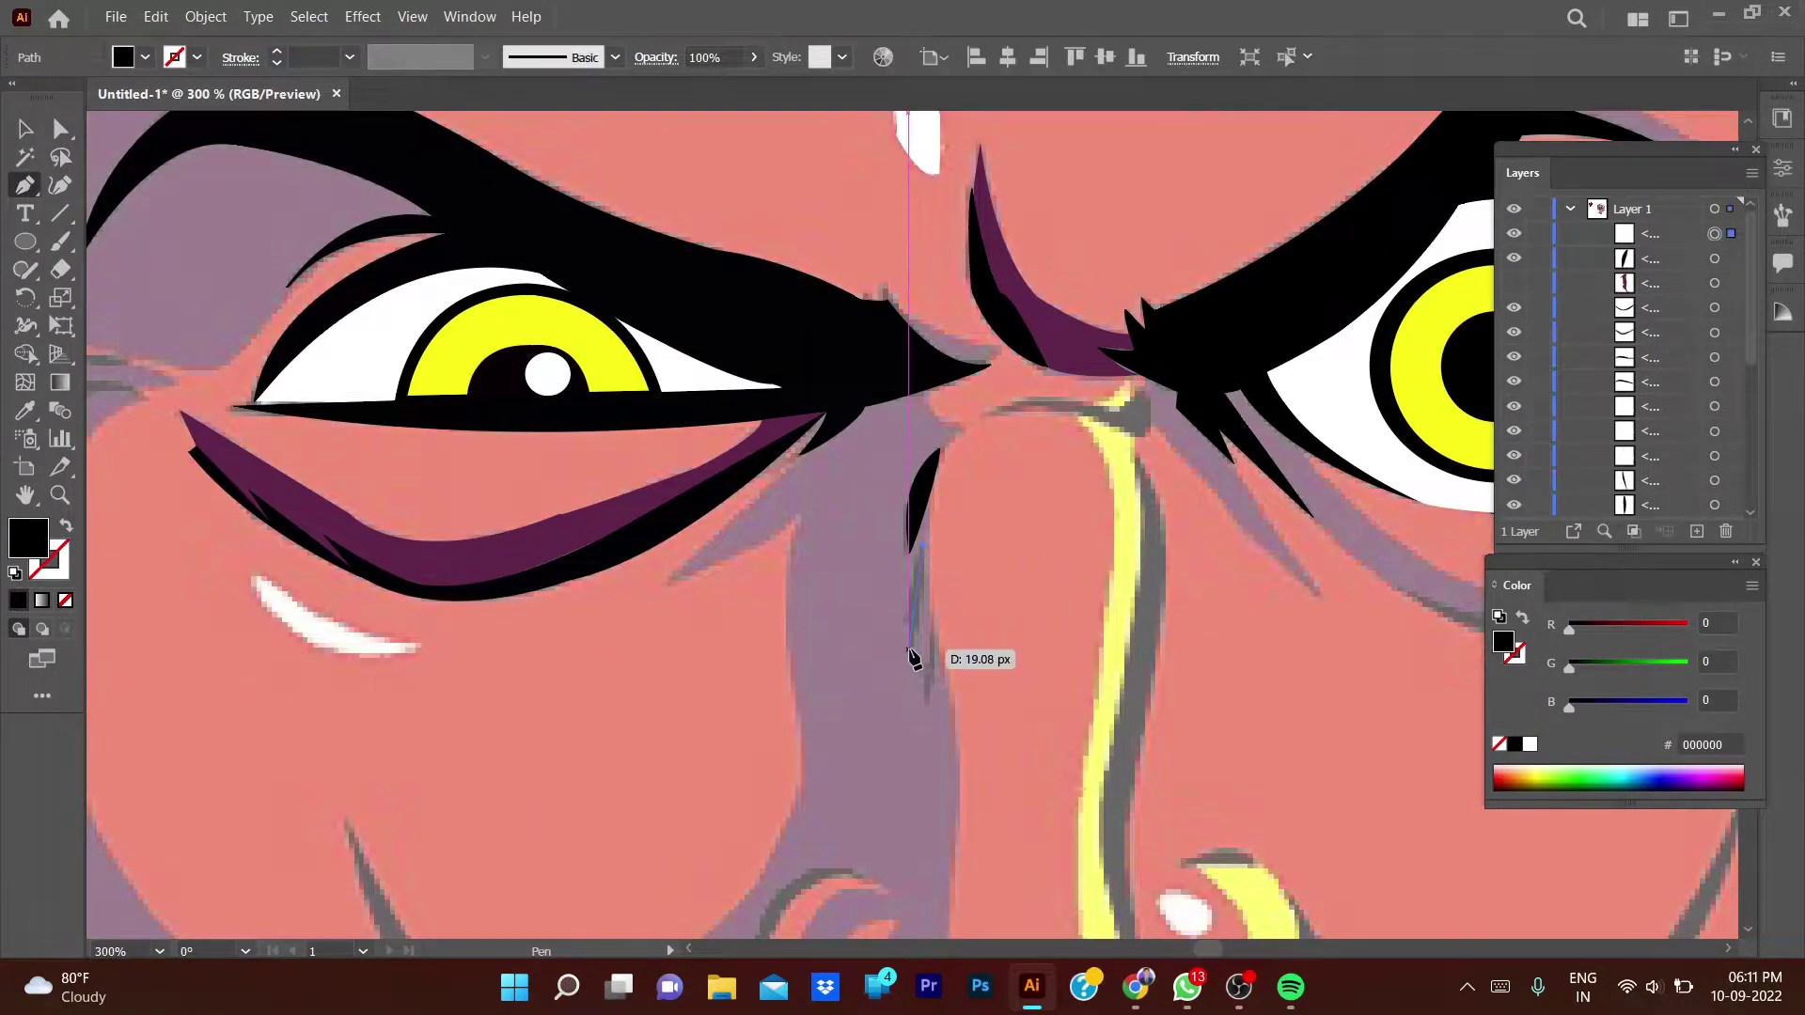
click(908, 649)
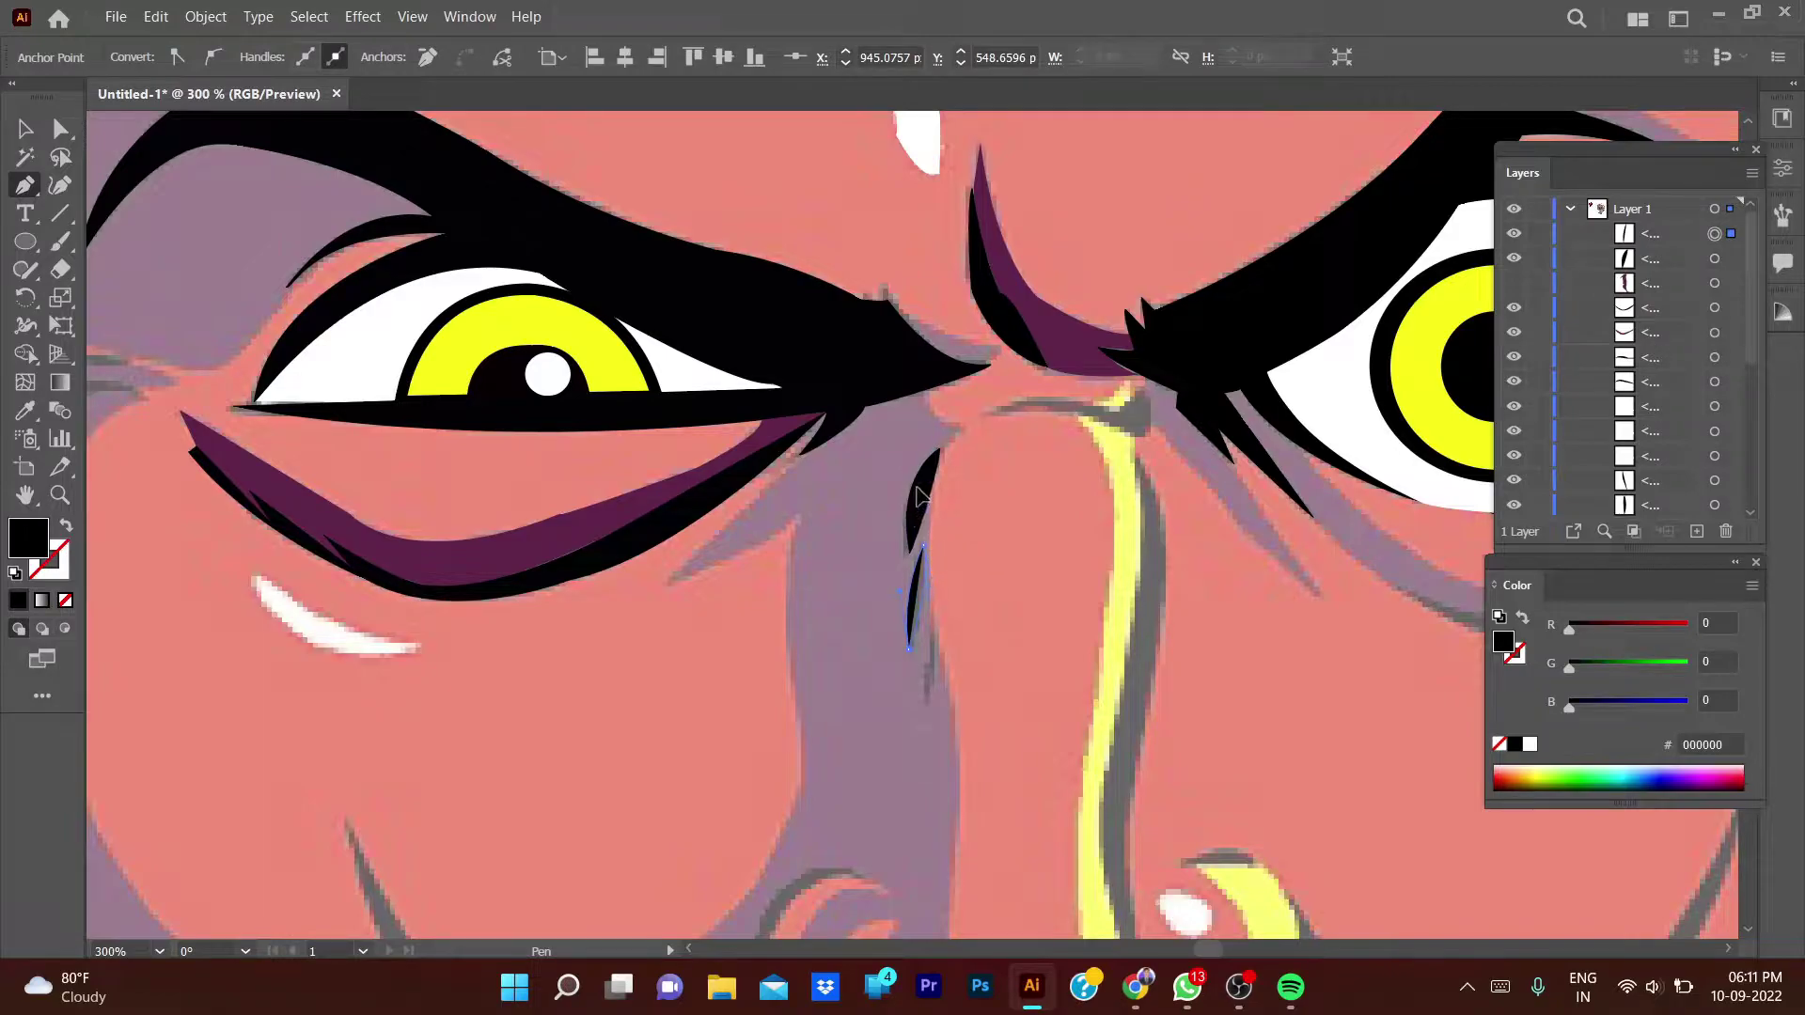
click(923, 550)
drag(930, 628, 929, 719)
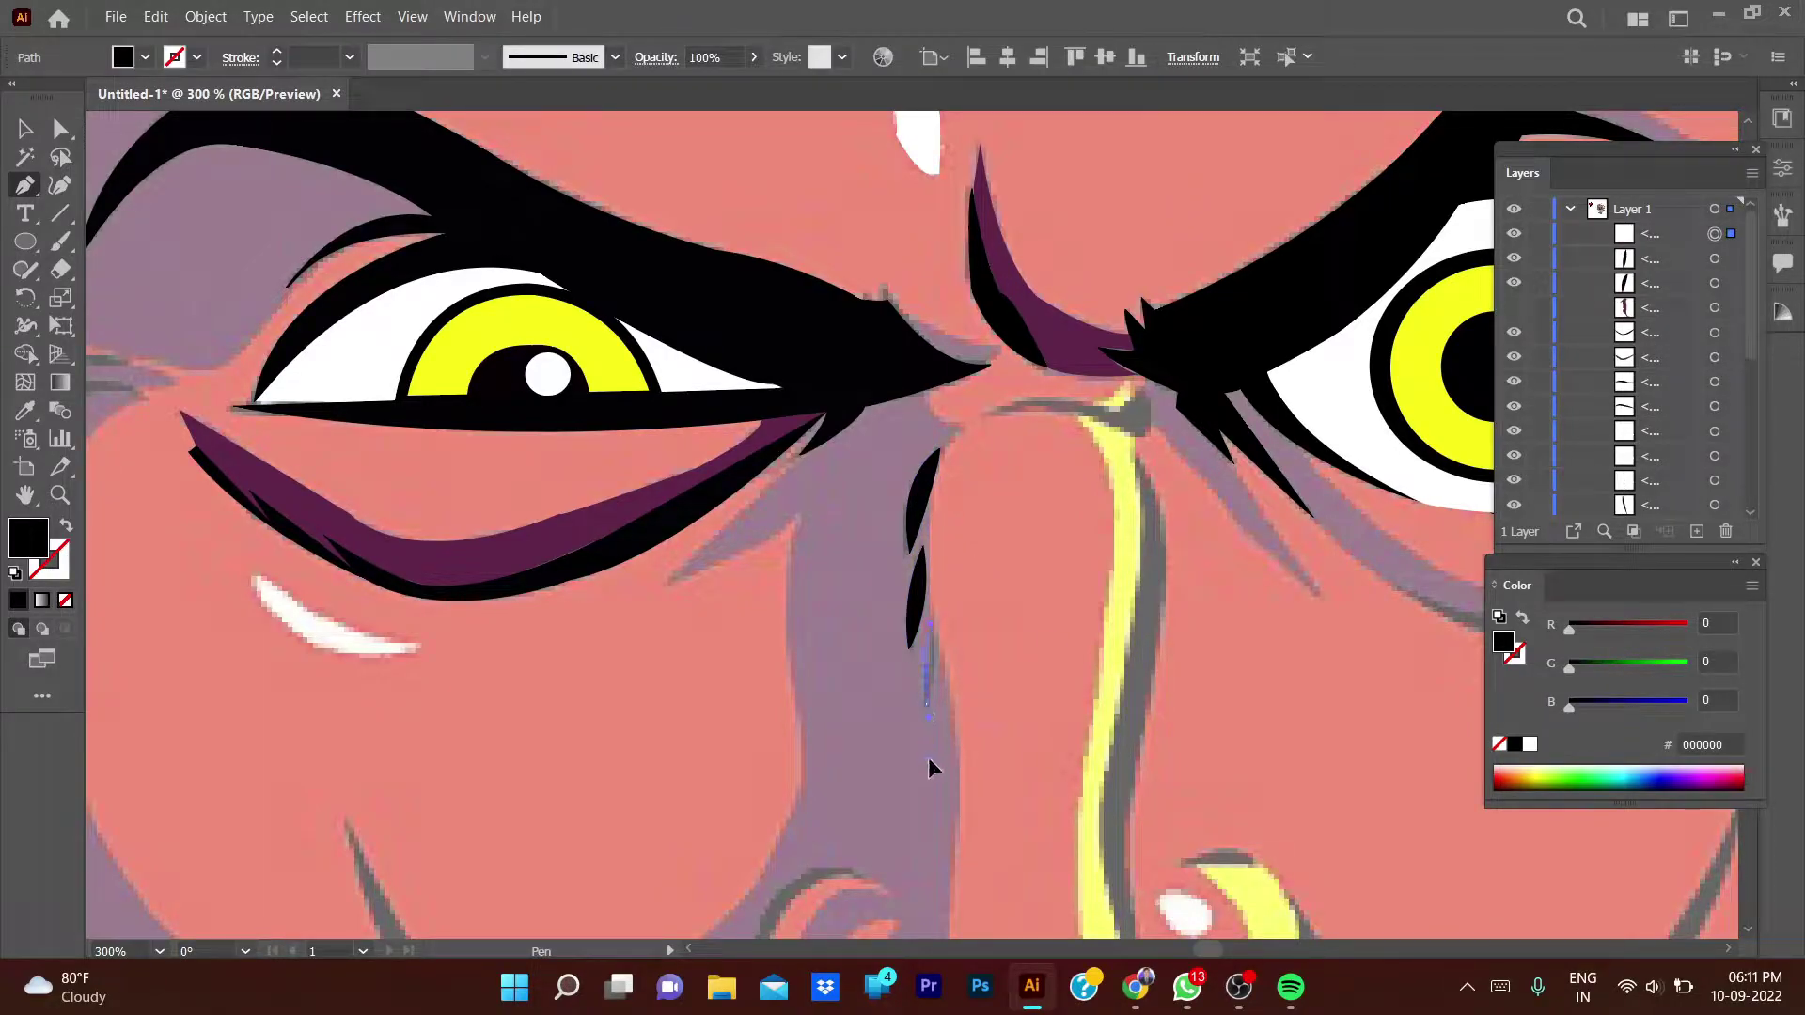
click(930, 628)
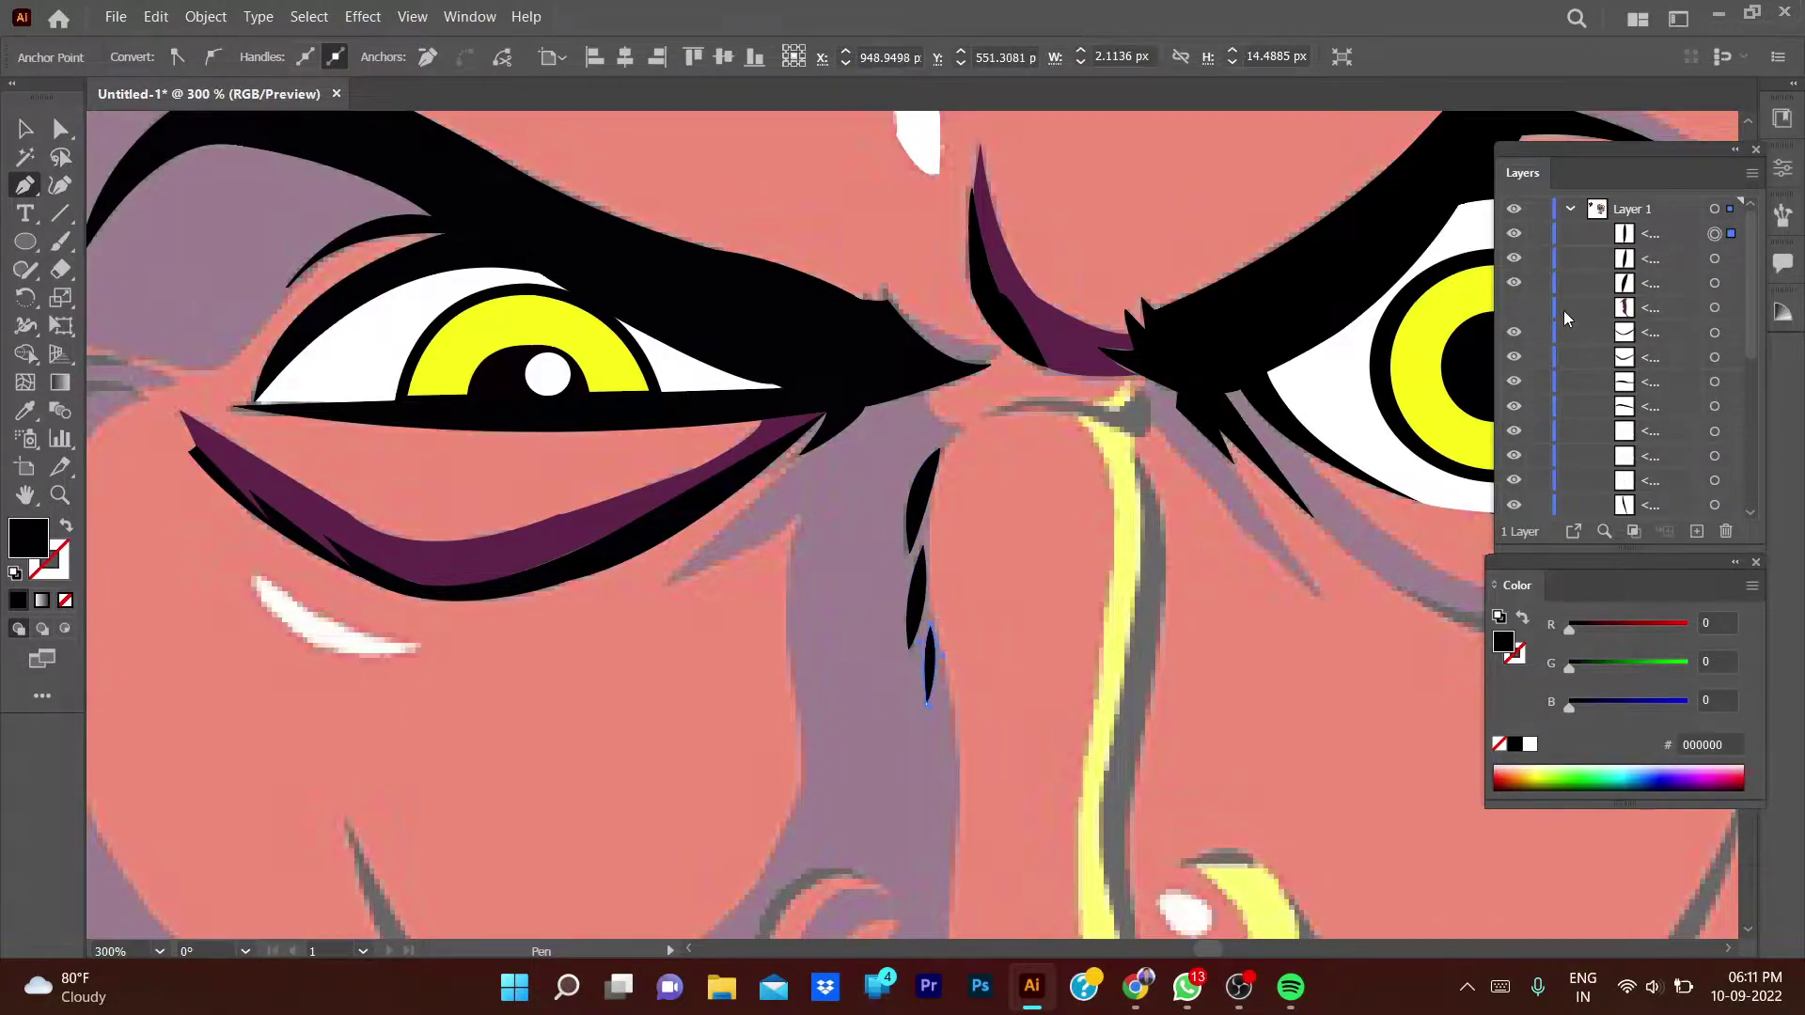
click(1514, 307)
ctrl+click(993, 664)
key(ctrl+equal)
key(ctrl+equal)
key(ctrl+equal)
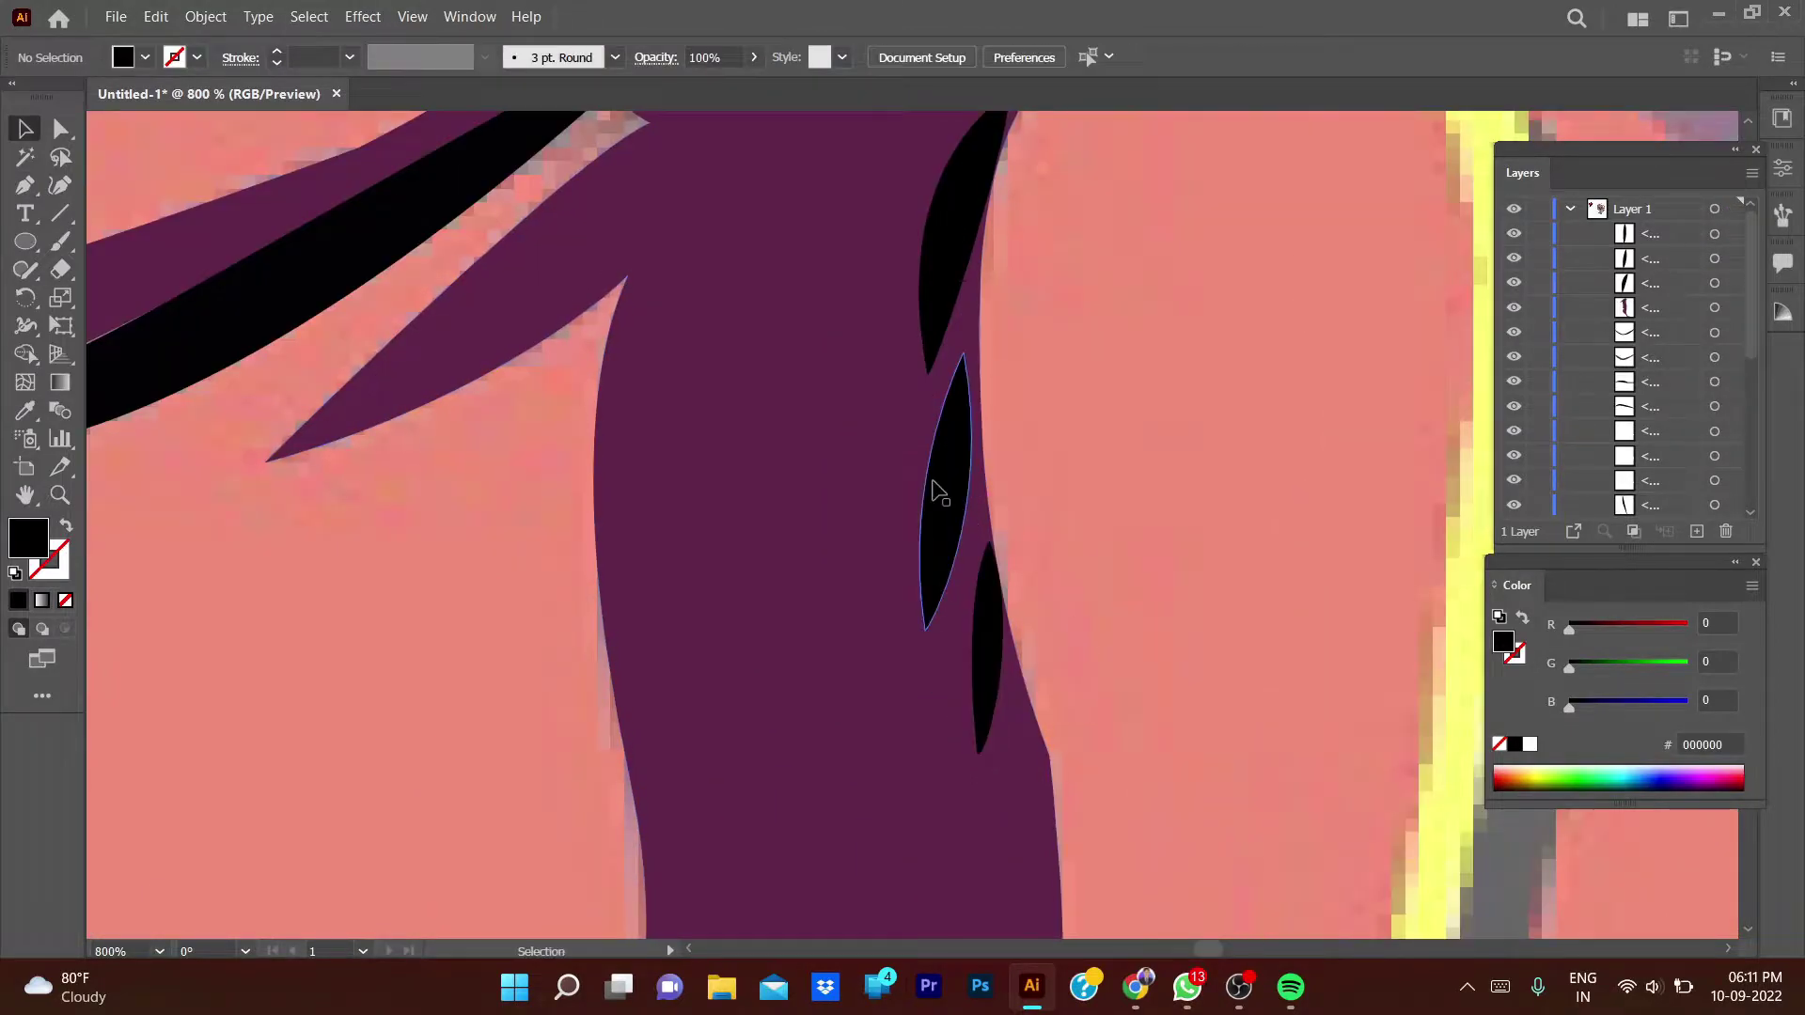
- Hide the purple nose shadow layer so the nostril area is visible
key(ctrl+minus)
key(ctrl+minus)
key(ctrl+minus)
click(1115, 532)
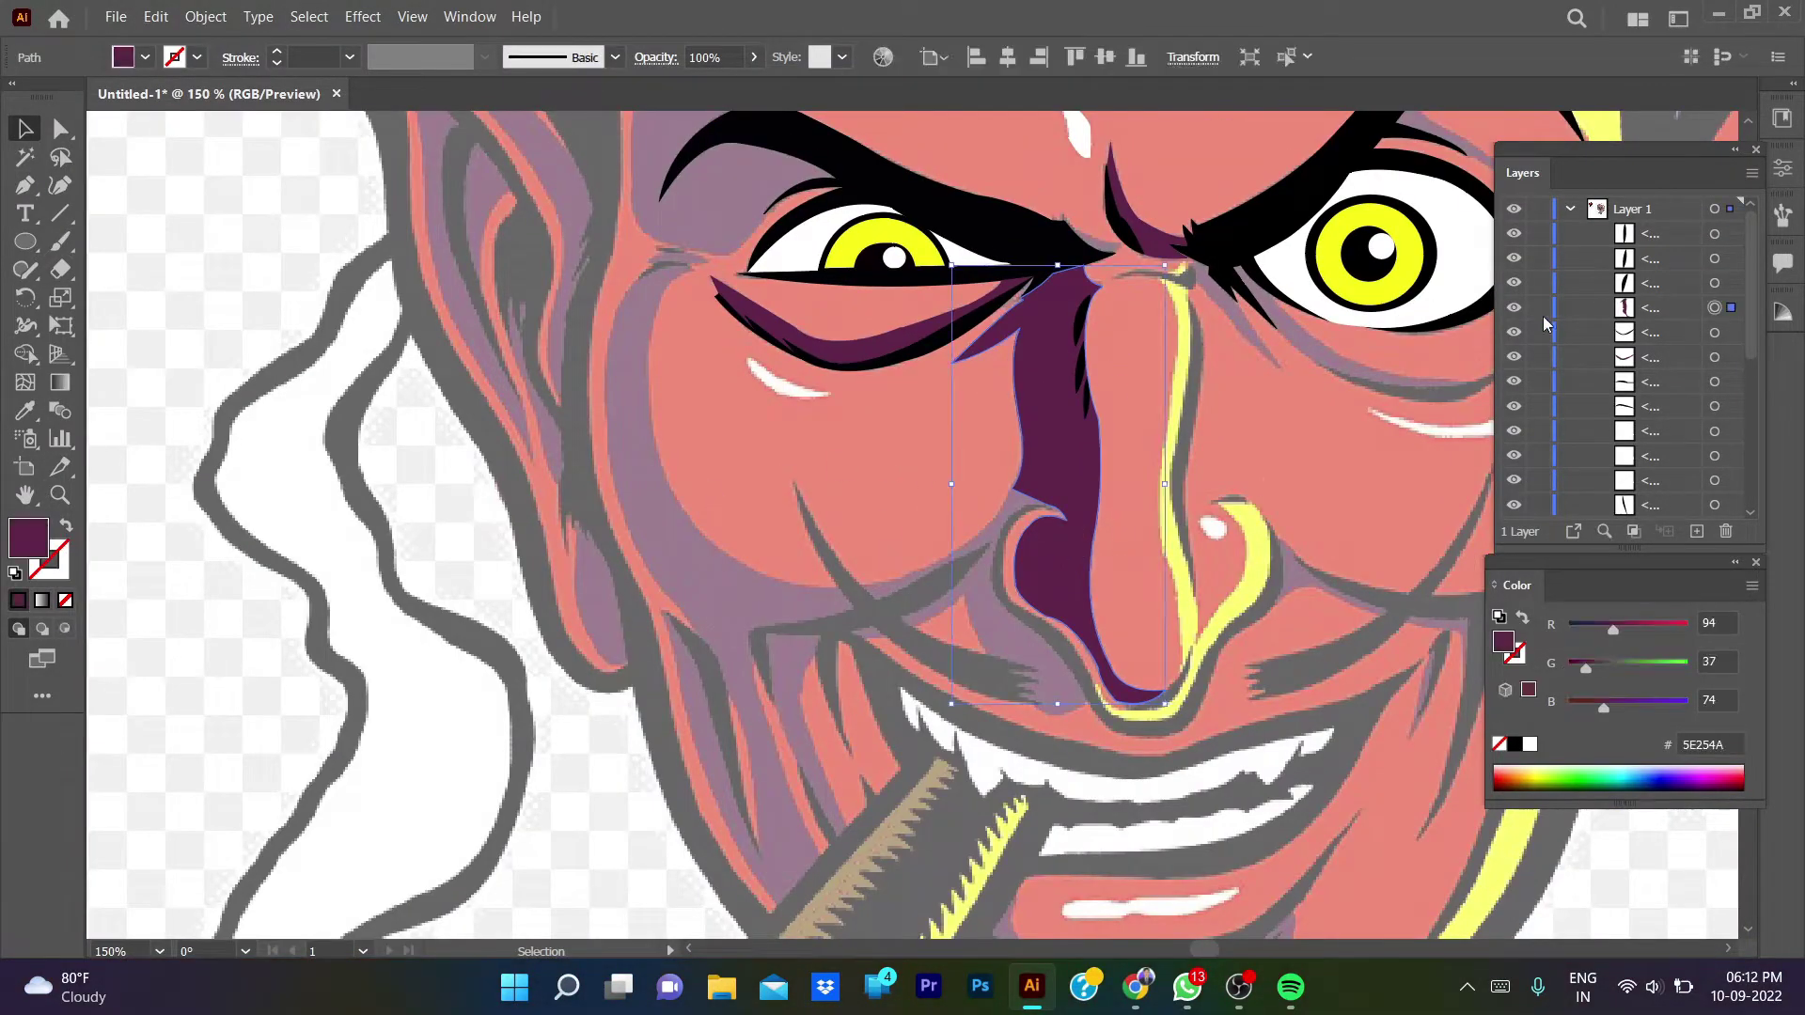
click(1513, 308)
scroll(1209, 628, up, 2)
scroll(1100, 608, down, 2)
click(1514, 307)
scroll(1027, 620, up, 2)
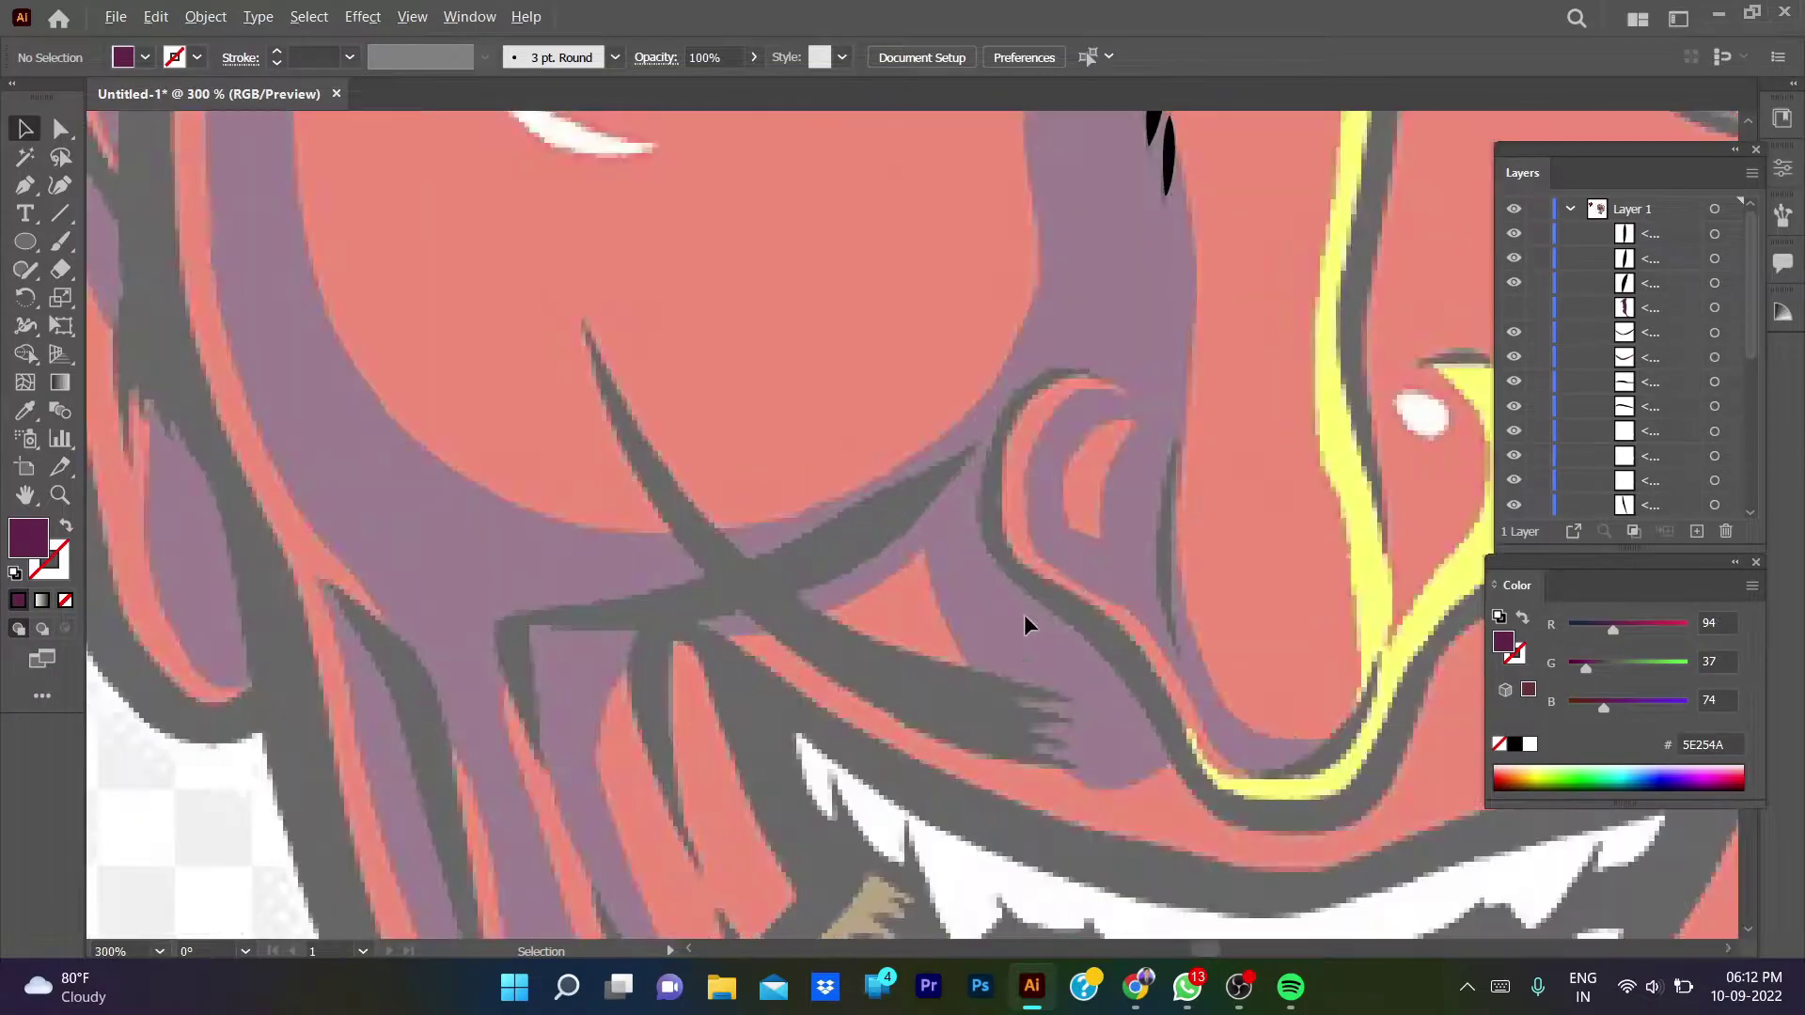
- Pen-draw a closed crescent shape over the left nostril
key(p)
click(1131, 424)
click(1103, 546)
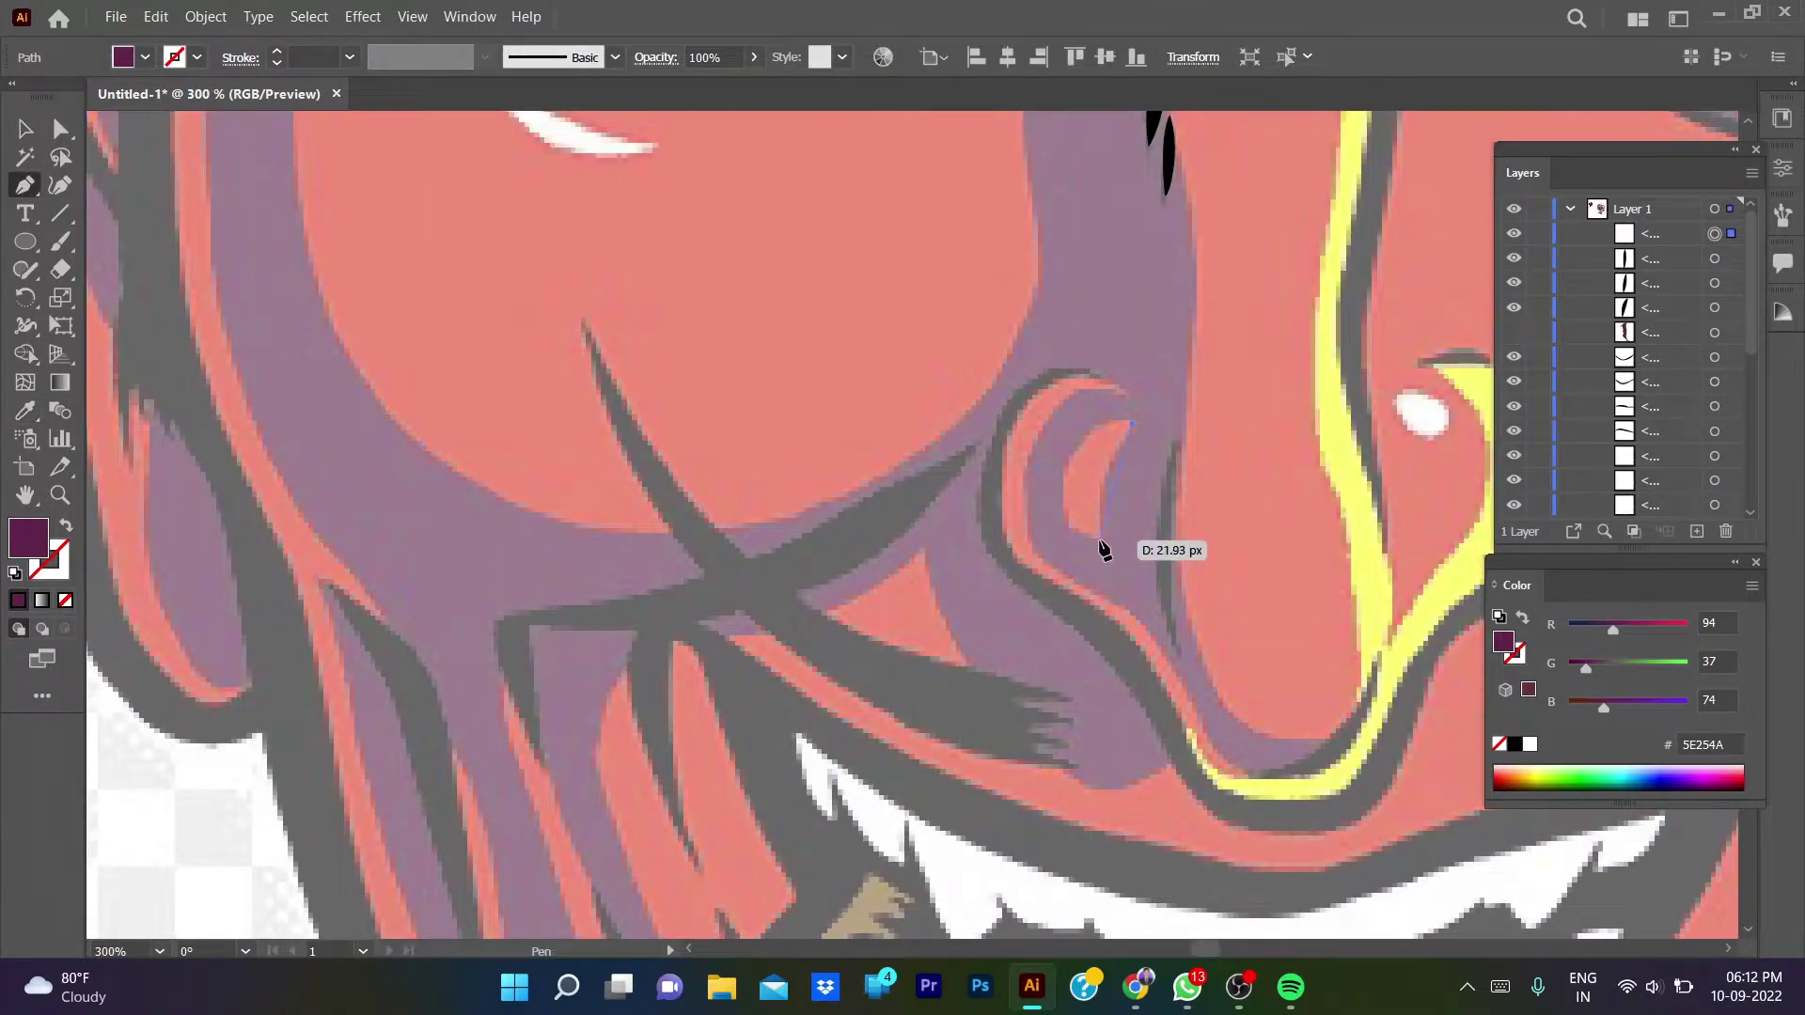
drag(1103, 545, 1209, 645)
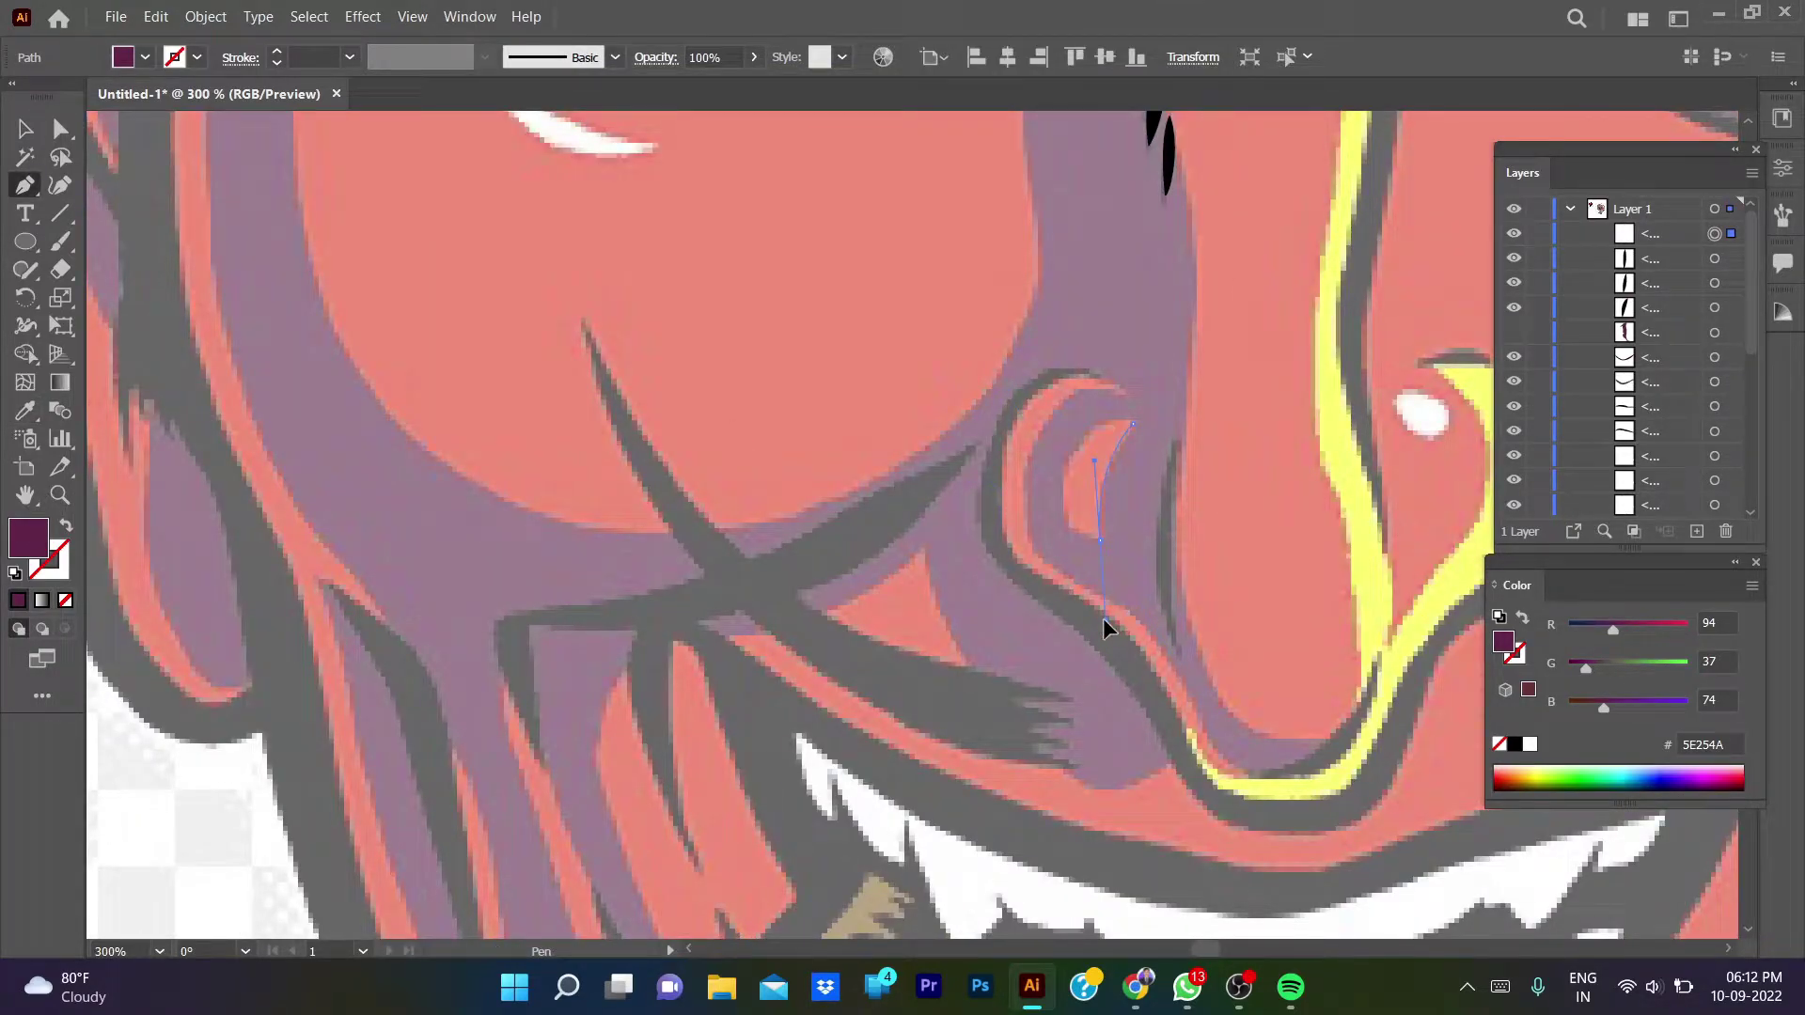
click(1100, 542)
click(1131, 425)
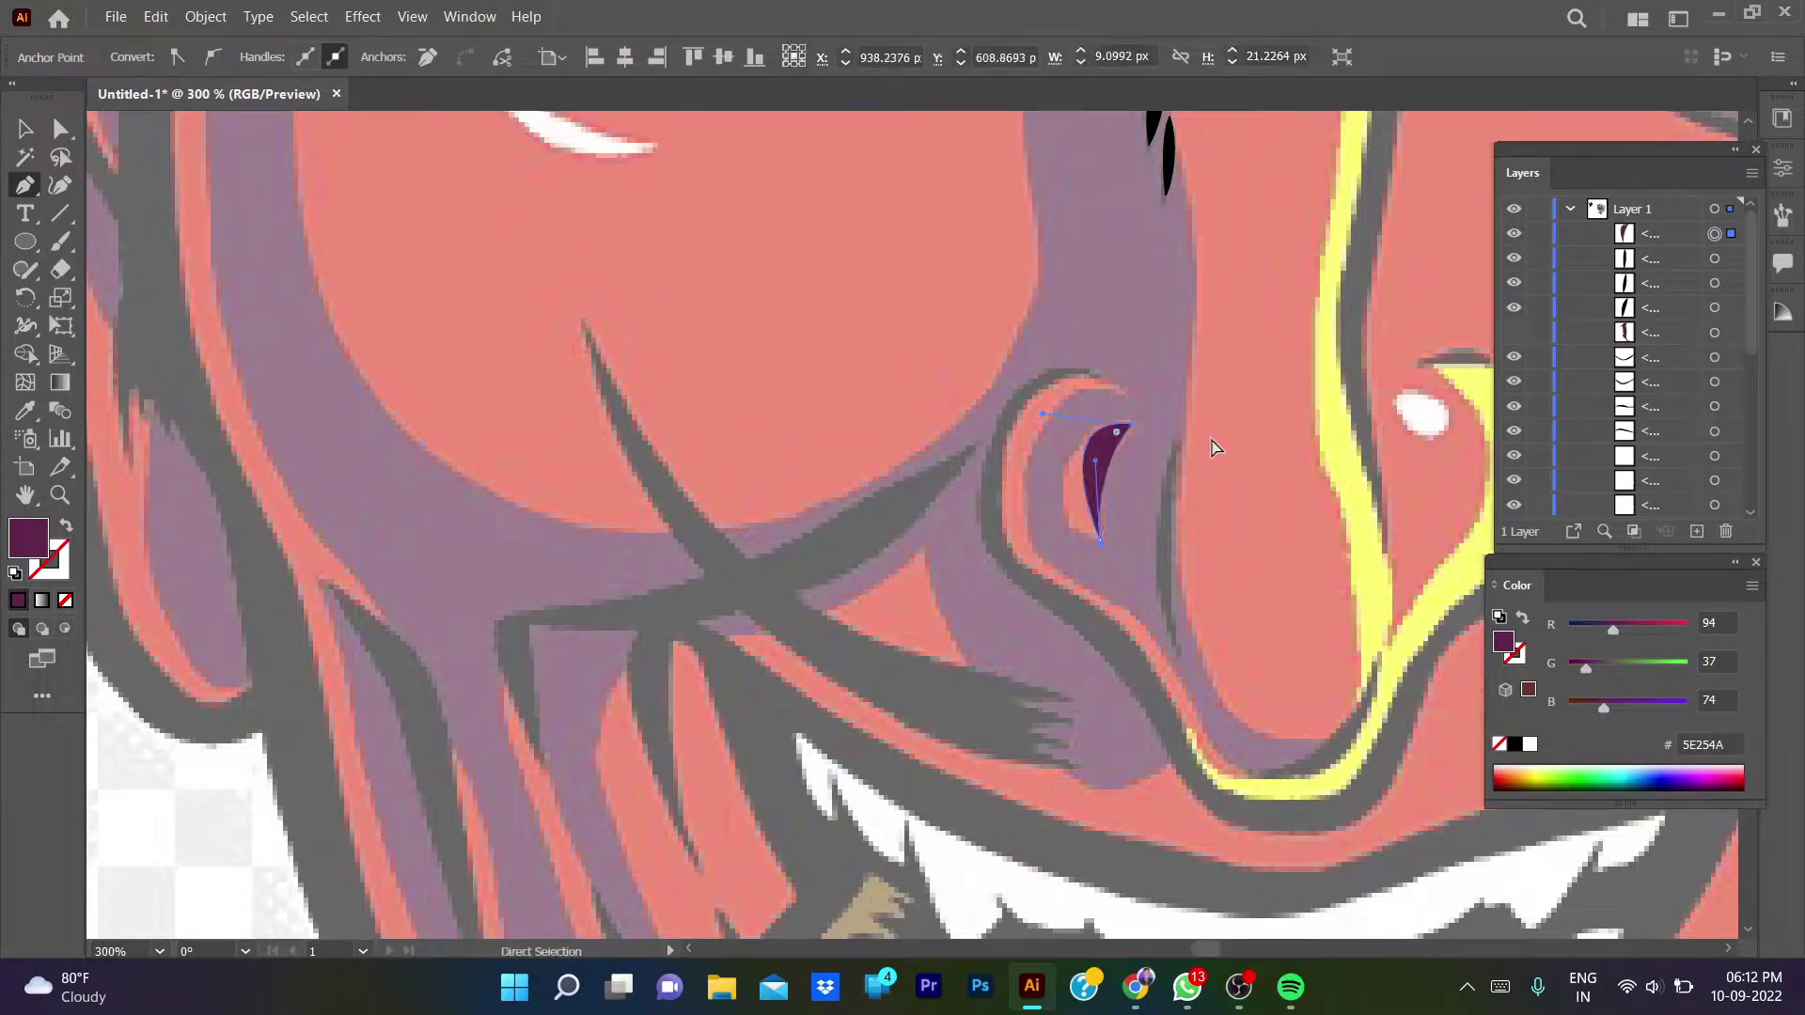
key(ctrl+z)
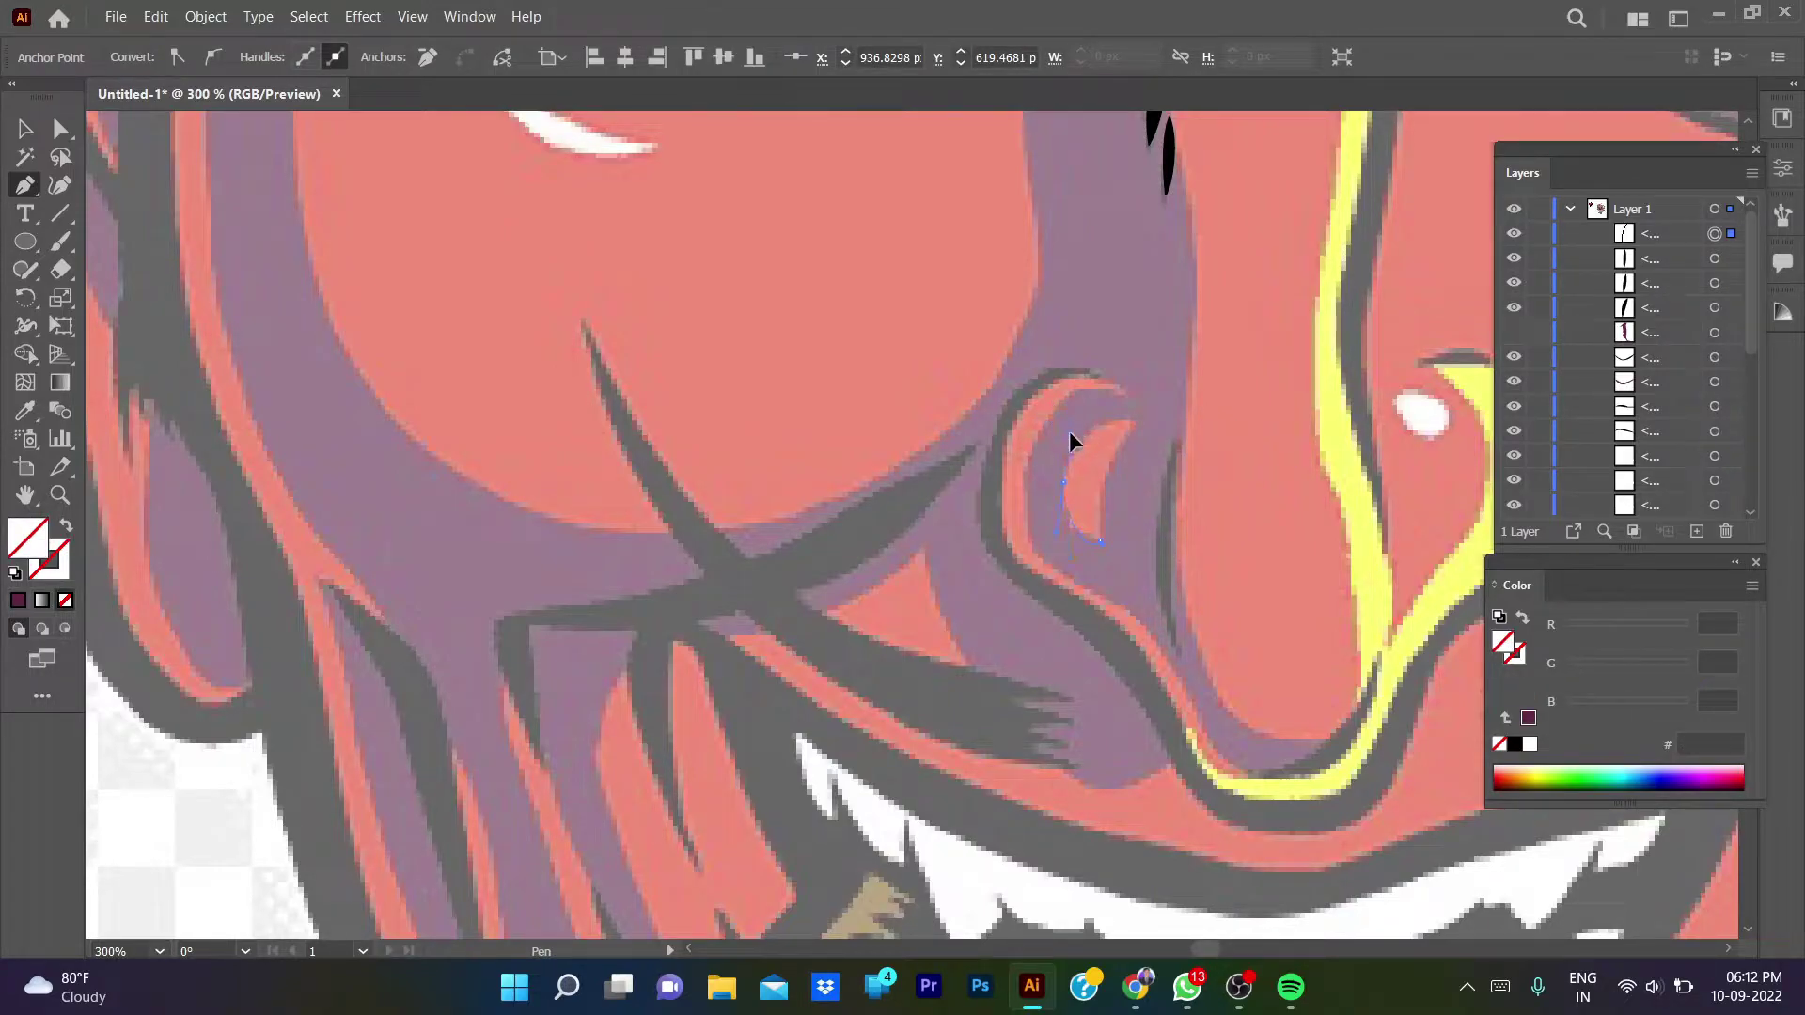
key(ctrl+z)
key(ctrl+1)
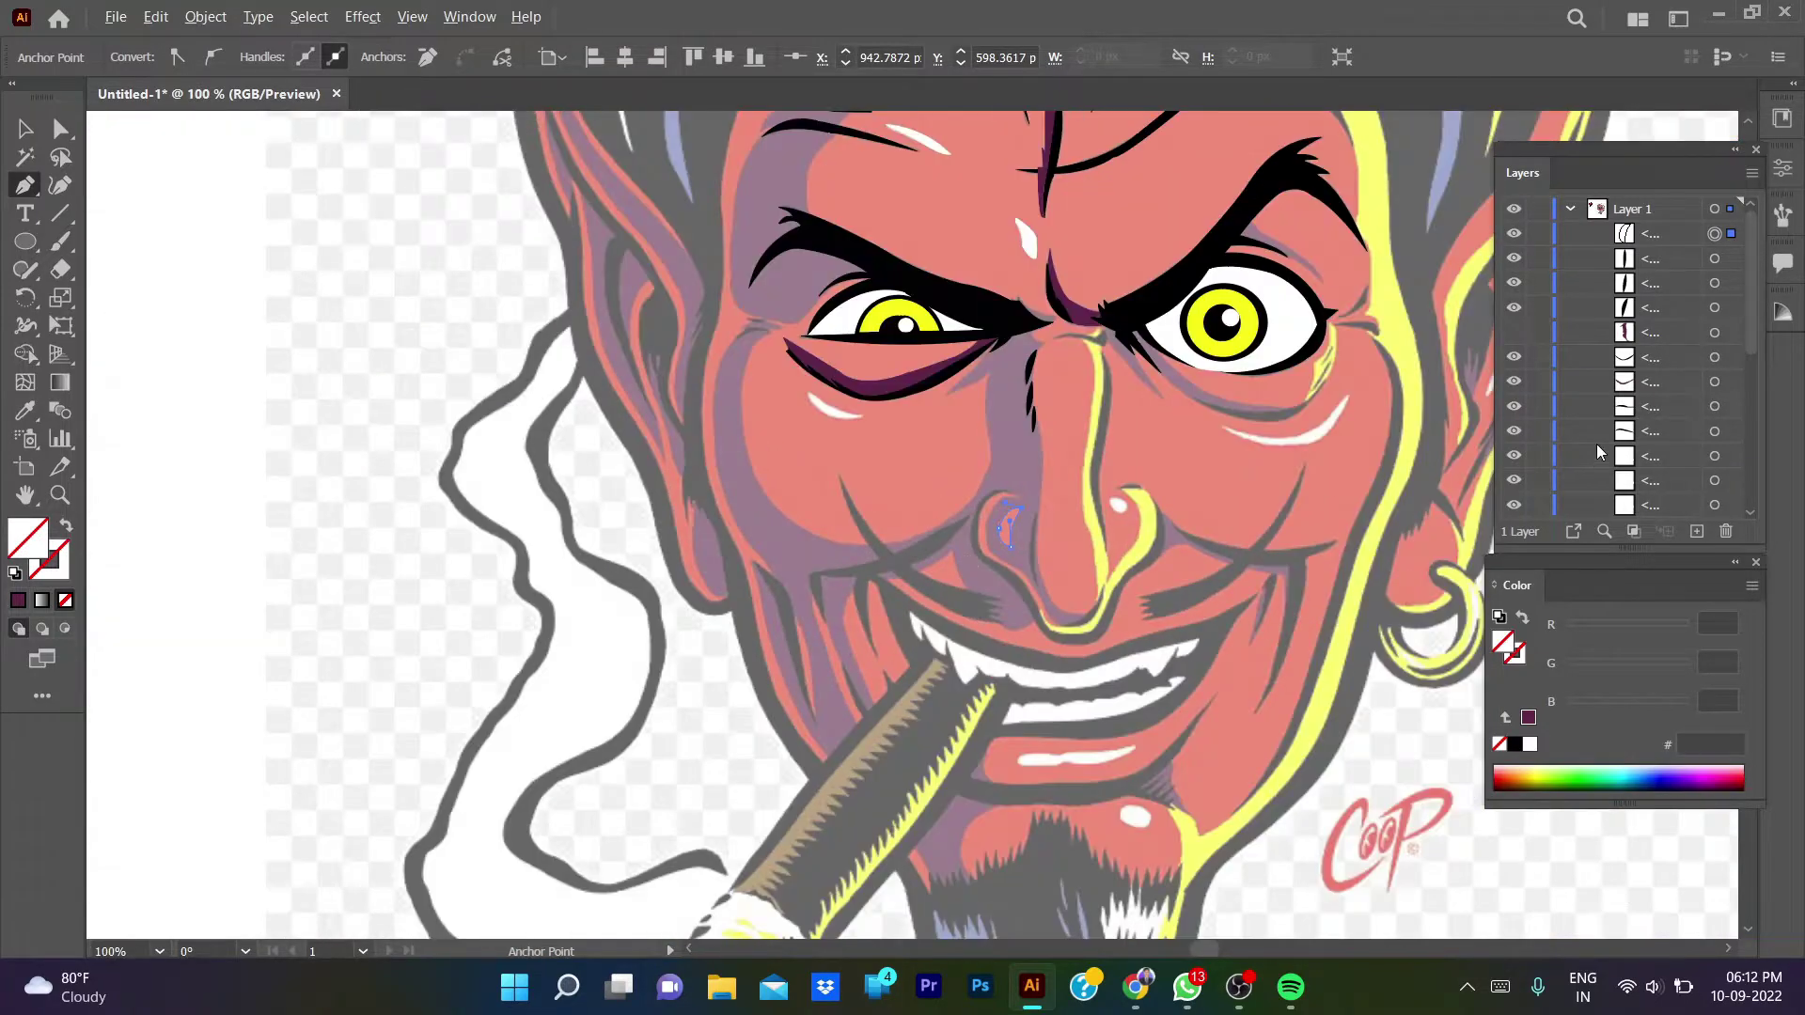
- Fill the nostril with red eyedropper-sampled from the face, then deselect it
key(i)
click(1213, 493)
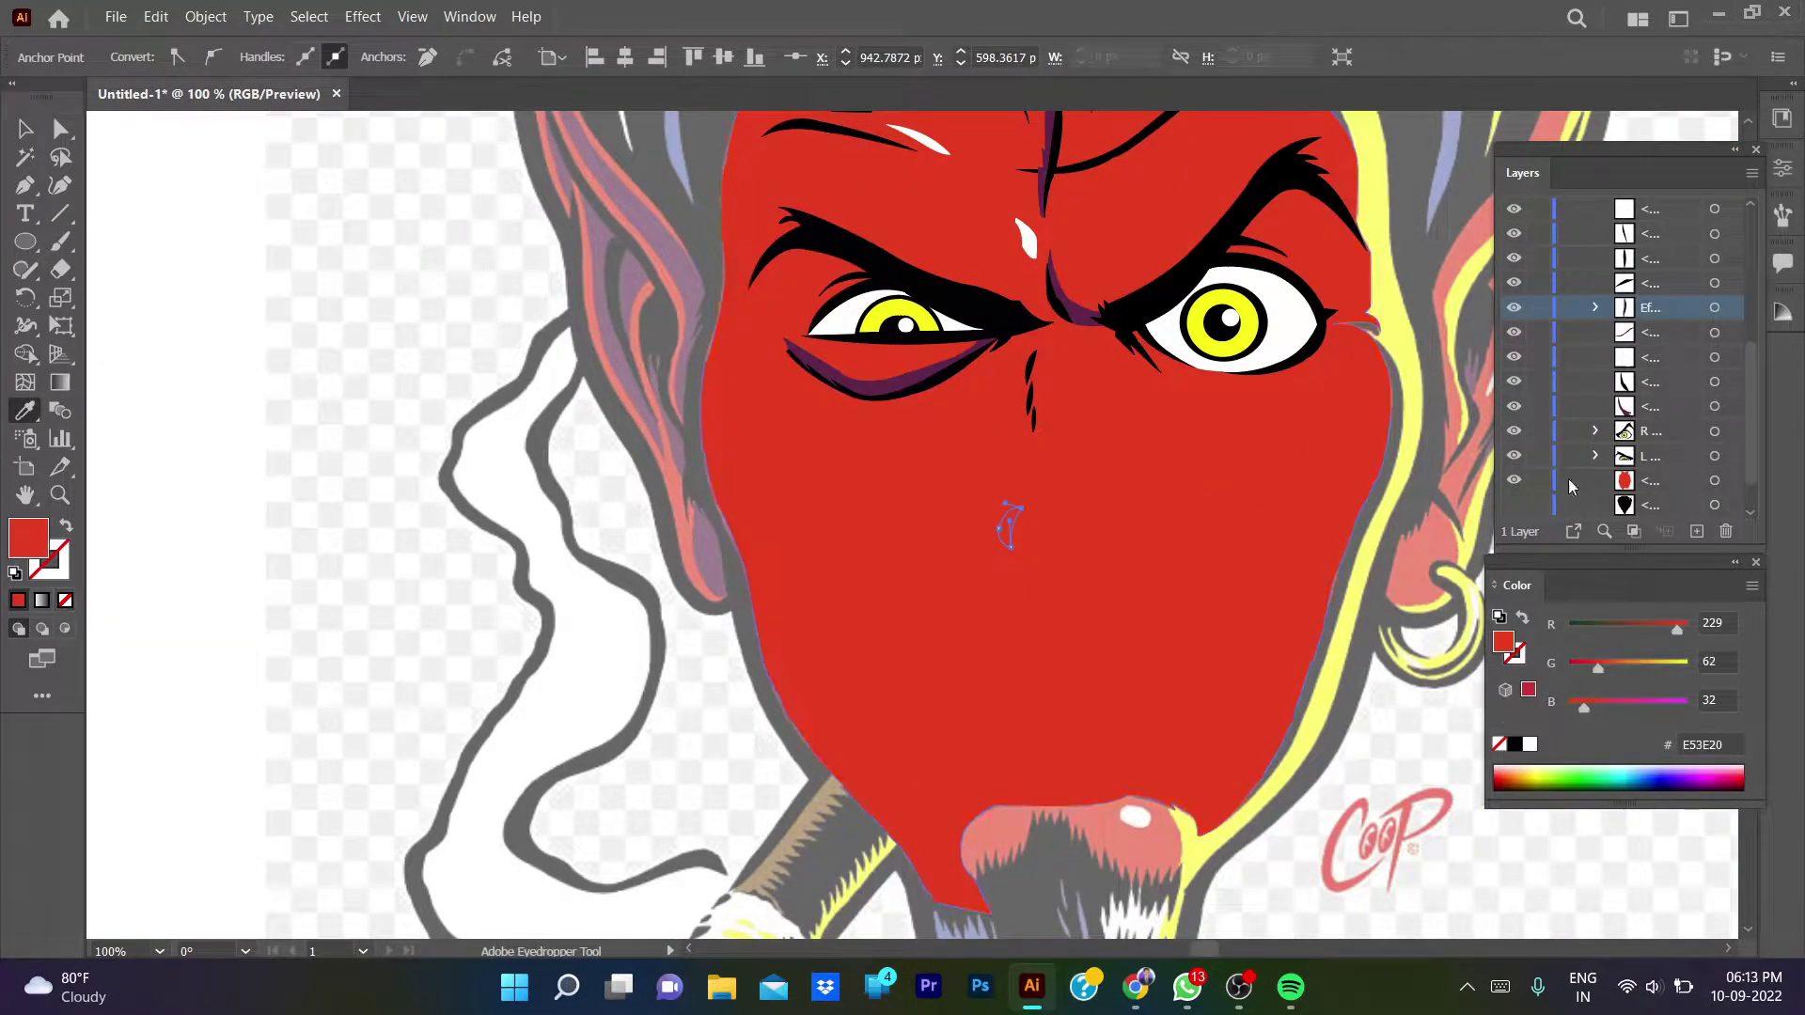
key(v)
key(ctrl+shift+a)
- Toggle the purple nose shadow to compare, then show the flat red face layer
click(1514, 332)
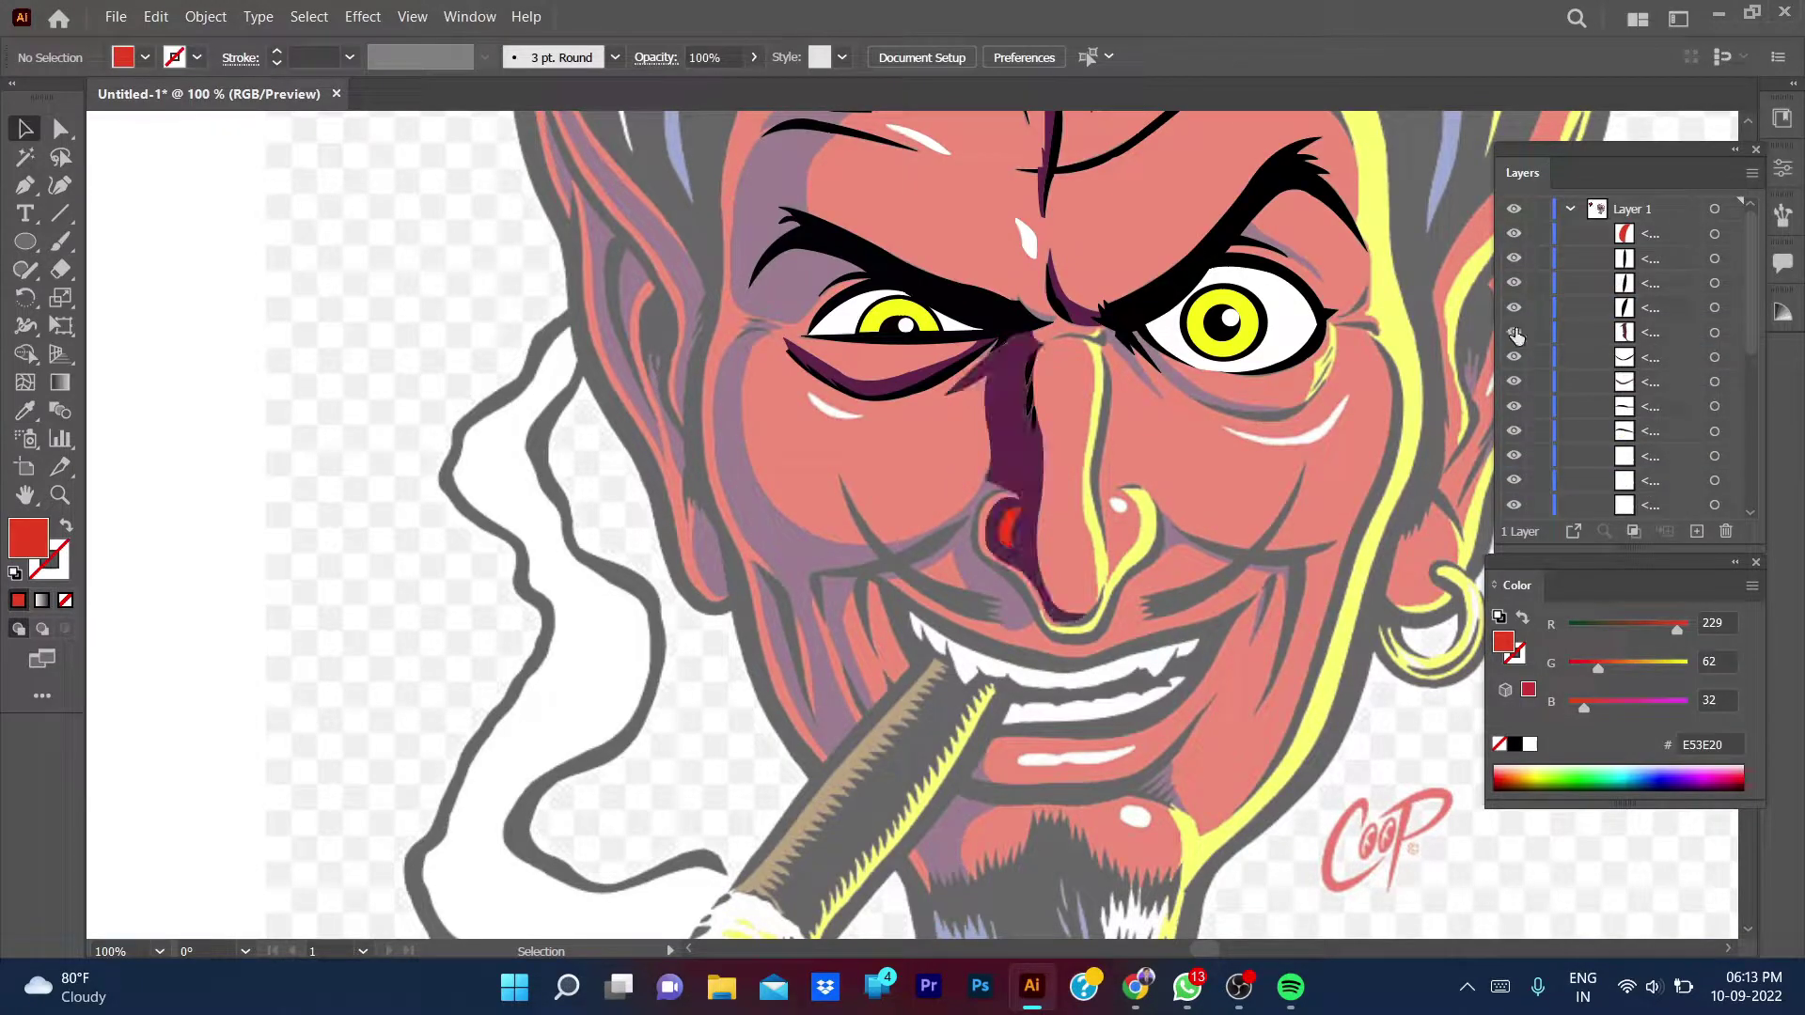
click(1514, 331)
click(1514, 332)
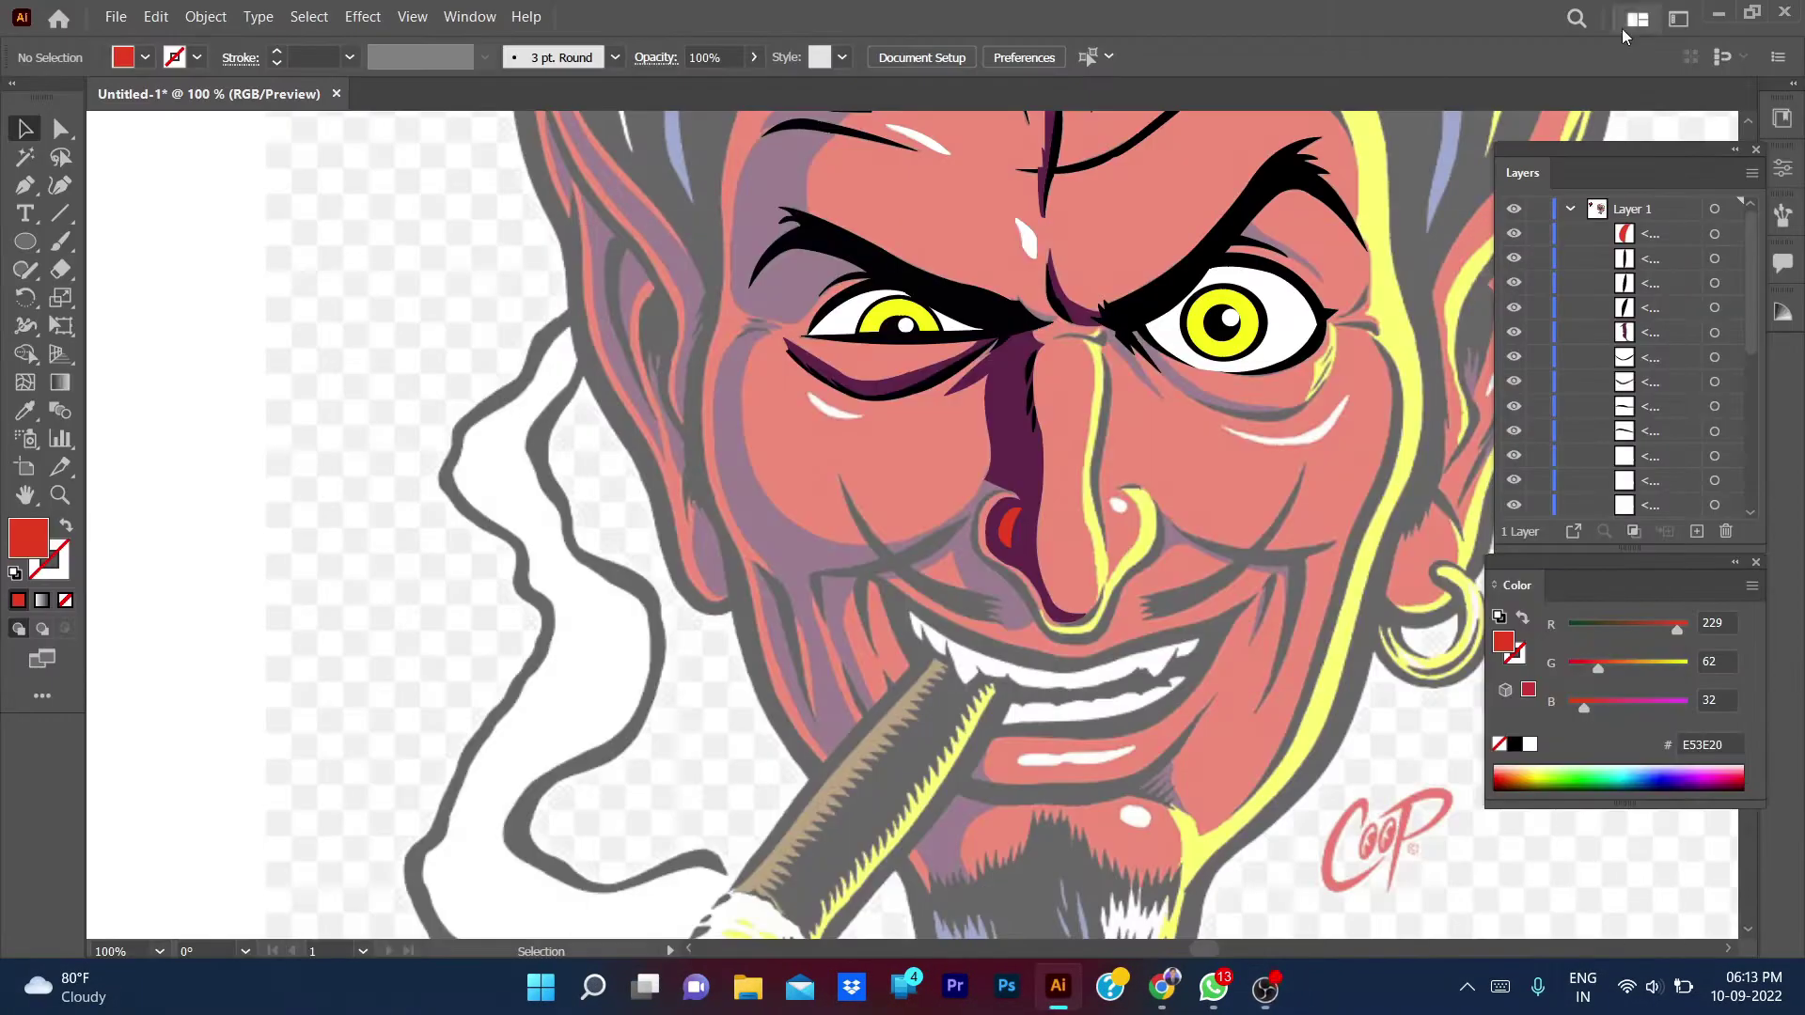
key(ctrl+minus)
scroll(1617, 376, down, 5)
click(1513, 482)
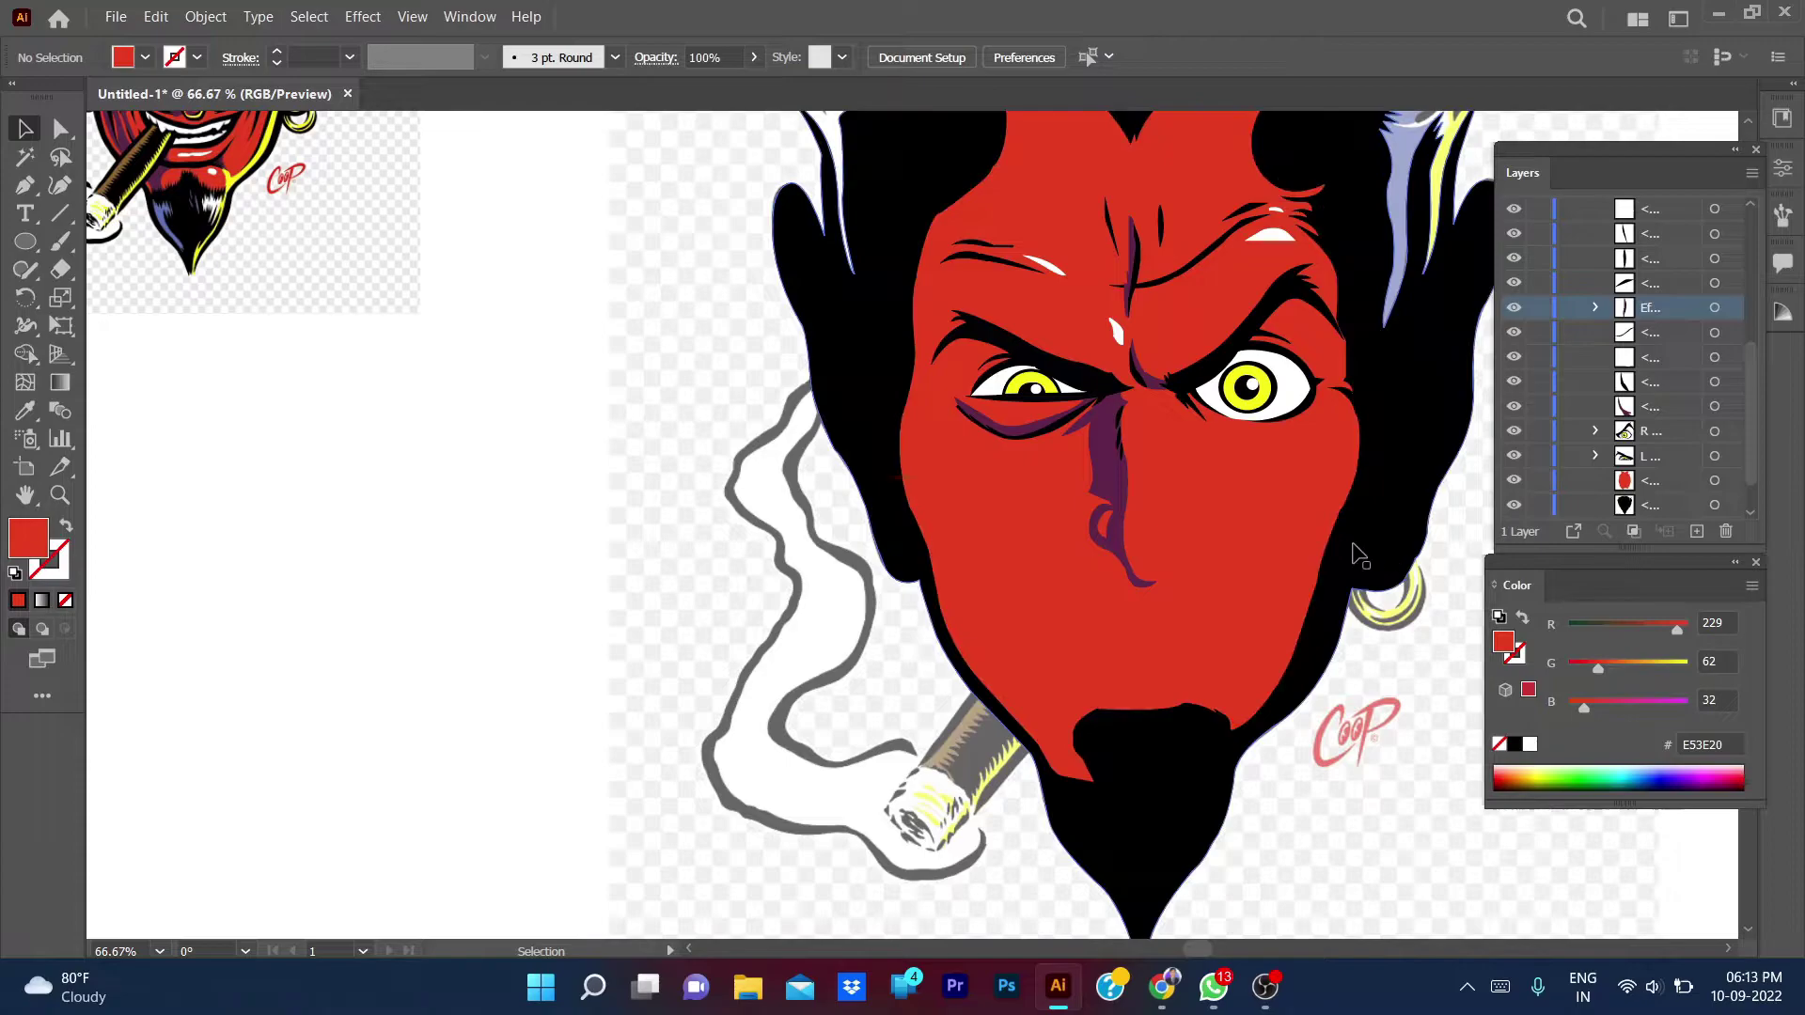
- Zoom out to the whole head and briefly hide then re-show the red and black base layers
scroll(1362, 550, up, 2)
key(ctrl+minus)
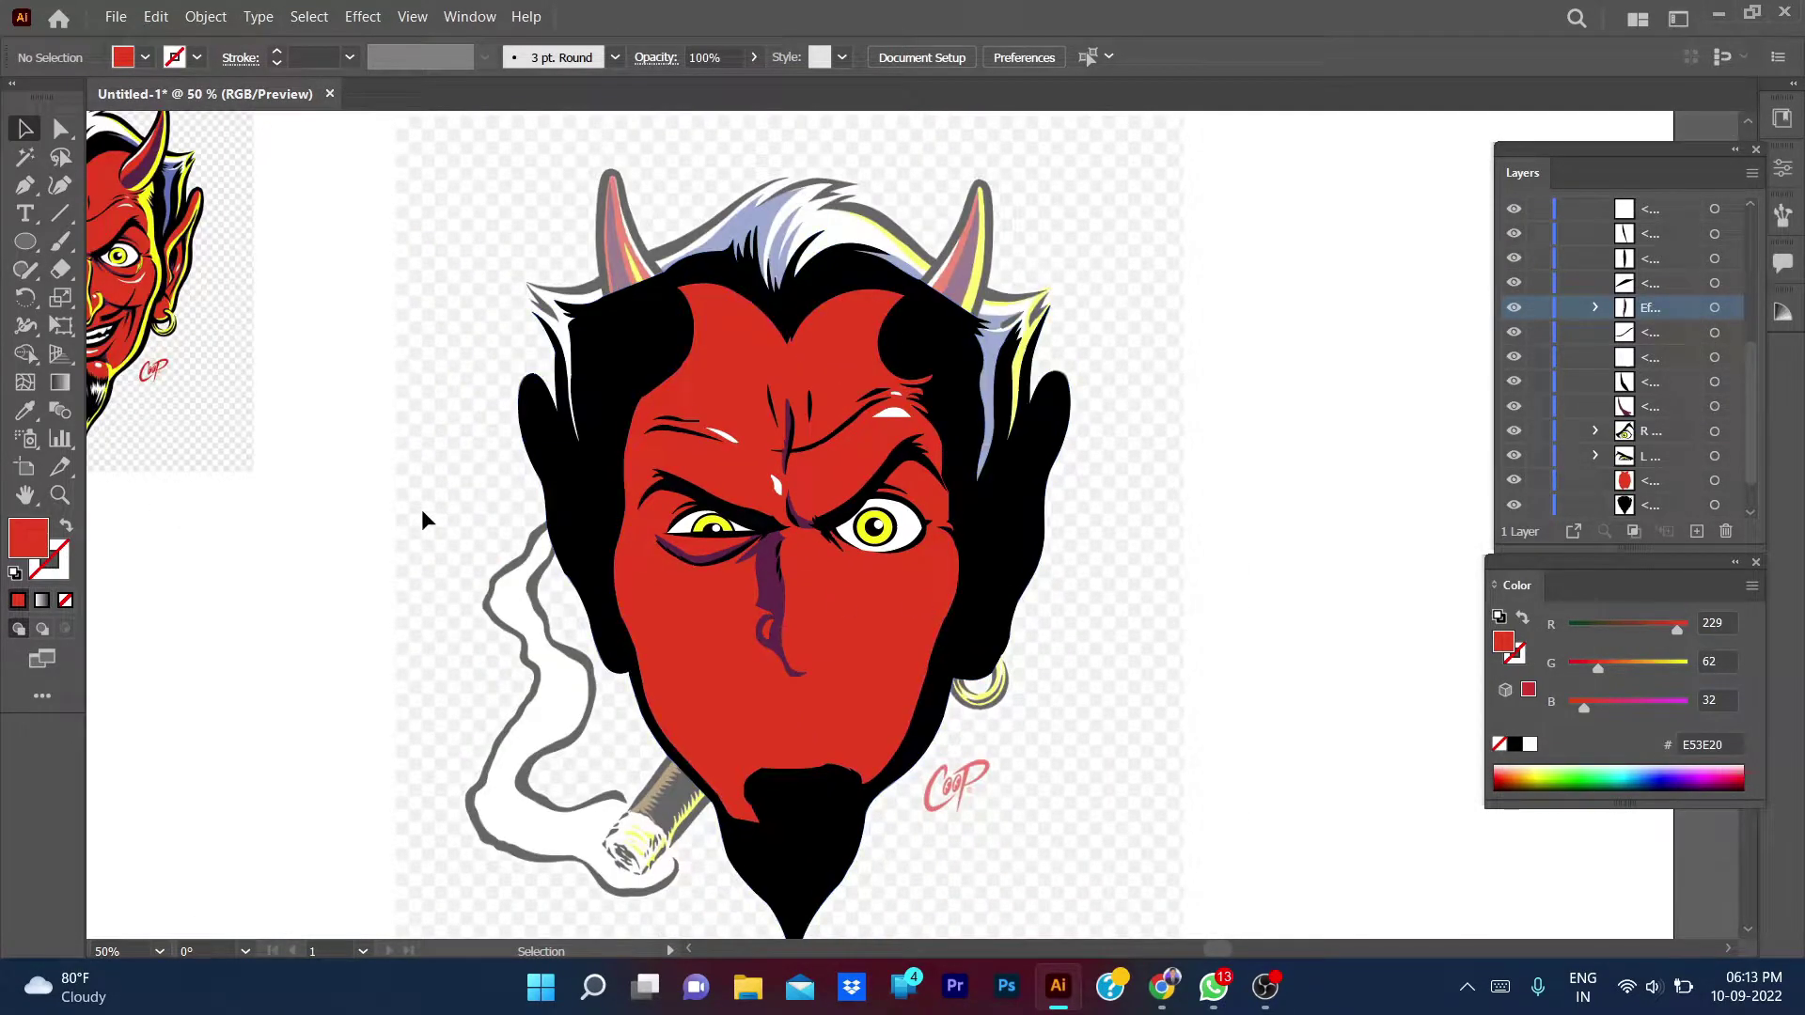
scroll(423, 516, up, 3)
scroll(423, 516, left, 5)
scroll(390, 310, down, 4)
scroll(390, 310, right, 4)
click(1514, 480)
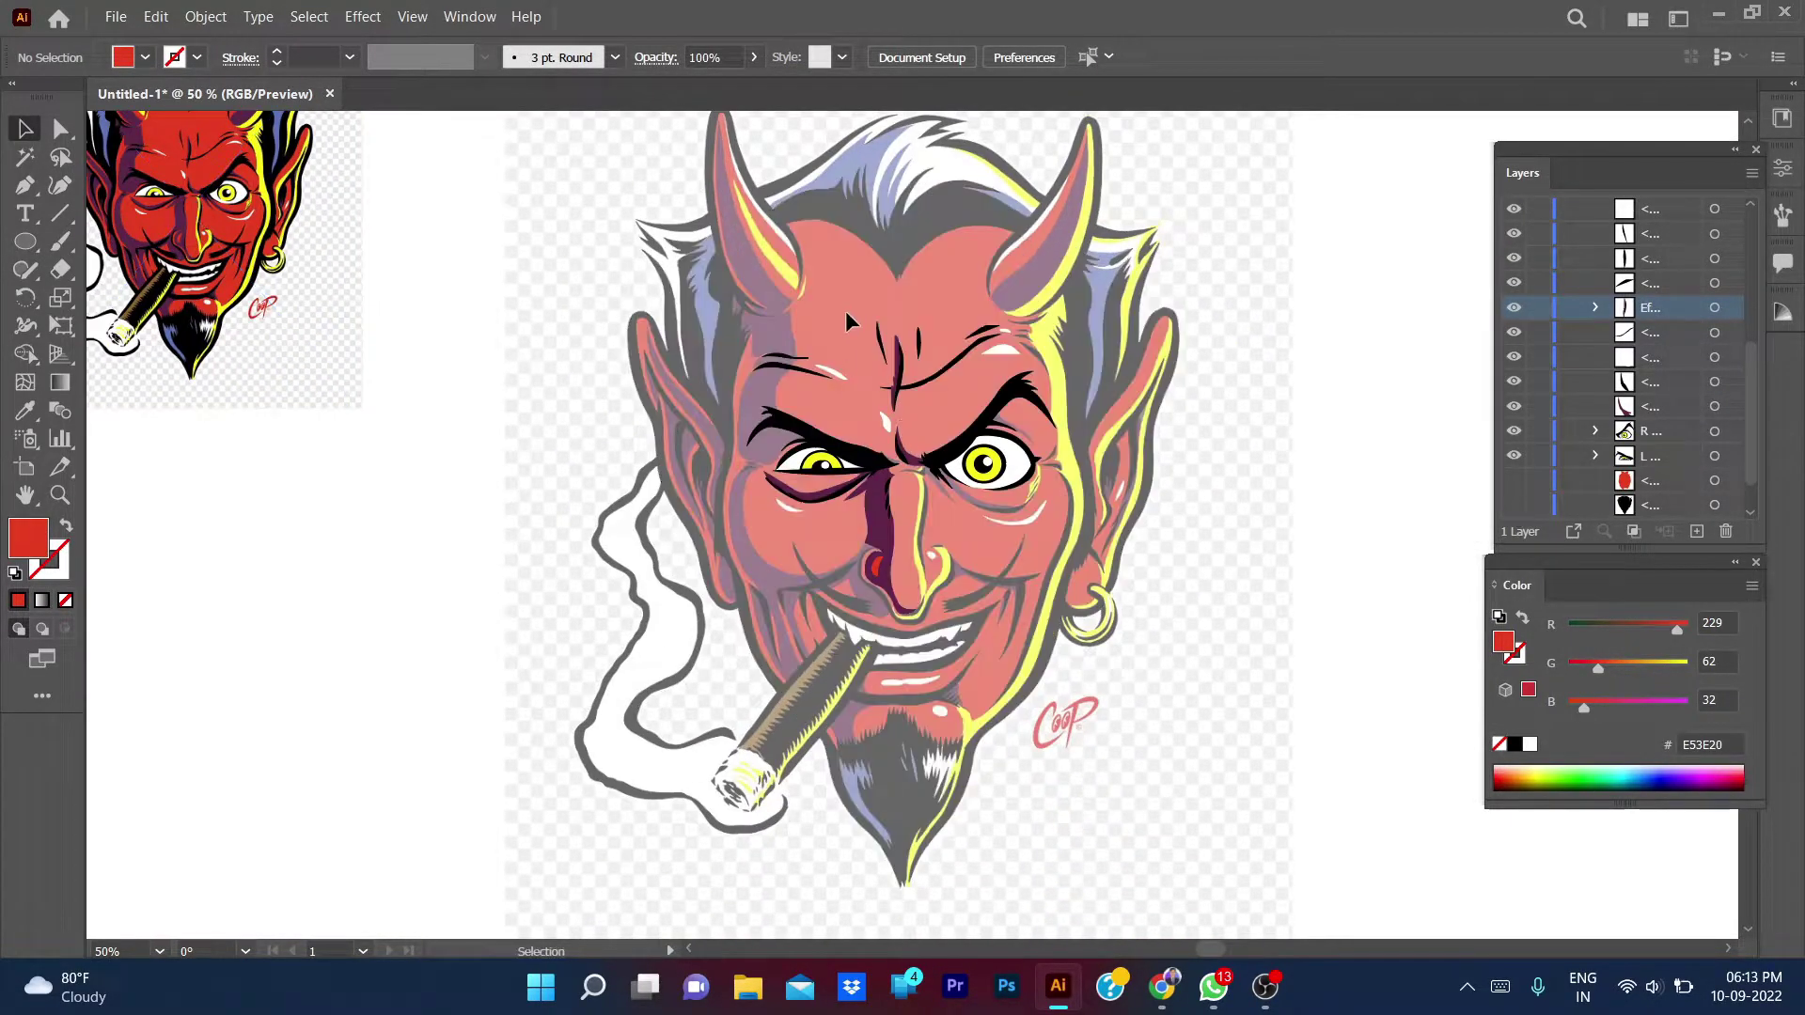
click(883, 437)
click(1346, 446)
scroll(846, 471, up, 3)
scroll(564, 423, left, 2)
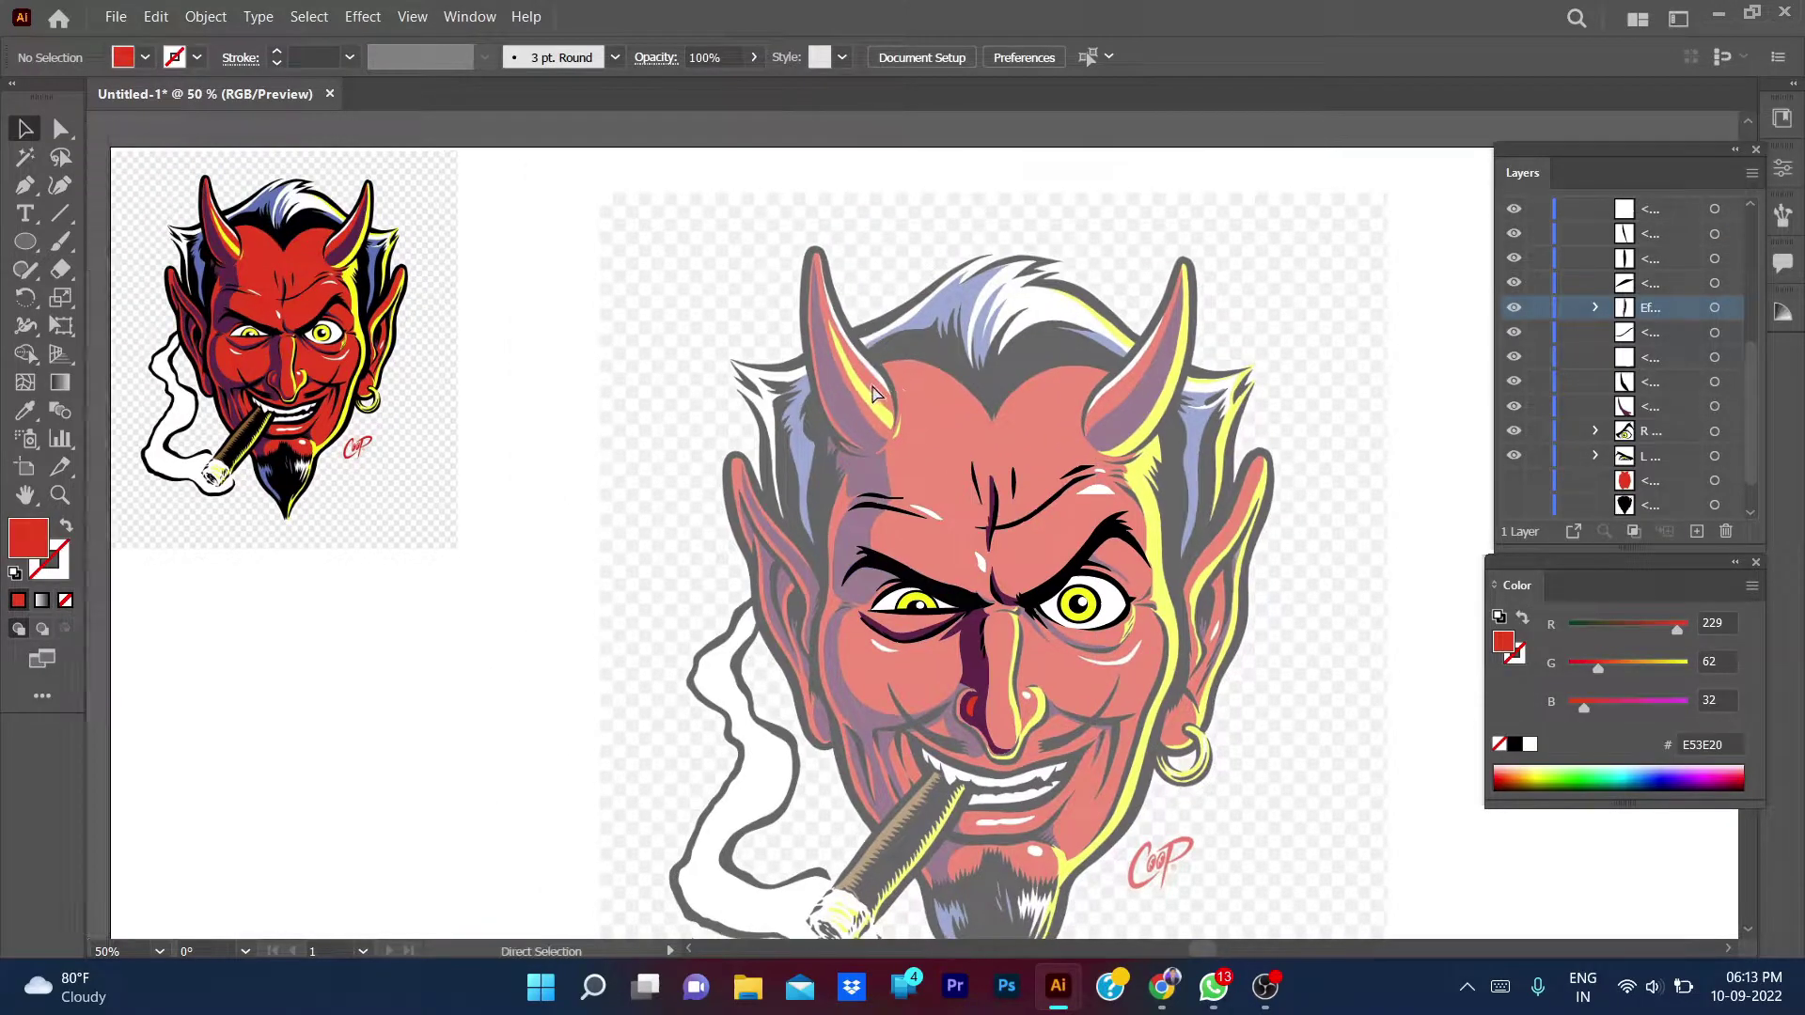
click(1514, 480)
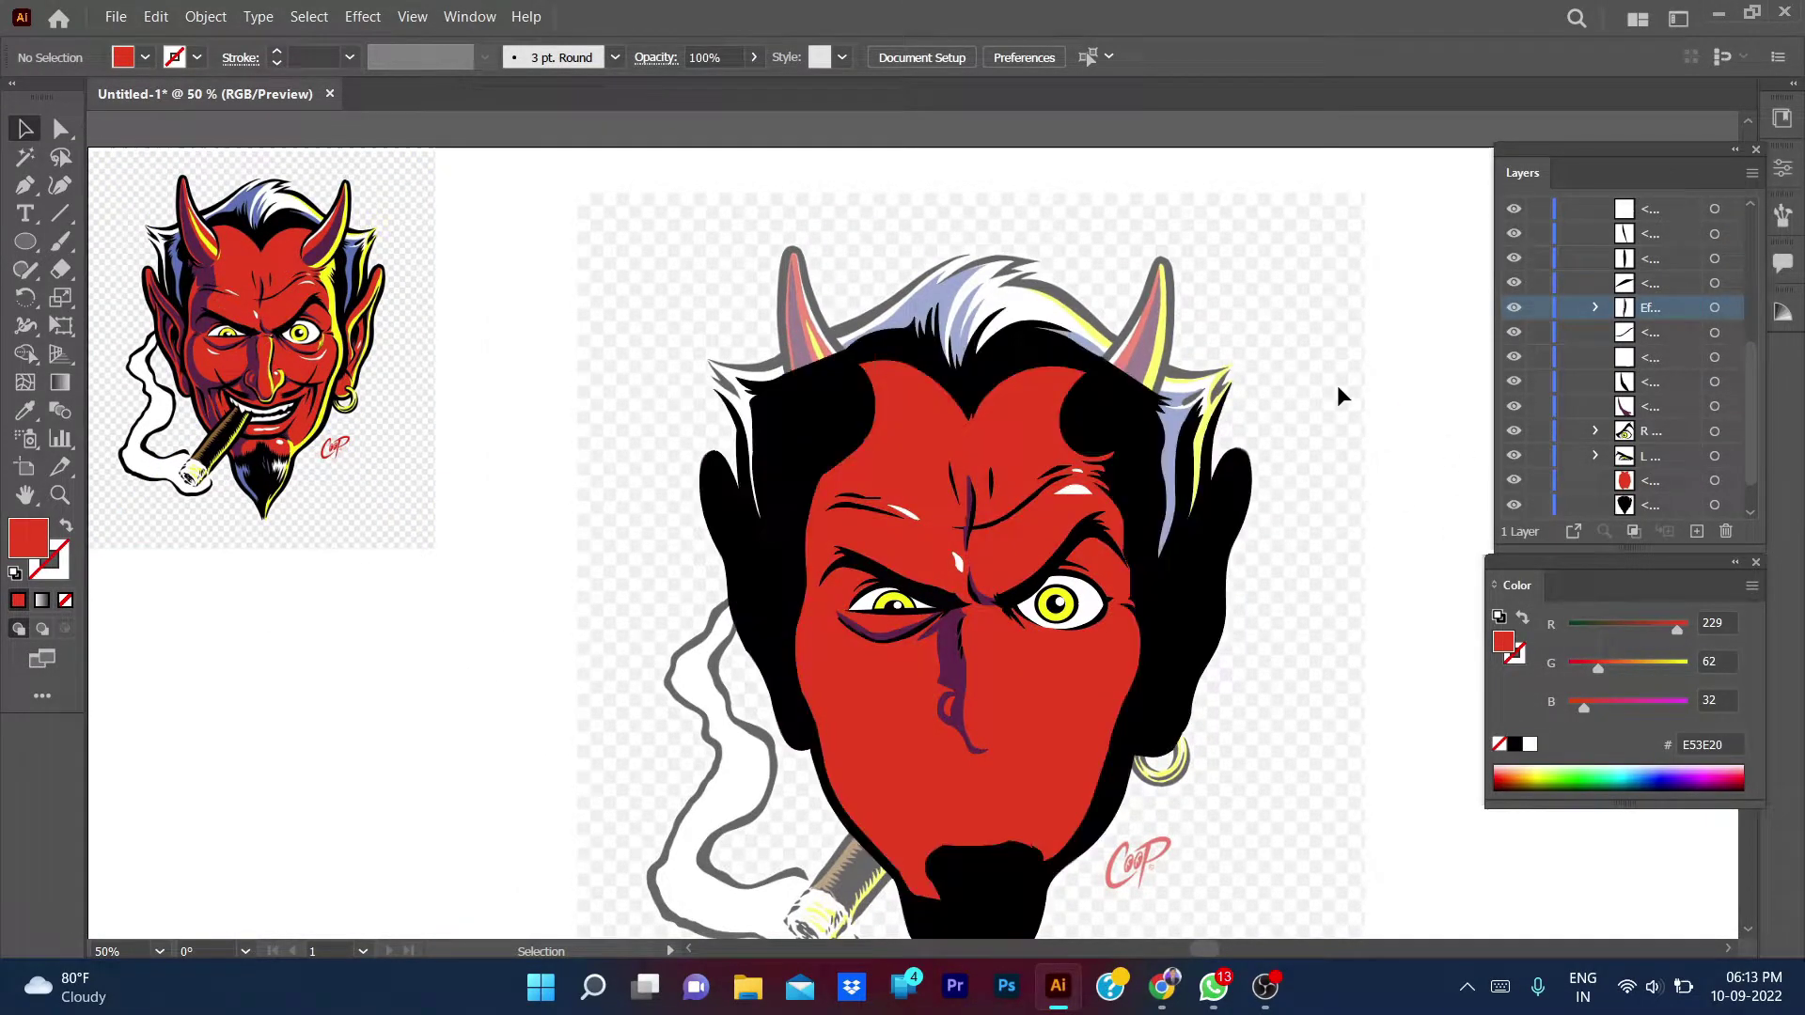
scroll(1286, 771, down, 2)
- Hide the black head silhouette and solid red face layers, then zoom to 150% and center the nose
click(1514, 504)
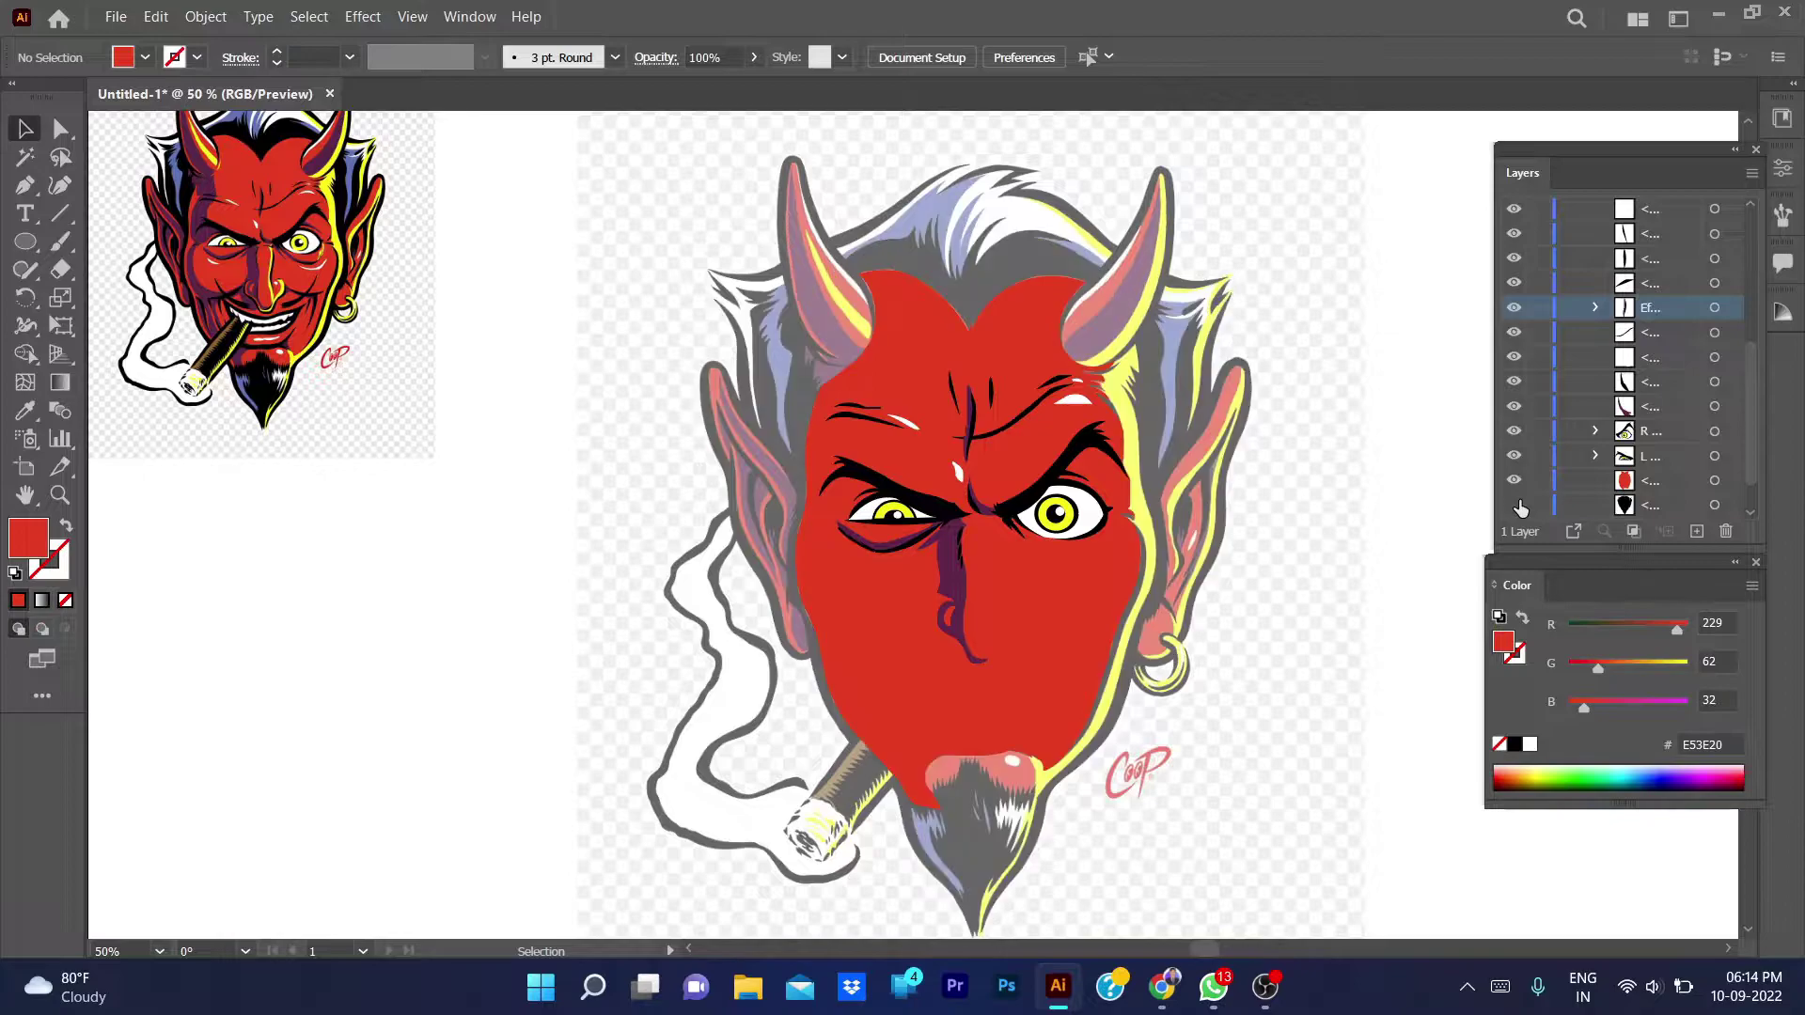
click(1515, 481)
click(1516, 481)
click(1515, 482)
click(1516, 482)
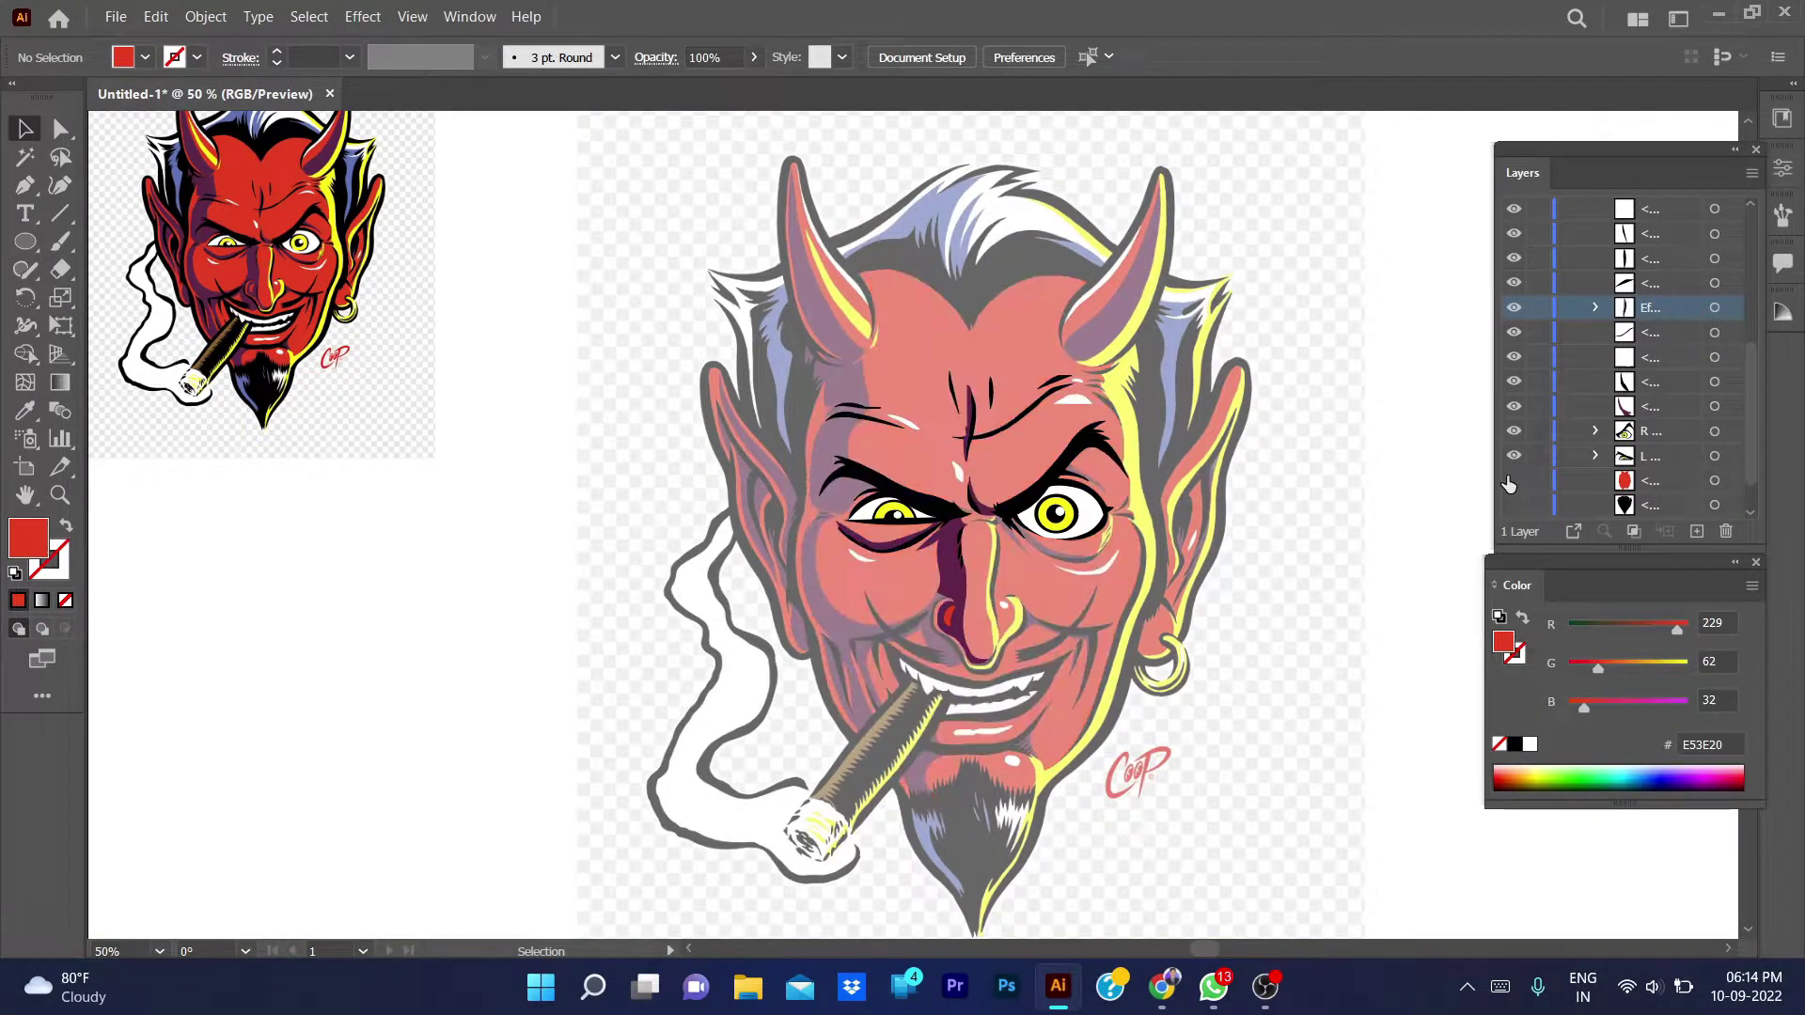
click(1514, 455)
click(1514, 455)
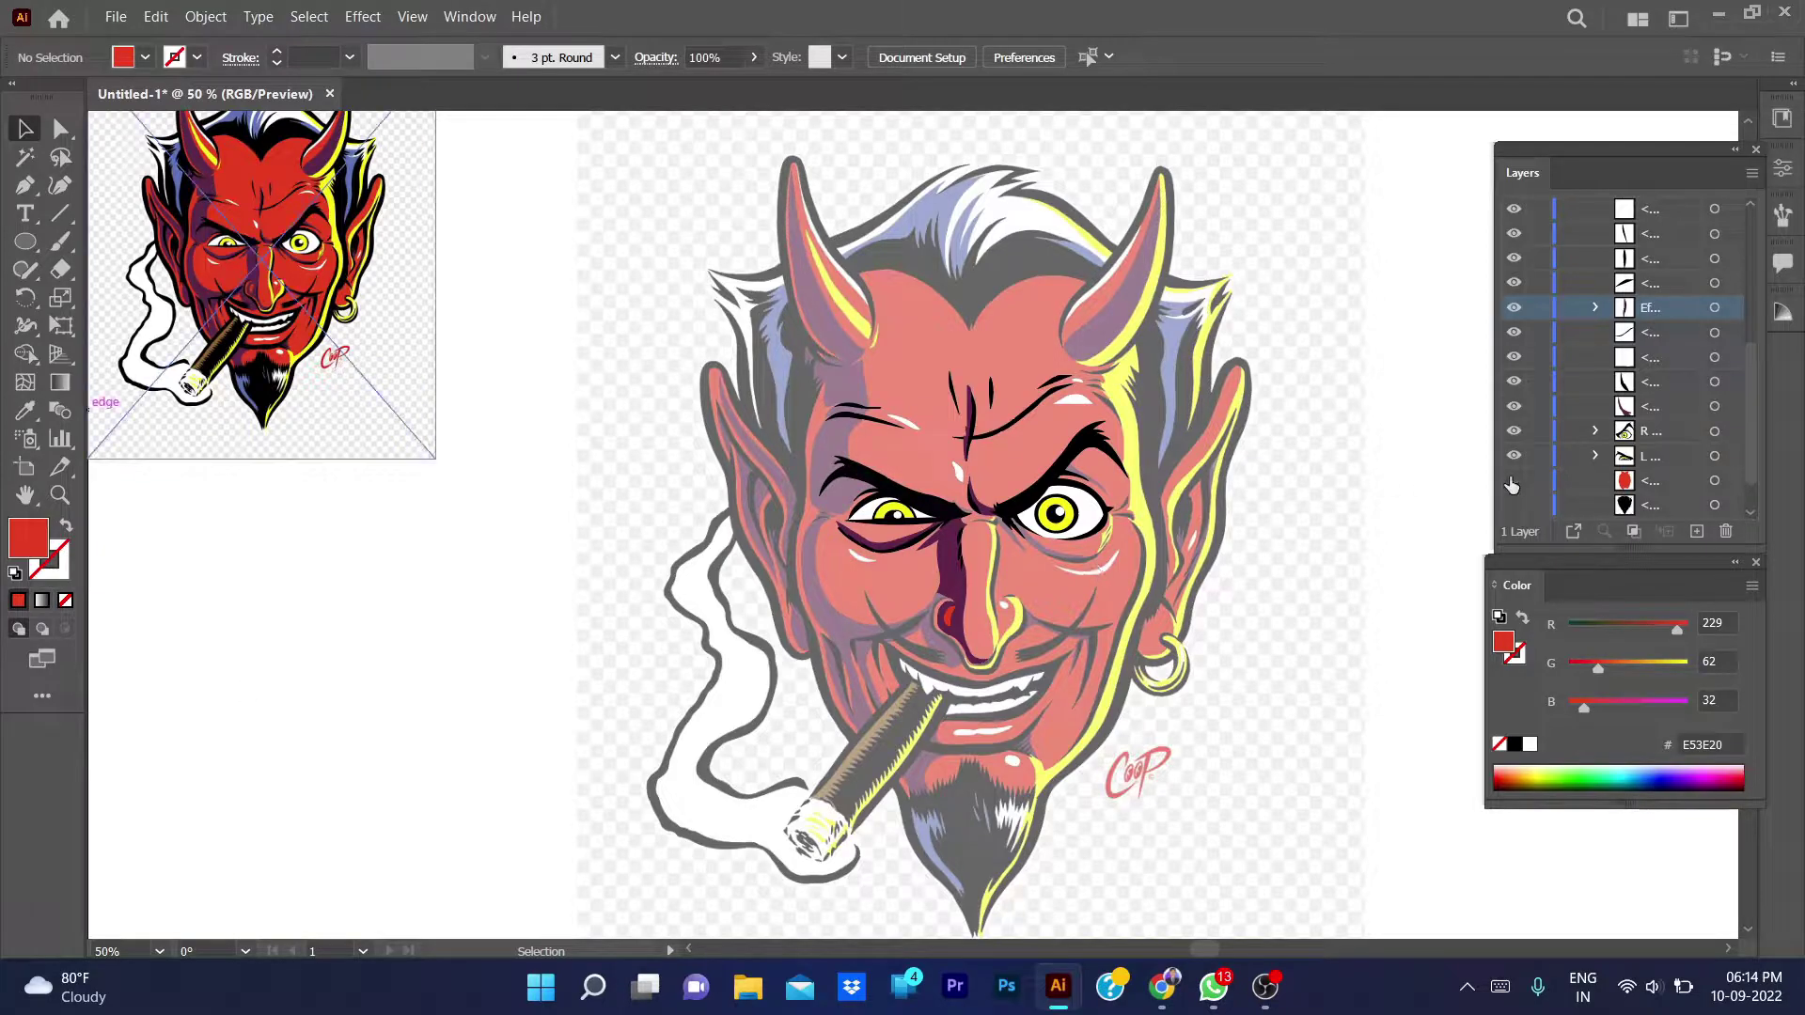
click(1514, 481)
click(1514, 481)
click(1514, 482)
key(ctrl+plus)
key(ctrl+plus)
key(ctrl+plus)
drag(1016, 518, 997, 529)
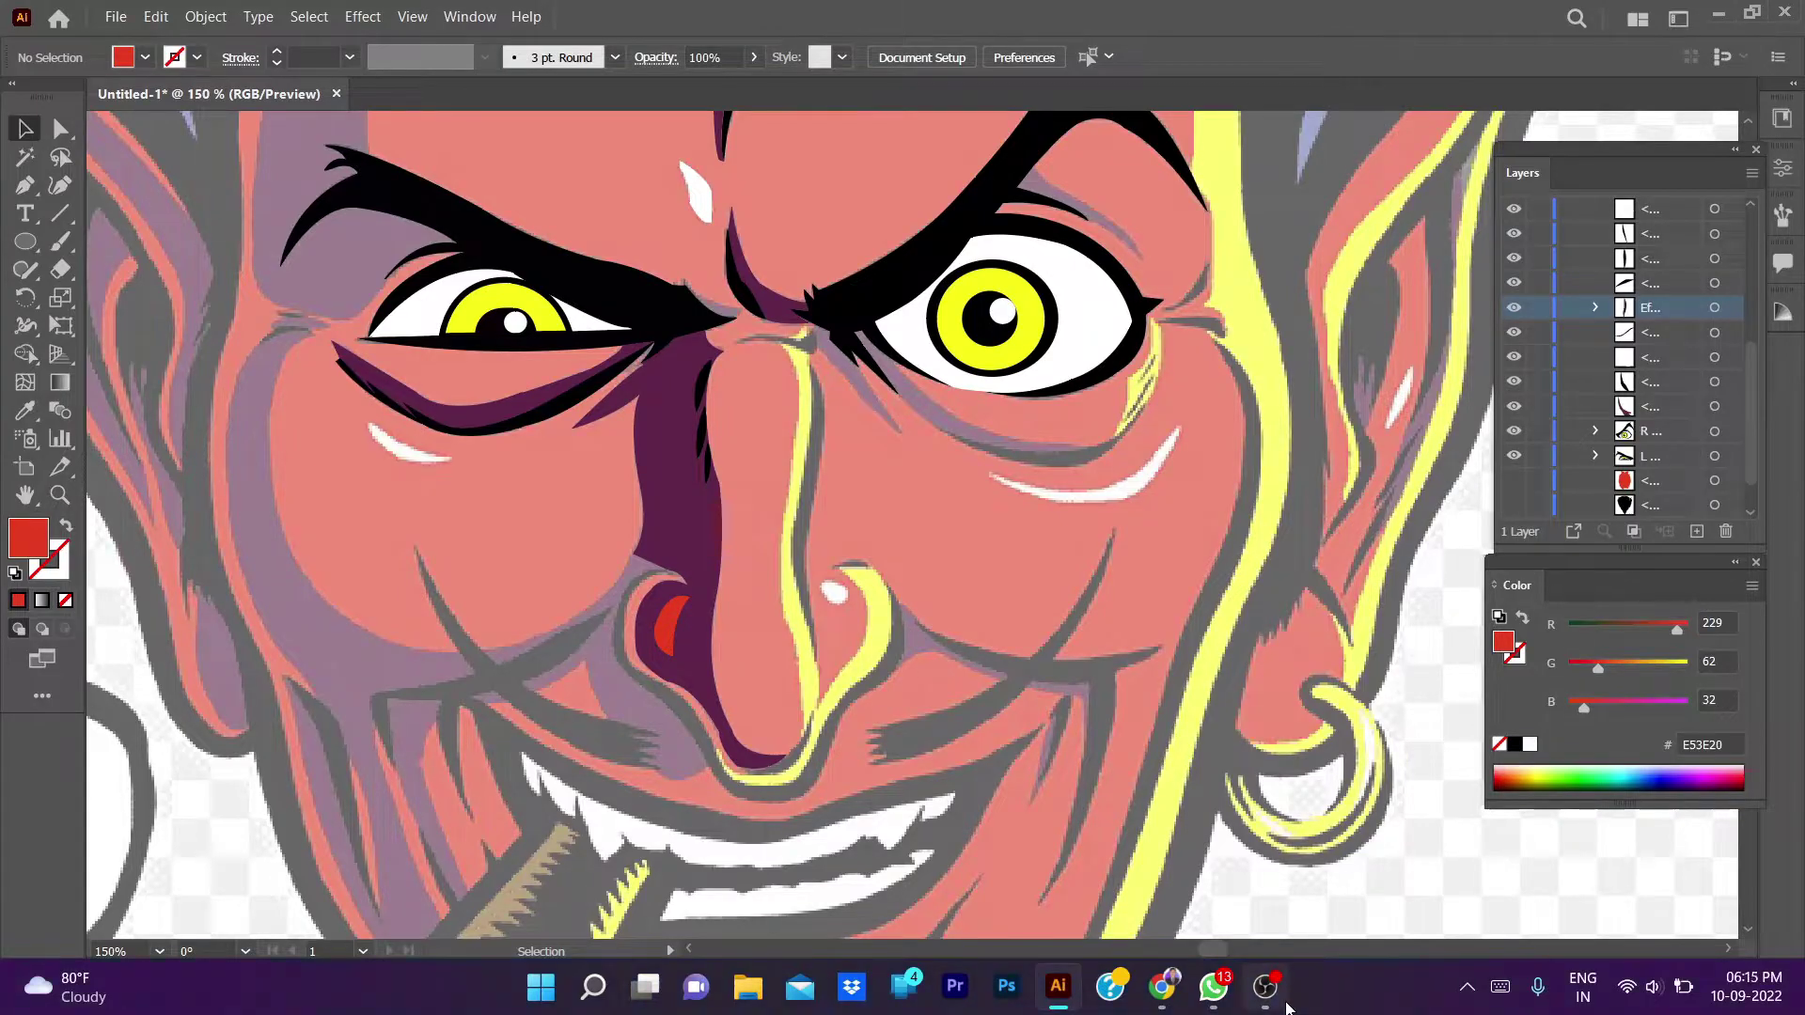
- Pen a path down the yellow nose highlight to the nose tip, with no fill and red stroke
key(p)
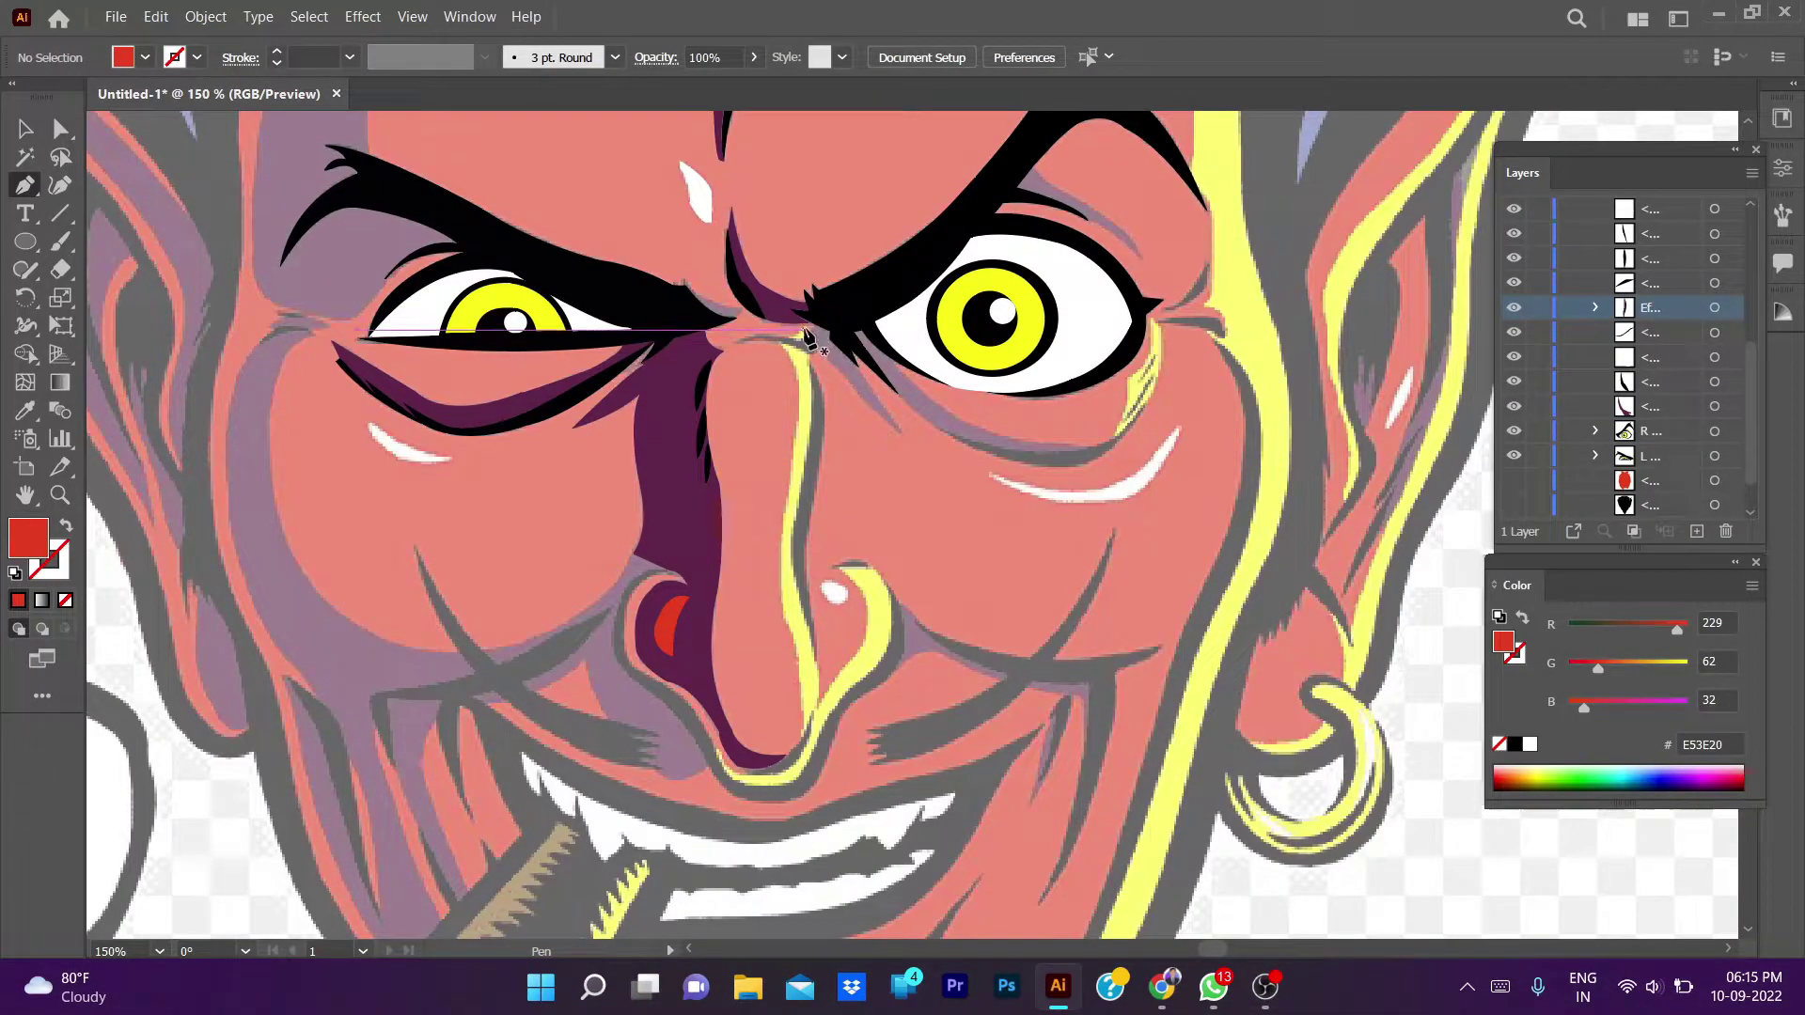
click(781, 345)
click(791, 463)
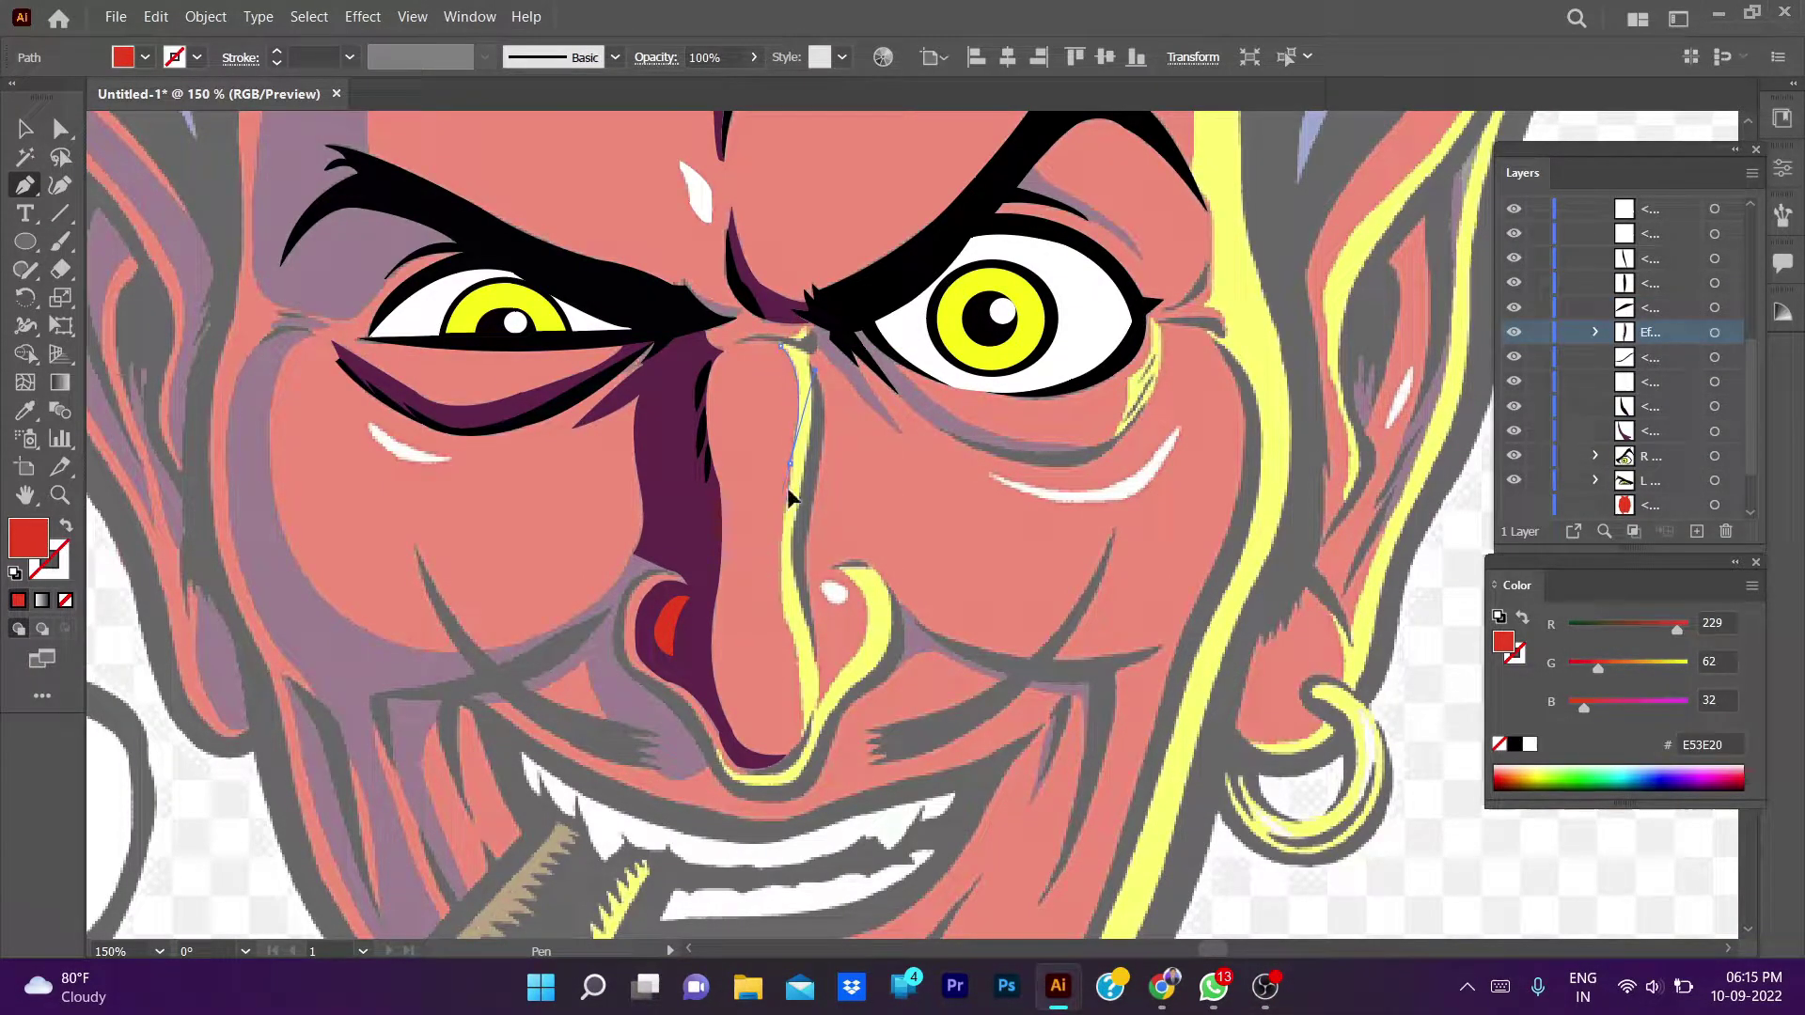
click(790, 463)
key(comma)
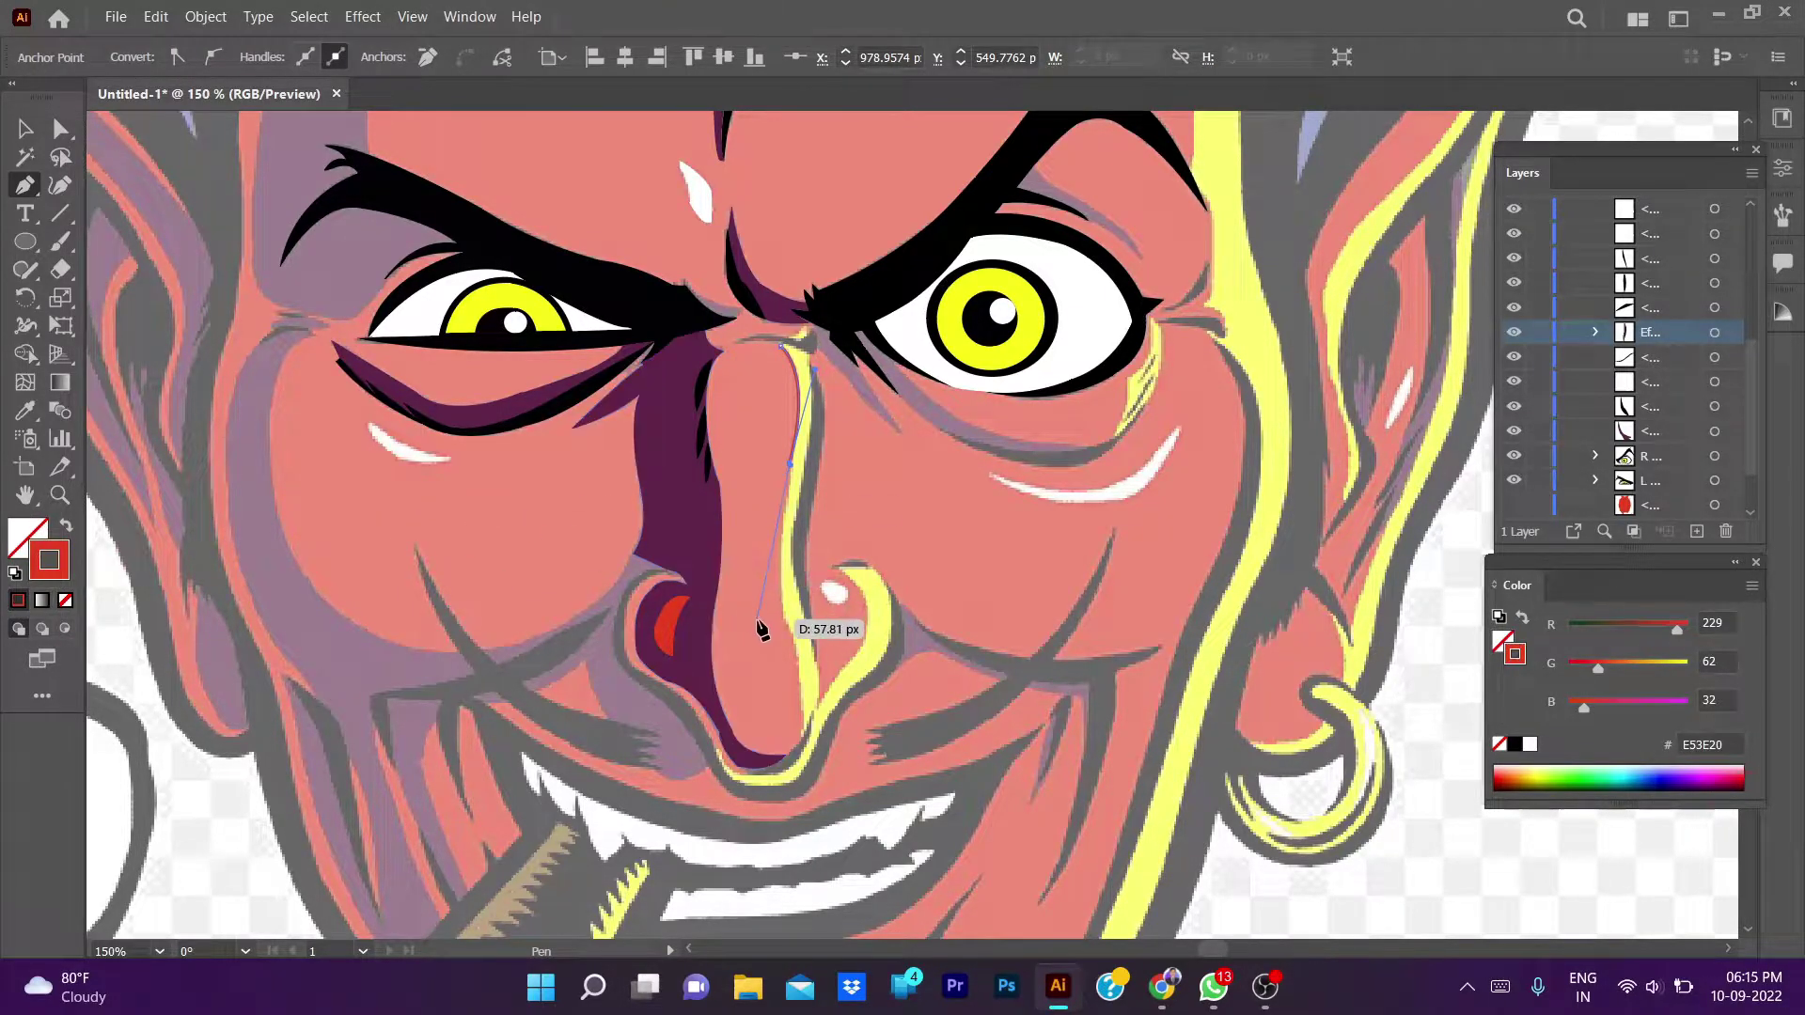
click(781, 548)
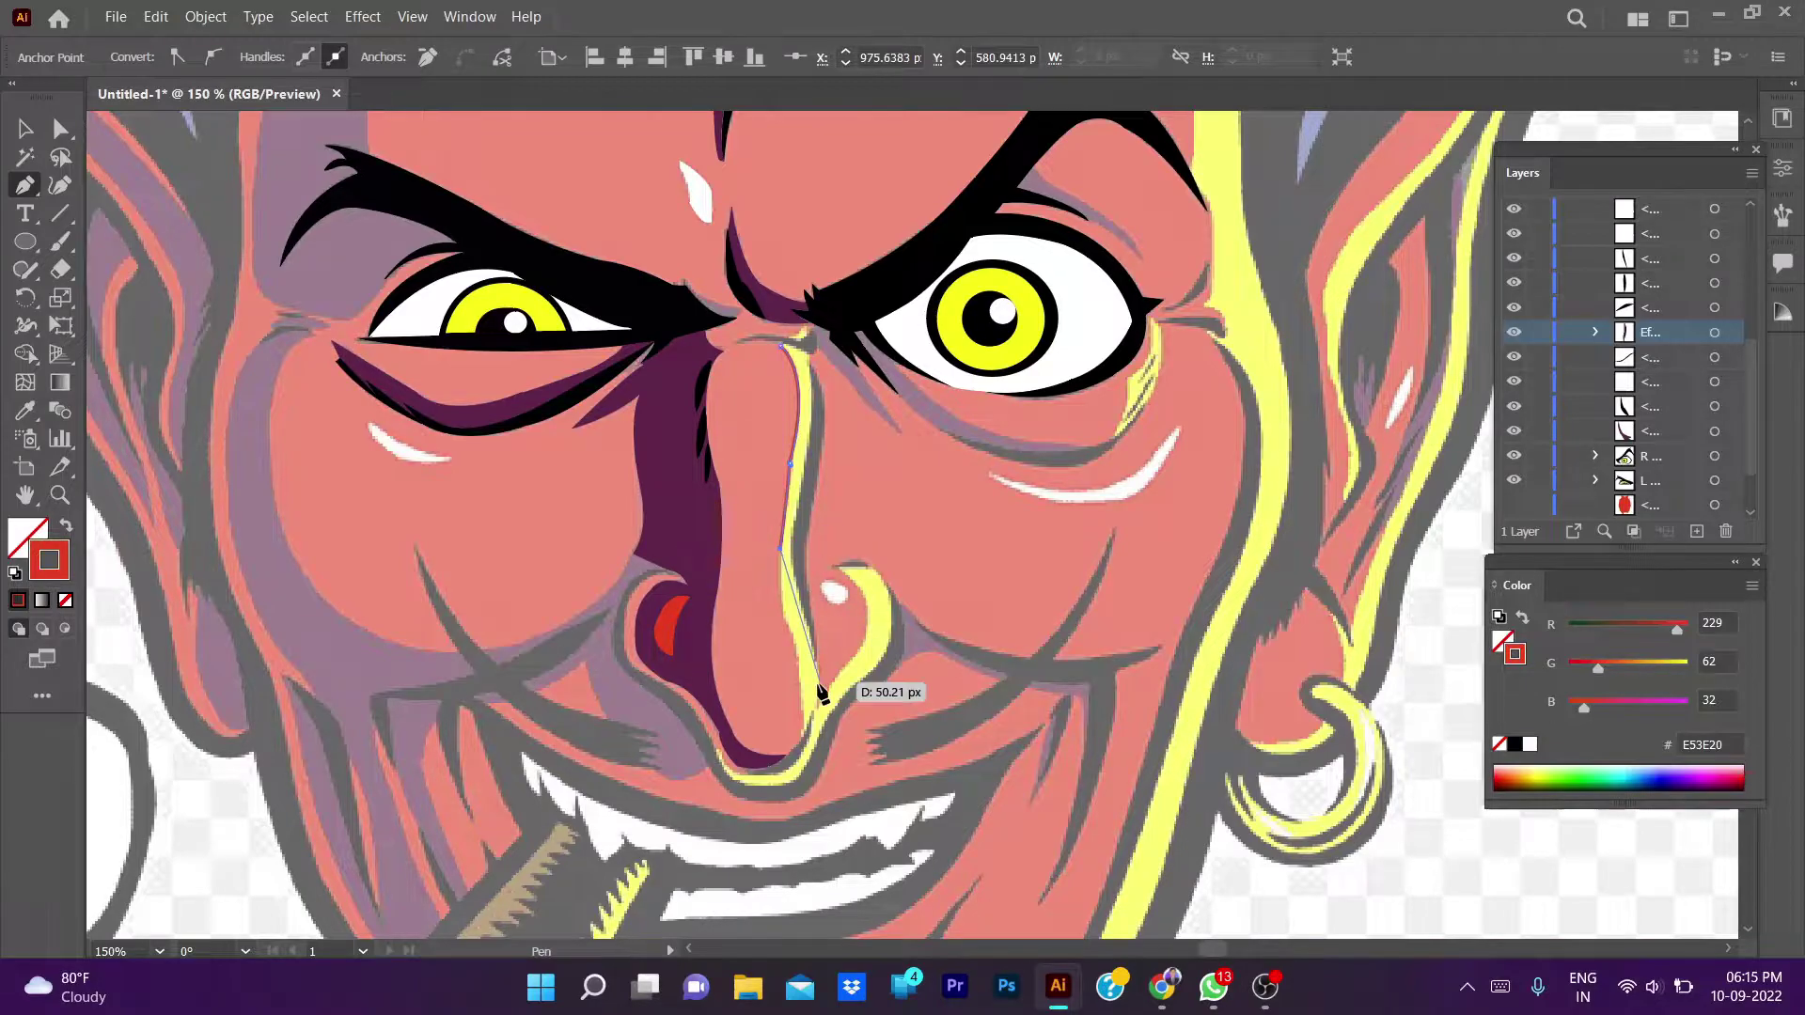
drag(810, 662, 810, 664)
click(804, 726)
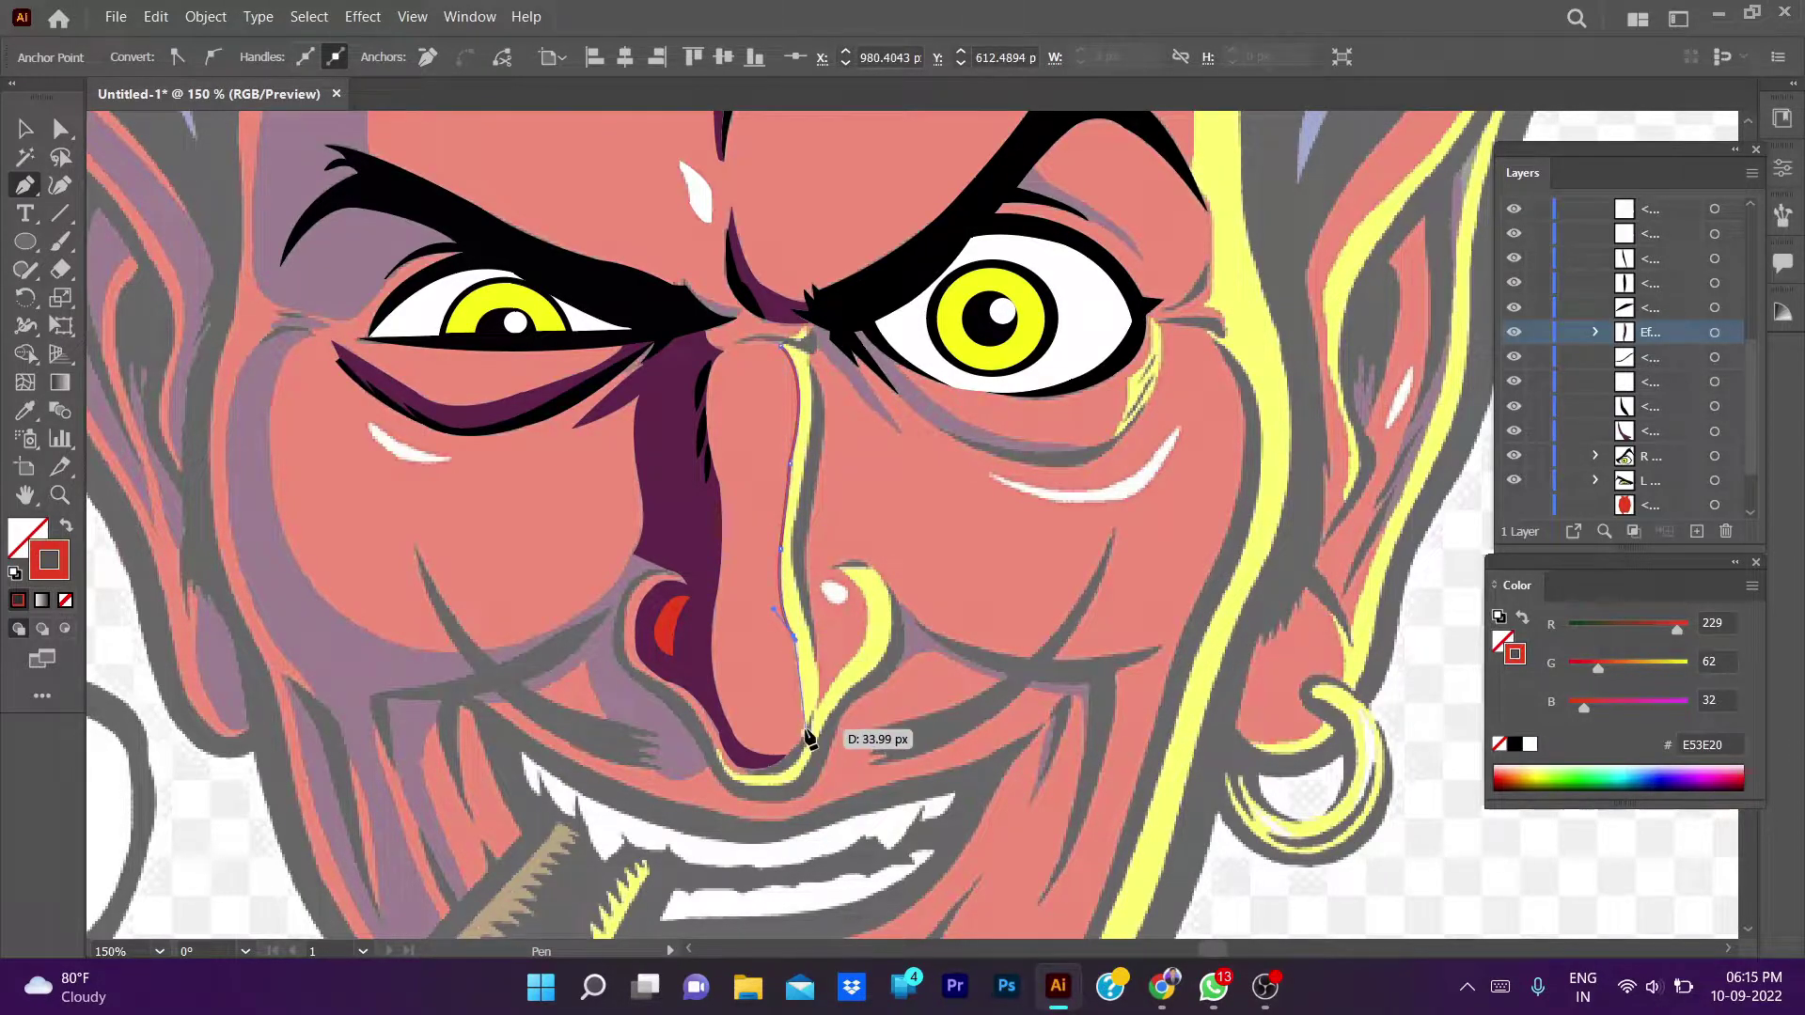
drag(805, 734, 820, 715)
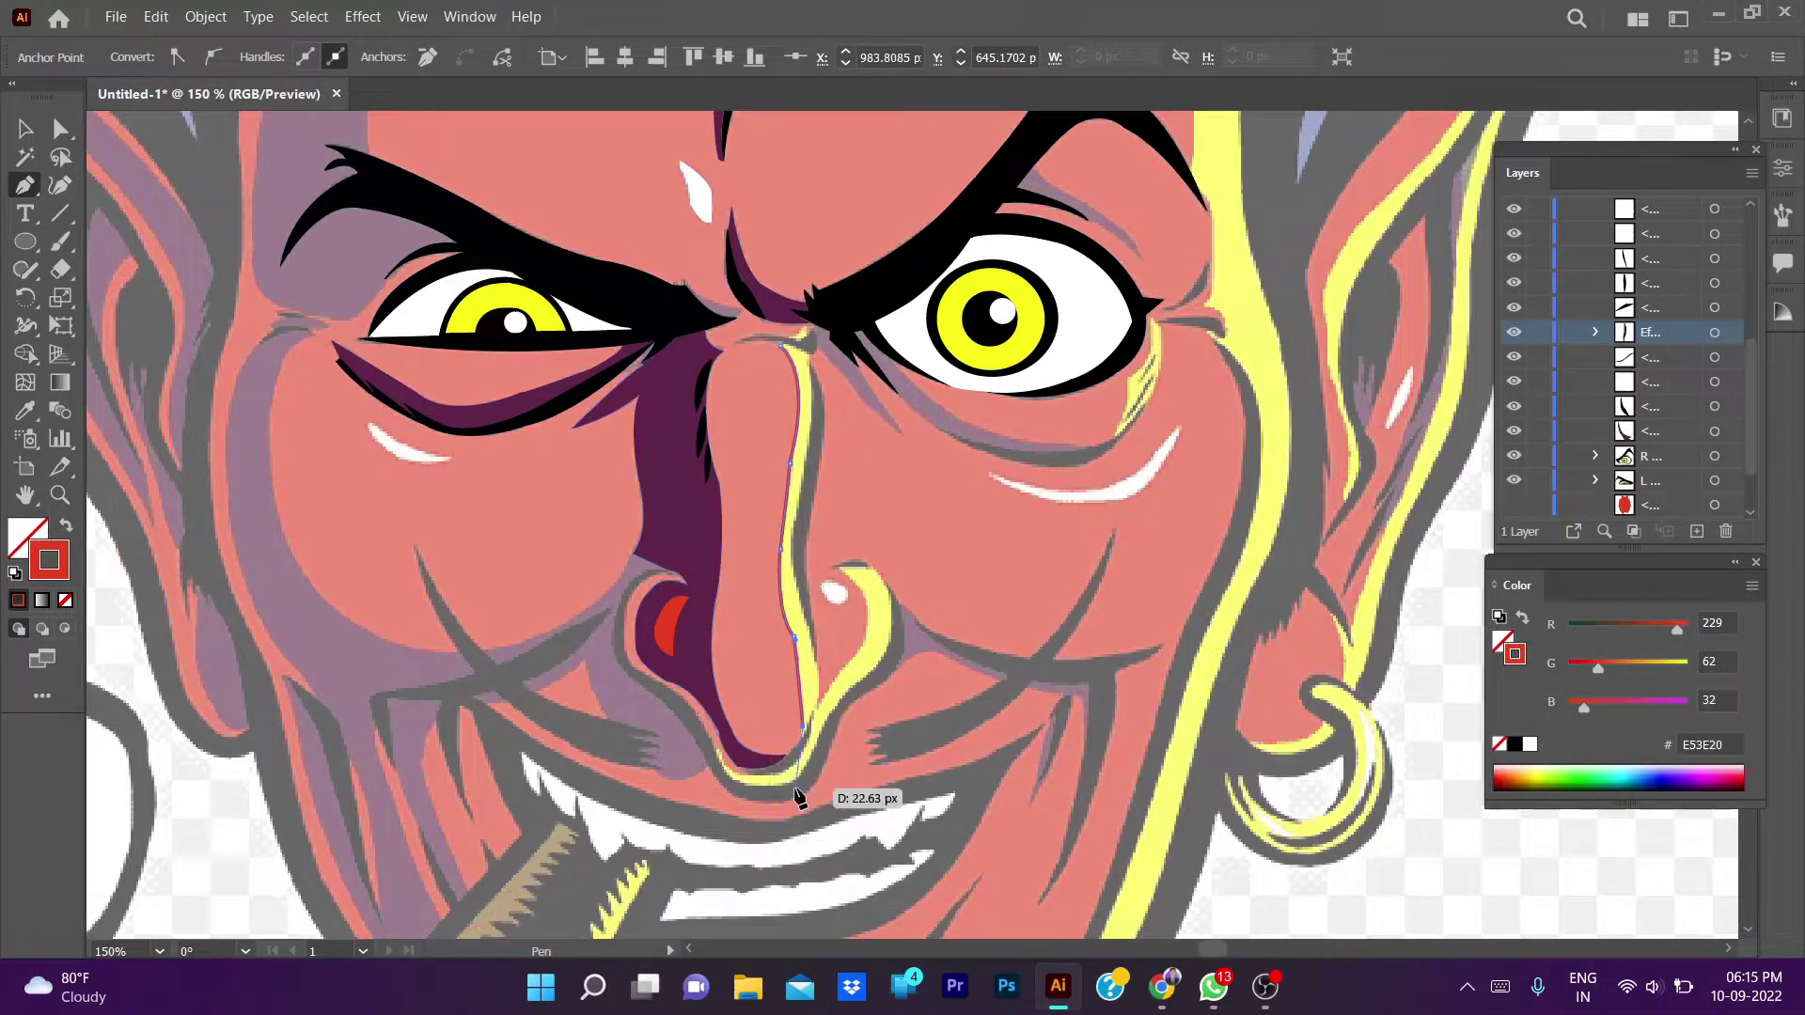
- Curve the red outline around and leftward along the underside of the nose tip
scroll(804, 732, up, 4)
mouse_move(810, 763)
mouse_down()
mouse_move(856, 658)
mouse_move(847, 764)
mouse_up()
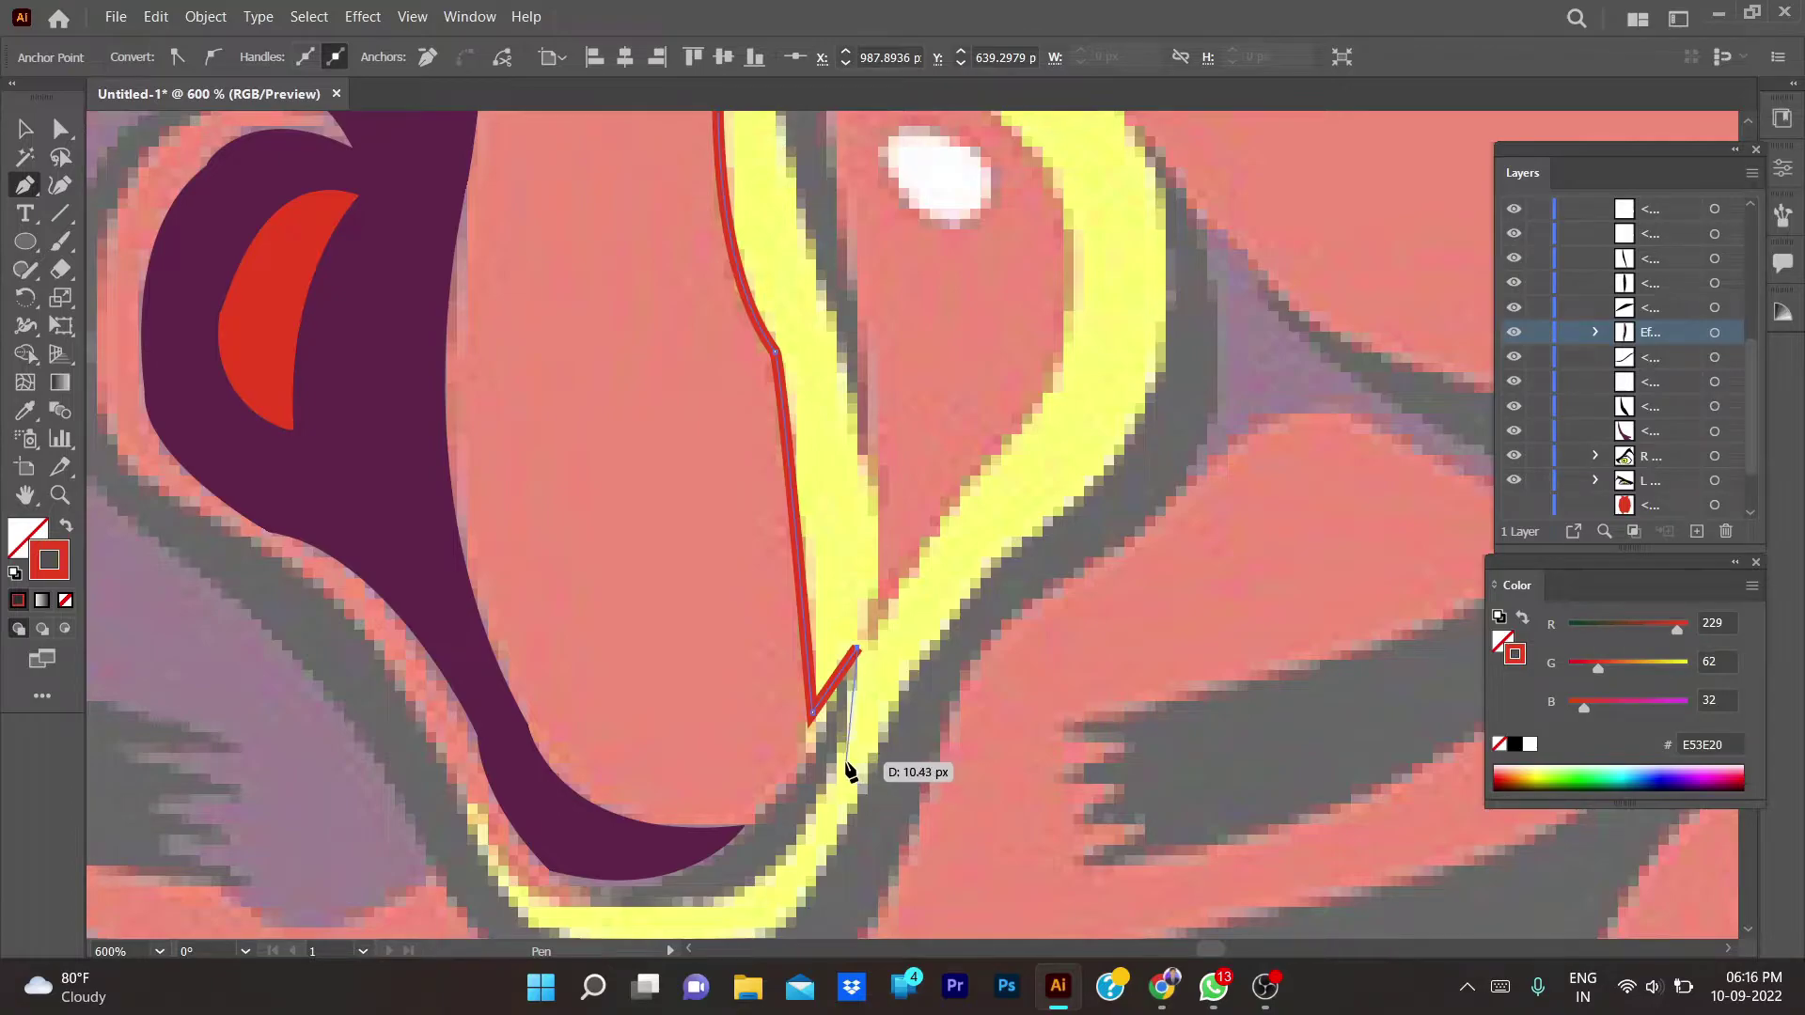
drag(826, 826, 988, 513)
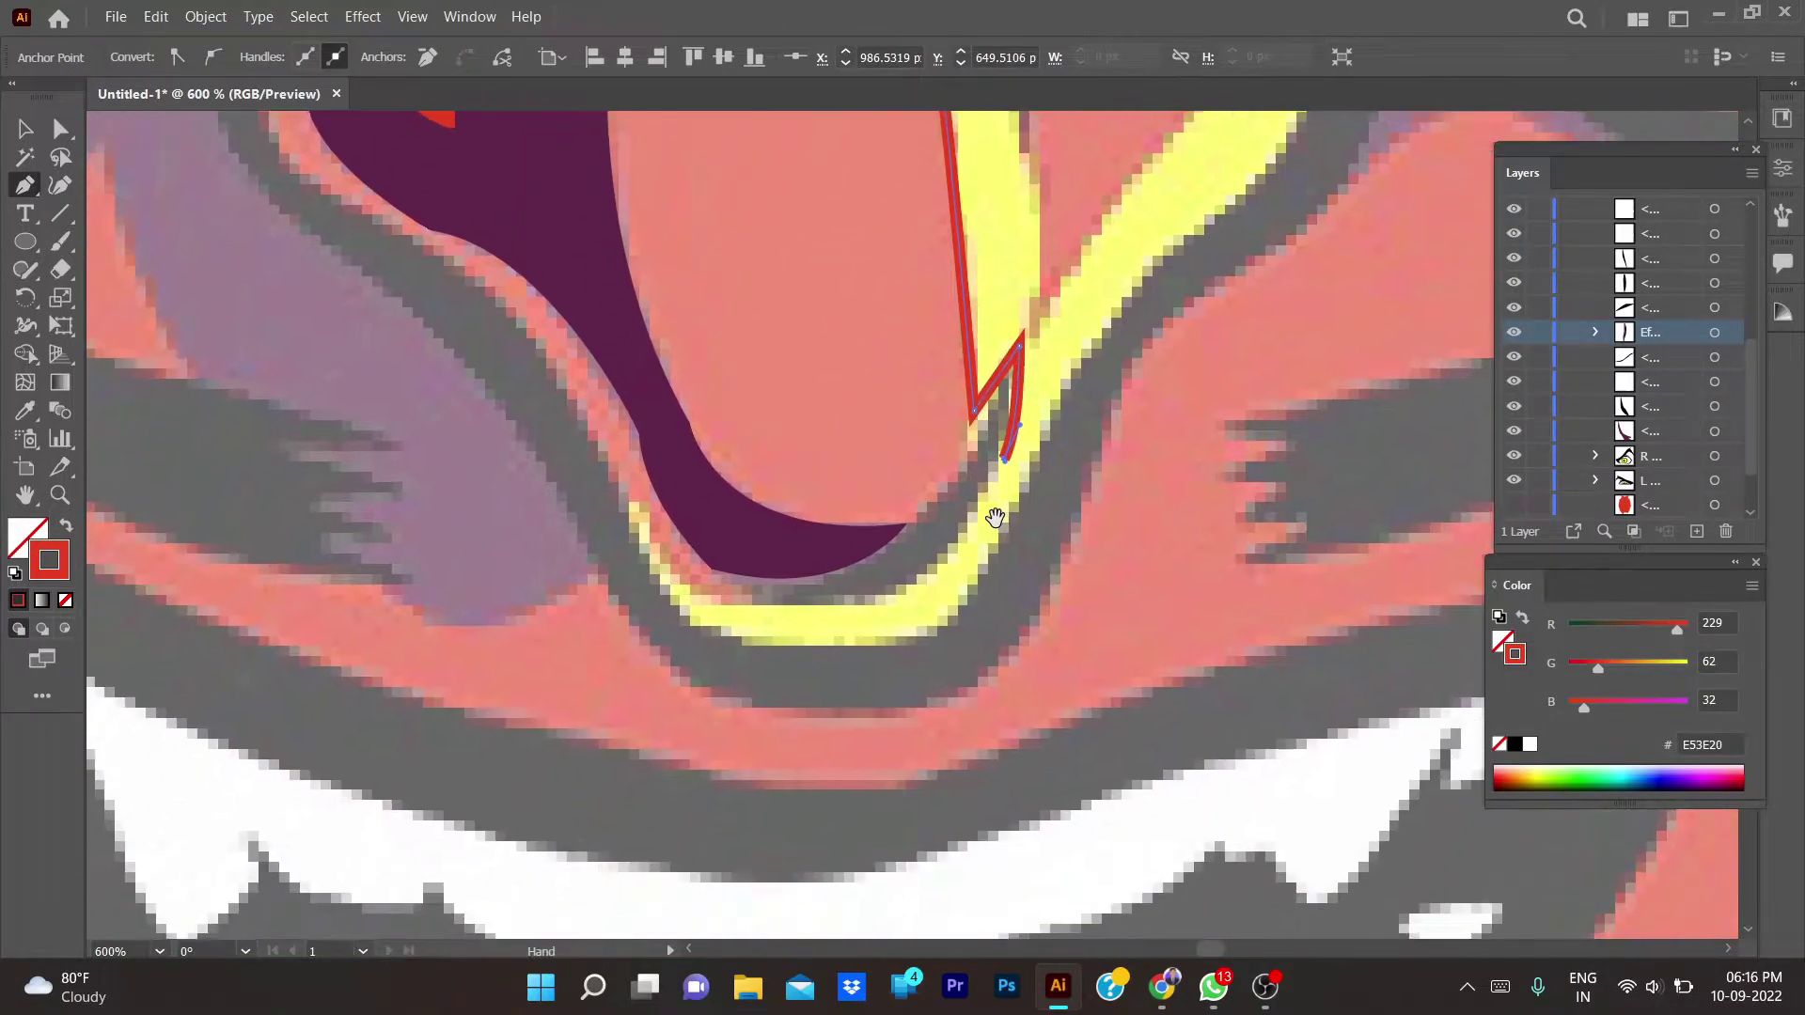
mouse_move(747, 604)
mouse_down()
mouse_move(457, 580)
mouse_move(528, 583)
mouse_up()
mouse_move(747, 604)
mouse_down()
mouse_move(636, 510)
mouse_move(608, 397)
mouse_up()
drag(628, 505, 729, 653)
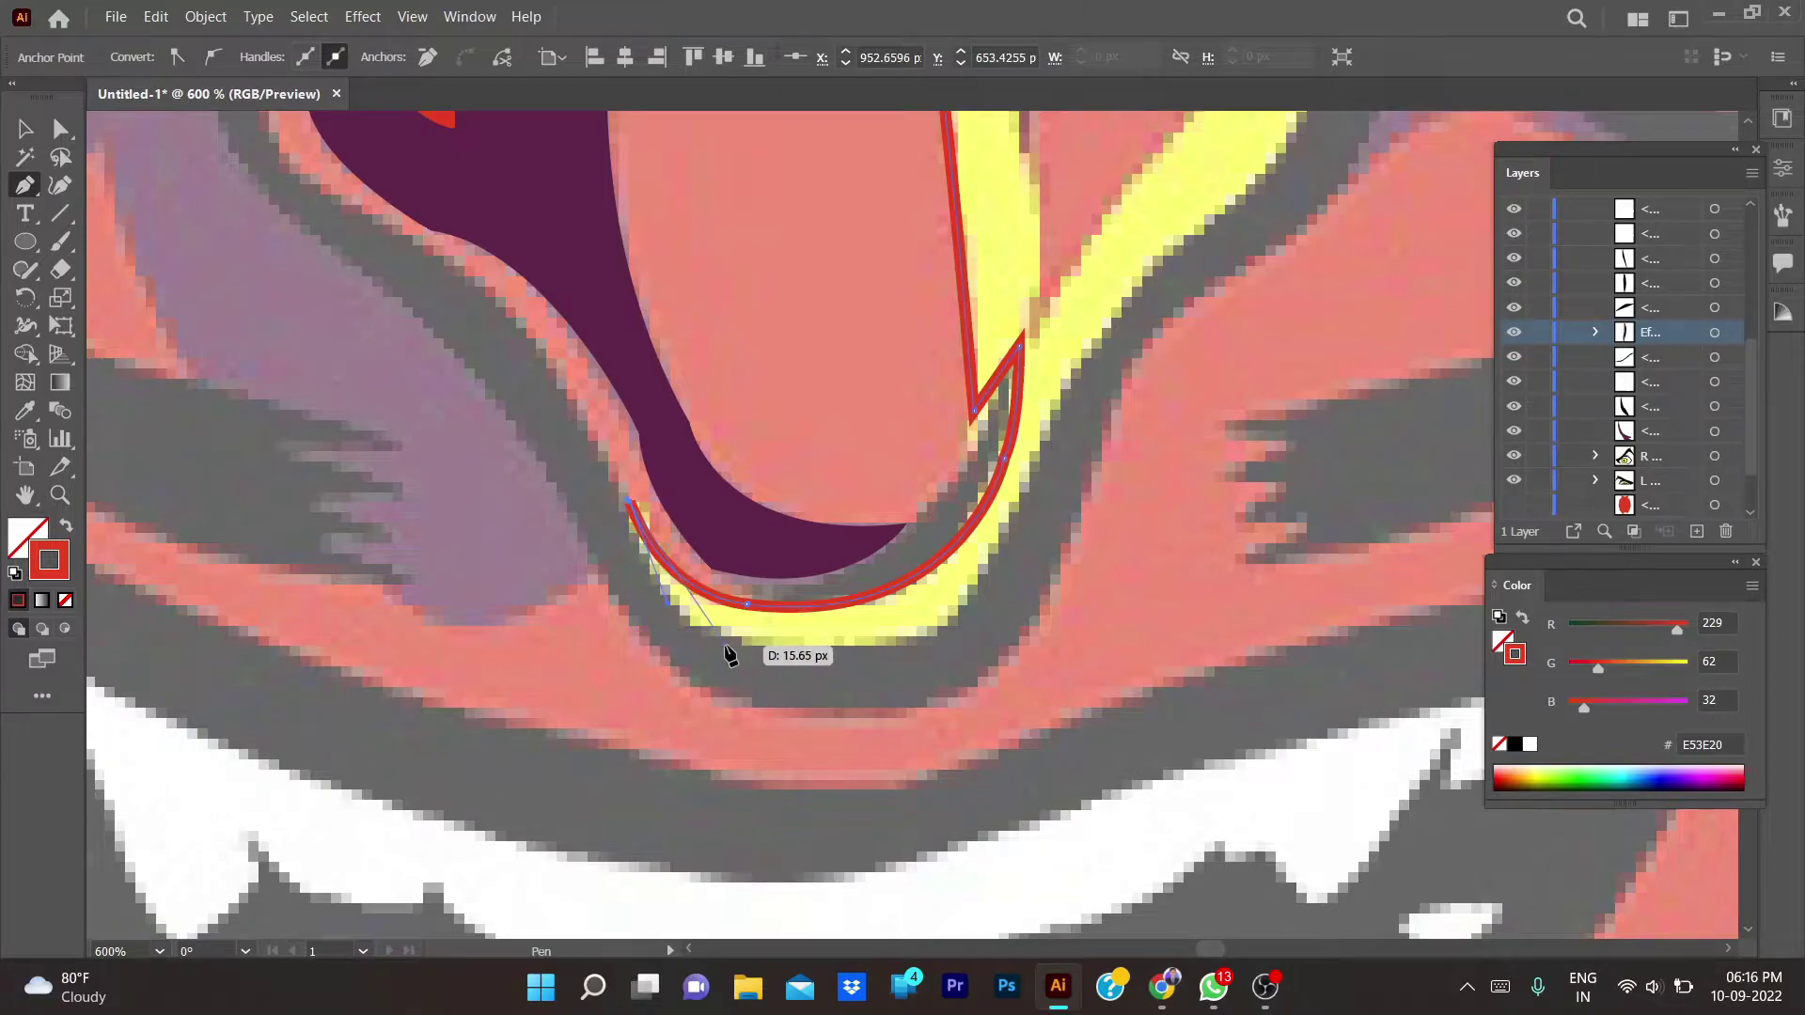
key(v)
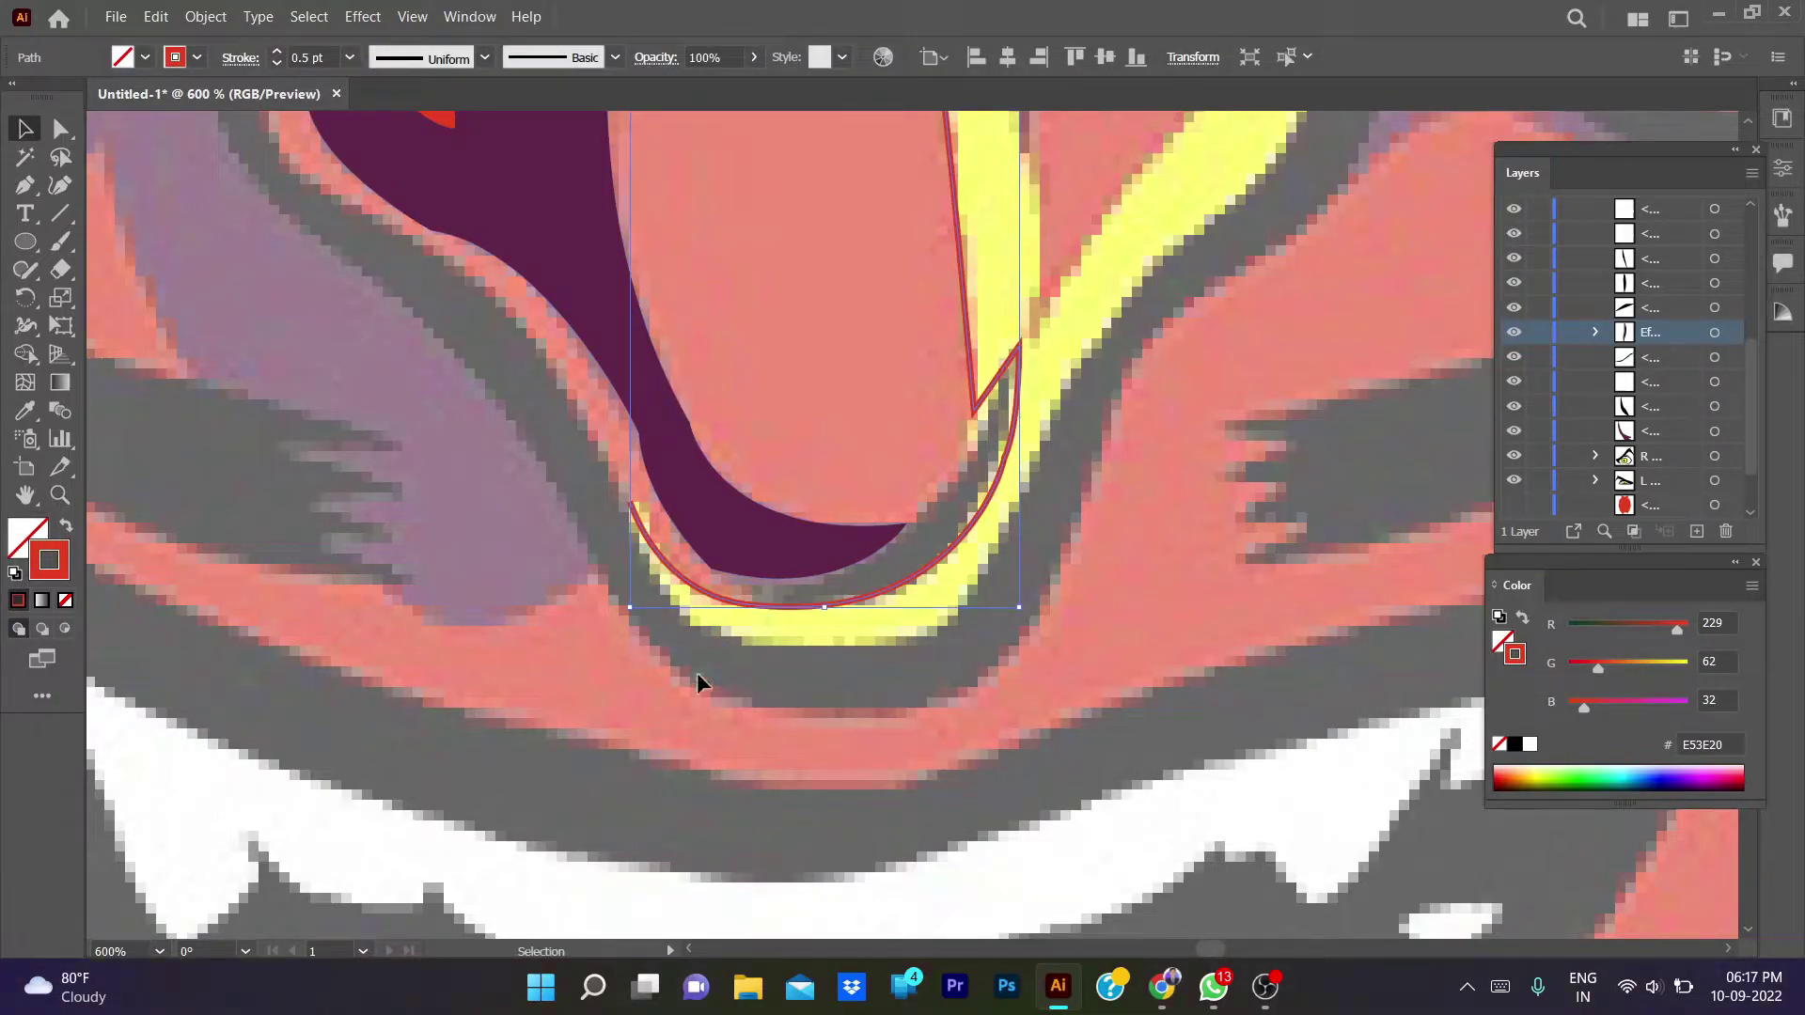
- Nudge the path's end anchor onto the highlight edge with Direct Selection
key(a)
scroll(630, 507, up, 2)
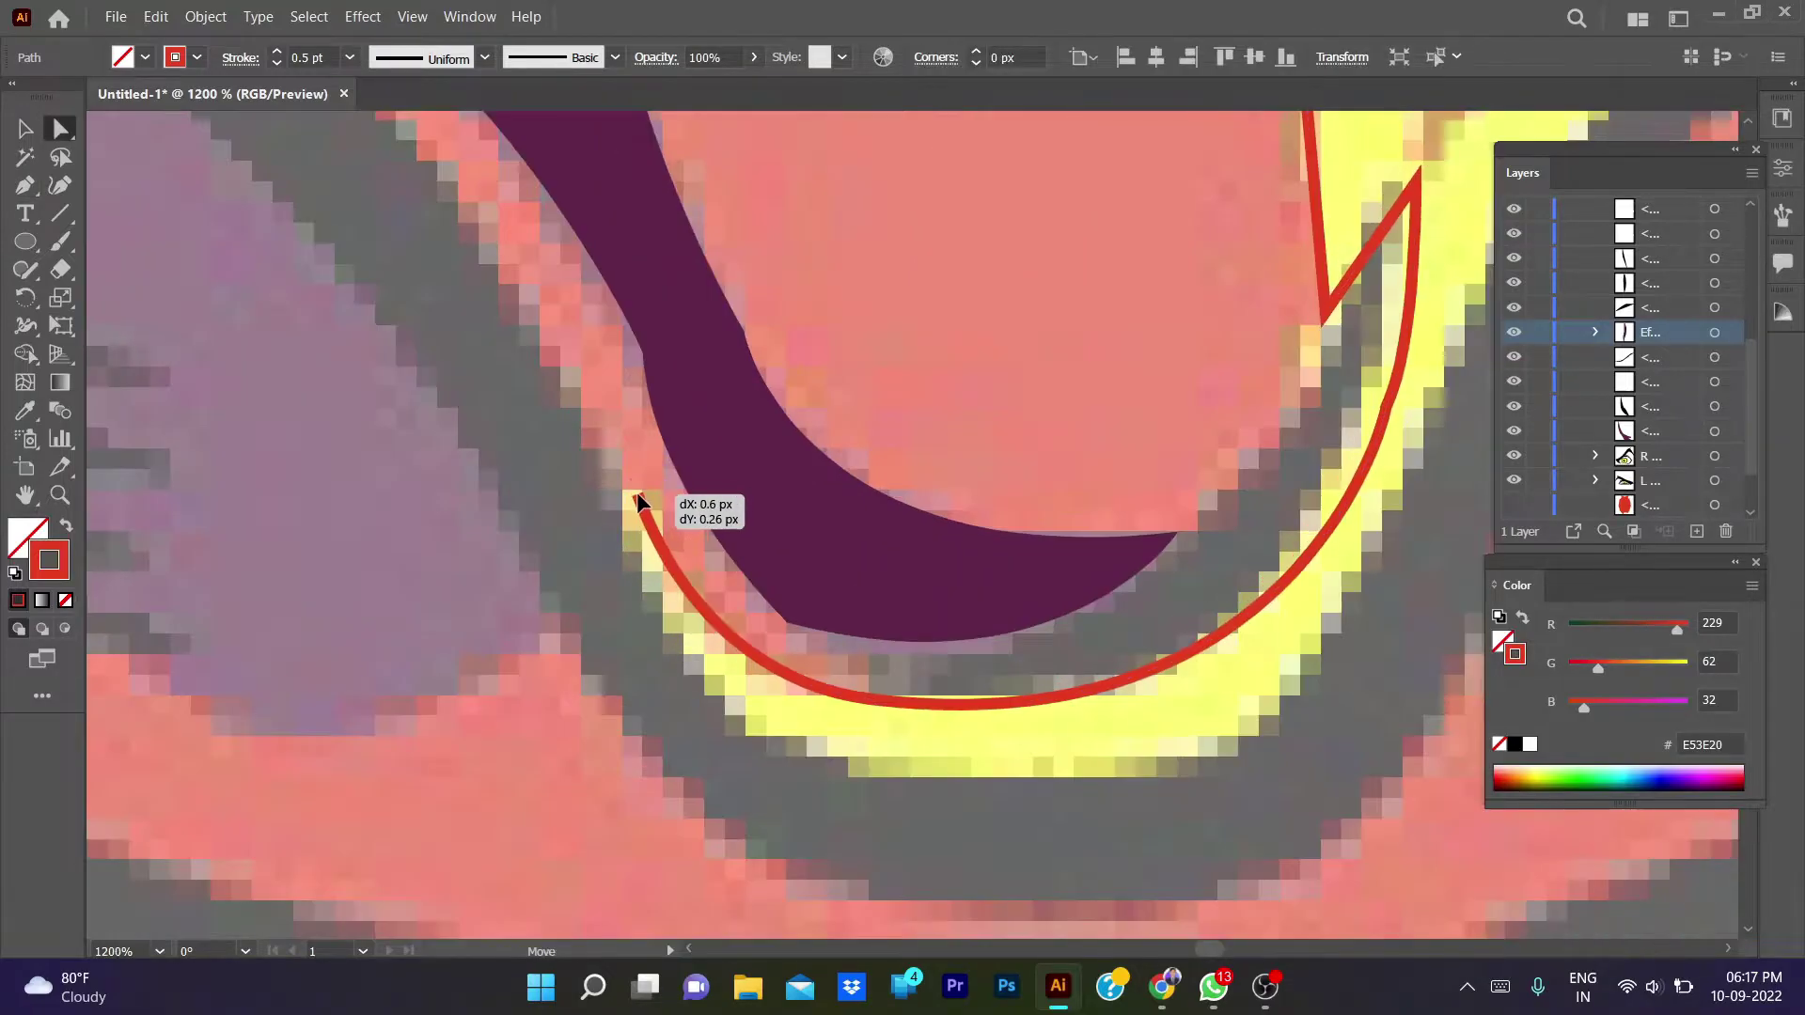
mouse_move(632, 486)
mouse_down()
mouse_move(1187, 821)
mouse_move(1120, 707)
mouse_move(884, 564)
mouse_move(981, 411)
mouse_move(974, 443)
mouse_up()
- Continue the red outline along the lower nose edge and up the highlight's right side
key(p)
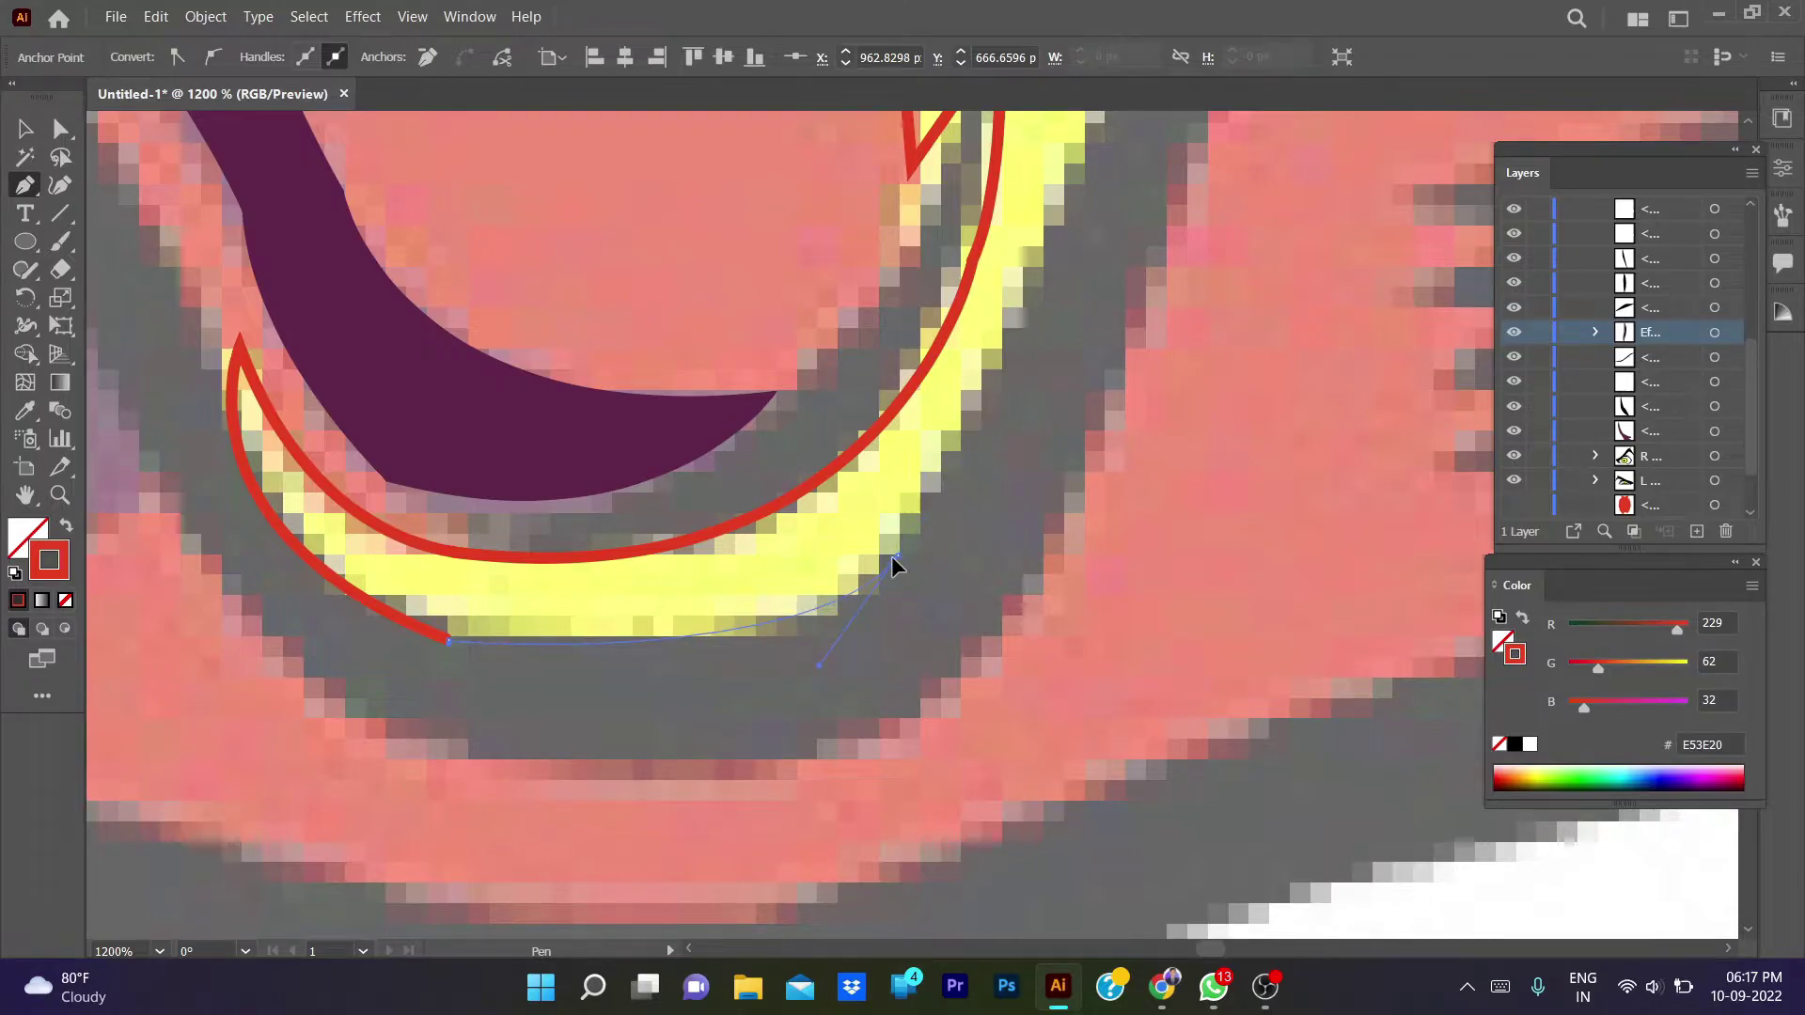
scroll(910, 512, up, 3)
scroll(910, 512, right, 3)
alt+scroll(749, 592, down, 4)
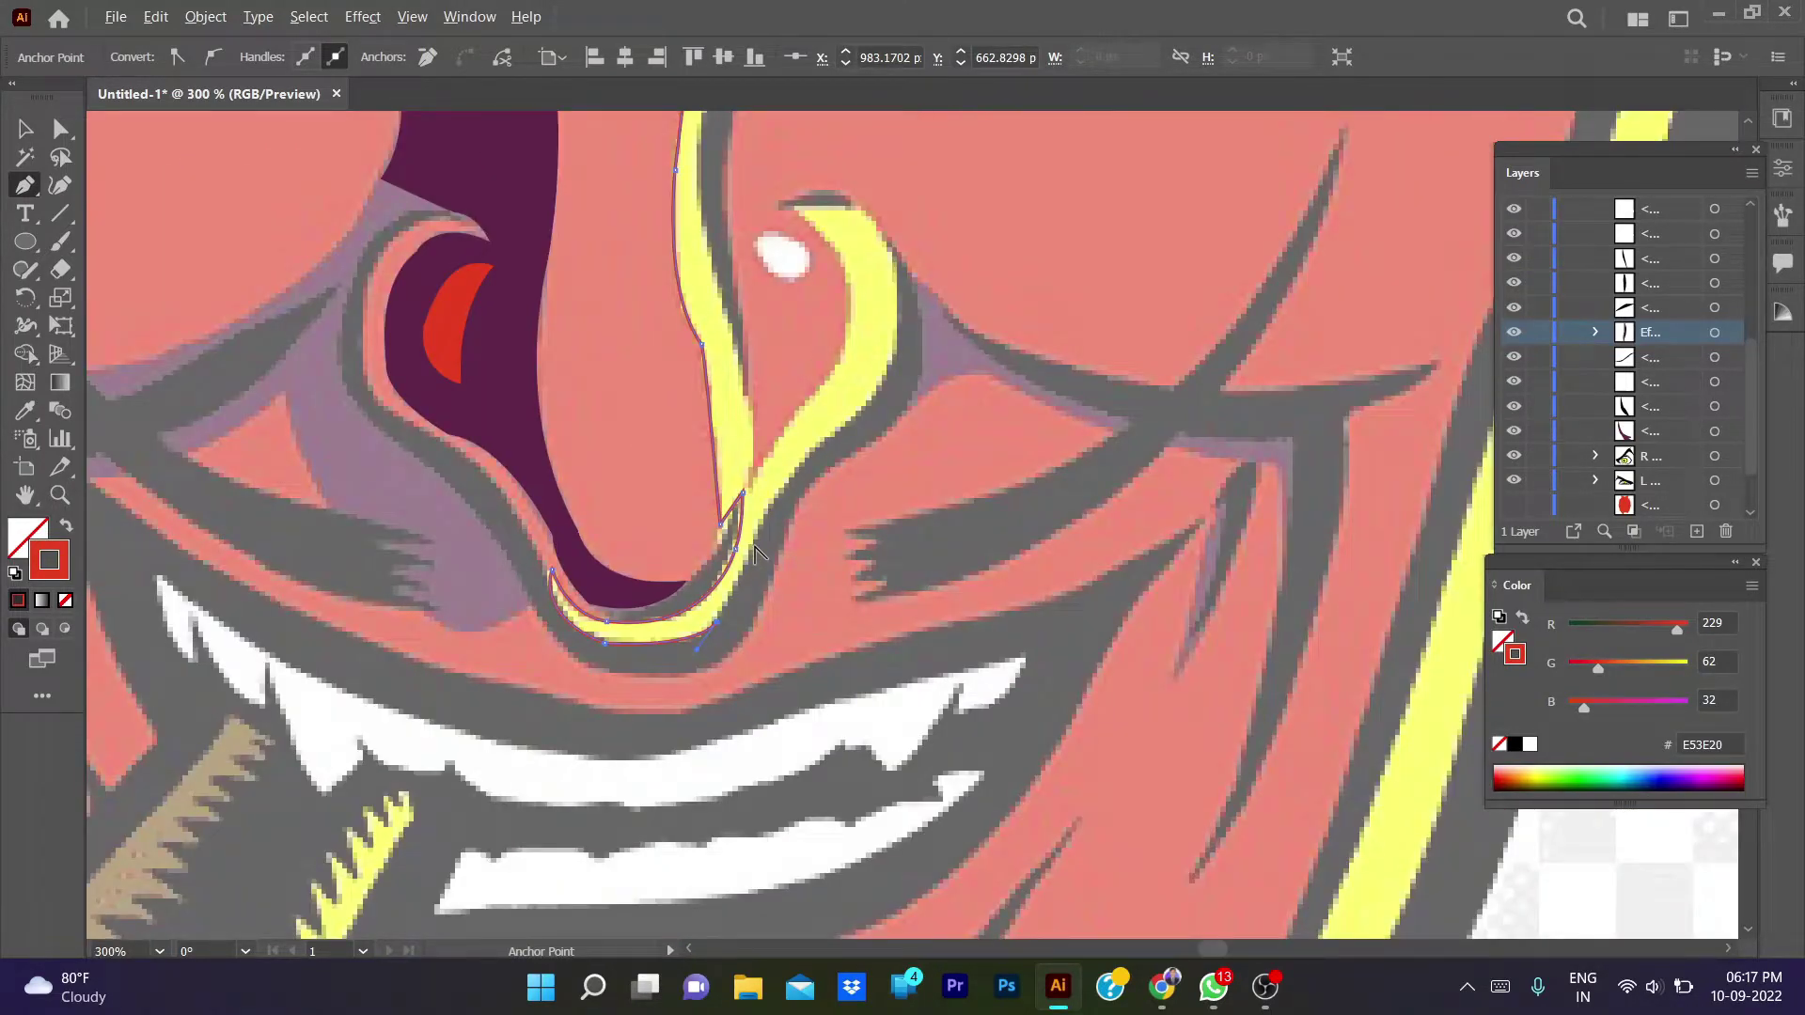
alt+scroll(757, 553, up, 4)
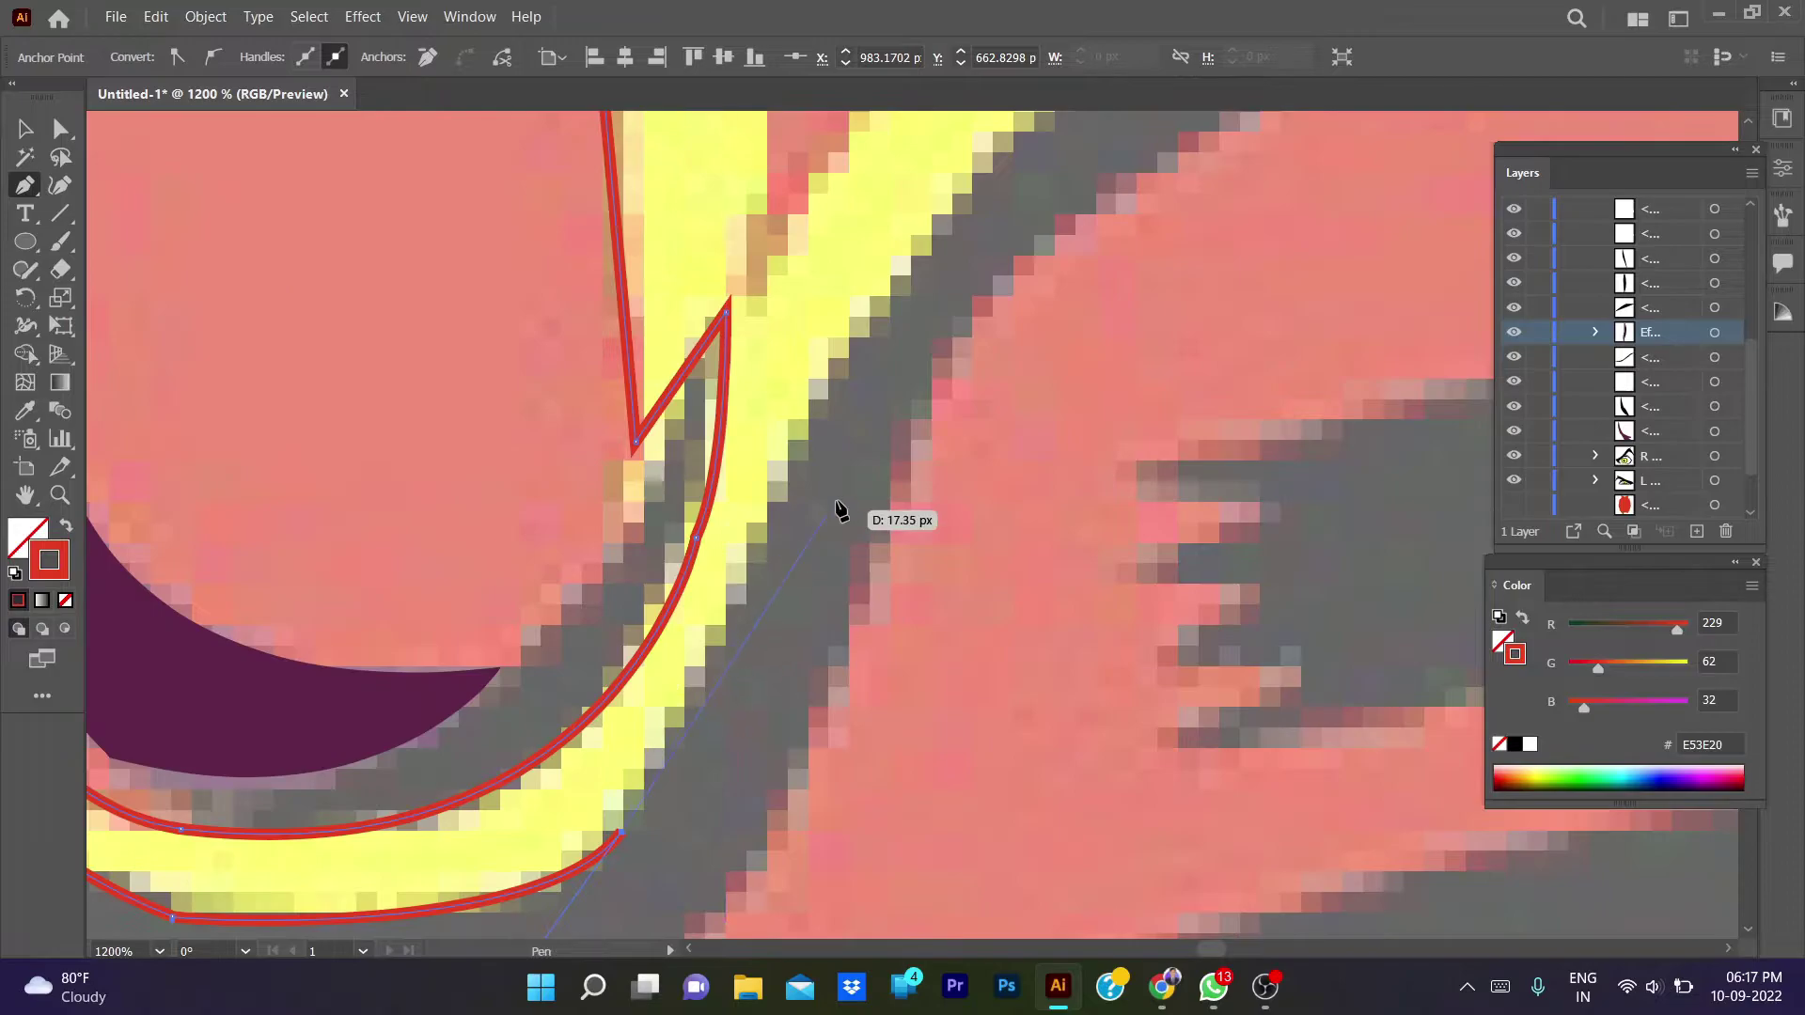
drag(893, 273, 1015, 223)
scroll(920, 299, up, 3)
scroll(920, 298, right, 3)
key(super)
key(super)
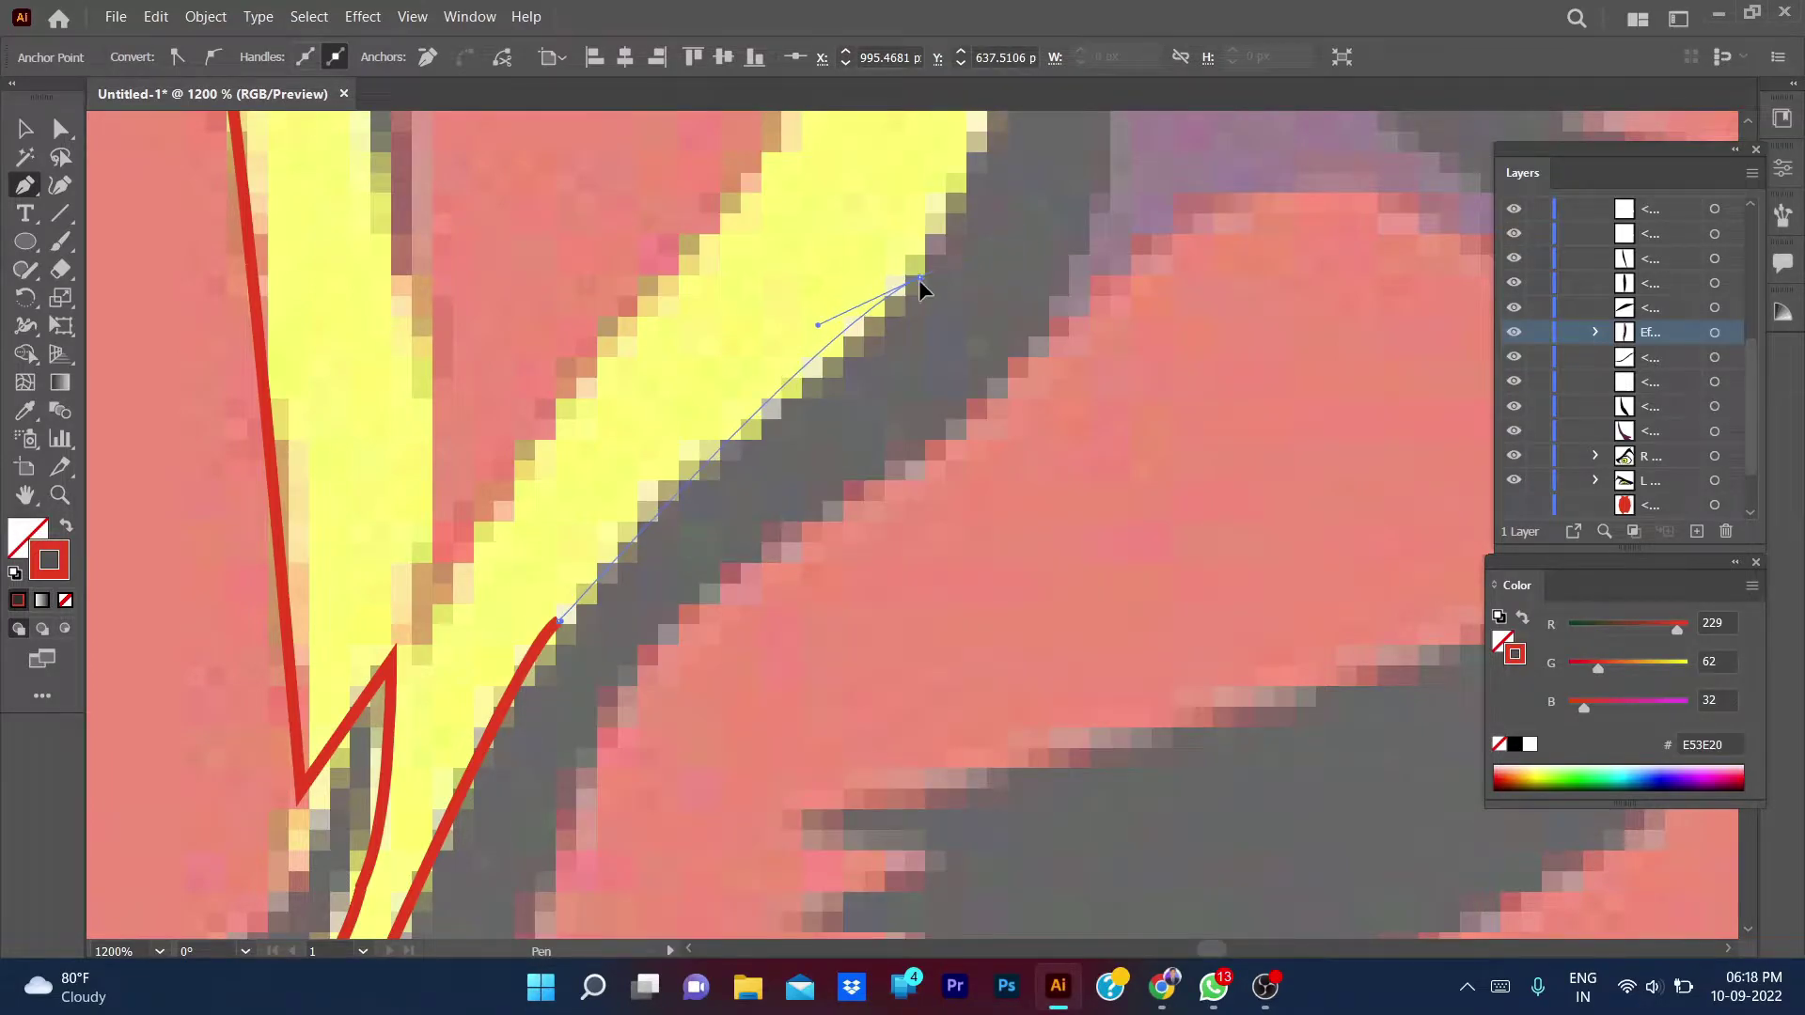
scroll(918, 282, up, 3)
scroll(758, 186, up, 3)
scroll(705, 333, down, 4)
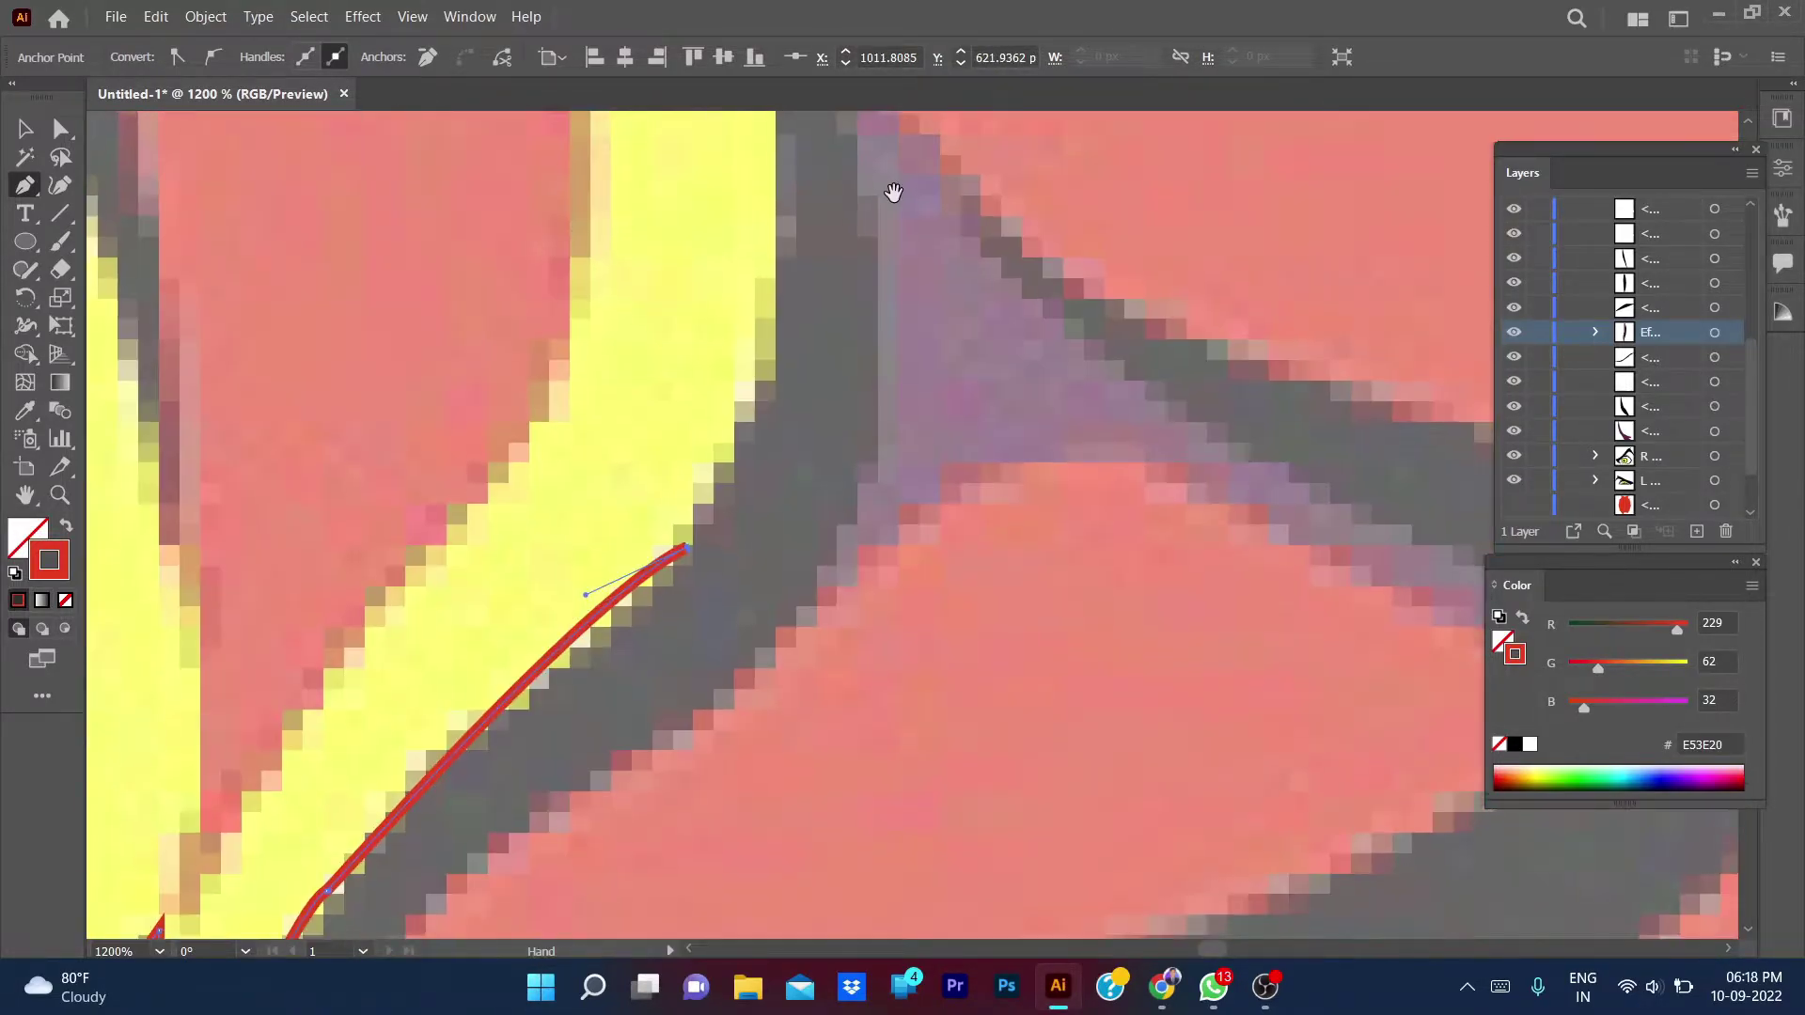
scroll(757, 178, up, 2)
drag(775, 220, 777, 247)
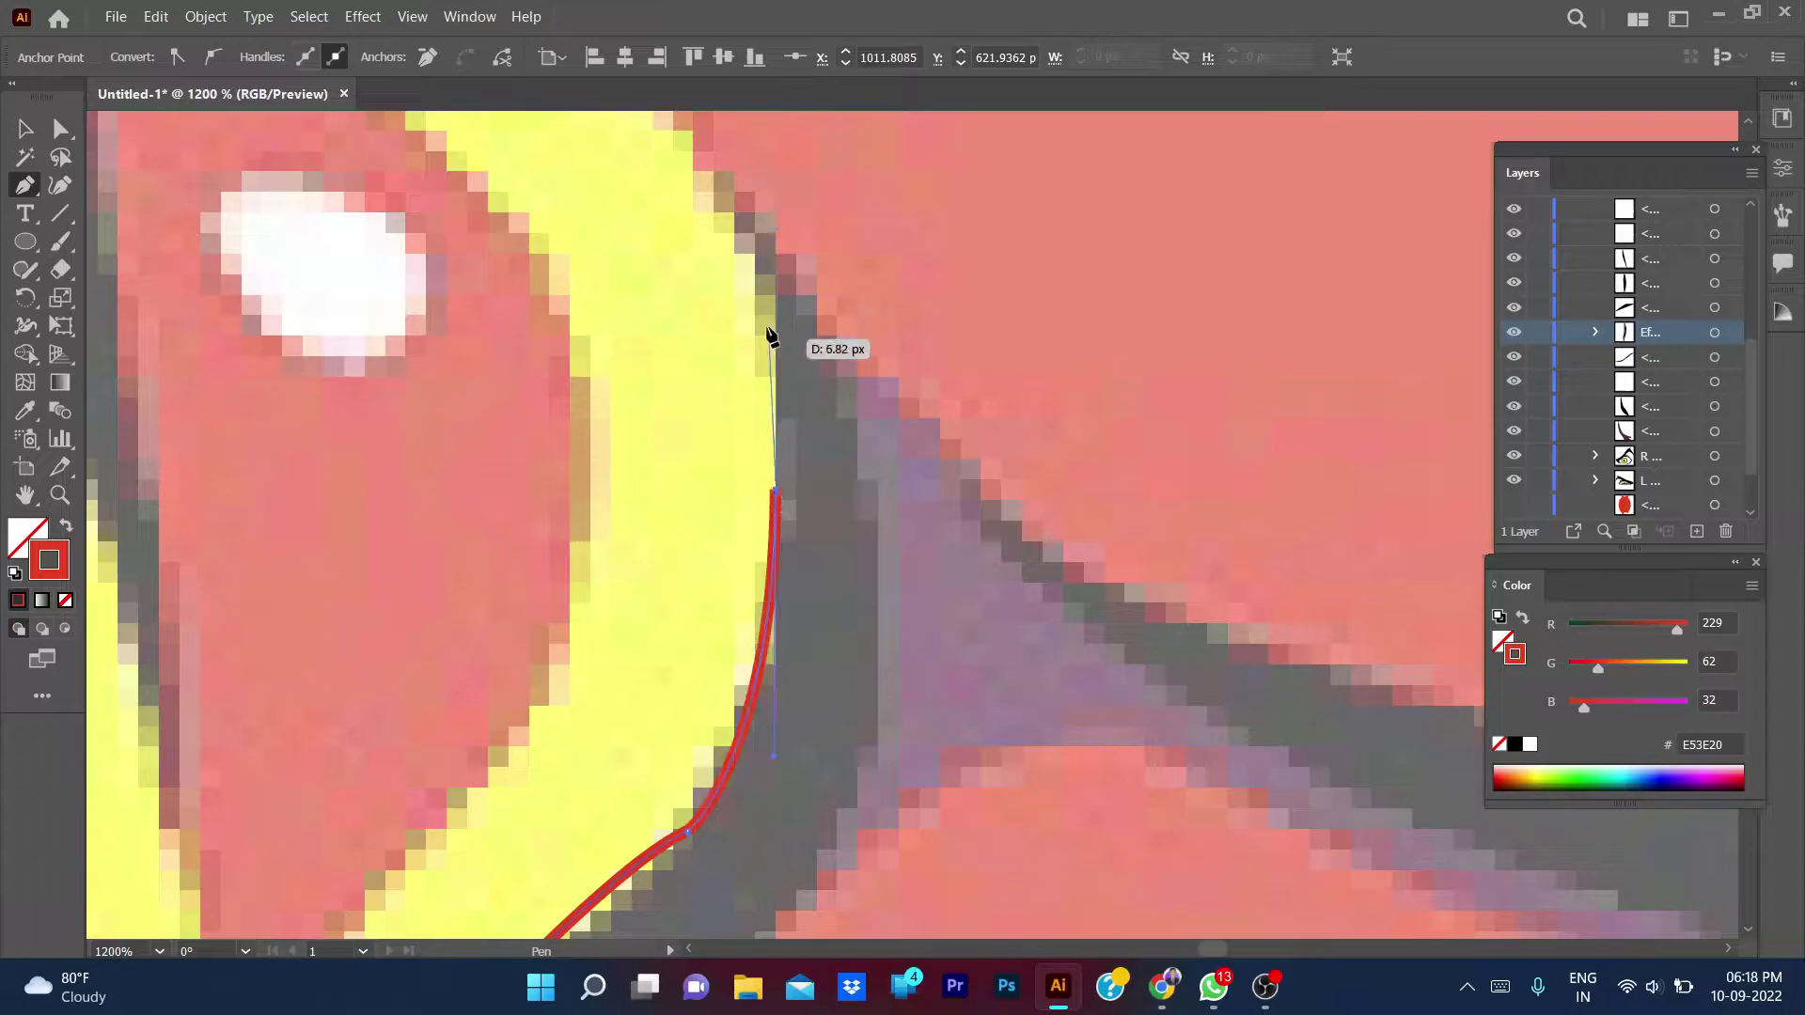
- Add a corner anchor higher up, then curve the outline over the top of the curl
scroll(777, 246, up, 4)
scroll(777, 246, left, 2)
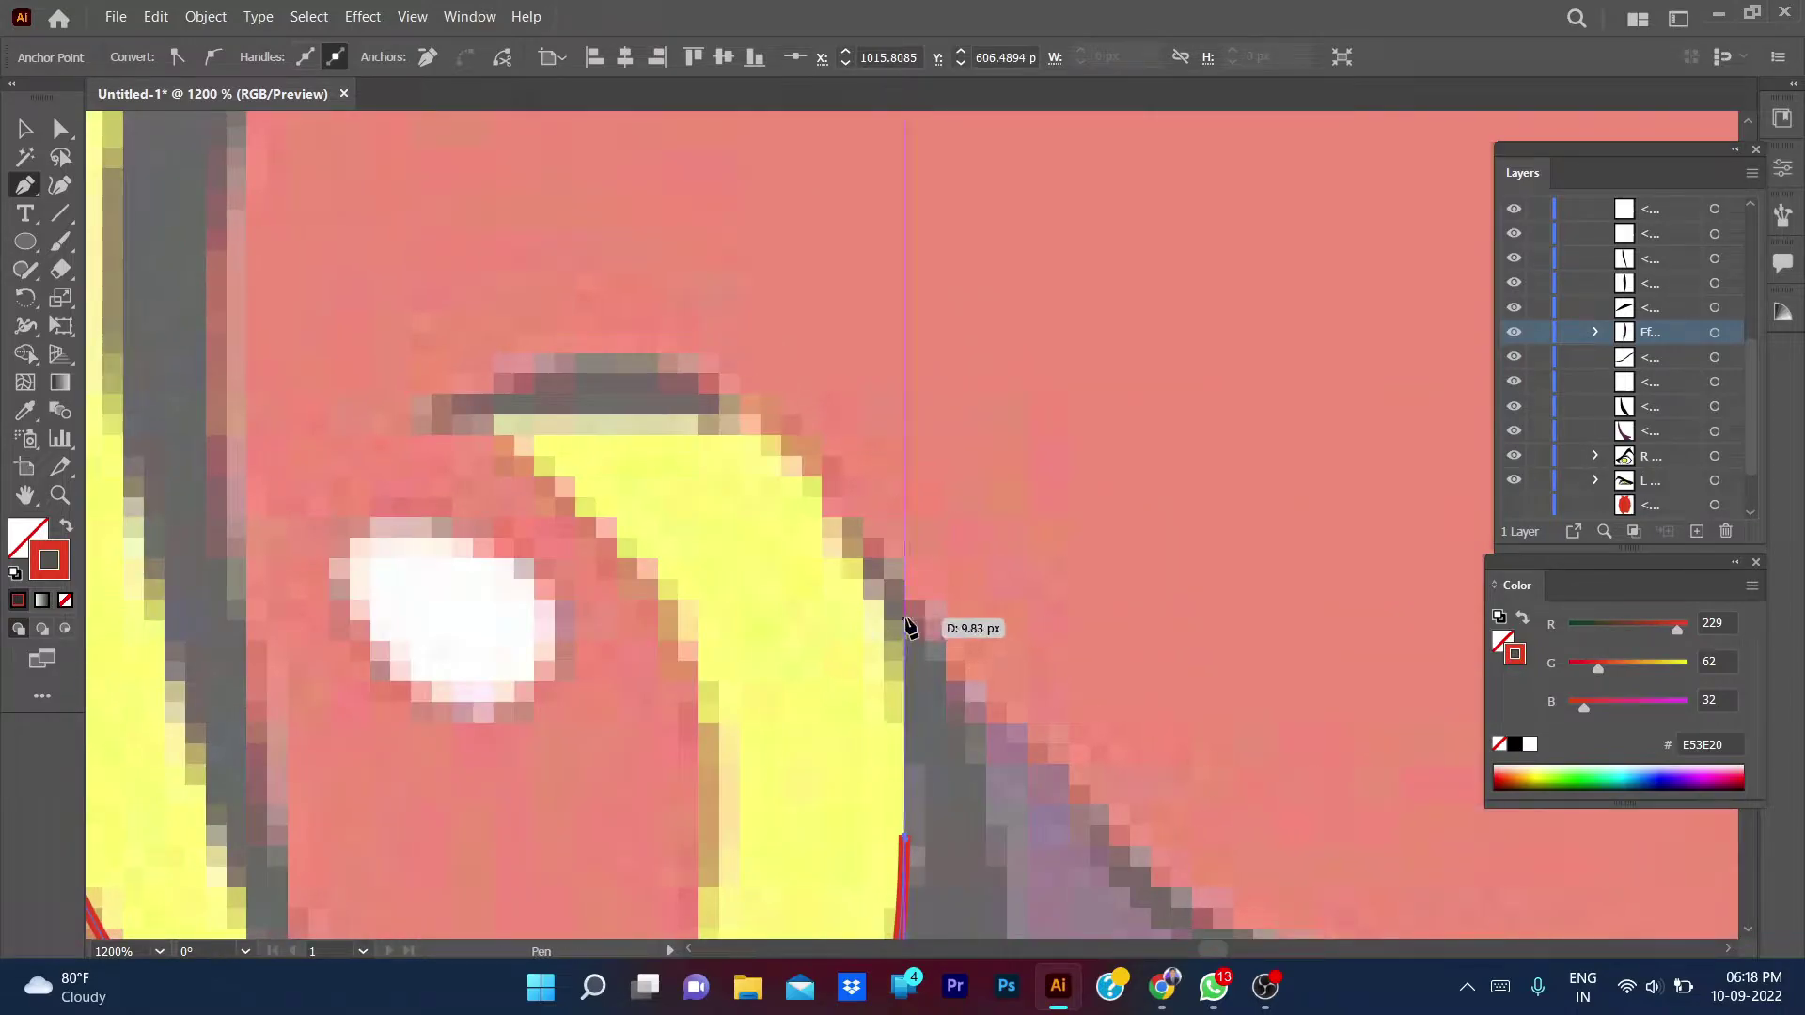
mouse_move(763, 434)
mouse_down()
mouse_move(594, 356)
mouse_move(765, 442)
mouse_up()
click(503, 435)
scroll(505, 444, down, 3)
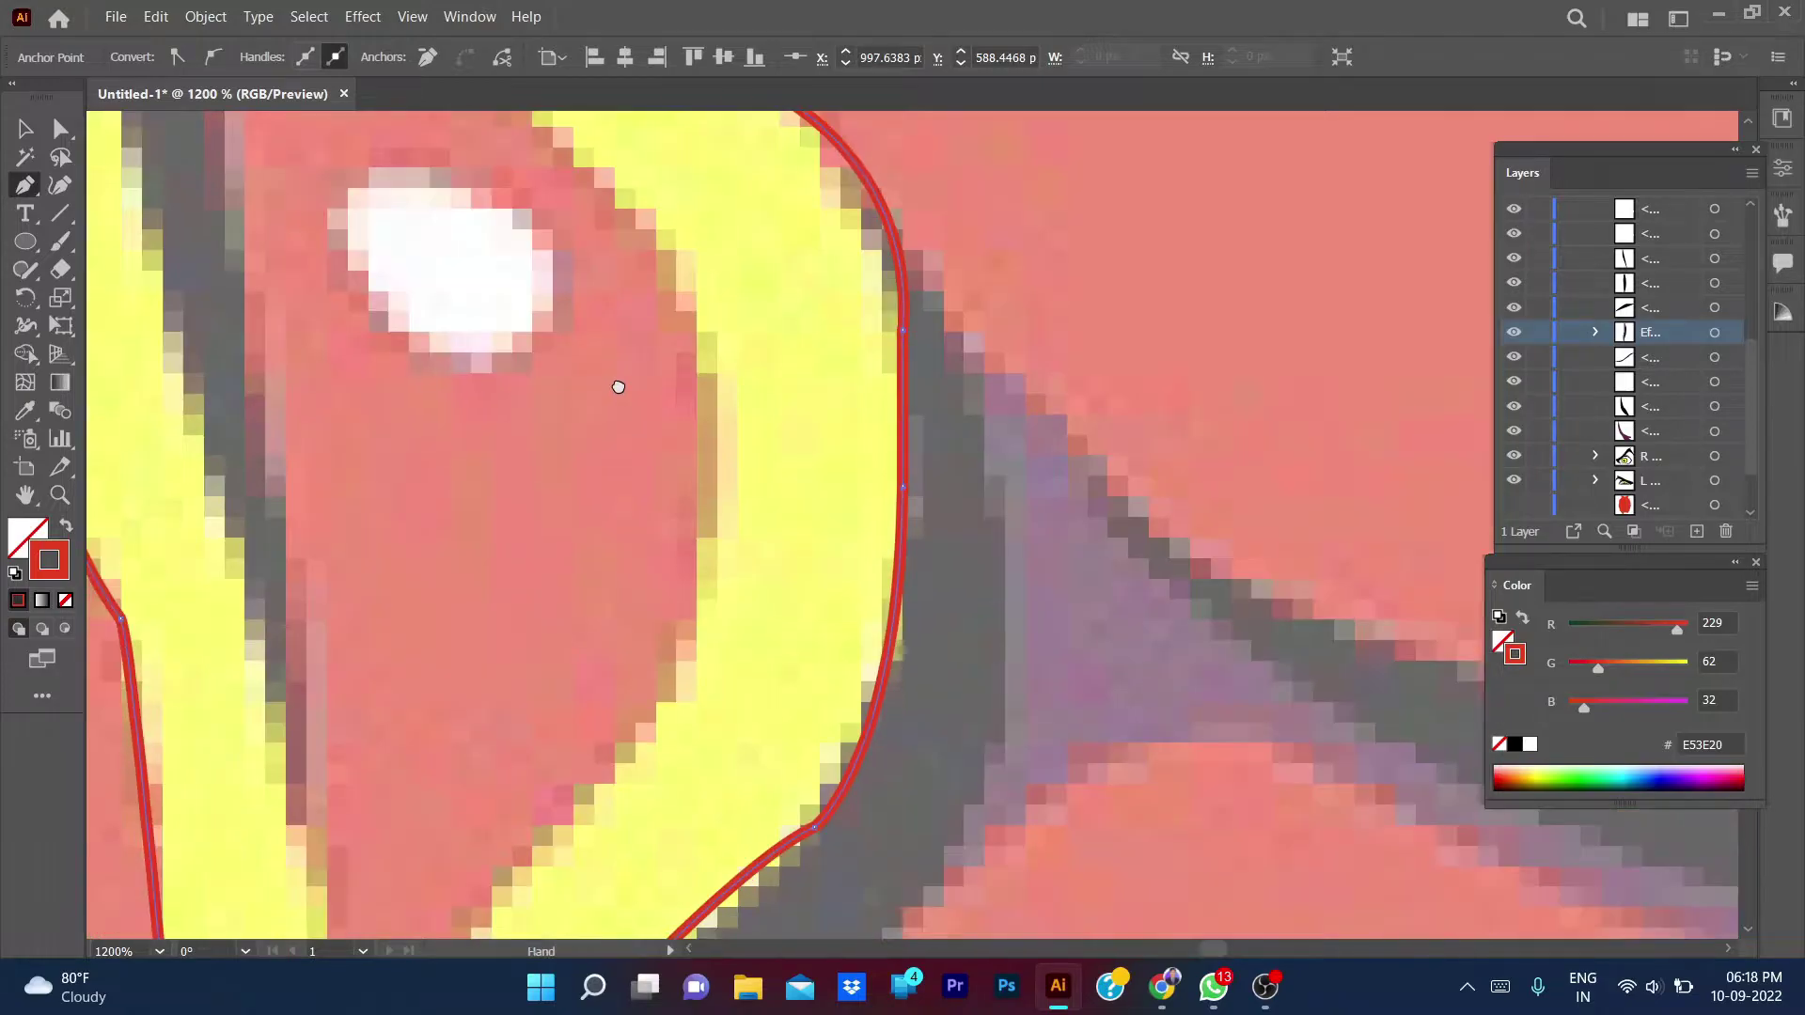
scroll(505, 444, left, 2)
mouse_move(606, 291)
mouse_down()
mouse_move(188, 360)
mouse_move(264, 344)
mouse_up()
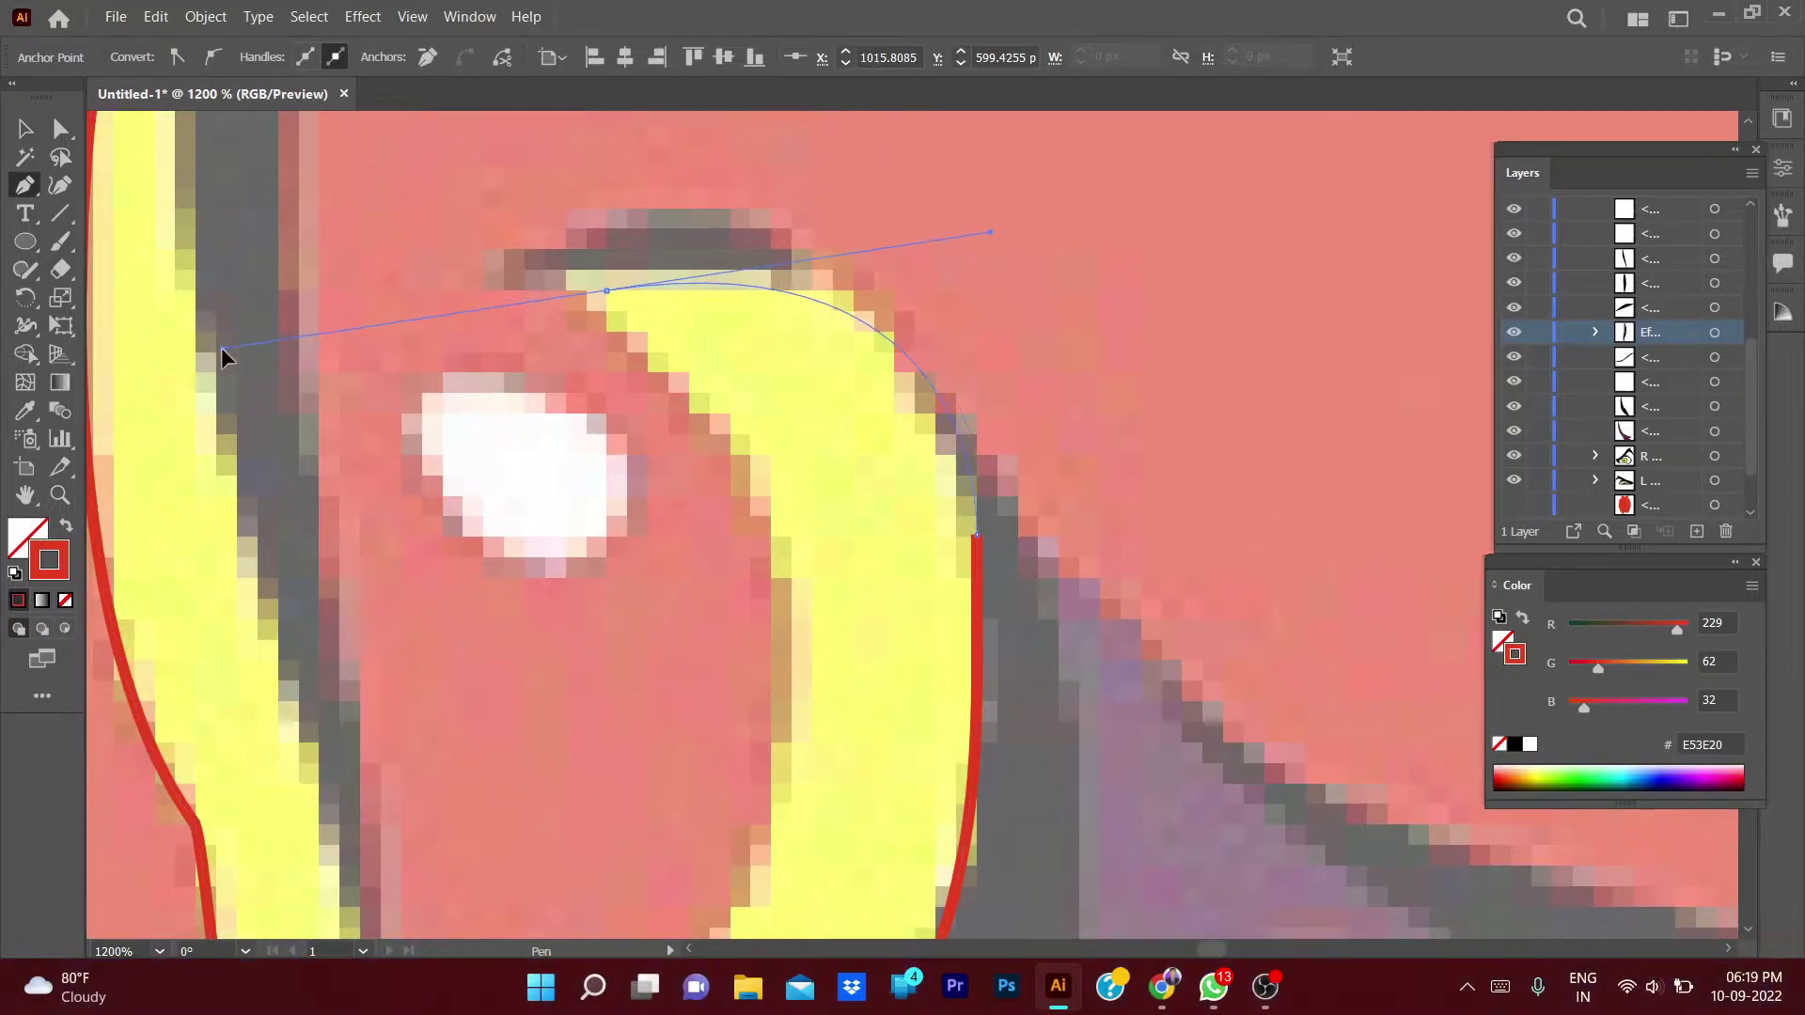
click(607, 292)
- Trace the curl's inner side with a sharp corner, down to the highlight's notch
key(ctrl+minus)
scroll(702, 371, up, 3)
scroll(705, 584, left, 2)
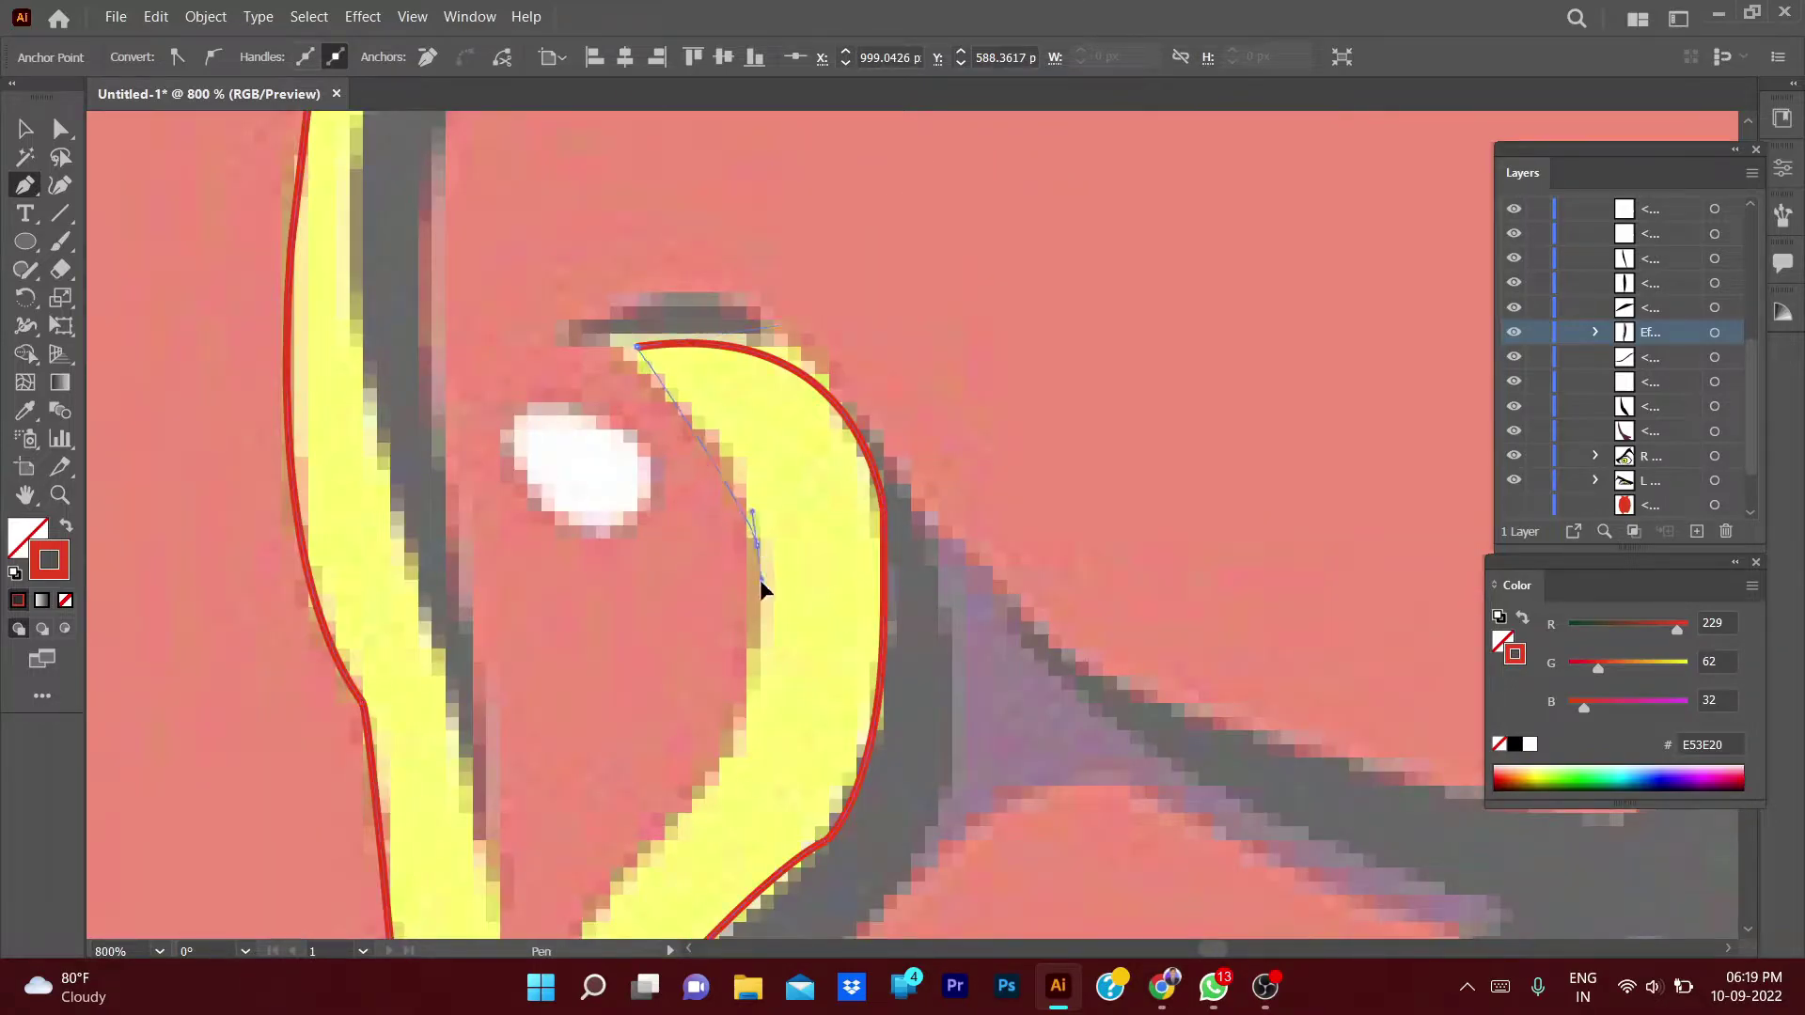
mouse_move(757, 543)
mouse_down()
mouse_move(755, 628)
mouse_move(620, 799)
mouse_up()
scroll(756, 547, down, 3)
scroll(756, 547, left, 1)
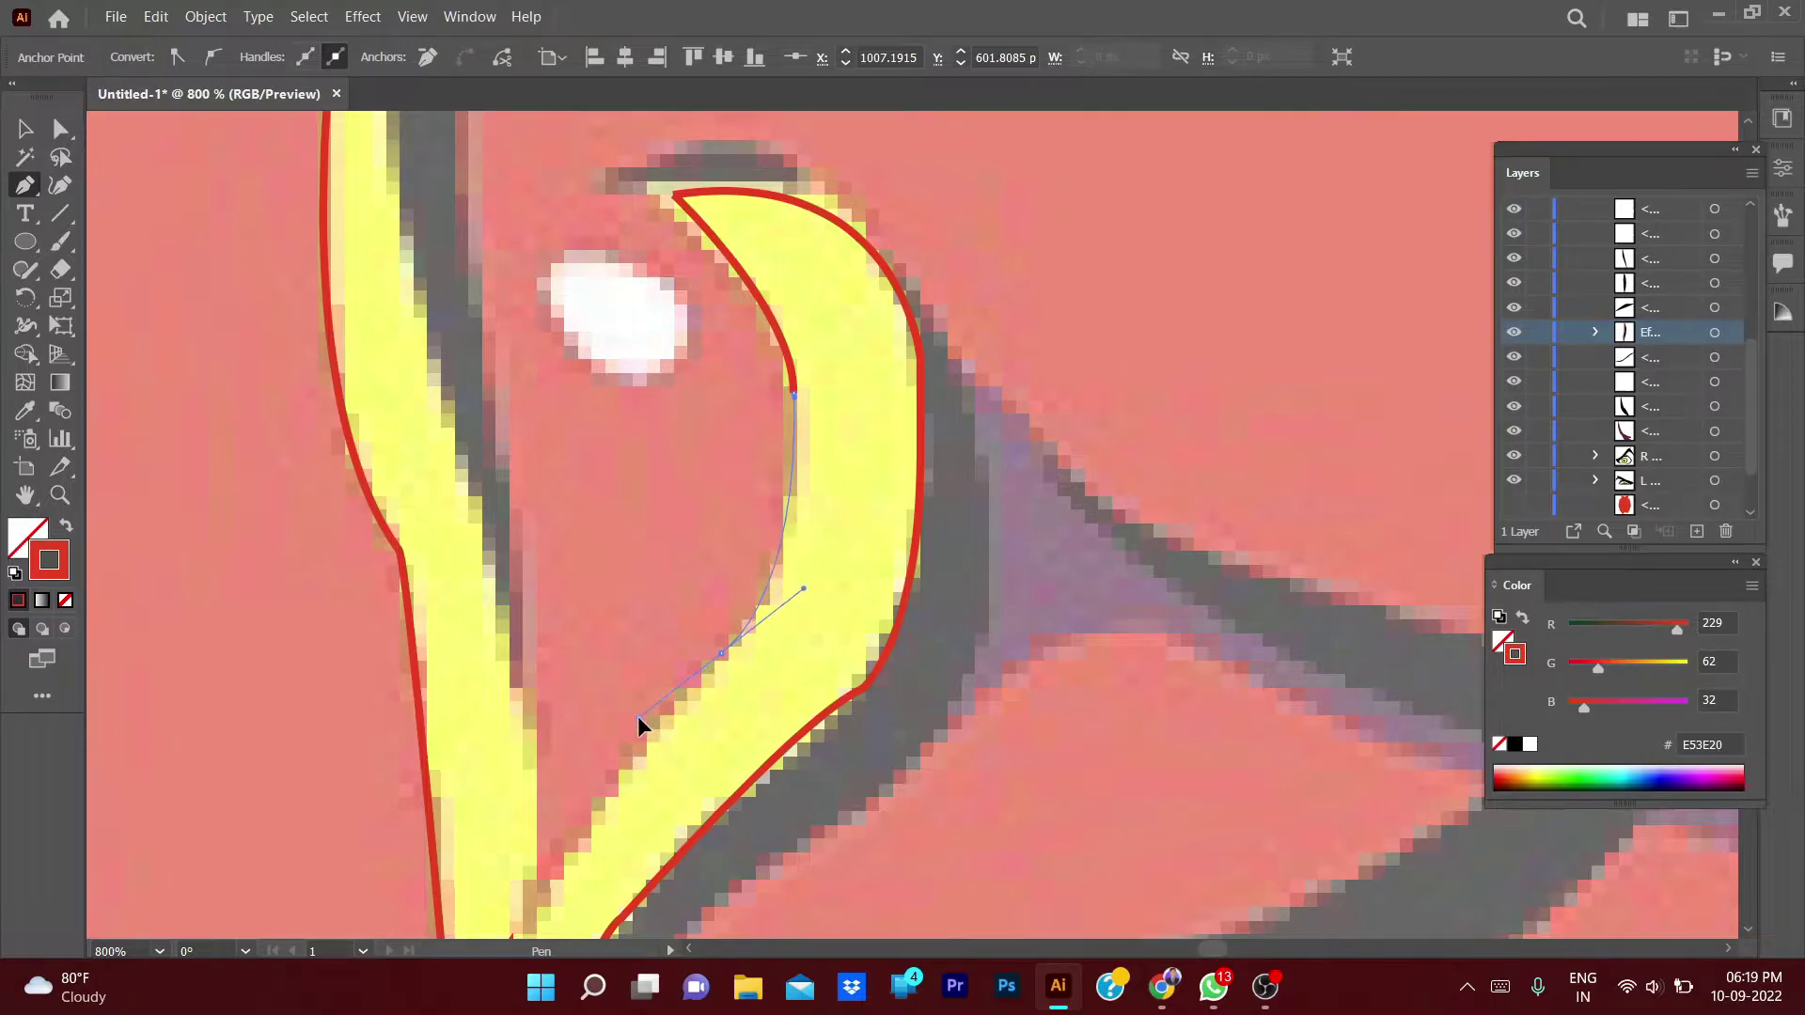
click(724, 655)
scroll(724, 655, down, 3)
scroll(723, 655, left, 1)
drag(637, 722, 637, 747)
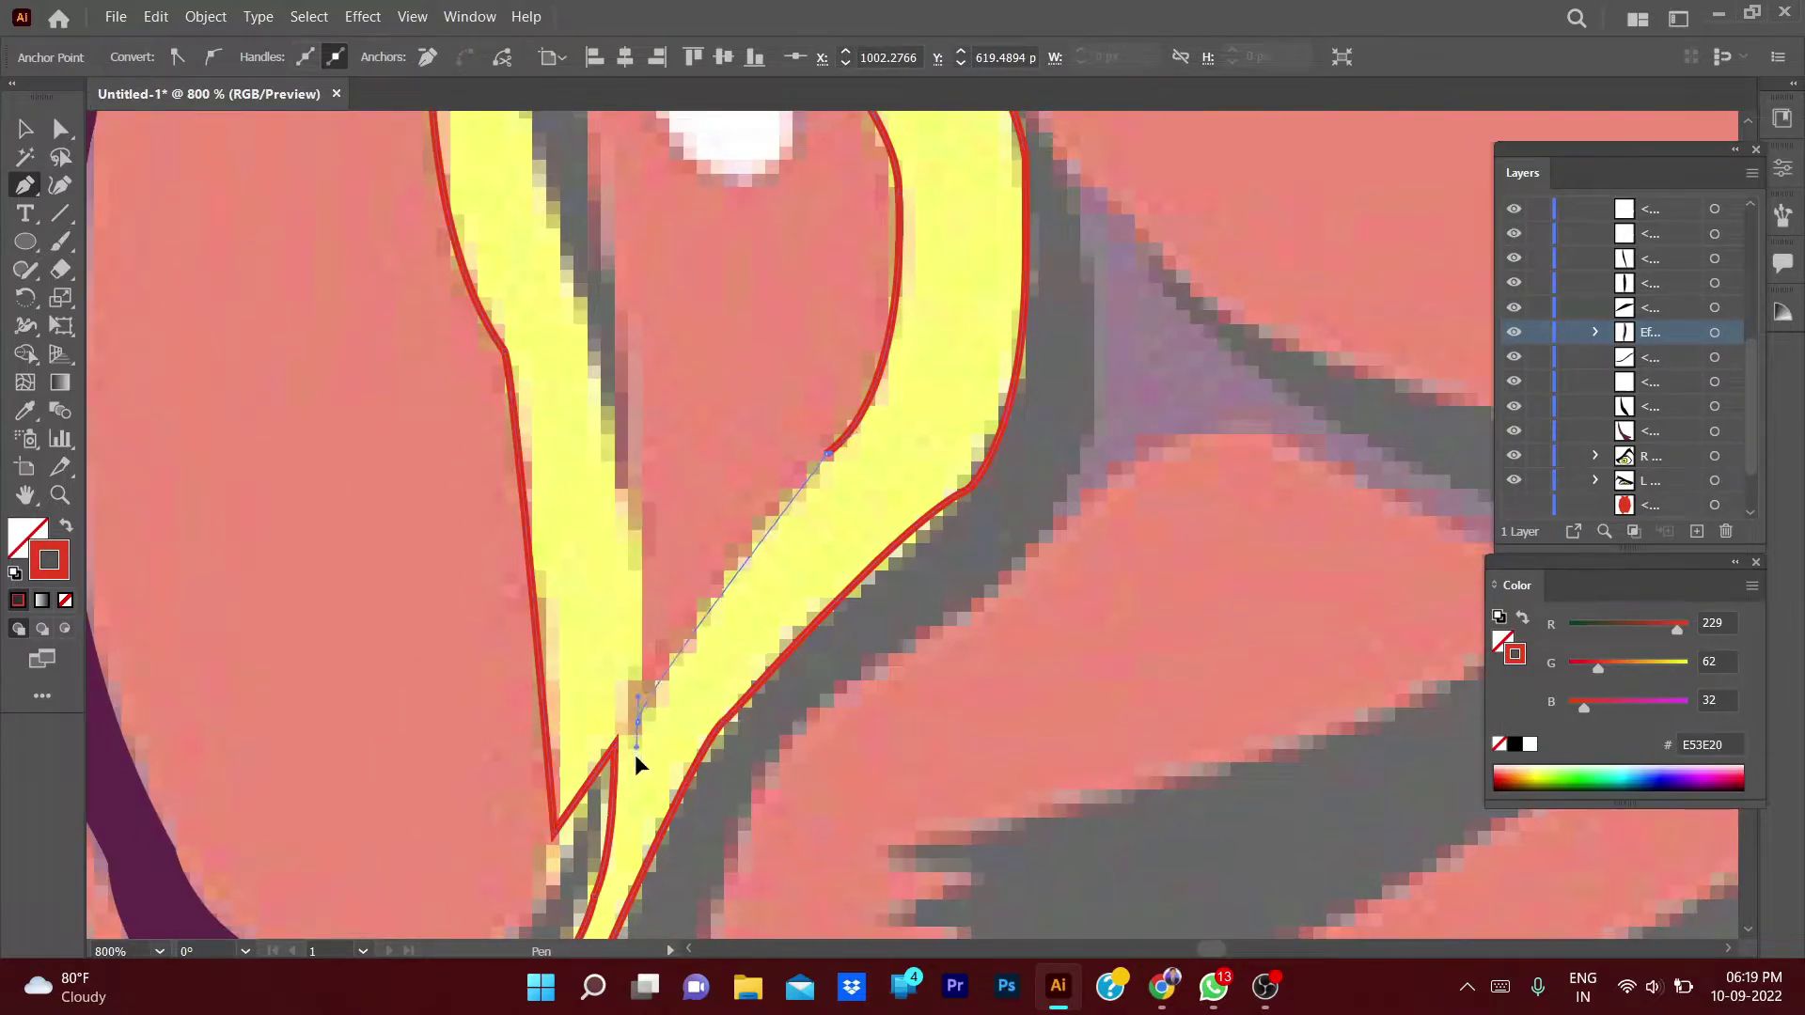
- Curve the outline back up the nose, placing an anchor higher along the highlight
scroll(659, 649, up, 3)
scroll(658, 648, left, 1)
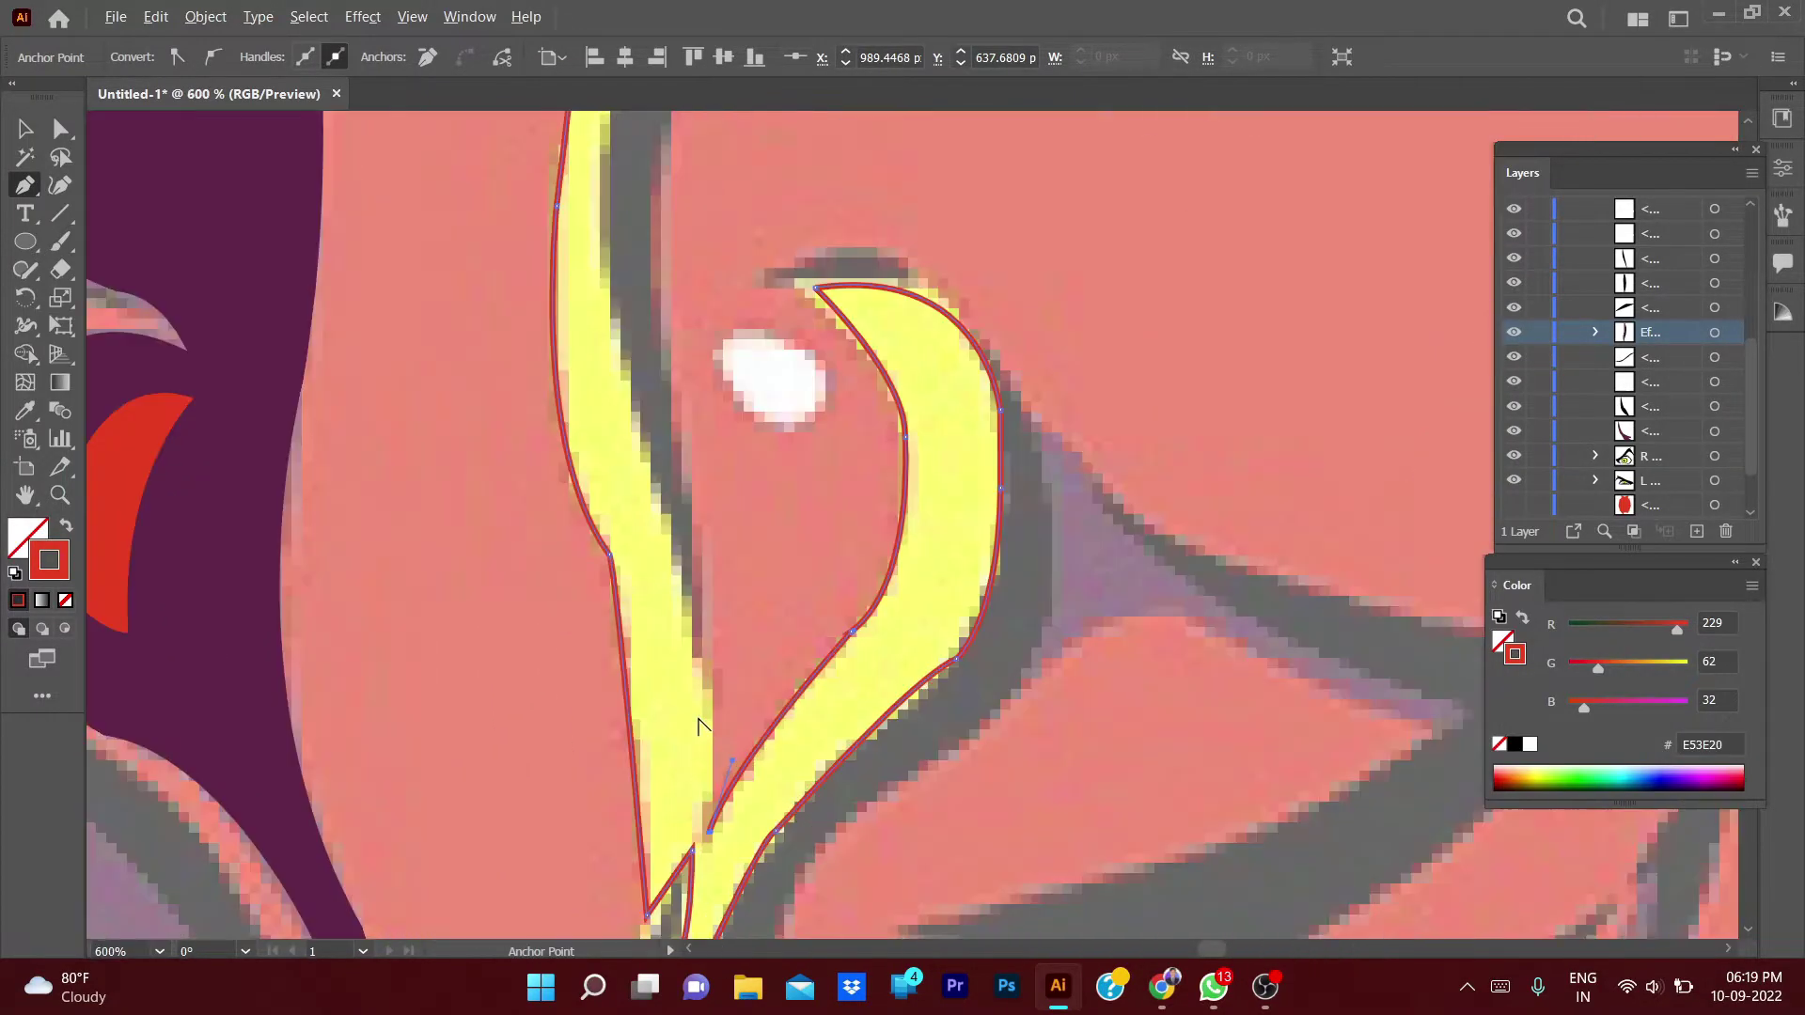
scroll(675, 564, down, 1)
drag(674, 548, 635, 470)
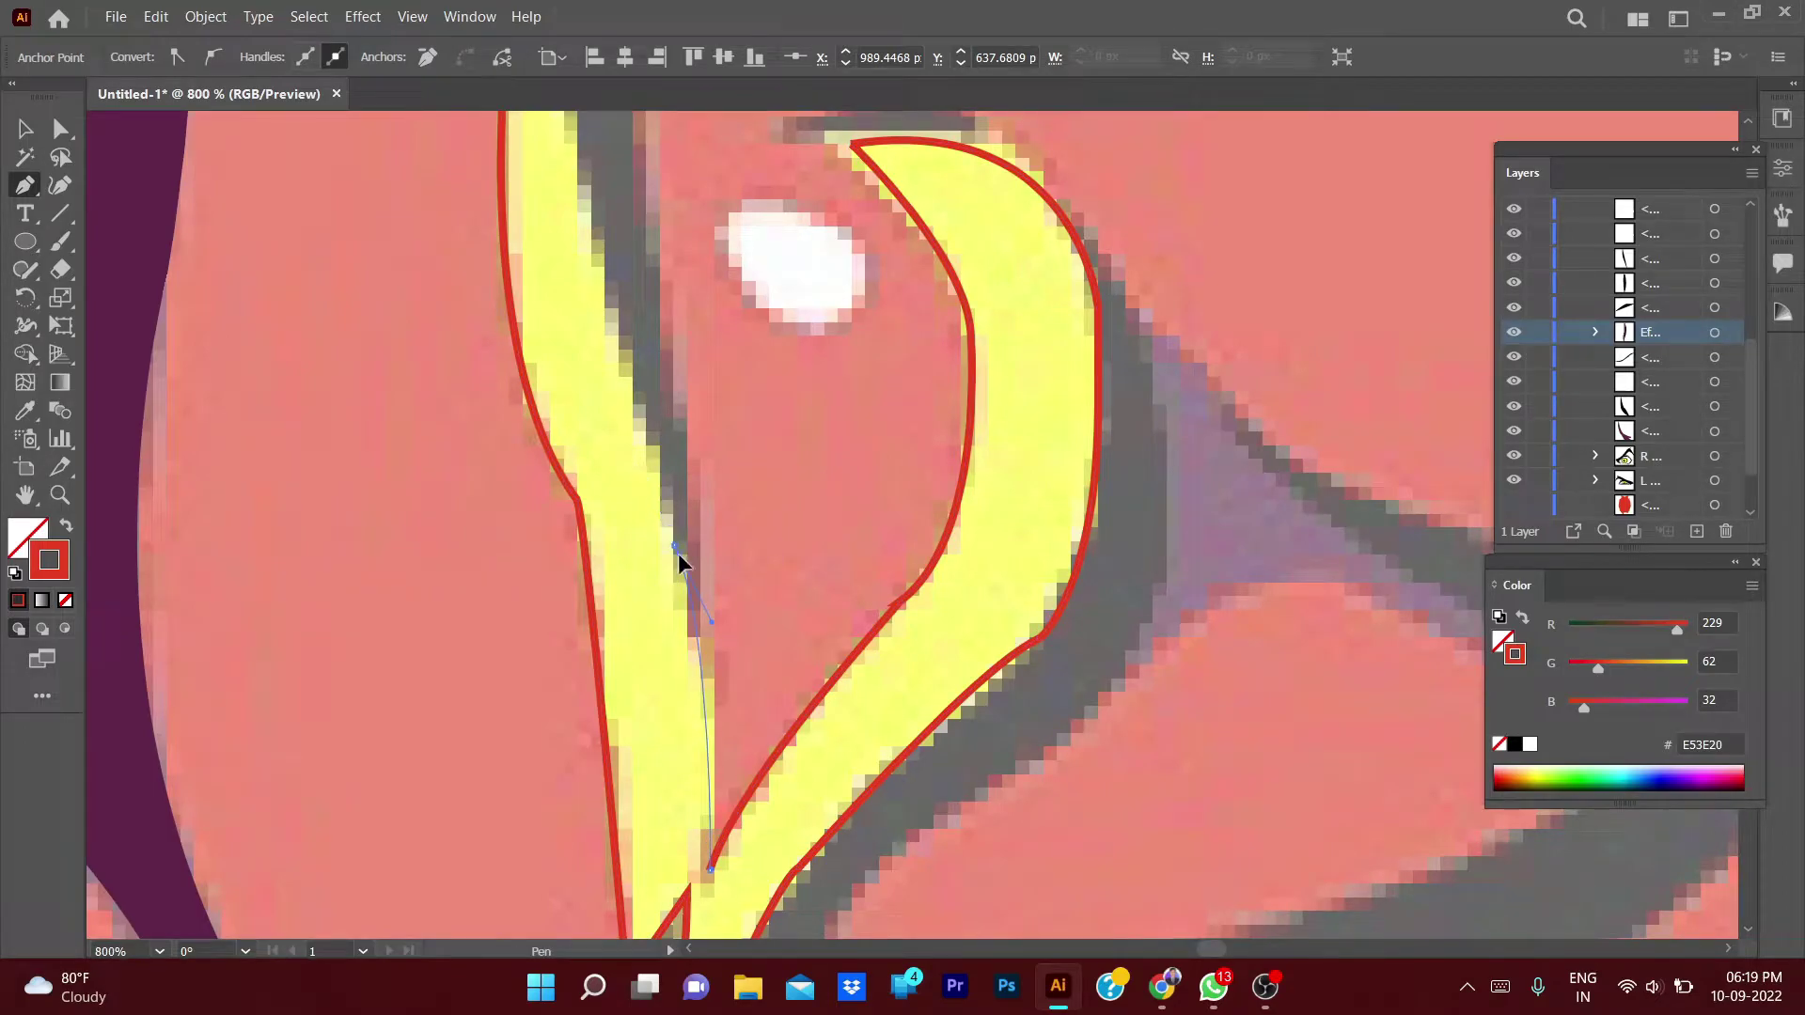
click(583, 190)
scroll(602, 235, up, 5)
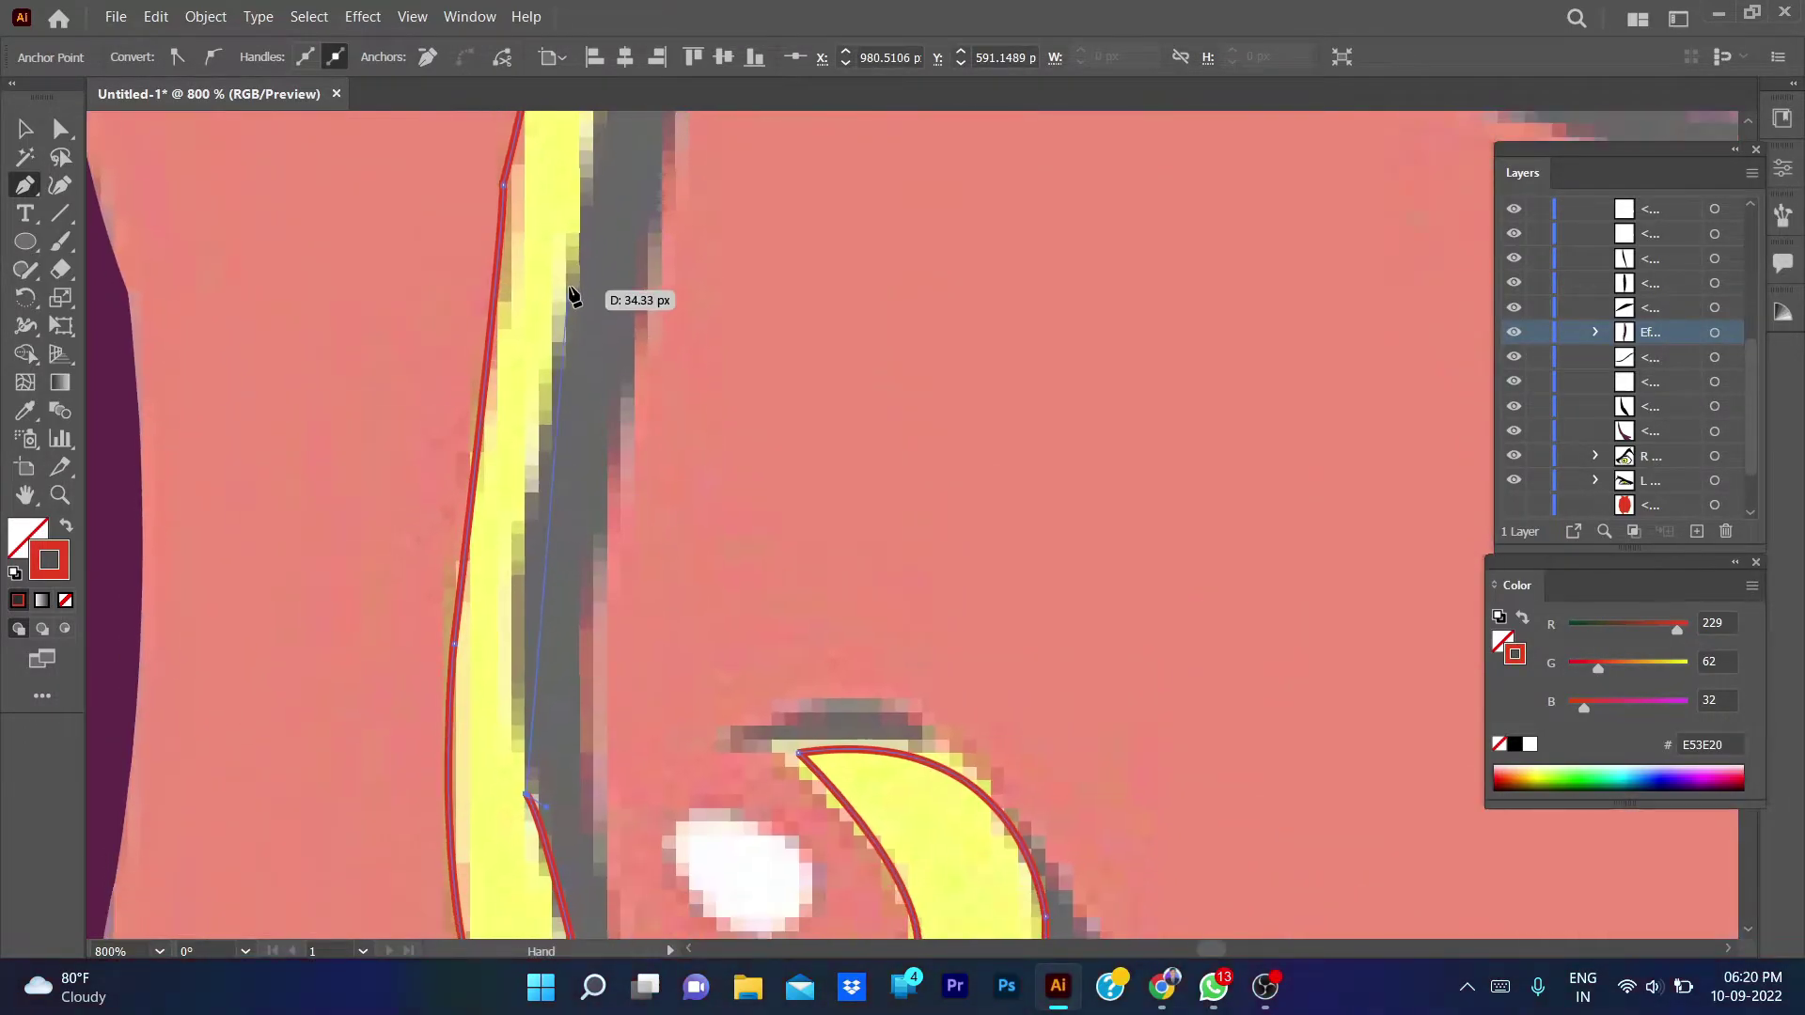
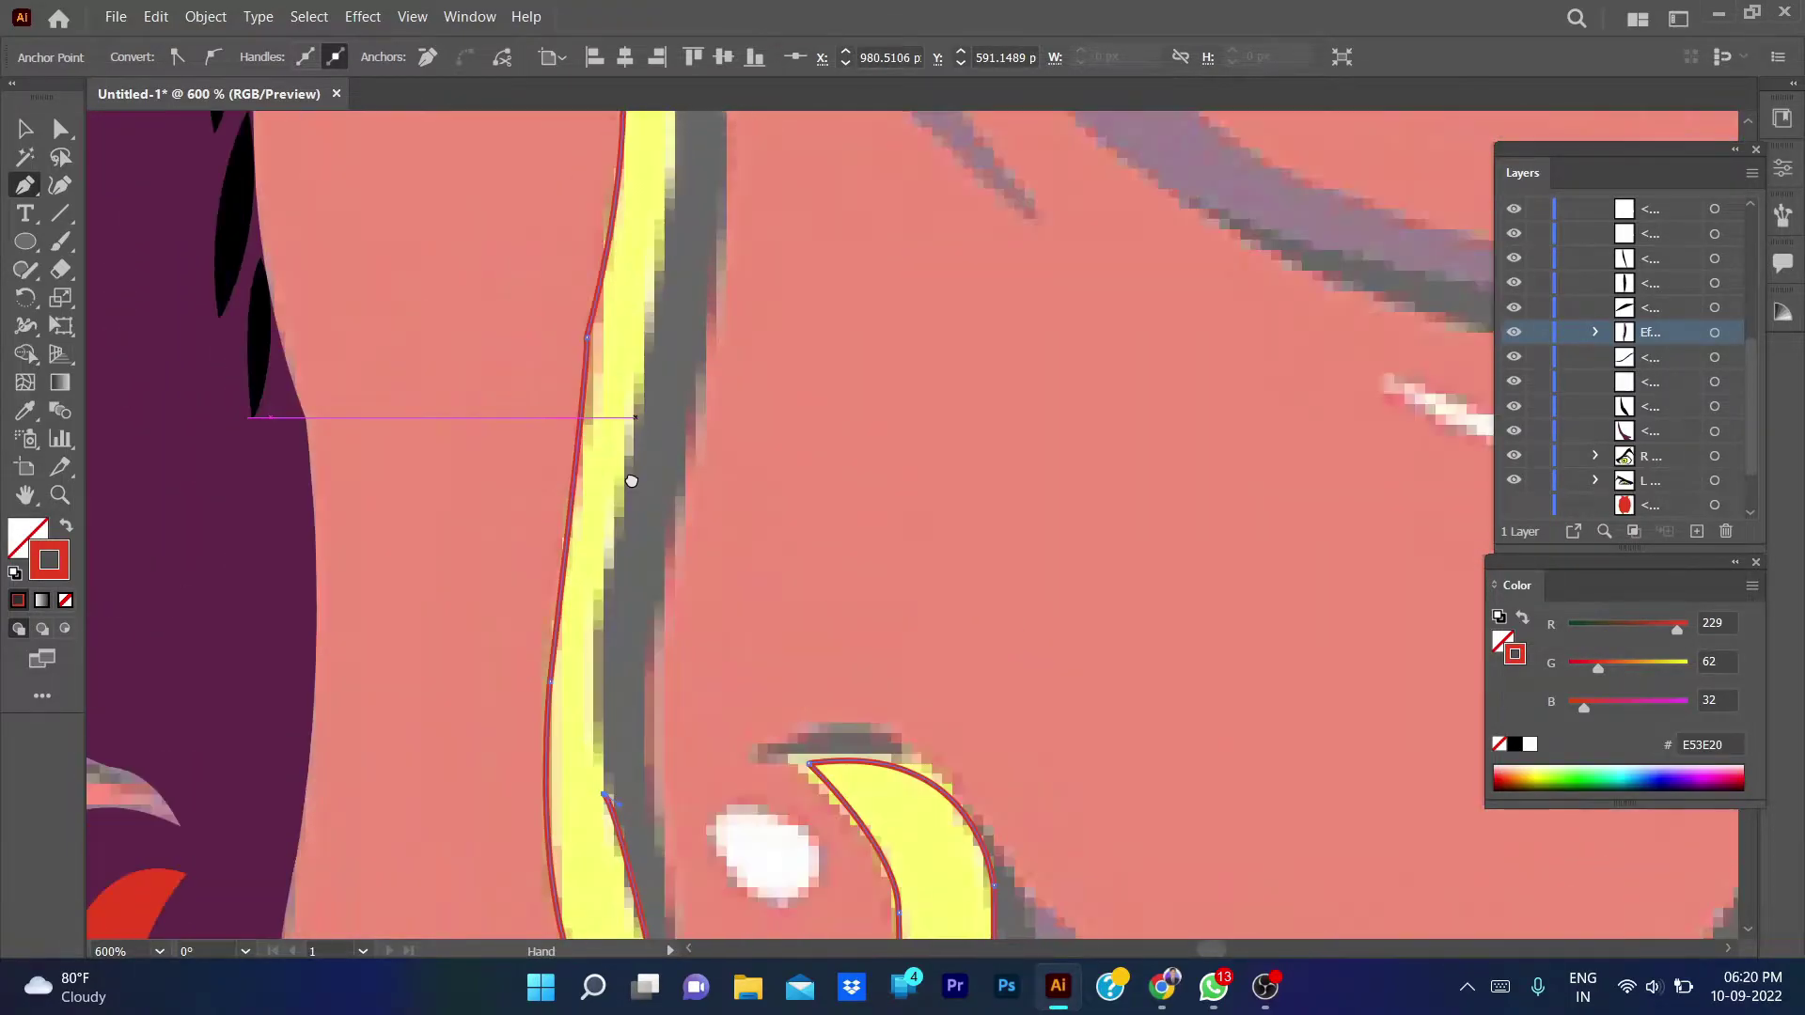
- Finish the nose highlight path with curved points running up the nose bridge
drag(586, 511, 636, 425)
scroll(636, 437, up, 3)
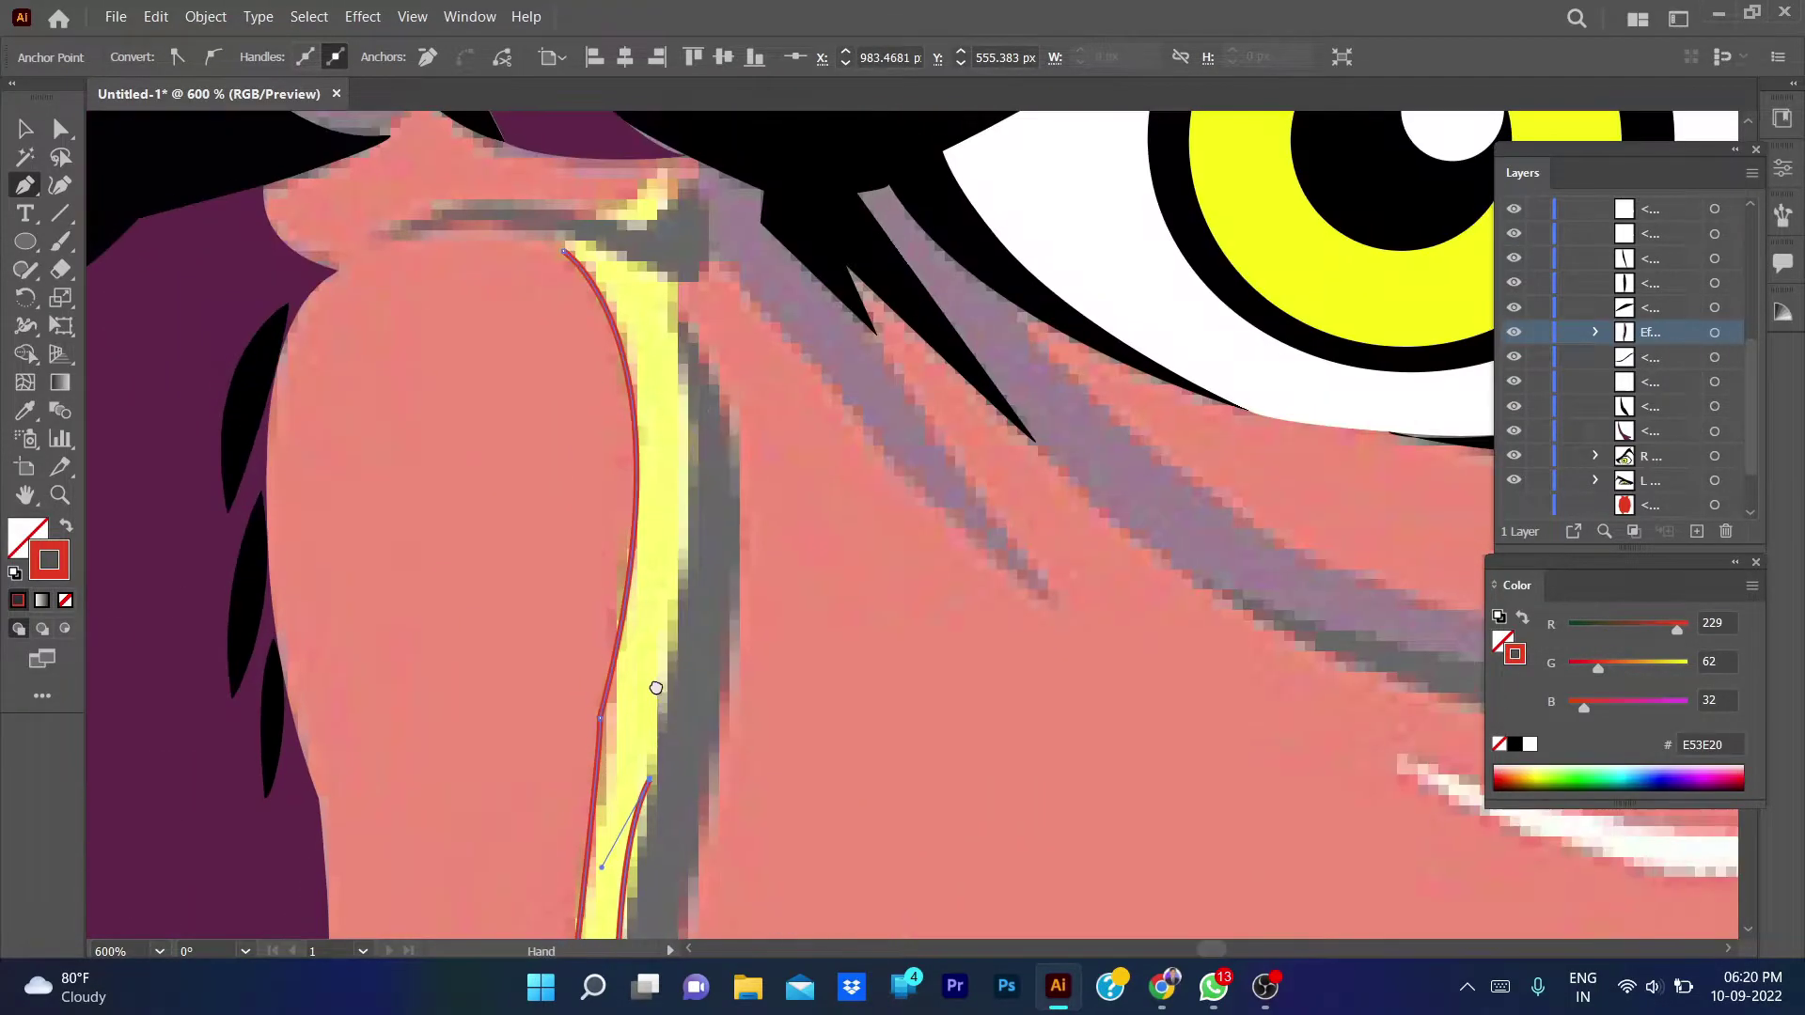
drag(675, 323, 640, 228)
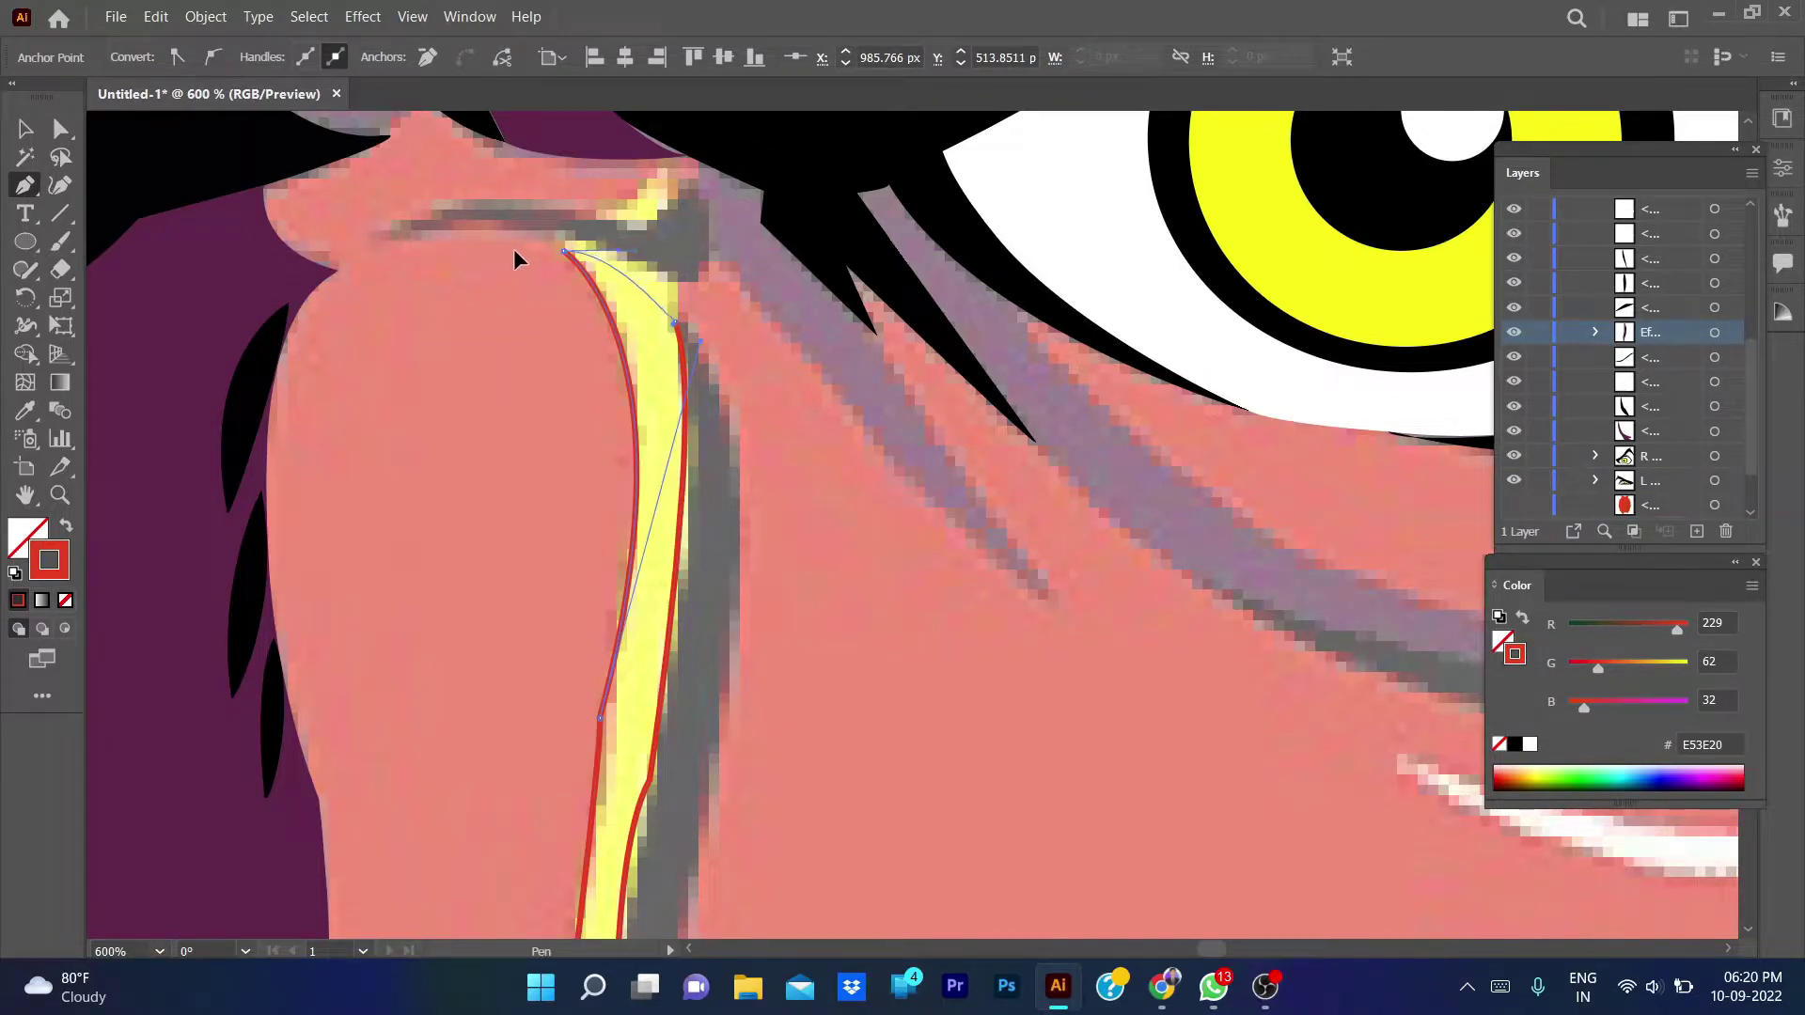
drag(491, 371, 503, 515)
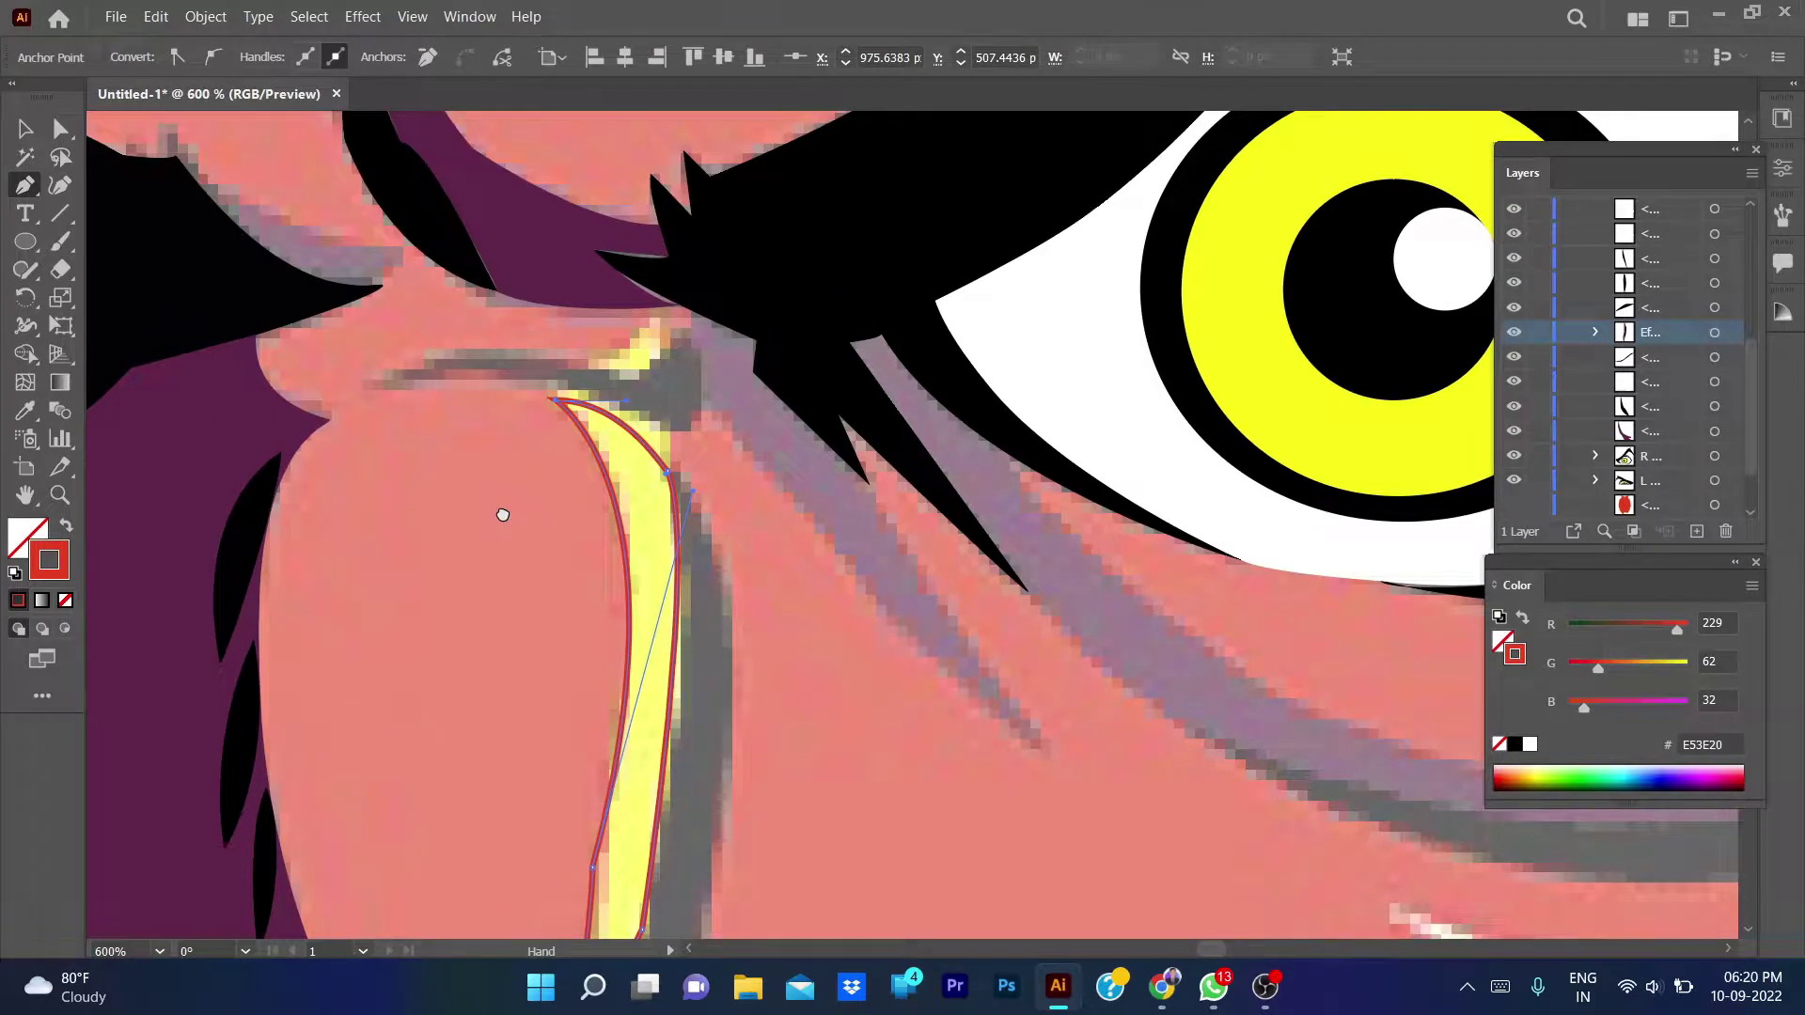
key(ctrl+minus)
key(ctrl+minus)
key(ctrl+minus)
- Fill the nose highlight with the iris yellow, then deselect it
key(i)
click(456, 794)
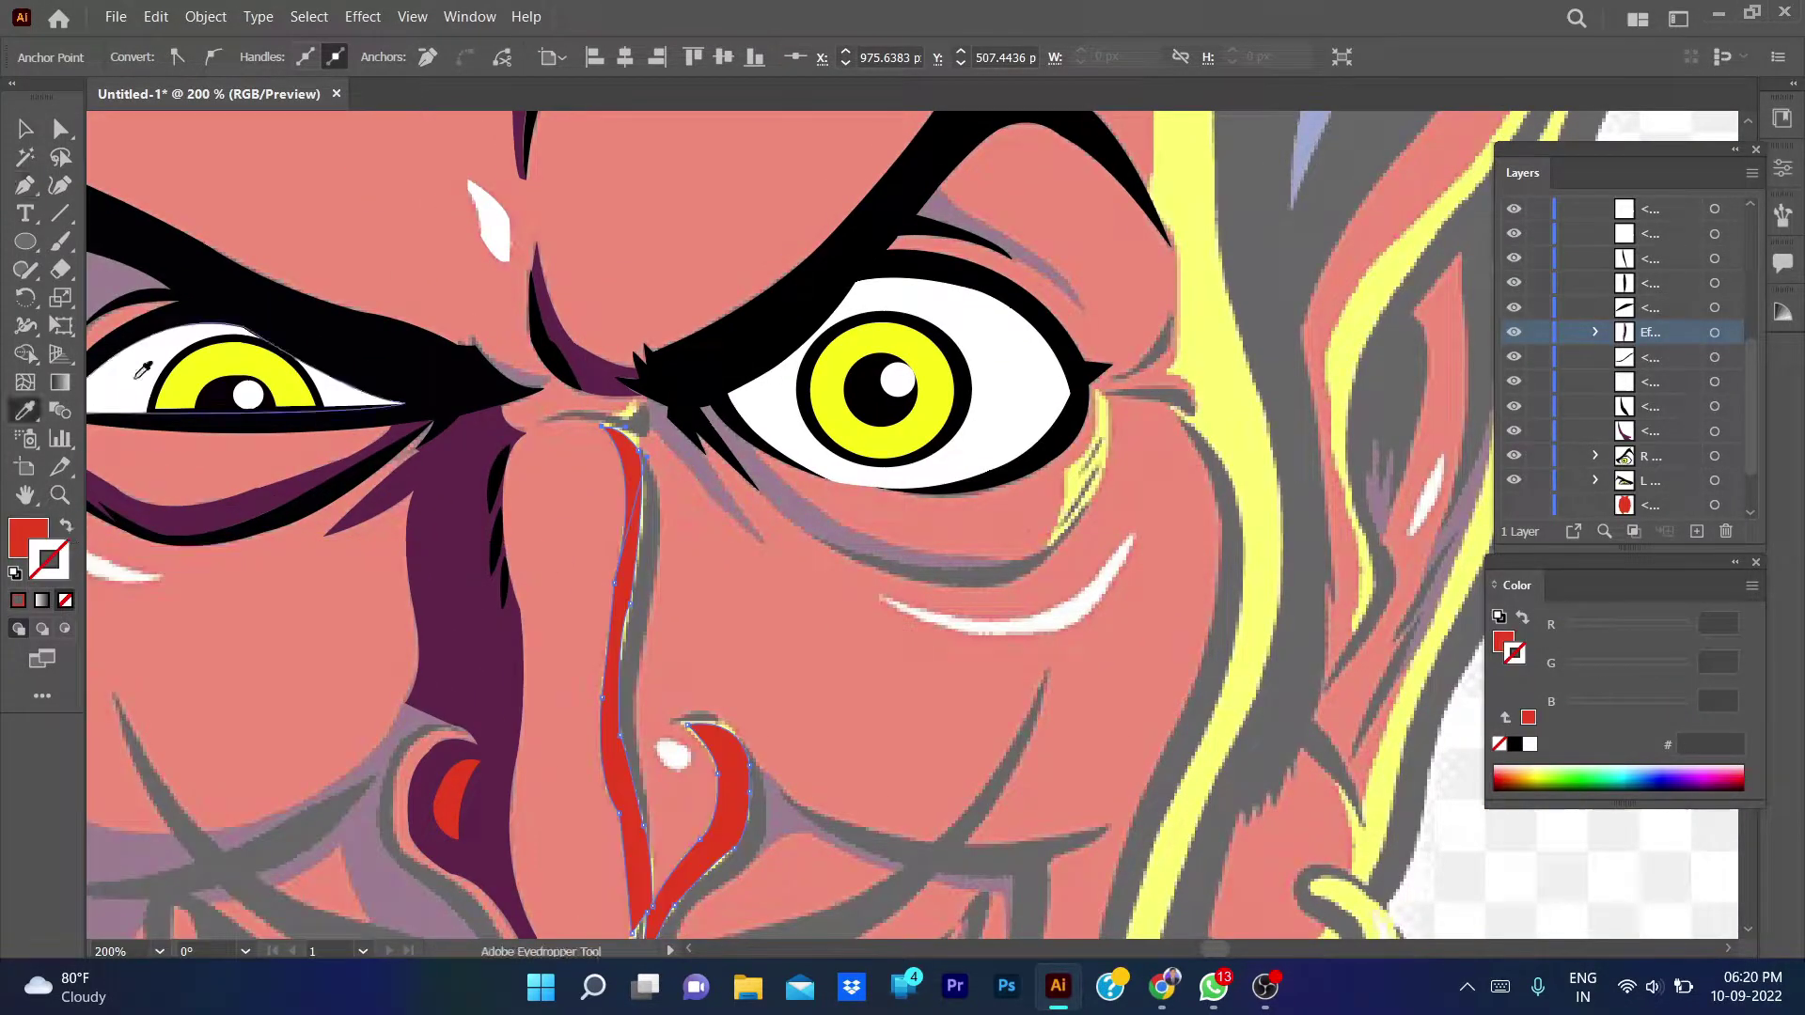
click(143, 369)
key(v)
click(310, 604)
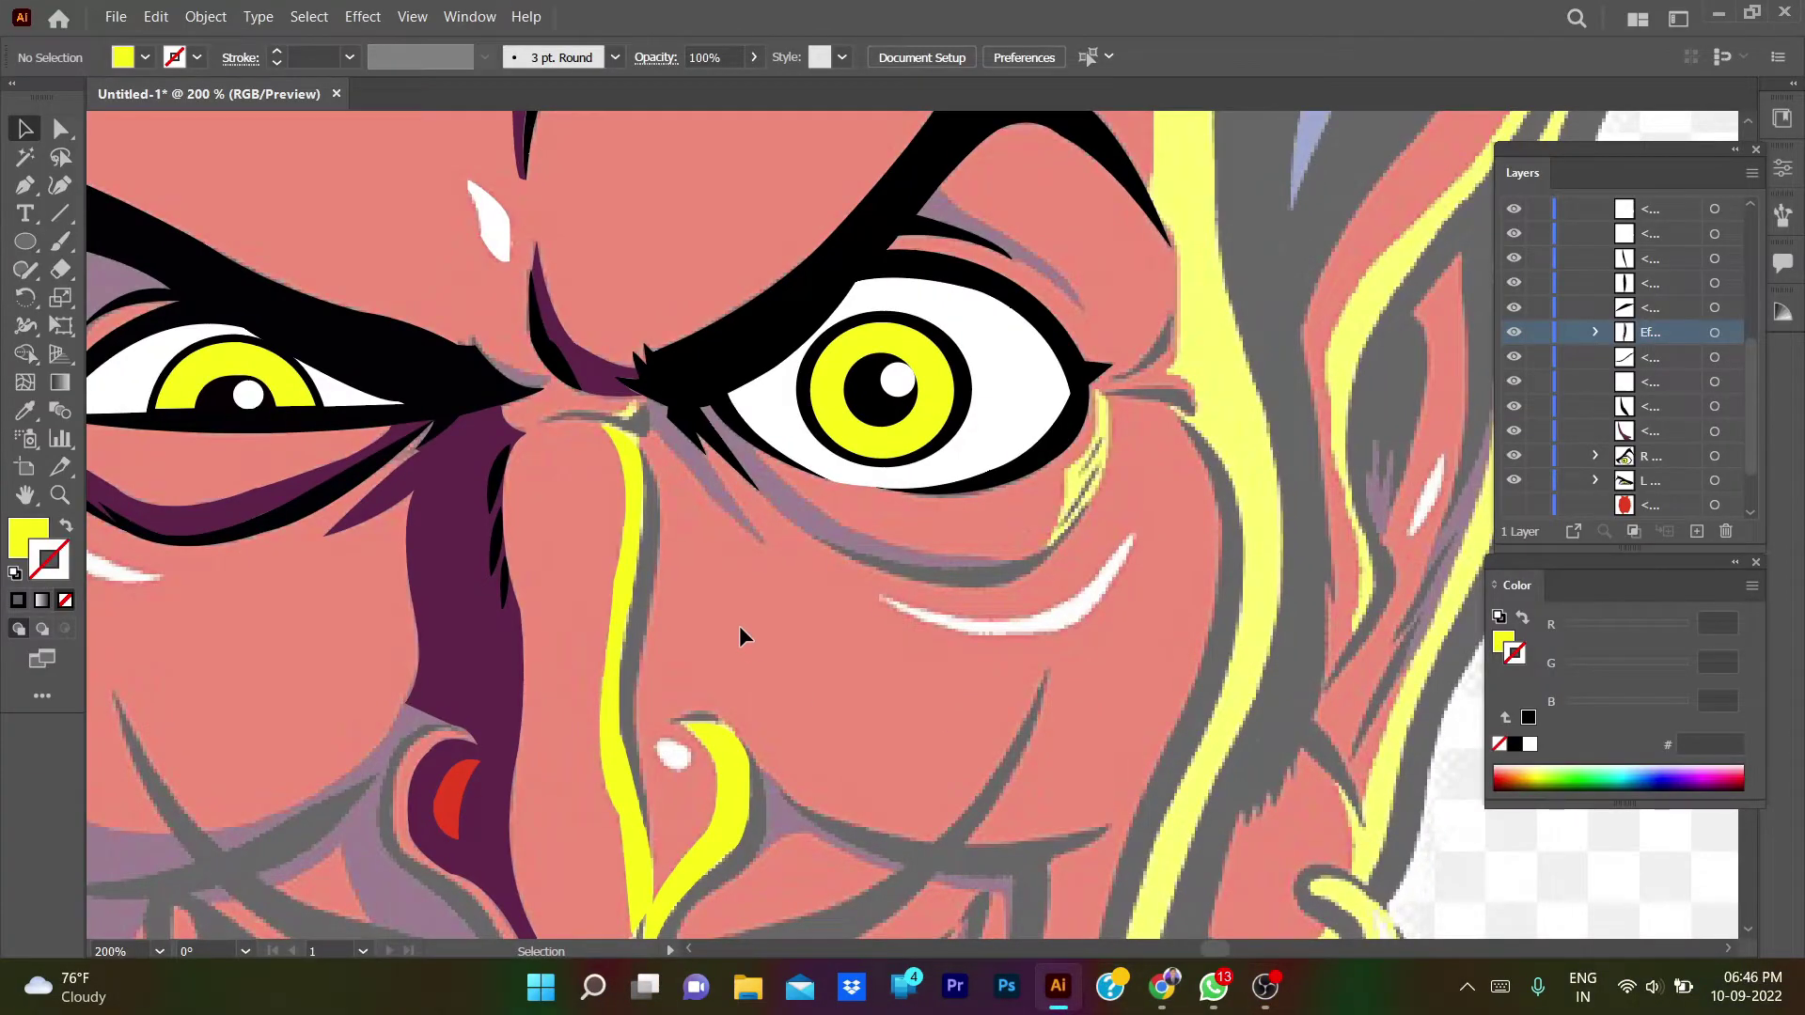
- Hide the red face and hair layers to see the nose outline
key(ctrl+minus)
key(ctrl+minus)
key(ctrl+minus)
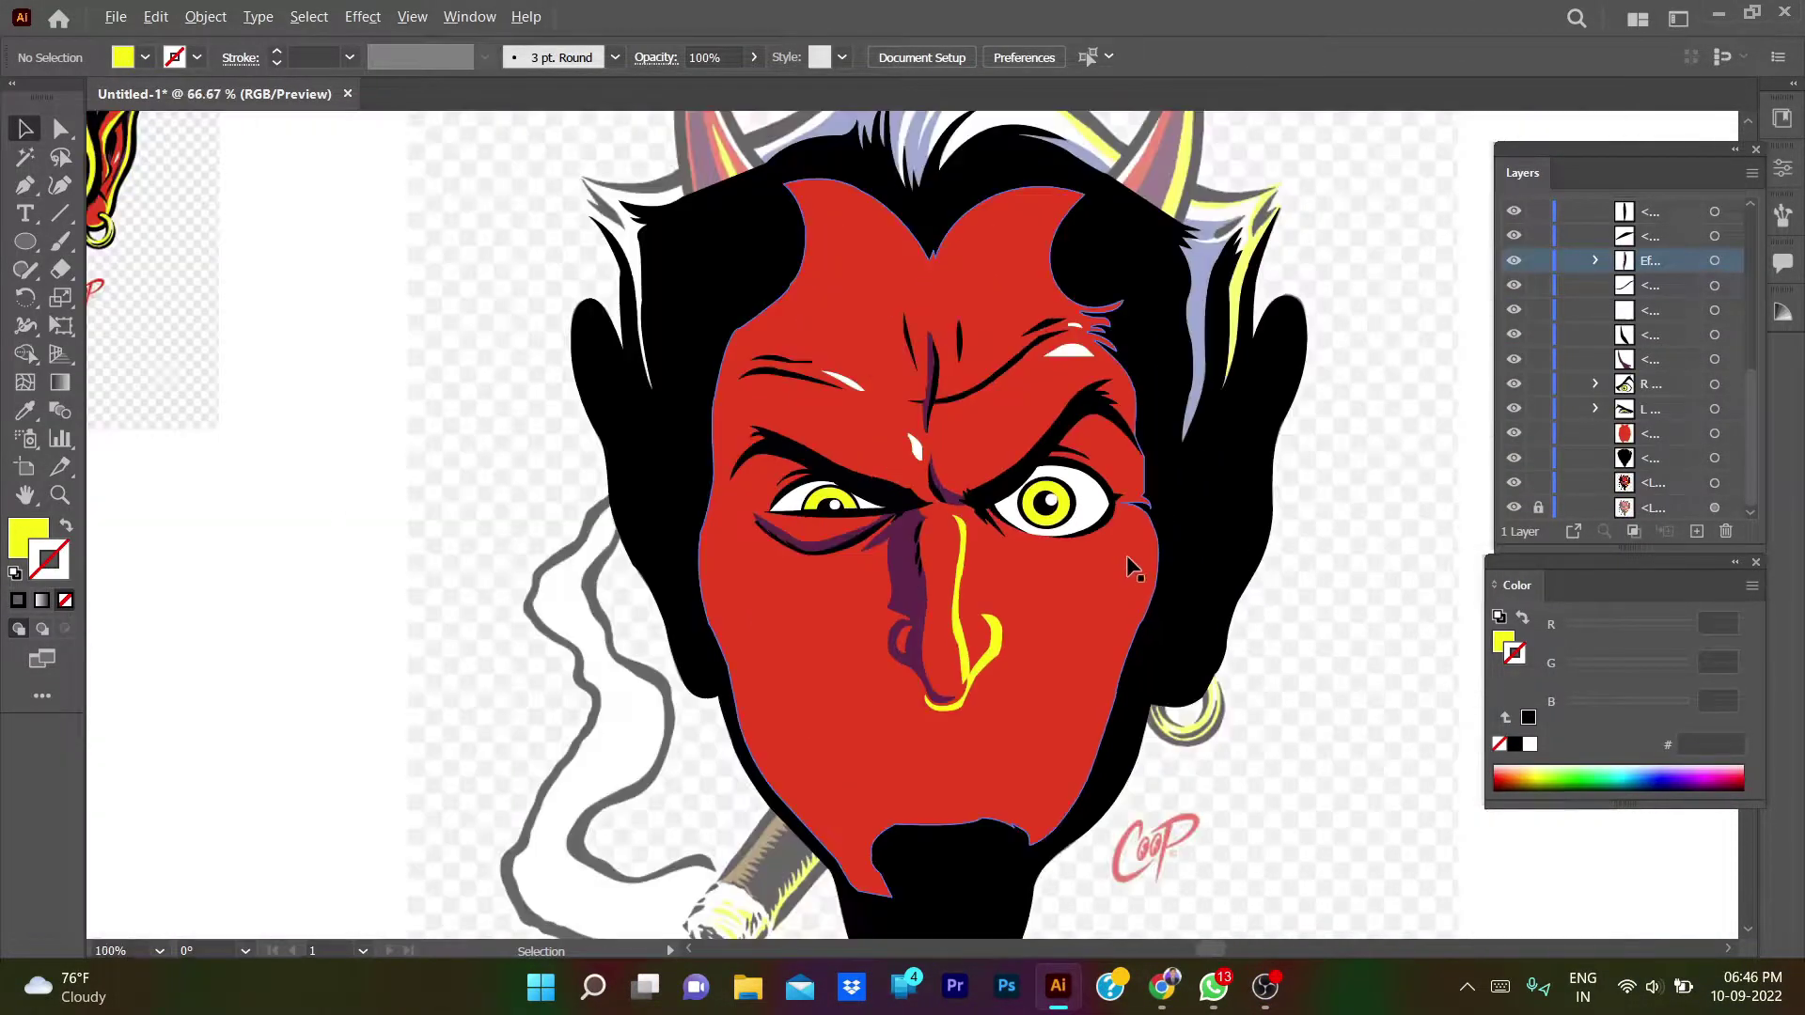
scroll(1072, 555, up, 2)
drag(1513, 458, 1513, 434)
scroll(921, 743, down, 1)
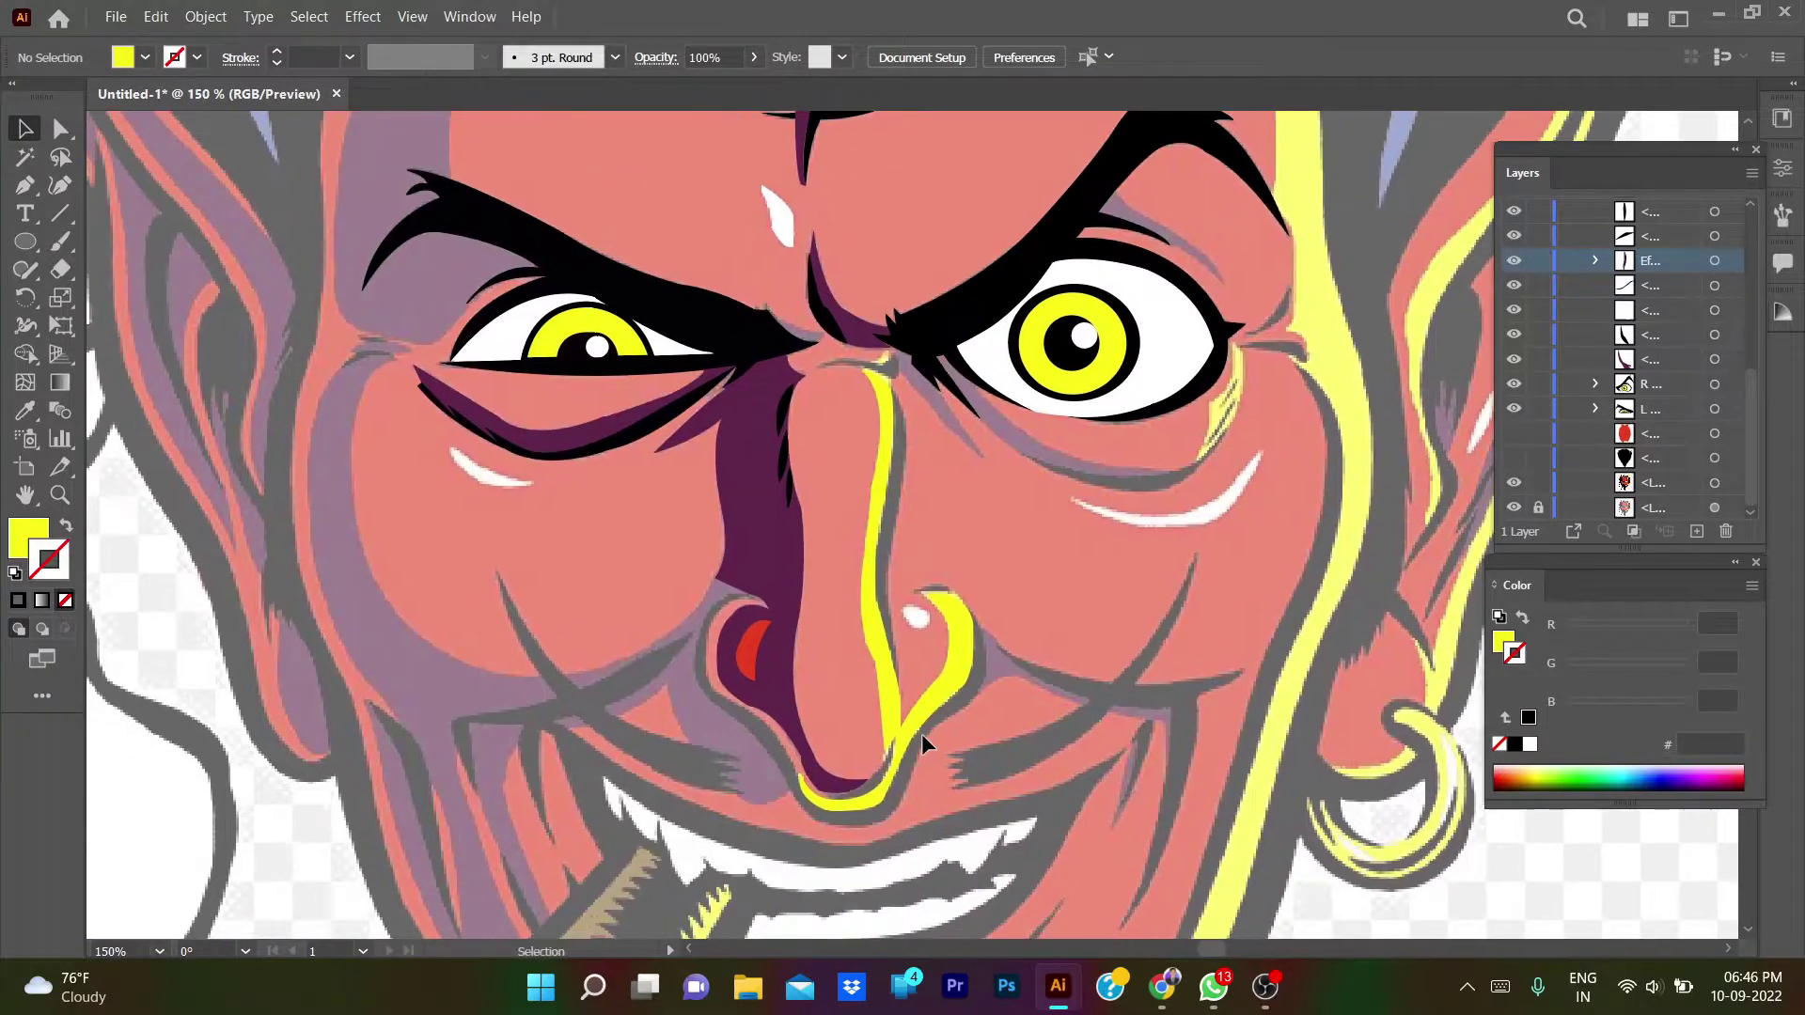
scroll(921, 742, up, 3)
- Draw an unfilled crescent path under the nose tip along the yellow outline
key(p)
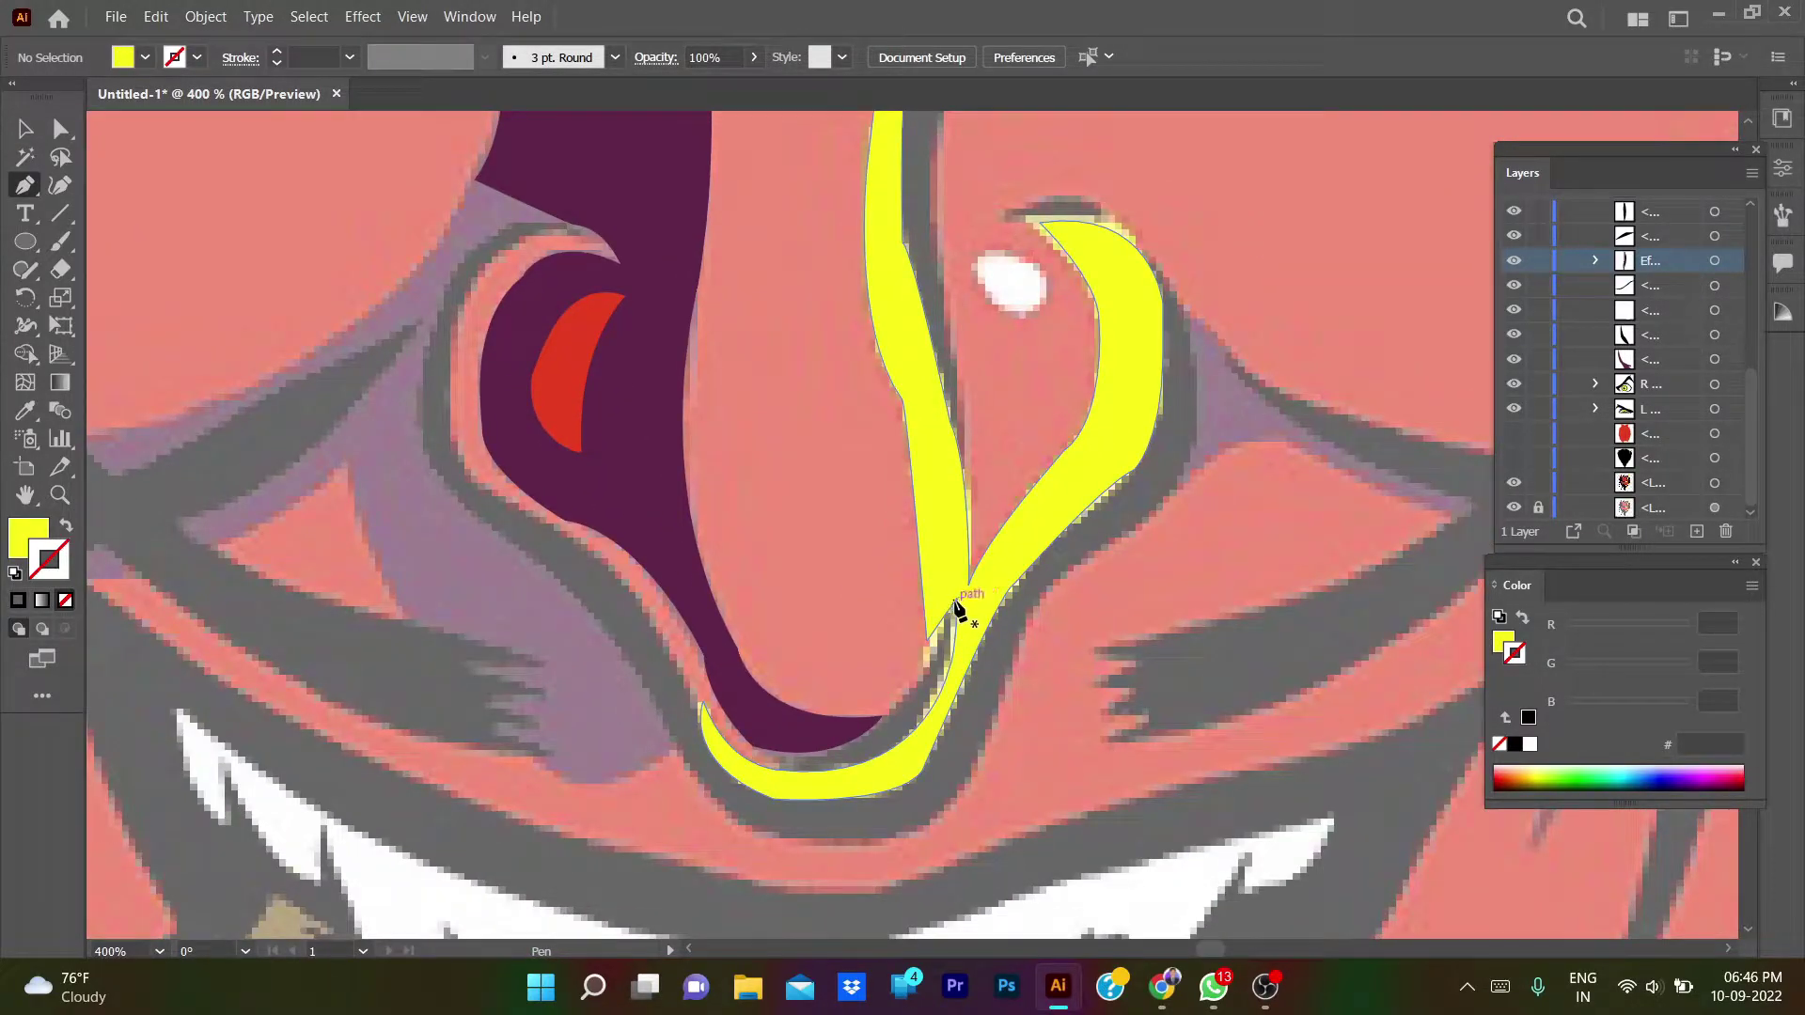
click(956, 598)
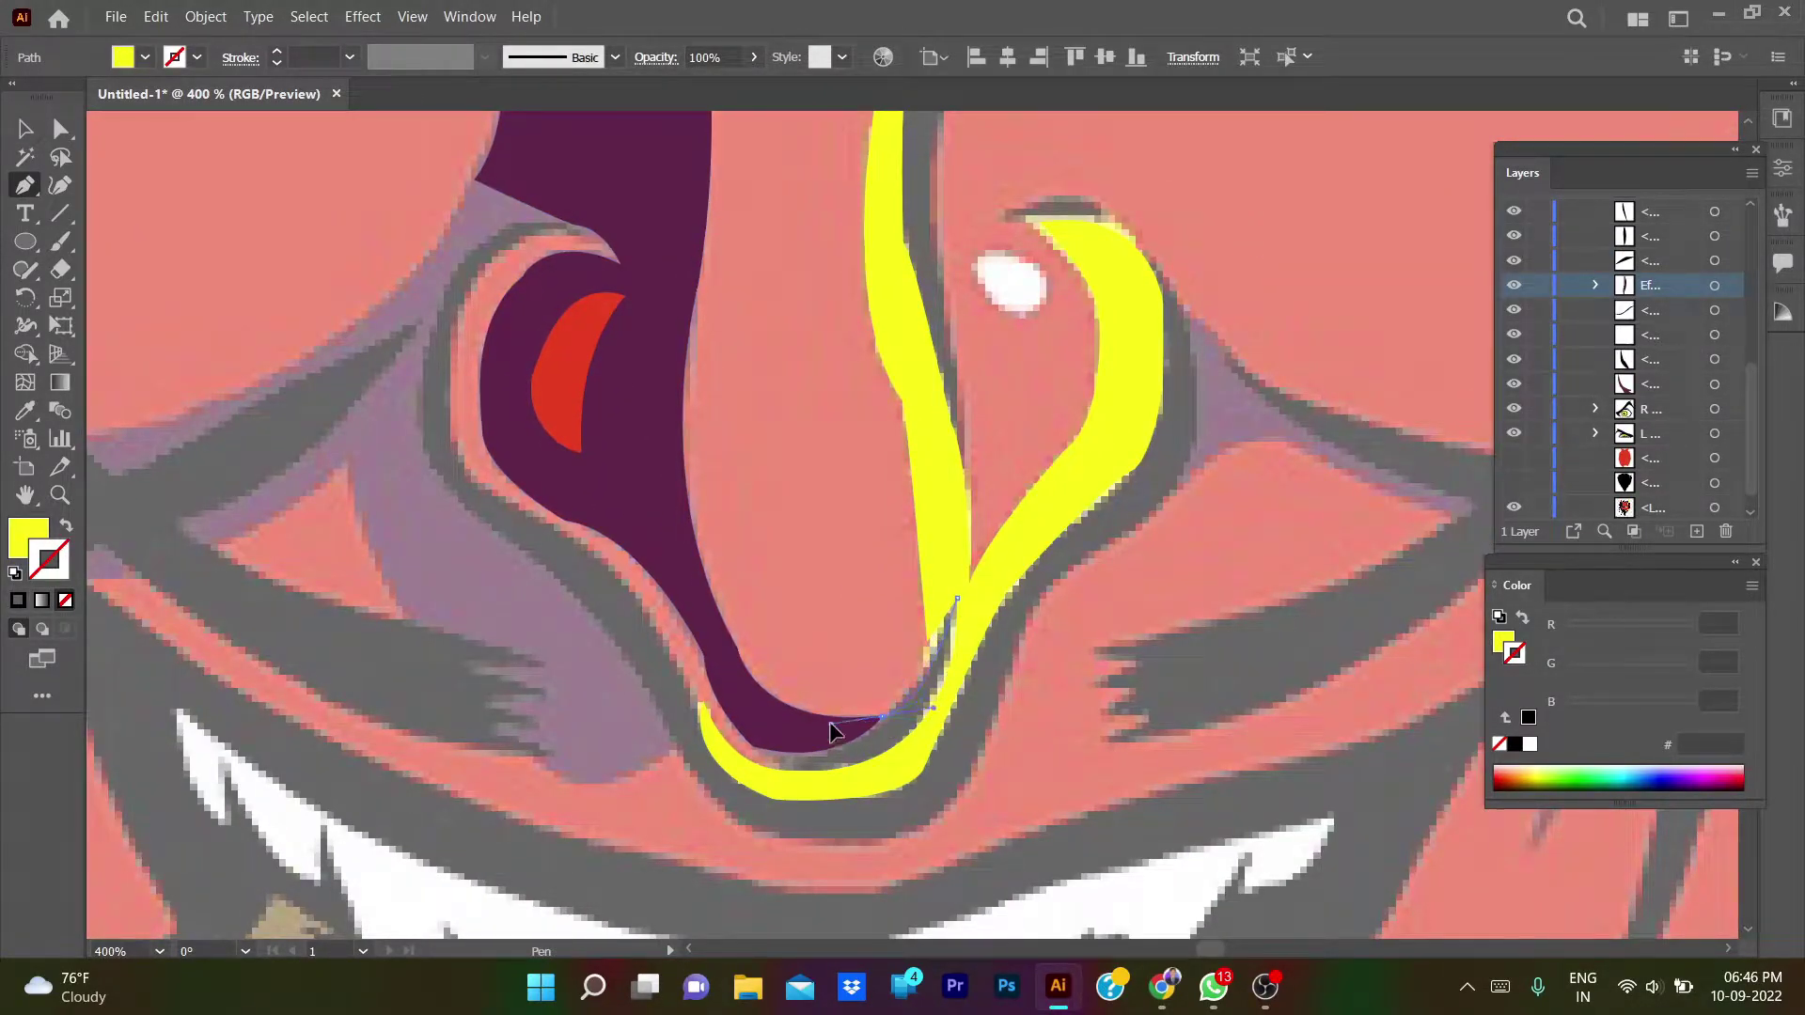
click(882, 717)
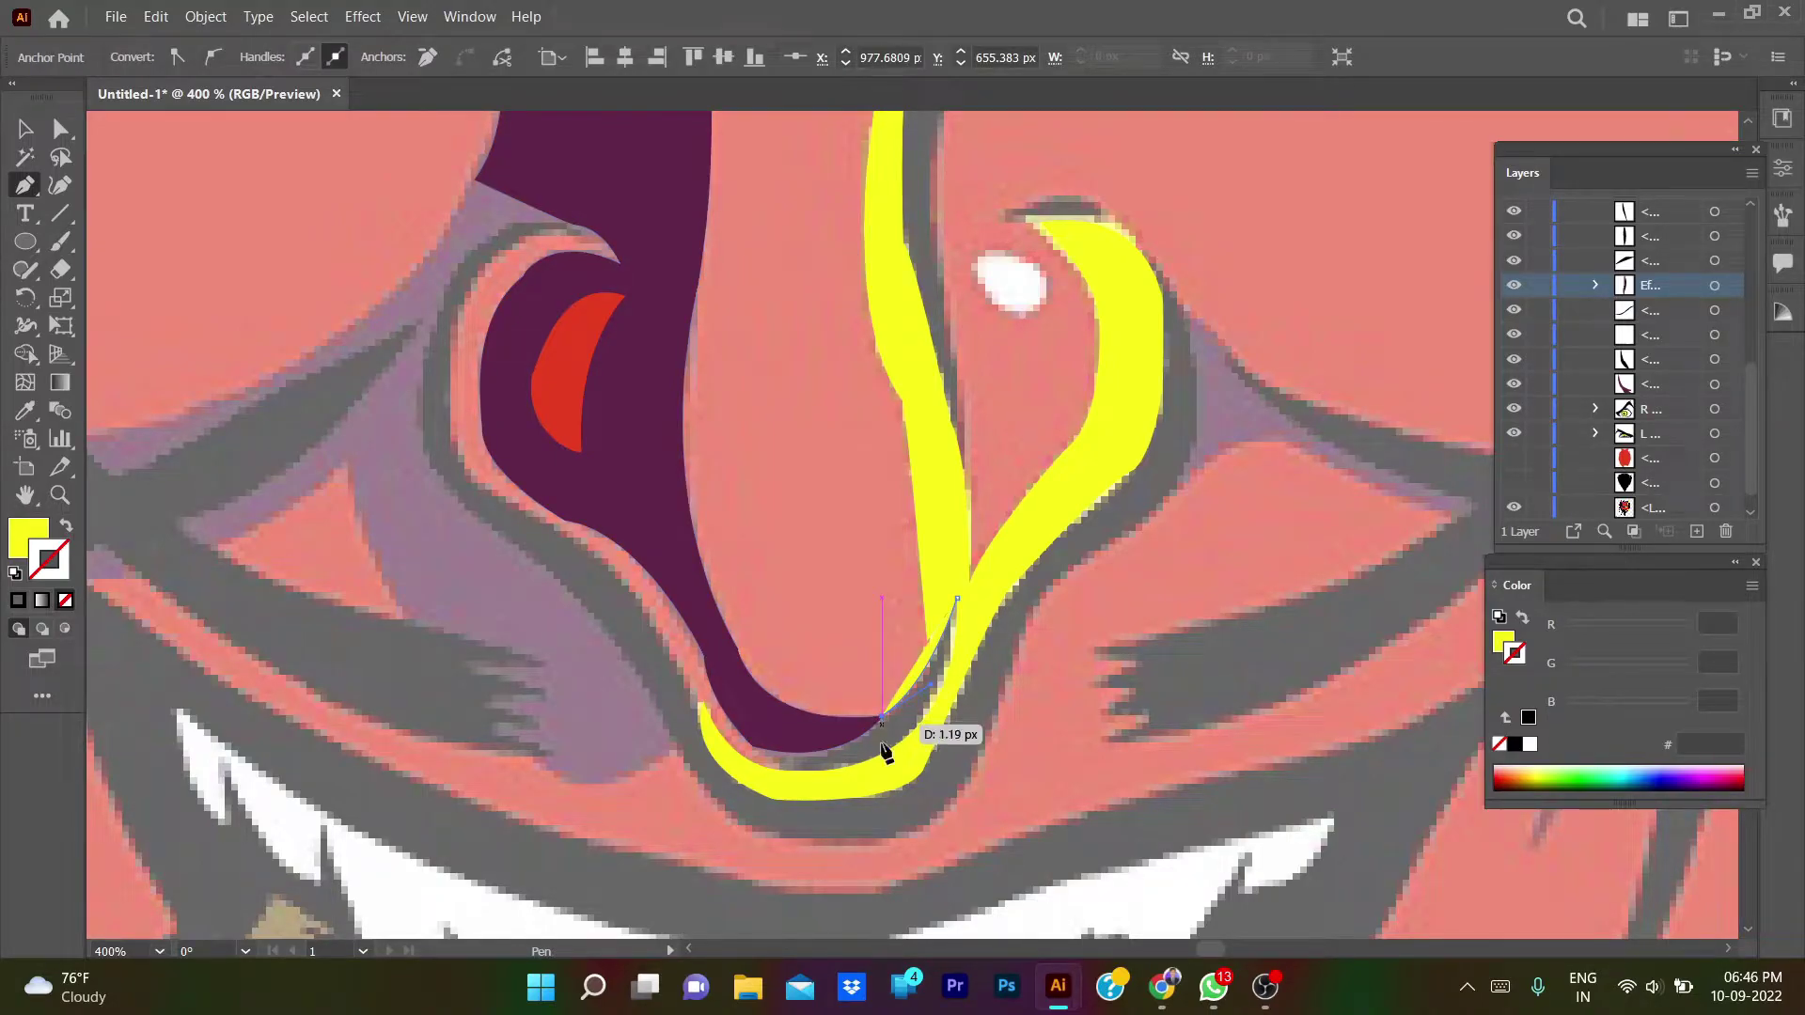
drag(753, 745, 654, 722)
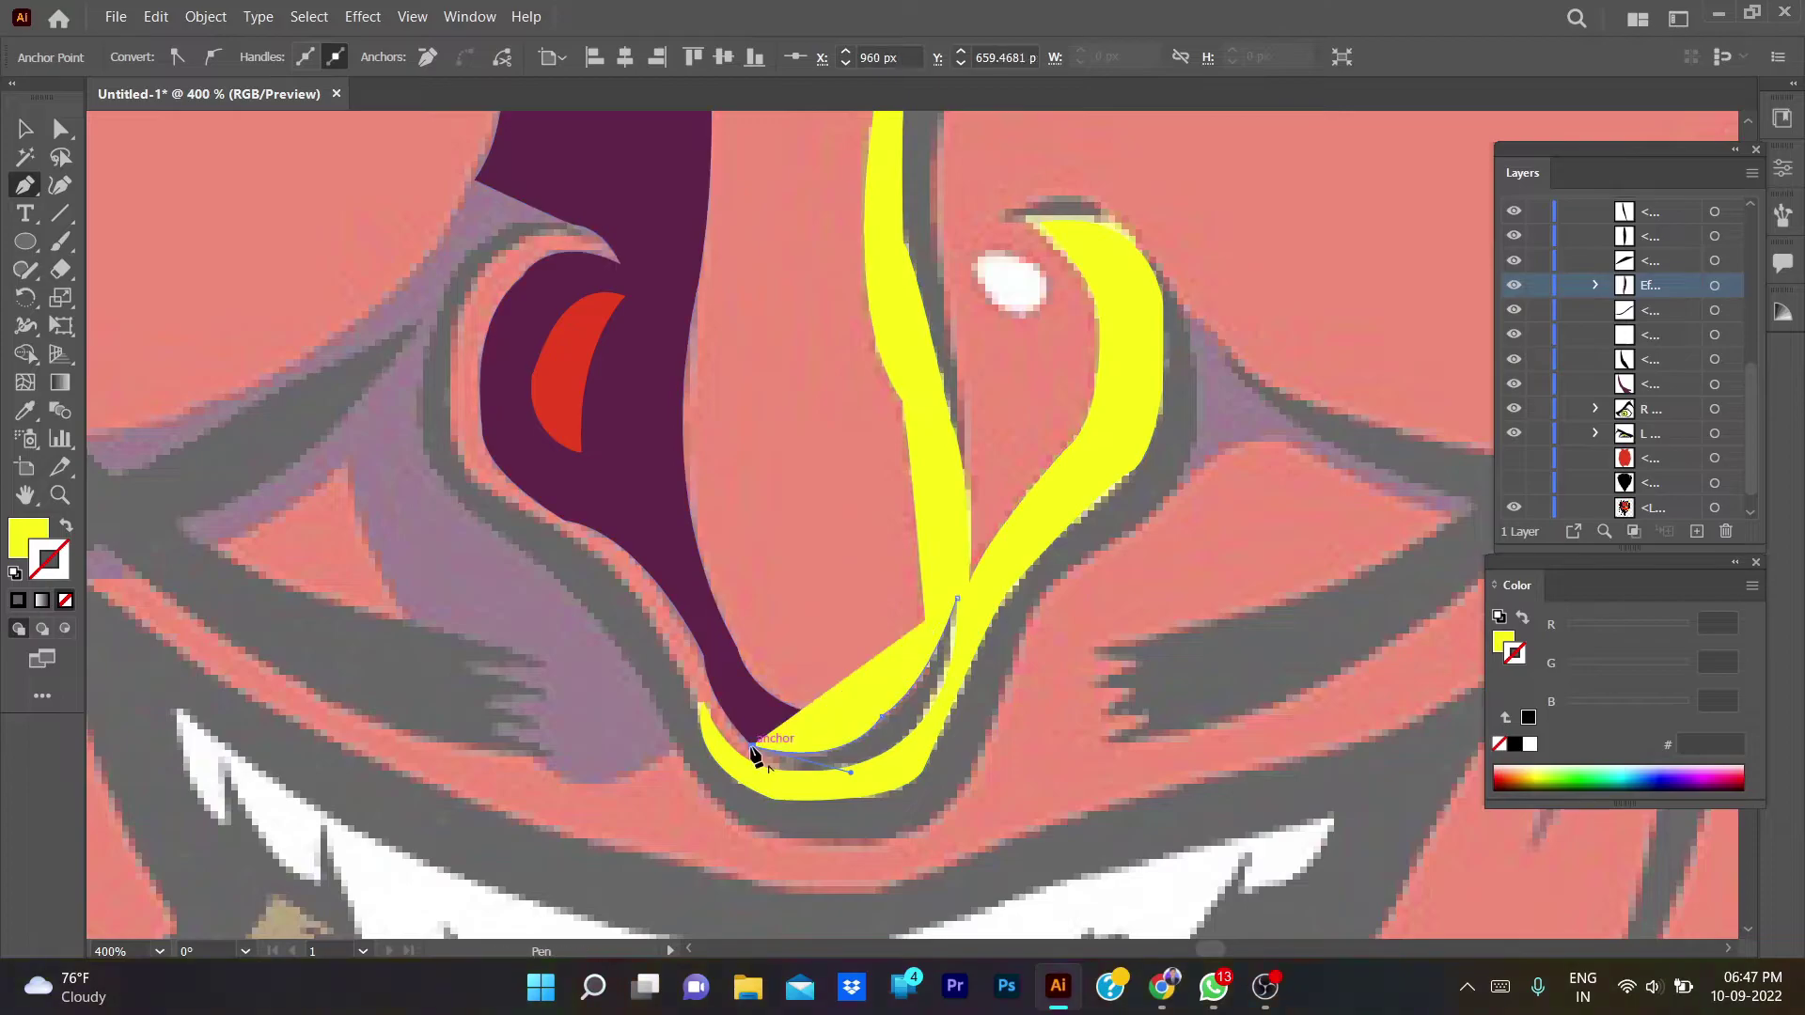
click(65, 600)
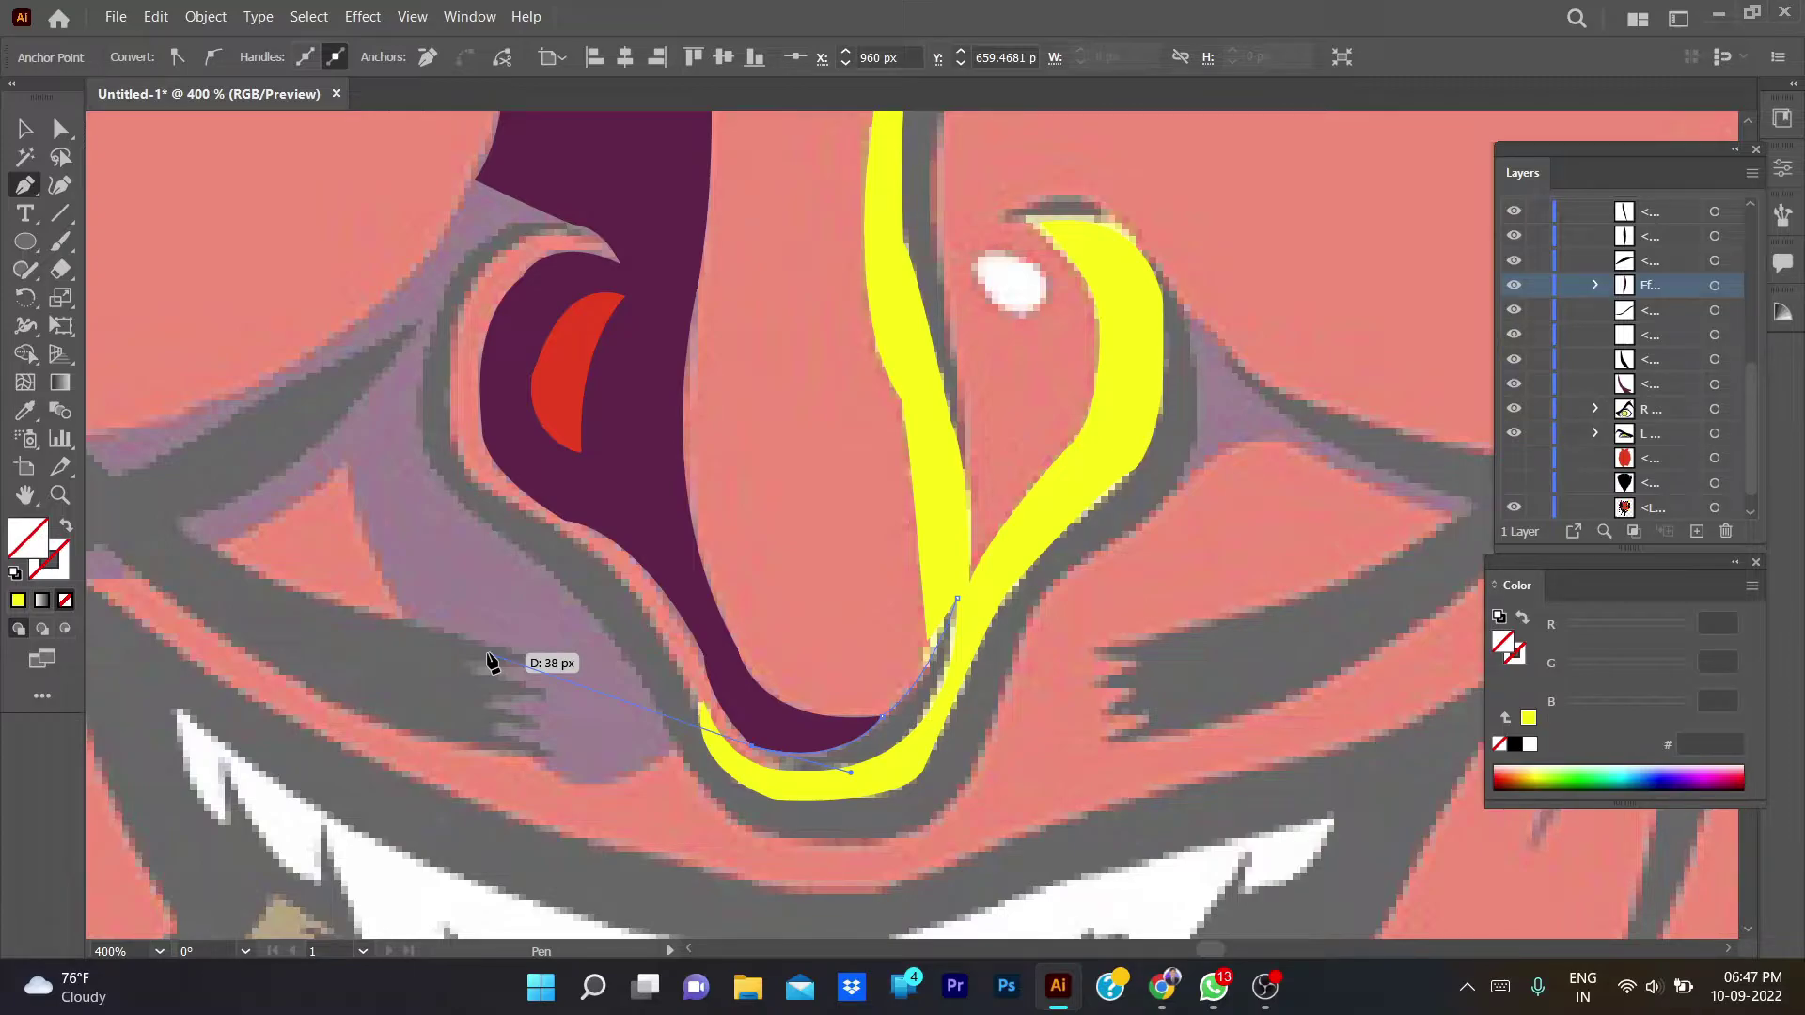
drag(491, 661, 990, 690)
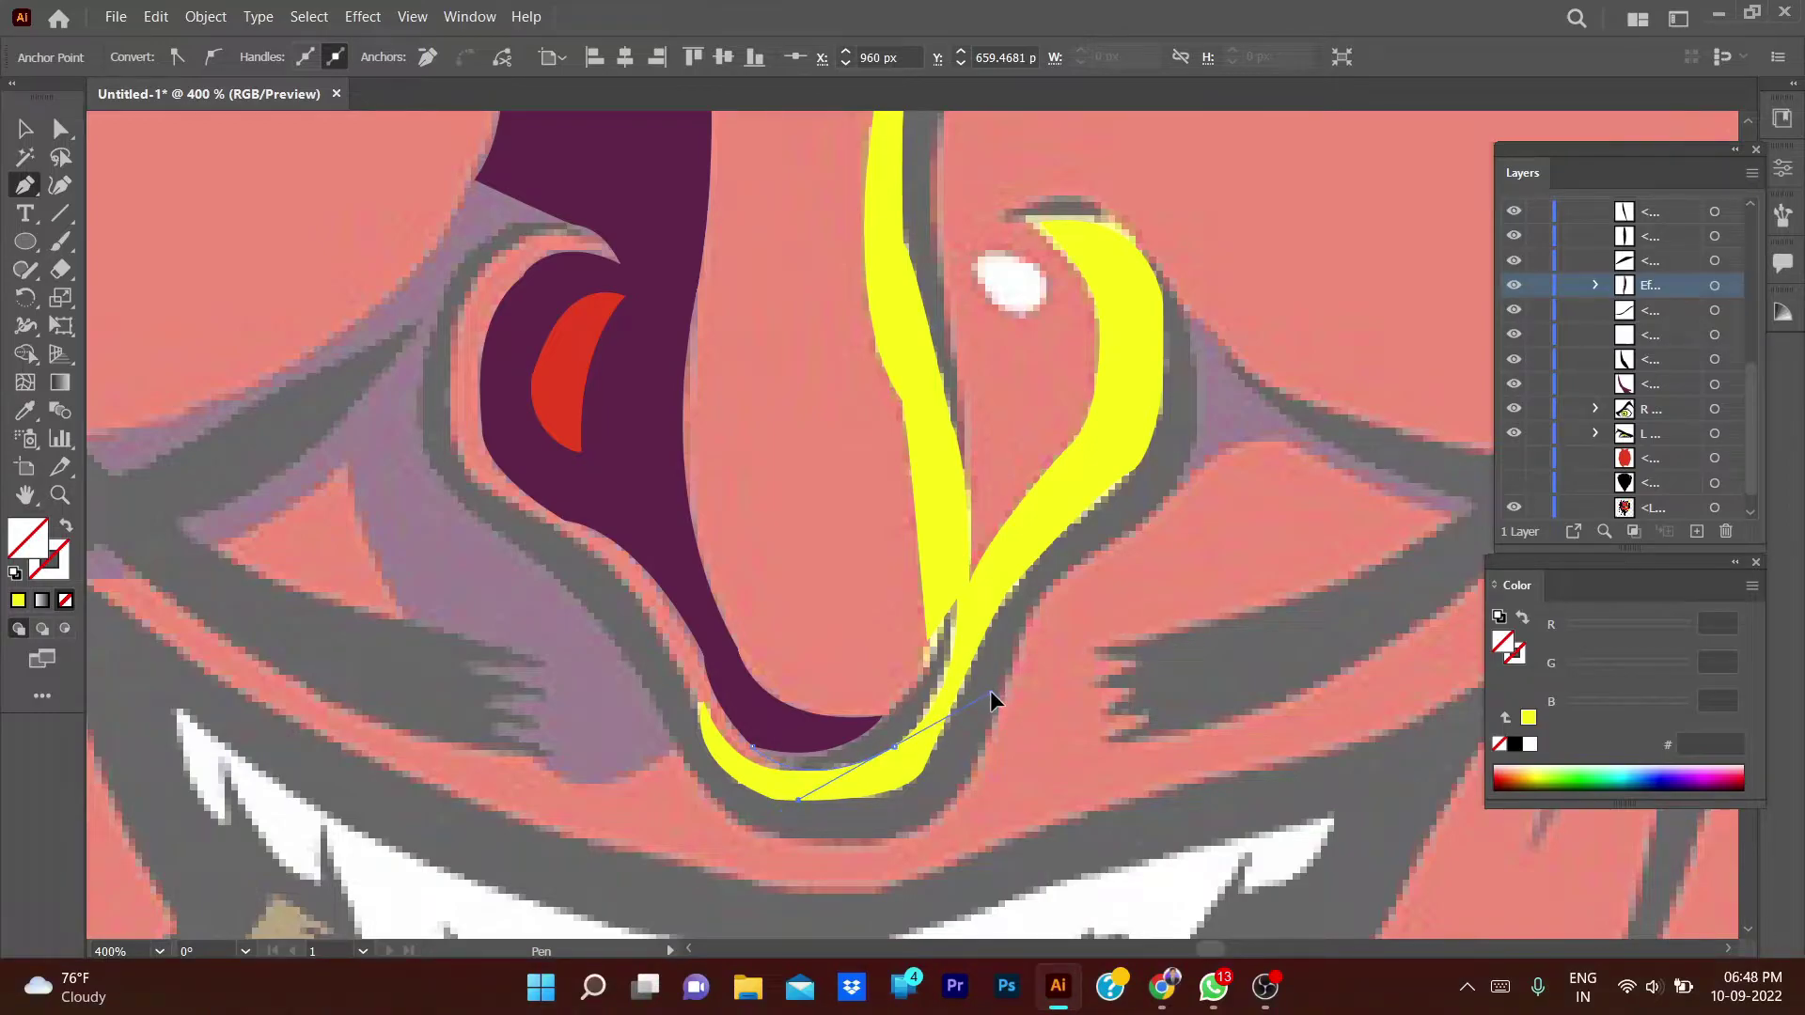
click(895, 747)
mouse_move(957, 599)
mouse_down()
mouse_move(961, 494)
mouse_move(951, 506)
mouse_up()
- Fill the crescent with black sampled from the artwork
key(i)
key(ctrl+minus)
scroll(831, 653, down, 2)
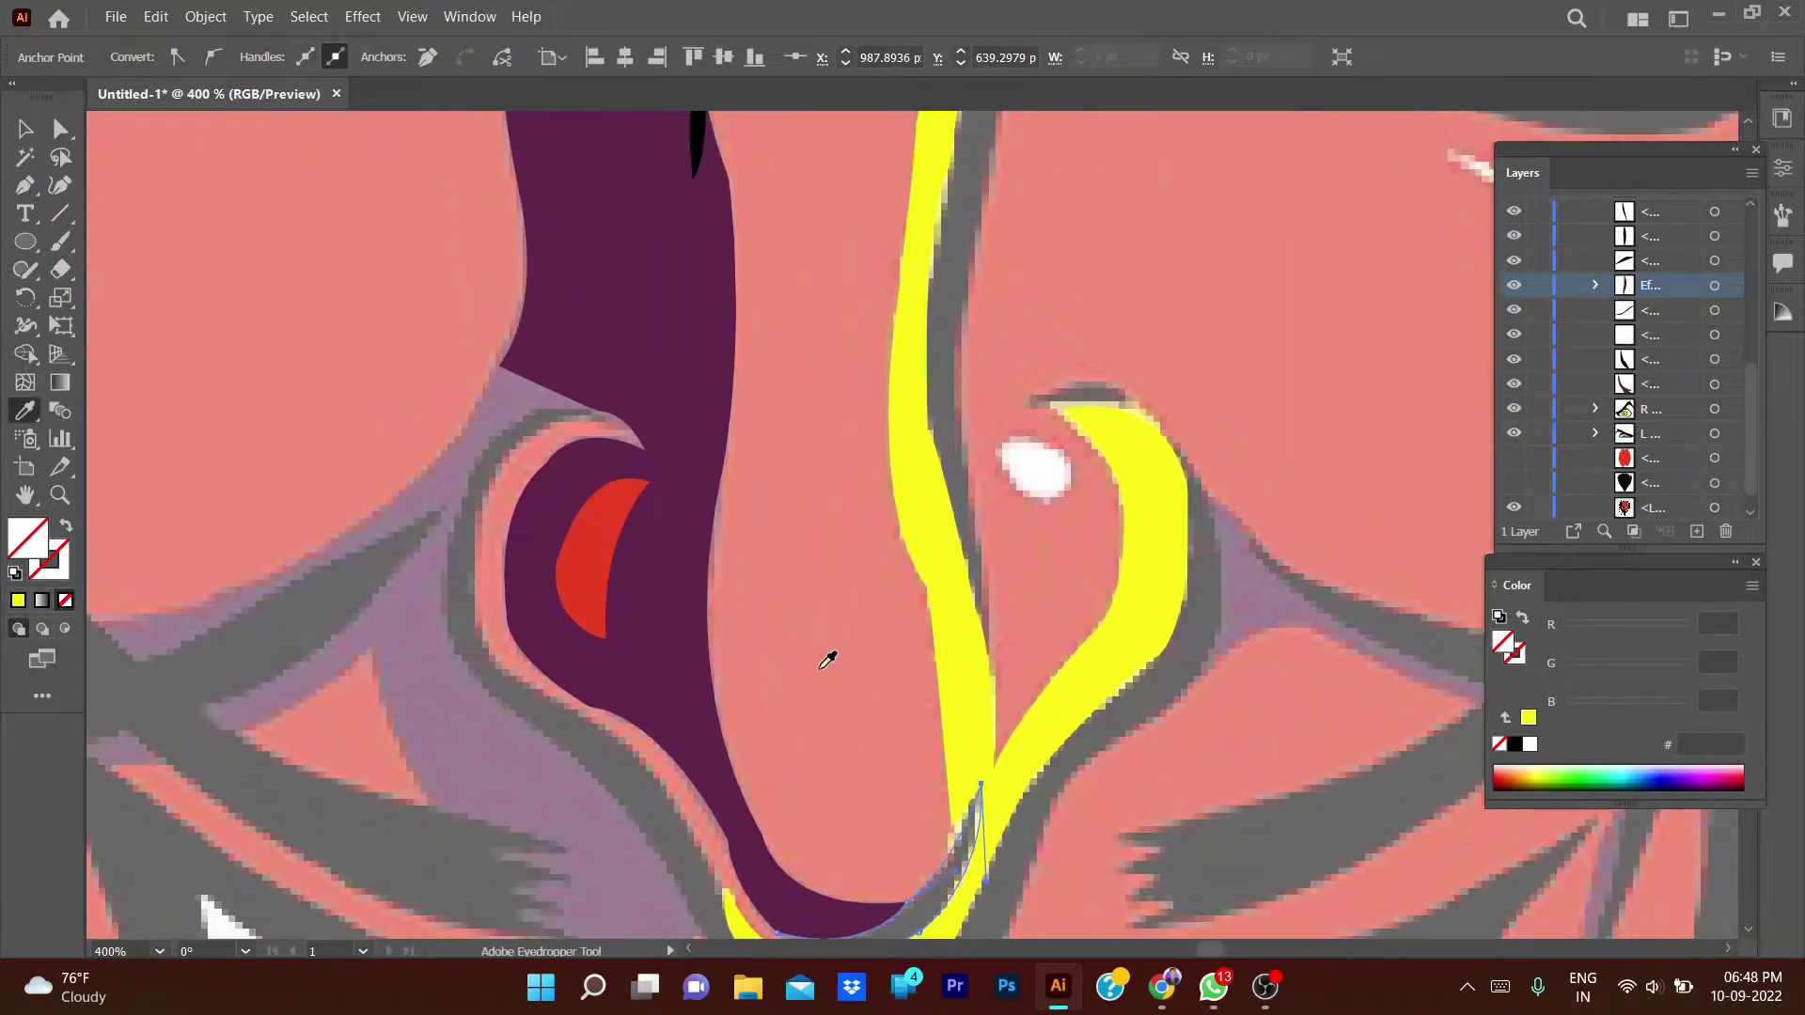
scroll(831, 653, up, 1)
click(740, 237)
- Nudge an edge anchor to tighten the black crescent against the outline
key(v)
key(ctrl+shift+a)
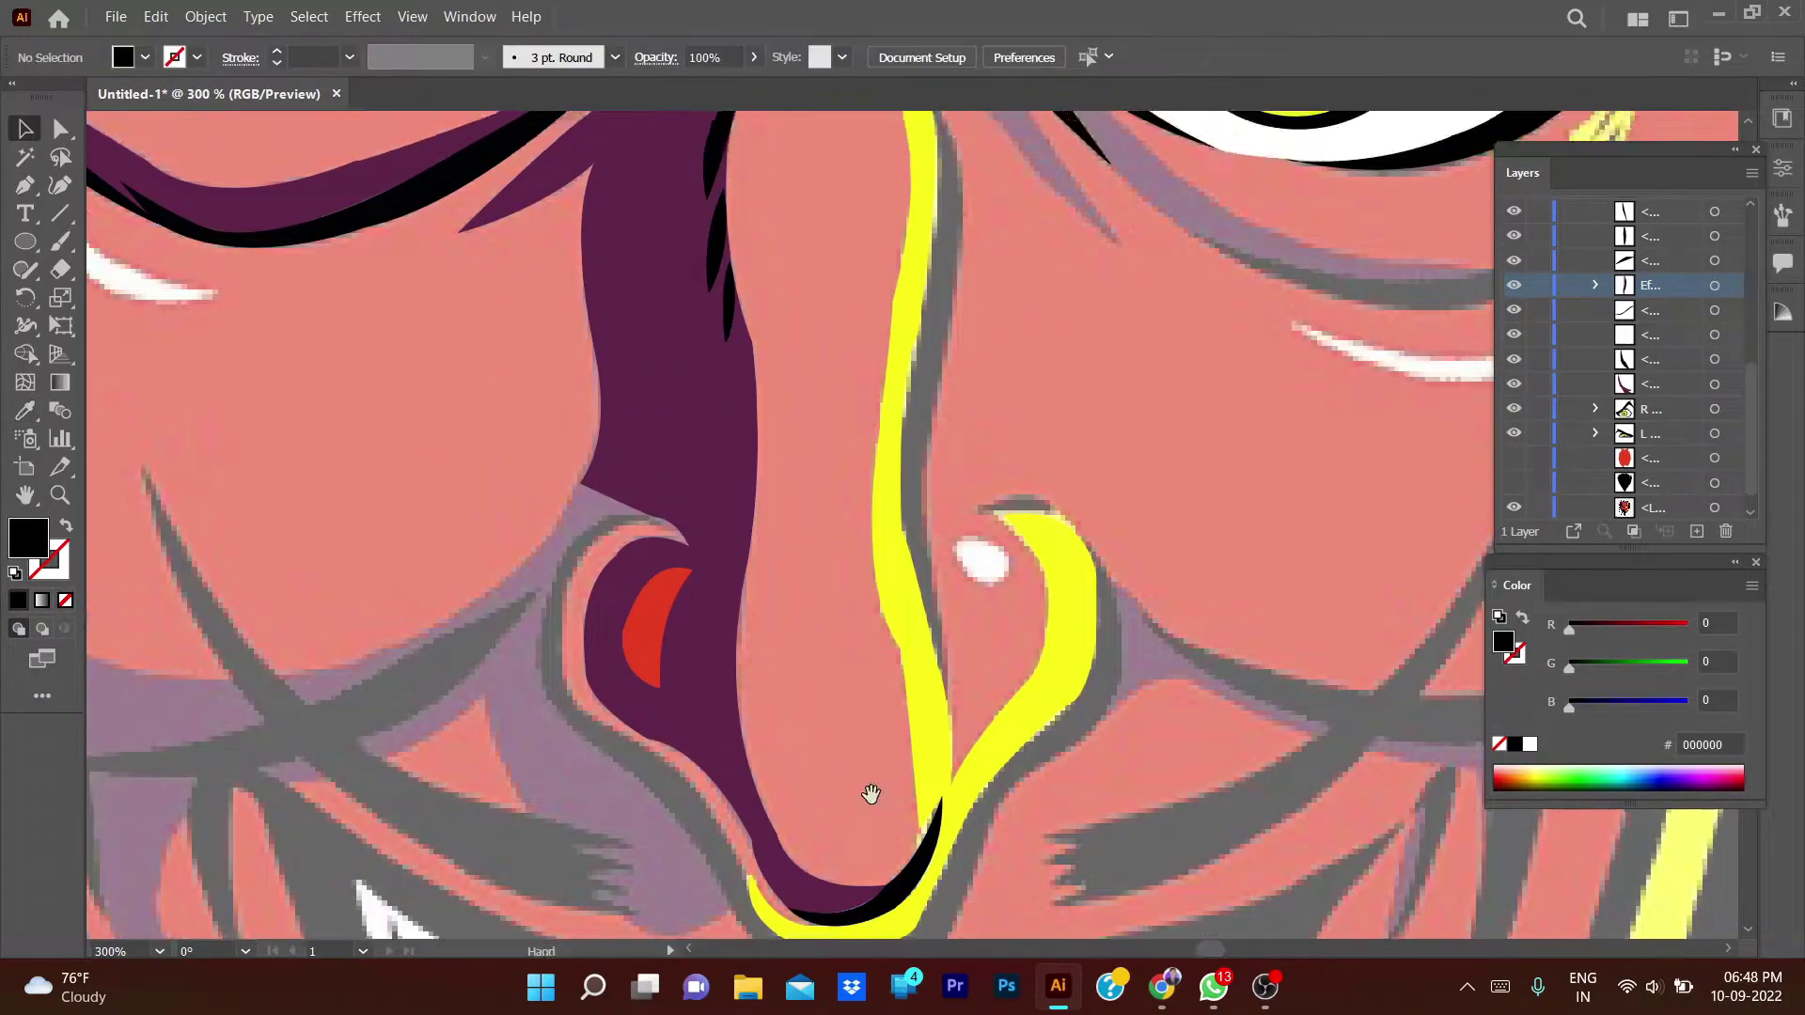
scroll(902, 804, up, 3)
scroll(929, 816, up, 2)
click(927, 427)
key(a)
drag(901, 600, 914, 663)
scroll(730, 616, down, 4)
key(ctrl+shift+a)
- Reshape the crescent's lower edge and the curve leaving its top tip
scroll(730, 612, up, 2)
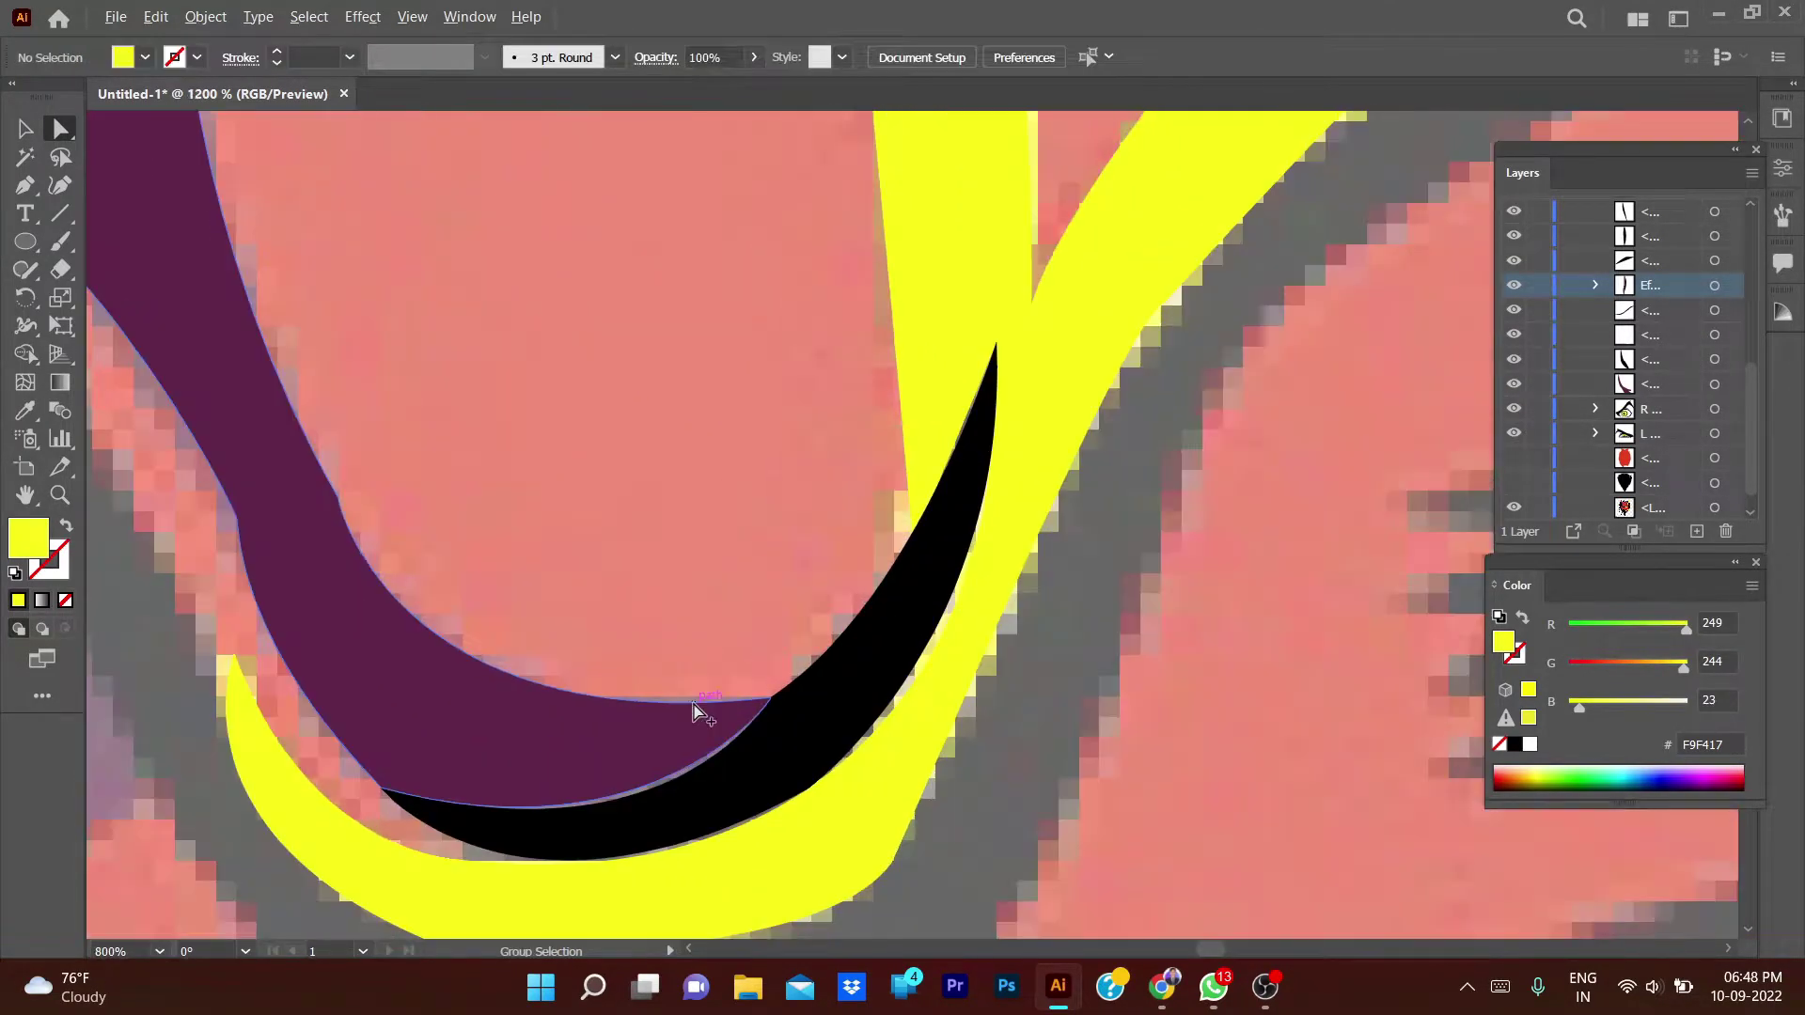
scroll(696, 710, up, 2)
click(246, 661)
drag(657, 755, 637, 746)
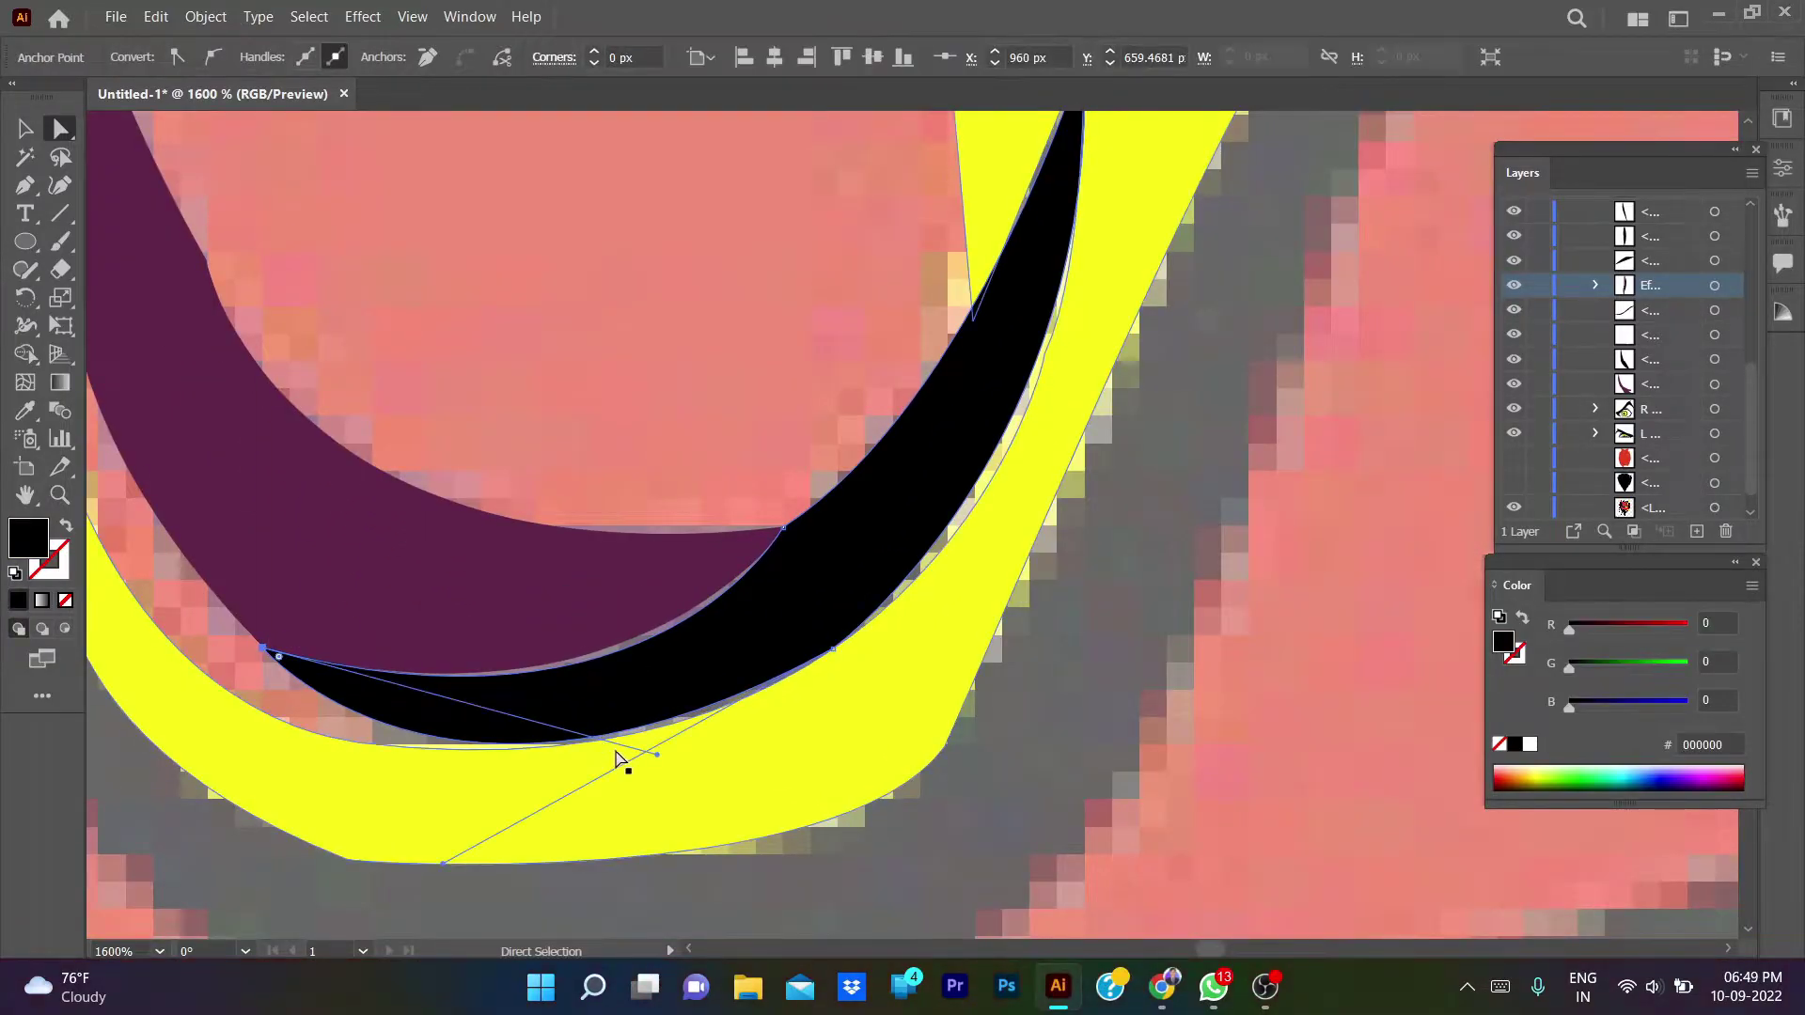
drag(442, 865, 494, 879)
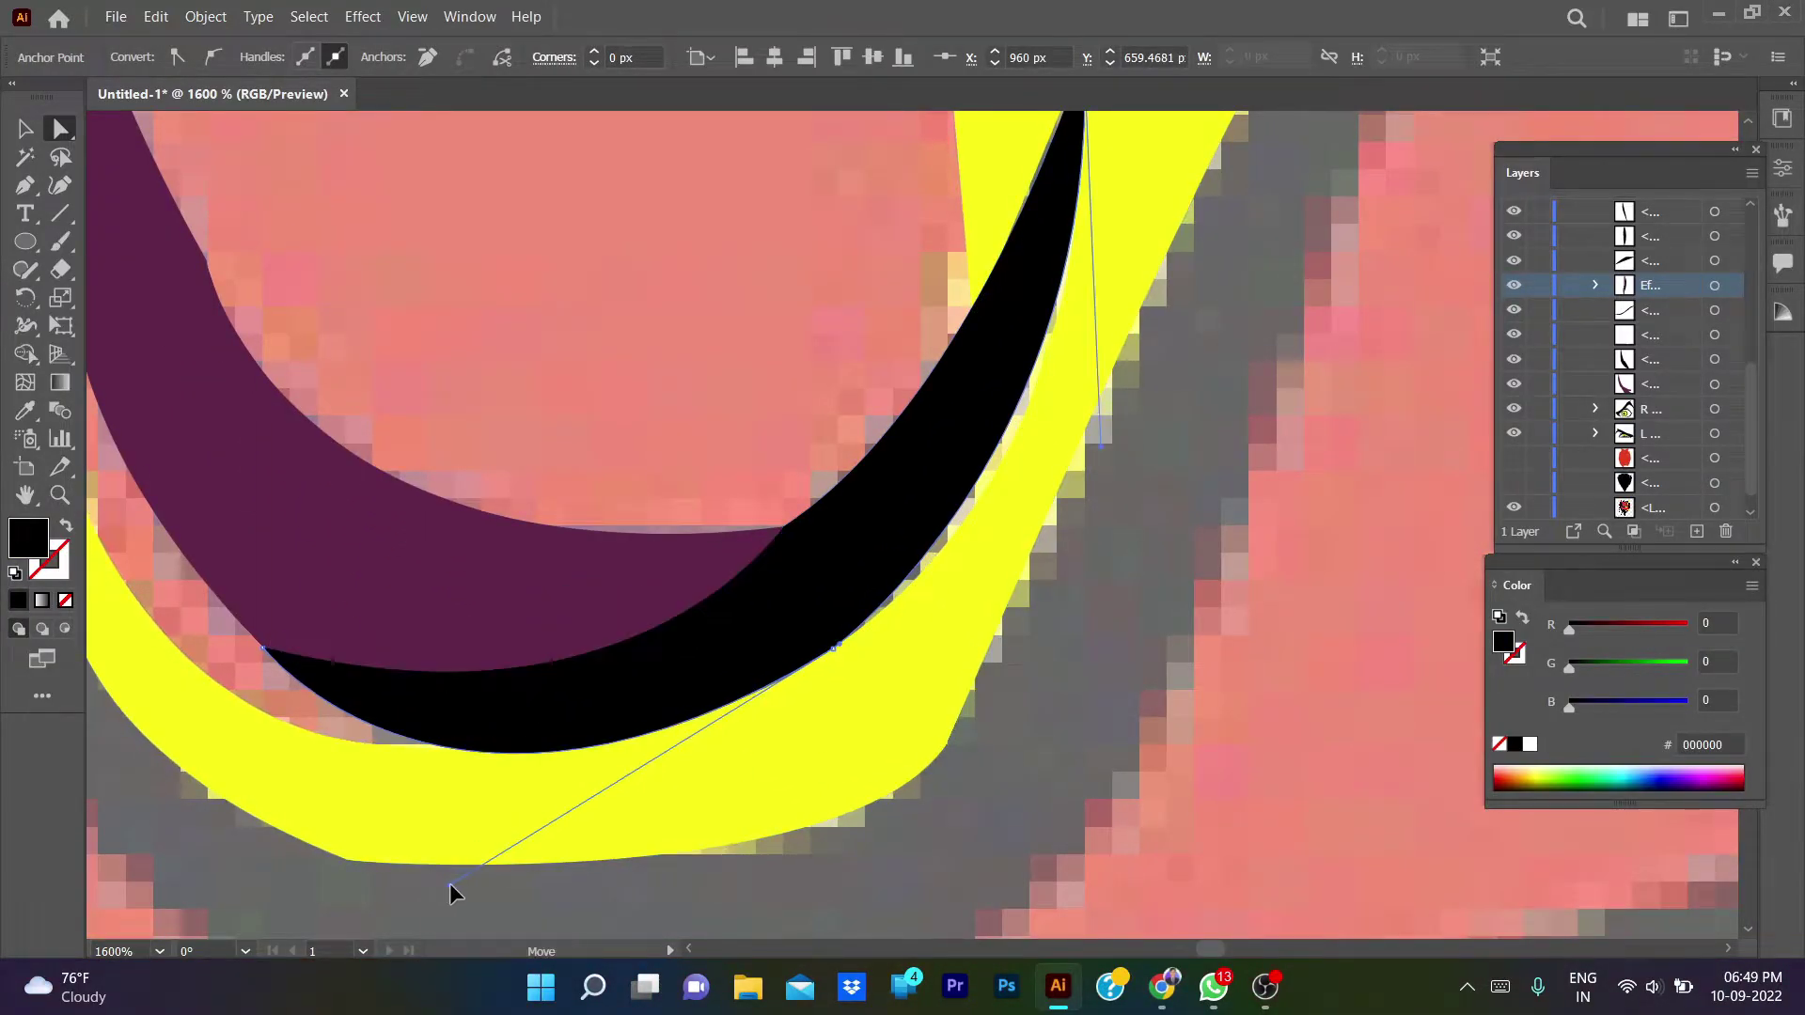
key(ctrl+shift+a)
scroll(1119, 607, up, 2)
click(1084, 171)
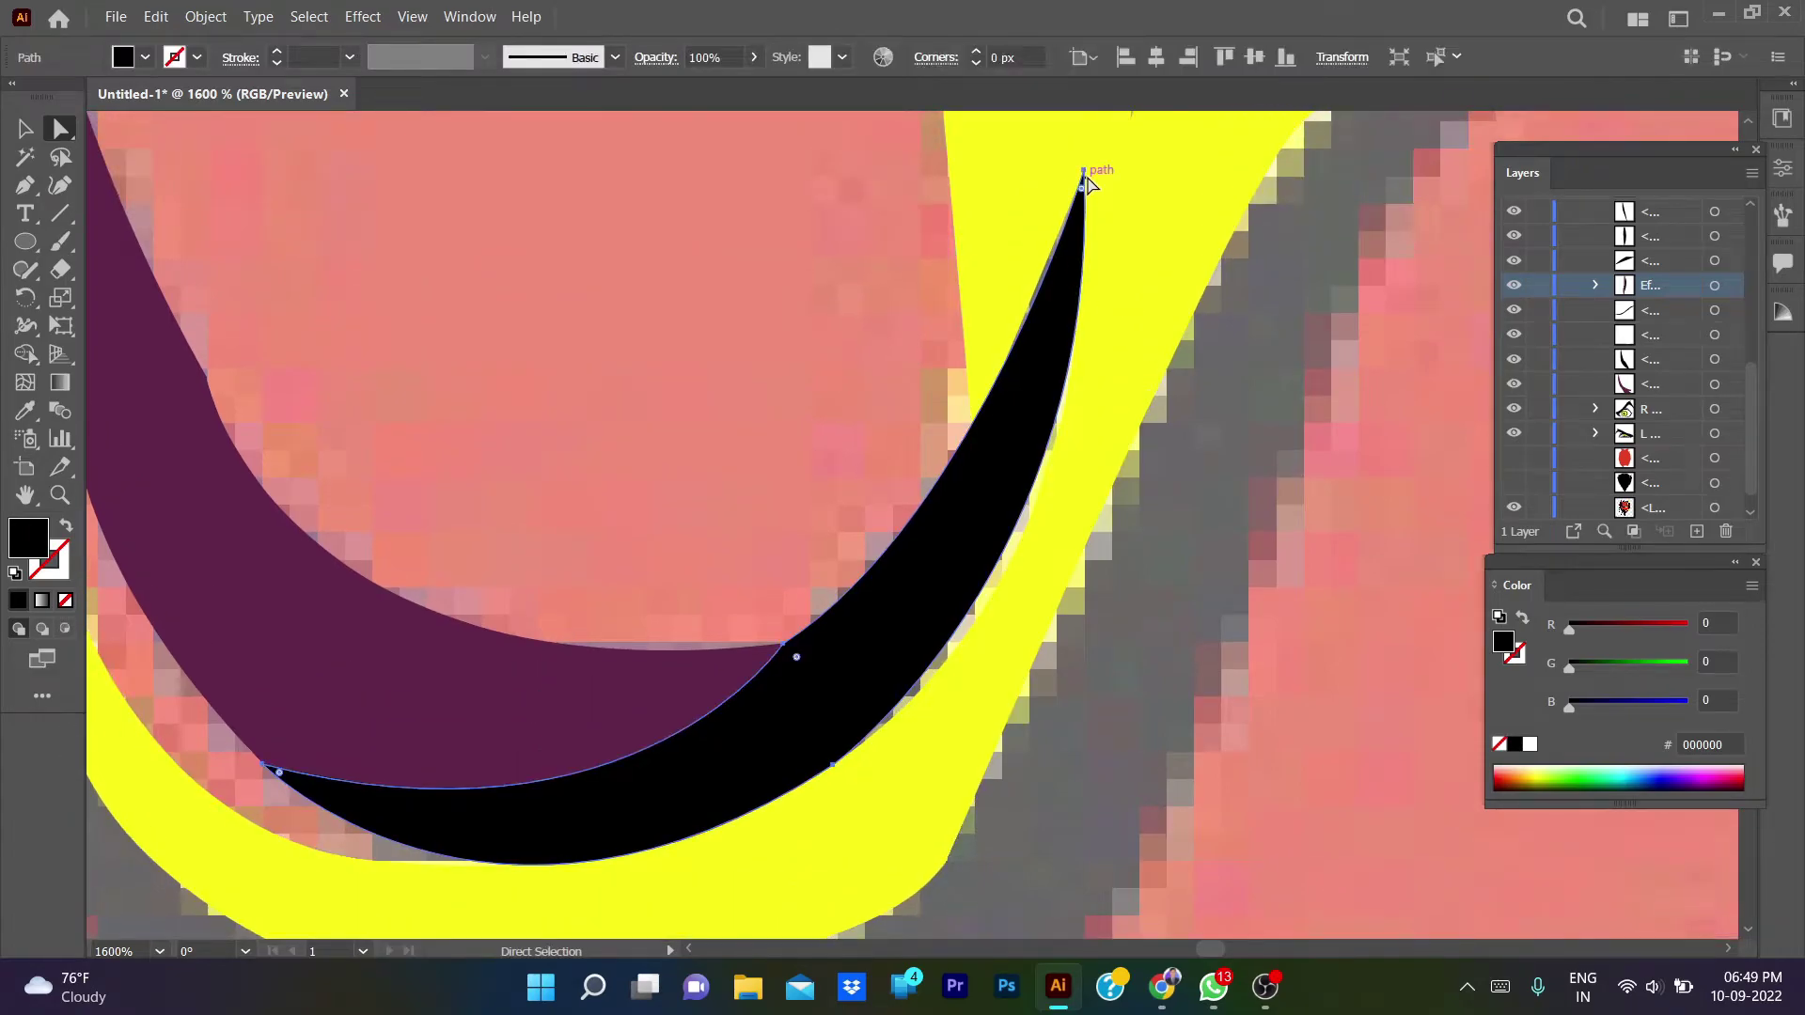
drag(1084, 173, 1125, 600)
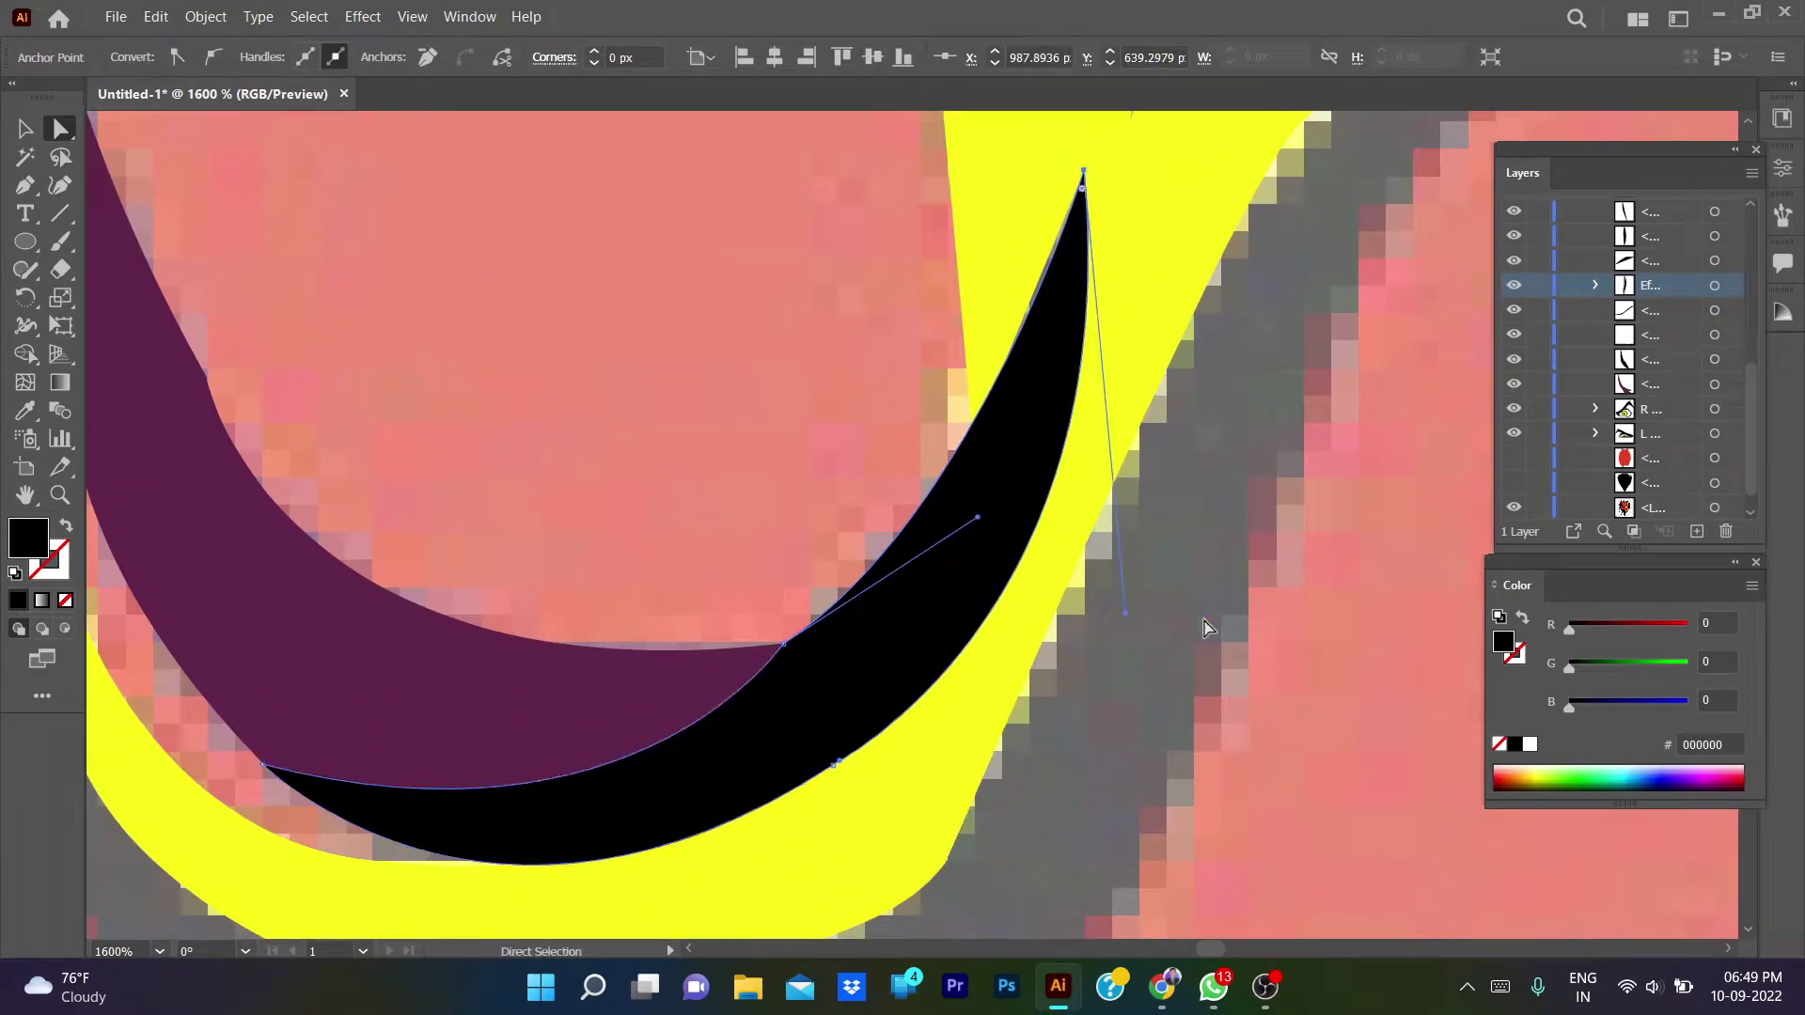
key(ctrl+shift+a)
- Zoom in on the crescent's top tip, reselect it, then check the result on the face
key(ctrl+plus)
click(1015, 248)
scroll(916, 531, down, 3)
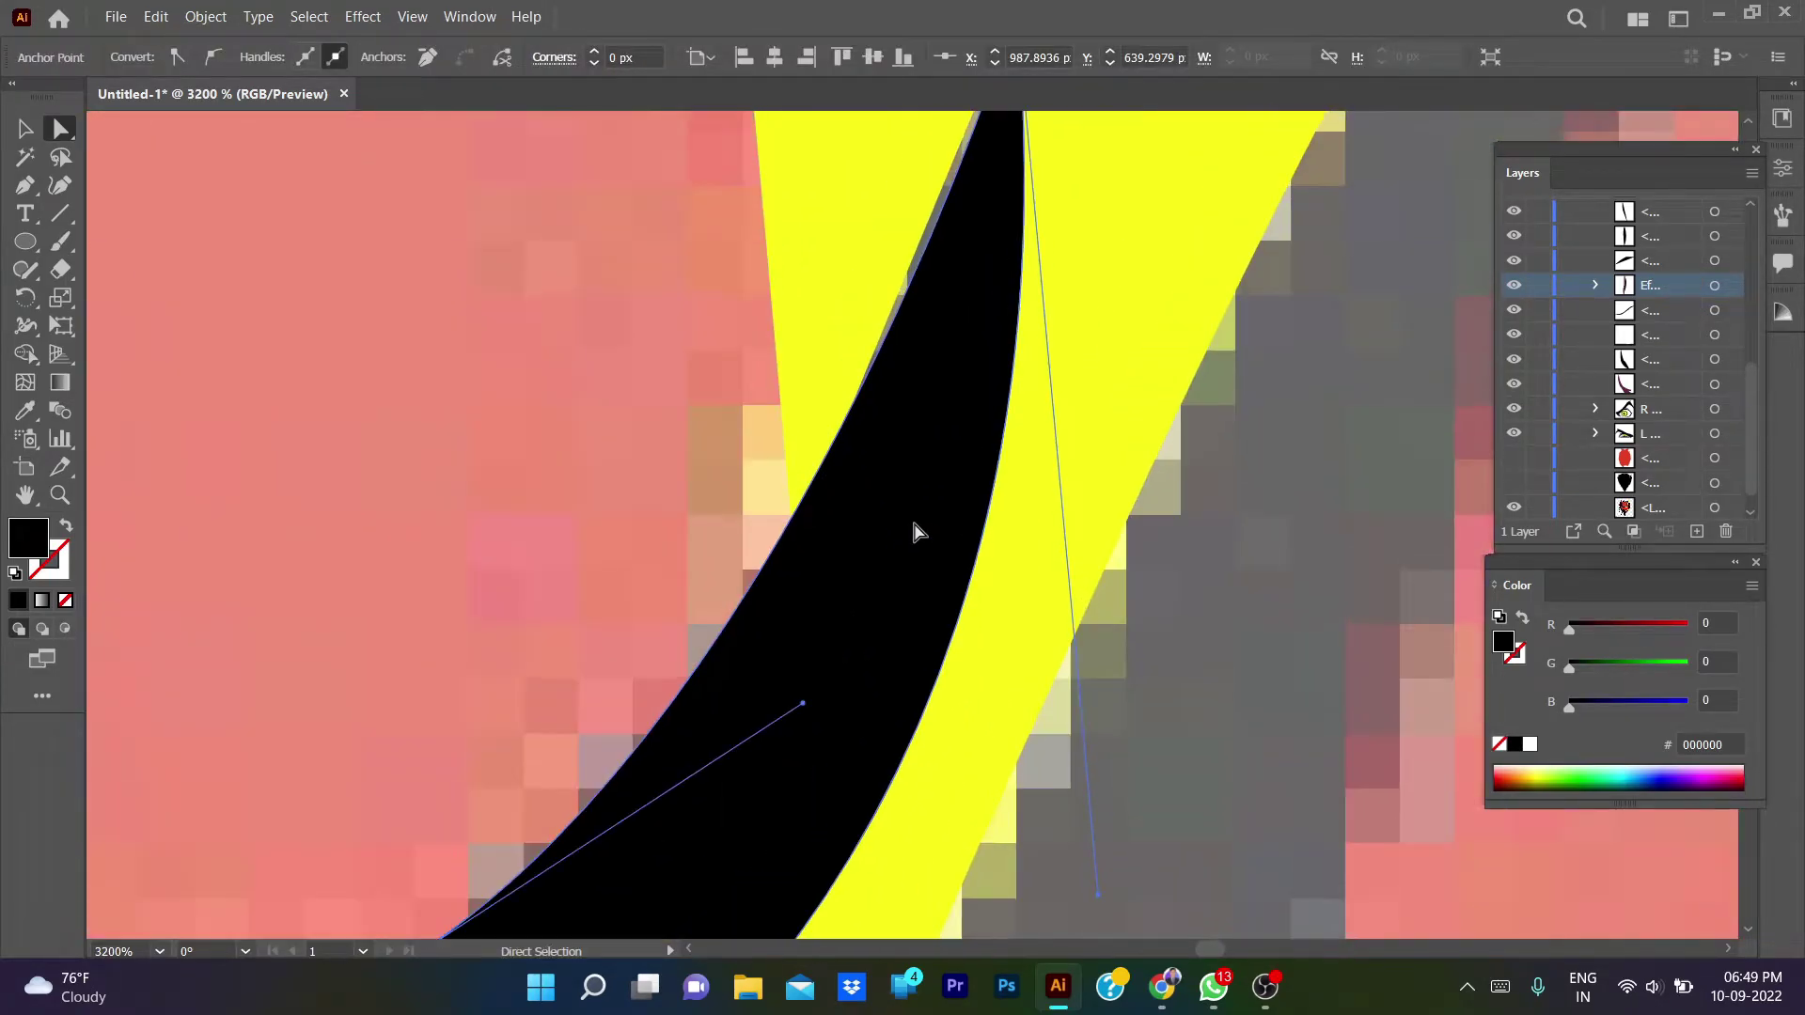
scroll(813, 728, down, 3)
scroll(818, 729, up, 3)
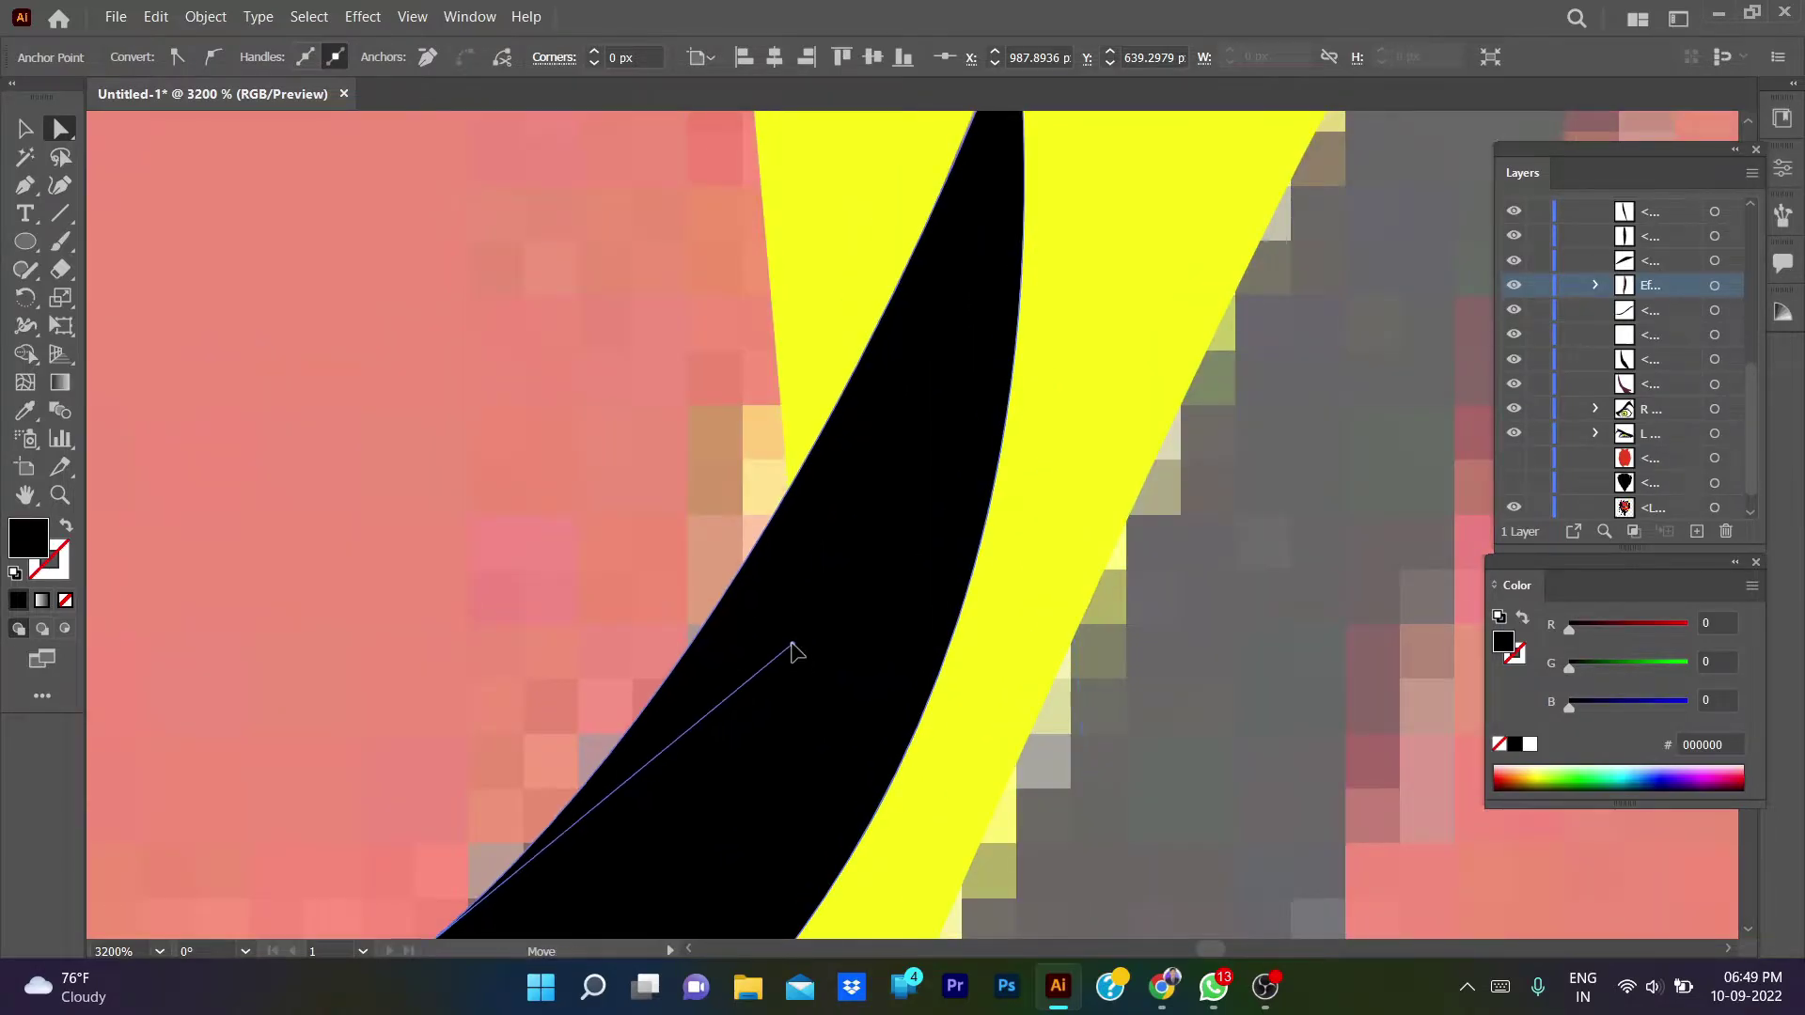
scroll(795, 648, down, 3)
key(ctrl+shift+a)
scroll(902, 808, down, 5)
- Trace a shadow strip up and down the nose ridge and fill it black
scroll(894, 790, up, 3)
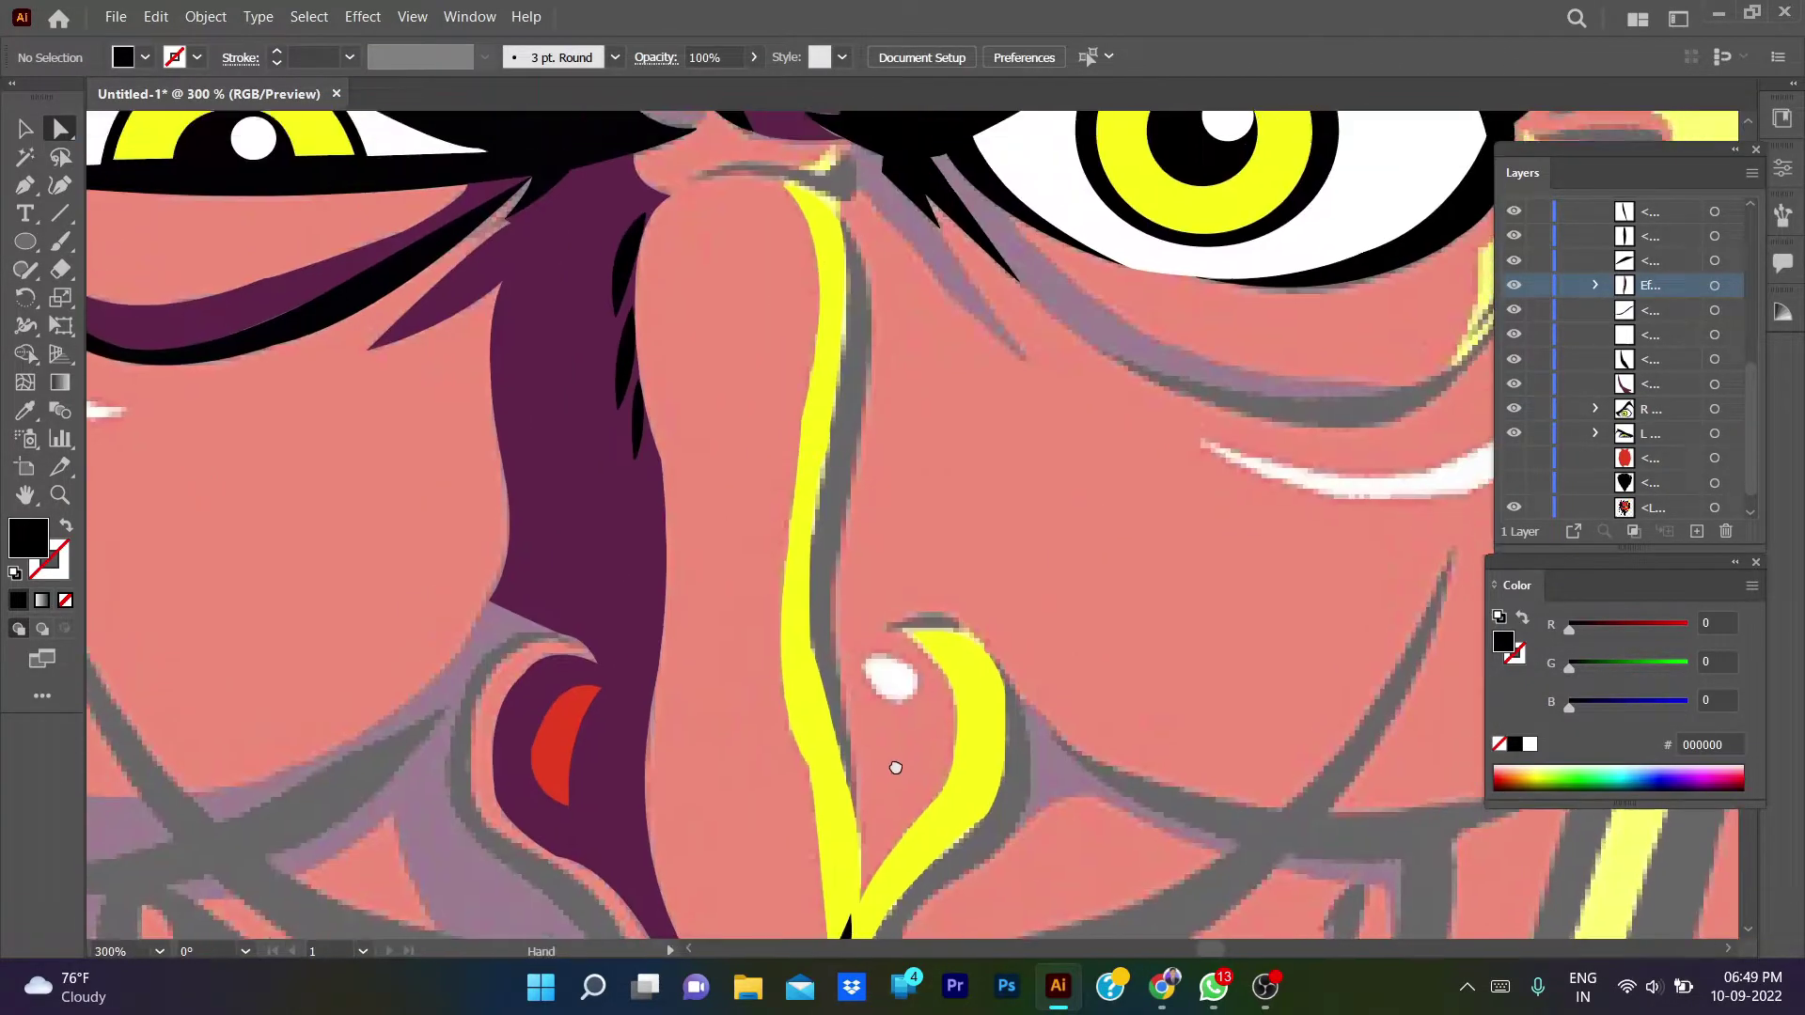
key(p)
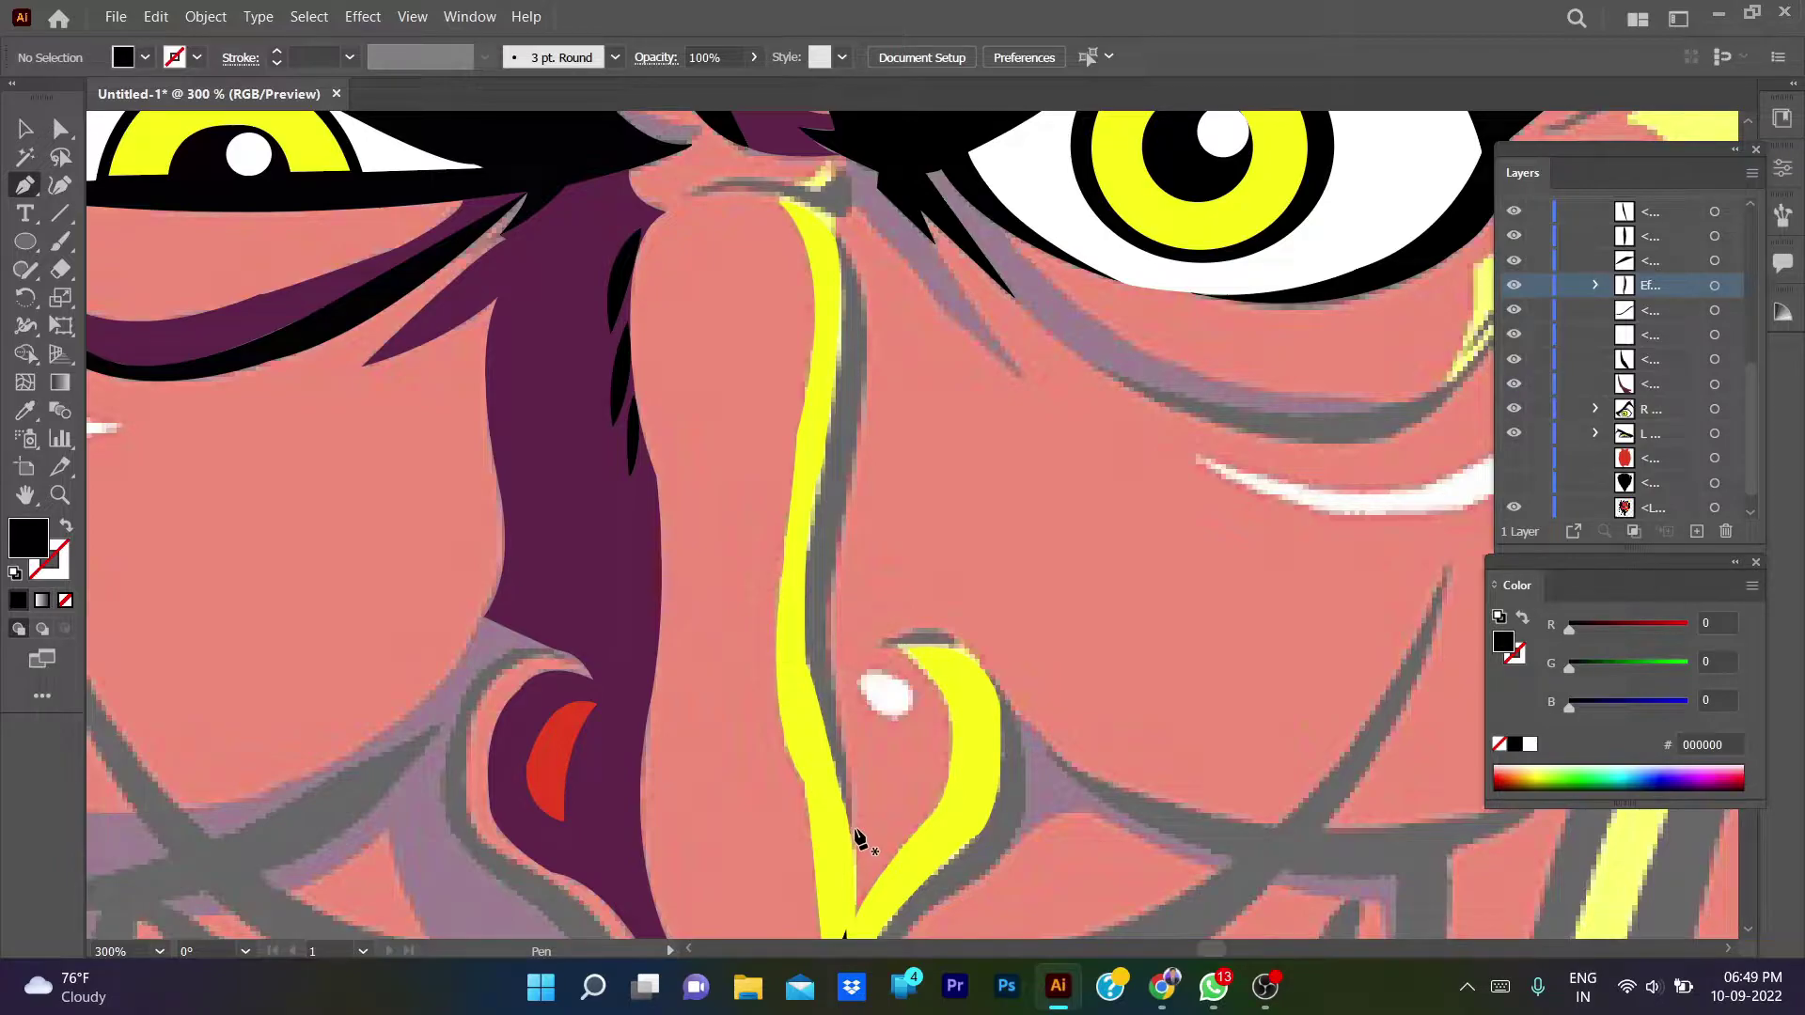
click(855, 830)
click(836, 628)
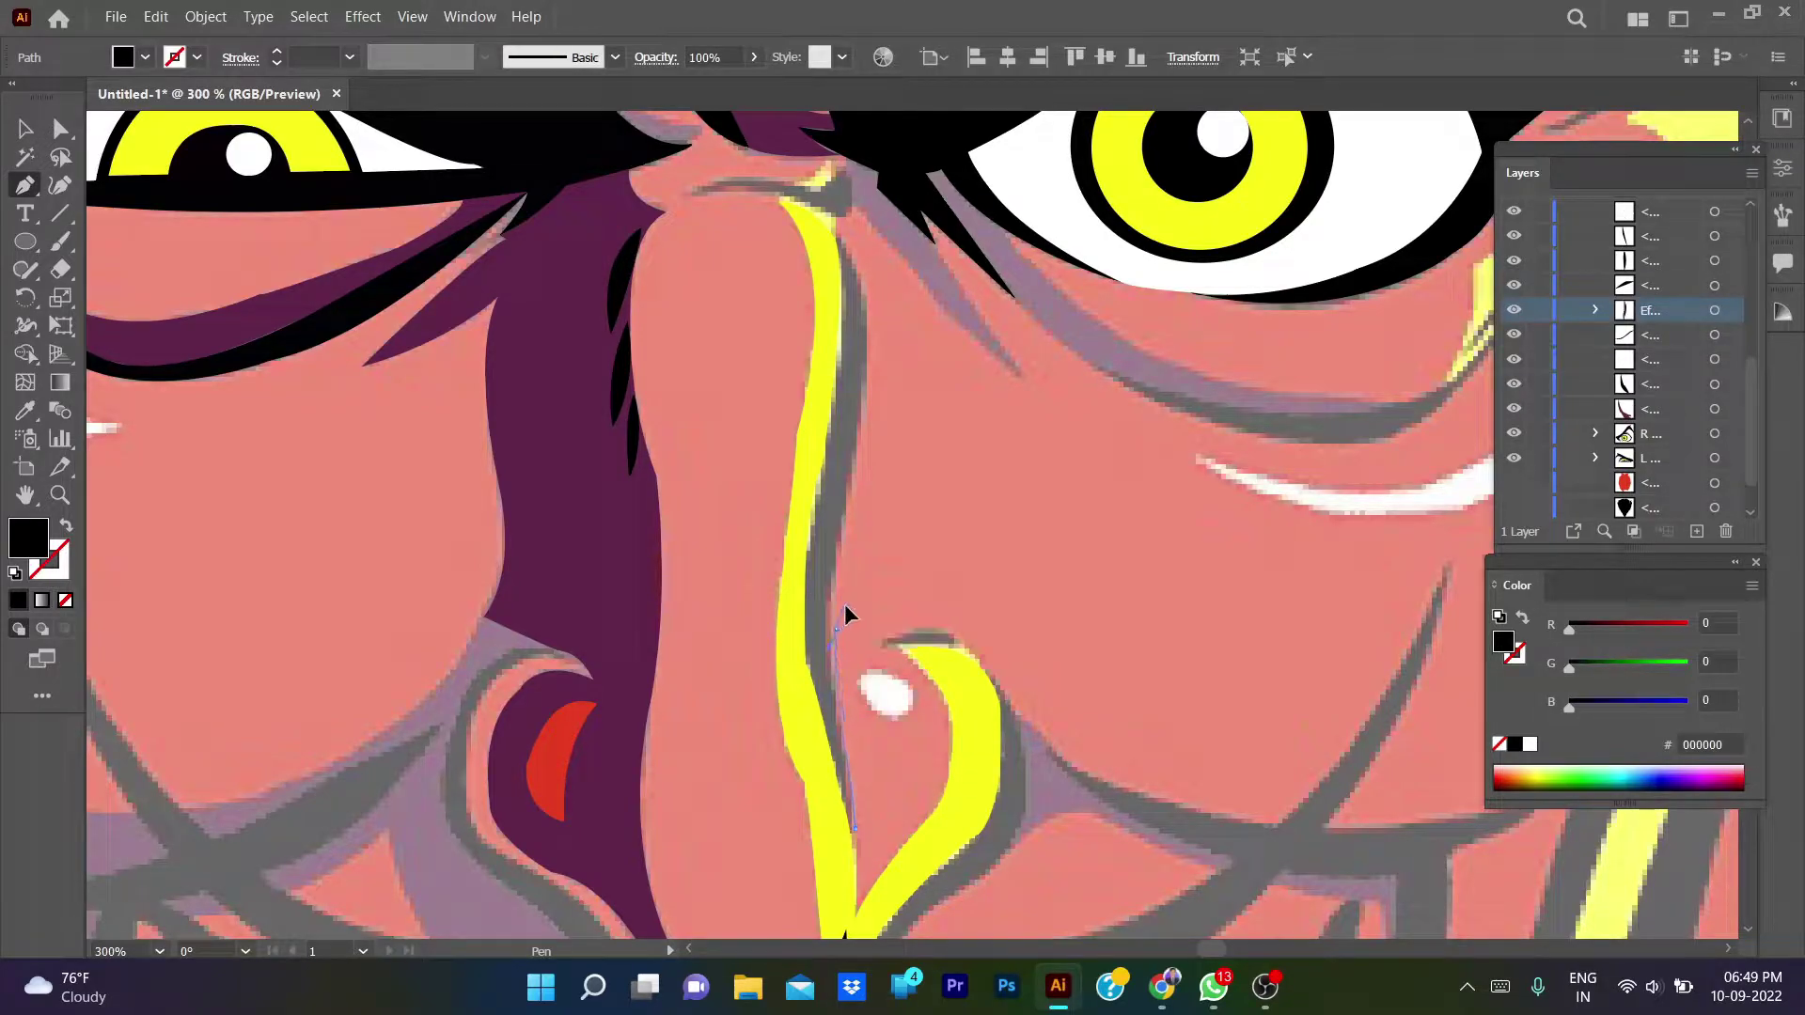
mouse_move(840, 635)
mouse_down()
mouse_move(874, 362)
mouse_move(864, 420)
mouse_up()
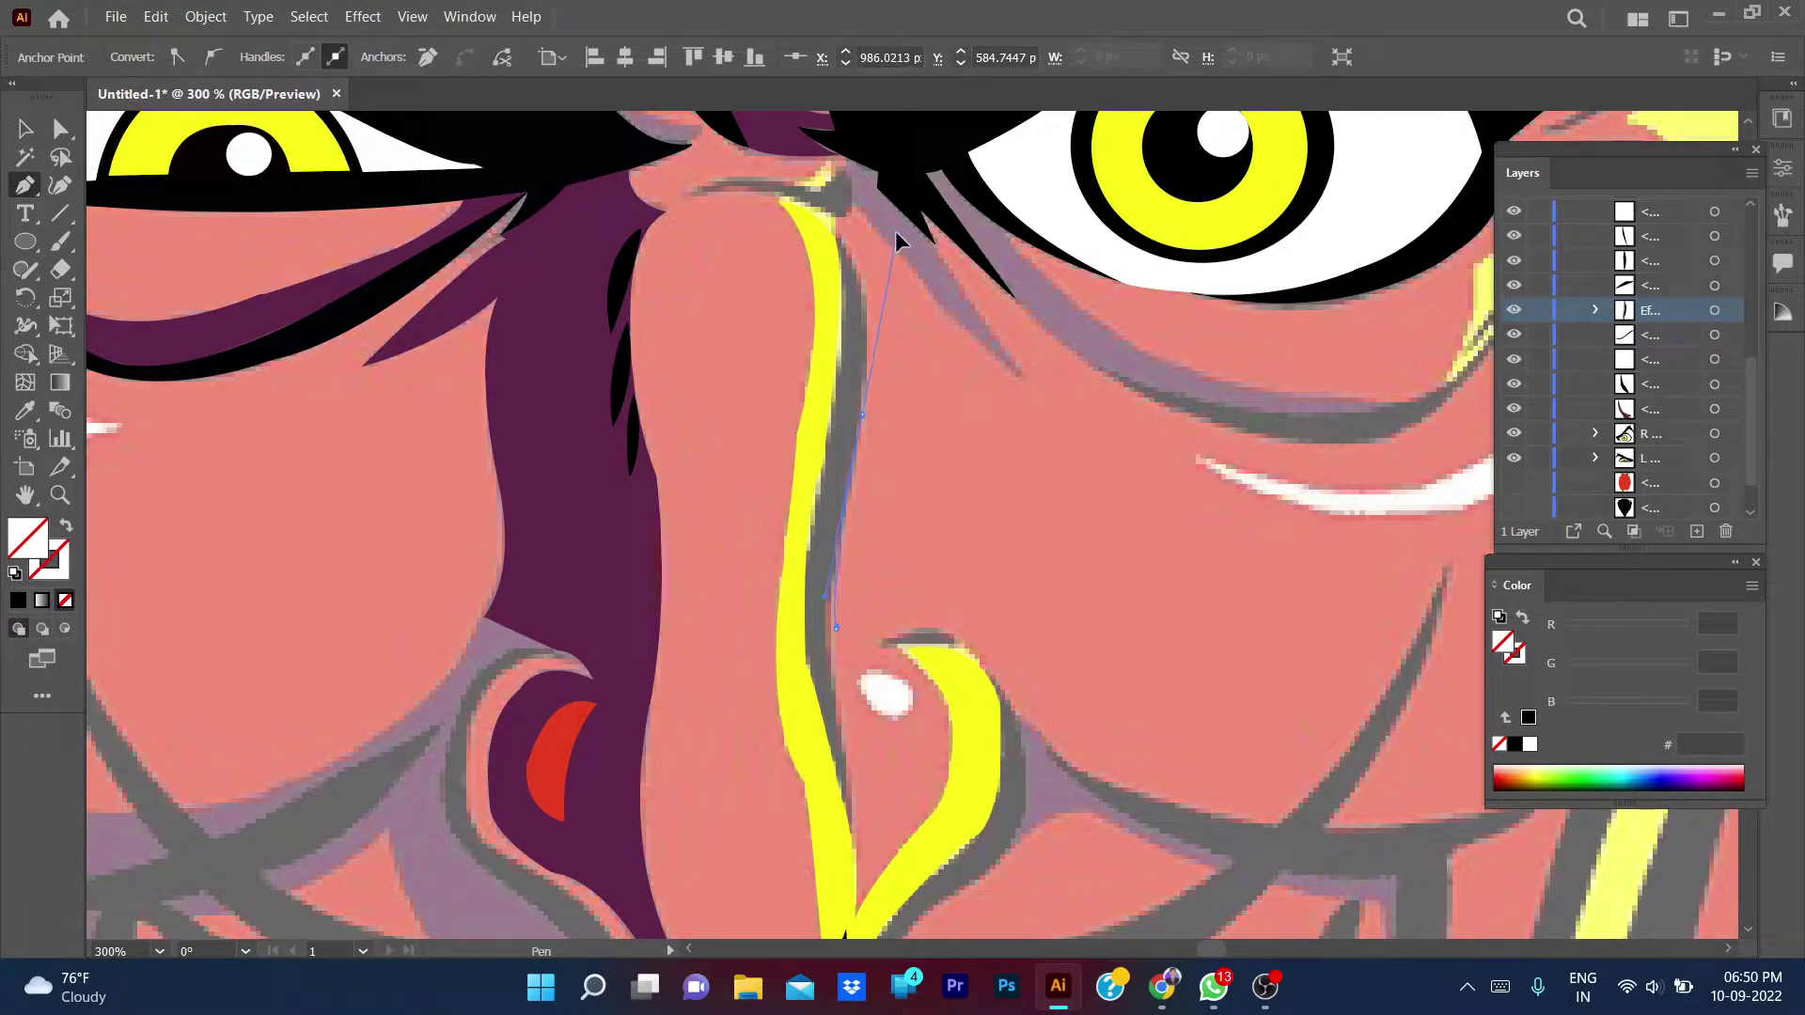
drag(851, 235, 836, 449)
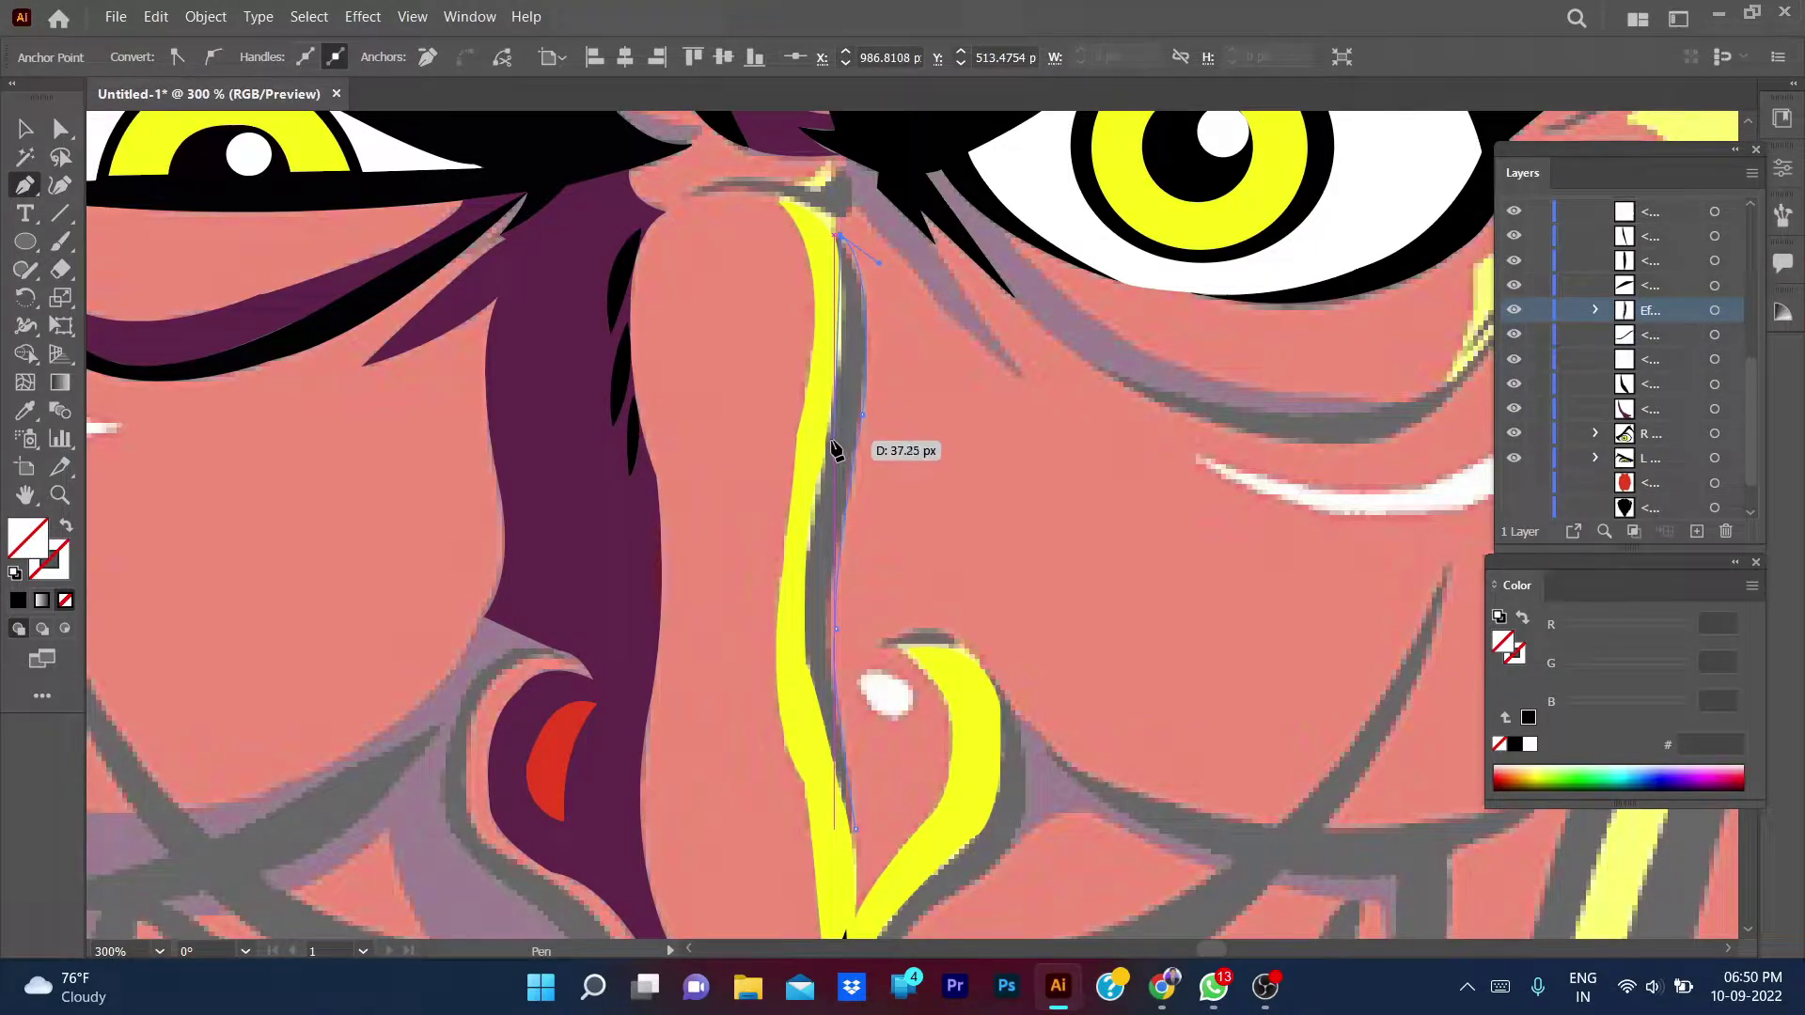
drag(834, 449, 829, 455)
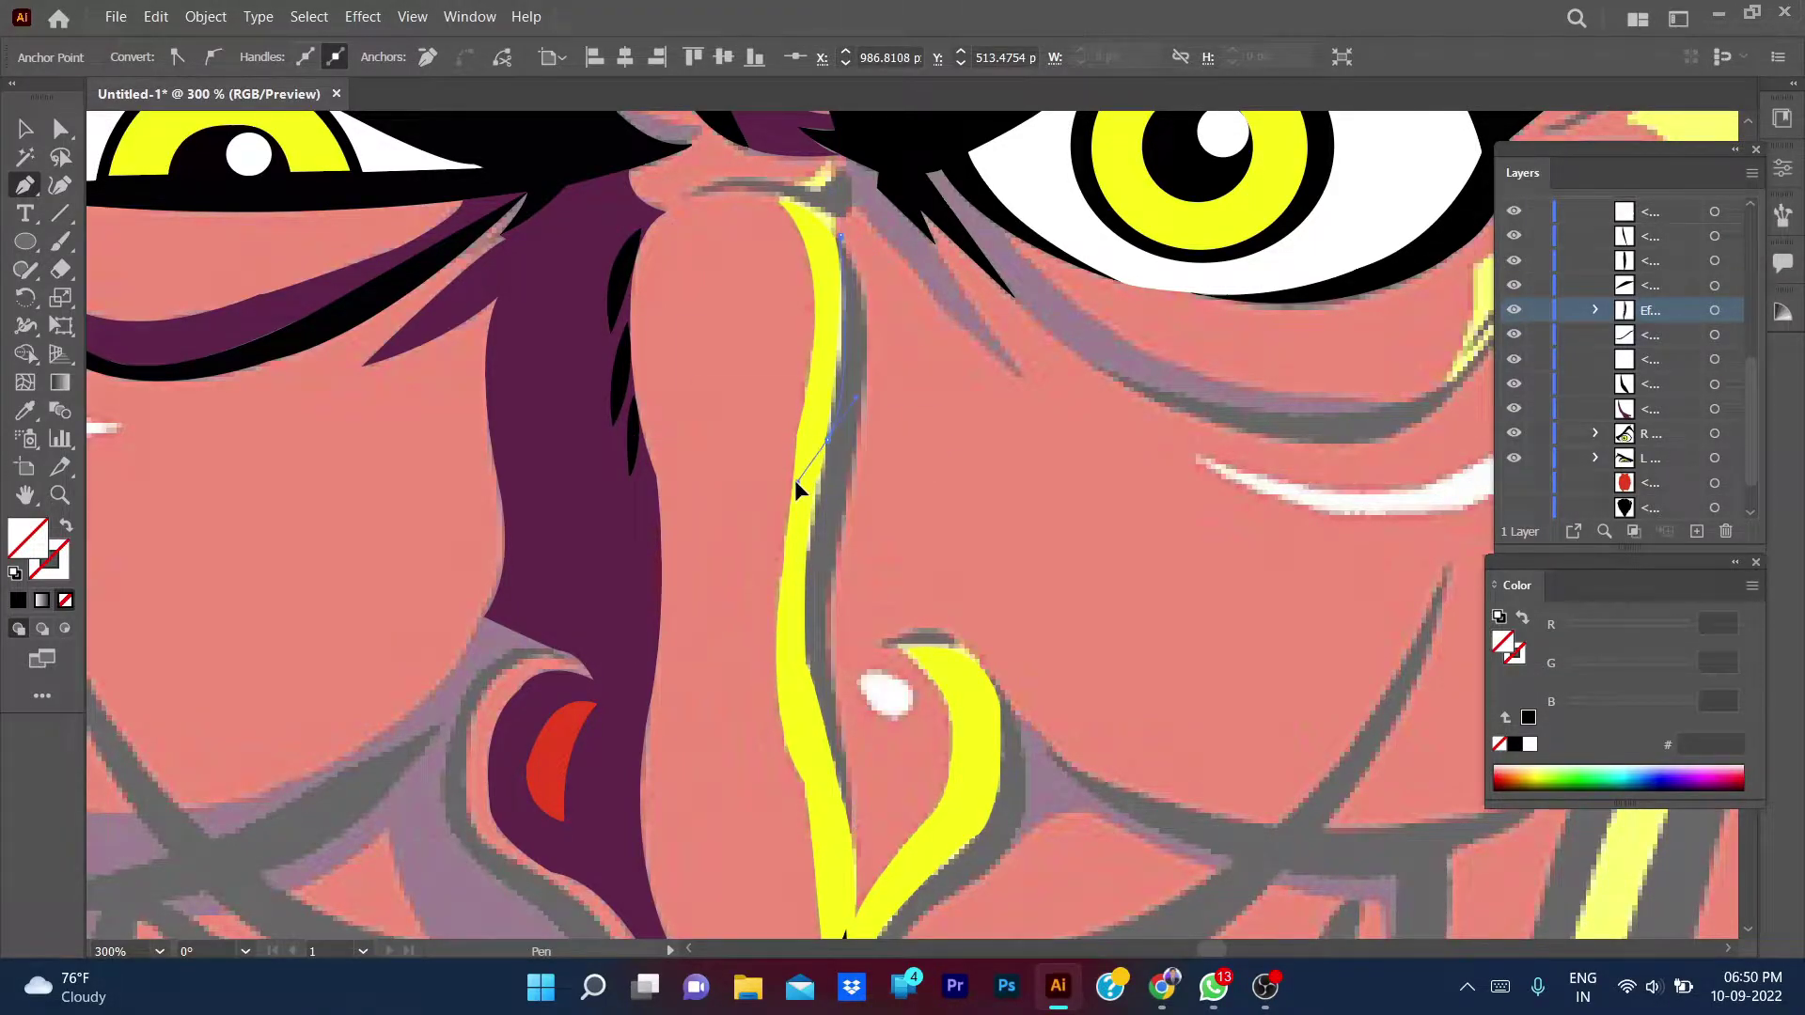
drag(836, 628, 809, 666)
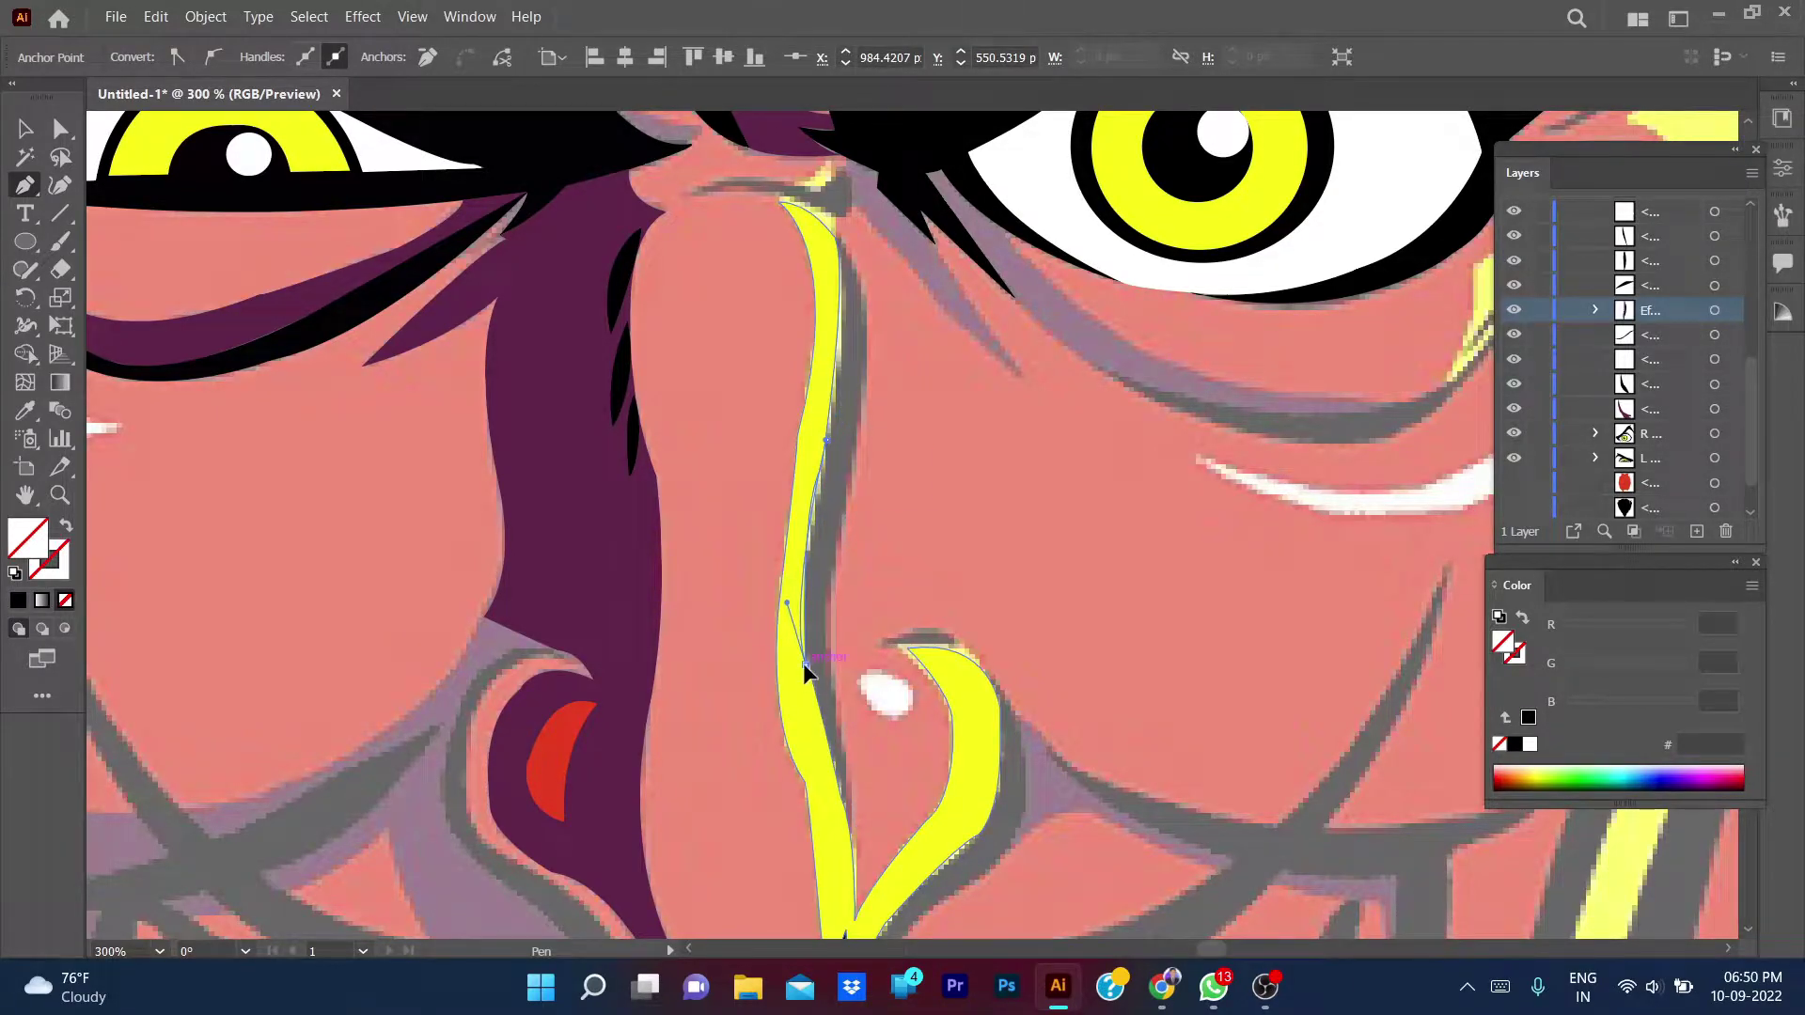
drag(856, 829, 859, 859)
key(i)
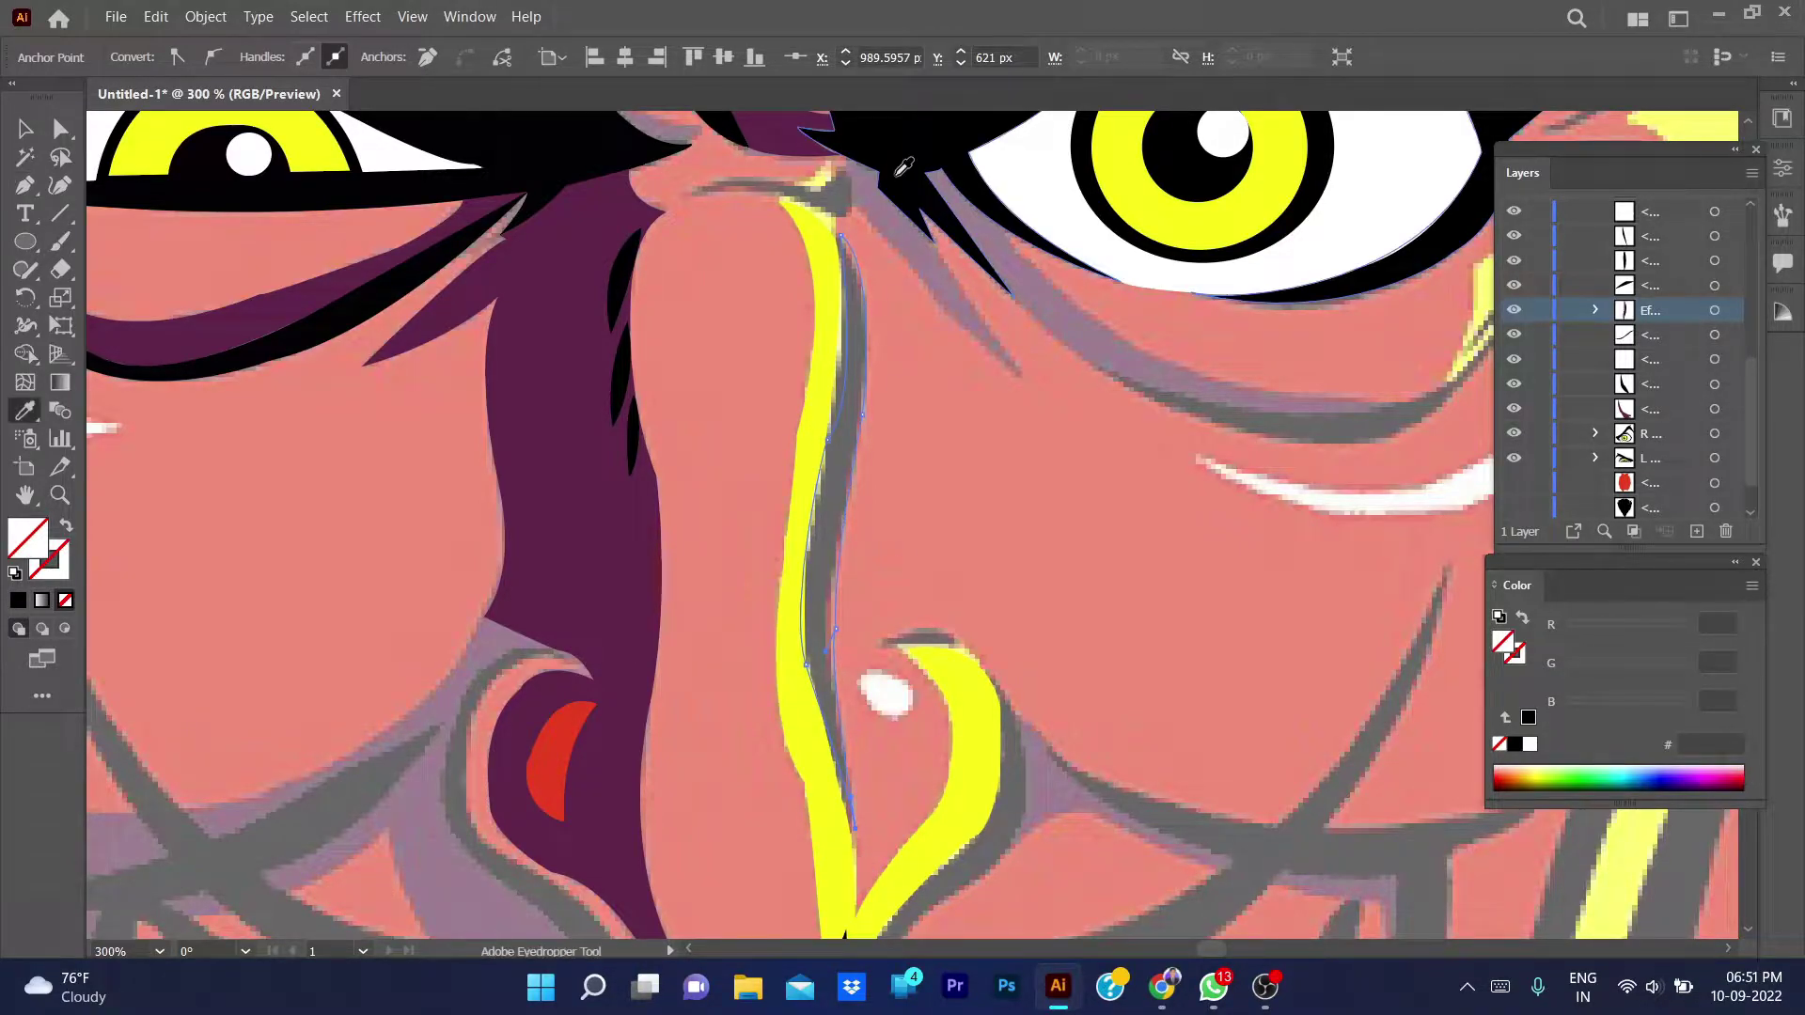
click(903, 179)
- Reshape the shadow's upper curve to follow the yellow nose line
key(a)
click(827, 439)
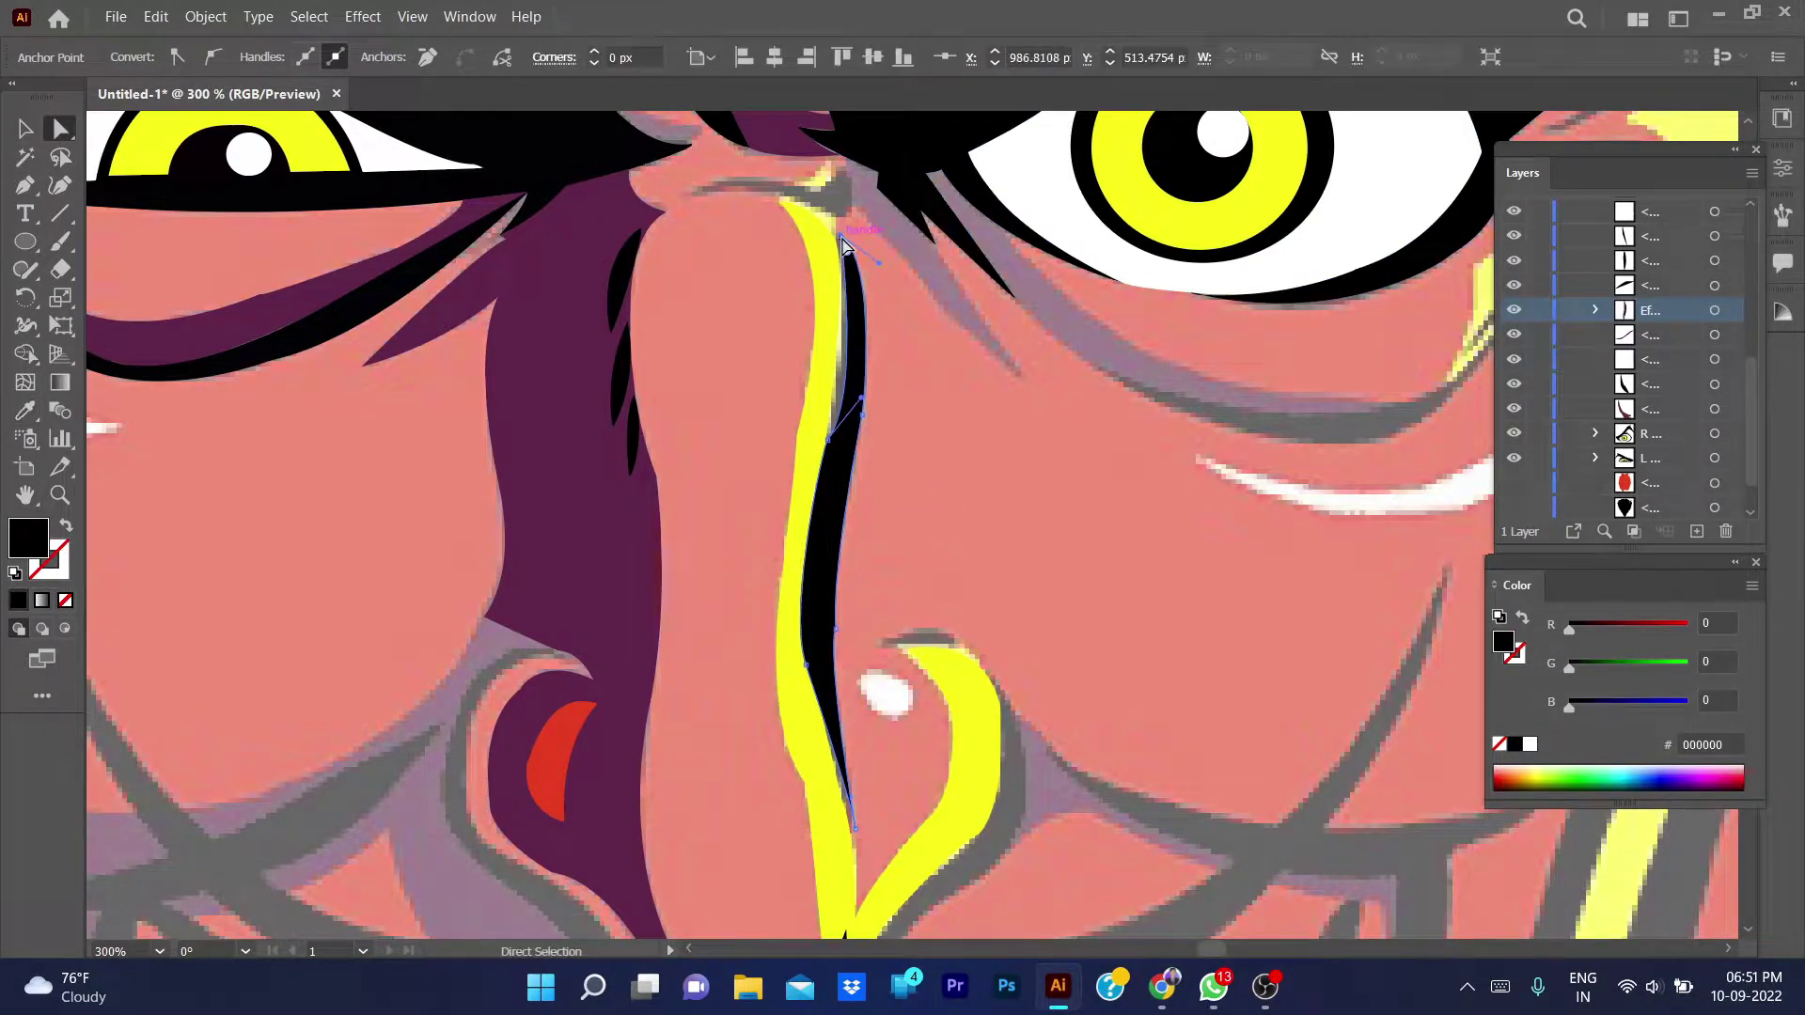
key(ctrl+plus)
key(ctrl+plus)
scroll(887, 527, up, 3)
mouse_move(859, 657)
mouse_down()
mouse_move(821, 616)
mouse_move(806, 516)
mouse_up()
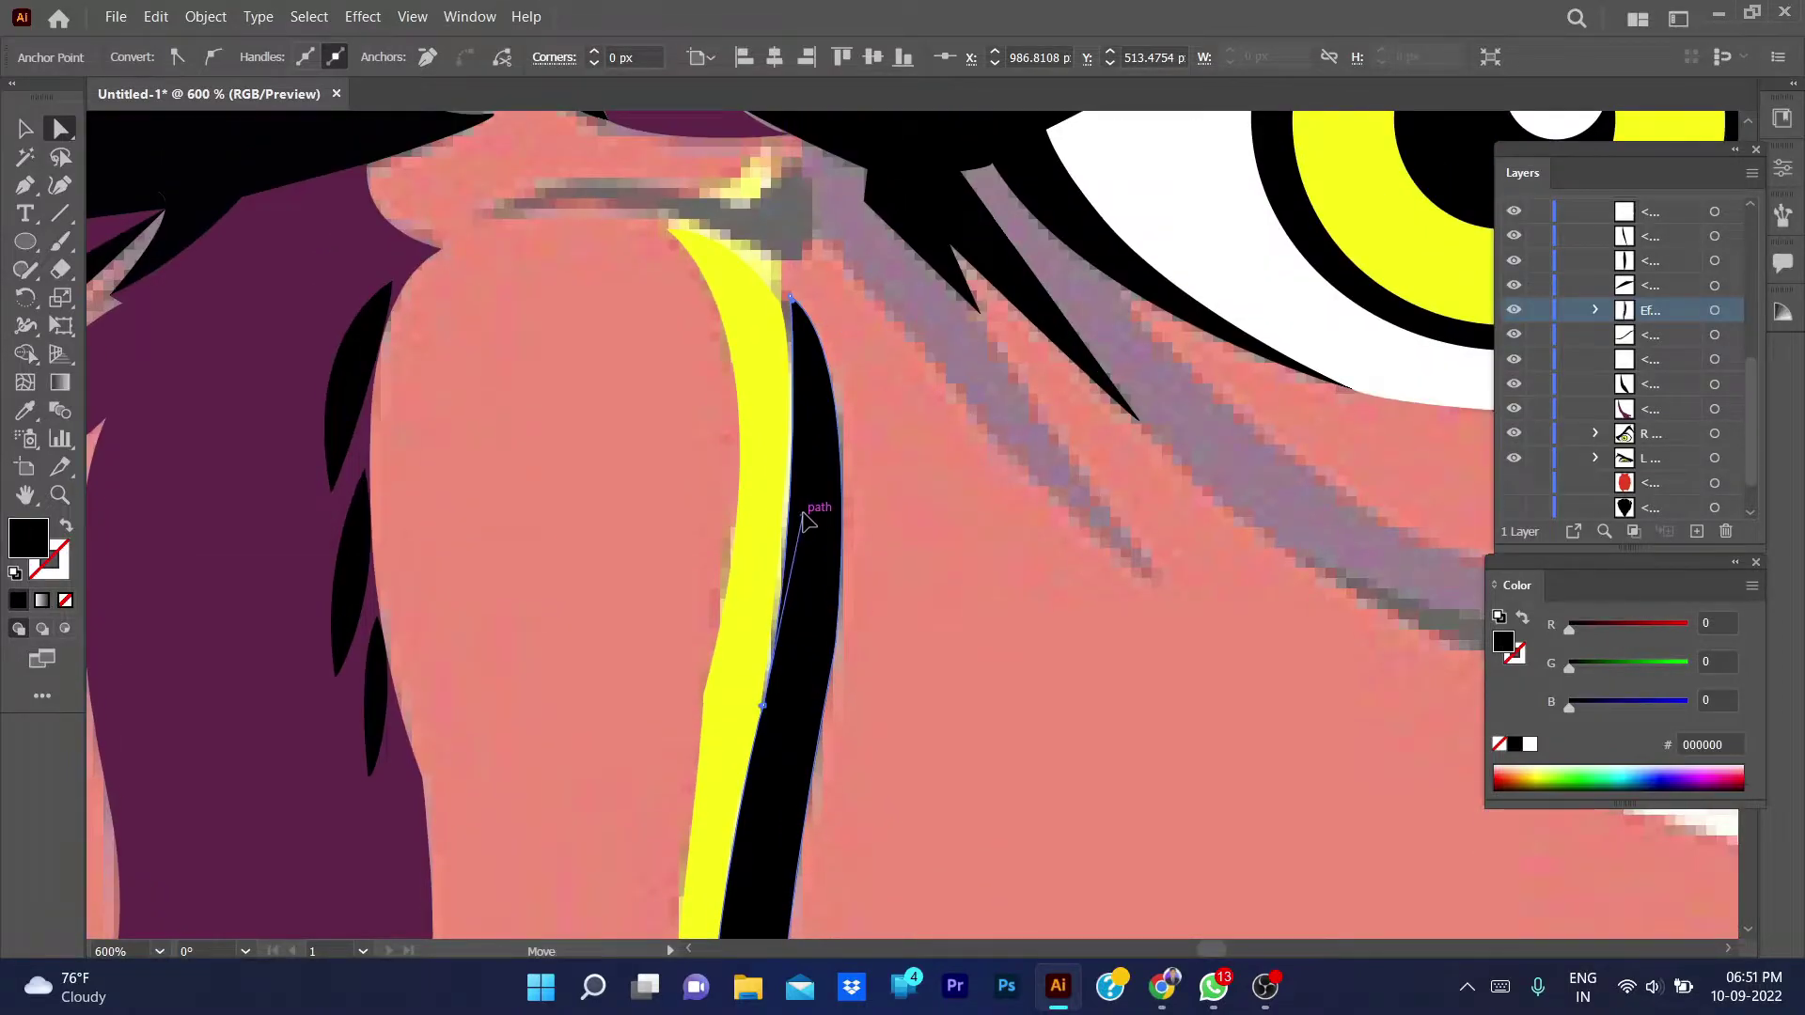
key(ctrl+shift+a)
scroll(894, 523, down, 3)
scroll(827, 679, up, 3)
scroll(822, 679, up, 1)
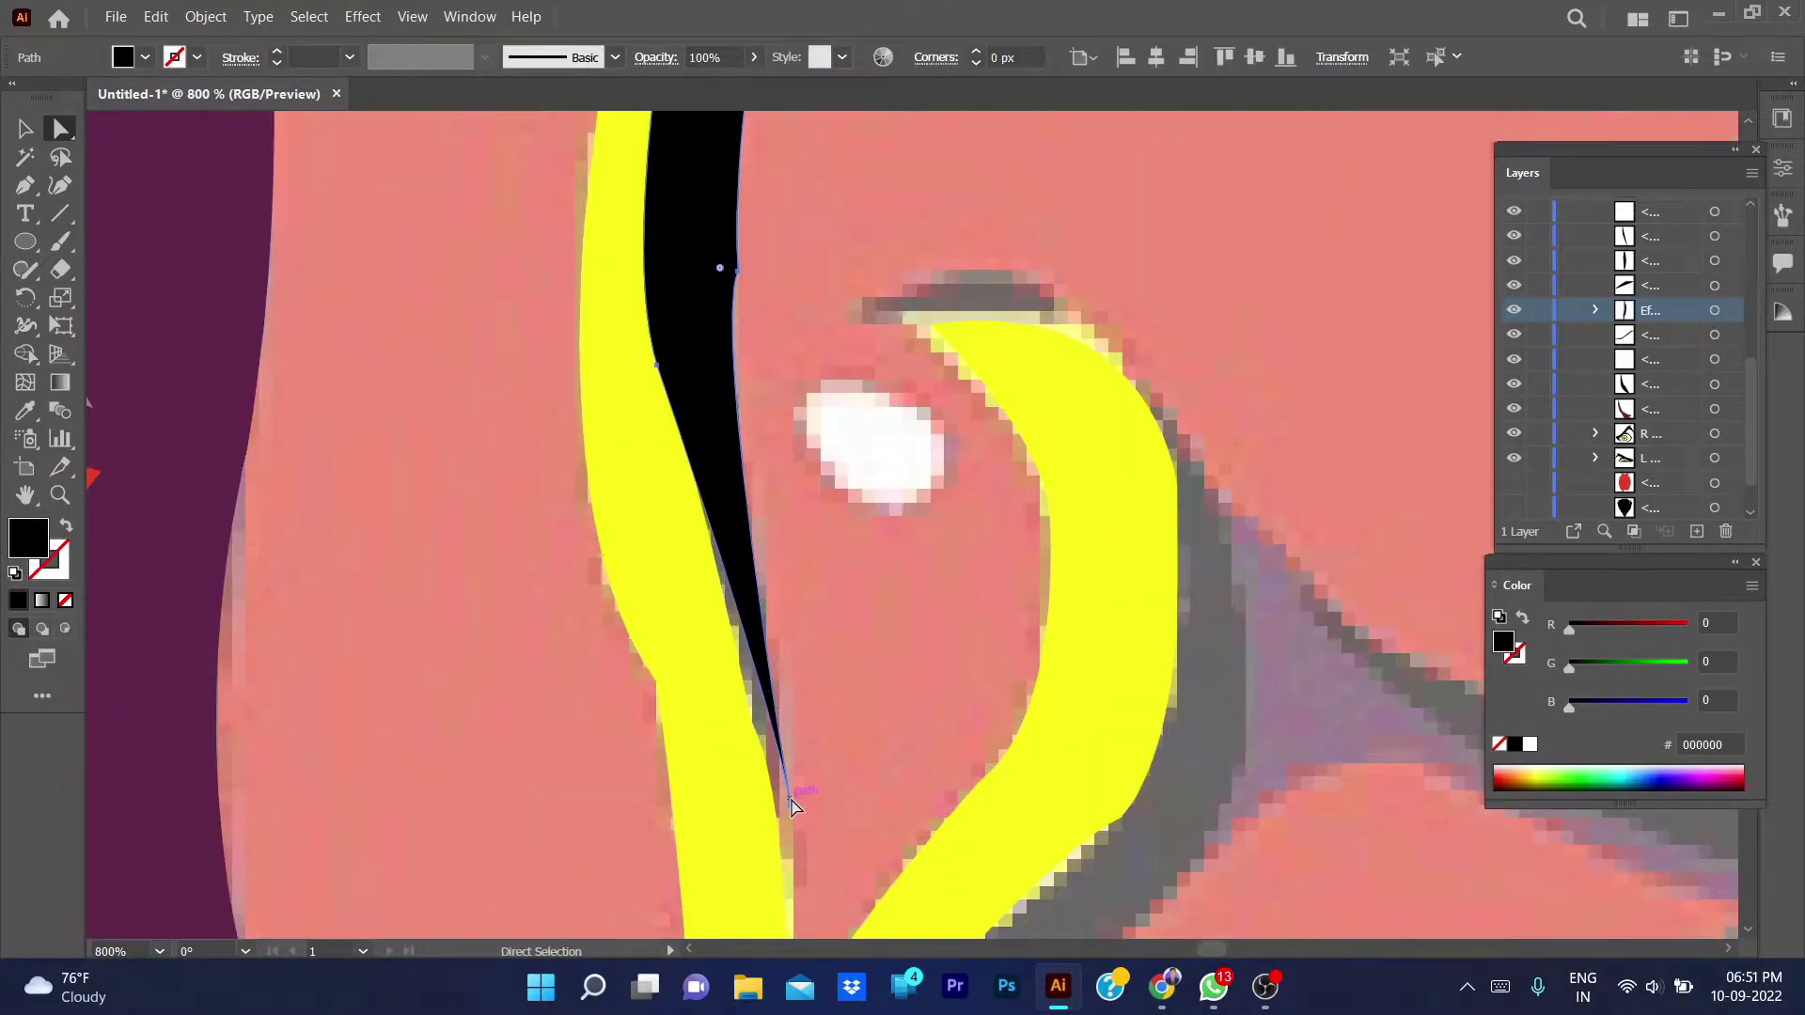
- Nudge the shadow strip's tip into place and review the whole nose
drag(765, 794, 781, 788)
drag(827, 644, 919, 789)
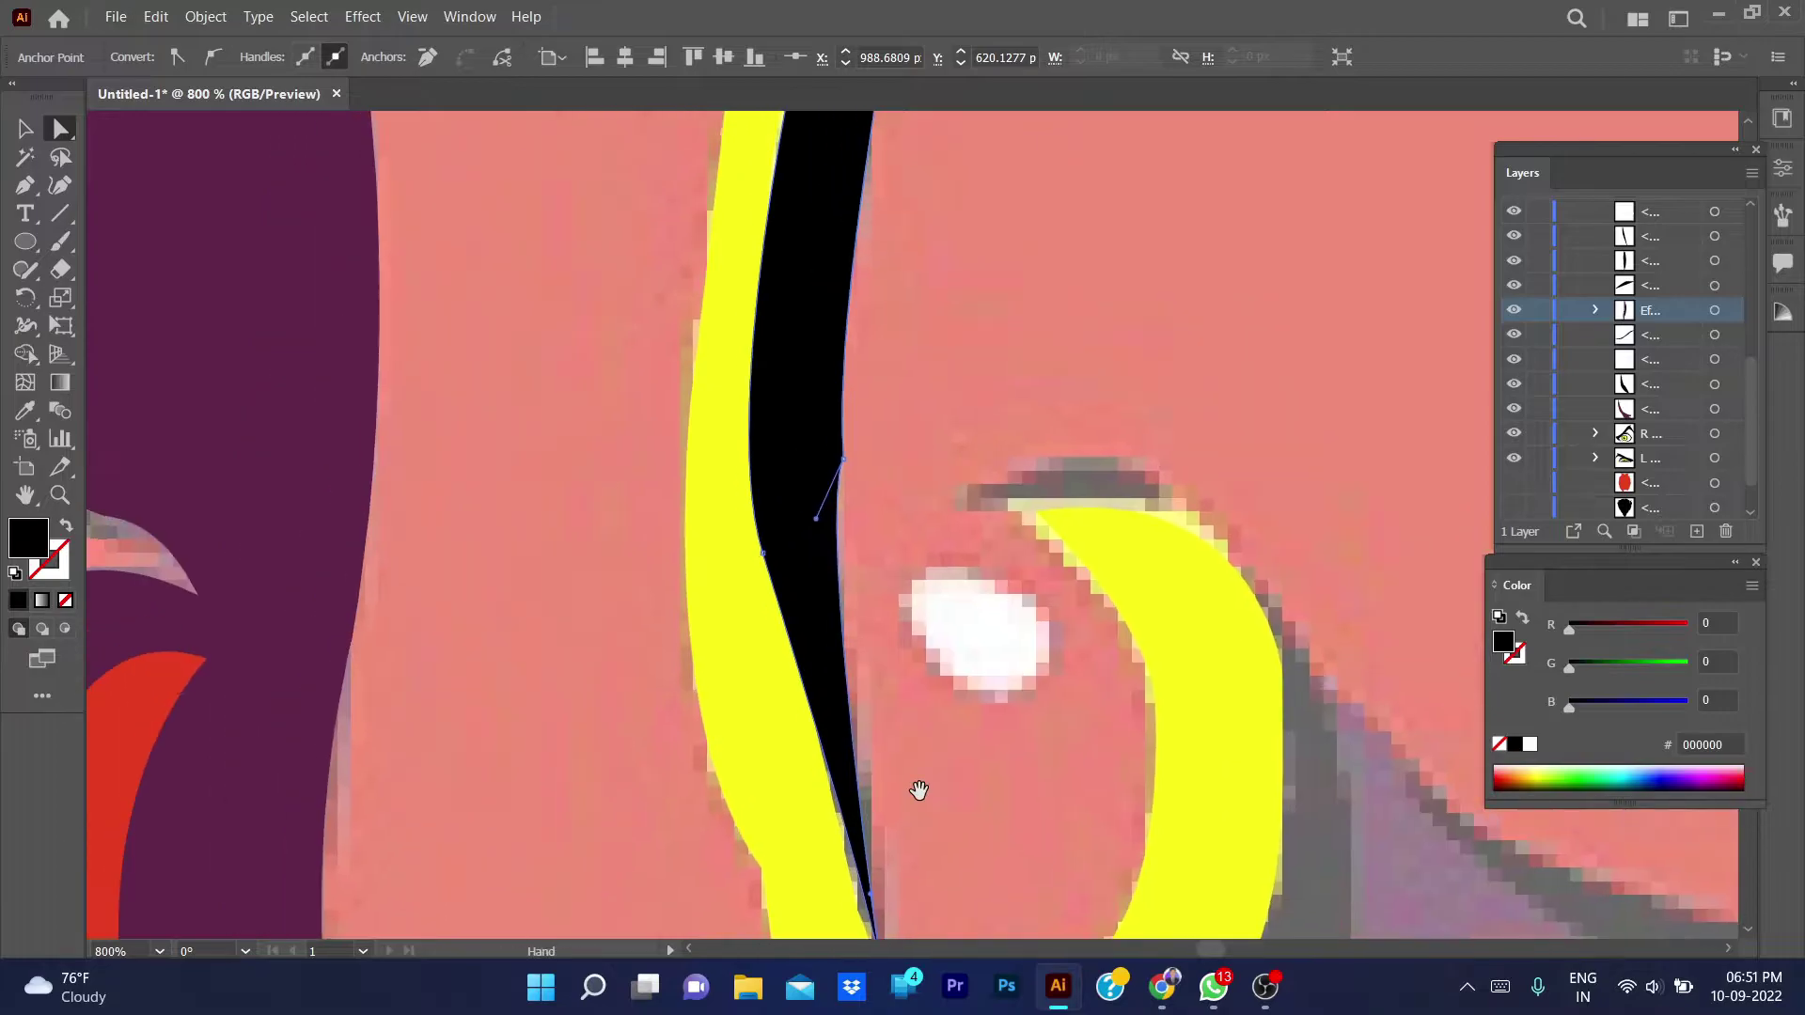
drag(818, 527, 822, 524)
key(ctrl+shift+a)
scroll(910, 725, down, 4)
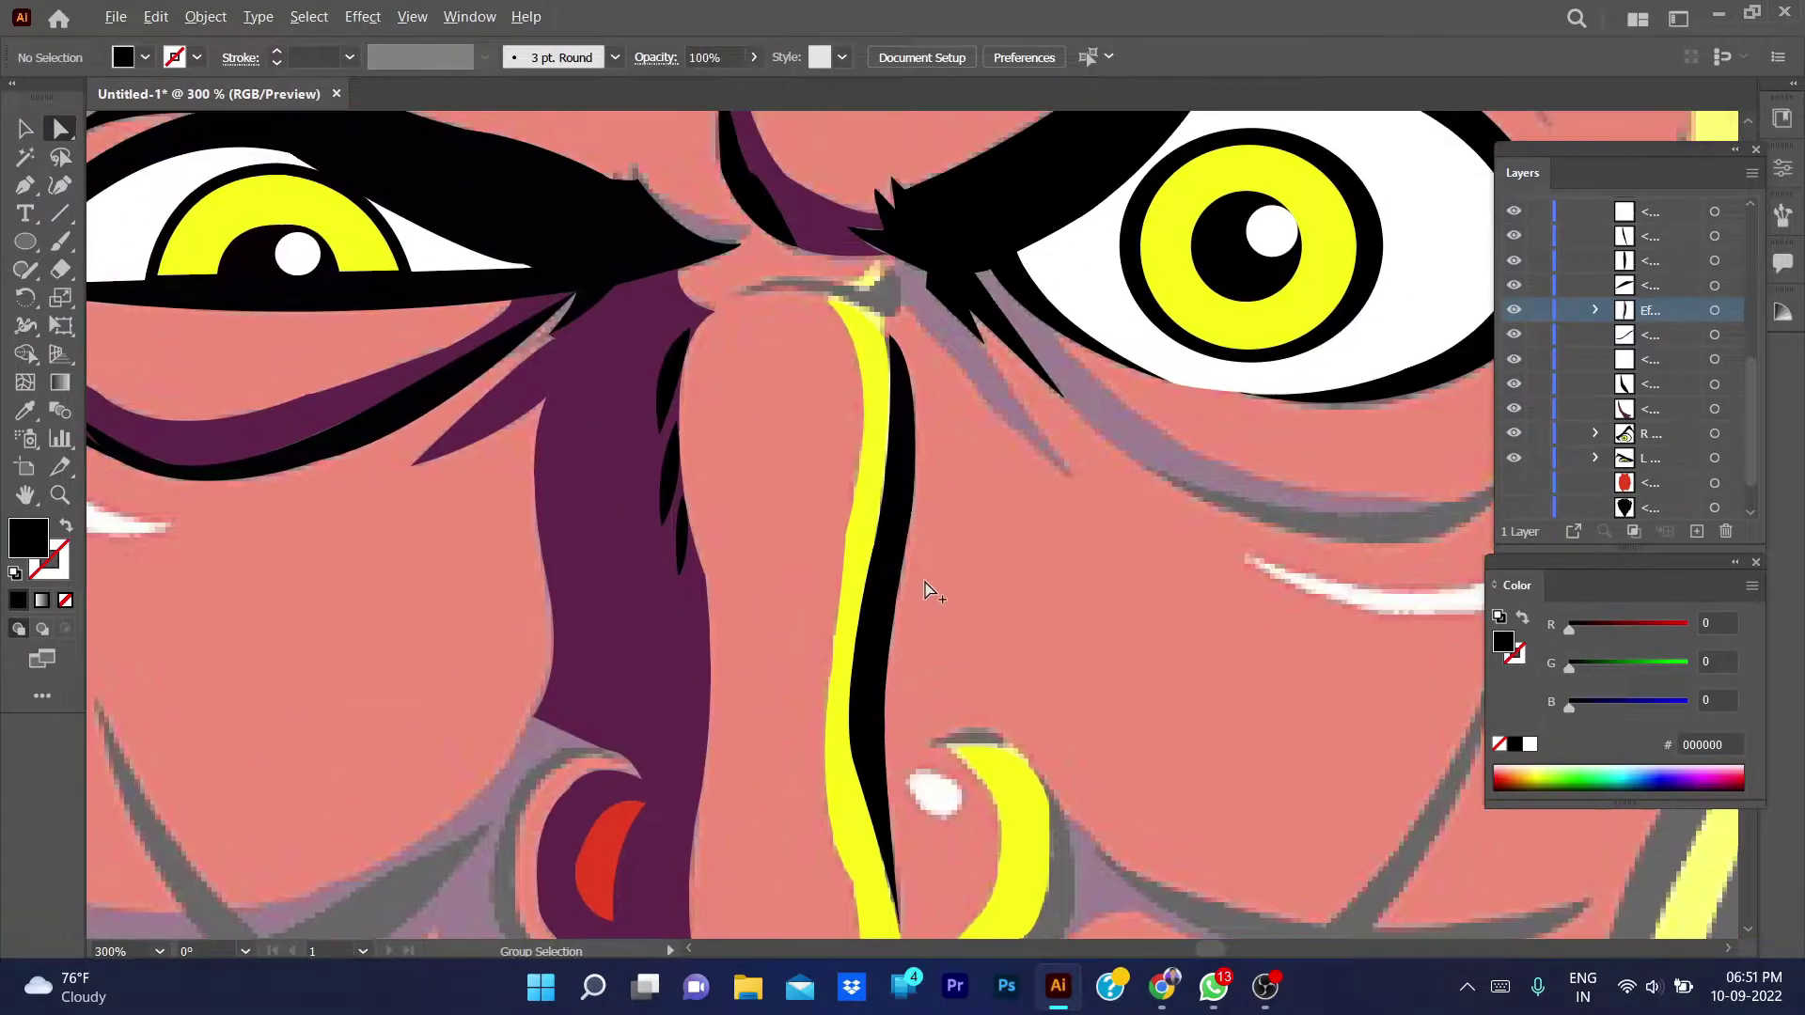
scroll(980, 492, down, 2)
scroll(858, 354, up, 3)
scroll(858, 354, up, 1)
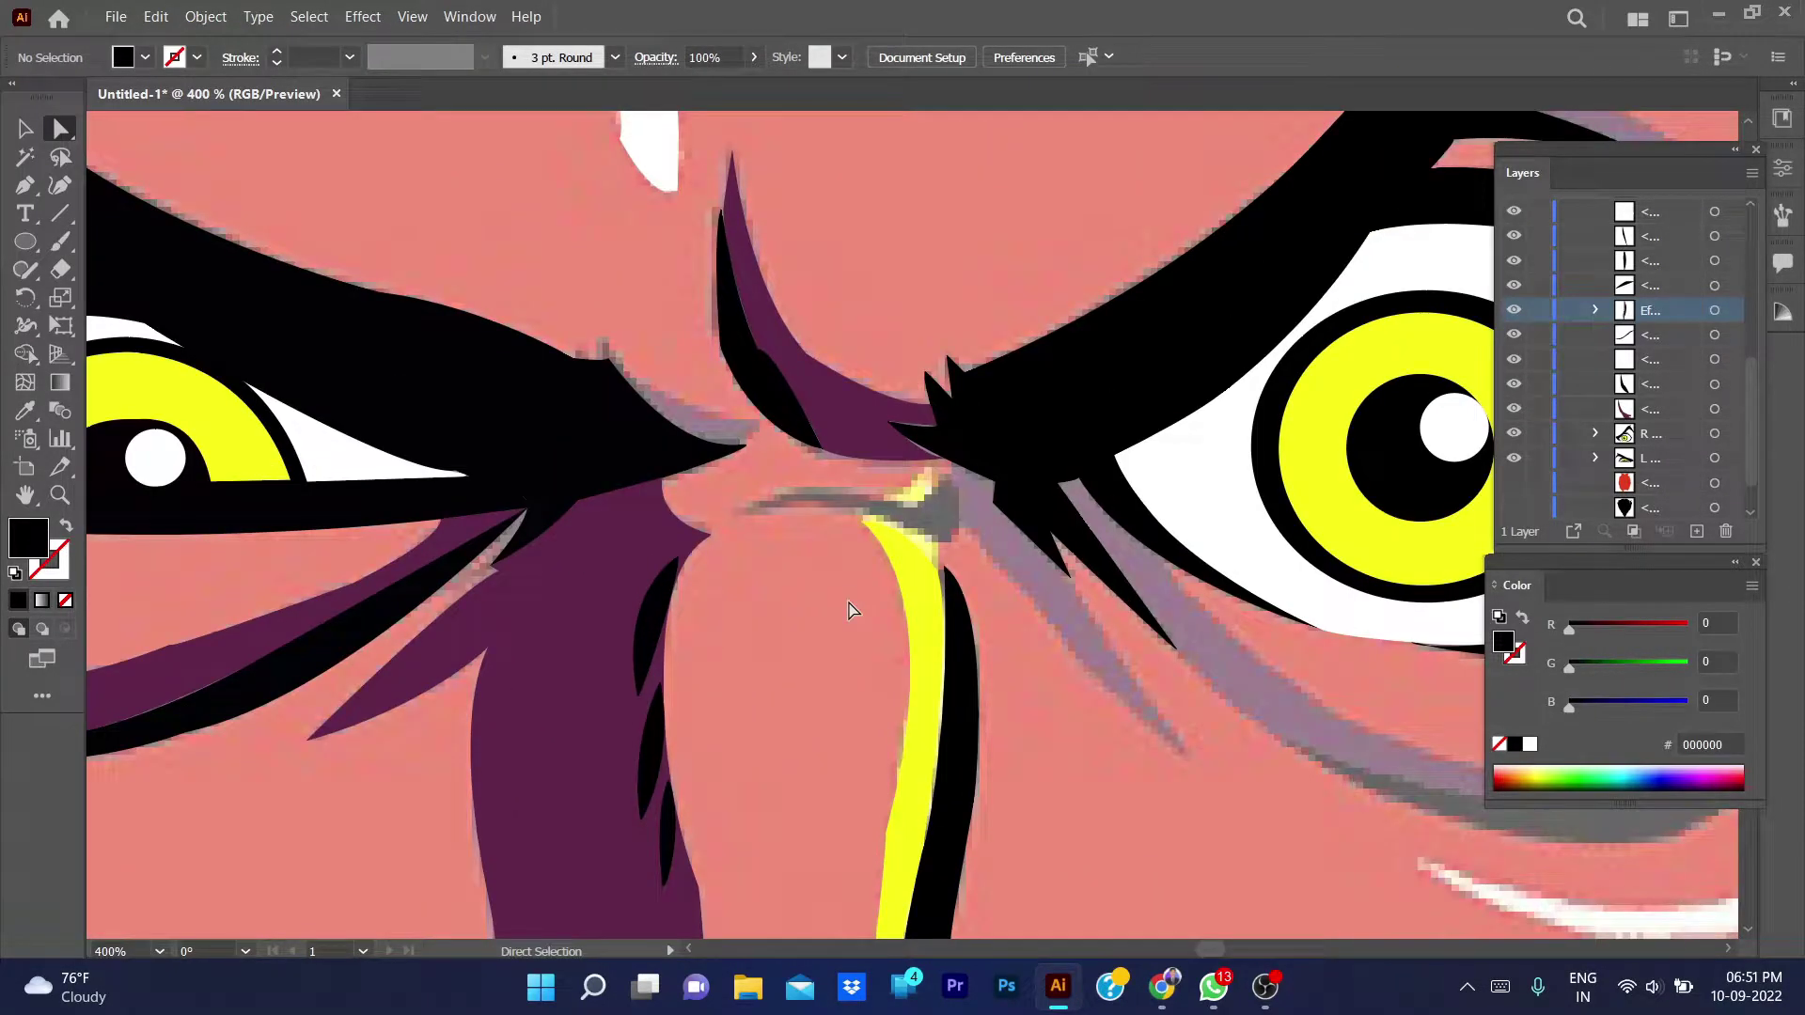
- Draw a closed crease shape at the nose bridge and fill it black
key(p)
click(733, 507)
drag(920, 494, 950, 527)
click(918, 508)
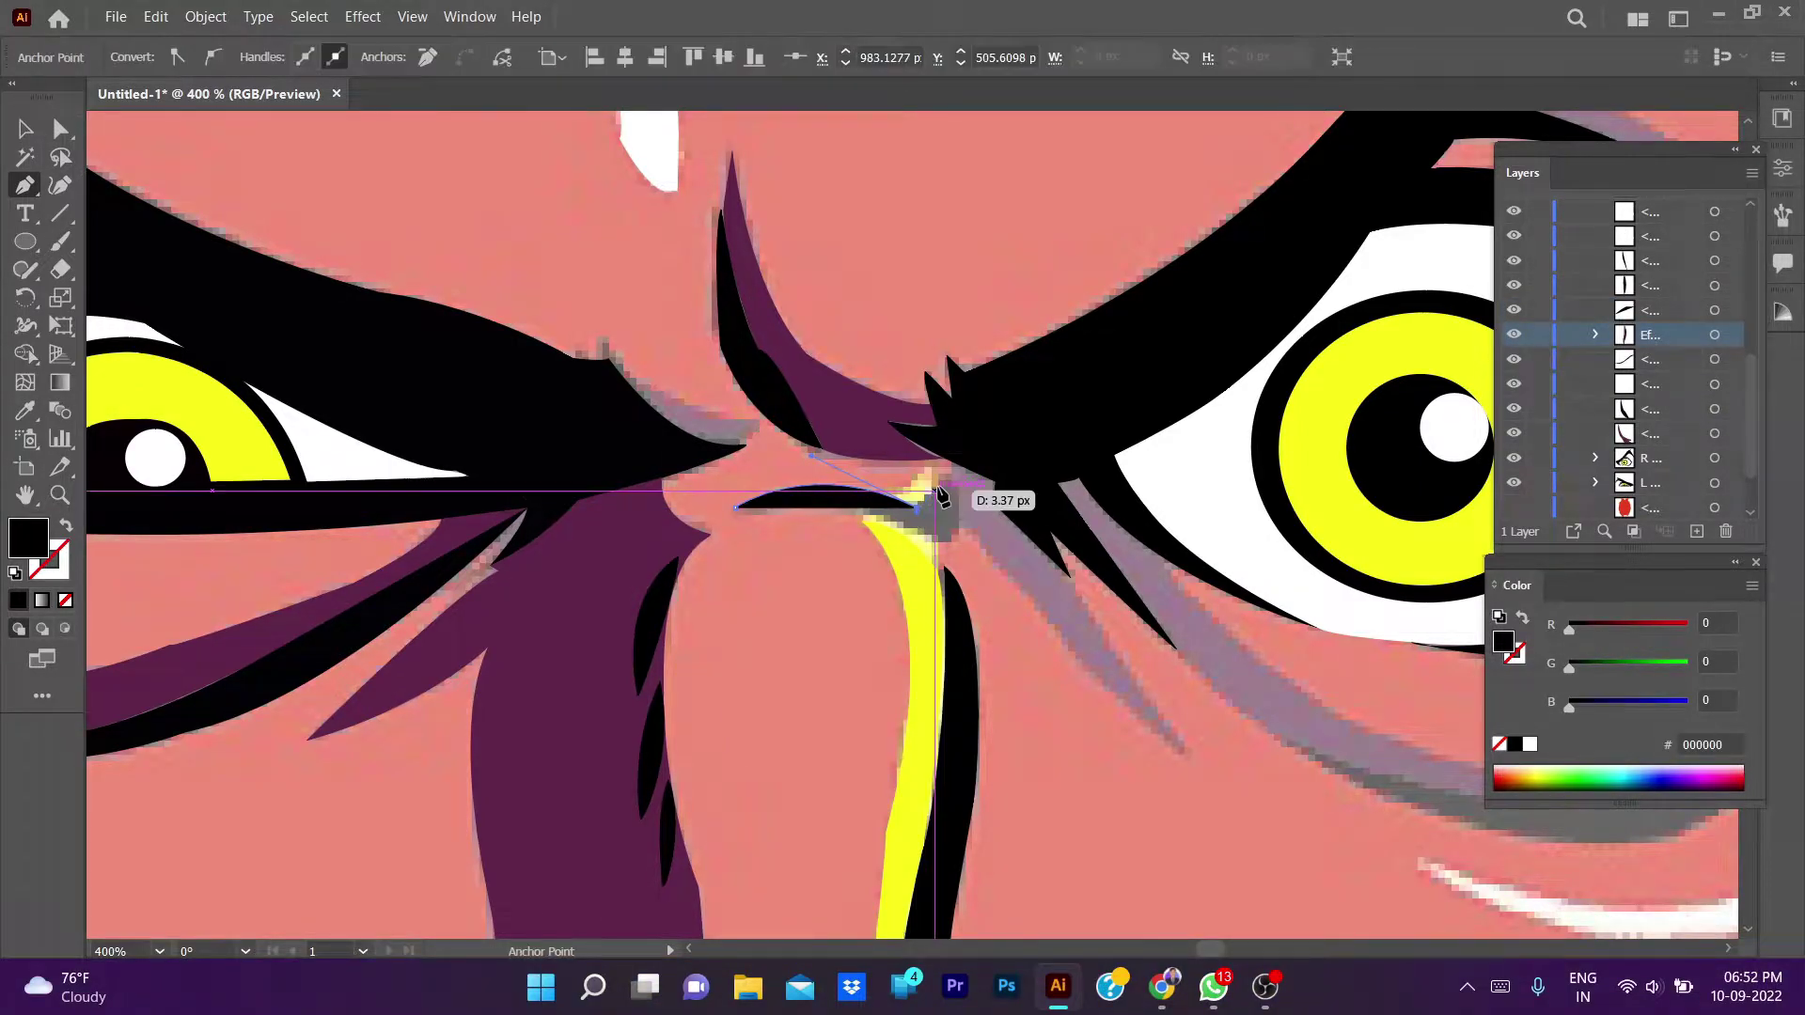
drag(951, 481, 951, 575)
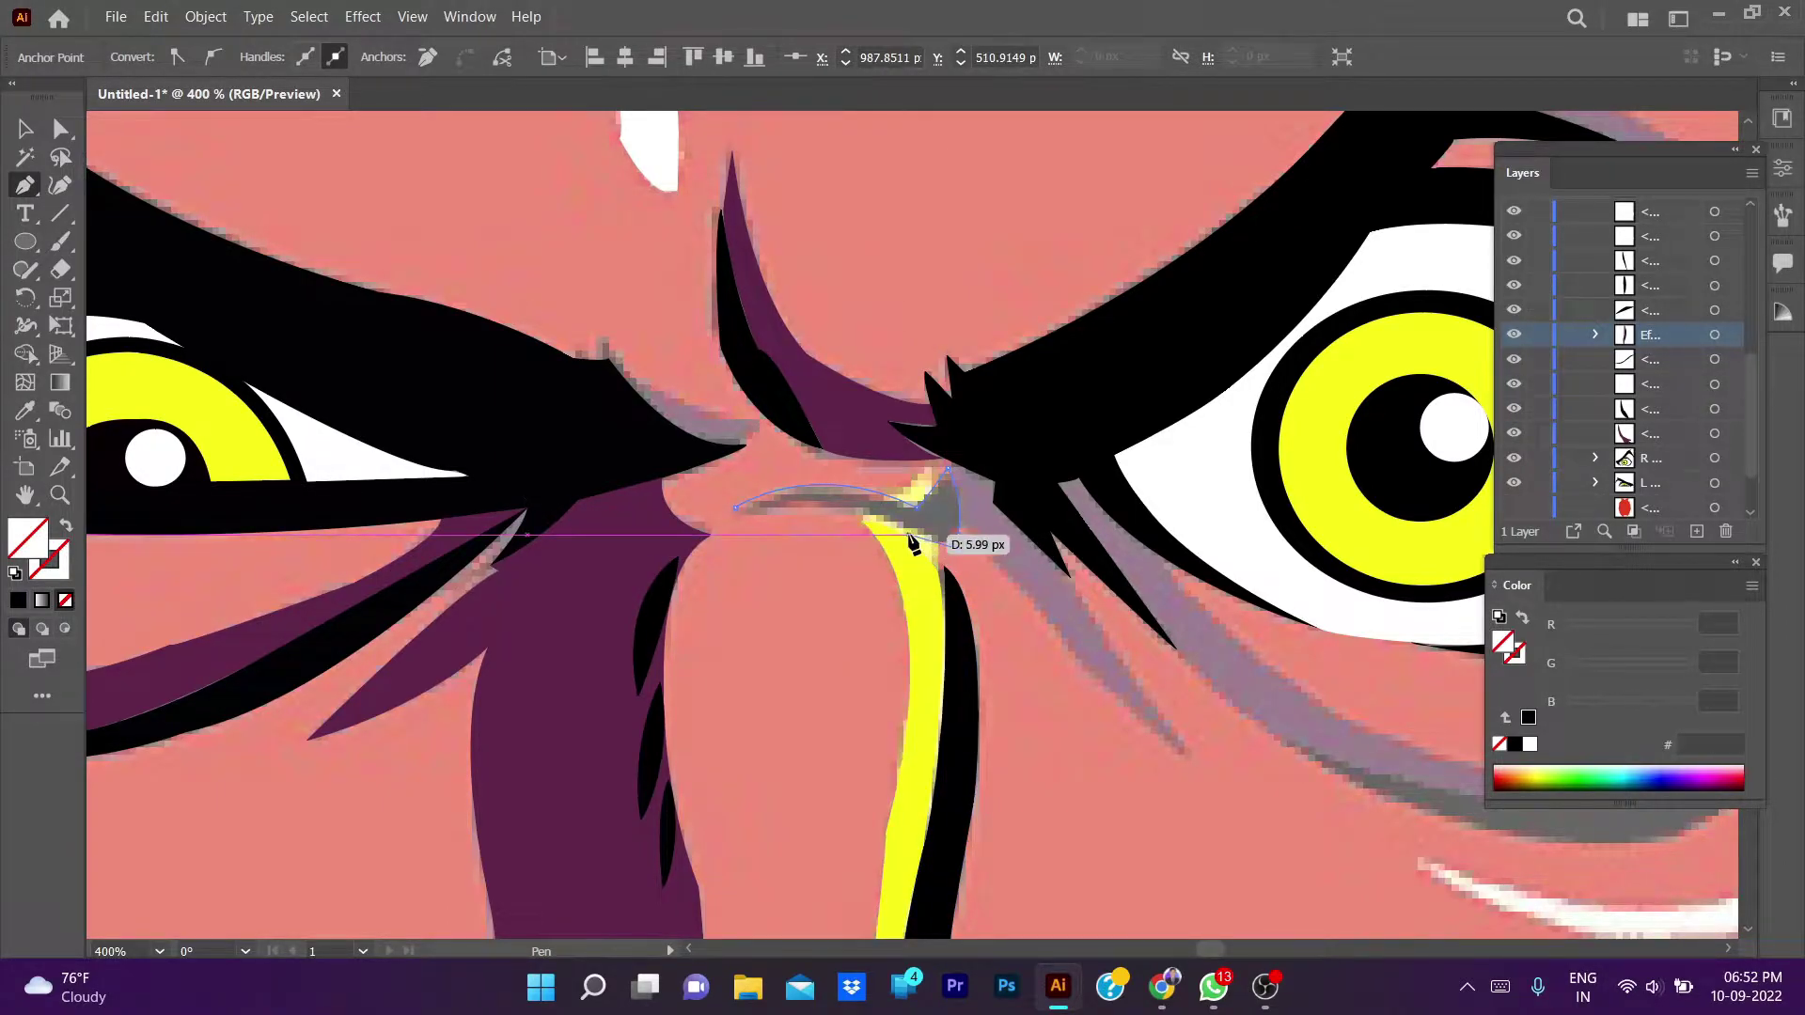
click(736, 509)
drag(741, 517, 743, 520)
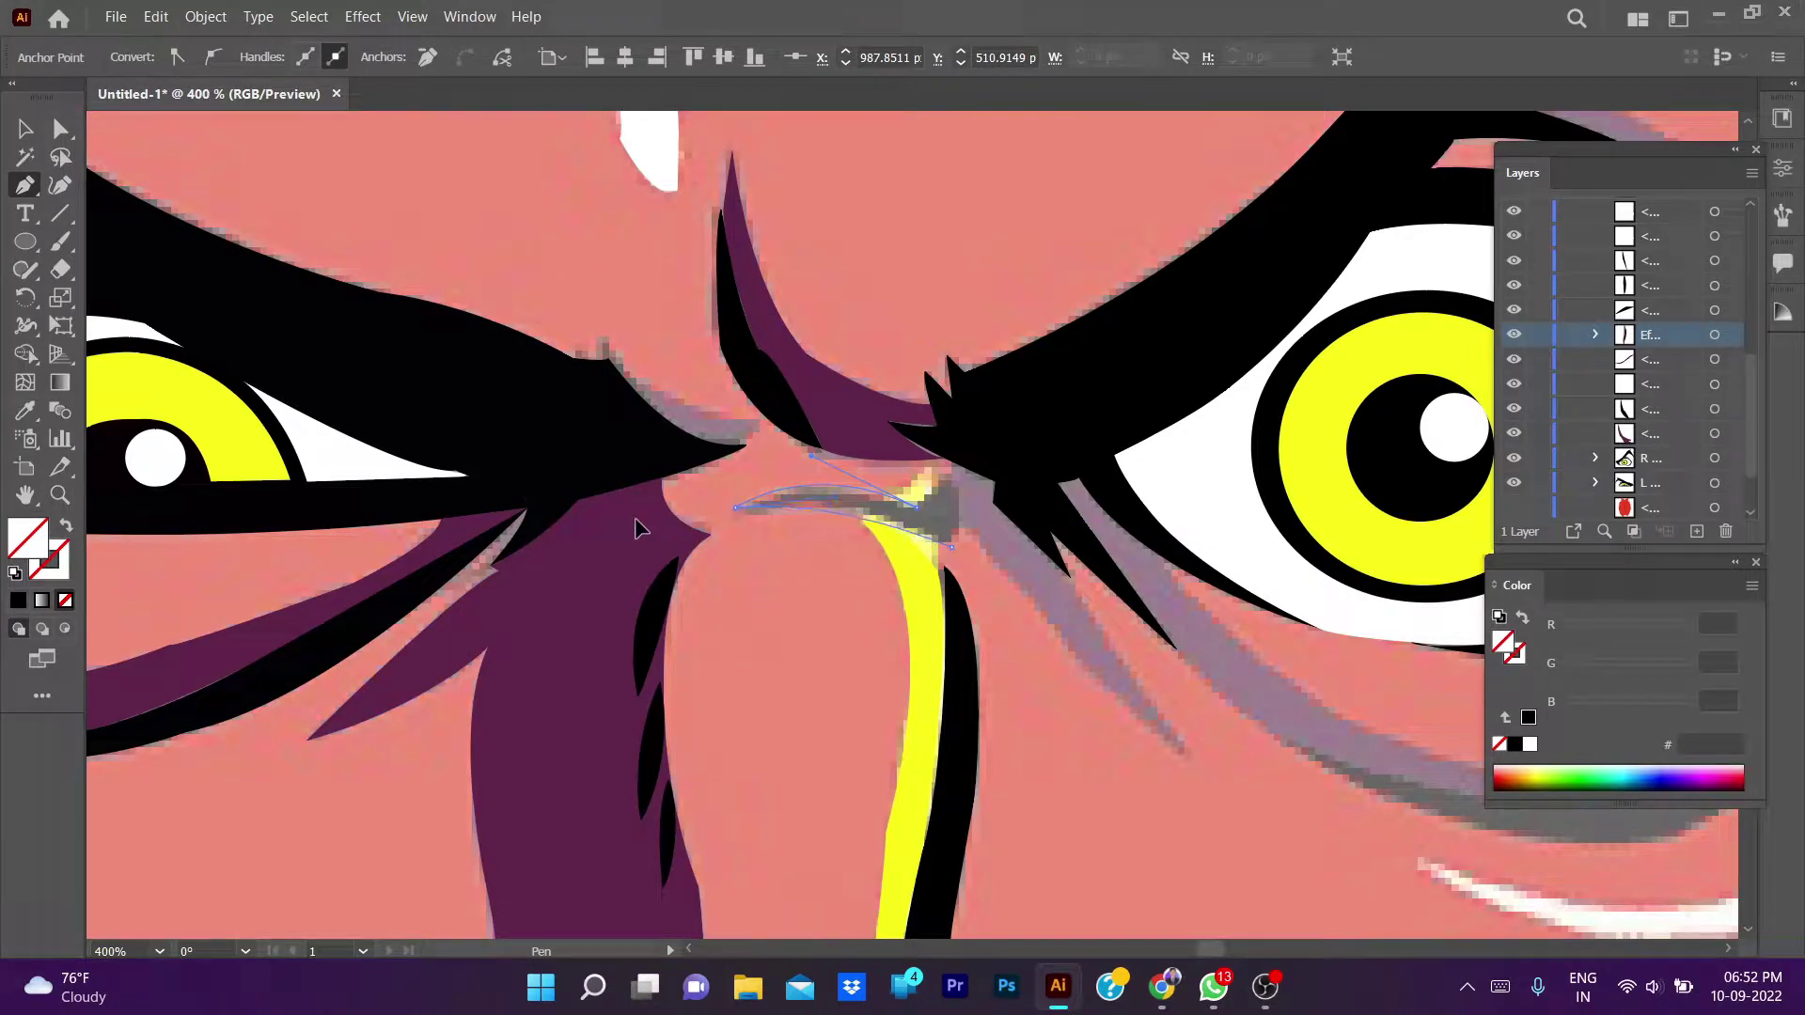
key(i)
click(1022, 637)
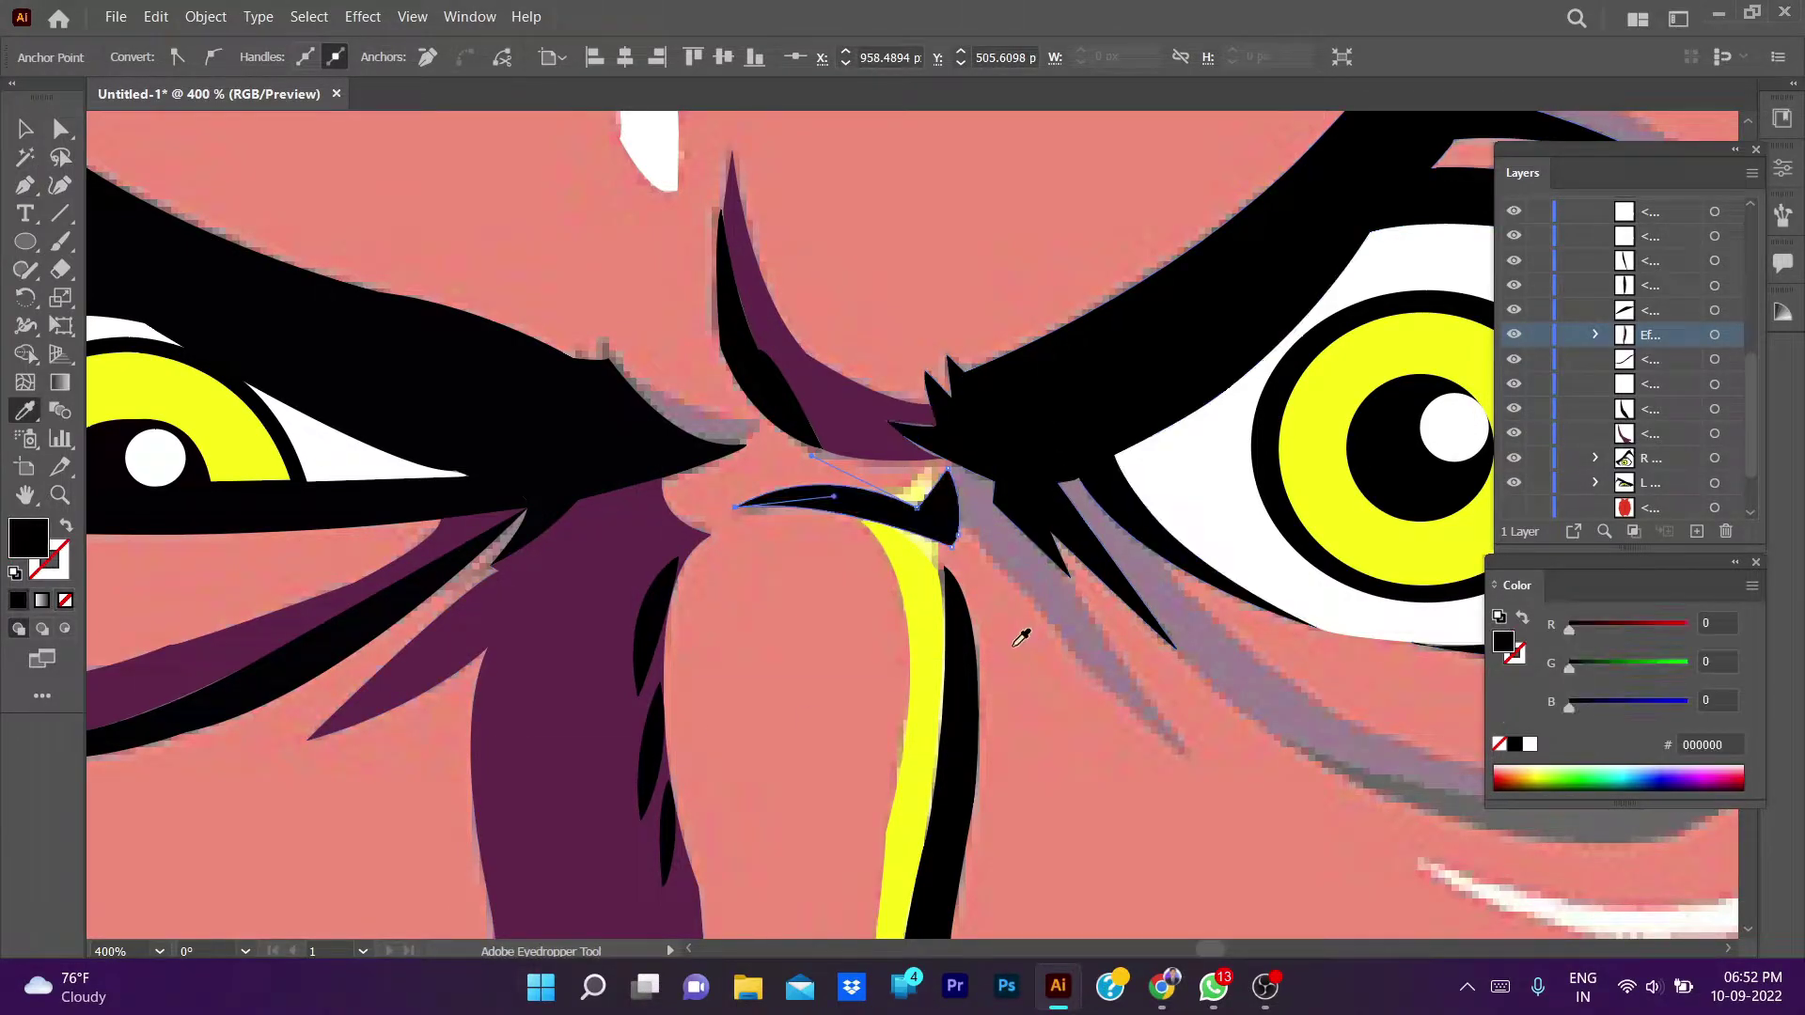
key(v)
click(1011, 645)
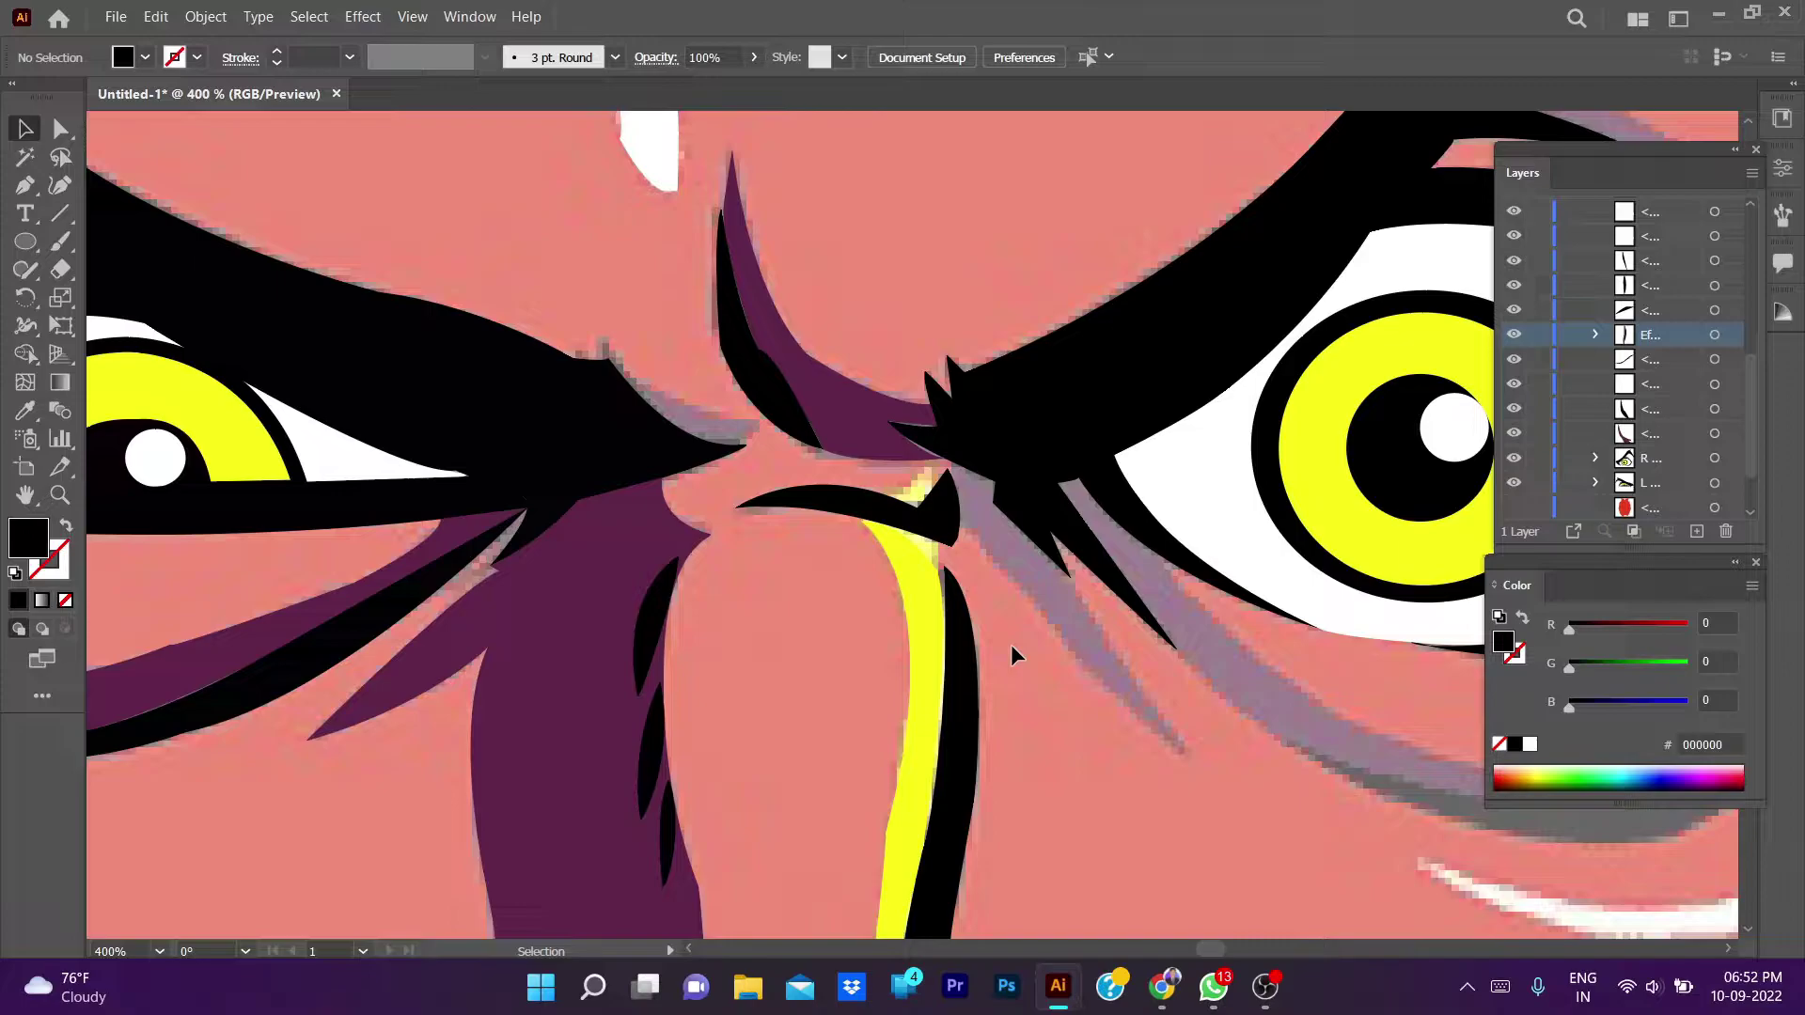
- Draw a patch under the crease and fill it with the highlight yellow
key(p)
click(939, 540)
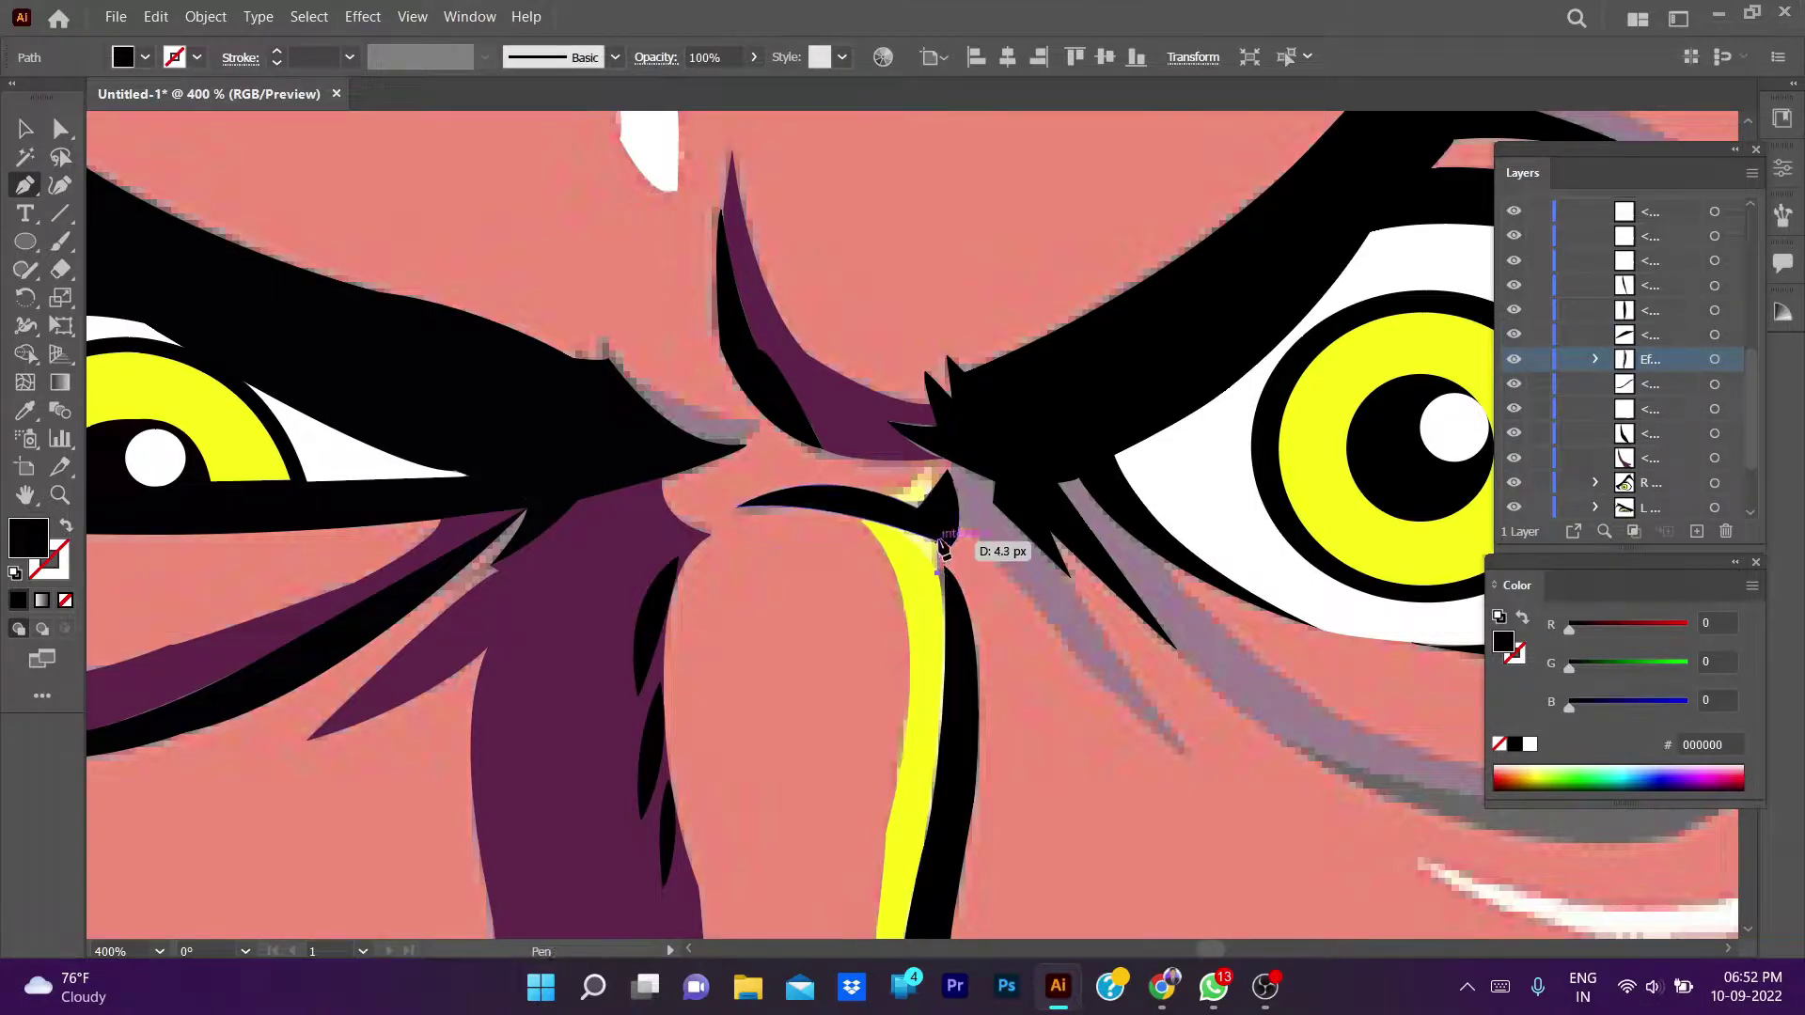
scroll(894, 524, up, 4)
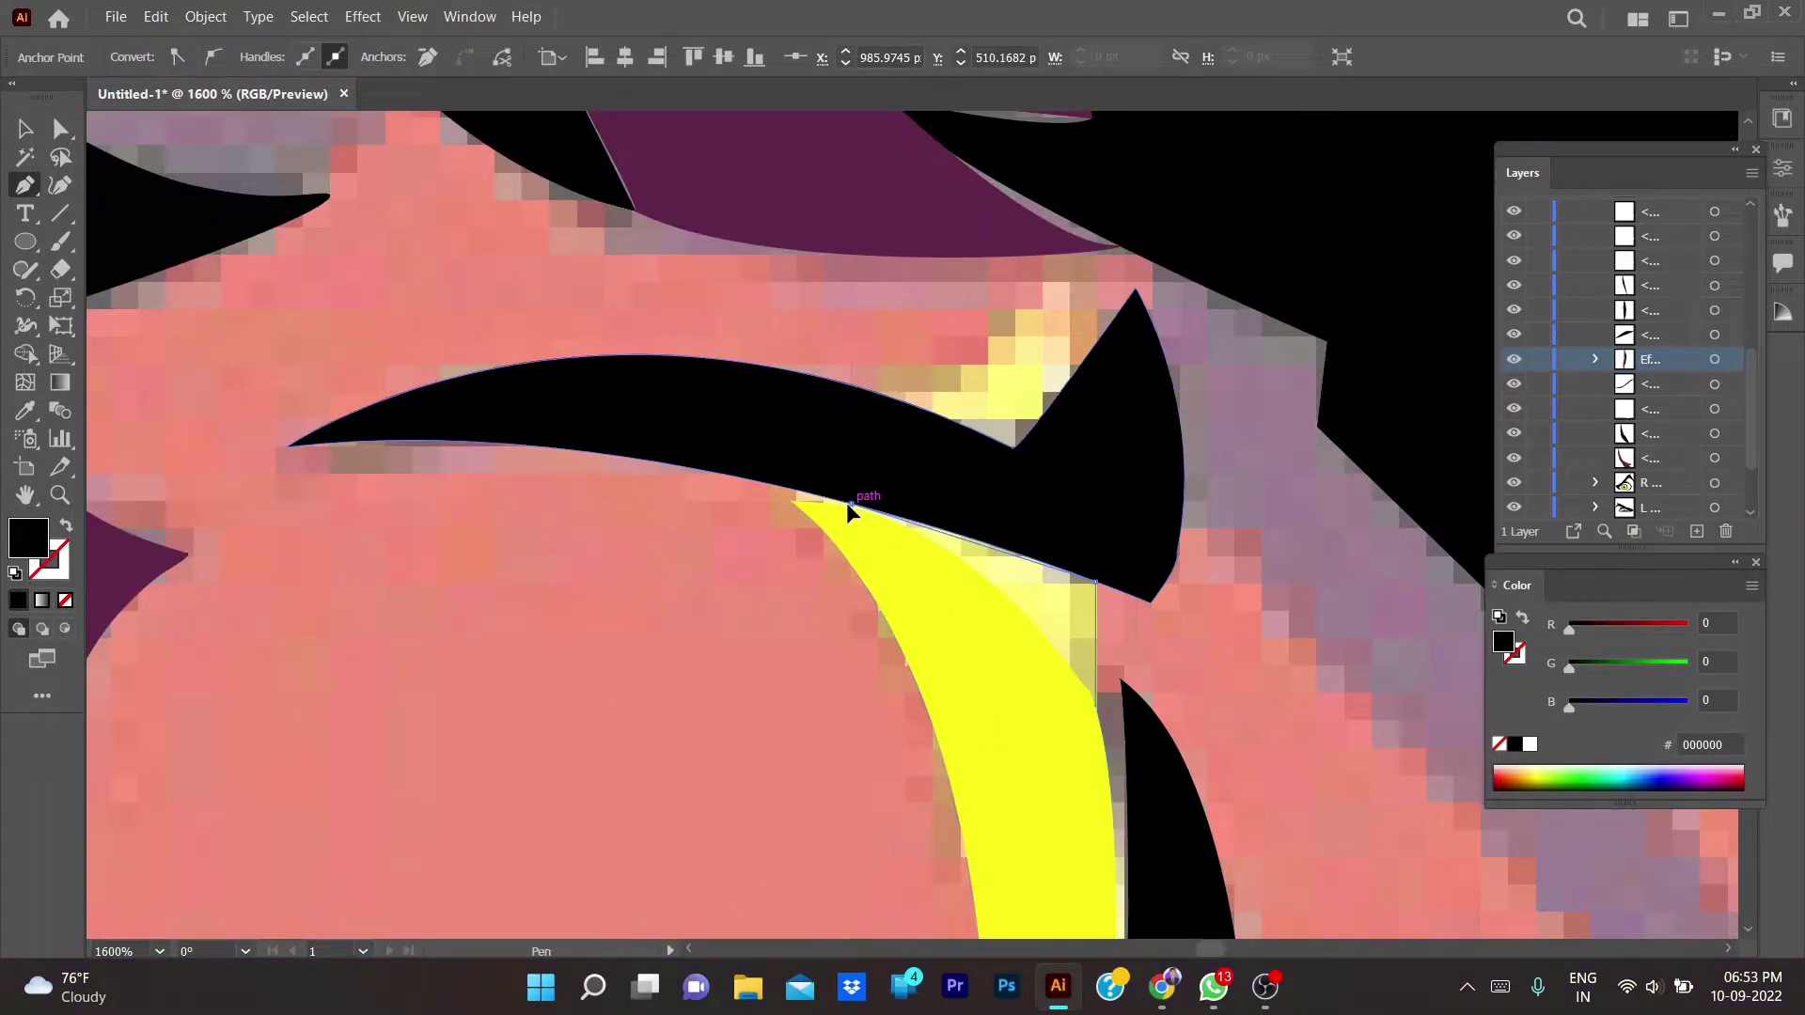
click(850, 506)
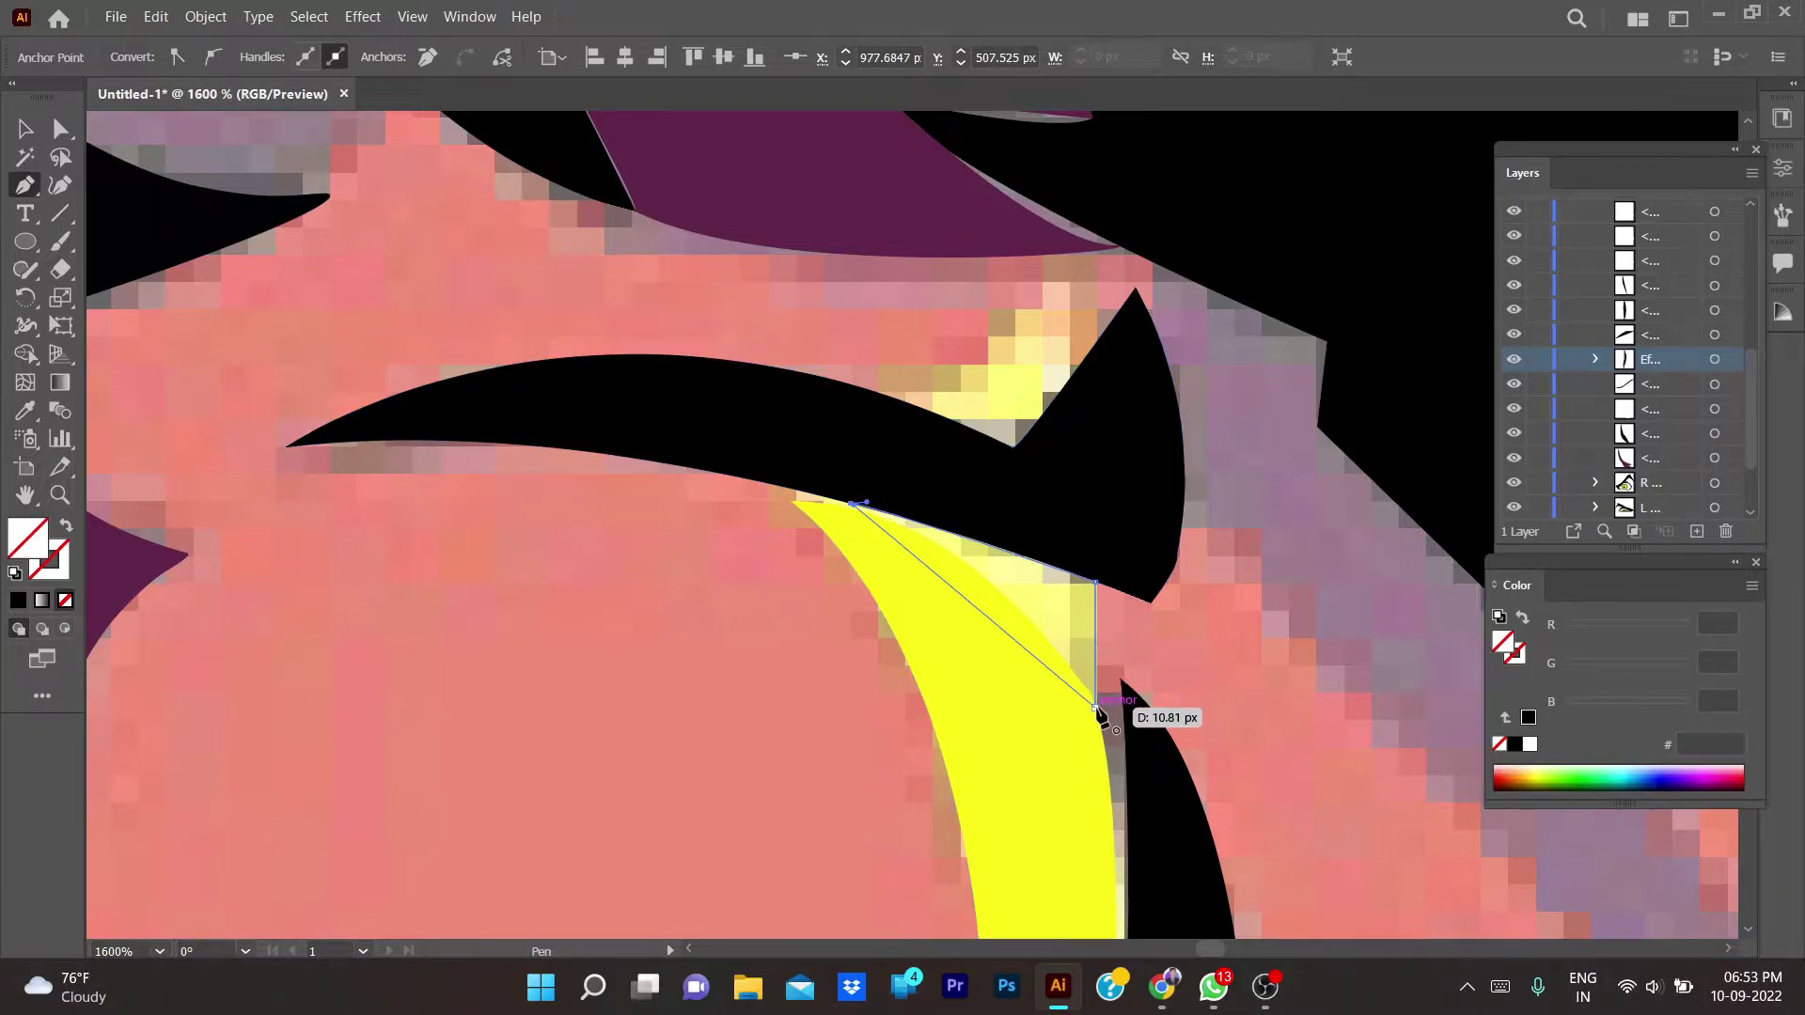
drag(1097, 707, 1182, 873)
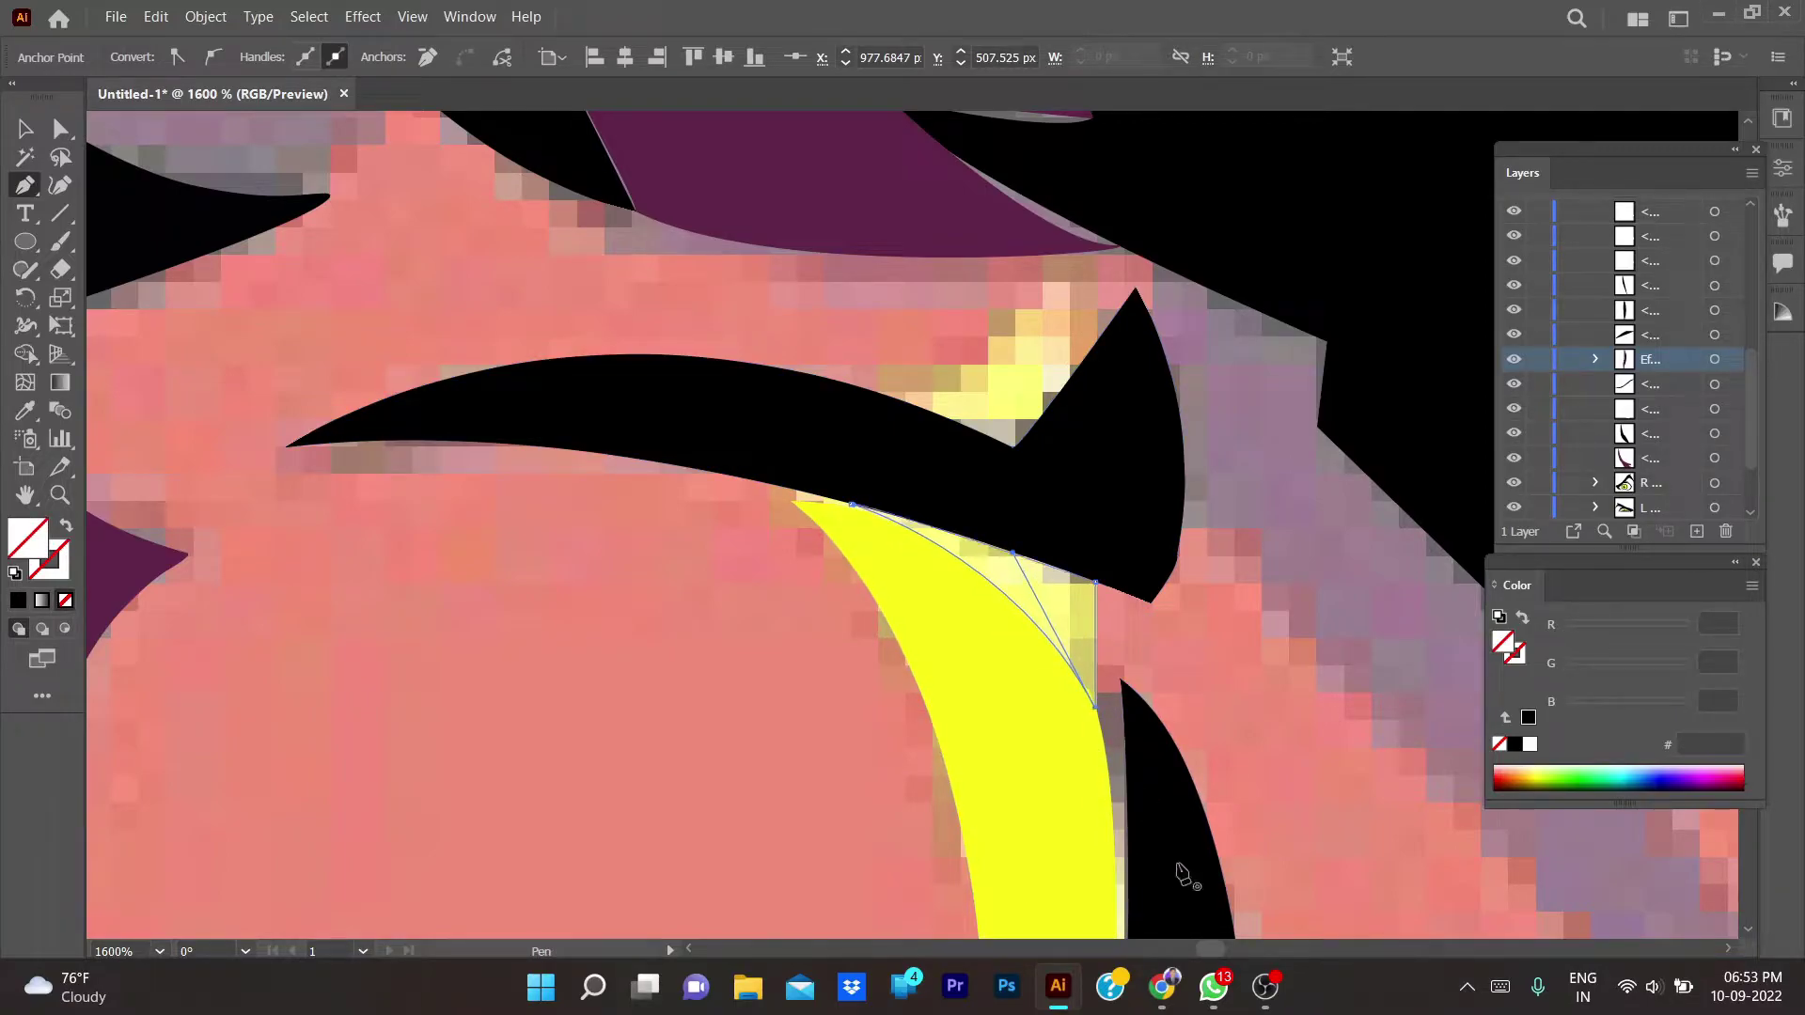
key(i)
click(1019, 737)
key(p)
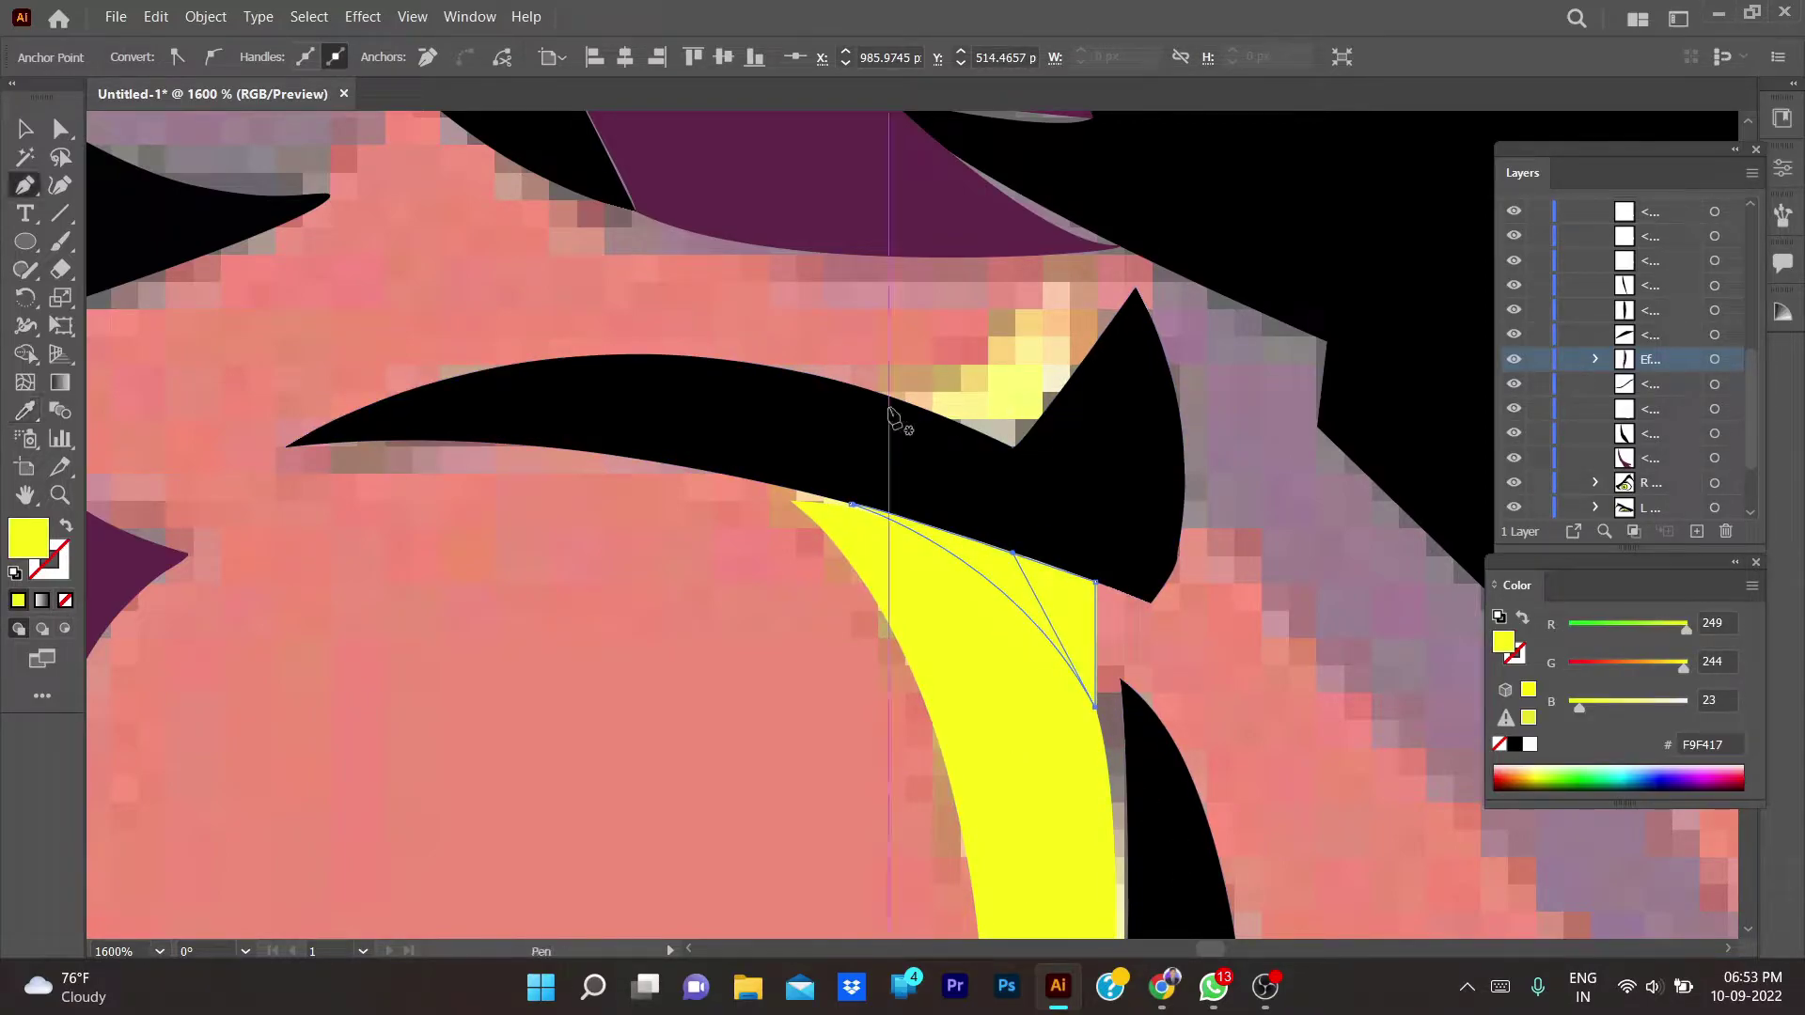
- Draw a yellow piece above the crease reaching toward the brow
click(853, 386)
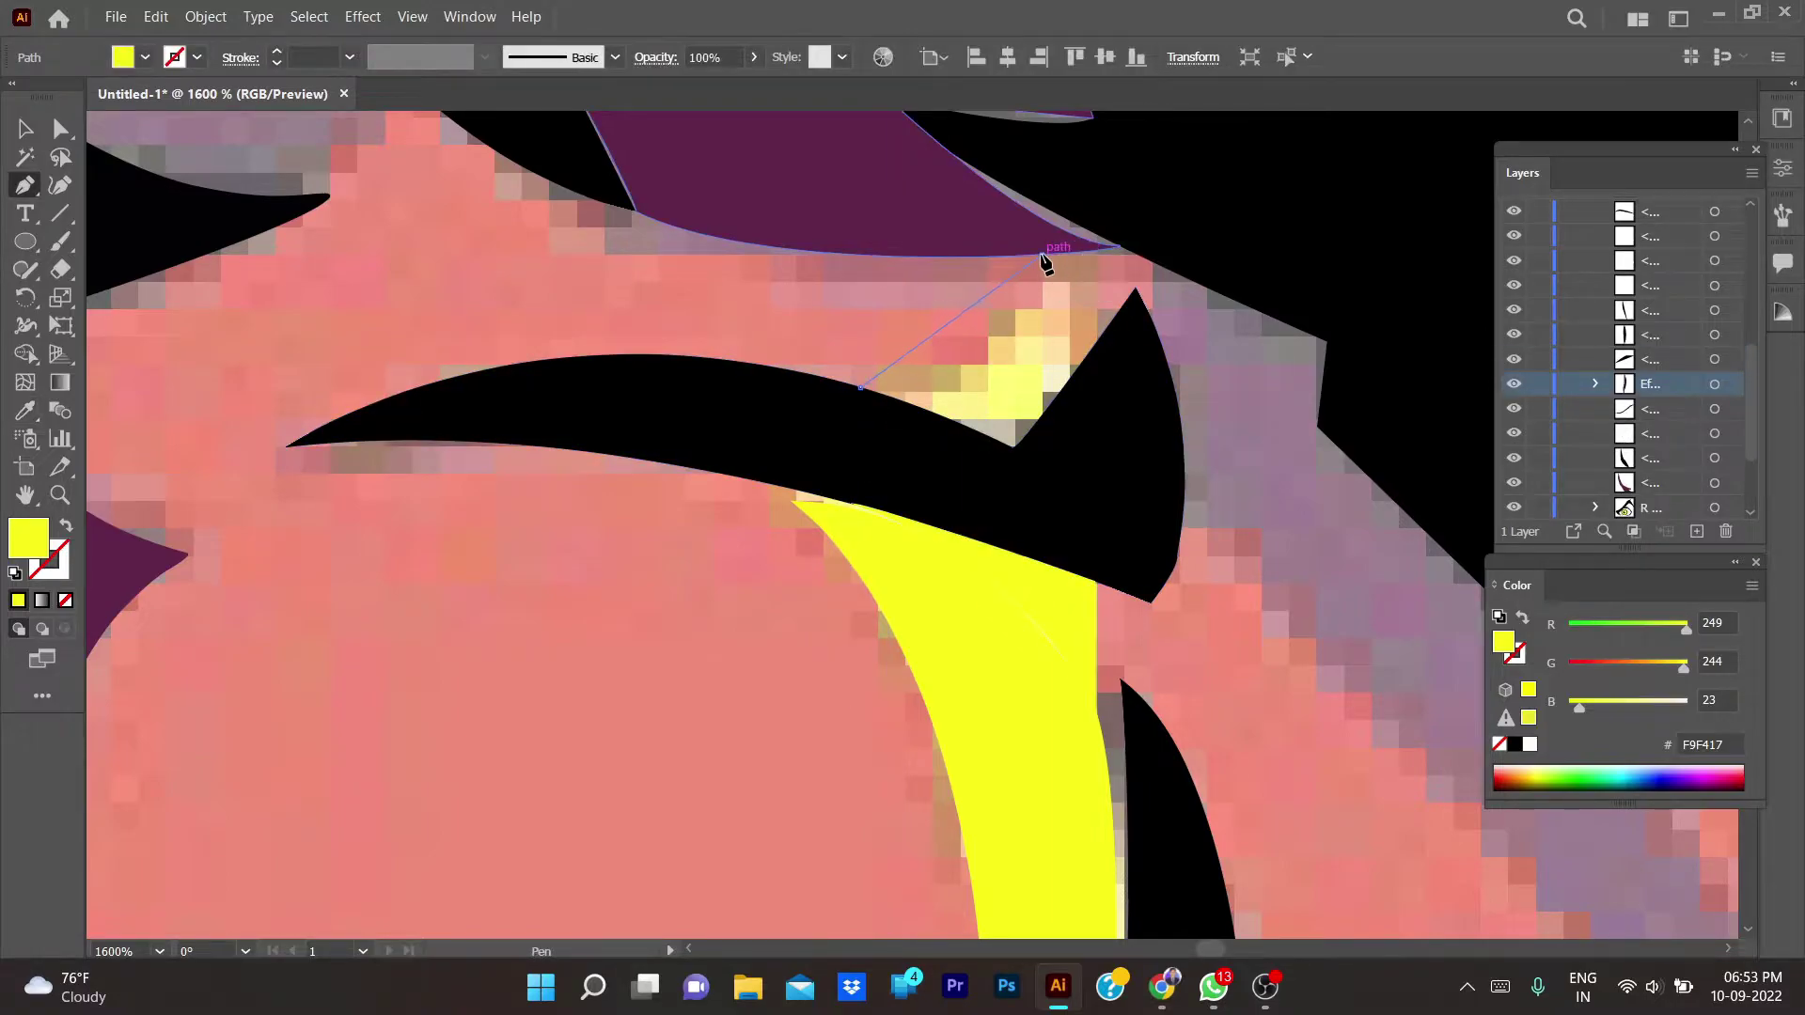
click(1041, 254)
click(1095, 252)
click(1096, 344)
click(1012, 446)
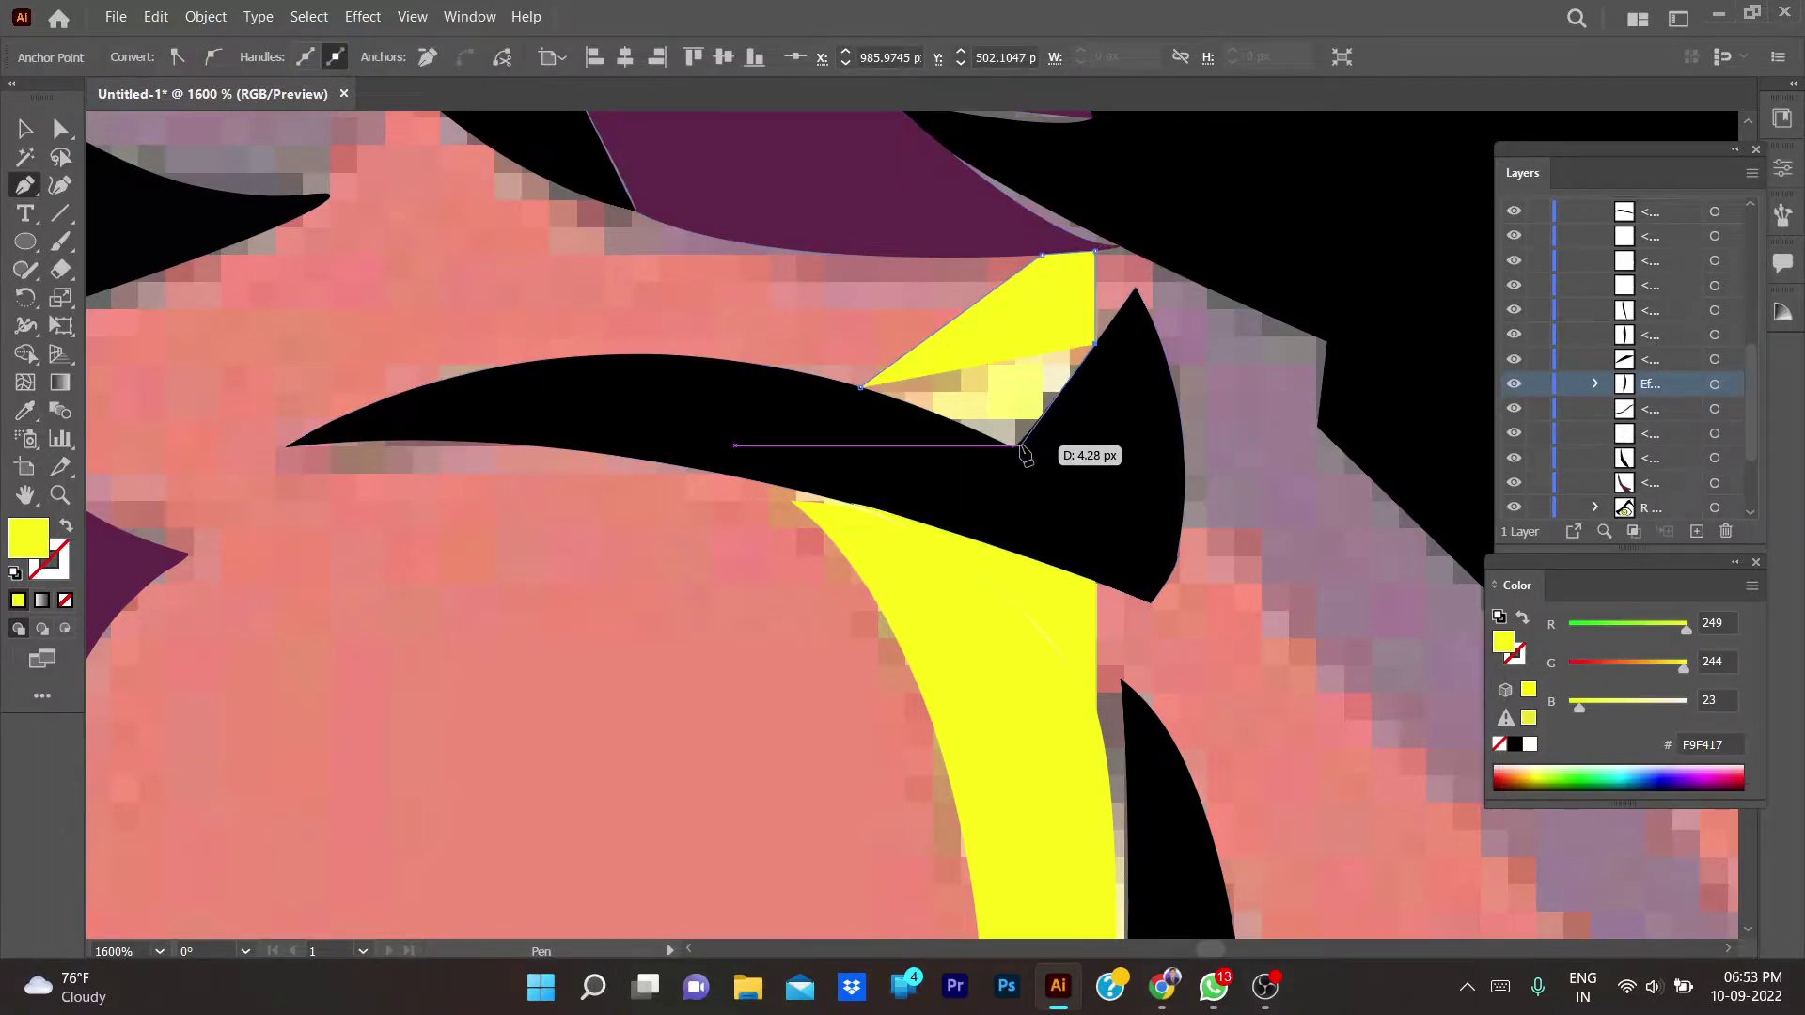
key(slash)
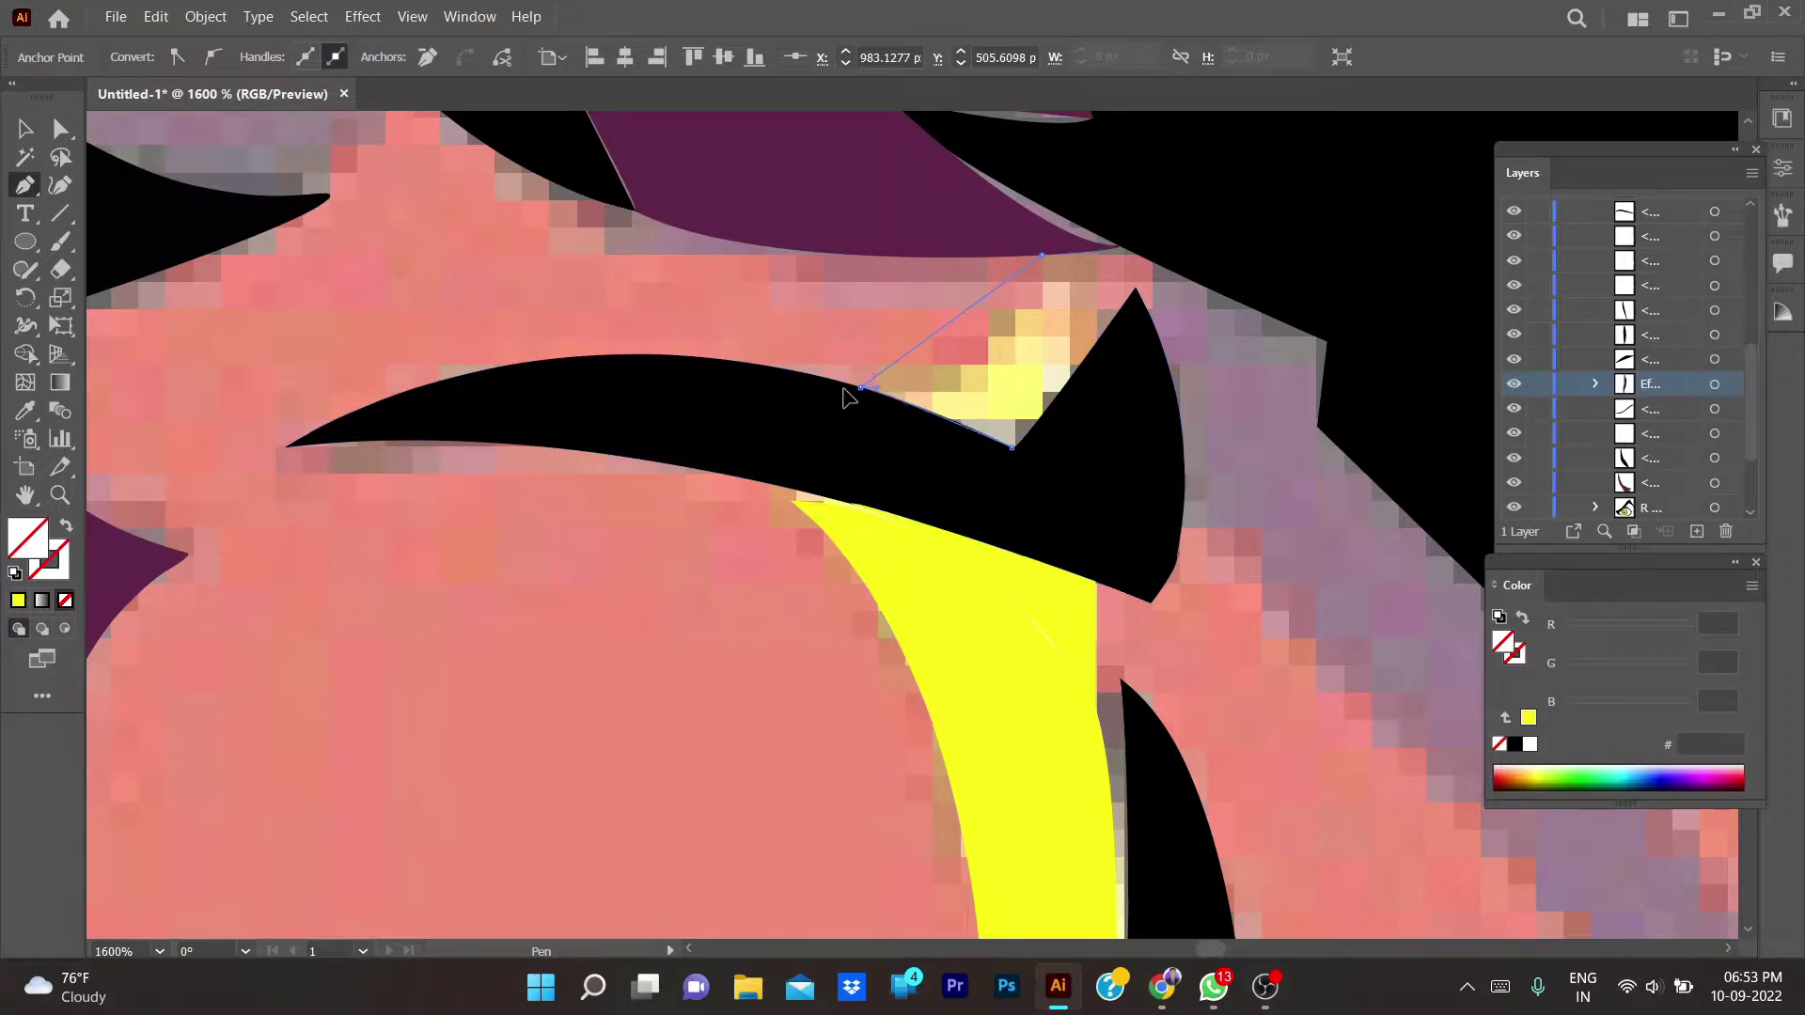
click(18, 601)
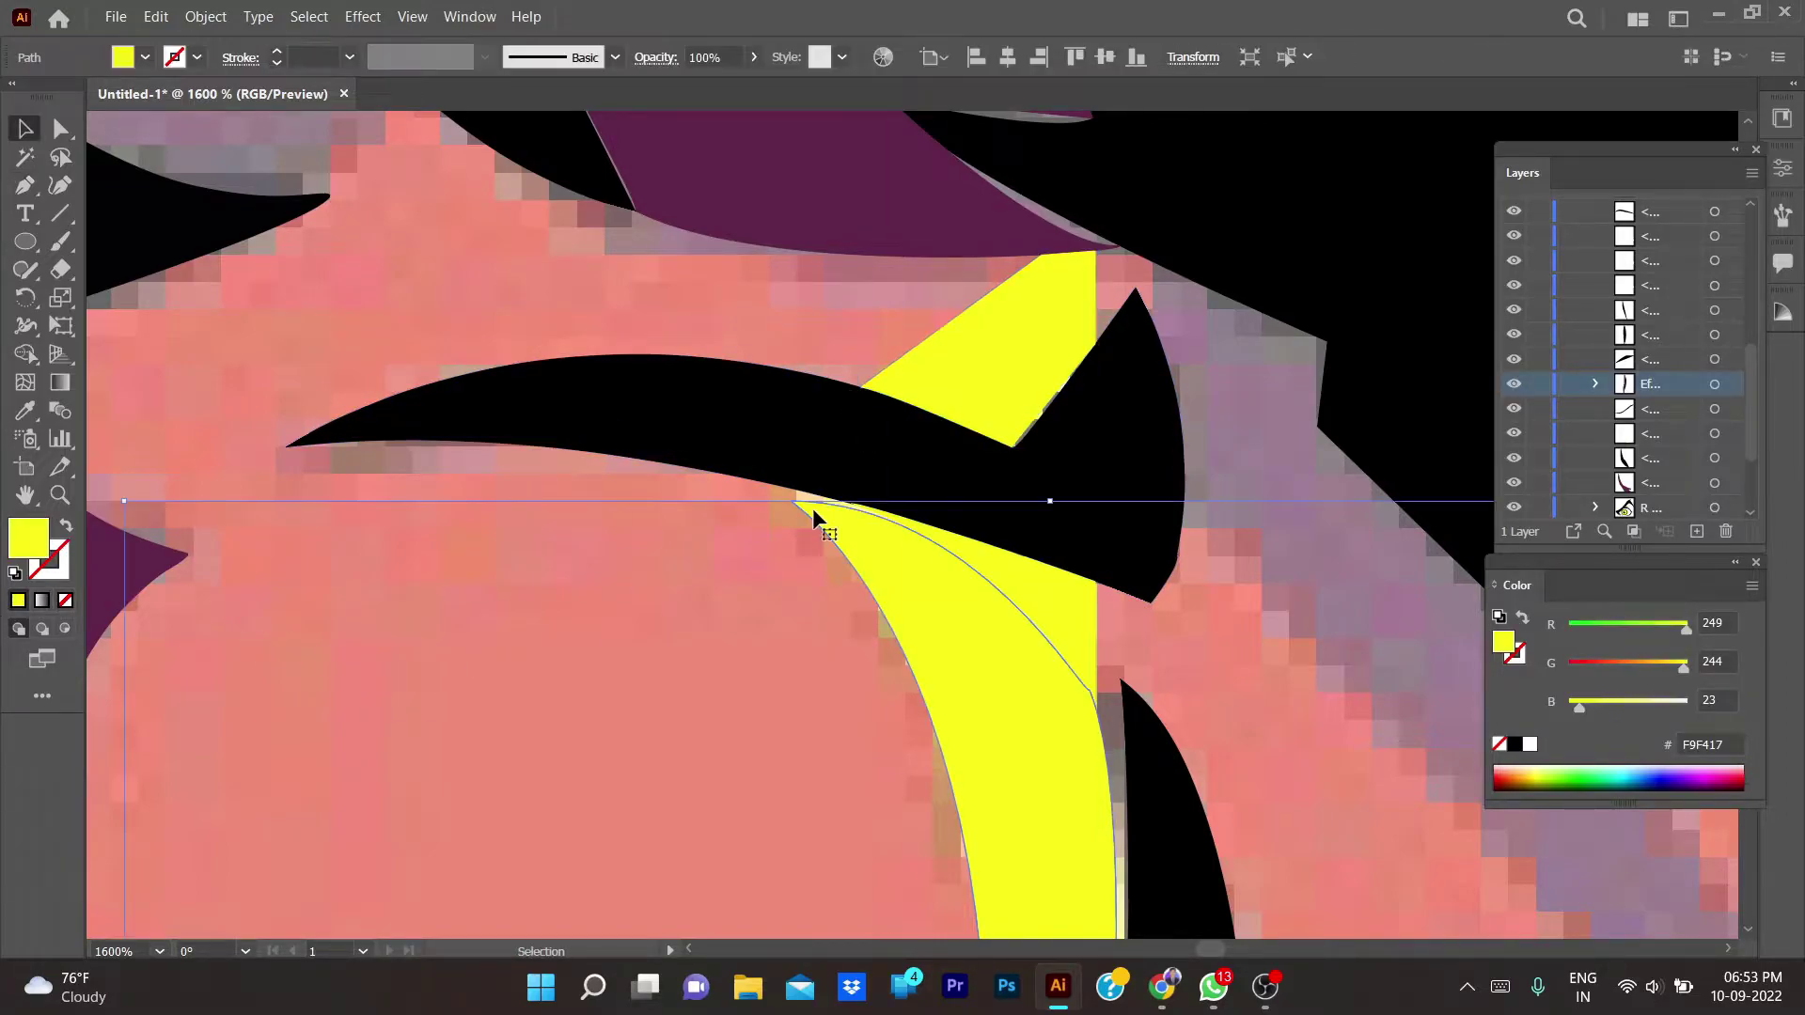
scroll(816, 520, up, 3)
scroll(816, 513, up, 2)
- Adjust the lower yellow patch's curve handles to align with the yellow line
key(a)
drag(771, 535, 775, 494)
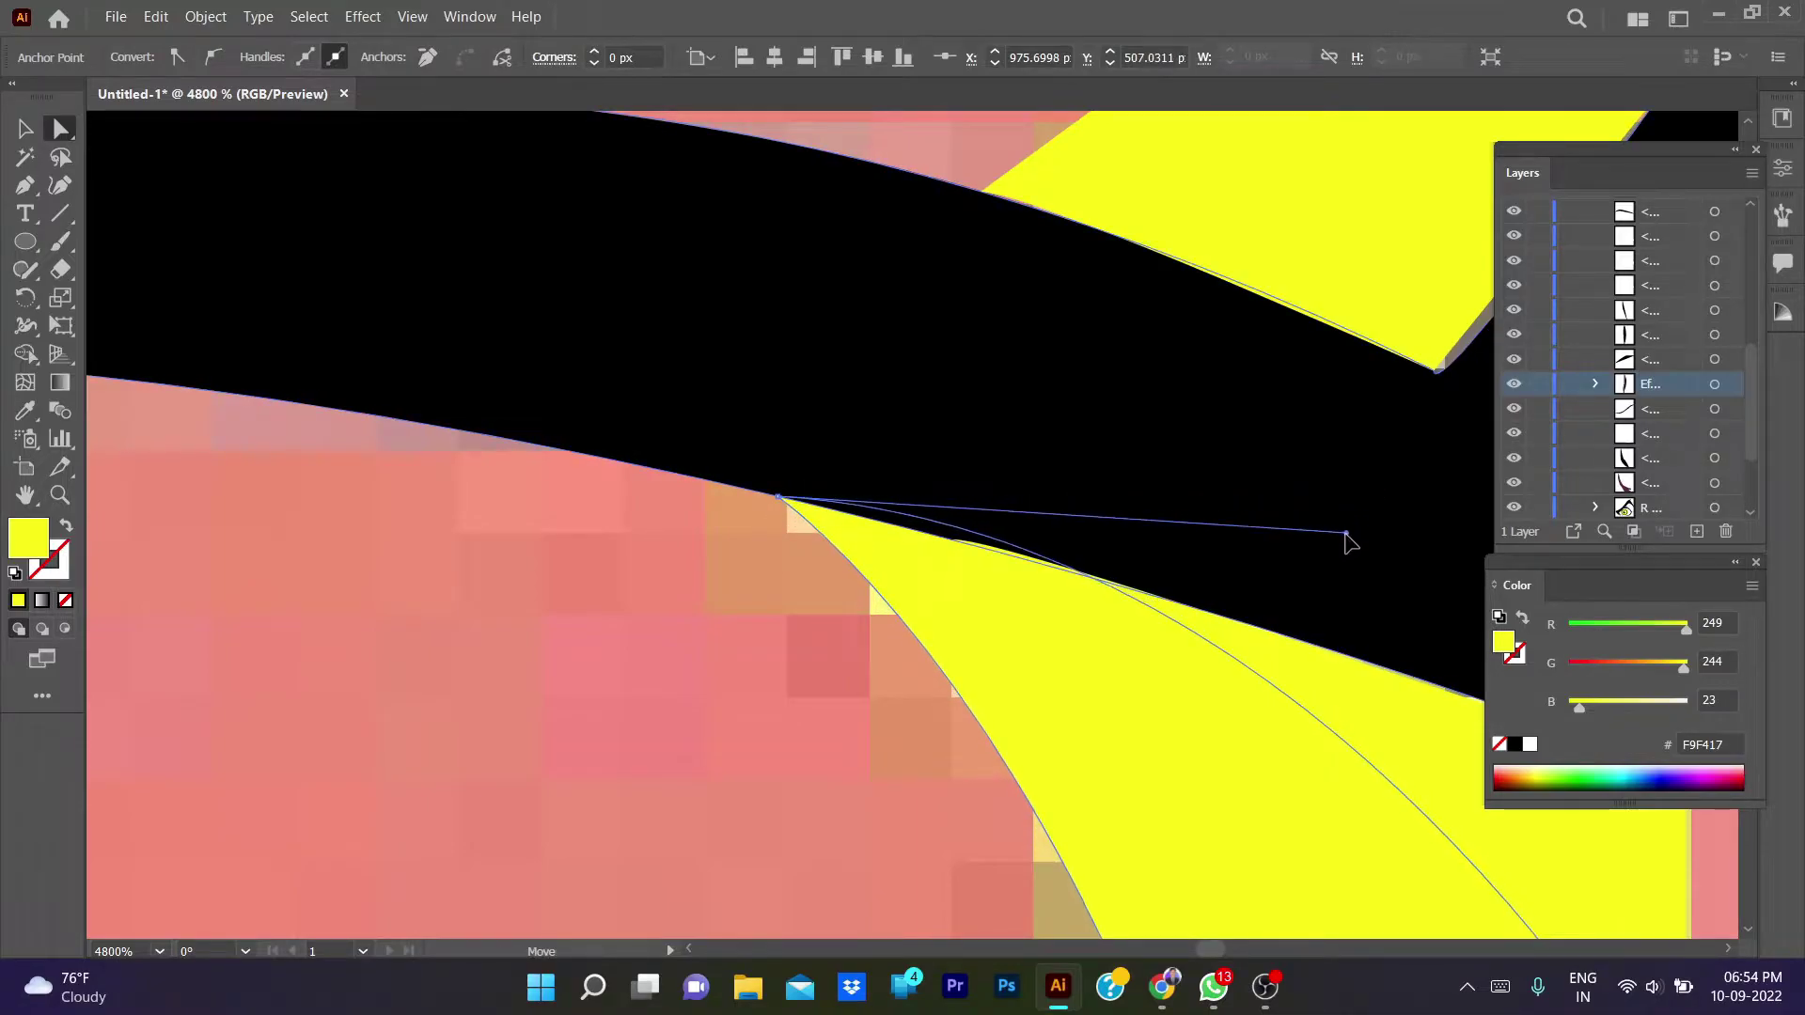
drag(1342, 513, 1337, 587)
ctrl+click(809, 716)
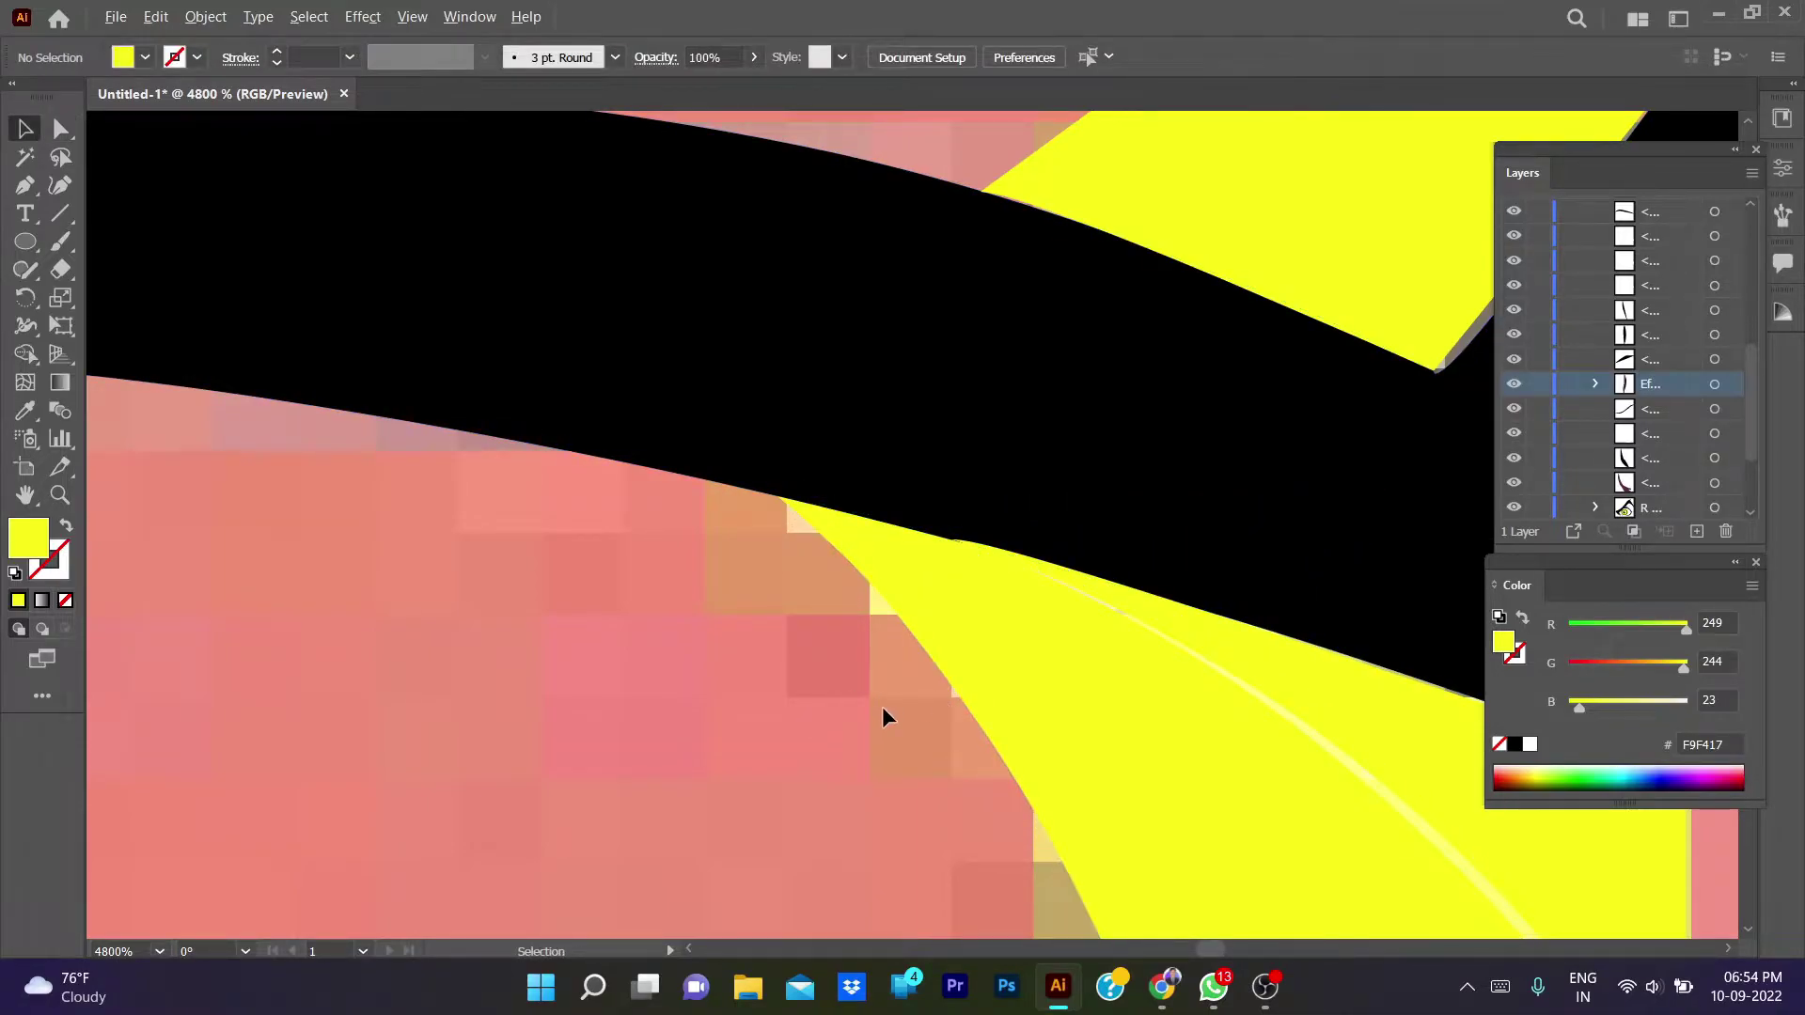
scroll(882, 707, down, 1)
click(346, 442)
mouse_move(826, 645)
mouse_down()
mouse_move(347, 442)
mouse_move(858, 539)
mouse_up()
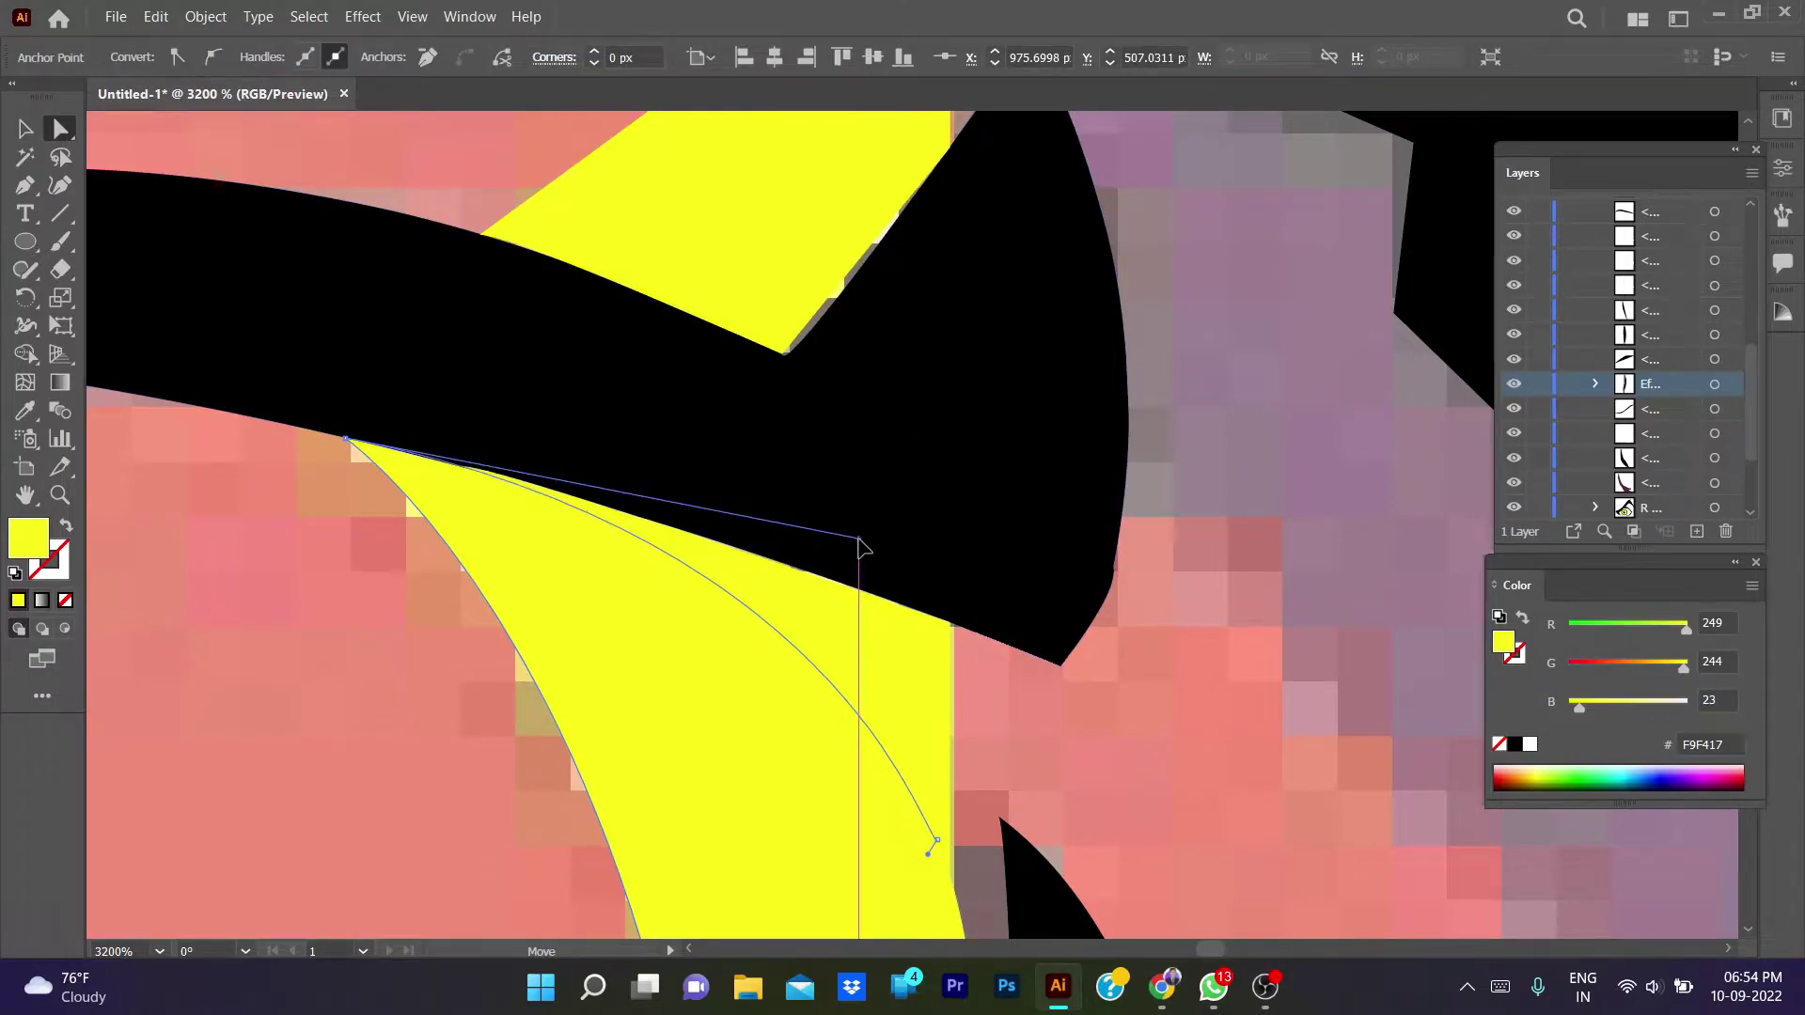
drag(859, 540, 858, 545)
key(v)
click(386, 617)
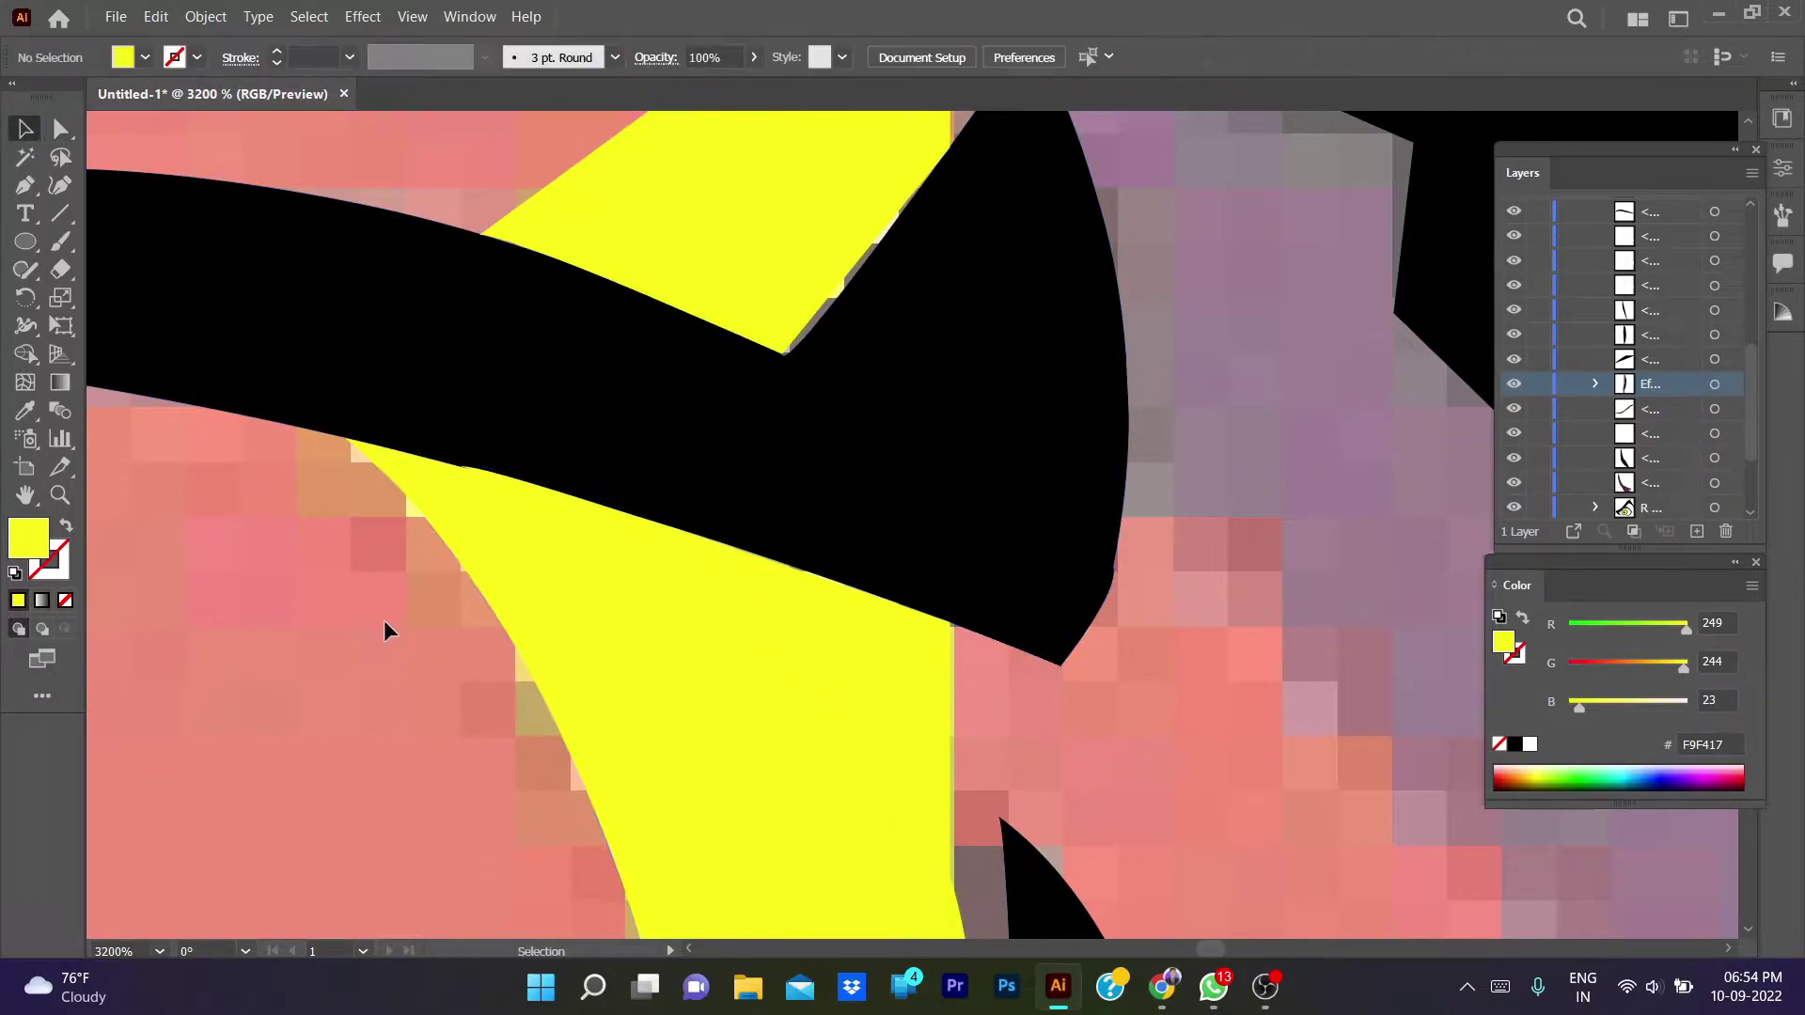
scroll(385, 617, down, 3)
scroll(387, 611, down, 3)
scroll(487, 538, down, 3)
- Zoom in to about 300% on the brow area and check the black nose shadow
scroll(487, 530, up, 2)
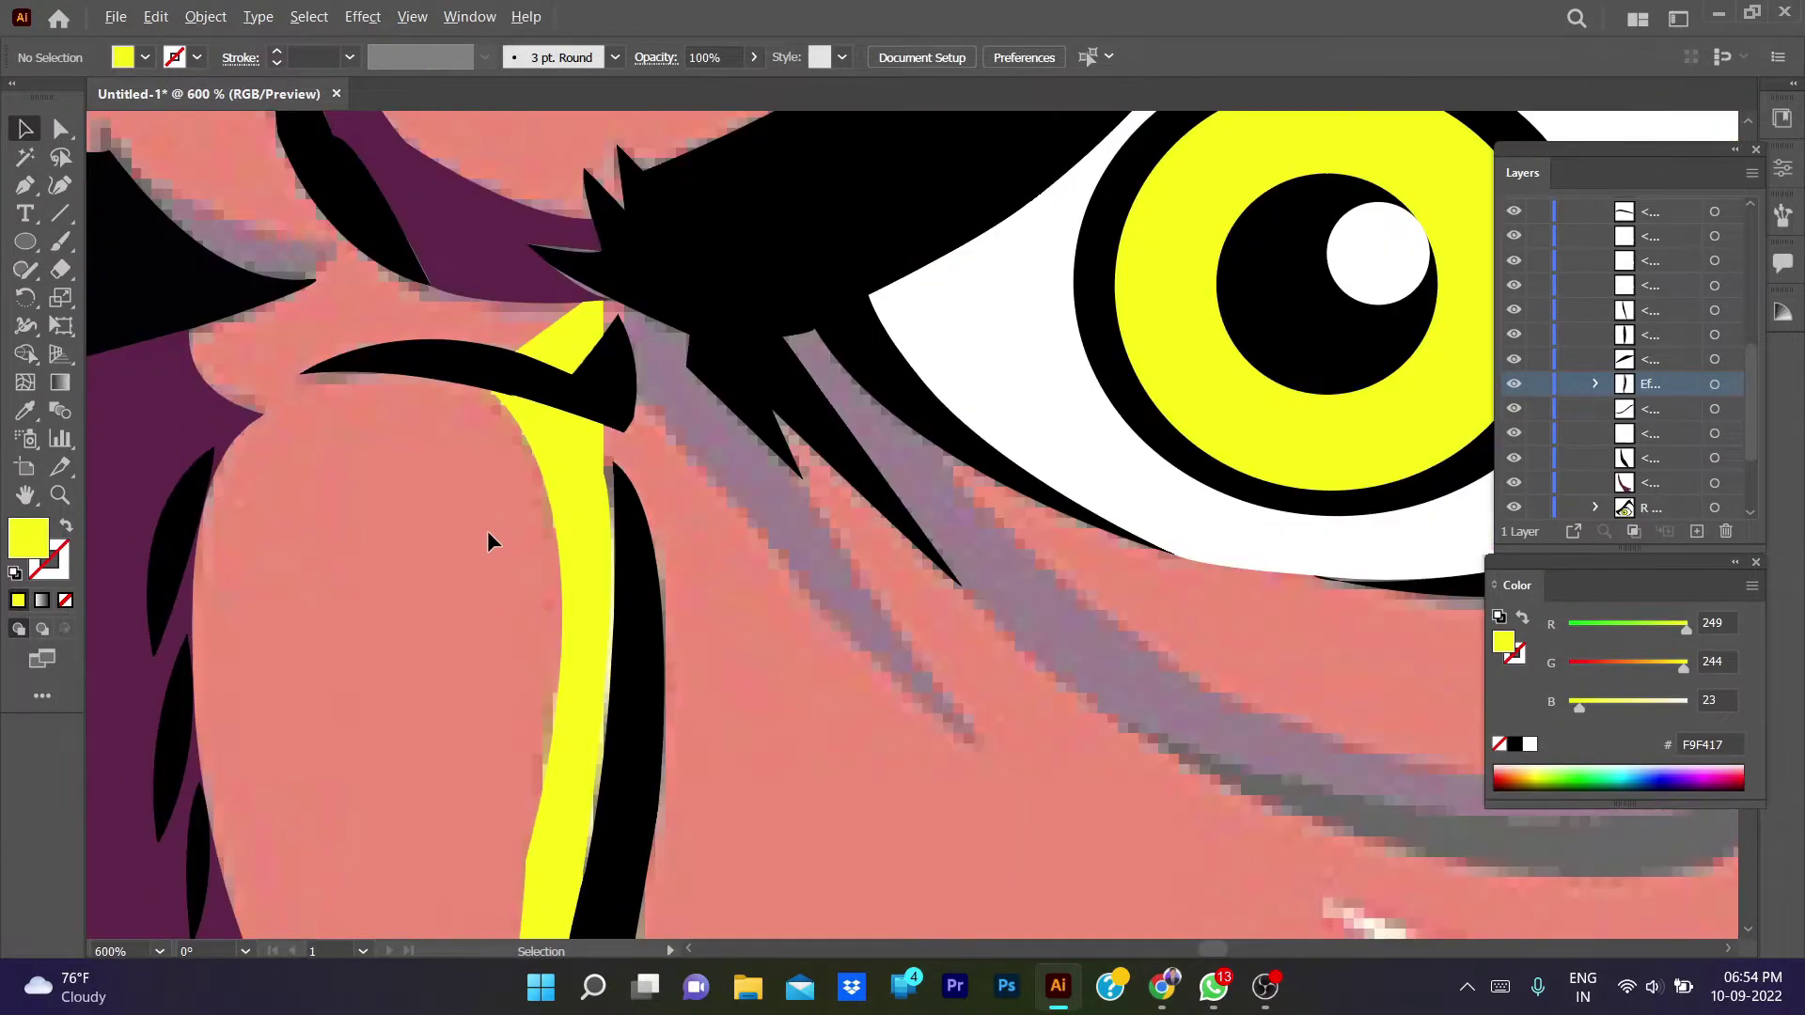
scroll(414, 488, up, 1)
scroll(797, 752, up, 1)
scroll(662, 484, down, 3)
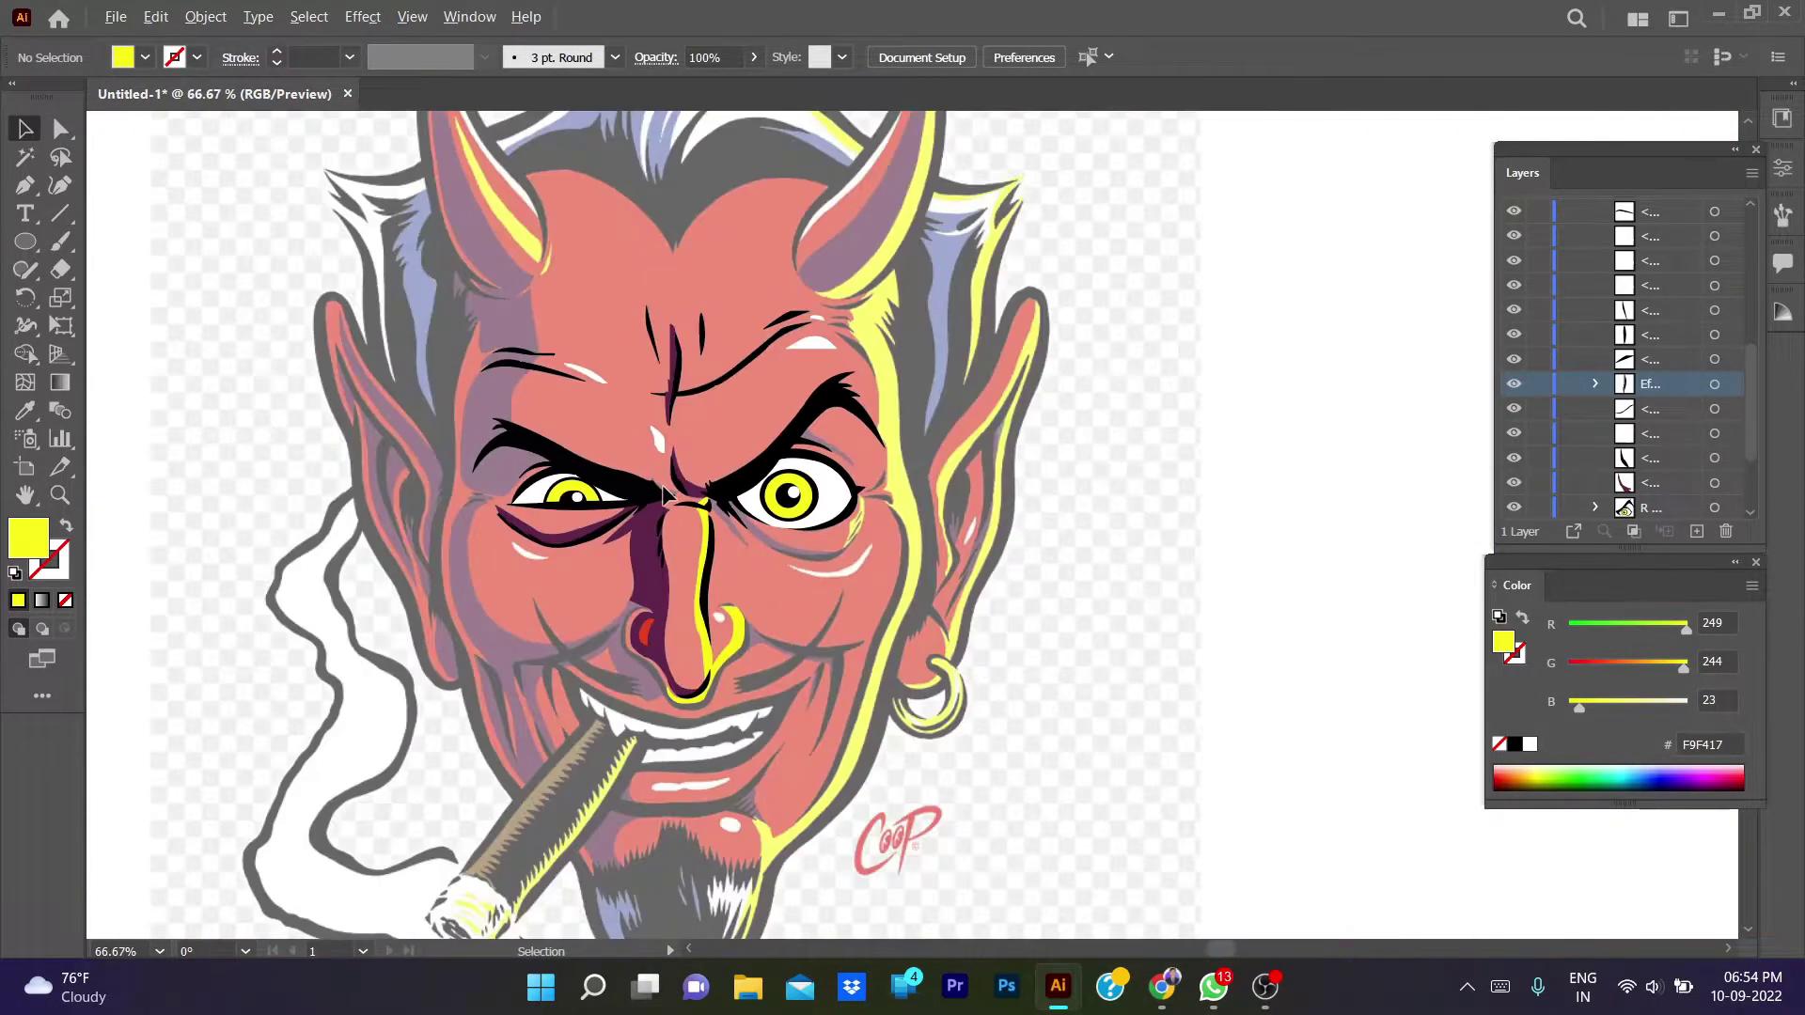
scroll(752, 493, down, 2)
scroll(828, 503, up, 2)
scroll(893, 508, up, 1)
scroll(898, 508, up, 1)
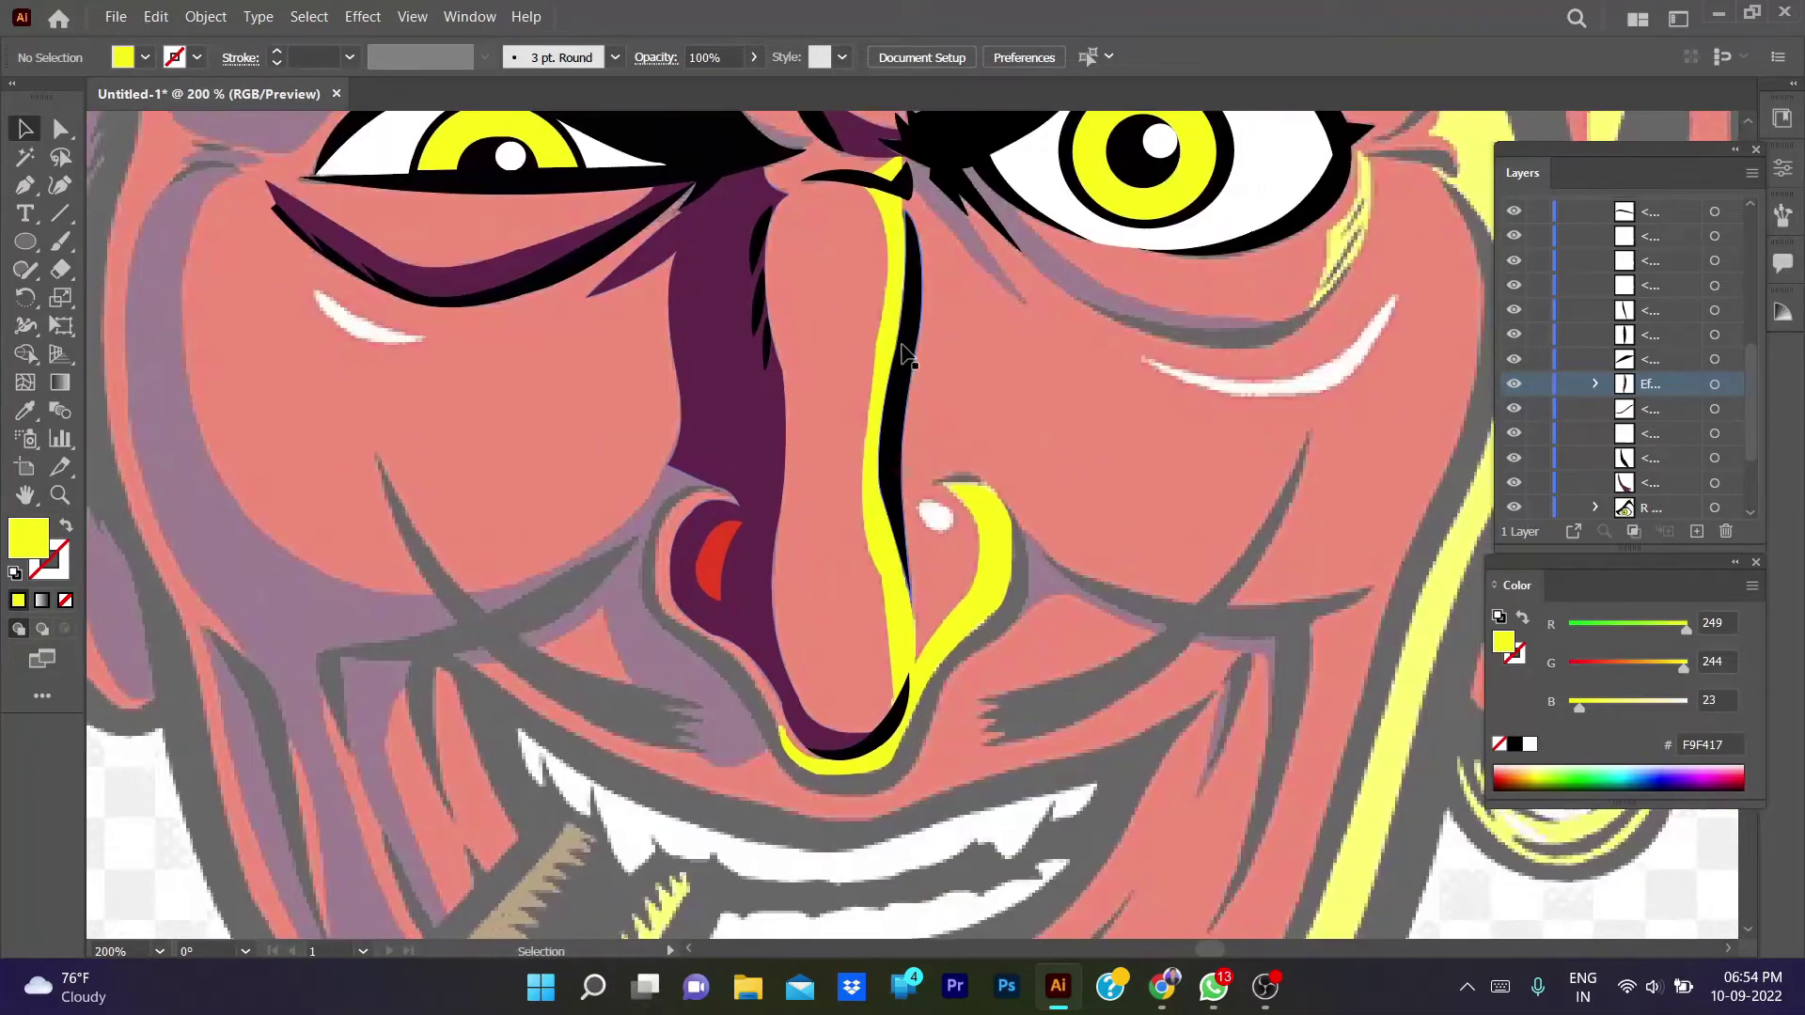
click(901, 357)
scroll(488, 400, down, 3)
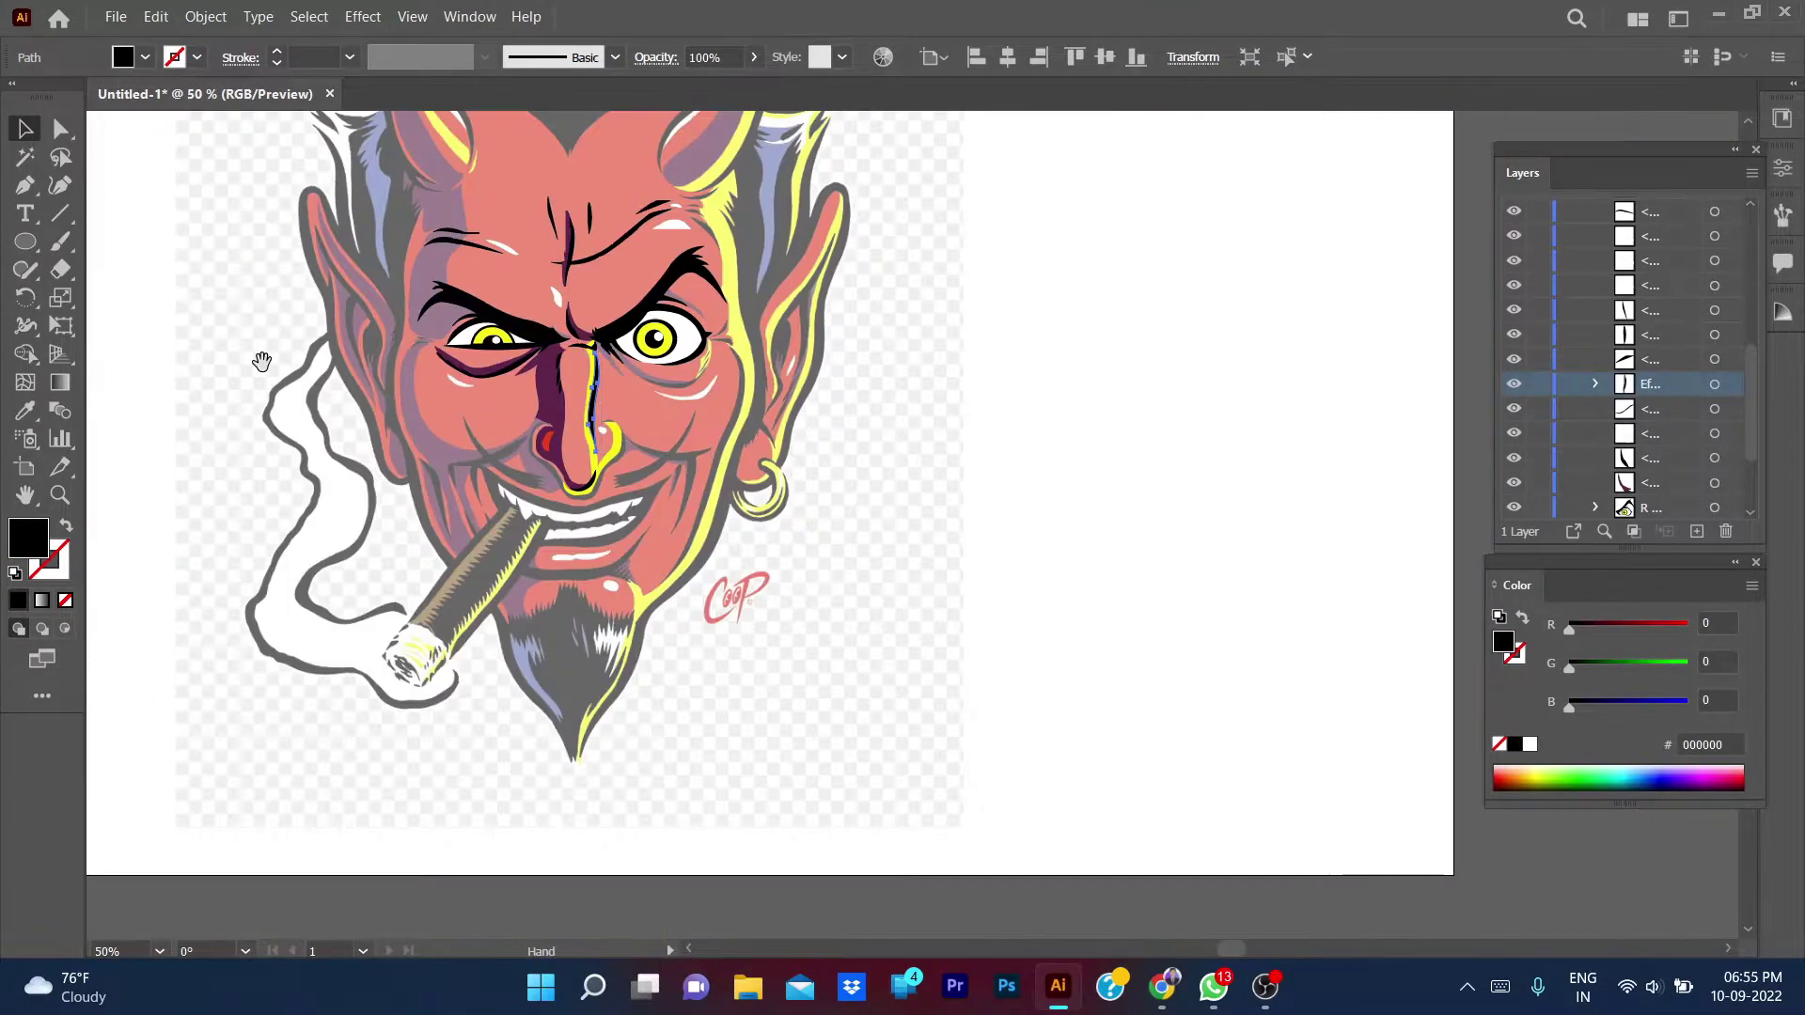
scroll(915, 576, up, 3)
key(ctrl+shift+a)
- Draw a small closed spike shape at the inner end of the left eyebrow
key(p)
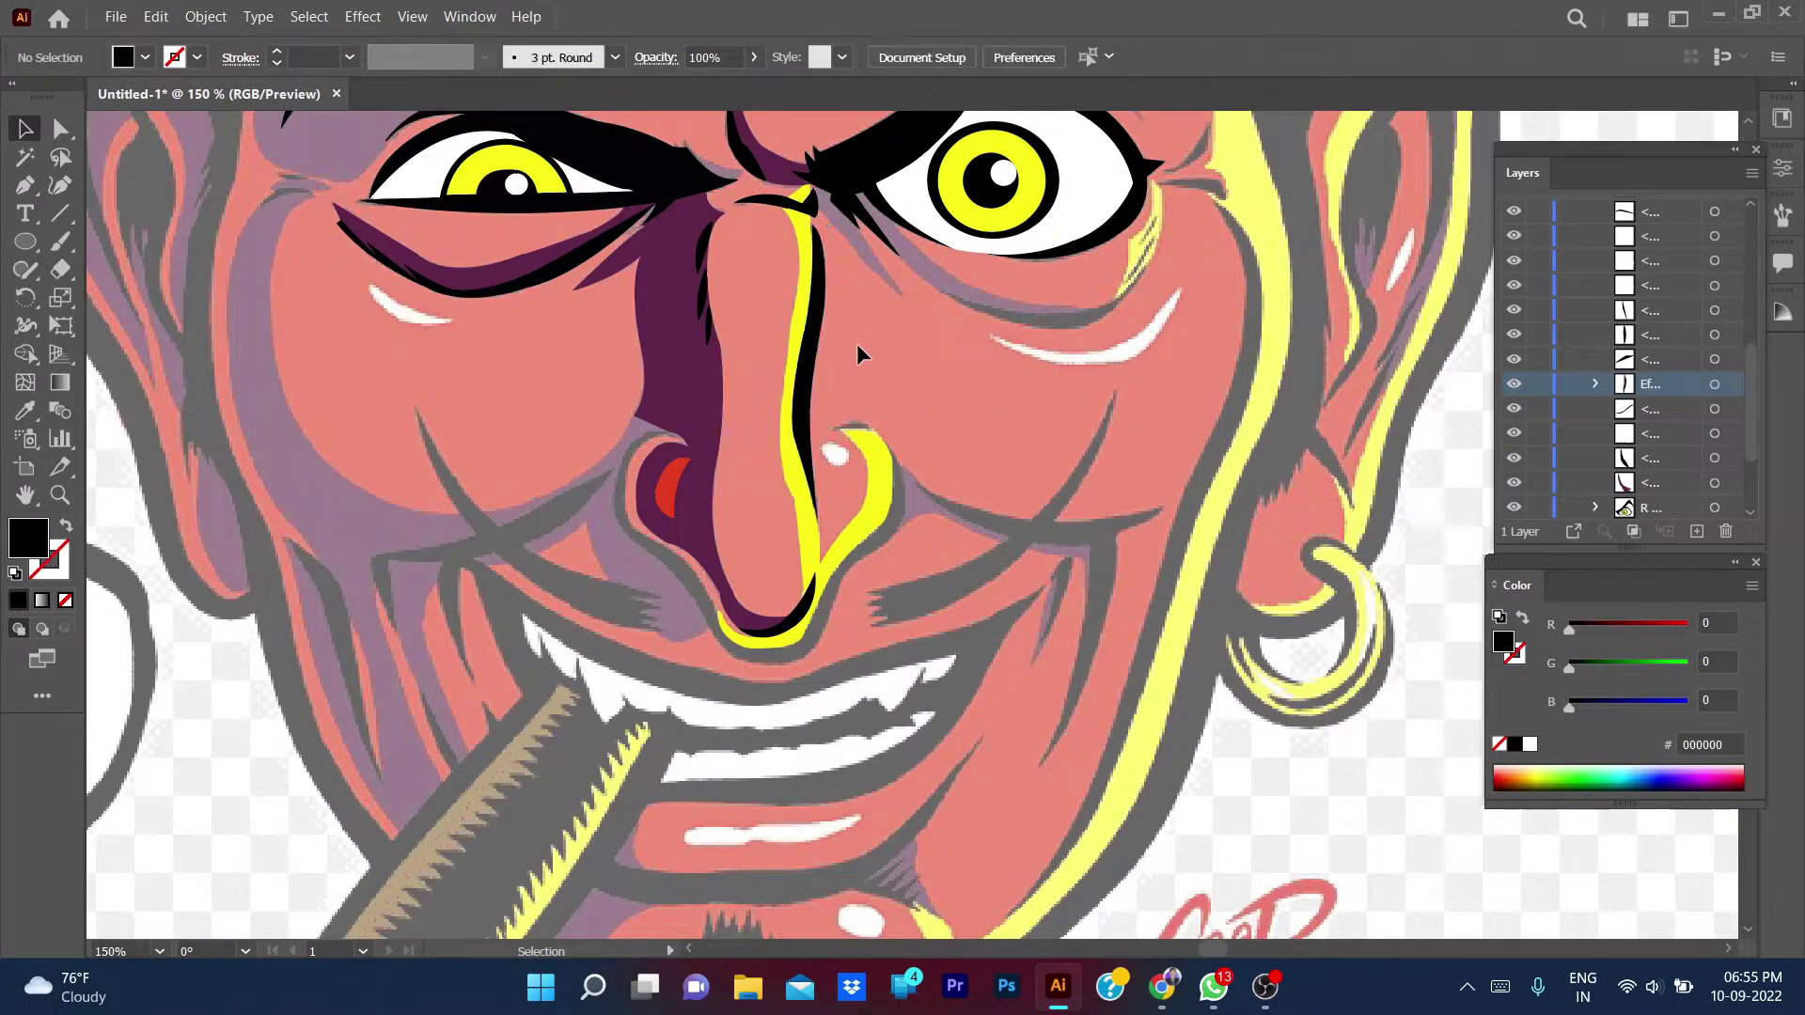
scroll(734, 451, up, 1)
scroll(719, 404, up, 1)
scroll(709, 376, up, 1)
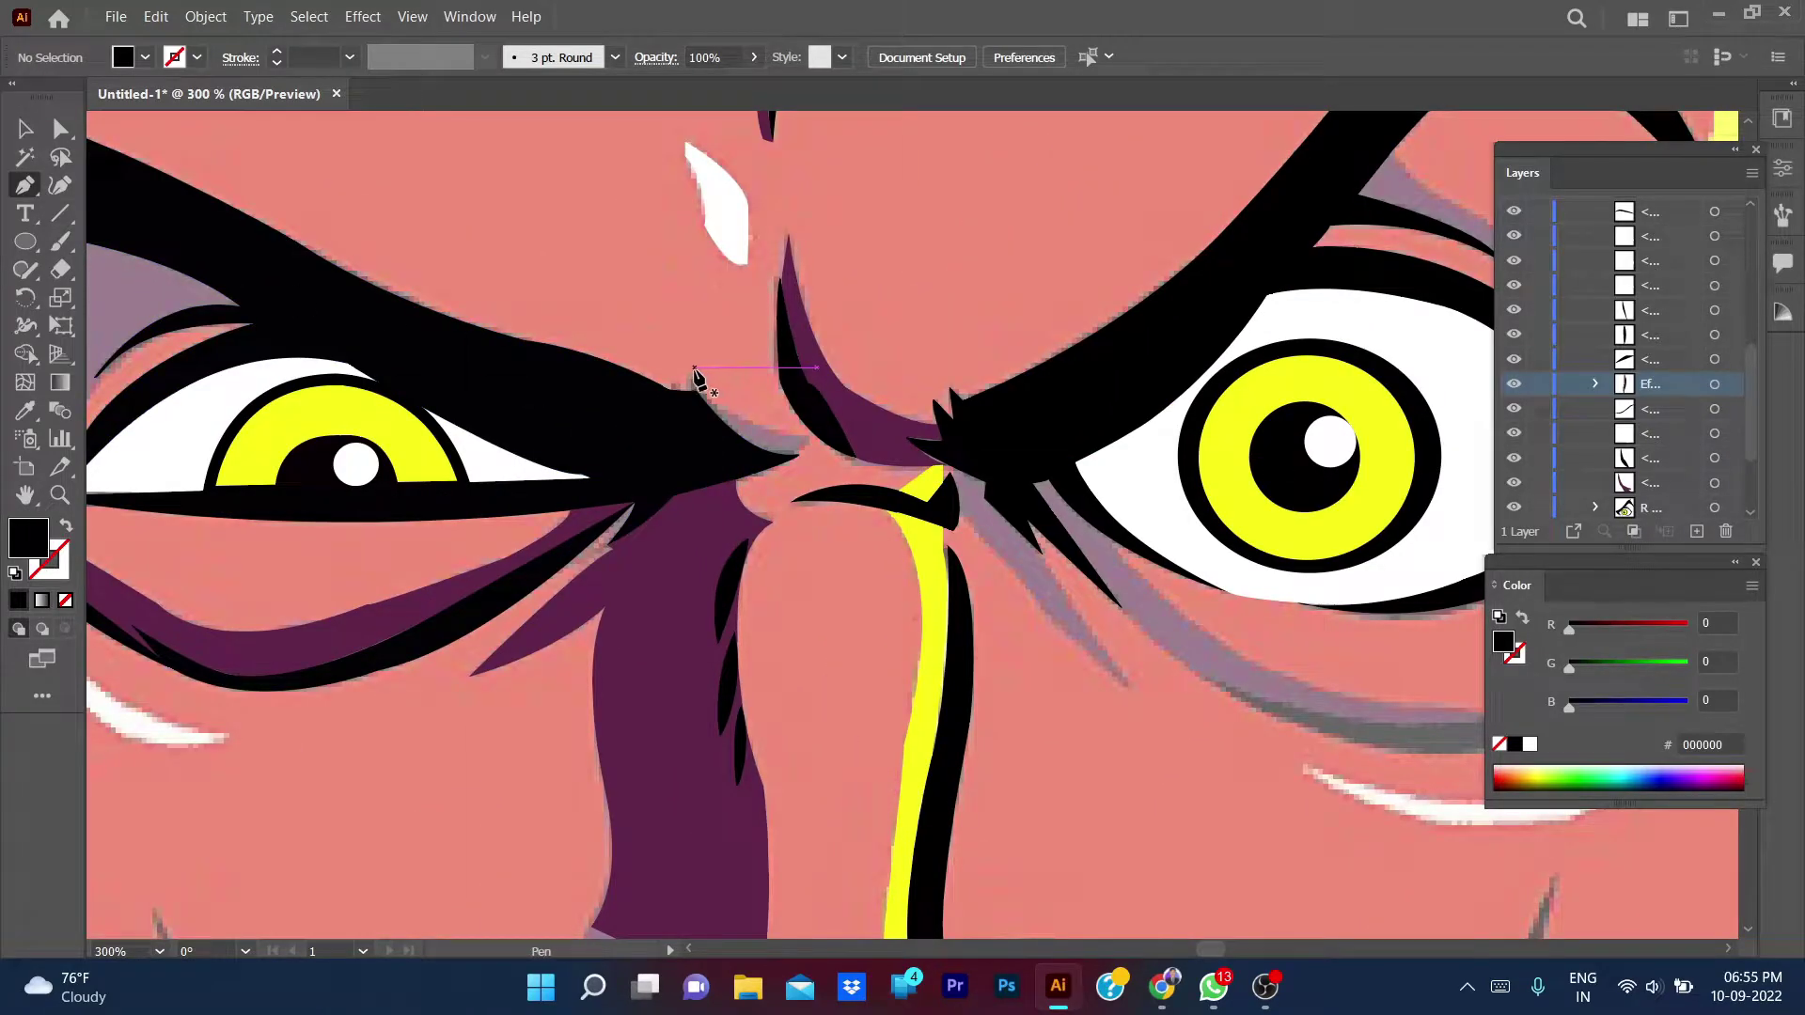
click(693, 368)
drag(727, 427, 805, 436)
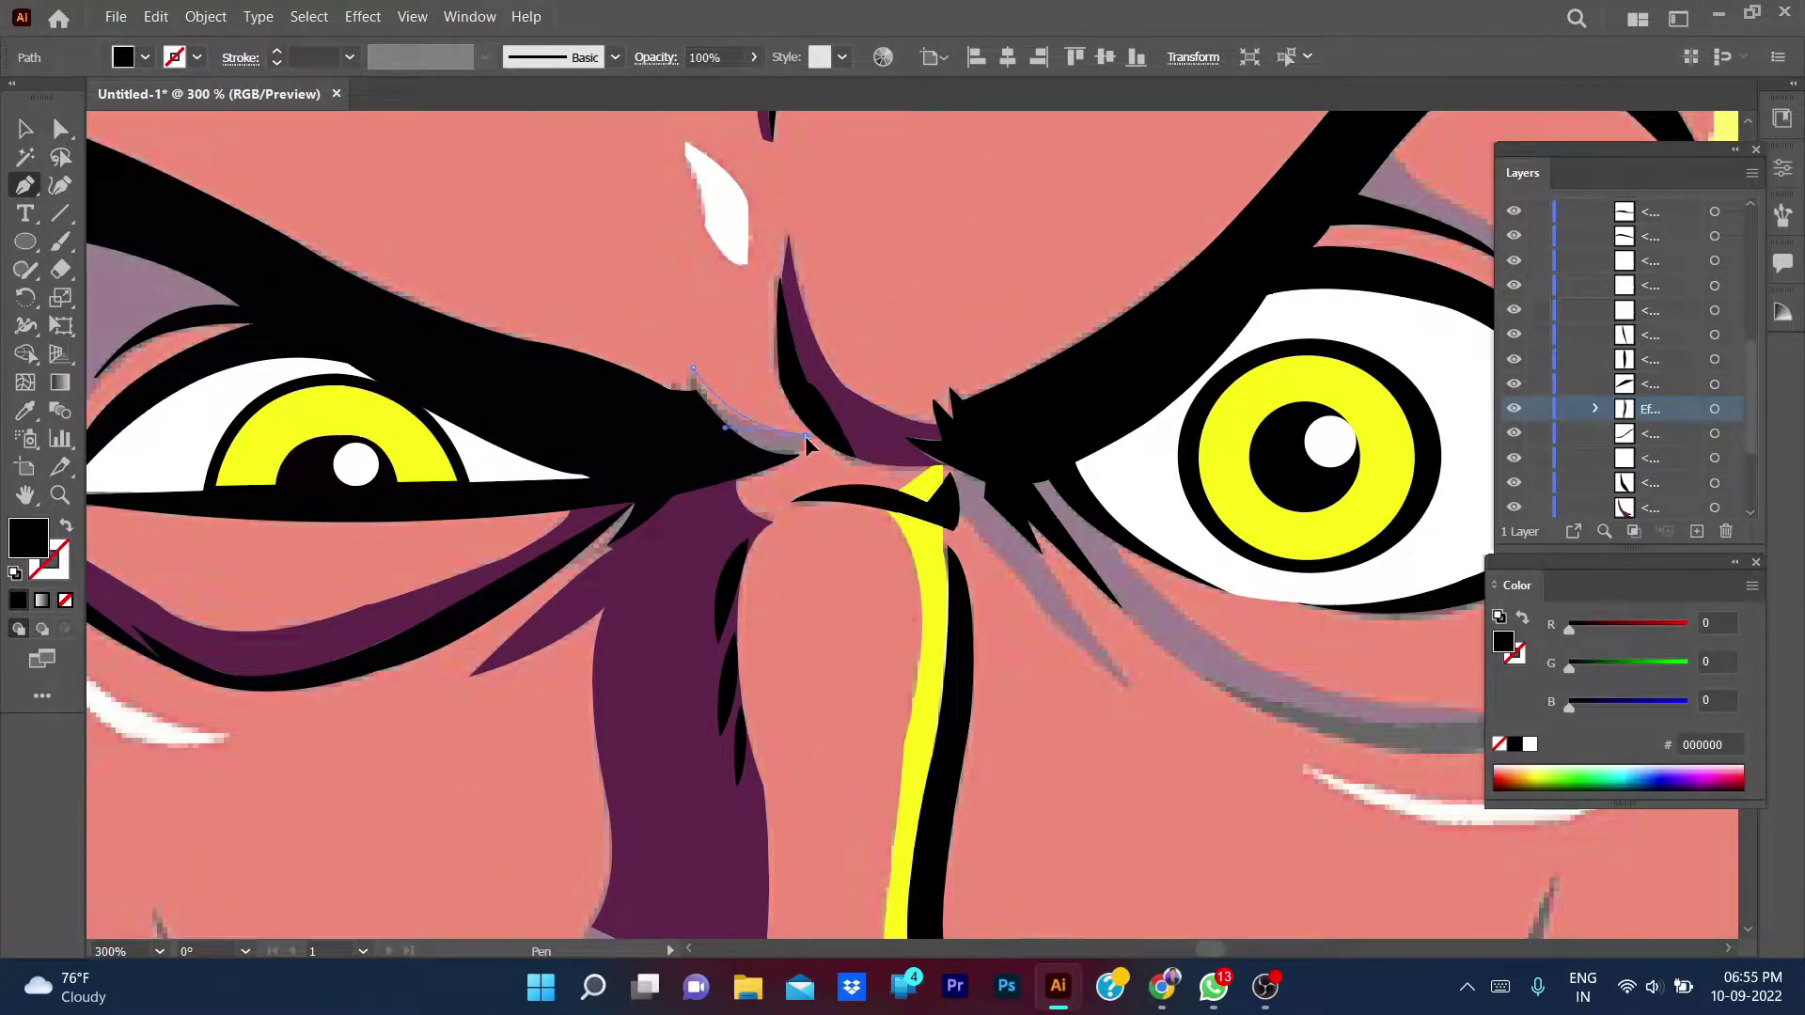
click(802, 440)
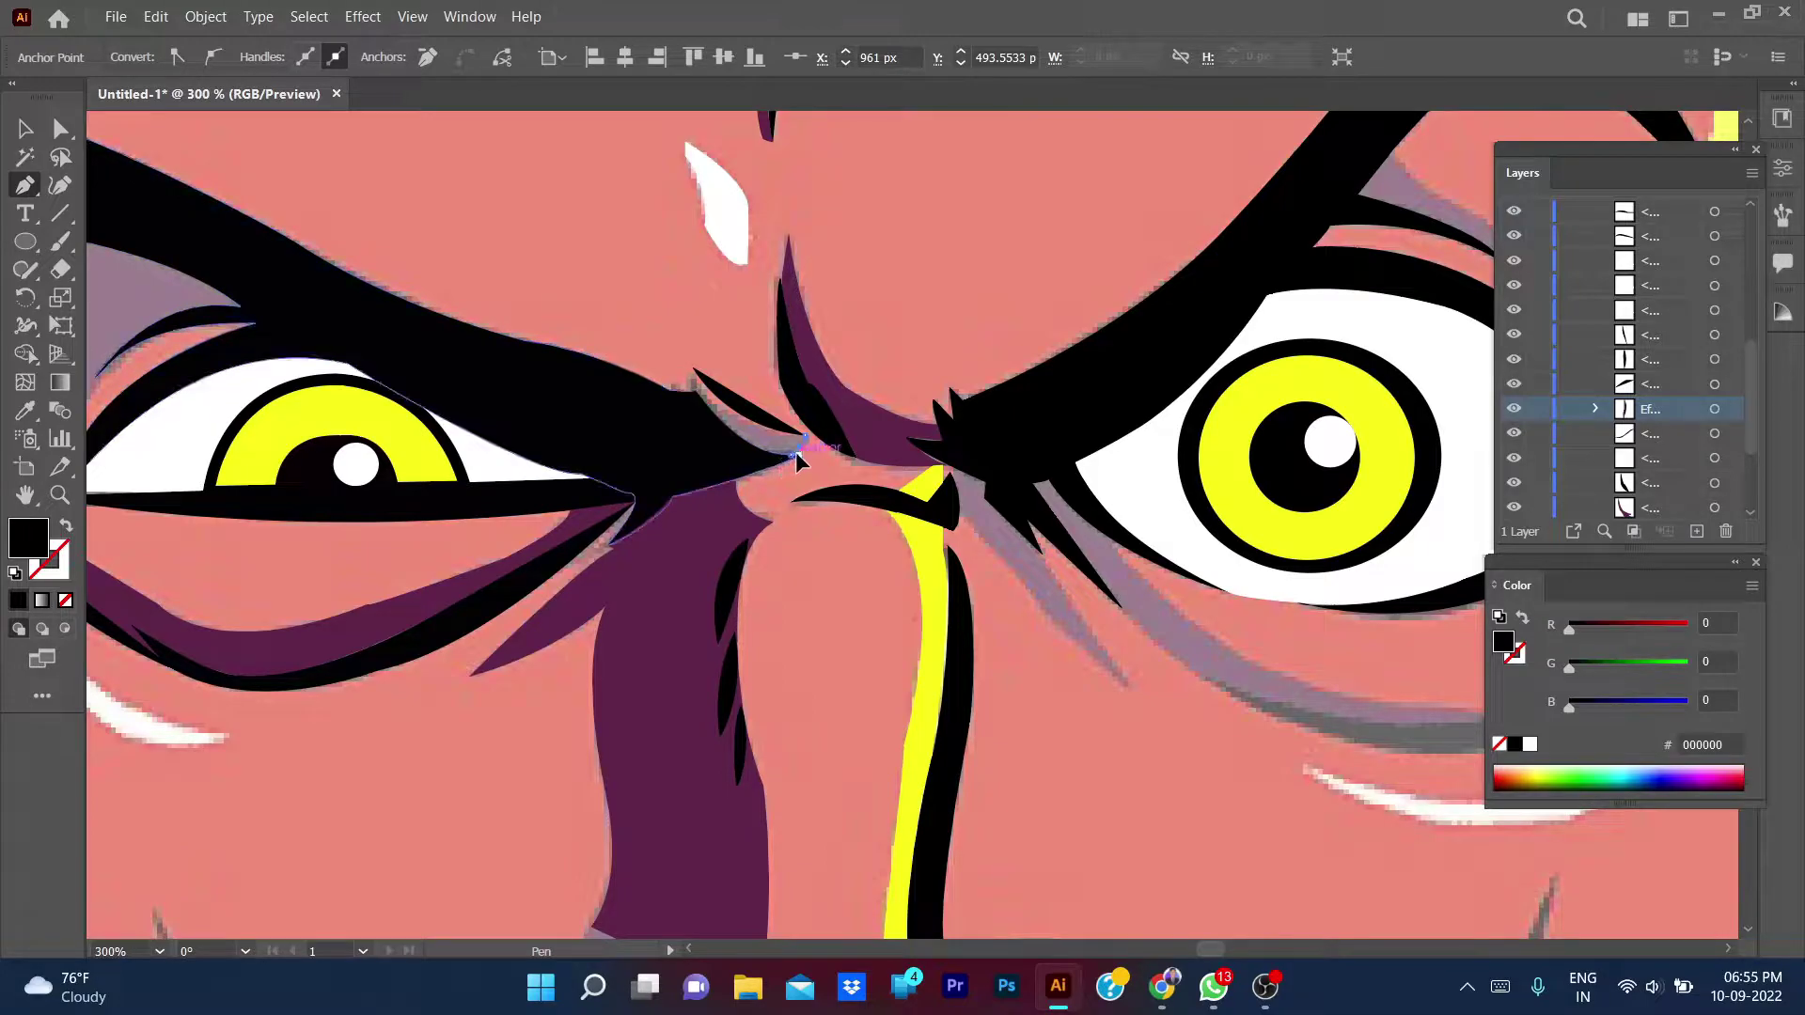
key(slash)
drag(694, 368, 664, 292)
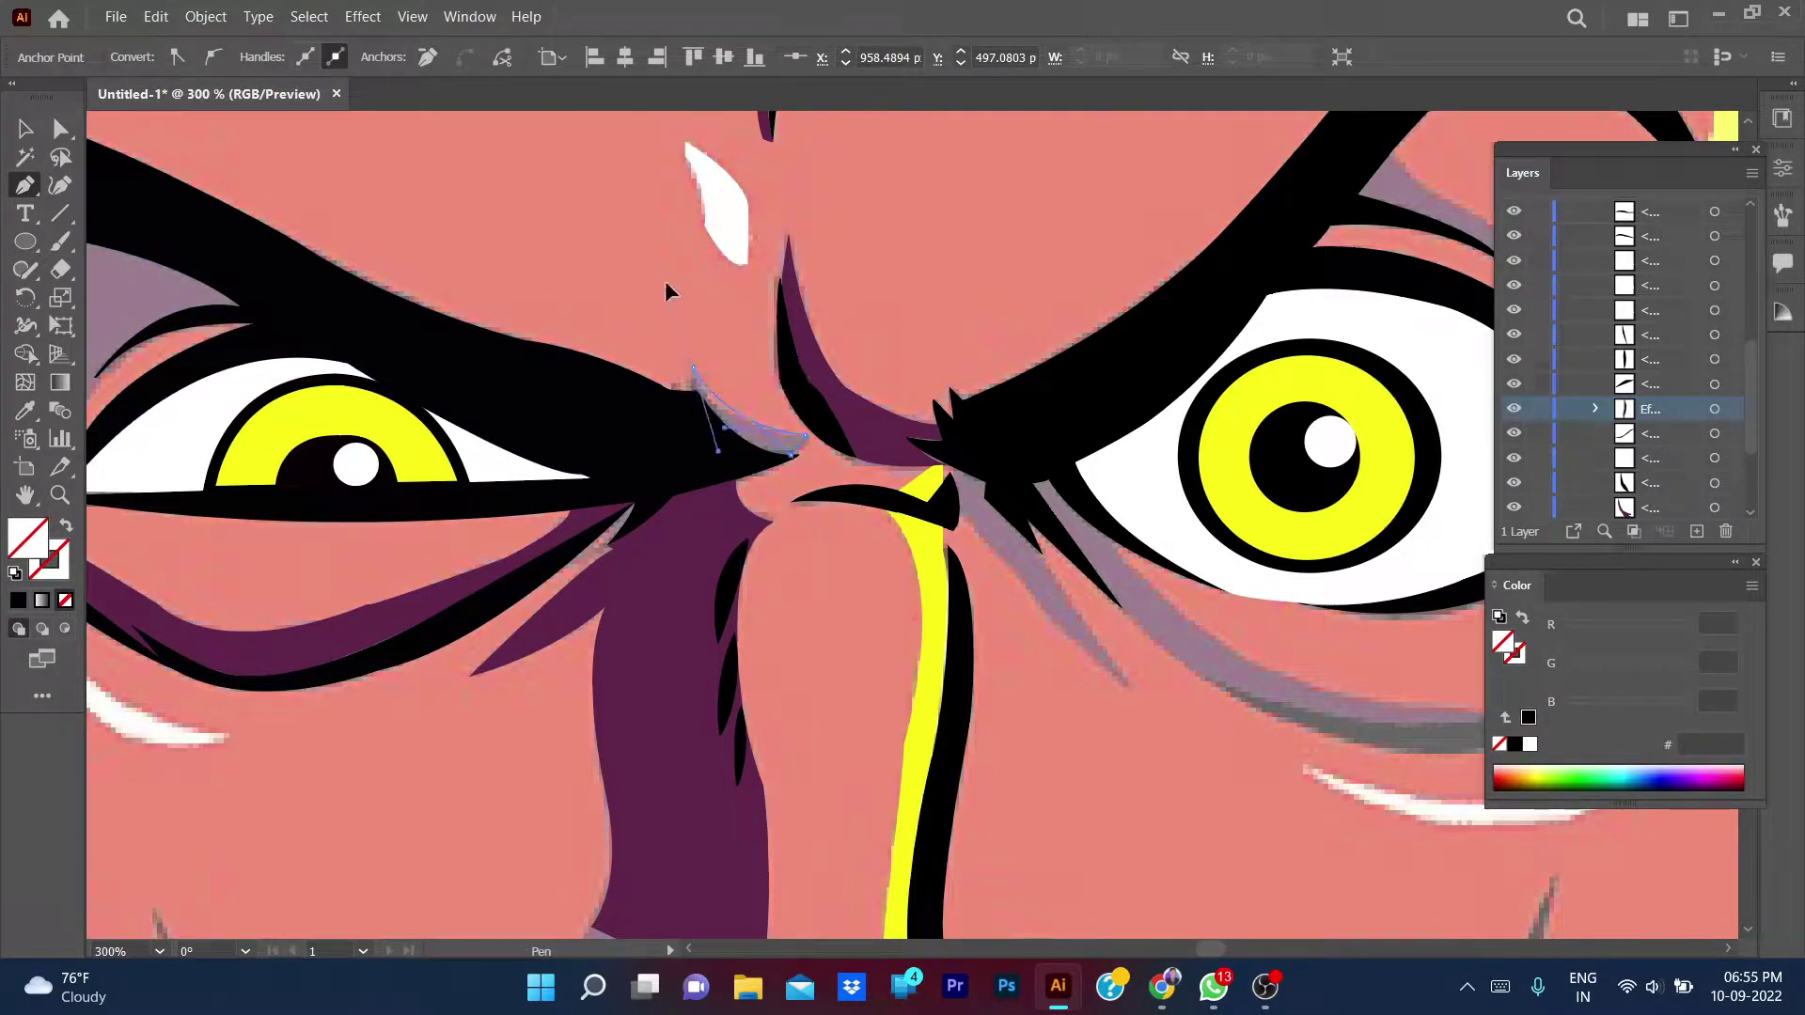
- Fill the spike with the dark purple #5E254A sampled from the artwork
key(i)
click(660, 726)
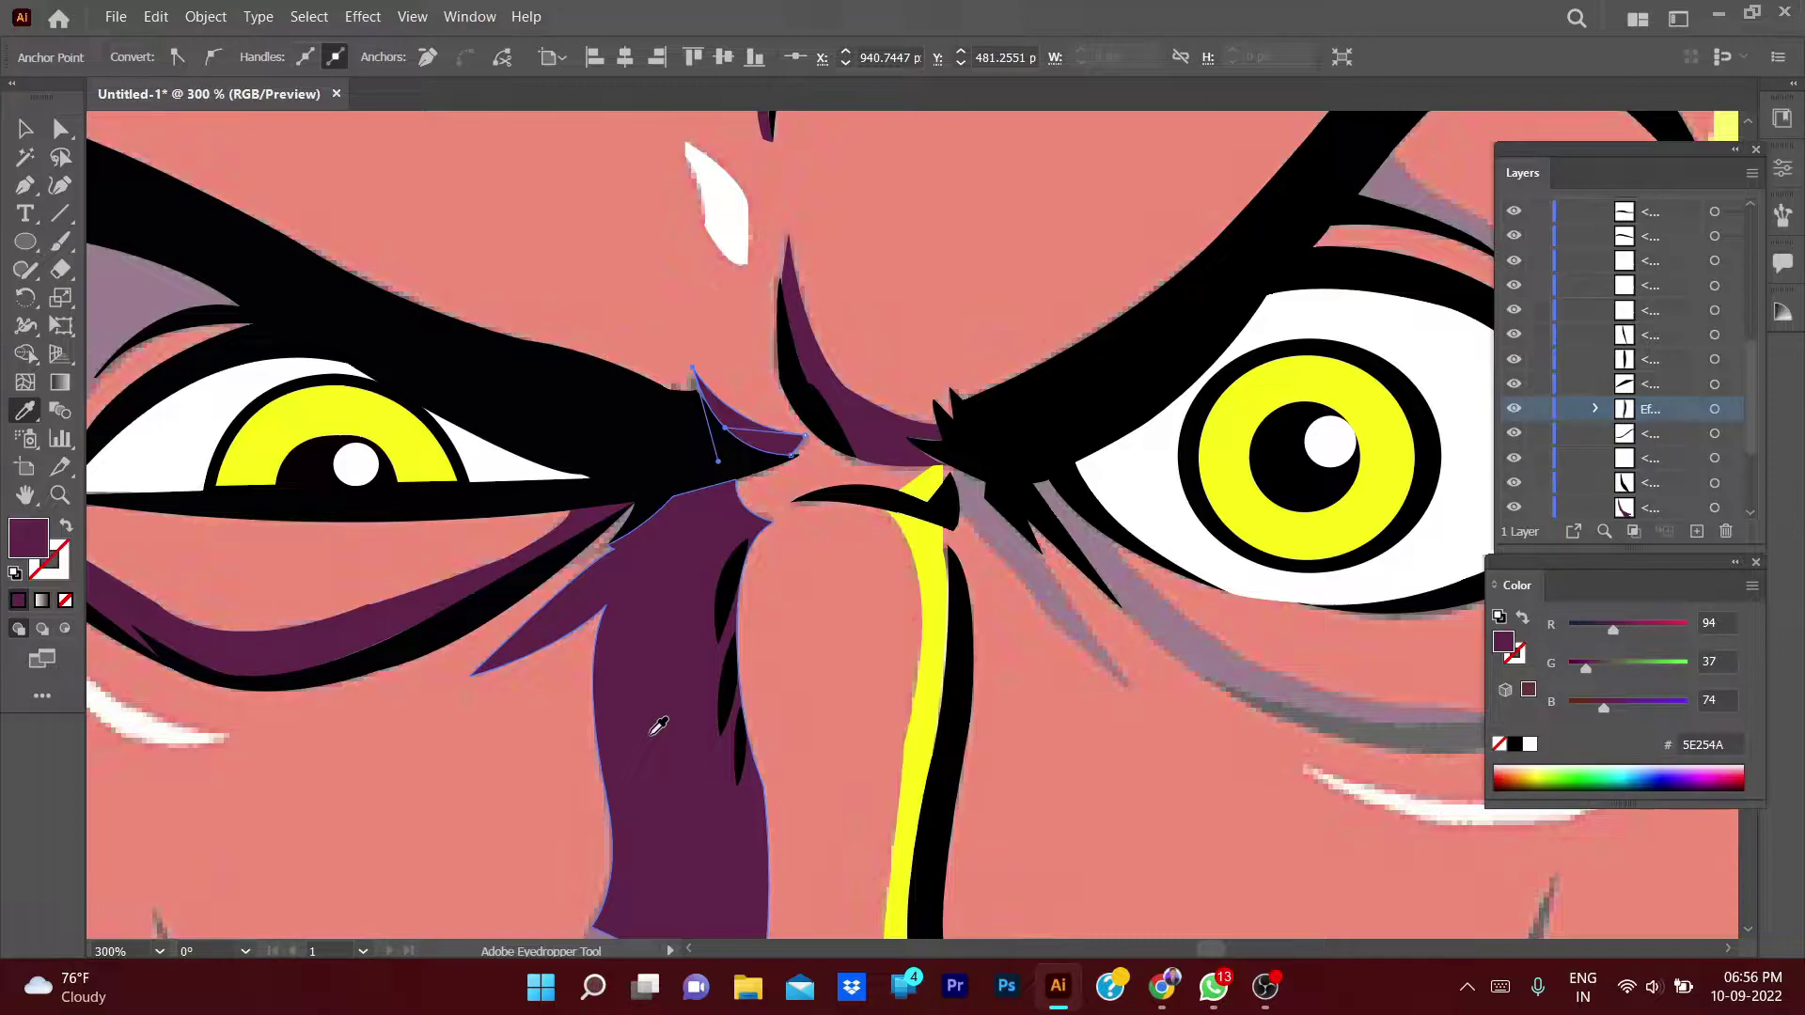
click(658, 725)
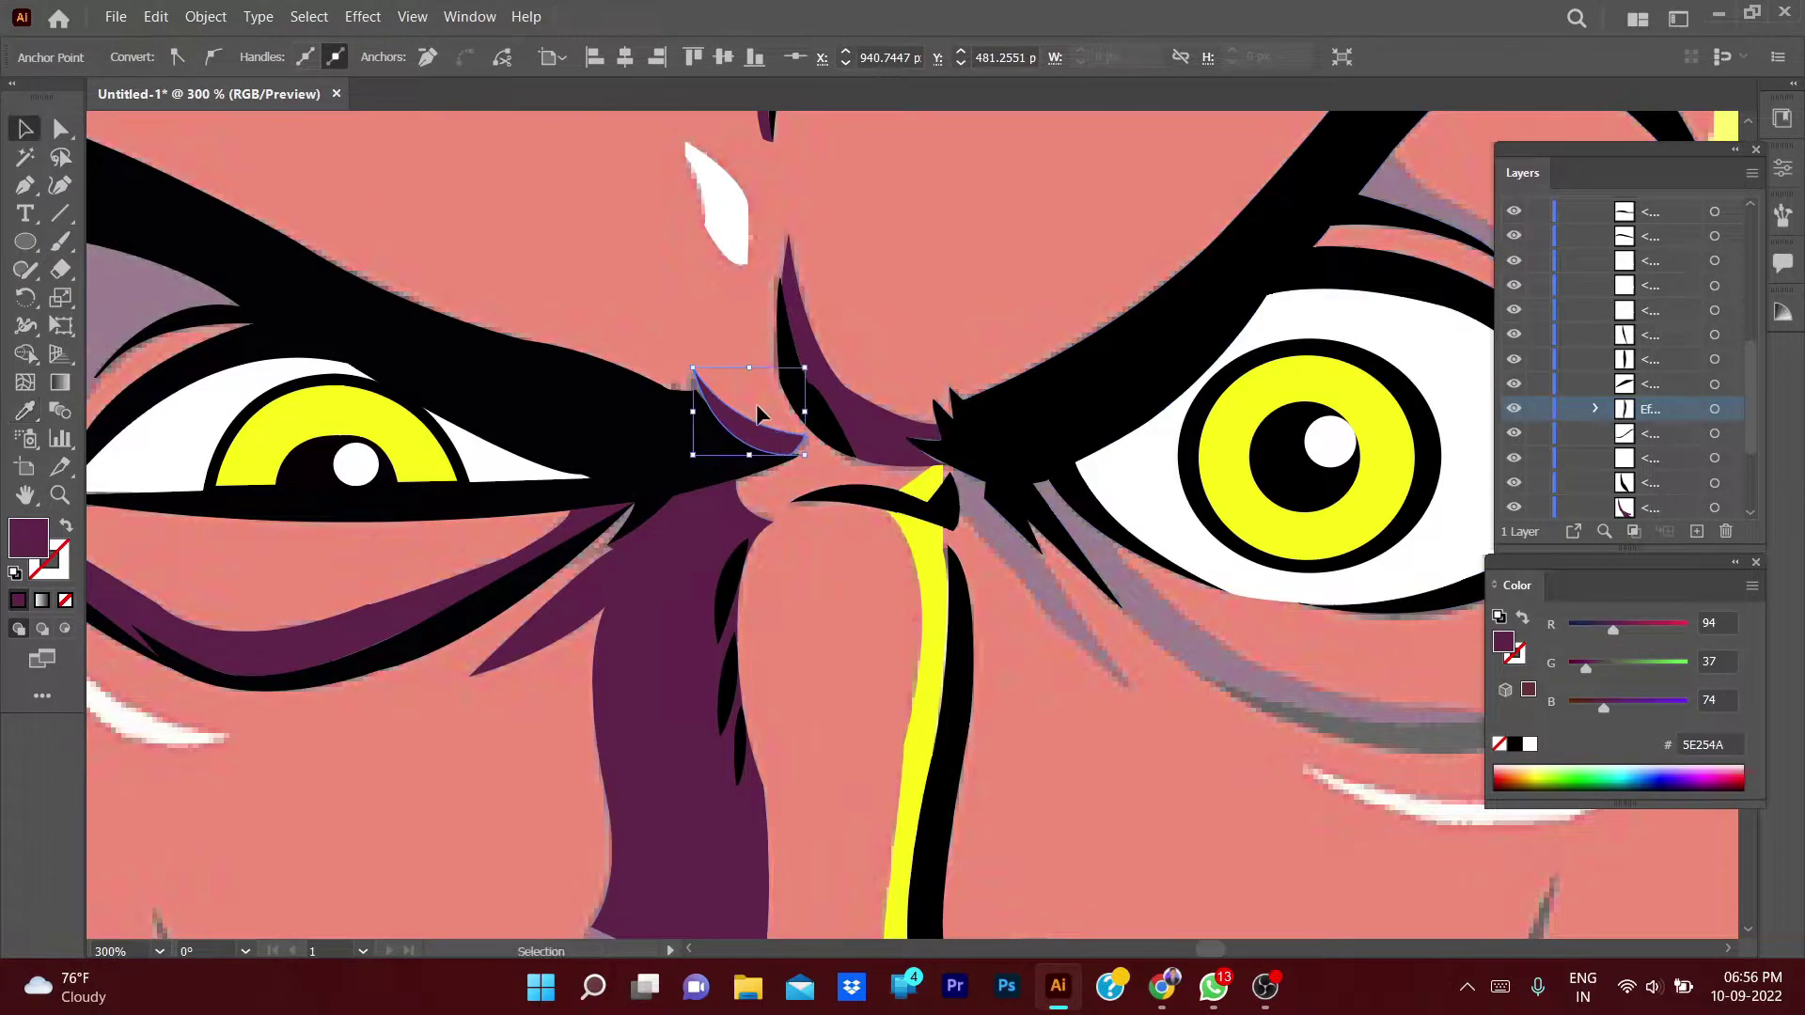
key(ctrl+shift+a)
key(p)
click(958, 514)
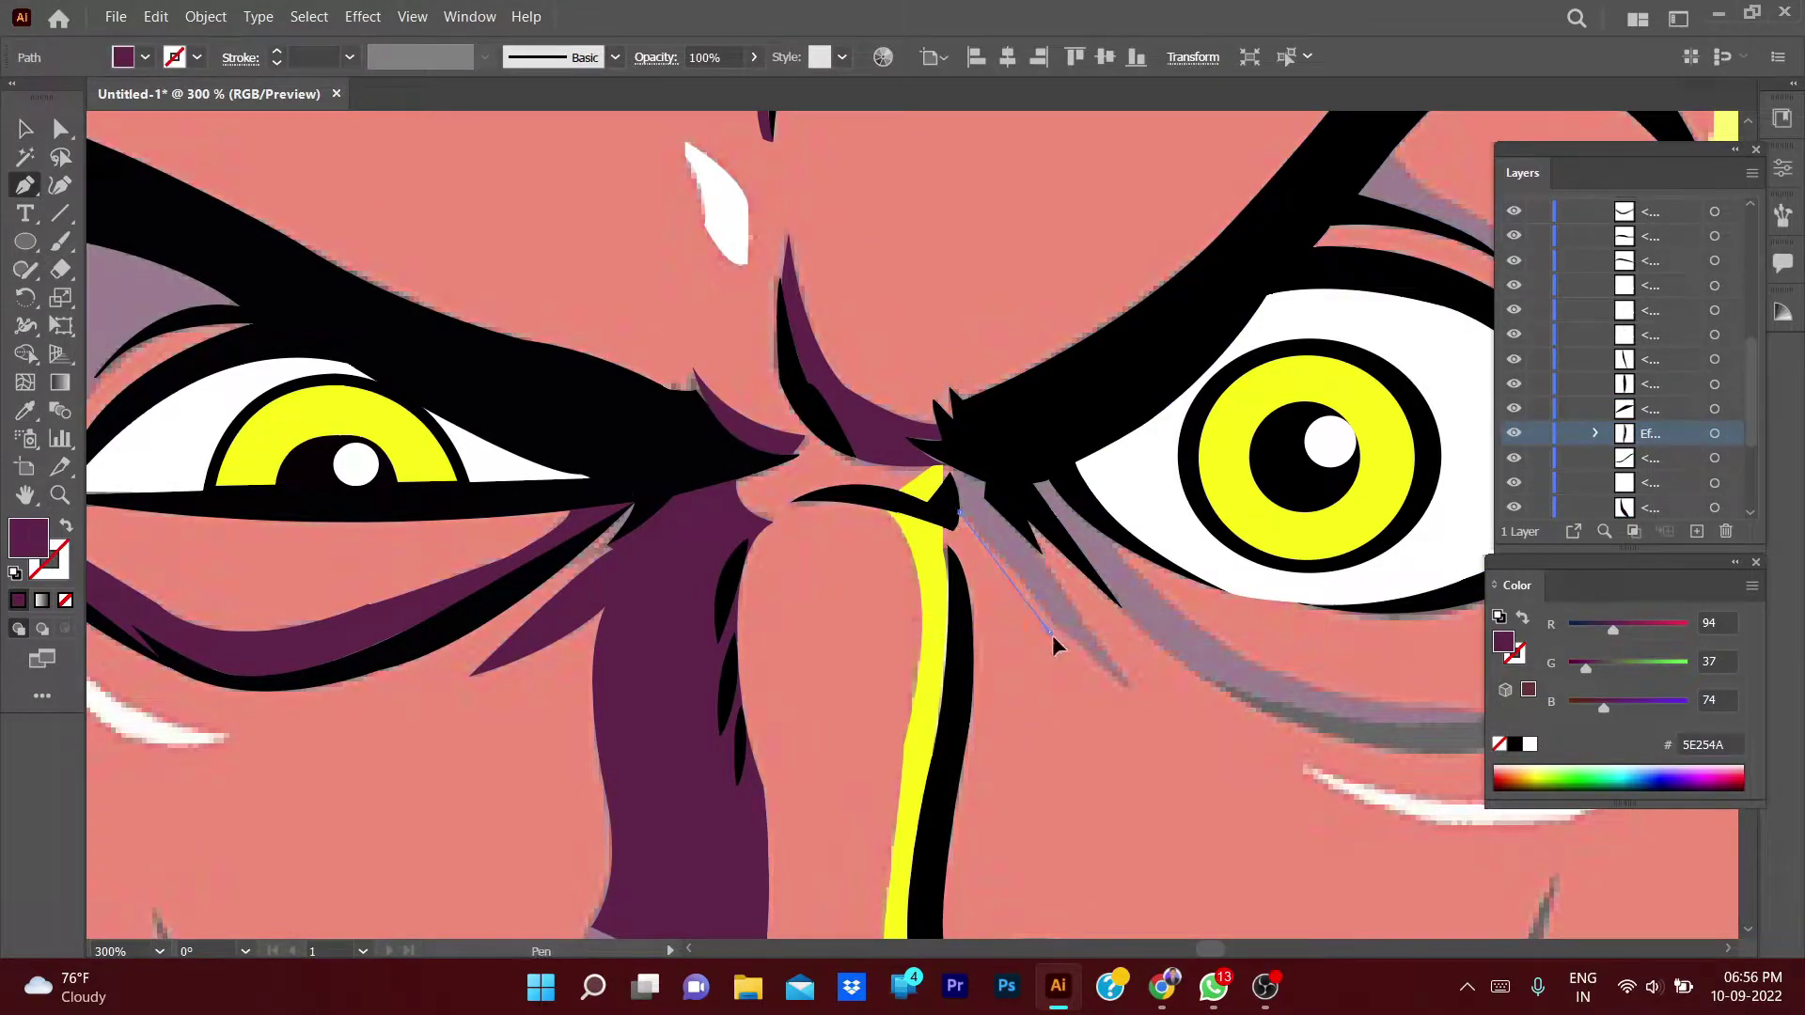
- Trace a wrinkle shape below the right brow and fill it dark purple
drag(1108, 693, 1132, 692)
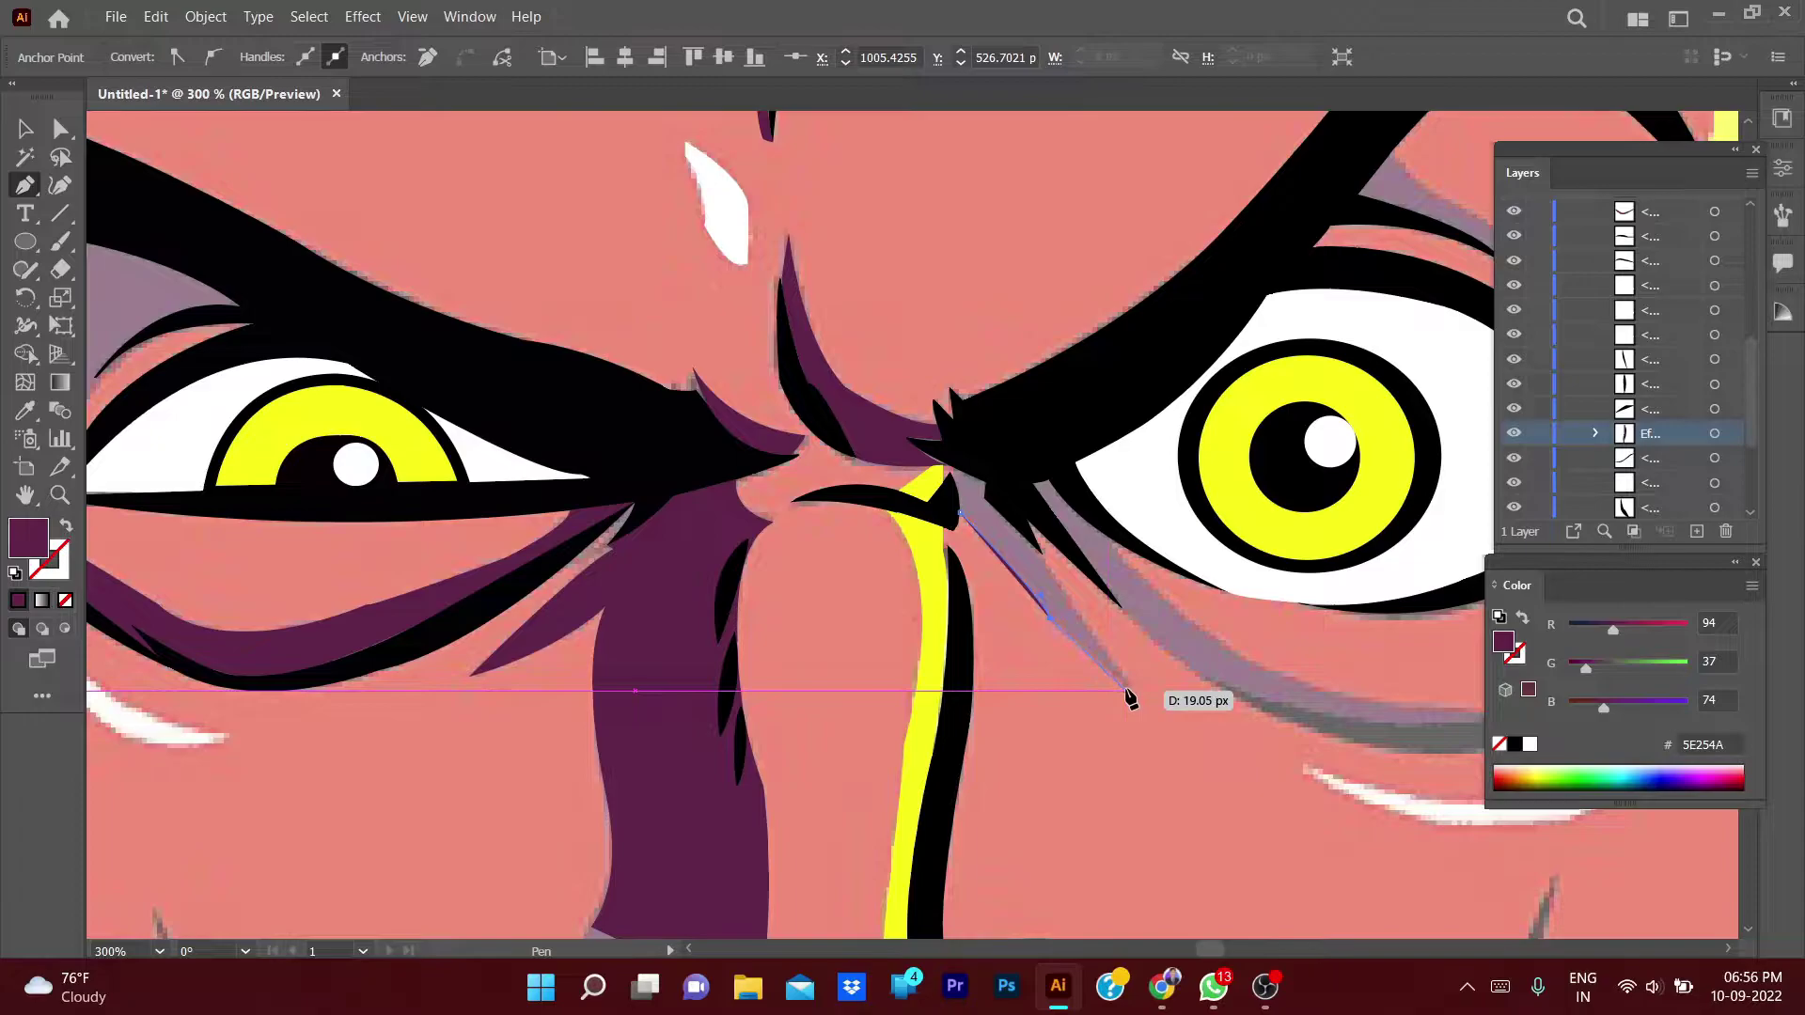
key(slash)
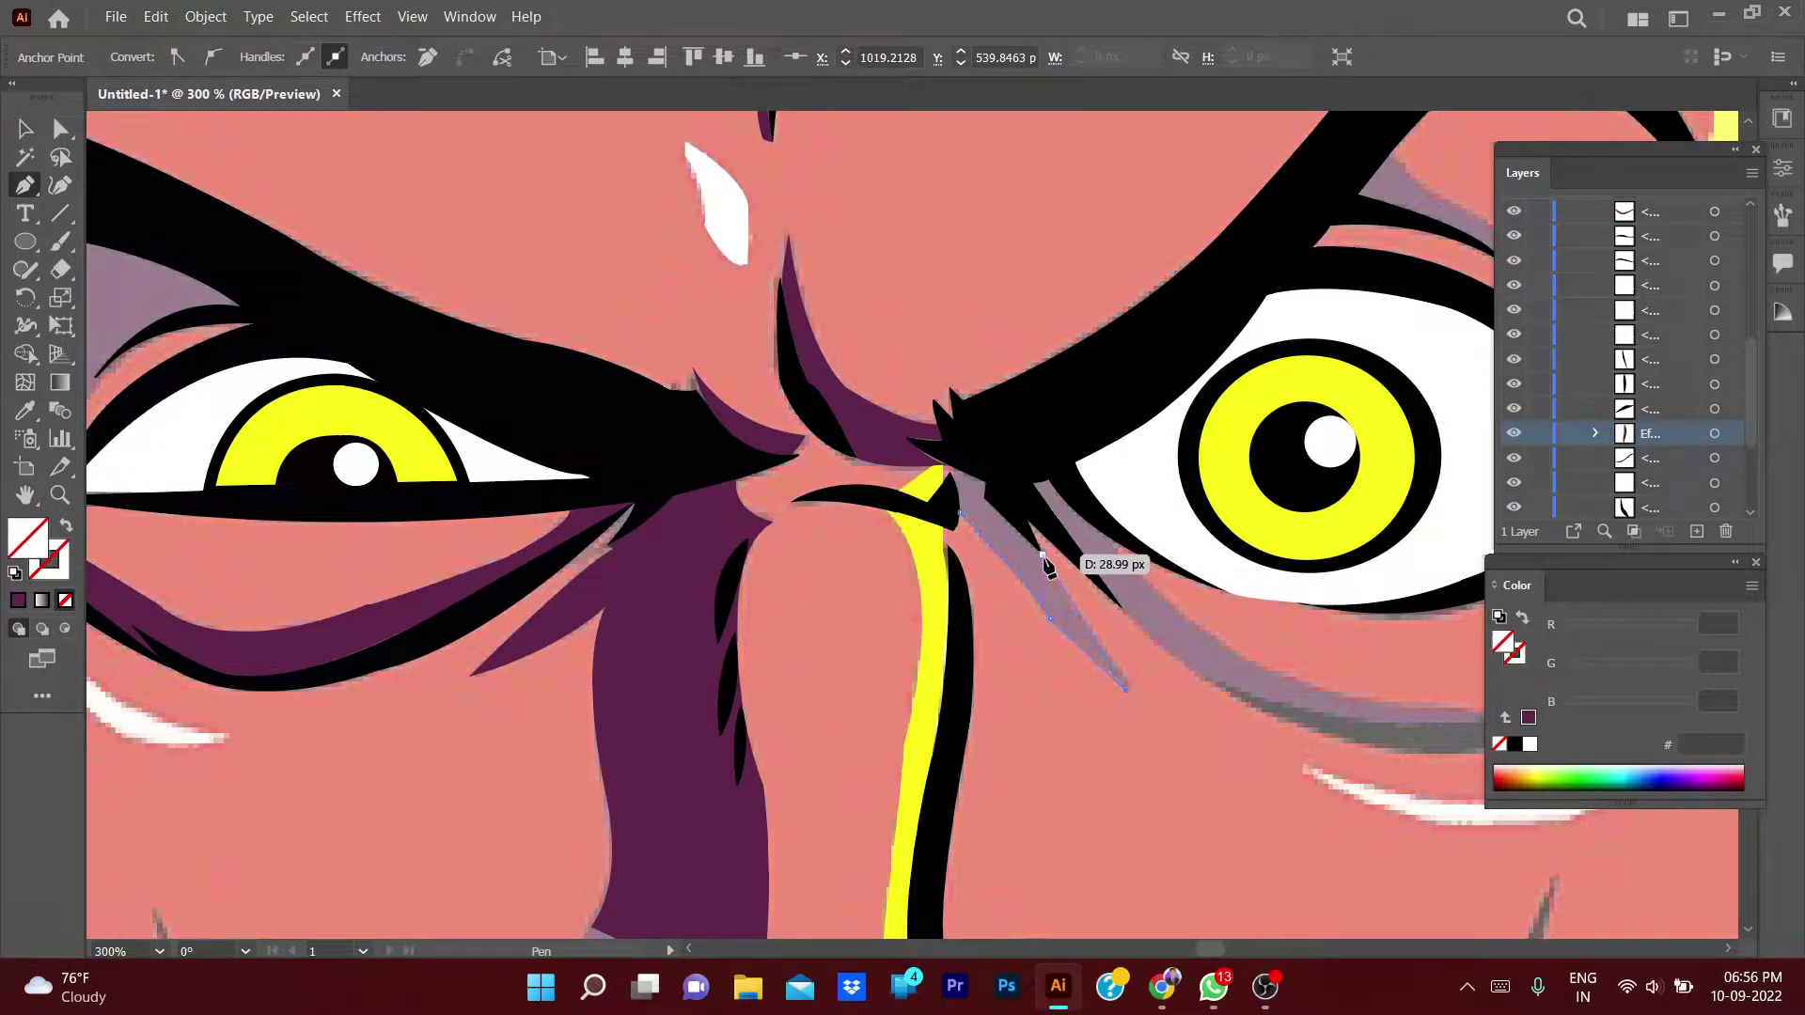
click(1043, 554)
click(988, 484)
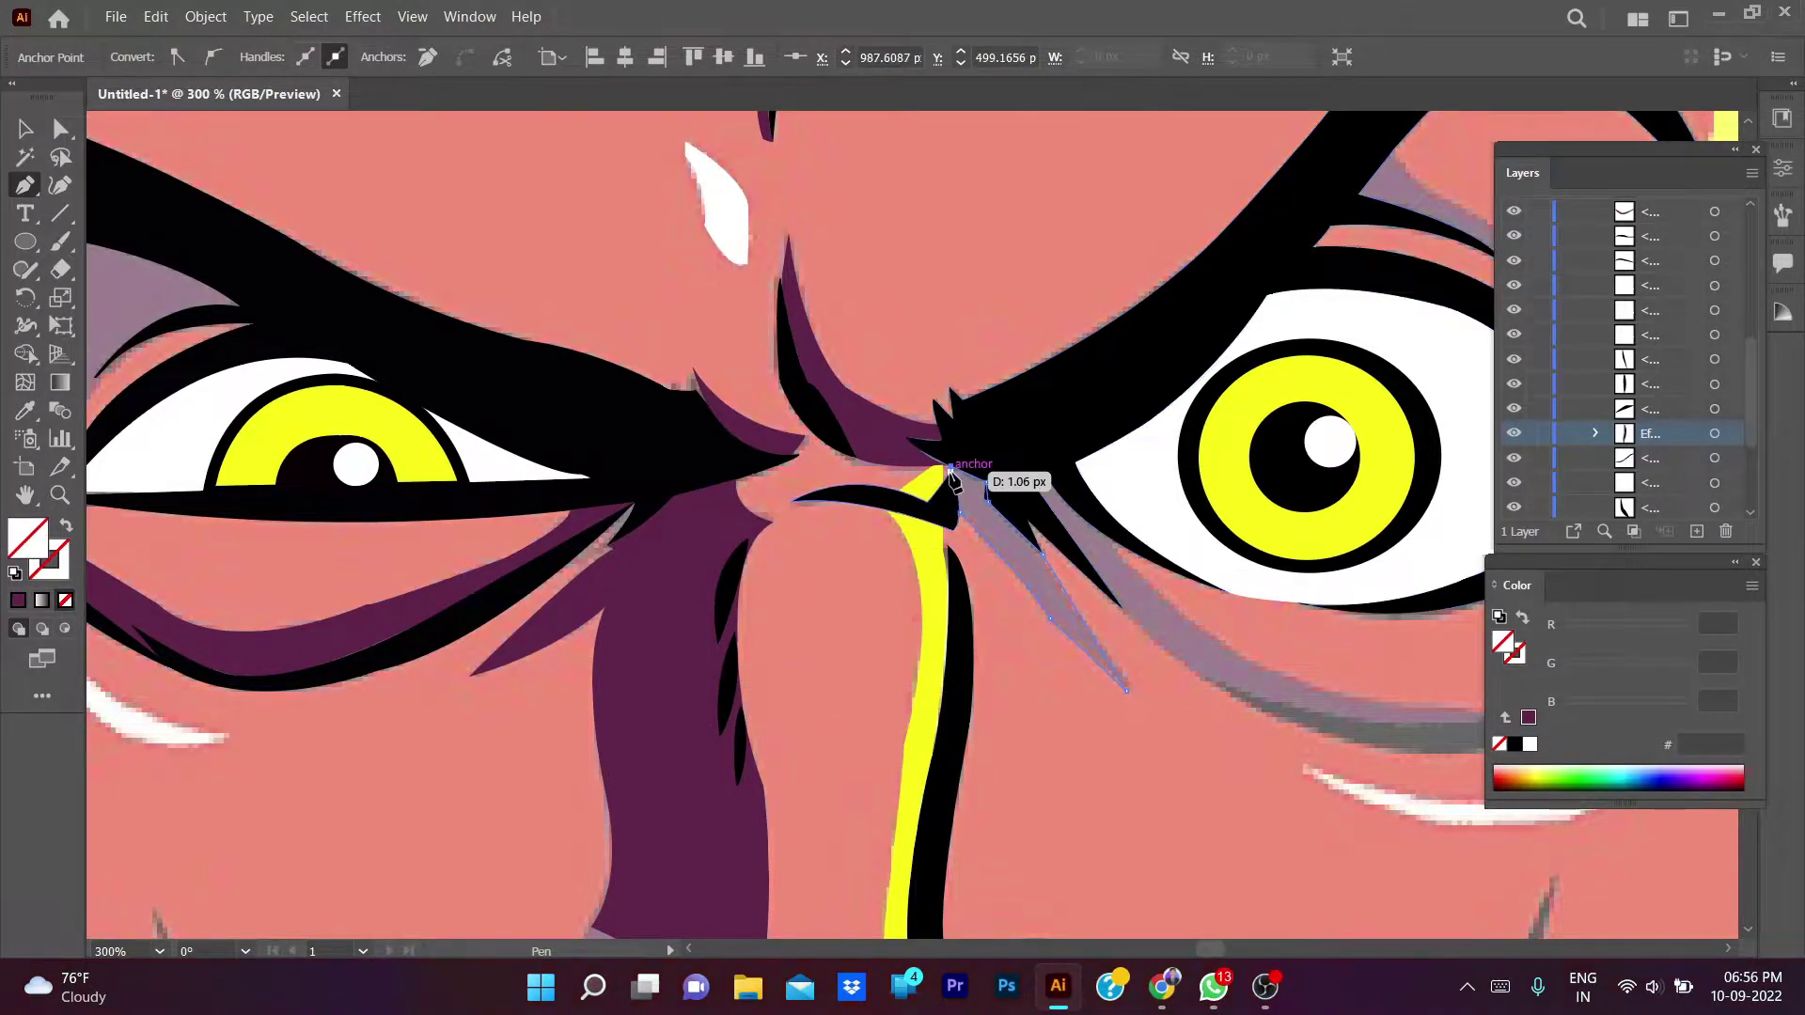
click(952, 515)
key(i)
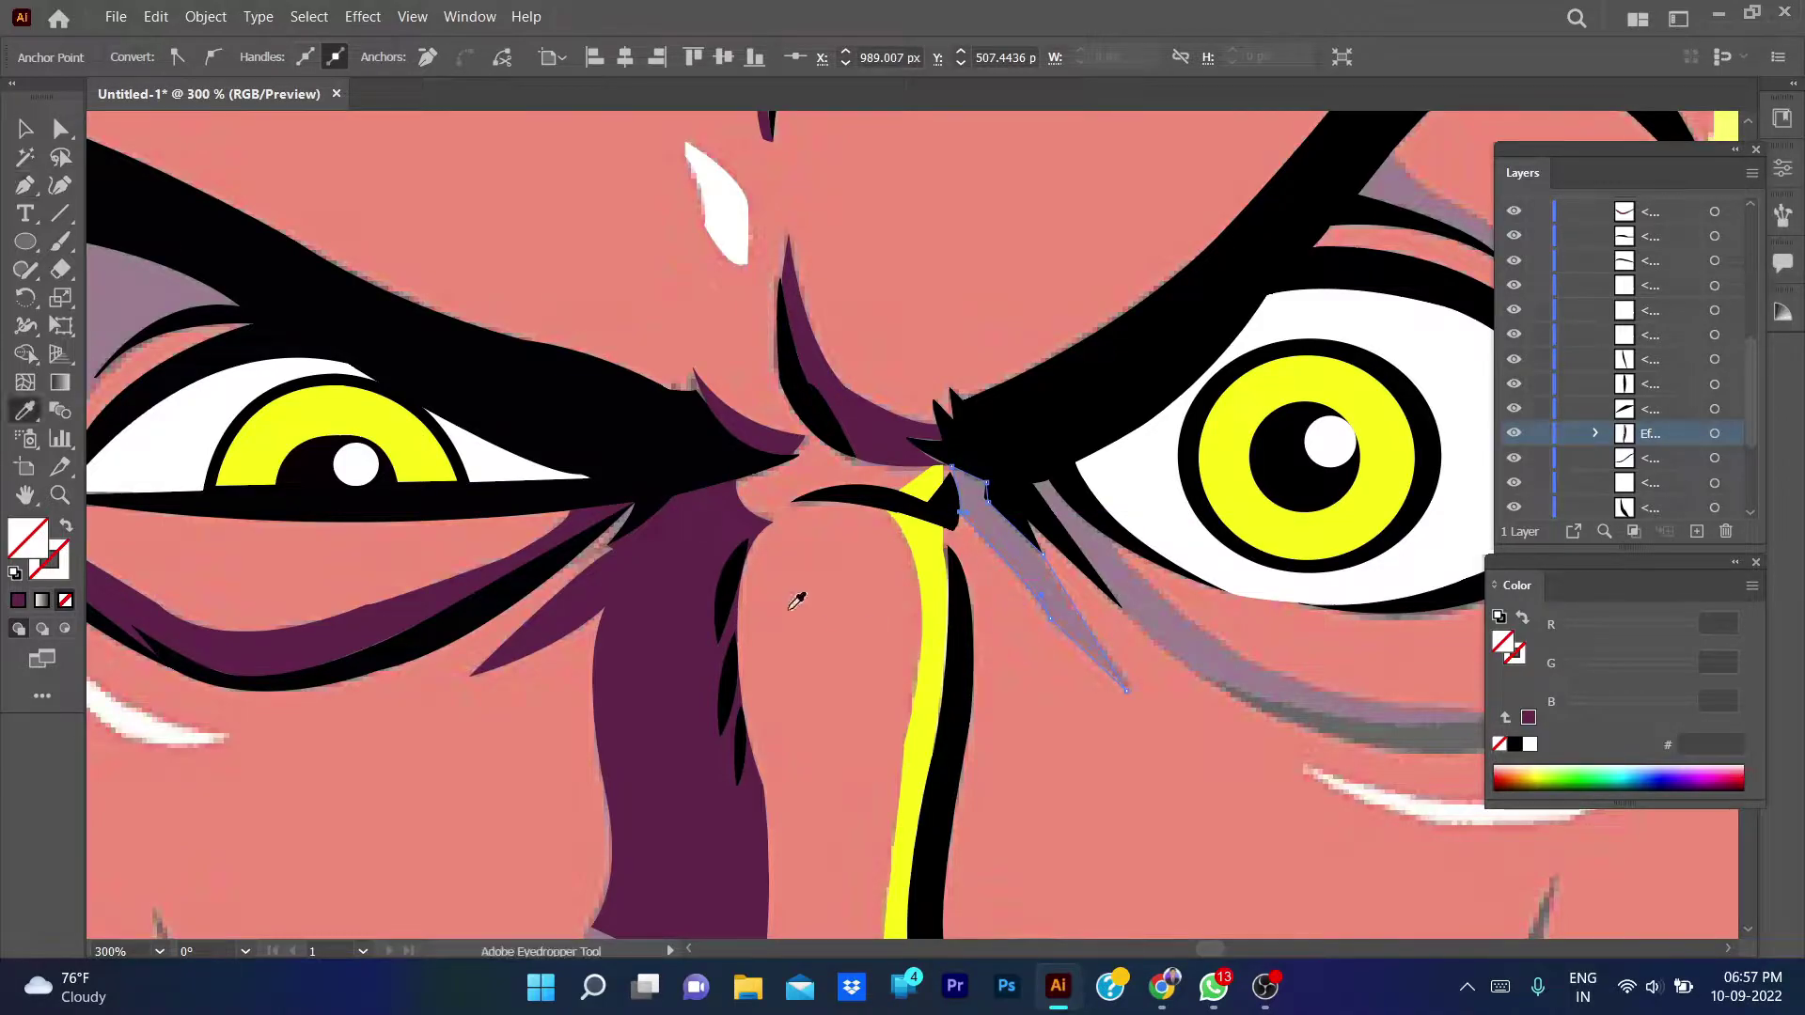
click(787, 598)
key(v)
click(1036, 739)
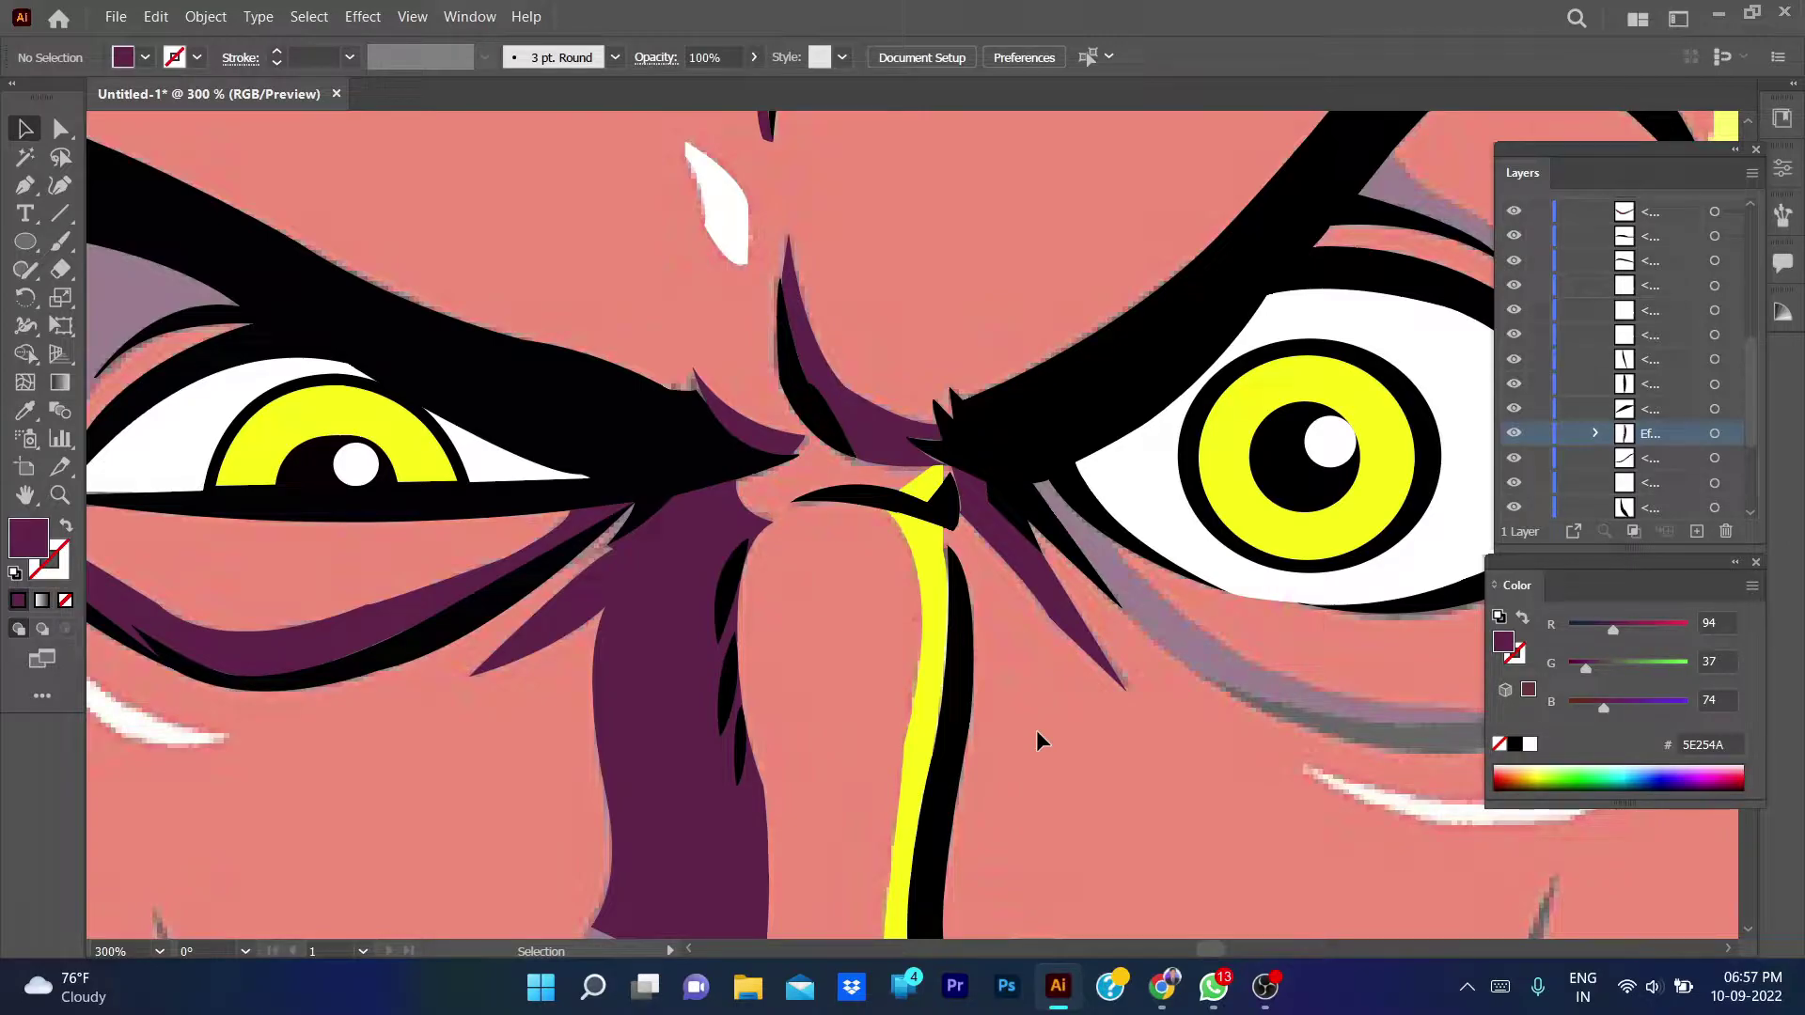
- Trace a crease shape running under the right eye and fill it purple
key(p)
click(1034, 483)
click(1121, 609)
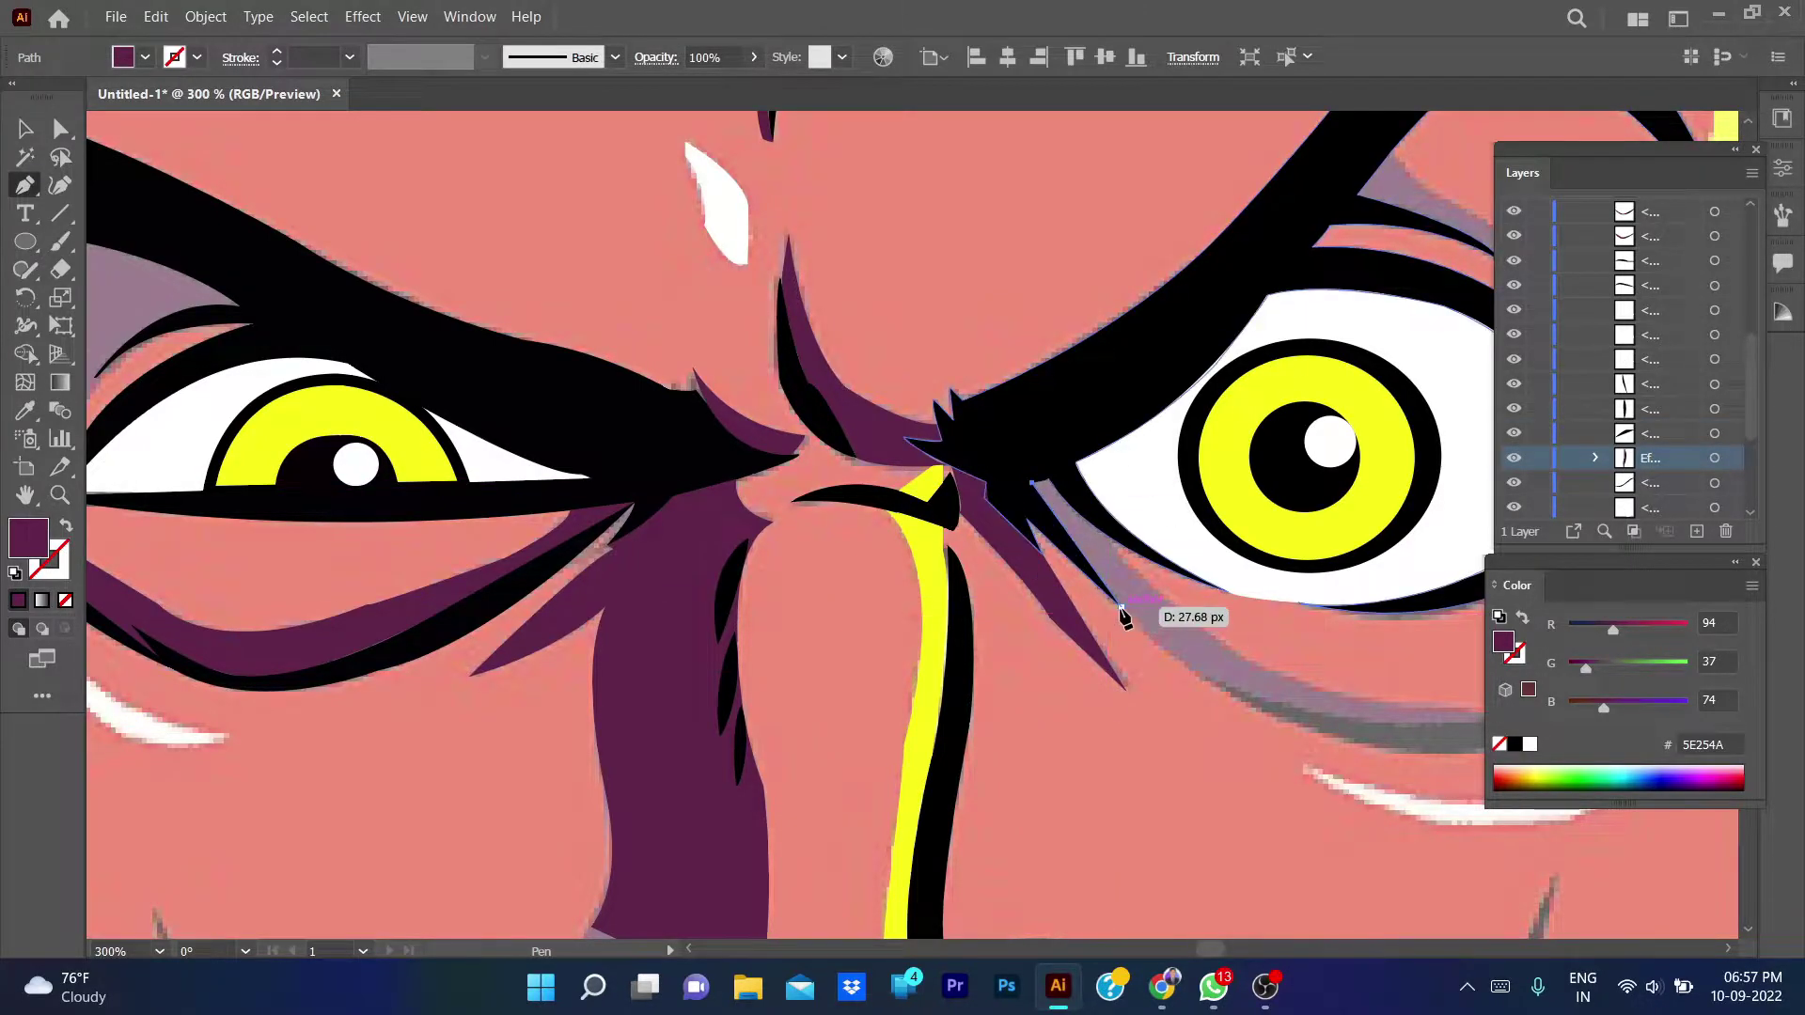
click(1289, 705)
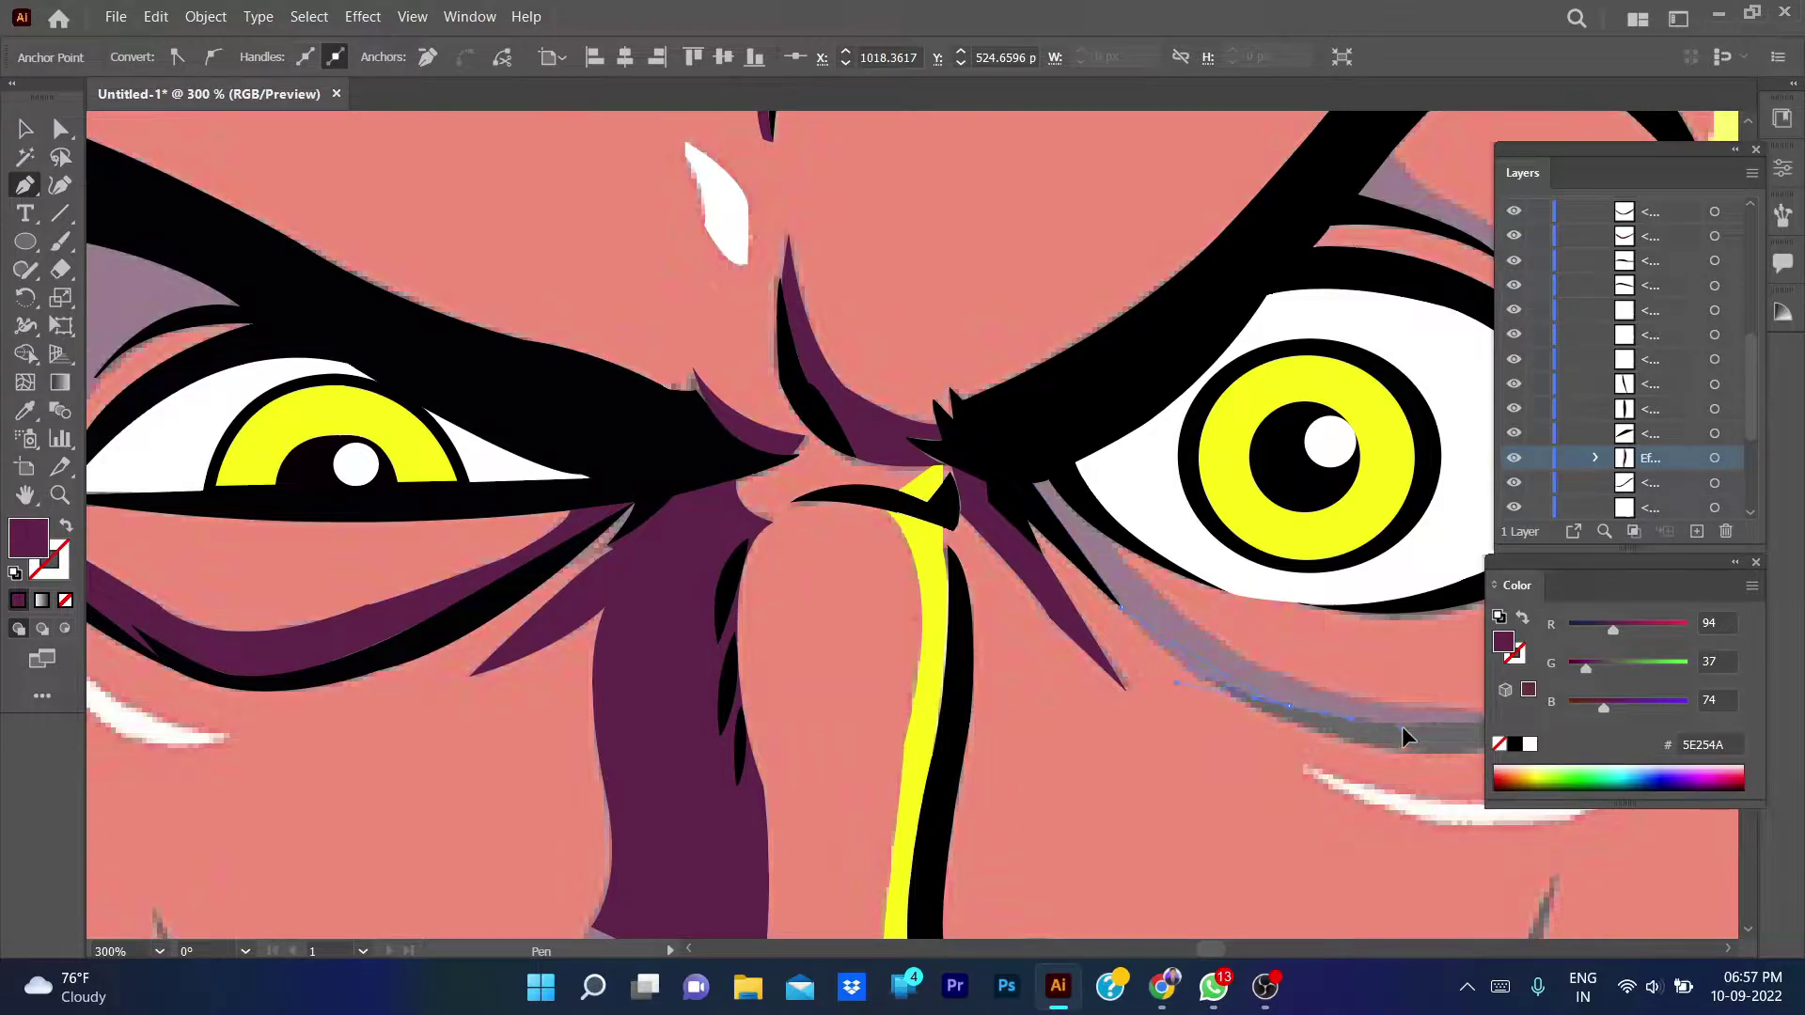
drag(1353, 724, 789, 644)
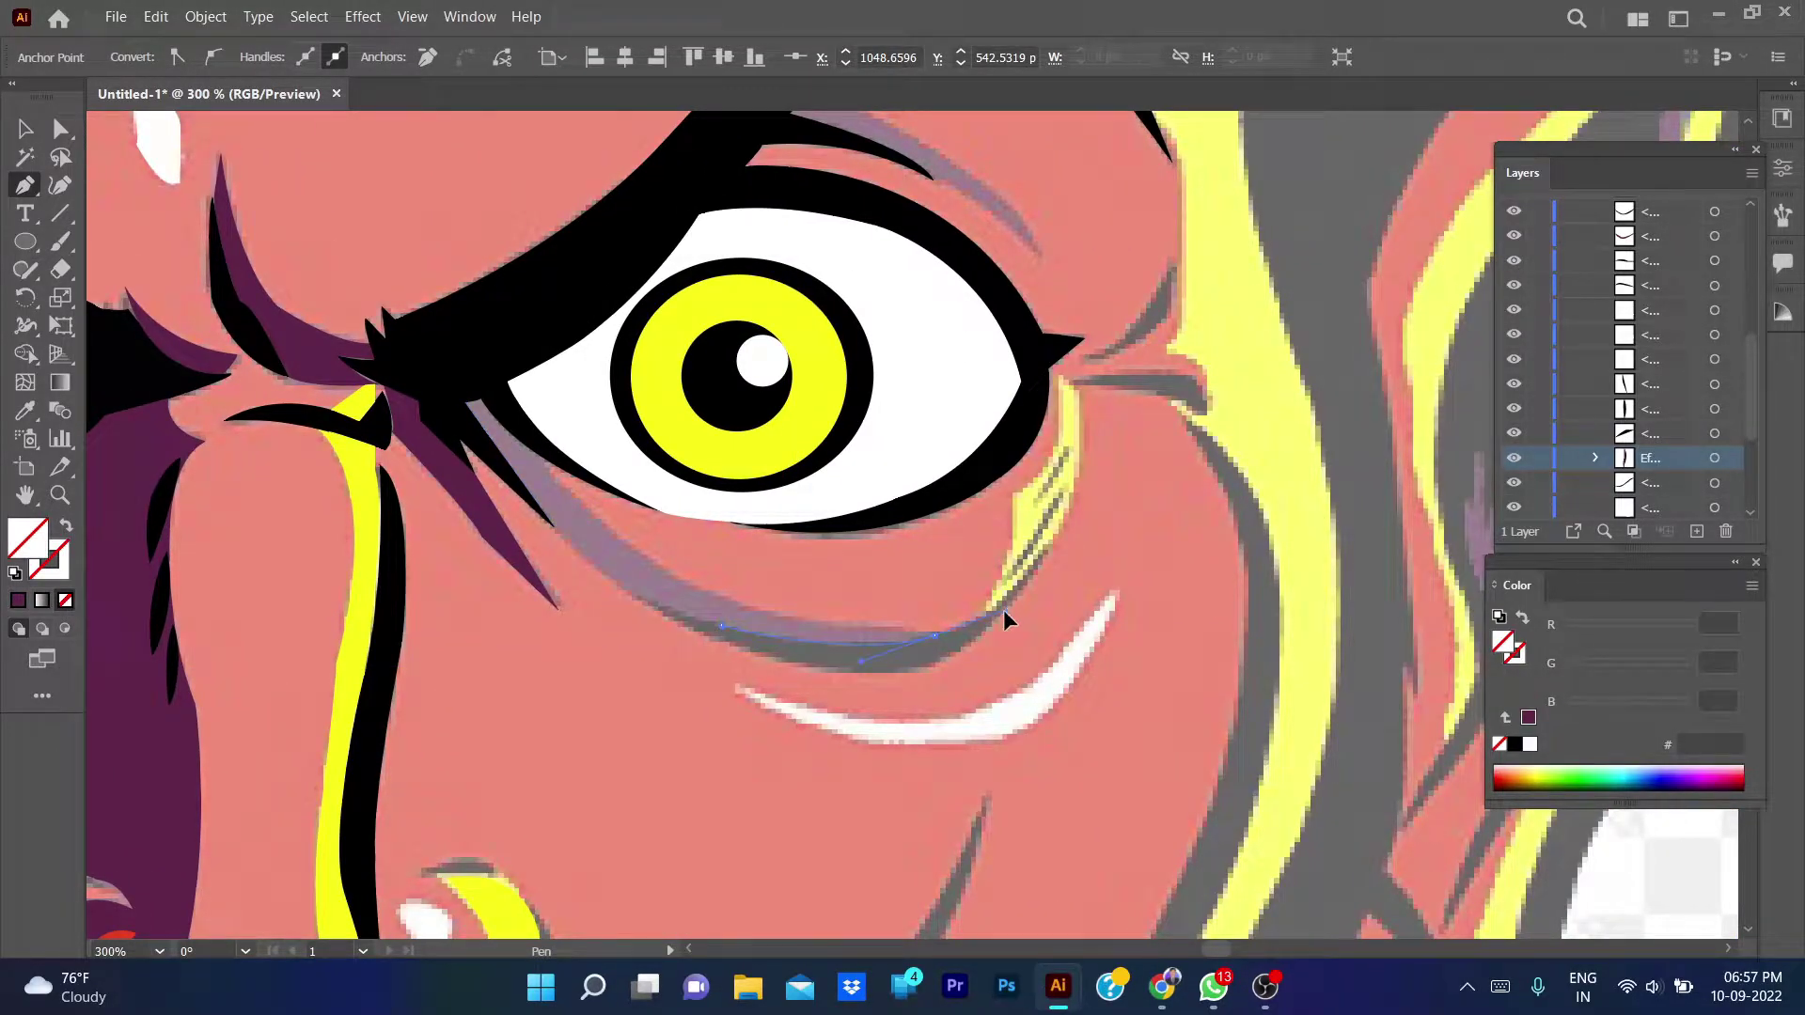
mouse_move(930, 632)
mouse_down()
mouse_move(609, 531)
mouse_move(685, 605)
mouse_up()
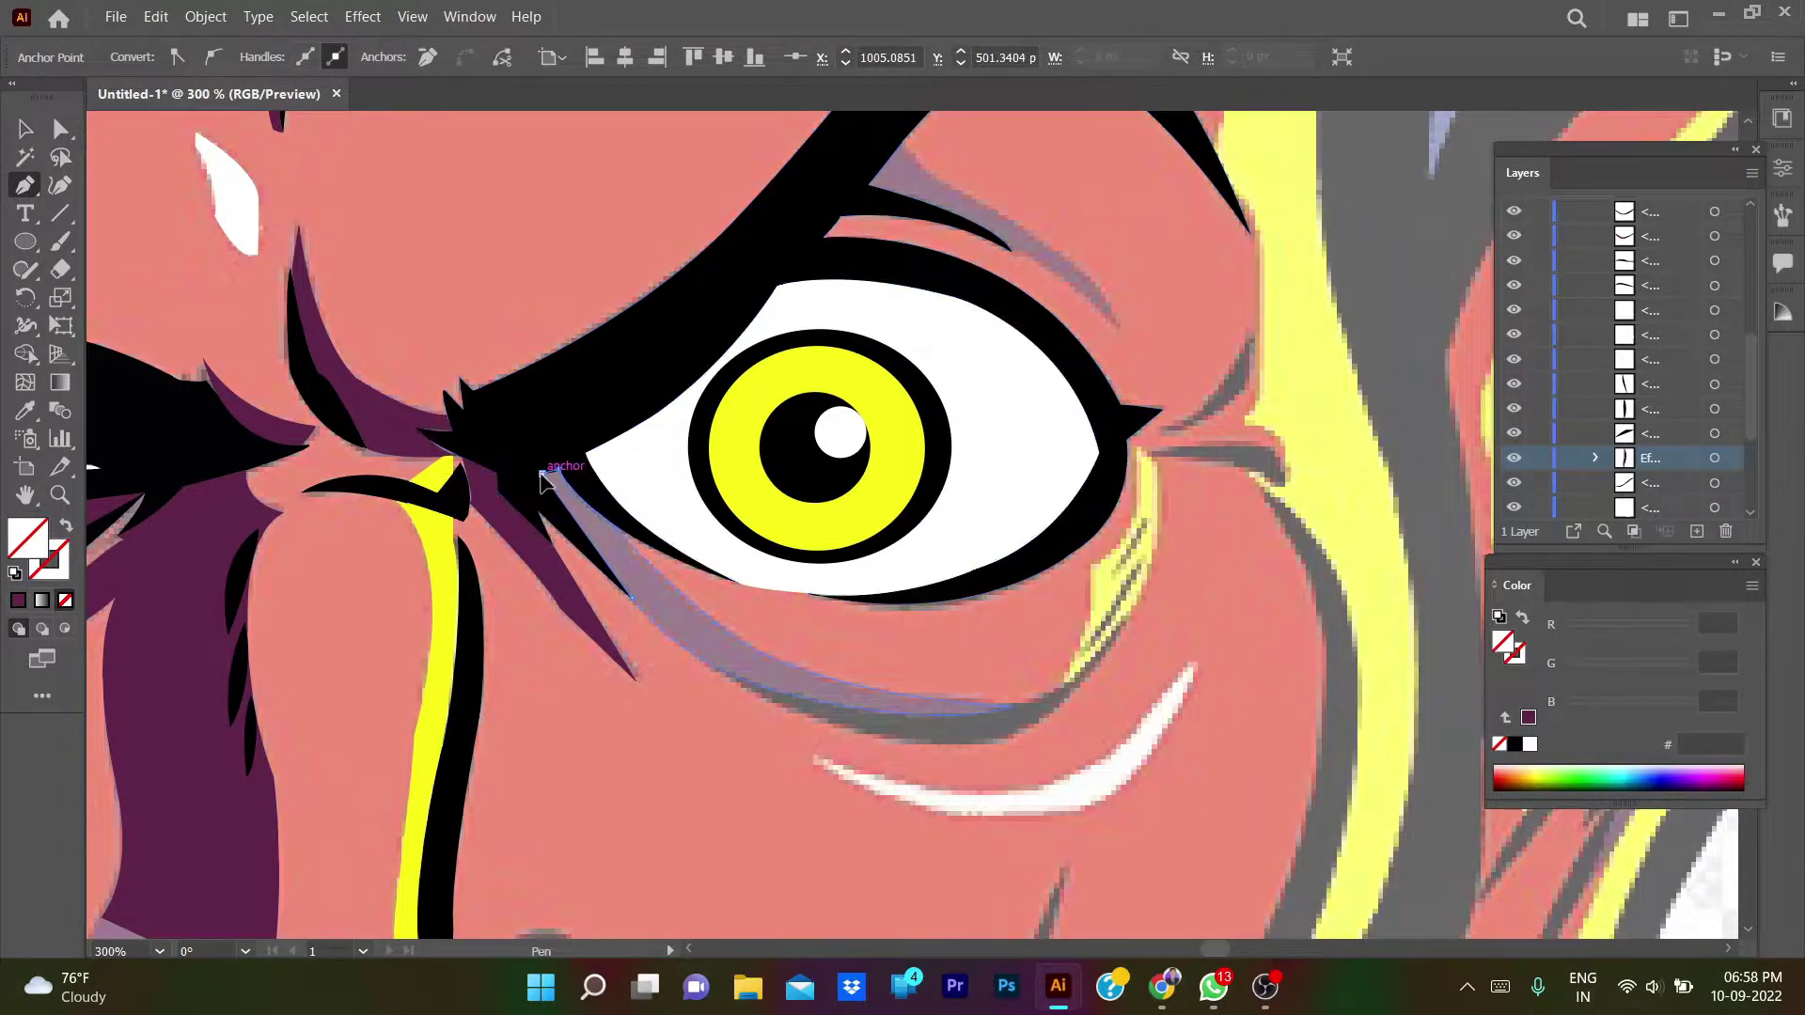
key(i)
click(601, 620)
key(p)
ctrl+click(874, 856)
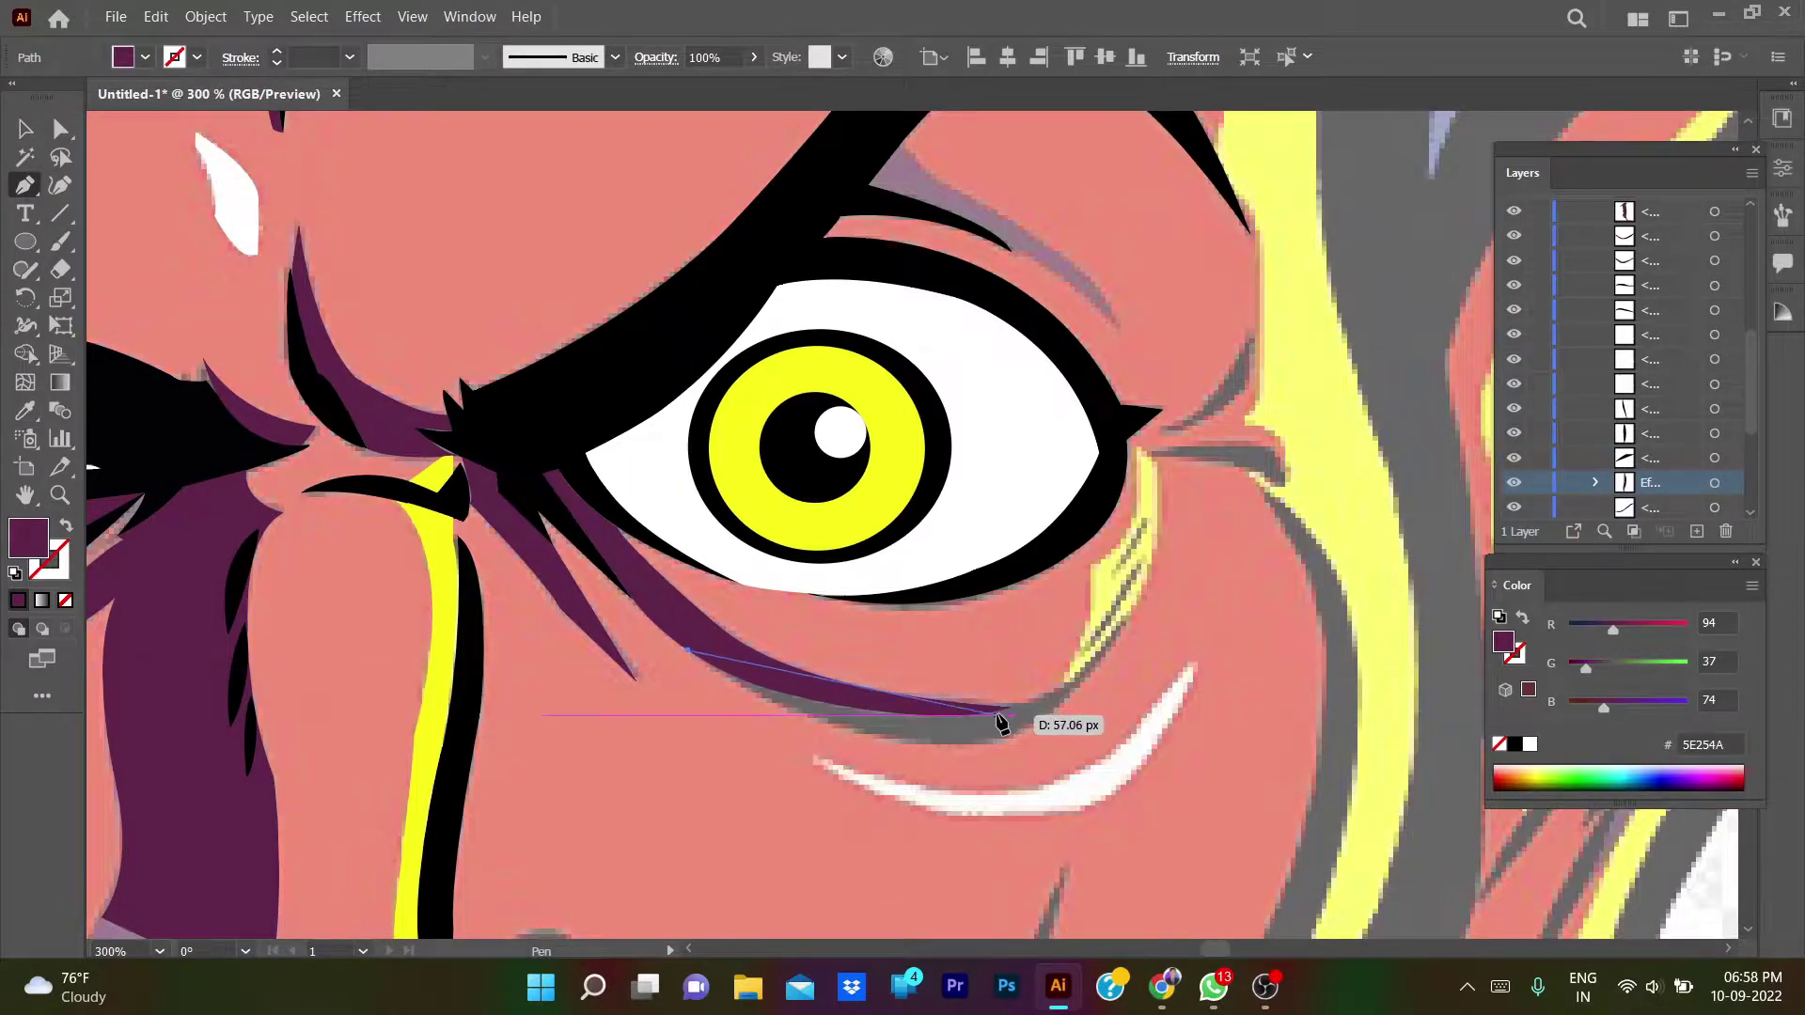
- Outline the thin curved crescent of the crease beneath the lower eyelid
drag(1014, 707, 1053, 697)
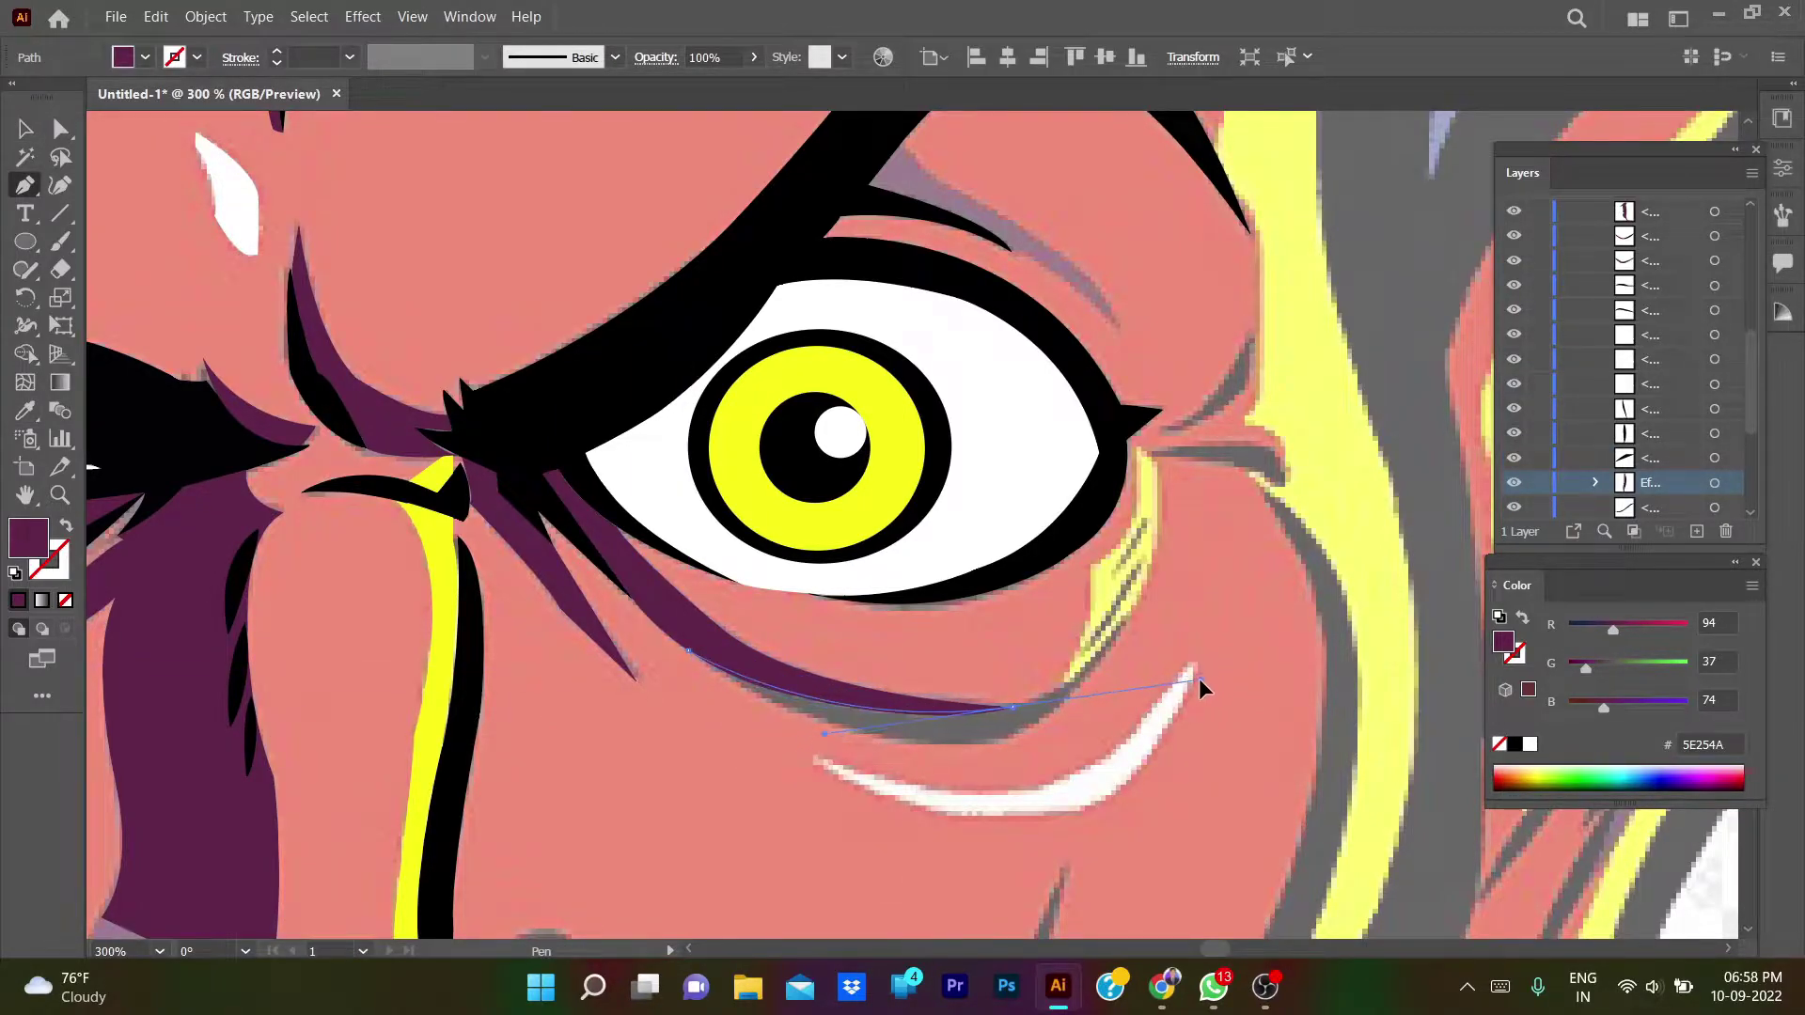
click(1014, 707)
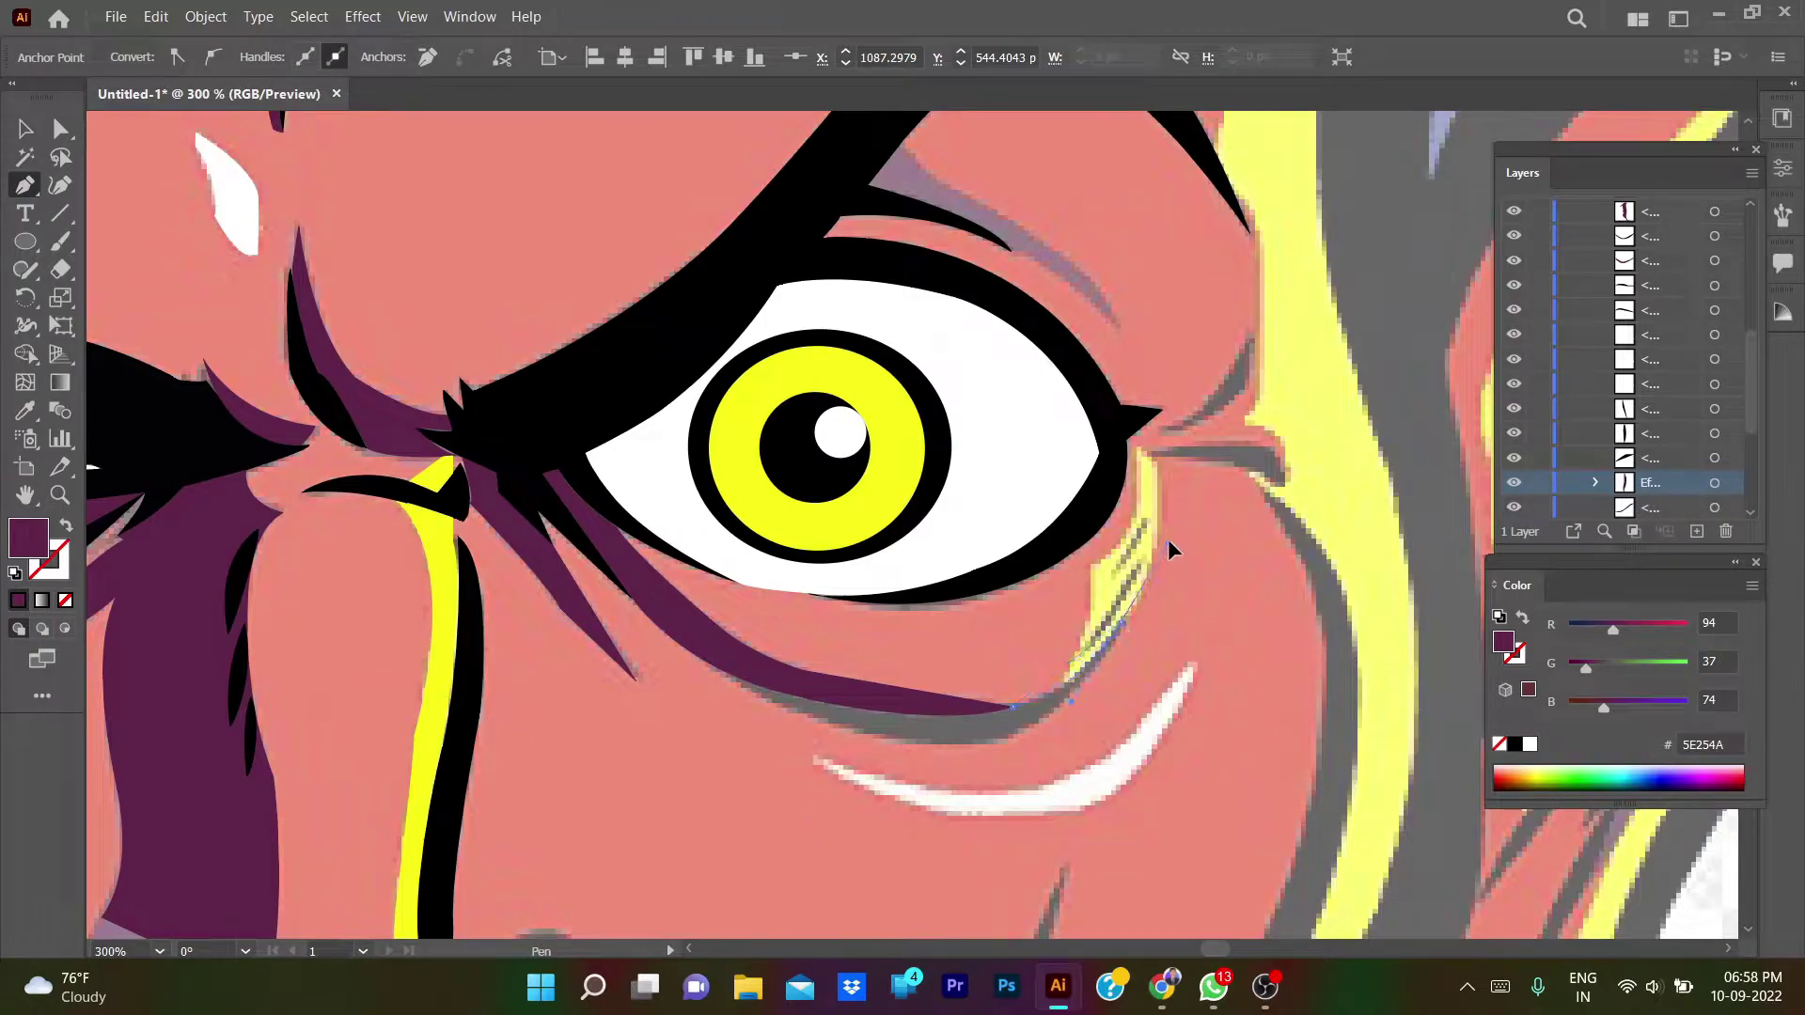
key(ctrl+z)
mouse_move(1014, 736)
mouse_down()
mouse_move(939, 737)
mouse_move(907, 793)
mouse_up()
click(1013, 736)
drag(1014, 736, 1174, 781)
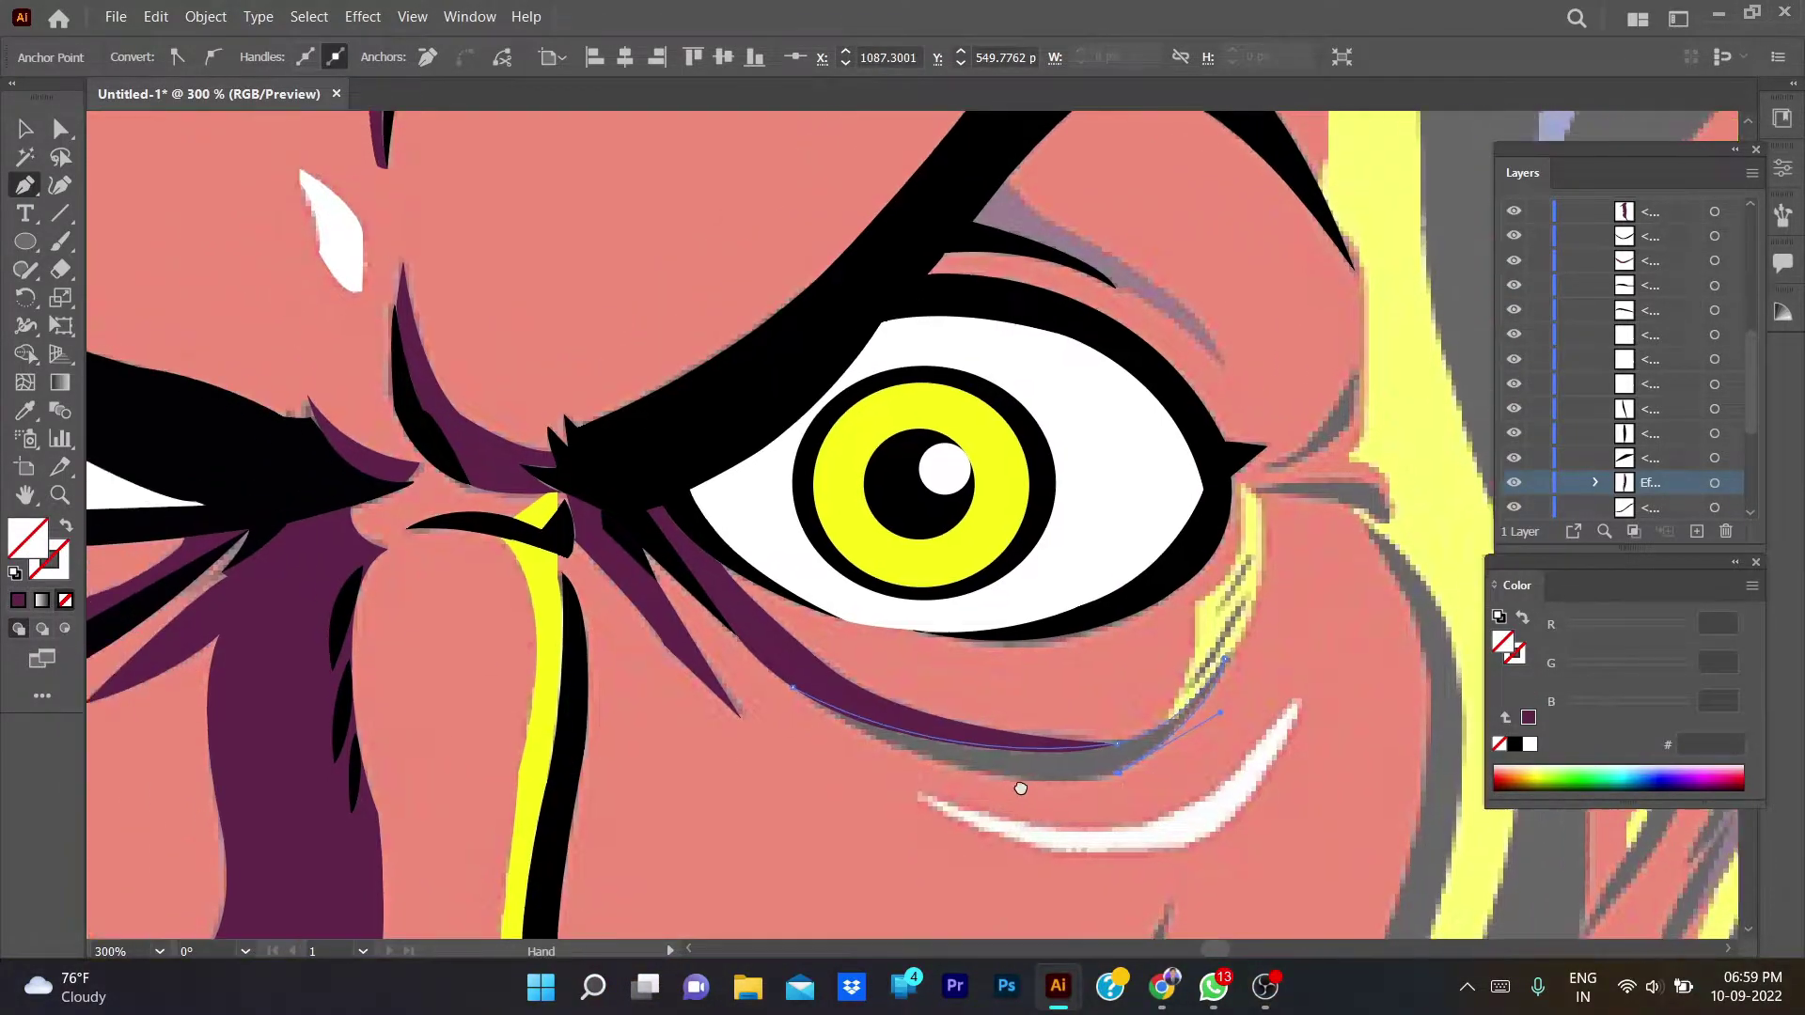
drag(848, 698, 761, 595)
drag(686, 548, 675, 562)
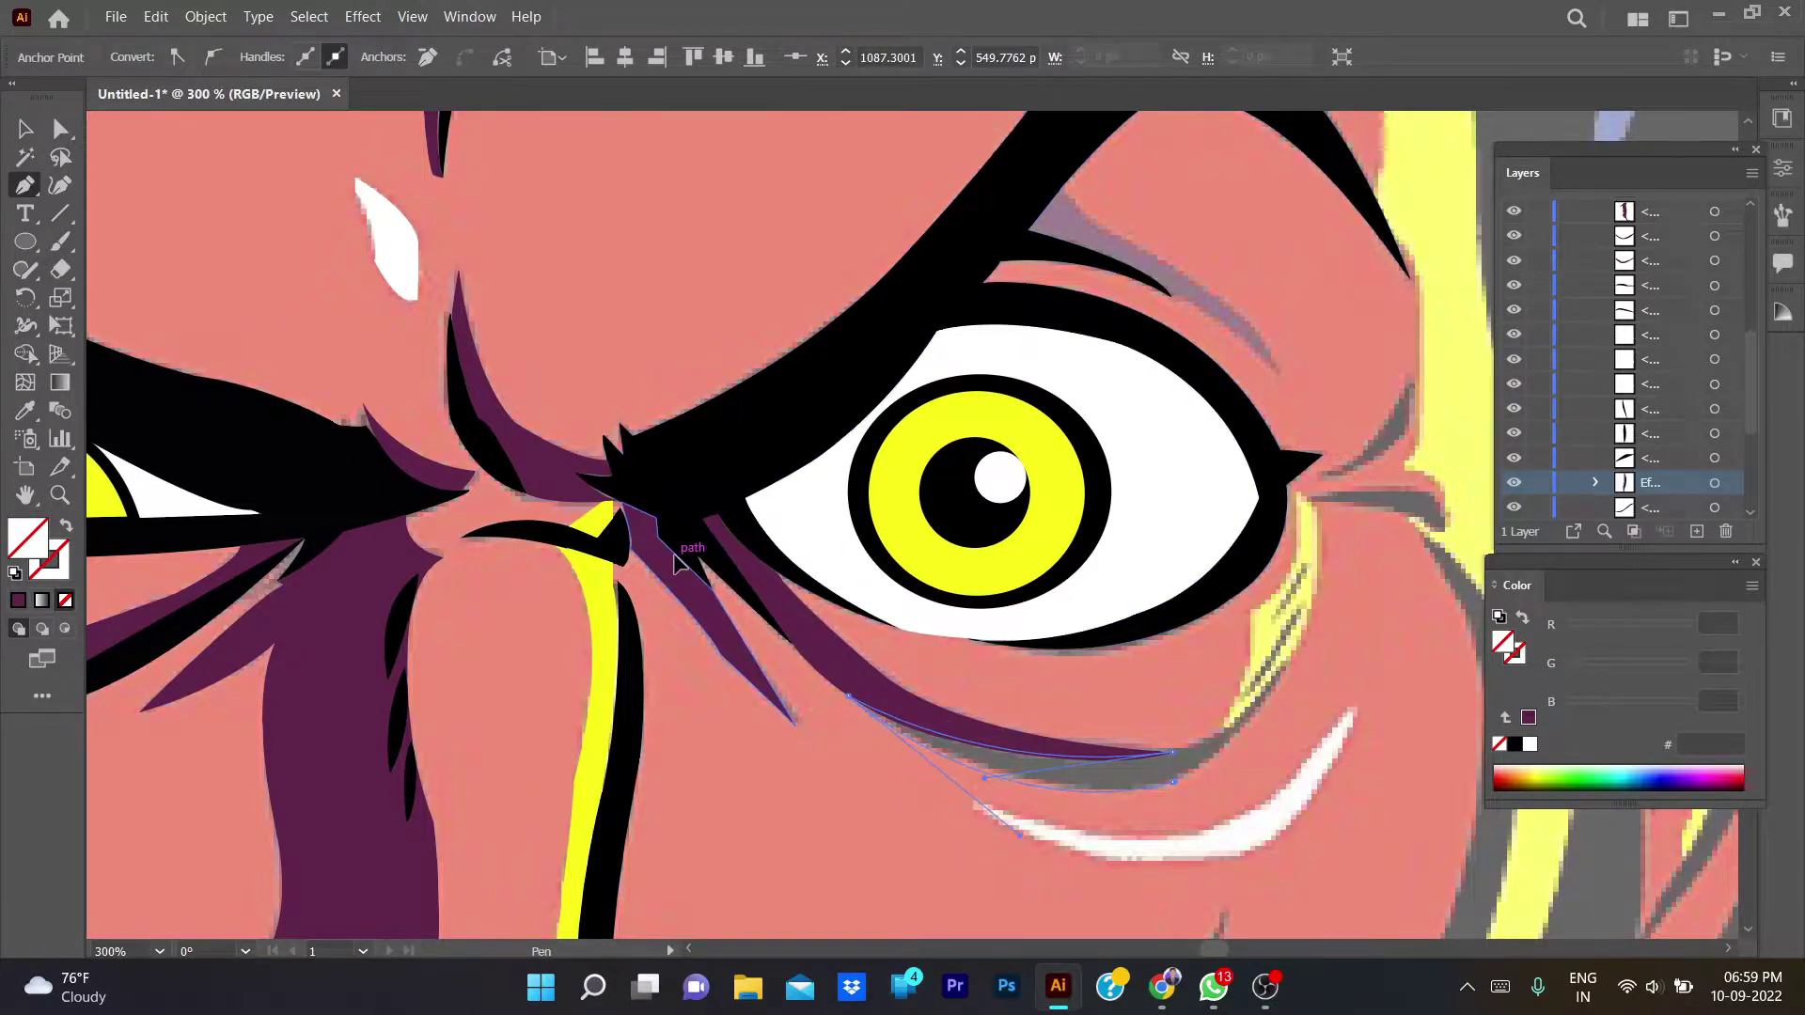
- Fill the under-eye crease with black sampled from the artwork
key(i)
click(1118, 660)
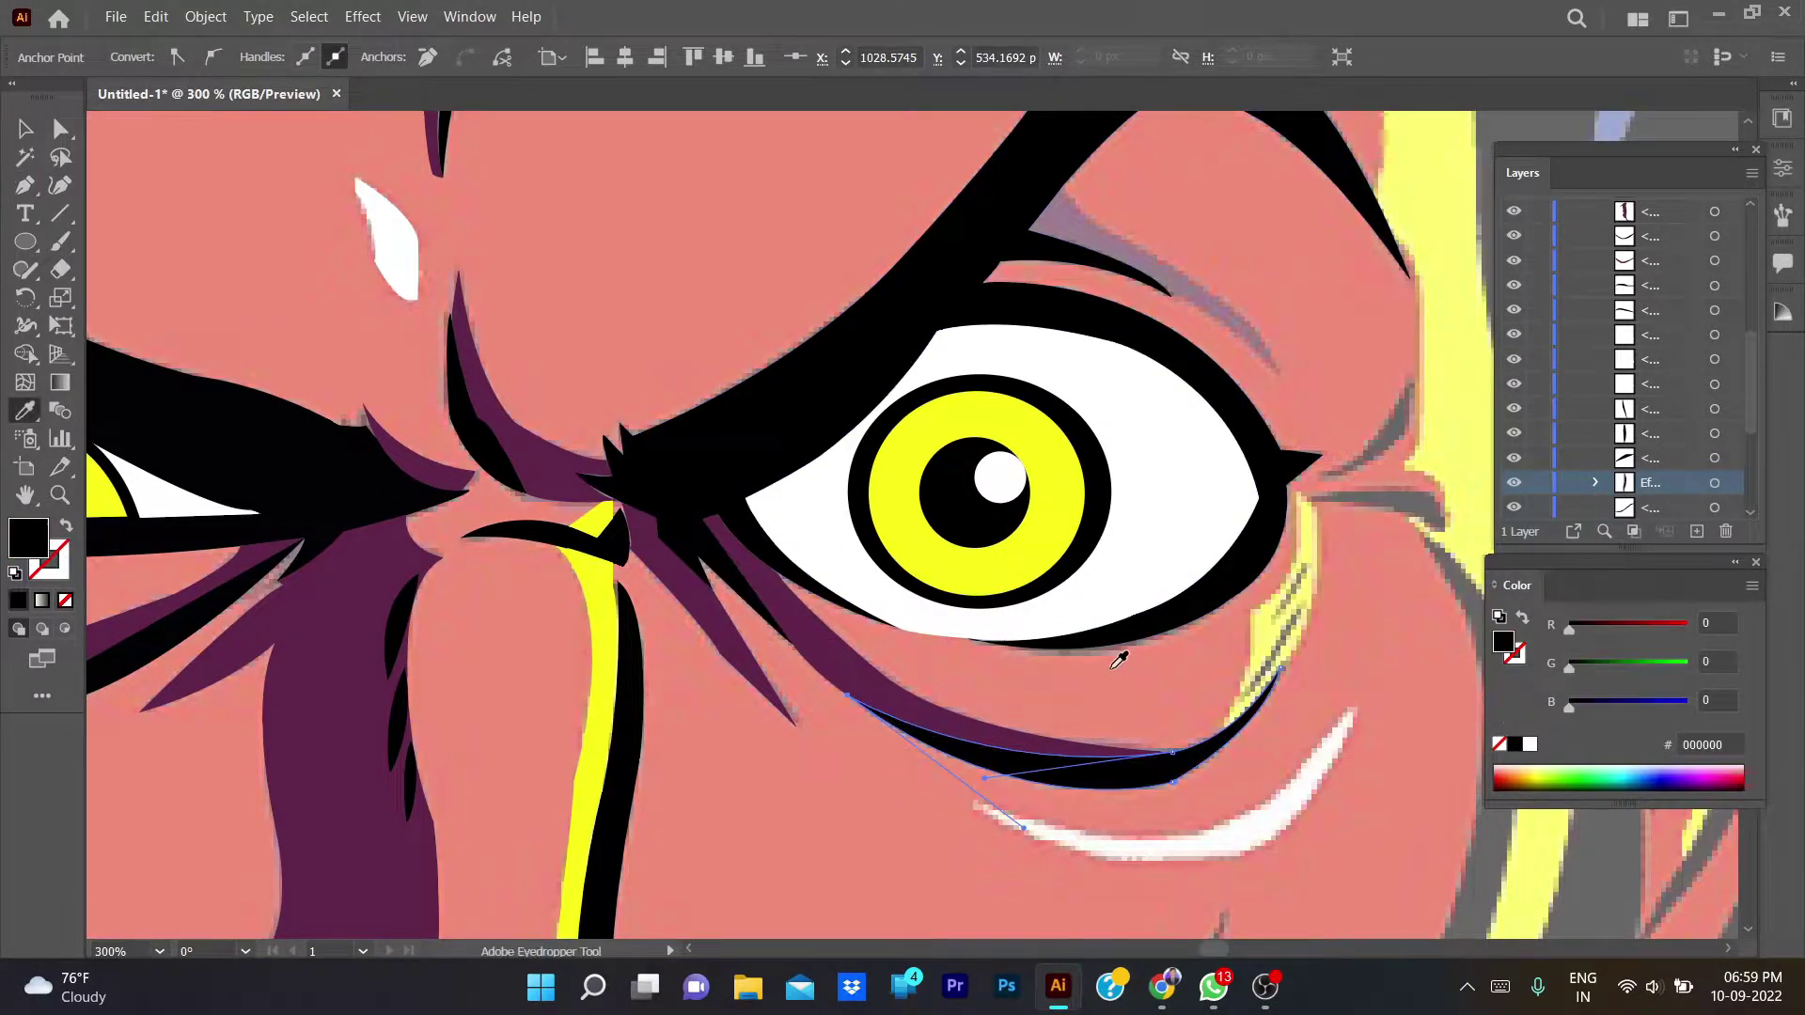
key(v)
drag(1350, 667, 1192, 743)
key(p)
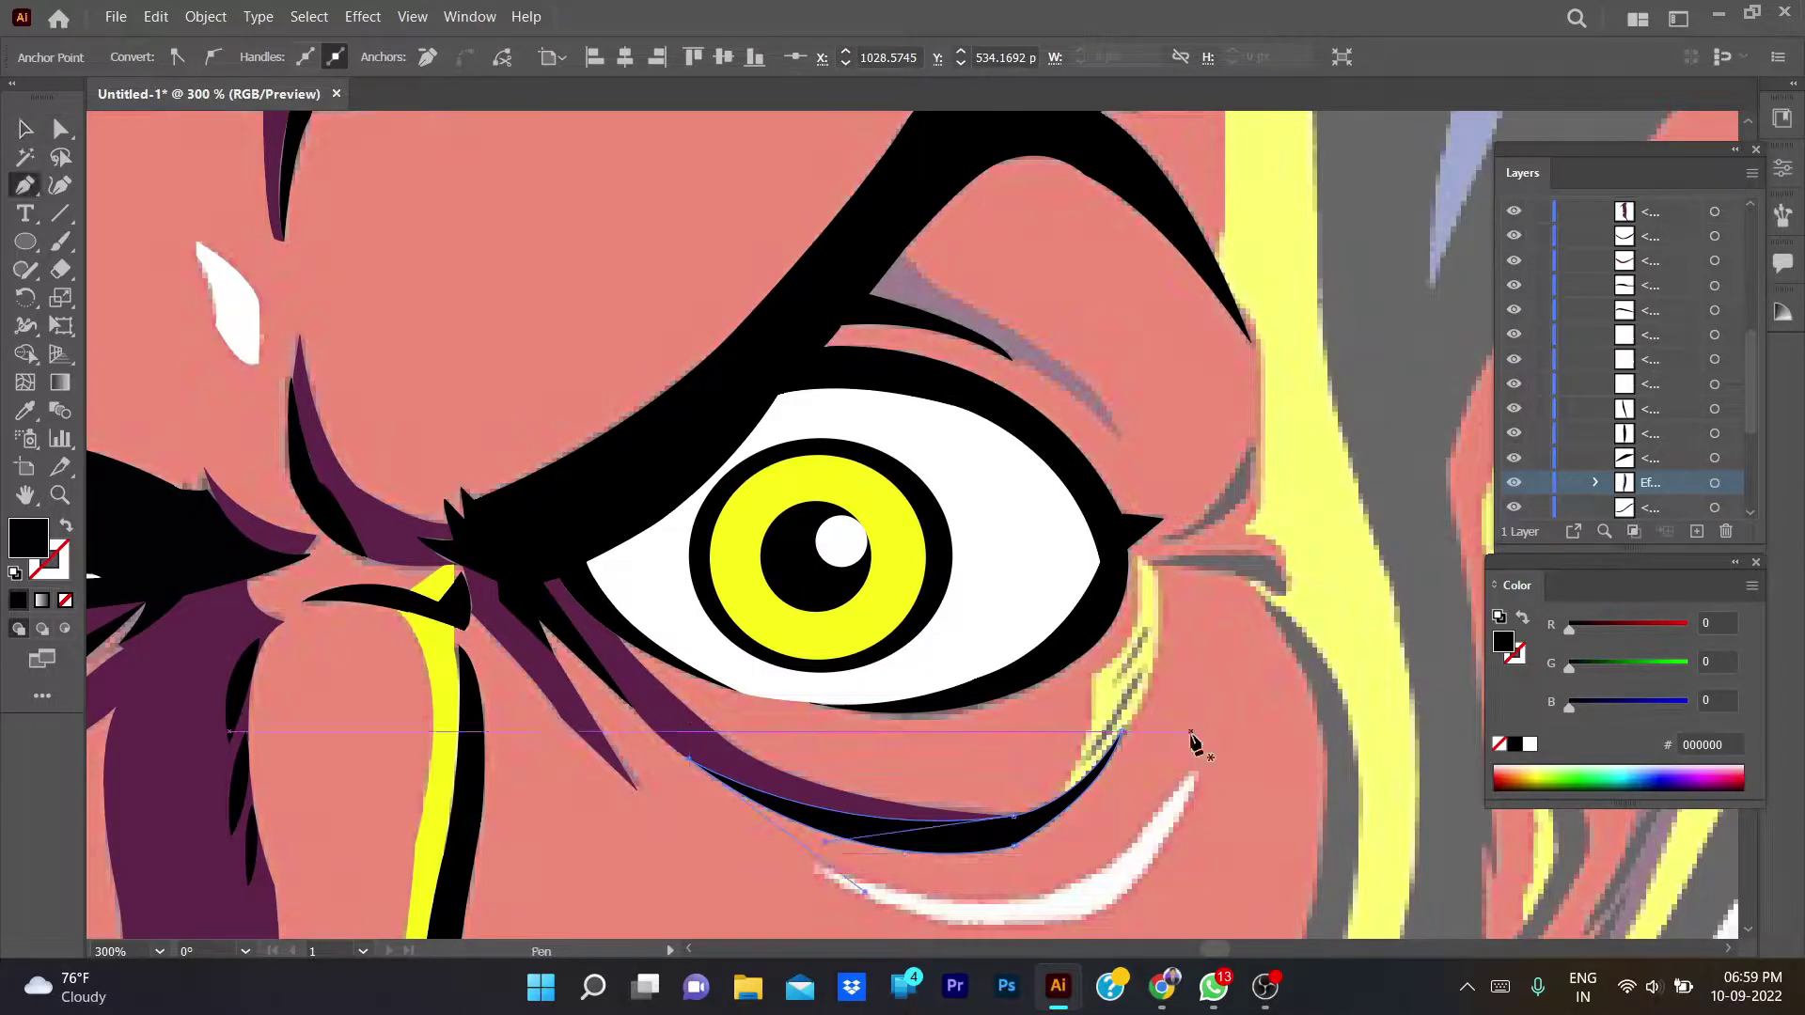
- Draw a small shape under the outer eye corner filled with the iris yellow
ctrl+click(1189, 783)
click(1063, 794)
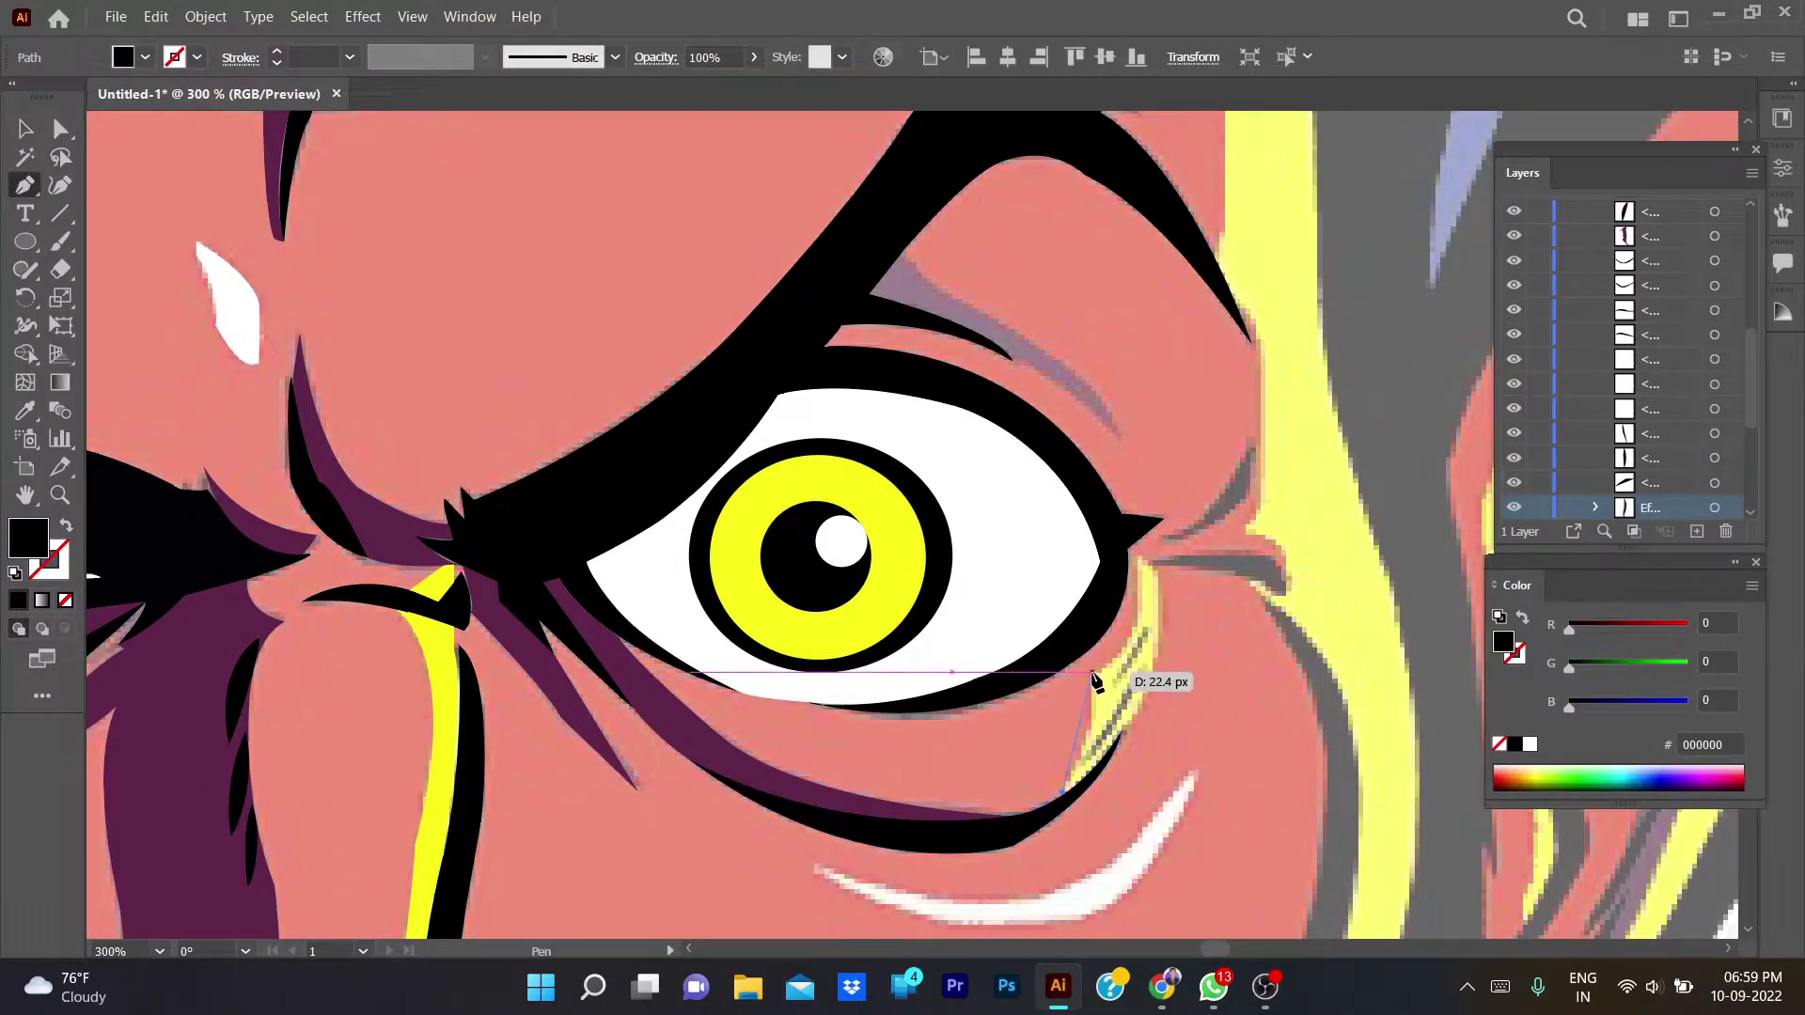
drag(1092, 673, 1081, 640)
click(1093, 673)
key(slash)
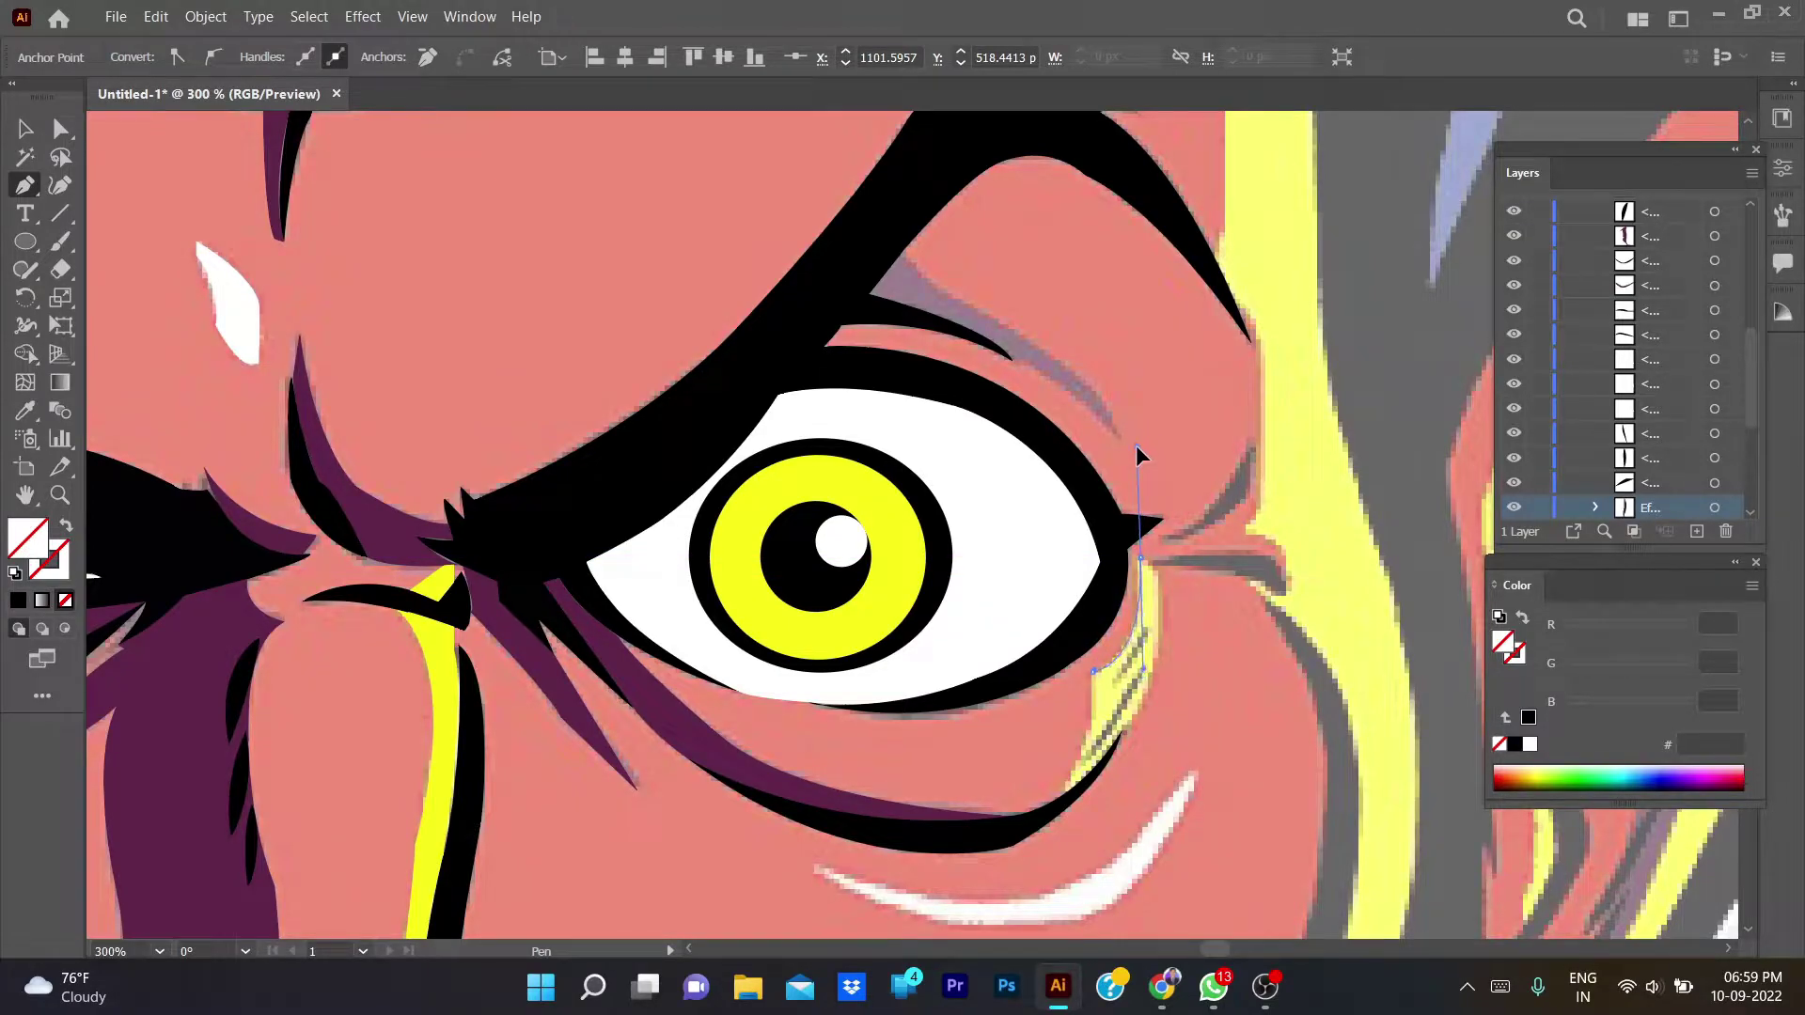
drag(1155, 673, 1130, 703)
drag(1134, 777, 1155, 669)
drag(1062, 792, 1030, 802)
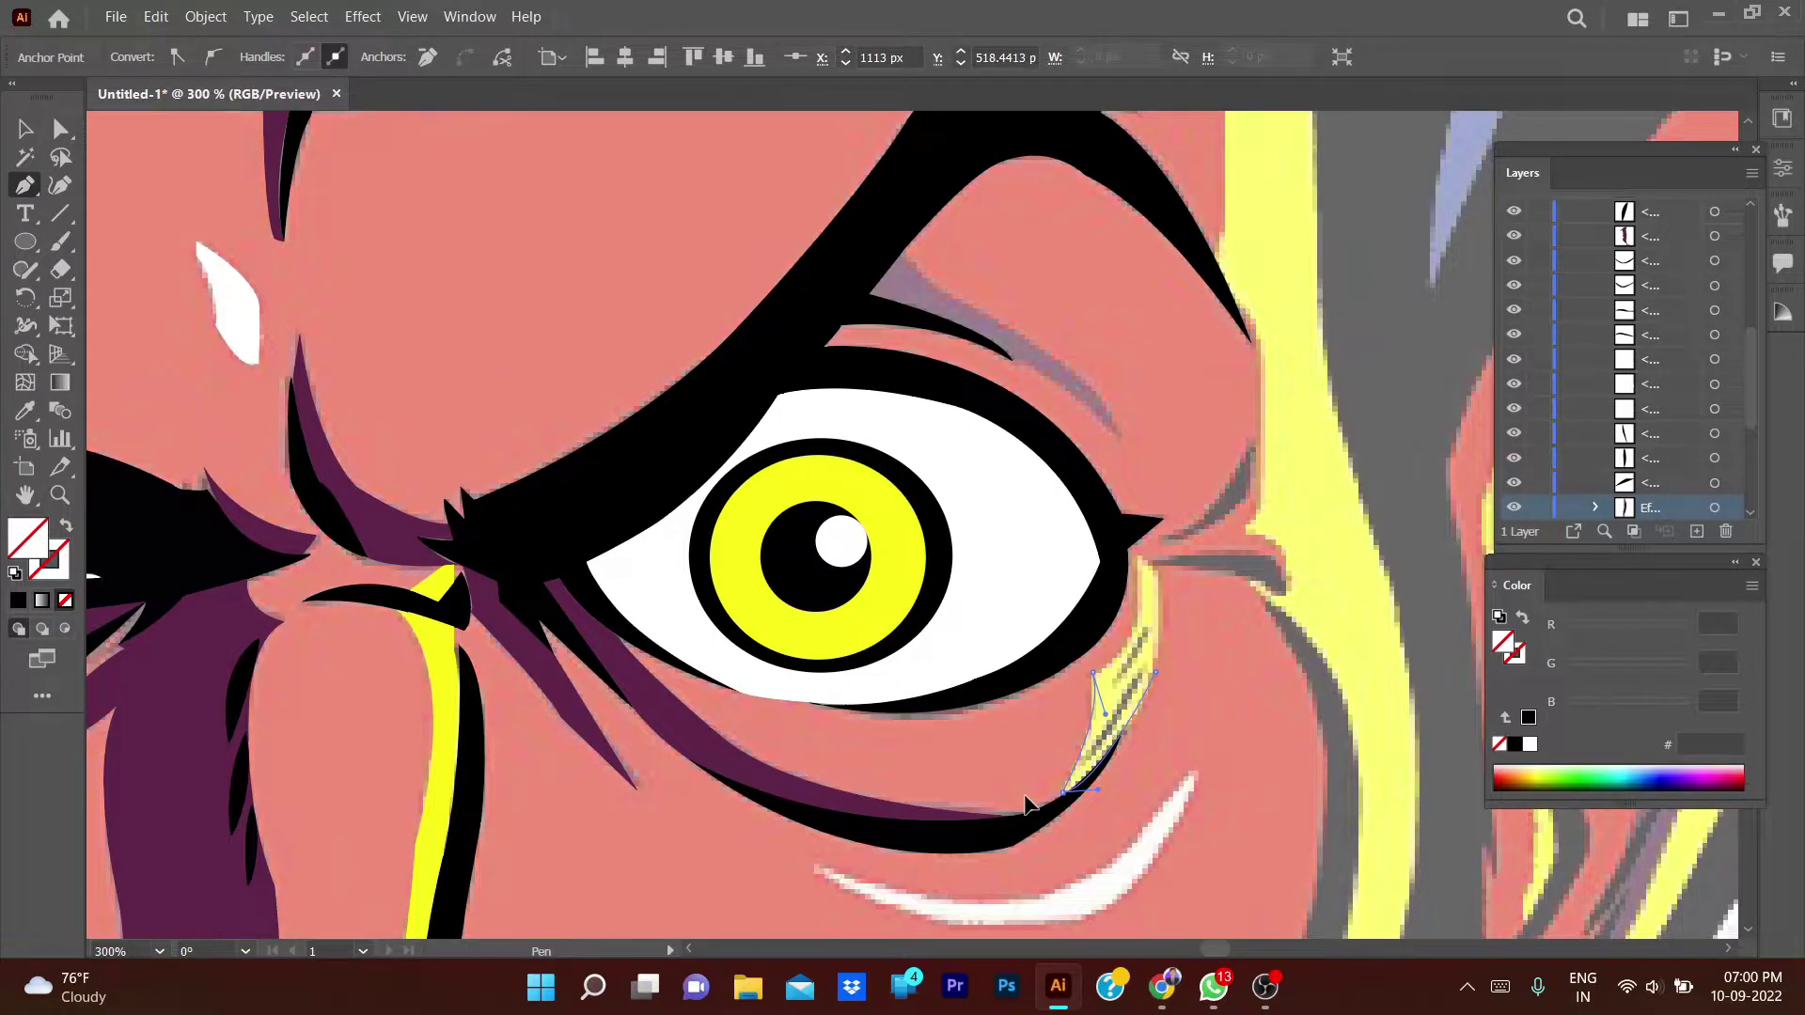
key(i)
click(851, 599)
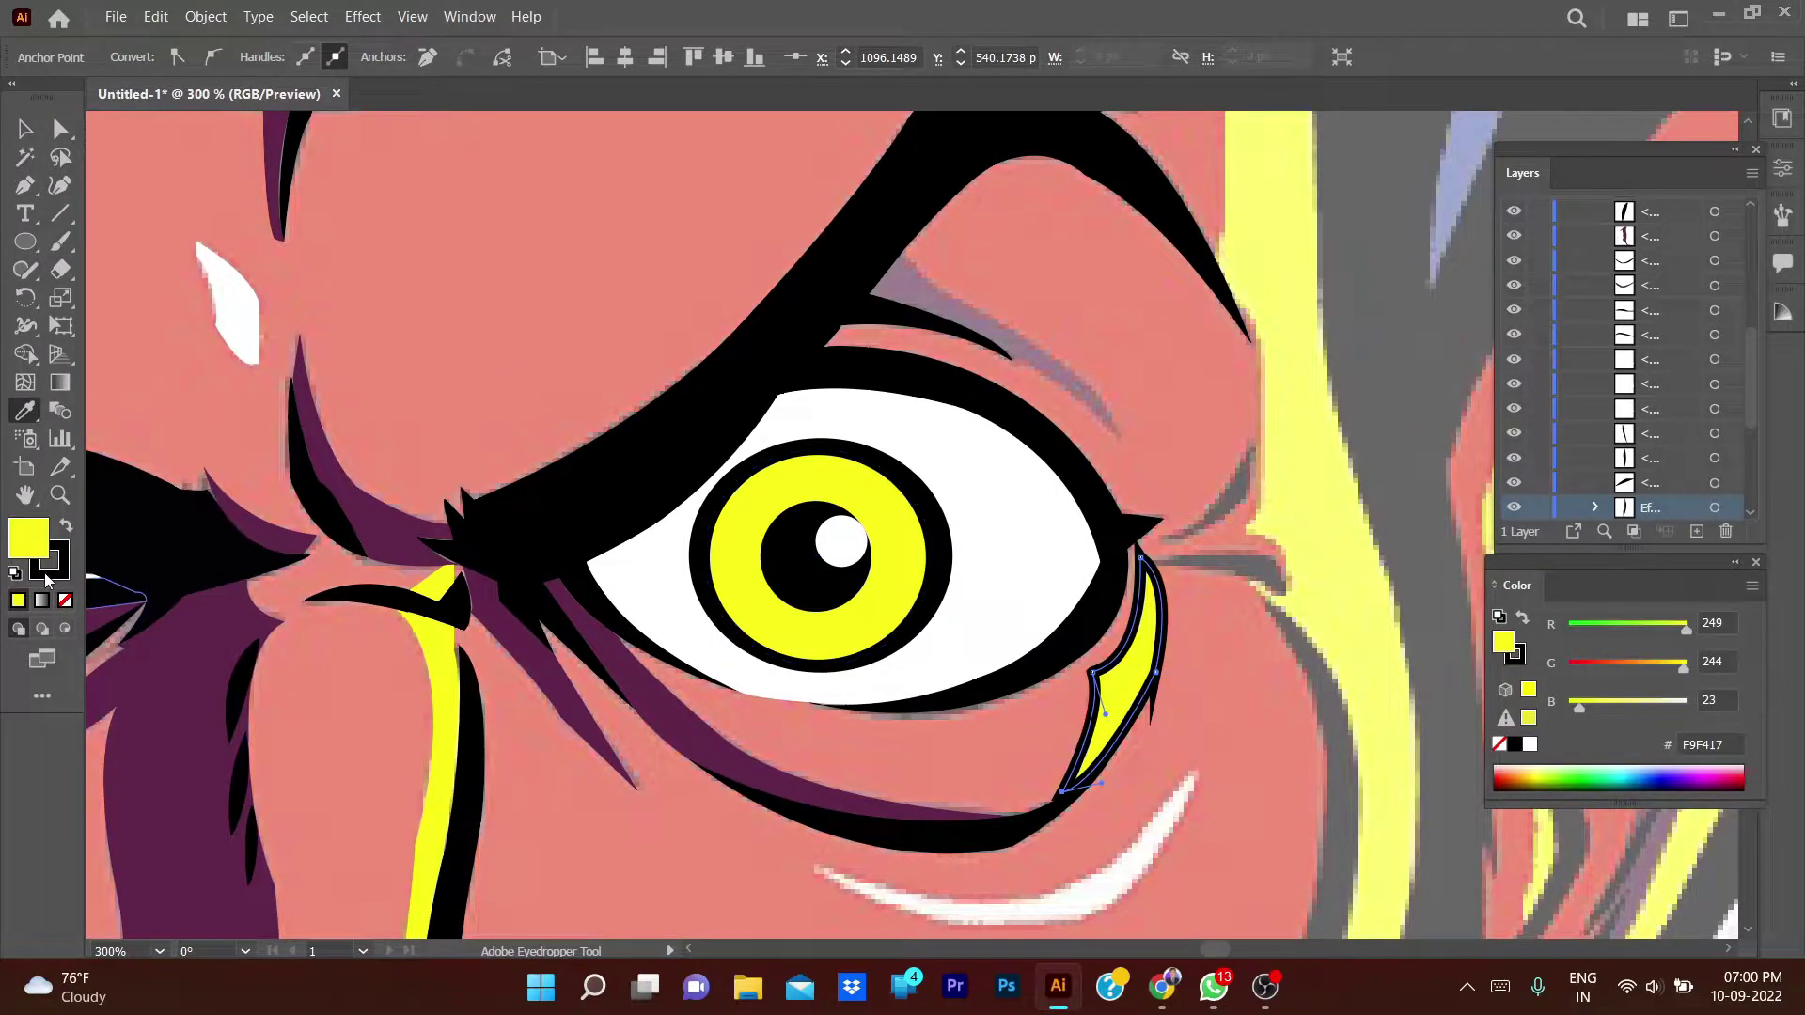
key(p)
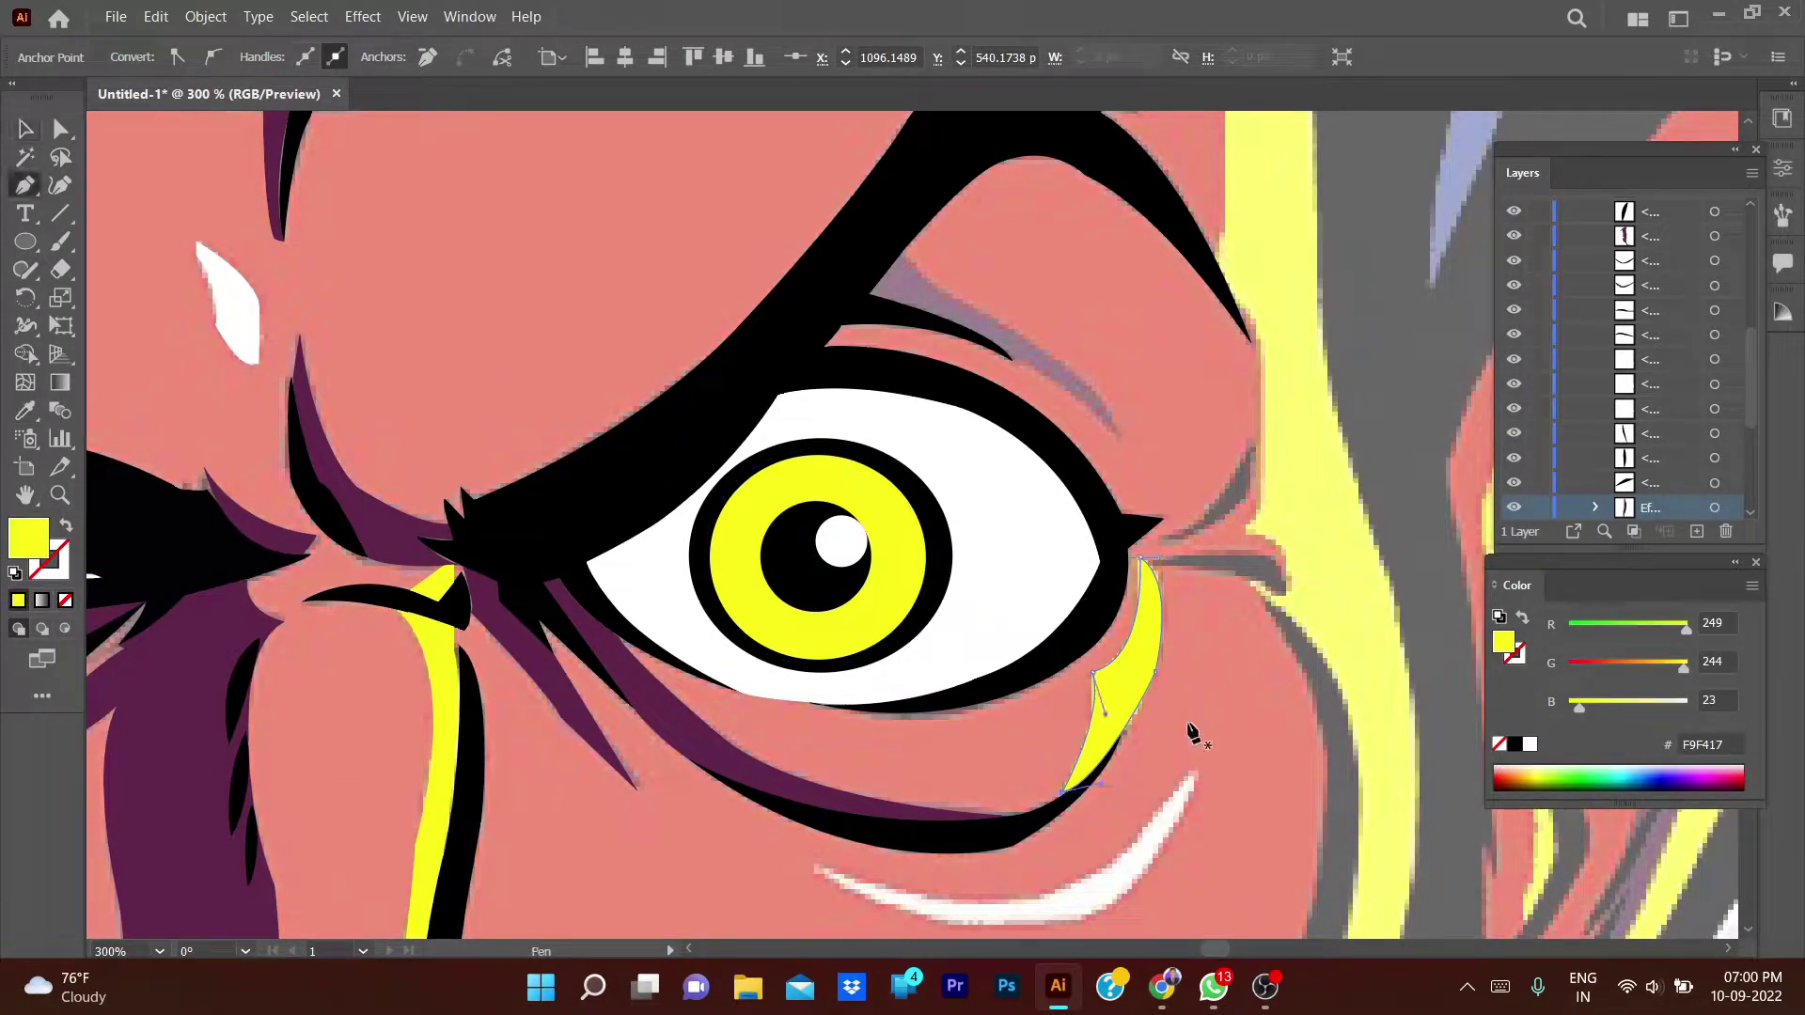
ctrl+click(1186, 720)
- Trace the cheek crease's upper edge from its tip to a sharp right corner
key(p)
scroll(1186, 720, down, 5)
click(833, 538)
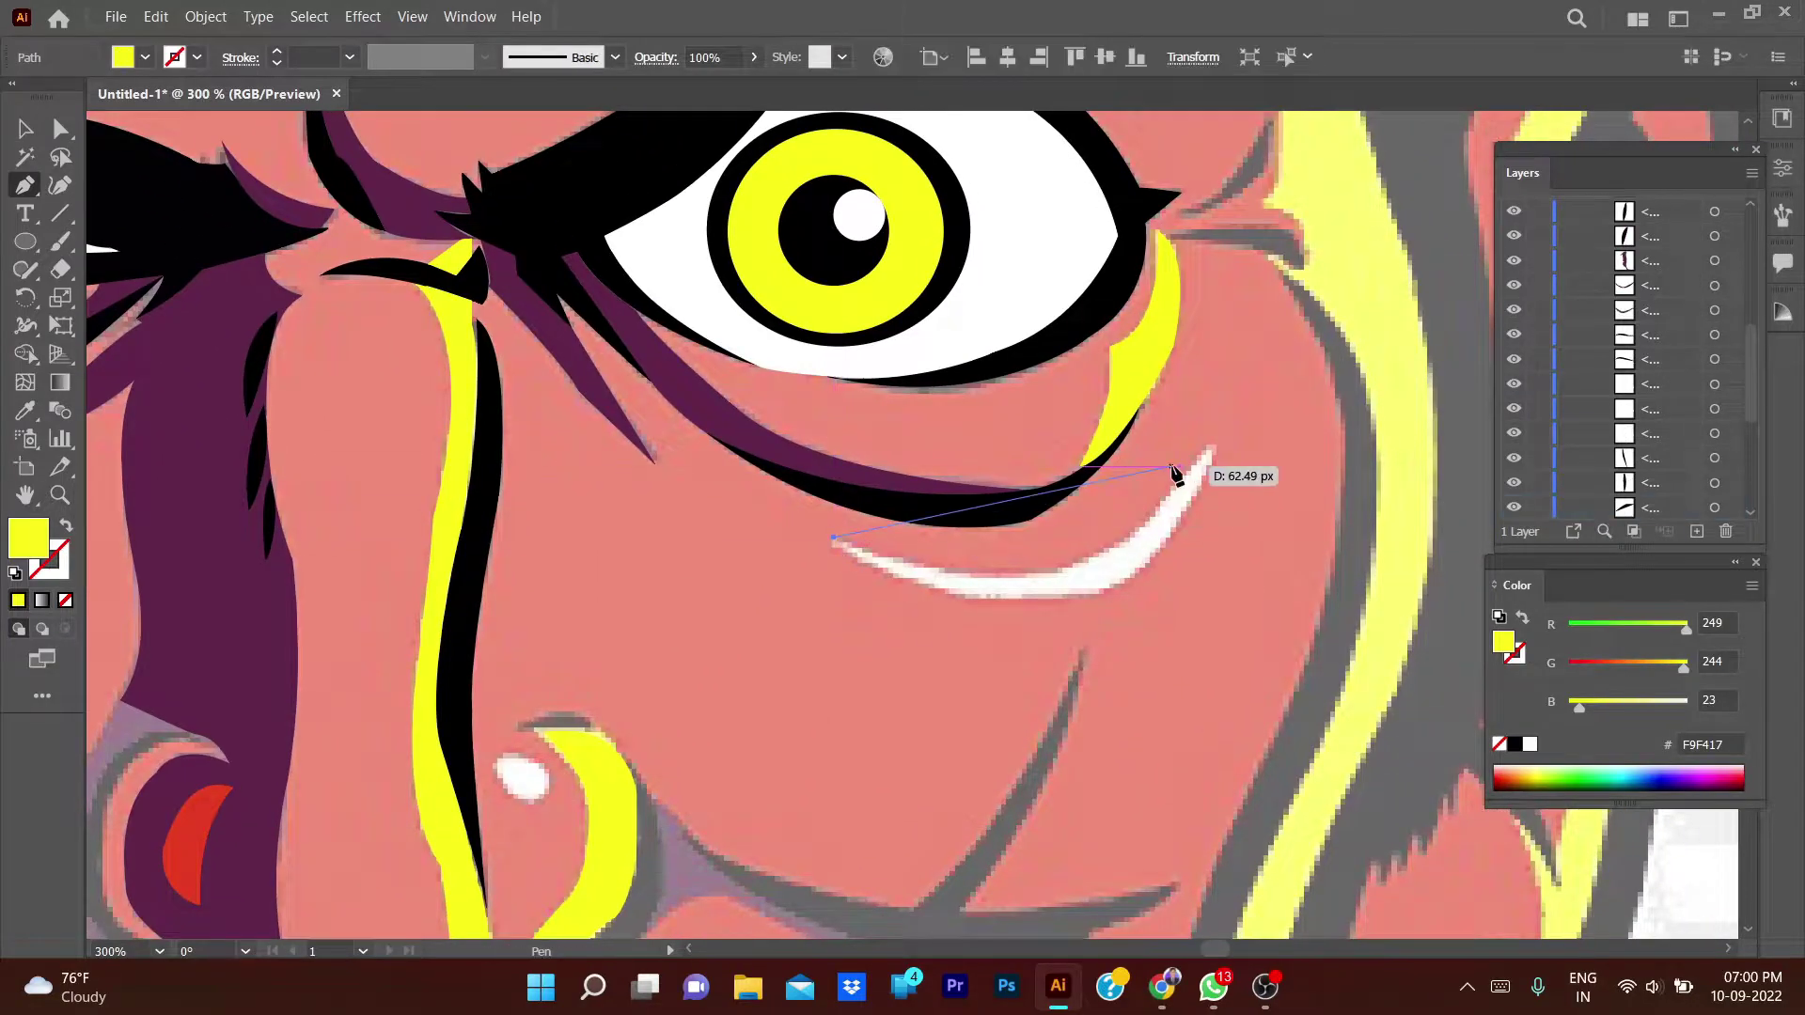
drag(1212, 446, 1292, 356)
drag(1326, 243, 1333, 218)
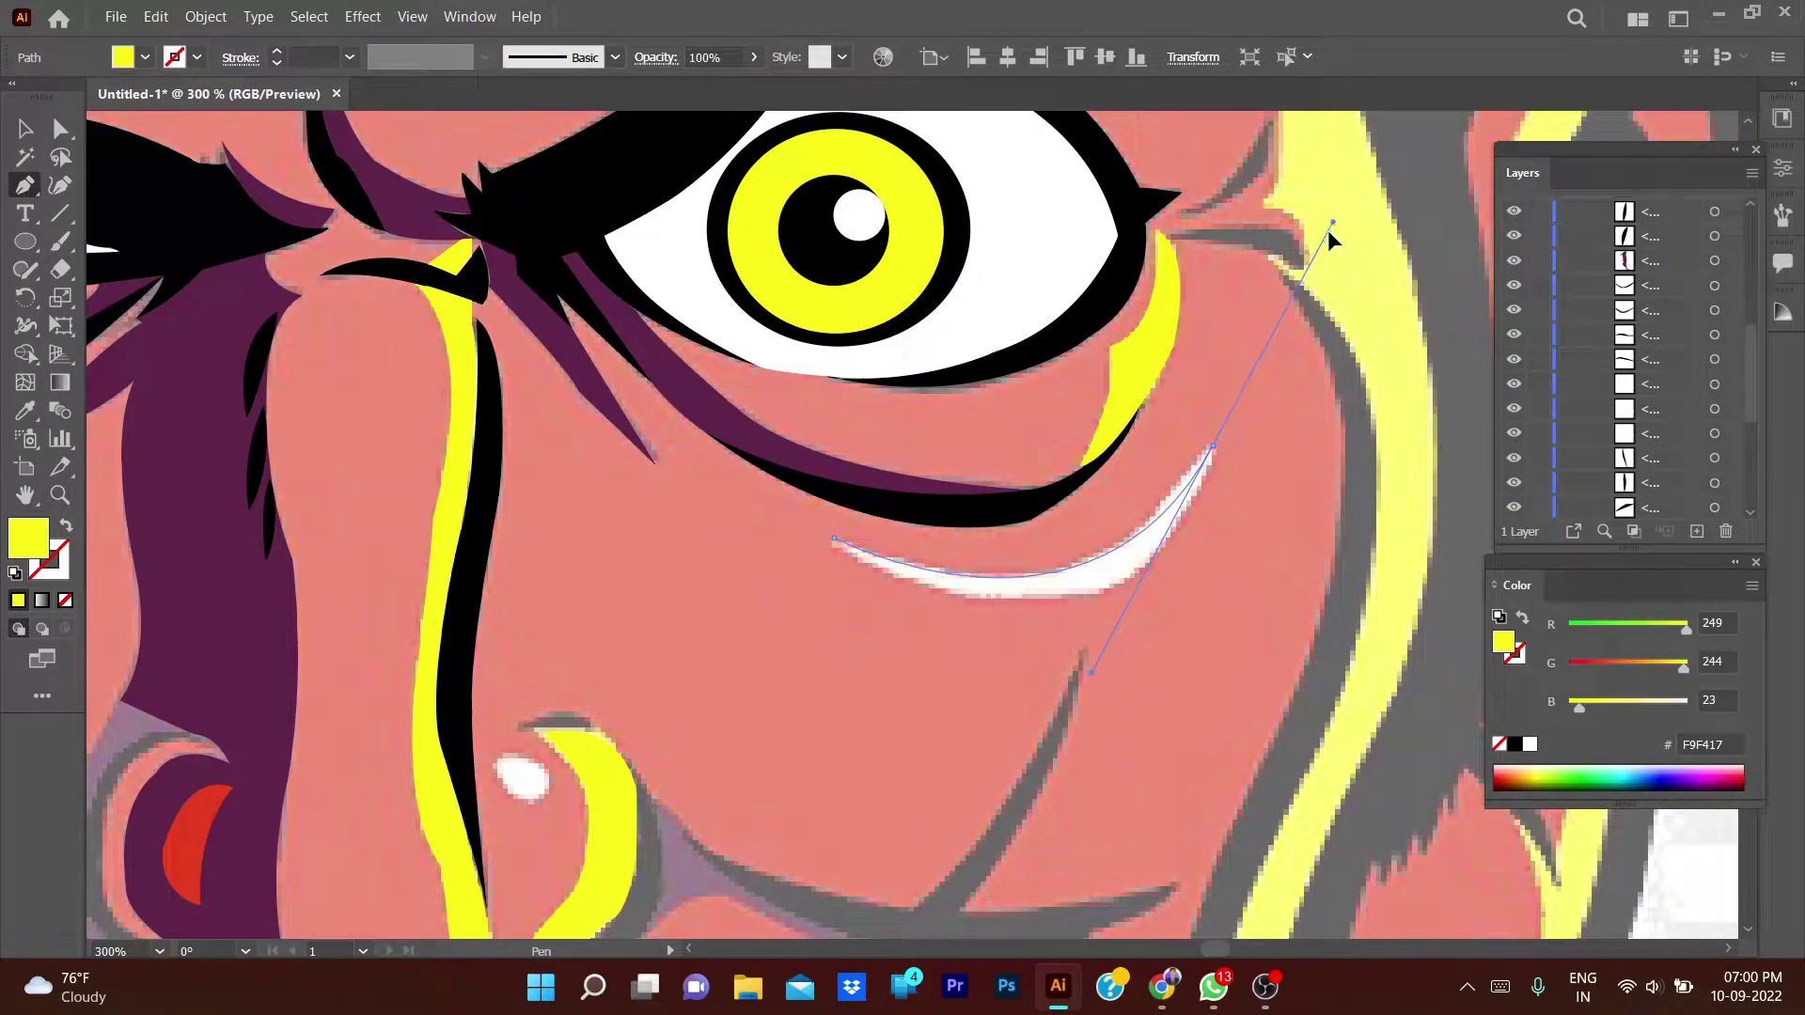
alt+click(1213, 446)
key(slash)
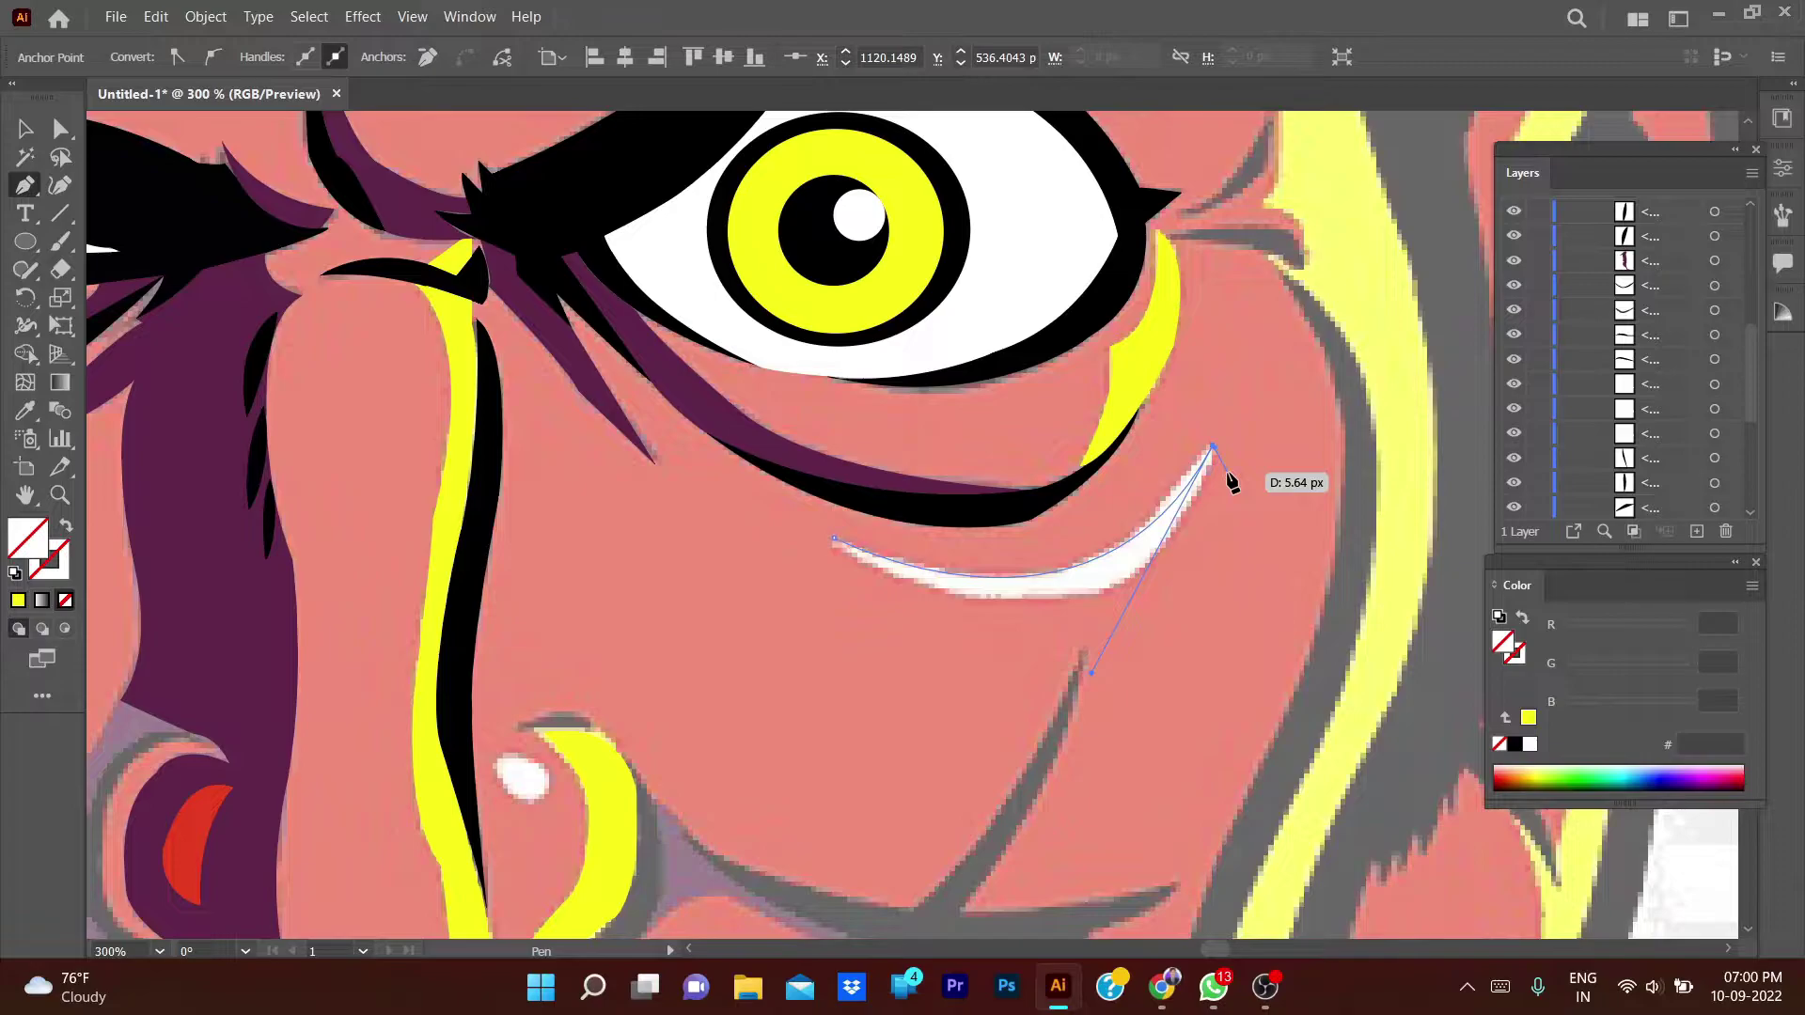
scroll(1231, 481, up, 5)
mouse_move(1124, 325)
mouse_down()
mouse_move(1107, 314)
mouse_move(1117, 324)
mouse_up()
scroll(1119, 494, down, 4)
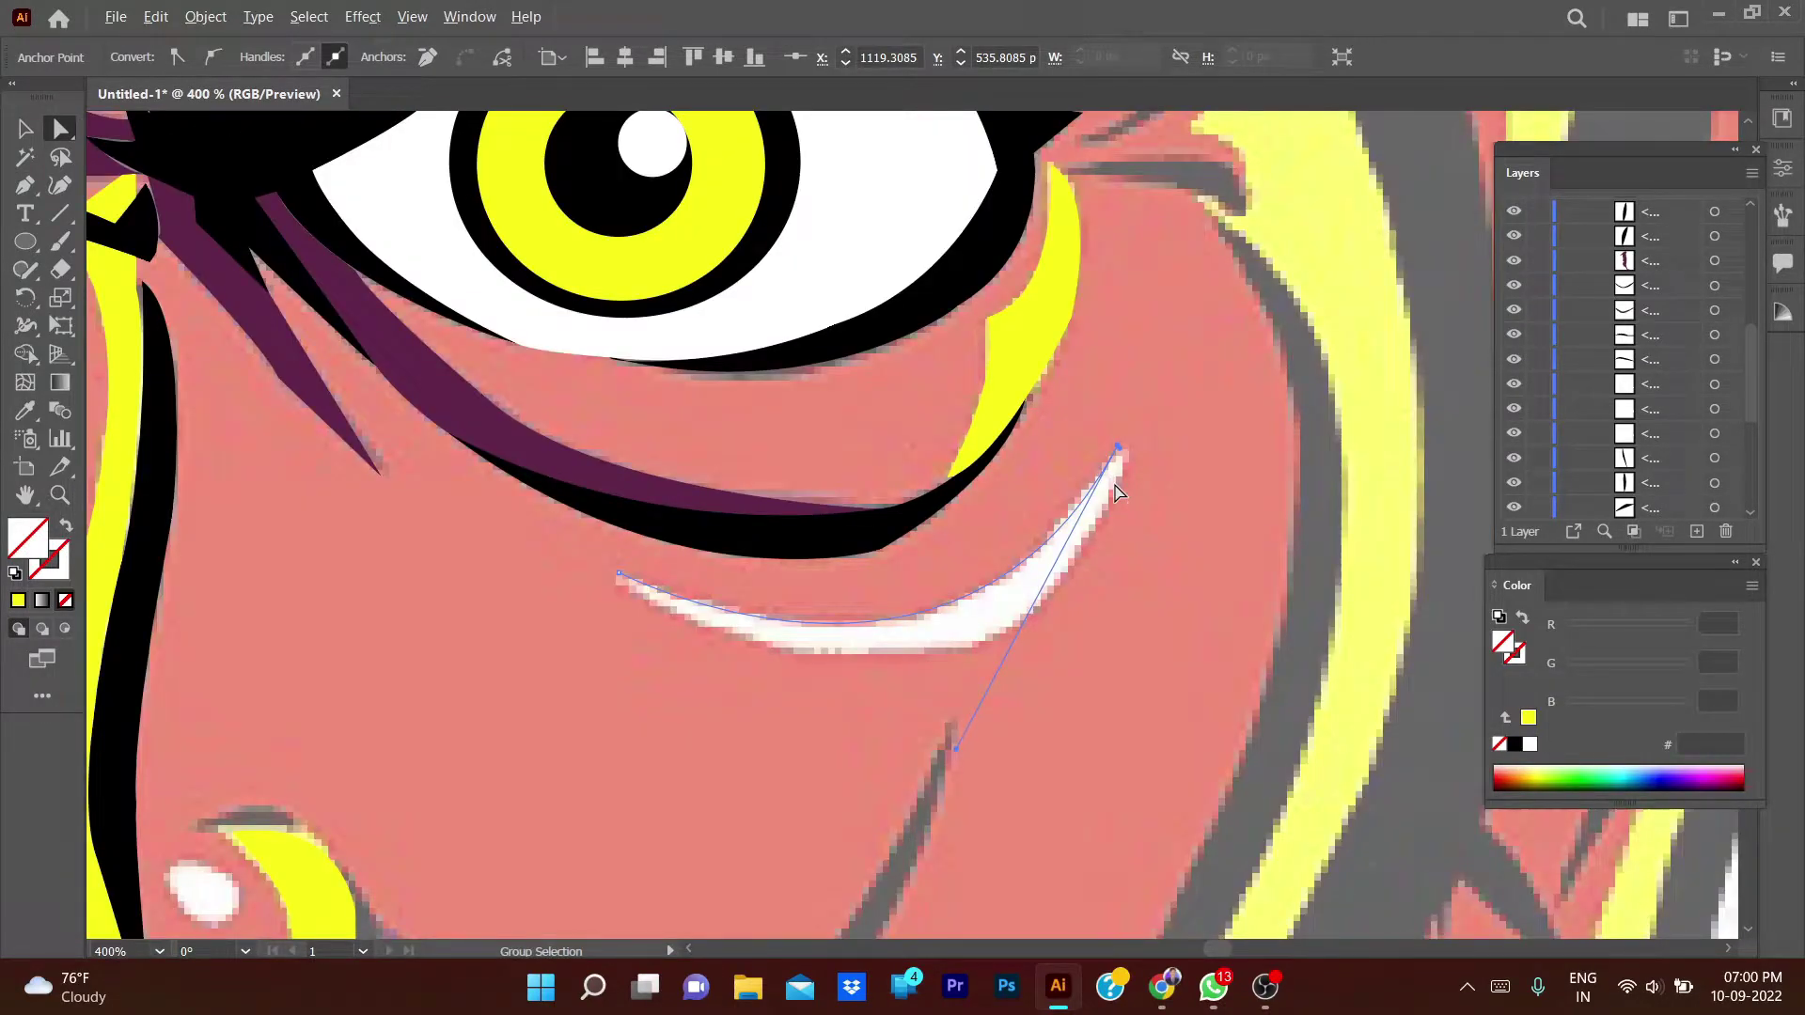
key(p)
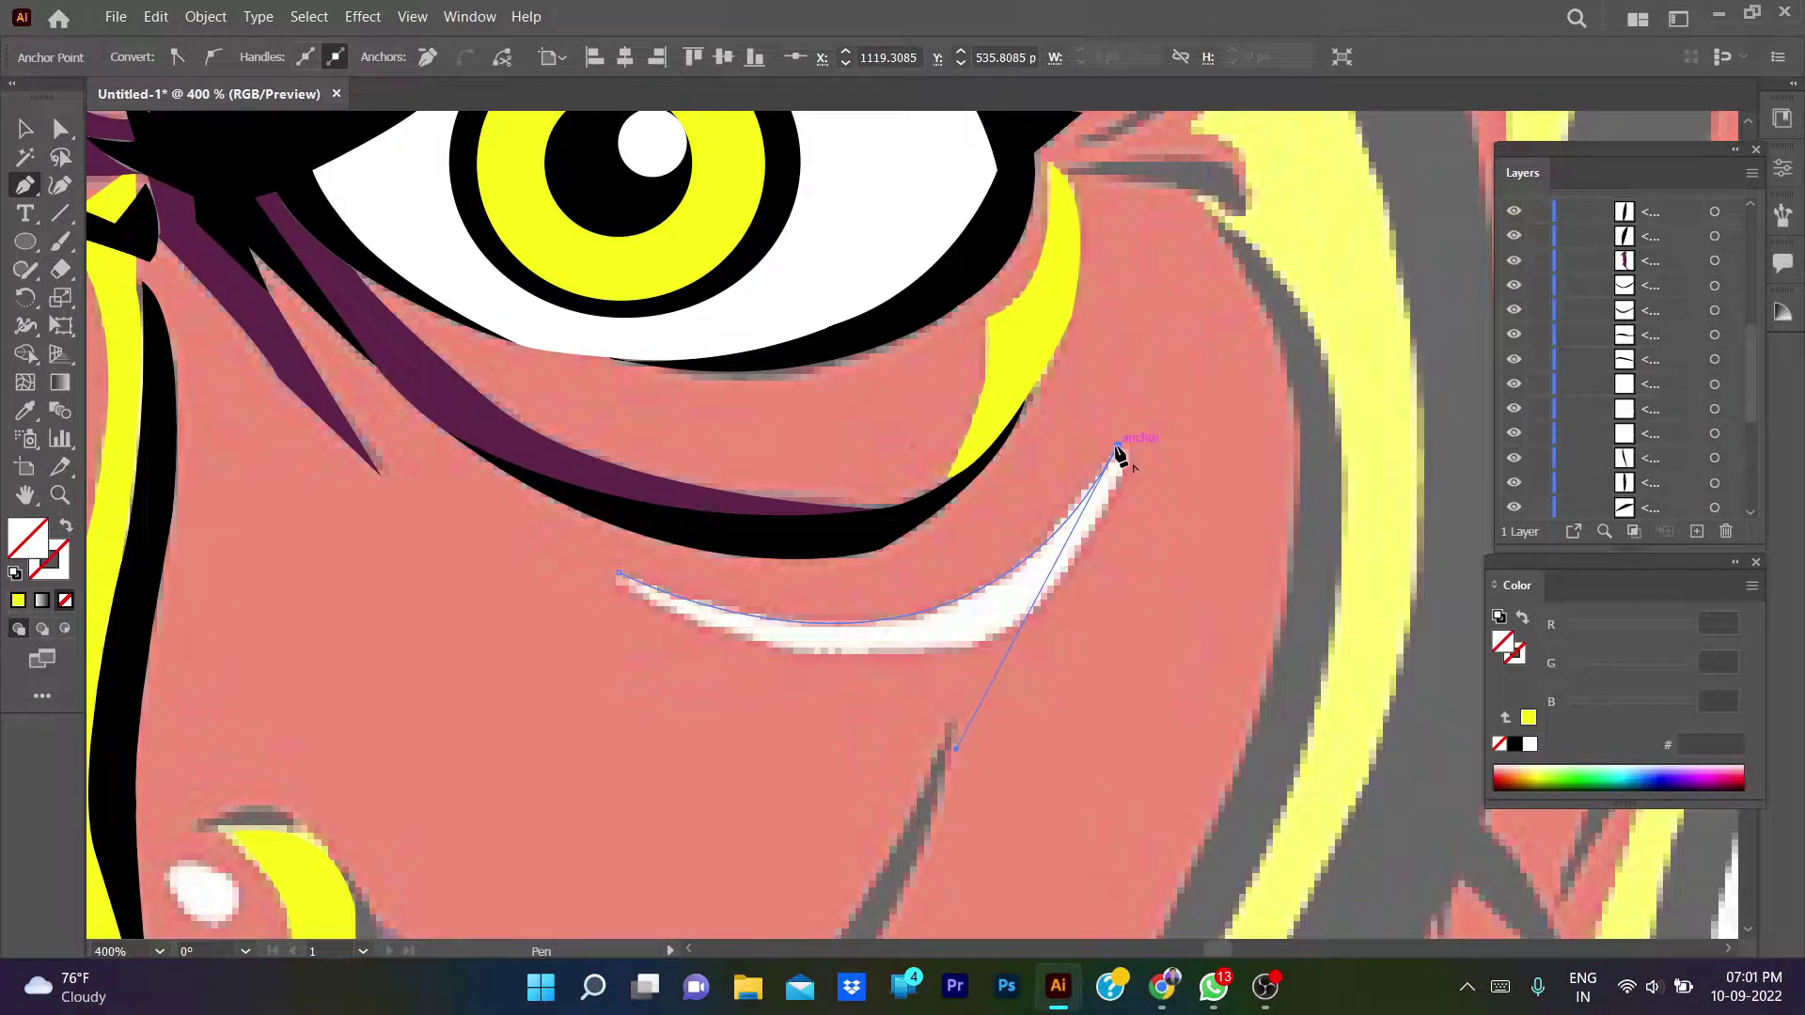
- Close the cheek crescent with a curve and make it white
drag(618, 573, 155, 319)
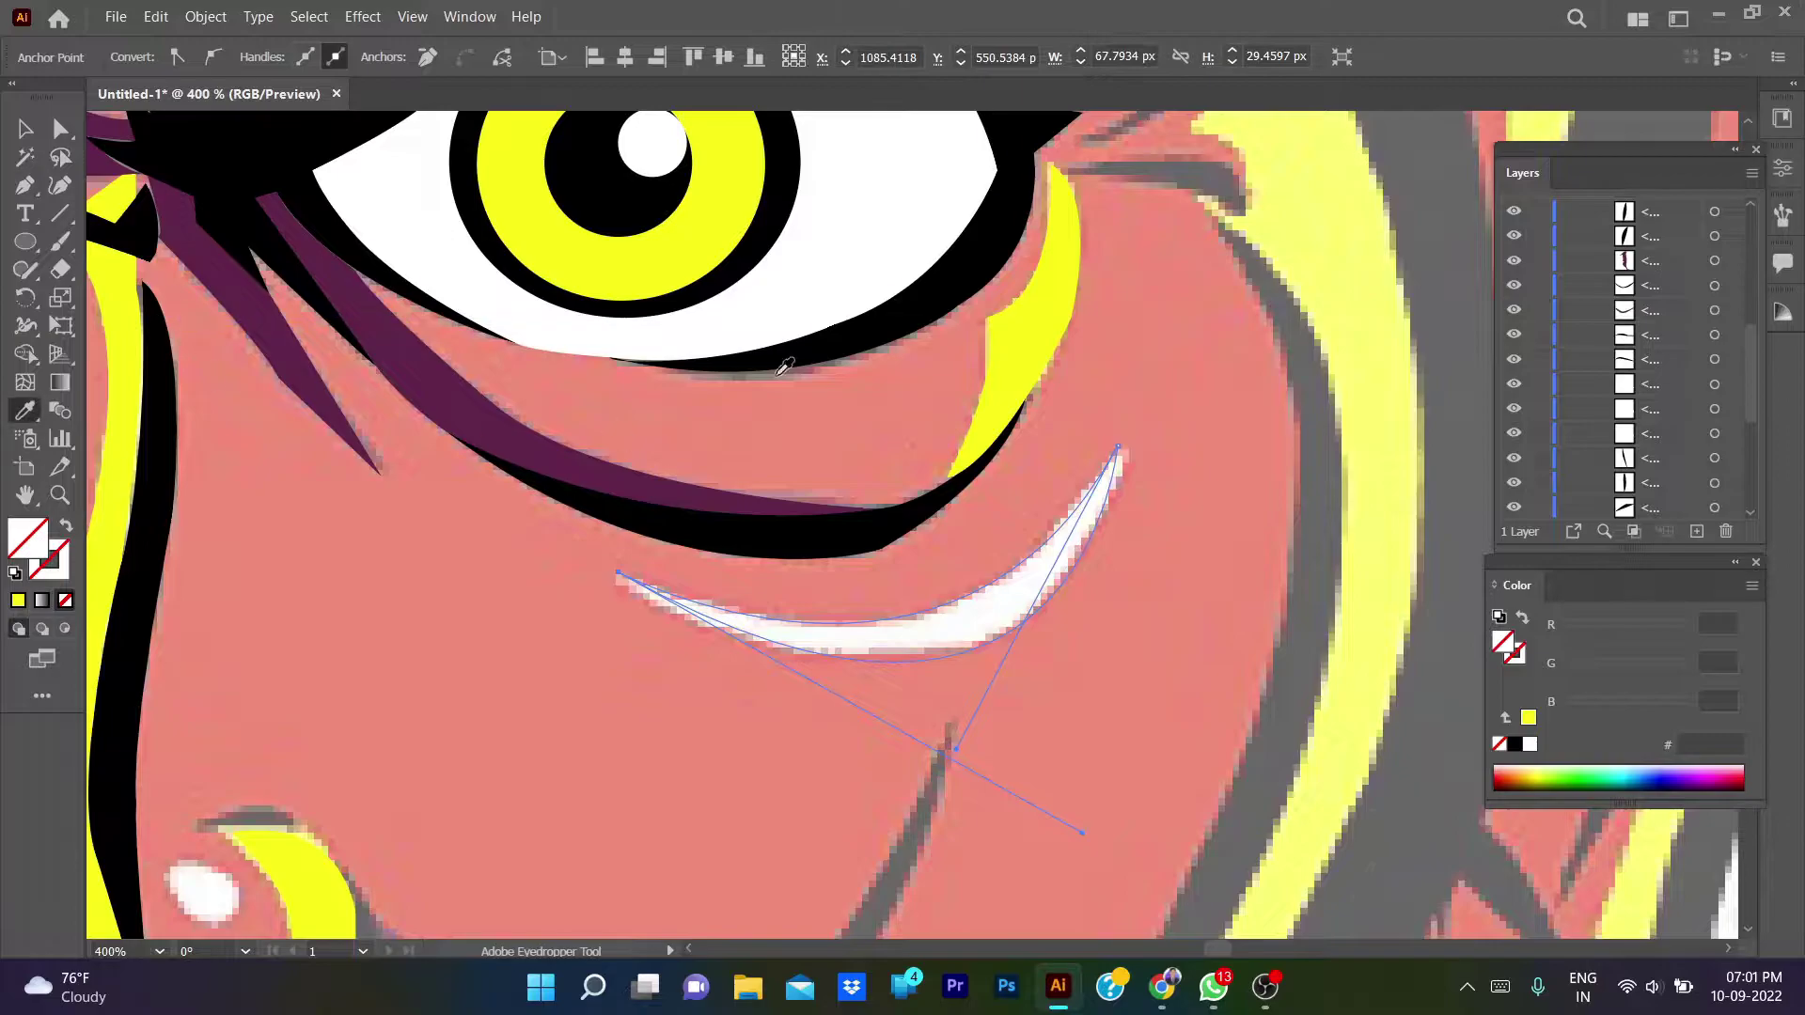
key(shift+x)
key(v)
drag(1096, 818, 1232, 351)
alt+scroll(1232, 350, down, 1)
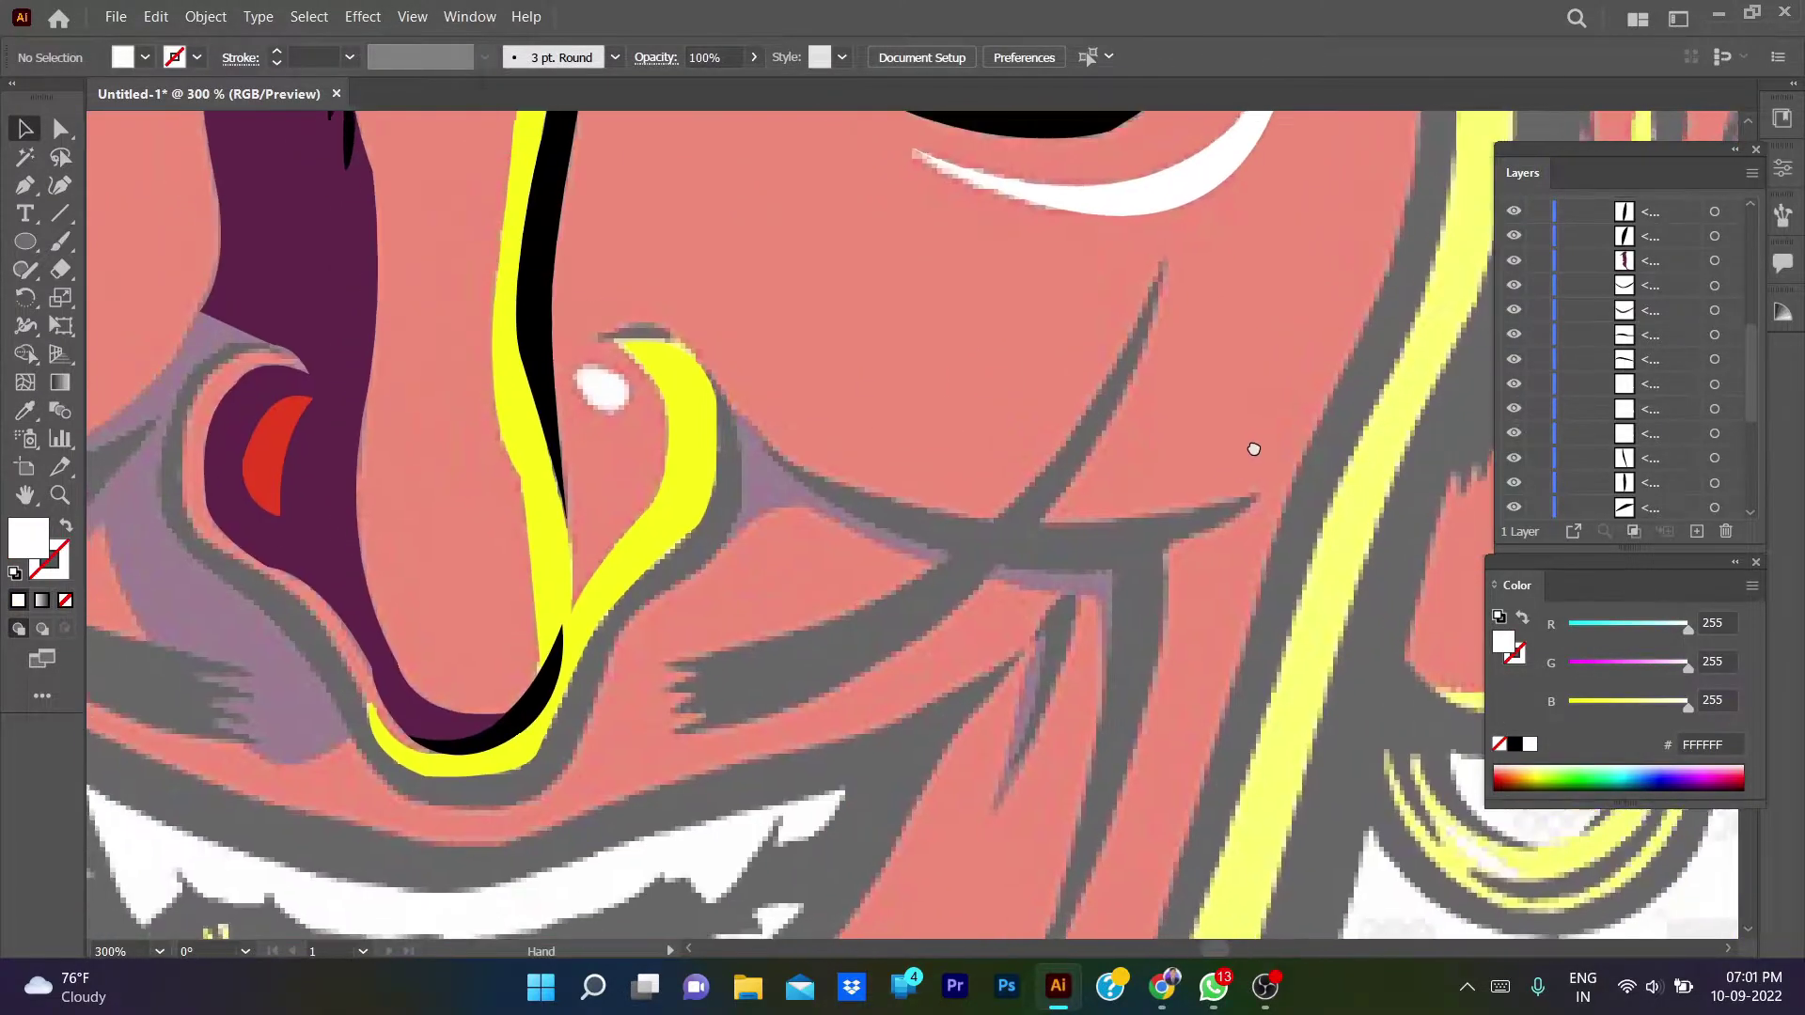
- Trace the right mustache half's curved edges from its tip toward the nose
click(655, 666)
alt+scroll(1157, 273, down, 2)
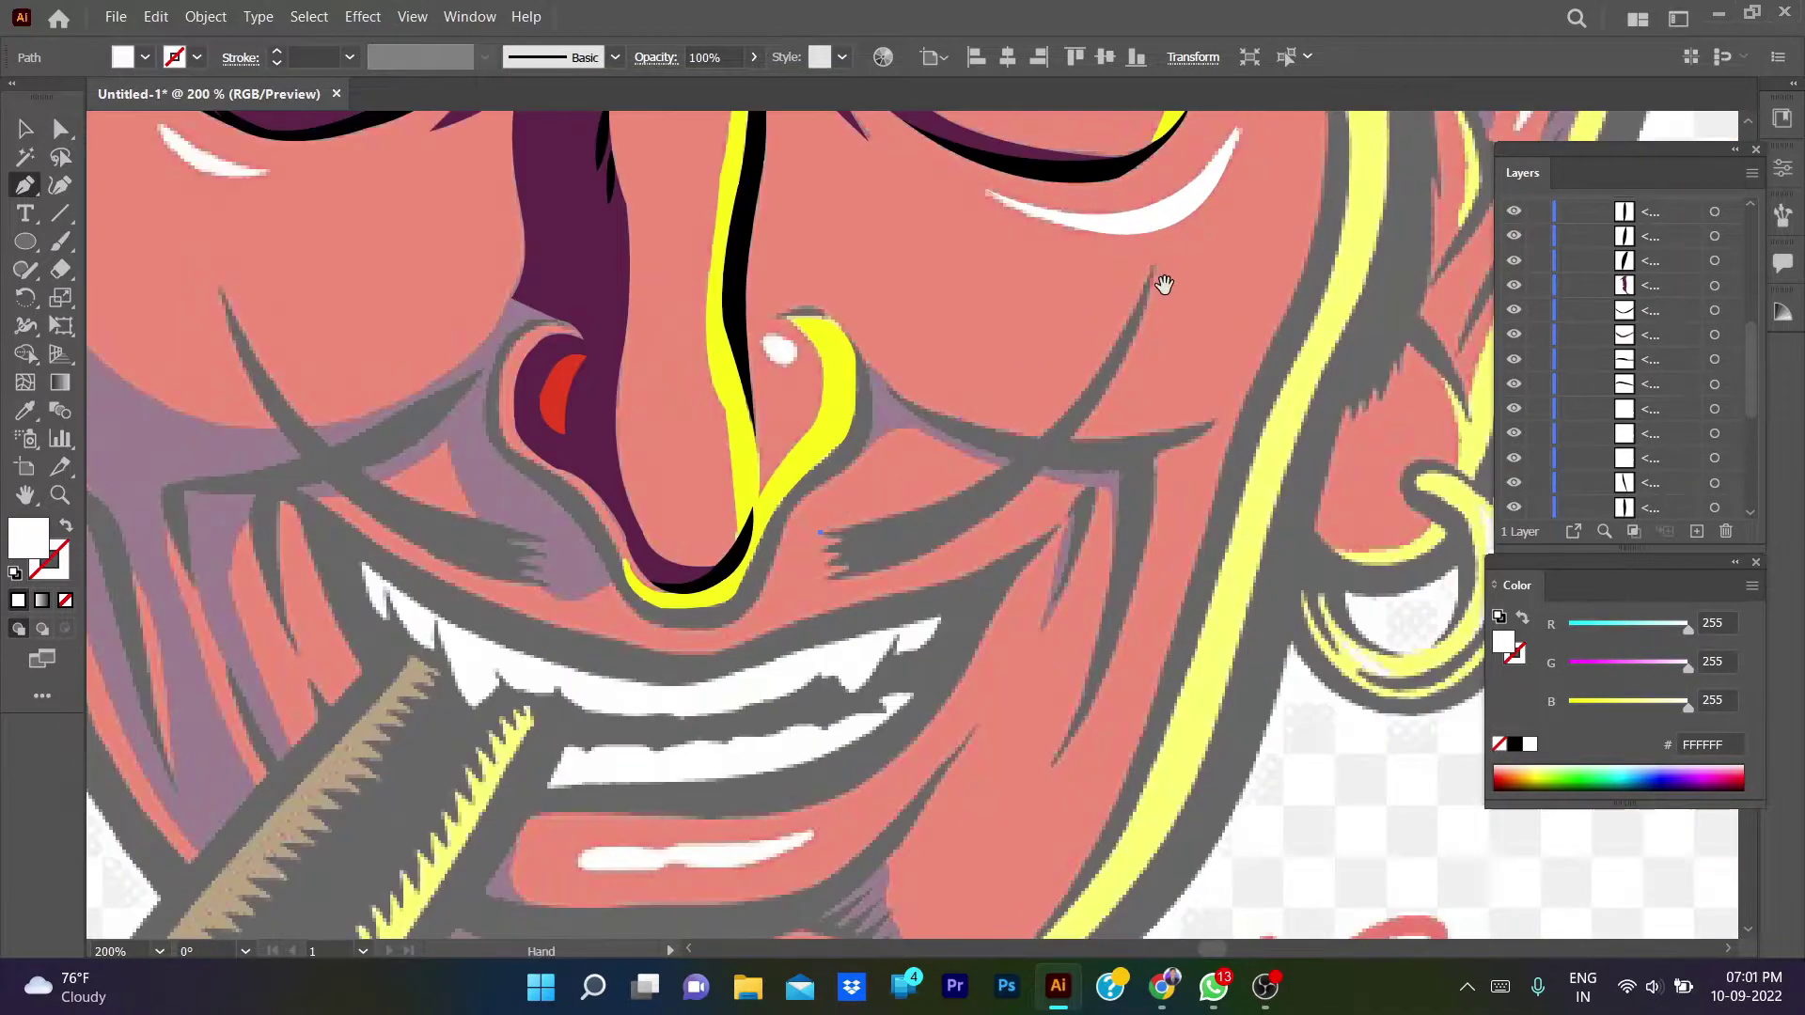
alt+scroll(1038, 591, up, 1)
drag(1136, 323, 1118, 318)
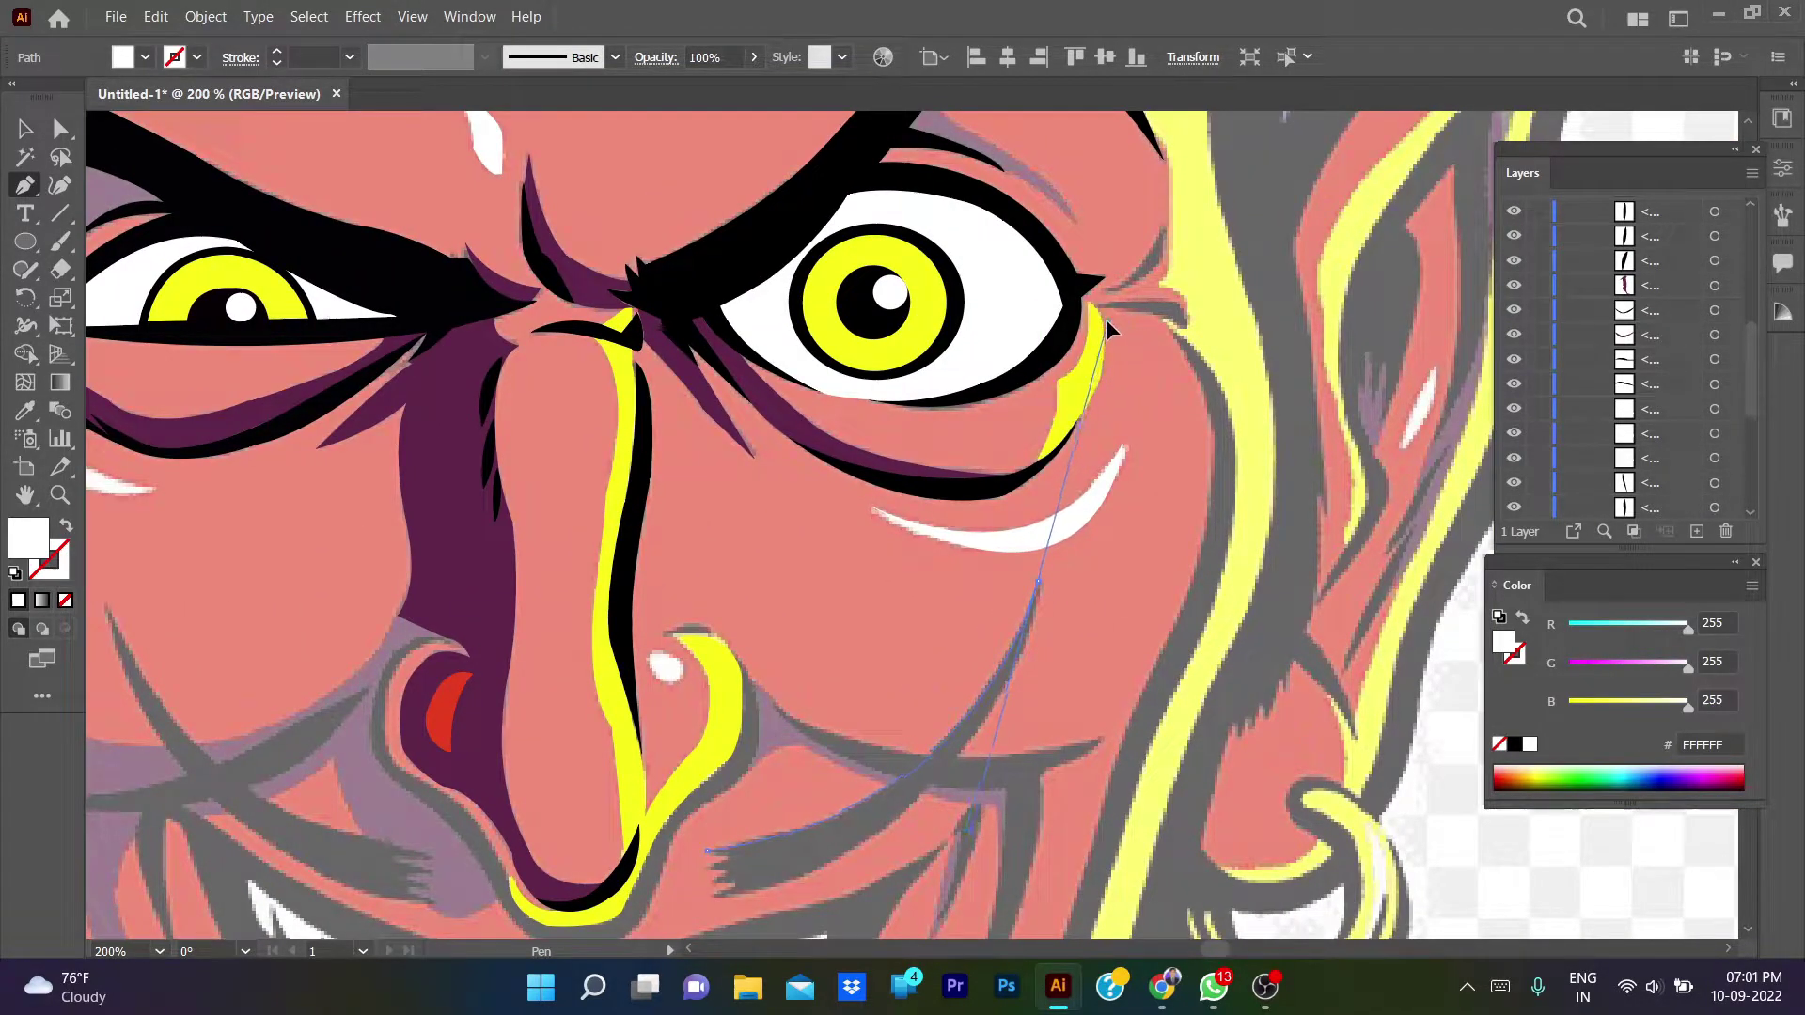
click(1038, 583)
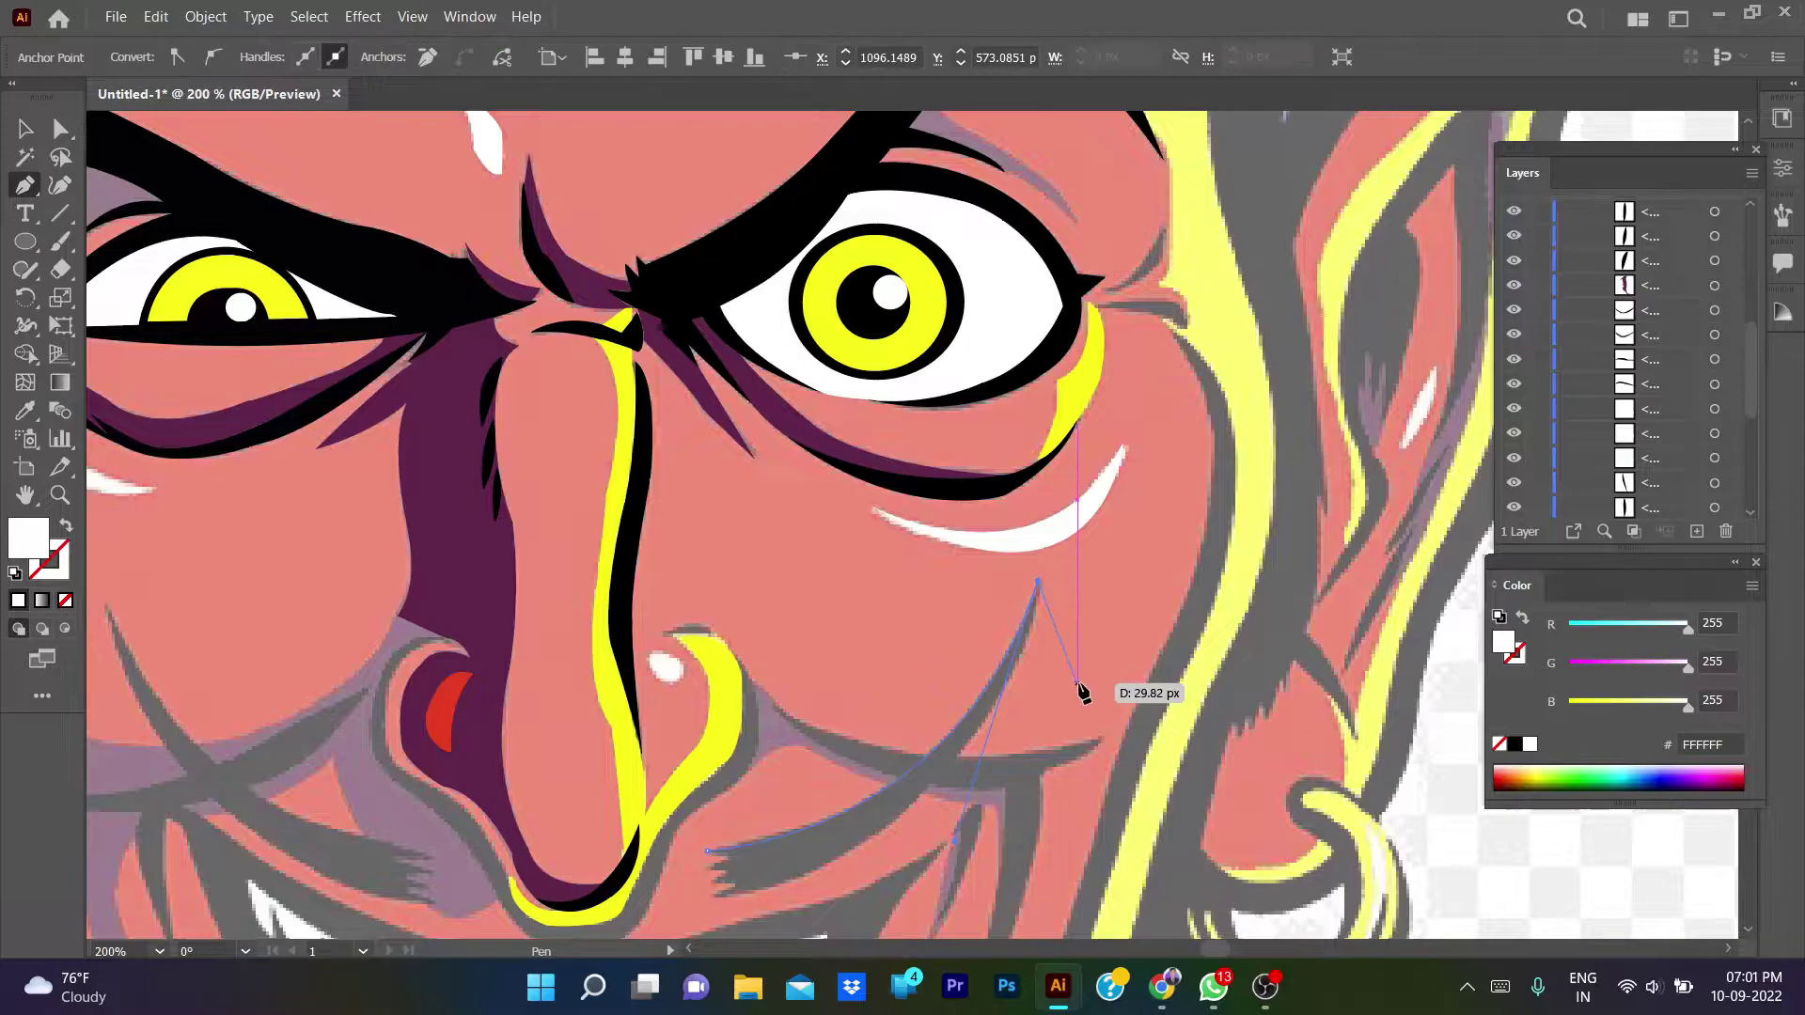
scroll(1079, 693, down, 3)
drag(809, 666, 686, 630)
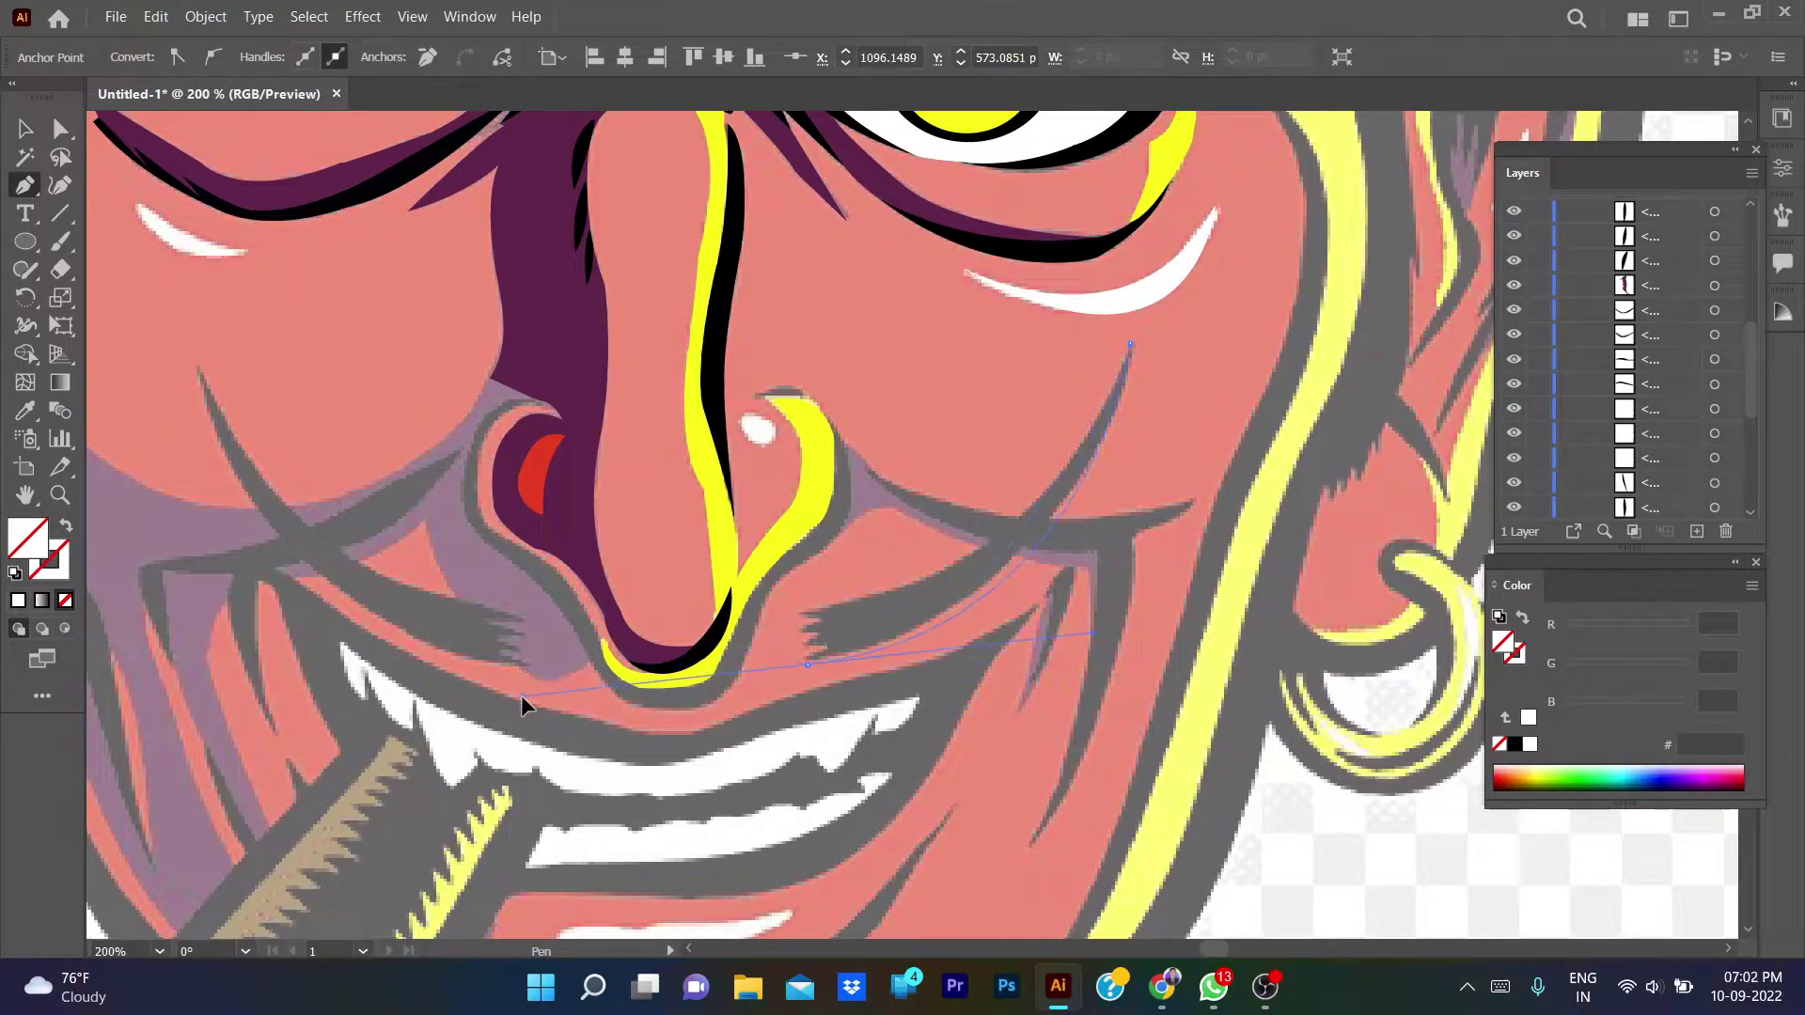
mouse_move(521, 696)
mouse_down()
mouse_move(534, 712)
mouse_move(498, 755)
mouse_up()
alt+click(806, 664)
scroll(805, 665, up, 2)
scroll(806, 665, up, 2)
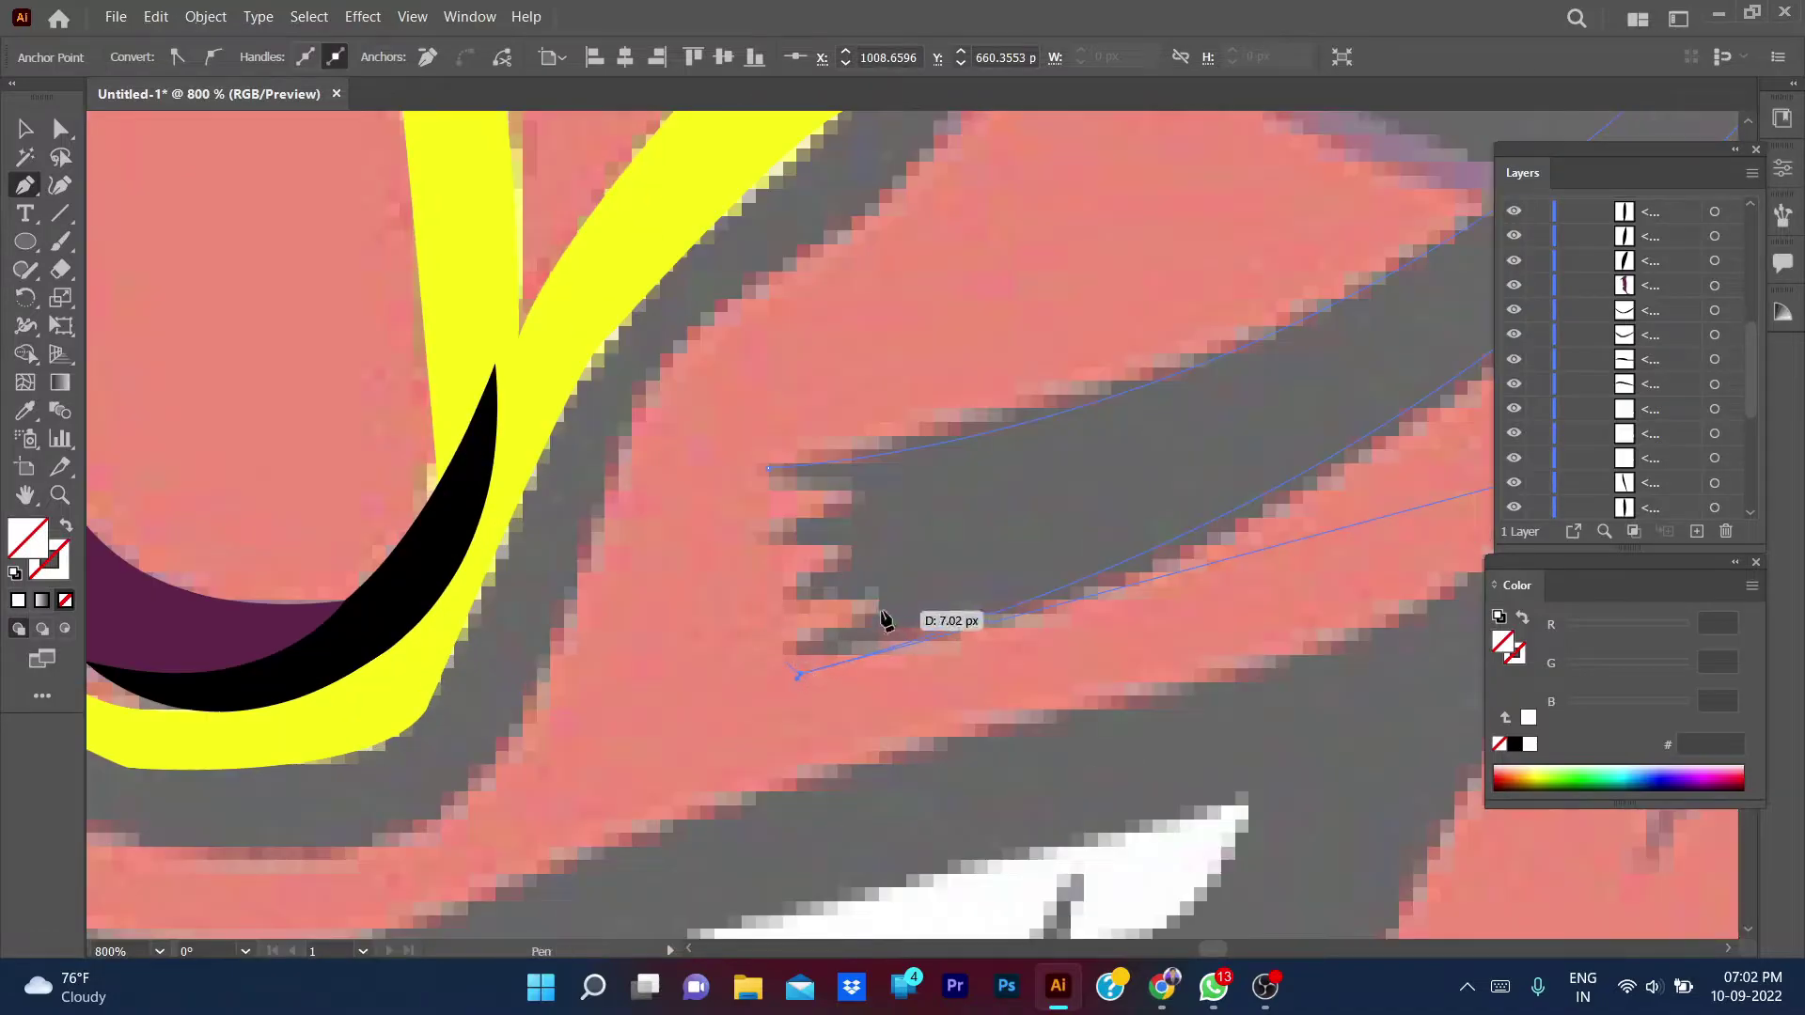
- Add the mustache's jagged end, close it, and fill it black from the eyebrow
click(878, 603)
click(777, 597)
click(852, 549)
click(753, 538)
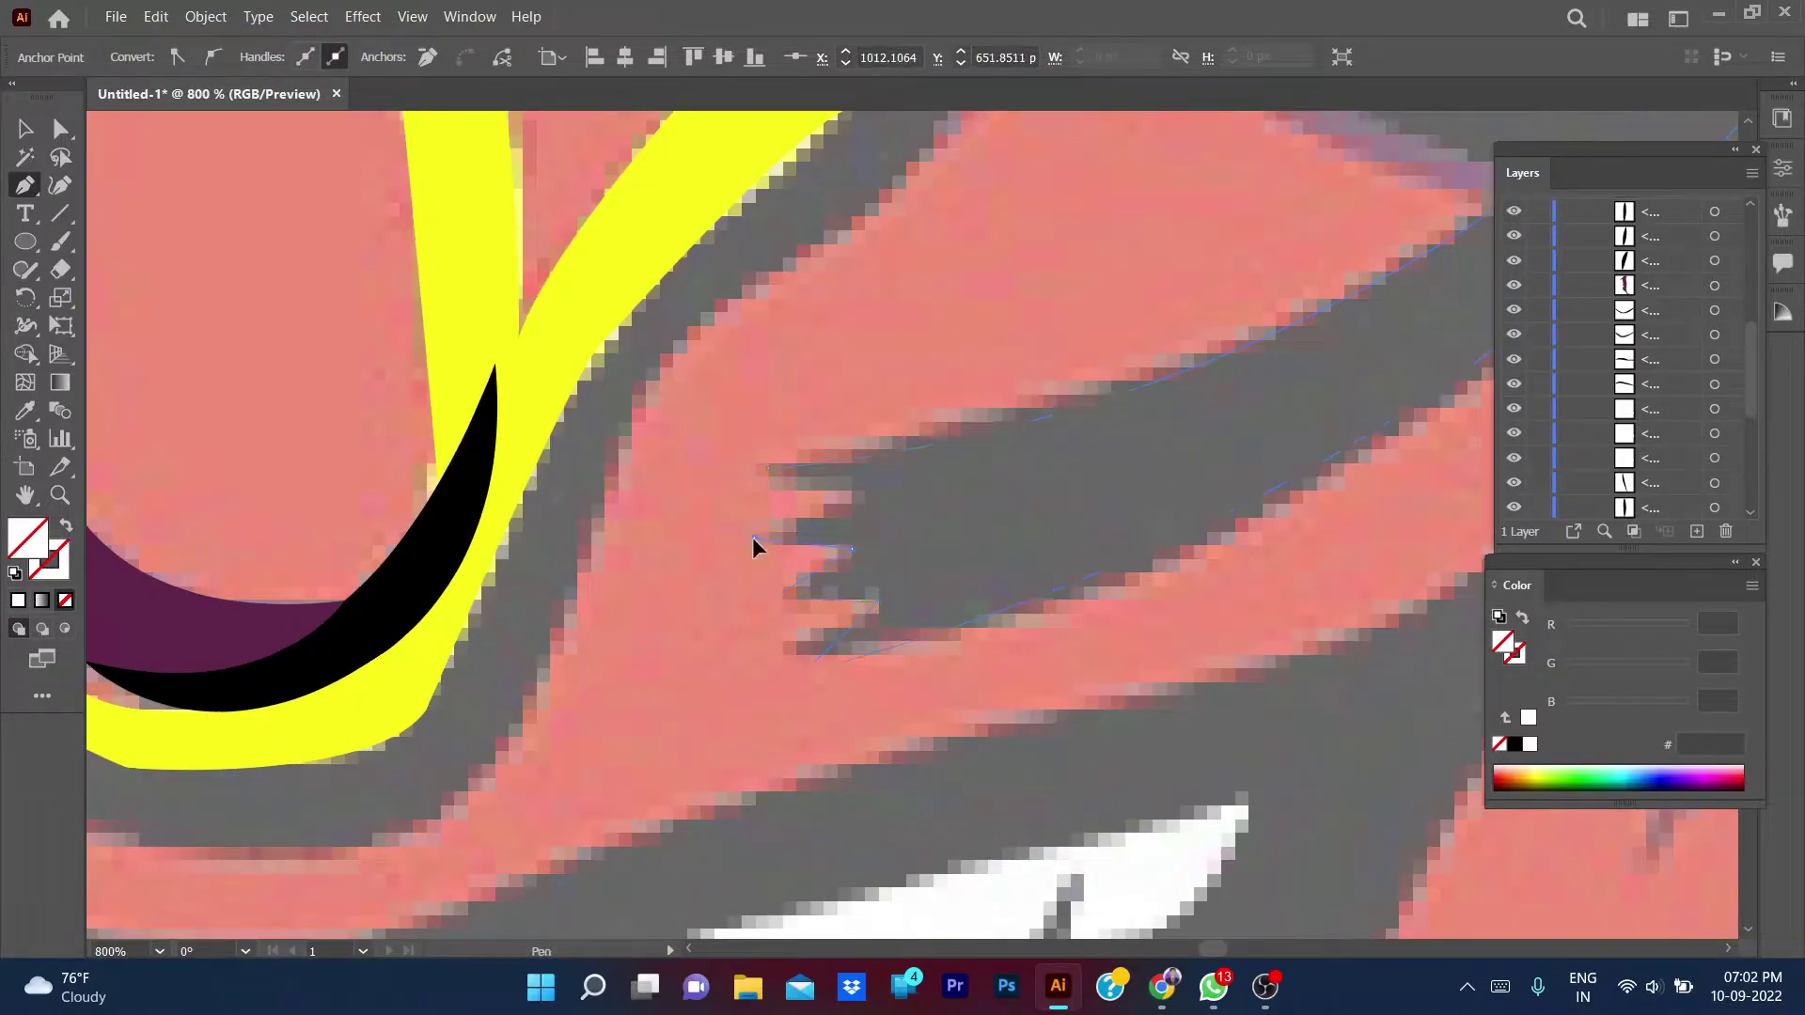
click(769, 469)
scroll(1029, 686, down, 3)
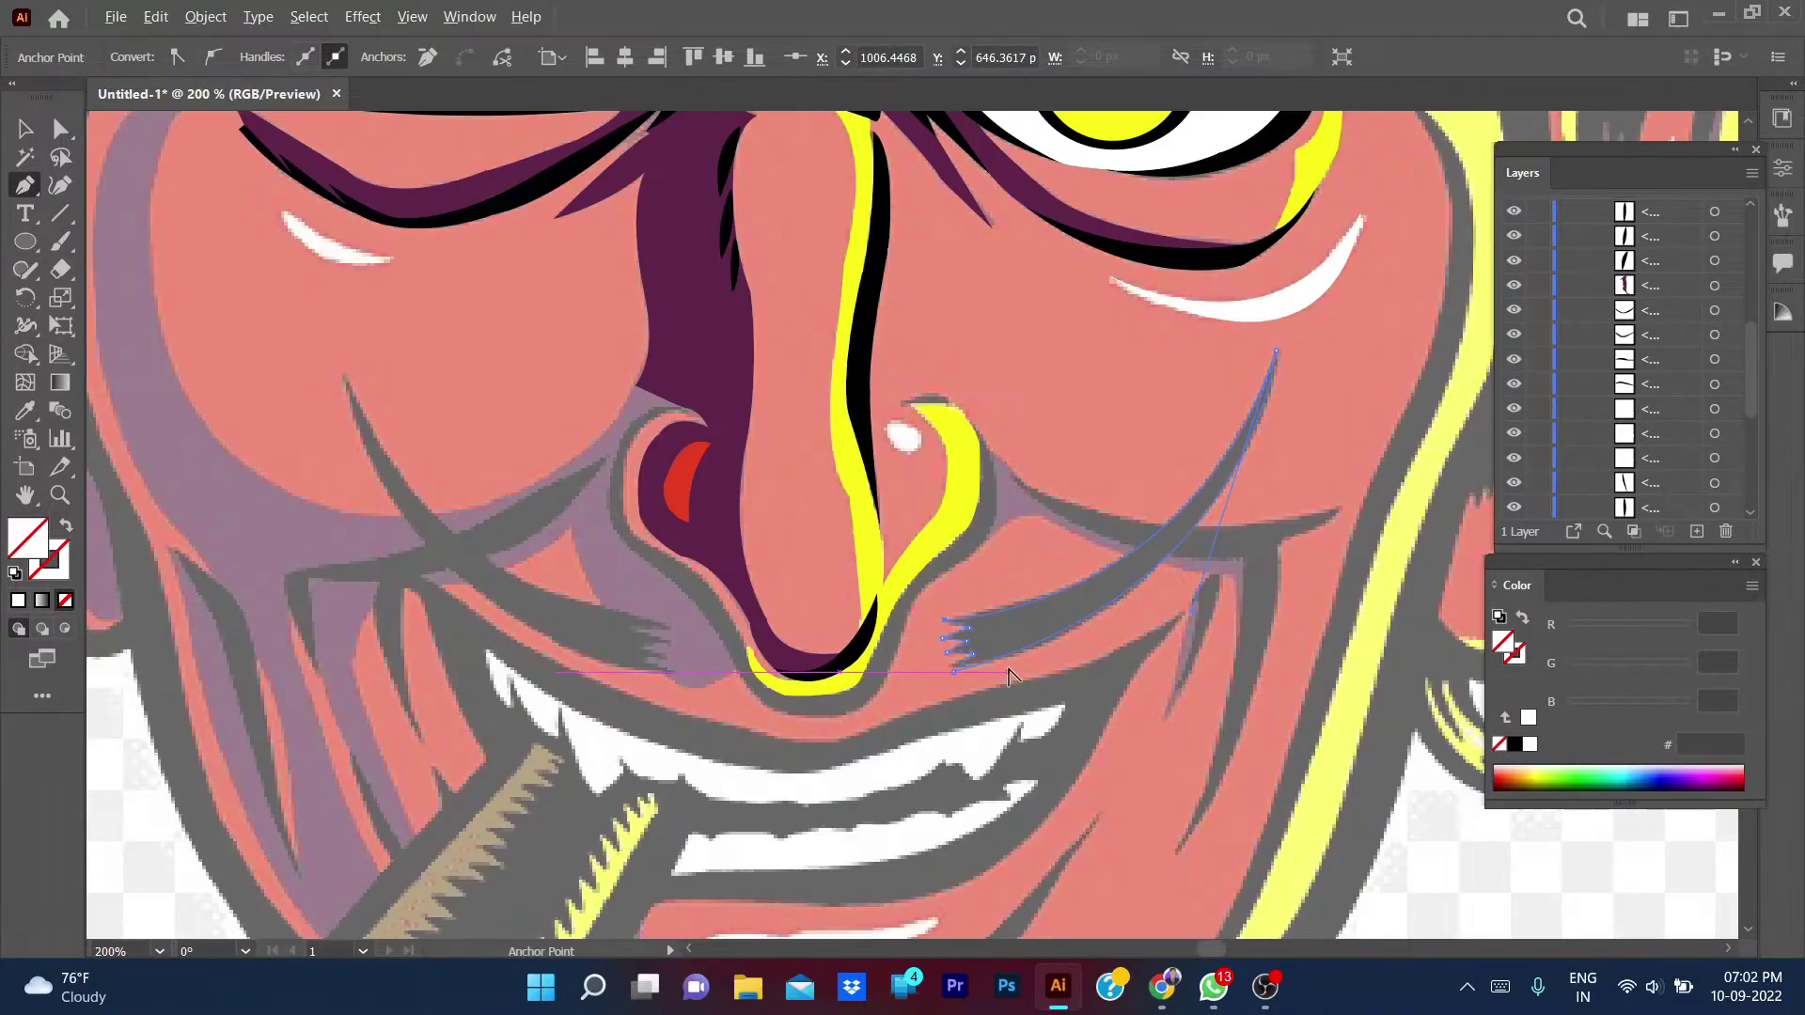
scroll(1010, 677, down, 2)
key(i)
click(959, 188)
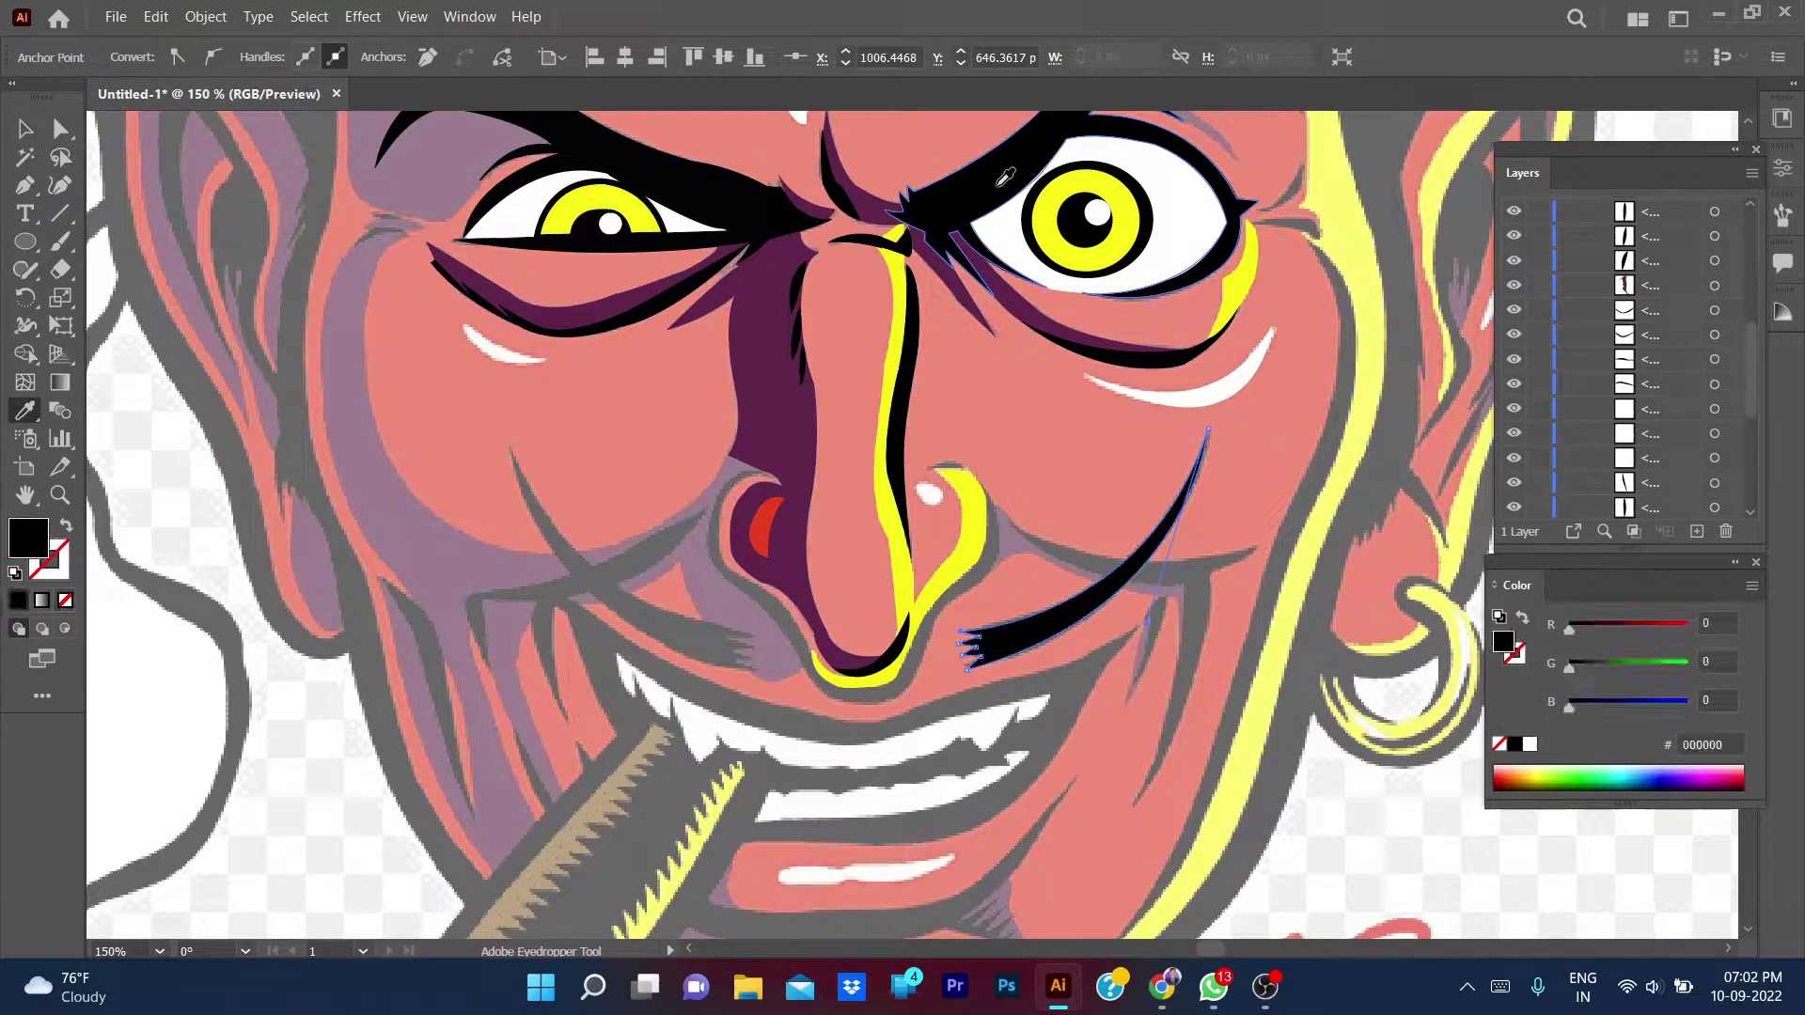
key(v)
click(1237, 449)
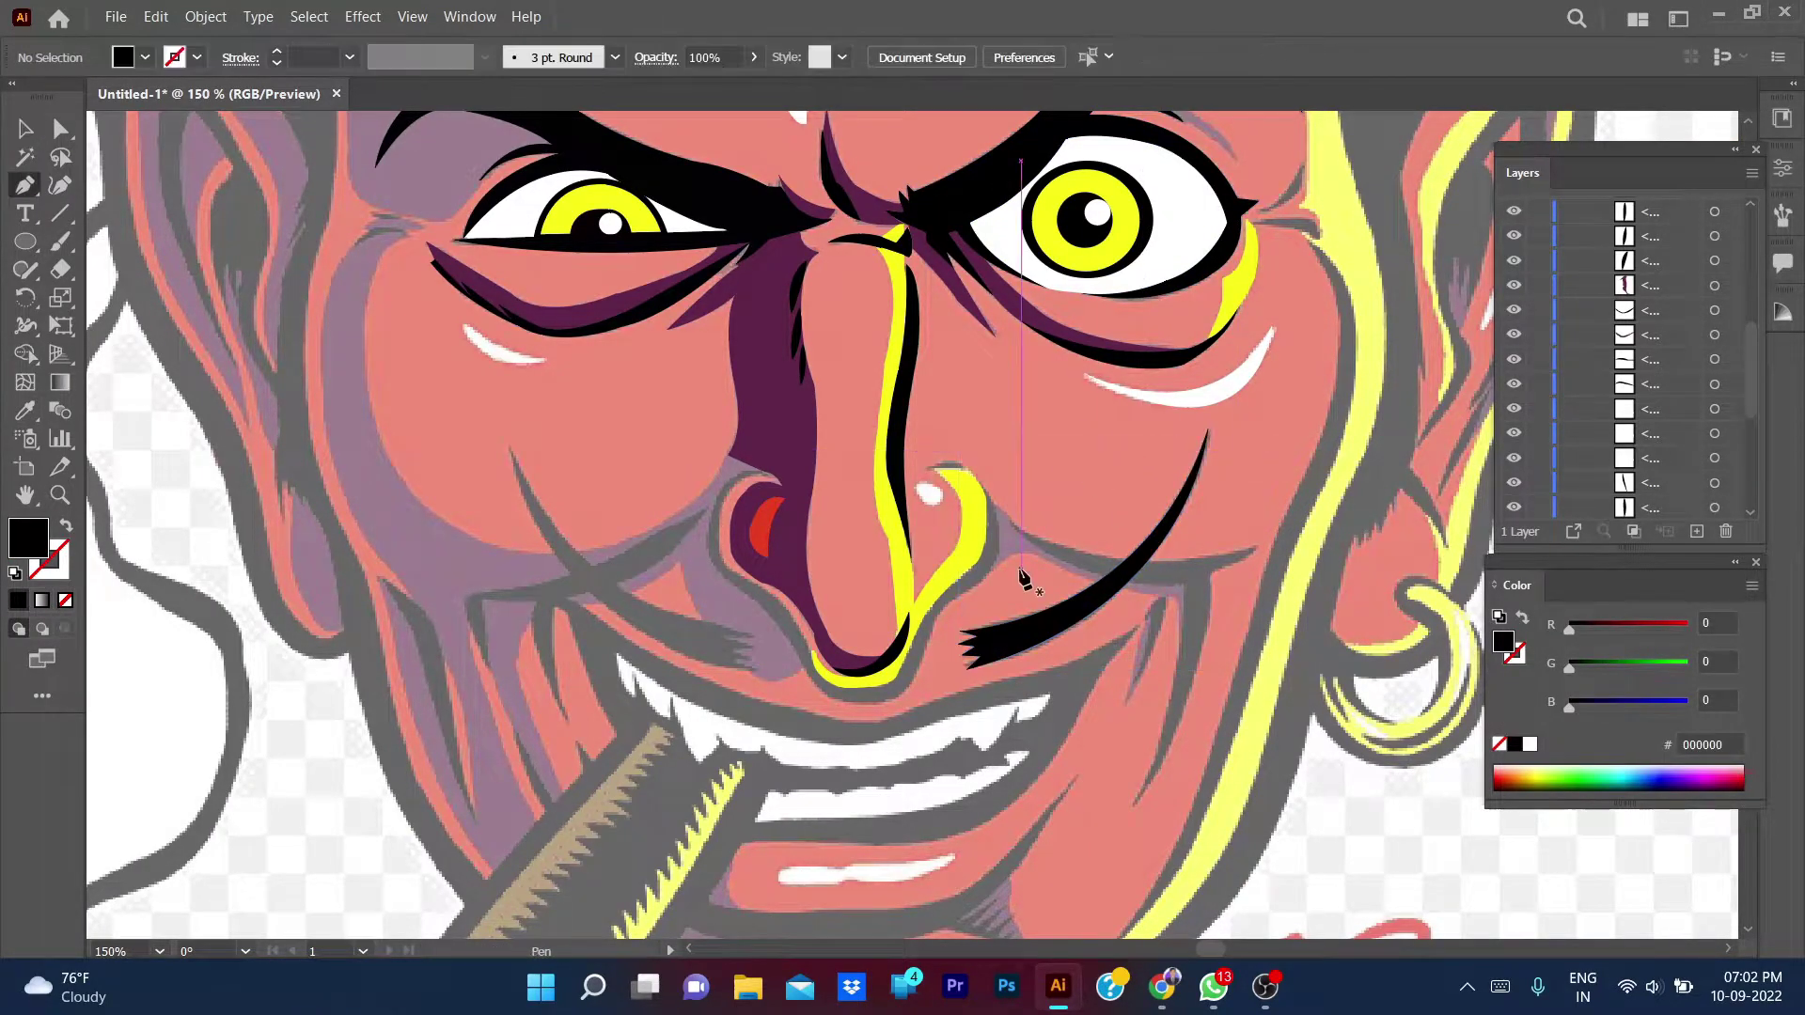
- Begin the smile line beside the nostril with a sharp right tip and branch corner
scroll(1038, 564, up, 2)
scroll(1037, 557, down, 1)
scroll(1038, 557, up, 3)
scroll(673, 470, down, 1)
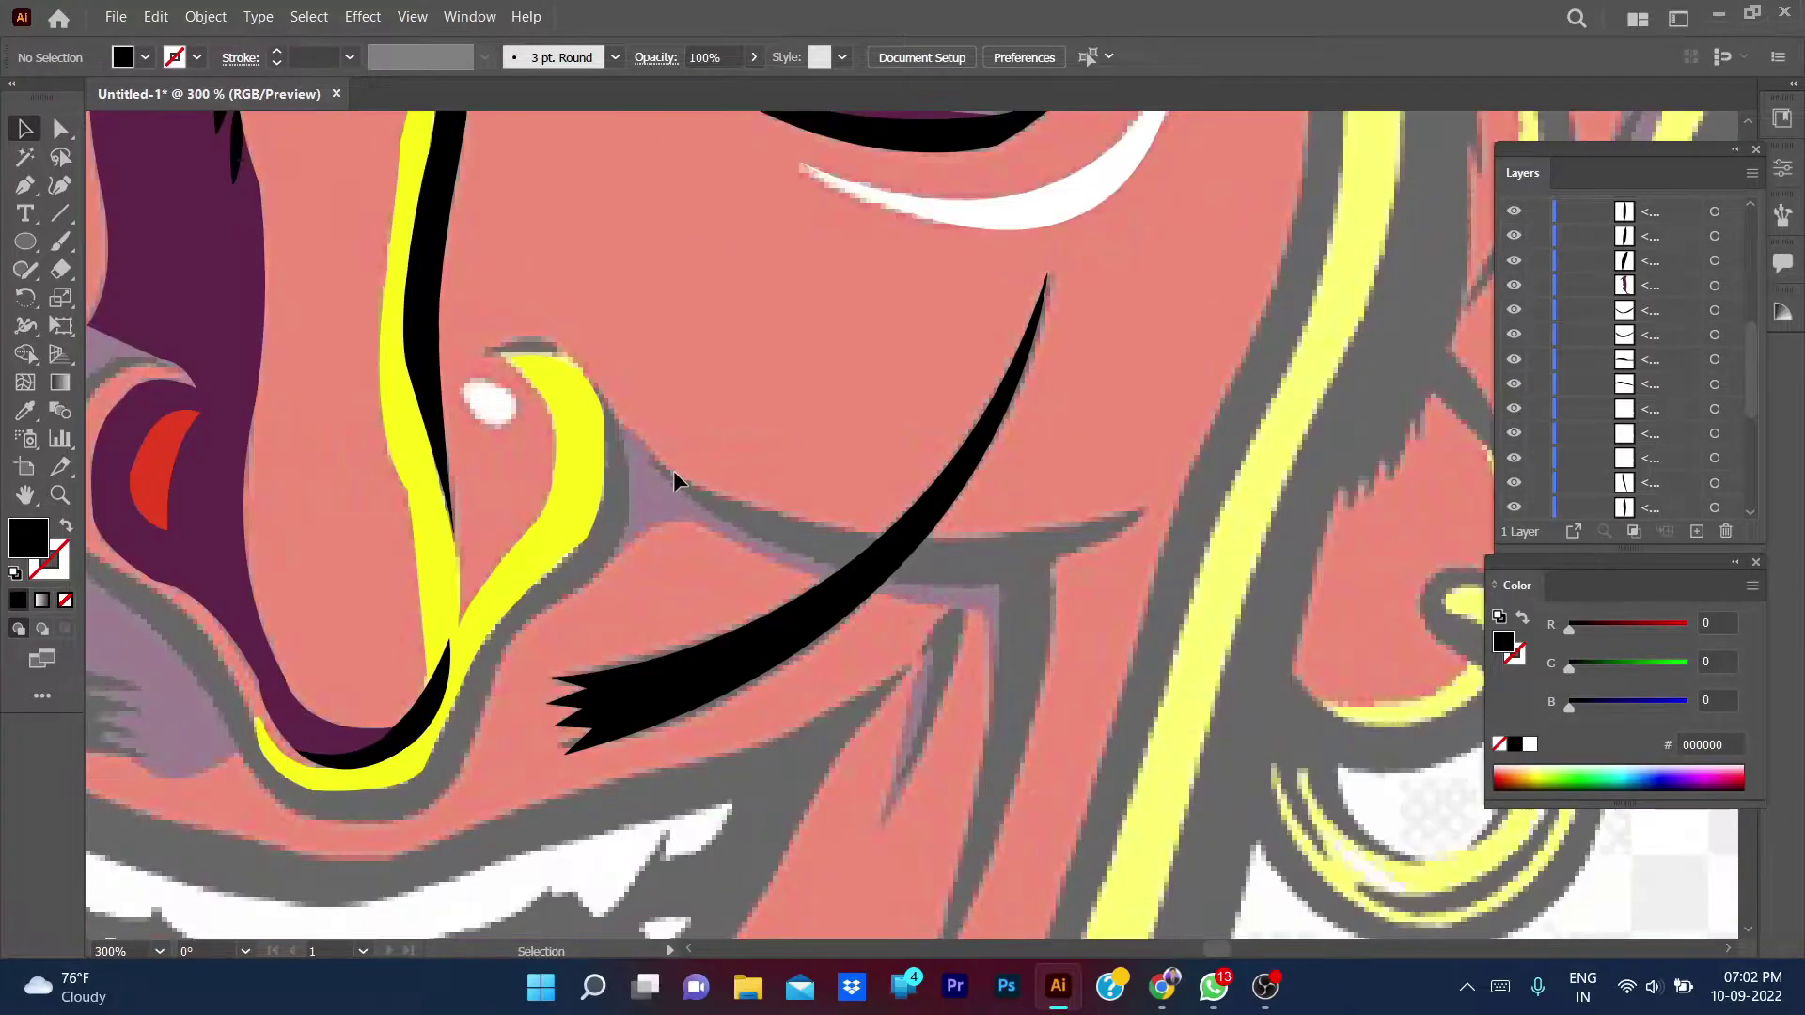
key(p)
click(652, 455)
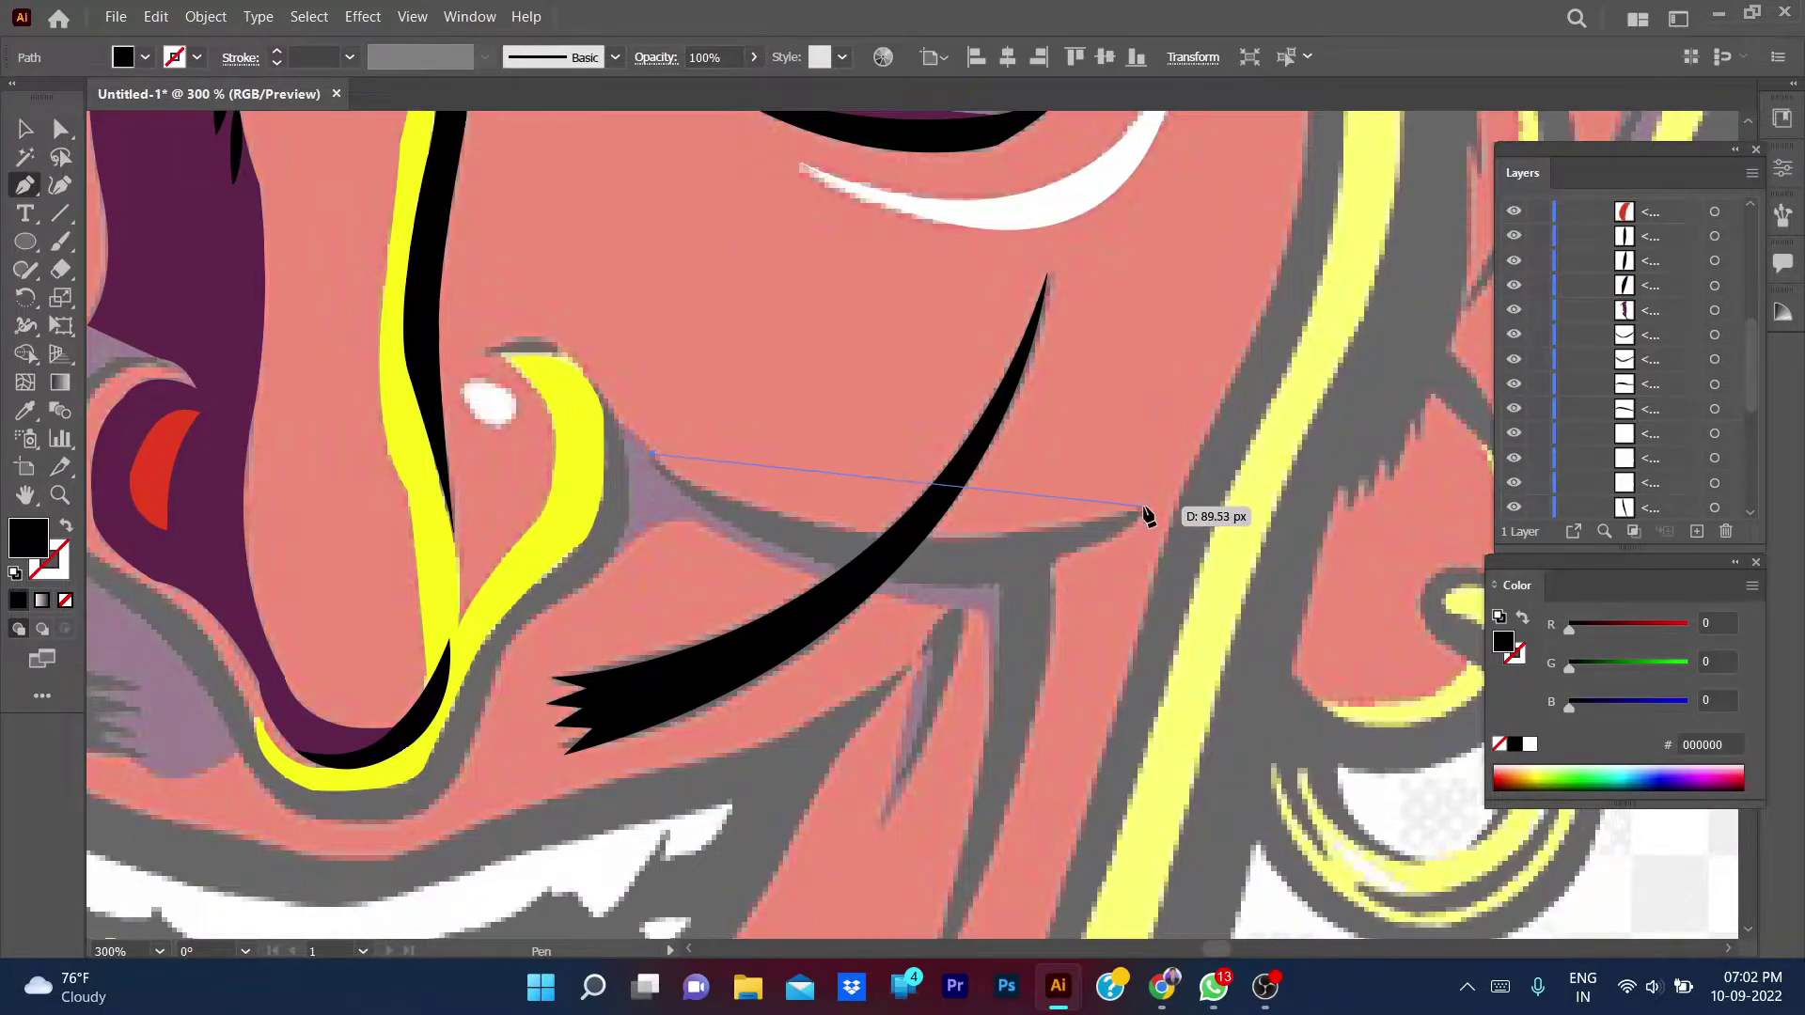
drag(1144, 508, 1372, 428)
click(1145, 509)
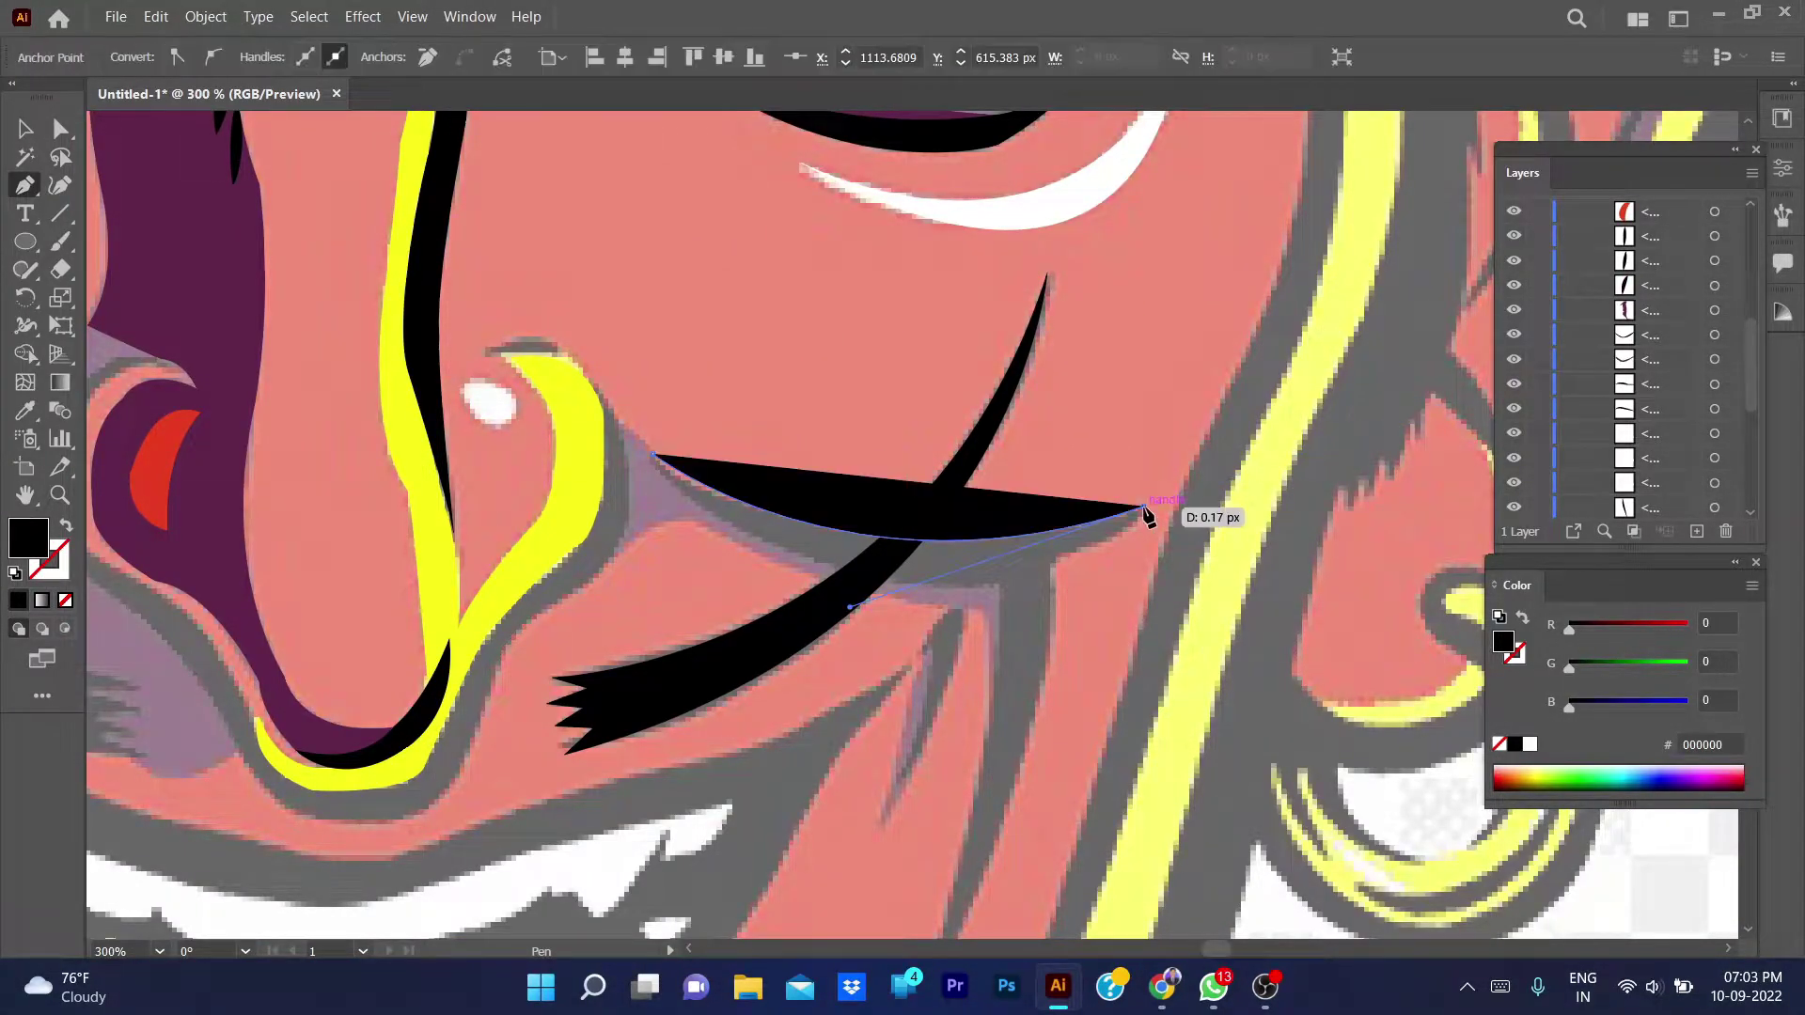
key(slash)
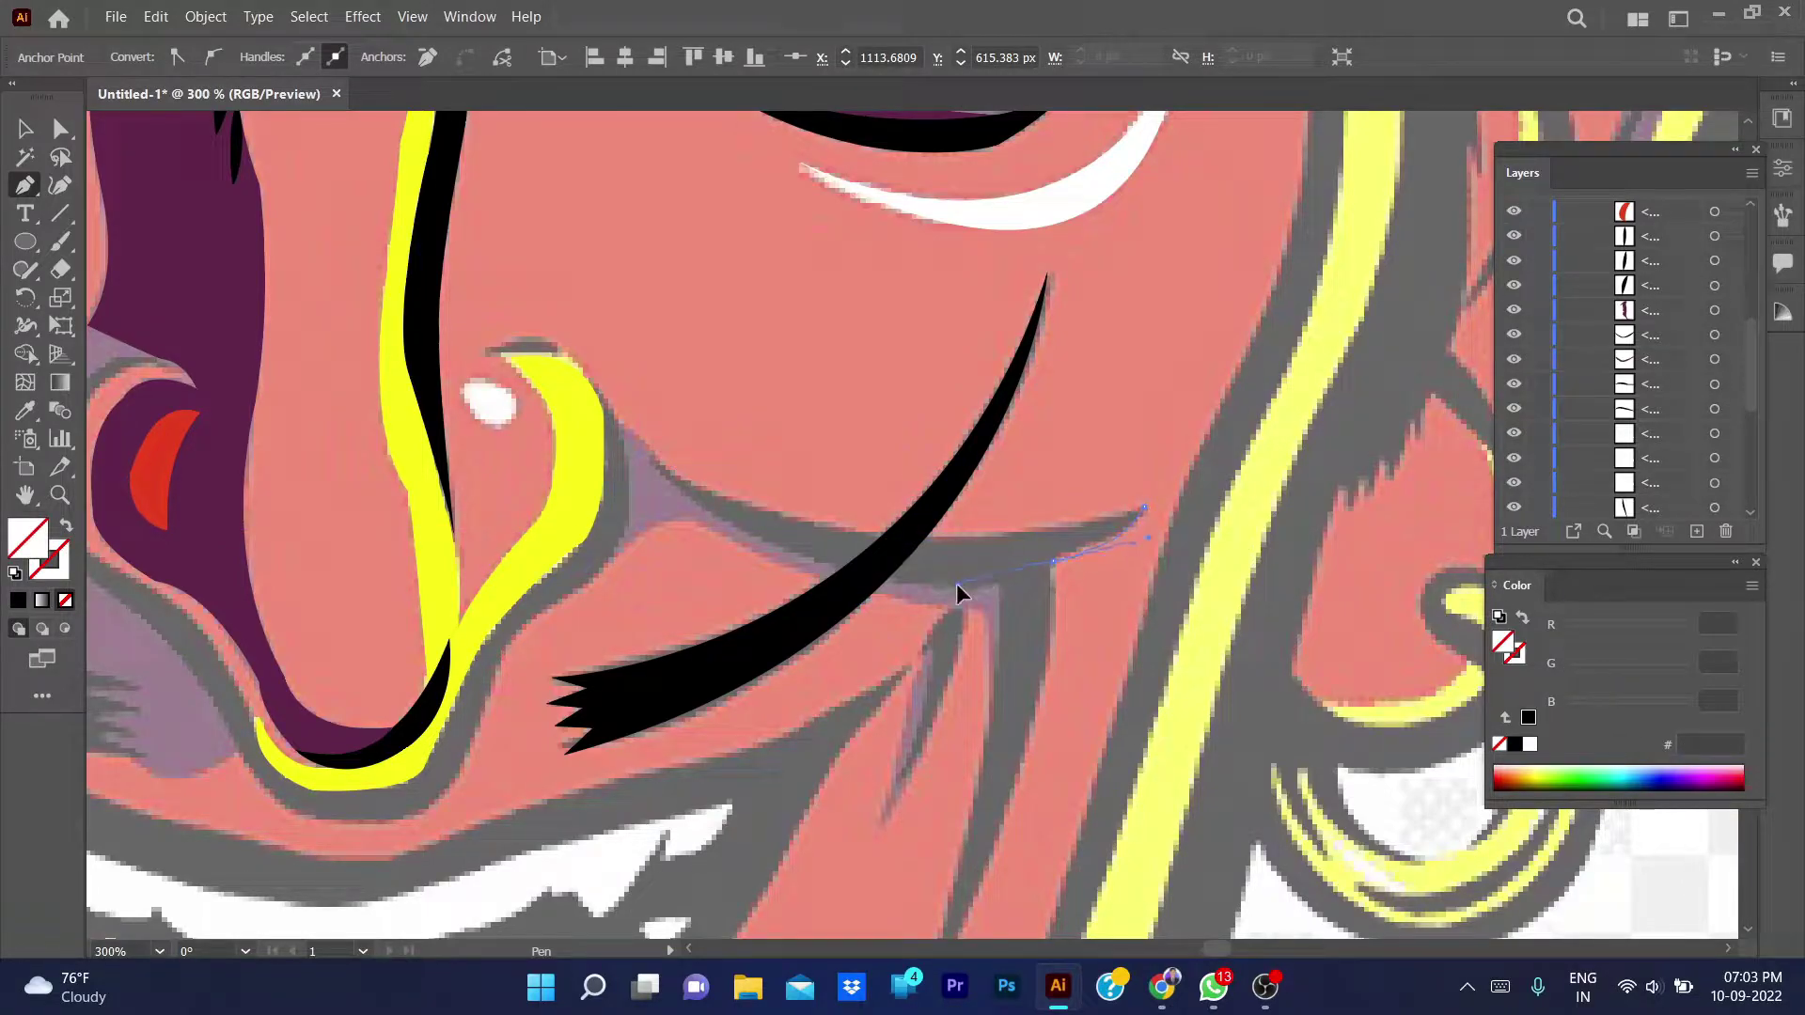
click(1052, 561)
- Curve the smile line's long tail down the cheek and fill the shape black
scroll(1053, 673, down, 2)
drag(940, 806, 846, 835)
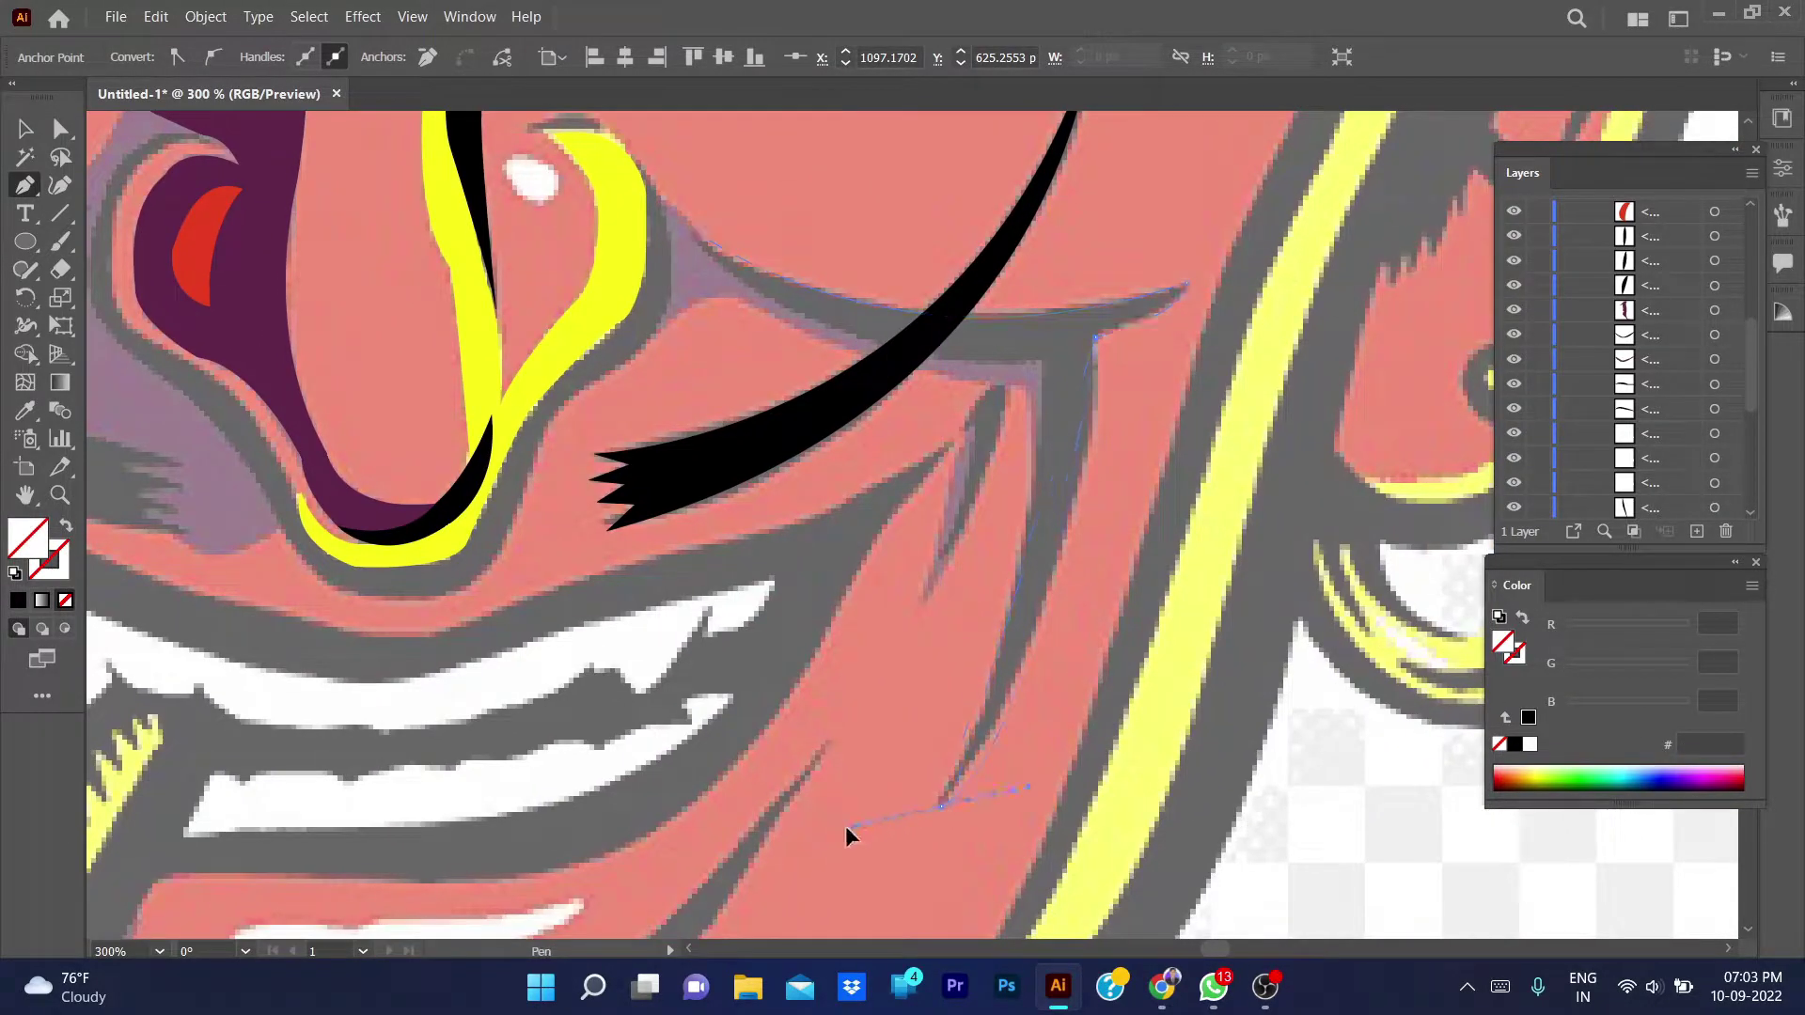
drag(750, 869, 779, 882)
scroll(778, 882, down, 2)
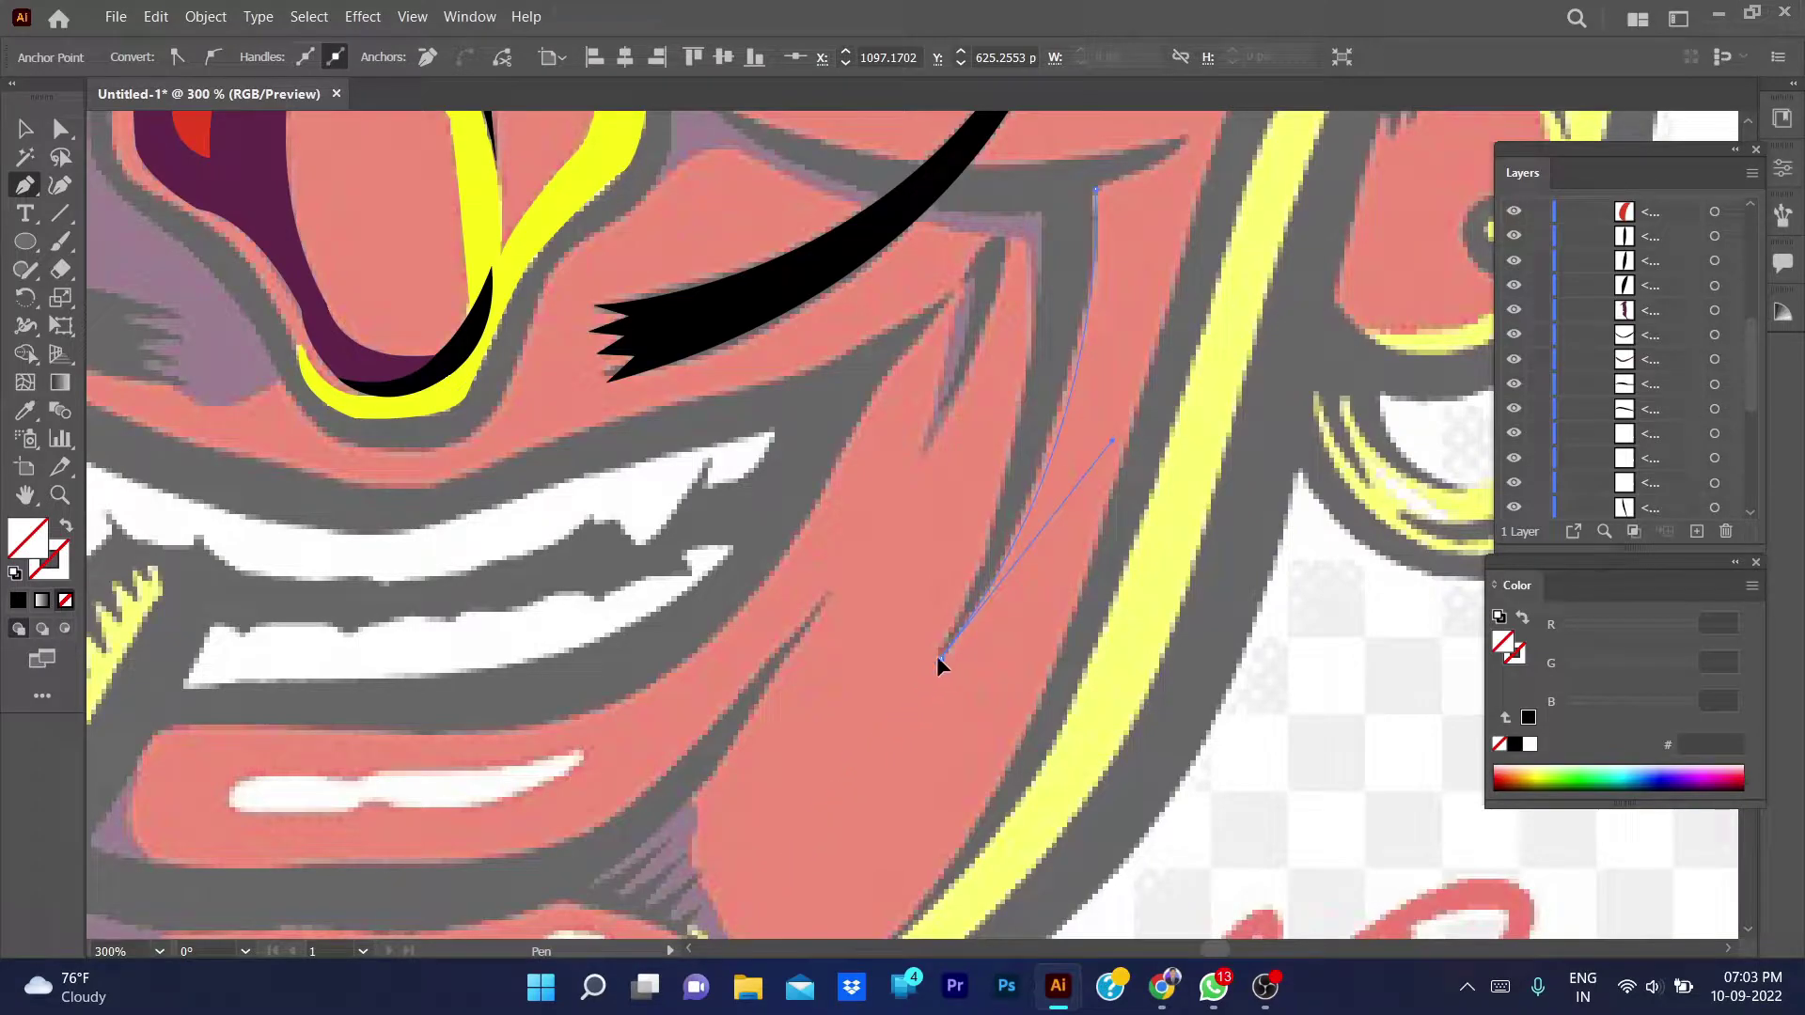
scroll(943, 657, up, 3)
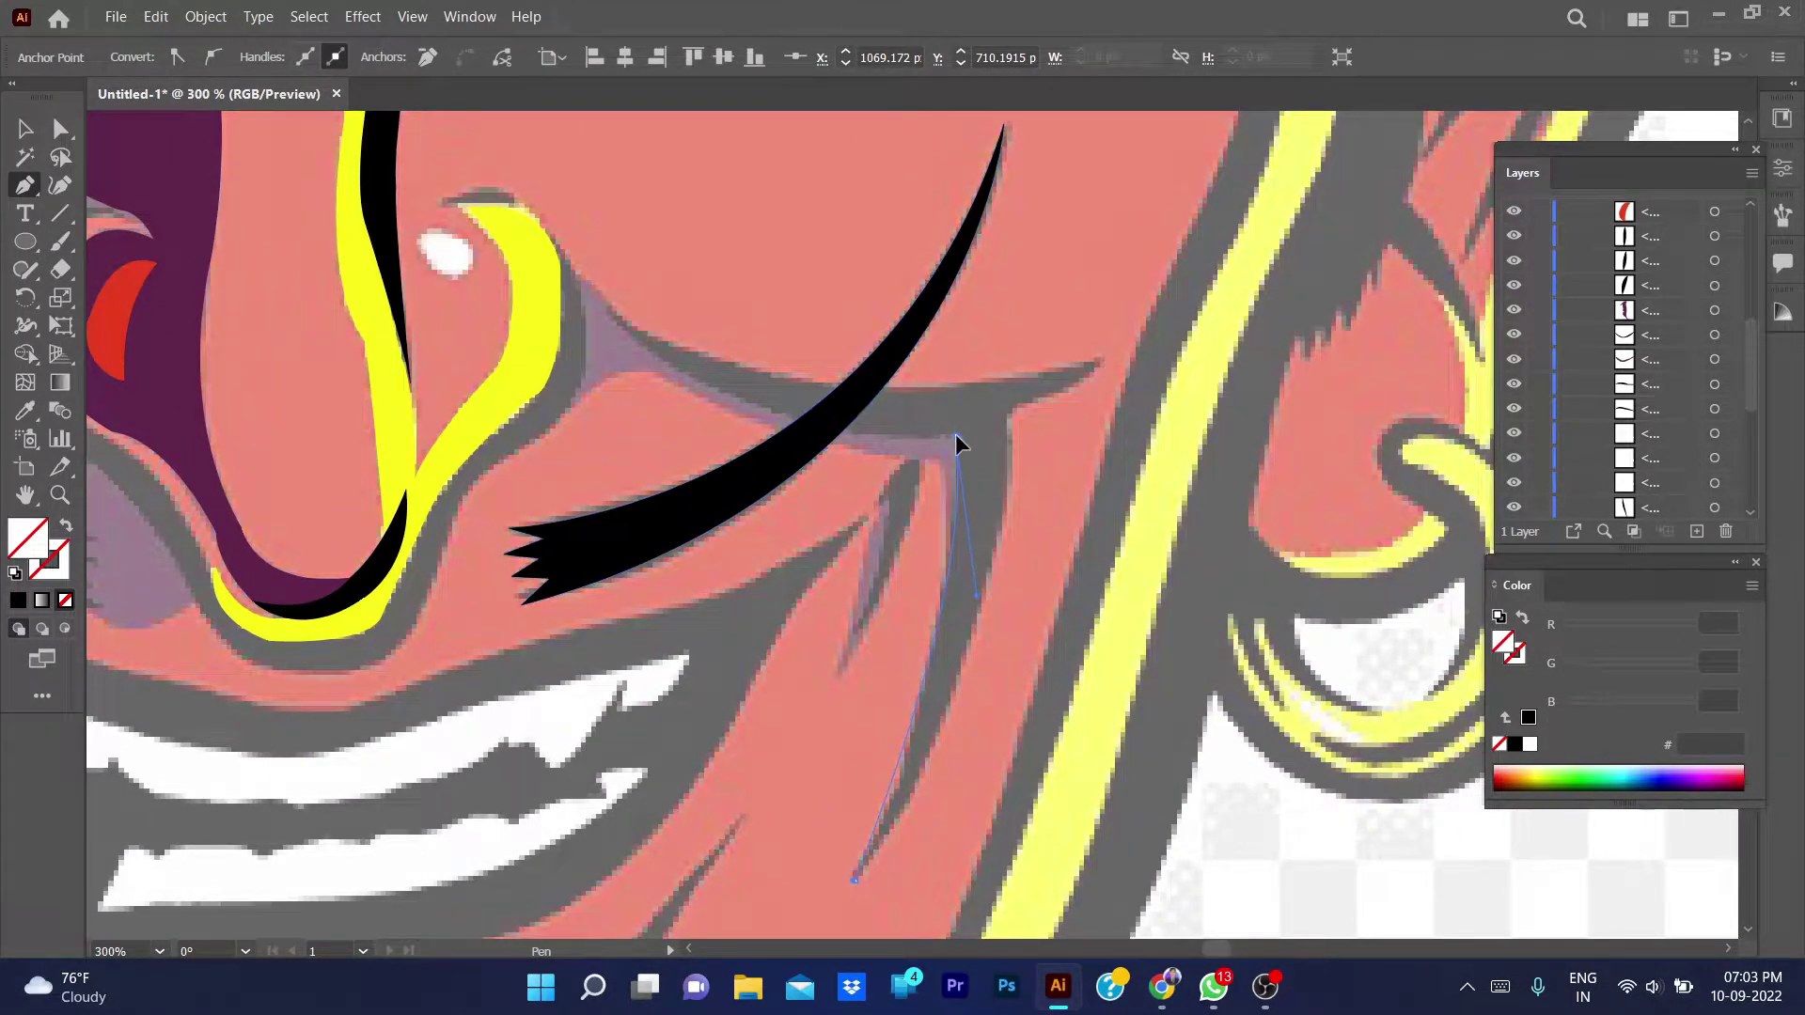
drag(852, 503, 925, 520)
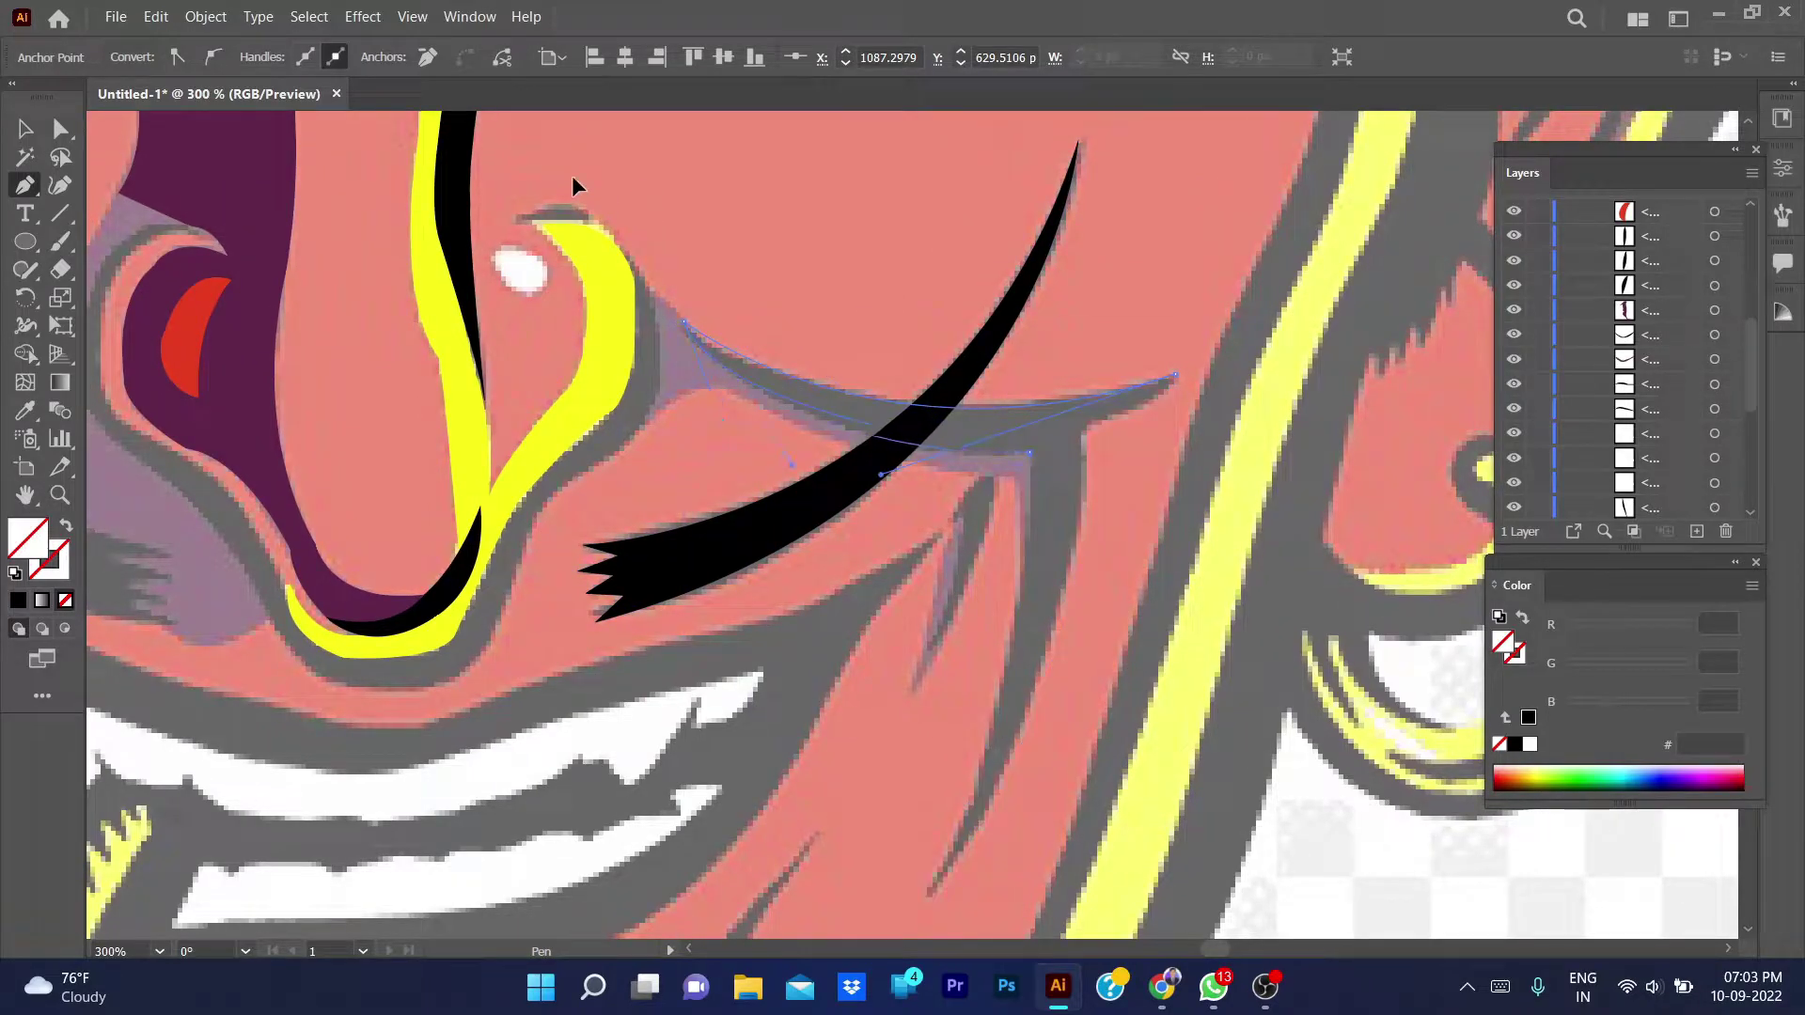
key(shift+x)
key(v)
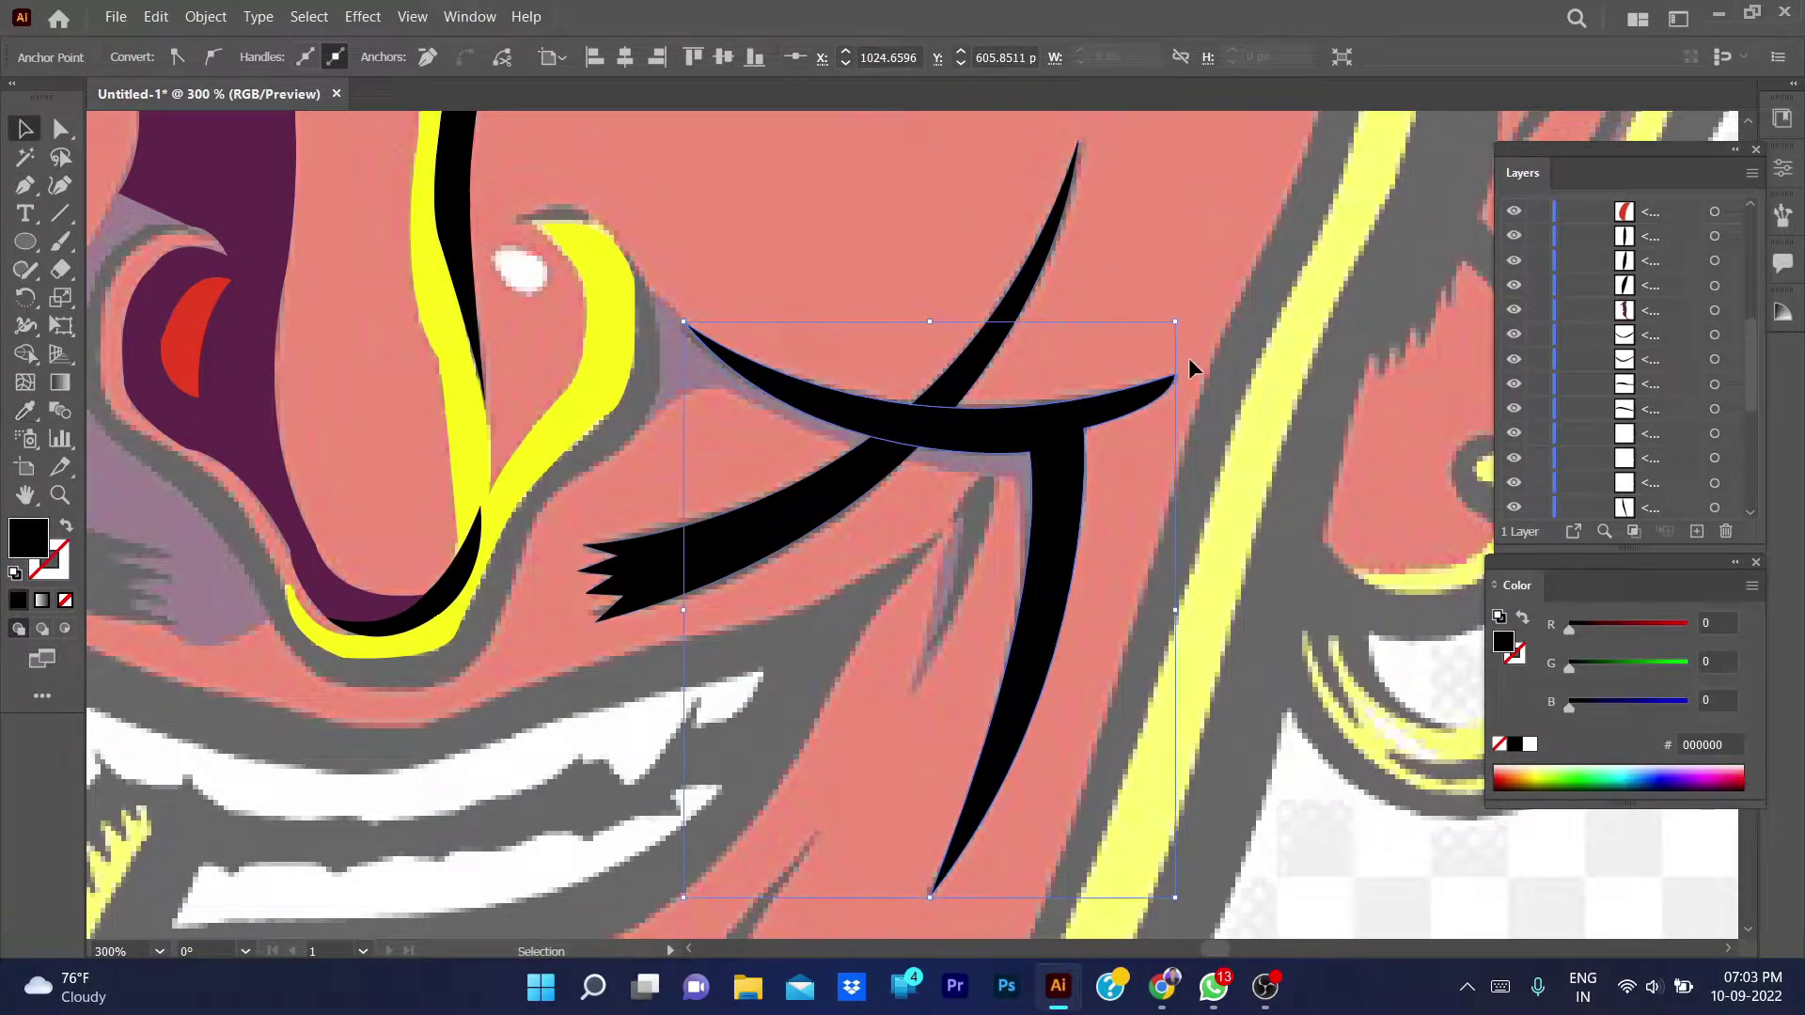
click(1188, 358)
key(p)
drag(936, 636, 908, 694)
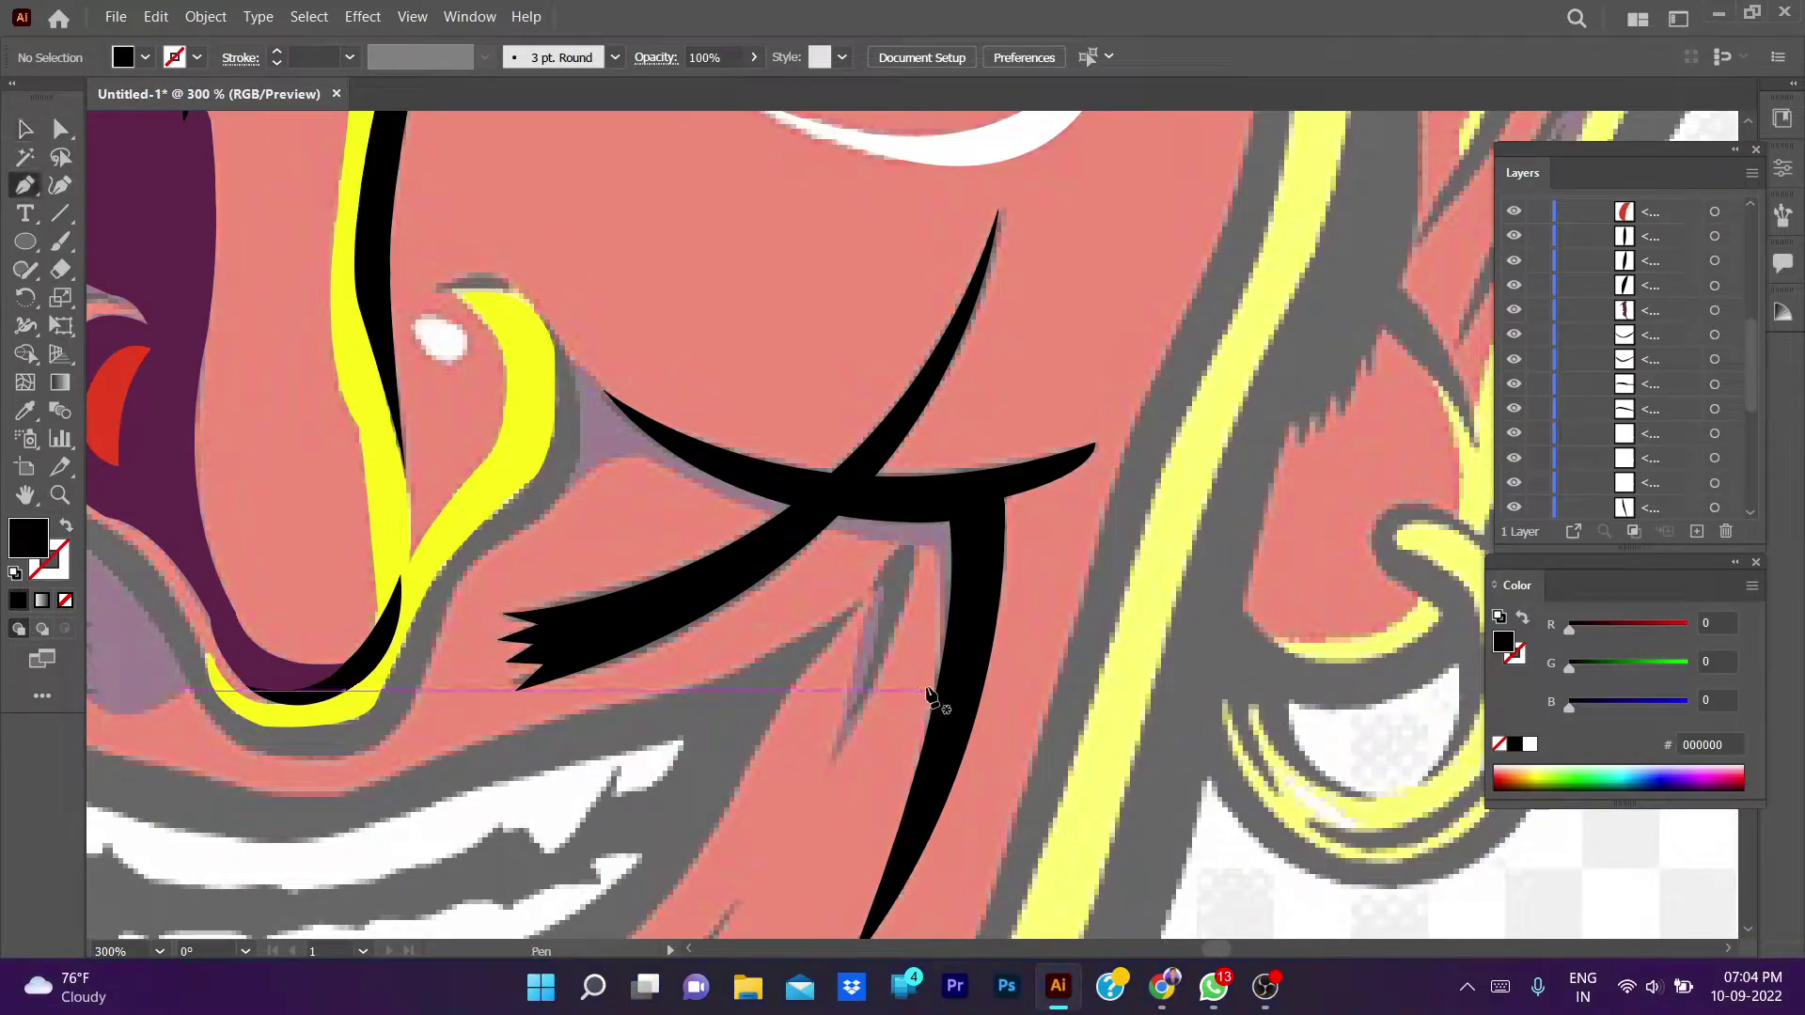
- Start tracing the crease under the mustache, with the fill removed while drawing
click(926, 738)
click(940, 550)
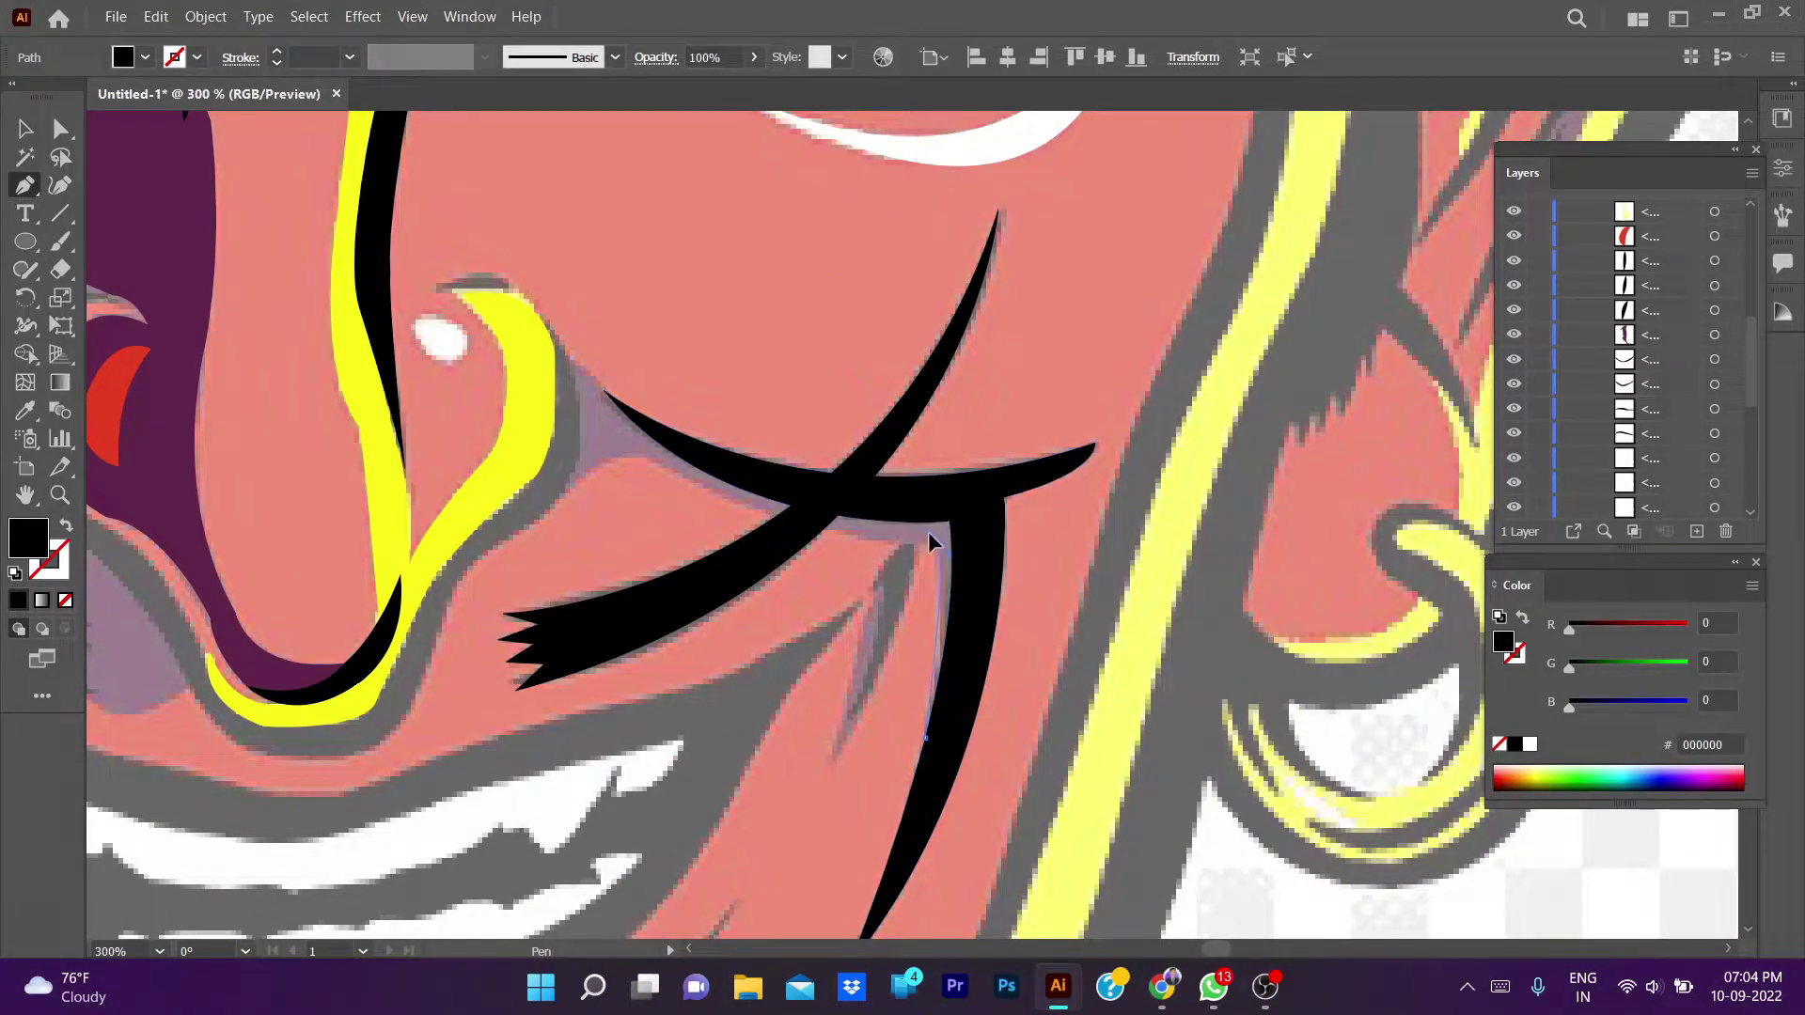
drag(938, 543, 1074, 595)
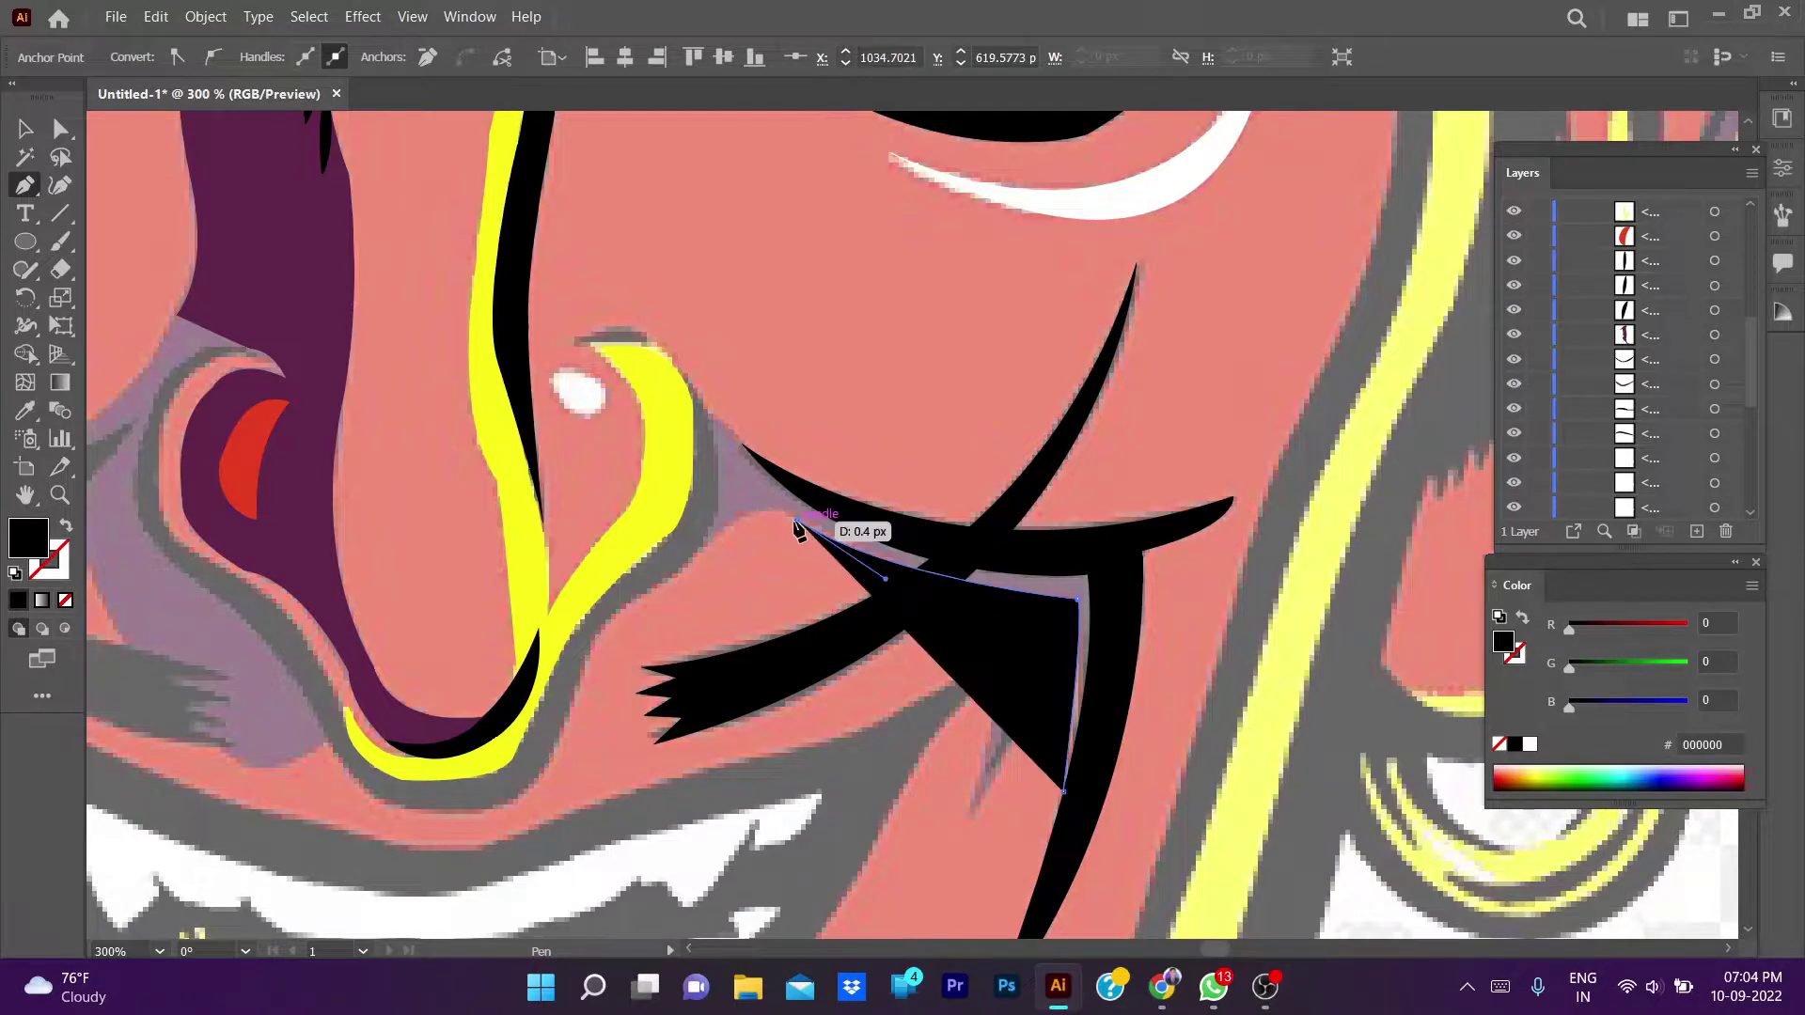
key(slash)
click(707, 545)
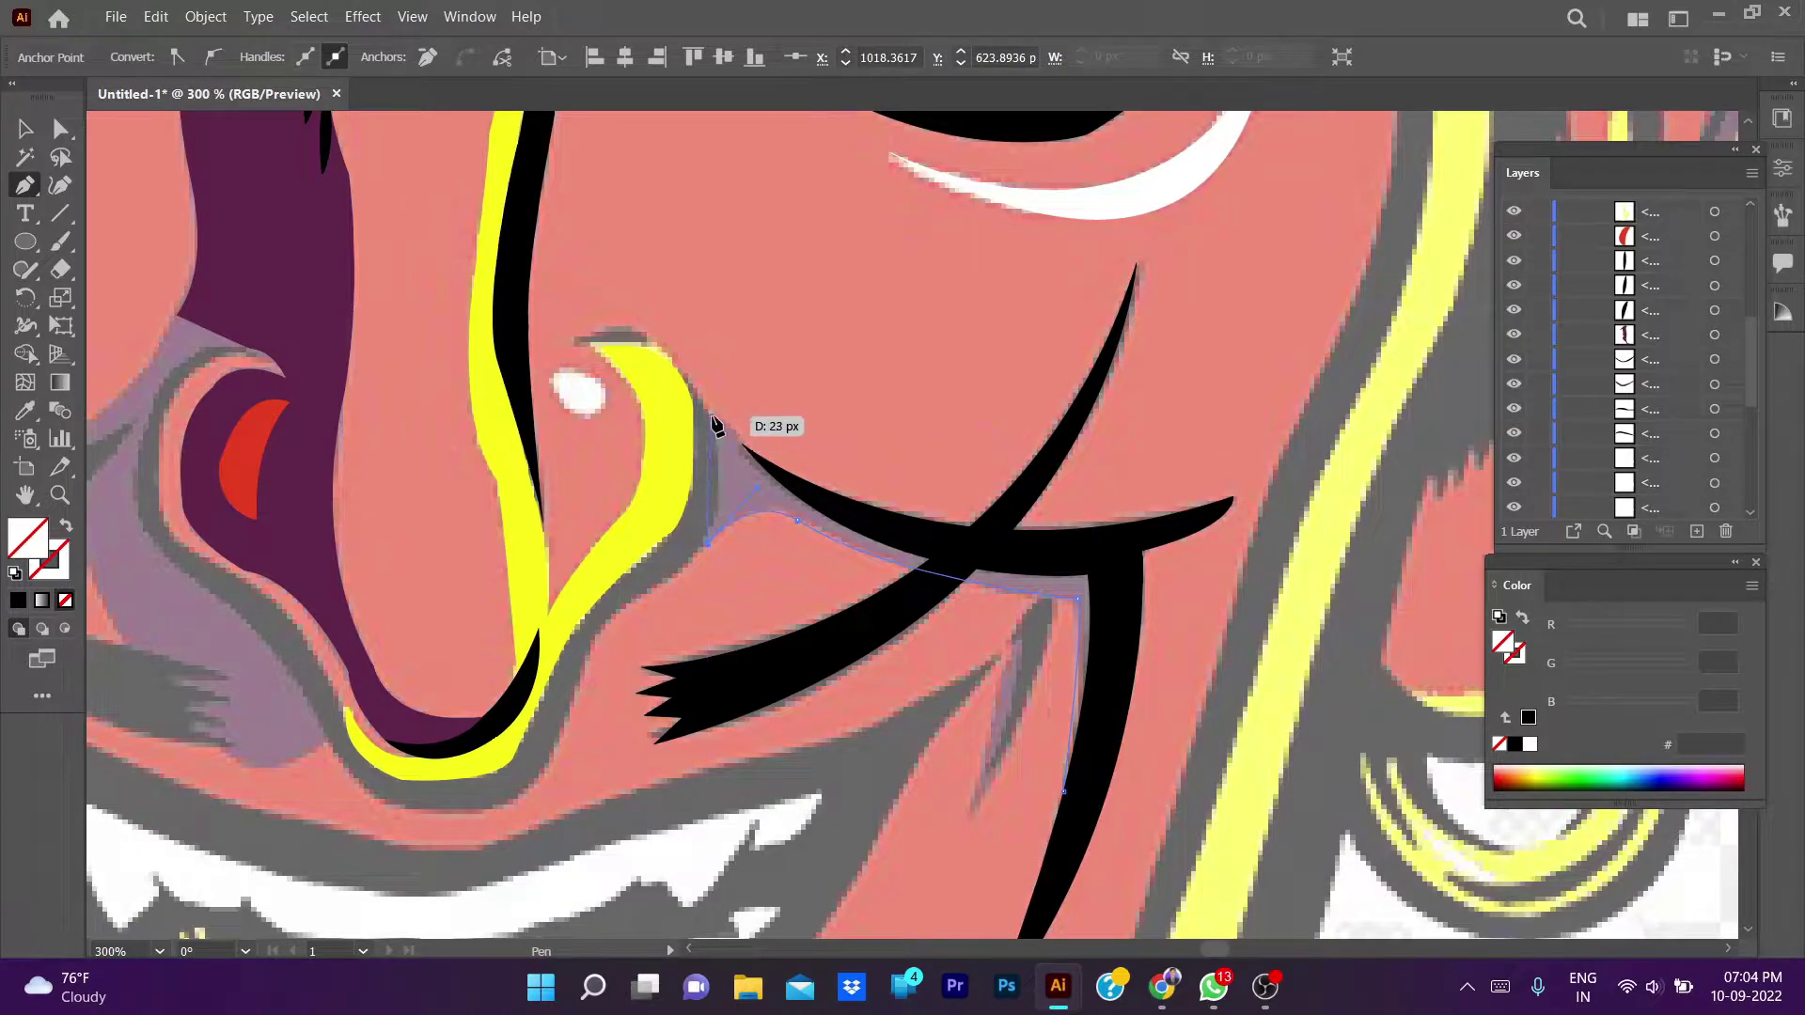
- Trace the shadow outline along the mustache underside and down beside the vertical stroke
click(712, 411)
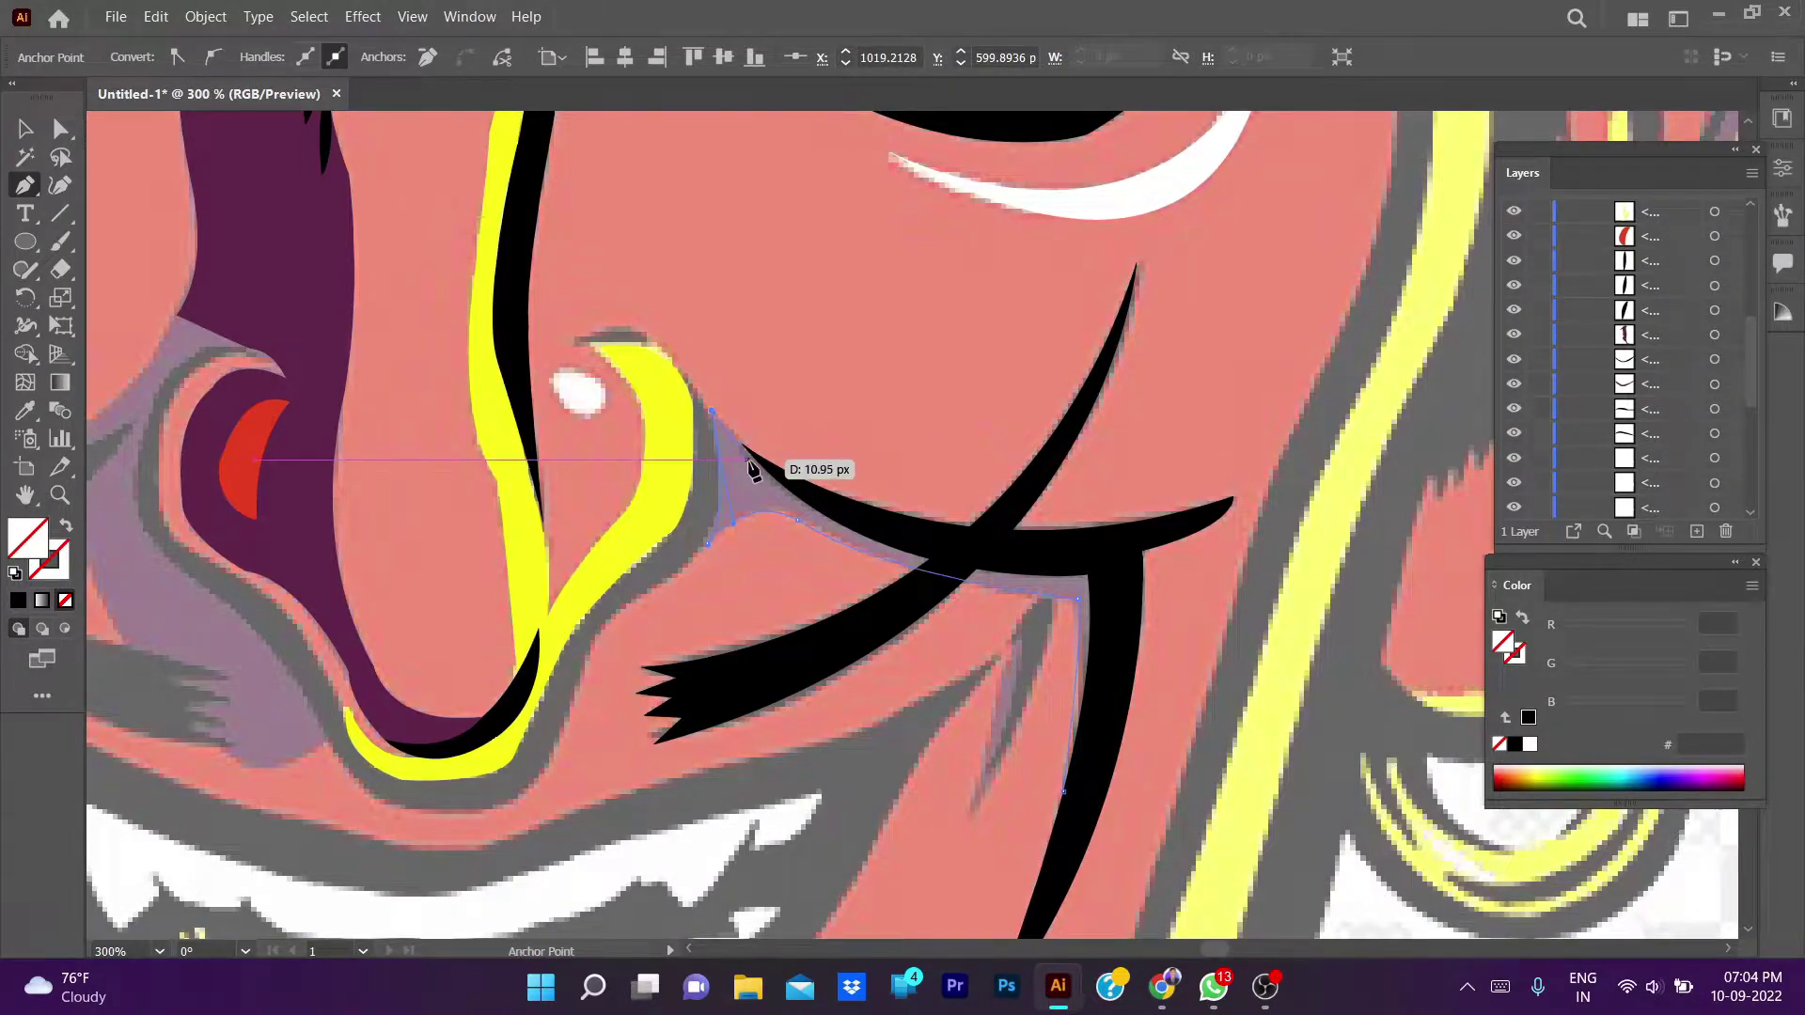
click(806, 503)
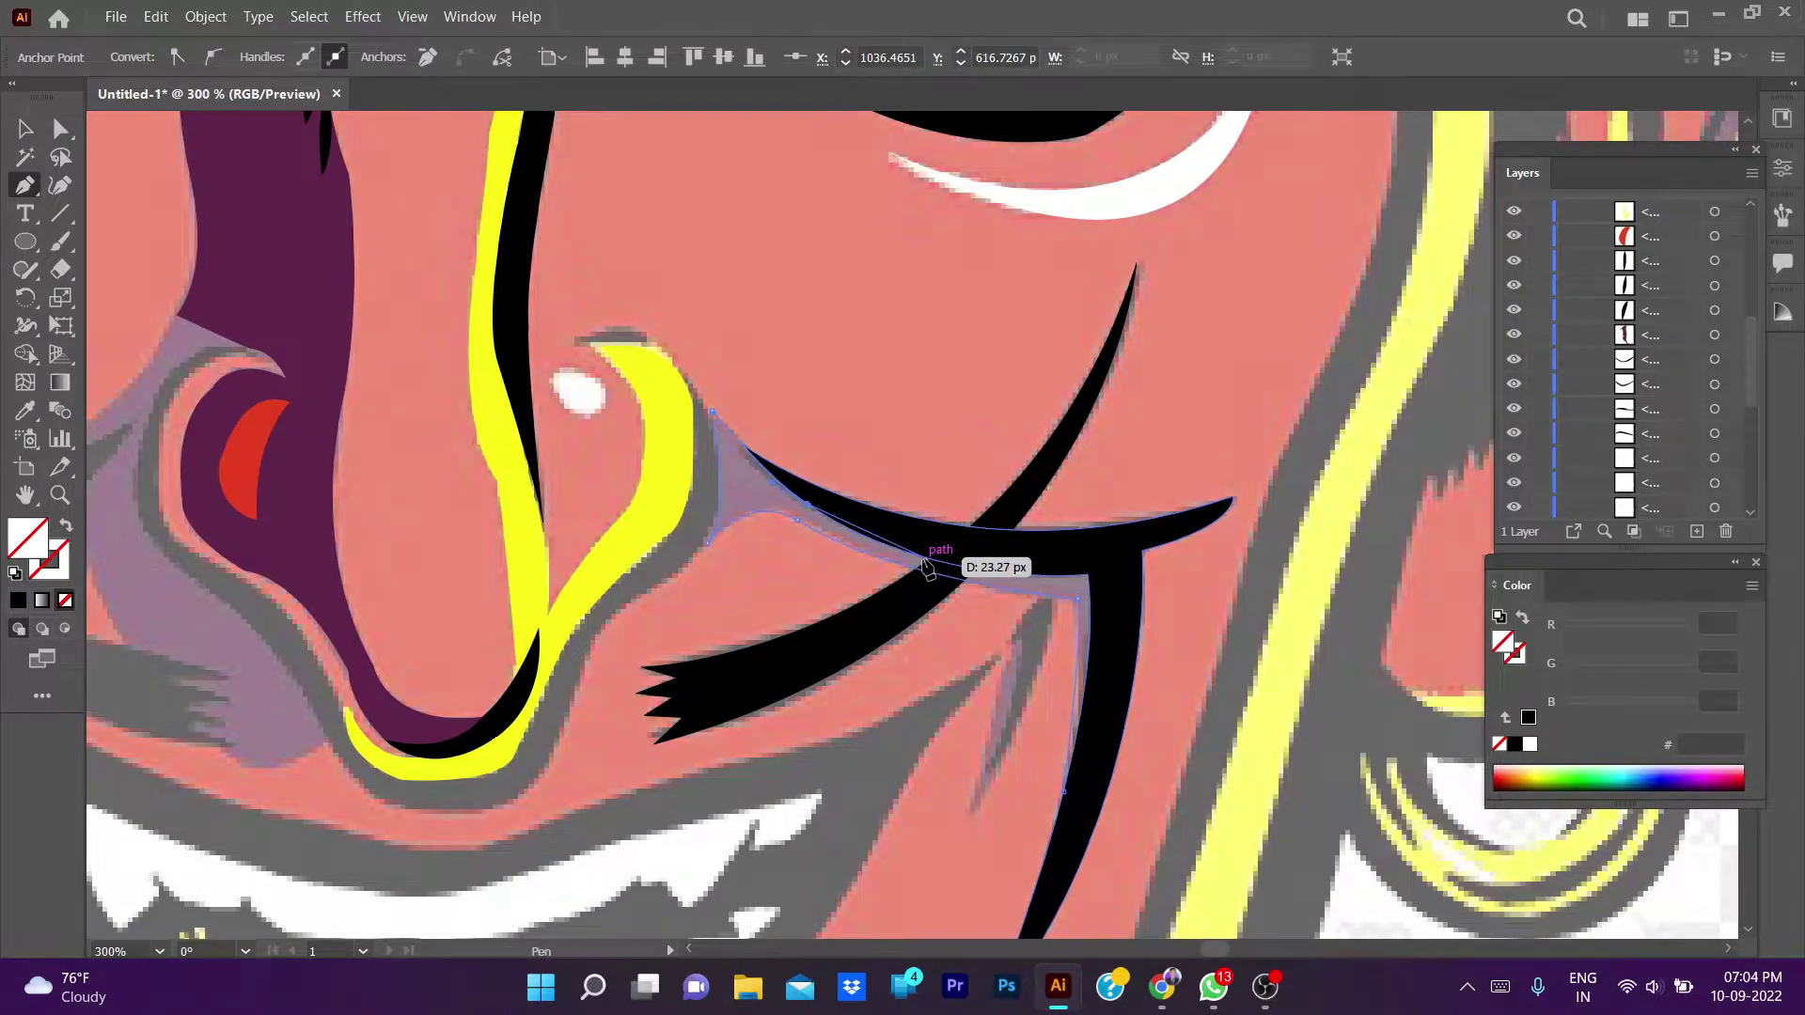
drag(929, 560, 943, 569)
click(1087, 574)
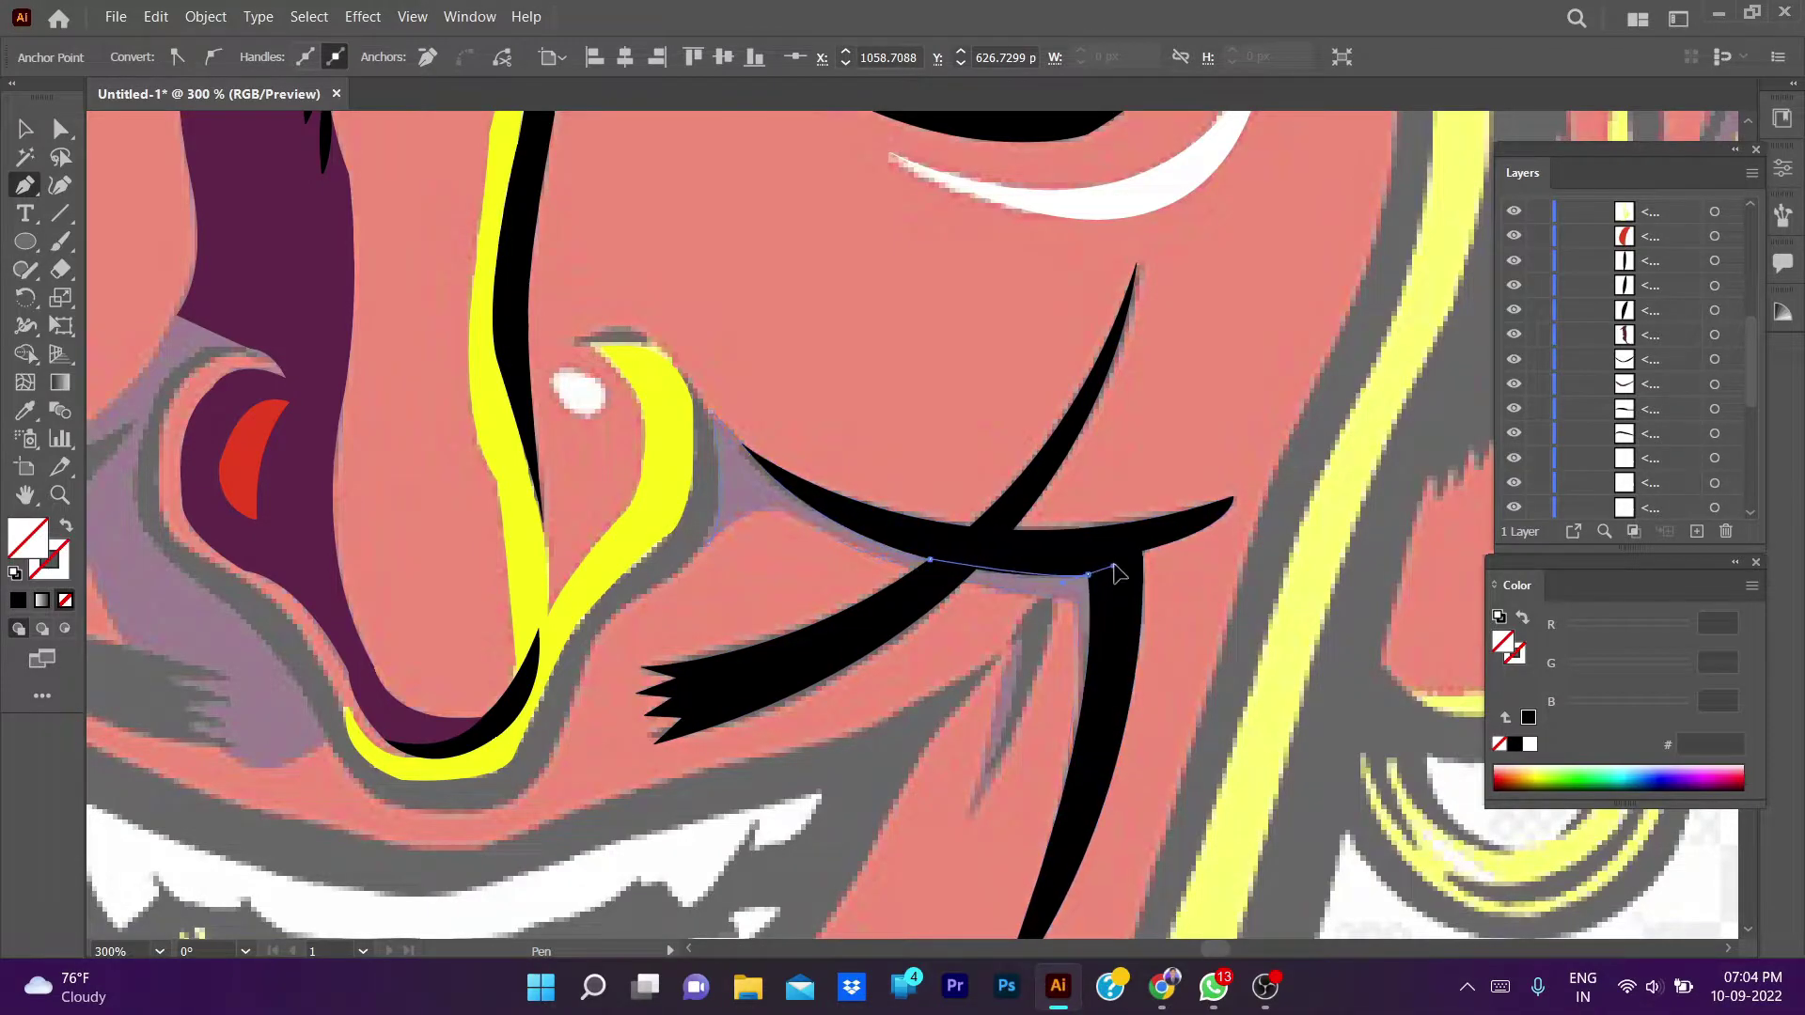
drag(1068, 792, 1026, 895)
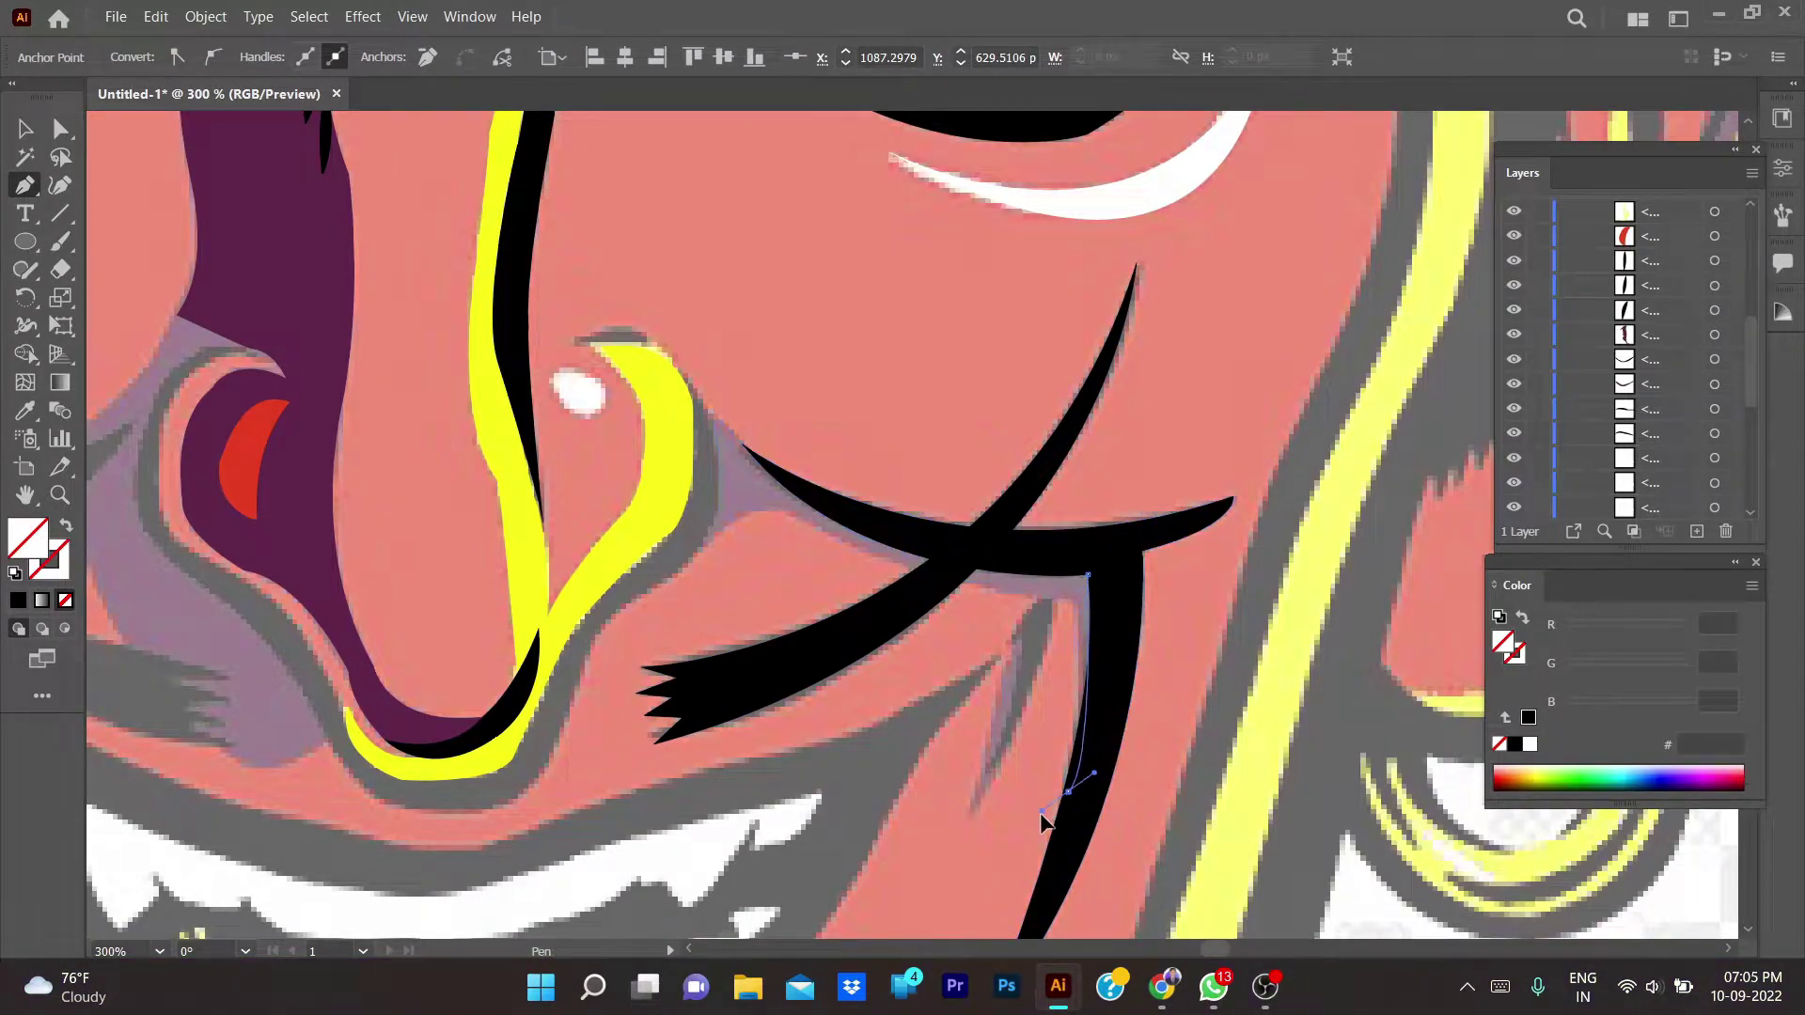
scroll(1026, 895, down, 1)
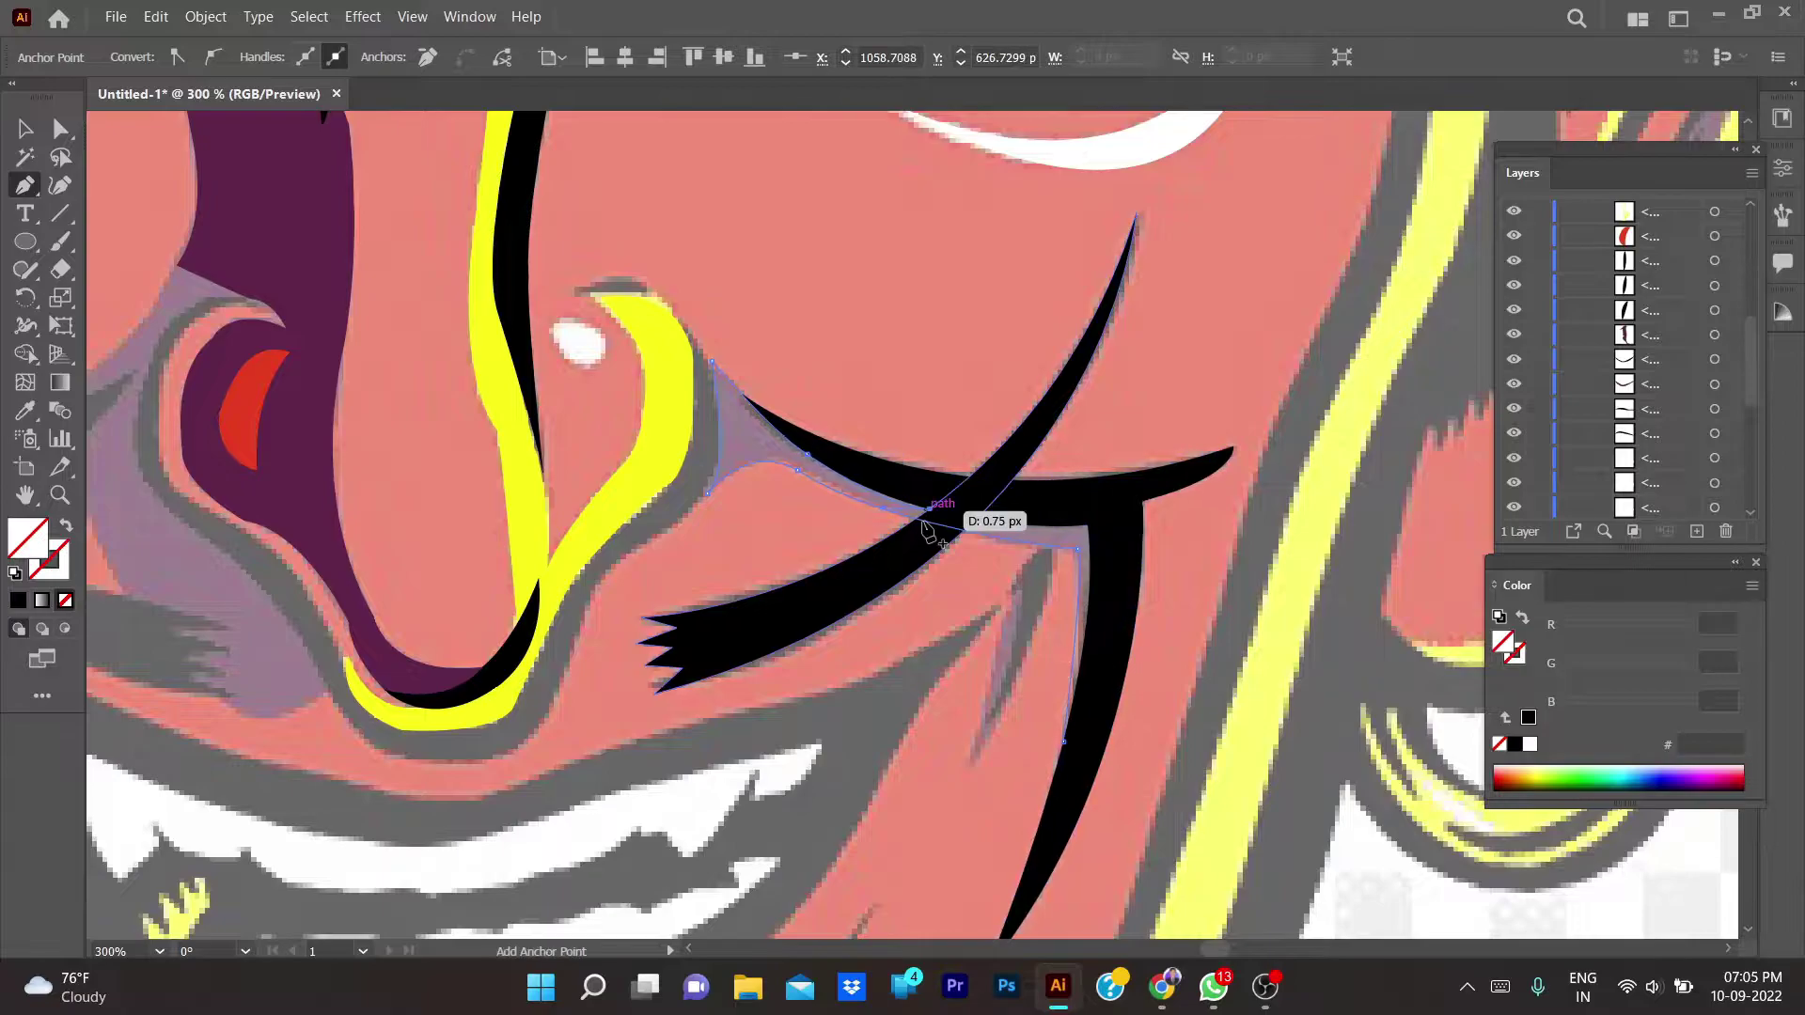
scroll(926, 522, up, 5)
scroll(1204, 568, right, 5)
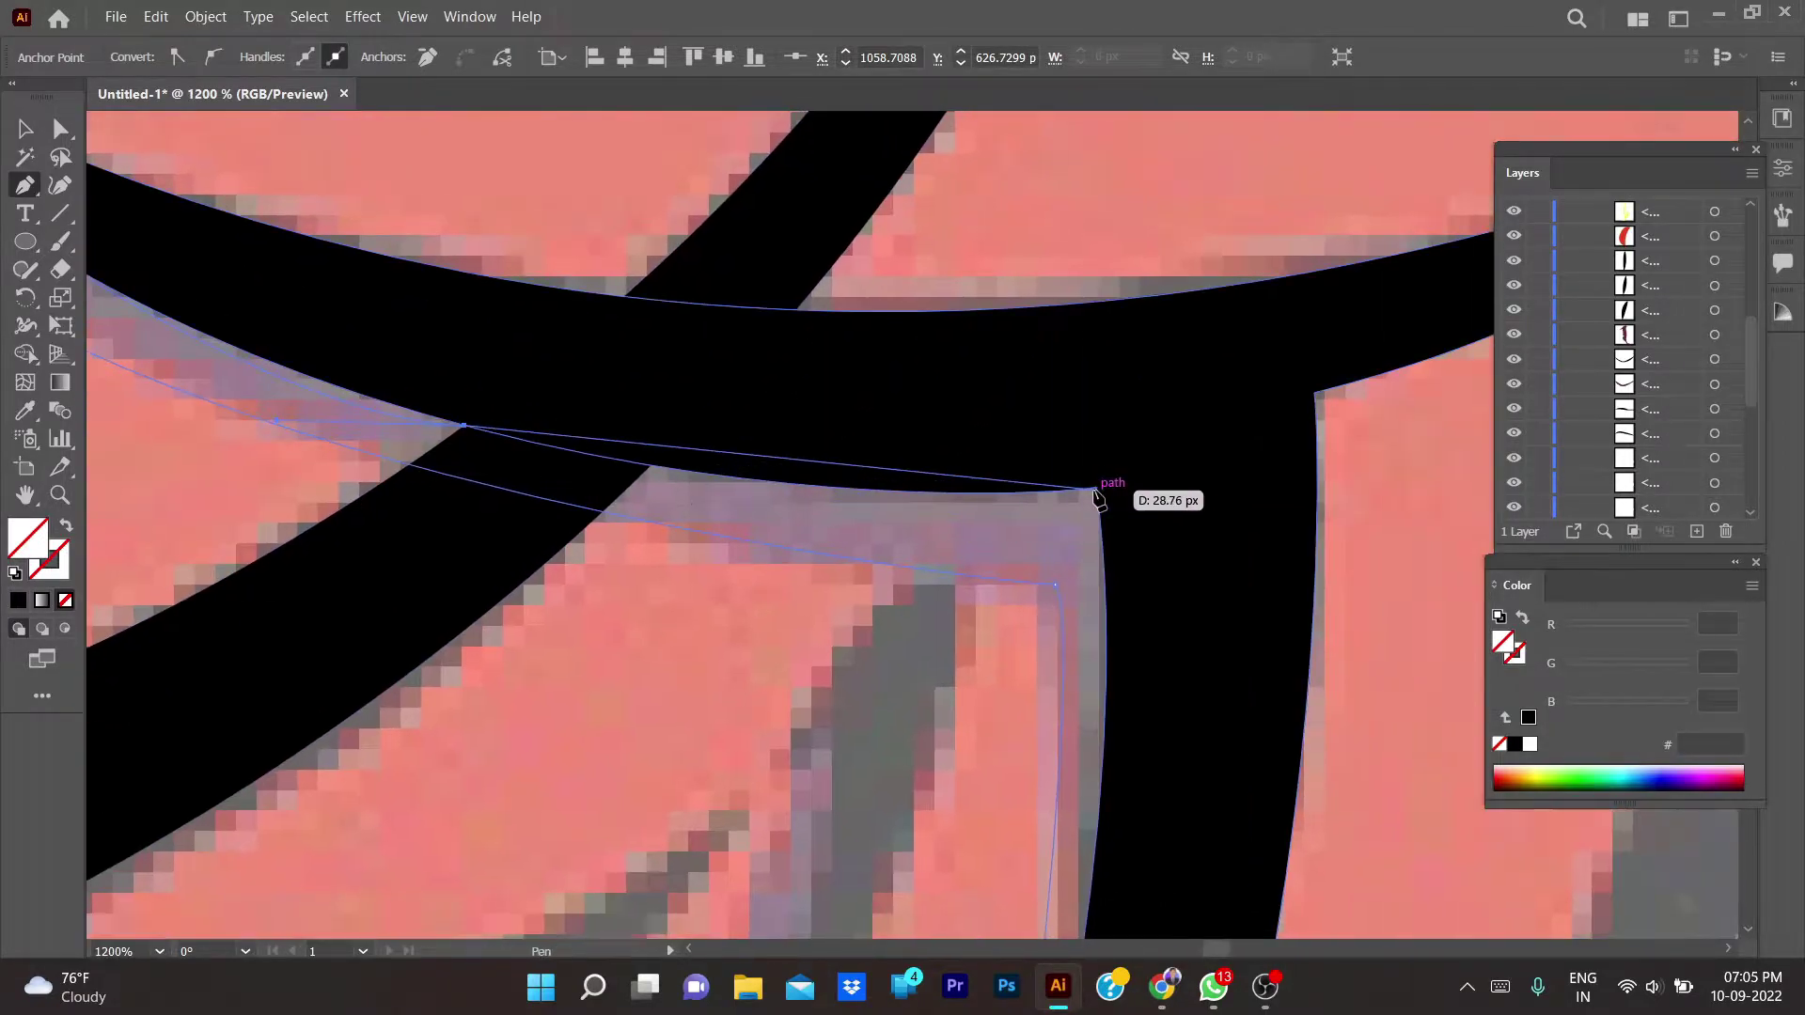
- Bend the shadow outline to follow the mustache edge and snap its corner onto the lower edge
mouse_move(1097, 488)
mouse_down()
mouse_move(1265, 421)
mouse_move(1279, 433)
mouse_up()
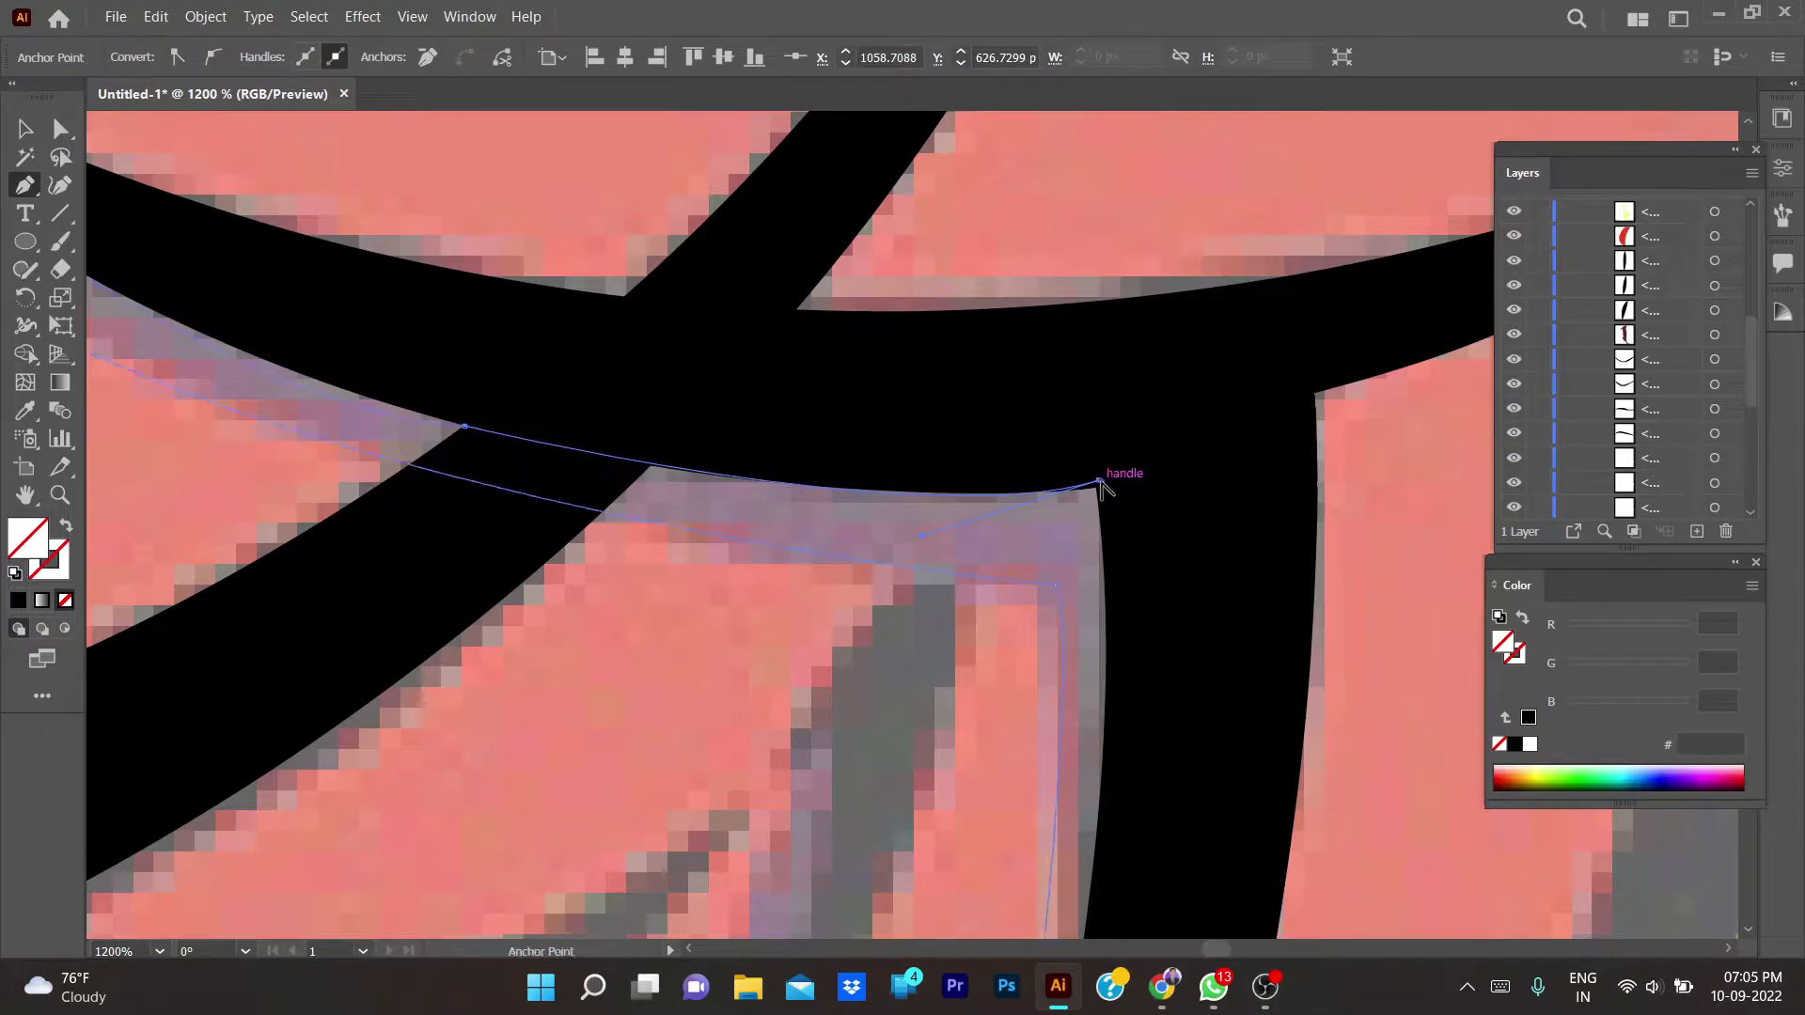
scroll(1013, 726, down, 5)
scroll(1033, 633, up, 2)
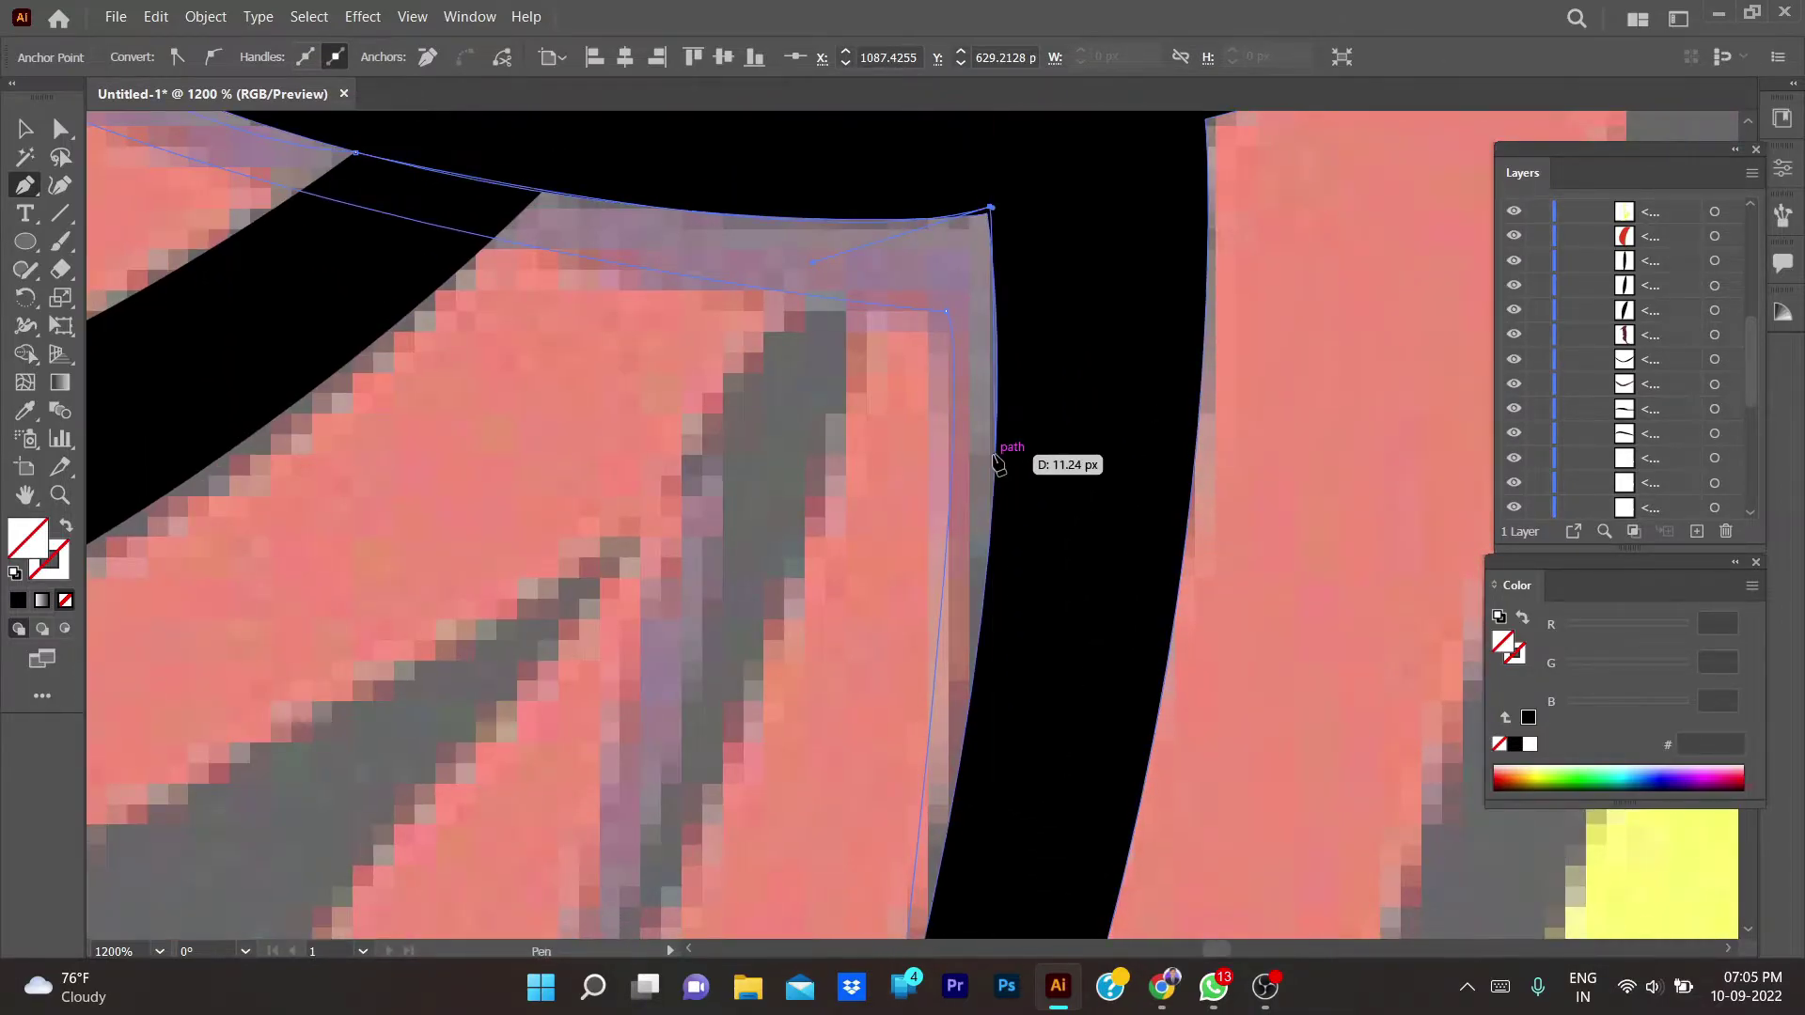
scroll(992, 451, up, 3)
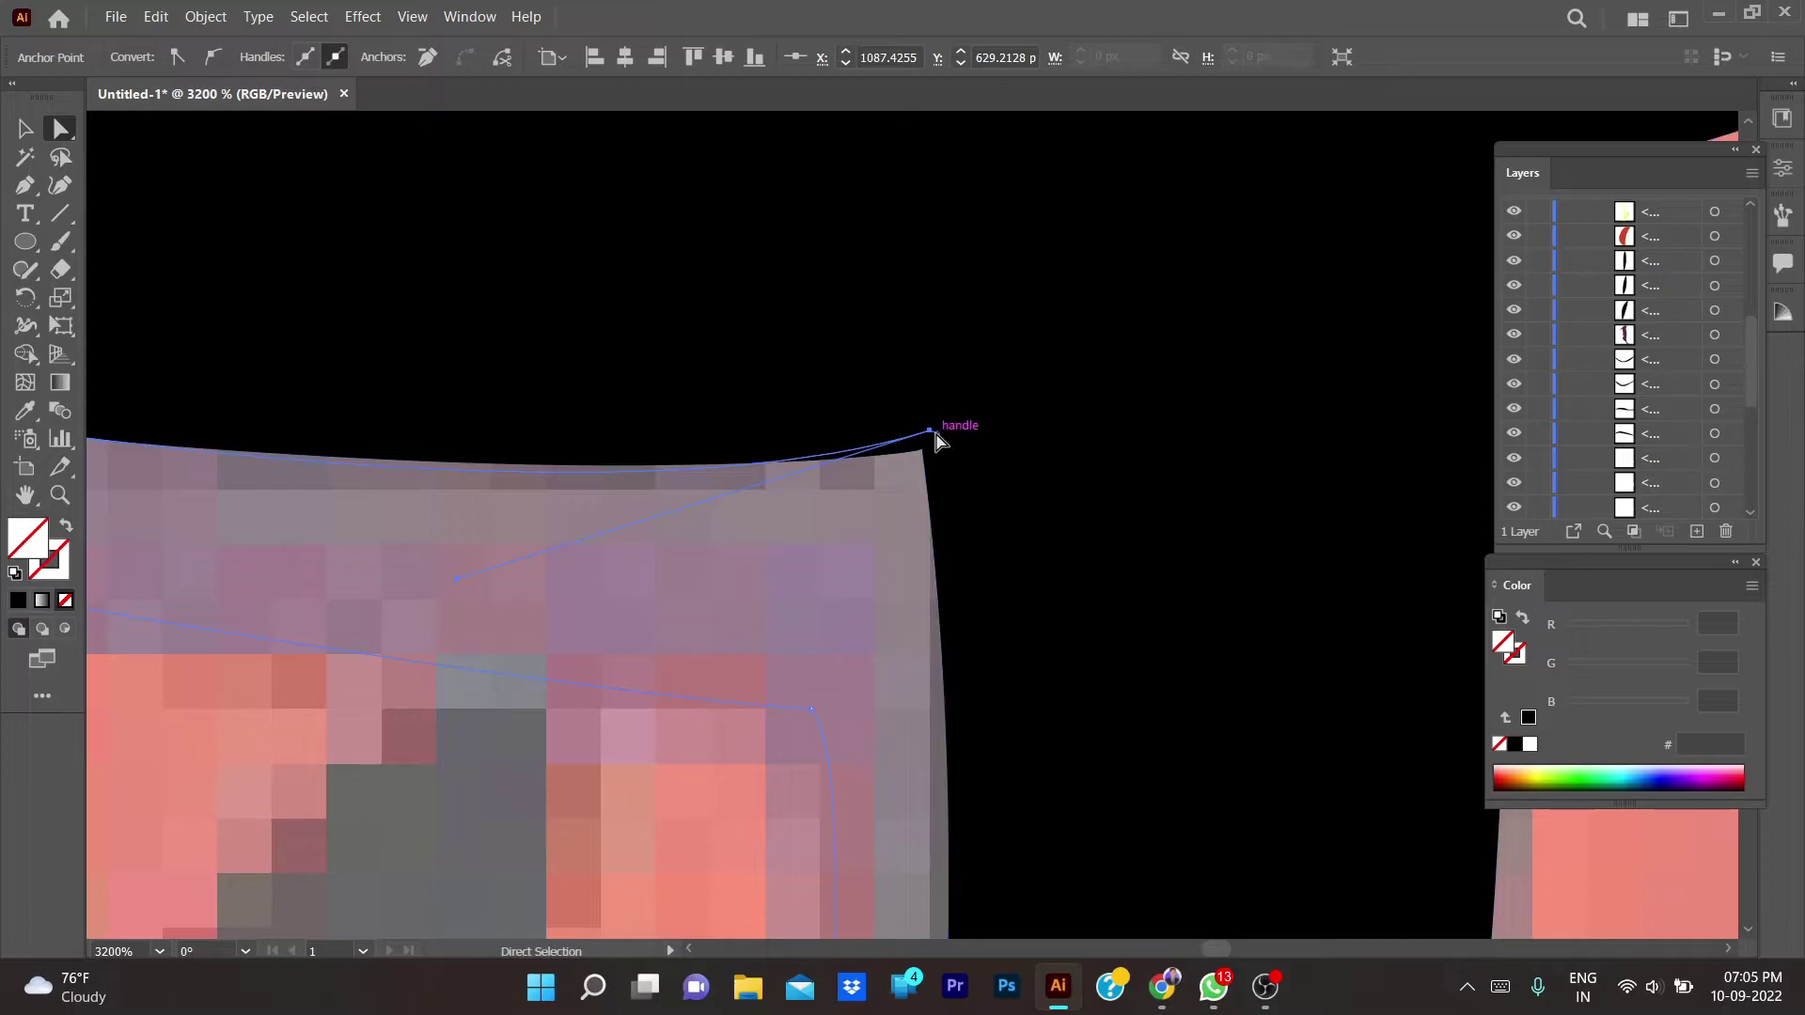
drag(931, 434, 927, 444)
scroll(694, 585, down, 2)
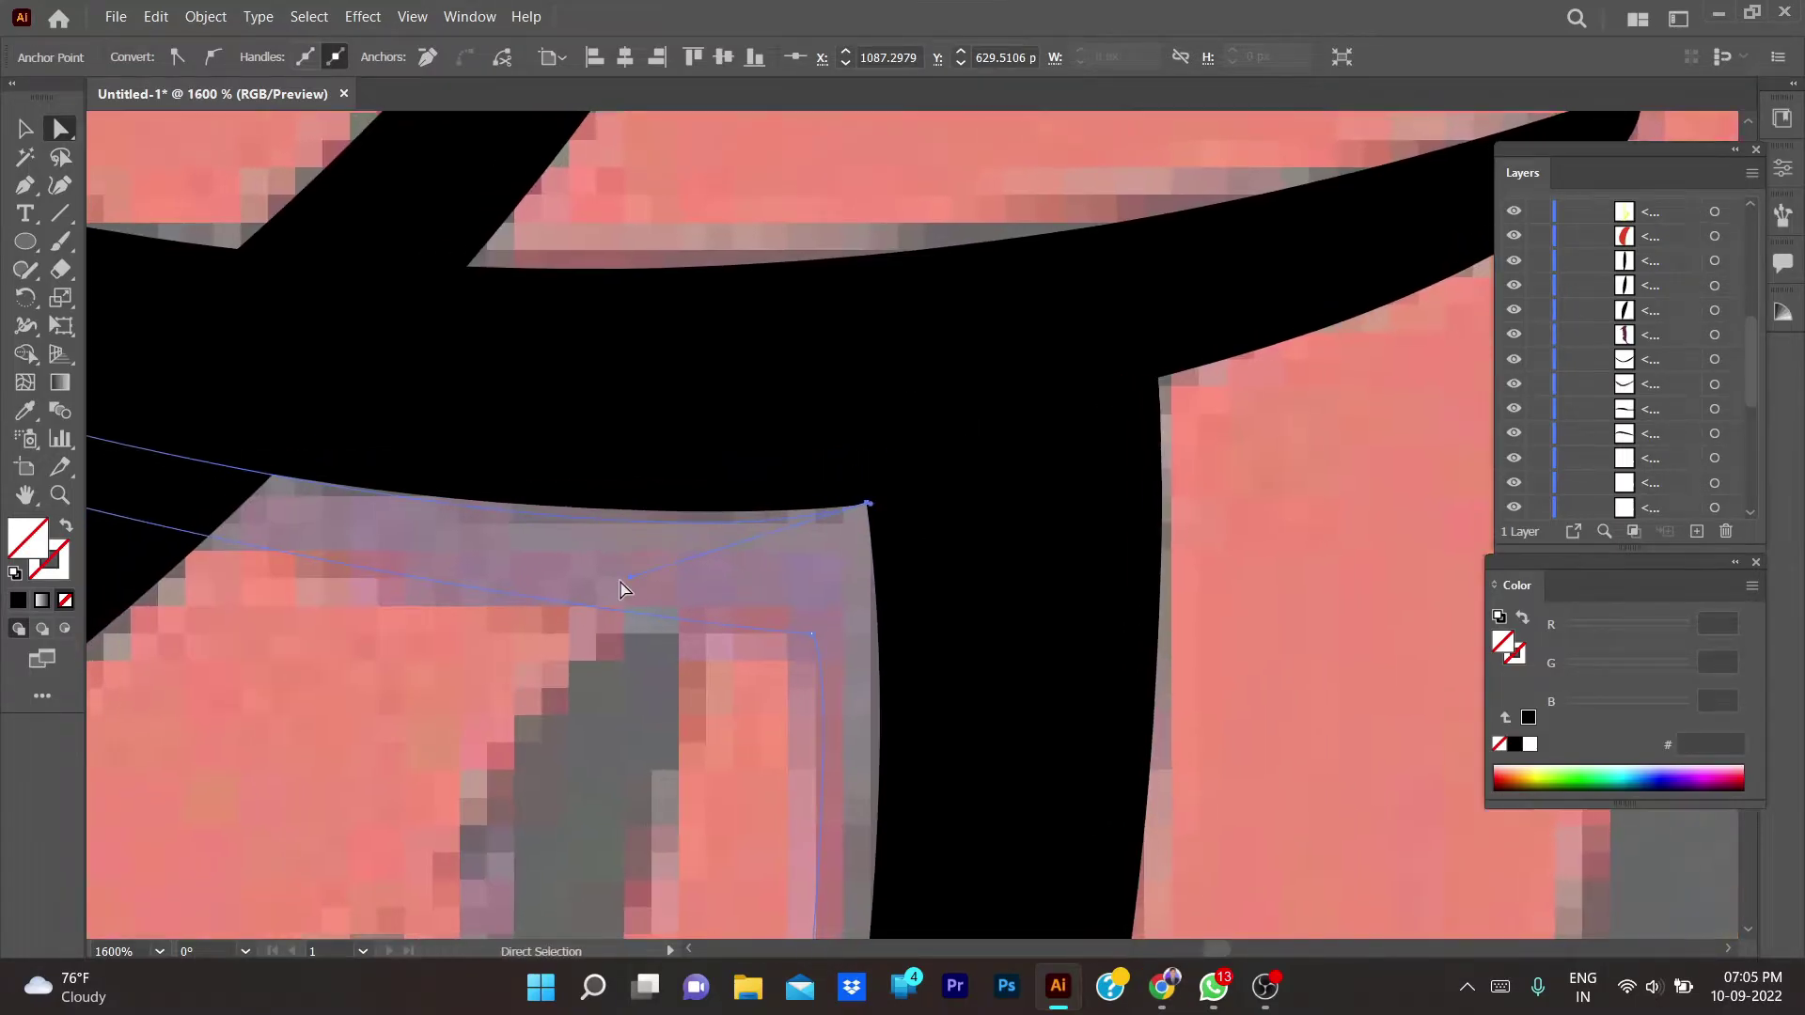
scroll(644, 553, down, 2)
scroll(605, 545, up, 3)
scroll(363, 523, up, 1)
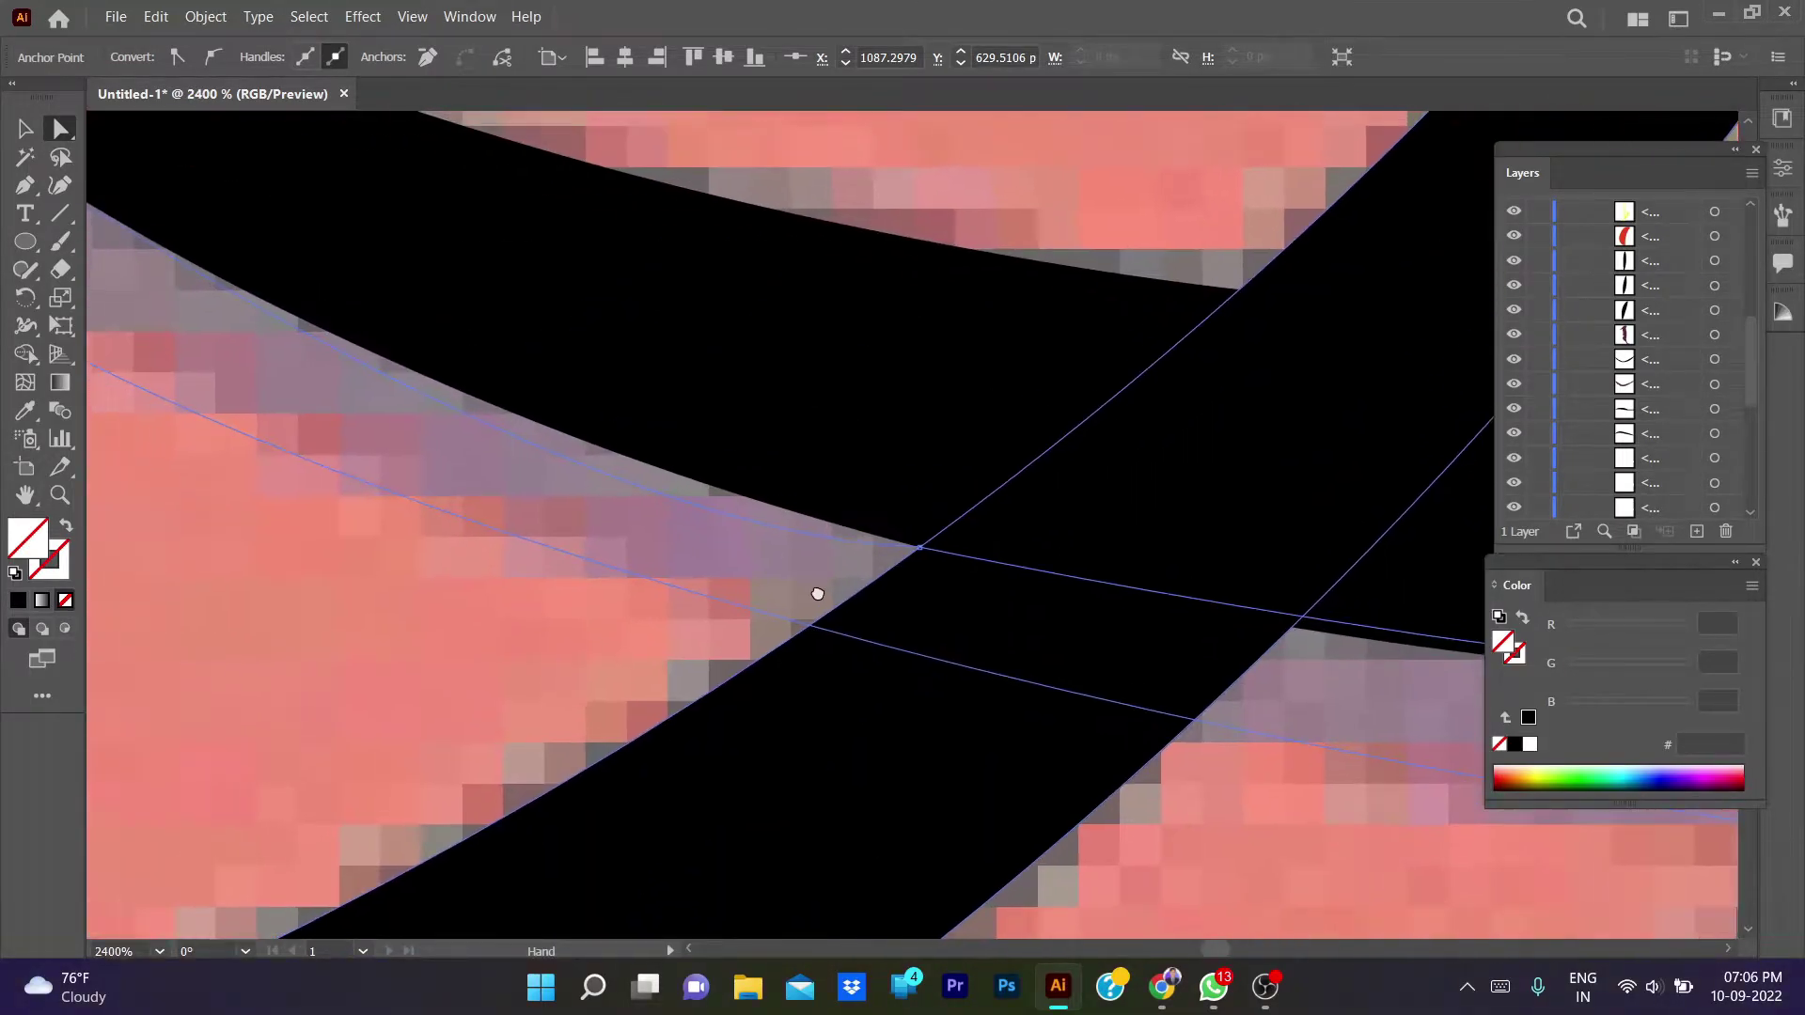
drag(986, 558, 986, 559)
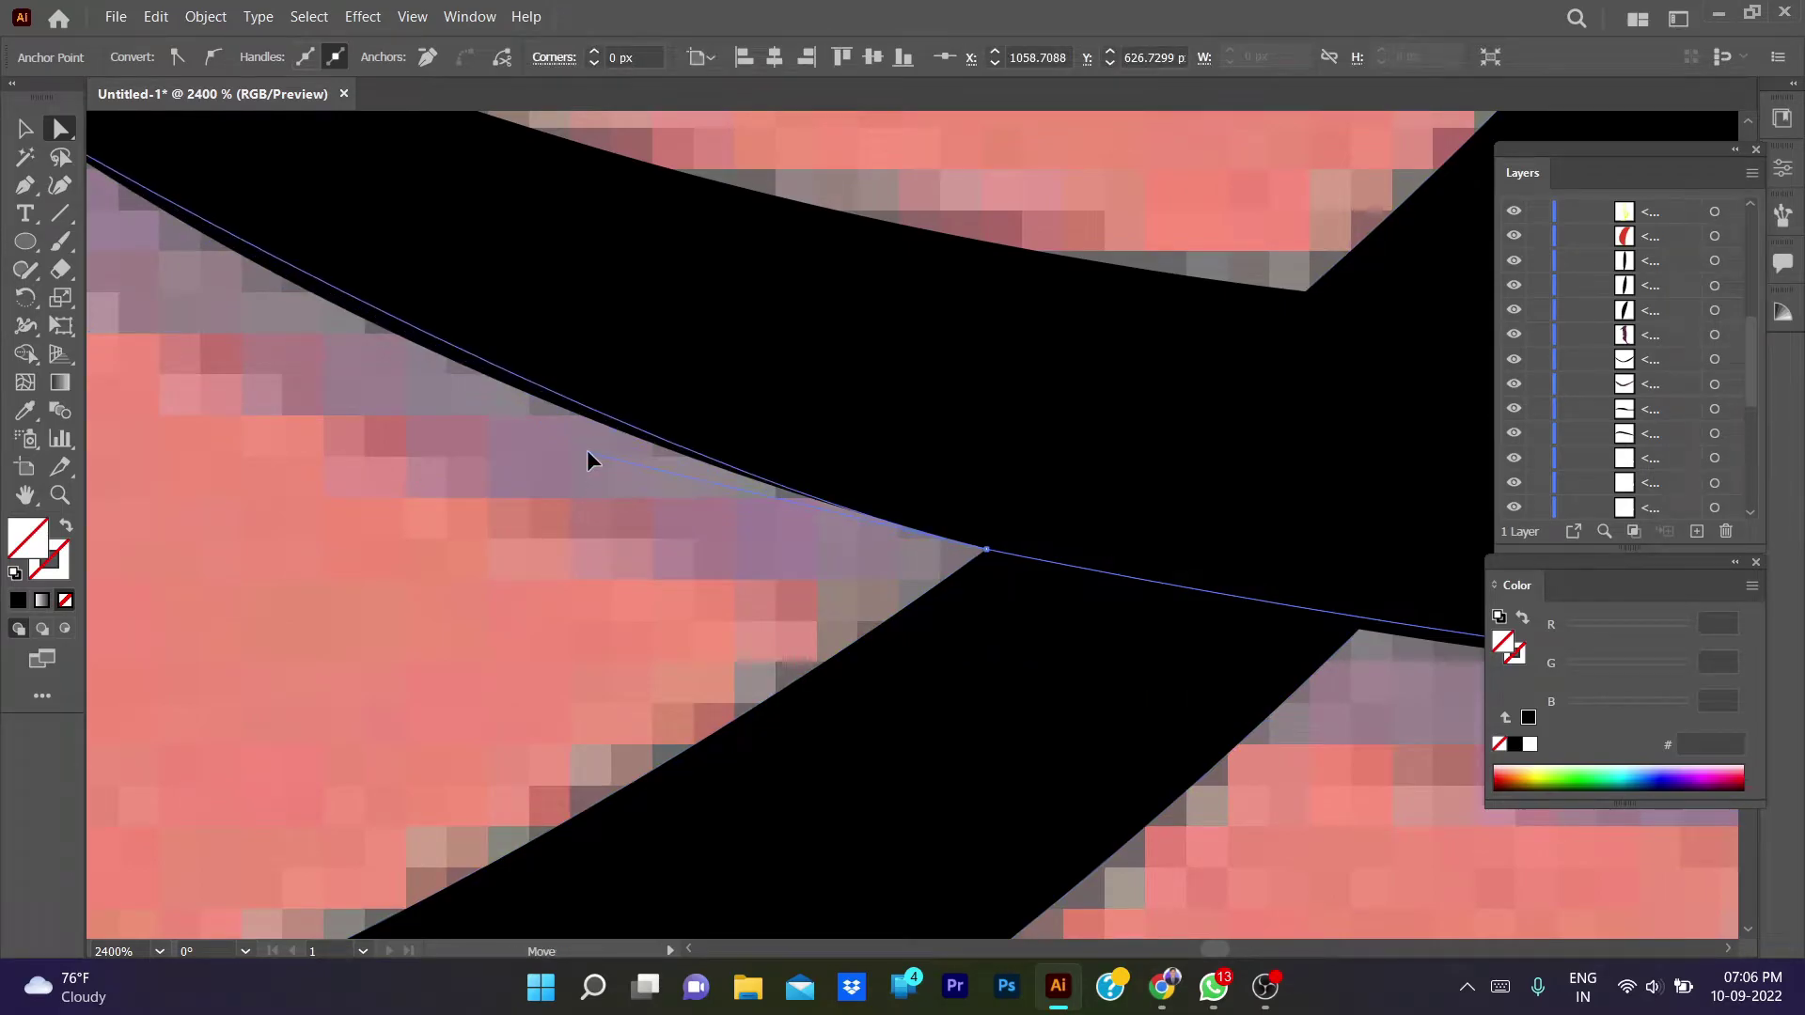
scroll(724, 564, down, 2)
scroll(809, 658, down, 2)
scroll(865, 723, up, 1)
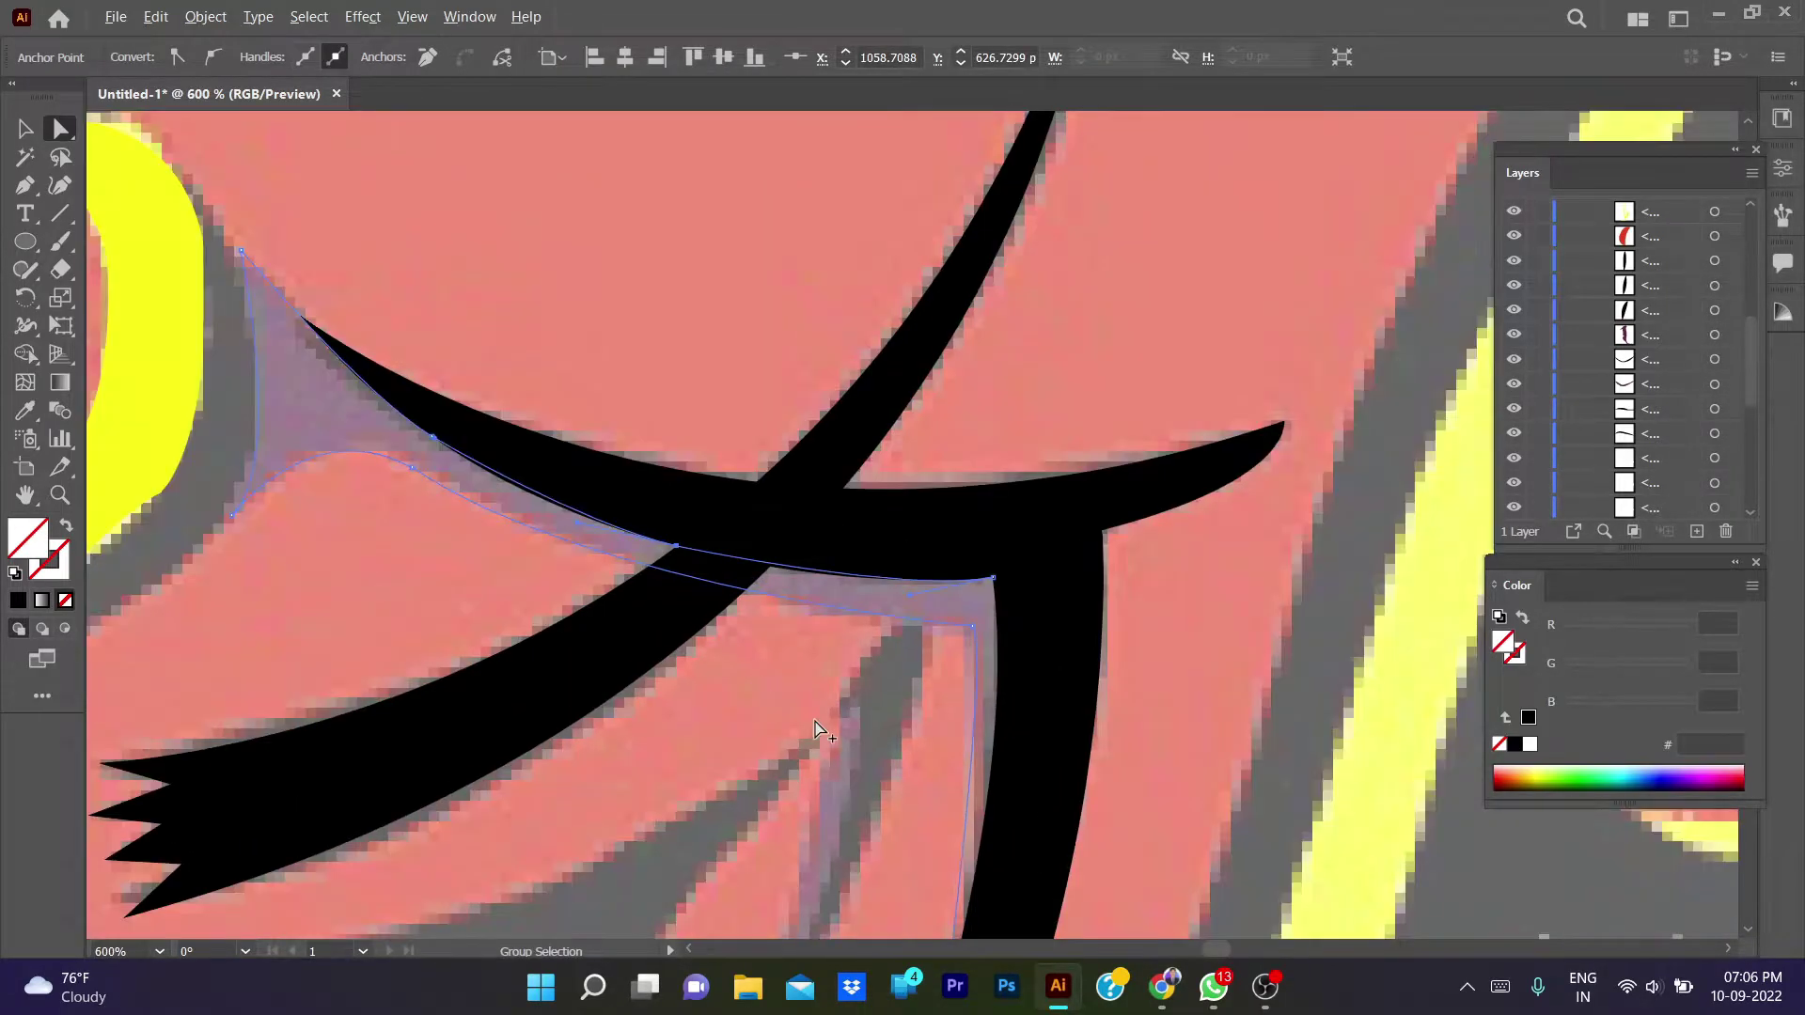
scroll(816, 729, up, 1)
drag(818, 728, 642, 495)
- Extend the shadow outline from the corner point down beside the vertical stroke
key(p)
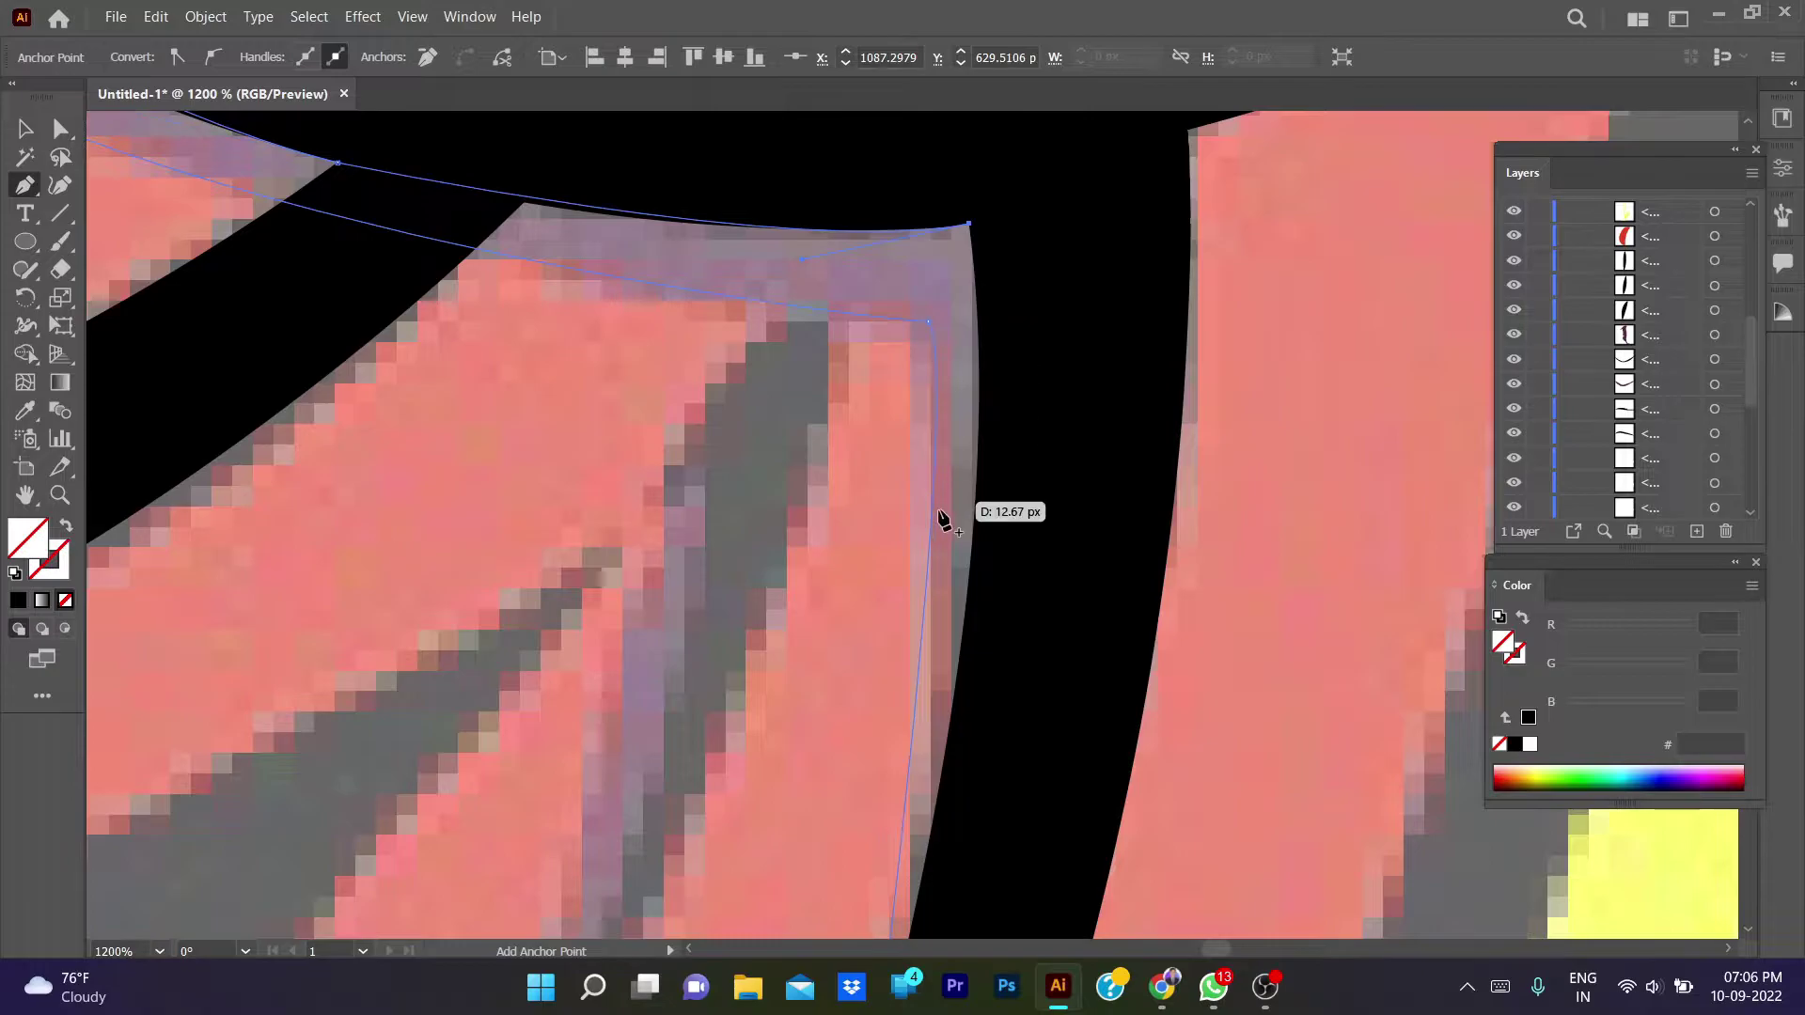
click(963, 625)
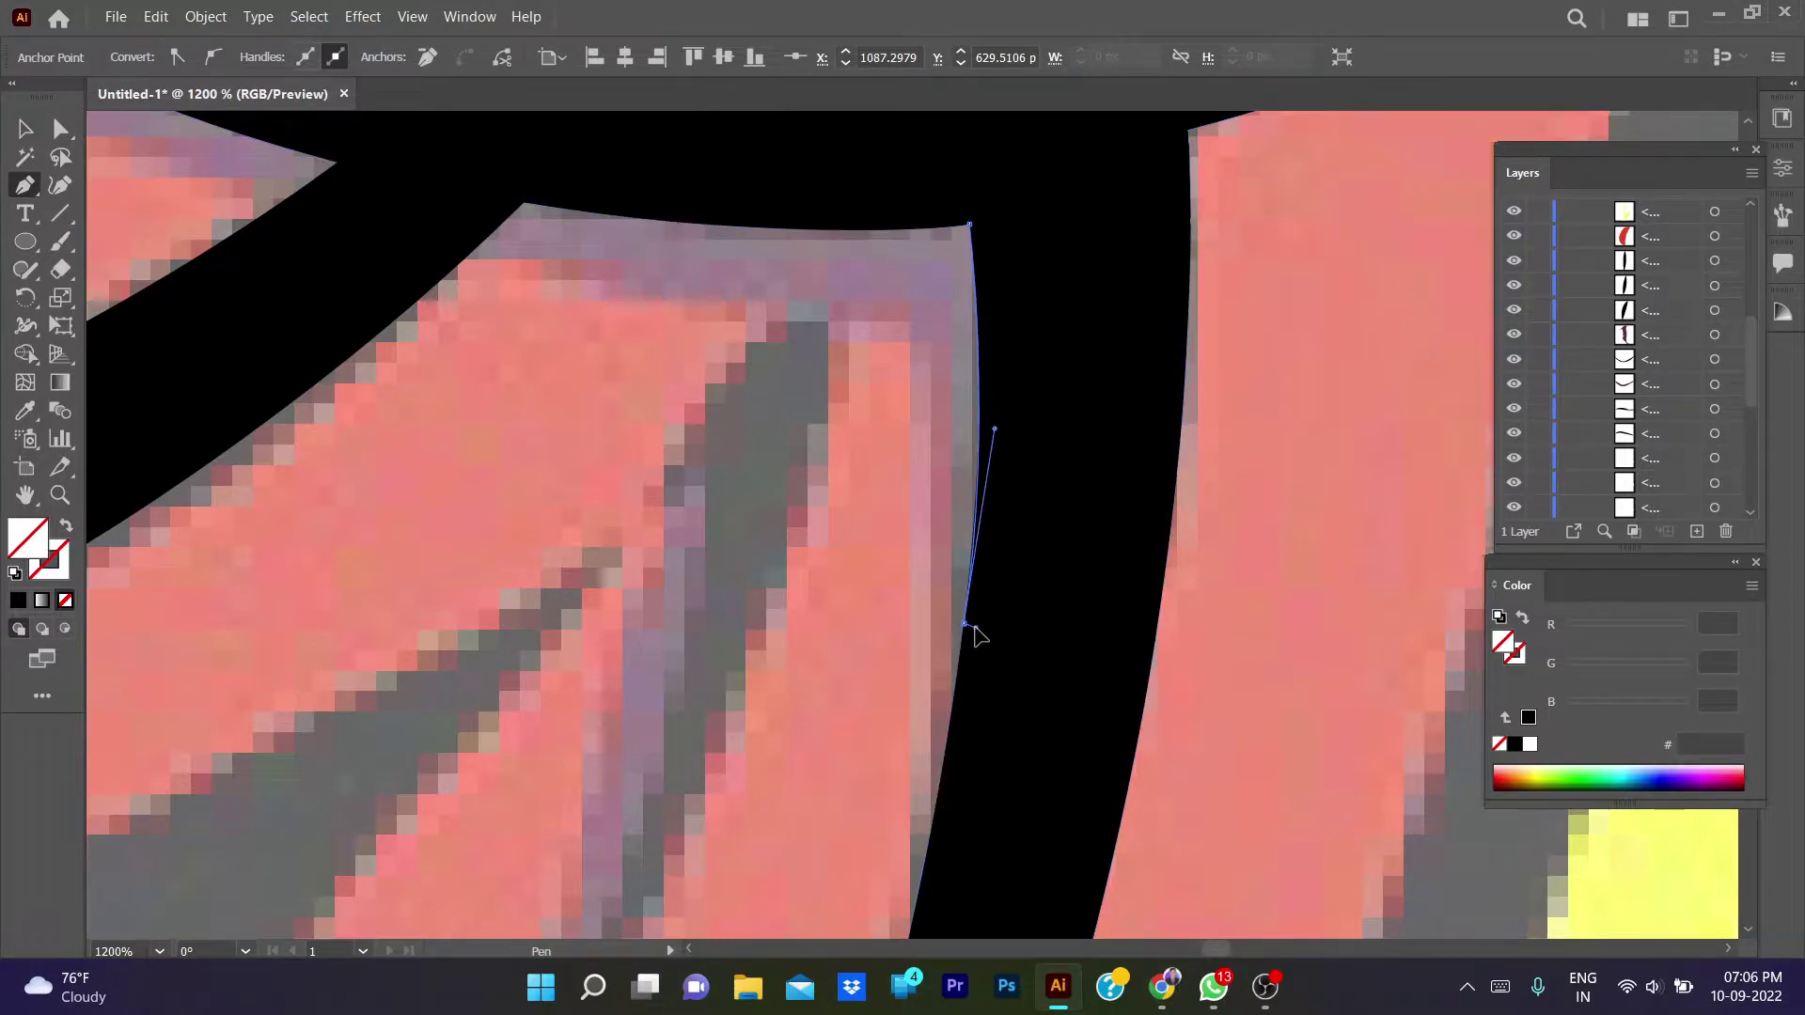
key(space)
drag(974, 789, 1099, 391)
drag(996, 693, 953, 775)
- Fill the shadow with dark purple 5E254A and send it behind the black mustache stroke
key(ctrl+minus)
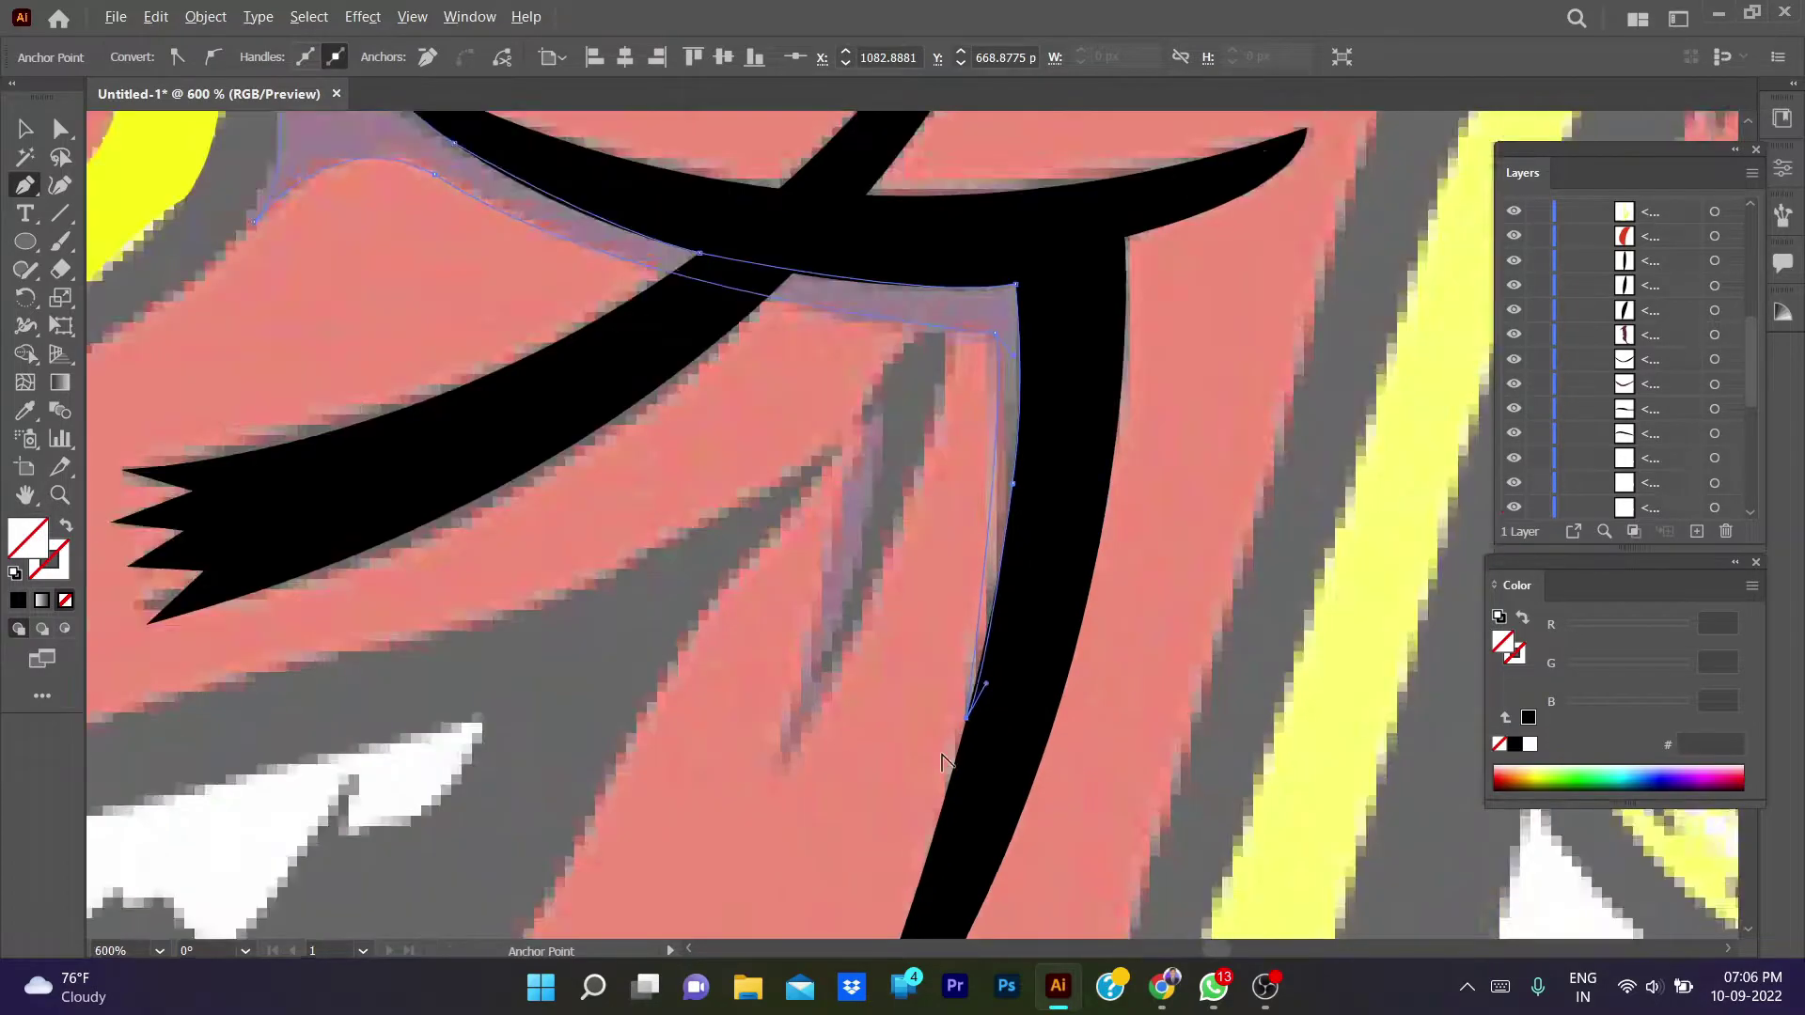
key(ctrl+minus)
key(ctrl+minus)
key(i)
click(395, 443)
key(v)
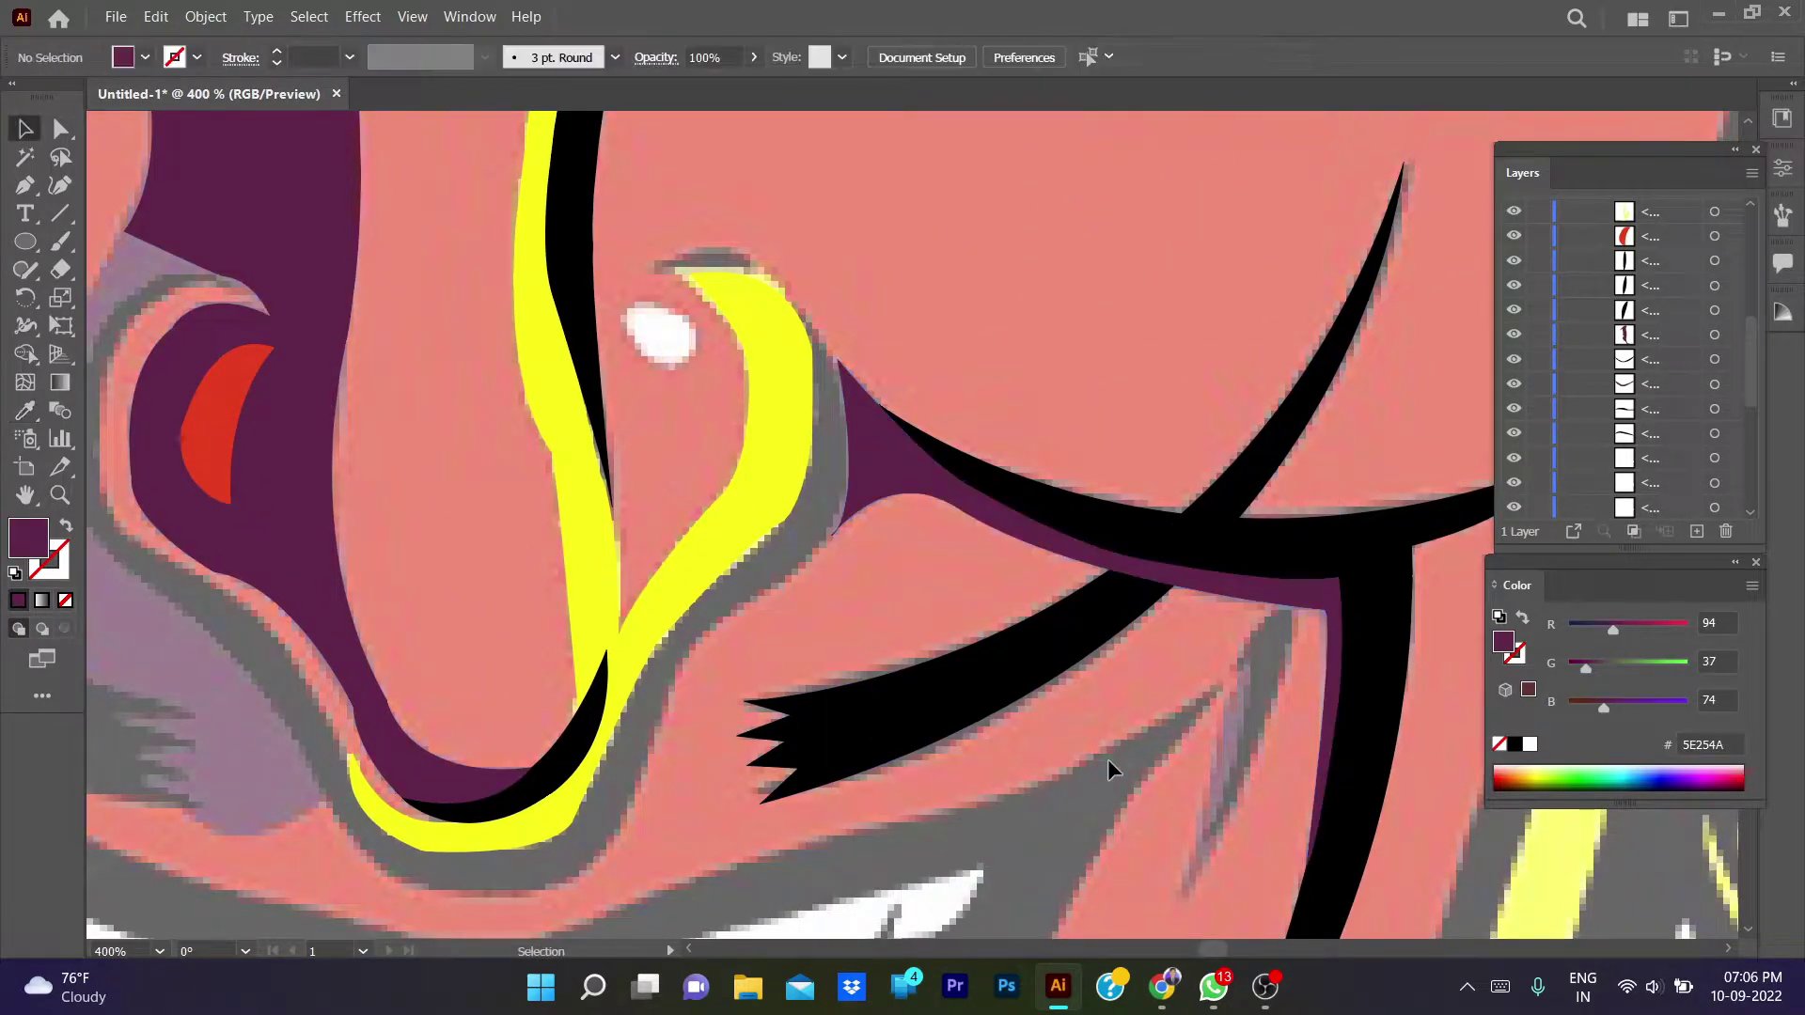
click(1095, 649)
click(1321, 613)
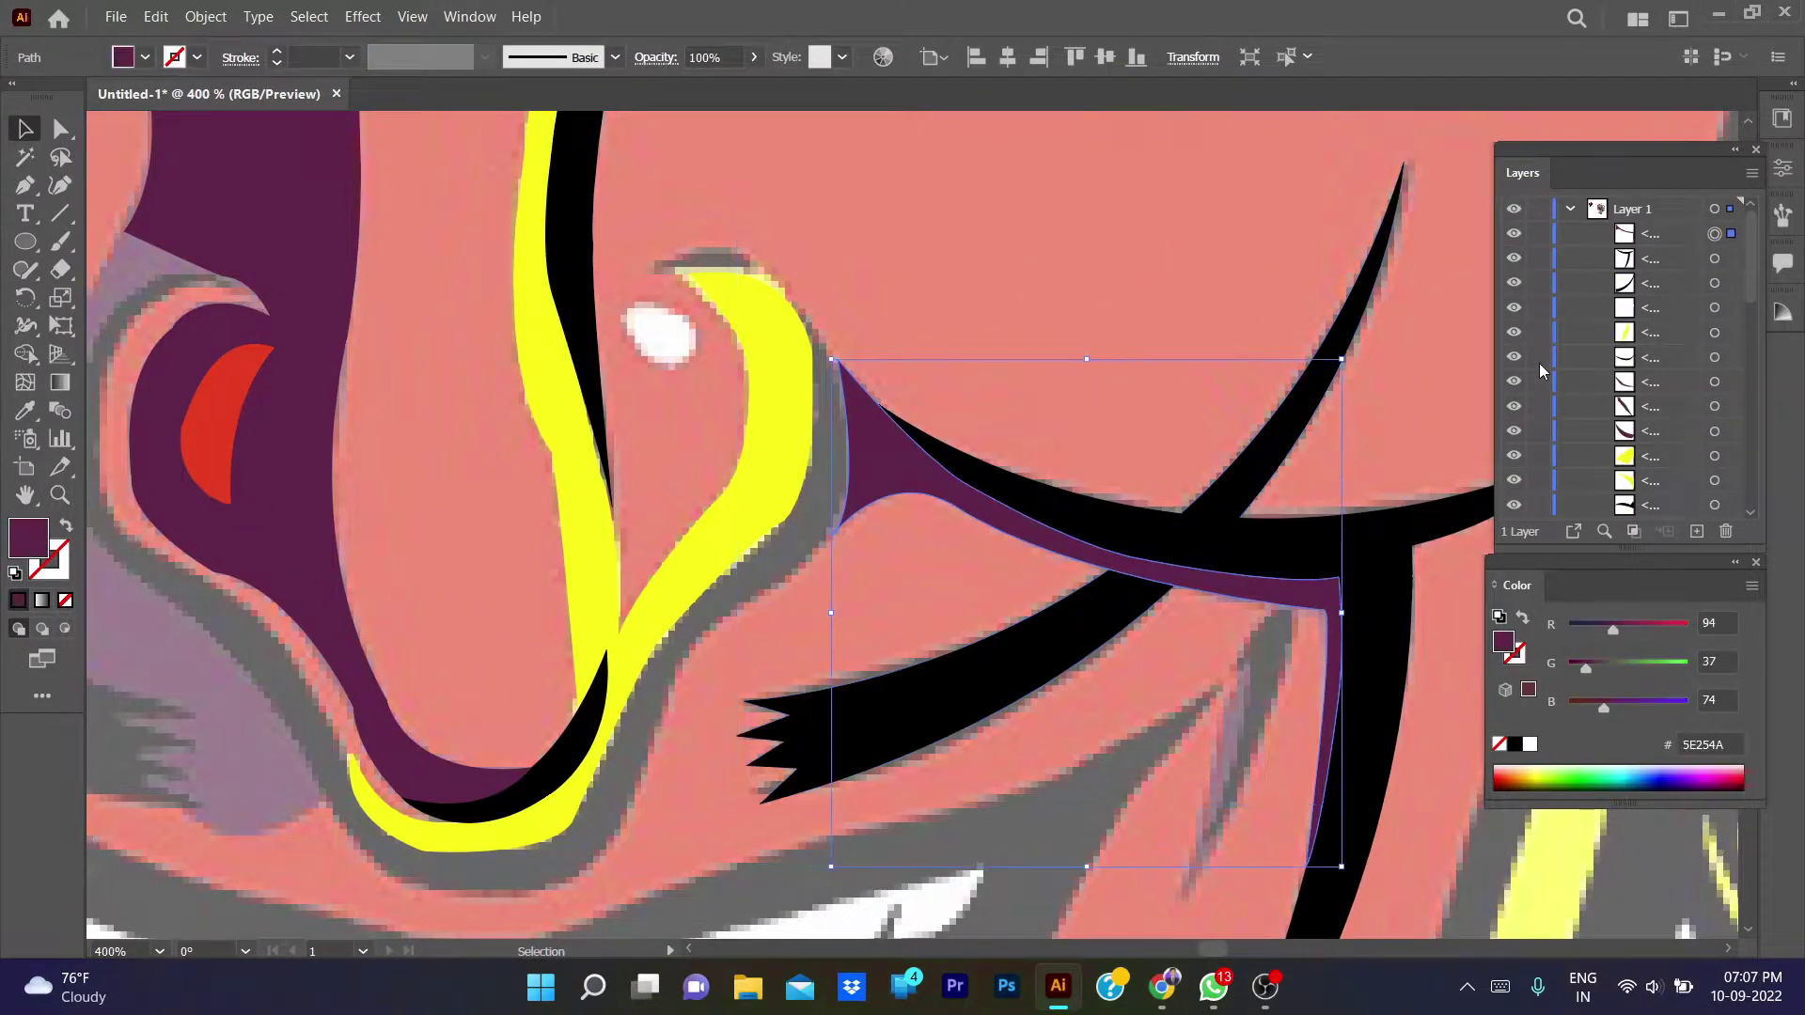
click(1052, 649)
drag(1680, 234, 1680, 292)
click(1162, 374)
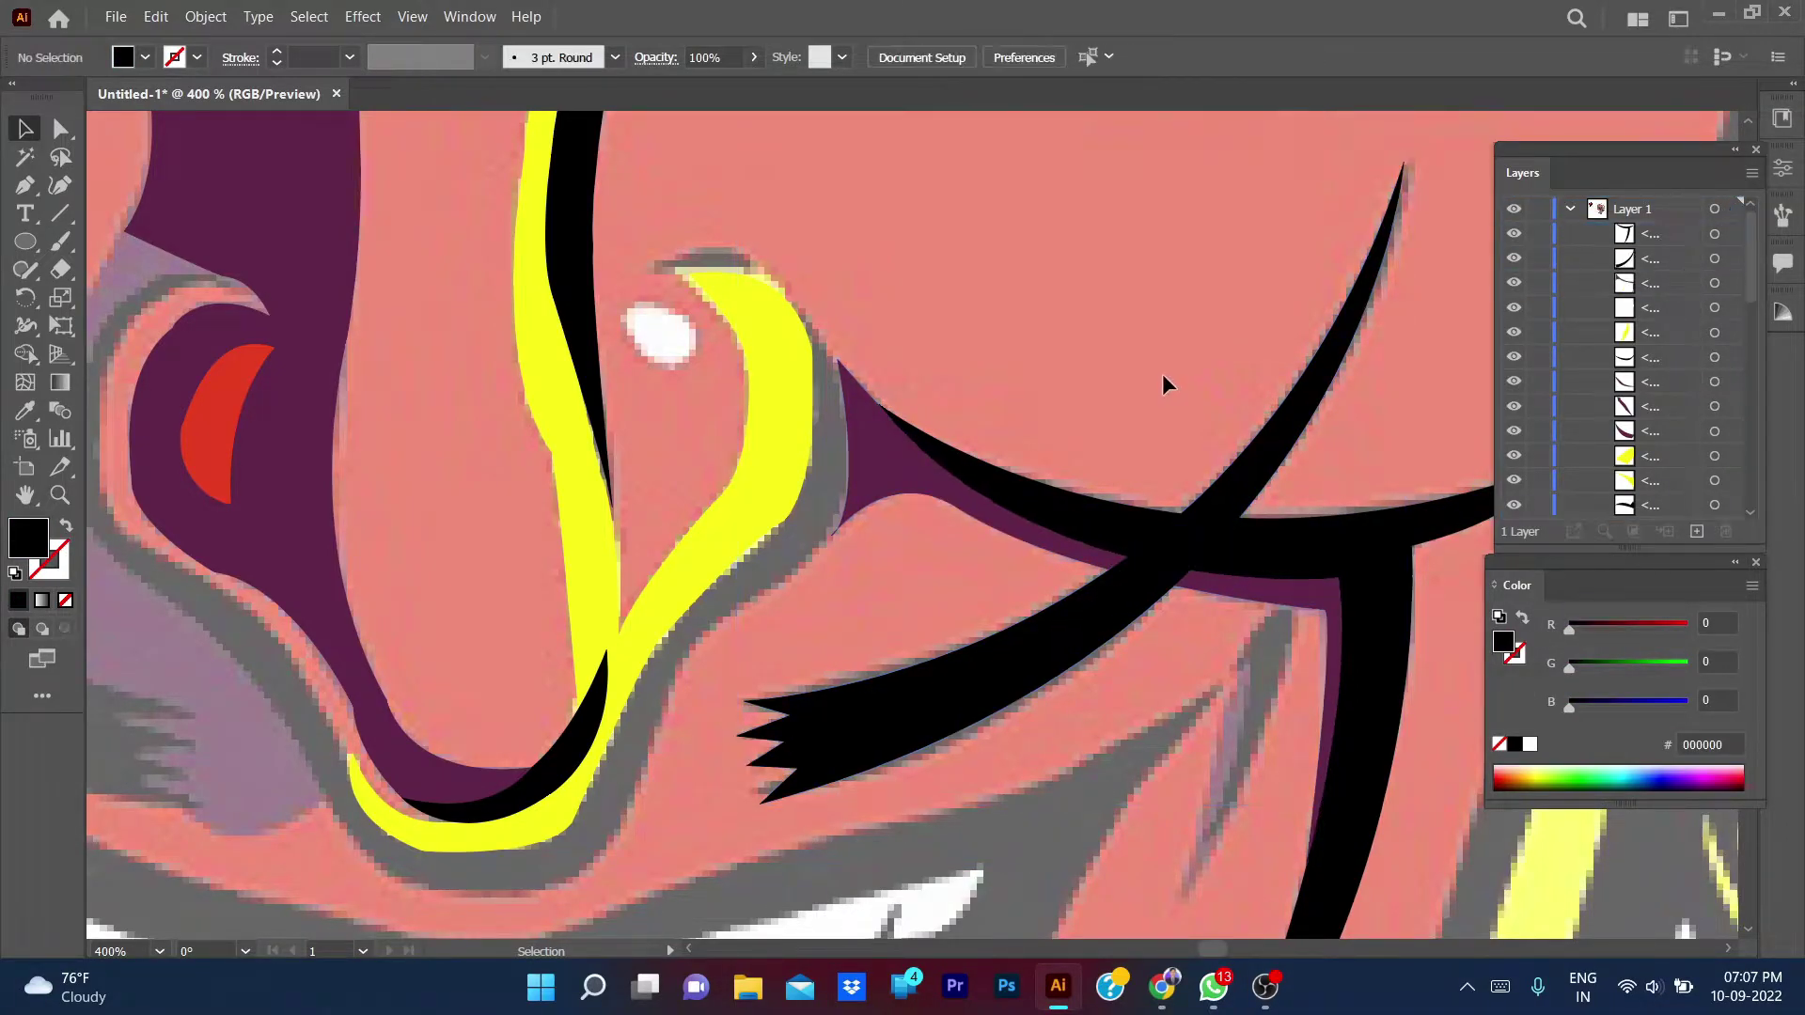
- Begin a new outline following the grey band around the left nostril
drag(658, 884, 790, 828)
key(p)
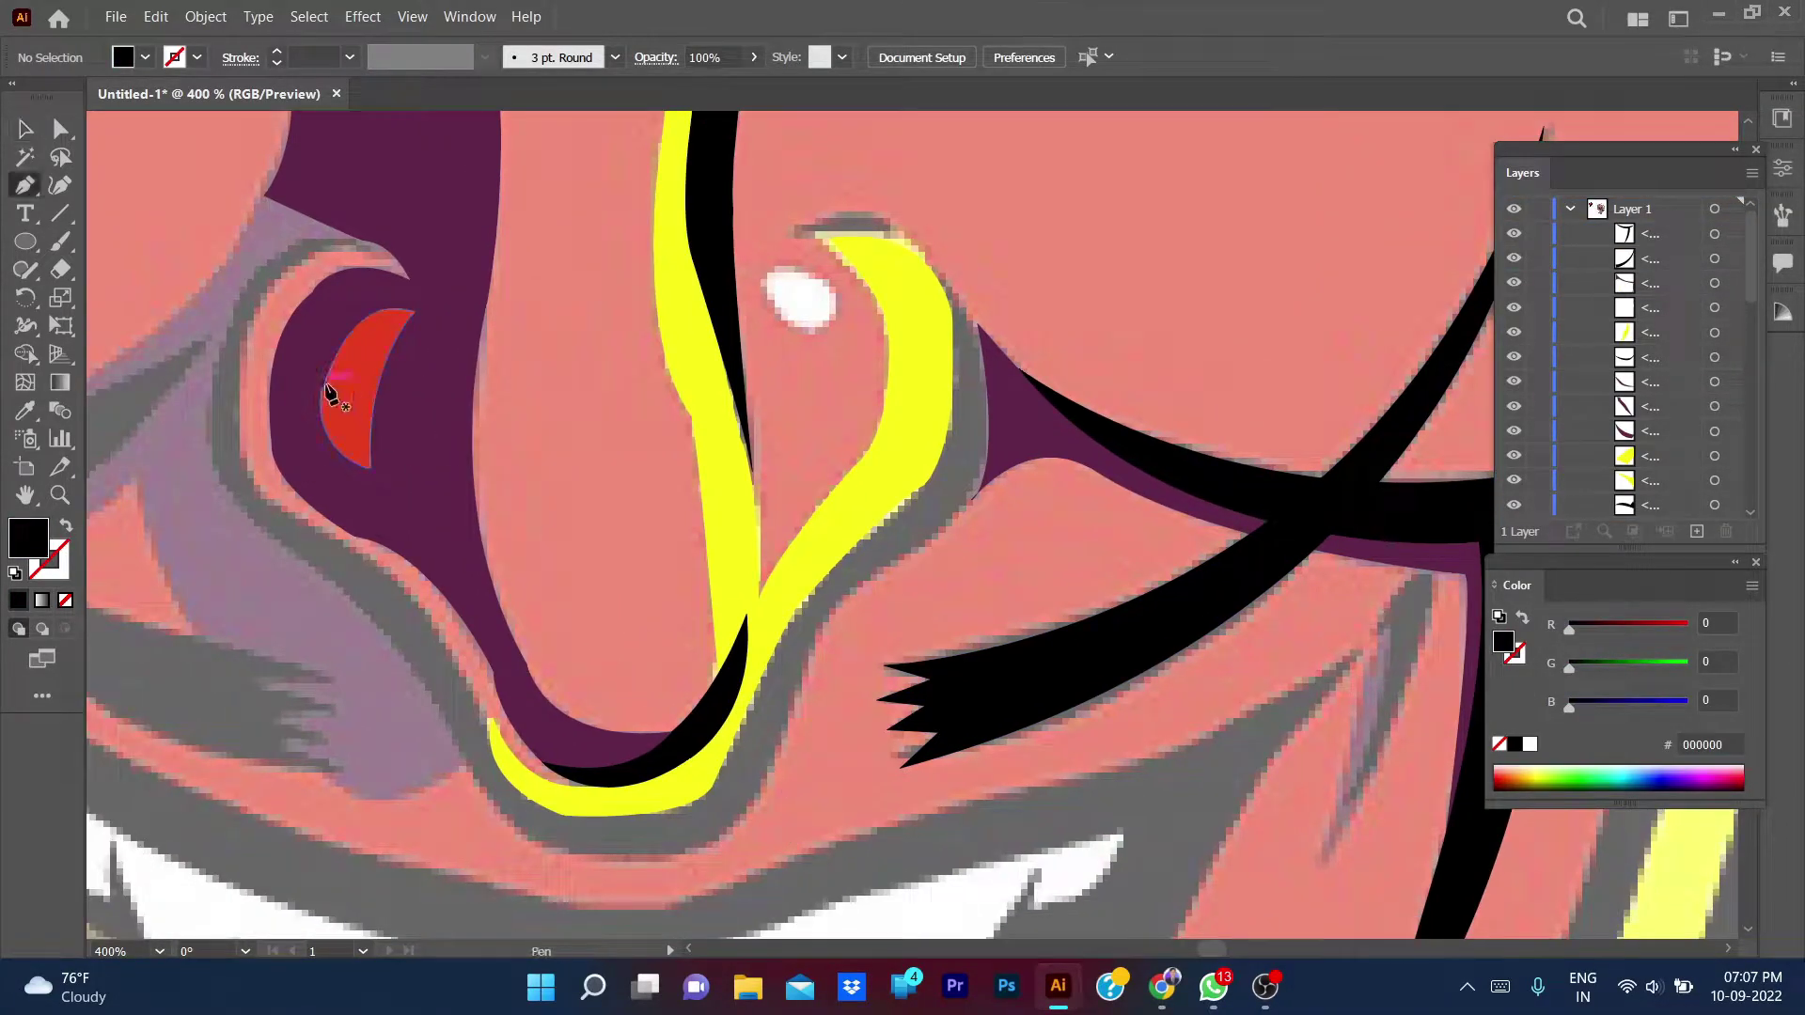
click(376, 244)
drag(245, 287, 237, 342)
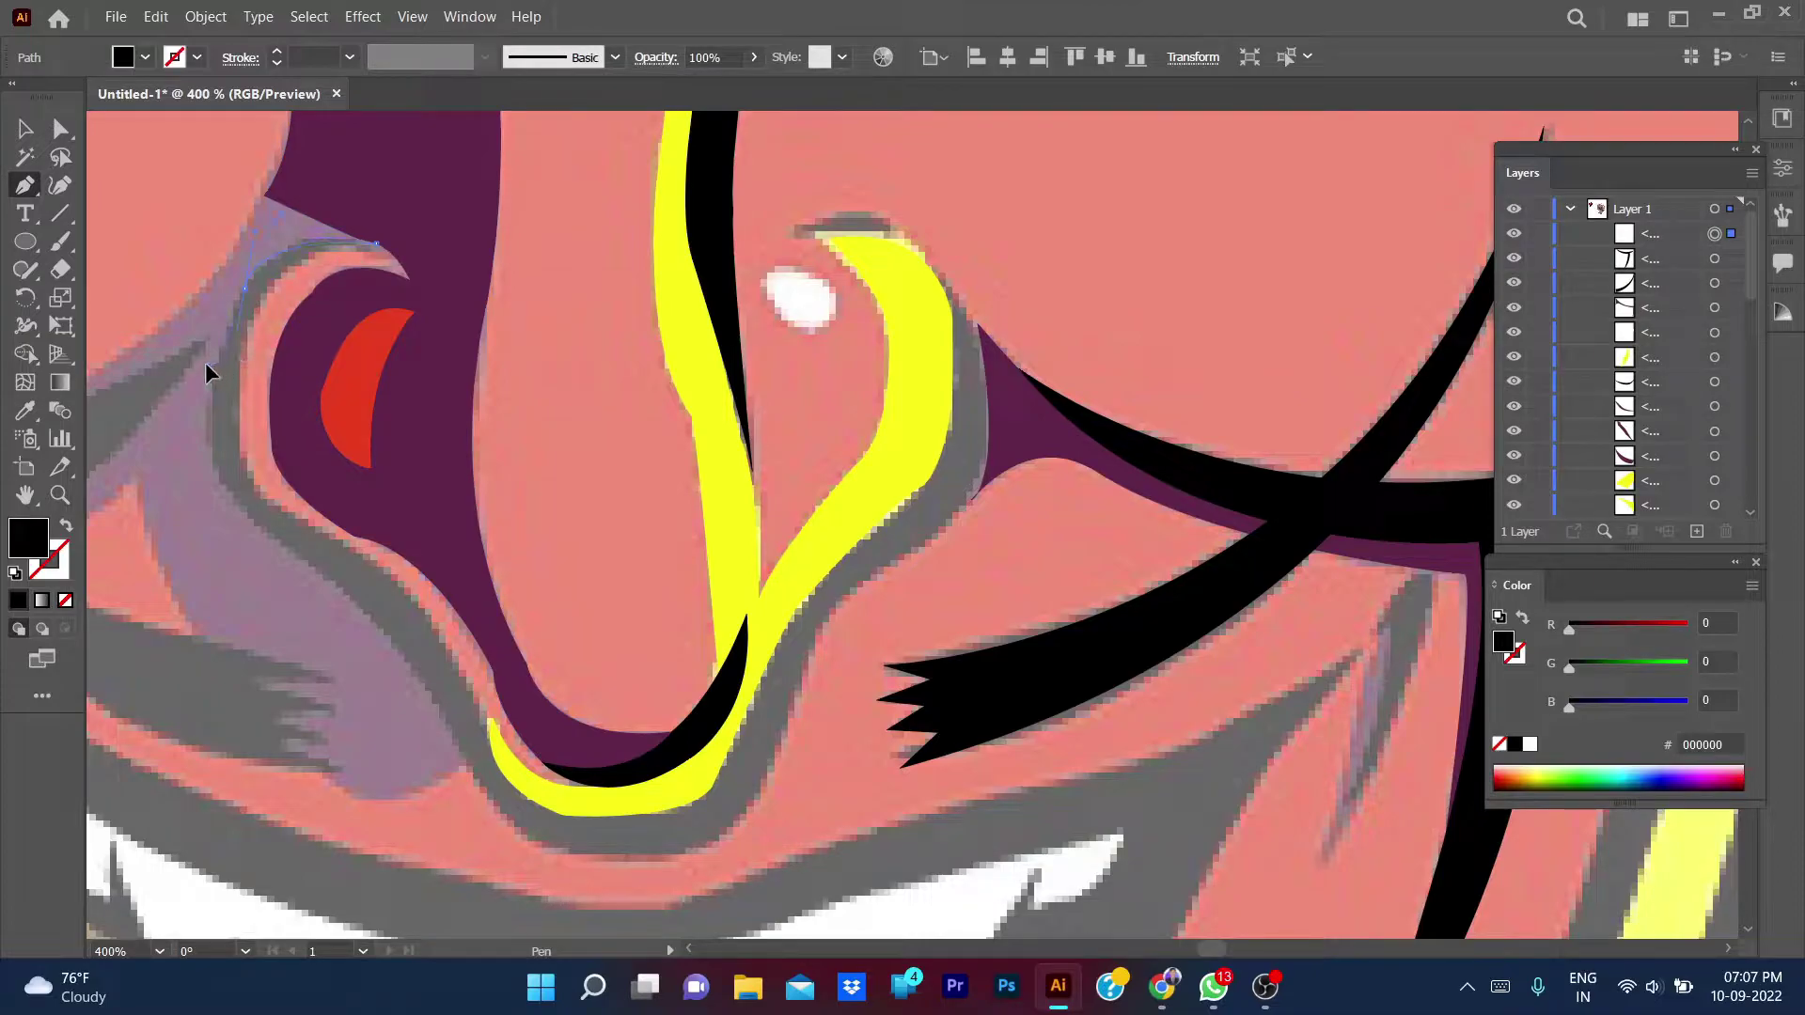
drag(211, 456, 243, 513)
mouse_move(393, 651)
mouse_down()
mouse_move(405, 675)
mouse_move(278, 547)
mouse_move(436, 716)
mouse_up()
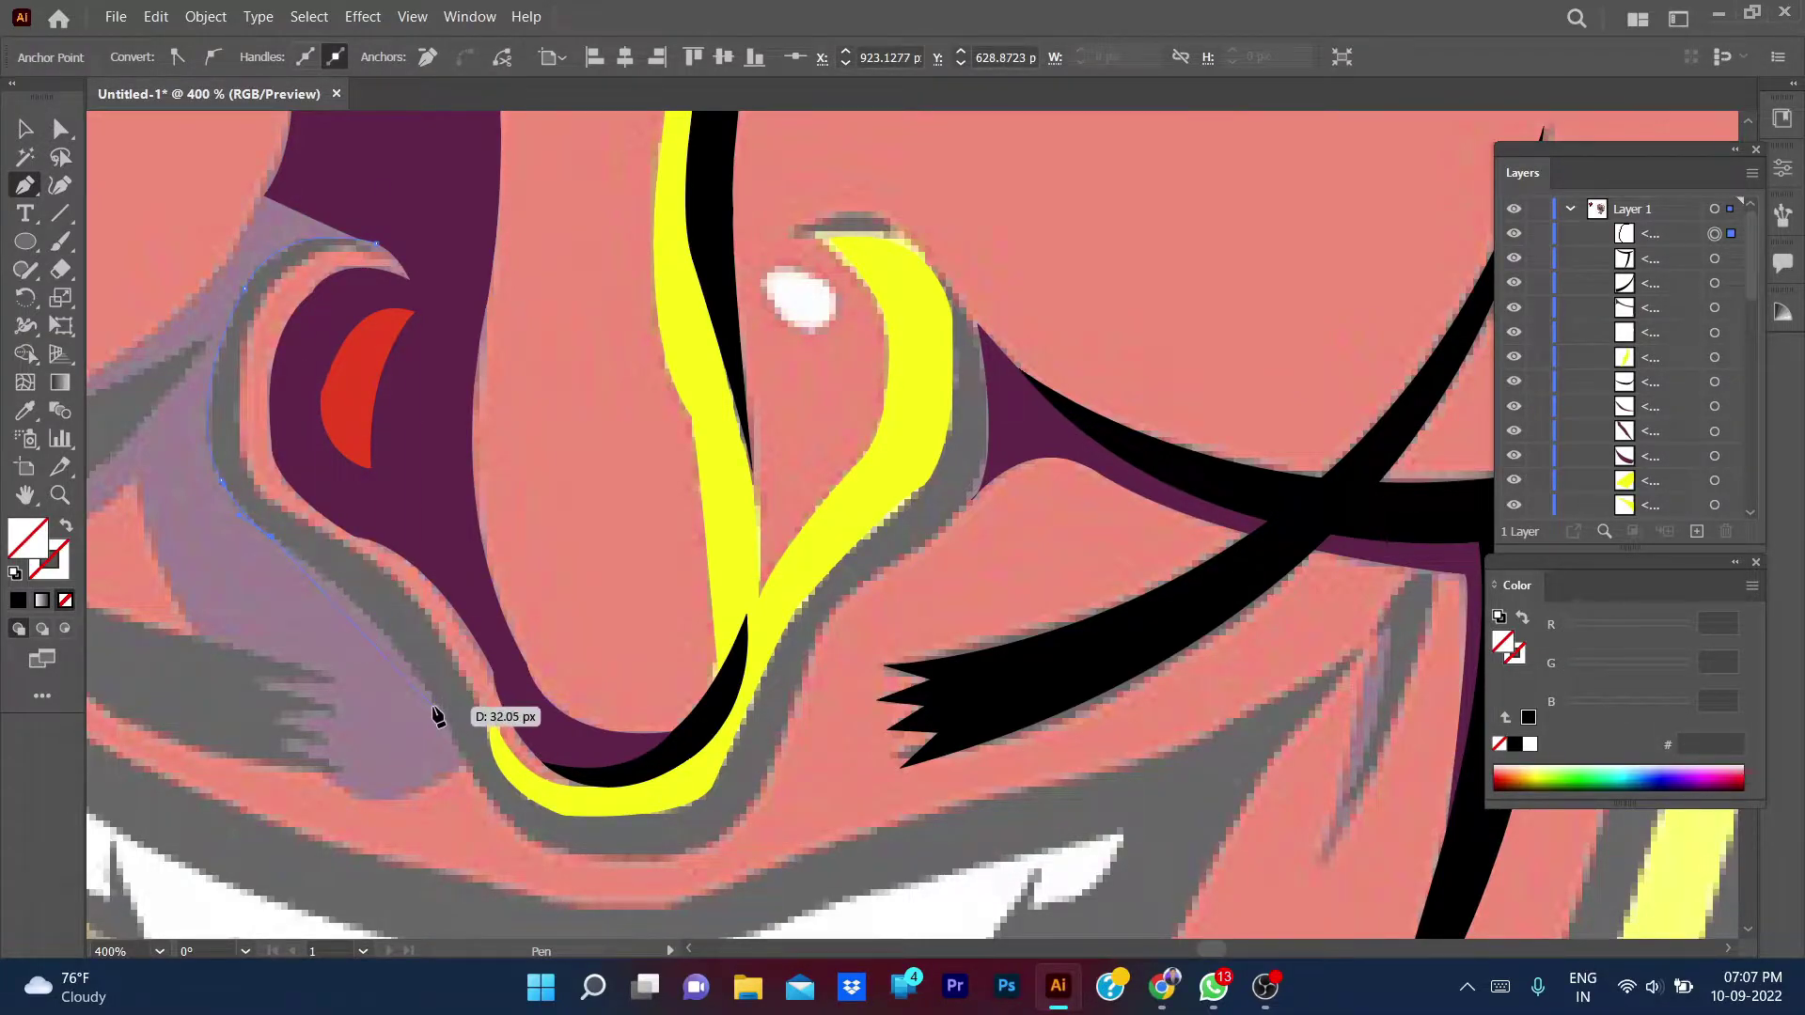
drag(512, 831, 525, 849)
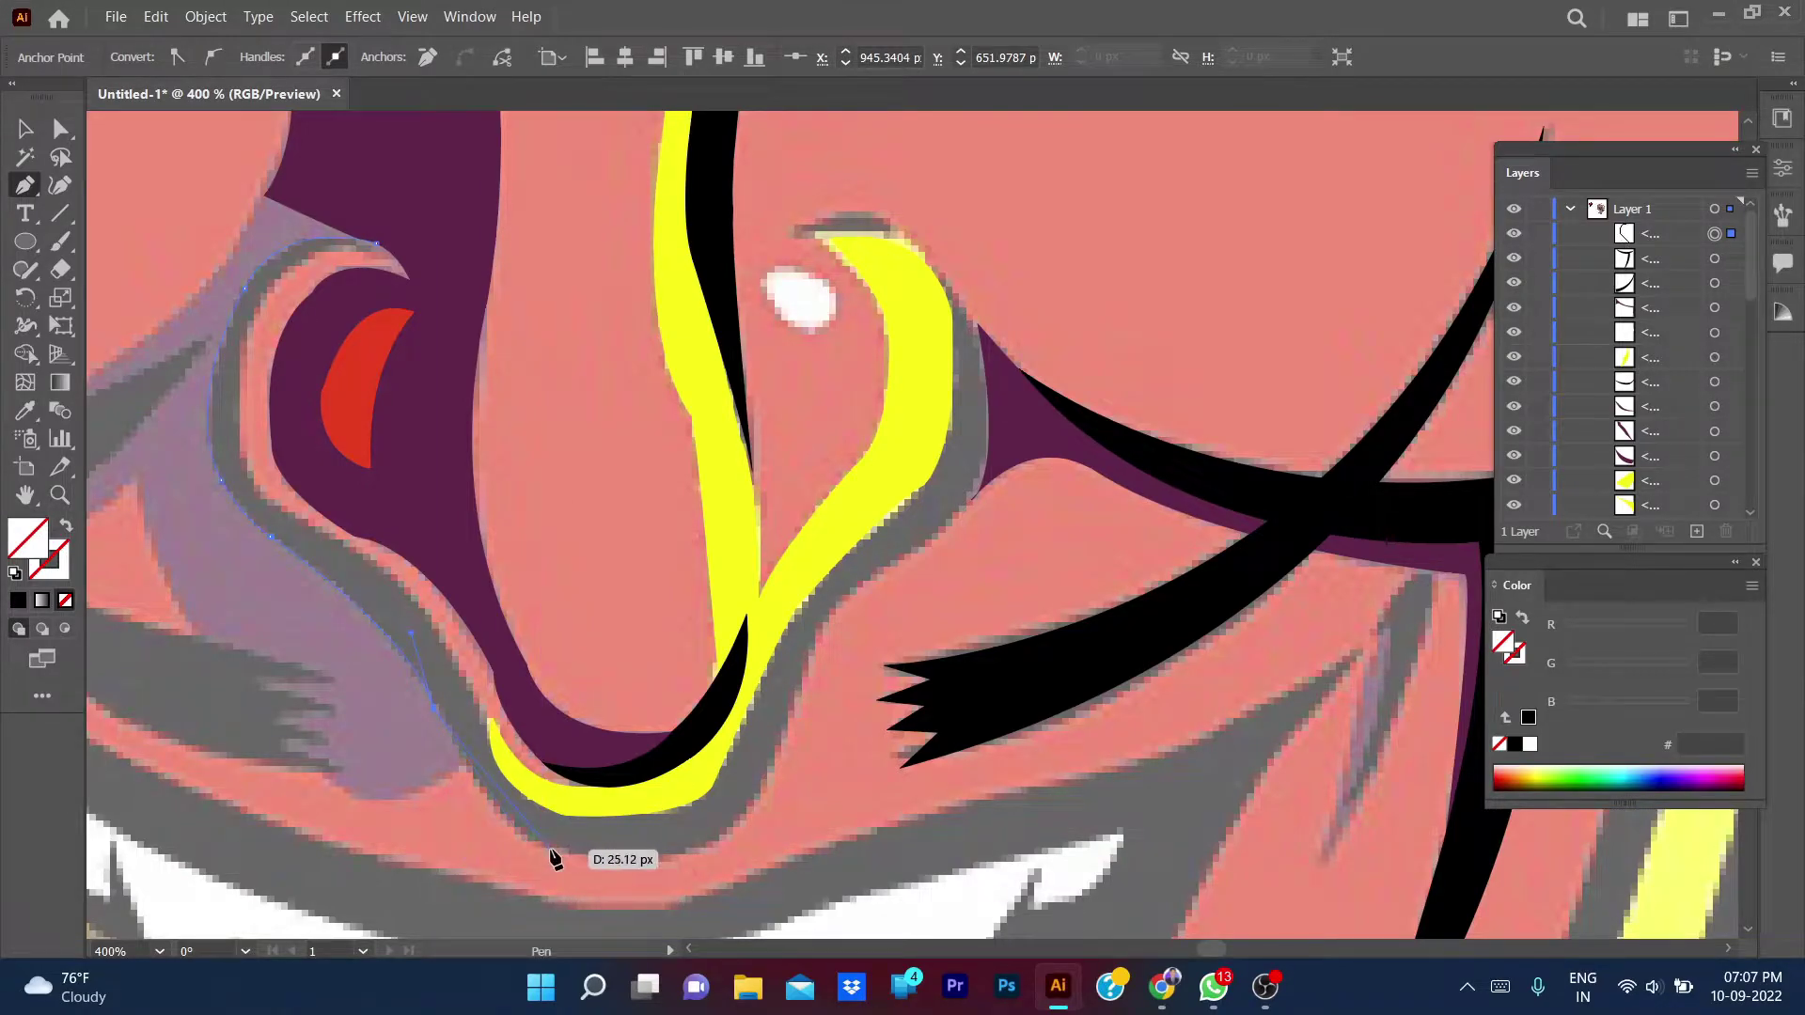
drag(670, 831, 713, 776)
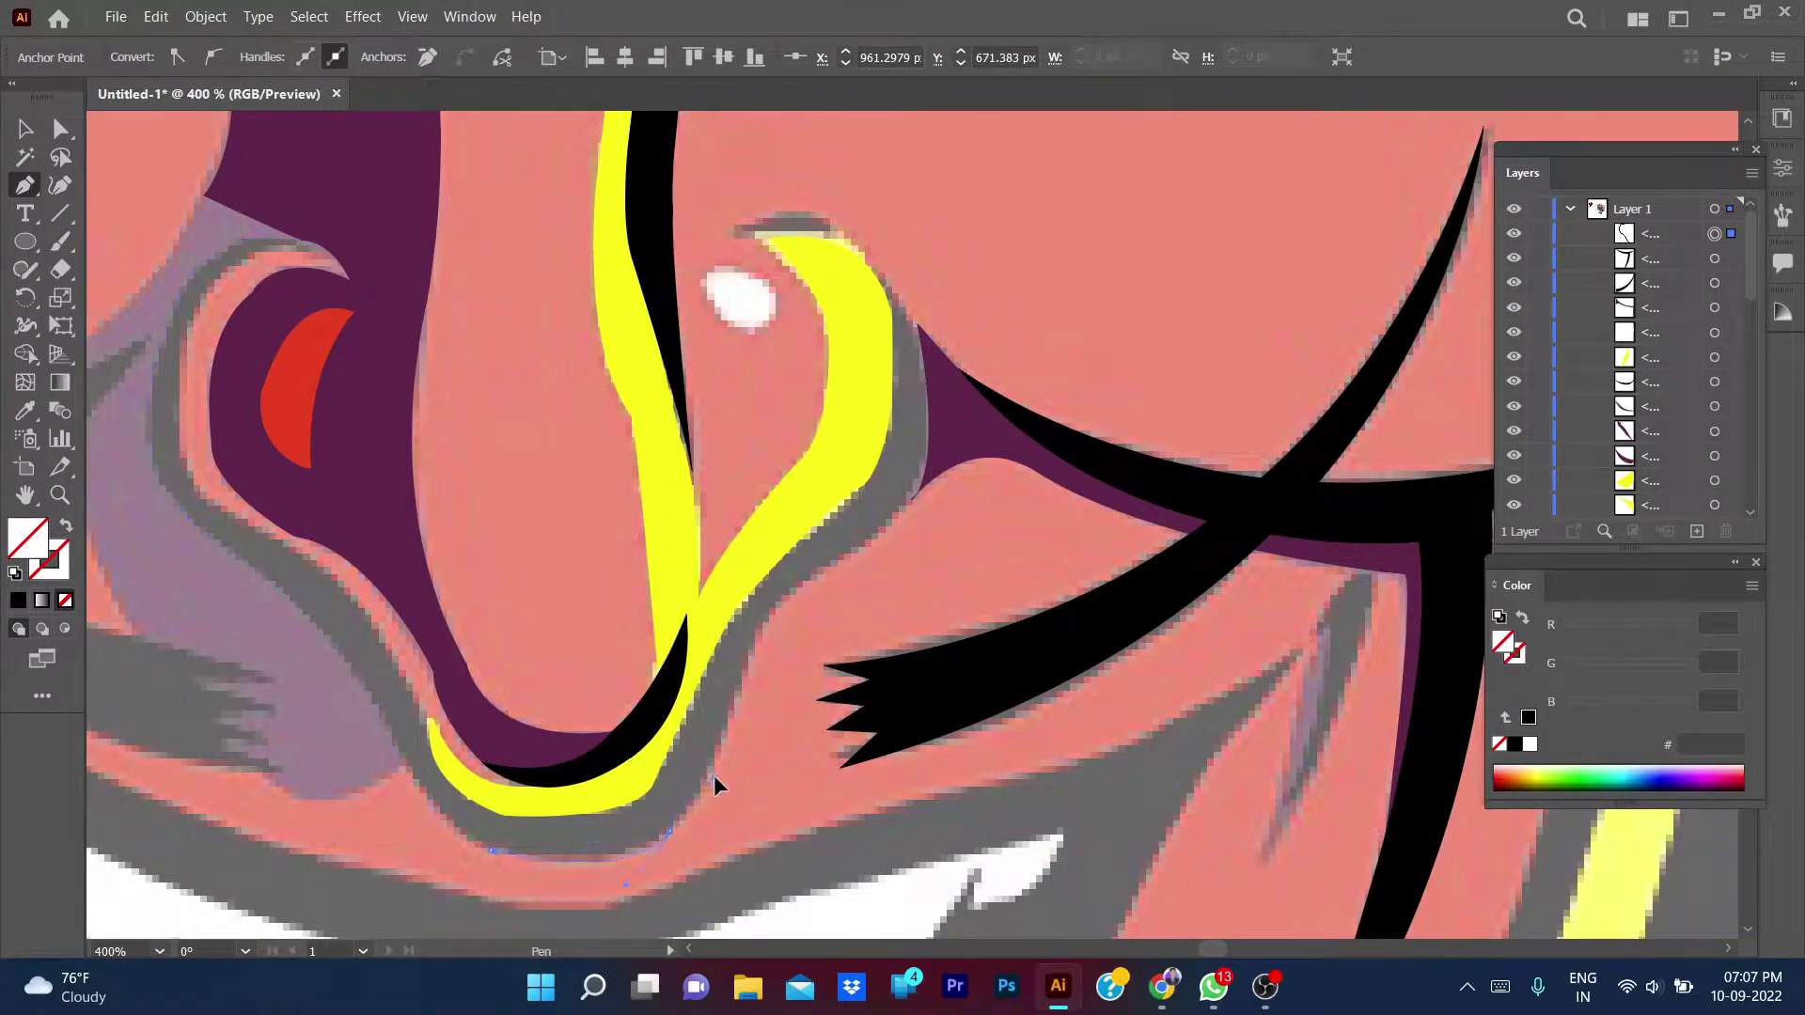
- Continue the nose outline up the grey band and along the yellow nose edge
drag(754, 649, 769, 561)
mouse_move(825, 685)
mouse_down()
mouse_move(842, 572)
mouse_move(796, 611)
mouse_up()
drag(846, 556, 857, 388)
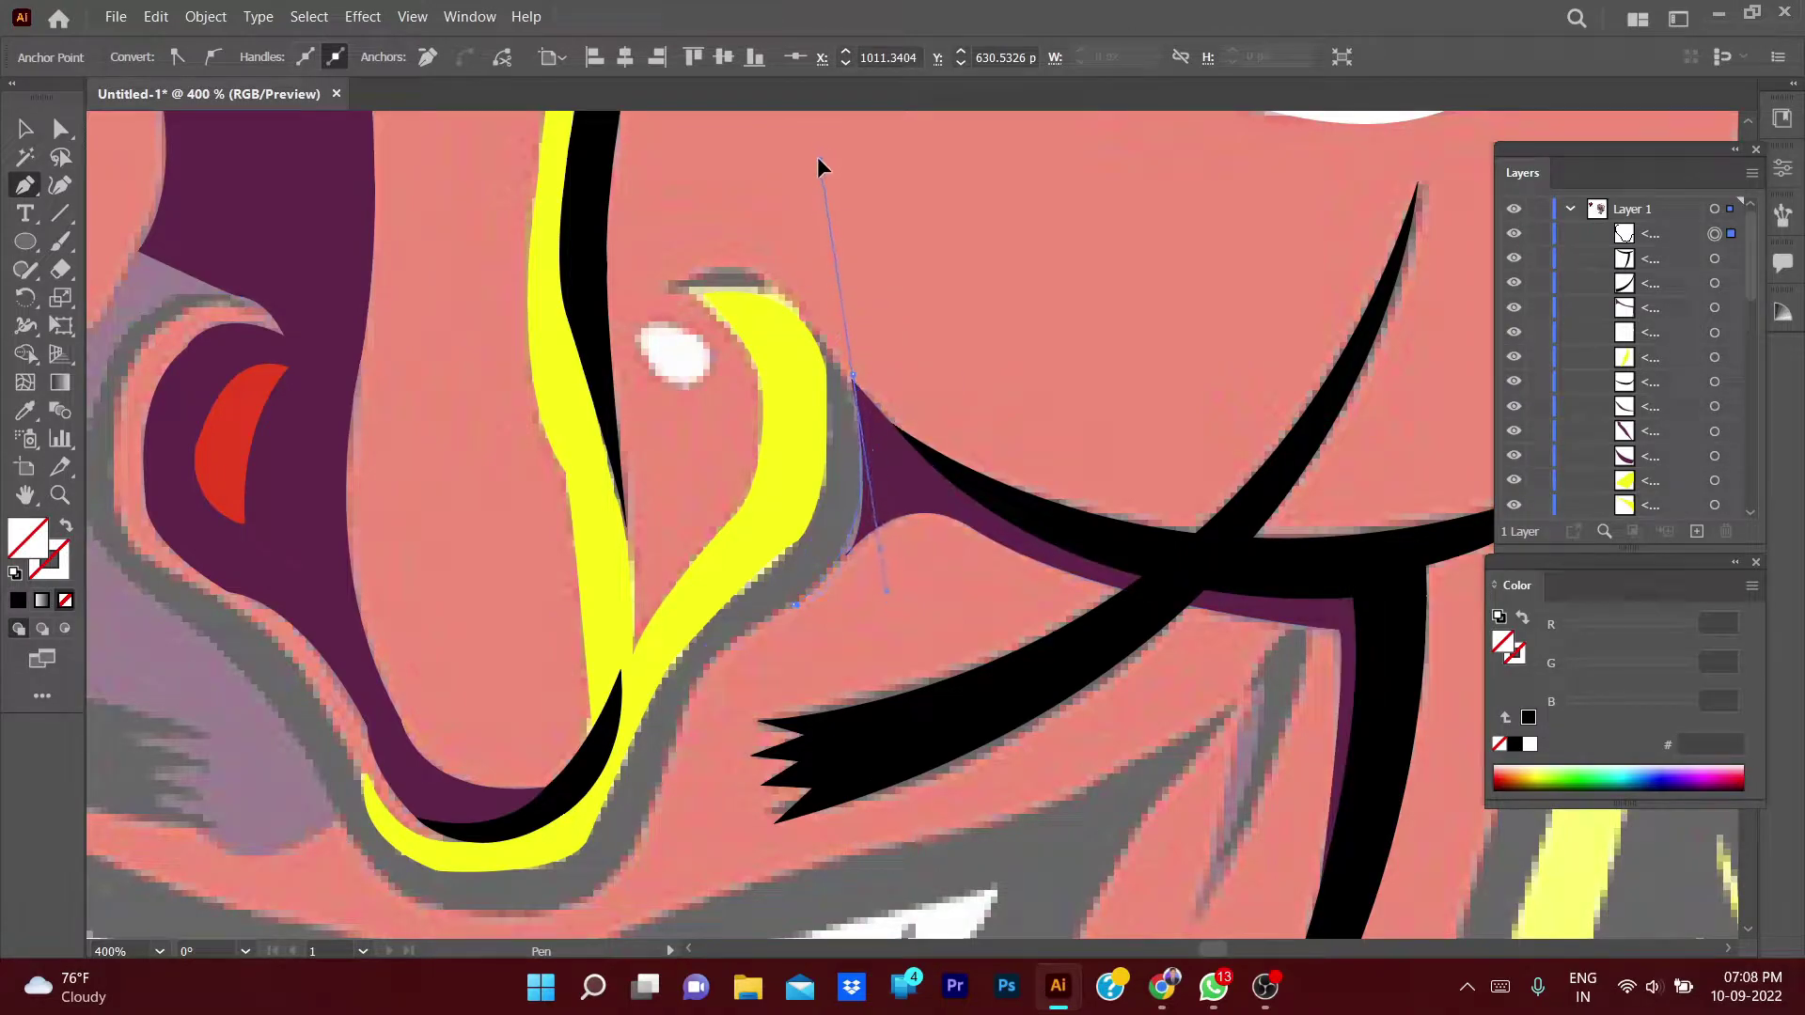
drag(853, 385, 795, 190)
mouse_move(852, 372)
mouse_down()
mouse_move(801, 321)
mouse_move(810, 575)
mouse_up()
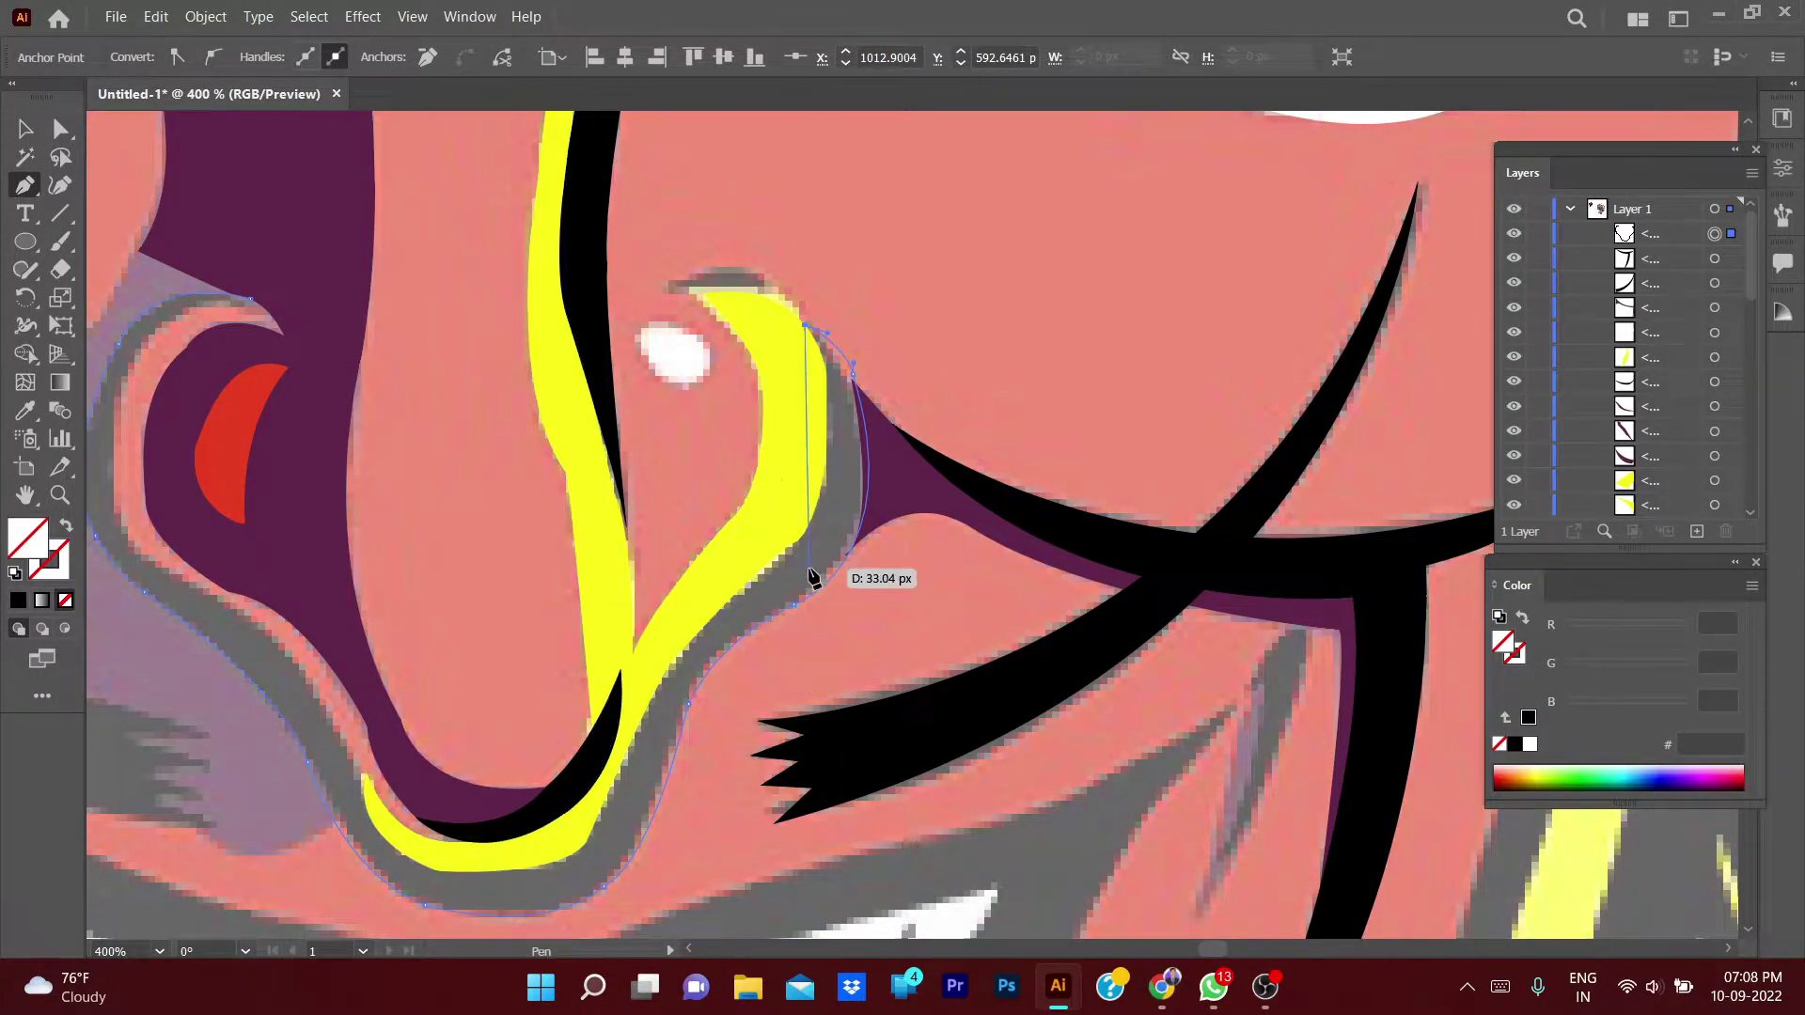
drag(810, 575, 701, 604)
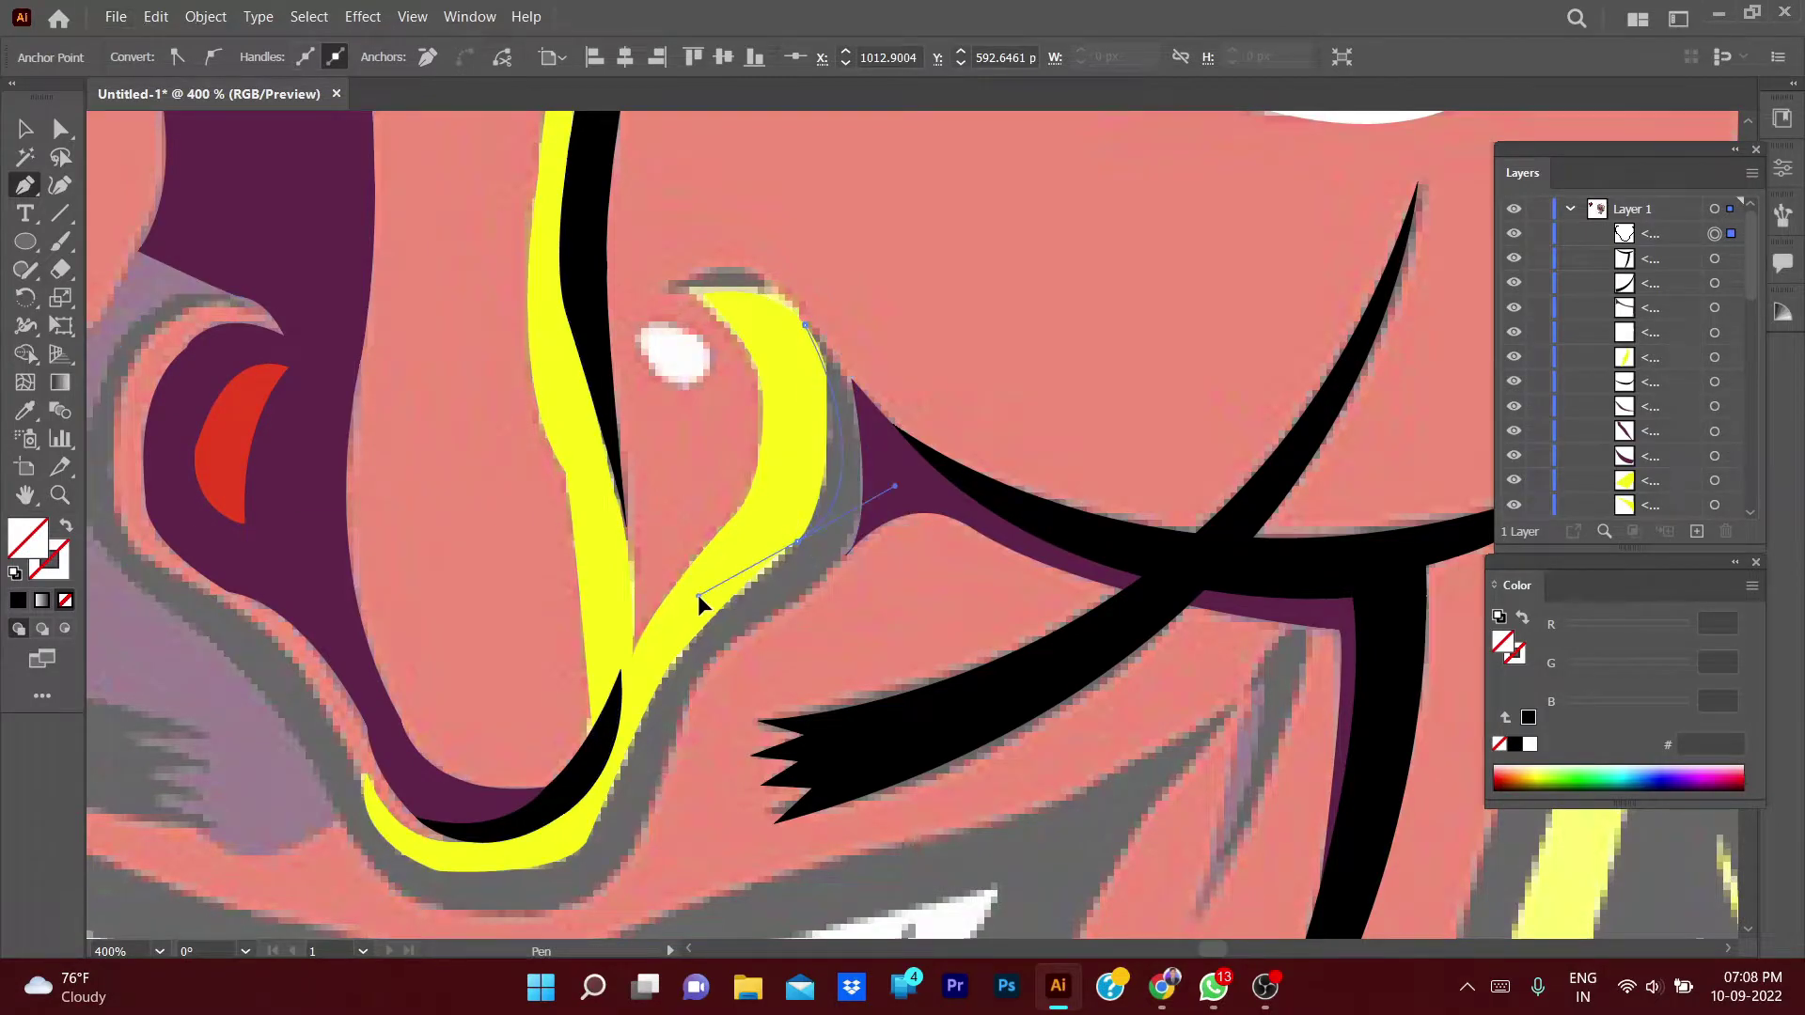
scroll(701, 604, left, 4)
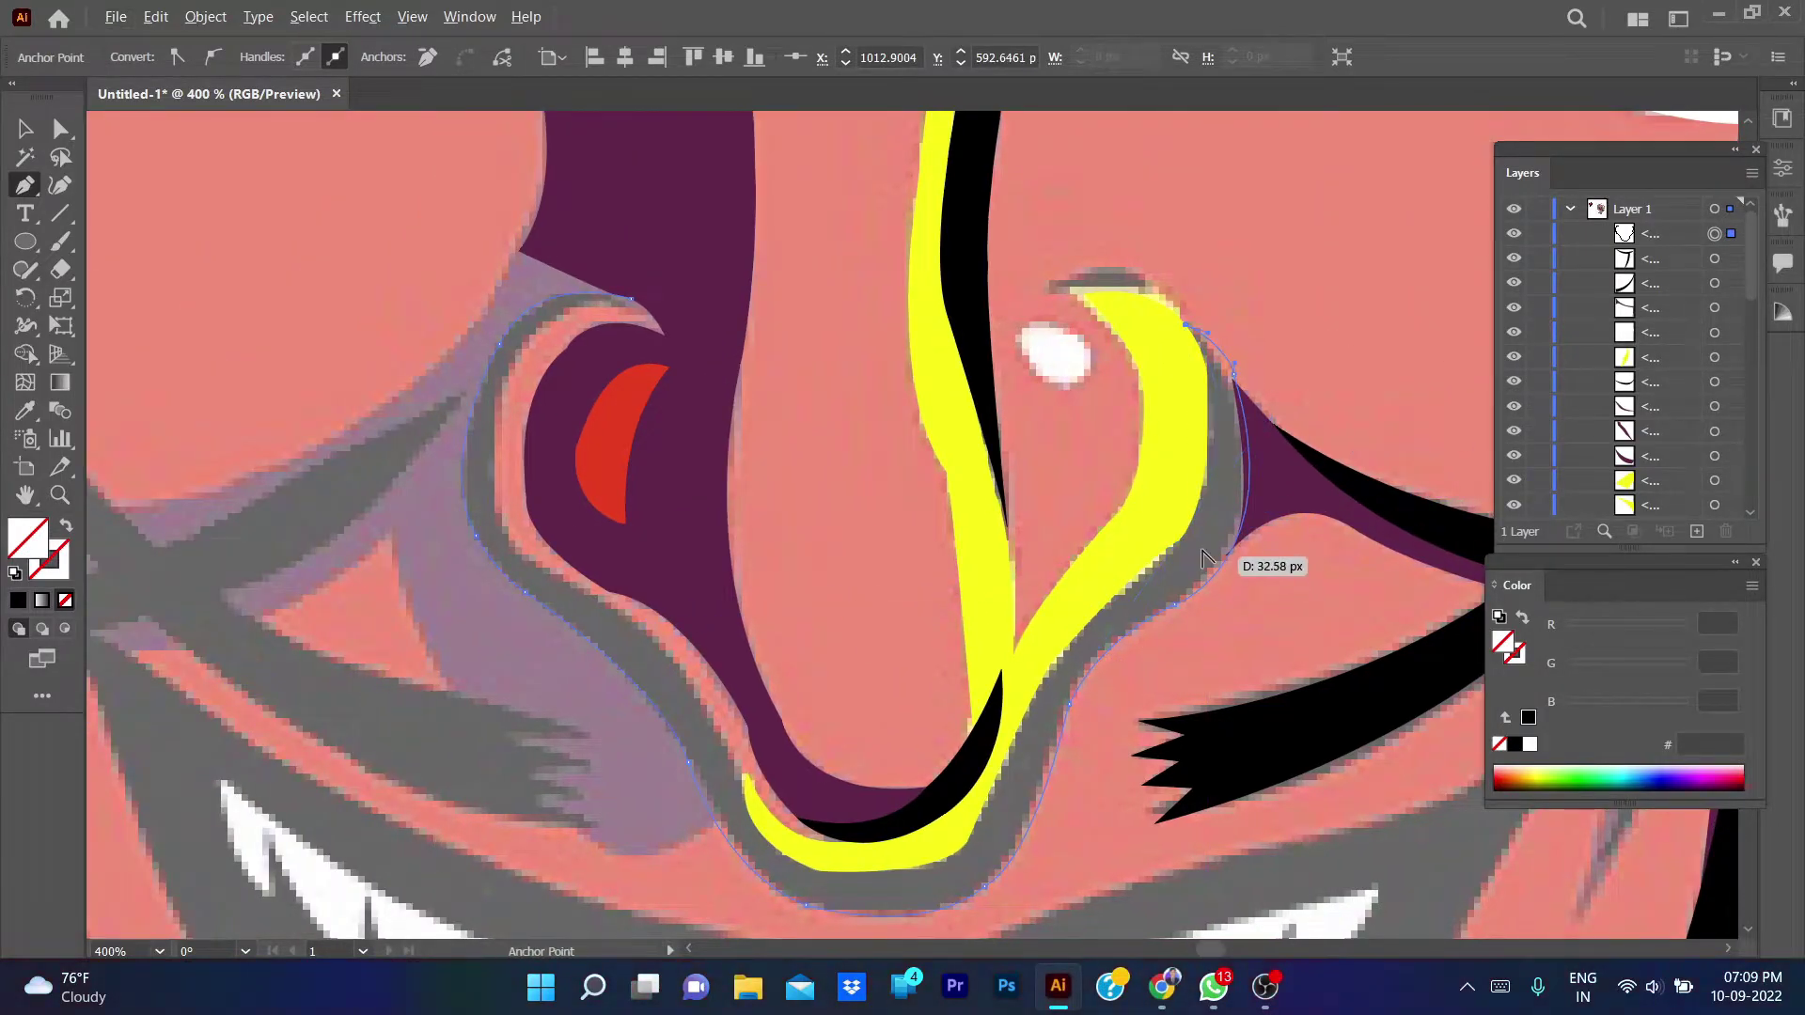
scroll(1249, 568, up, 2)
drag(1086, 667, 1111, 626)
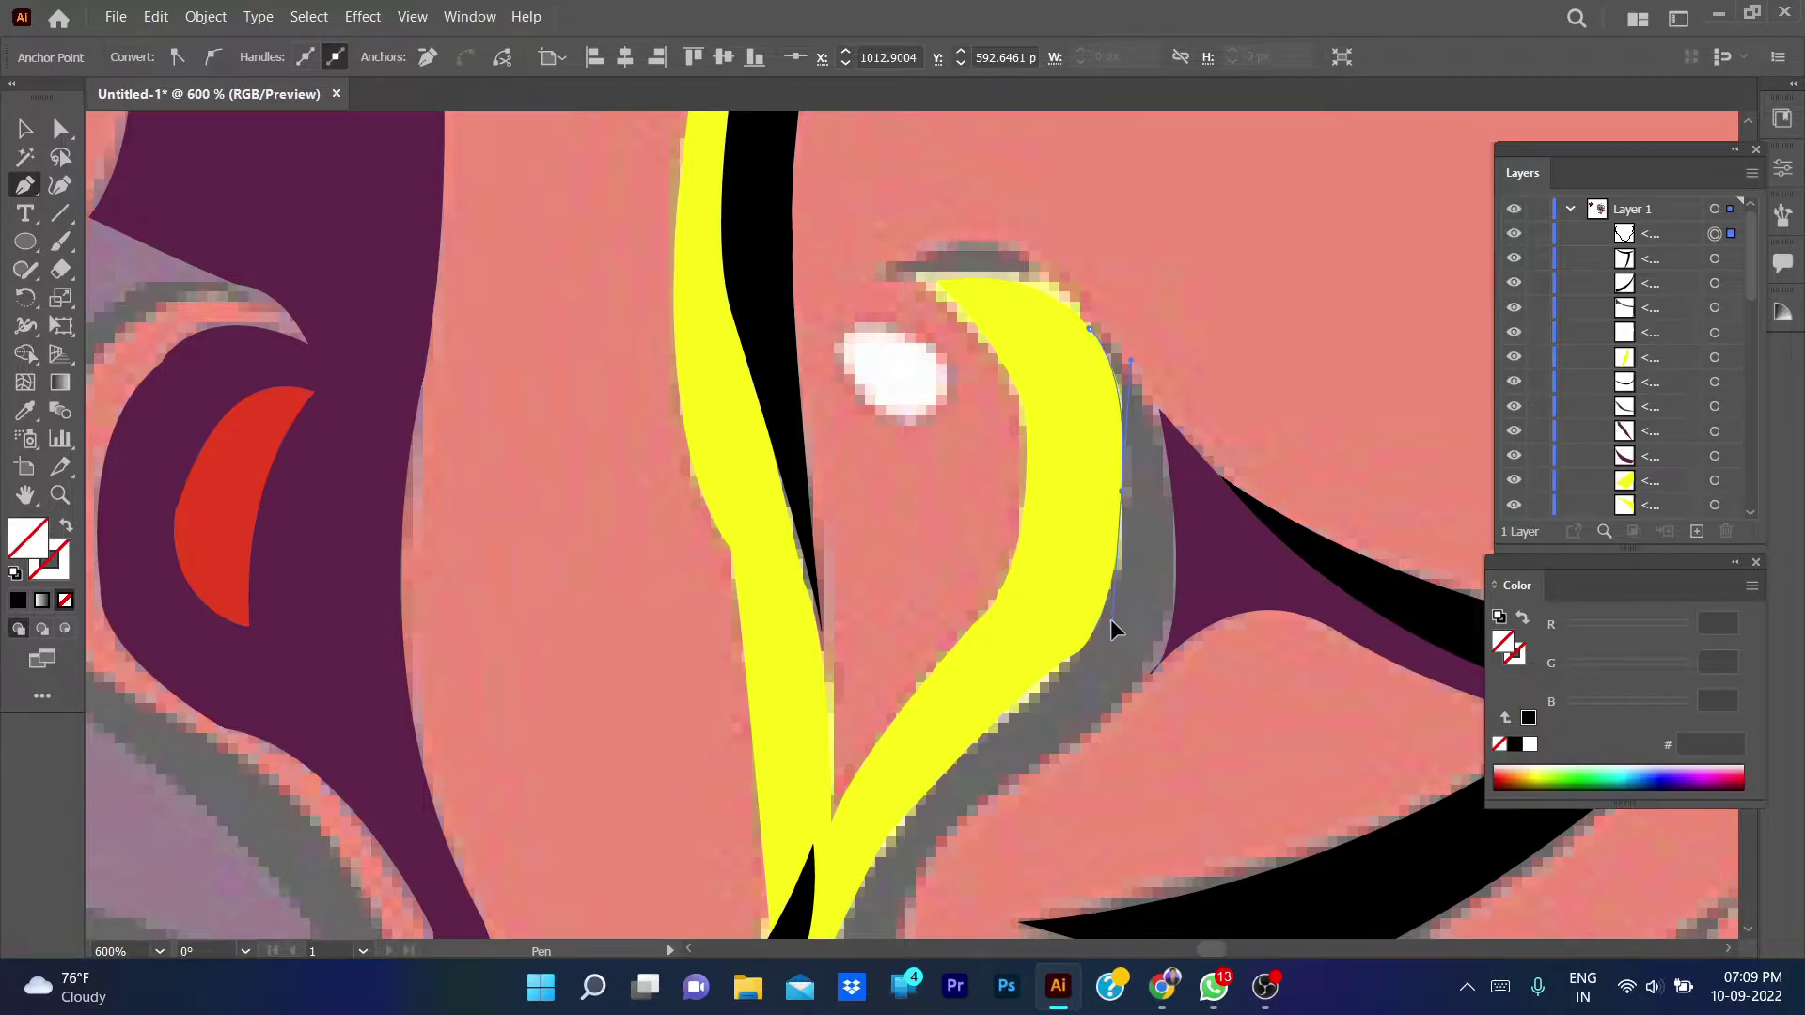
scroll(1111, 625, down, 4)
mouse_move(1123, 468)
mouse_down()
mouse_move(1047, 488)
mouse_move(1133, 544)
mouse_move(1125, 561)
mouse_up()
- Carry the outline around the nose to the nostril's outer edge and close the shape
scroll(1121, 475, down, 2)
scroll(1121, 475, left, 3)
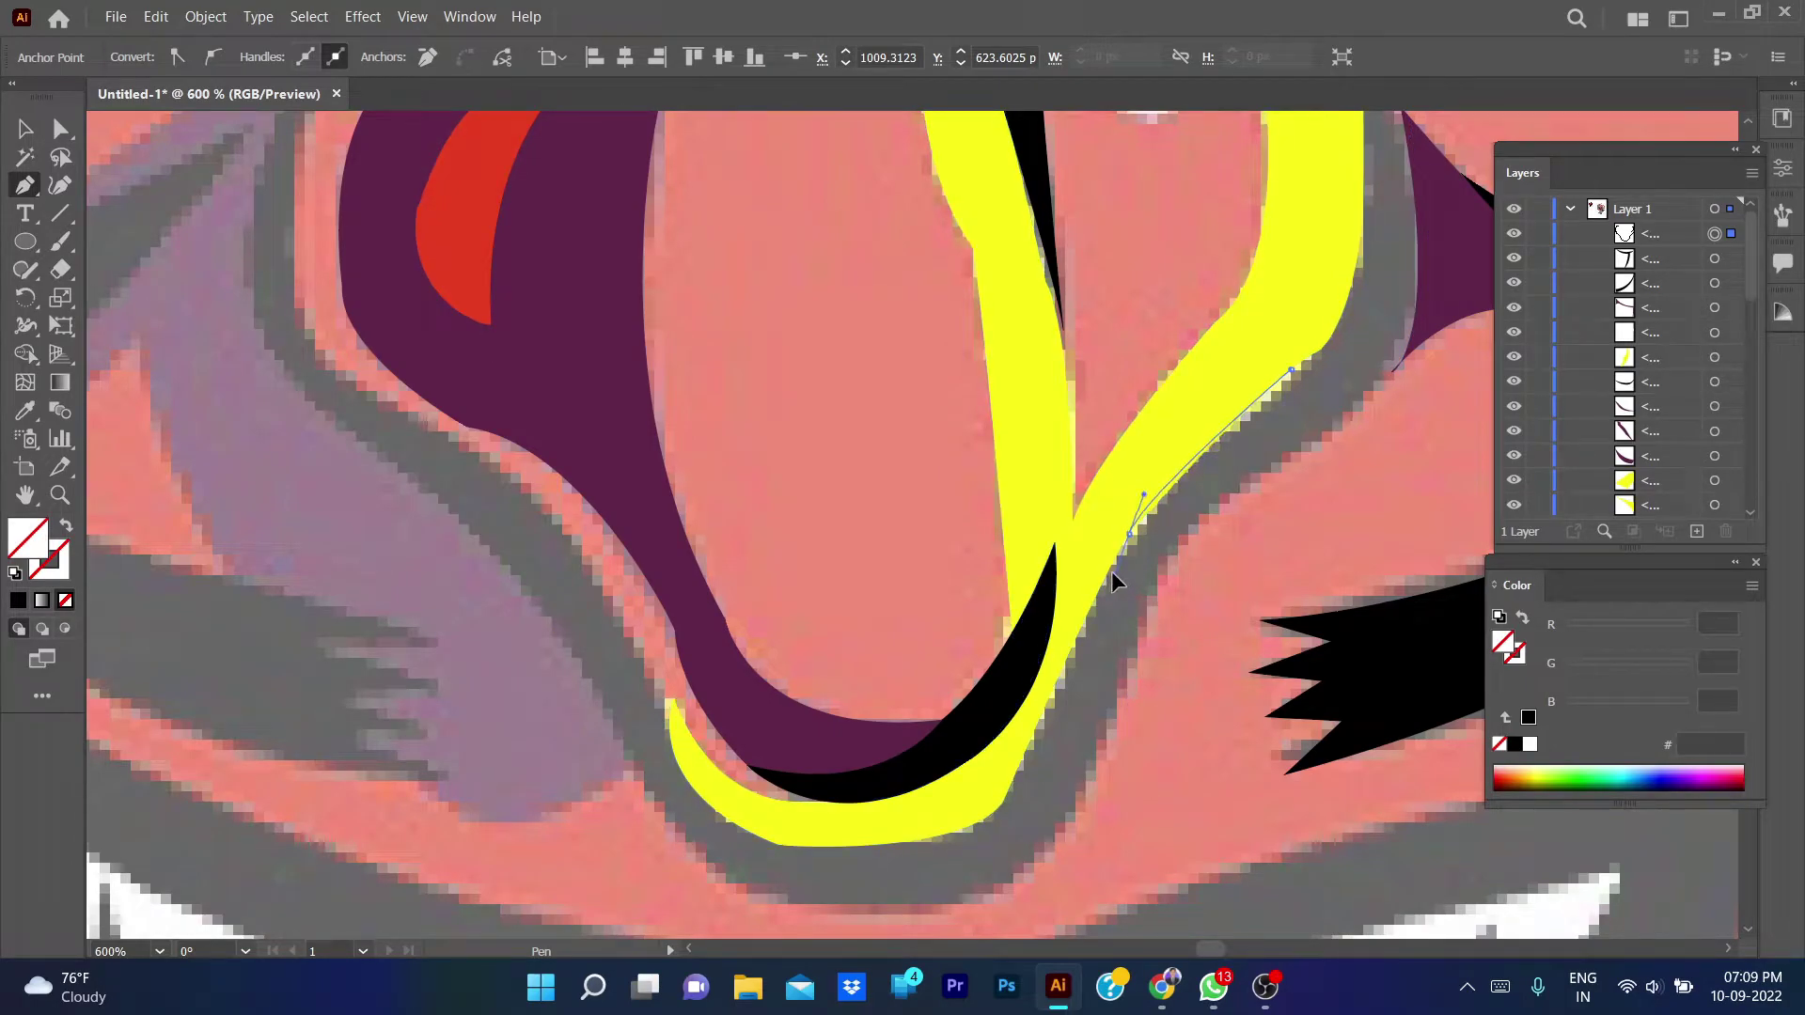
scroll(1112, 581, down, 3)
scroll(1113, 581, left, 2)
mouse_move(1121, 652)
mouse_down()
mouse_move(1097, 694)
mouse_move(1041, 690)
mouse_move(917, 630)
mouse_move(893, 641)
mouse_up()
scroll(1080, 685, down, 1)
scroll(1047, 749, left, 2)
drag(1034, 687, 982, 596)
scroll(1015, 686, up, 1)
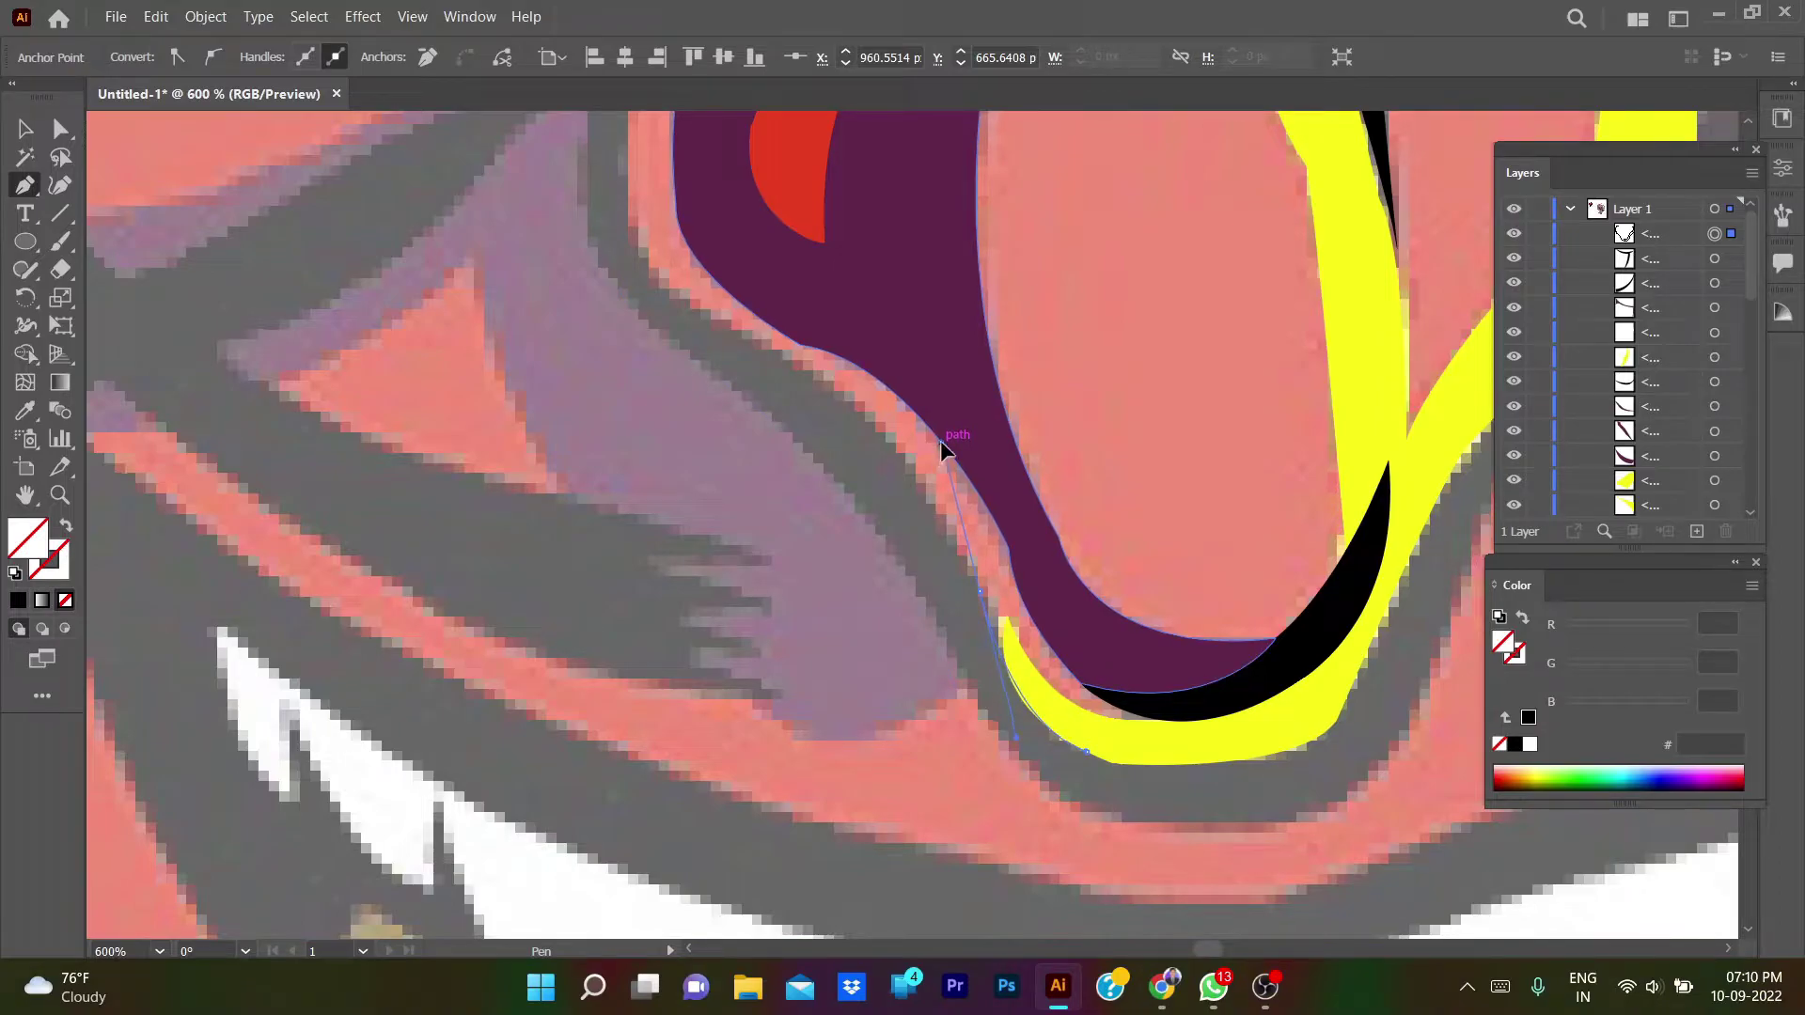
scroll(926, 532, up, 1)
drag(893, 517, 955, 620)
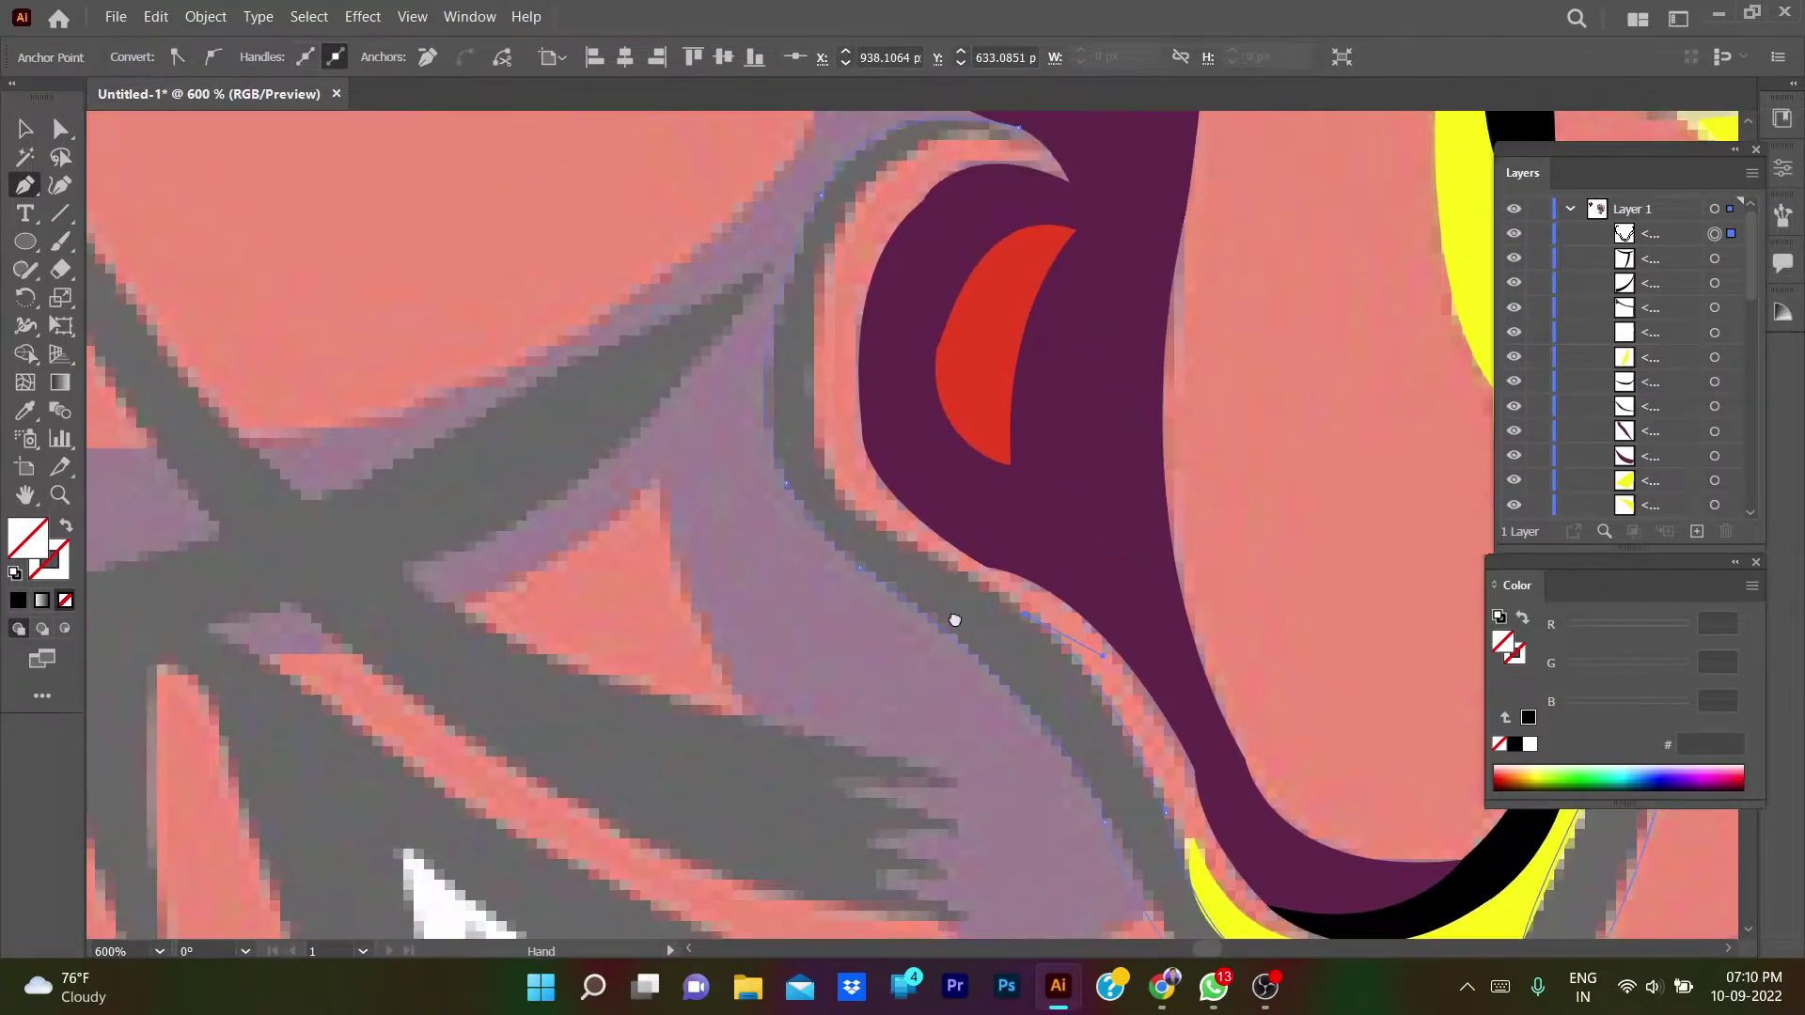
drag(844, 507, 776, 486)
click(835, 242)
scroll(884, 122, up, 1)
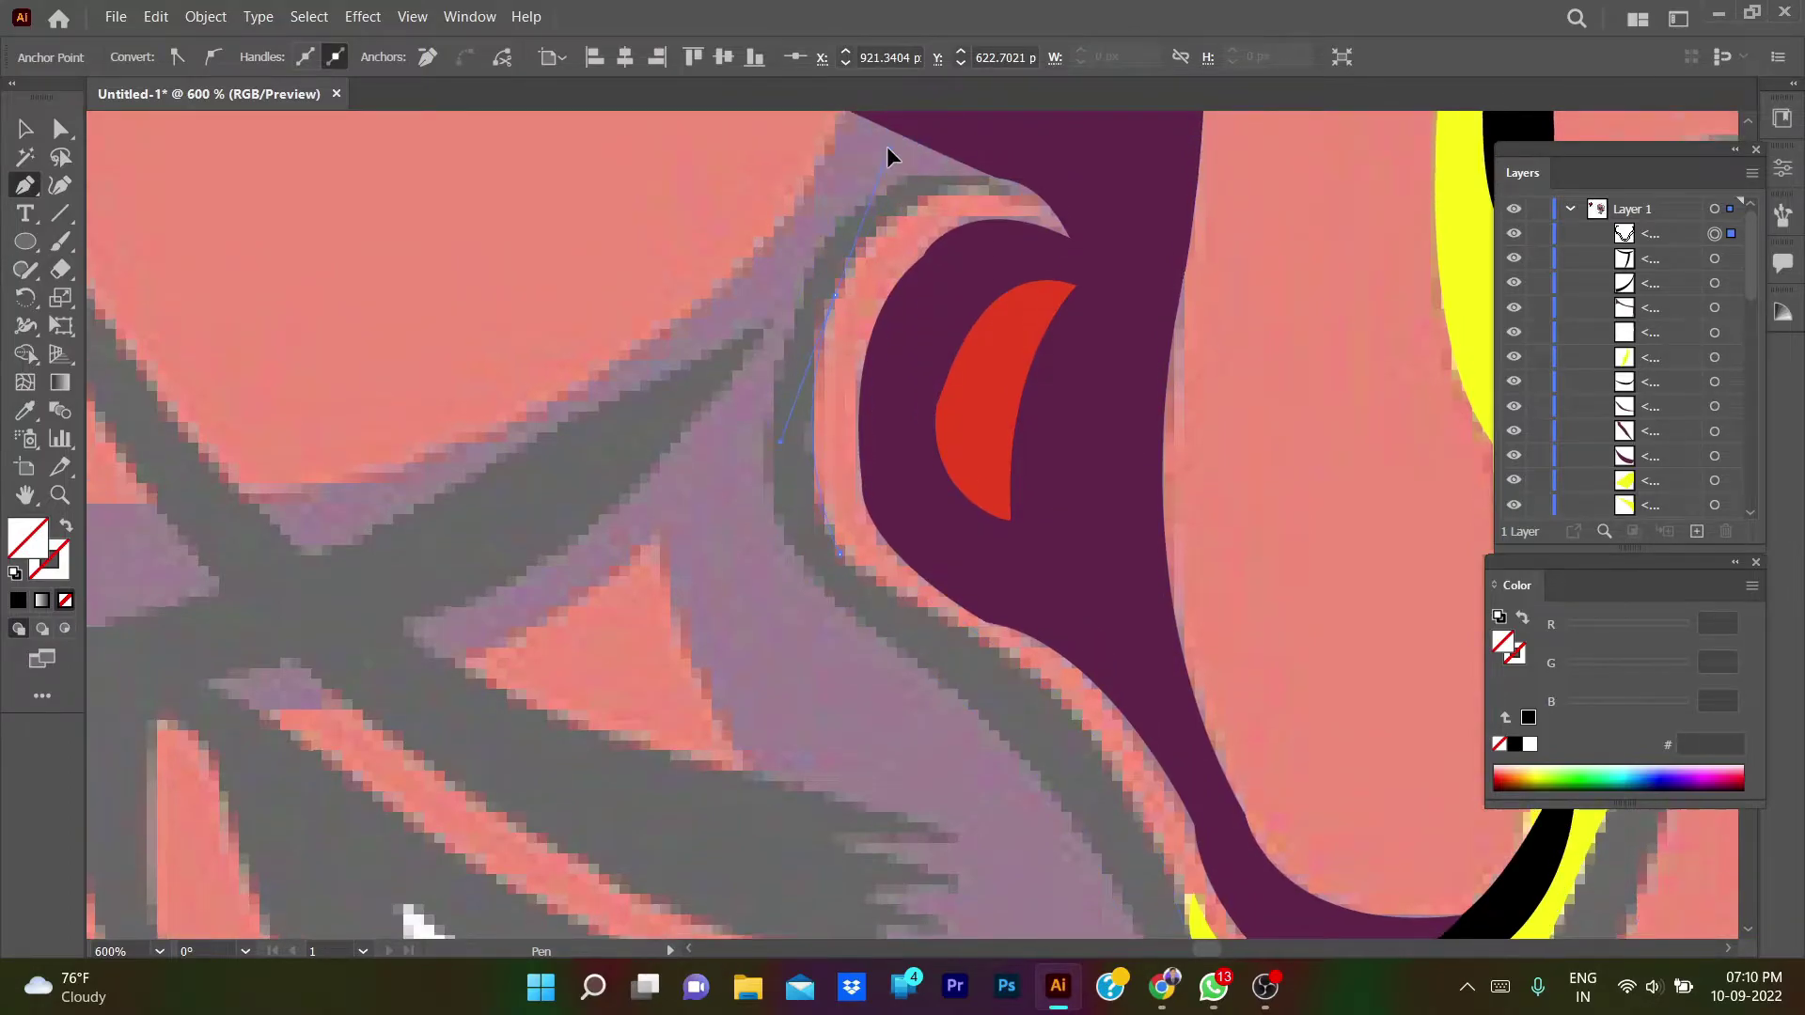
click(1016, 185)
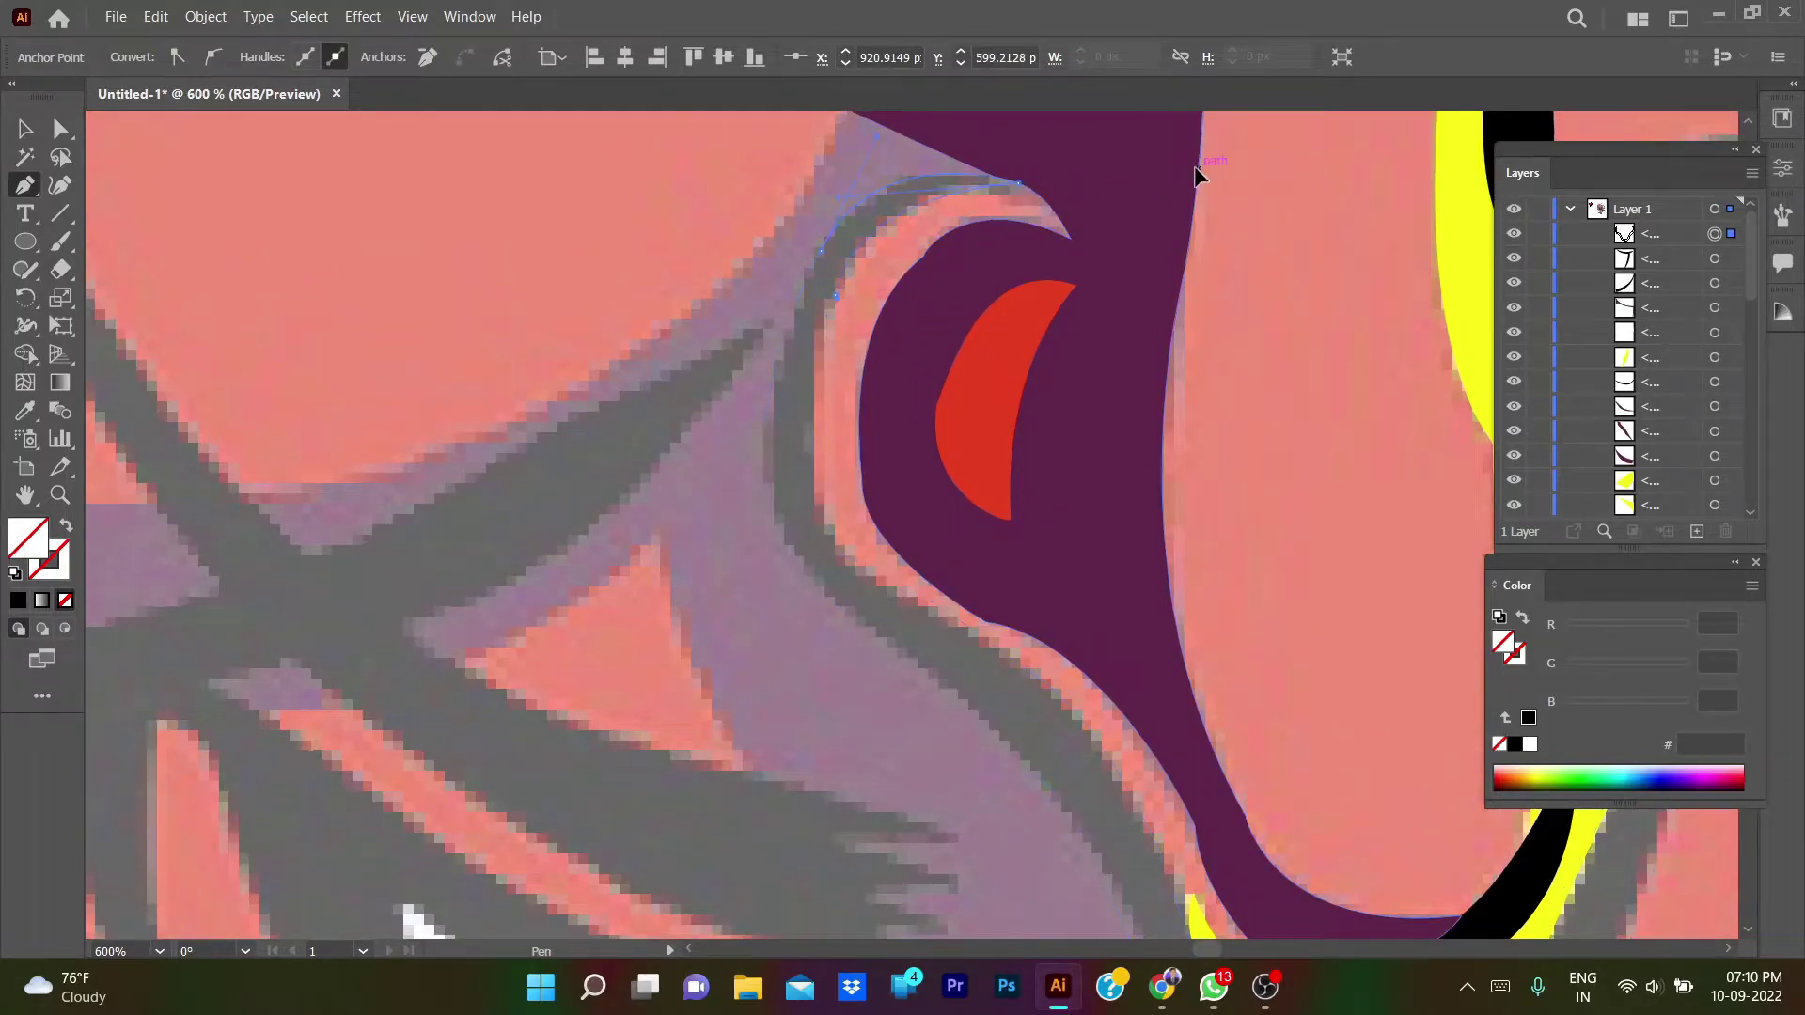
- Fill the closed nose outline black and zoom out to fit the whole face
key(ctrl+minus)
key(ctrl+minus)
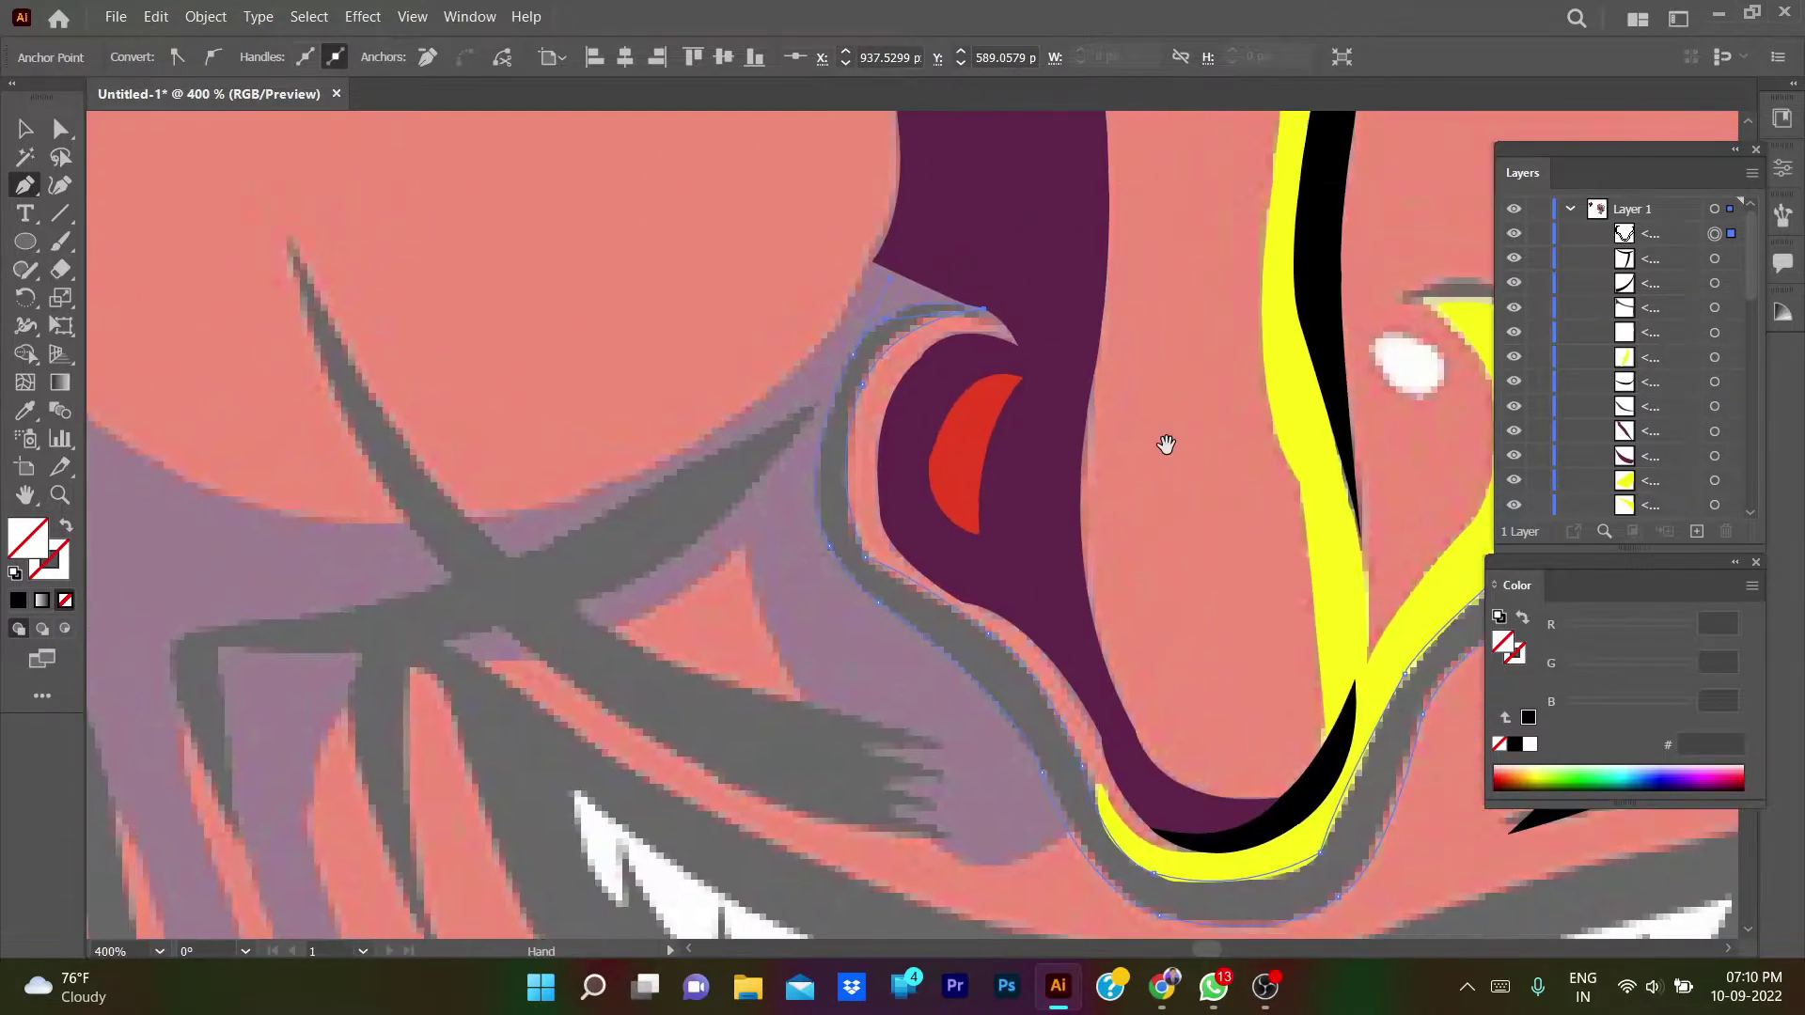
key(i)
click(1329, 182)
key(v)
key(ctrl+0)
- Hide the red face fill and the black hair and beard layers
scroll(1617, 376, down, 3)
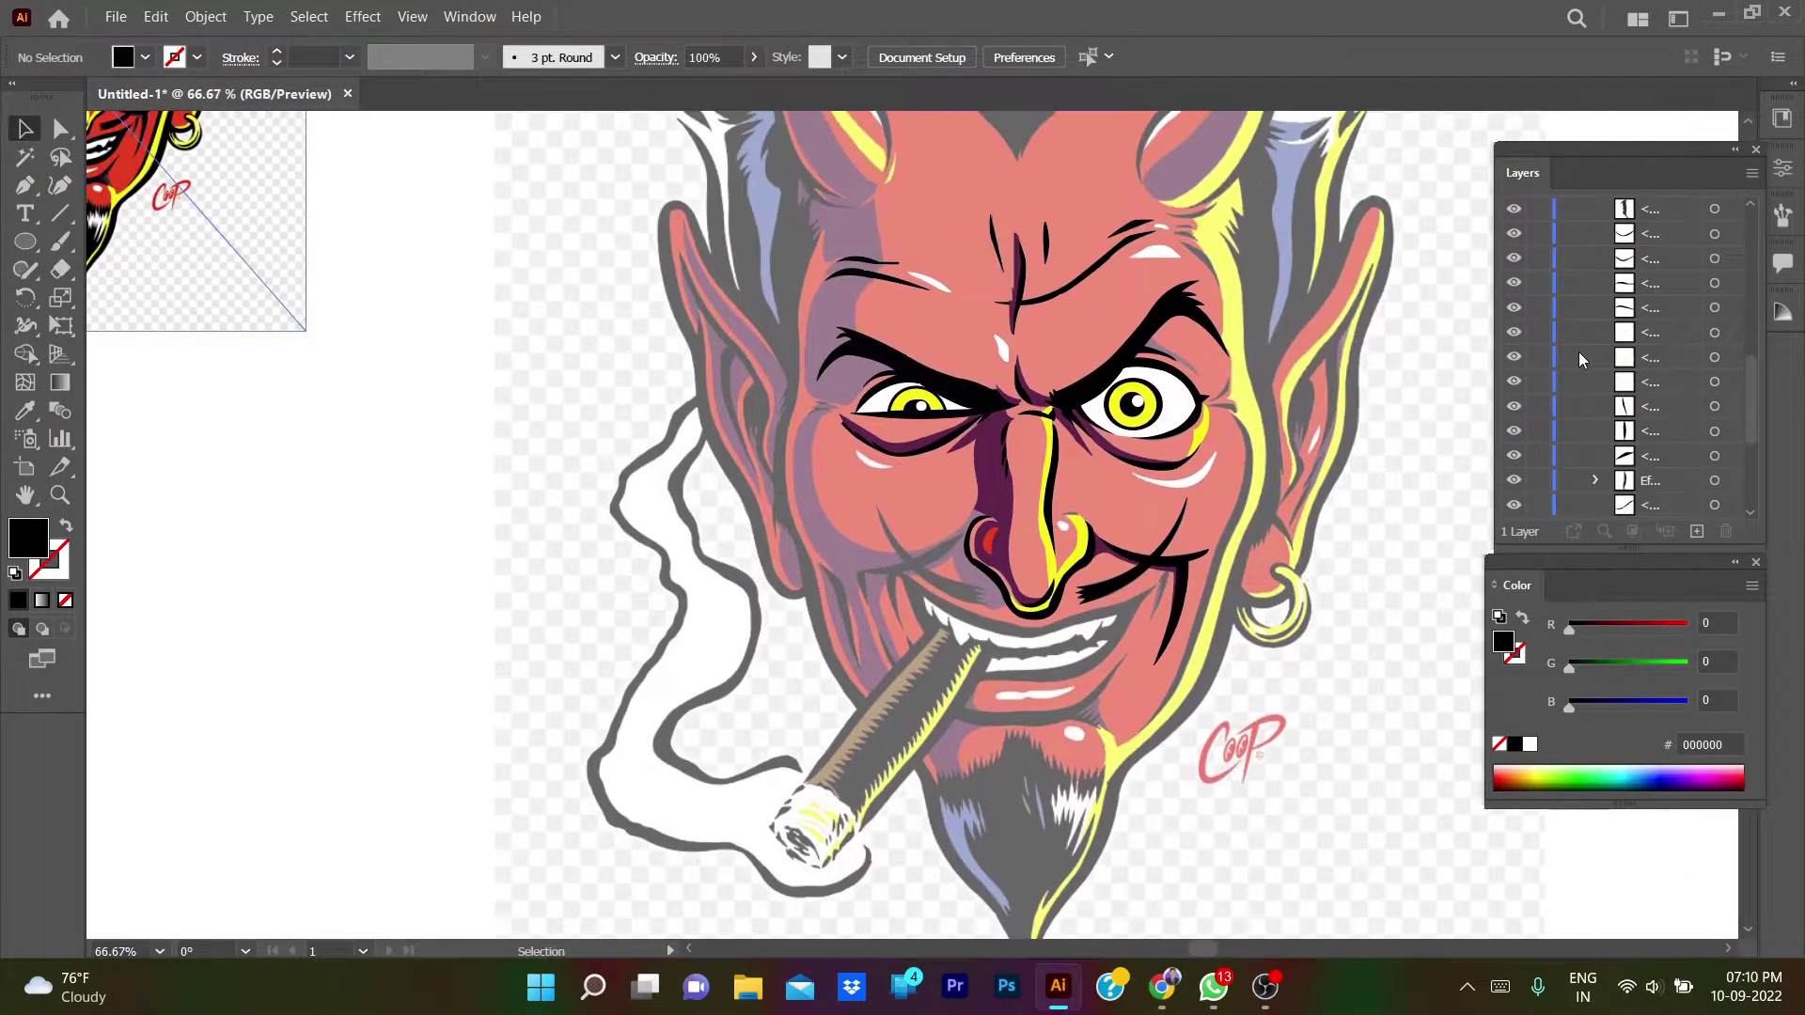
scroll(1617, 376, down, 2)
click(1514, 434)
click(1514, 458)
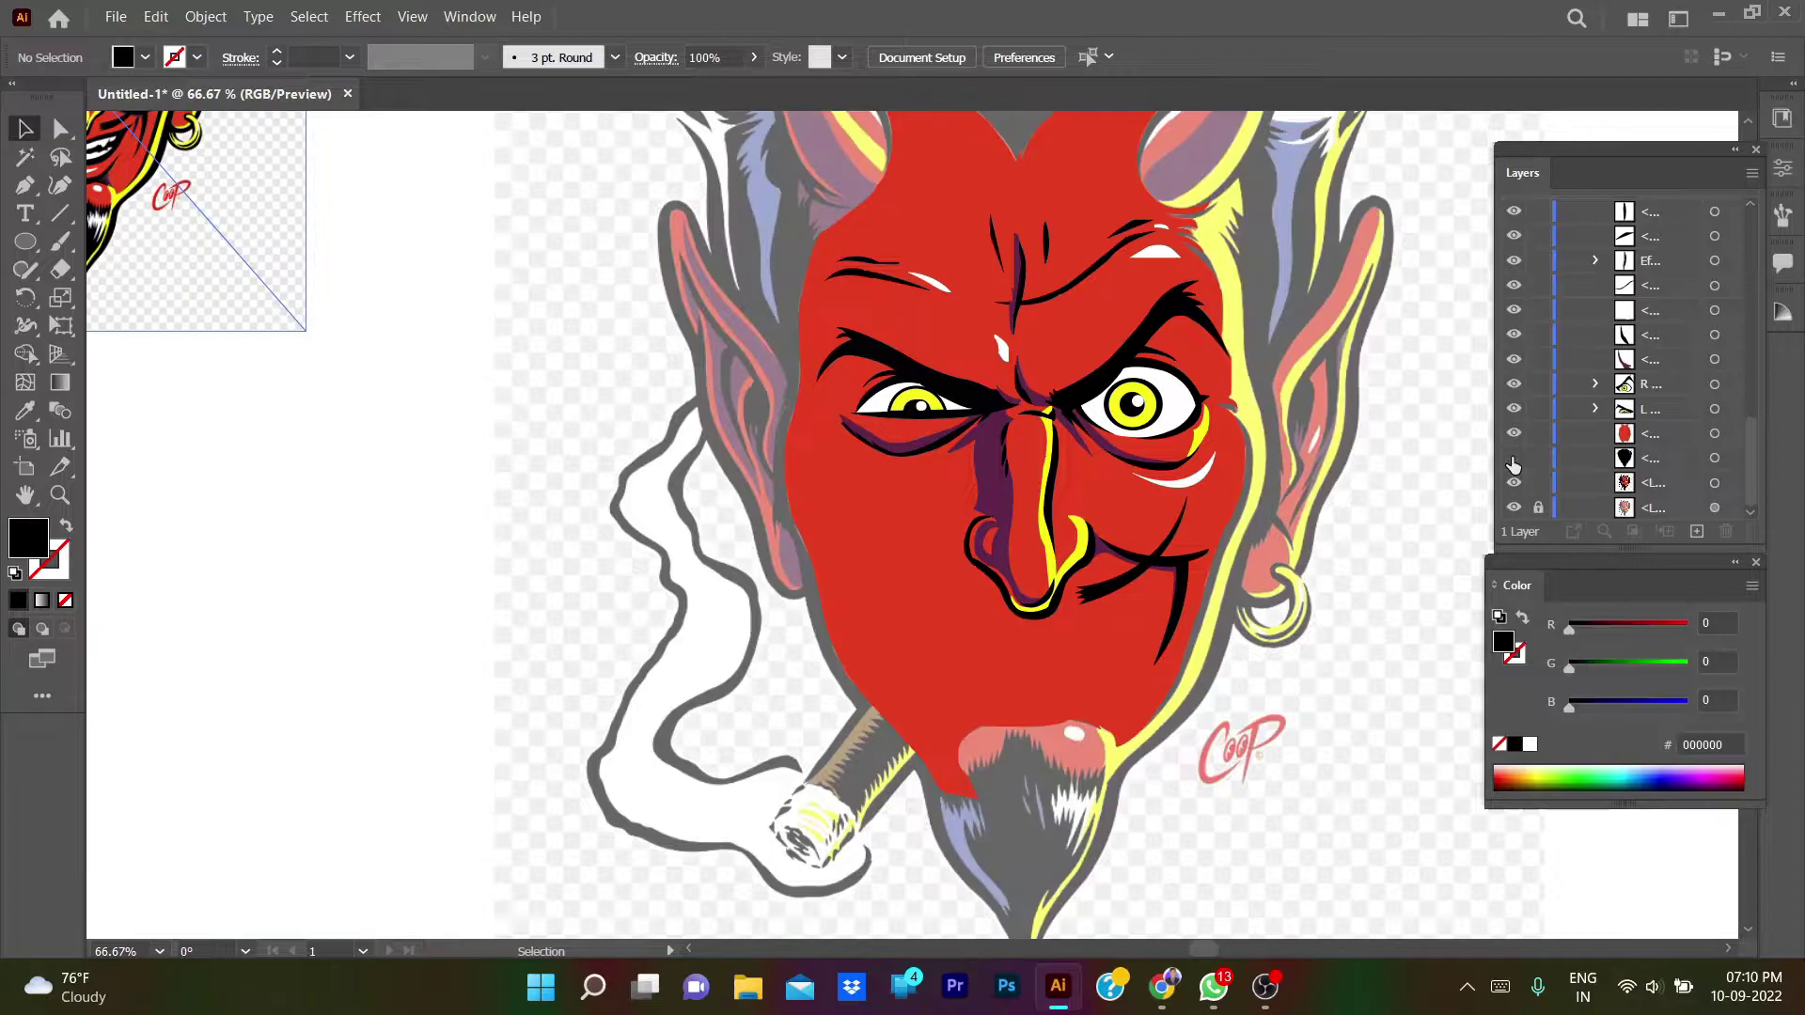
click(1513, 433)
scroll(1037, 442, up, 5)
scroll(1037, 442, down, 1)
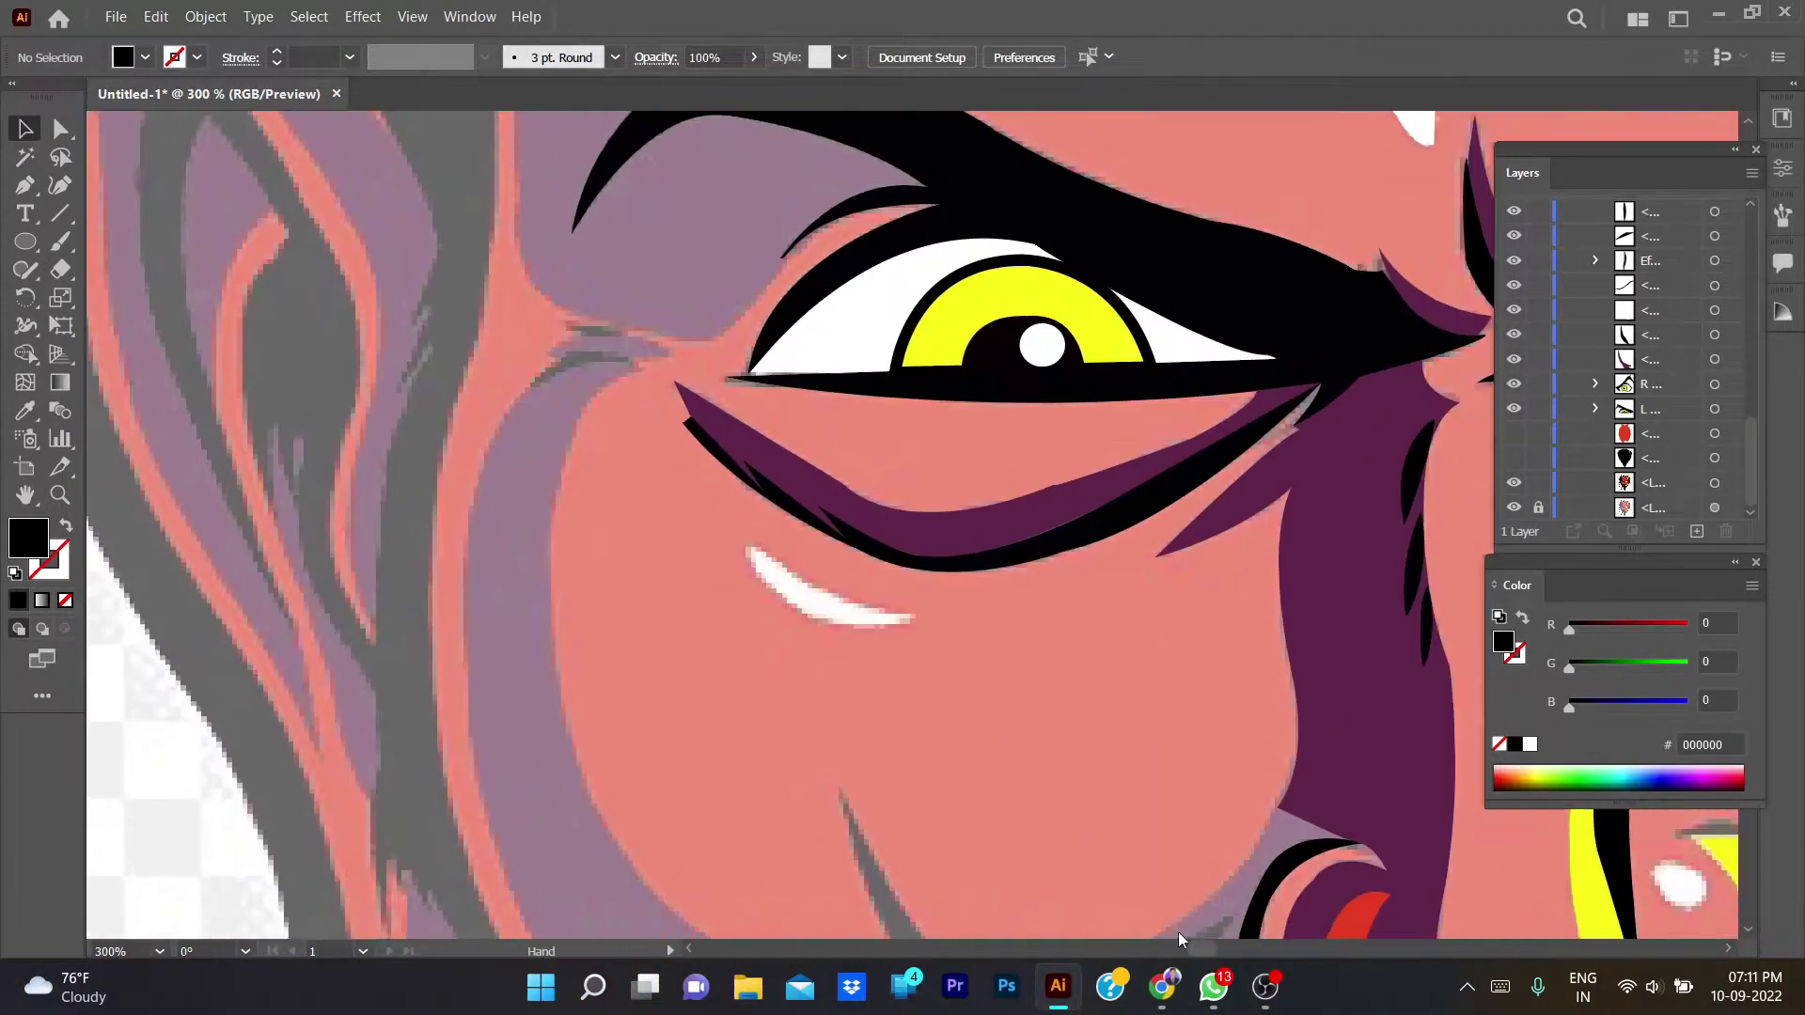
scroll(1110, 778, down, 1)
- Start the cheek shadow path under the left eye and curve it down the cheek
key(p)
click(530, 227)
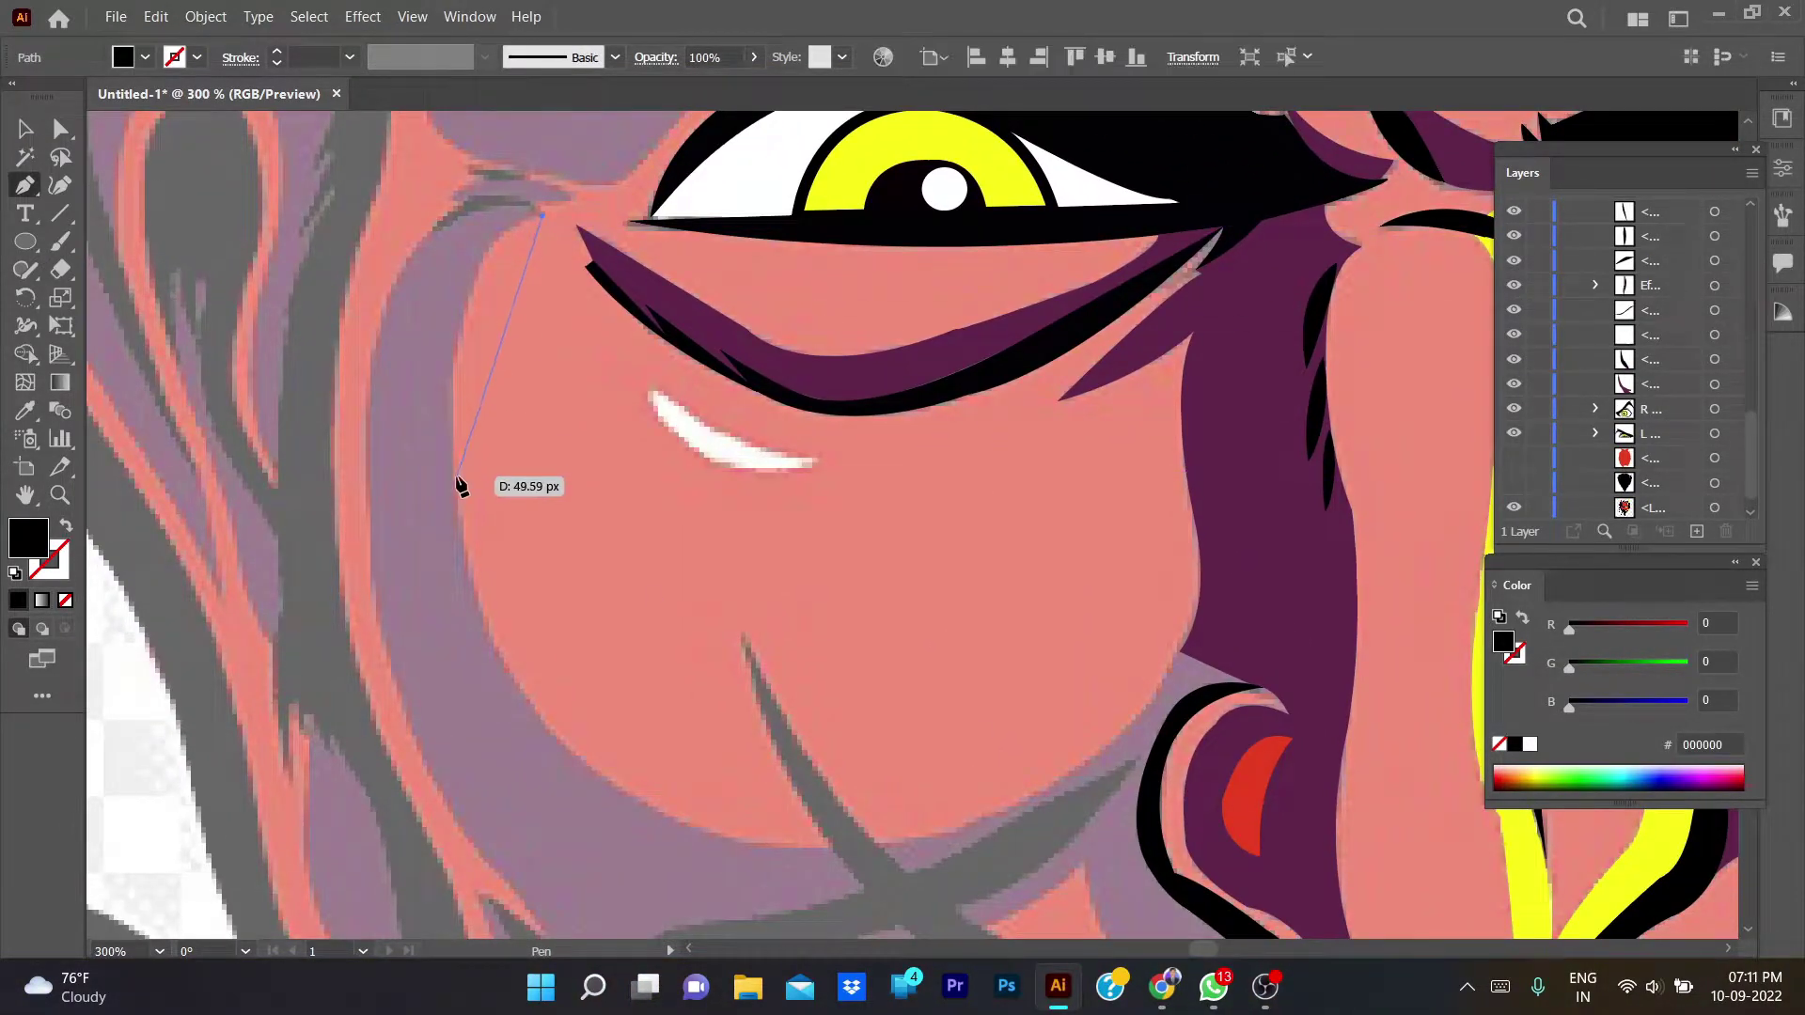
drag(455, 475, 459, 592)
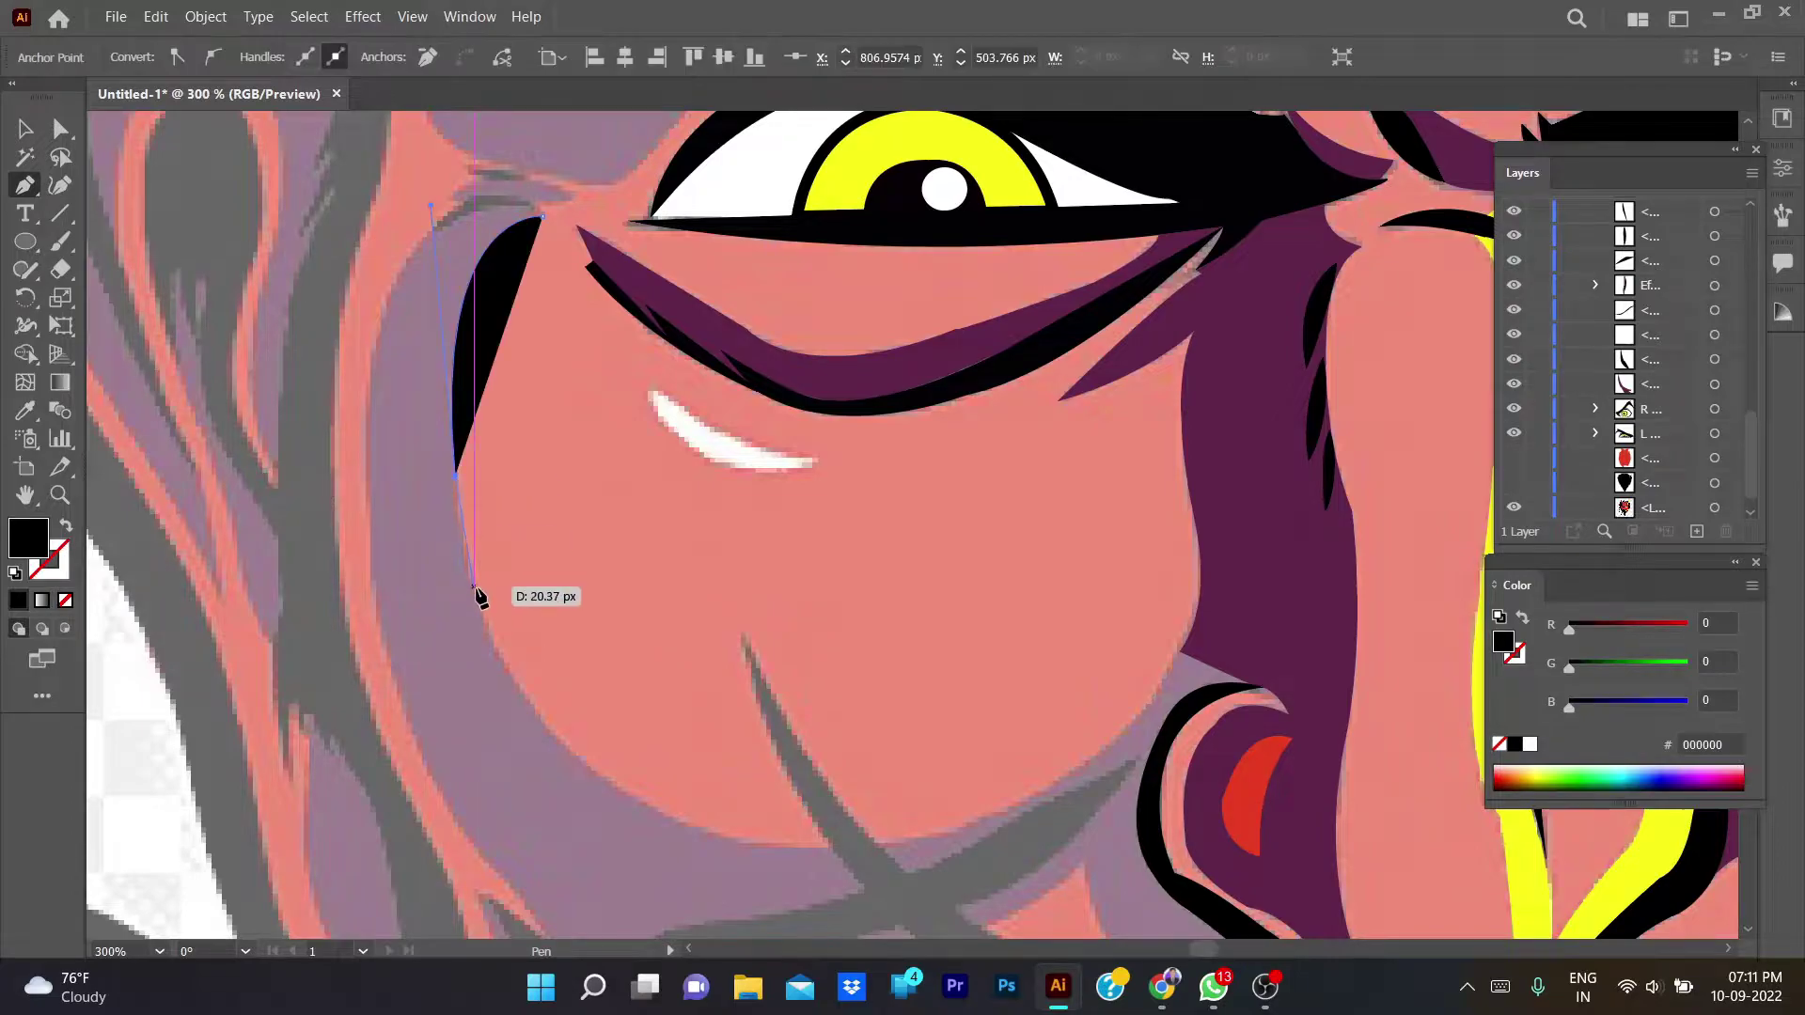
click(568, 748)
drag(567, 749, 673, 827)
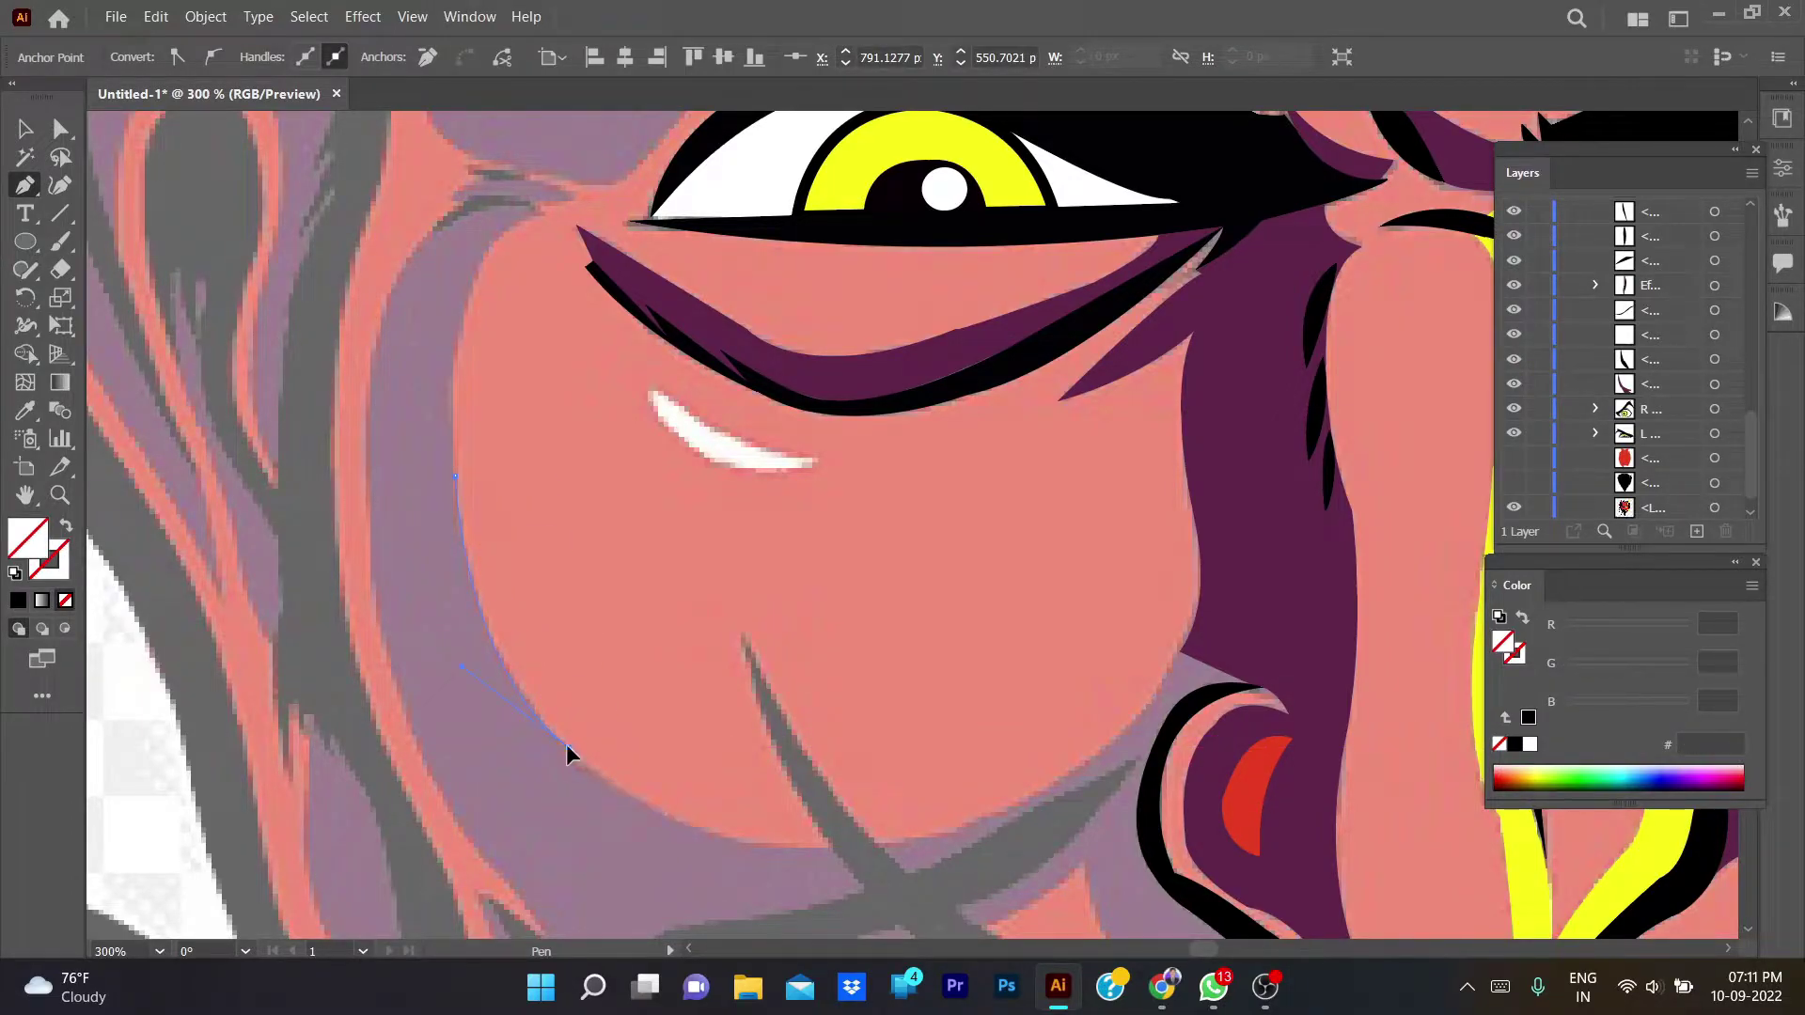
scroll(566, 743, down, 2)
scroll(566, 743, right, 4)
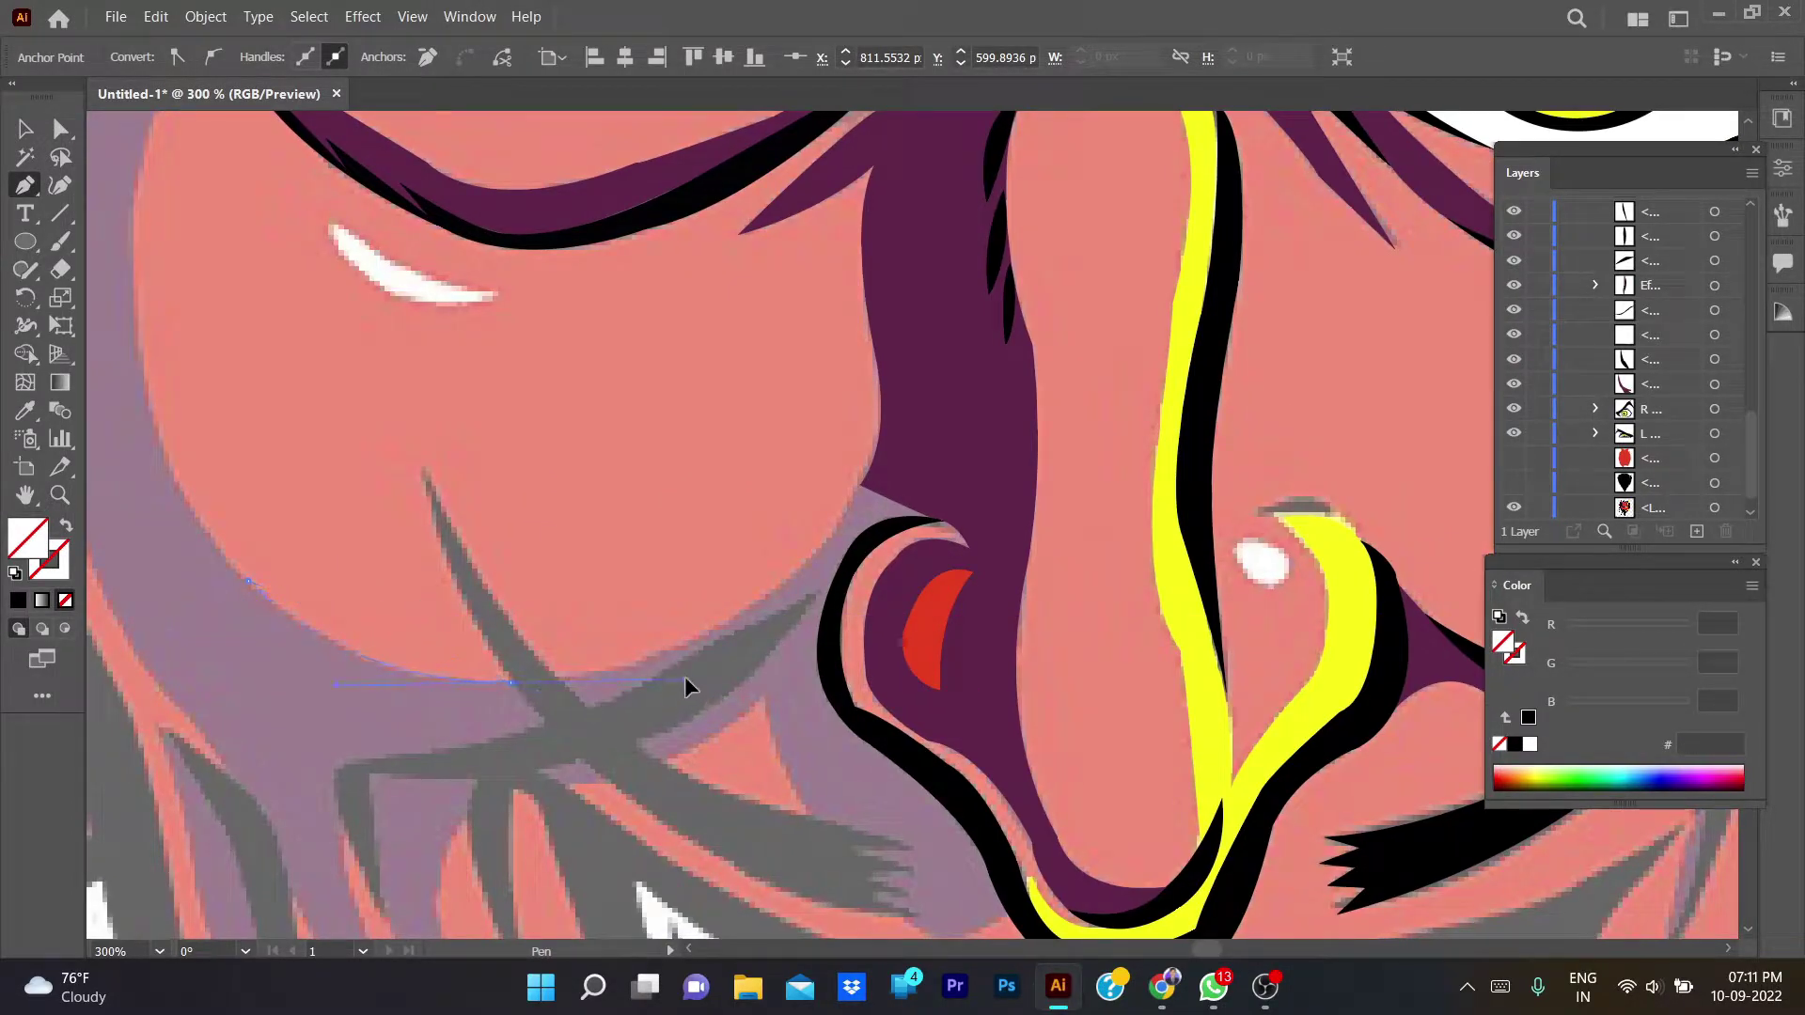
scroll(512, 691, down, 1)
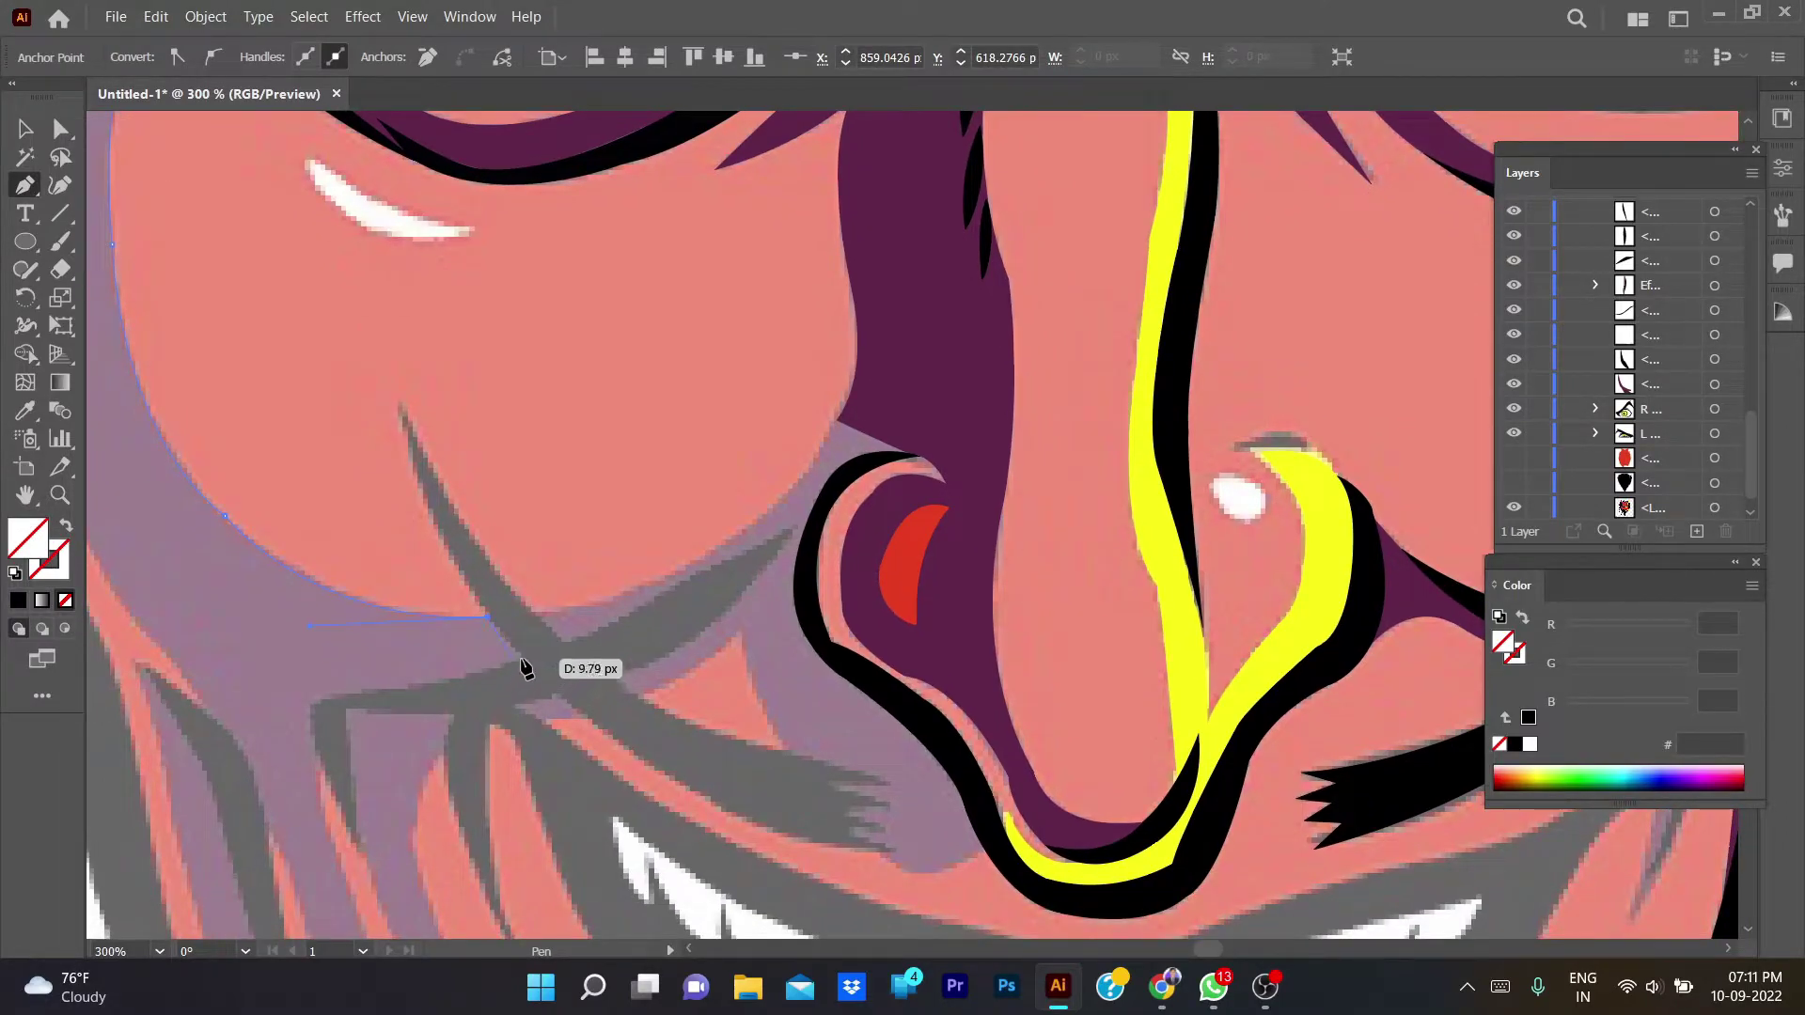
key(ctrl+minus)
key(ctrl+minus)
key(ctrl+minus)
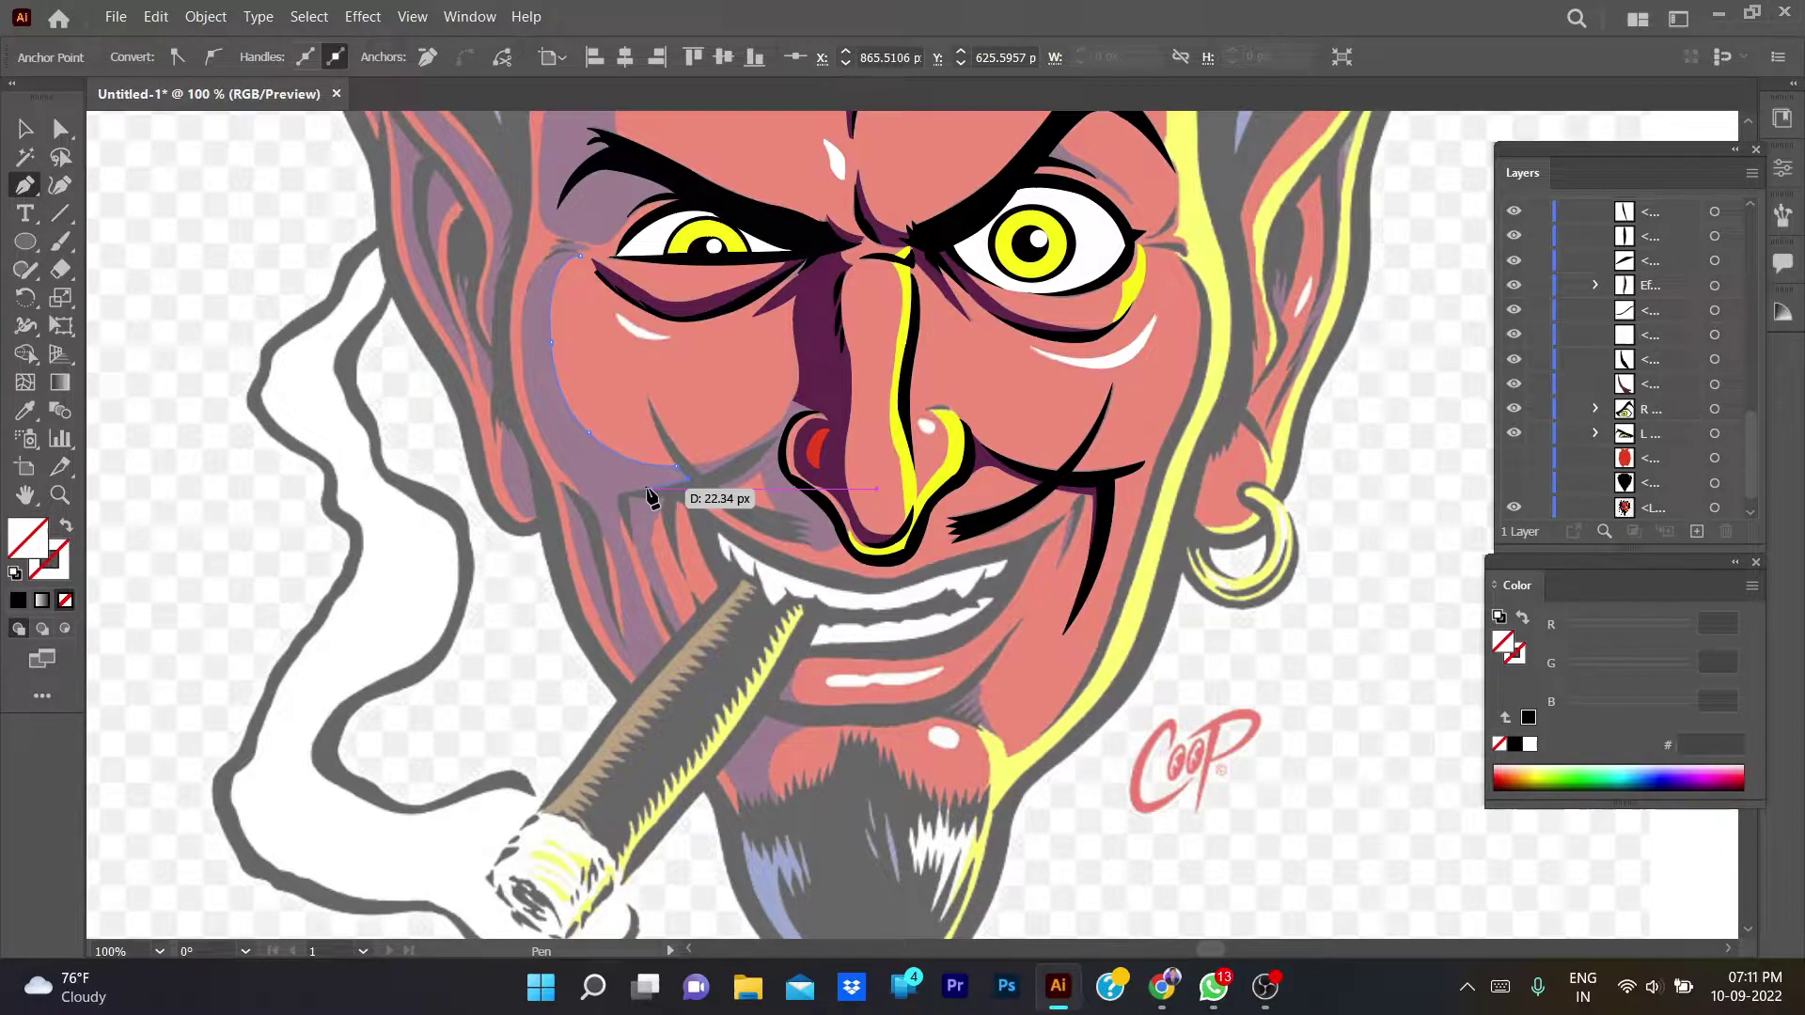
scroll(593, 508, up, 3)
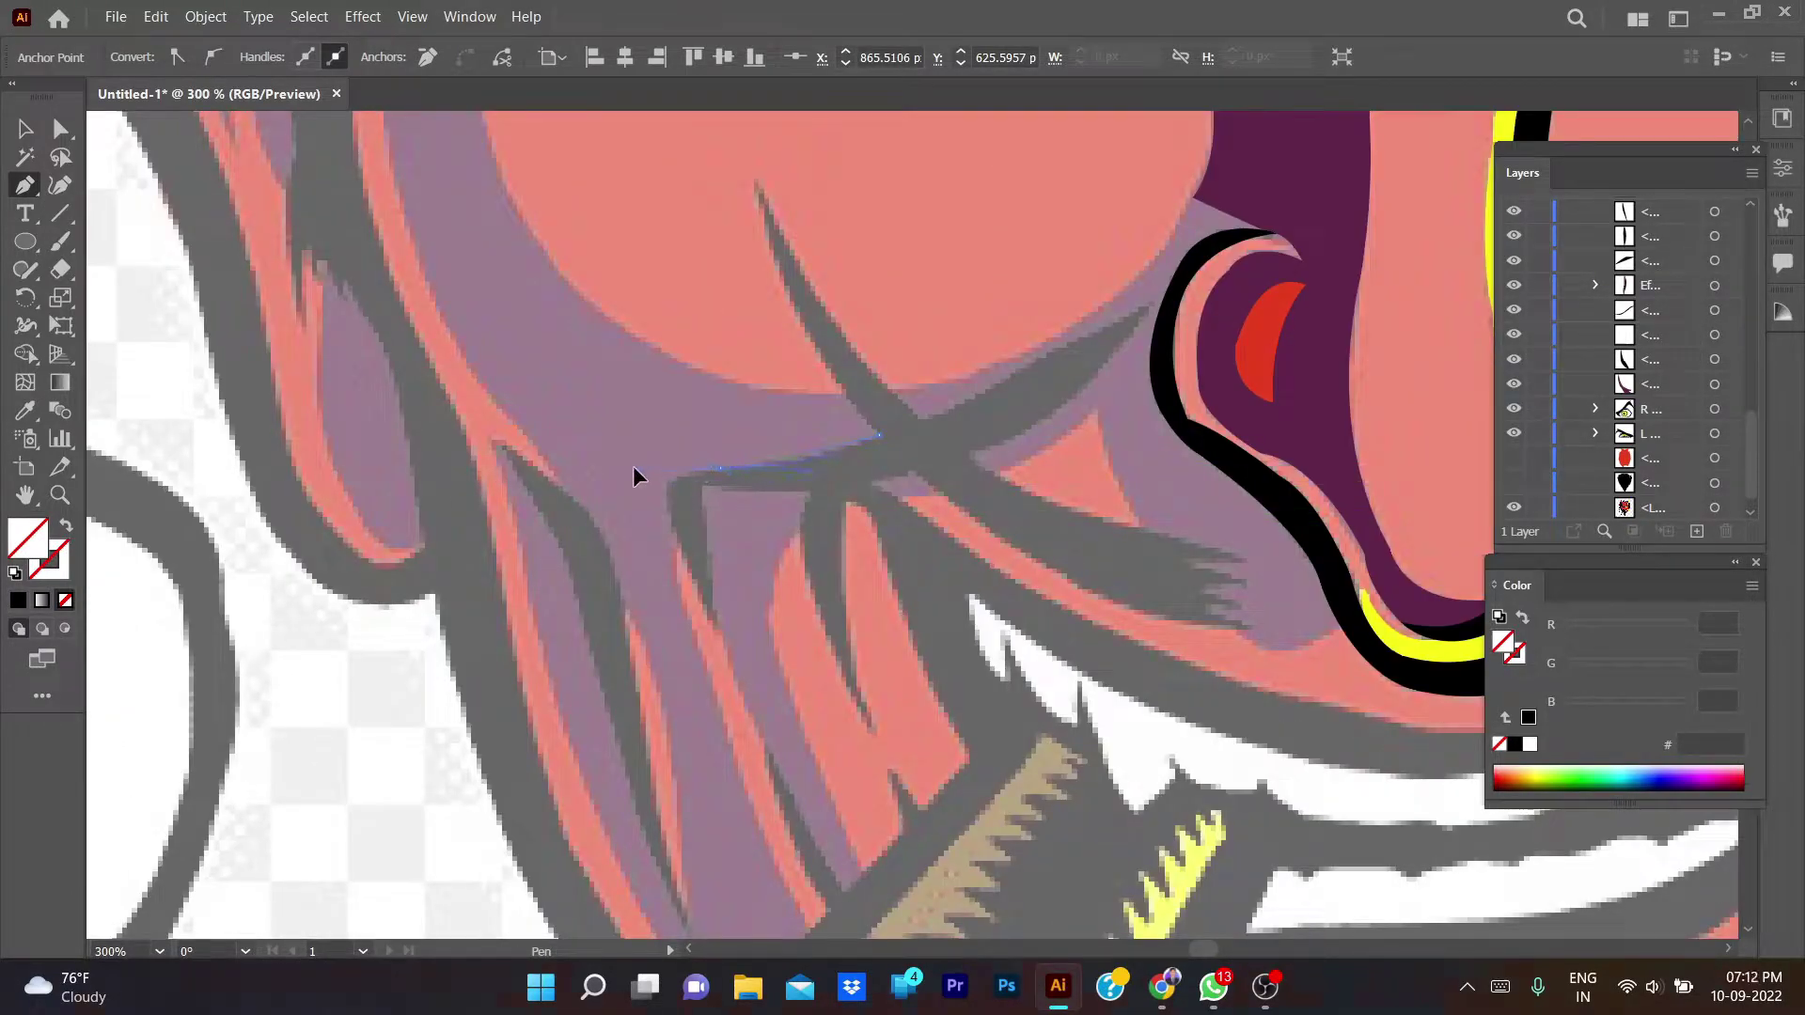
- Extend the cheek shadow past the mustache line and cigar, curving back up the cheek
click(671, 486)
scroll(696, 611, down, 3)
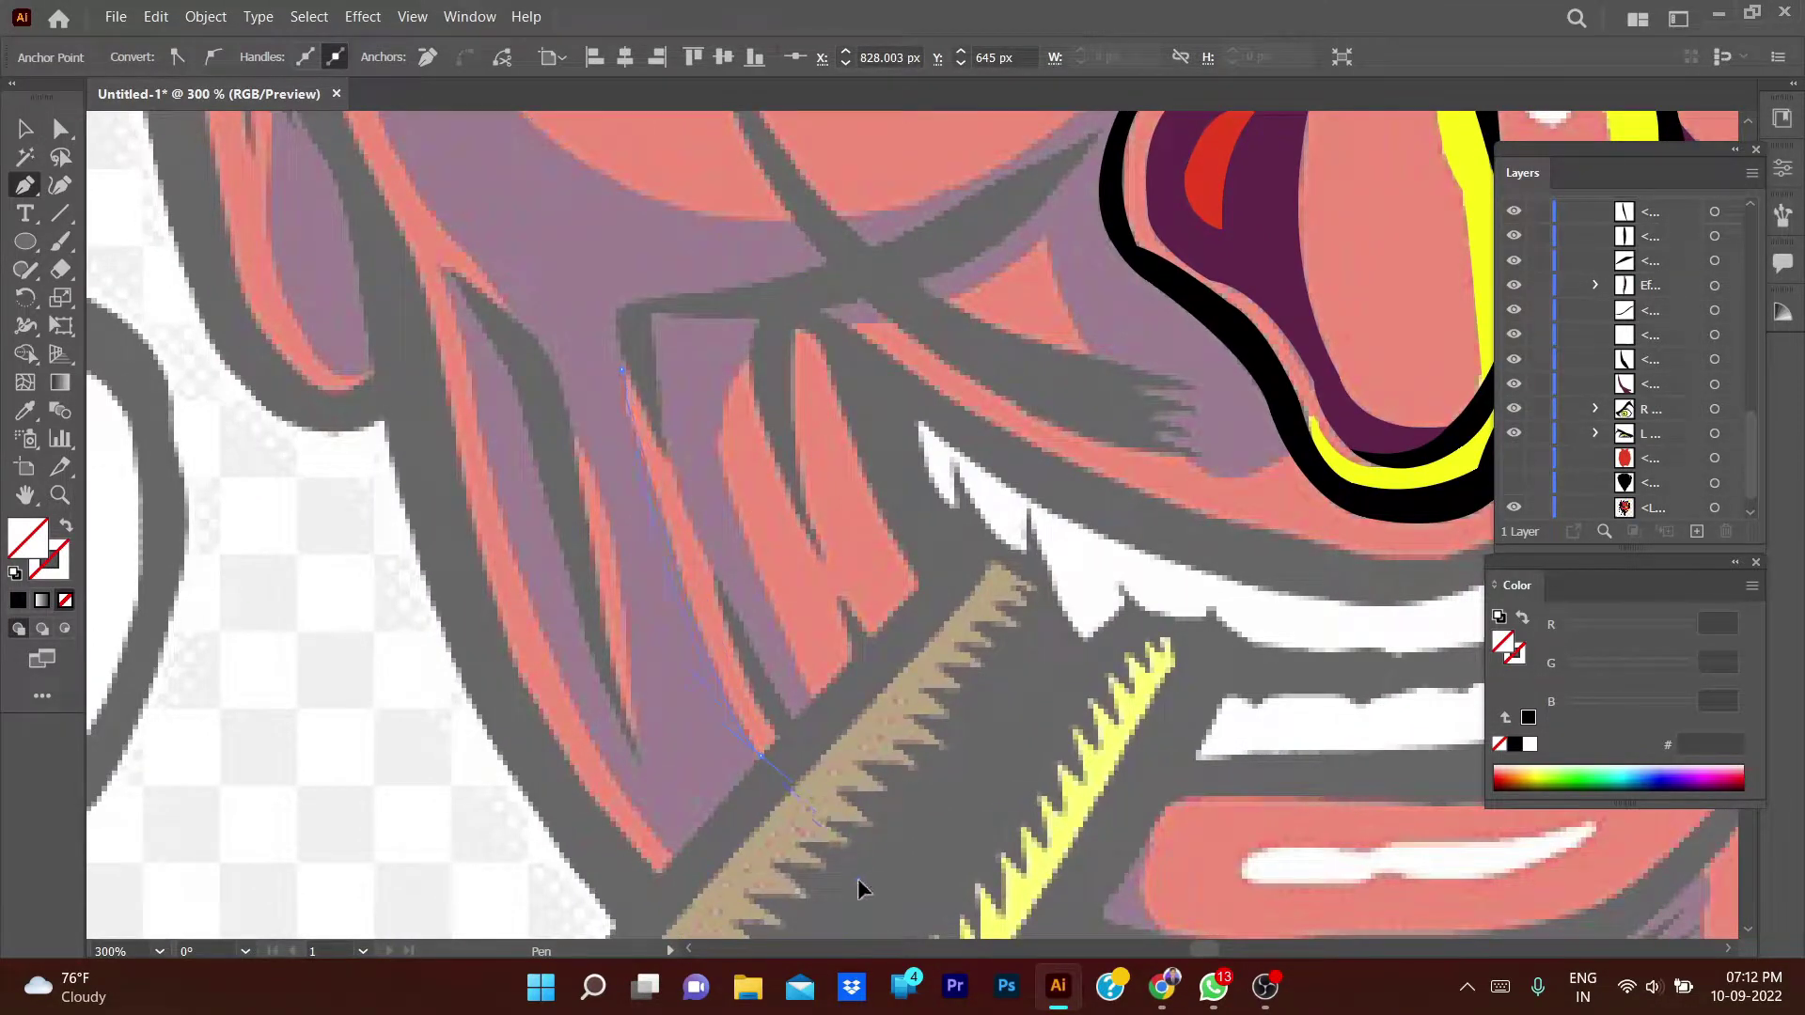
scroll(742, 752, down, 3)
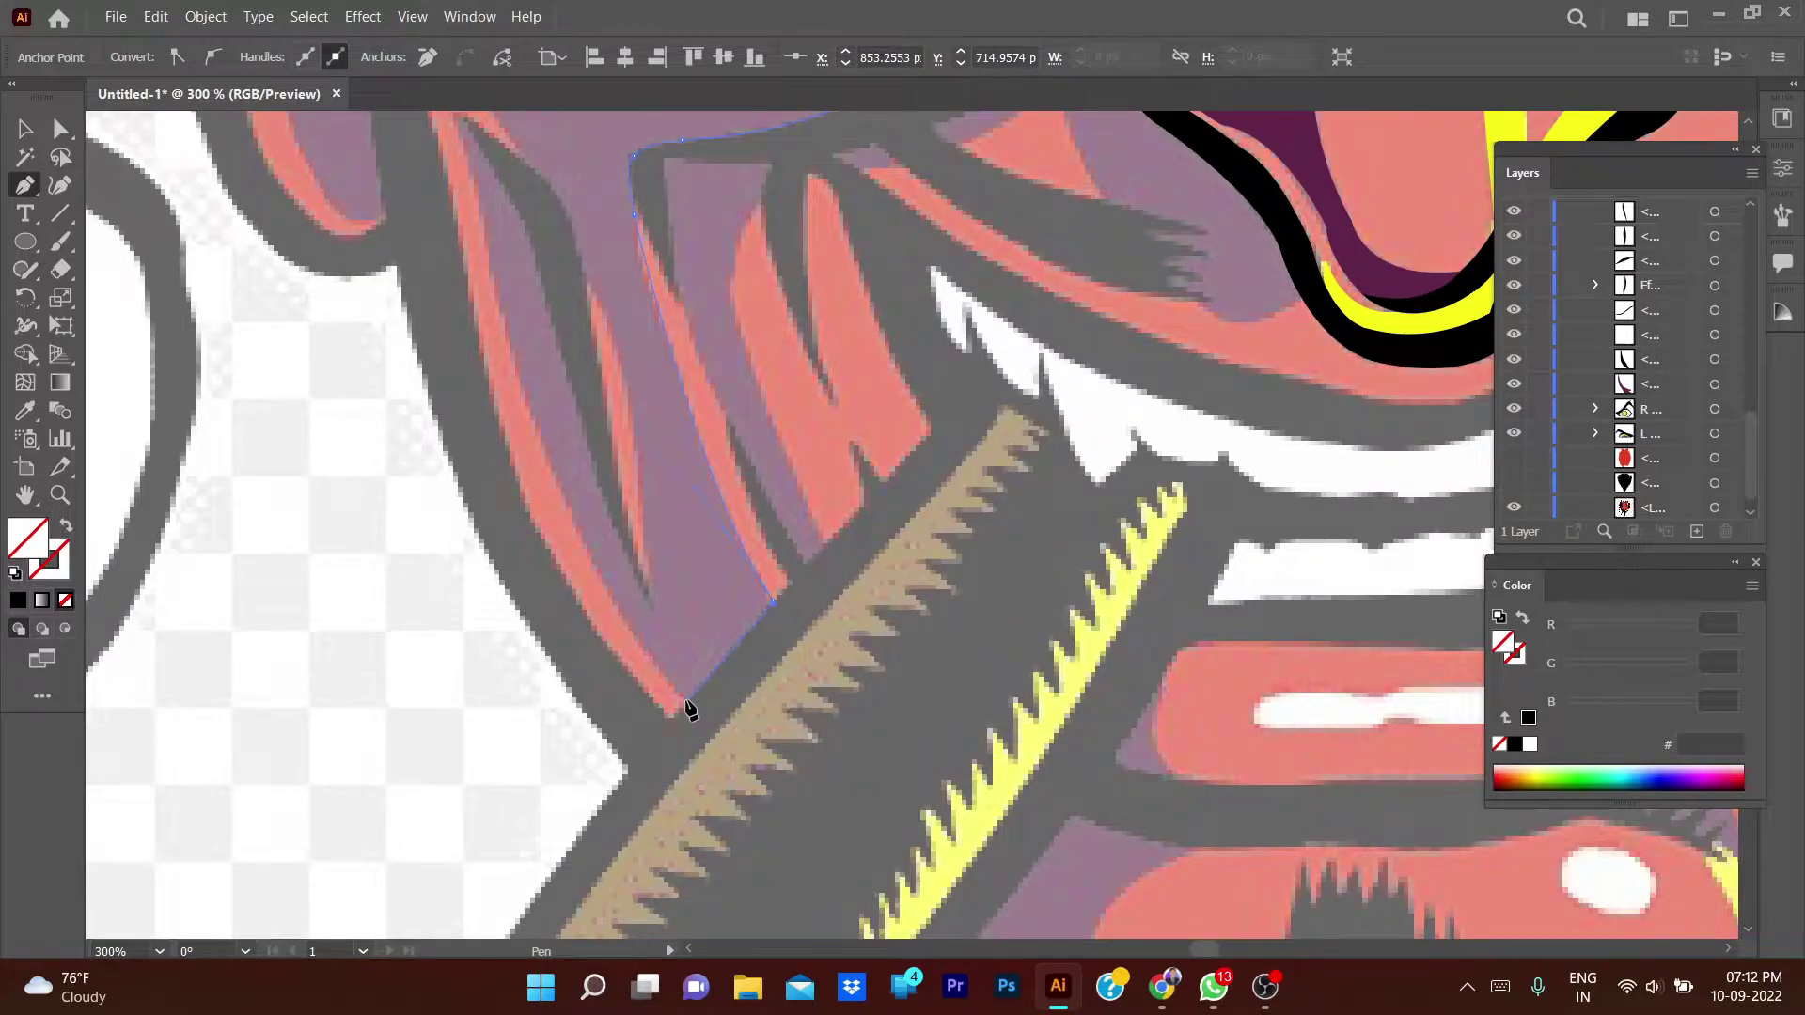
scroll(659, 658, up, 3)
scroll(658, 658, left, 2)
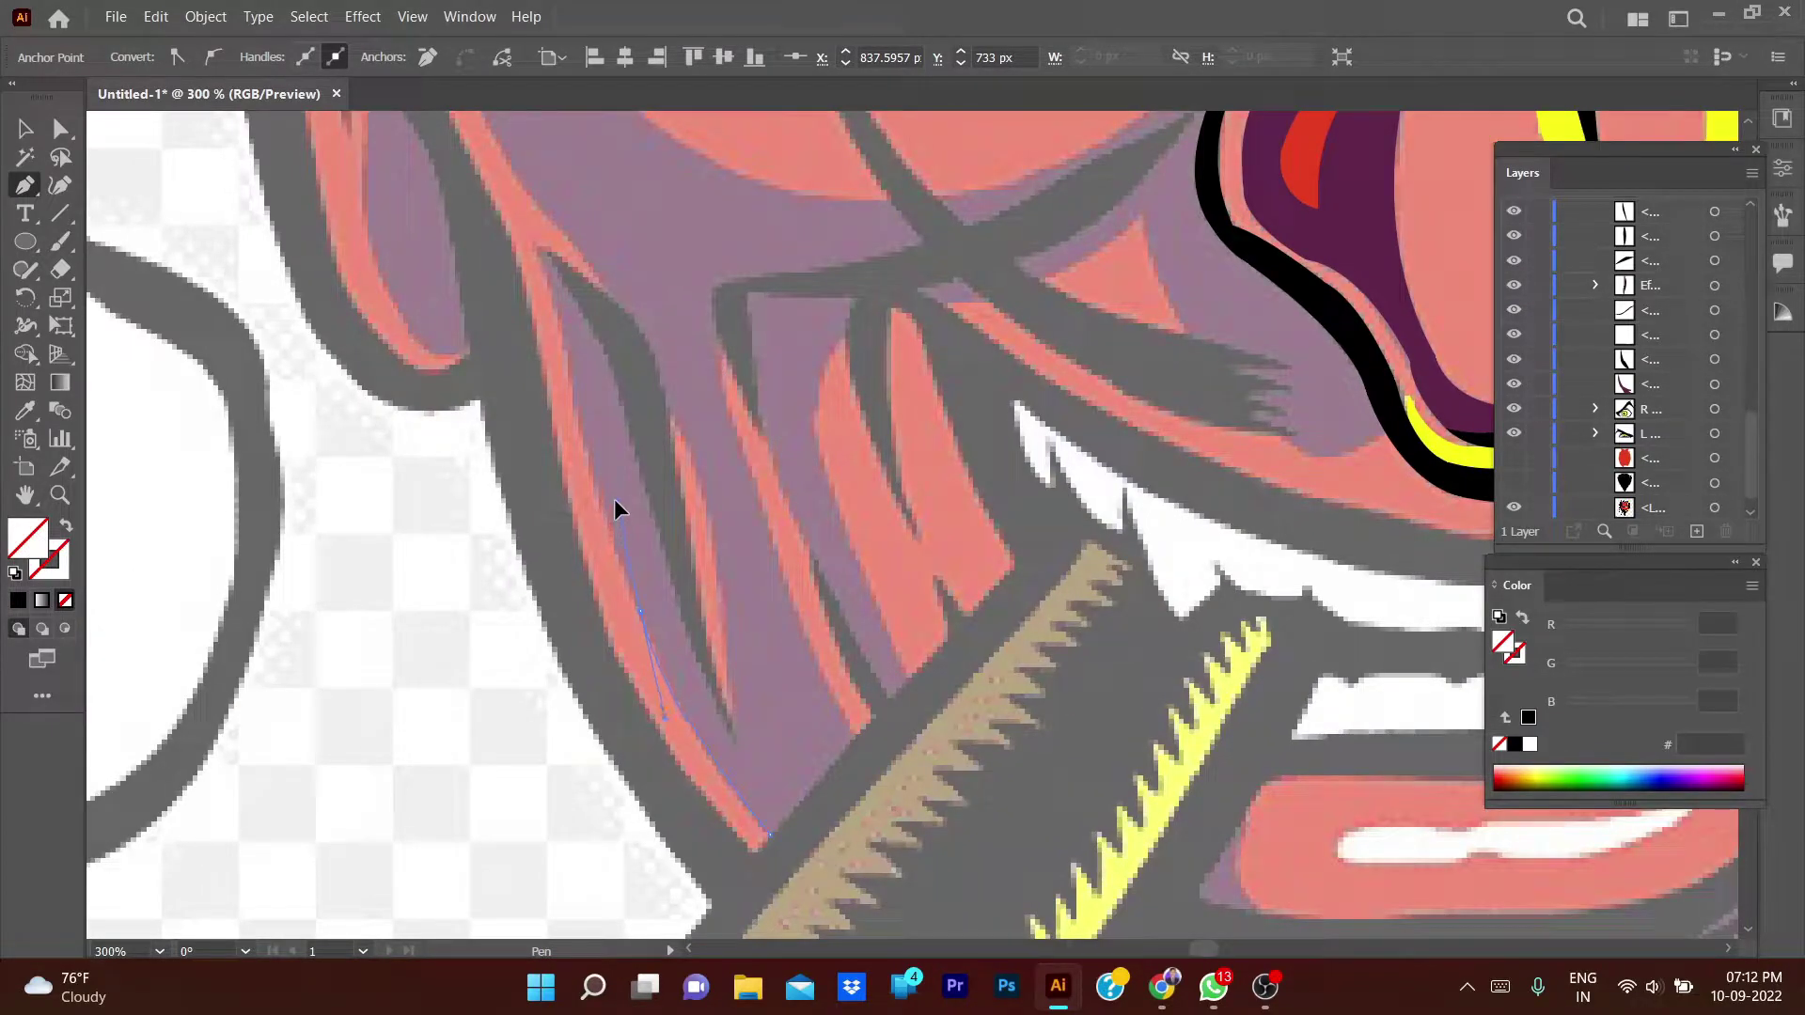
drag(583, 402, 570, 384)
mouse_move(540, 254)
mouse_down()
mouse_move(594, 340)
mouse_move(743, 766)
mouse_move(673, 421)
mouse_up()
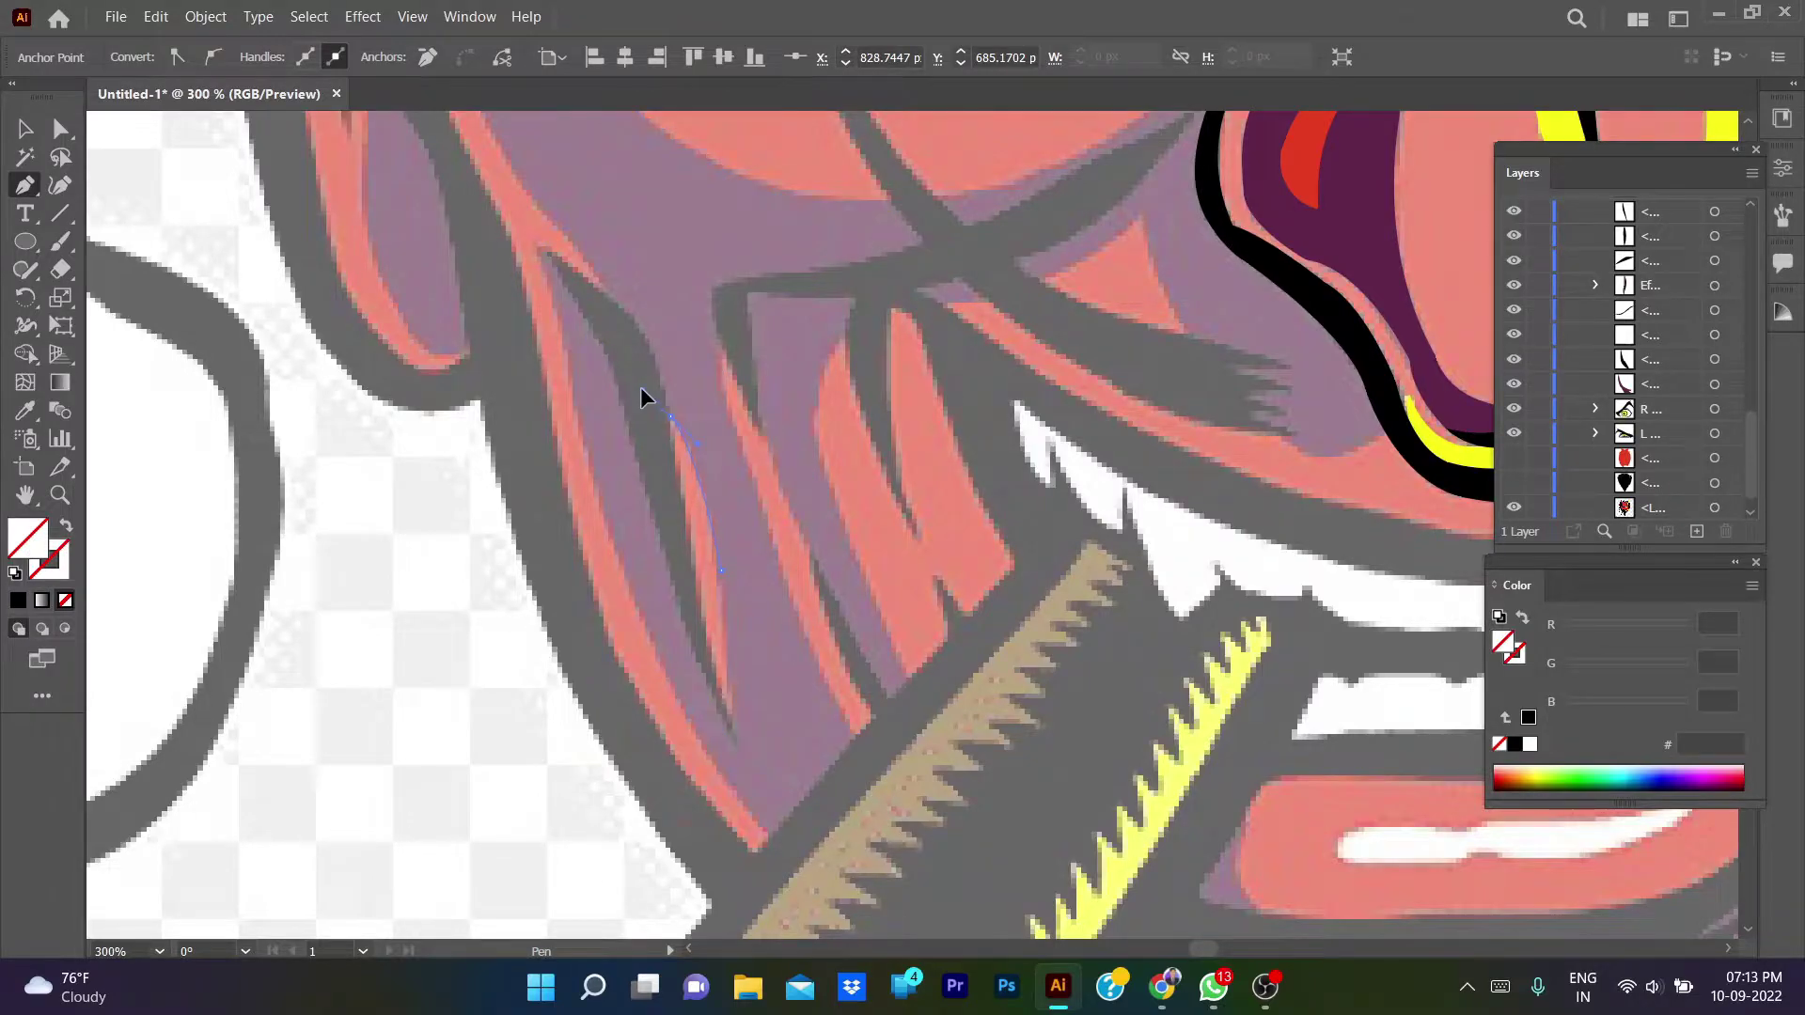
- Close the cheek shadow near the eye corner and fill it with purple 5E254A
scroll(641, 386, up, 3)
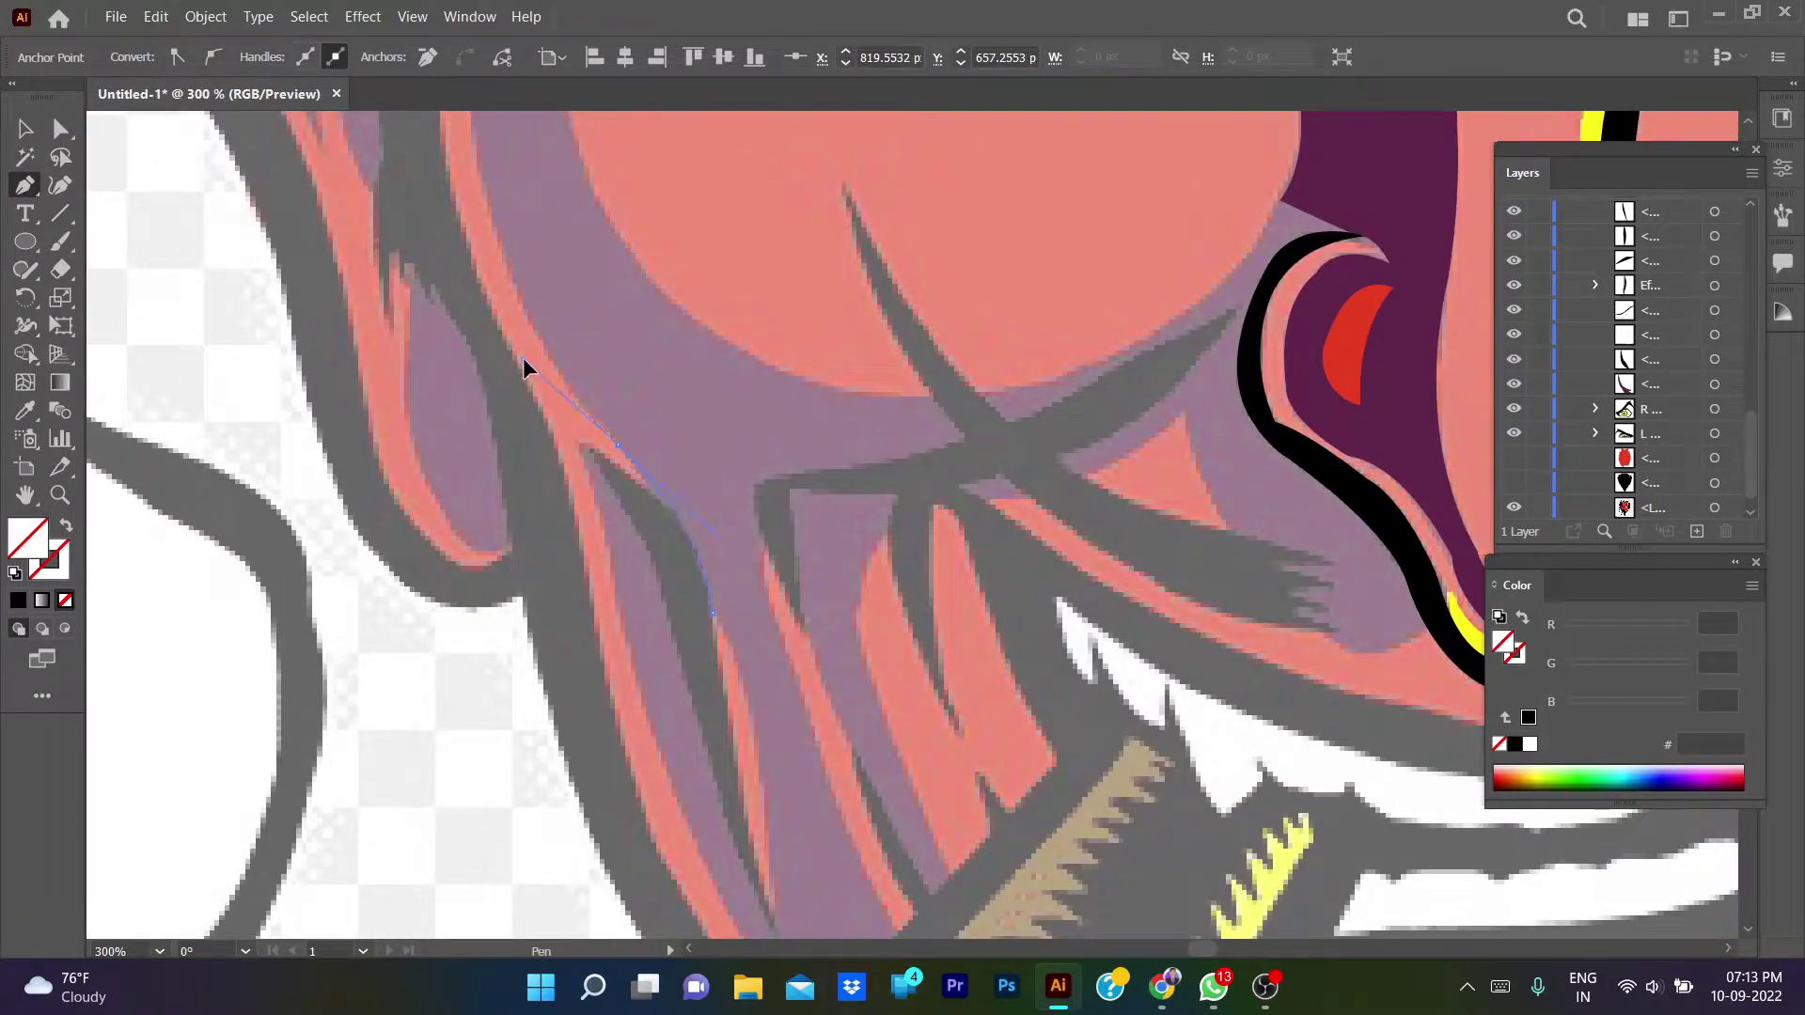
mouse_move(569, 354)
mouse_down()
mouse_move(681, 566)
mouse_move(669, 509)
mouse_up()
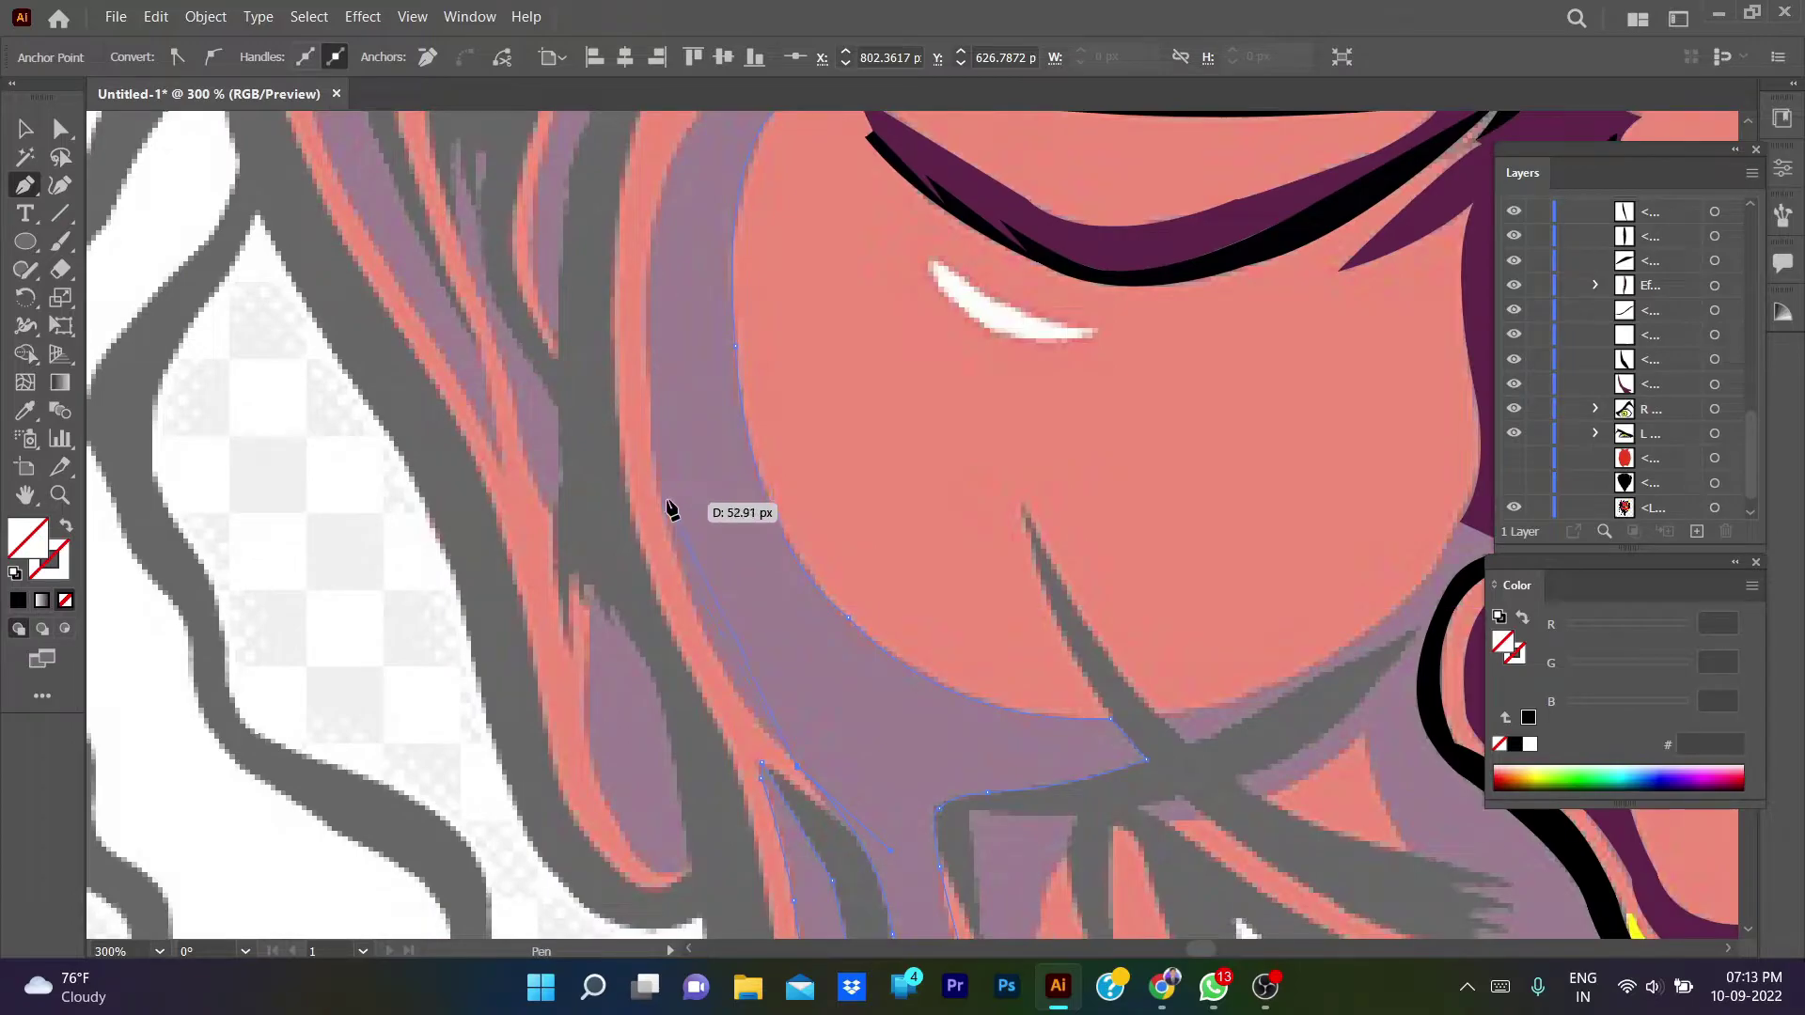
scroll(657, 483, up, 4)
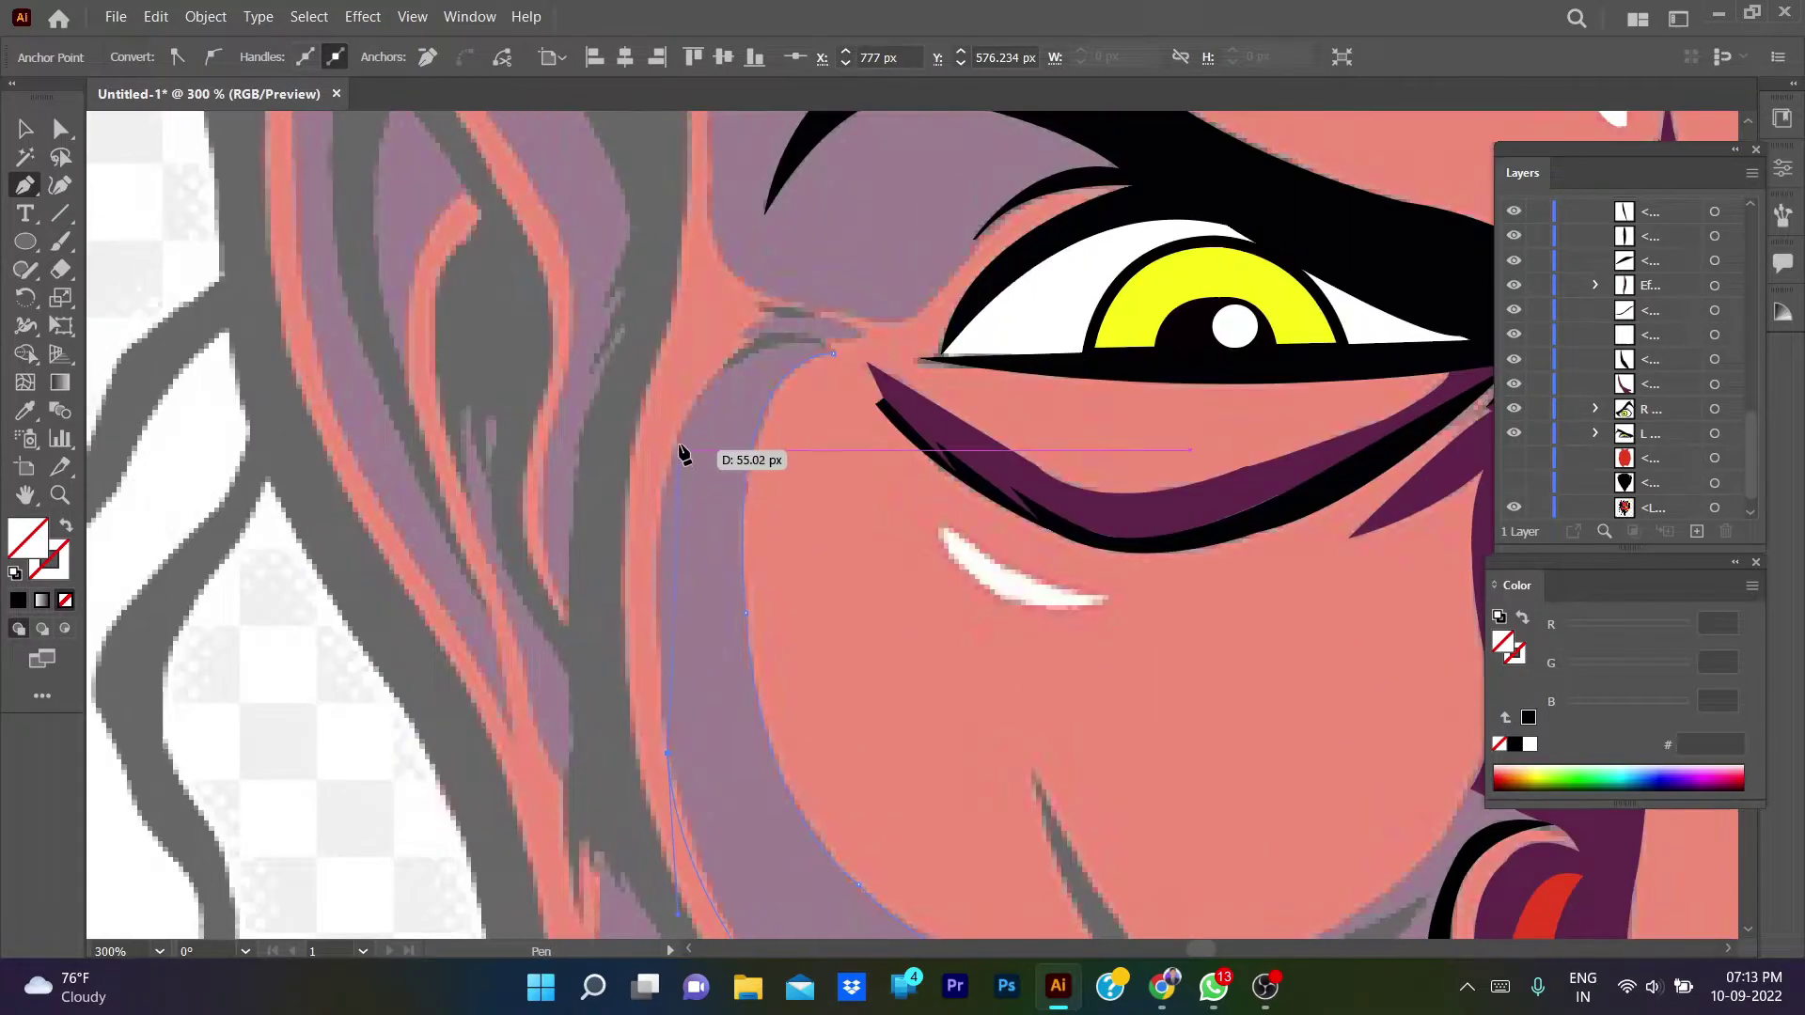
drag(678, 430, 725, 352)
click(834, 353)
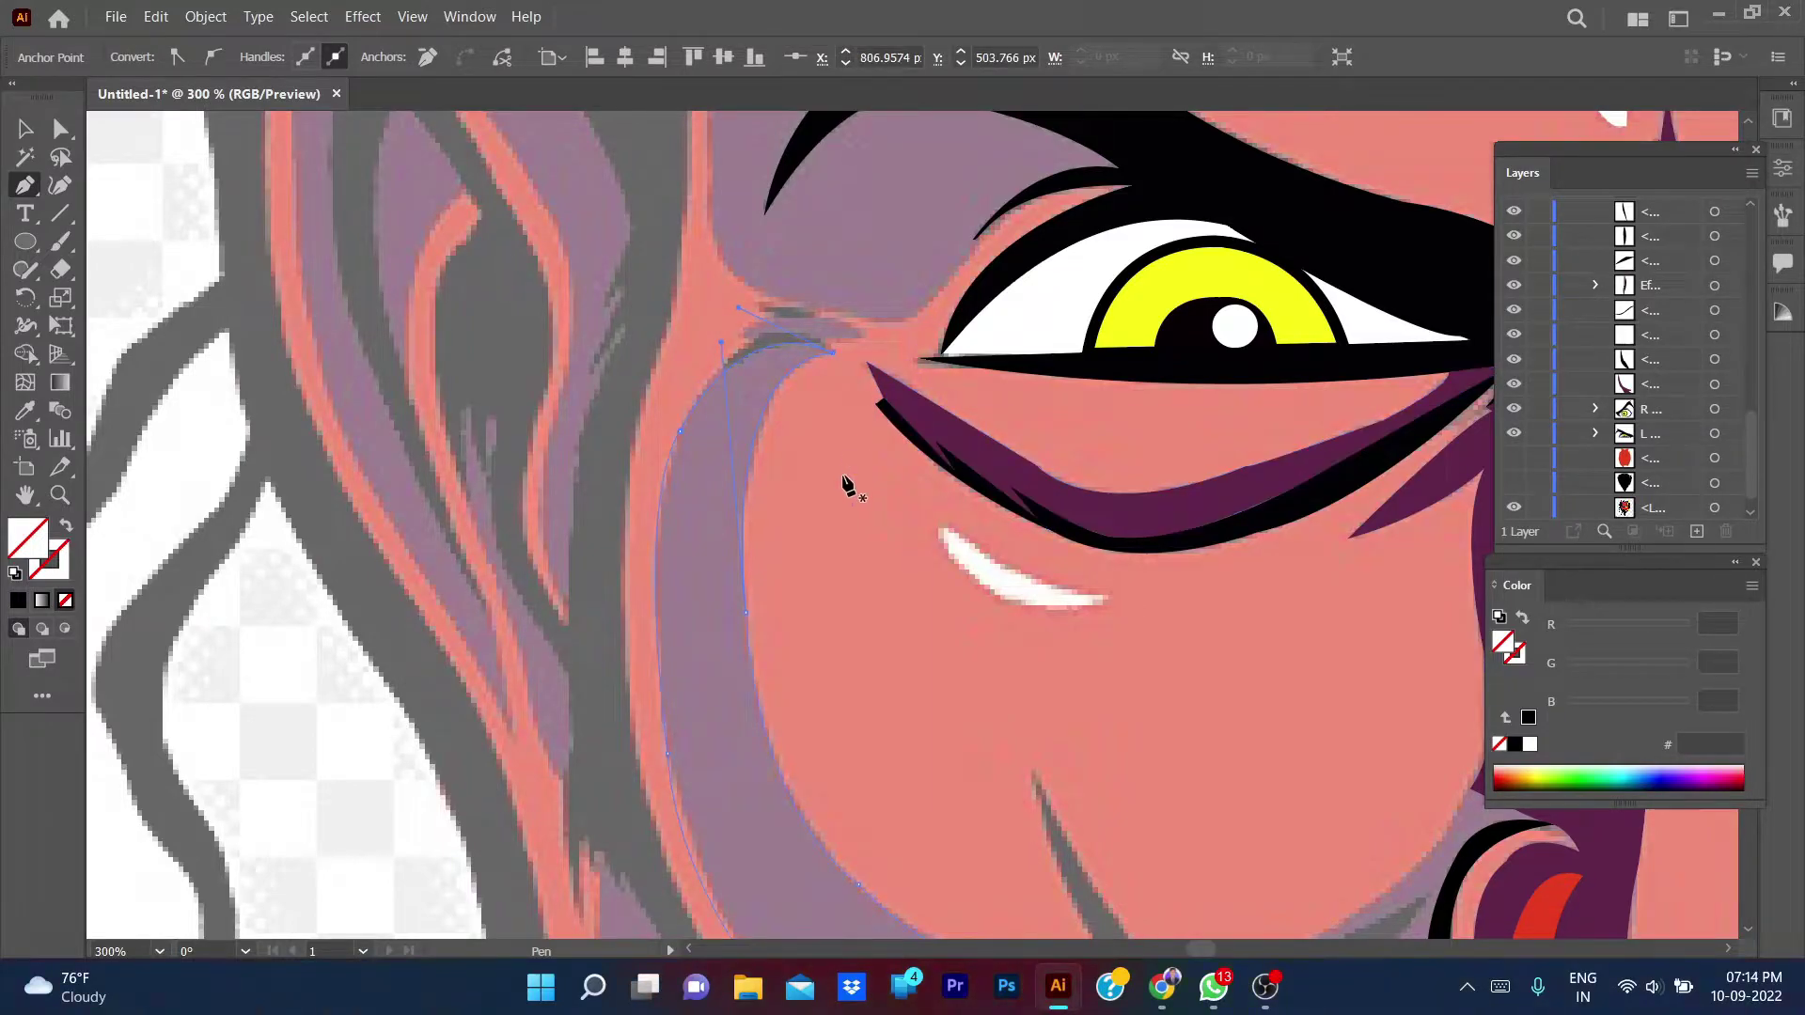
key(i)
click(951, 418)
- Deselect the finished cheek shadow and frame the inner cheek fold
key(v)
key(ctrl+shift+a)
scroll(1109, 667, down, 3)
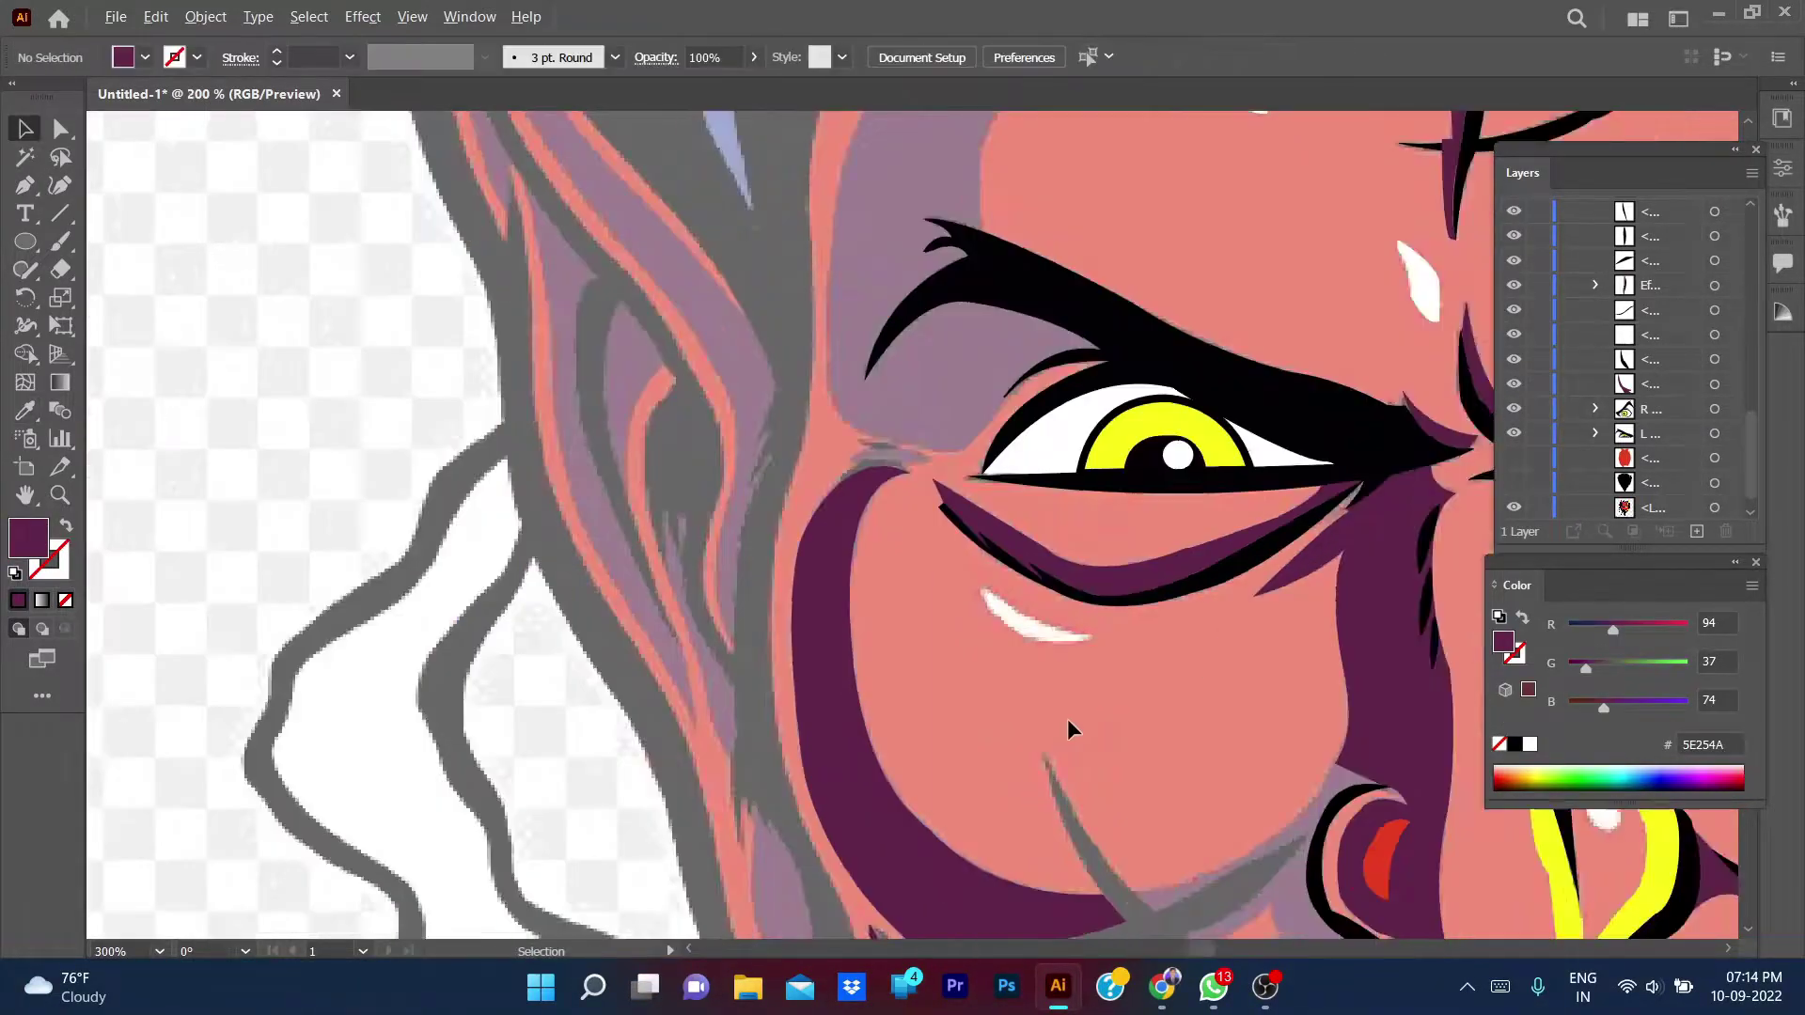
scroll(1068, 718, down, 3)
scroll(940, 686, up, 4)
scroll(754, 648, up, 3)
scroll(754, 649, down, 1)
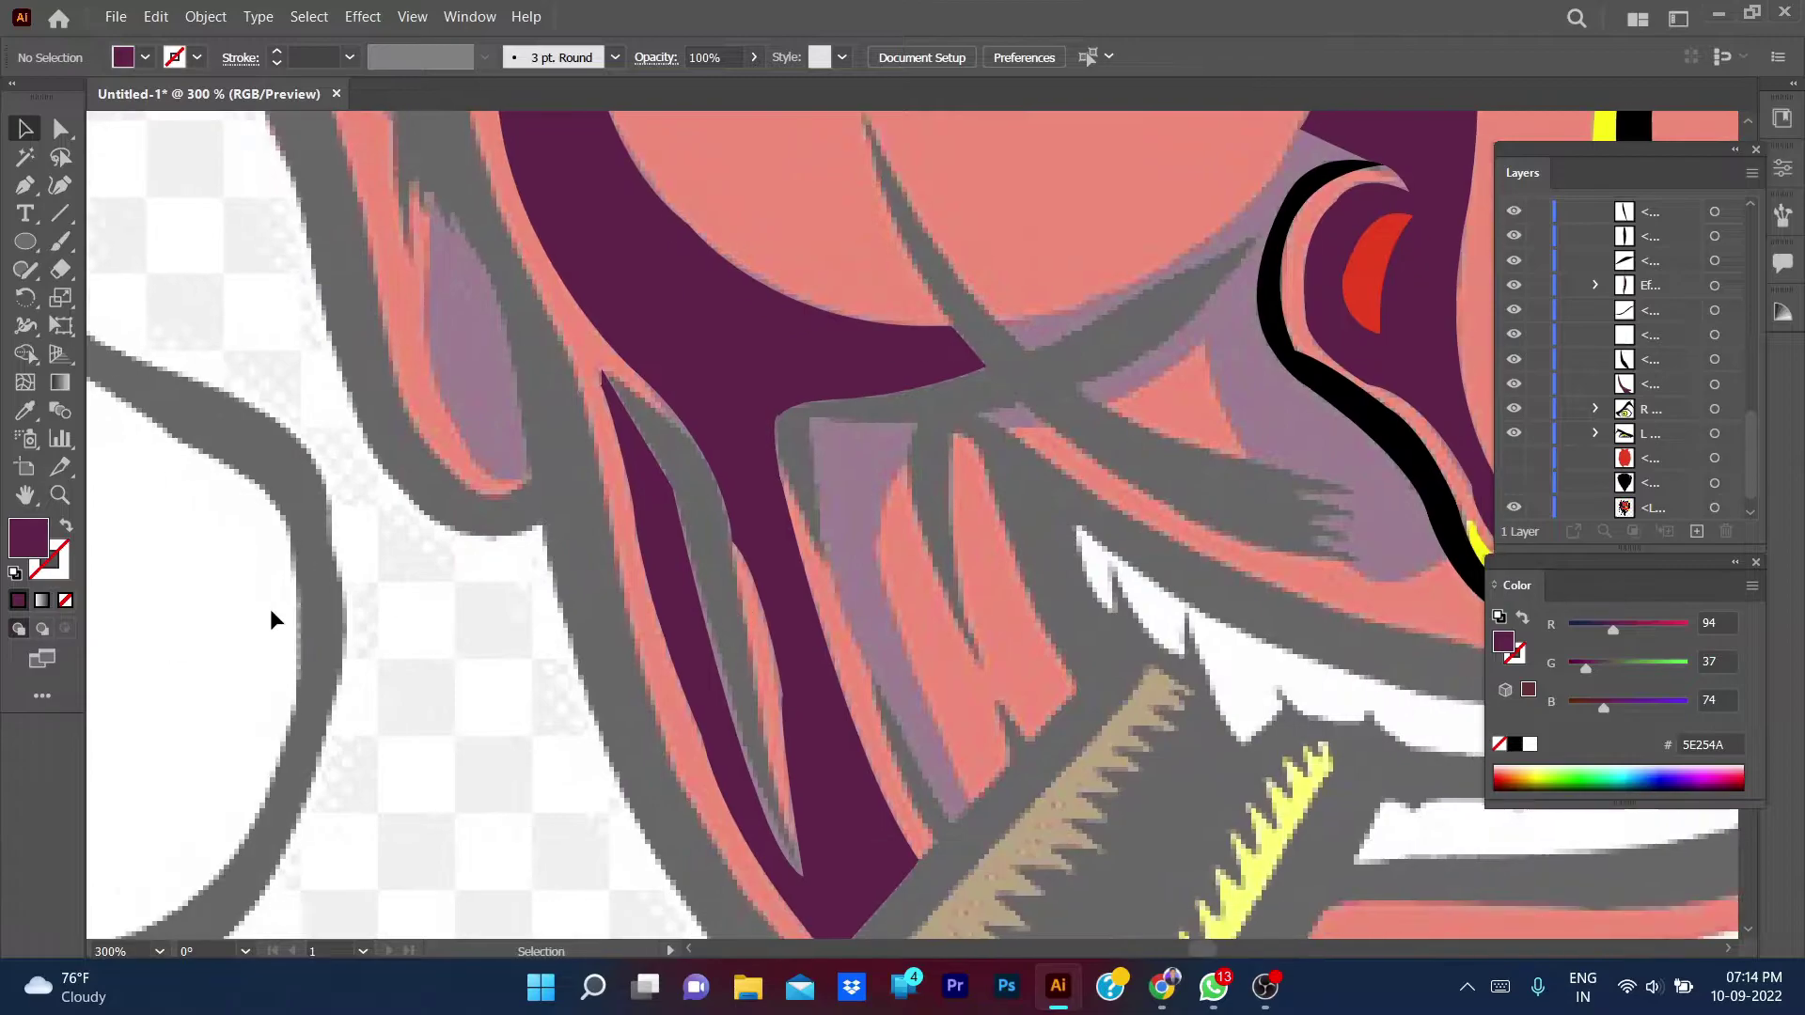
- Trace the inner cheek fold down to its bottom point with no fill
key(p)
click(602, 369)
click(733, 543)
drag(733, 542, 752, 682)
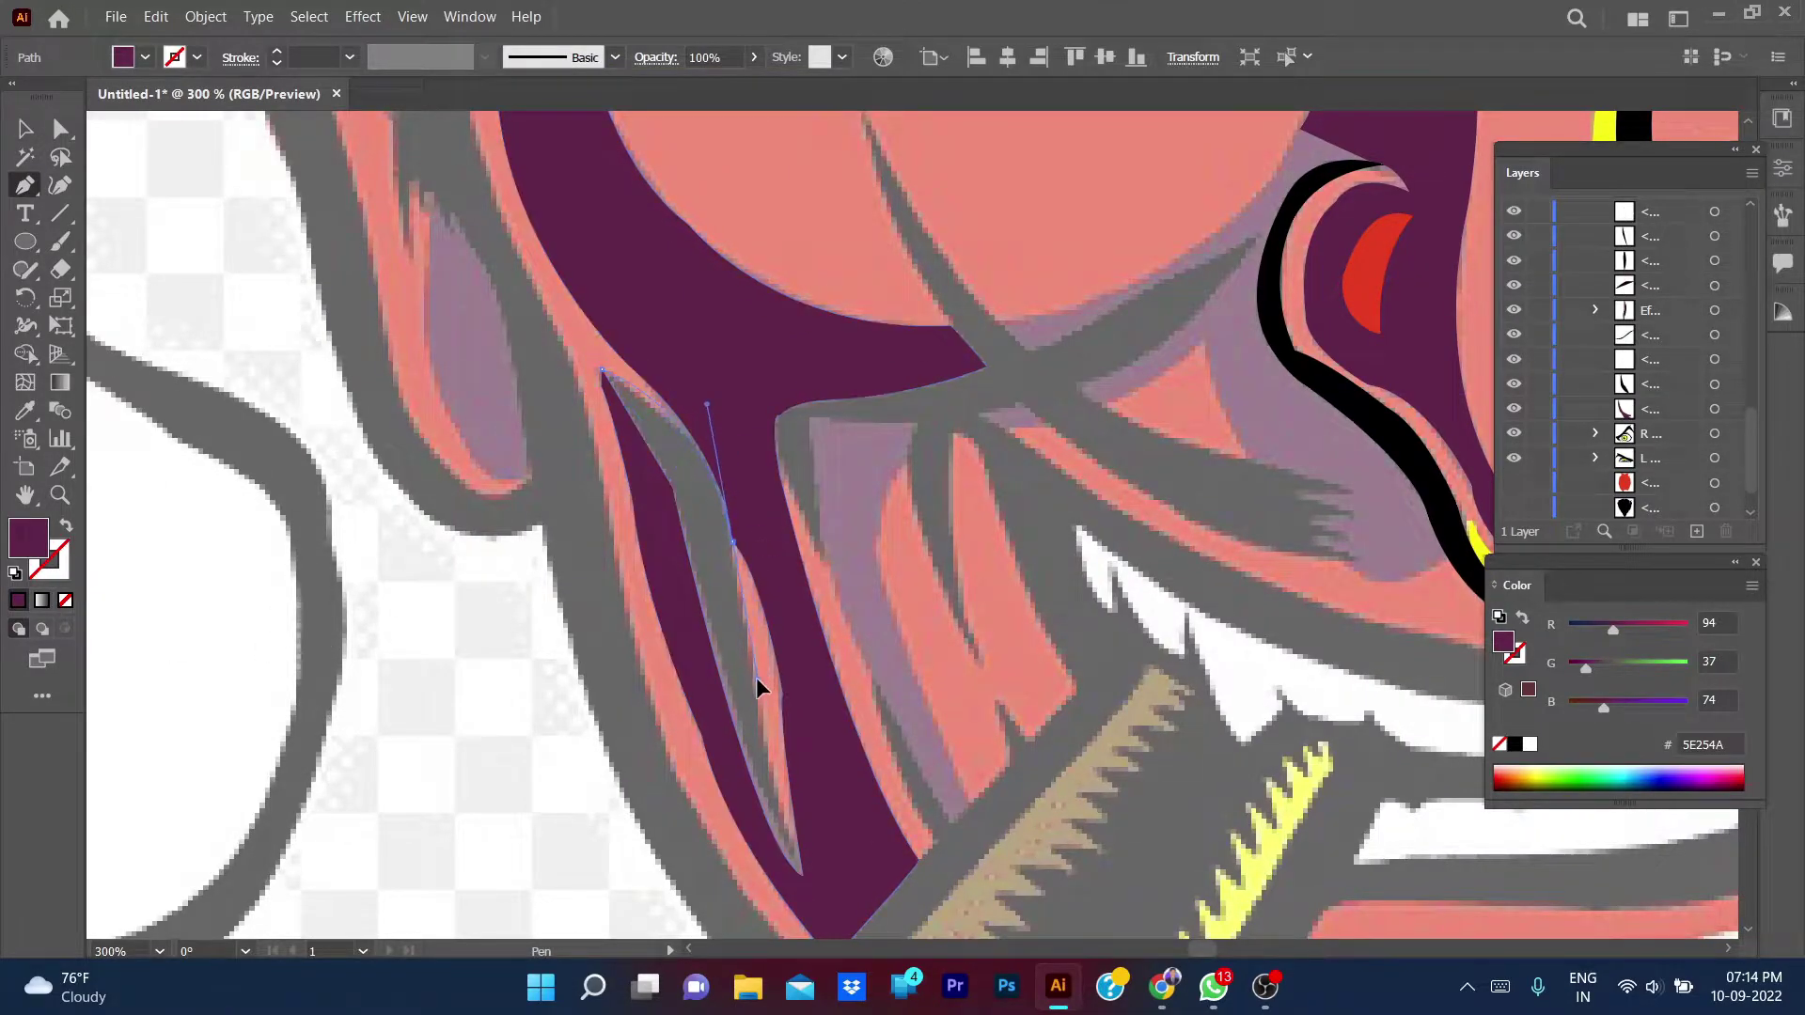
click(735, 543)
key(/)
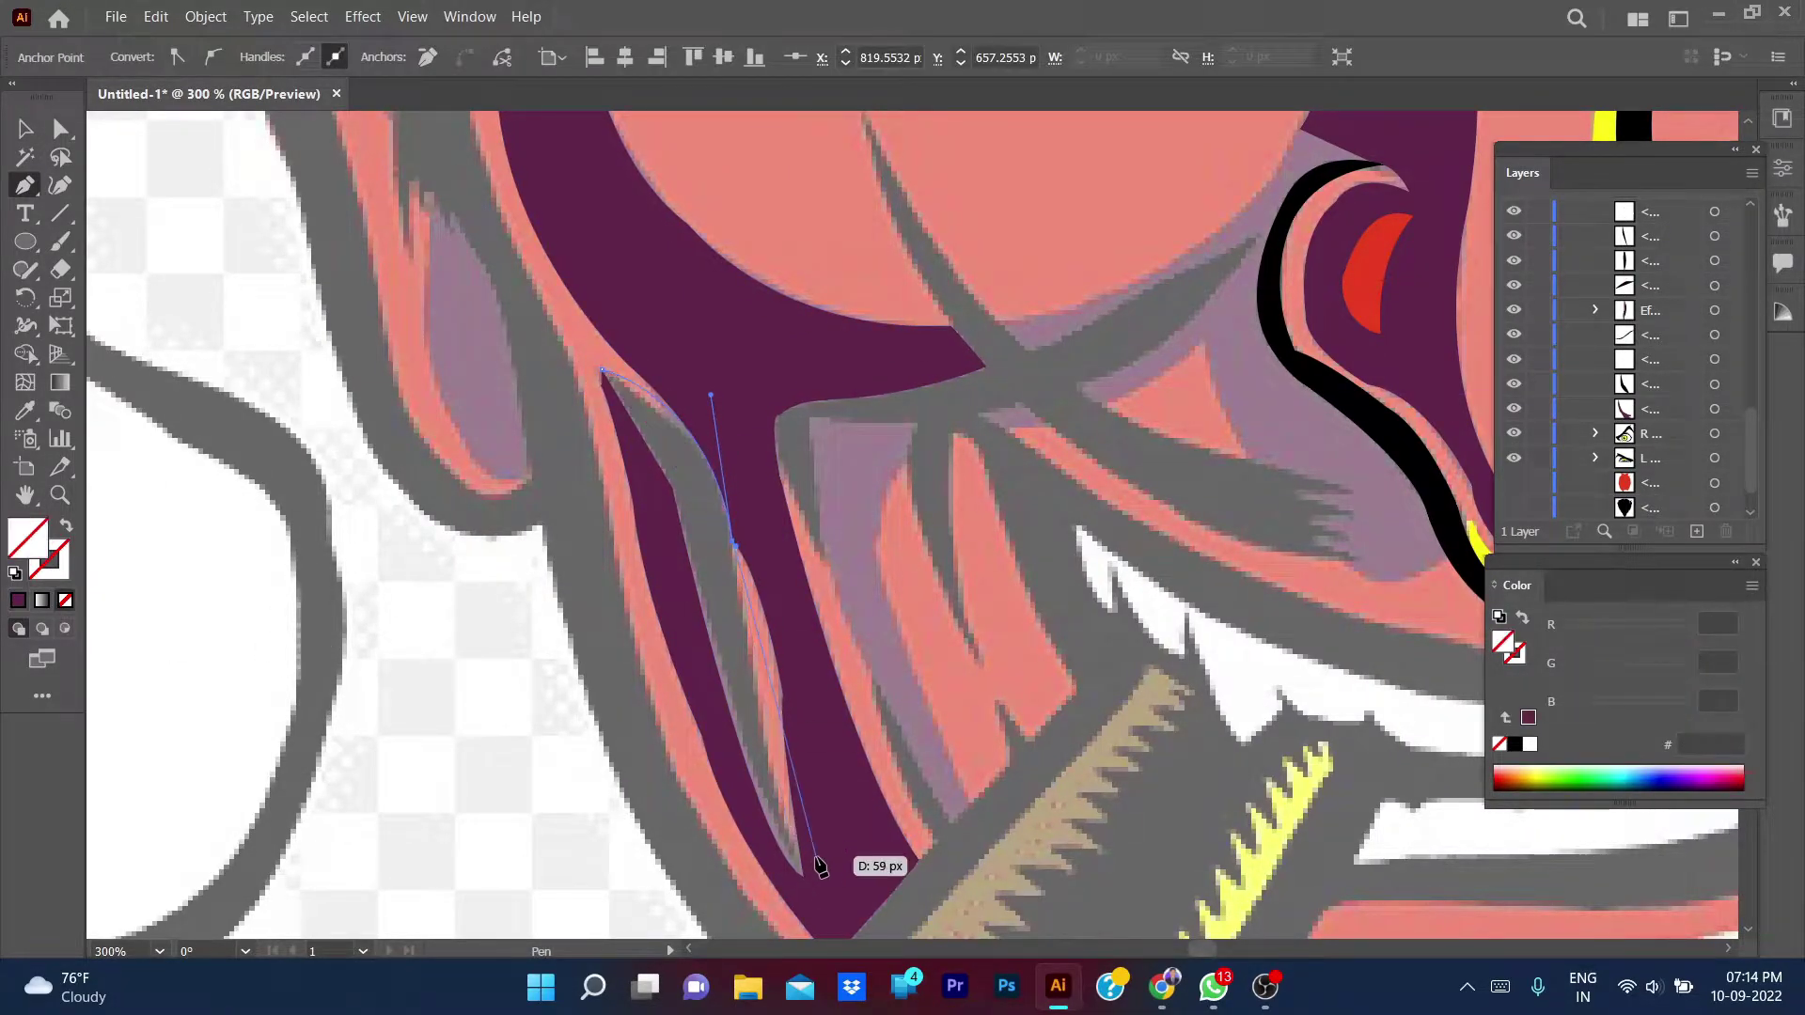
click(804, 876)
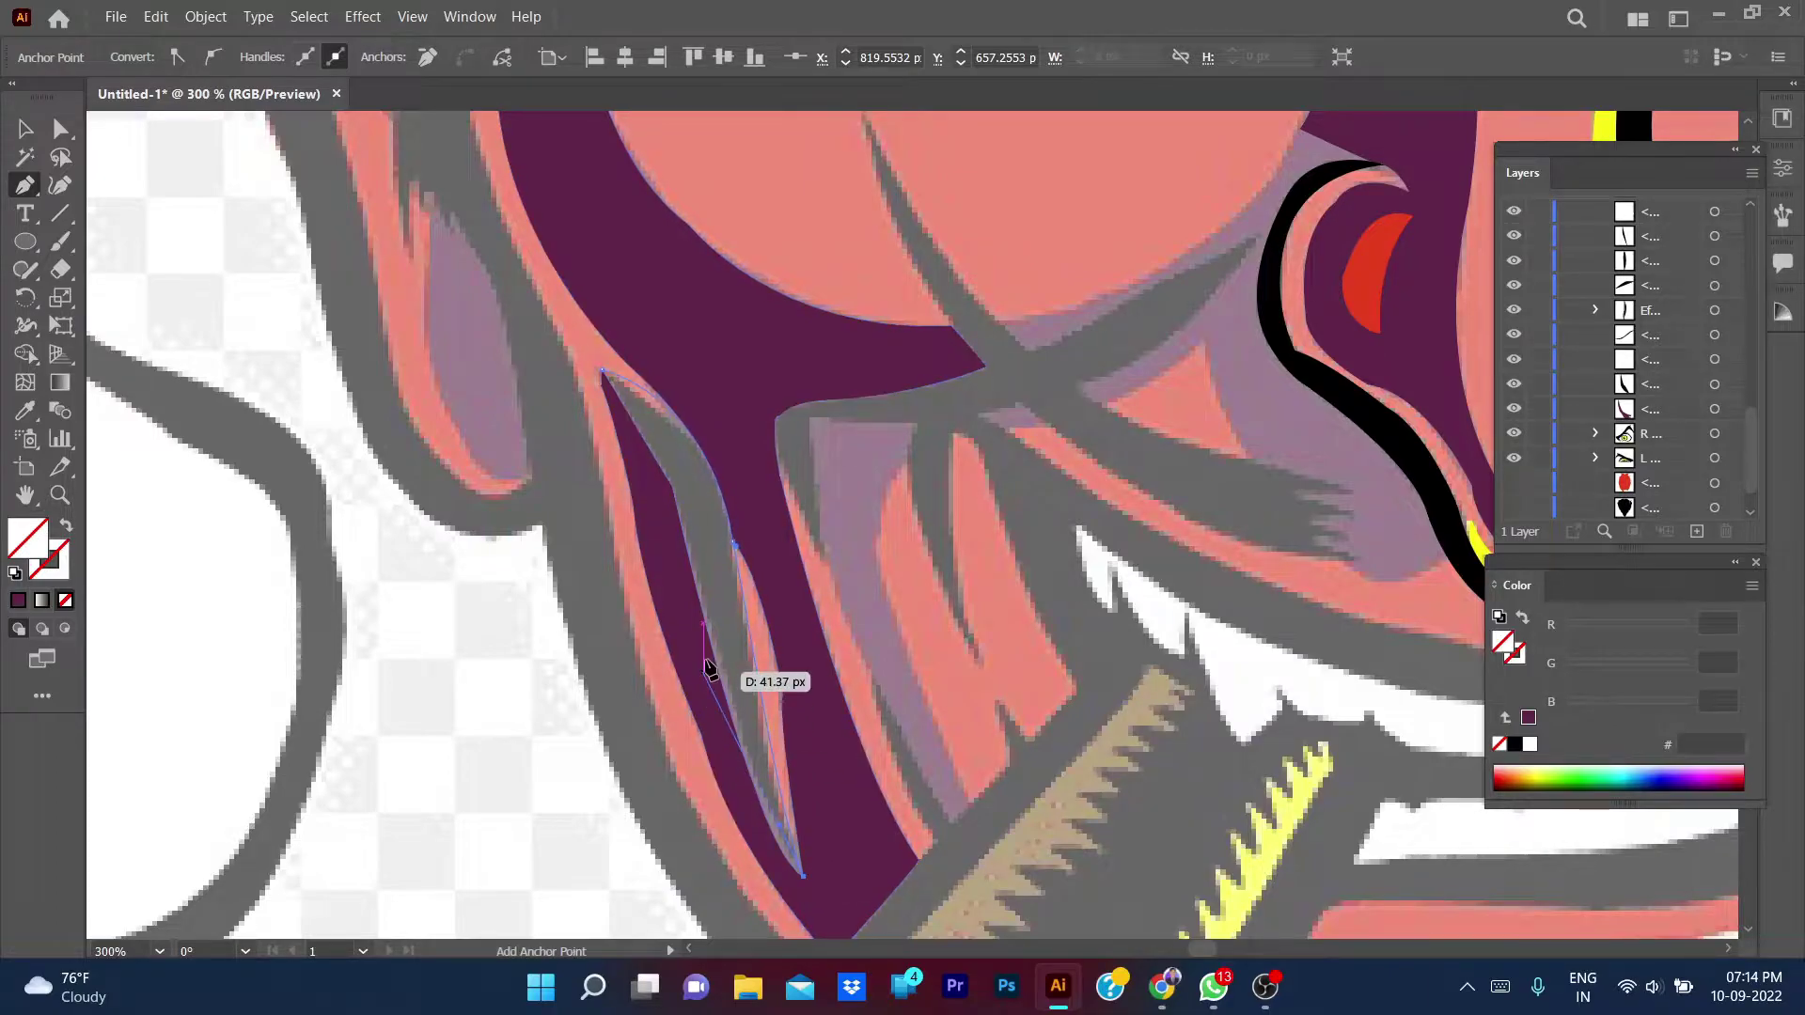
- Curve the stripe outline back upward, fill it black, and deselect it
drag(706, 623, 681, 491)
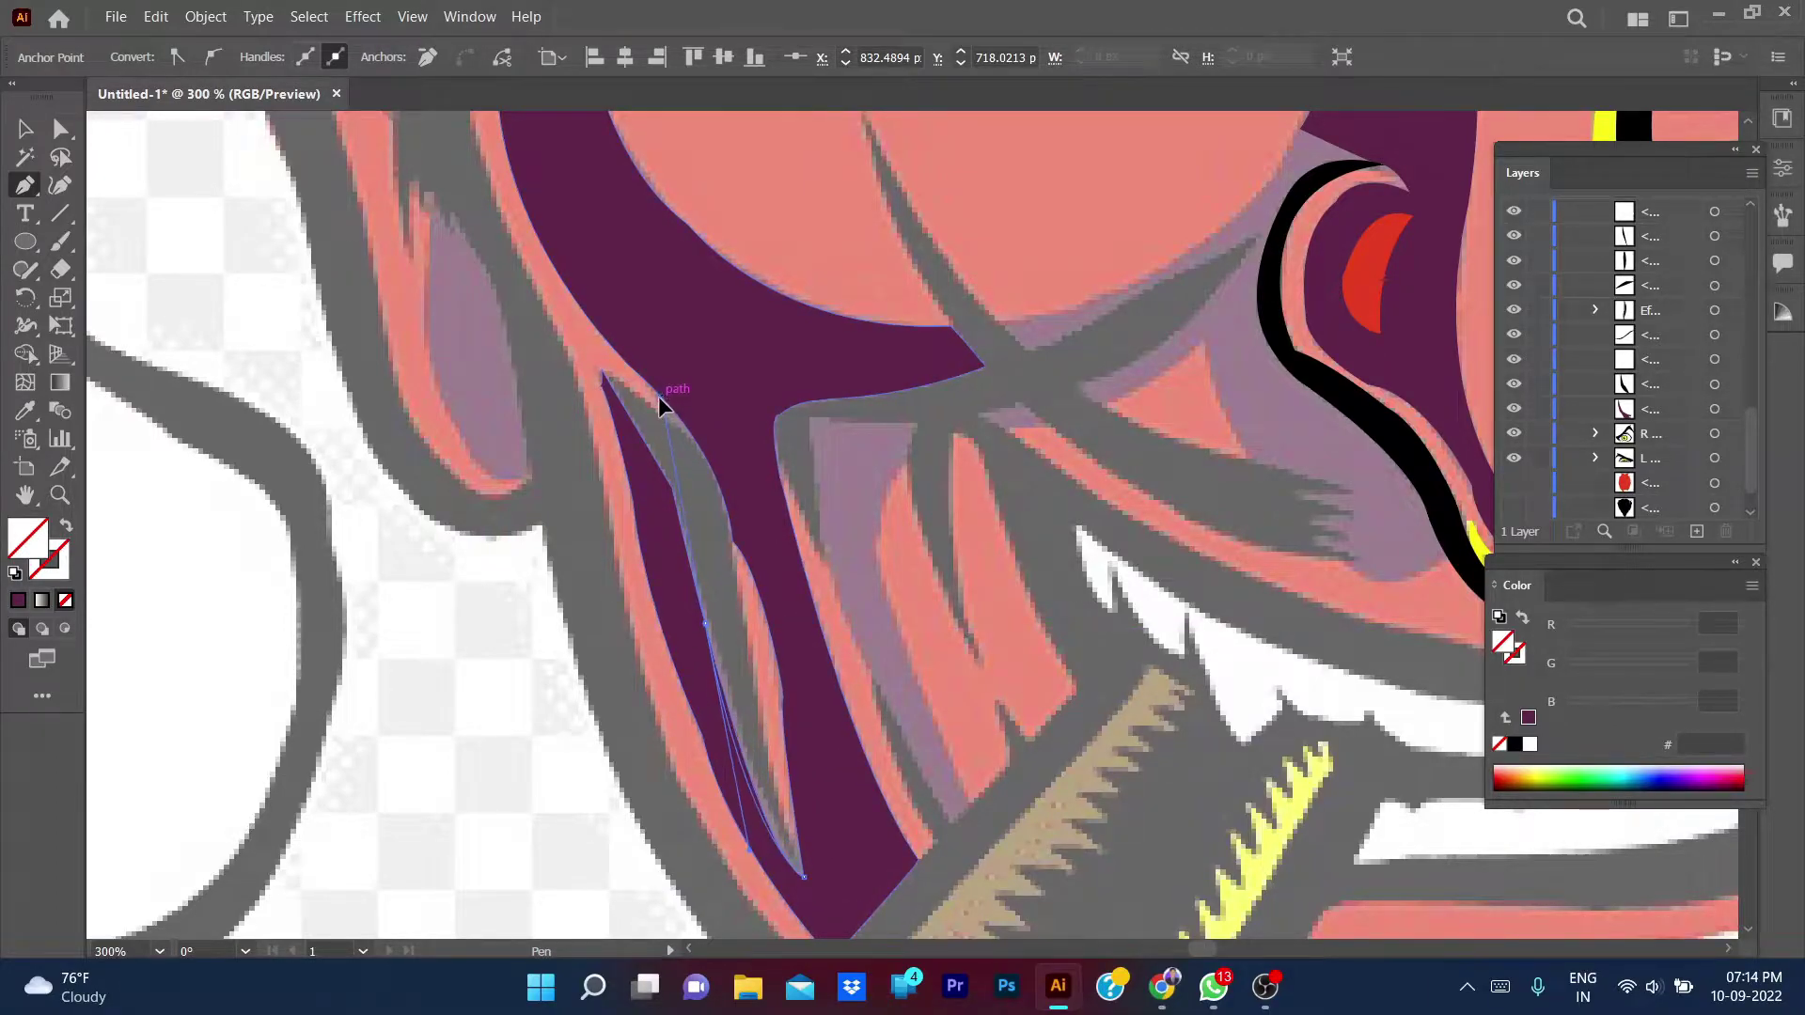
drag(656, 410, 653, 403)
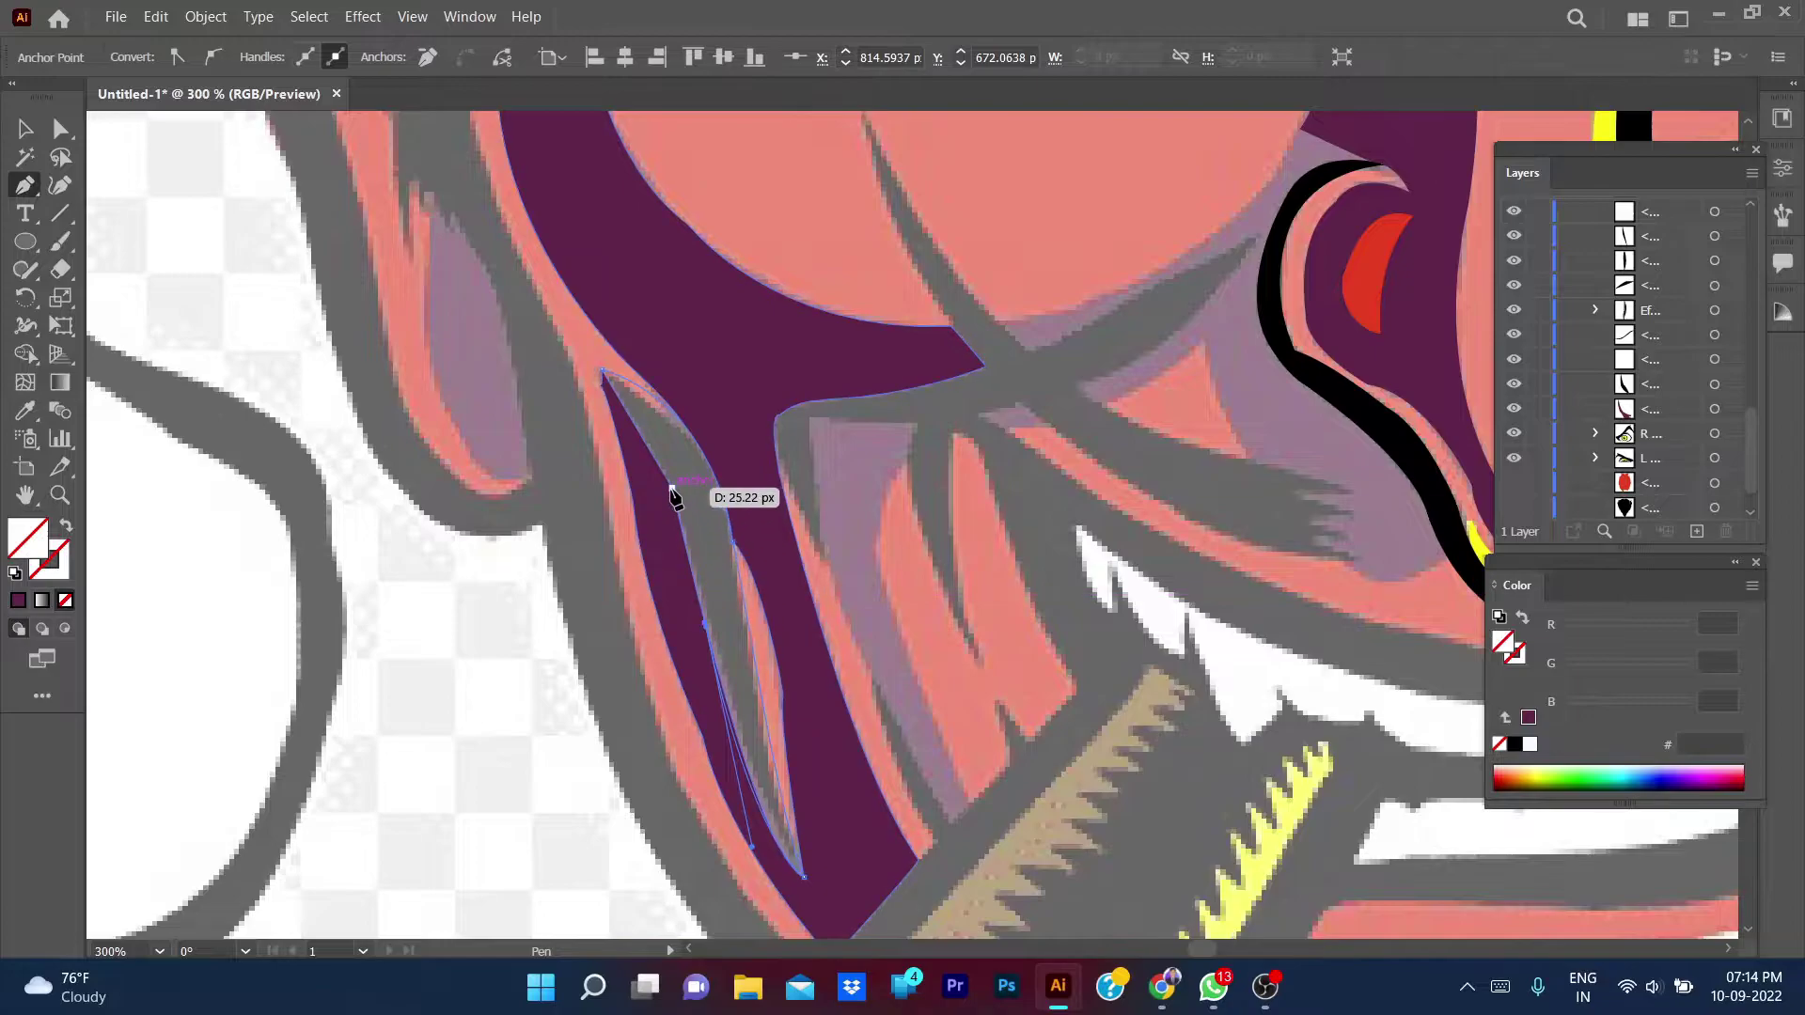
drag(733, 544, 711, 394)
key(i)
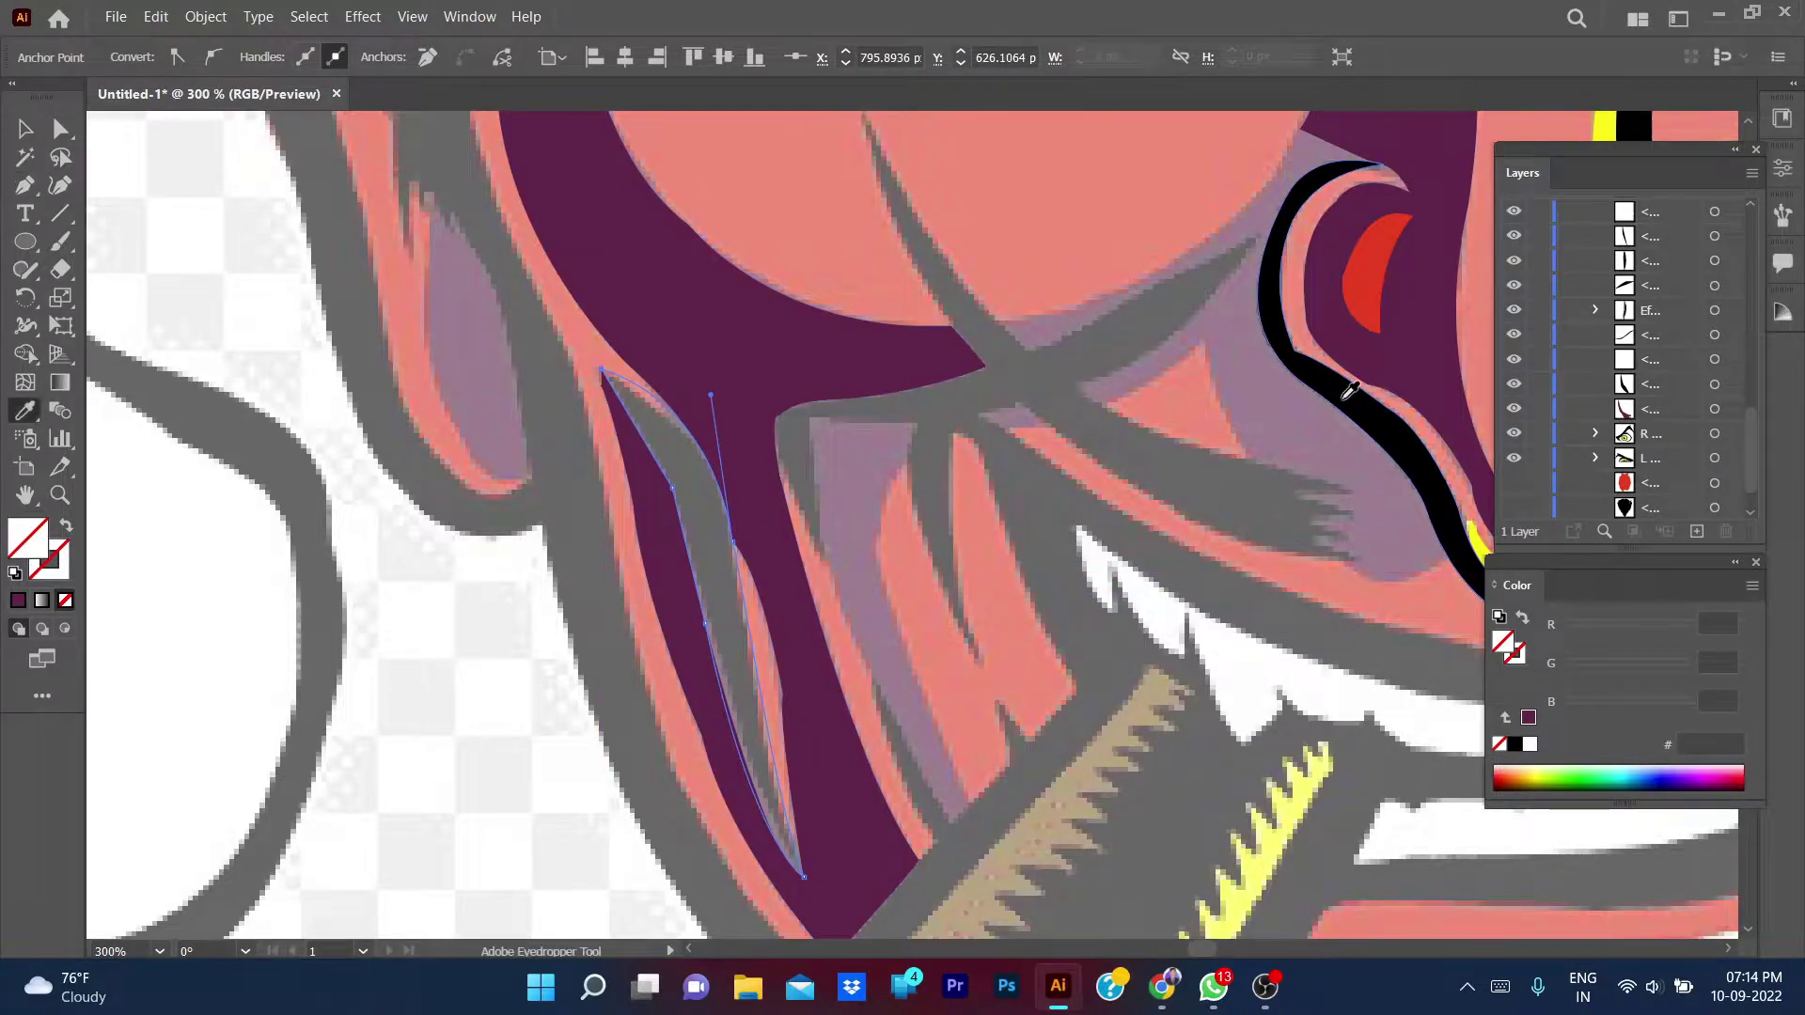
click(1271, 282)
key(v)
key(ctrl+shift+a)
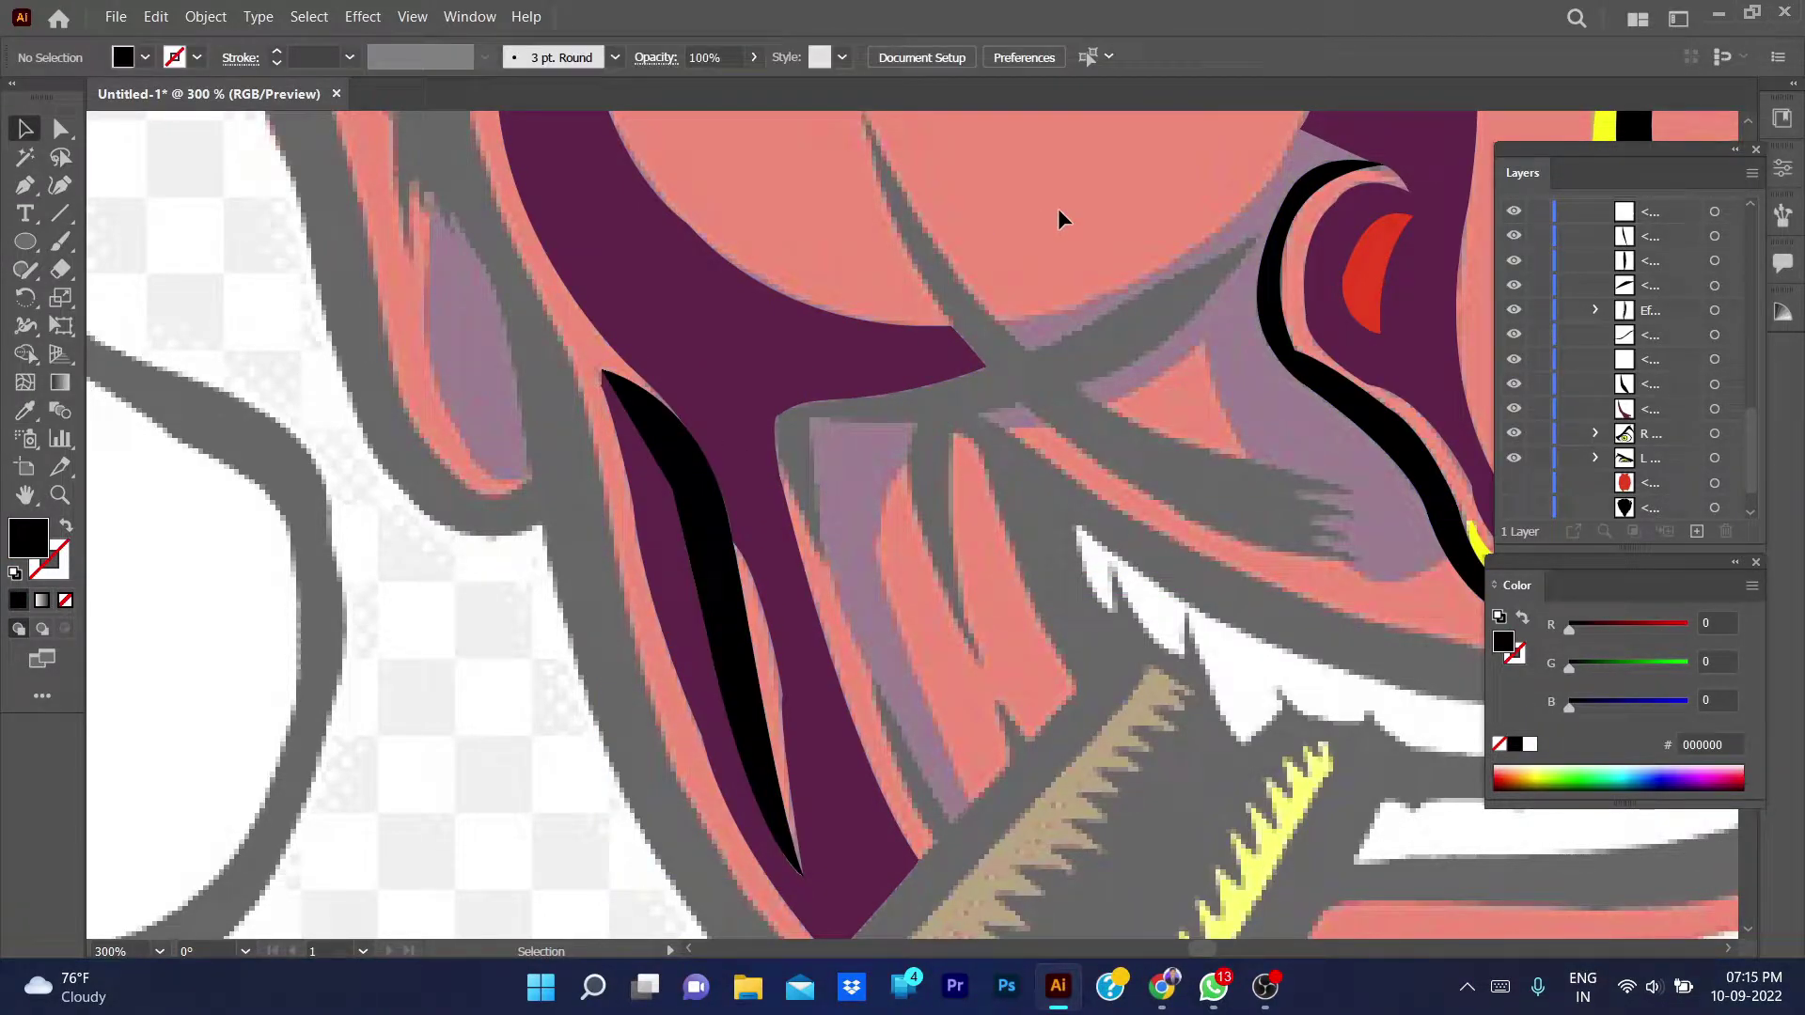
- Trace the crease path from the lower cheek fold up to the nostril with the Pen
key(p)
click(823, 564)
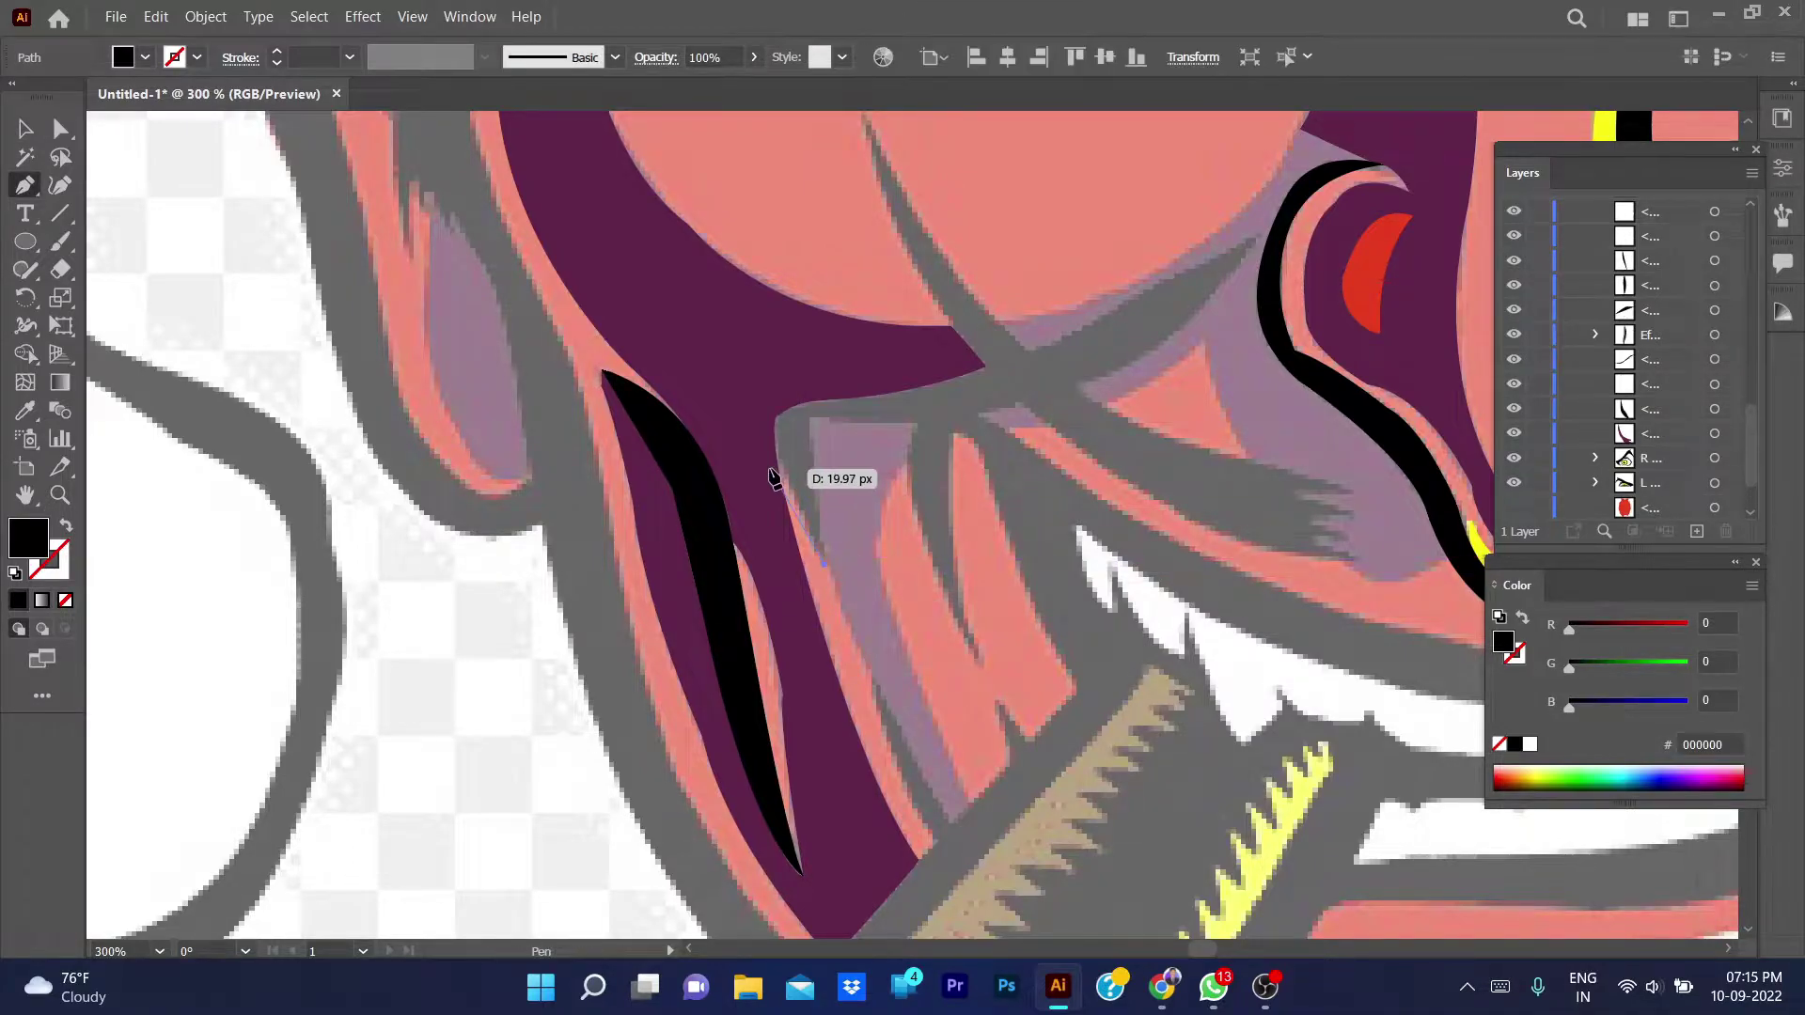
click(778, 467)
drag(809, 403, 865, 395)
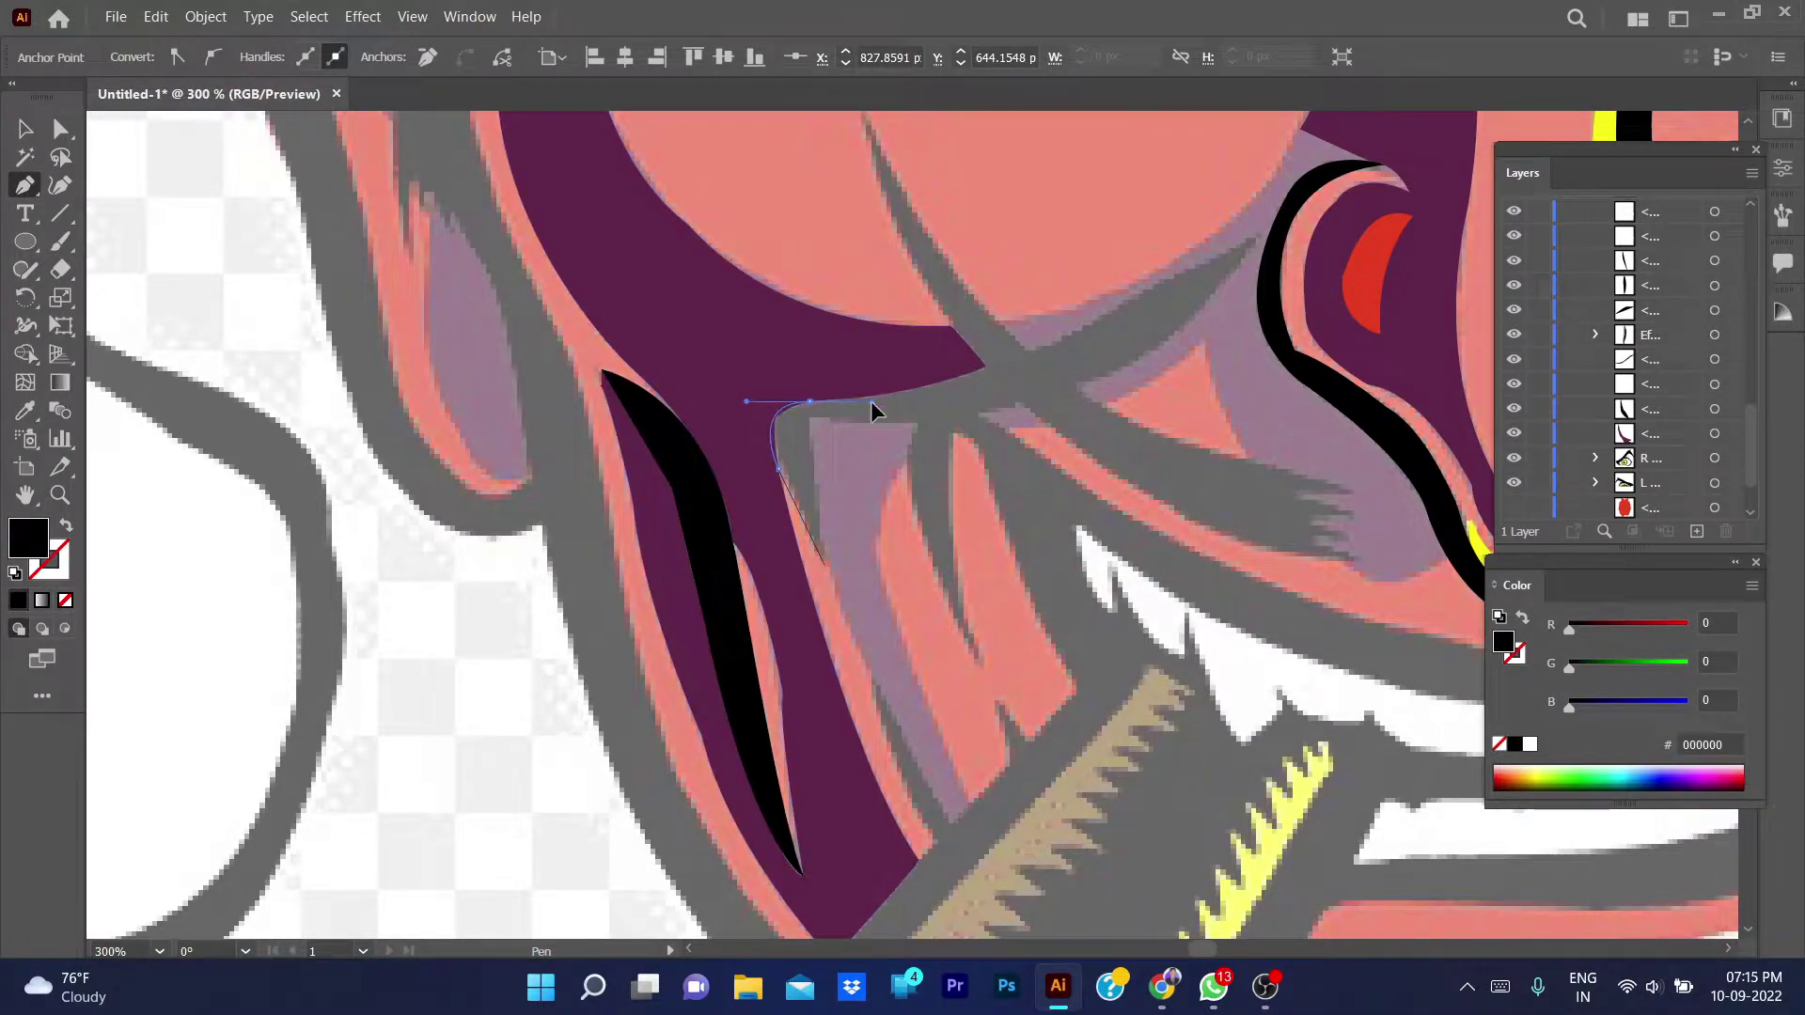
drag(985, 365, 1124, 313)
key(slash)
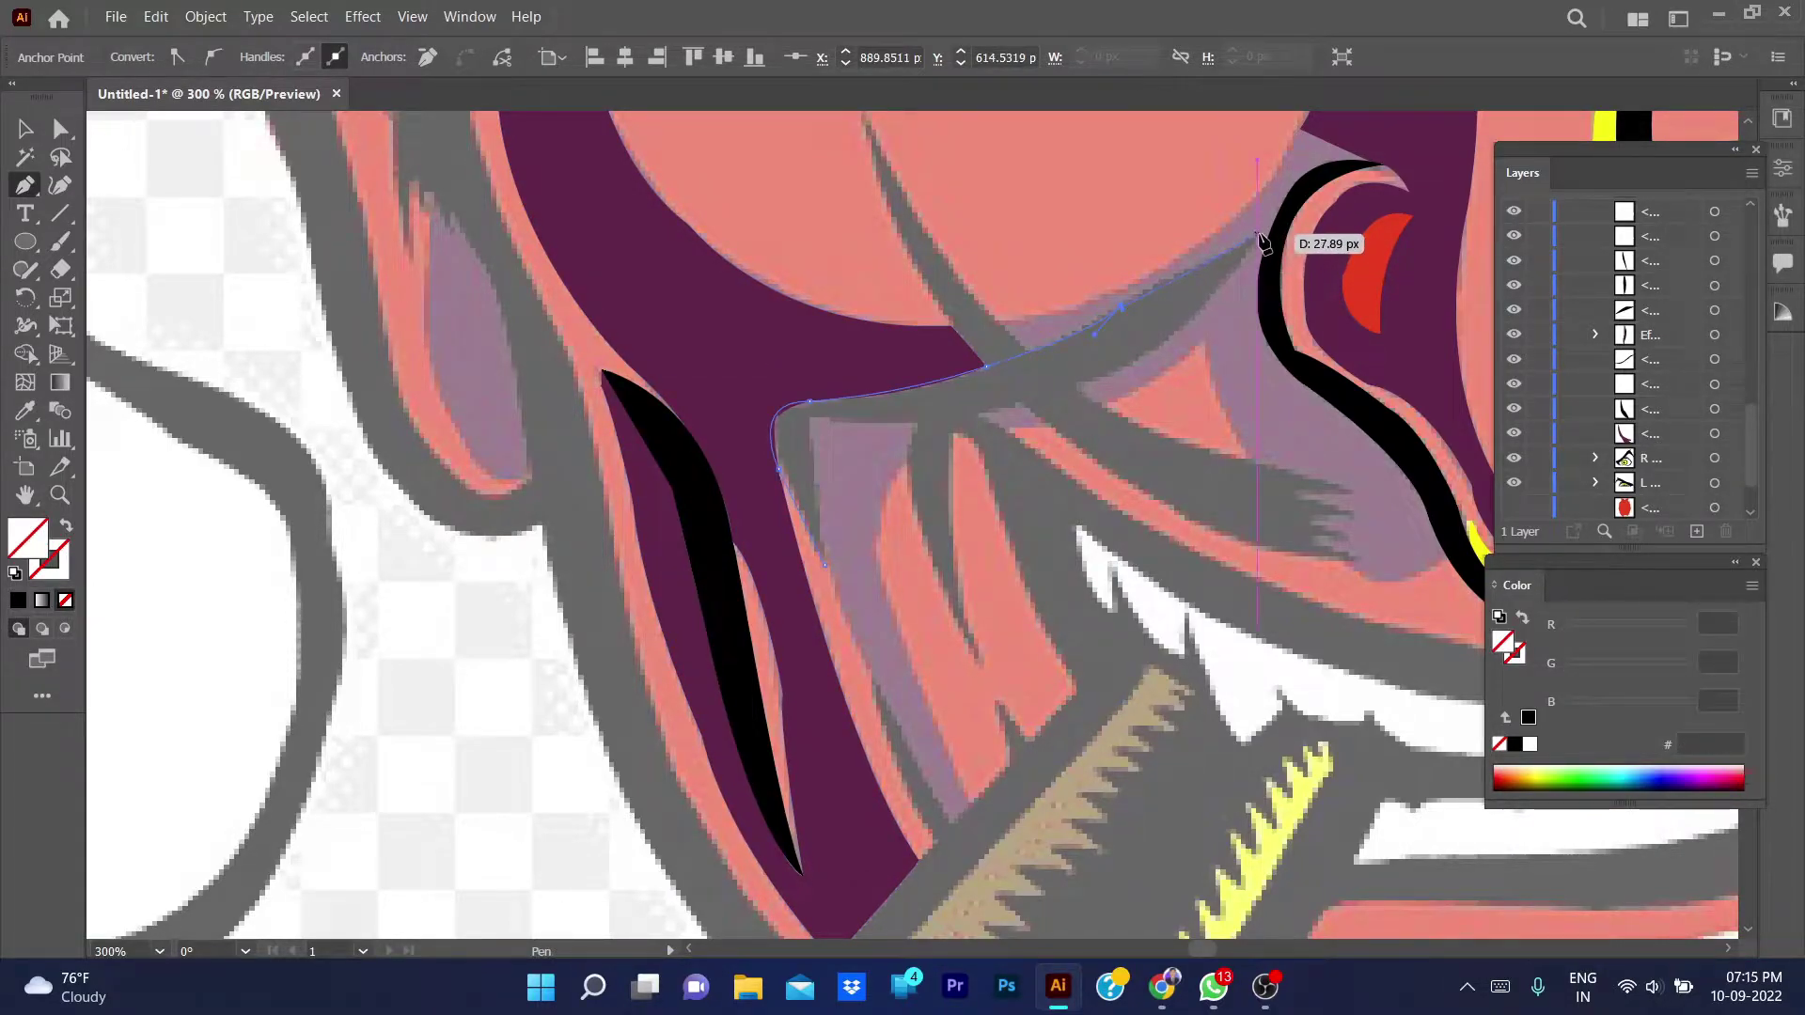
drag(1259, 235, 1262, 240)
drag(1079, 384, 970, 406)
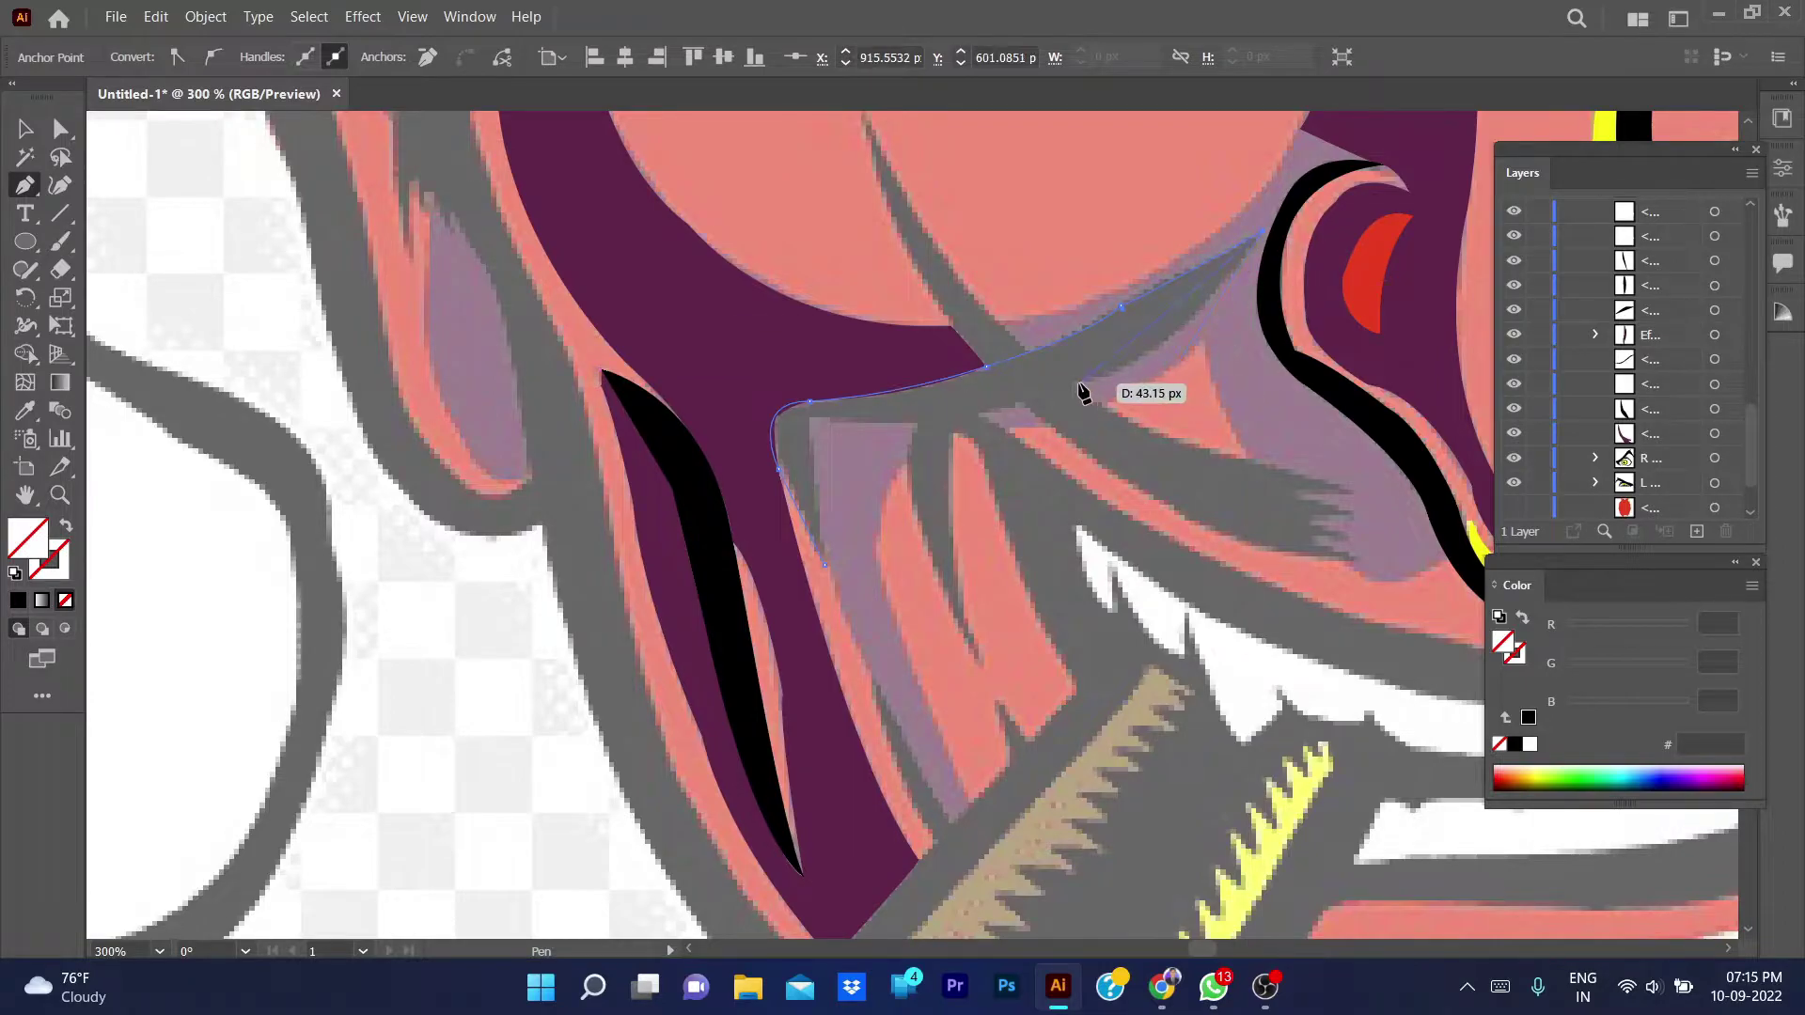
click(1080, 384)
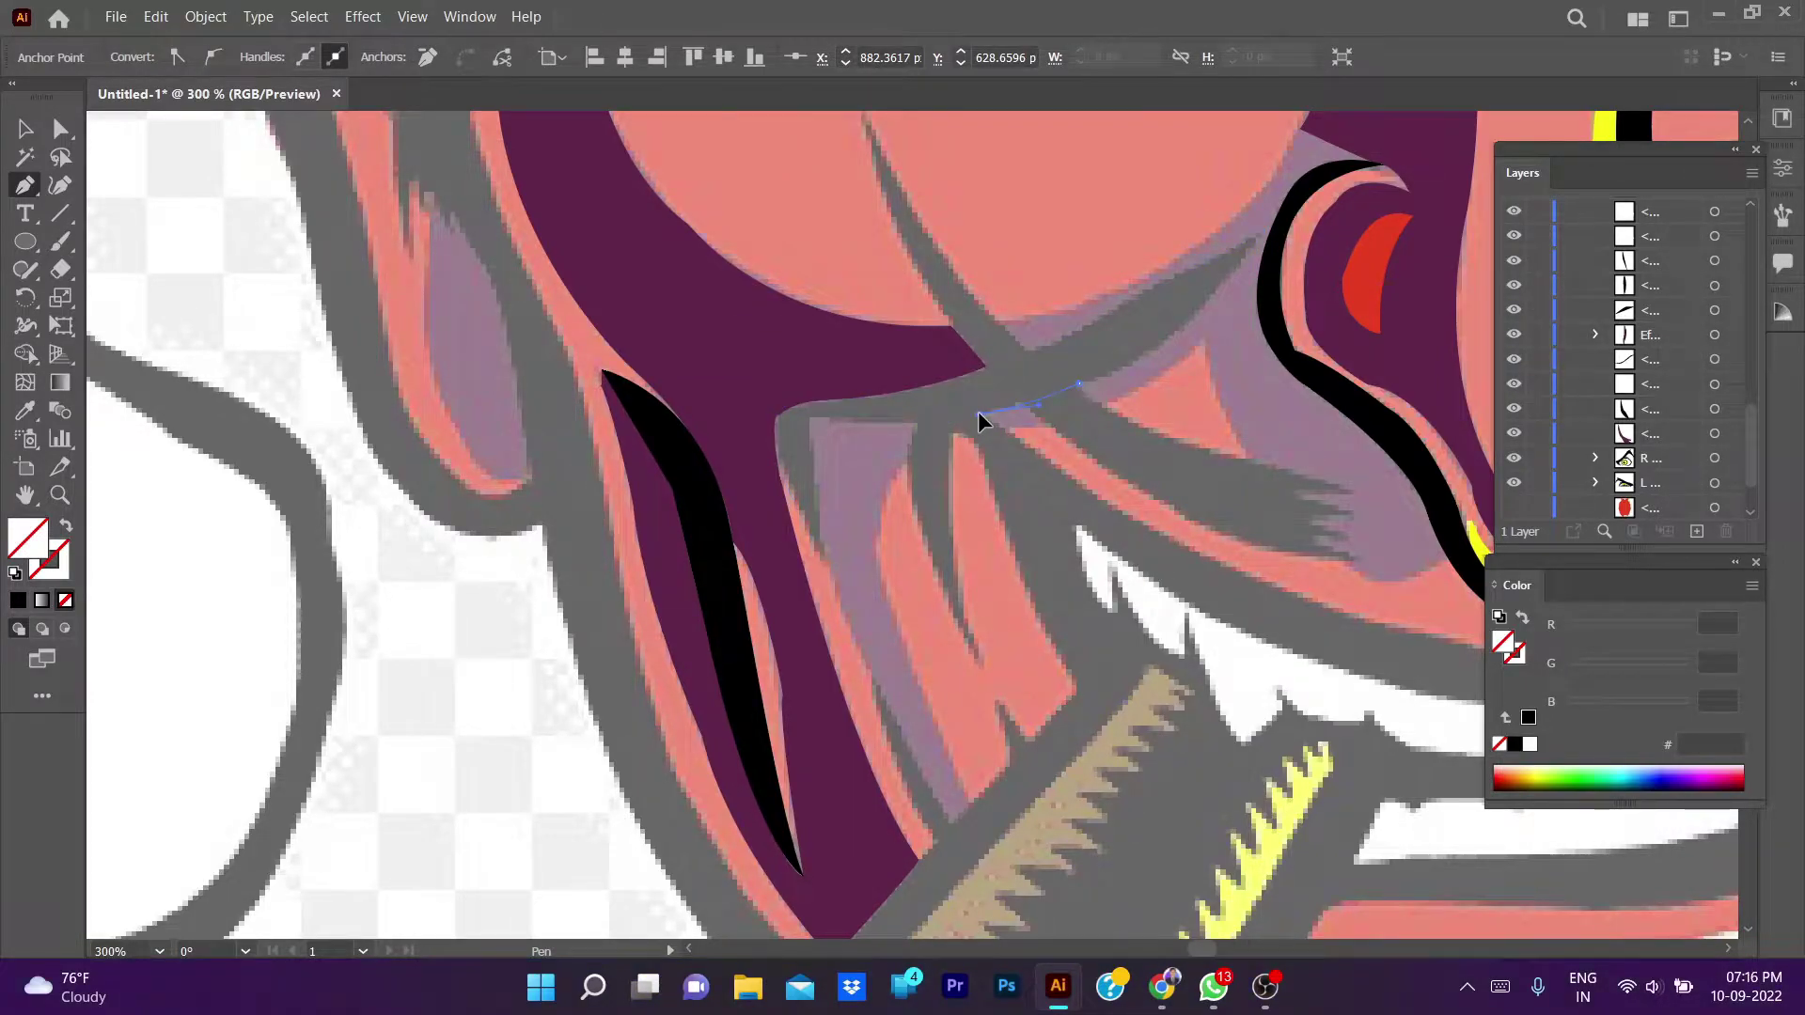
- Fix the crease path with undo/redo and fill the closed crease black with the Eyedropper
scroll(1035, 489, down, 1)
scroll(894, 451, down, 1)
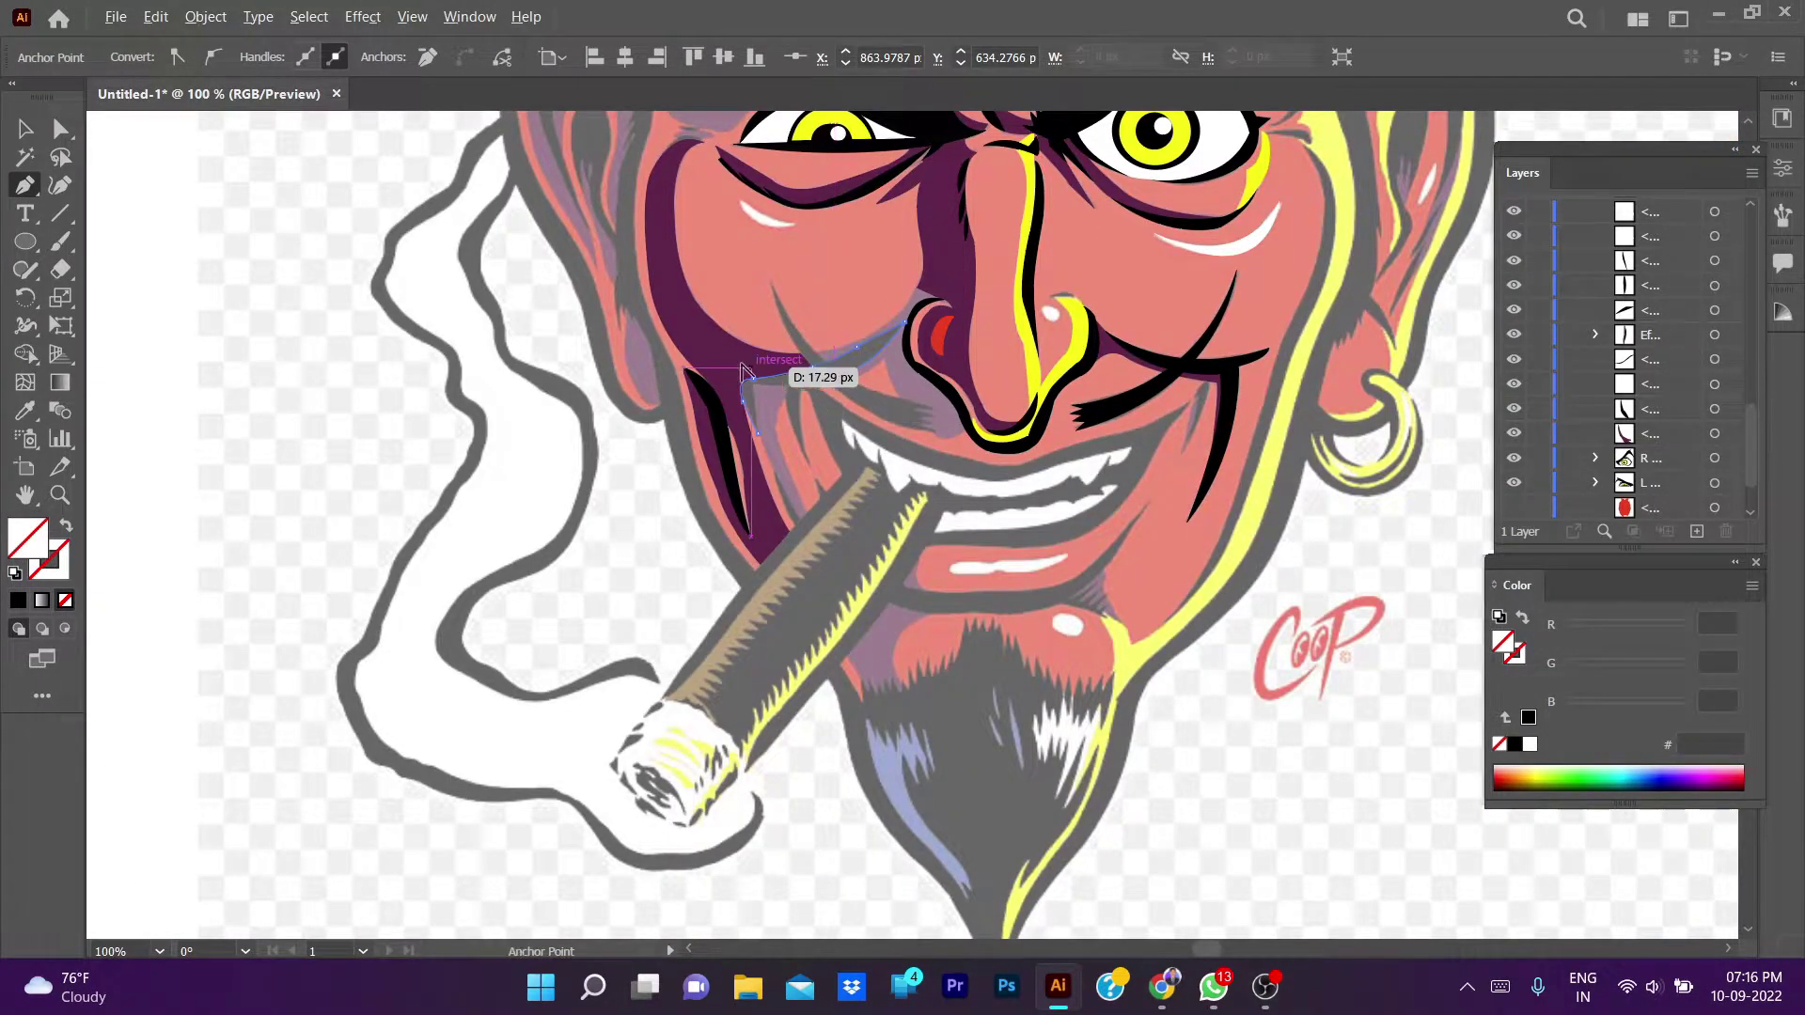
scroll(818, 399, up, 2)
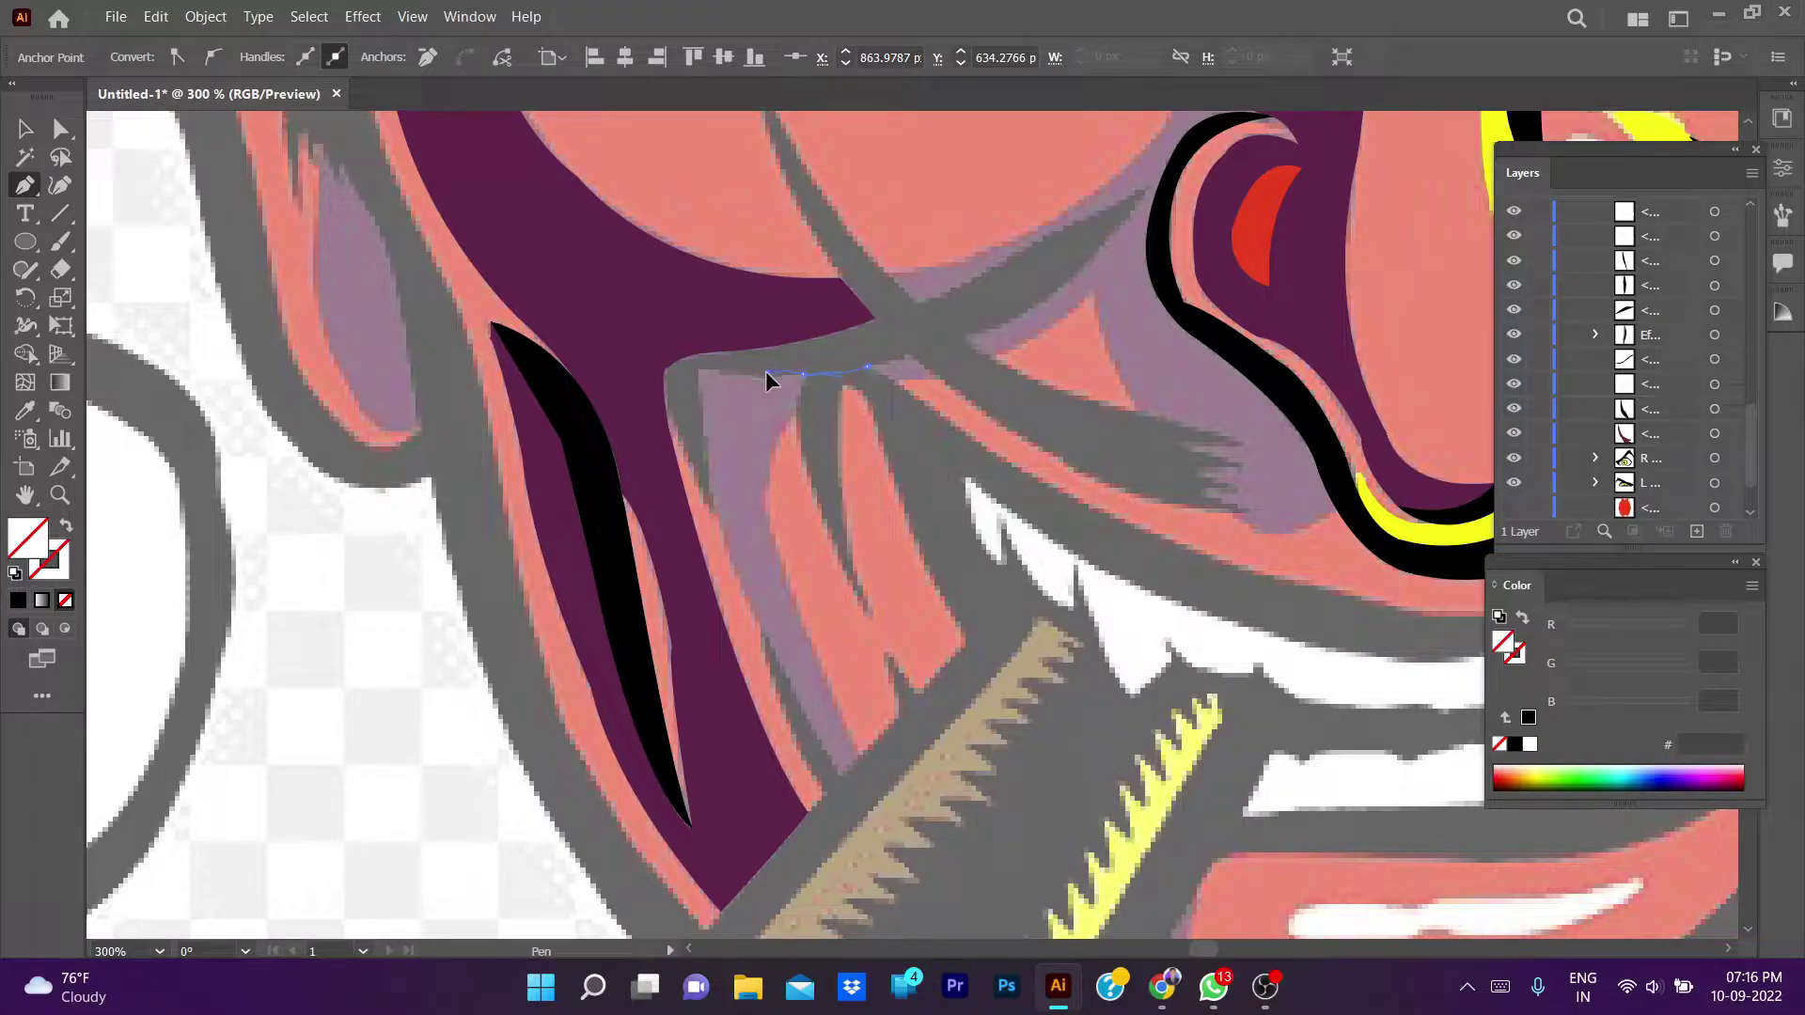
key(ctrl+z)
key(ctrl+z)
key(ctrl+shift+z)
key(ctrl+shift+z)
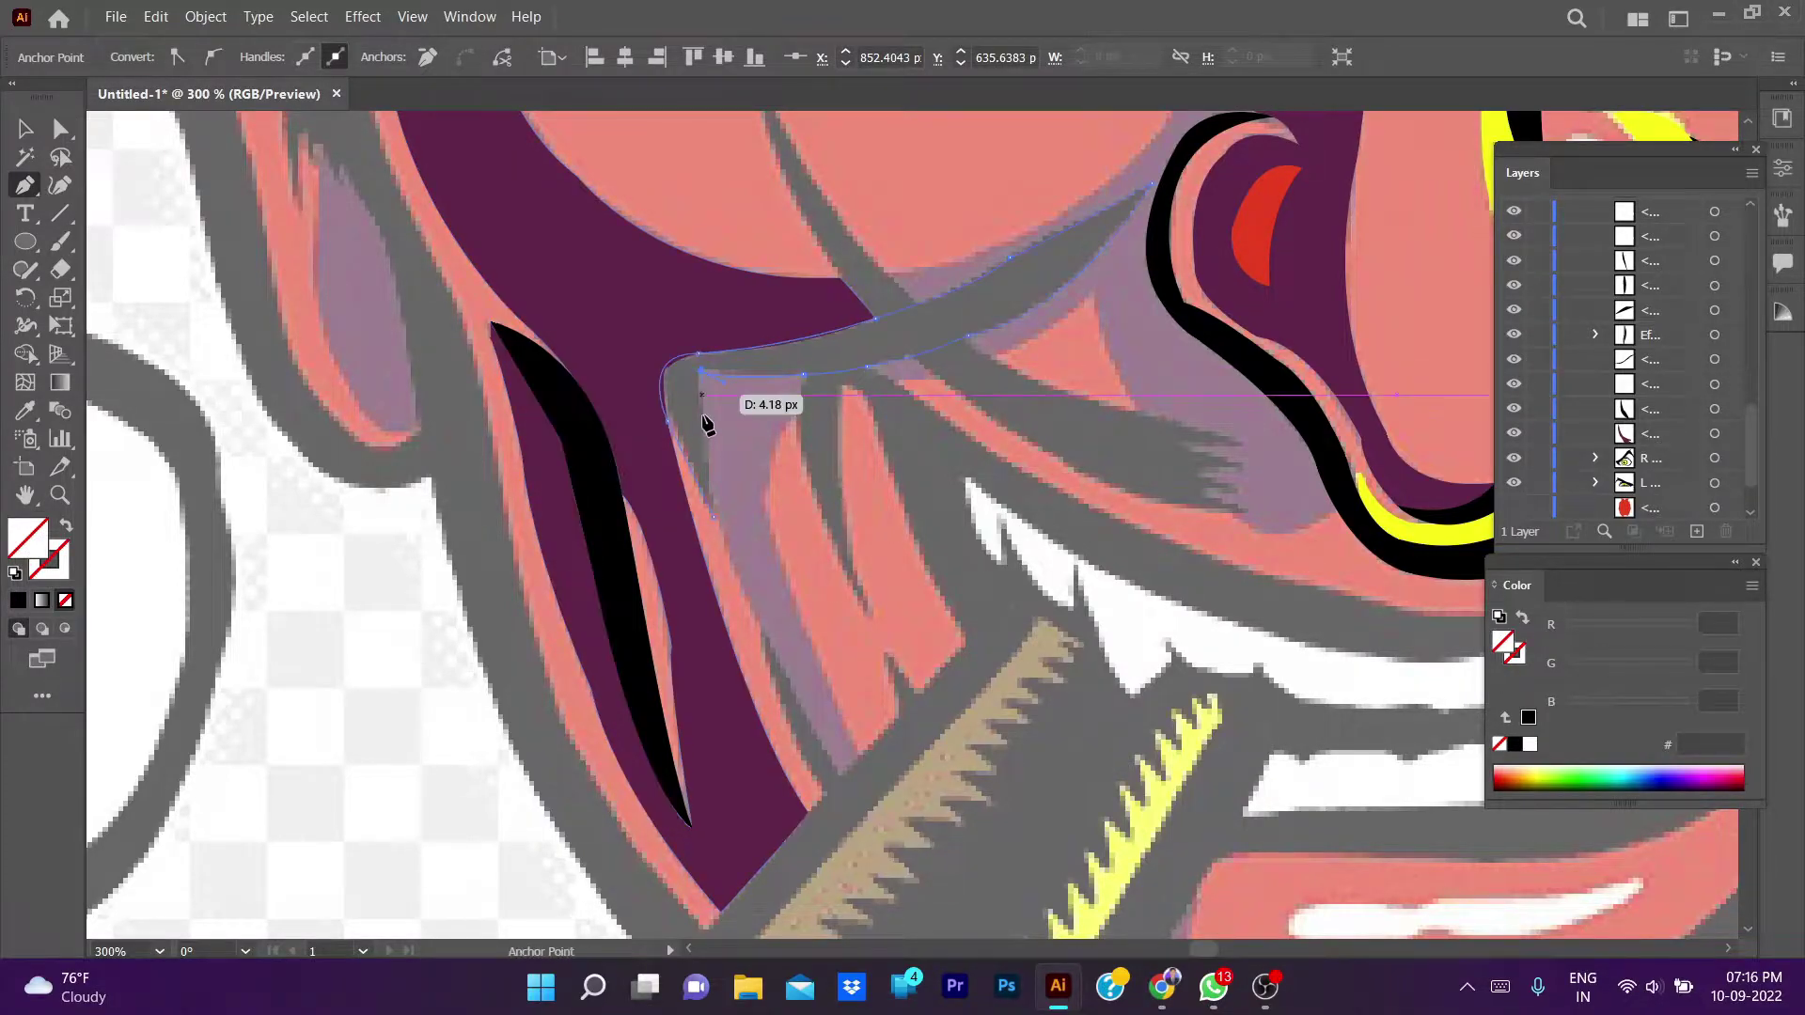
key(i)
click(1152, 282)
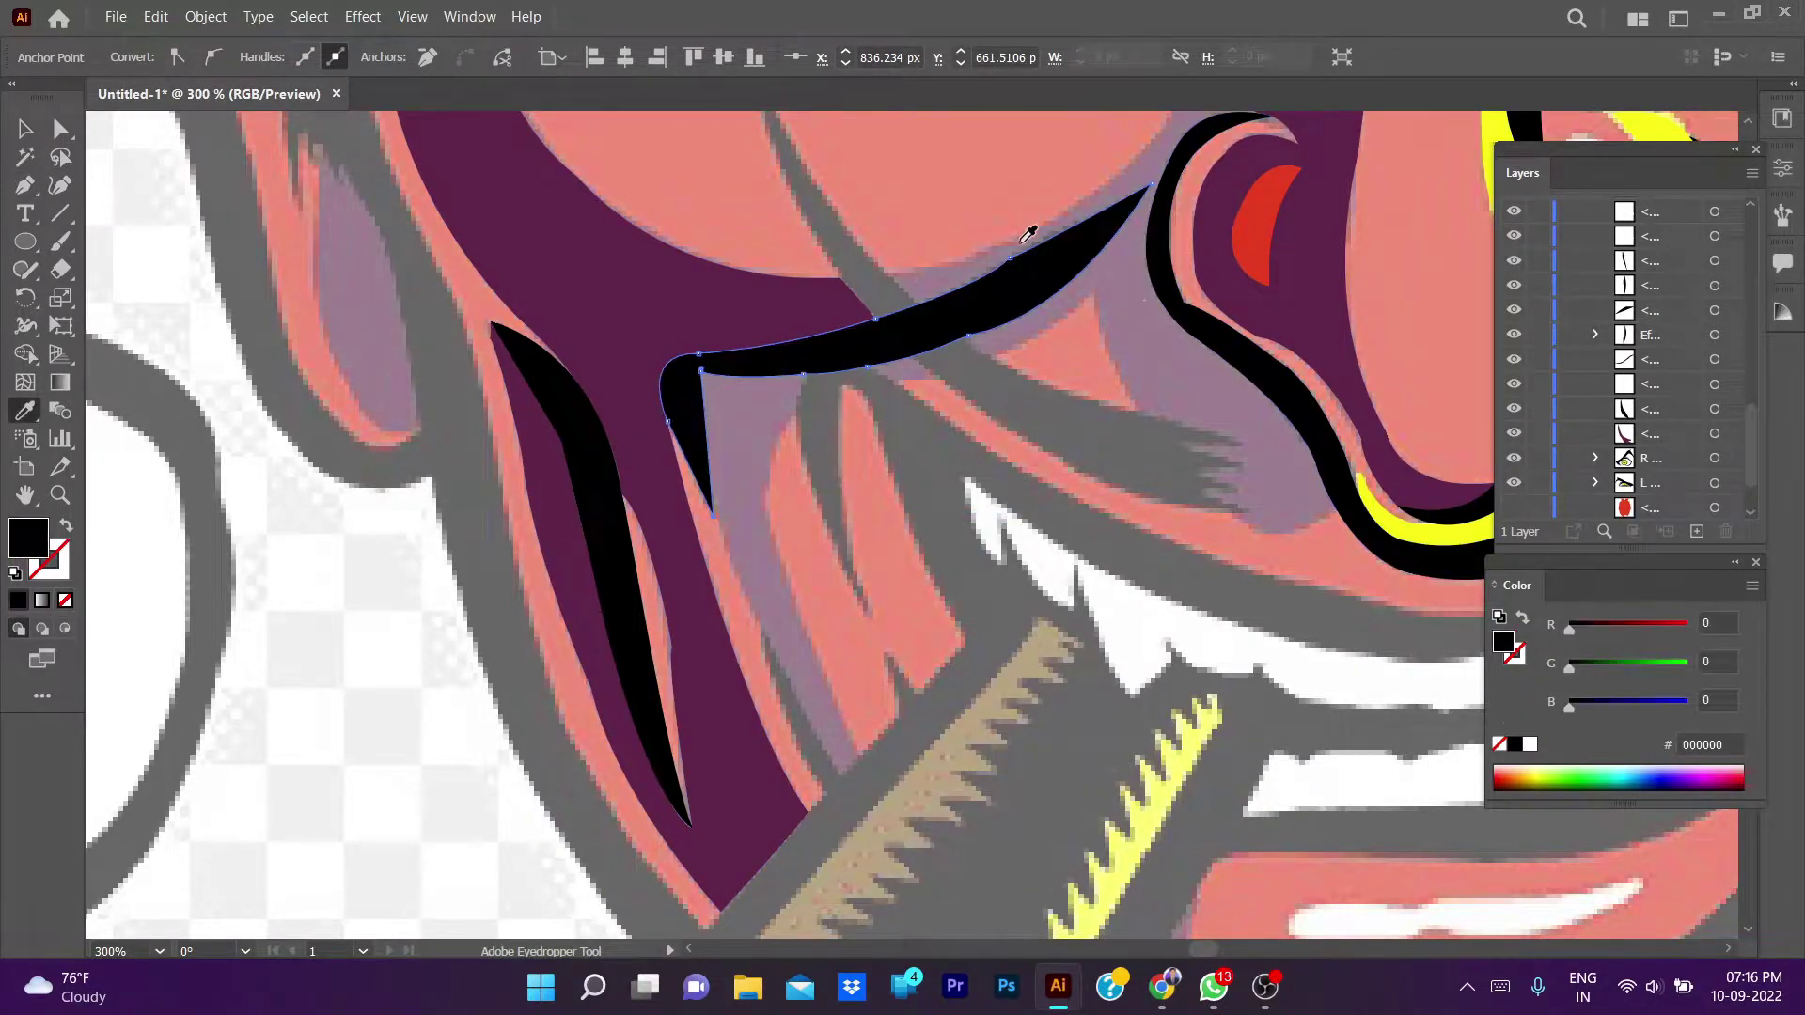
key(p)
drag(981, 235, 781, 404)
- Start the mustache path along its curved edge and top, with the fill set to None
scroll(781, 404, down, 1)
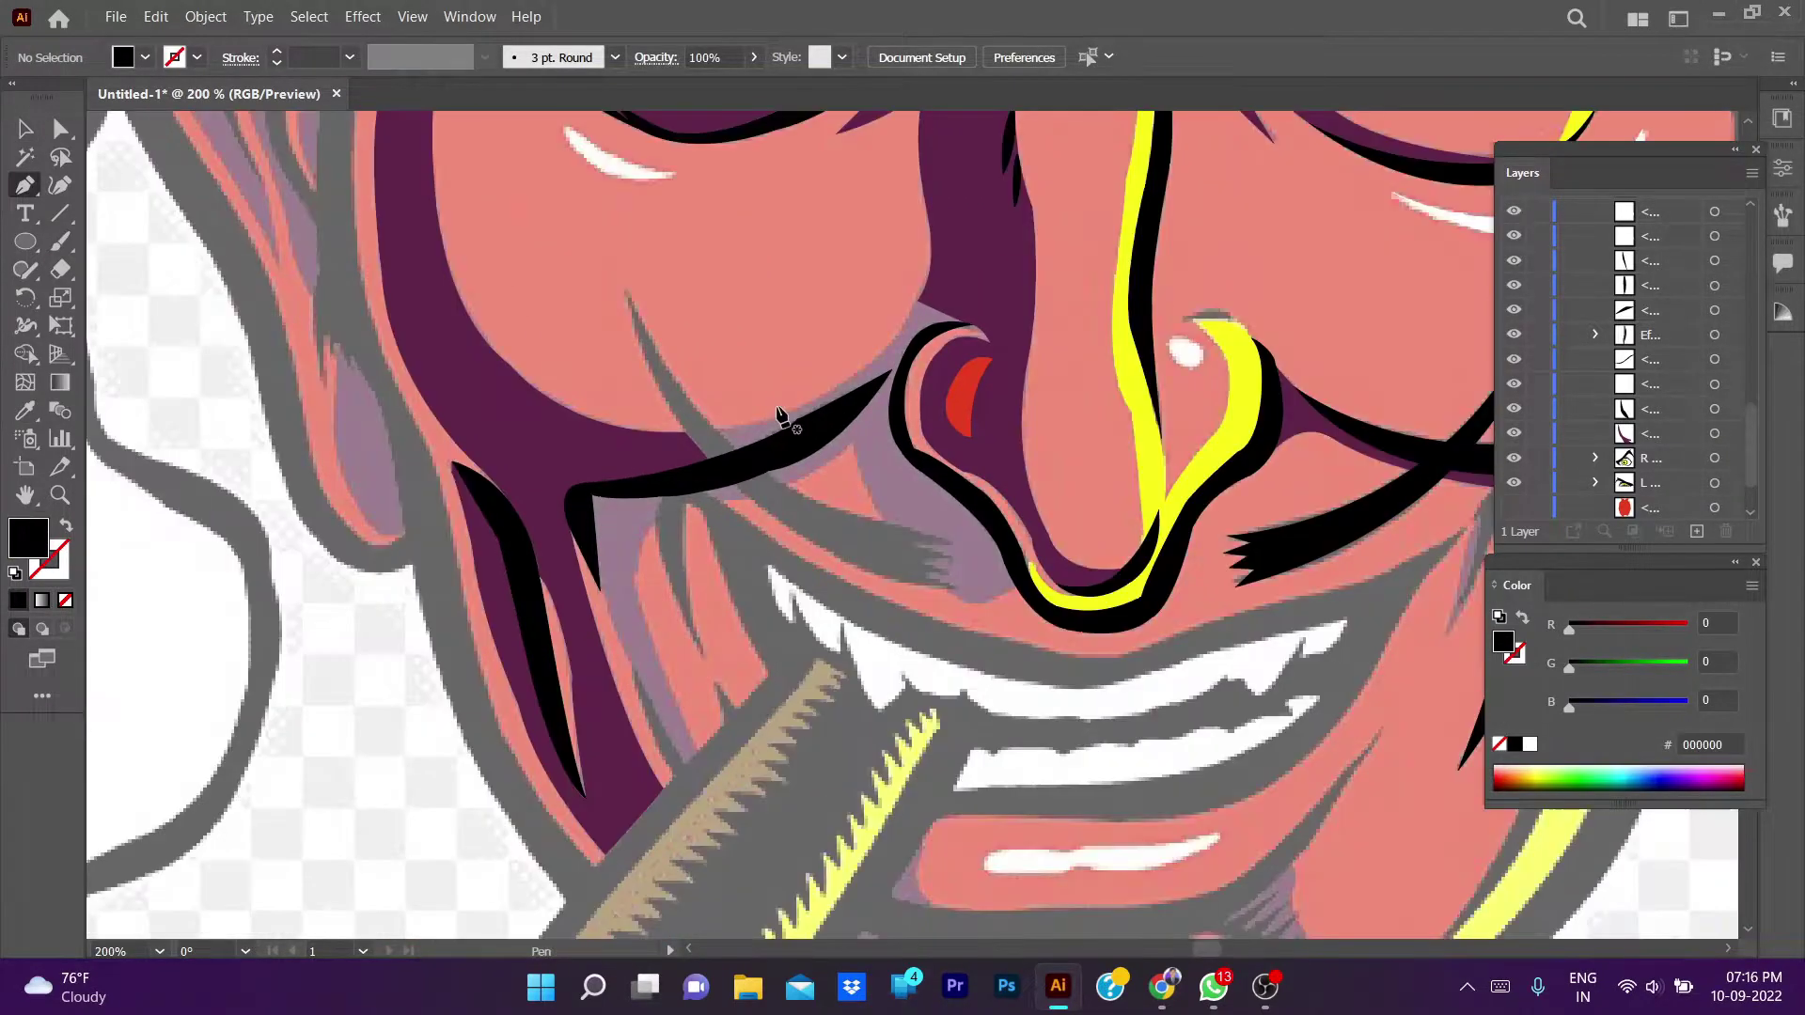
click(625, 289)
mouse_move(951, 543)
mouse_down()
mouse_move(1169, 571)
mouse_move(1030, 561)
mouse_up()
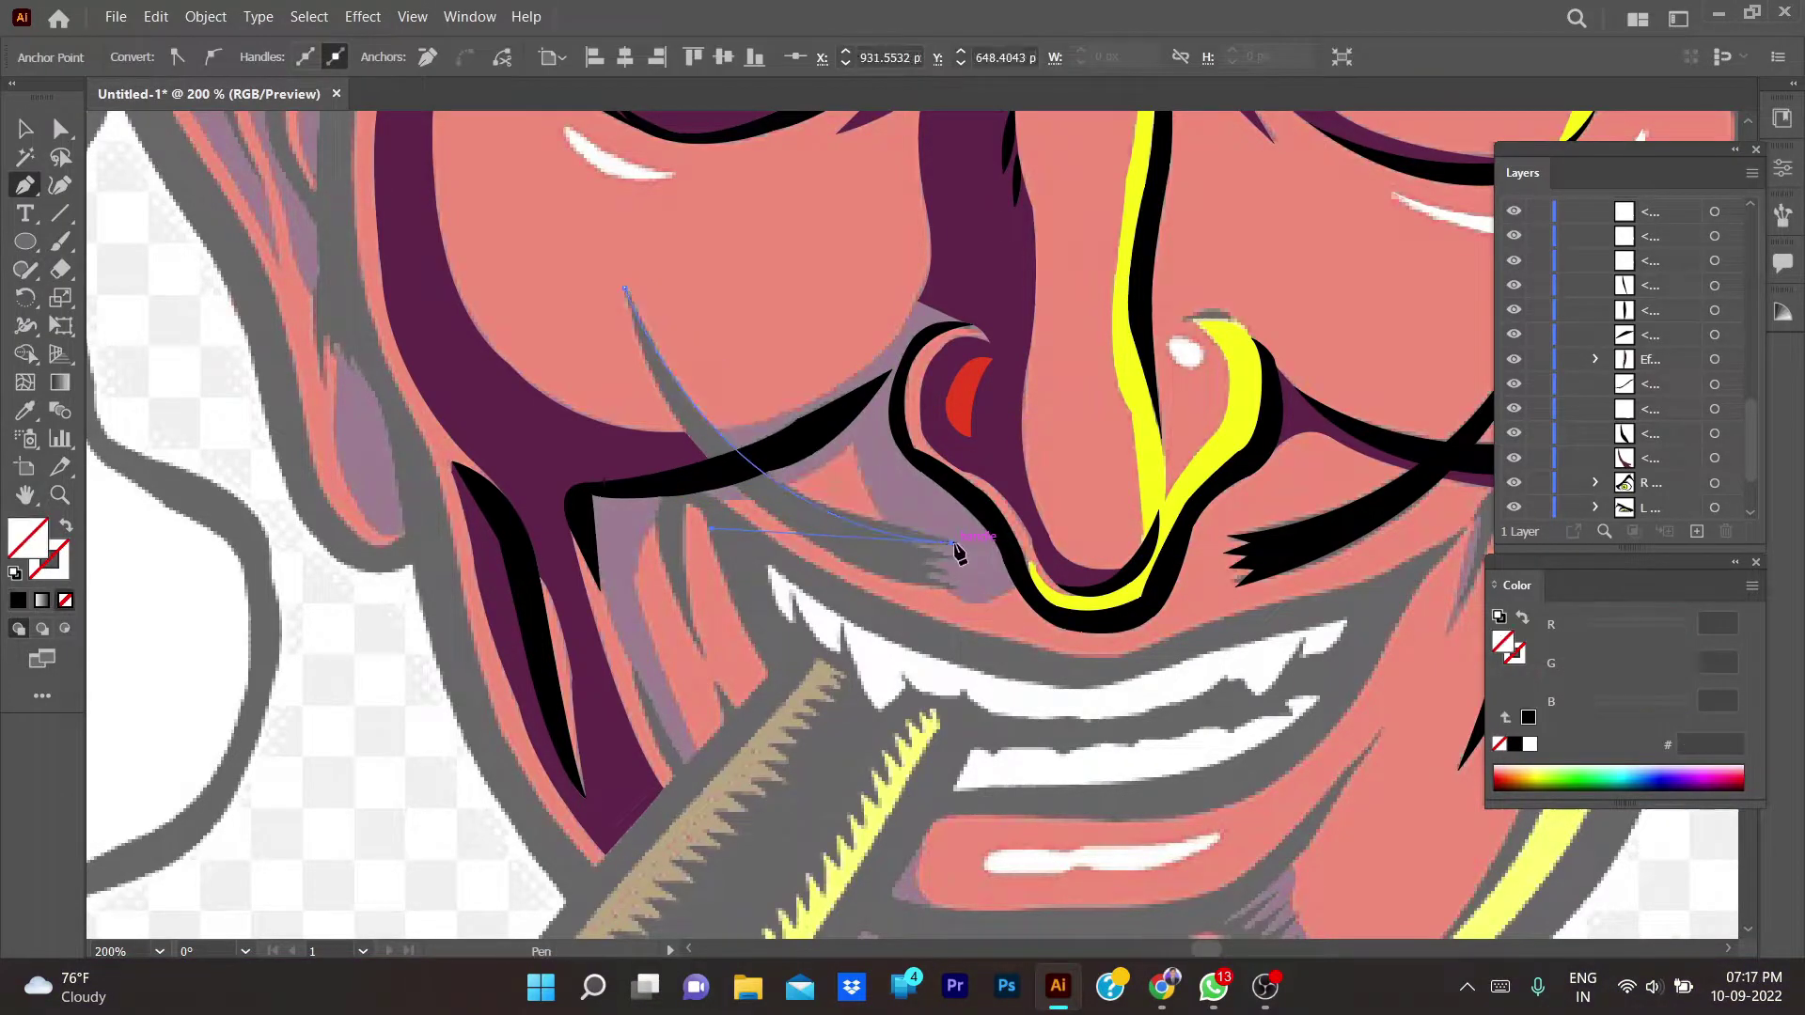
scroll(955, 536, up, 3)
drag(313, 536, 955, 524)
key(shift+x)
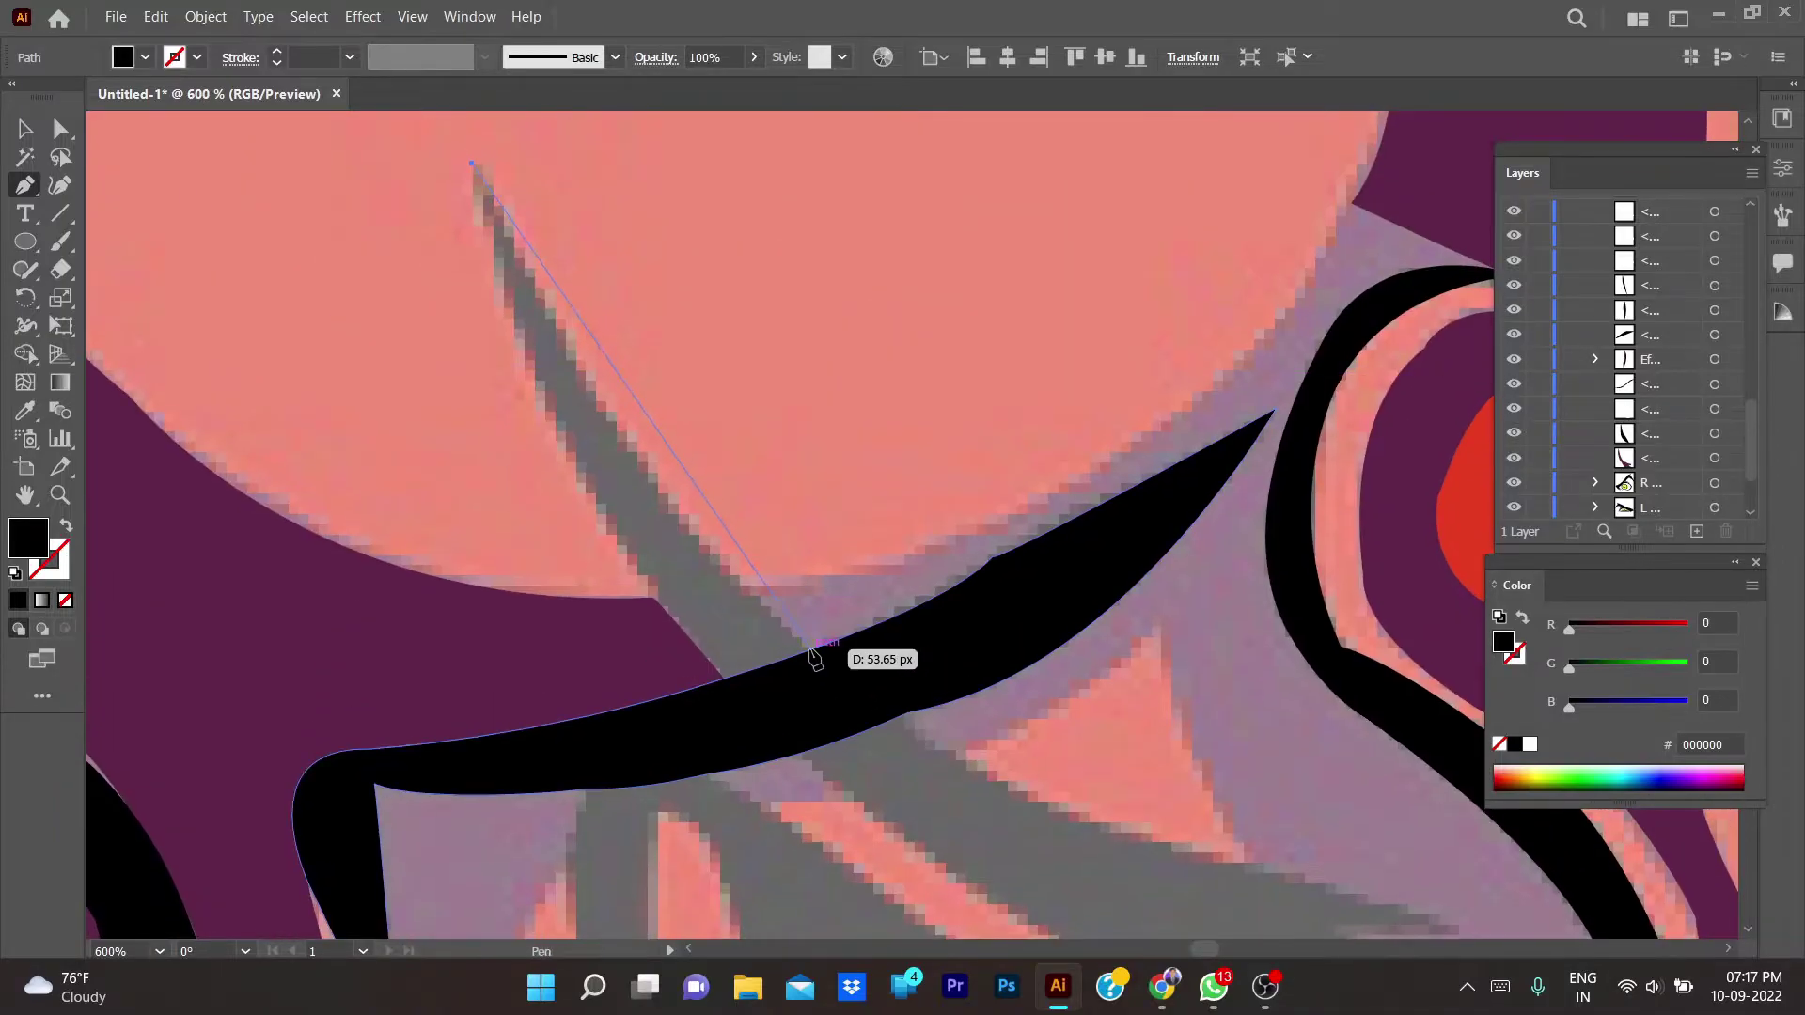
drag(866, 686, 910, 700)
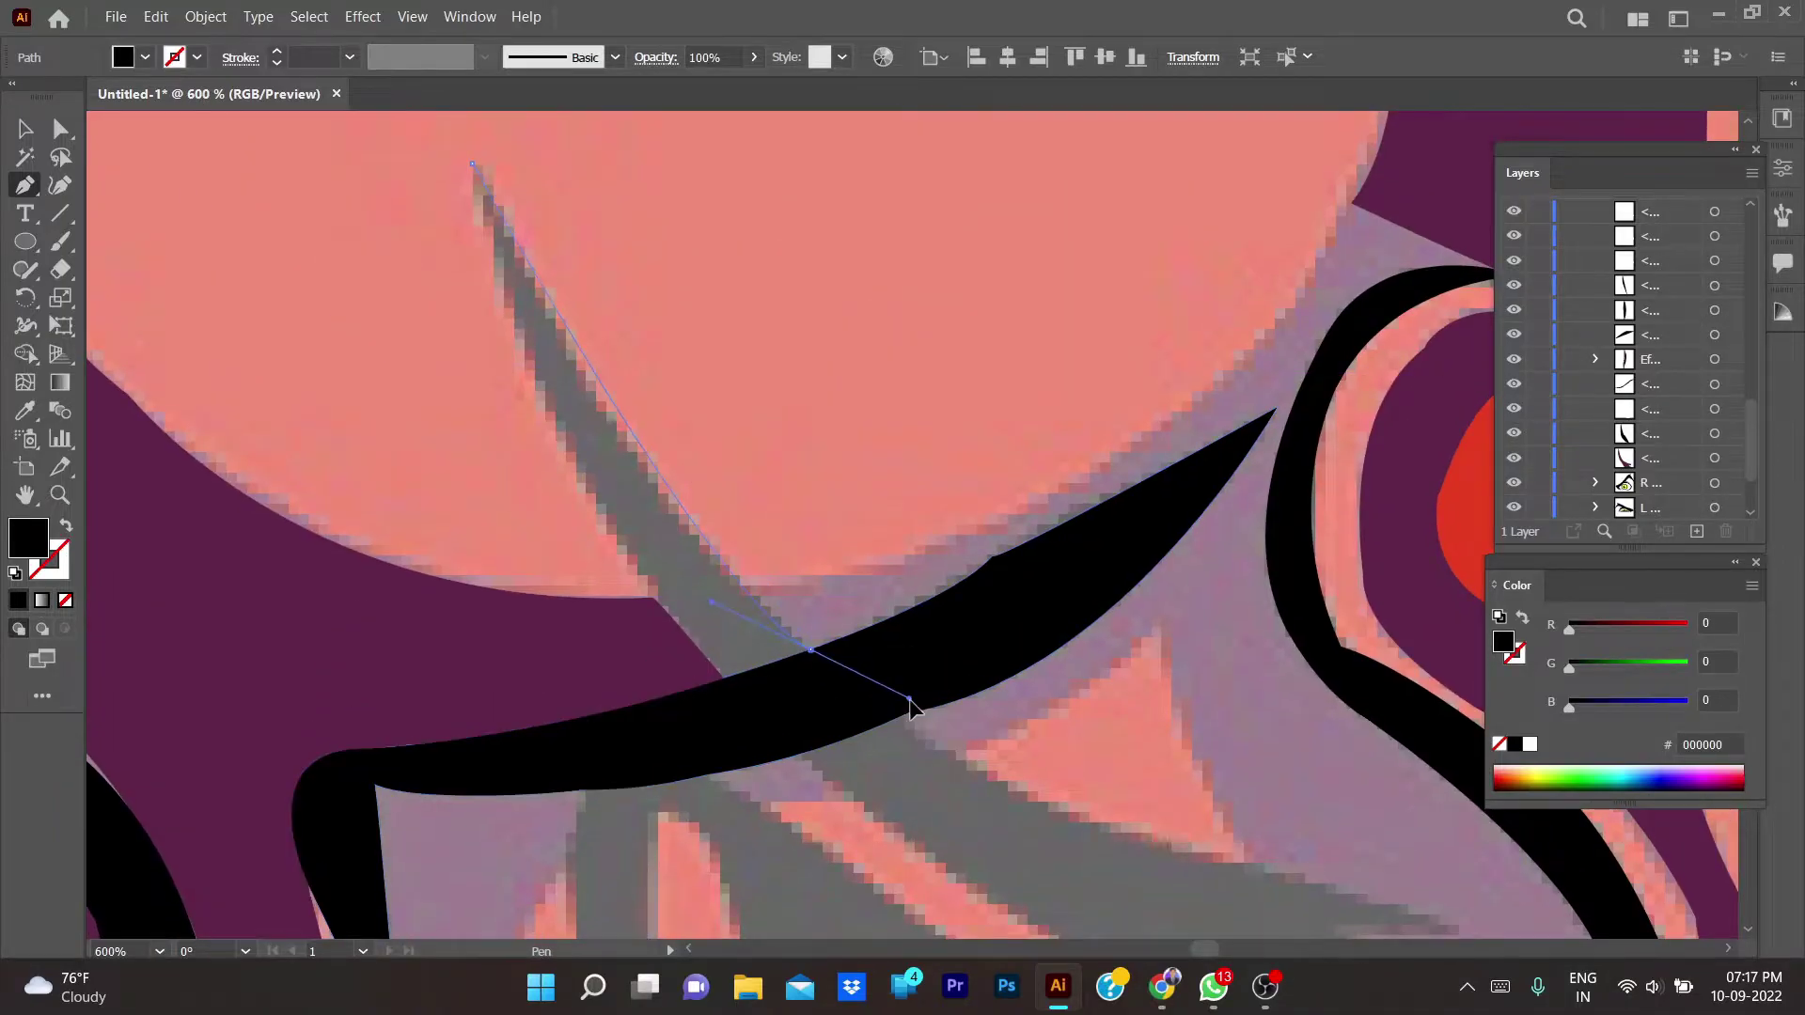
click(810, 649)
key(slash)
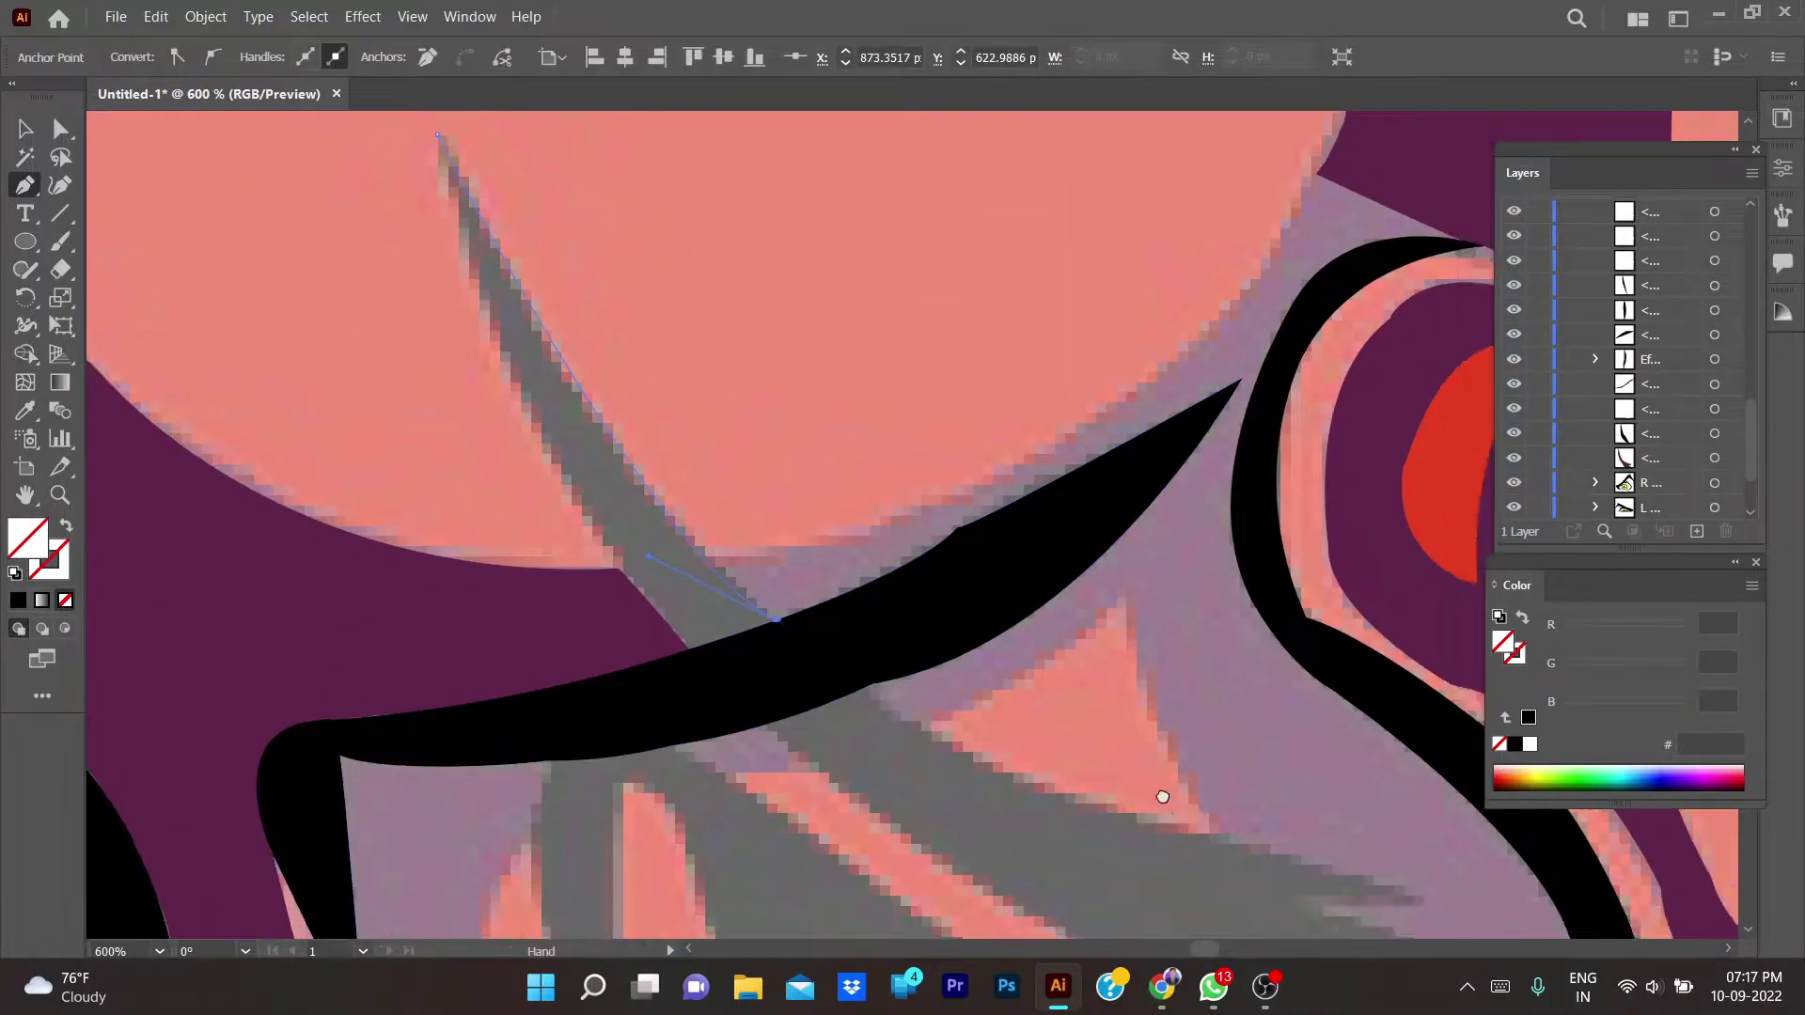
mouse_move(1168, 794)
mouse_down()
mouse_move(786, 508)
mouse_move(1296, 579)
mouse_up()
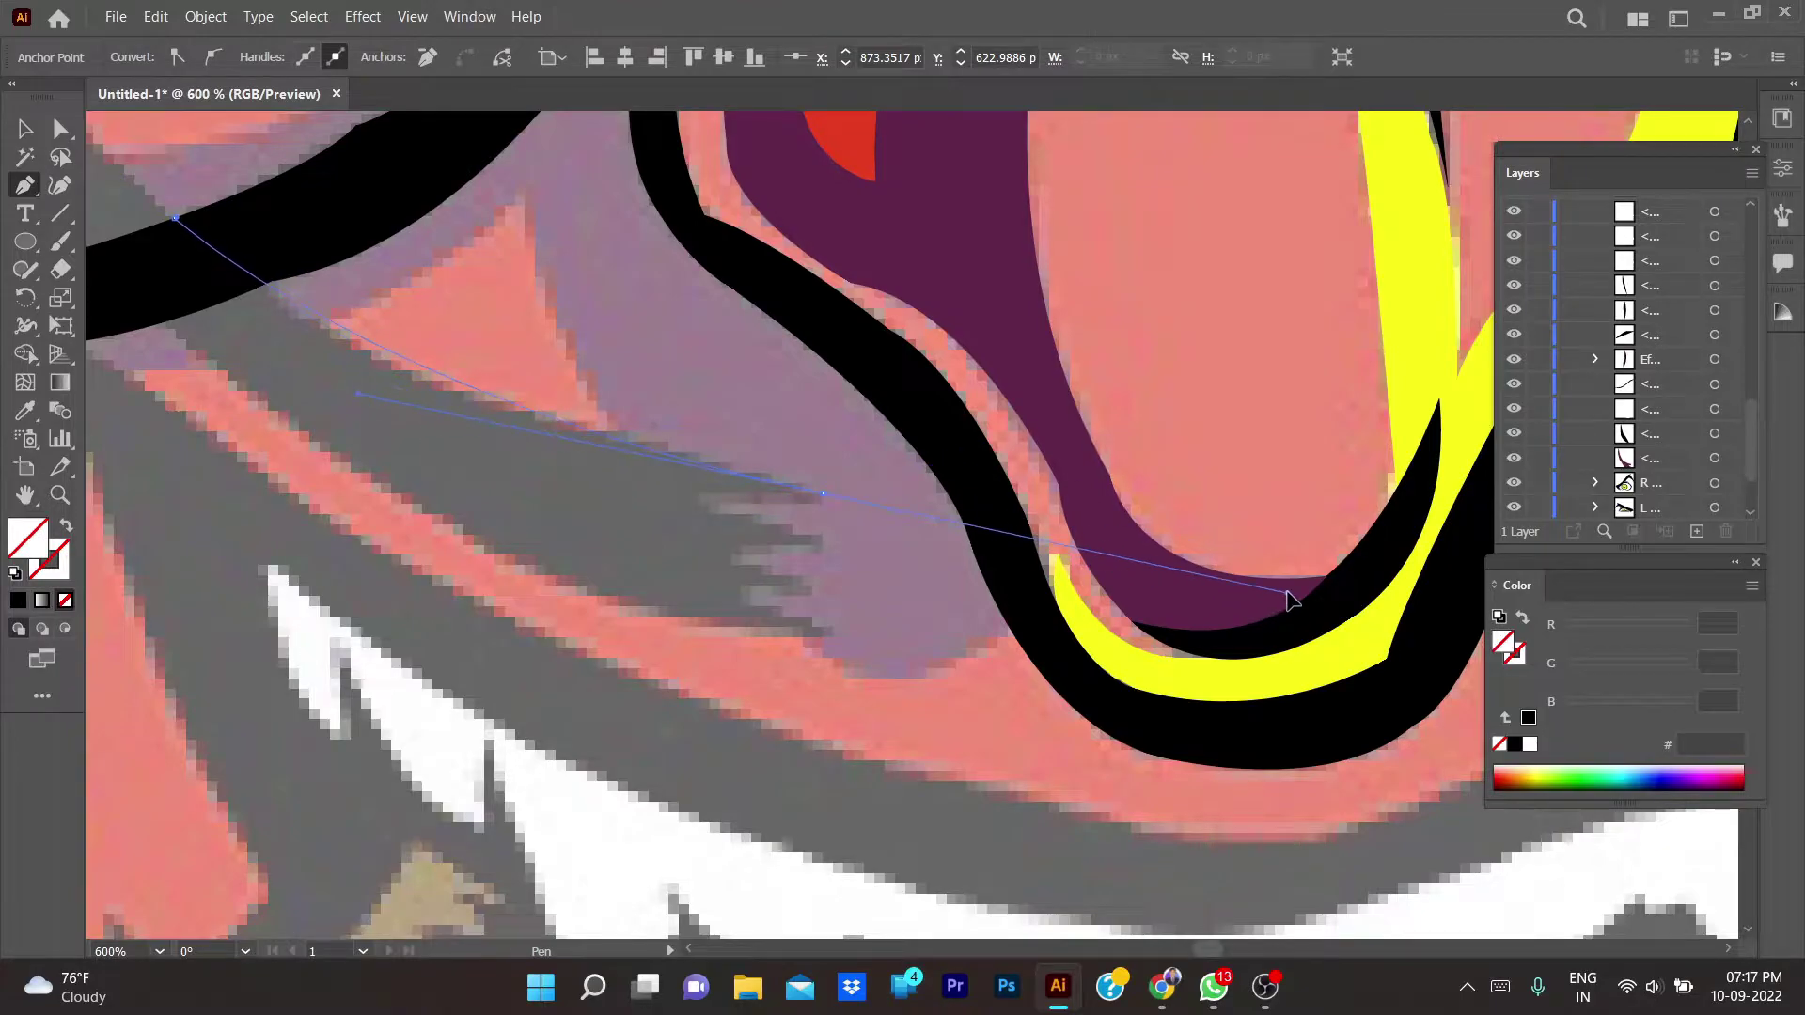
- Trace the mustache's jagged zigzag end and curve back along its underside
click(823, 493)
click(710, 506)
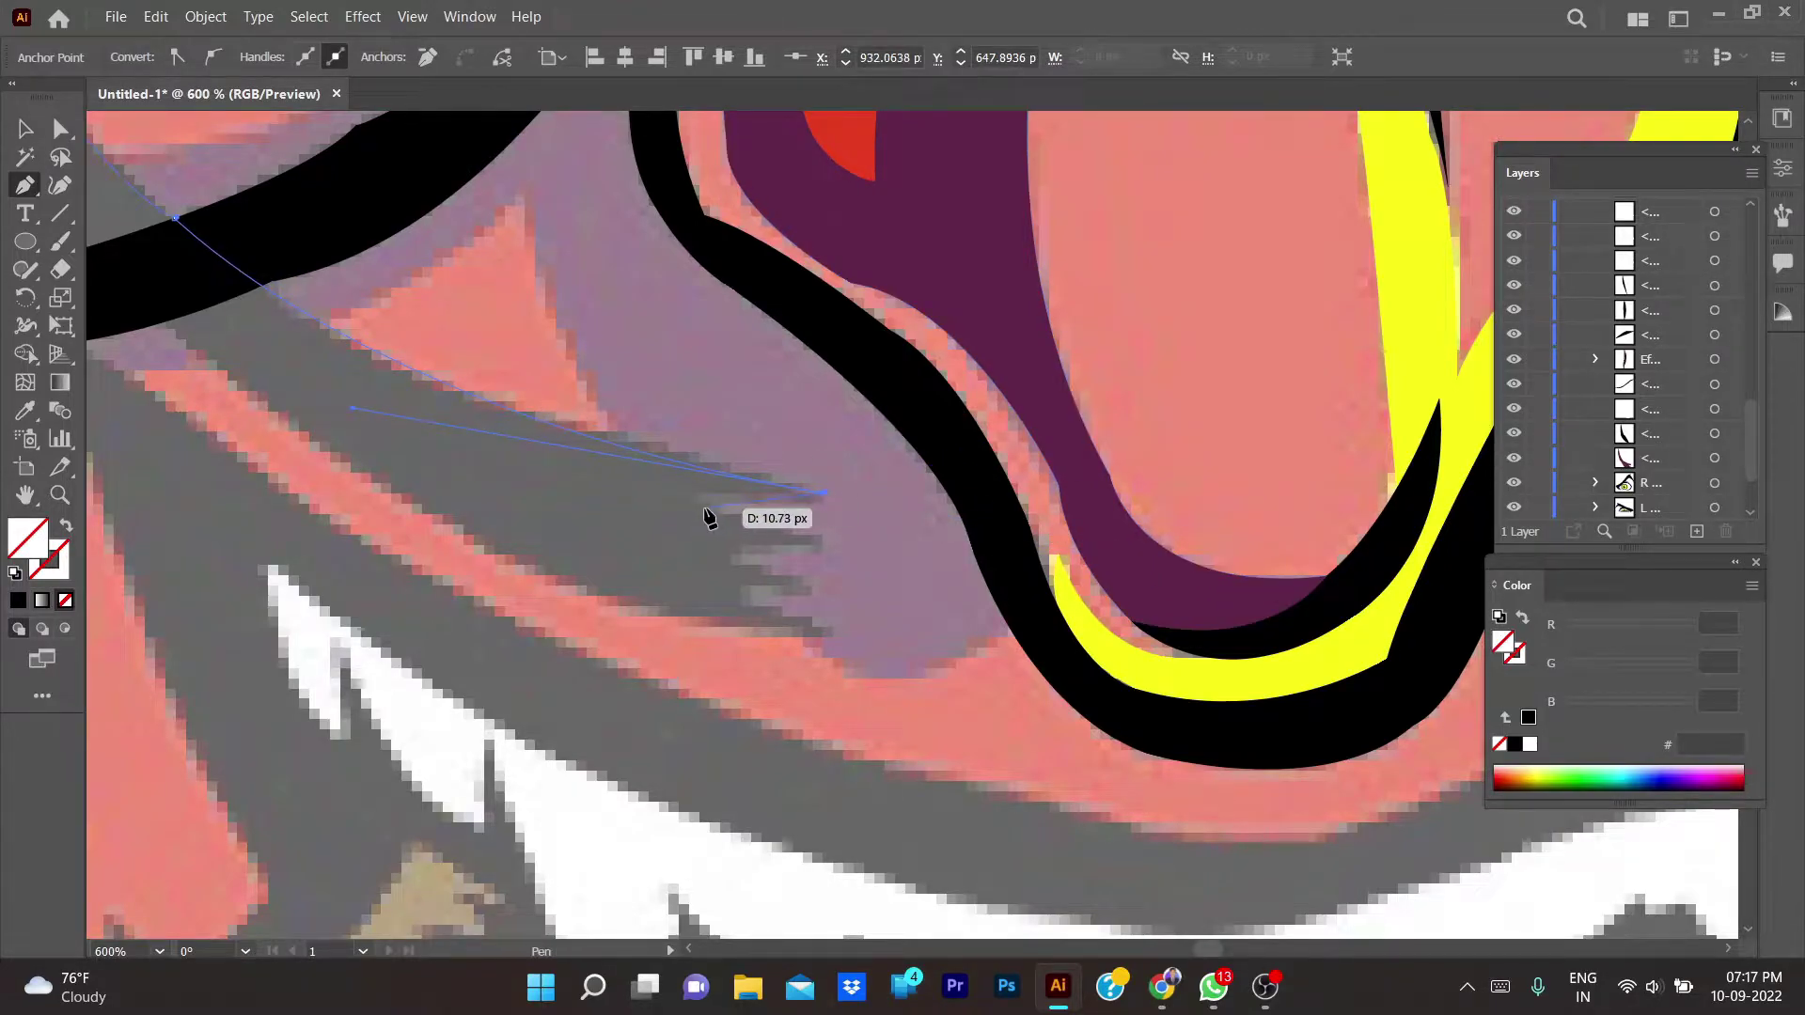
click(824, 548)
click(733, 562)
click(816, 594)
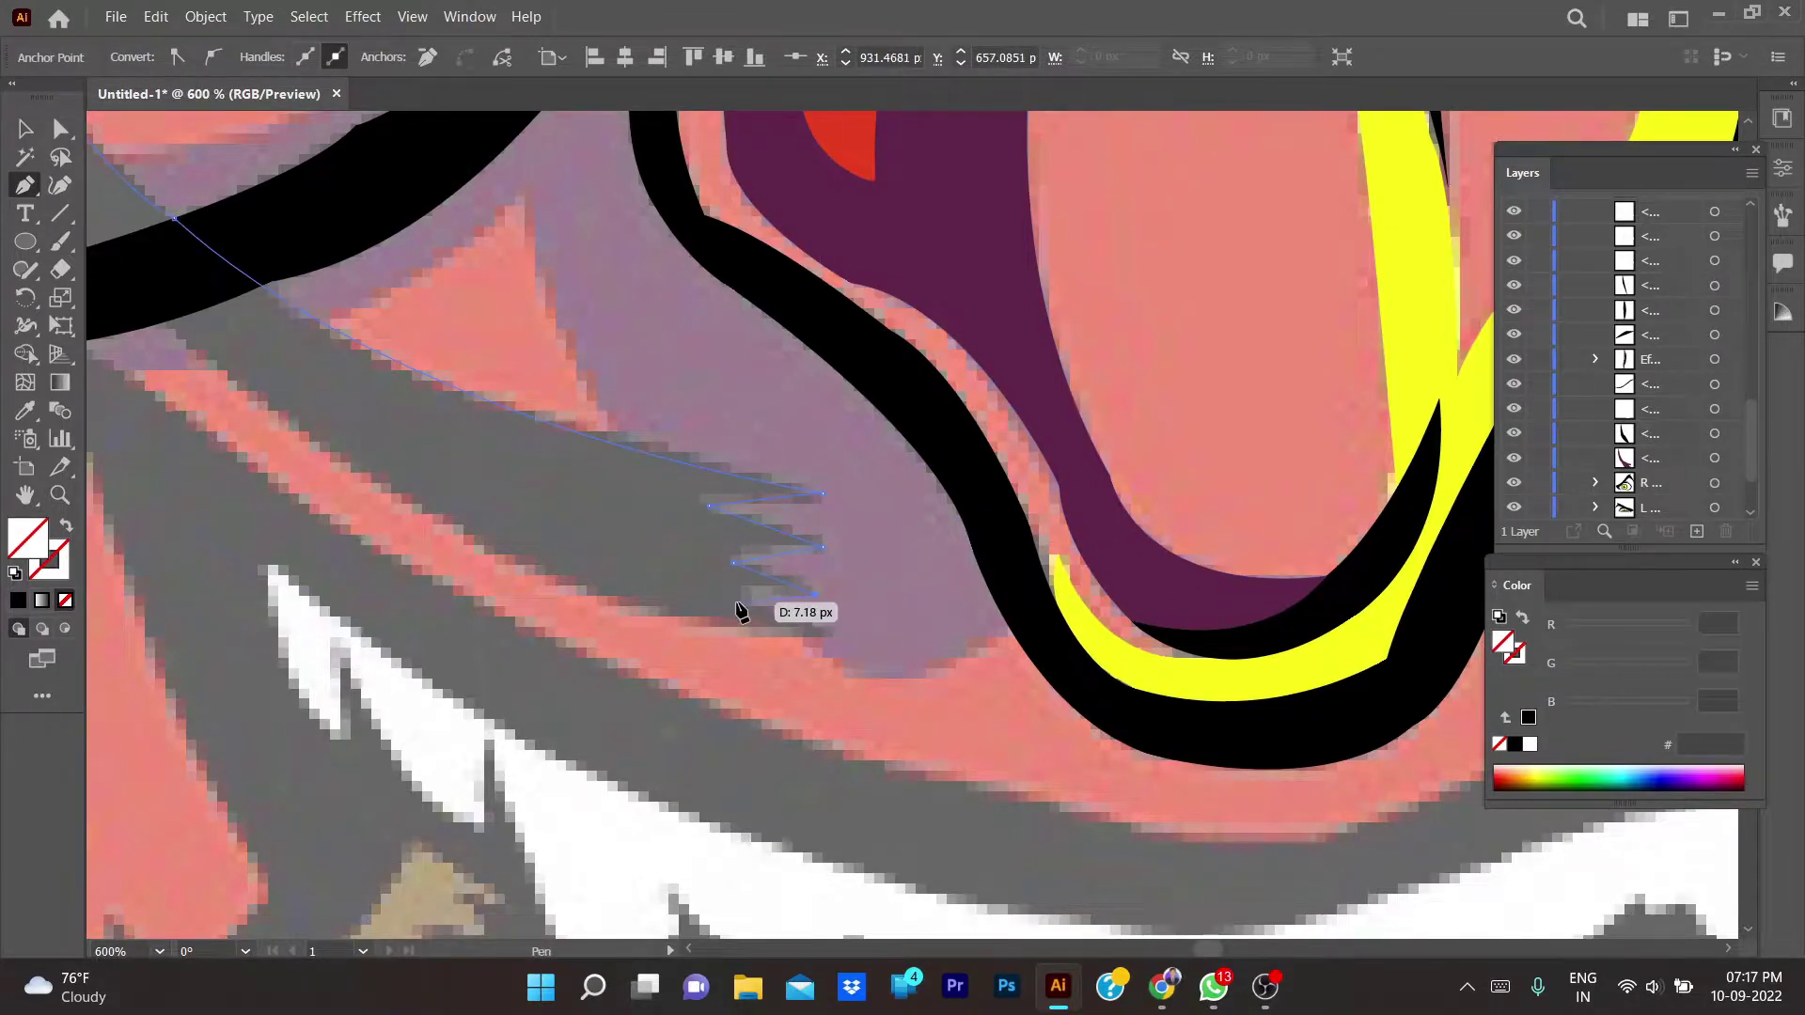
click(737, 602)
drag(836, 642, 1004, 681)
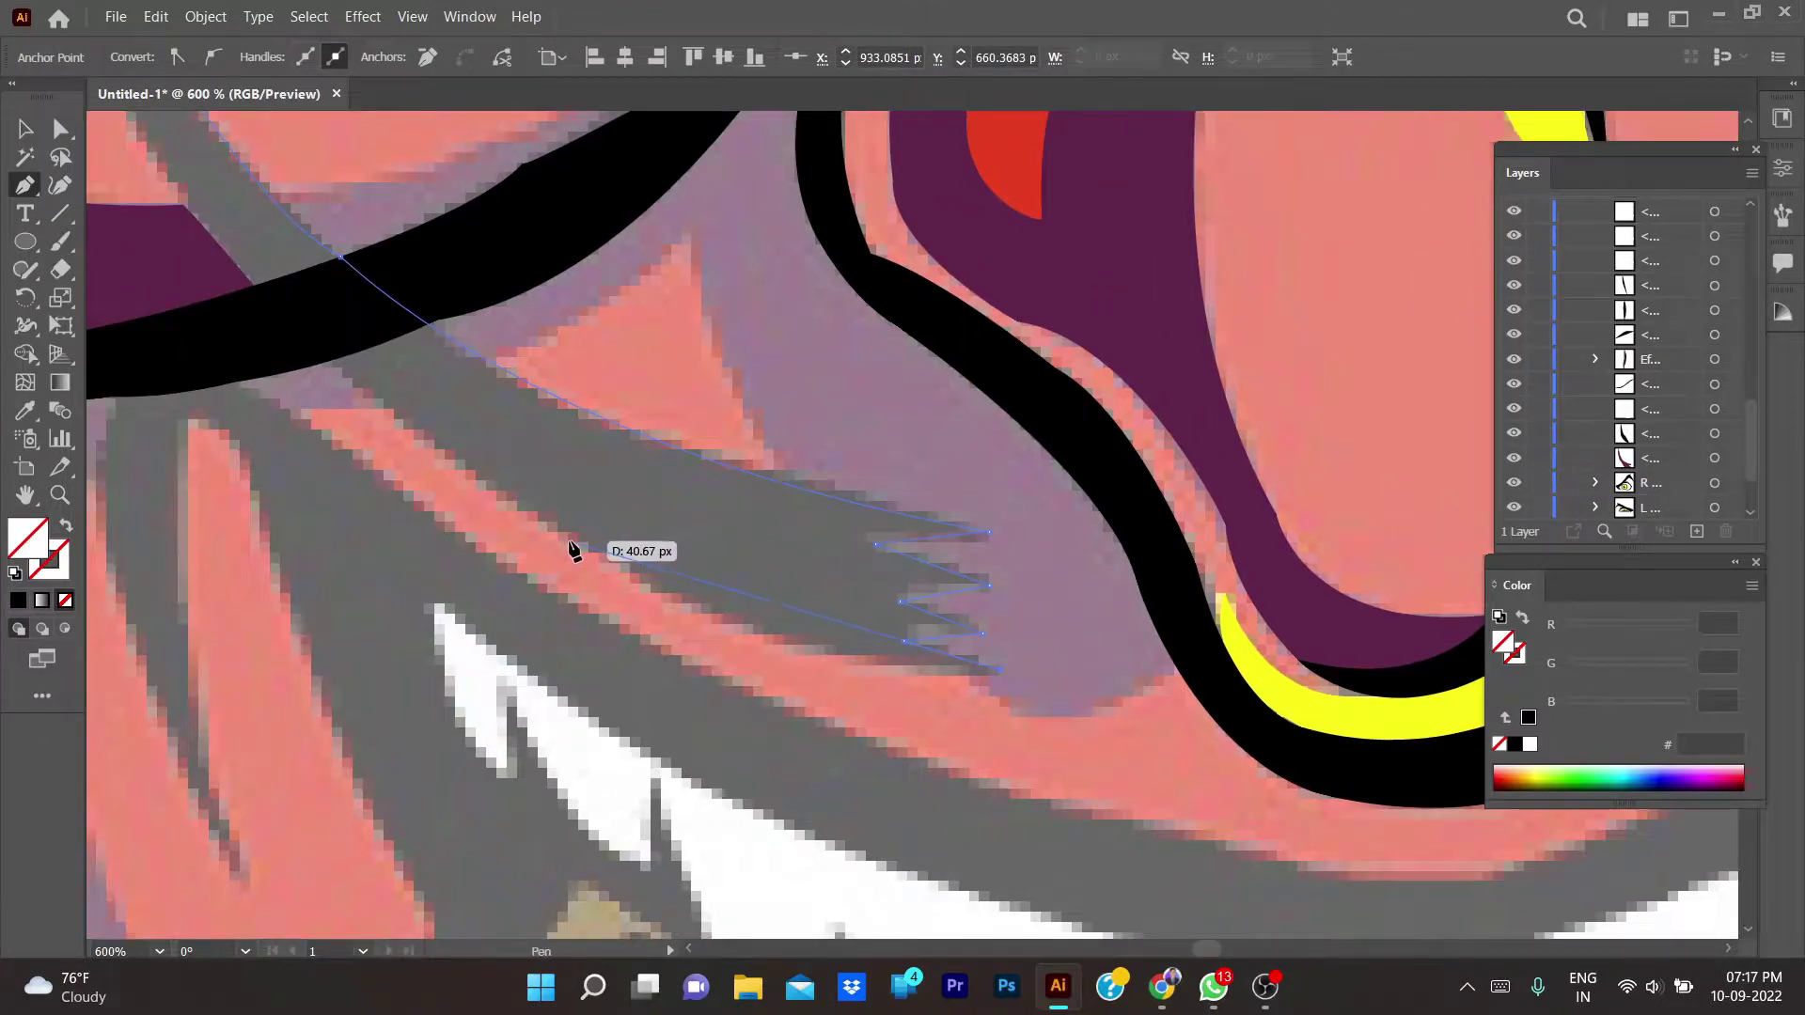
drag(569, 541, 380, 389)
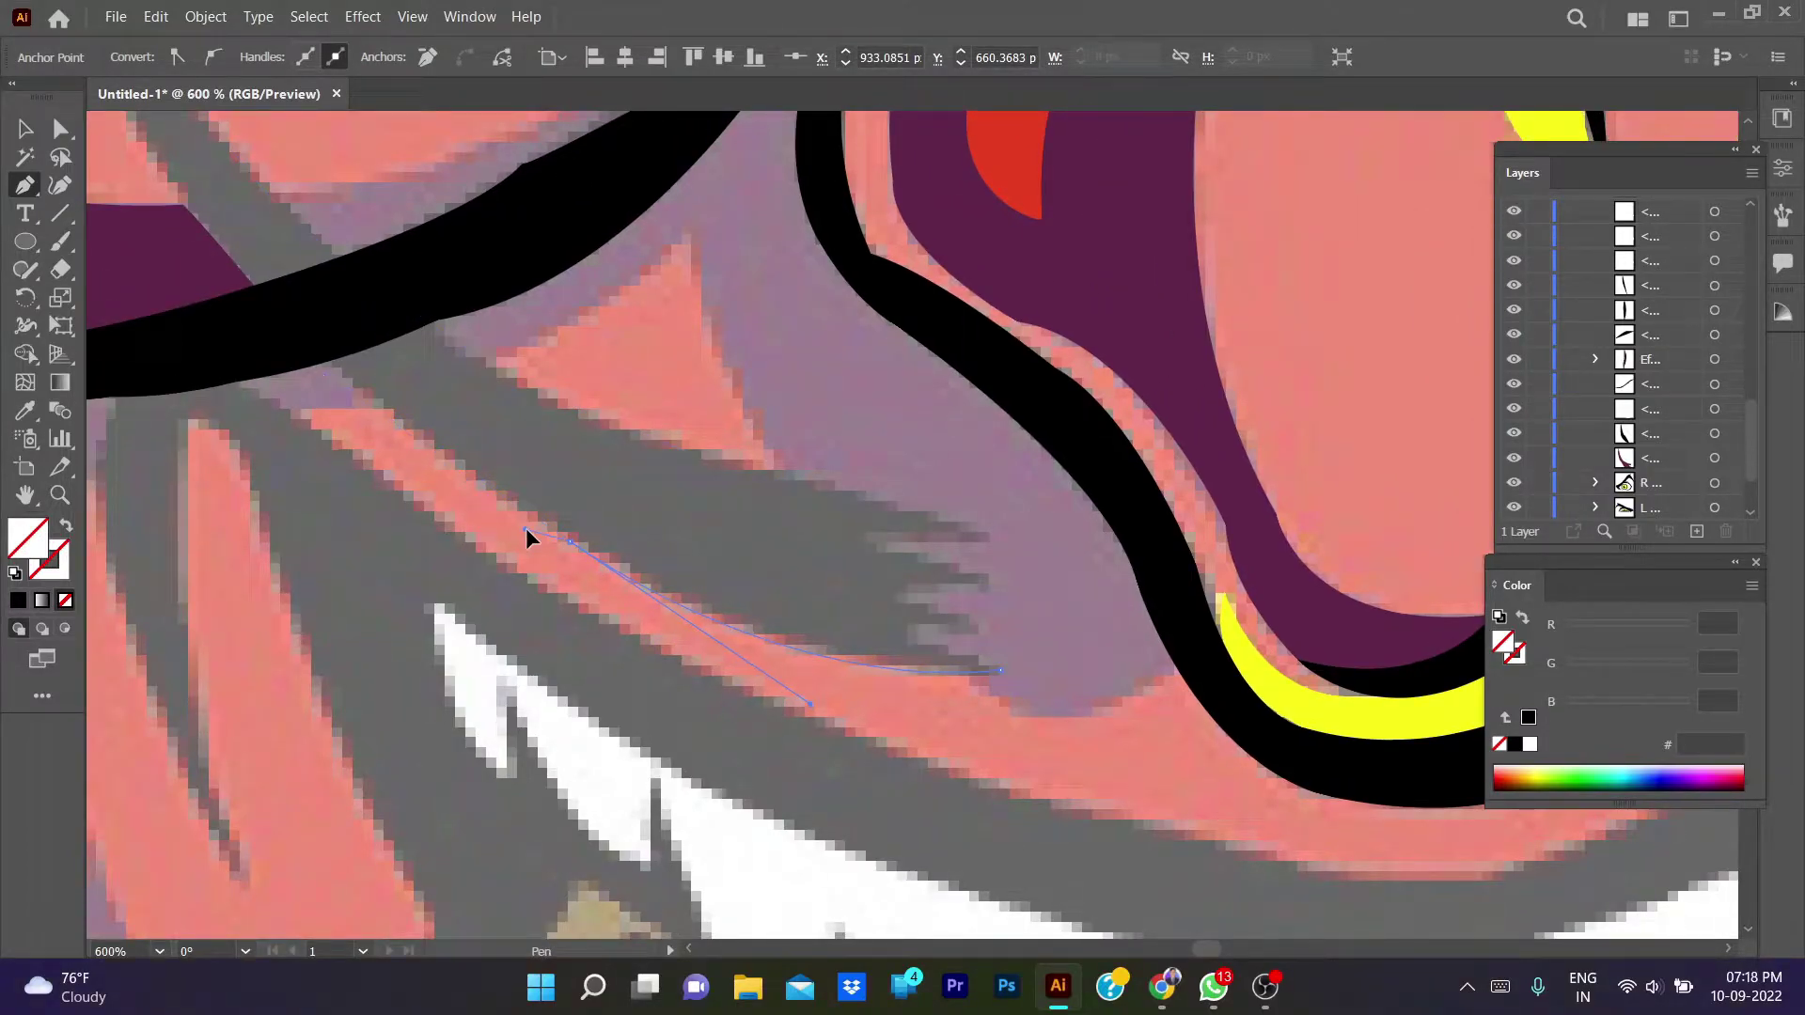
- Curve the mustache up to its upper tip and fill the shape black
drag(572, 538, 692, 643)
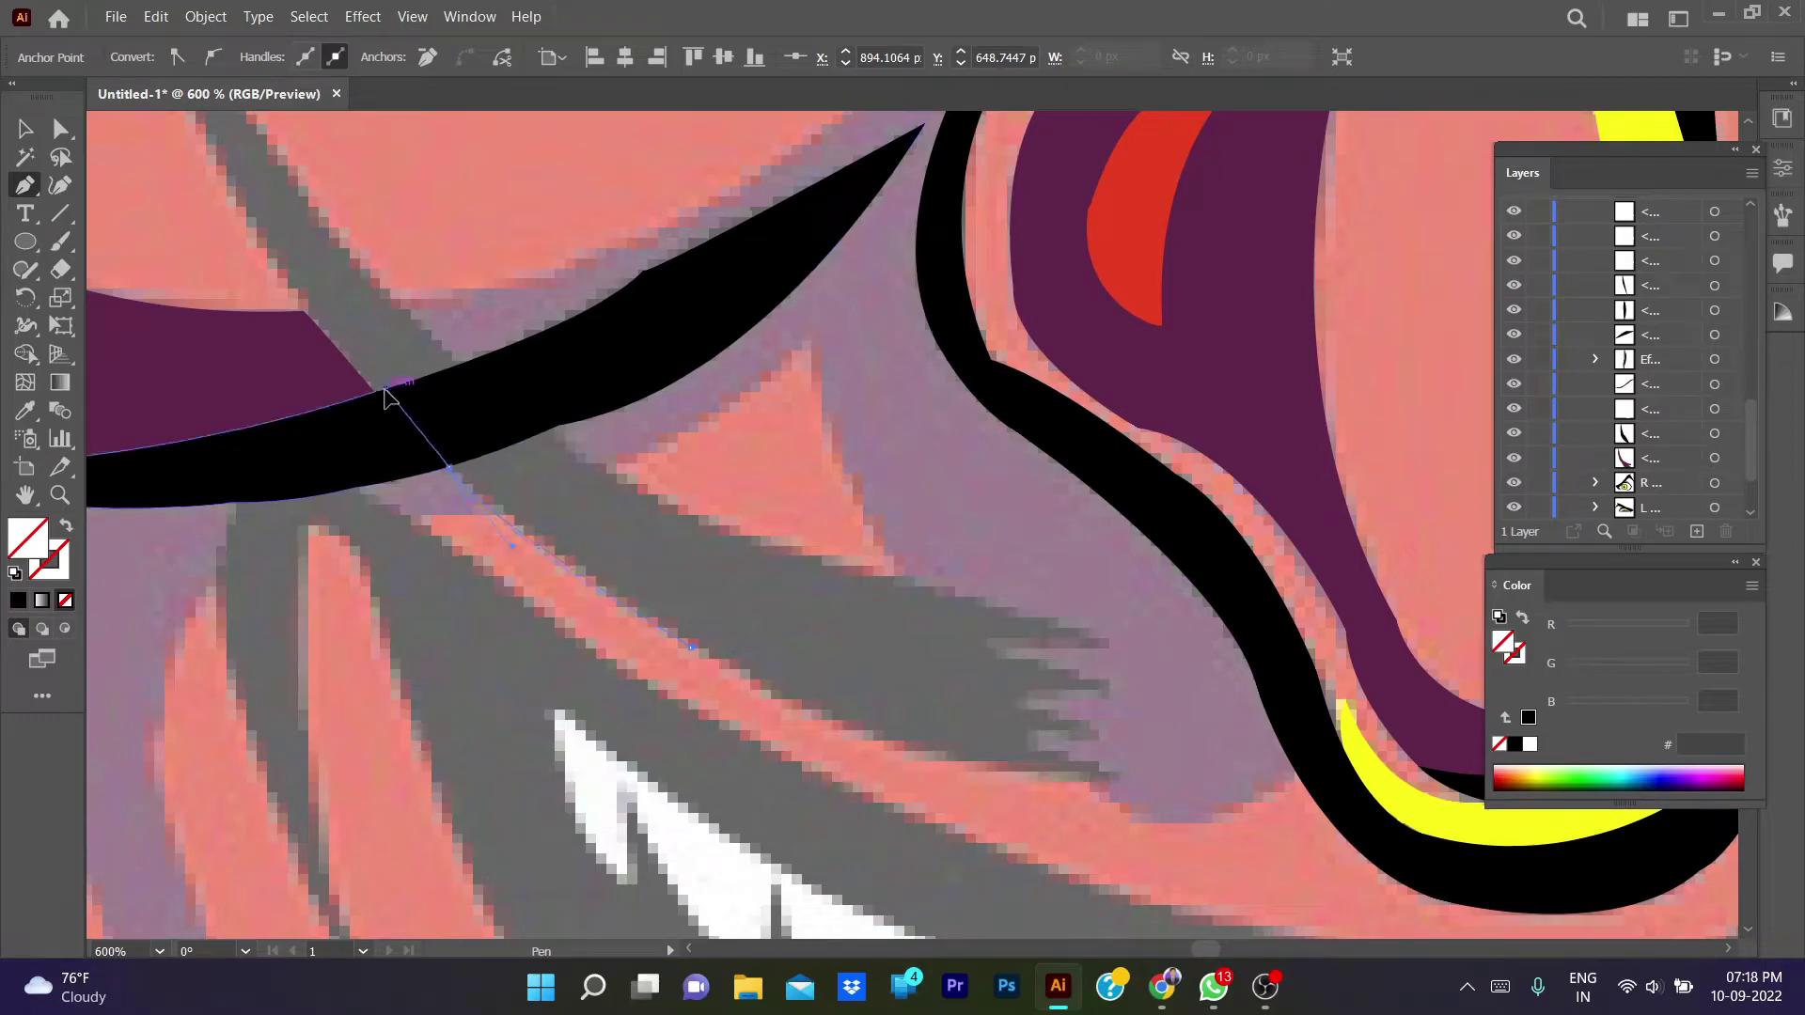
drag(451, 472, 615, 768)
drag(286, 176, 290, 185)
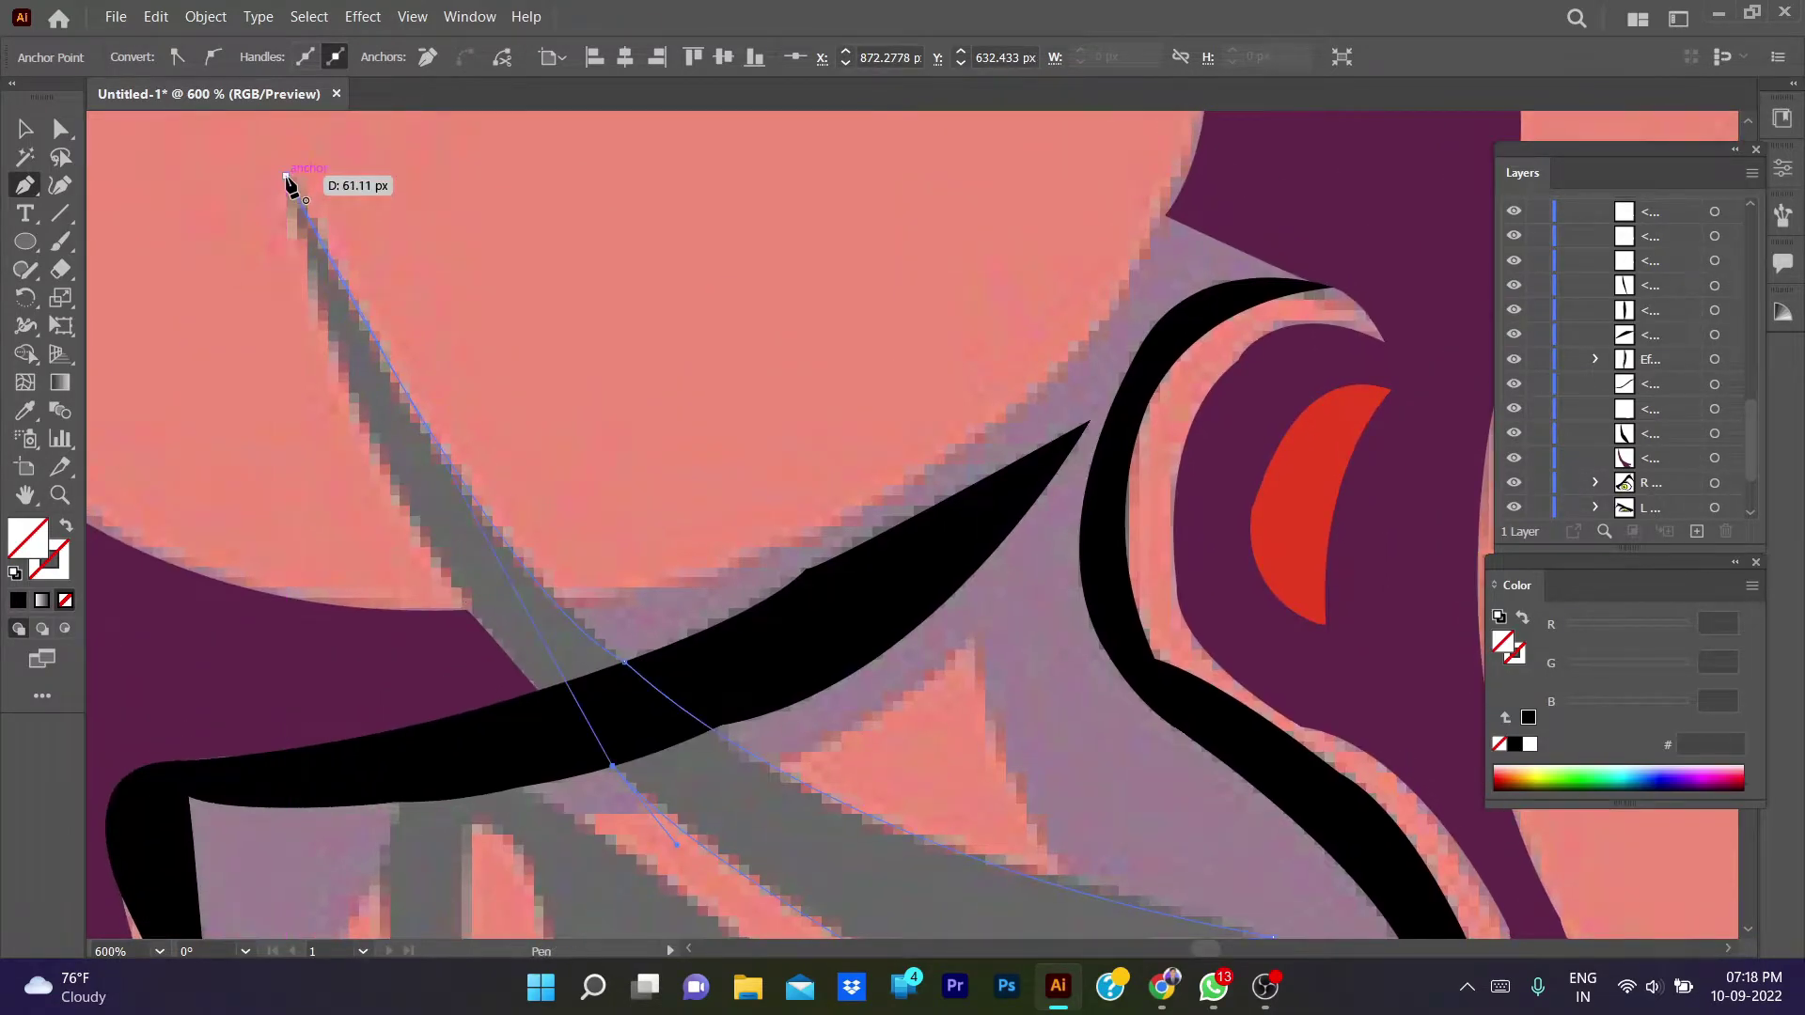
scroll(256, 150, up, 4)
scroll(583, 142, down, 5)
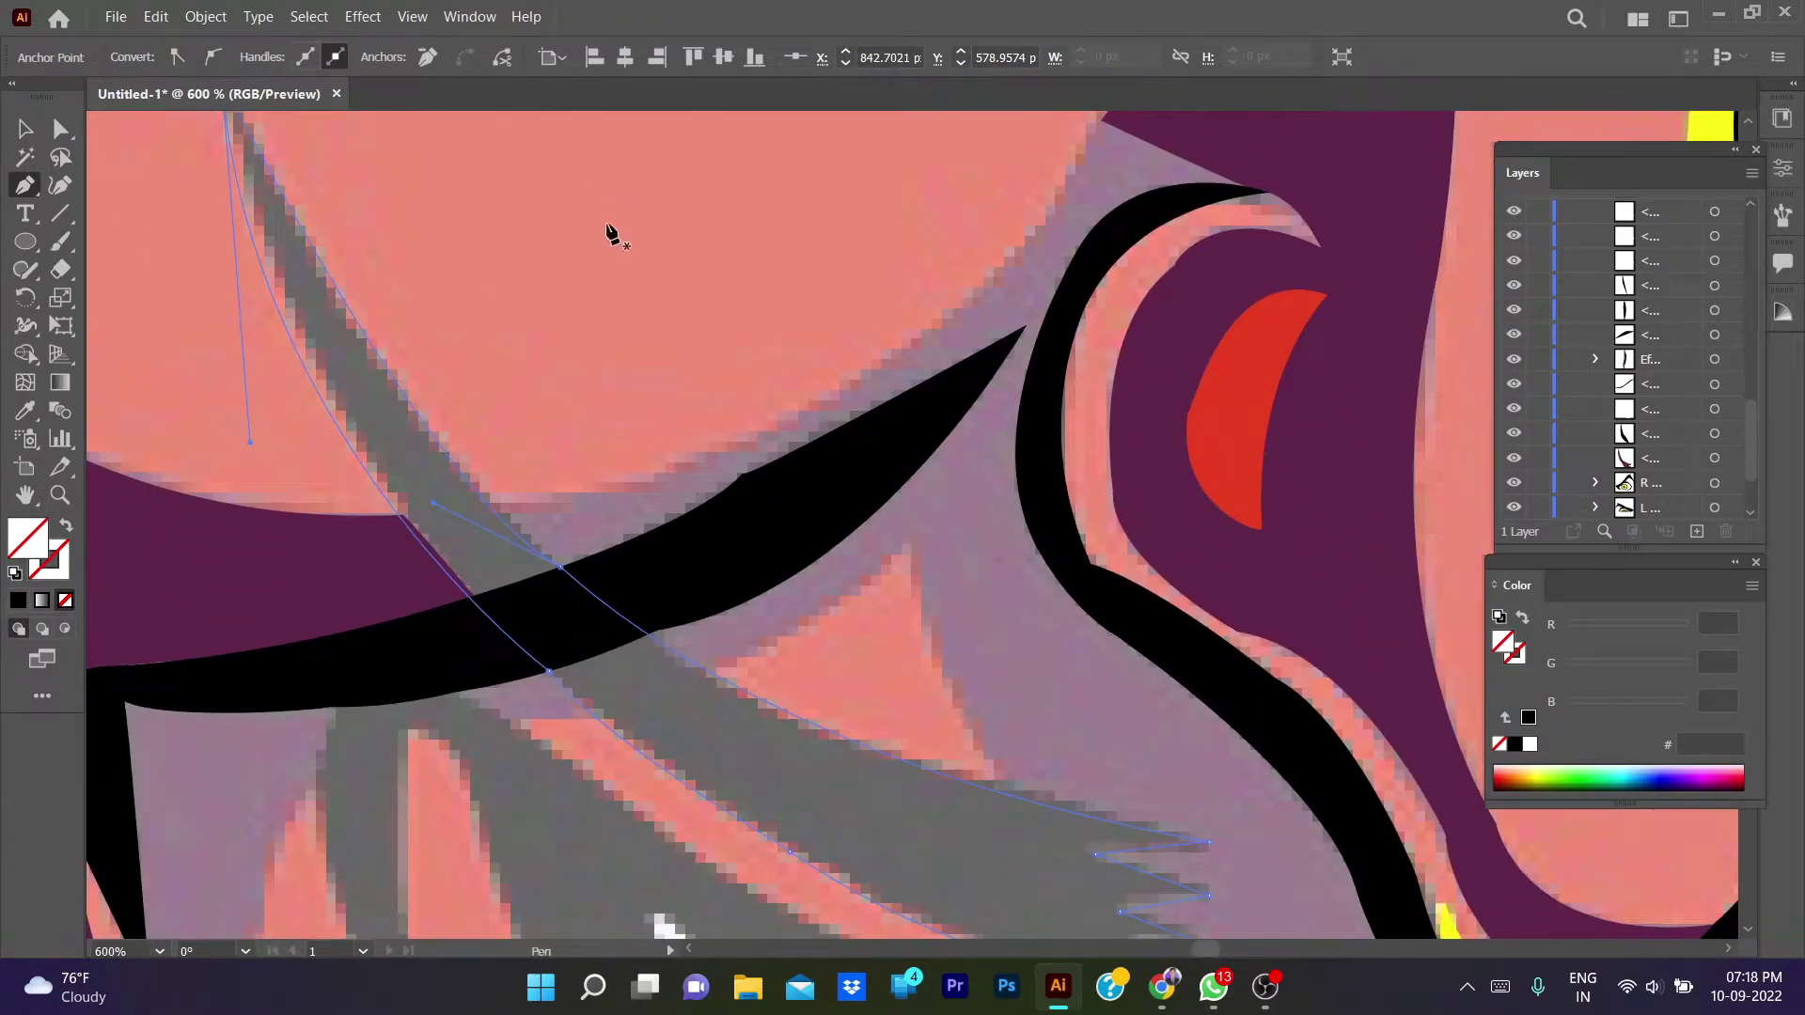
key(v)
click(638, 306)
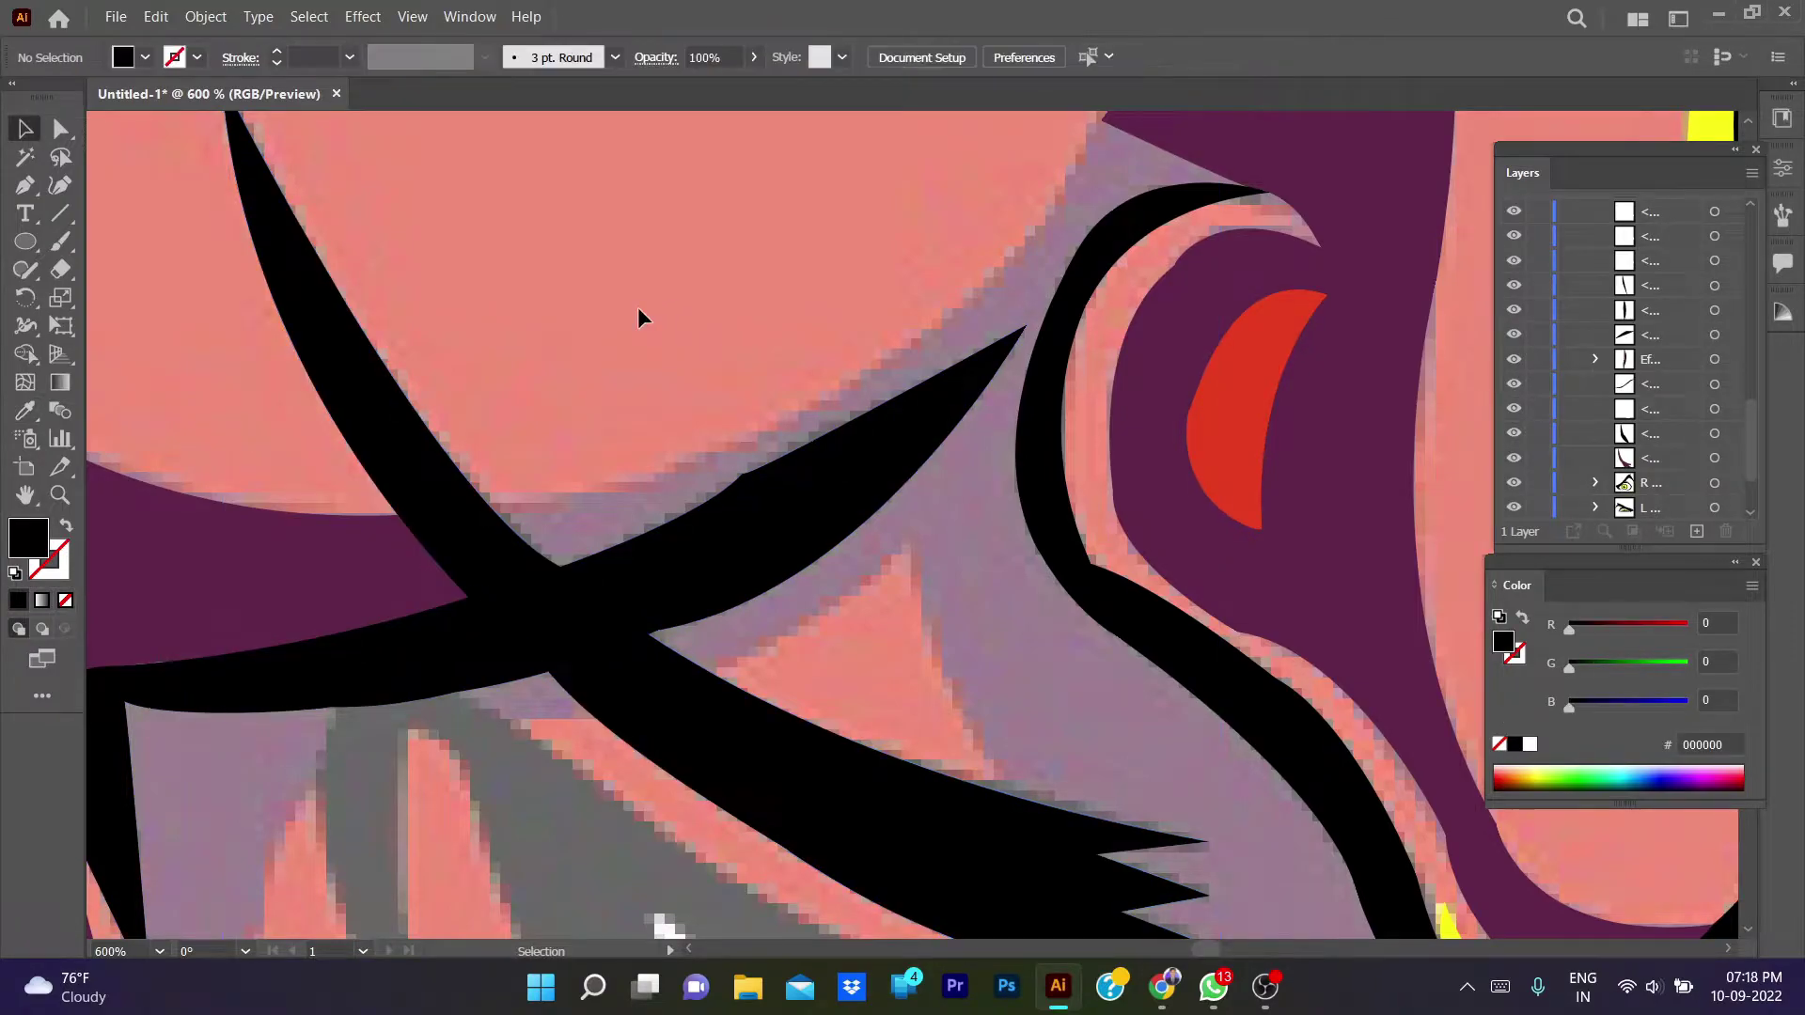
scroll(638, 308, down, 2)
- Start the shadow outline along the cheek edge and face curve
scroll(637, 317, up, 2)
scroll(500, 313, right, 4)
key(p)
click(773, 216)
click(679, 381)
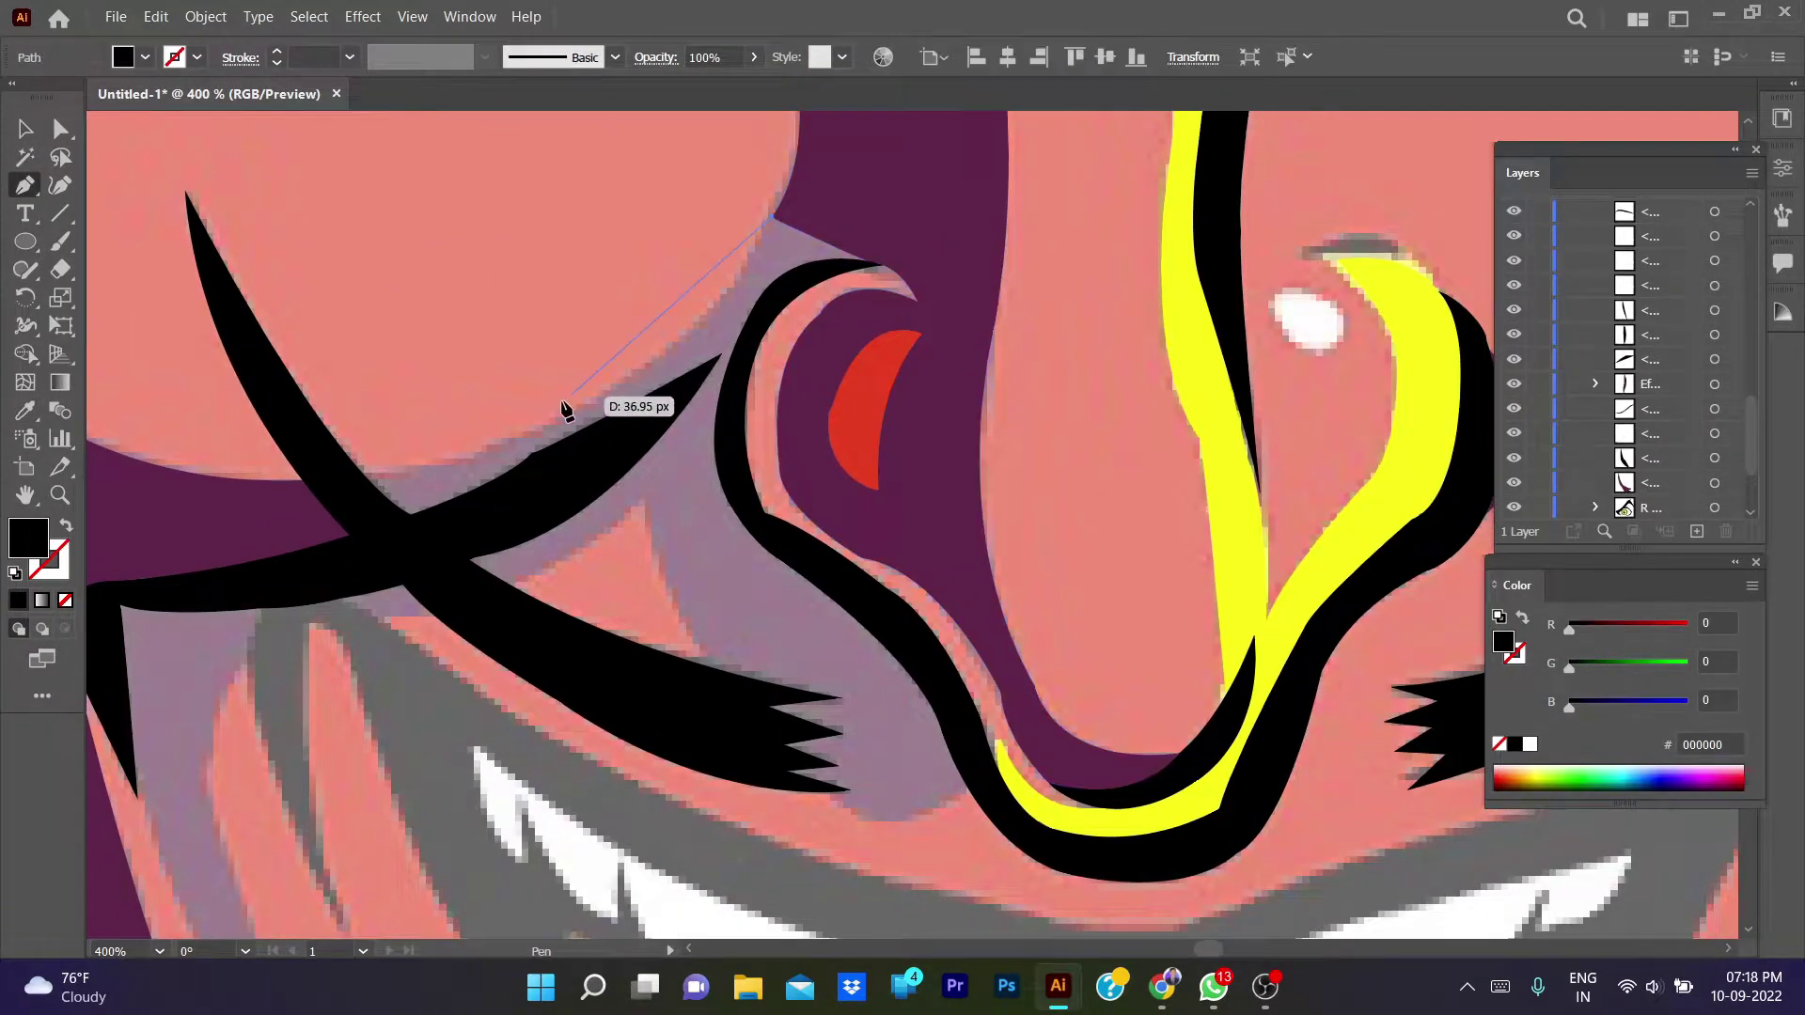
click(541, 424)
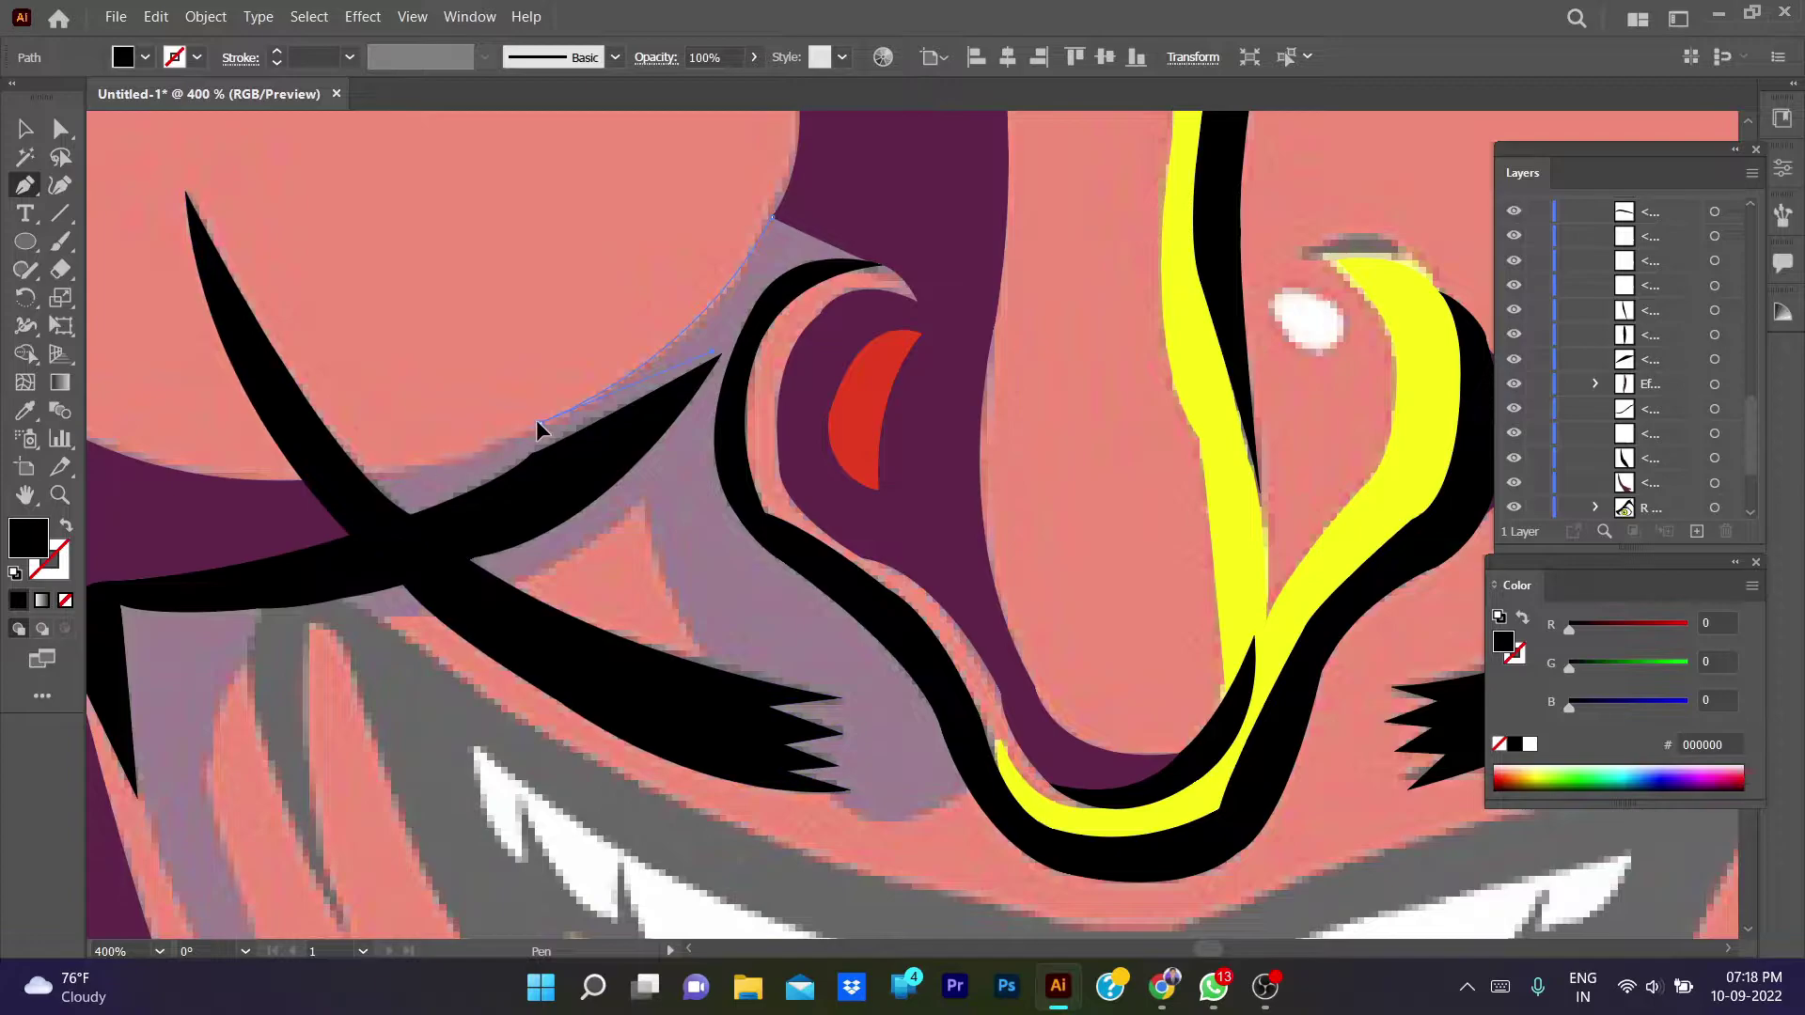
drag(362, 475, 245, 484)
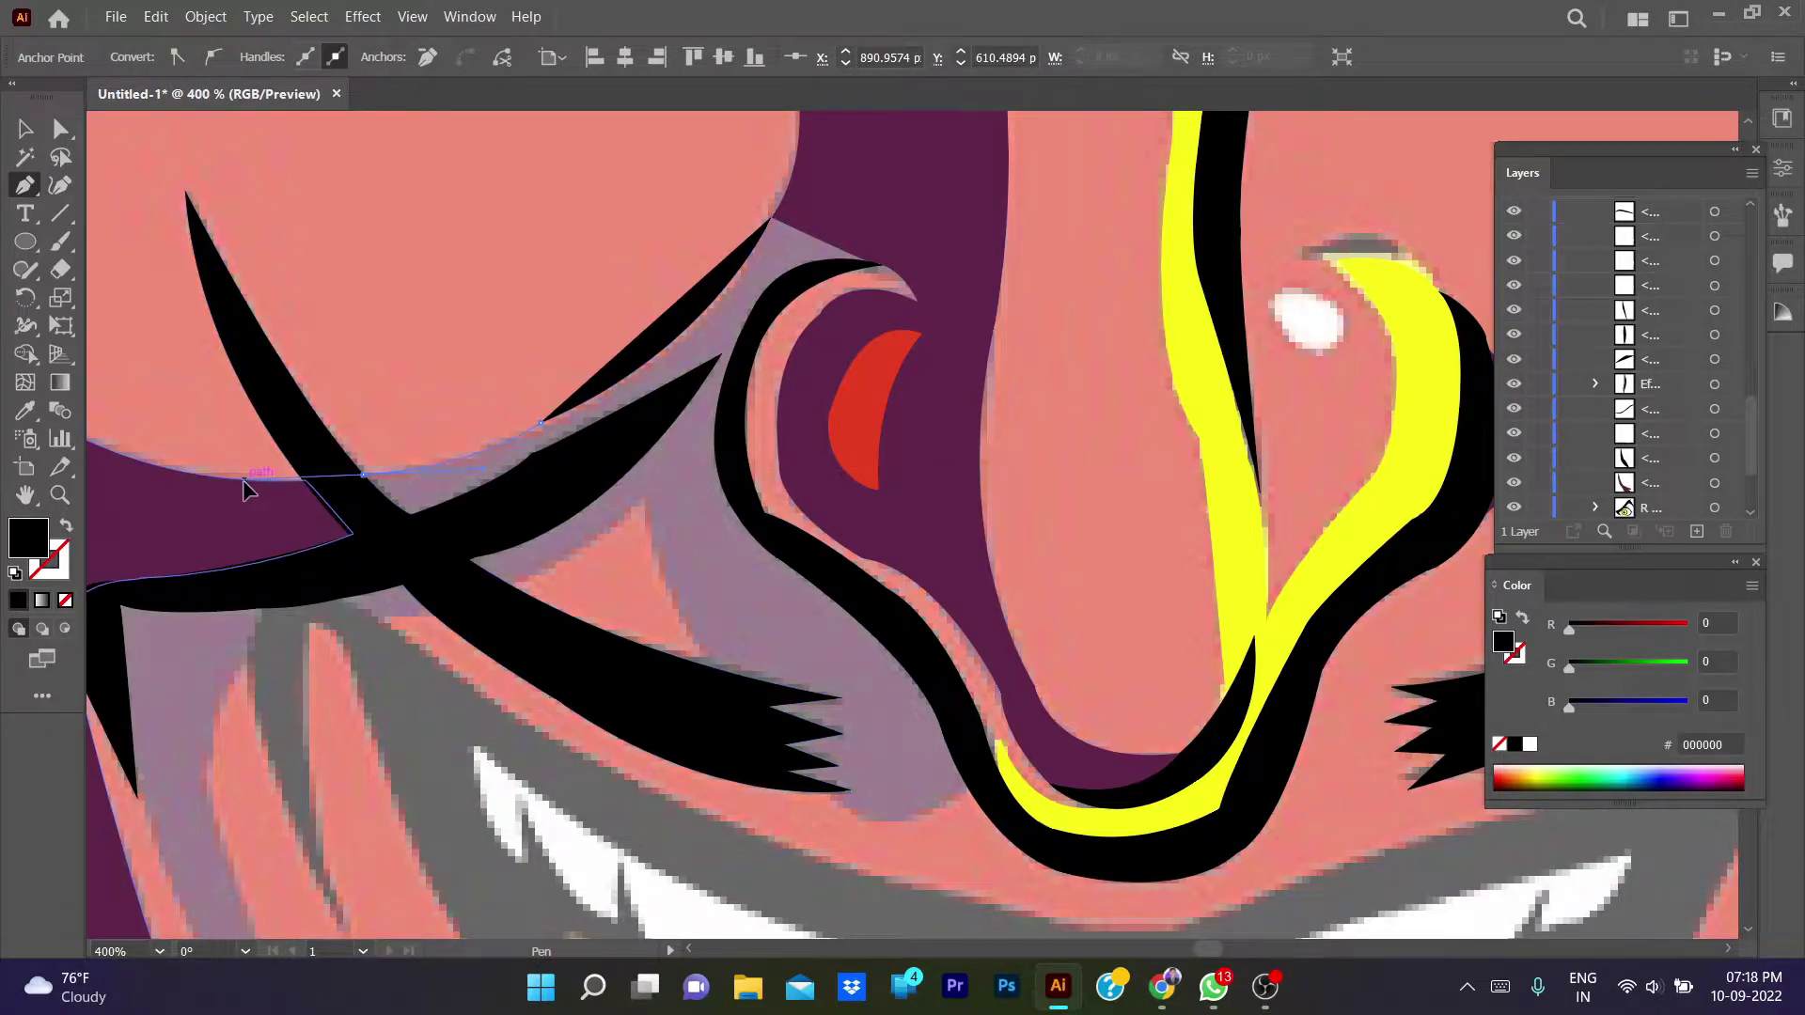
click(362, 475)
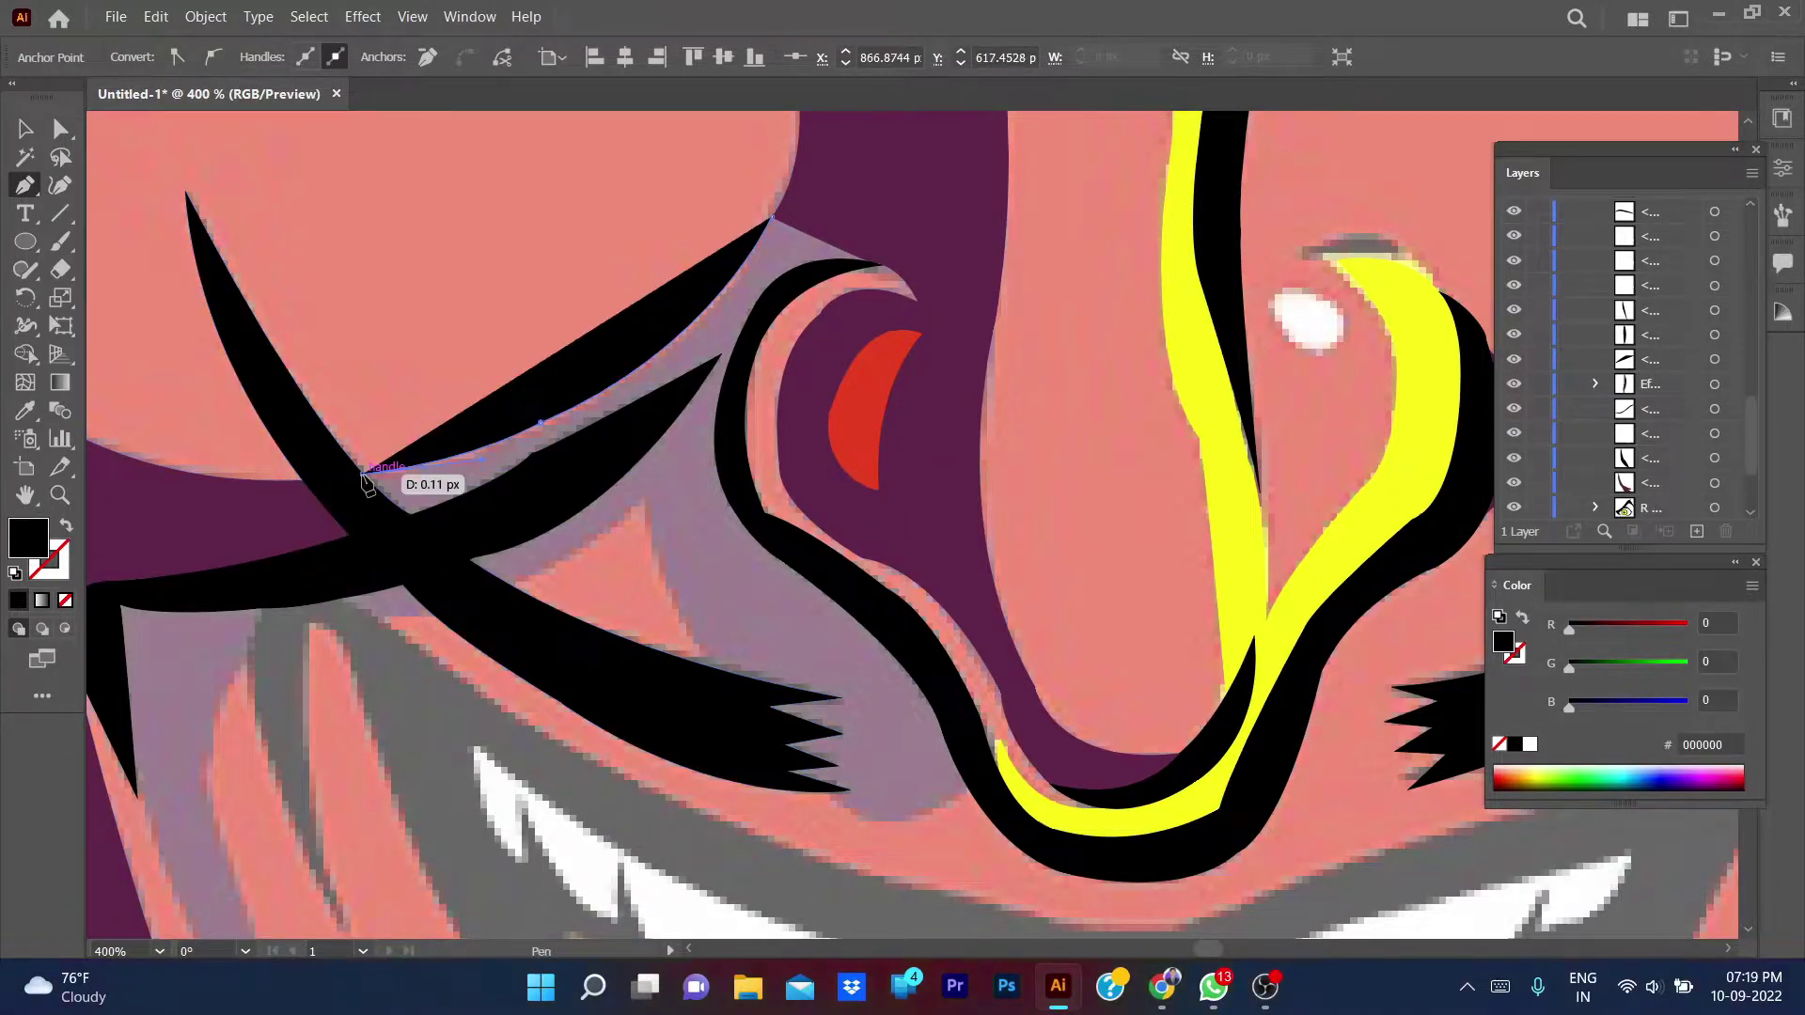
- Trace the shadow along the mustache's upper edge to its sharp tip and back along the underside
key(slash)
click(411, 516)
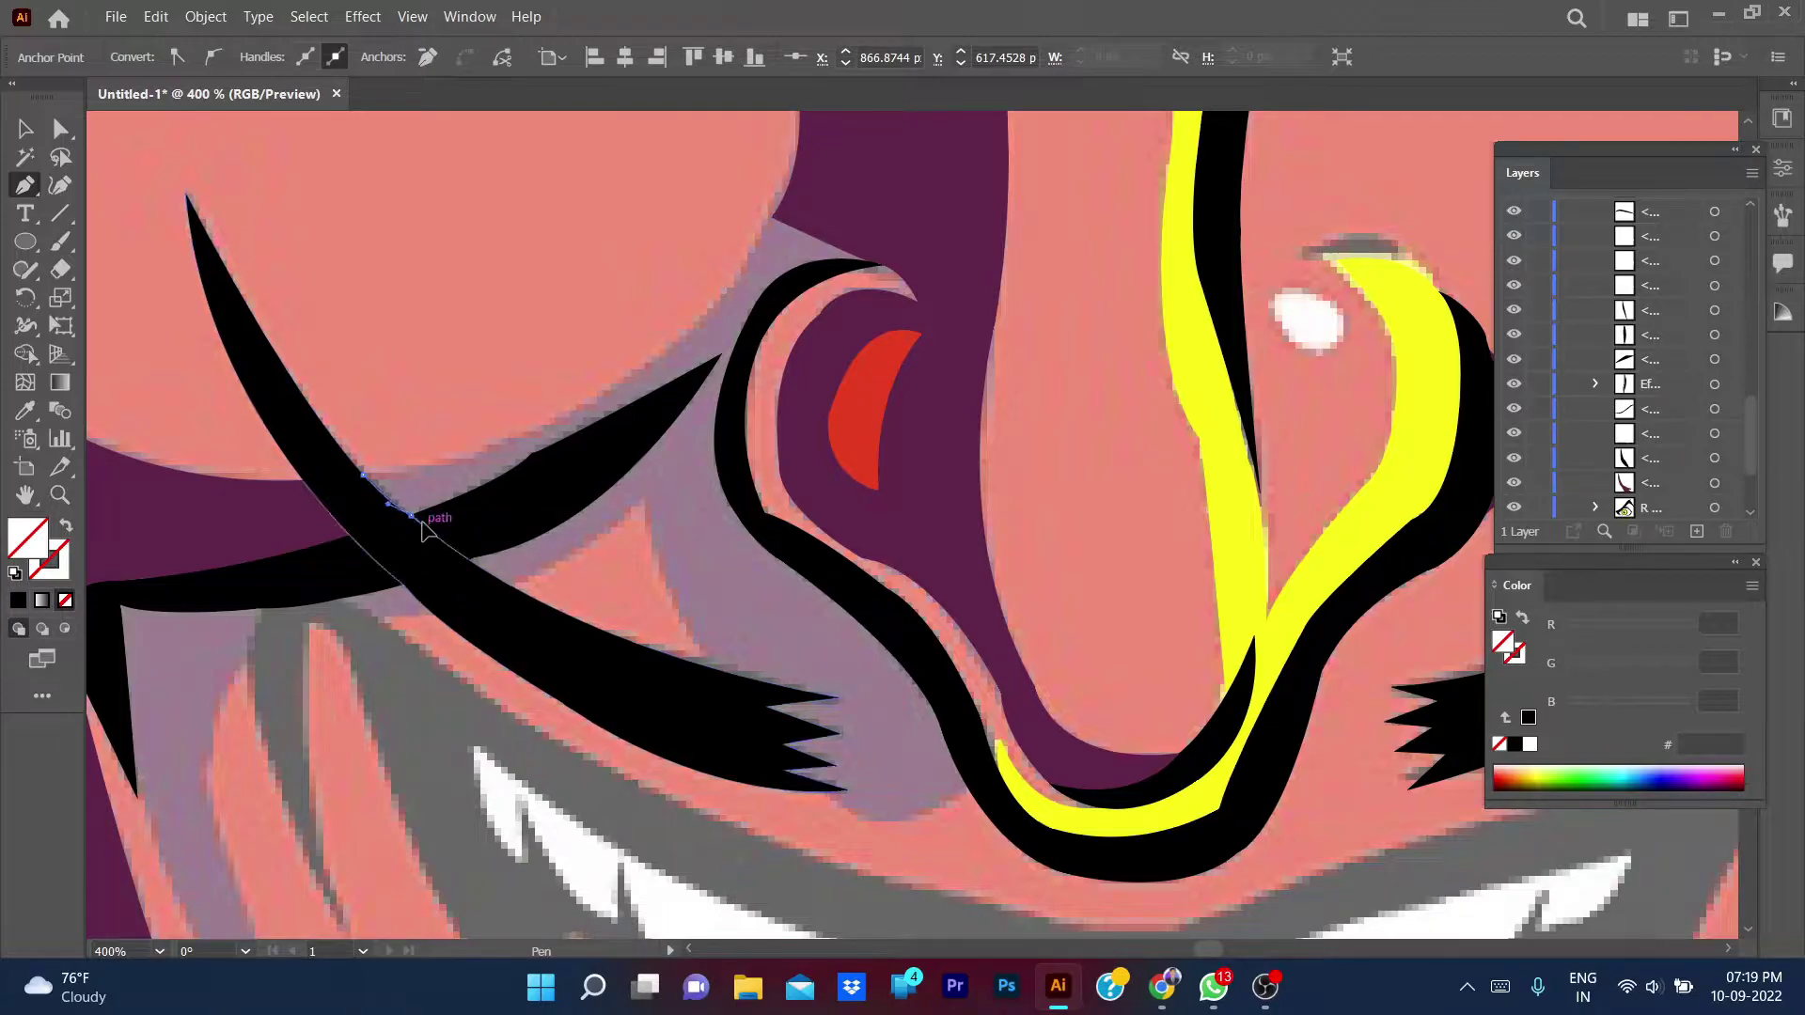
drag(532, 453, 547, 424)
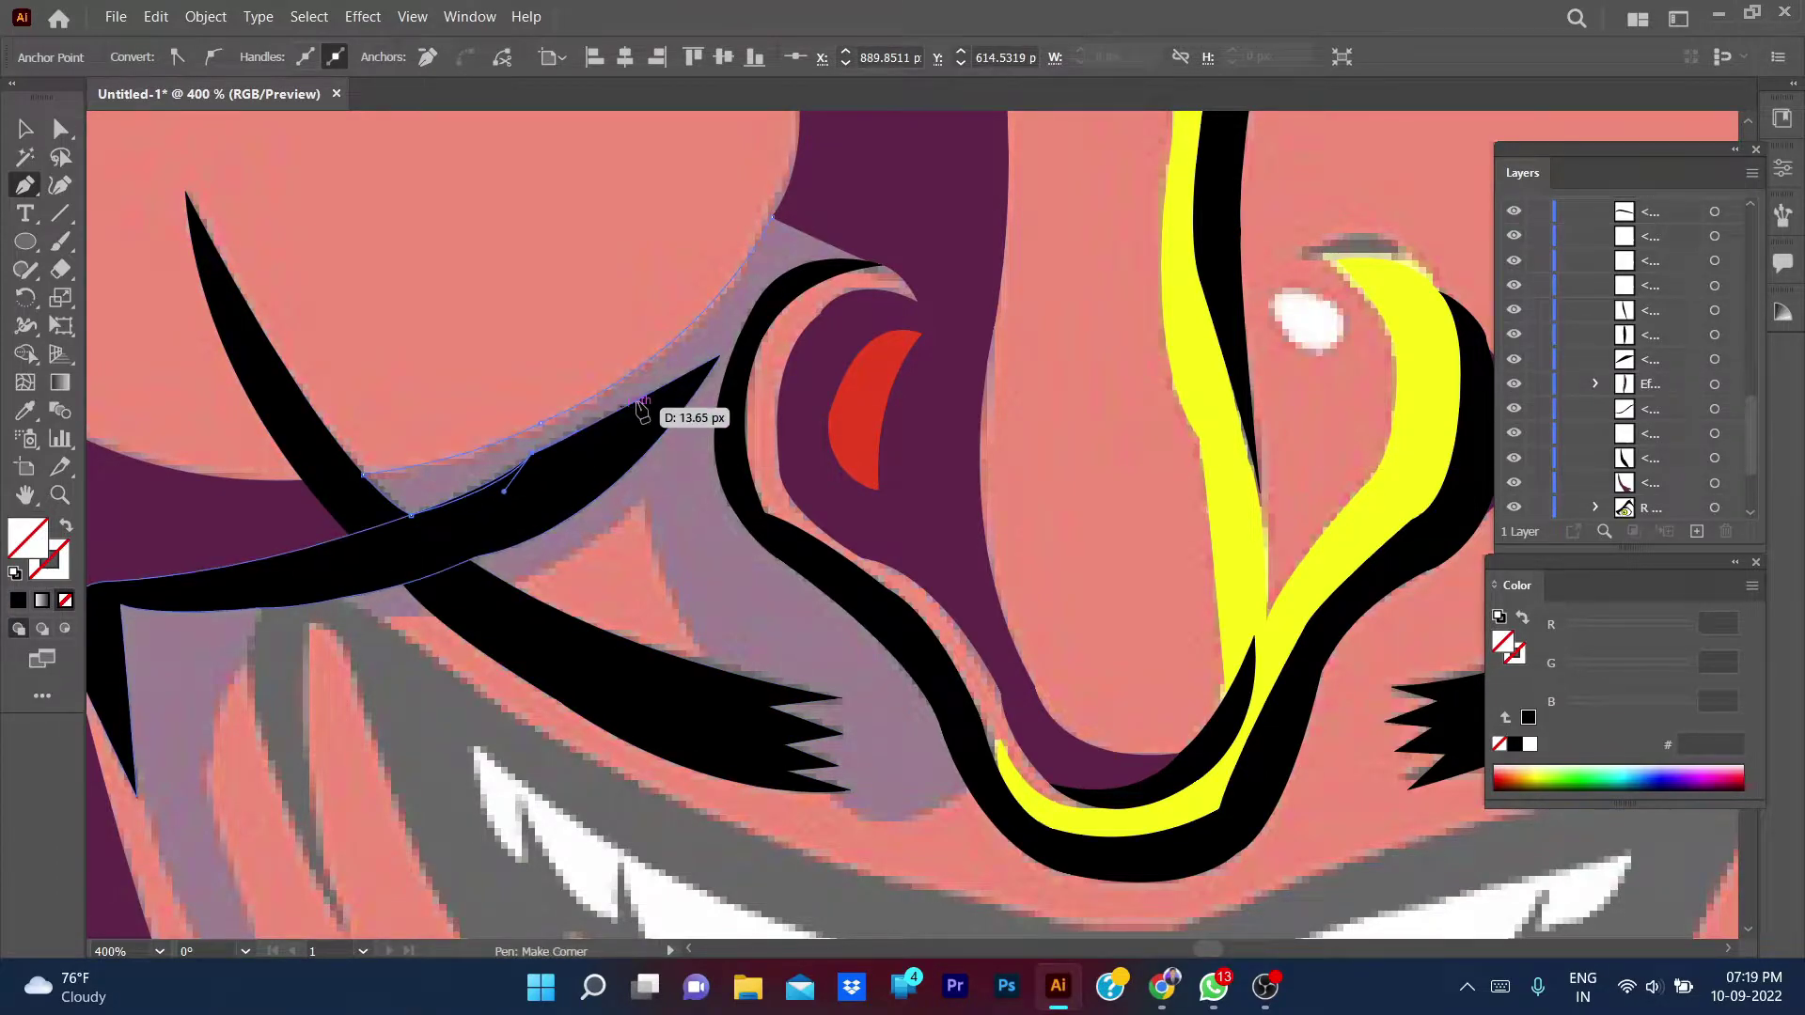
drag(721, 355, 760, 321)
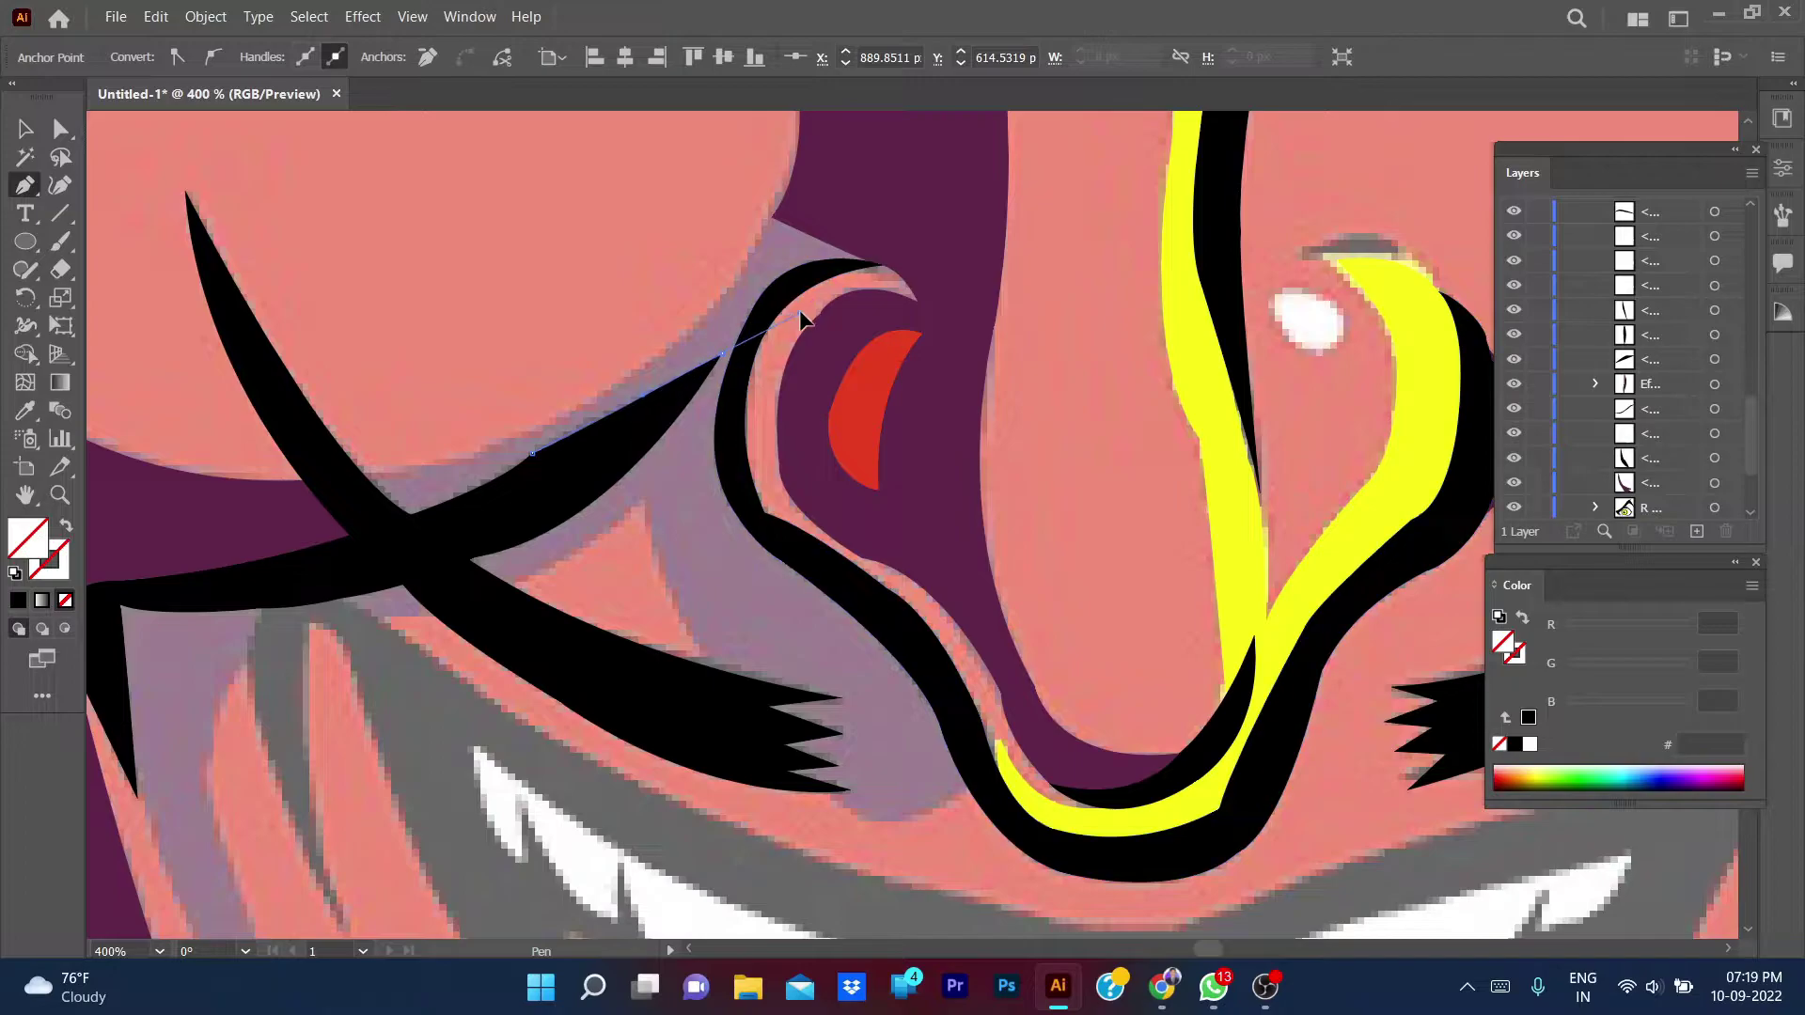
click(721, 355)
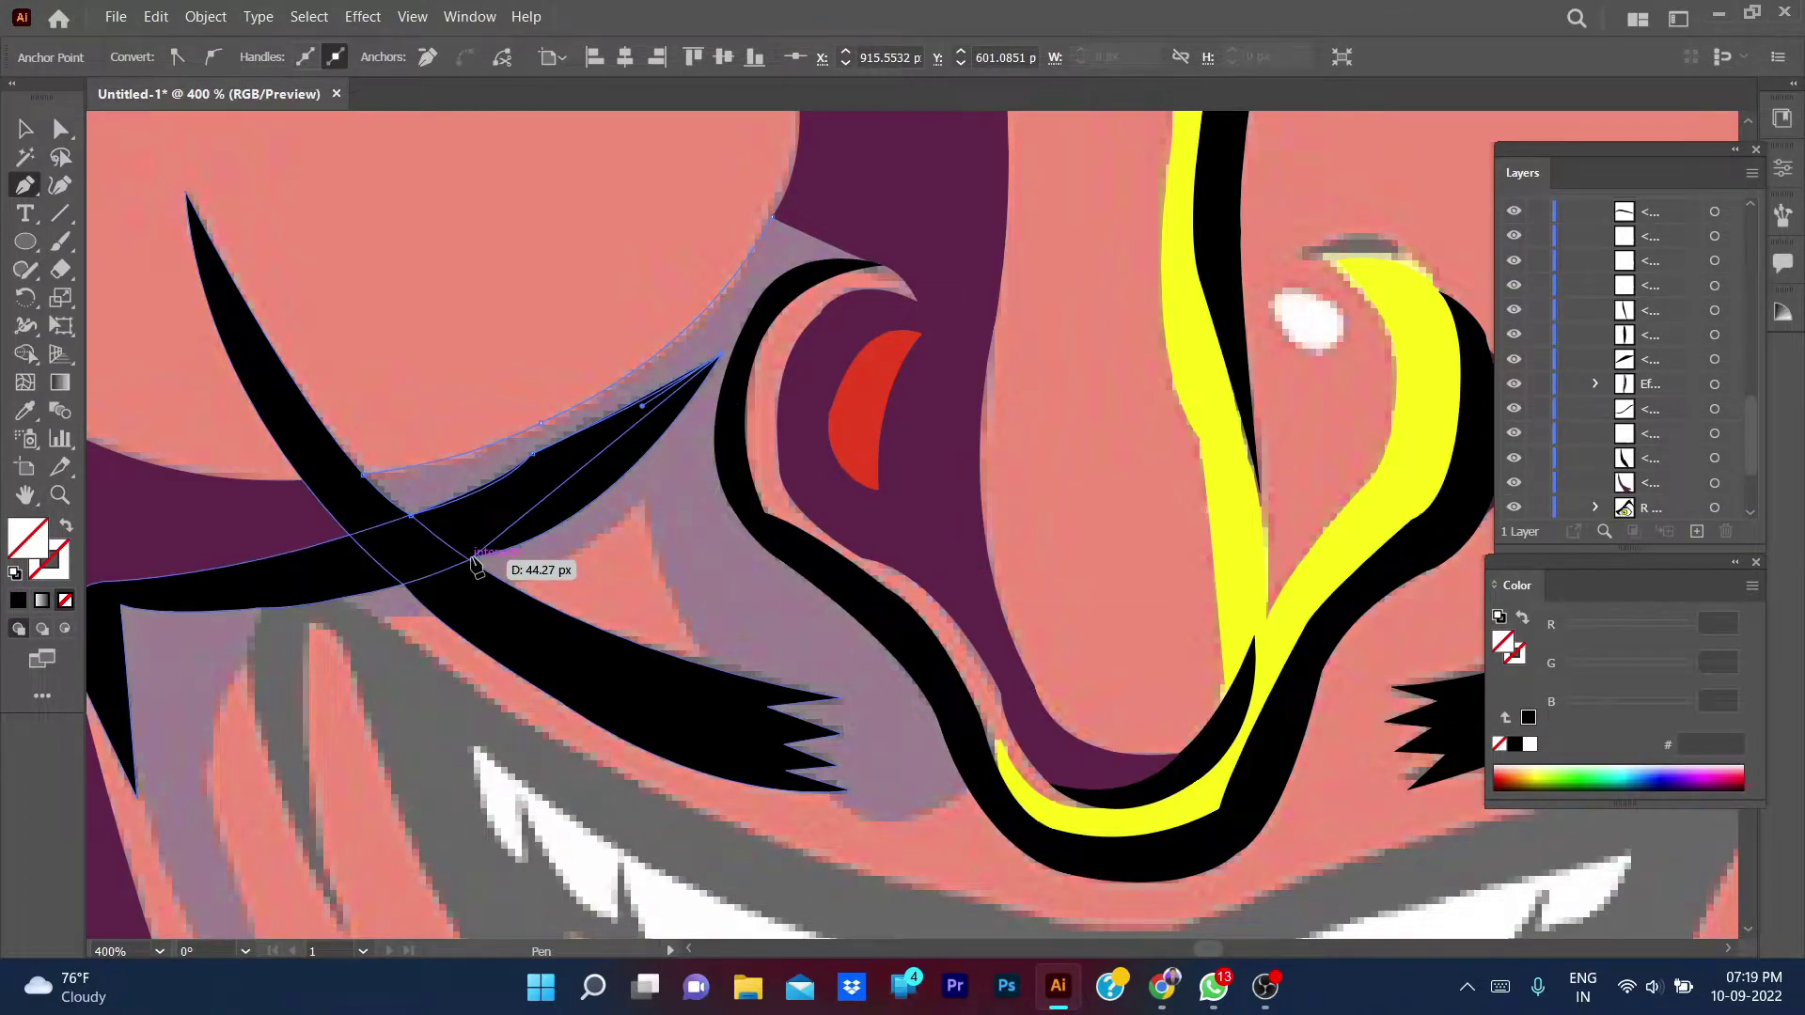
drag(470, 563, 304, 607)
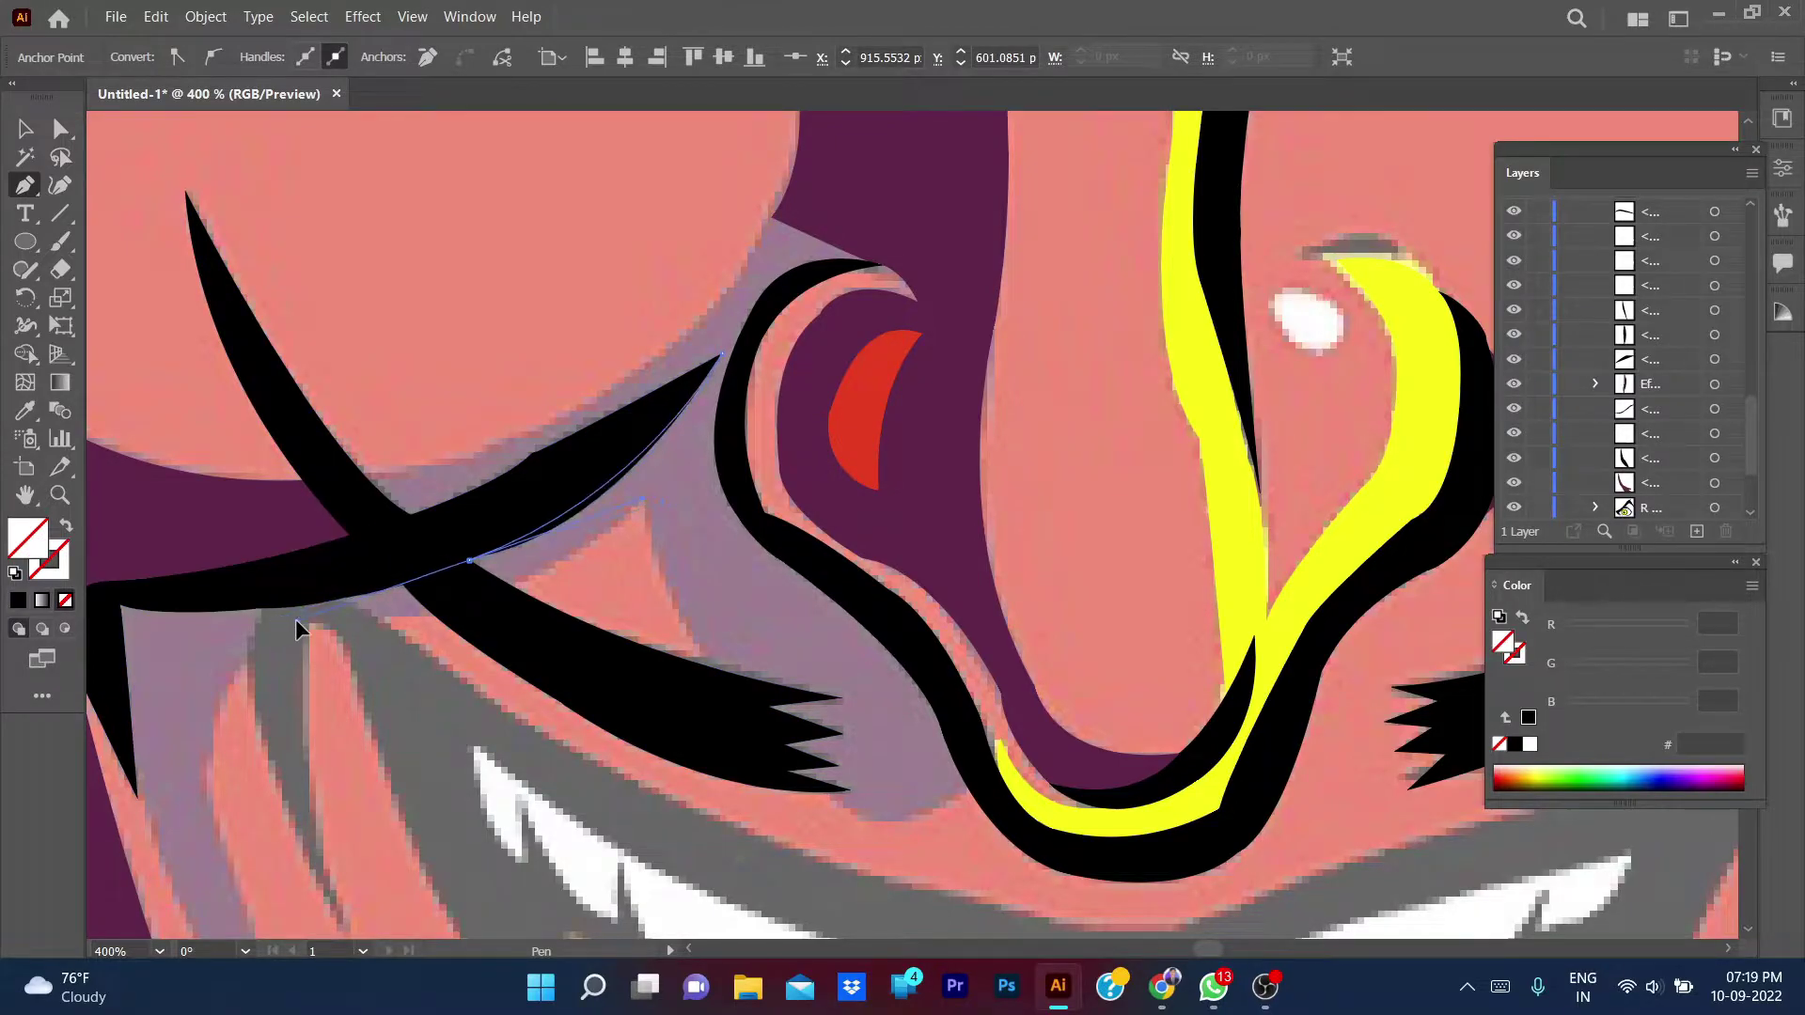
drag(602, 625, 707, 675)
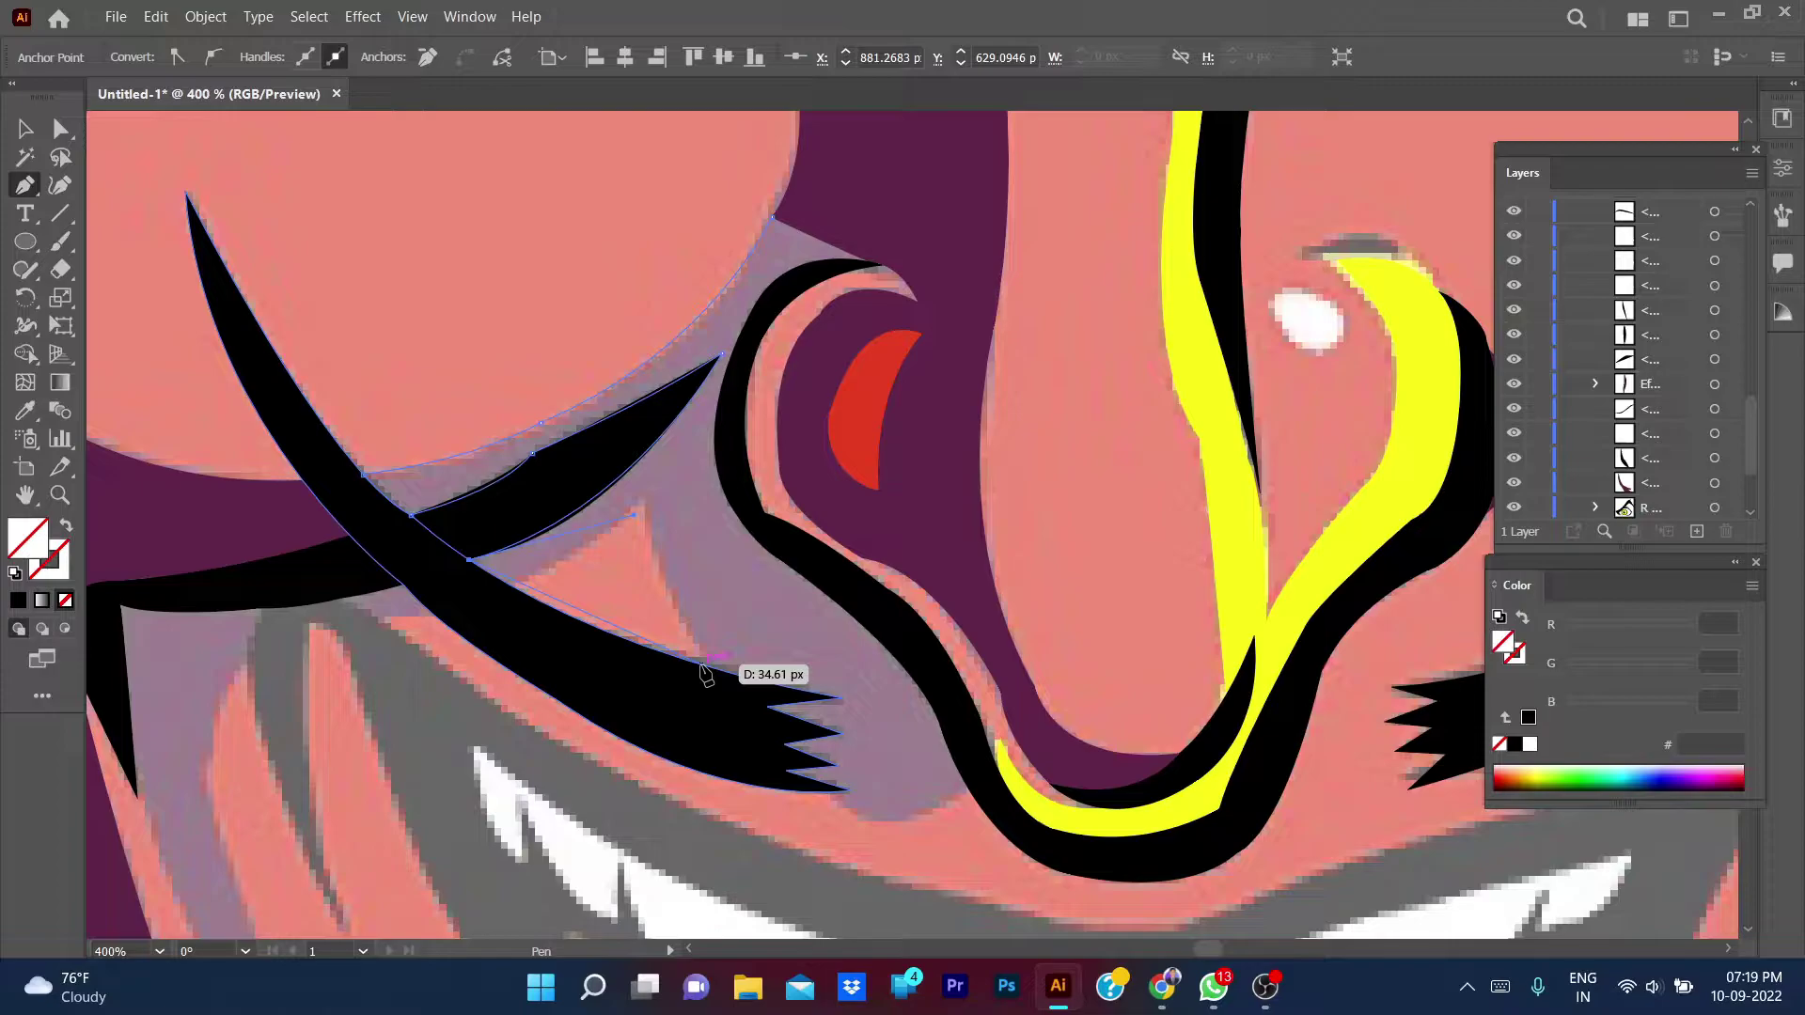
drag(705, 675, 516, 594)
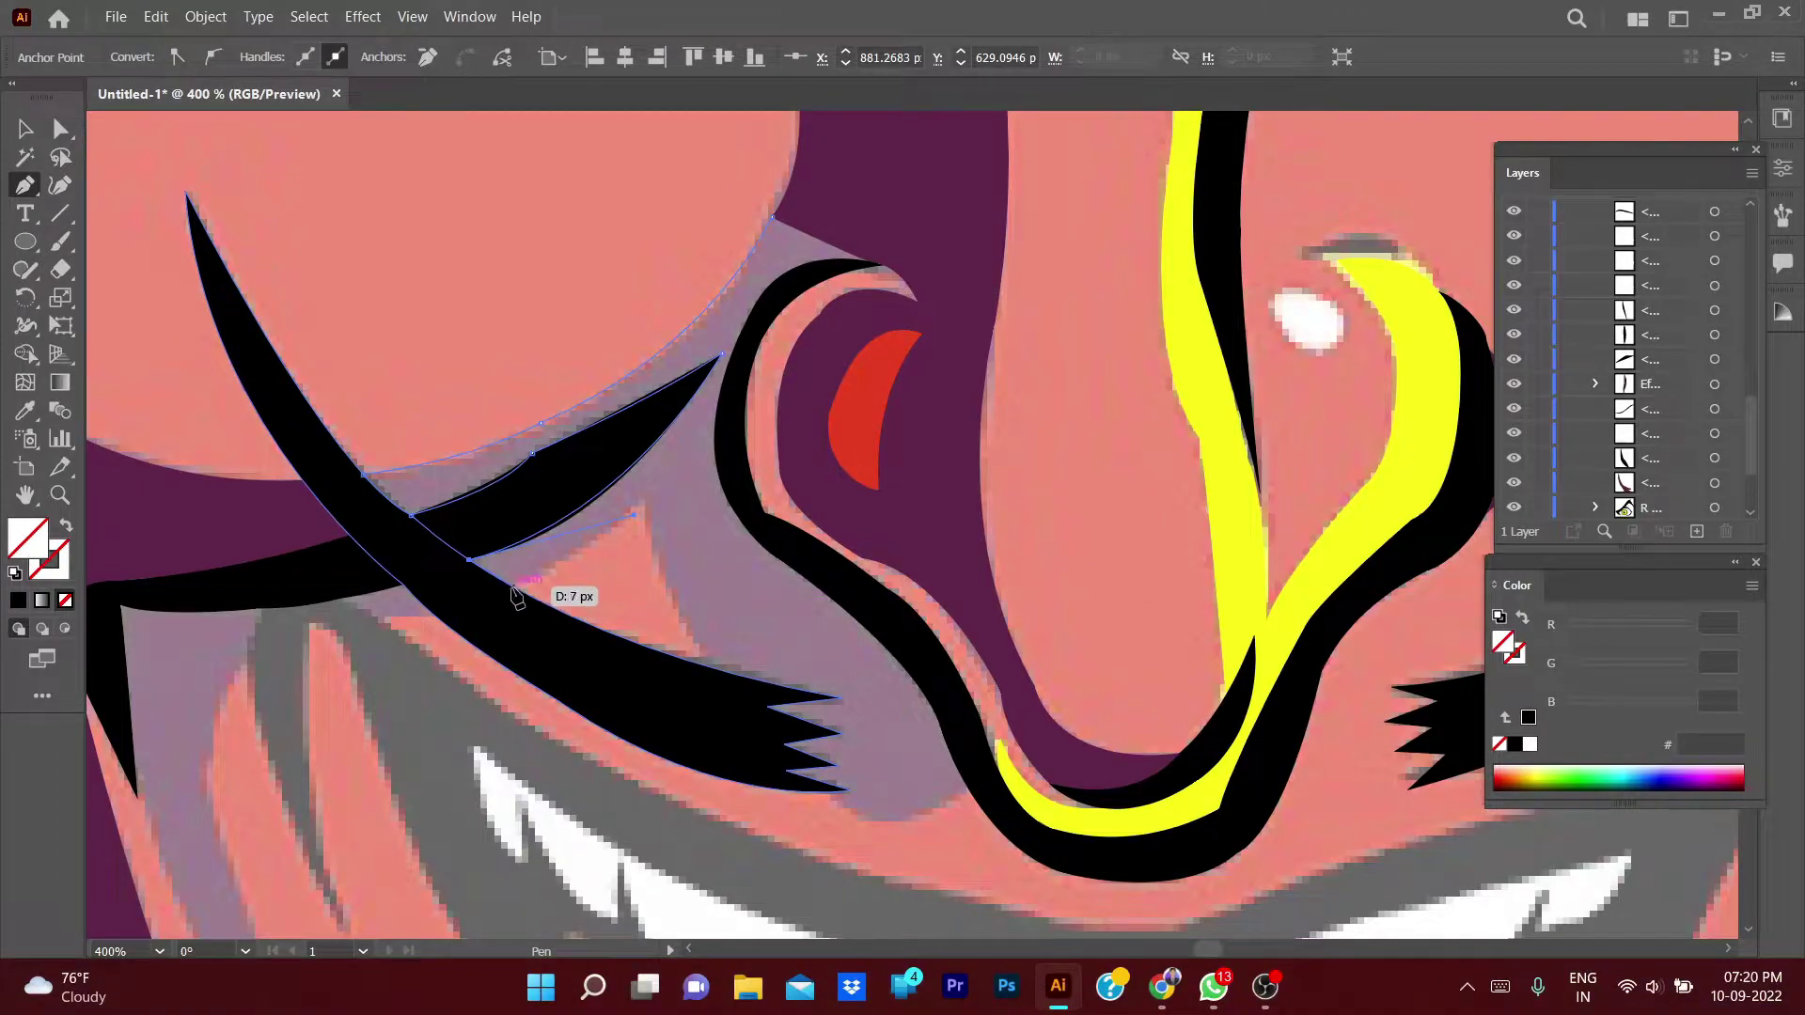
- Continue the shadow outline around the mustache's zigzag teeth toward the nose
ctrl+click(642, 495)
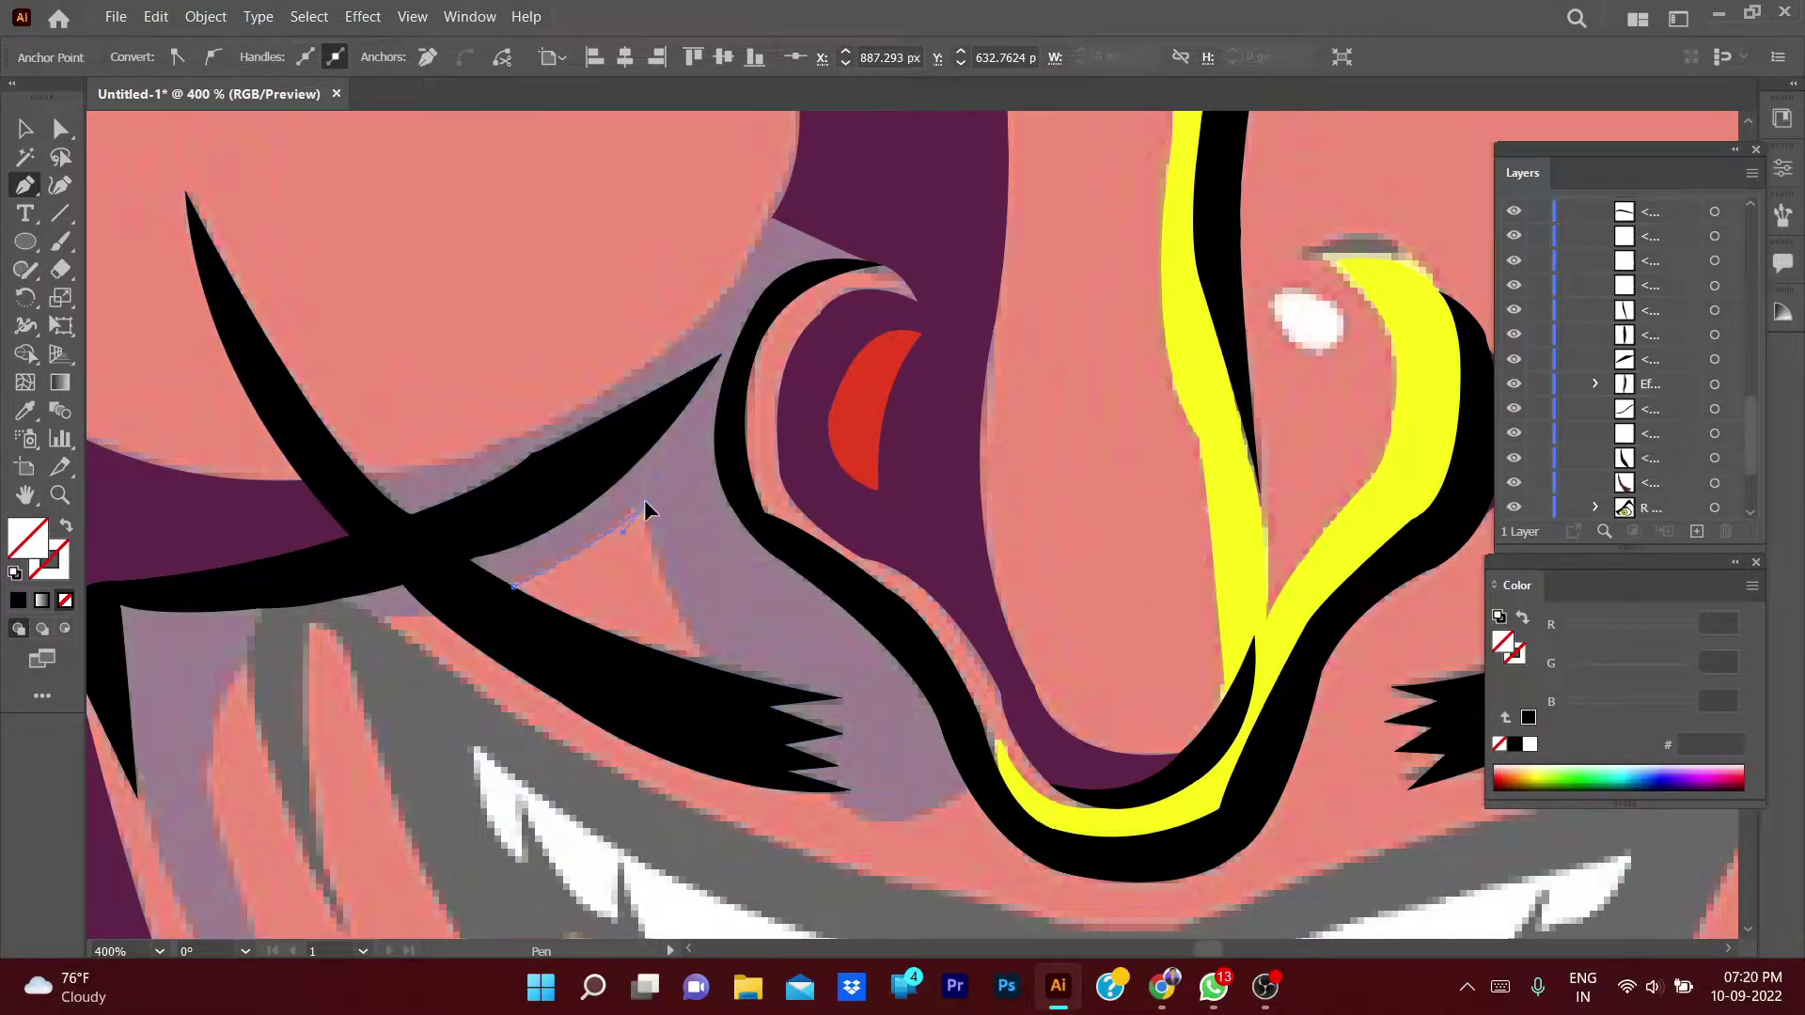
click(645, 500)
click(711, 670)
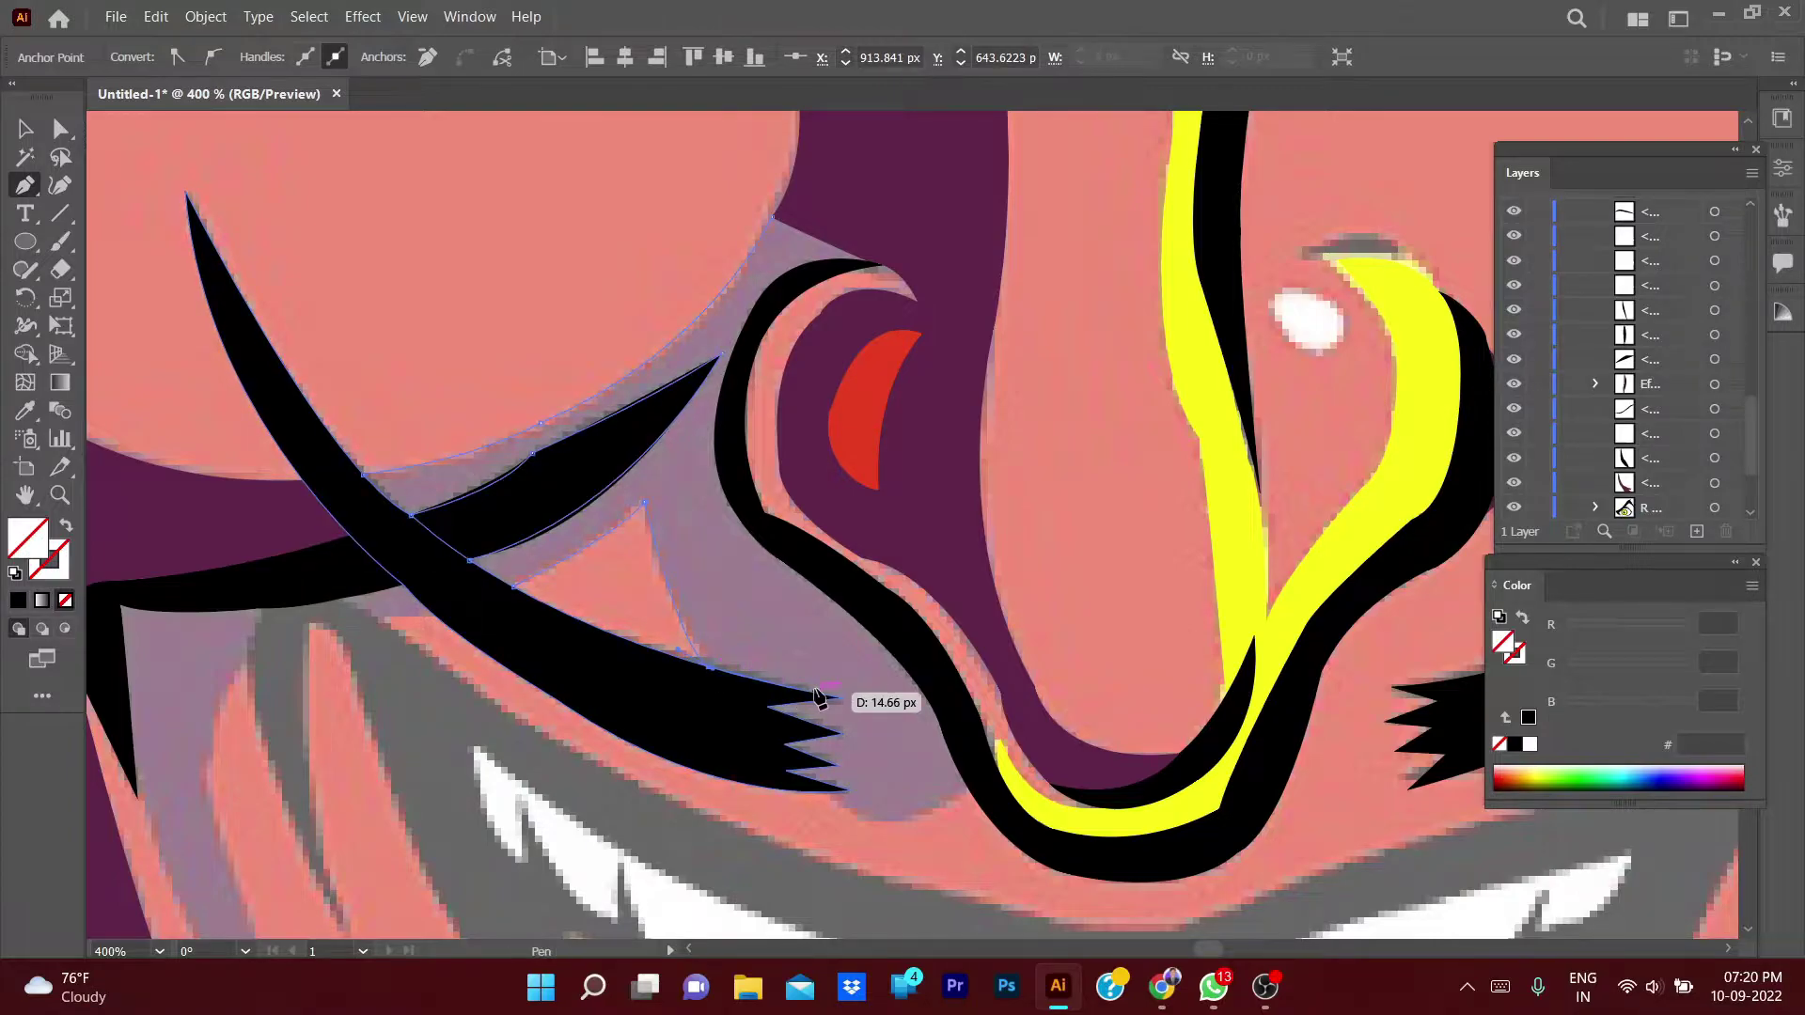
drag(844, 699, 844, 739)
click(843, 733)
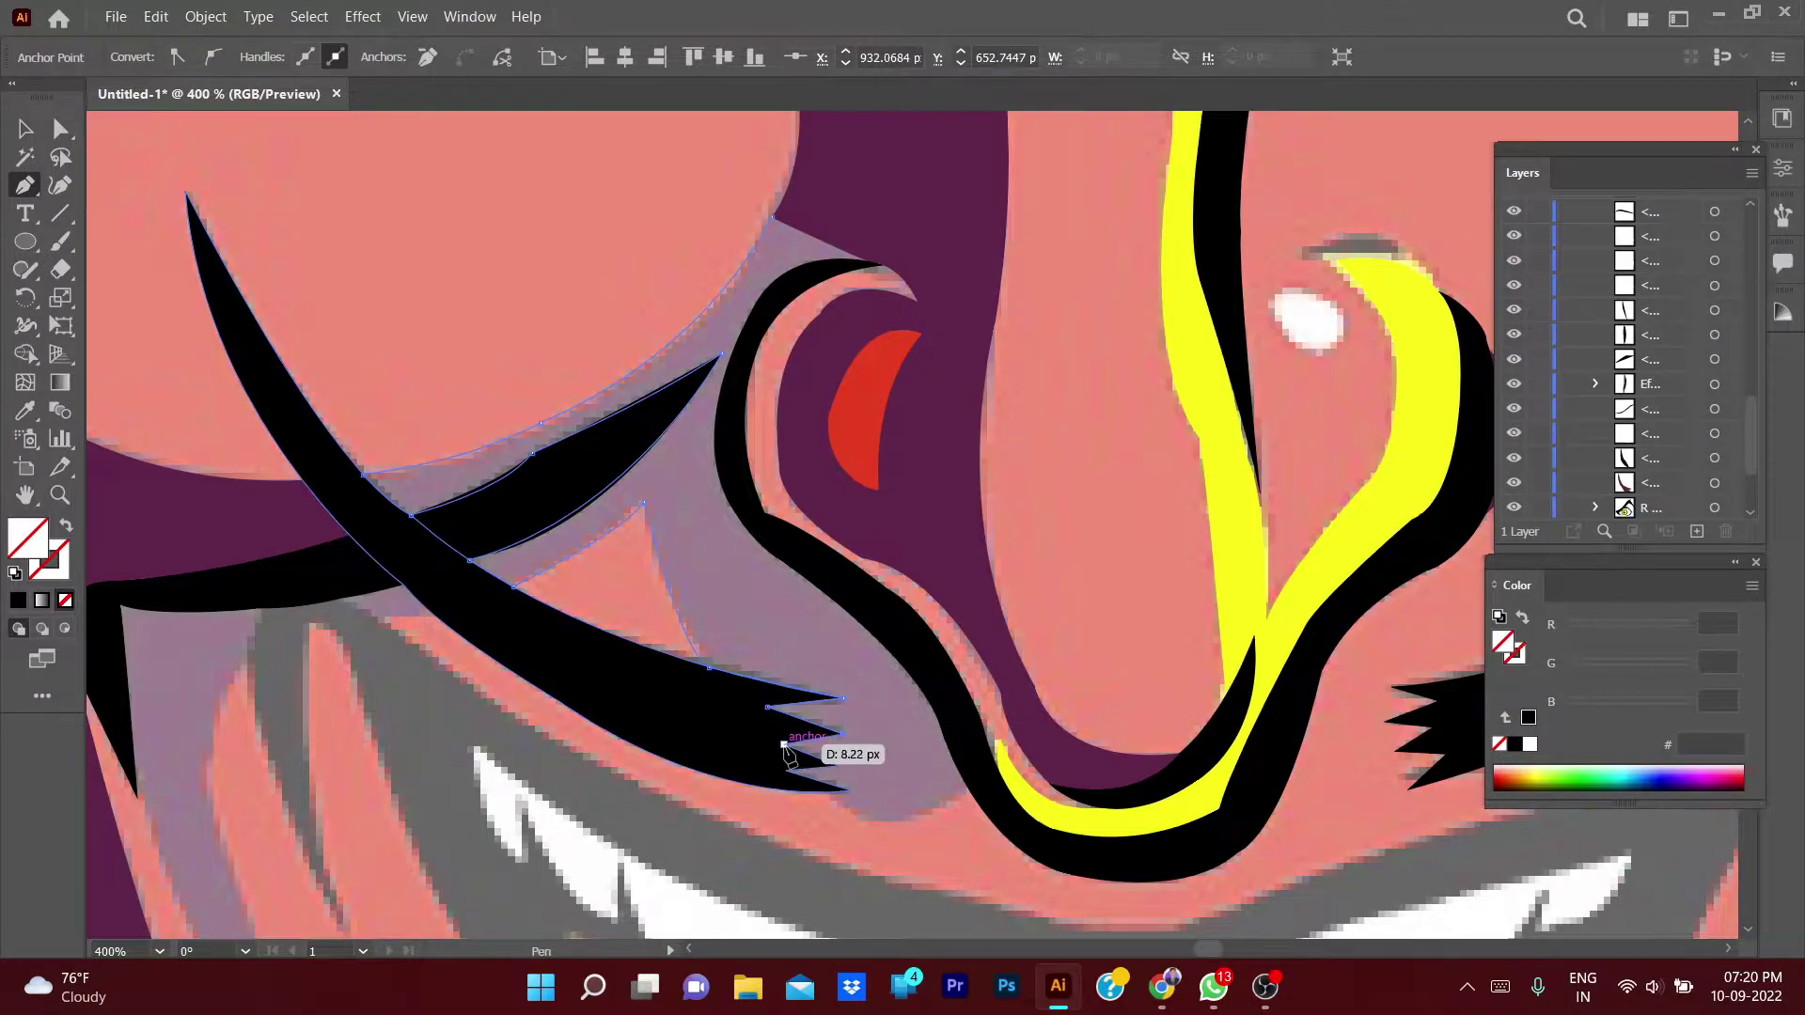
click(784, 745)
click(838, 765)
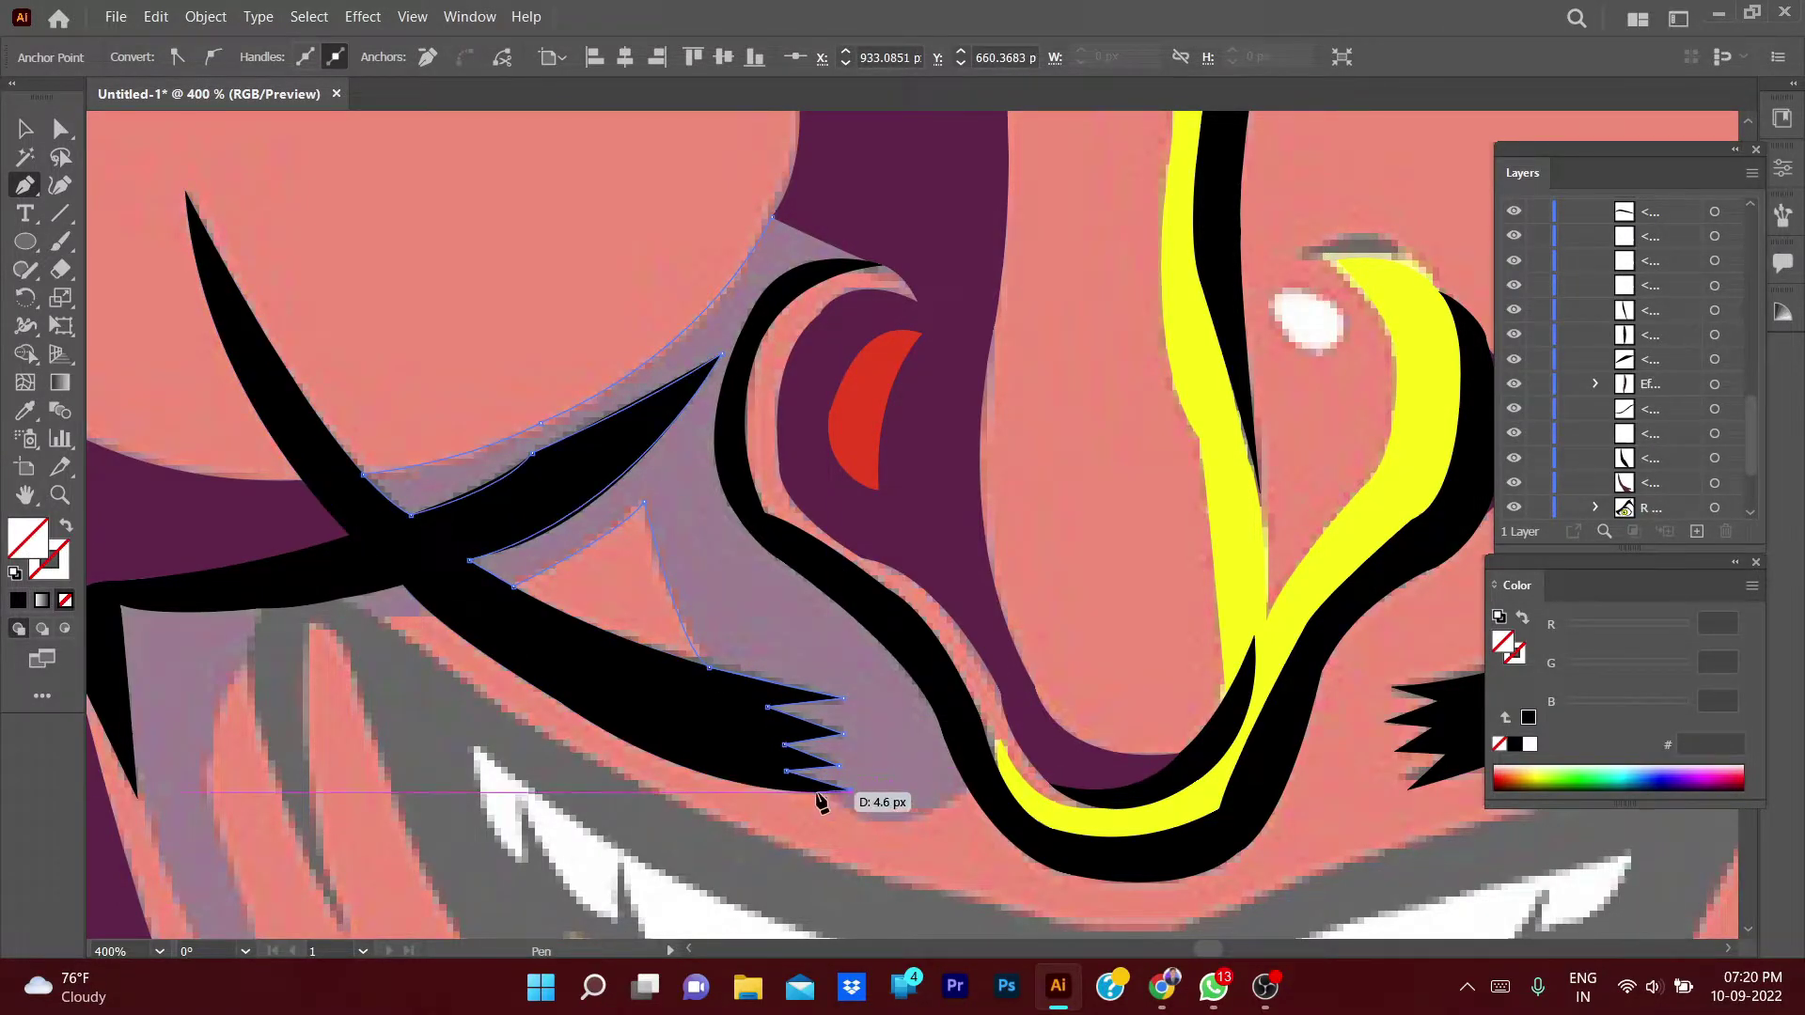
drag(968, 790, 1050, 719)
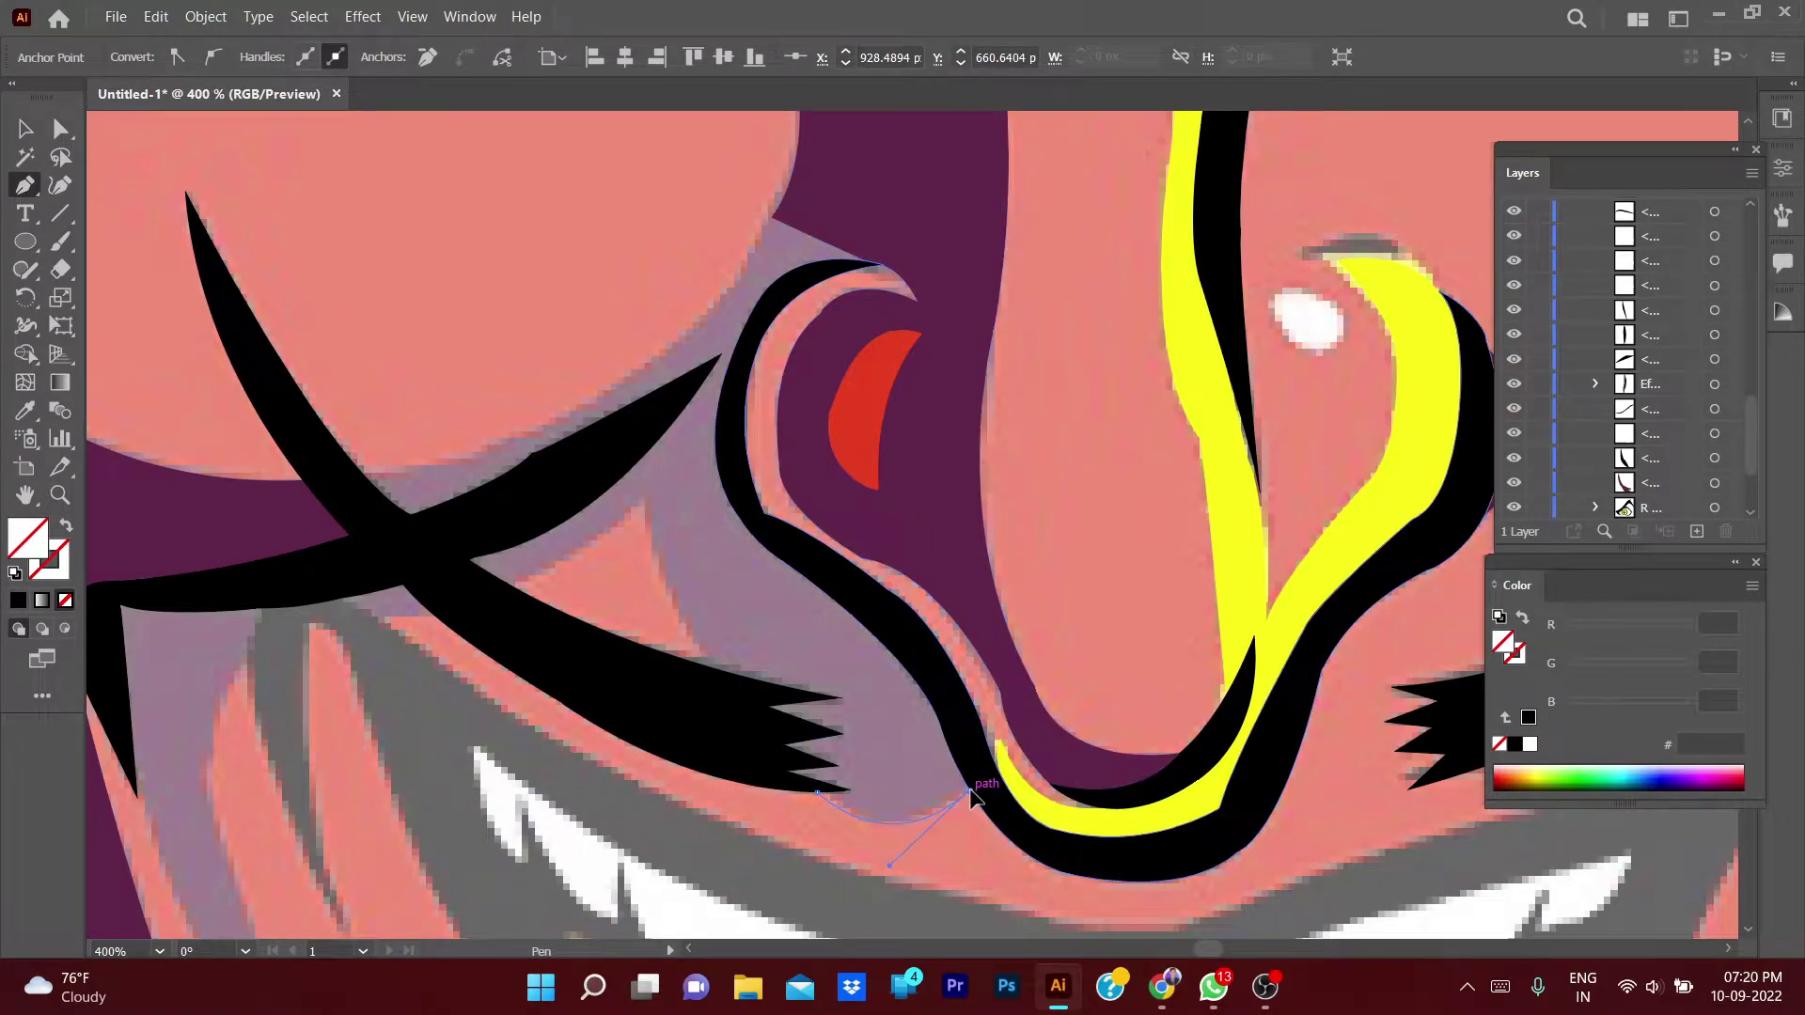
- Follow the nose side up to close the shadow shape, fill it dark purple, and deselect
drag(899, 664, 874, 663)
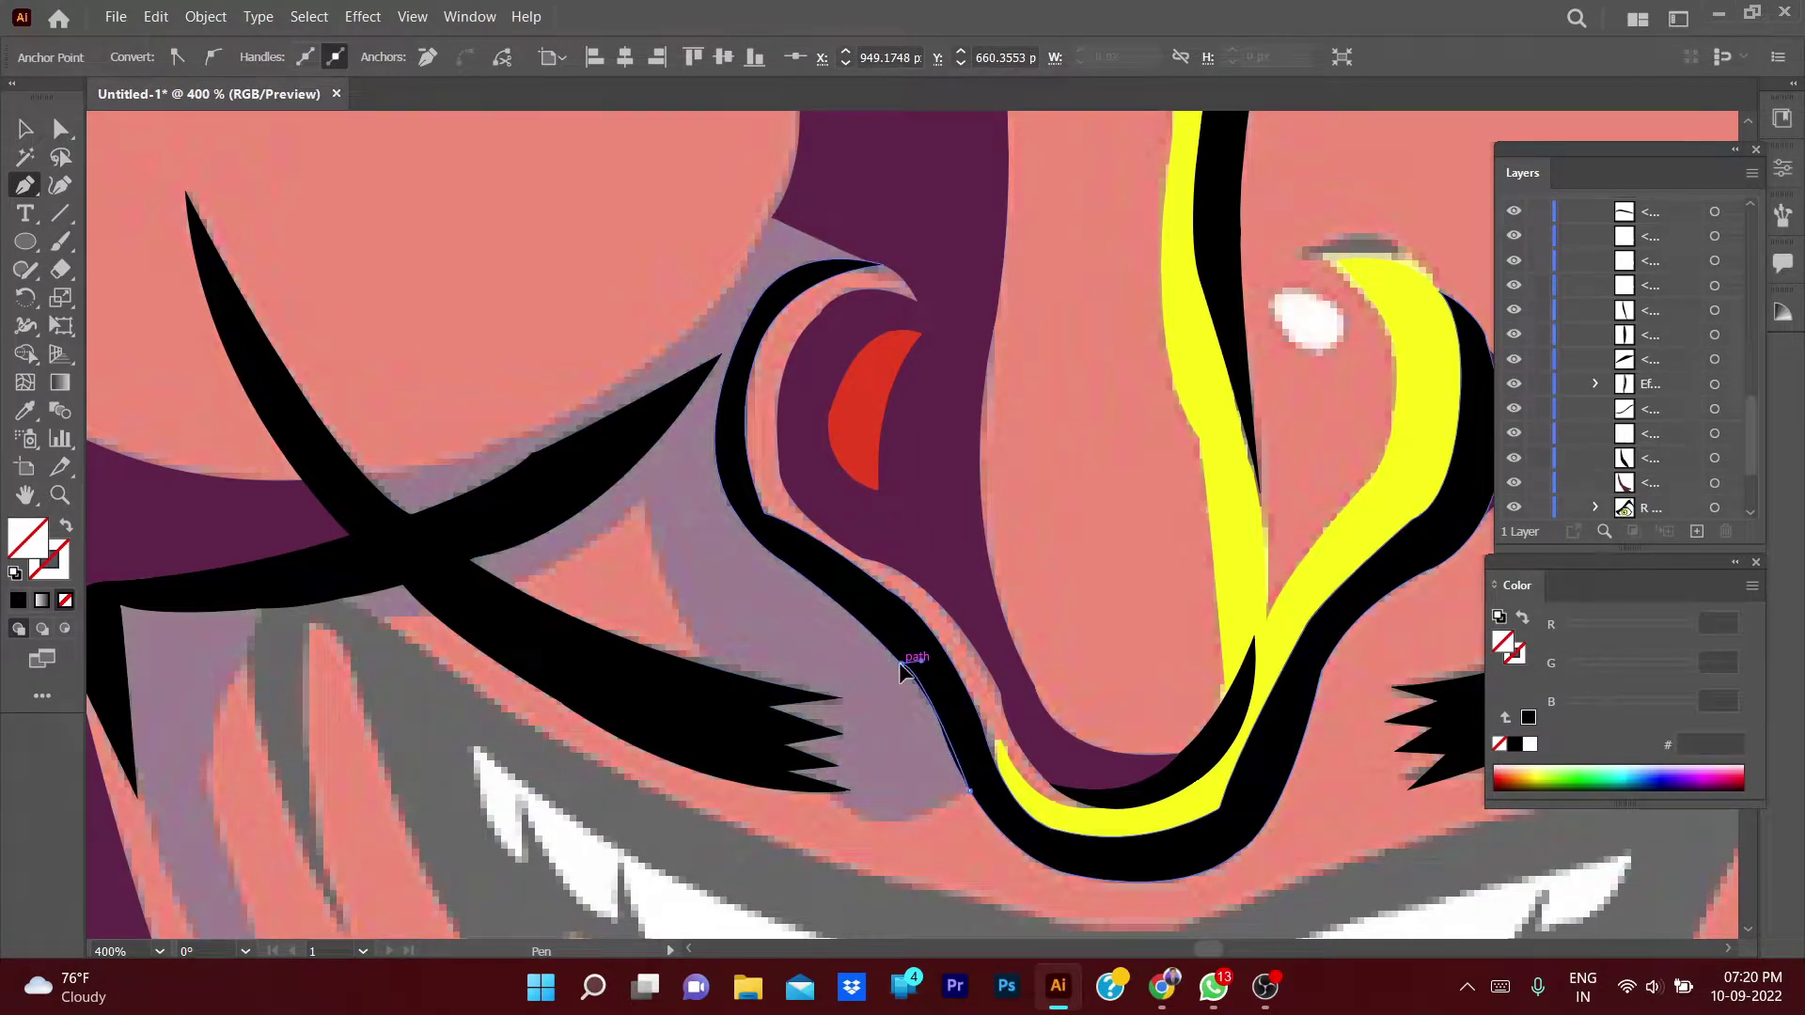
drag(747, 530, 694, 510)
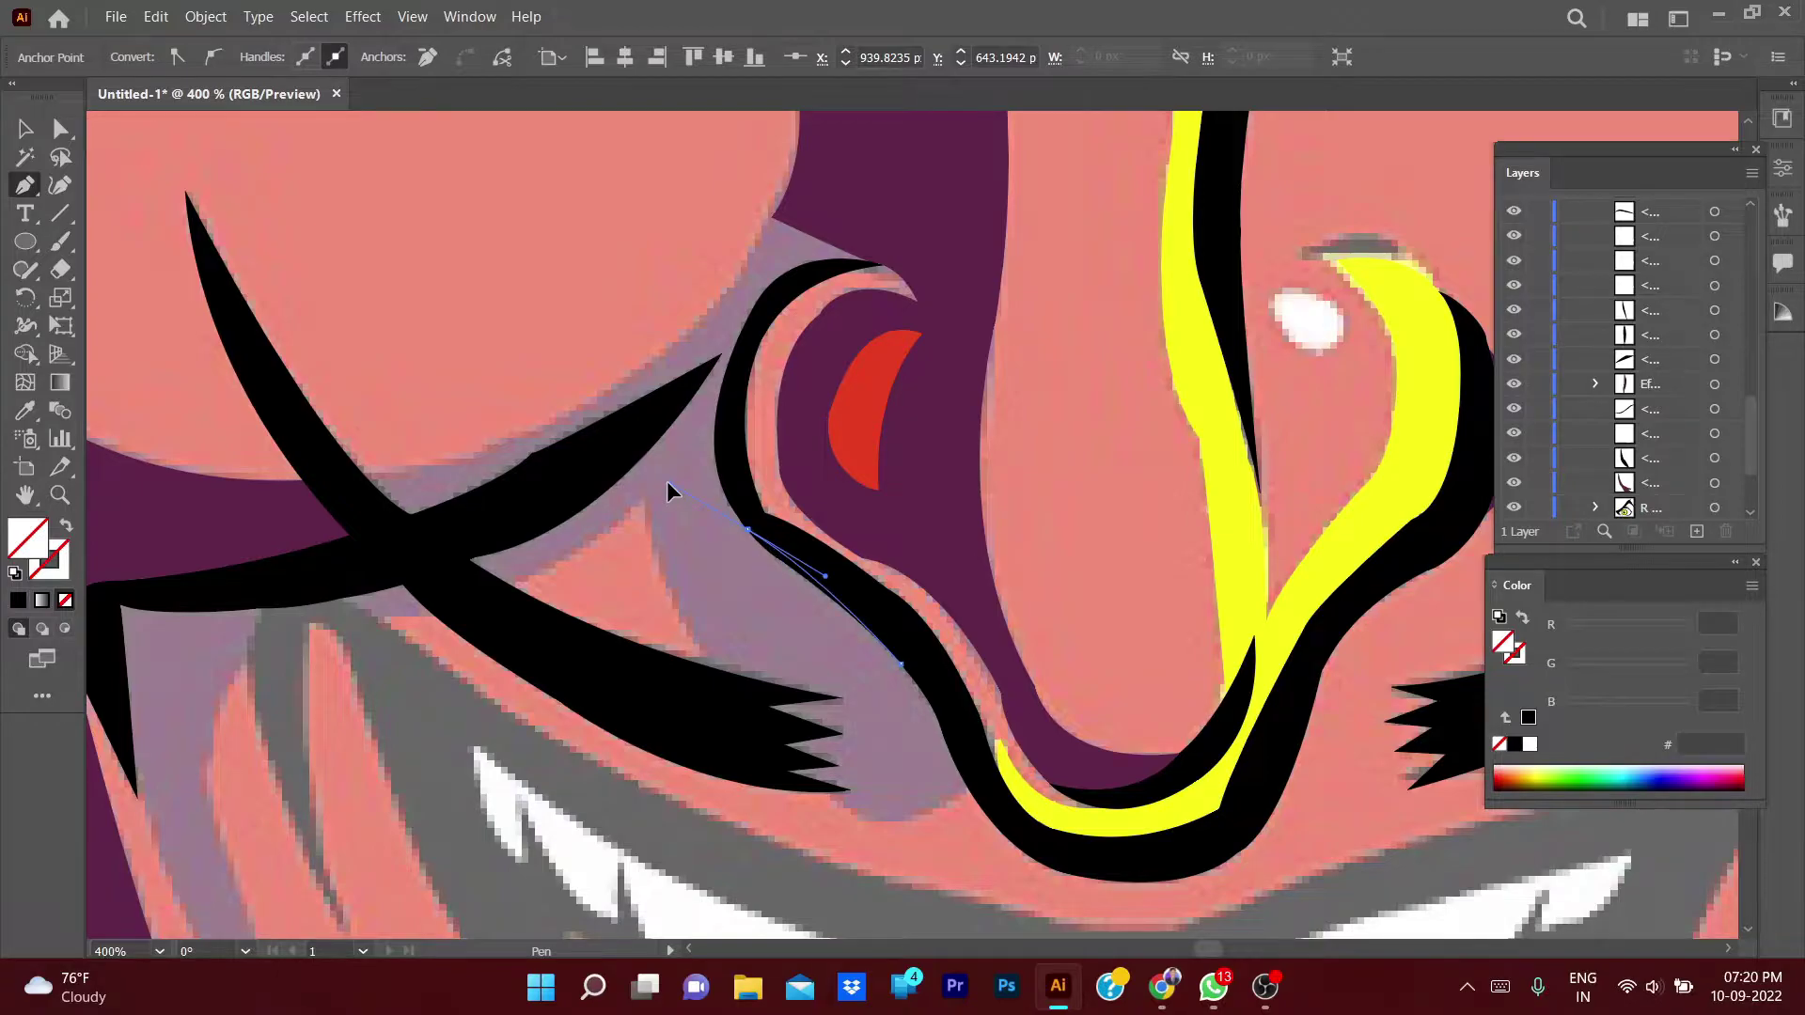
drag(722, 419, 718, 406)
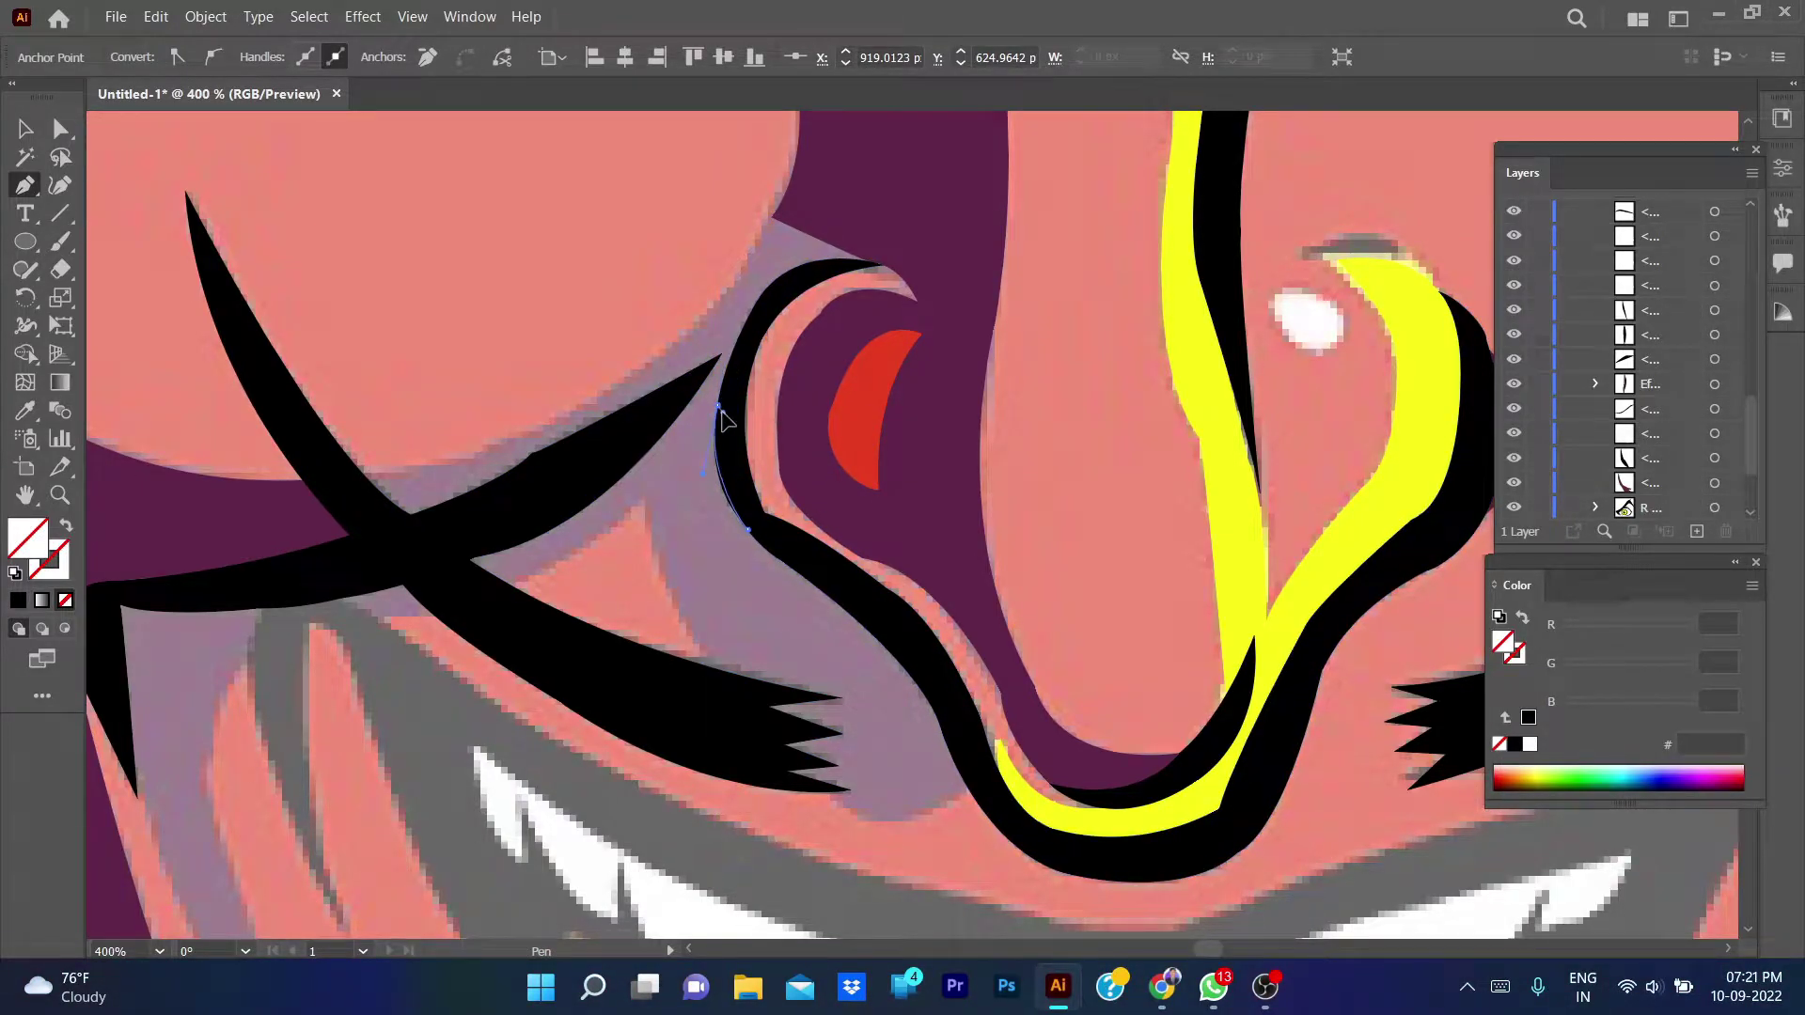
drag(761, 262, 866, 269)
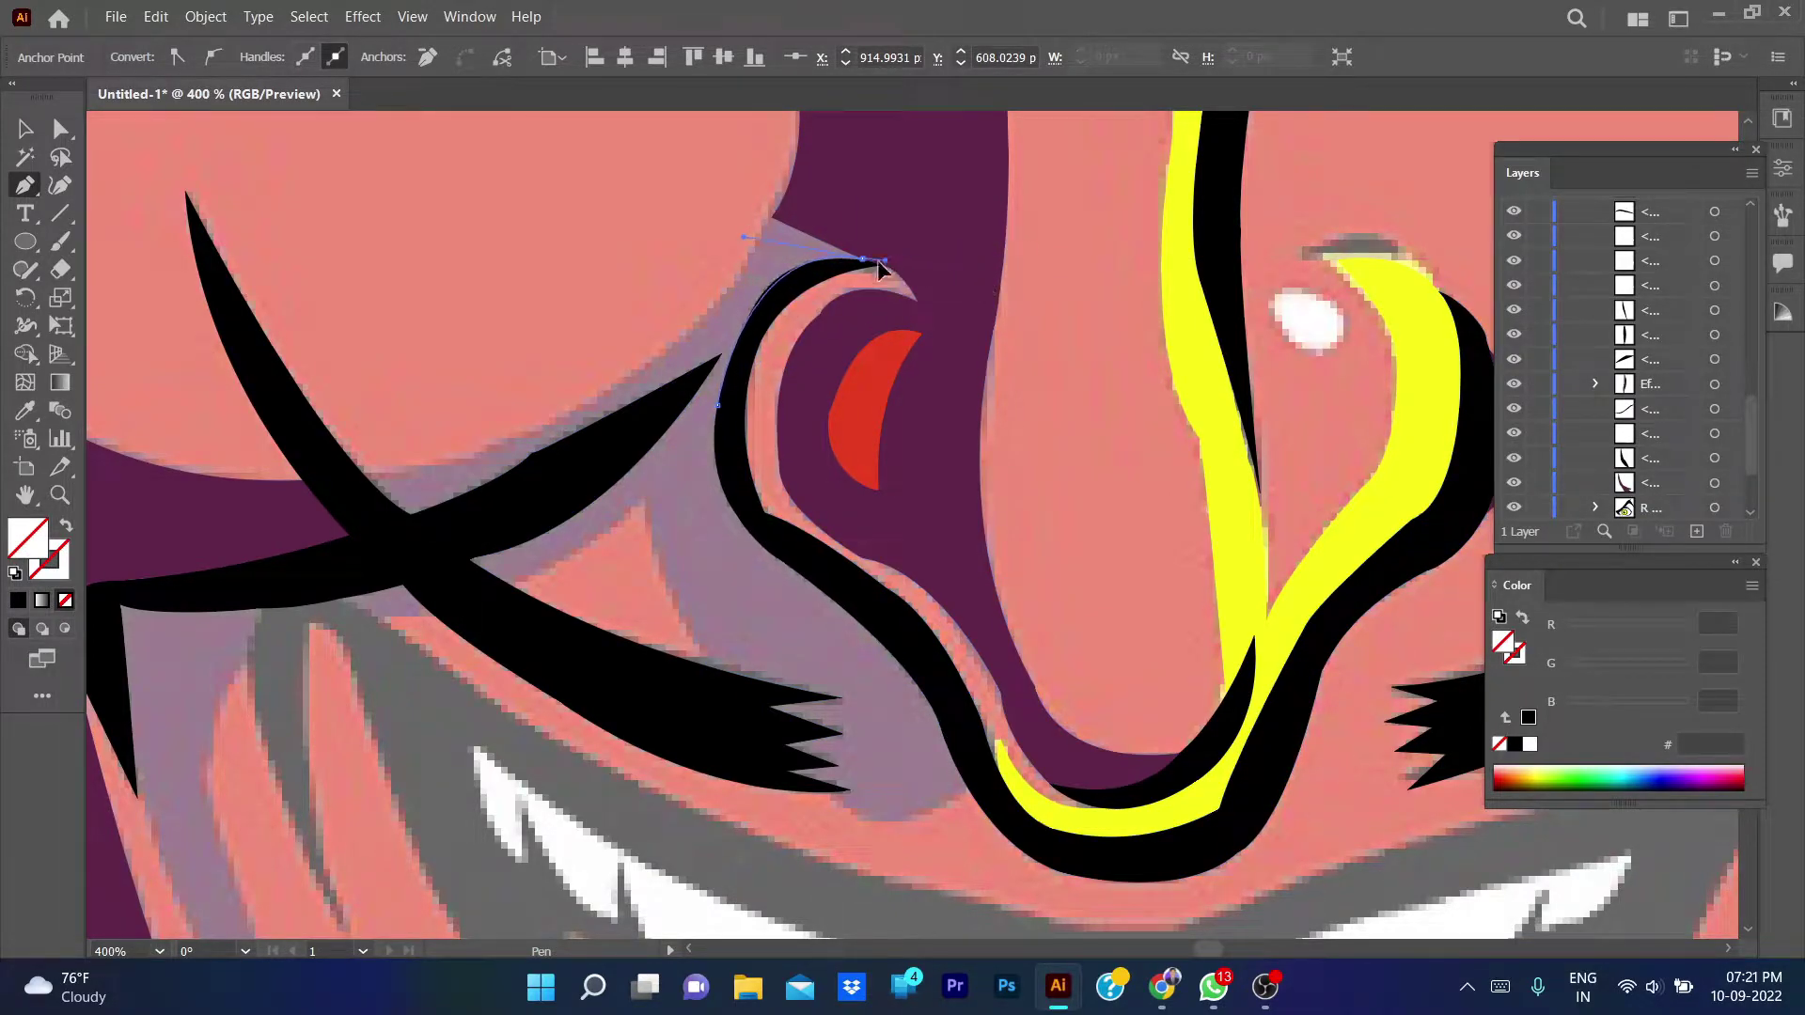
click(773, 218)
key(i)
click(971, 341)
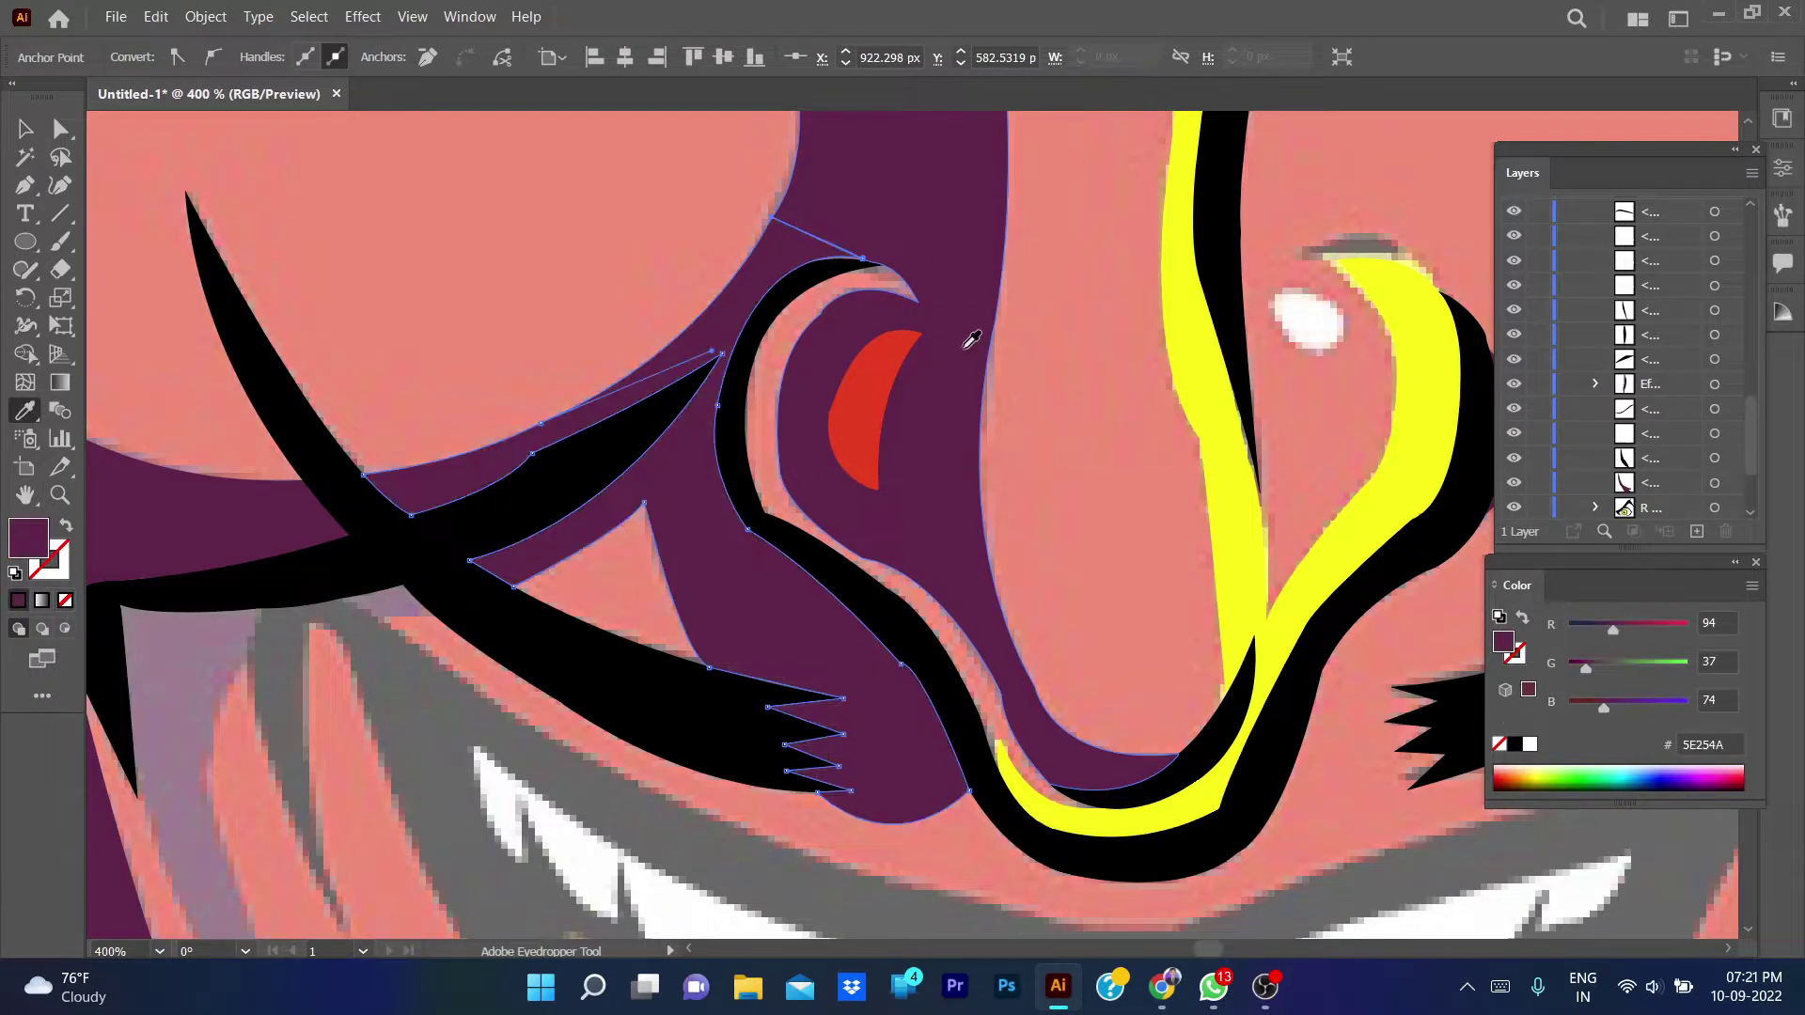
key(v)
click(1087, 385)
scroll(1069, 436, down, 3)
scroll(782, 502, down, 2)
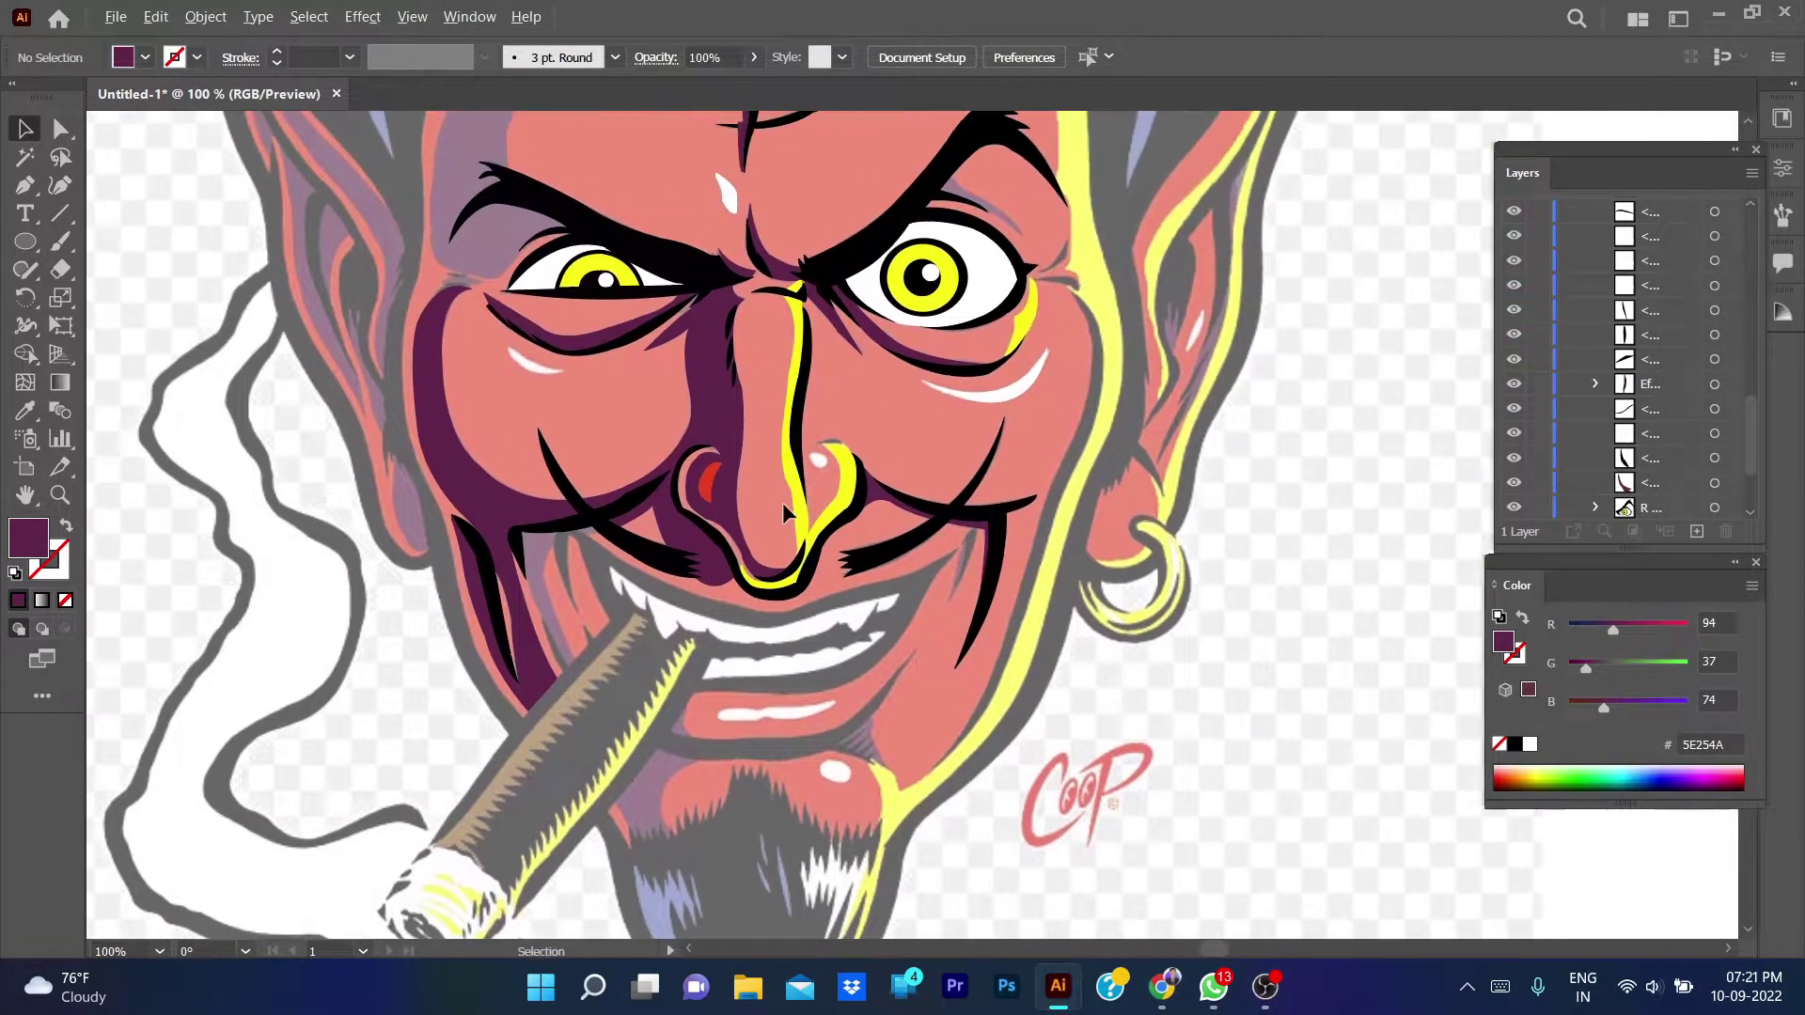
scroll(1515, 467, down, 3)
click(1515, 458)
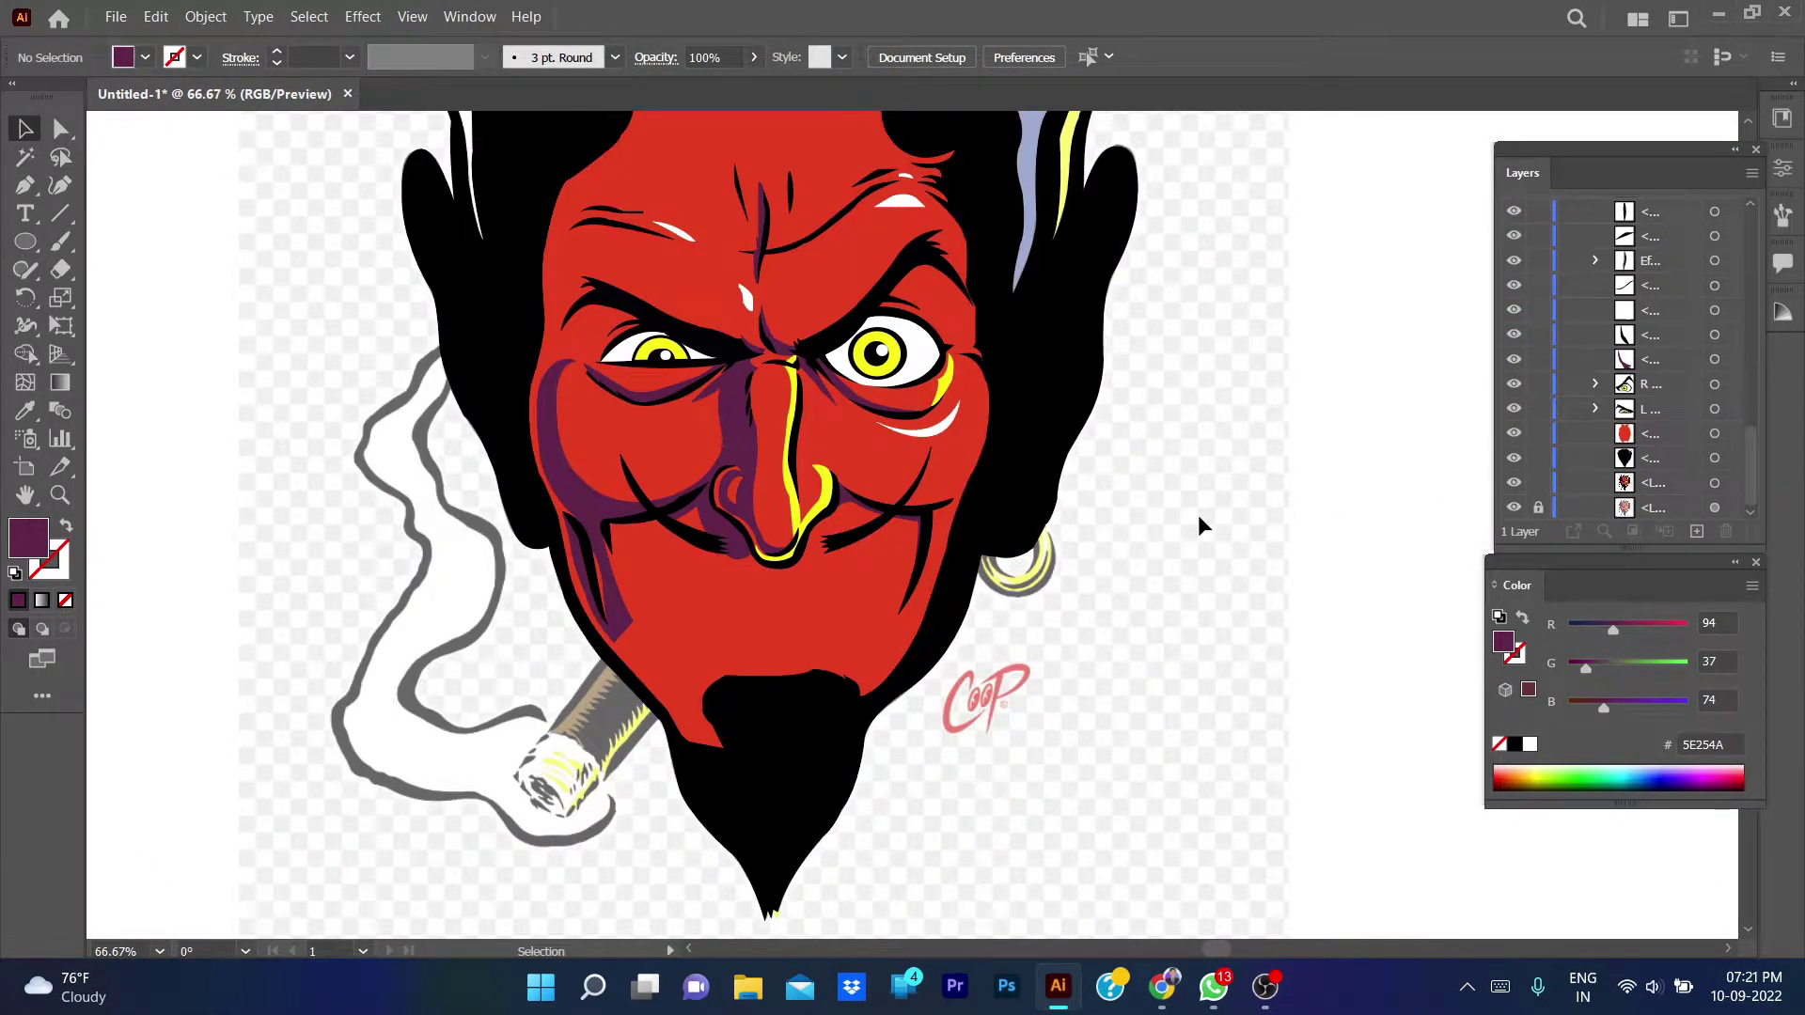
scroll(1197, 515, down, 2)
scroll(1197, 515, up, 1)
click(1515, 457)
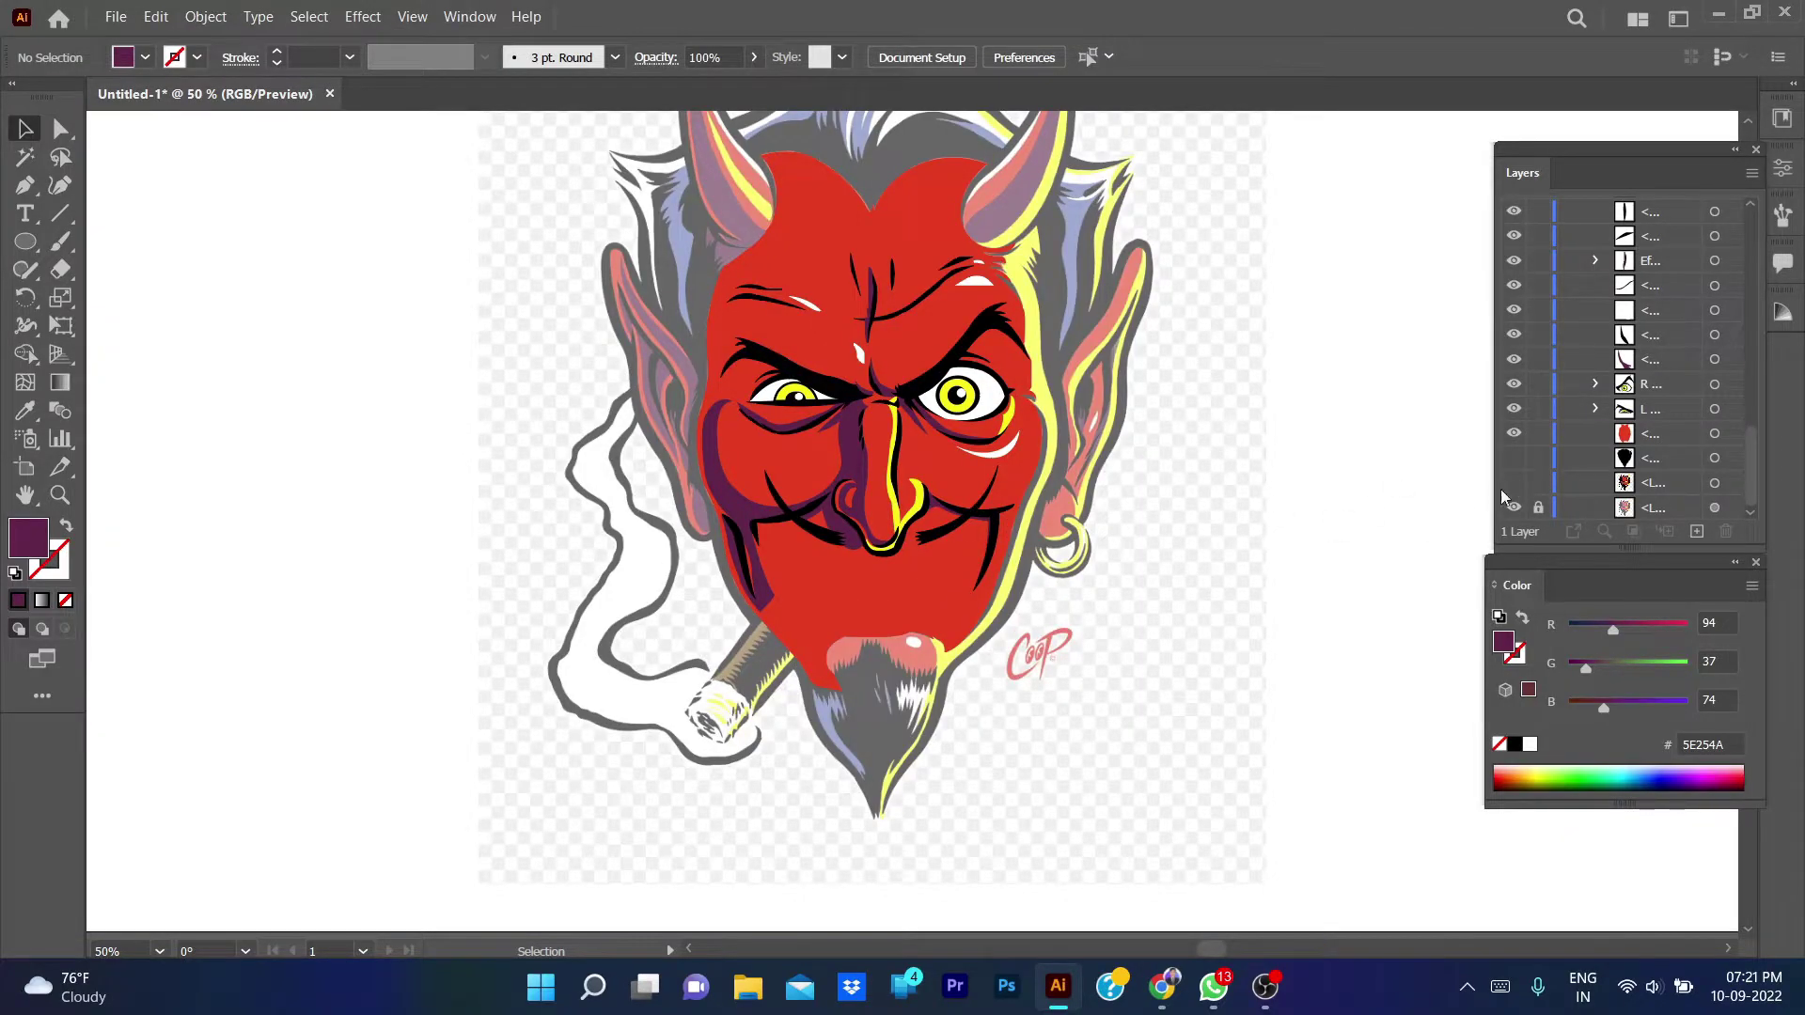
click(1514, 458)
drag(1514, 457, 1515, 433)
scroll(832, 568, up, 2)
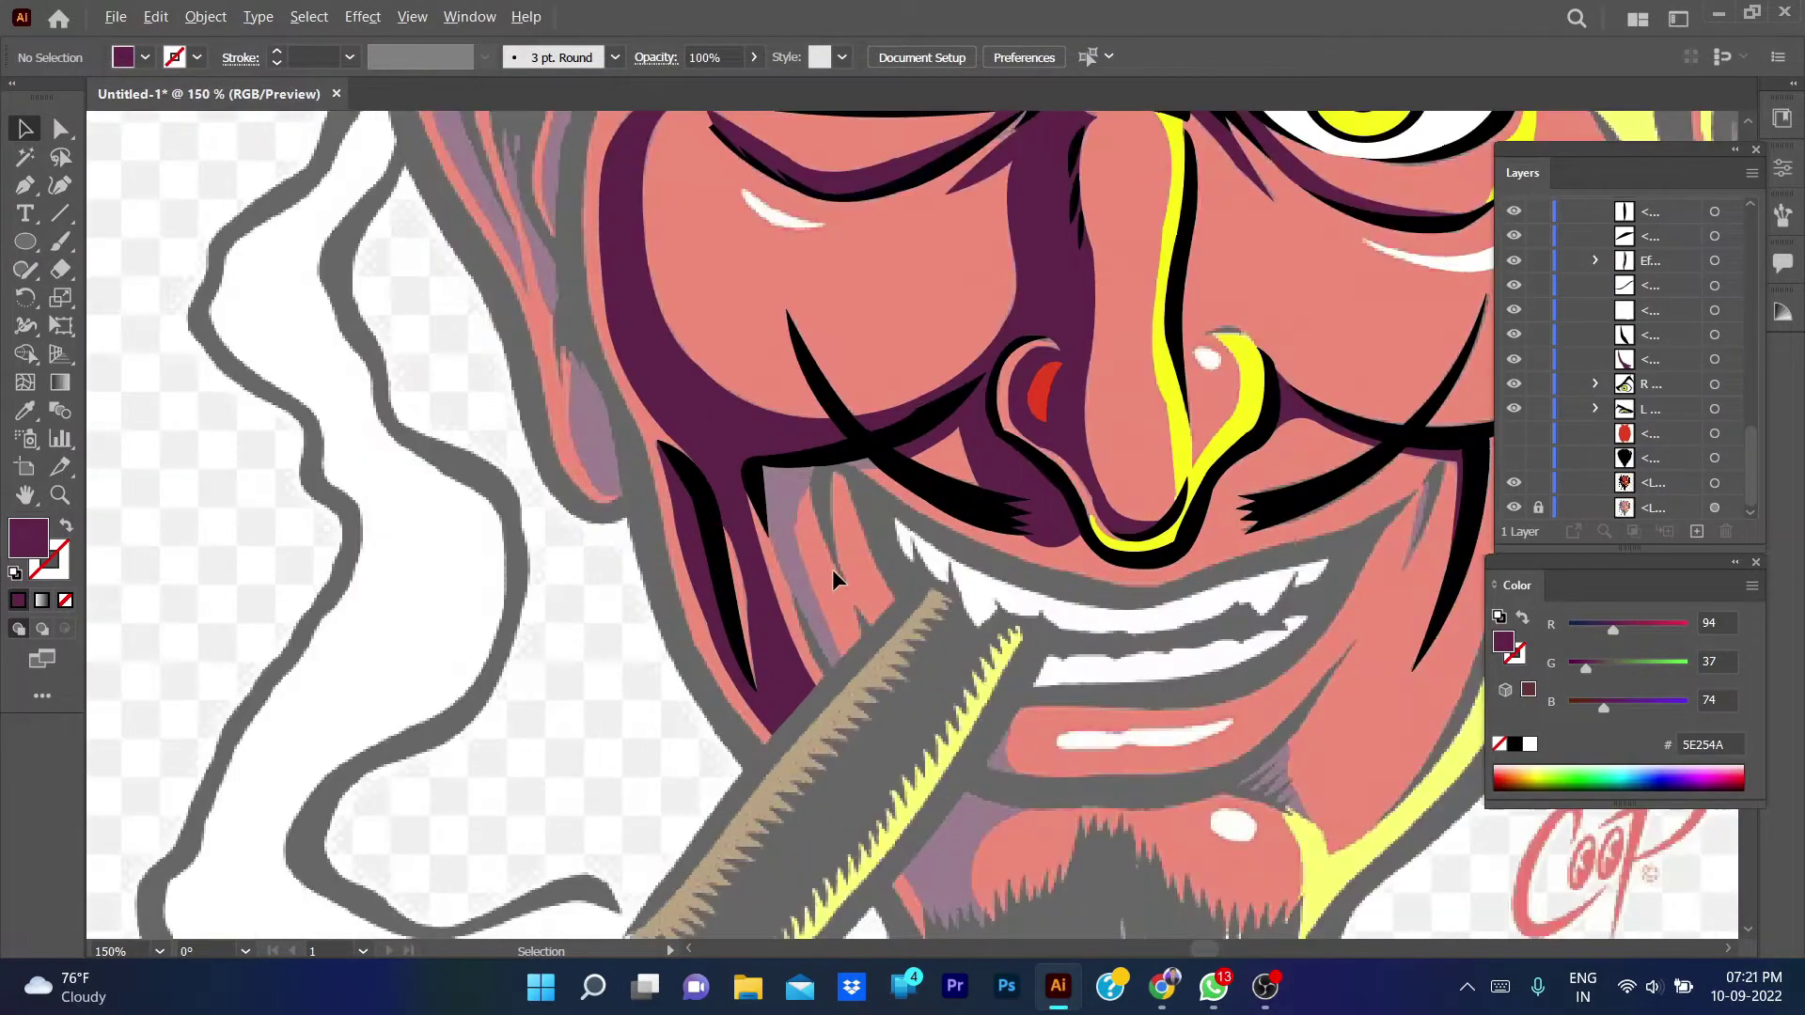
scroll(810, 576, down, 1)
scroll(809, 576, down, 1)
scroll(809, 576, up, 1)
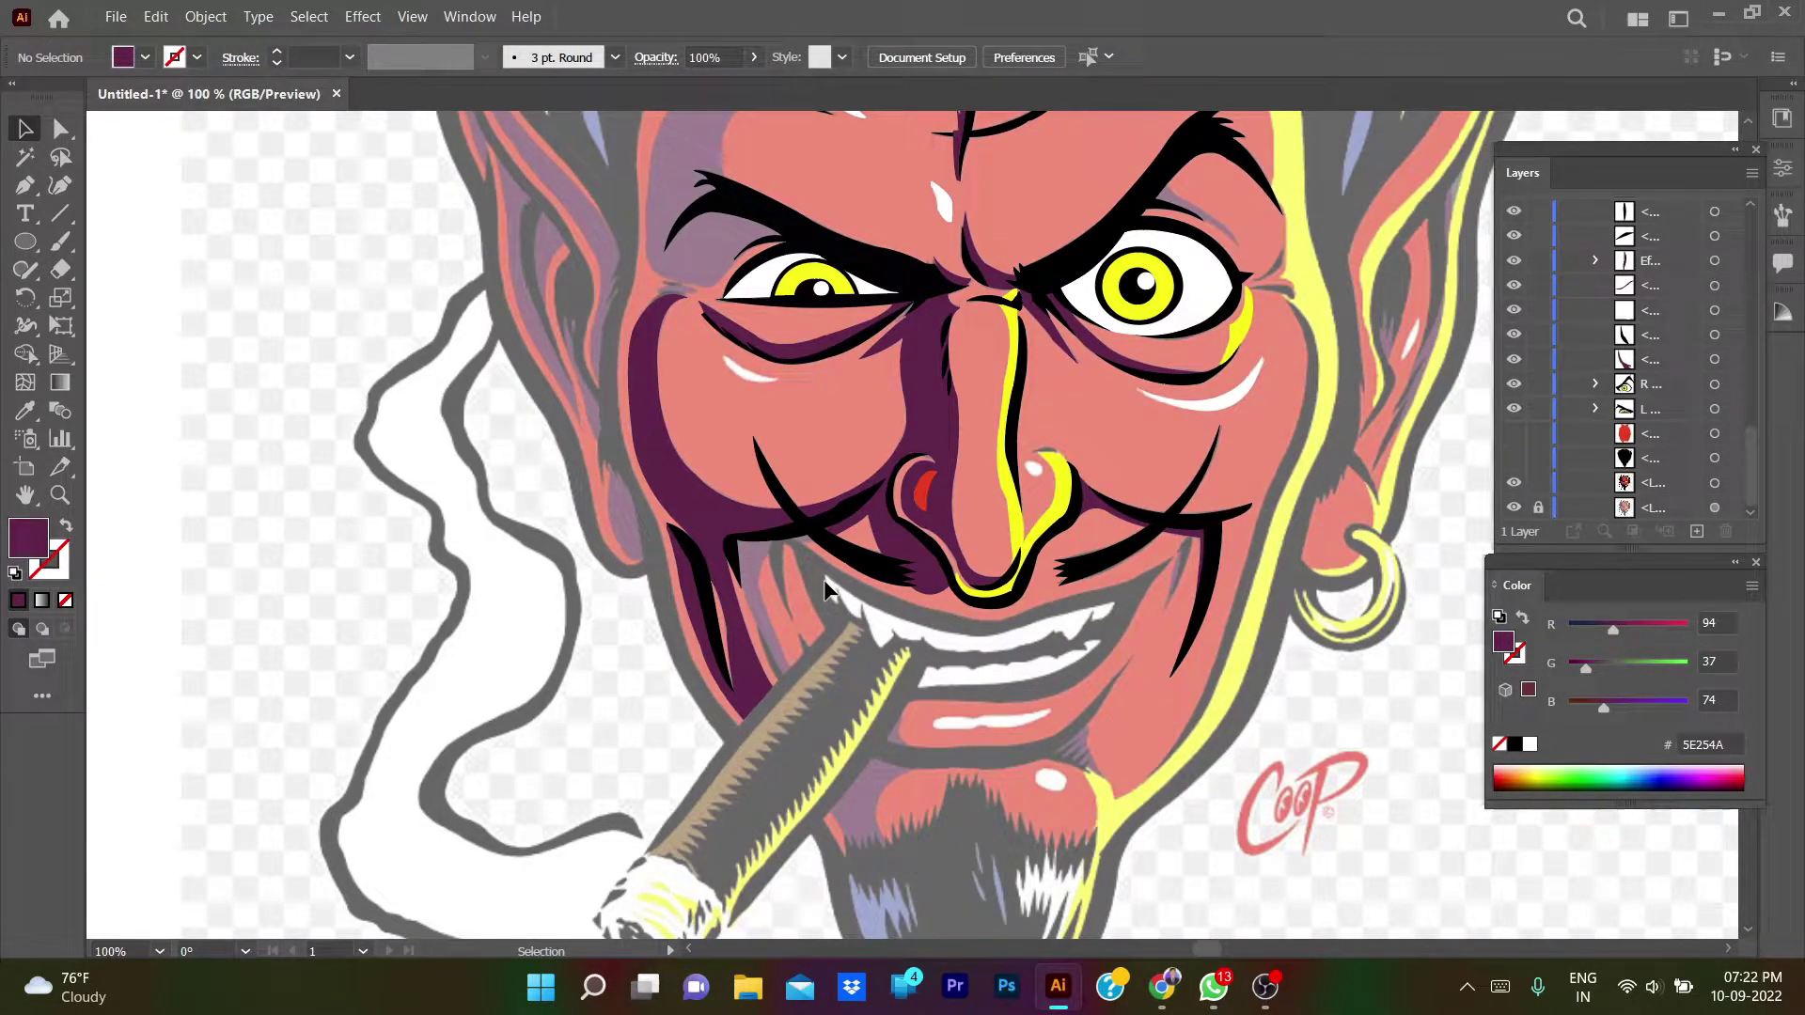
- Draw a Pen path from the mouth corner rightward along the mouth and teeth
key(p)
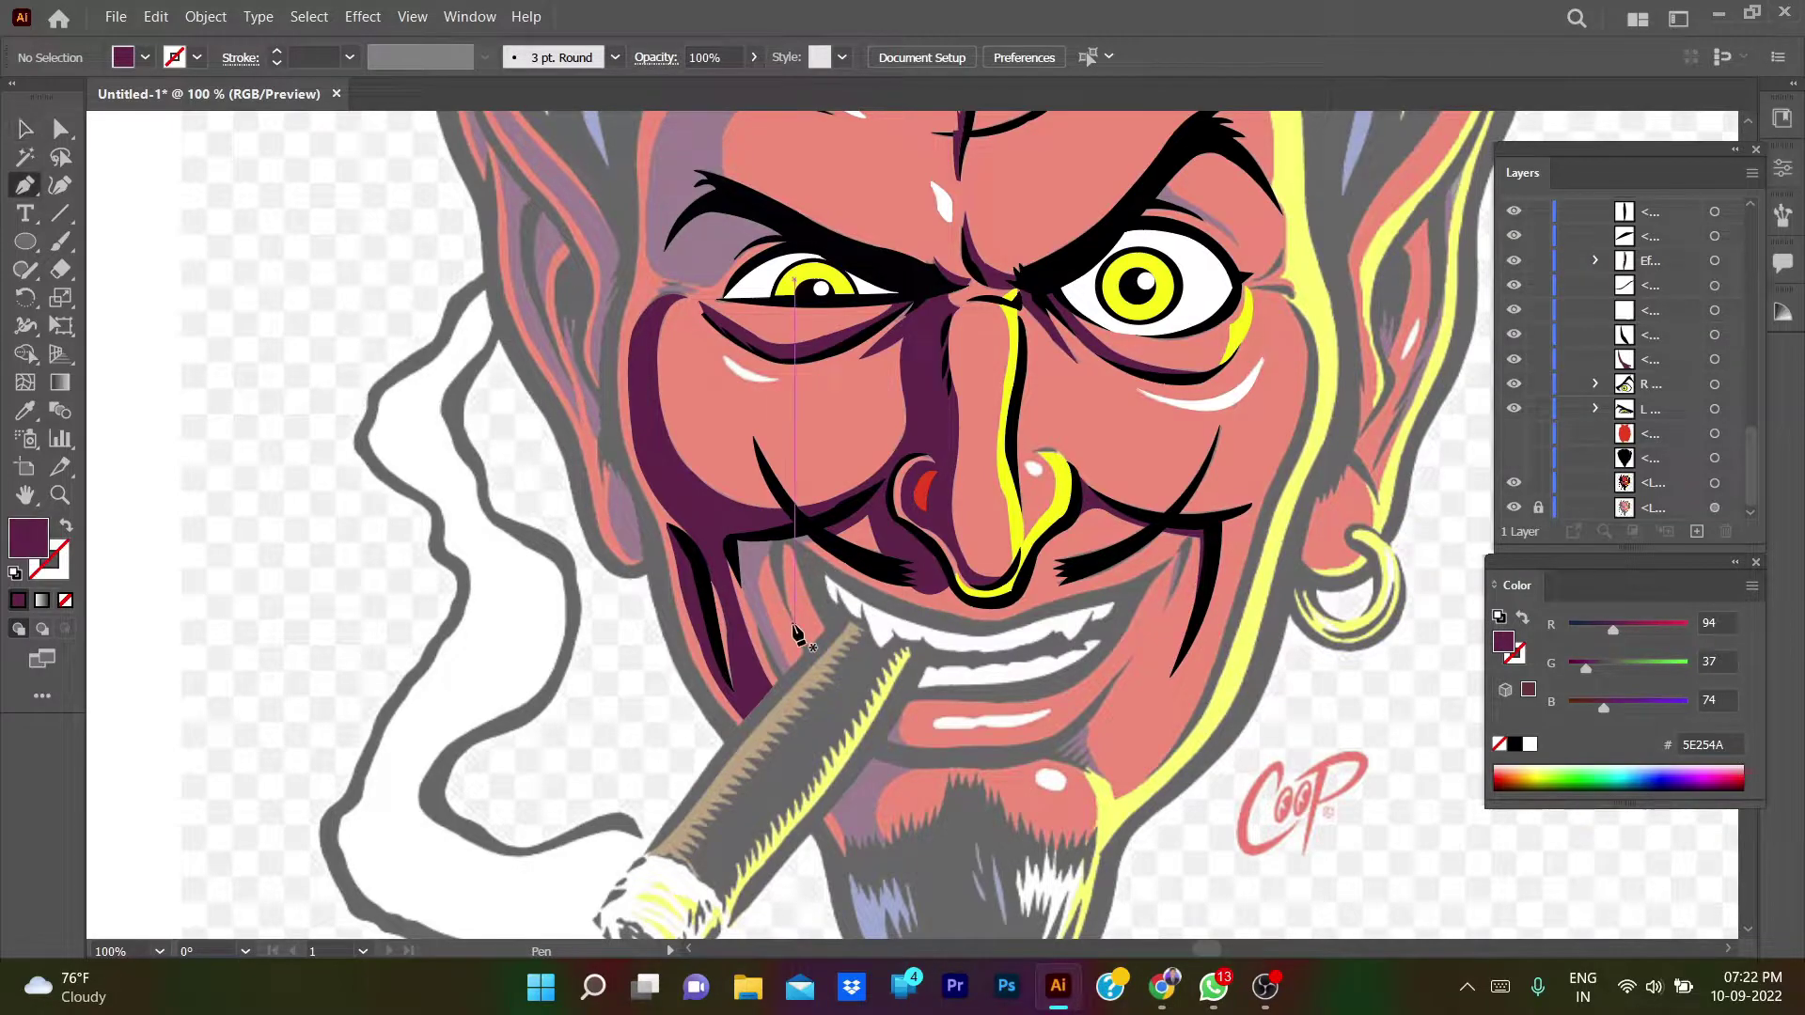
click(794, 621)
drag(771, 543, 780, 513)
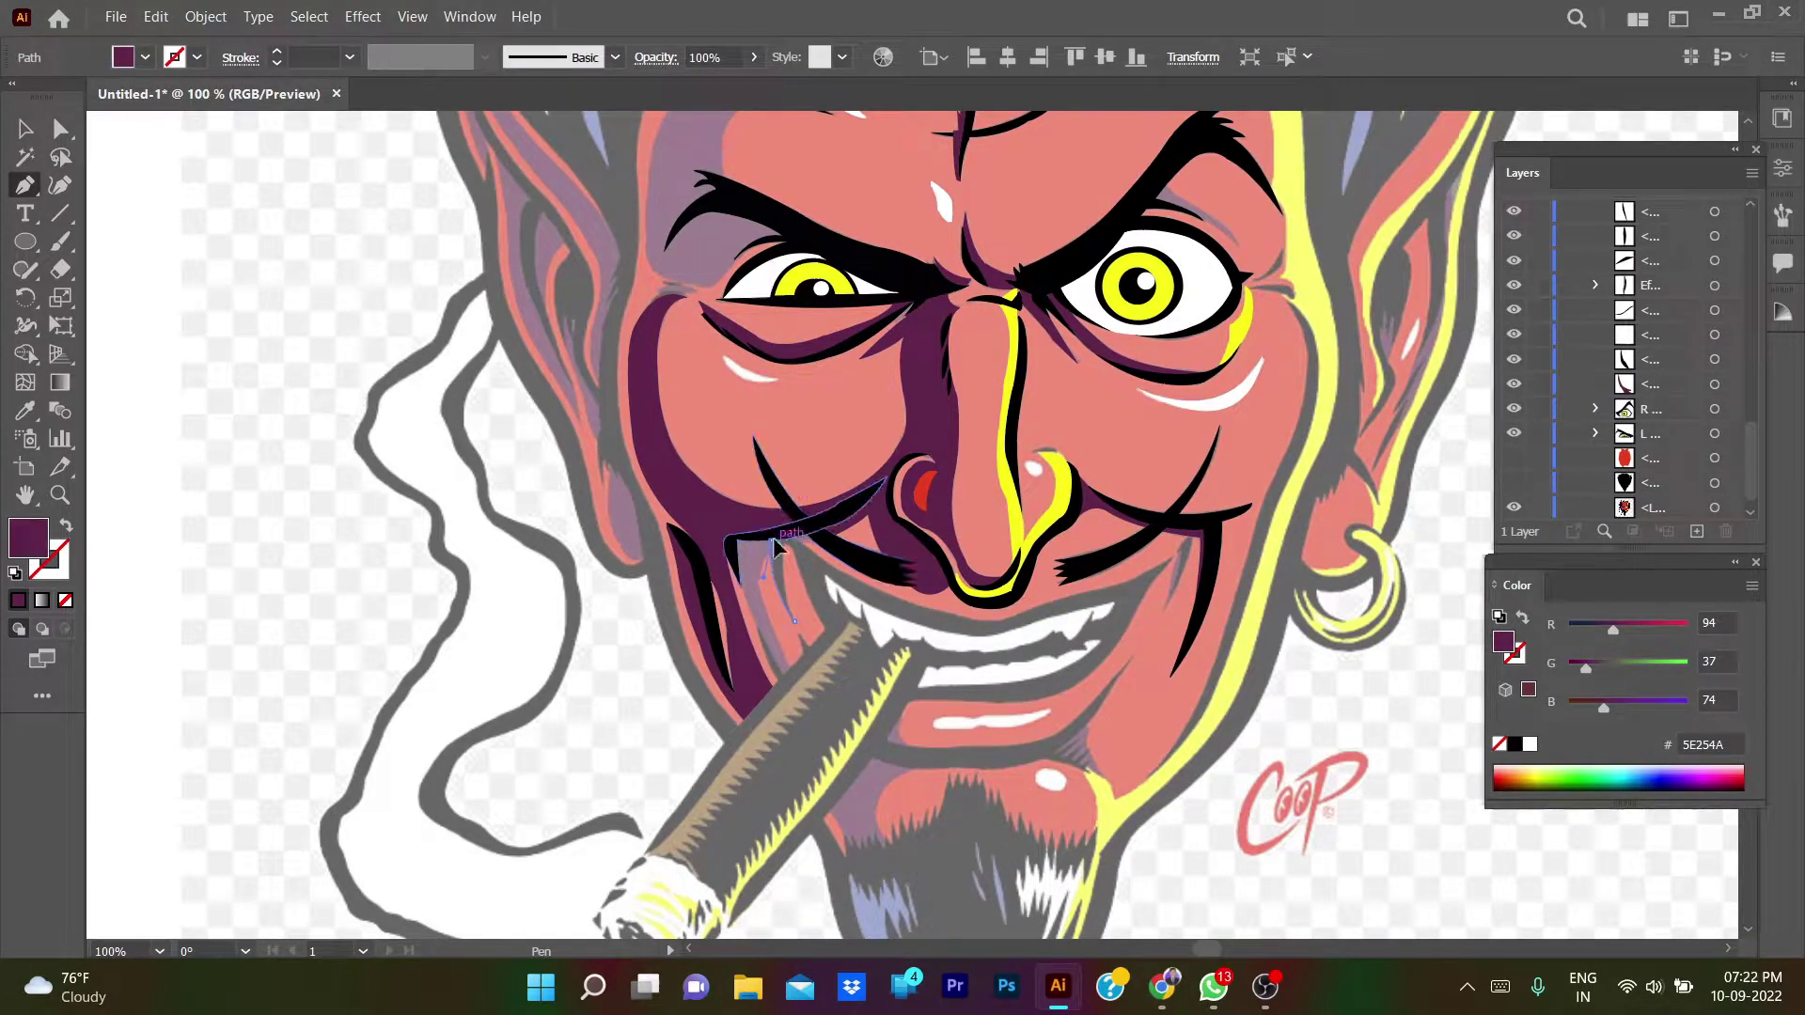
click(798, 538)
mouse_move(865, 583)
mouse_down()
mouse_move(936, 618)
mouse_move(919, 609)
mouse_up()
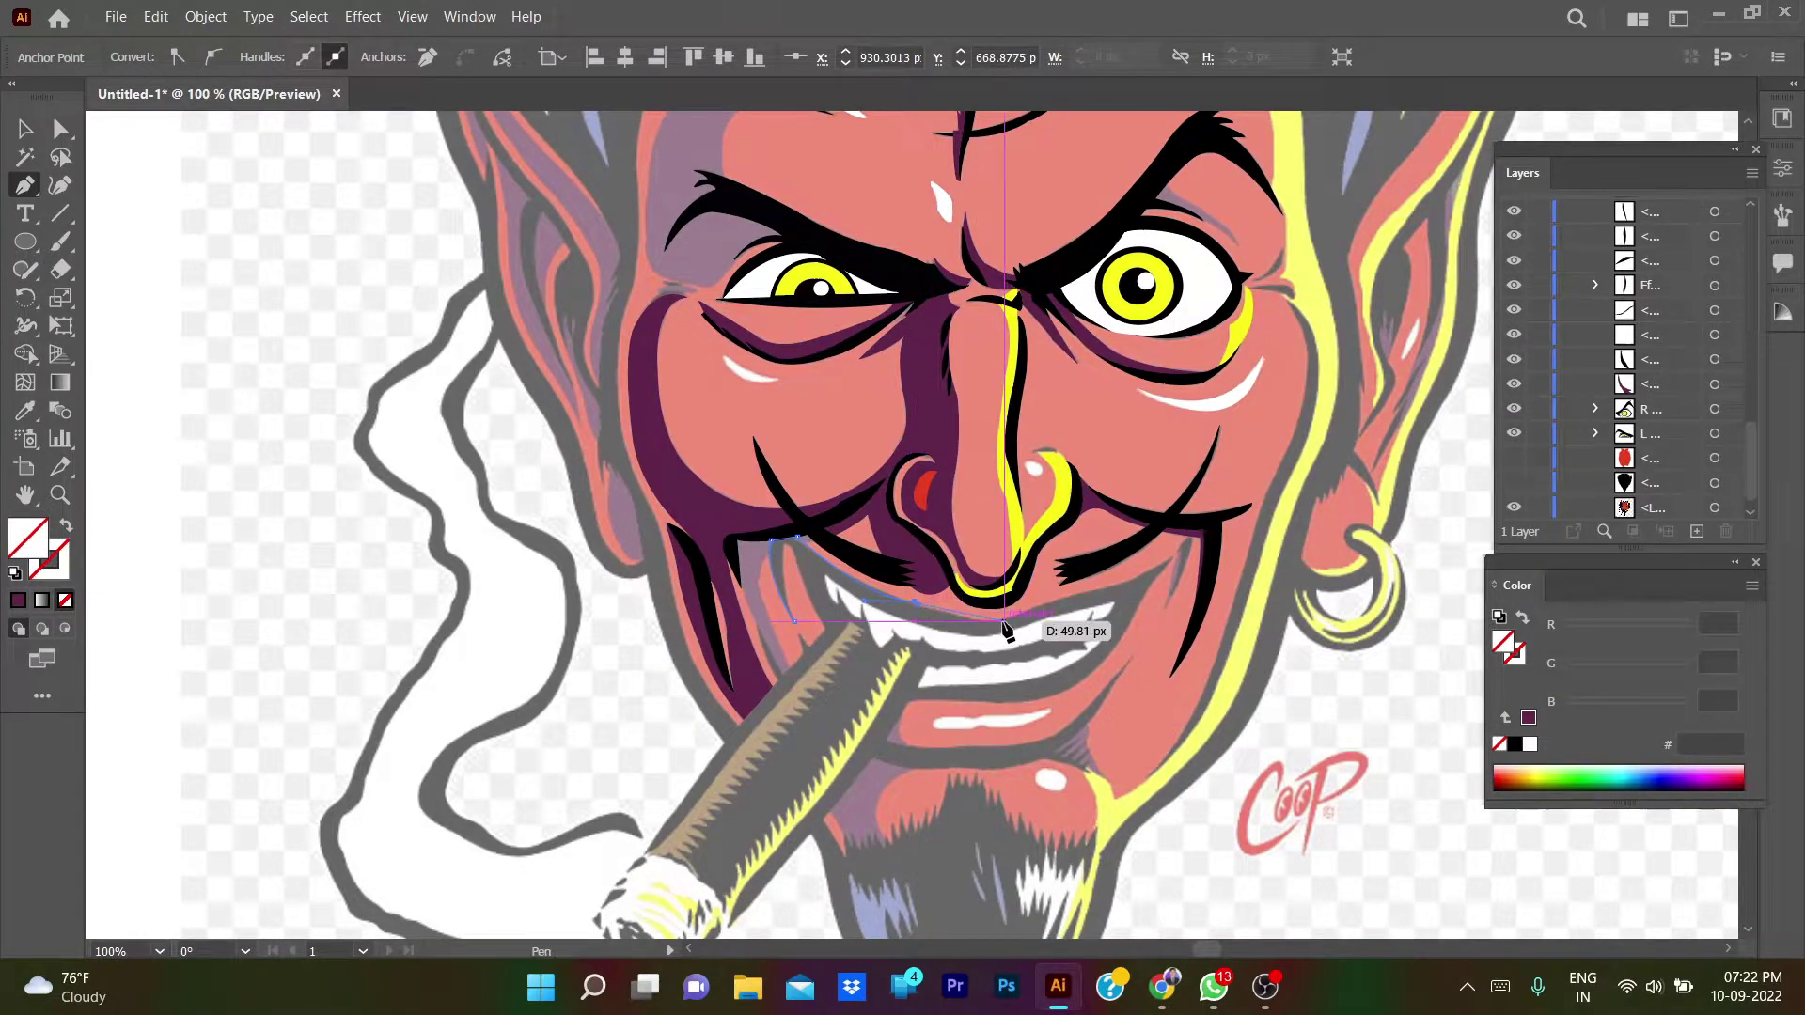
drag(1057, 616, 1105, 594)
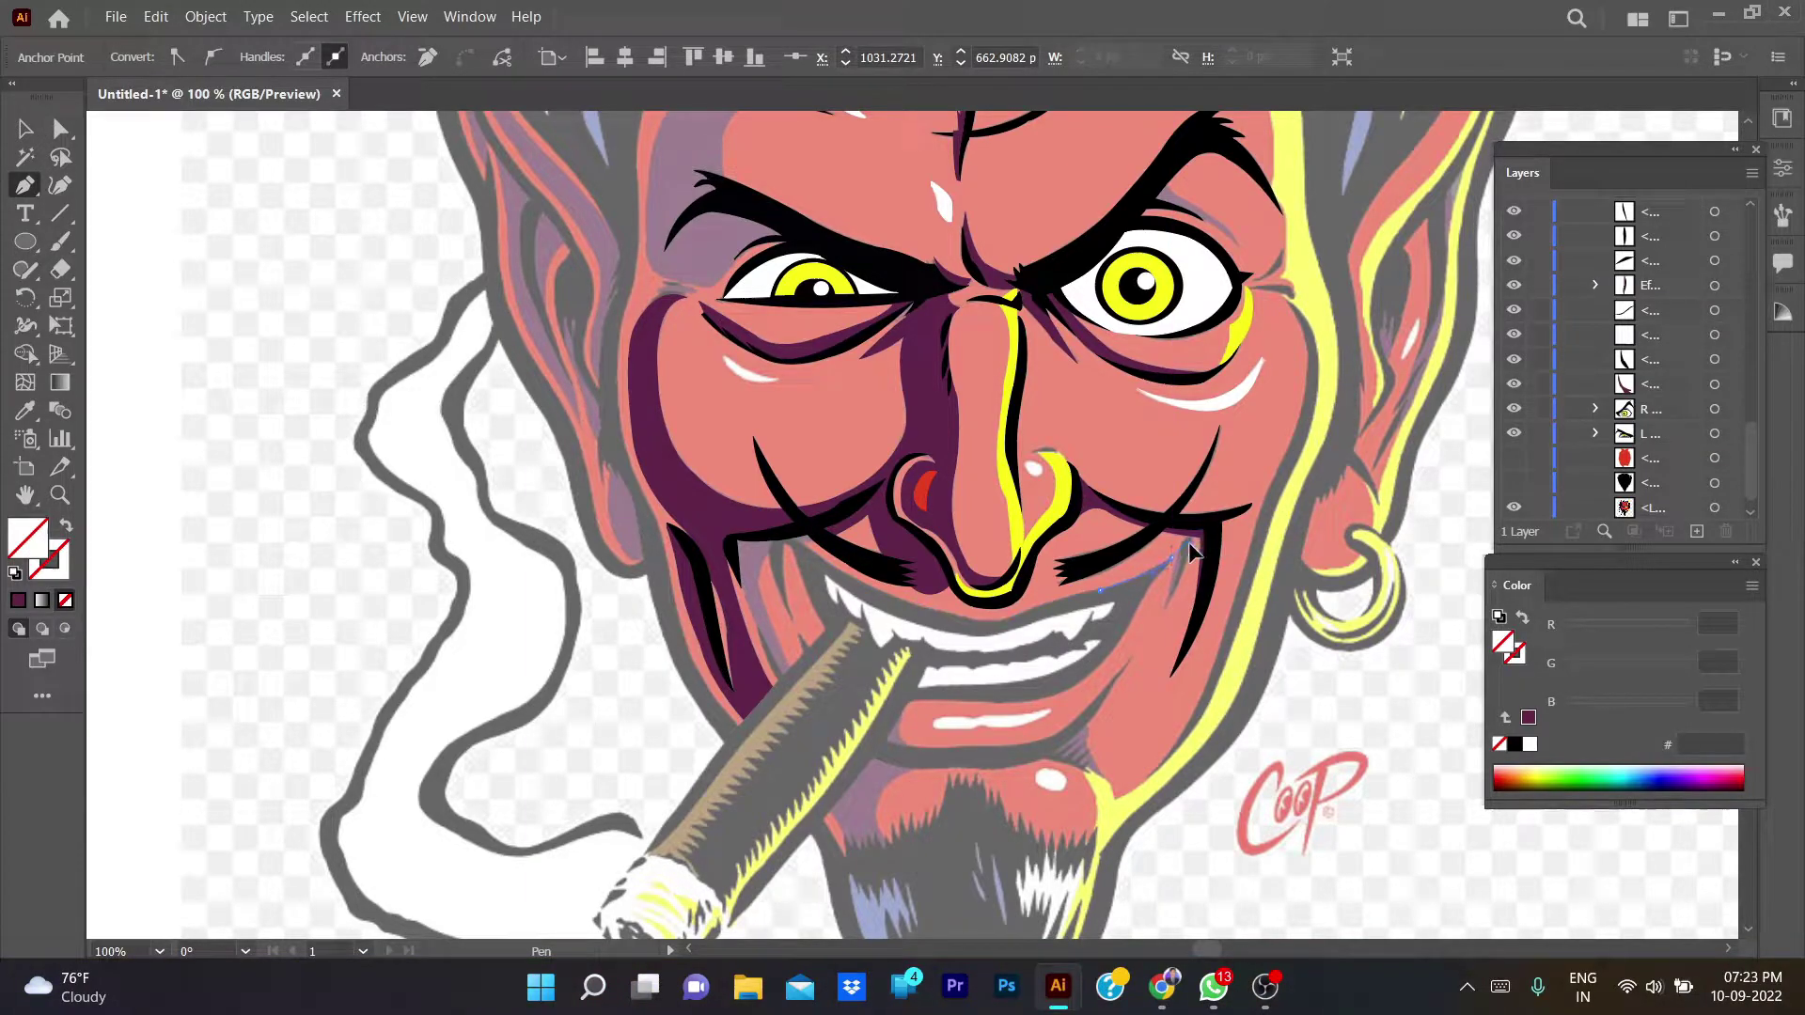
drag(1155, 579, 1170, 620)
key(Escape)
- Continue the outline from the lower lip down the cigar's lower edge toward its tip
click(1125, 635)
drag(1067, 695, 1043, 694)
scroll(1063, 700, left, 2)
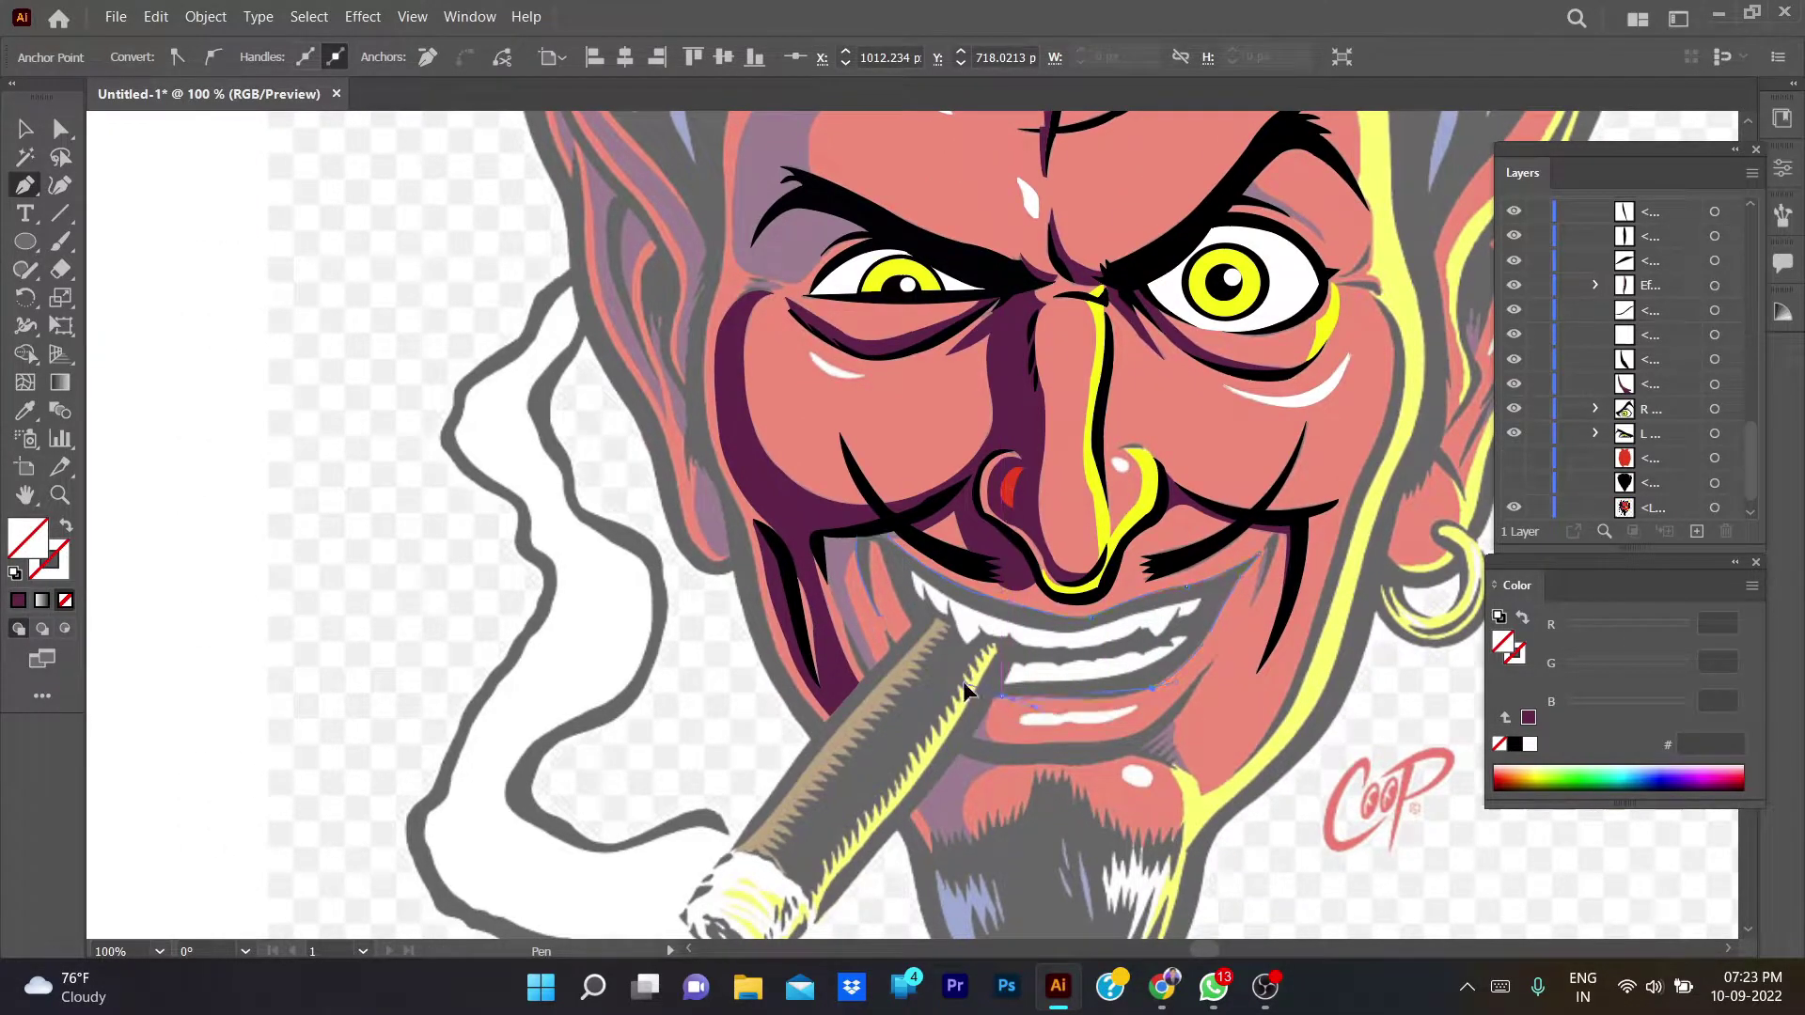
scroll(978, 701, down, 3)
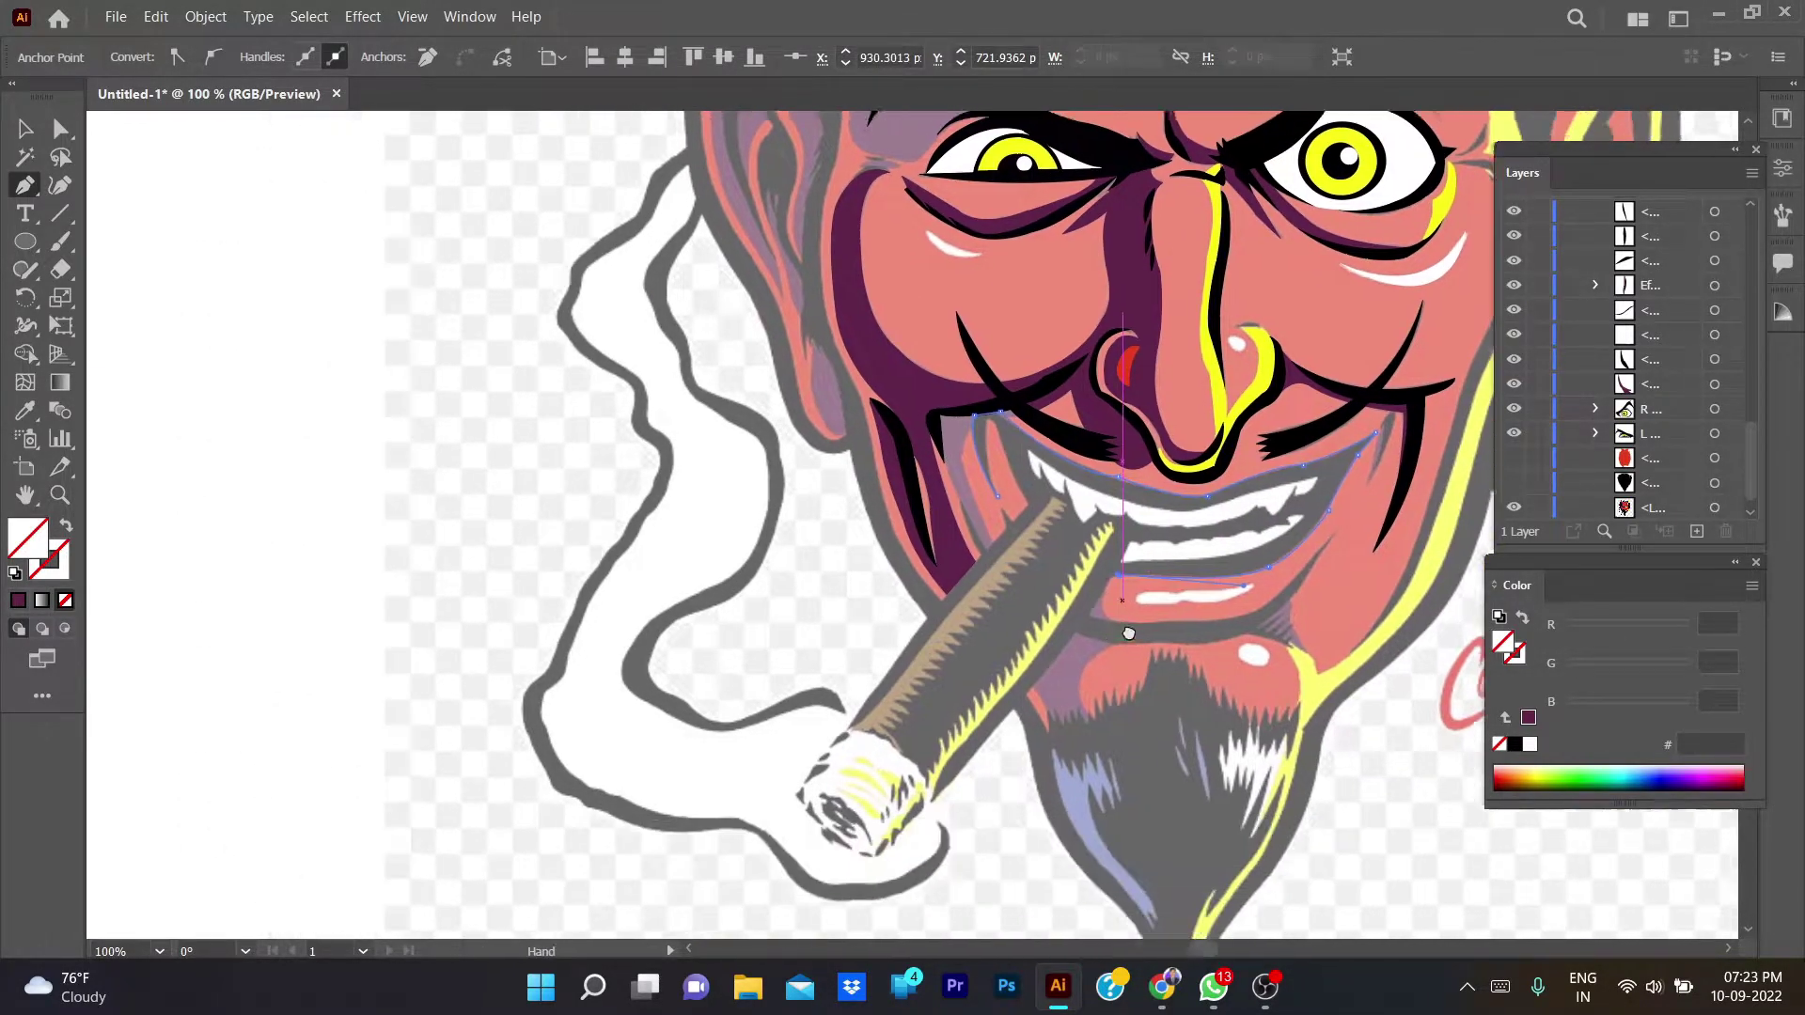
scroll(1034, 710, left, 3)
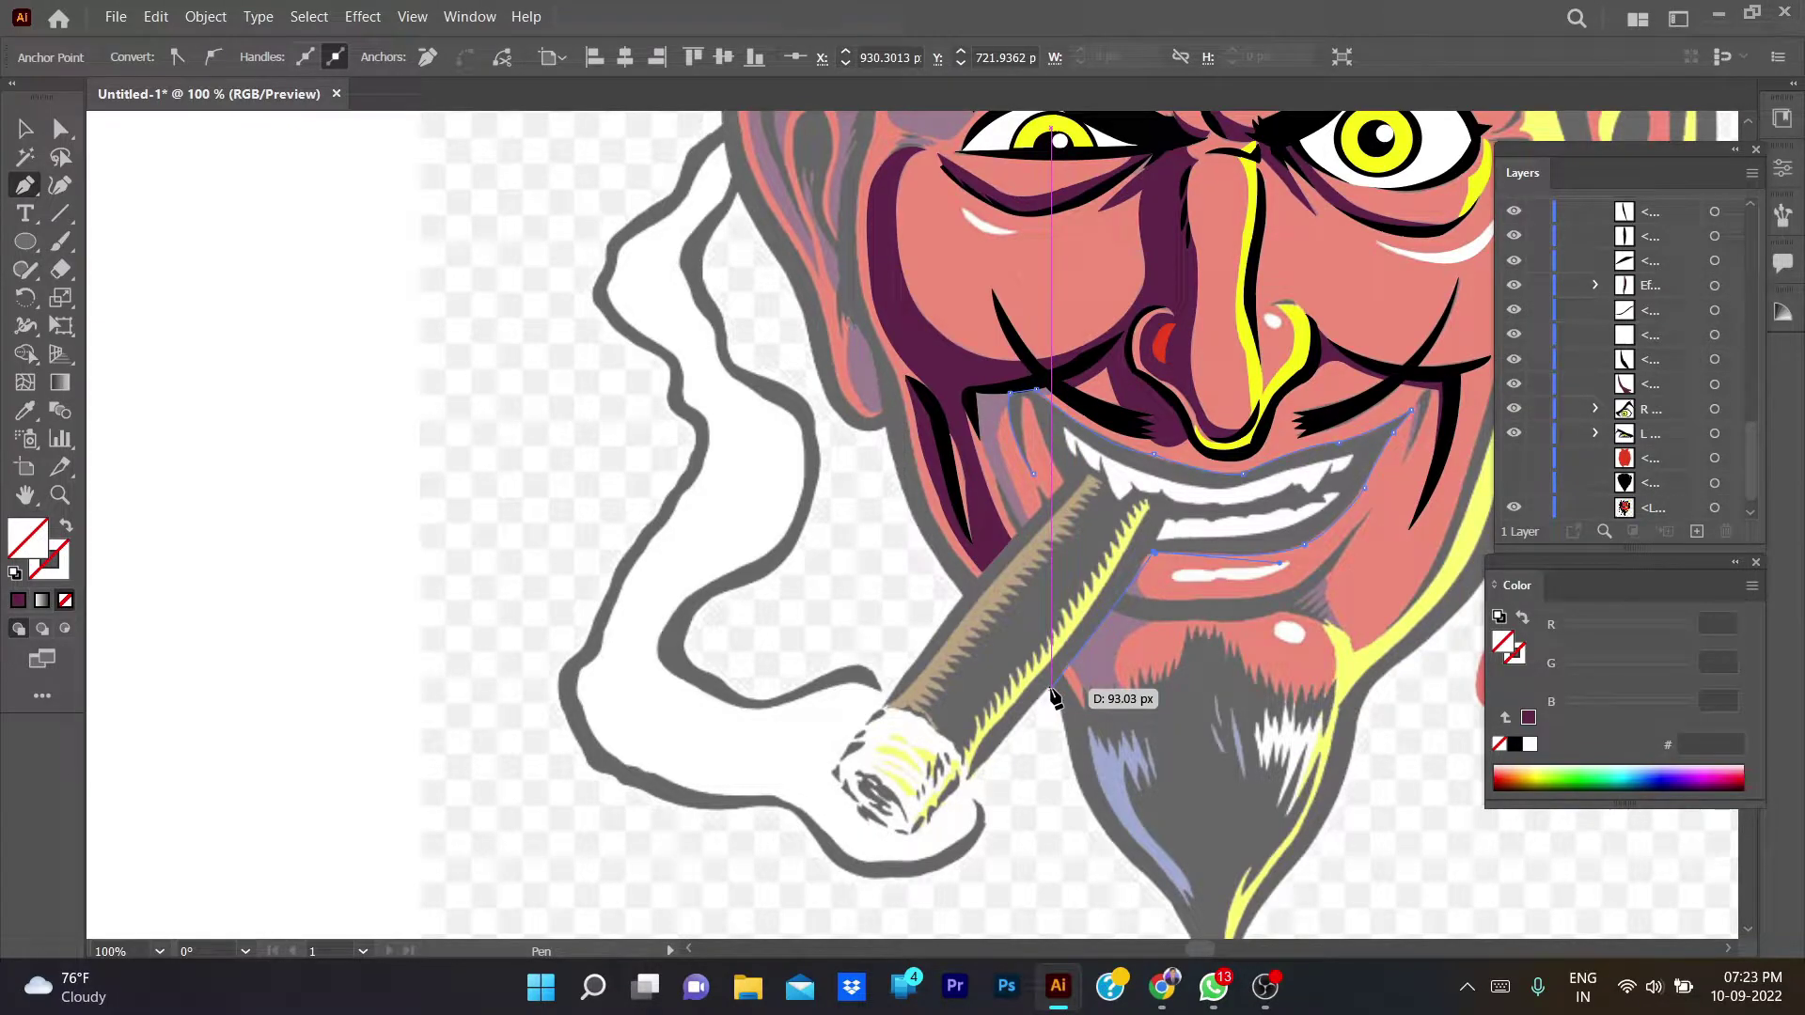
click(1049, 692)
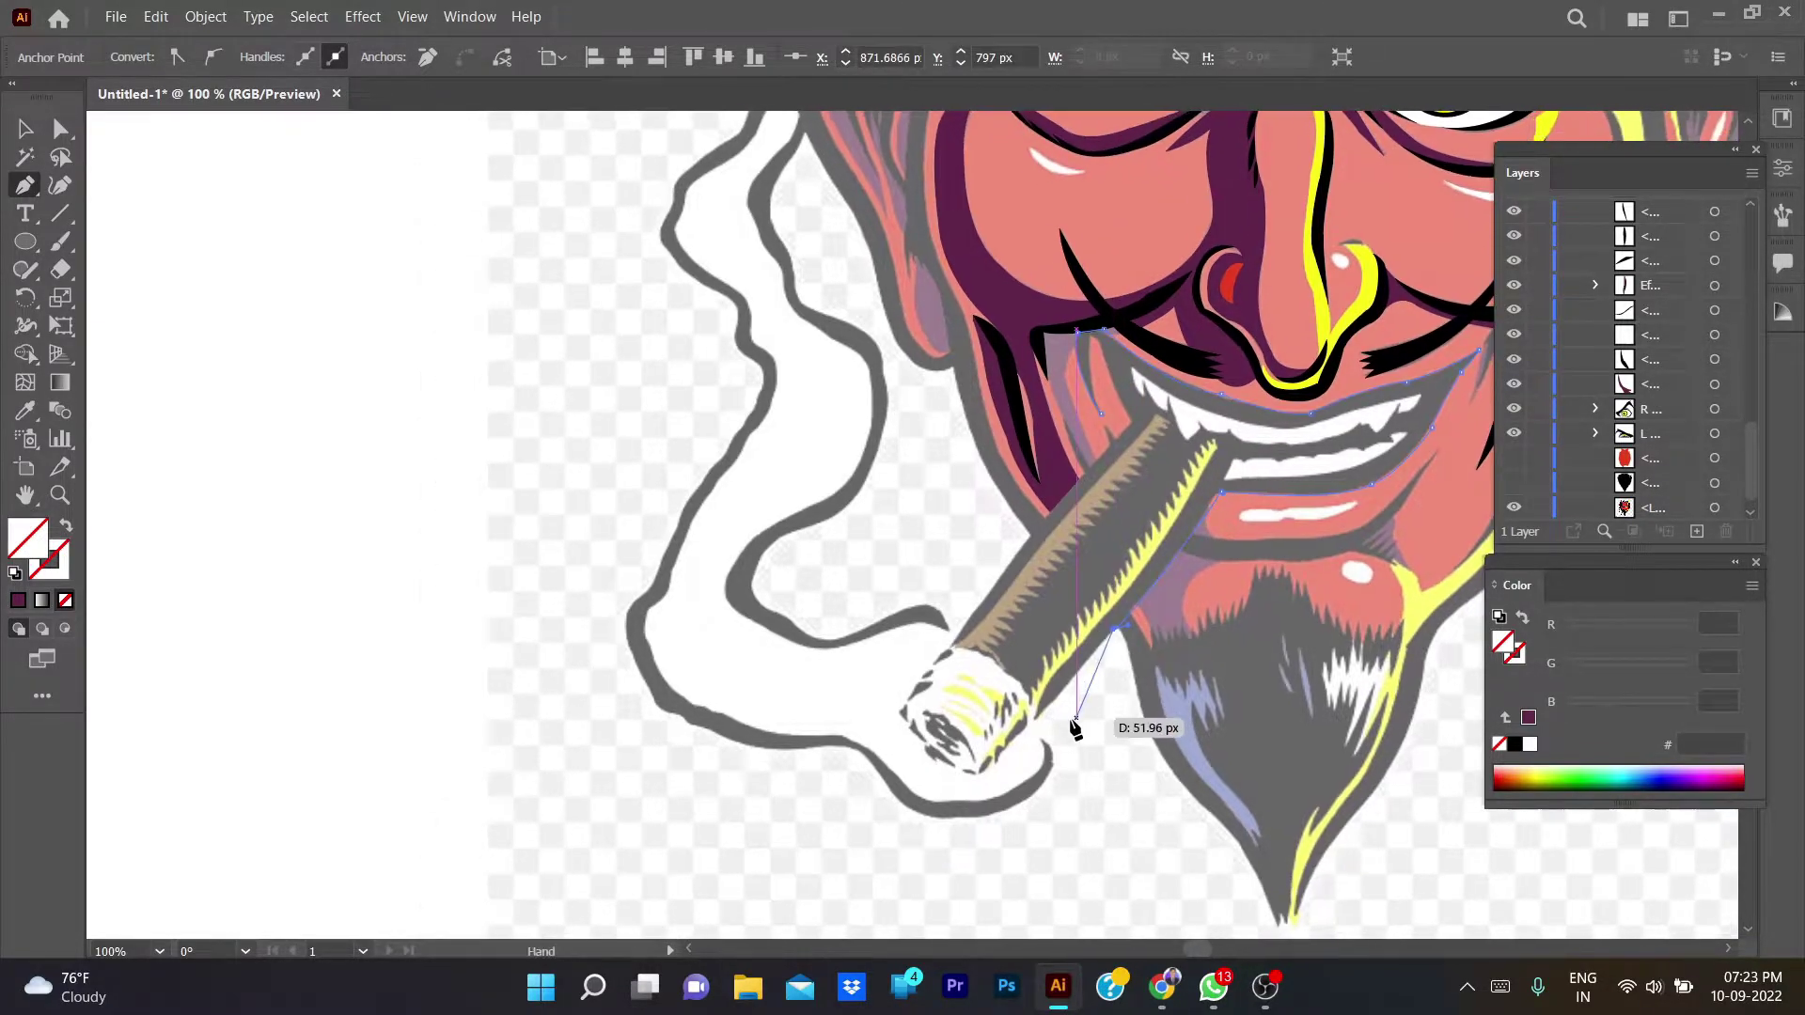
scroll(1049, 696, down, 1)
scroll(1049, 696, left, 1)
click(1034, 719)
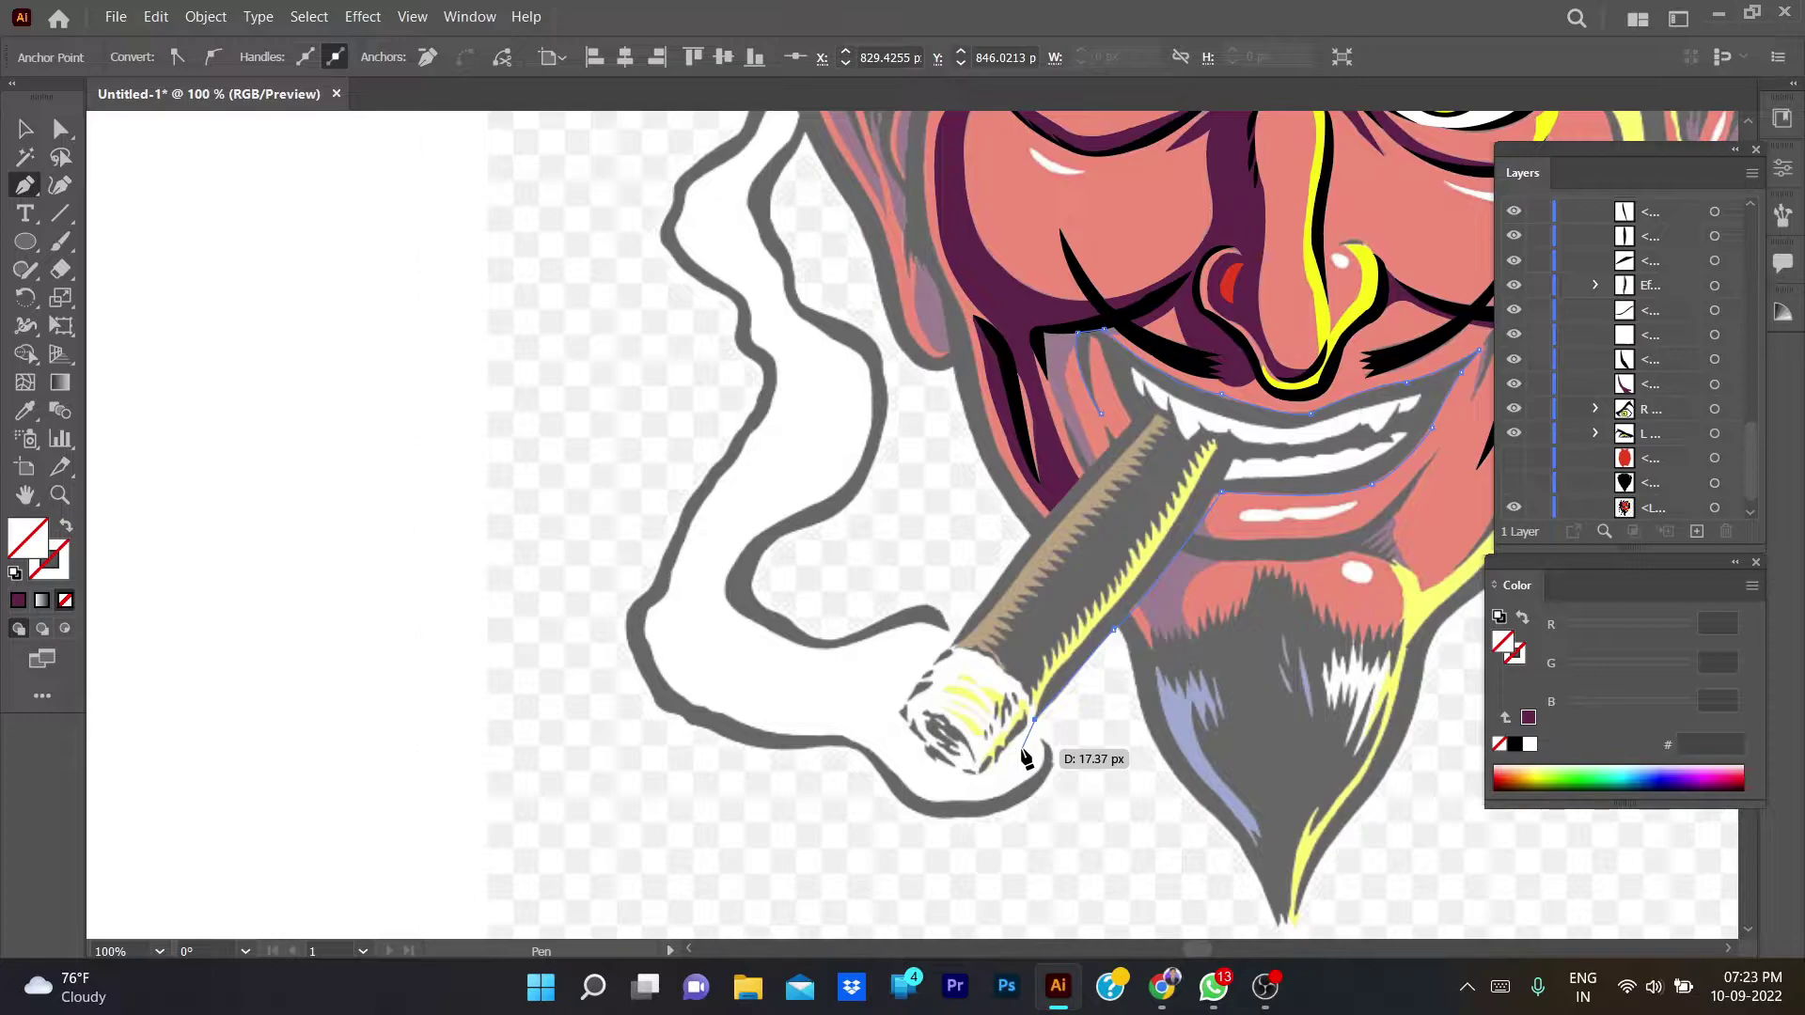
mouse_move(1008, 783)
mouse_down()
mouse_move(1117, 732)
mouse_move(1086, 745)
mouse_up()
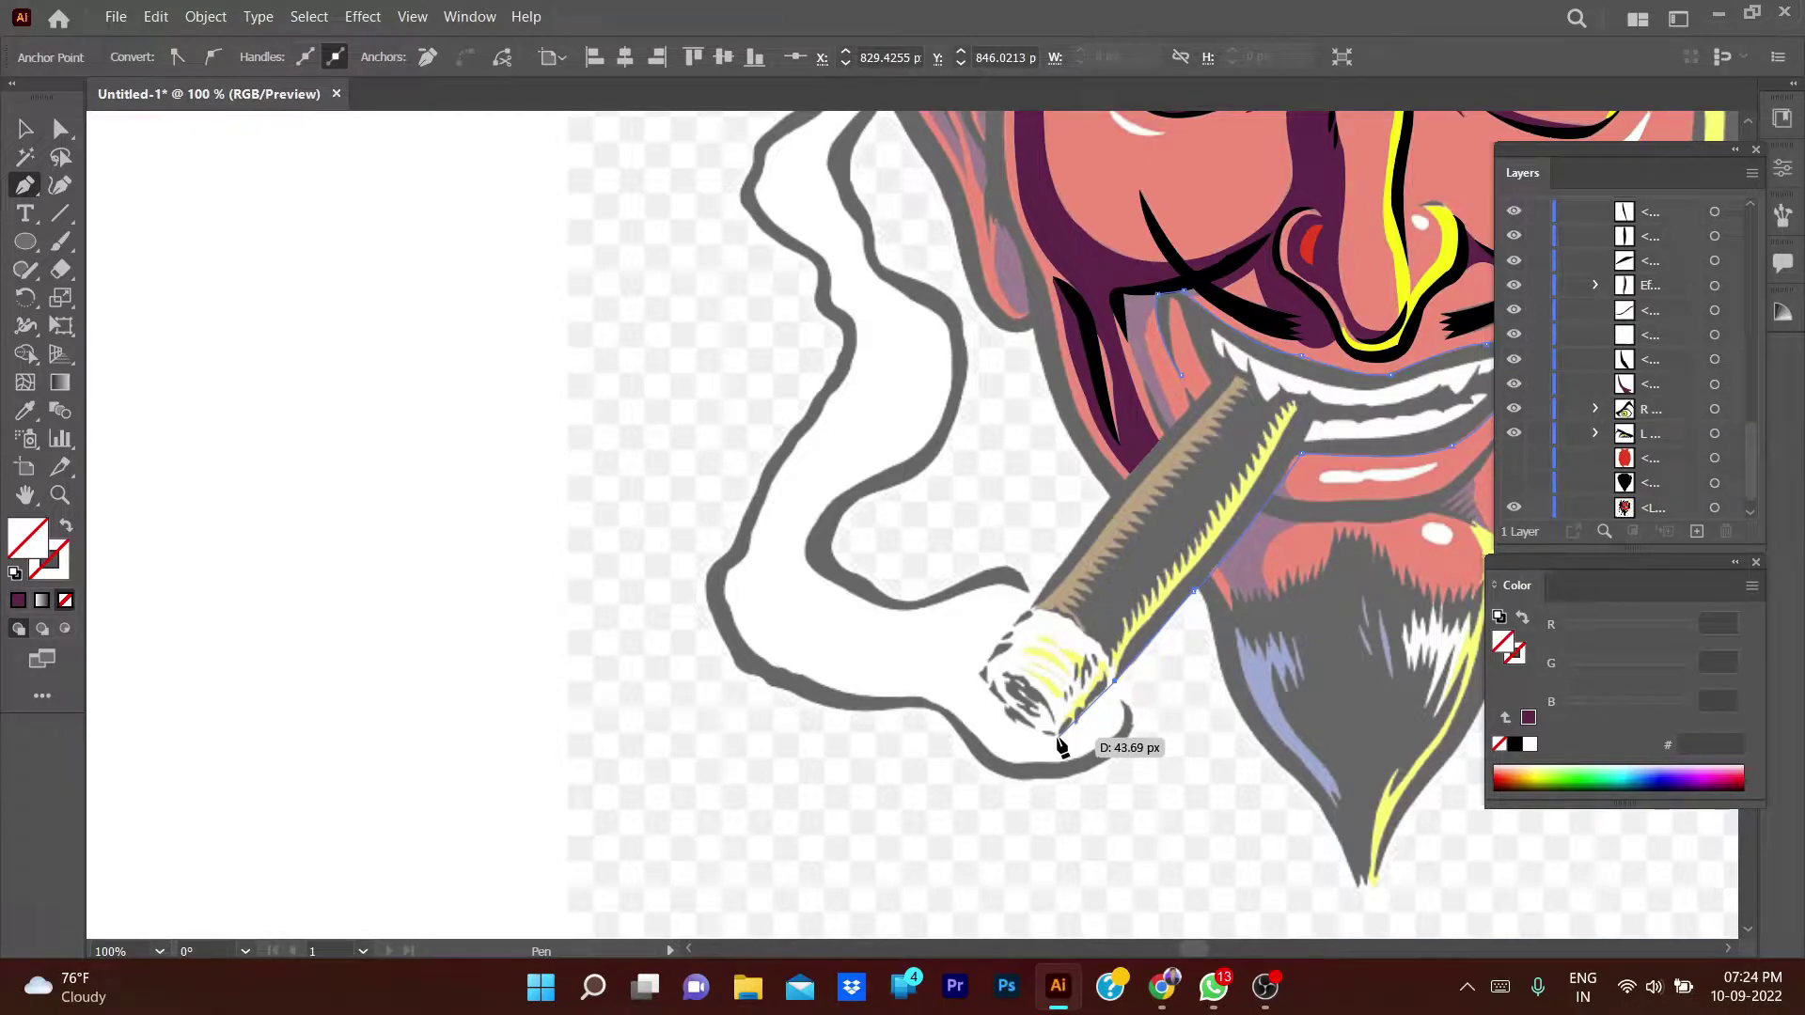
- Round the cigar tip and bring the outline back up to the mouth
click(1057, 736)
drag(979, 674, 955, 609)
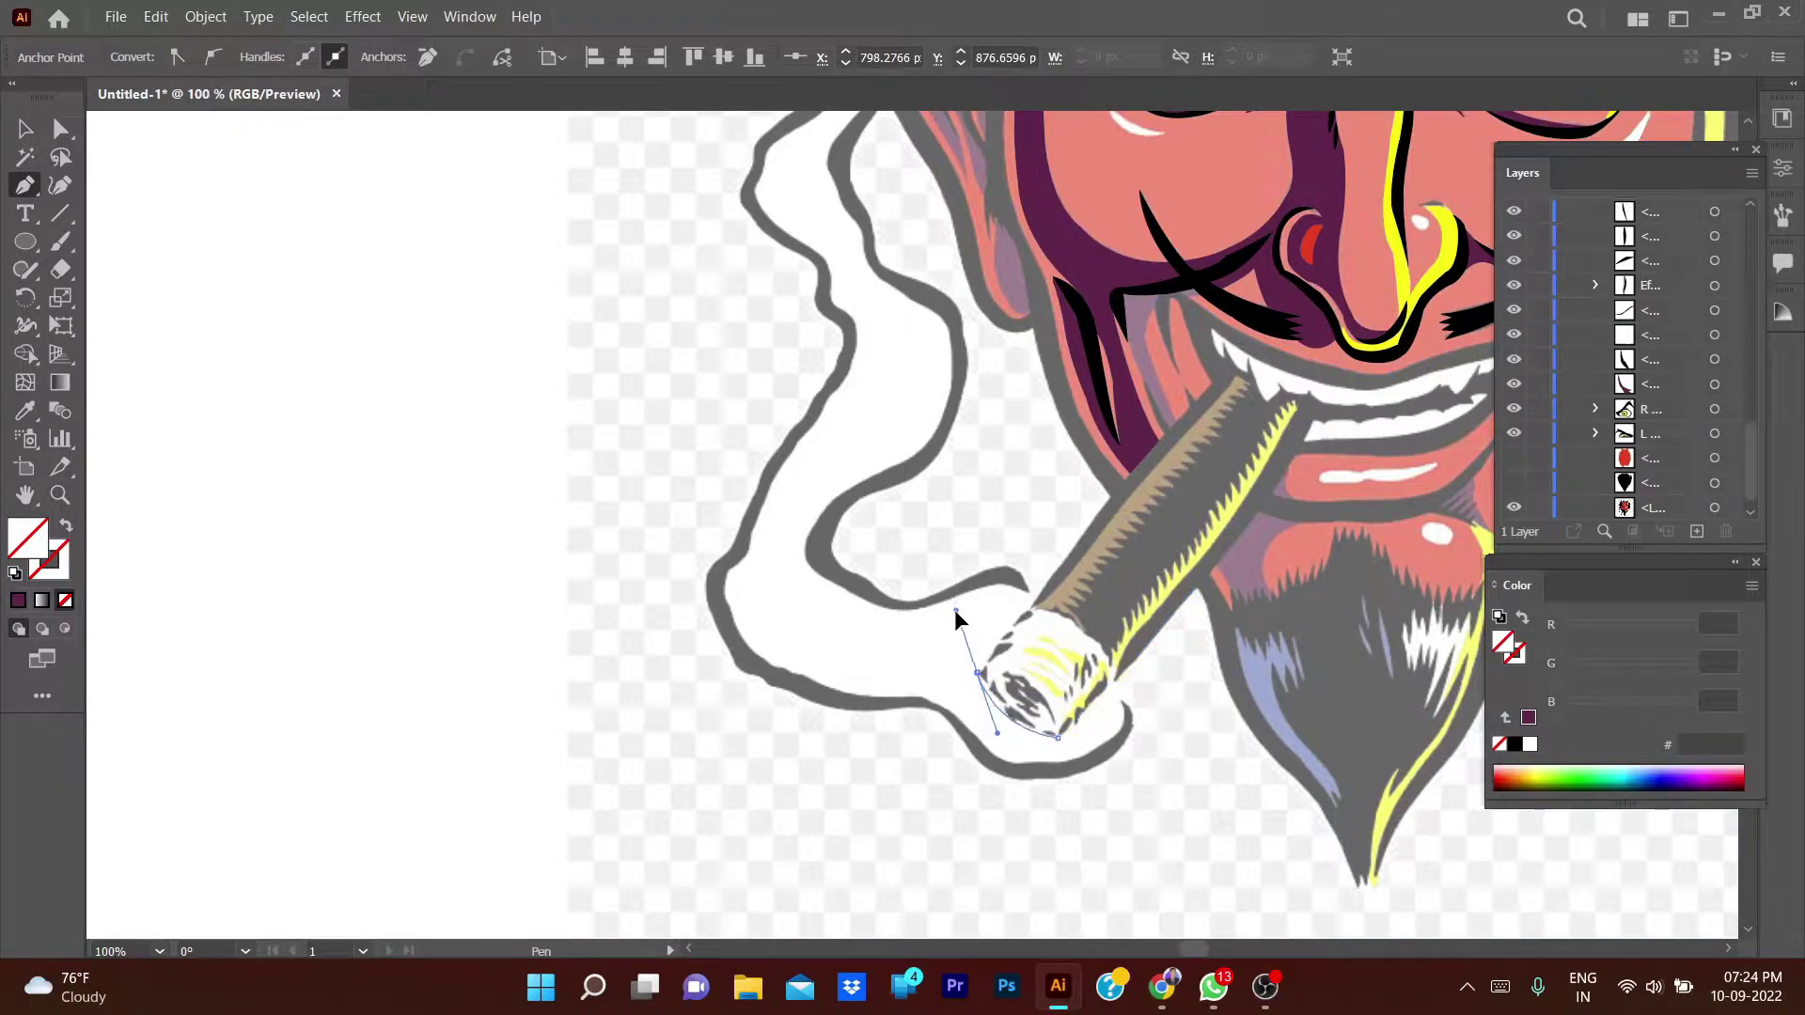
alt+click(979, 675)
drag(1241, 365, 1227, 376)
alt+click(1212, 383)
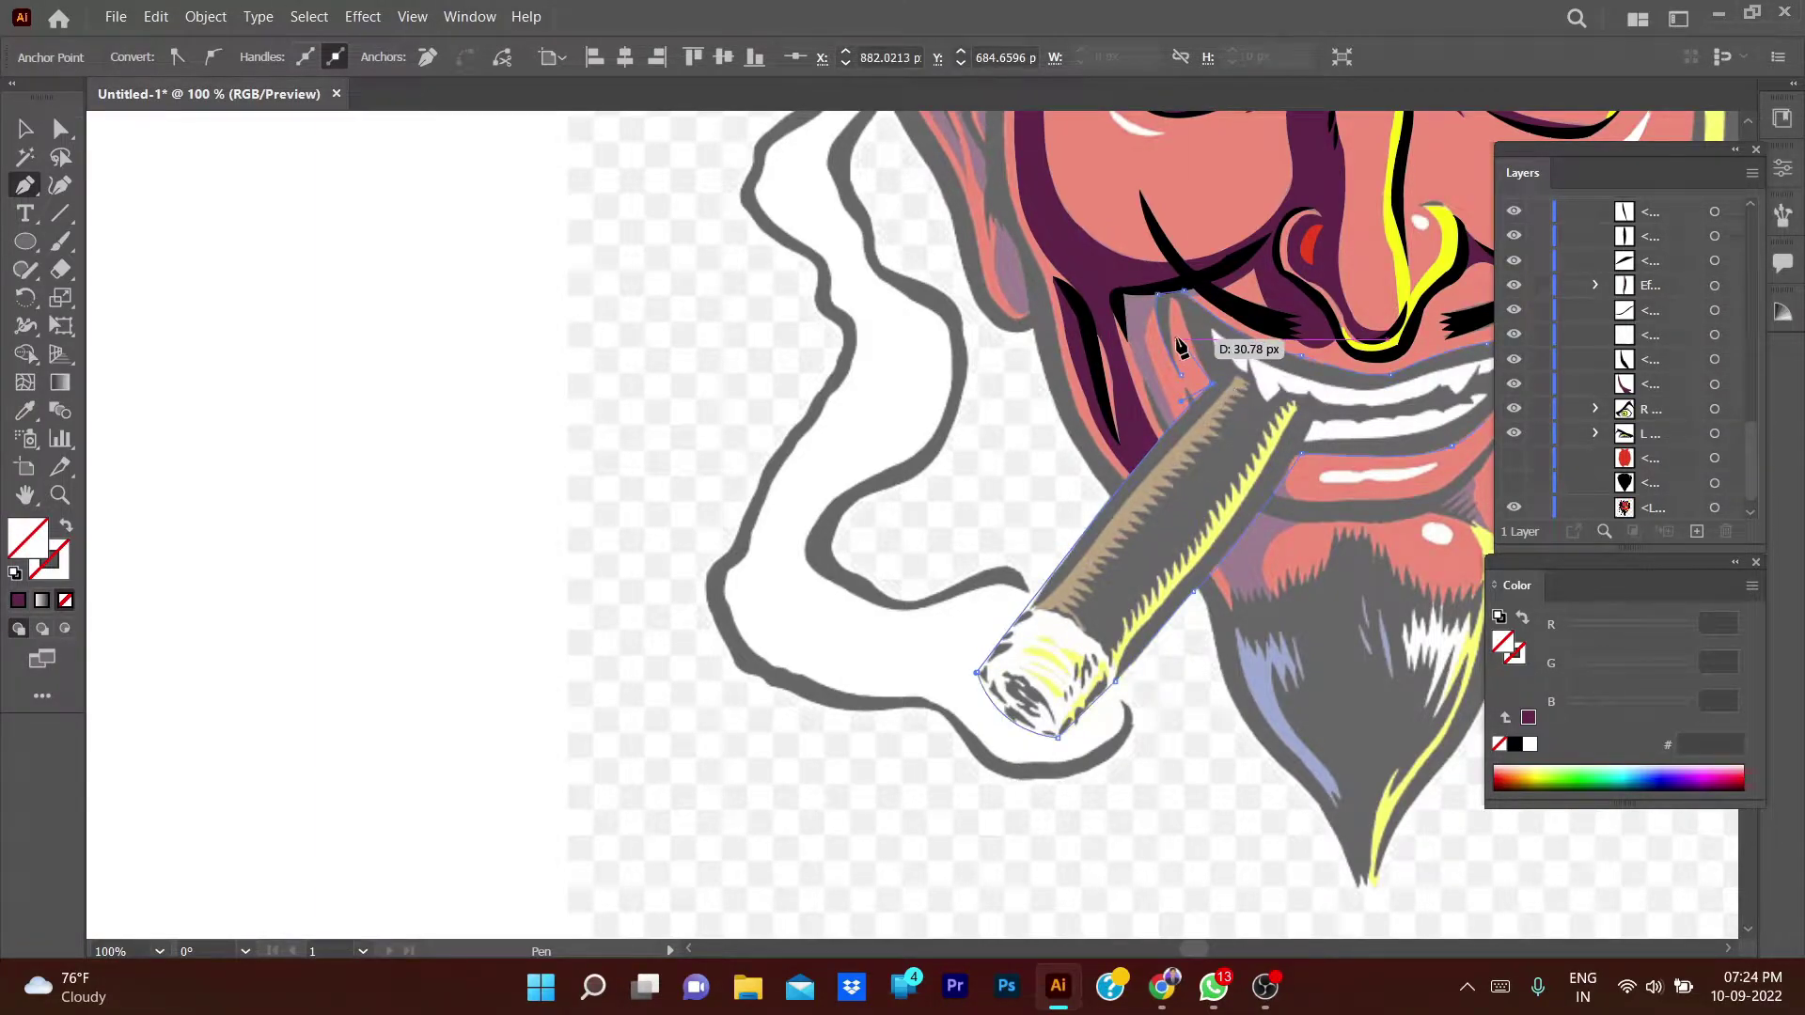
click(1165, 295)
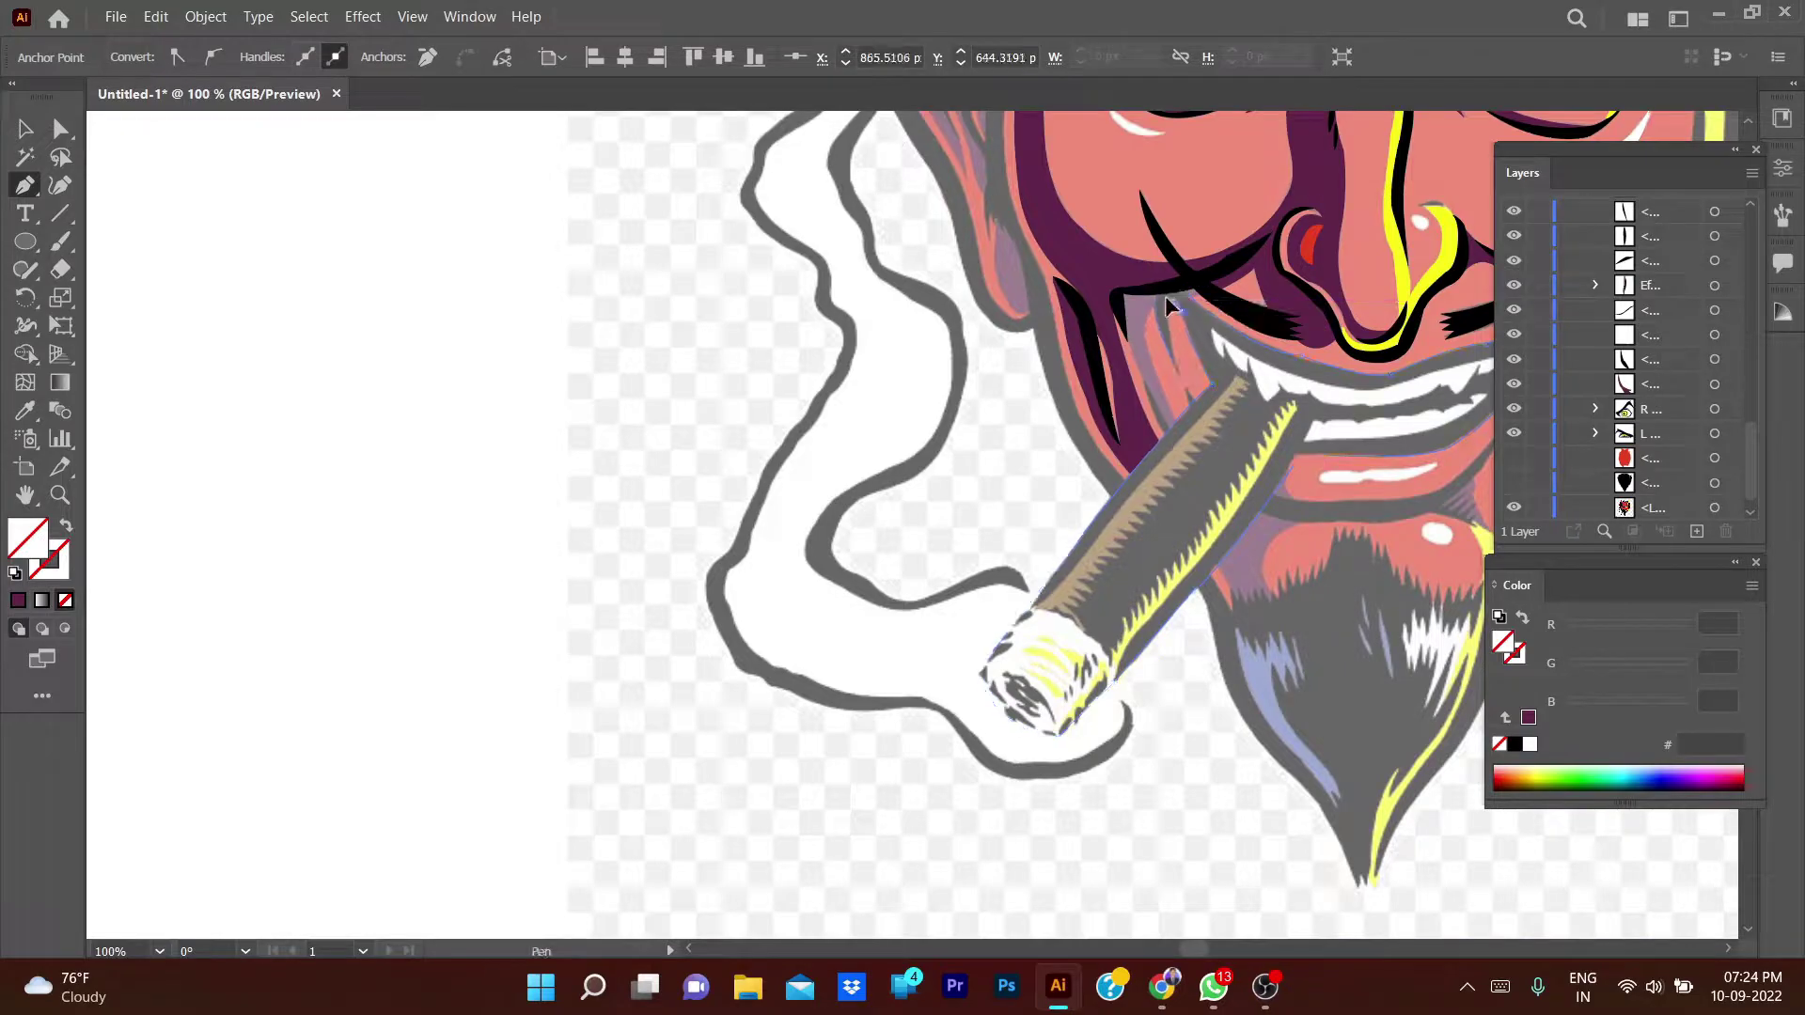
click(1166, 301)
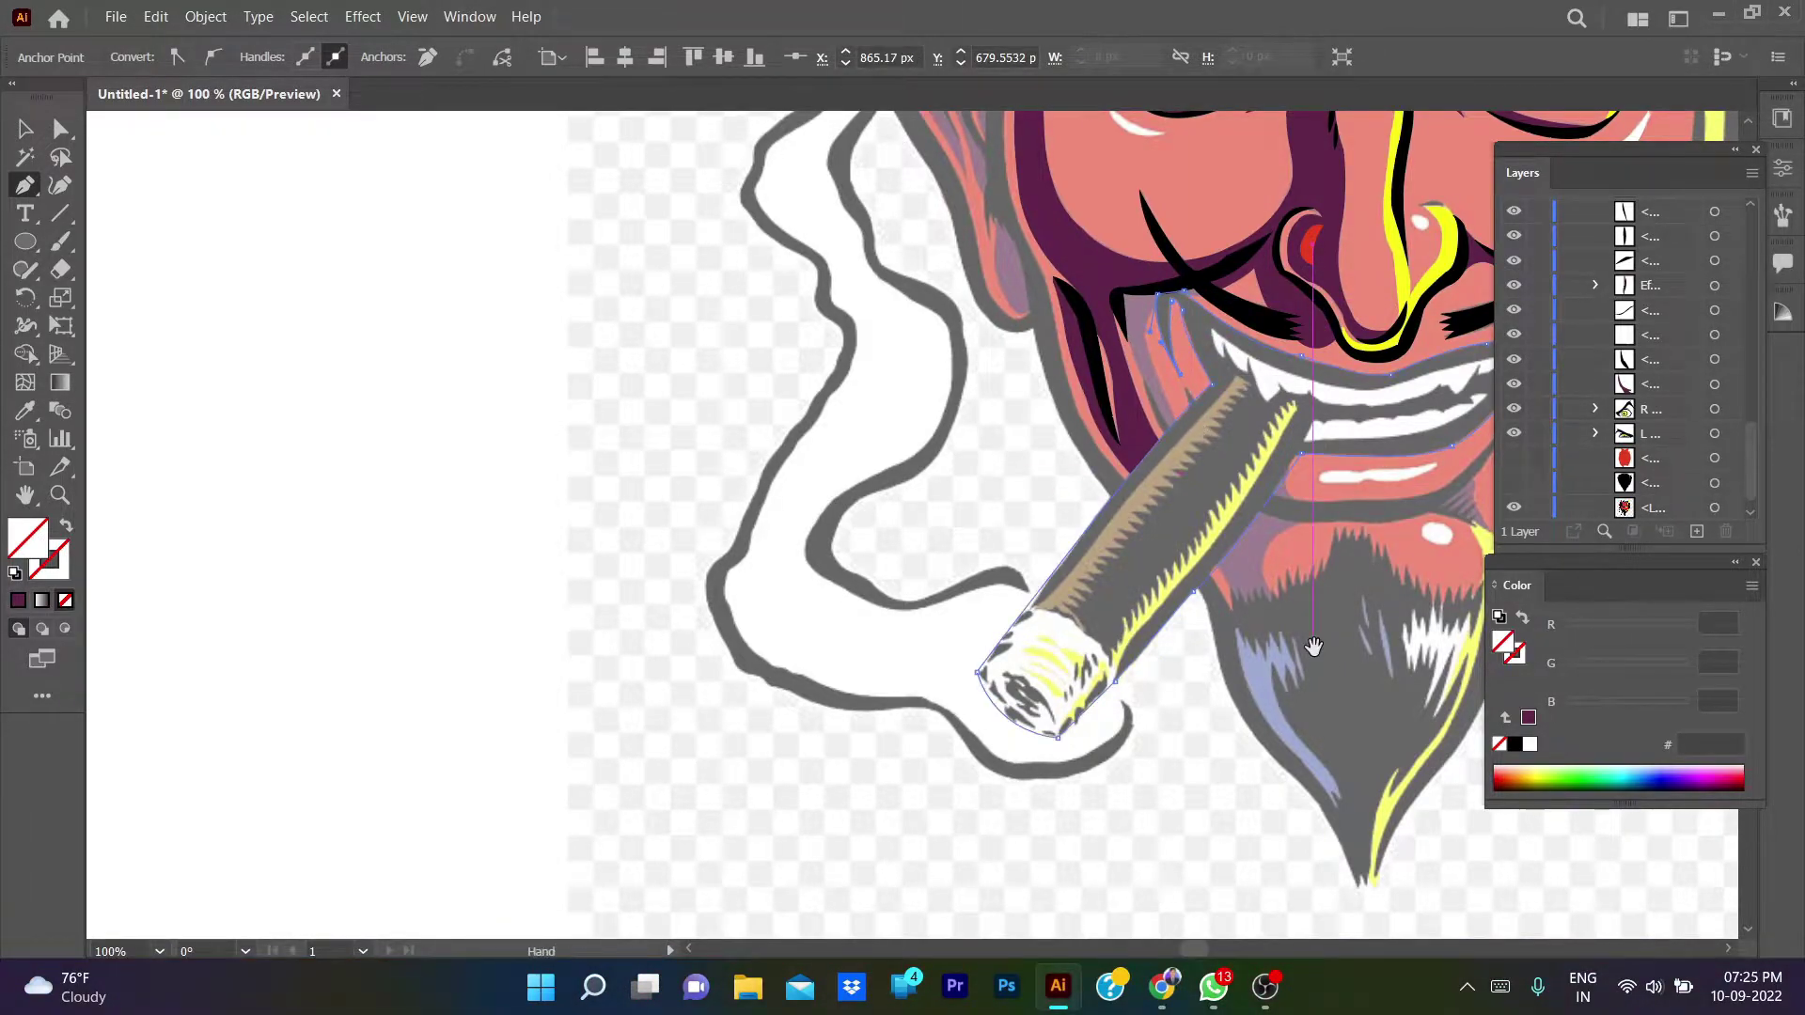
drag(1314, 647, 1044, 705)
- Fill the cigar outline with sampled black, undoing and redoing the fill
key(i)
click(1175, 362)
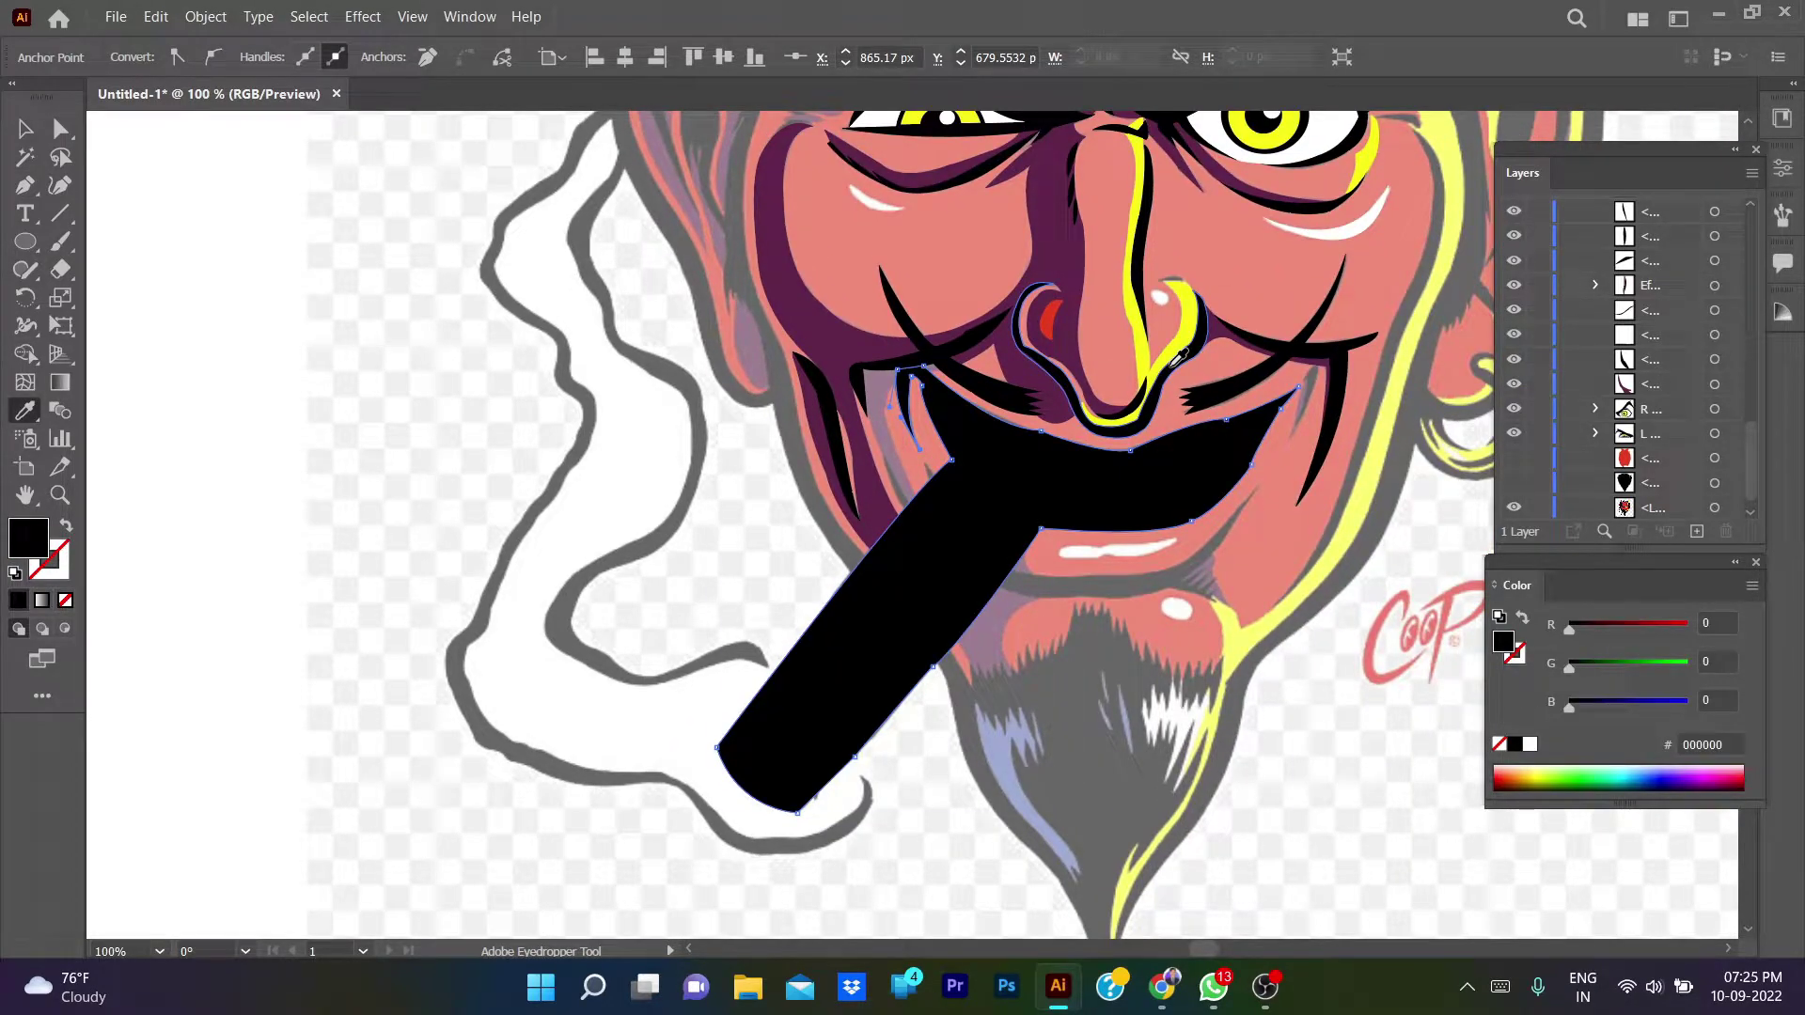
key(ctrl+z)
key(ctrl+shift+z)
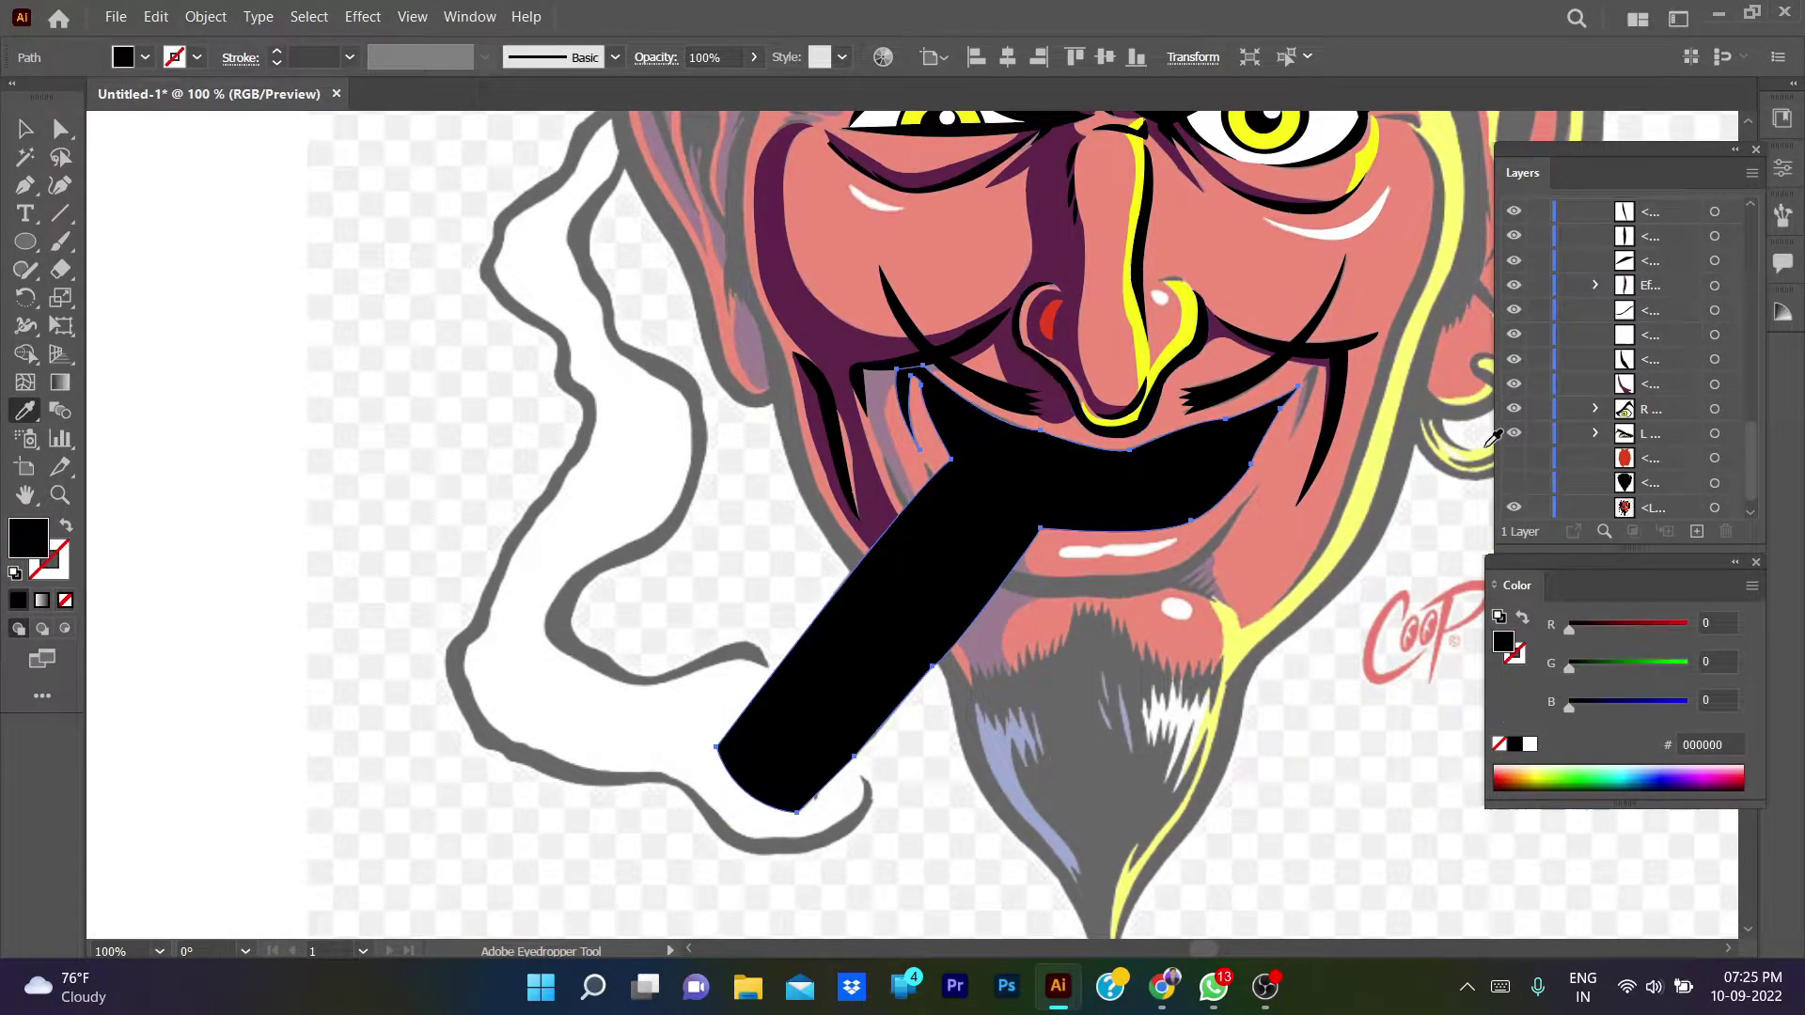
key(v)
scroll(1635, 357, up, 5)
key(Delete)
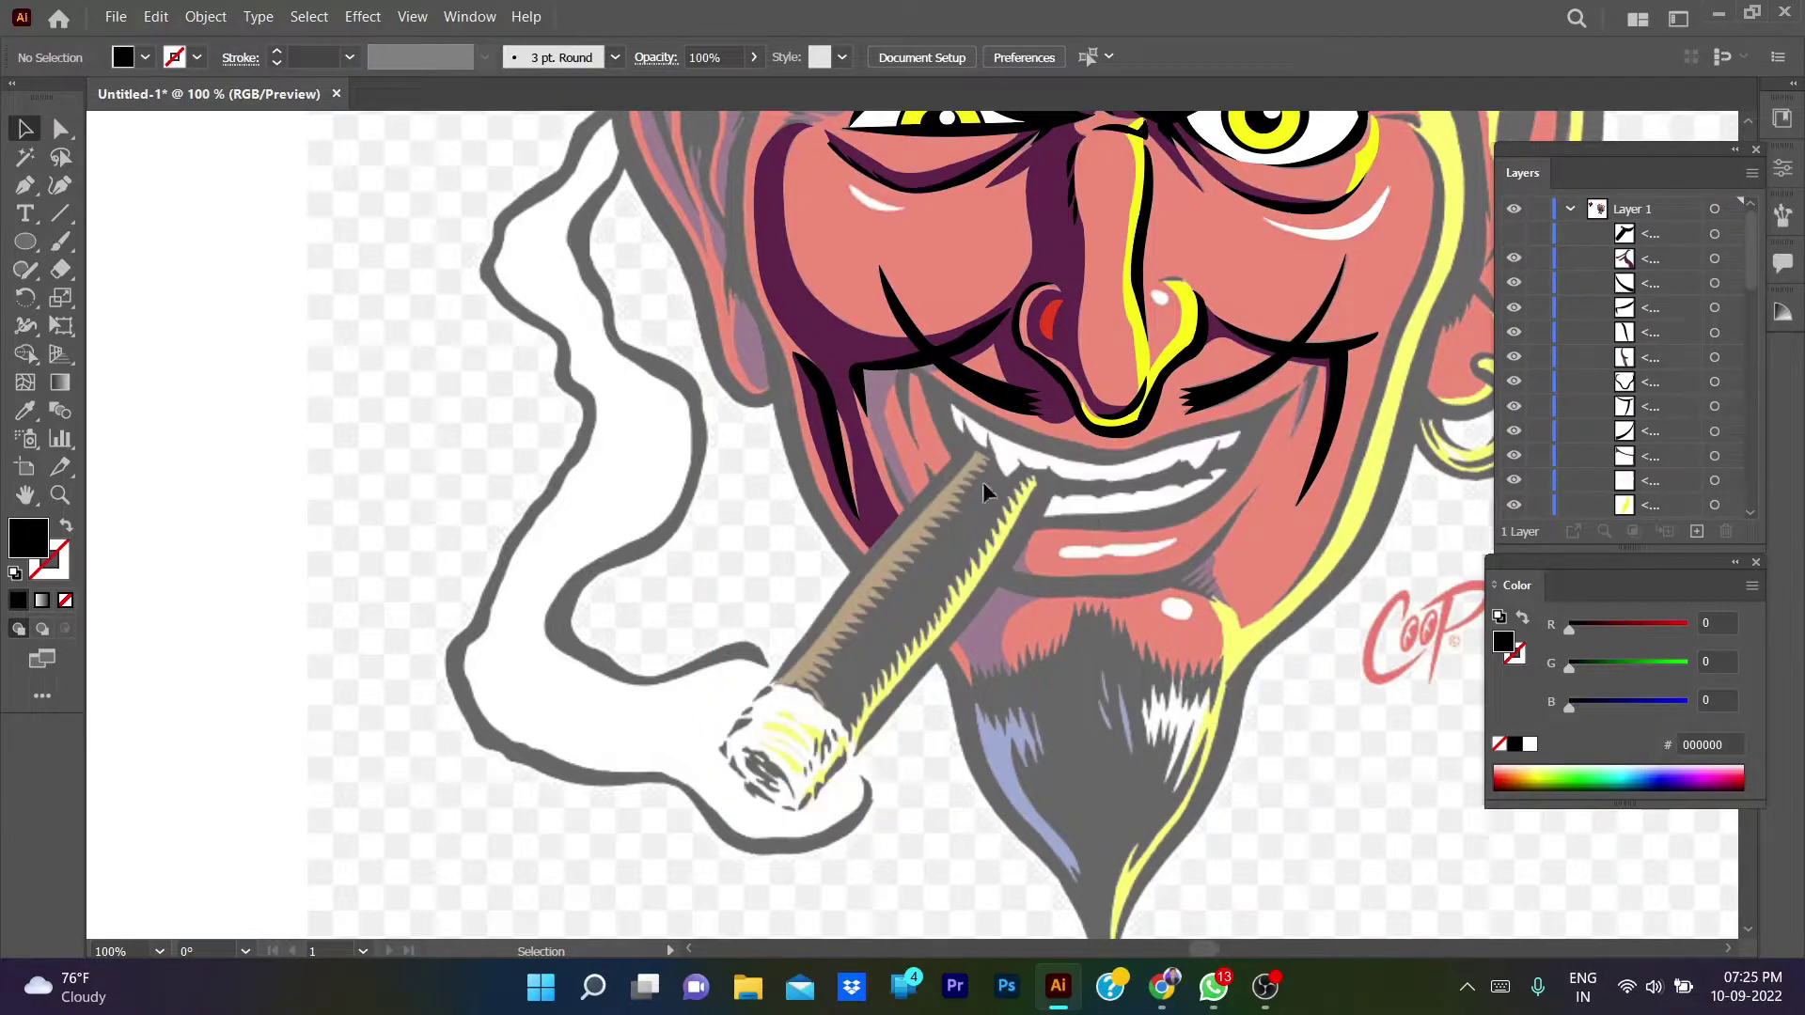
scroll(983, 483, up, 2)
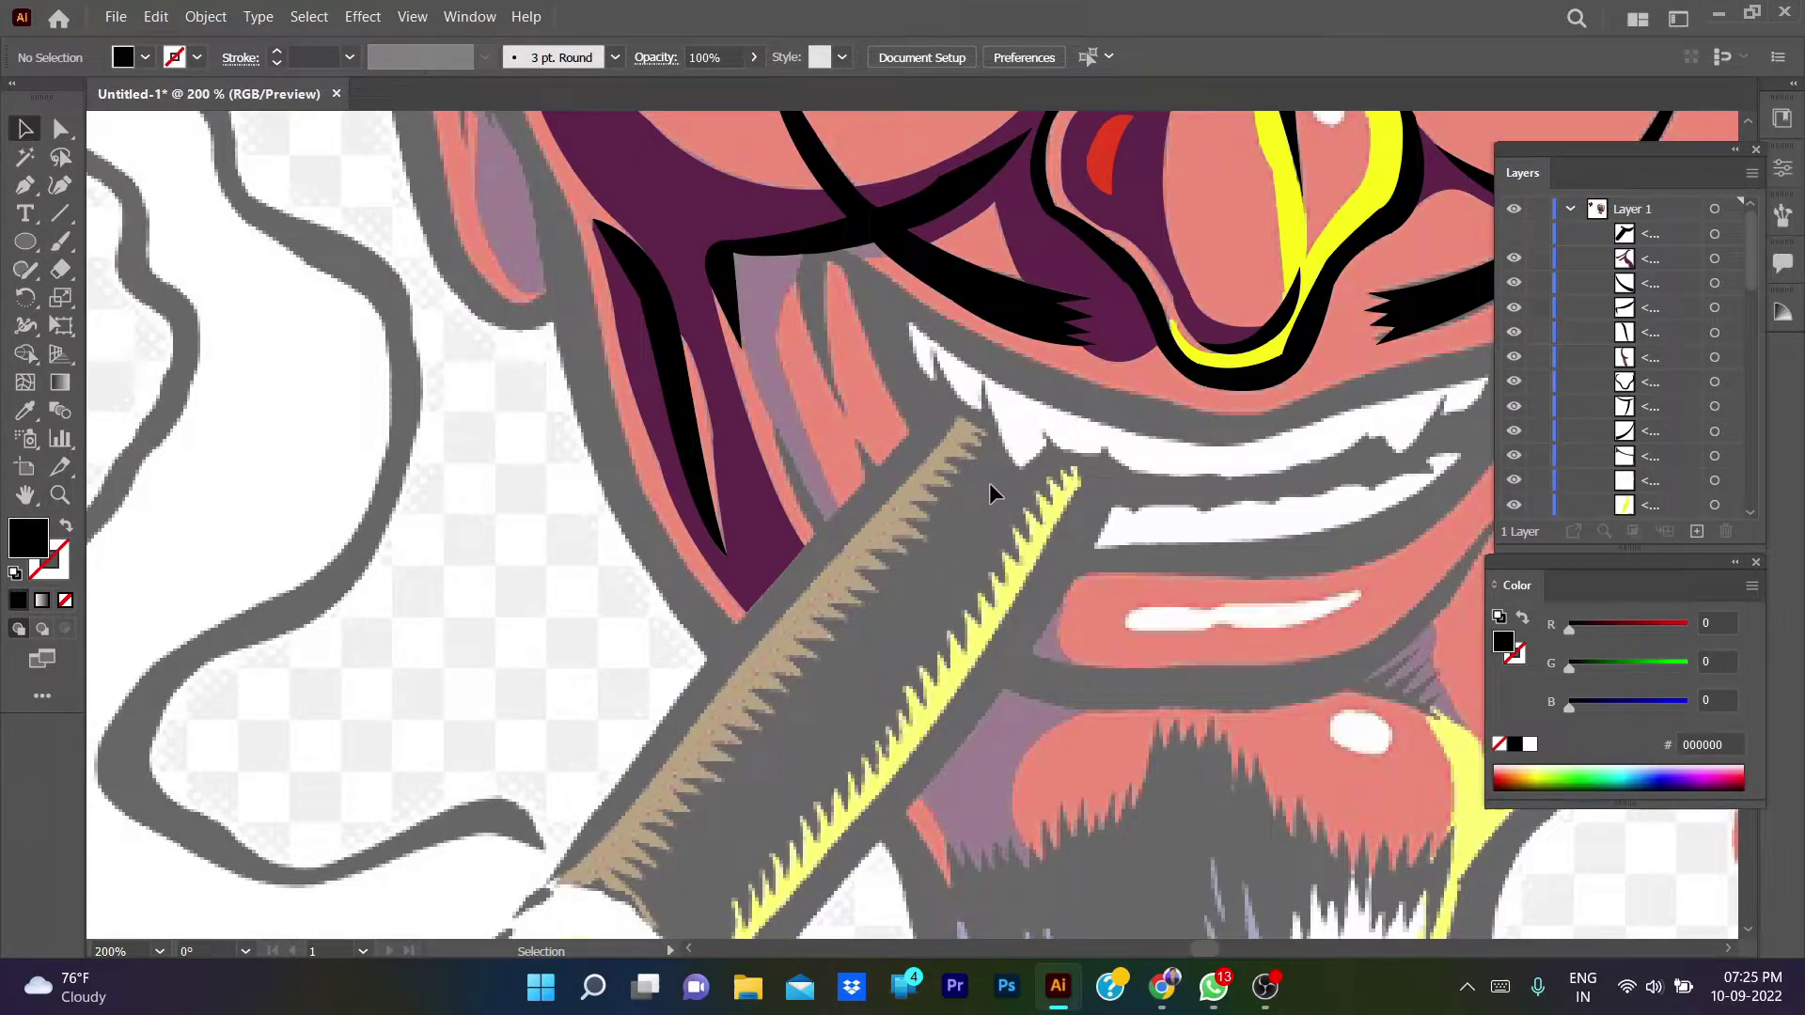
- Start a Pen path along the top edge of the upper teeth
key(p)
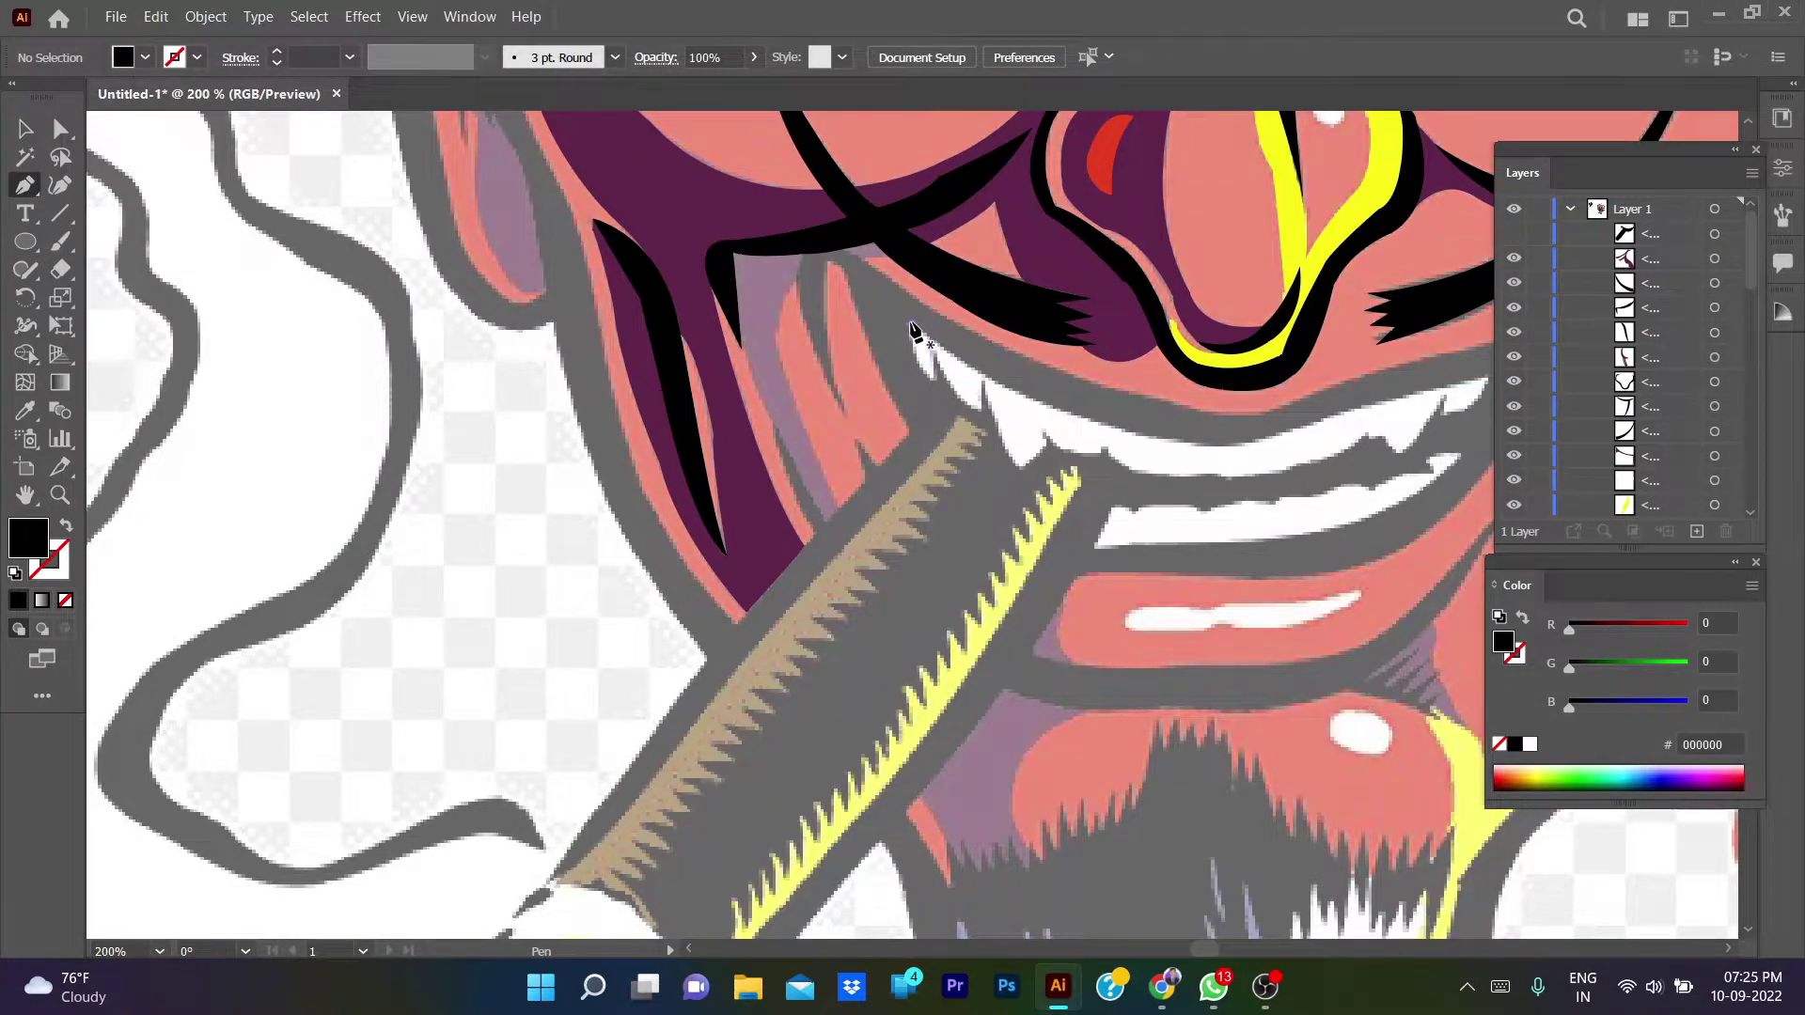
scroll(910, 325, down, 1)
scroll(910, 324, right, 2)
click(745, 303)
click(844, 403)
click(1053, 427)
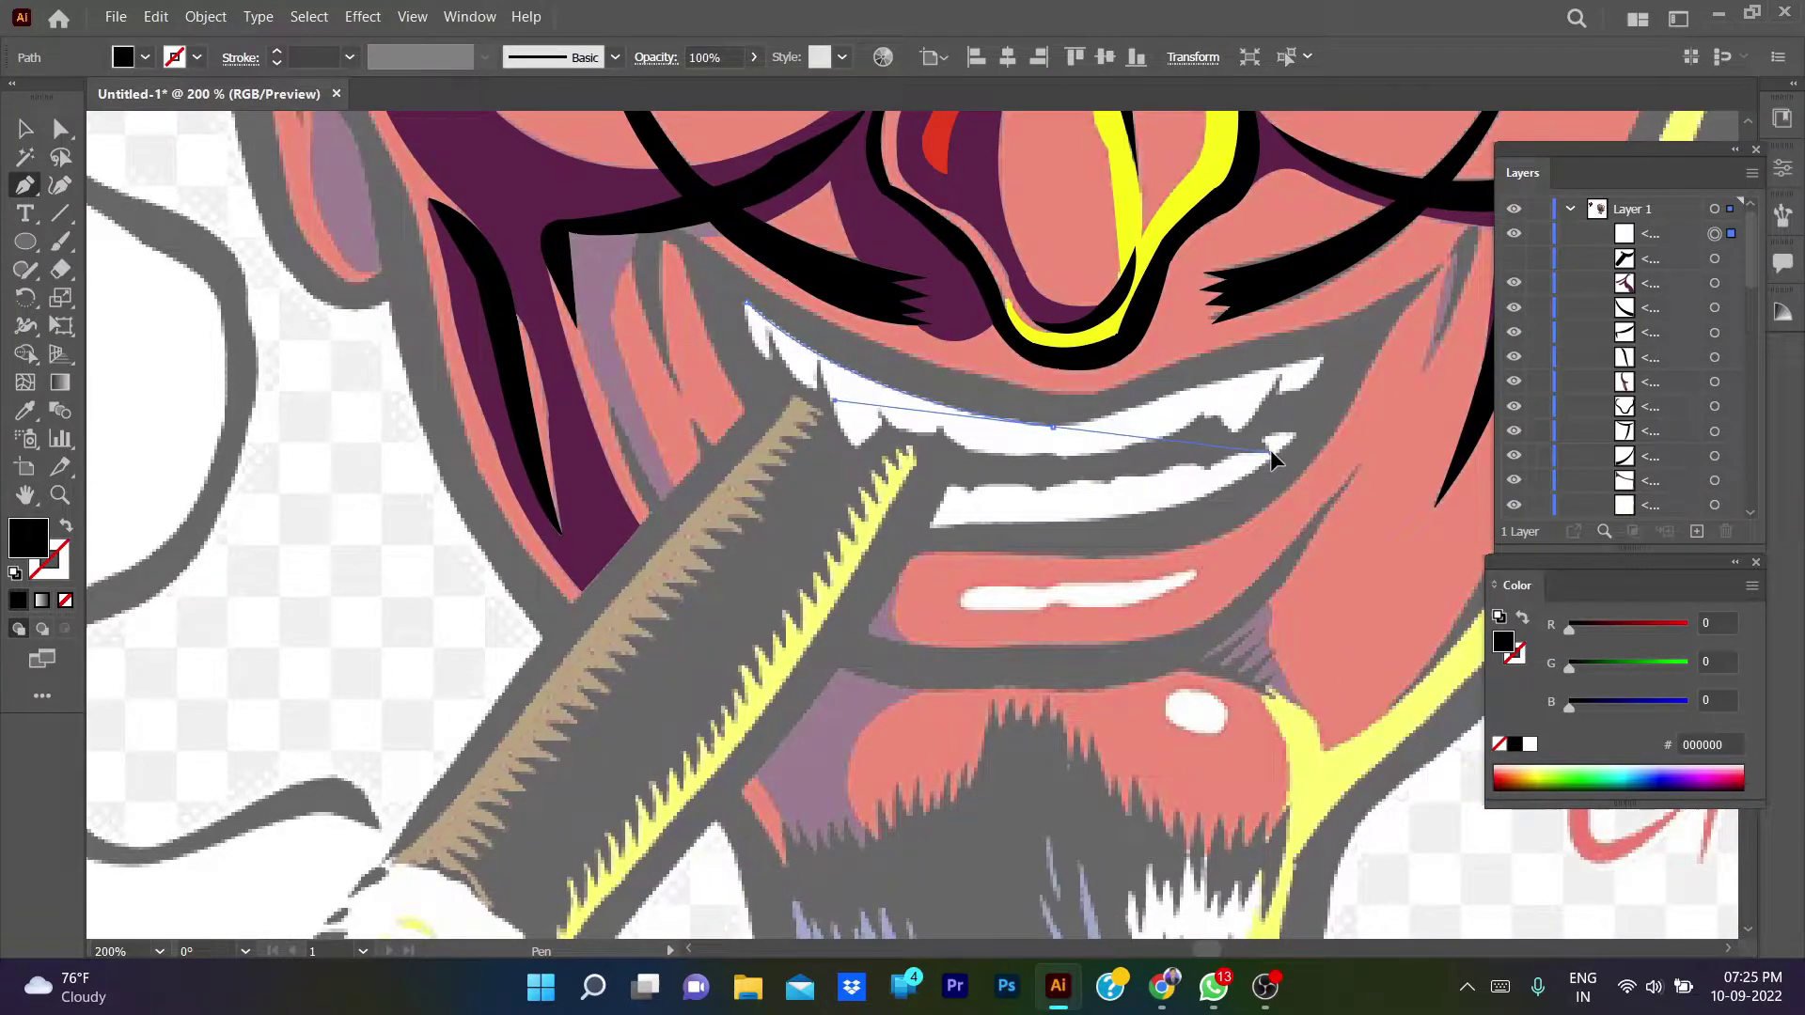
click(1053, 427)
scroll(940, 395, right, 2)
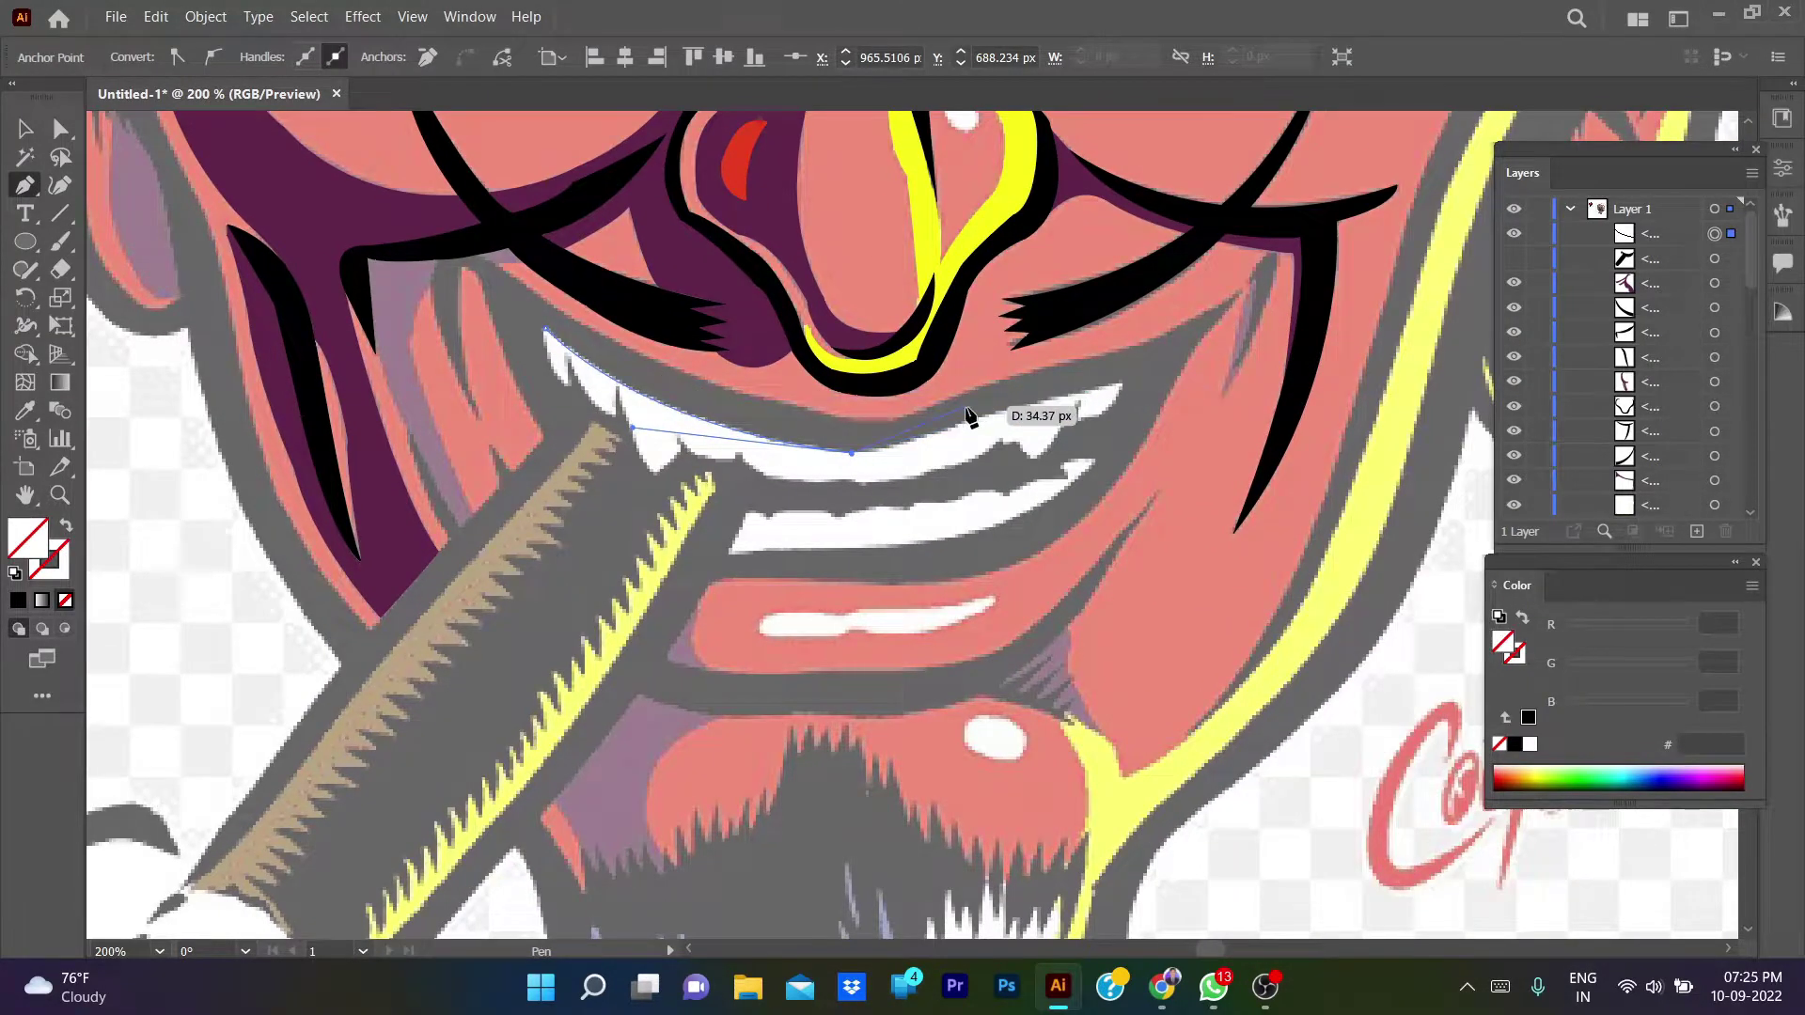
drag(968, 414, 953, 428)
mouse_move(1123, 383)
mouse_down()
mouse_move(1174, 379)
mouse_move(1028, 458)
mouse_move(1013, 440)
mouse_up()
click(1000, 442)
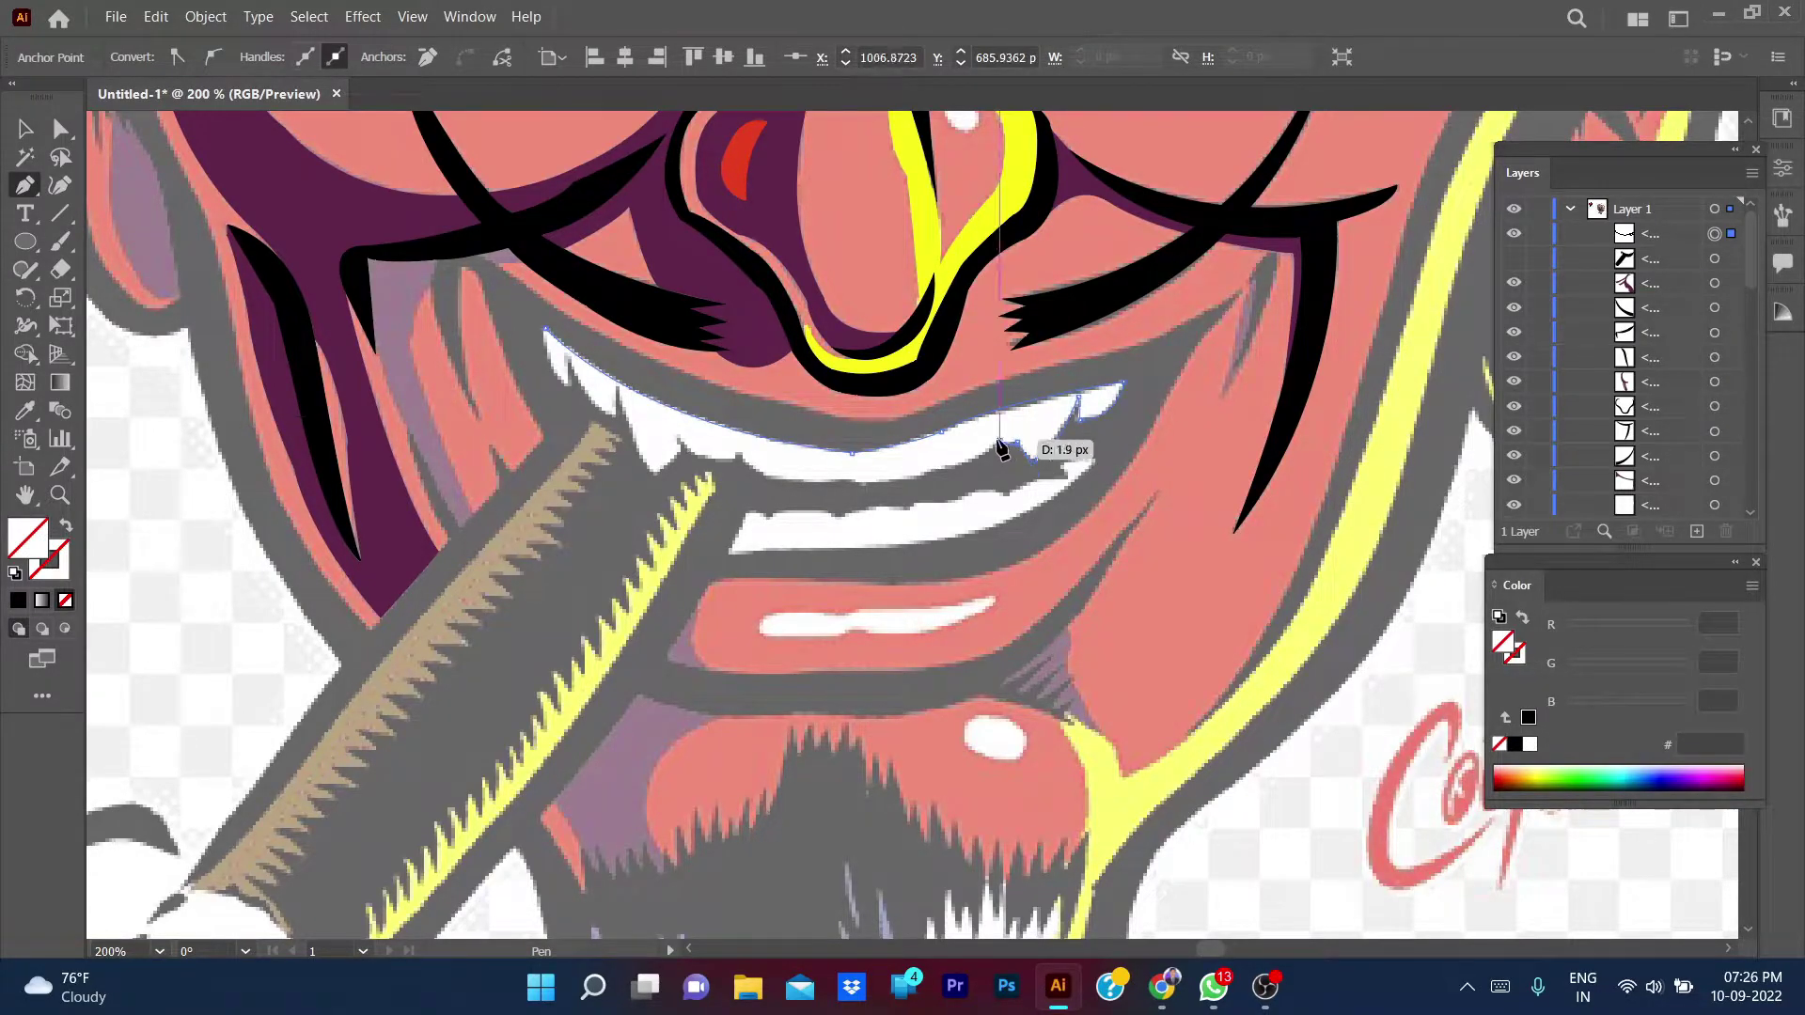
- Trace back along the bottom of the upper teeth and close the outline
drag(886, 482, 827, 470)
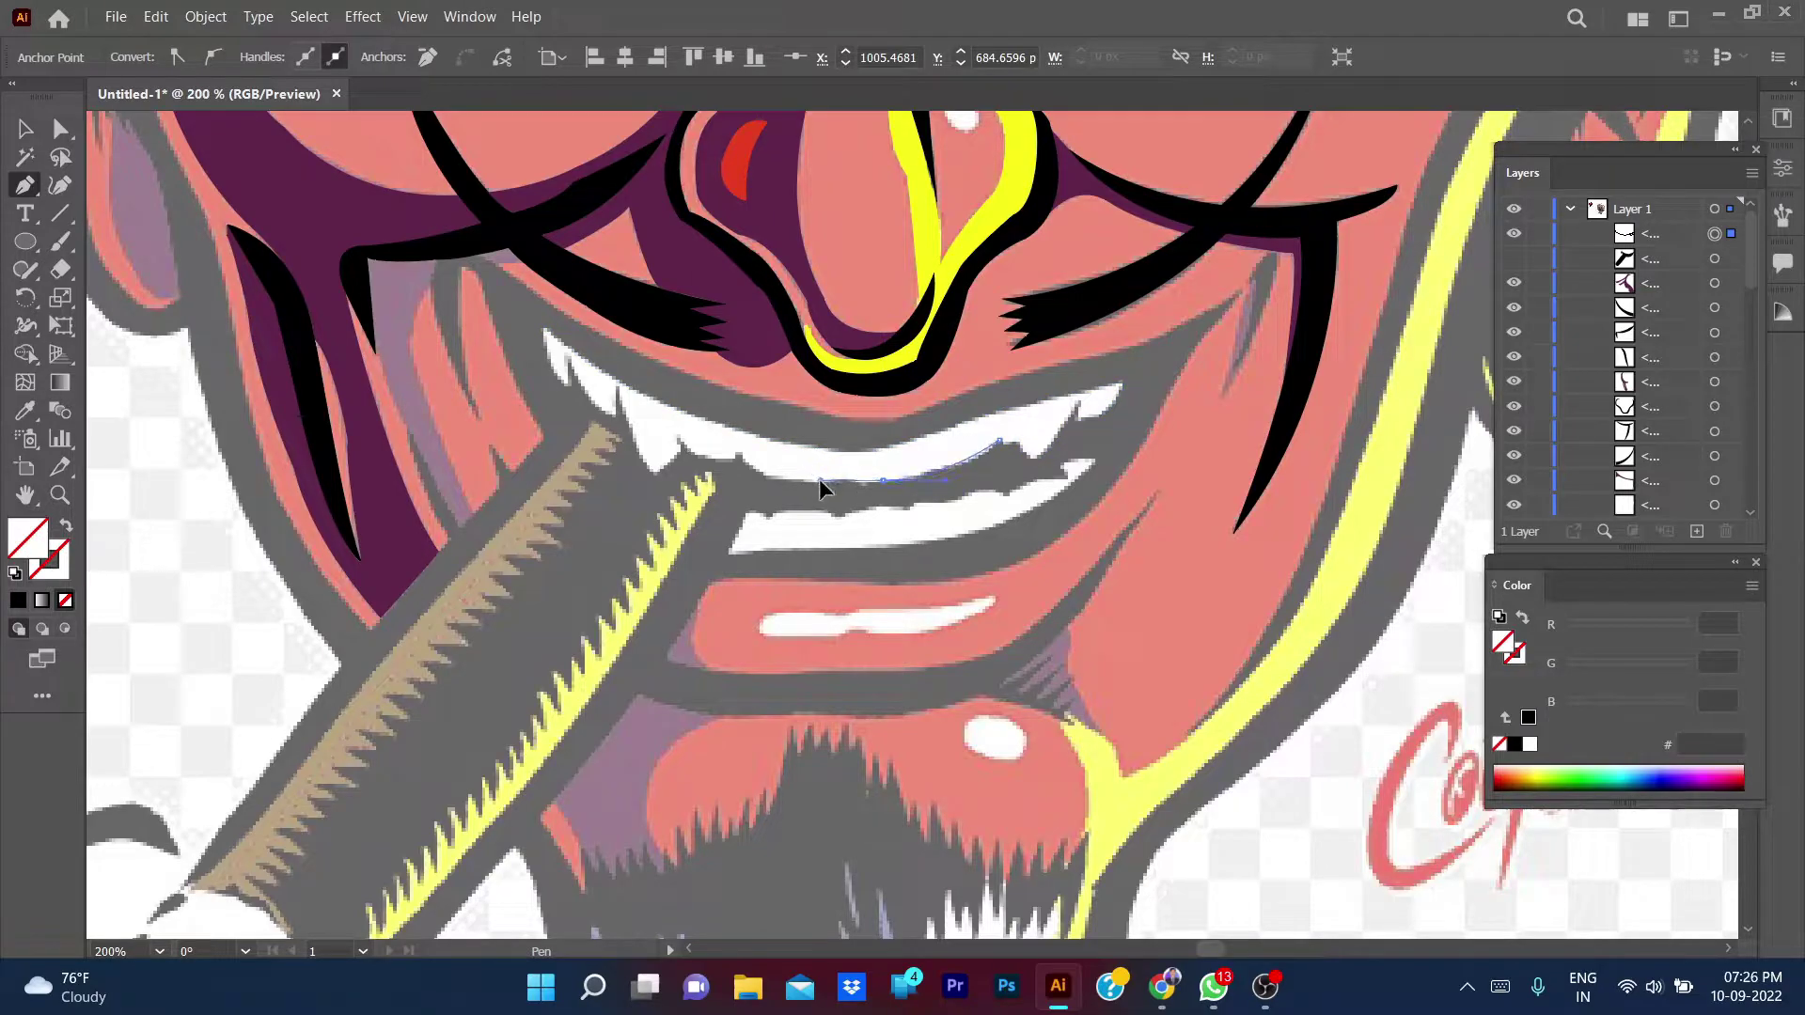
key(ctrl+z)
mouse_move(930, 471)
mouse_down()
mouse_move(990, 460)
mouse_move(928, 494)
mouse_up()
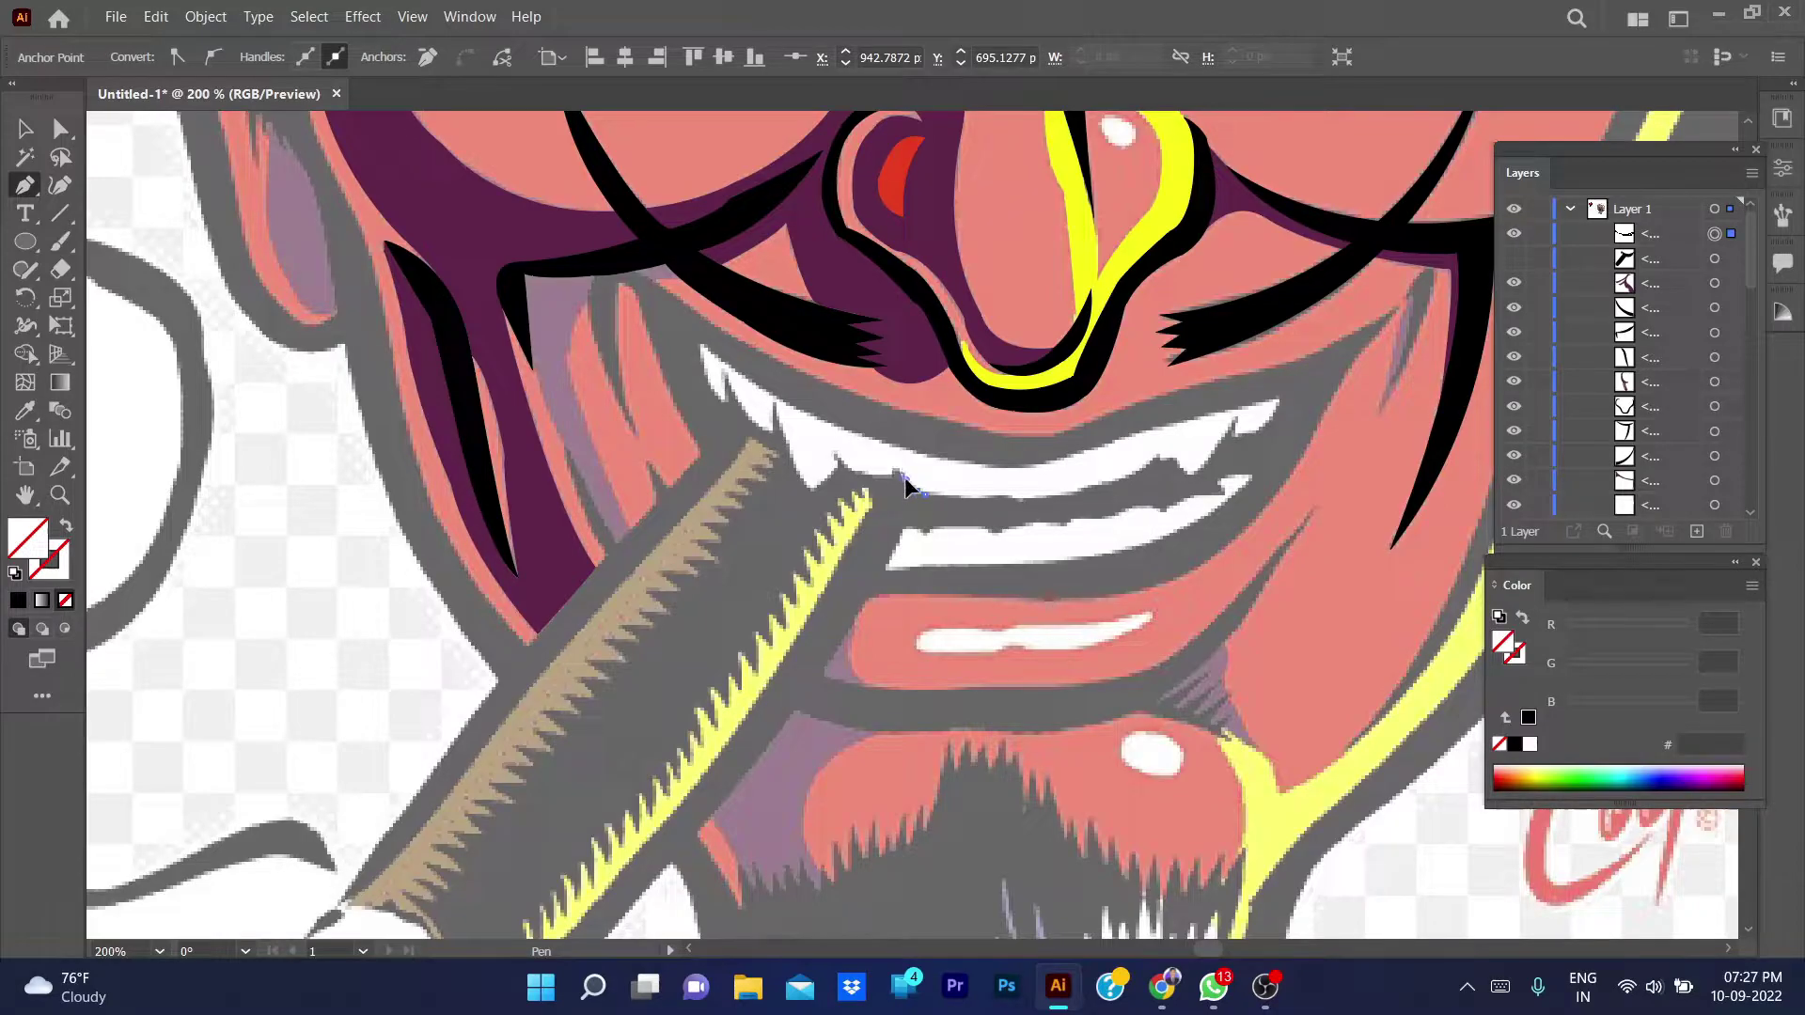
click(890, 469)
mouse_move(888, 476)
mouse_down()
mouse_move(821, 432)
mouse_move(794, 492)
mouse_move(815, 487)
mouse_up()
drag(767, 408, 773, 414)
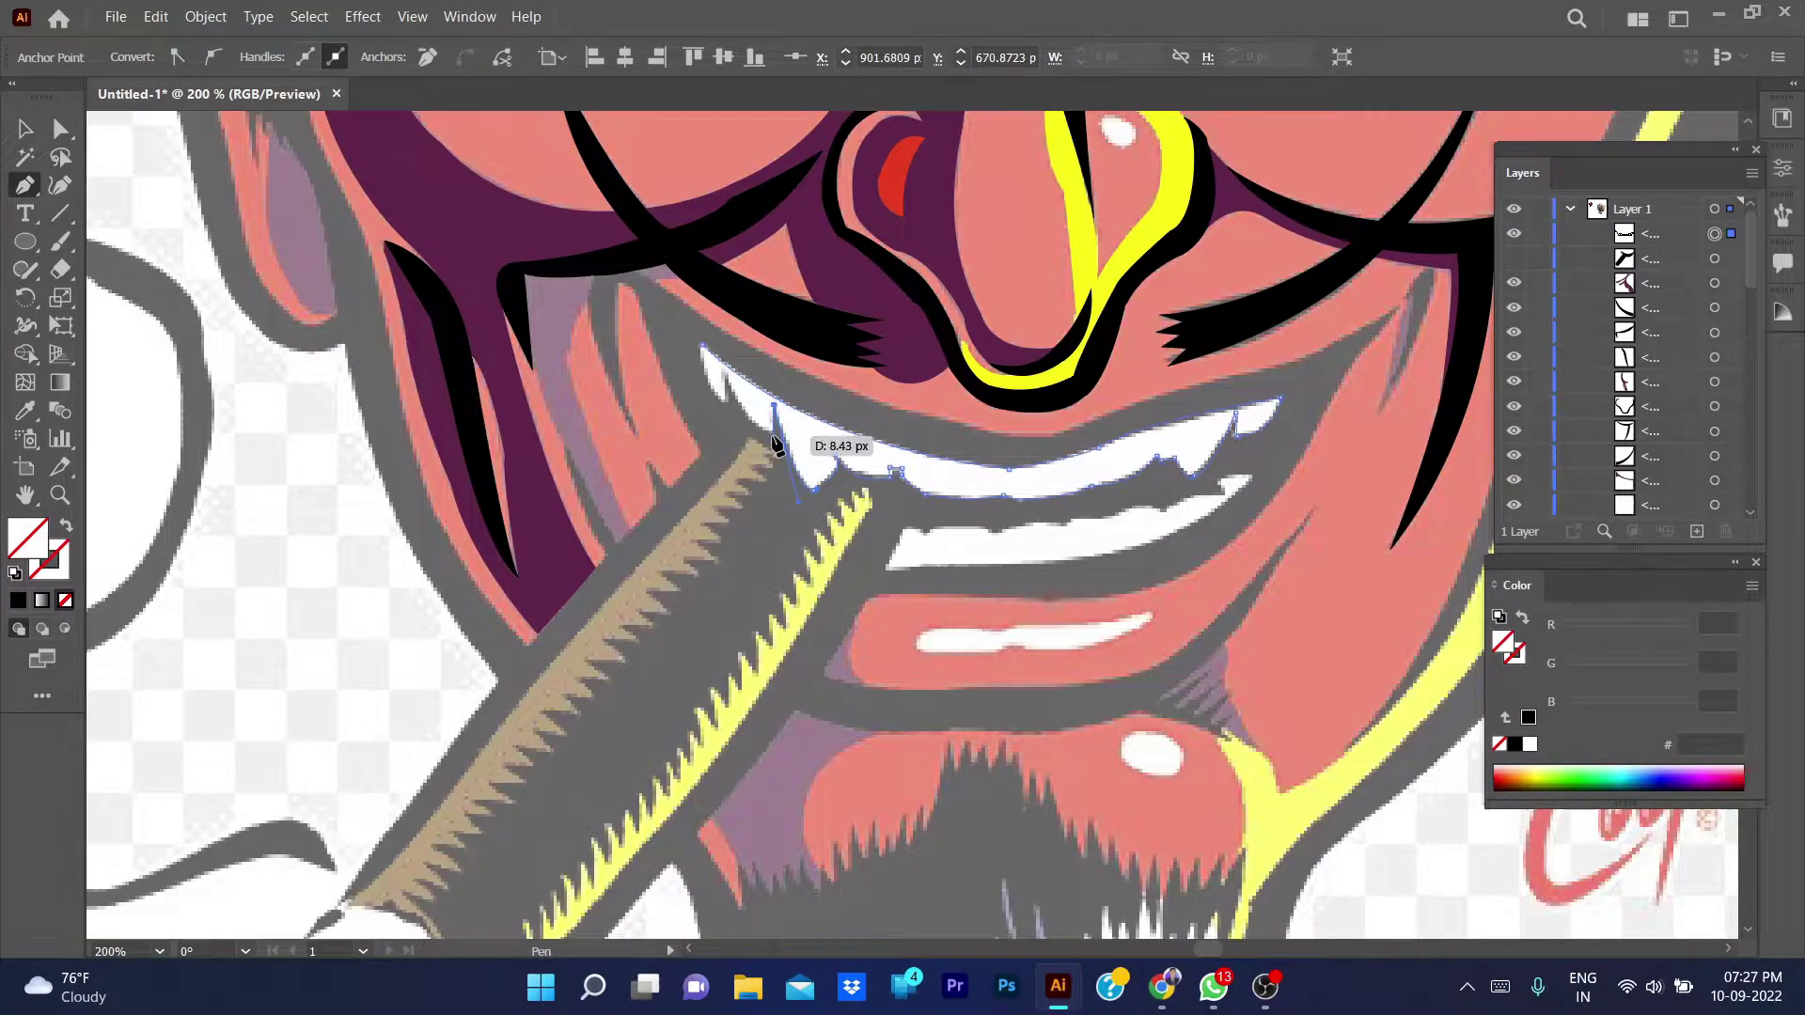
click(726, 374)
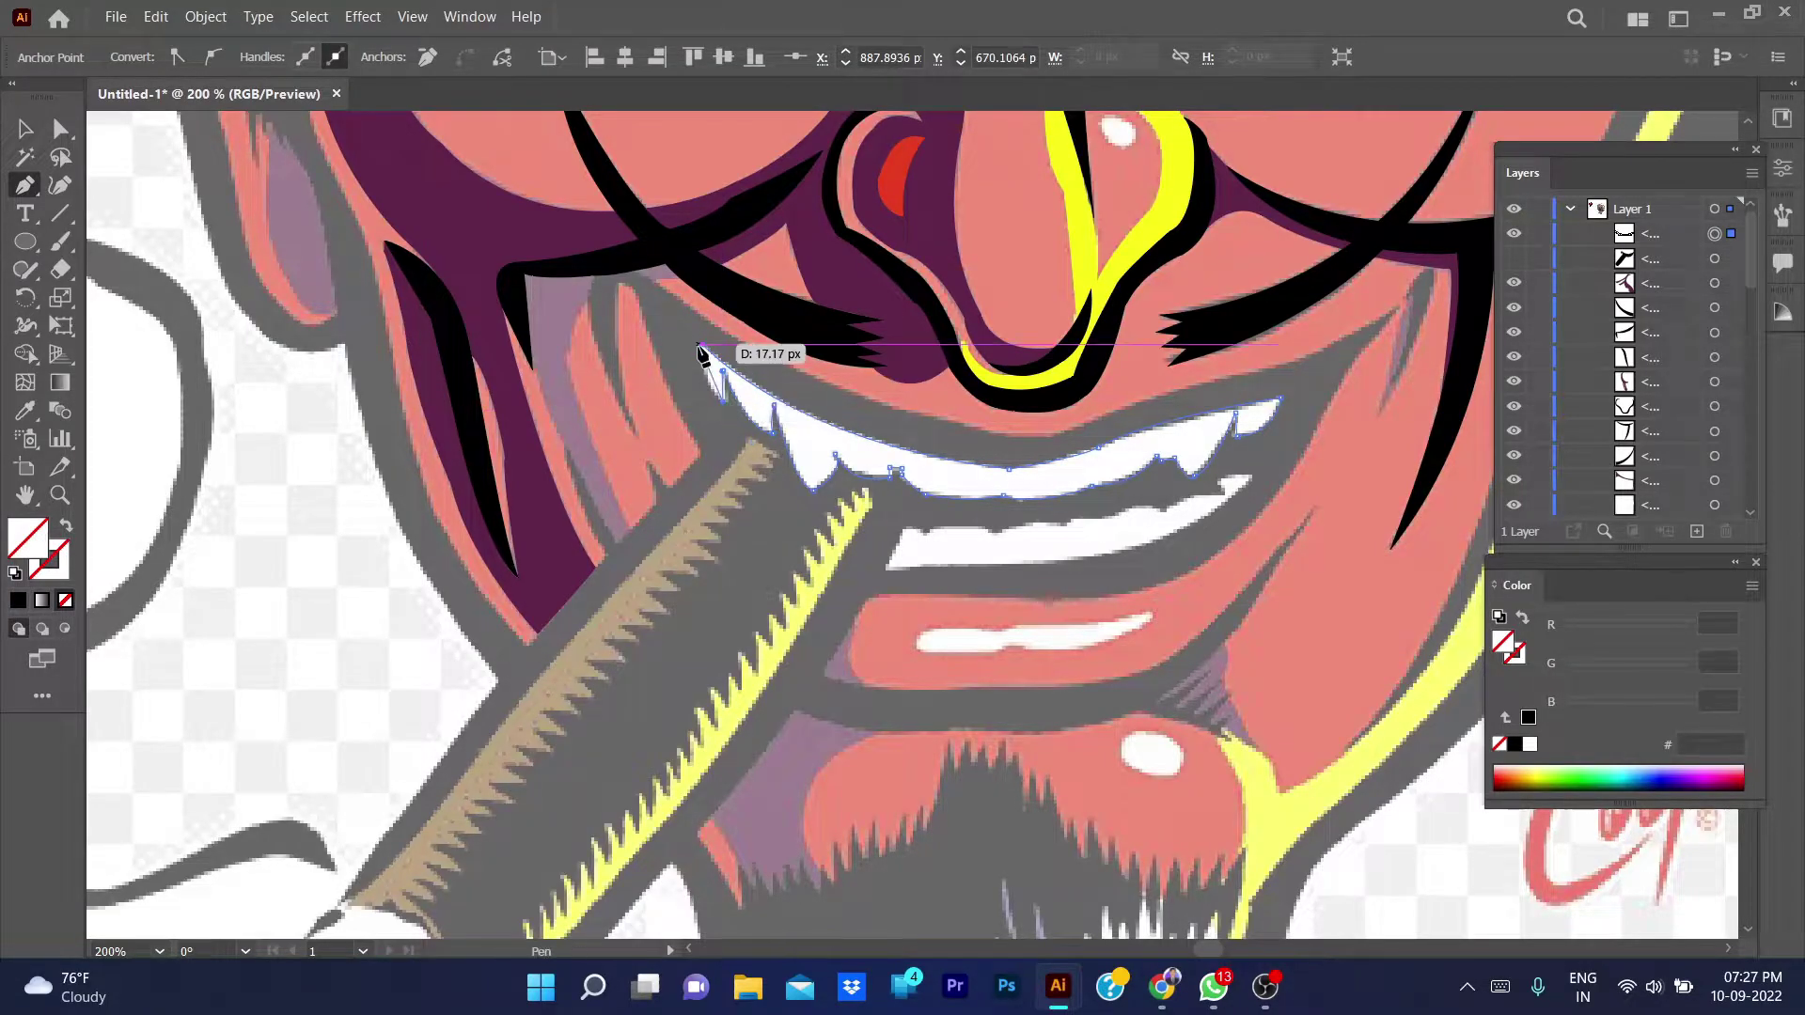
drag(1089, 519, 911, 542)
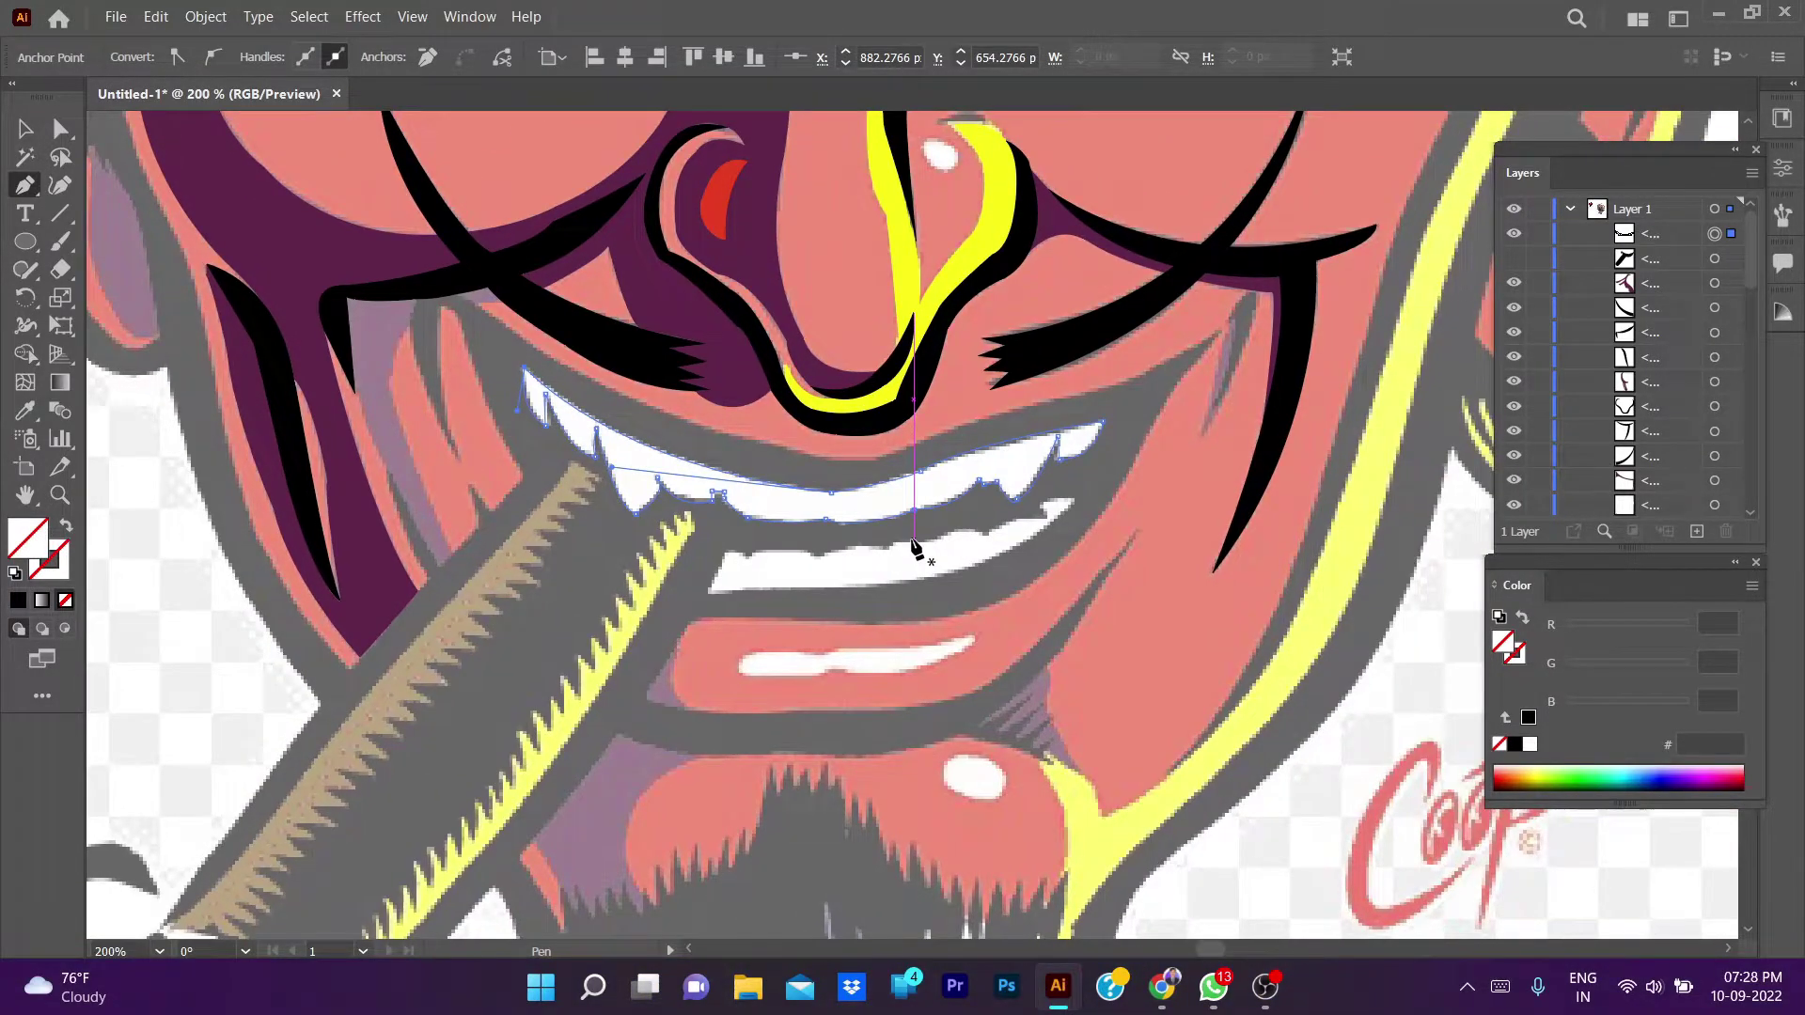
- Fill the upper teeth shape with sampled white and zoom out
key(i)
click(918, 523)
key(ctrl+minus)
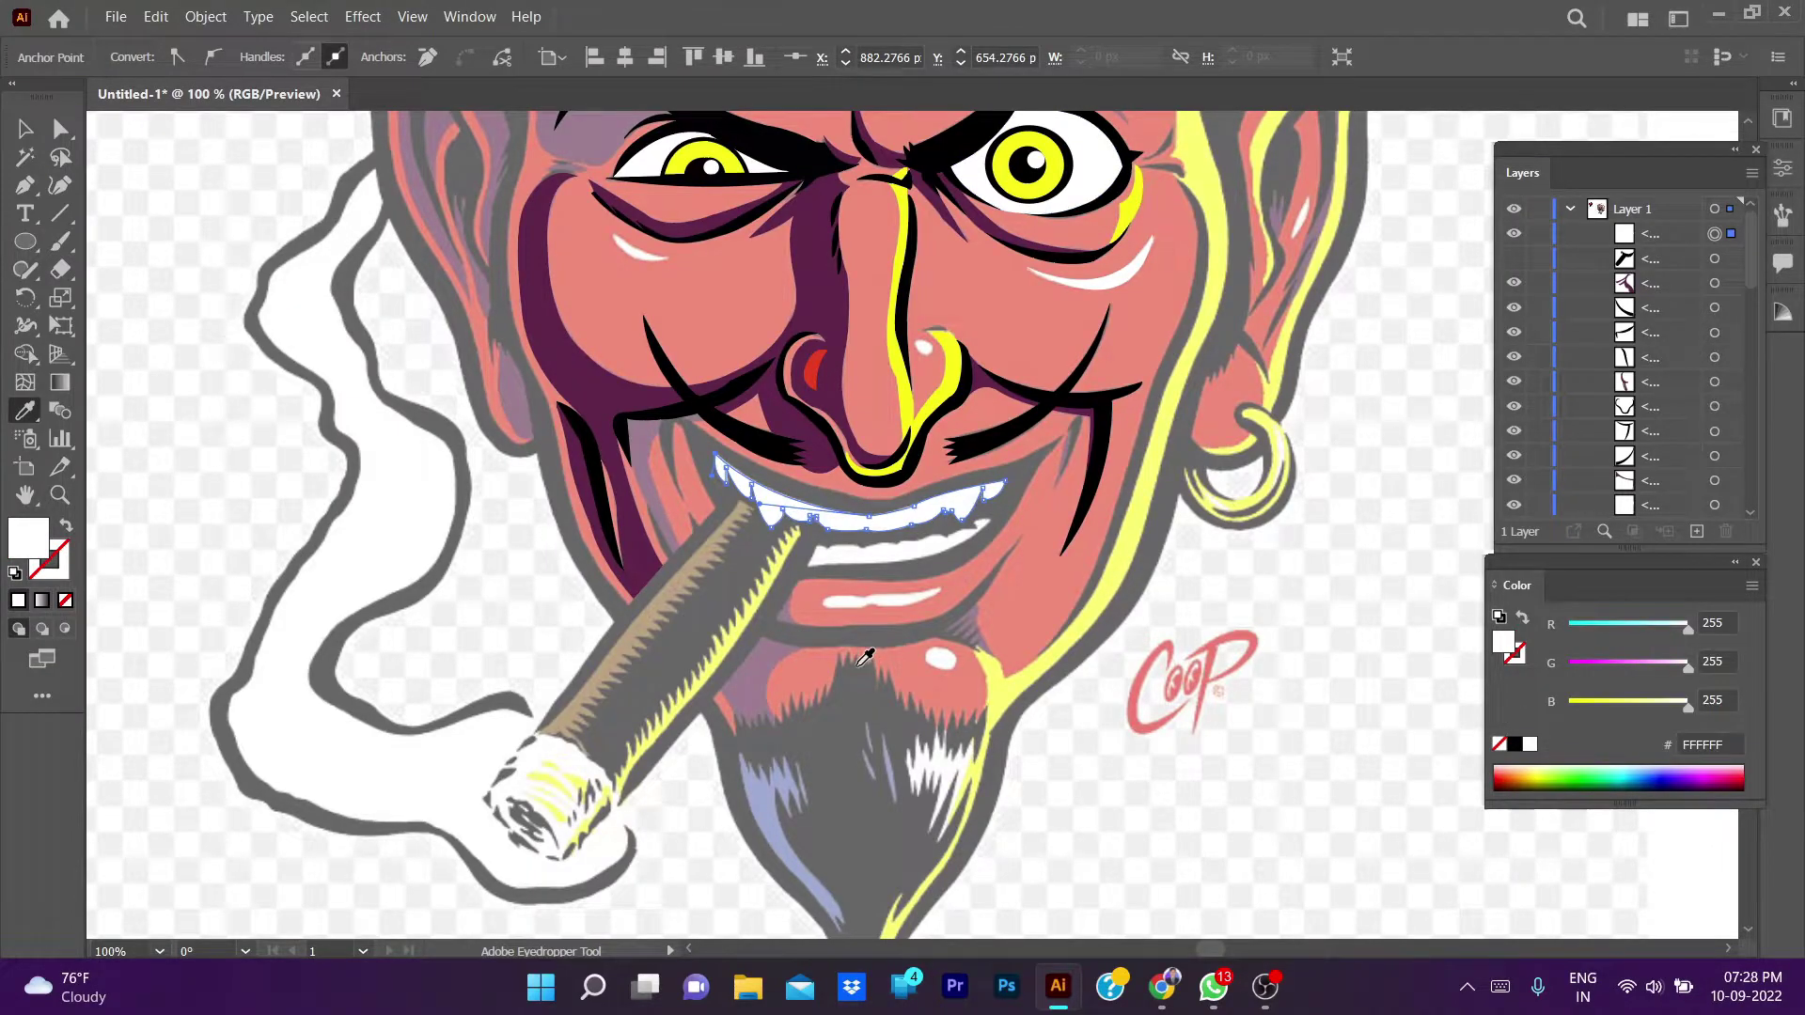
key(v)
click(1249, 750)
- Make a first attempt at outlining the lower teeth, then abandon it
key(p)
scroll(847, 594, up, 3)
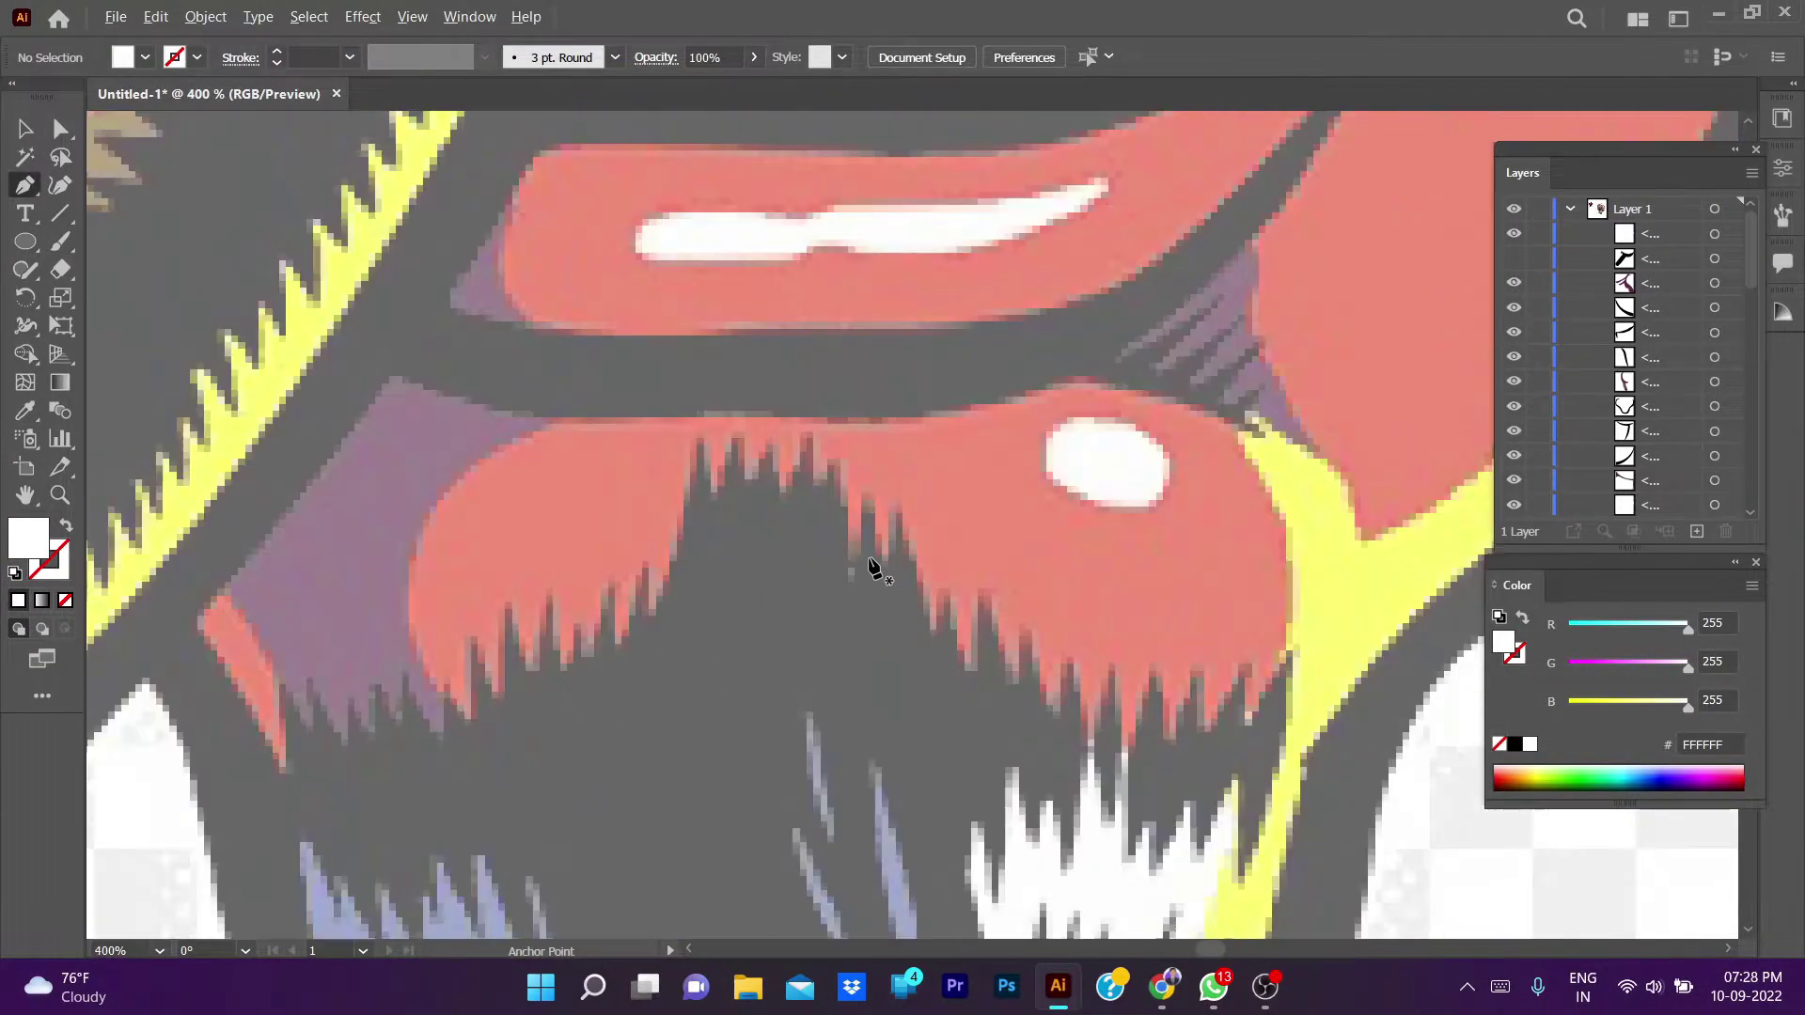
scroll(748, 508, up, 1)
click(731, 544)
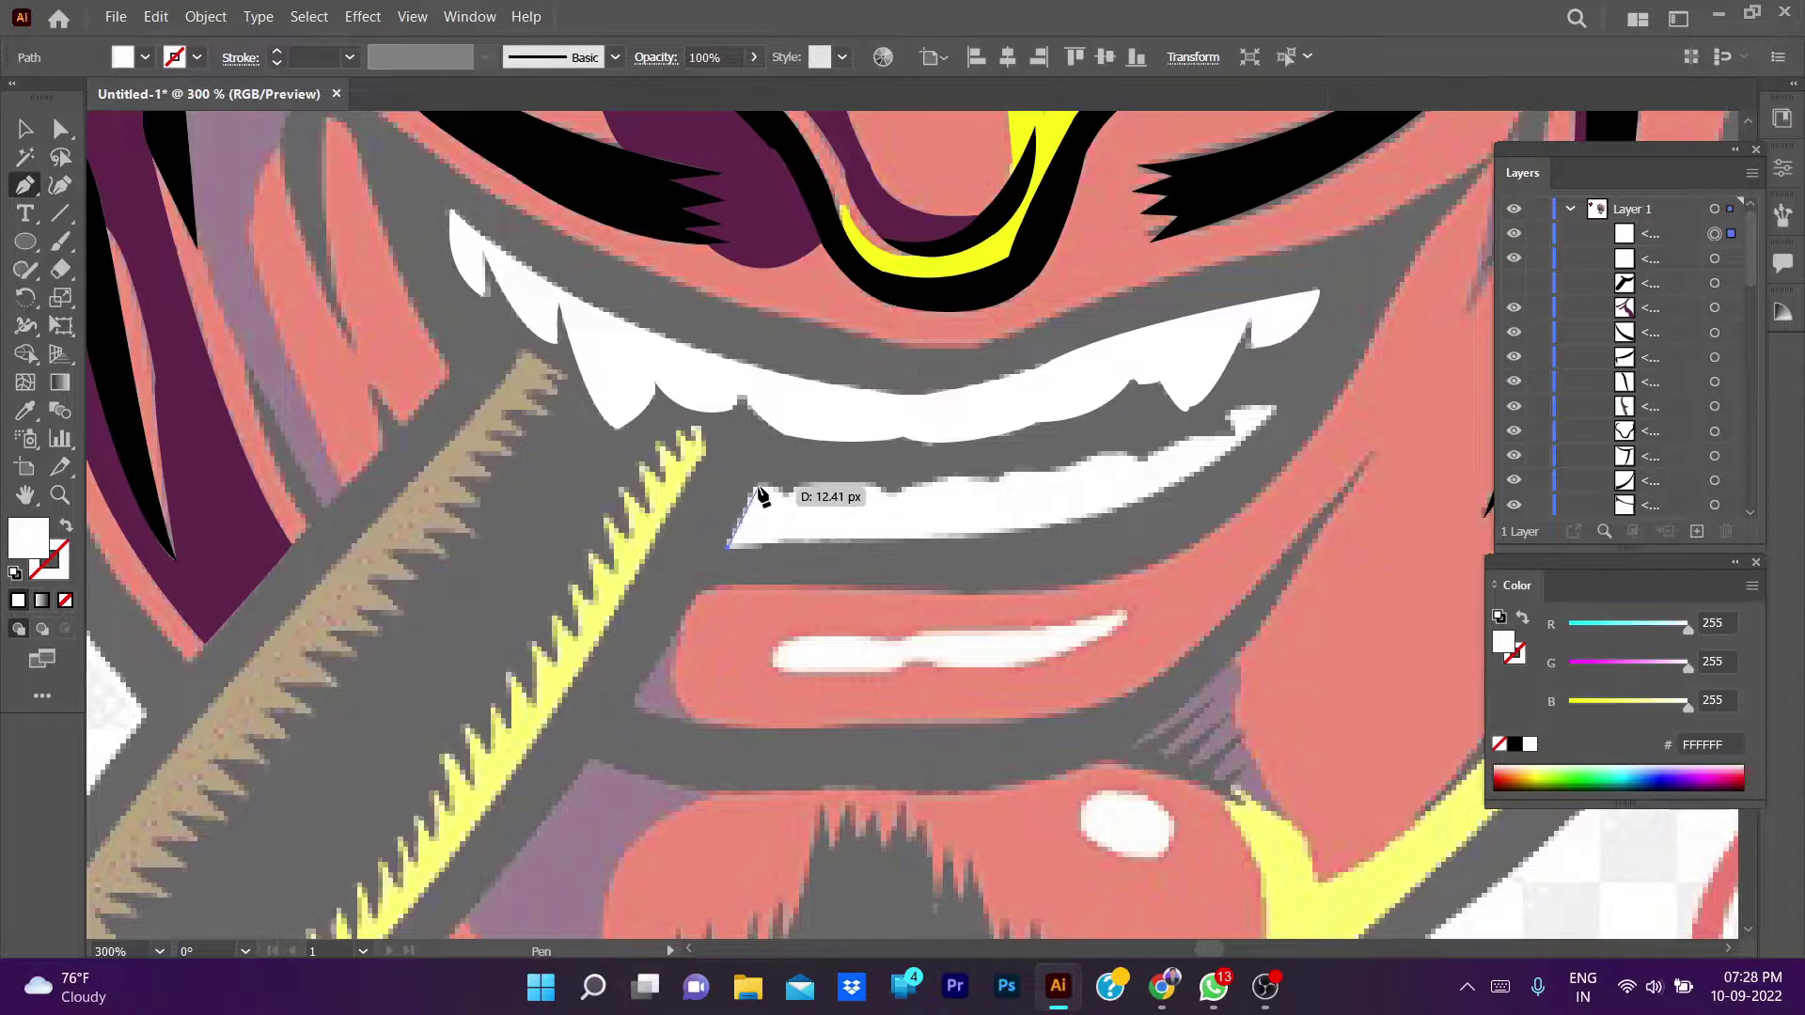
click(754, 487)
click(773, 483)
click(791, 521)
click(783, 495)
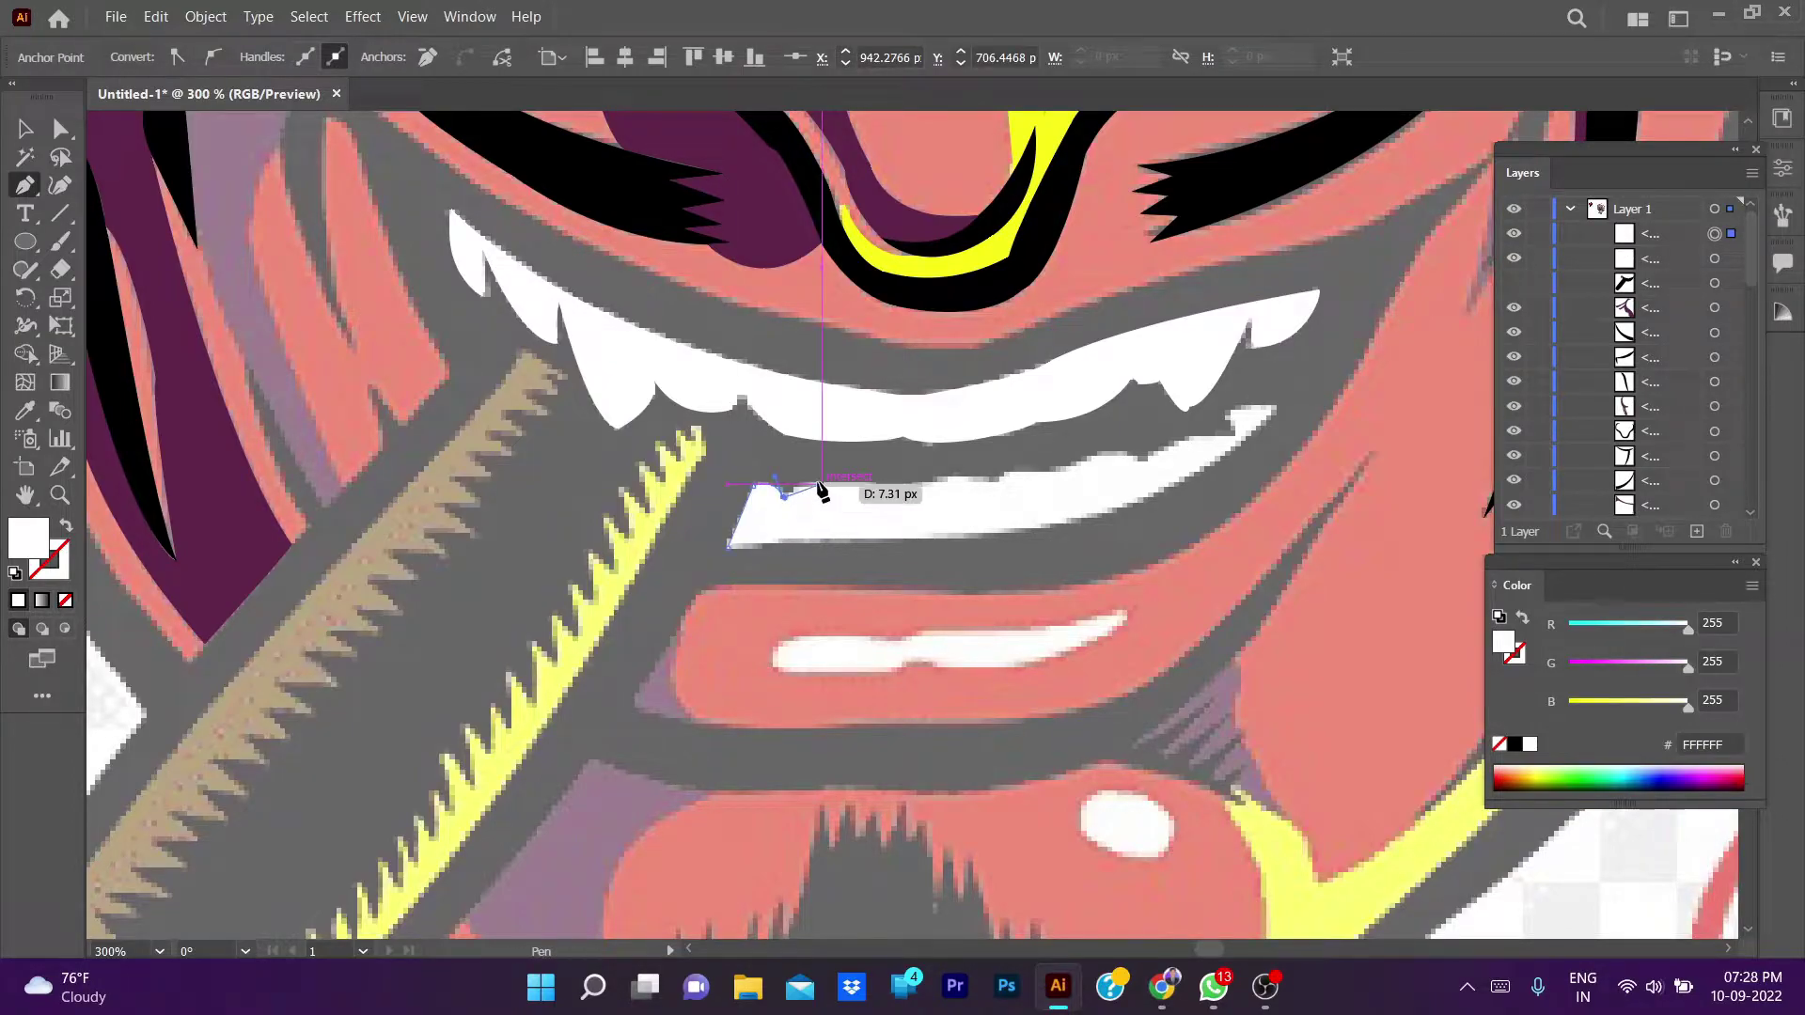
click(879, 485)
key(Escape)
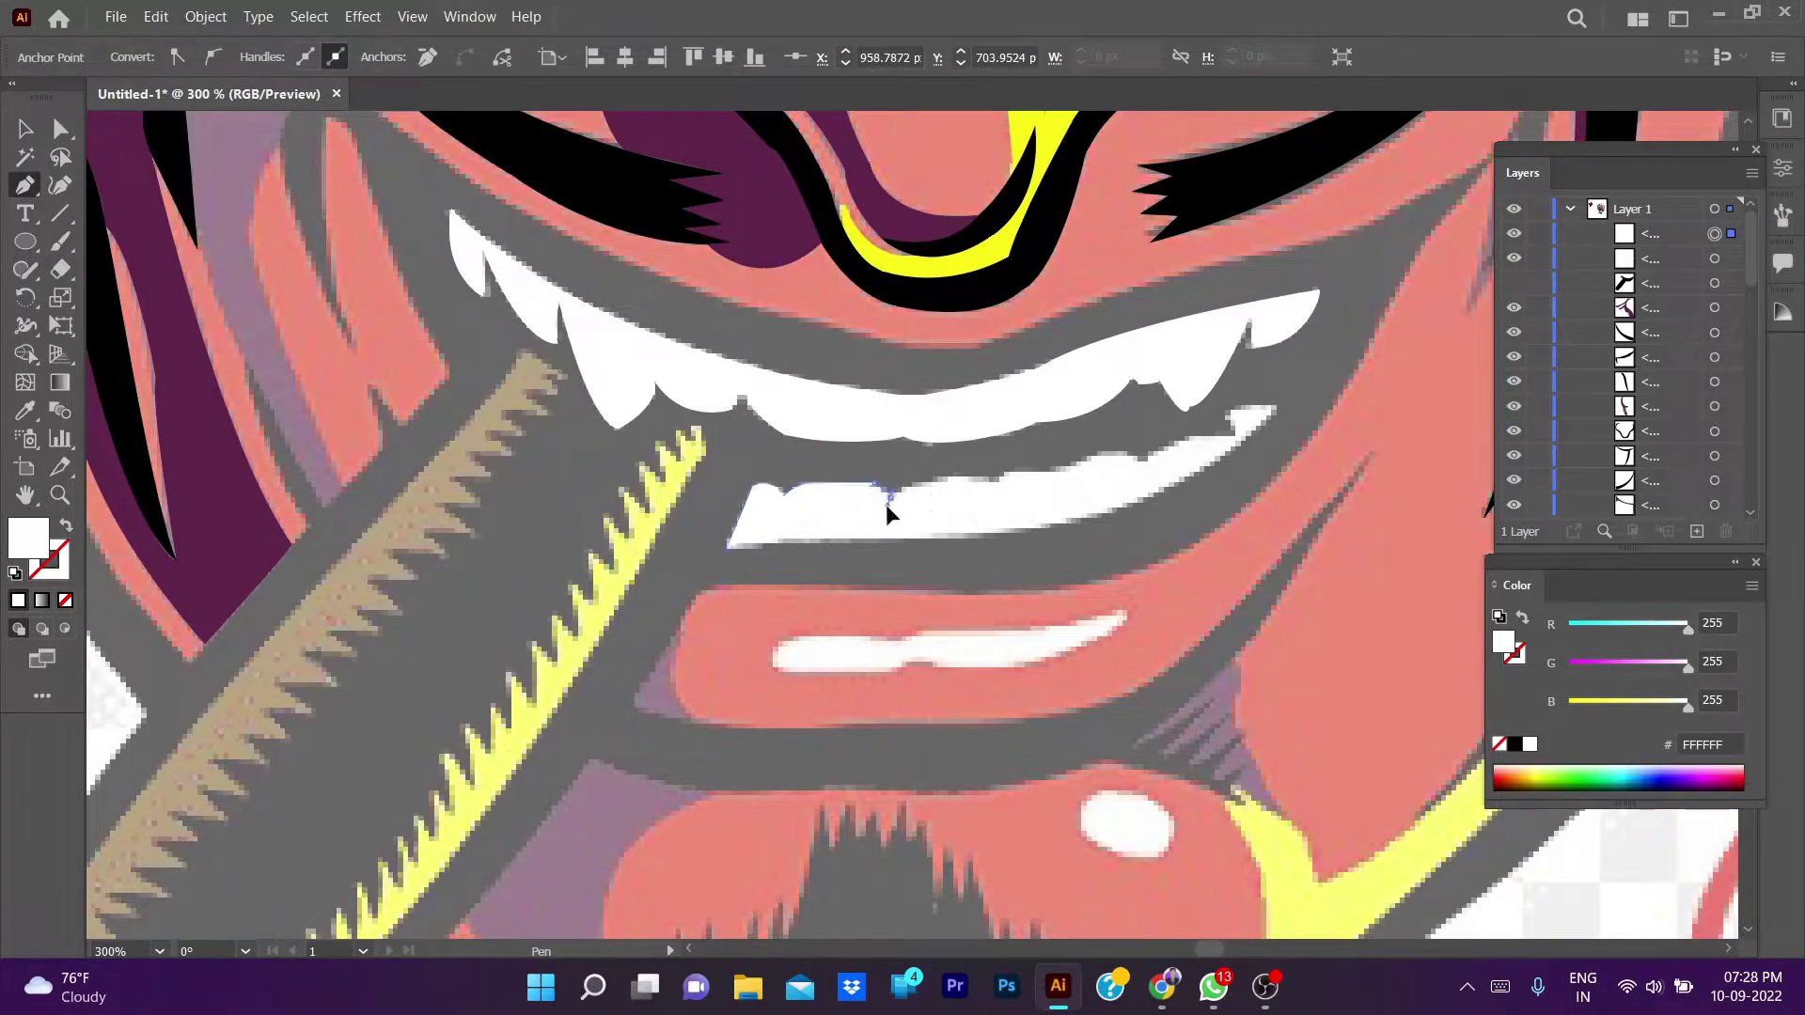
- Trace and close the lower teeth outline, fill it white, and show the black cigar
click(891, 497)
mouse_move(994, 483)
mouse_down()
mouse_move(1041, 506)
mouse_move(1205, 491)
mouse_move(1344, 418)
mouse_up()
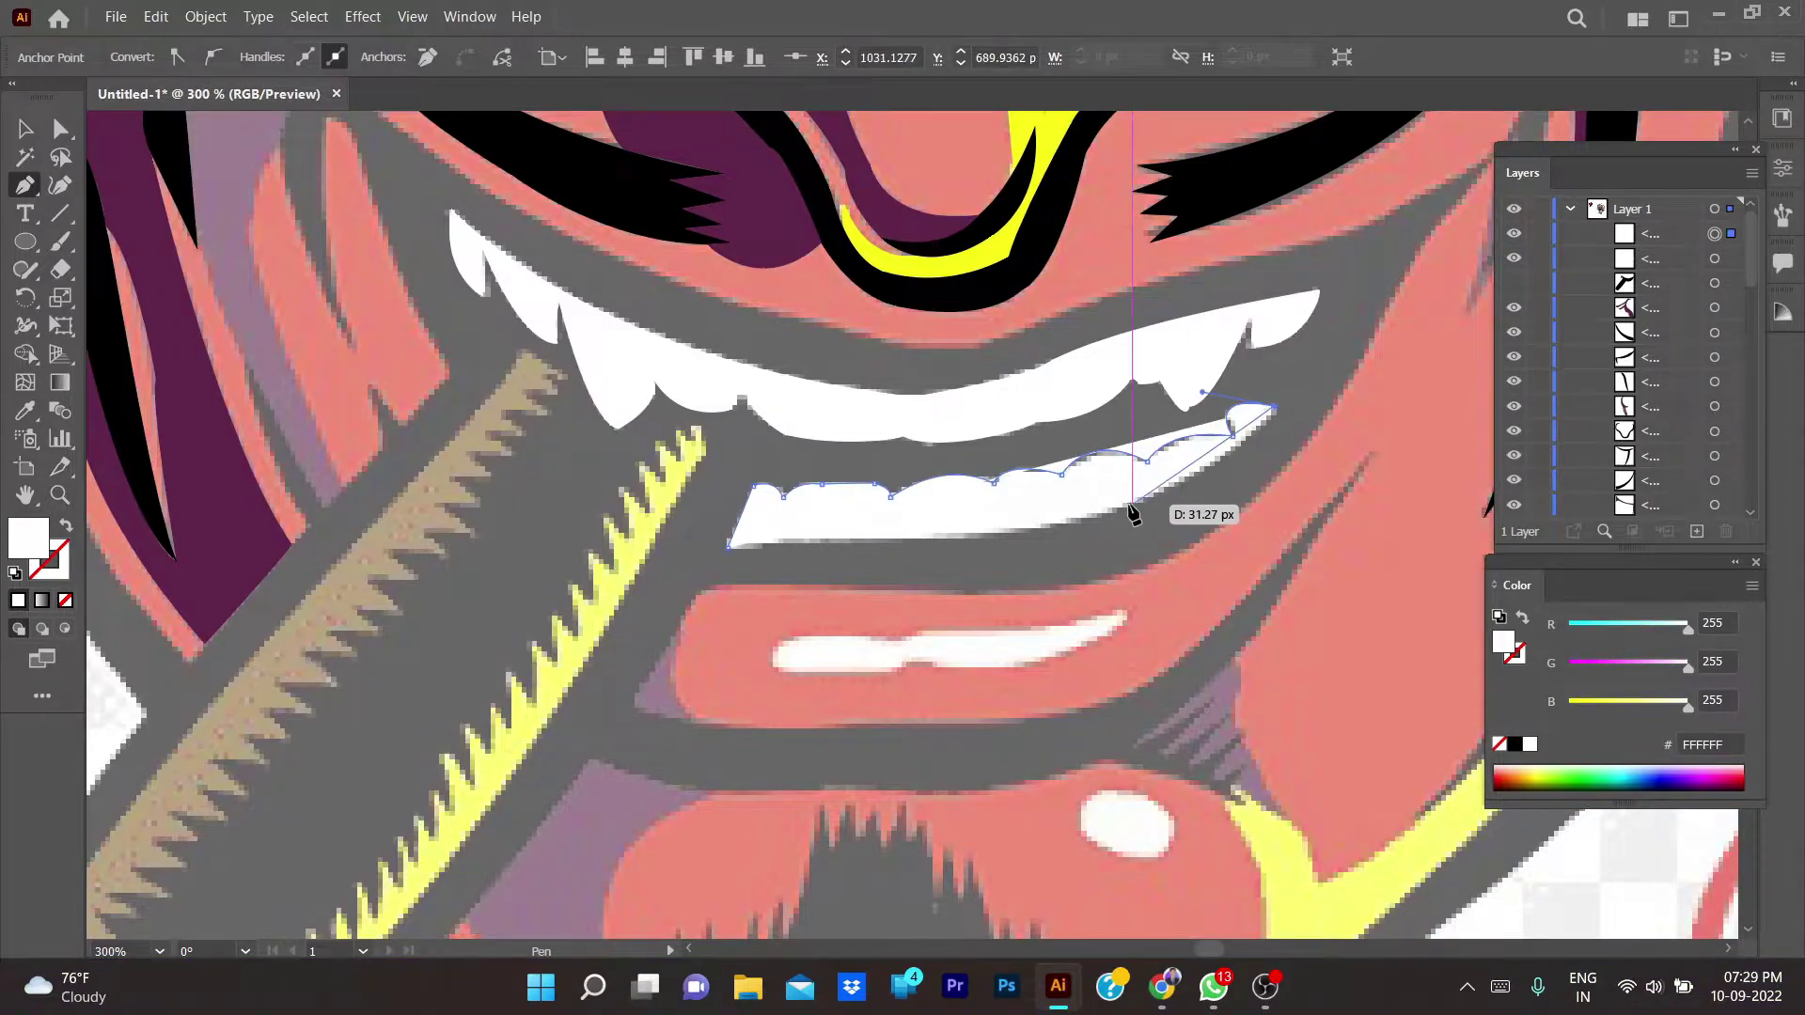
drag(1148, 502, 1228, 471)
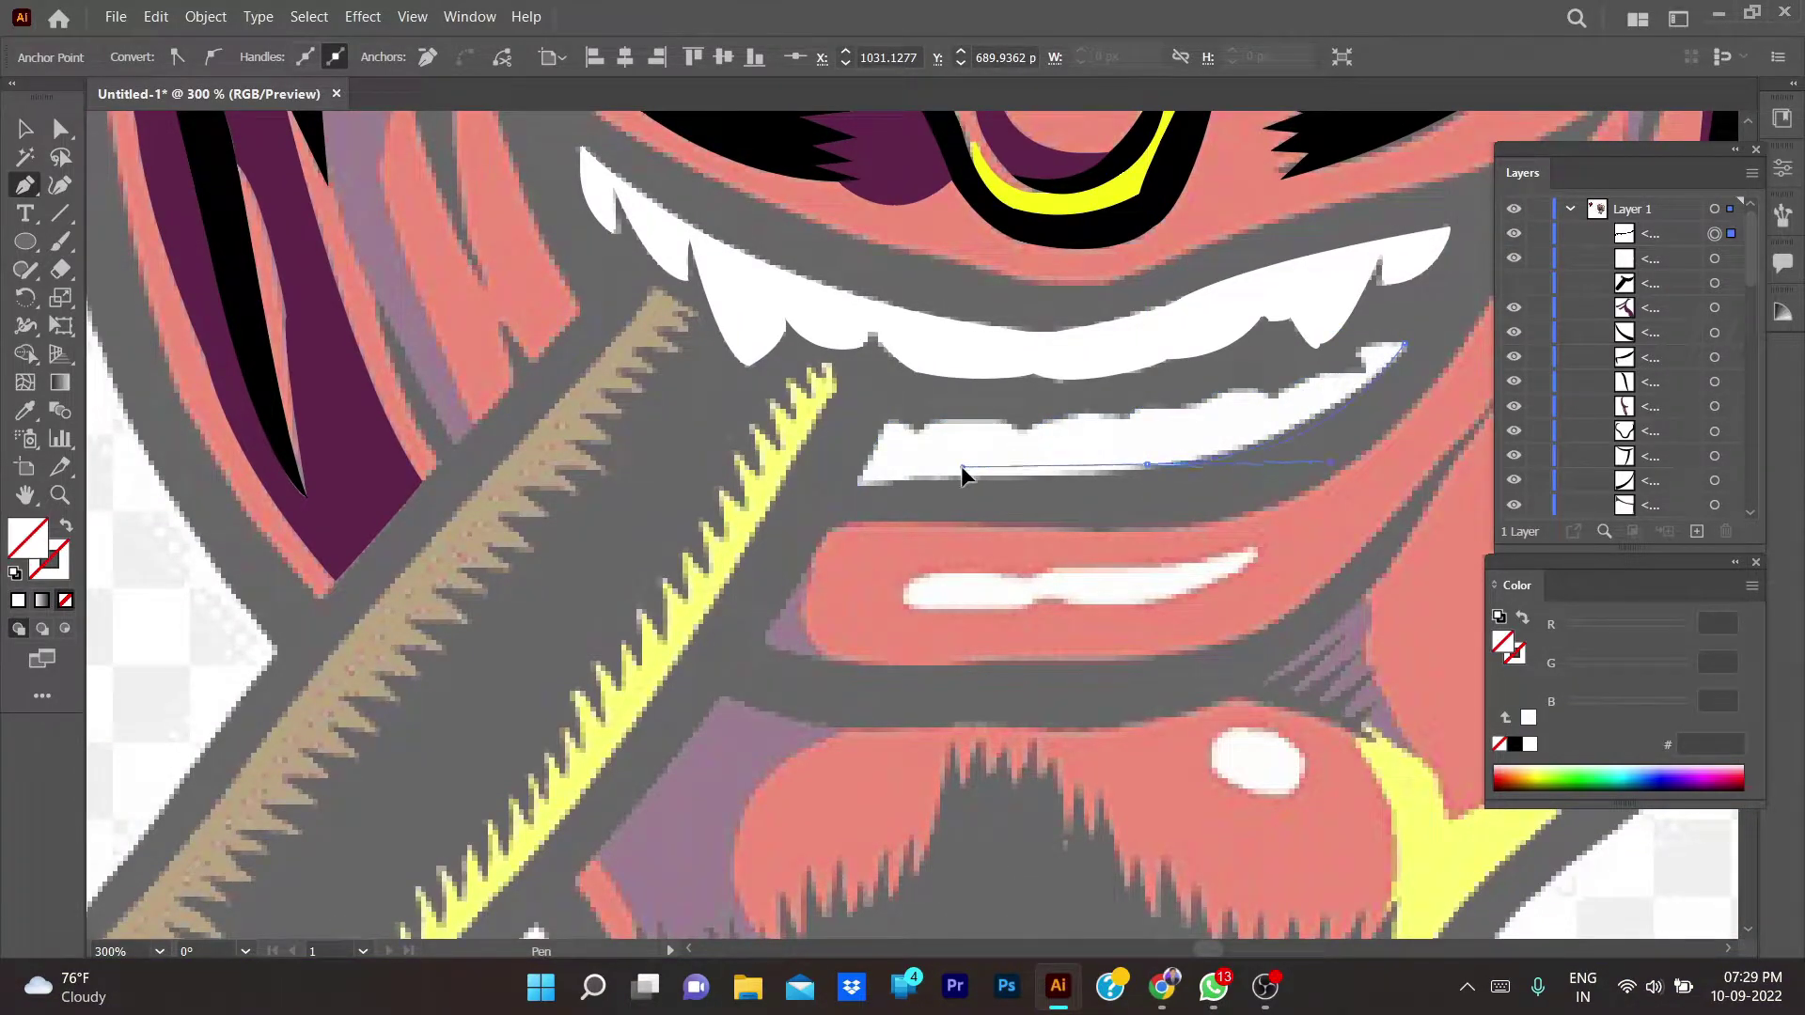
drag(878, 485, 1027, 517)
click(1011, 513)
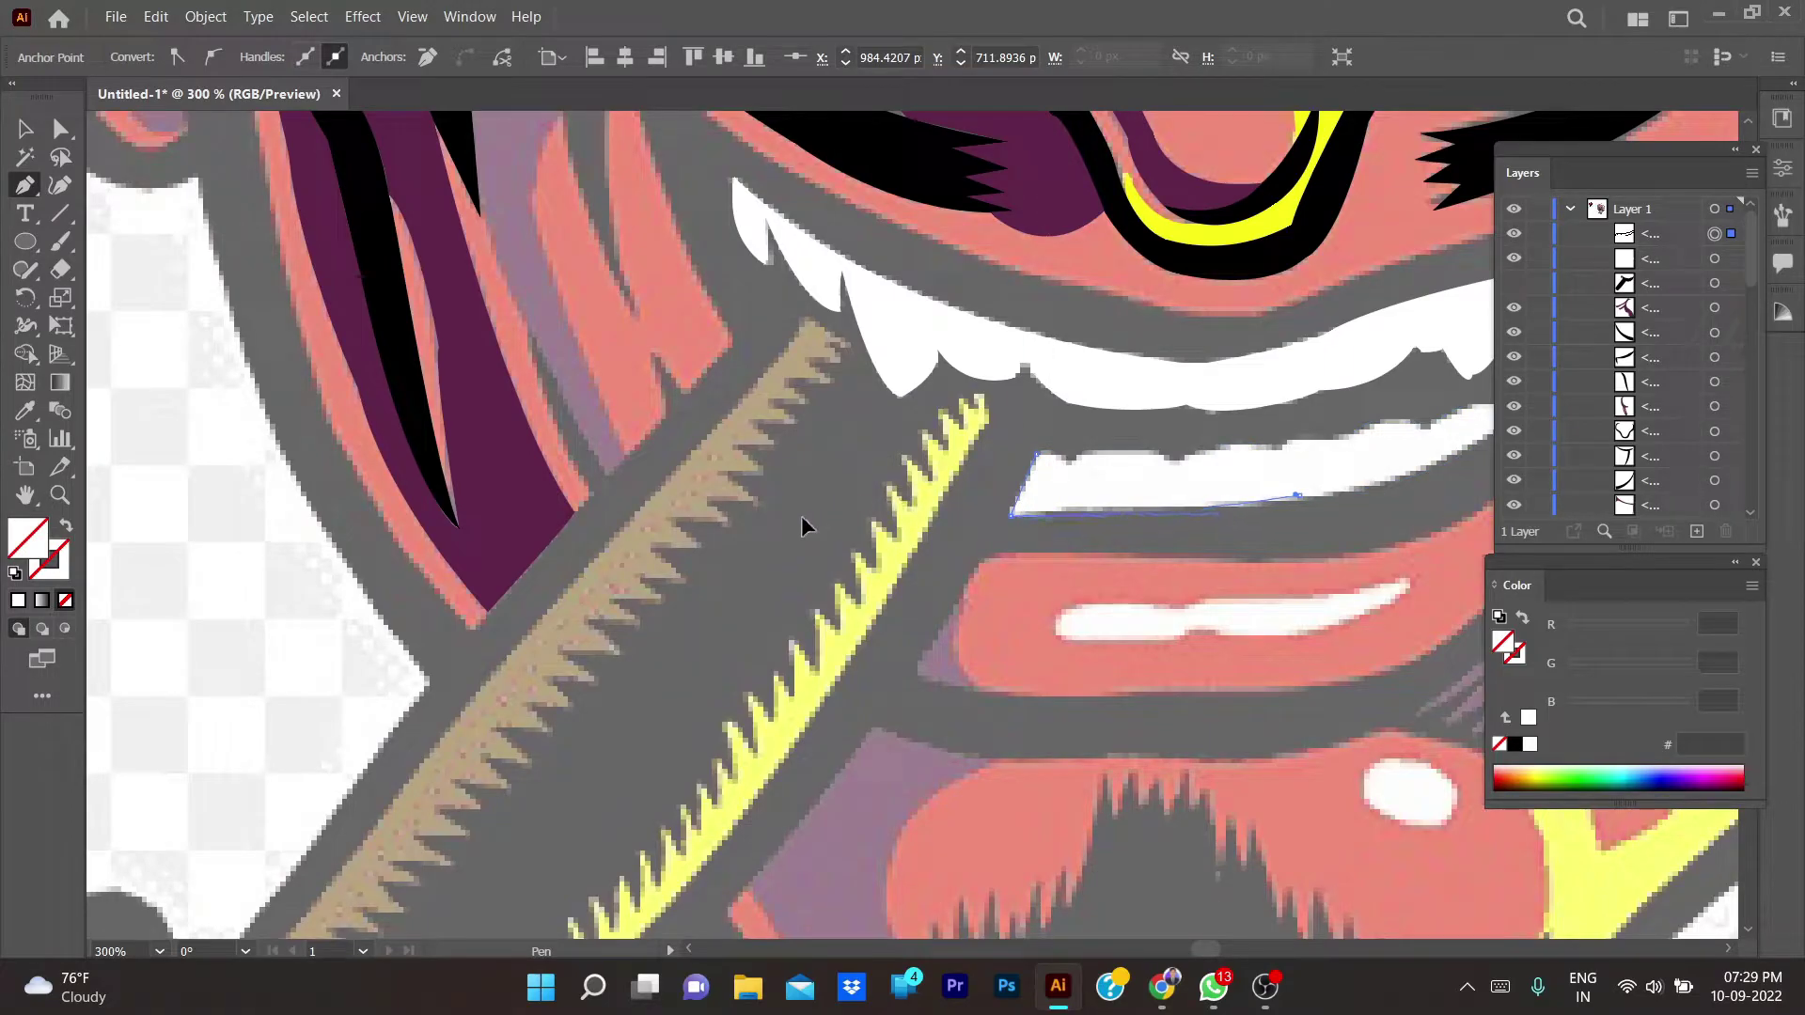
key(shift+x)
scroll(738, 658, down, 3)
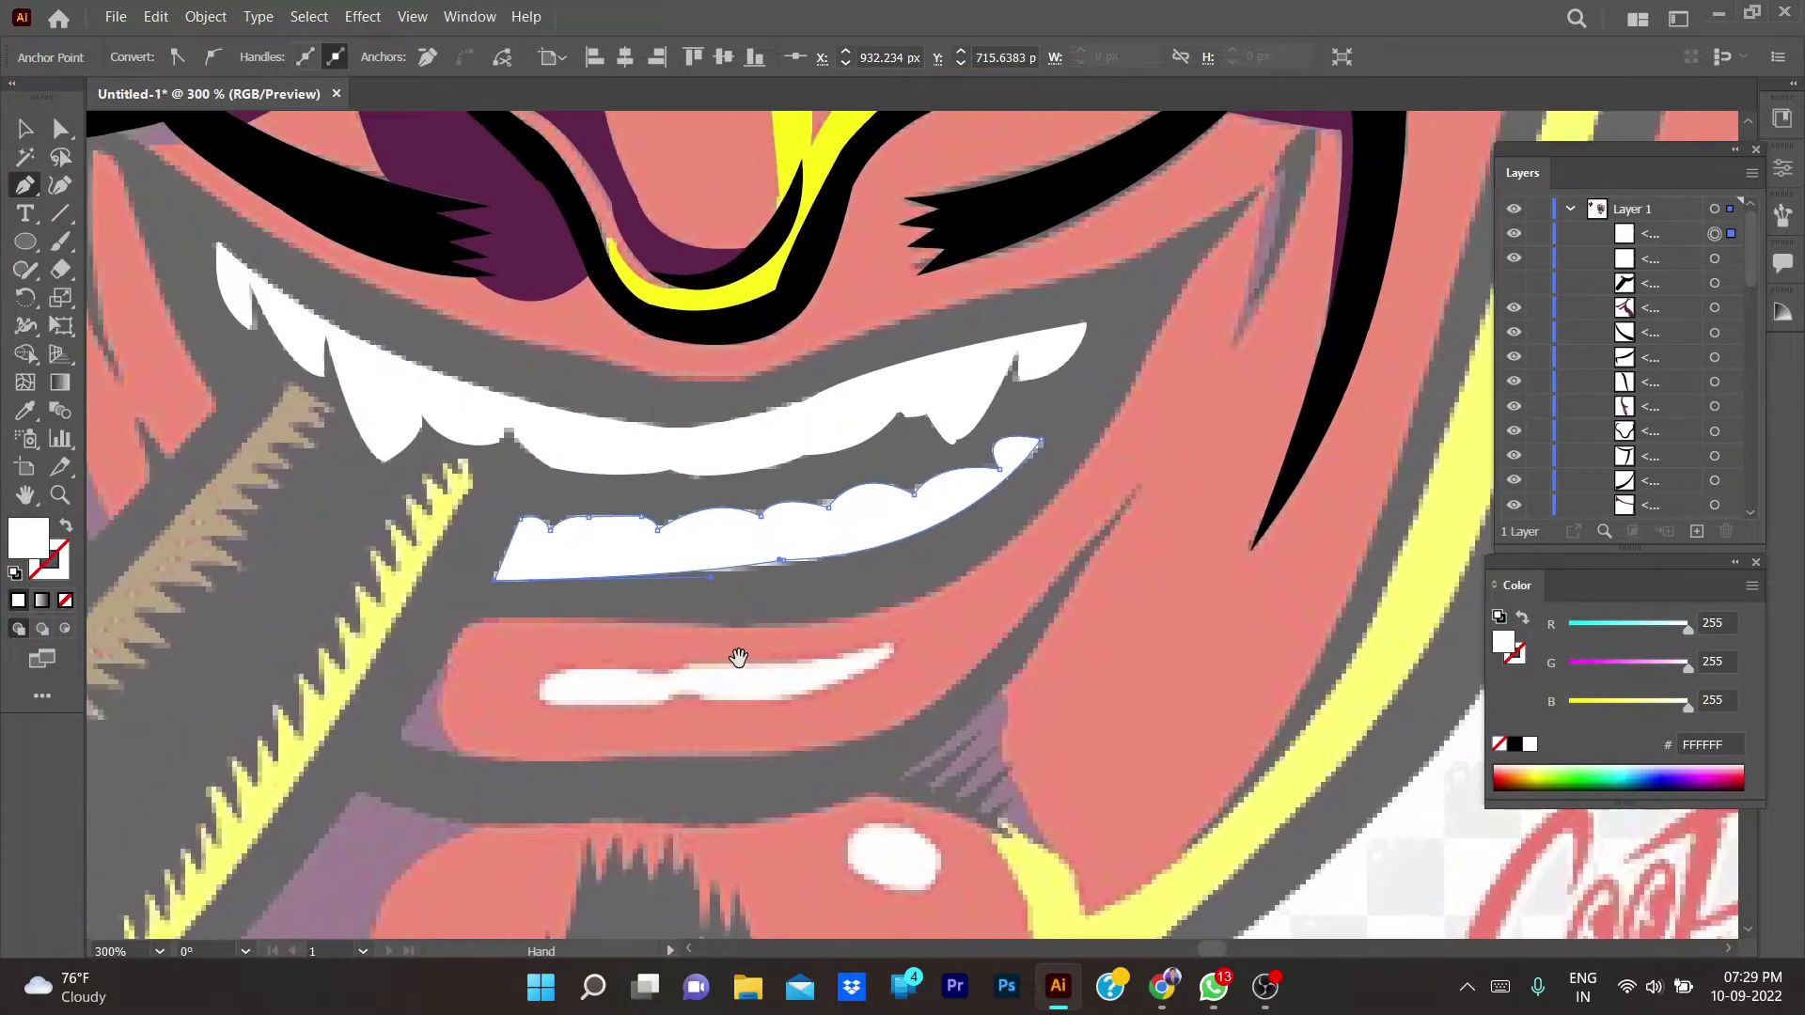
scroll(737, 663, down, 1)
click(1514, 283)
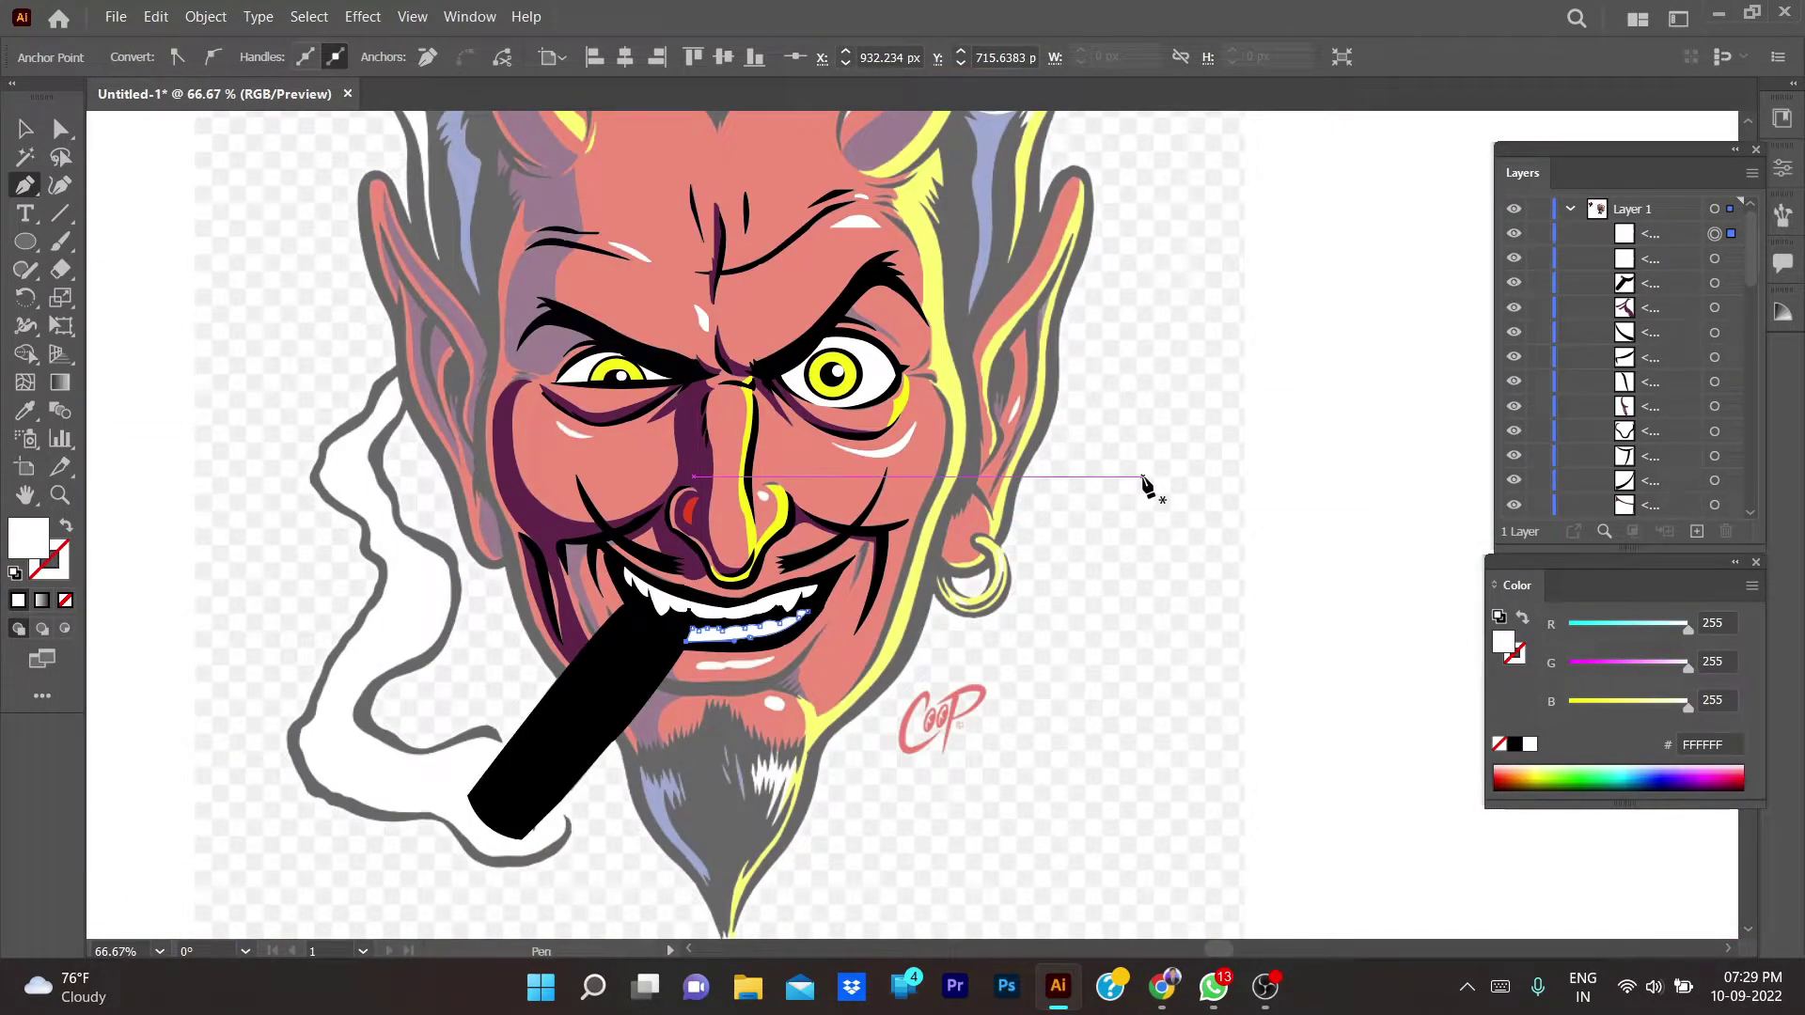
- Turn on the red face and black hair layers, briefly toggling the face to compare
key(v)
click(1249, 464)
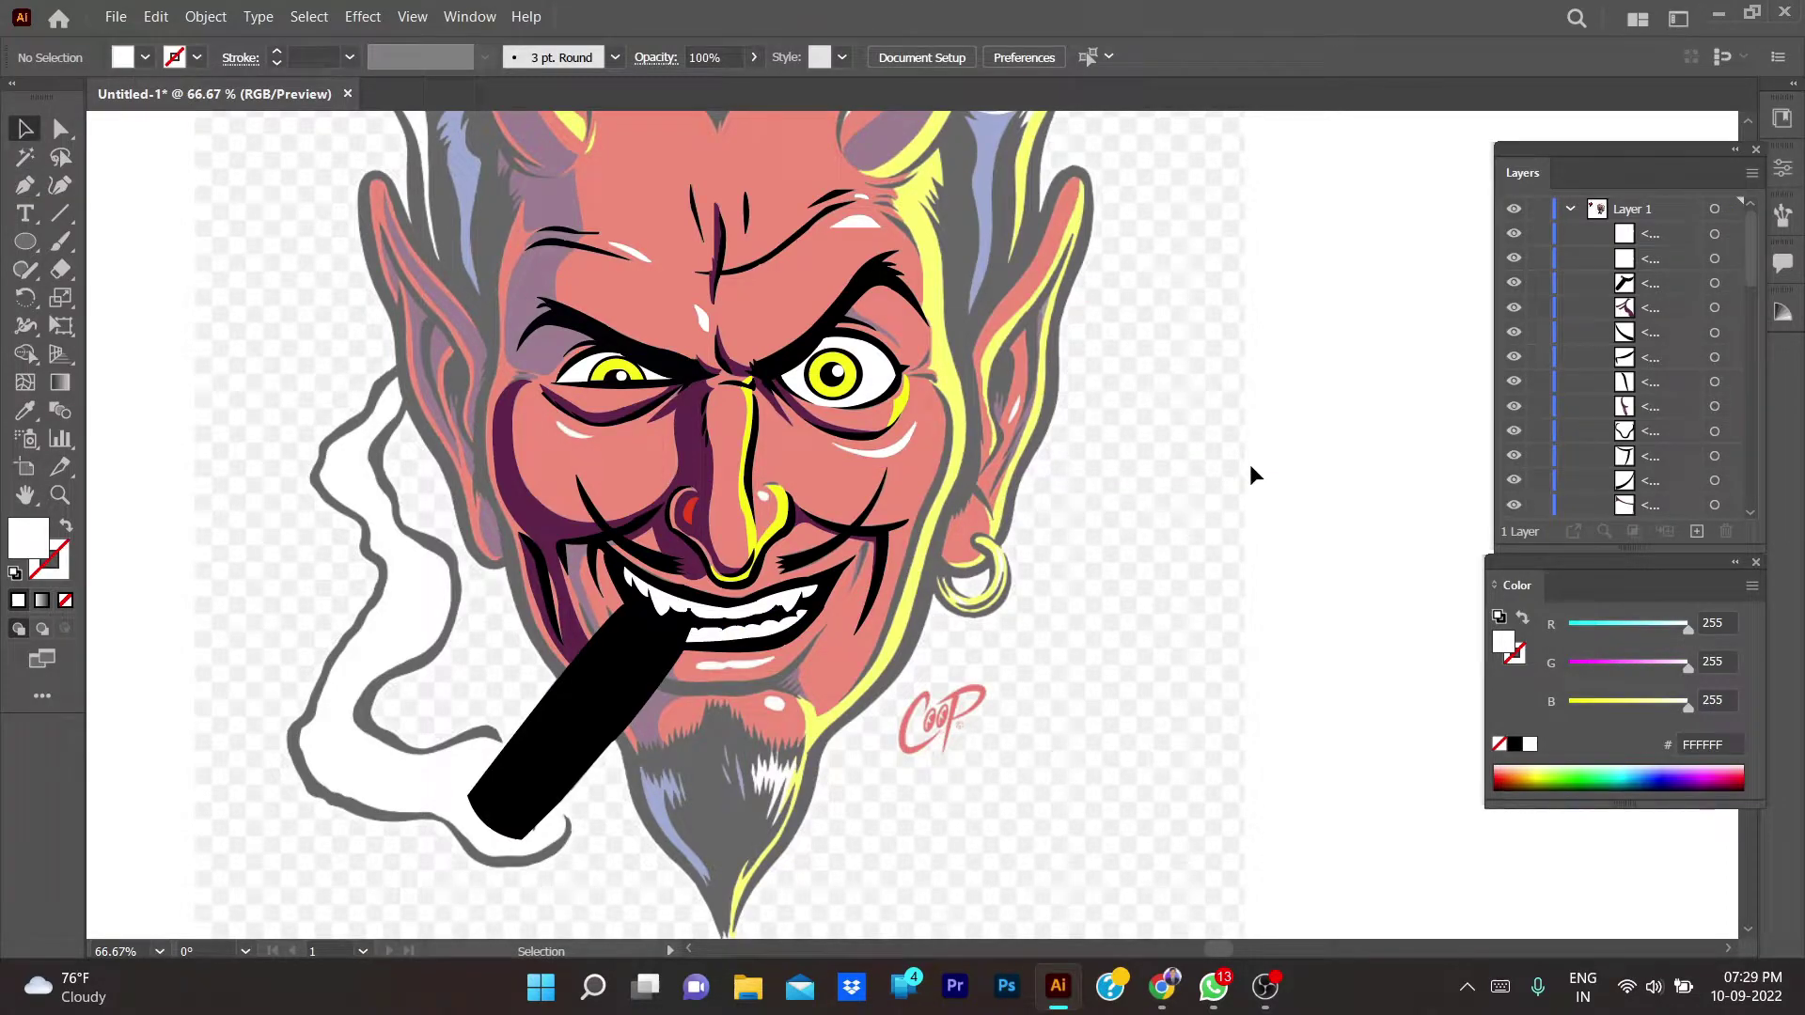
scroll(1675, 344, down, 3)
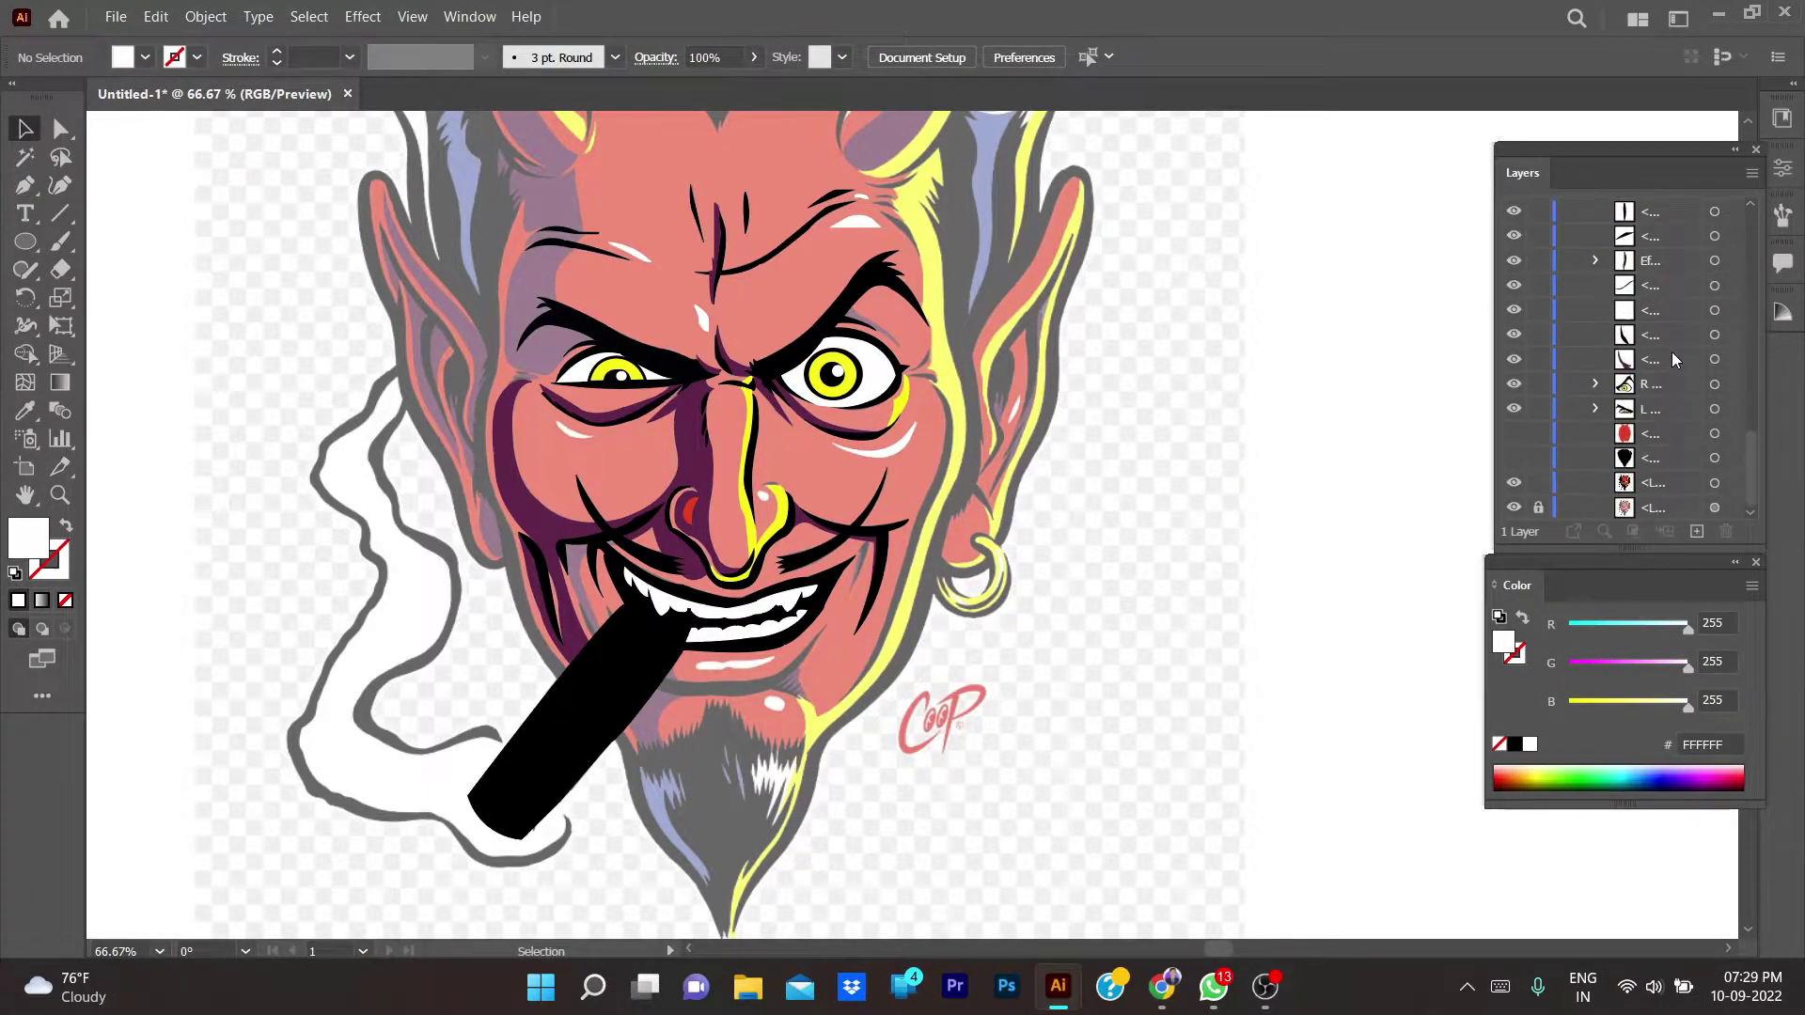
click(1509, 435)
scroll(1205, 421, down, 1)
scroll(1205, 431, up, 1)
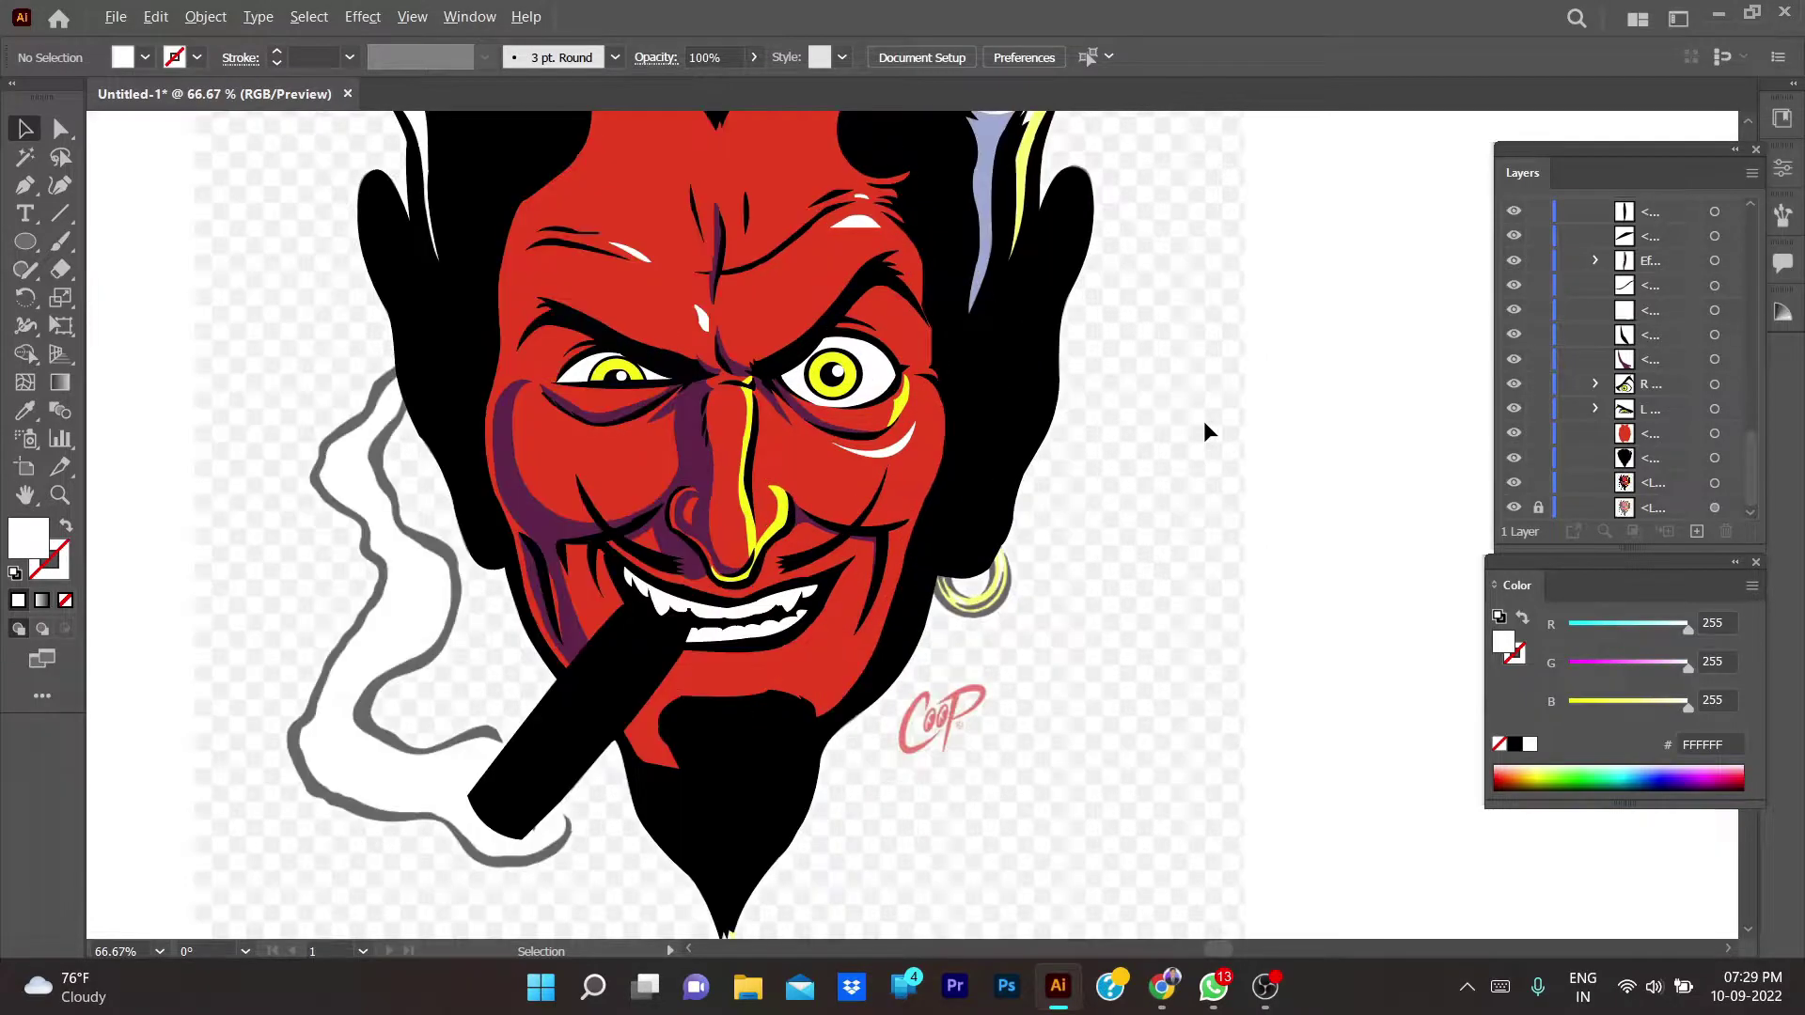
click(1514, 433)
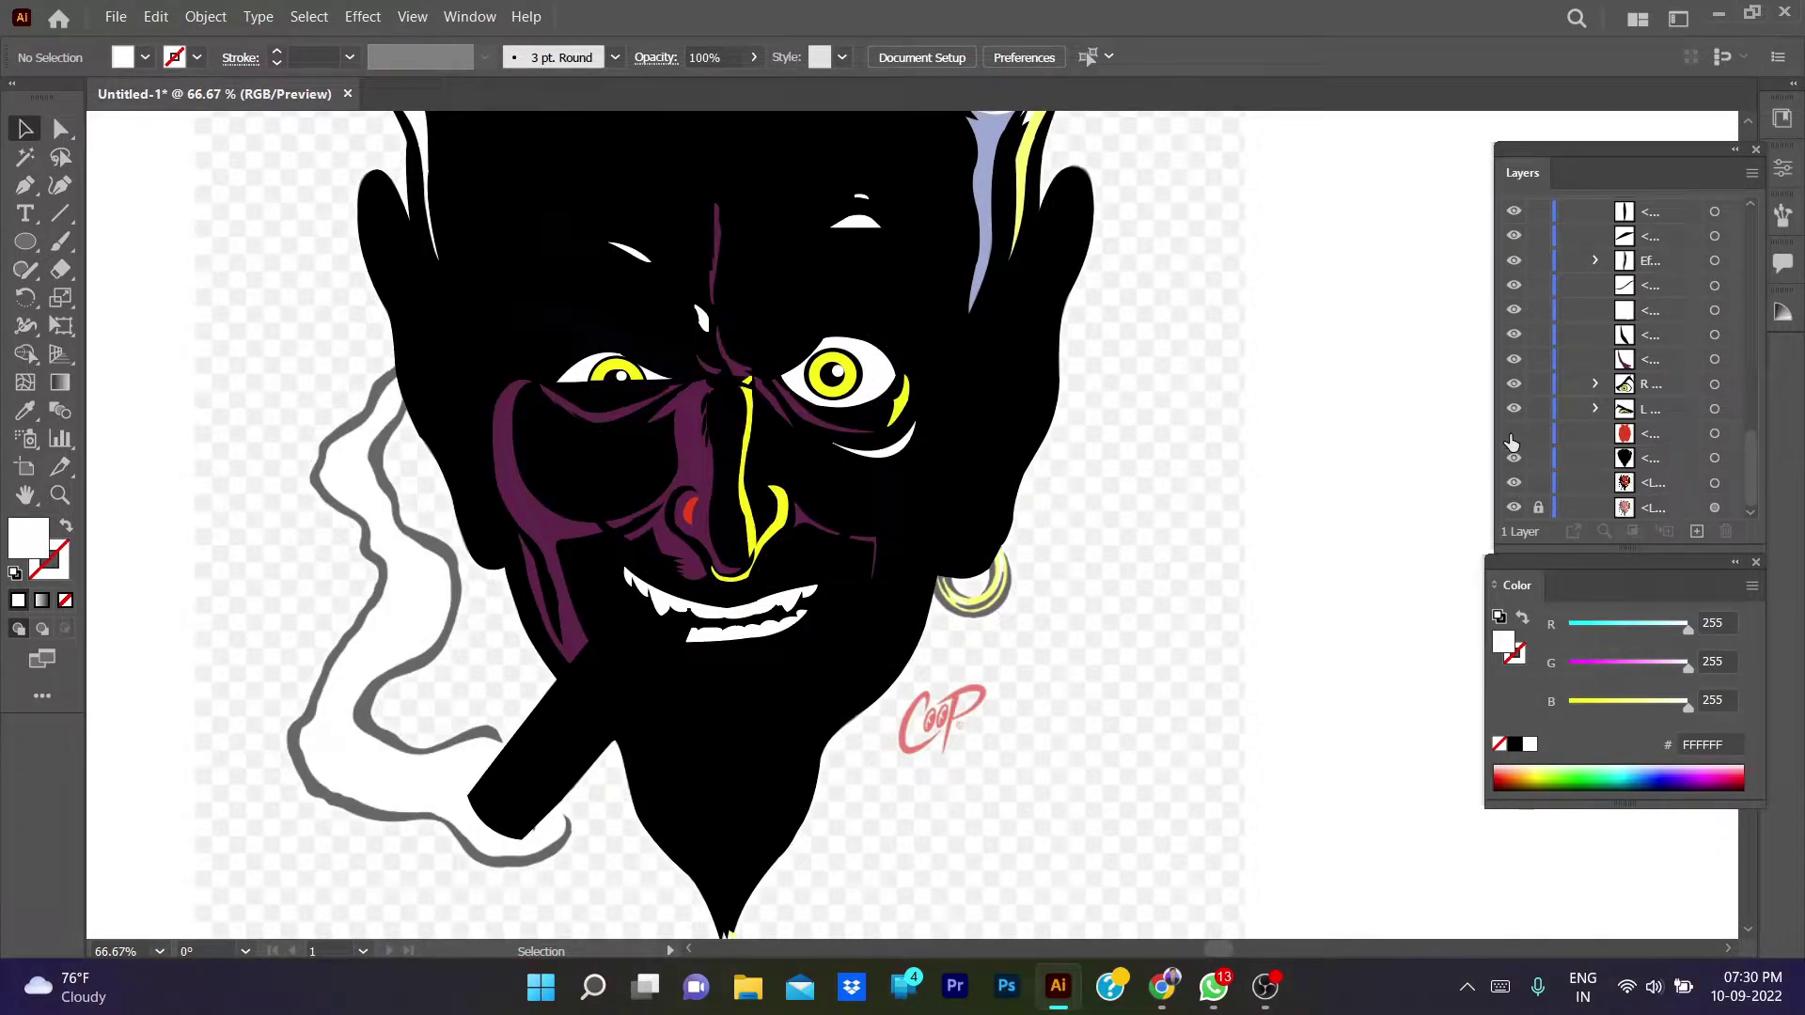
click(1513, 434)
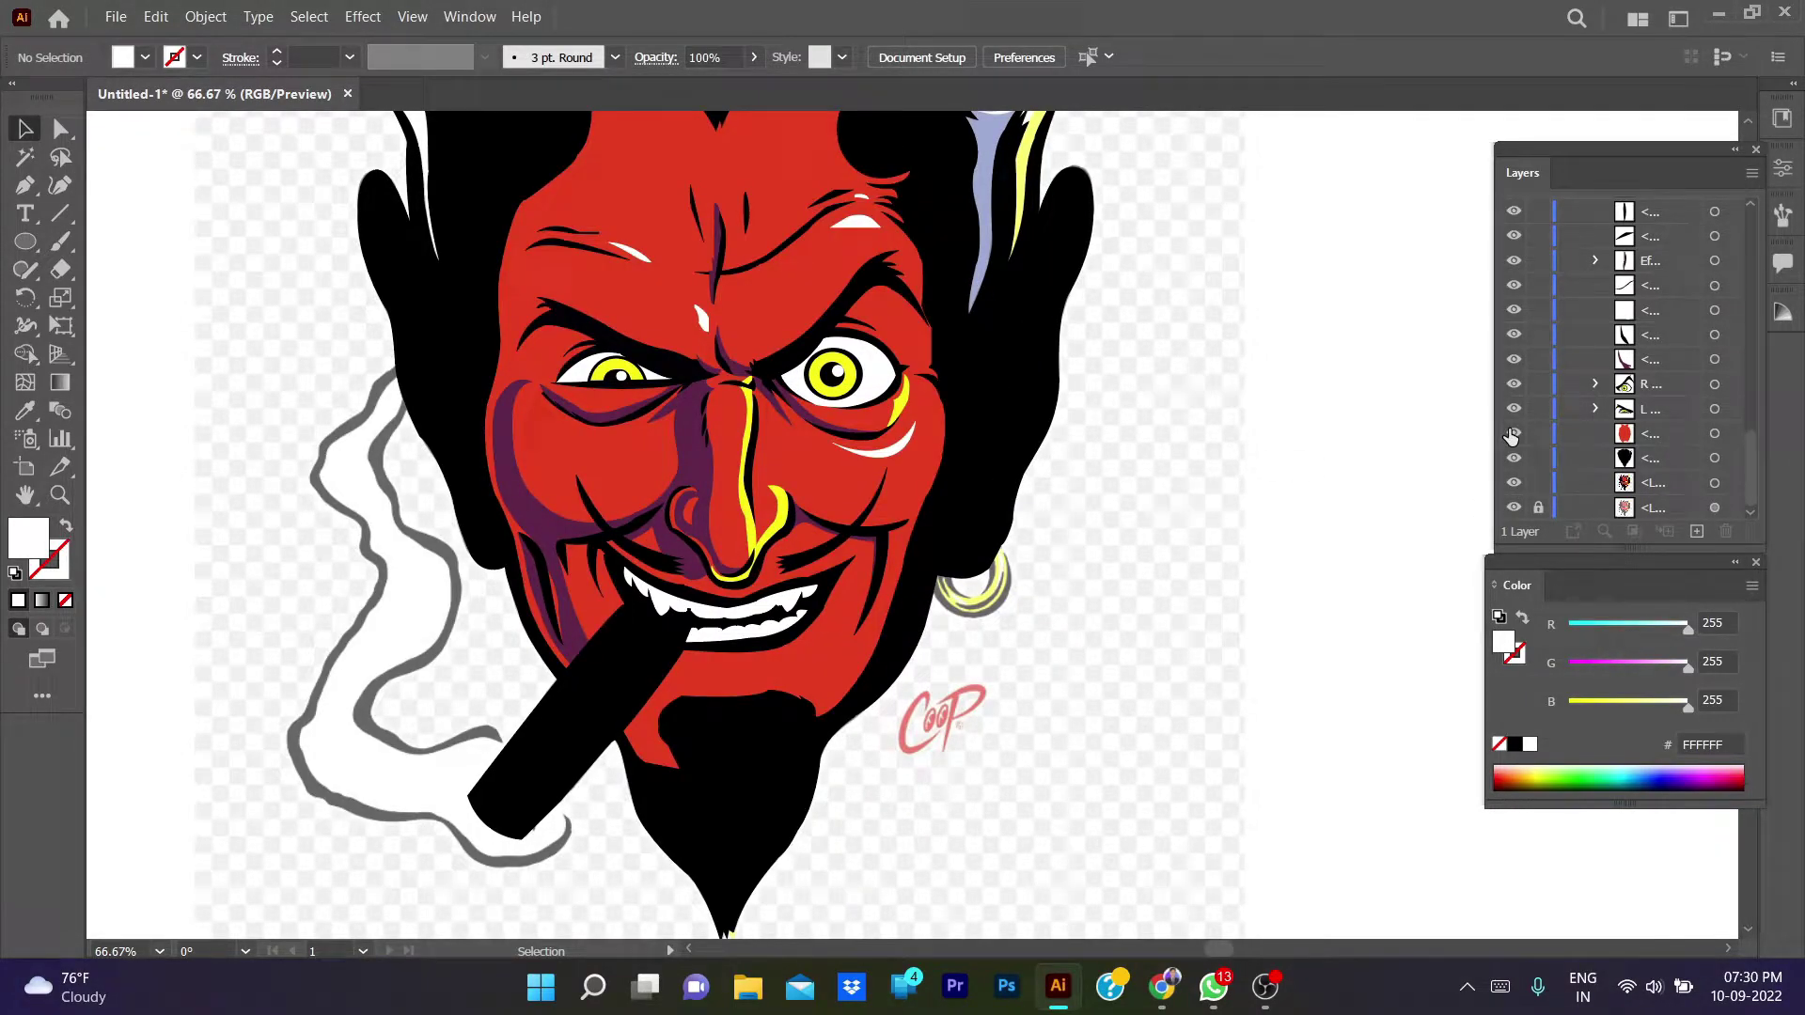
scroll(1220, 437, down, 3)
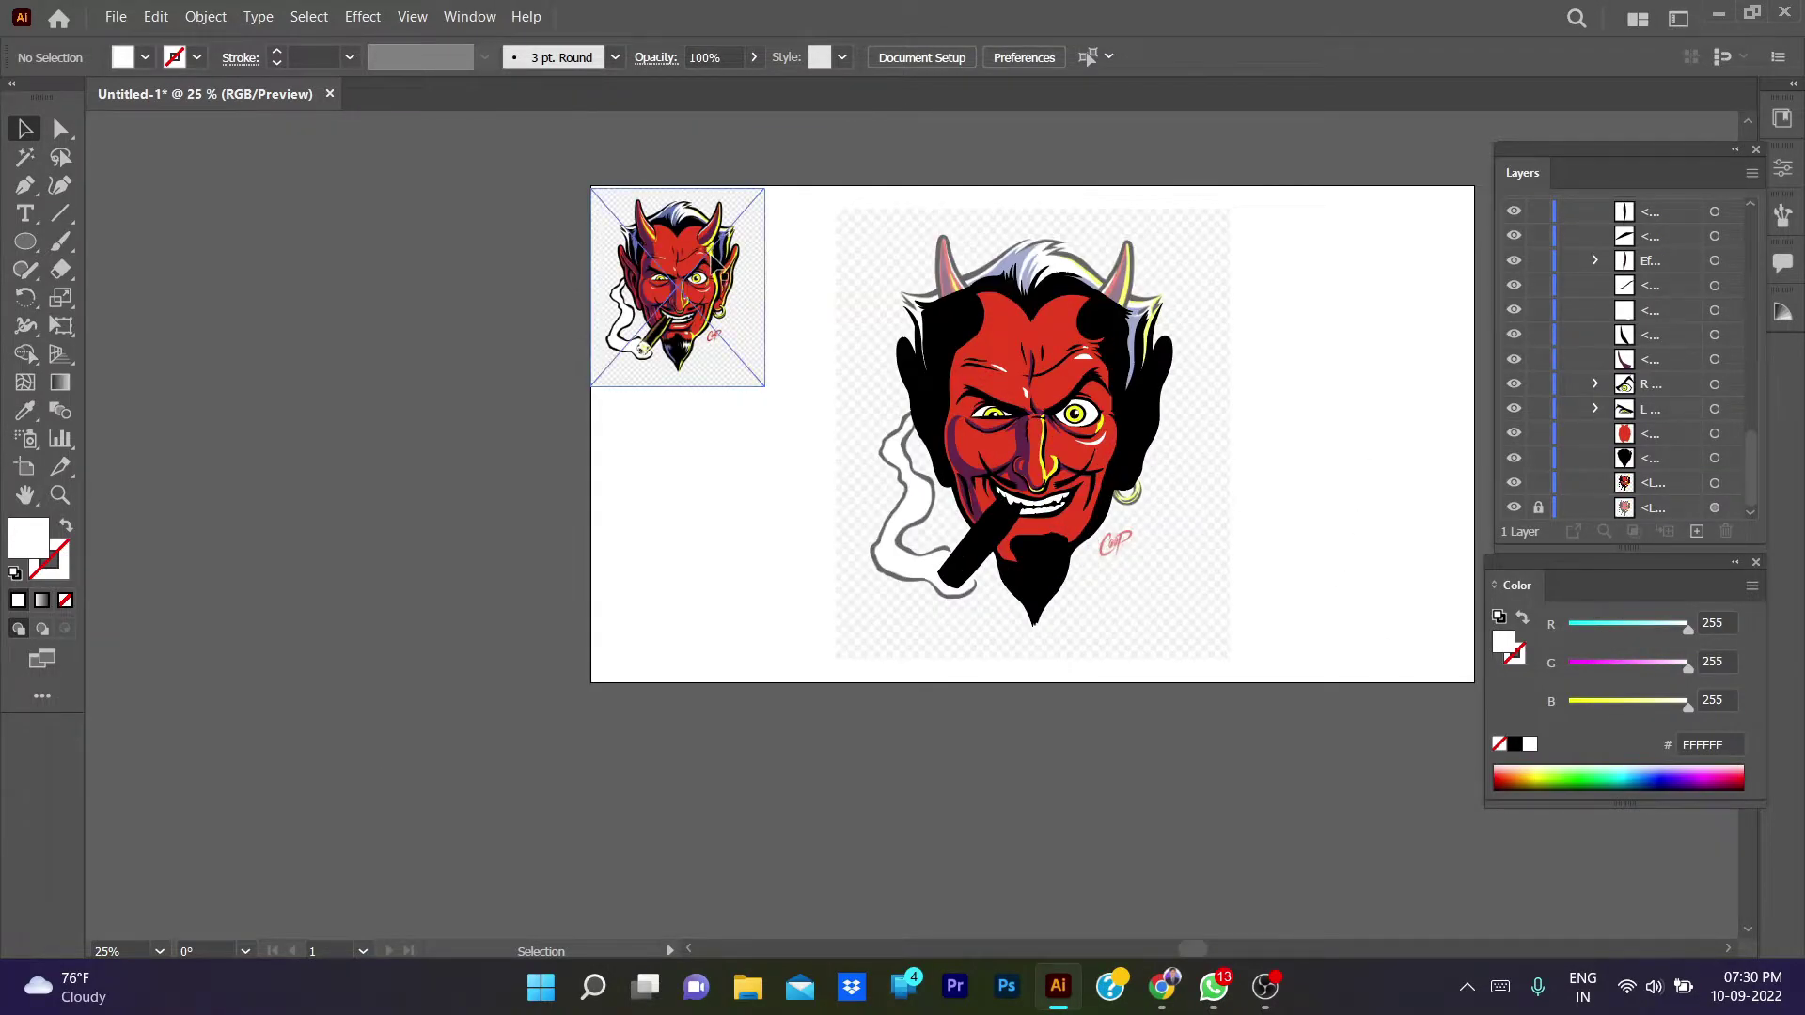
- Hide the face fills and black cigar, then pan to the reference cigar and smoke
click(1513, 433)
scroll(1121, 488, up, 2)
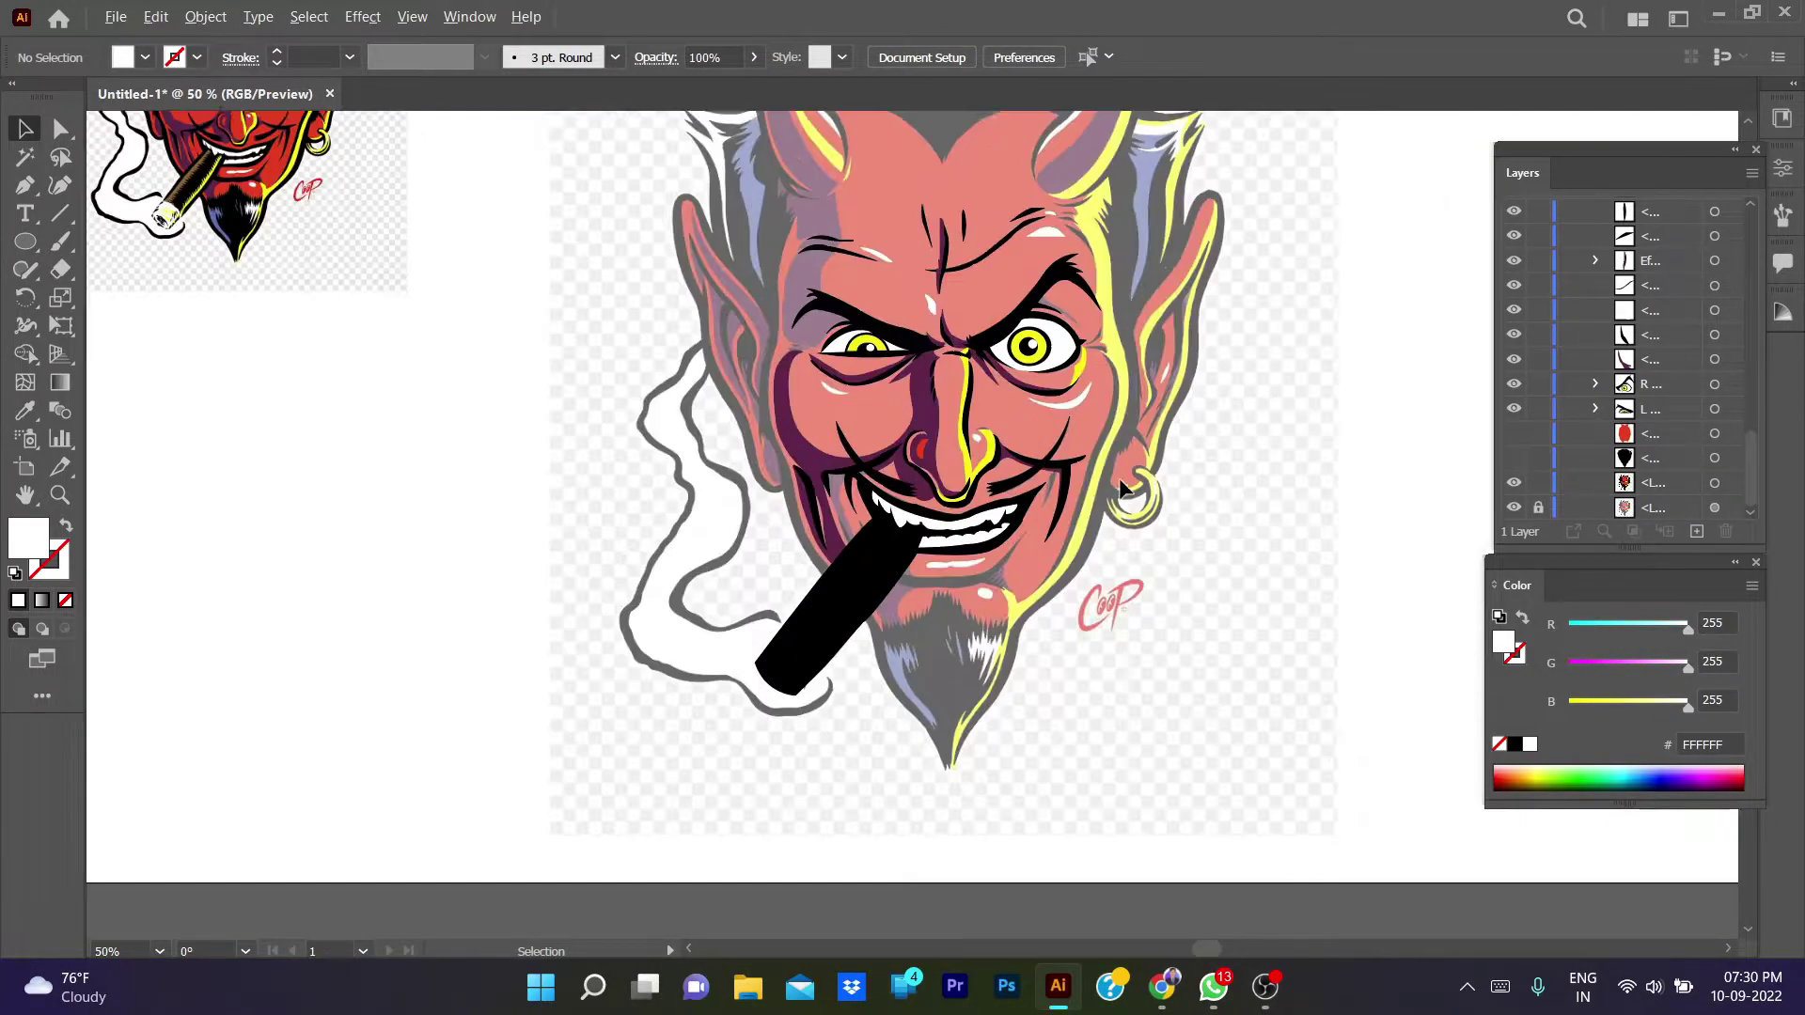
scroll(951, 506, up, 2)
click(780, 677)
key(ctrl+3)
scroll(1024, 742, up, 1)
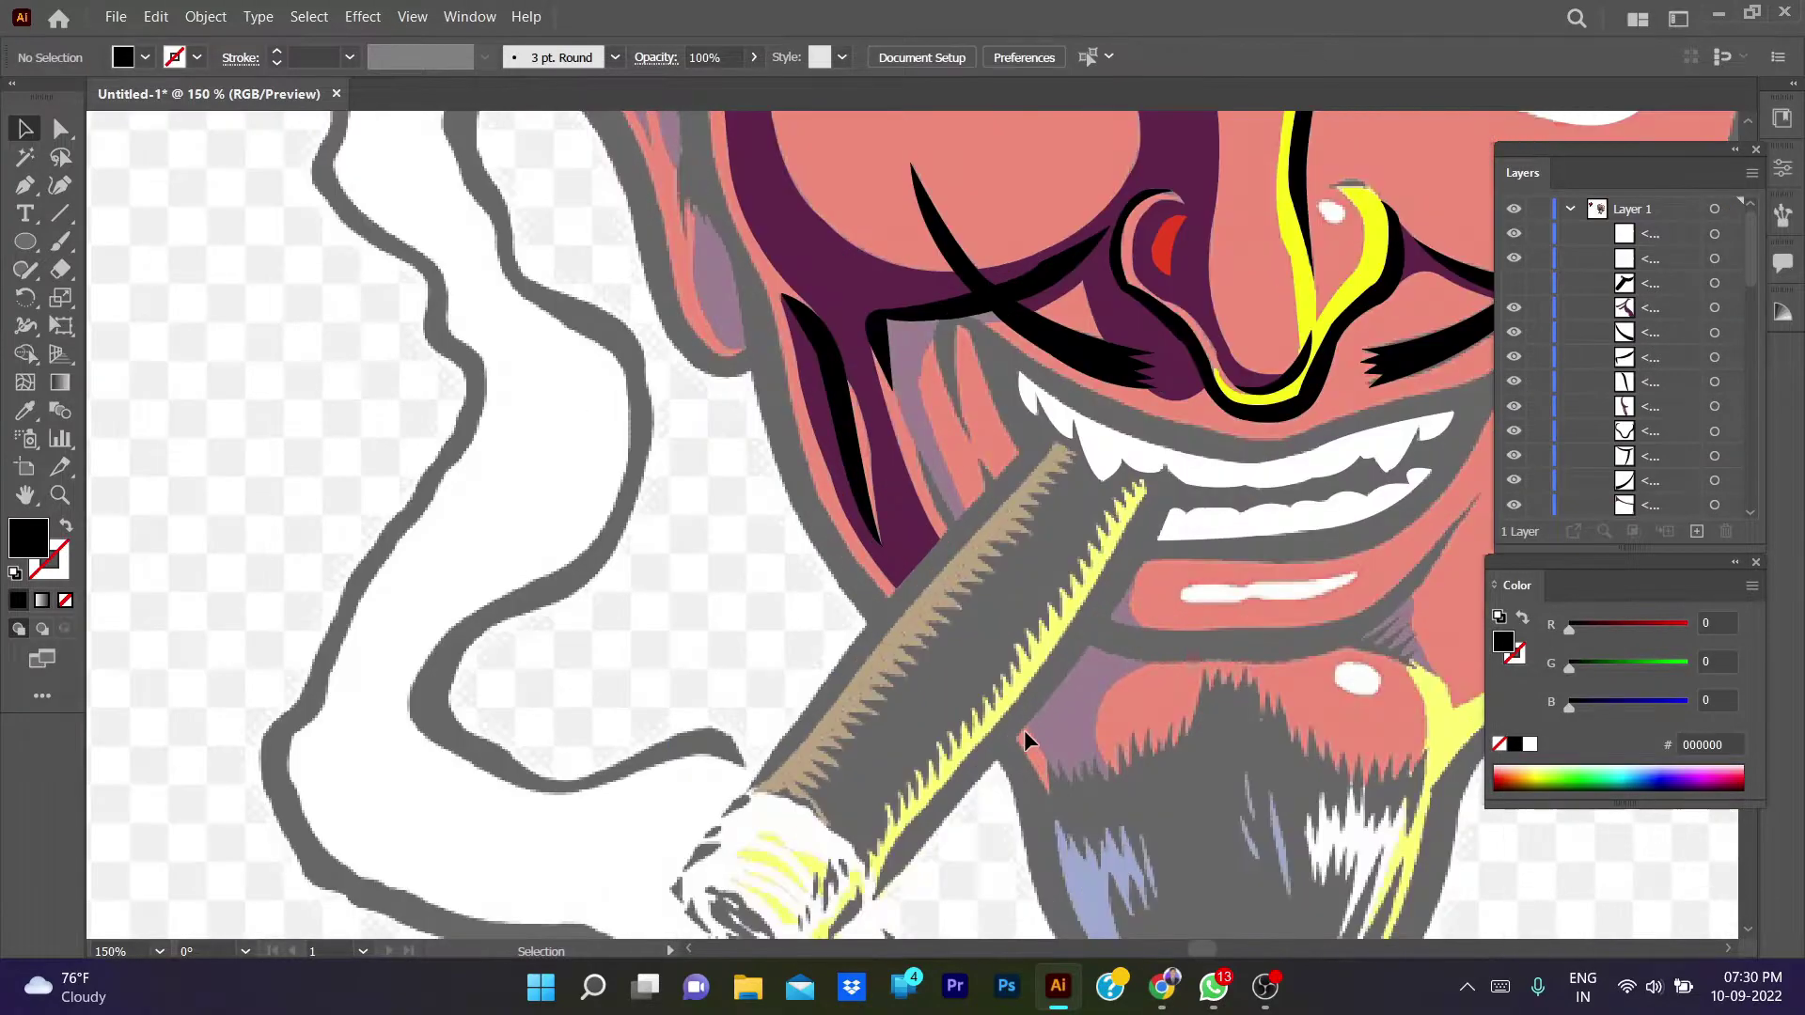
drag(1025, 742, 1074, 613)
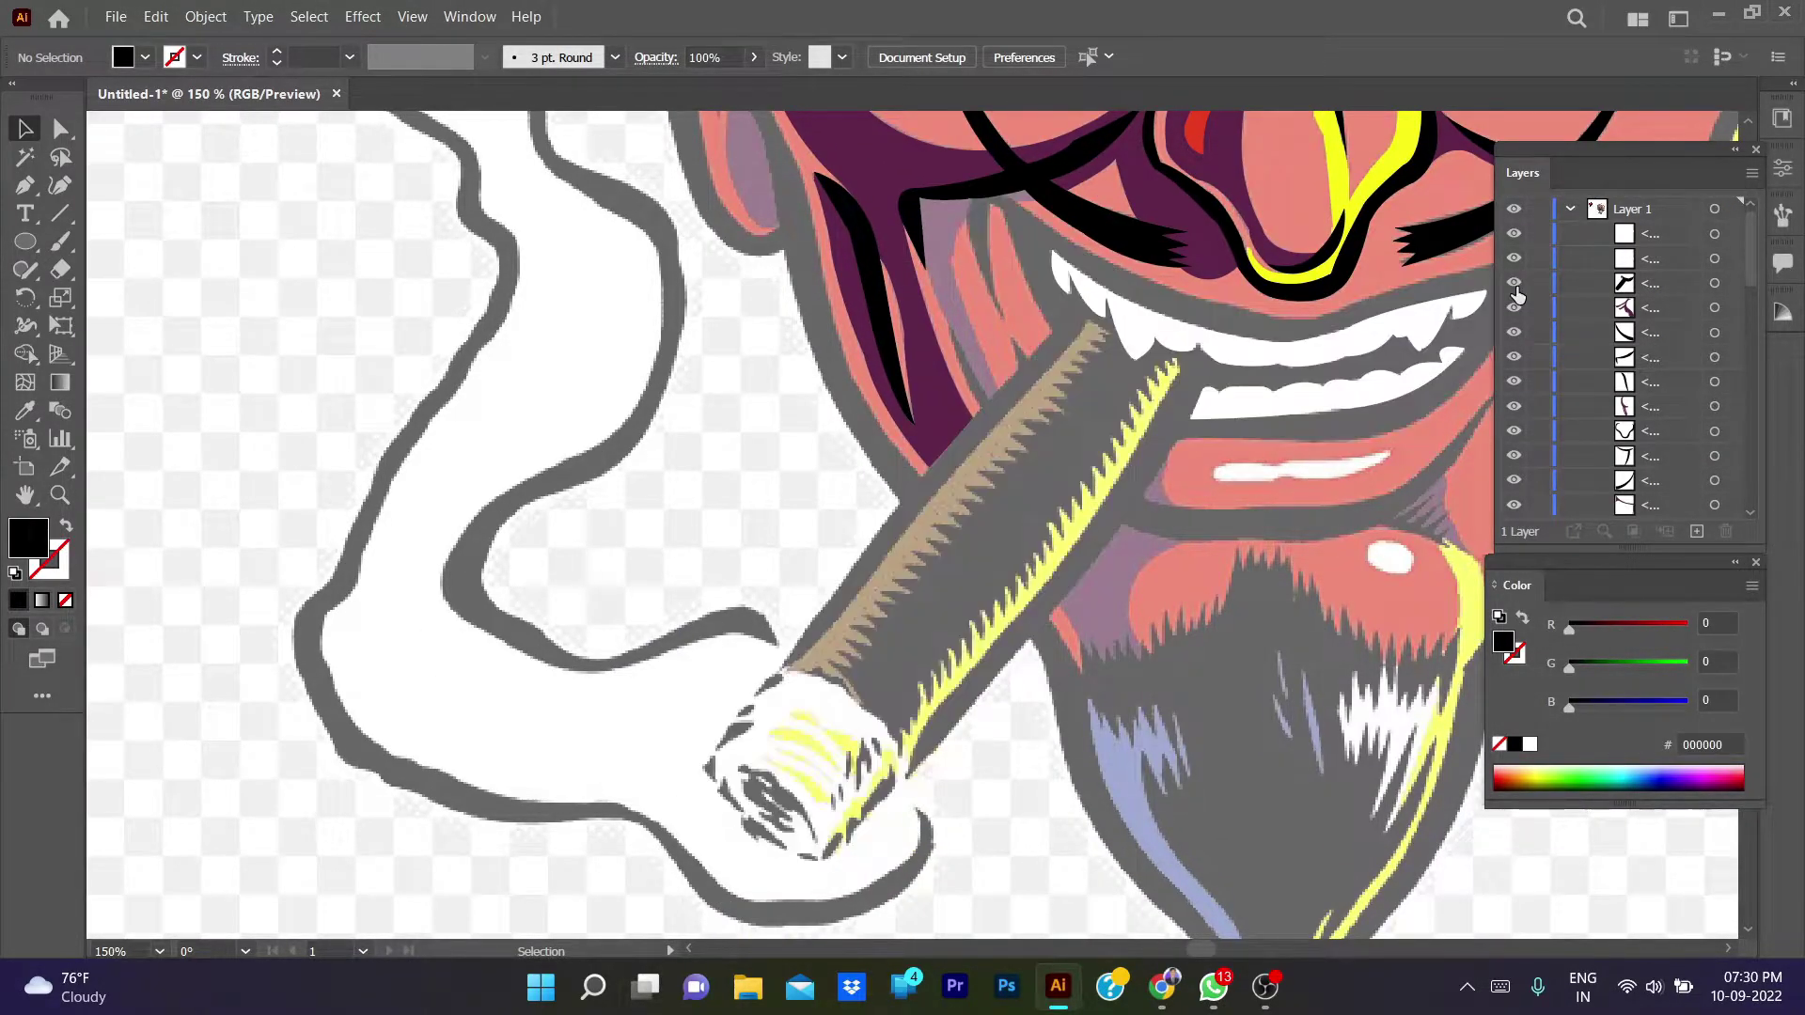
click(1514, 283)
click(1453, 322)
- Toggle the lower teeth shape's visibility and select then deselect it
click(1513, 258)
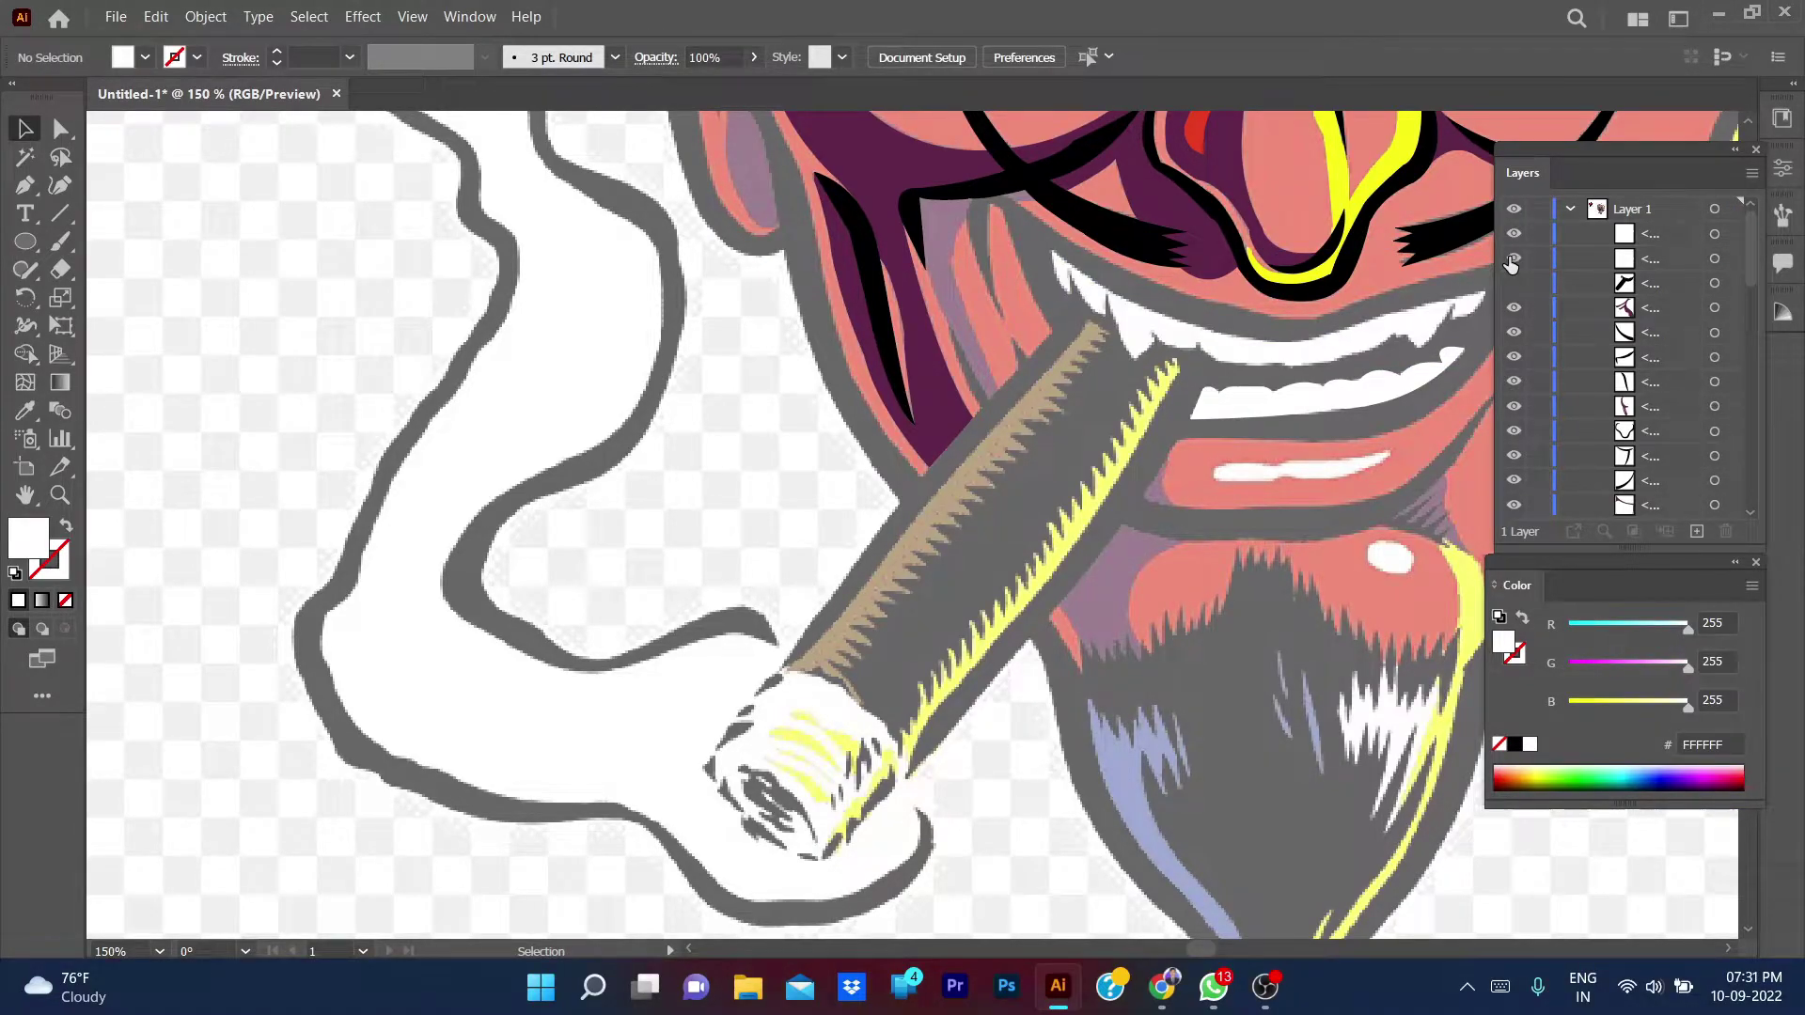
click(1514, 258)
click(1319, 411)
click(1389, 269)
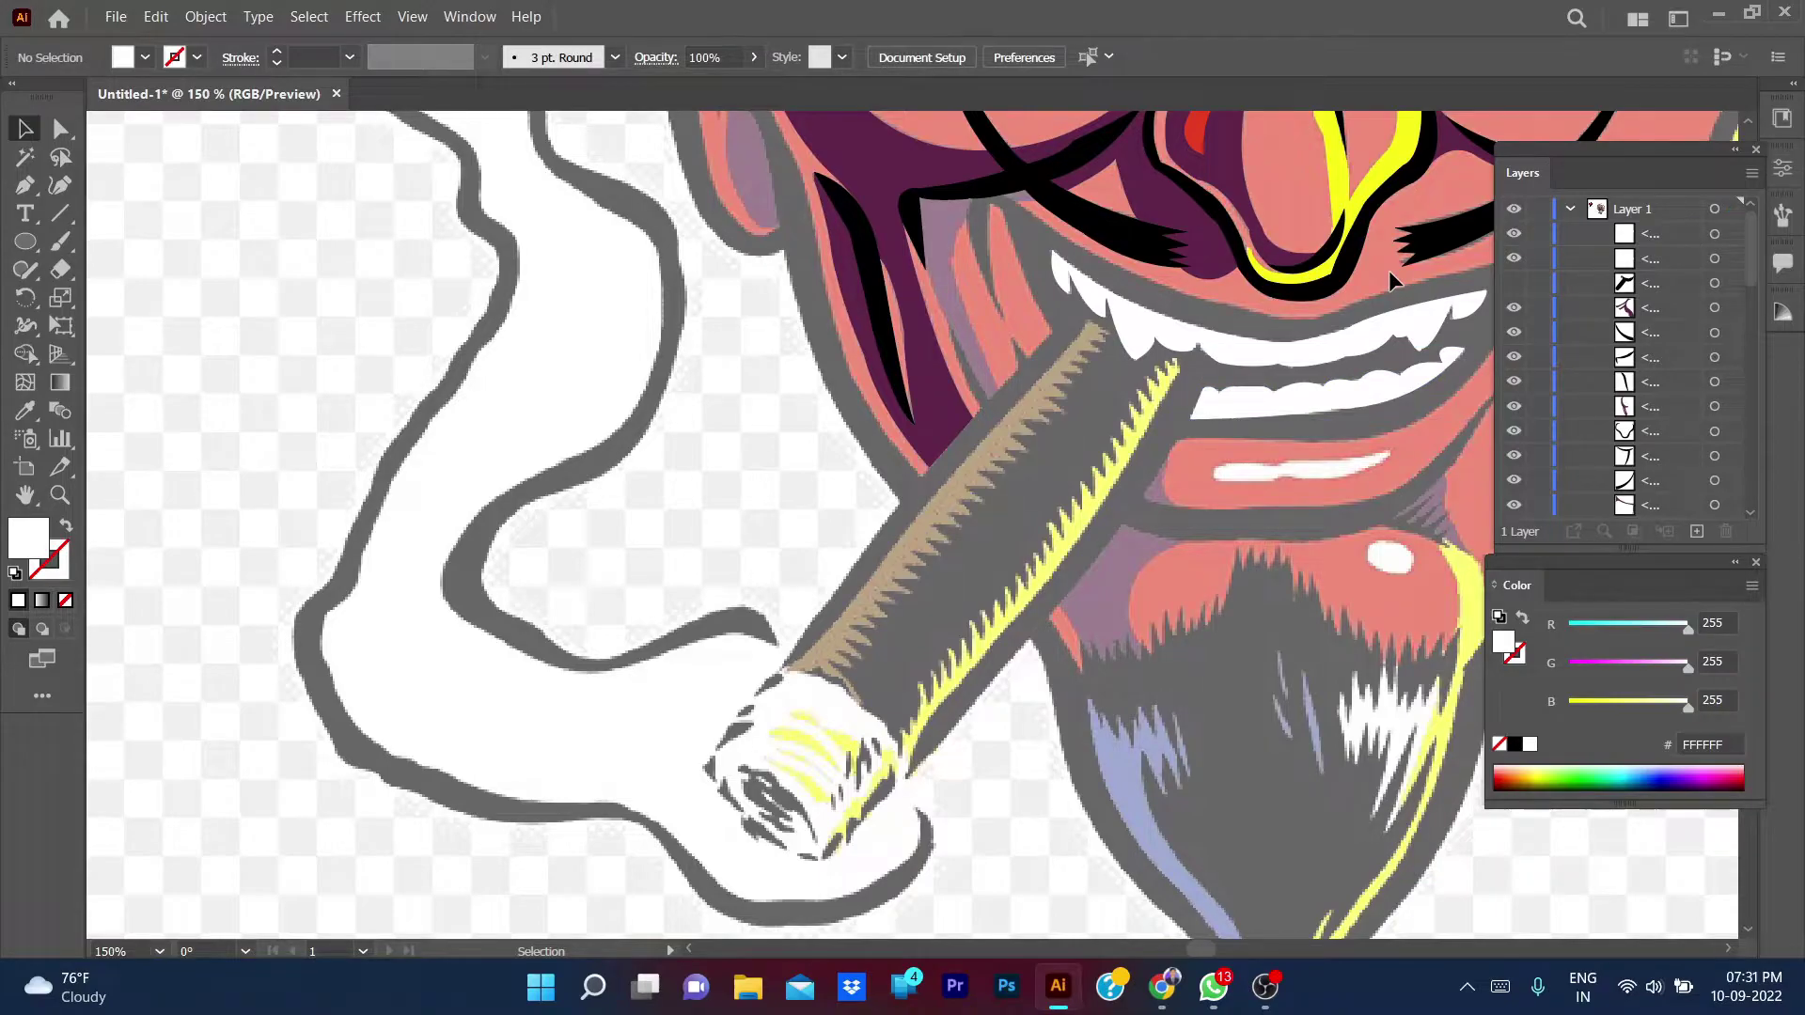
- Start a Pen path along the cigar's zigzag upper edge
key(p)
scroll(921, 620, up, 2)
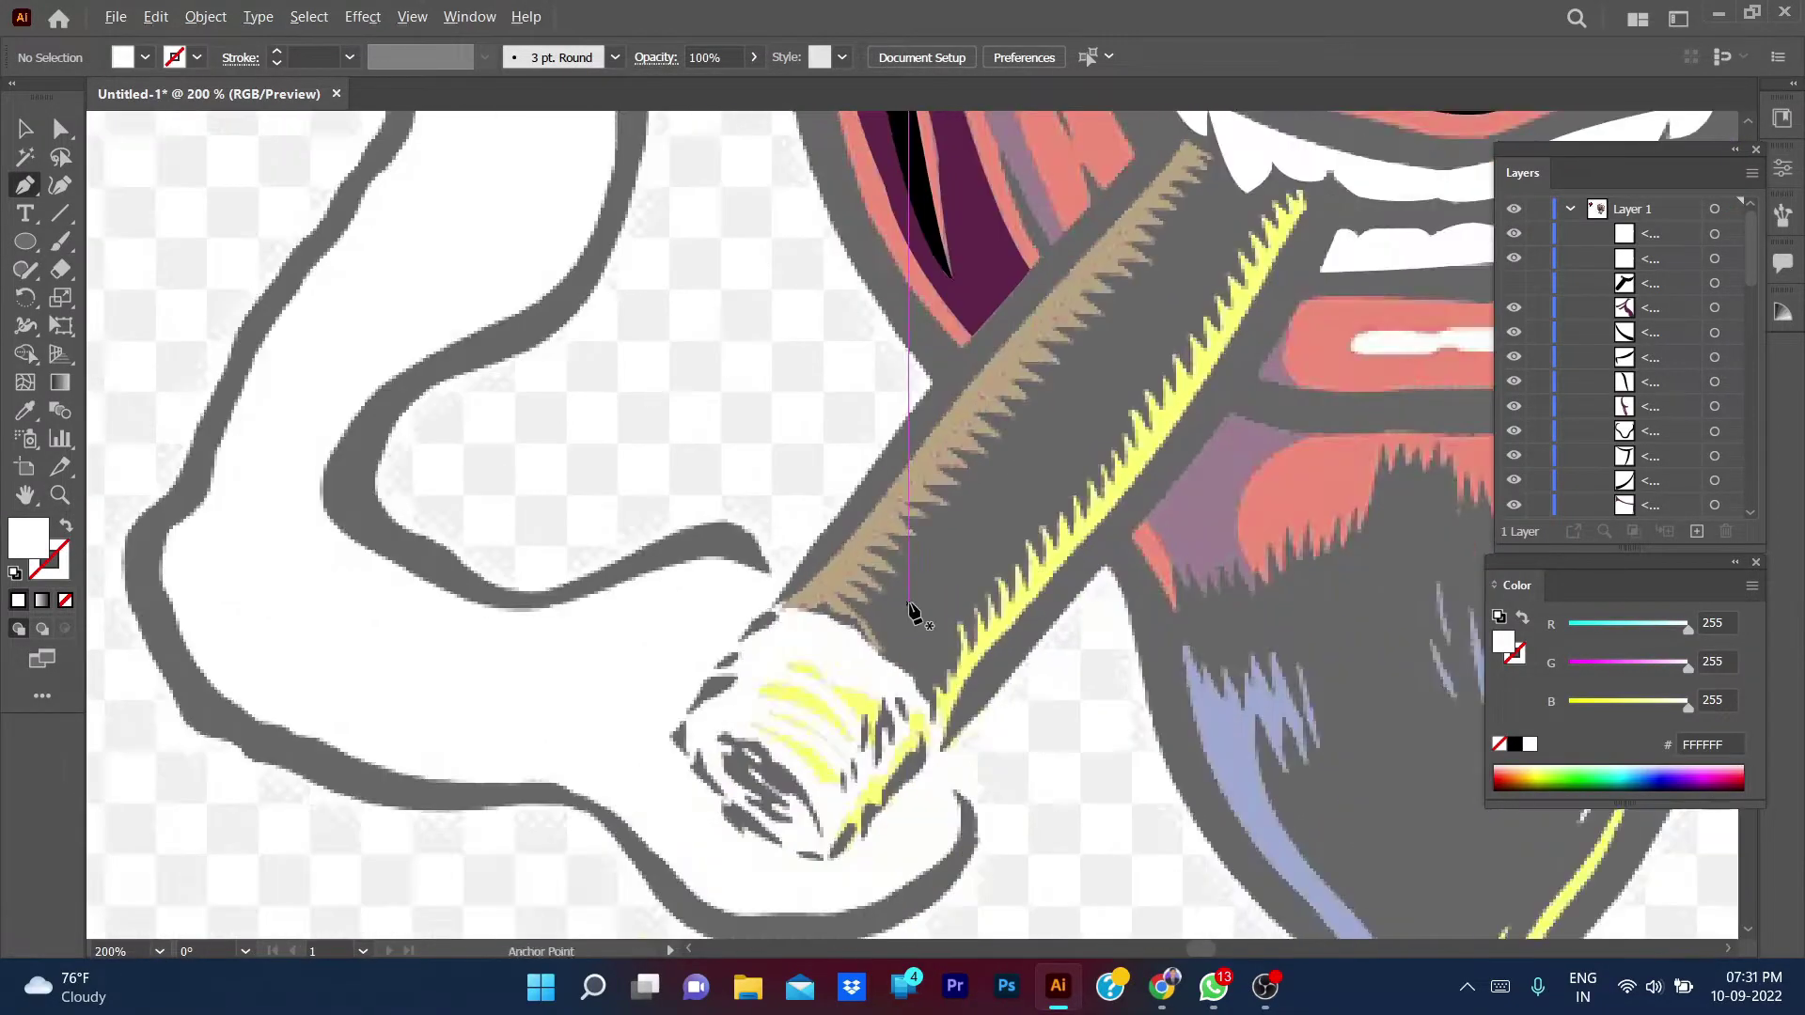
click(783, 609)
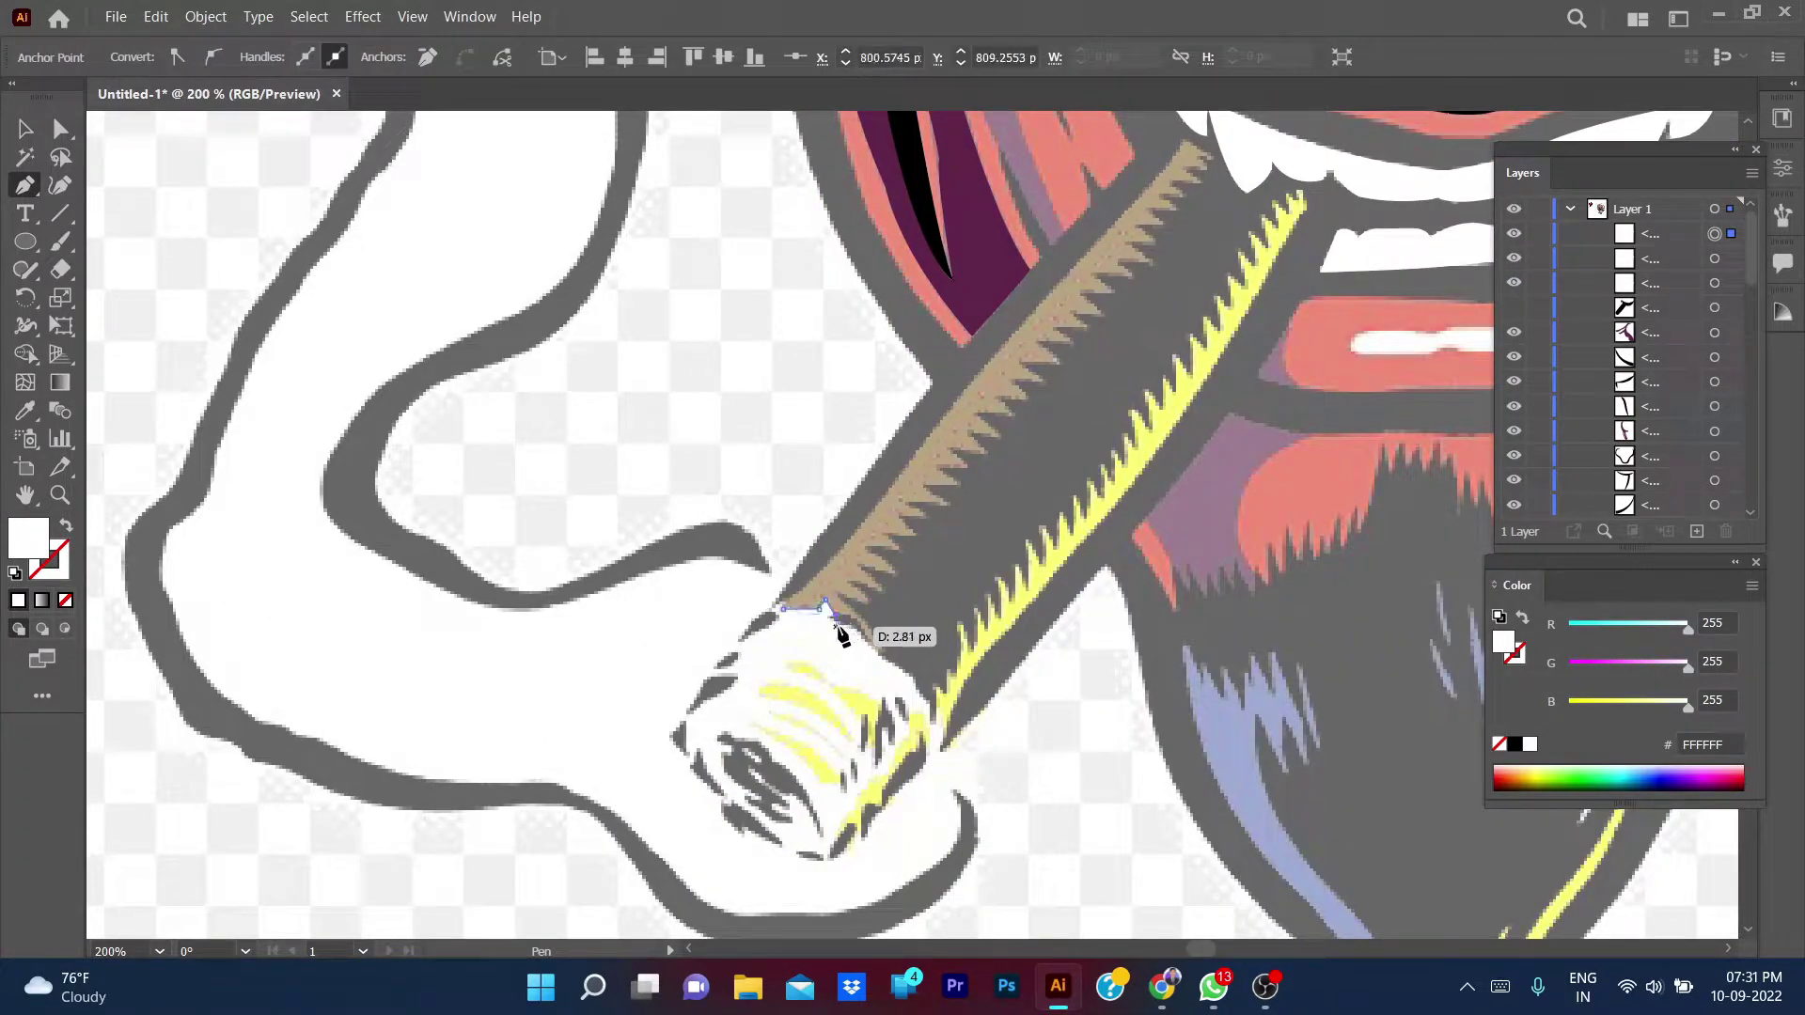
click(872, 647)
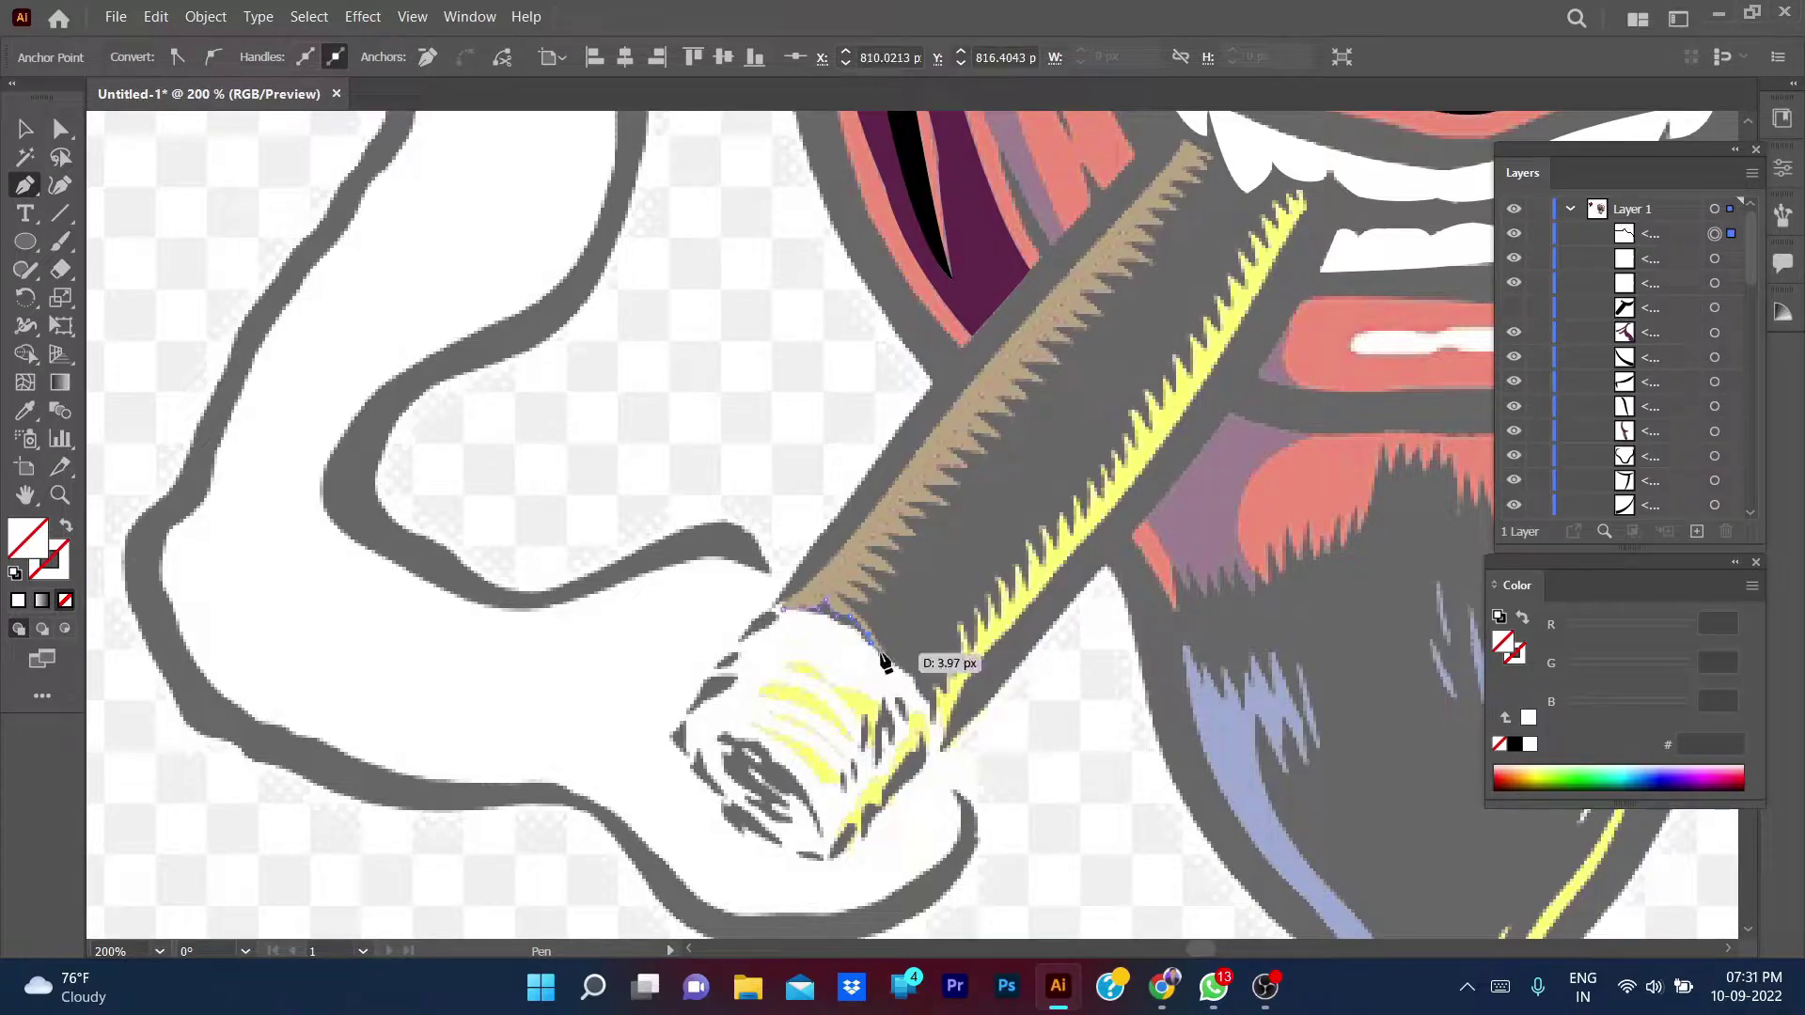
mouse_move(884, 661)
mouse_down()
mouse_move(837, 602)
mouse_move(906, 583)
mouse_move(870, 556)
mouse_move(902, 552)
mouse_move(914, 520)
mouse_up()
ctrl+click(830, 534)
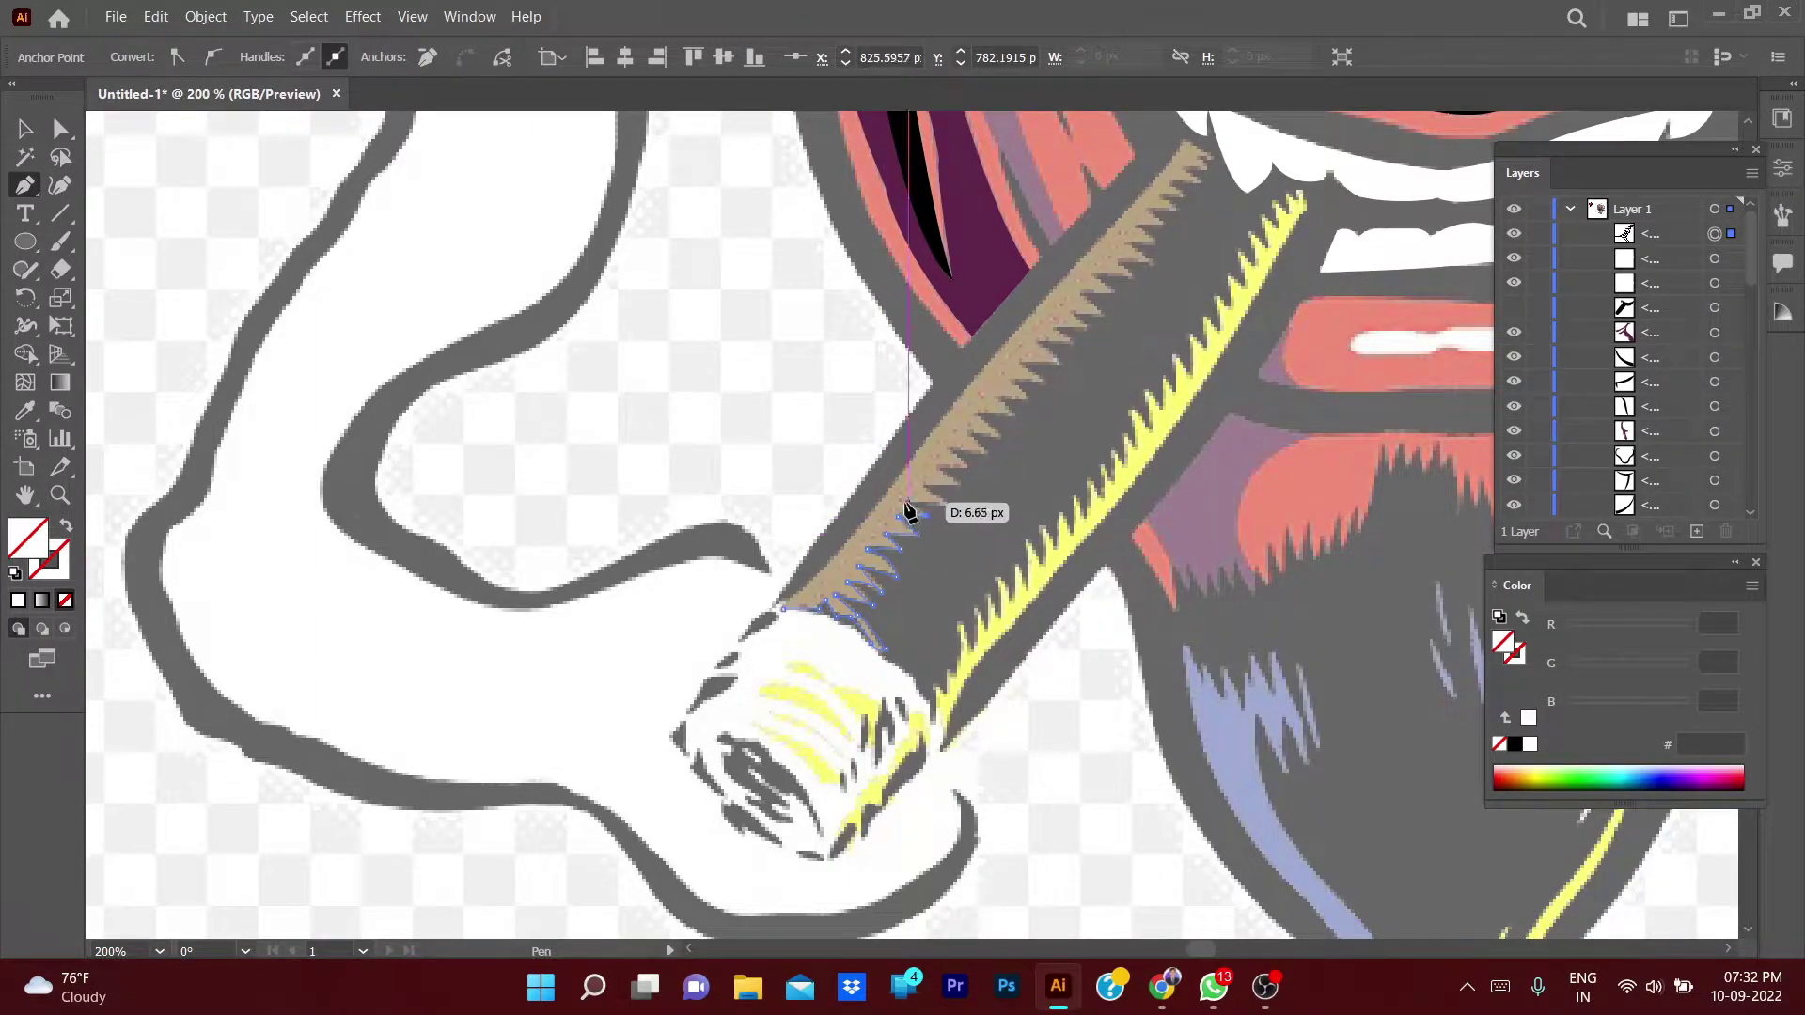
mouse_move(952, 486)
mouse_down()
mouse_move(972, 439)
mouse_move(1068, 370)
mouse_move(1039, 350)
mouse_move(1088, 334)
mouse_move(1093, 282)
mouse_move(1134, 287)
mouse_move(1123, 274)
mouse_up()
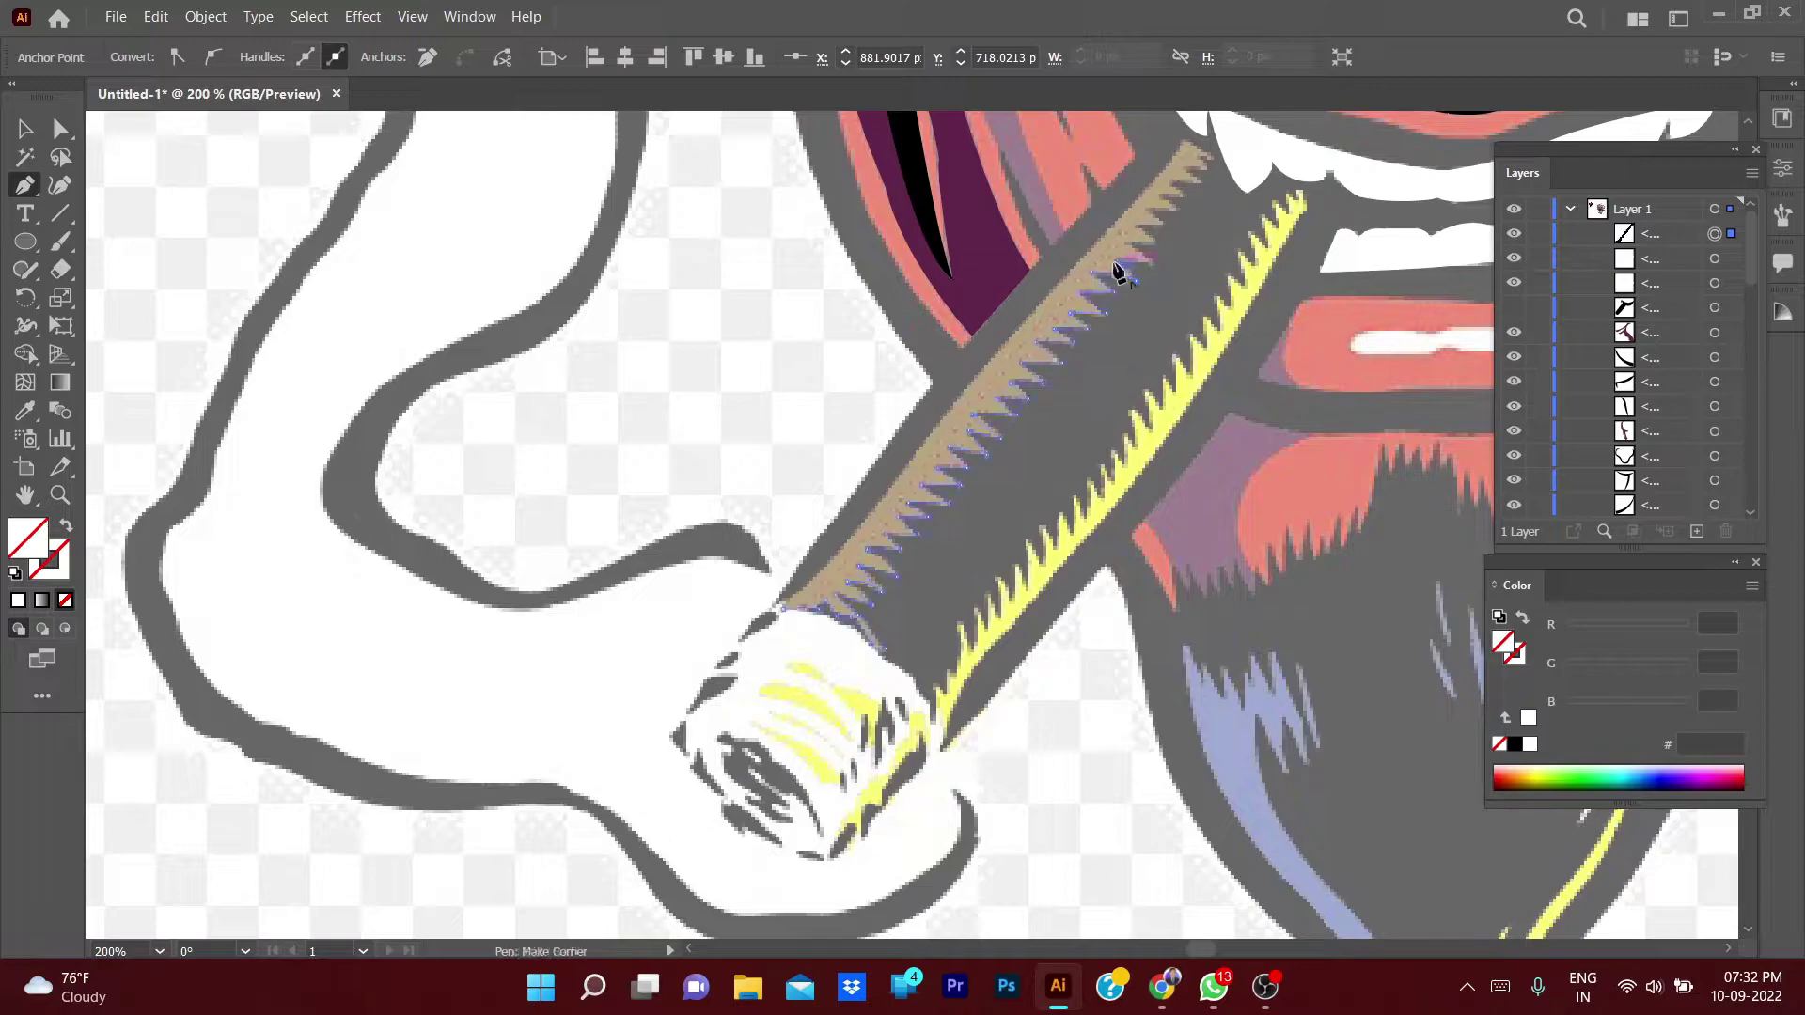
click(1135, 276)
- Zoom in and continue the zigzag outline down toward the cigar tip
key(ctrl+plus)
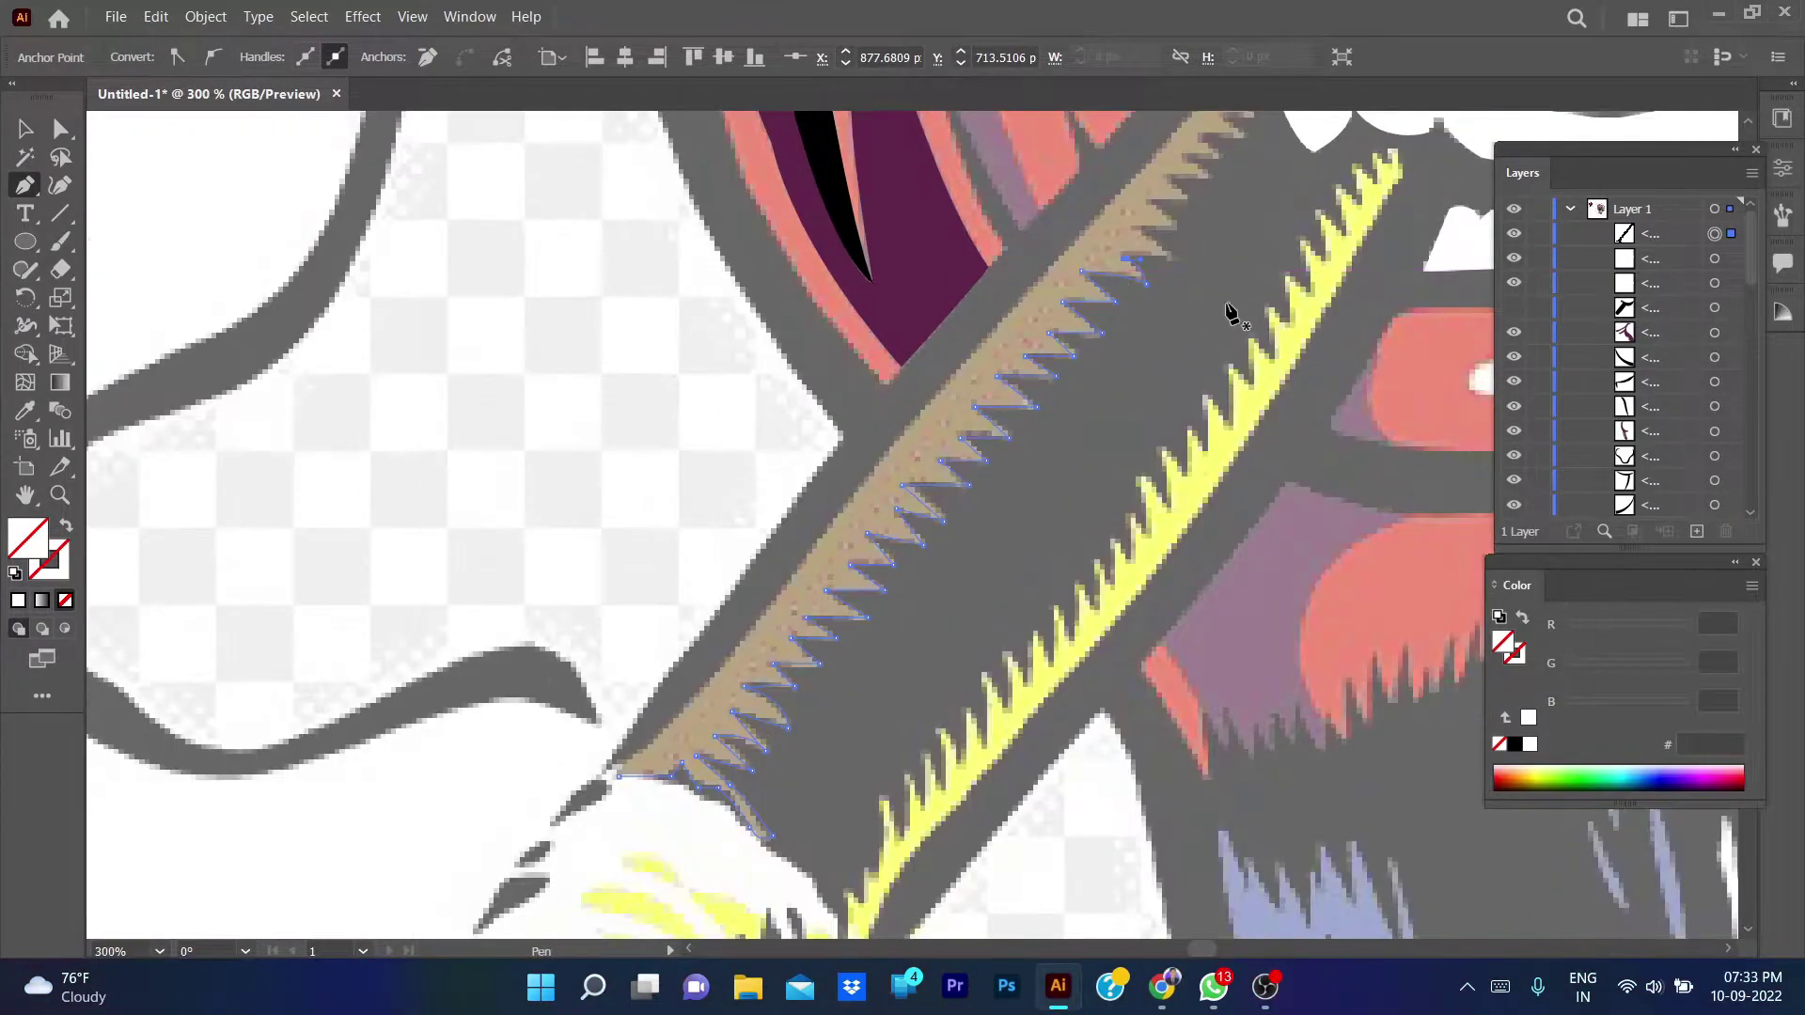
ctrl+click(1102, 346)
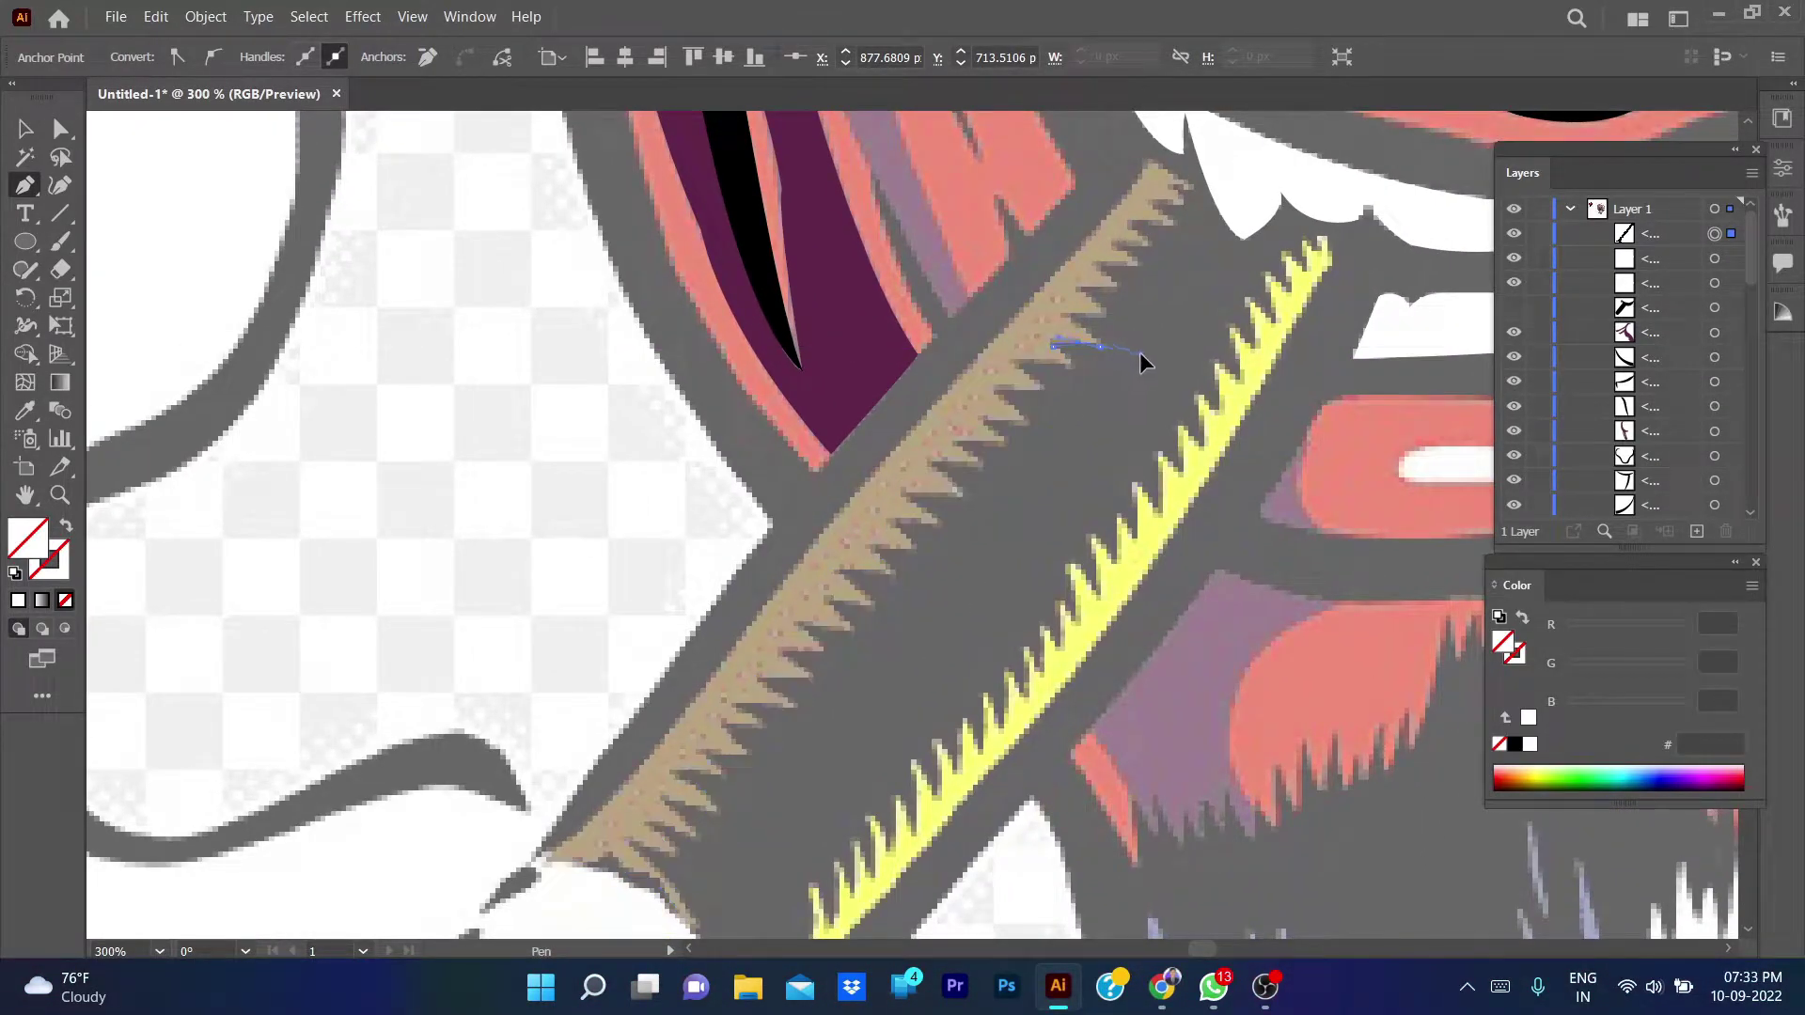
ctrl+click(1058, 312)
mouse_move(1116, 318)
mouse_down()
mouse_move(1115, 288)
mouse_move(1192, 192)
mouse_move(1021, 324)
mouse_move(1055, 279)
mouse_up()
scroll(955, 375, down, 2)
scroll(955, 375, left, 2)
drag(950, 452, 776, 643)
- Fill the cigar shape with the reference brown 97683E using the Eyedropper
scroll(811, 611, down, 2)
scroll(810, 611, left, 2)
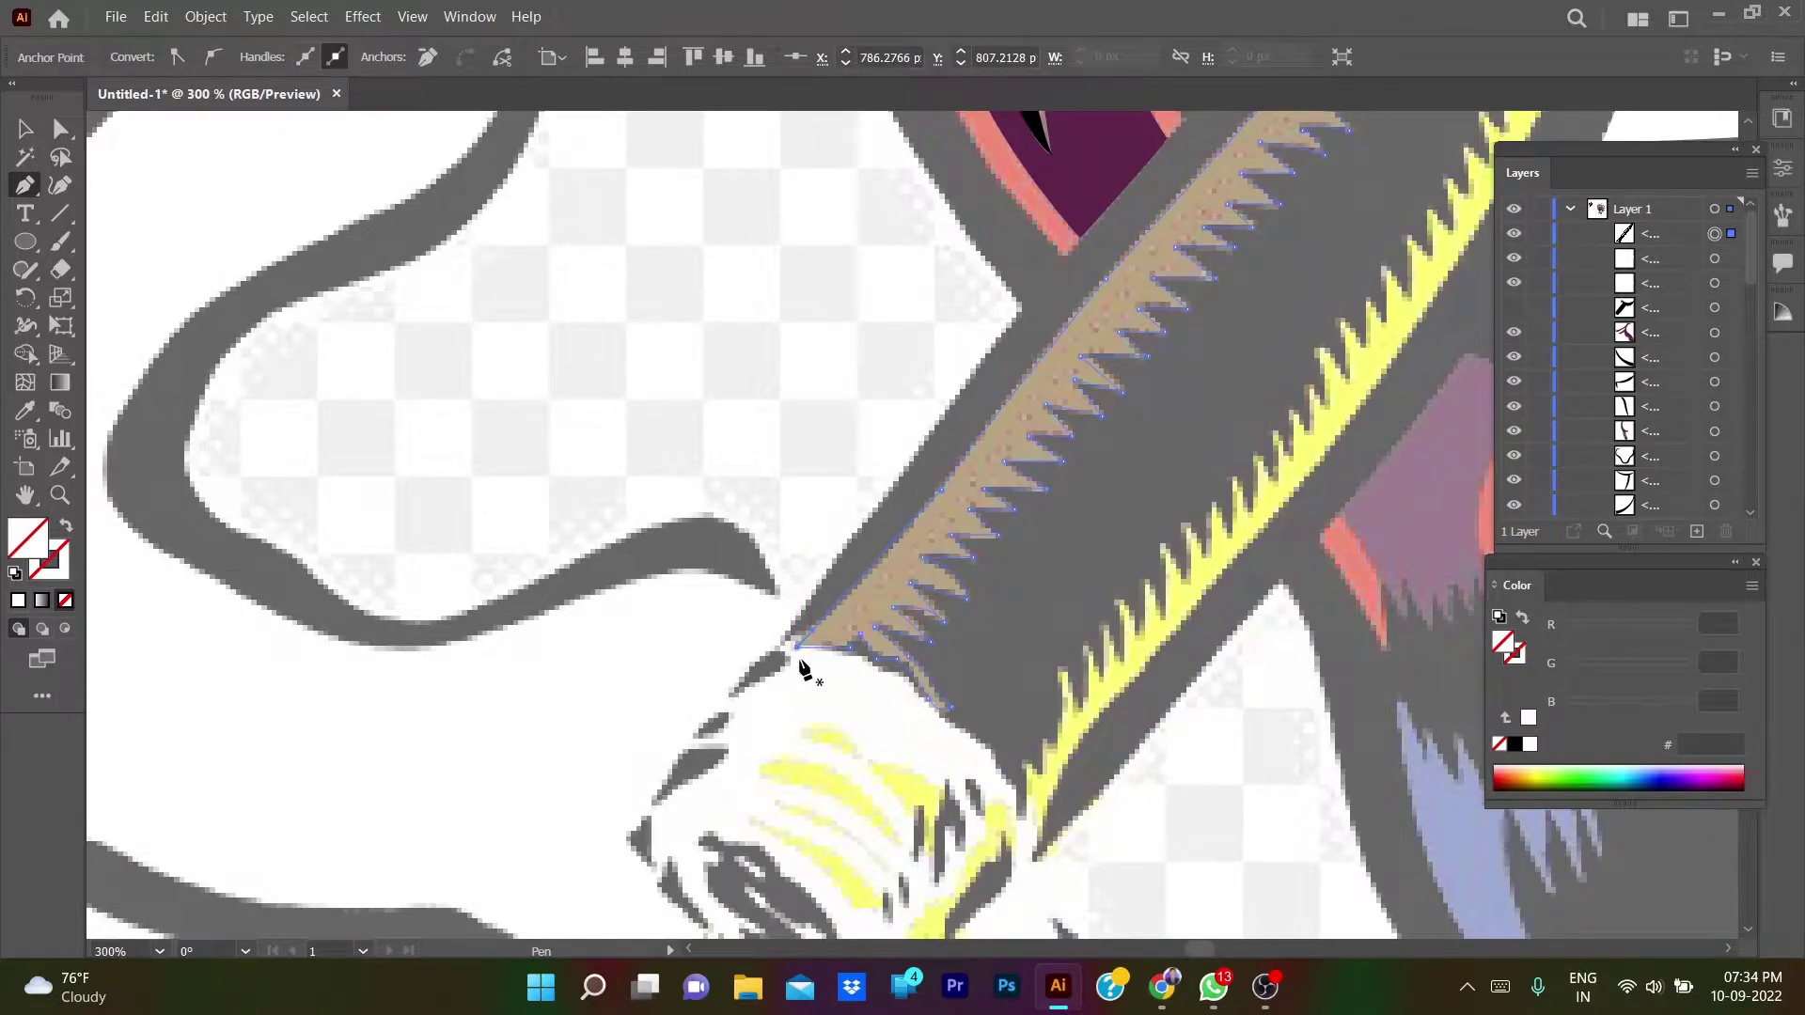
key(ctrl+1)
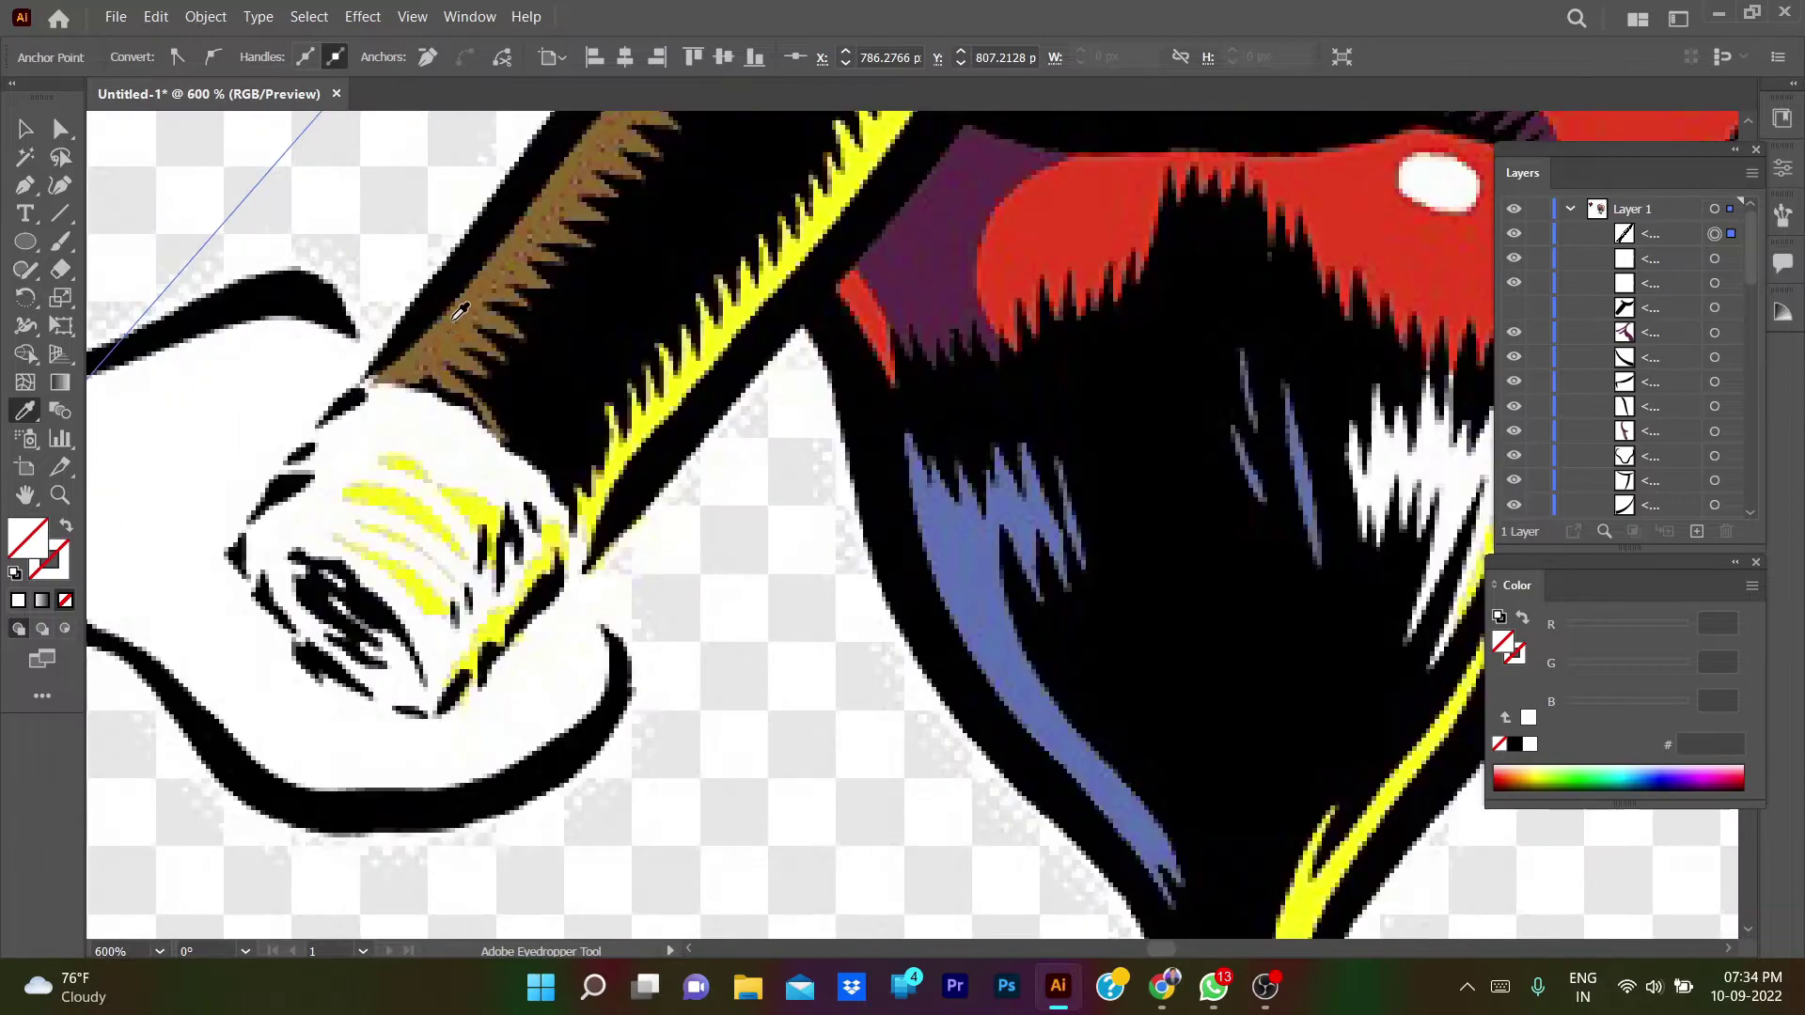
click(460, 310)
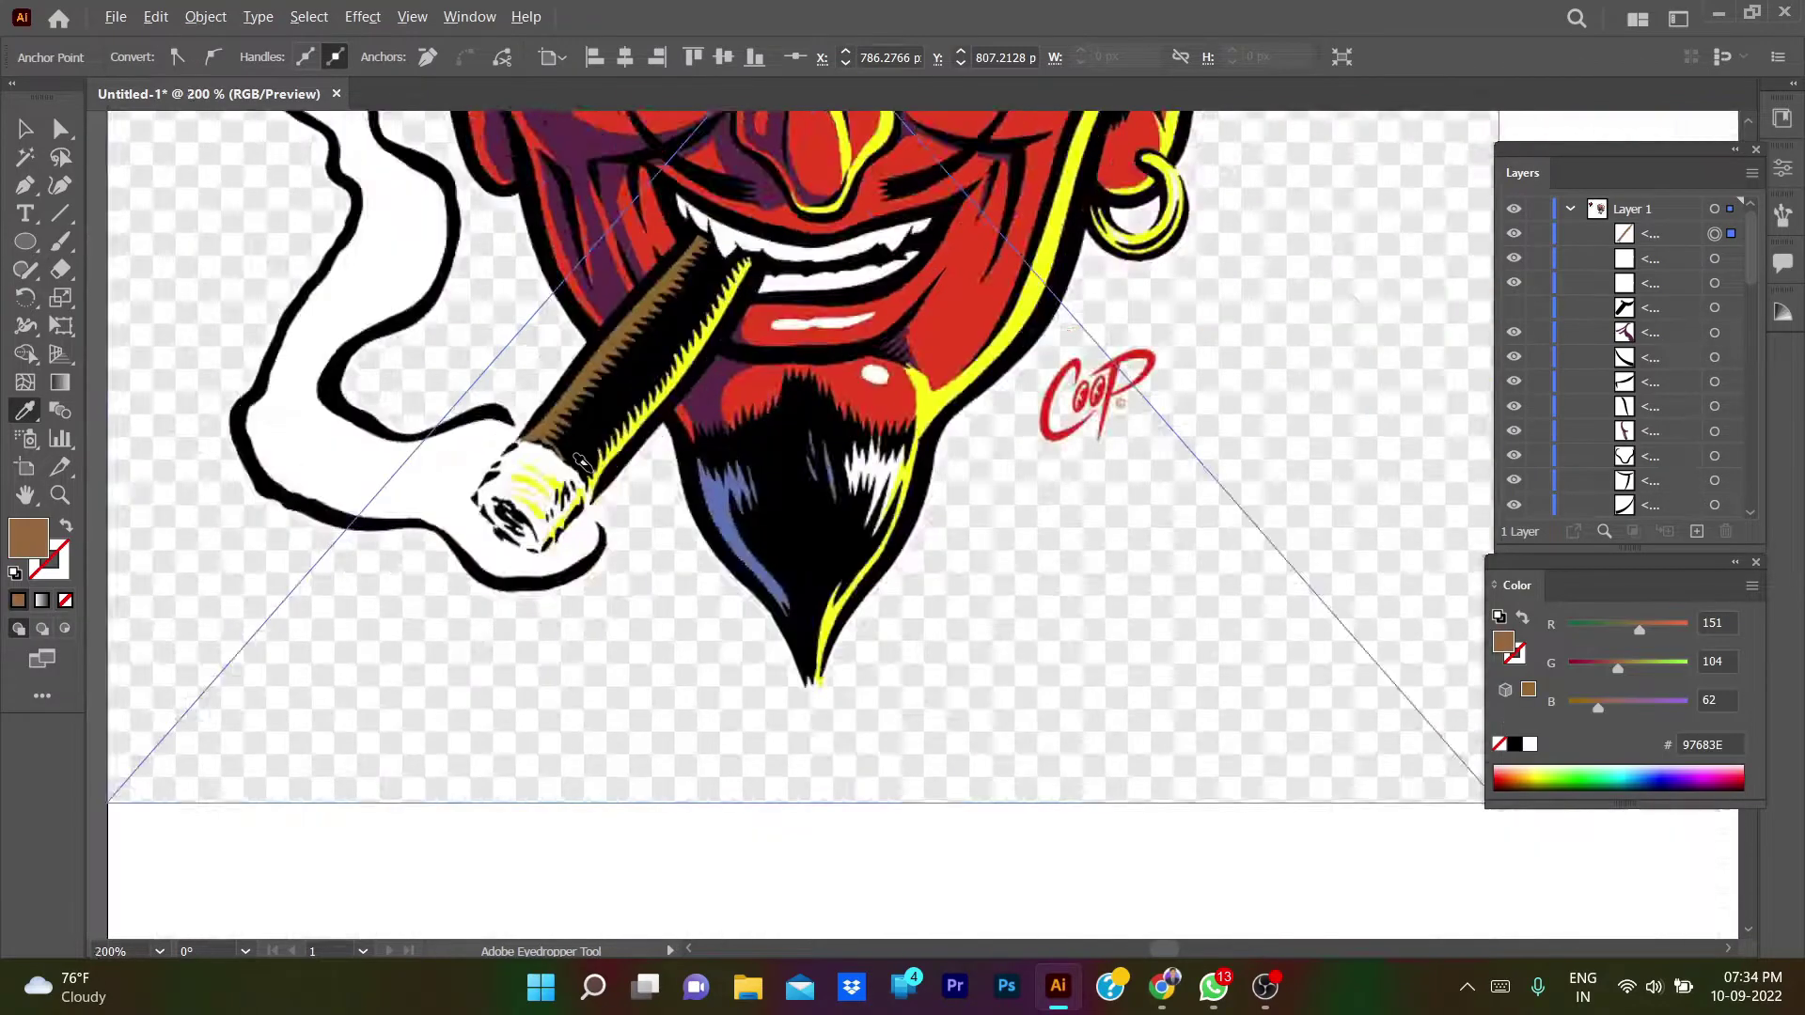
- Zoom in on the cigar and begin the zigzag path up its yellow band
key(v)
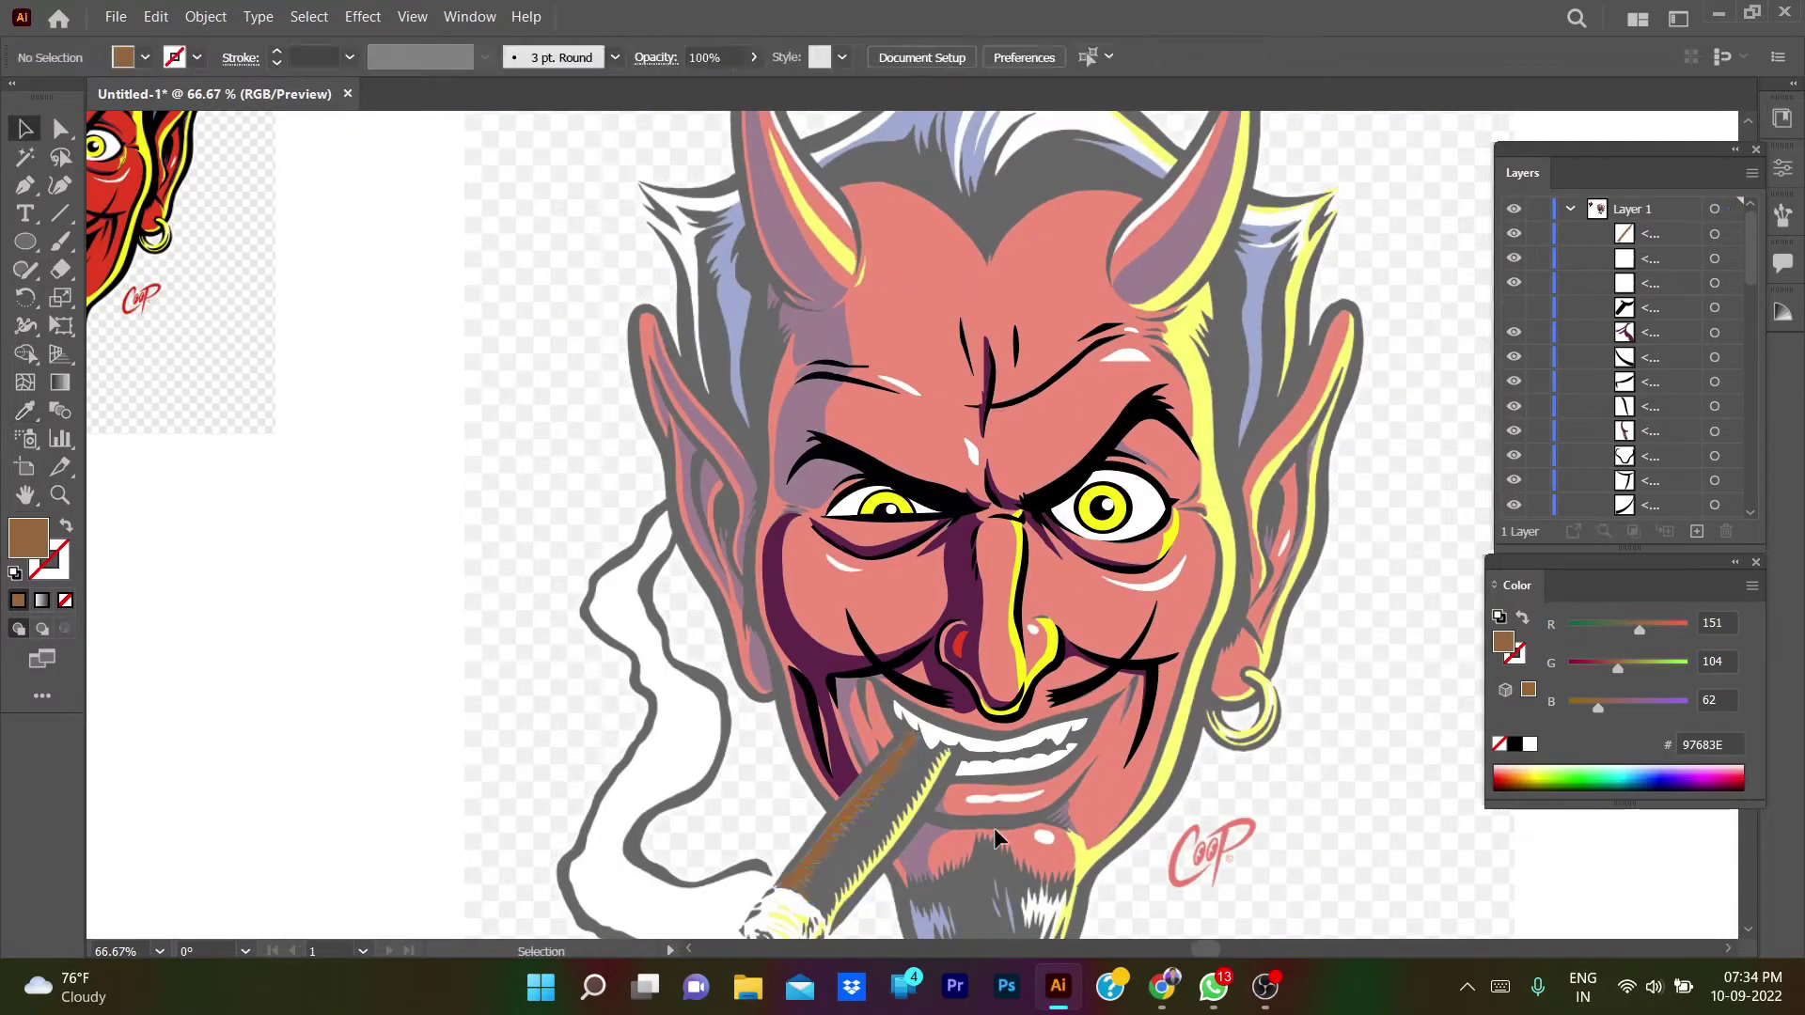
scroll(1000, 838, up, 4)
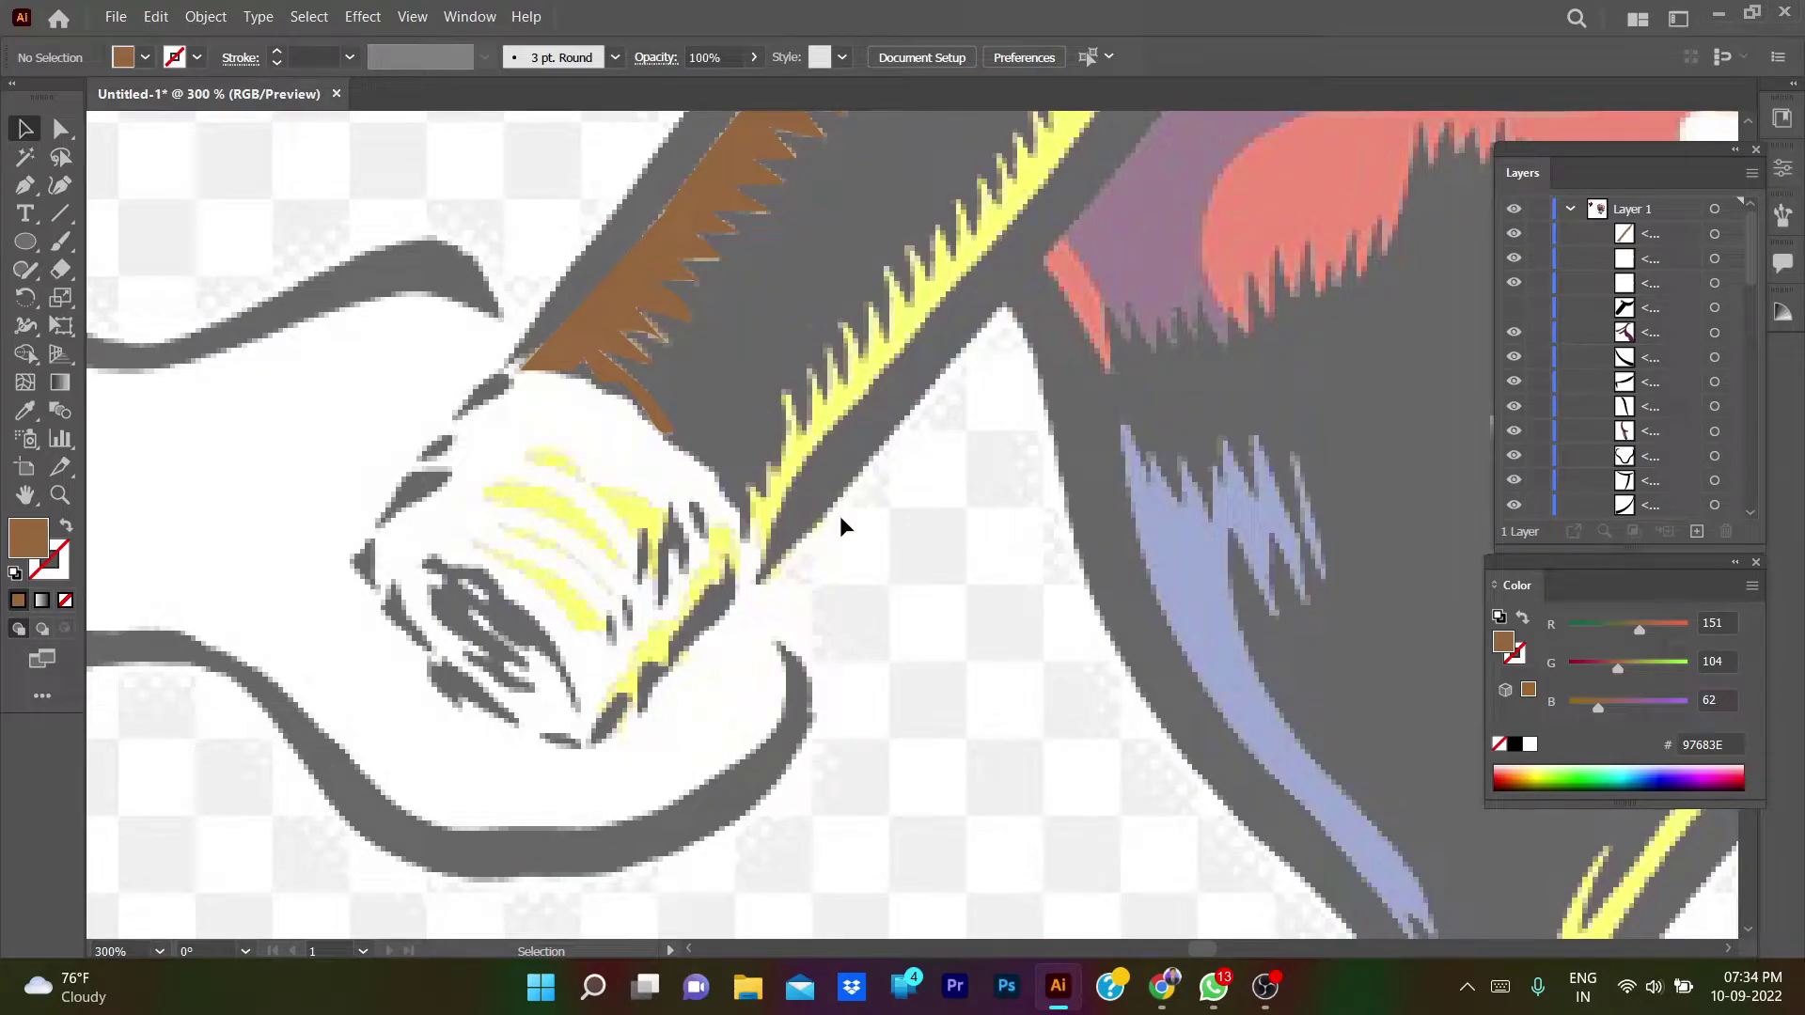
click(756, 580)
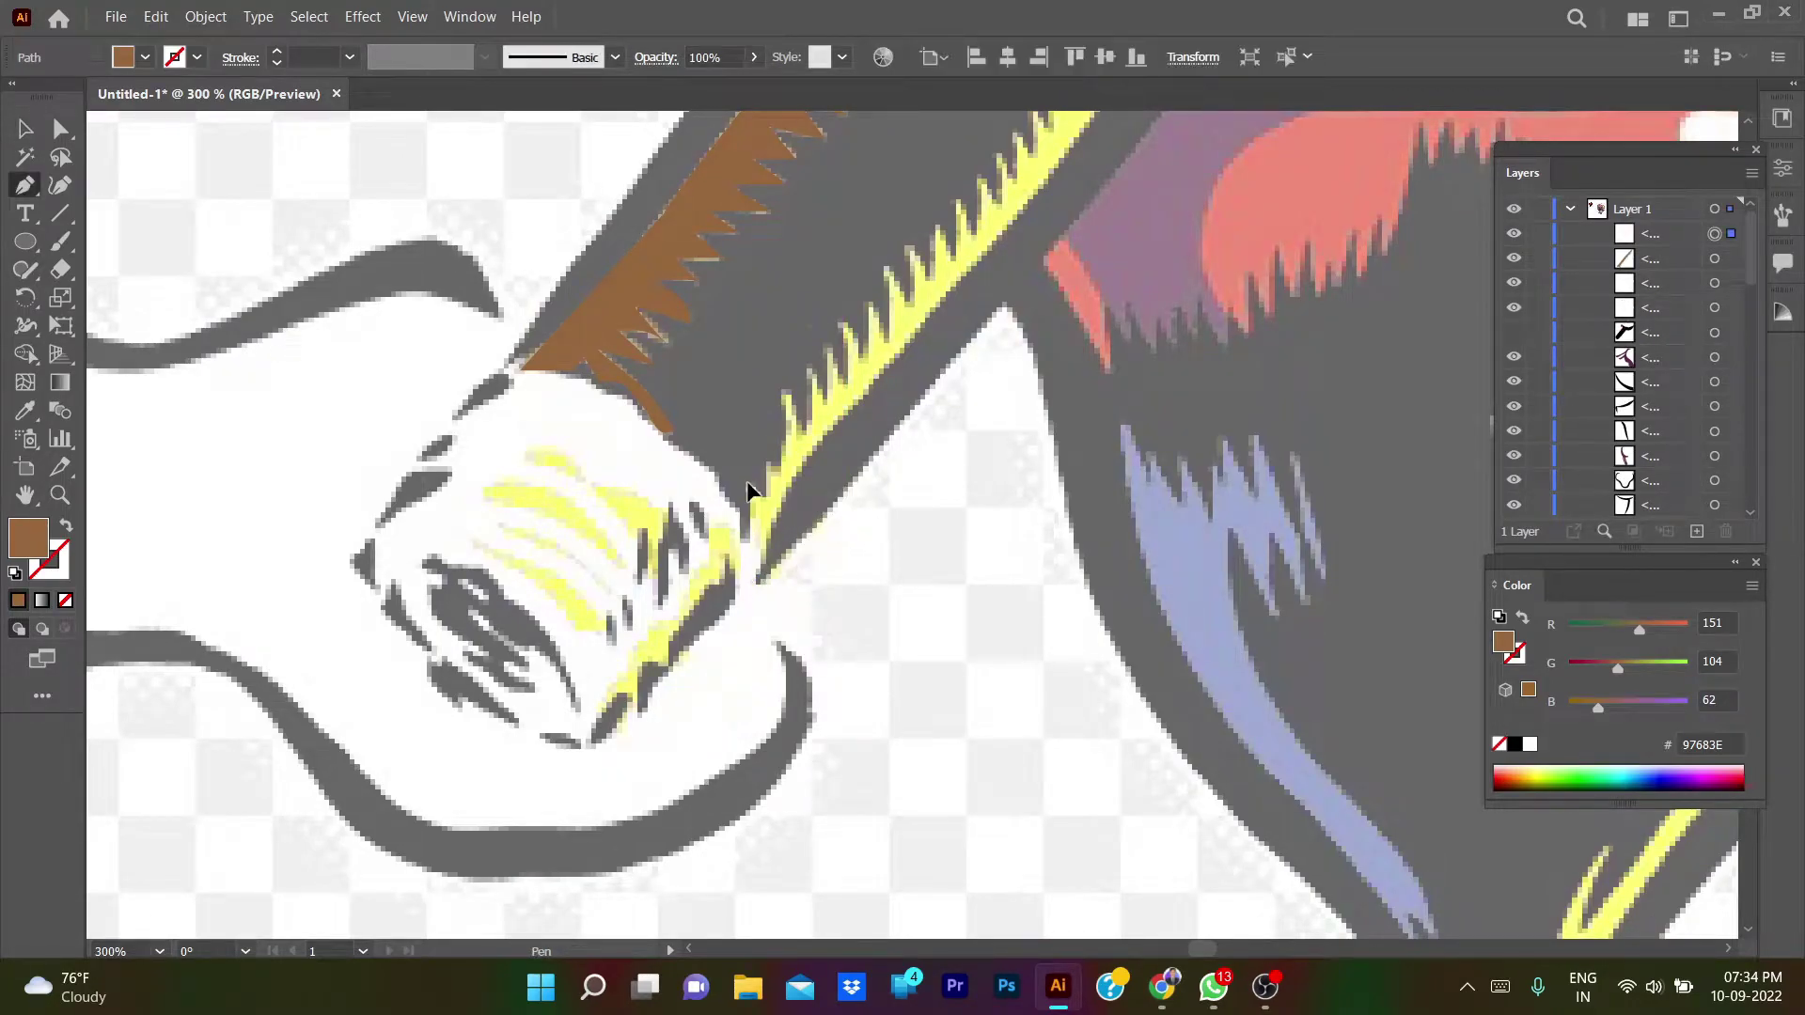
drag(752, 489, 766, 467)
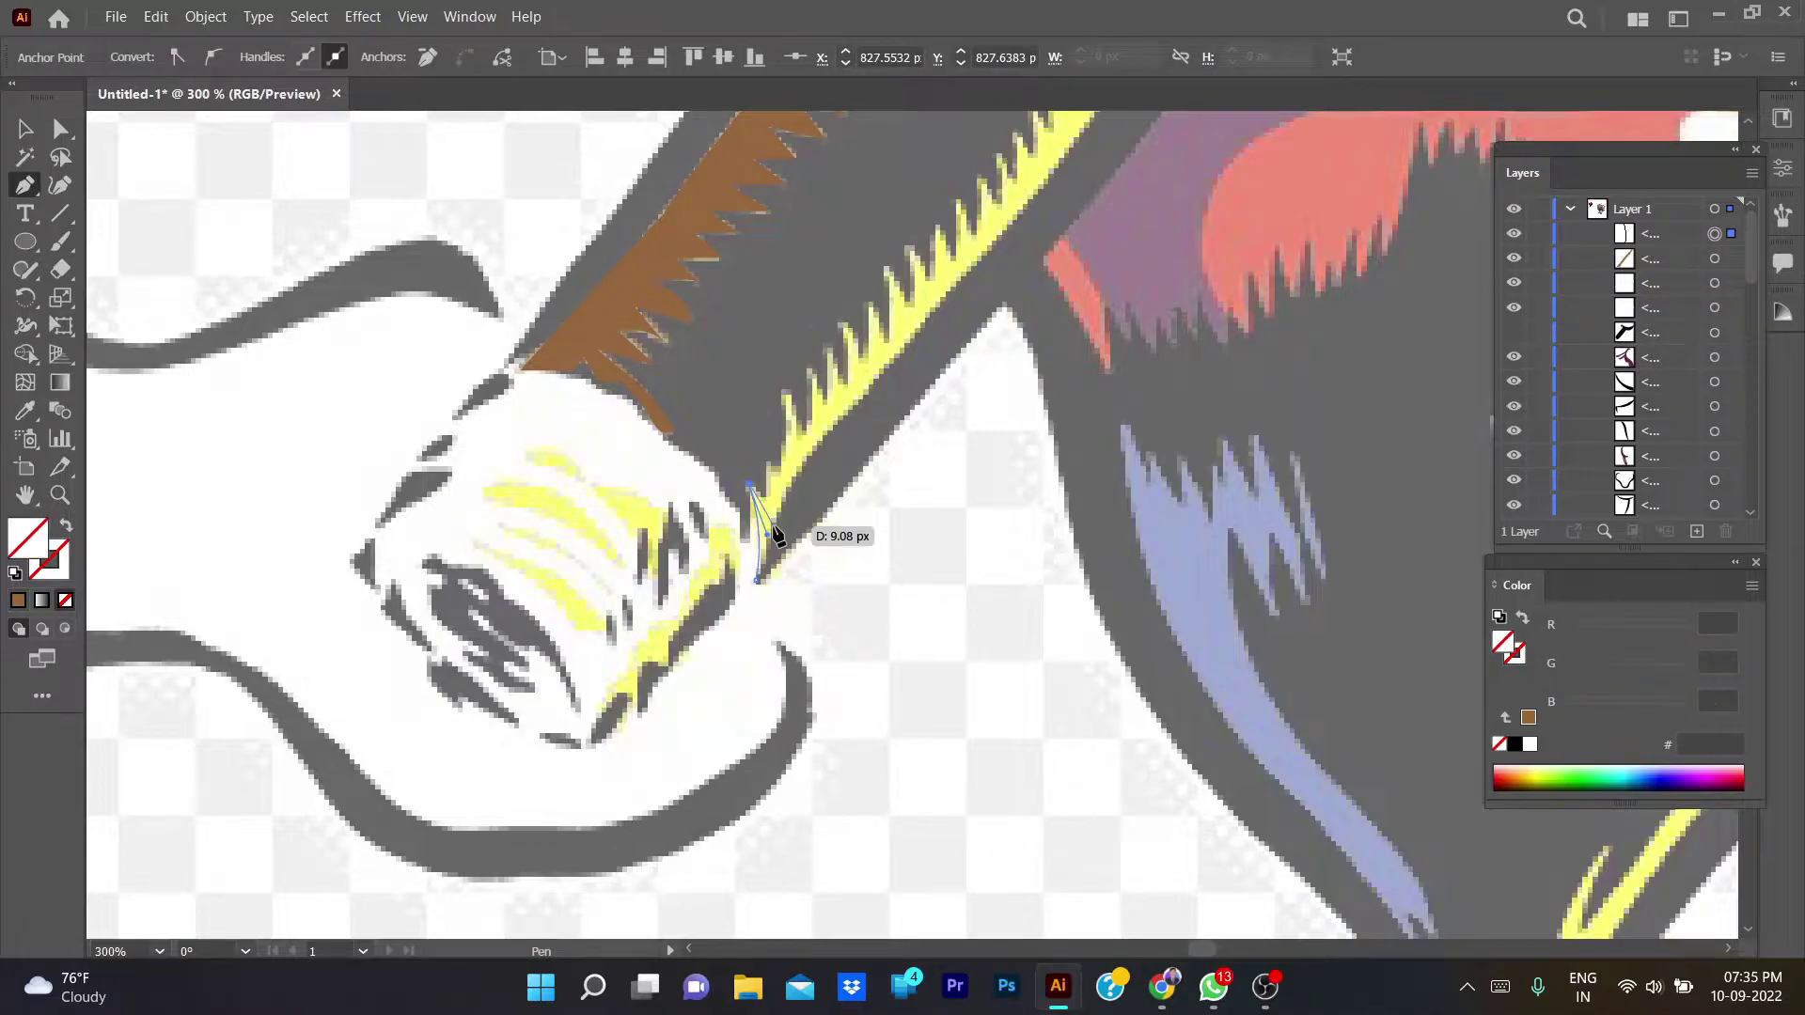
click(782, 378)
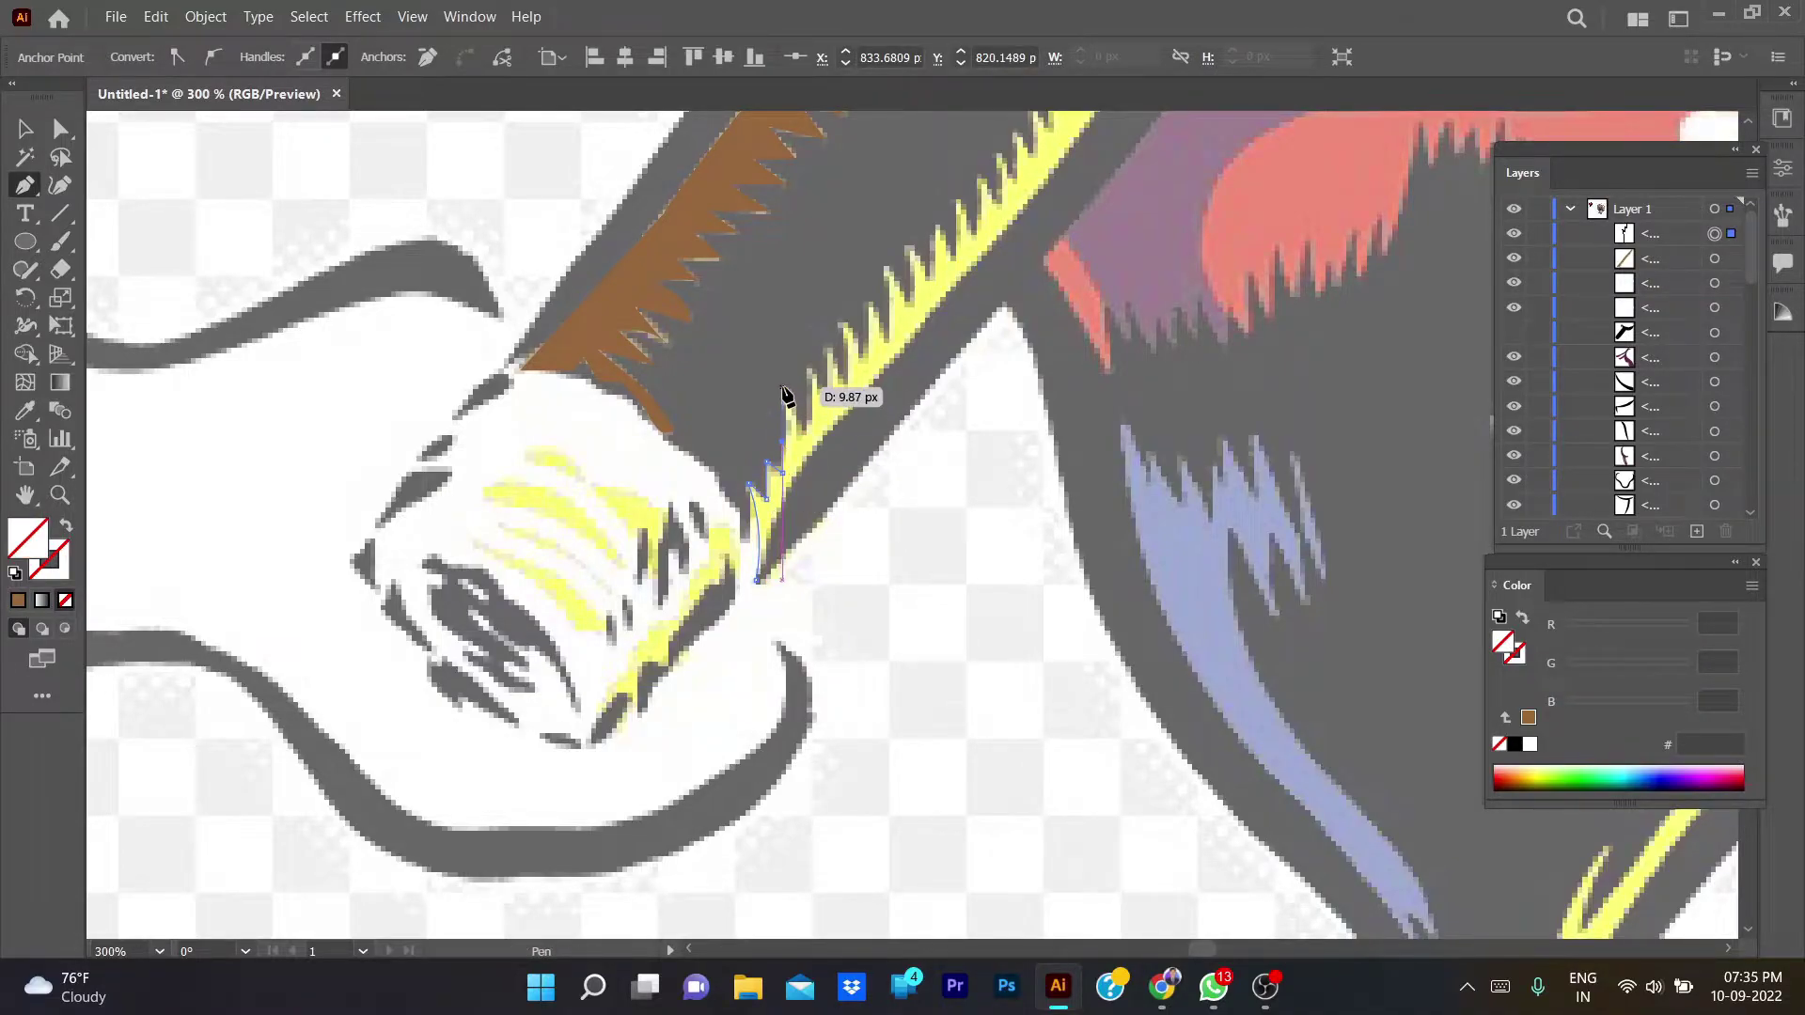
mouse_move(806, 431)
mouse_down()
mouse_move(812, 371)
mouse_move(852, 388)
mouse_up()
click(825, 339)
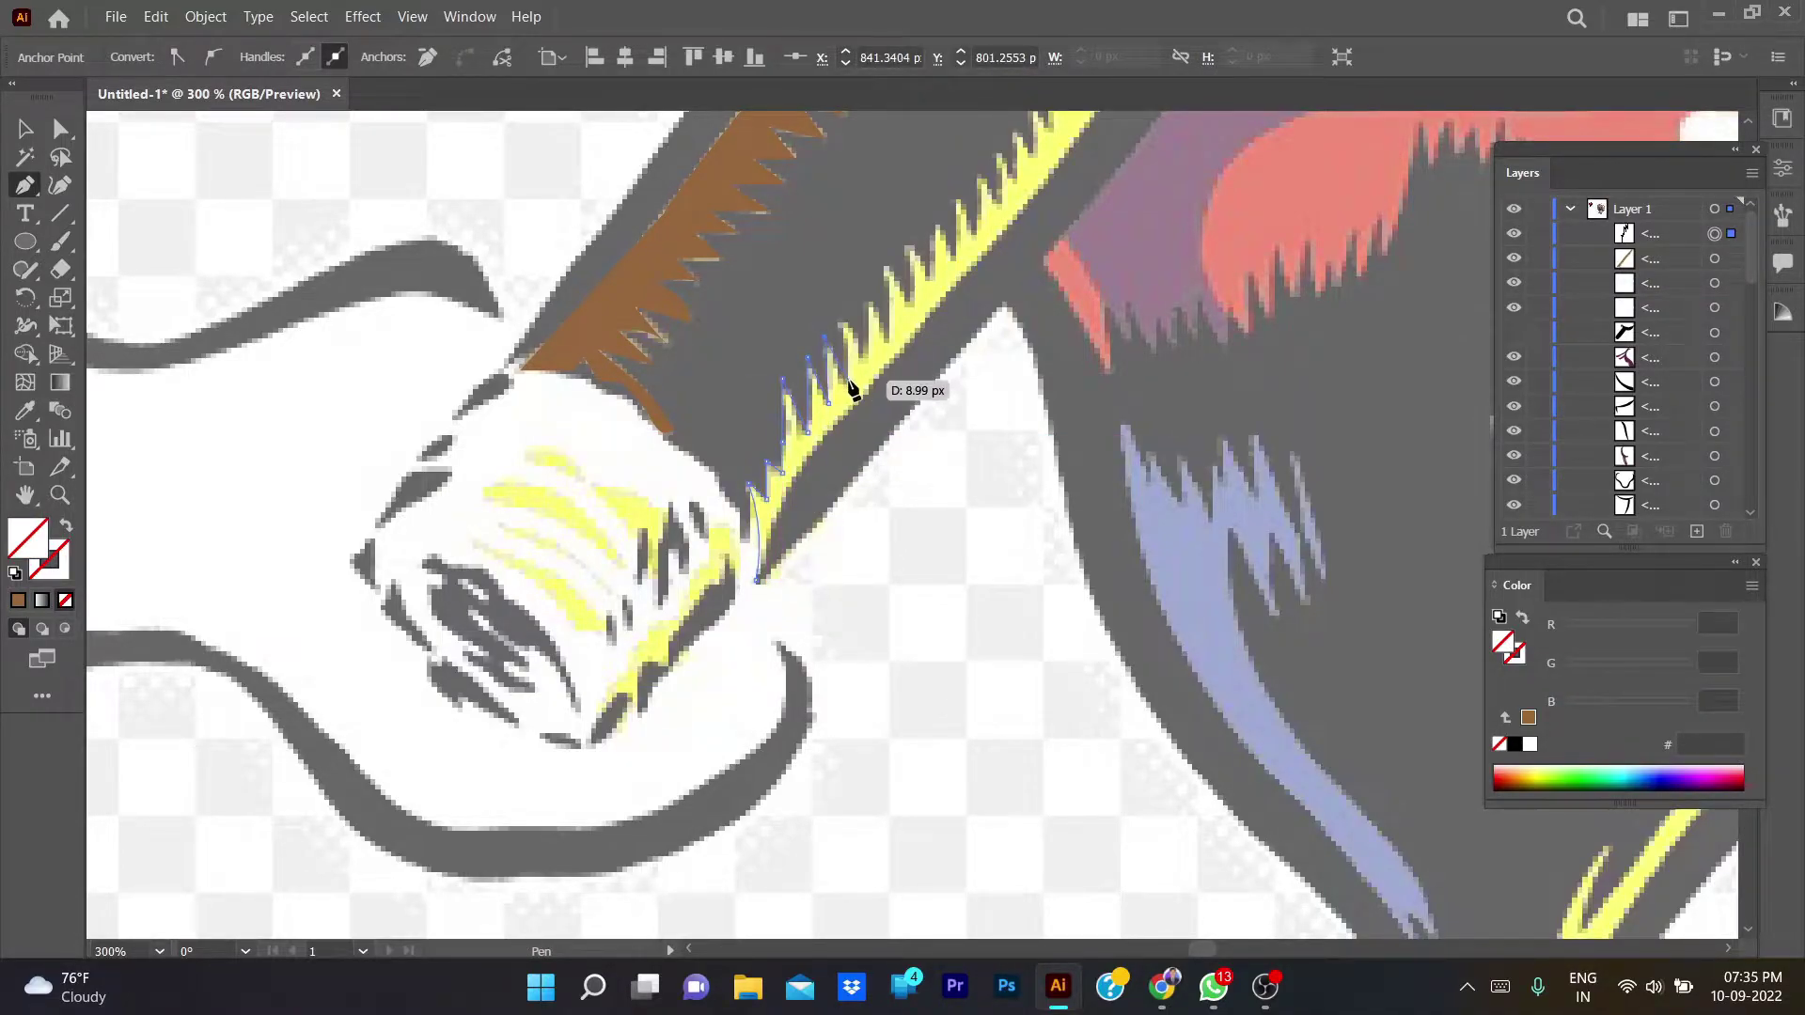
click(867, 289)
click(888, 334)
click(884, 258)
click(910, 306)
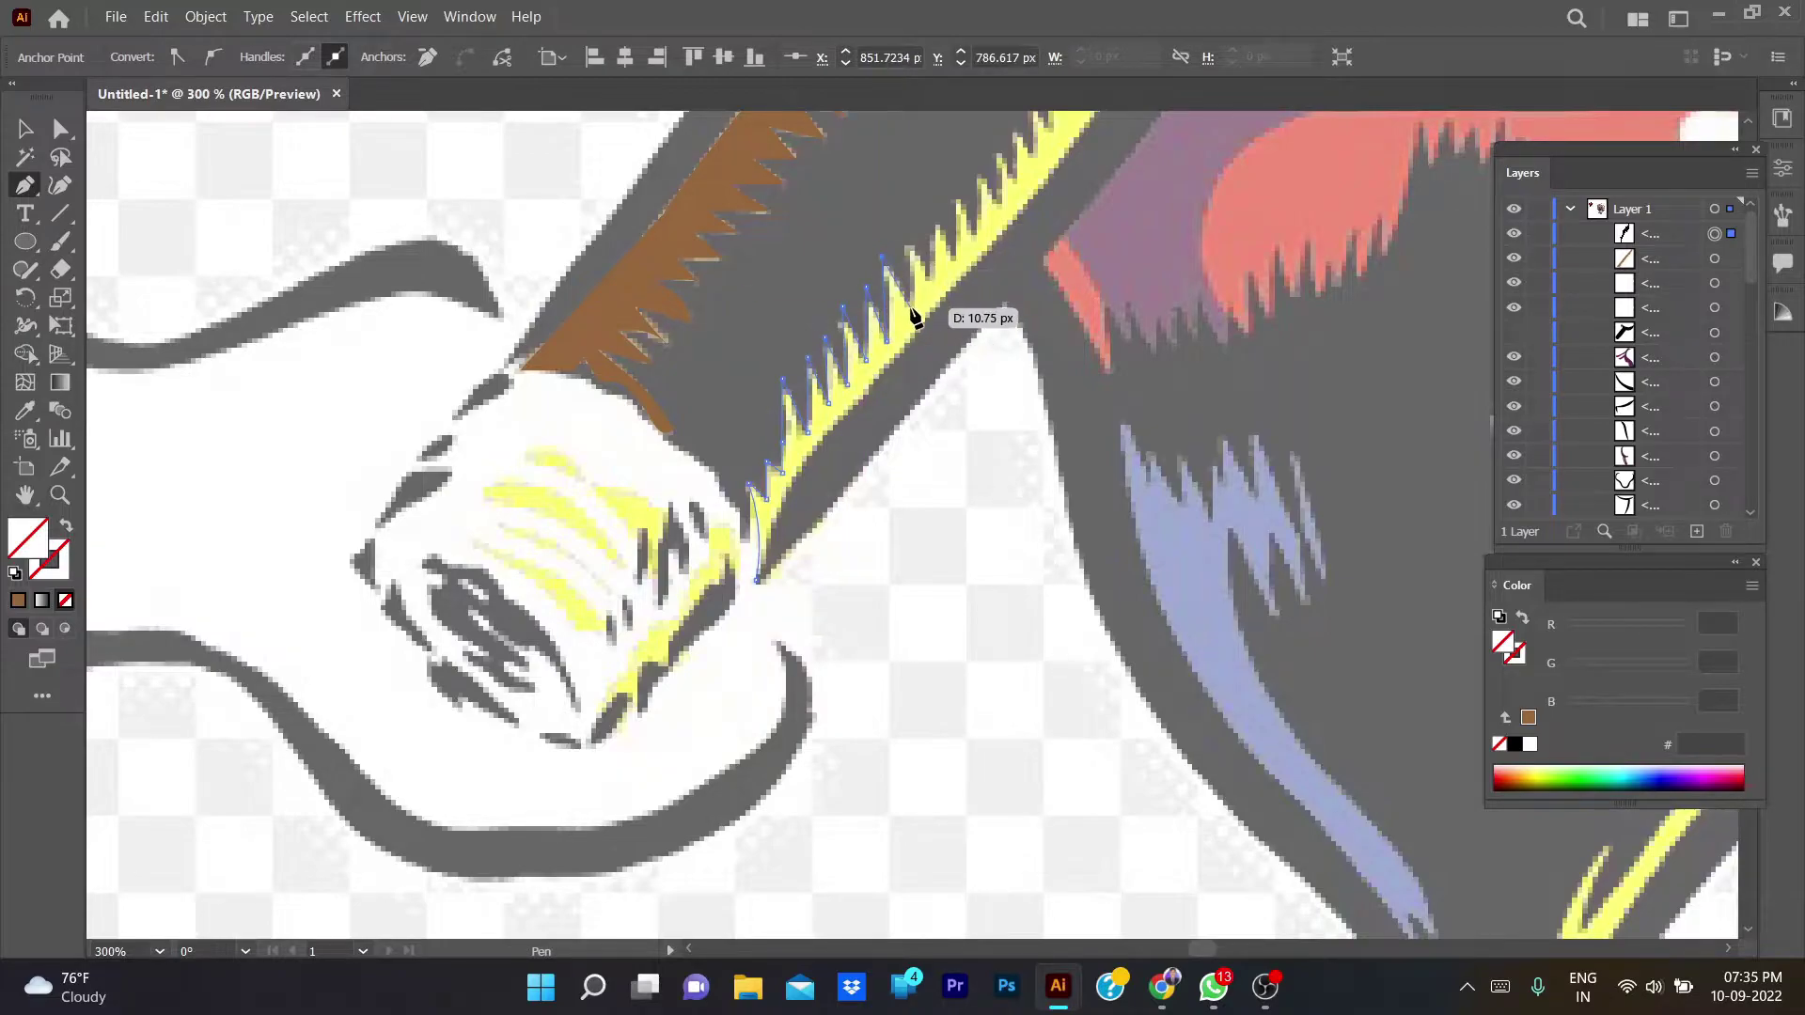
click(907, 229)
drag(926, 281, 931, 285)
- Continue the zigzag points toward the mouth and back along the highlight
click(954, 256)
click(955, 188)
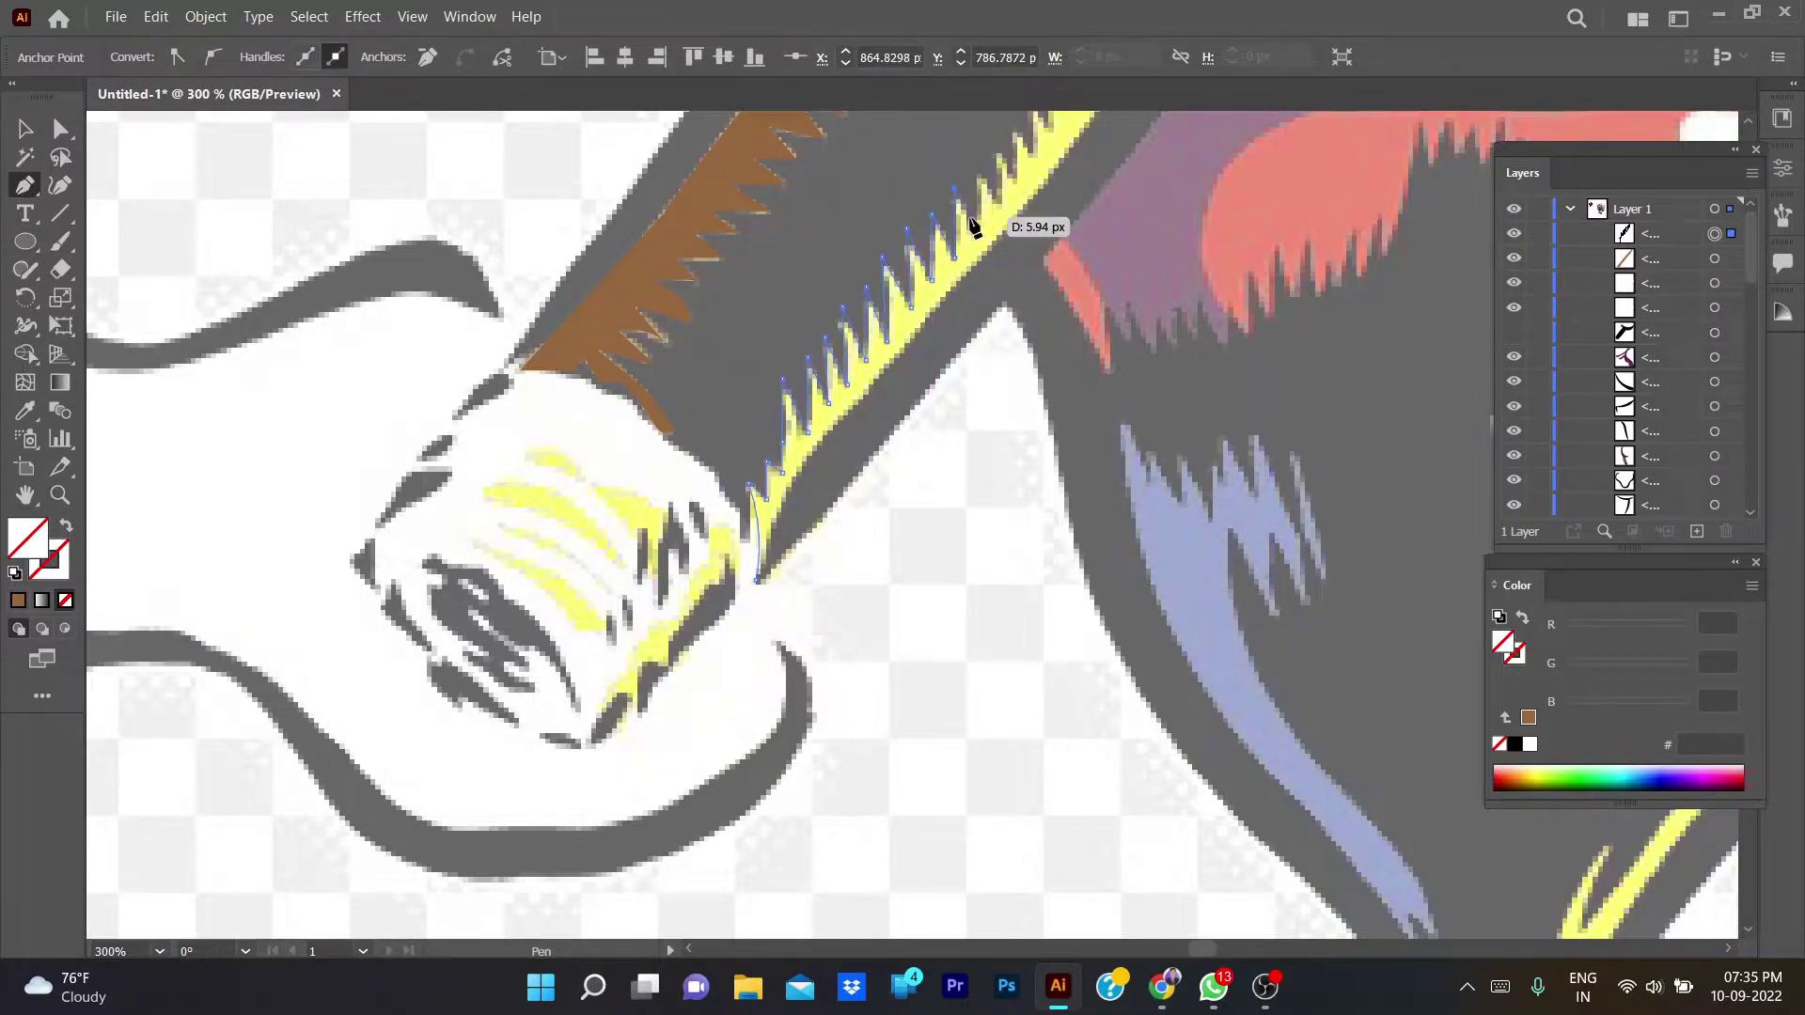
click(978, 233)
click(980, 167)
drag(995, 207, 779, 633)
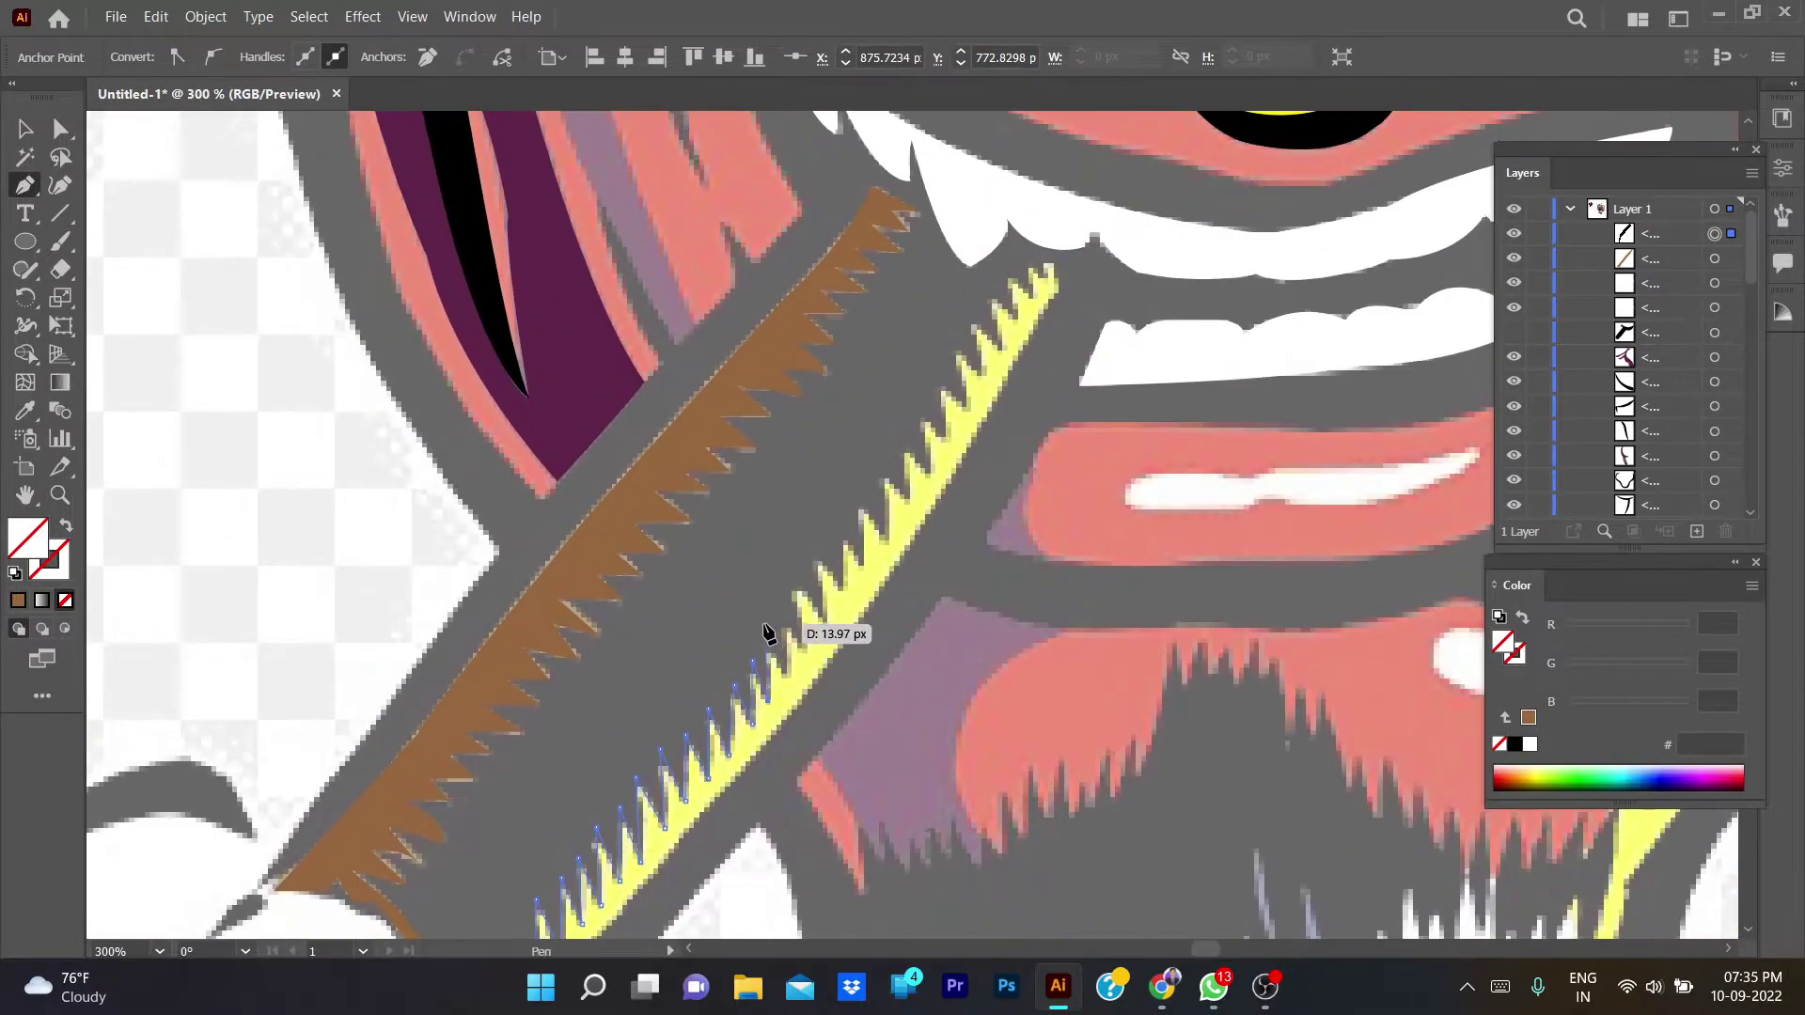
click(794, 588)
click(802, 653)
click(815, 548)
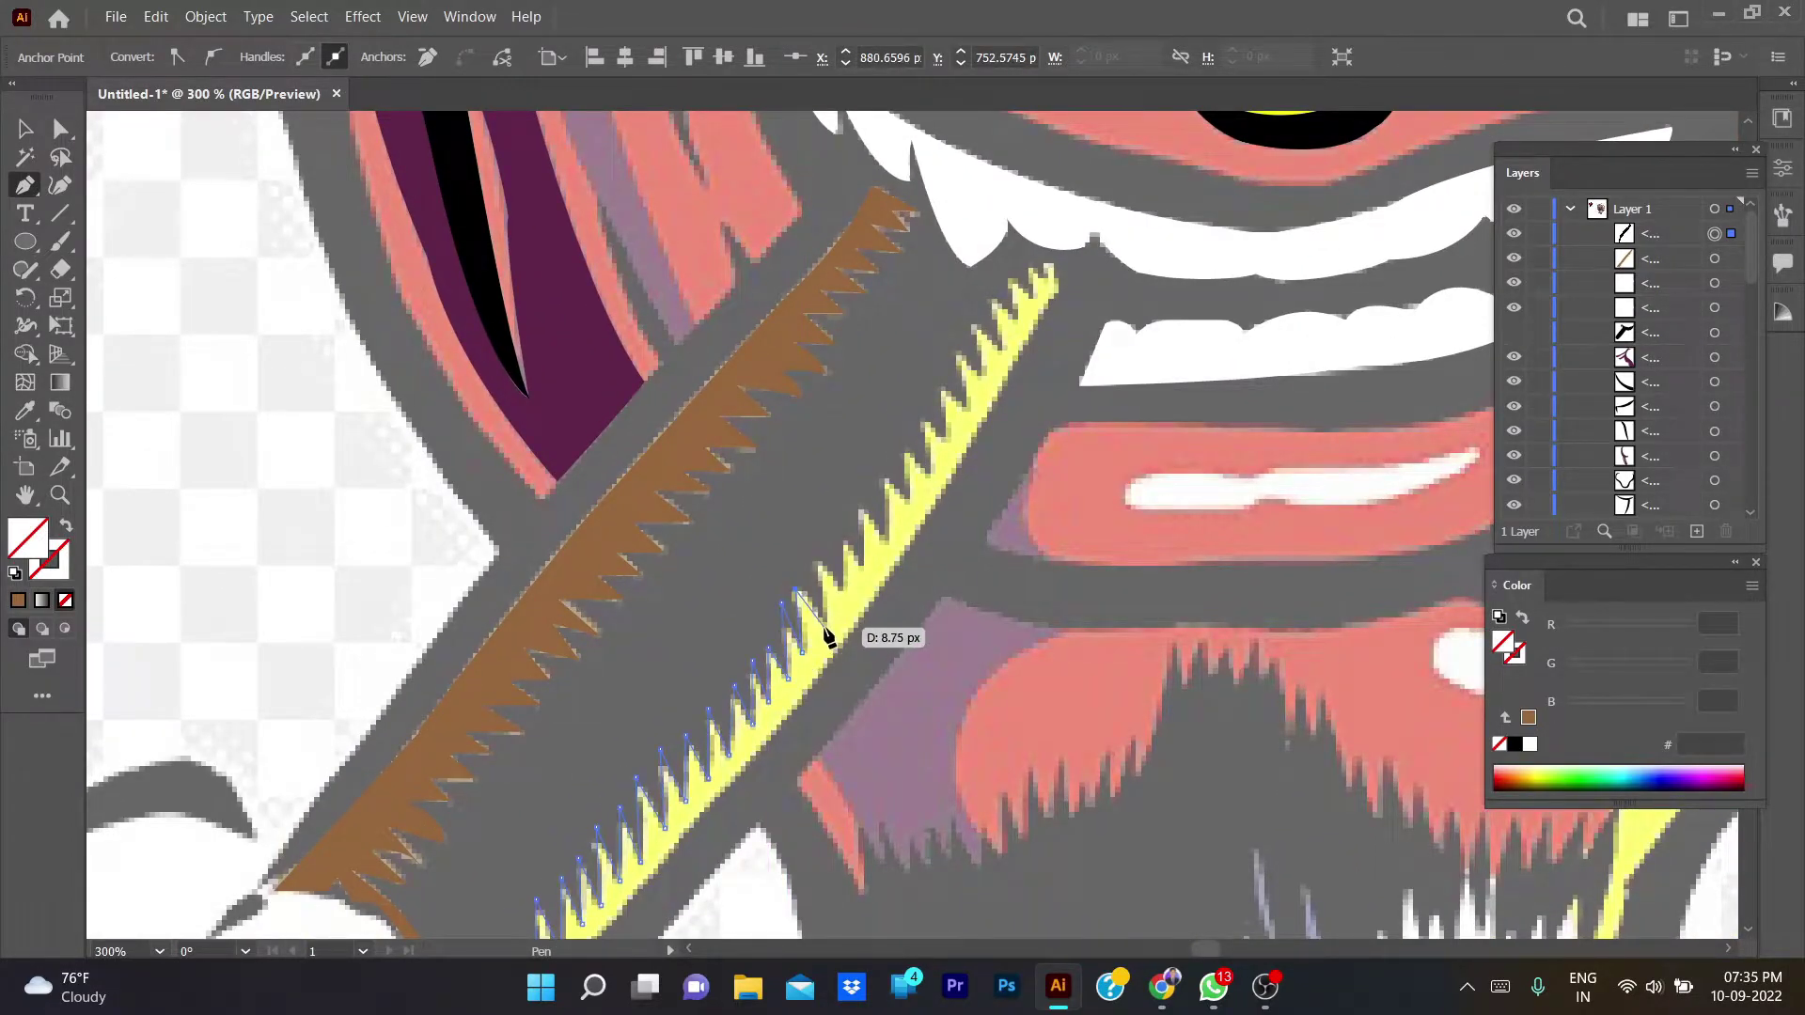
click(825, 625)
drag(825, 566, 827, 575)
- Extend the zigzag points up to the tip of the yellow band
click(846, 541)
click(865, 571)
click(887, 484)
click(910, 454)
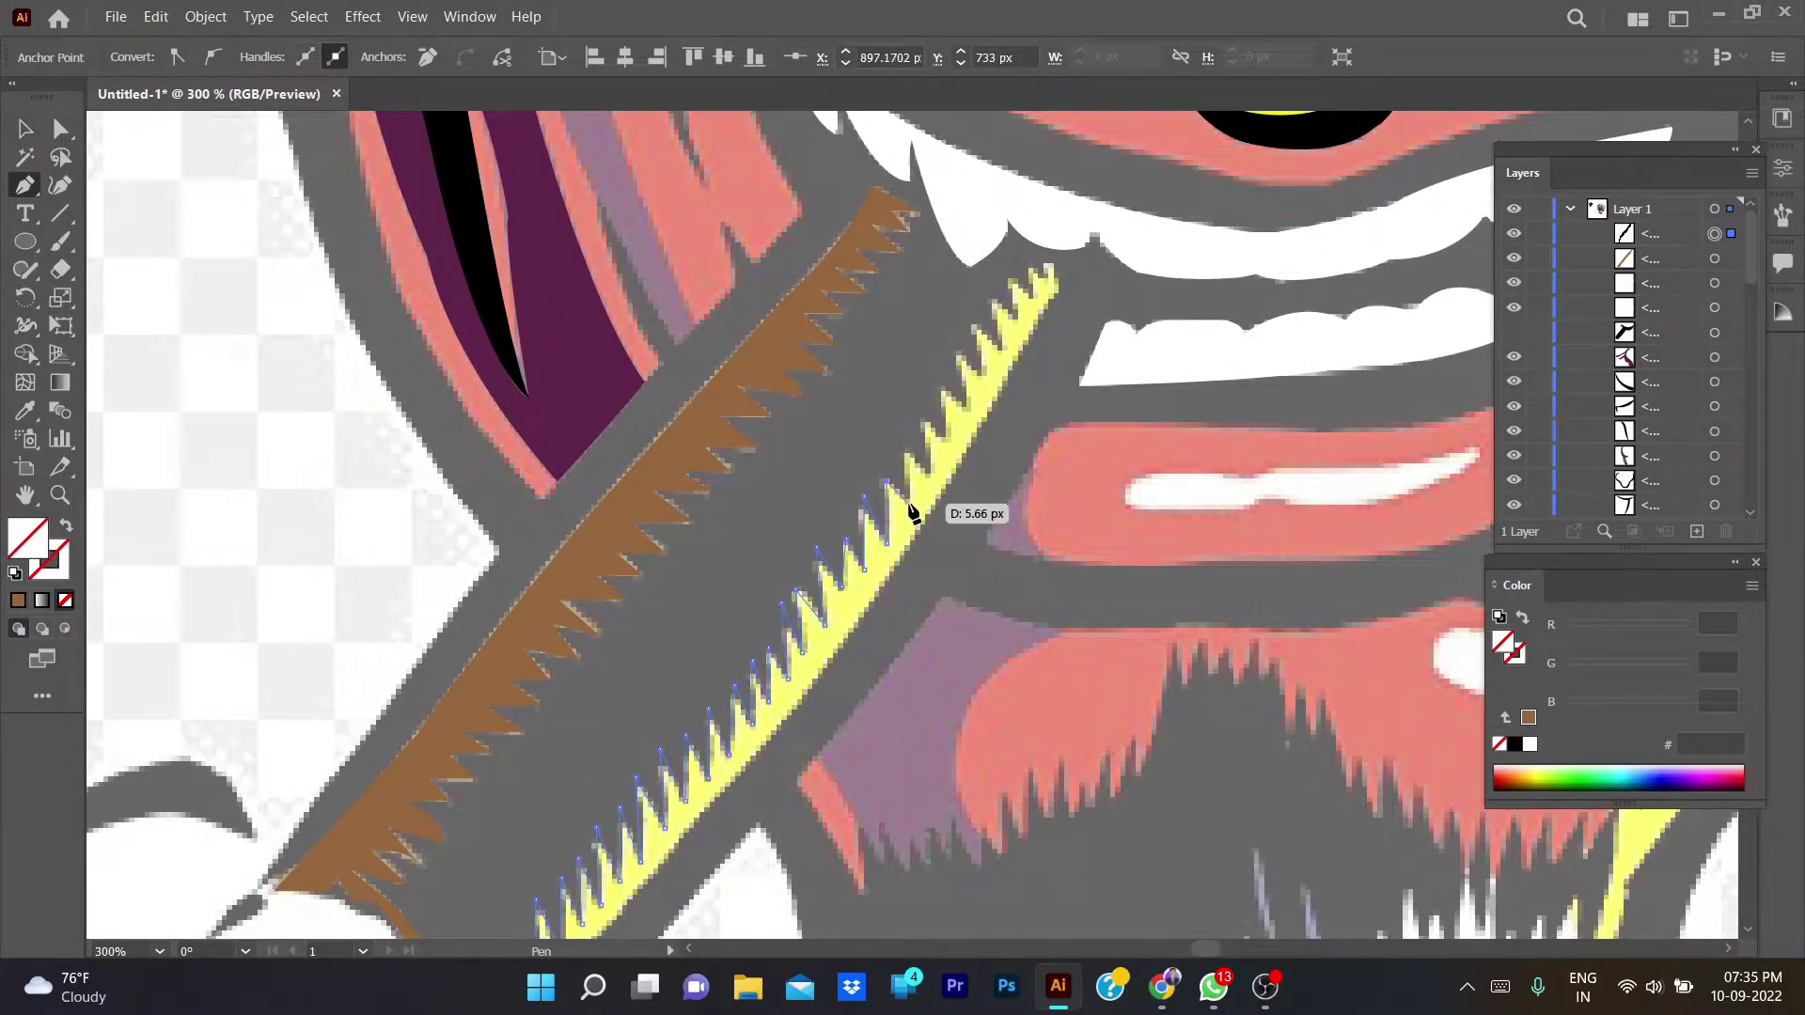
drag(930, 475, 934, 482)
click(928, 423)
click(955, 390)
click(959, 350)
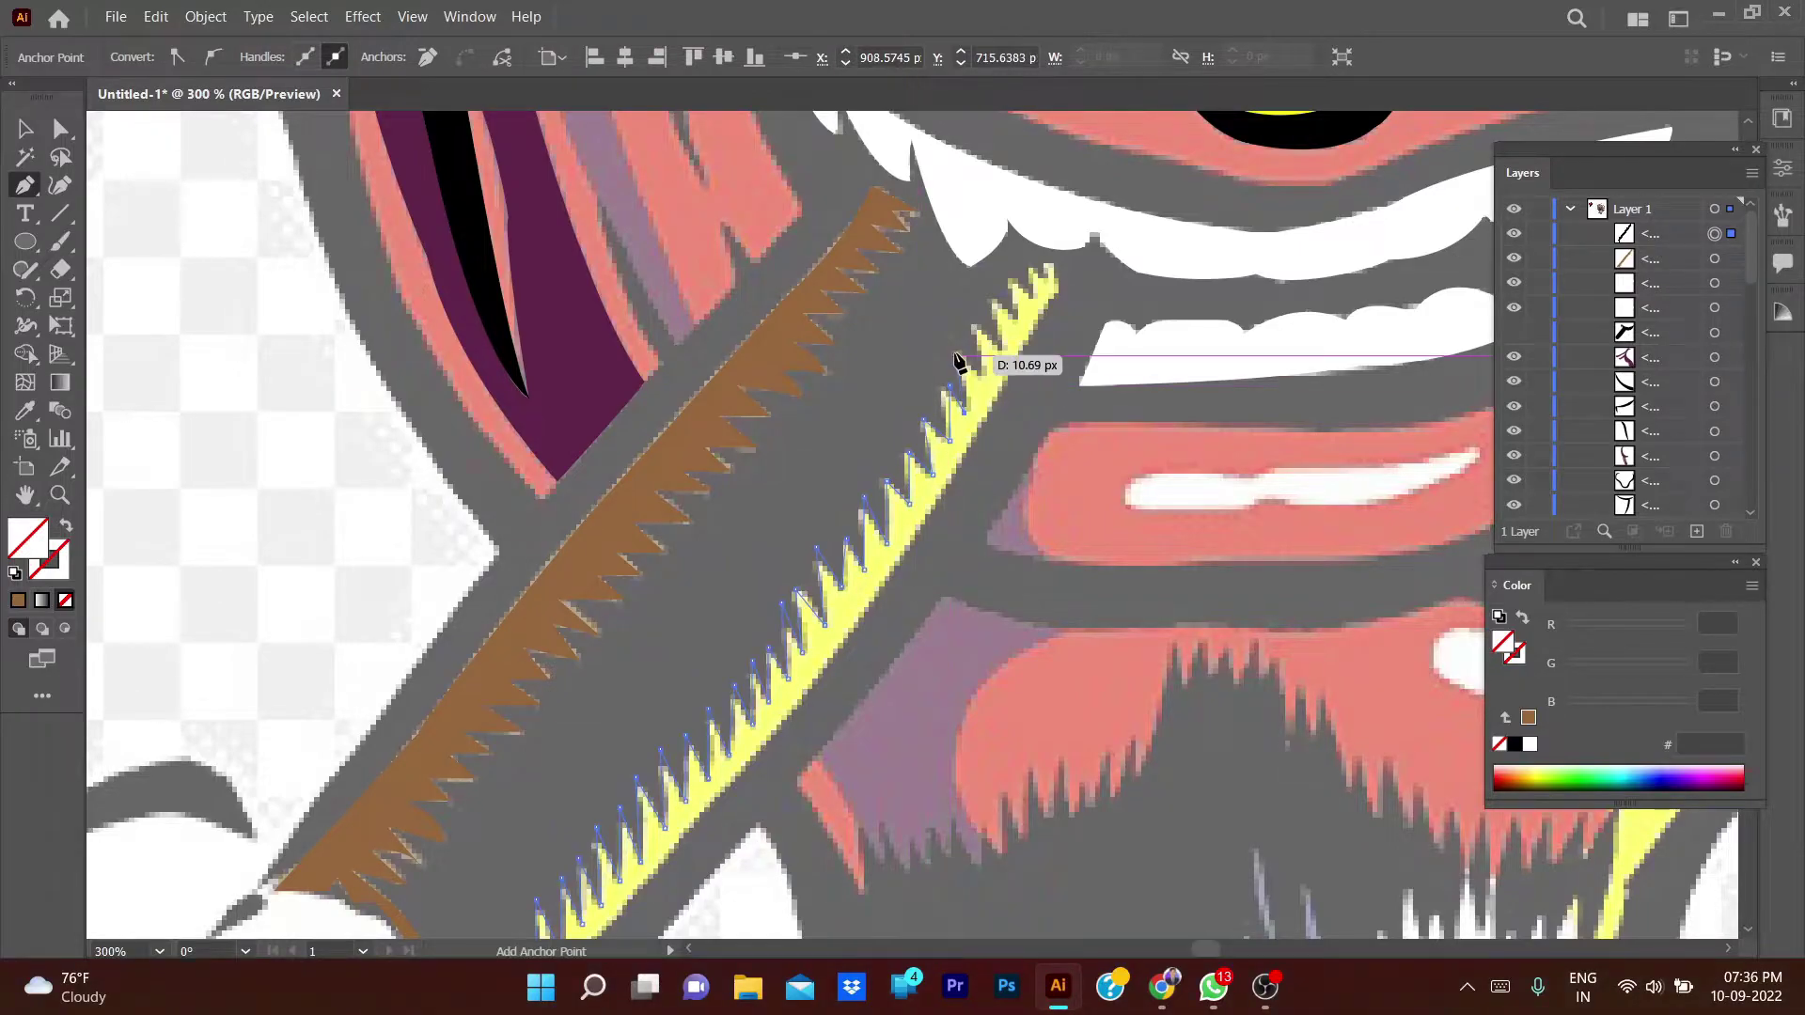
drag(978, 329, 999, 355)
click(996, 298)
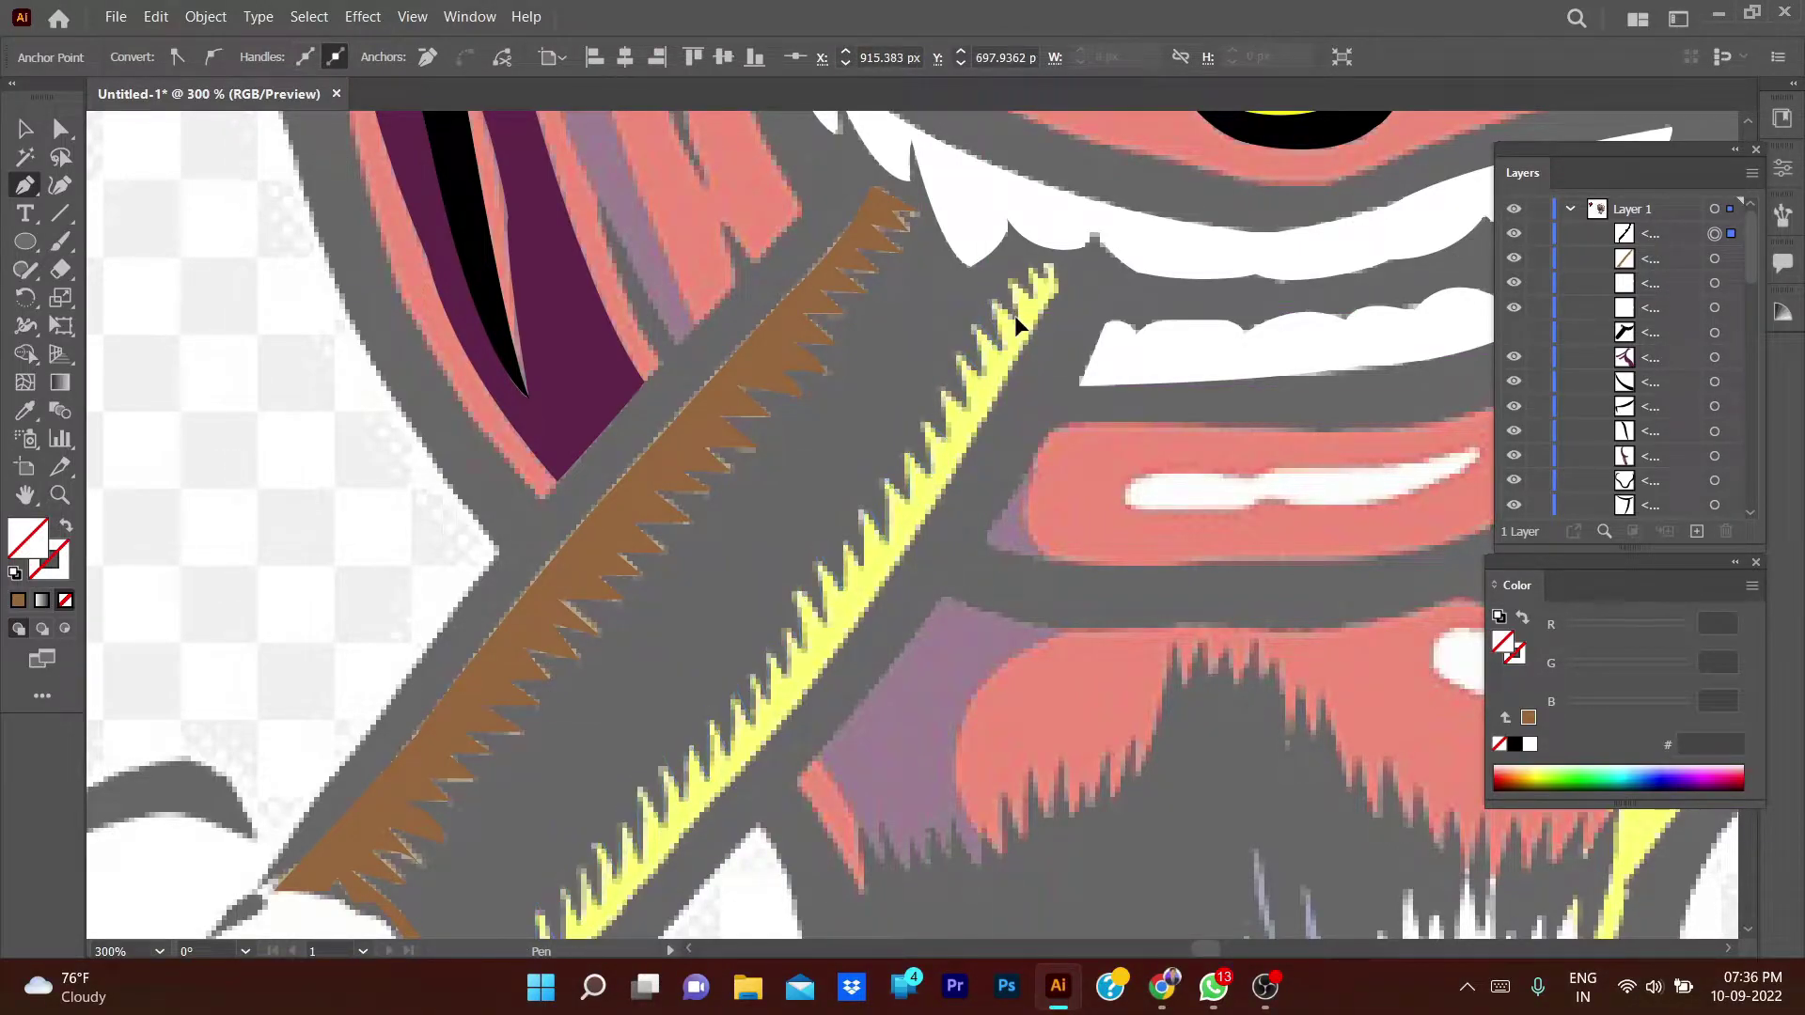
drag(1051, 270, 1050, 313)
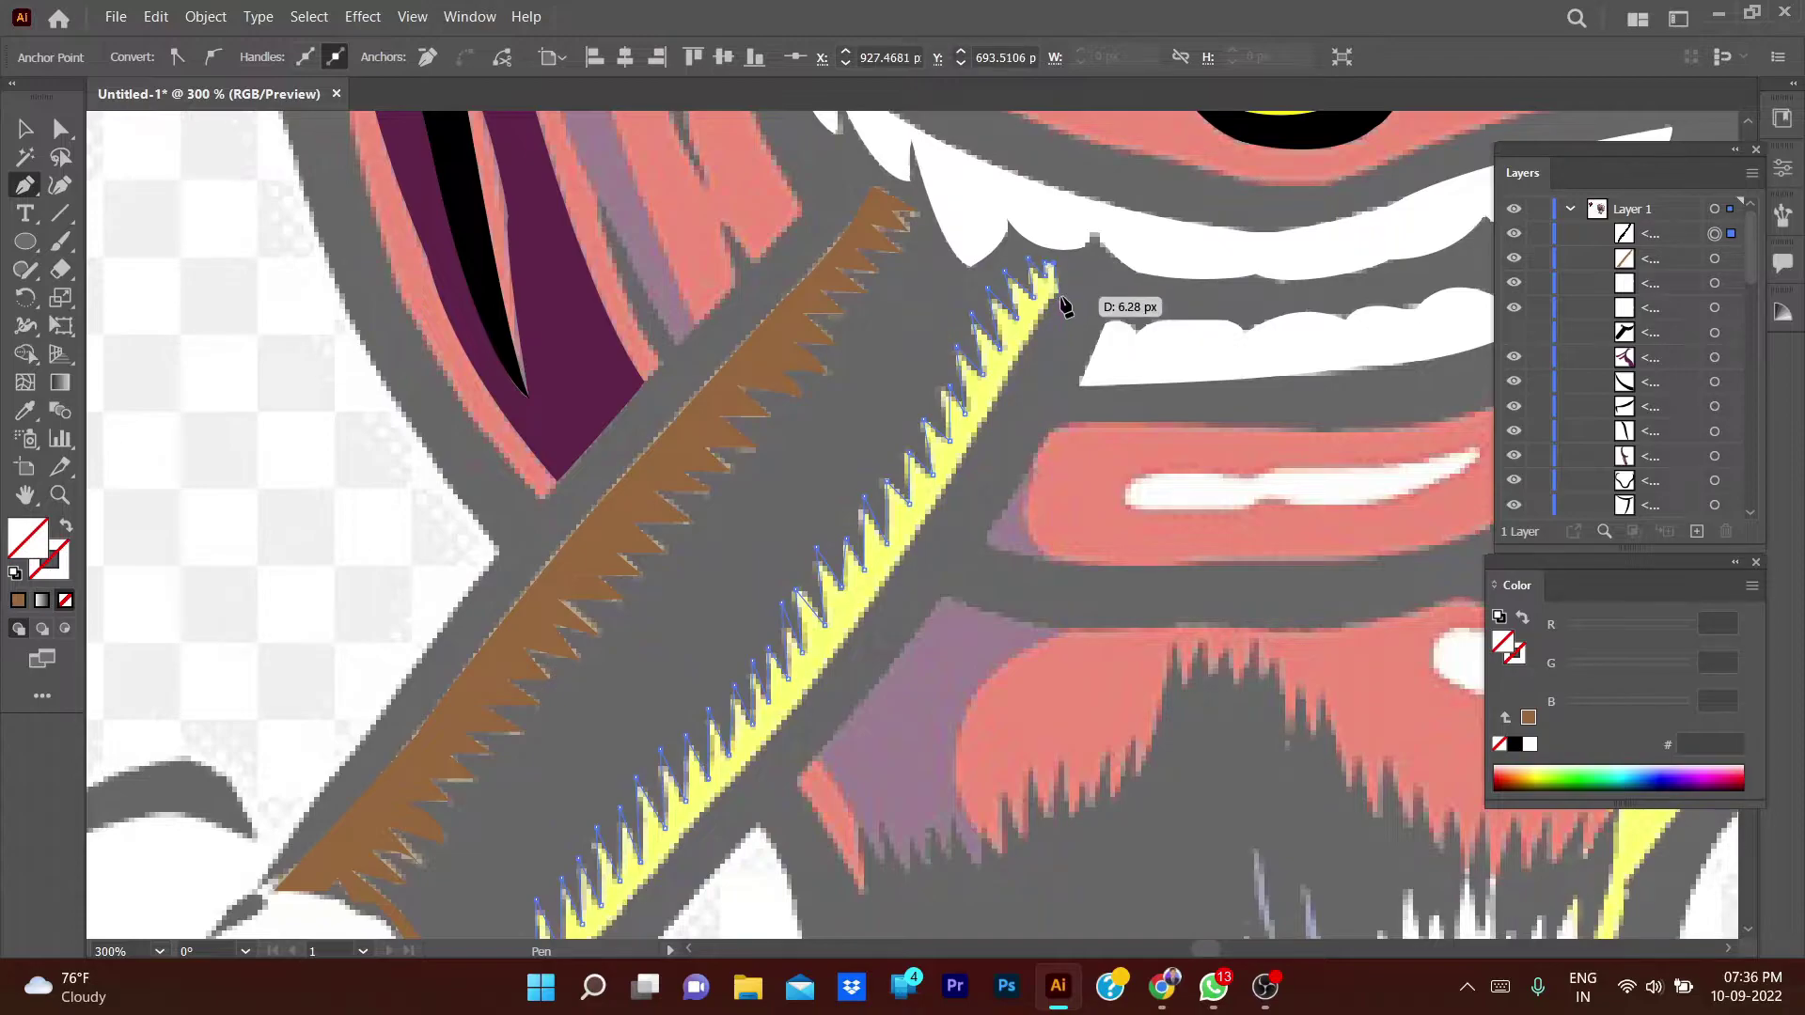
- Trace the outline back down the band's lower edge to close the highlight
scroll(1051, 302, down, 3)
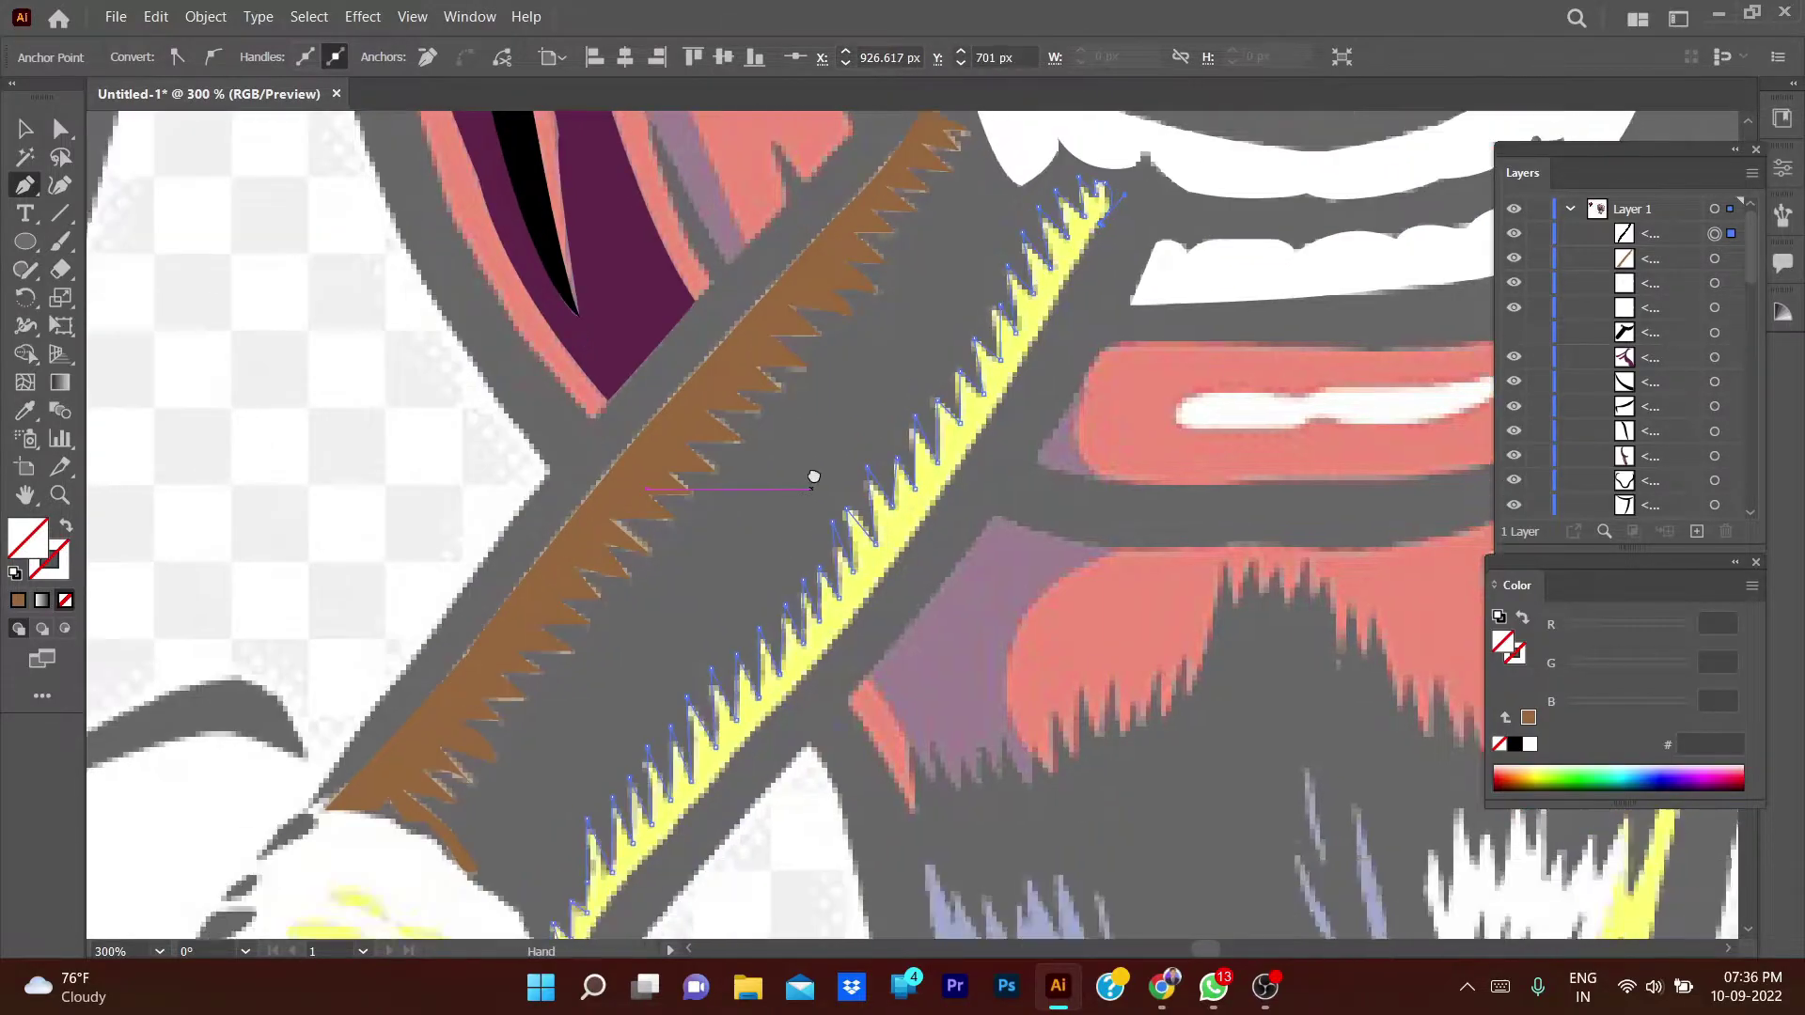
scroll(738, 718, down, 5)
scroll(653, 714, up, 8)
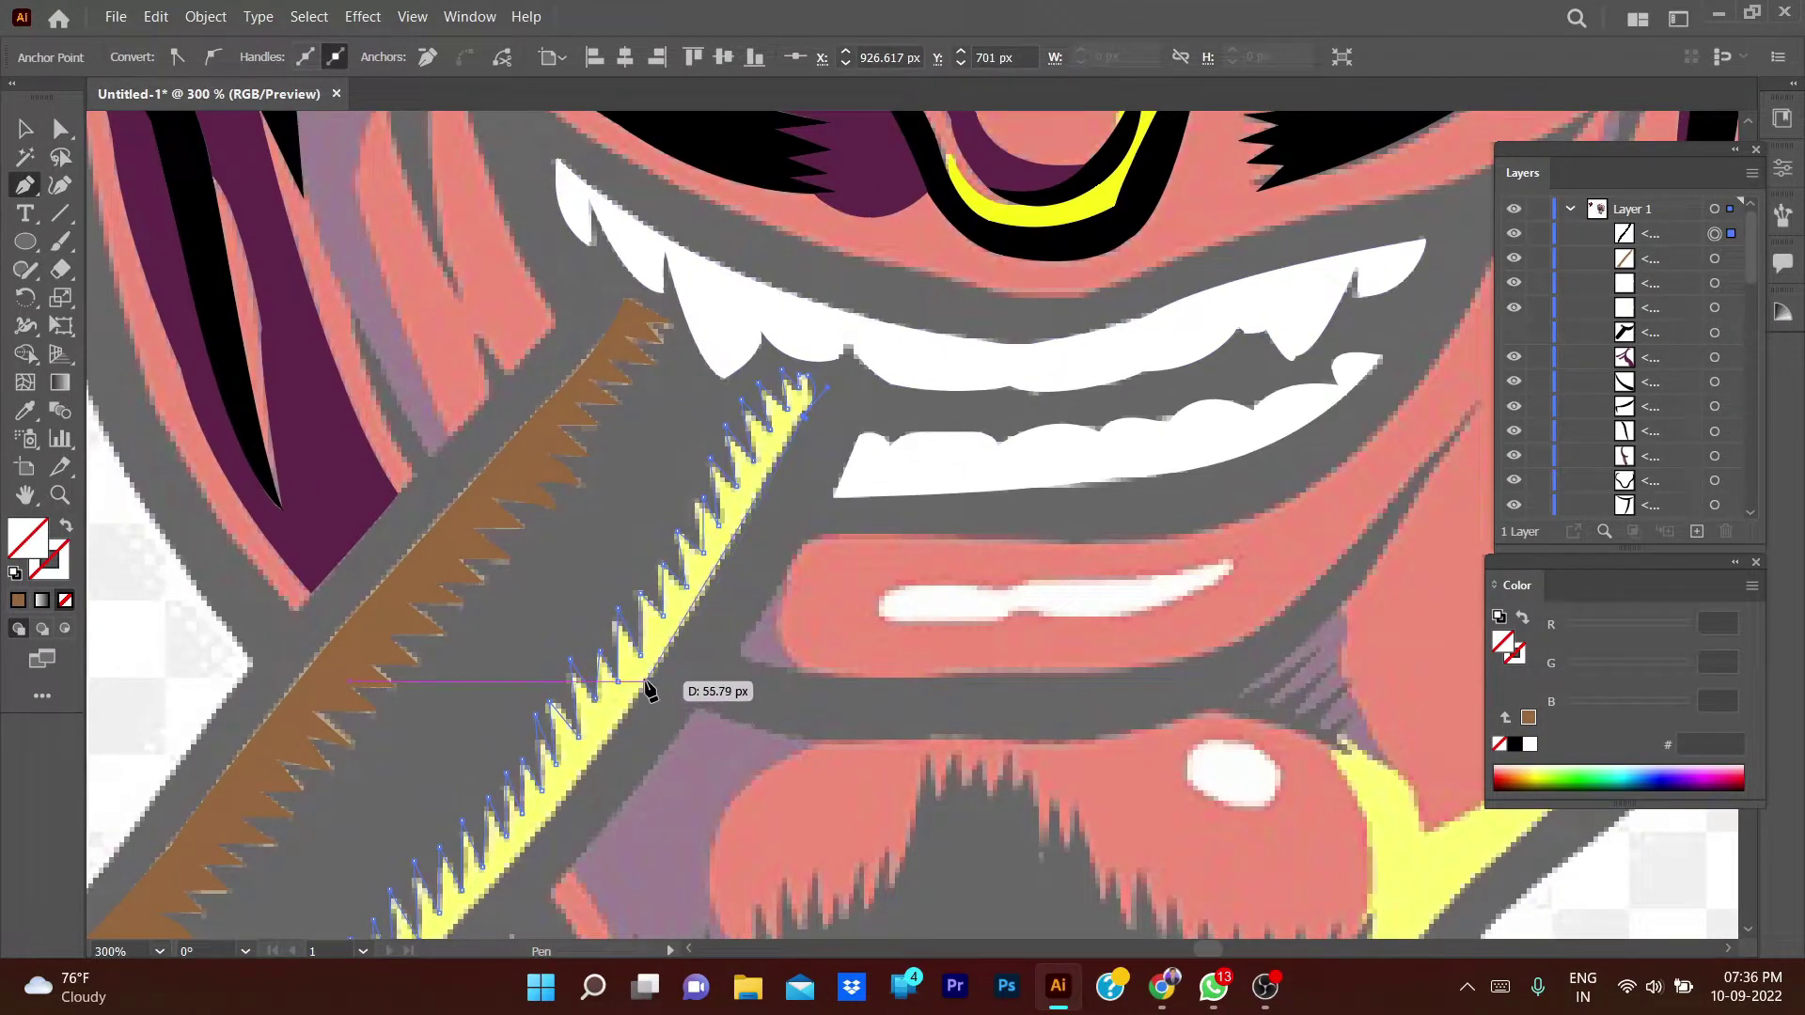
drag(652, 714, 736, 556)
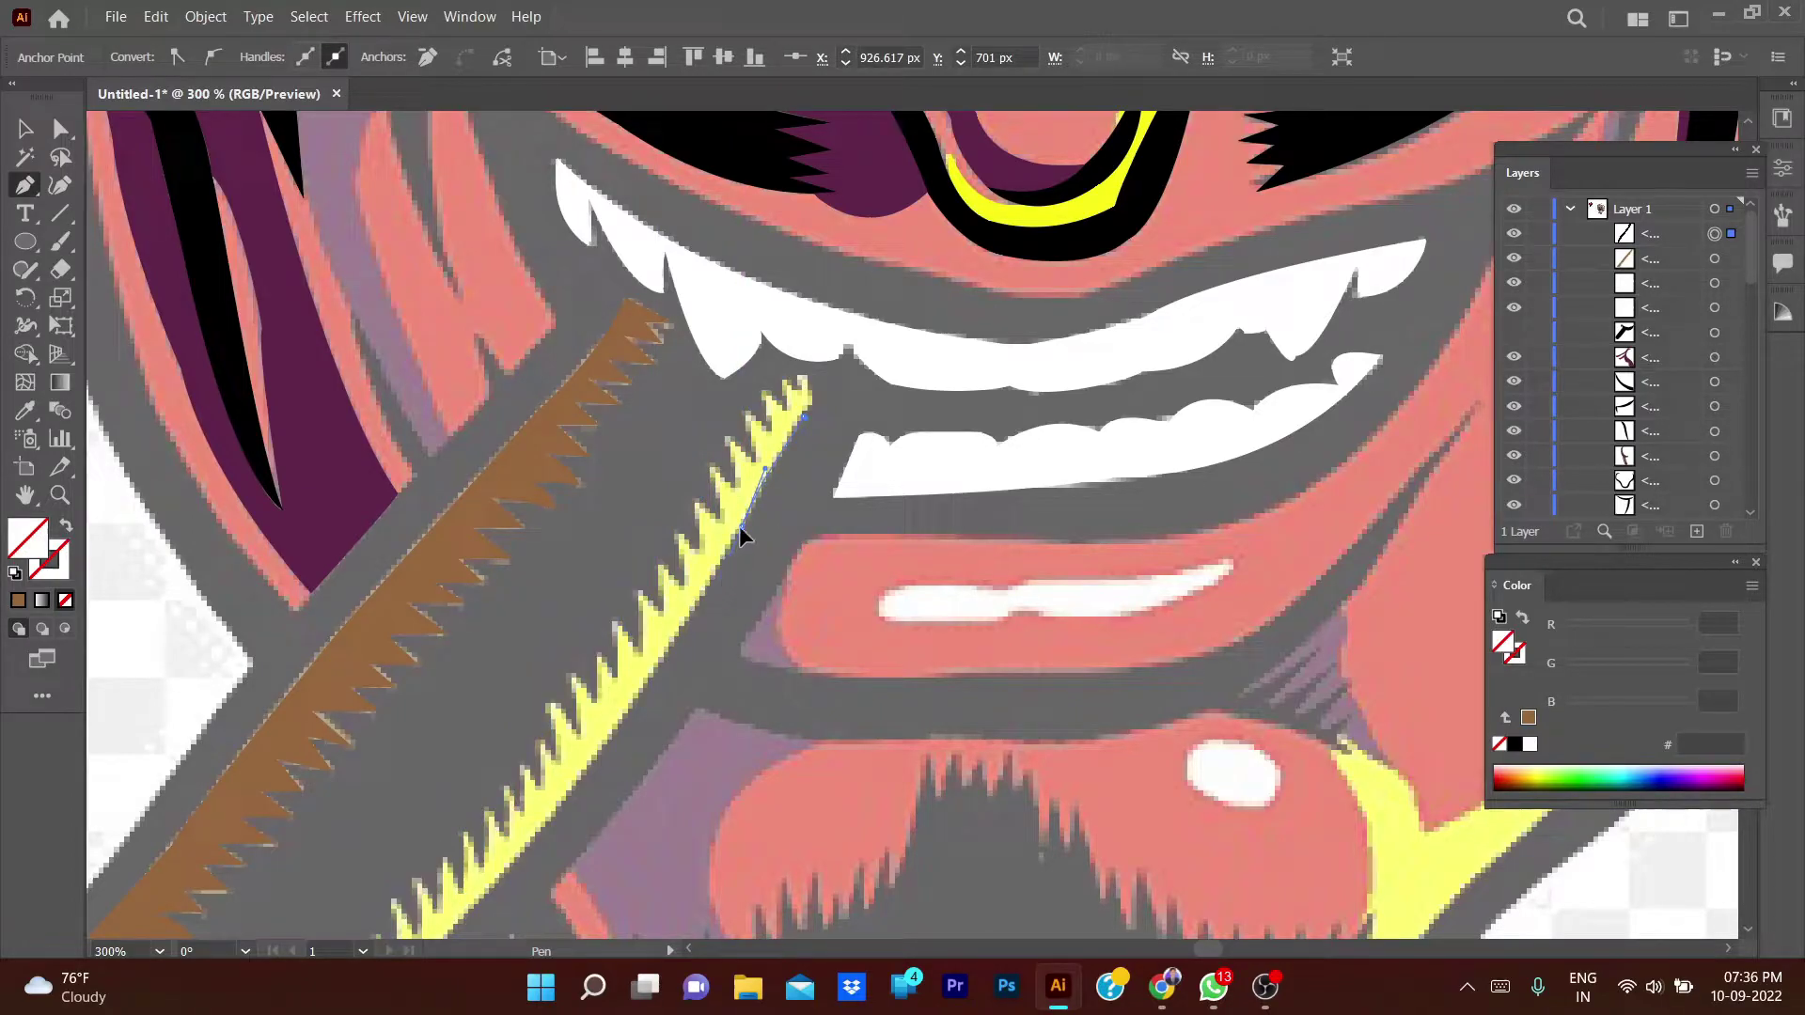
scroll(739, 534, down, 5)
mouse_move(786, 494)
mouse_down()
mouse_move(693, 437)
mouse_move(707, 475)
mouse_up()
click(707, 475)
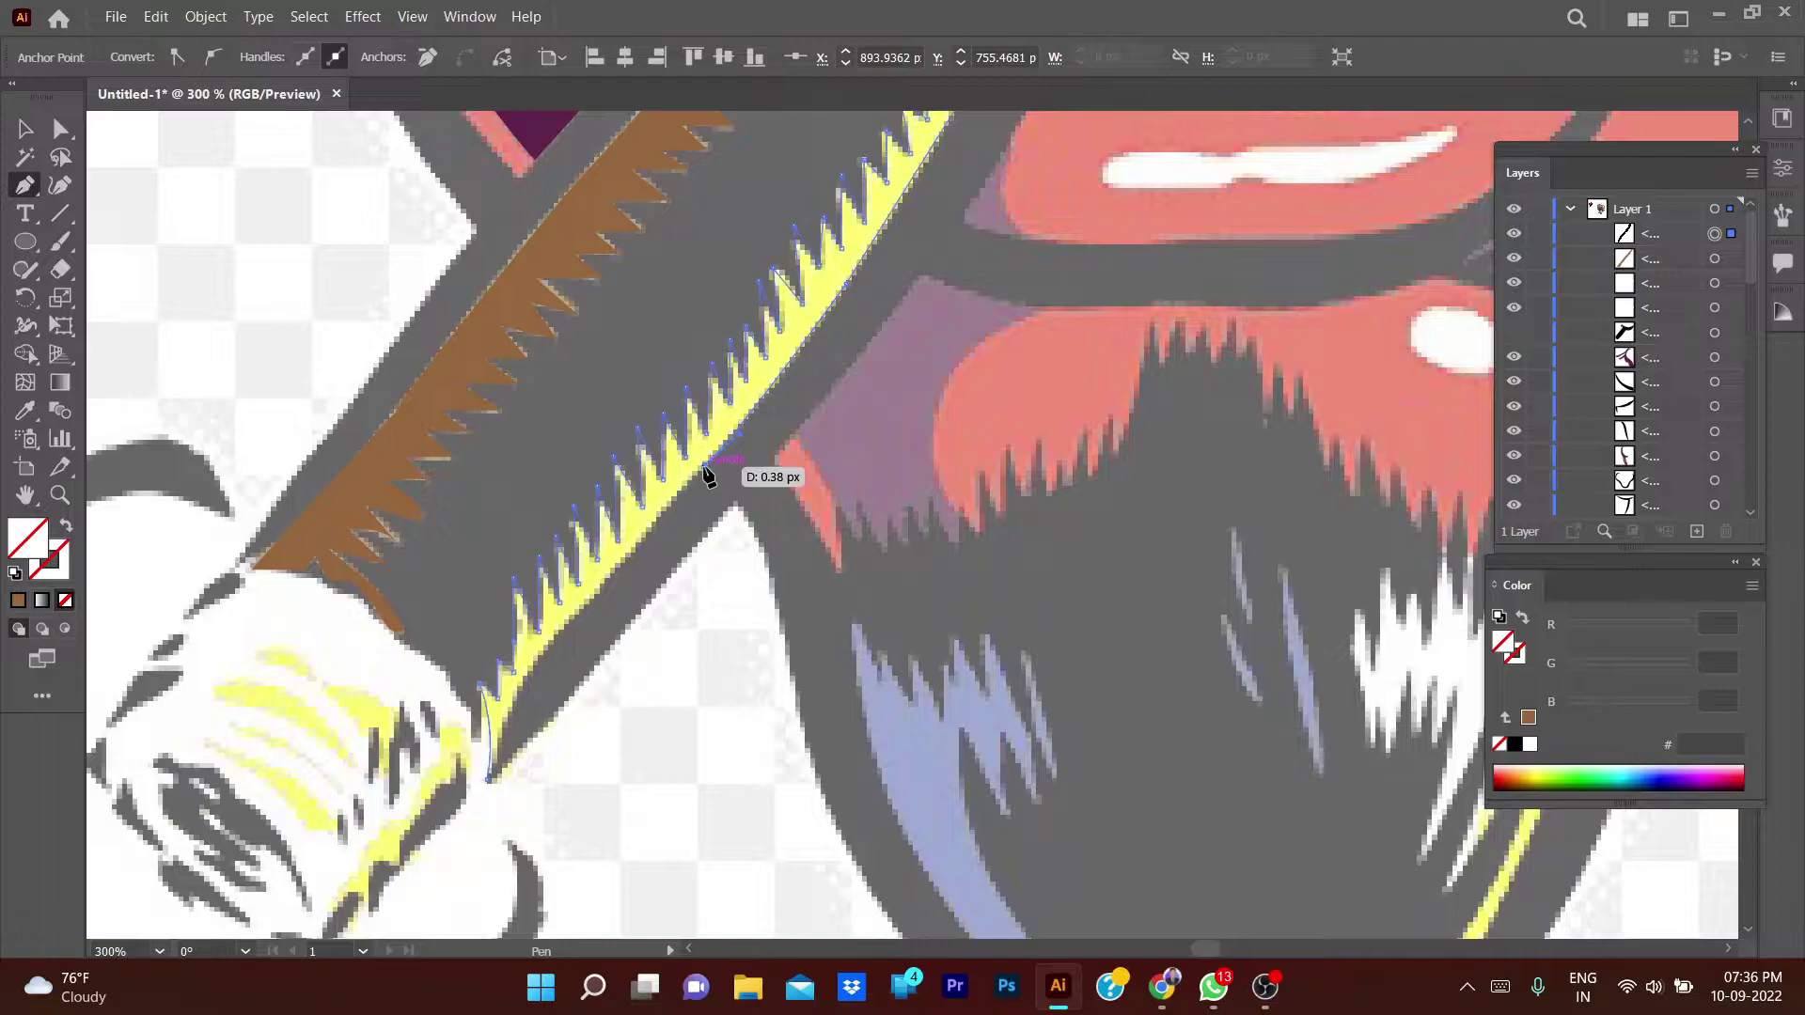
- Fill the zigzag highlight with the reference's bright yellow using the Eyedropper
scroll(707, 475, down, 4)
scroll(707, 475, left, 3)
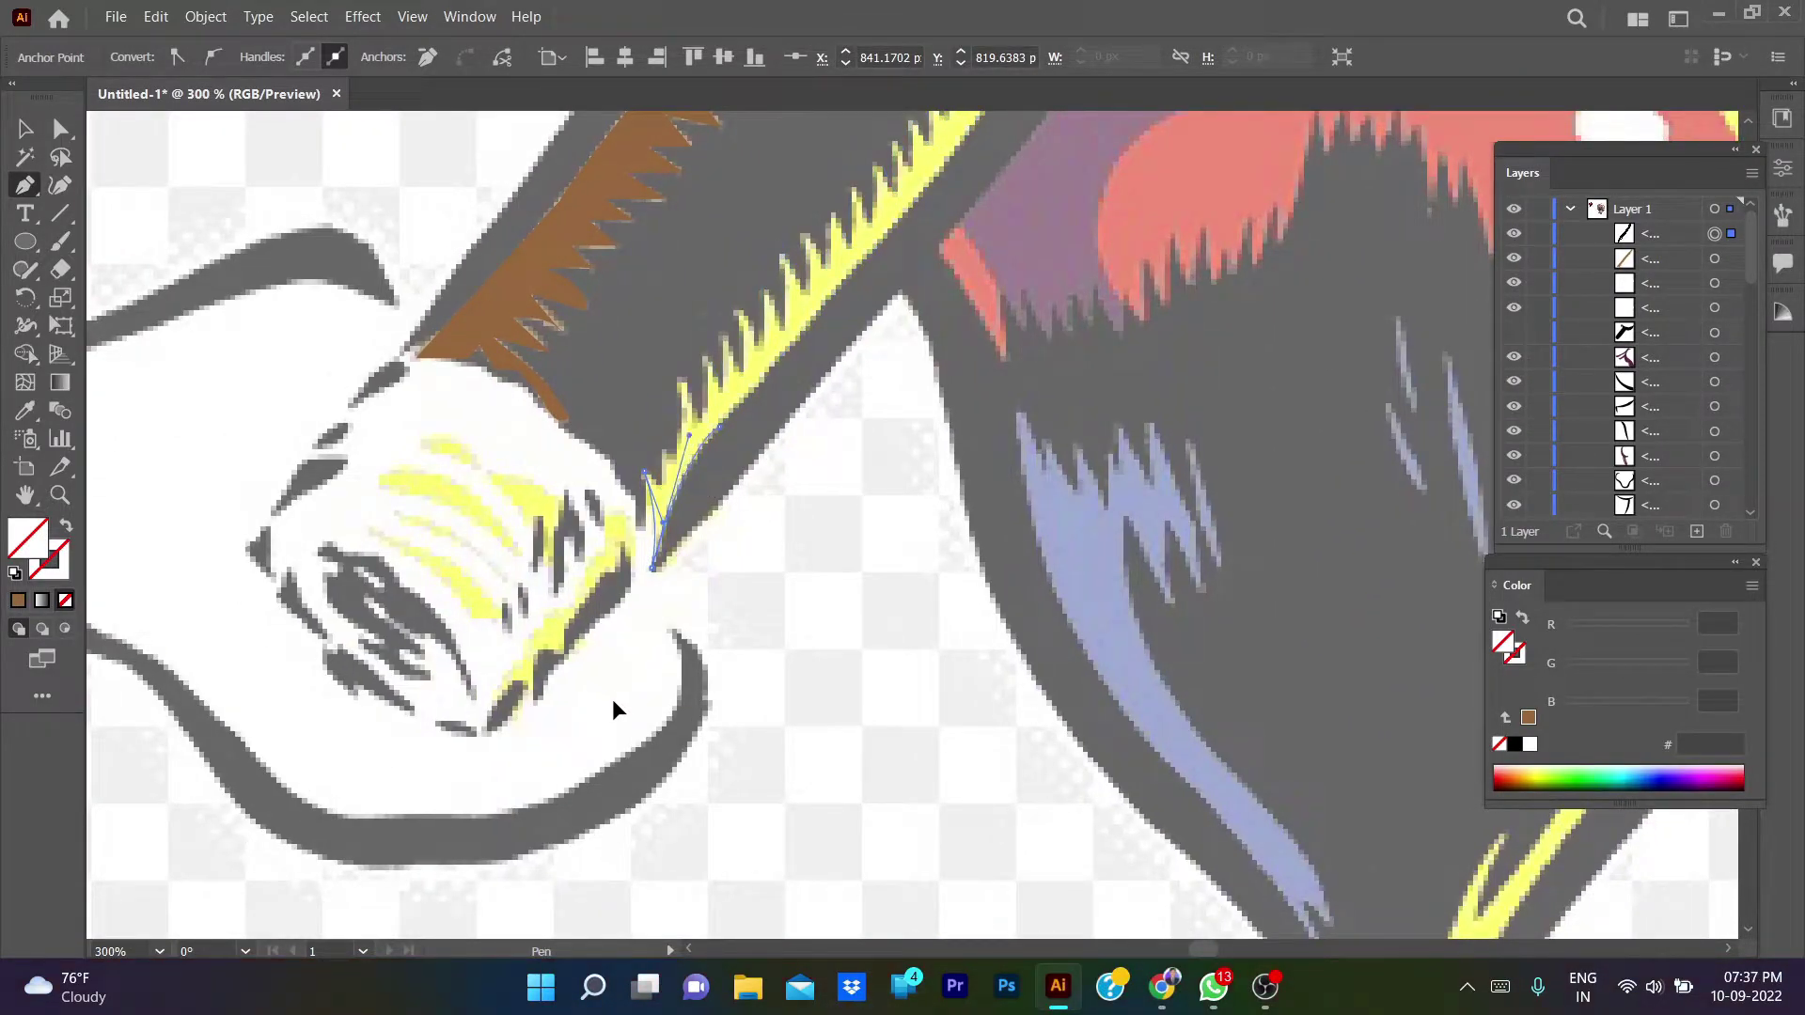
scroll(594, 590, down, 5)
scroll(734, 592, up, 4)
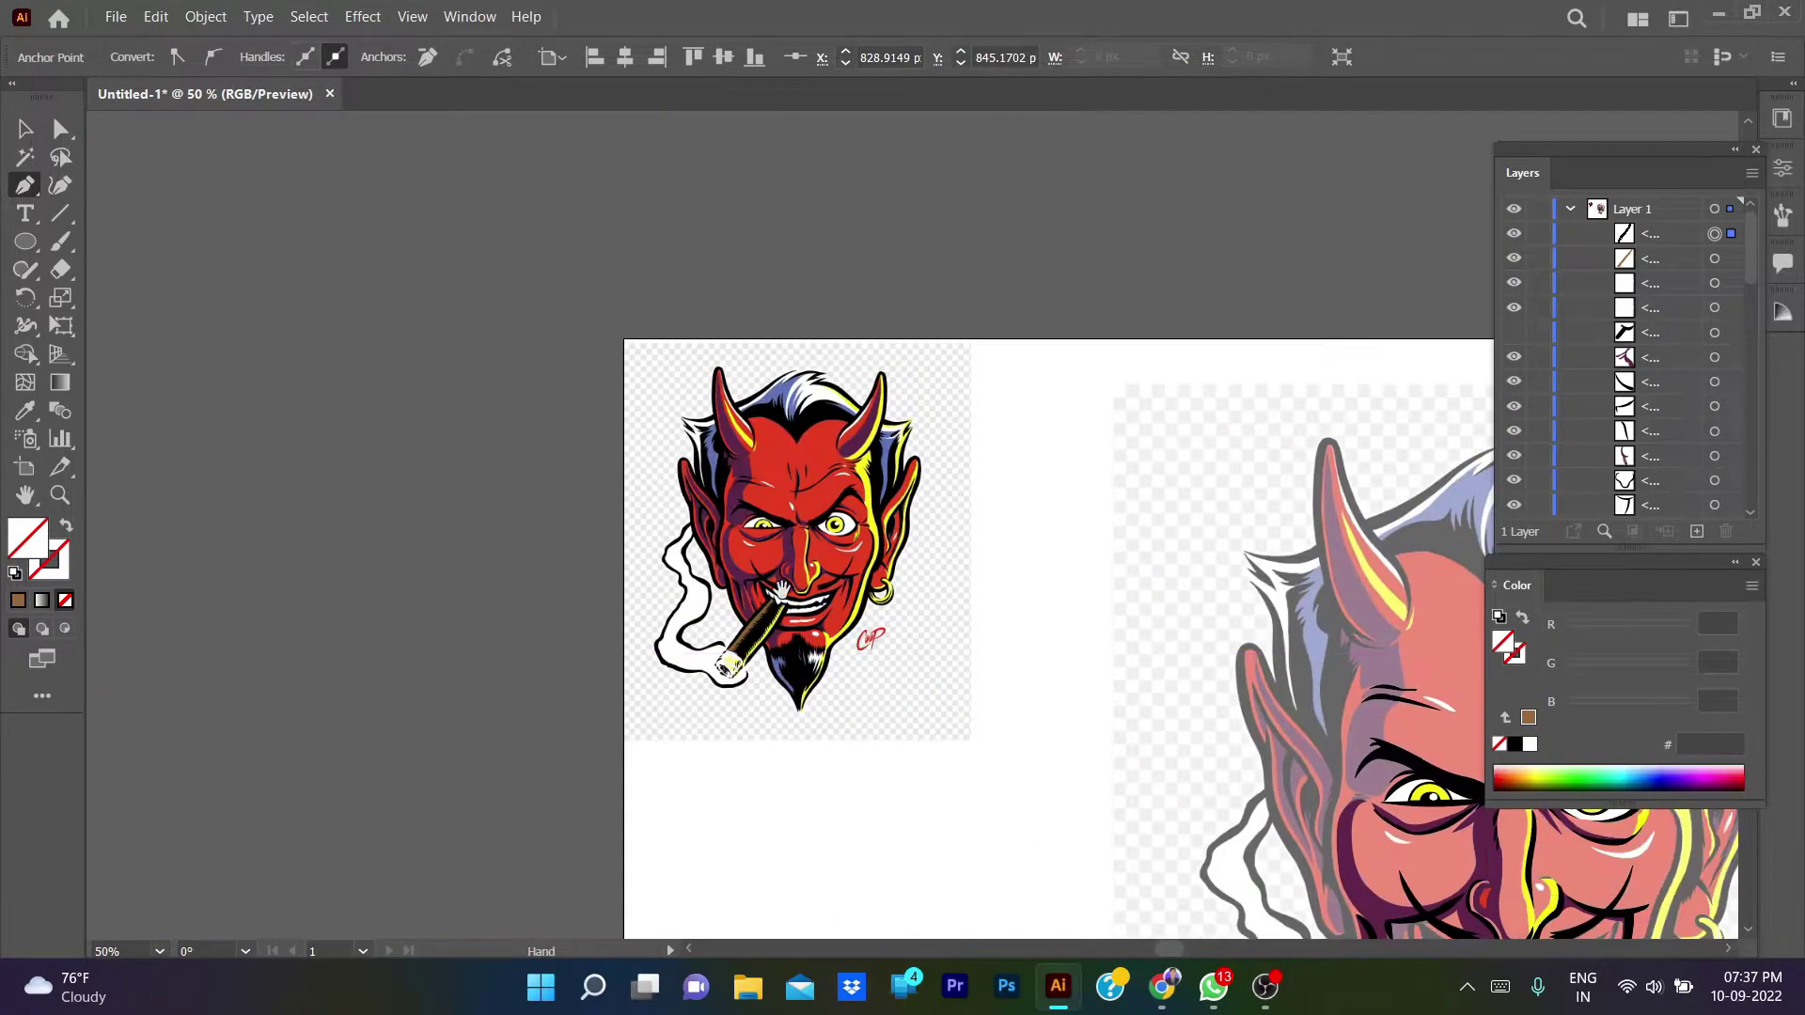
scroll(734, 592, up, 2)
key(i)
click(682, 555)
scroll(827, 722, down, 5)
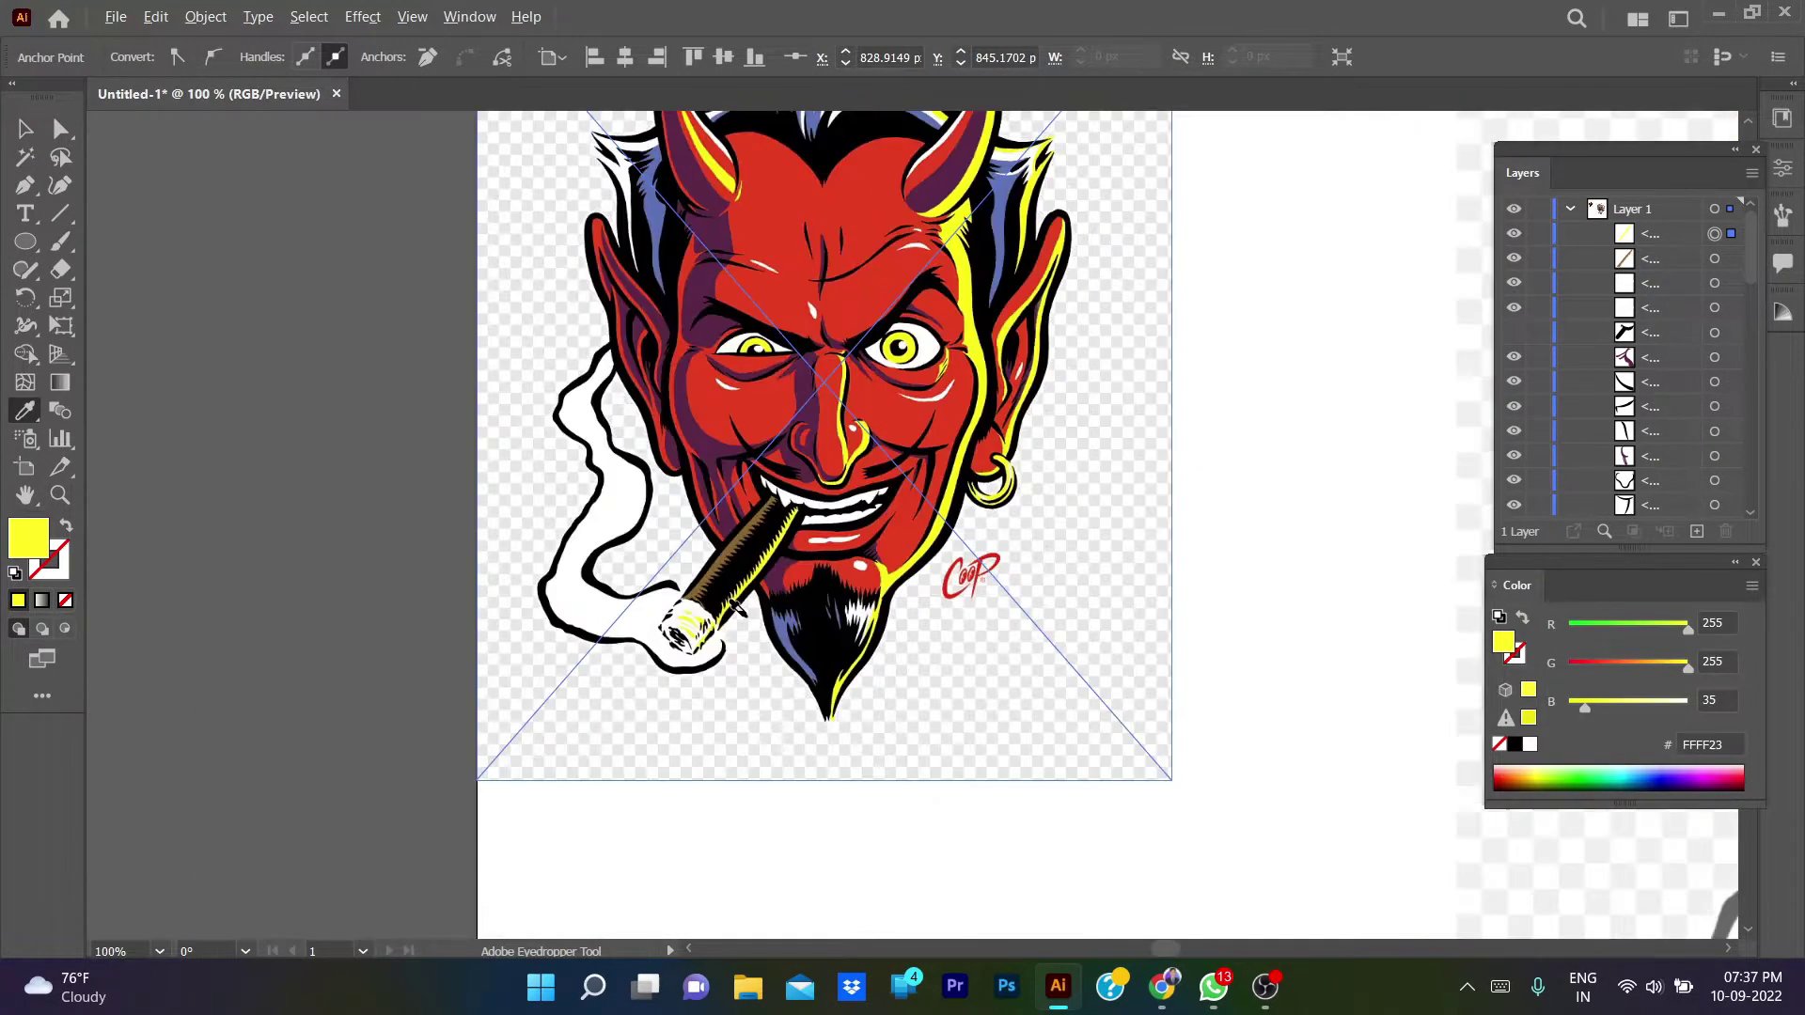
scroll(827, 722, up, 2)
scroll(832, 715, up, 5)
- Deselect the highlight, show the red face and hair shapes, and frame the ash end
key(v)
click(1223, 824)
scroll(1222, 737, down, 3)
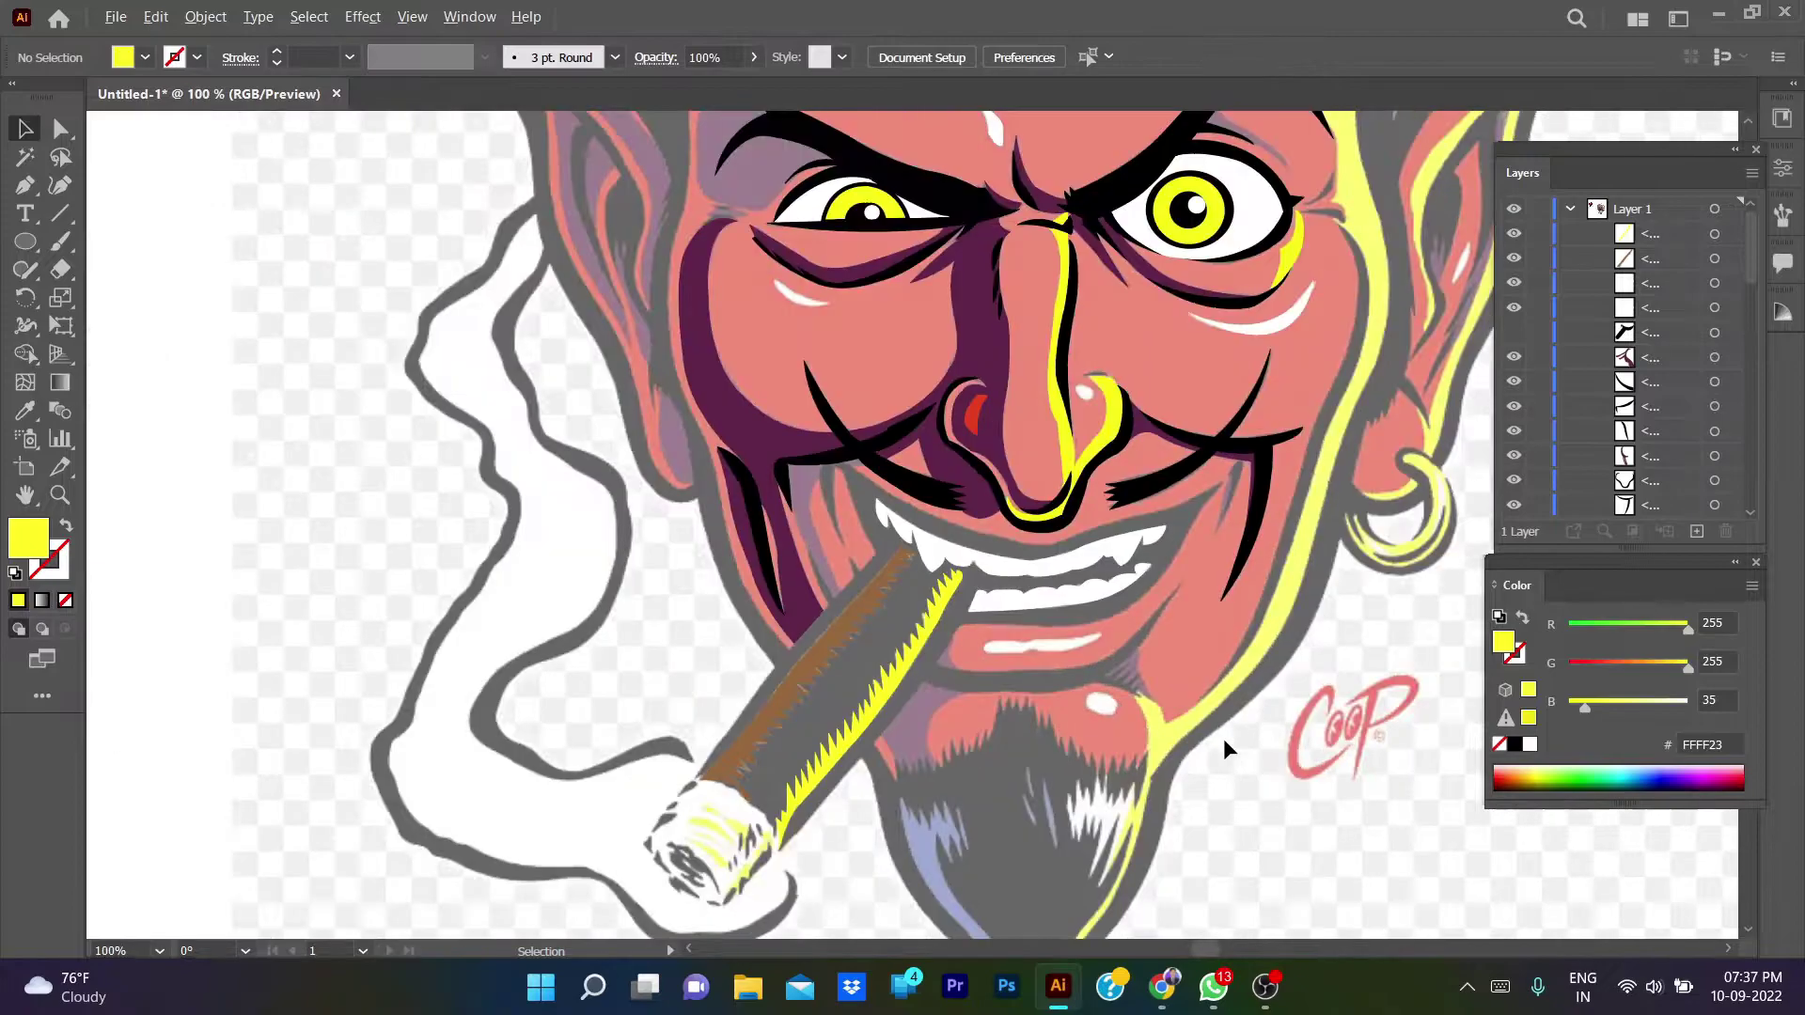
scroll(1604, 367, down, 3)
click(1514, 433)
scroll(290, 524, down, 1)
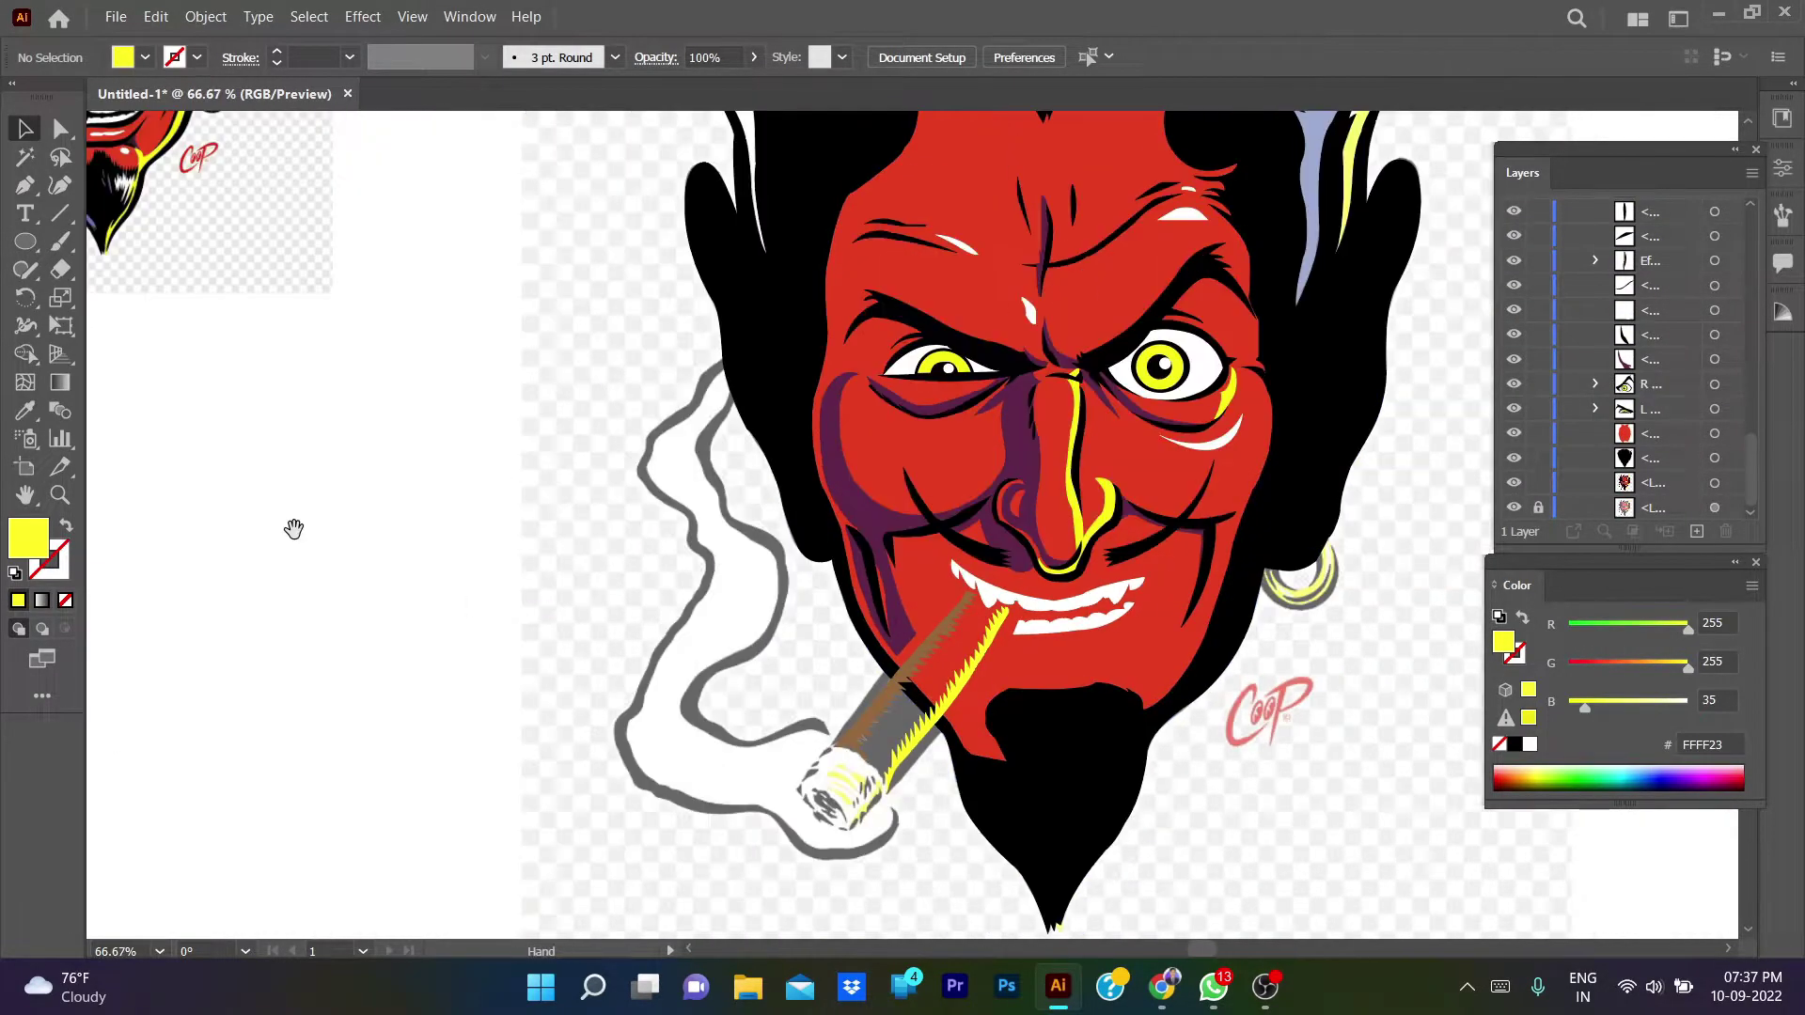
drag(290, 524, 316, 578)
scroll(1551, 358, up, 3)
click(1514, 332)
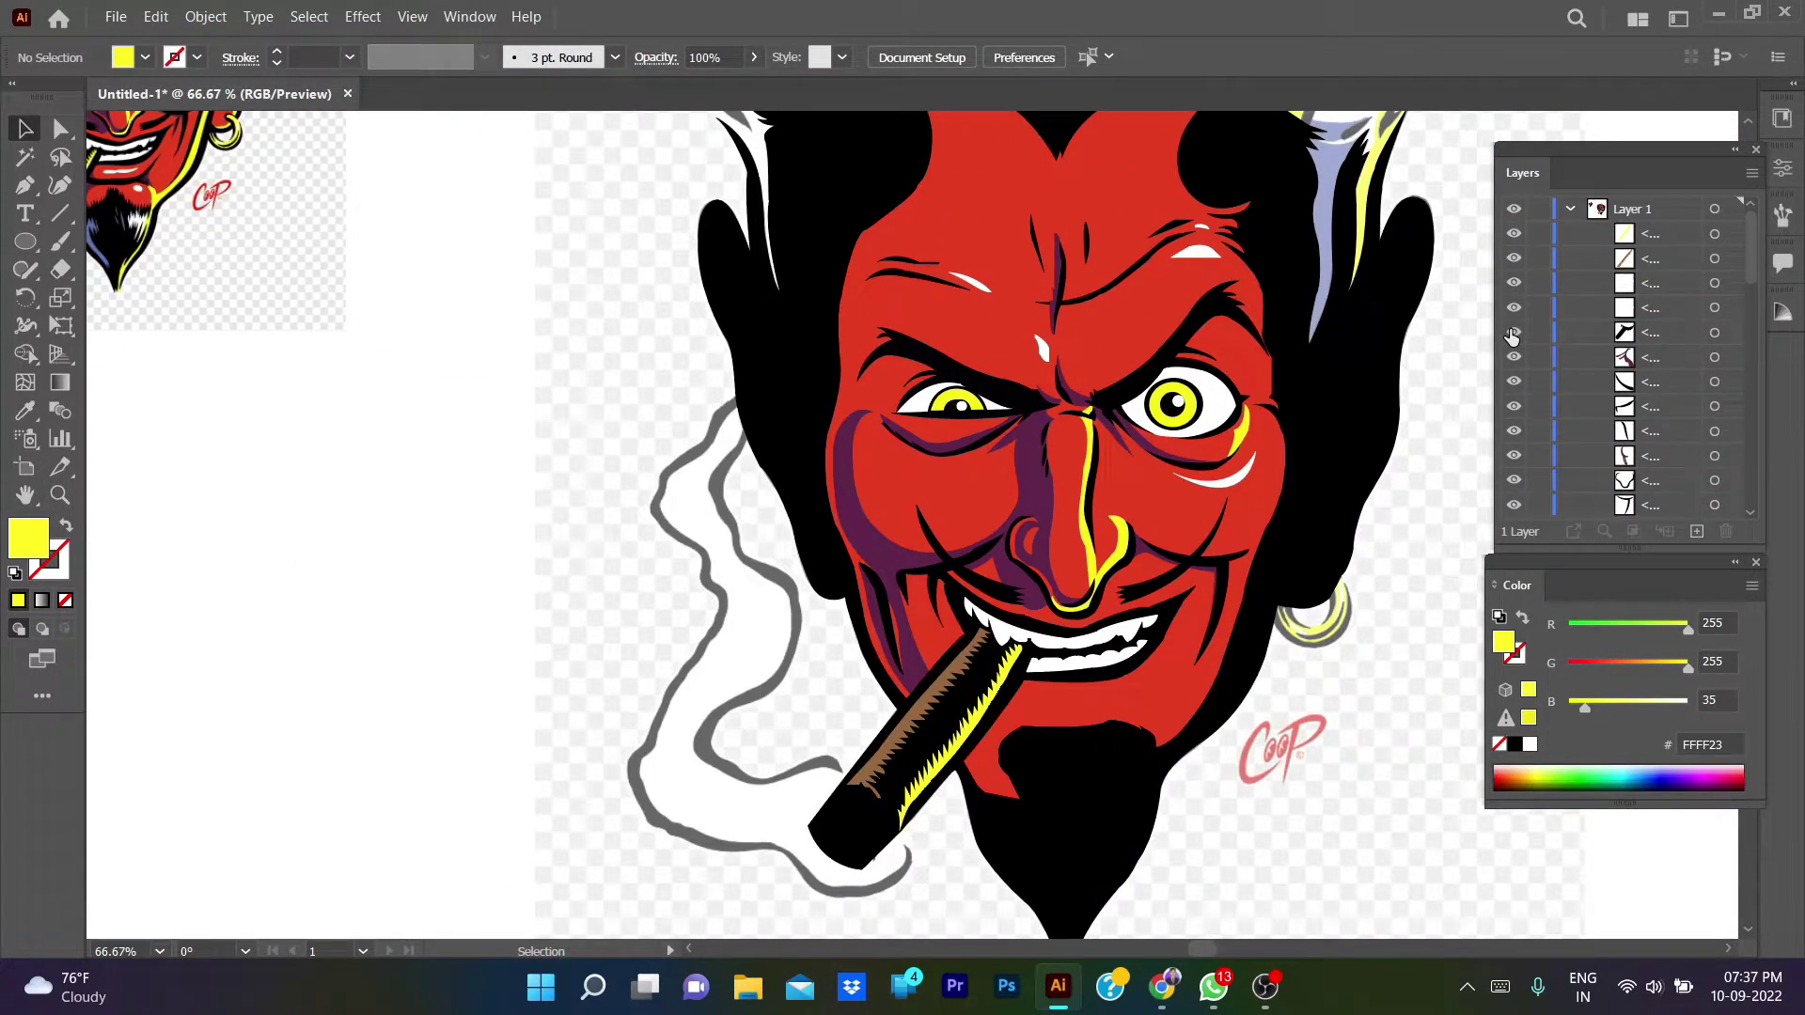
click(1514, 332)
scroll(892, 793, up, 3)
scroll(782, 718, up, 2)
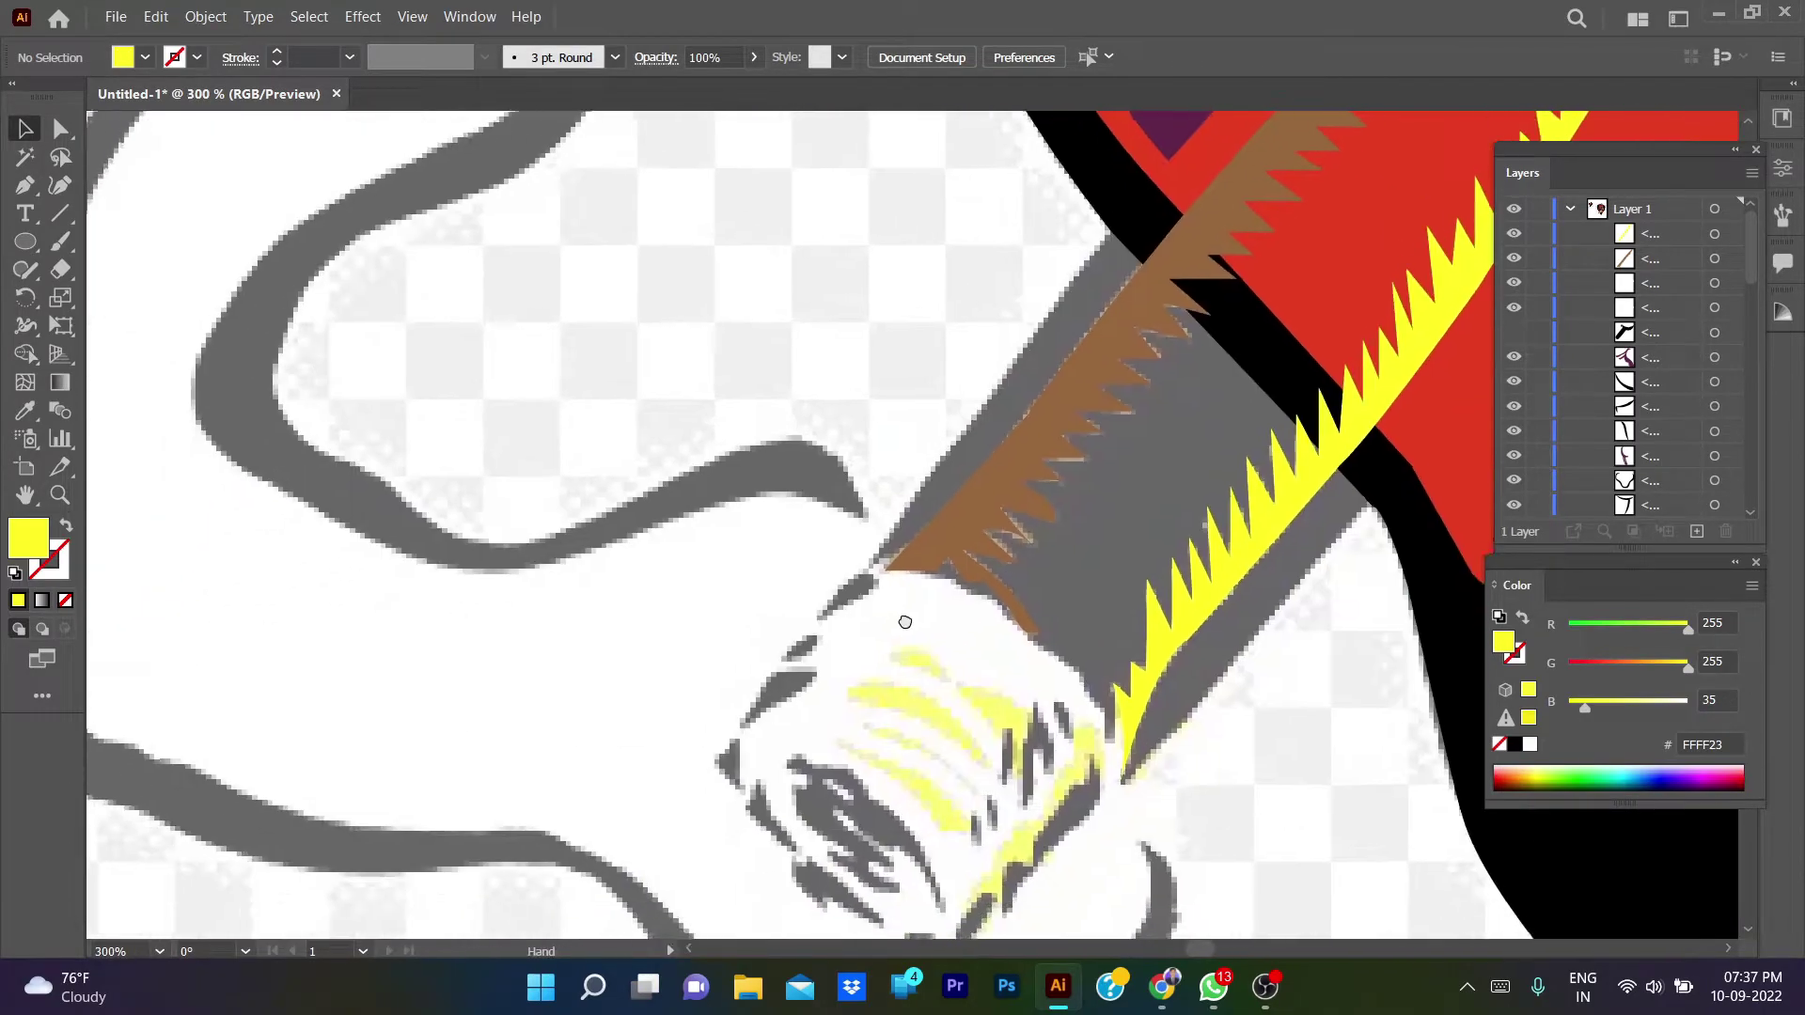
drag(904, 623, 930, 591)
- Start an unfilled Pen path curving around the top and side of the ash
key(p)
click(840, 588)
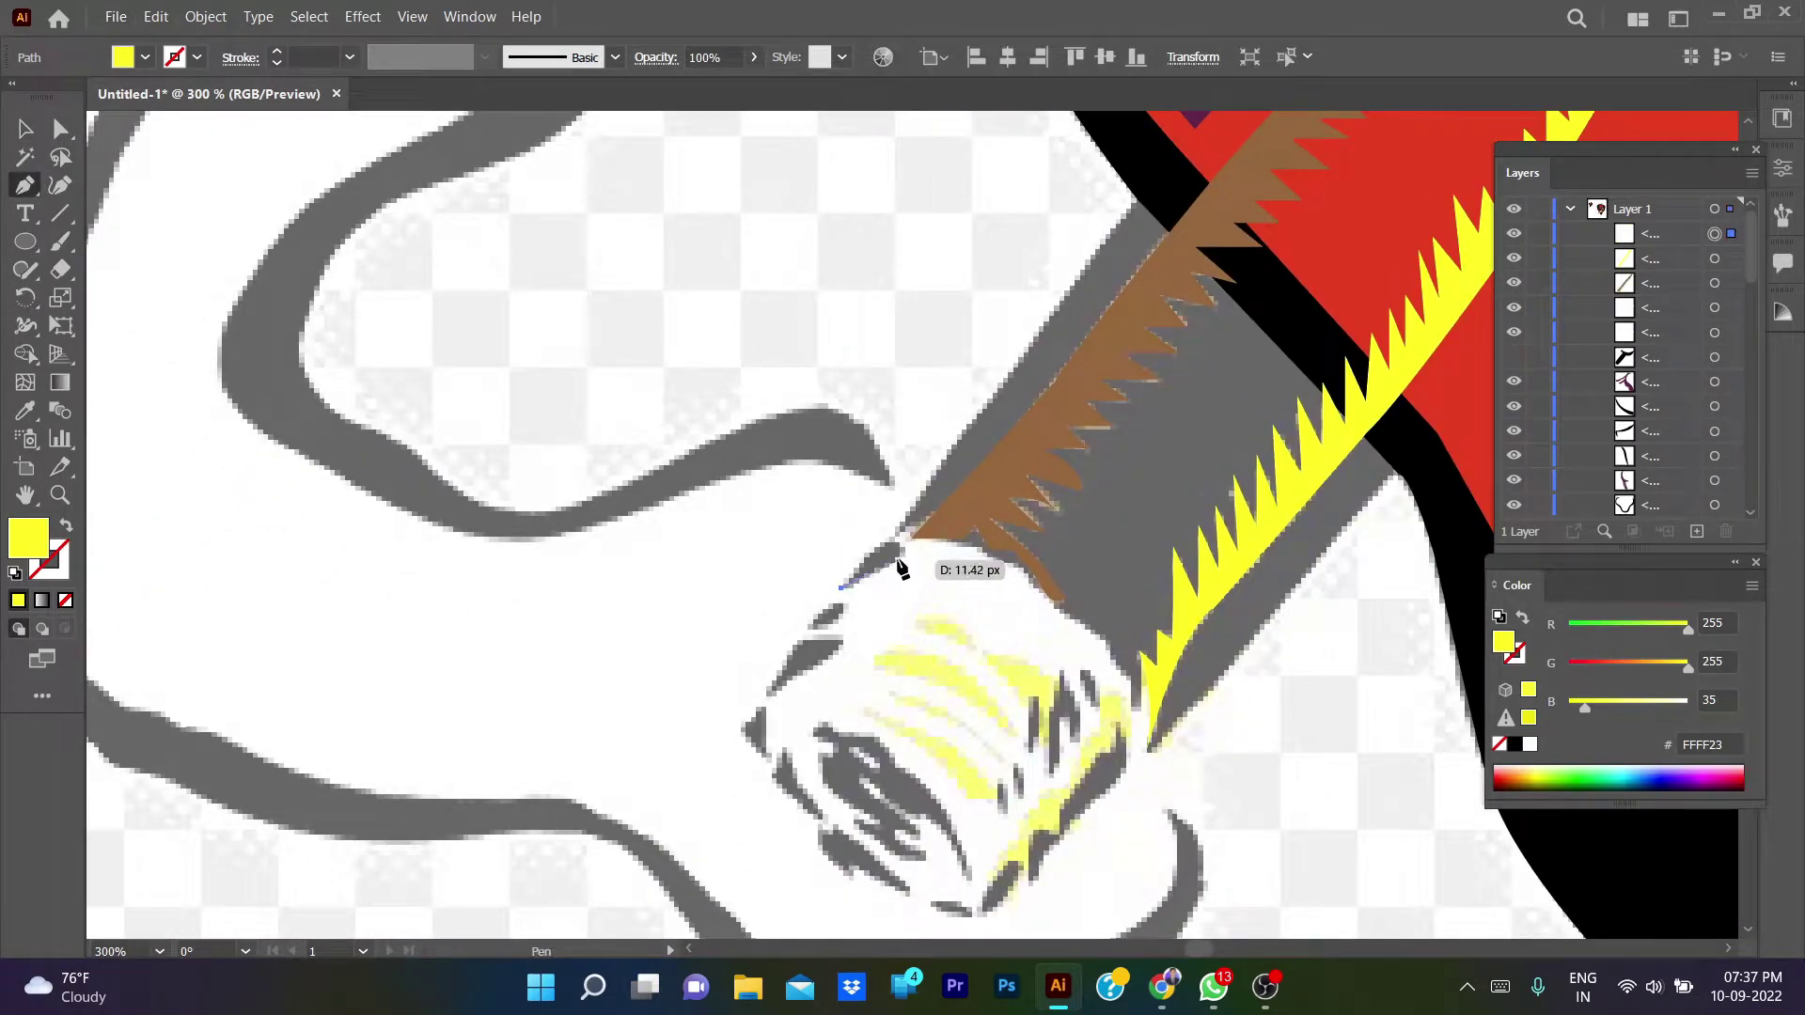
click(891, 548)
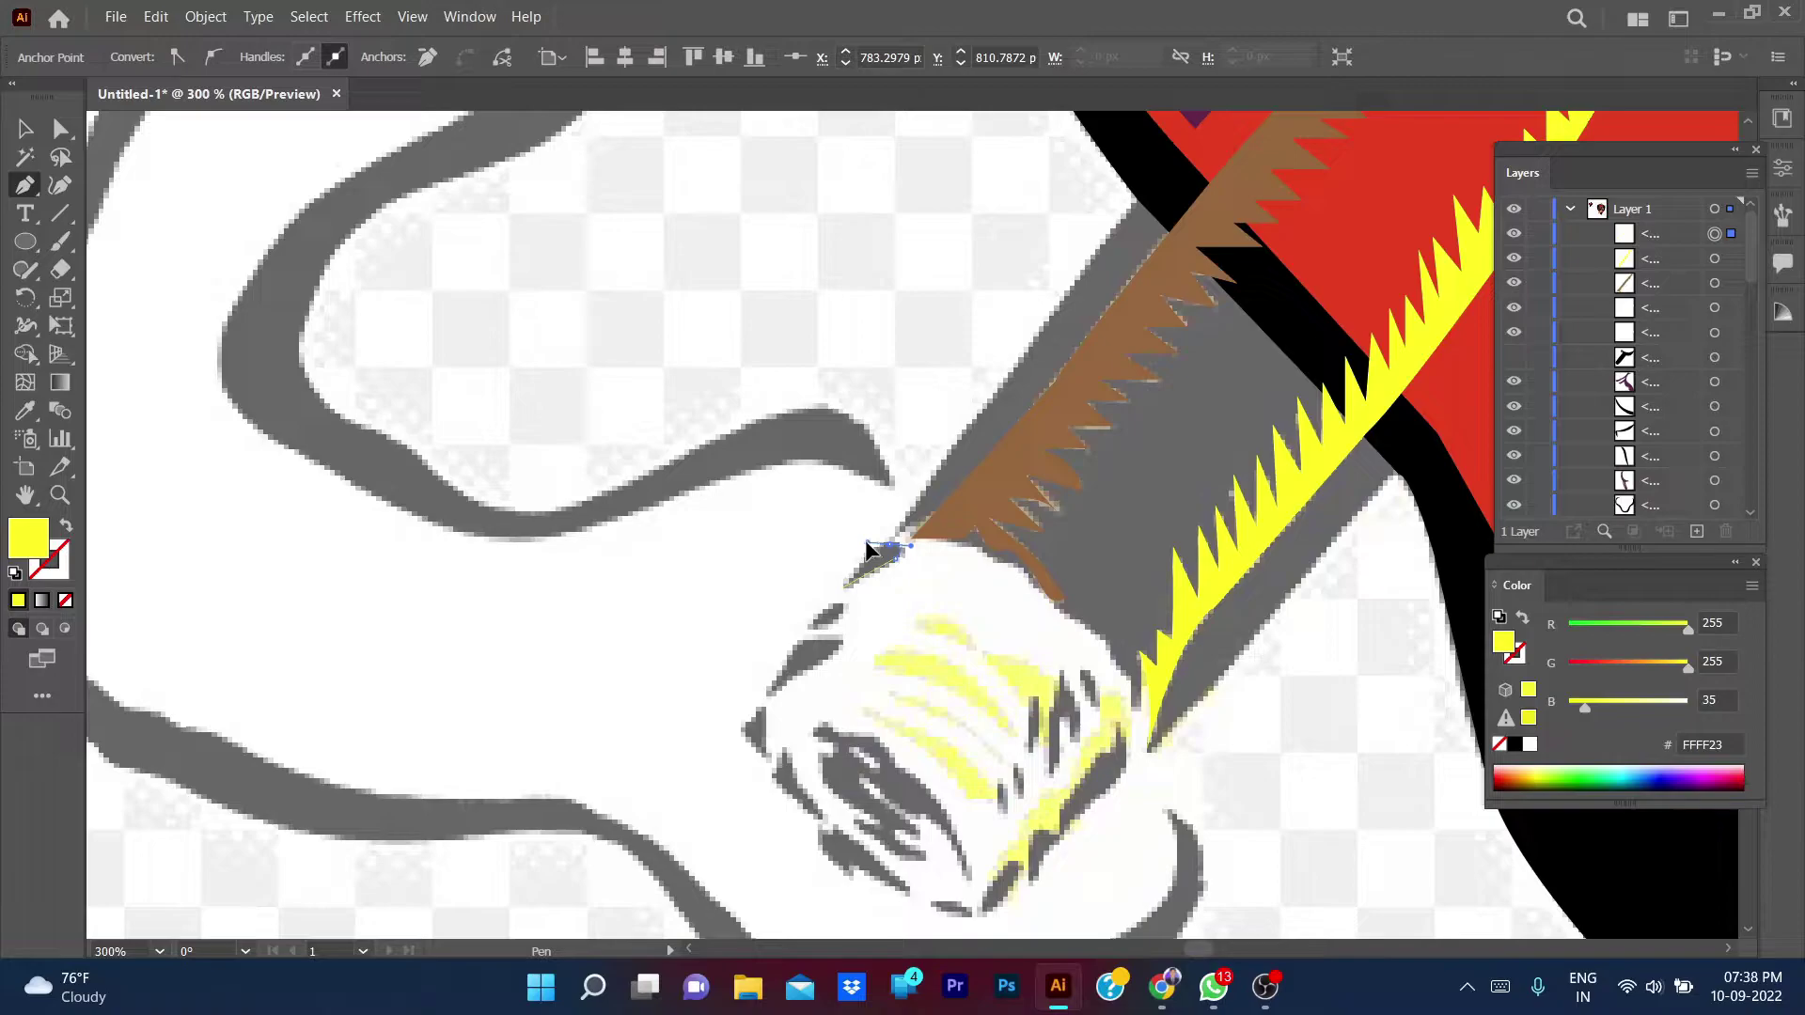
mouse_move(899, 526)
mouse_down()
mouse_move(1020, 568)
mouse_move(1054, 620)
mouse_move(1107, 635)
mouse_move(1136, 684)
mouse_move(1107, 709)
mouse_up()
key(slash)
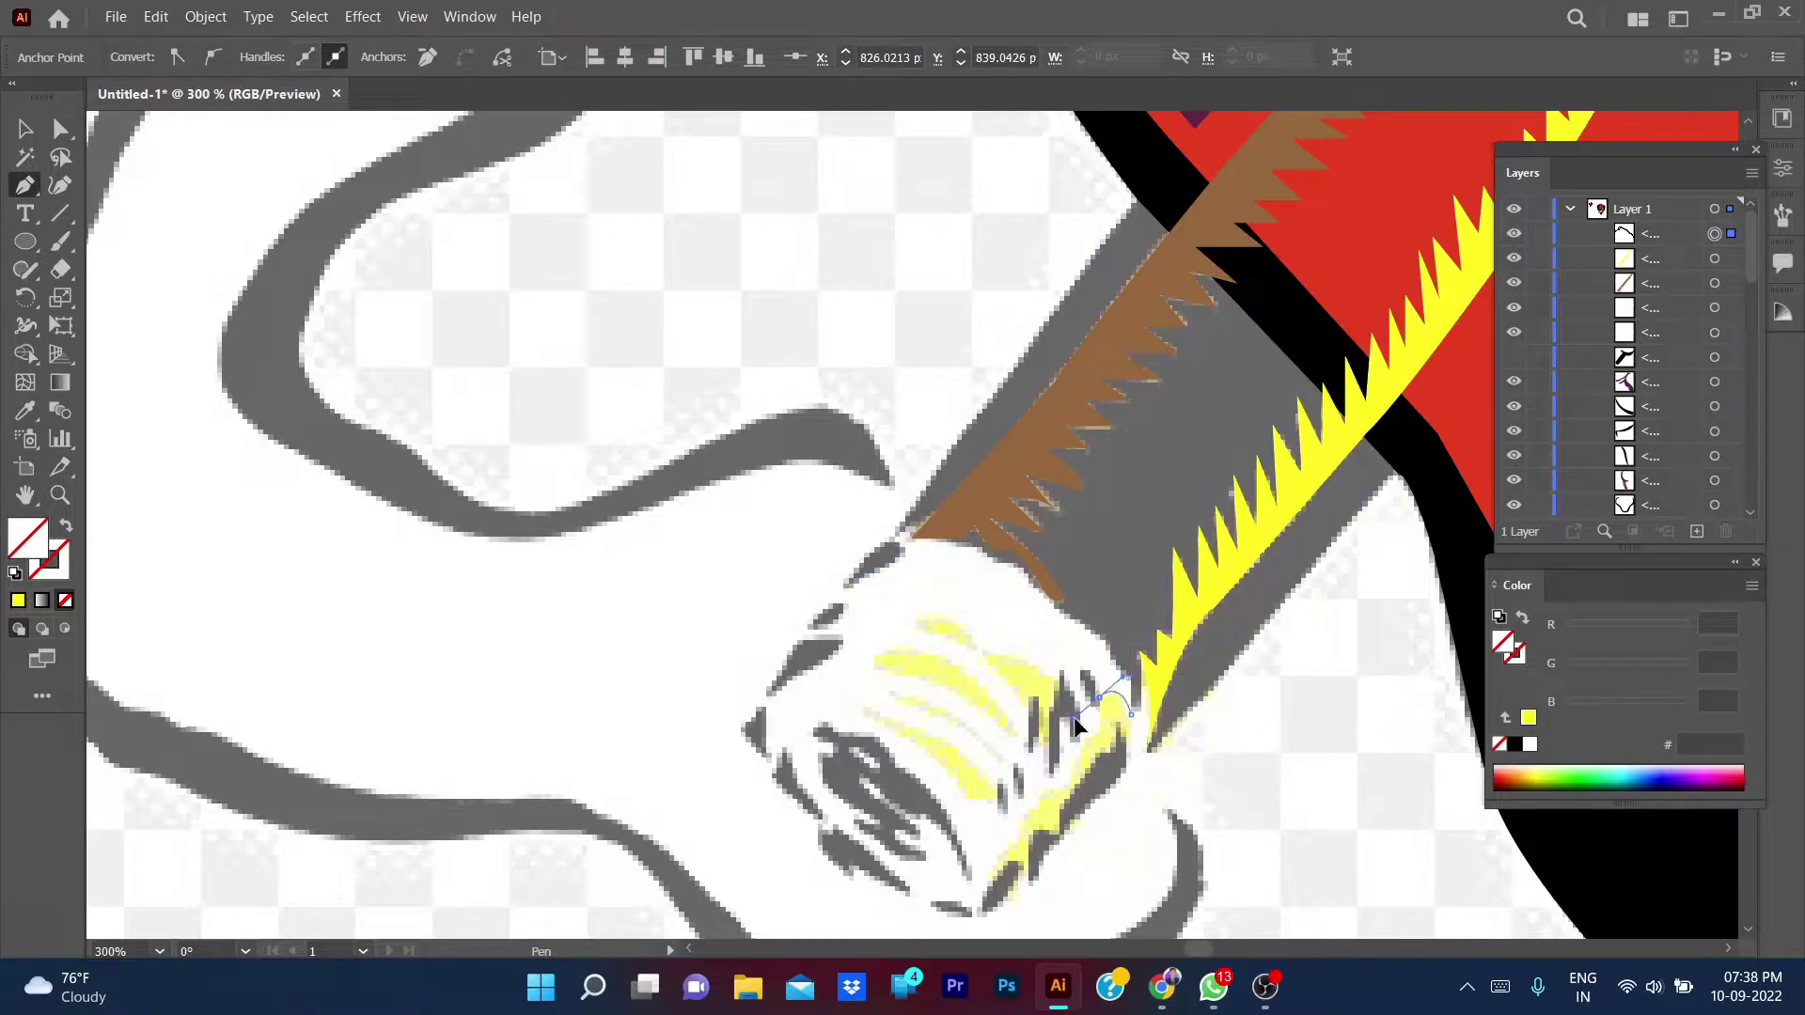
mouse_move(1080, 764)
mouse_down()
mouse_move(1078, 791)
mouse_move(1040, 812)
mouse_move(1008, 940)
mouse_up()
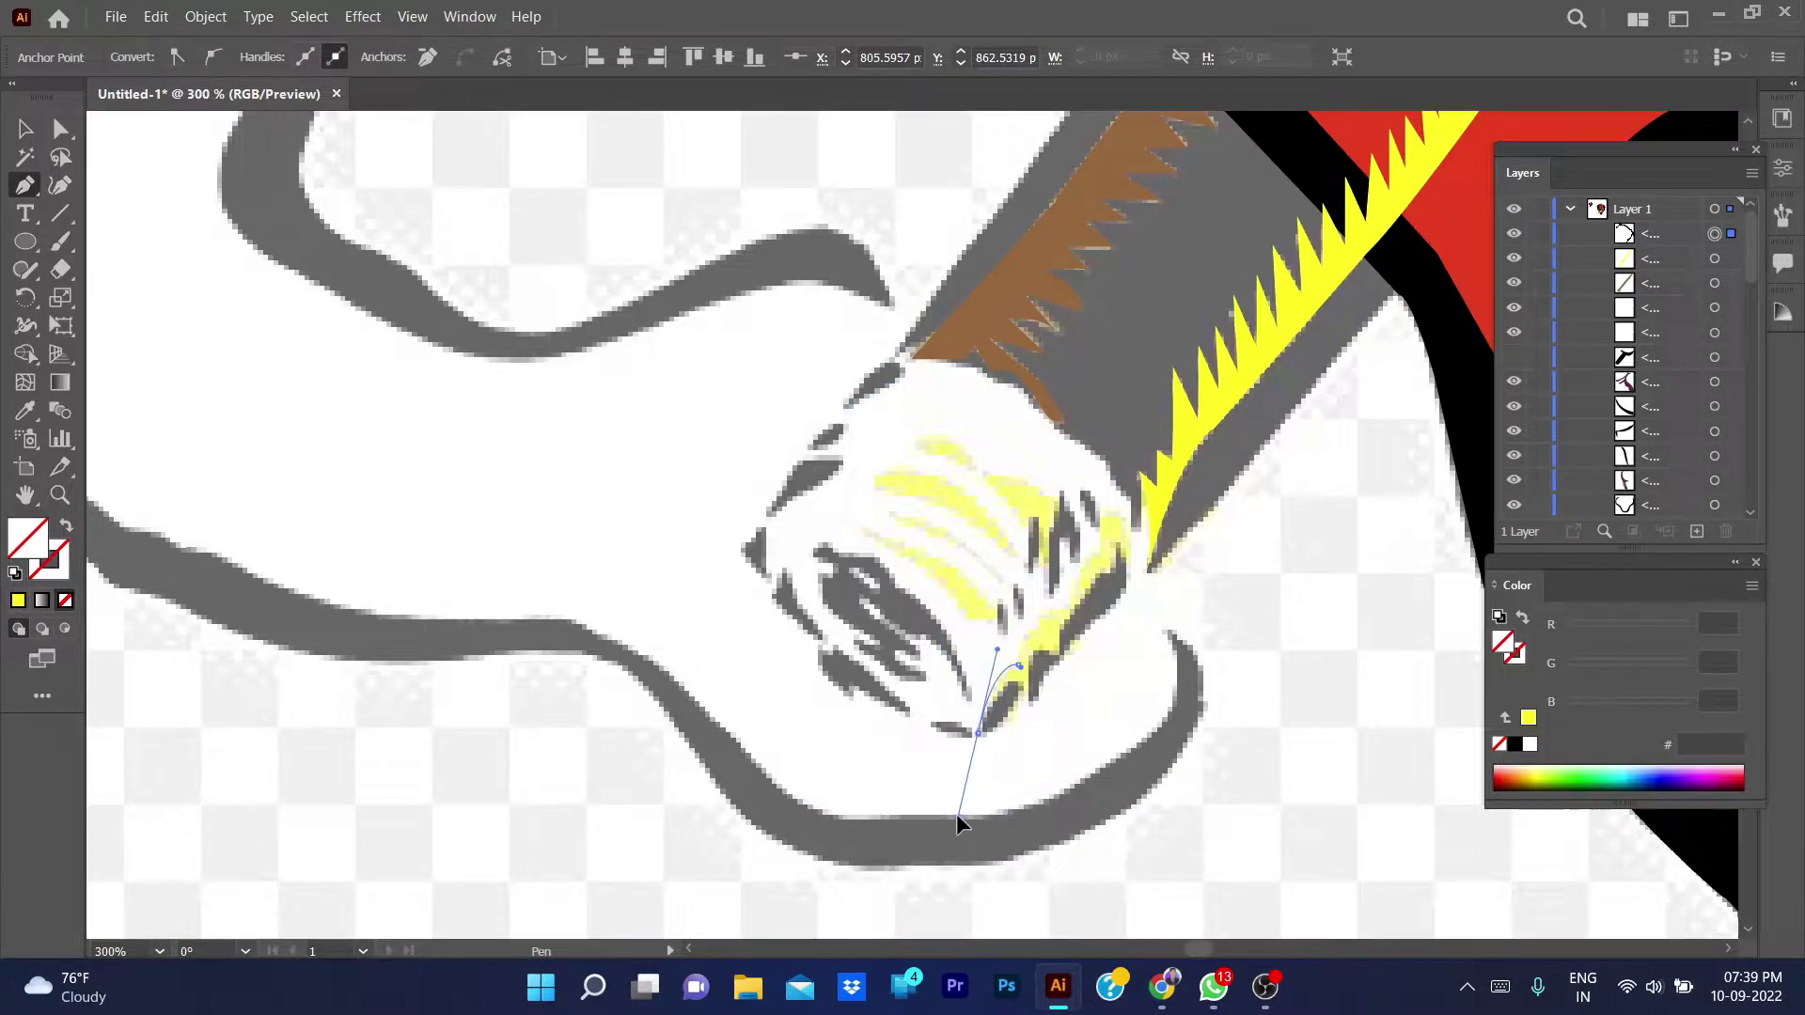
mouse_move(982, 920)
mouse_down()
mouse_move(955, 812)
mouse_move(999, 764)
mouse_up()
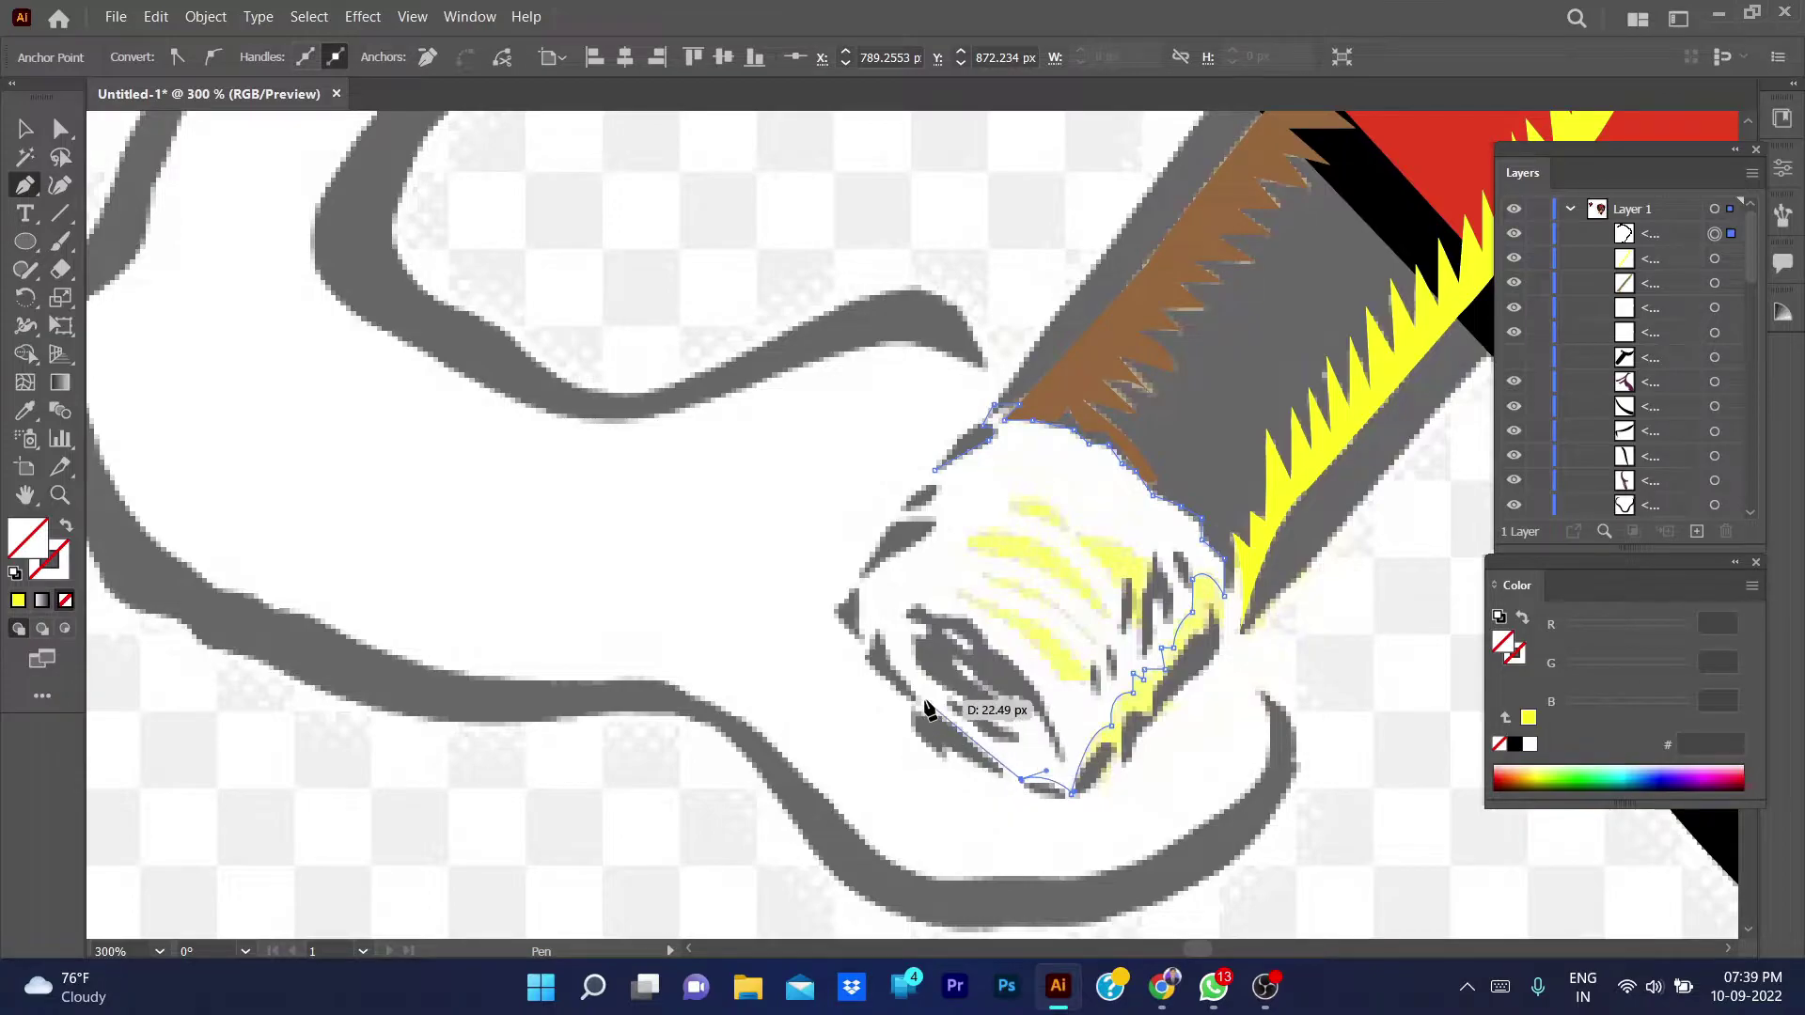
mouse_move(1000, 764)
mouse_down()
mouse_move(860, 639)
mouse_move(937, 533)
mouse_up()
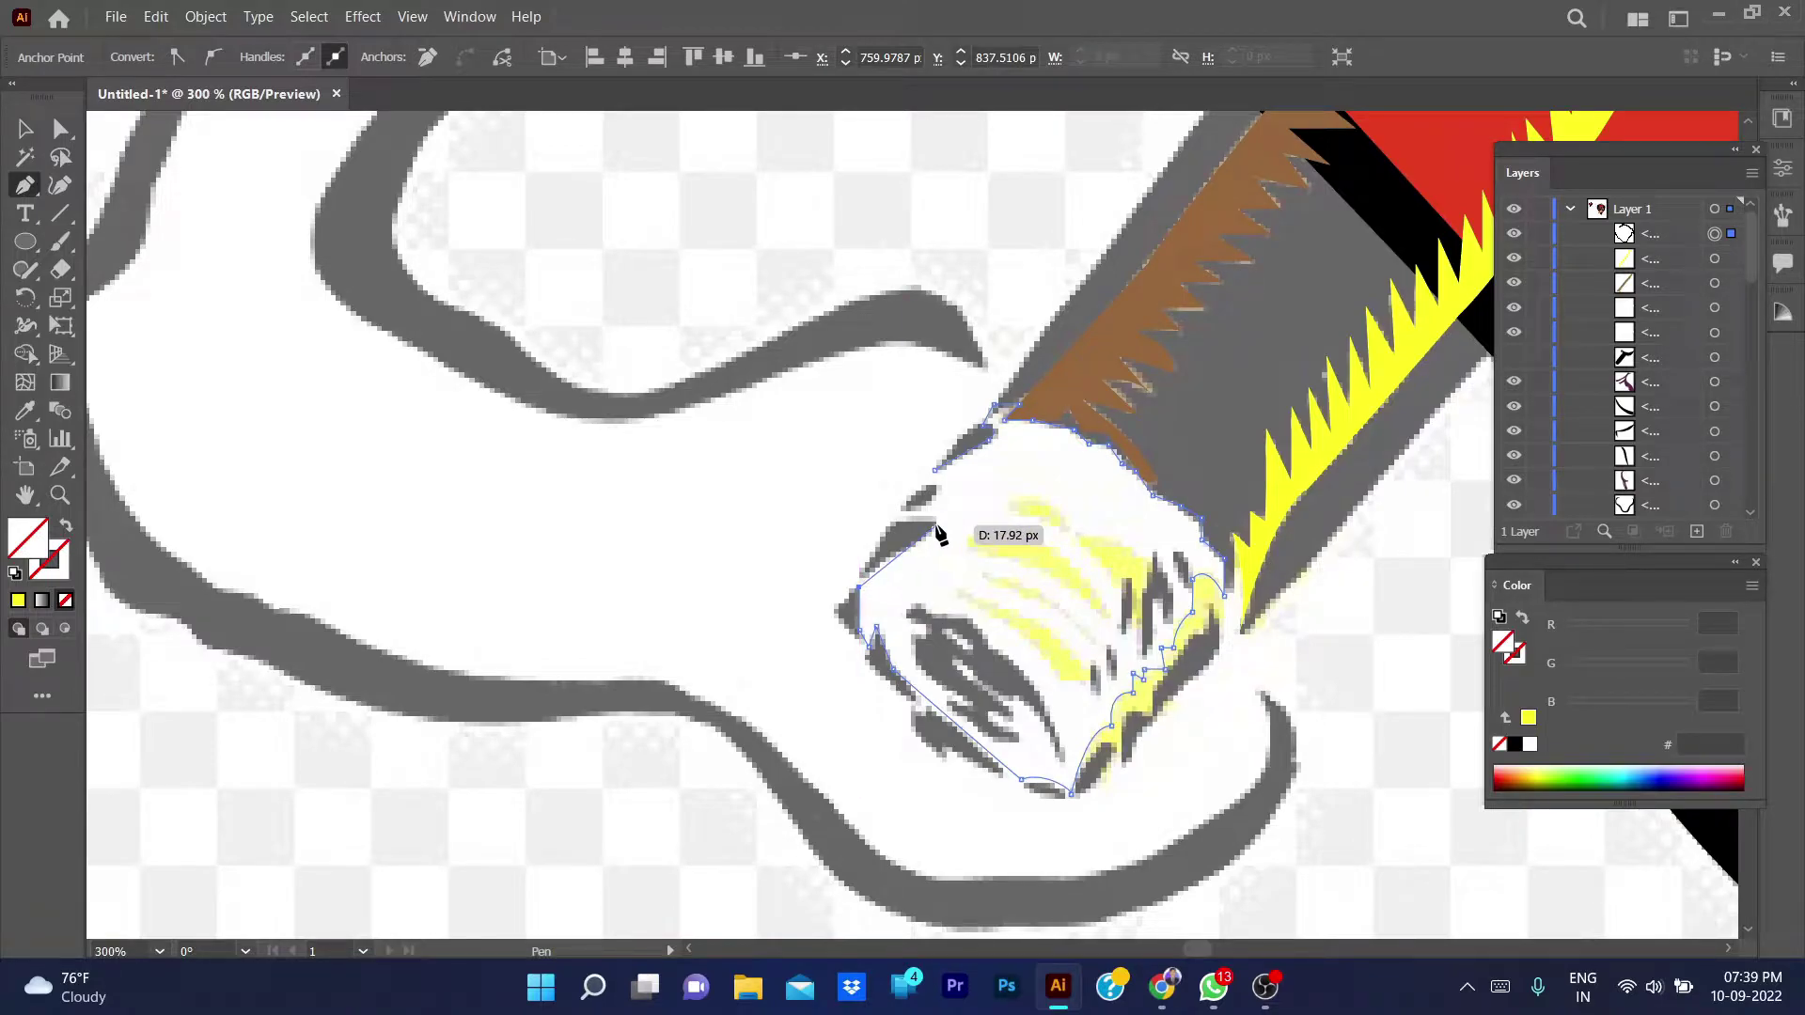
- Finish the cigar-tip outline, fill it with sampled white, and deselect
click(892, 520)
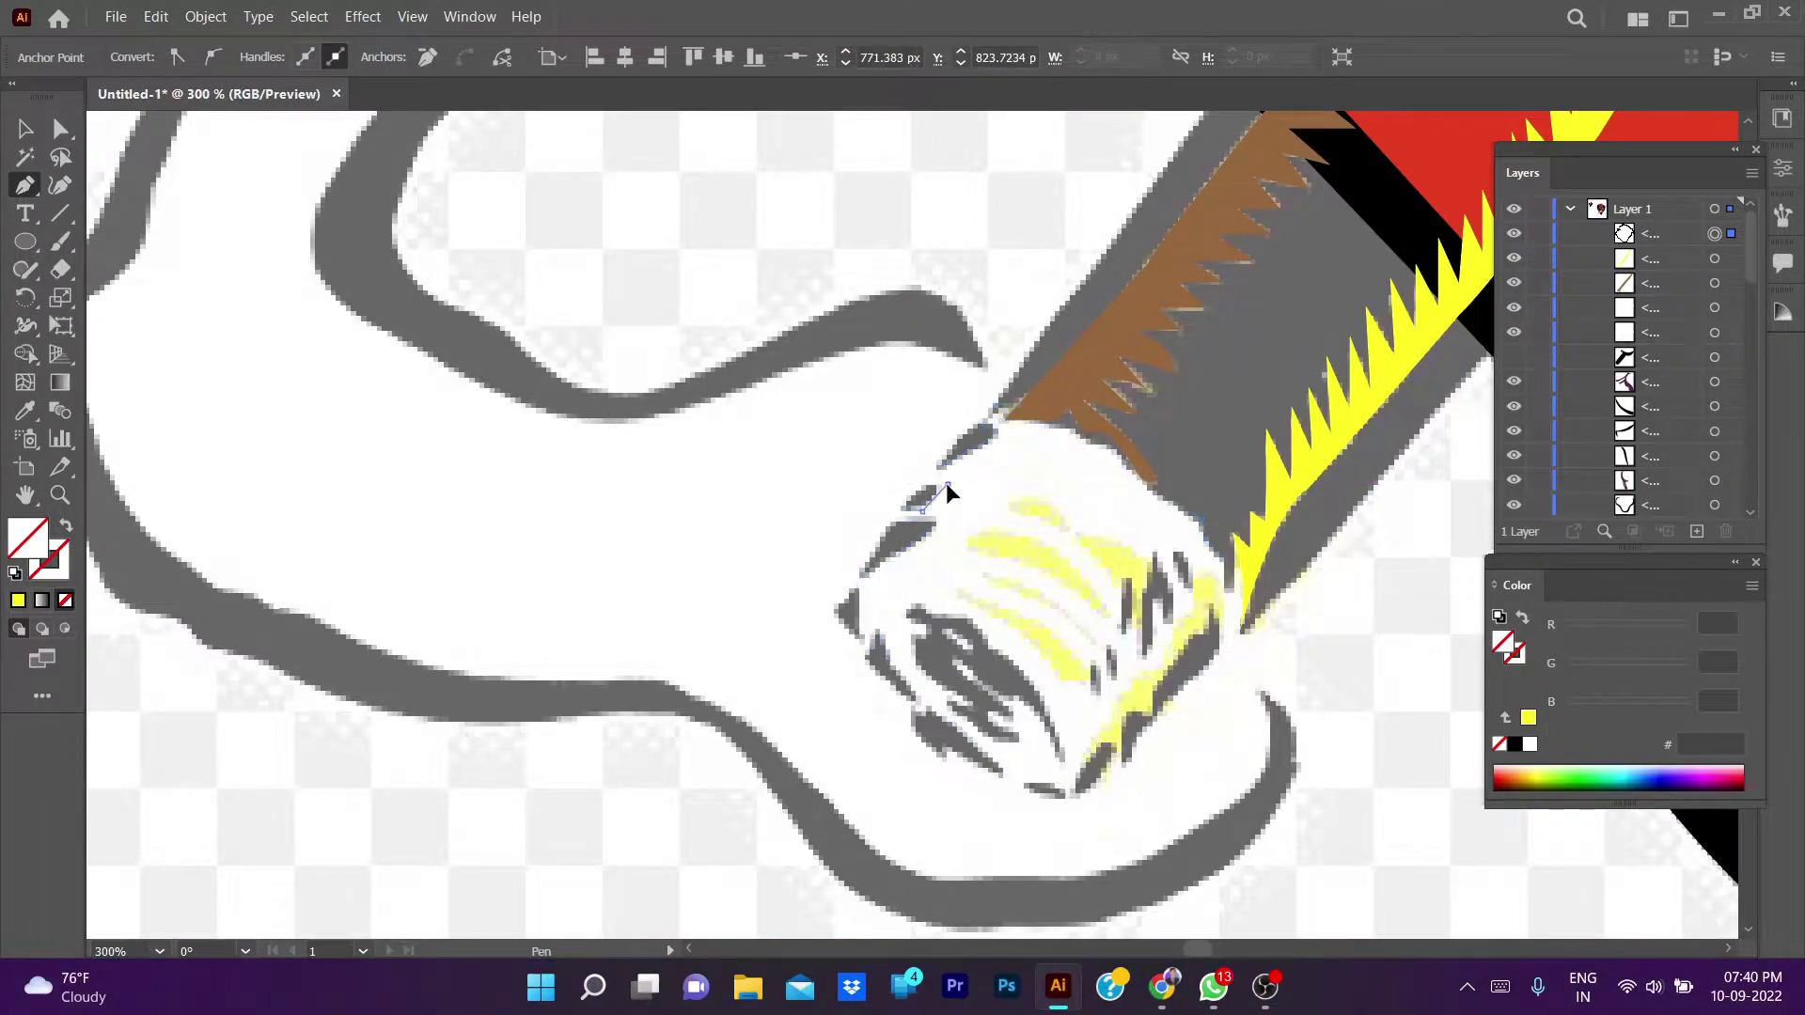
drag(921, 484, 932, 471)
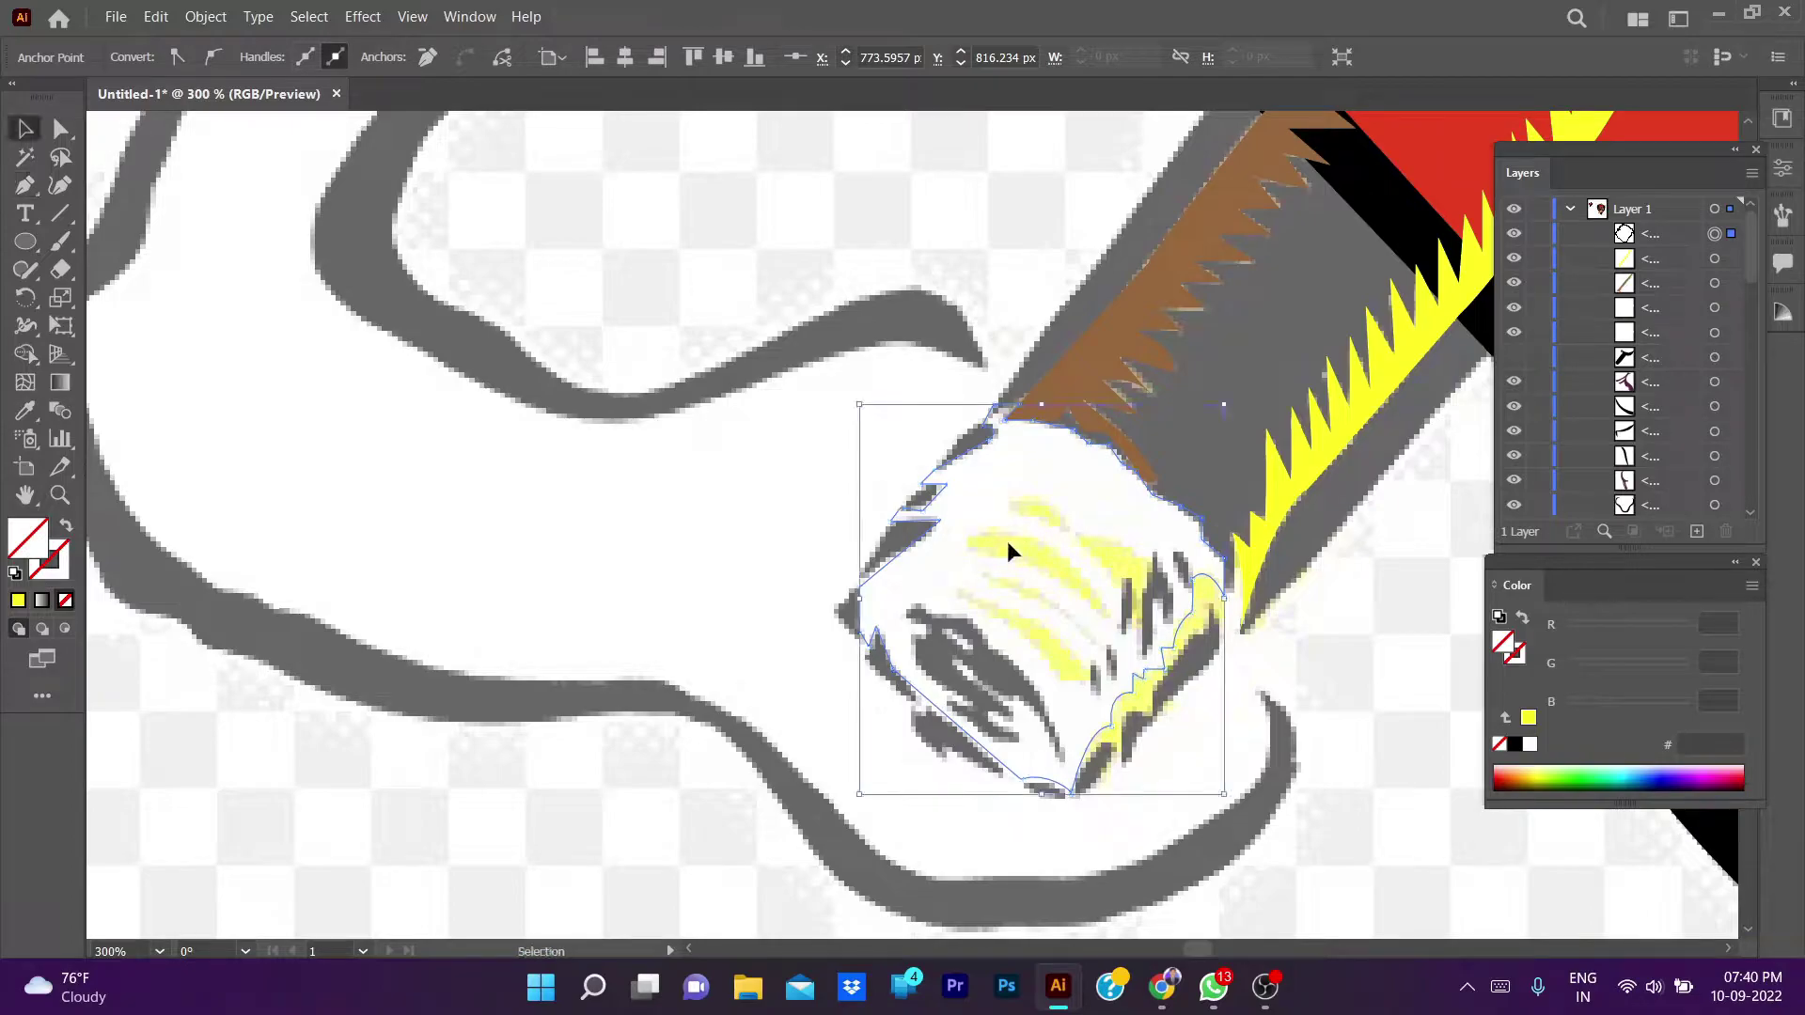
key(i)
key(ctrl+1)
click(1171, 213)
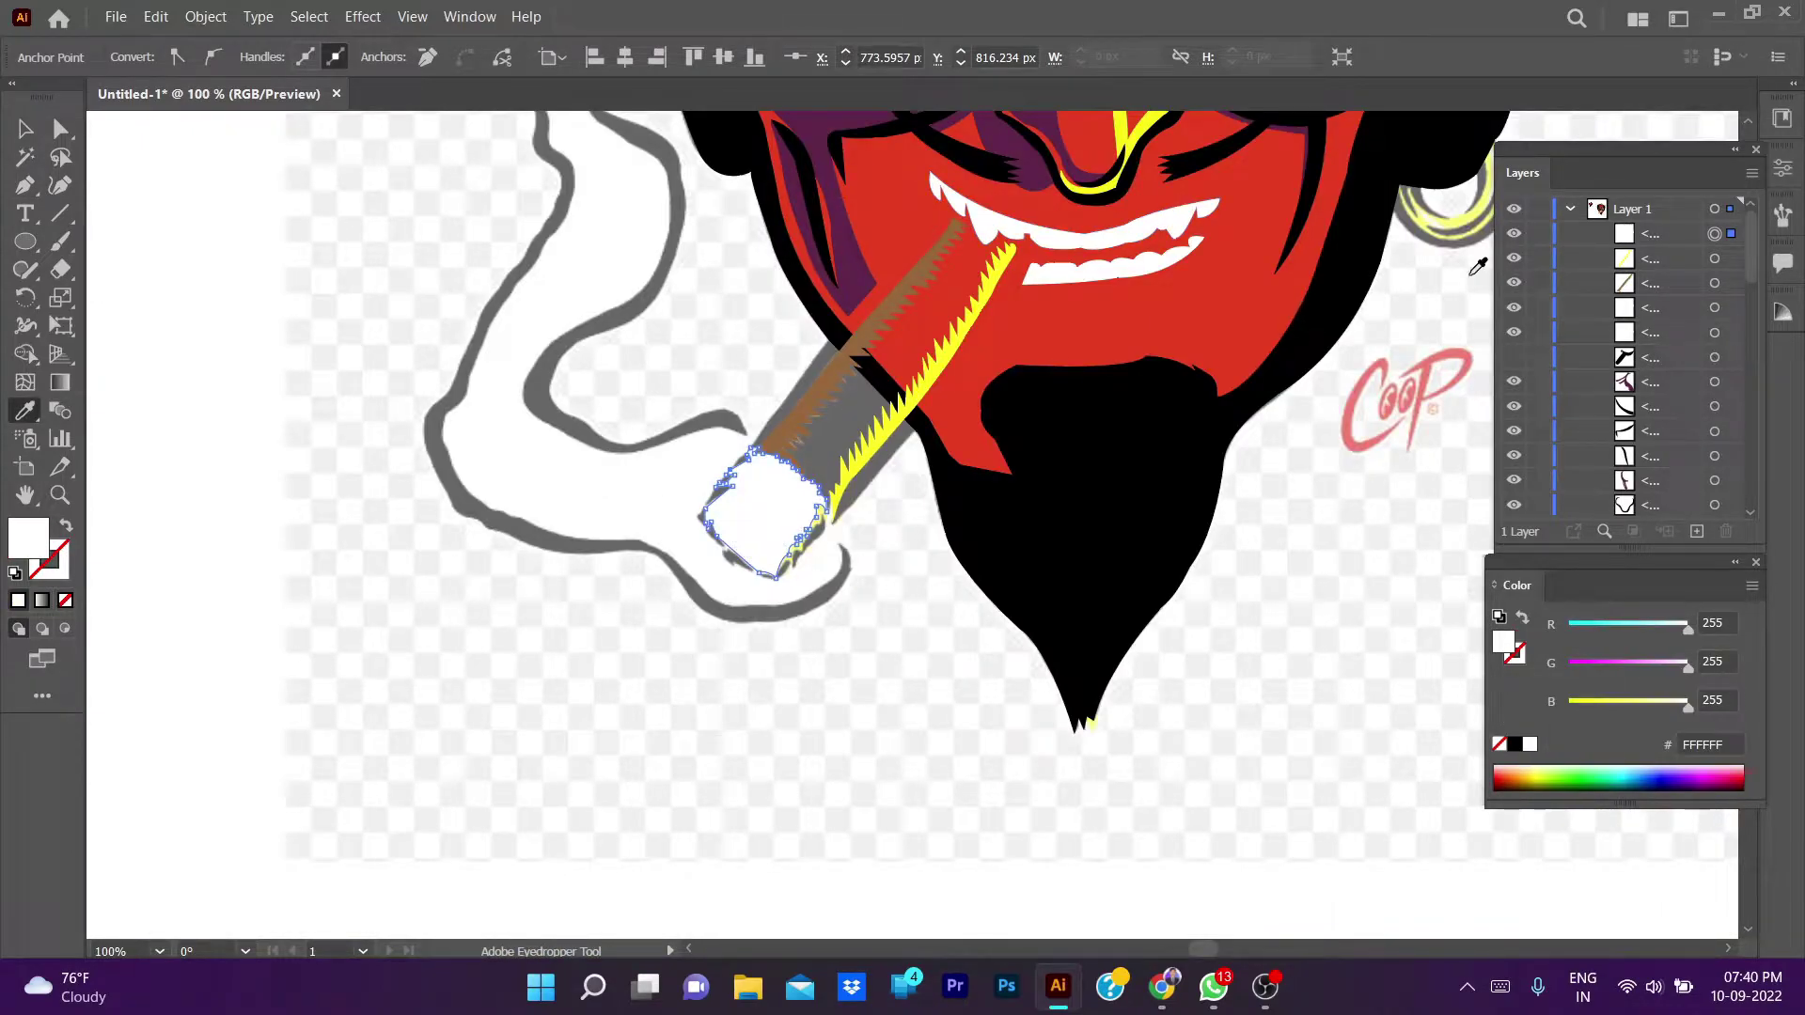
key(v)
key(ctrl+shift+a)
scroll(762, 489, up, 3)
- Draw a small closed highlight on the tip and fill it with sampled yellow
key(p)
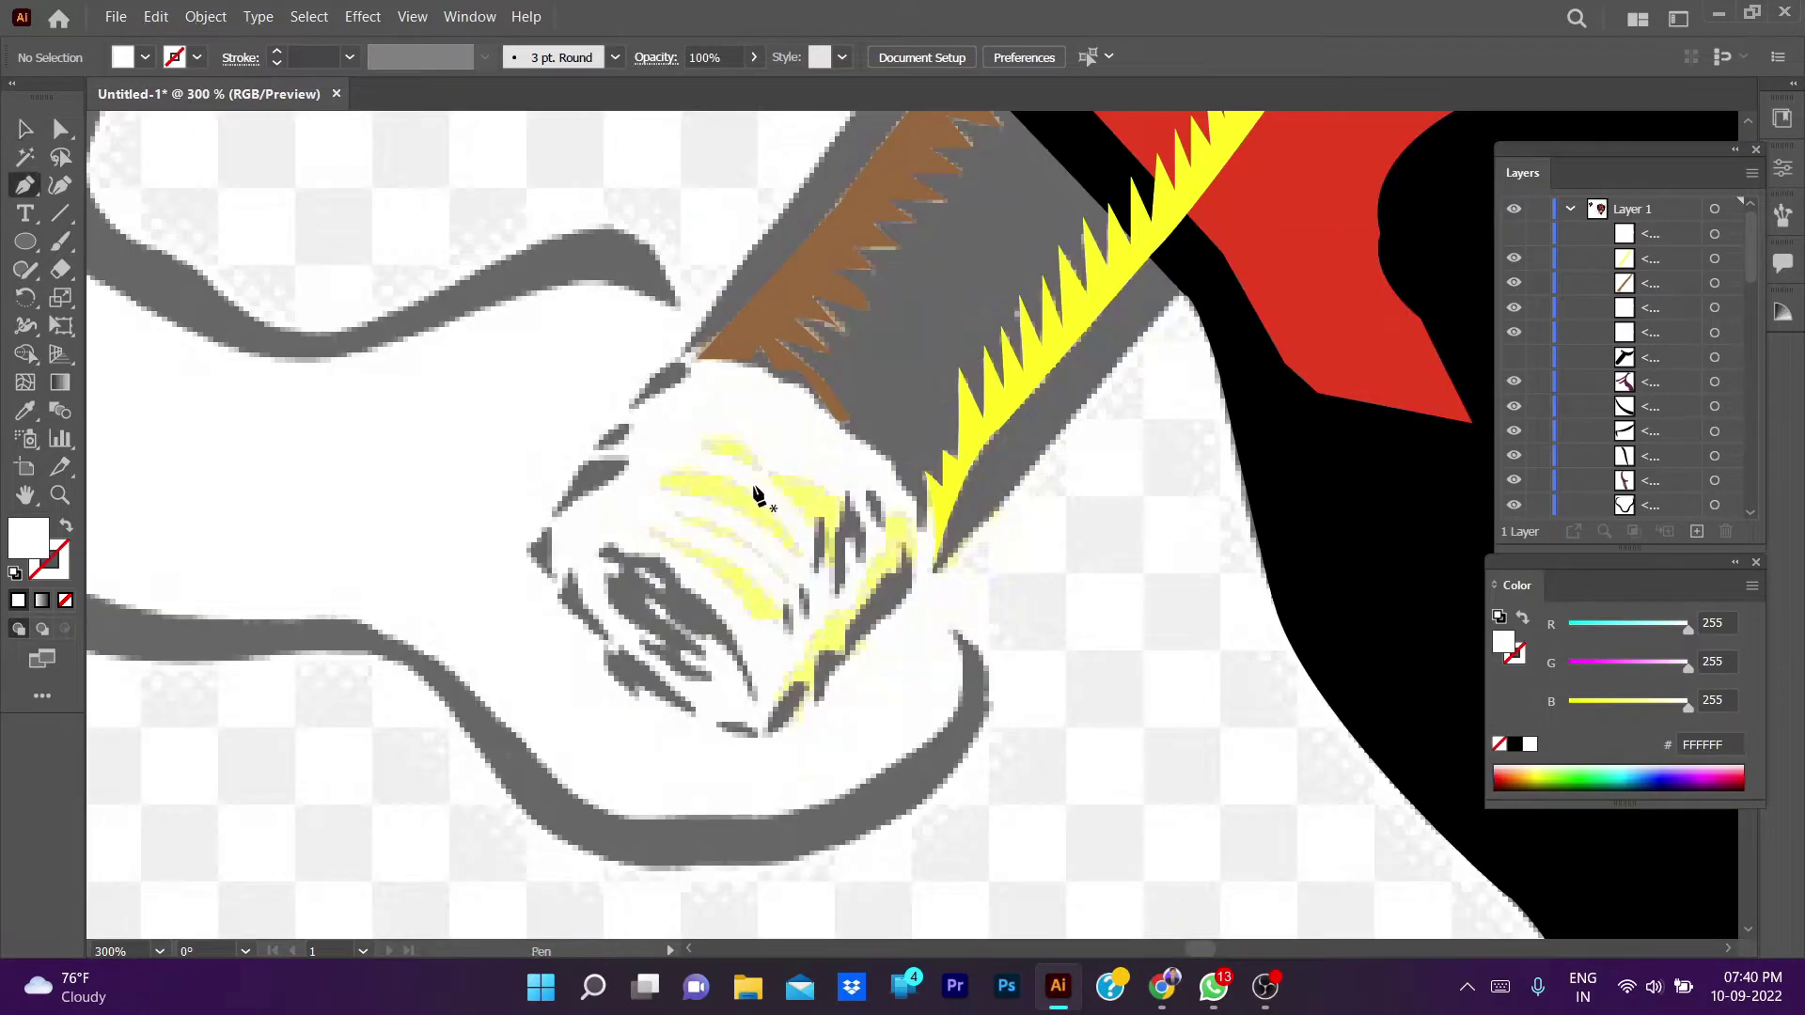
click(702, 442)
click(760, 468)
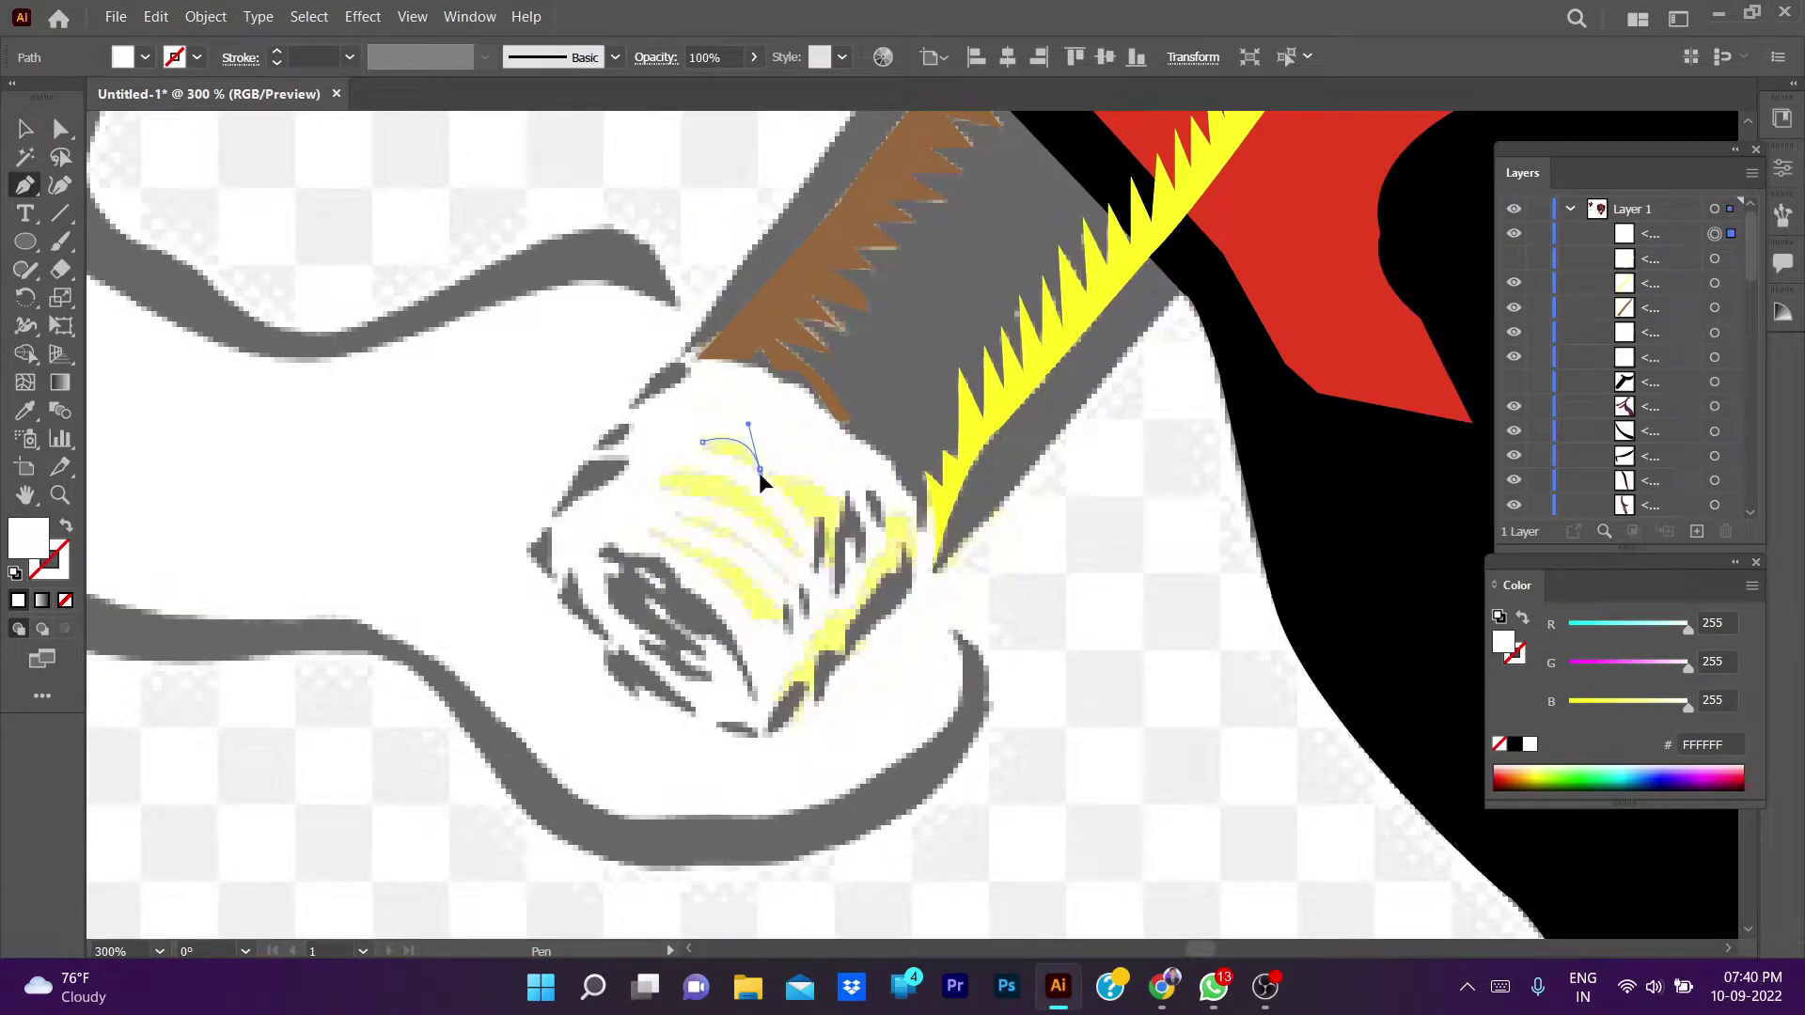
click(760, 467)
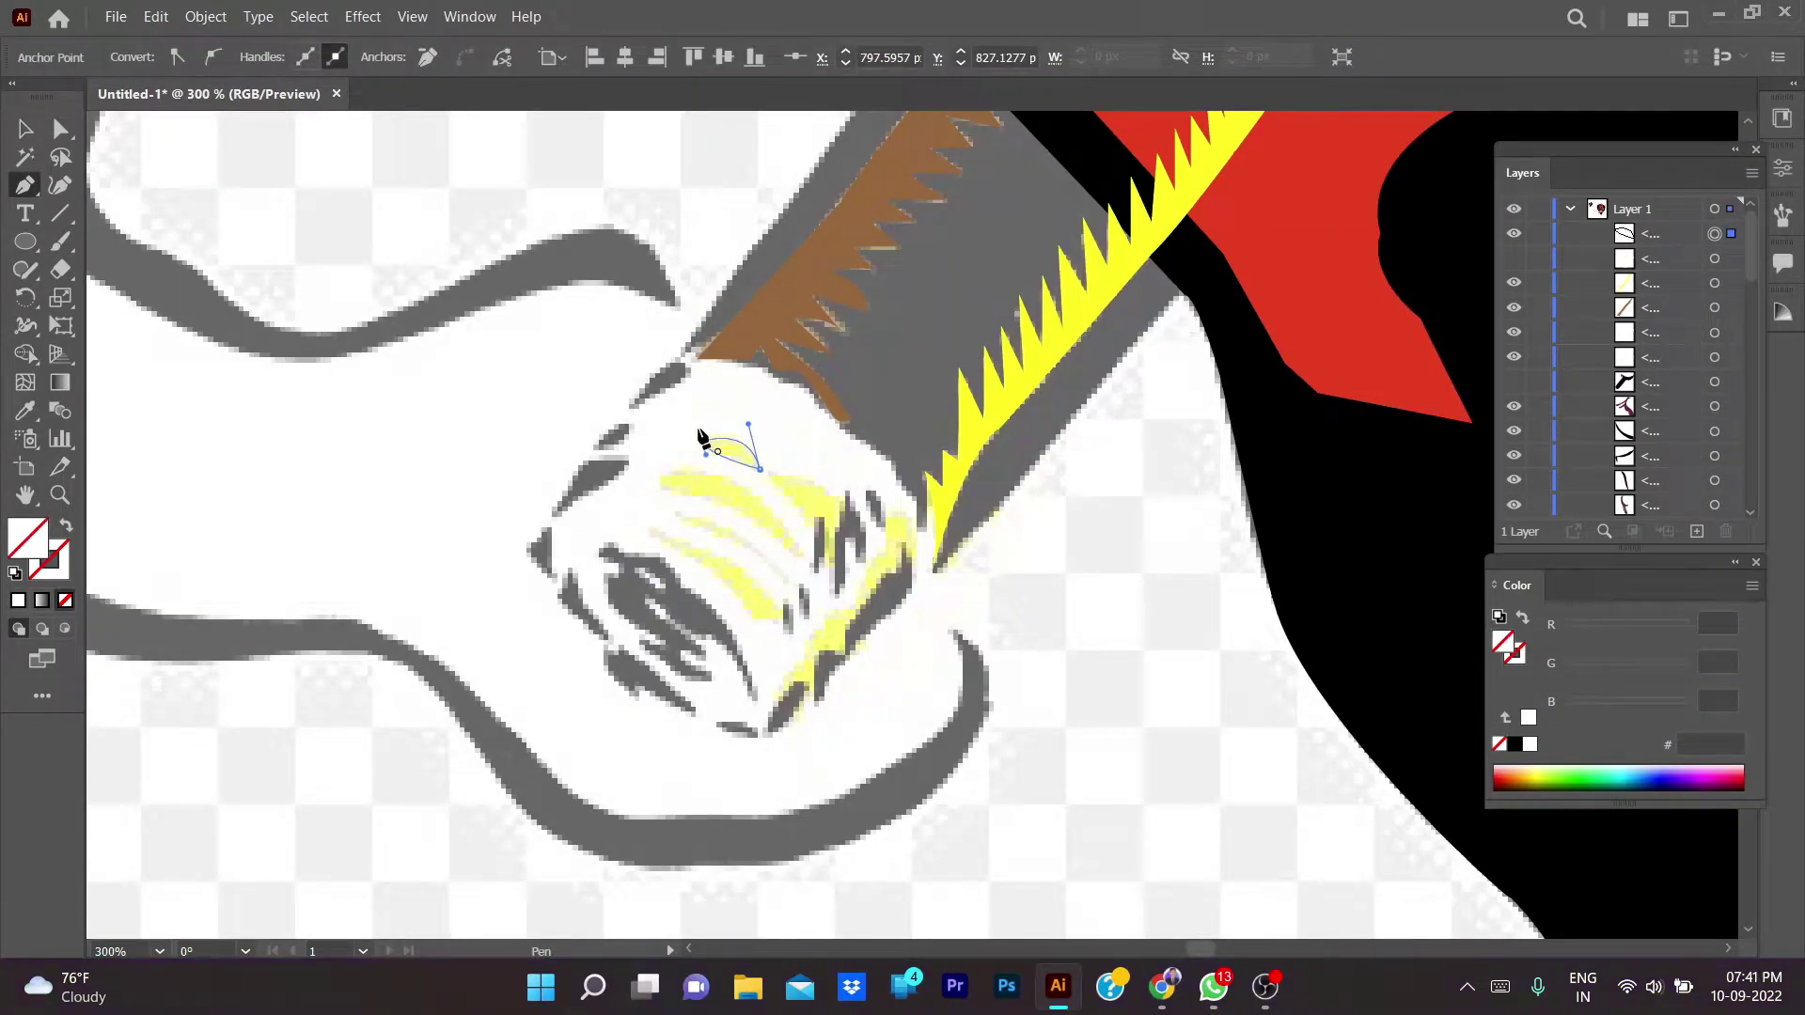
click(702, 442)
key(i)
click(945, 488)
- Draw a thin streak on the tip, fill it black, and deselect it
key(p)
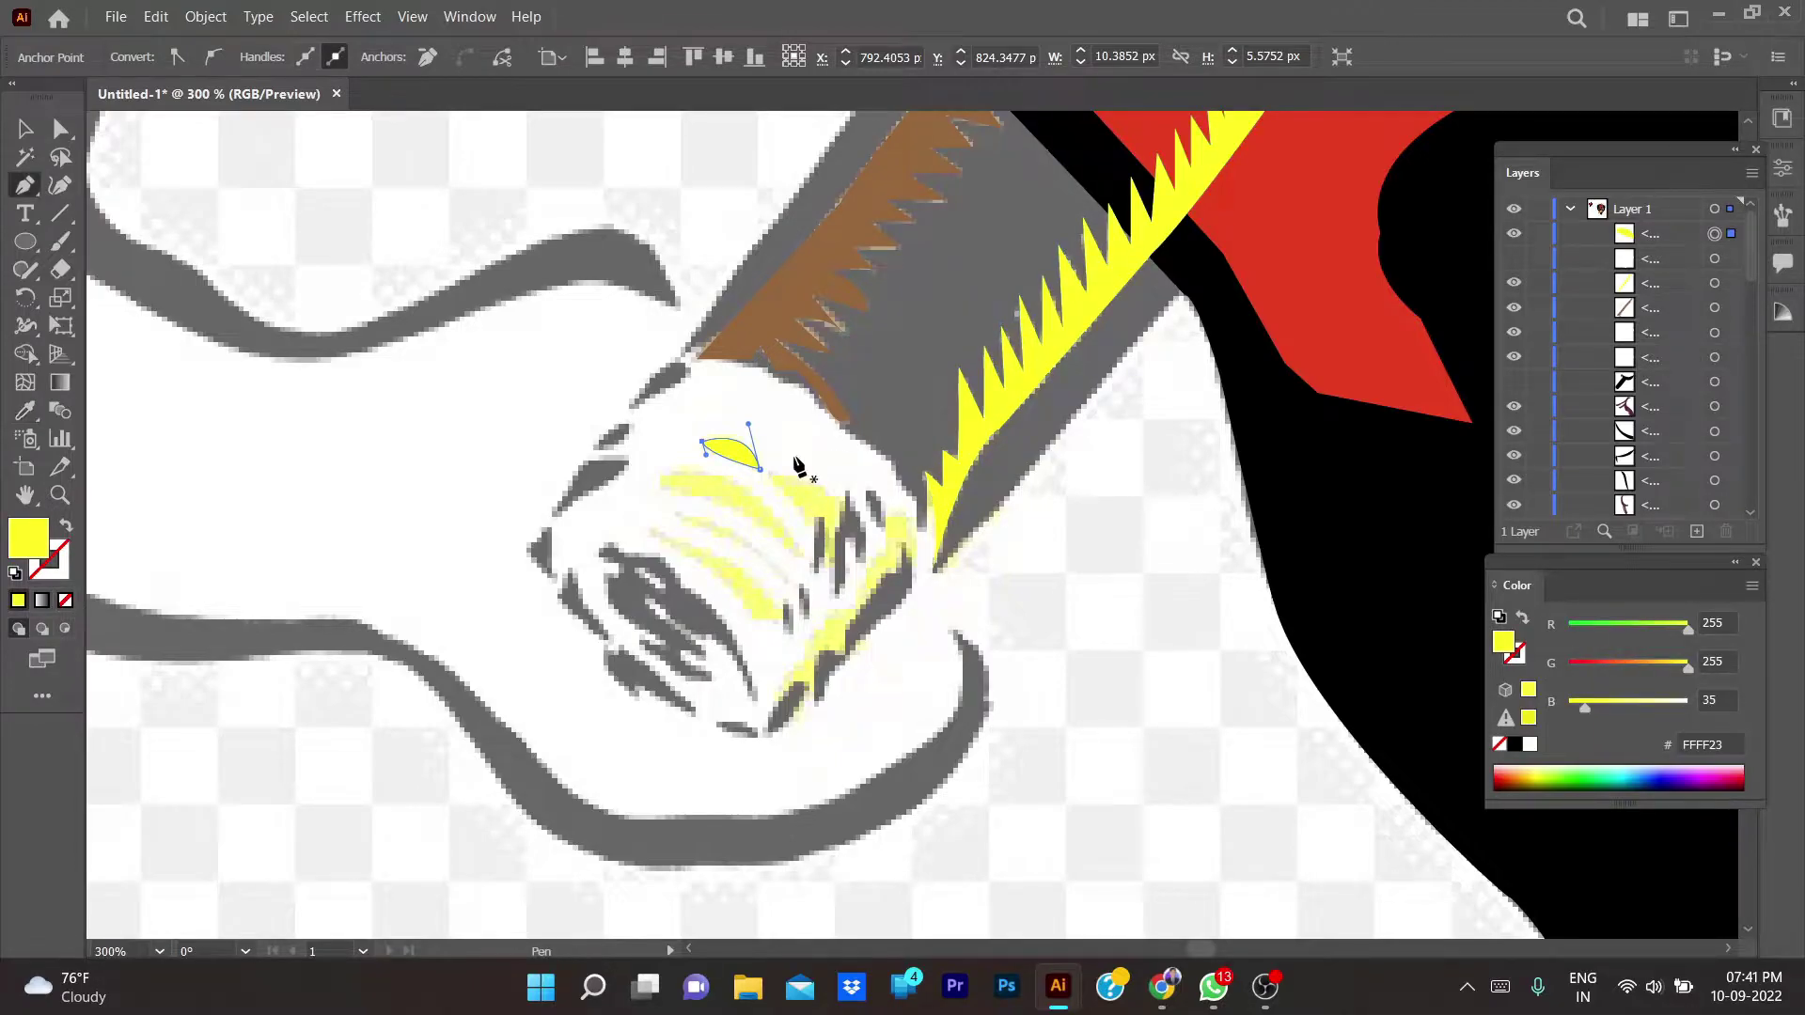
click(816, 517)
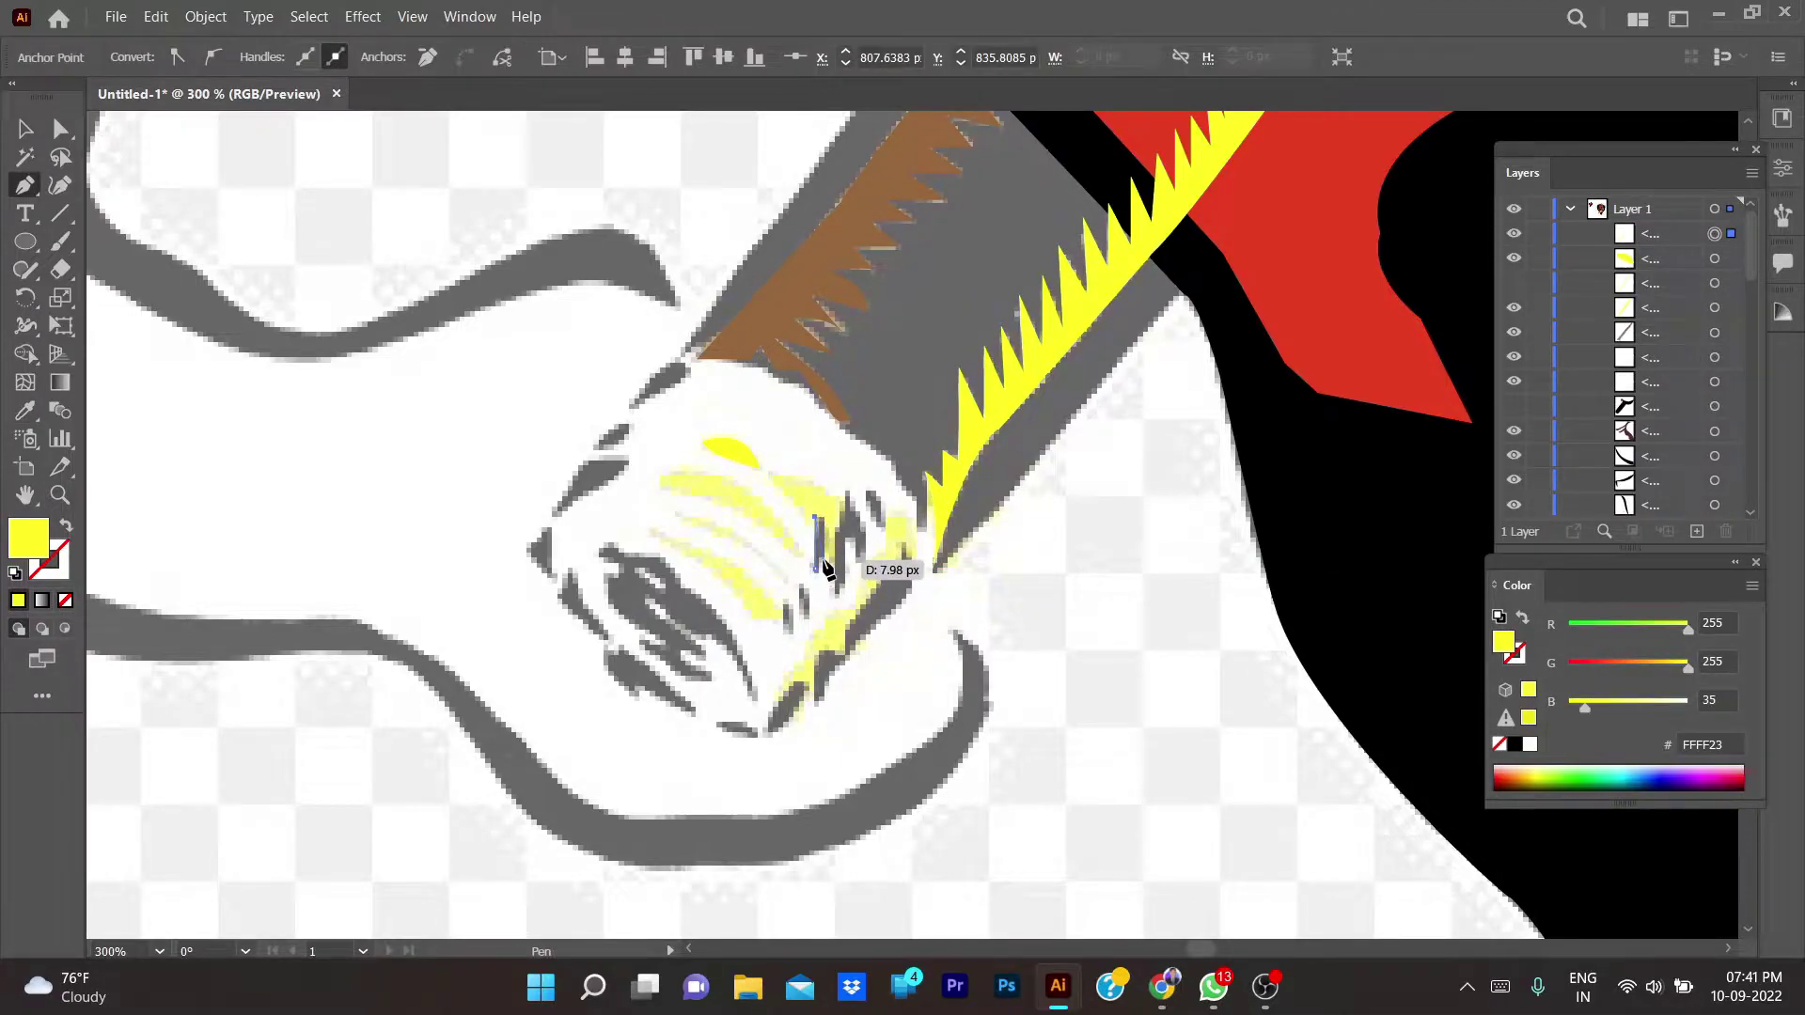
drag(815, 567, 816, 570)
key(i)
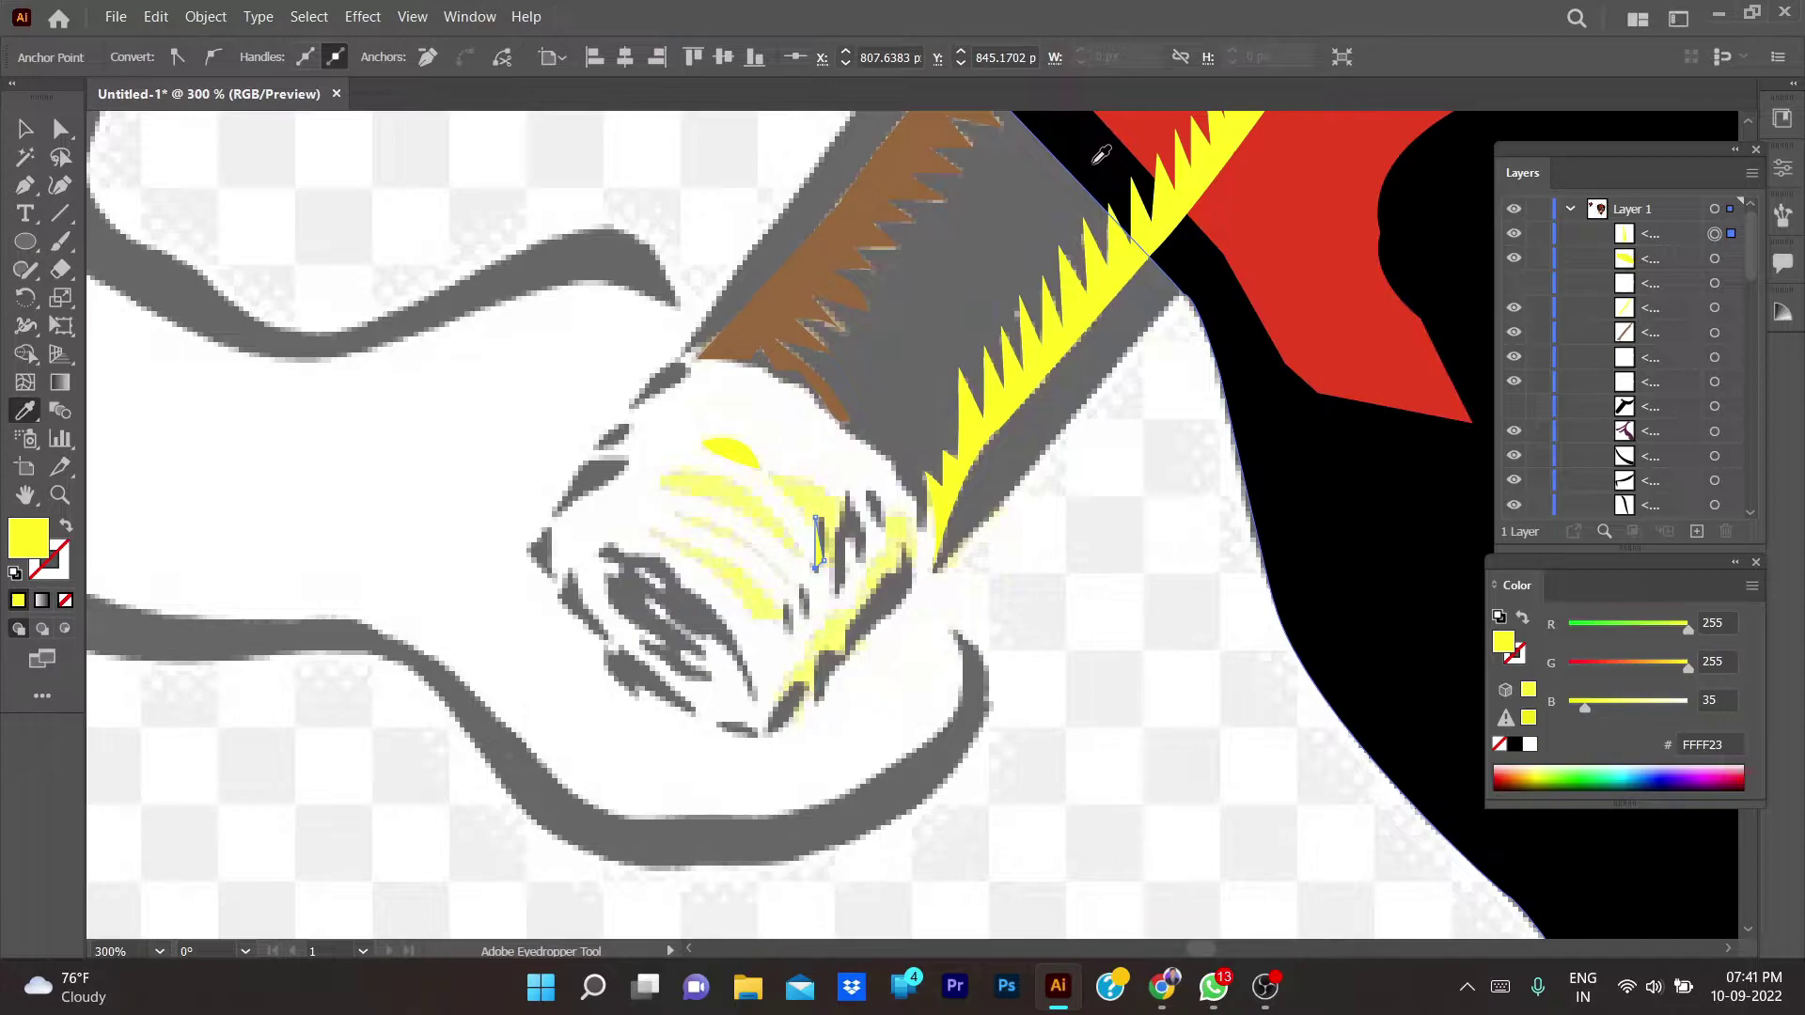
click(1095, 160)
key(v)
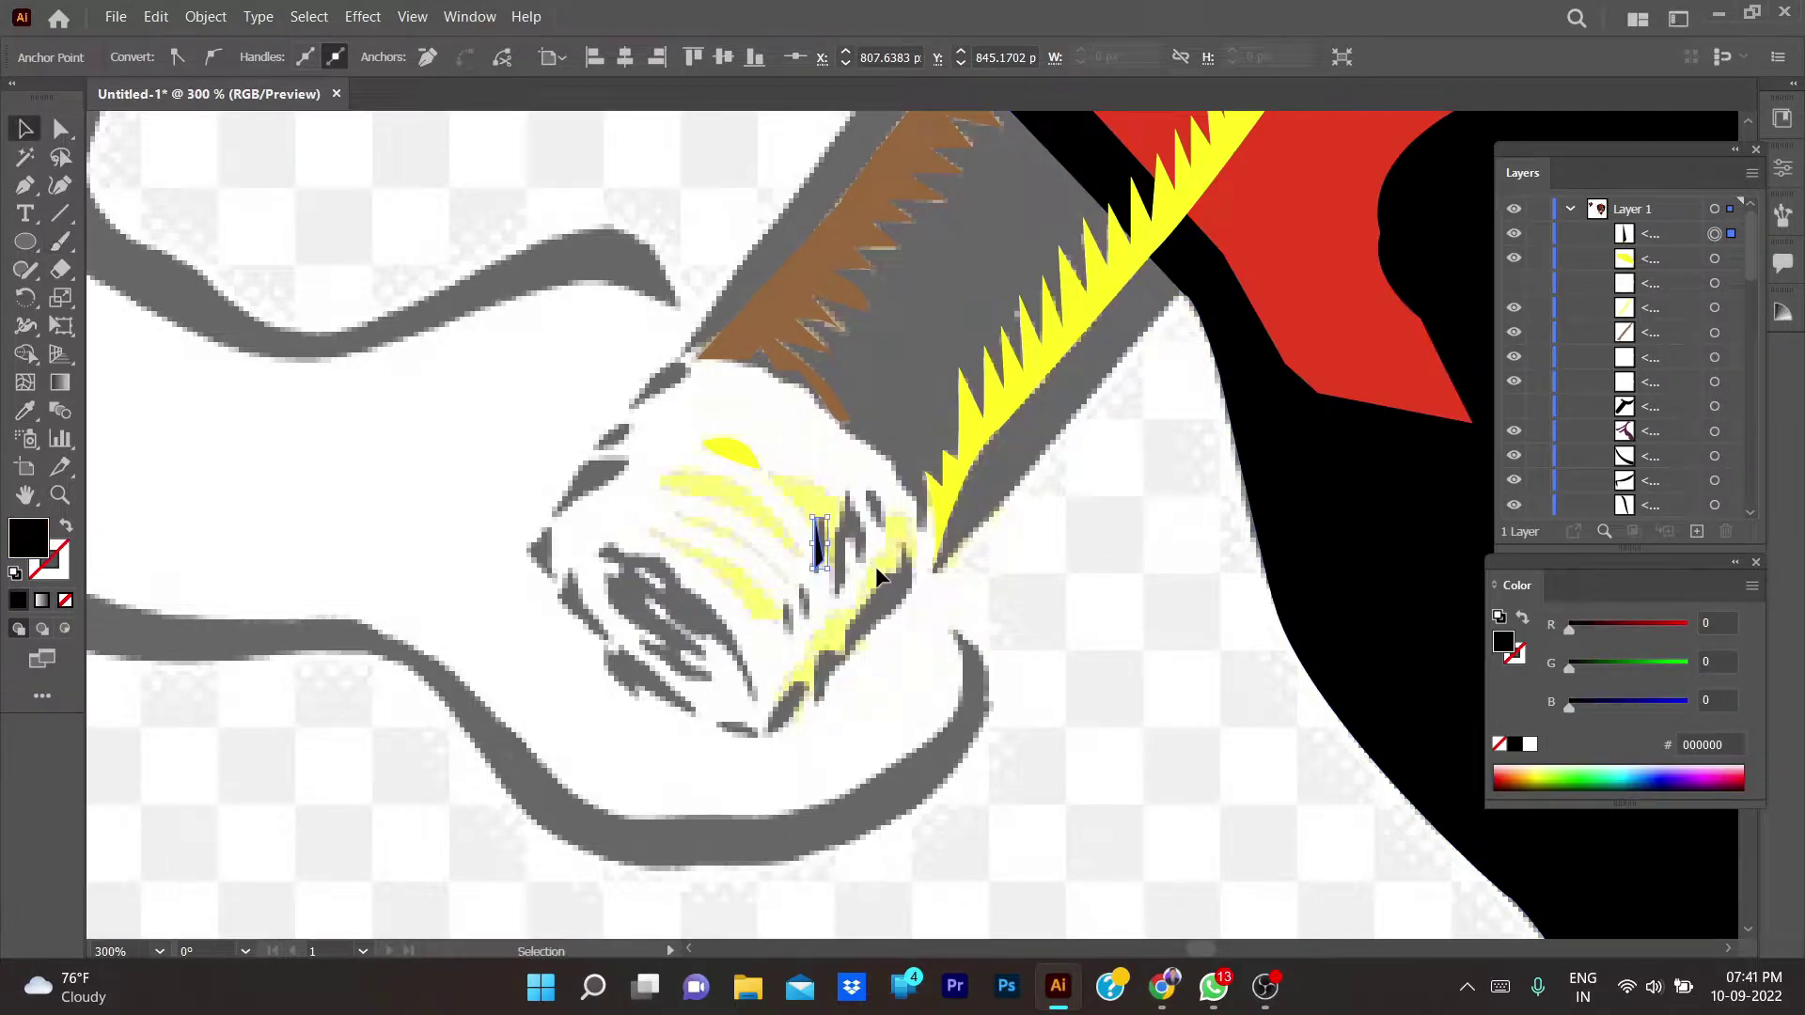
click(1012, 600)
- Draw a second curved yellow crescent highlight on the ash tip
click(769, 475)
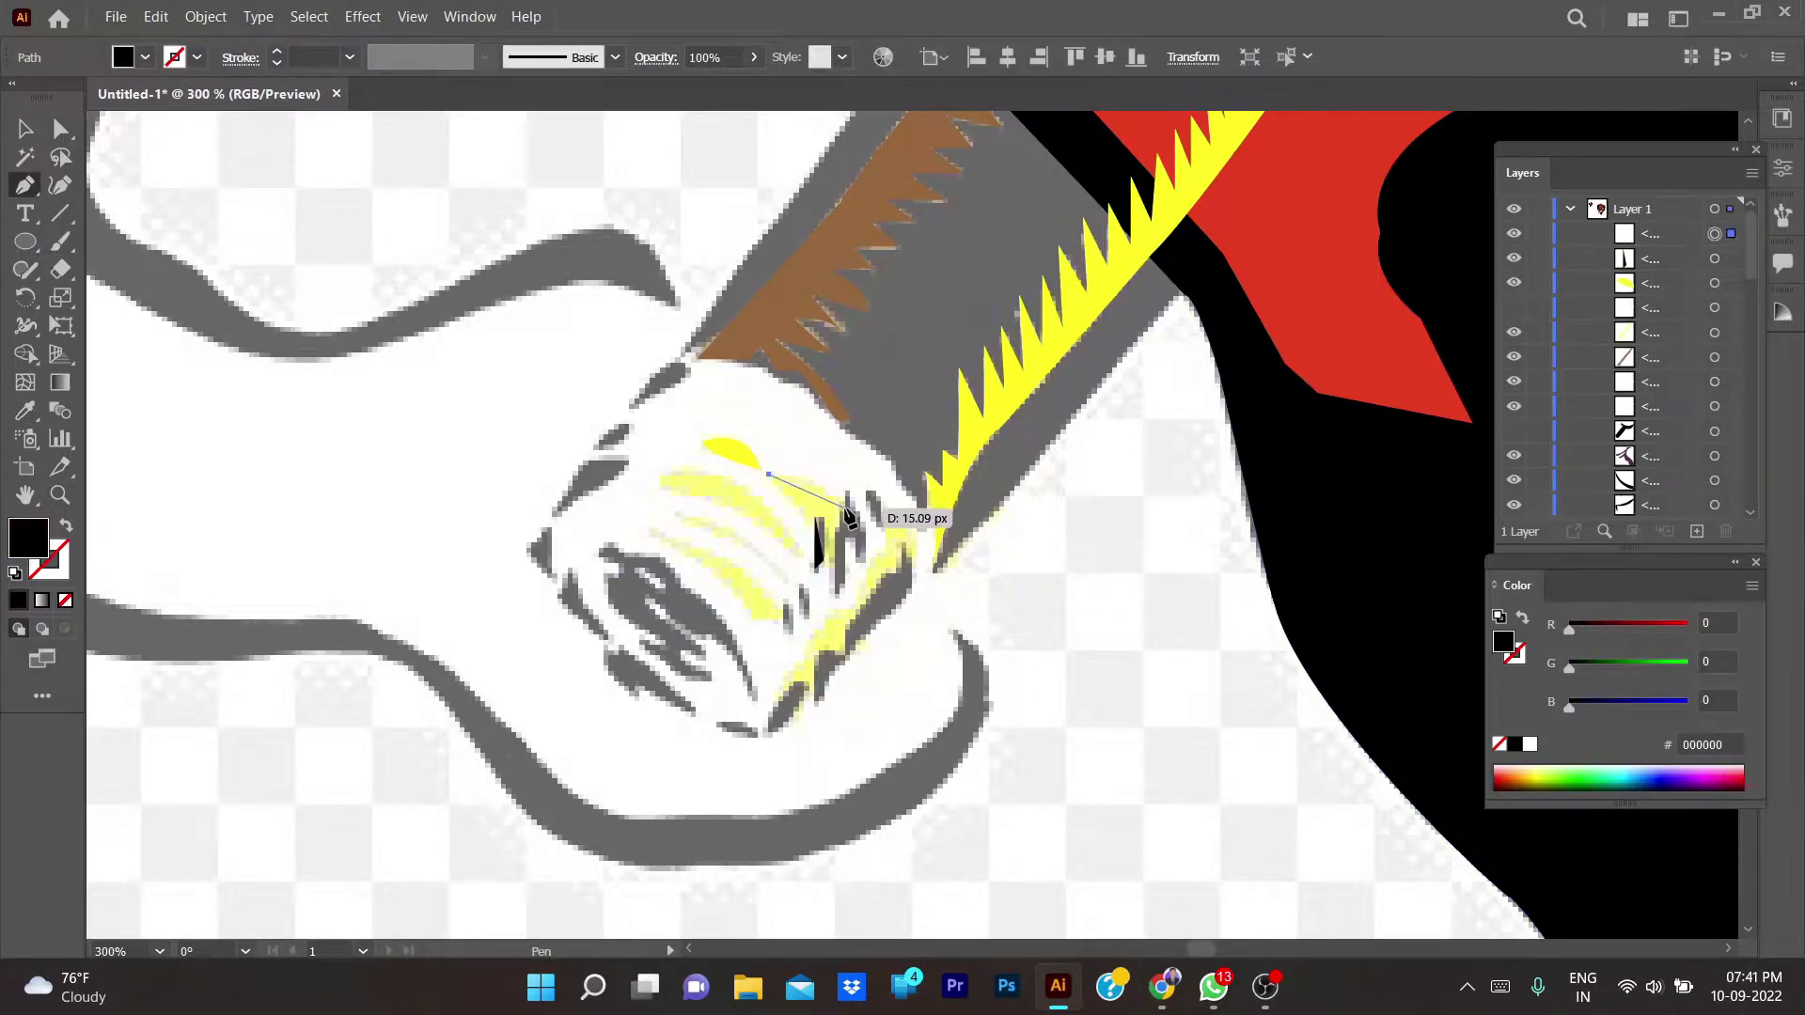
mouse_move(850, 529)
mouse_down()
mouse_move(833, 570)
mouse_move(816, 528)
mouse_up()
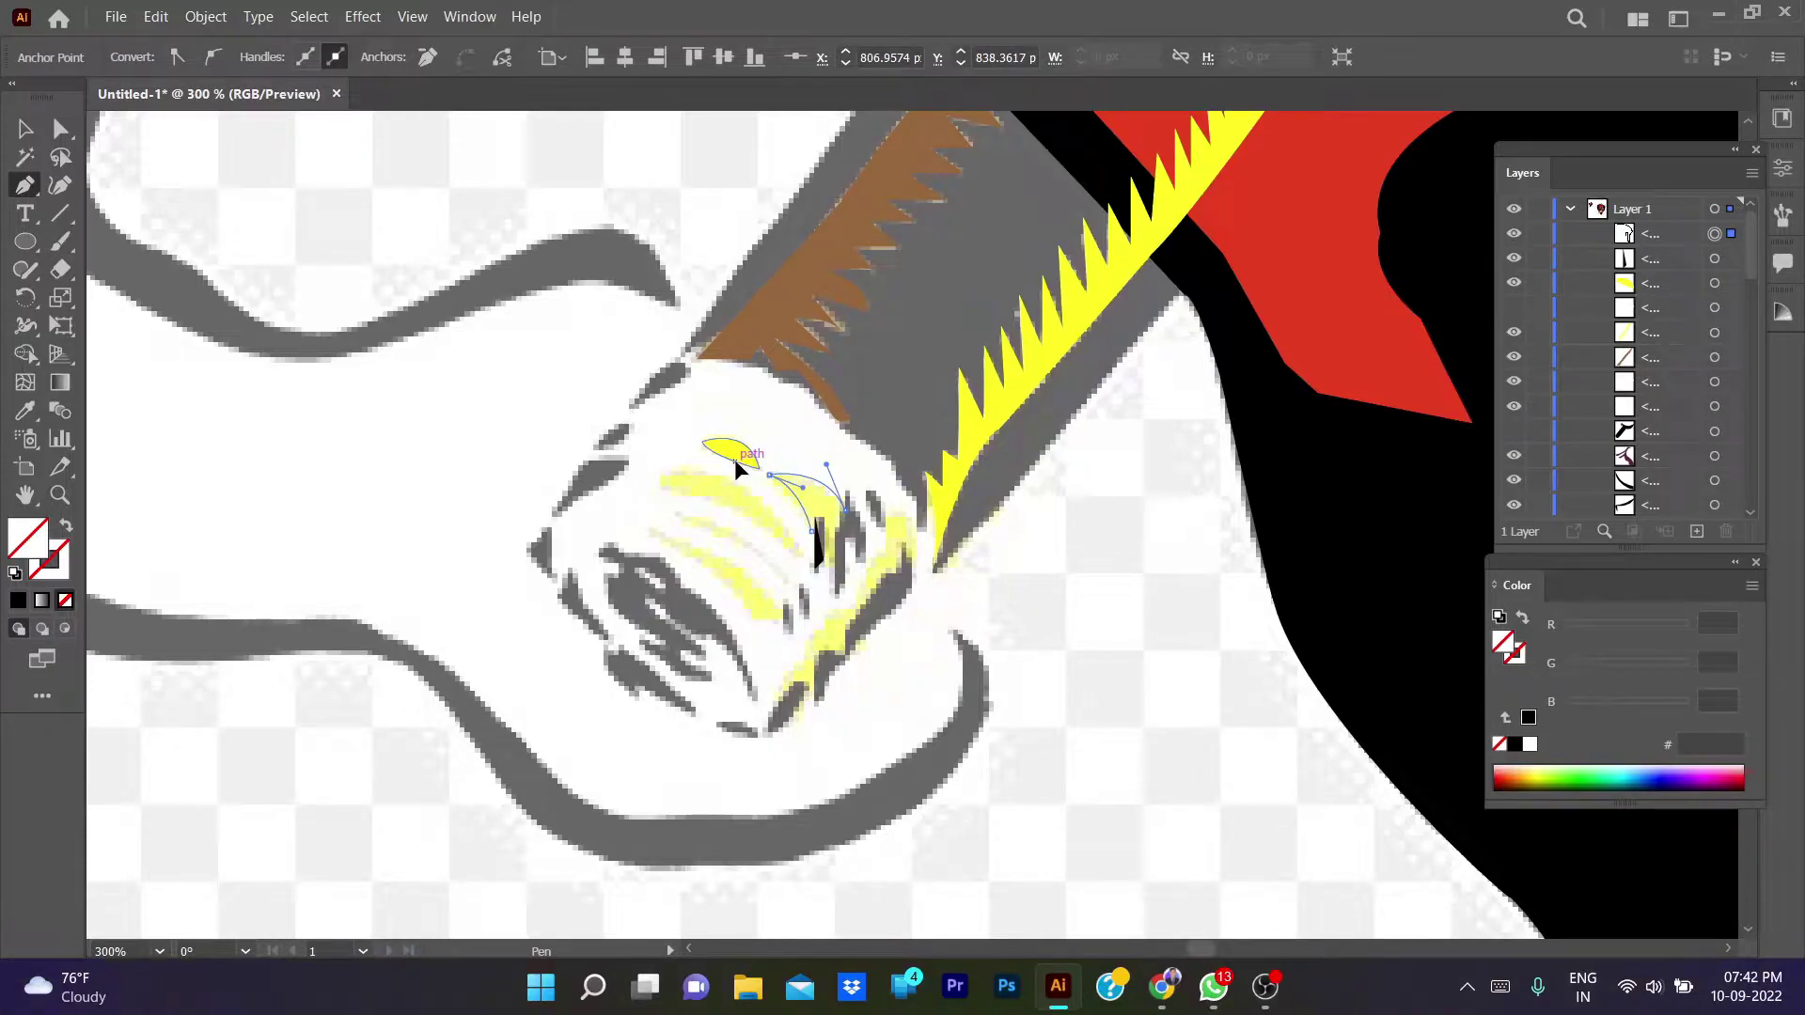
click(732, 472)
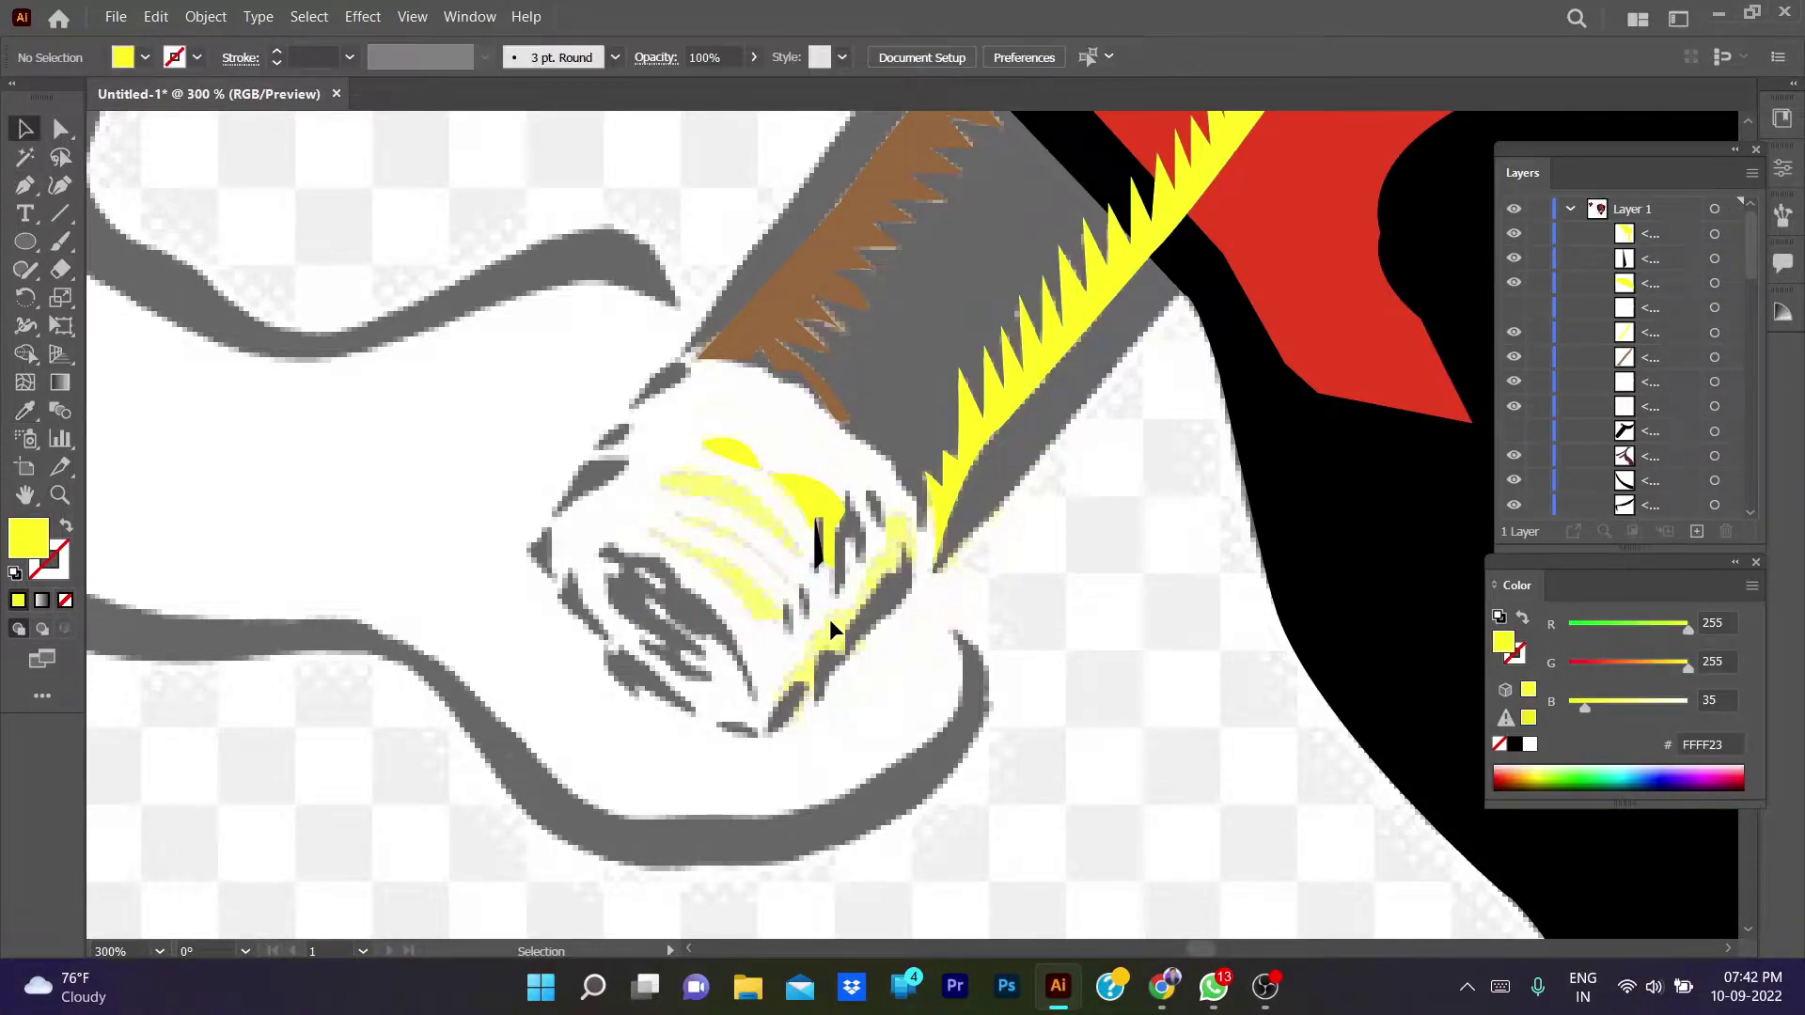
scroll(829, 618, up, 2)
- Select the black streak, then deselect it and return to the Pen tool
click(797, 494)
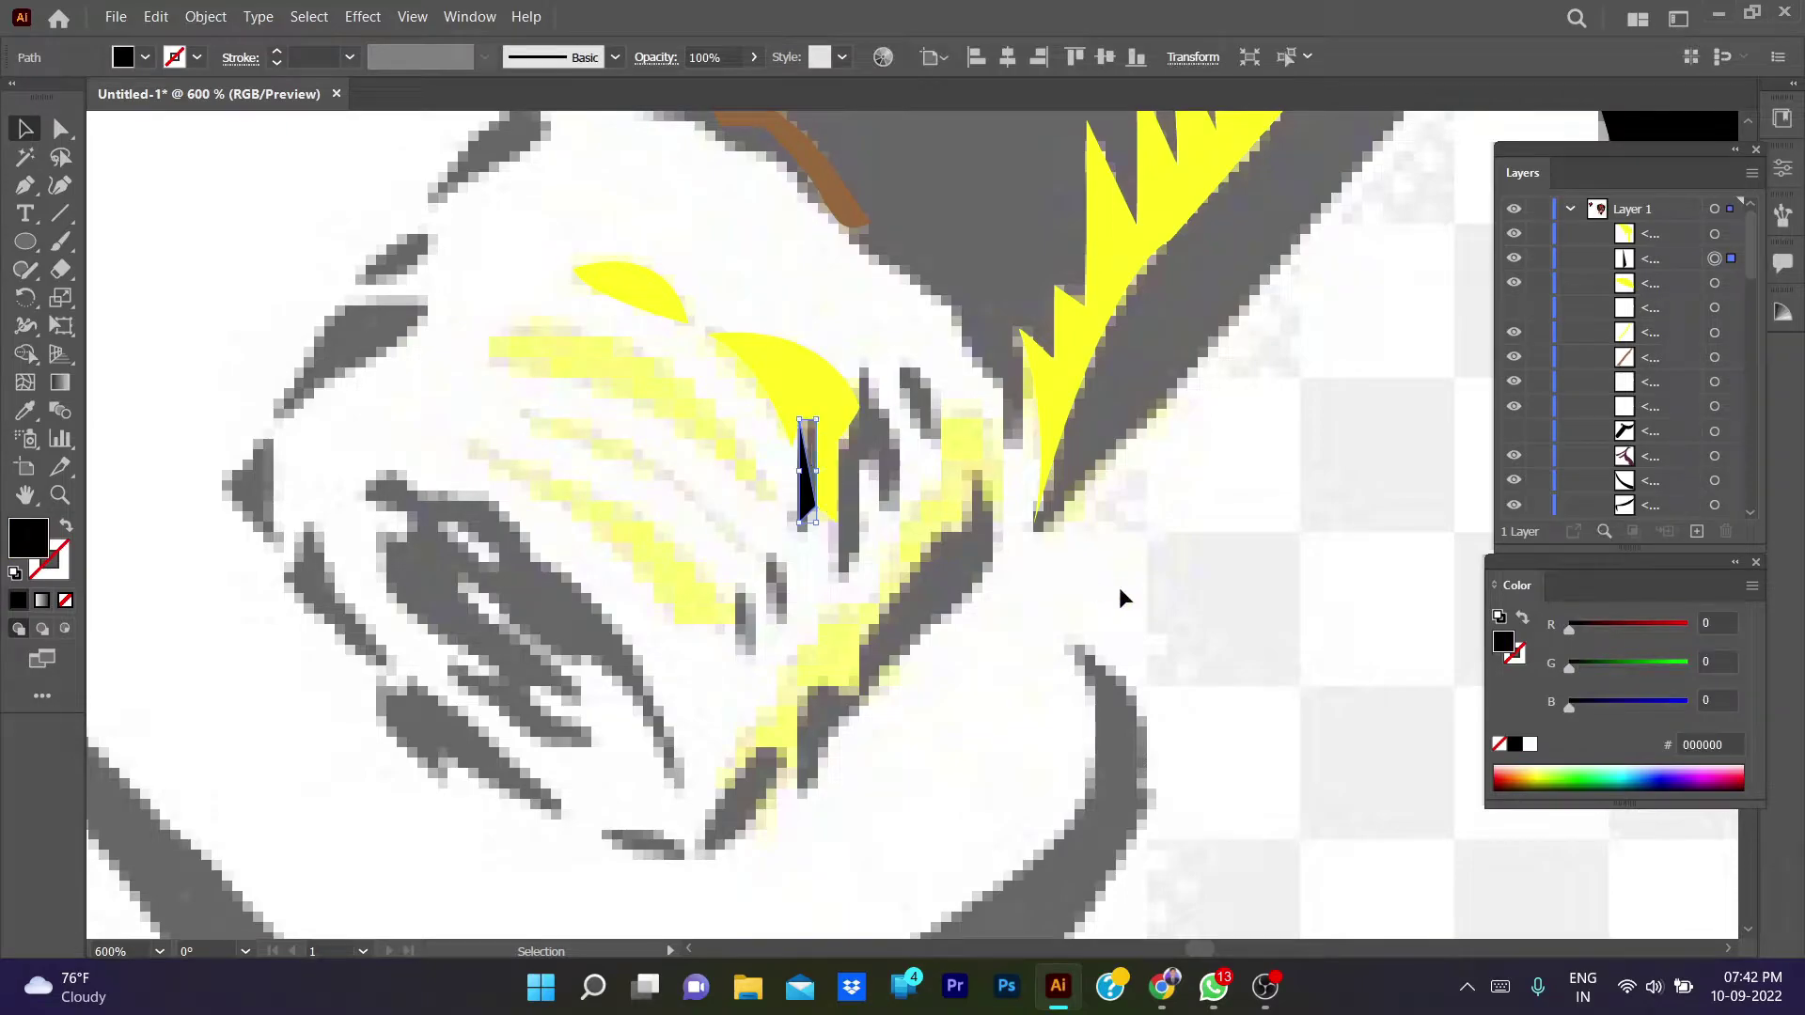
key(p)
click(816, 513)
key(v)
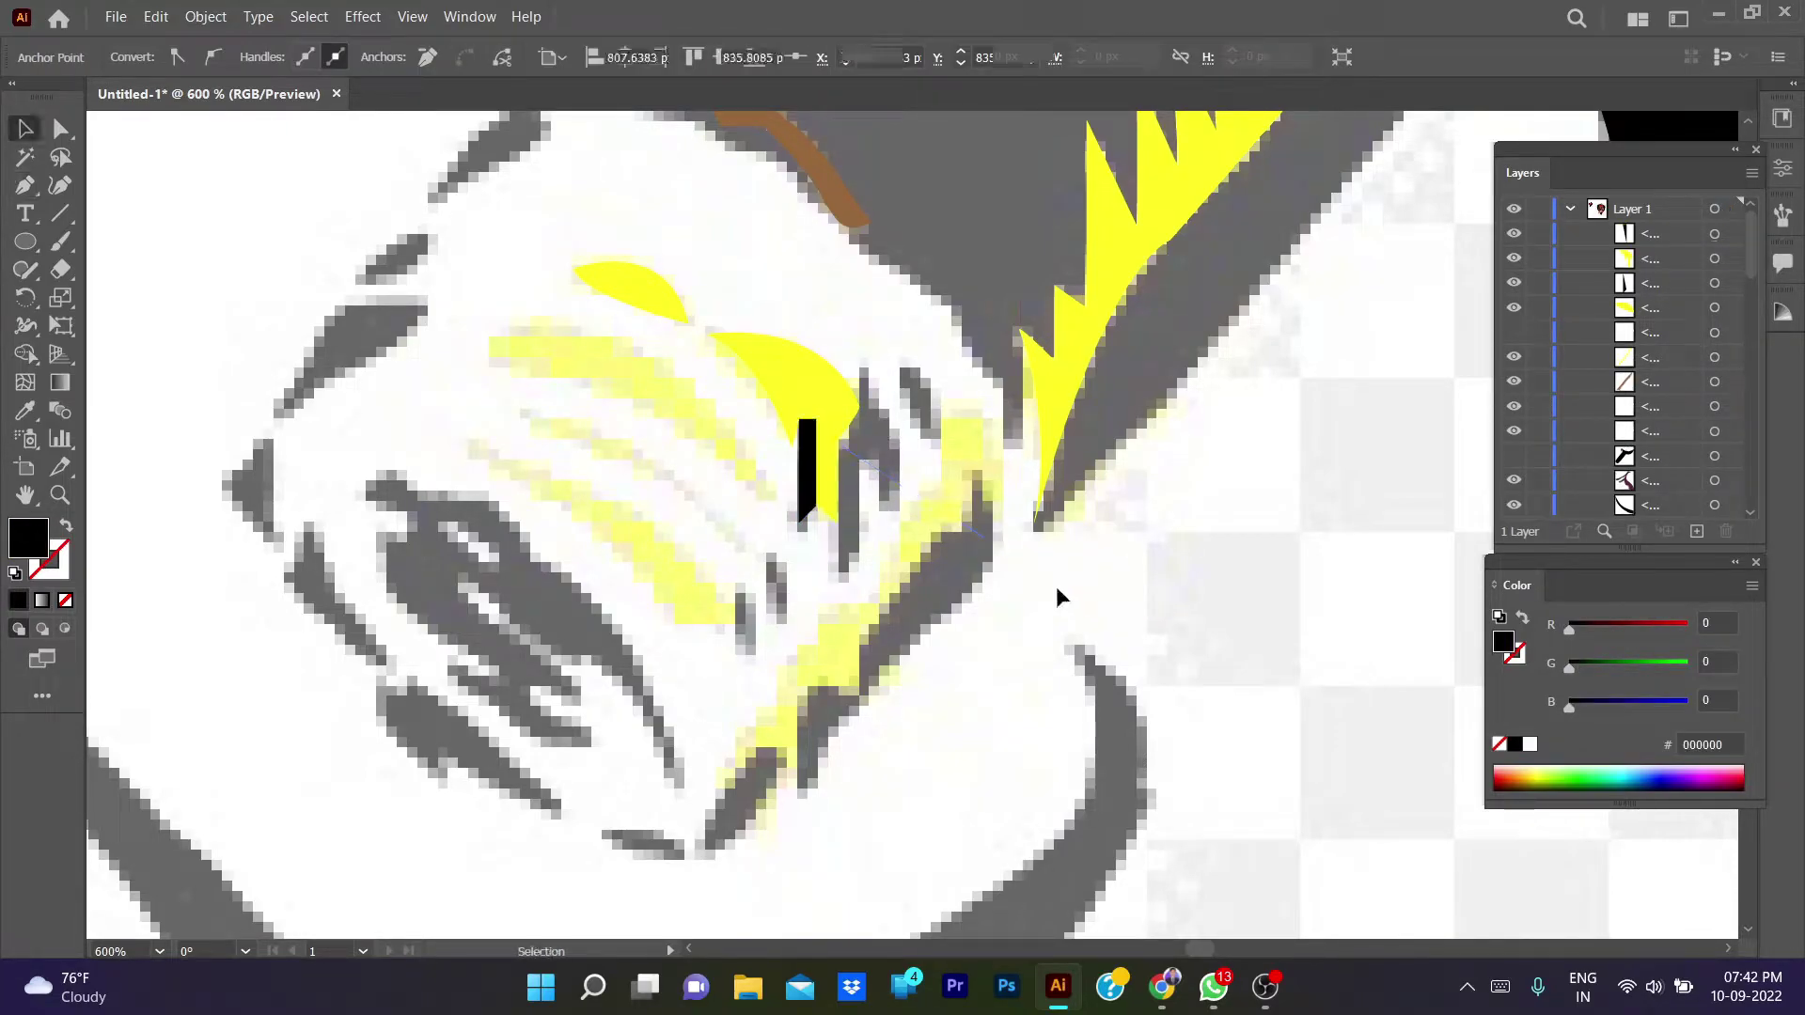
click(889, 552)
key(p)
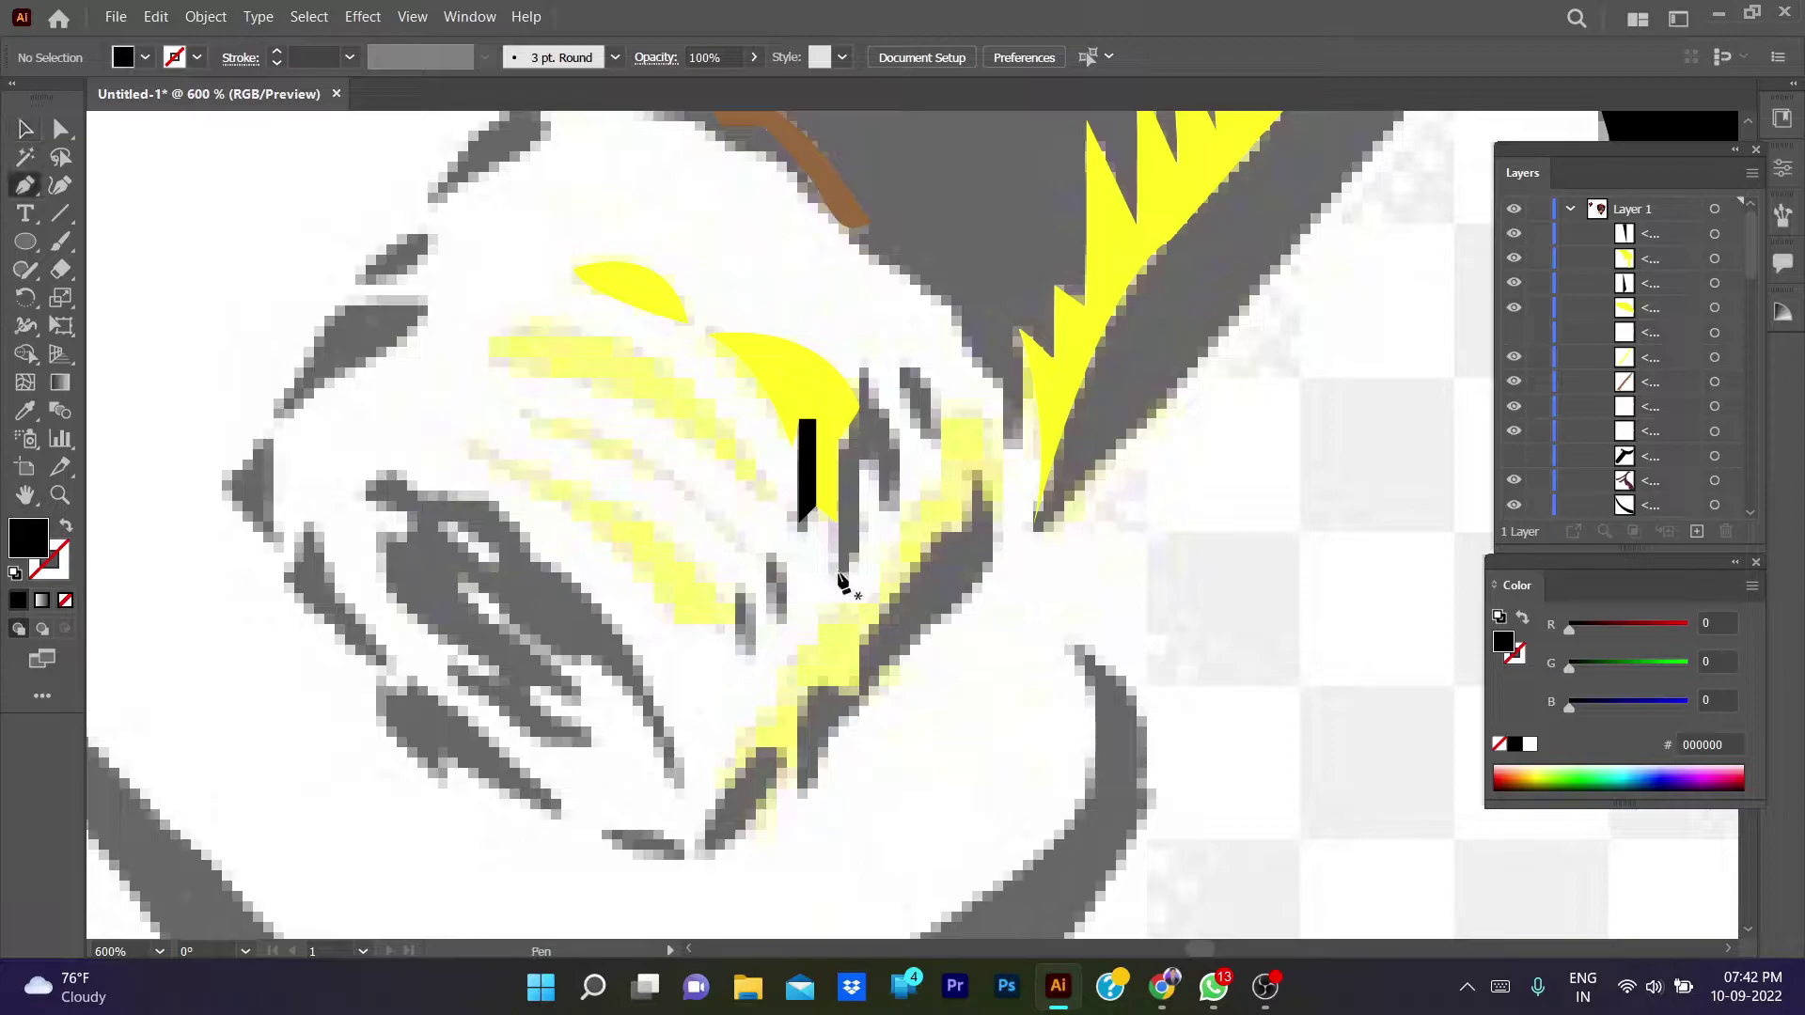
- Trace an arrow-shaped black ash mark and a small closed black triangle on the tip
click(837, 571)
click(839, 441)
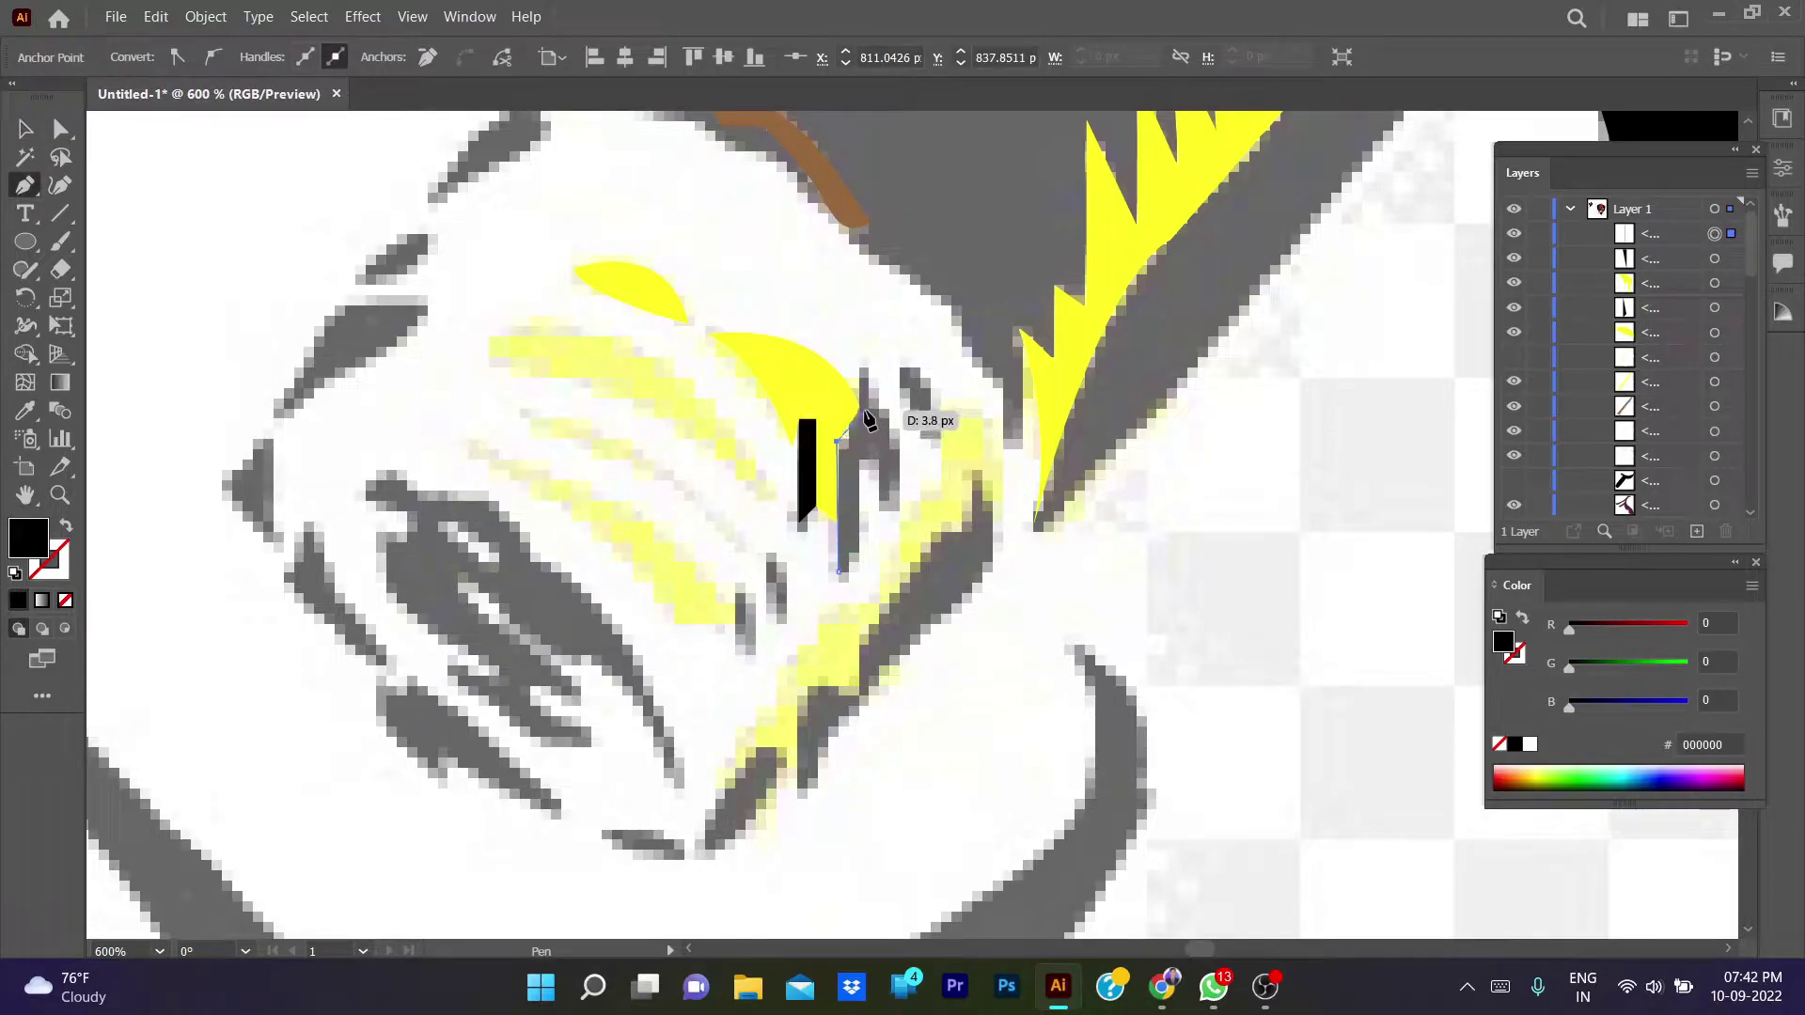
click(859, 405)
click(859, 367)
click(900, 449)
click(900, 510)
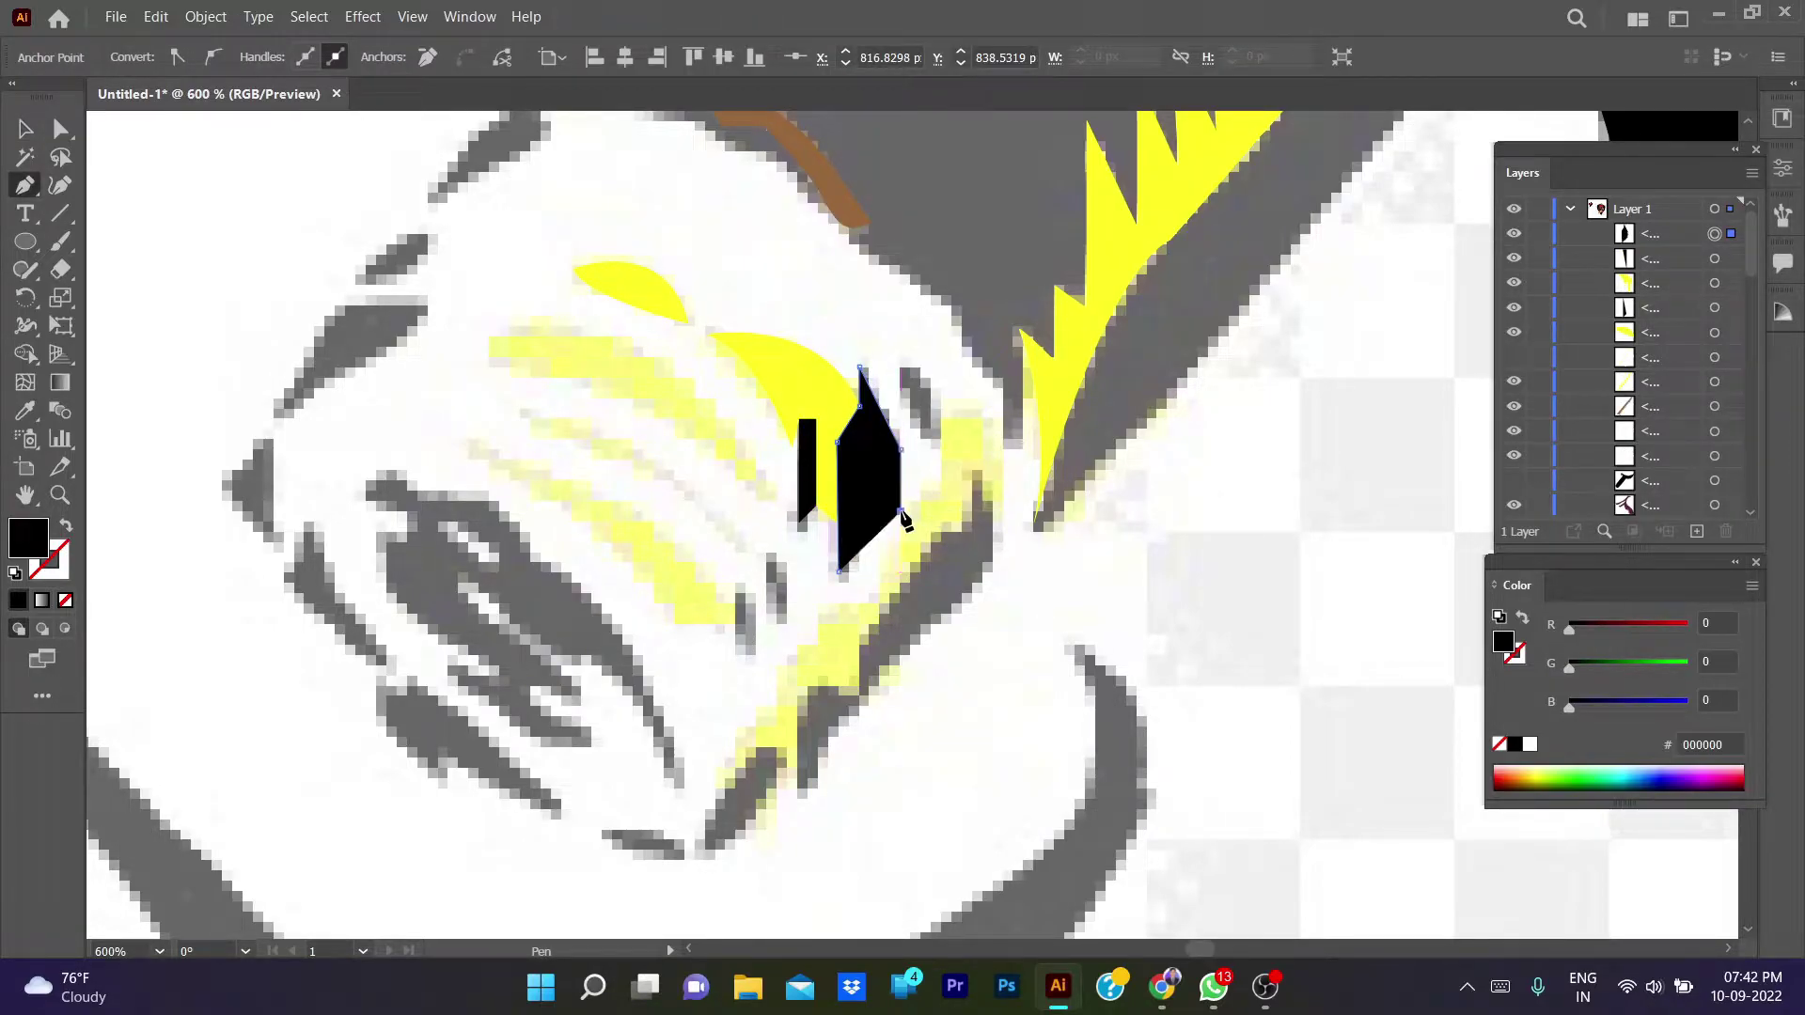
click(879, 508)
click(876, 448)
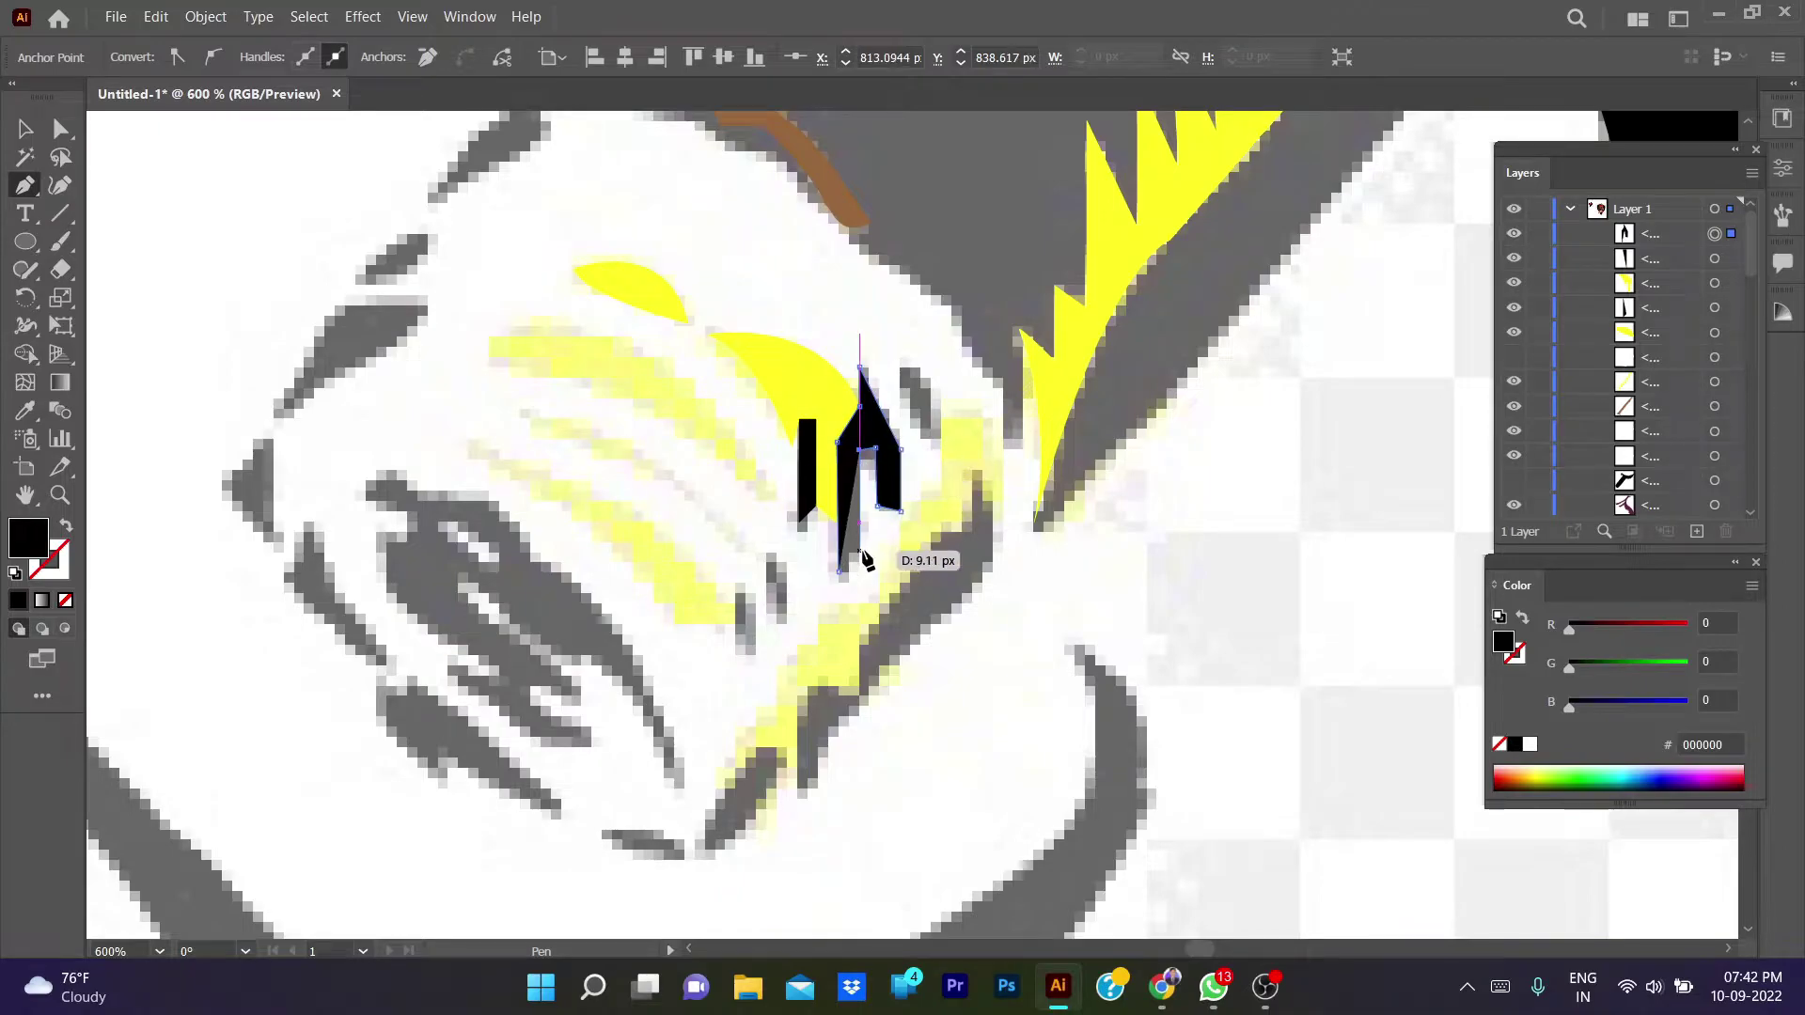
click(858, 570)
click(941, 442)
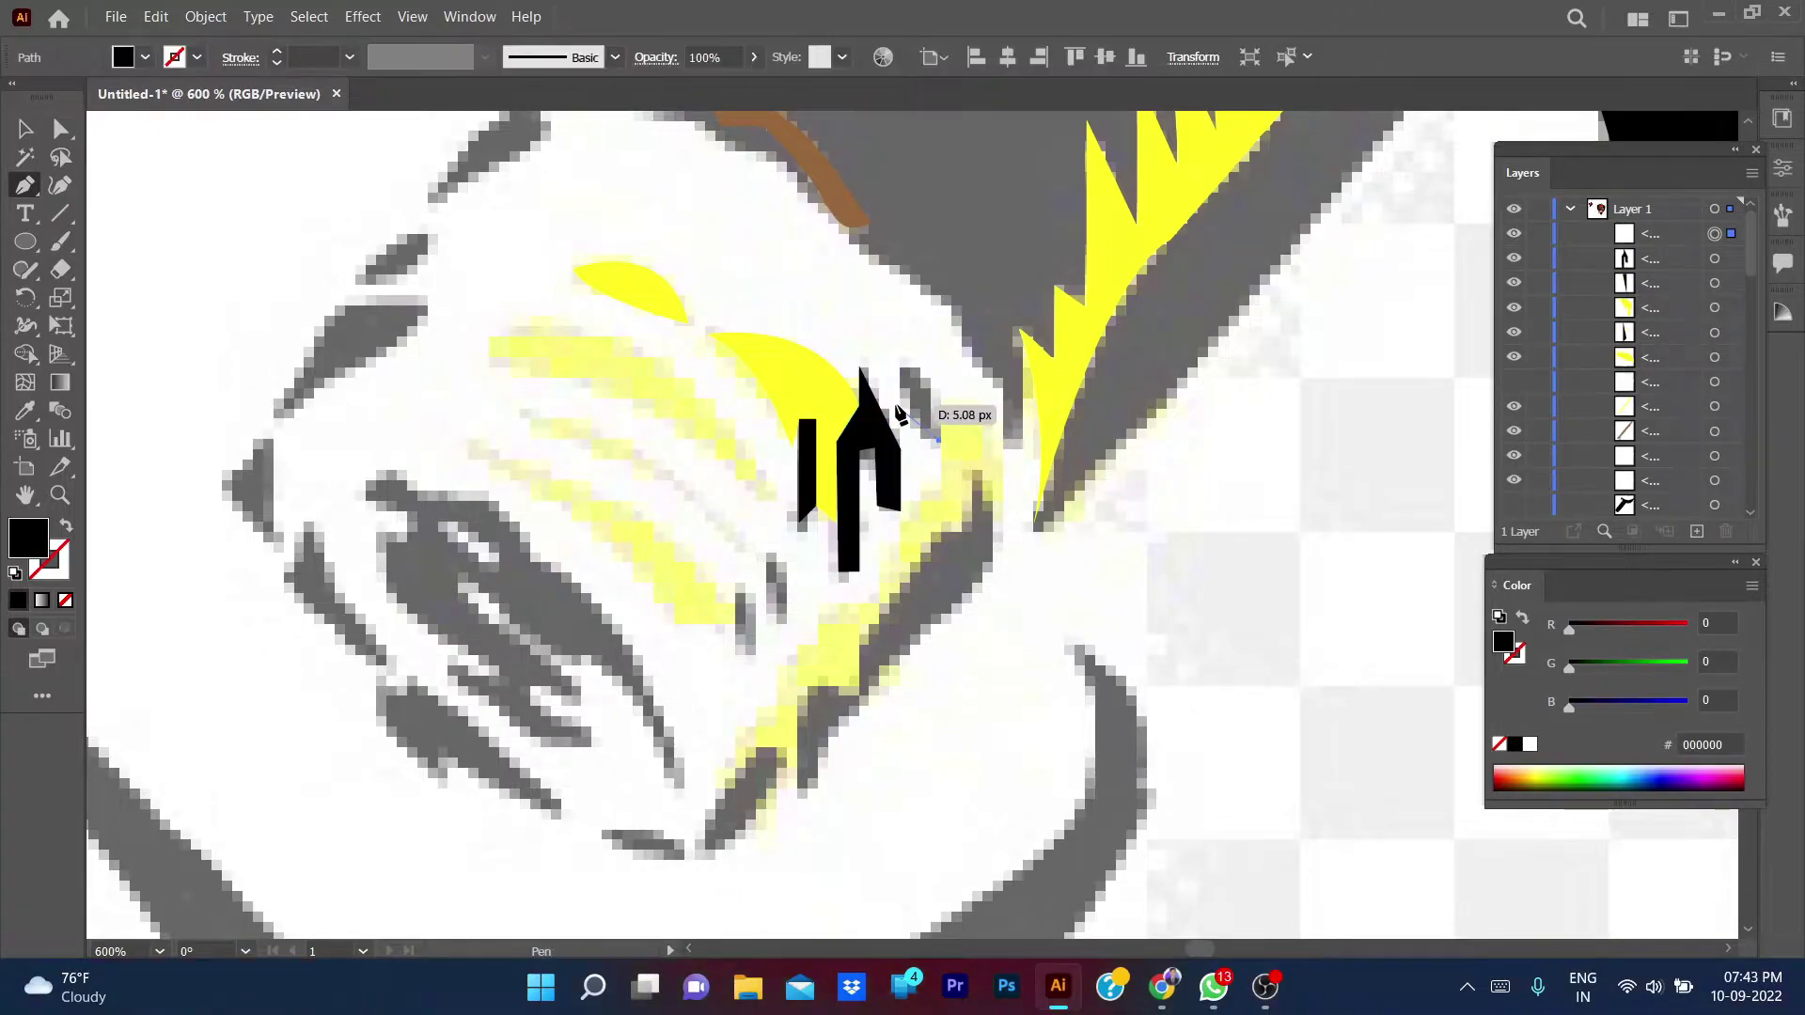
click(888, 374)
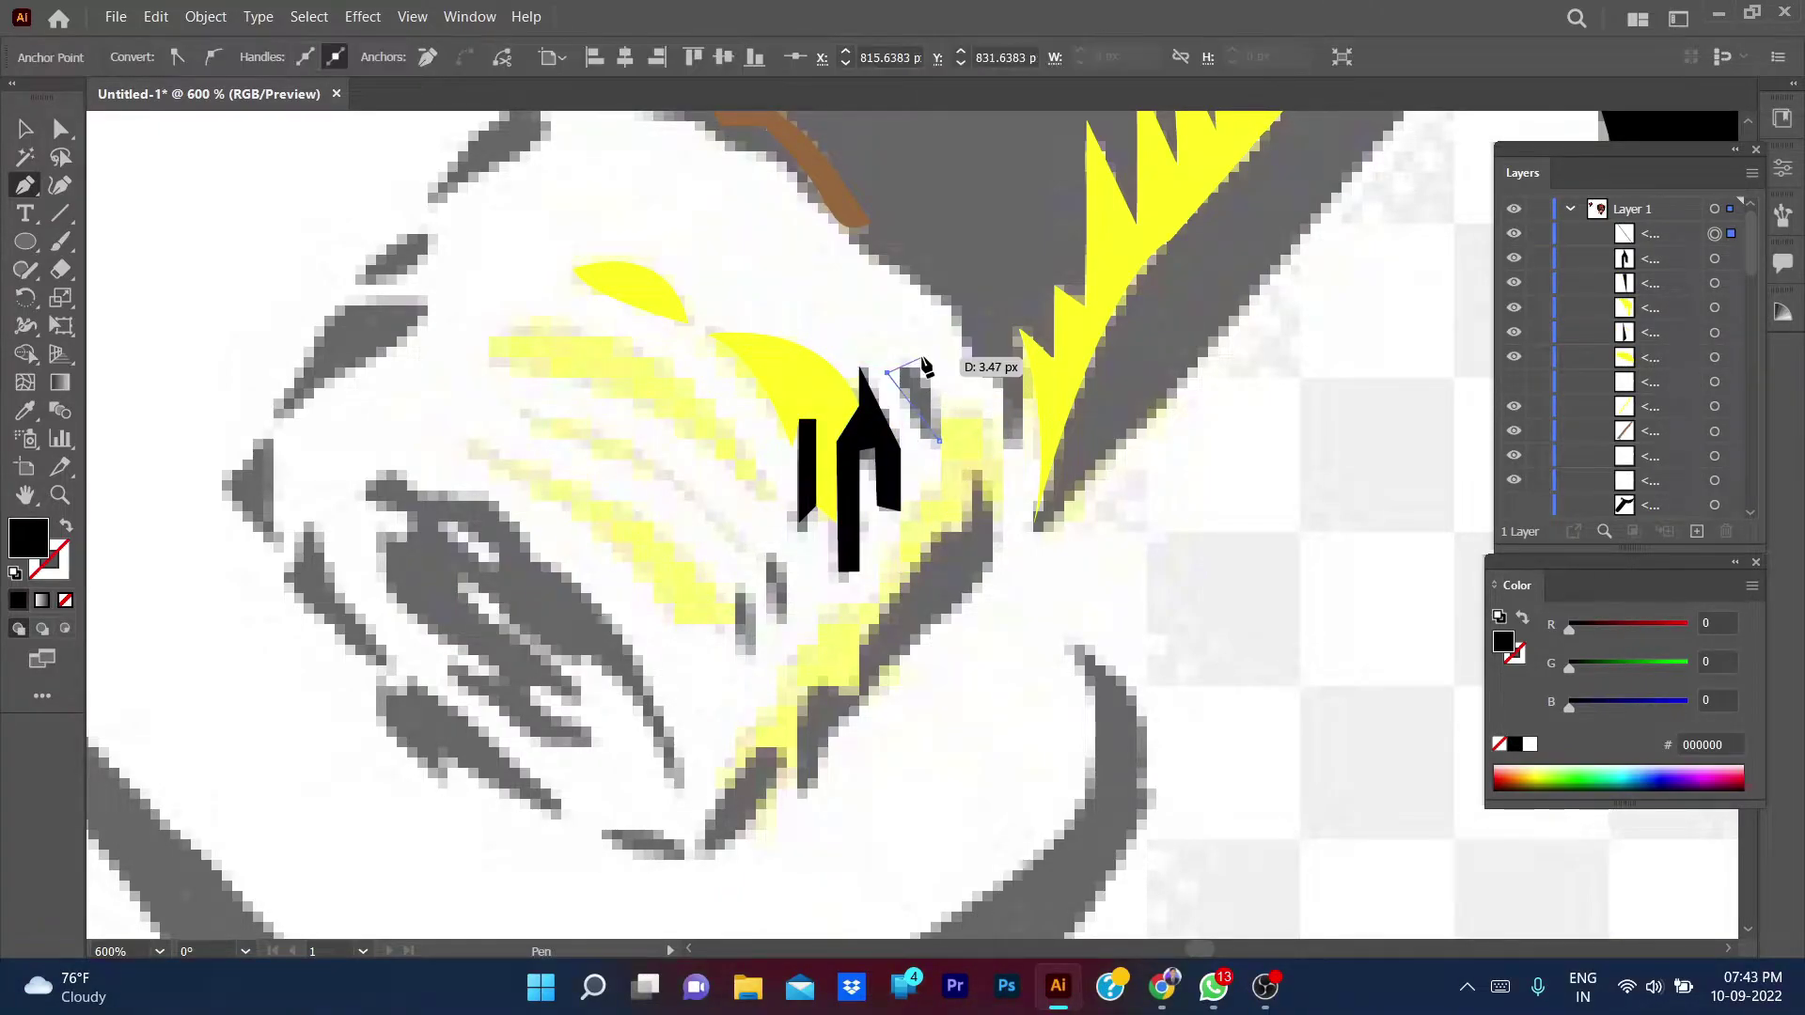
click(943, 439)
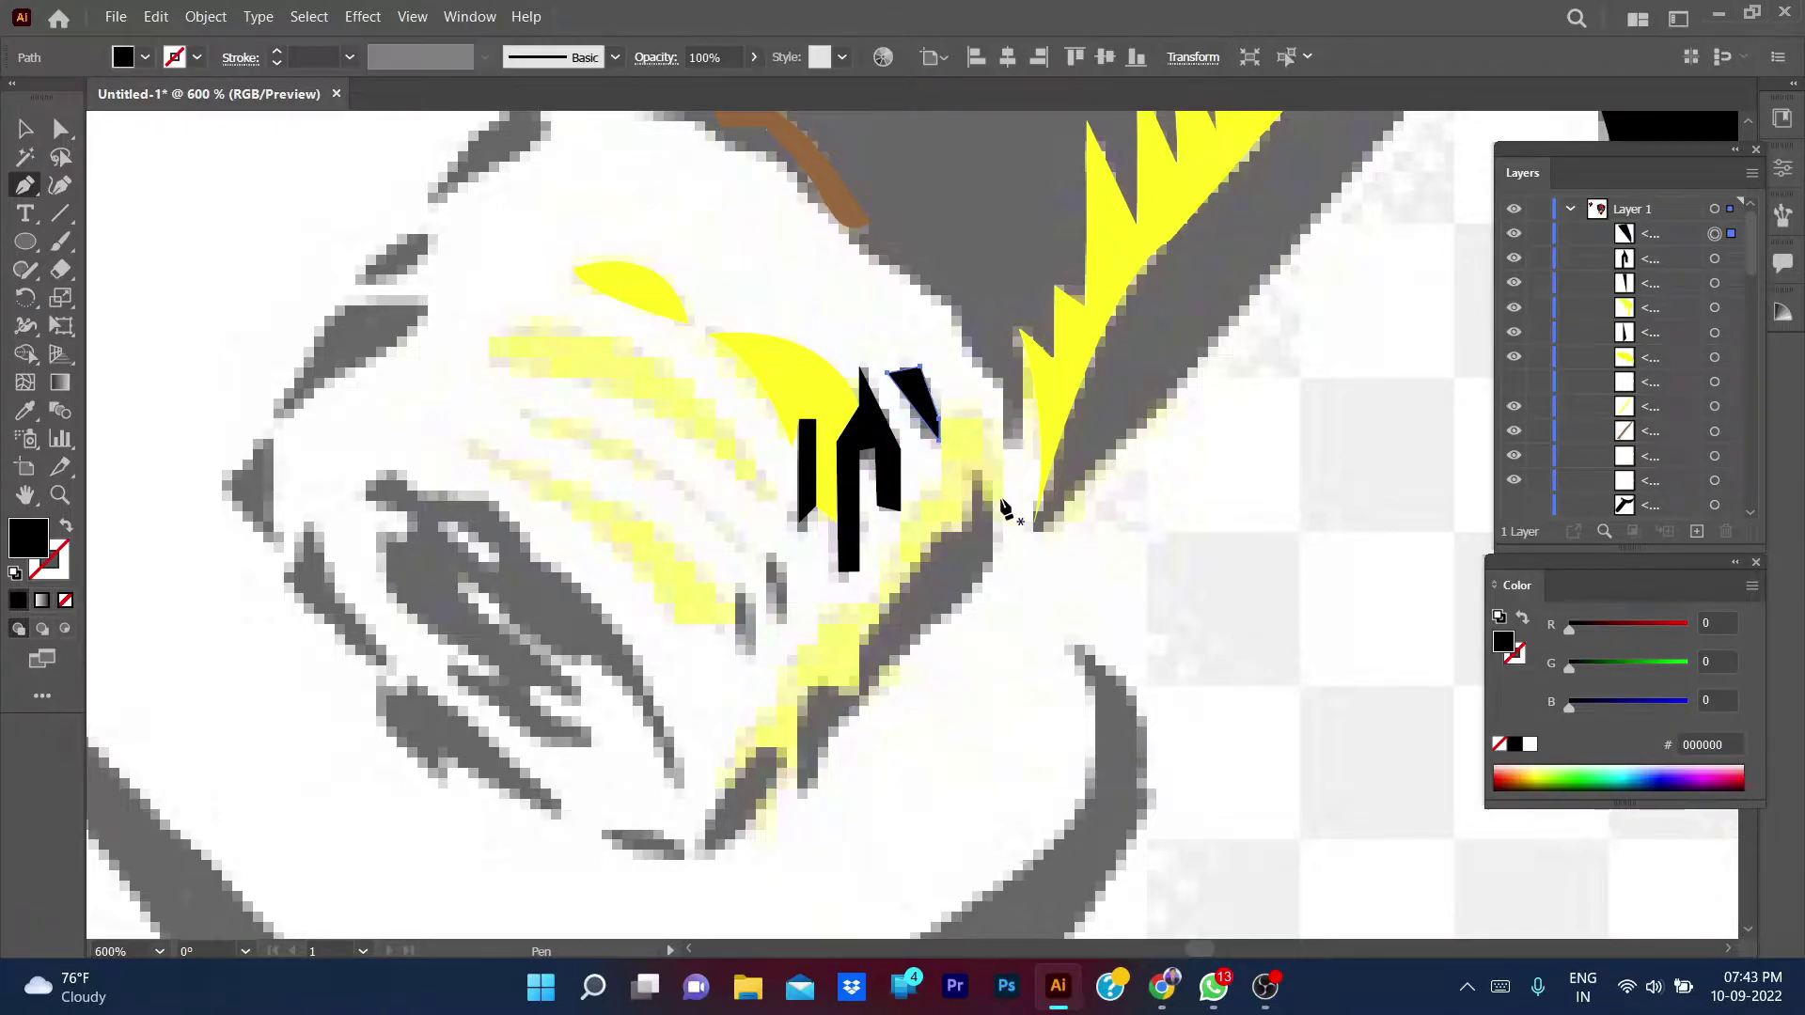
- Pen a long curved highlight across the cigar tip and fill it with sampled yellow
click(490, 347)
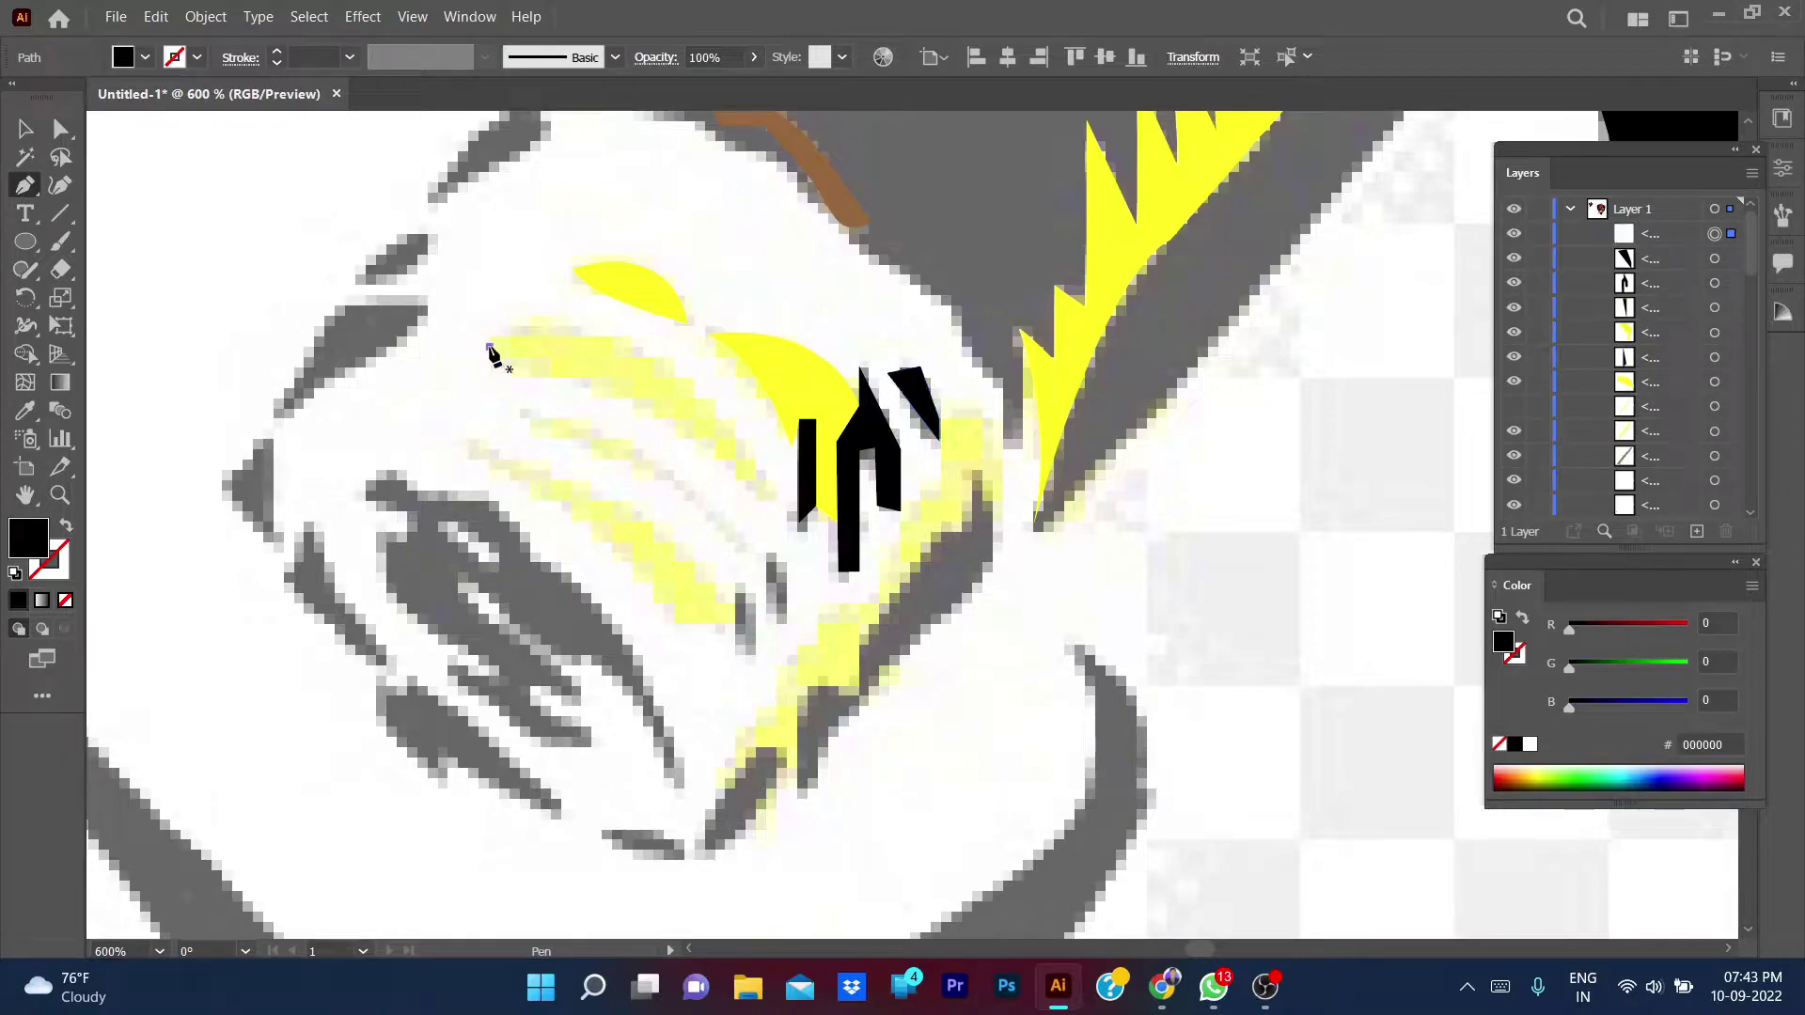
drag(777, 497, 904, 757)
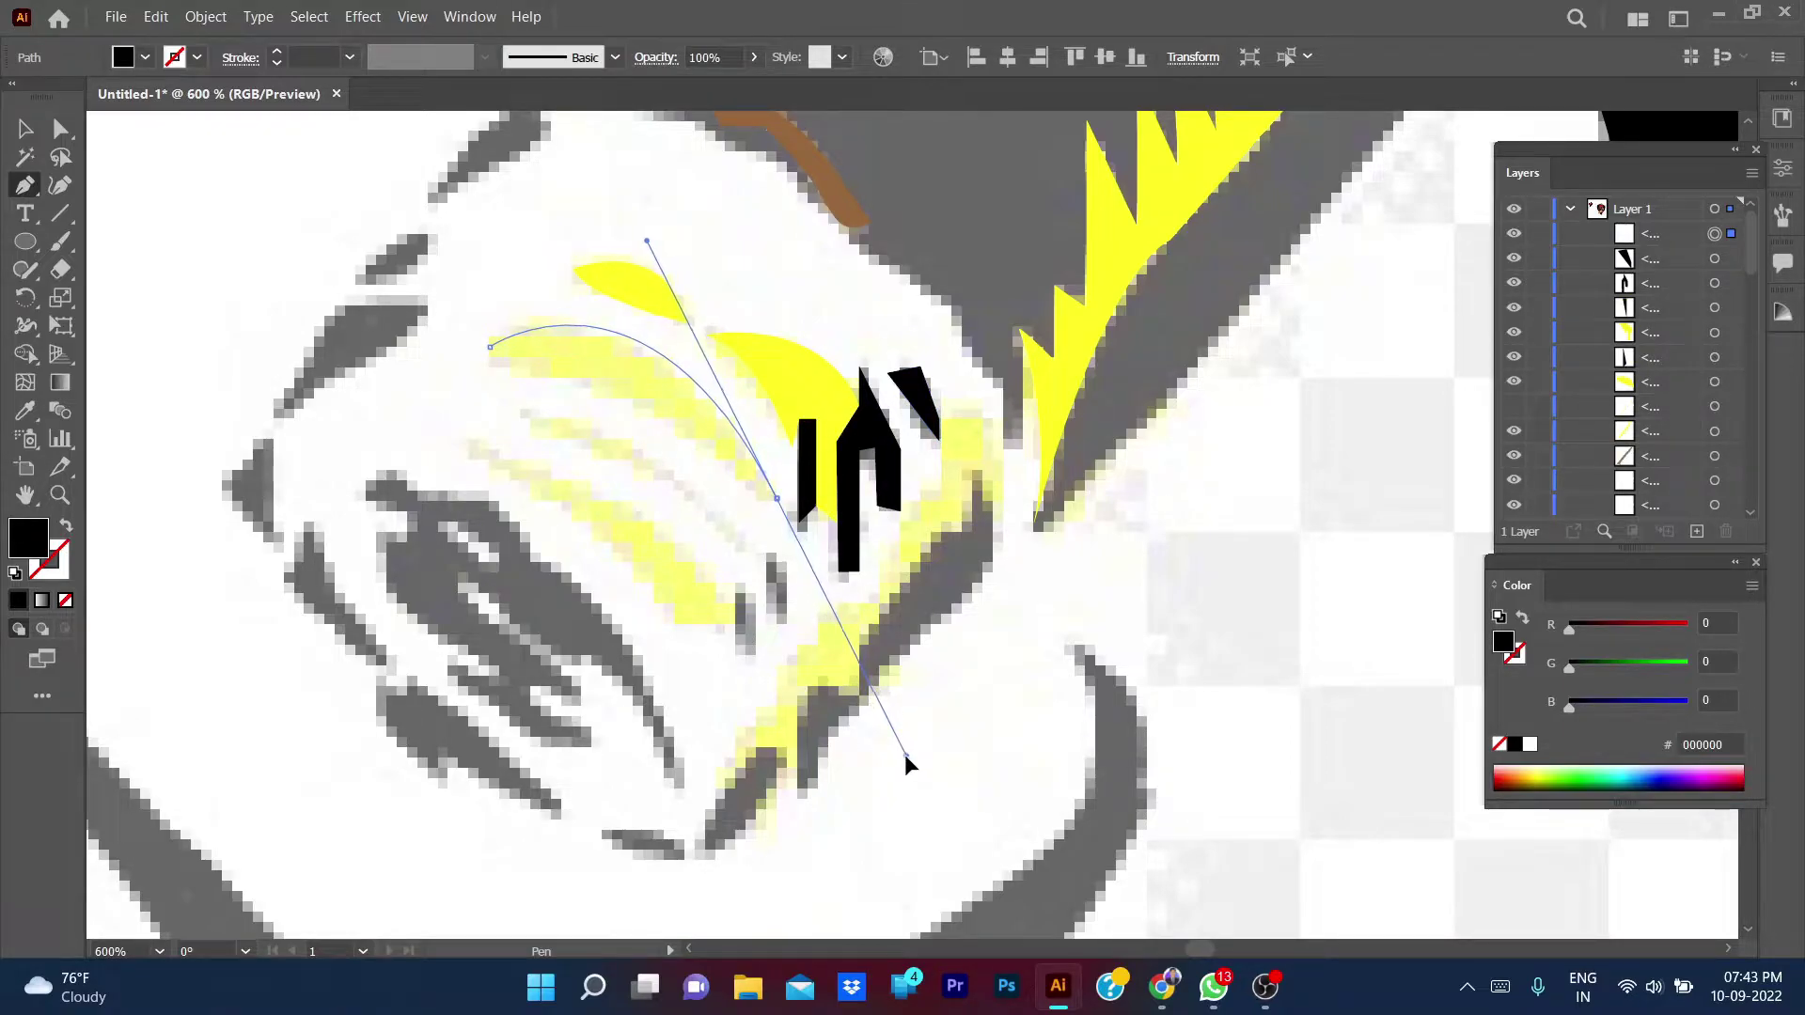
click(777, 497)
key(slash)
drag(489, 347, 410, 354)
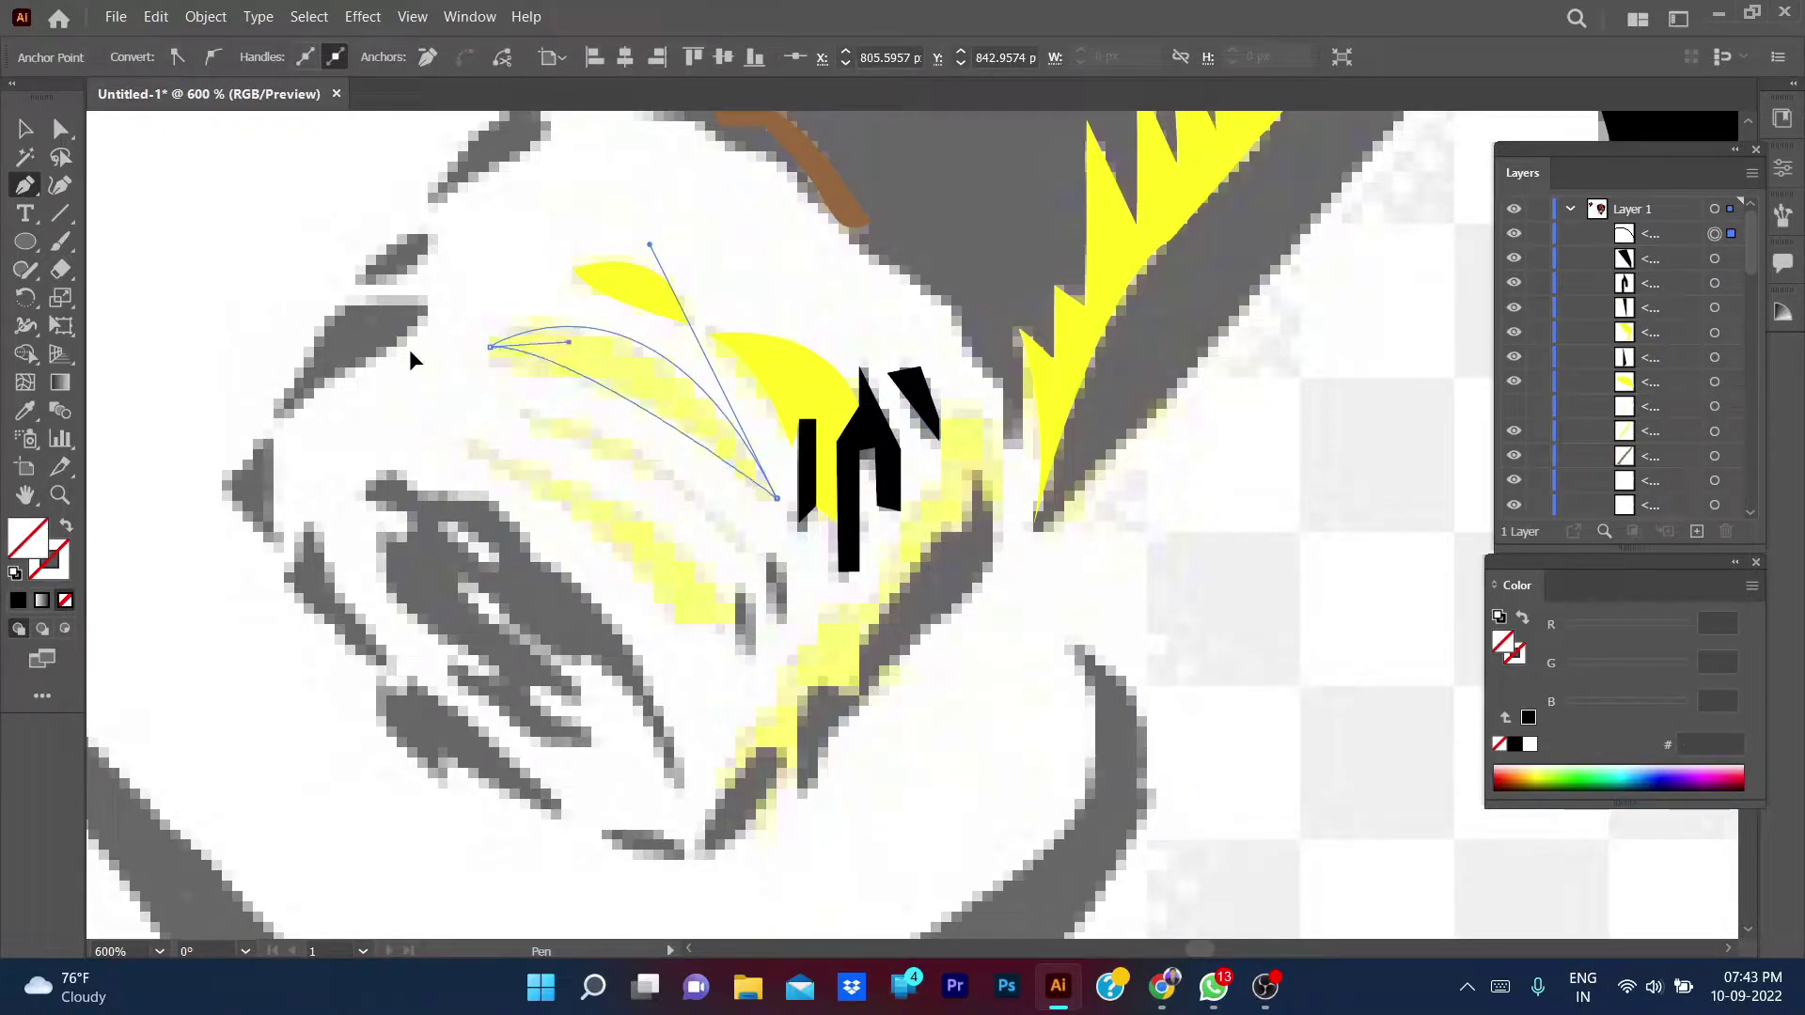
key(i)
click(581, 461)
- Draw a lower pointed highlight on the tip and eyedrop yellow into it
key(p)
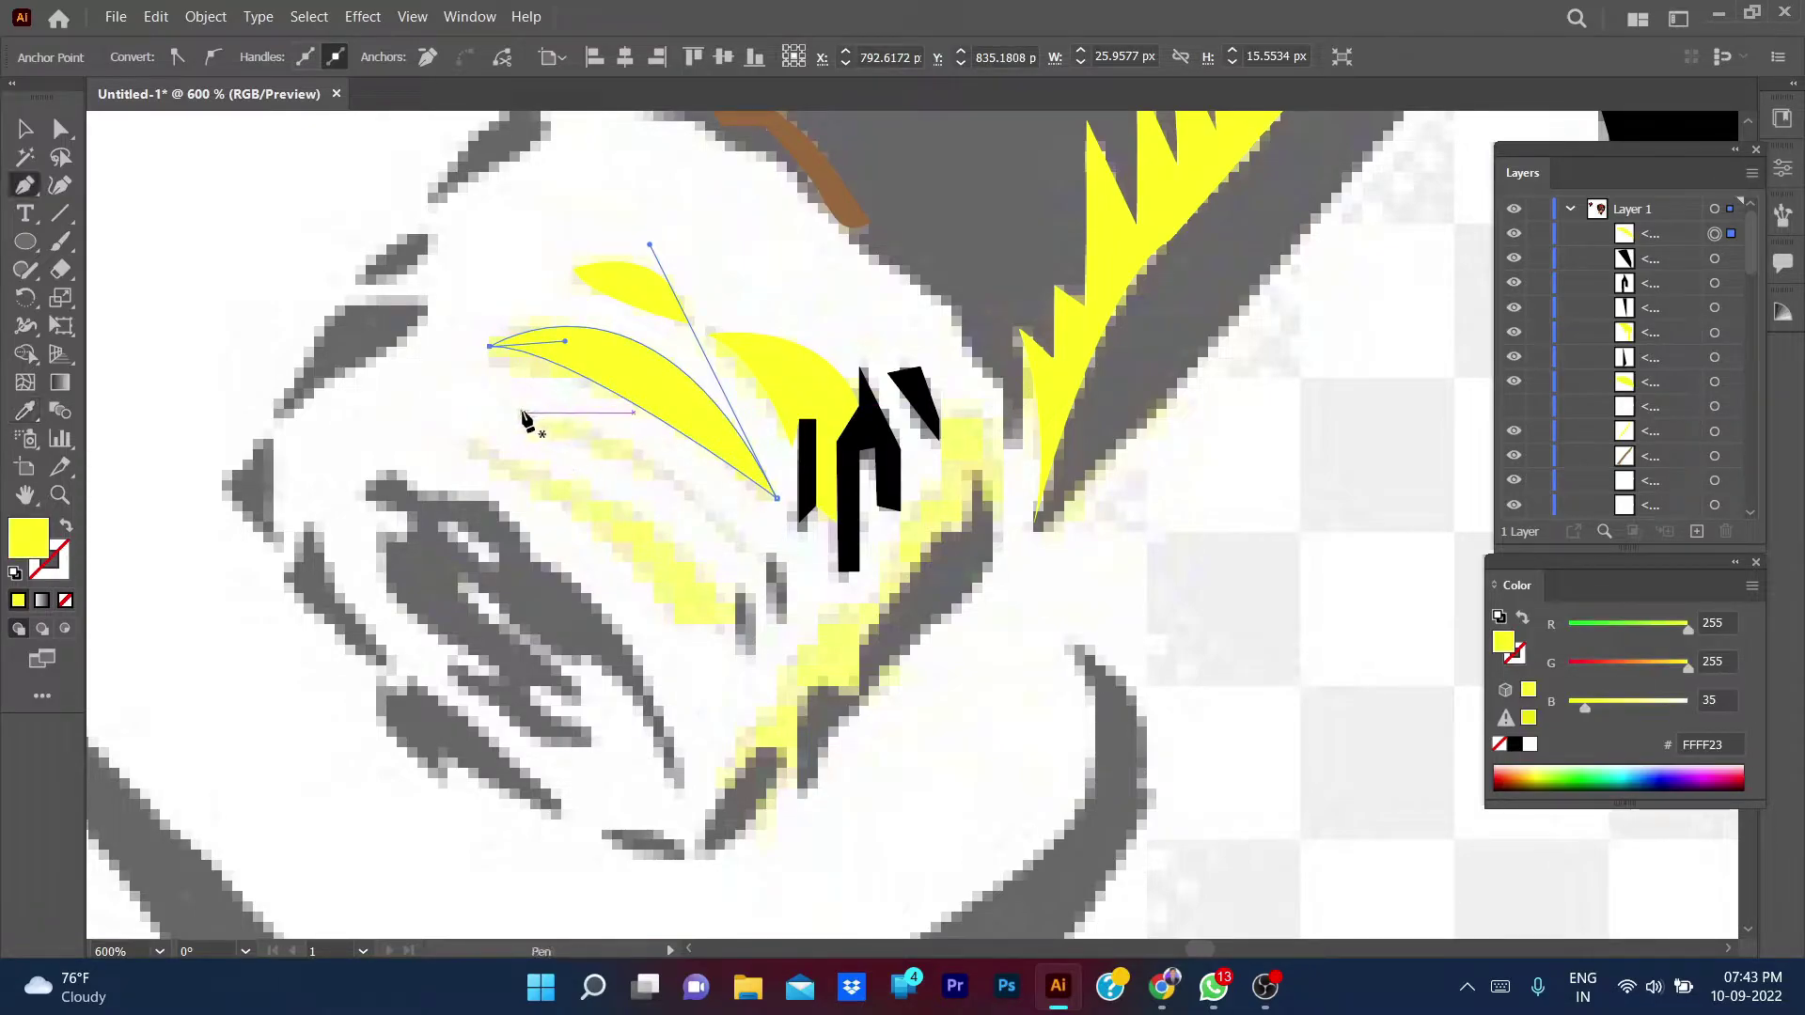
click(523, 412)
drag(830, 691, 844, 707)
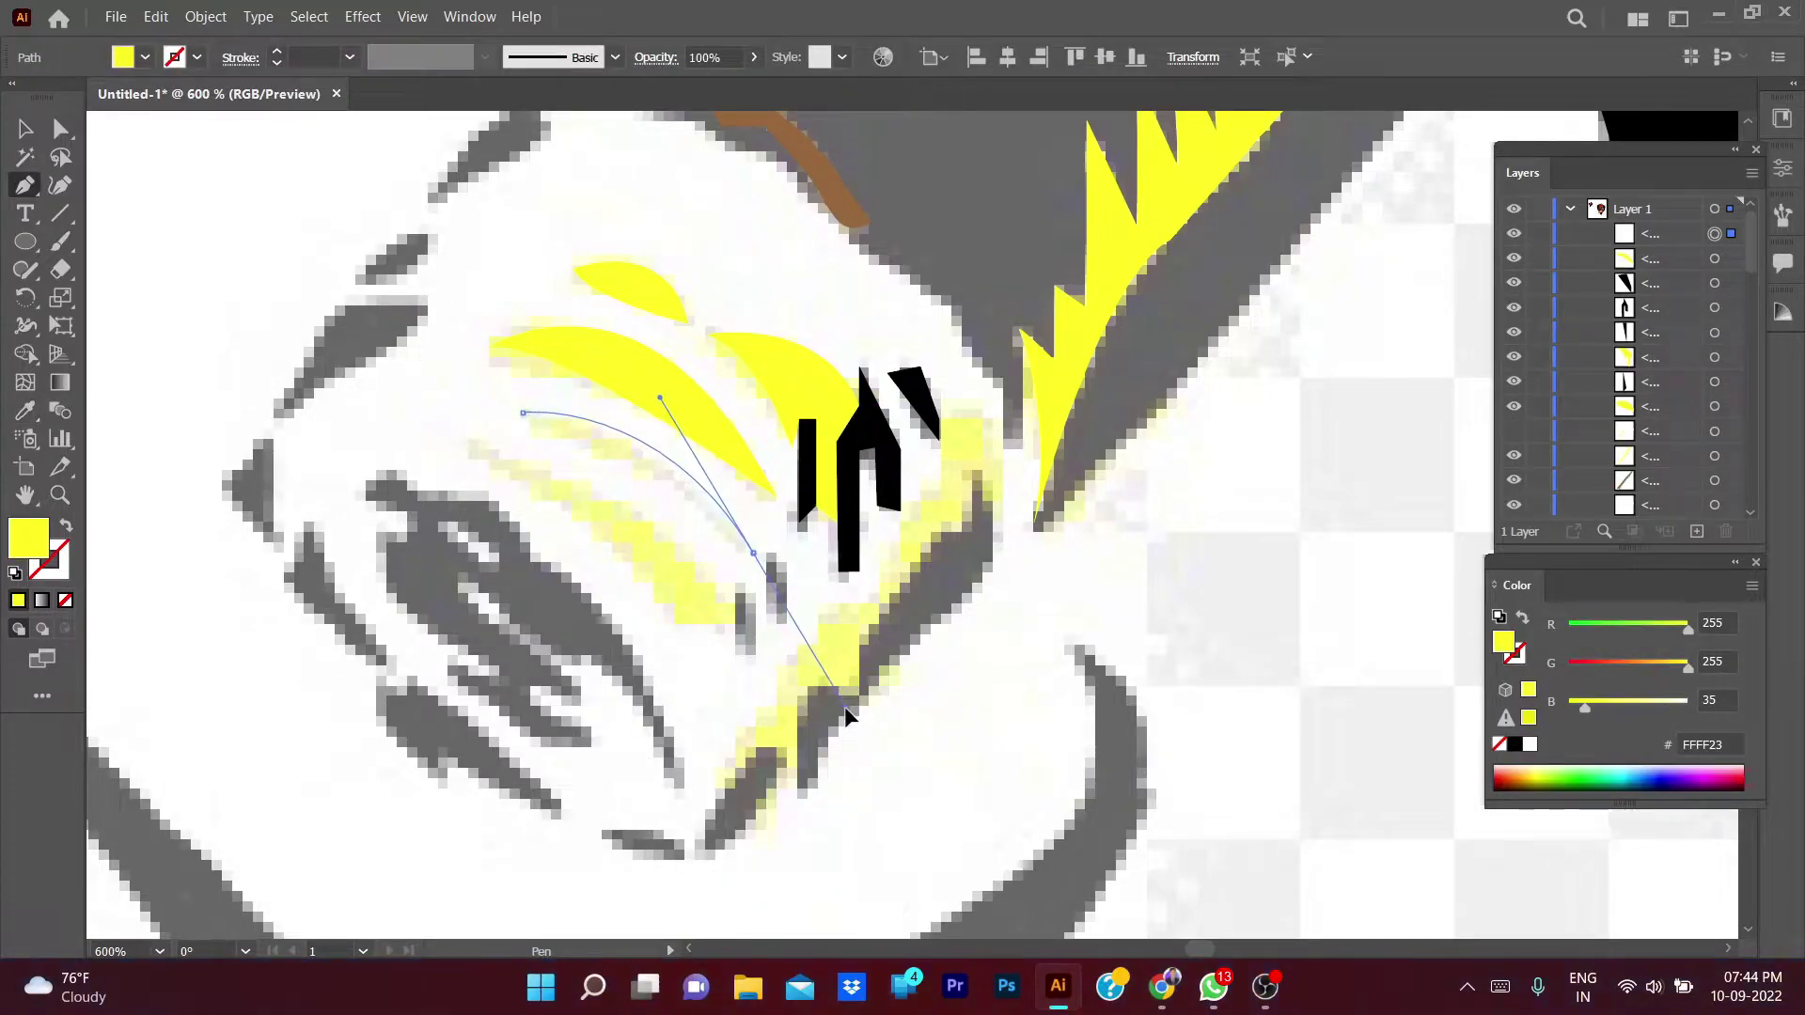
click(753, 552)
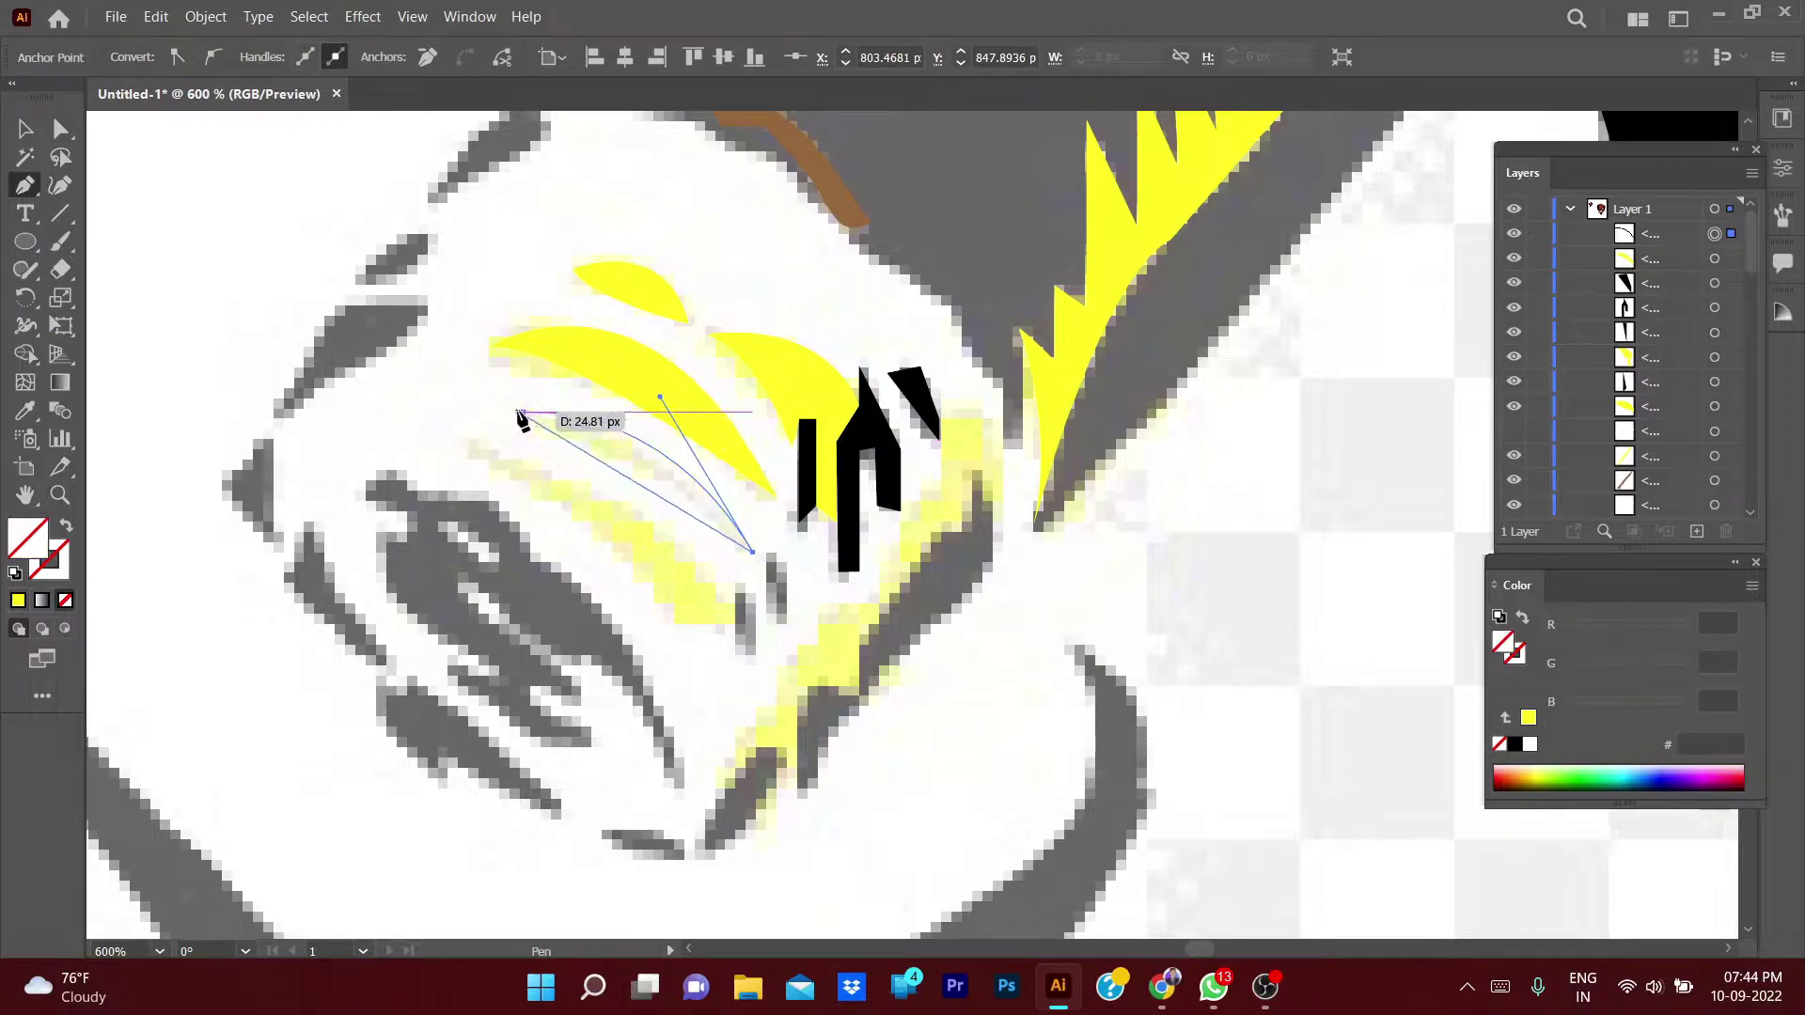
drag(523, 413, 467, 405)
key(i)
click(664, 368)
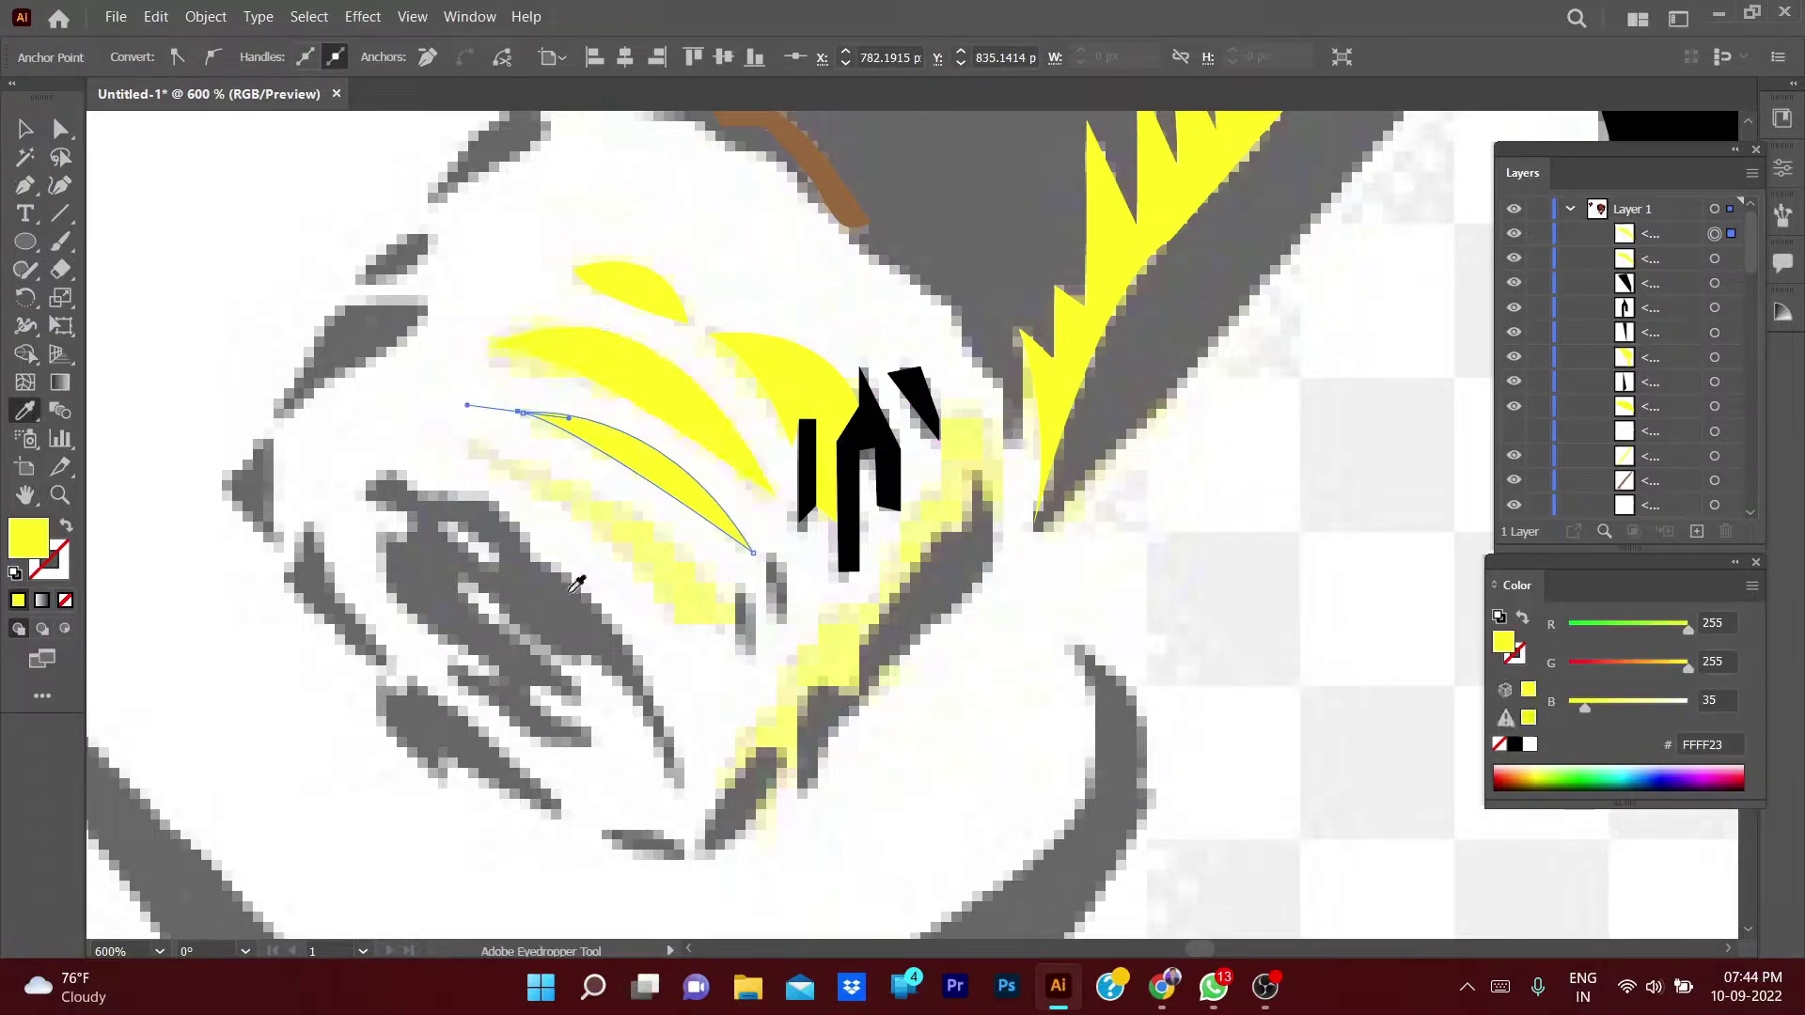
- Outline another curved highlight and copy yellow from a neighbouring streak
click(735, 606)
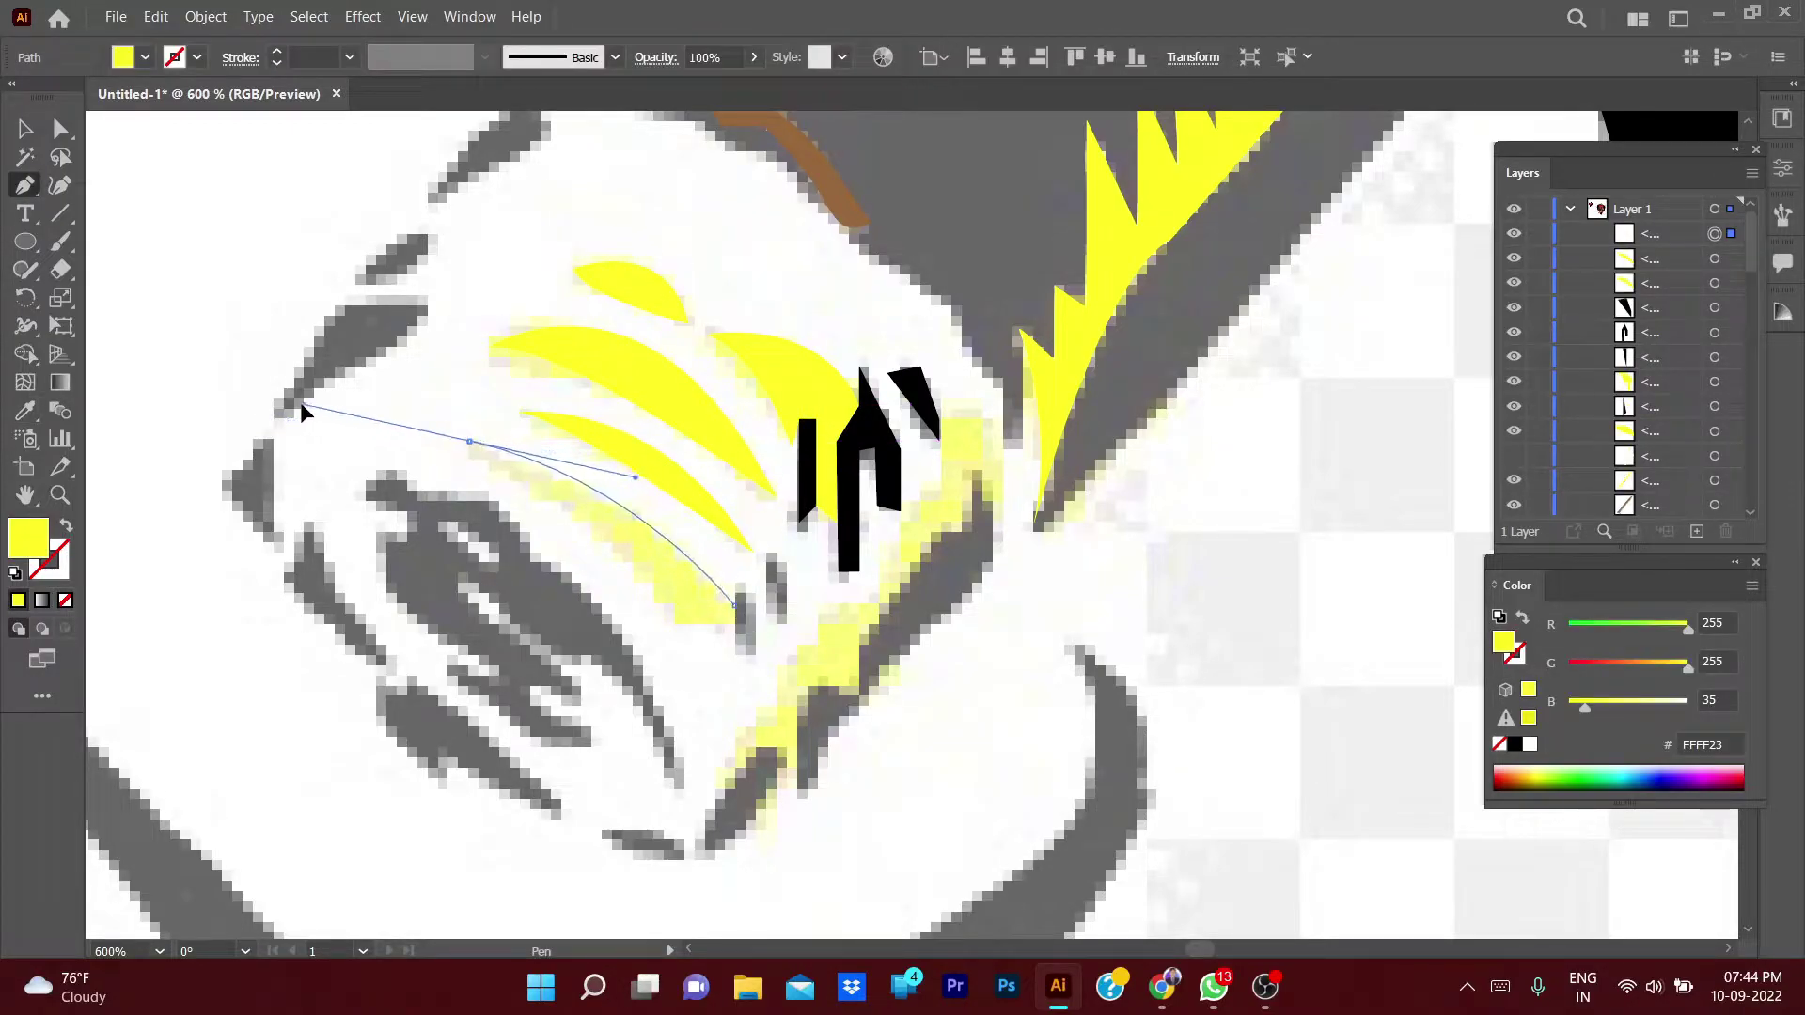
click(468, 440)
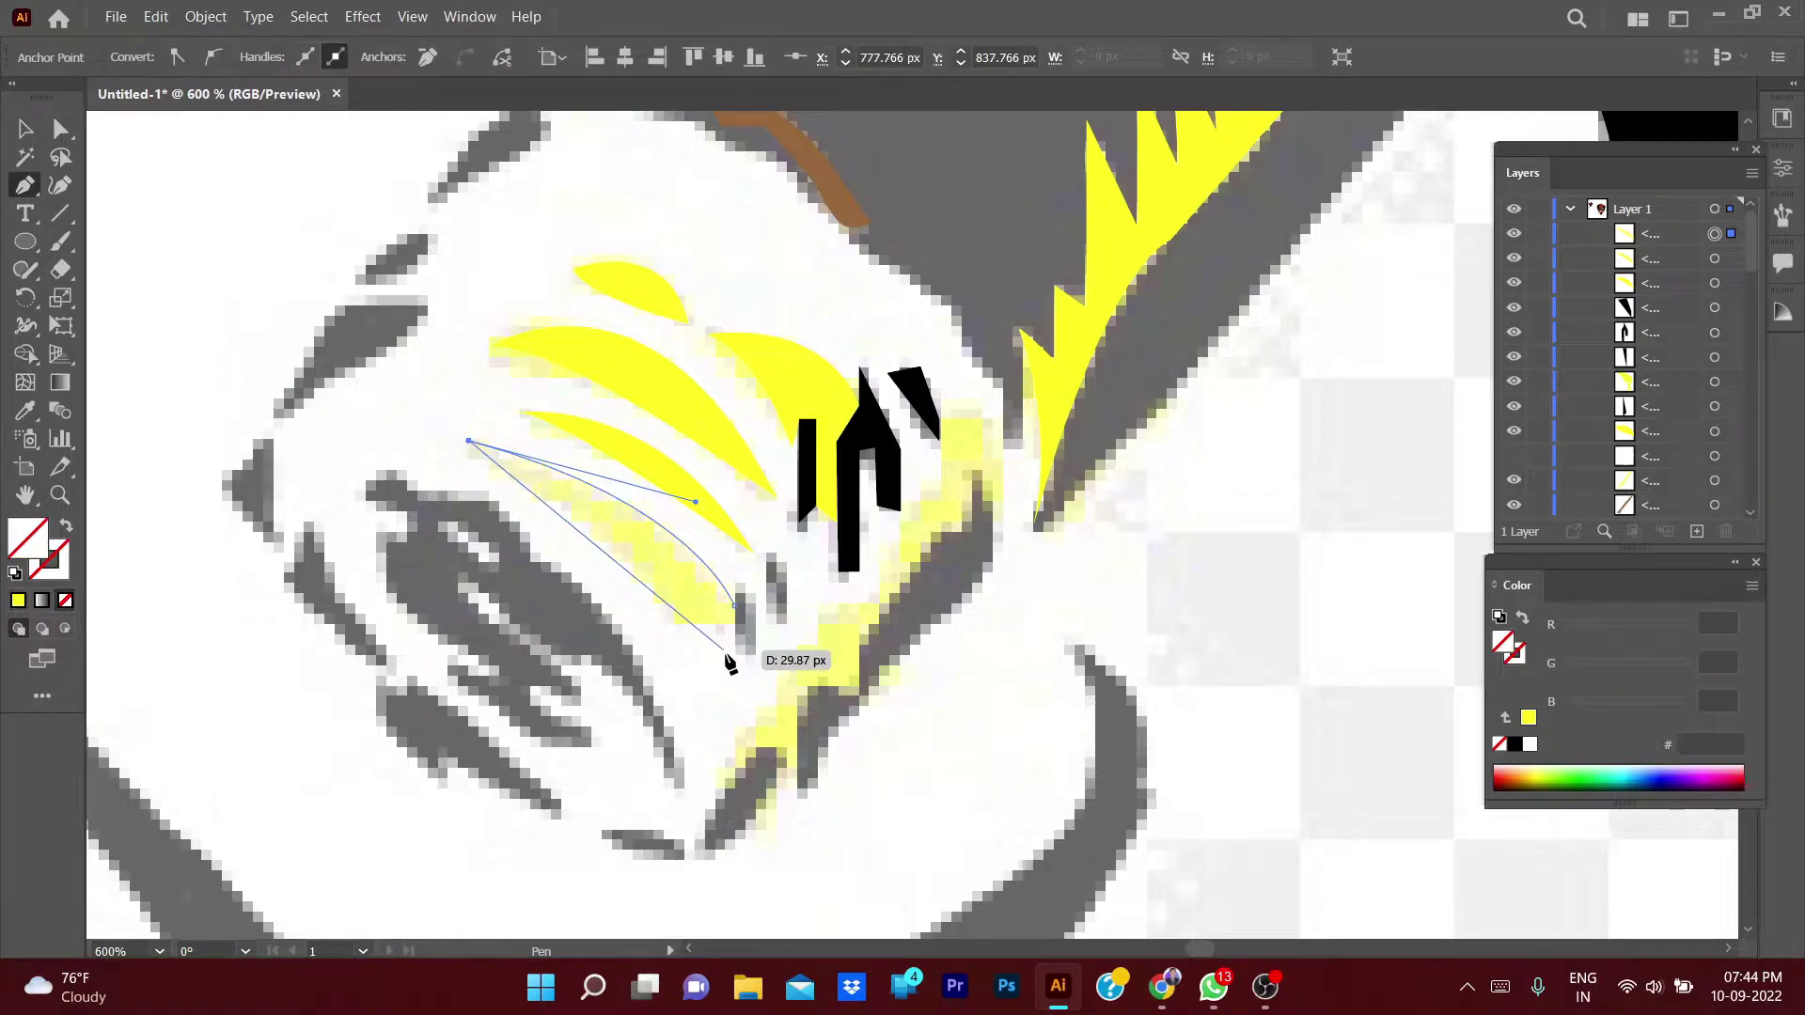
drag(675, 623, 673, 665)
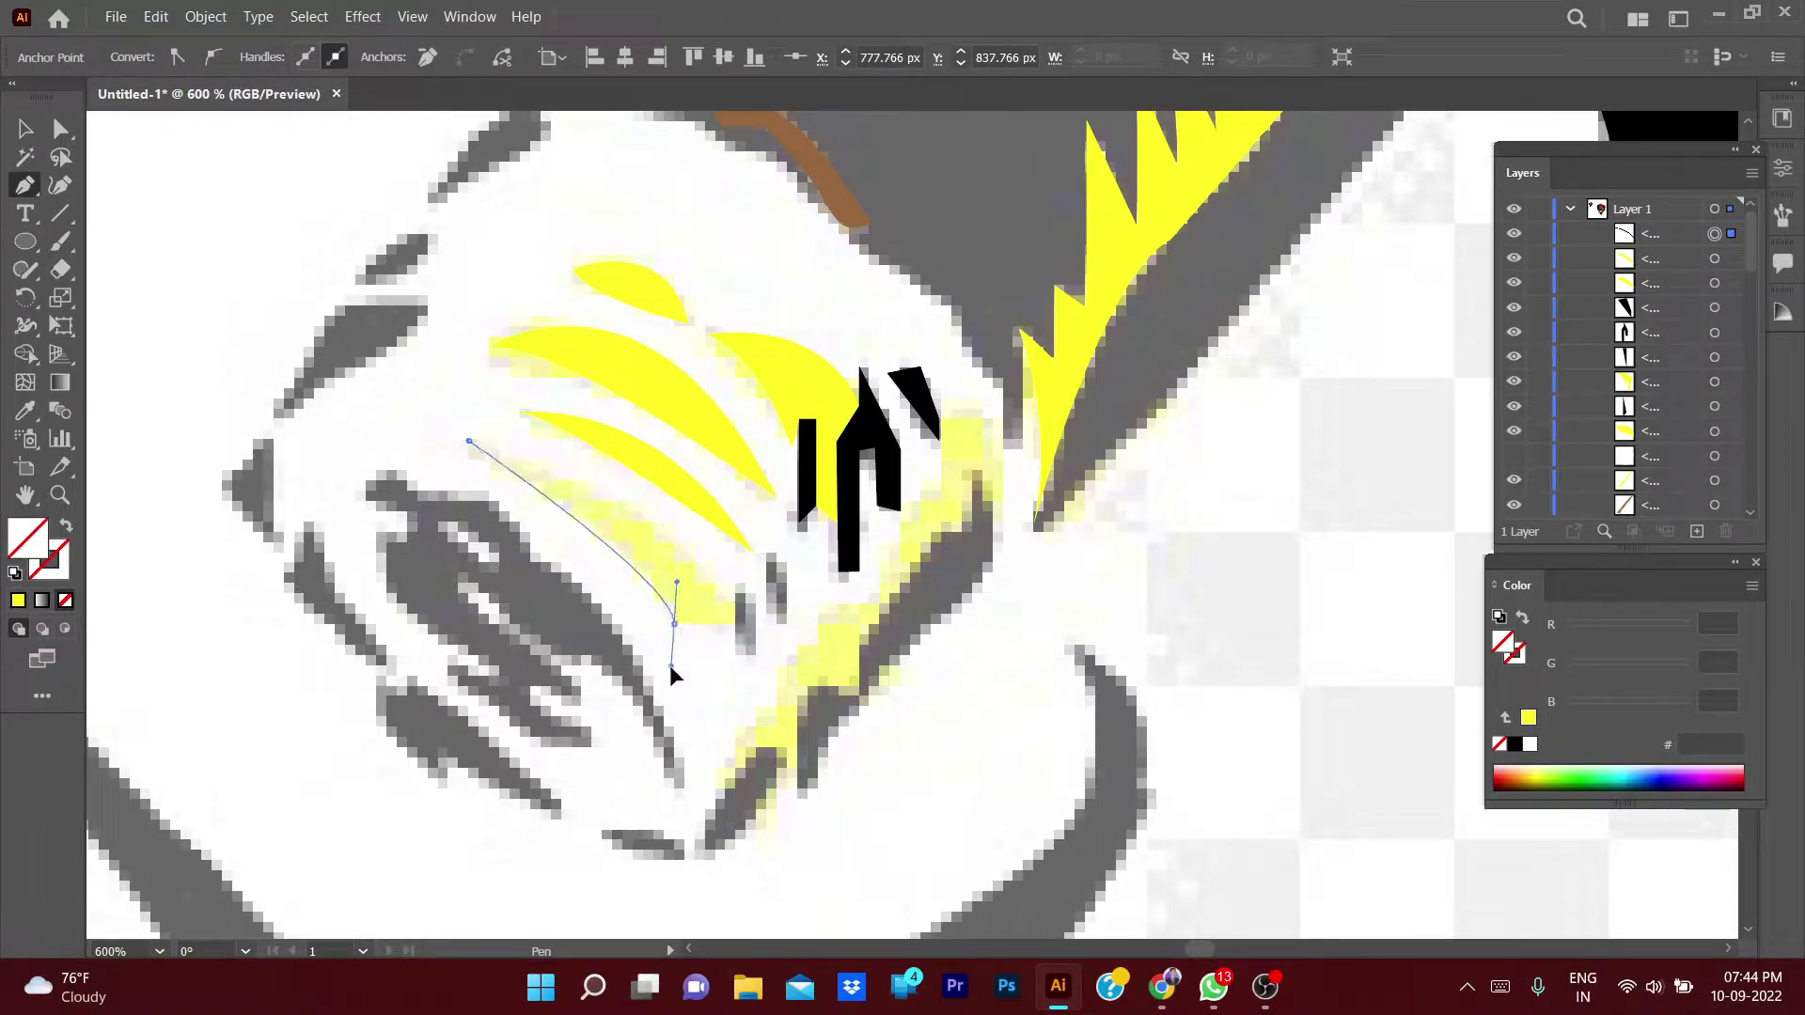
click(735, 607)
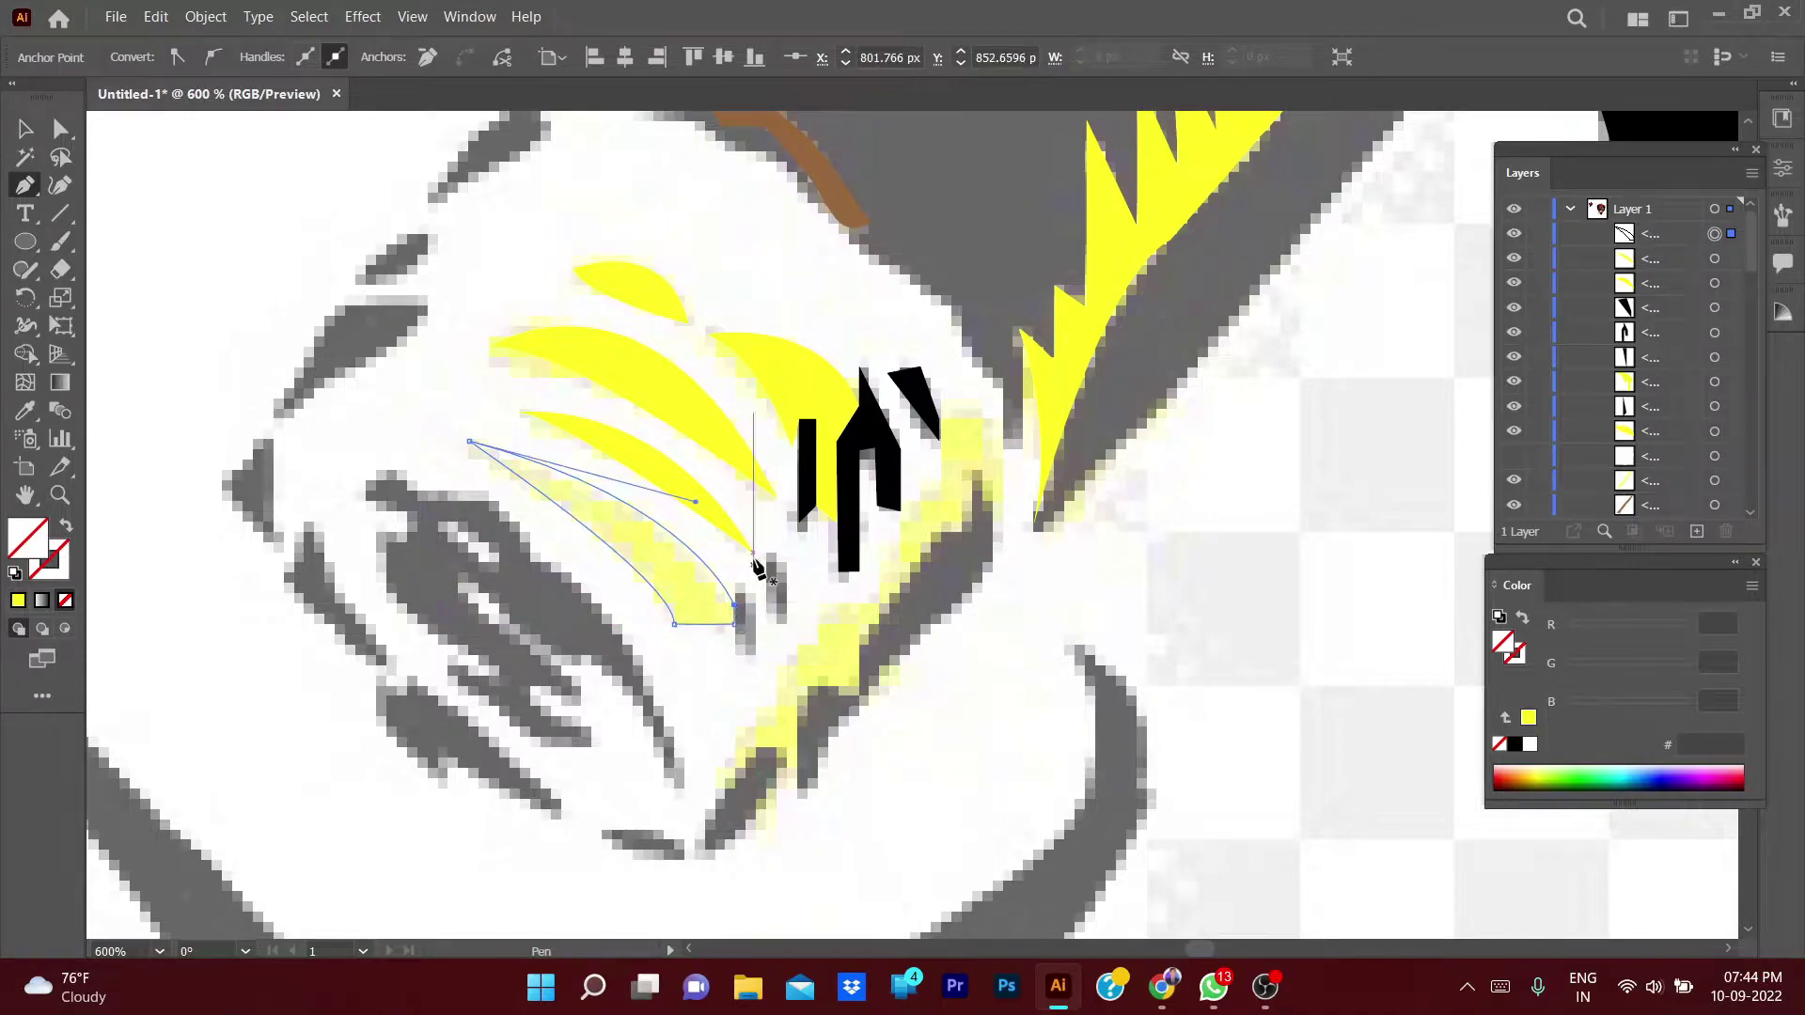
key(i)
click(693, 435)
- Pen a small sliver at the streak's tip and fill it black from a nearby shape
key(p)
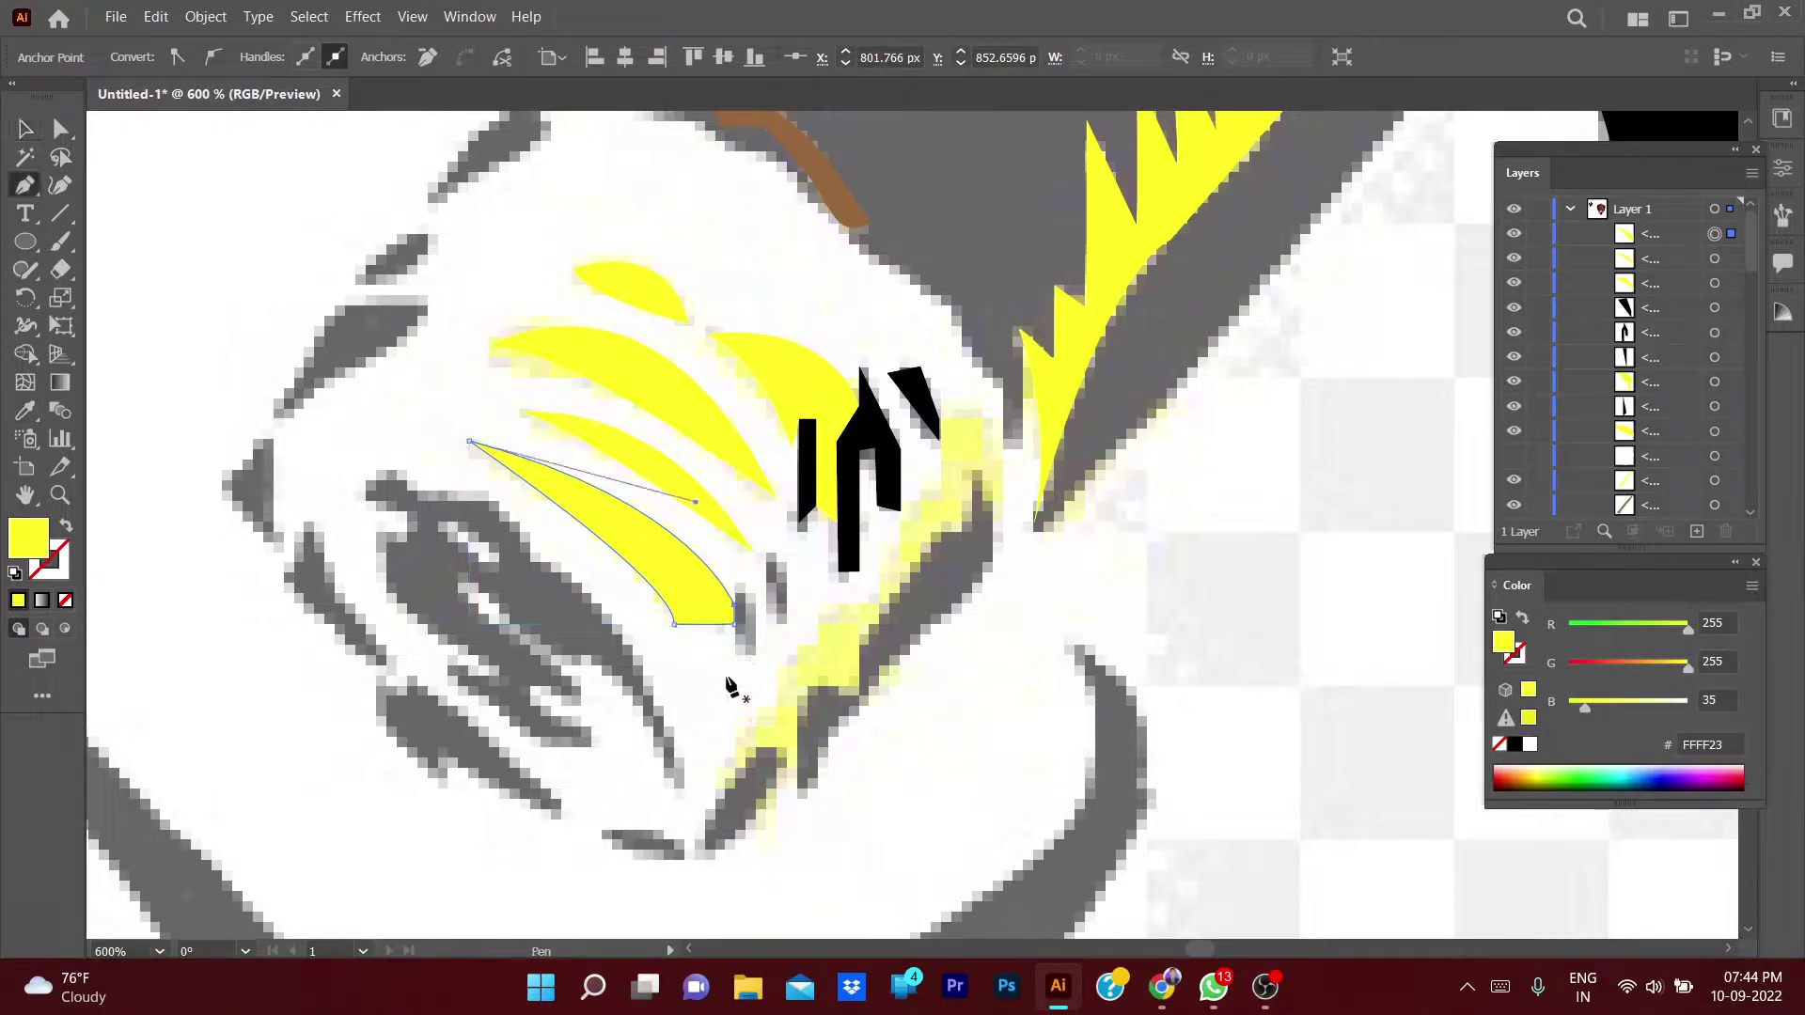
click(734, 656)
drag(734, 585, 749, 609)
click(752, 607)
click(756, 655)
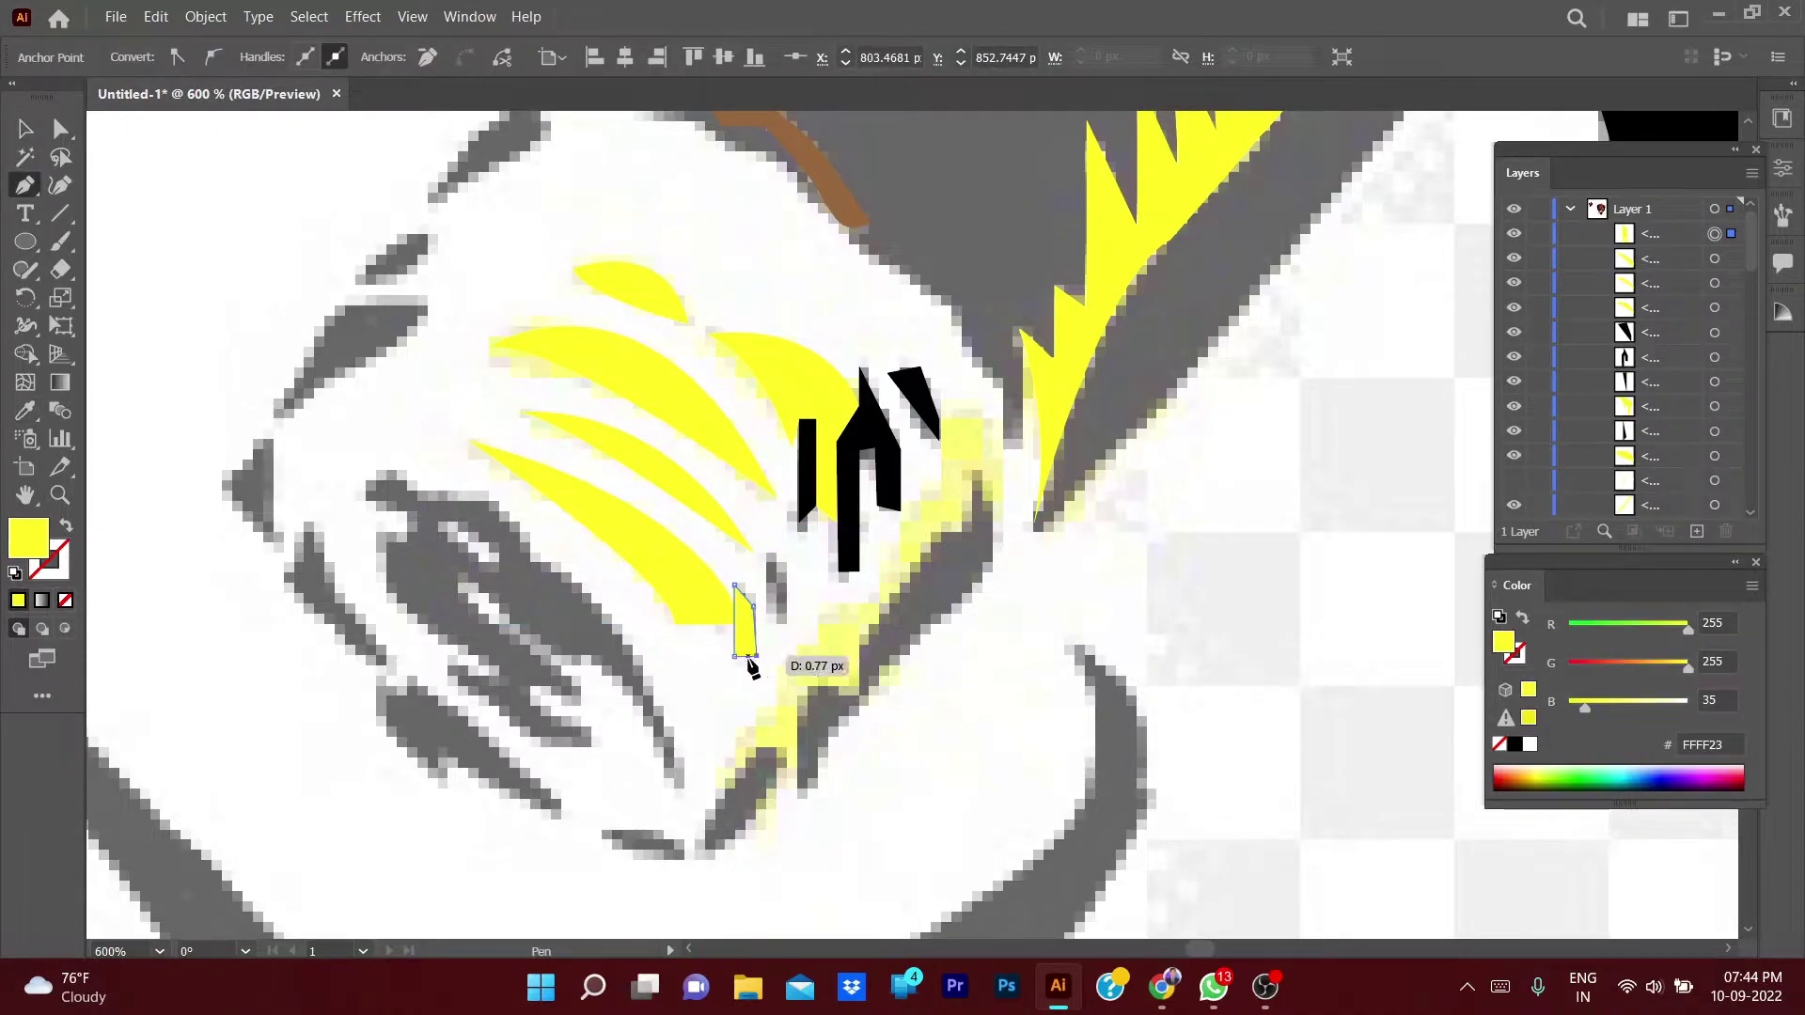
key(i)
click(870, 427)
- Deselect, then draw a second thin three-point black sliver
key(v)
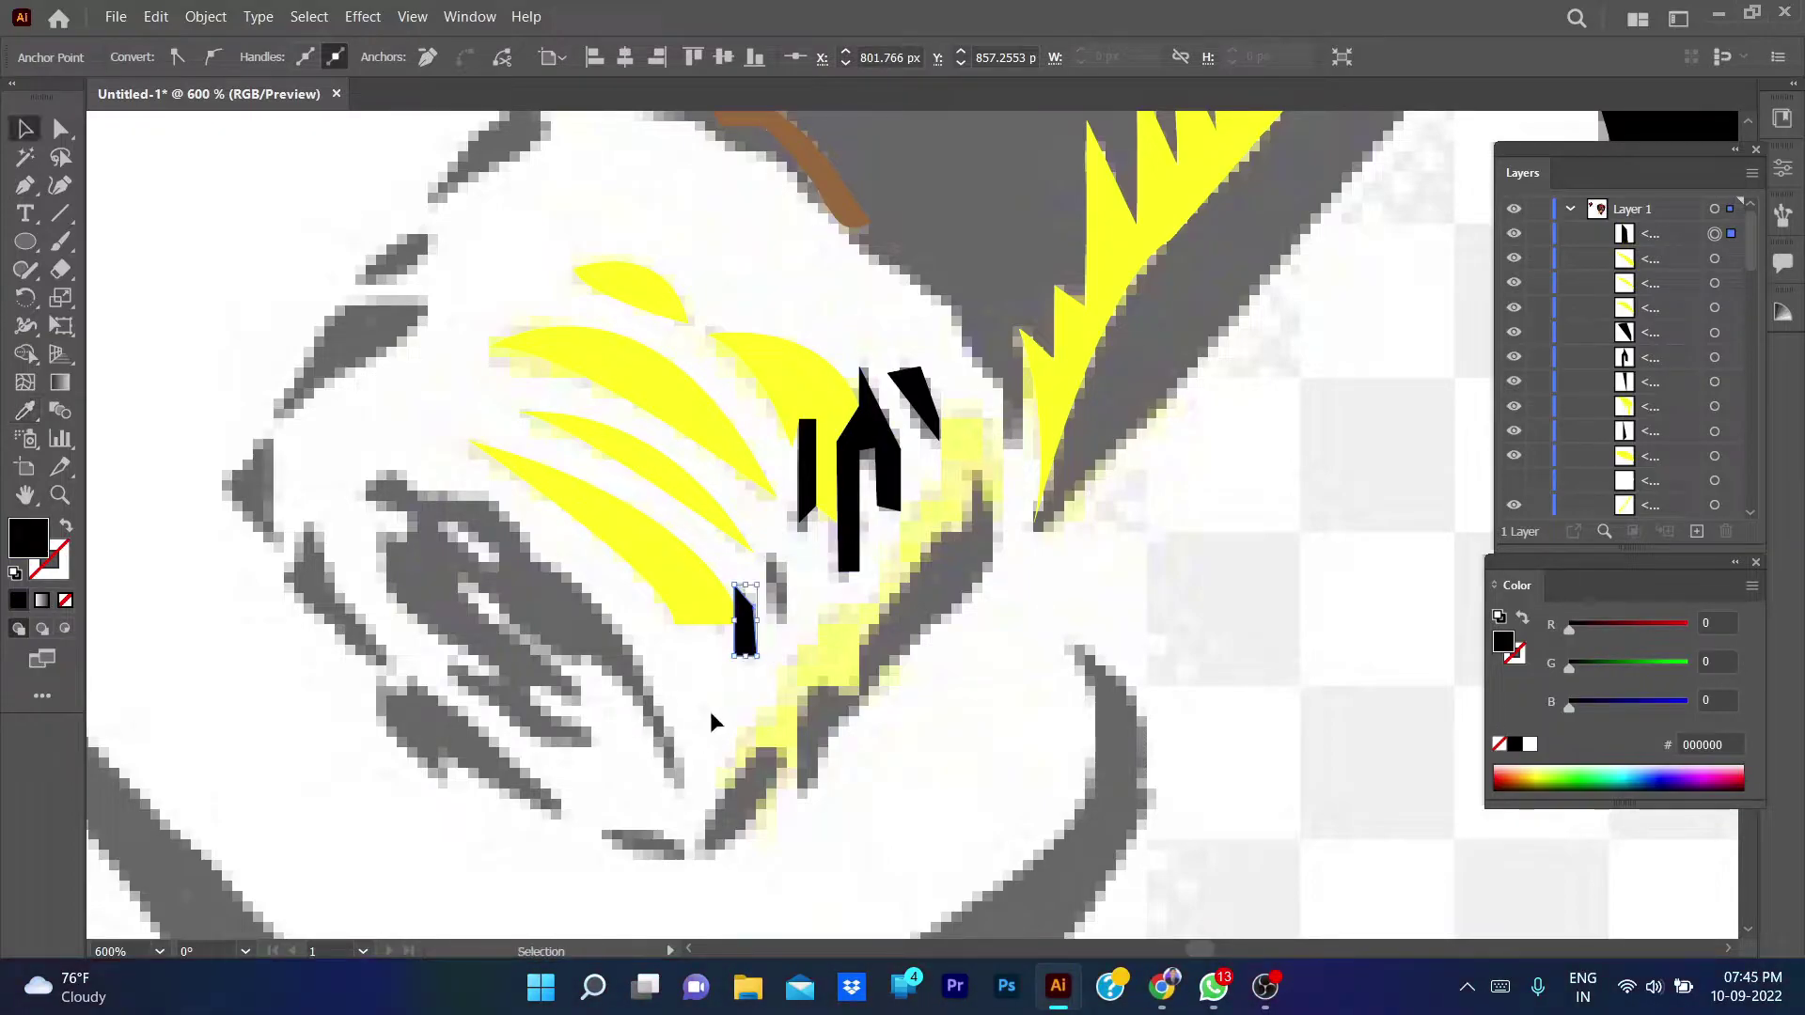
click(709, 711)
key(p)
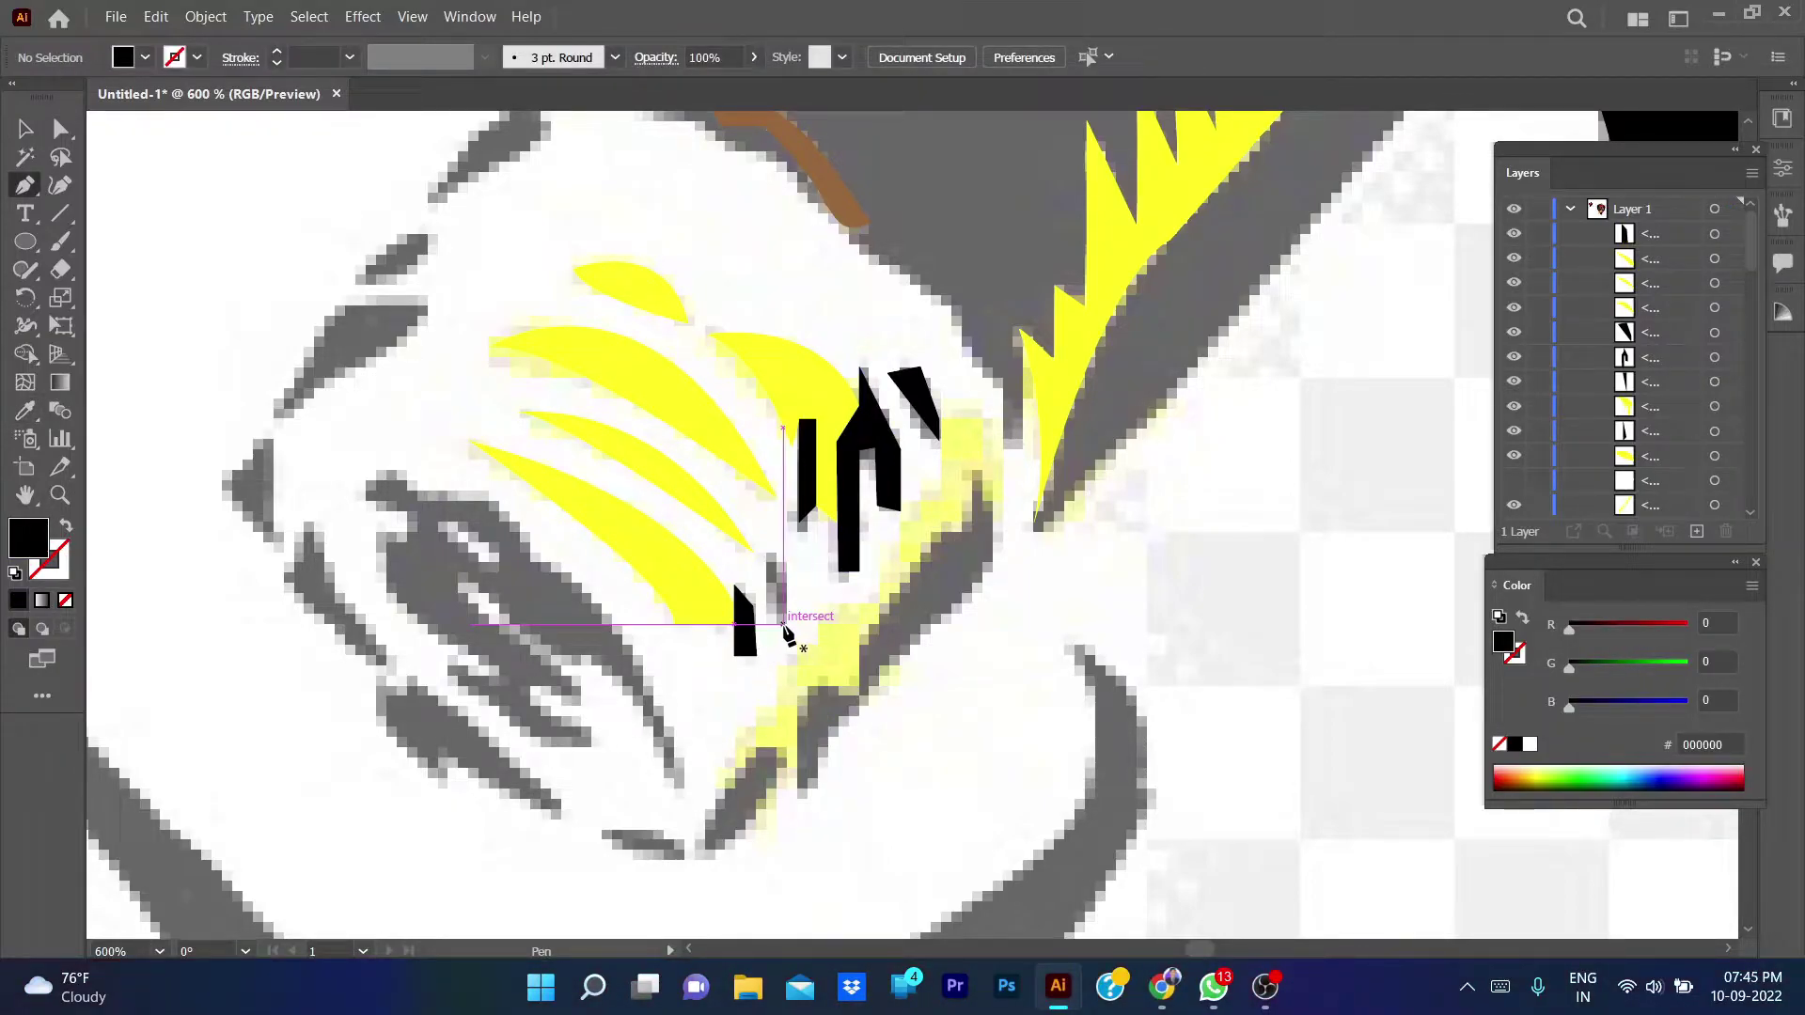
click(783, 621)
click(783, 564)
click(766, 613)
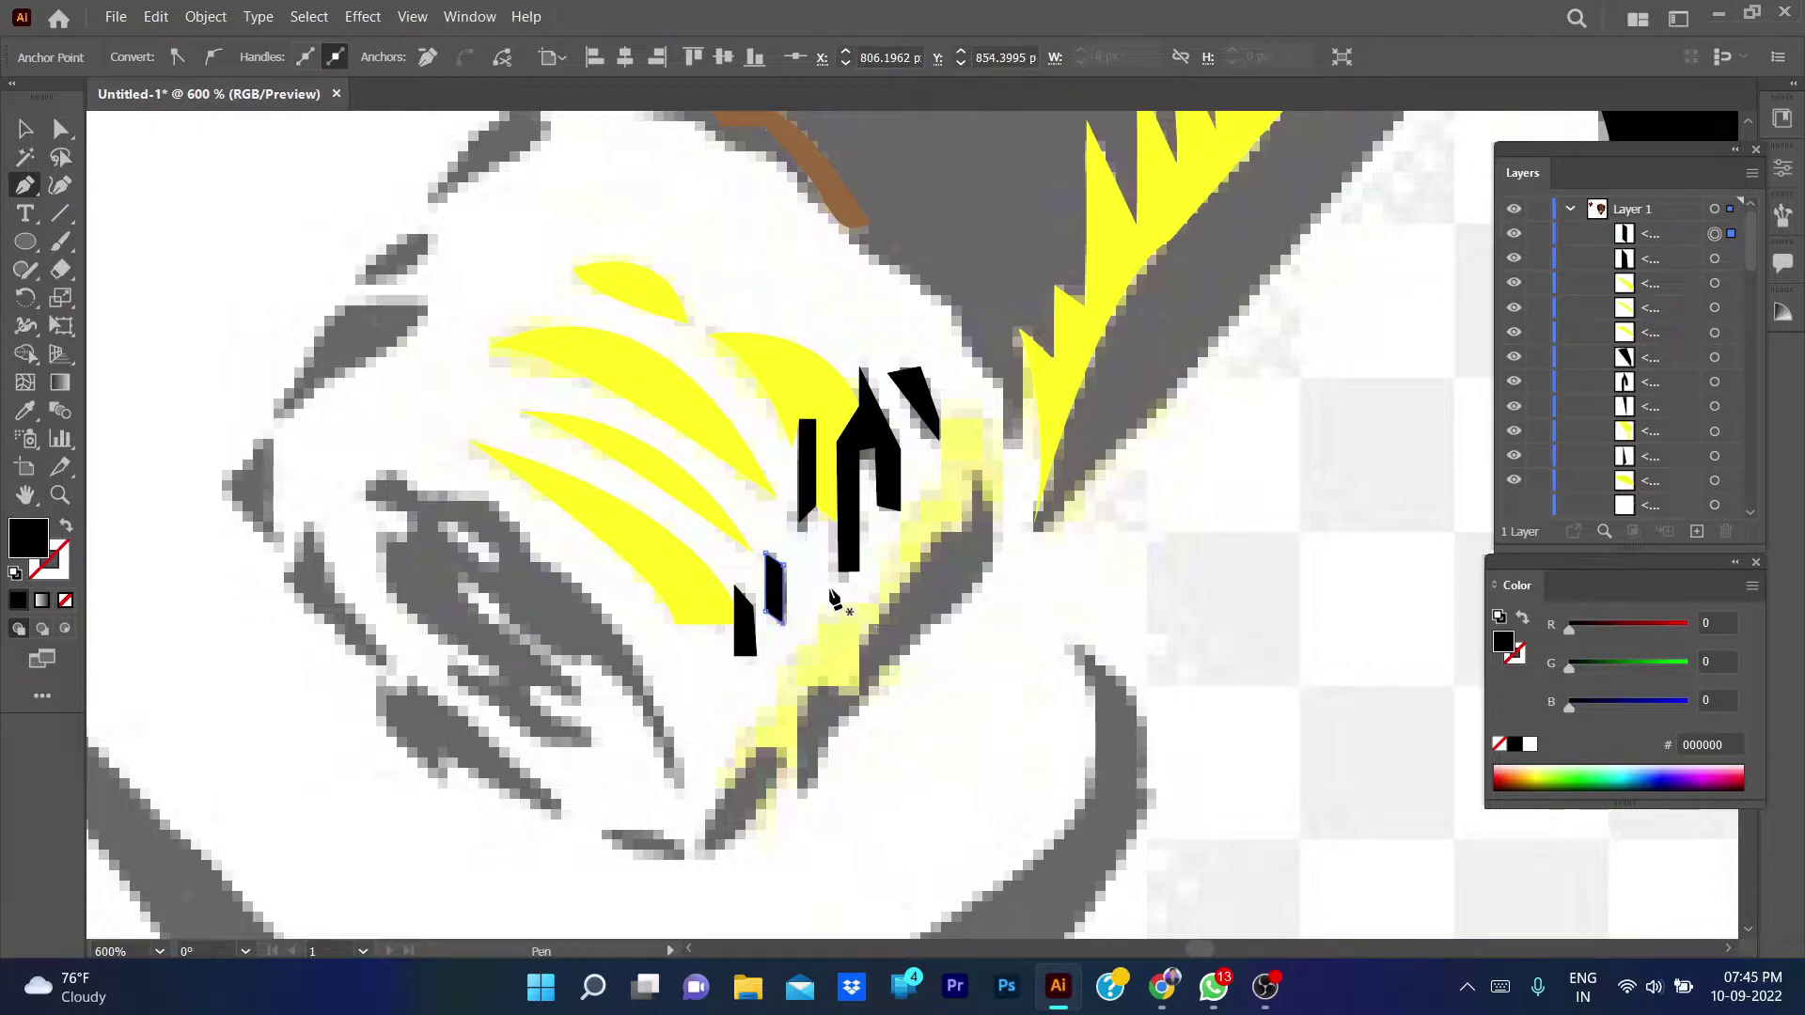
- Start outlining a large black shadow below the teeth with squared corner points
key(v)
click(696, 649)
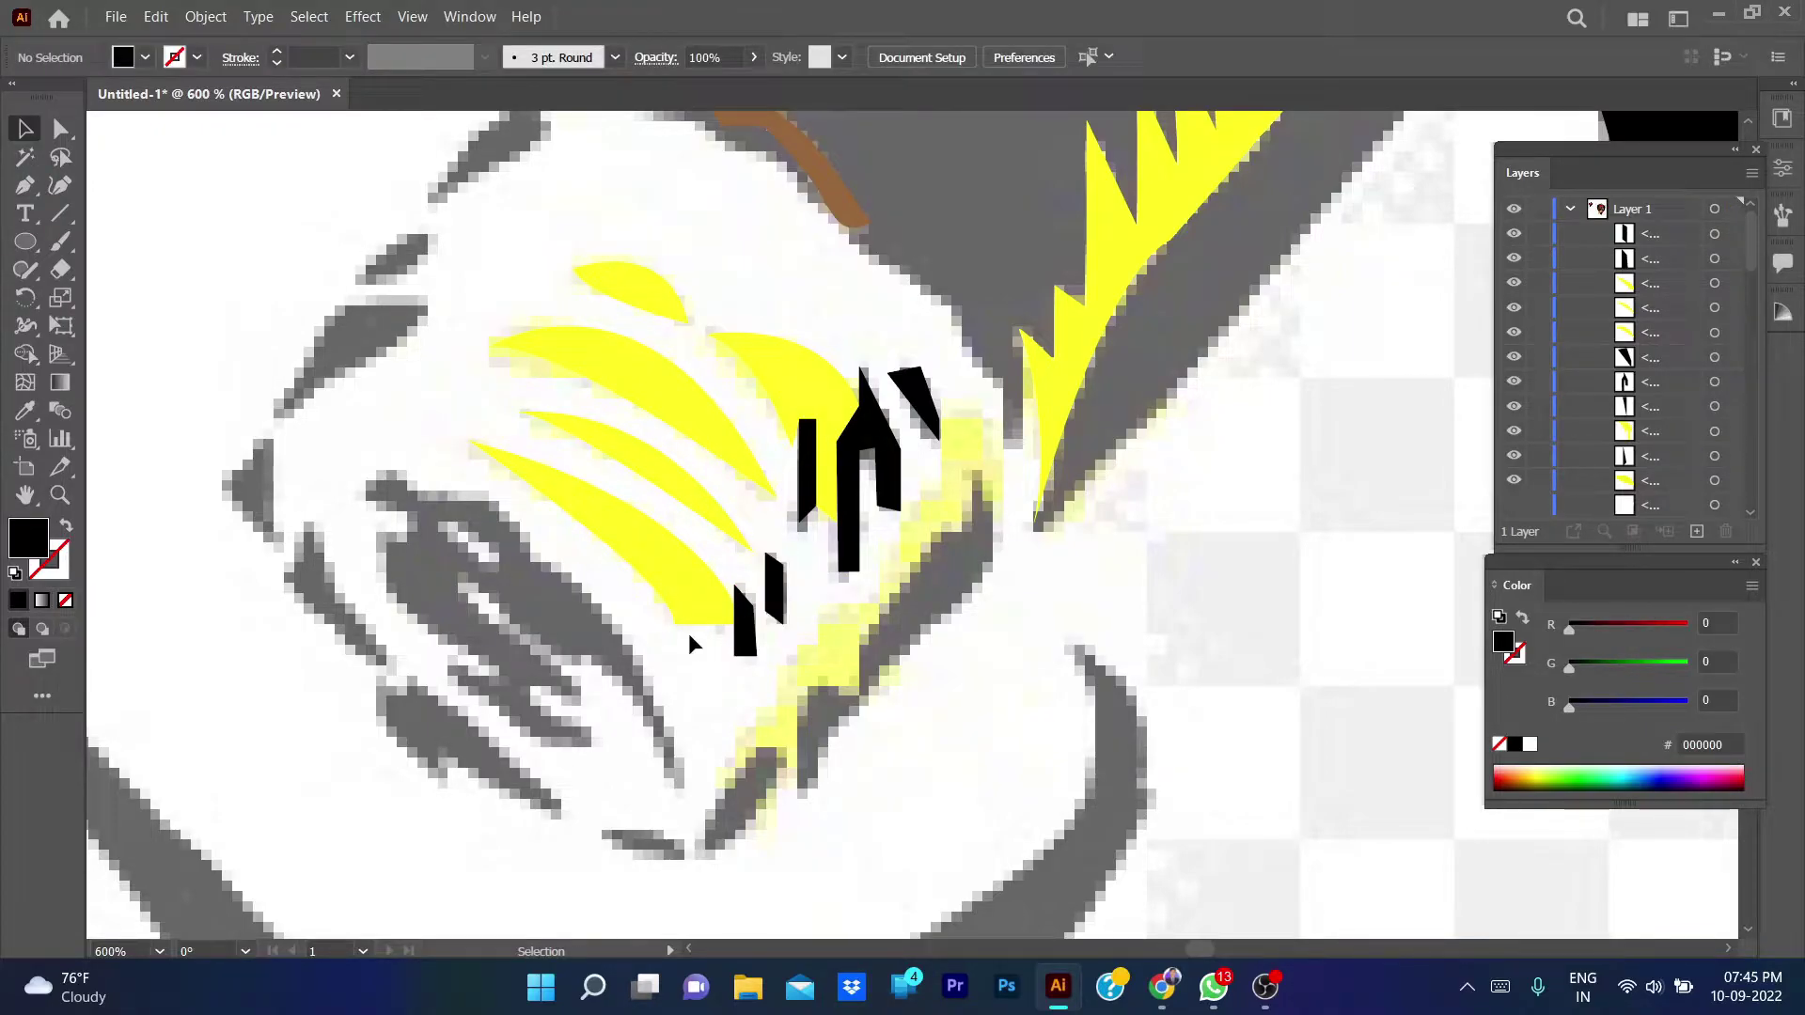
key(p)
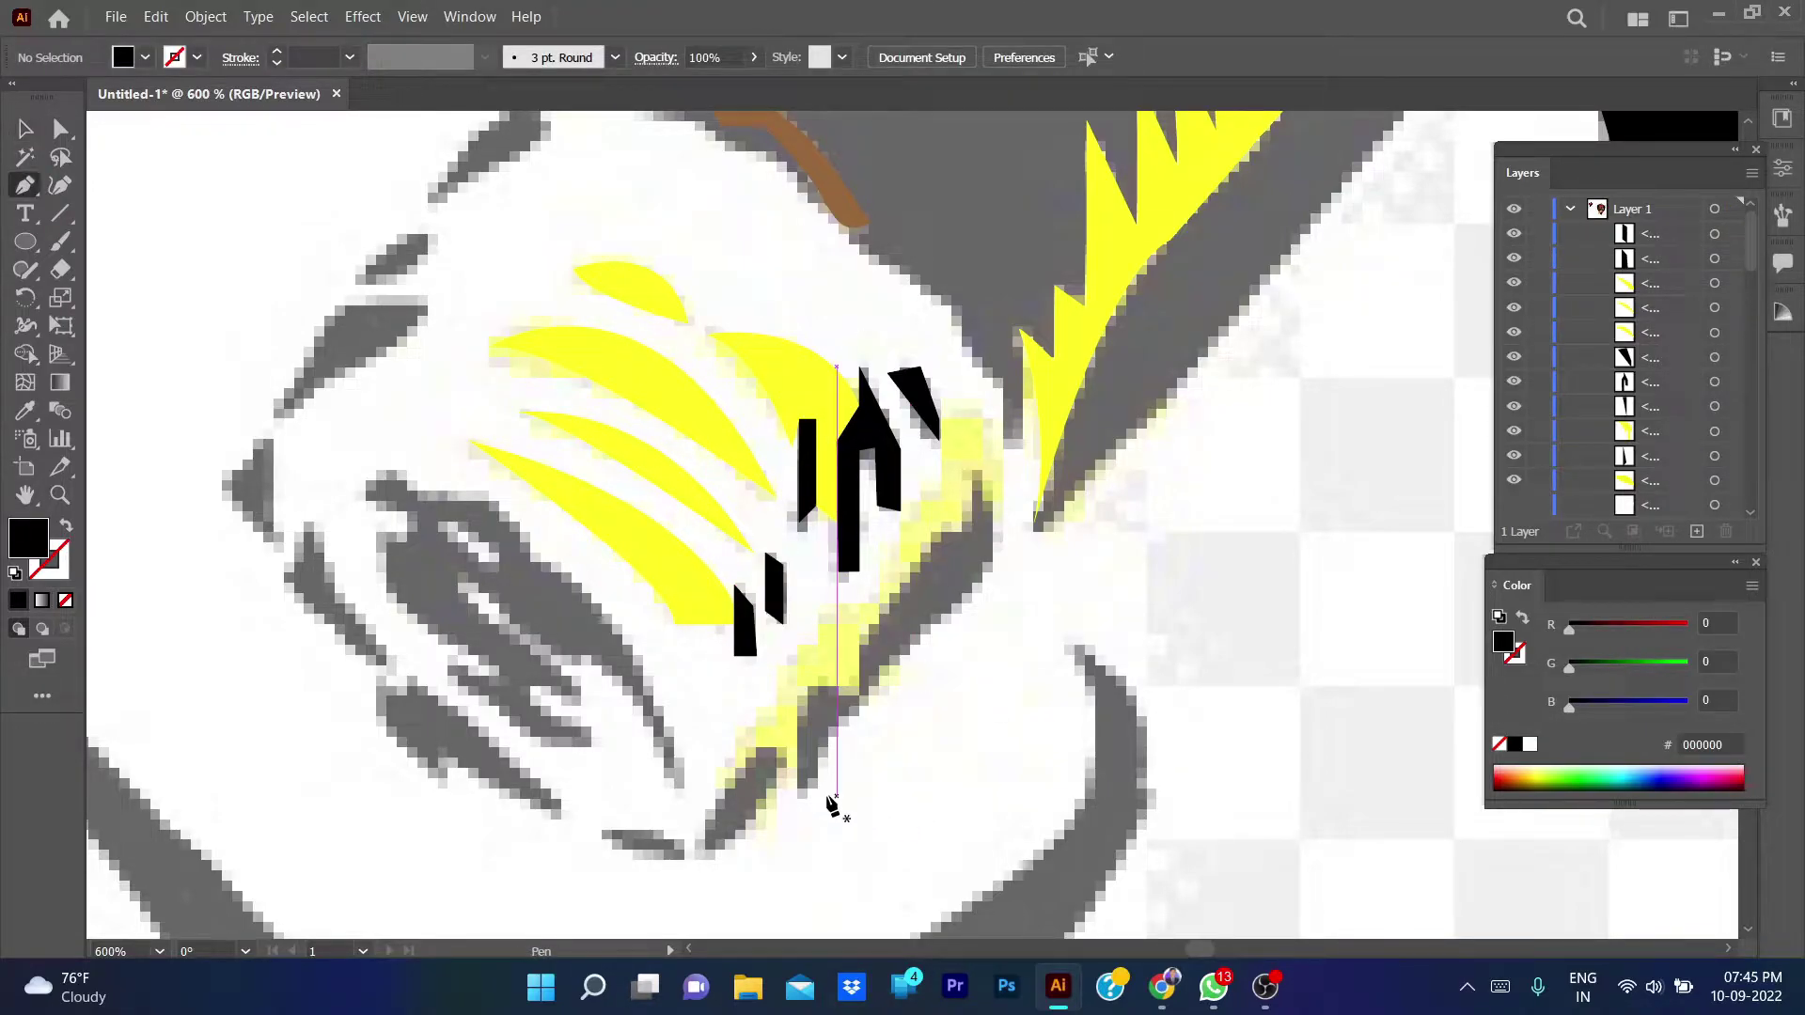
click(798, 797)
click(798, 688)
click(858, 688)
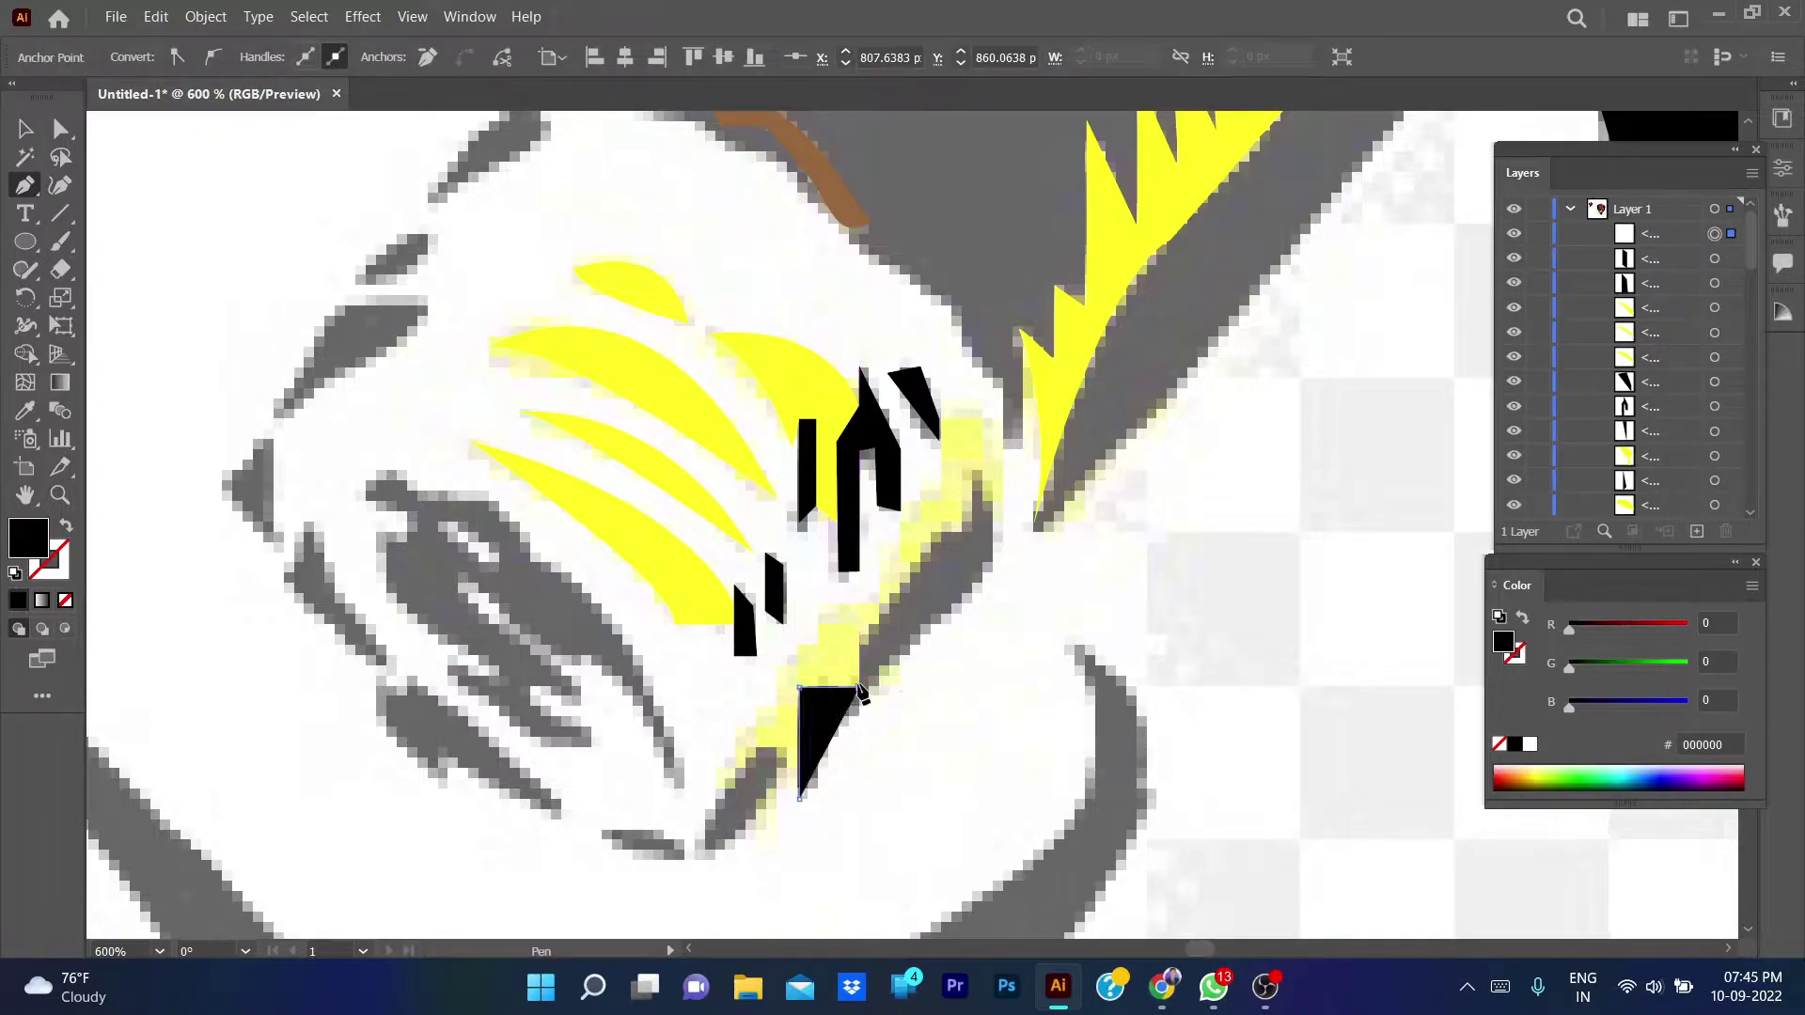
click(858, 637)
- Trace the shadow's stepped upper edge over the reference and restore its black fill
key(slash)
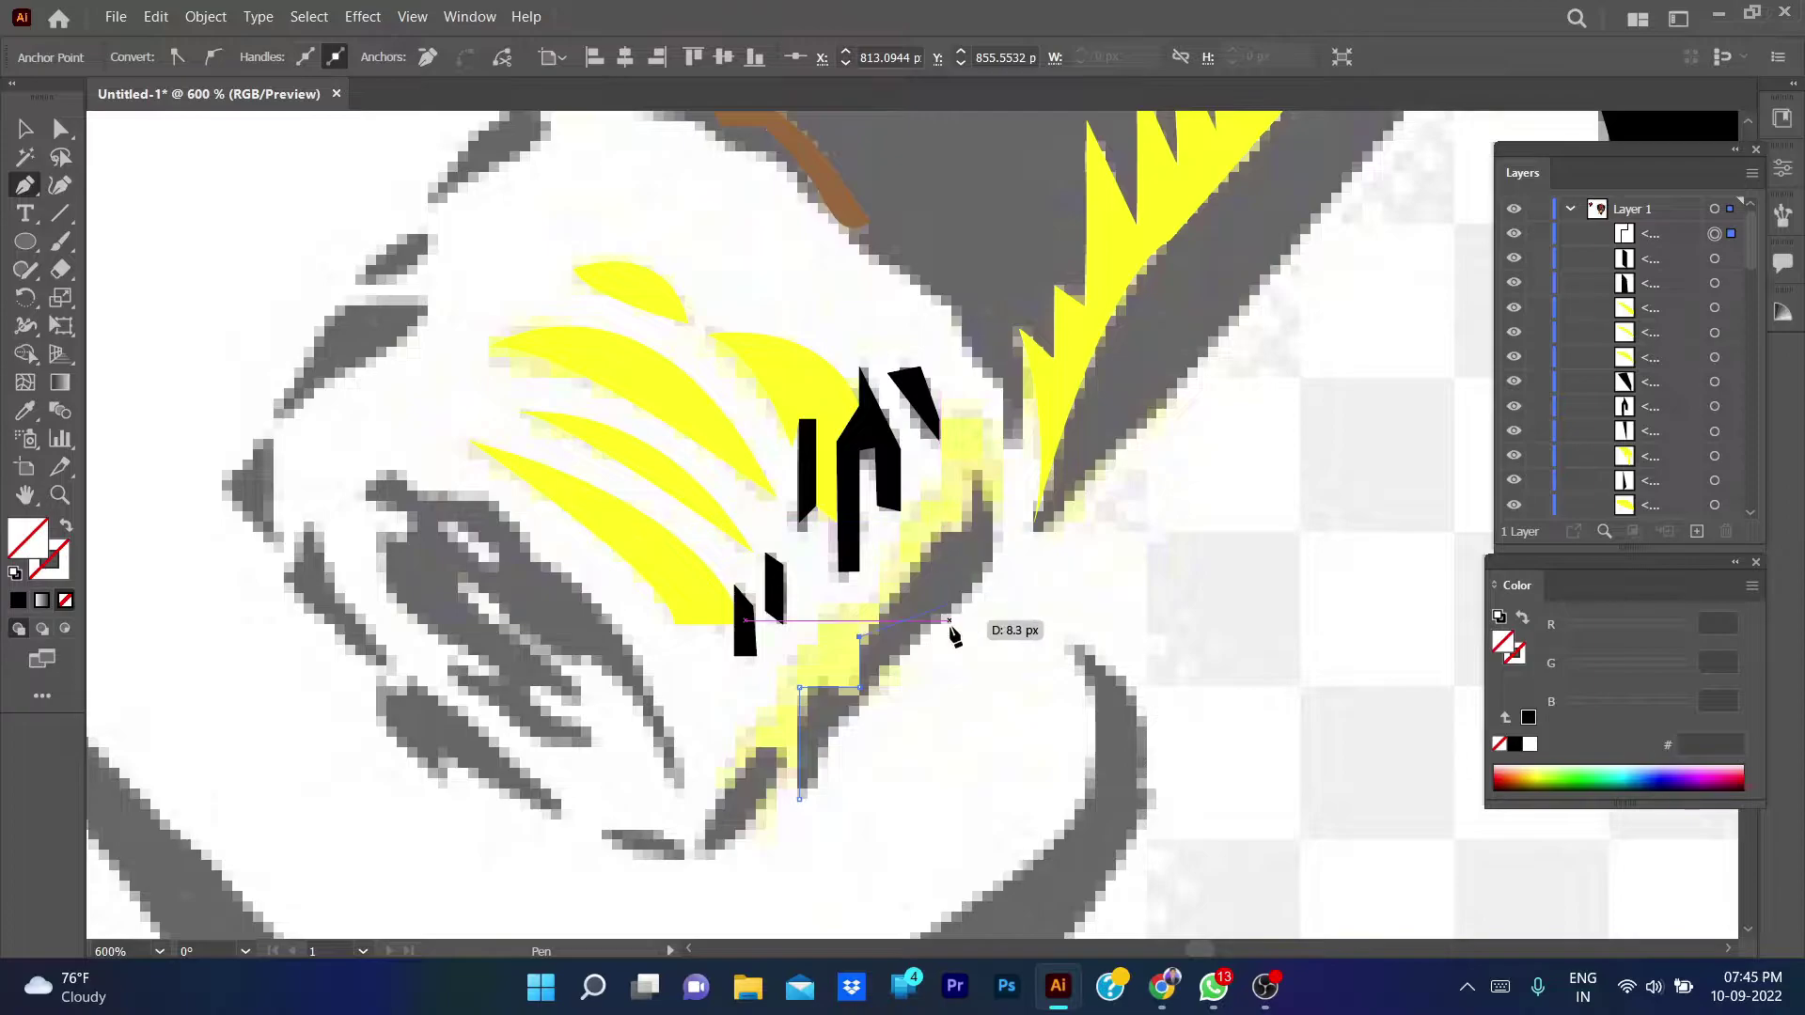
click(899, 602)
click(932, 533)
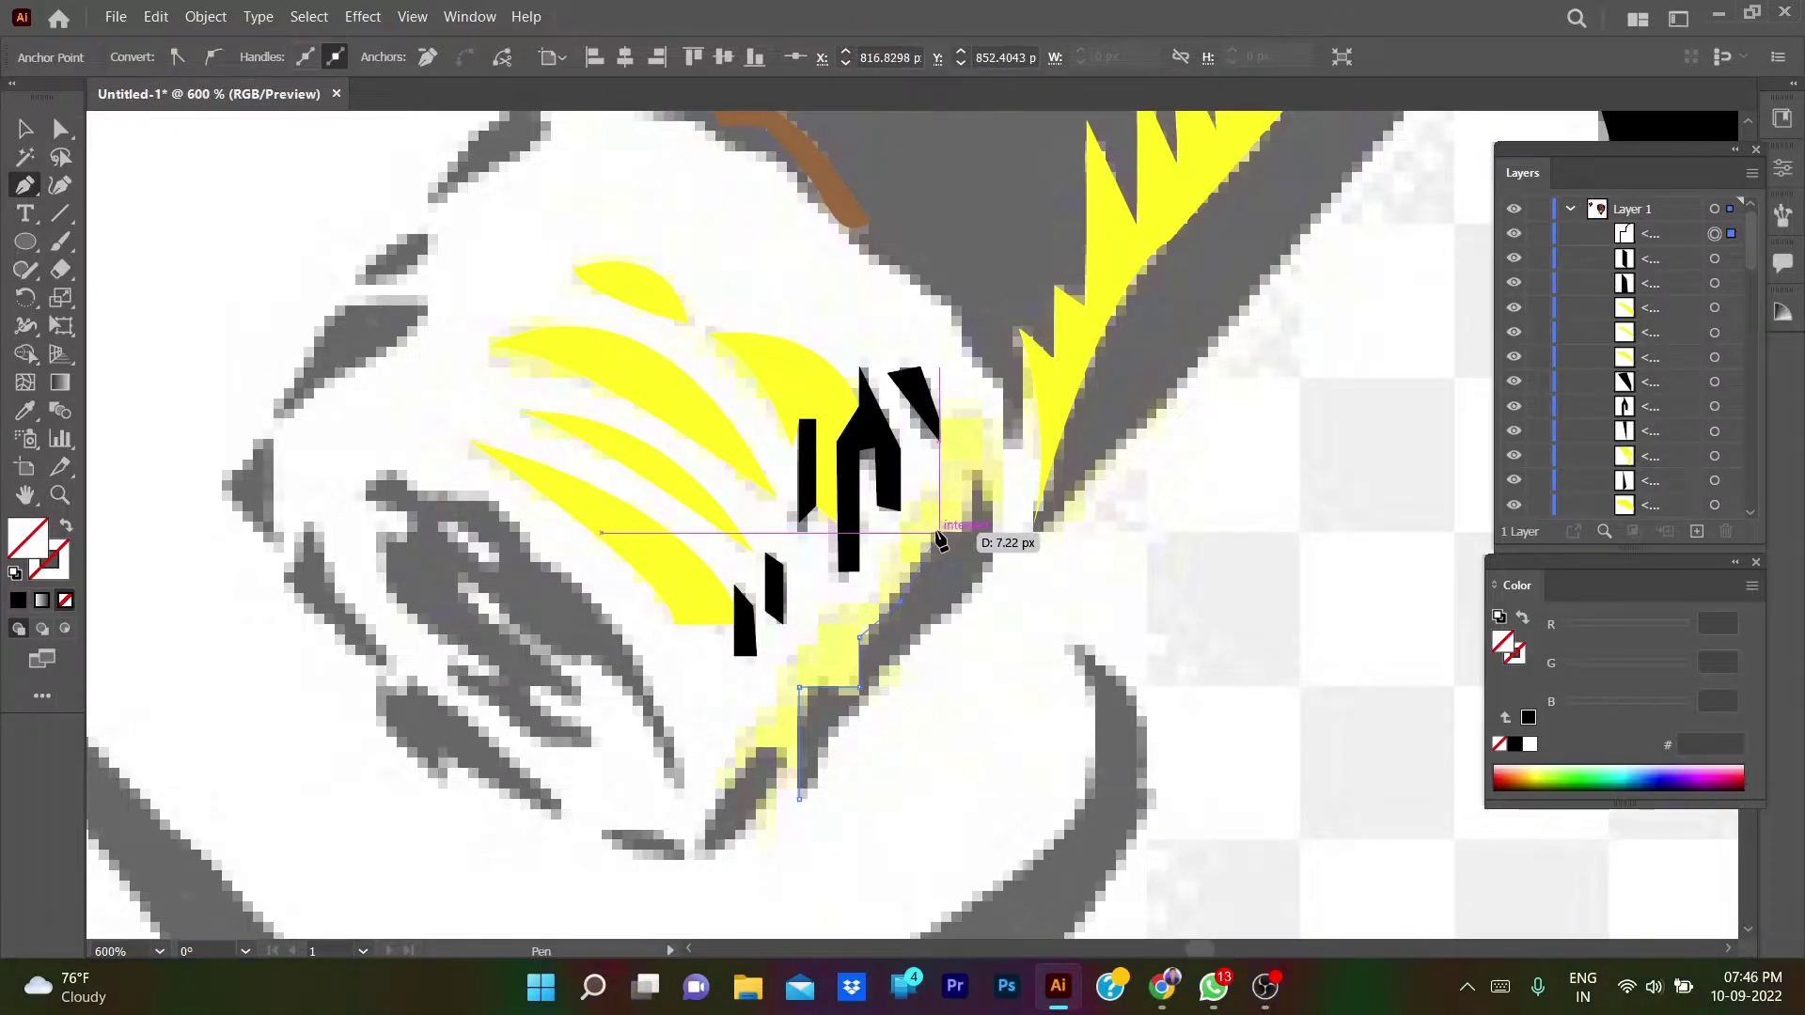
click(971, 470)
click(991, 481)
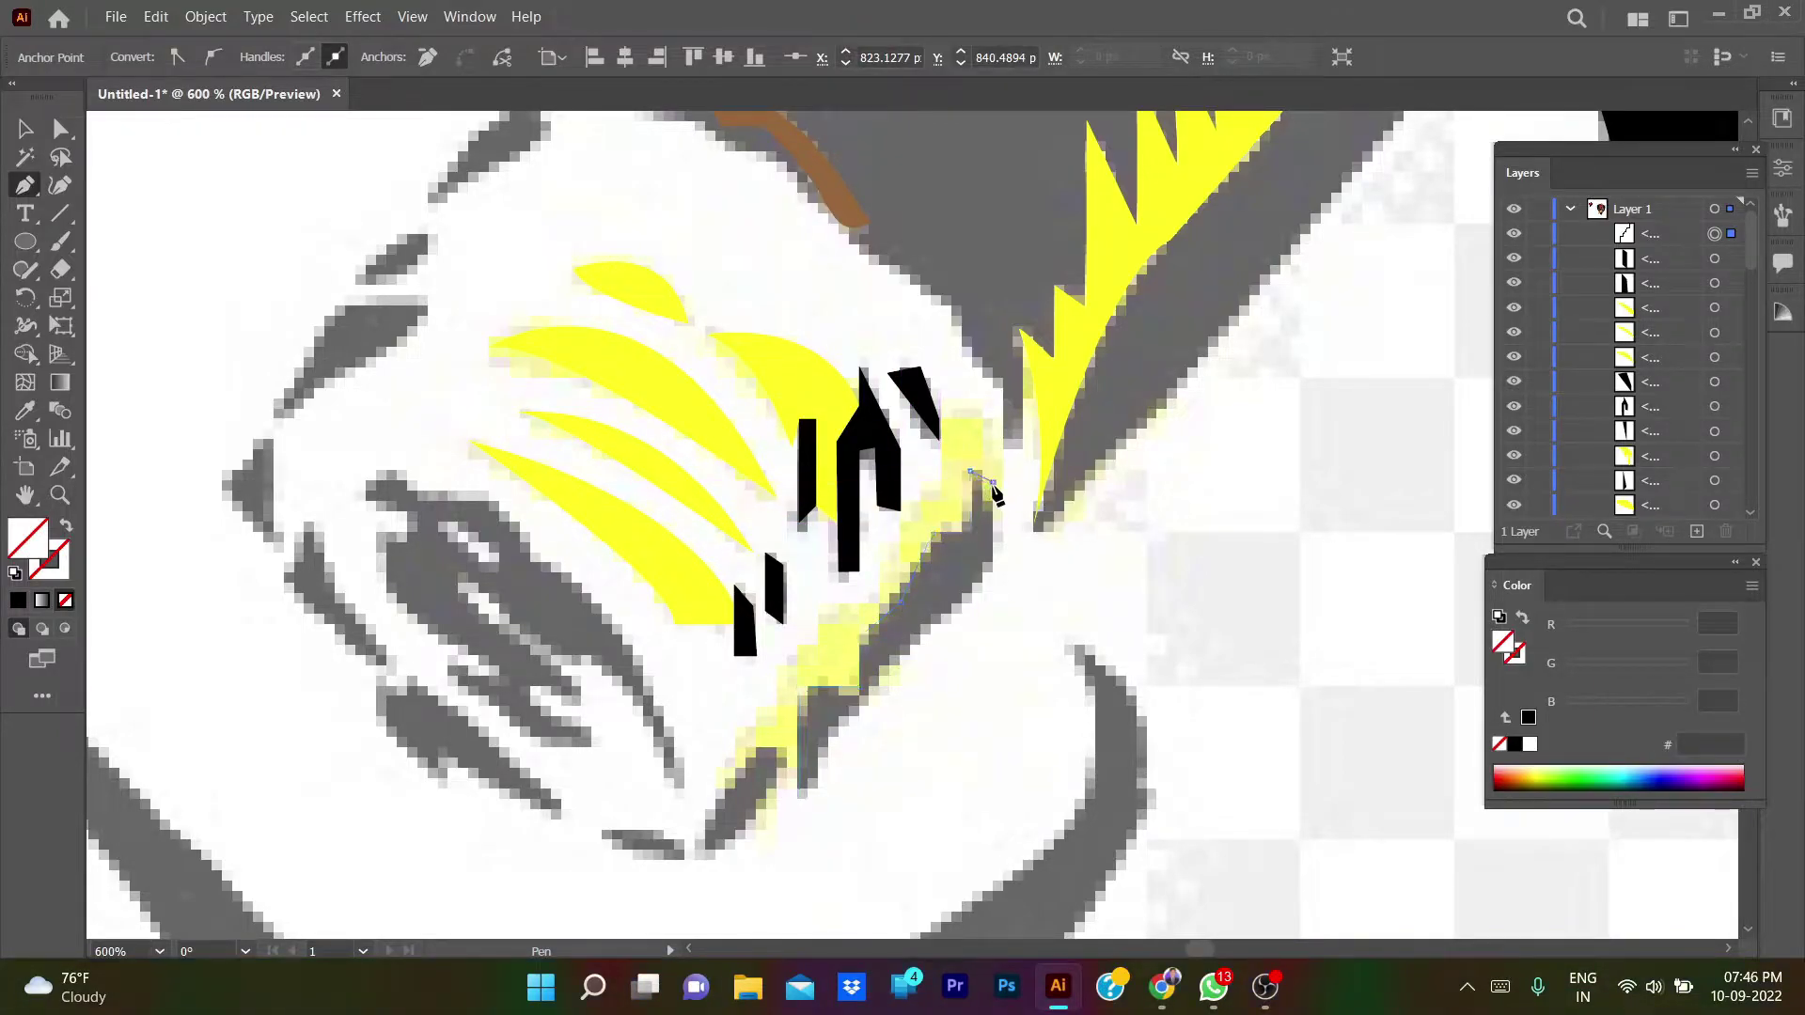
click(992, 569)
key(i)
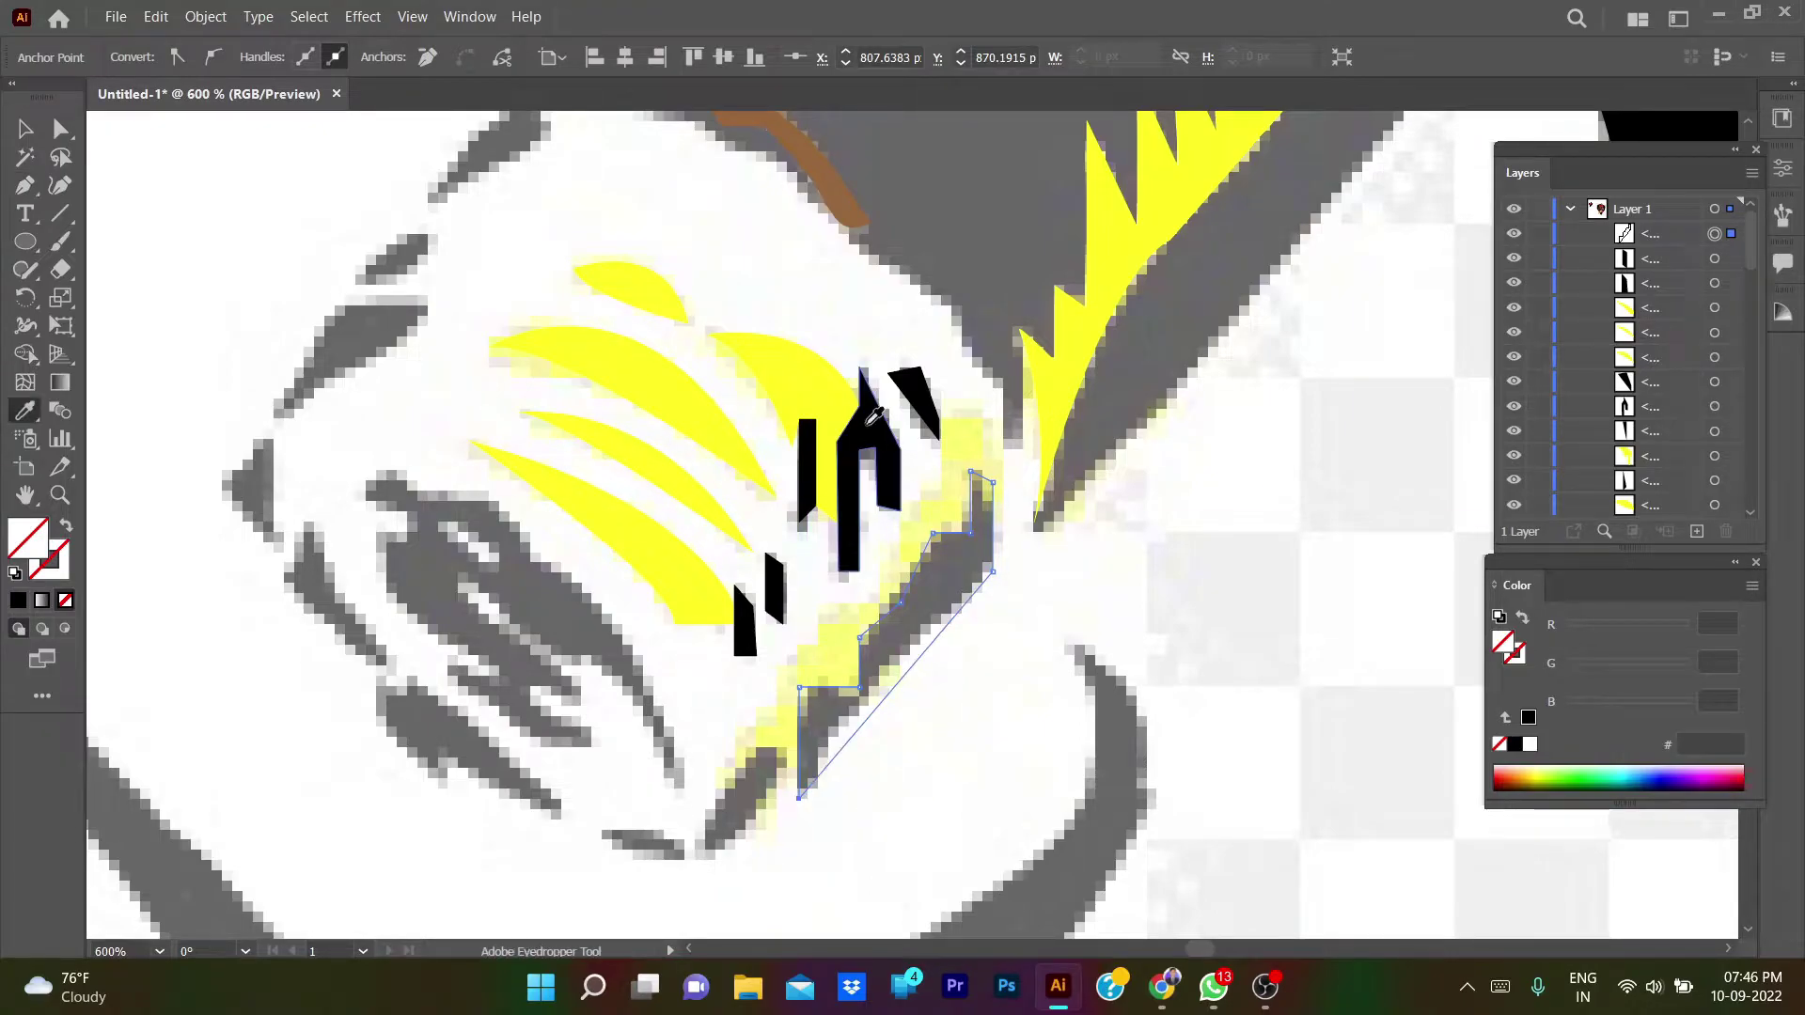
click(850, 507)
- Draw a curved black shape below the stepped shadow and deselect it
key(p)
click(706, 851)
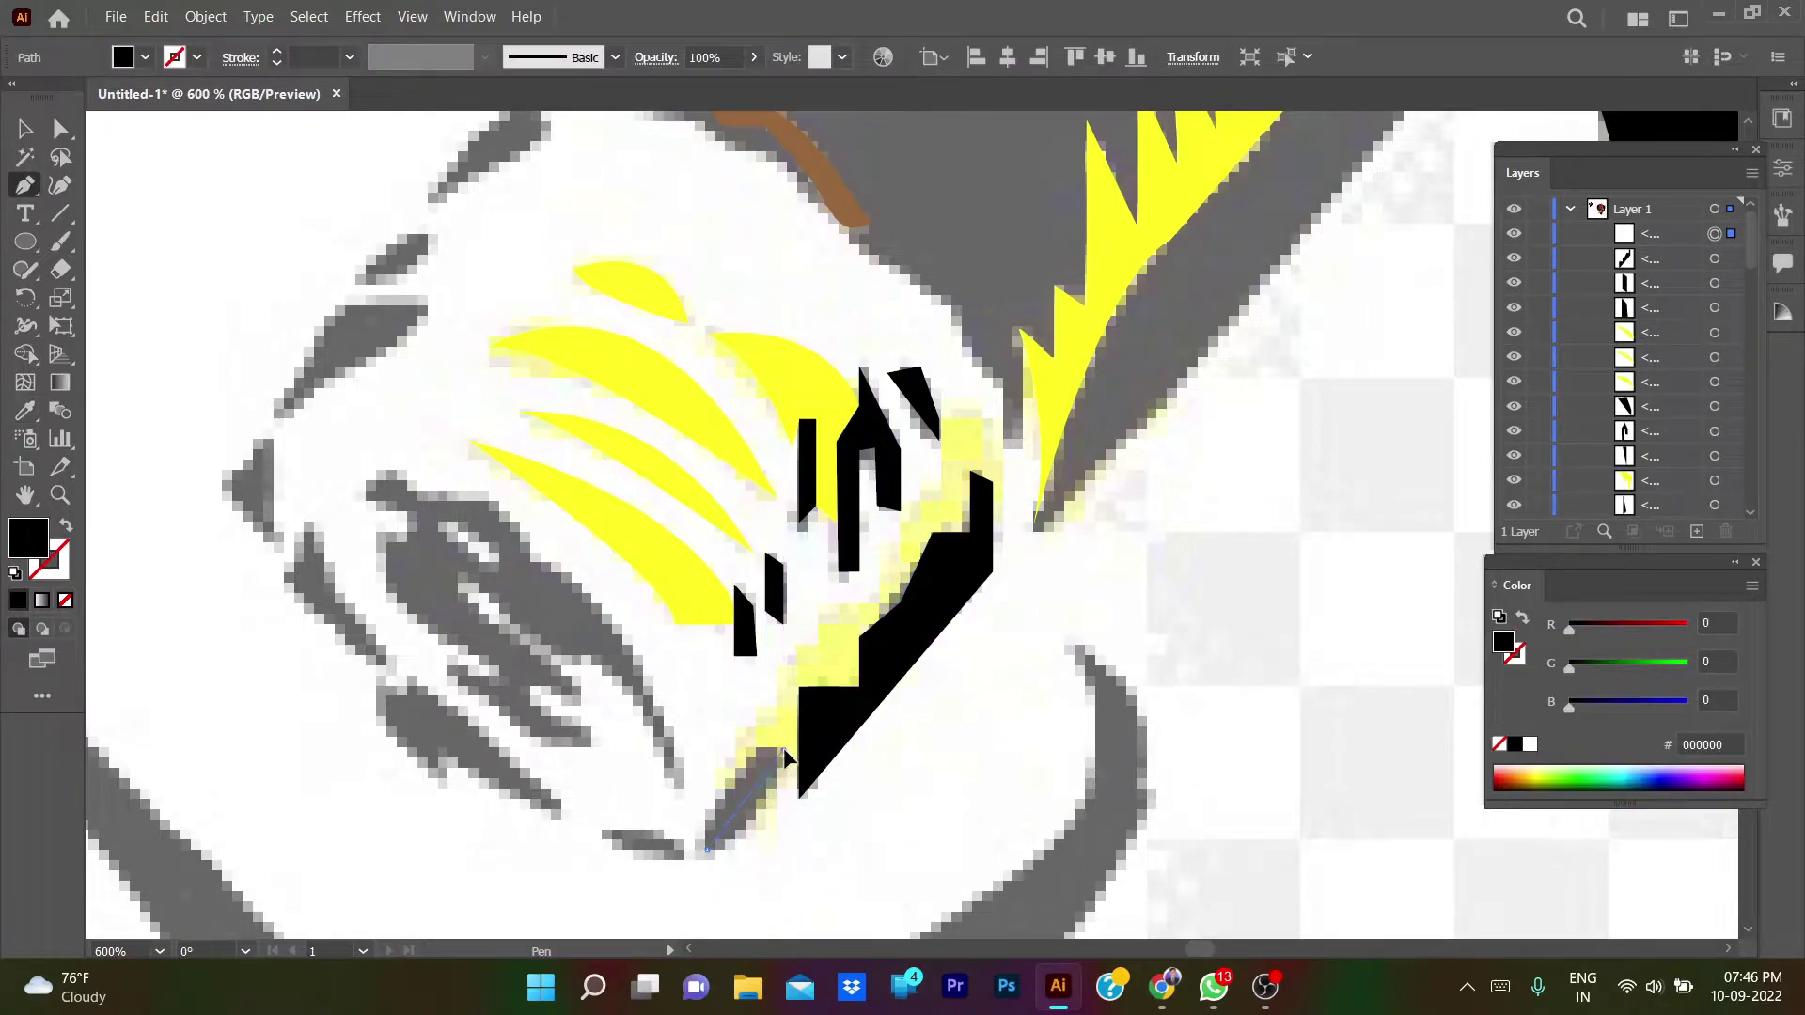
click(705, 849)
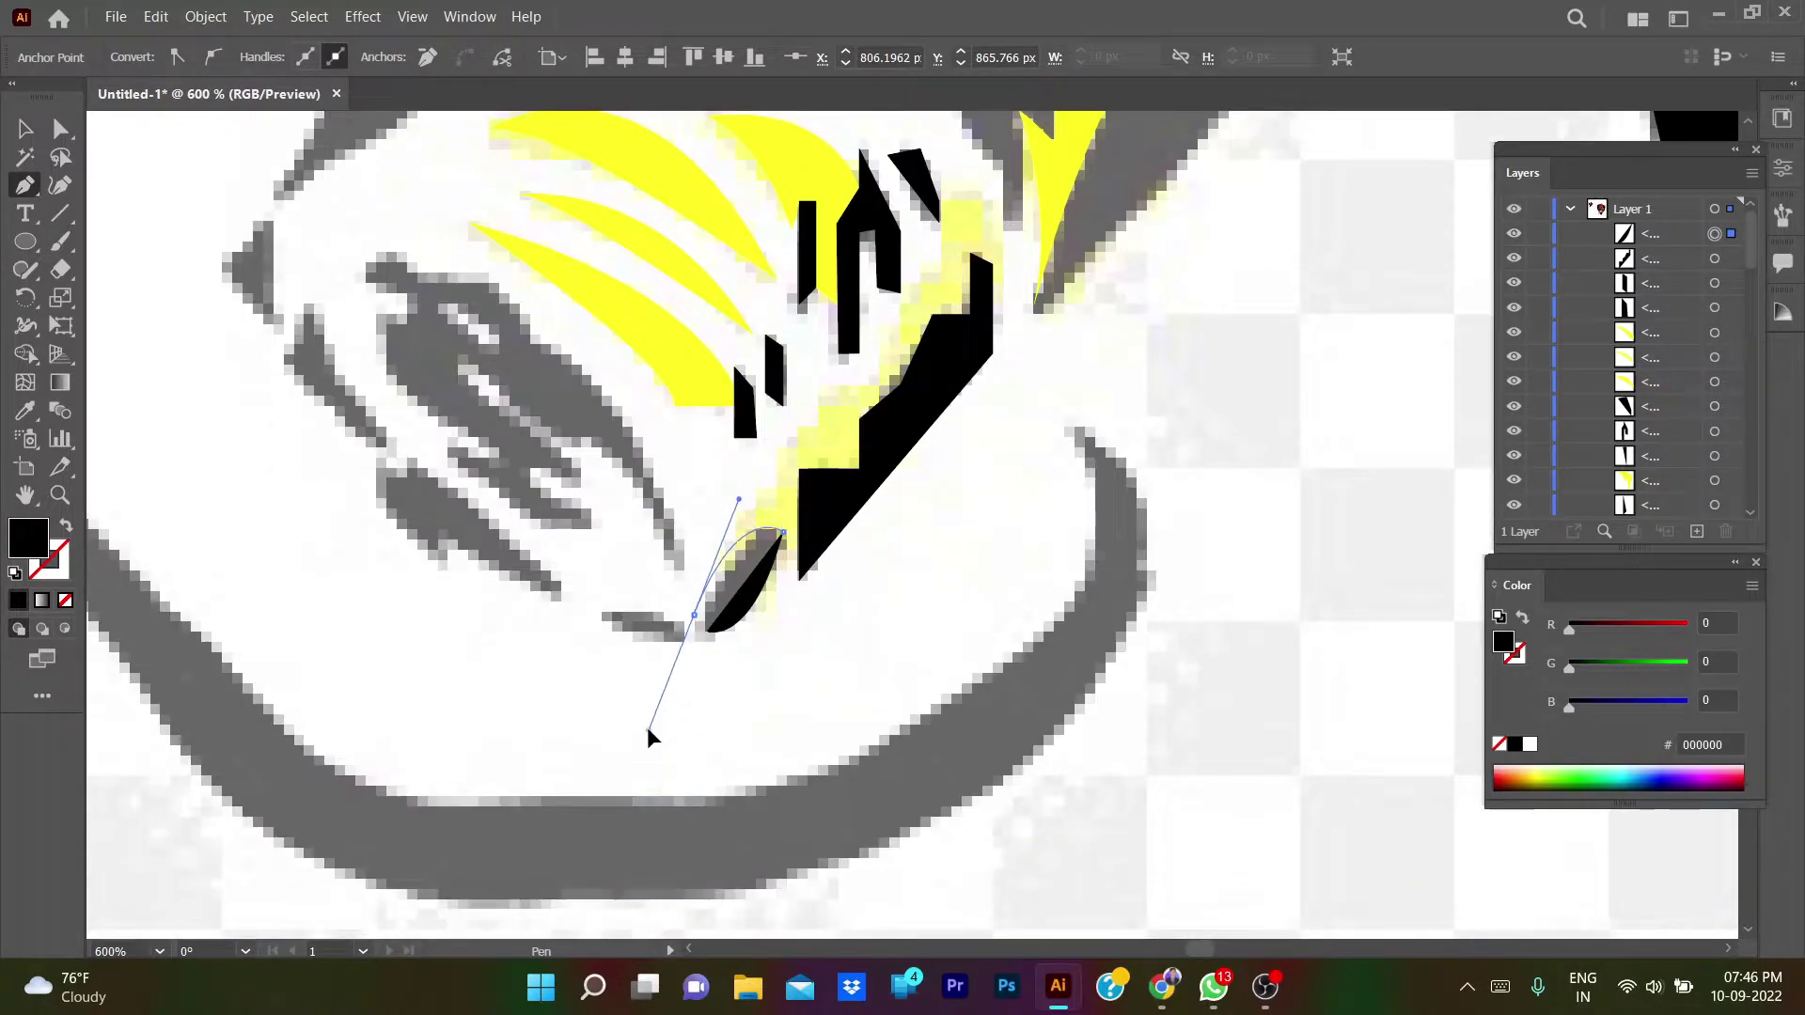
drag(682, 893, 700, 645)
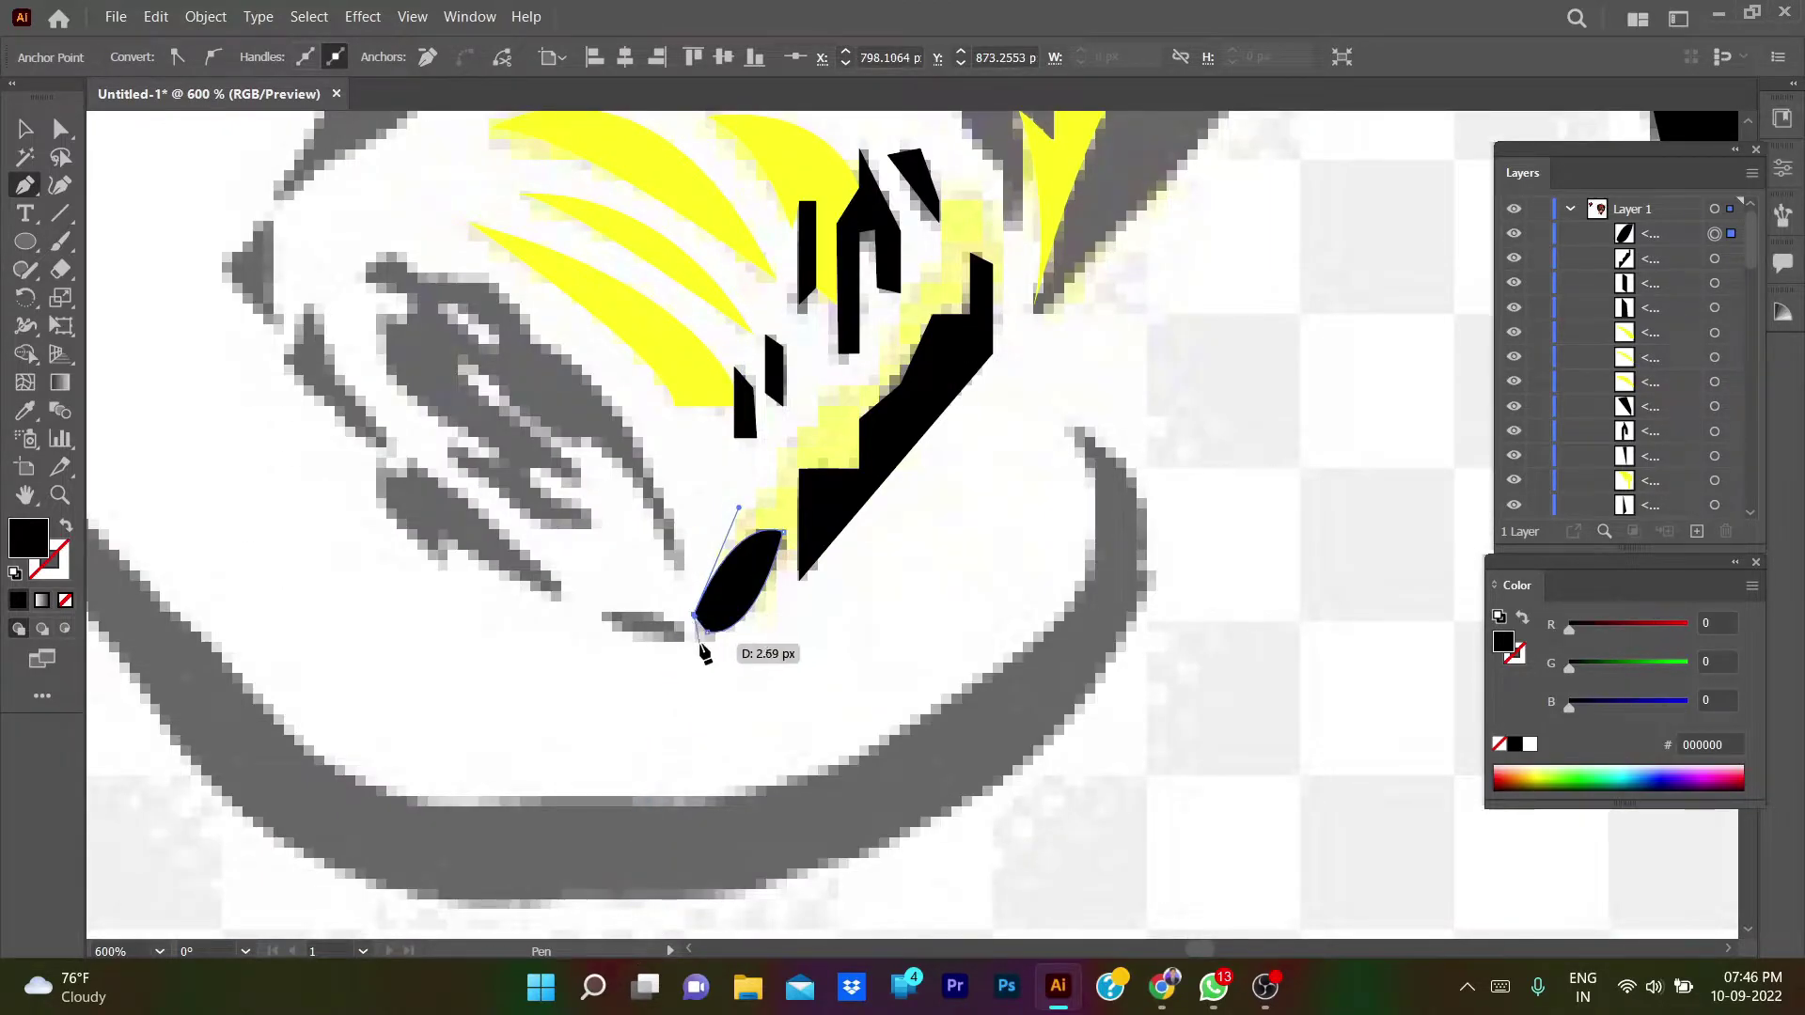
key(v)
click(758, 651)
scroll(754, 701, left, 2)
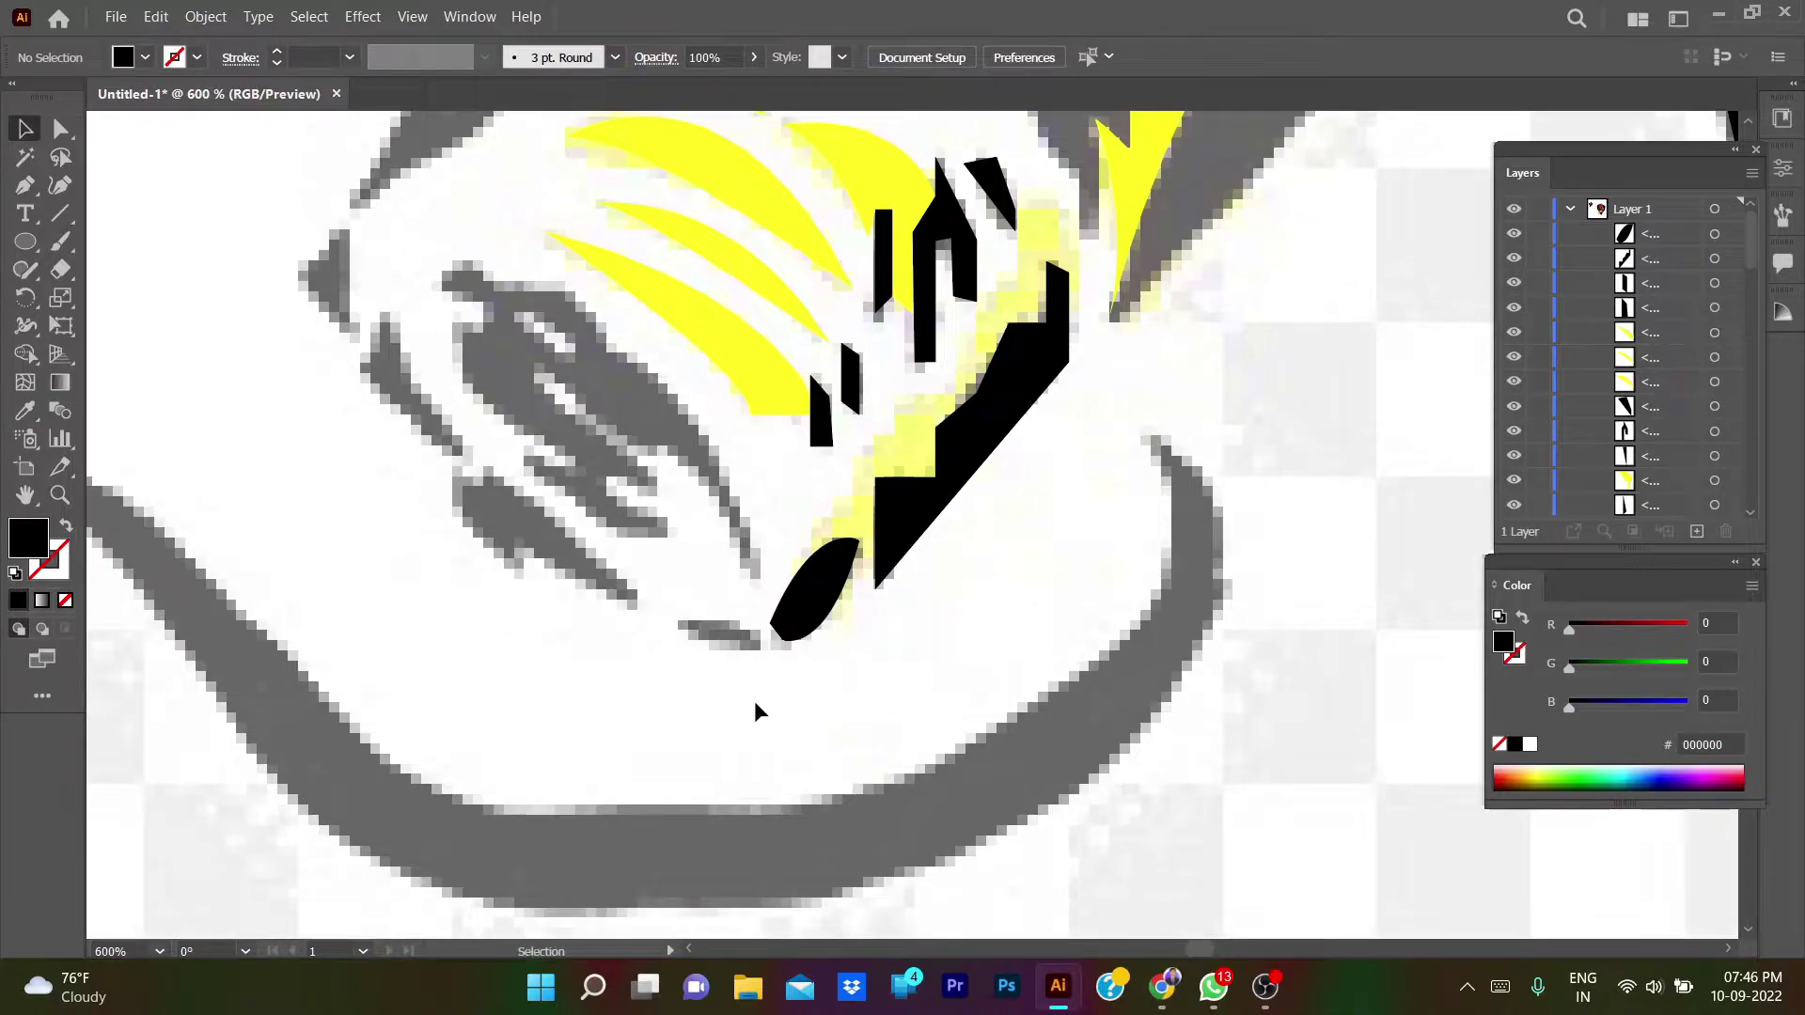
- Add a small rounded black shape beside the curve and begin a curved shape at upper left
click(678, 623)
click(764, 647)
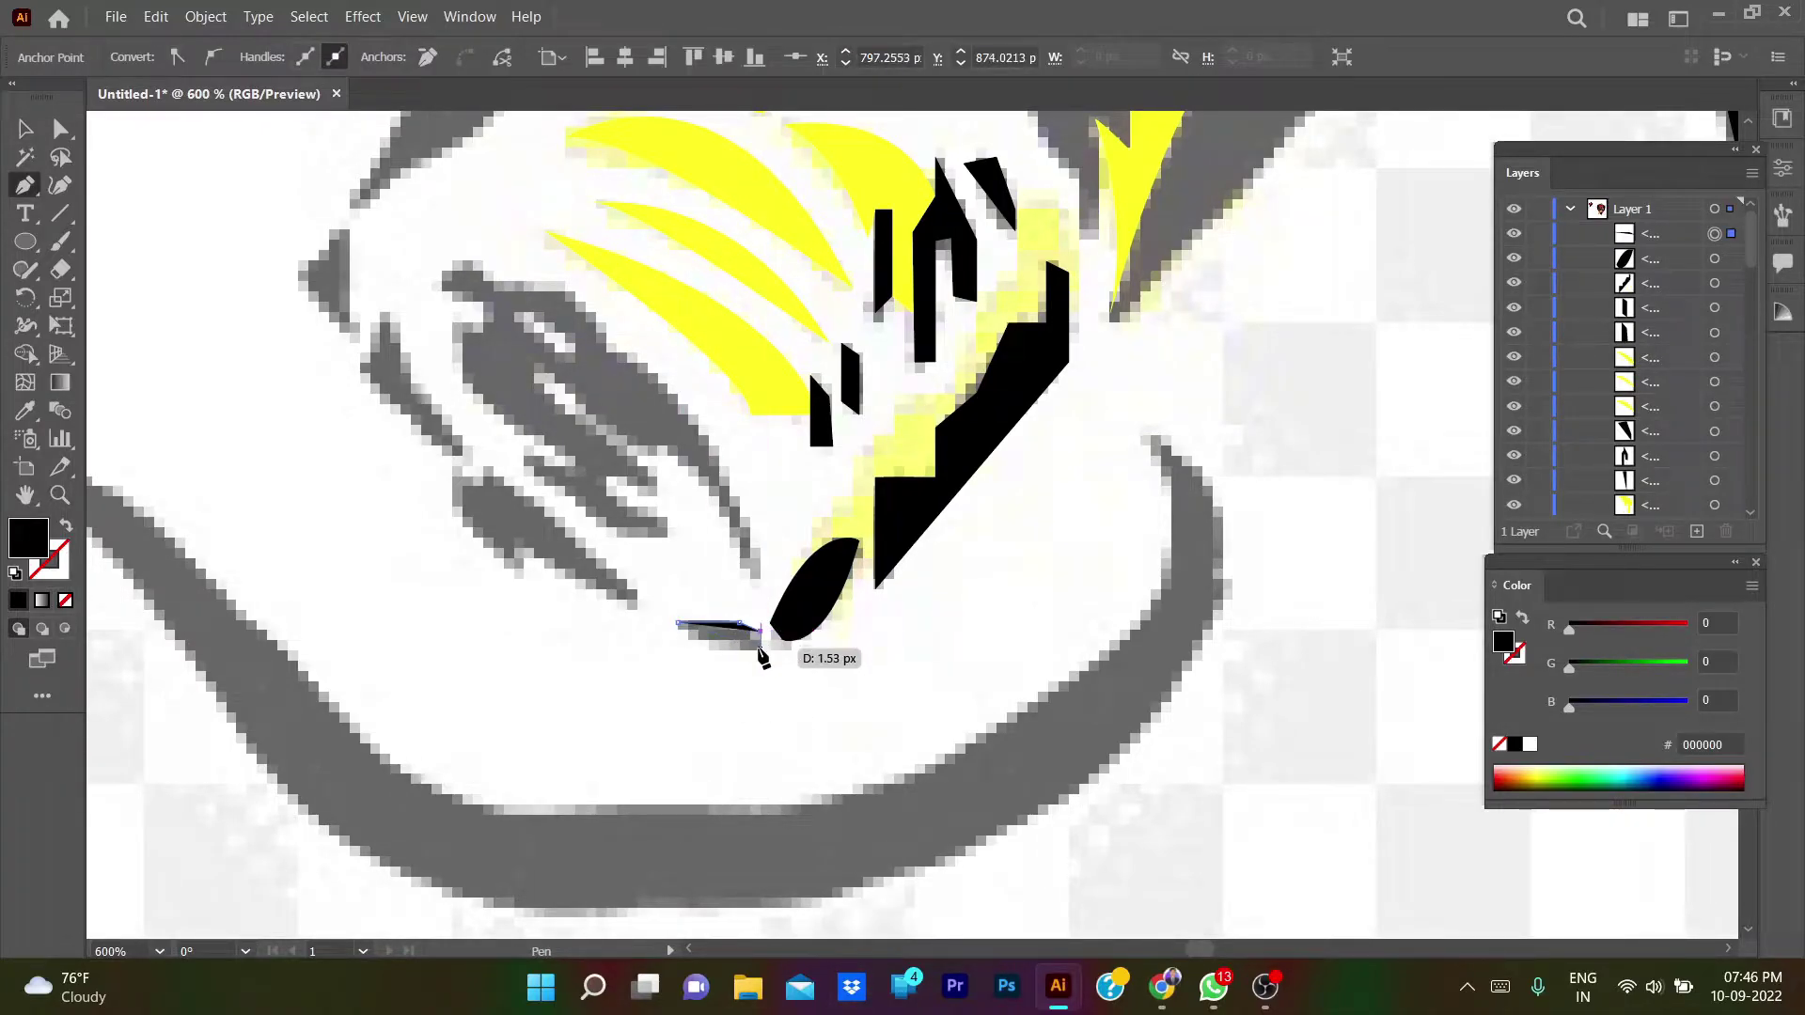
mouse_move(678, 624)
mouse_down()
mouse_move(588, 879)
mouse_move(700, 890)
mouse_move(700, 858)
mouse_up()
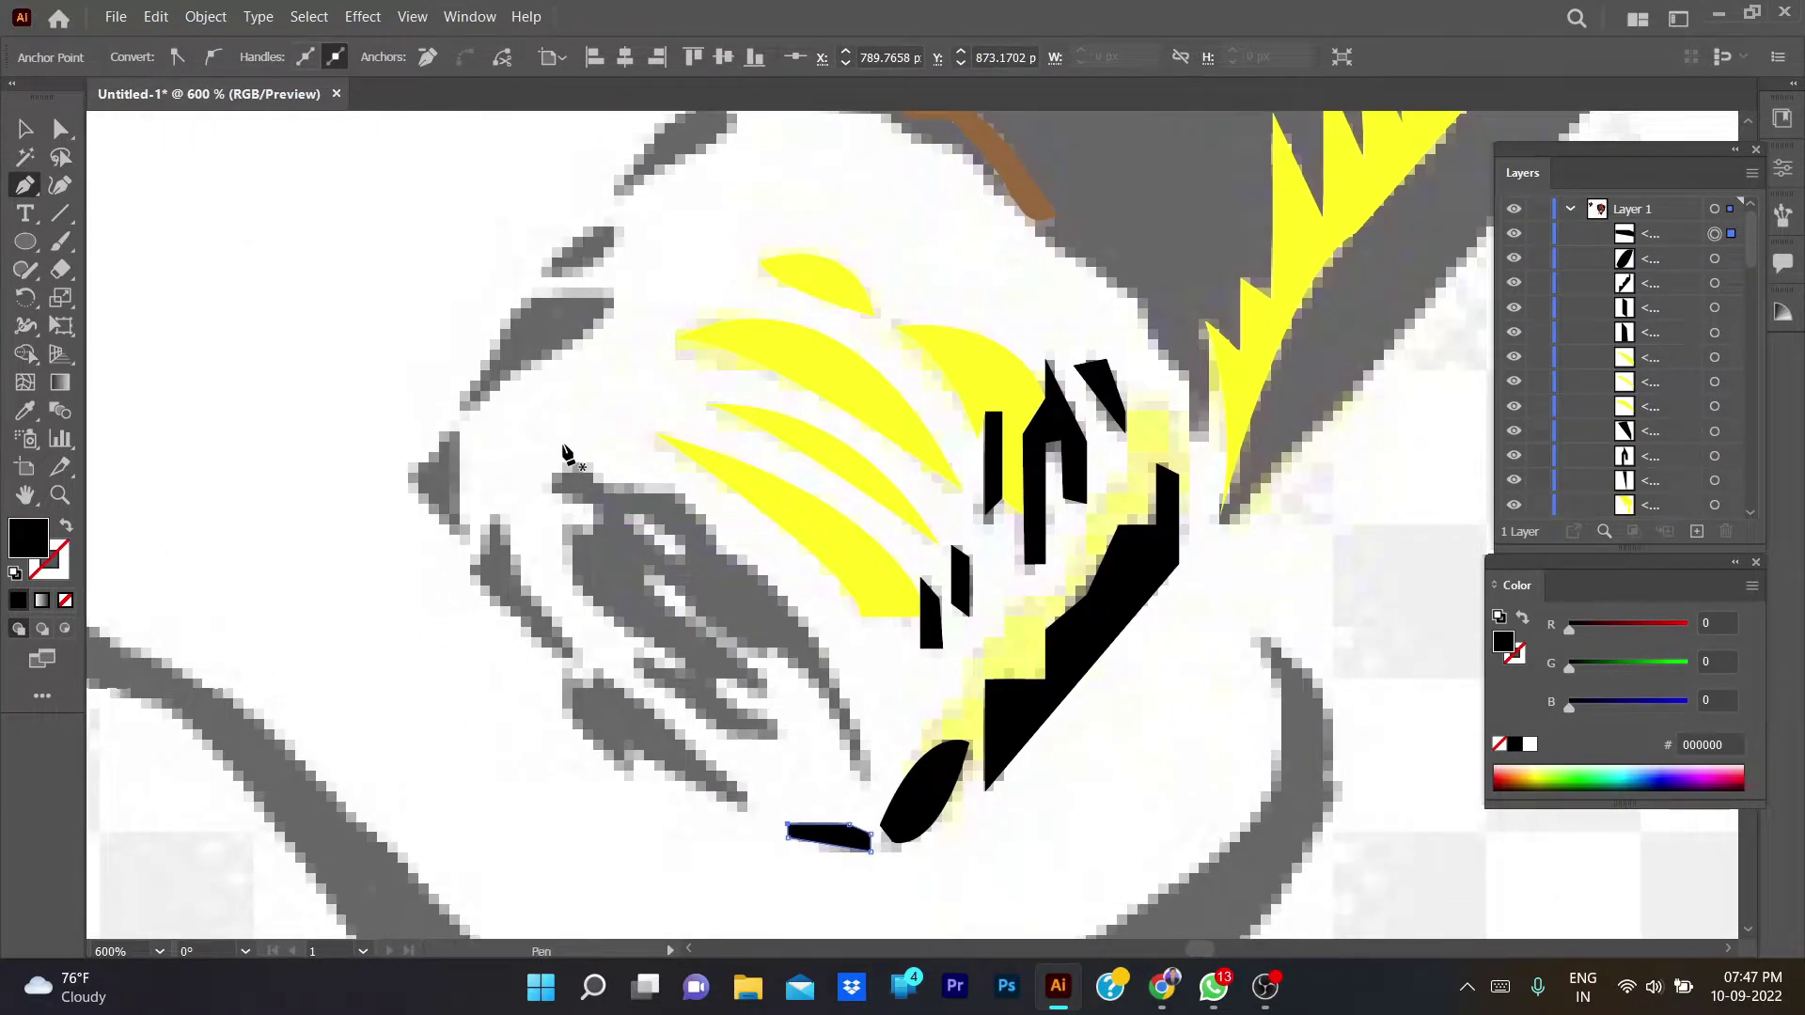
drag(543, 488, 592, 473)
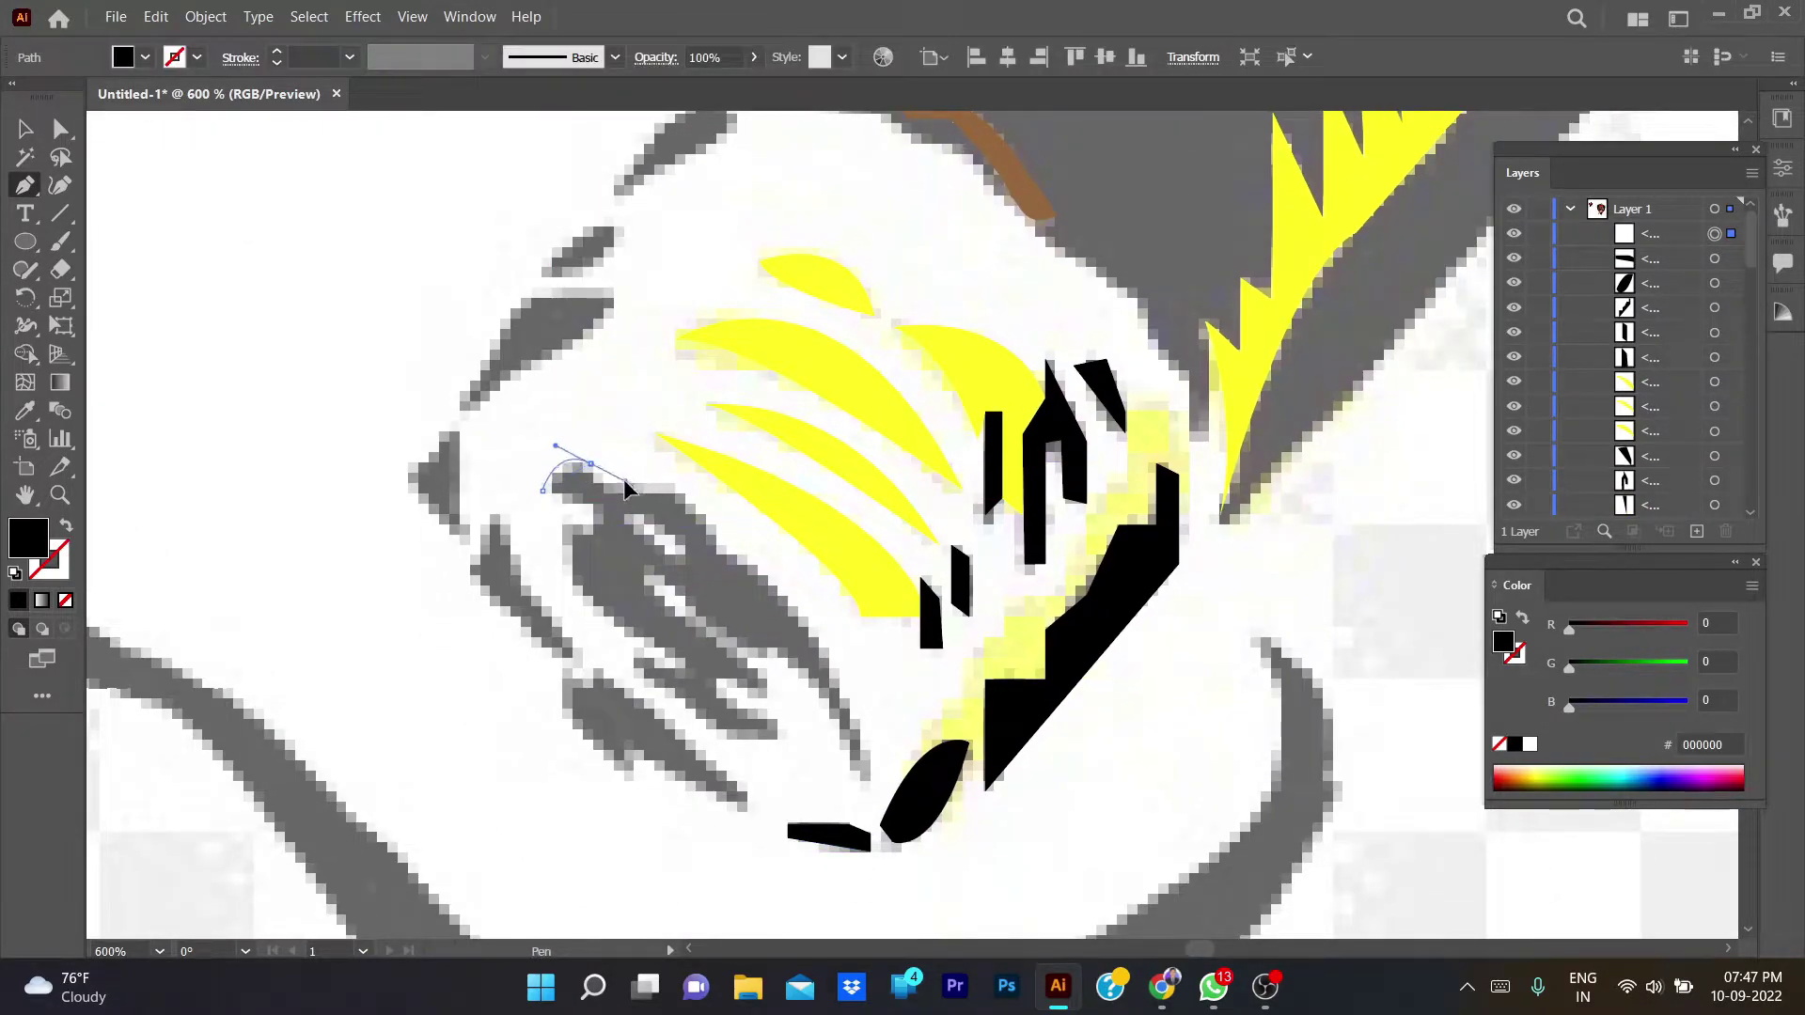
click(675, 483)
drag(870, 851, 872, 790)
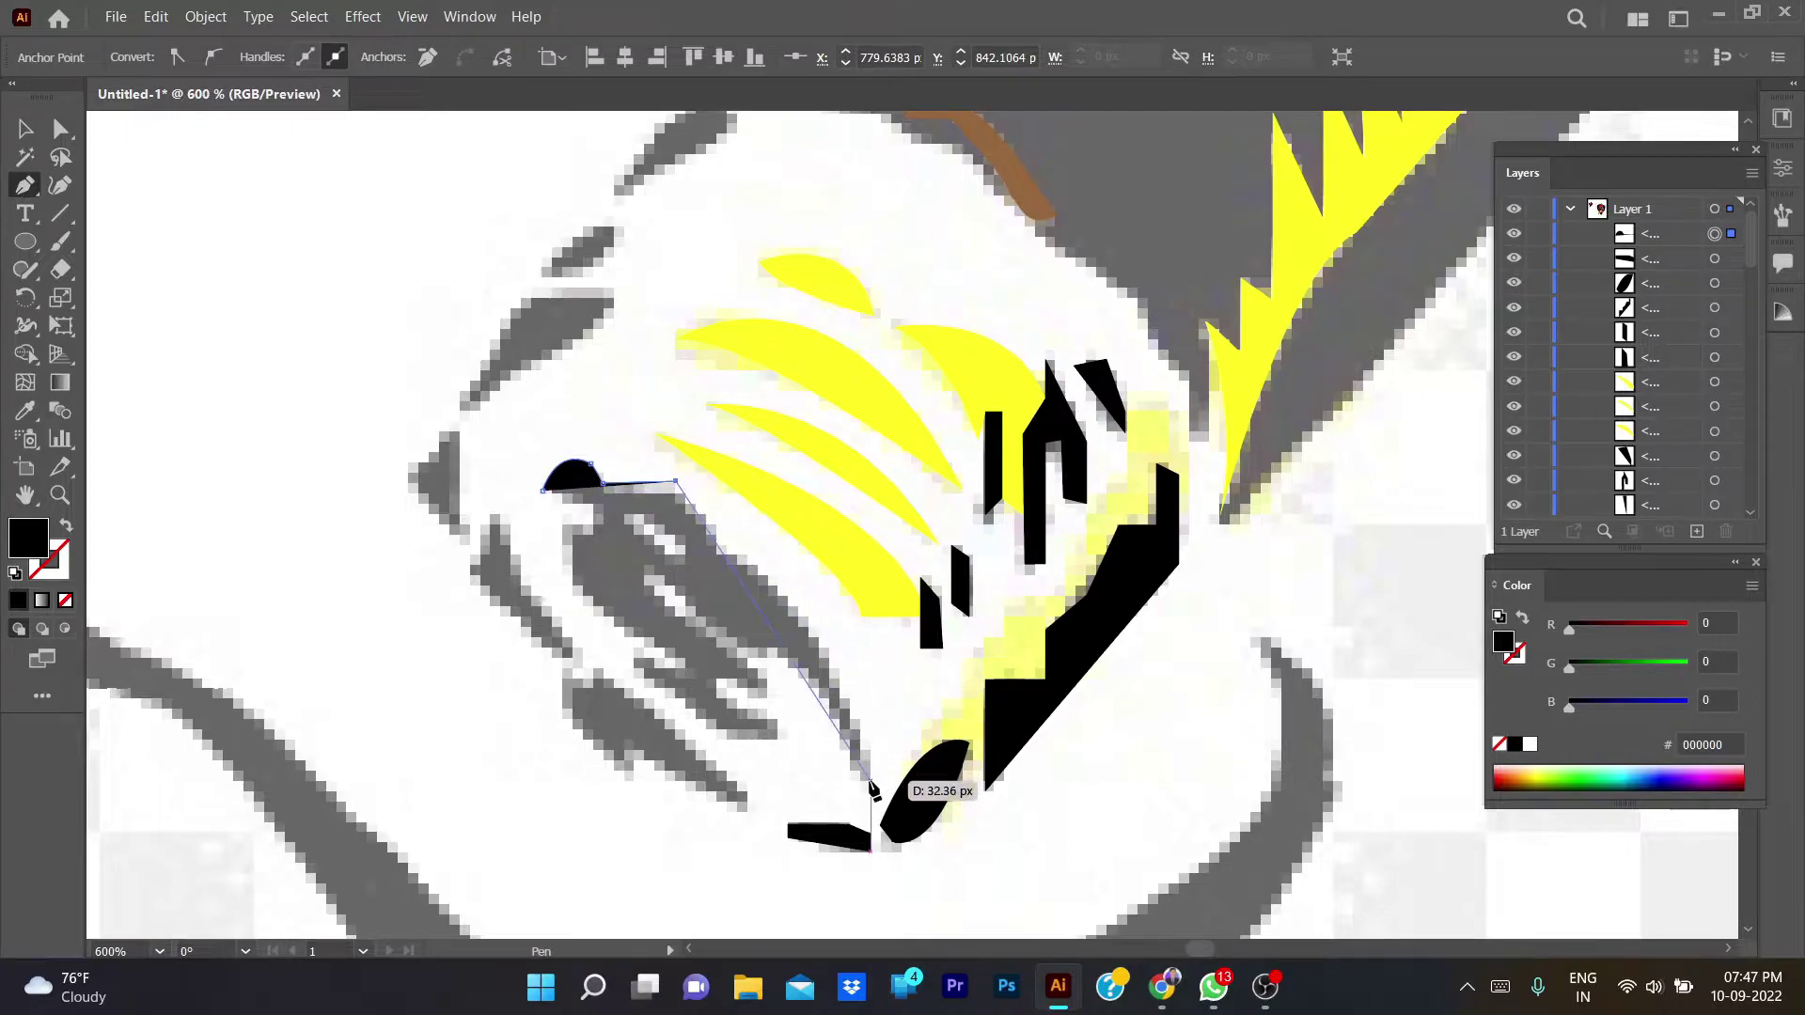
mouse_move(871, 911)
mouse_down()
mouse_move(894, 865)
mouse_move(756, 550)
mouse_move(692, 557)
mouse_move(785, 627)
mouse_move(720, 619)
mouse_up()
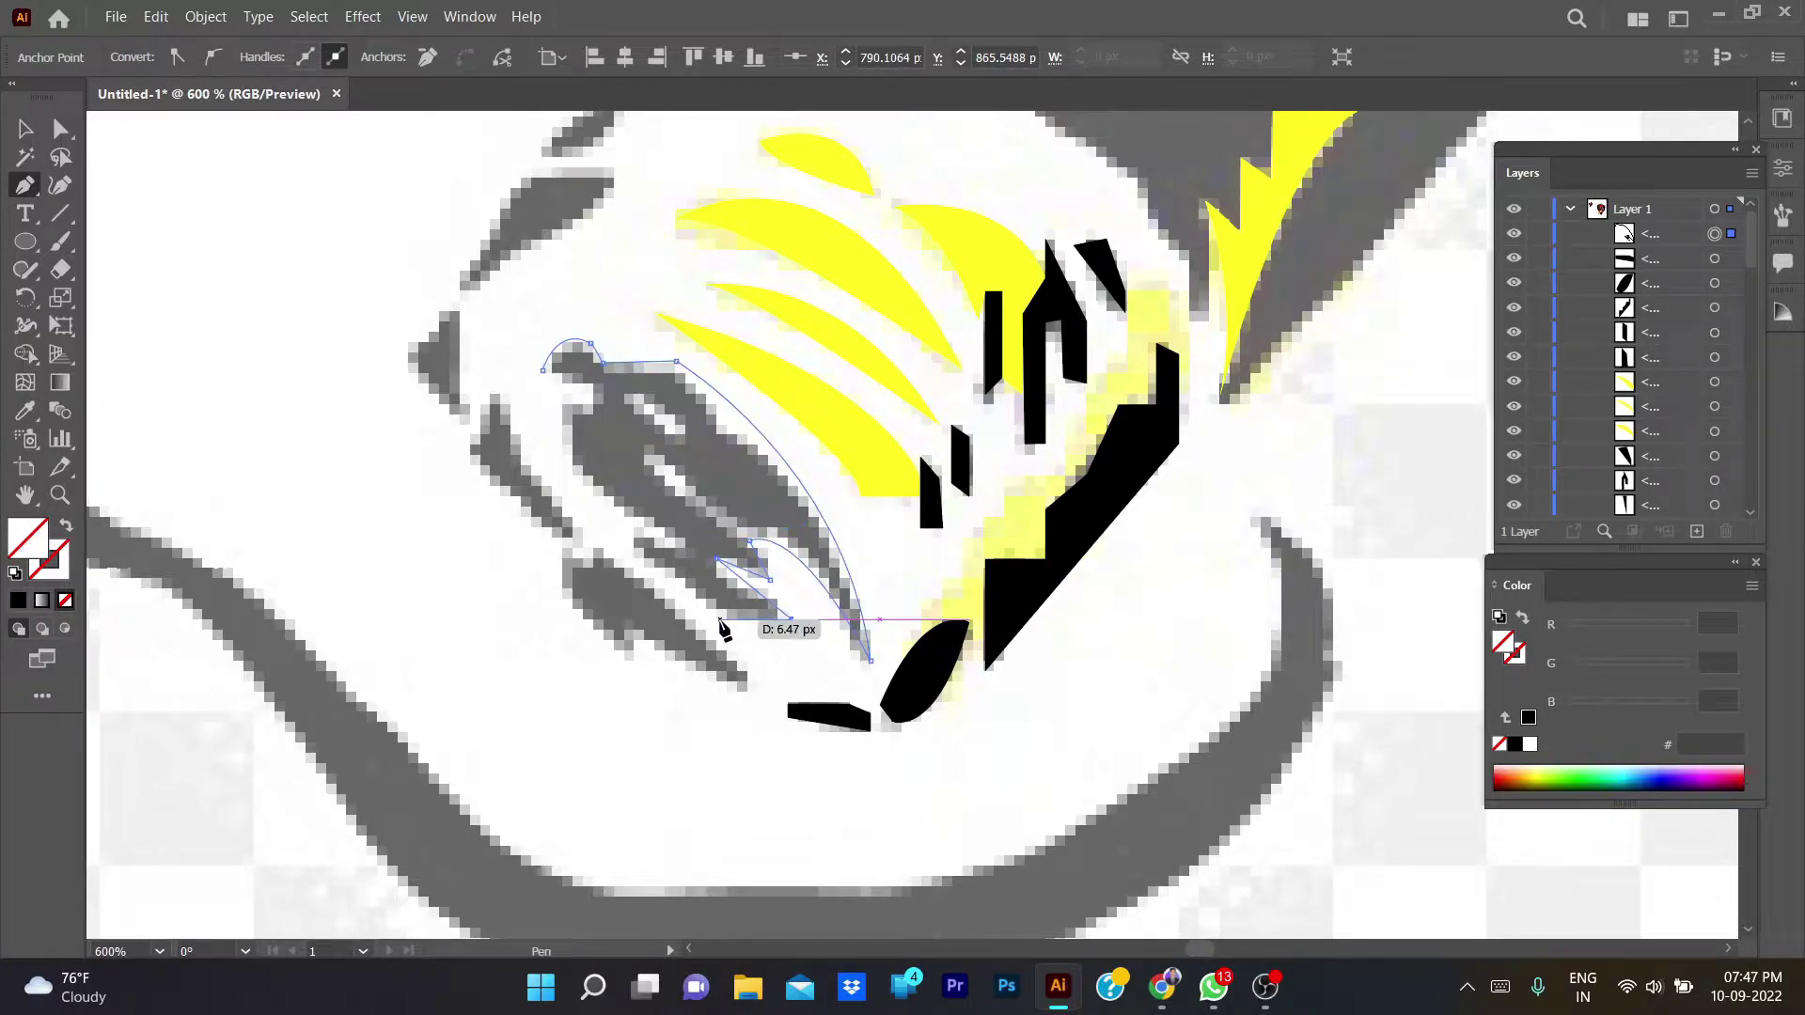
- Trace the curved and cornered edge along the grey fingers' outline
drag(656, 566, 753, 696)
drag(635, 642, 630, 668)
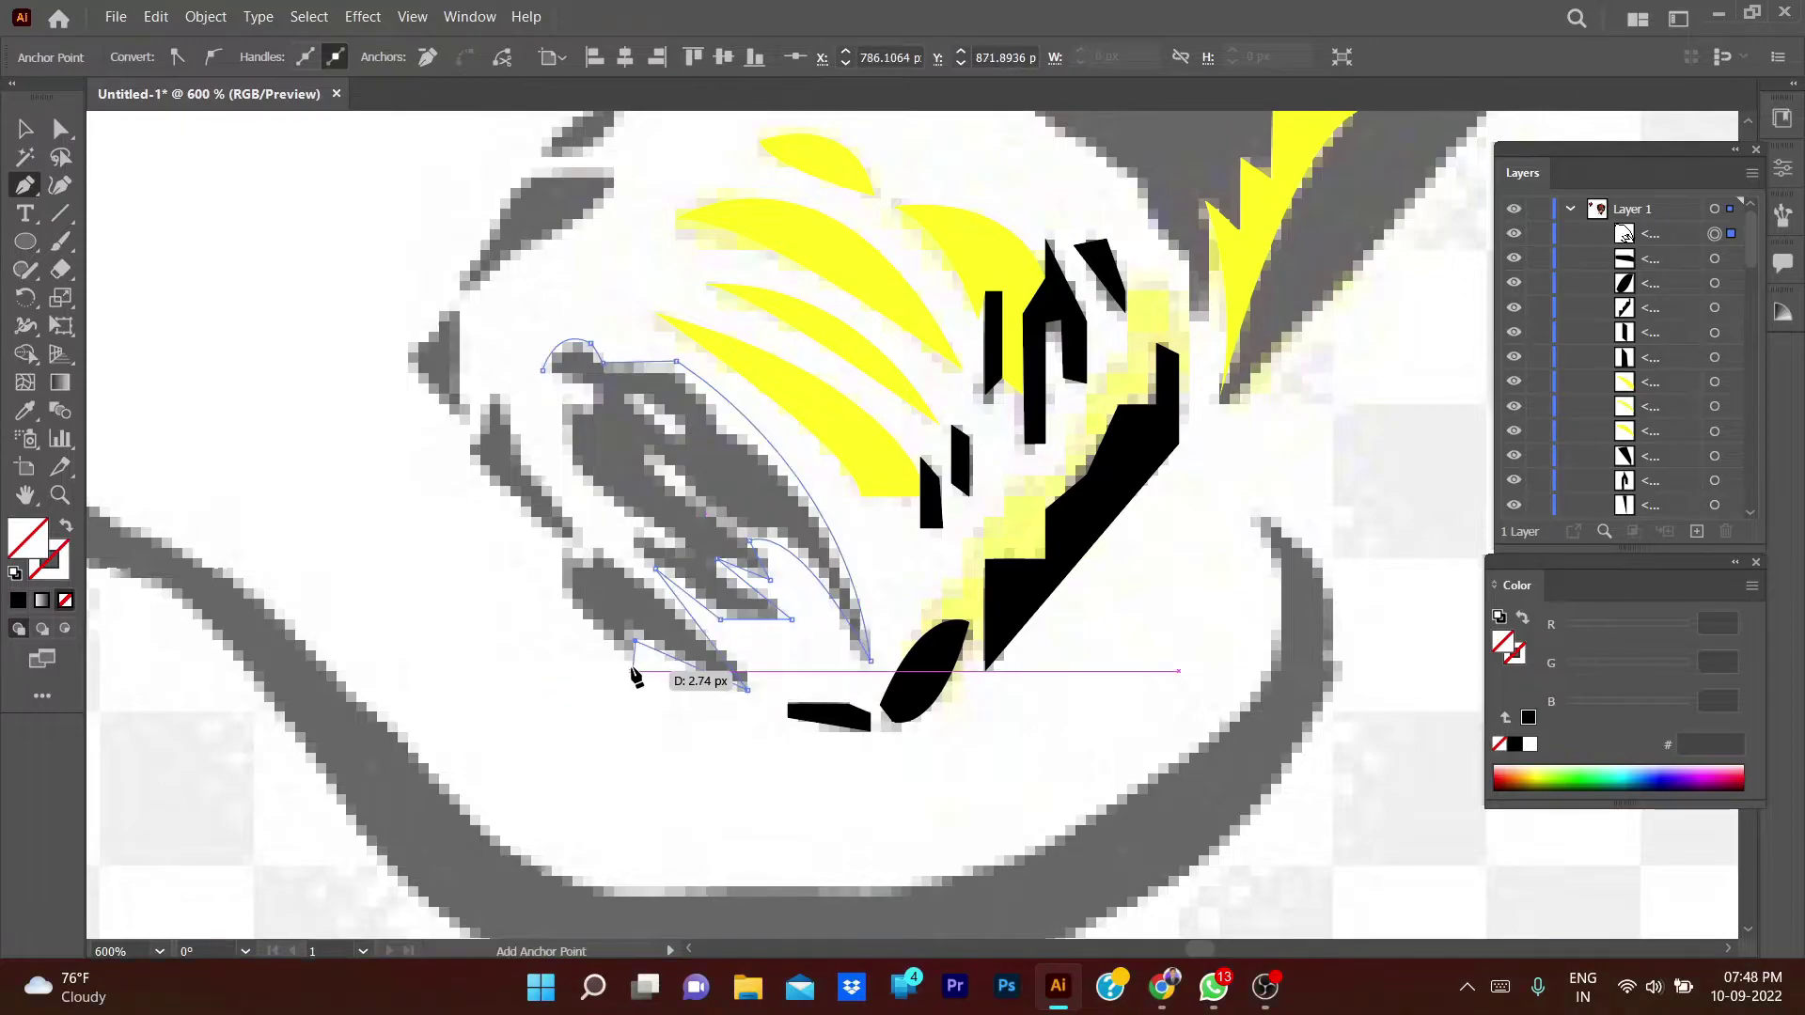
click(559, 595)
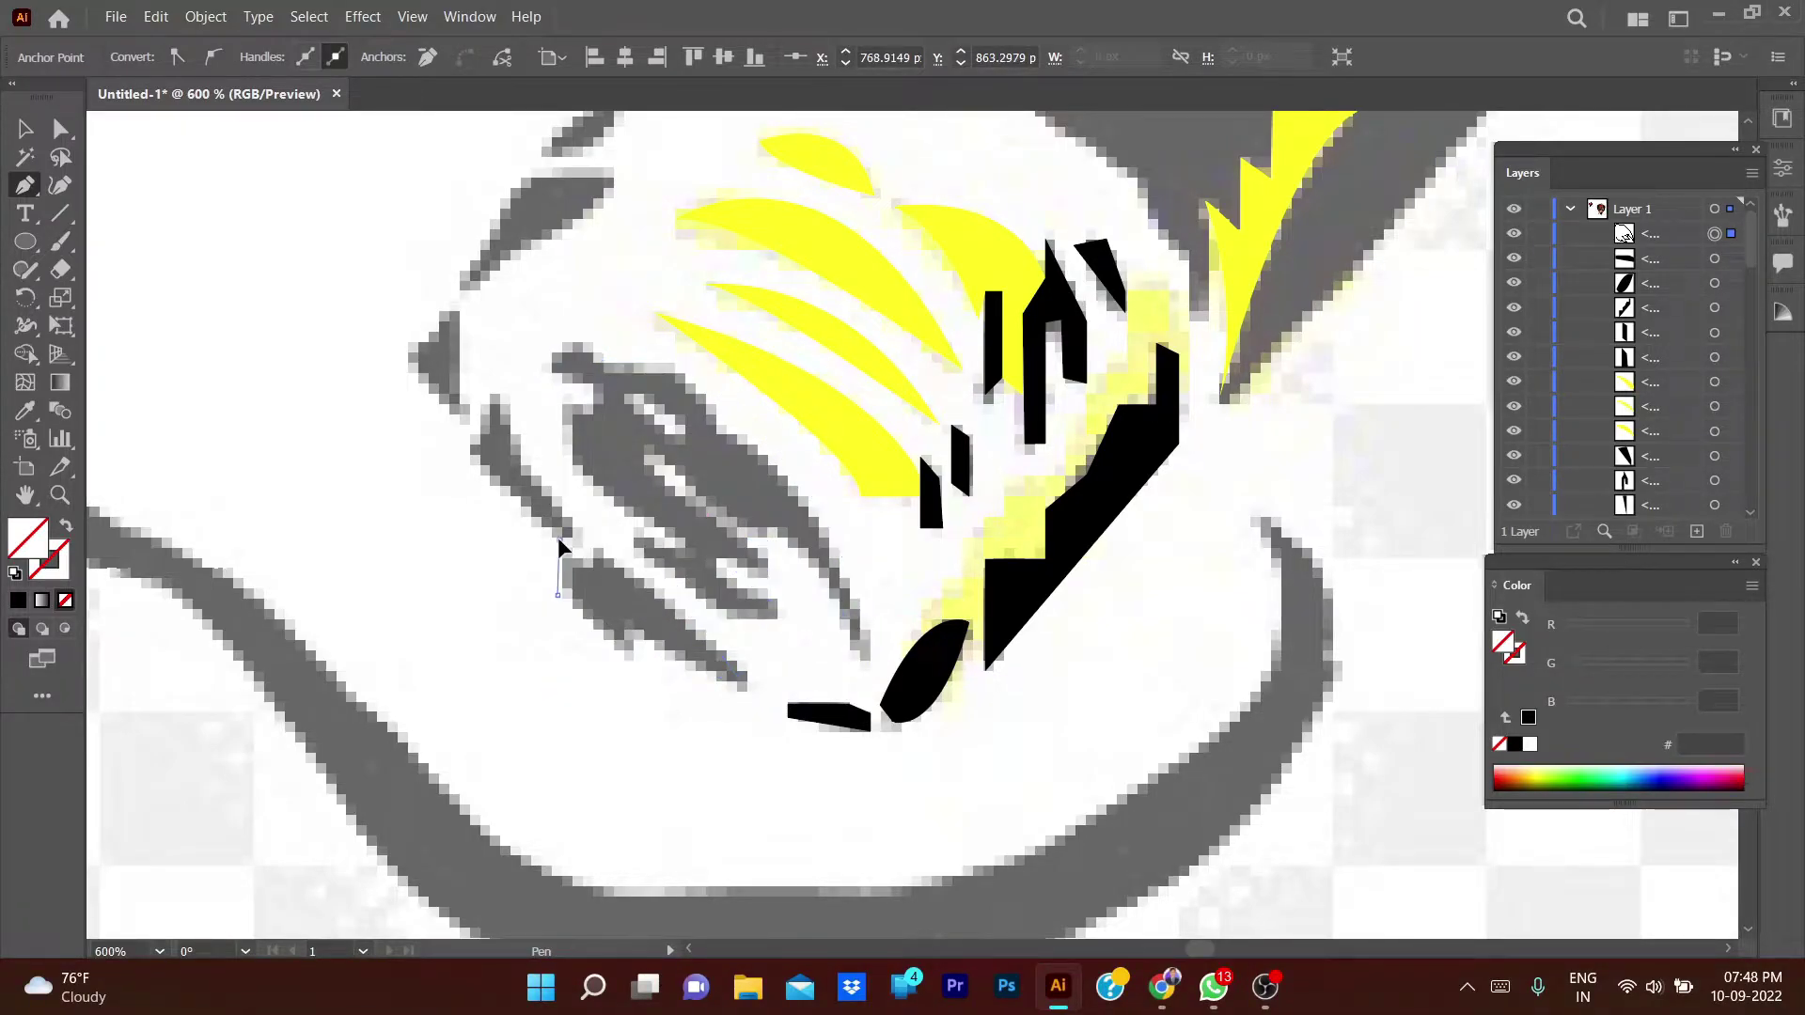
click(558, 540)
click(459, 457)
mouse_move(476, 423)
mouse_down()
mouse_move(475, 396)
mouse_move(516, 388)
mouse_up()
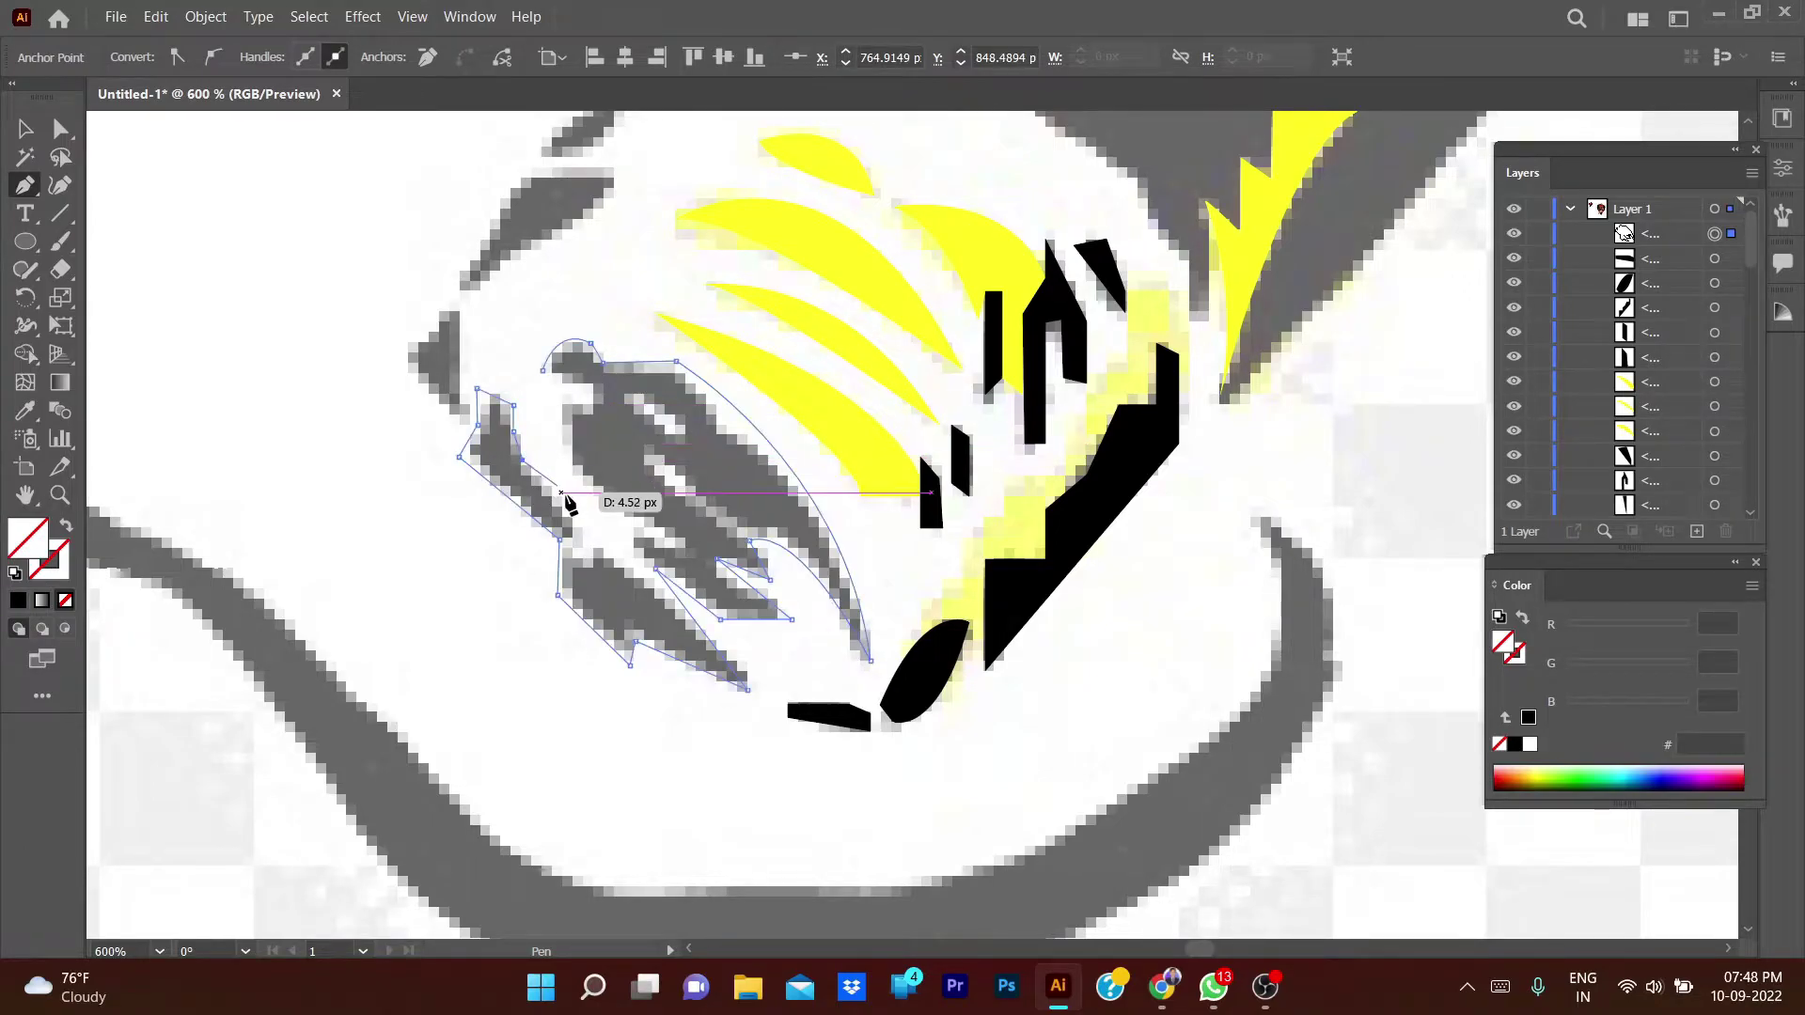
- Outline another shape along the grey edge and fill it with sampled black
ctrl+click(523, 460)
click(522, 461)
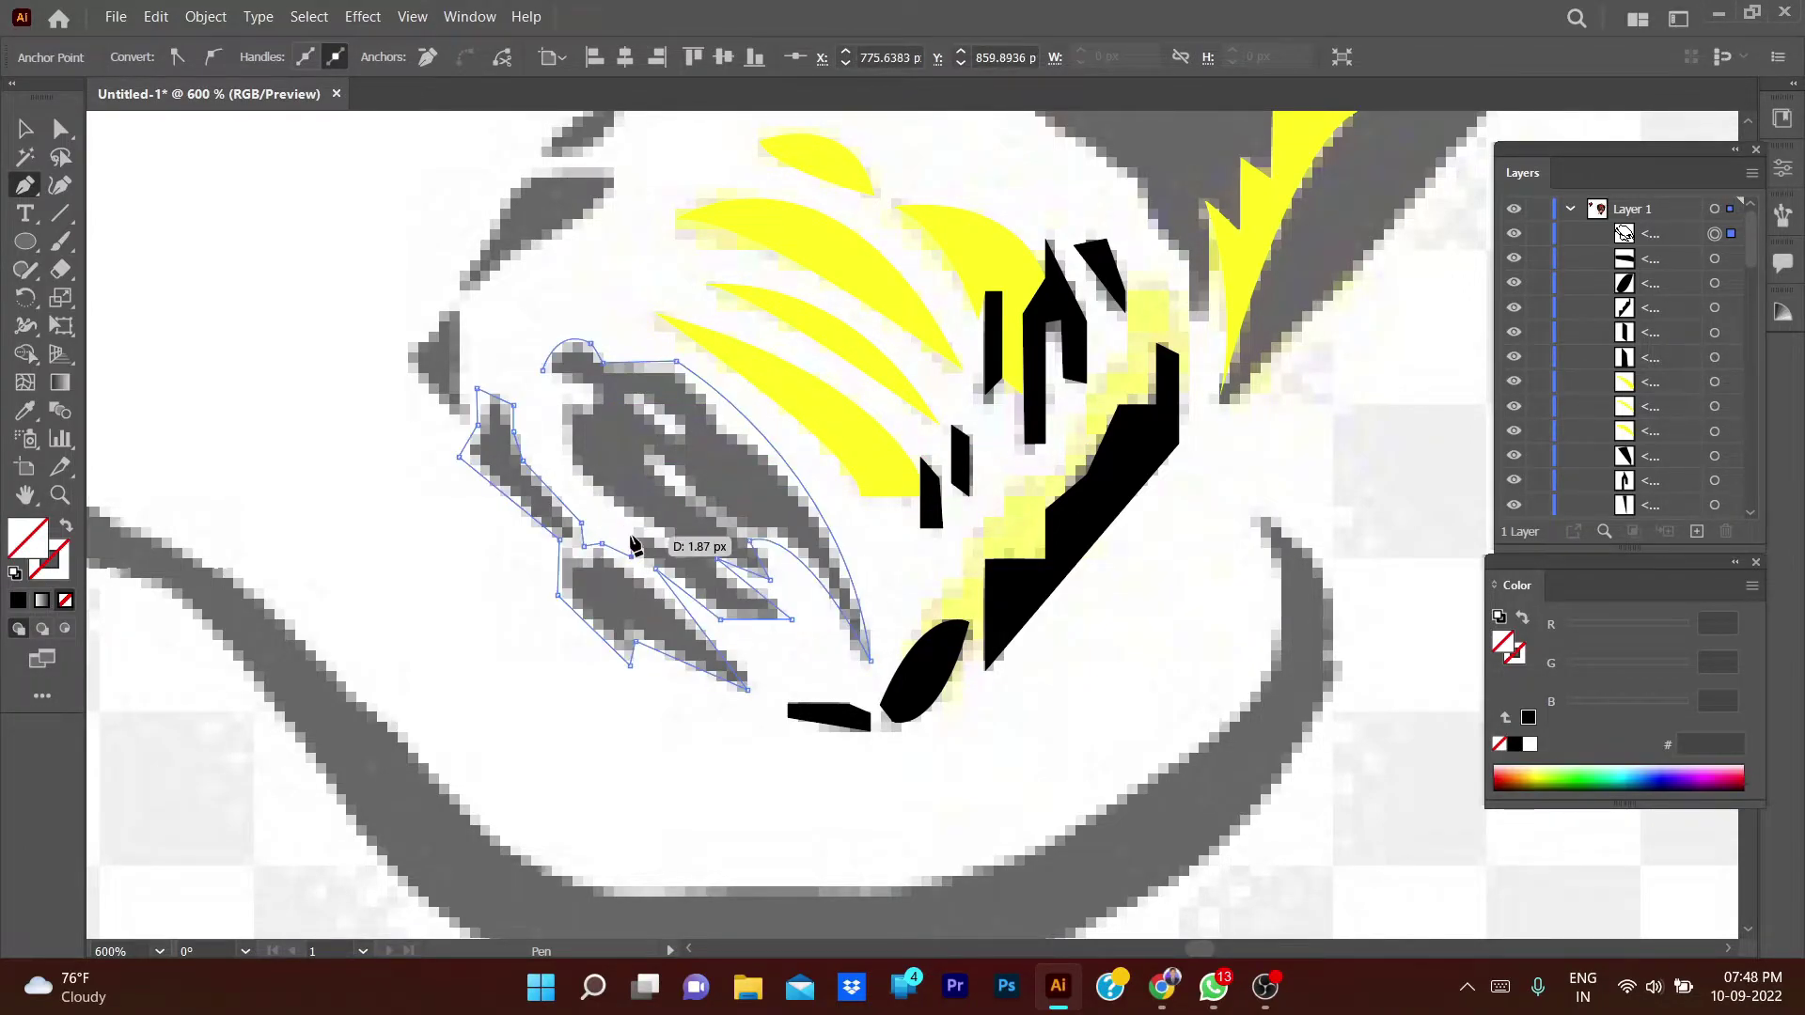
click(588, 503)
click(555, 443)
click(563, 406)
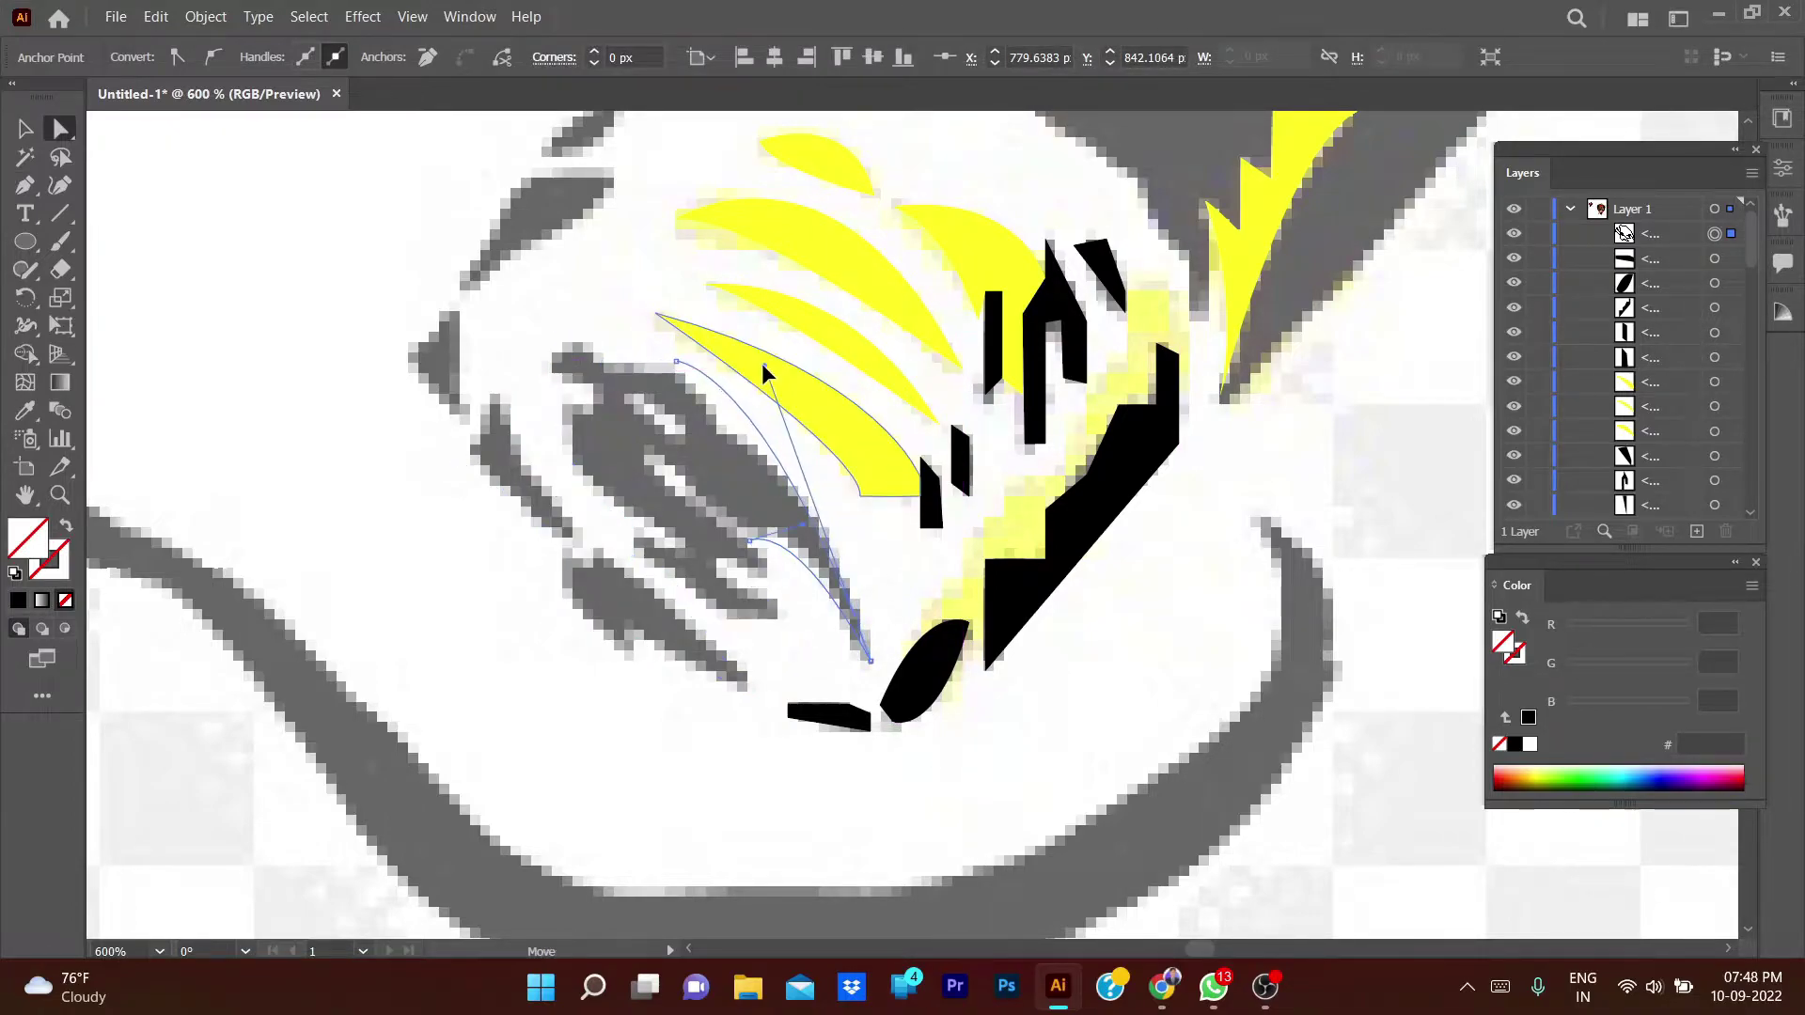
drag(765, 370, 870, 530)
key(i)
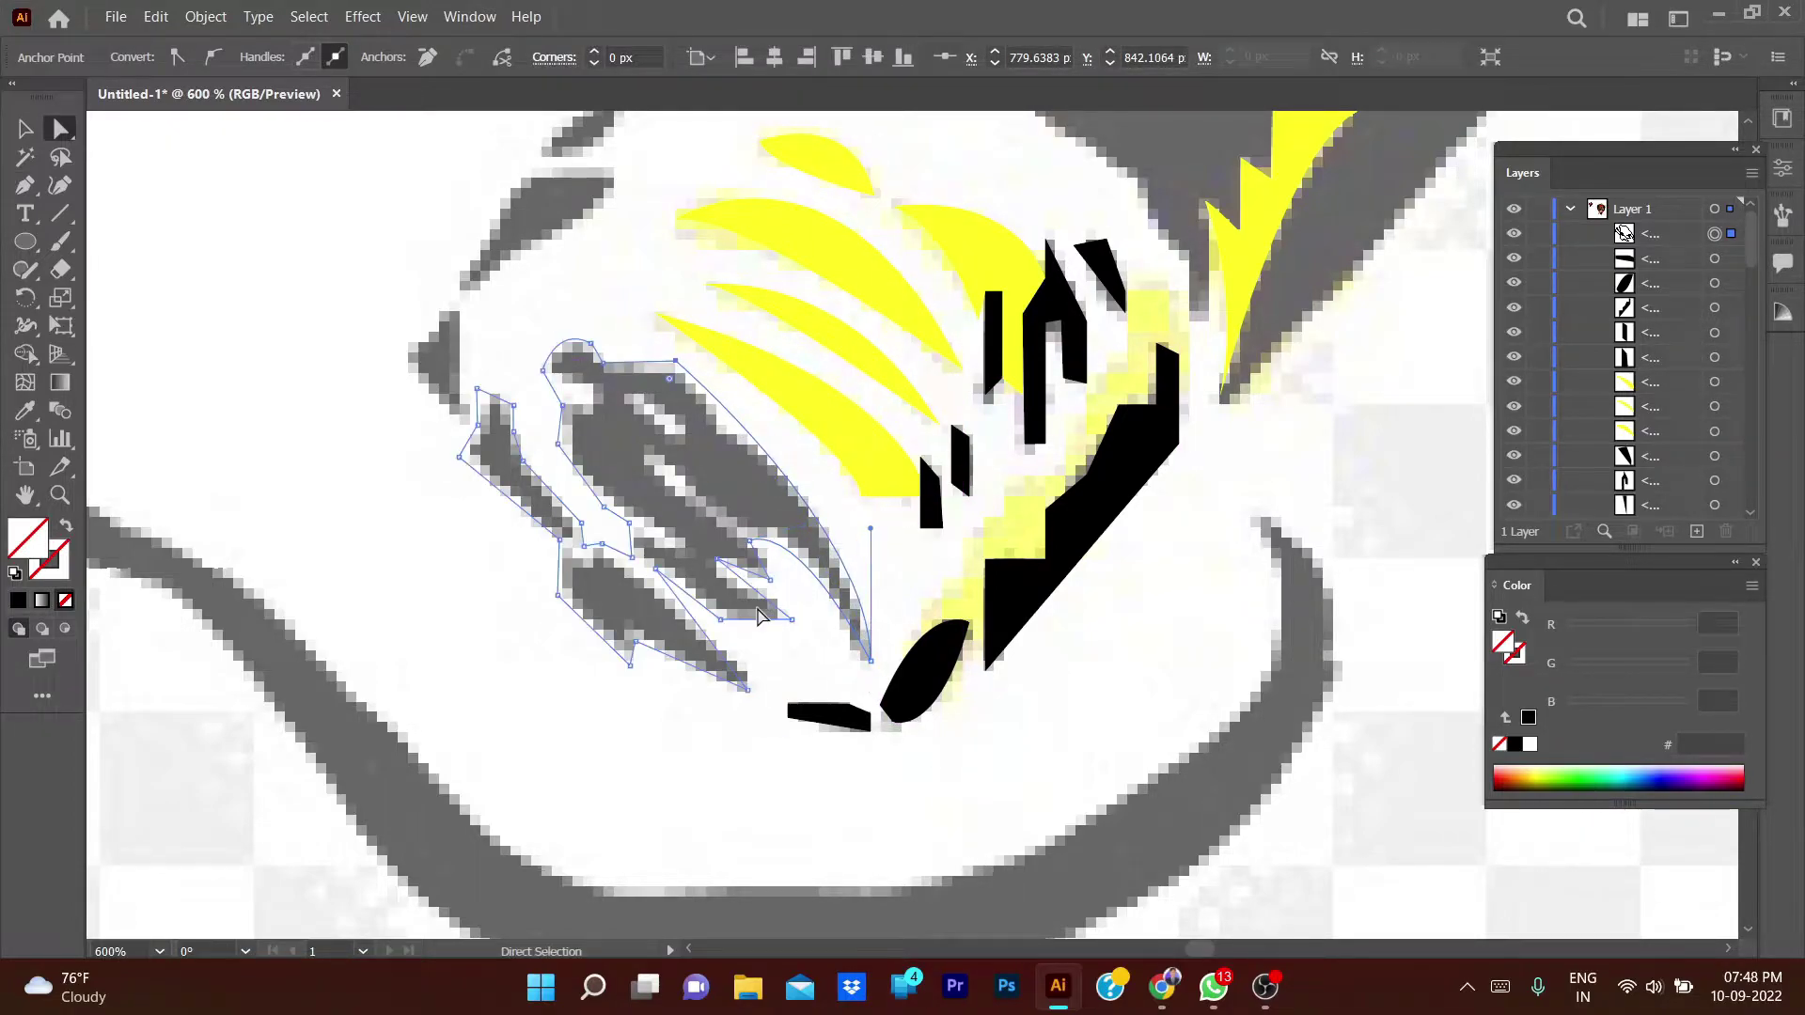
click(1003, 599)
- Draw a black angular triangle at the ash tip's edge
key(p)
ctrl+click(370, 508)
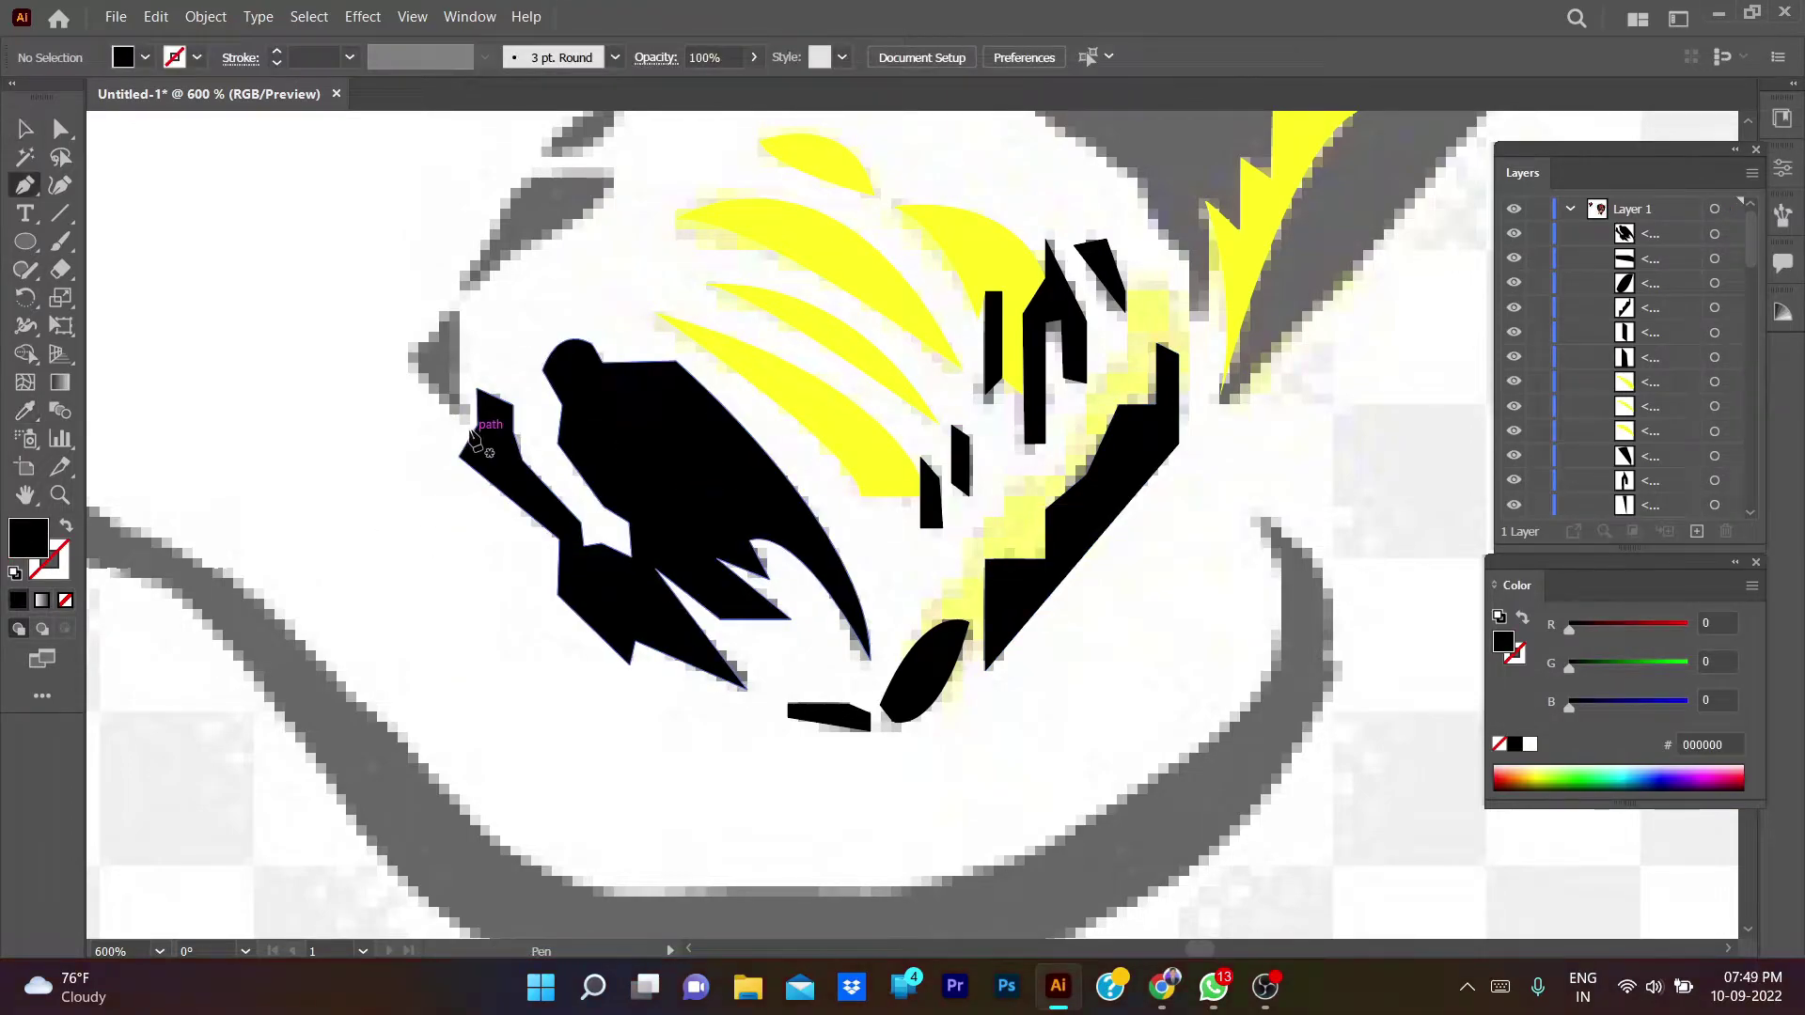
click(463, 423)
click(403, 359)
click(452, 301)
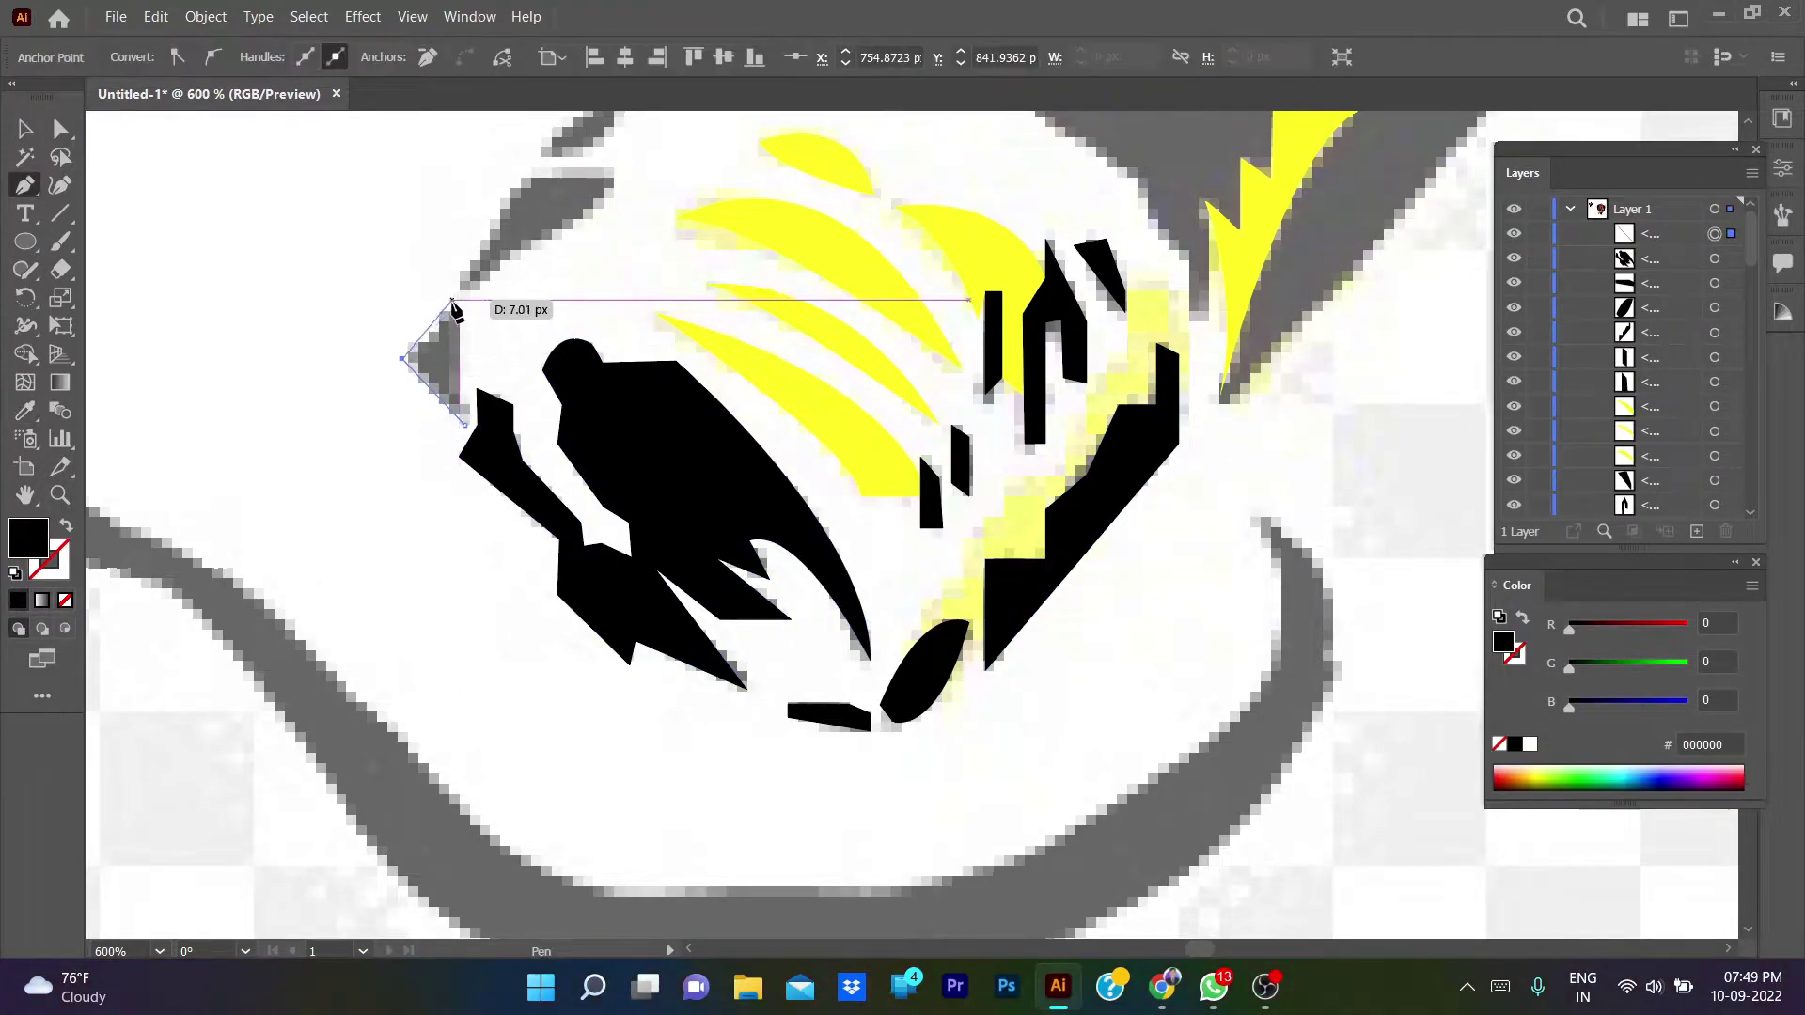
click(464, 424)
scroll(605, 290, up, 3)
- Add more small black triangles along the tip's upper edge
click(421, 402)
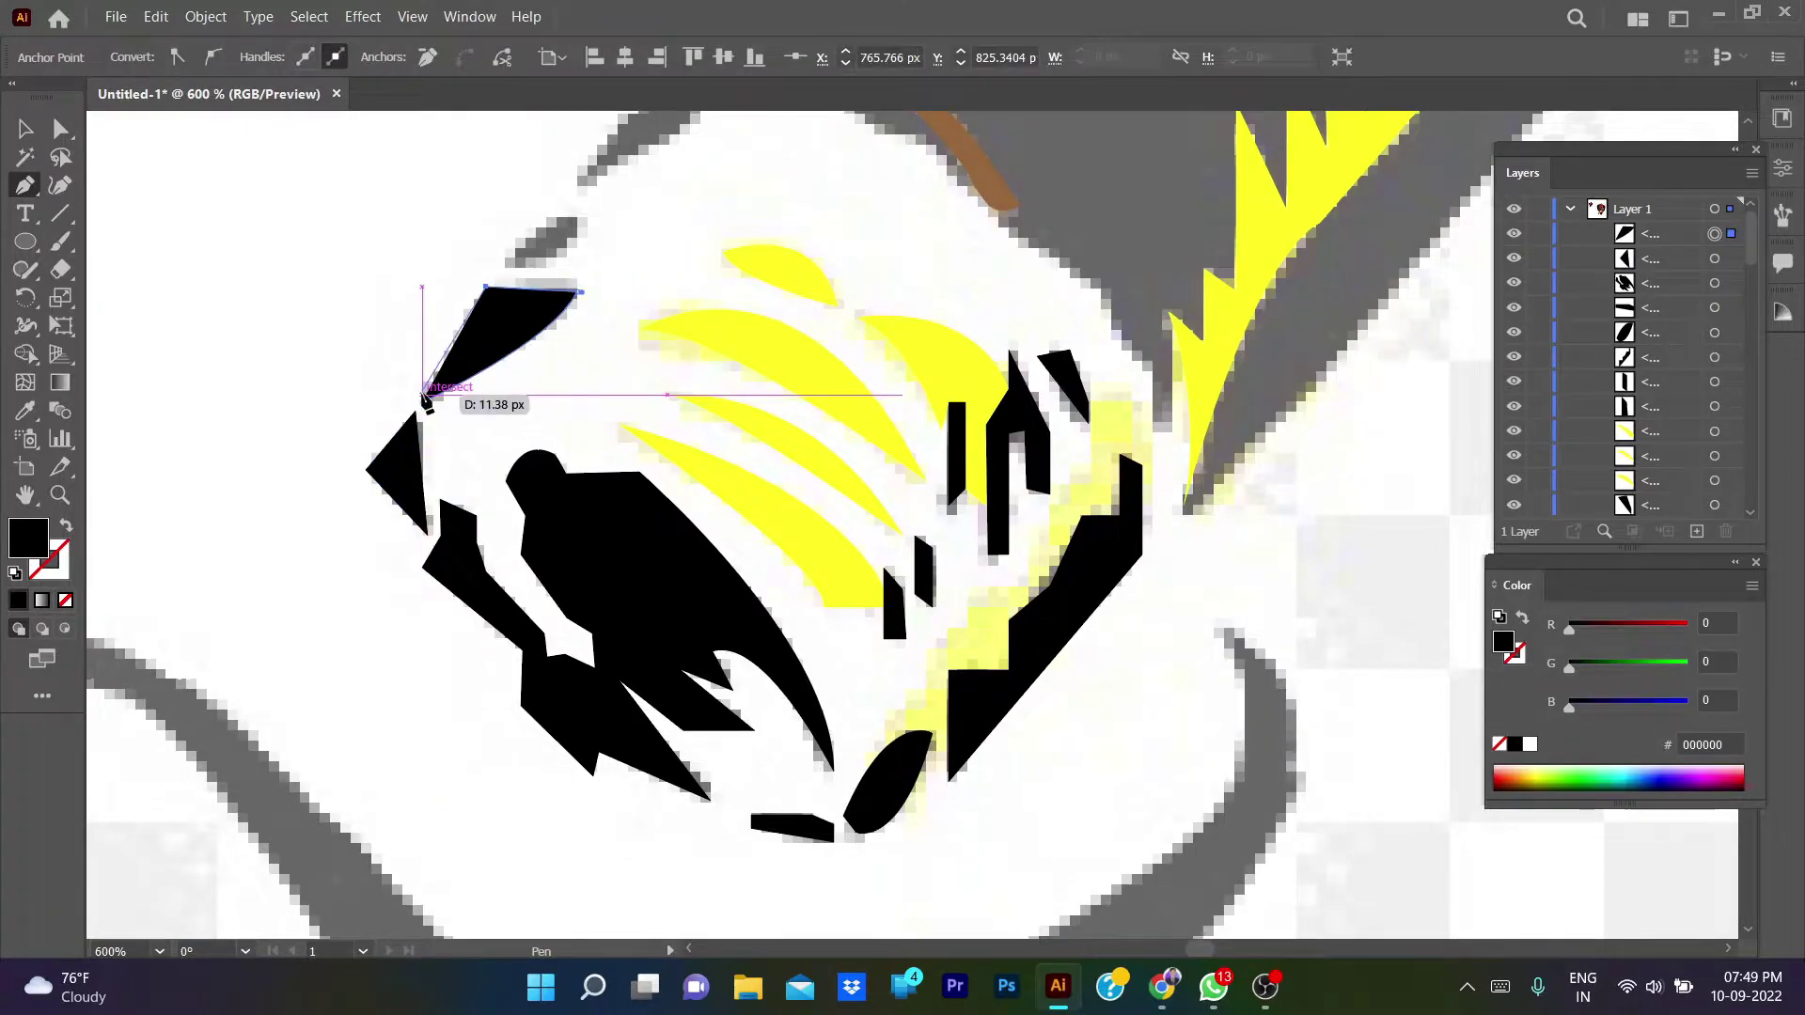
scroll(583, 448, up, 3)
click(422, 474)
click(493, 389)
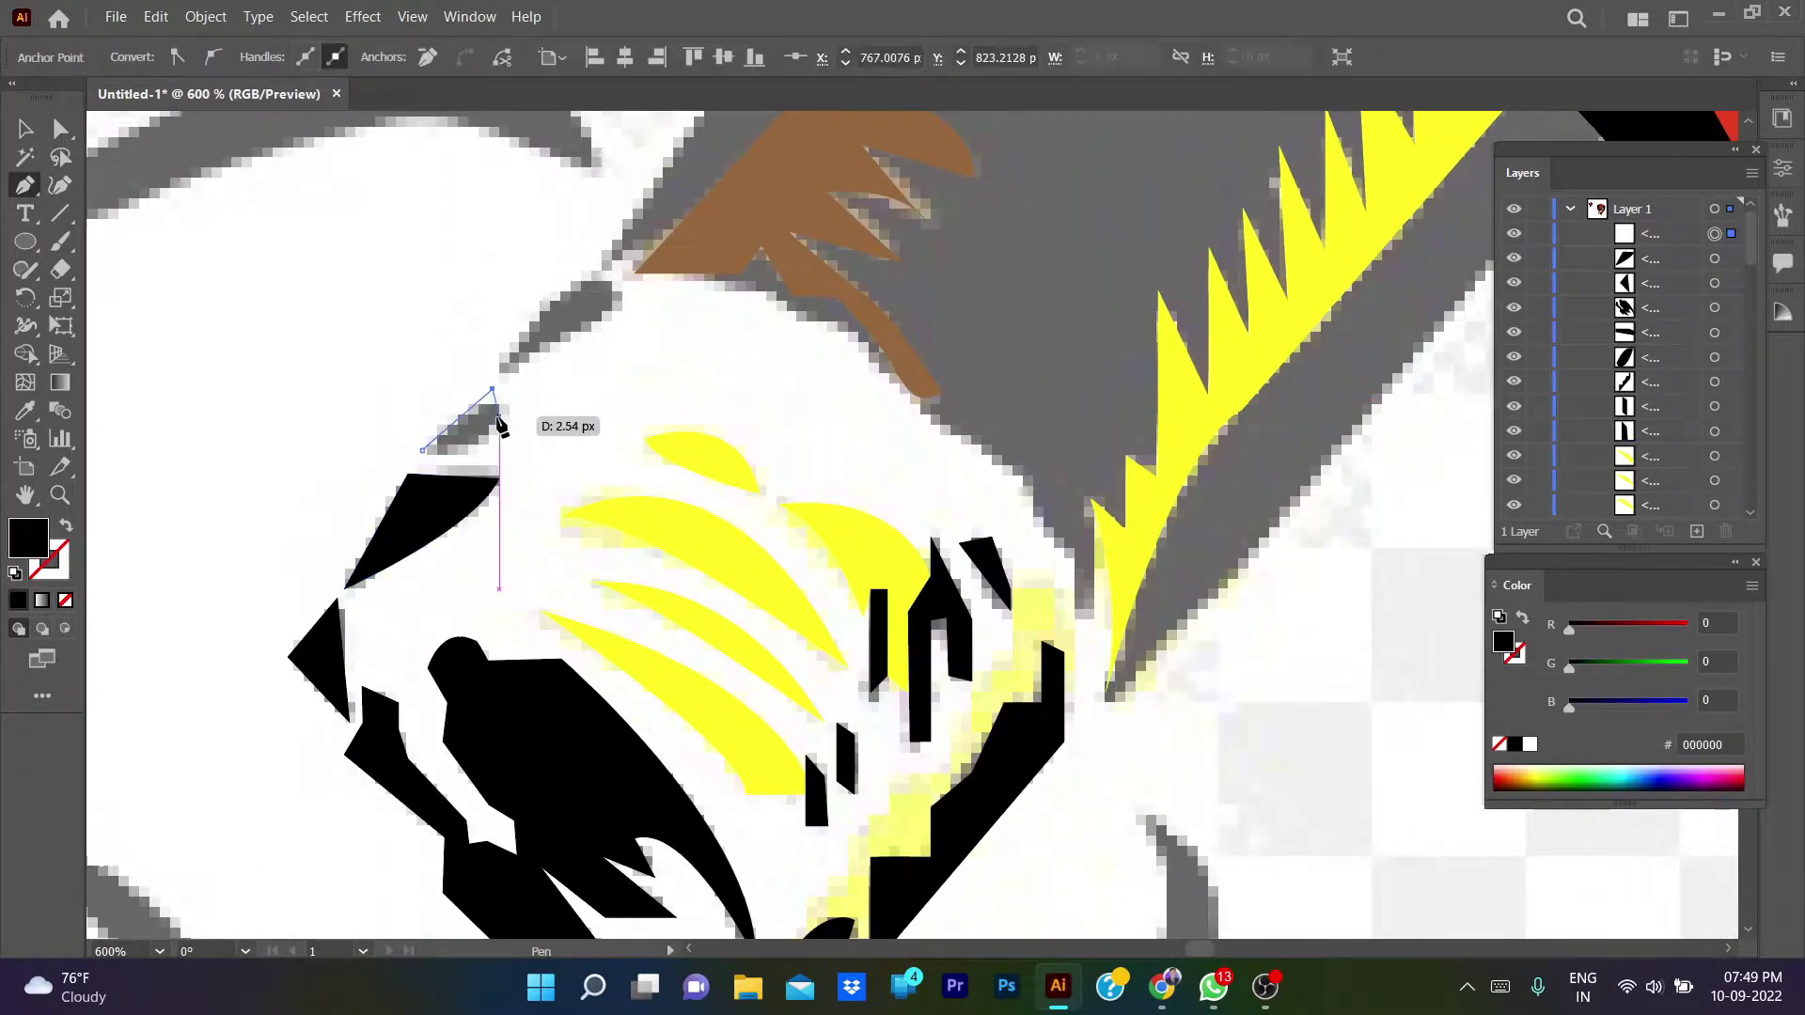
click(499, 433)
click(422, 450)
click(500, 373)
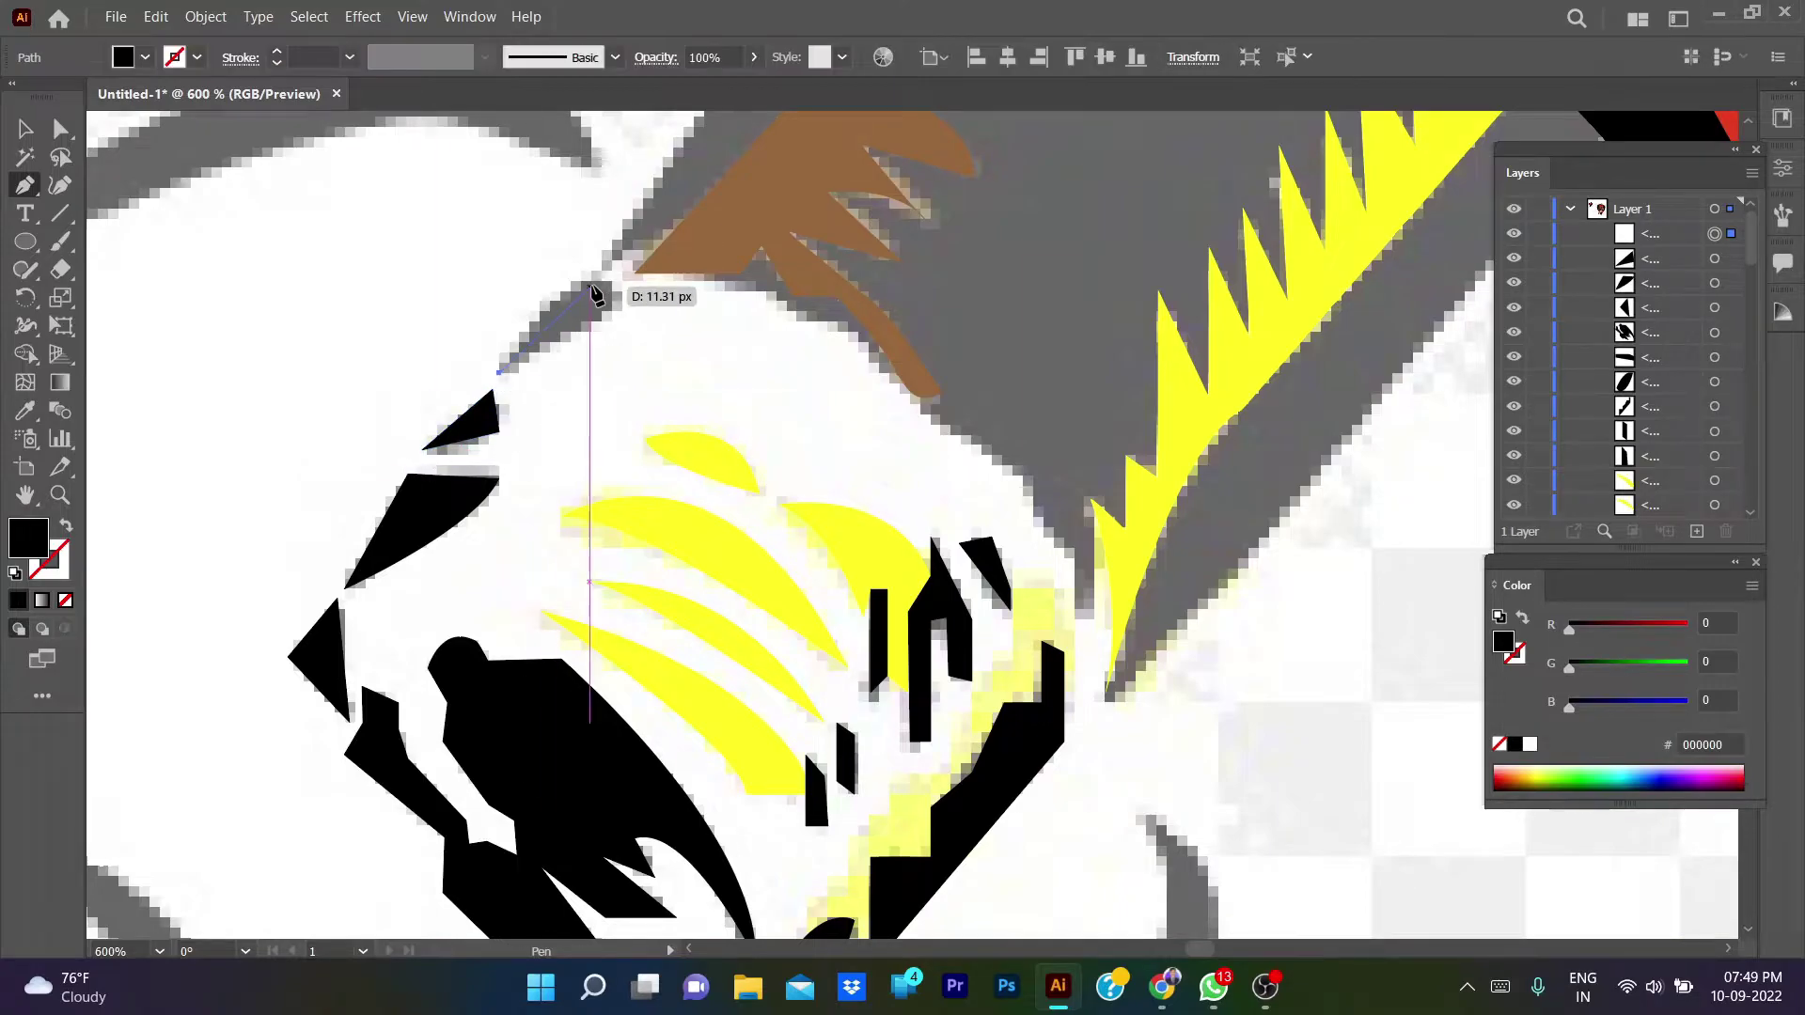
click(620, 313)
scroll(604, 222, down, 2)
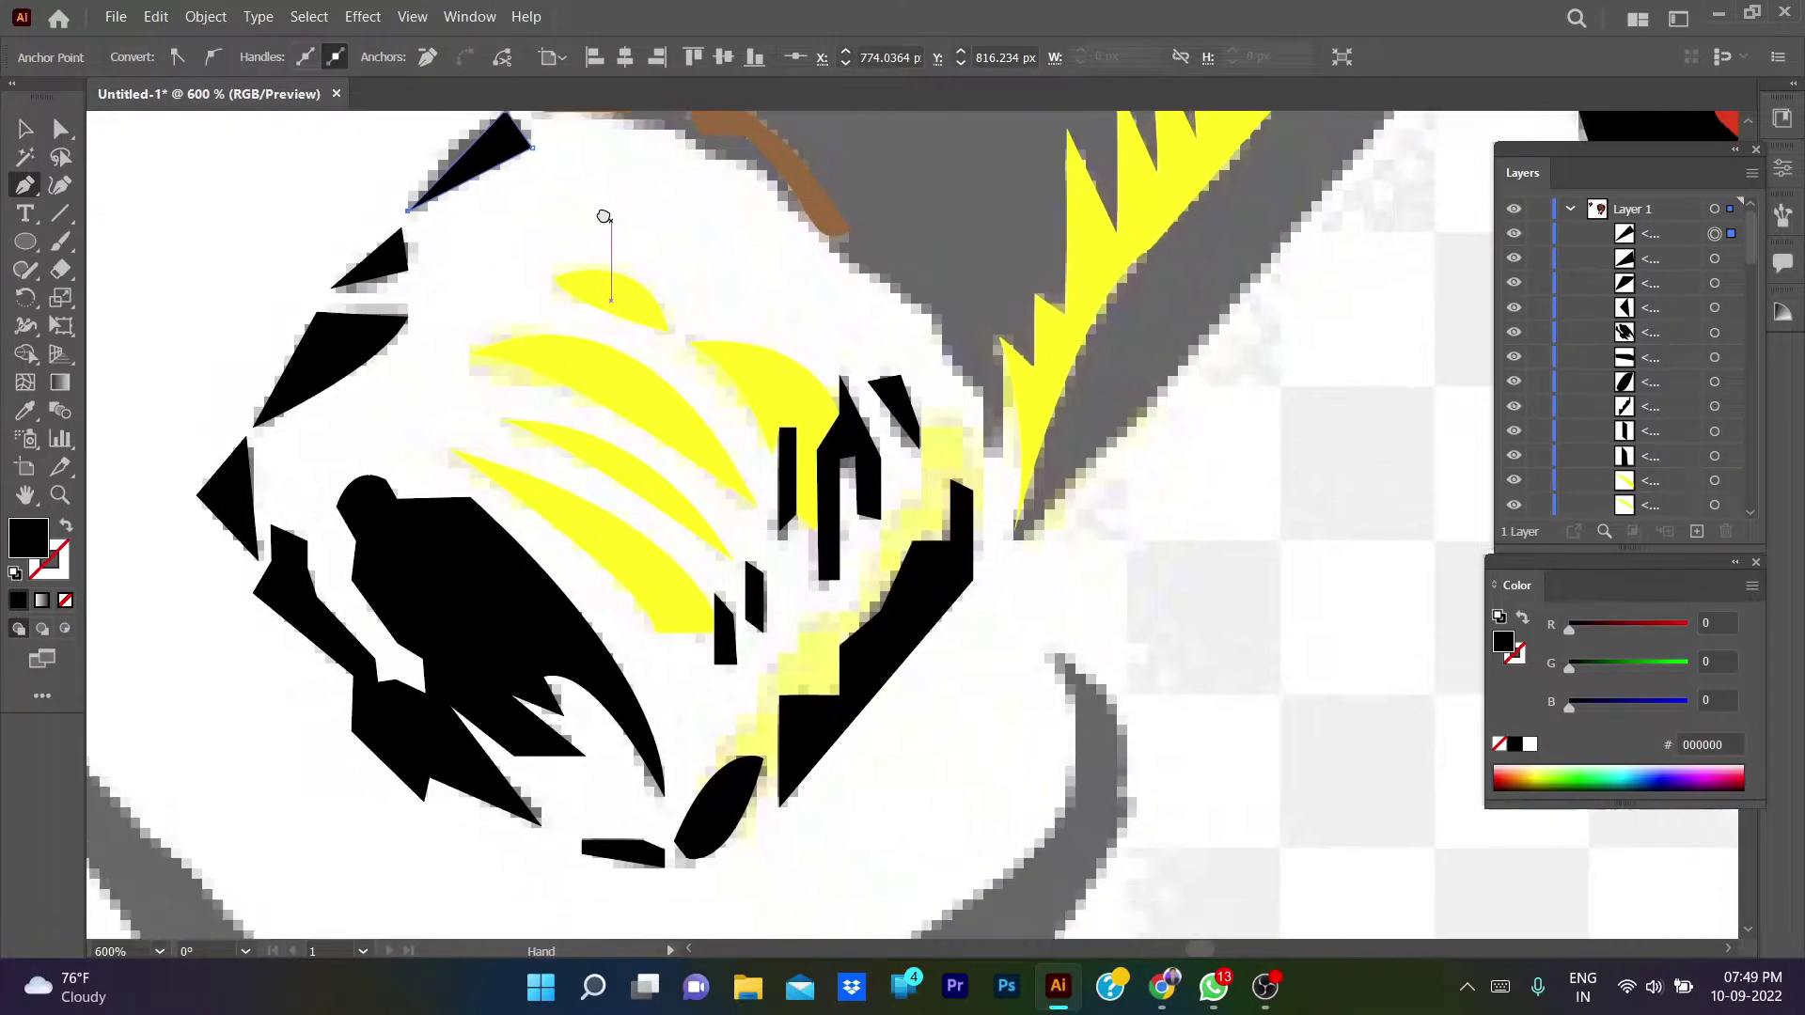
scroll(623, 364, down, 3)
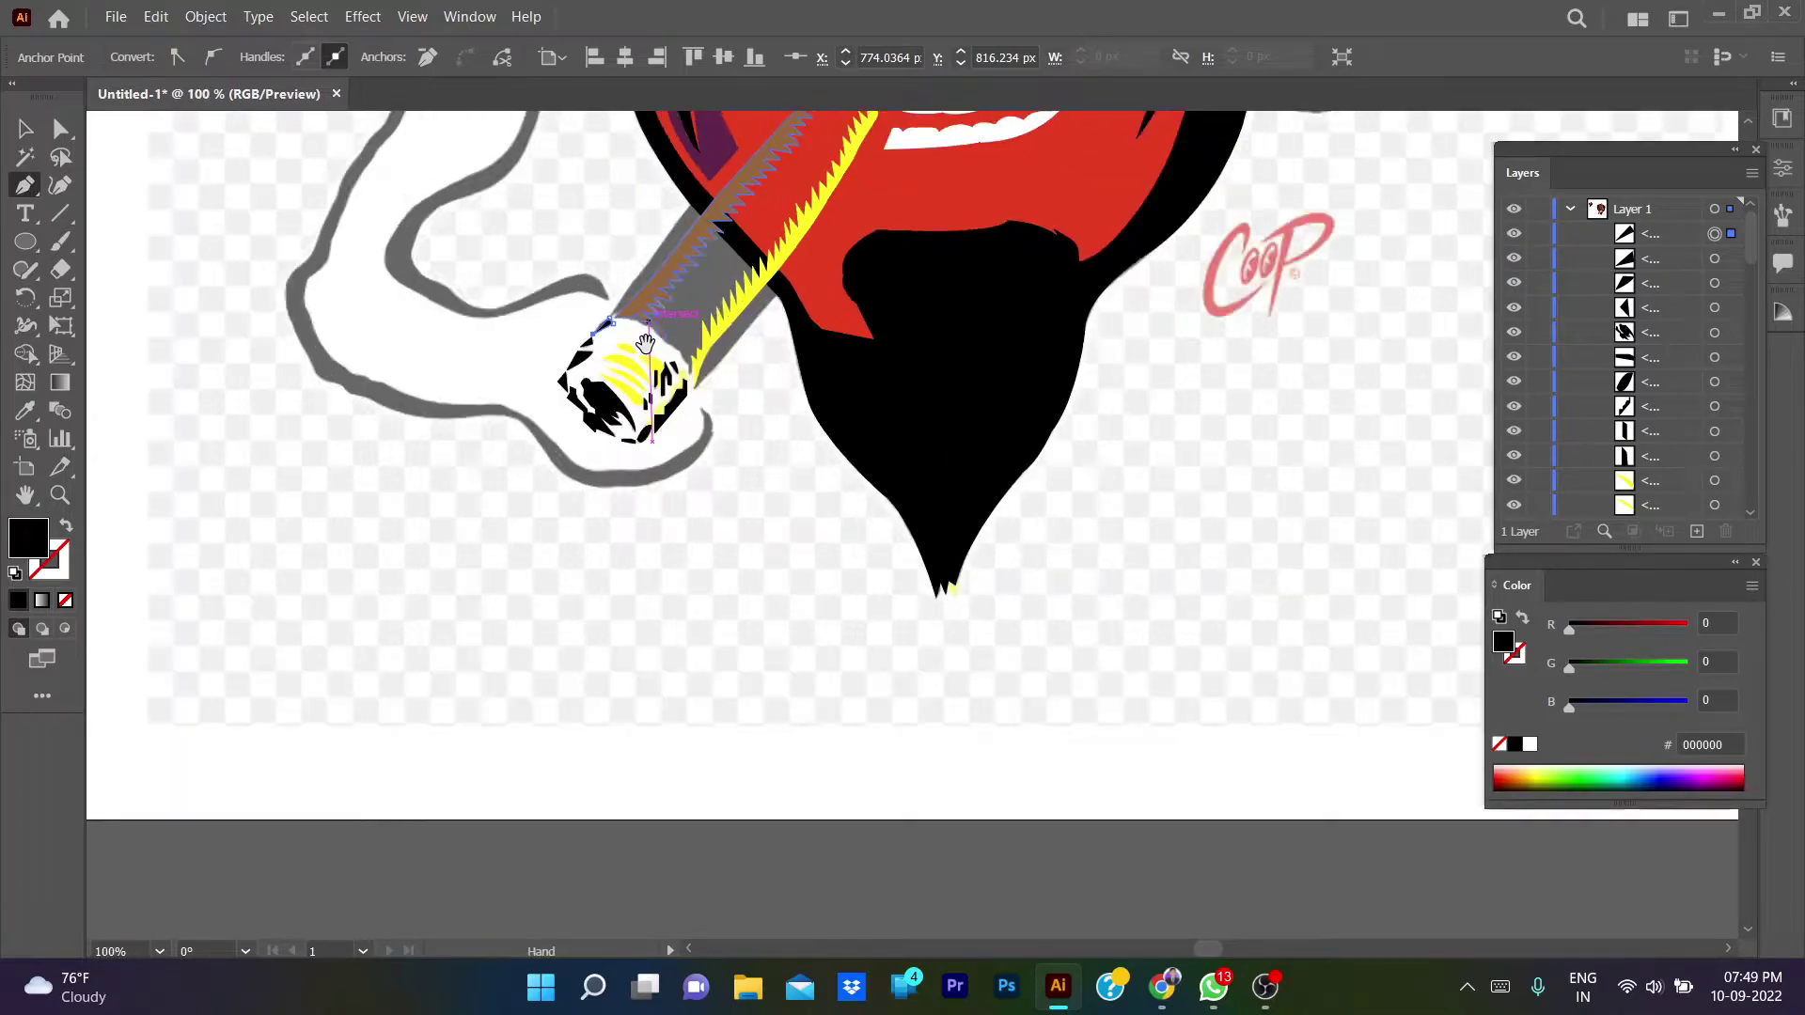
- Deselect everything and turn the hidden cigar body layer back on
key(v)
click(1241, 520)
scroll(1599, 366, down, 3)
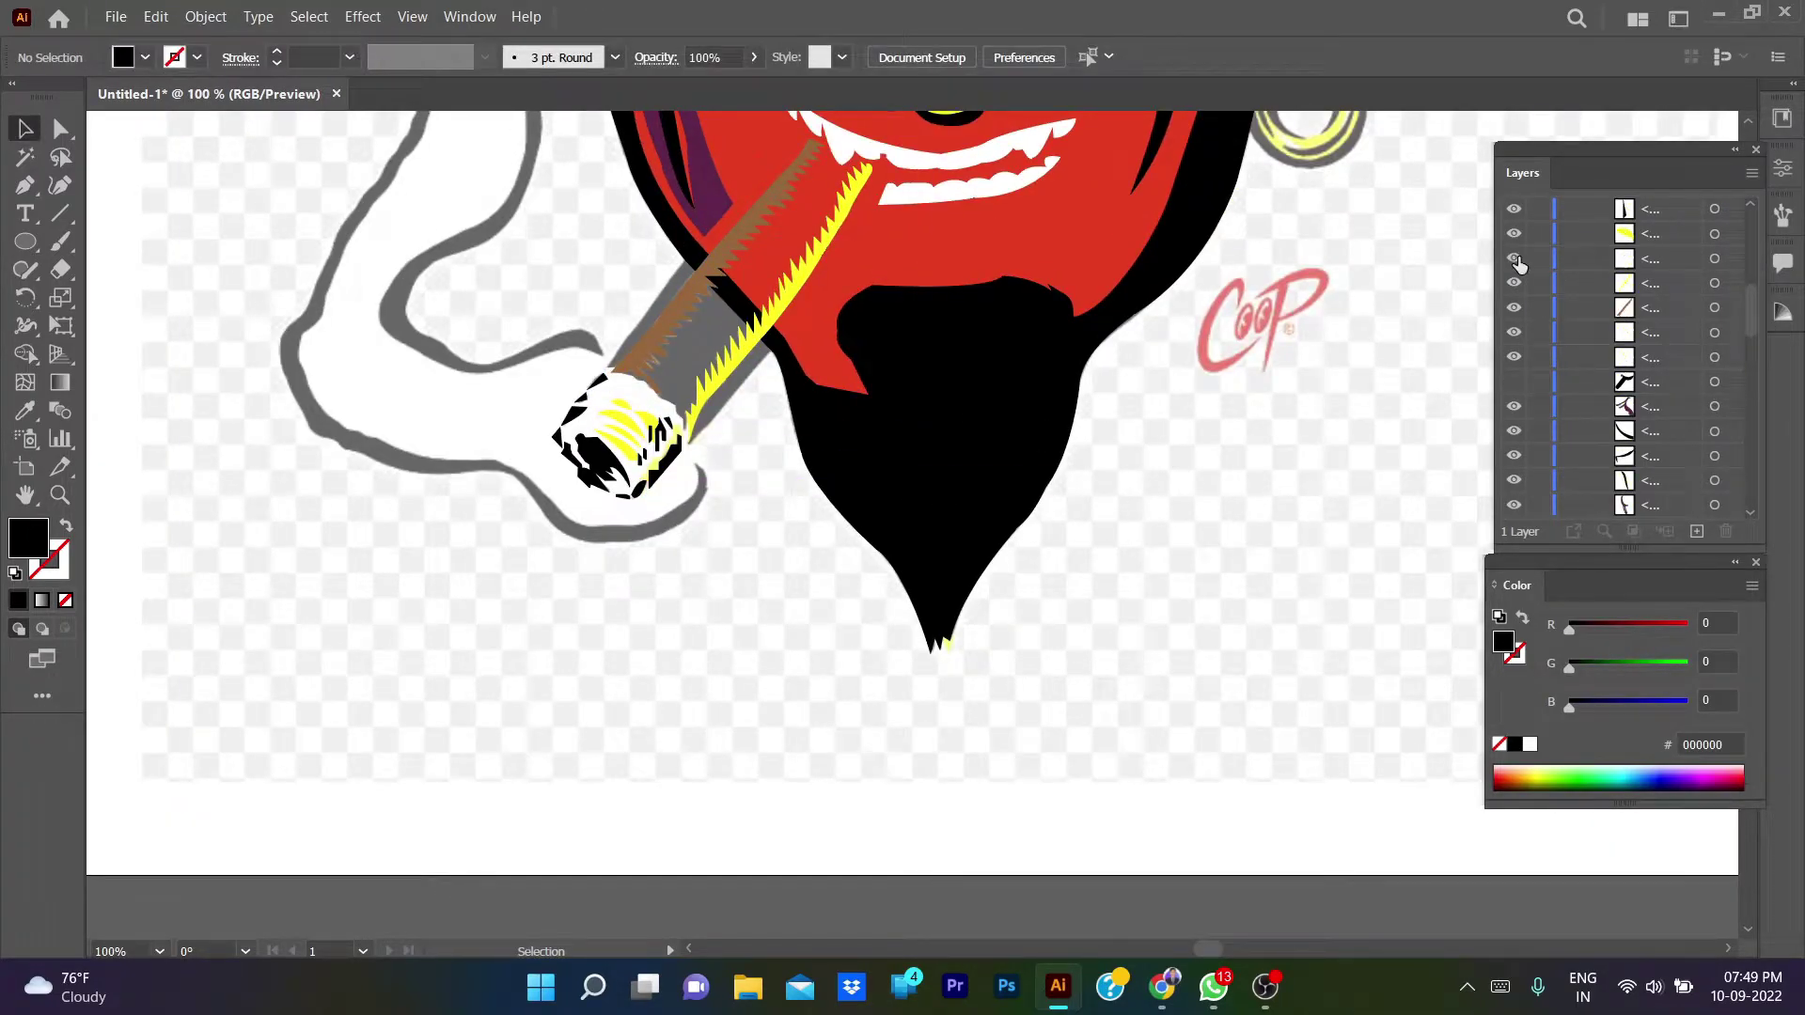
click(1513, 381)
scroll(1175, 503, down, 3)
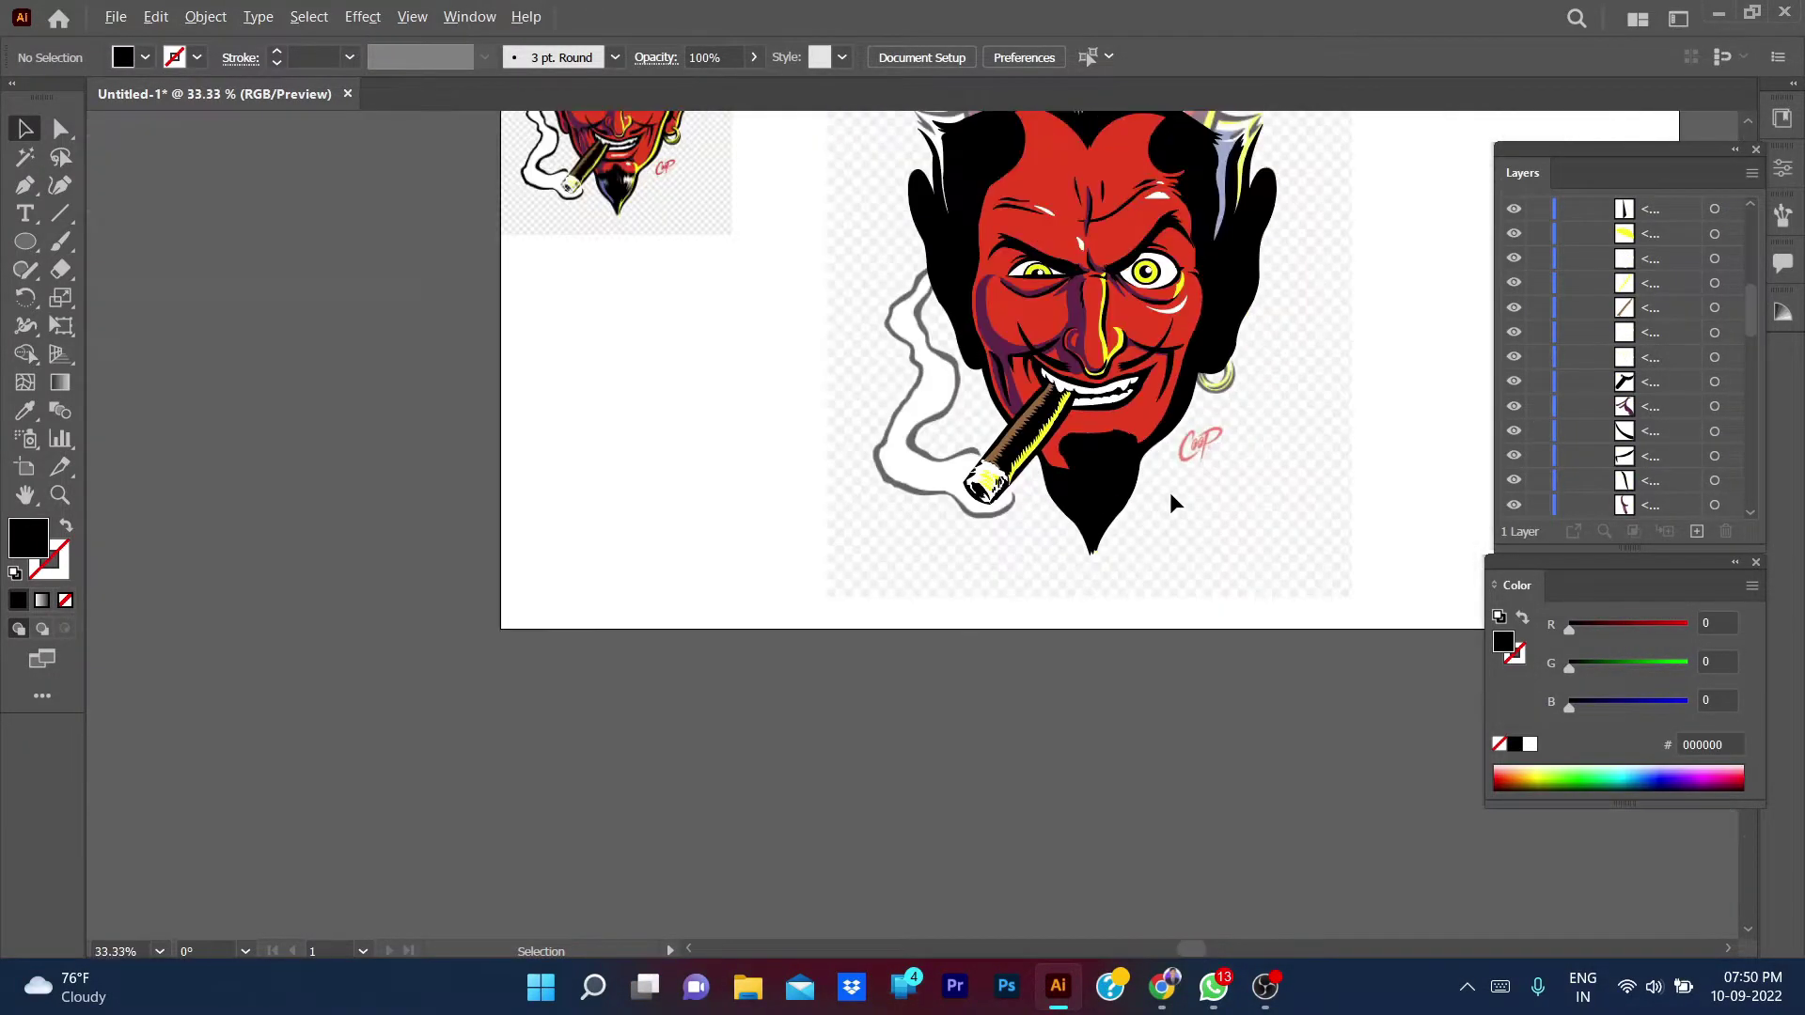
scroll(576, 245, up, 4)
- Move the white cigar-tip layer lower in the stack and make it visible
scroll(804, 427, up, 1)
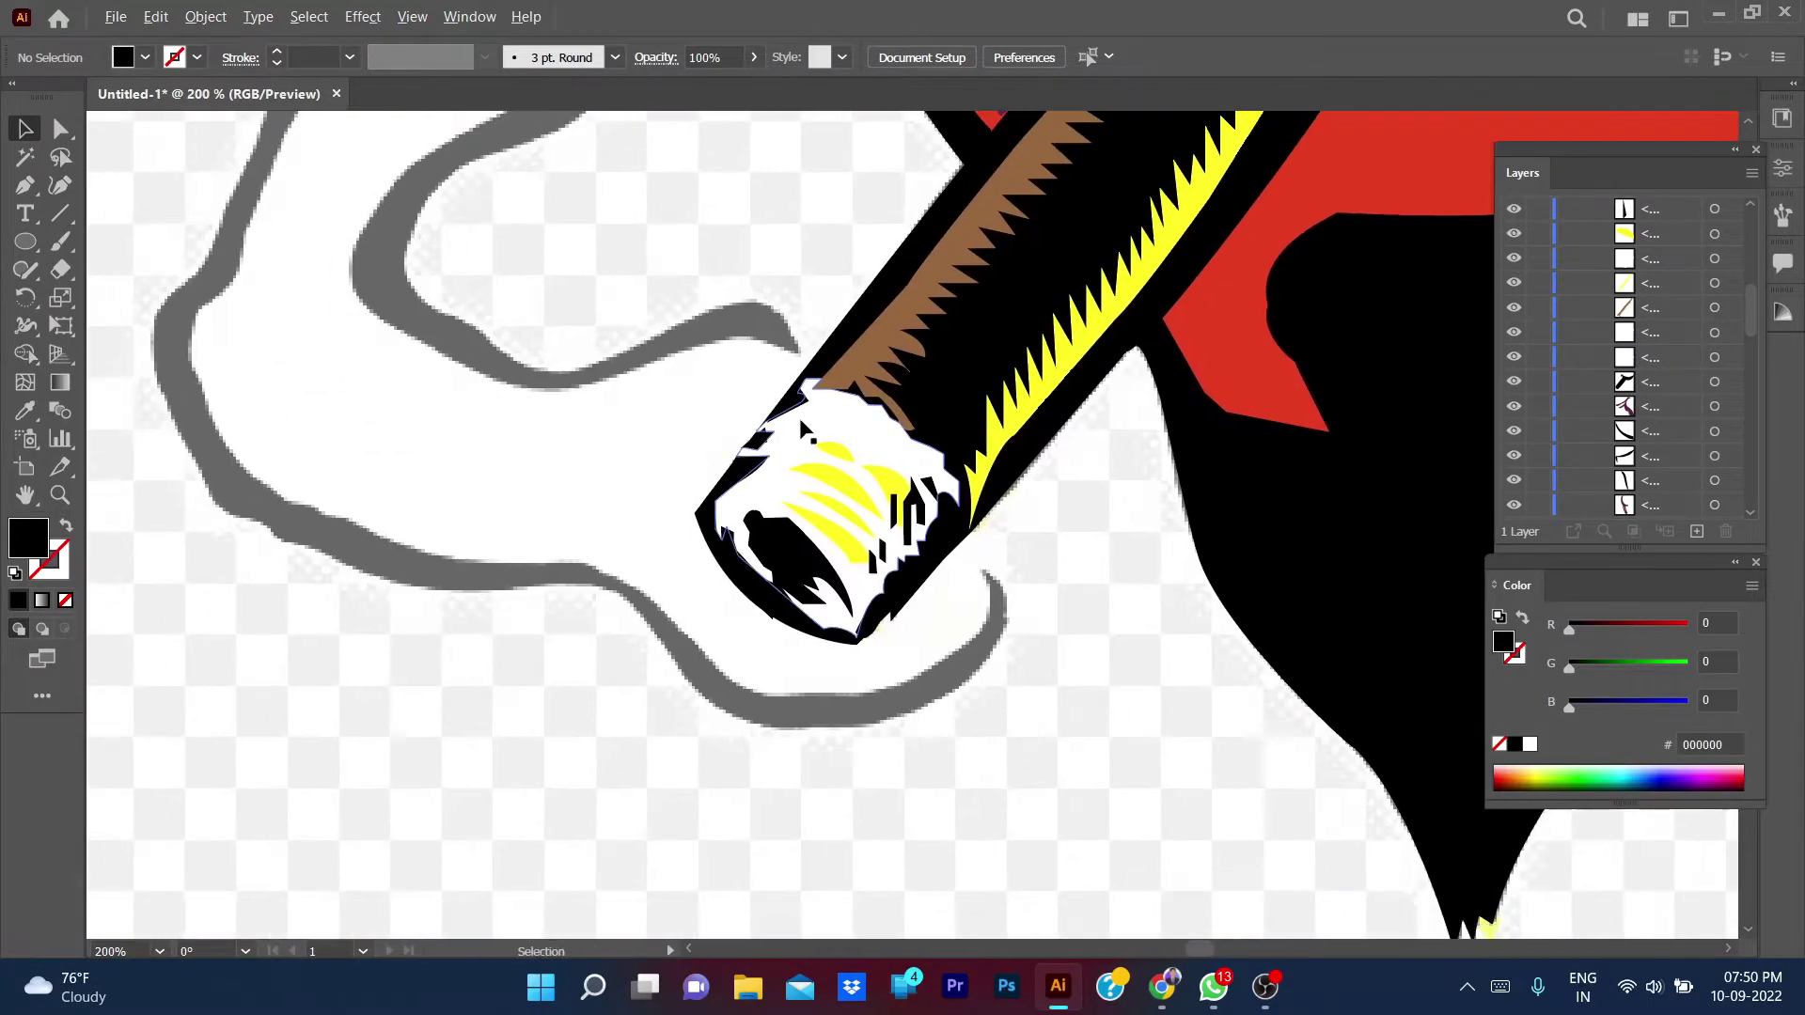
scroll(802, 428, up, 1)
scroll(1617, 311, up, 5)
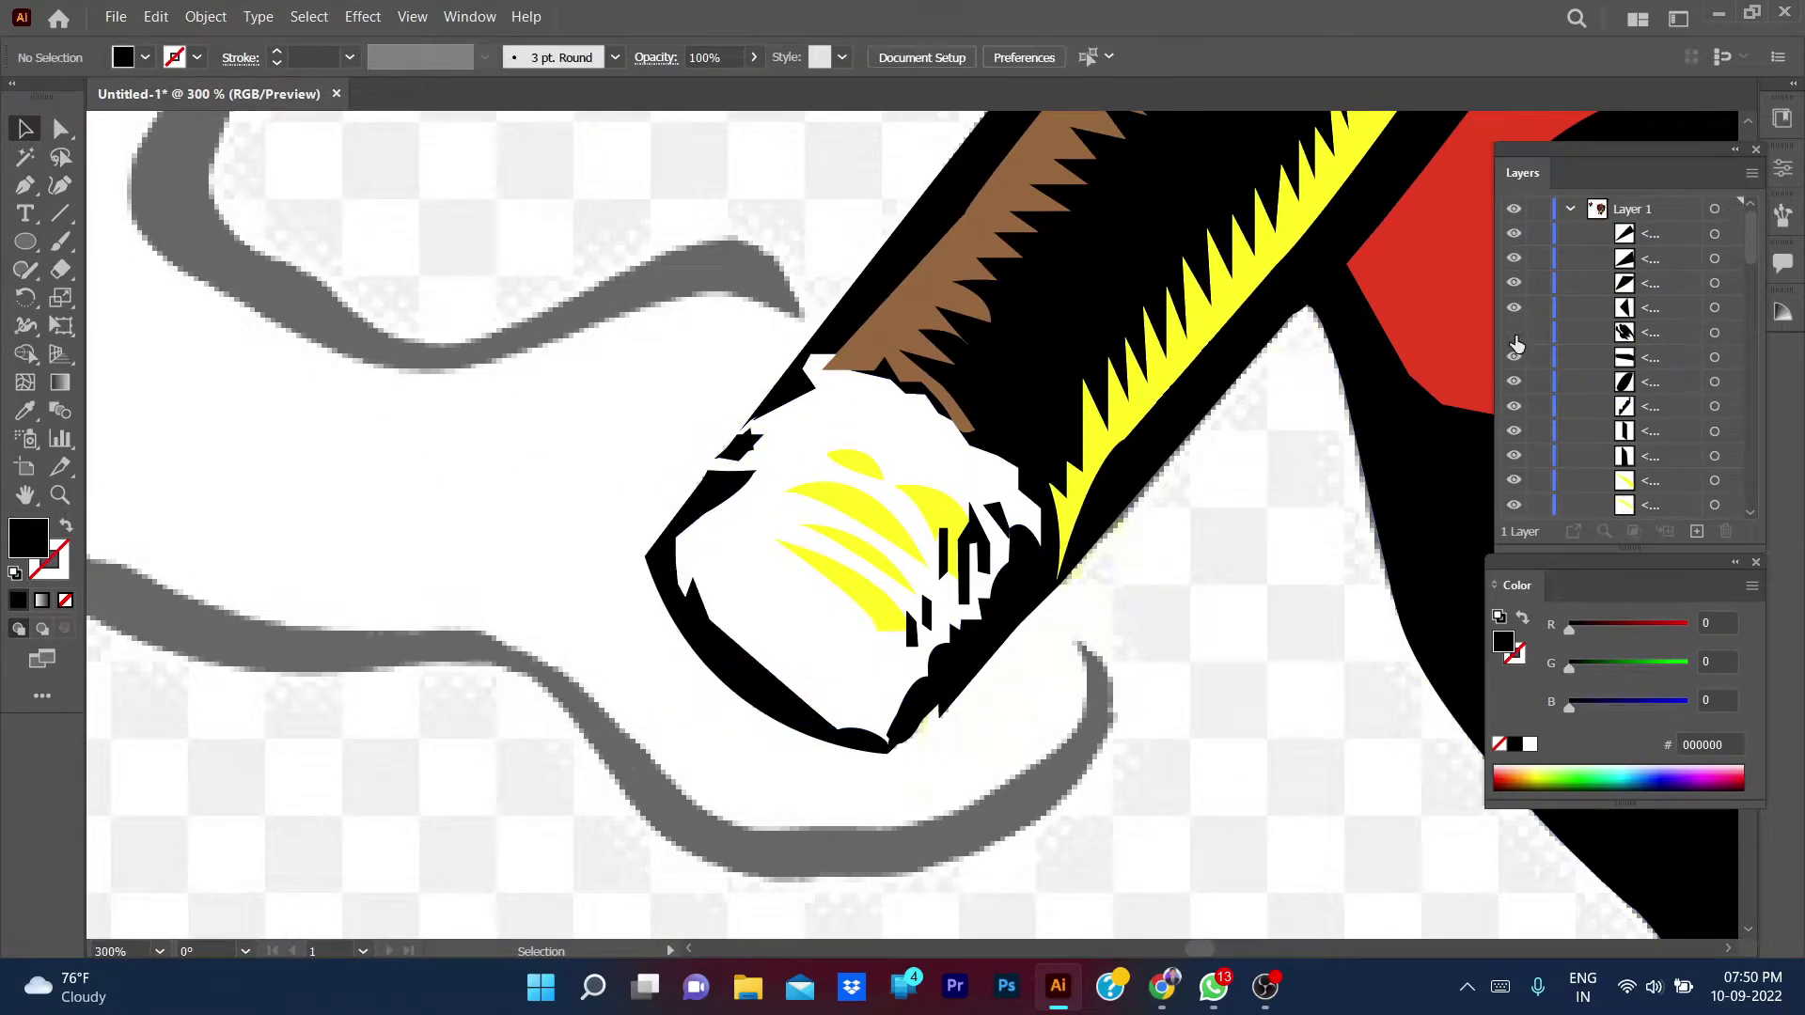
drag(1624, 291, 1575, 390)
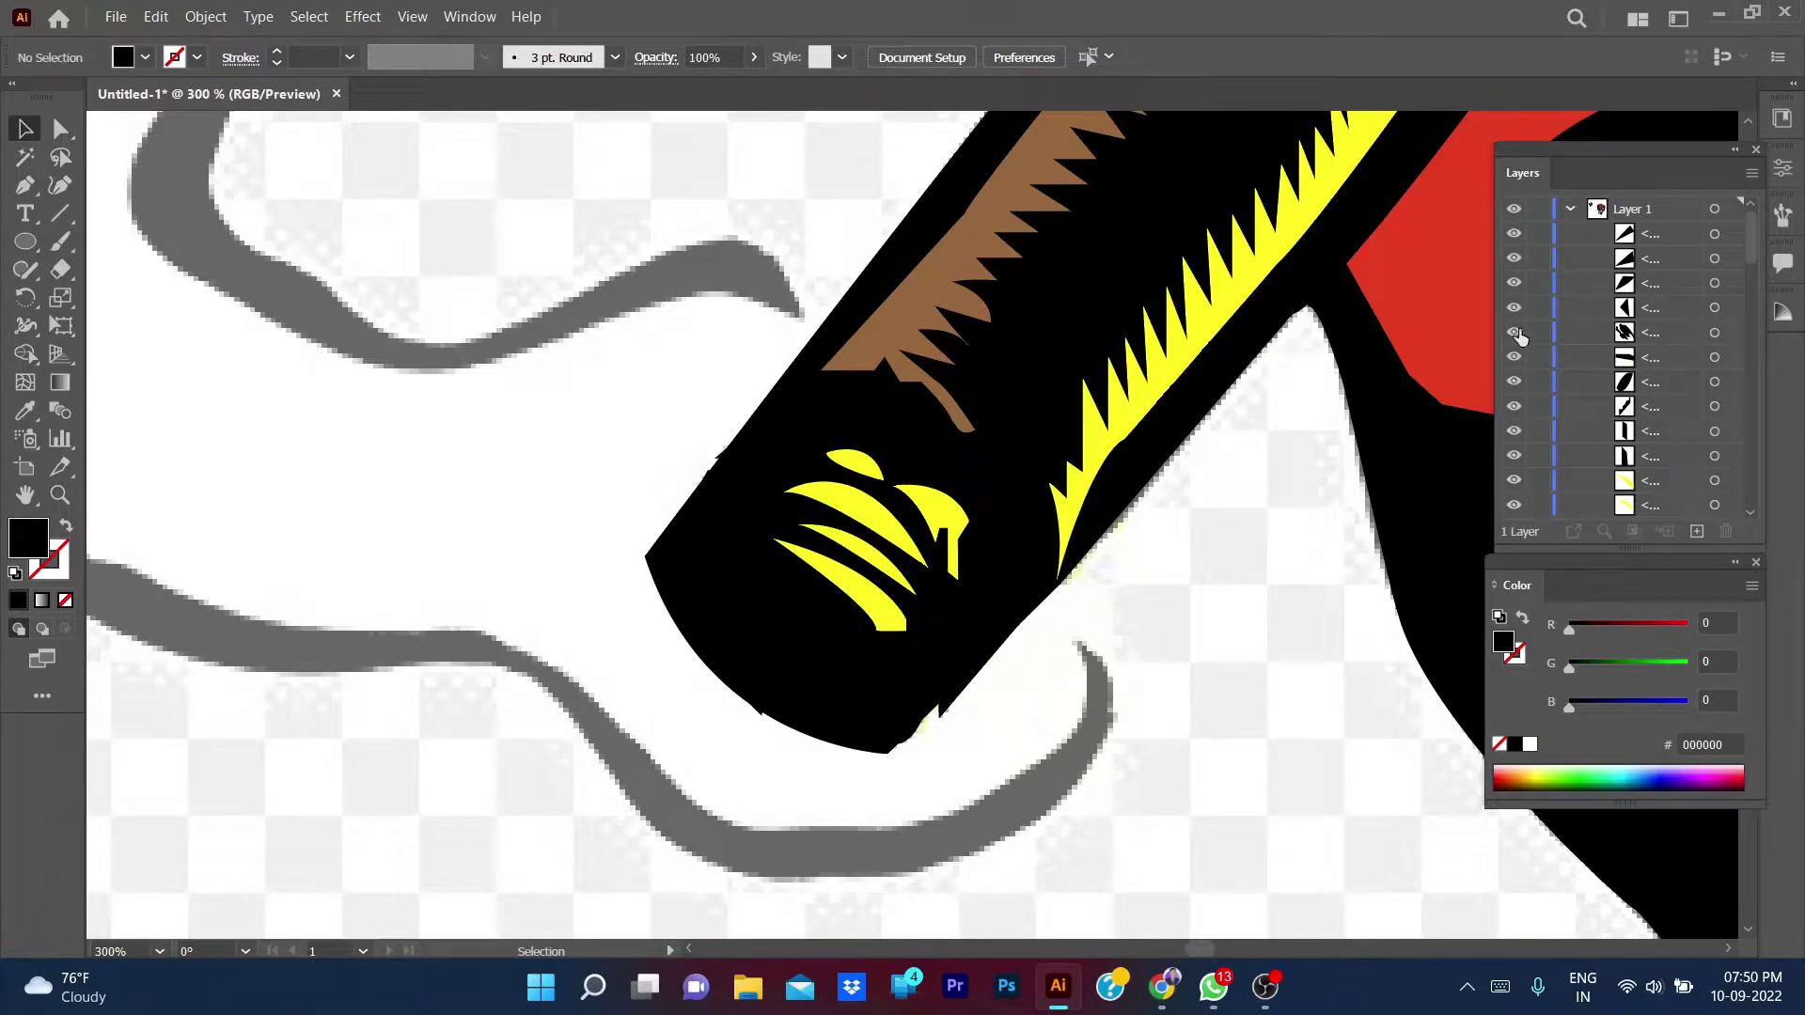
scroll(1517, 336, down, 3)
click(1514, 406)
- Hide the red face and black shape layers, then view at 100%
scroll(1320, 535, down, 5)
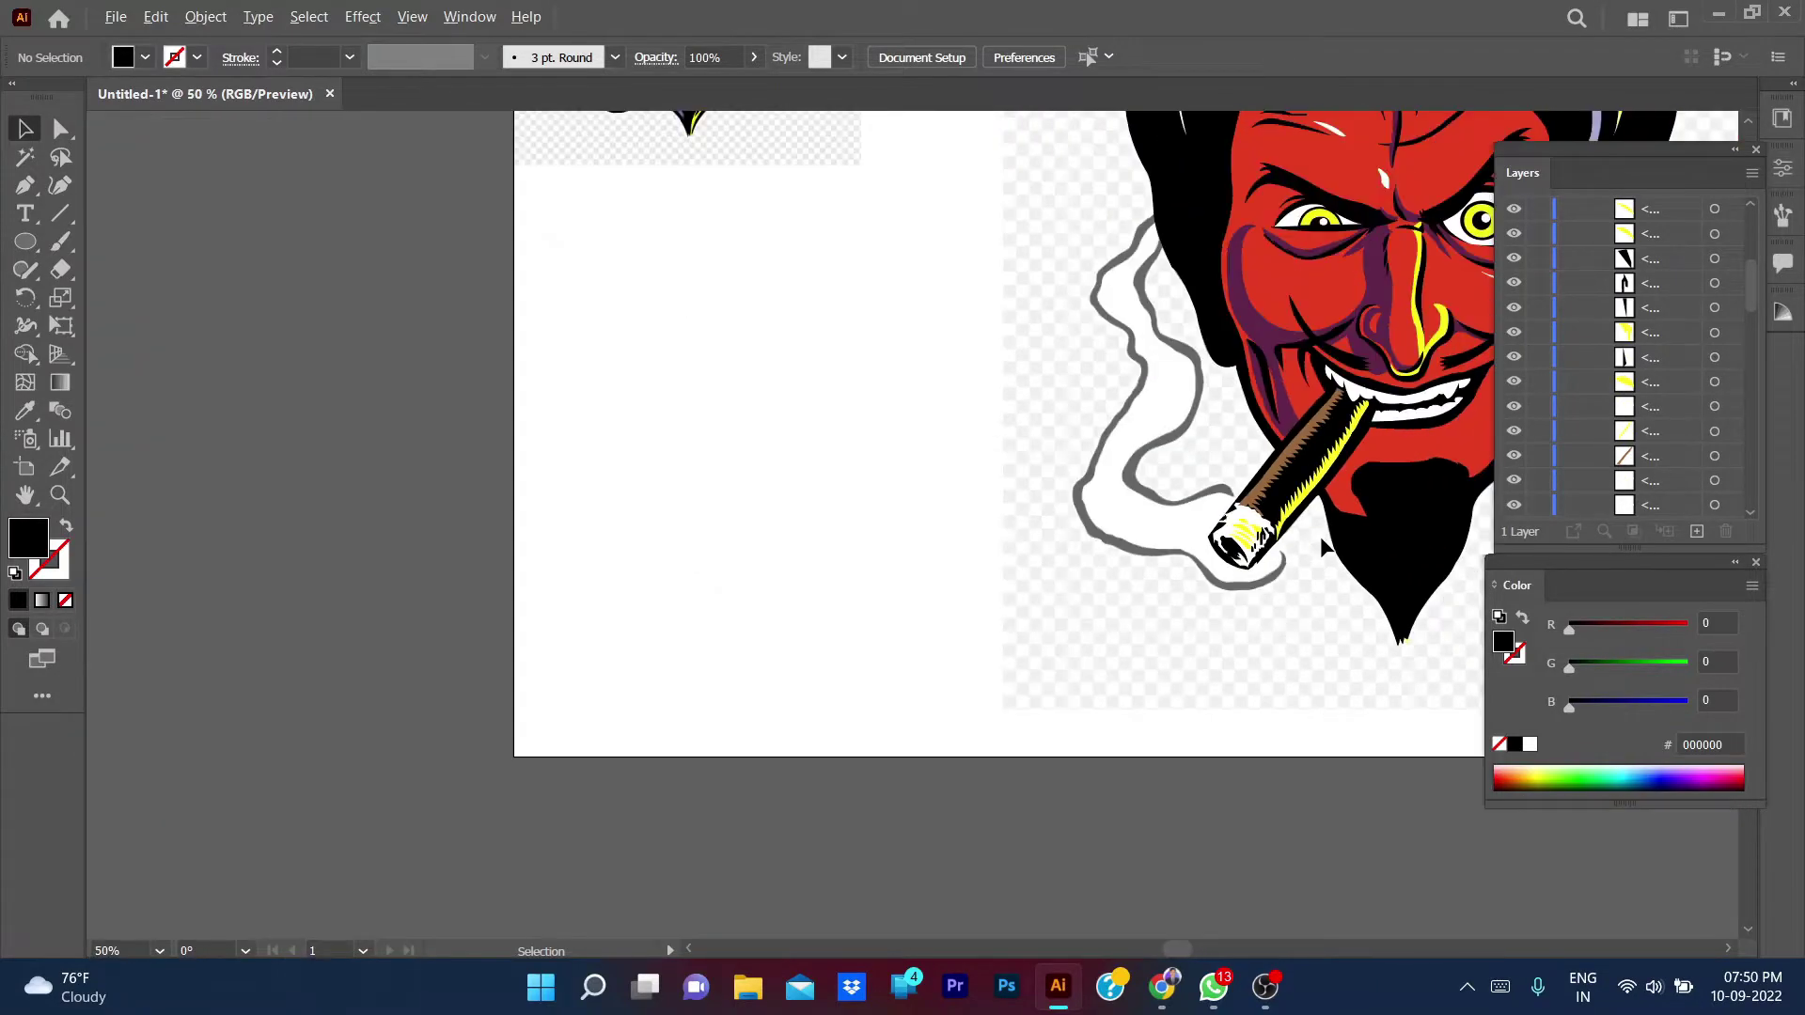
scroll(1654, 343, down, 5)
drag(1513, 435, 1514, 459)
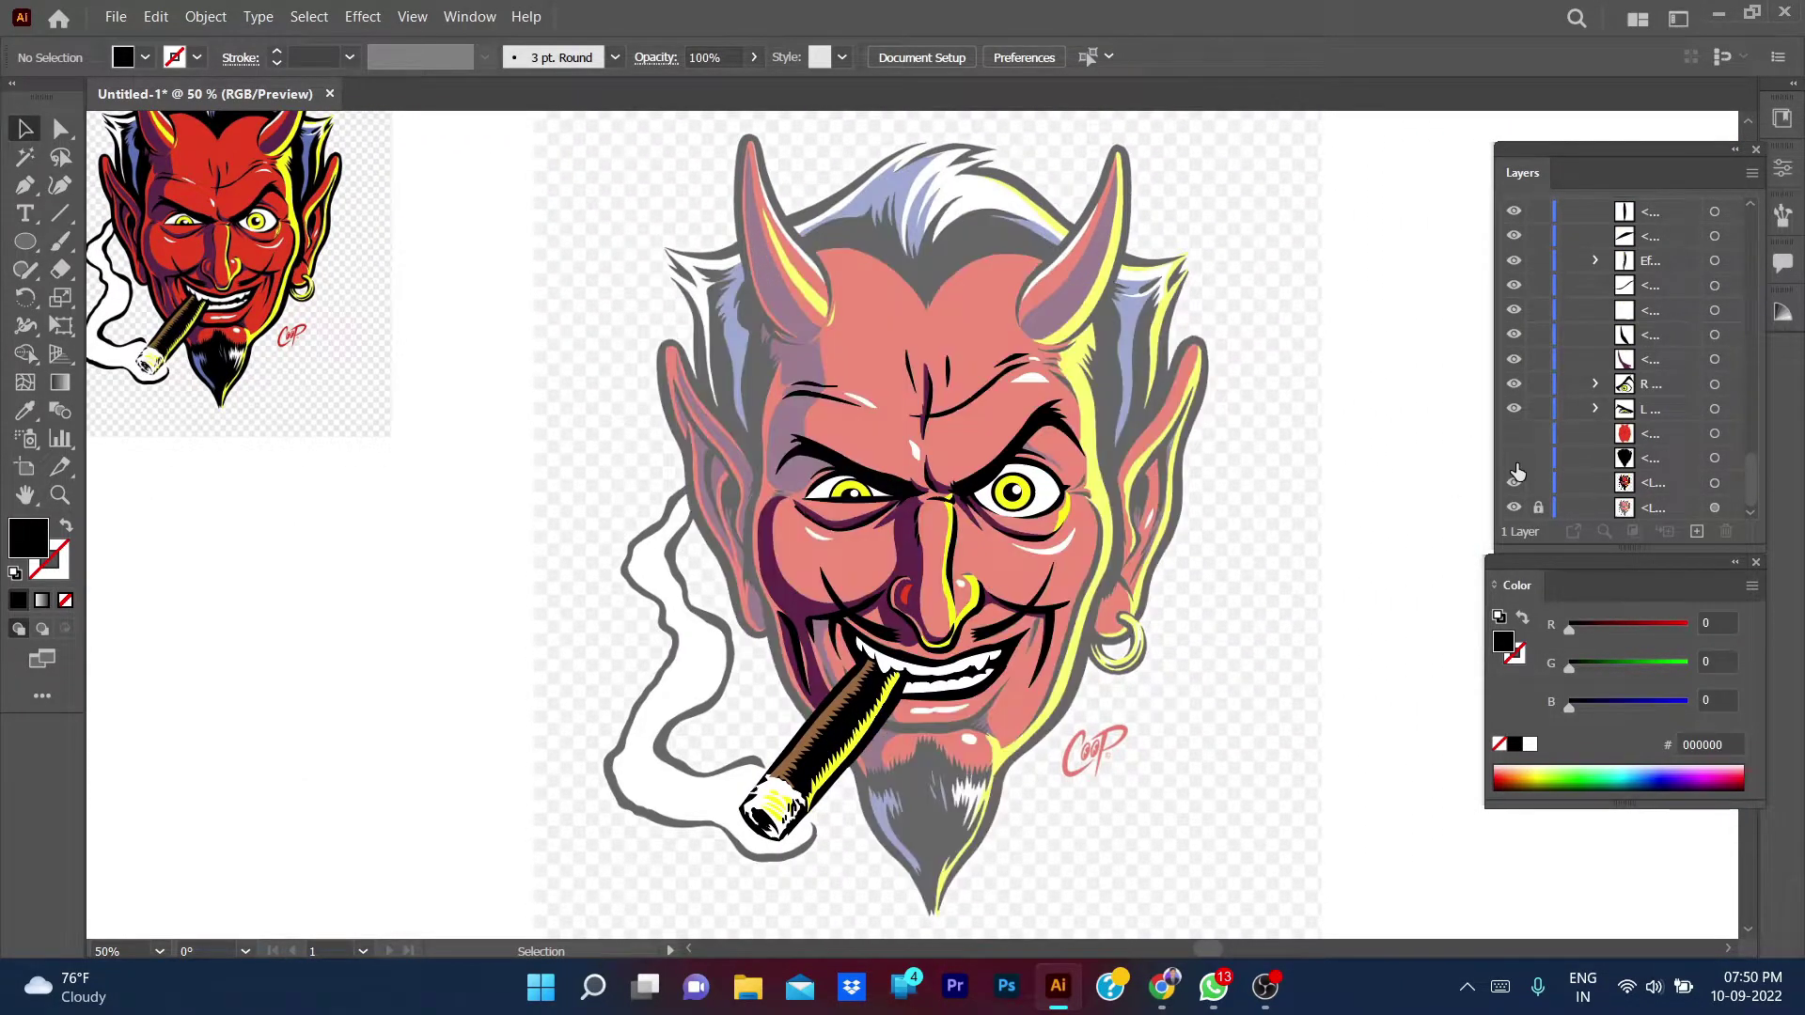
key(ctrl+1)
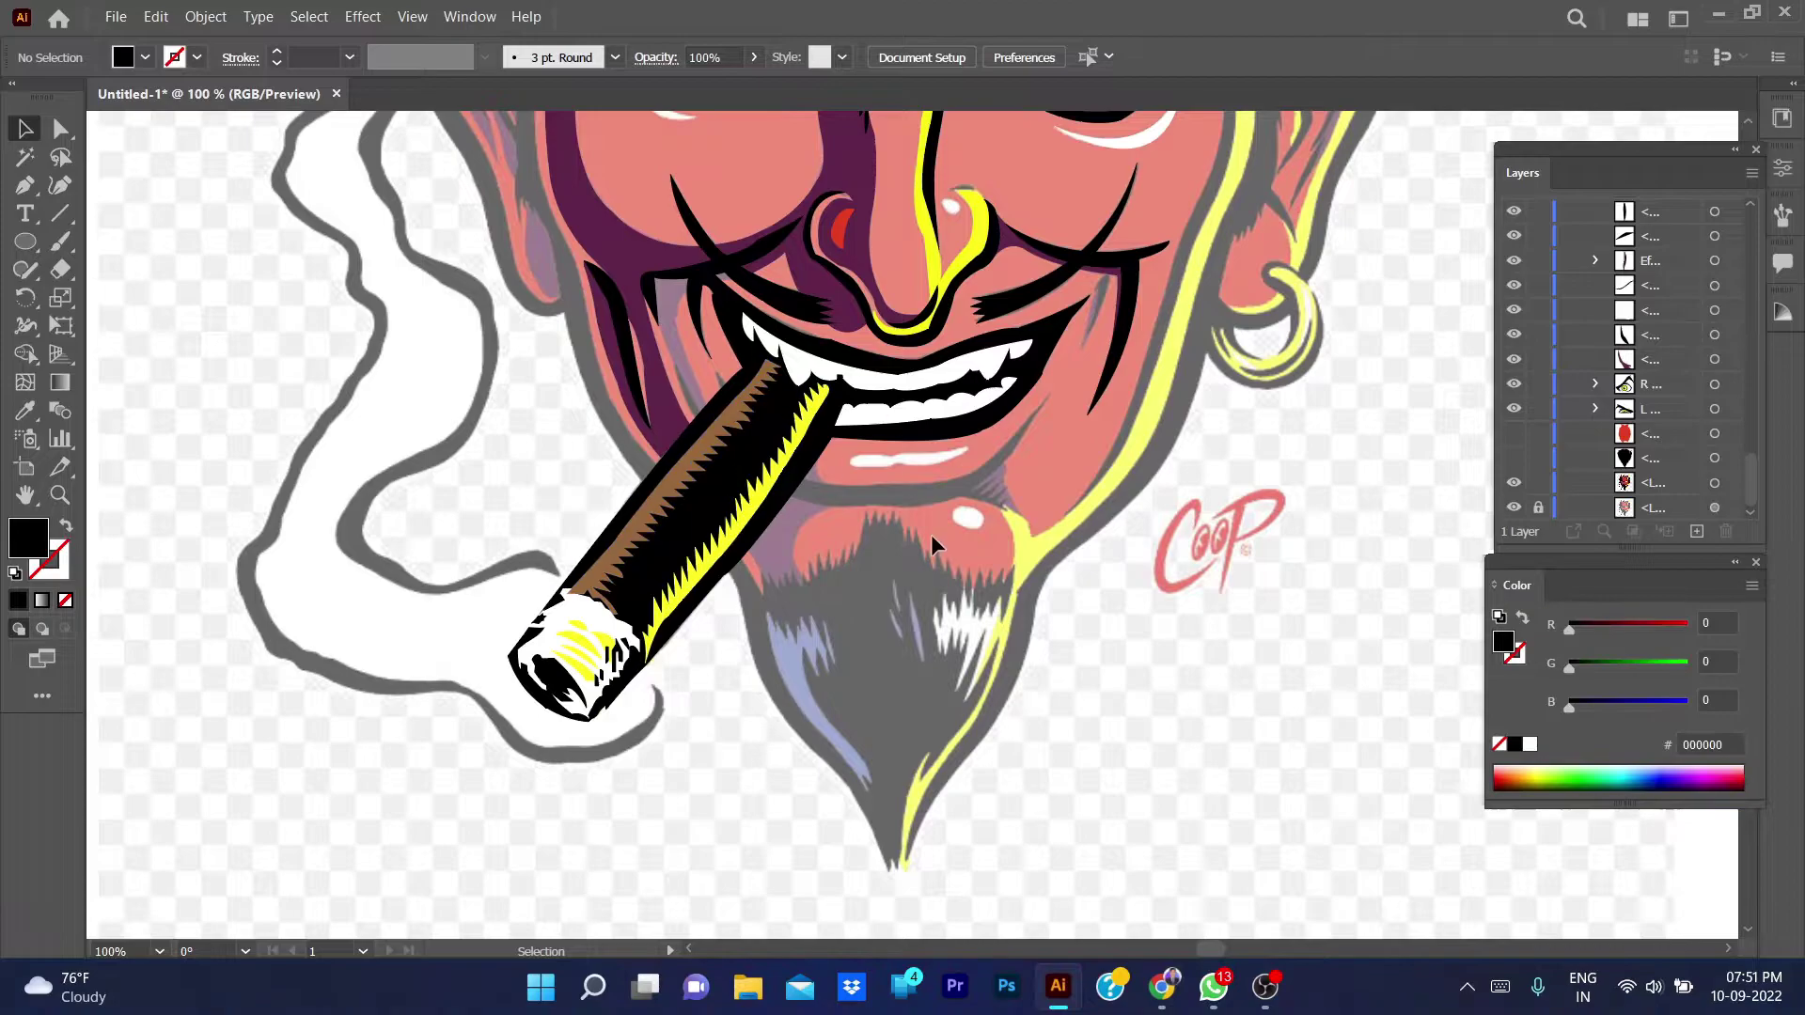
- Pen-trace the lower lip shape by the cigar and Eyedropper-fill it black
key(p)
click(803, 482)
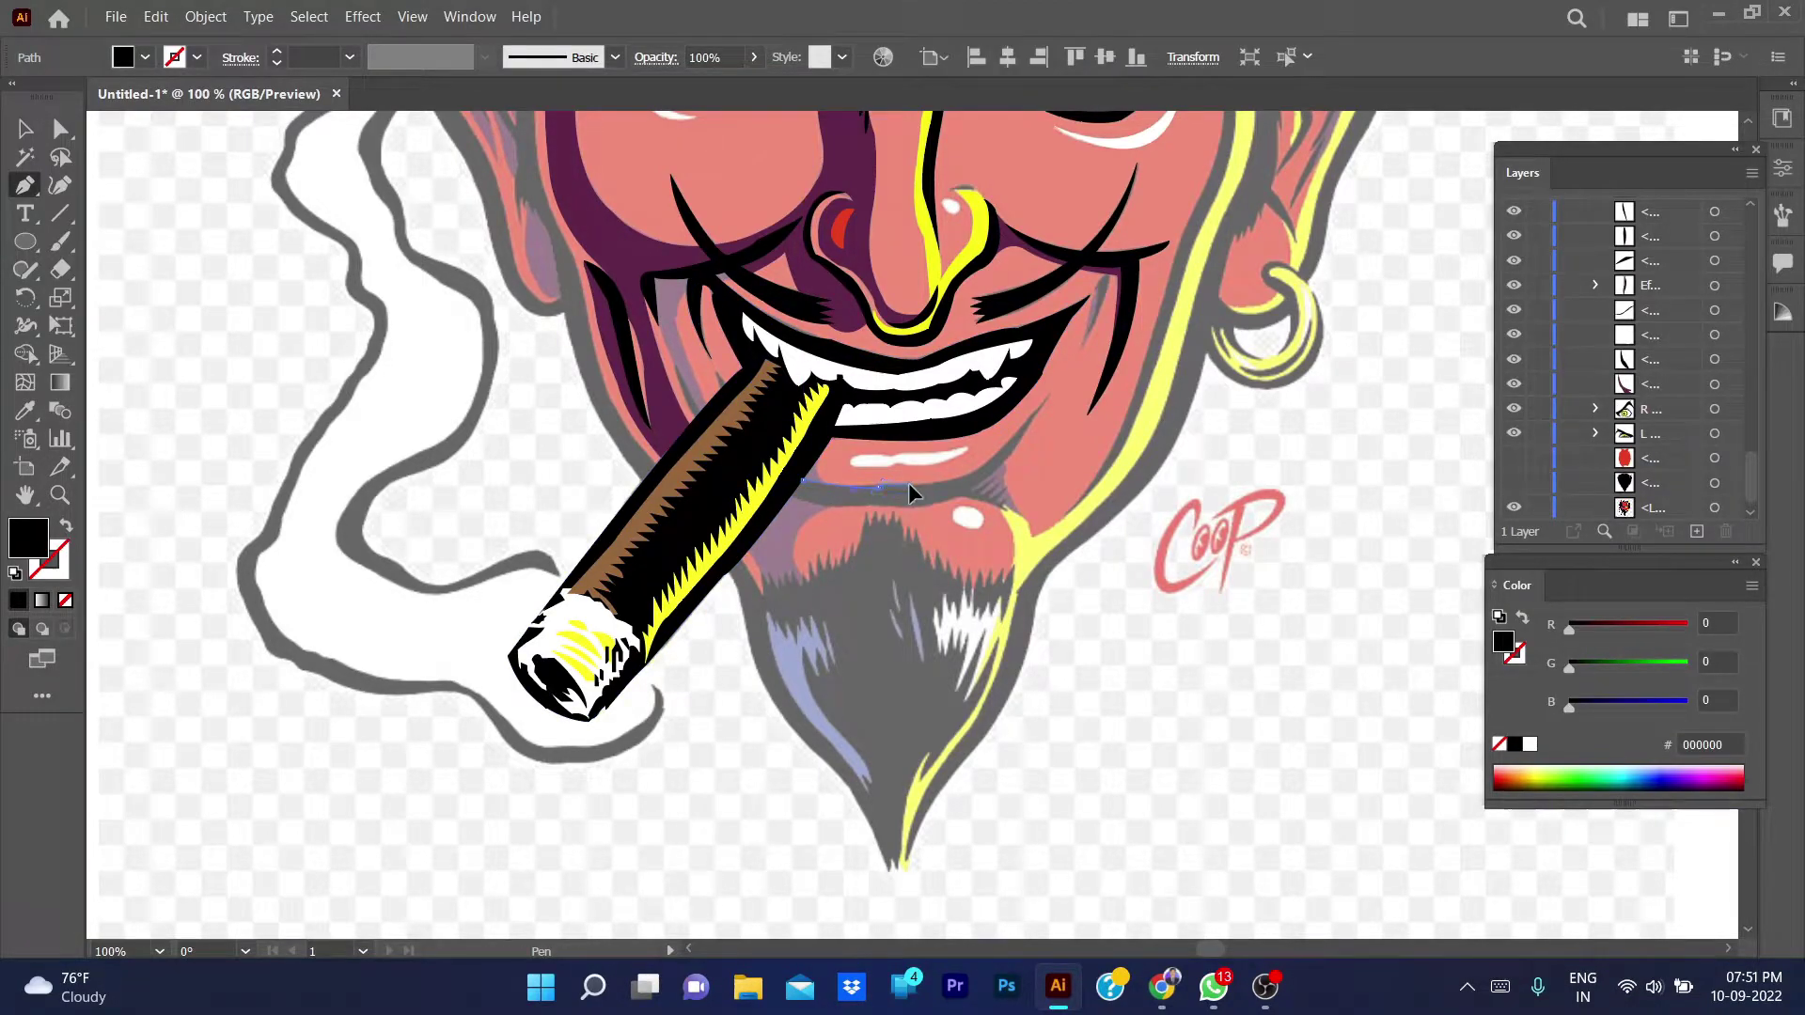
click(884, 487)
drag(881, 481, 974, 476)
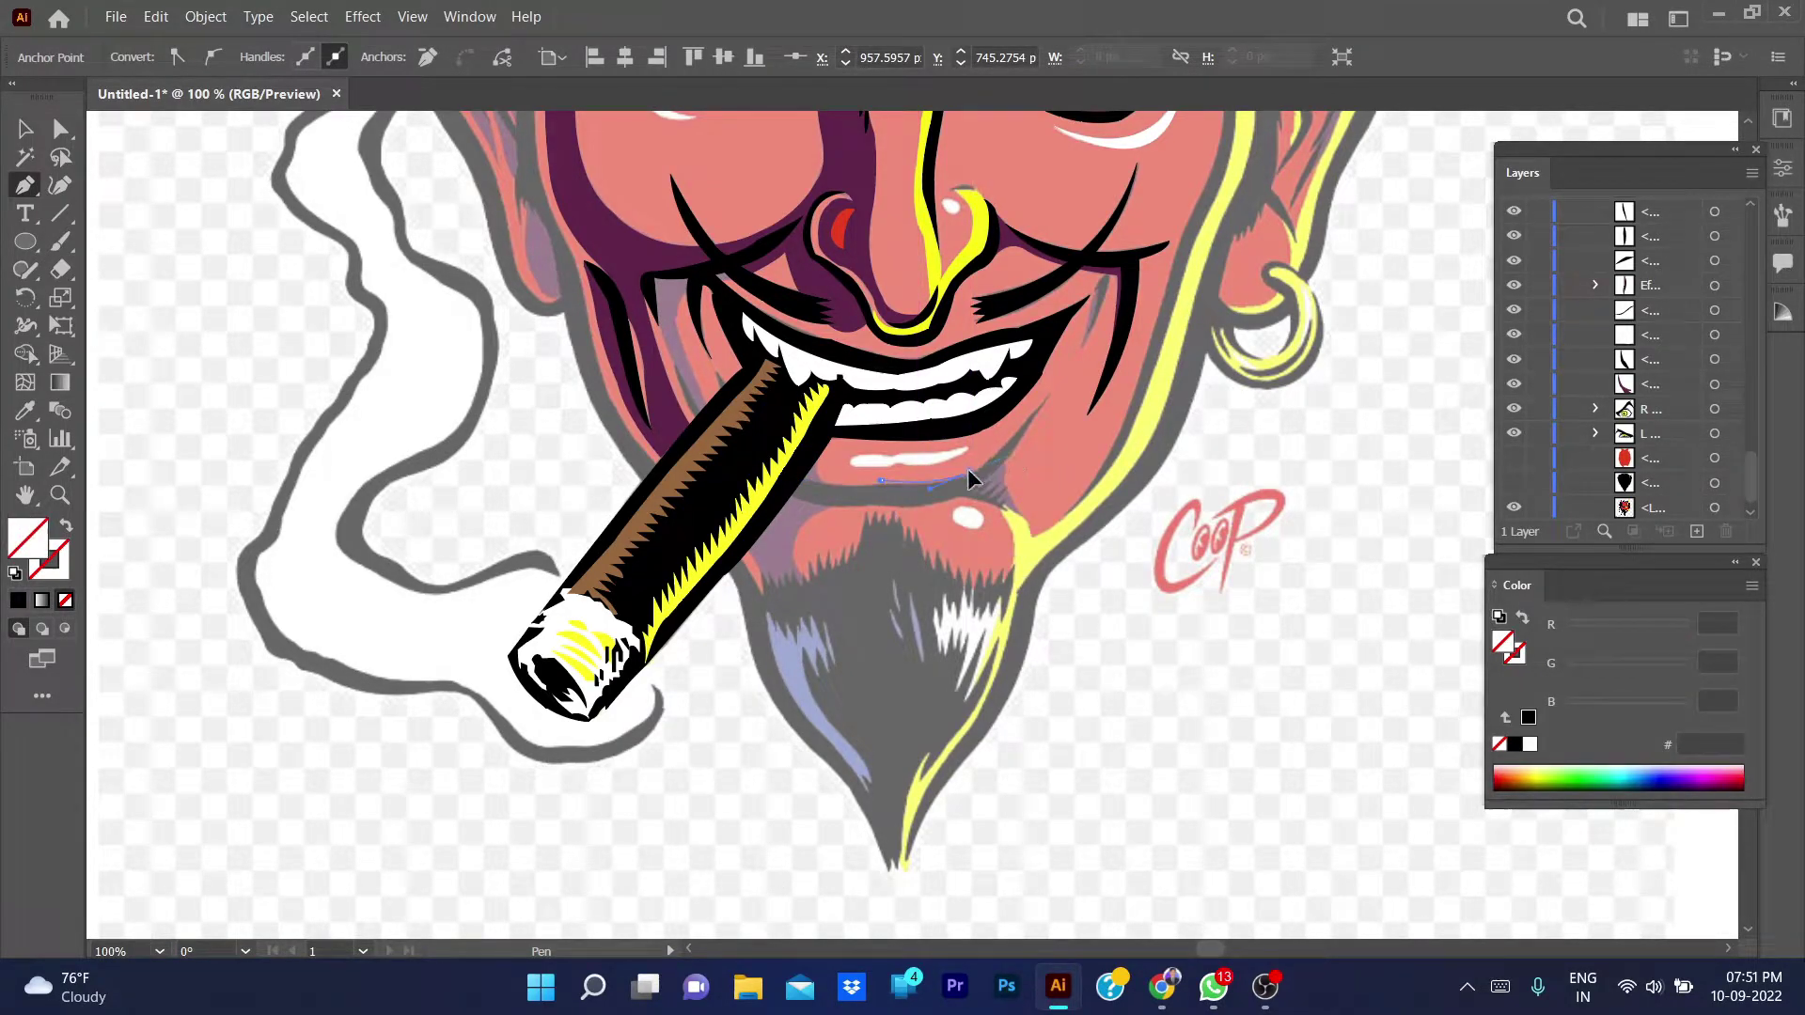
click(971, 477)
click(1049, 396)
scroll(955, 508, left, 2)
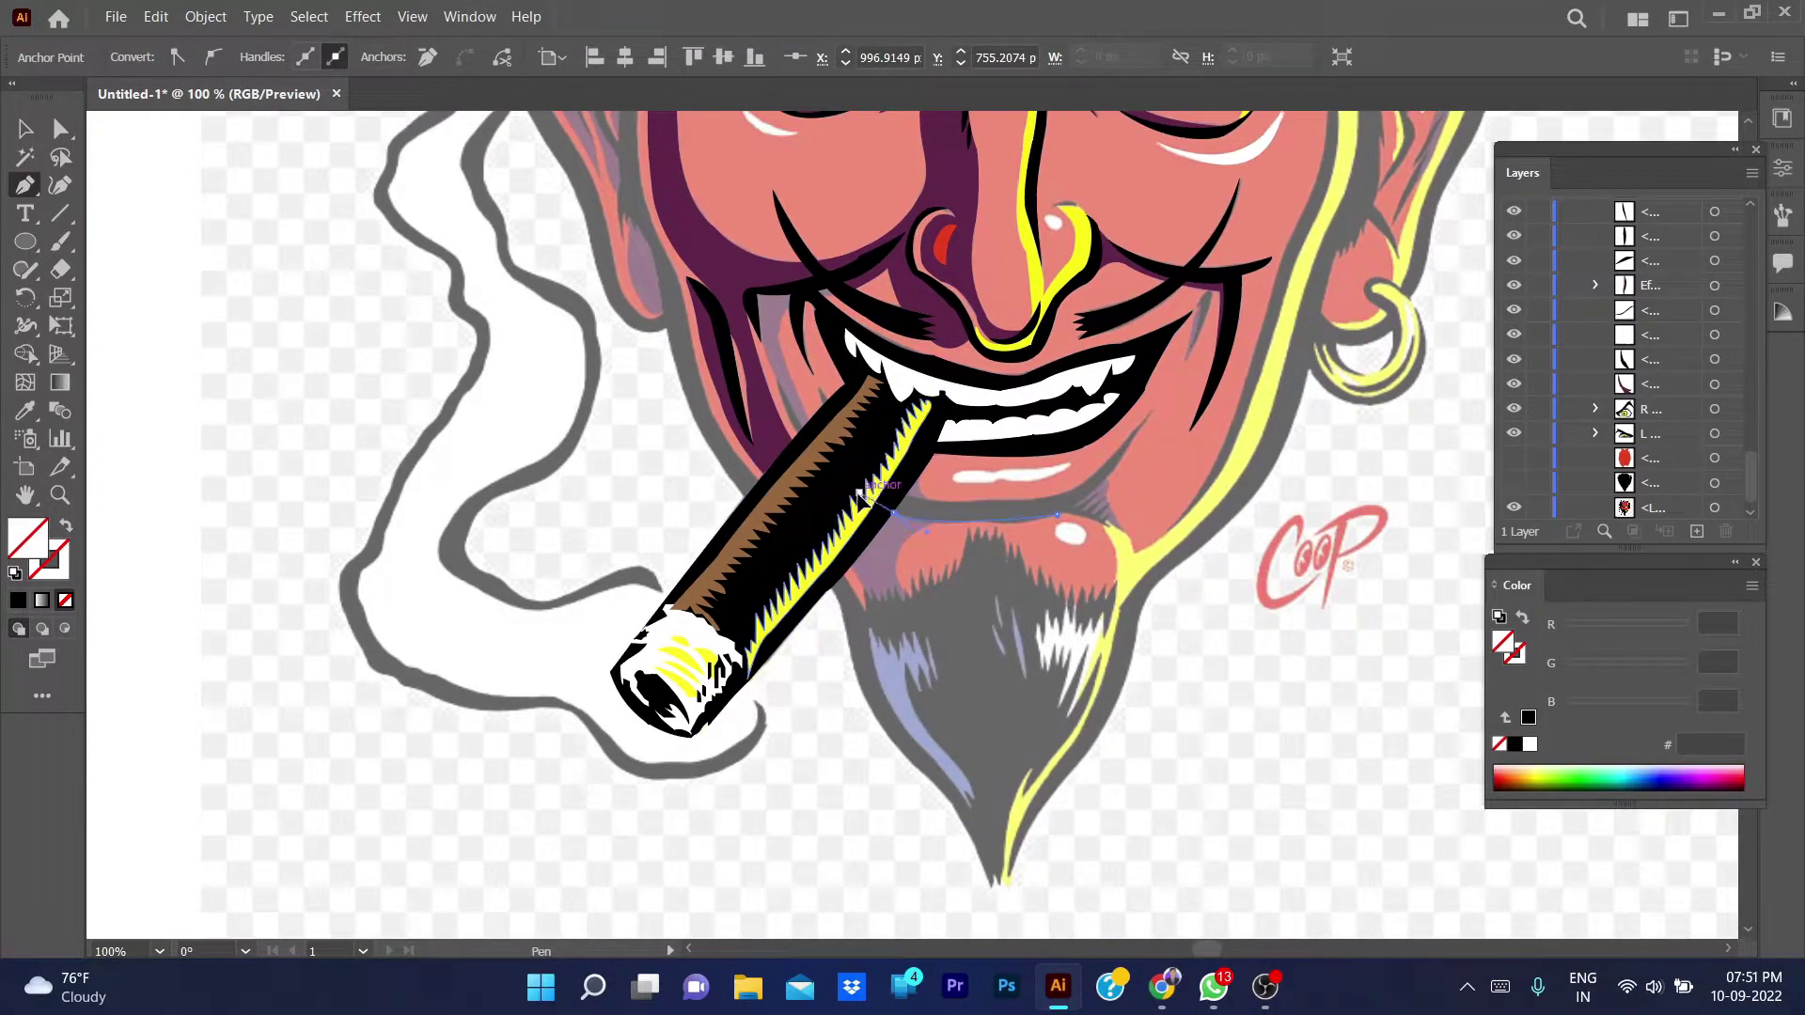
drag(874, 512, 968, 522)
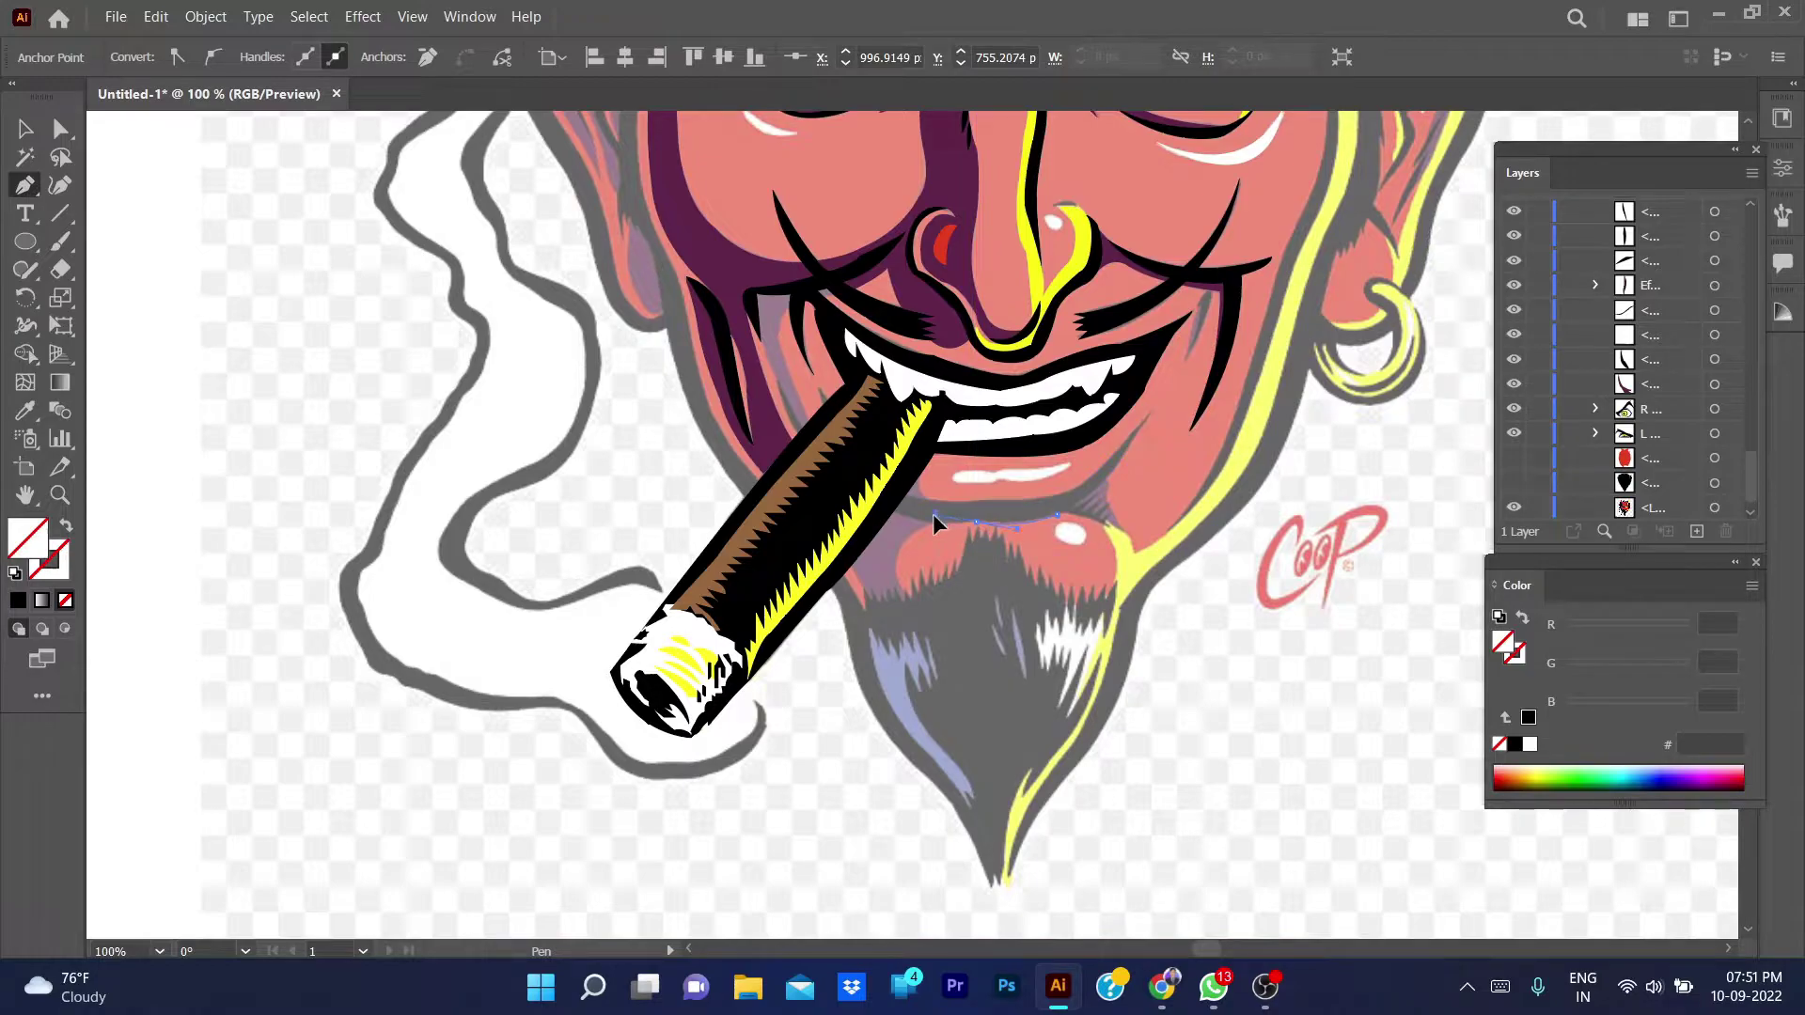
scroll(933, 517, left, 2)
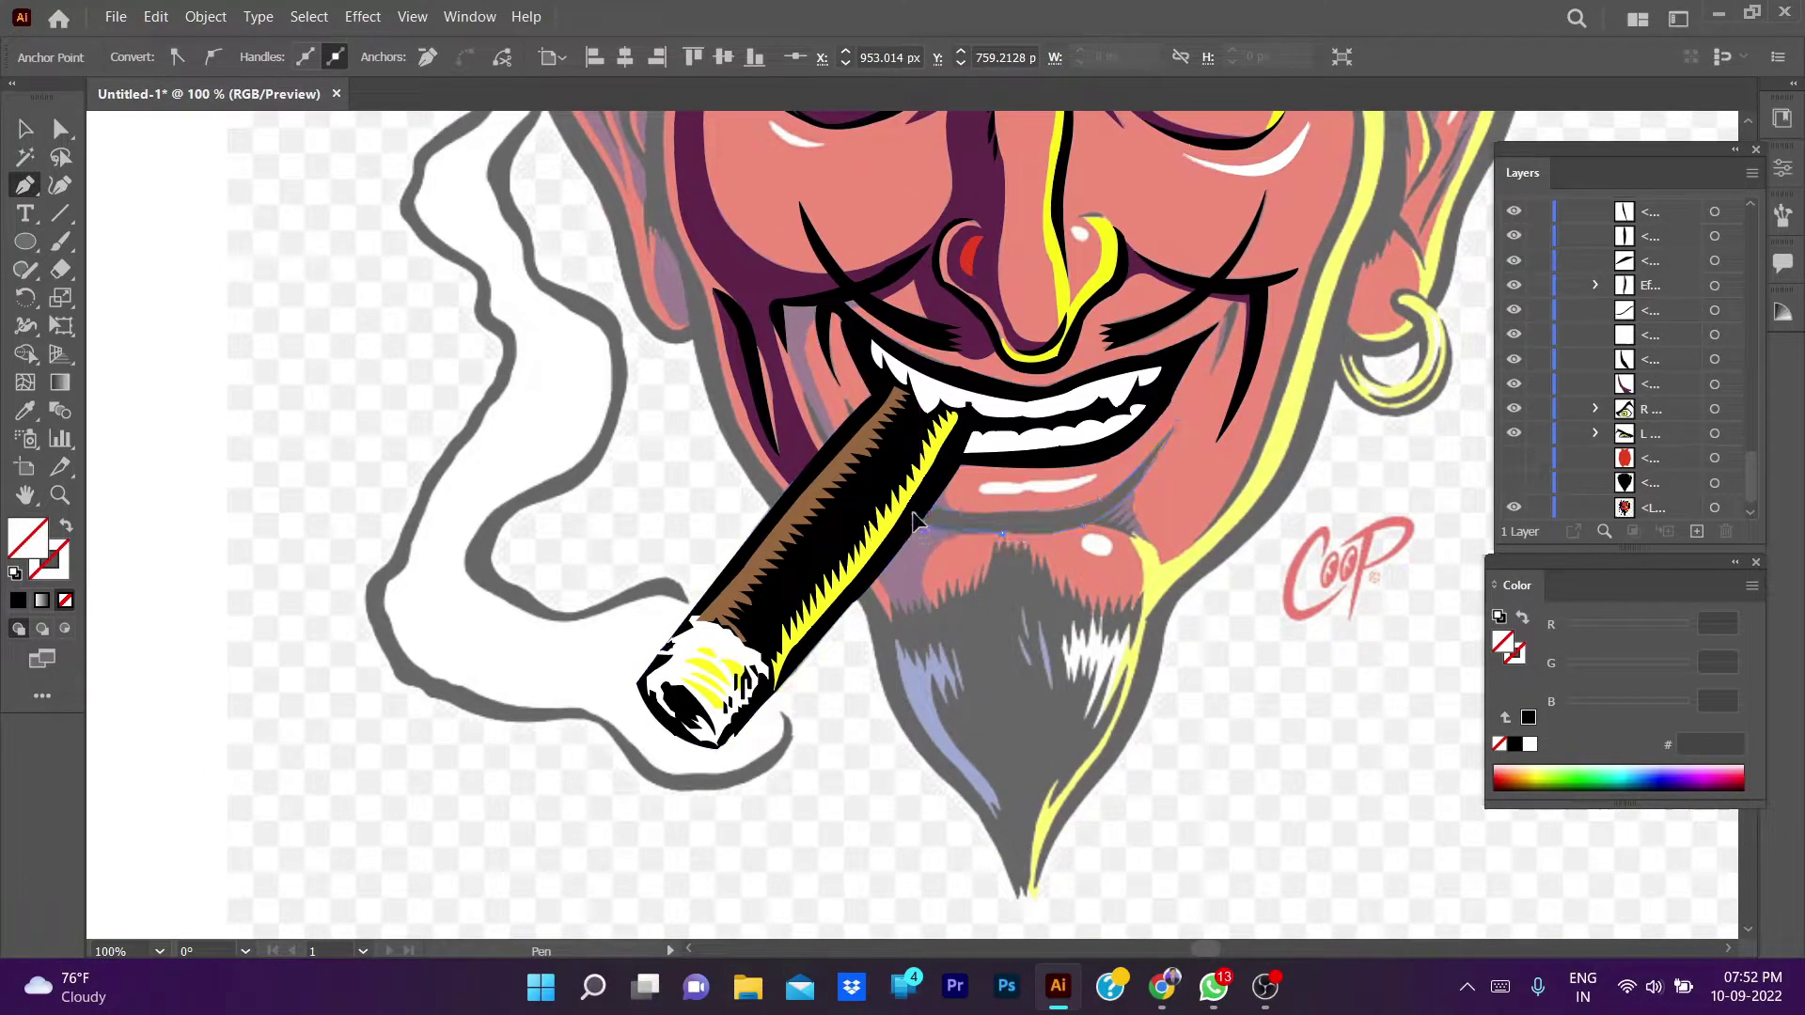
ctrl+click(911, 511)
key(i)
click(1171, 442)
- Zoom in and trace a small black triangle at the mouth corner up the cheek crease
key(v)
key(ctrl+shift+a)
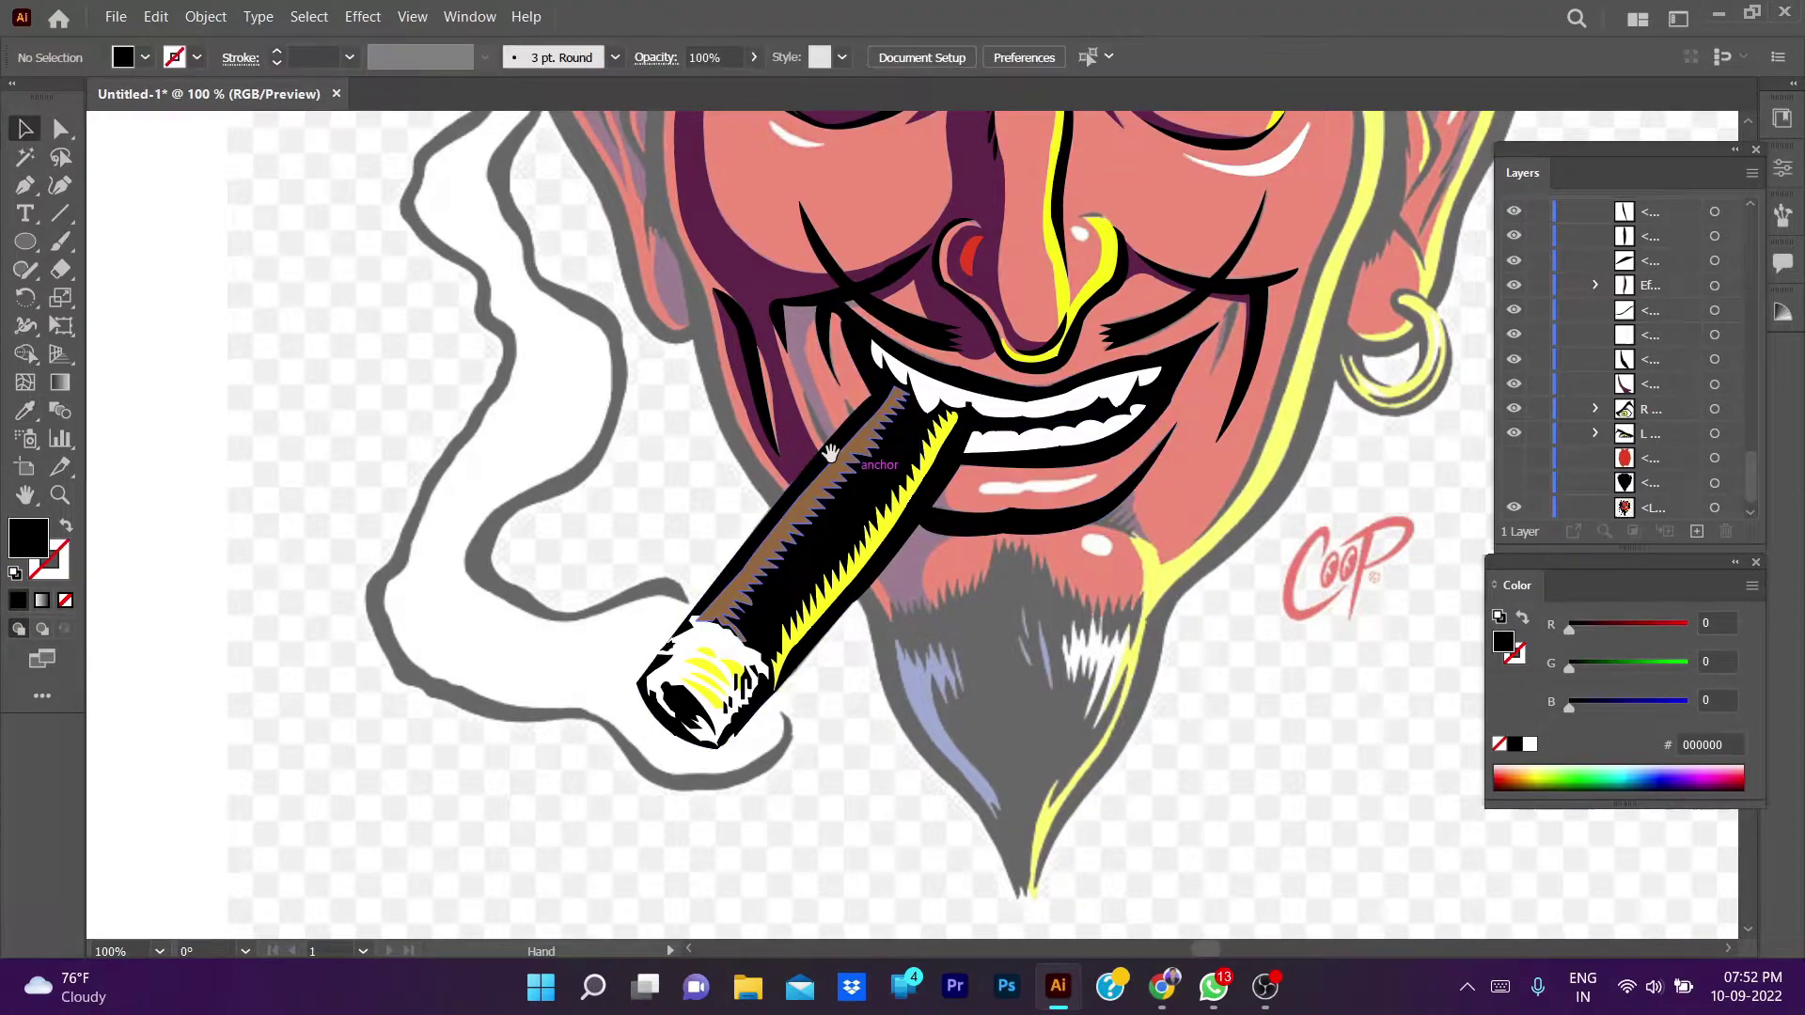
key(ctrl+plus)
key(ctrl+plus)
key(ctrl+plus)
key(p)
click(926, 540)
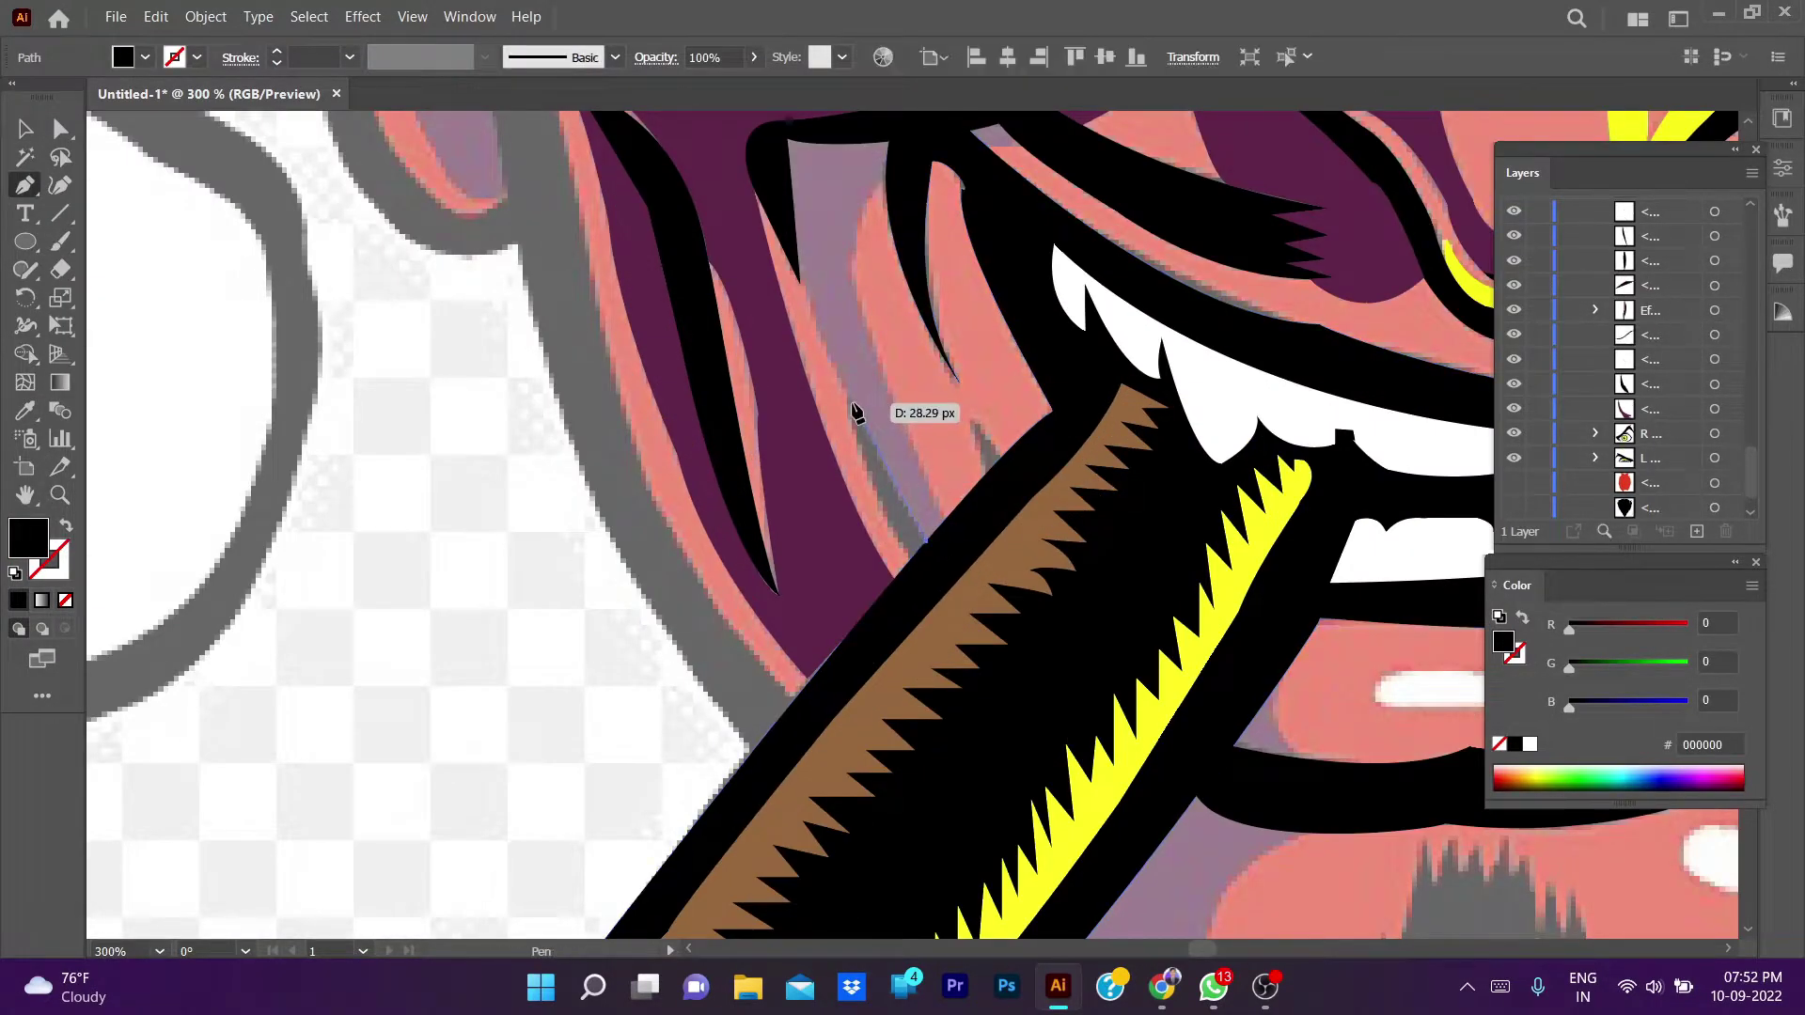
click(849, 402)
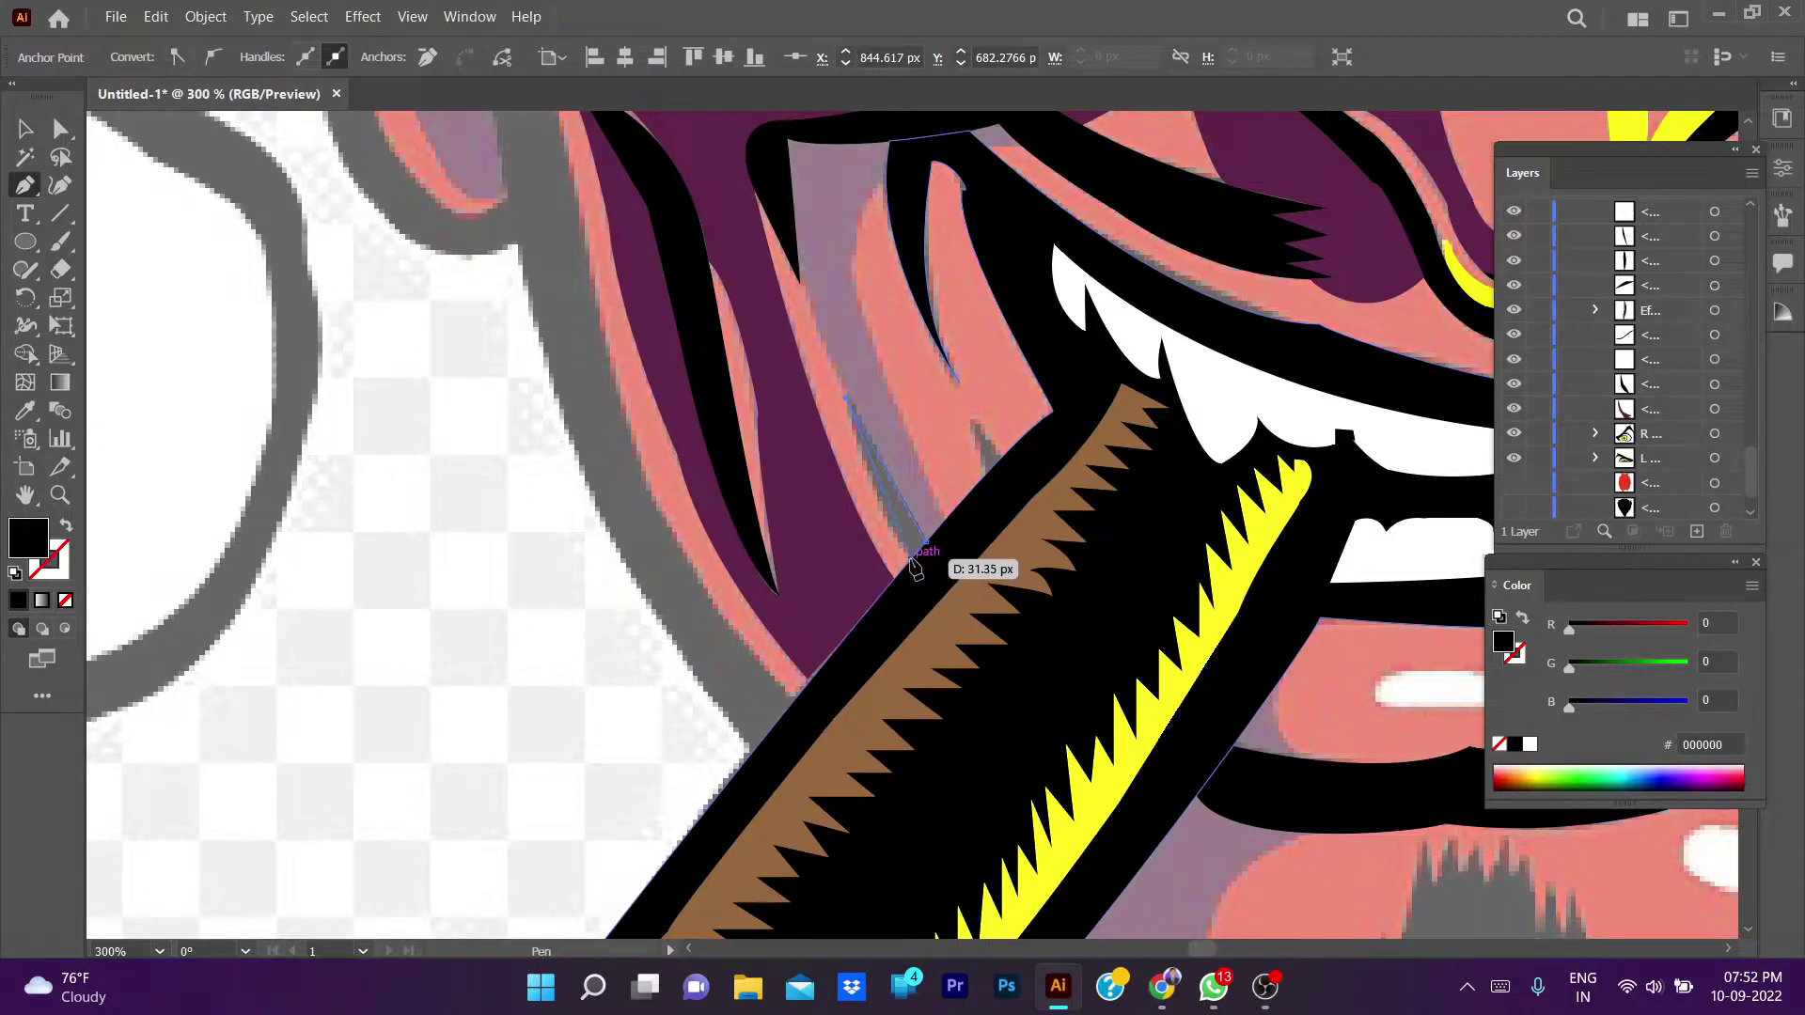
click(910, 564)
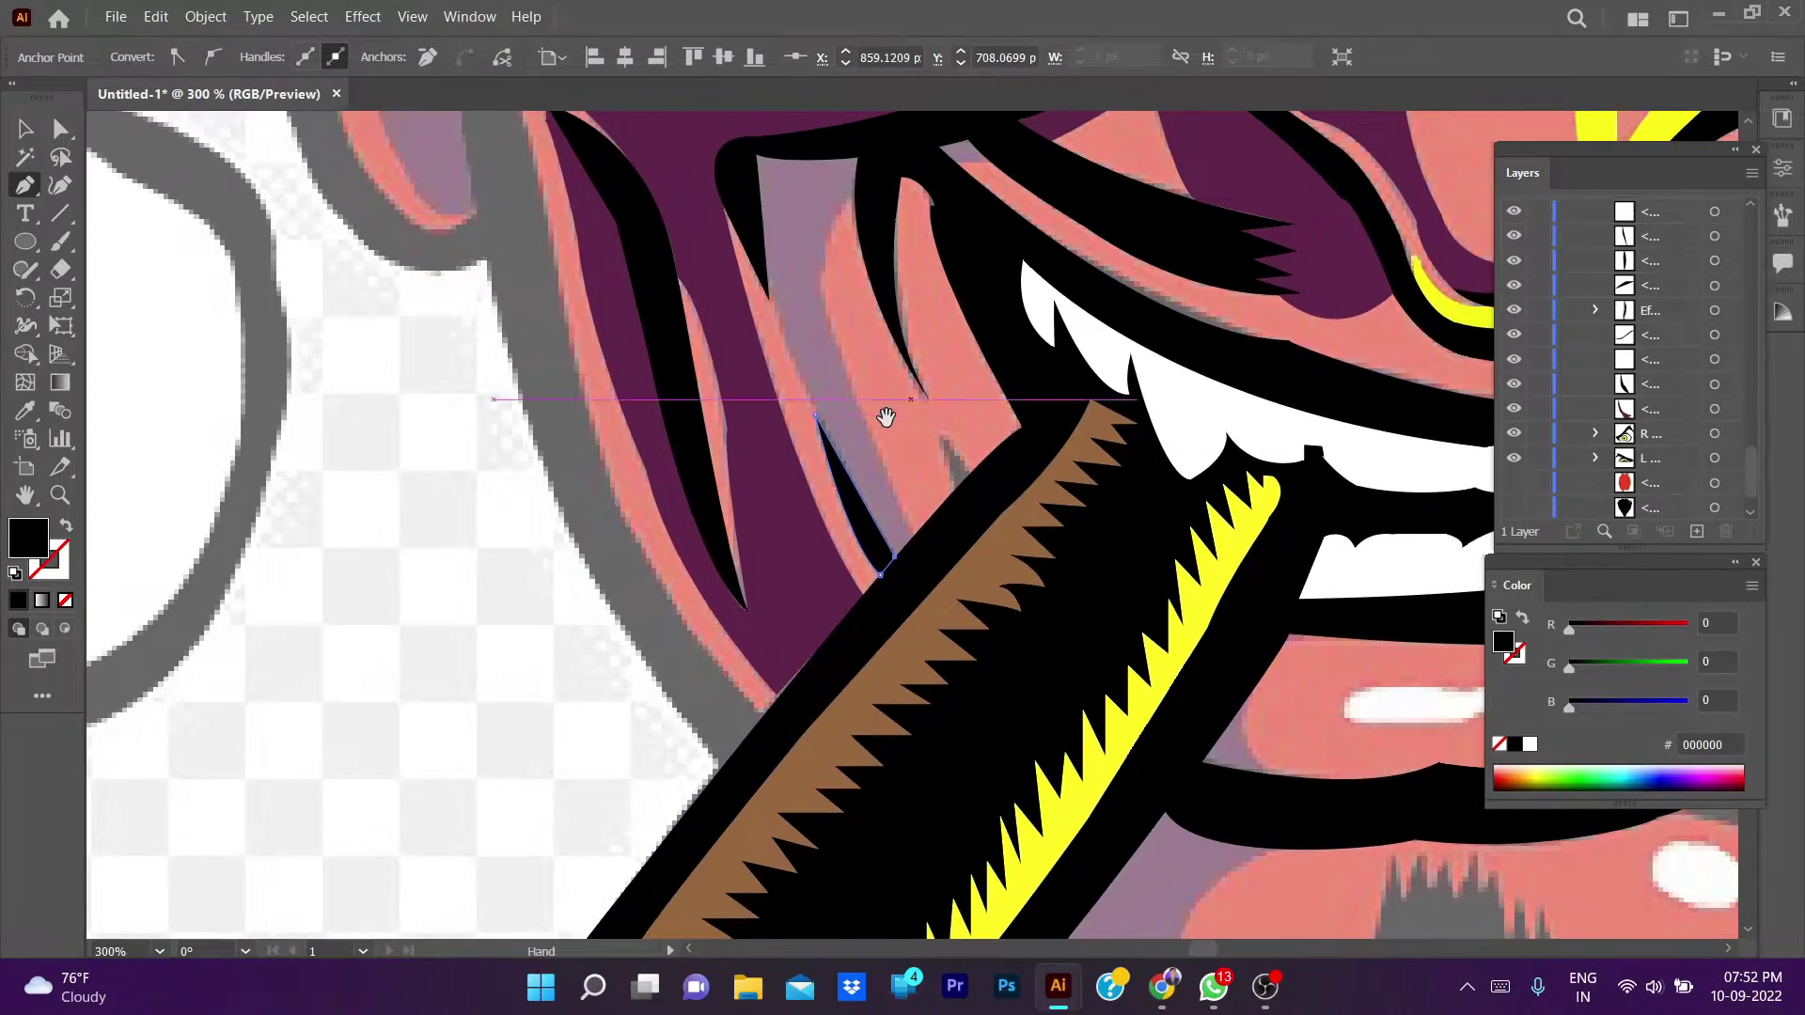
key(v)
- Trace a shadow shape from the cigar's upper edge up the cheek crease, filled dark purple
key(p)
click(894, 556)
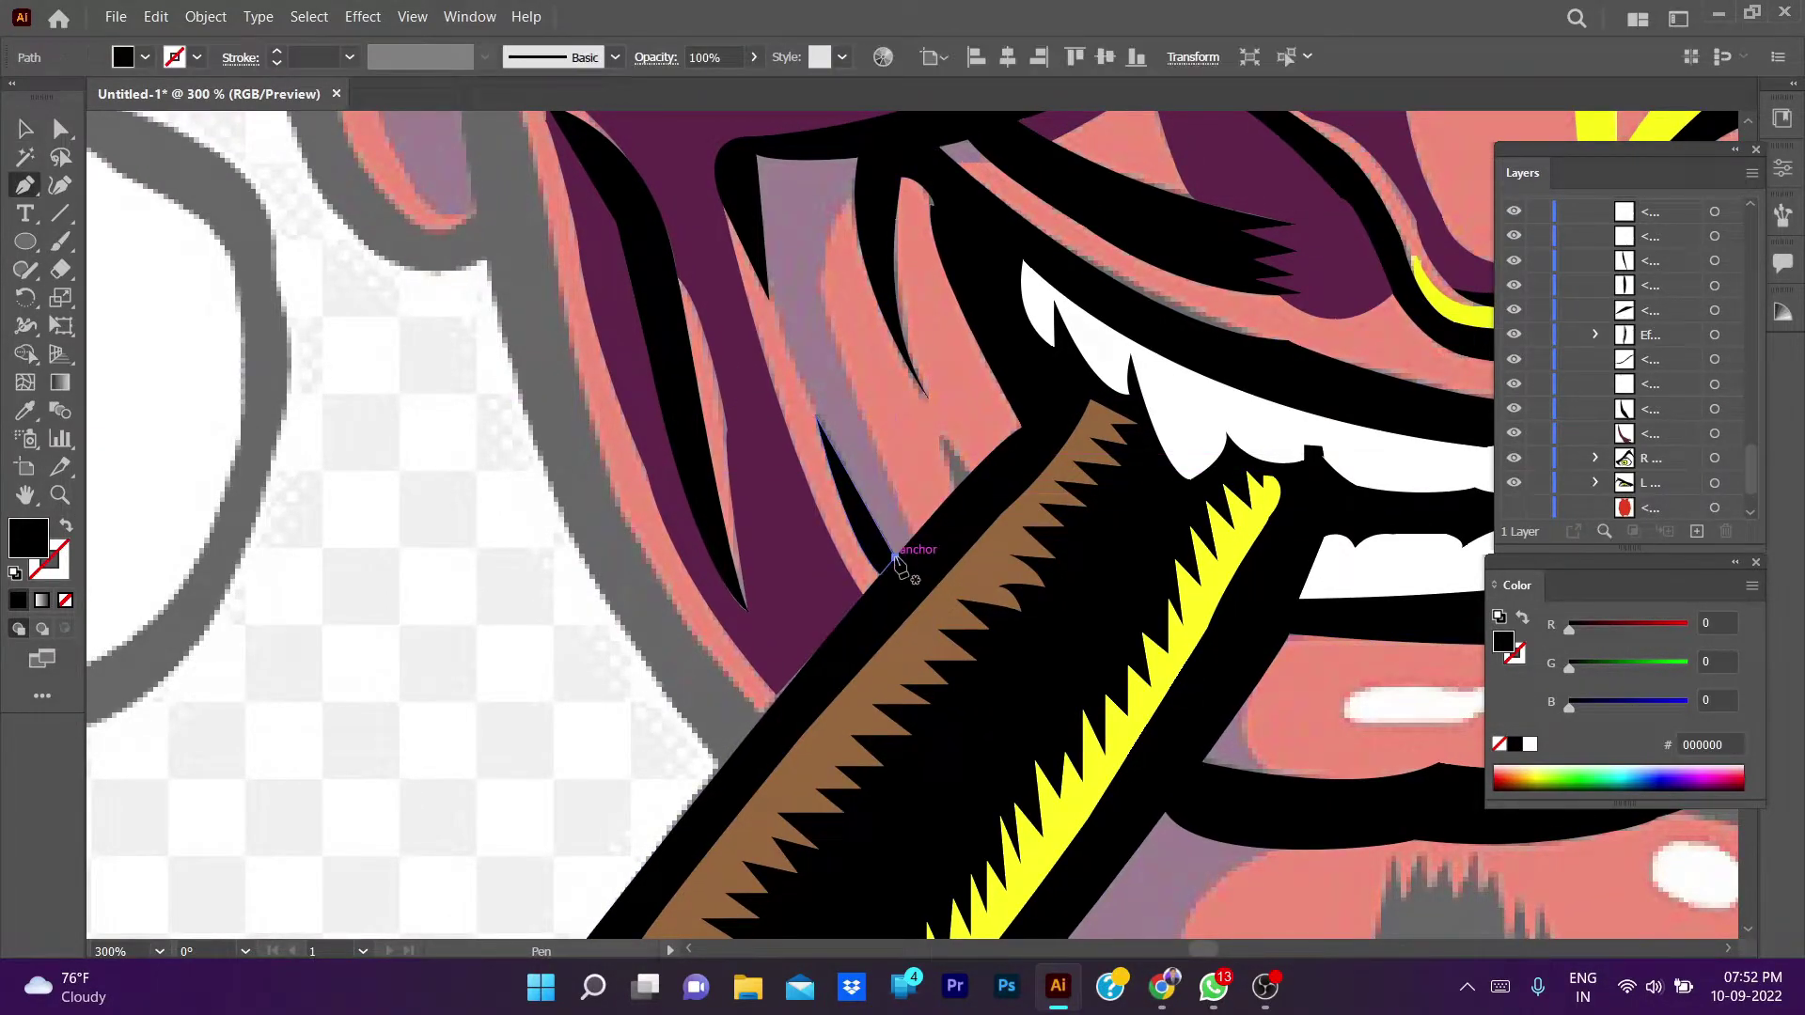
click(792, 370)
click(770, 299)
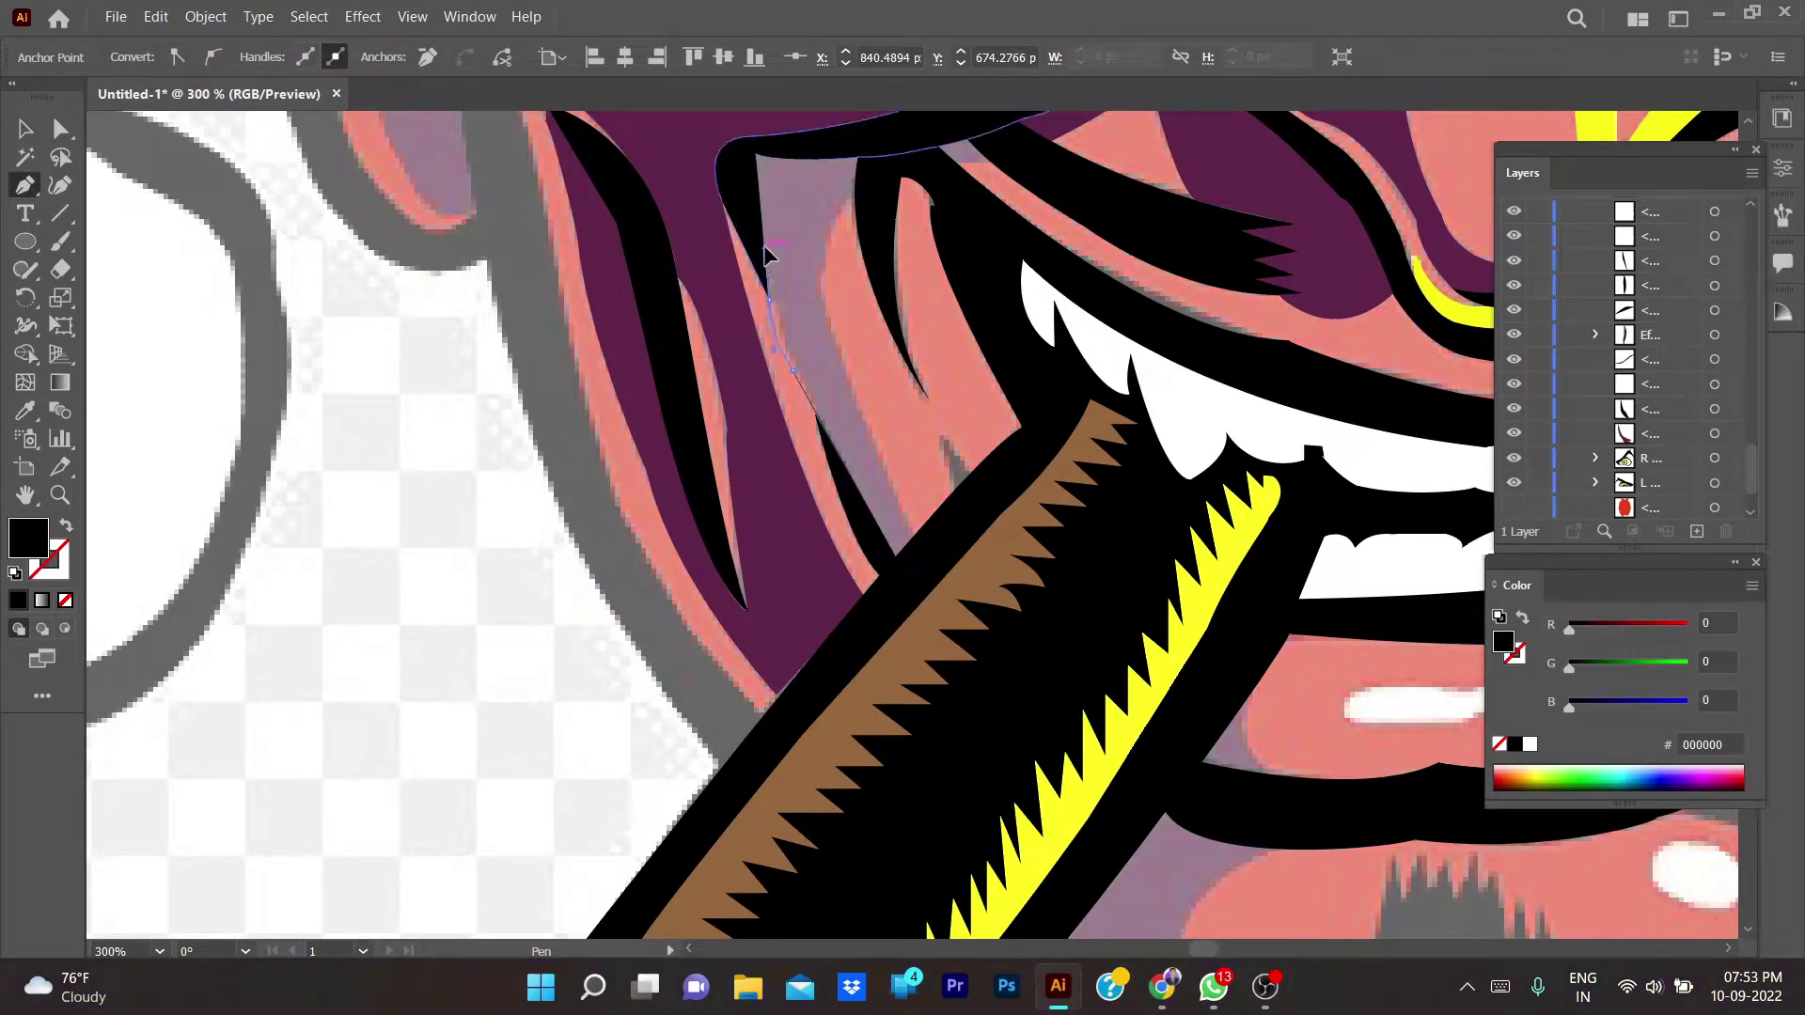
click(756, 155)
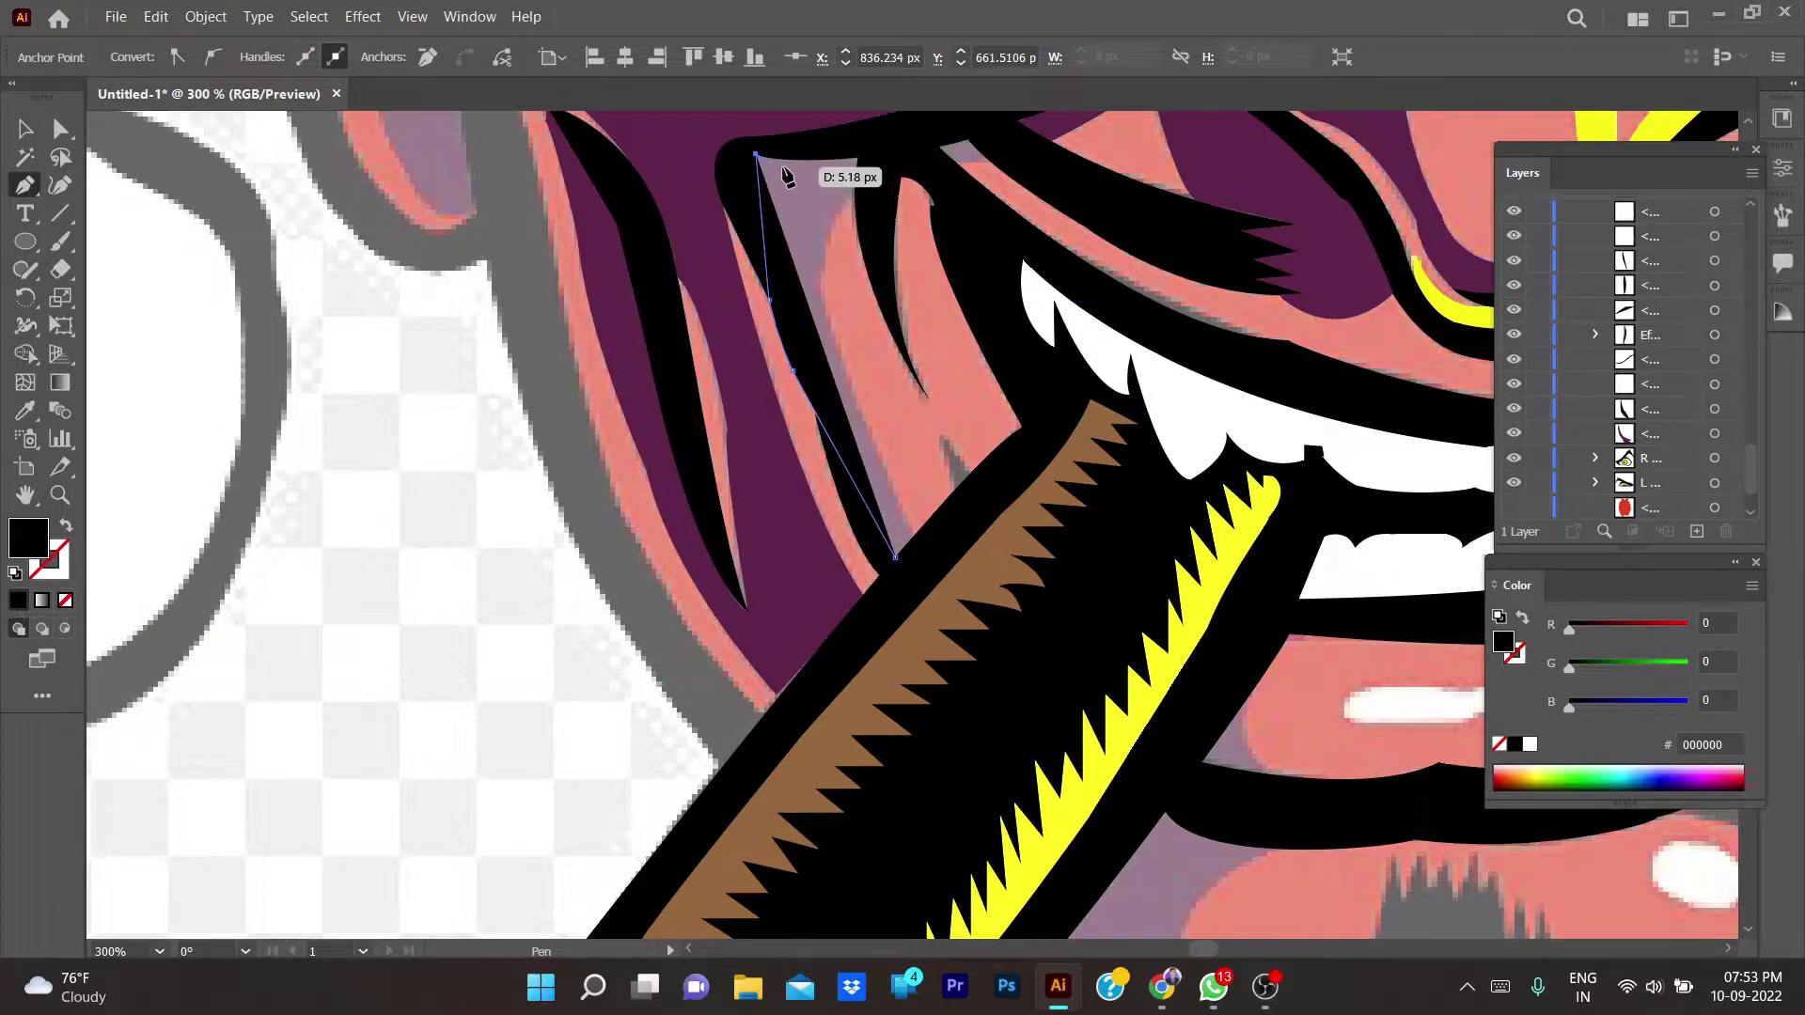
click(857, 157)
click(855, 198)
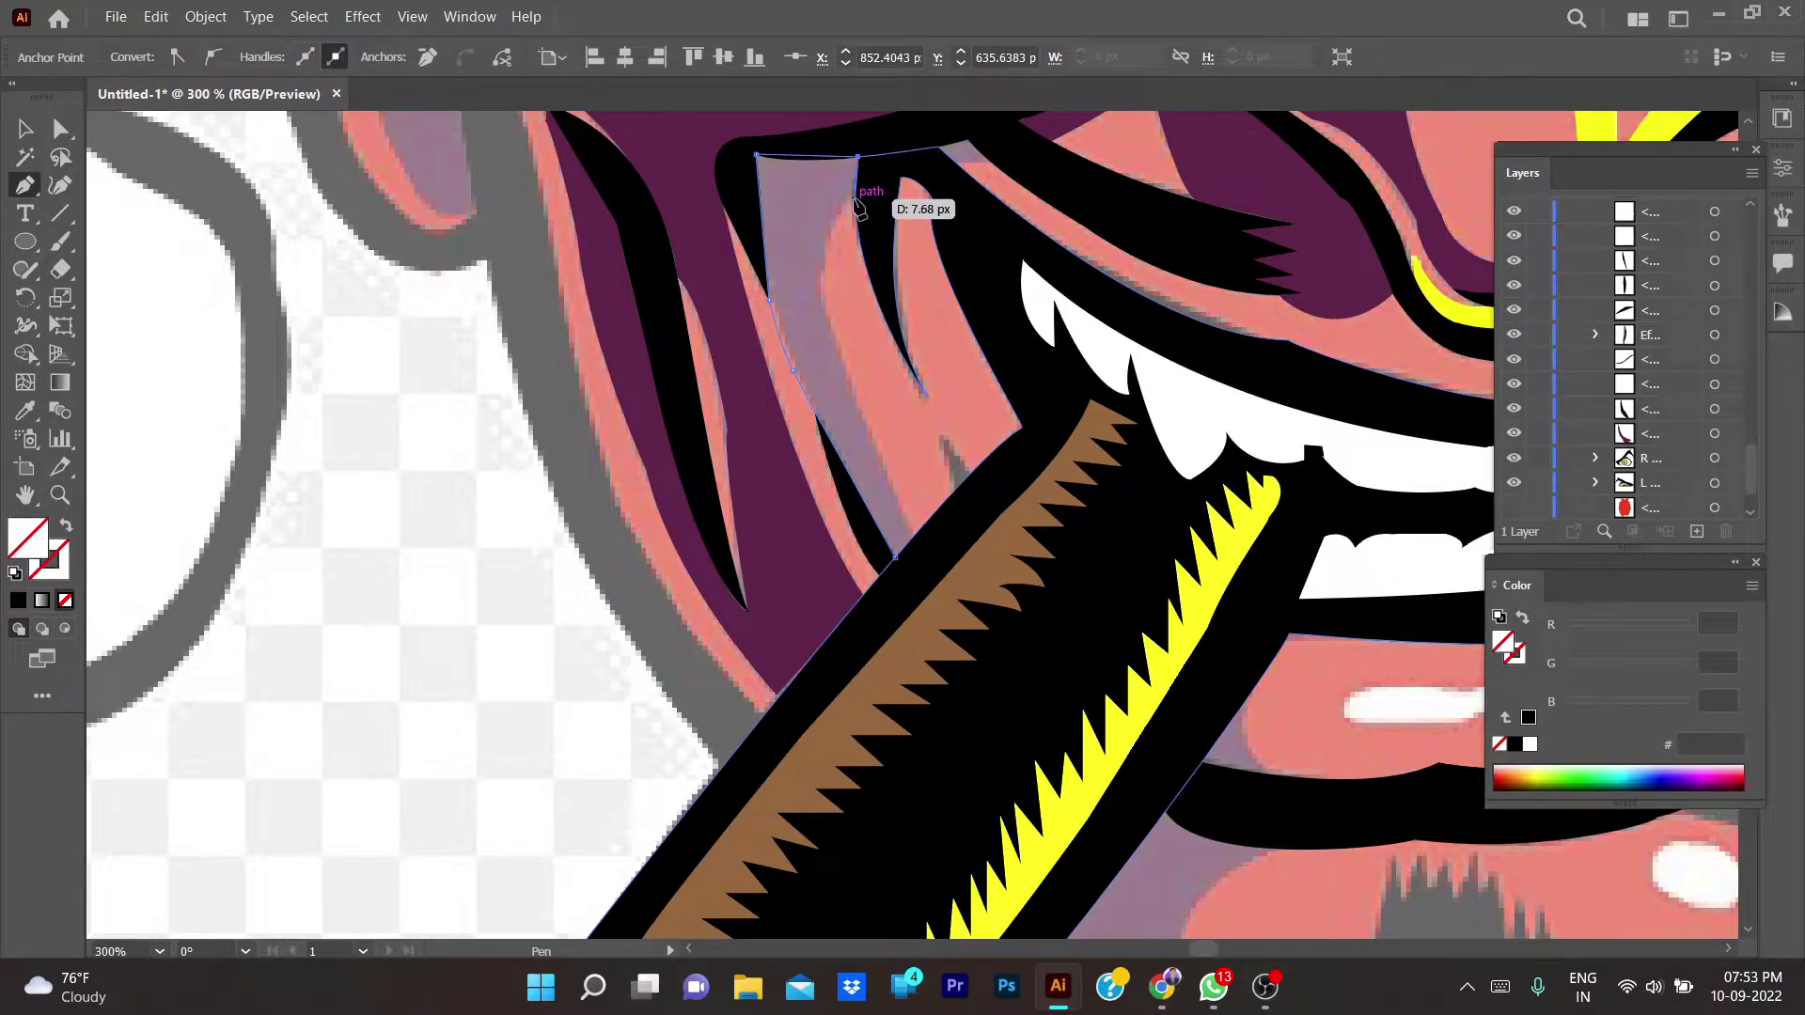
drag(825, 307, 839, 376)
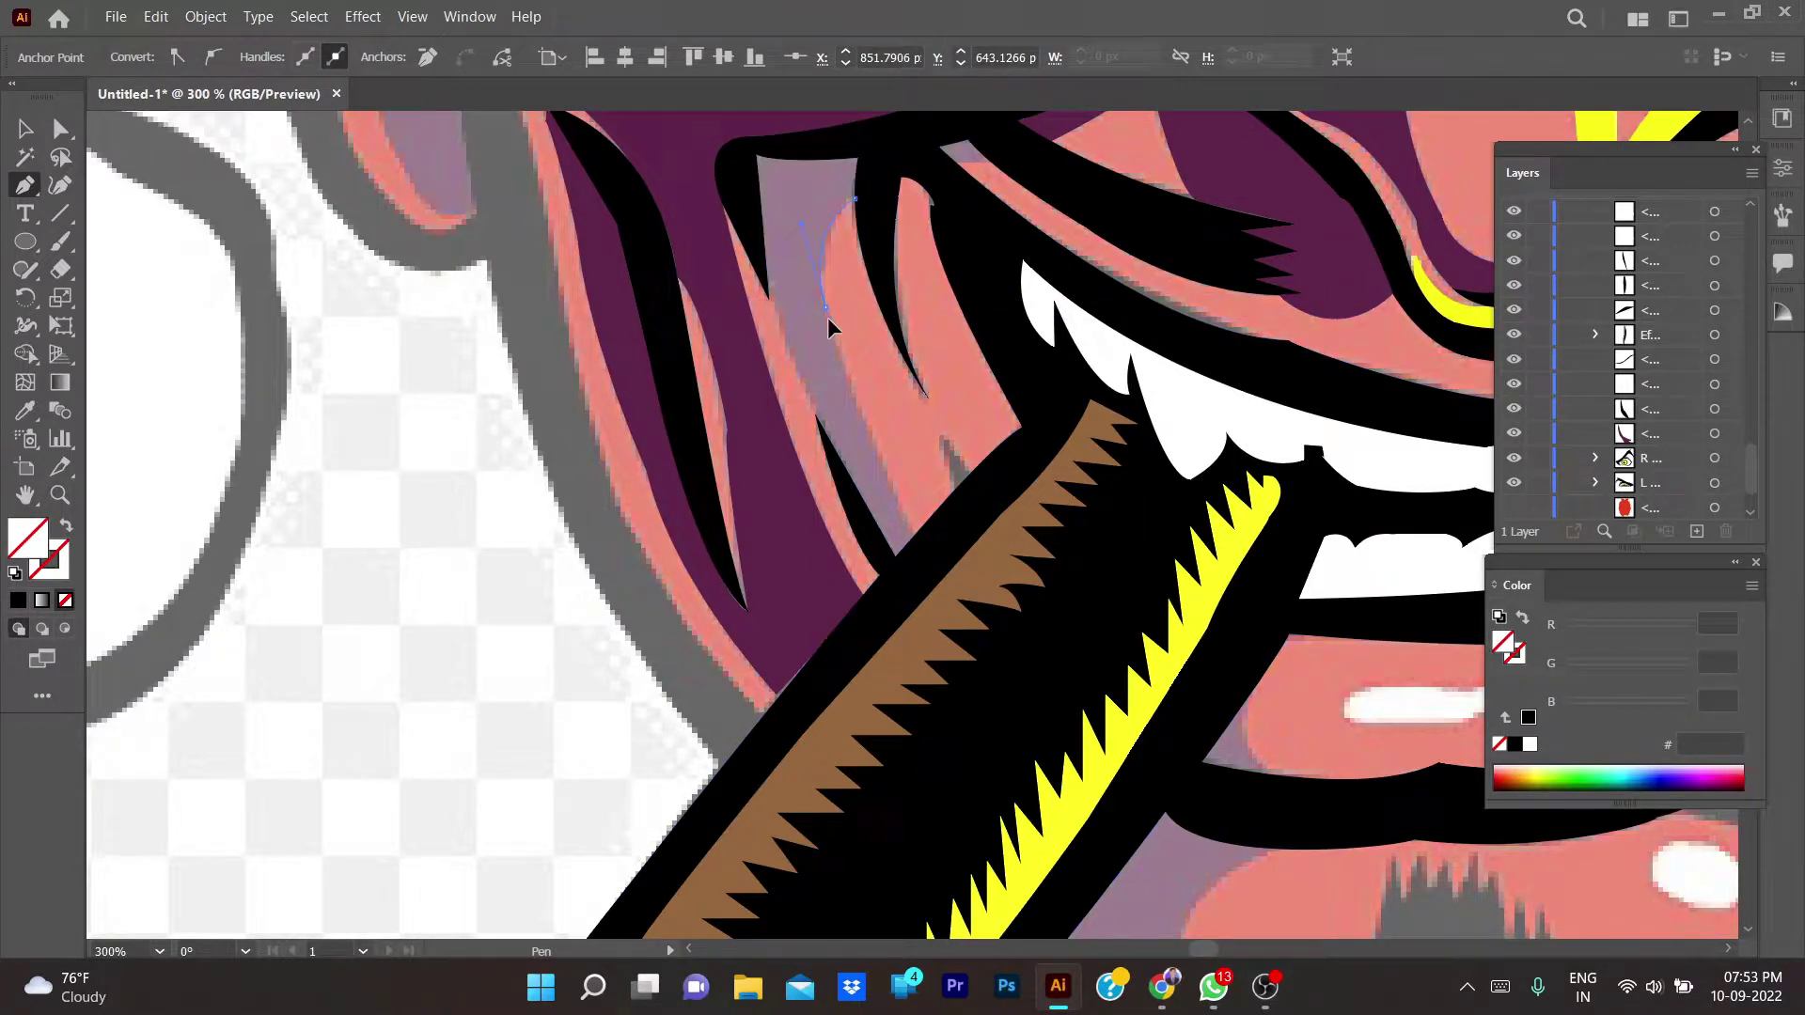
click(914, 535)
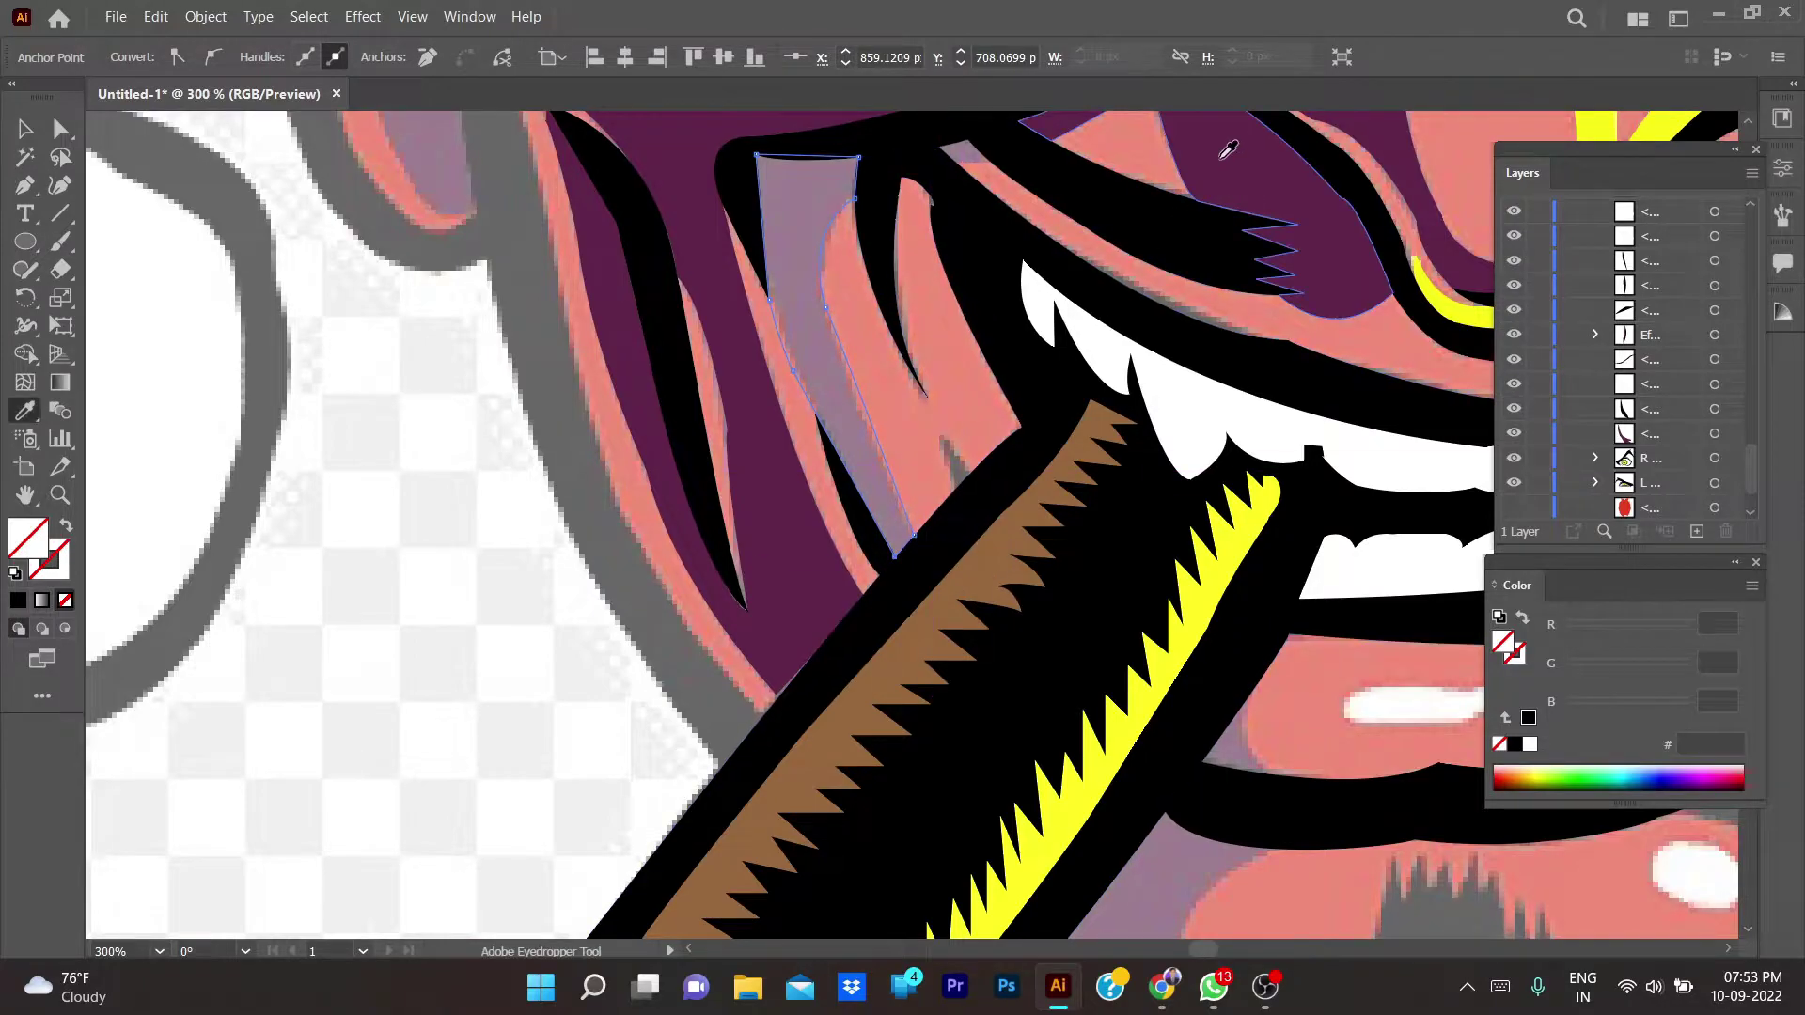
key(i)
click(886, 383)
- Trace a small triangle shadow beside the cigar, then deselect
key(p)
key(ctrl+shift+a)
click(951, 493)
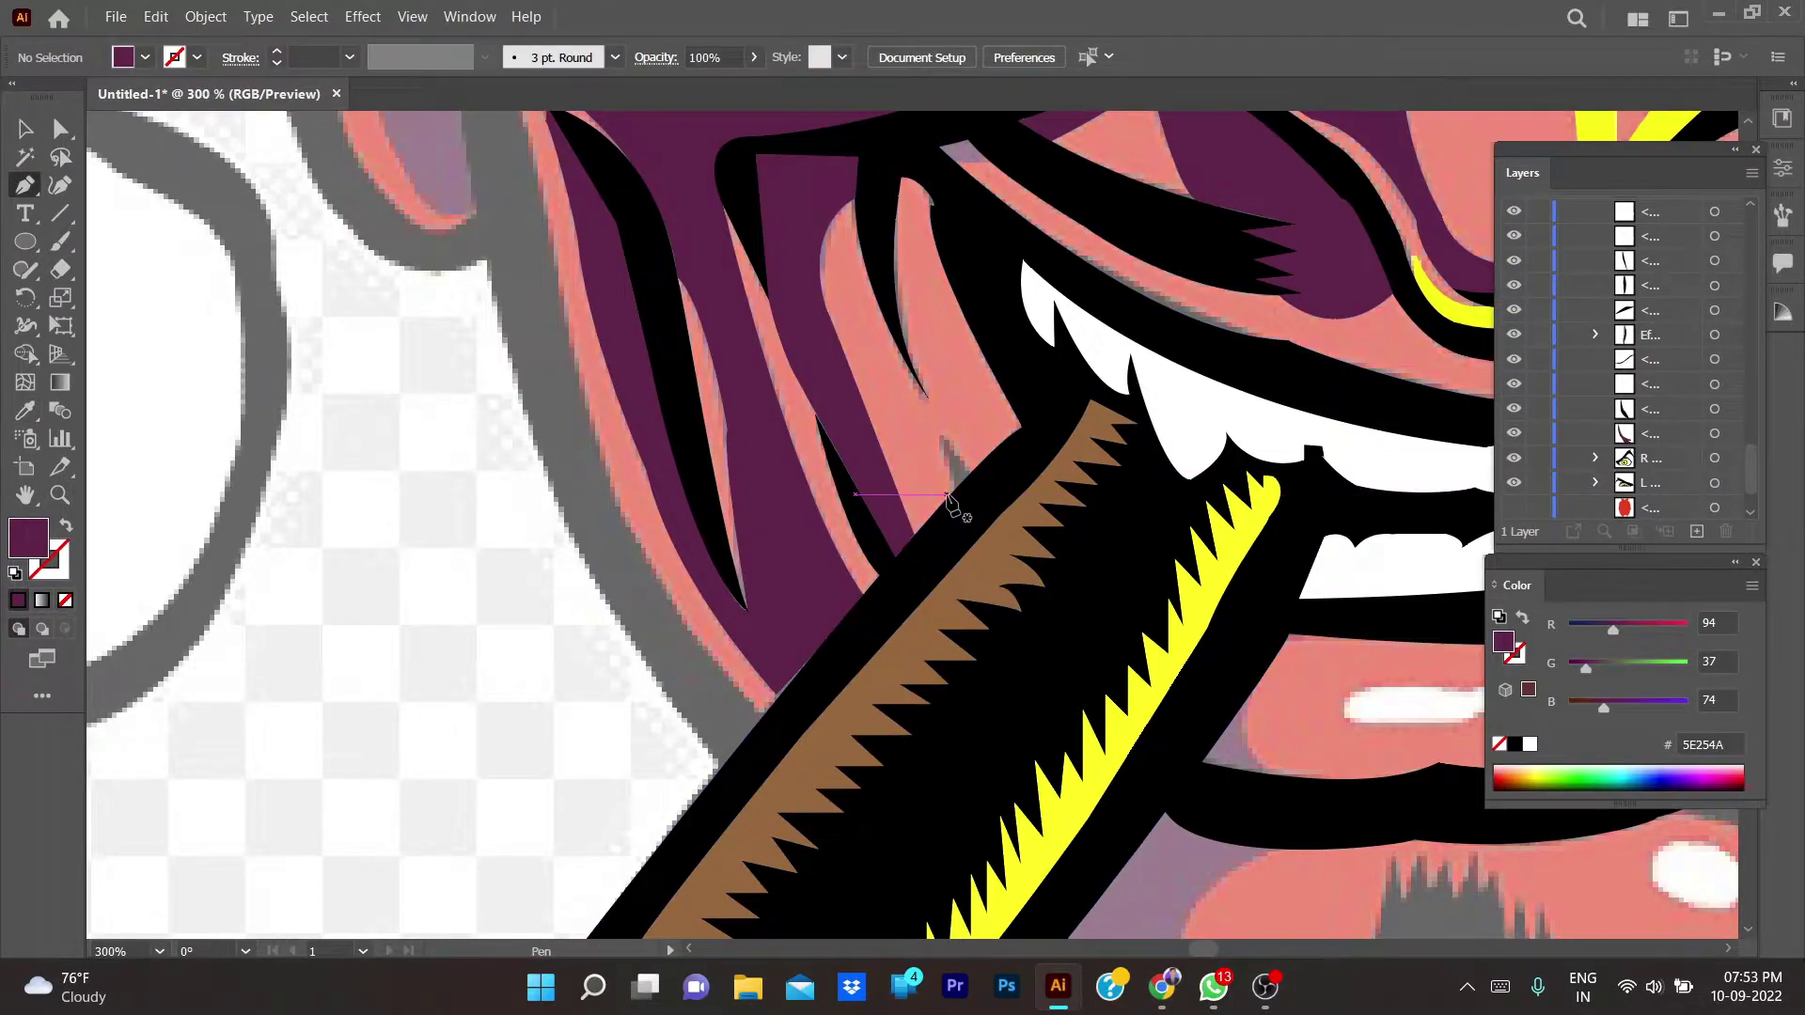
click(938, 434)
click(975, 467)
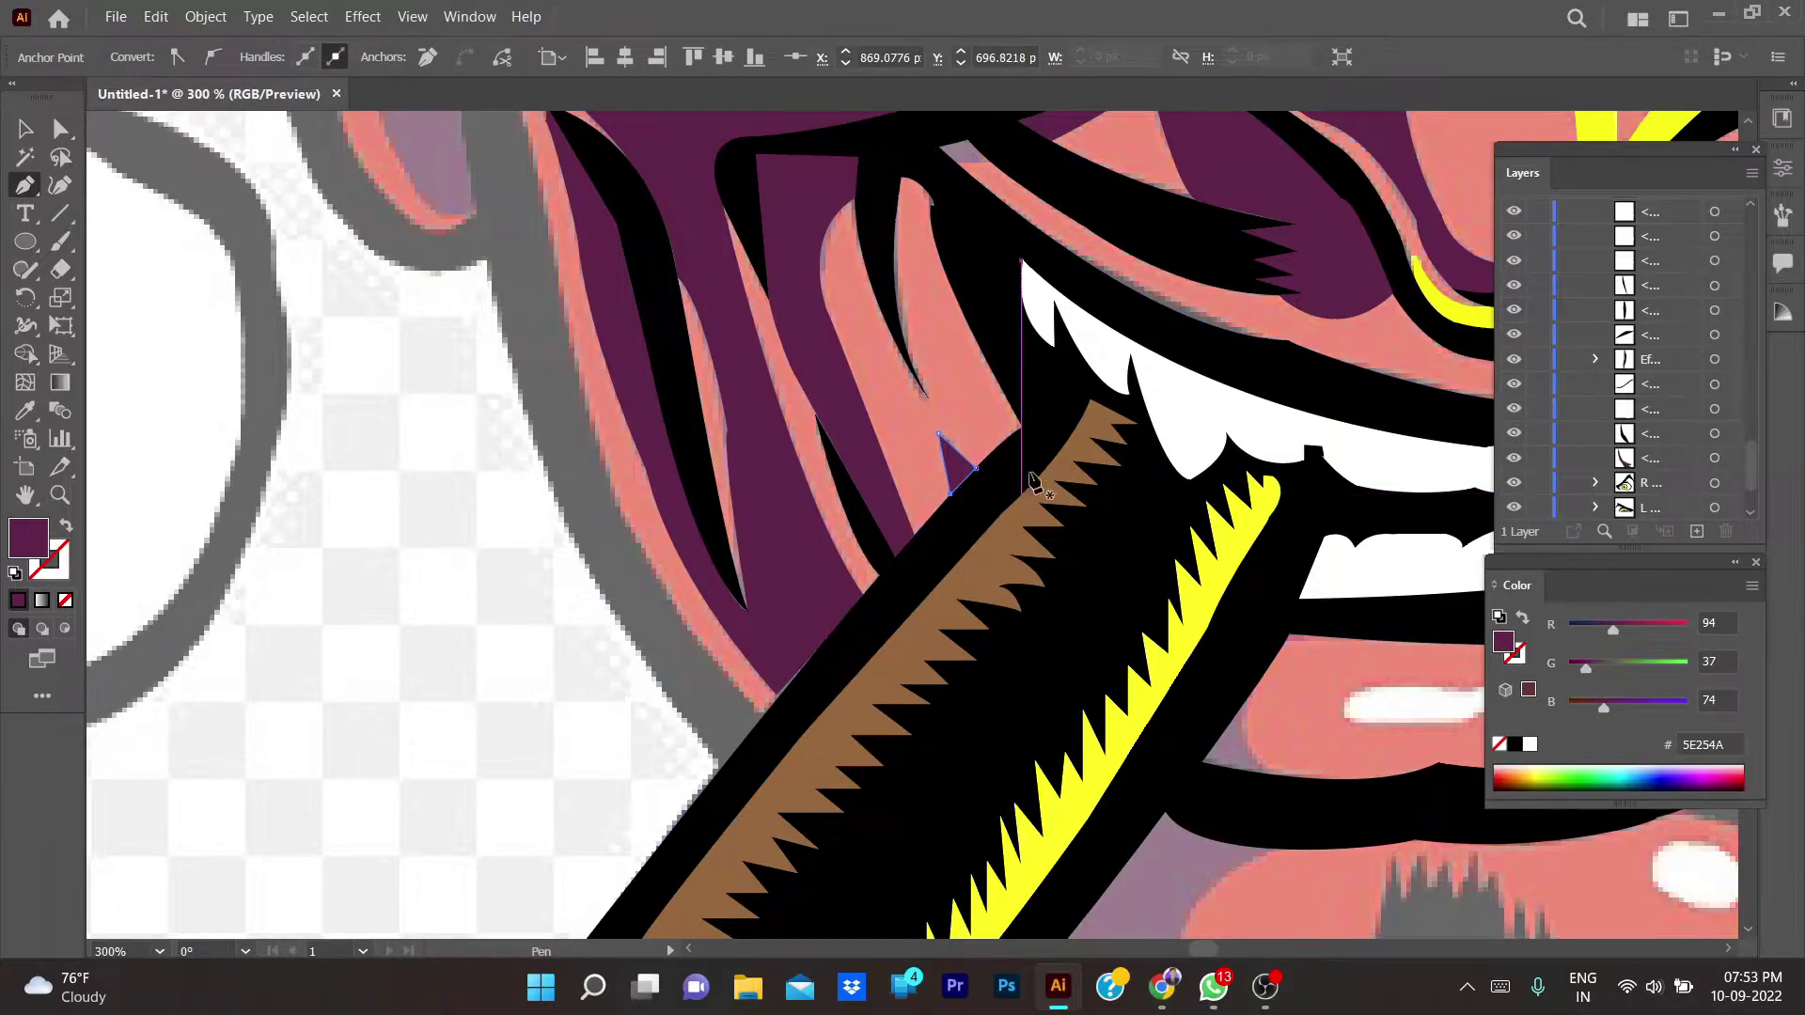
key(v)
key(ctrl+shift+a)
scroll(950, 391, down, 5)
- Pen-trace the curved black crease running down to the mouth corner
scroll(996, 397, up, 5)
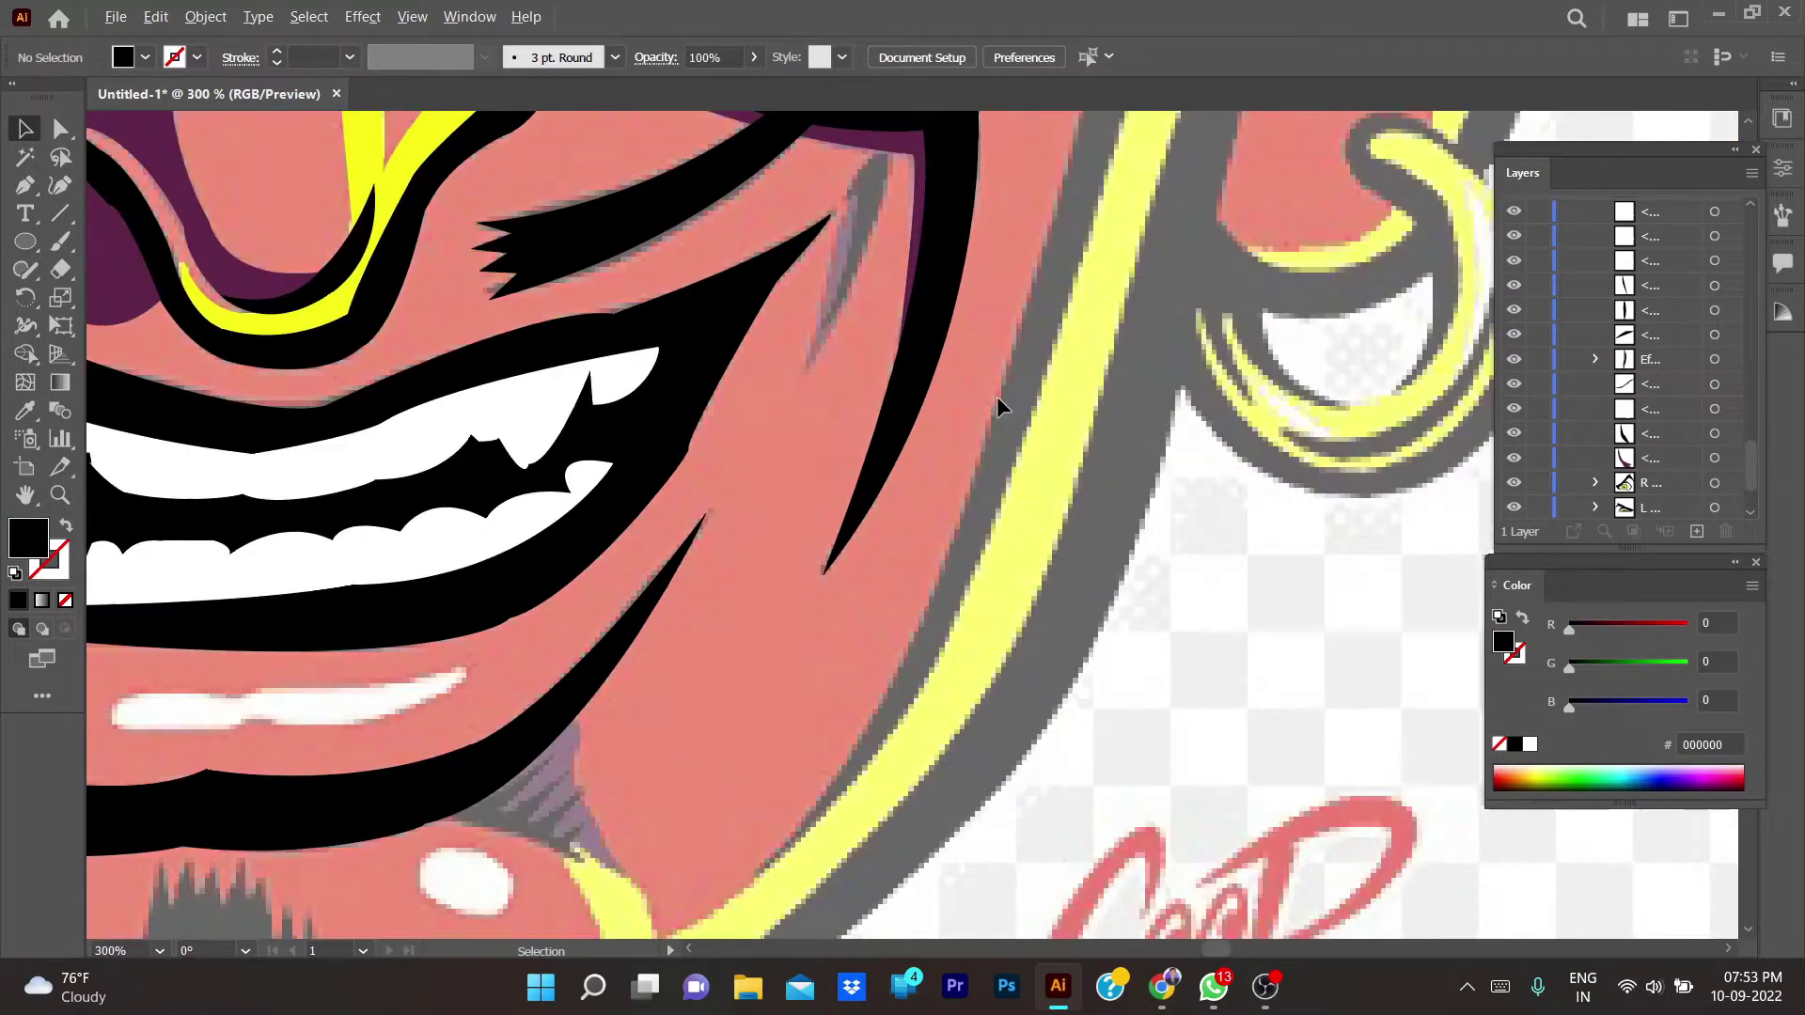
scroll(999, 403, up, 2)
key(p)
click(837, 322)
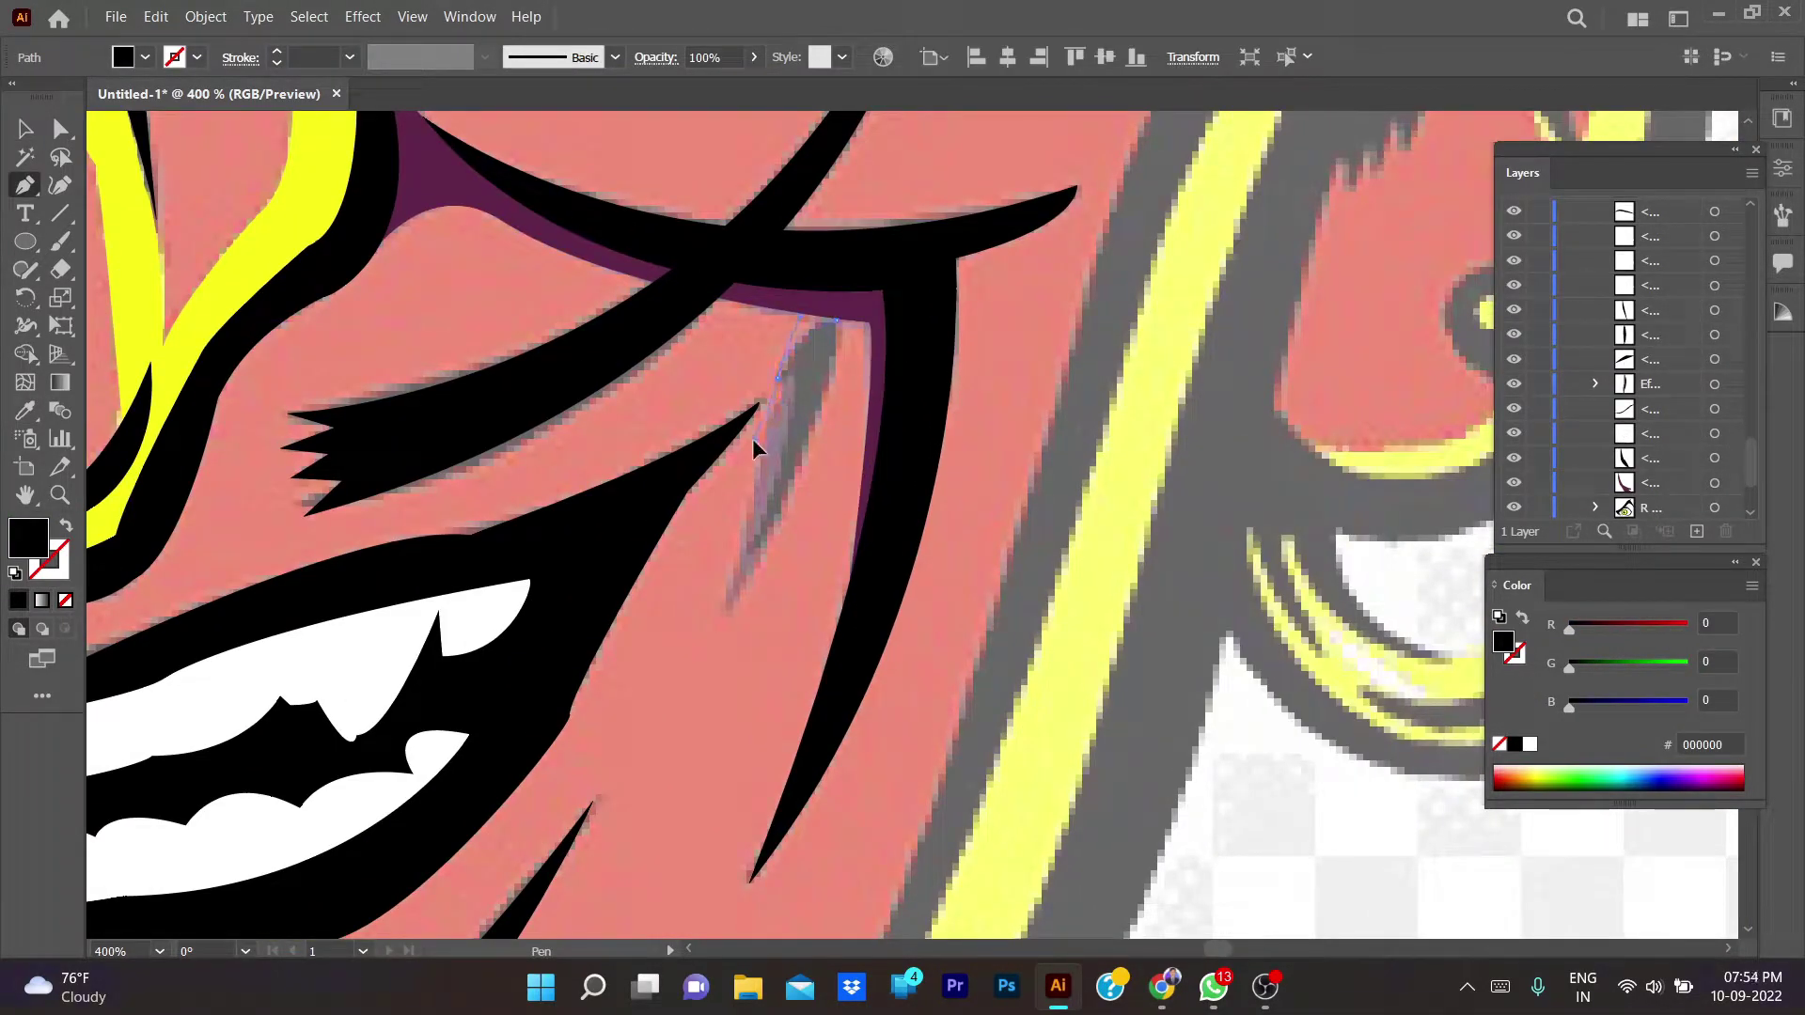
drag(778, 379, 794, 378)
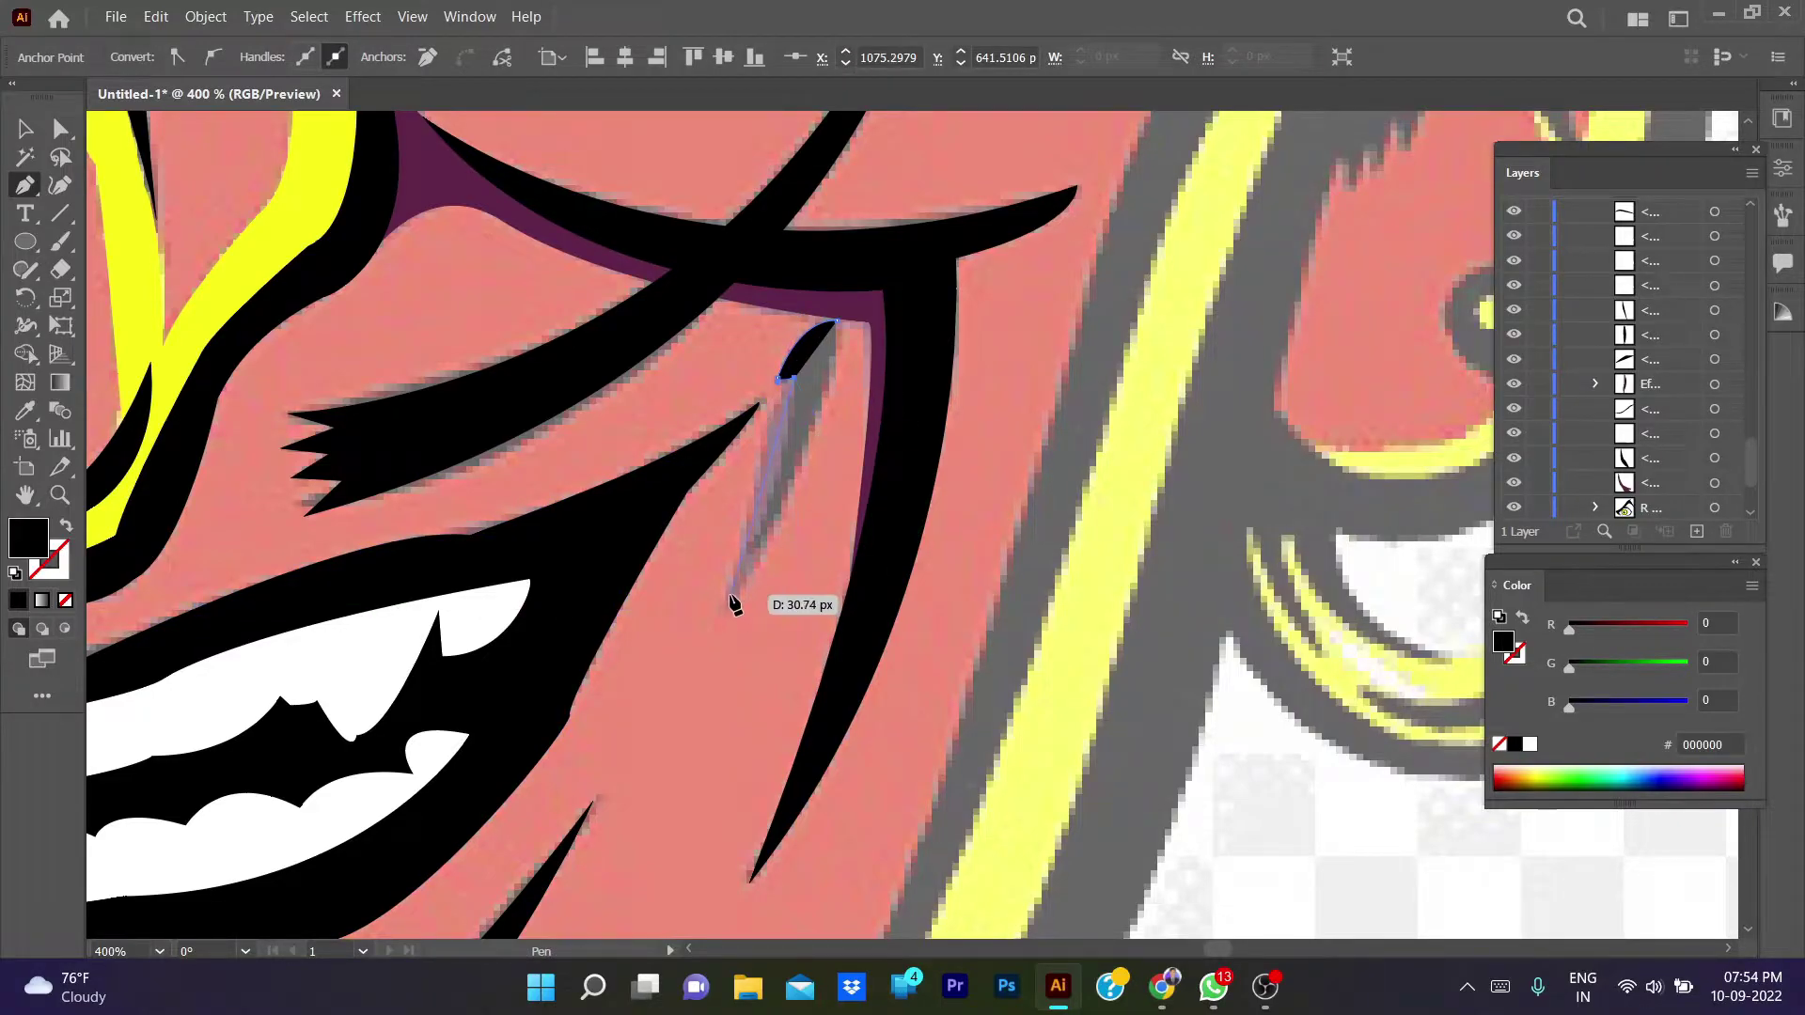
mouse_move(749, 547)
mouse_down()
mouse_move(718, 556)
mouse_move(750, 549)
mouse_up()
drag(836, 322, 844, 166)
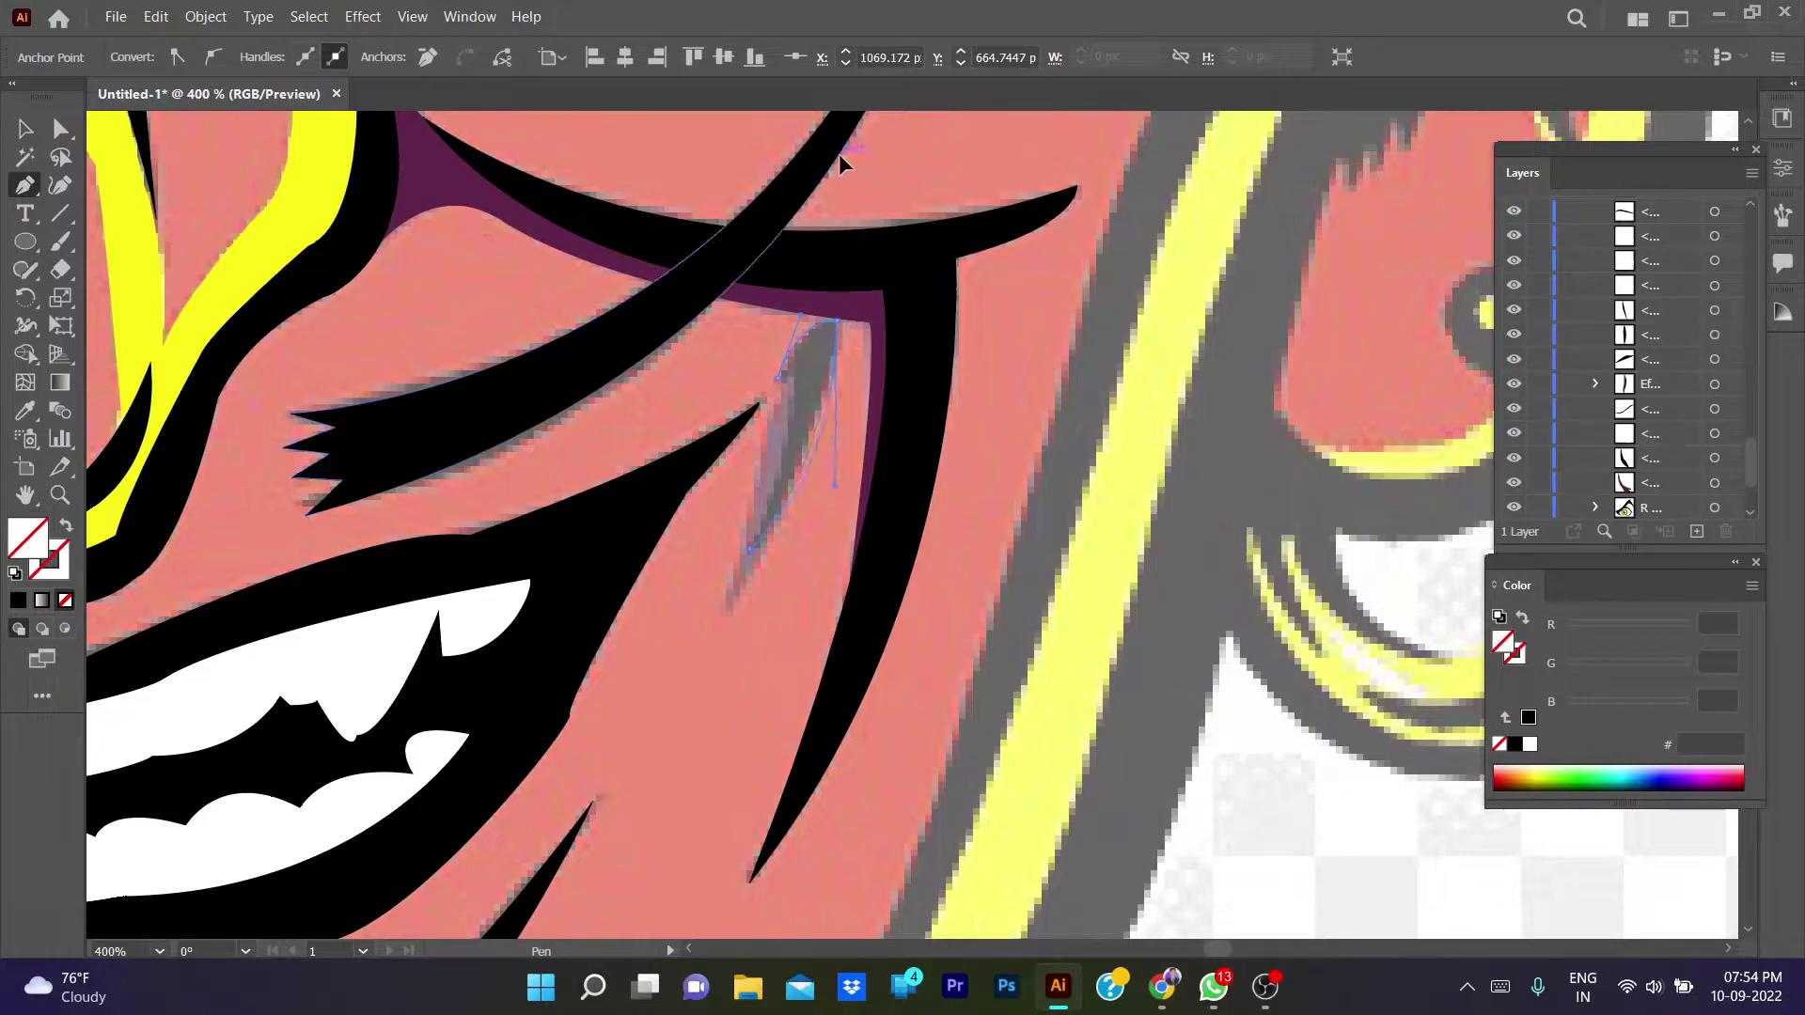
key(v)
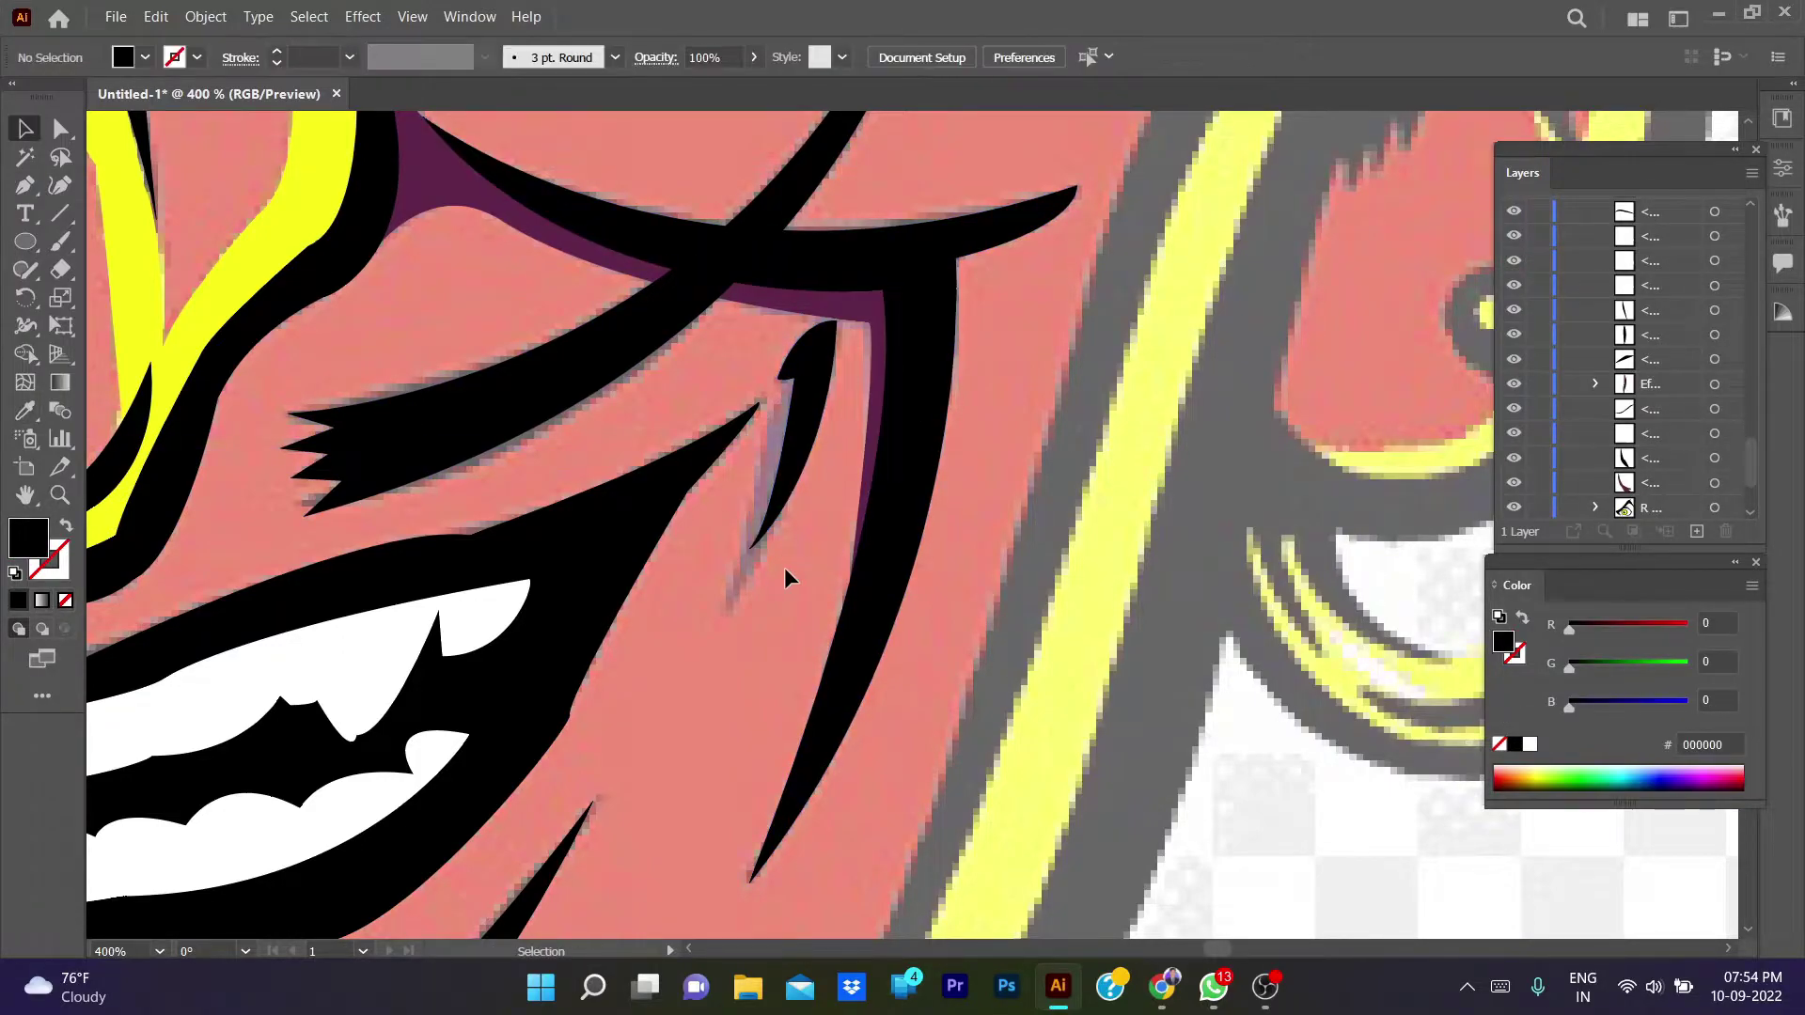
- Trace the shadow strip along the crease and sample the dark purple for it
key(p)
click(777, 378)
mouse_move(731, 610)
mouse_down()
mouse_move(711, 605)
mouse_move(784, 517)
mouse_up()
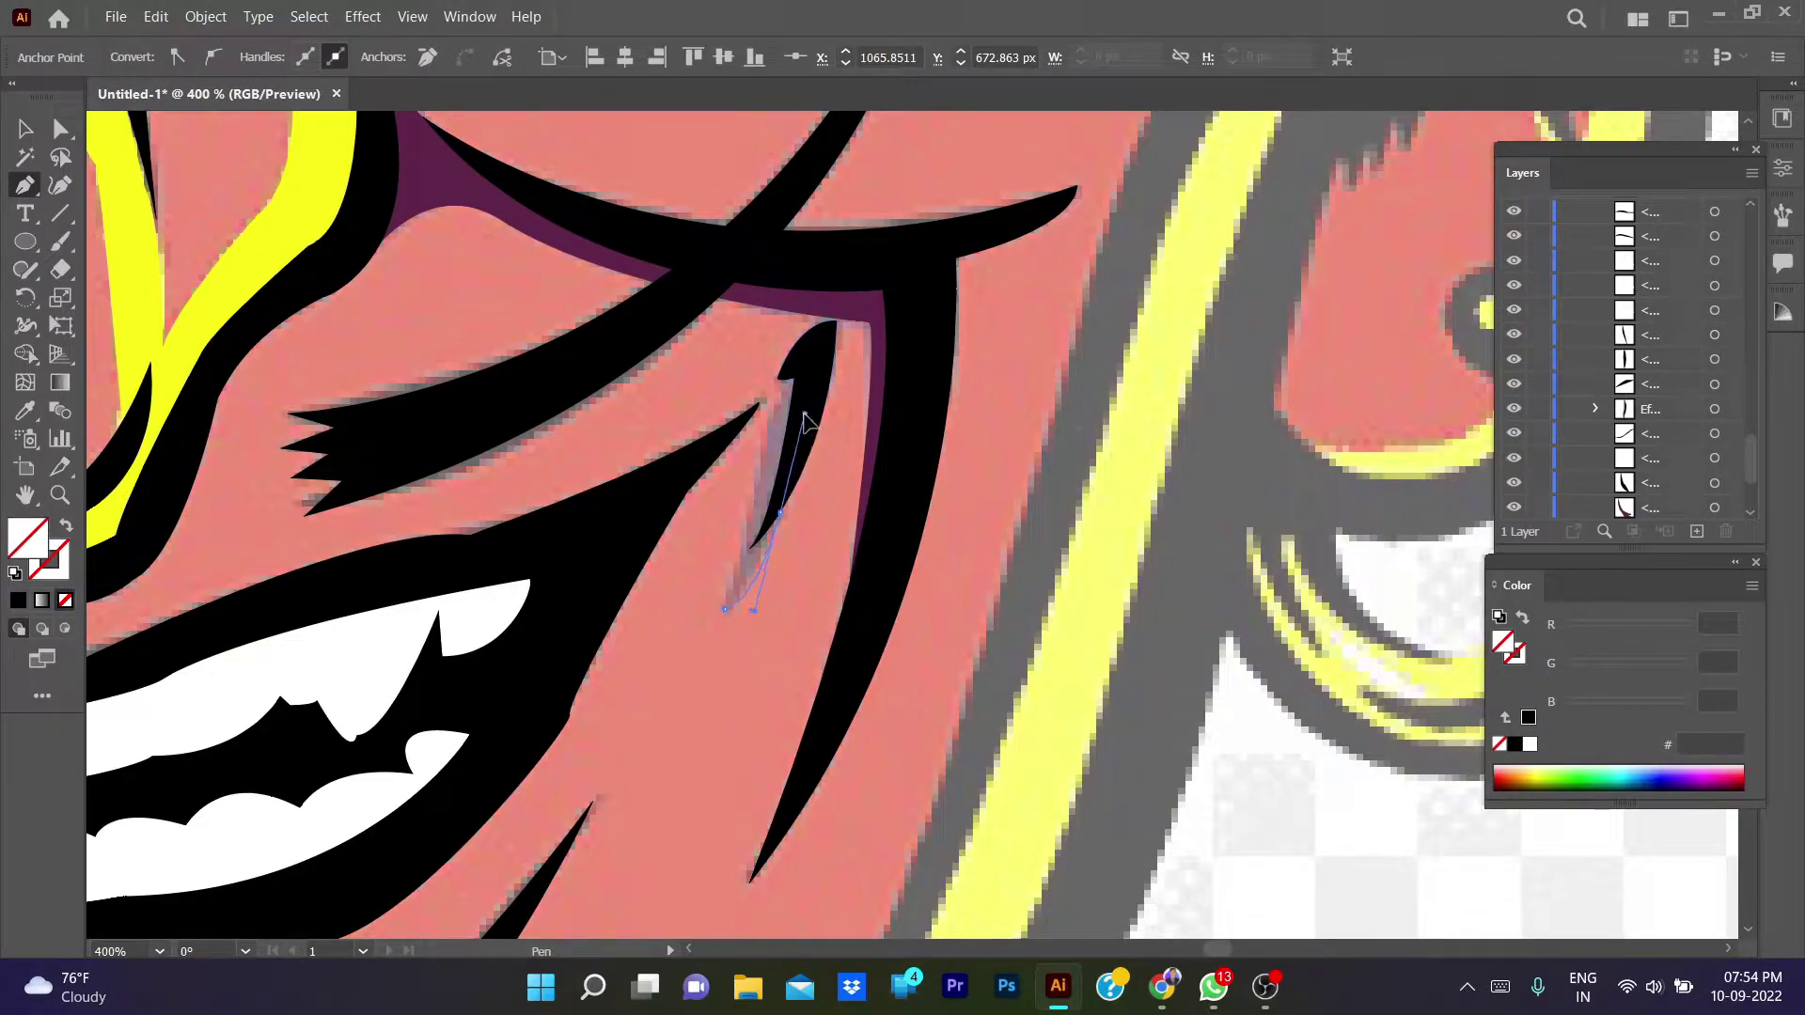
scroll(725, 575, up, 3)
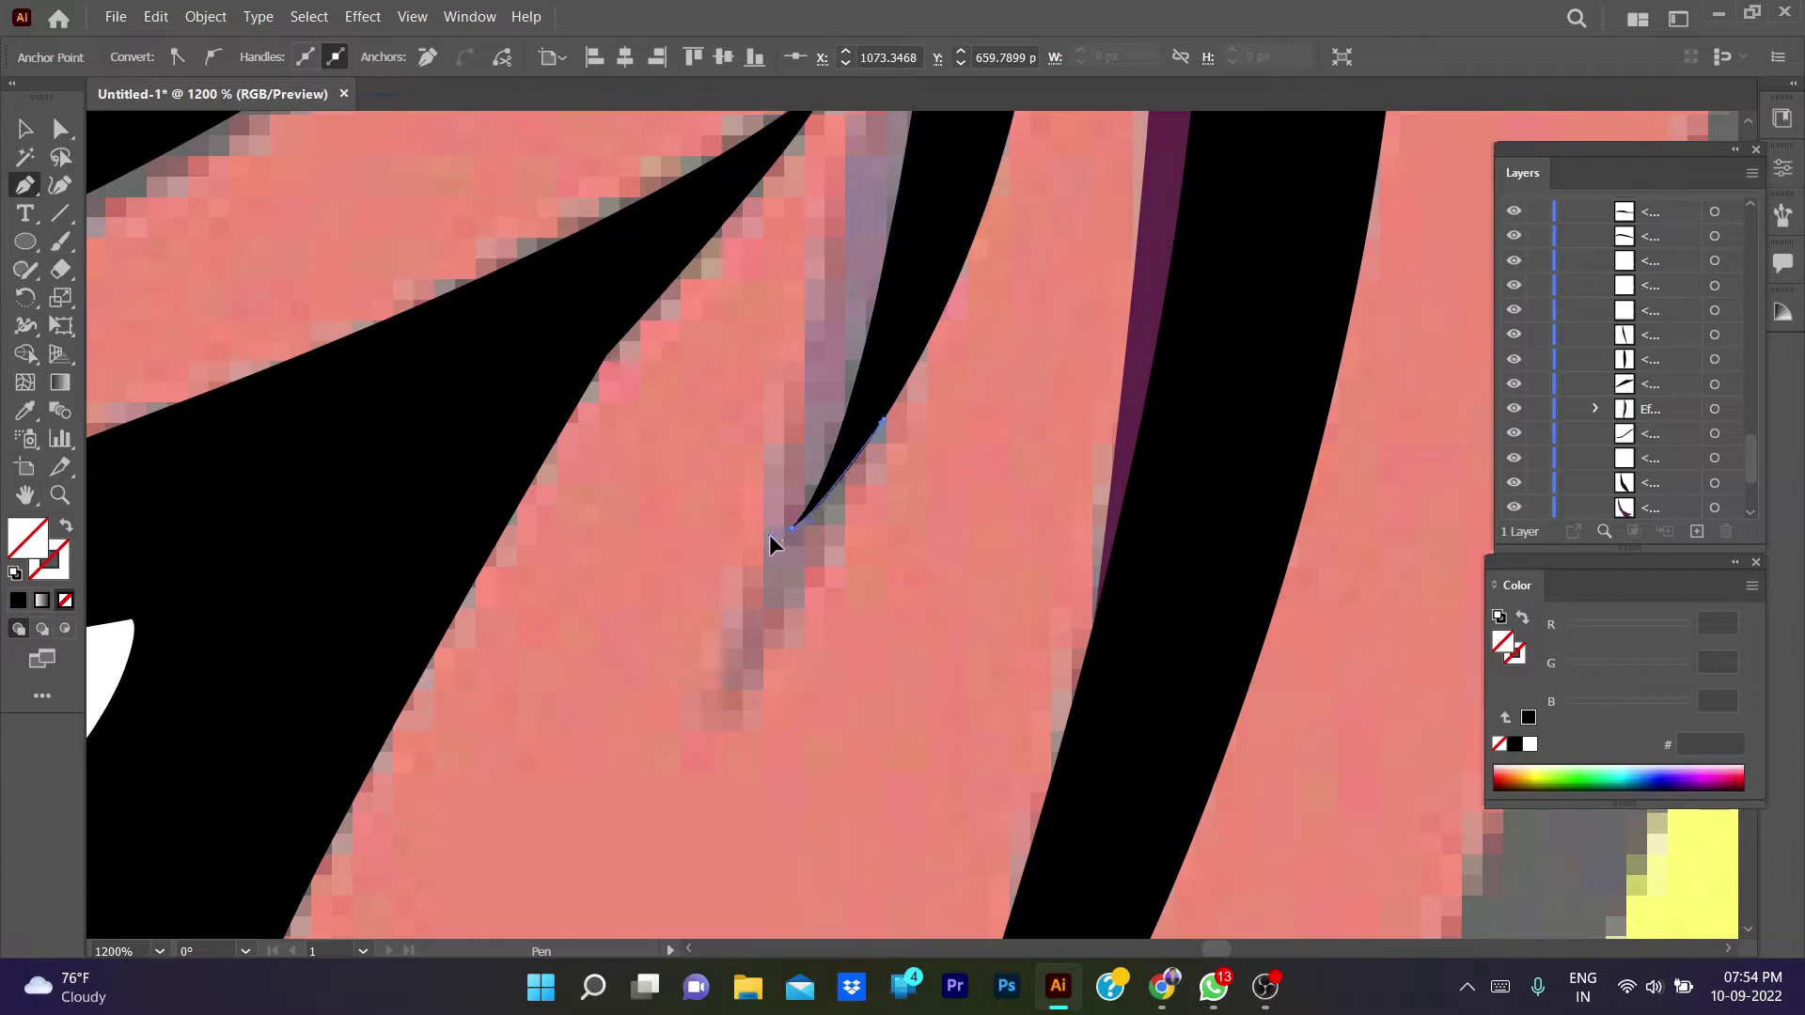
drag(823, 416, 755, 557)
scroll(755, 556, down, 1)
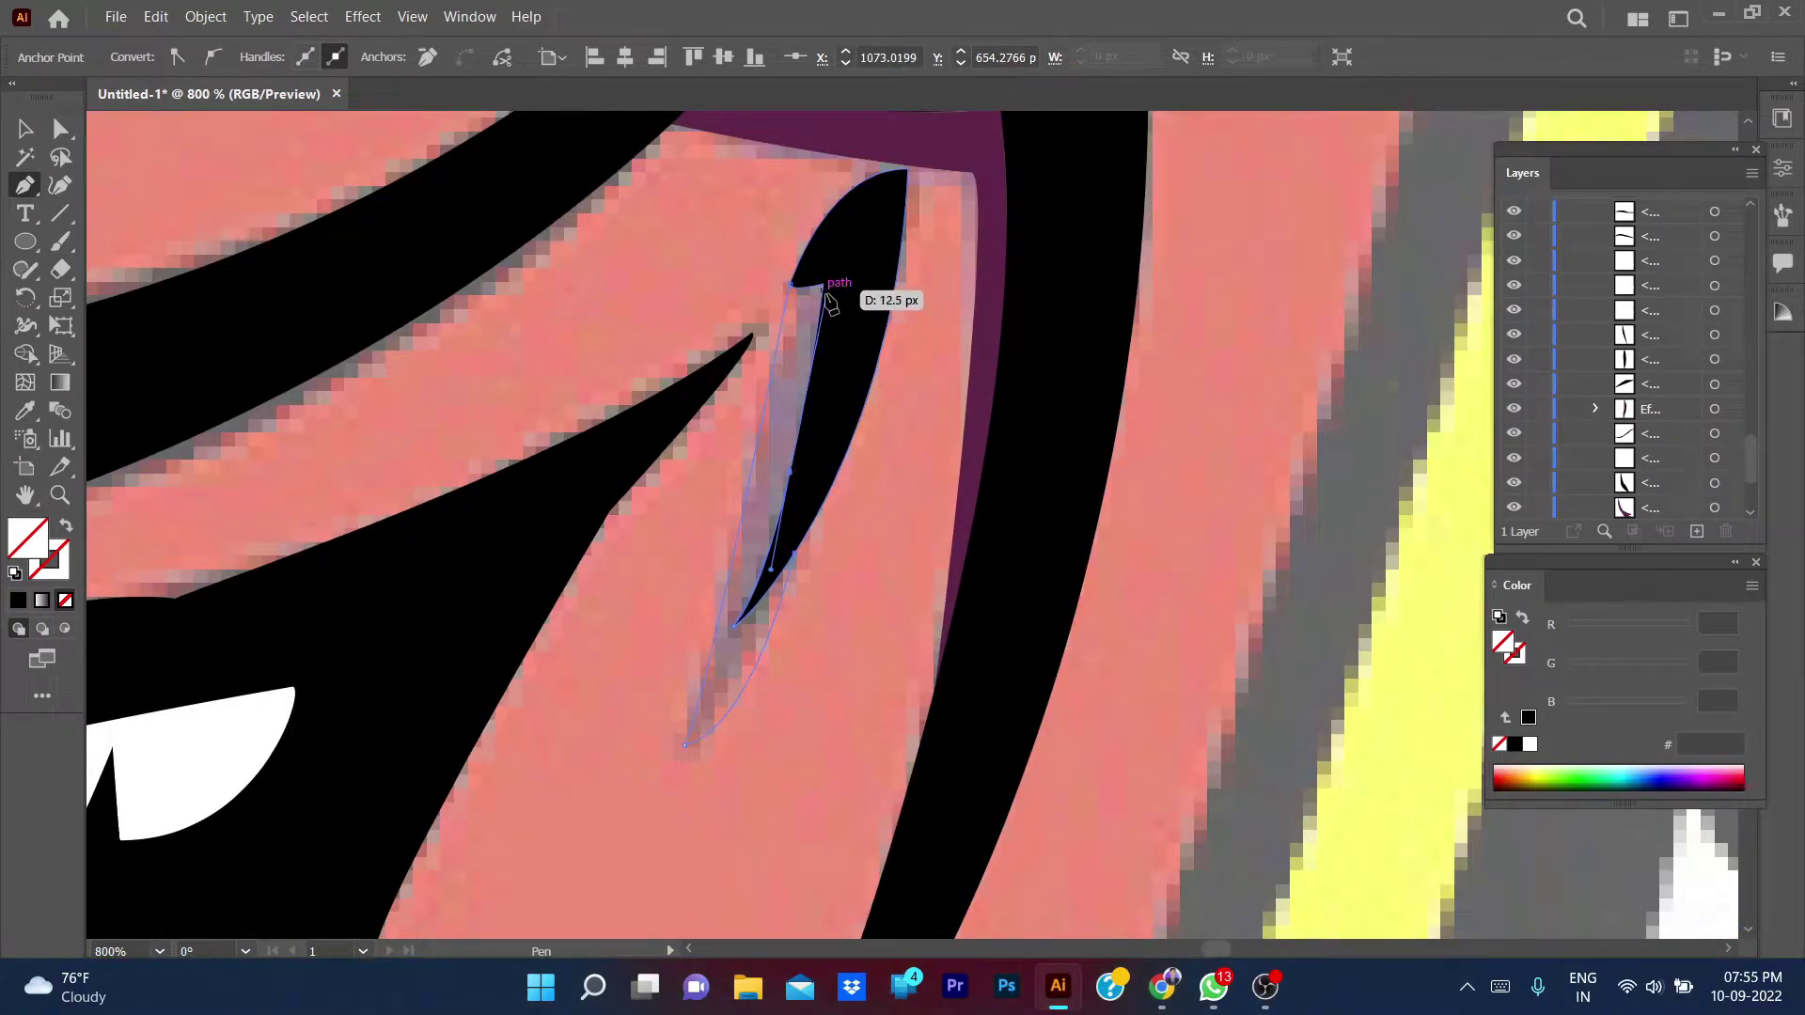
click(789, 284)
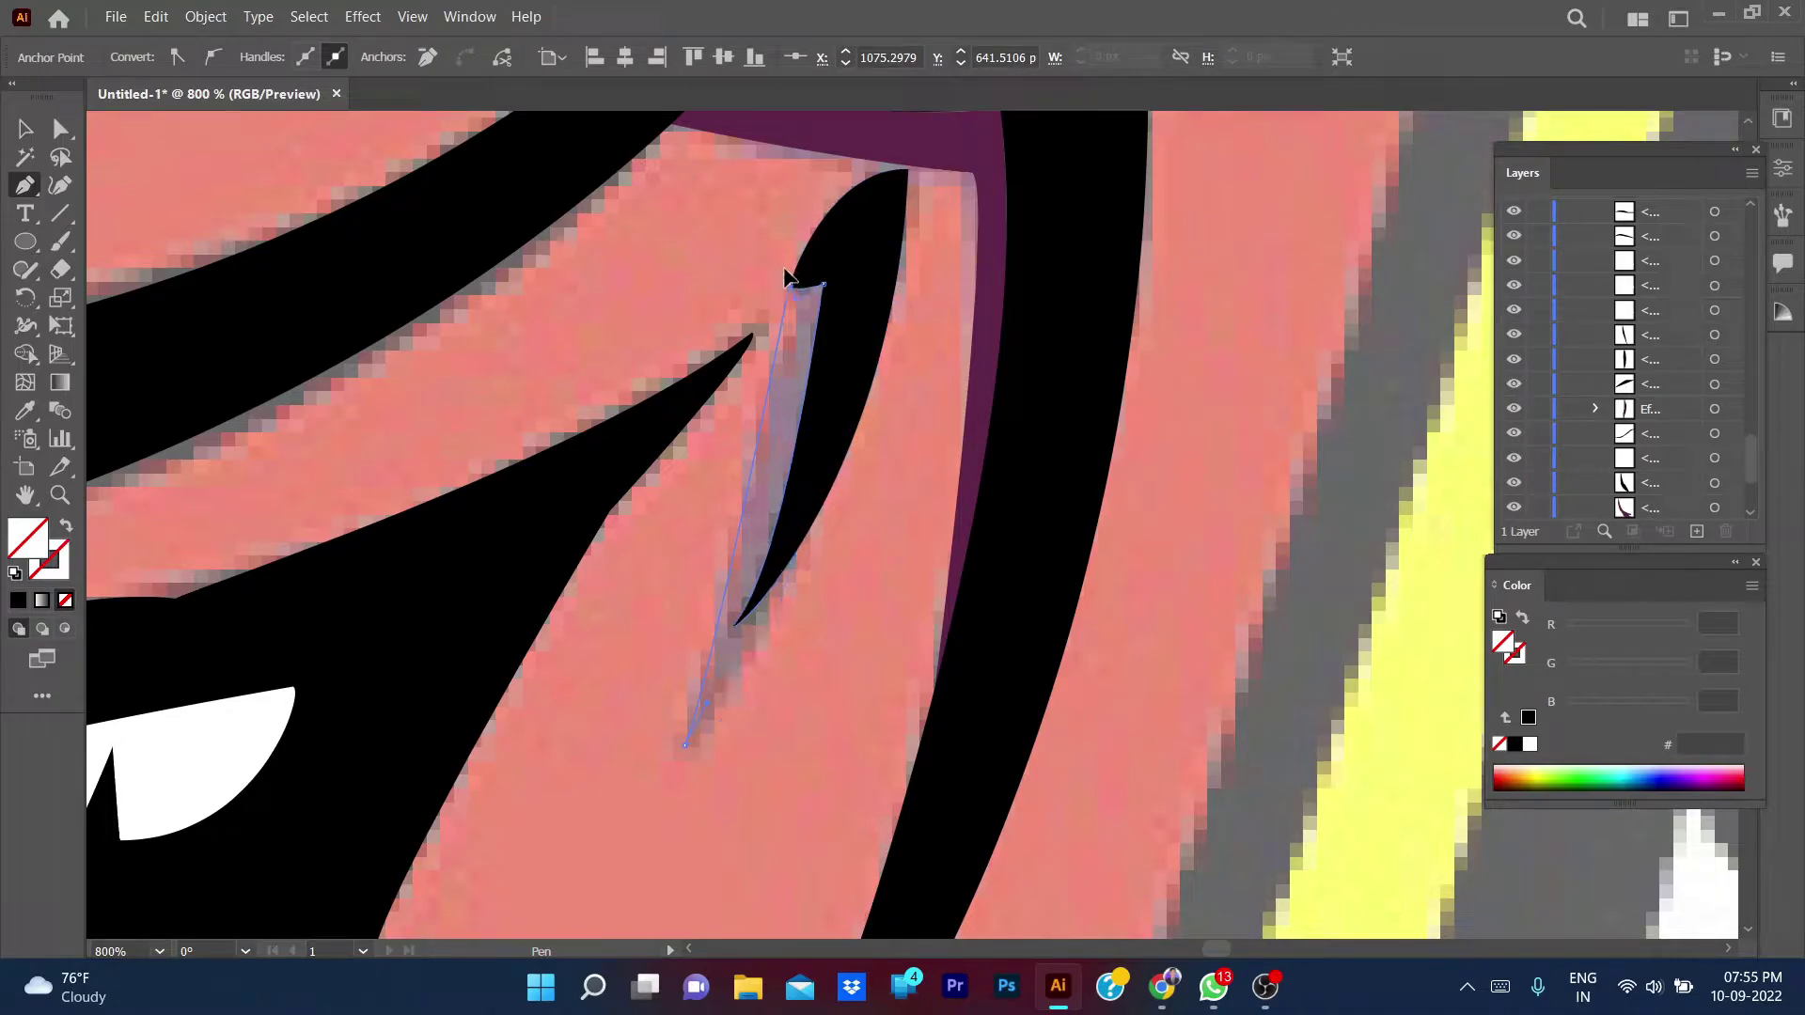
key(i)
click(978, 392)
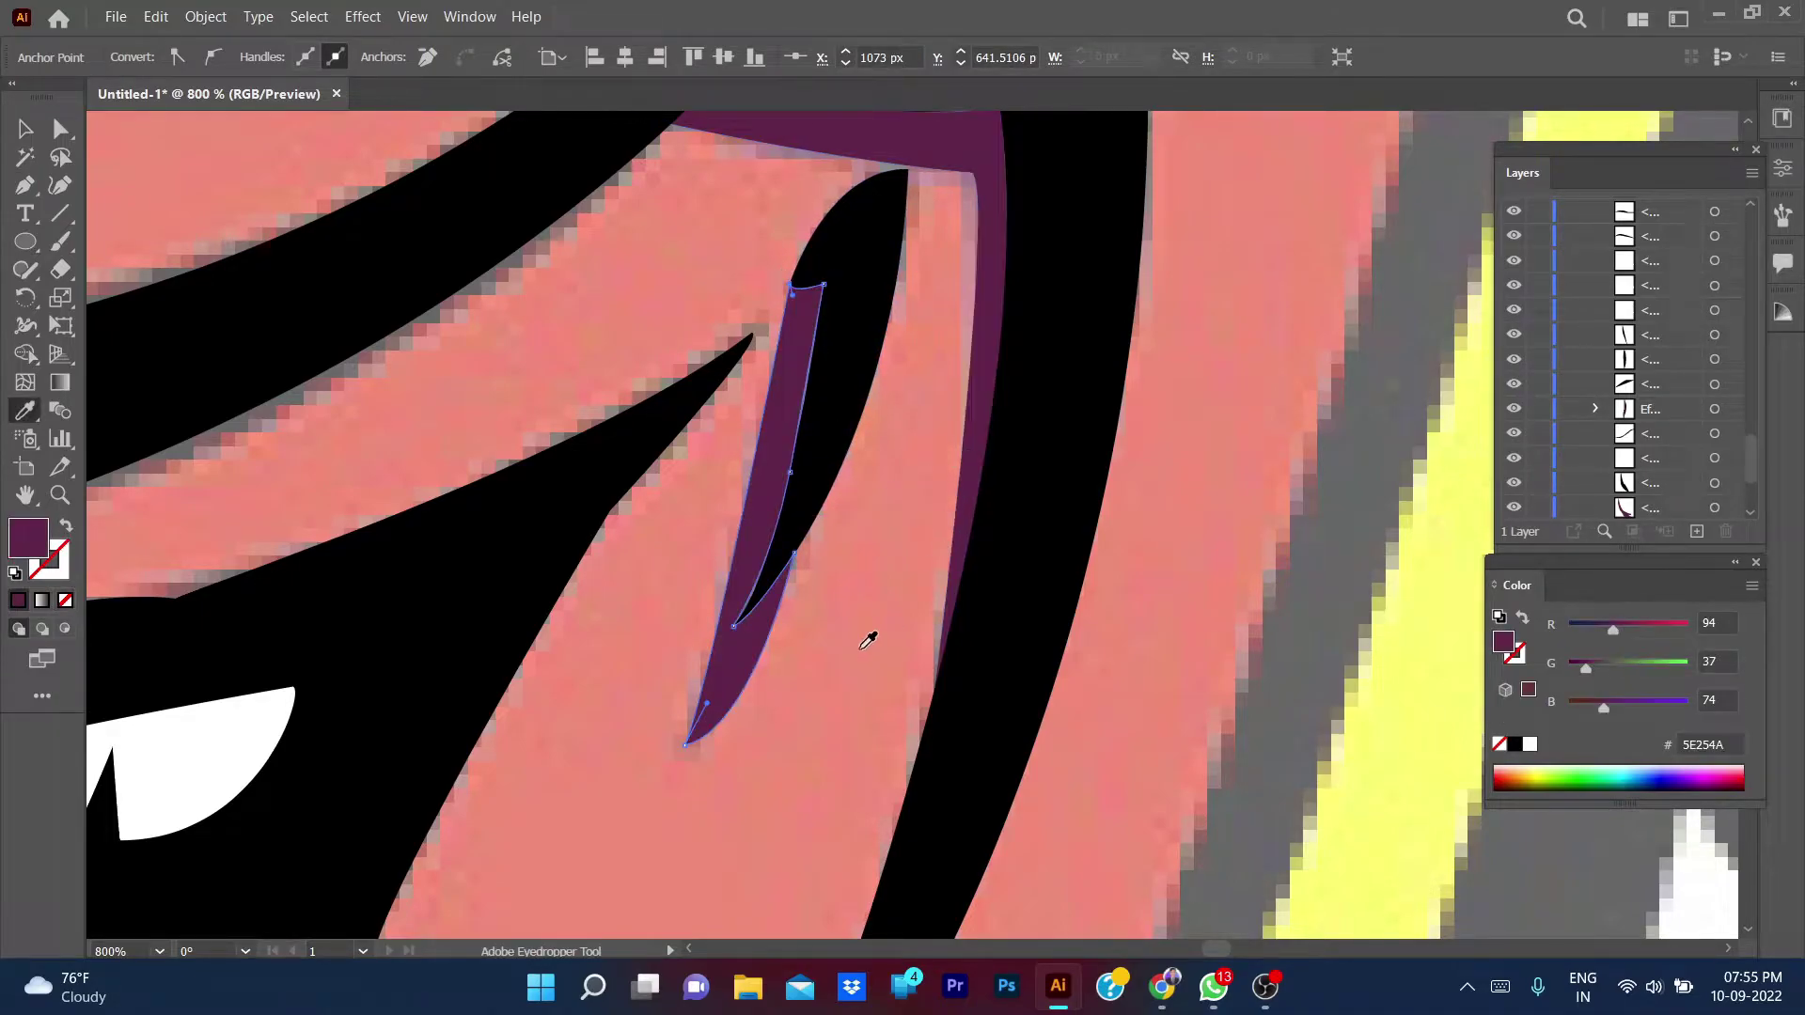
- Apply the sampled dark purple fill to the shadow strip beside the crease
key(v)
click(858, 657)
scroll(859, 649, down, 3)
scroll(838, 709, down, 2)
scroll(924, 701, up, 3)
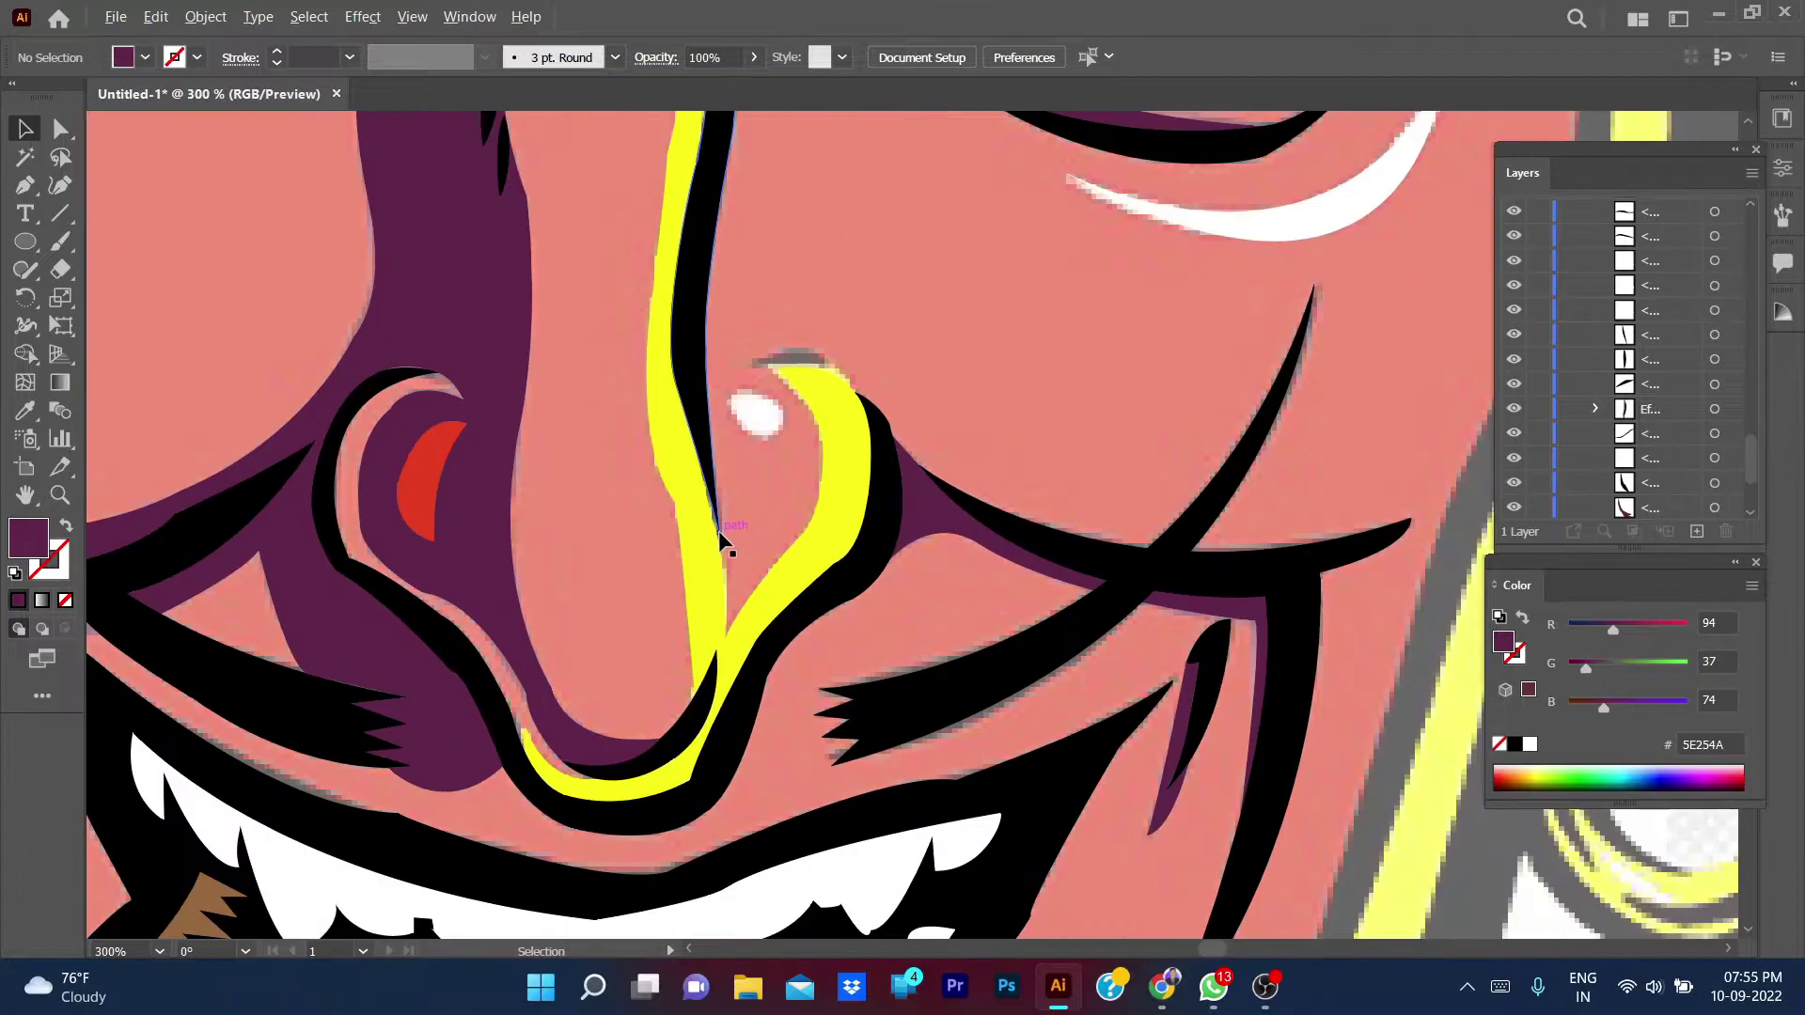
scroll(758, 641, up, 1)
scroll(759, 640, up, 1)
scroll(855, 715, down, 1)
- Pen-trace the white highlight on the nose tip
key(p)
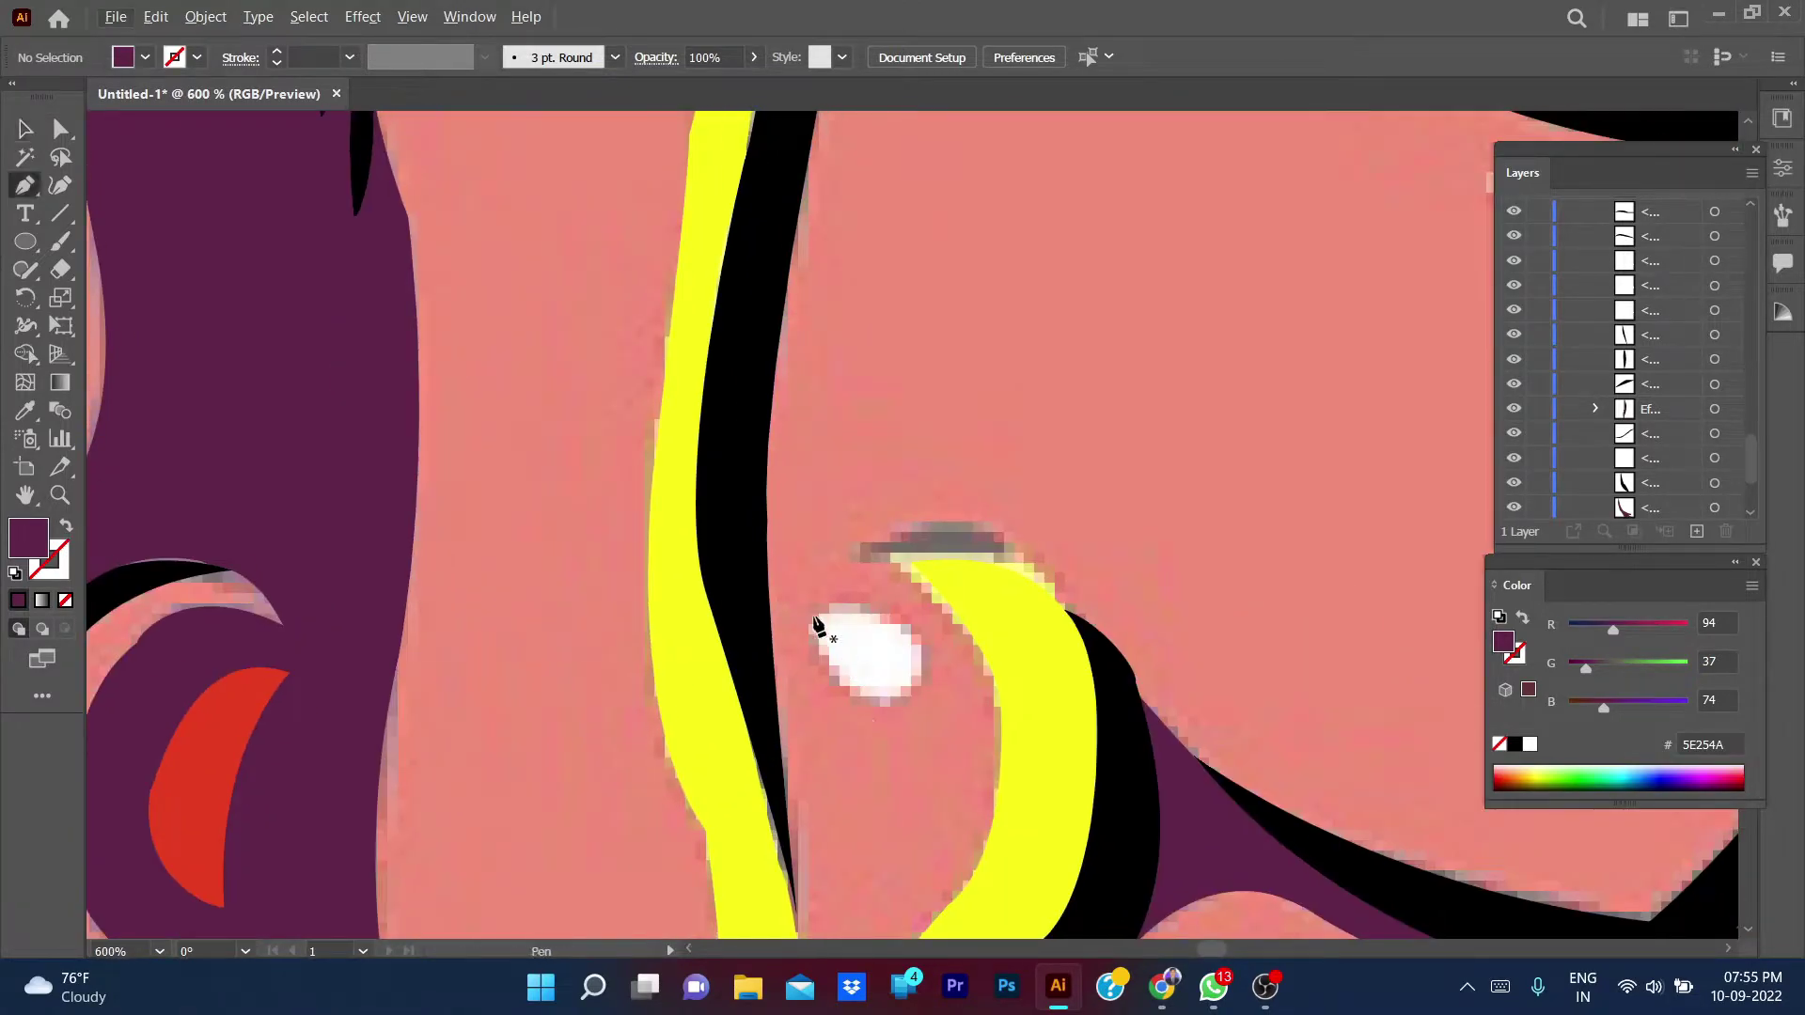
click(811, 624)
drag(913, 698, 989, 653)
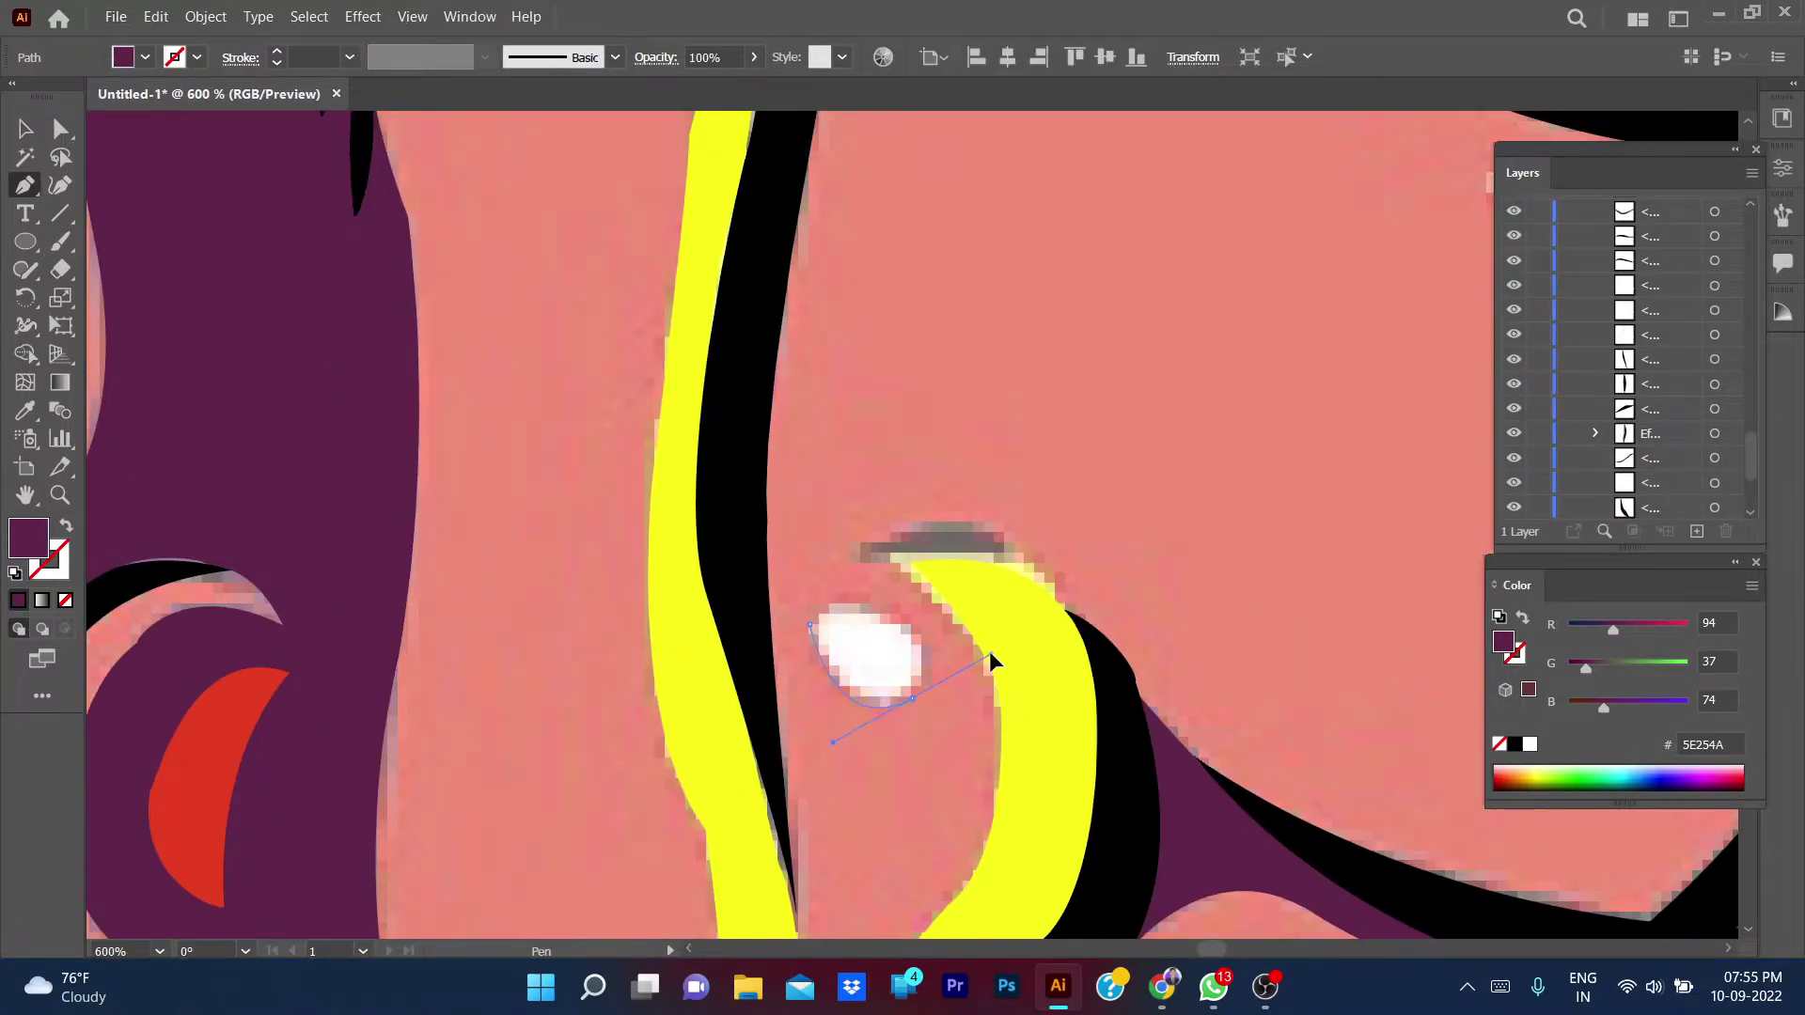
key(slash)
drag(811, 625, 679, 691)
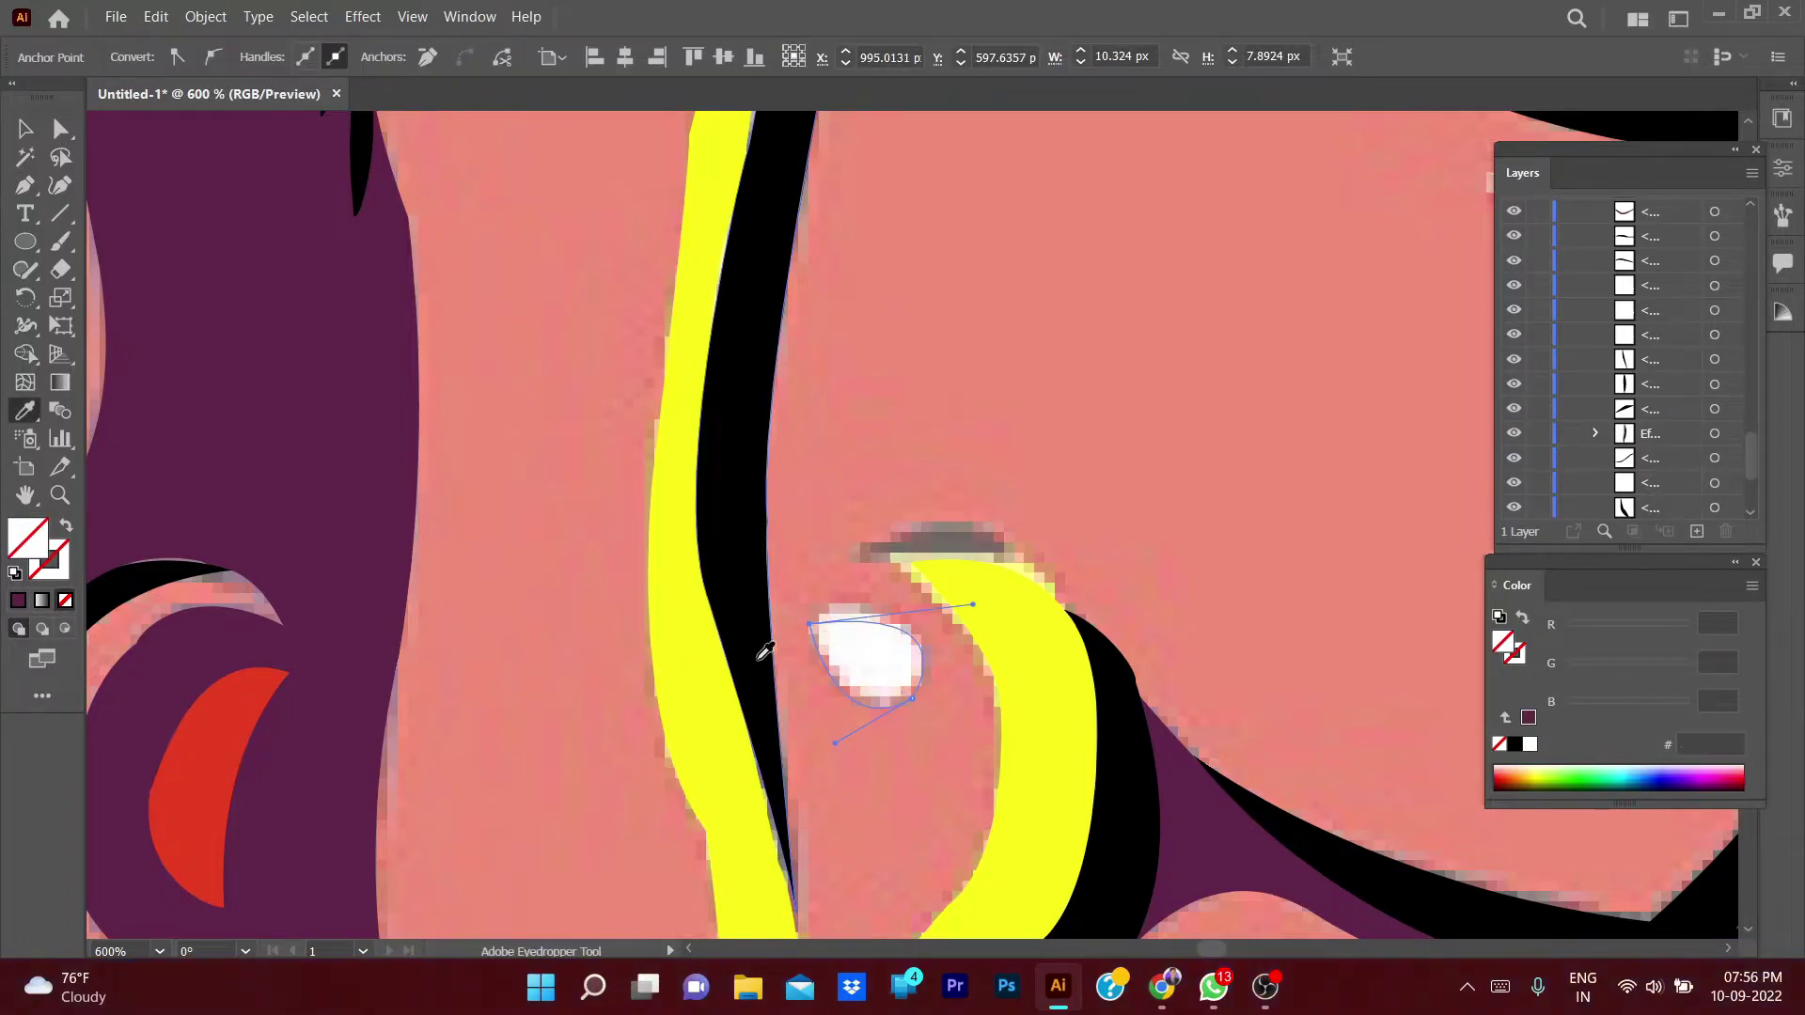
key(ctrl+minus)
key(ctrl+minus)
key(ctrl+minus)
key(v)
- Trace the arch over the nostril top and Eyedropper-fill it black
key(ctrl+plus)
key(ctrl+plus)
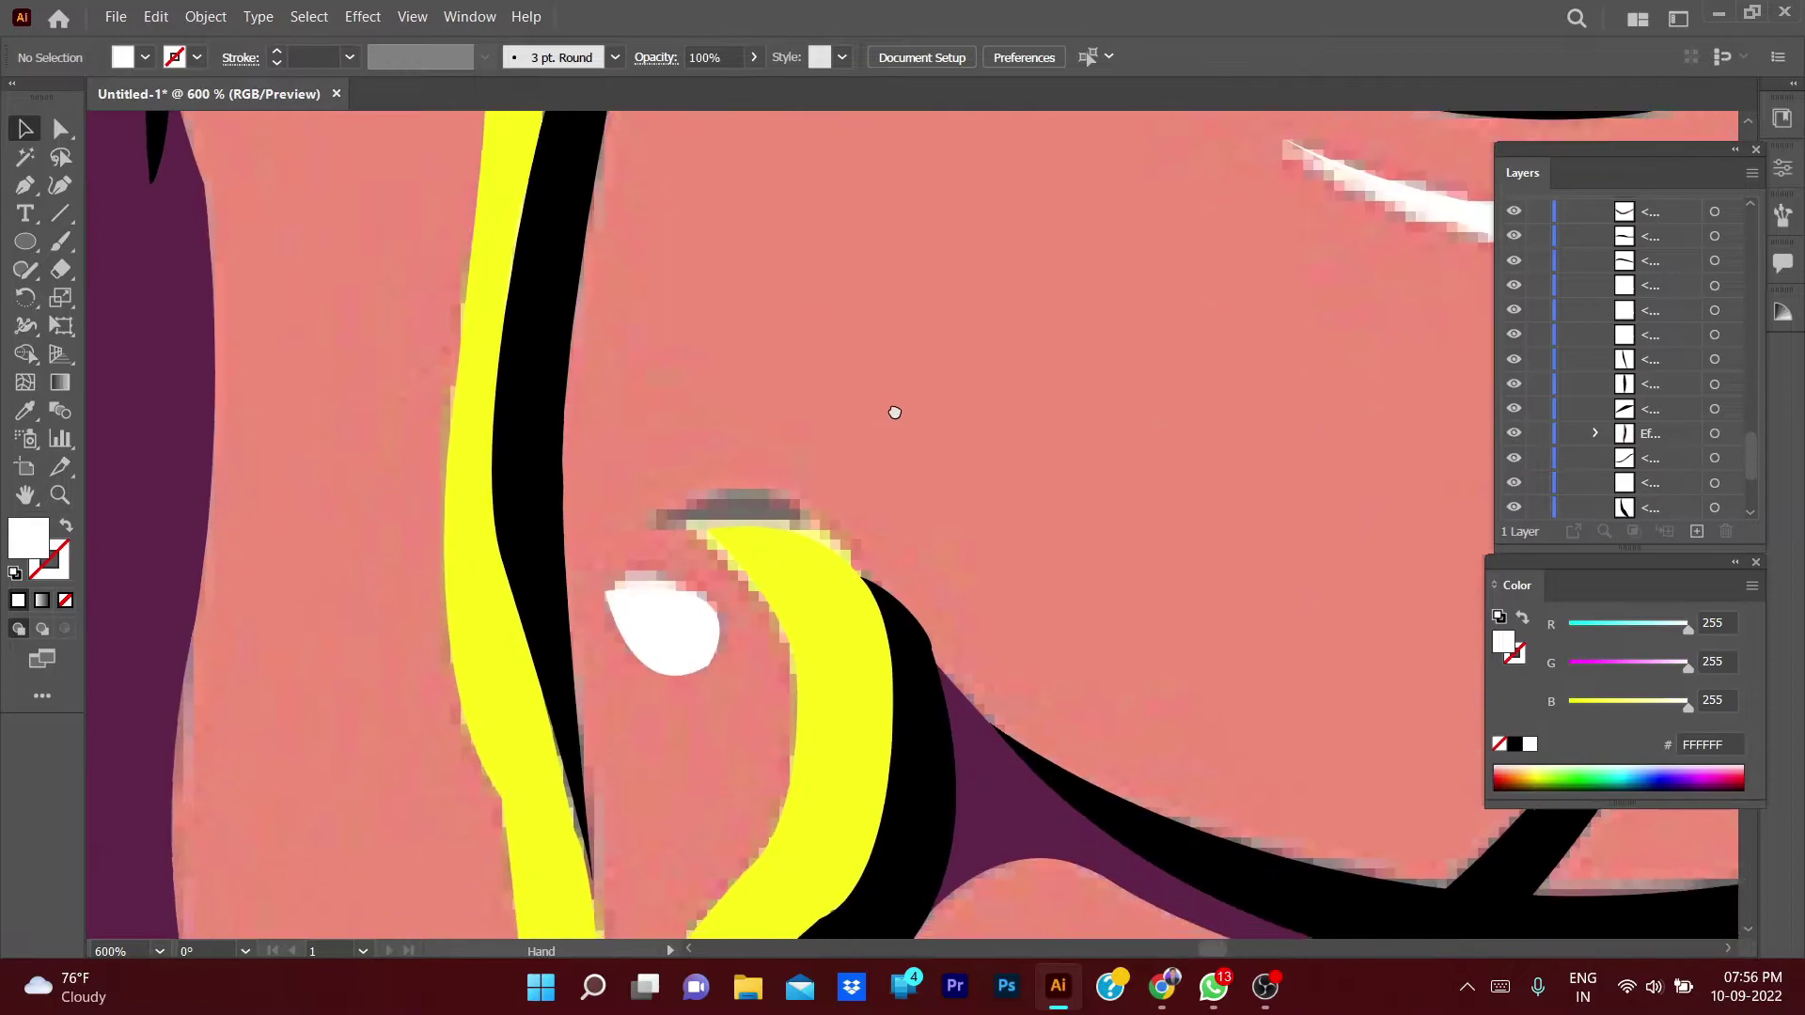
key(ctrl+plus)
key(p)
click(684, 484)
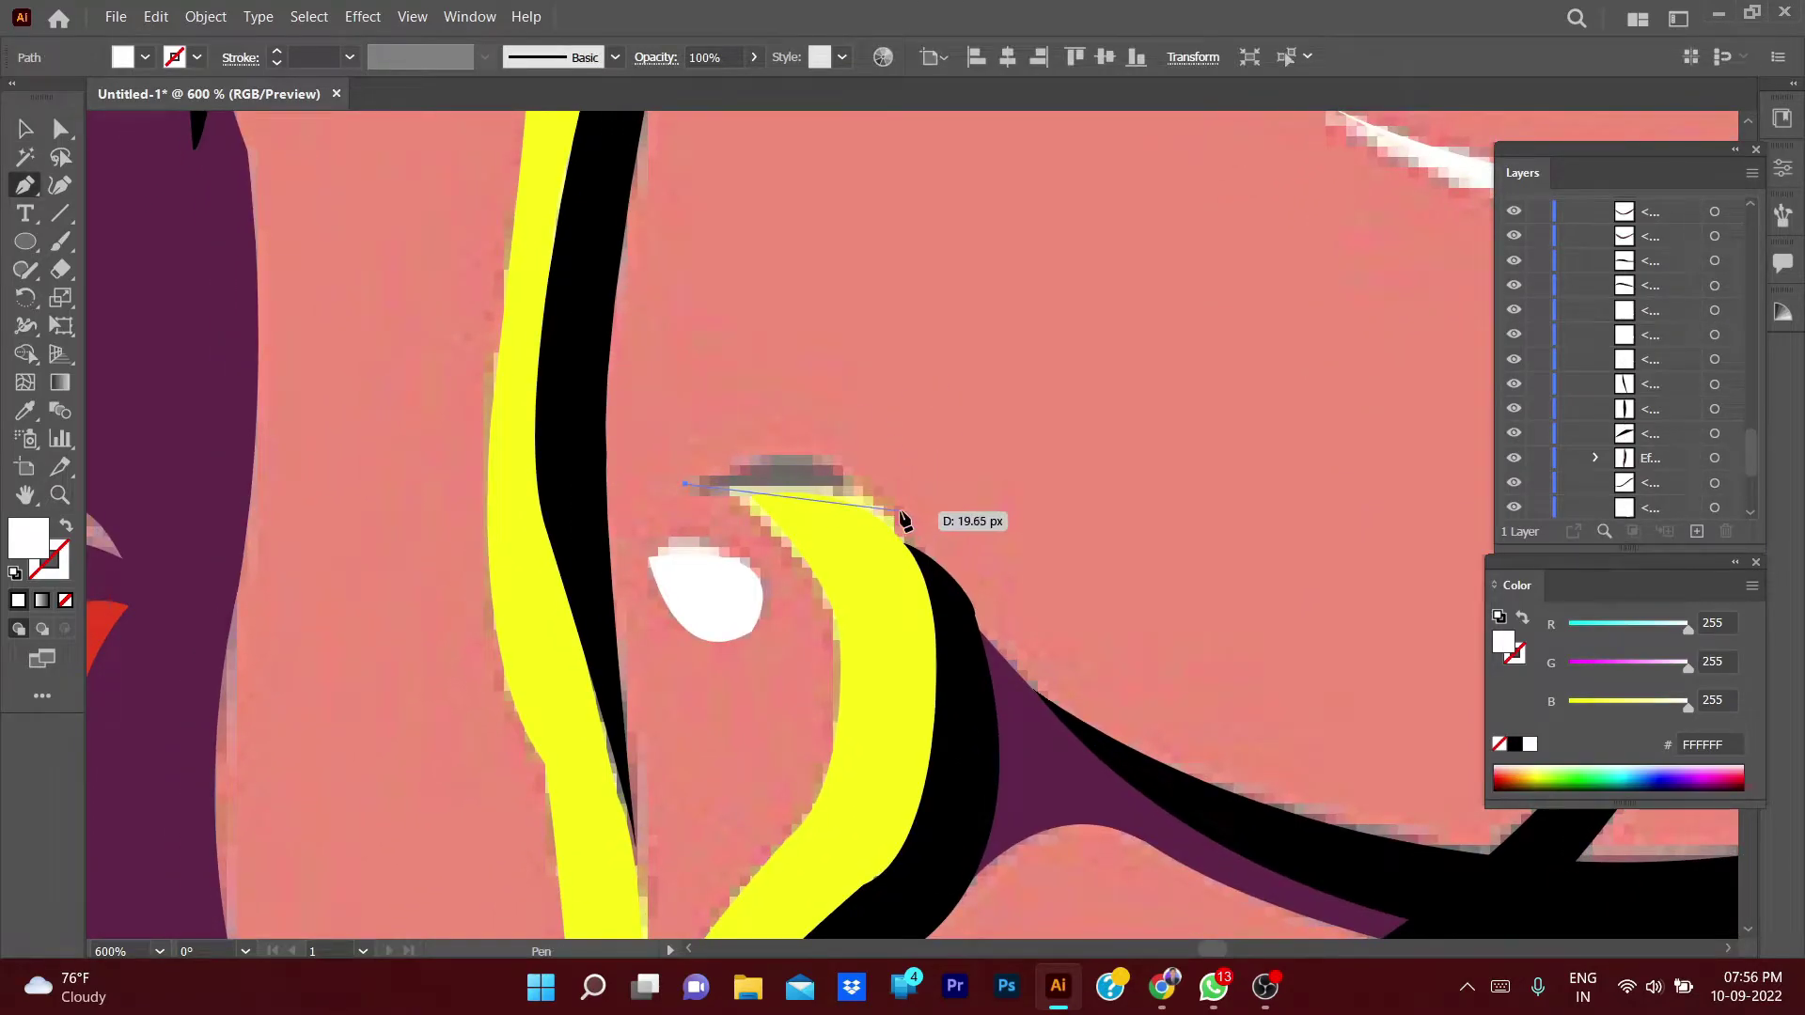
mouse_move(895, 534)
mouse_down()
mouse_move(891, 697)
mouse_move(940, 677)
mouse_up()
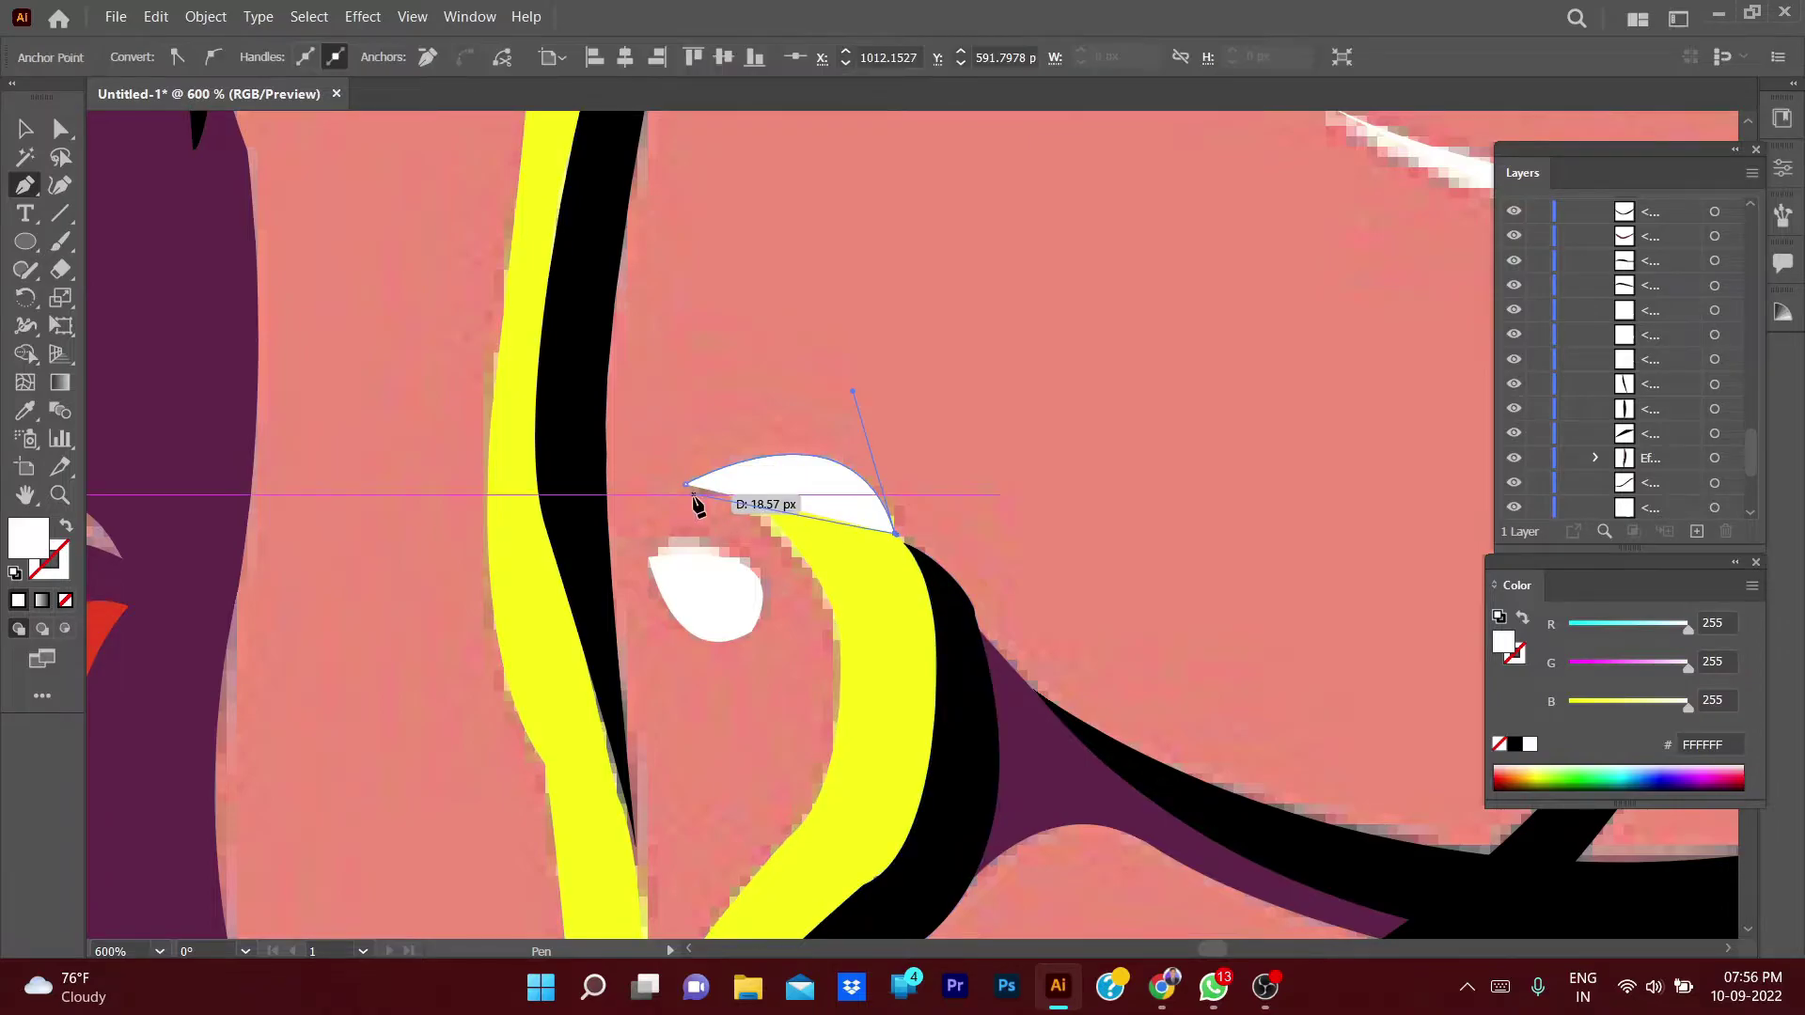
drag(683, 483, 657, 508)
drag(495, 482, 489, 487)
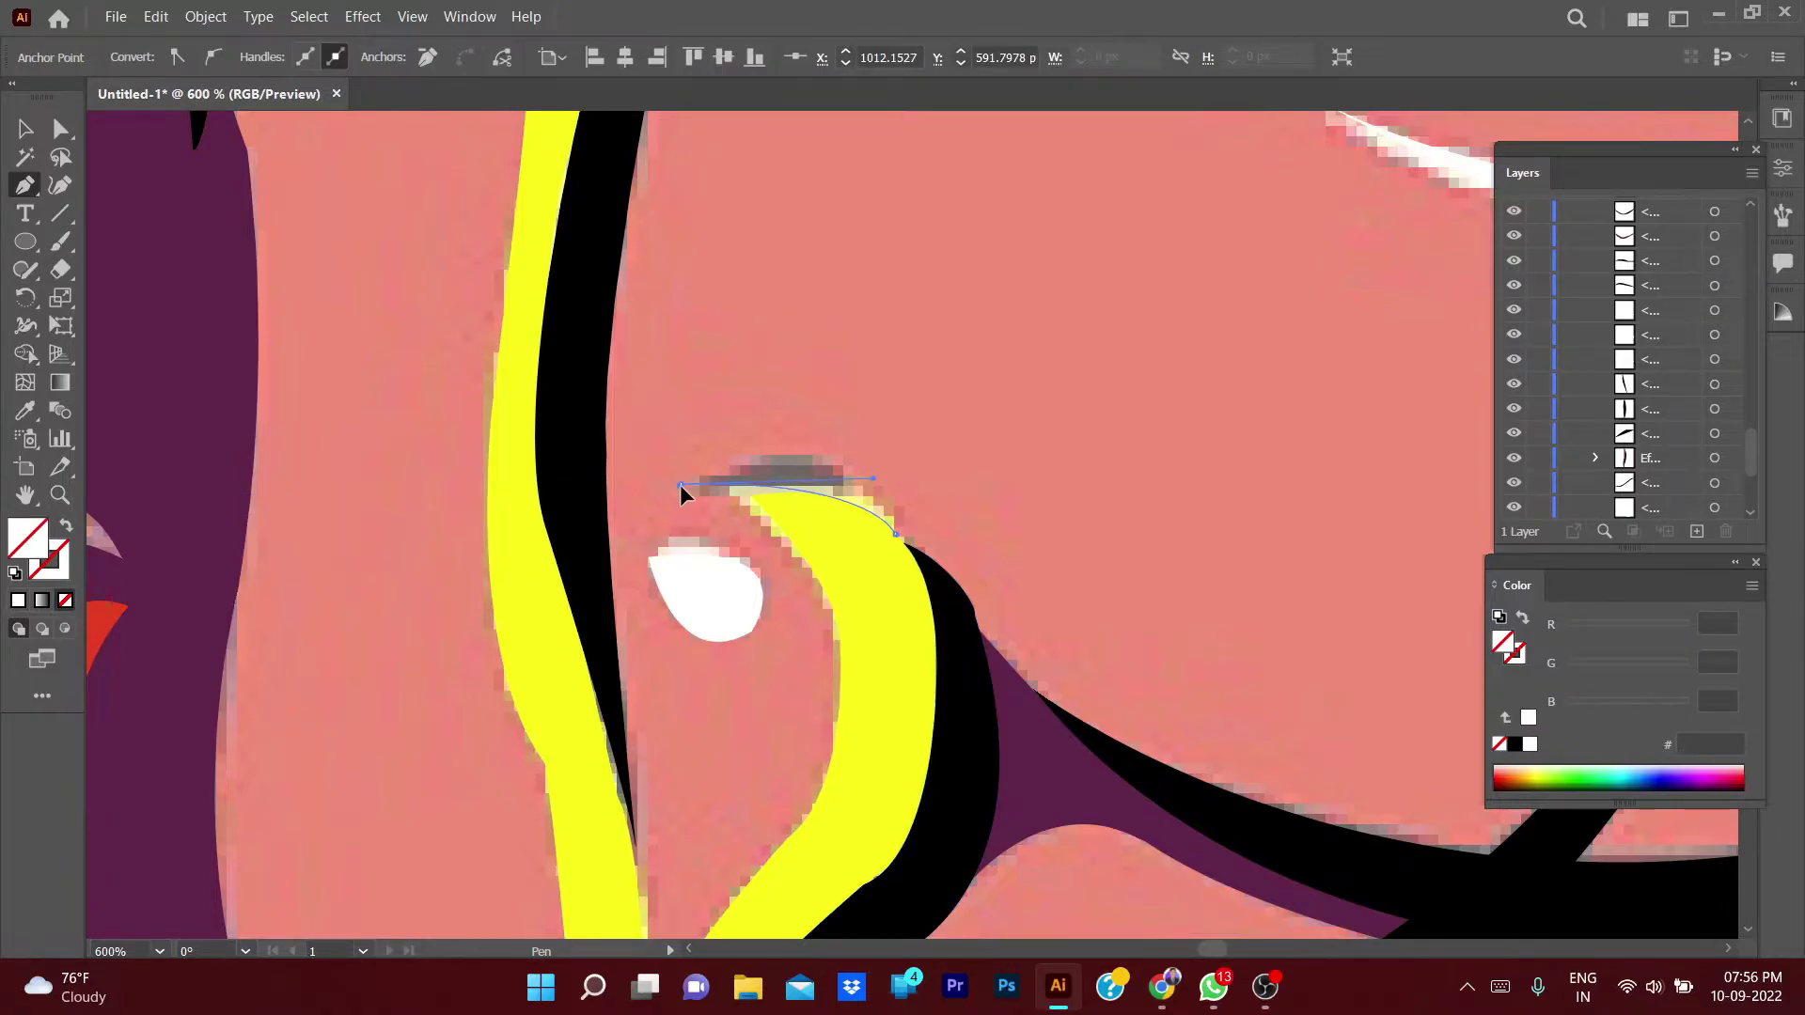
key(i)
click(1027, 439)
key(v)
scroll(1001, 442, down, 5)
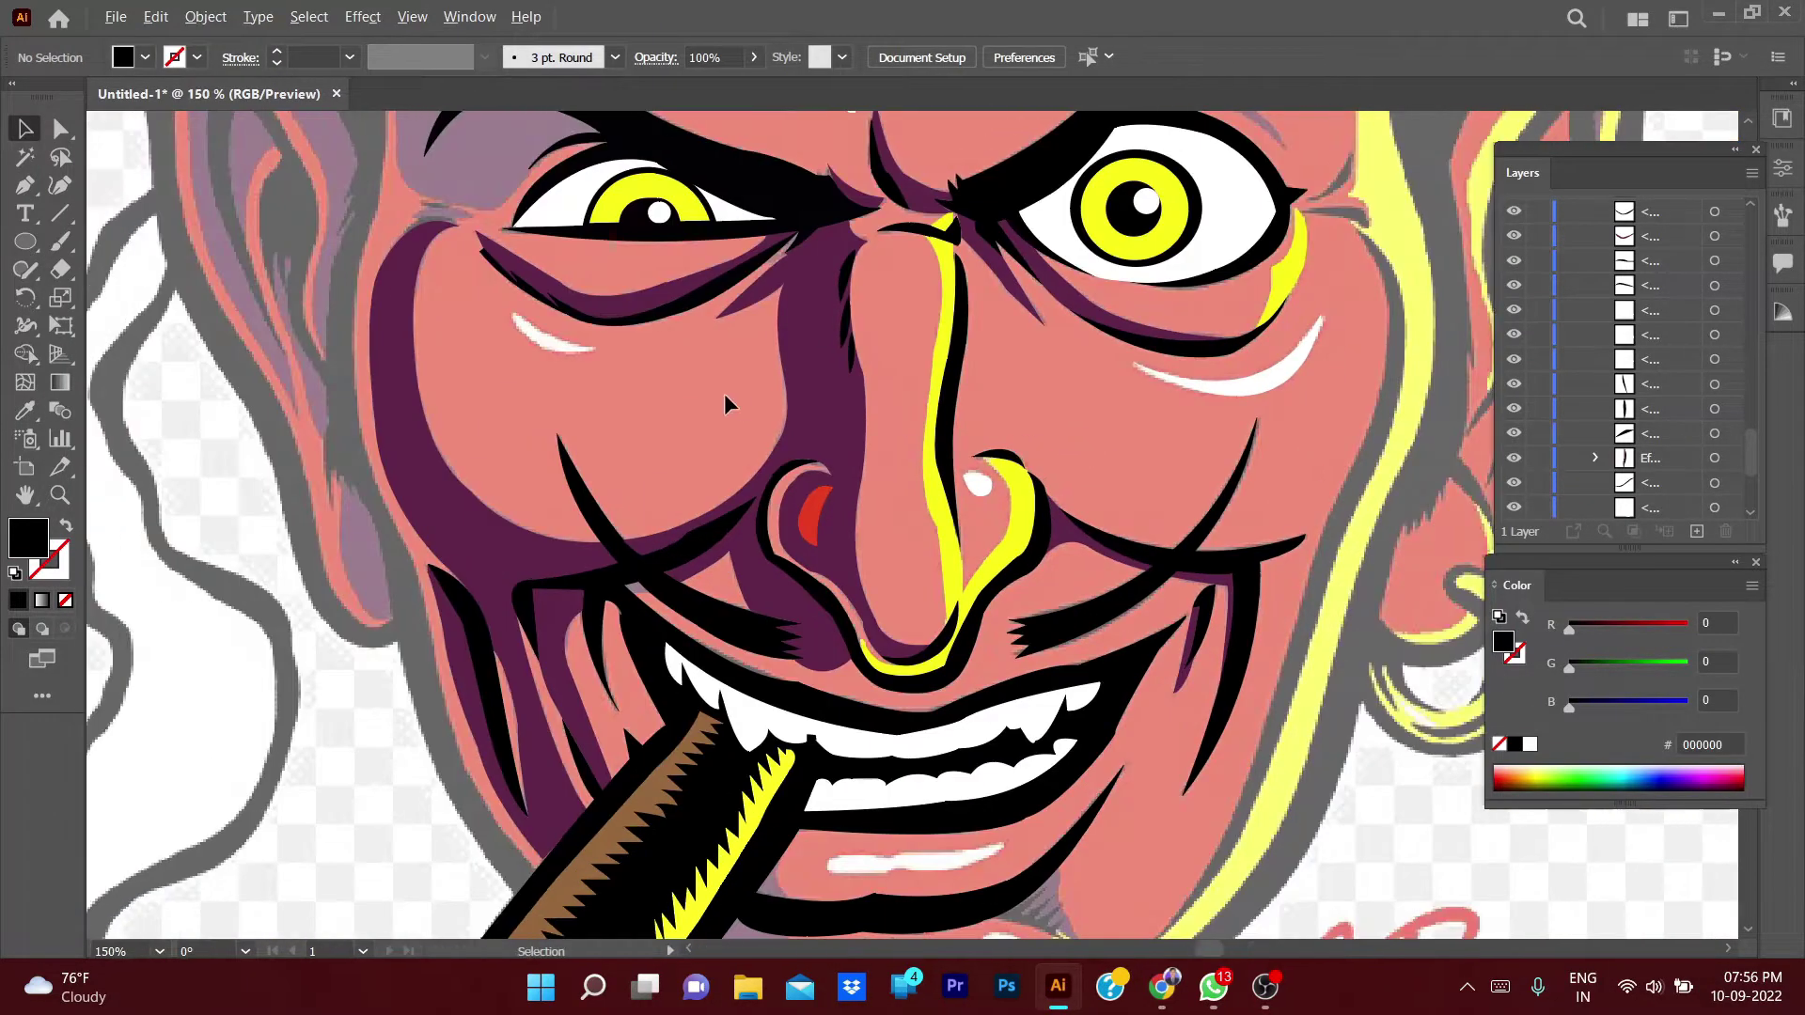
- Draw a curved white highlight under the left eye, then zoom out to the whole head
scroll(758, 470, up, 4)
click(546, 357)
drag(766, 447, 860, 440)
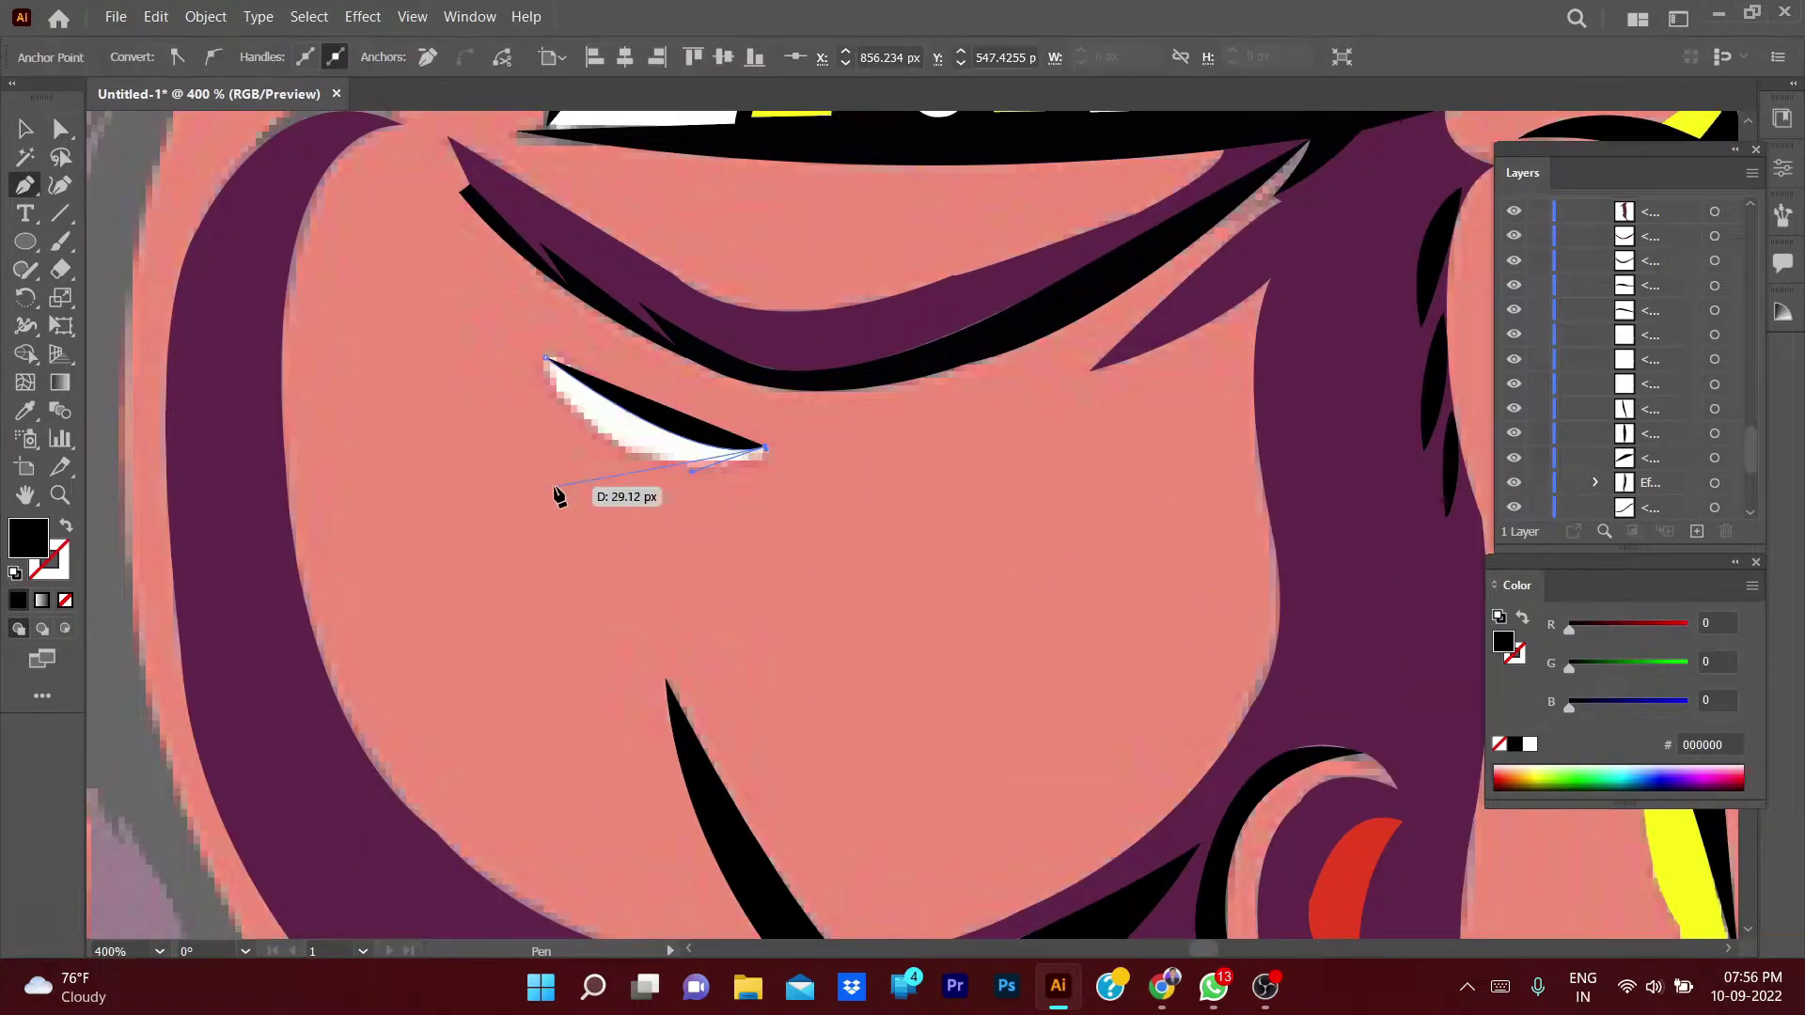
mouse_move(546, 357)
mouse_down()
mouse_move(457, 195)
mouse_move(474, 197)
mouse_up()
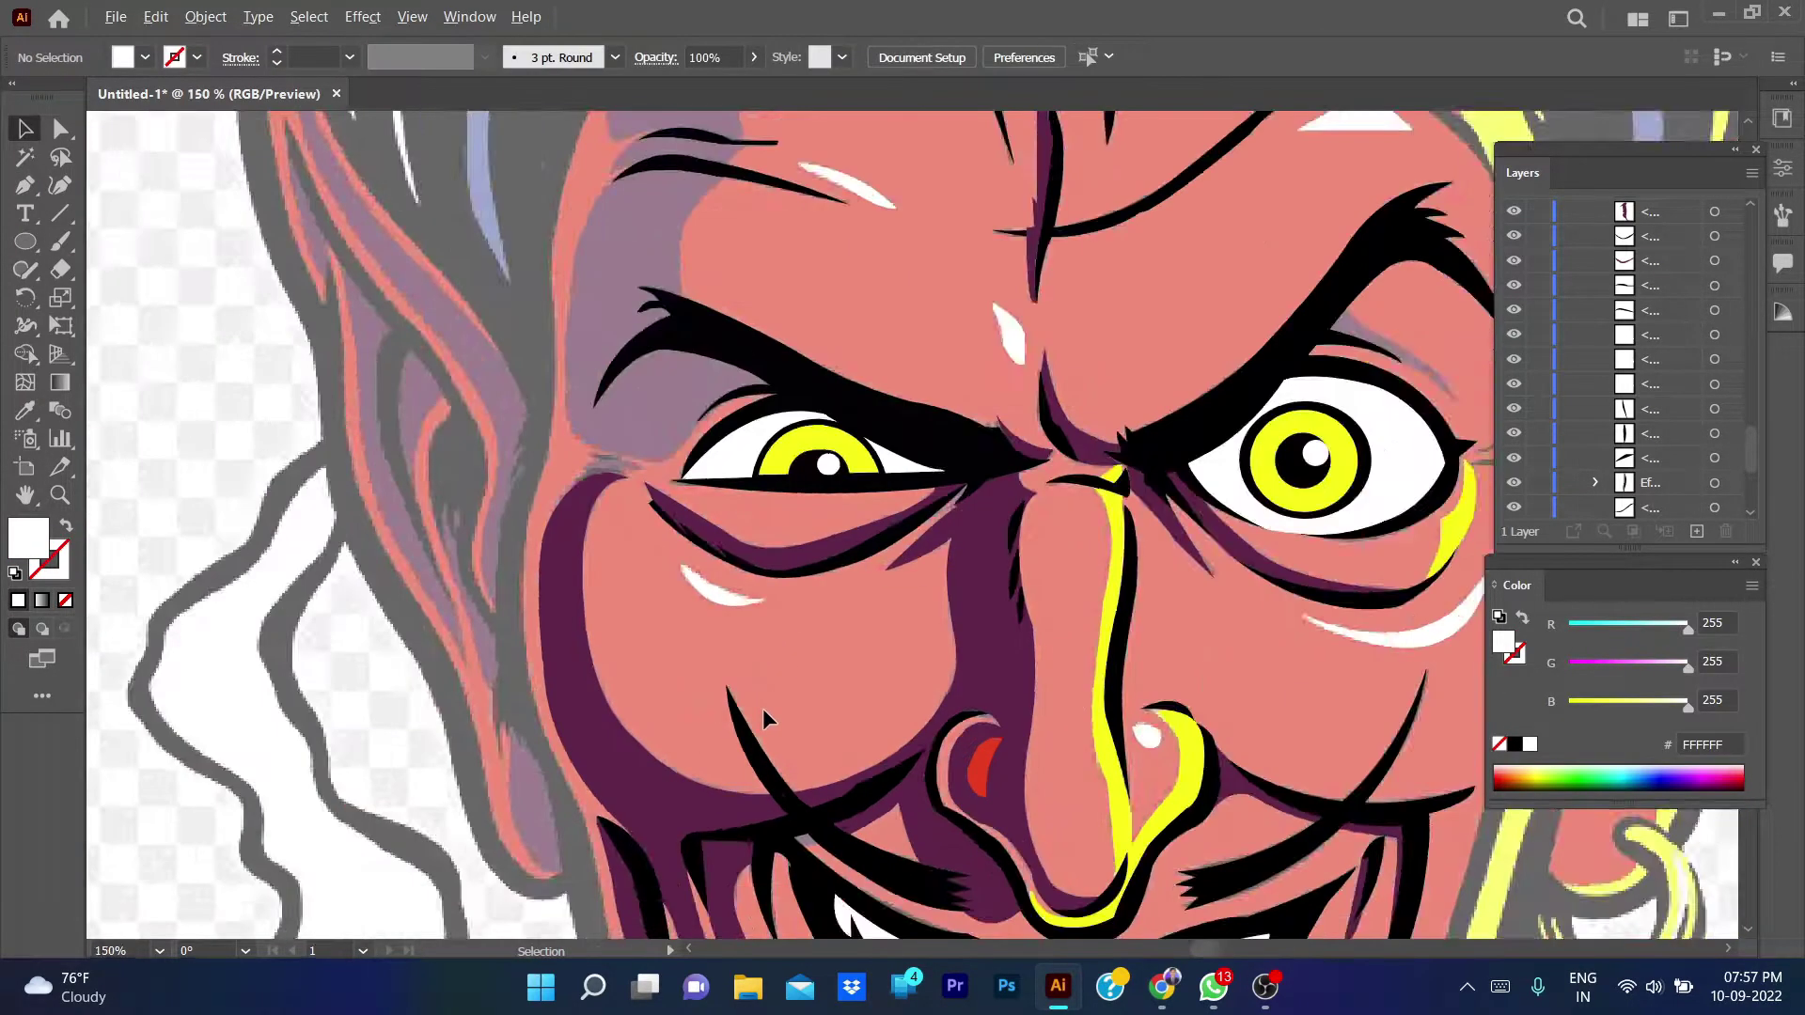
key(ctrl+minus)
key(ctrl+minus)
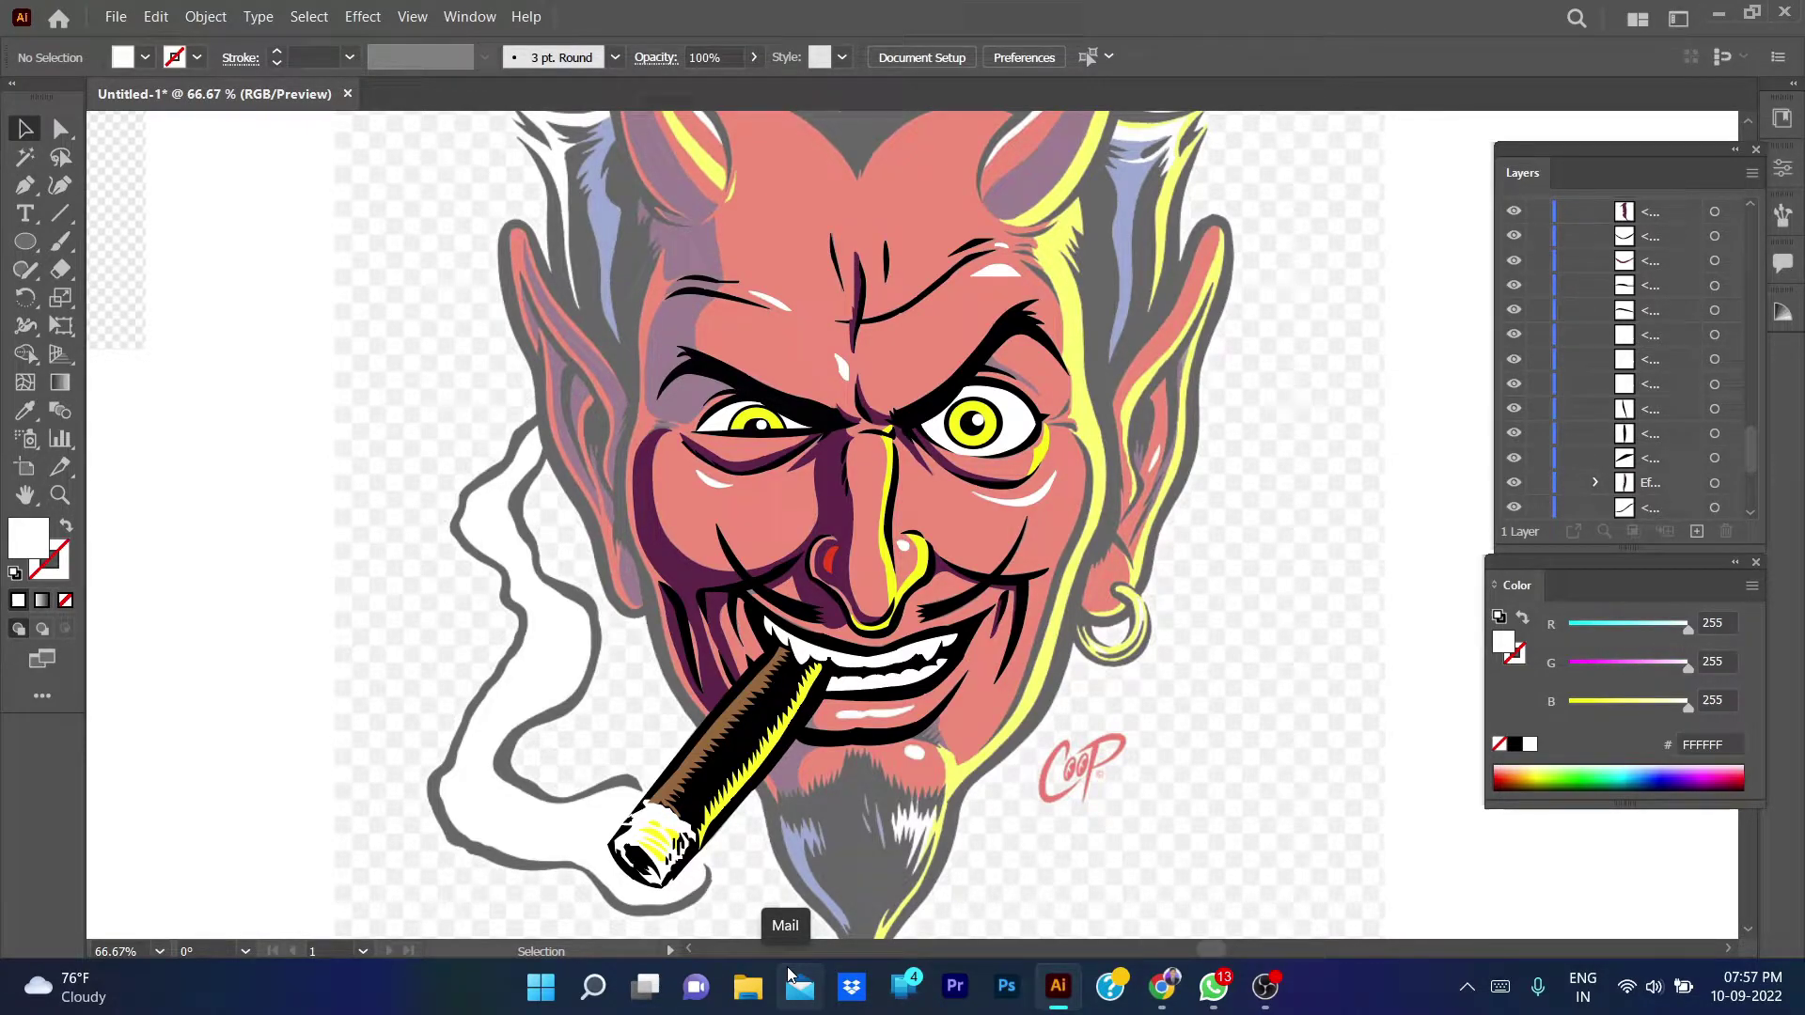
- Toggle the black hair layer's visibility to compare, leaving it hidden over the reference beard
scroll(1327, 448, down, 2)
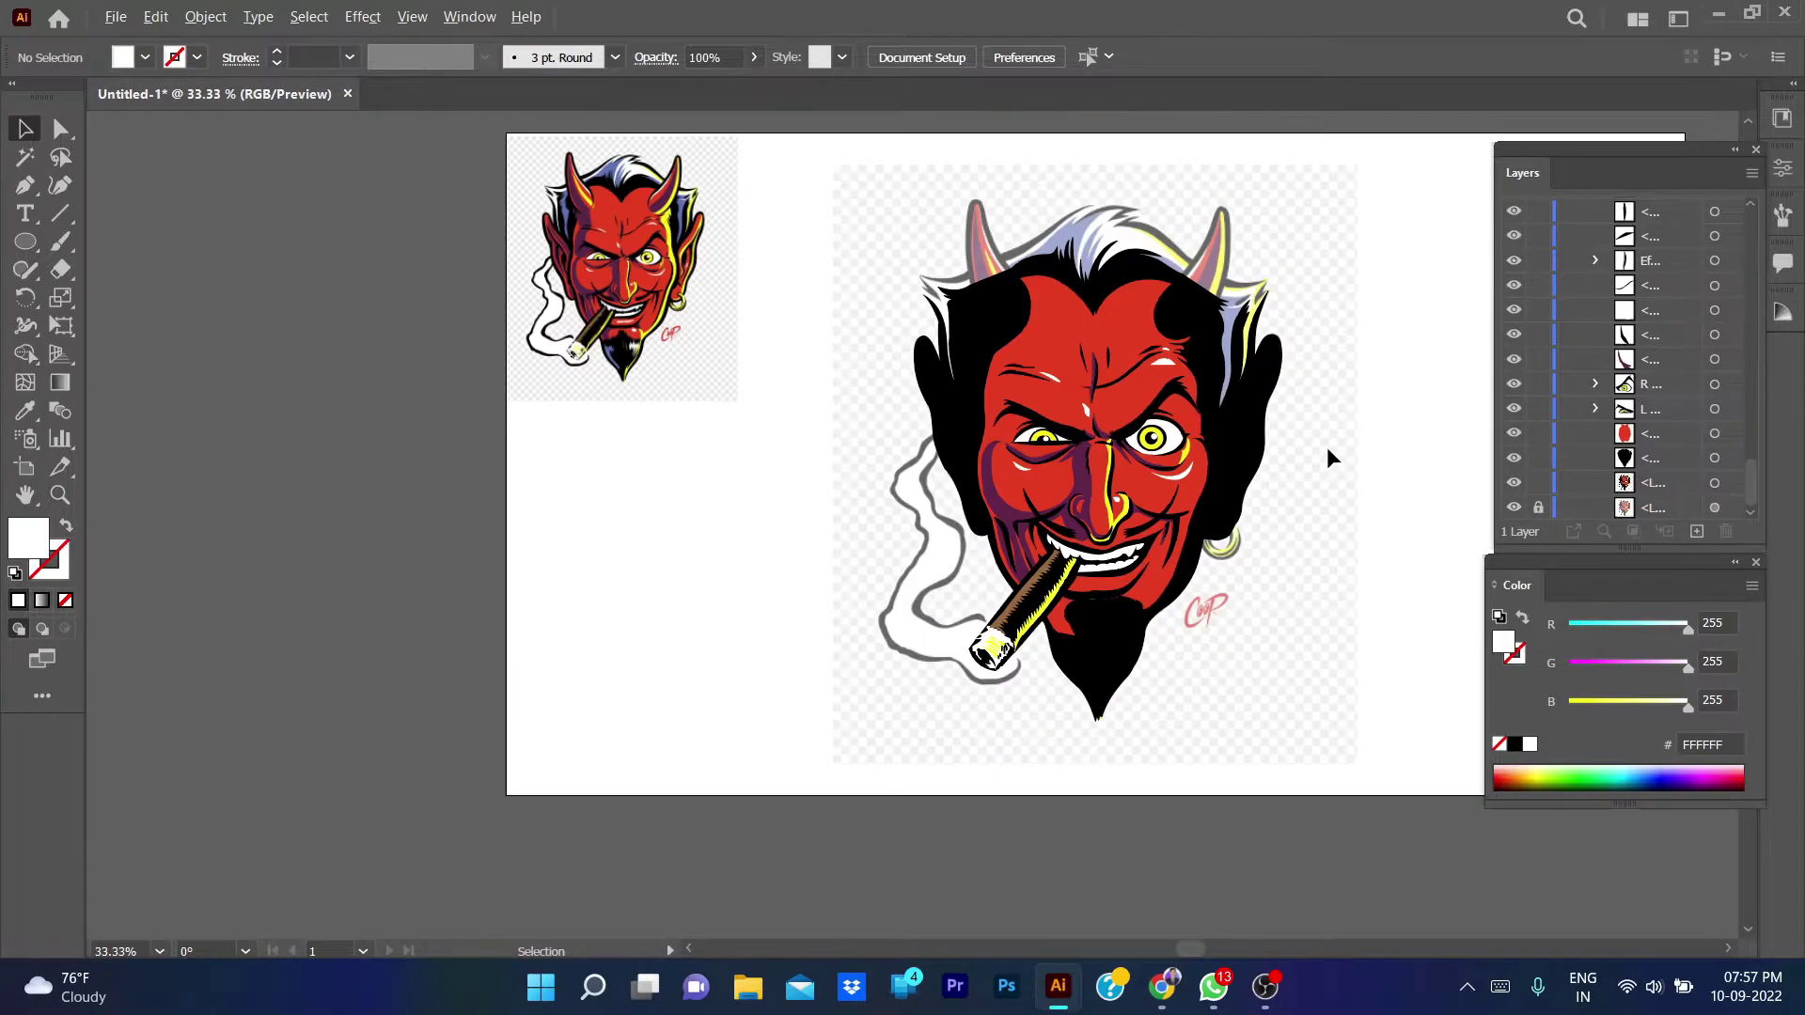
click(1514, 460)
click(1513, 459)
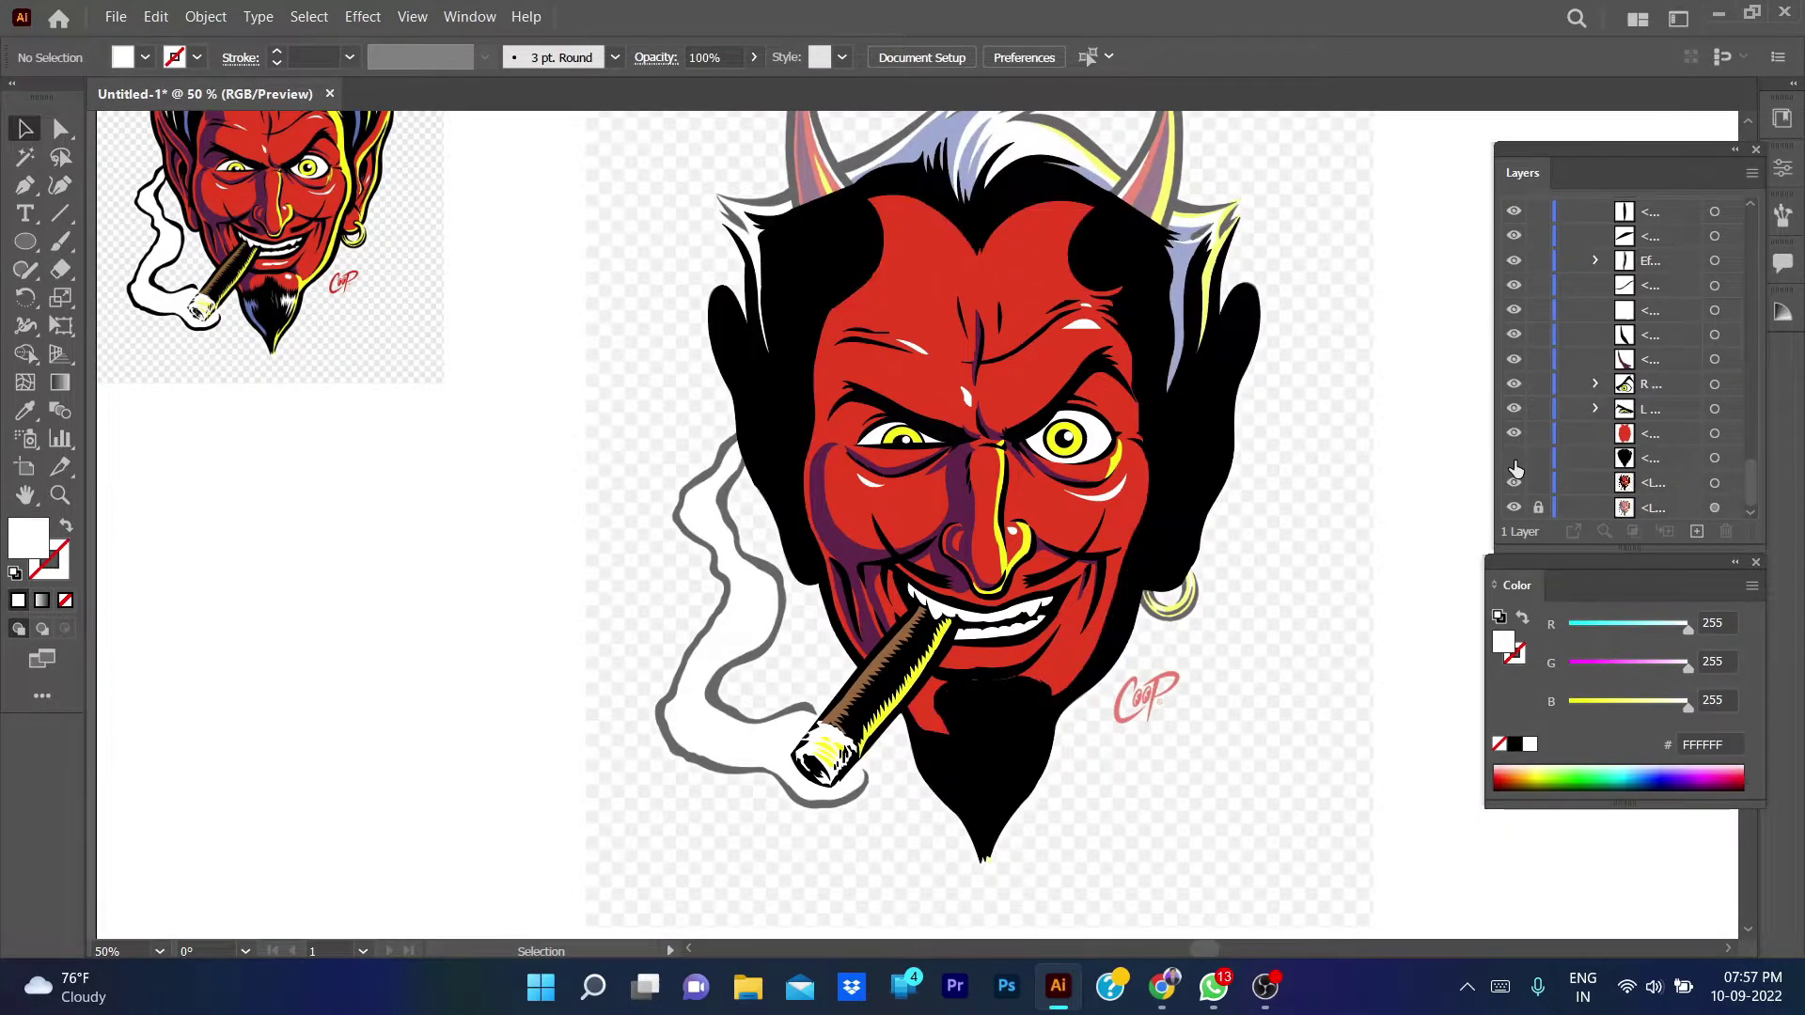
scroll(1004, 743, up, 1)
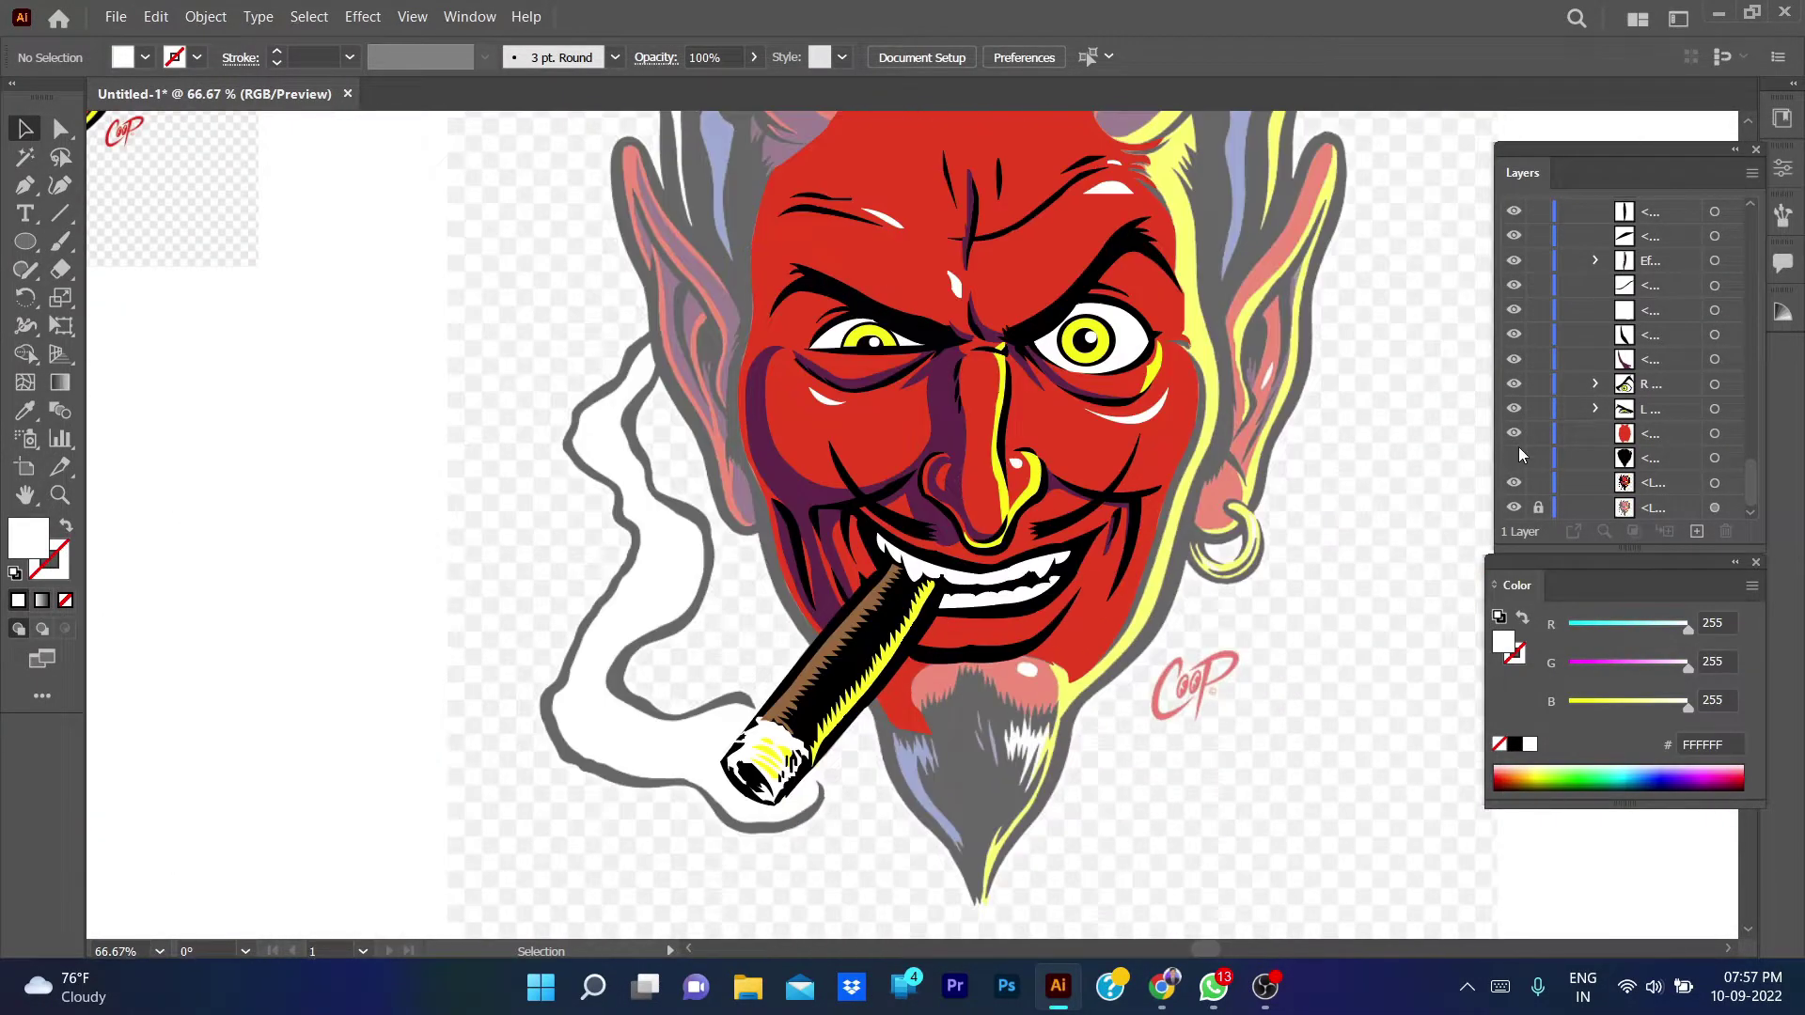
click(1513, 460)
click(1514, 459)
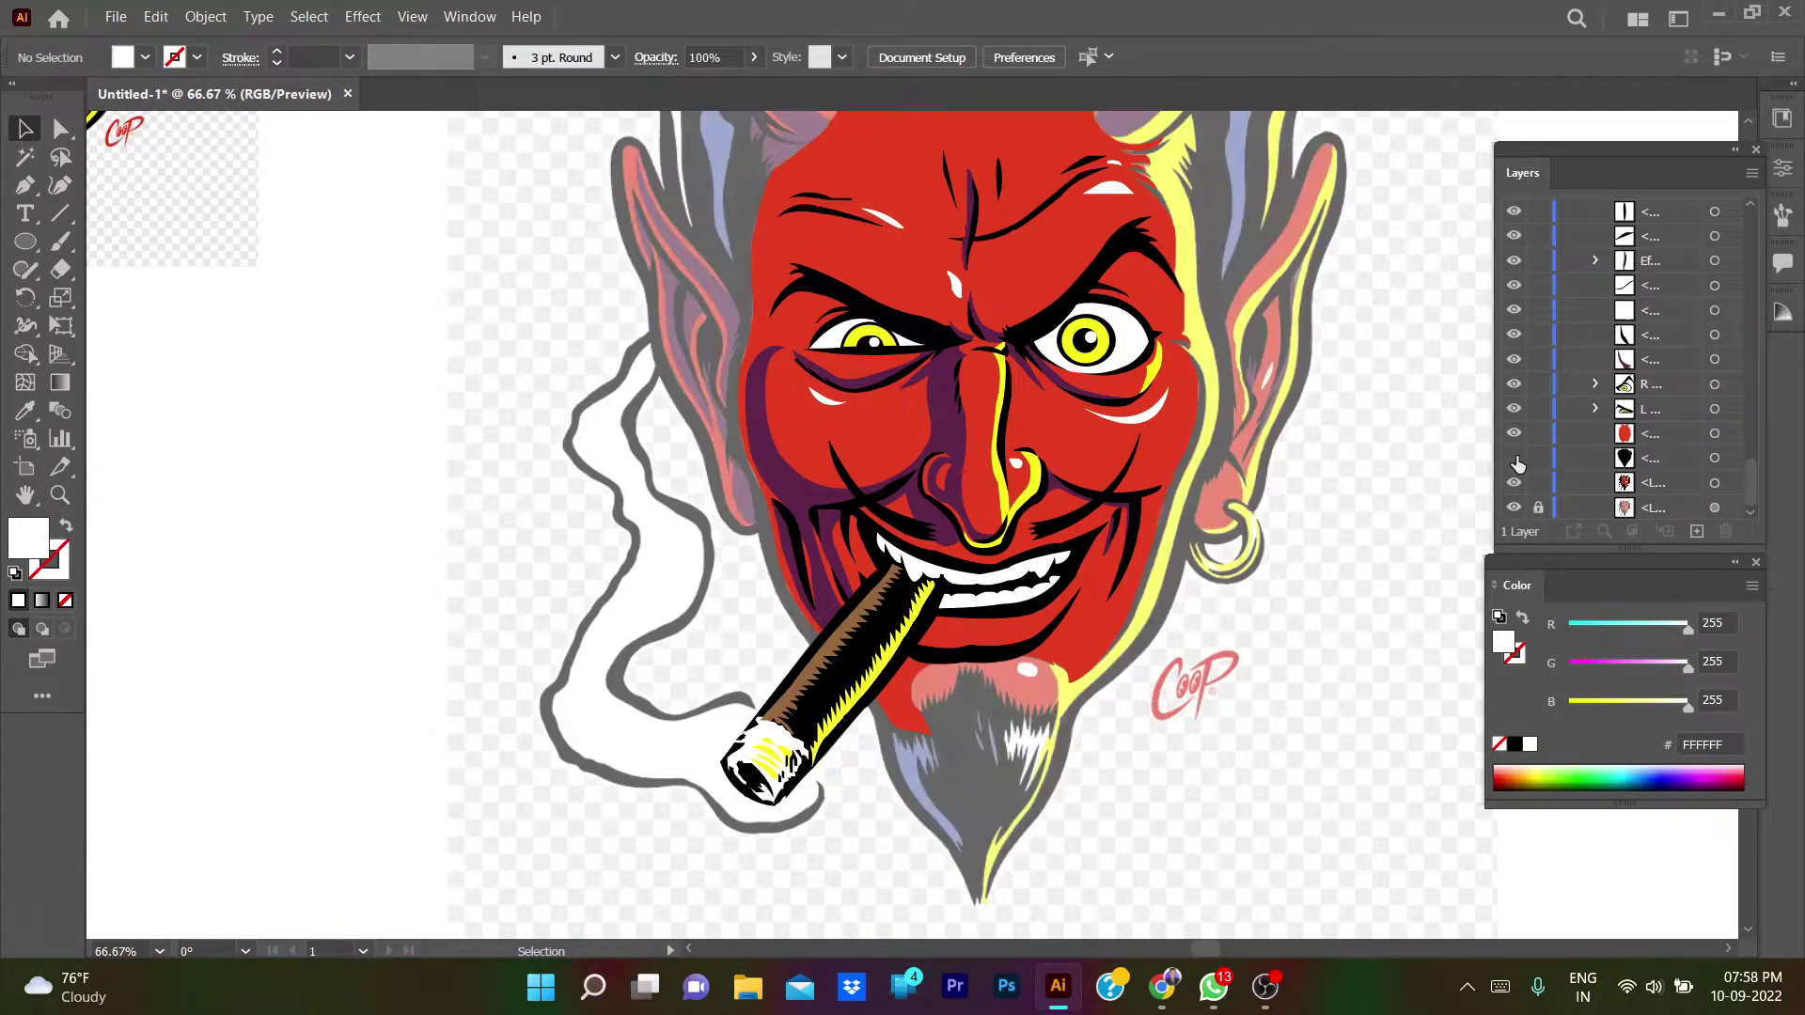
click(1514, 460)
click(1514, 460)
click(1514, 458)
click(1513, 457)
click(1514, 458)
scroll(799, 714, up, 2)
scroll(799, 714, up, 3)
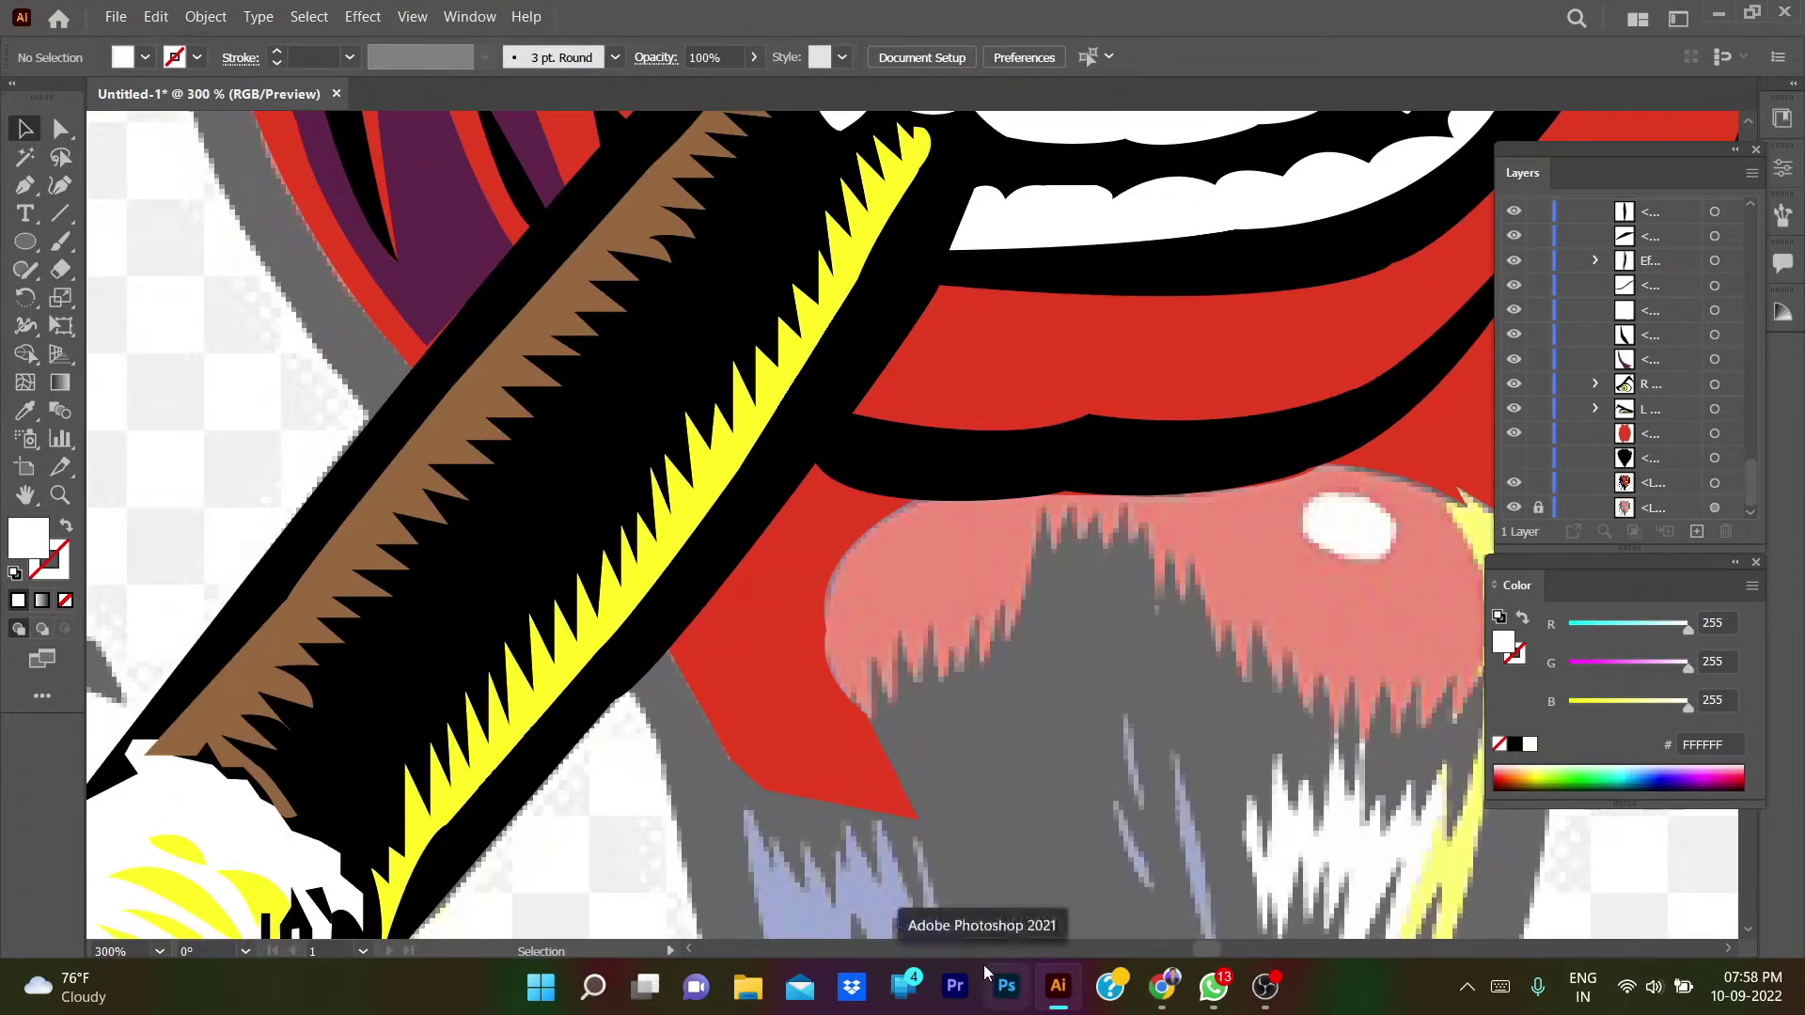
- Pen-trace the tongue's top edge and curved right side down to a sharp corner
key(p)
click(869, 717)
mouse_move(825, 594)
mouse_down()
mouse_move(838, 493)
mouse_move(969, 508)
mouse_up()
click(826, 596)
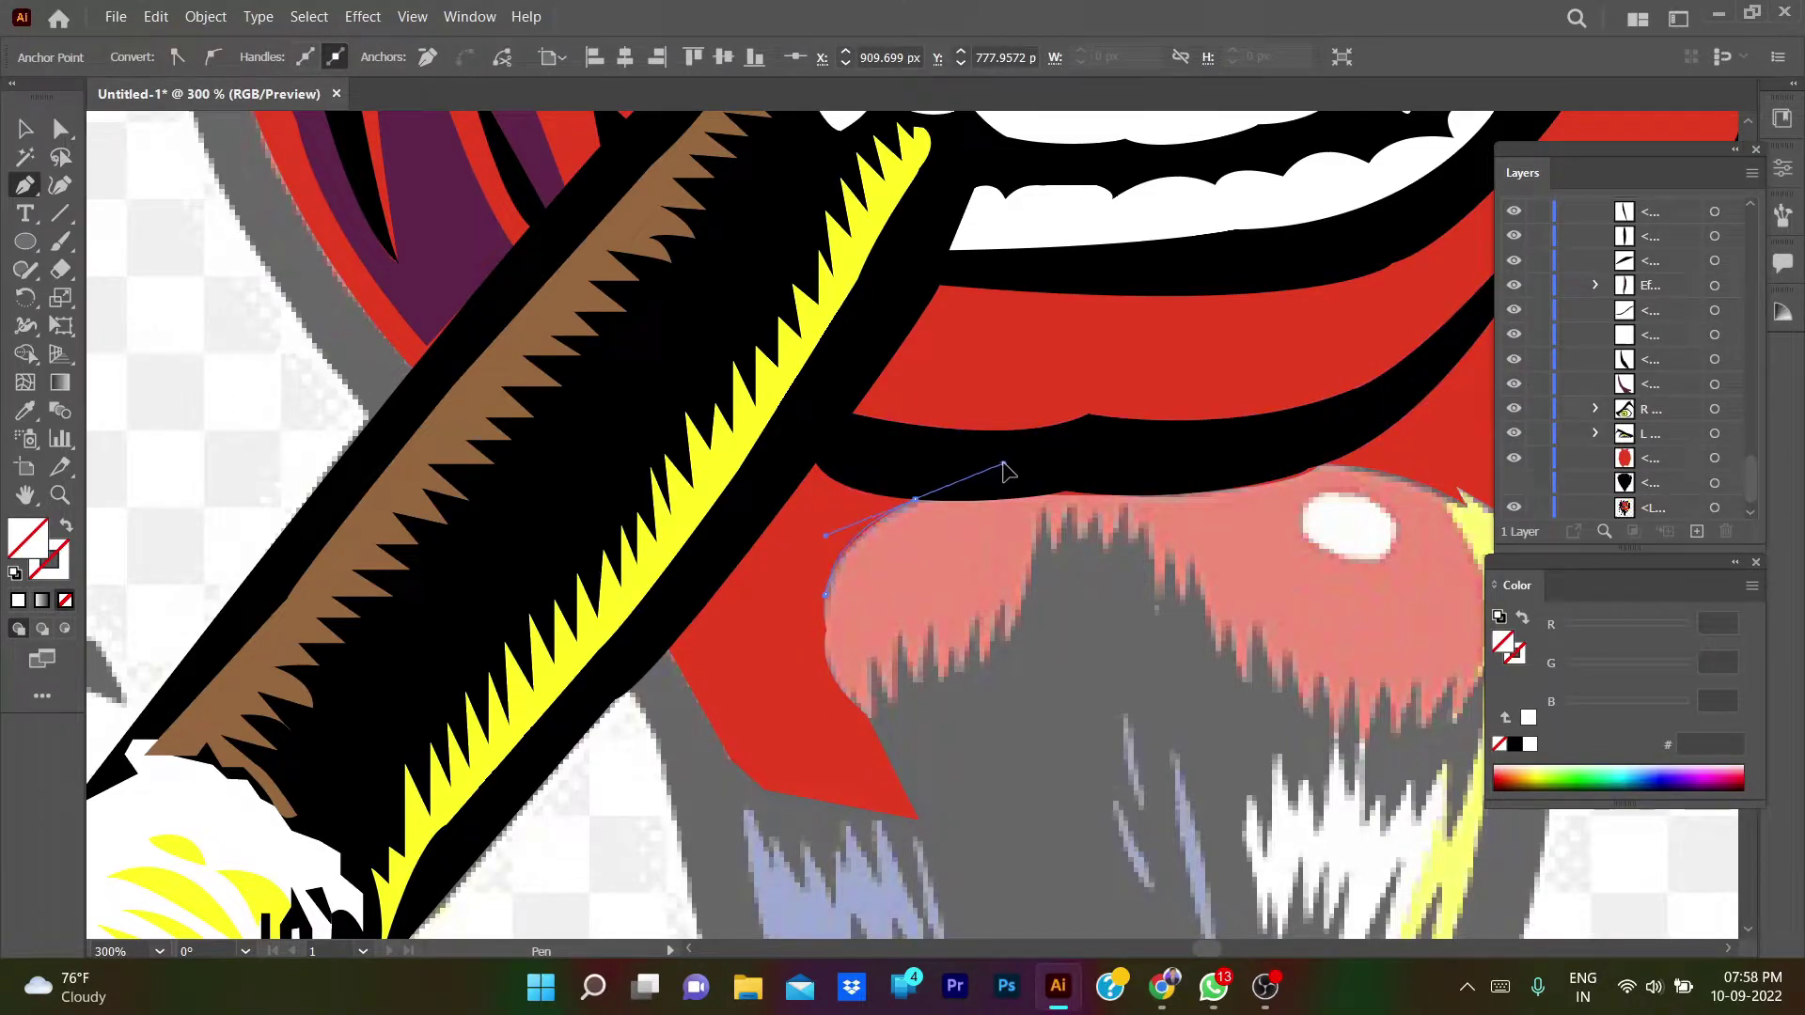
mouse_move(1063, 491)
mouse_down()
mouse_move(1100, 482)
mouse_move(1126, 438)
mouse_up()
scroll(1068, 491, right, 3)
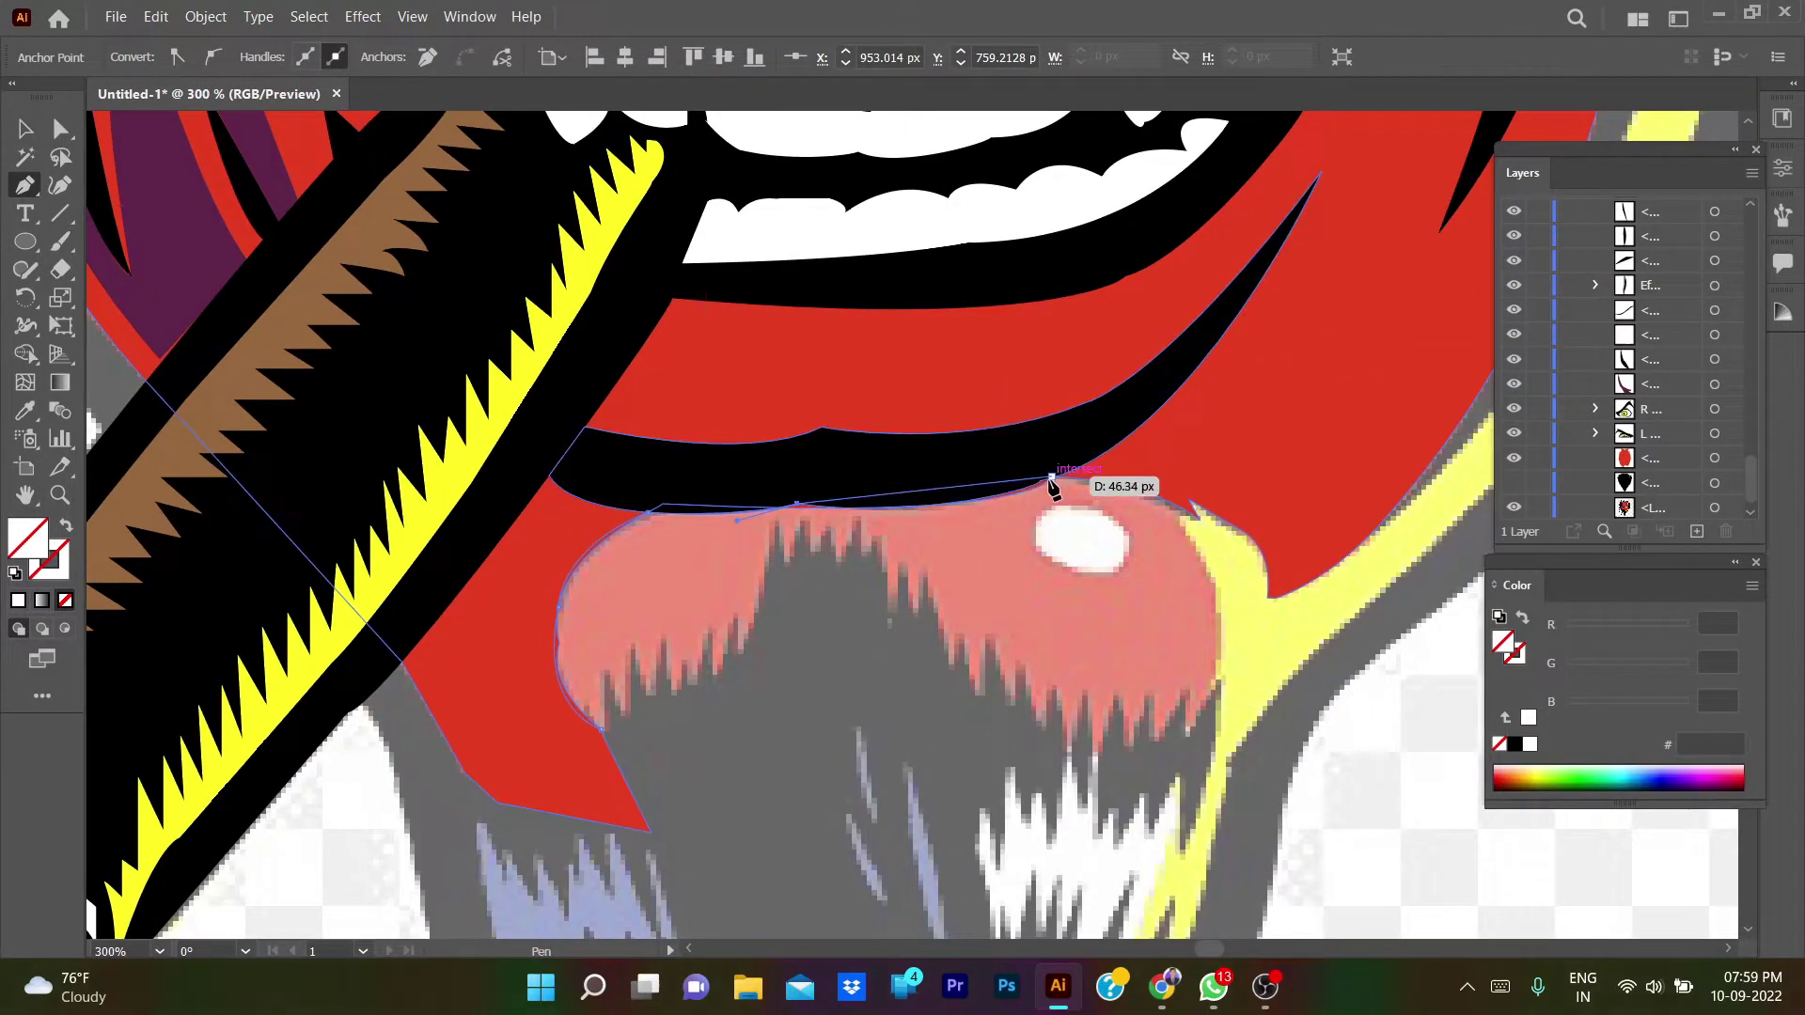
alt+click(1051, 477)
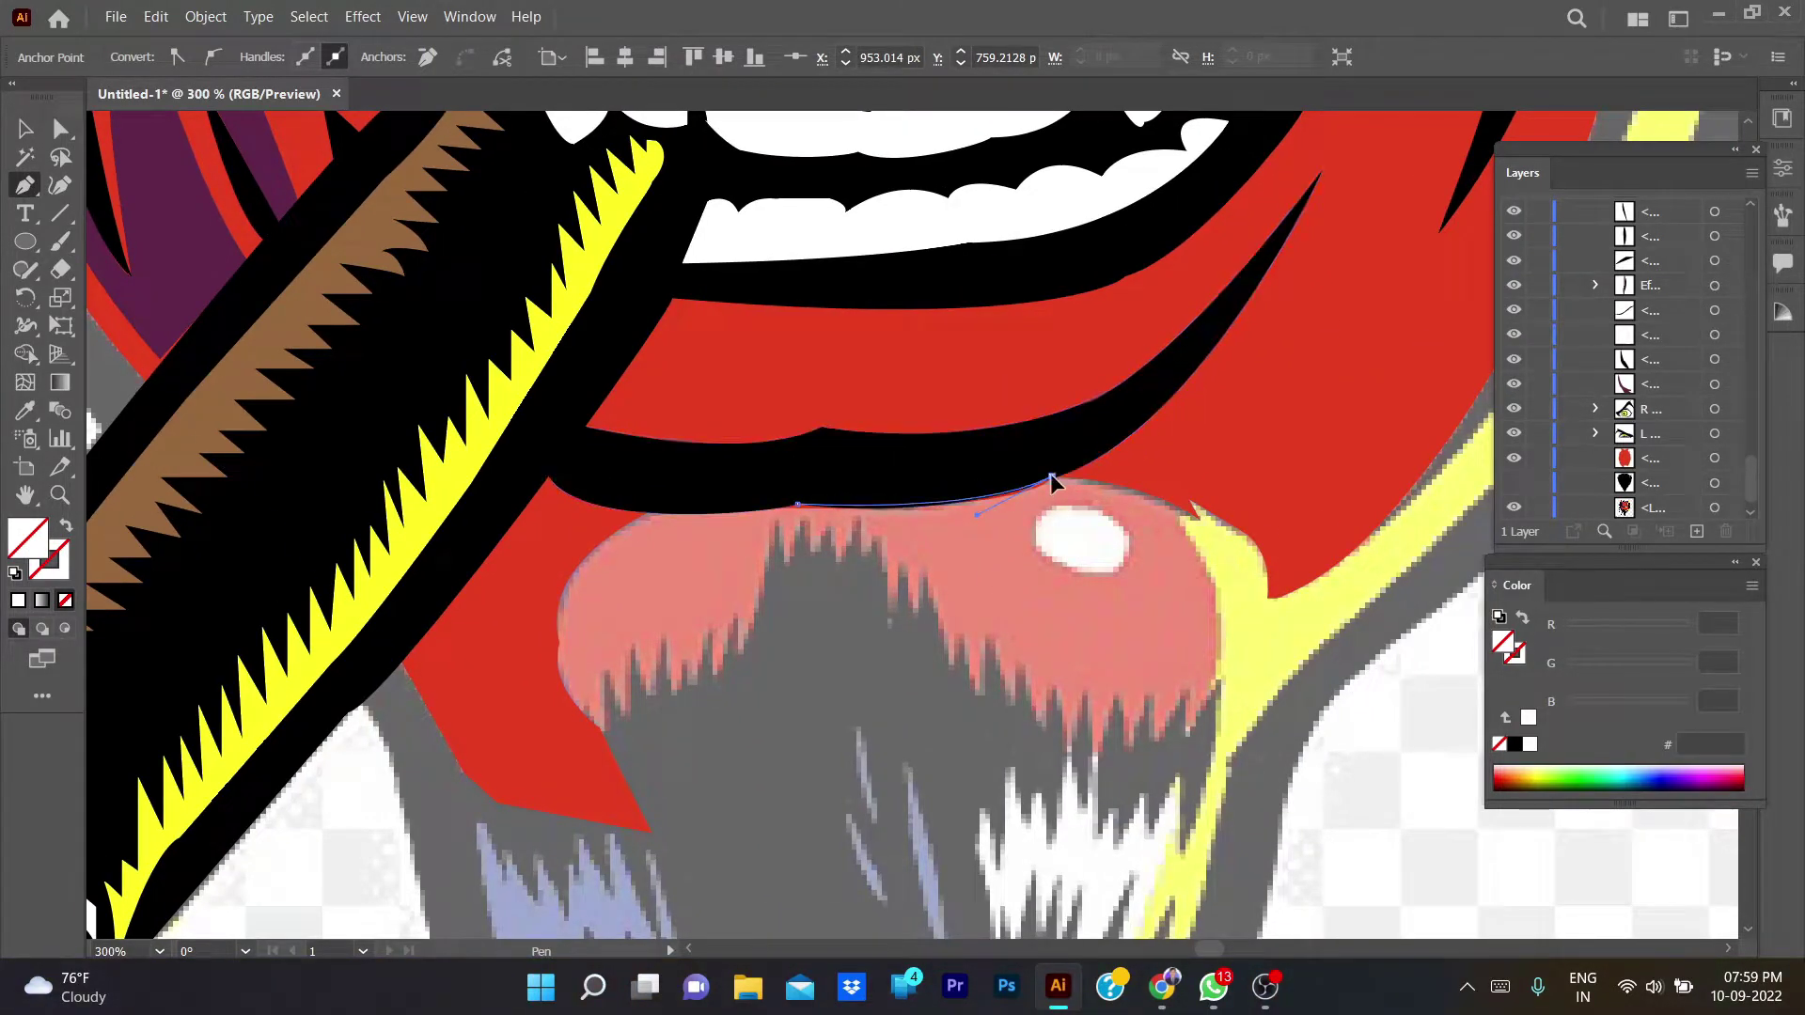
mouse_move(1199, 519)
mouse_down()
mouse_move(1258, 578)
mouse_move(1225, 606)
mouse_move(1216, 686)
mouse_up()
alt+click(1196, 520)
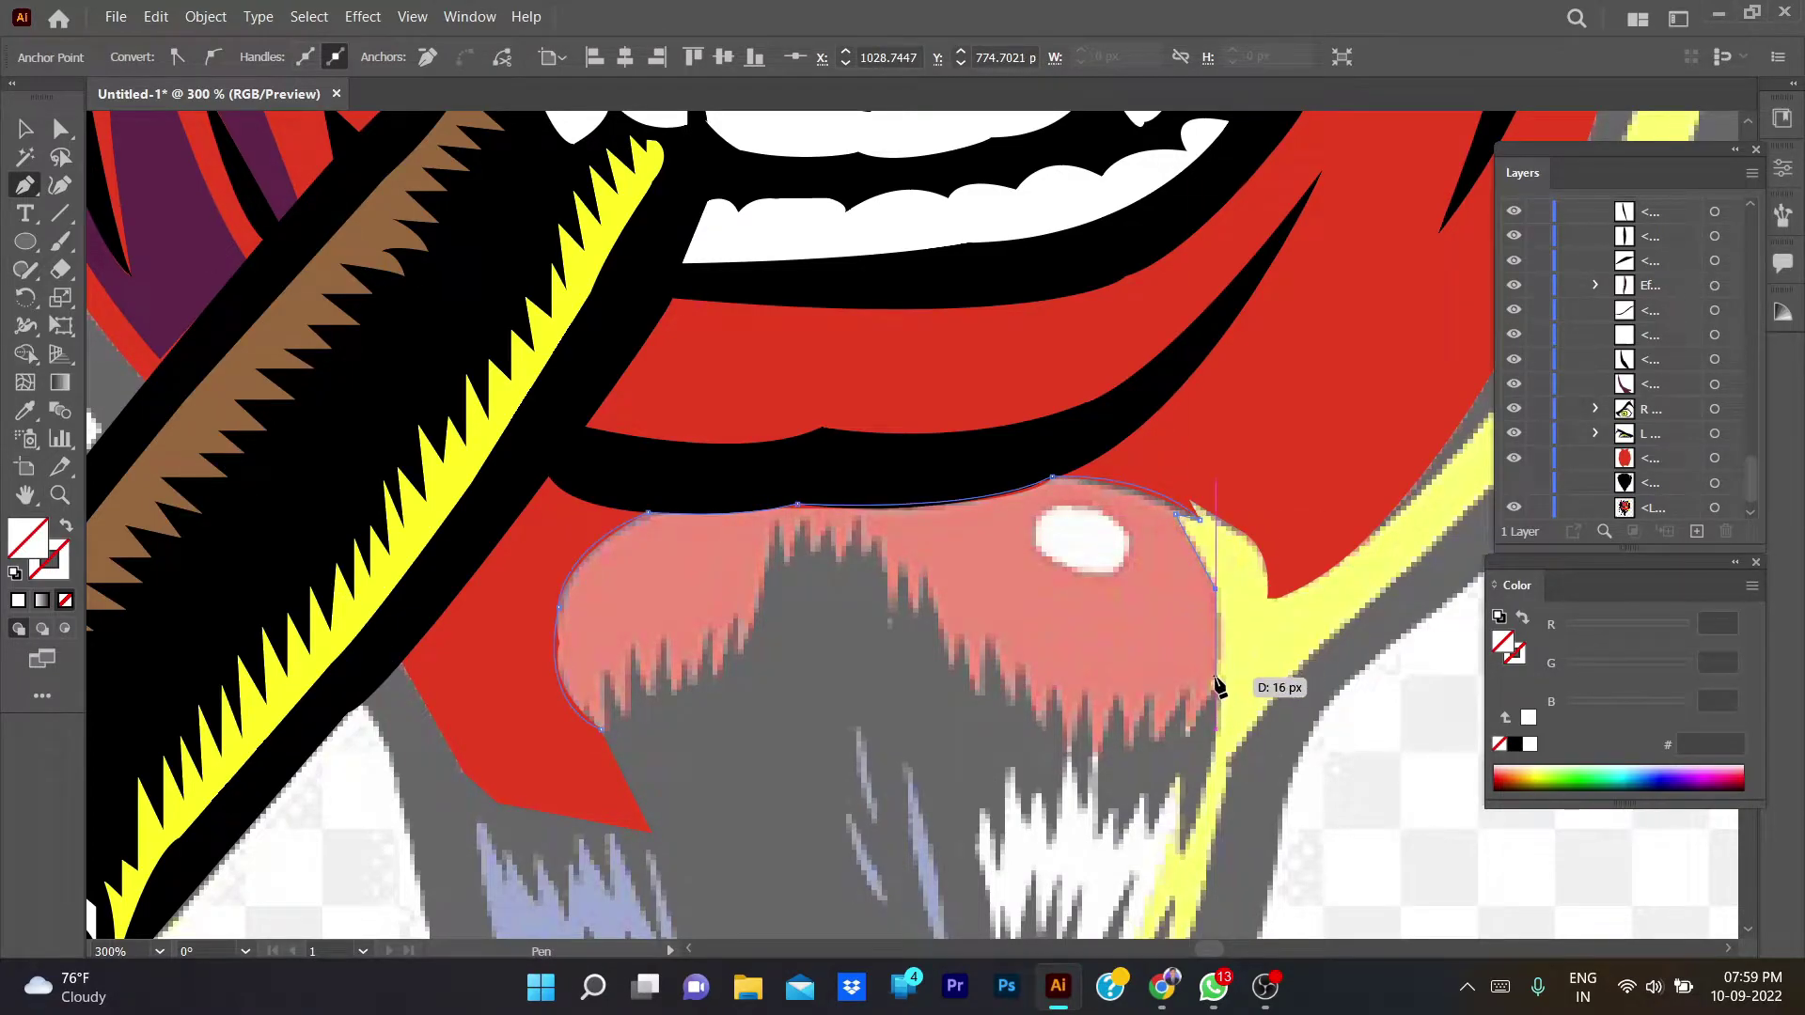
- Click a zigzag of spikes along the beard edge across the tongue's right half
click(1186, 739)
click(1182, 690)
click(1156, 739)
click(1147, 688)
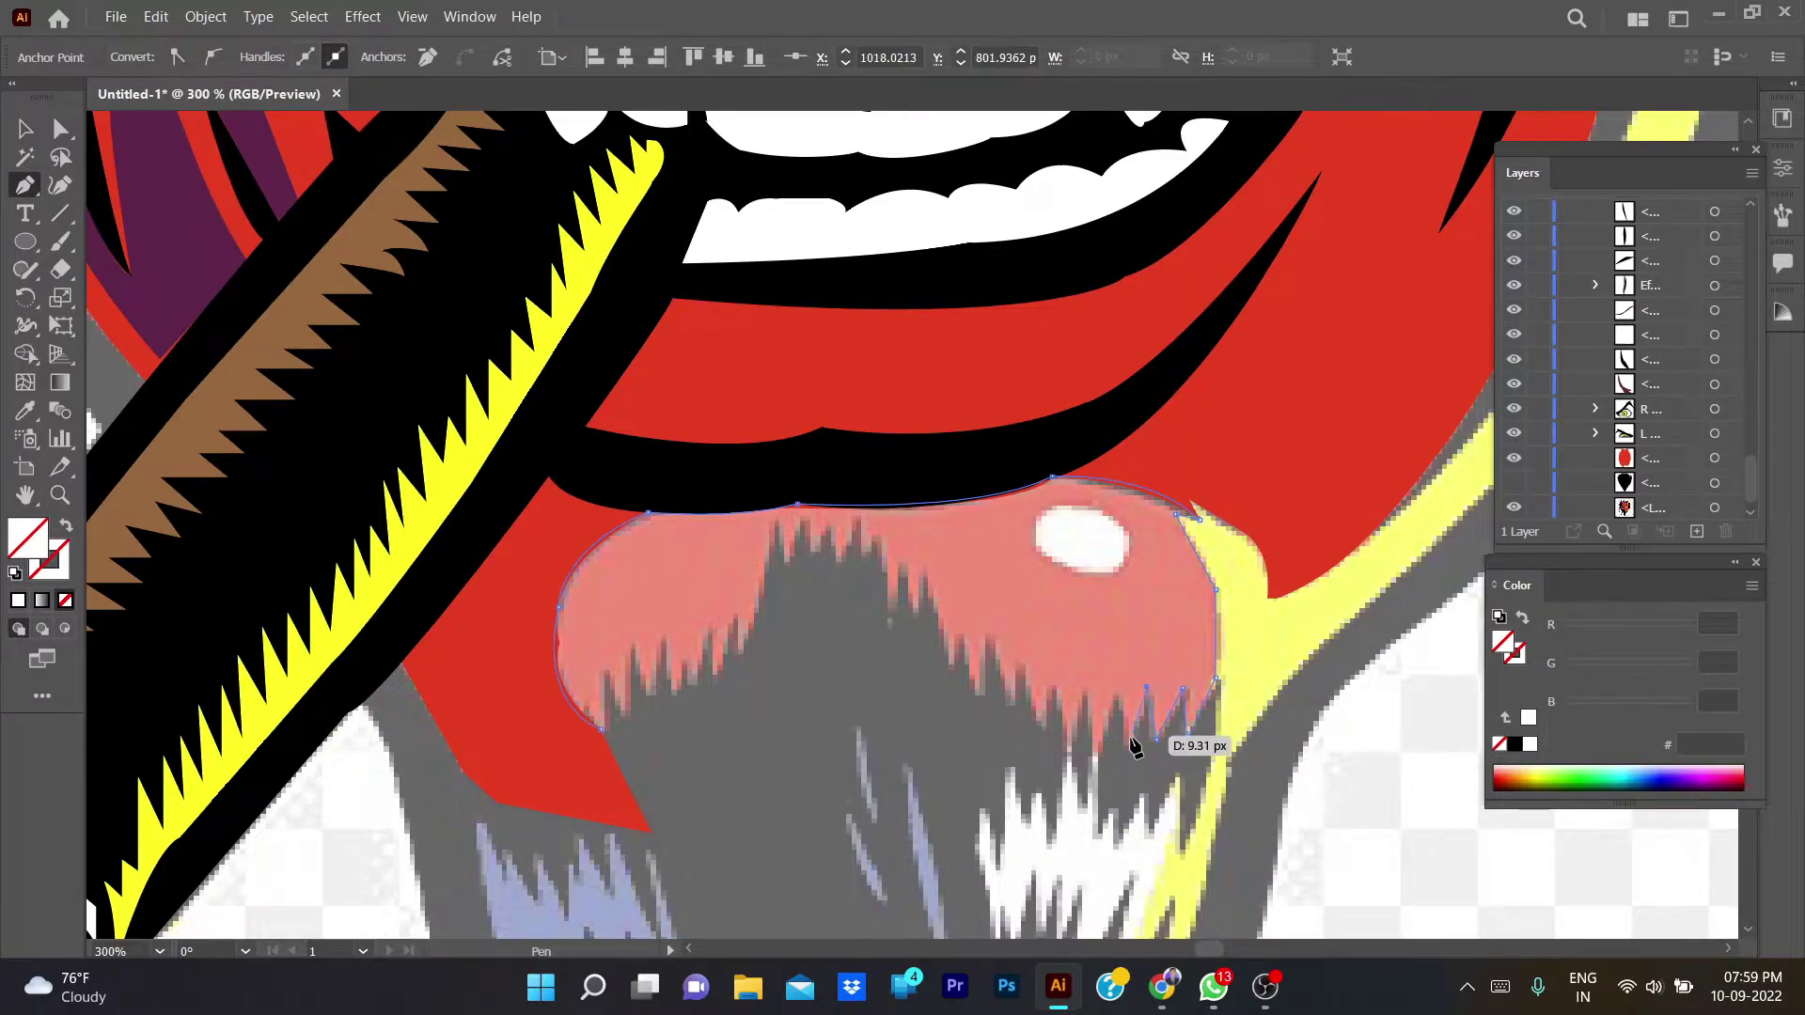
click(1129, 751)
click(1115, 693)
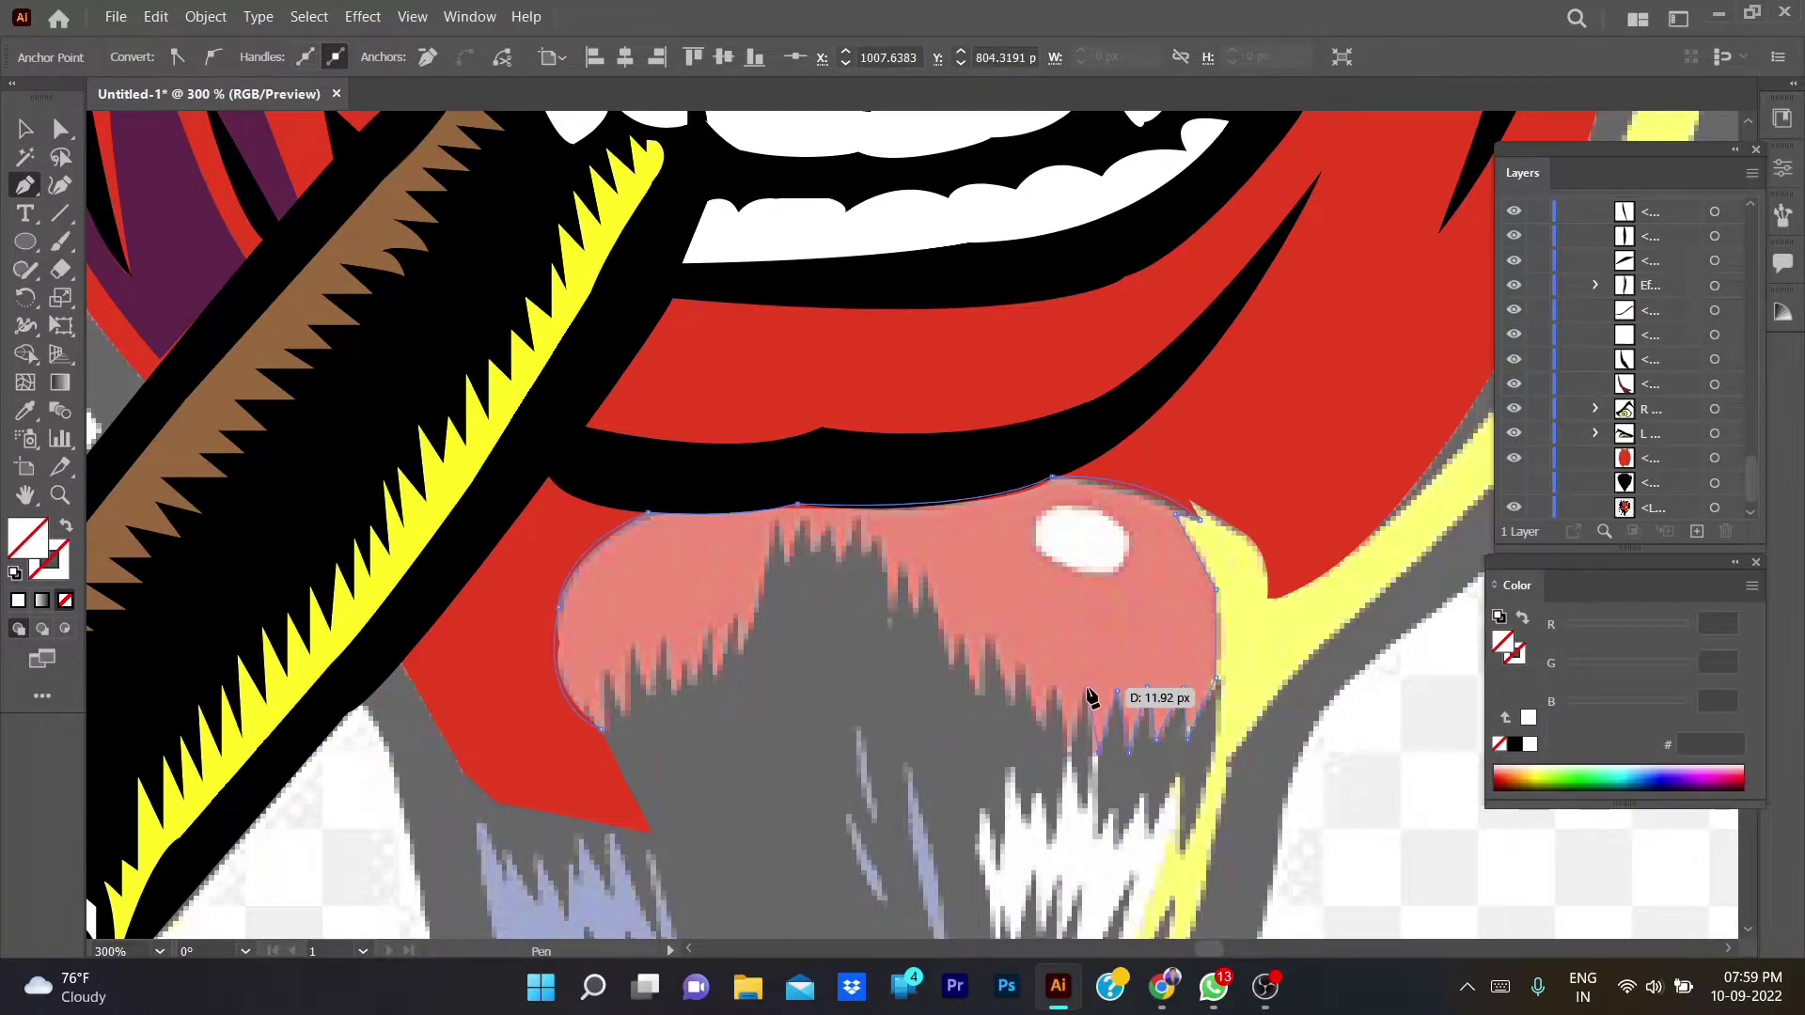
click(1095, 752)
click(1086, 693)
drag(1046, 730, 1011, 633)
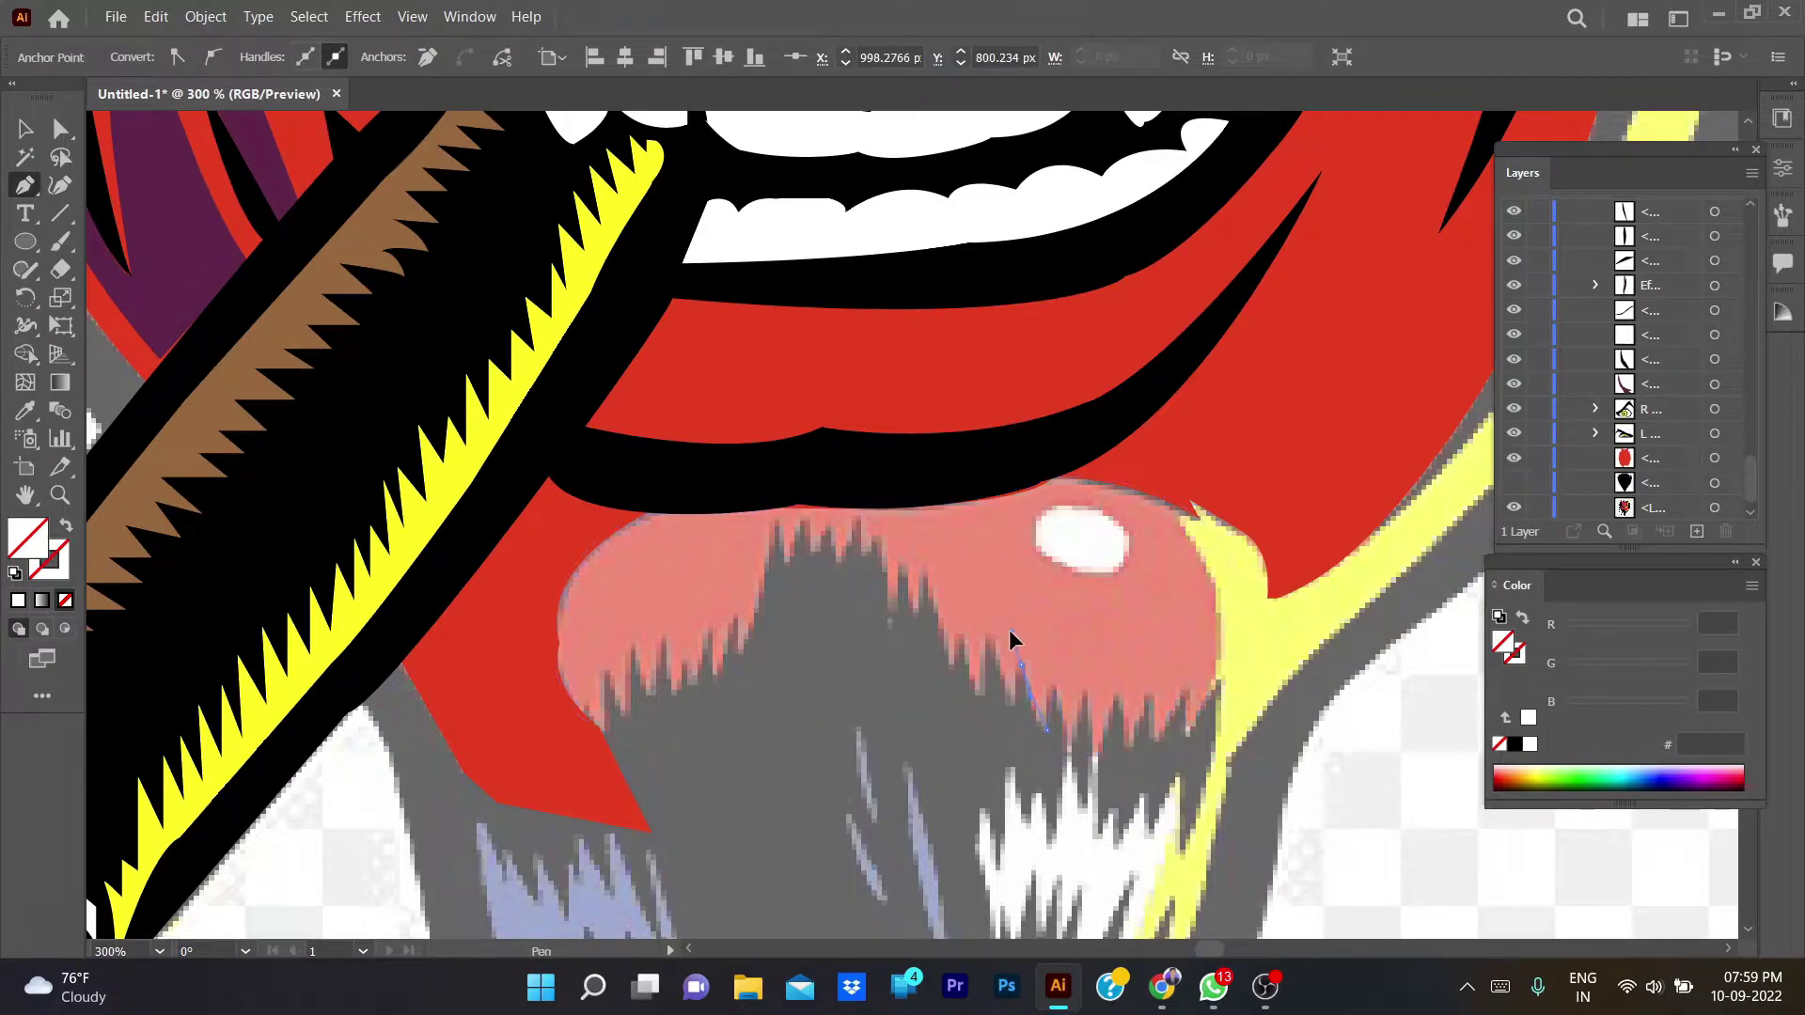
drag(1017, 703, 987, 635)
click(987, 637)
click(975, 693)
click(956, 632)
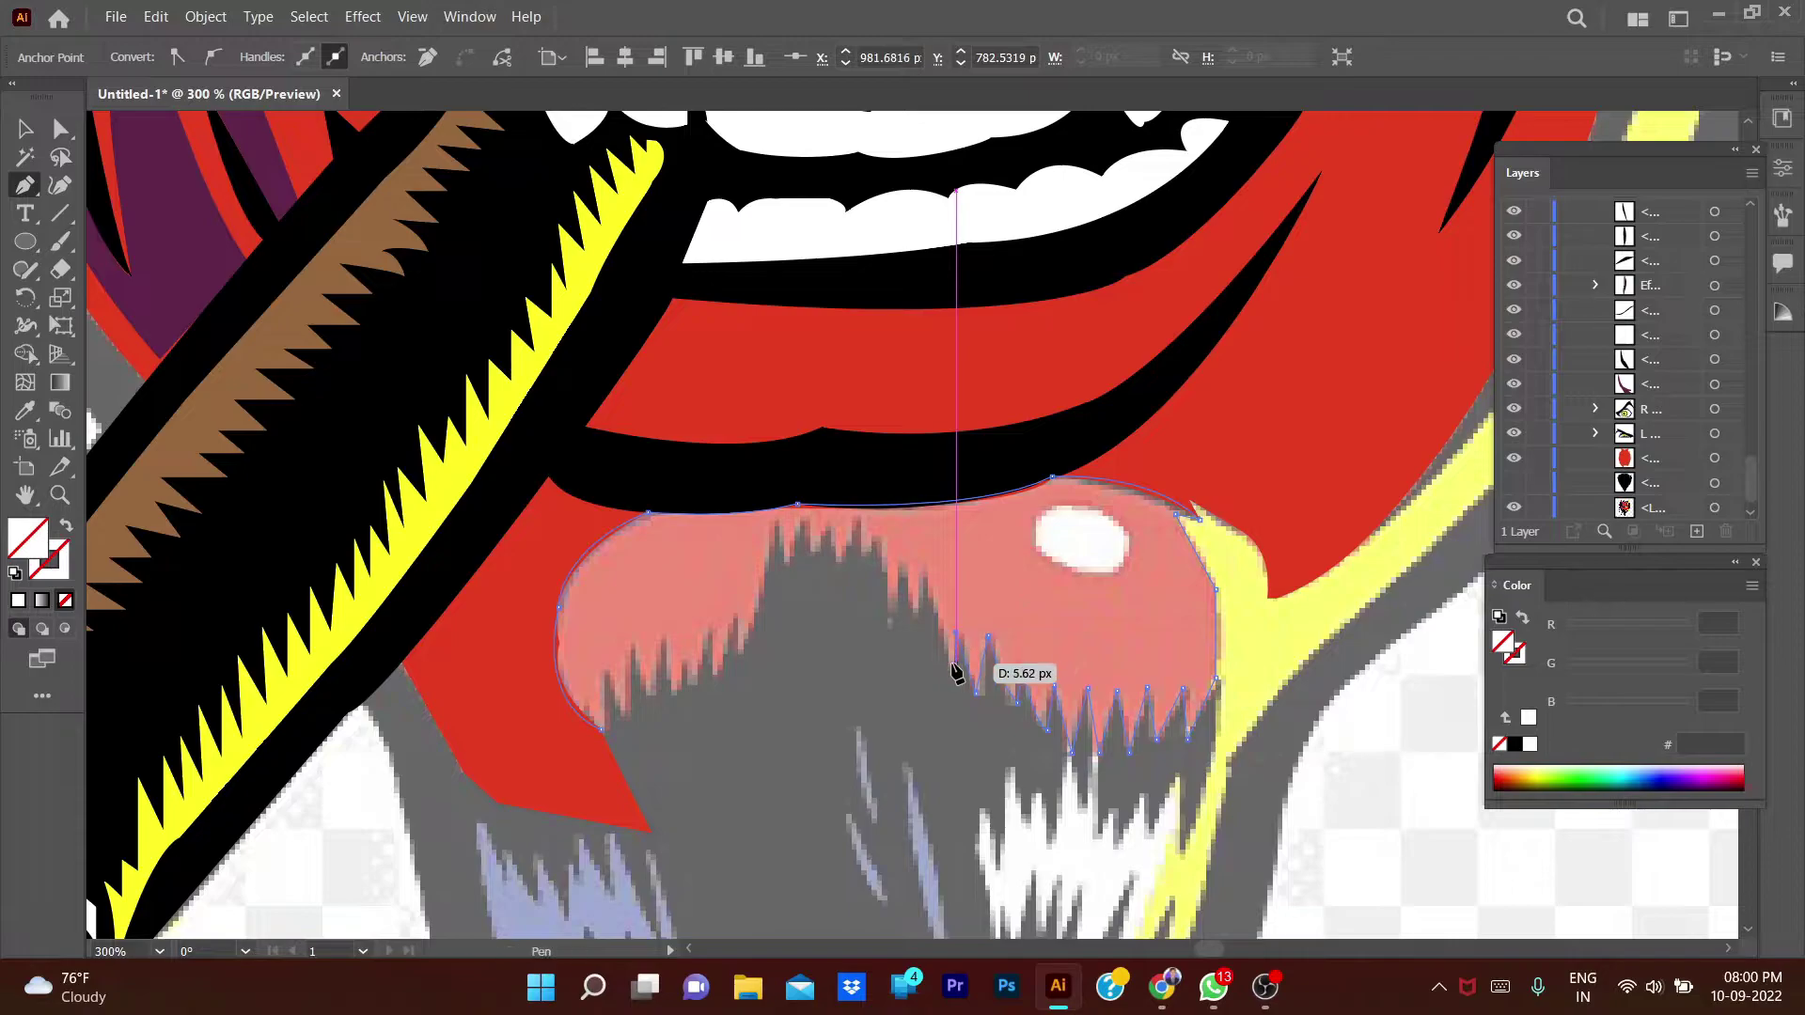
ctrl+click(921, 575)
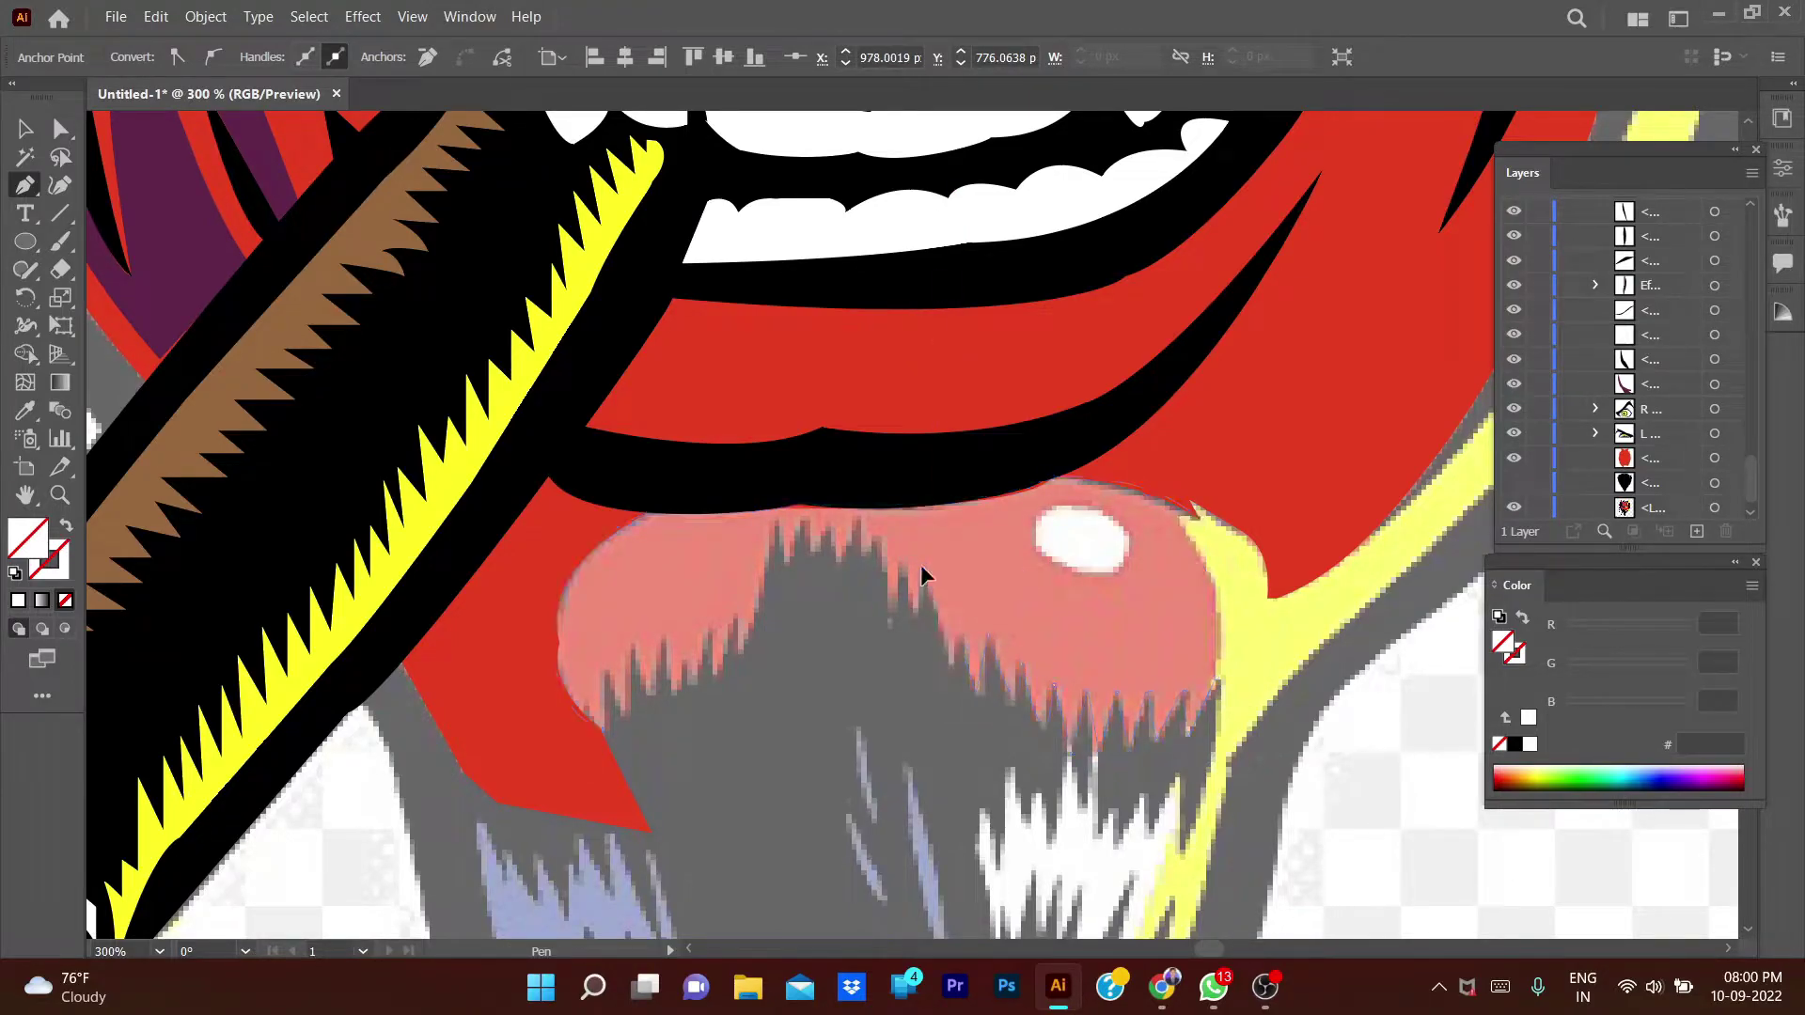
- Continue the zigzag to the tongue's left end and close the outline
ctrl+click(896, 555)
click(886, 609)
click(874, 537)
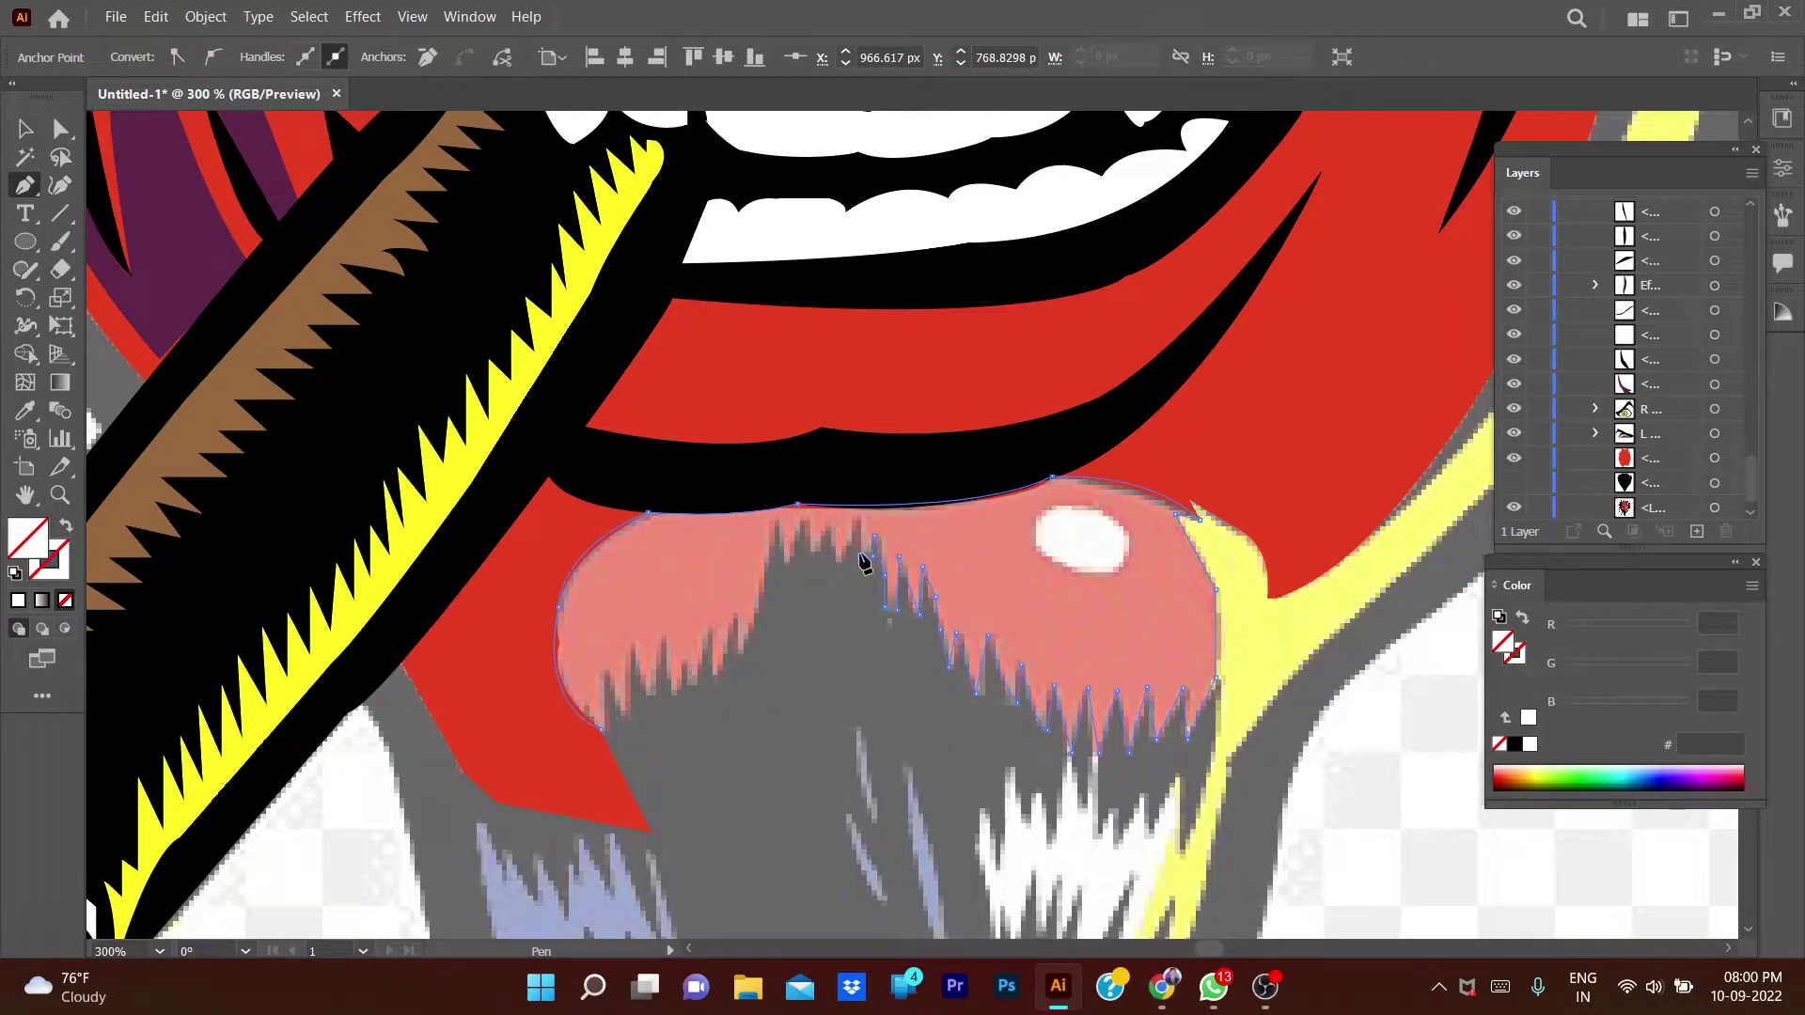
click(855, 515)
click(839, 556)
click(821, 547)
click(780, 526)
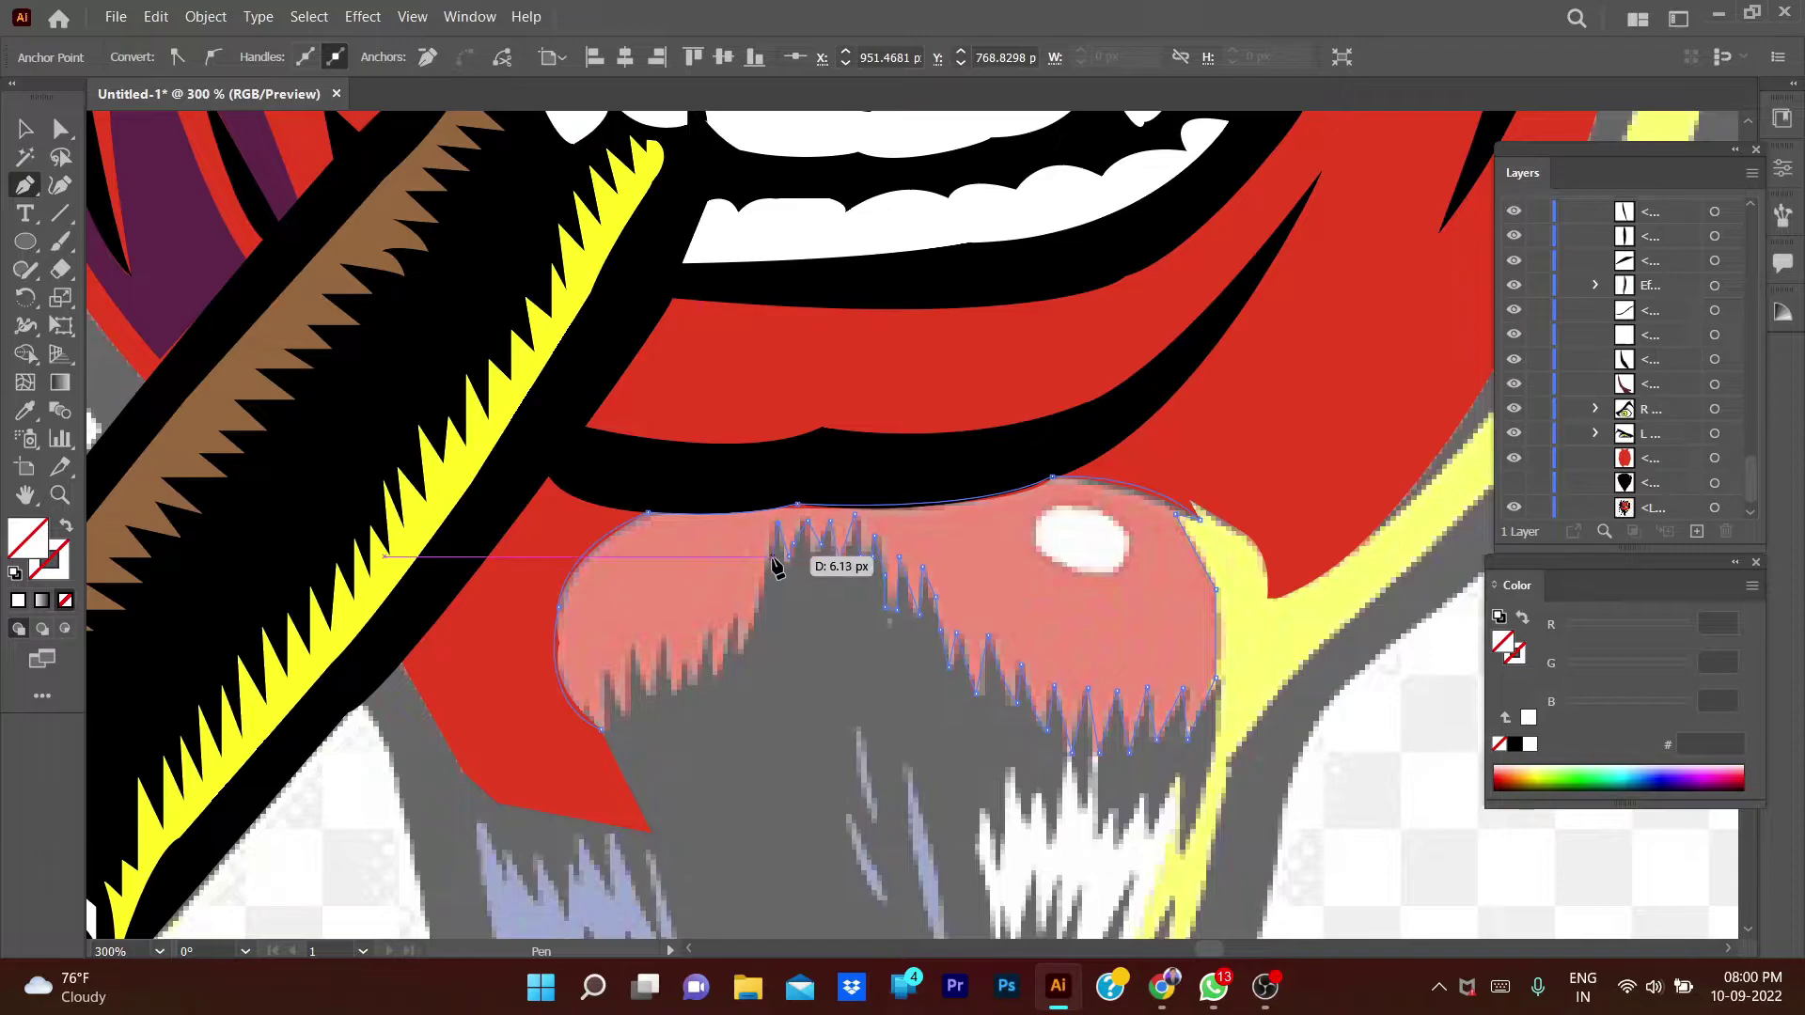
click(757, 616)
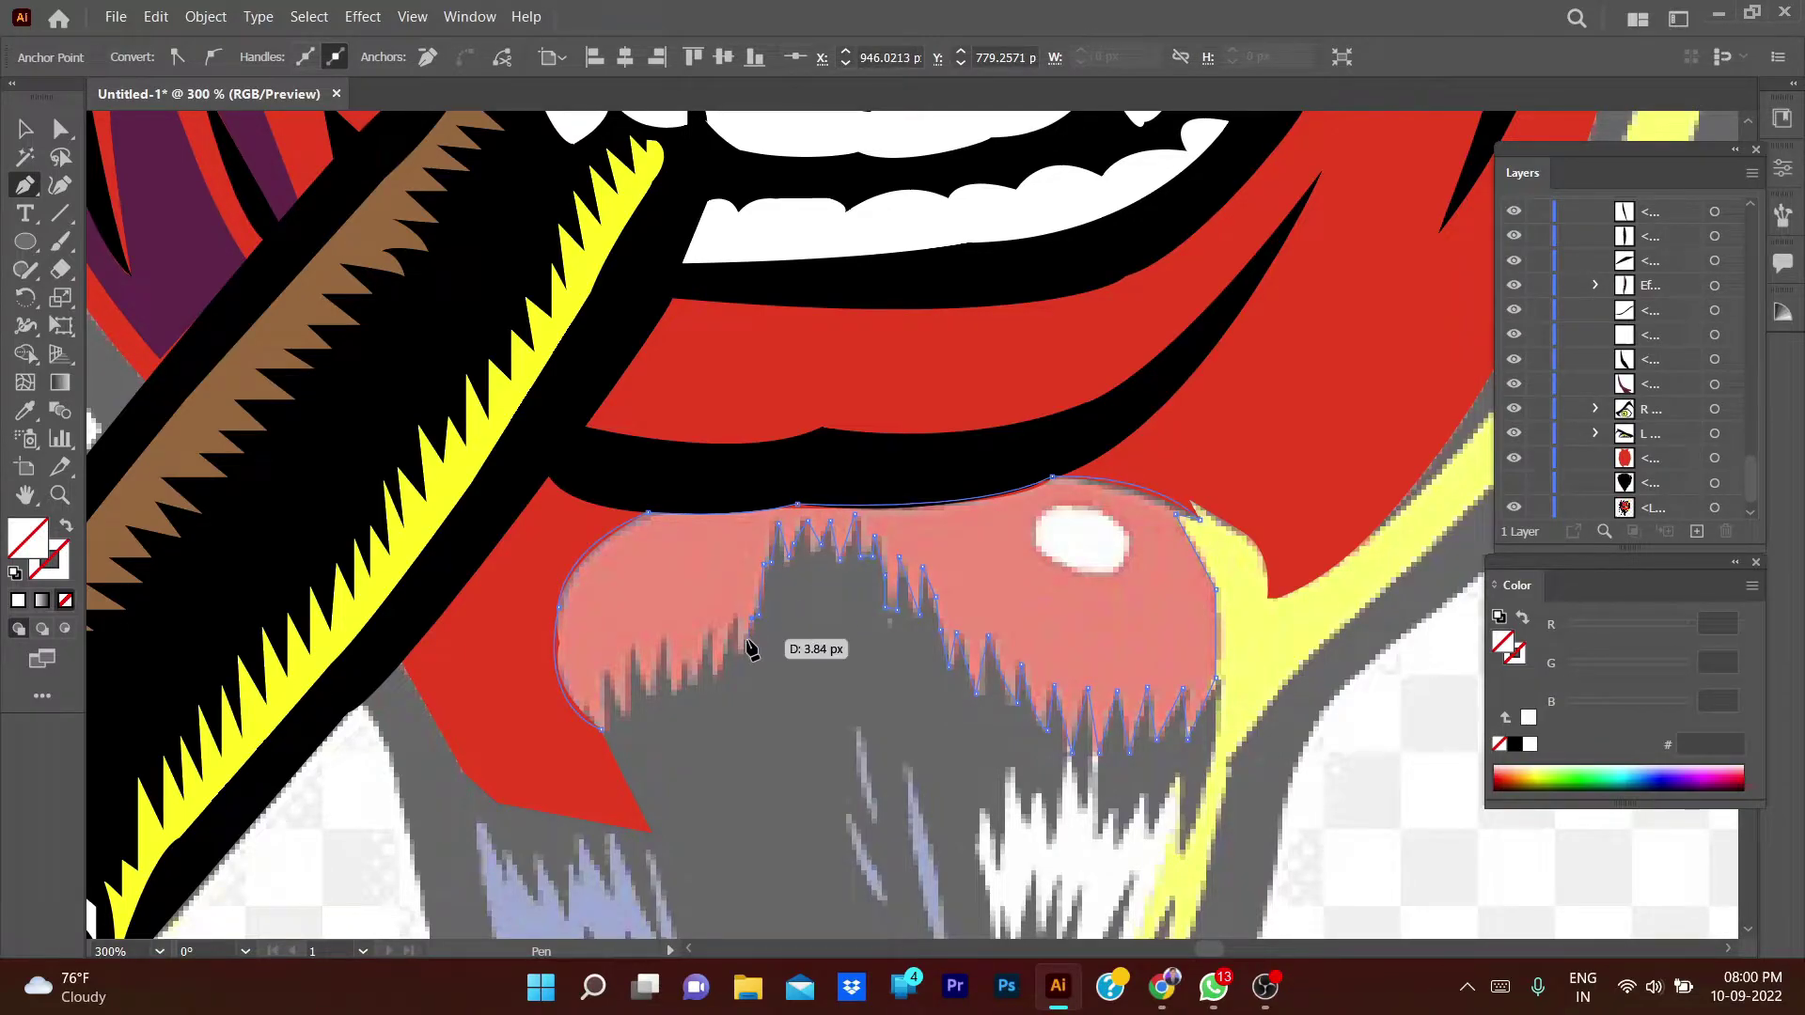
click(738, 656)
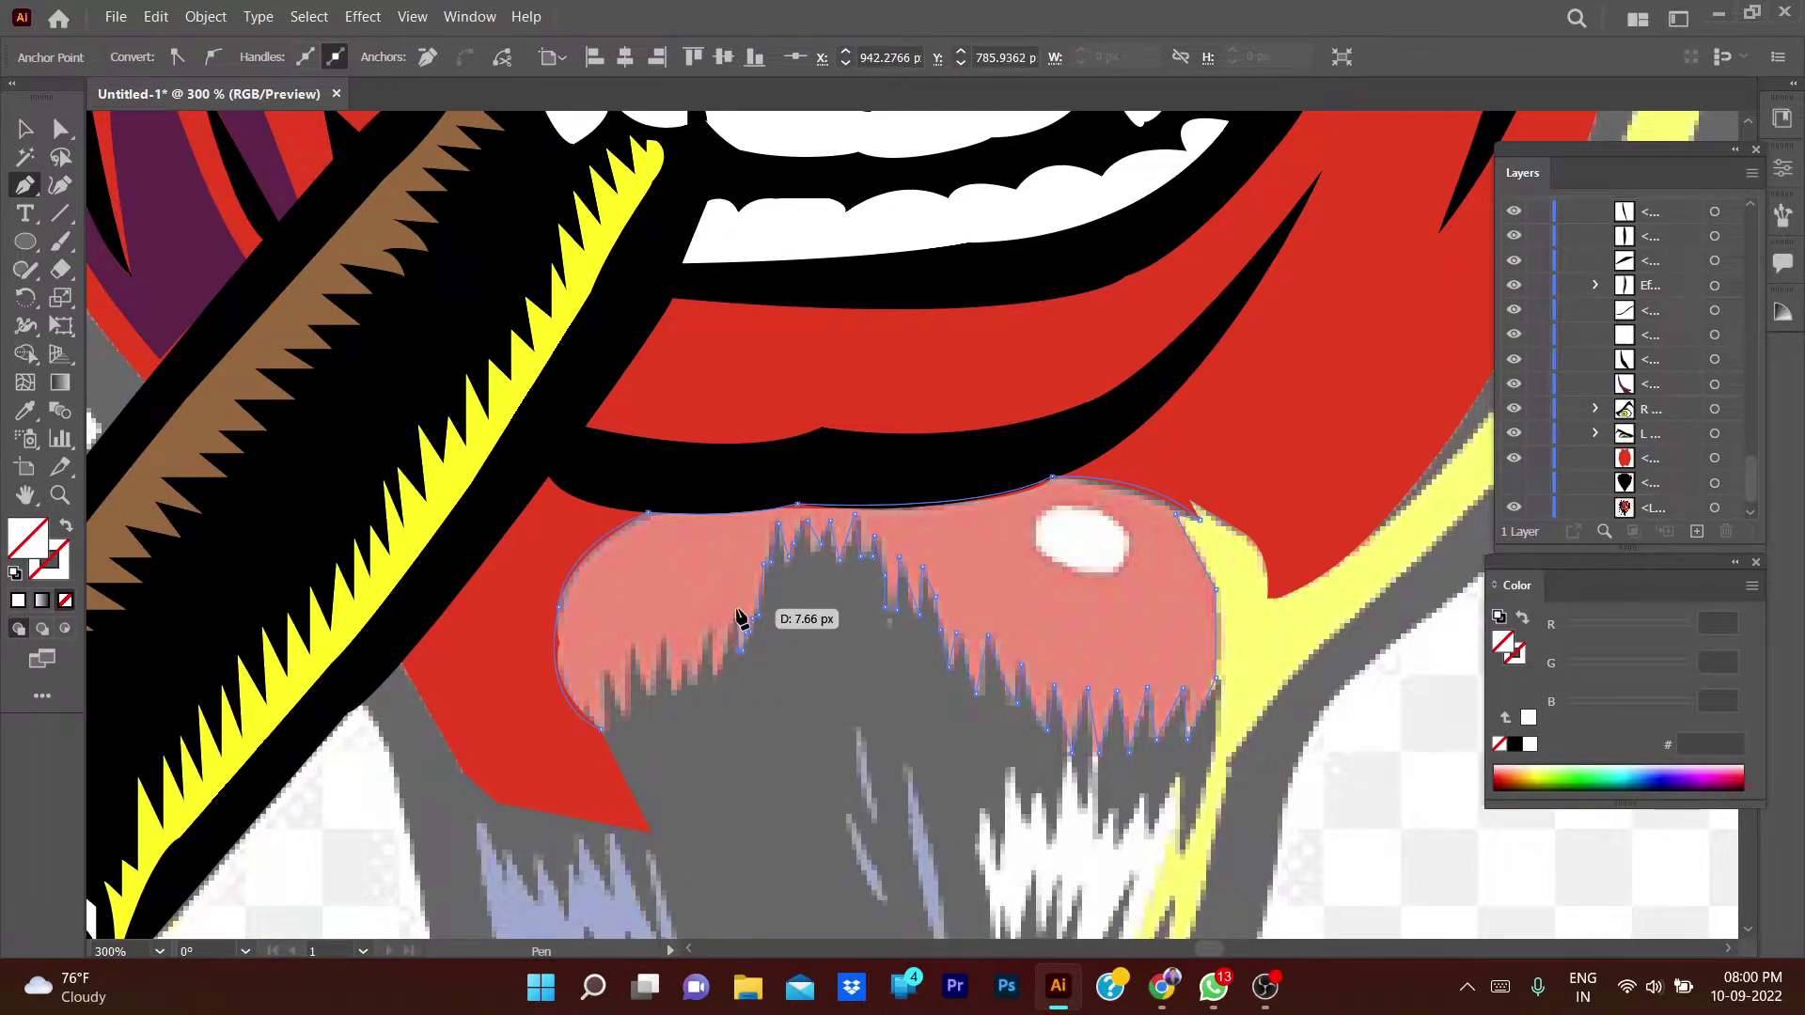
click(730, 627)
click(699, 646)
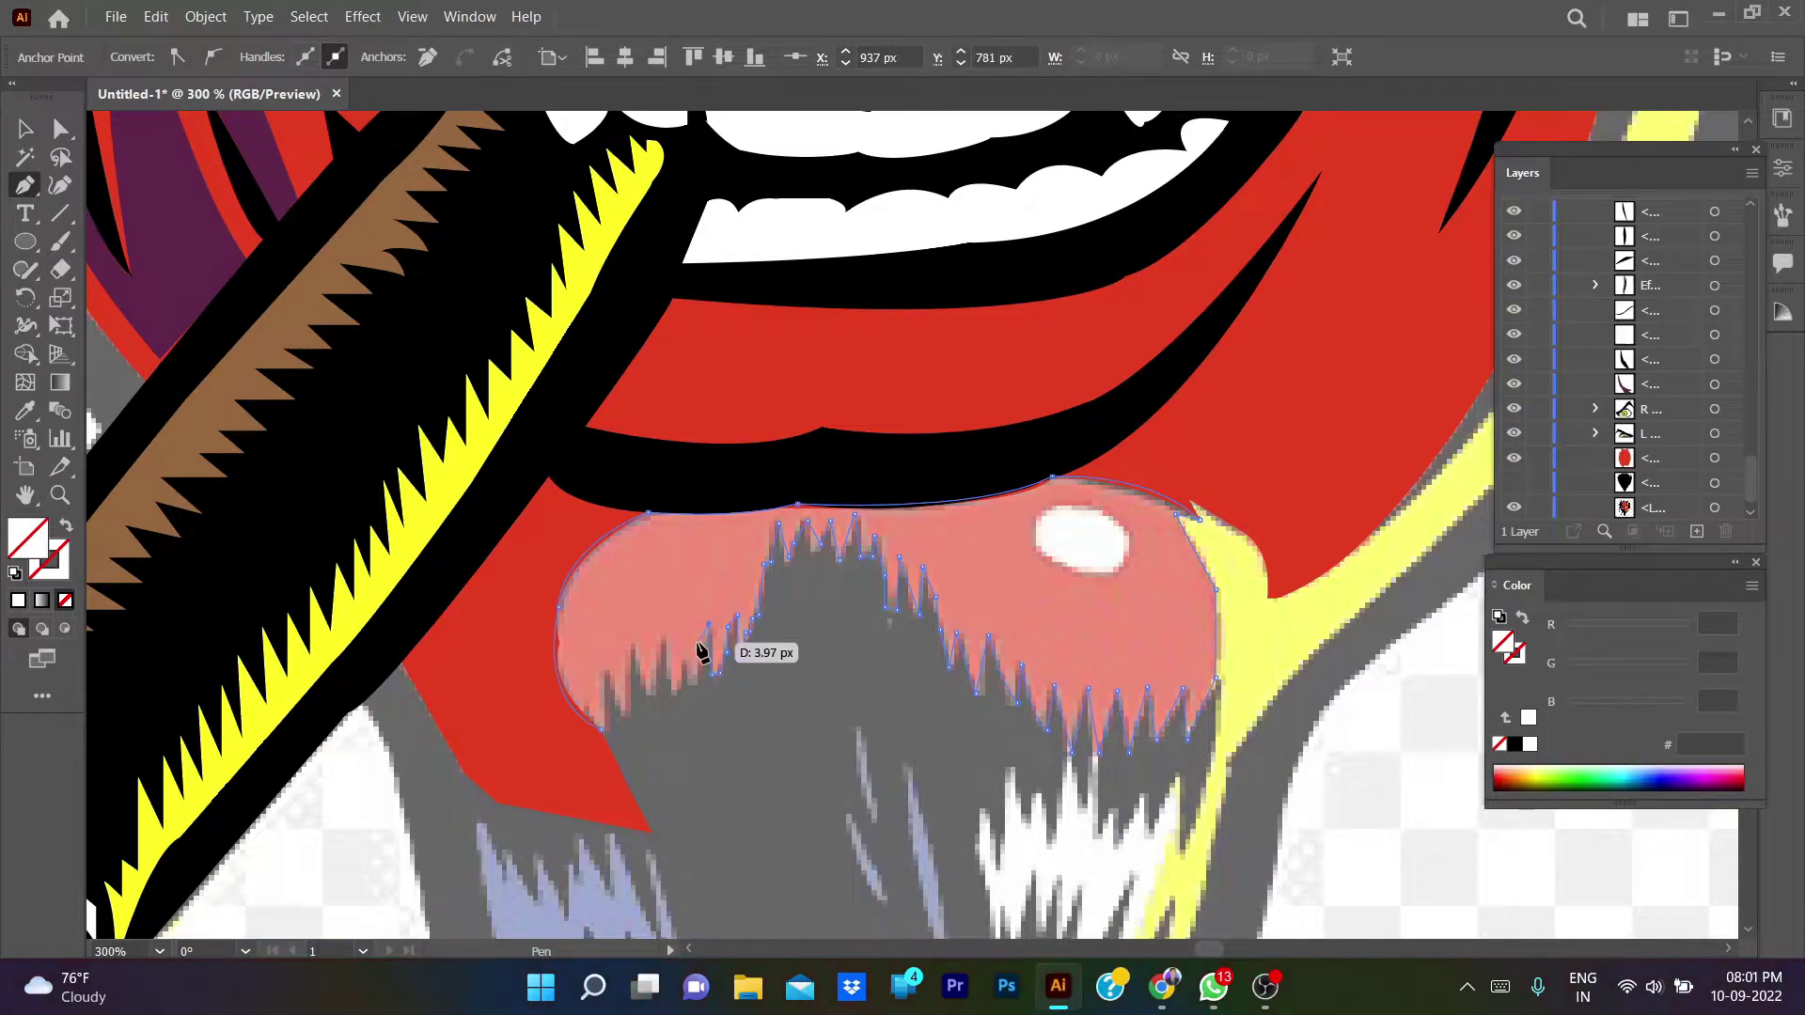
click(676, 689)
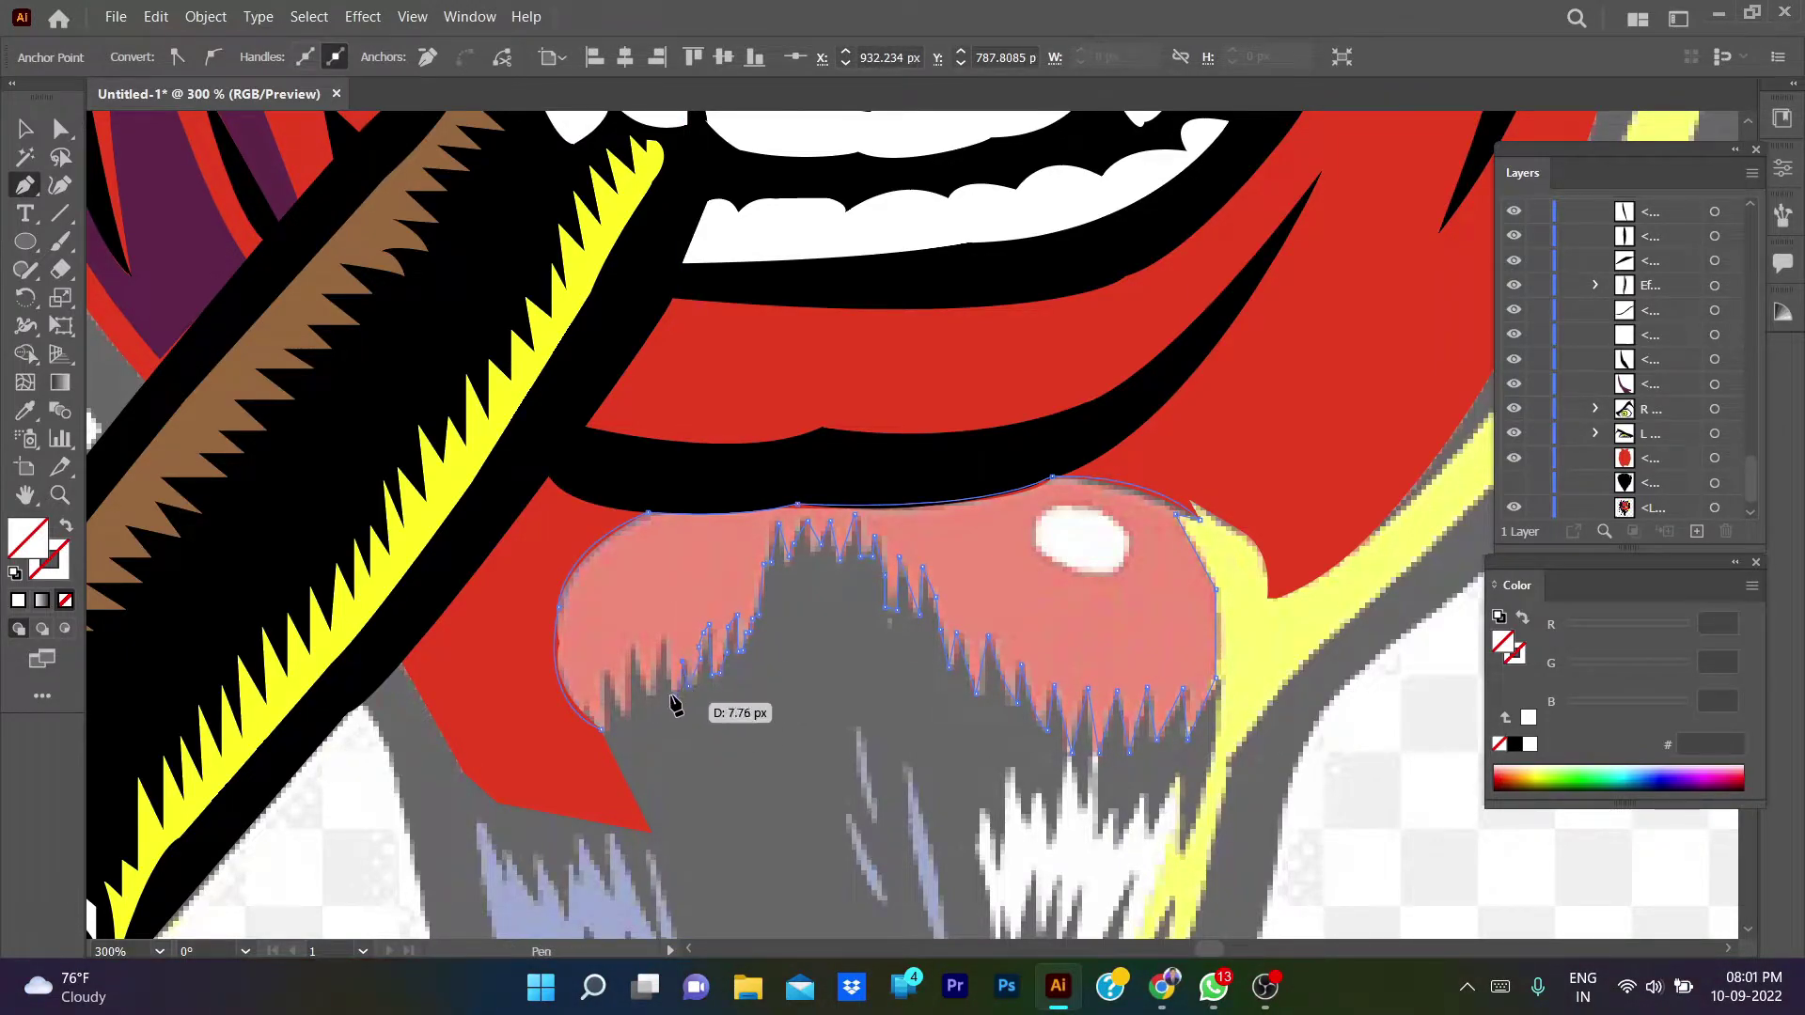
click(665, 640)
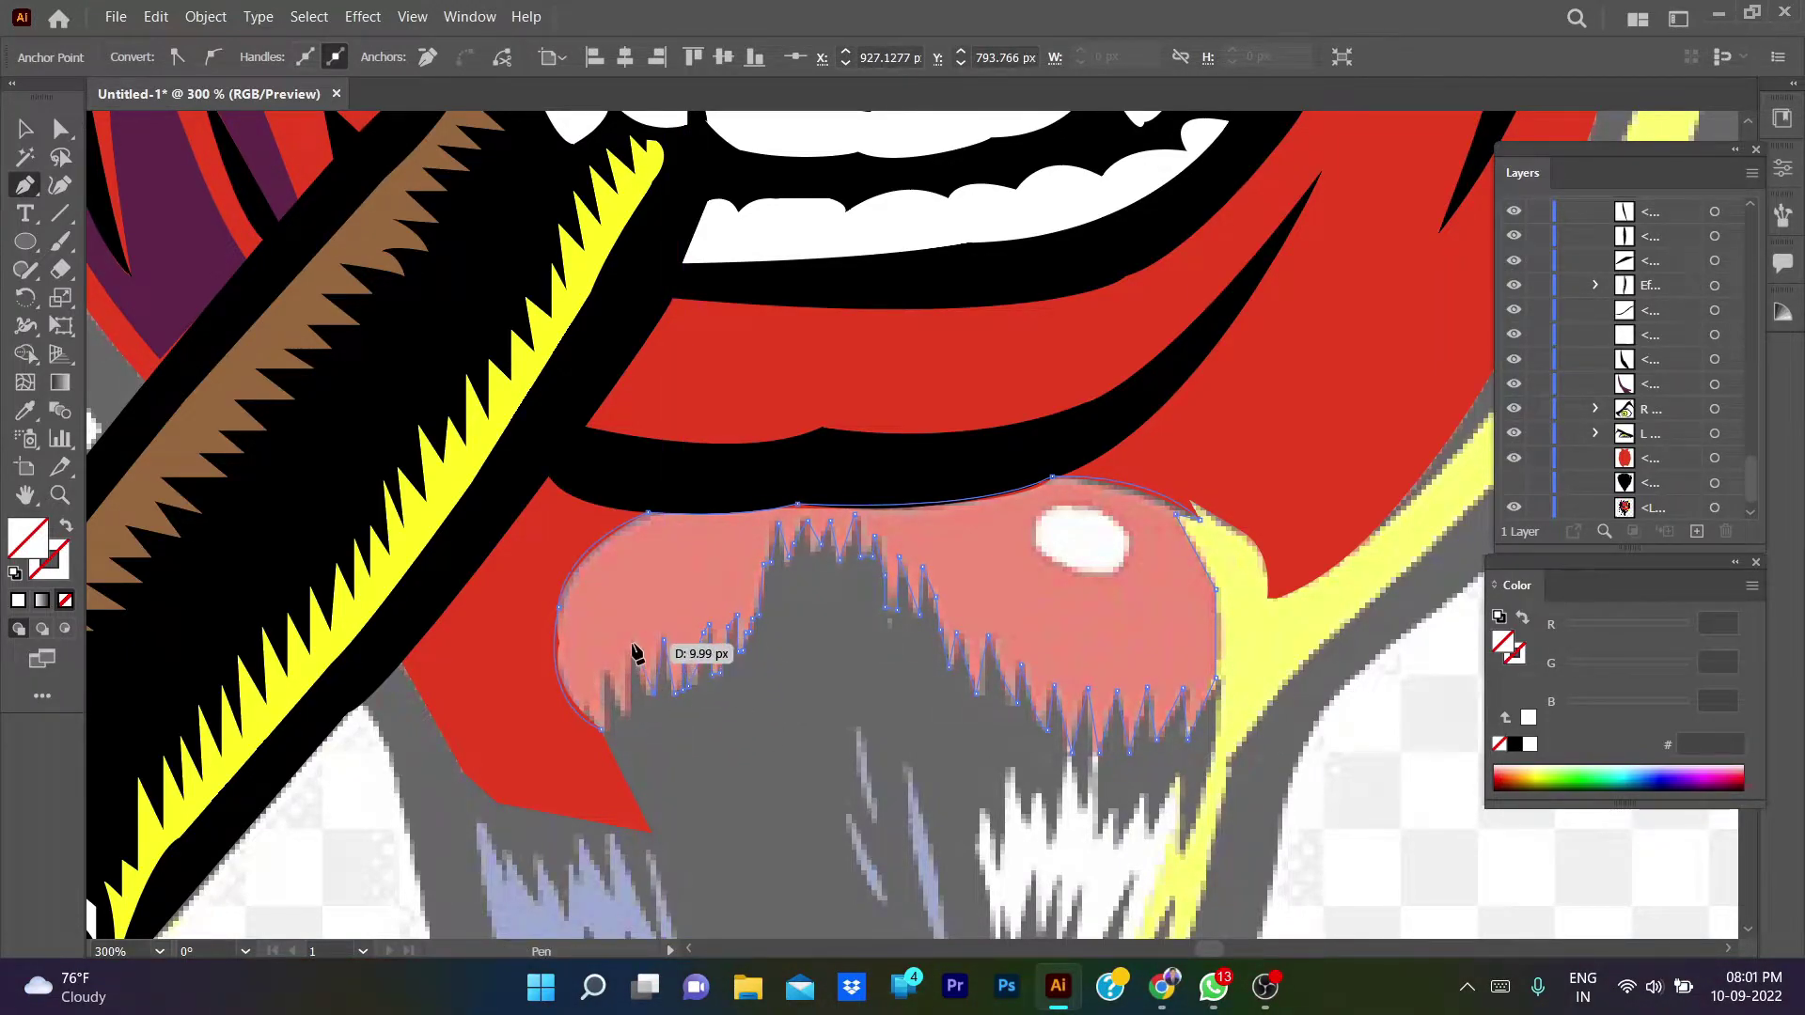
click(625, 705)
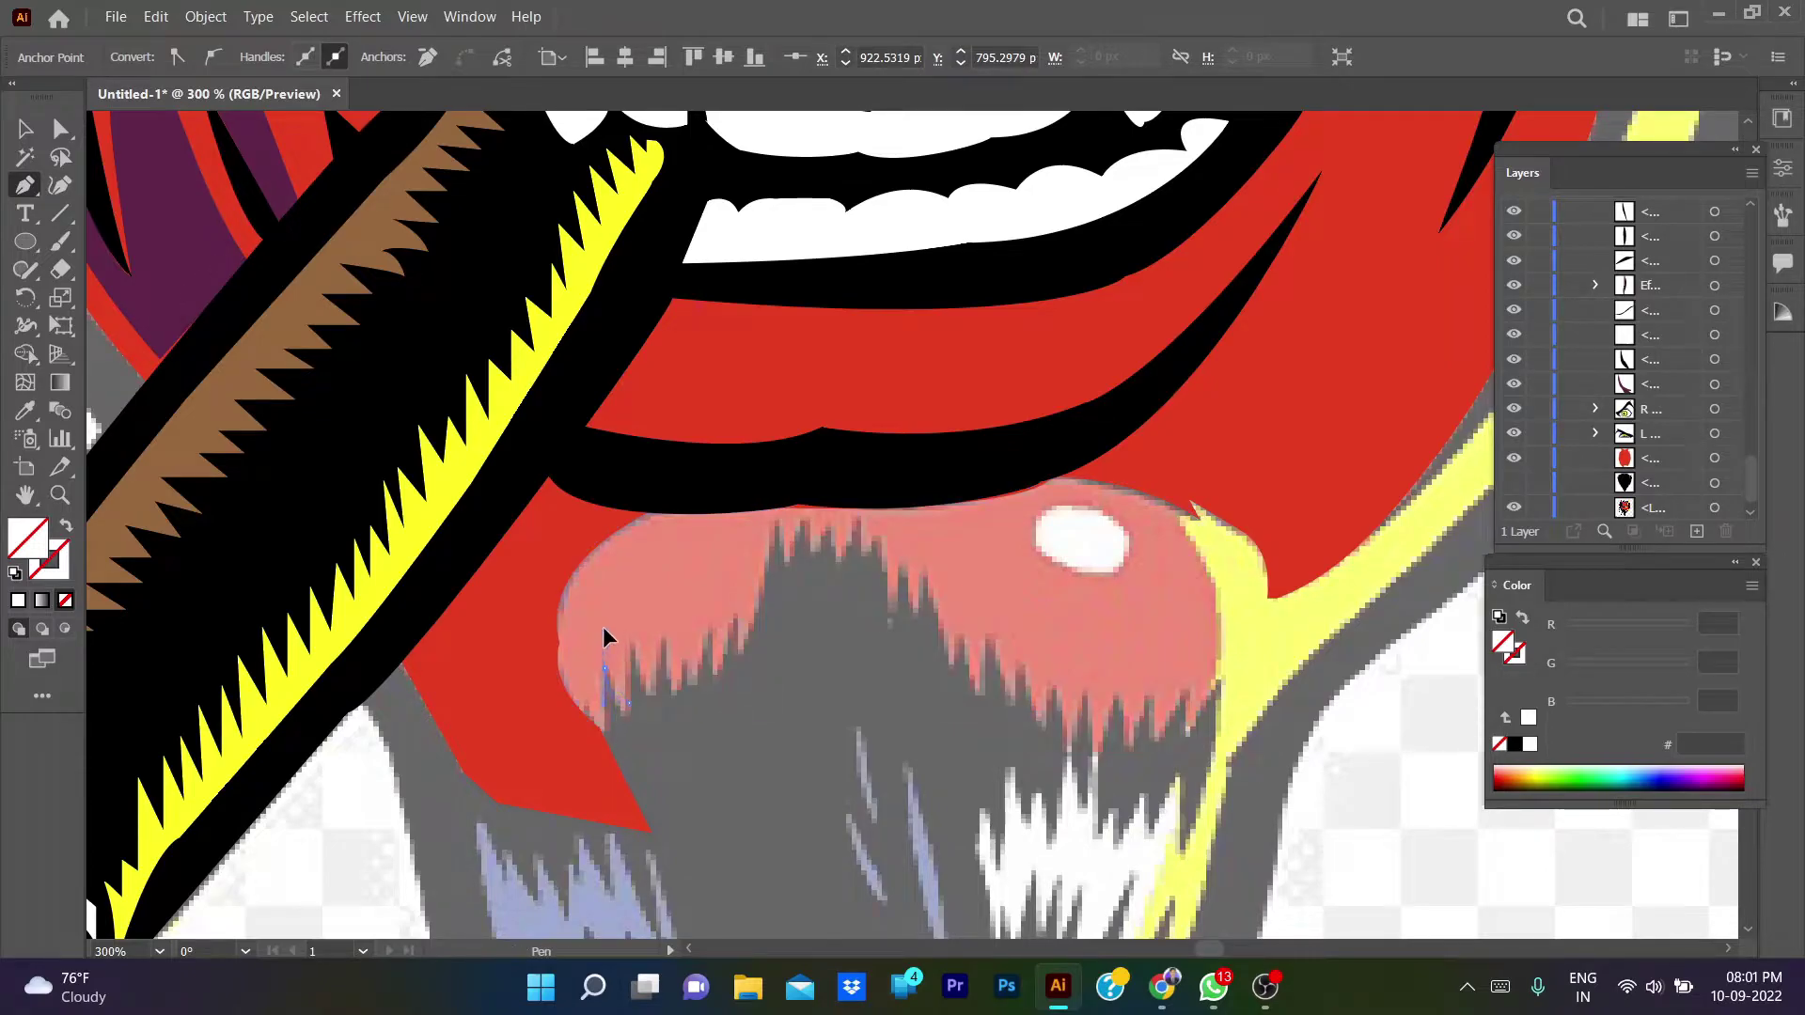
click(603, 725)
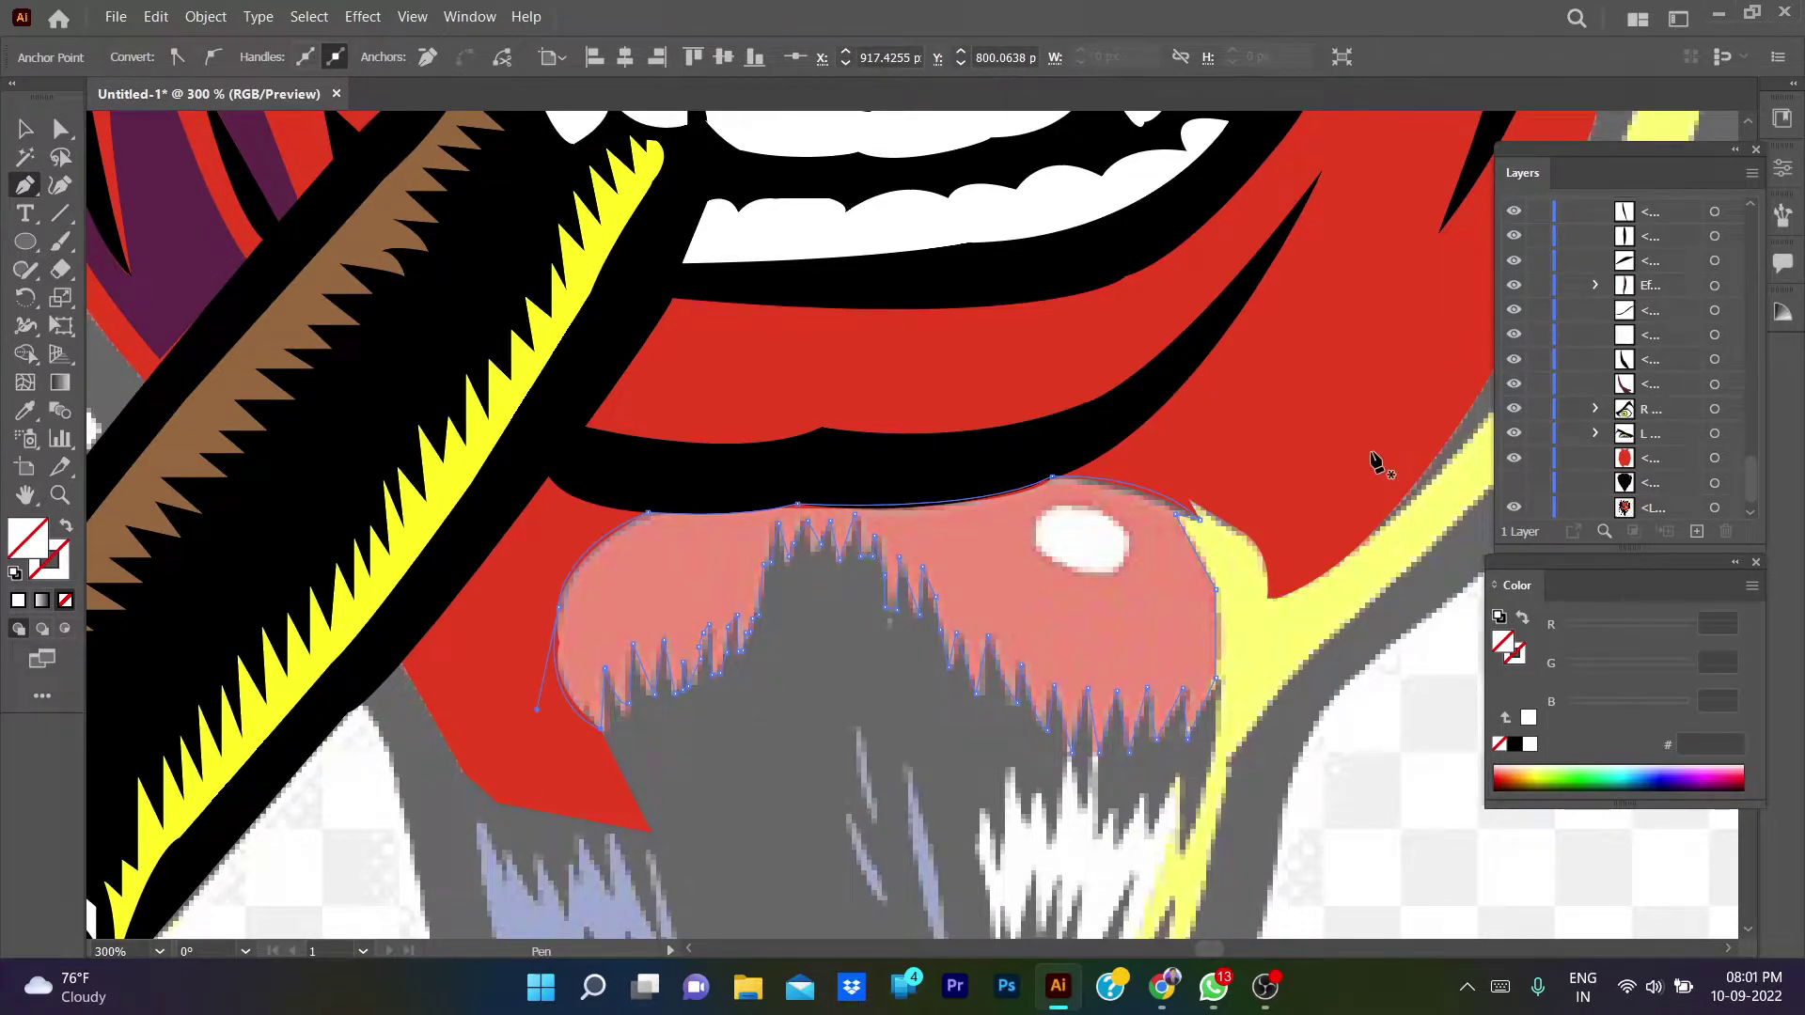
- Draw a white oval highlight over the tongue's shine
key(l)
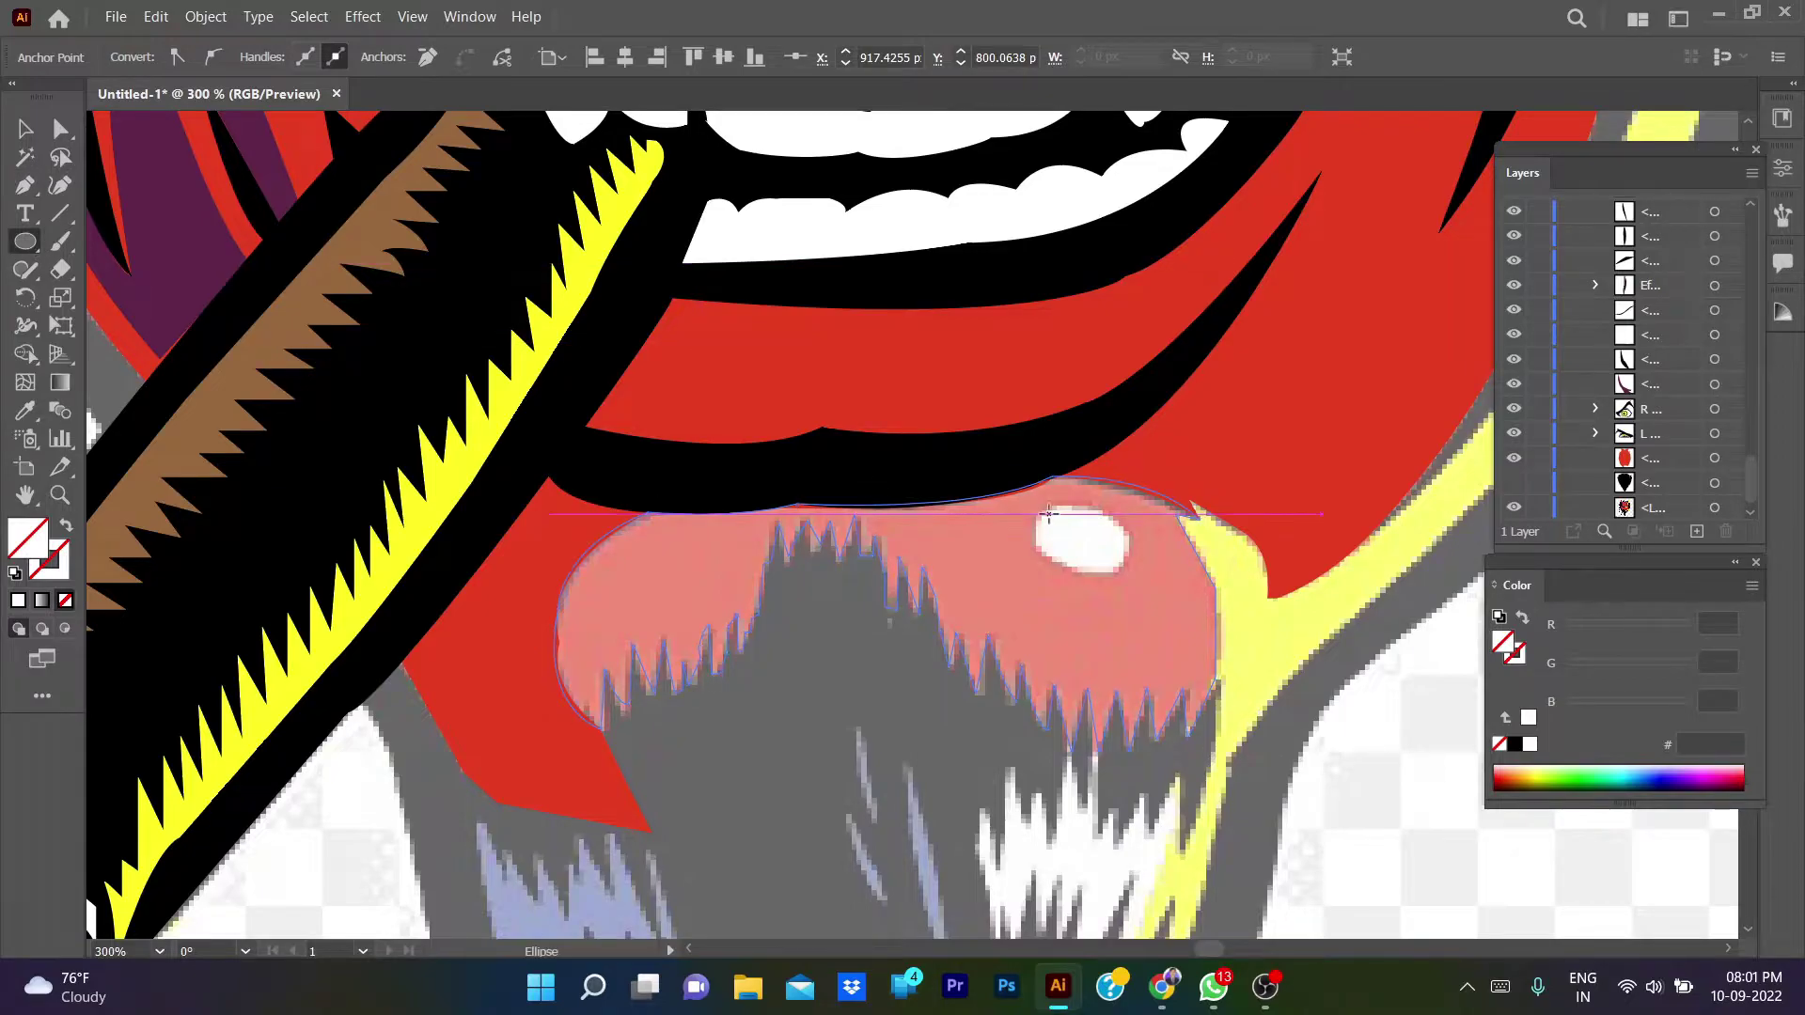
mouse_move(1040, 513)
mouse_down()
mouse_move(1132, 584)
mouse_move(1126, 546)
mouse_move(1054, 534)
mouse_move(1133, 550)
mouse_up()
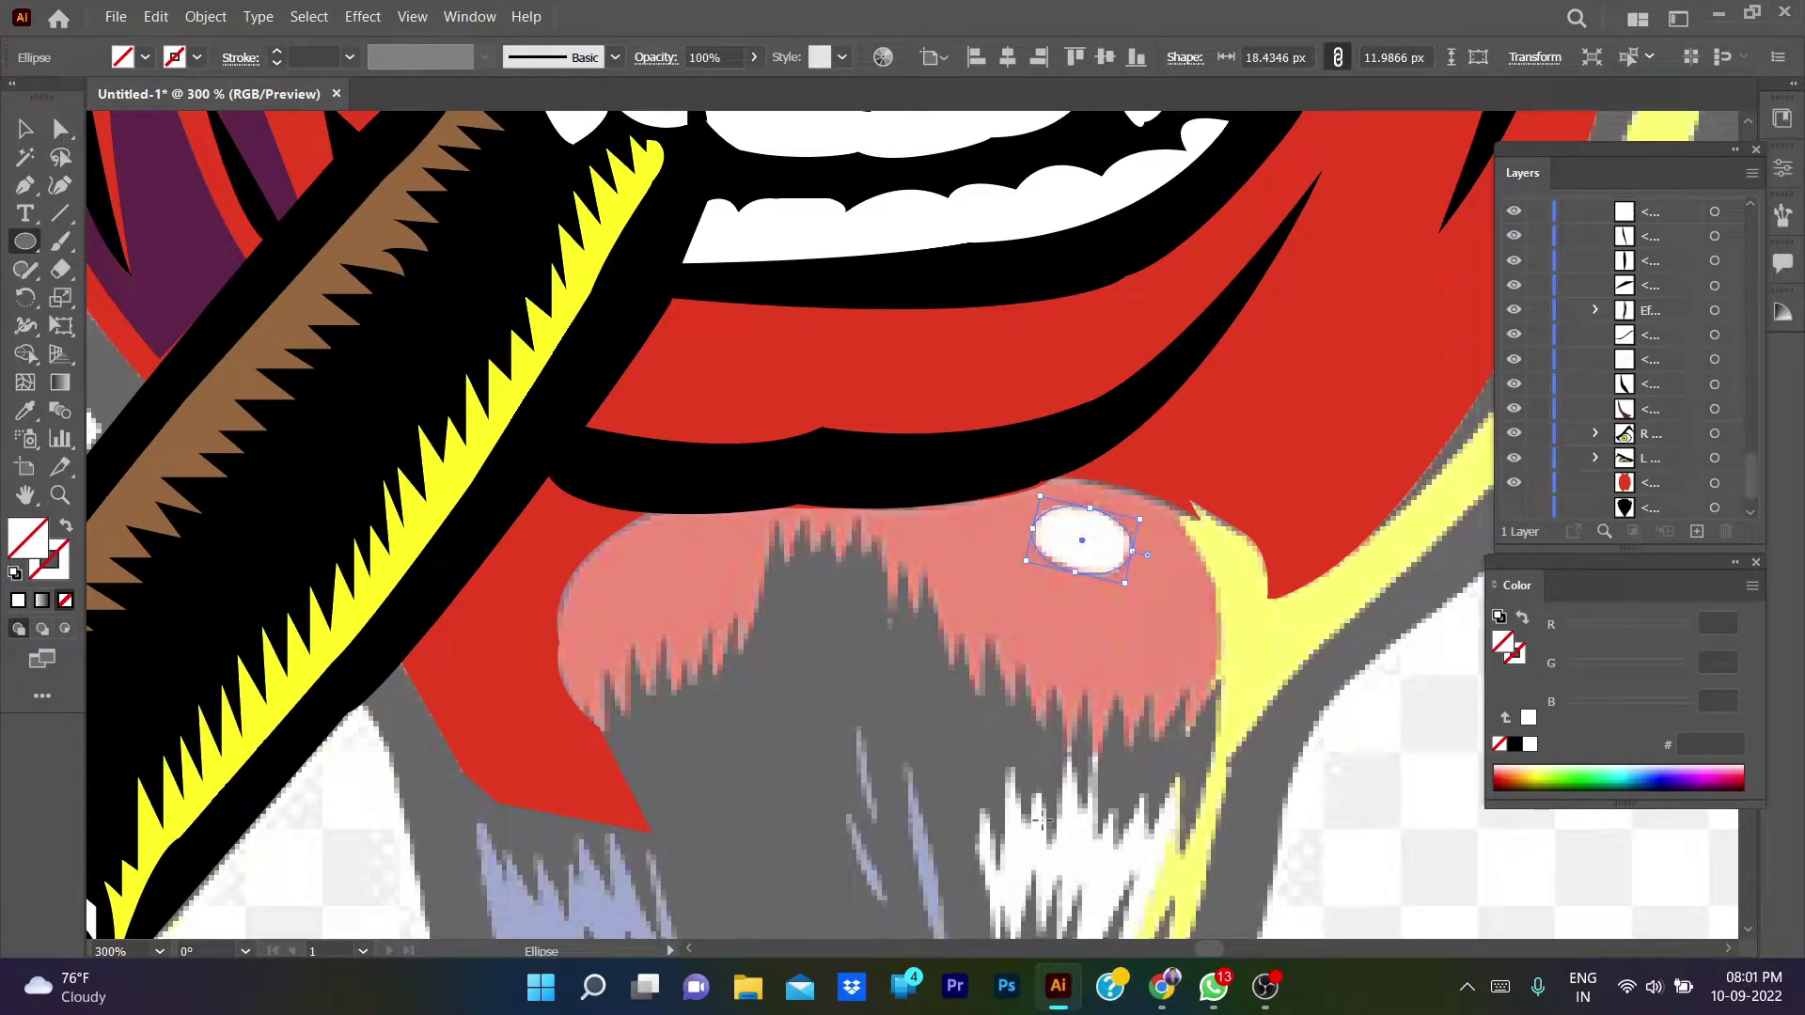
key(i)
click(827, 235)
- Fill the traced tongue with the red sampled from the face
ctrl+click(1078, 730)
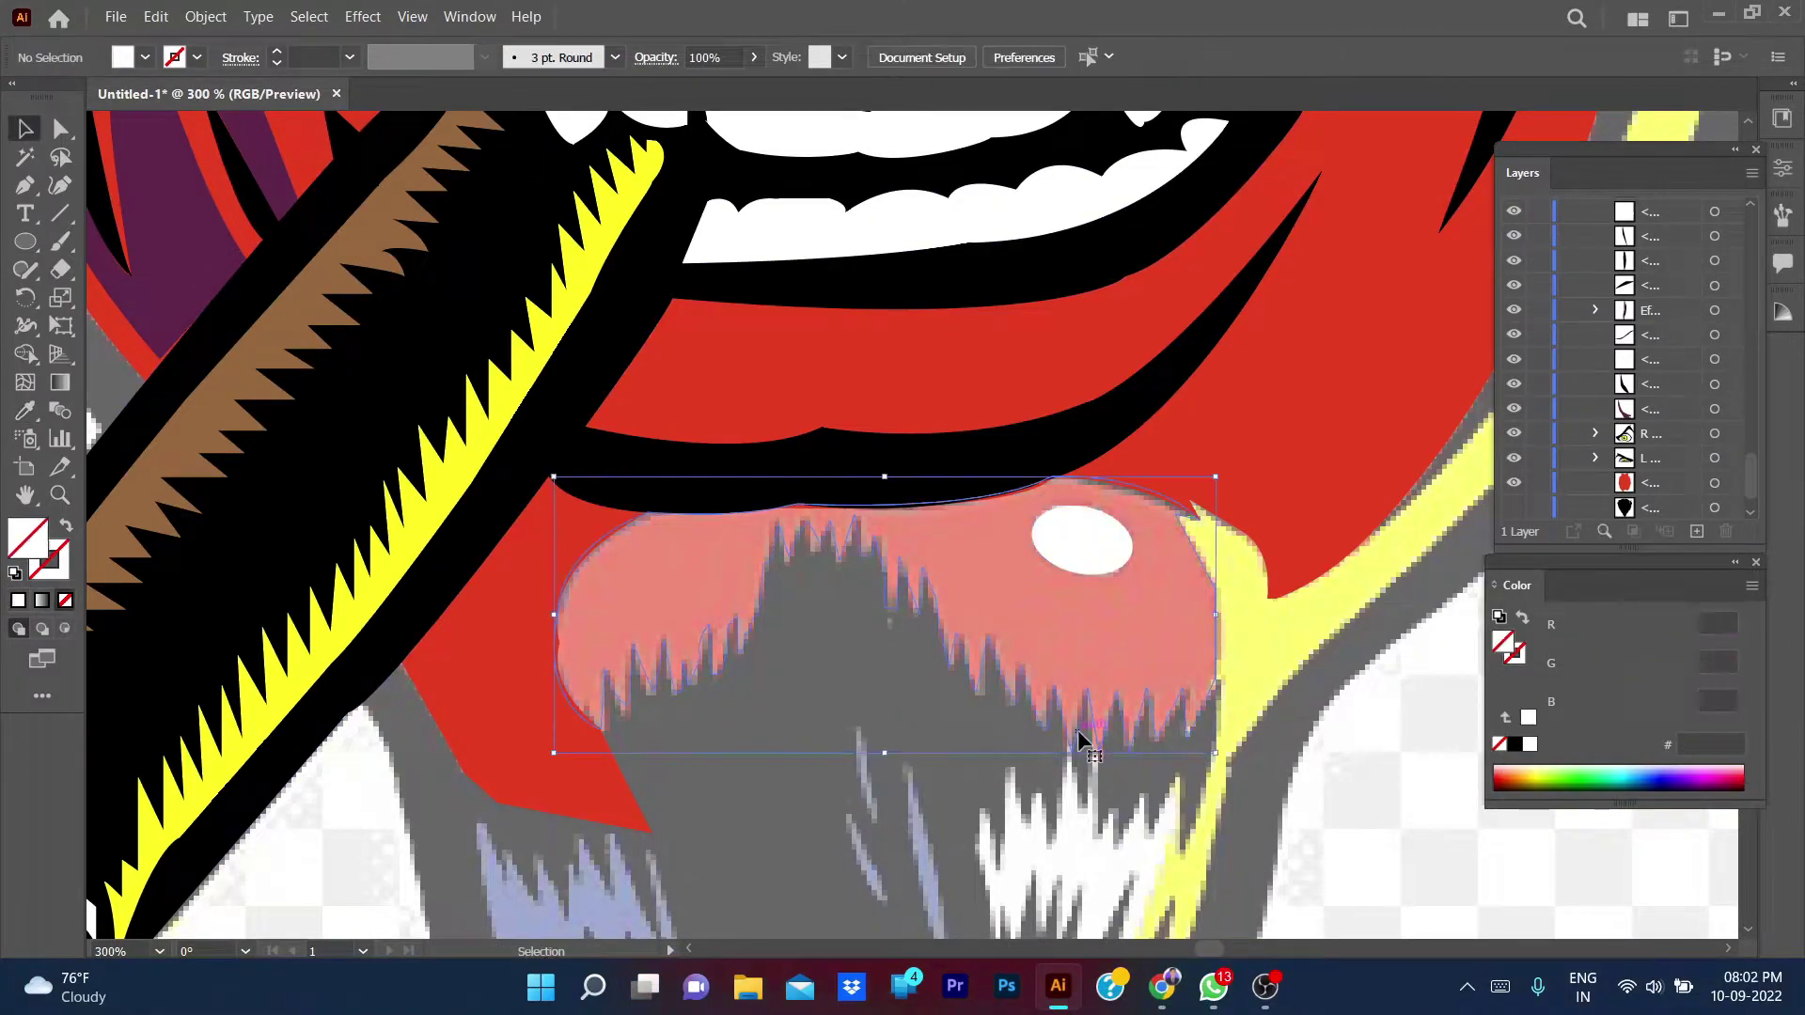
click(1325, 418)
key(ctrl+z)
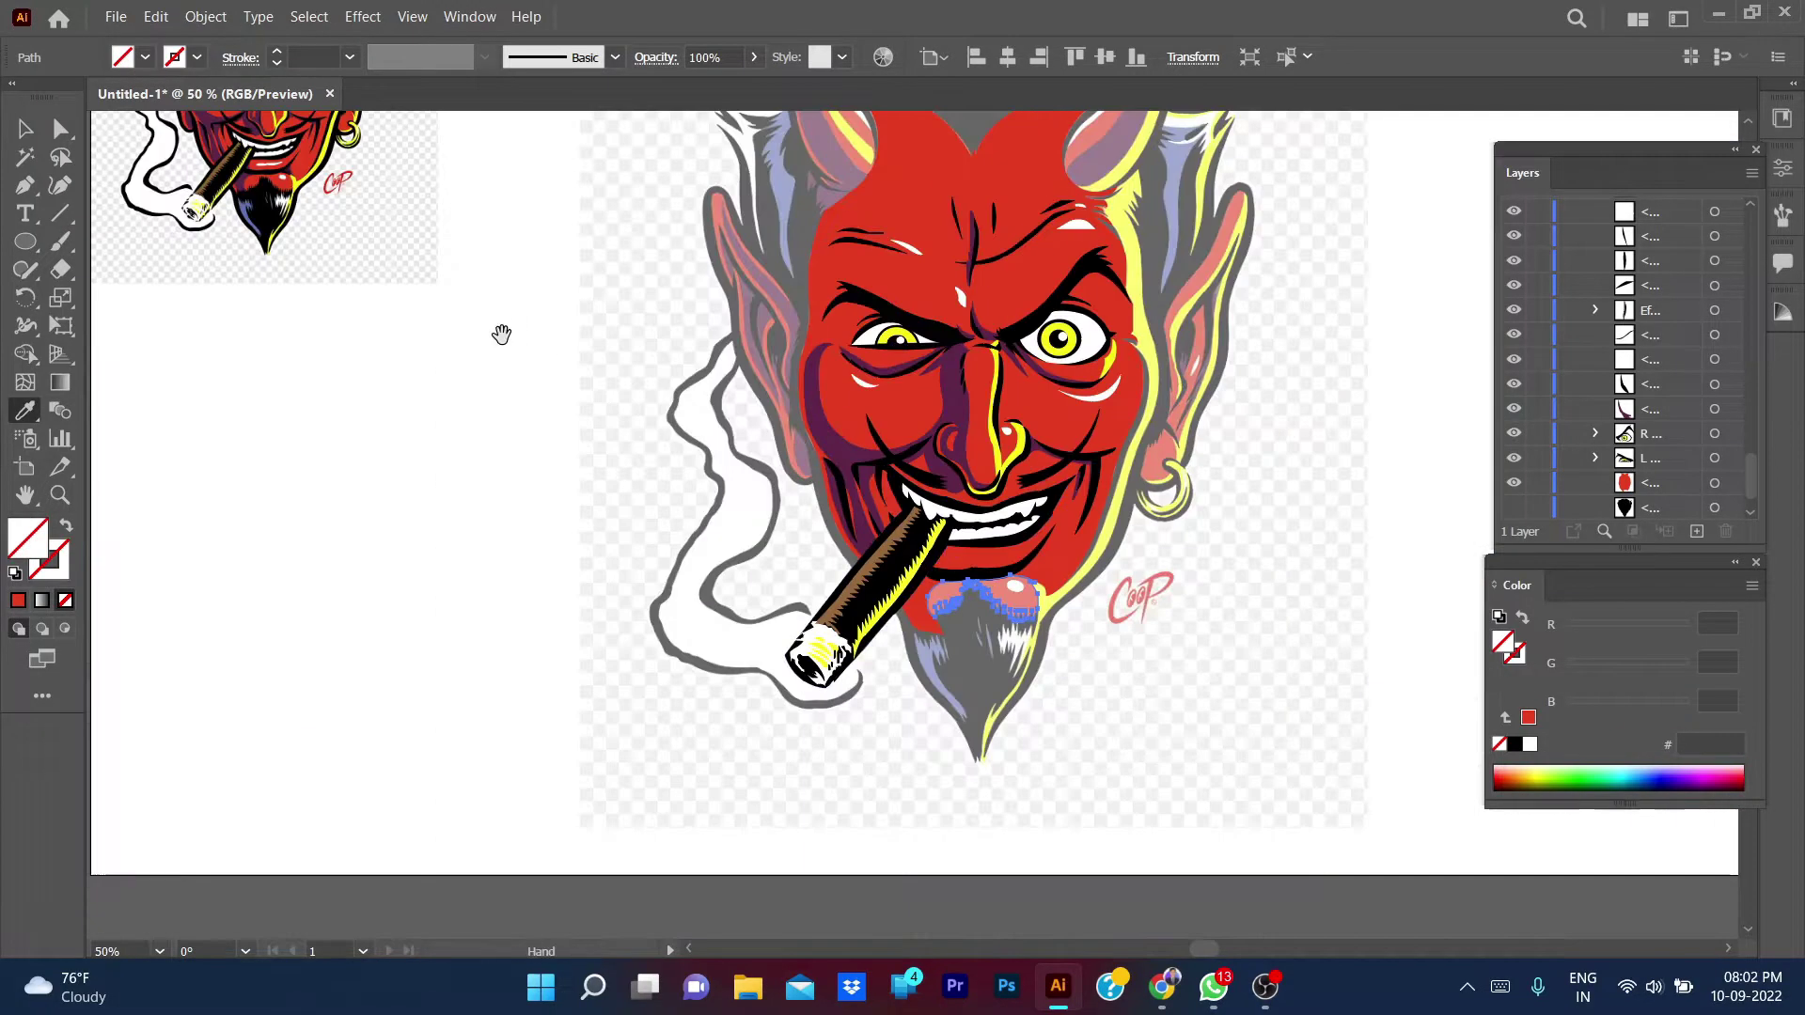
key(ctrl+0)
key(ctrl+1)
click(951, 637)
- Deselect everything and compare the artwork against the reference image
key(v)
click(1329, 689)
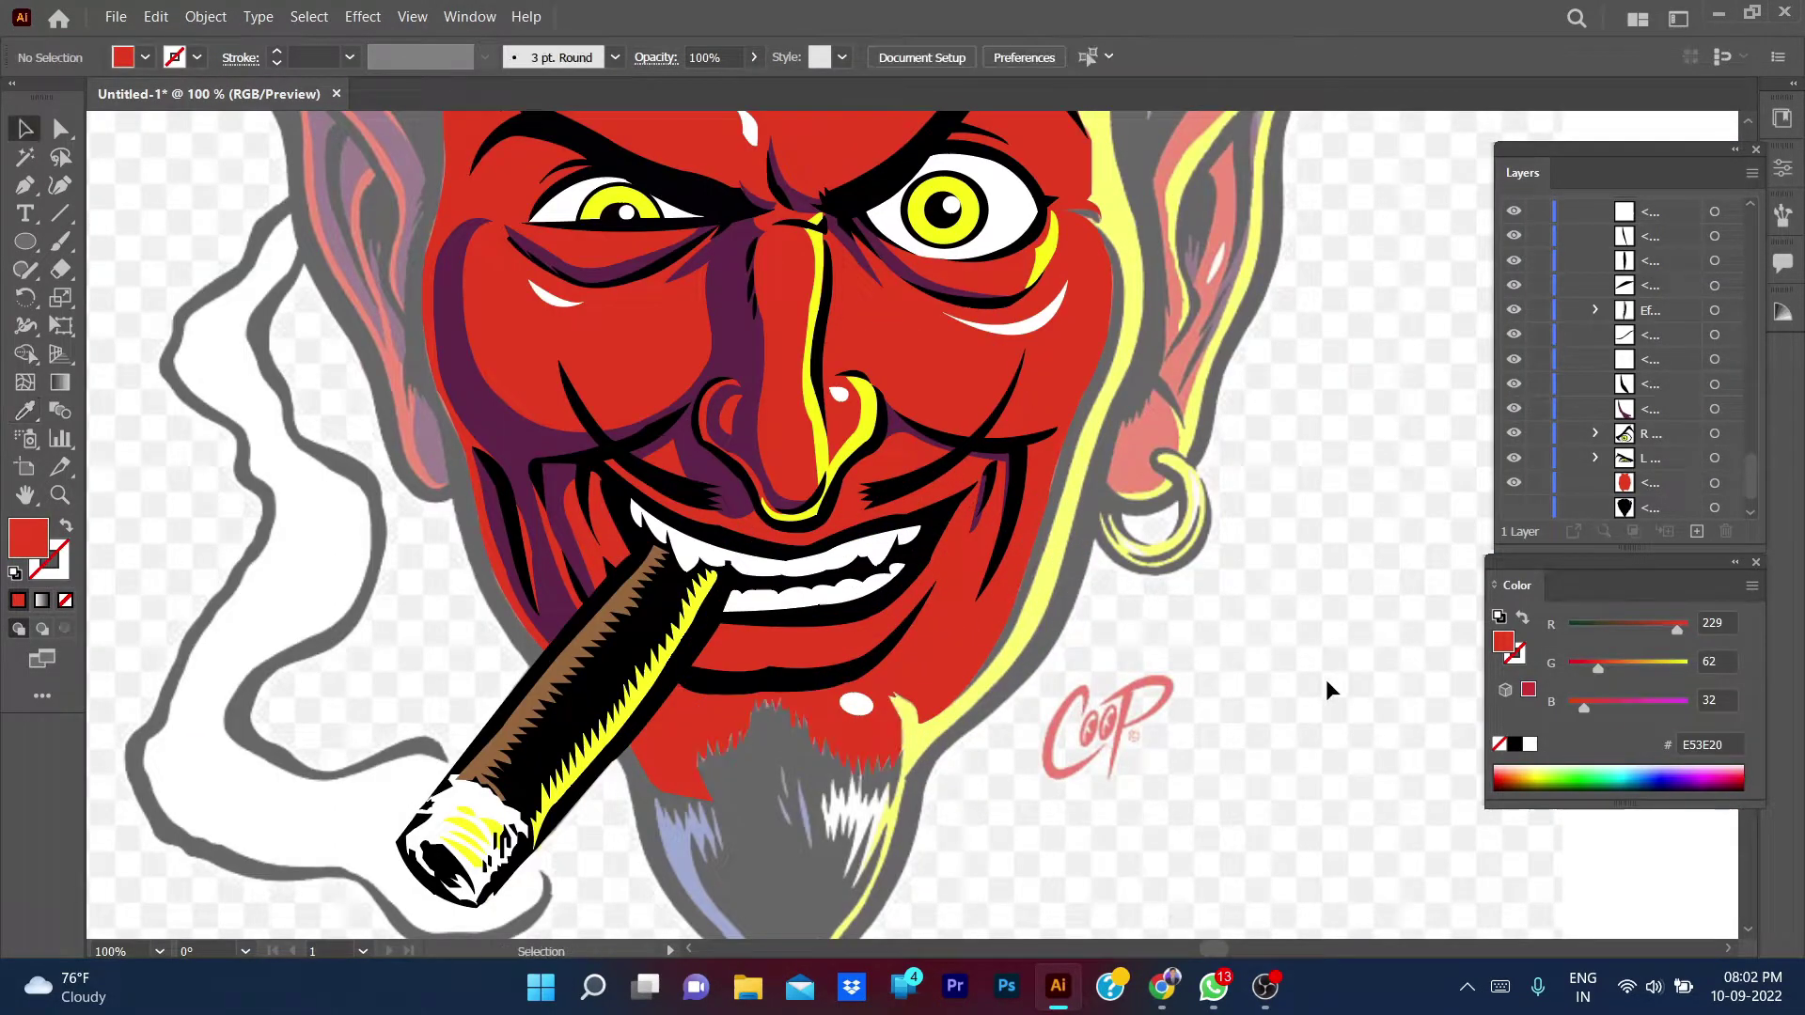
click(1513, 508)
scroll(793, 596, down, 5)
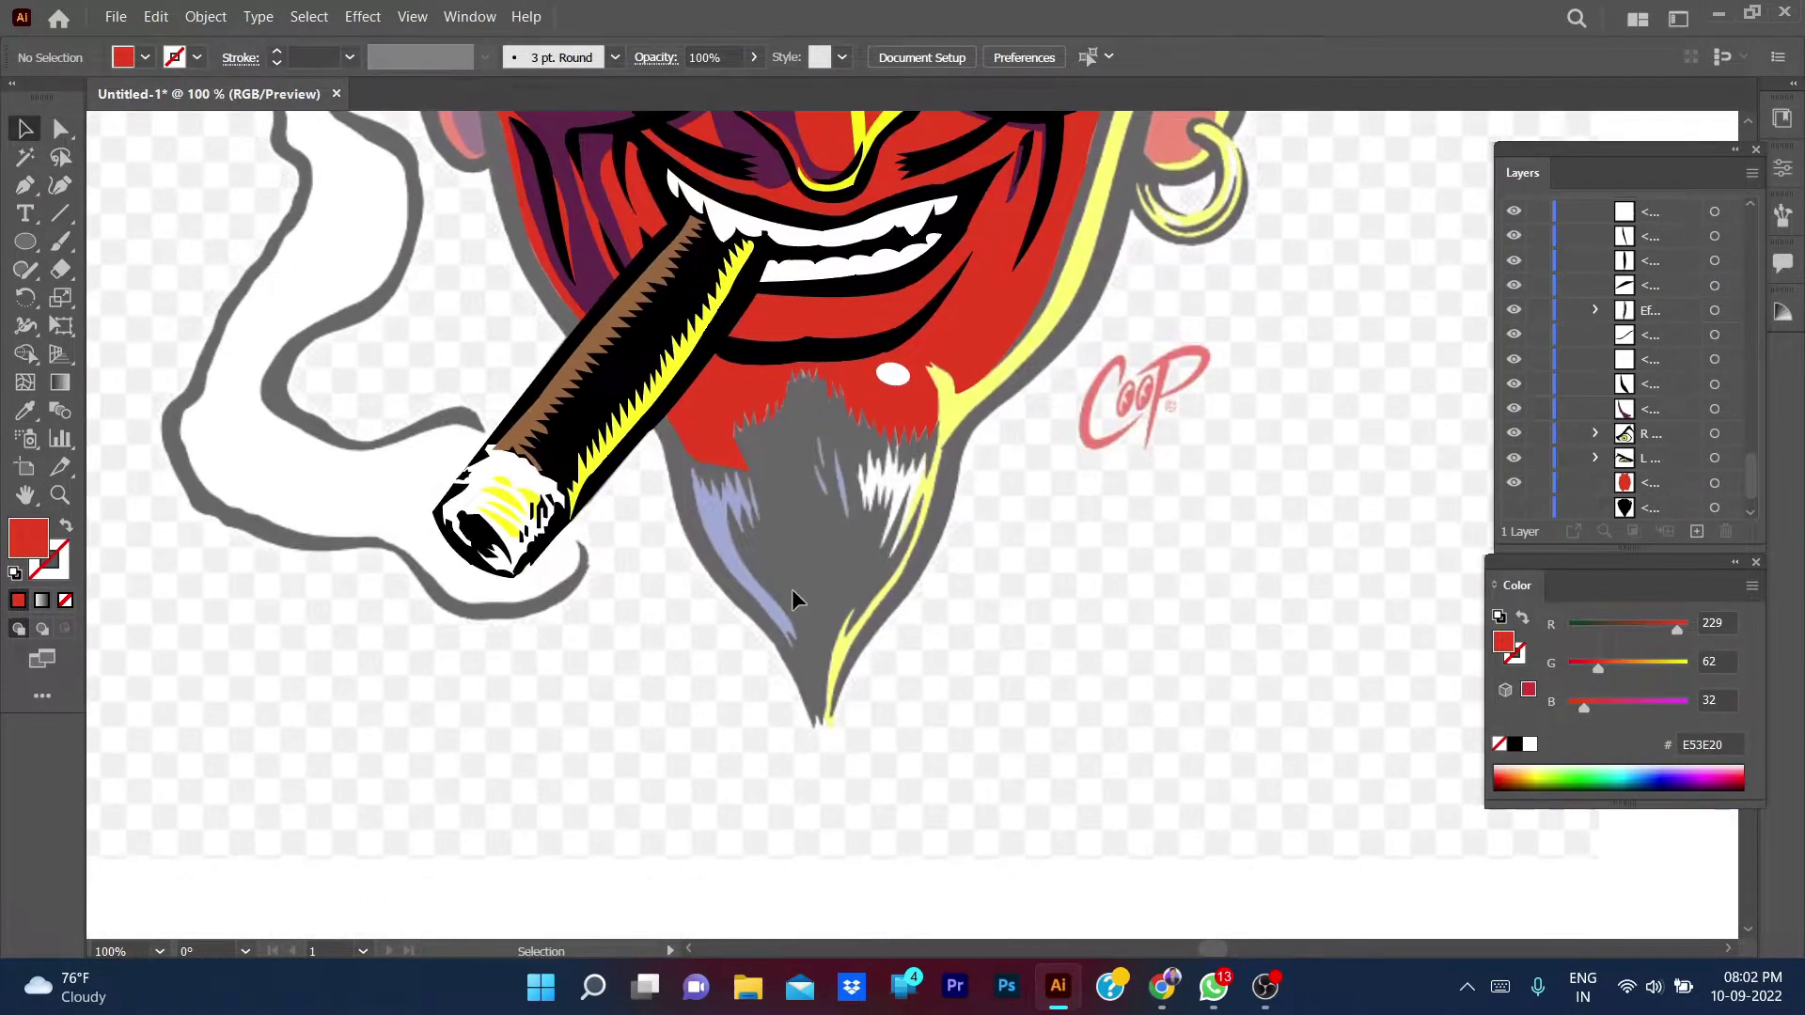
alt+scroll(841, 591, up, 1)
- Trace the light-blue beard strand's edge and zigzag tips toward the point
click(803, 677)
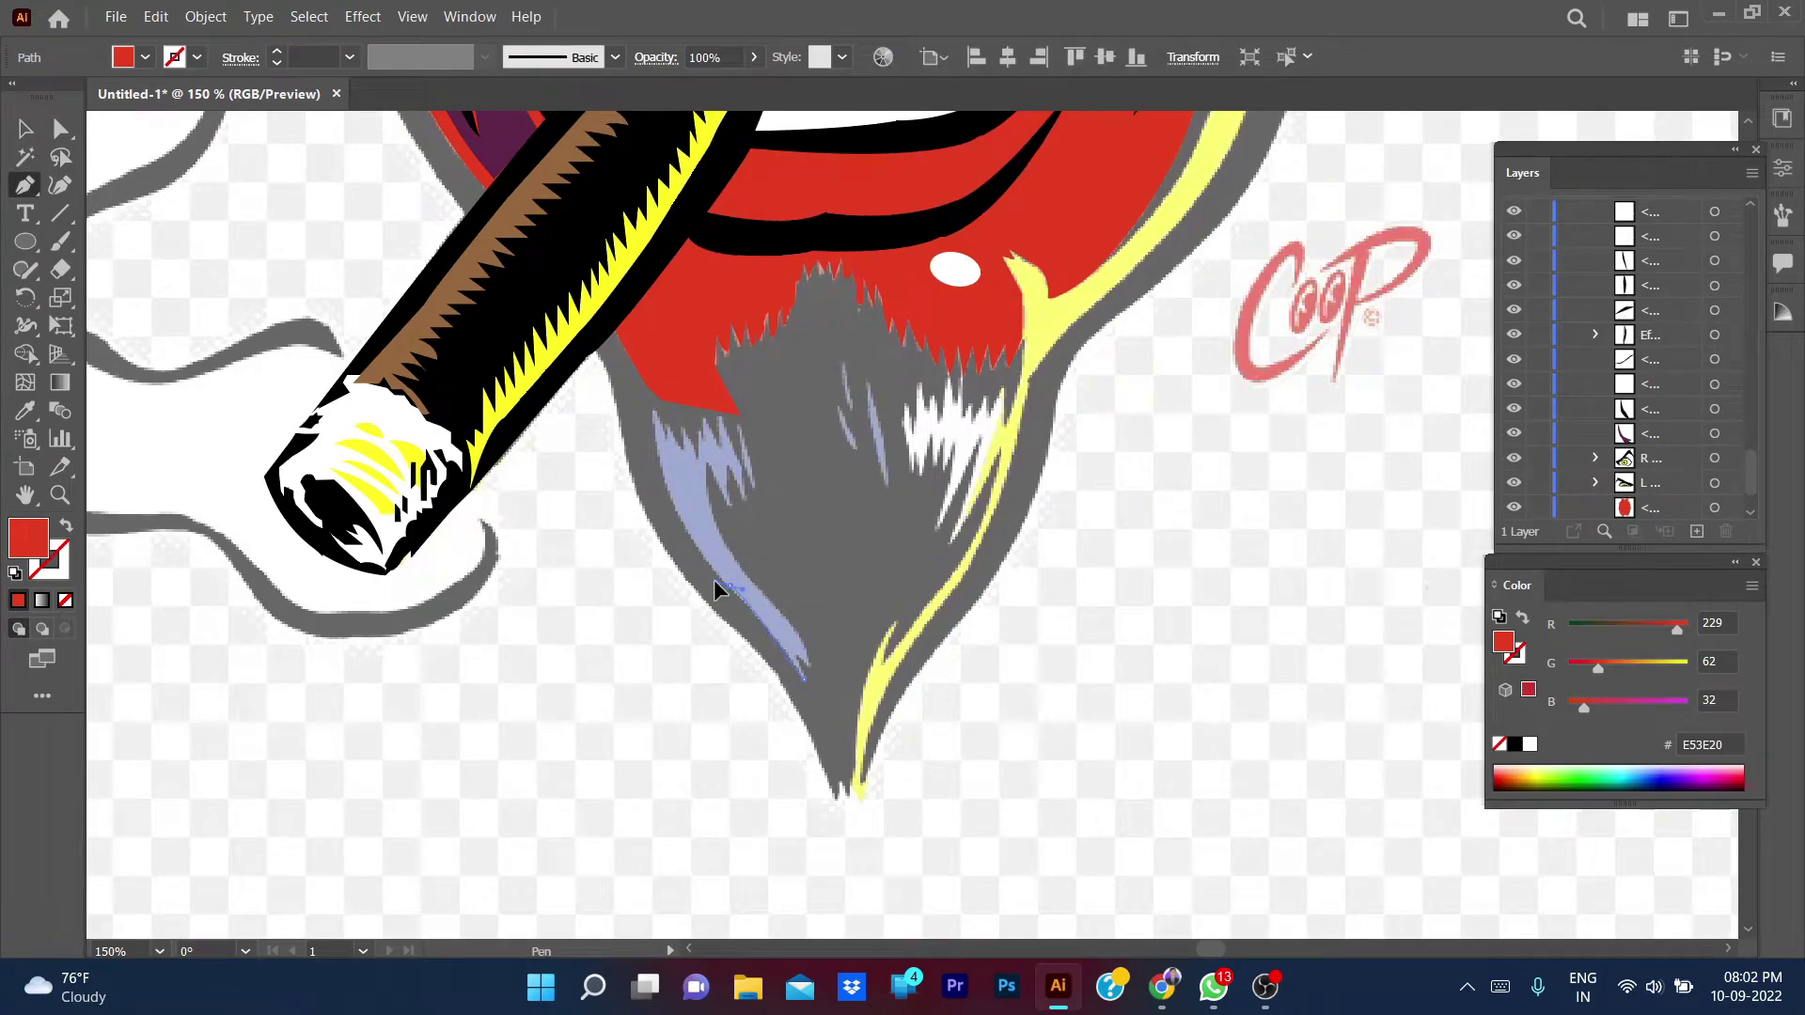
drag(739, 598, 720, 591)
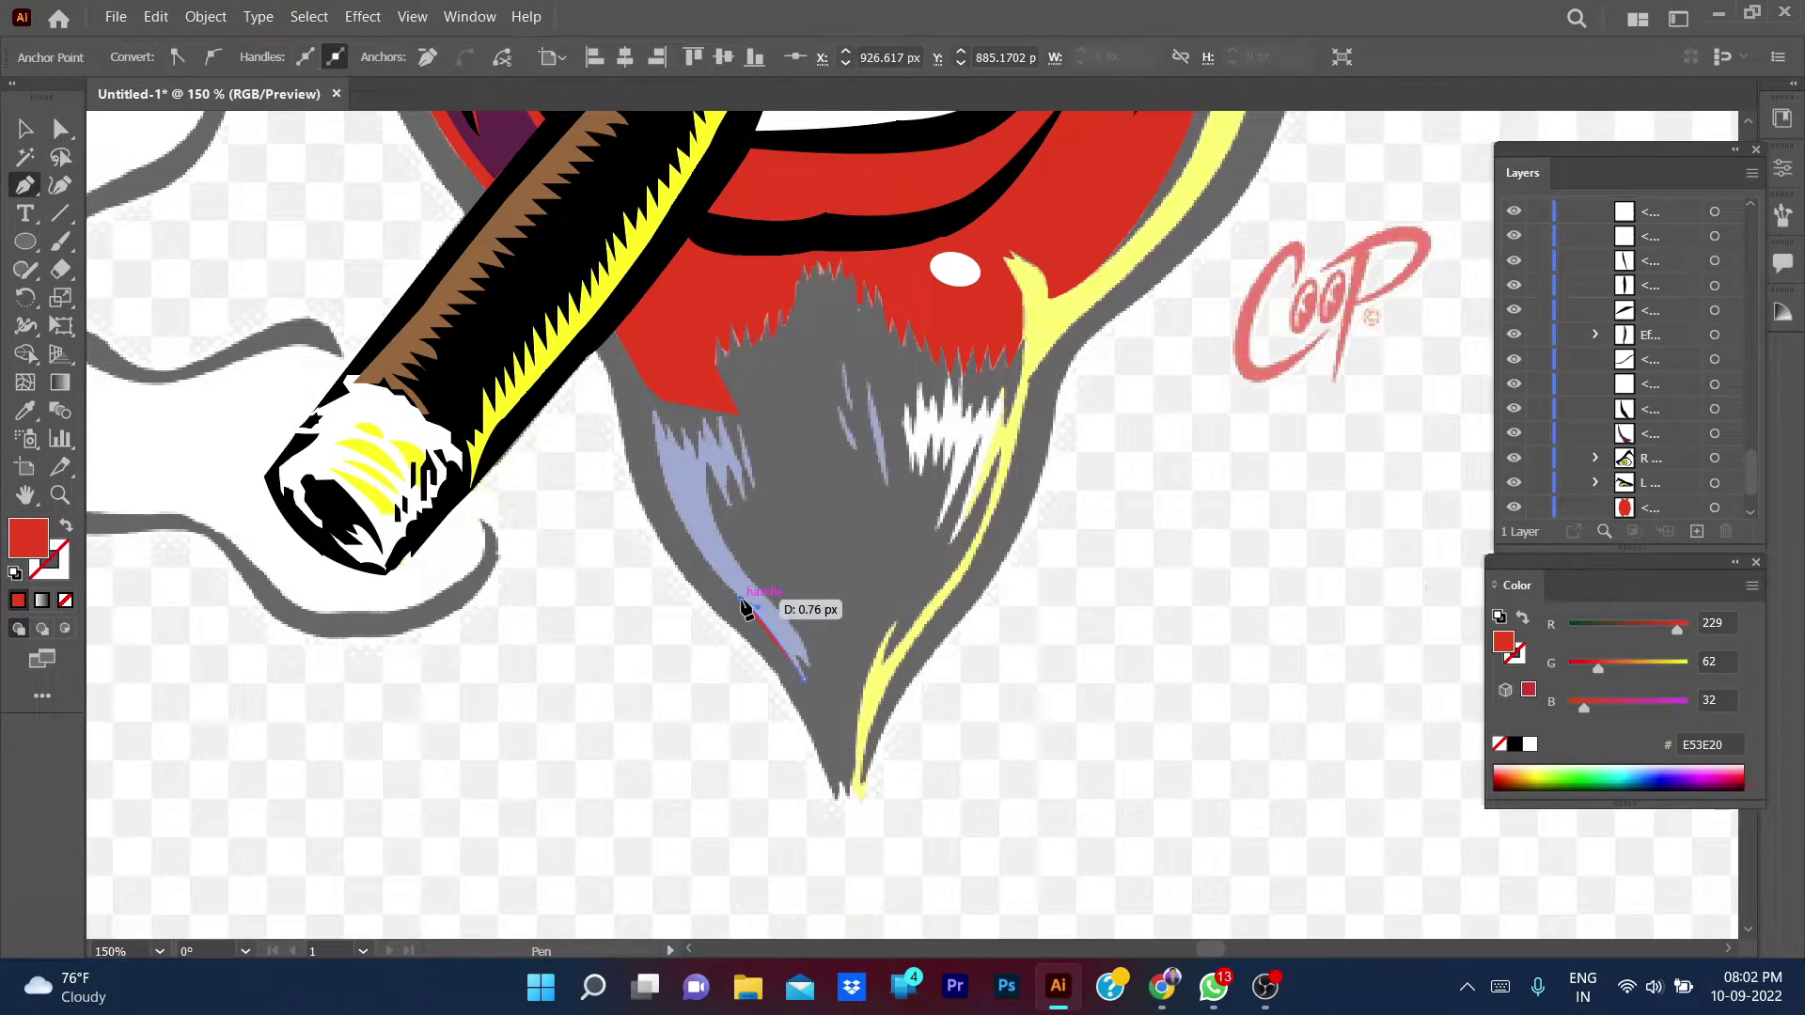
click(670, 489)
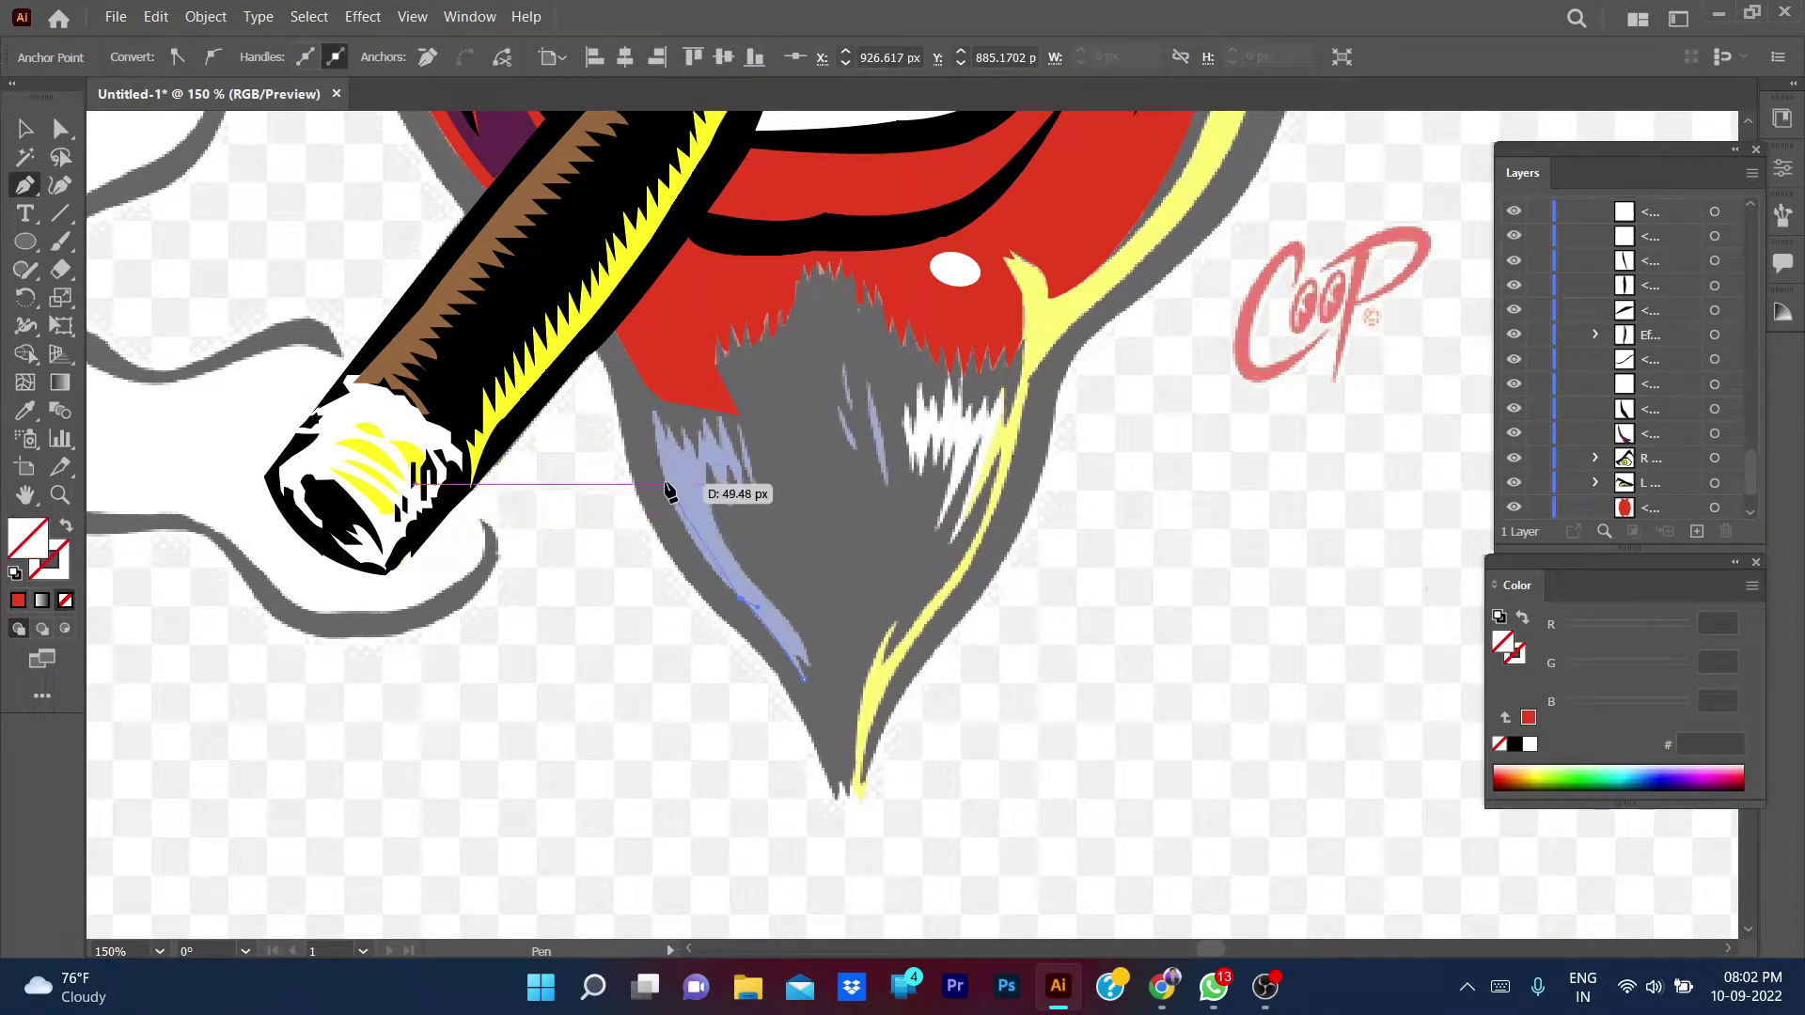
mouse_move(658, 430)
mouse_down()
mouse_move(700, 466)
mouse_move(746, 446)
mouse_move(743, 570)
mouse_up()
click(665, 419)
click(720, 416)
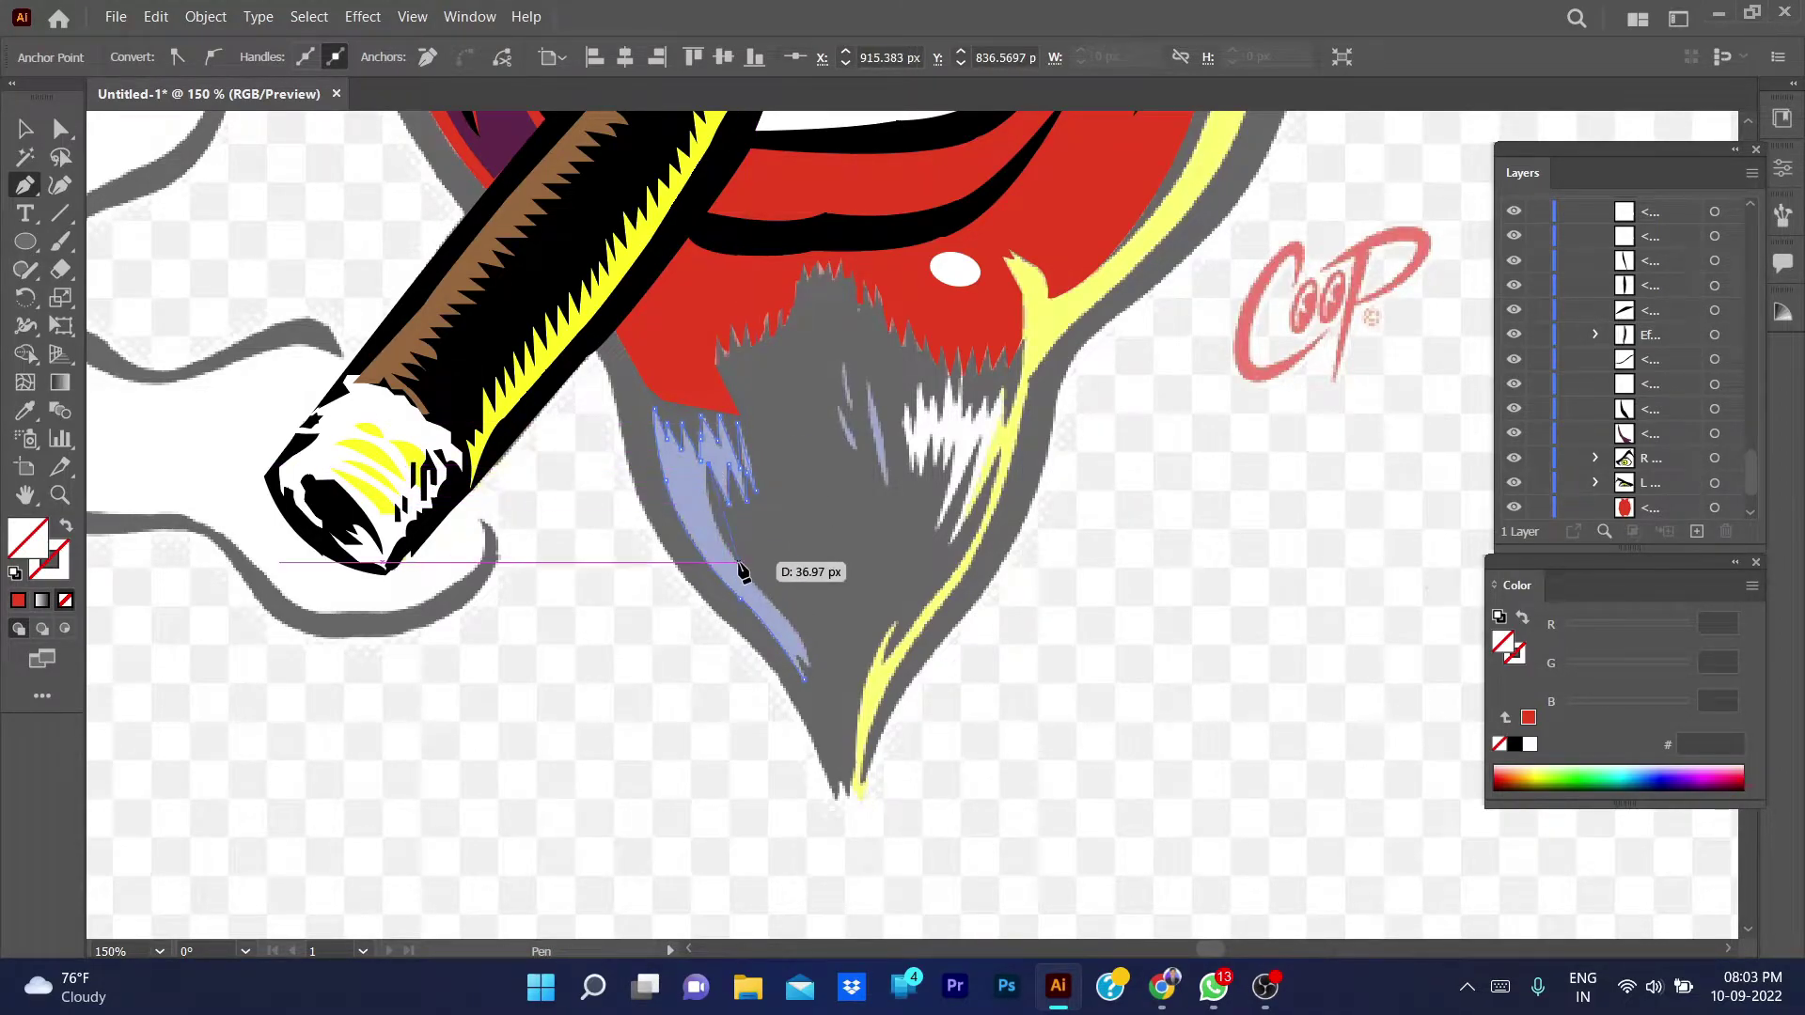
mouse_move(806, 667)
mouse_down()
mouse_move(822, 653)
mouse_move(814, 669)
mouse_up()
scroll(811, 675, up, 2)
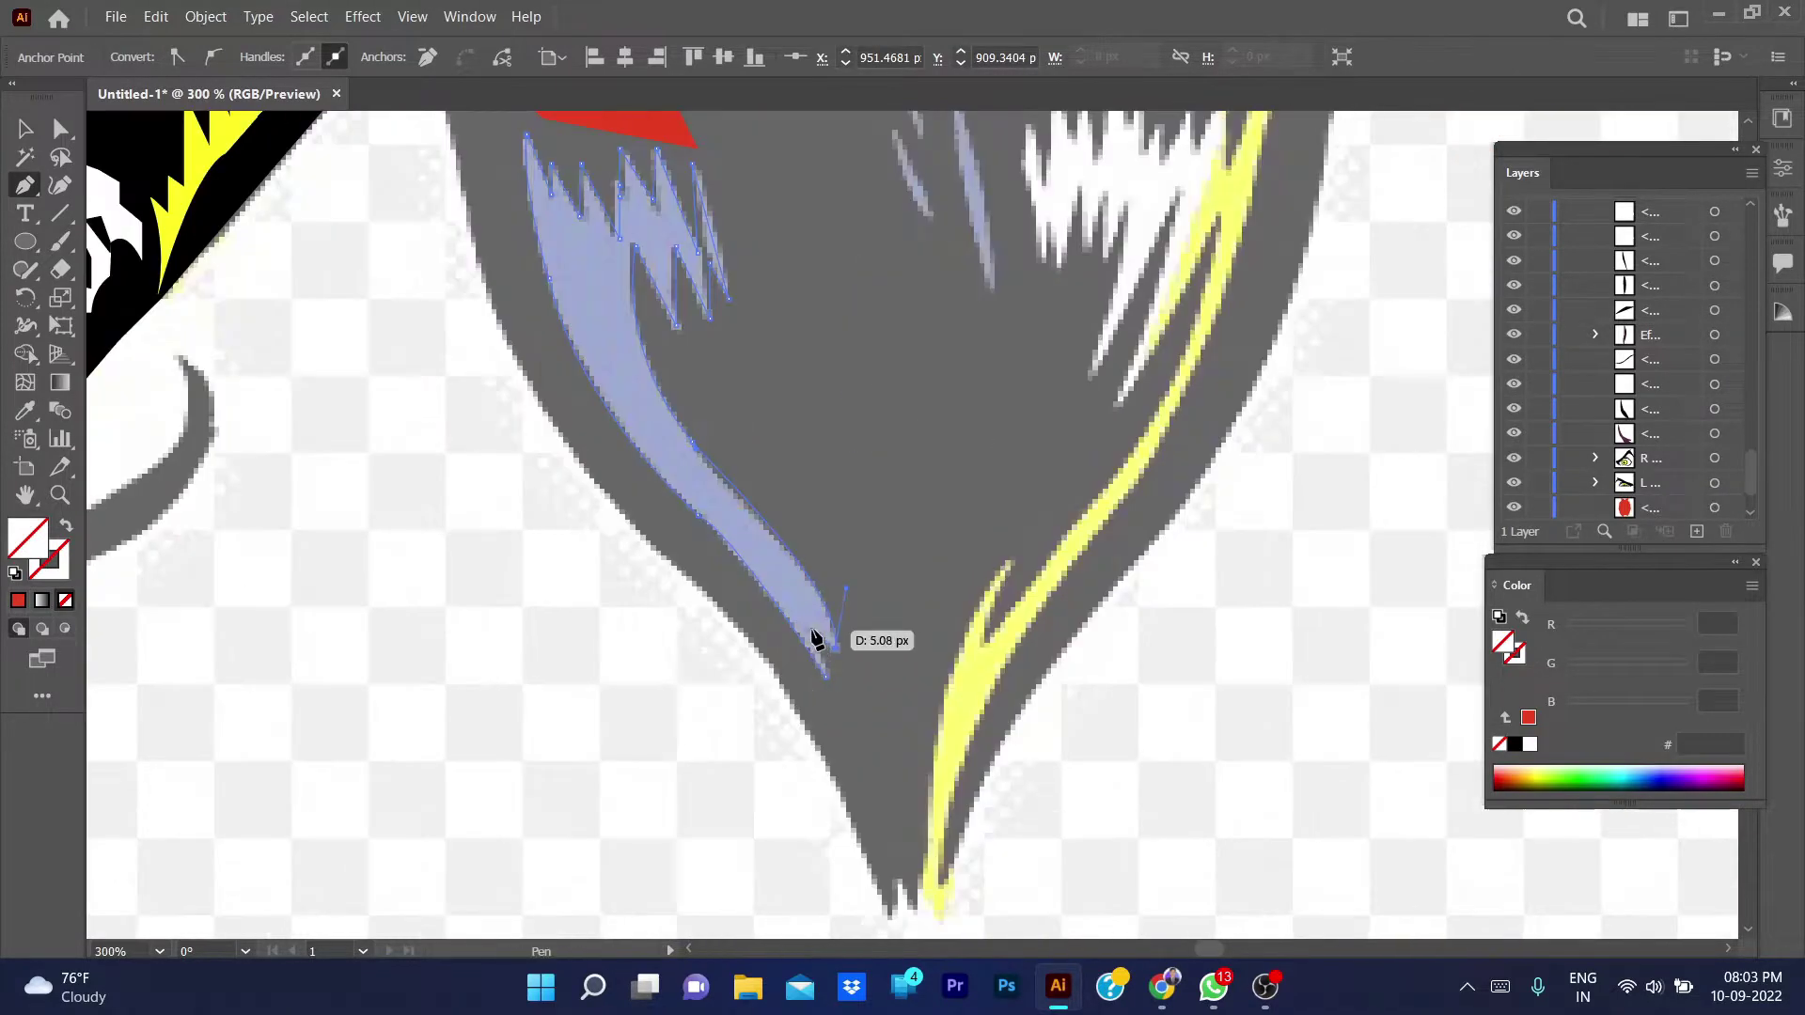
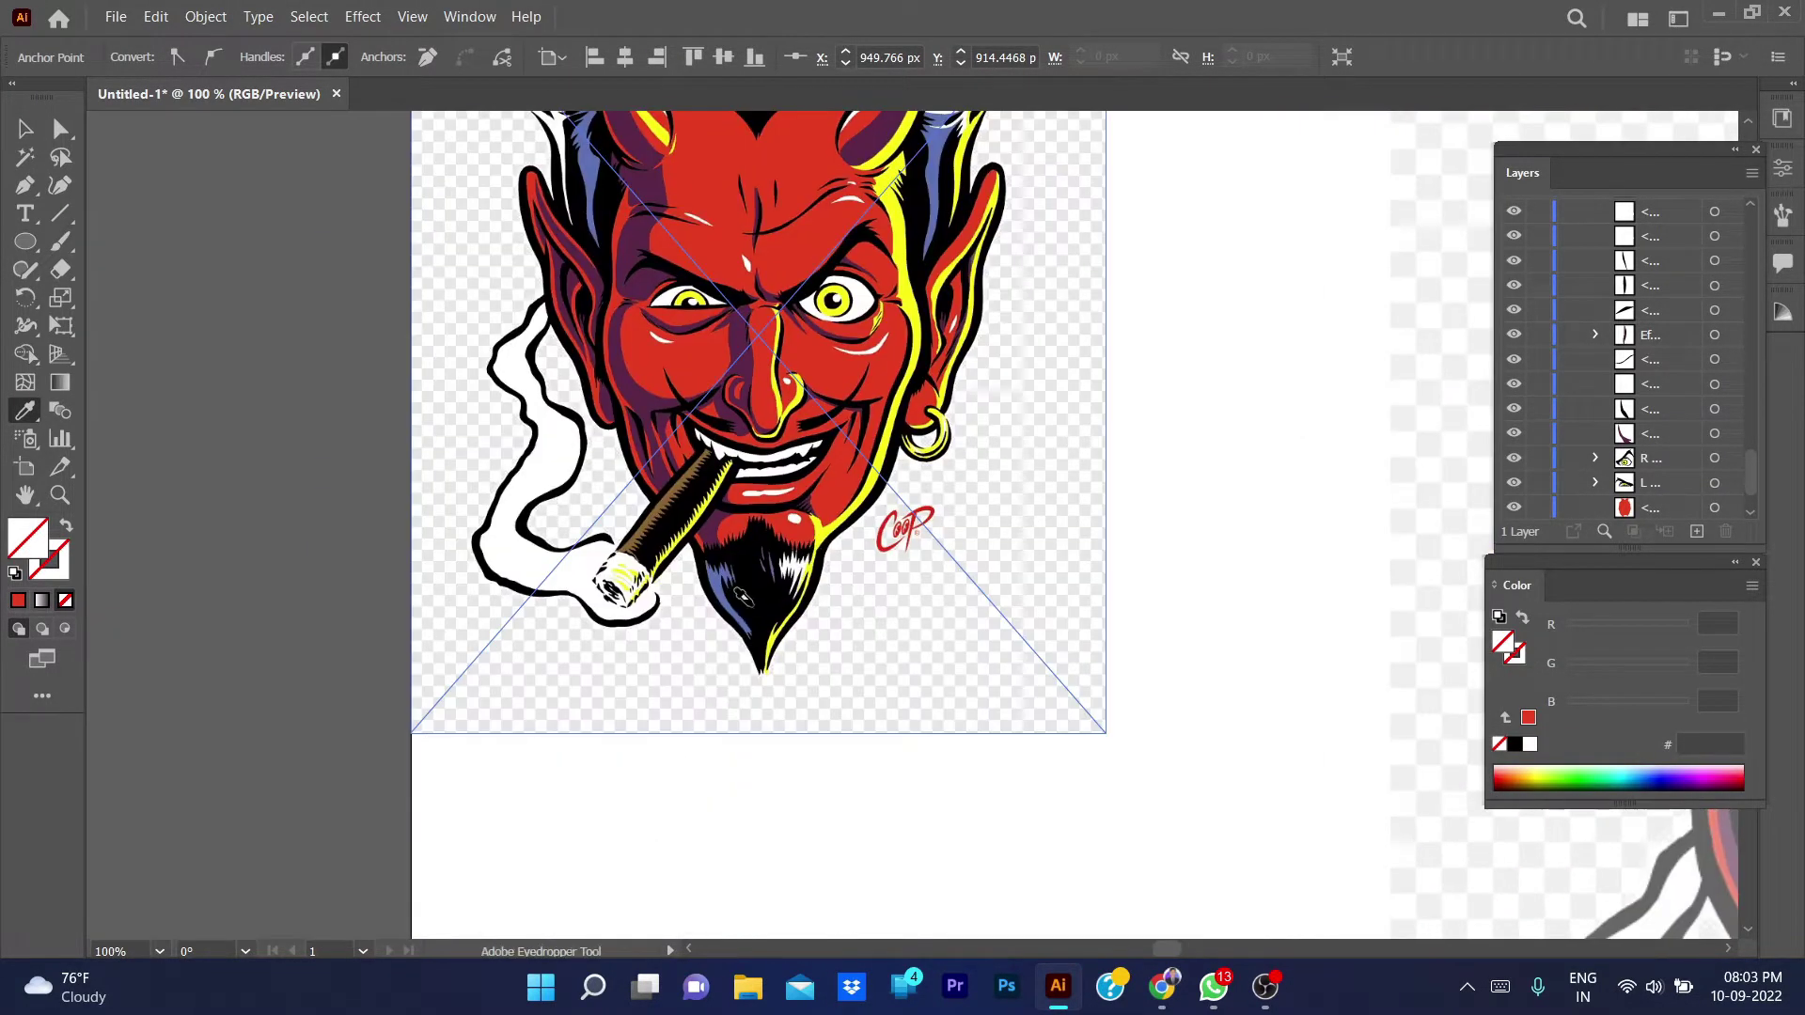
- Sample the purple-blue beard colour as the fill with the Eyedropper
key(i)
click(694, 522)
scroll(1040, 592, down, 5)
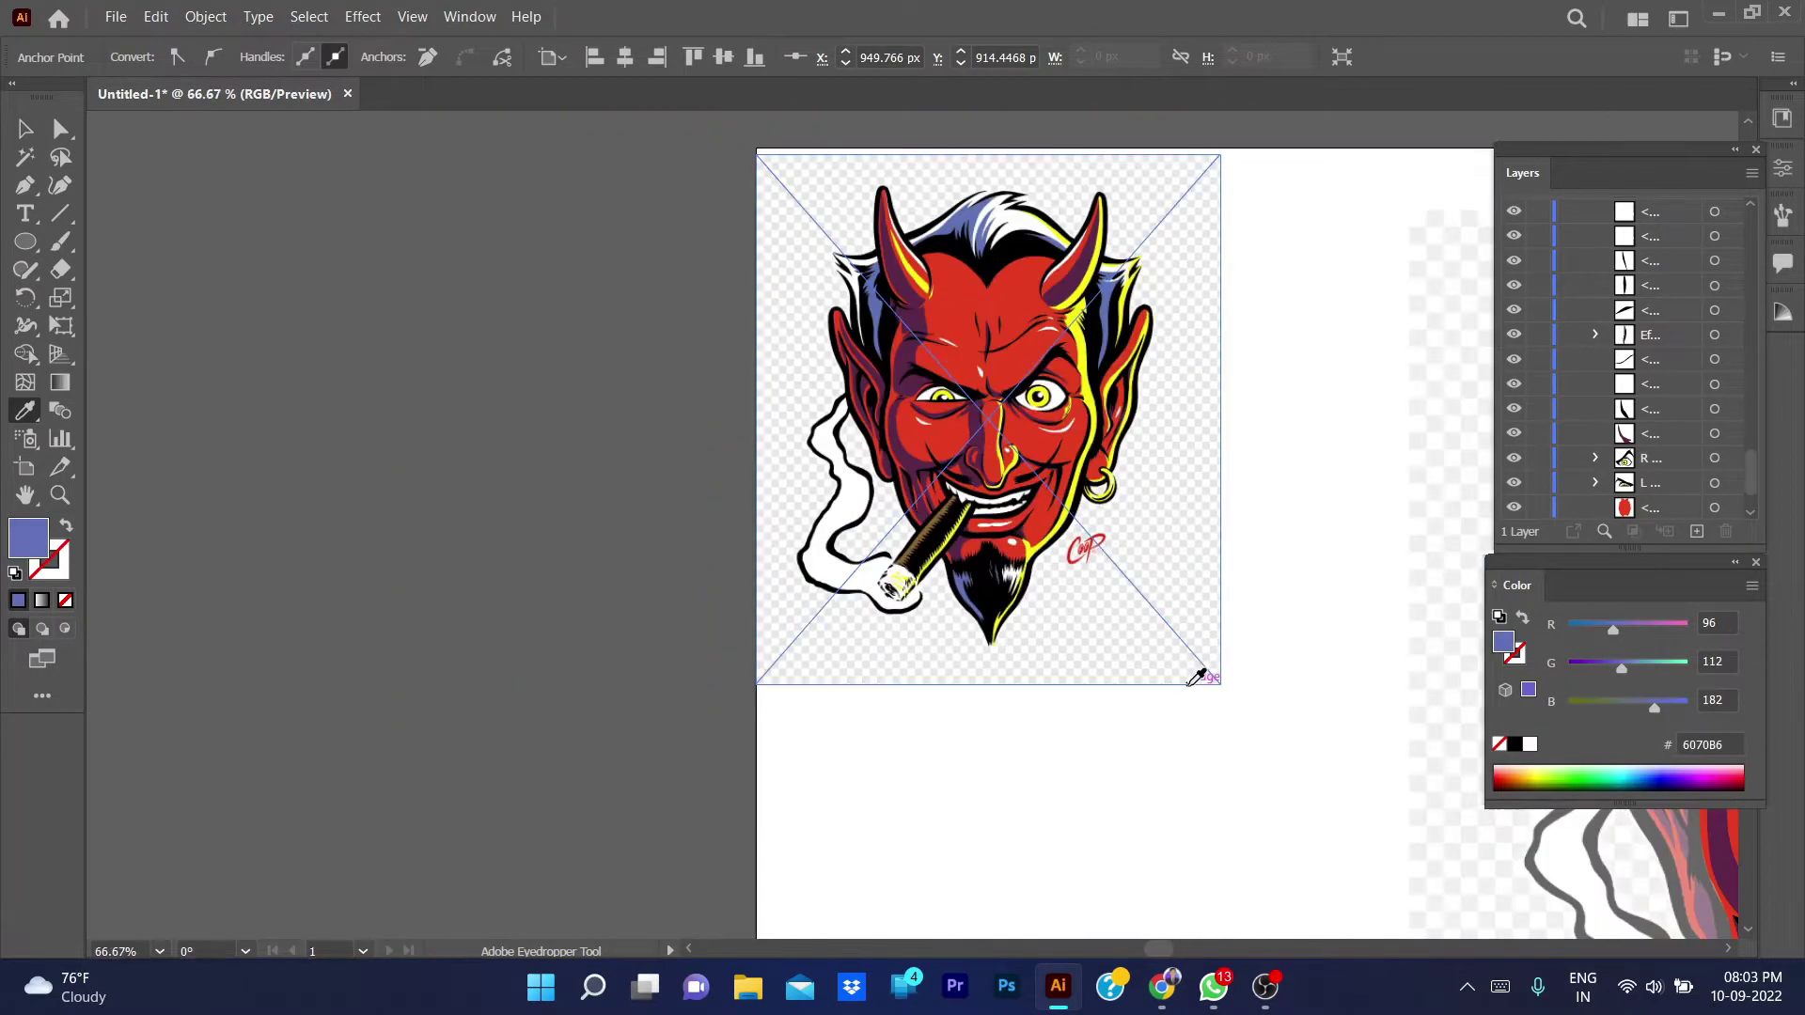
scroll(1200, 668, up, 3)
scroll(957, 681, up, 1)
- Pan to the beard and briefly toggle the black fill layer's visibility to check it
key(v)
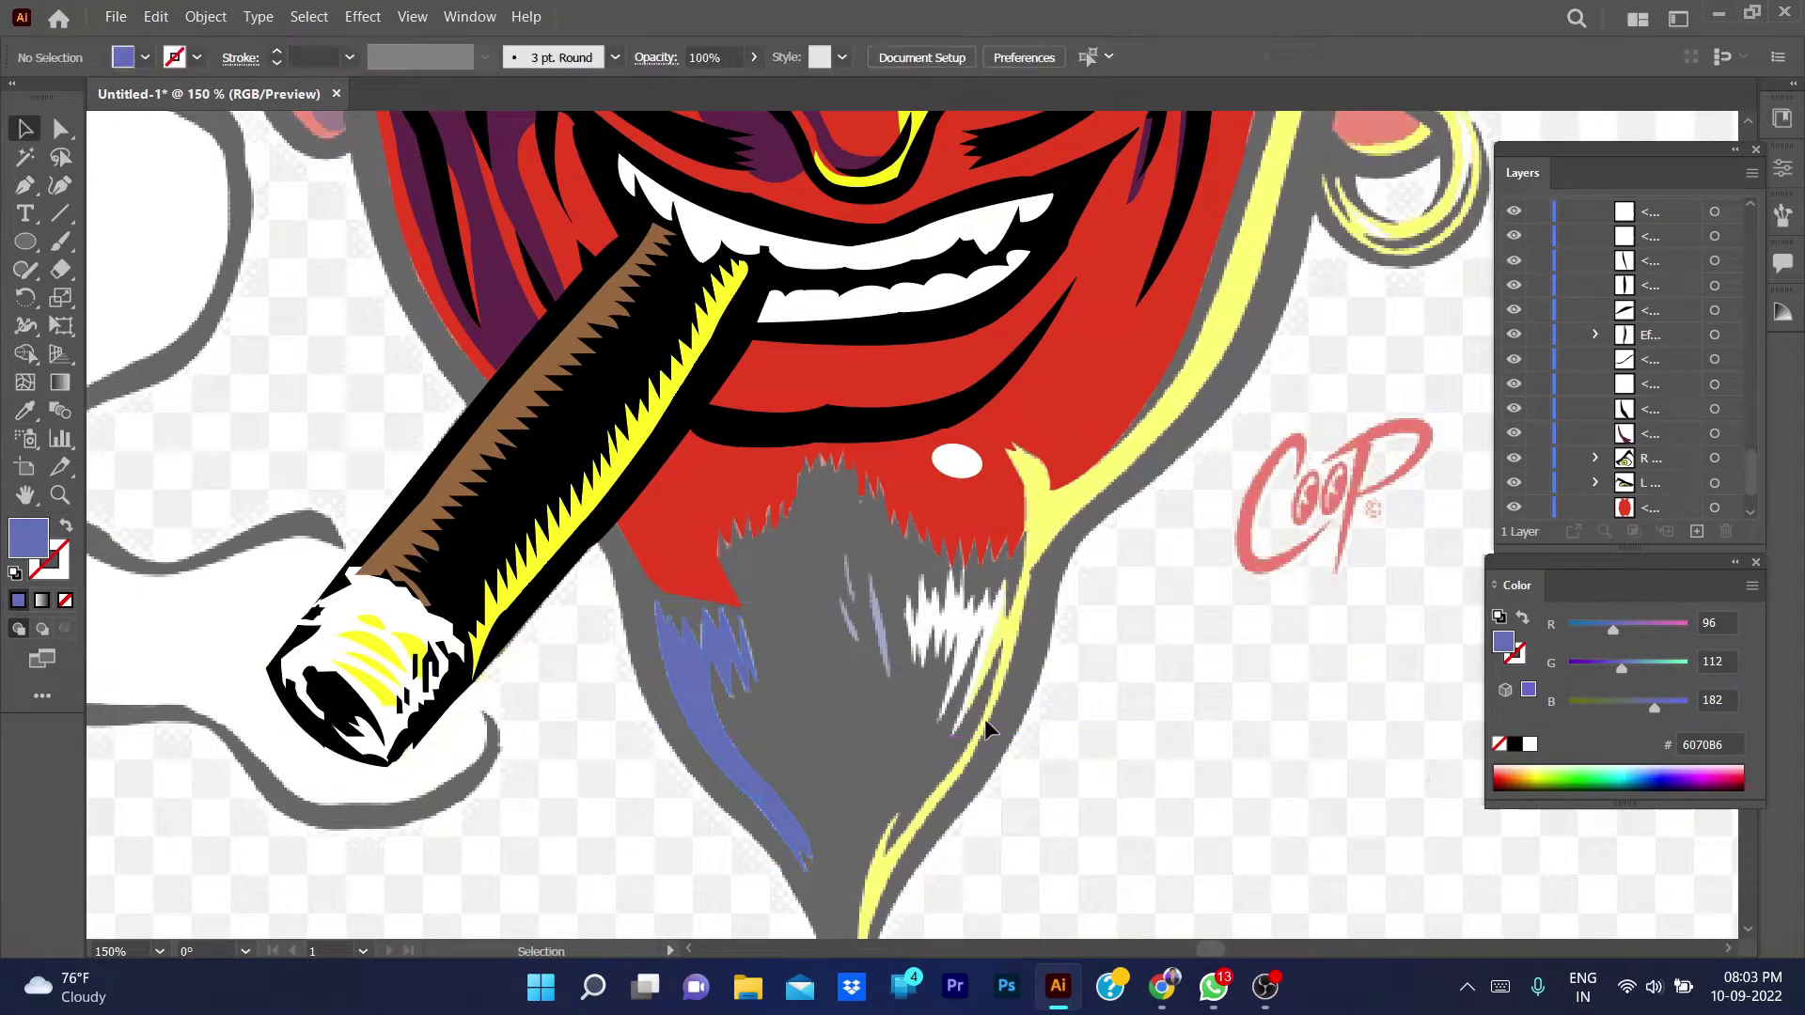
scroll(903, 705, up, 1)
scroll(919, 693, down, 3)
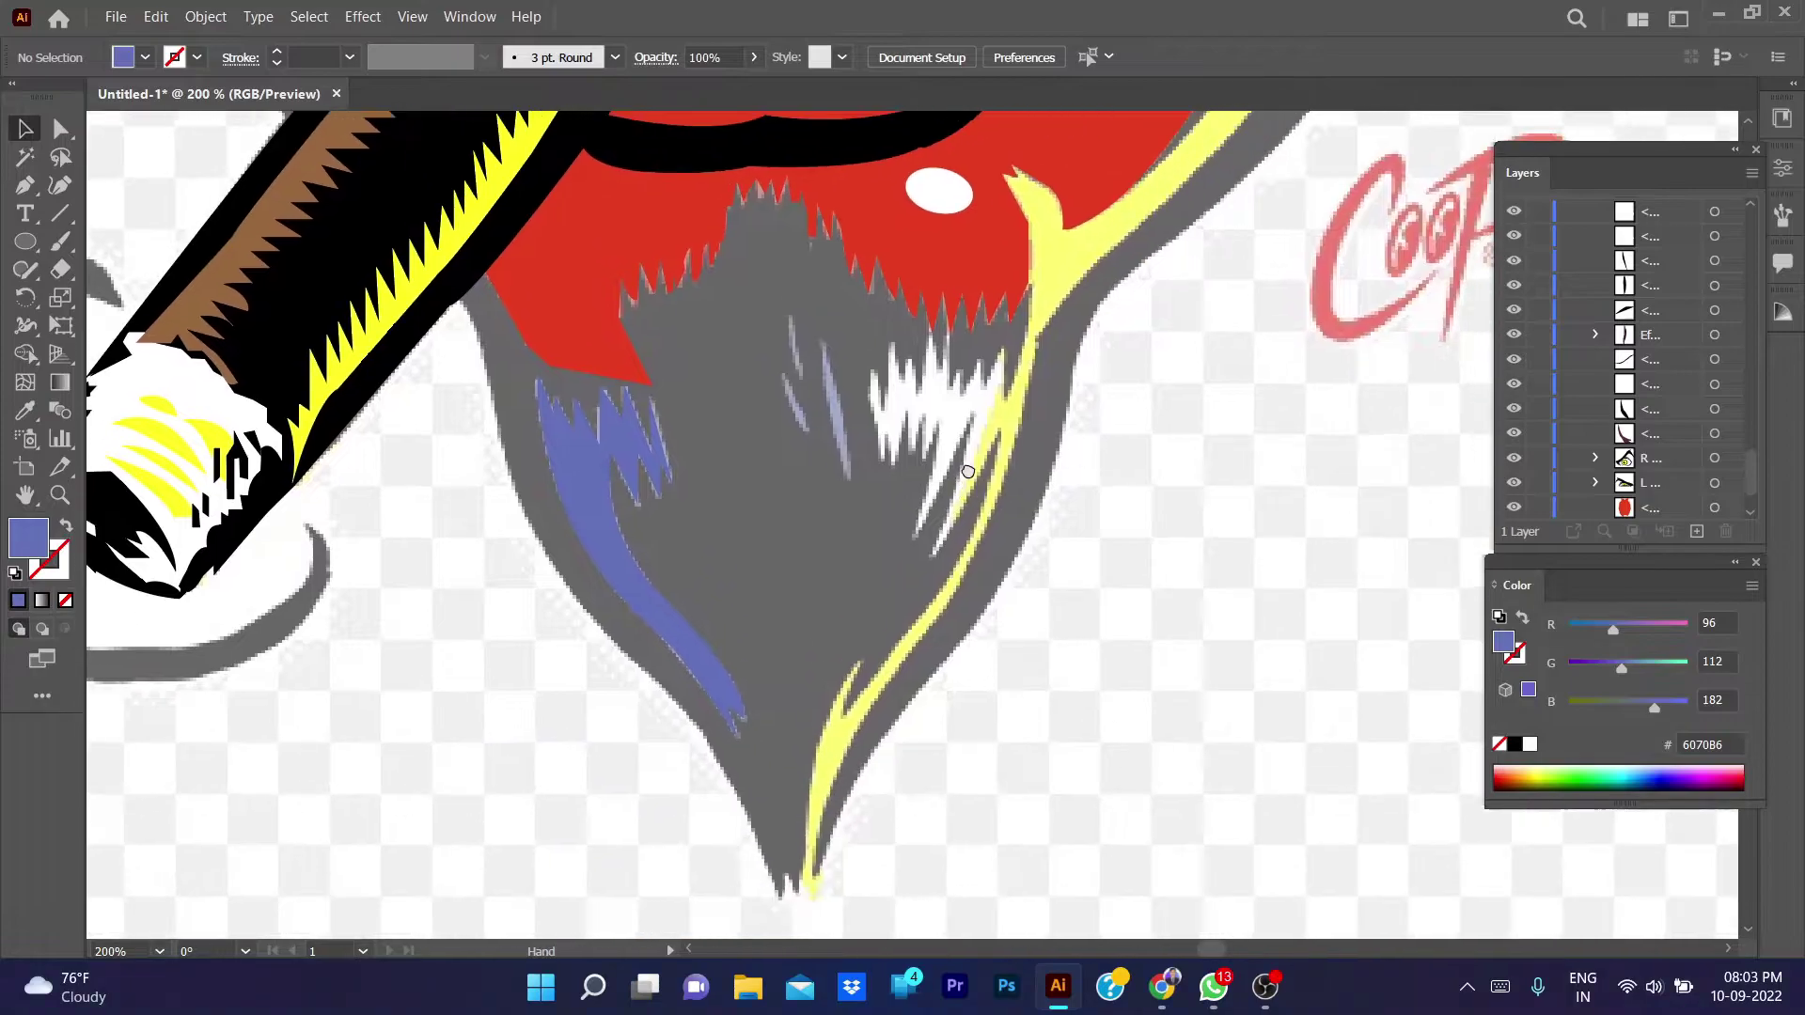
drag(980, 372, 980, 542)
scroll(1568, 444, down, 1)
click(1515, 458)
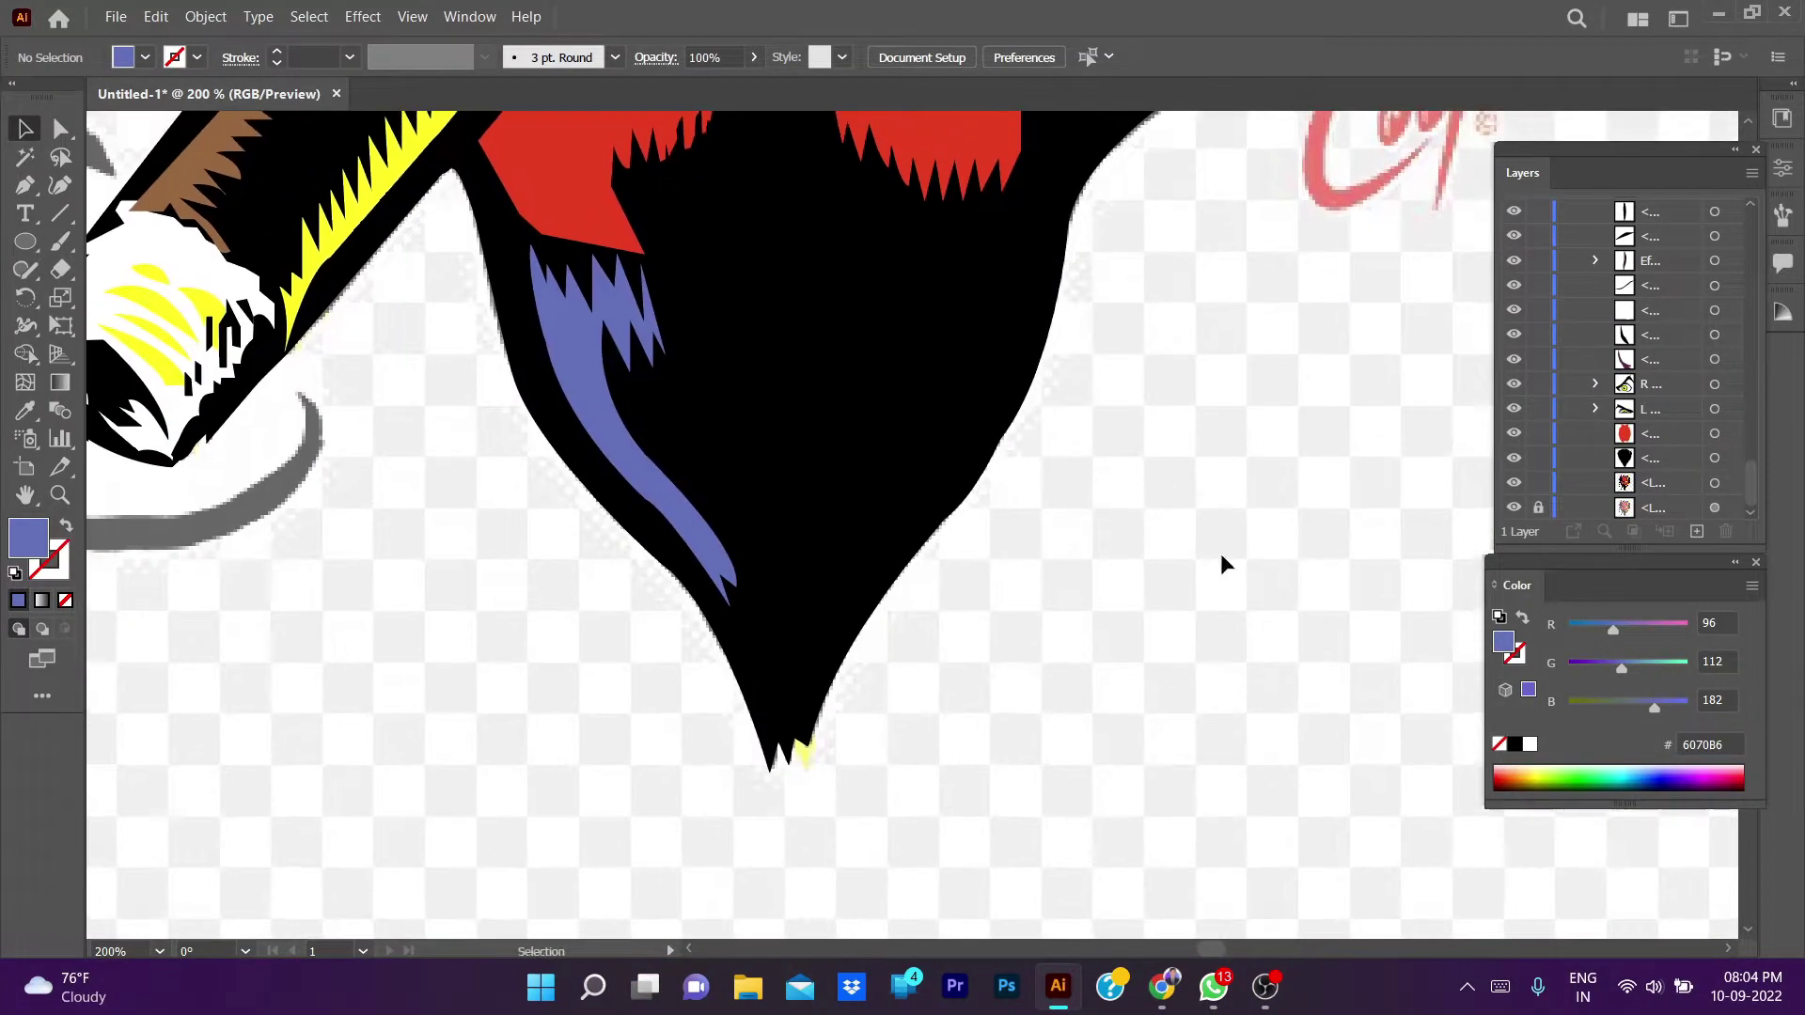
click(1514, 457)
drag(1062, 542, 1166, 730)
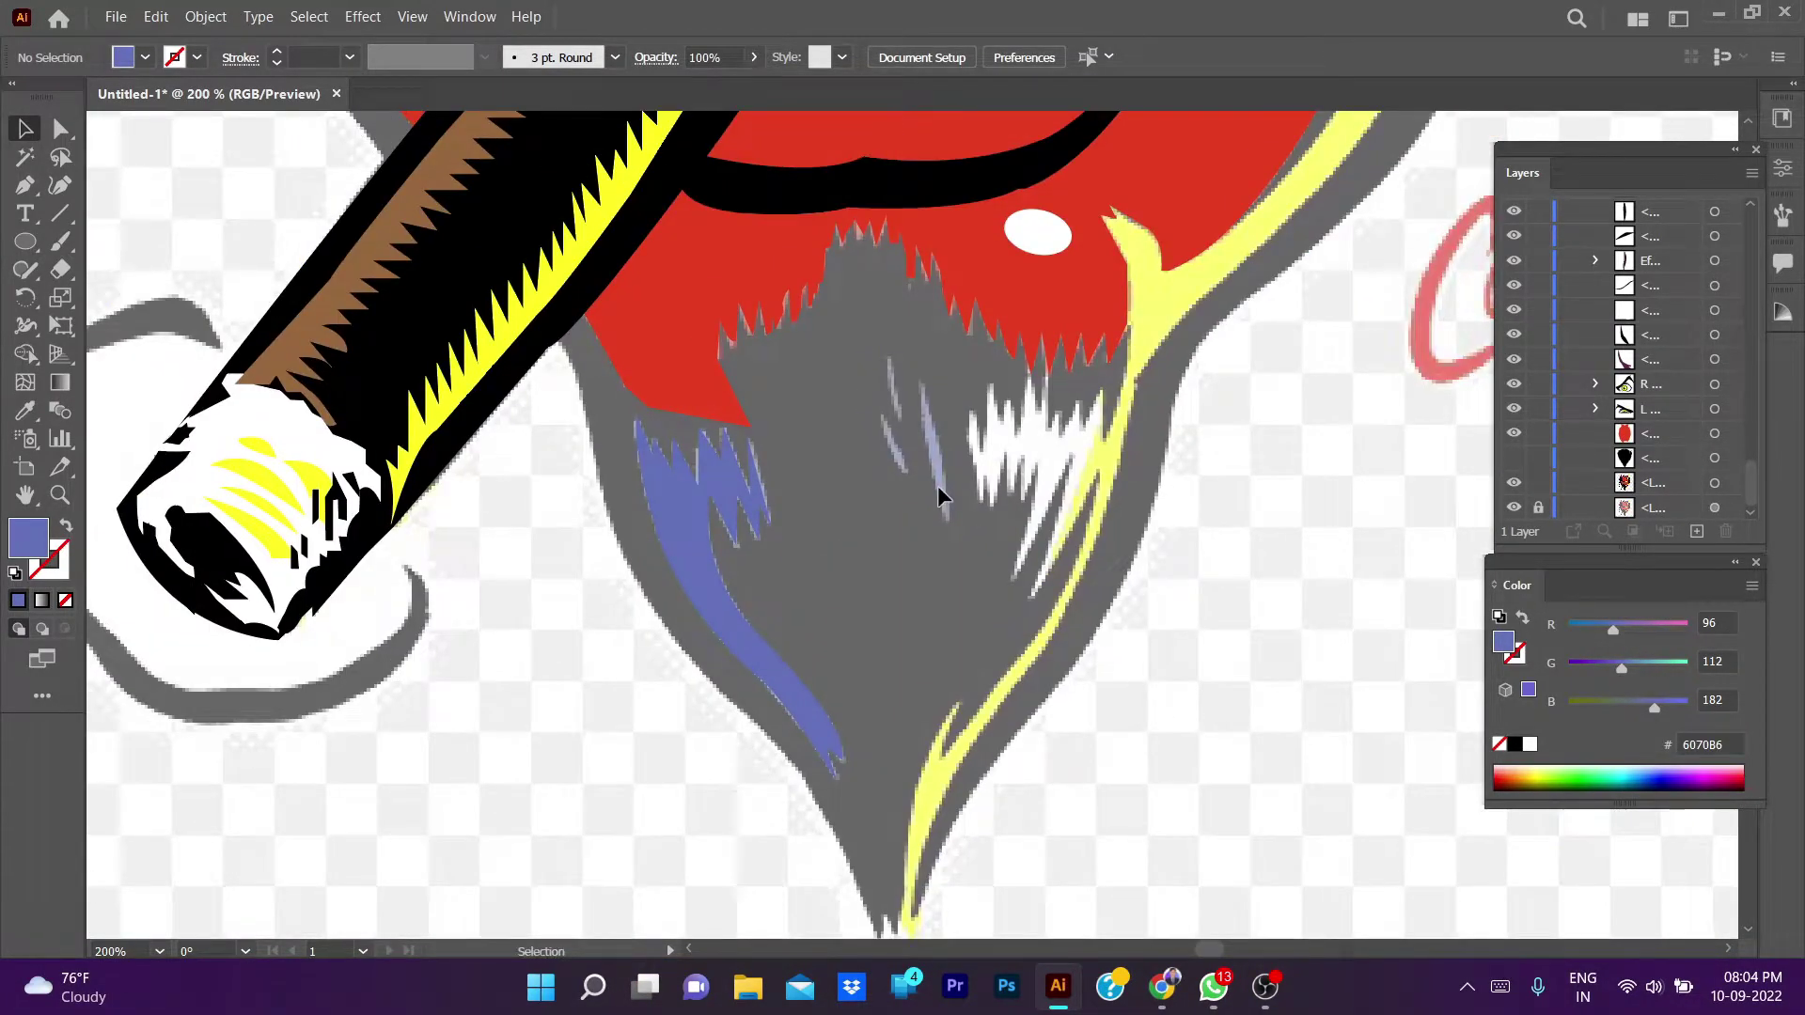
- Pen two thin purple-blue strands running down the beard
key(p)
click(906, 475)
click(884, 395)
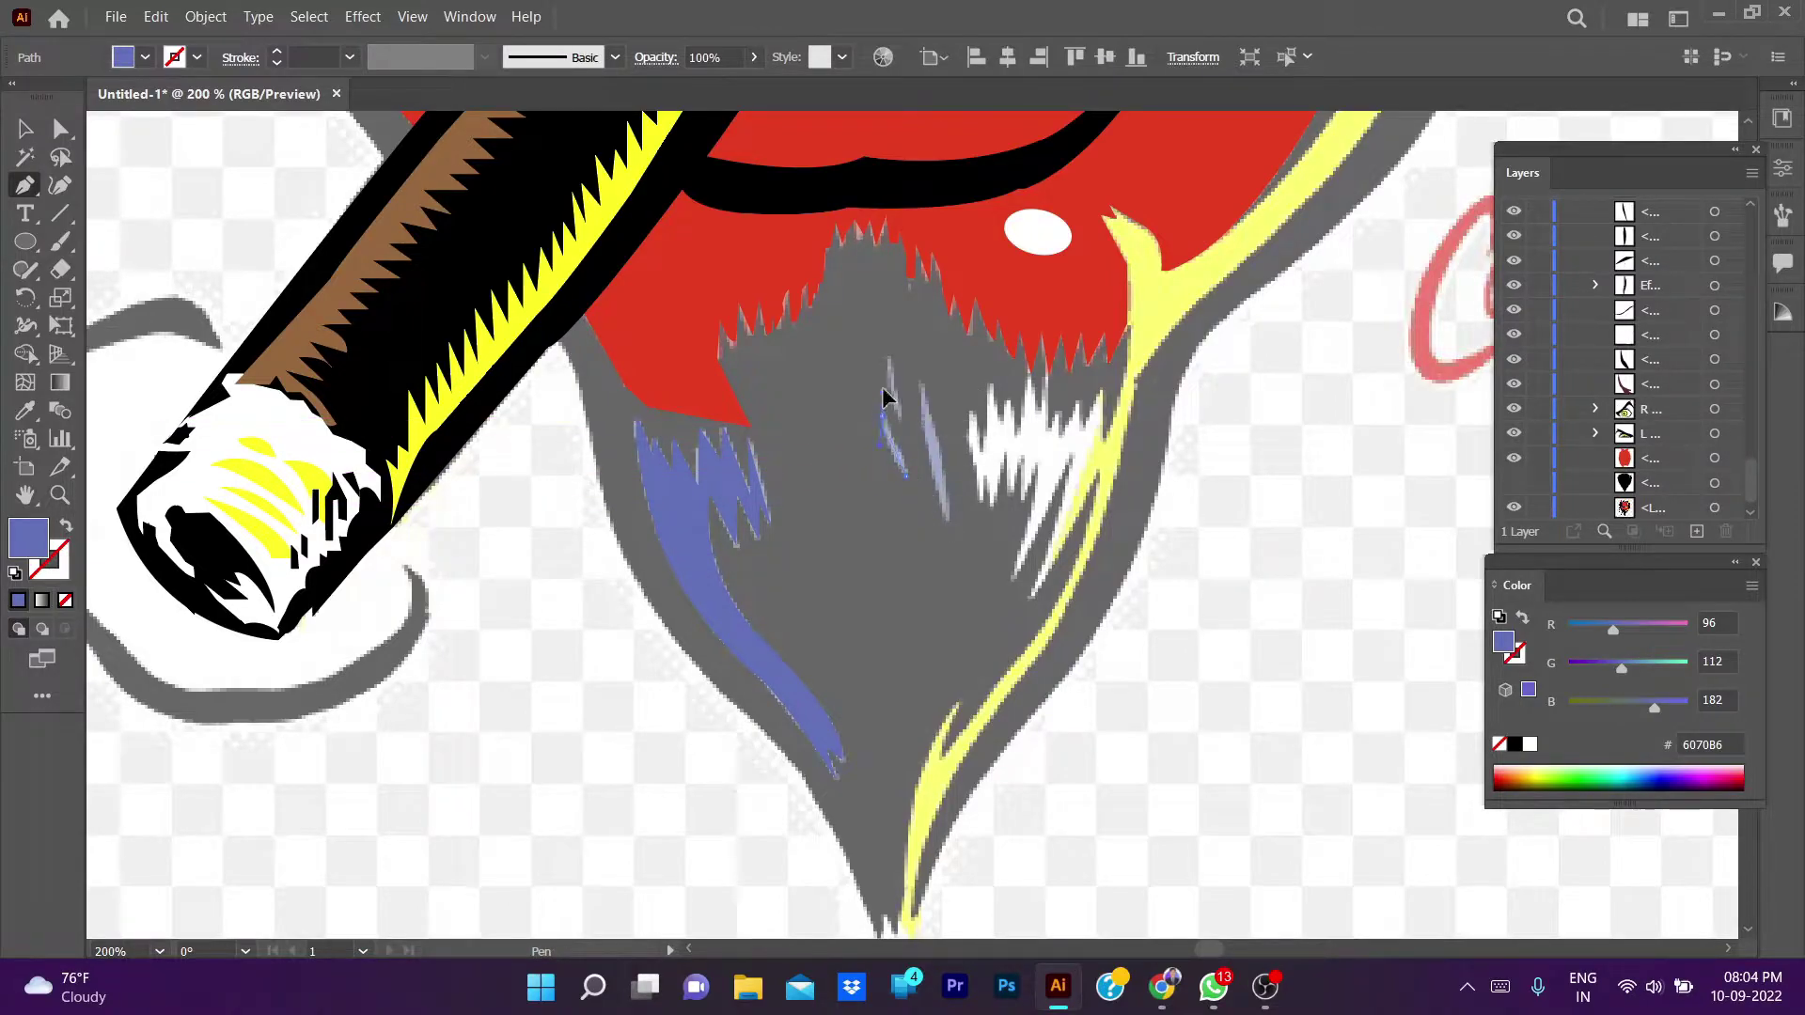
click(907, 477)
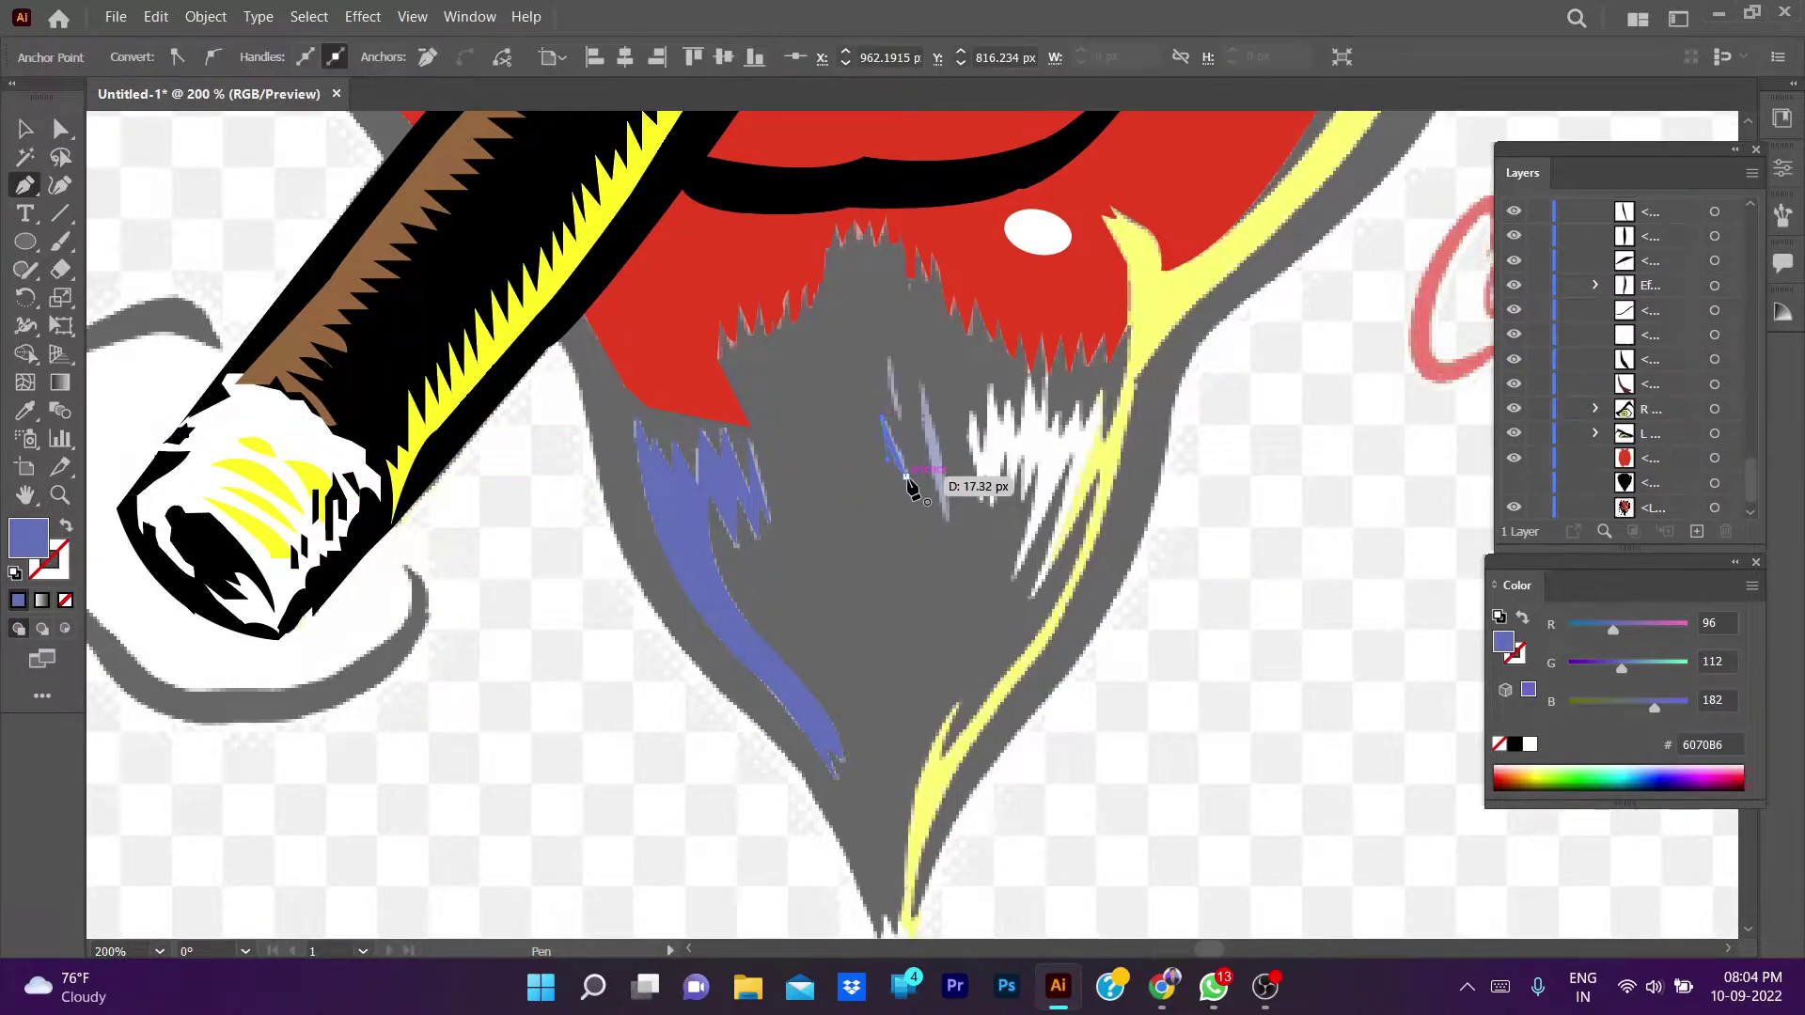
click(889, 357)
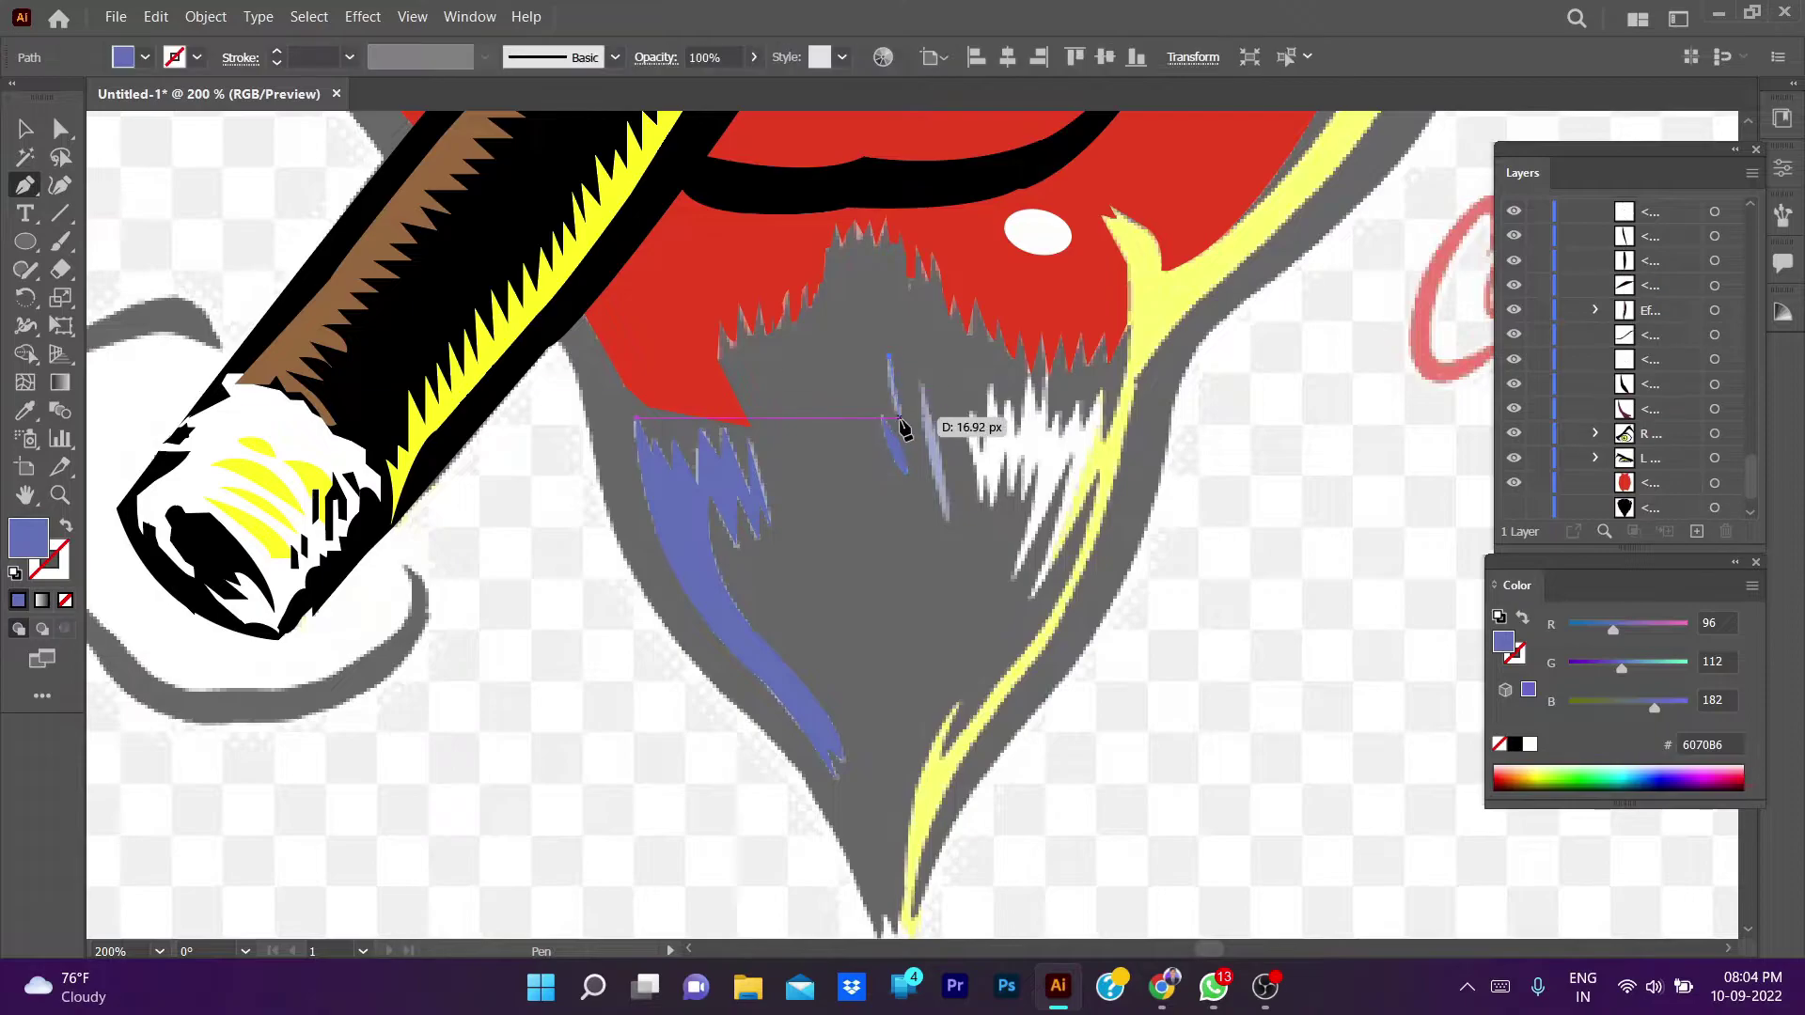
click(922, 375)
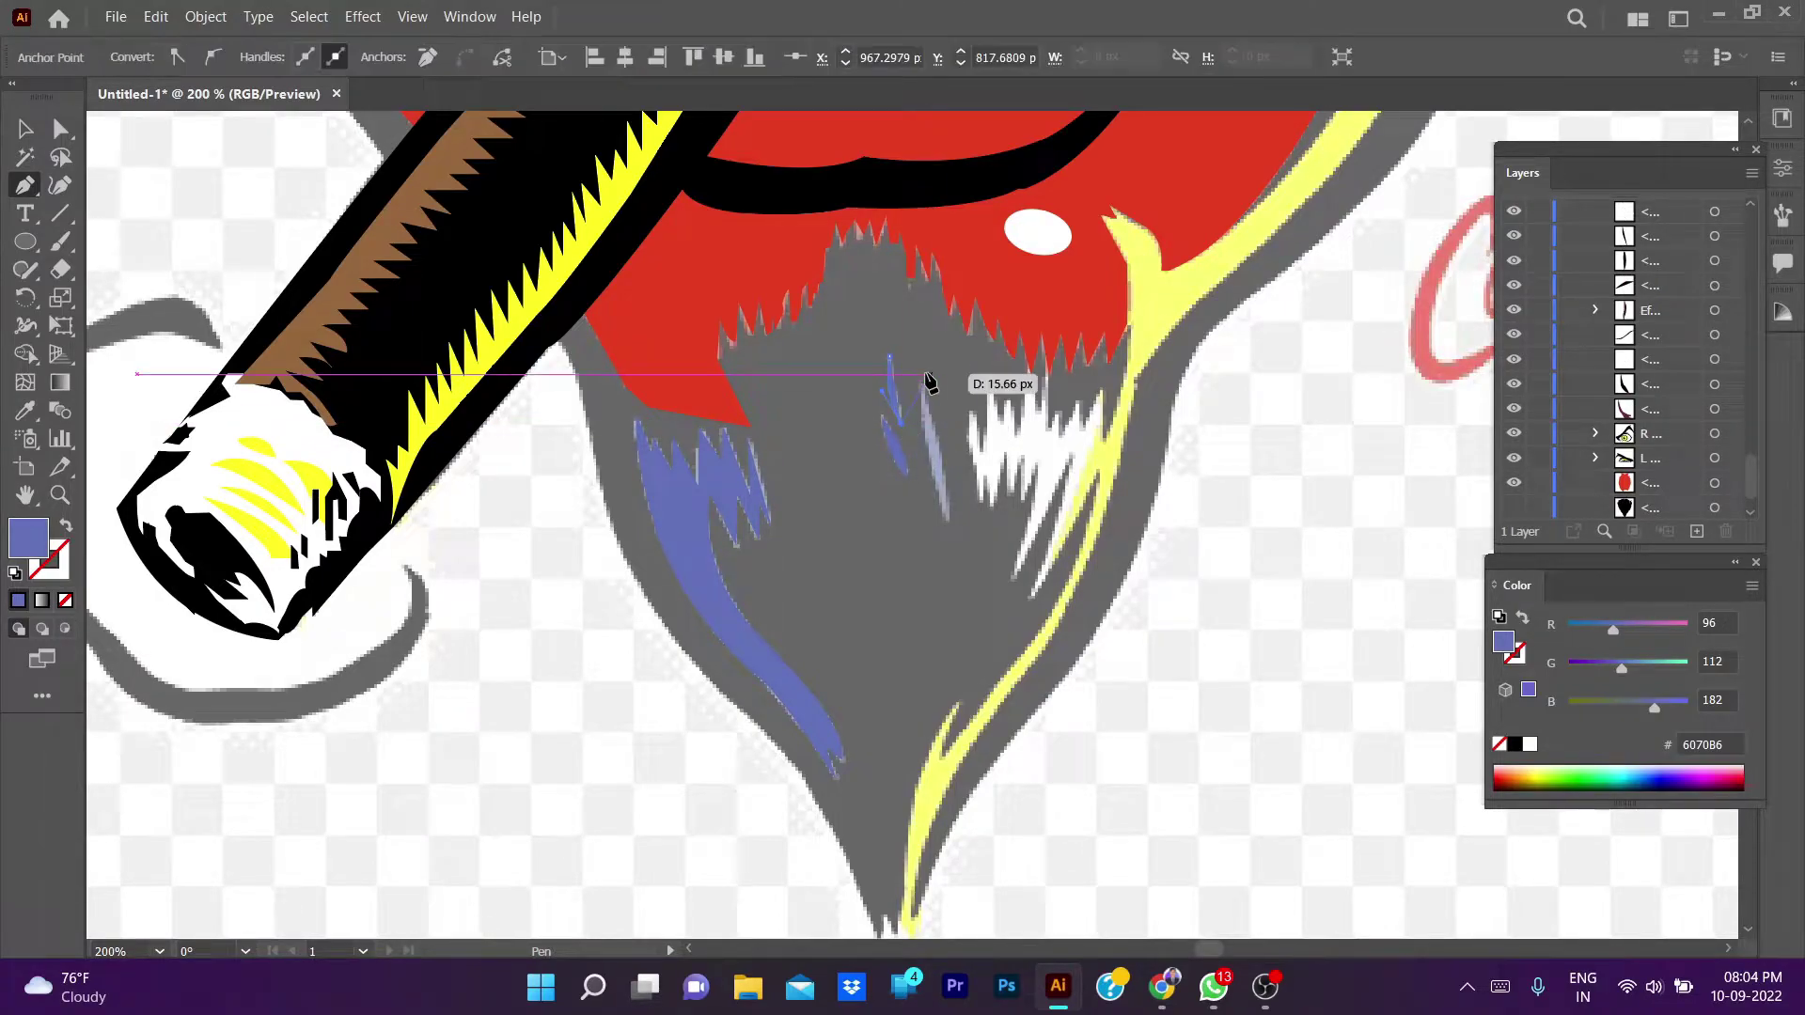
click(943, 517)
click(953, 553)
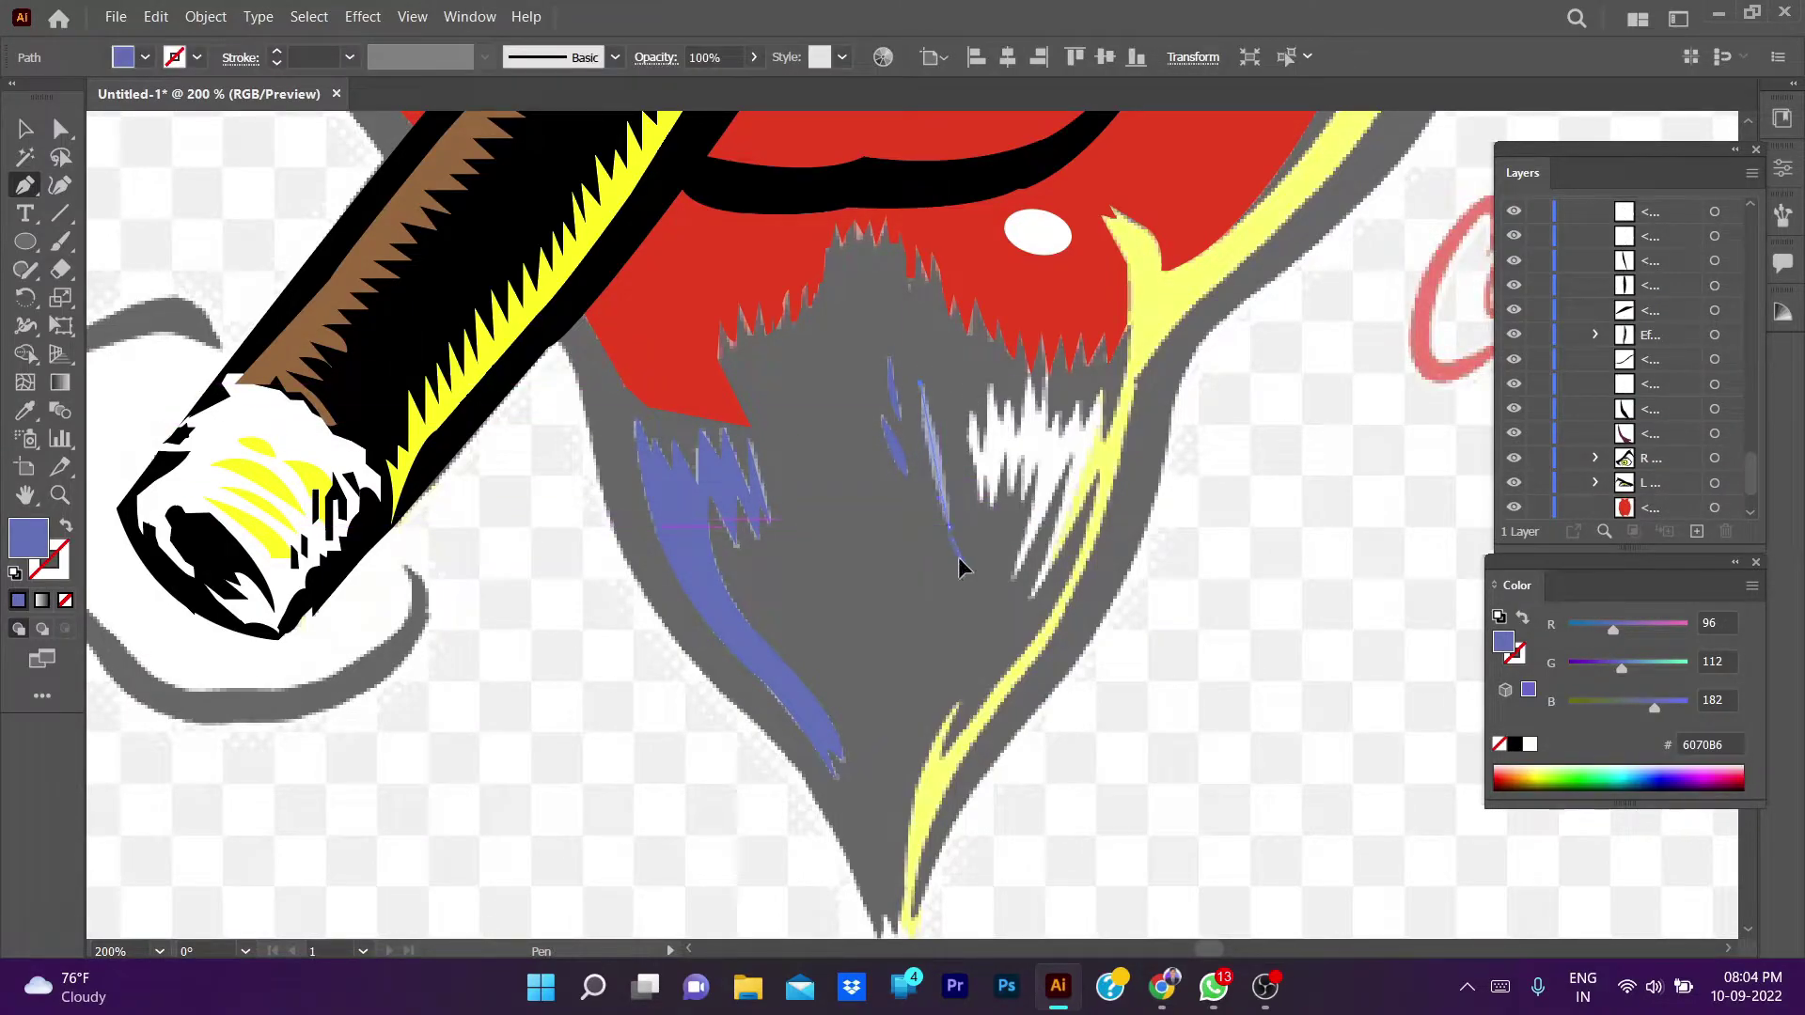
drag(967, 571, 924, 385)
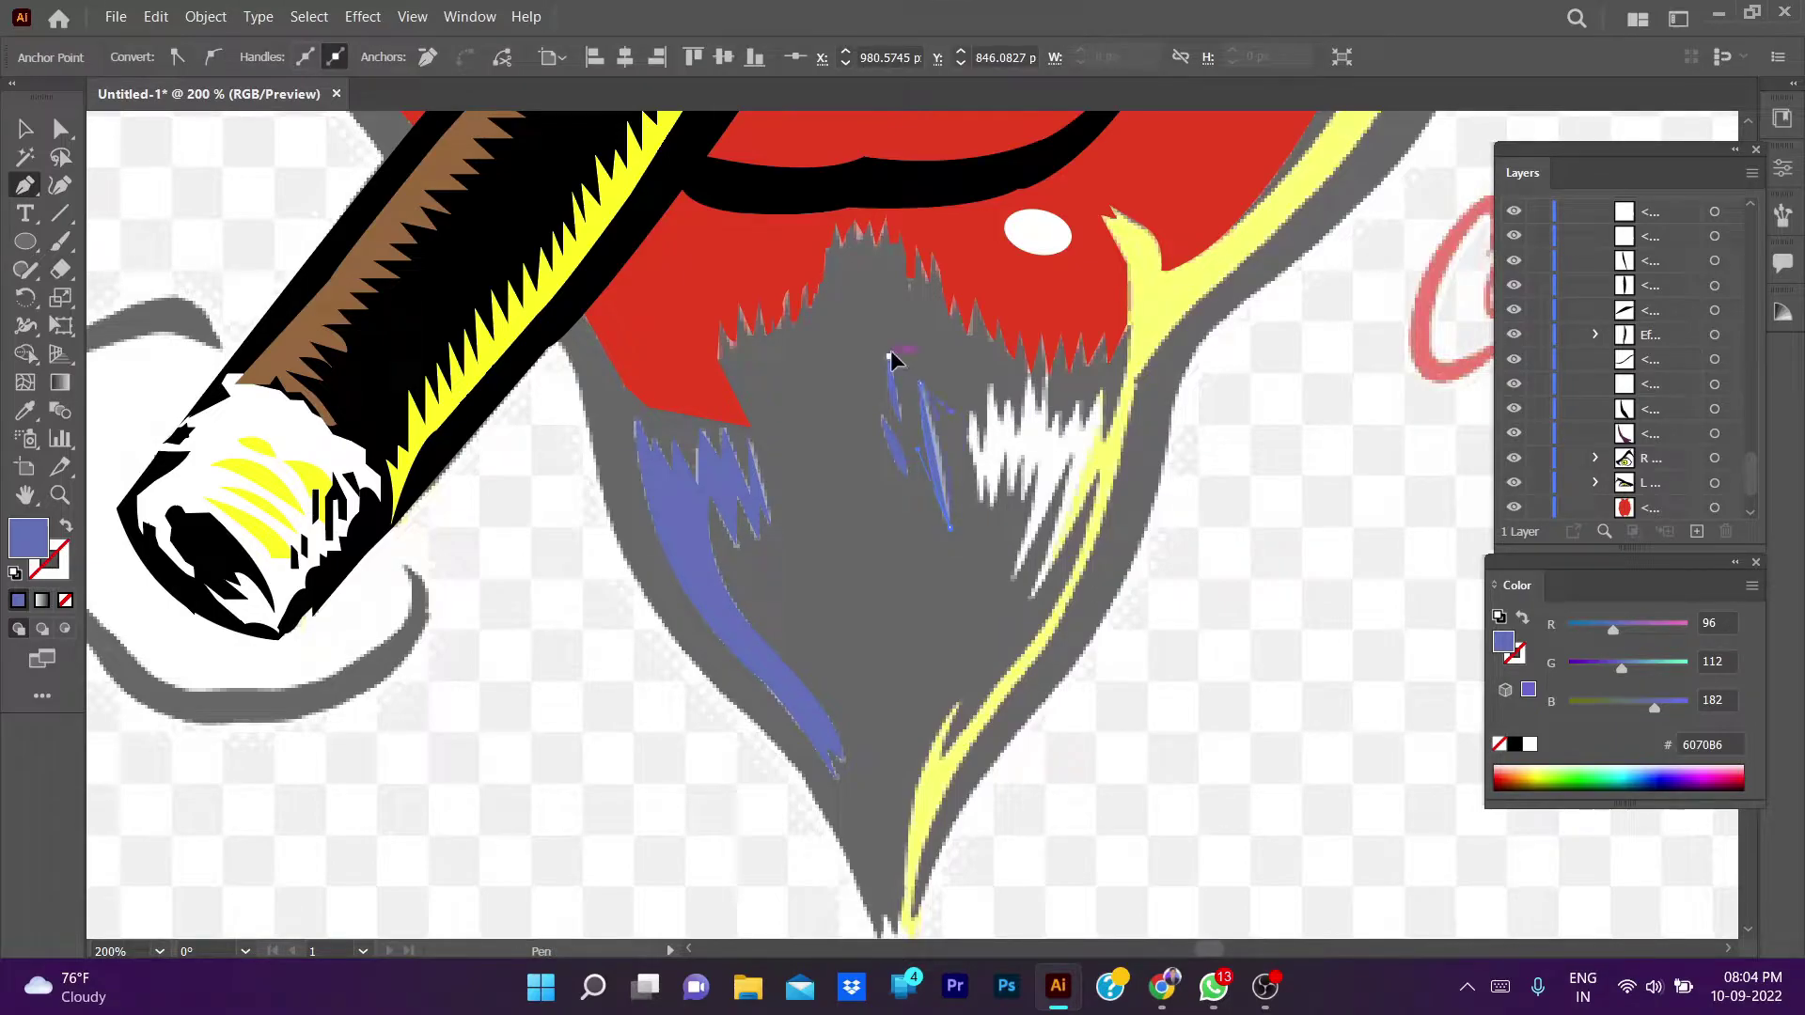
ctrl+click(951, 605)
- Pen a jagged spiked patch over the white beard highlights, down along the yellow stroke
key(ctrl+plus)
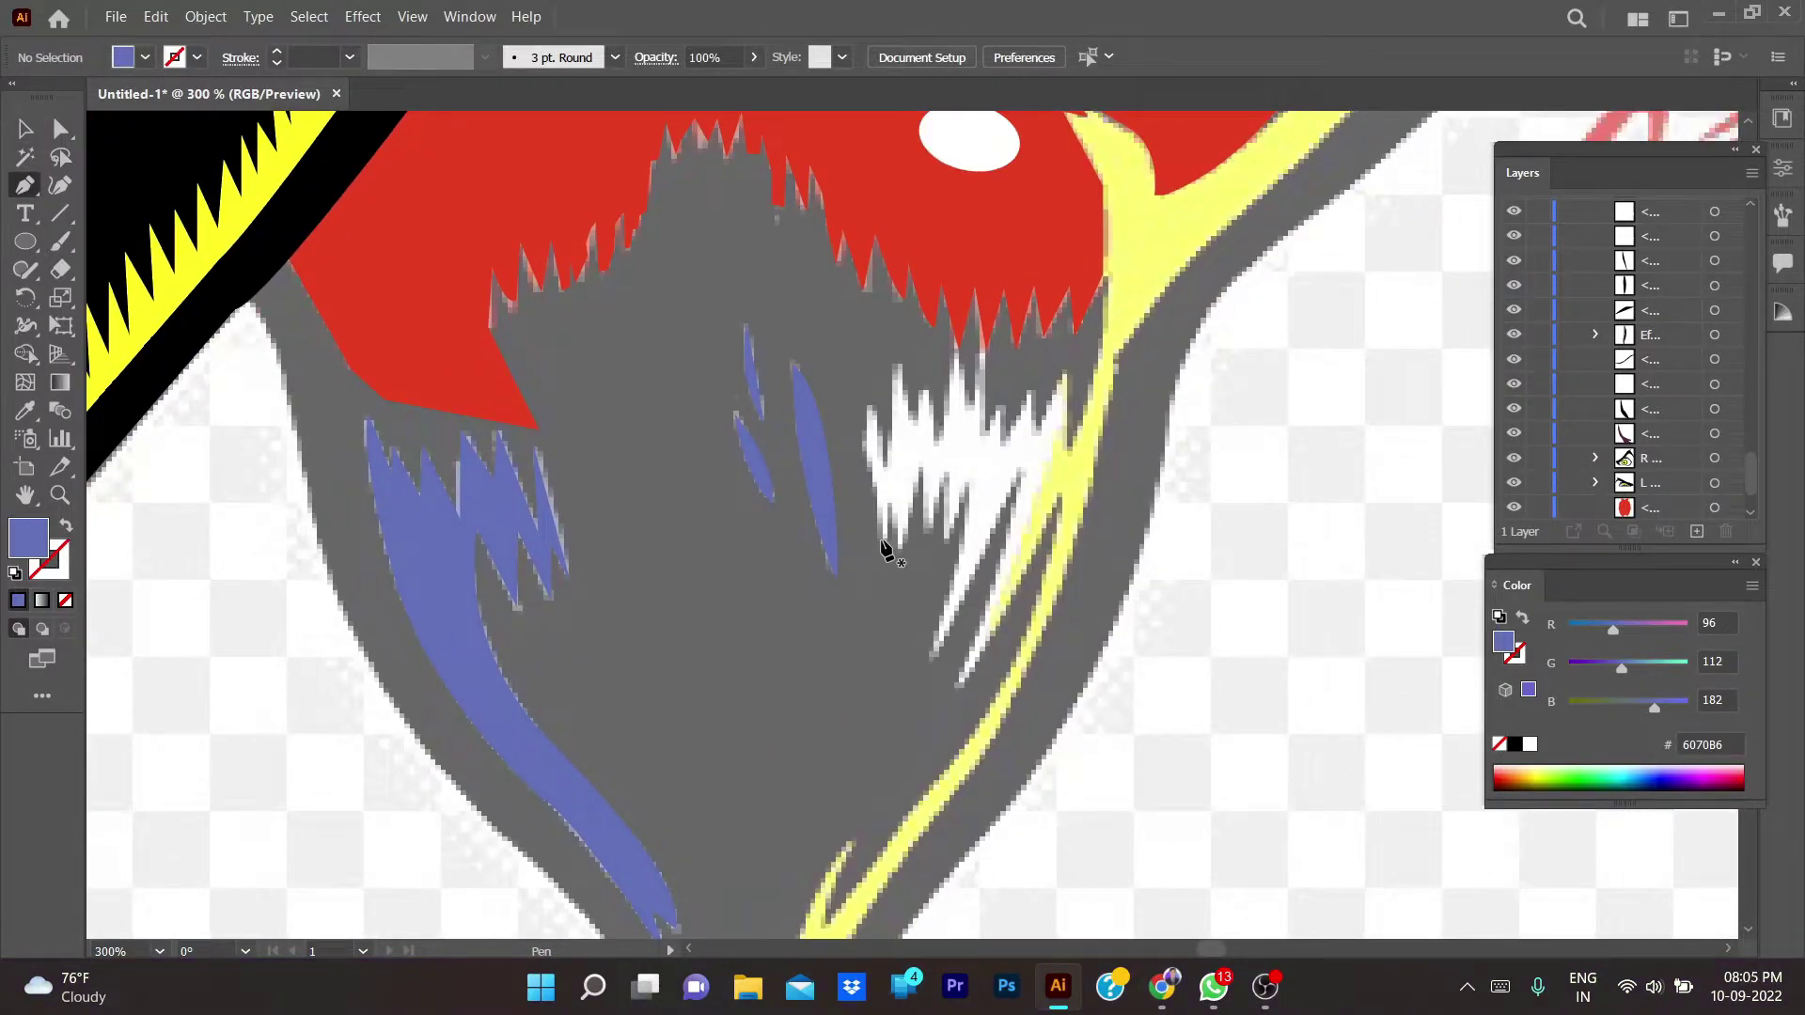
click(882, 543)
drag(865, 405, 898, 373)
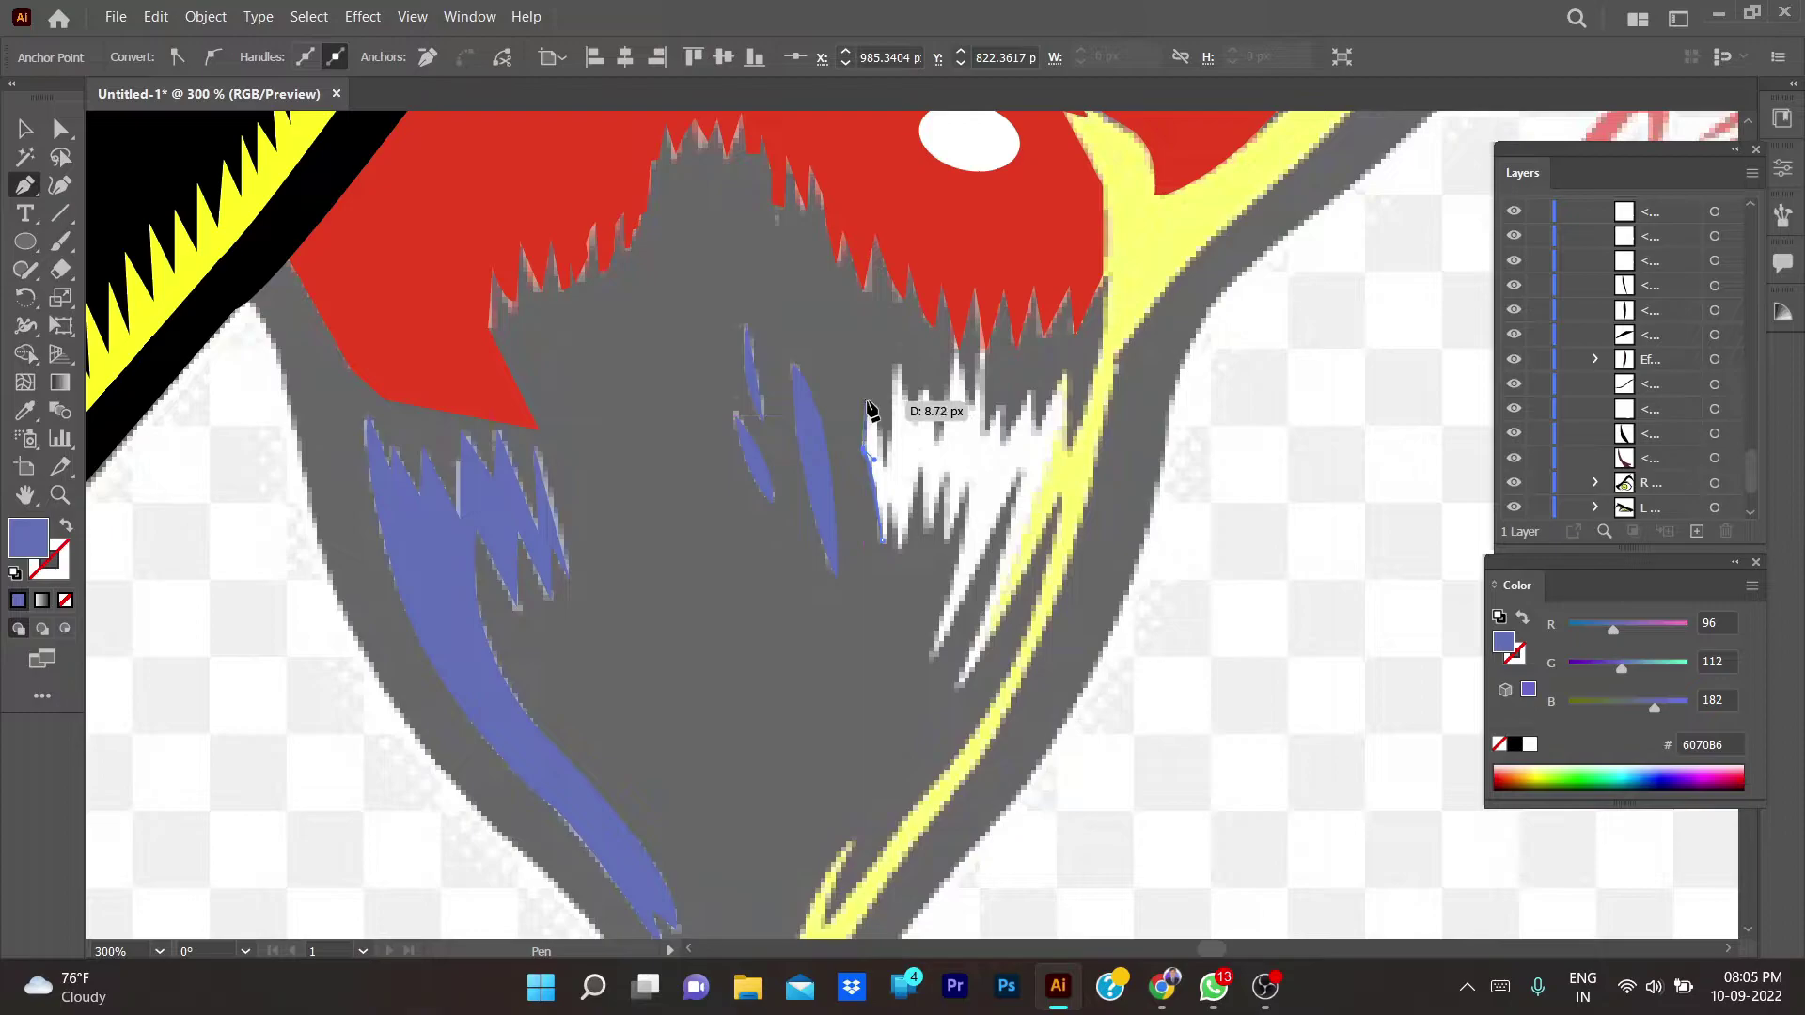
click(907, 414)
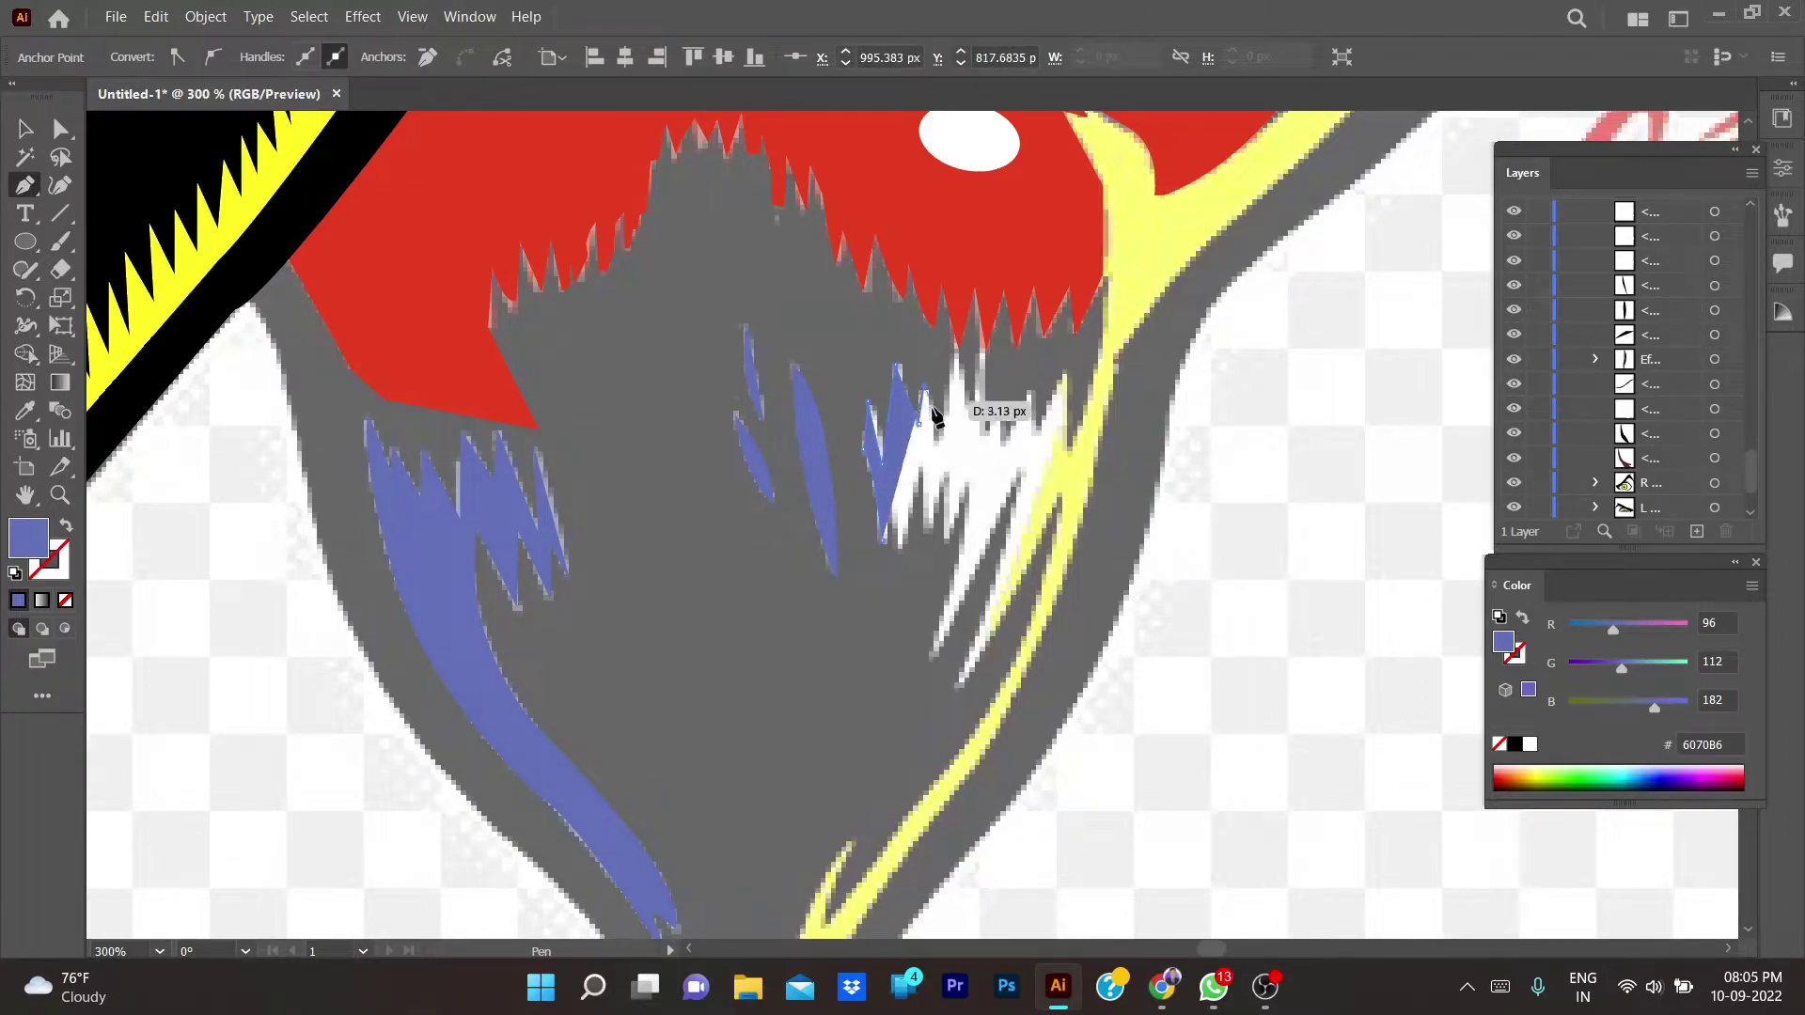
click(942, 437)
click(957, 338)
click(970, 409)
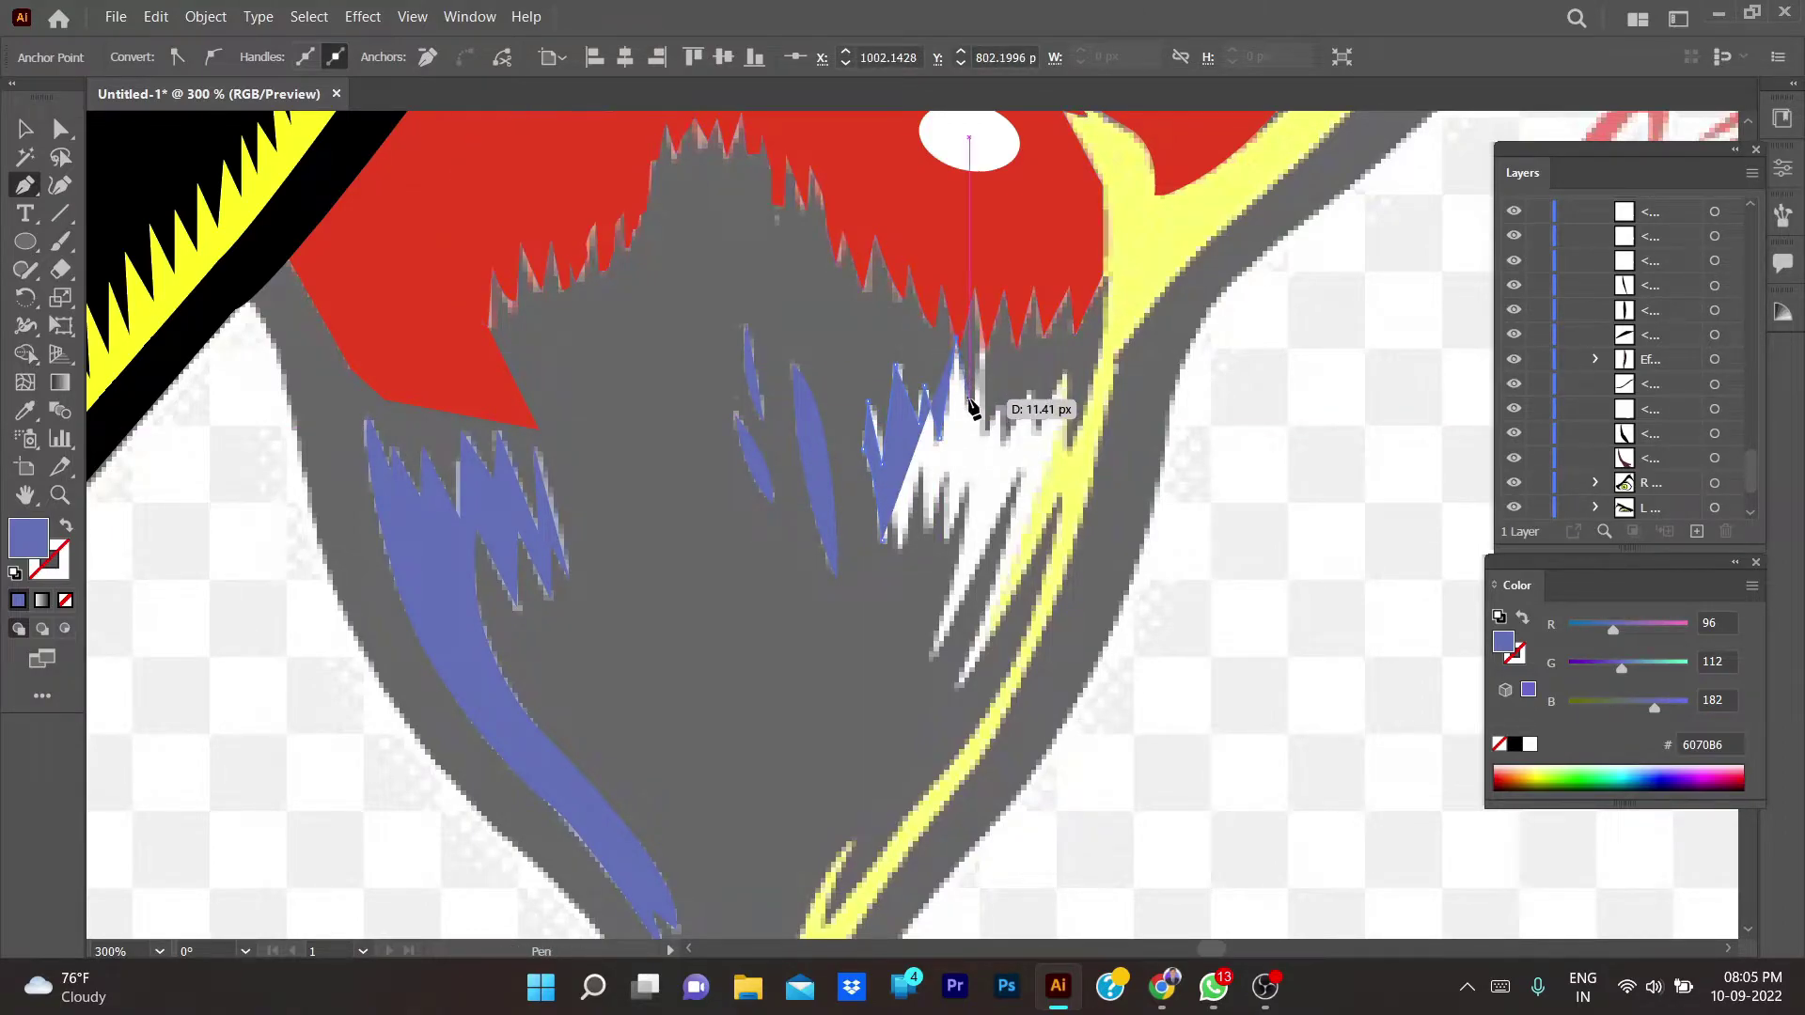
click(983, 331)
click(986, 428)
click(1002, 430)
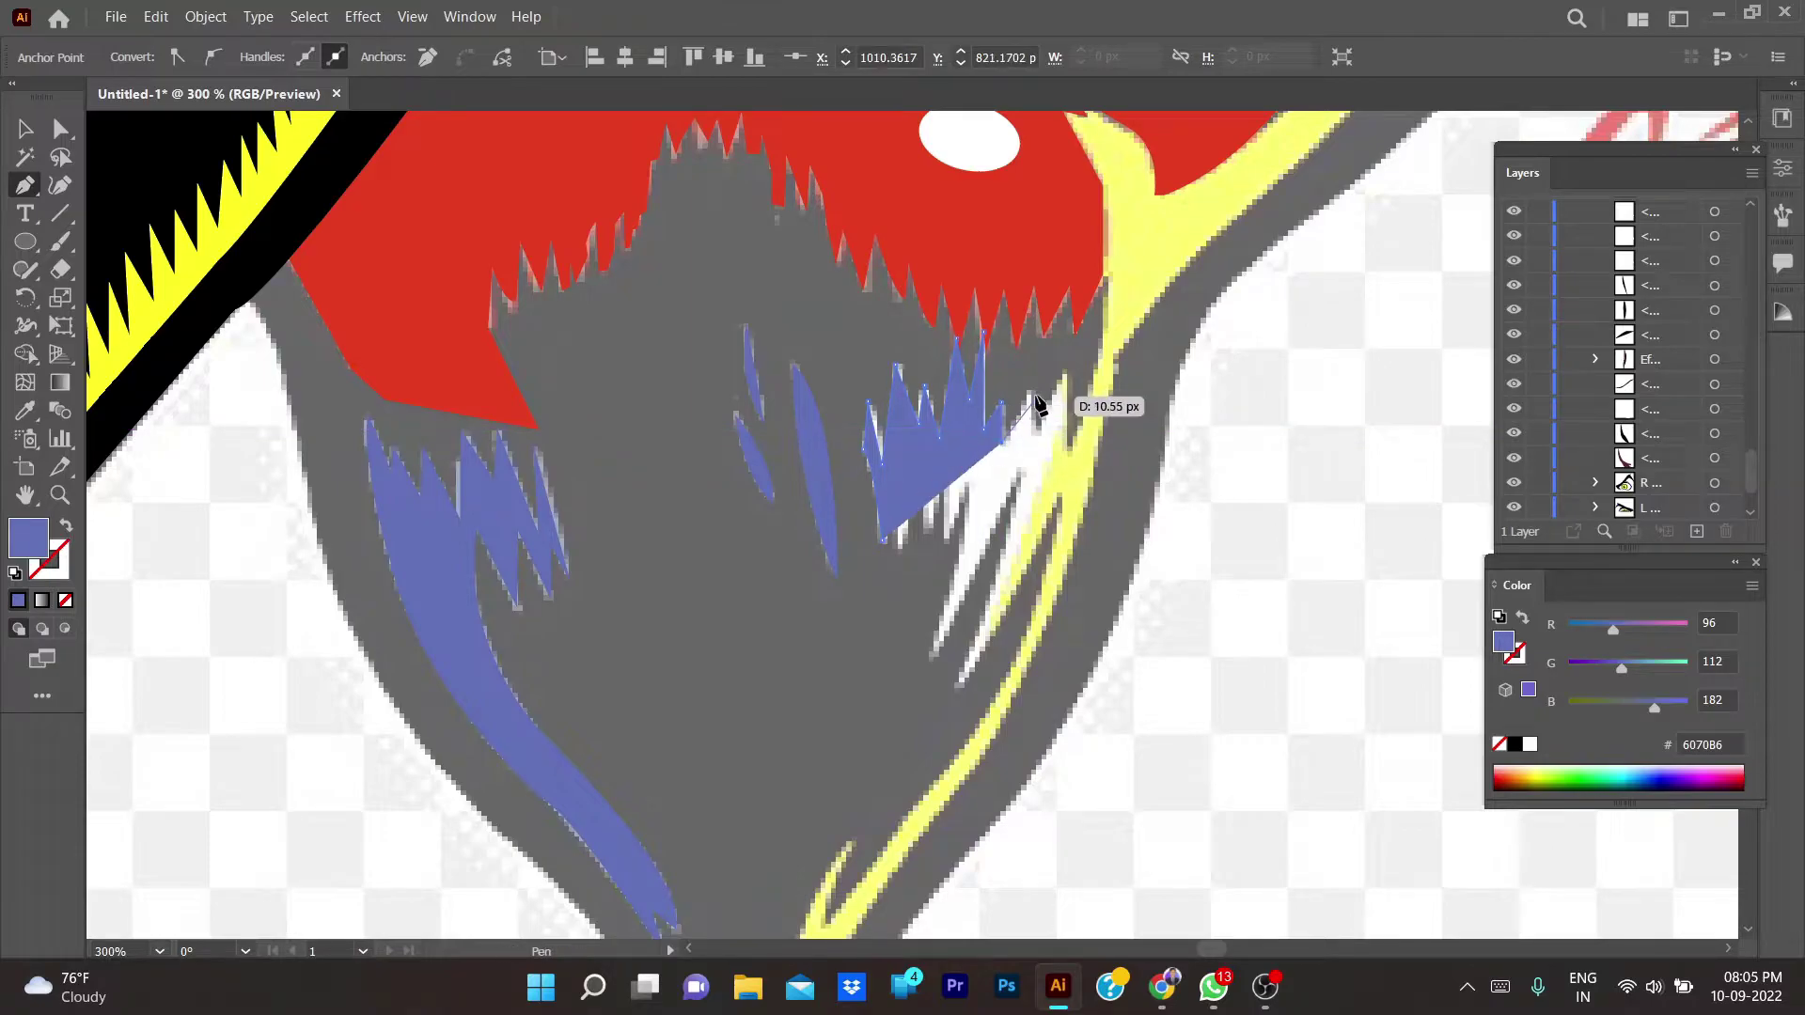
click(1031, 378)
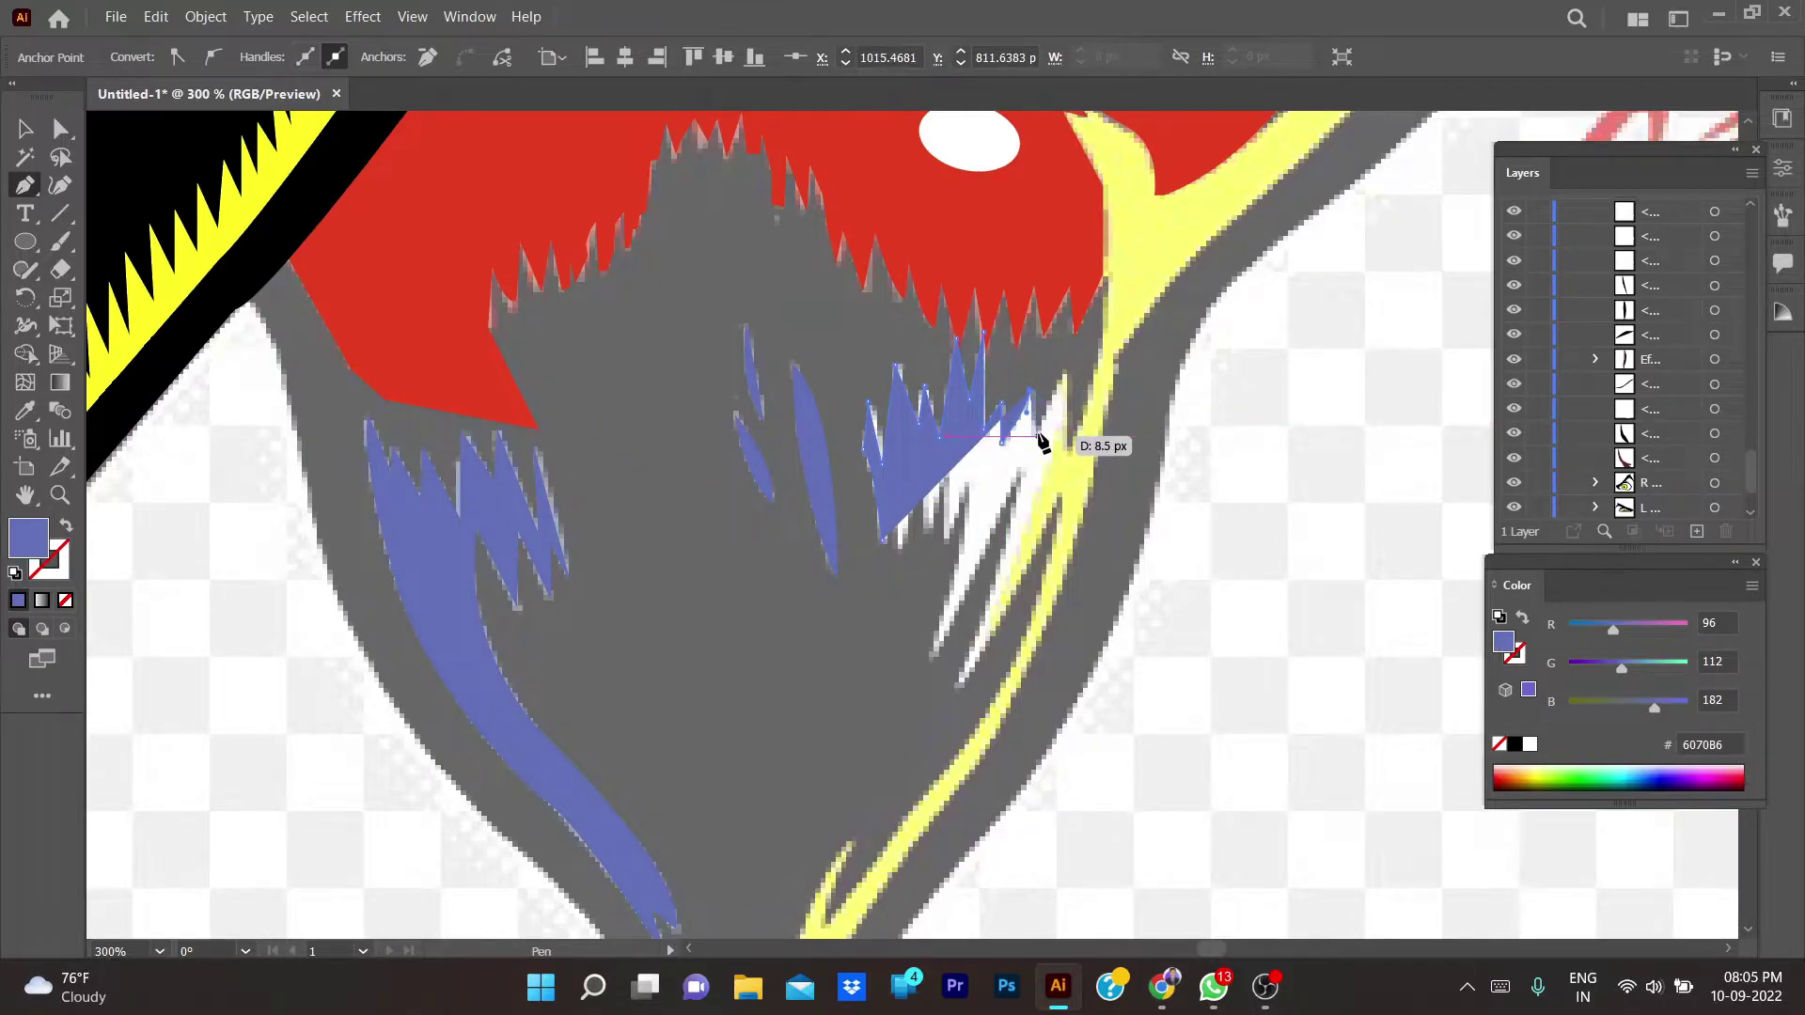
click(1036, 435)
click(1060, 376)
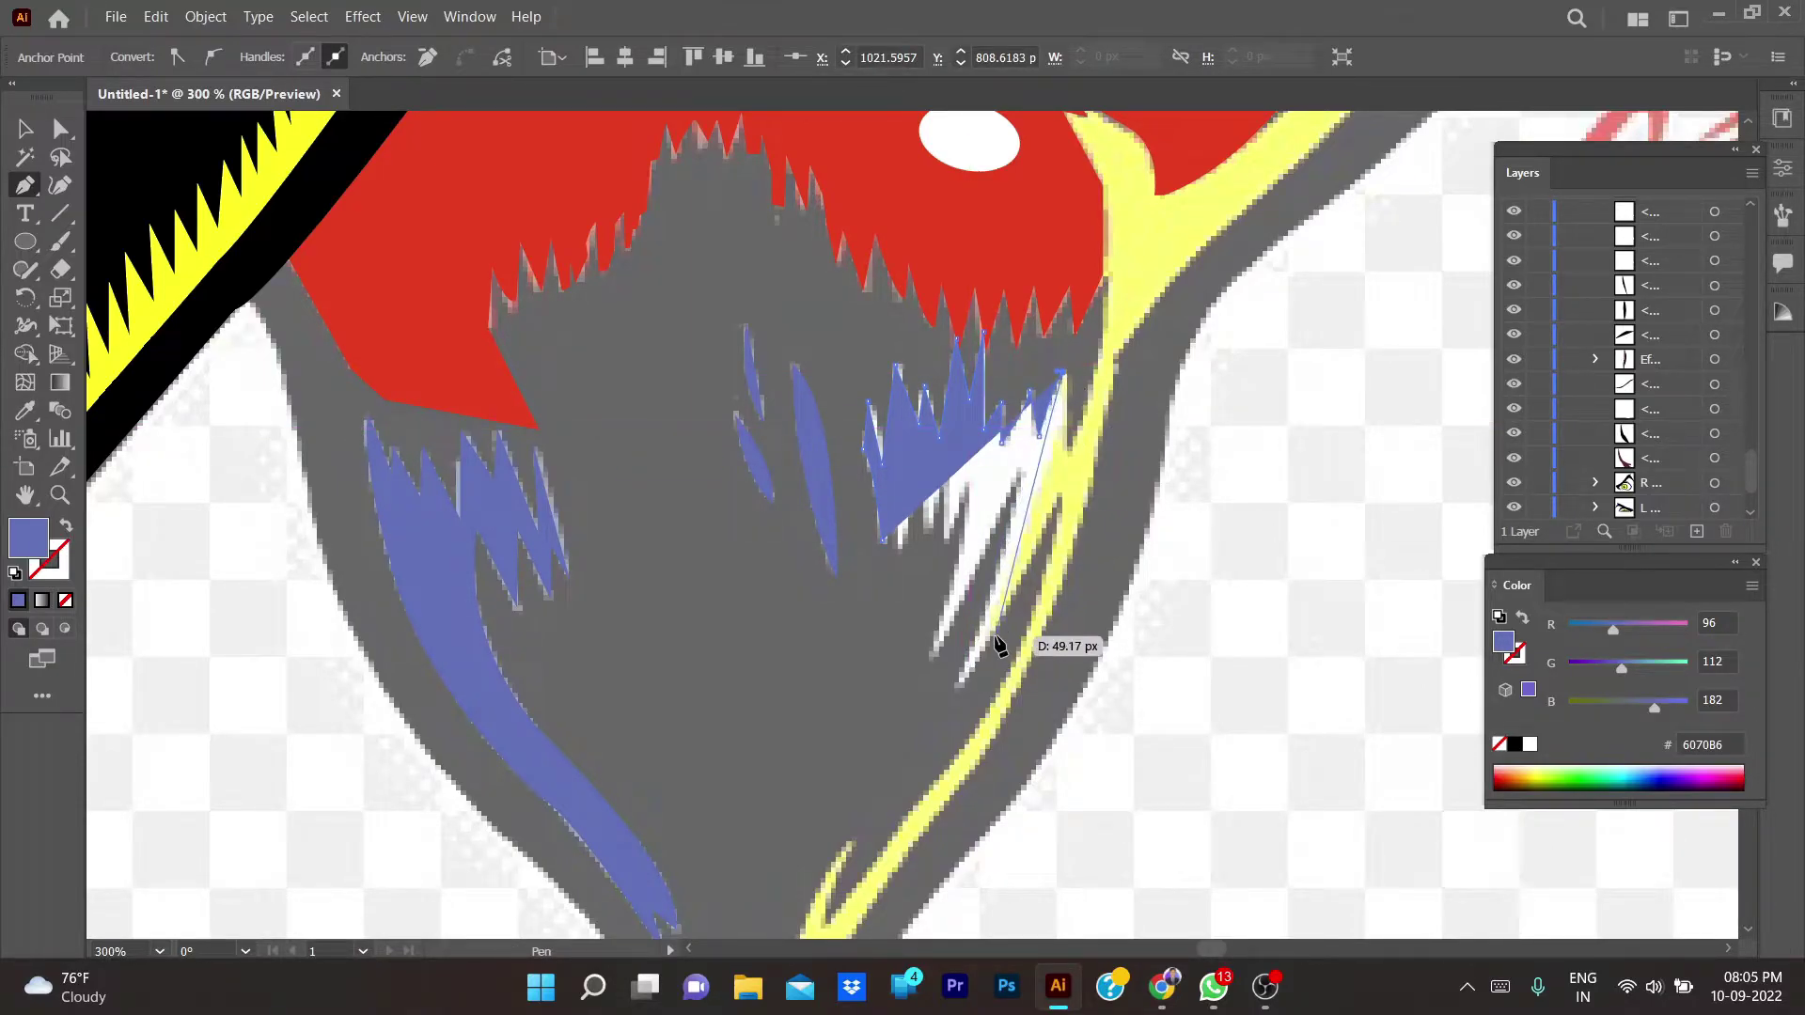
click(1031, 514)
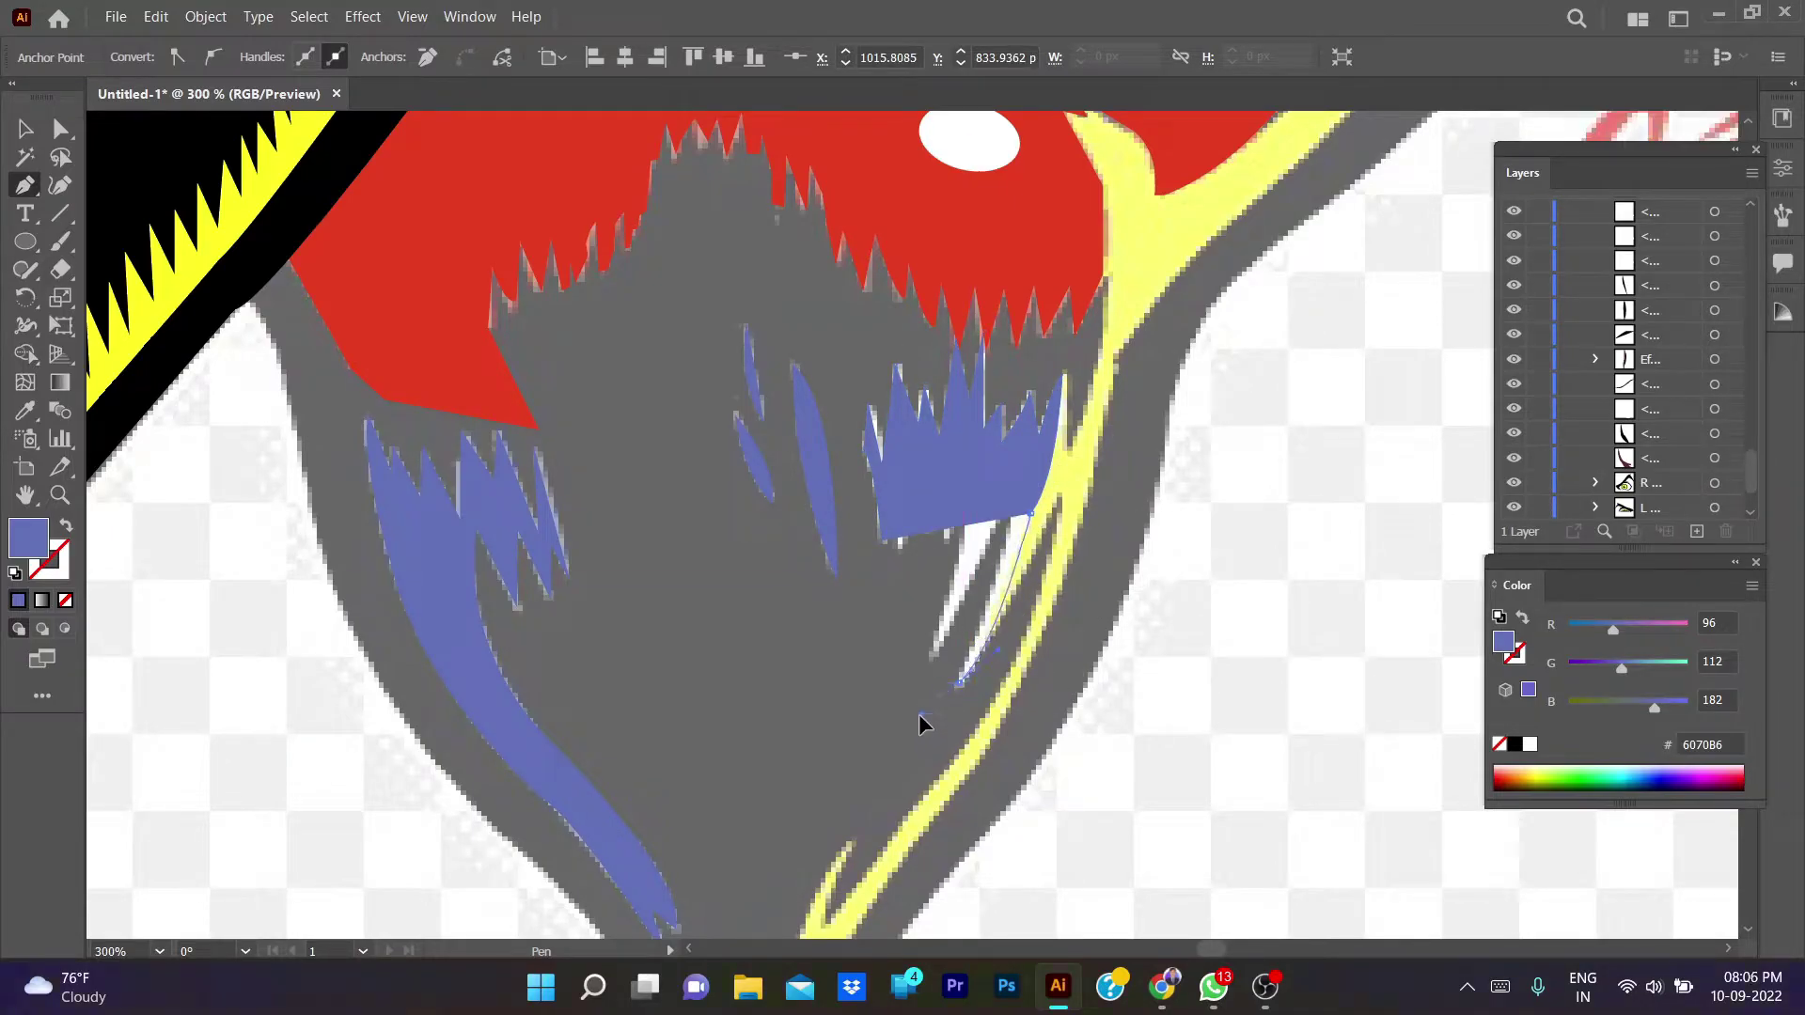
- Trace a spiky white highlight shape on the beard and fill it with sampled white
key(slash)
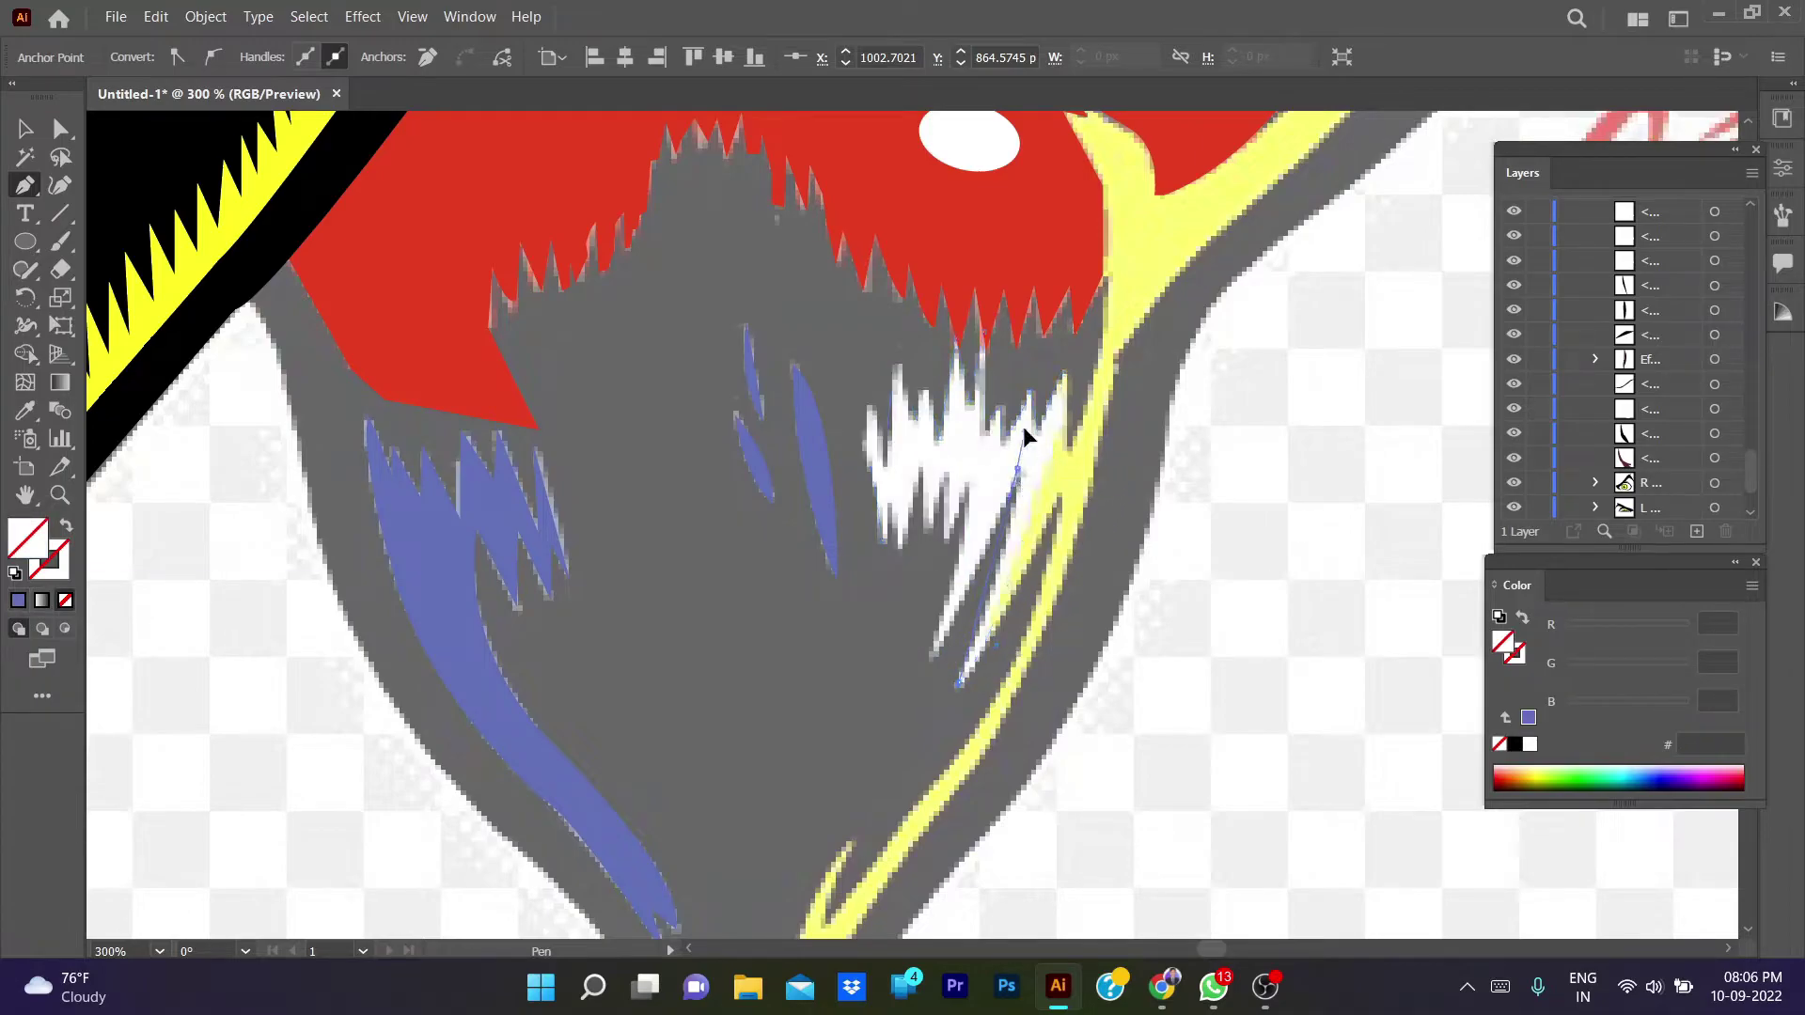
click(1017, 470)
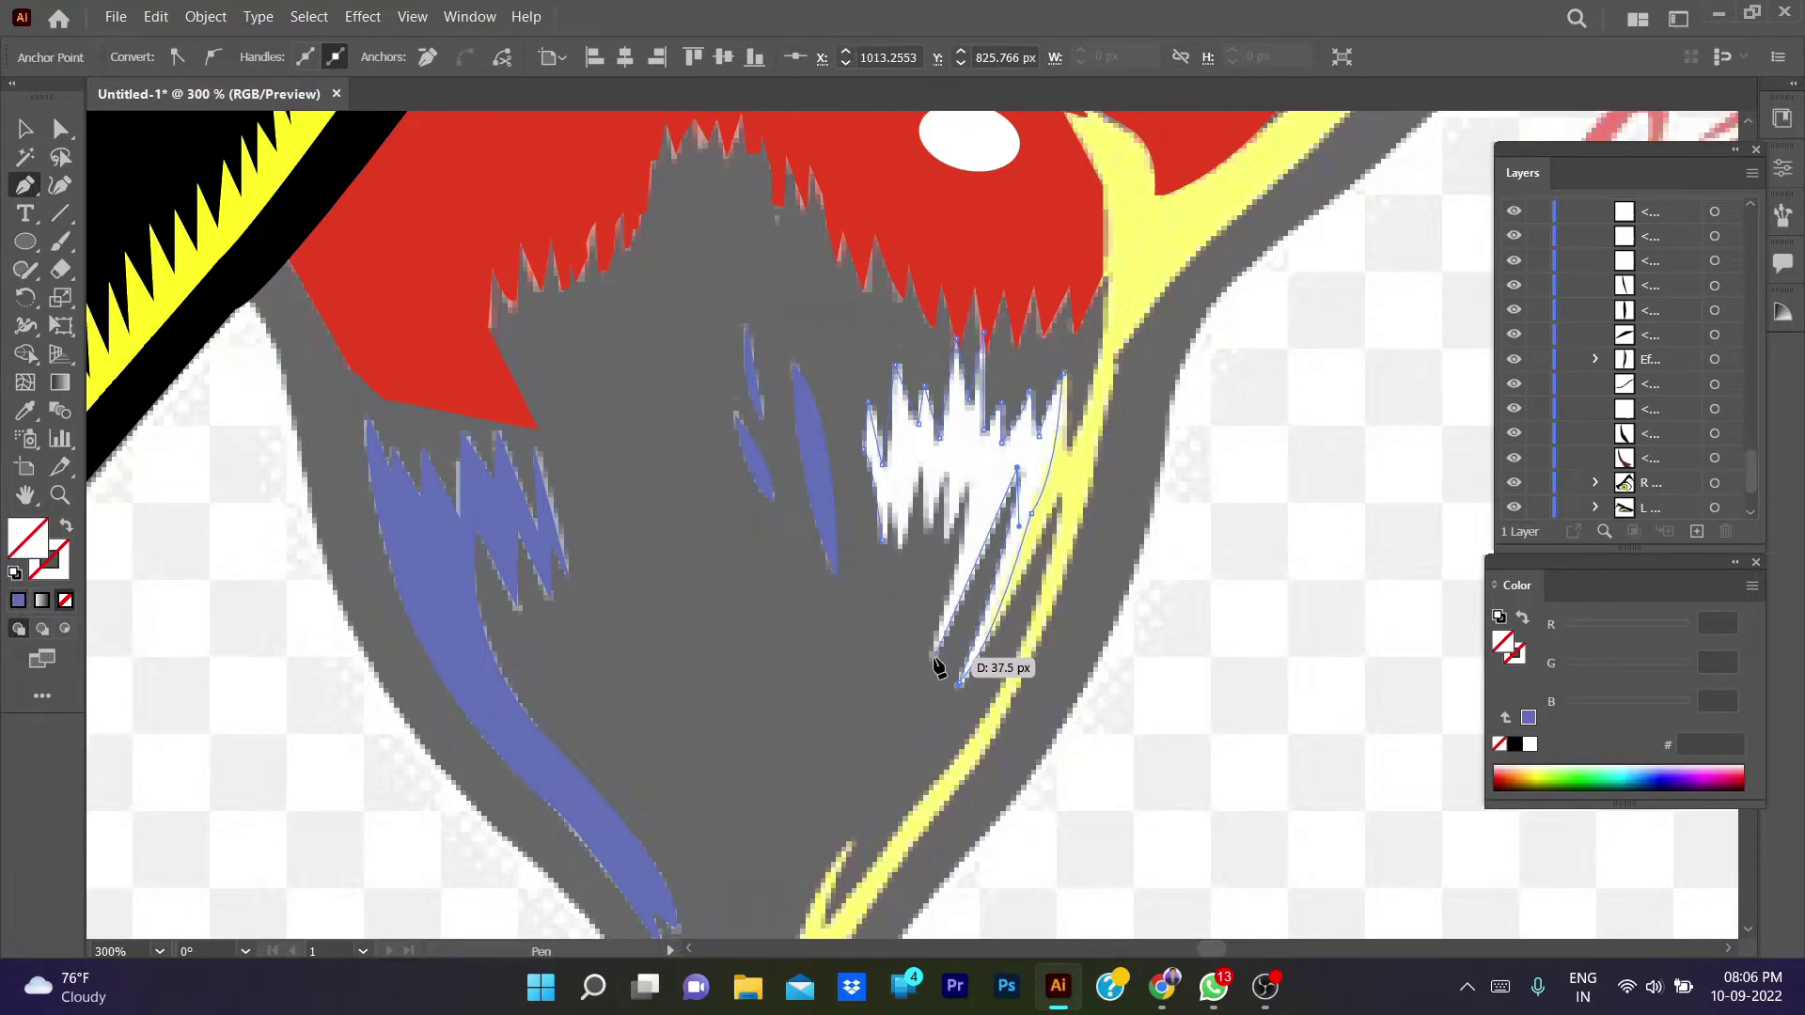
click(931, 662)
click(969, 483)
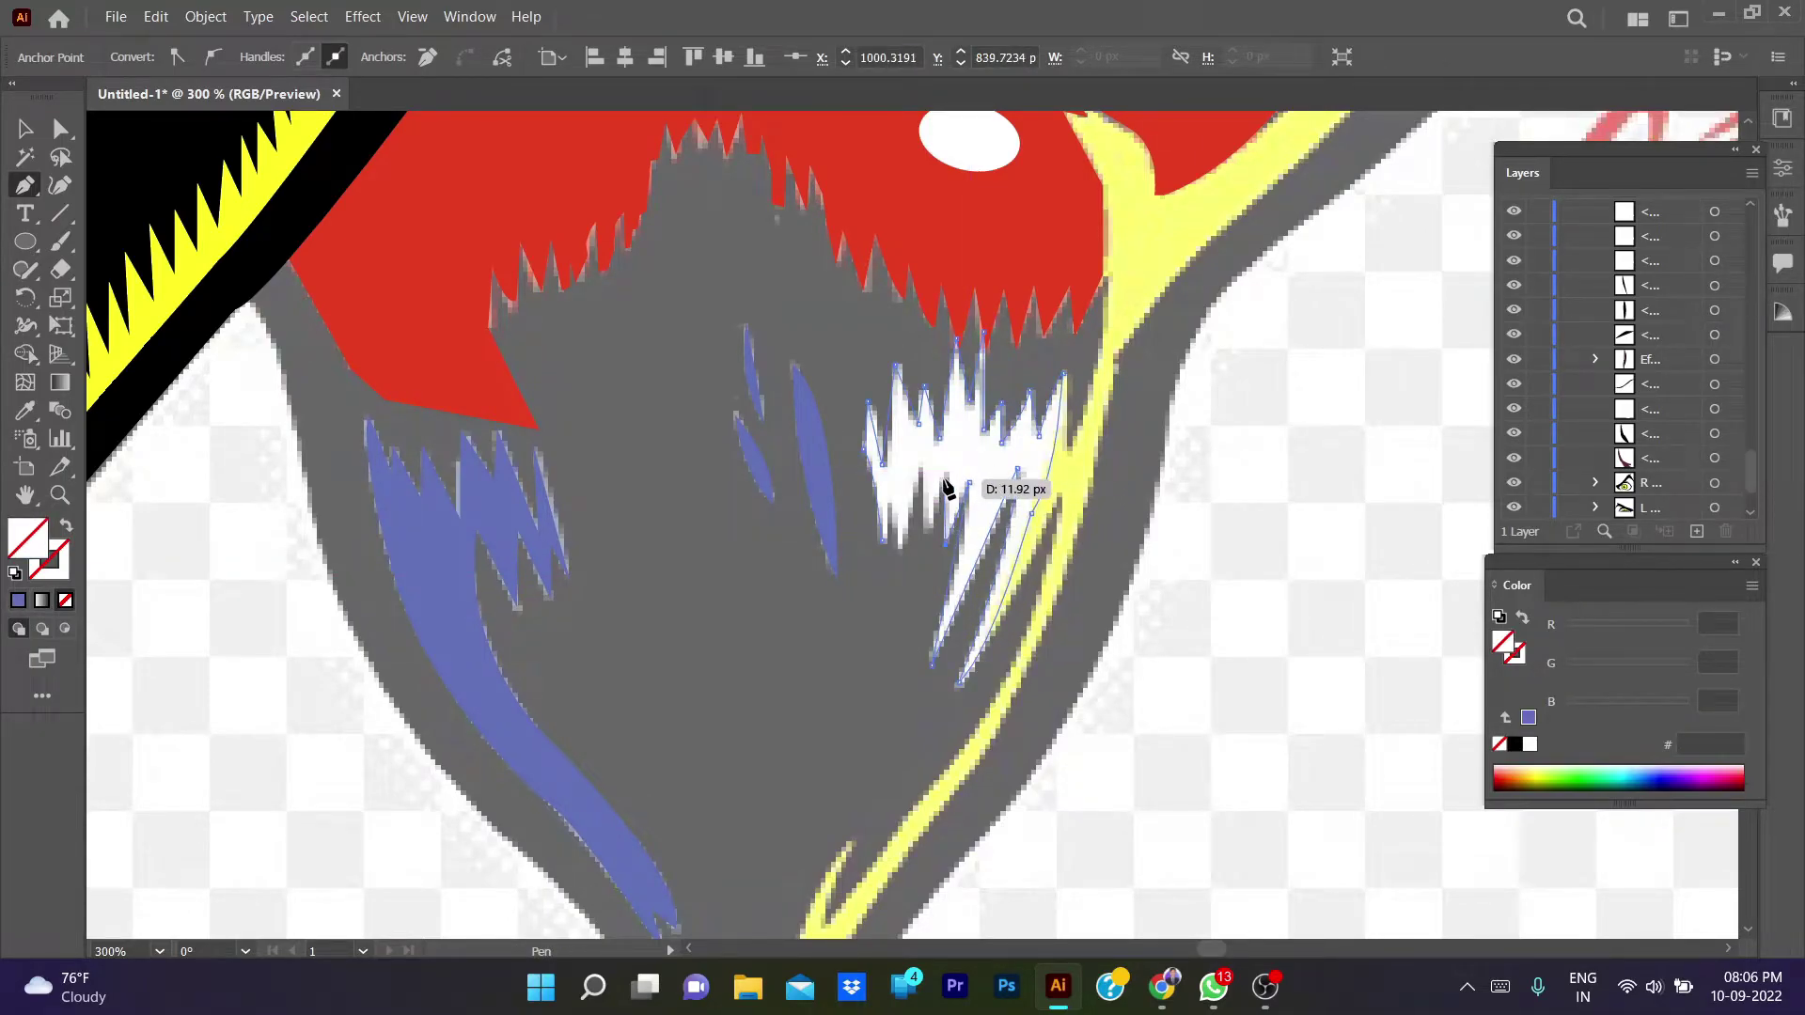
click(945, 474)
click(931, 529)
click(921, 473)
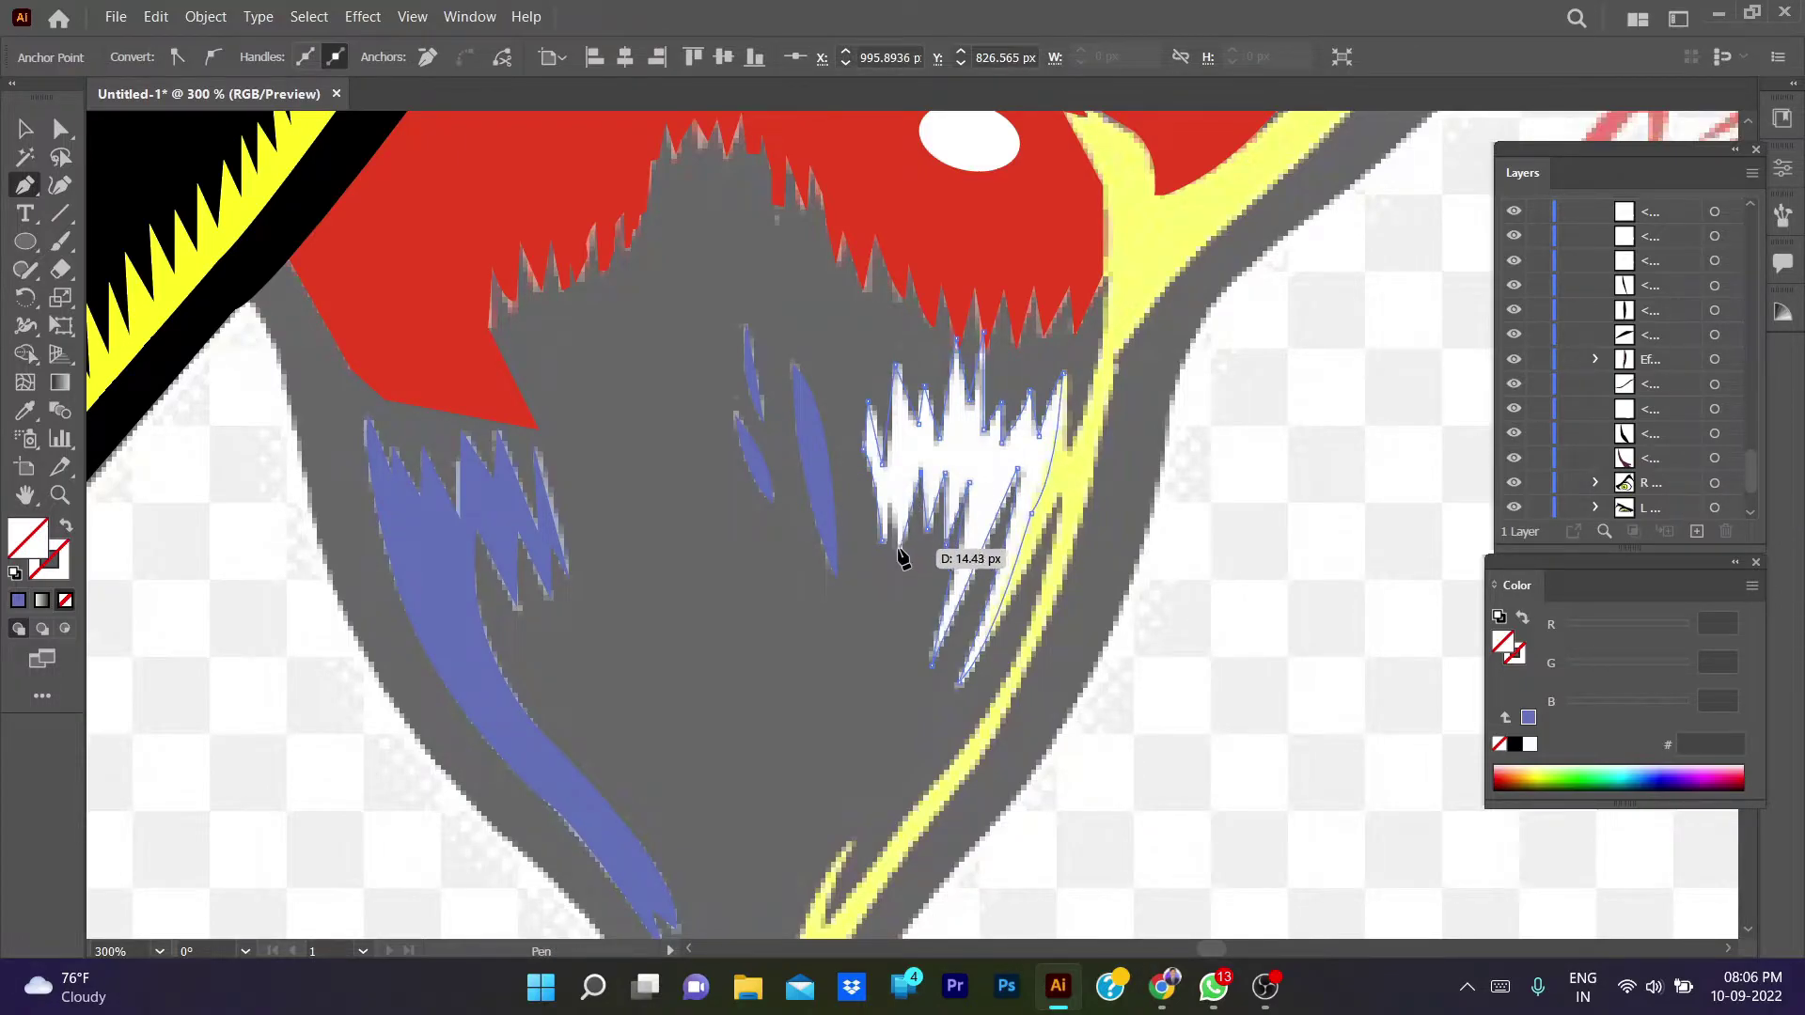
click(900, 544)
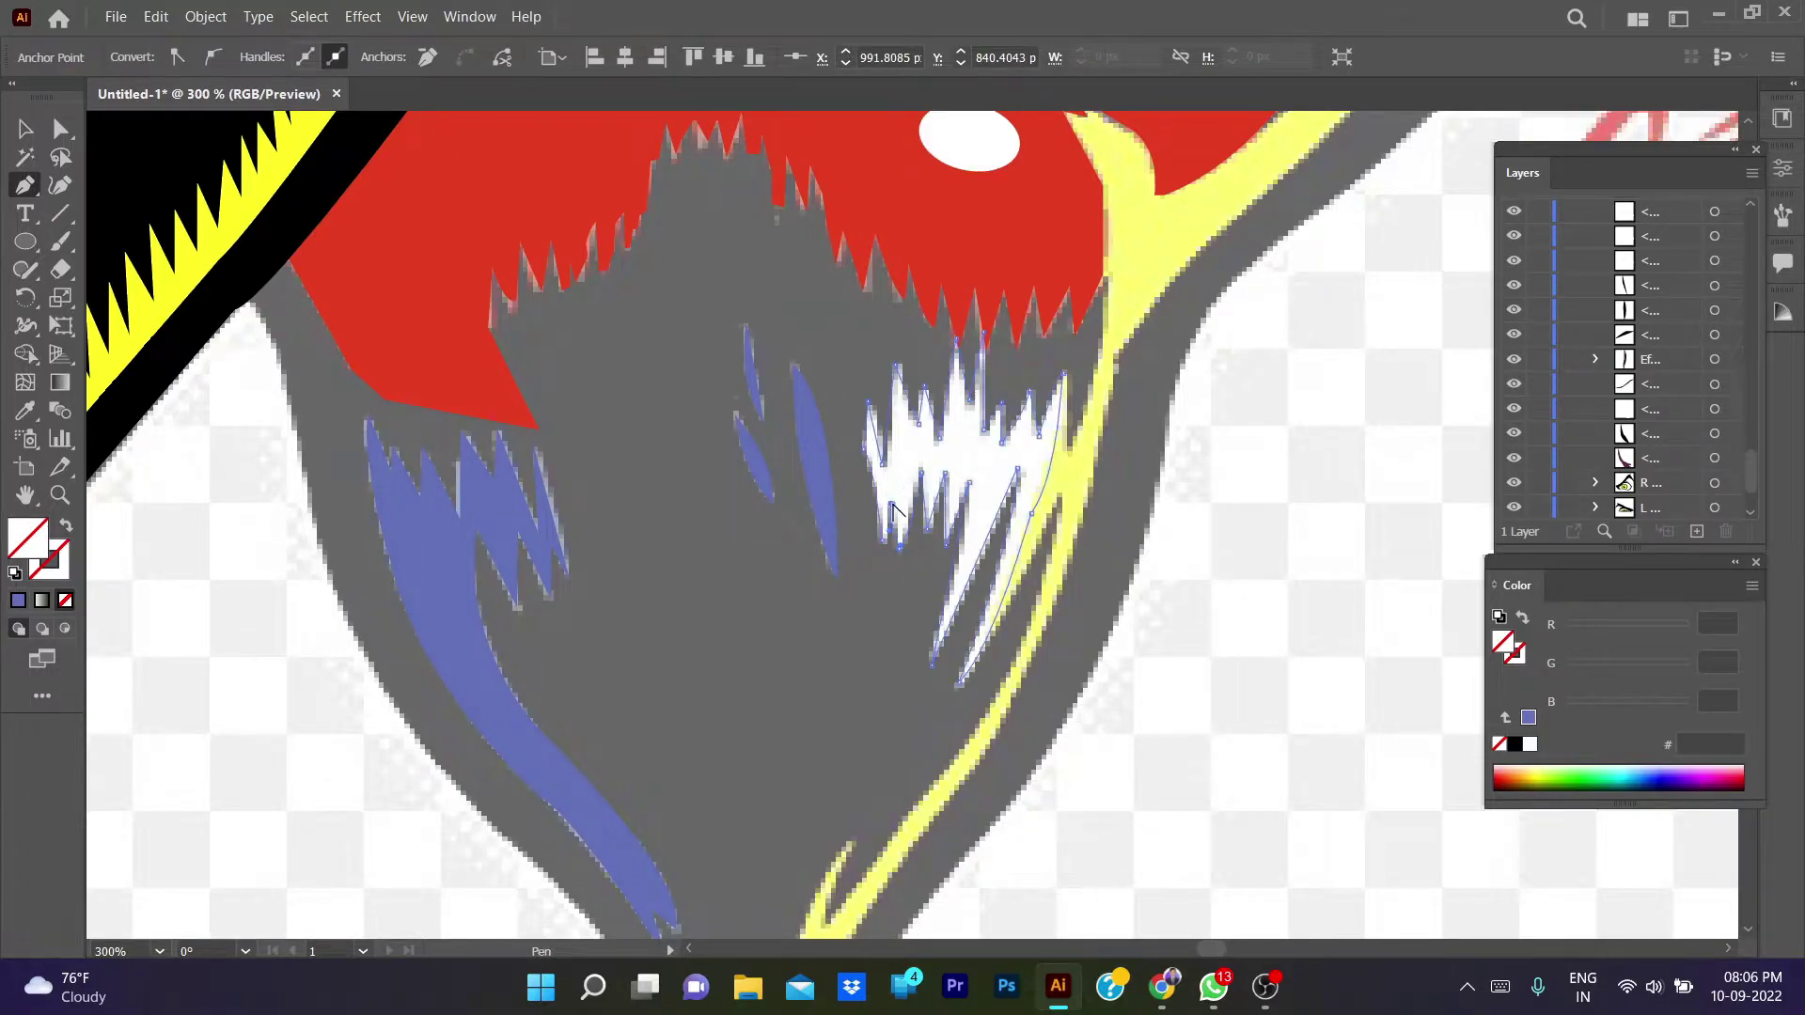
key(i)
click(985, 150)
key(v)
click(1230, 517)
- Start an unfilled path at the beard tip, curving it up the yellow stroke past the teeth
drag(1217, 766, 1273, 331)
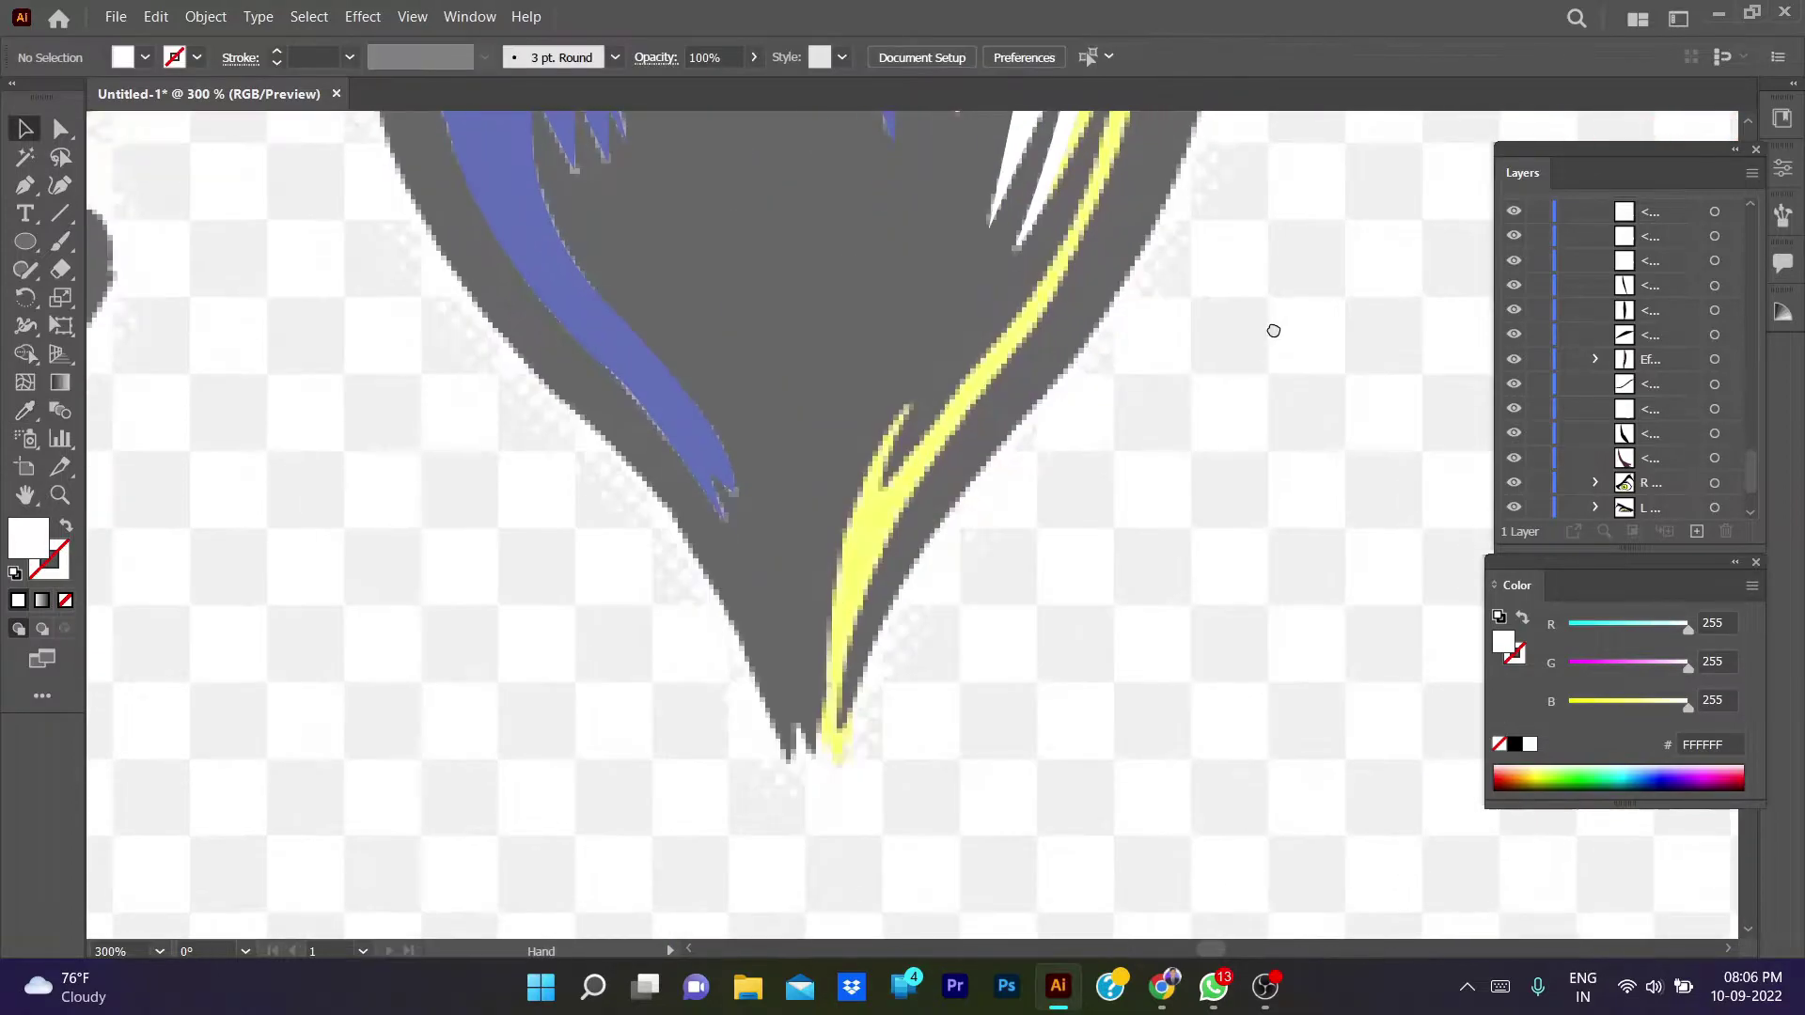
key(p)
click(851, 712)
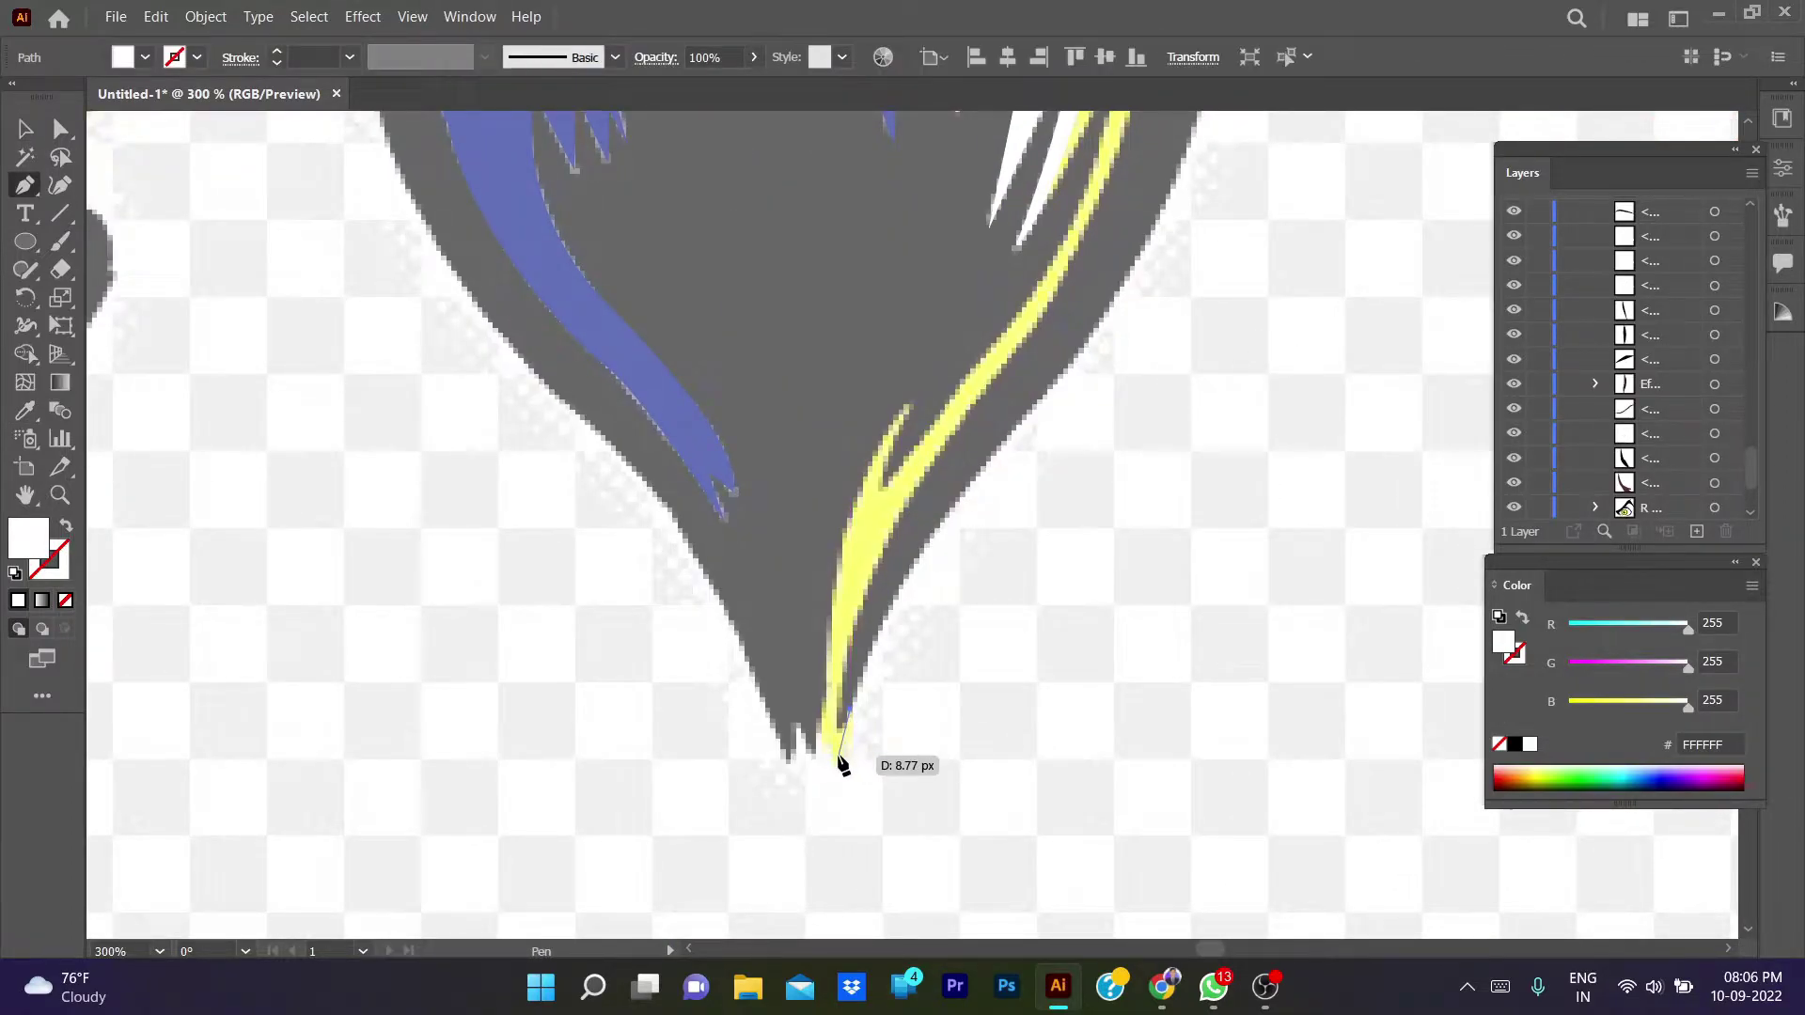
click(842, 758)
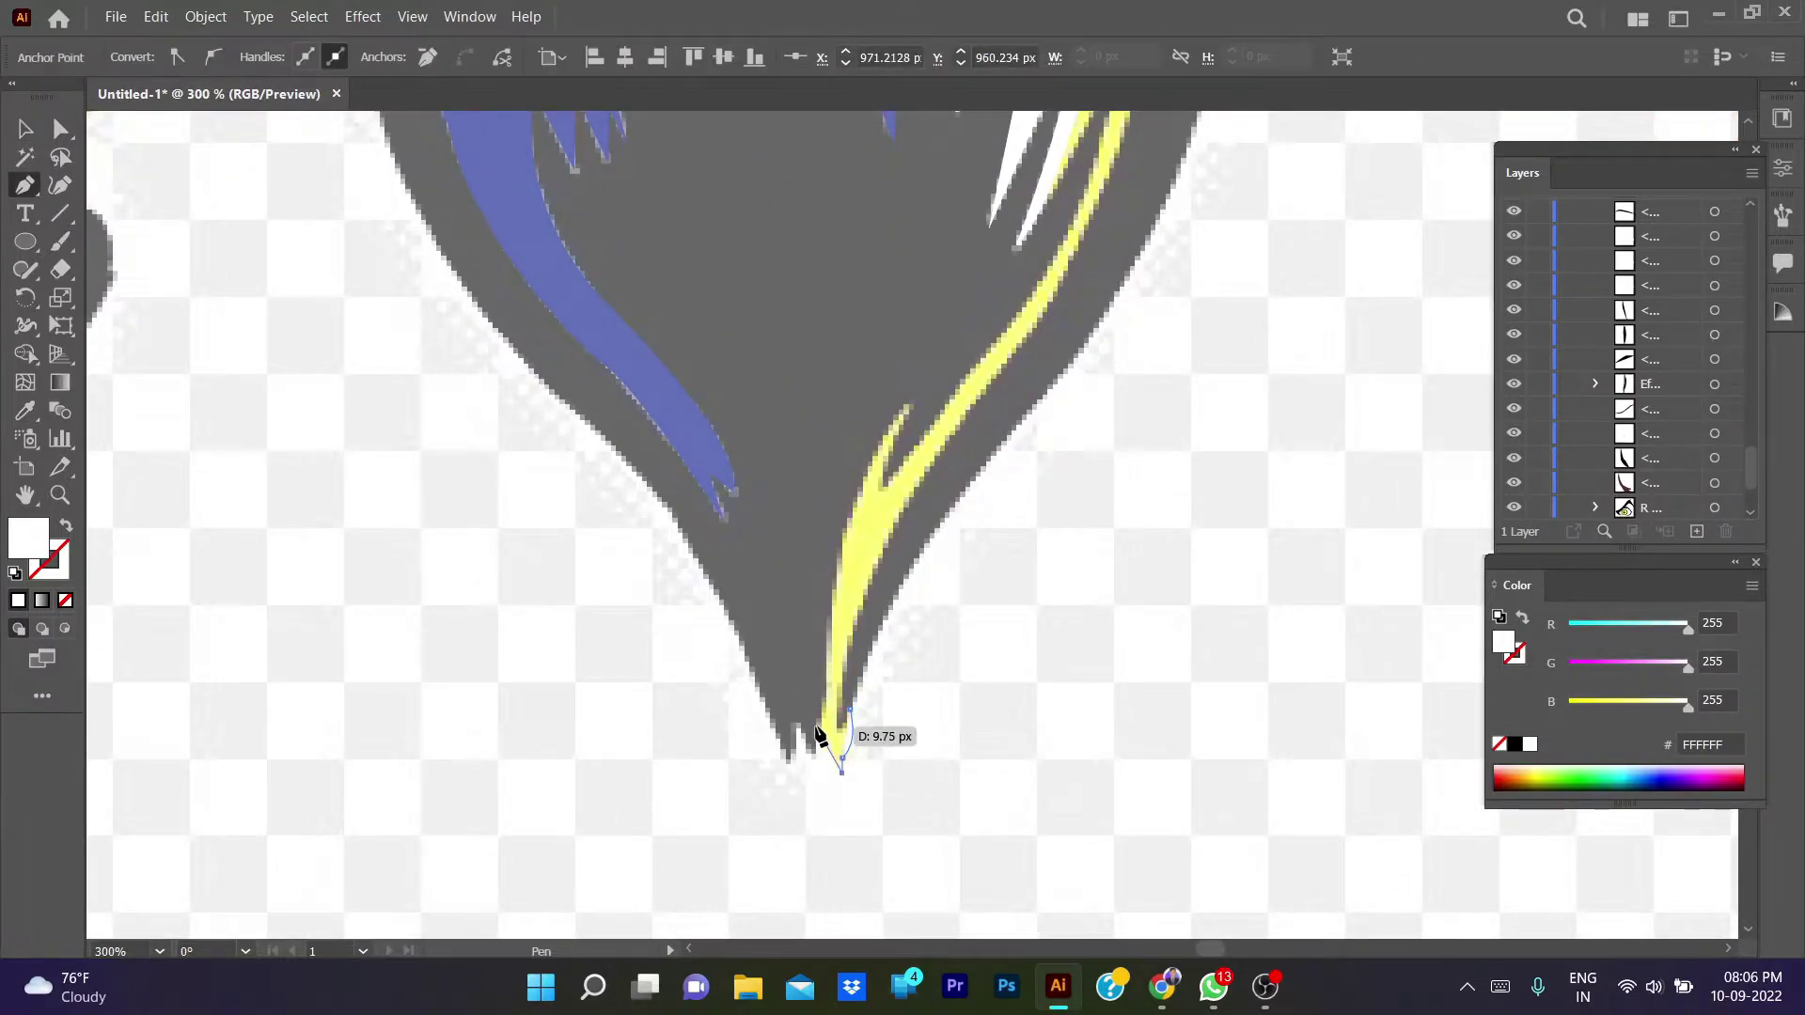
key(slash)
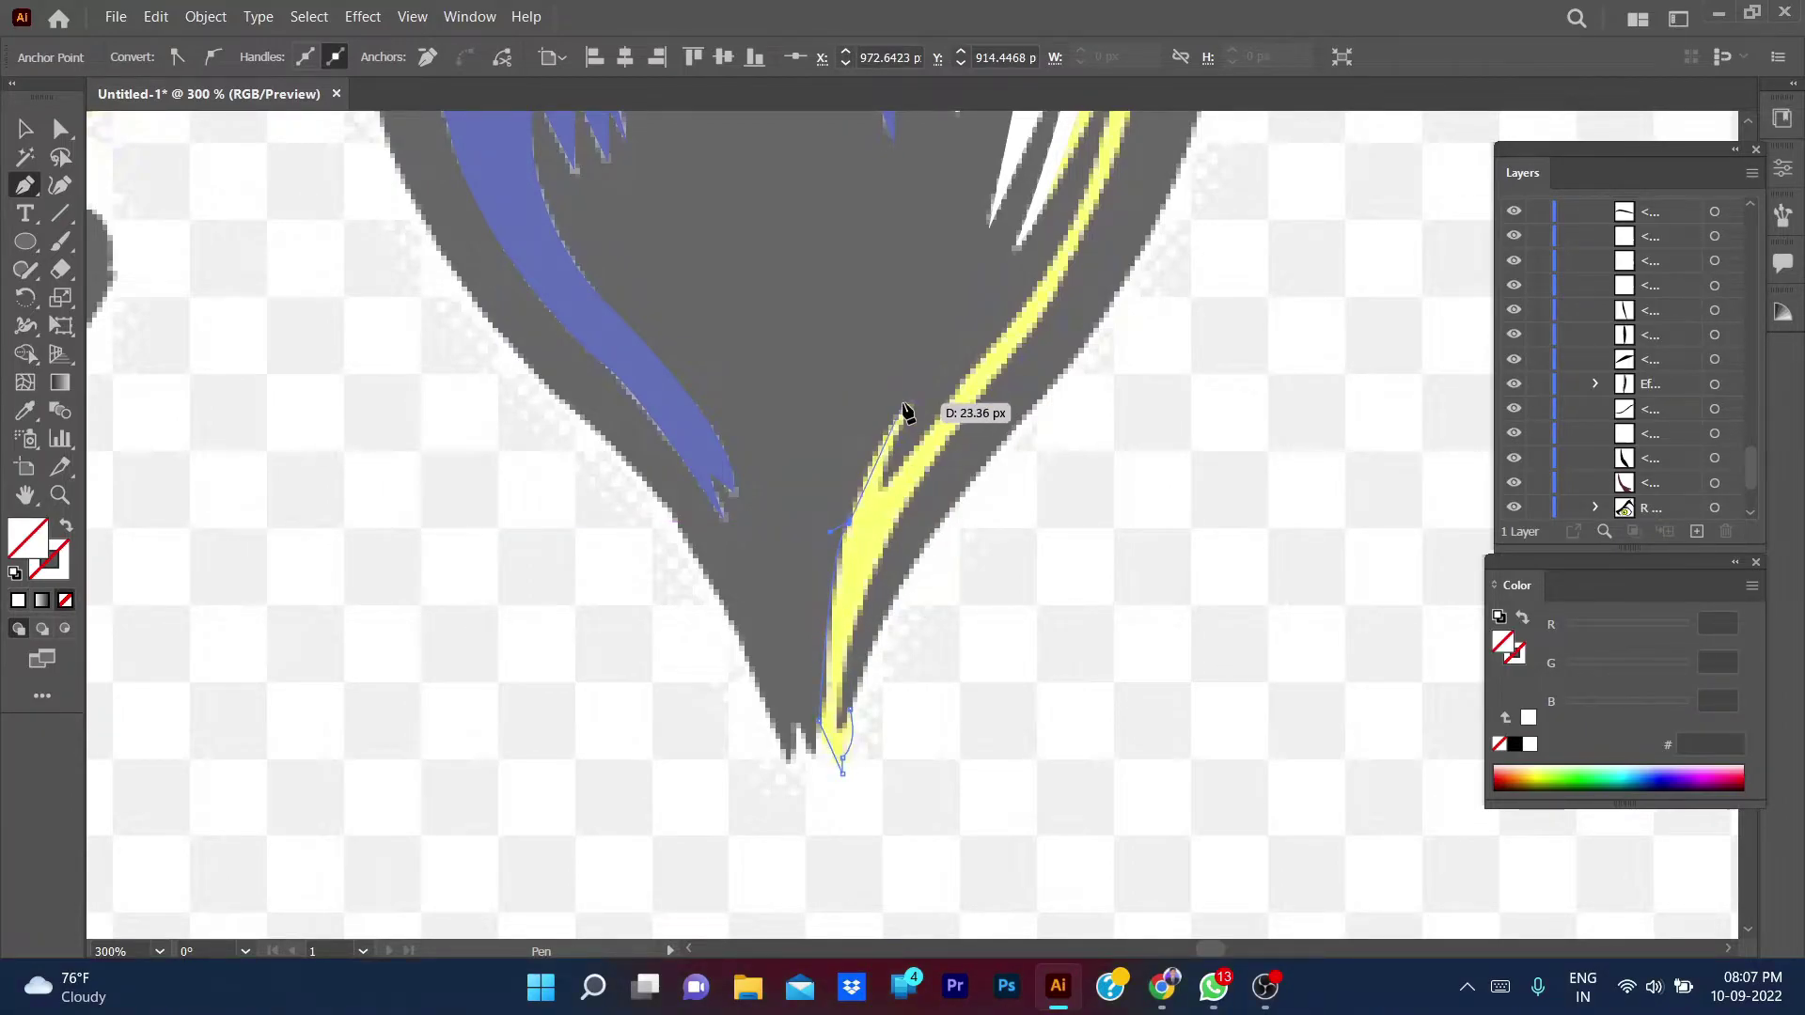
drag(912, 402, 1002, 351)
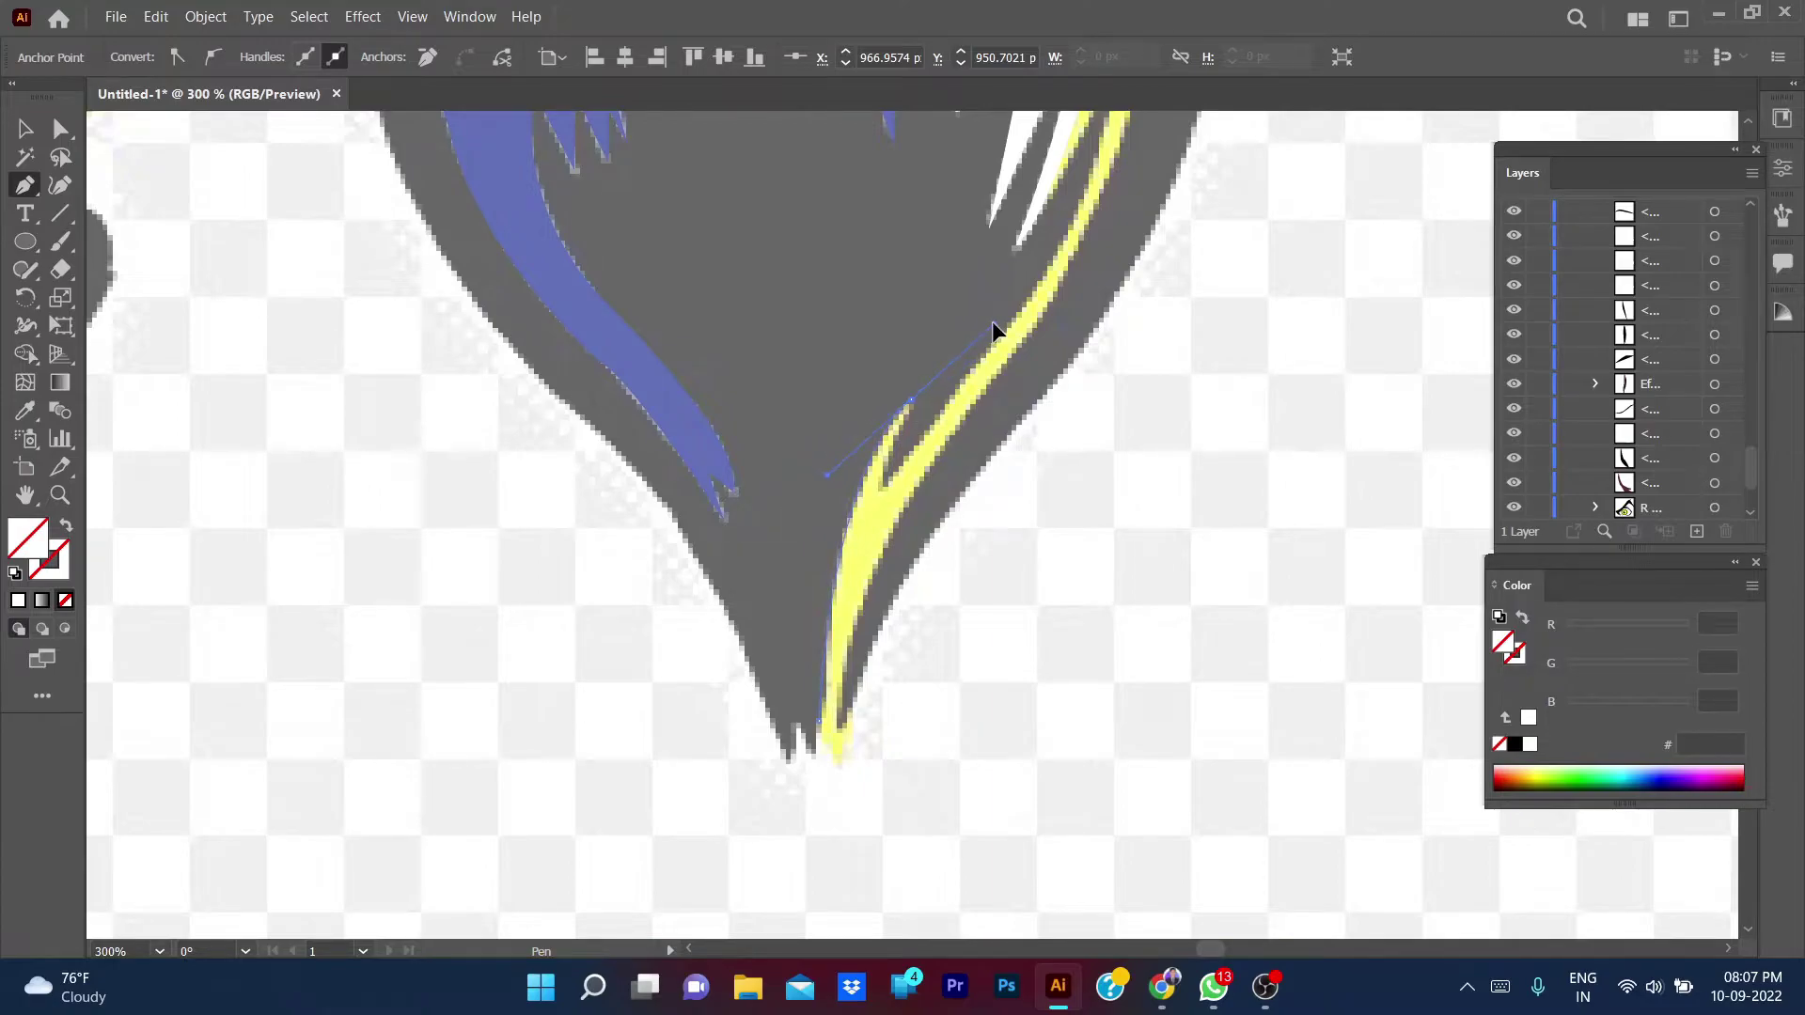
mouse_move(895, 449)
mouse_down()
mouse_move(884, 498)
mouse_move(677, 724)
mouse_up()
drag(825, 524, 843, 516)
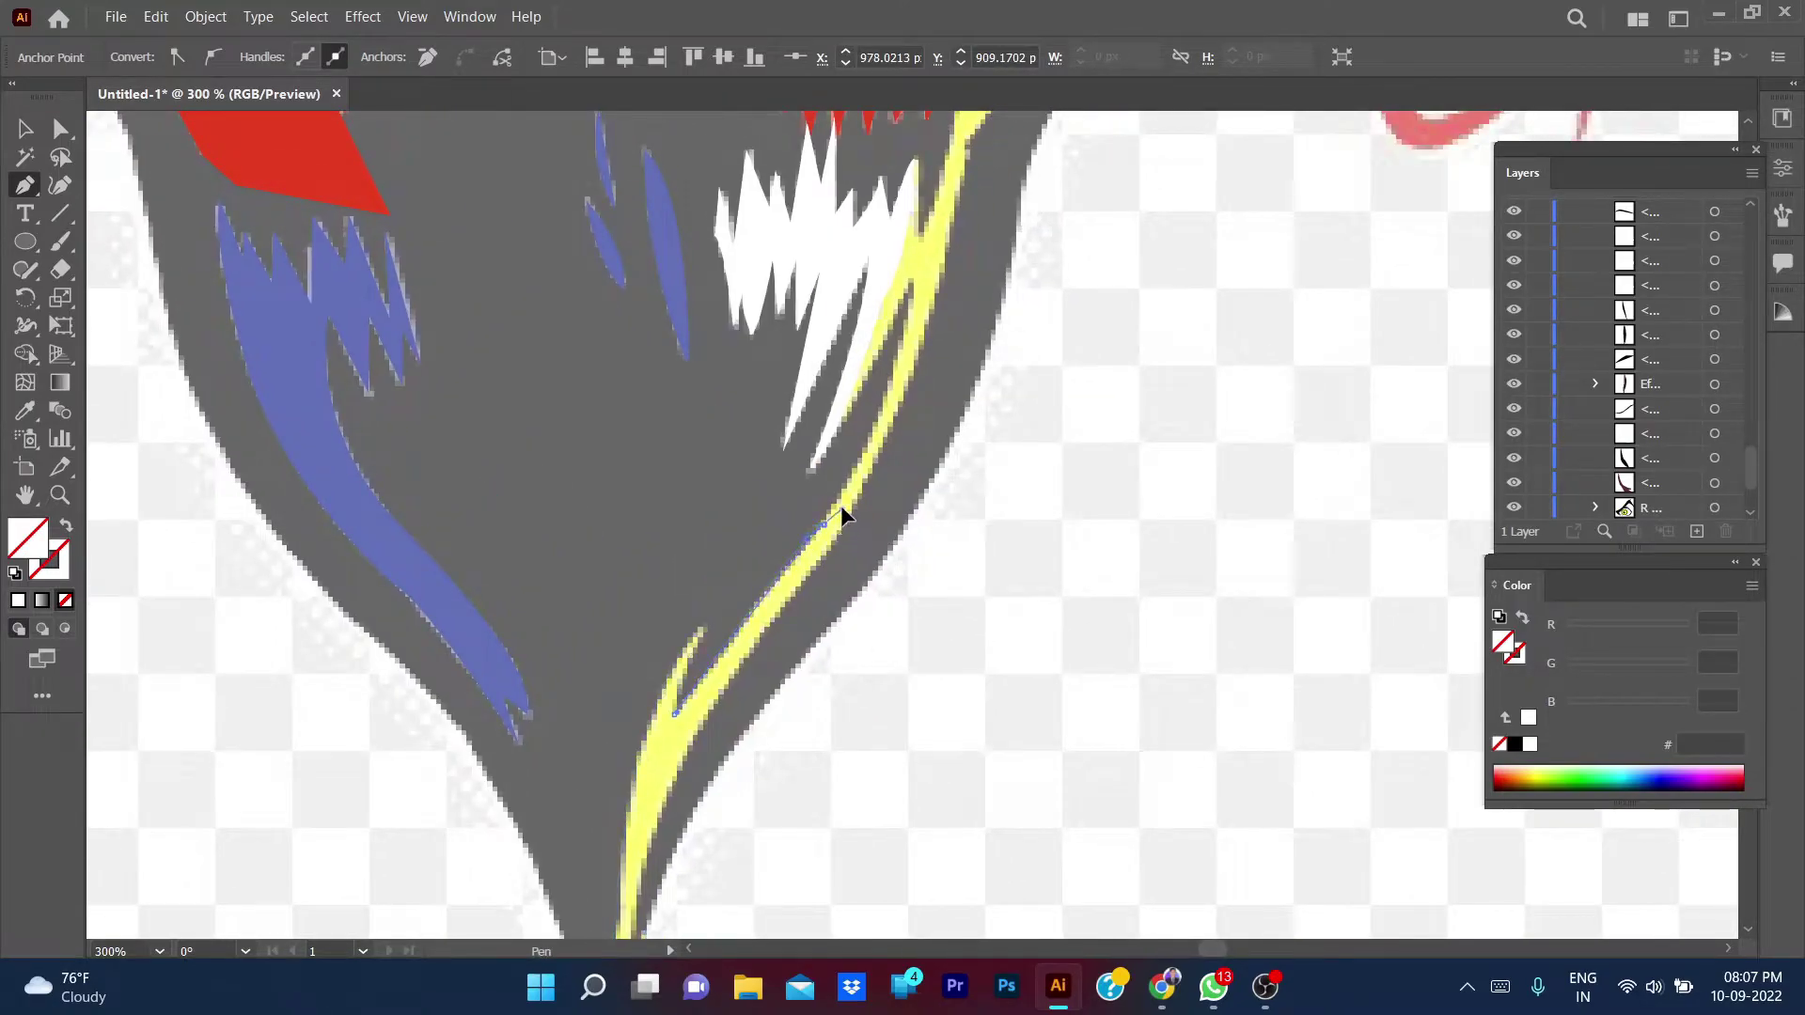
drag(916, 282, 923, 178)
click(917, 283)
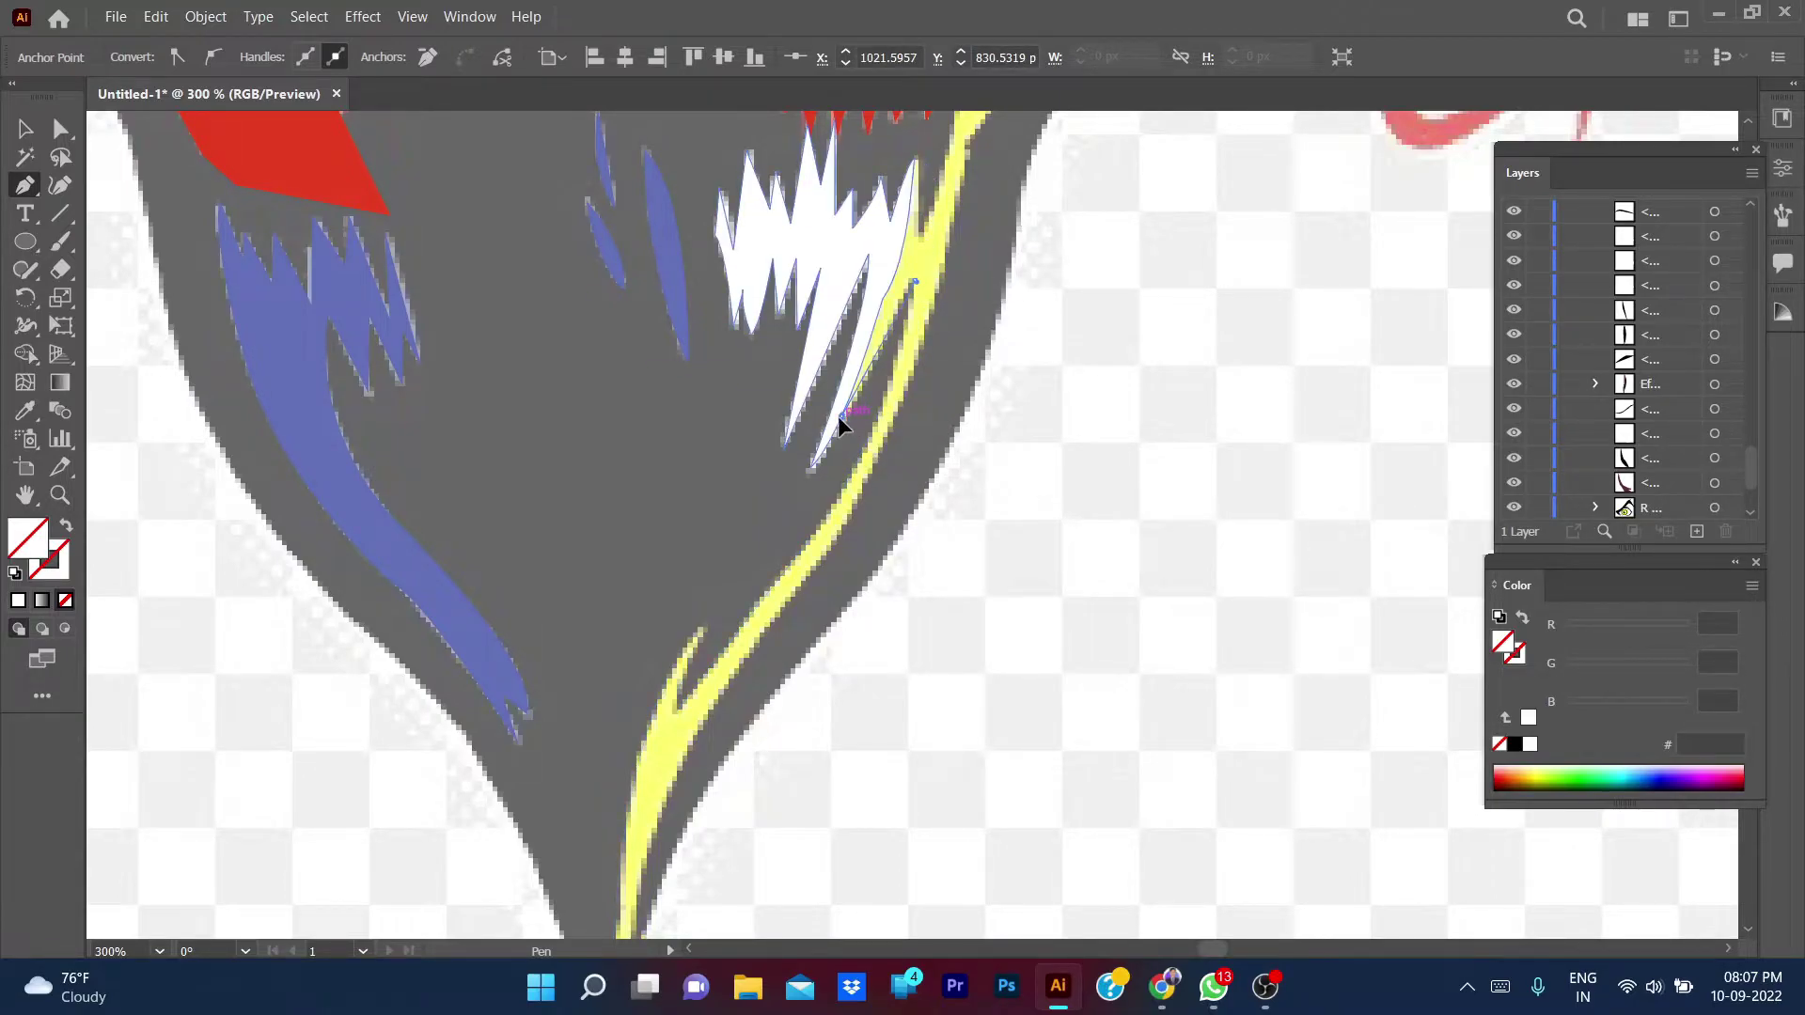
click(842, 414)
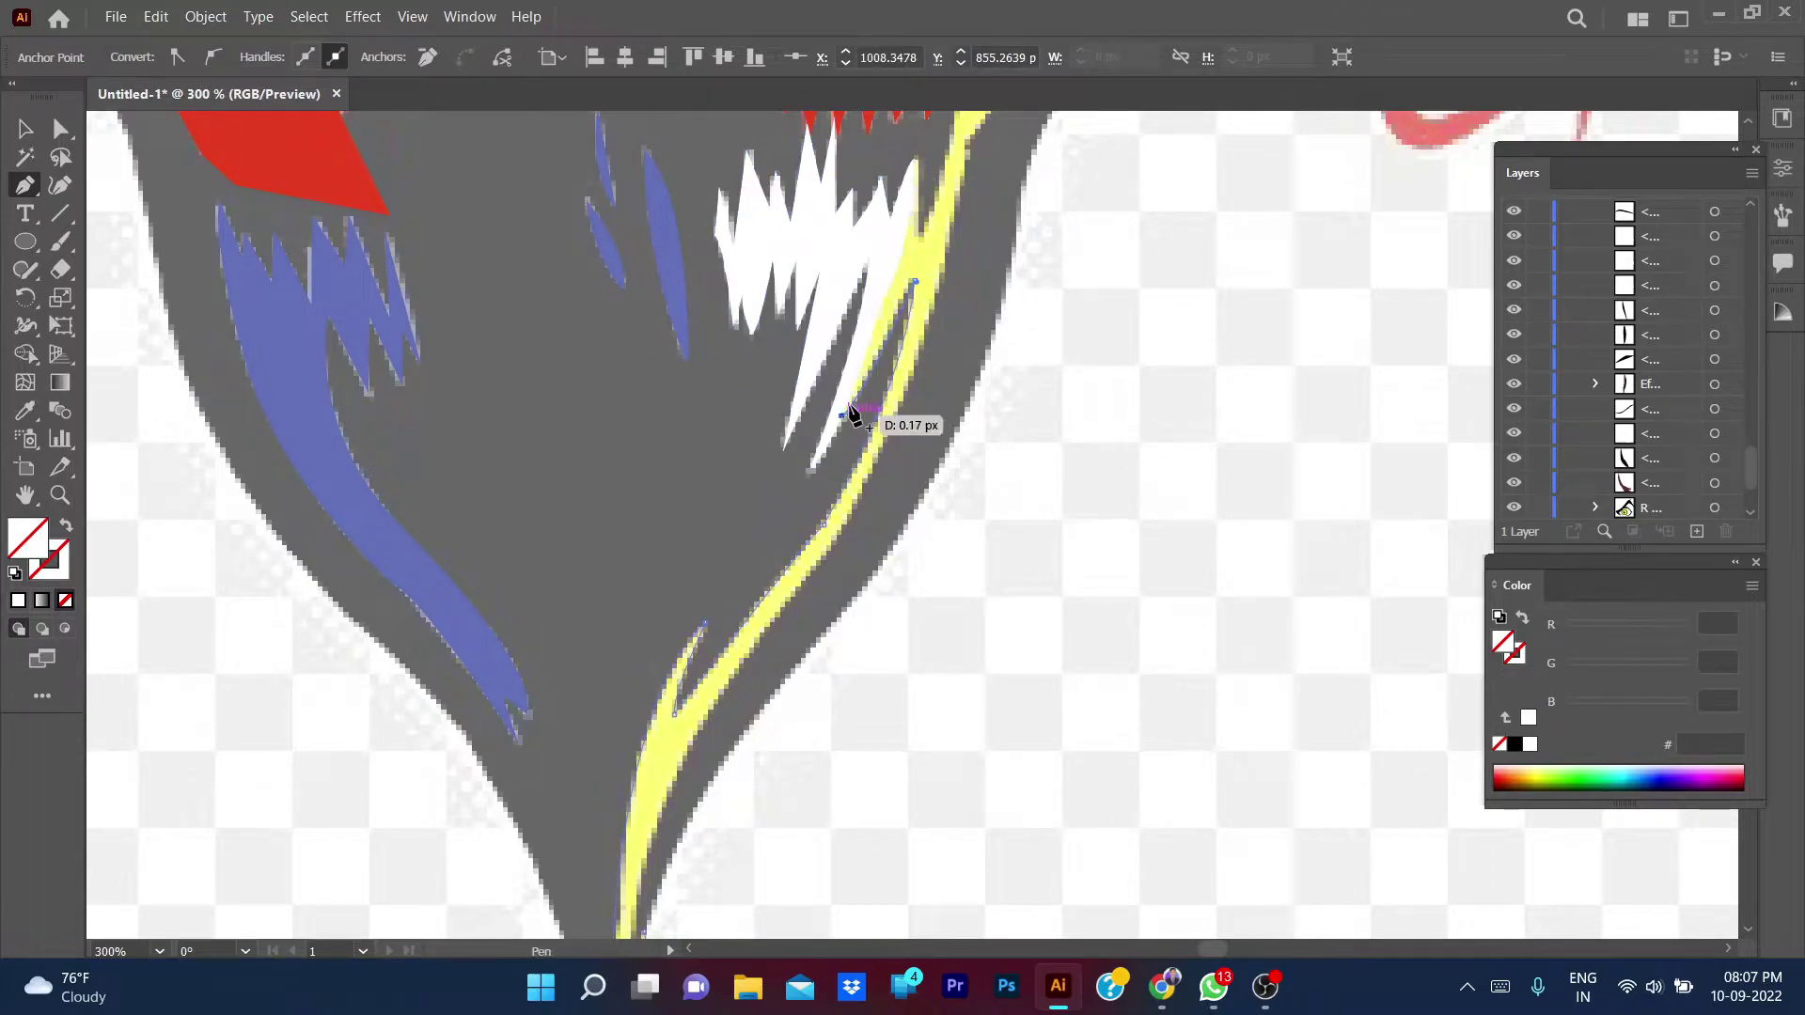
click(920, 231)
- Anchor the path at the red cheek's lower edge and curve it along the yellow notch
scroll(926, 249, up, 5)
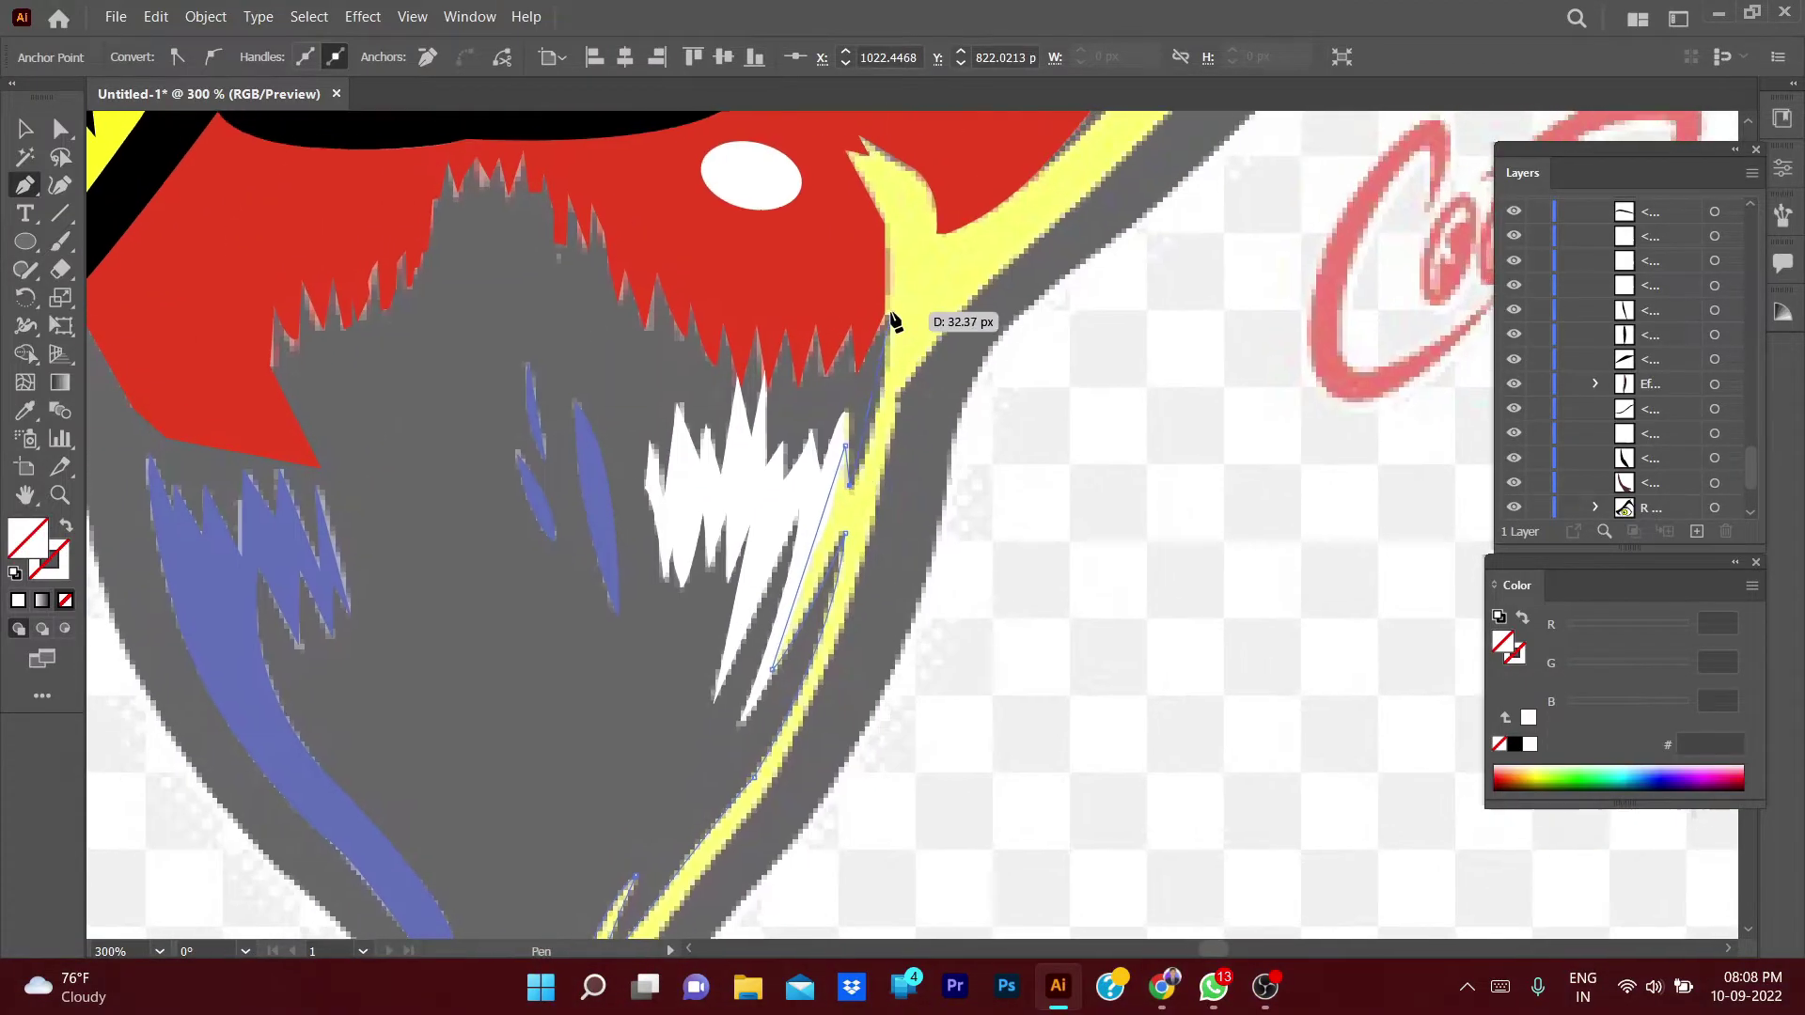
click(887, 314)
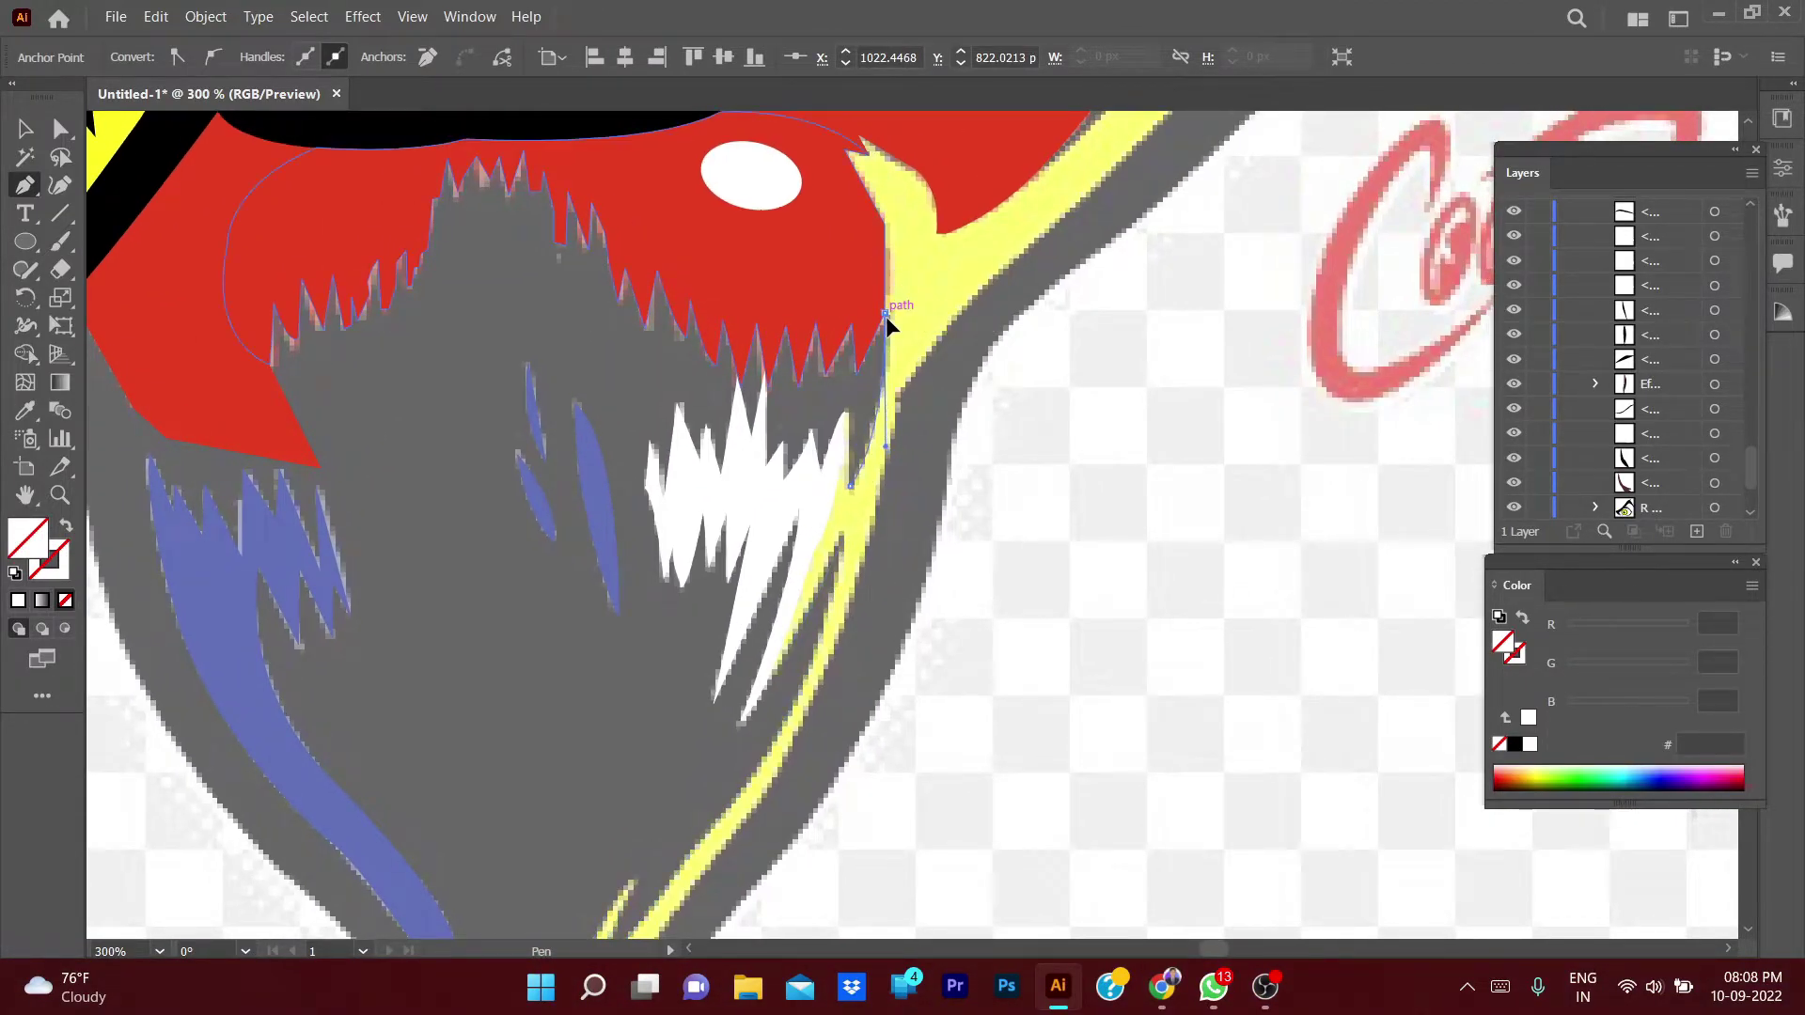
click(863, 149)
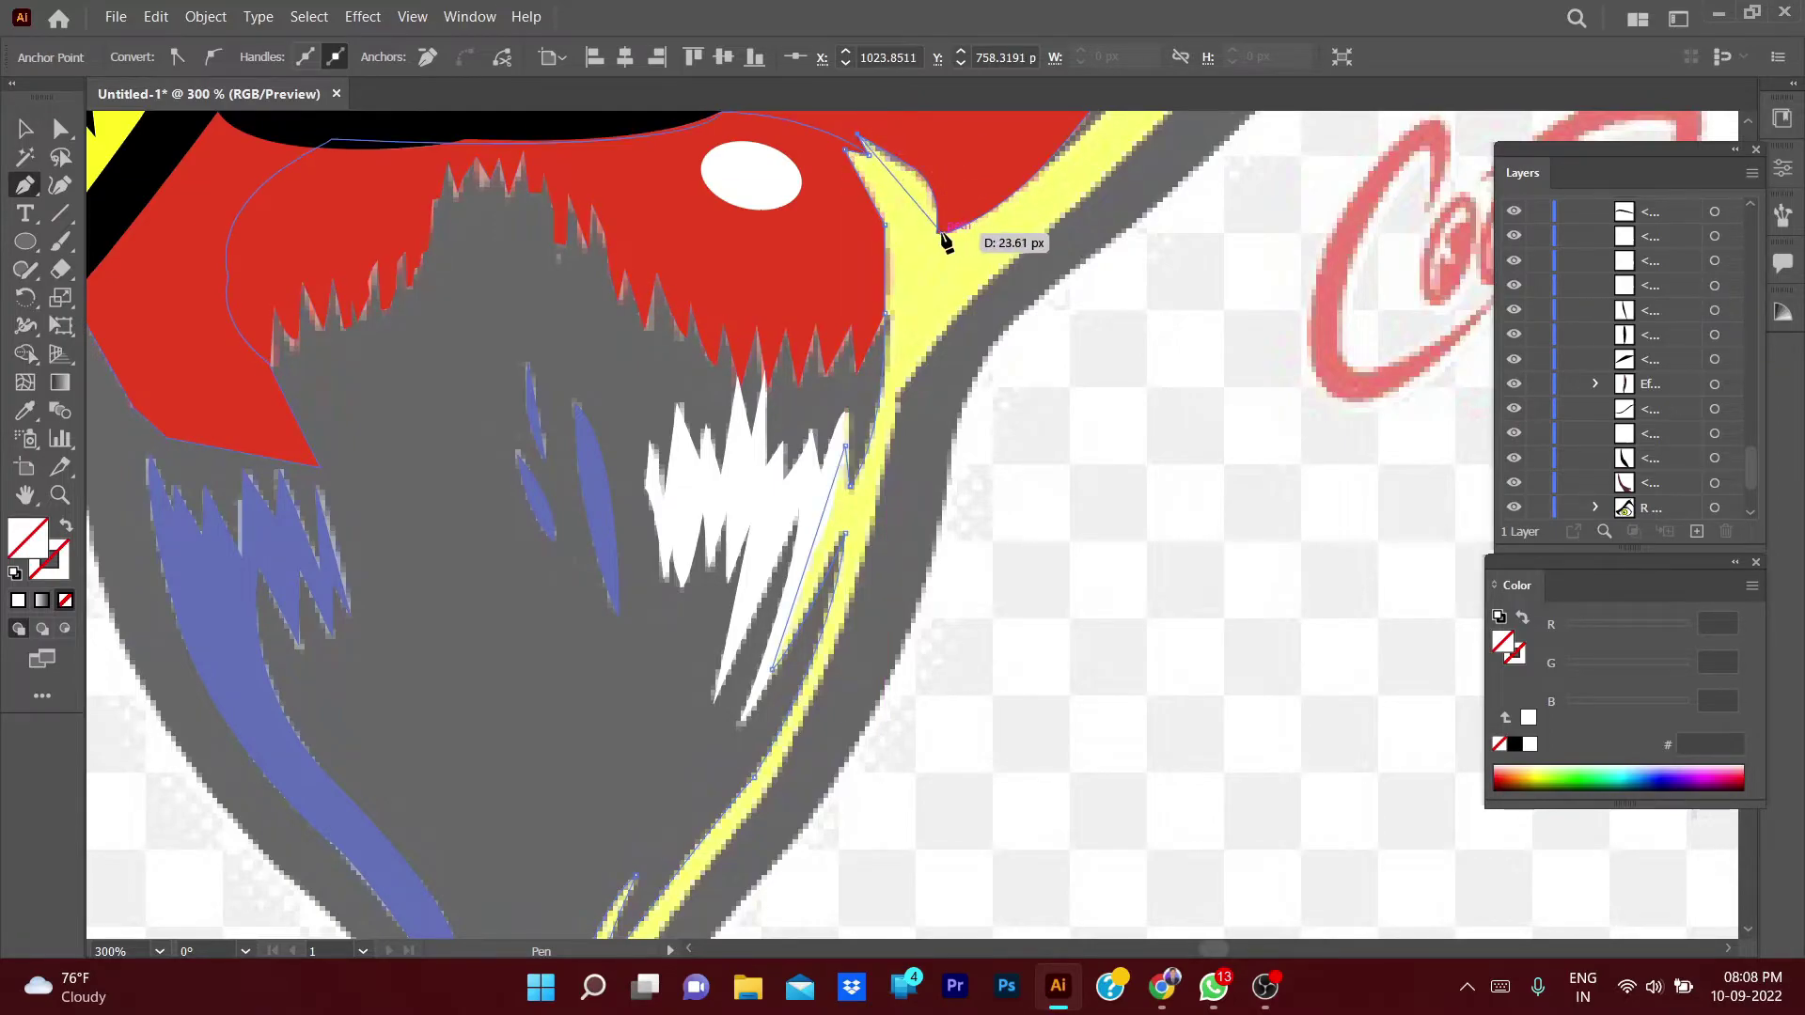
drag(944, 238, 924, 299)
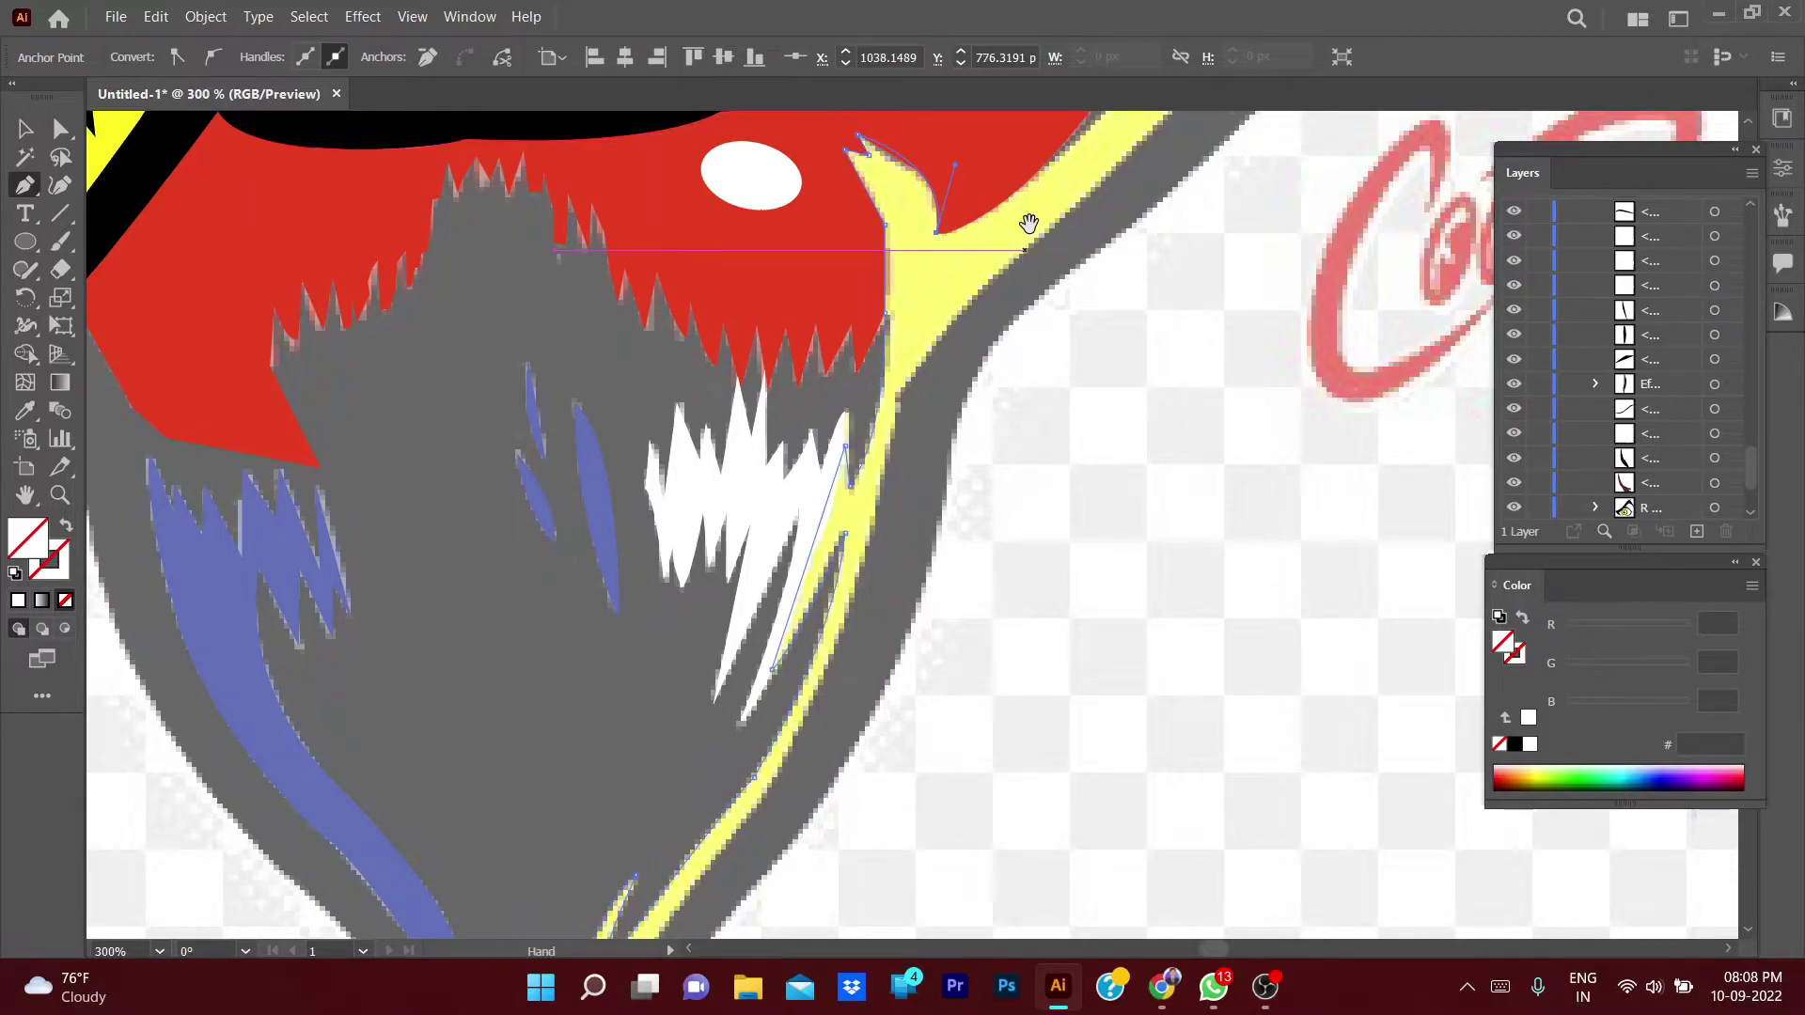
drag(1023, 225, 943, 498)
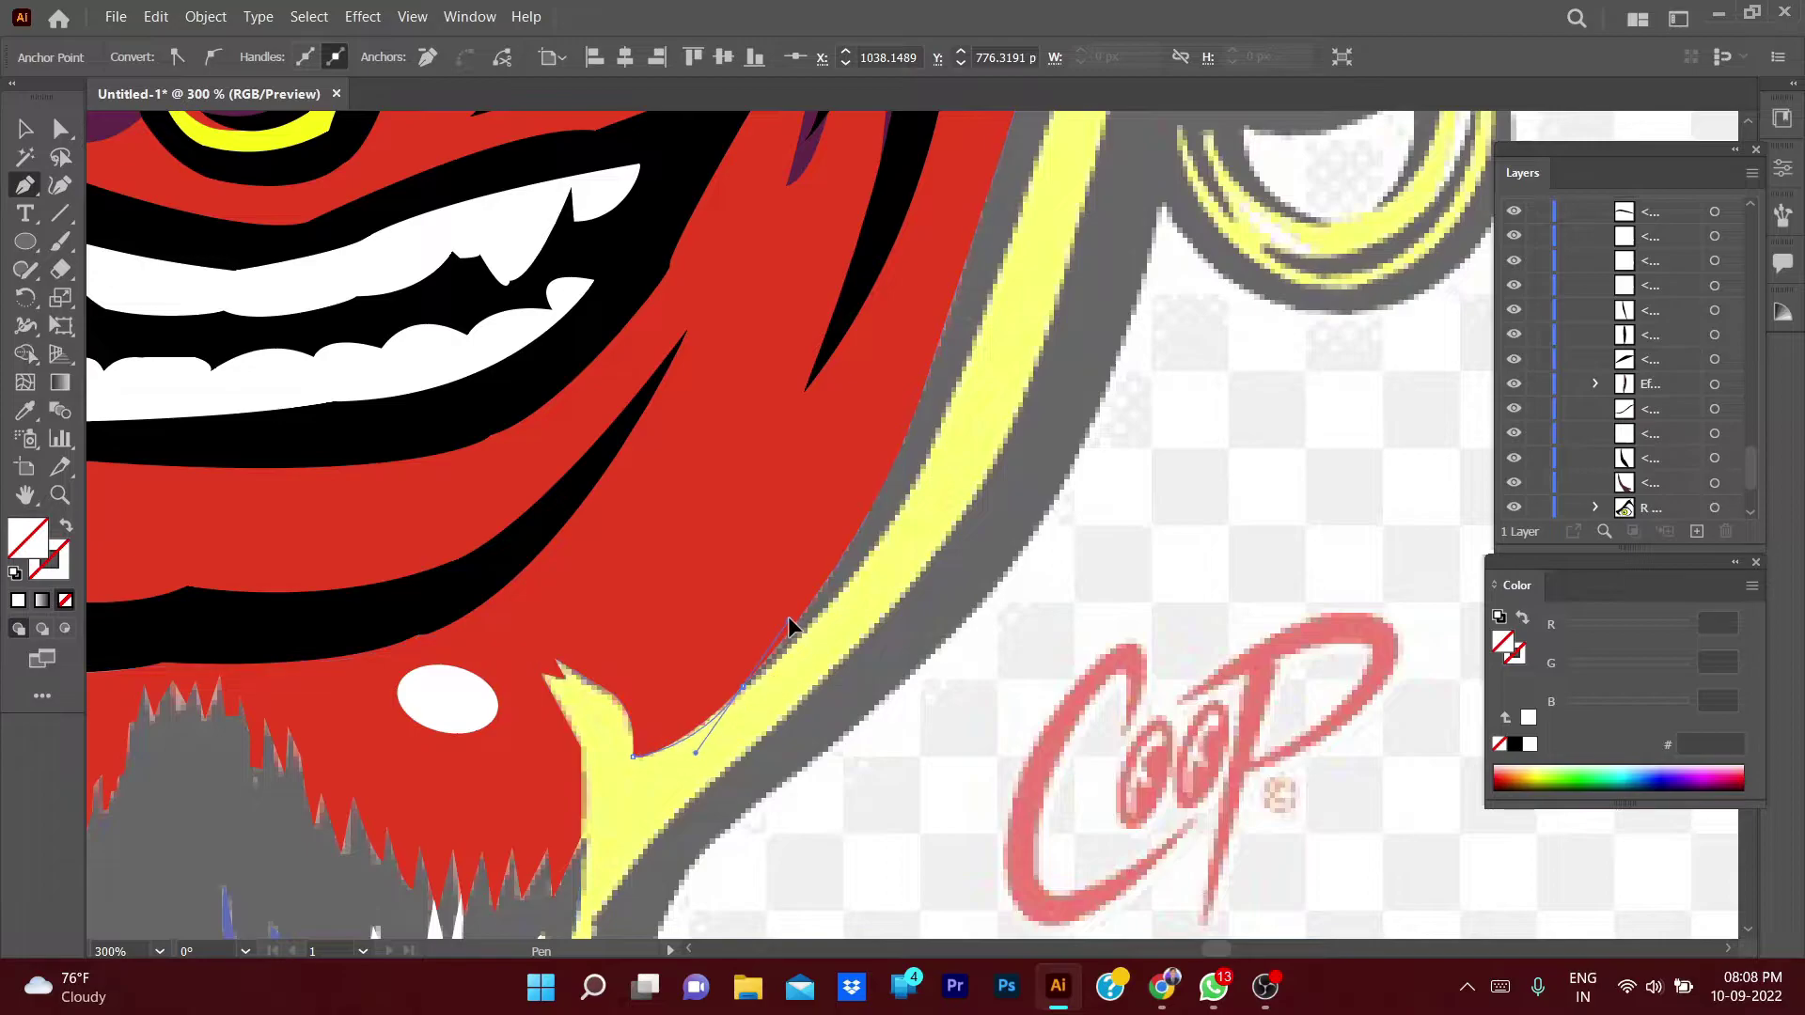
mouse_move(938, 442)
mouse_down()
mouse_move(980, 310)
mouse_move(815, 691)
mouse_up()
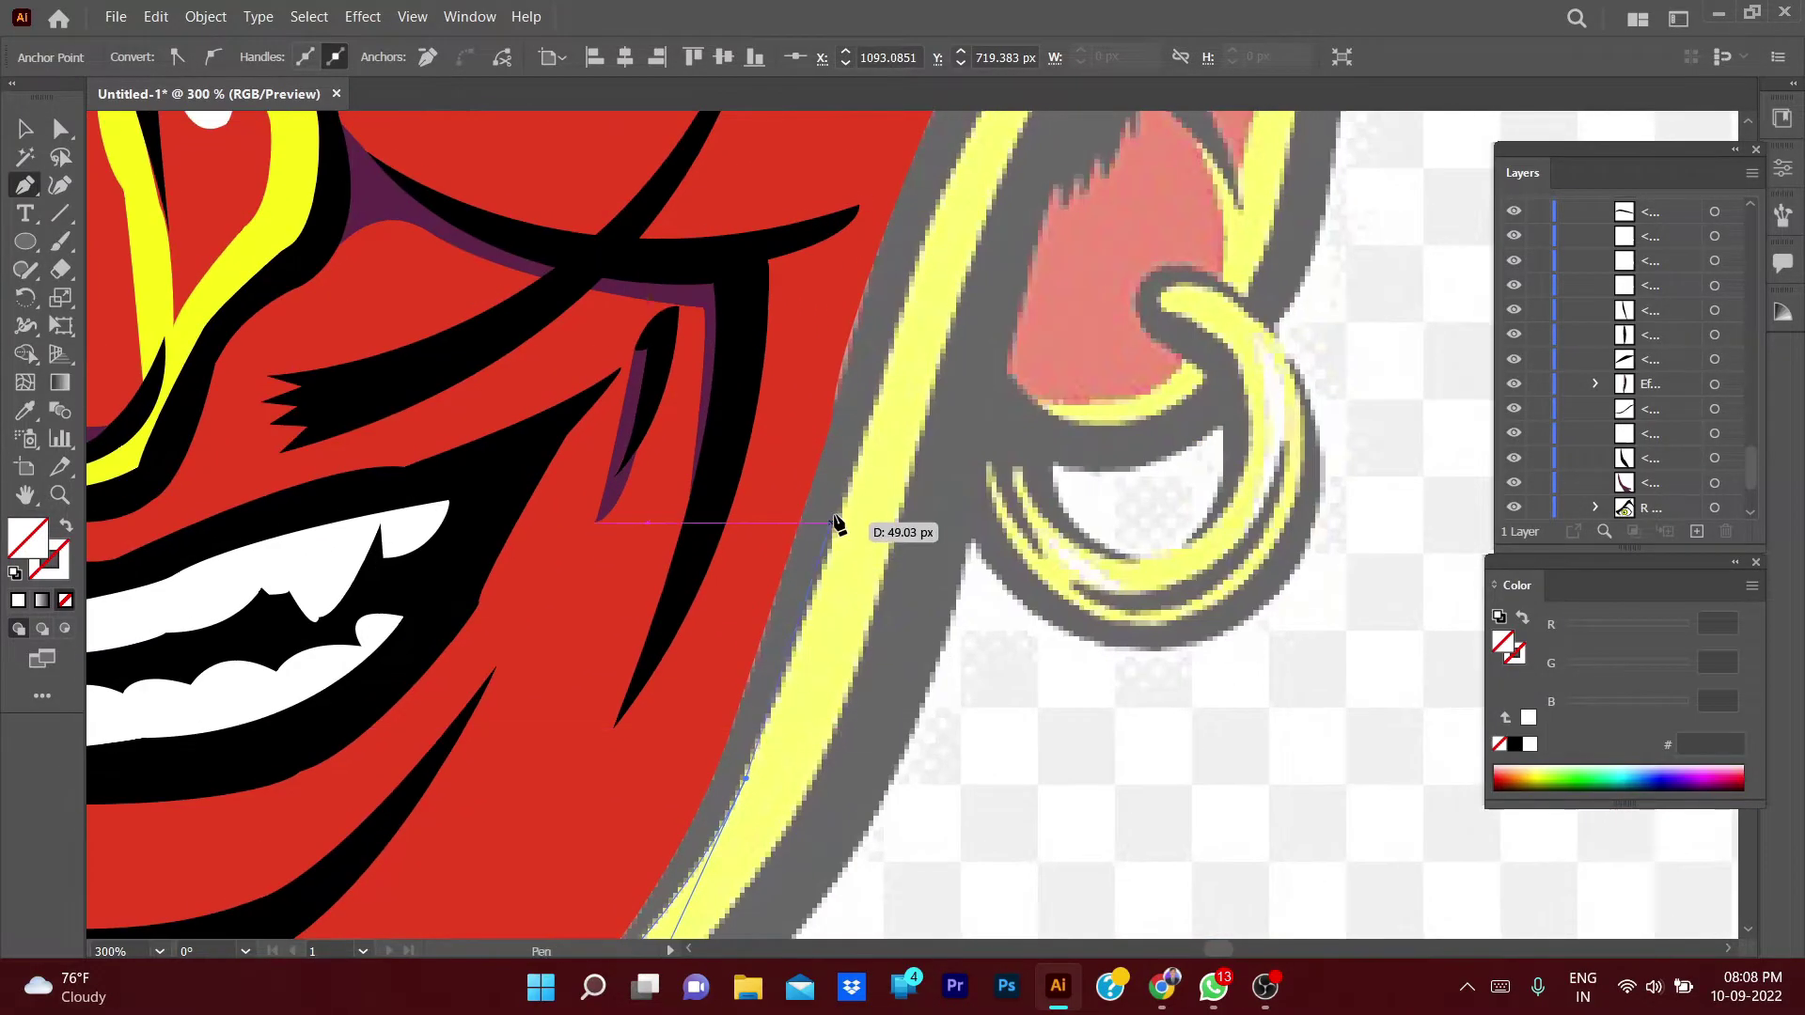
click(862, 475)
- Curve the outline up the yellow edge past the earring to the eye corner
drag(906, 391, 840, 596)
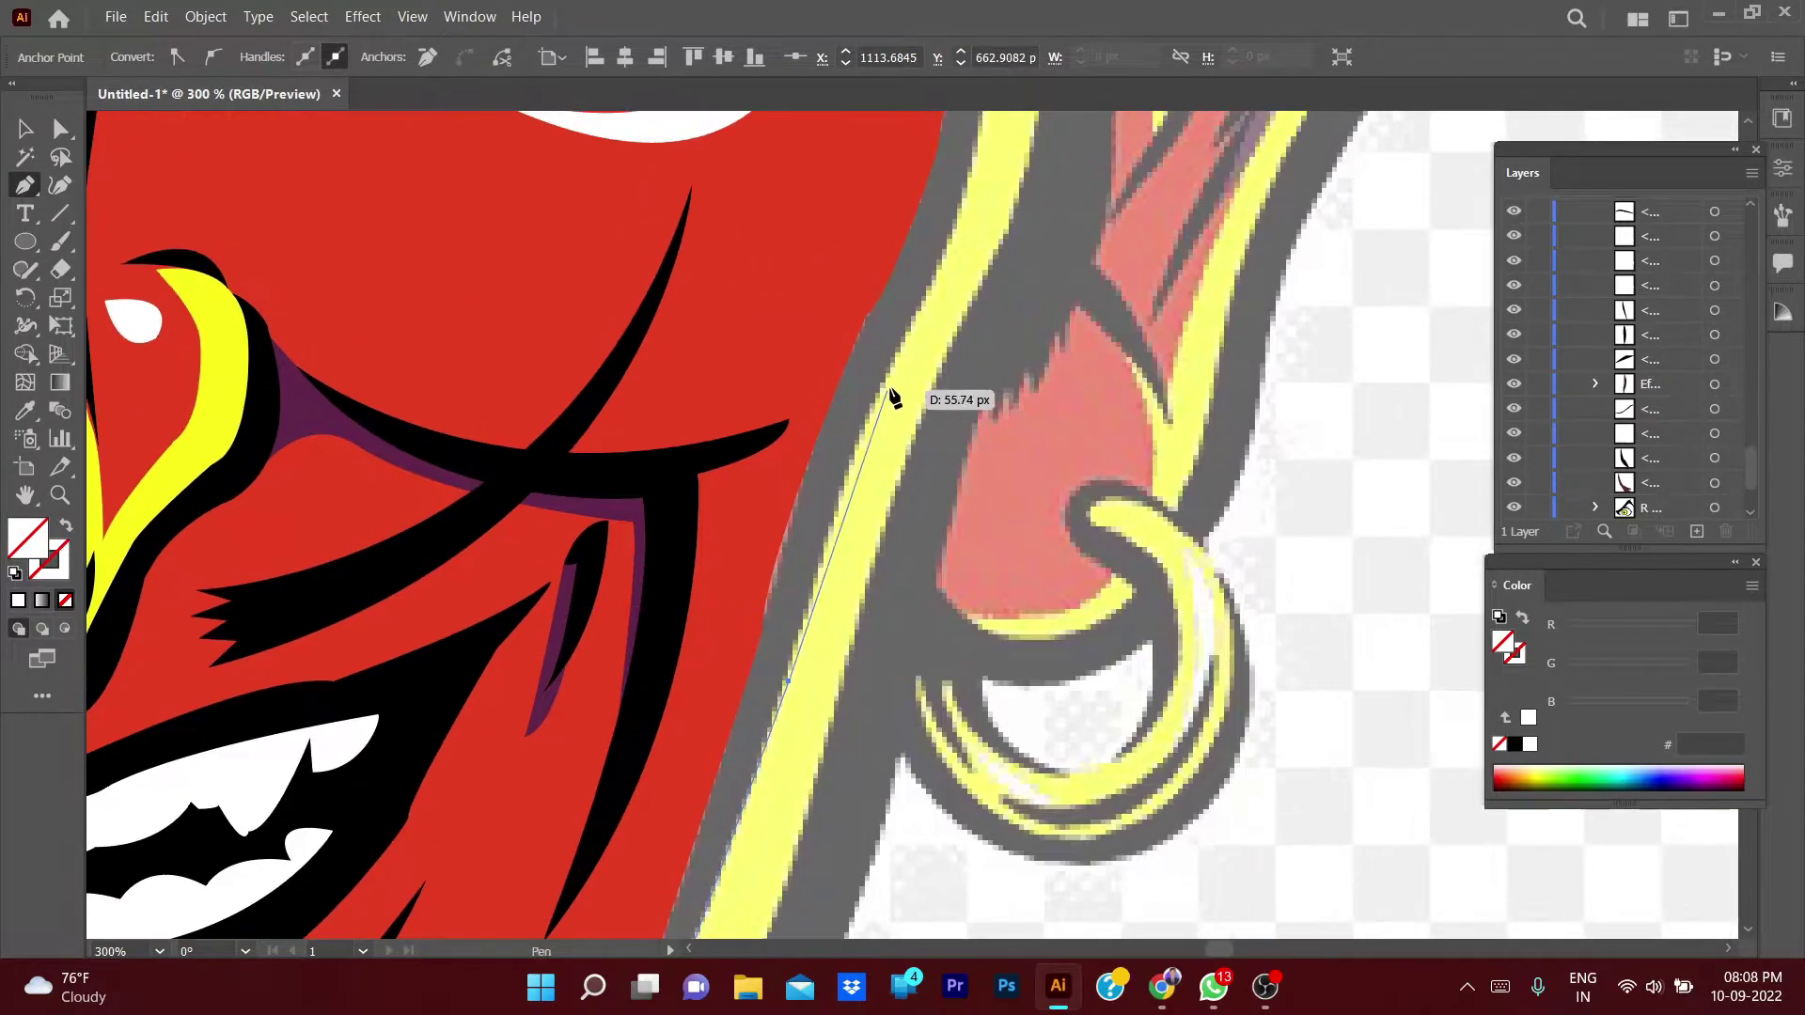
click(860, 442)
drag(957, 315, 892, 402)
click(891, 329)
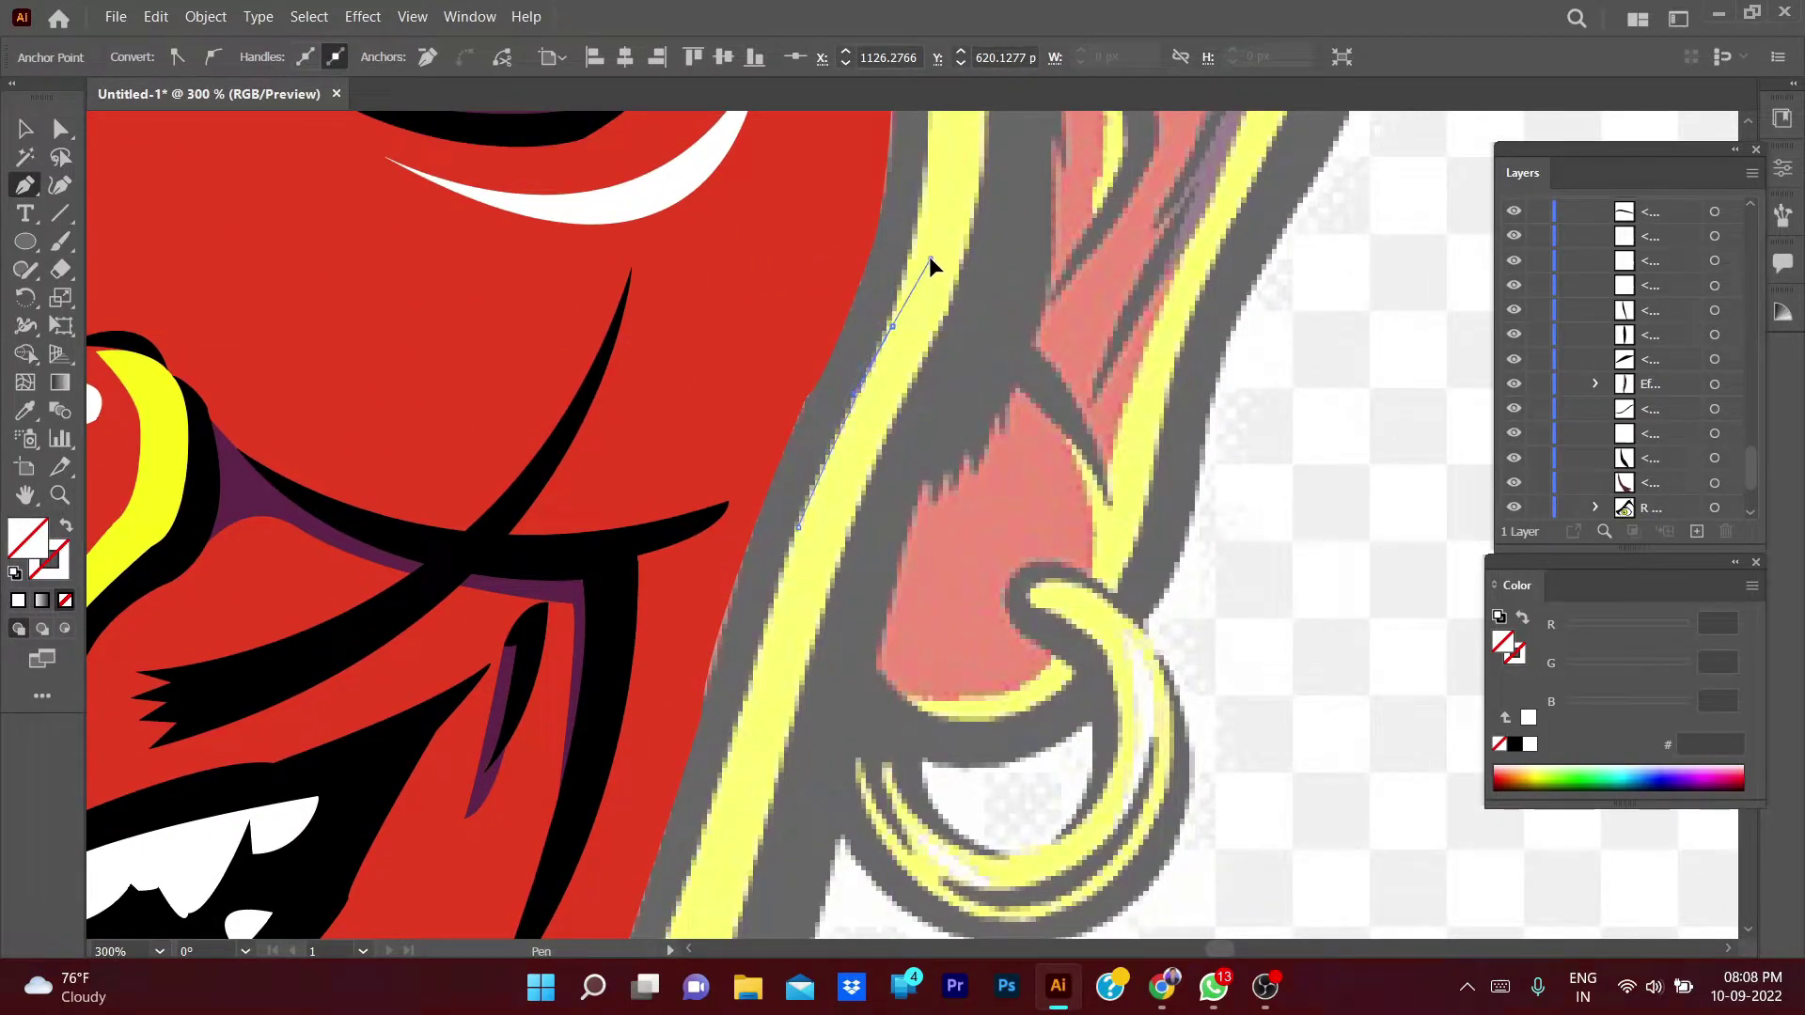
drag(927, 266, 902, 484)
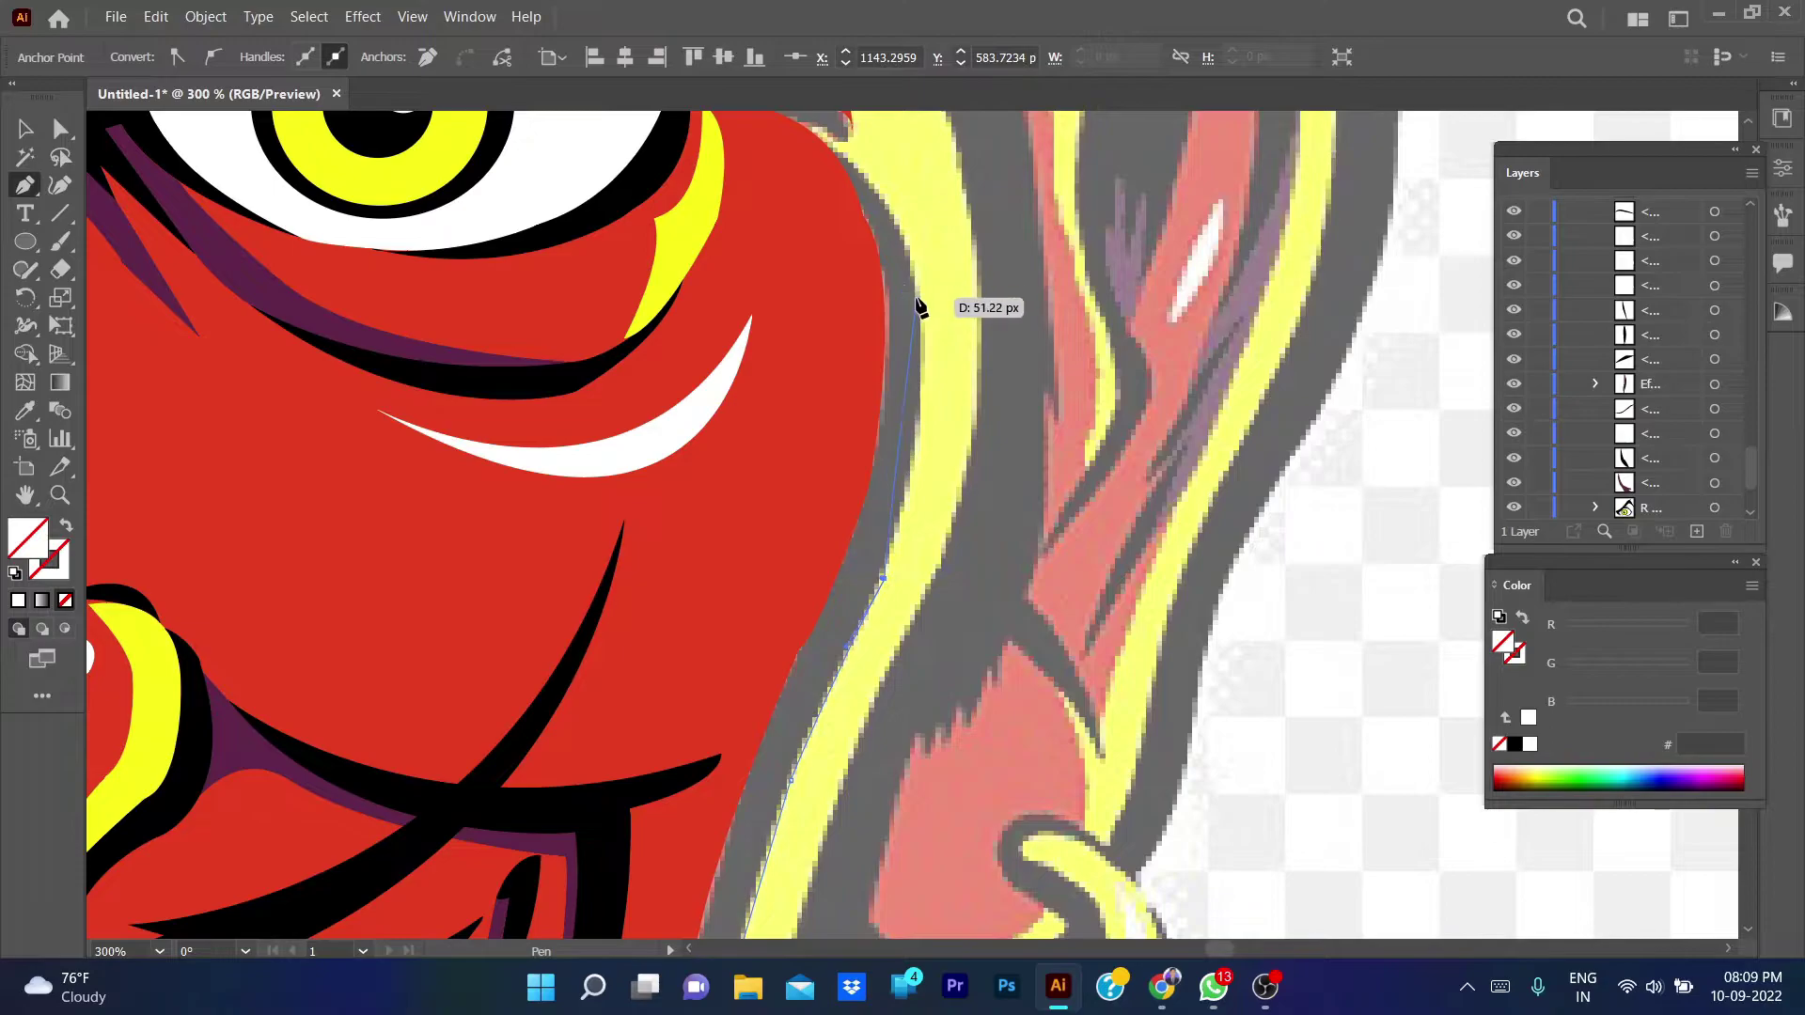
mouse_move(916, 297)
mouse_down()
mouse_move(886, 151)
mouse_move(1028, 476)
mouse_up()
drag(917, 390, 801, 329)
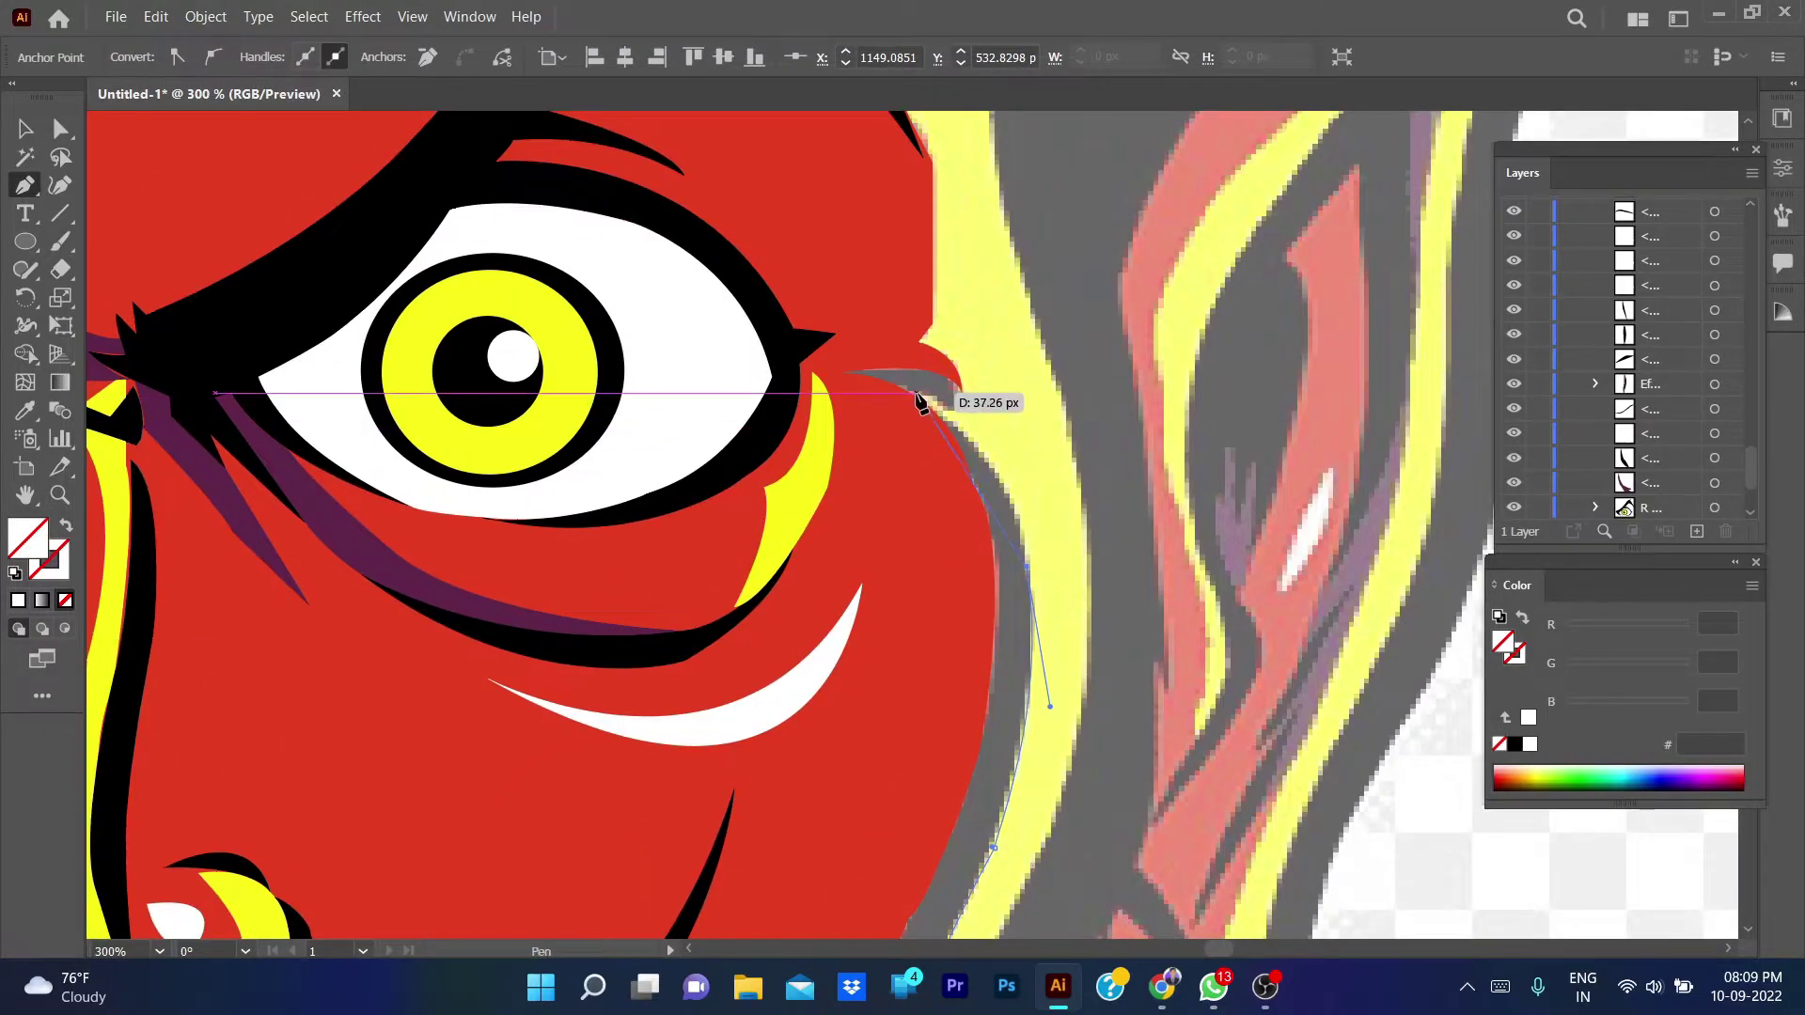
drag(957, 404, 1008, 516)
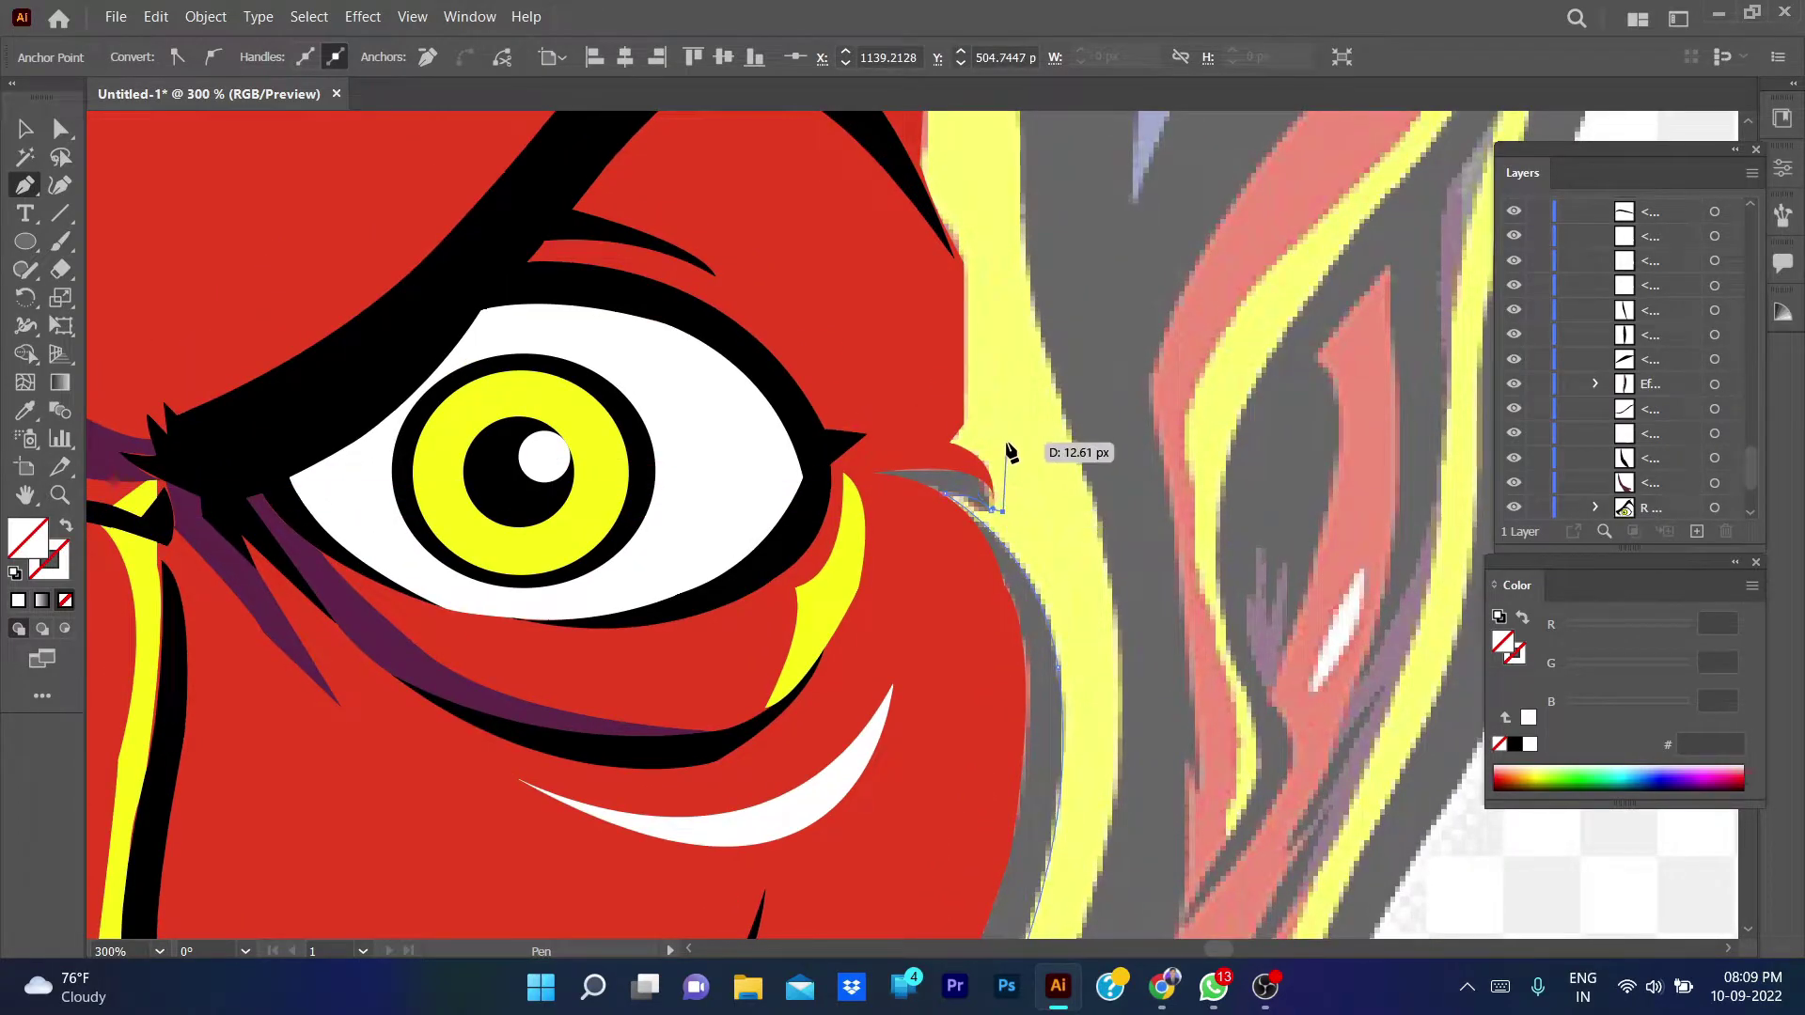
drag(1007, 515, 1026, 560)
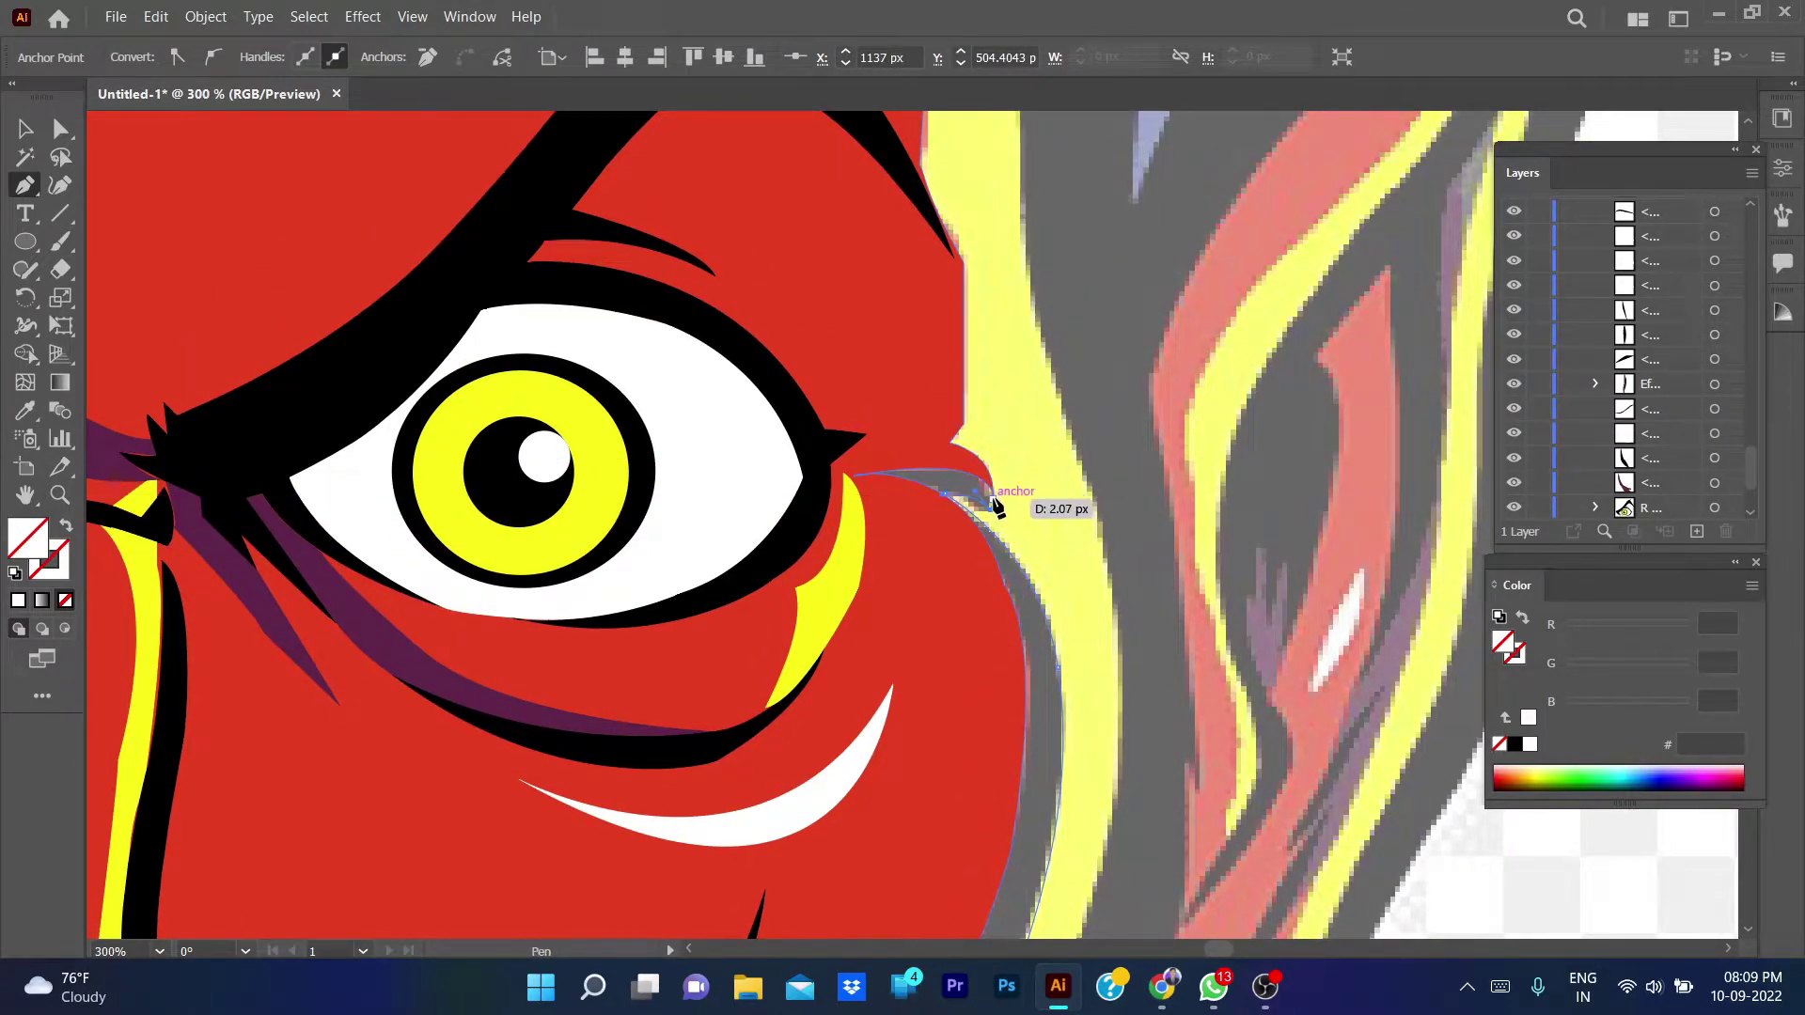
mouse_move(951, 442)
mouse_down()
mouse_move(896, 434)
mouse_move(923, 357)
mouse_move(859, 325)
mouse_up()
- Carry the curve above the brow along the hair edge, undoing an overshoot to end at the red tip
scroll(962, 329, up, 3)
scroll(923, 357, up, 5)
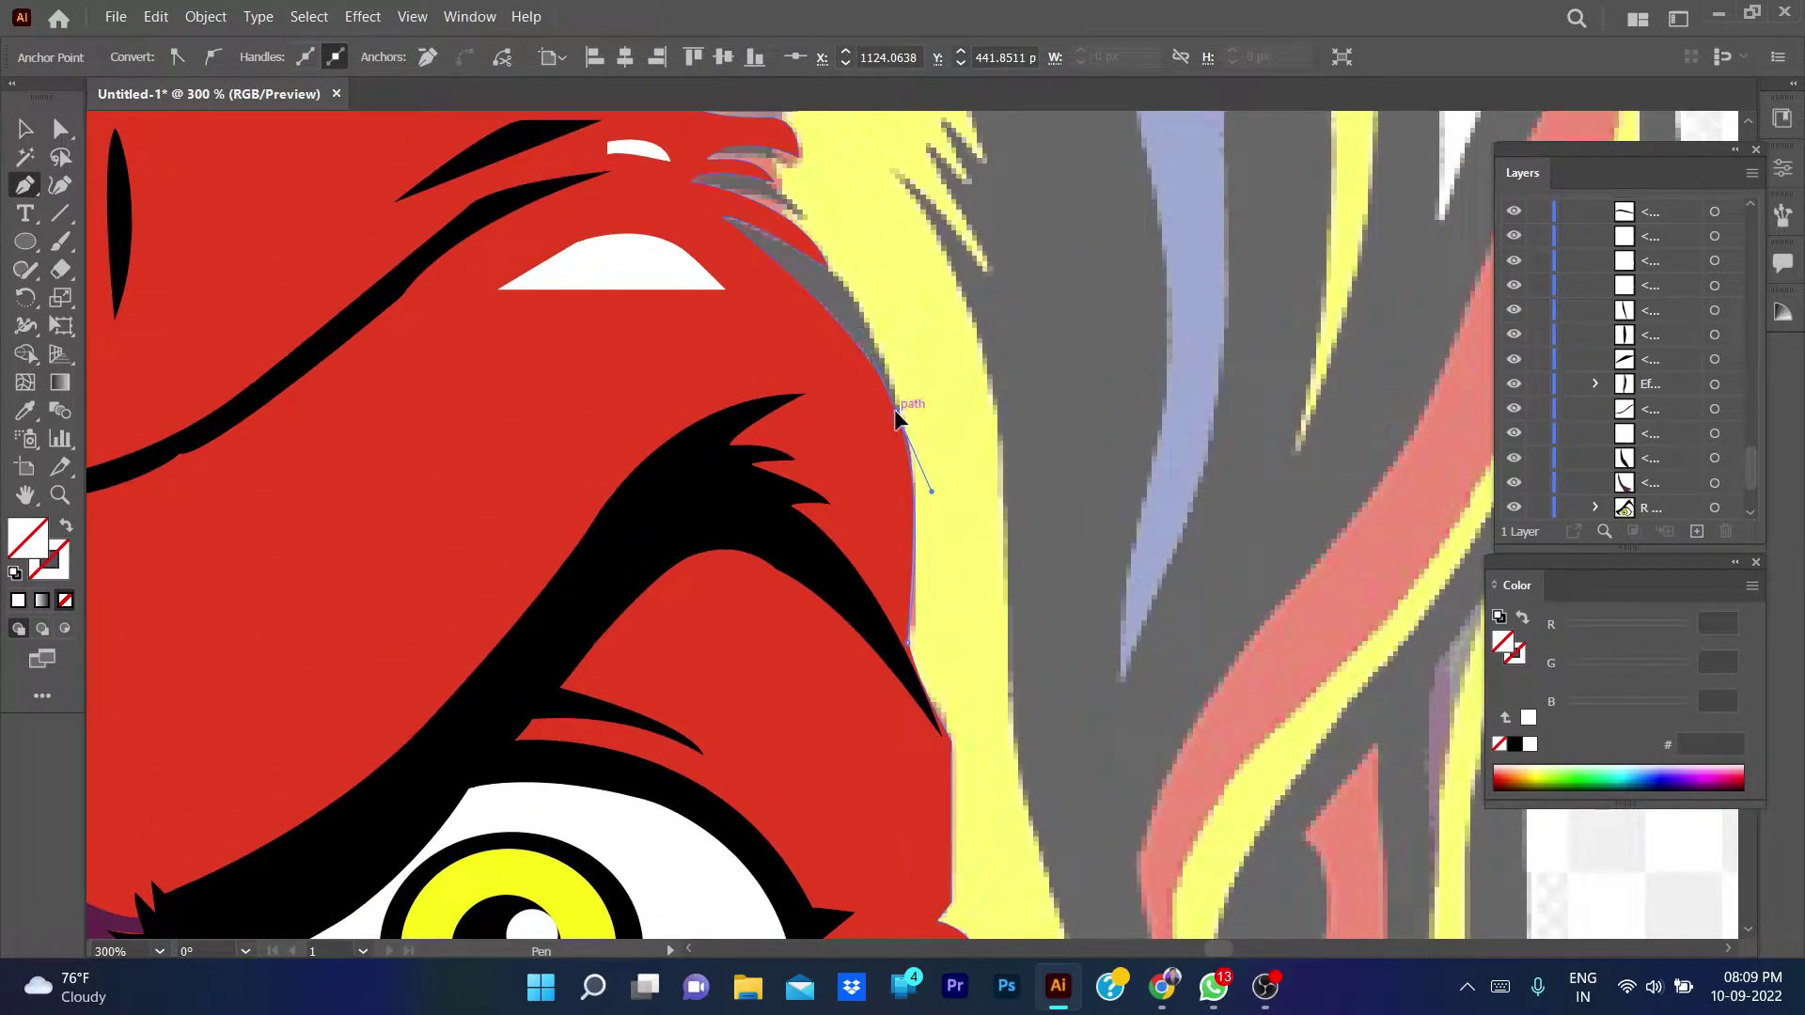
scroll(894, 409, up, 3)
drag(988, 523, 964, 489)
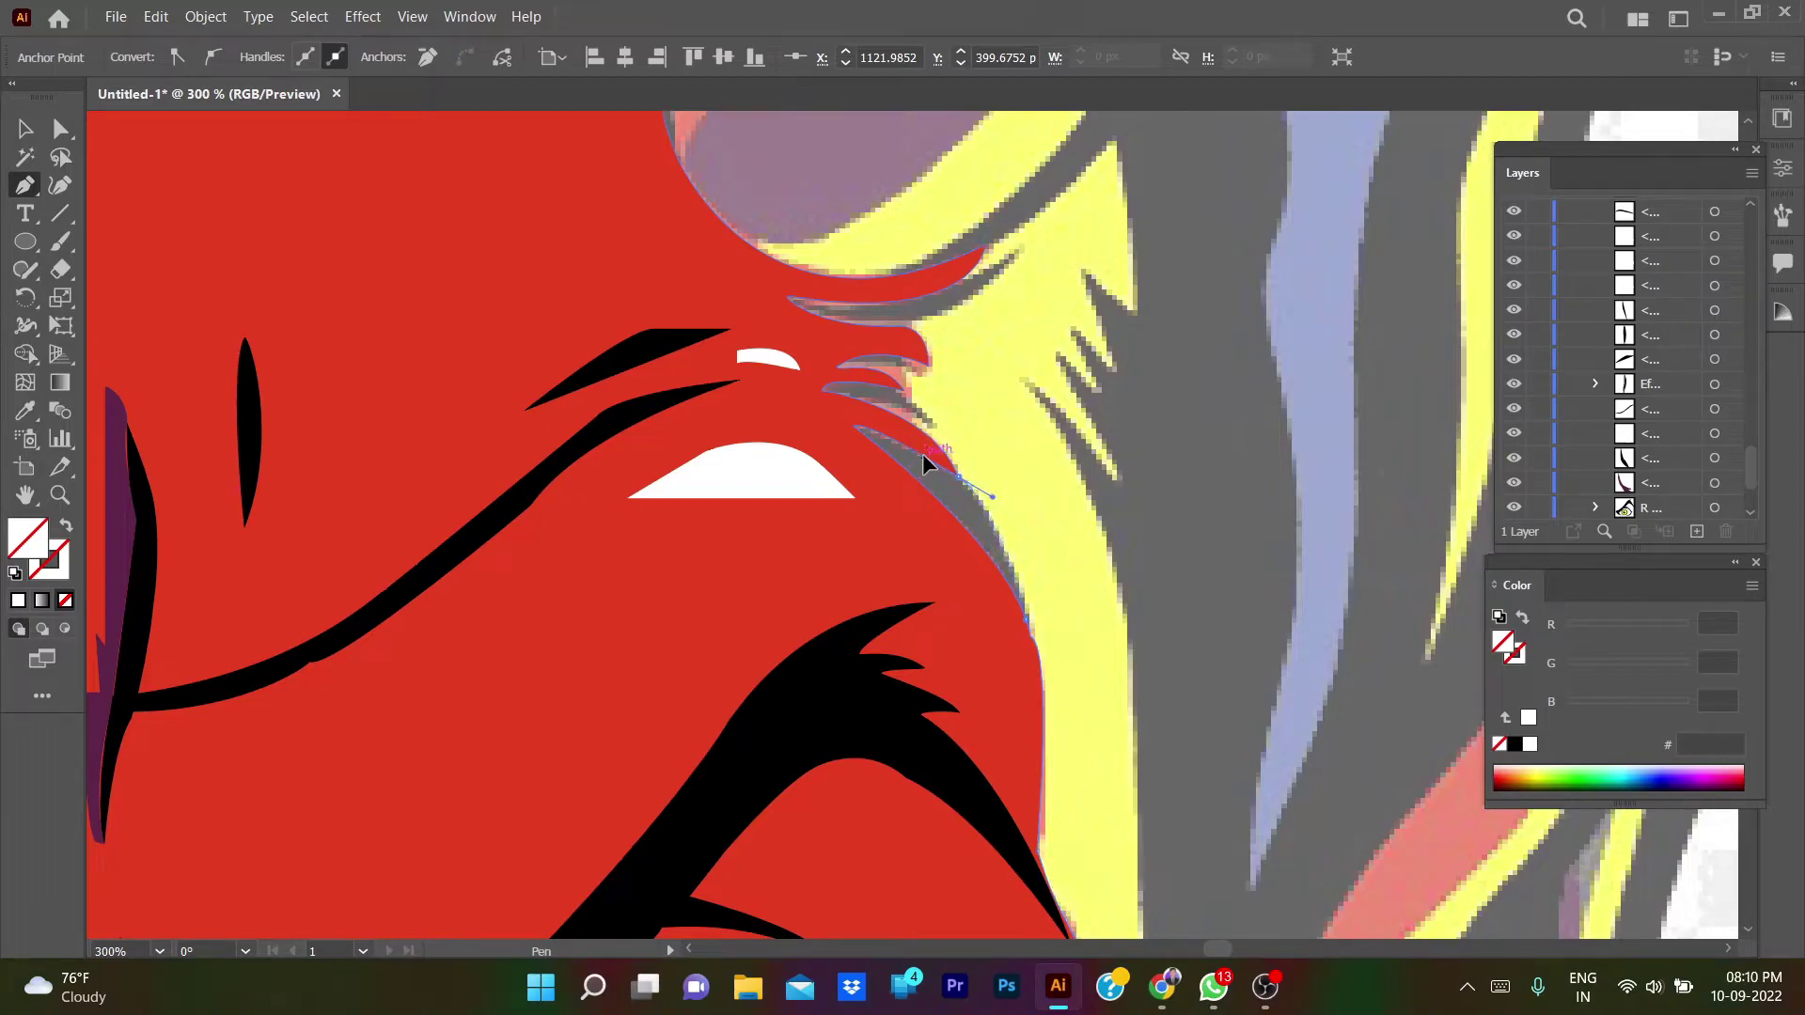
drag(912, 422, 883, 408)
click(917, 425)
mouse_move(919, 428)
mouse_down()
mouse_move(961, 393)
mouse_move(916, 329)
mouse_up()
drag(1021, 246, 1053, 181)
key(ctrl+z)
drag(985, 247, 825, 602)
- Trace the jagged hair spikes with corner points and finish the path
click(889, 572)
click(956, 492)
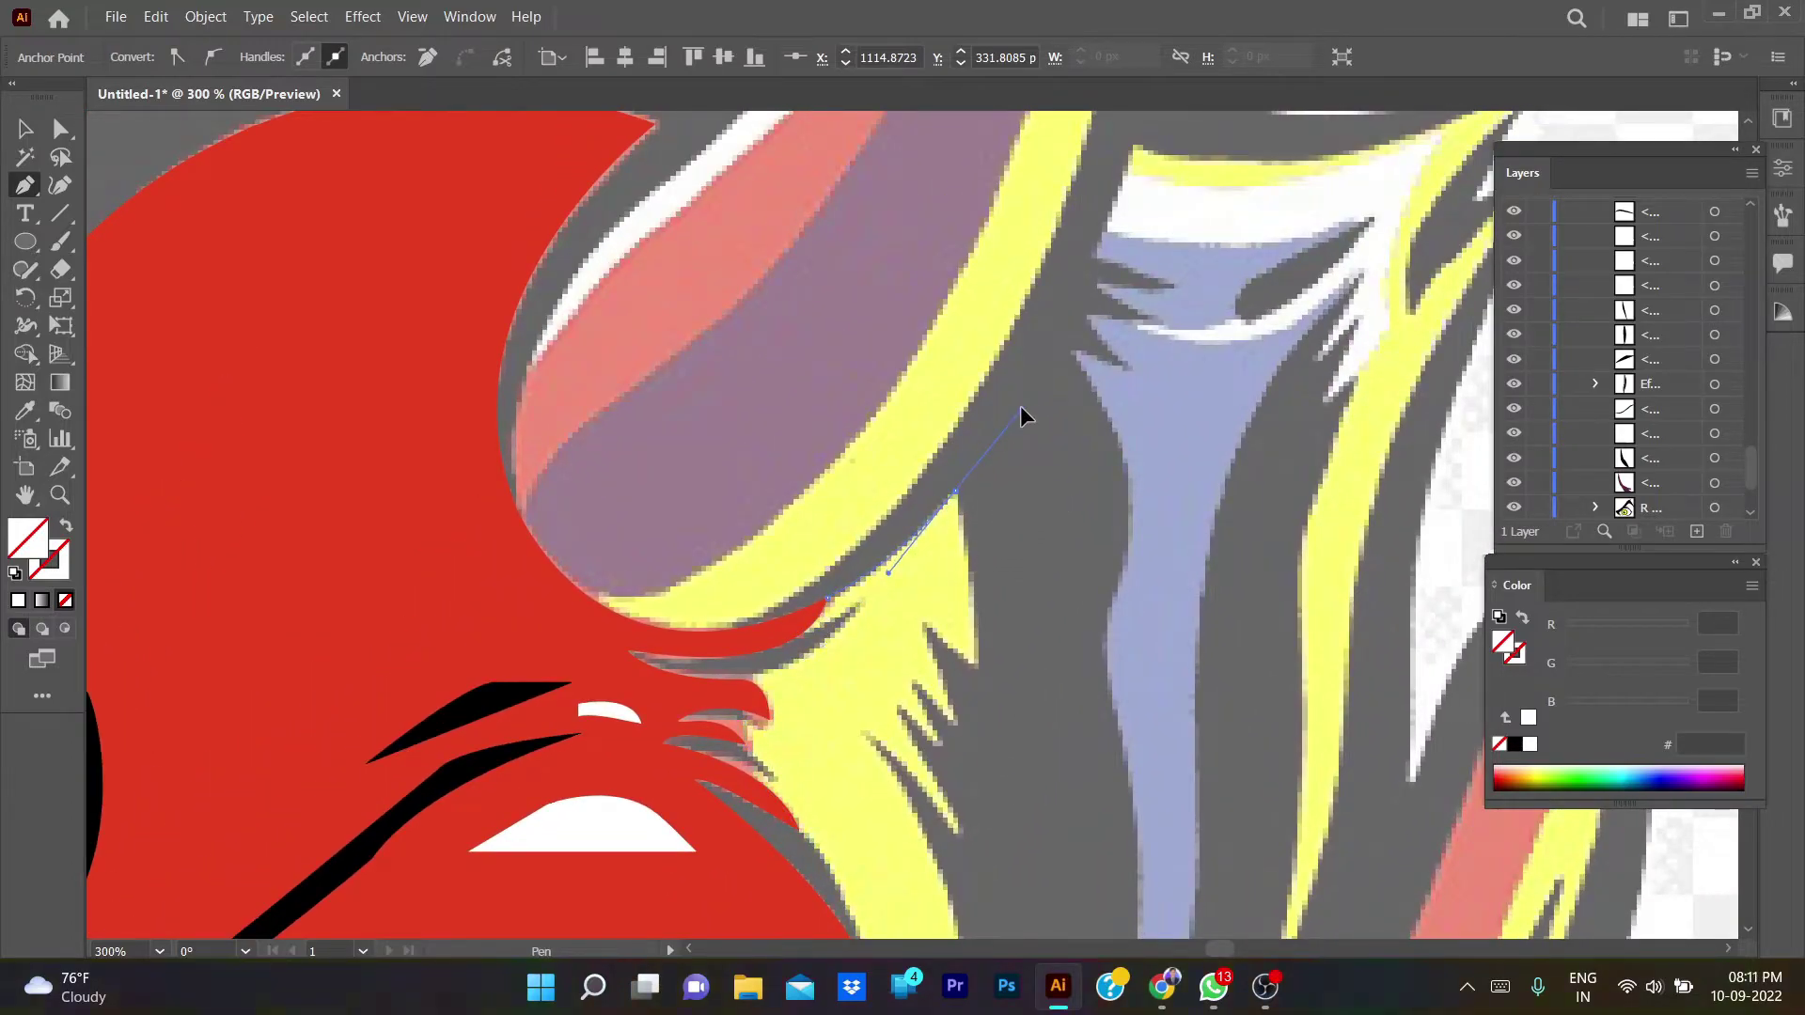
click(978, 663)
click(924, 620)
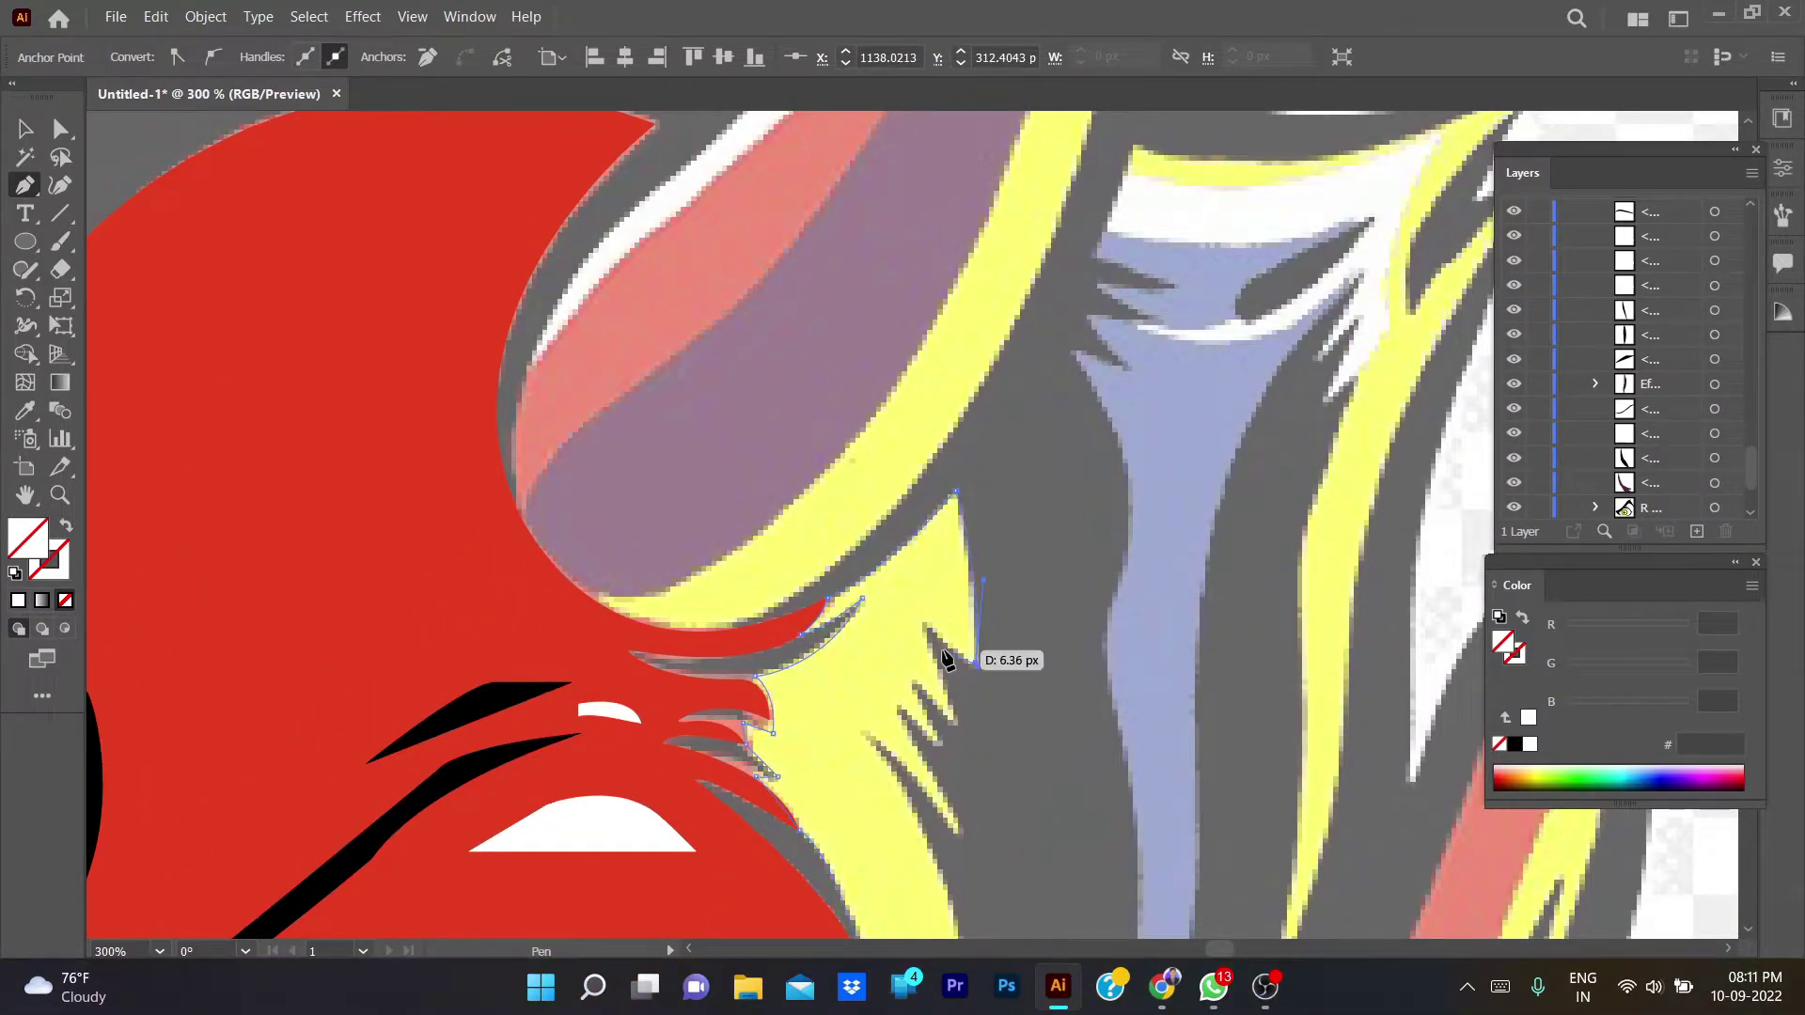
click(912, 681)
click(956, 722)
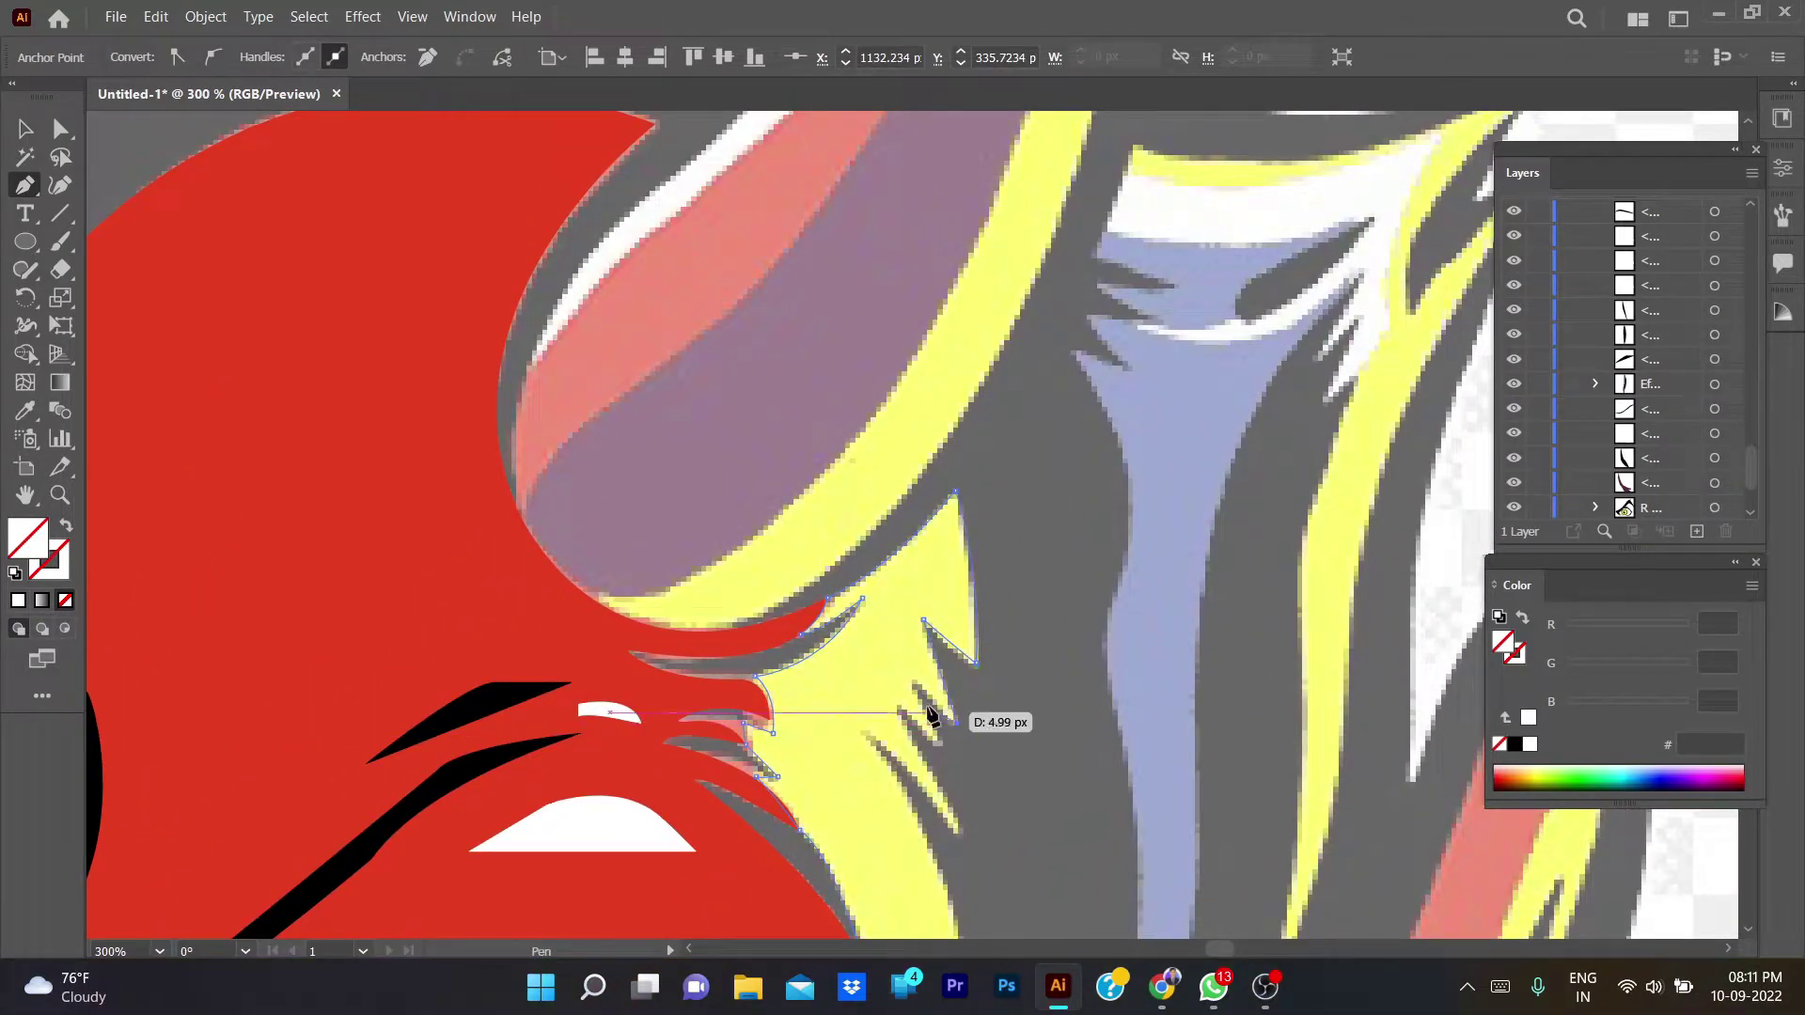
click(956, 810)
click(897, 702)
ctrl+click(842, 720)
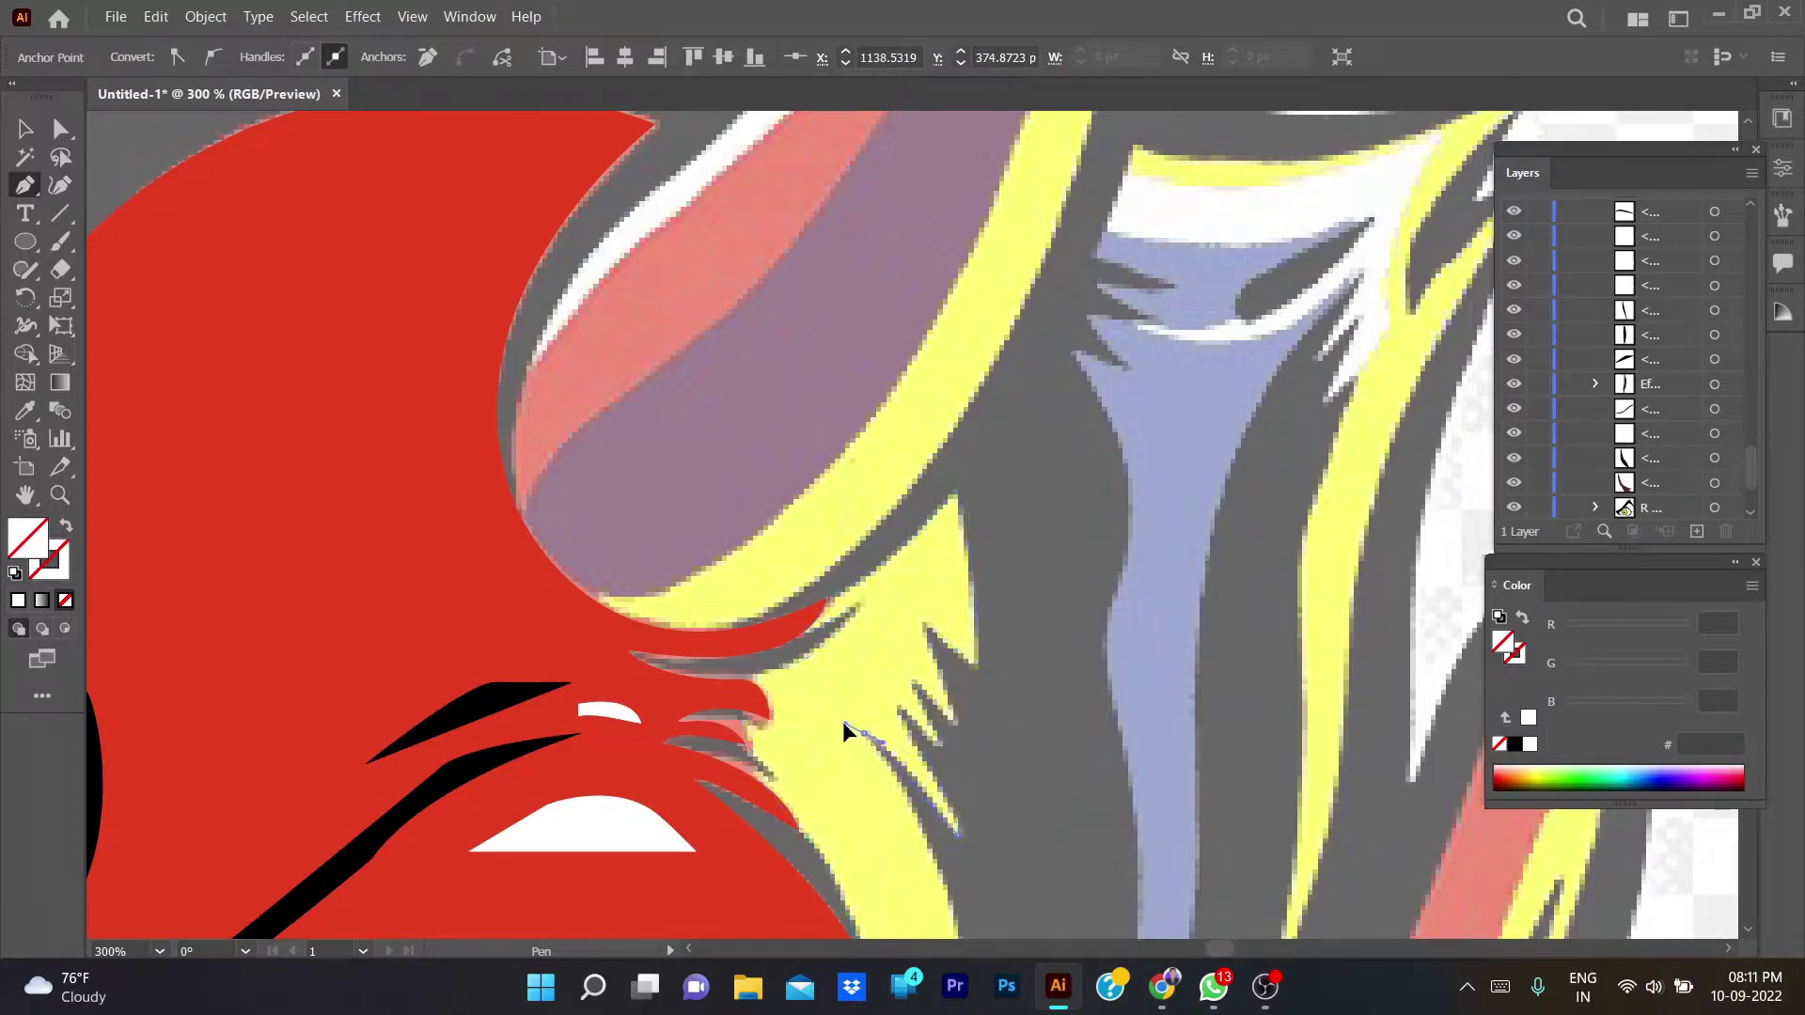
- Restart the path lower down on the yellow edge of the face
scroll(968, 476, down, 5)
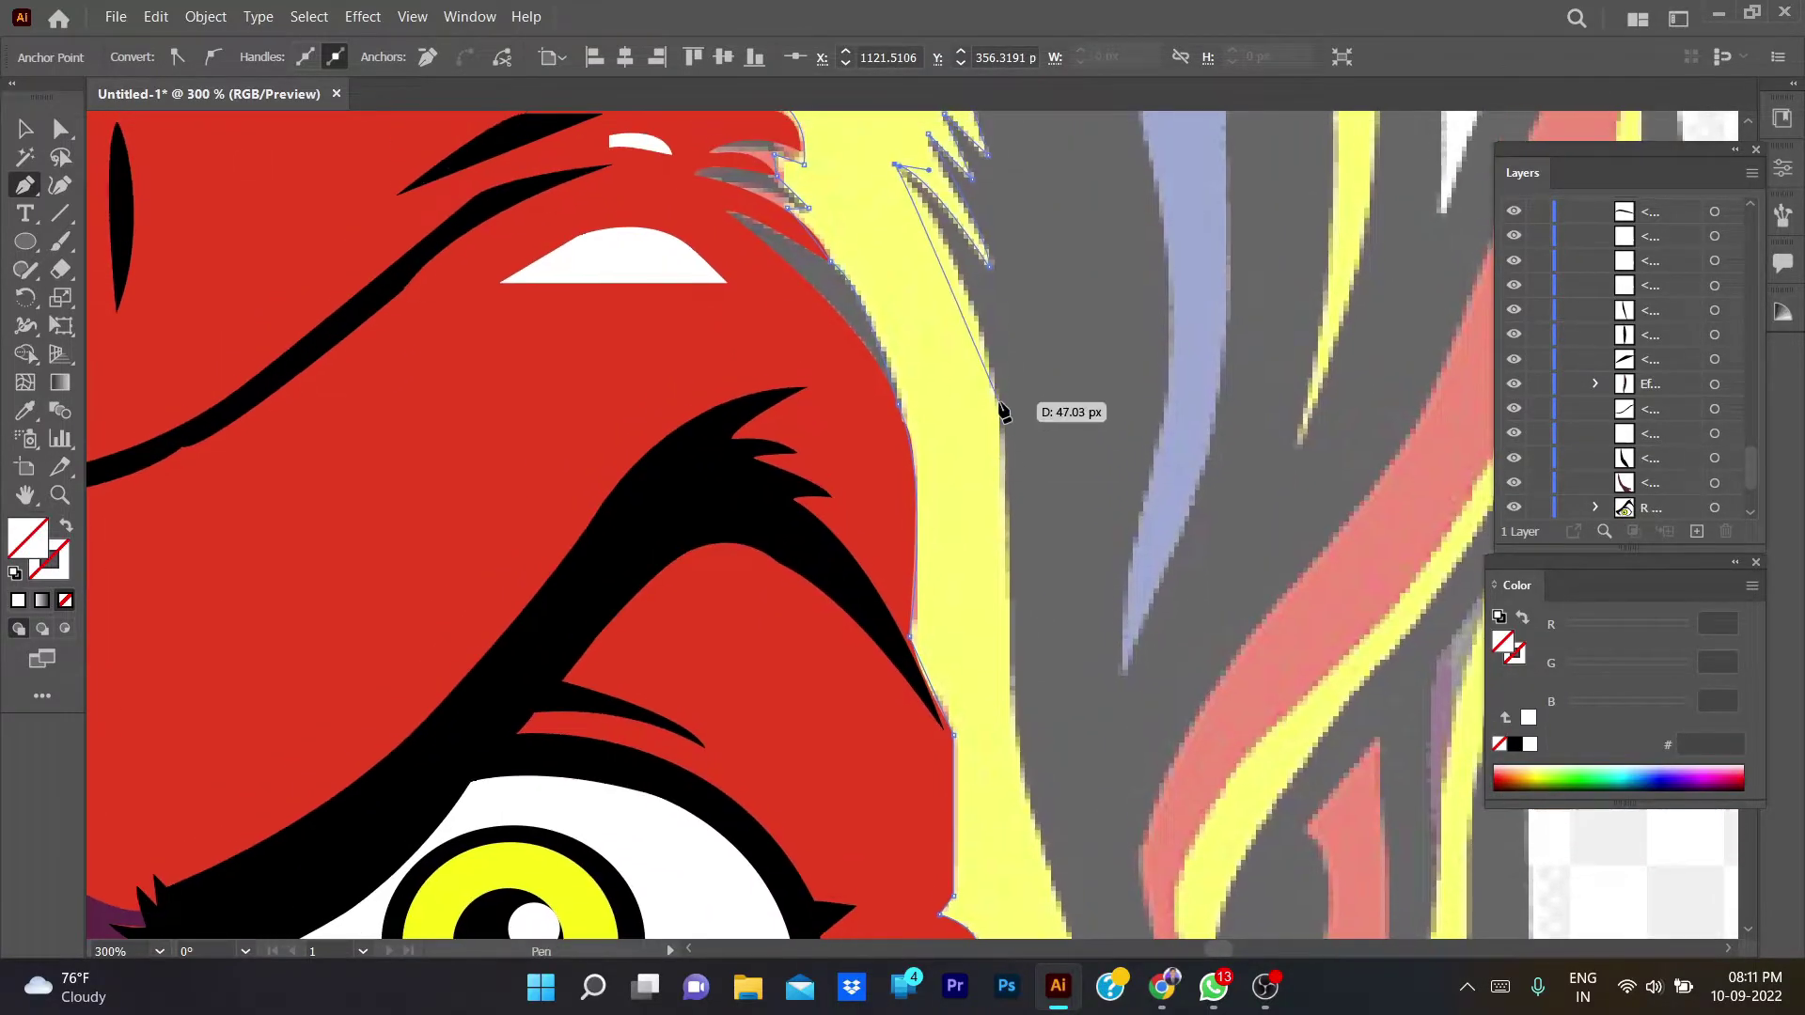
scroll(1006, 405, down, 5)
scroll(1001, 470, up, 2)
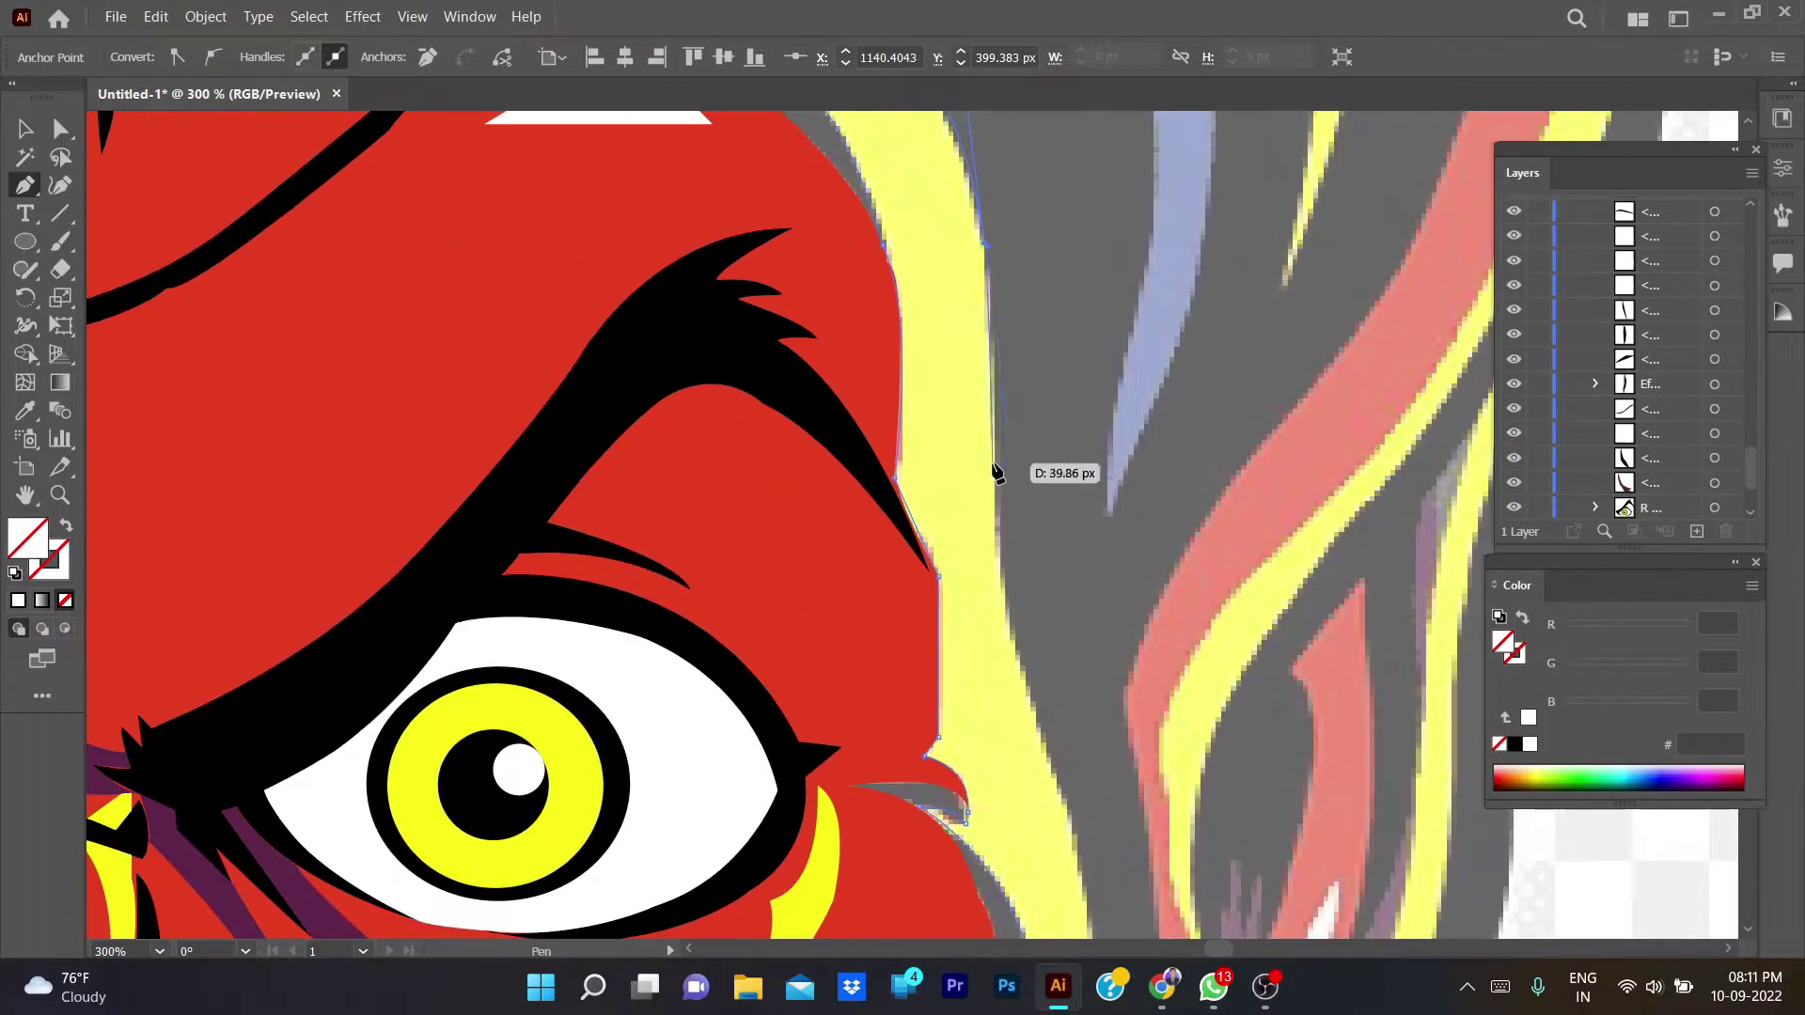
click(1001, 515)
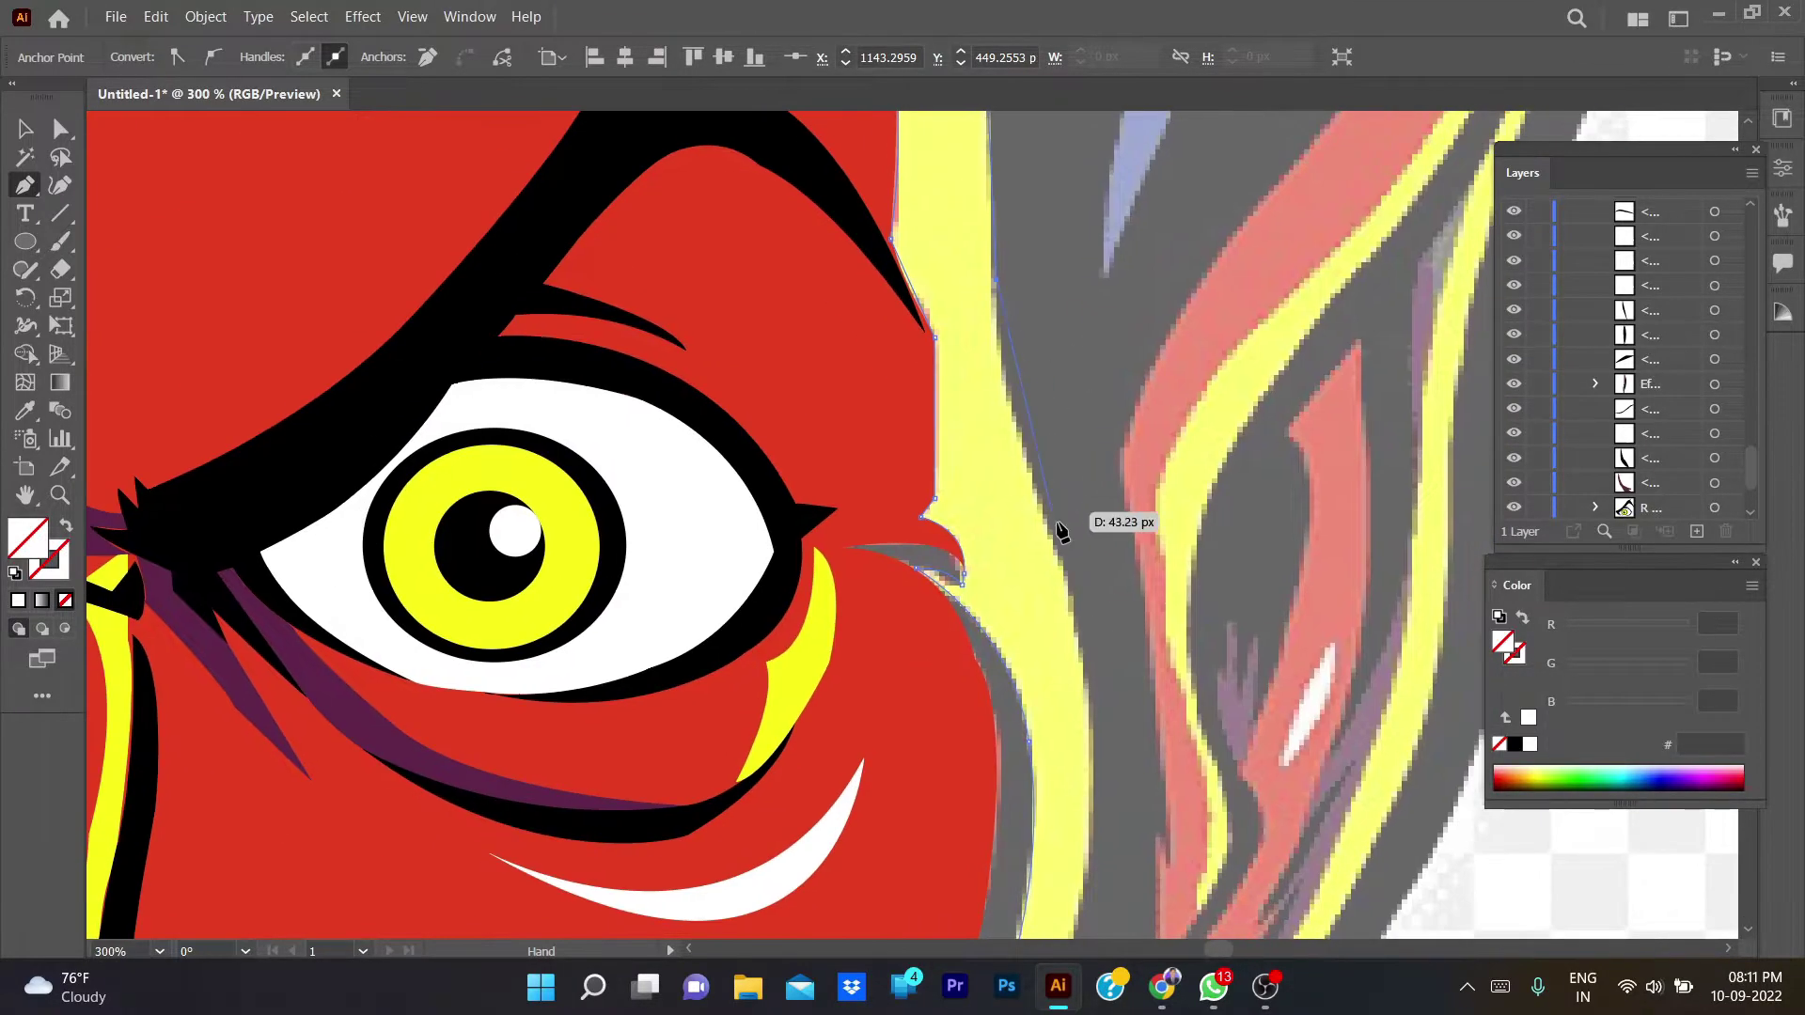
scroll(1082, 527, down, 2)
click(1023, 489)
scroll(1141, 698, down, 3)
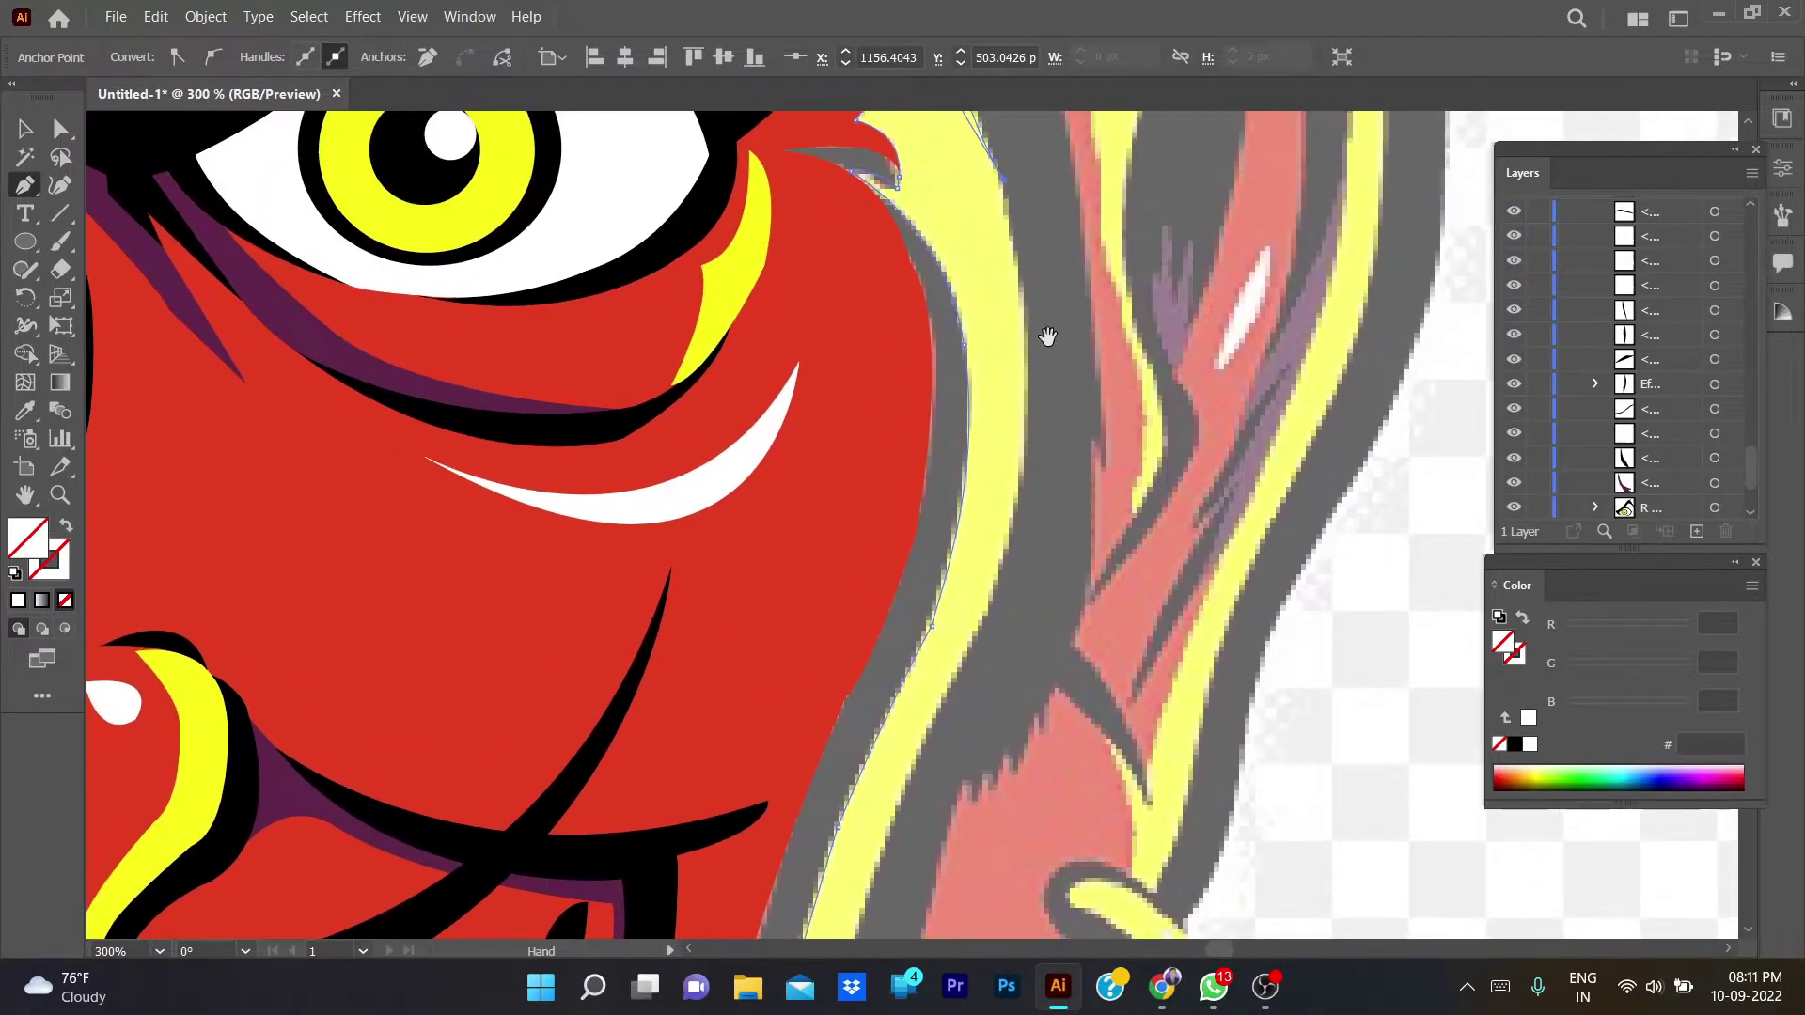
mouse_move(1004, 555)
mouse_down()
mouse_move(944, 596)
mouse_move(943, 644)
mouse_up()
- Scroll the view down along the yellow edge beside the earring
scroll(959, 612, down, 2)
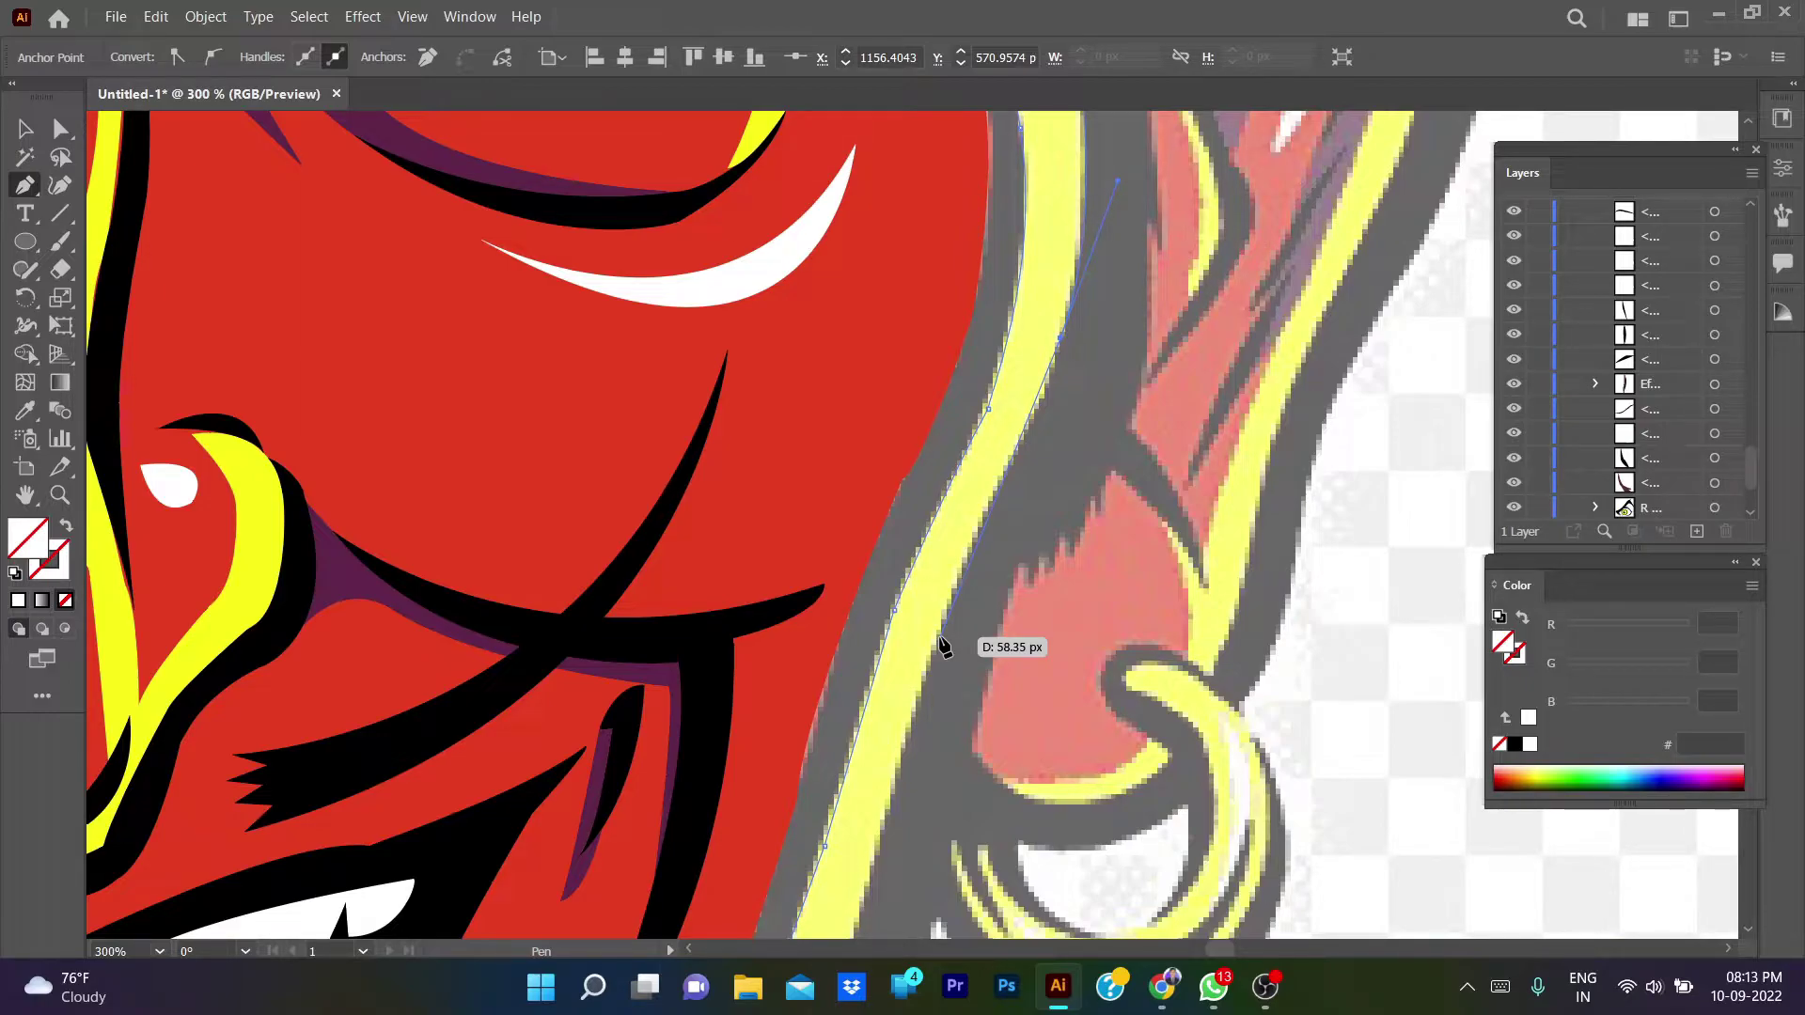
- Undo misplaced anchors and curve the path down the yellow edge toward the mouth corner
key(ctrl+z)
key(ctrl+z)
key(ctrl+z)
drag(1020, 440, 990, 454)
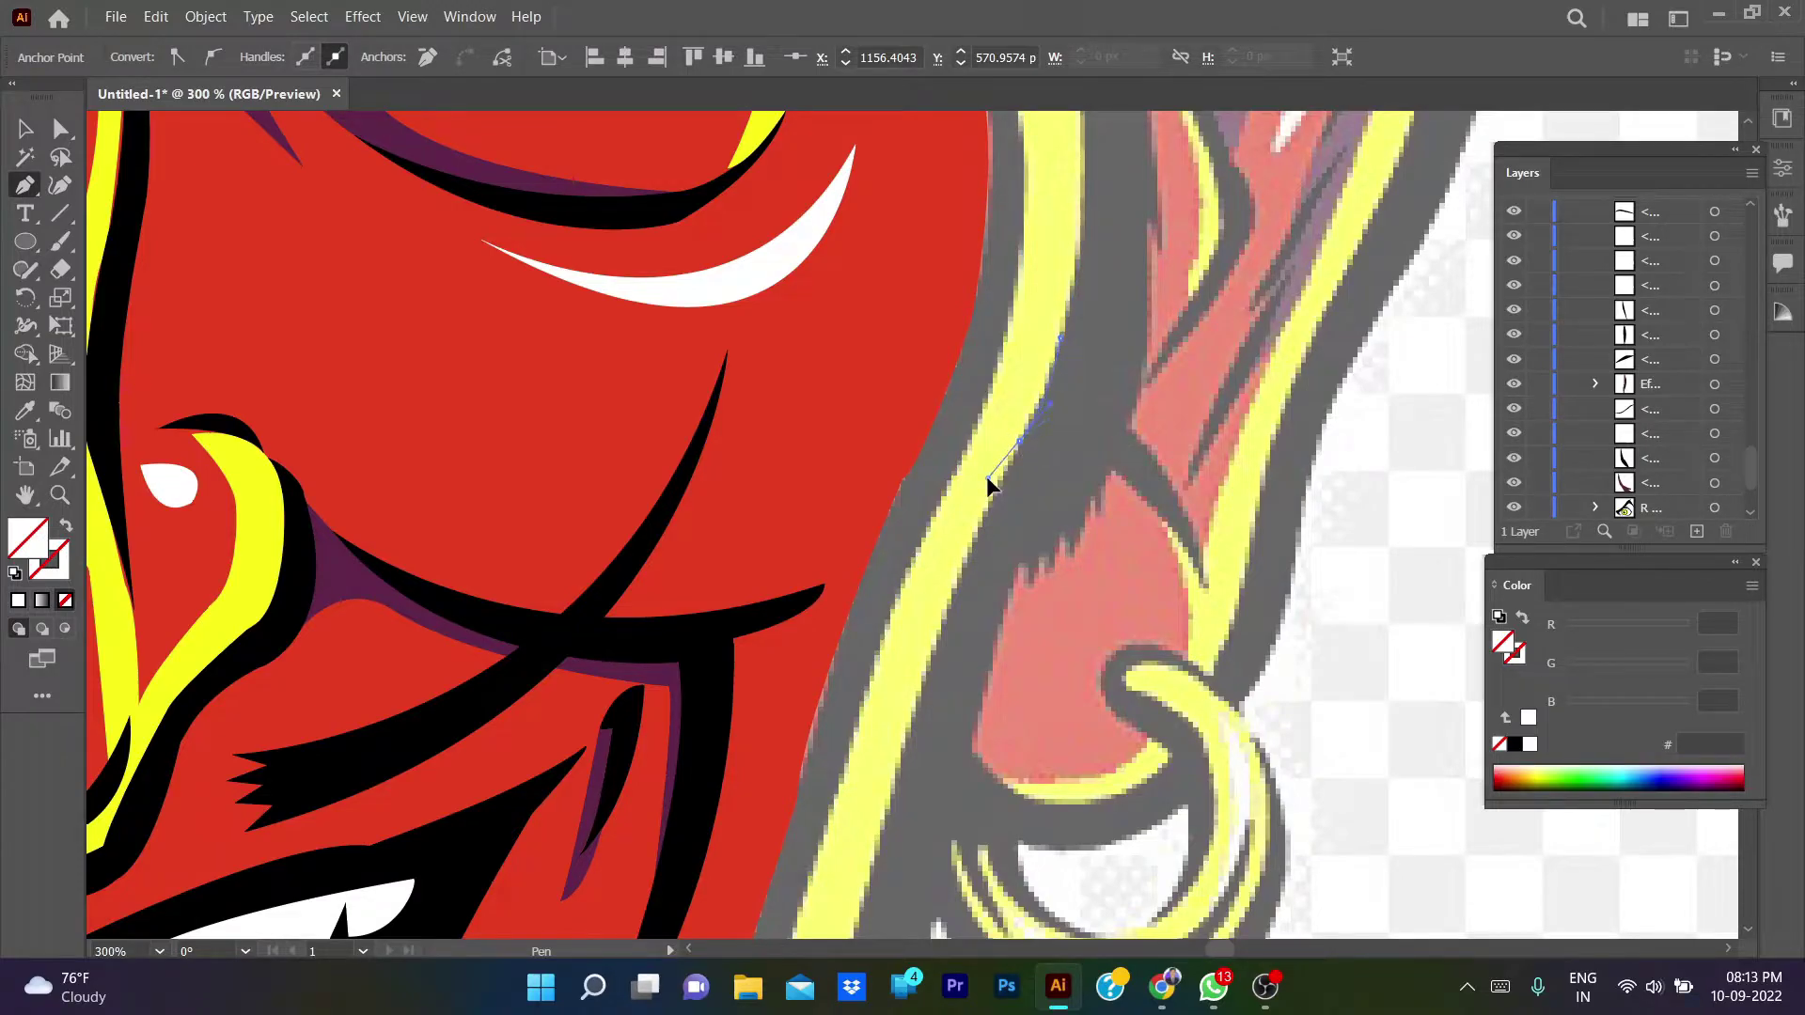
scroll(999, 612, down, 3)
scroll(999, 612, left, 2)
drag(978, 578, 952, 705)
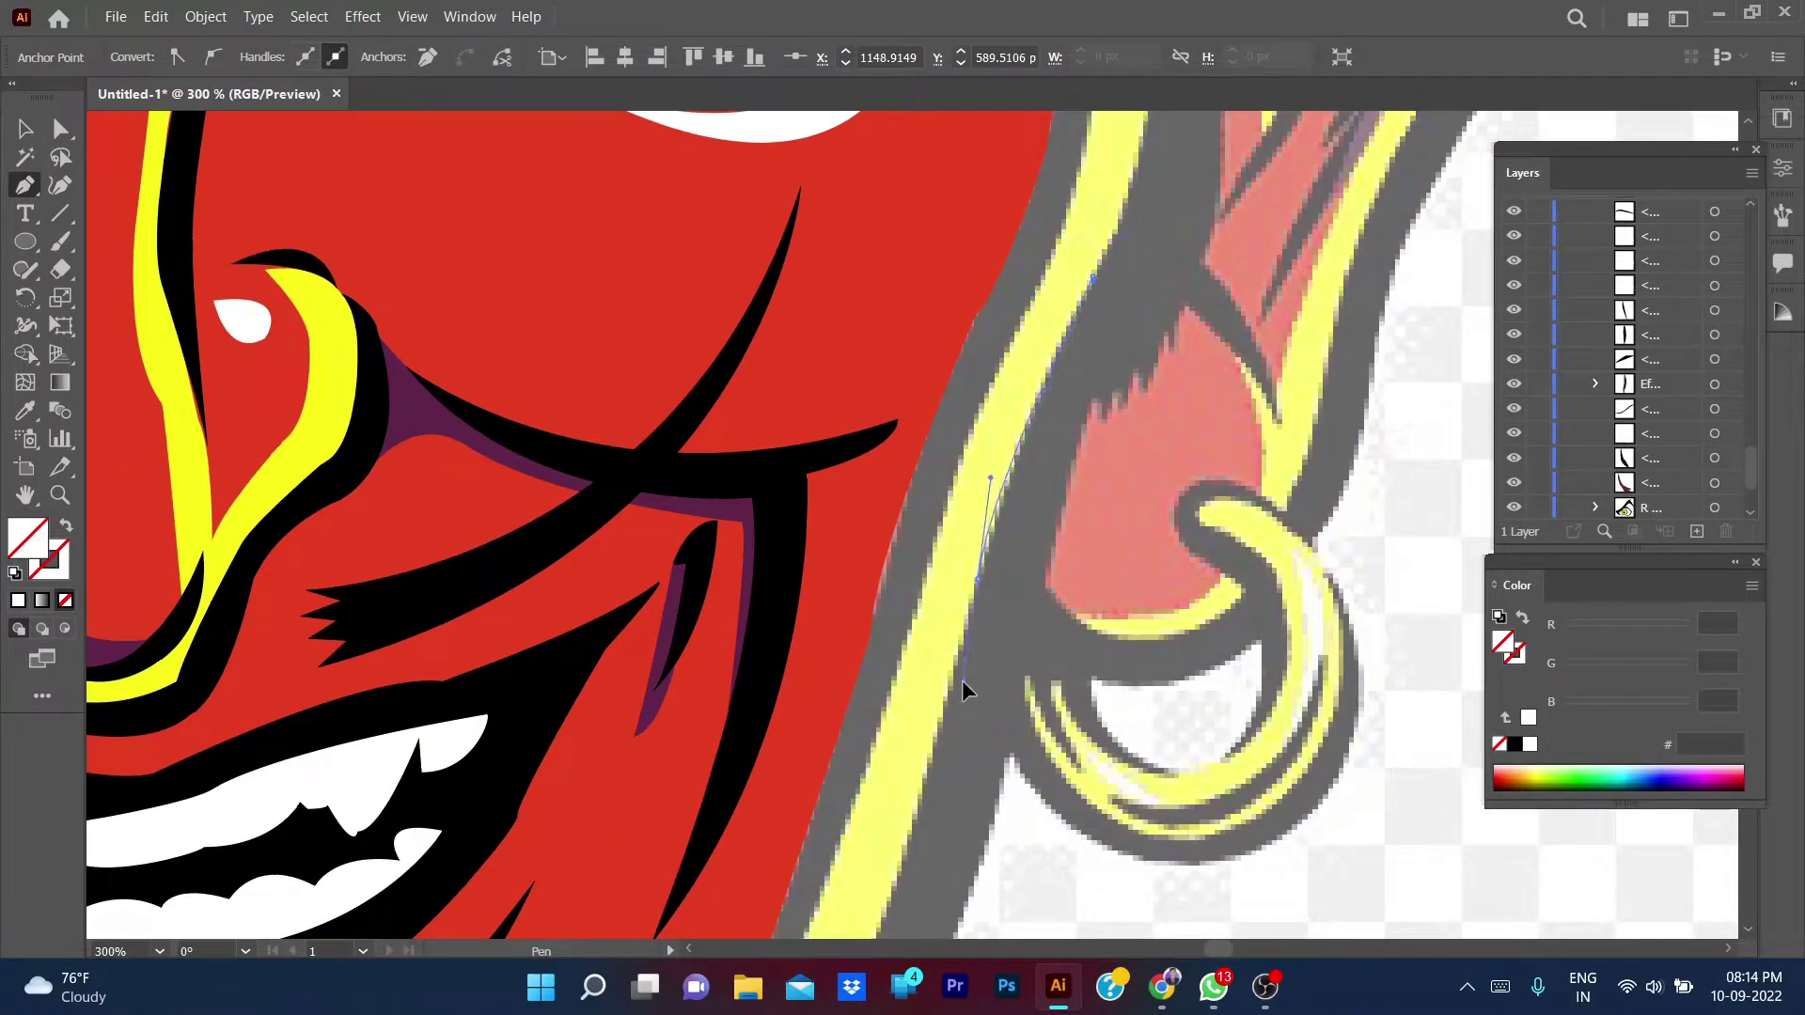
scroll(978, 588, down, 4)
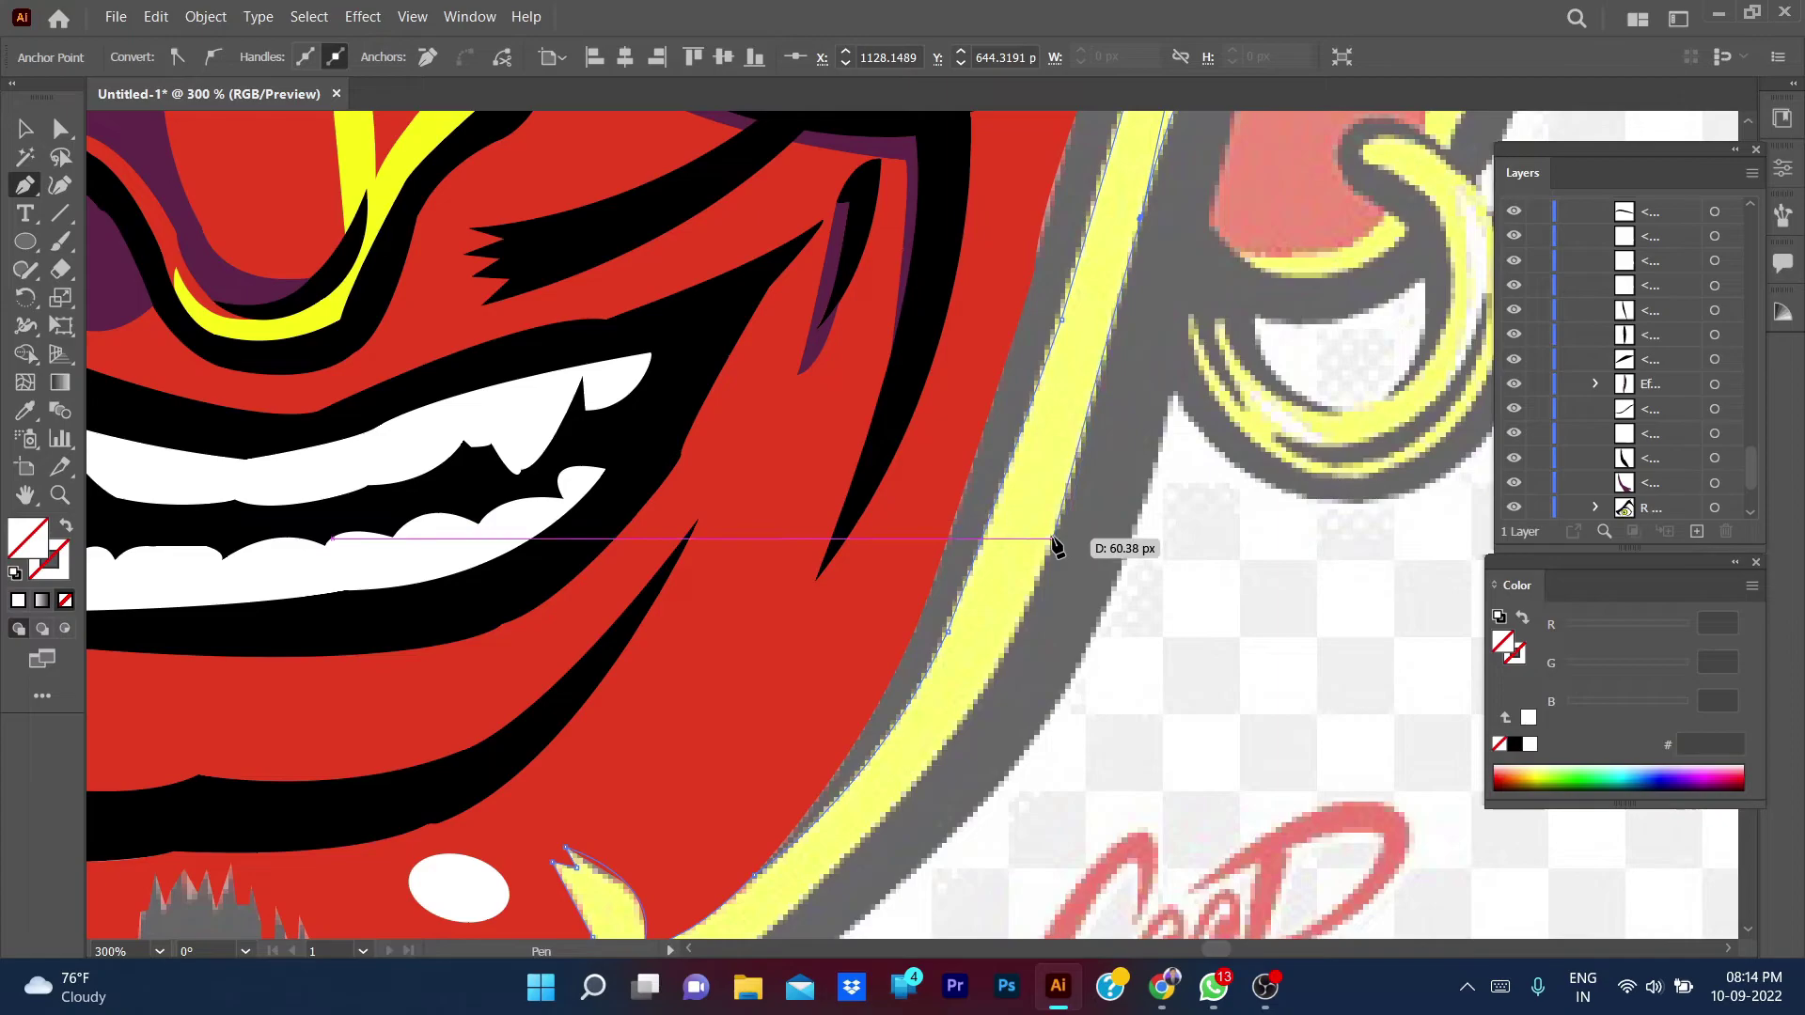
scroll(1054, 531, down, 2)
mouse_move(977, 588)
mouse_down()
mouse_move(998, 620)
mouse_move(766, 818)
mouse_up()
scroll(945, 677, down, 3)
scroll(944, 677, left, 3)
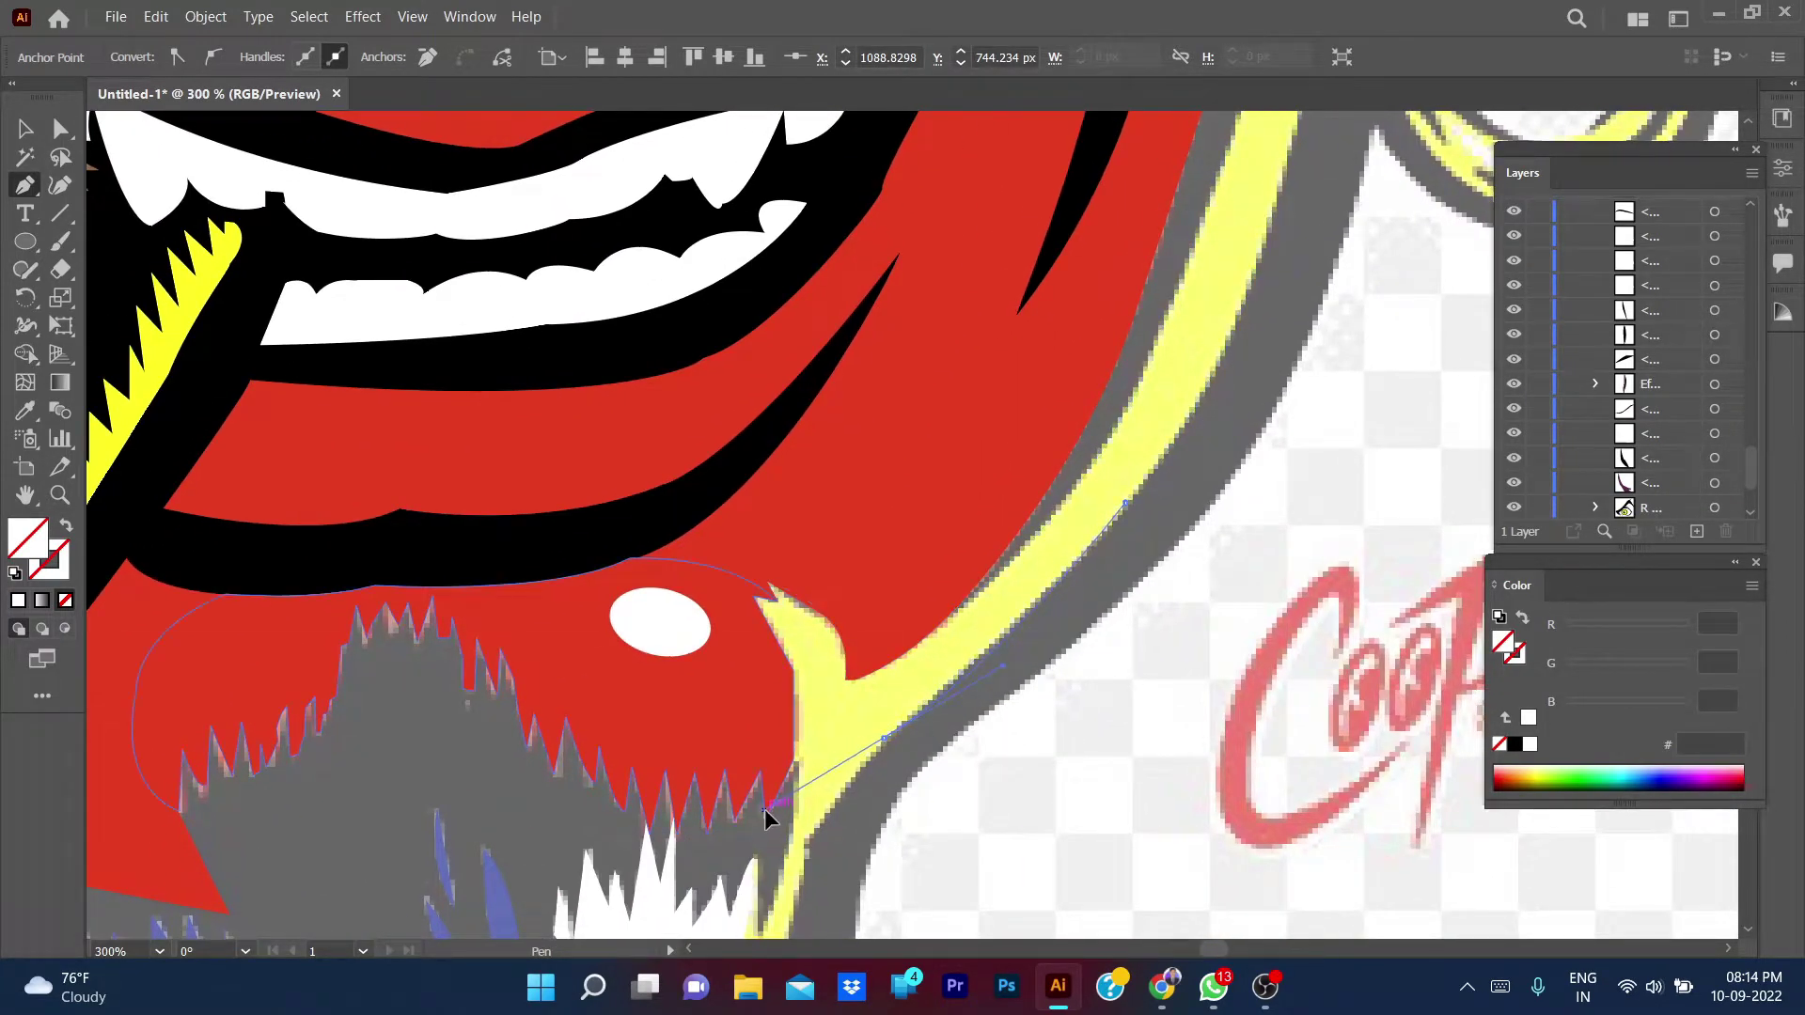
scroll(883, 736, down, 3)
scroll(884, 736, left, 2)
- Finish the path down the yellow edge, then resume and curve it up from the yellow tip
mouse_move(905, 663)
mouse_down()
mouse_move(879, 837)
mouse_move(916, 634)
mouse_move(979, 515)
mouse_up()
scroll(912, 679, down, 3)
scroll(911, 679, left, 1)
scroll(954, 798, down, 3)
scroll(1000, 516, left, 2)
key(Escape)
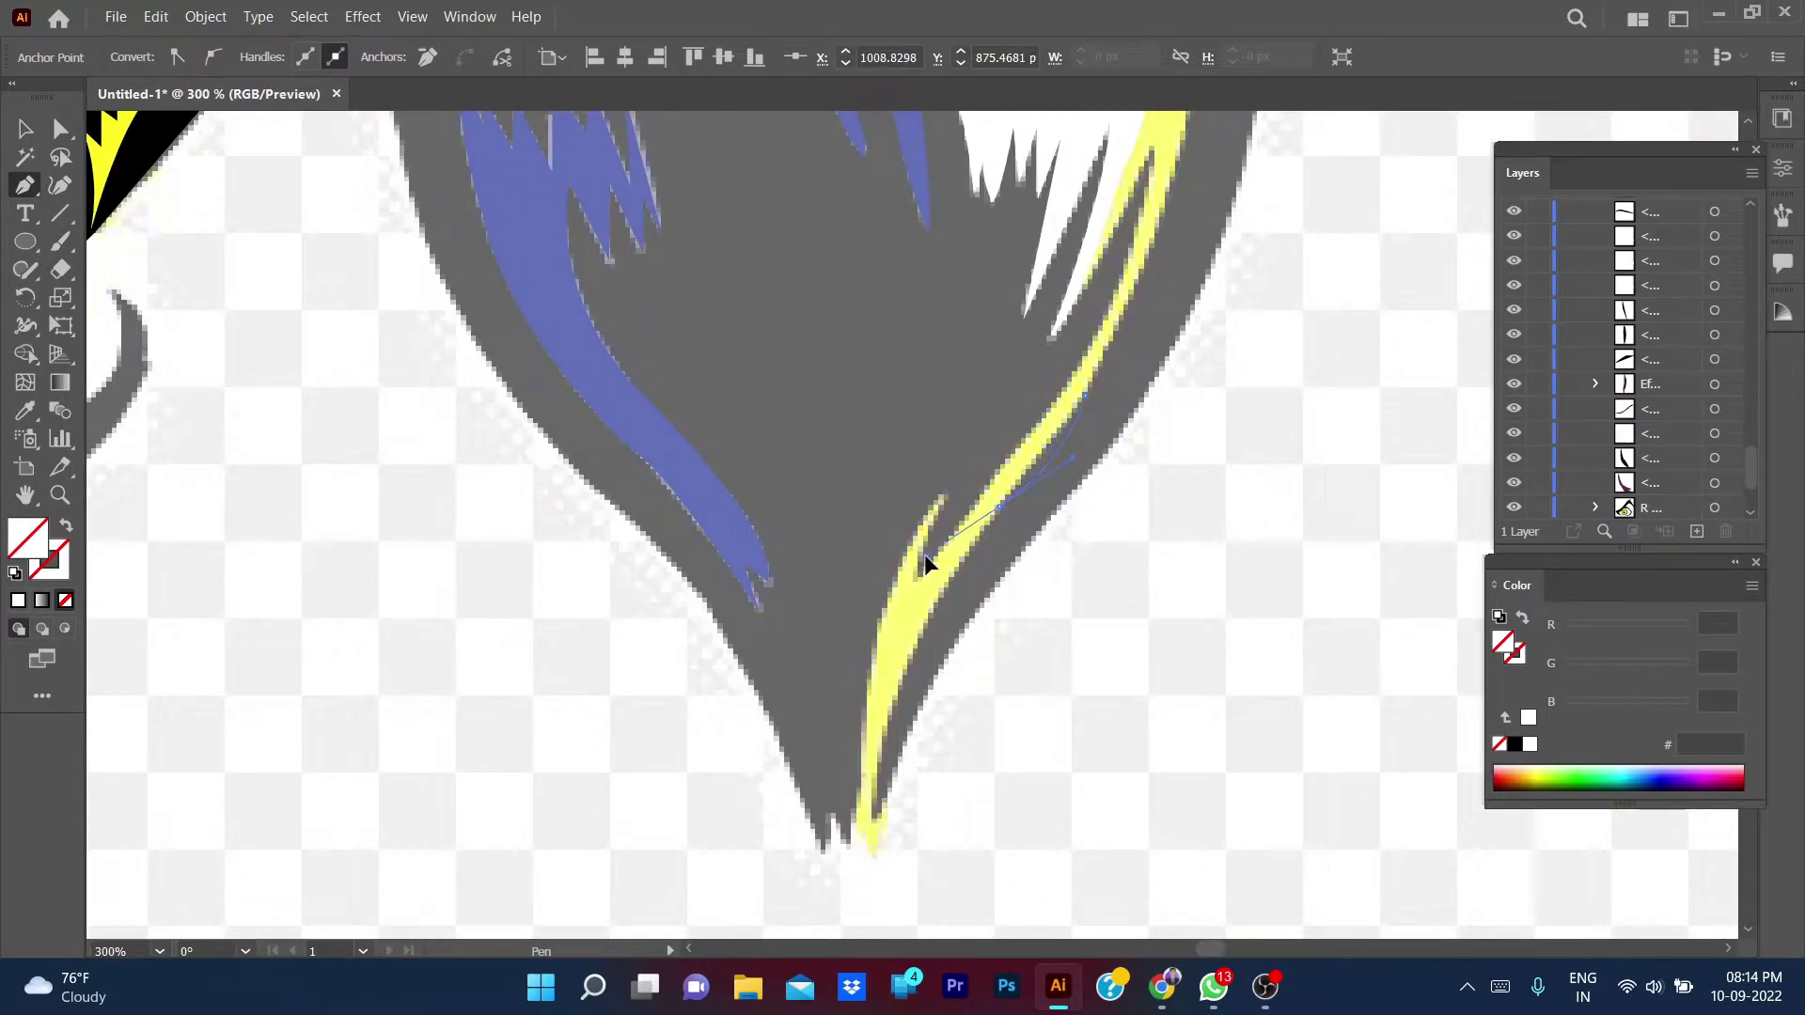
click(999, 516)
drag(877, 862, 884, 750)
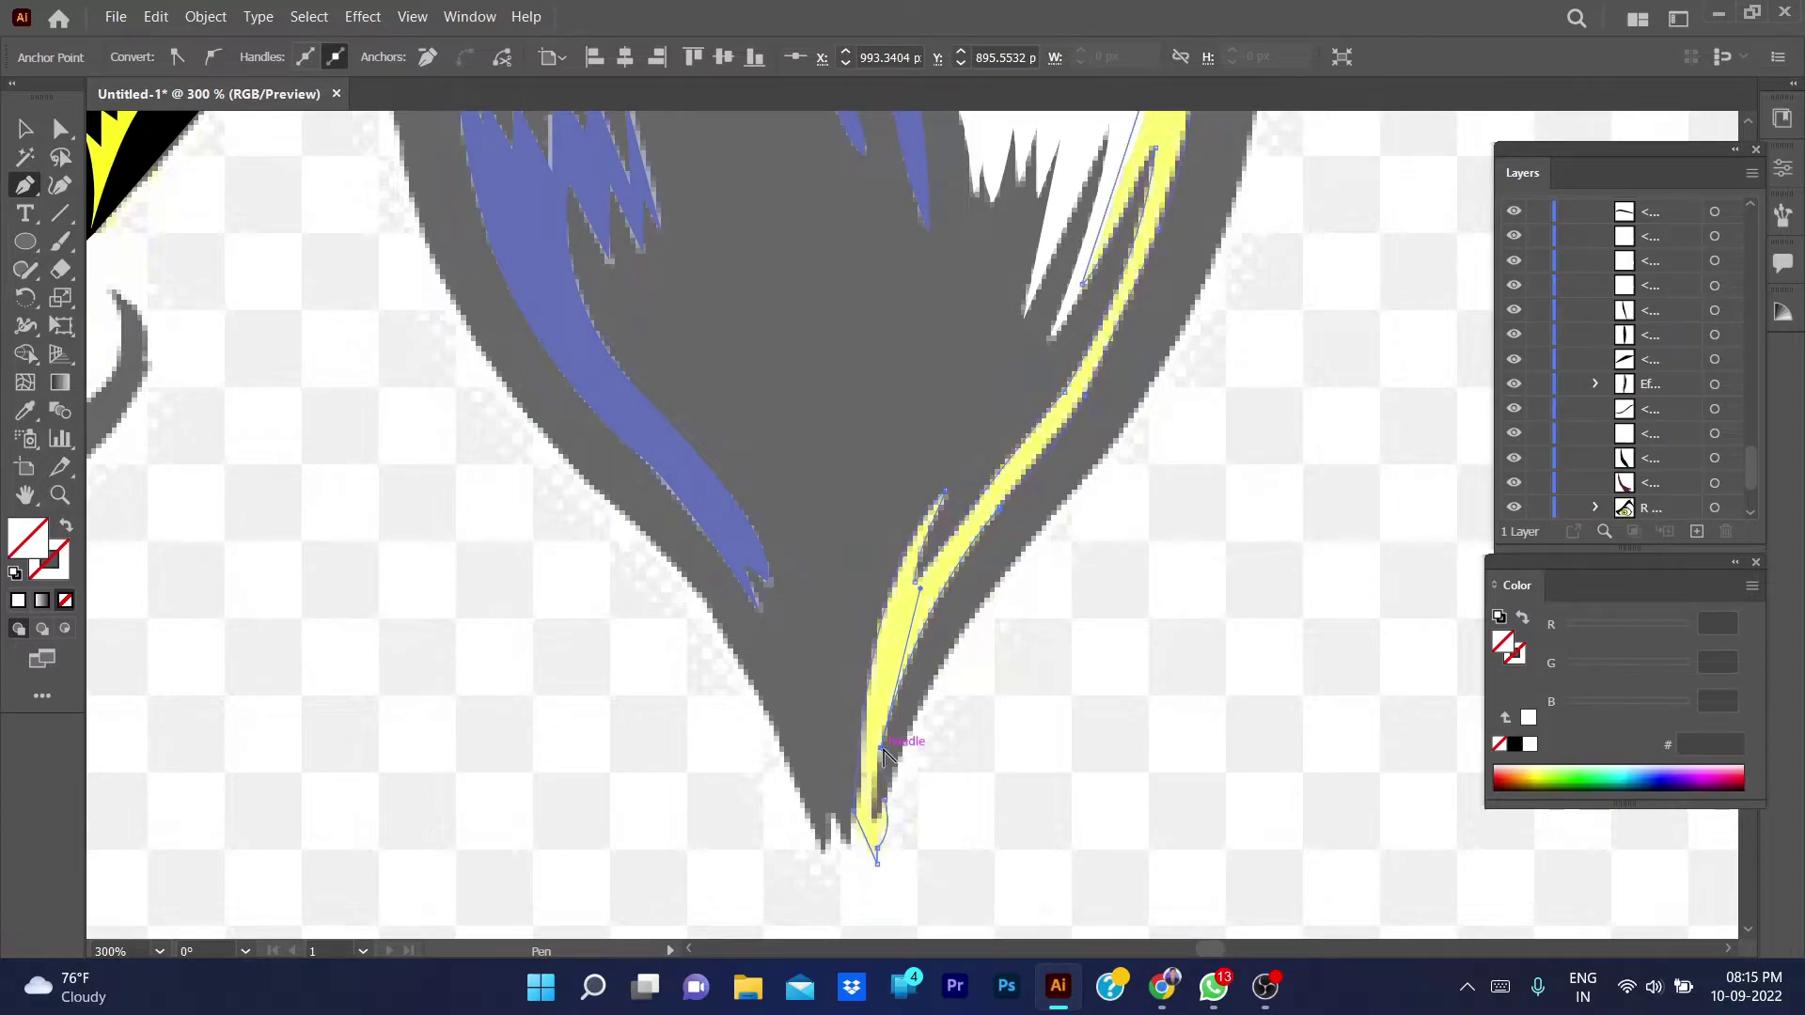
drag(1314, 475, 1240, 846)
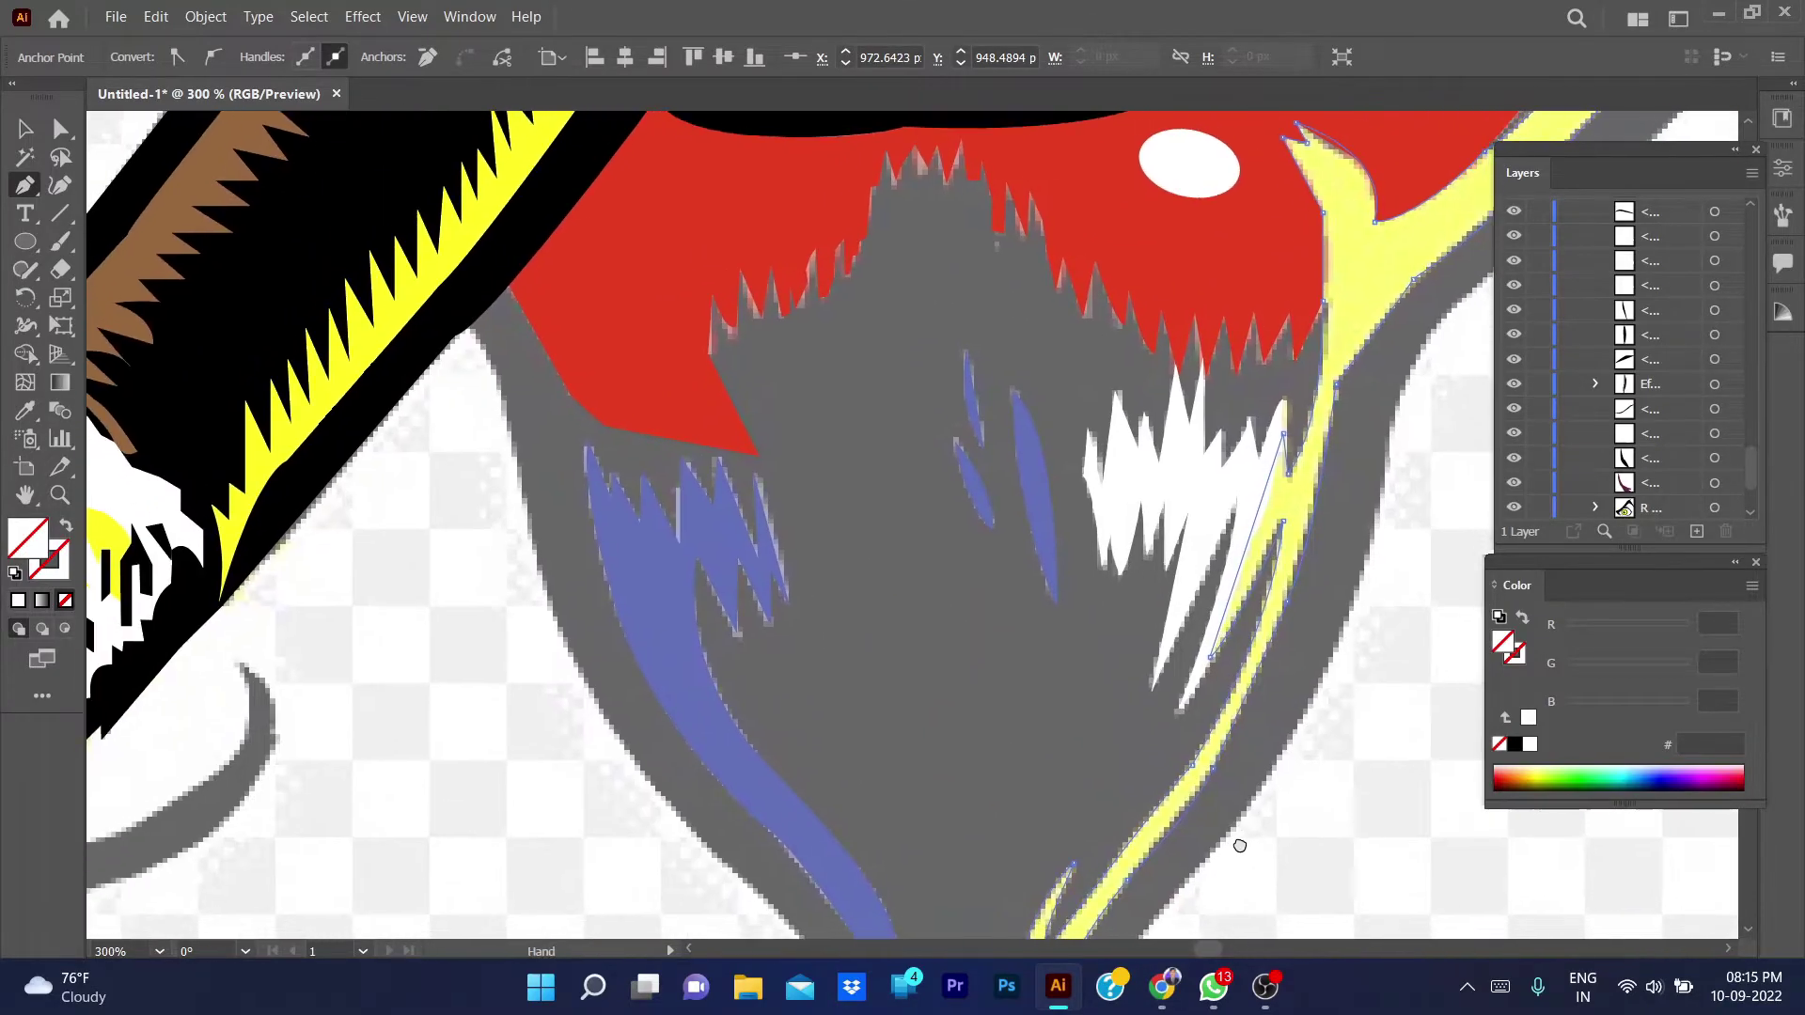
- Fill the new strip with yellow sampled from the artwork and deselect it
key(i)
click(1213, 743)
key(v)
click(1016, 725)
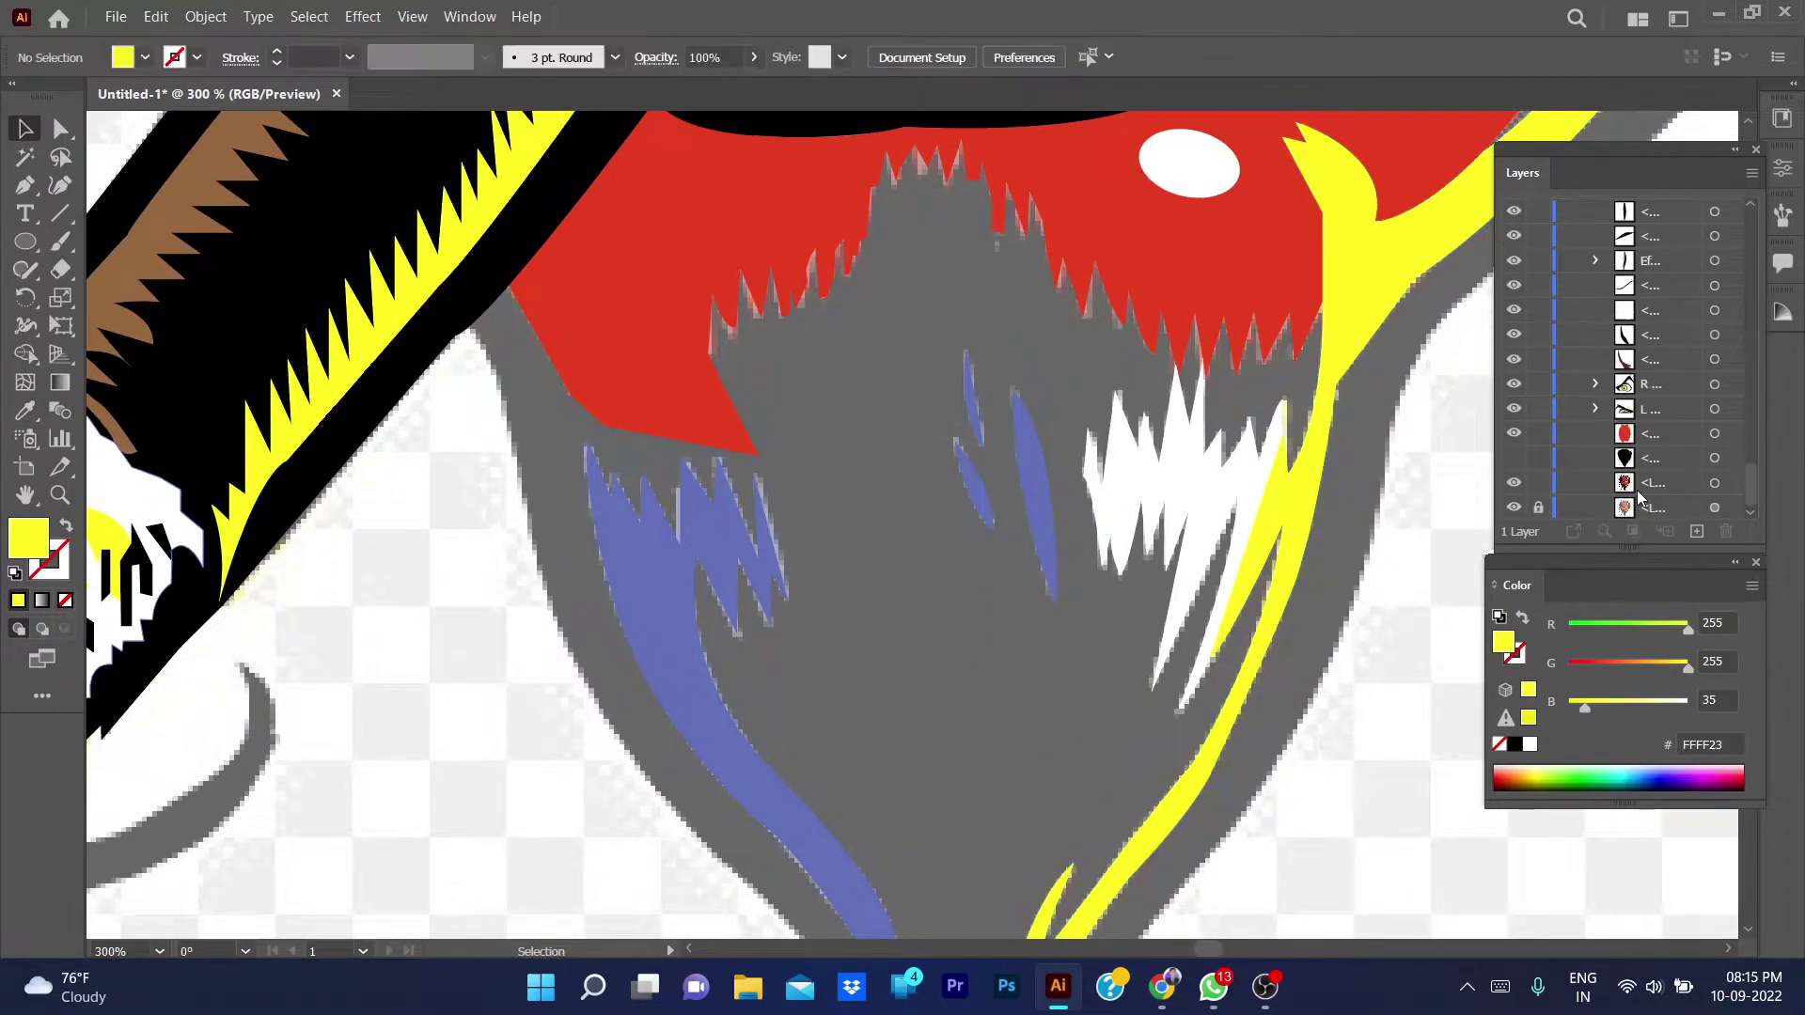
scroll(1158, 886, down, 5)
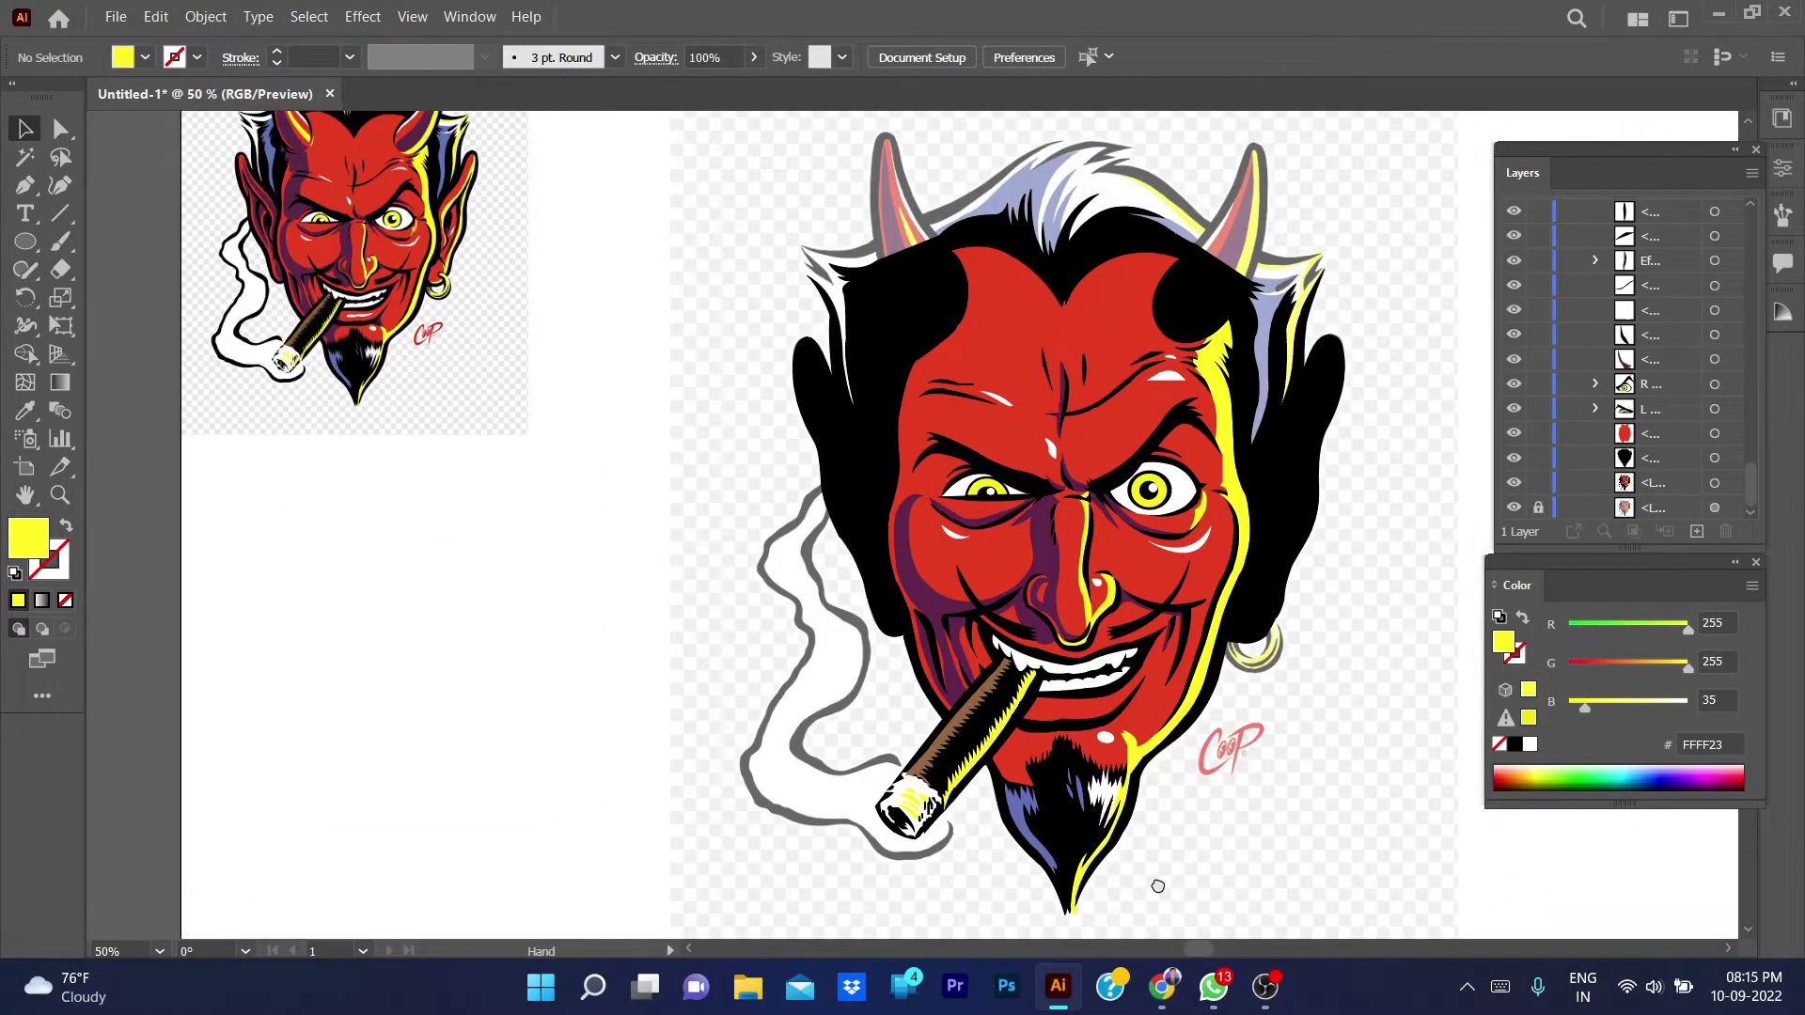
- Hide the black hair and outline layer to expose the reference image
drag(1514, 458, 1514, 442)
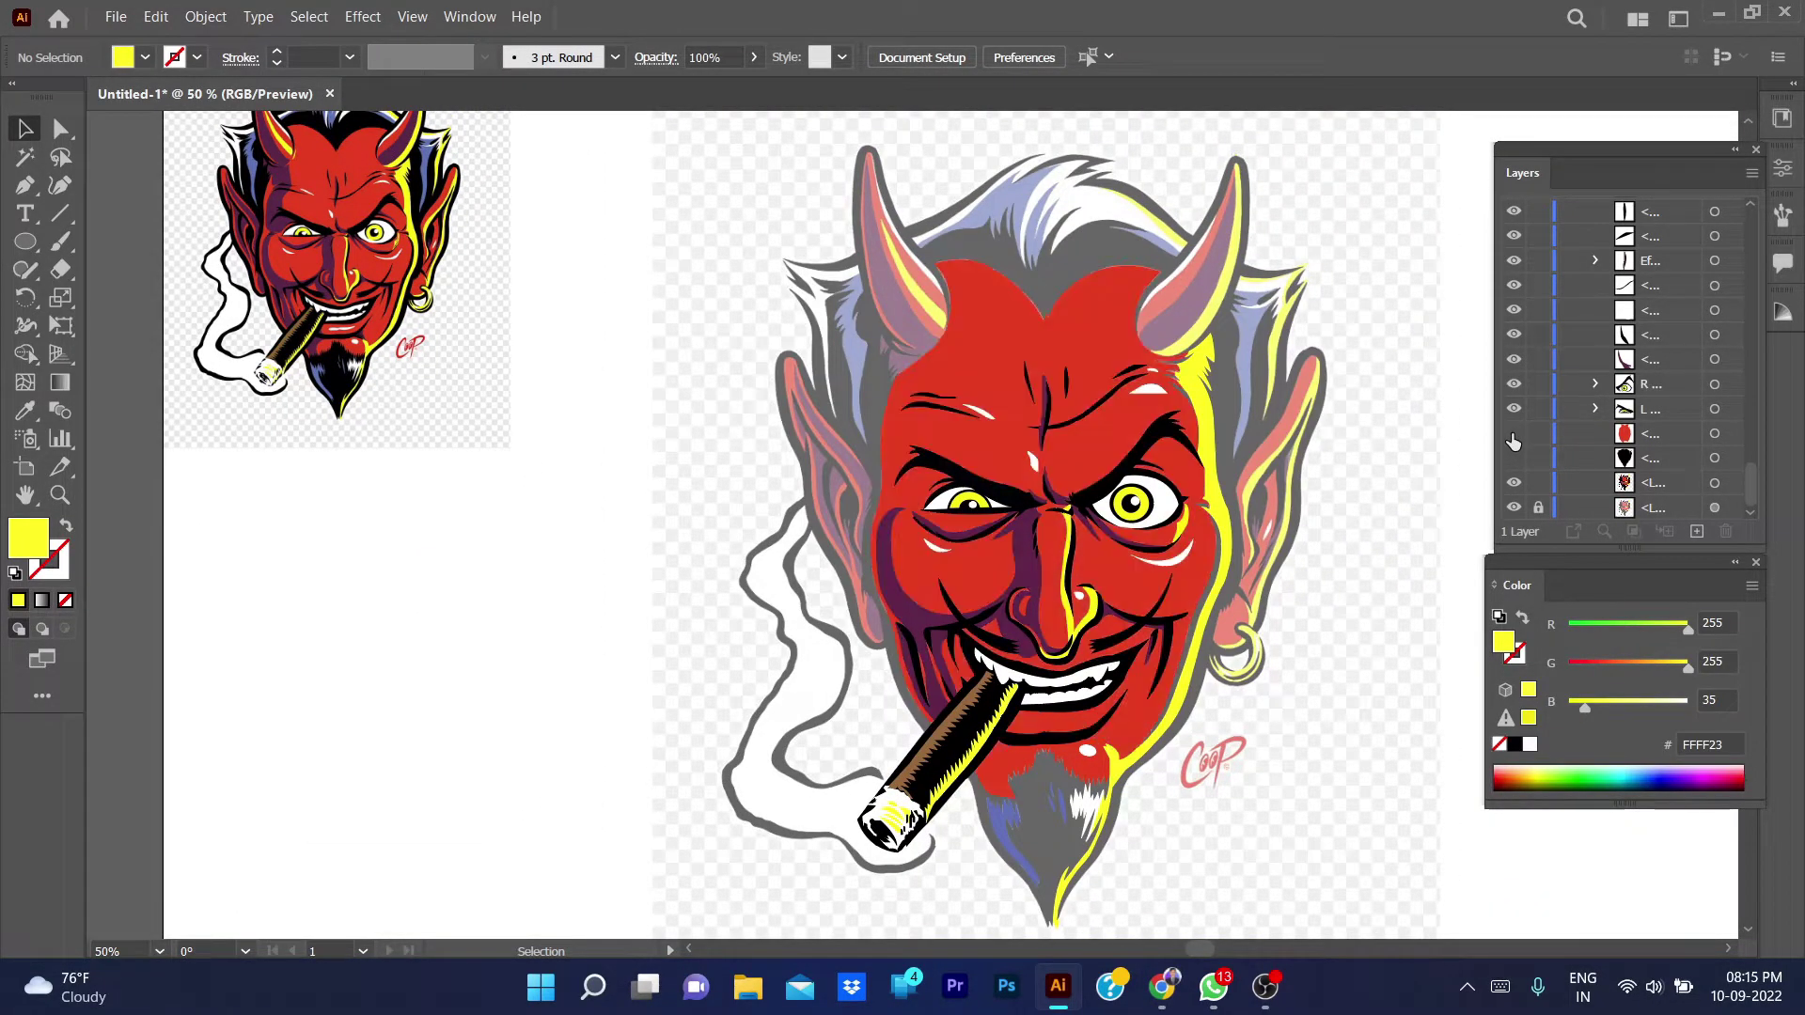
click(1514, 438)
click(1514, 437)
click(1513, 437)
scroll(1362, 480, up, 2)
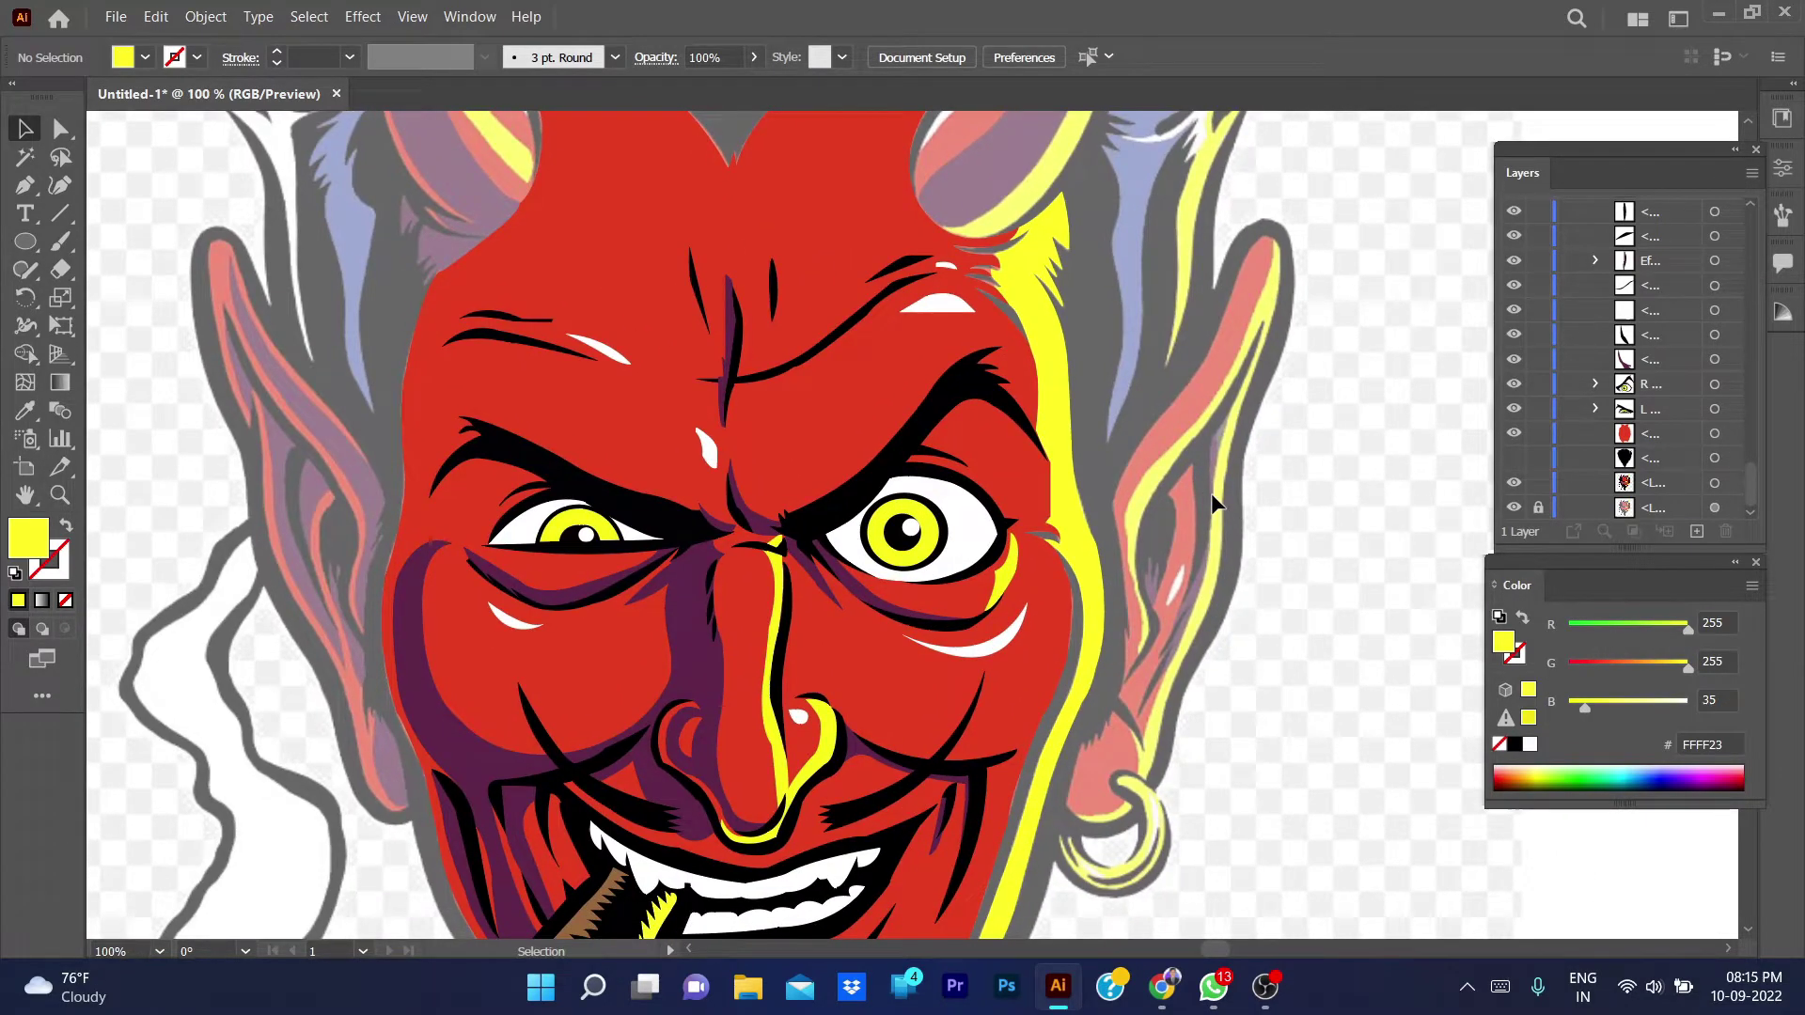
scroll(1118, 558, up, 5)
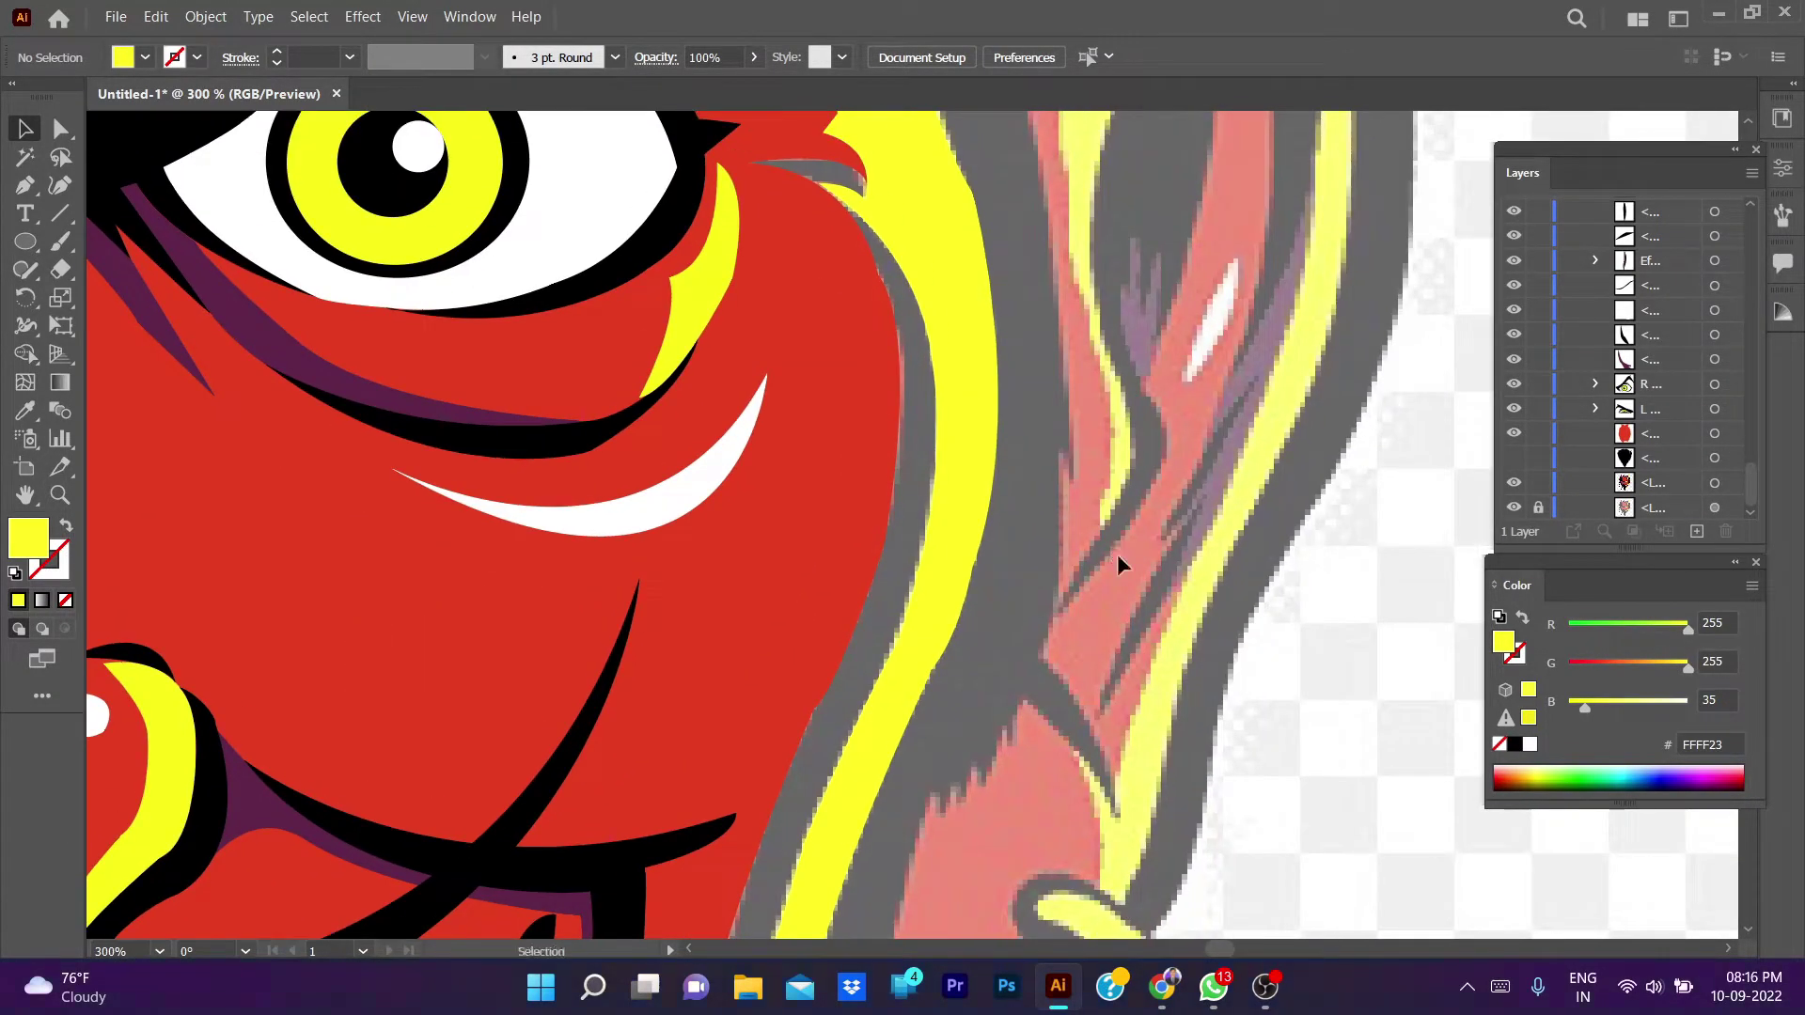
- Trace the highlight path up the inner edge of the right ear to its tip
key(p)
click(1057, 602)
click(1102, 536)
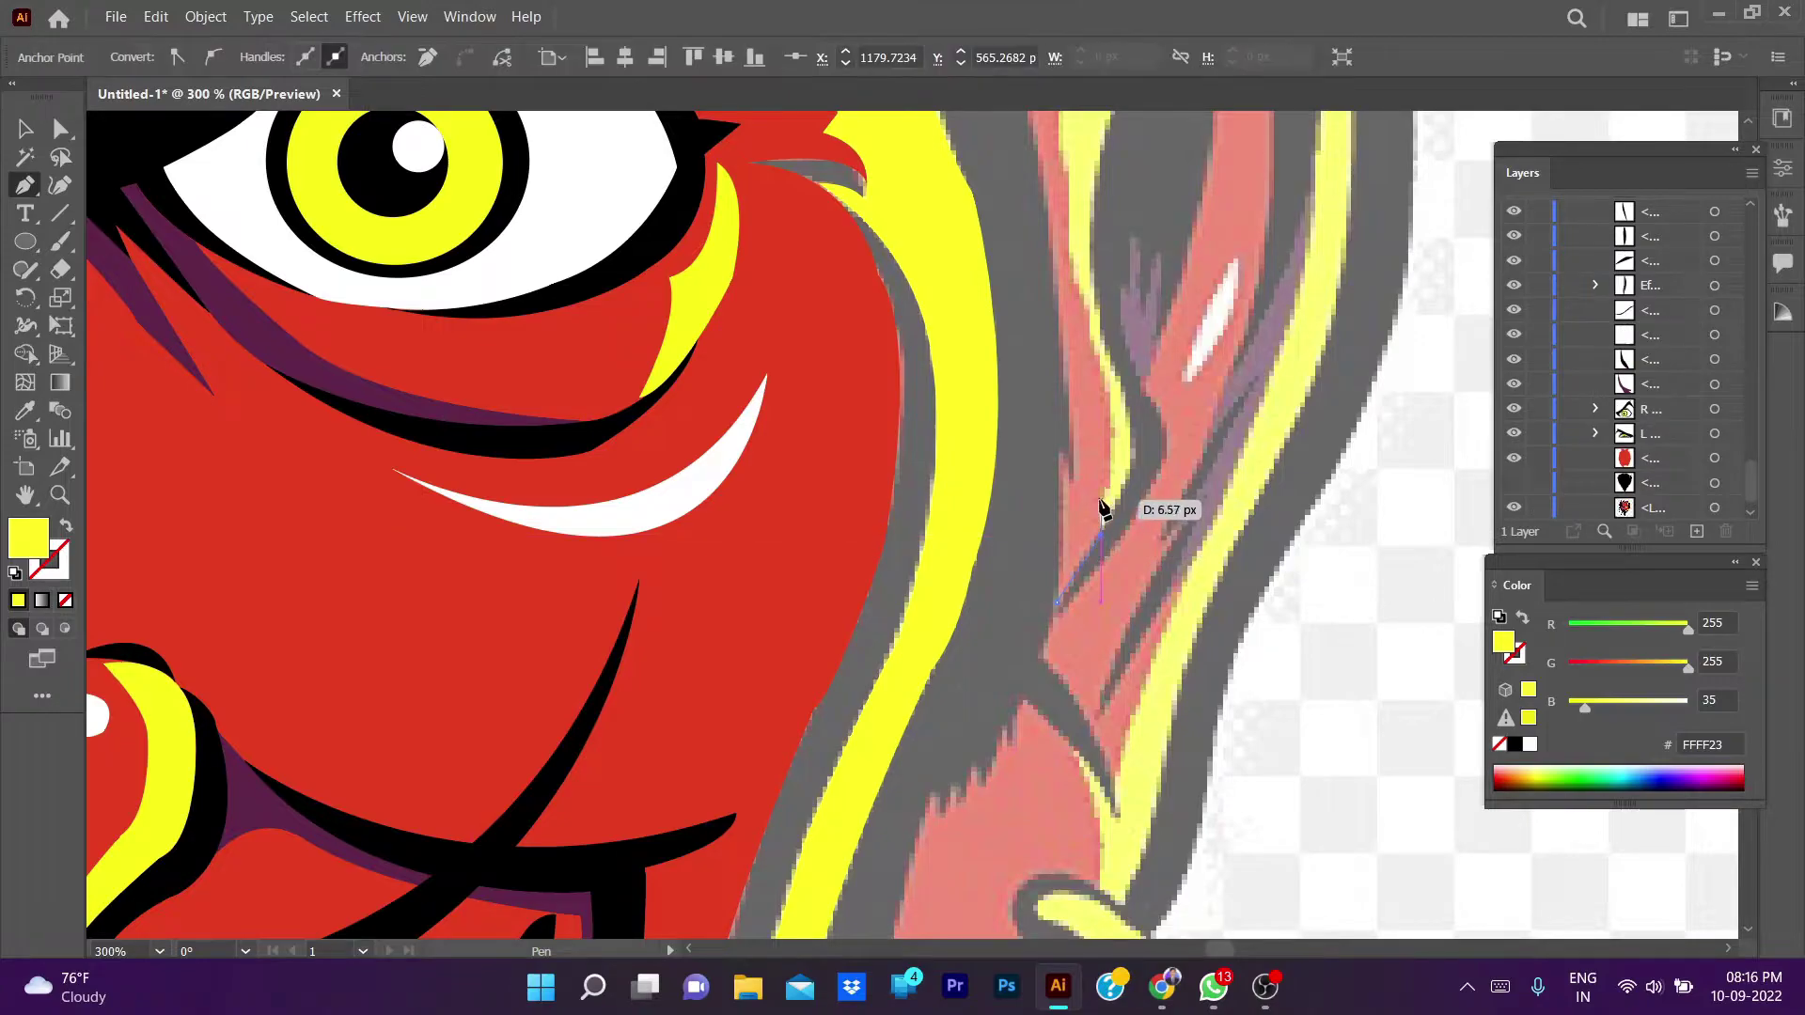
click(1110, 399)
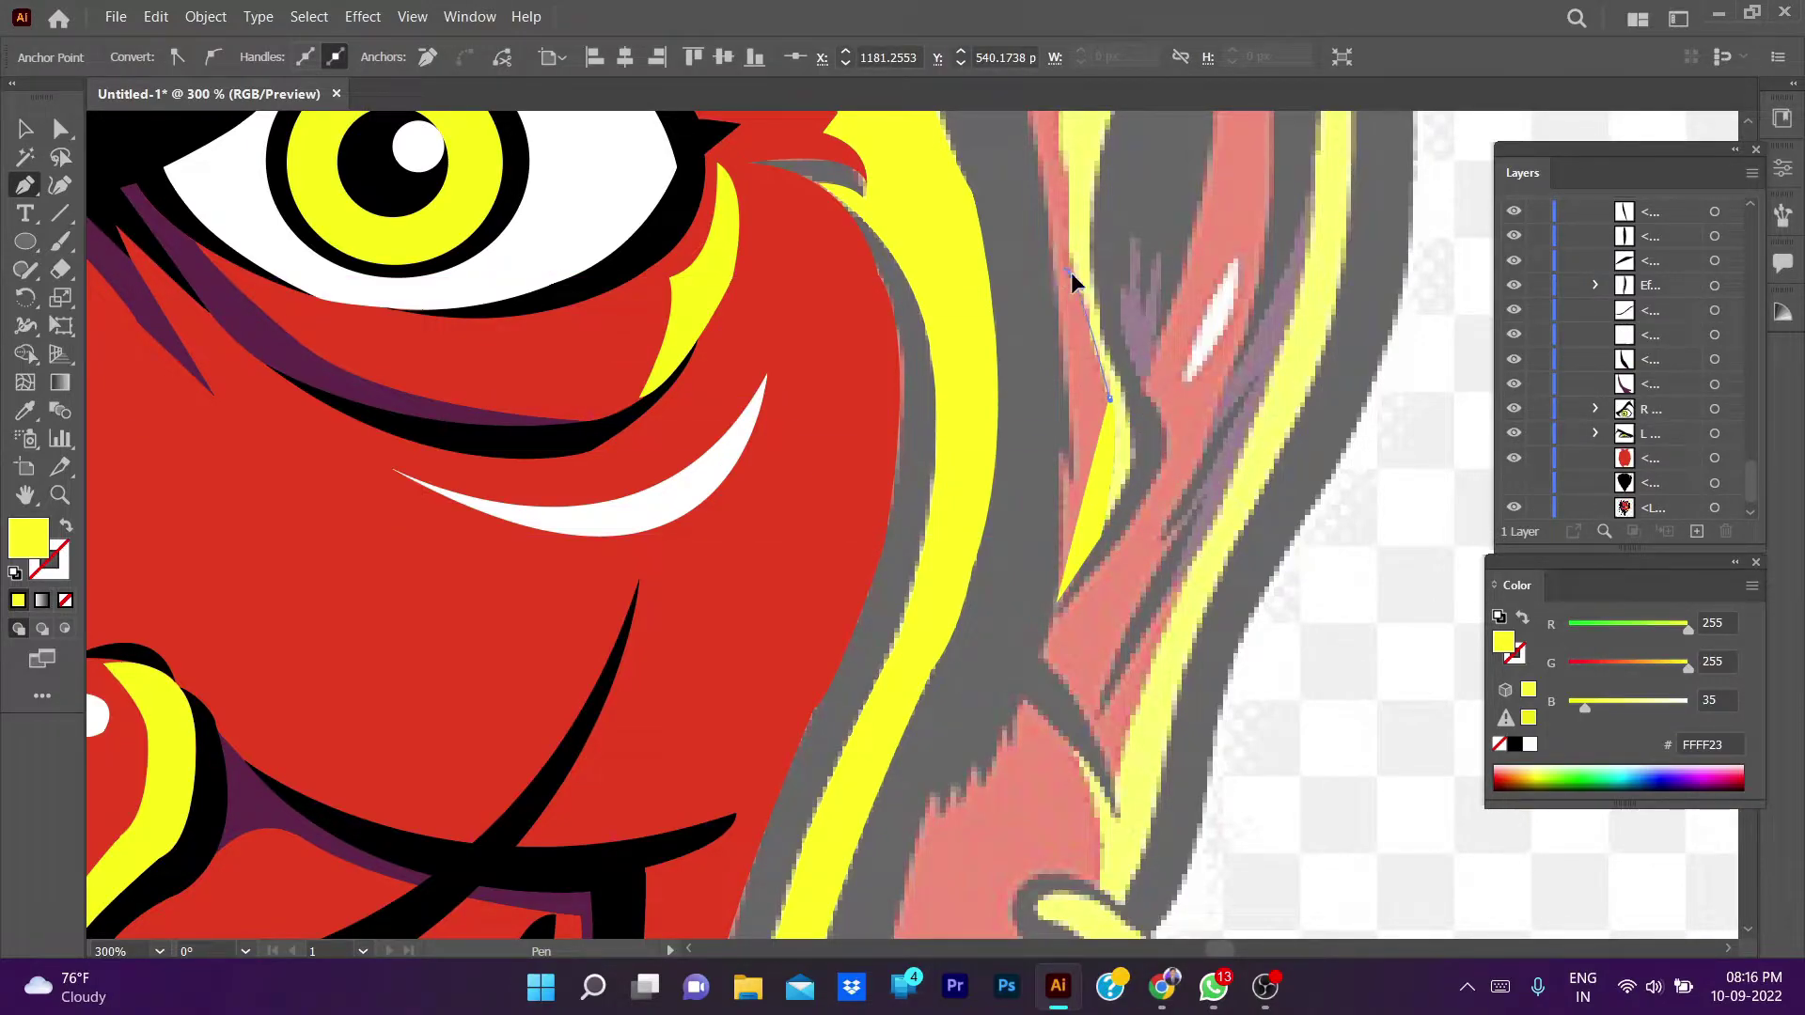
click(1074, 277)
drag(1078, 282, 1099, 582)
click(1060, 386)
click(1112, 350)
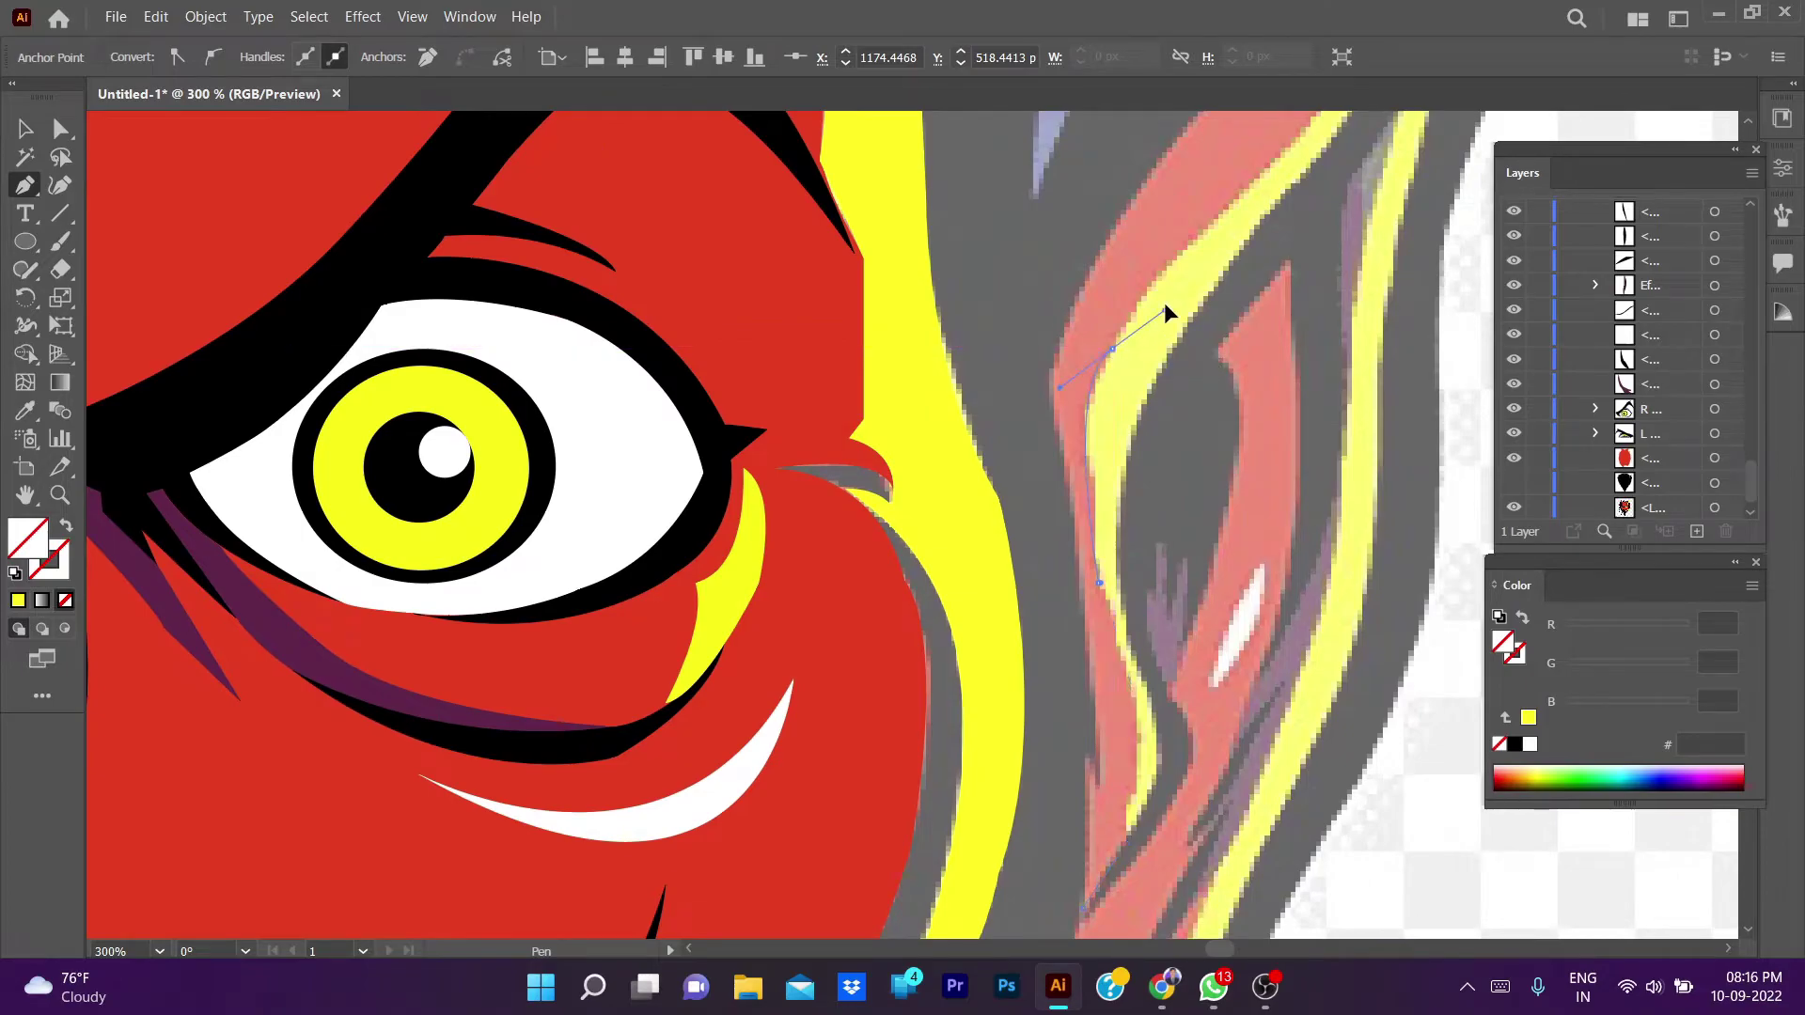
mouse_move(1190, 241)
mouse_down()
mouse_move(1234, 218)
mouse_move(958, 563)
mouse_move(1128, 231)
mouse_up()
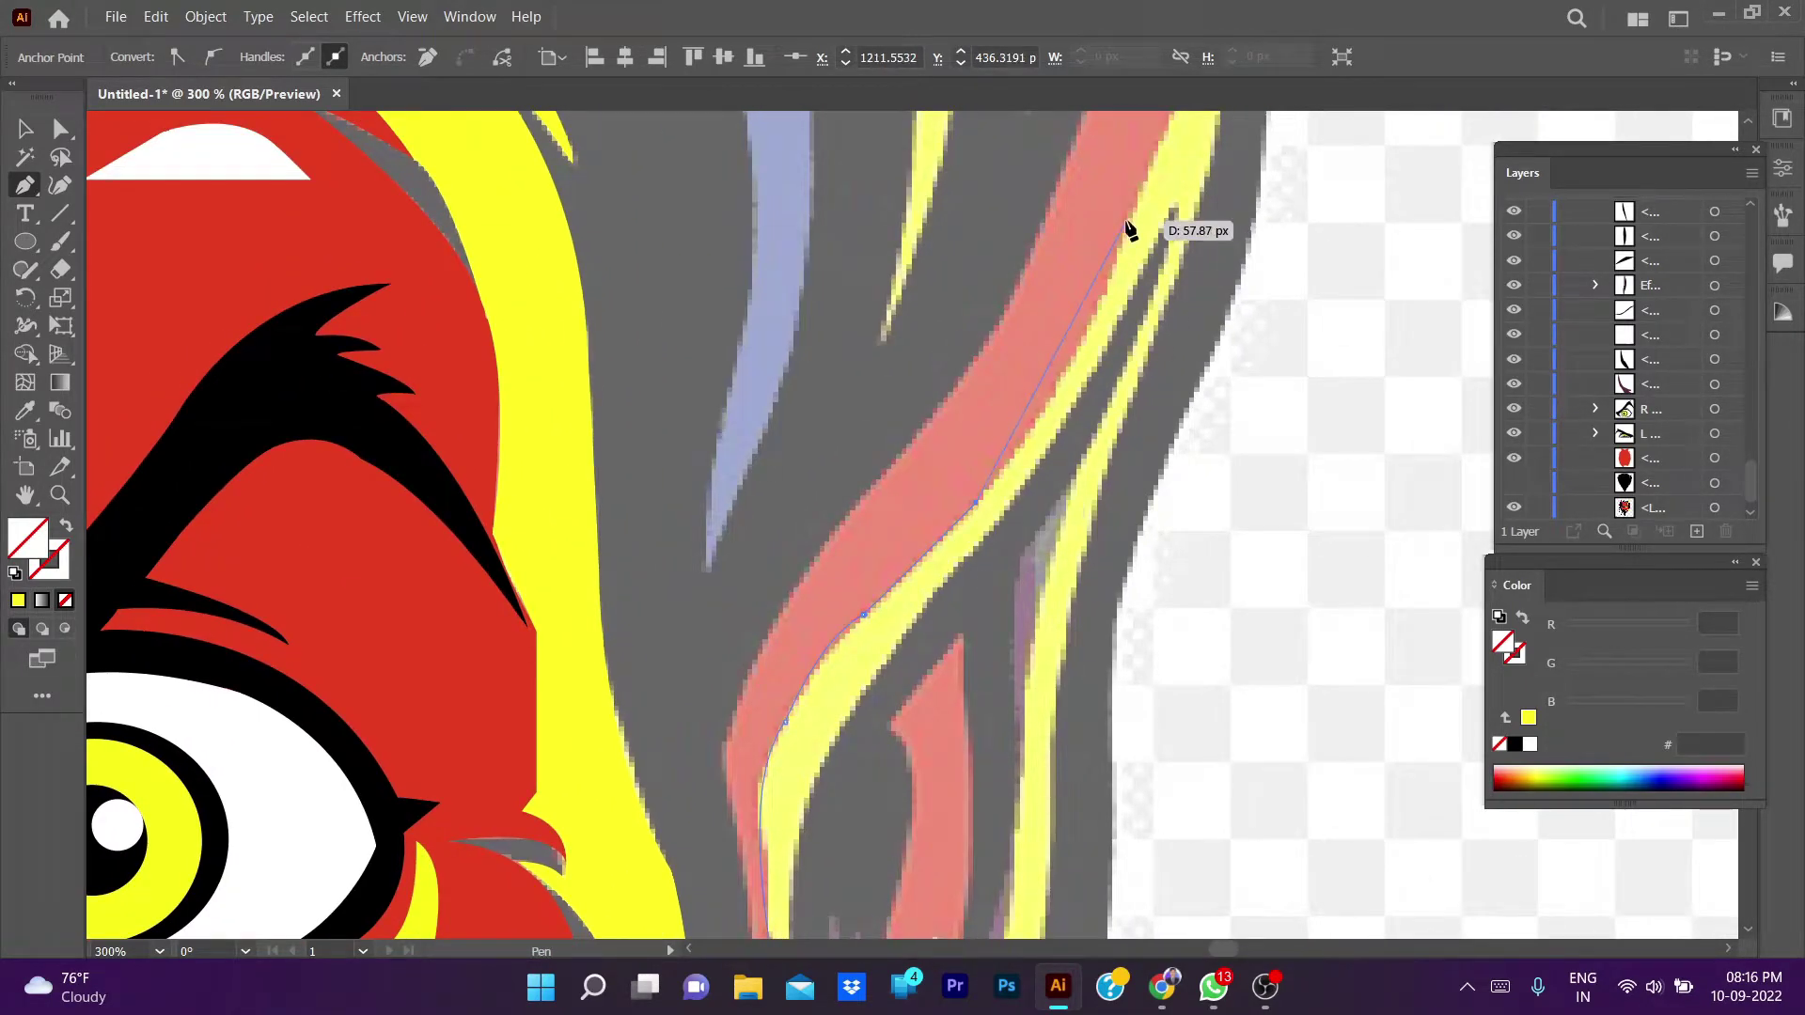
scroll(1138, 250, up, 3)
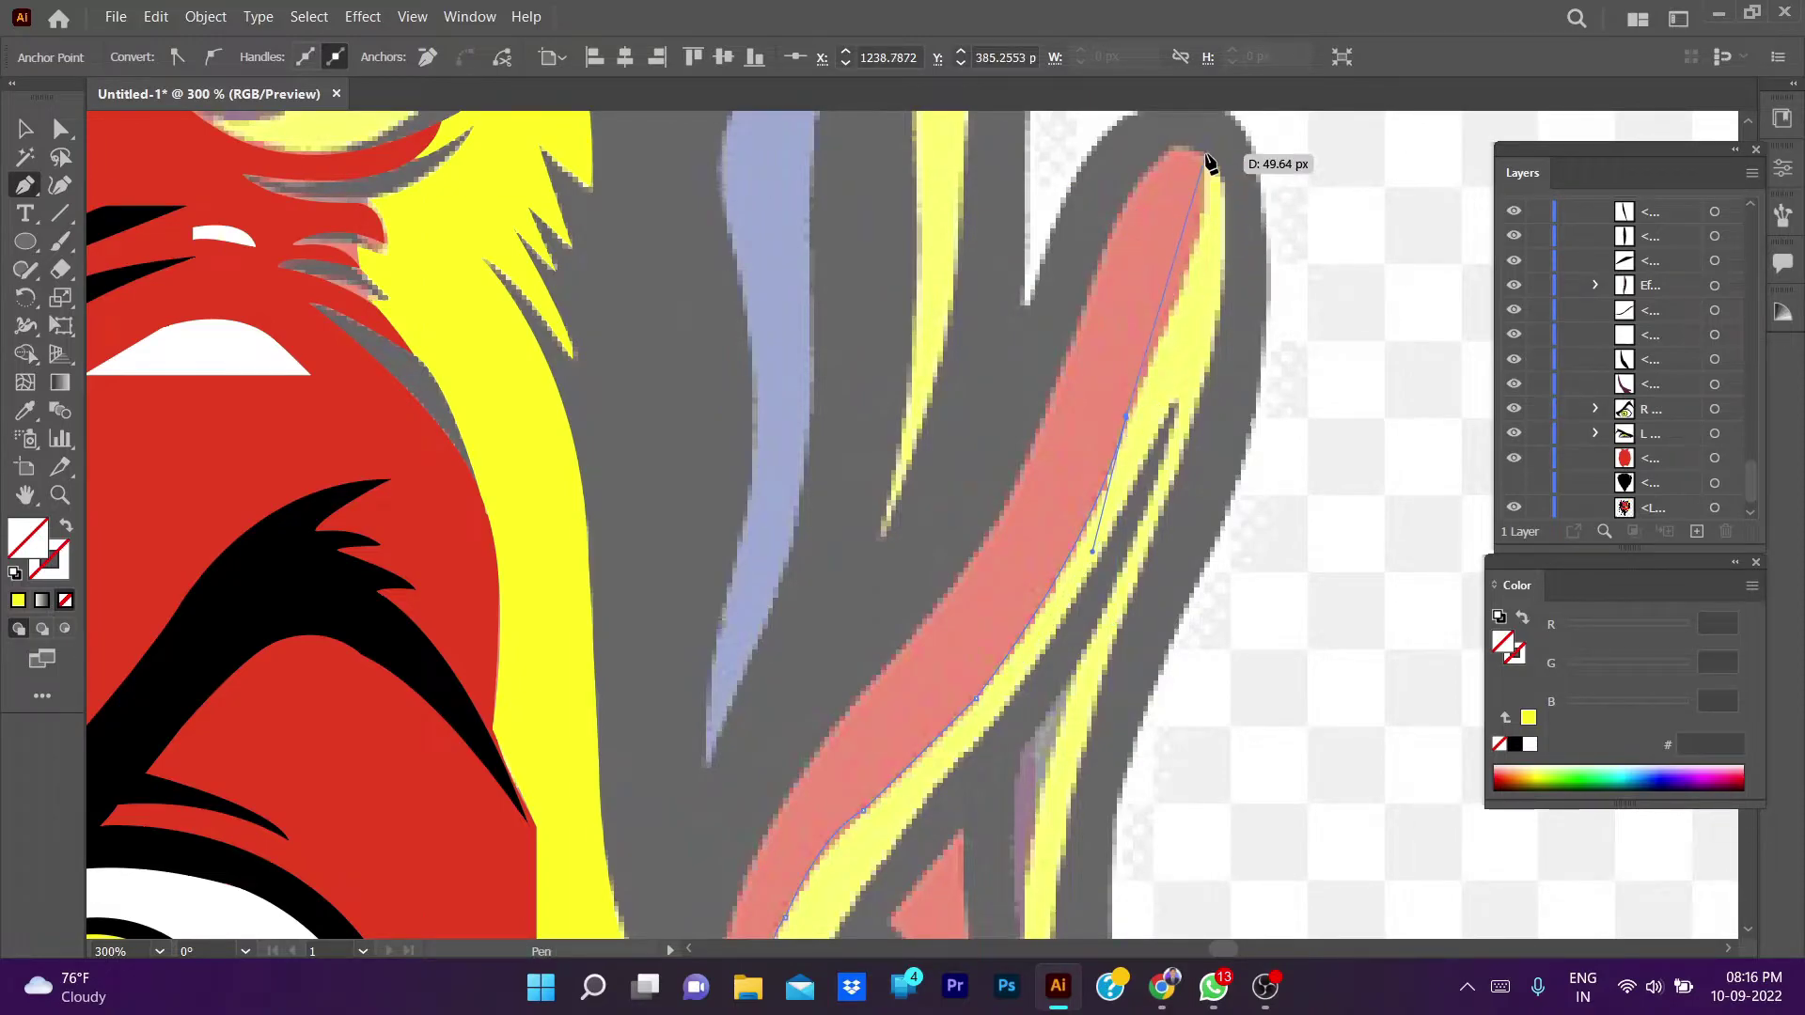
scroll(1209, 161, up, 3)
drag(1206, 339, 1205, 448)
alt+scroll(1180, 597, down, 1)
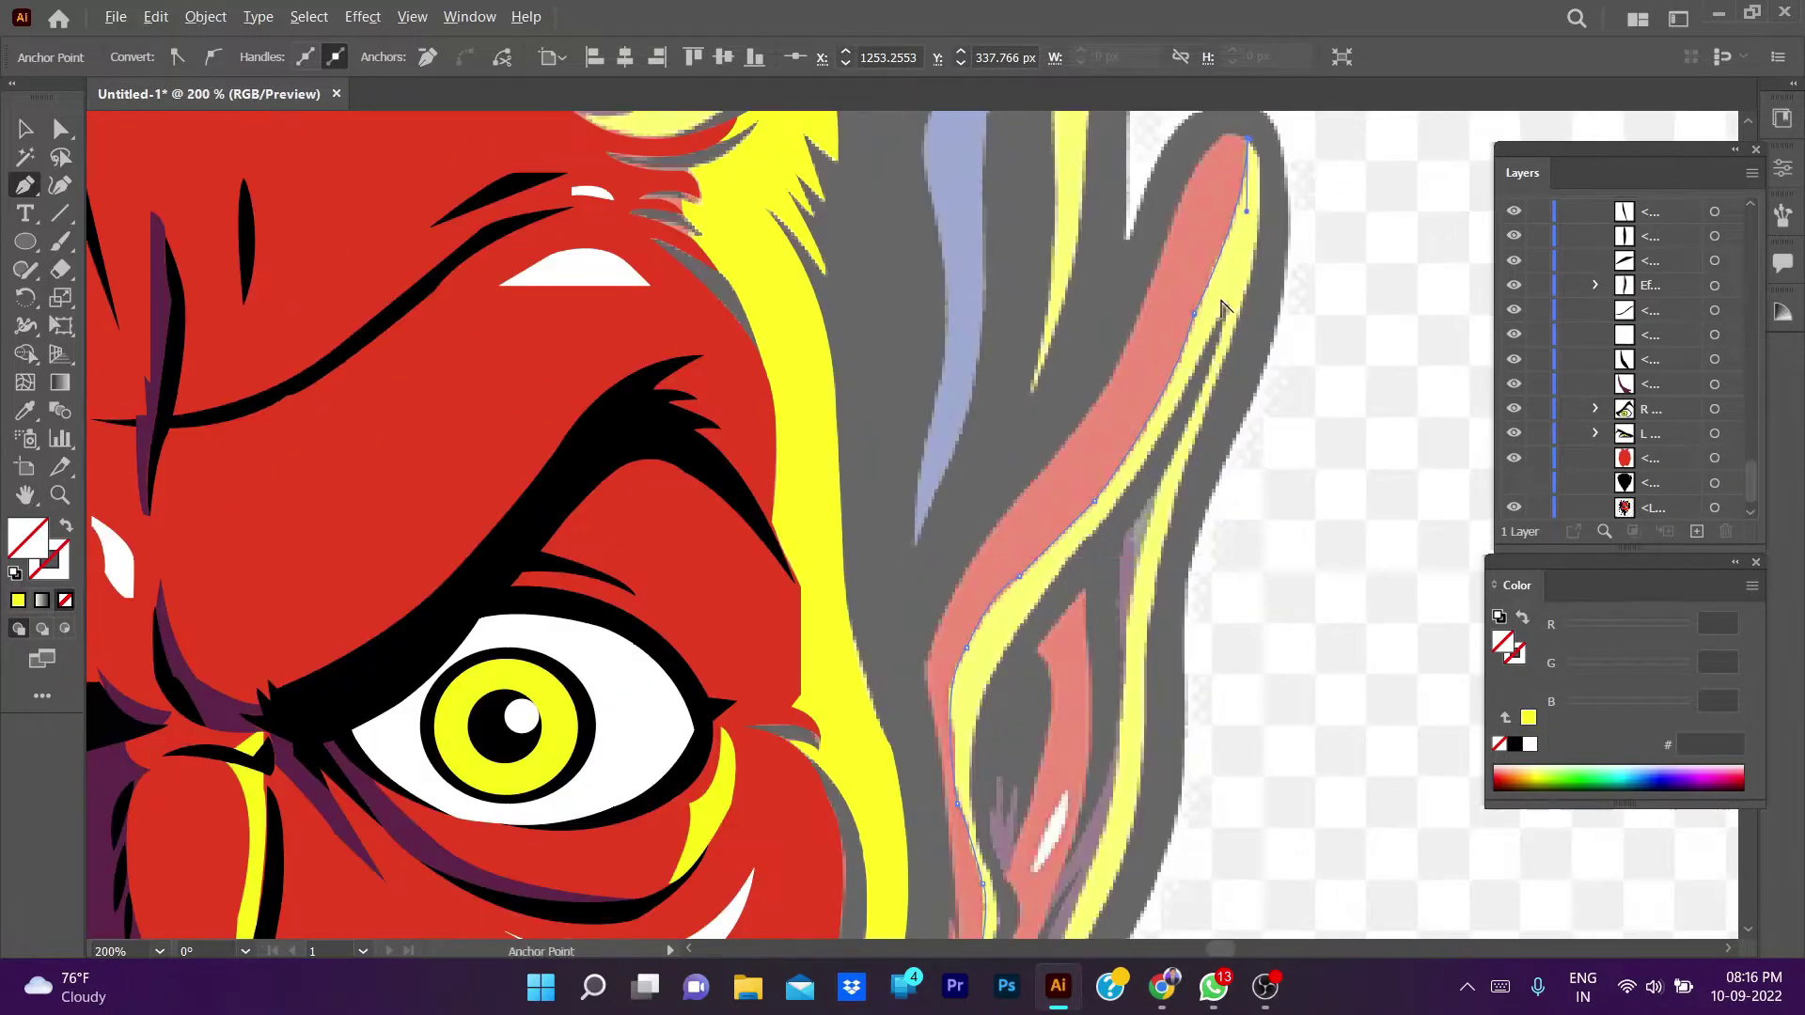
scroll(1203, 555, down, 6)
scroll(1194, 564, up, 6)
scroll(1198, 380, up, 1)
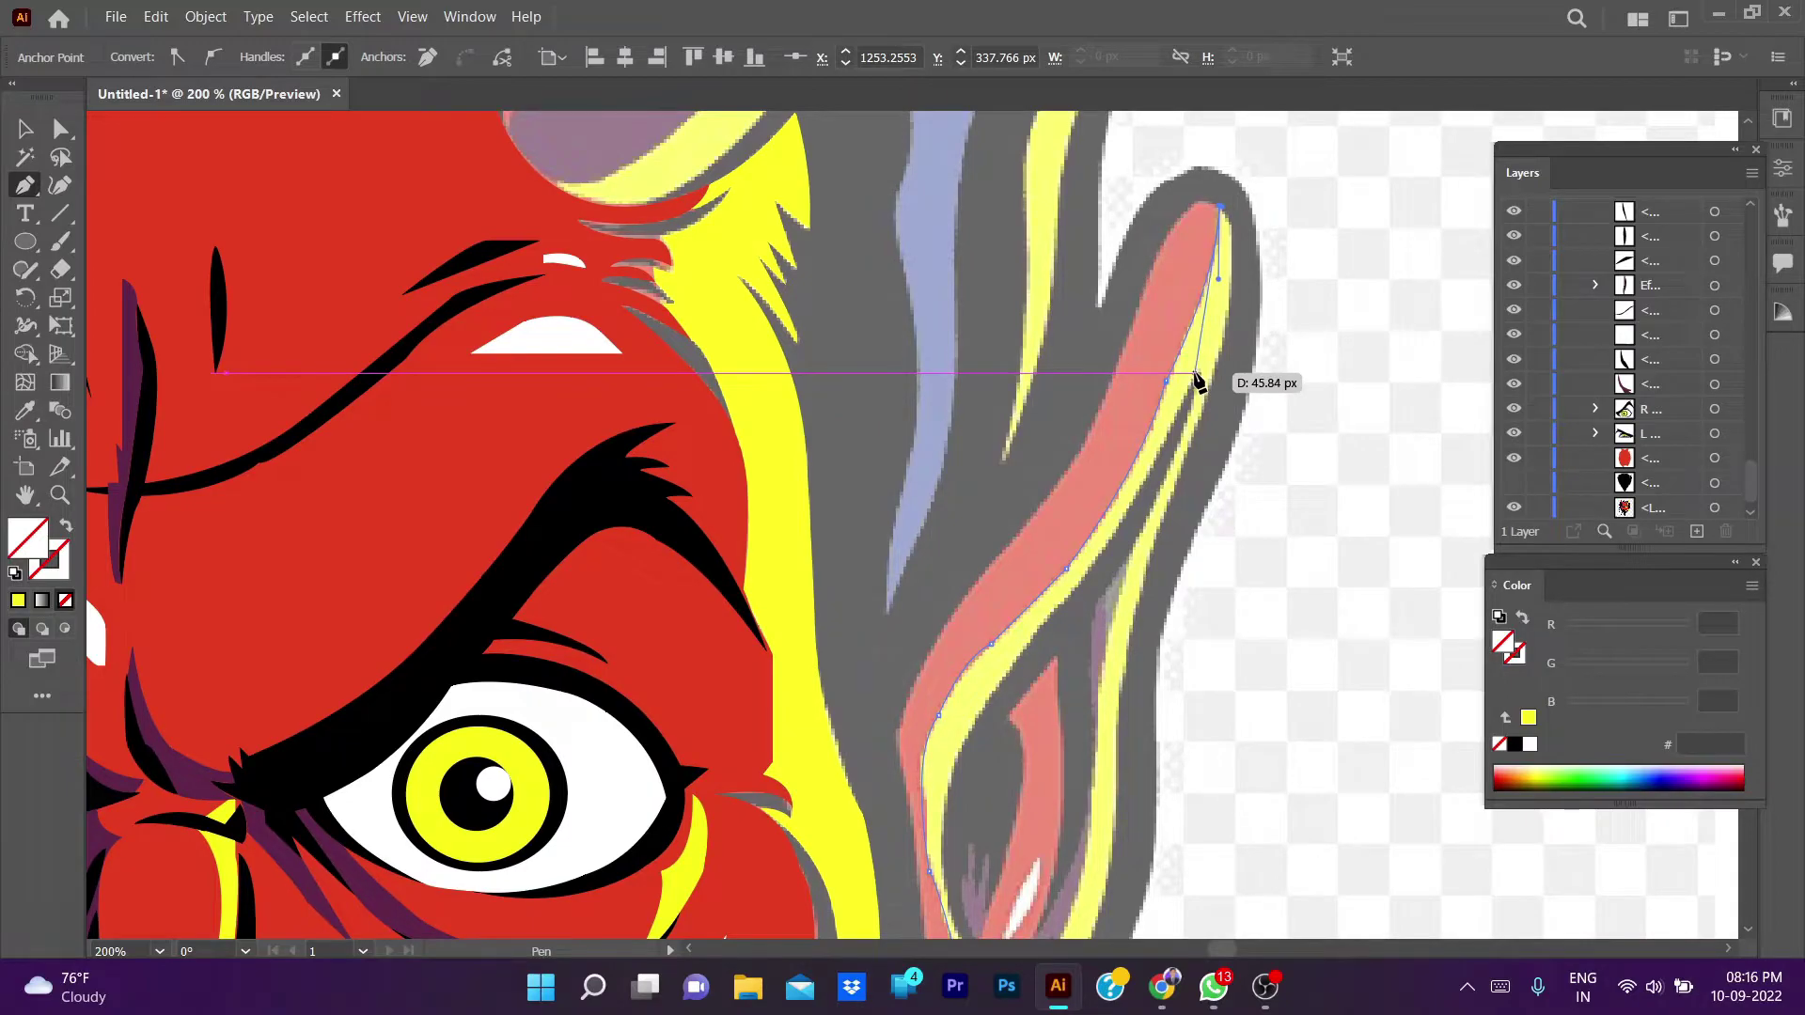
alt+scroll(1199, 380, up, 3)
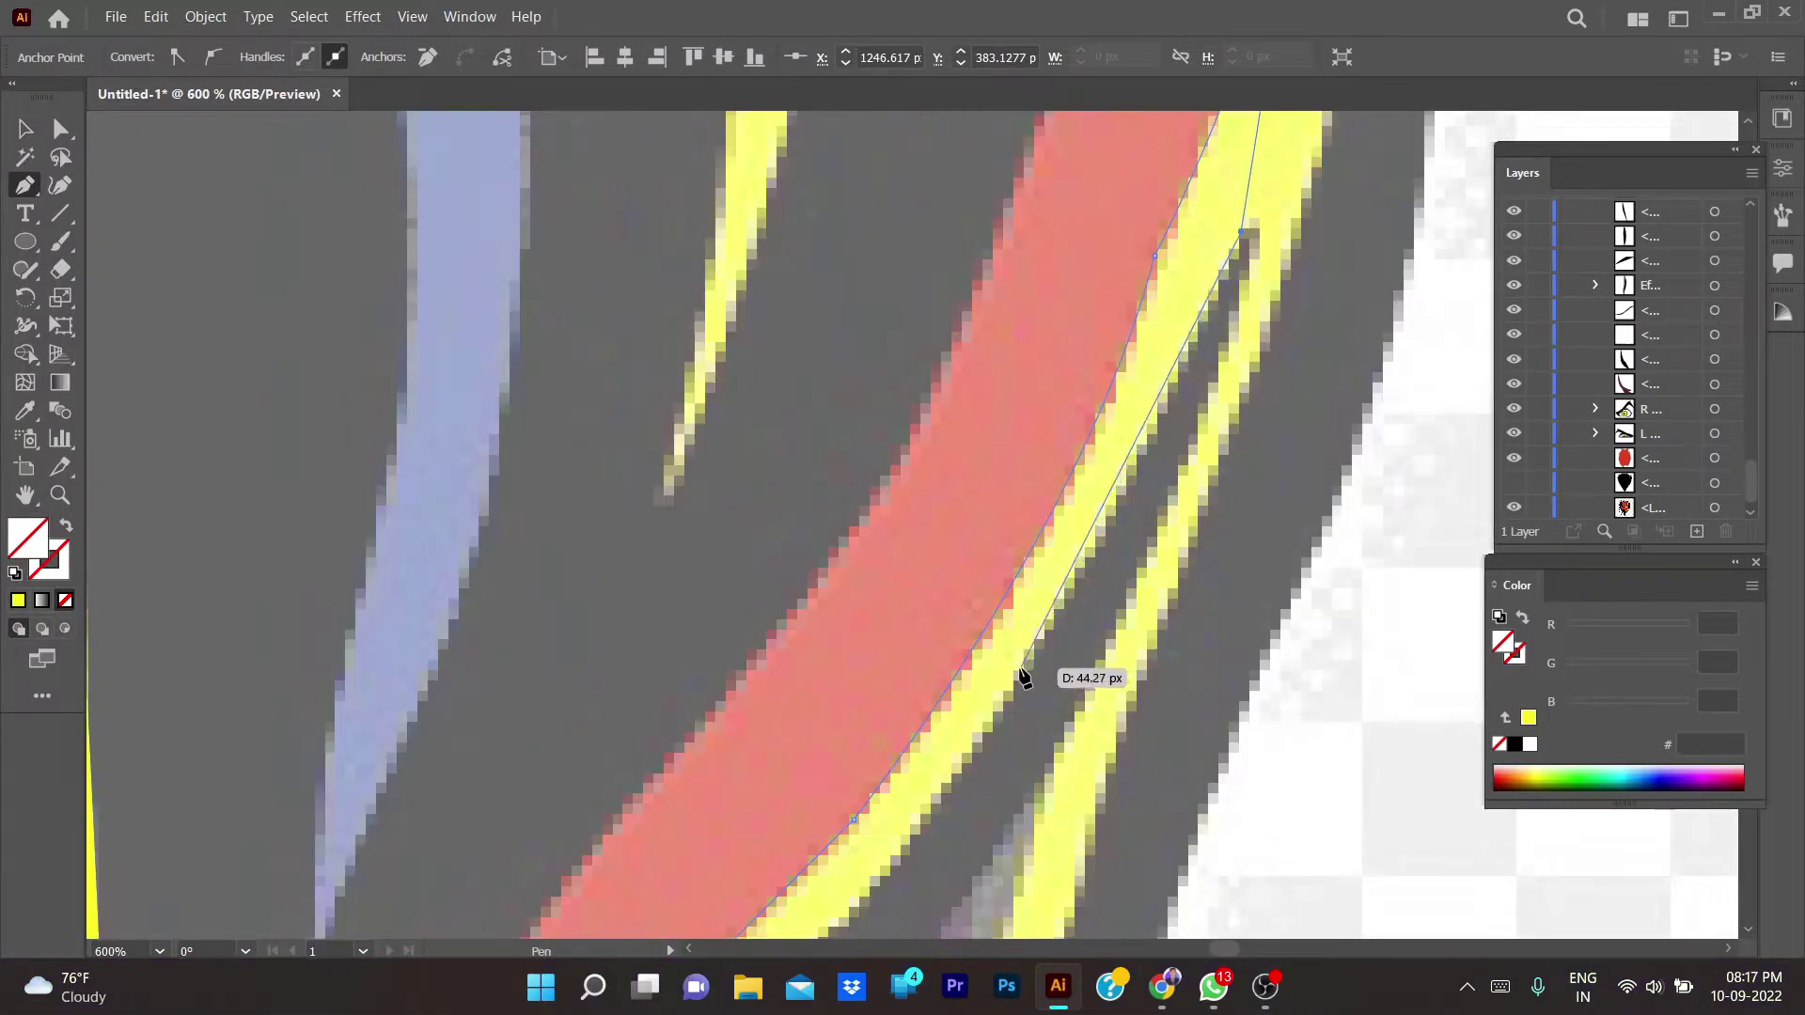
- Continue the highlight path with curved anchors down to the strip's bottom
mouse_move(951, 729)
mouse_down()
mouse_move(1229, 428)
mouse_move(1064, 419)
mouse_up()
mouse_move(895, 650)
mouse_down()
mouse_move(838, 679)
mouse_move(1035, 343)
mouse_up()
drag(853, 589, 831, 776)
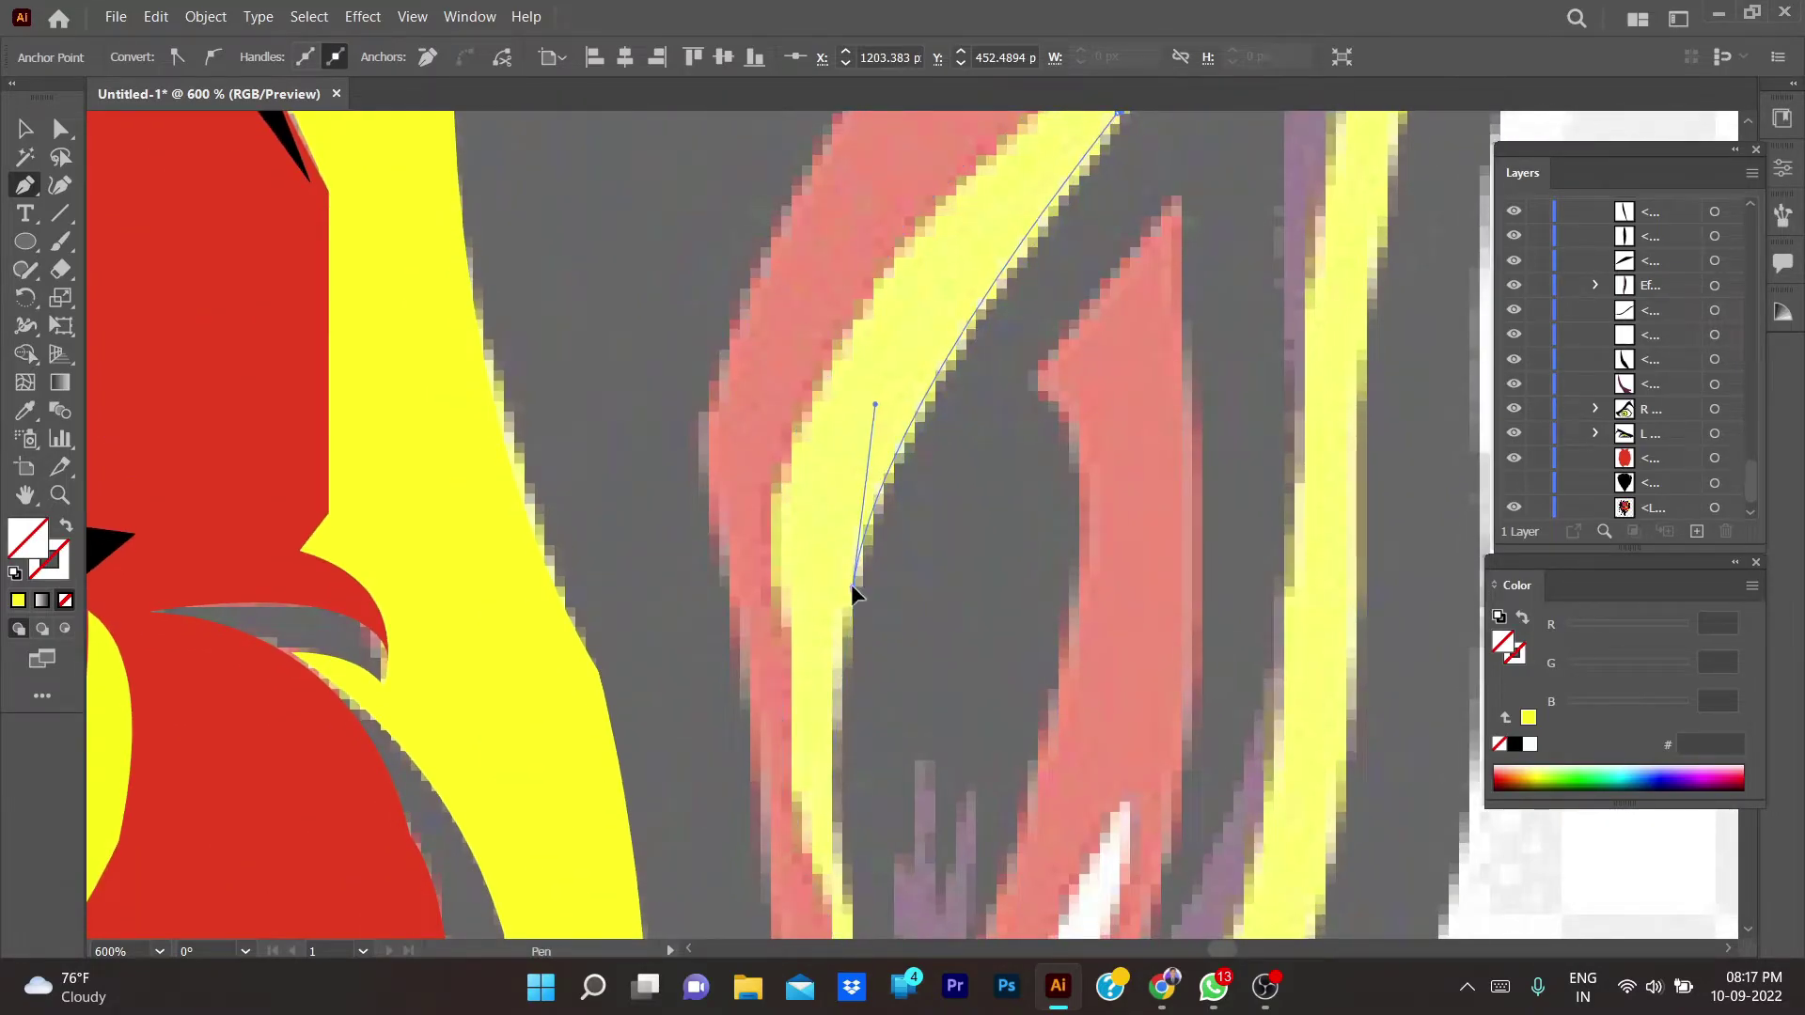
drag(852, 590, 923, 209)
mouse_move(921, 575)
mouse_down()
mouse_move(949, 707)
mouse_move(873, 603)
mouse_move(1010, 465)
mouse_up()
mouse_move(910, 693)
mouse_down()
mouse_move(937, 696)
mouse_move(979, 645)
mouse_up()
scroll(979, 645, down, 4)
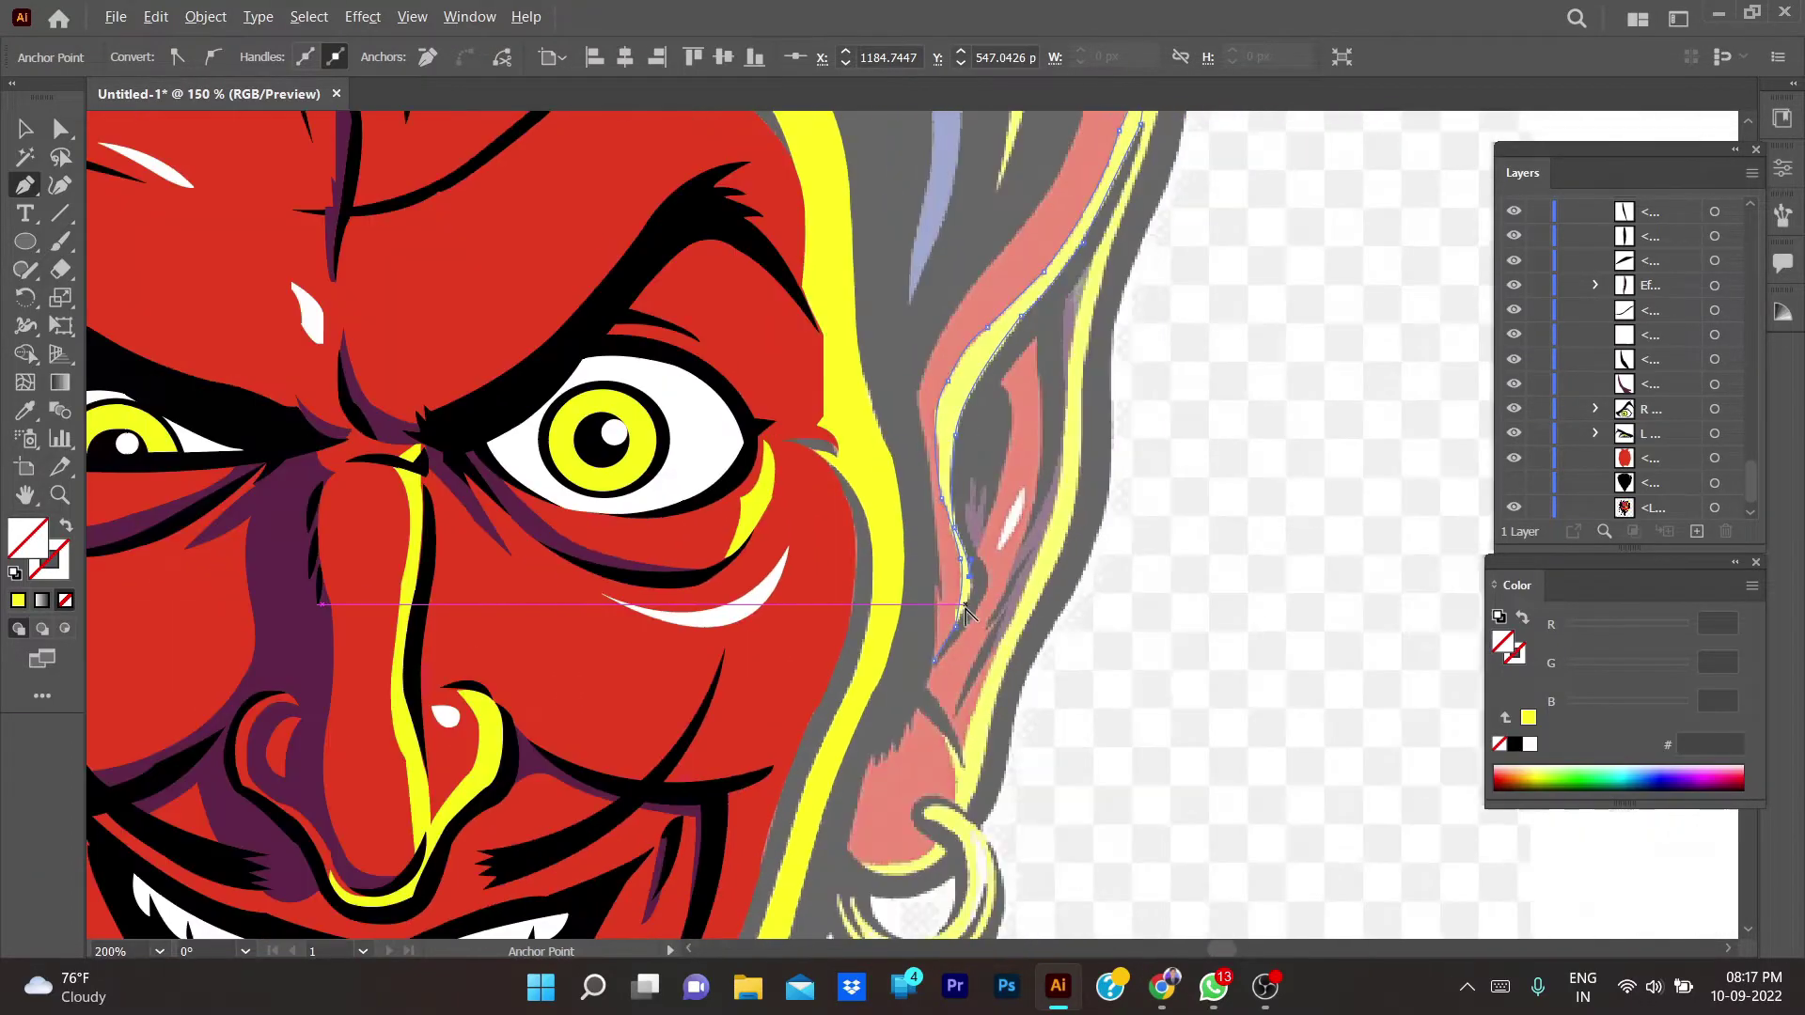
scroll(965, 613, down, 3)
scroll(965, 613, up, 5)
mouse_move(820, 841)
mouse_down()
mouse_move(879, 724)
mouse_move(863, 741)
mouse_up()
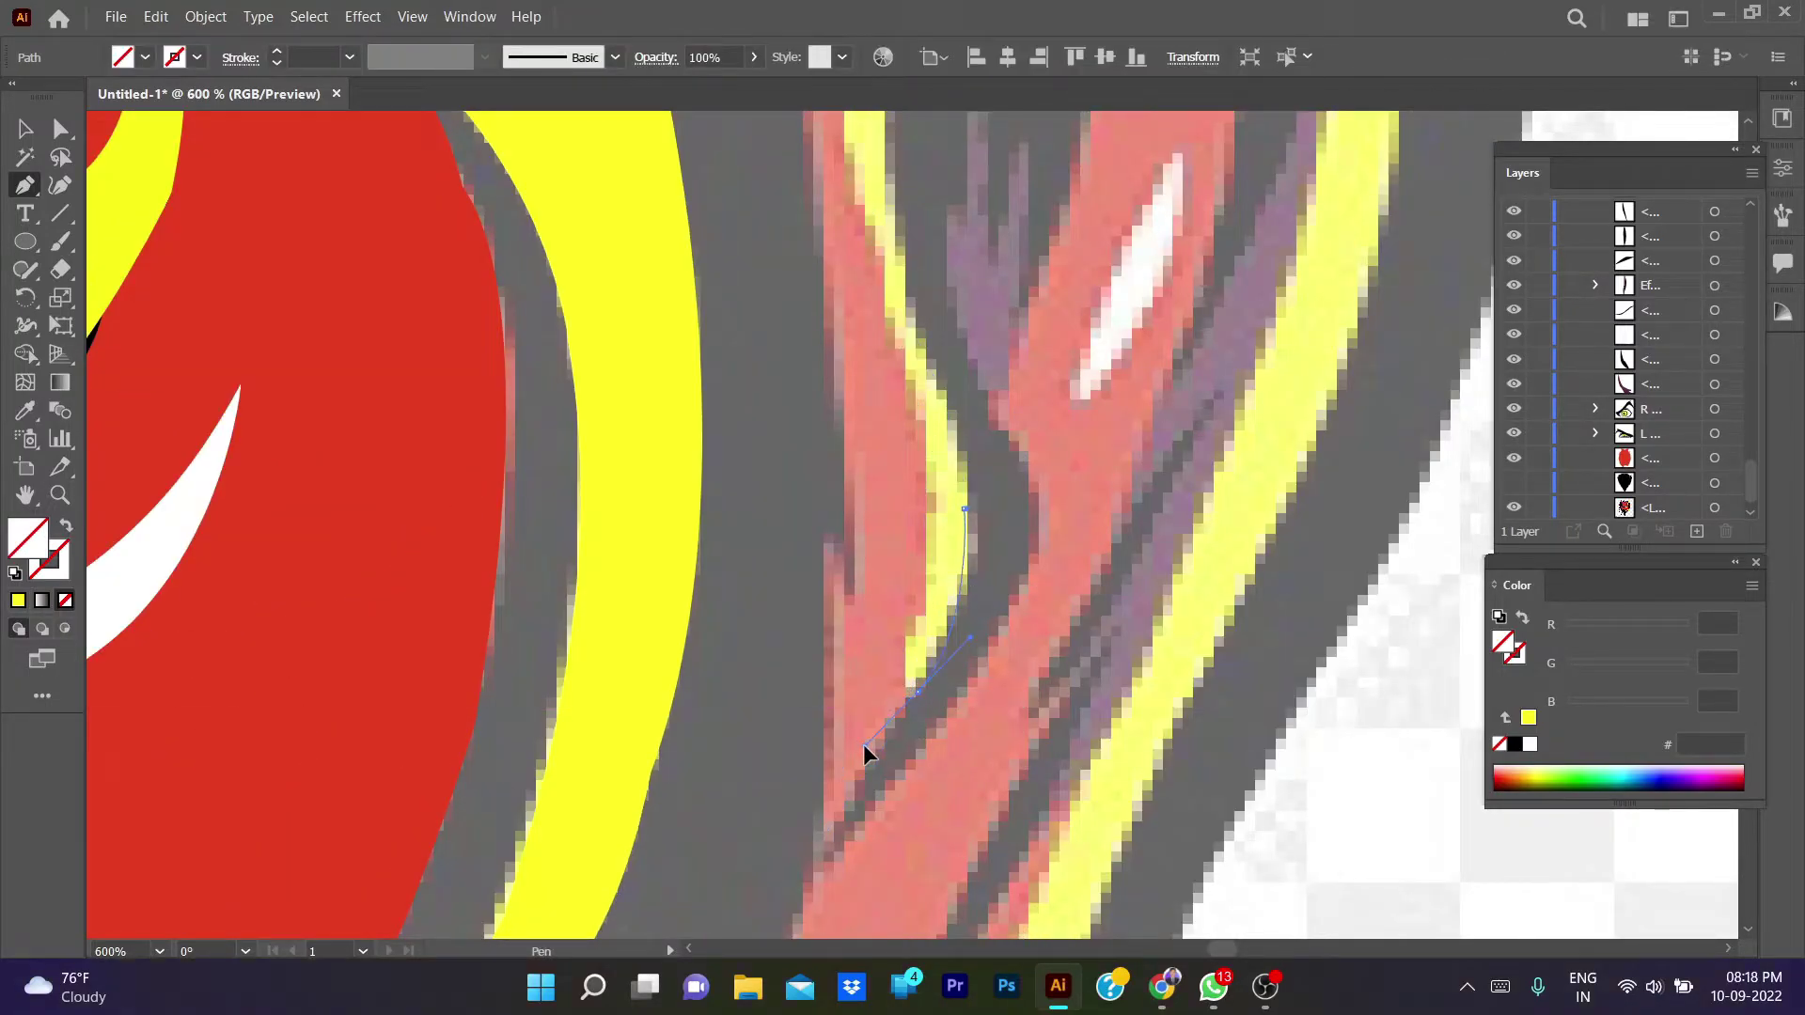
- Sharpen the path's bottom anchor and fill the strip with sampled yellow
ctrl+click(917, 690)
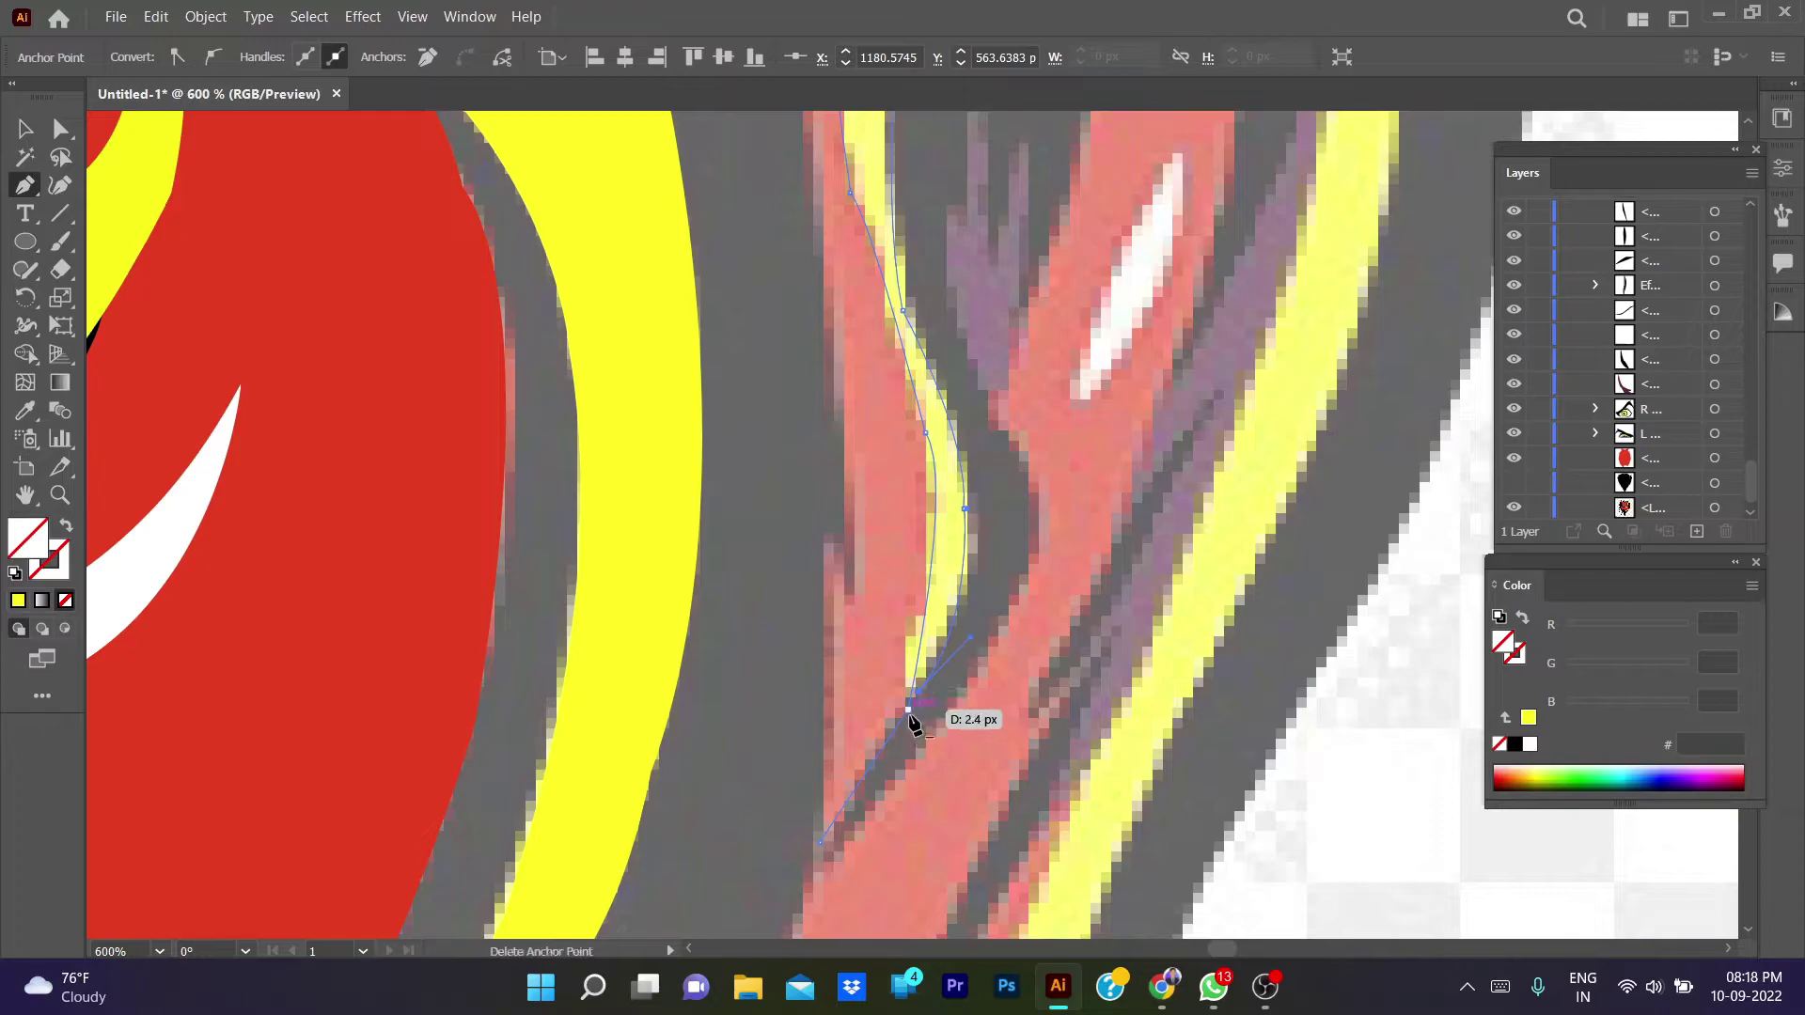
drag(910, 722, 821, 851)
key(i)
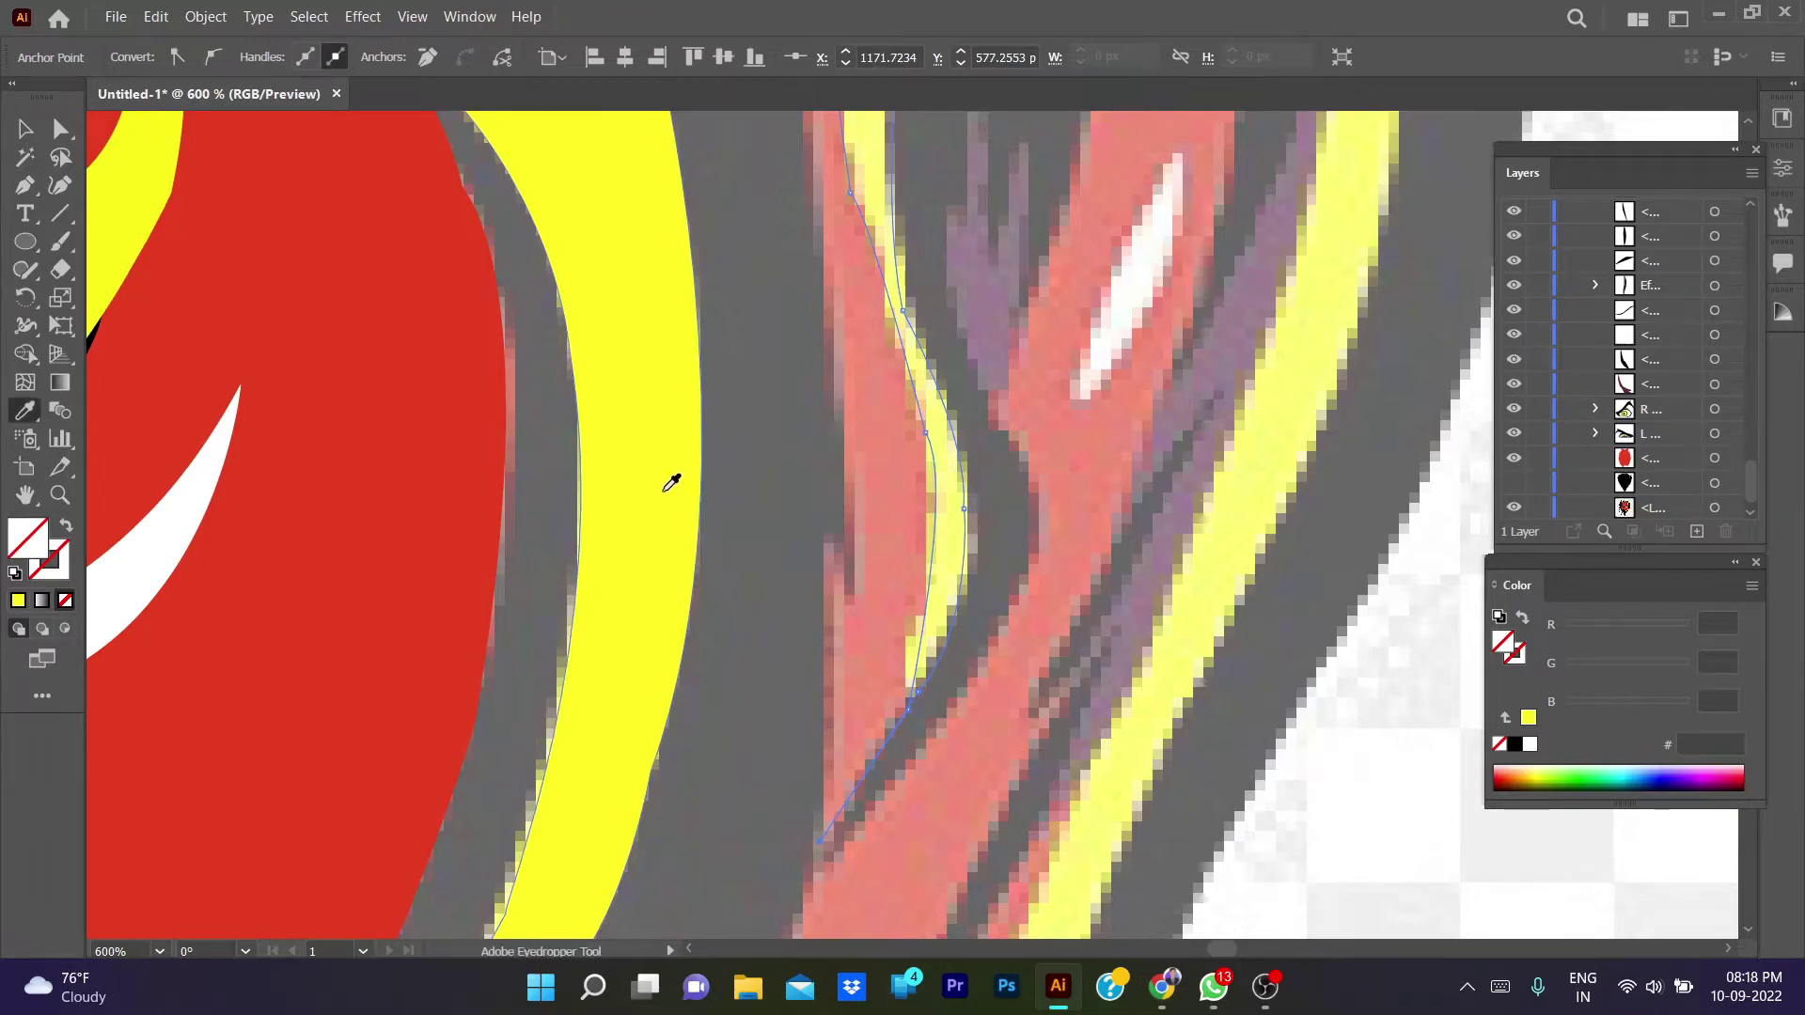
click(669, 484)
- Hide the black outline shape, deselect the yellow strip, and start another ear path
key(ctrl+0)
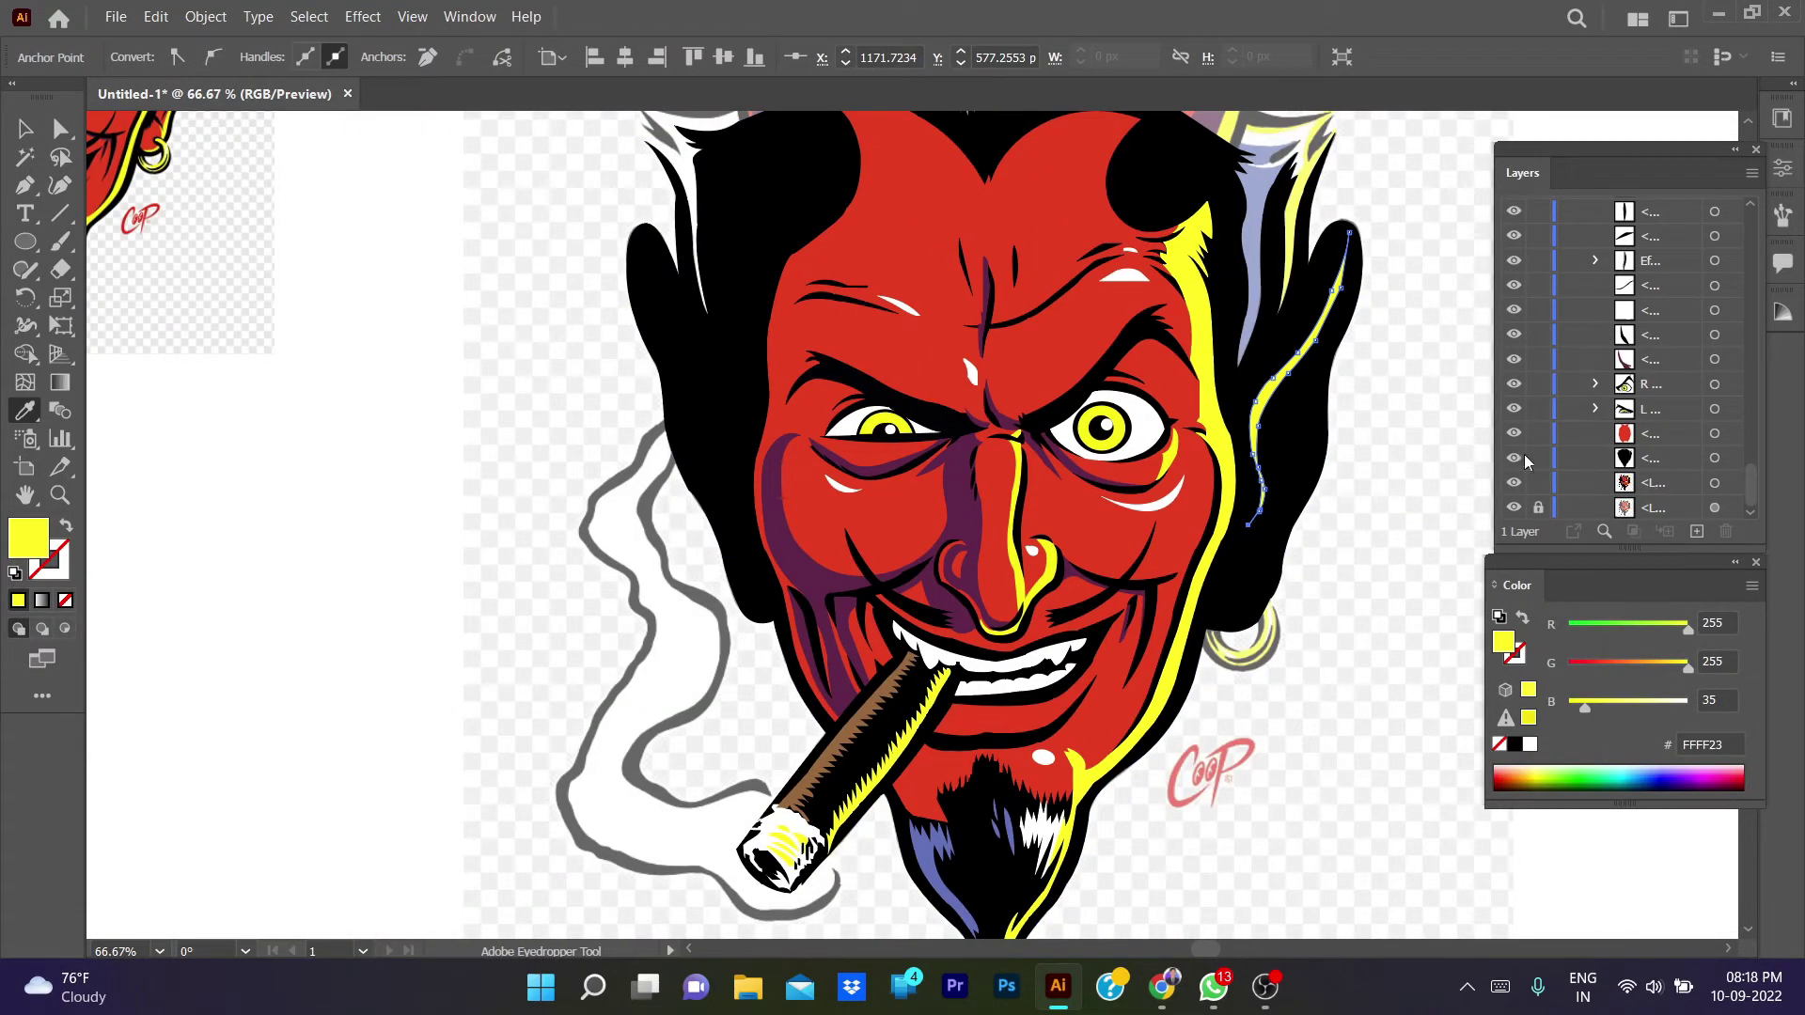
click(1513, 460)
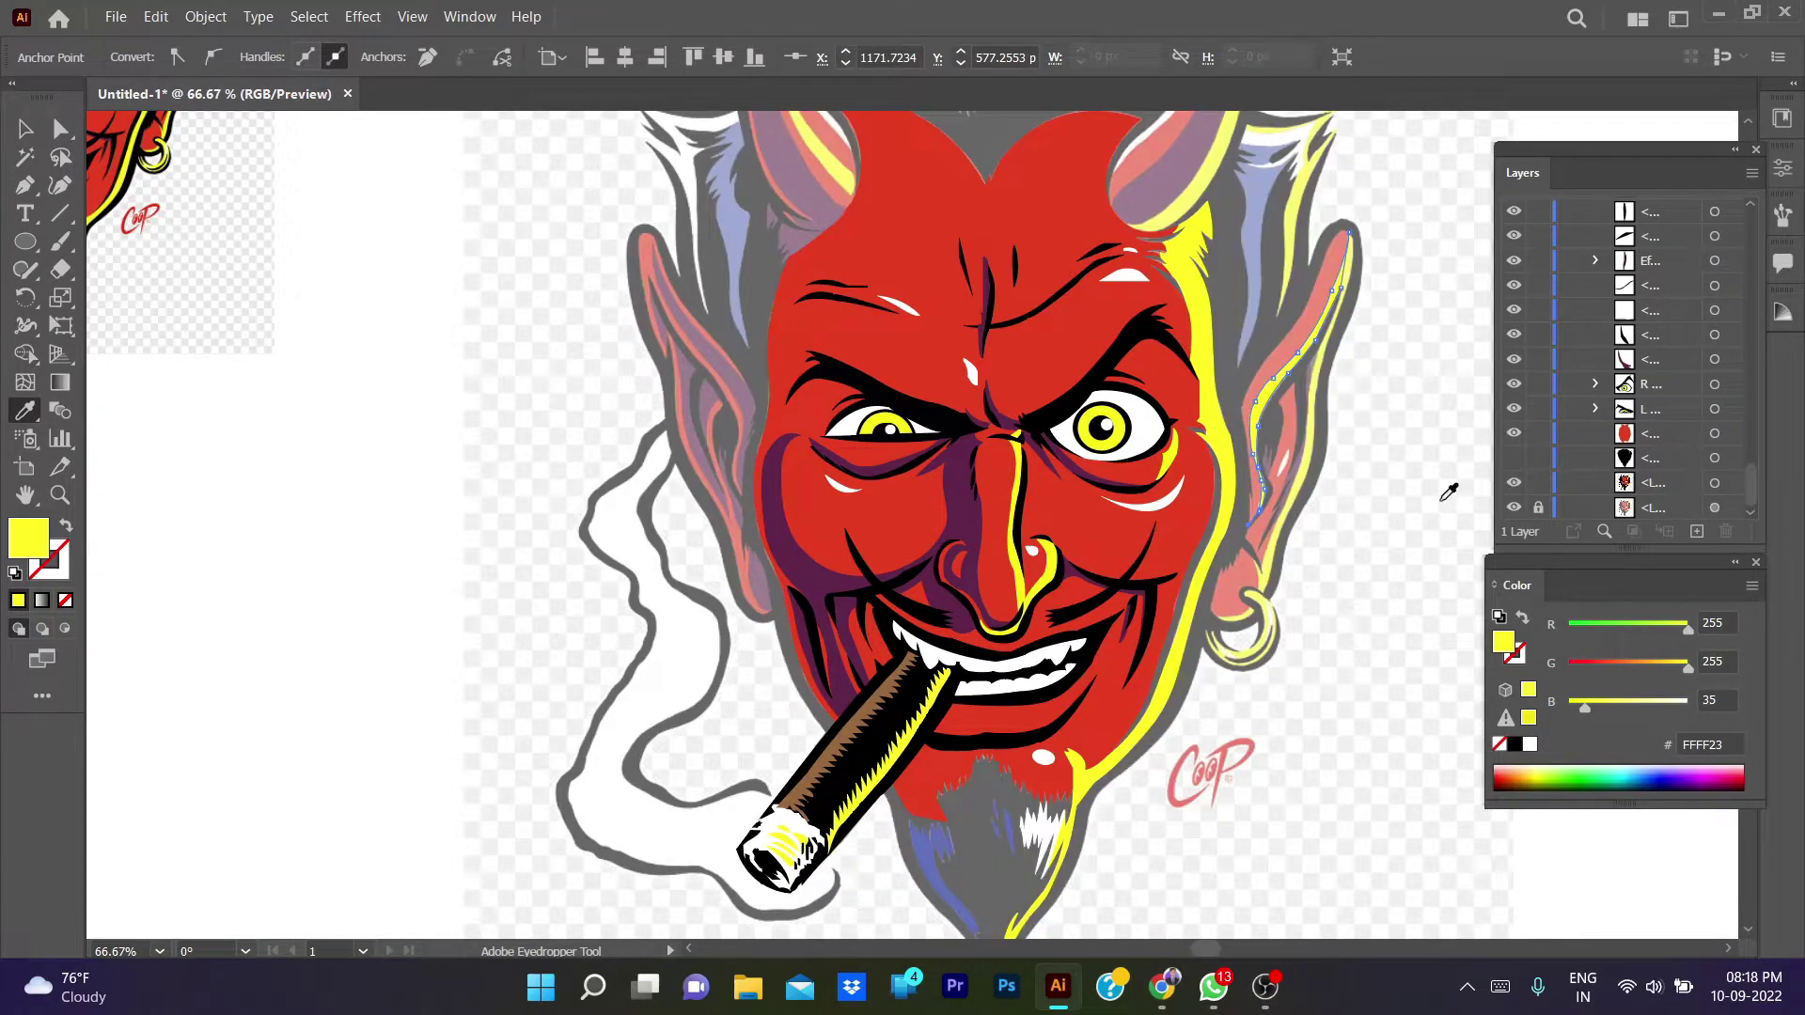
key(ctrl+1)
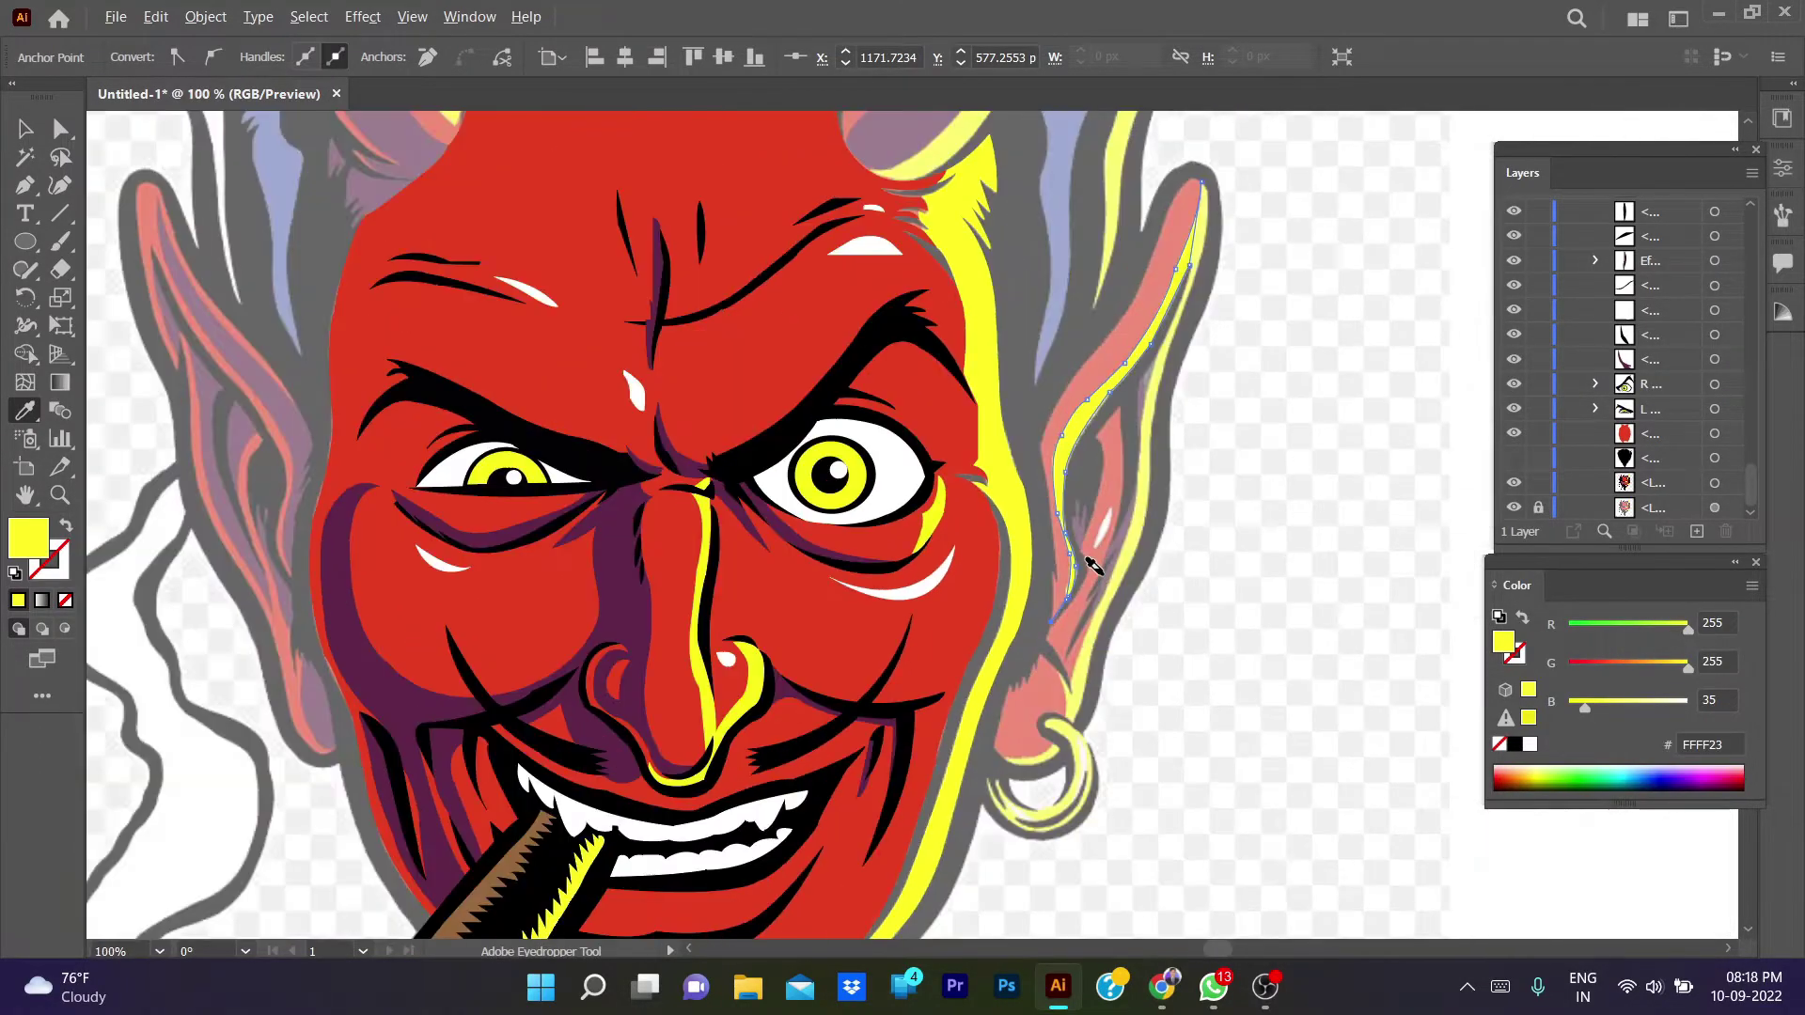
click(1109, 576)
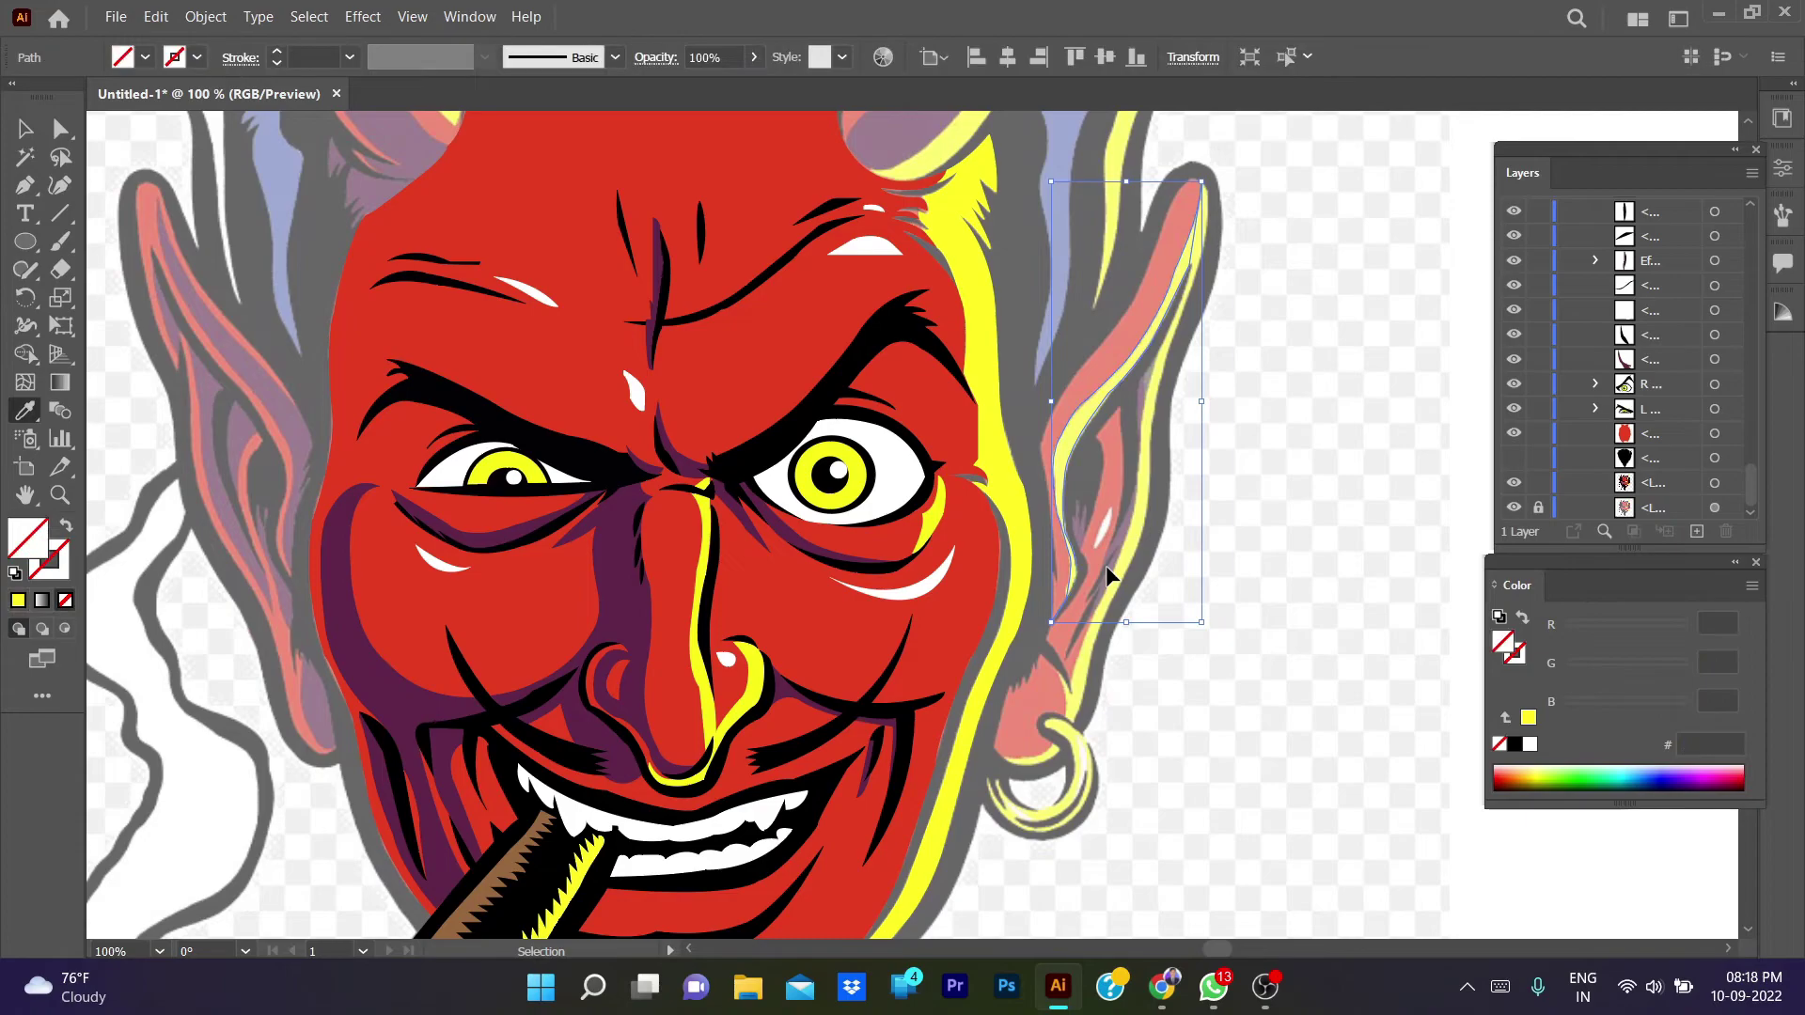
key(ctrl+z)
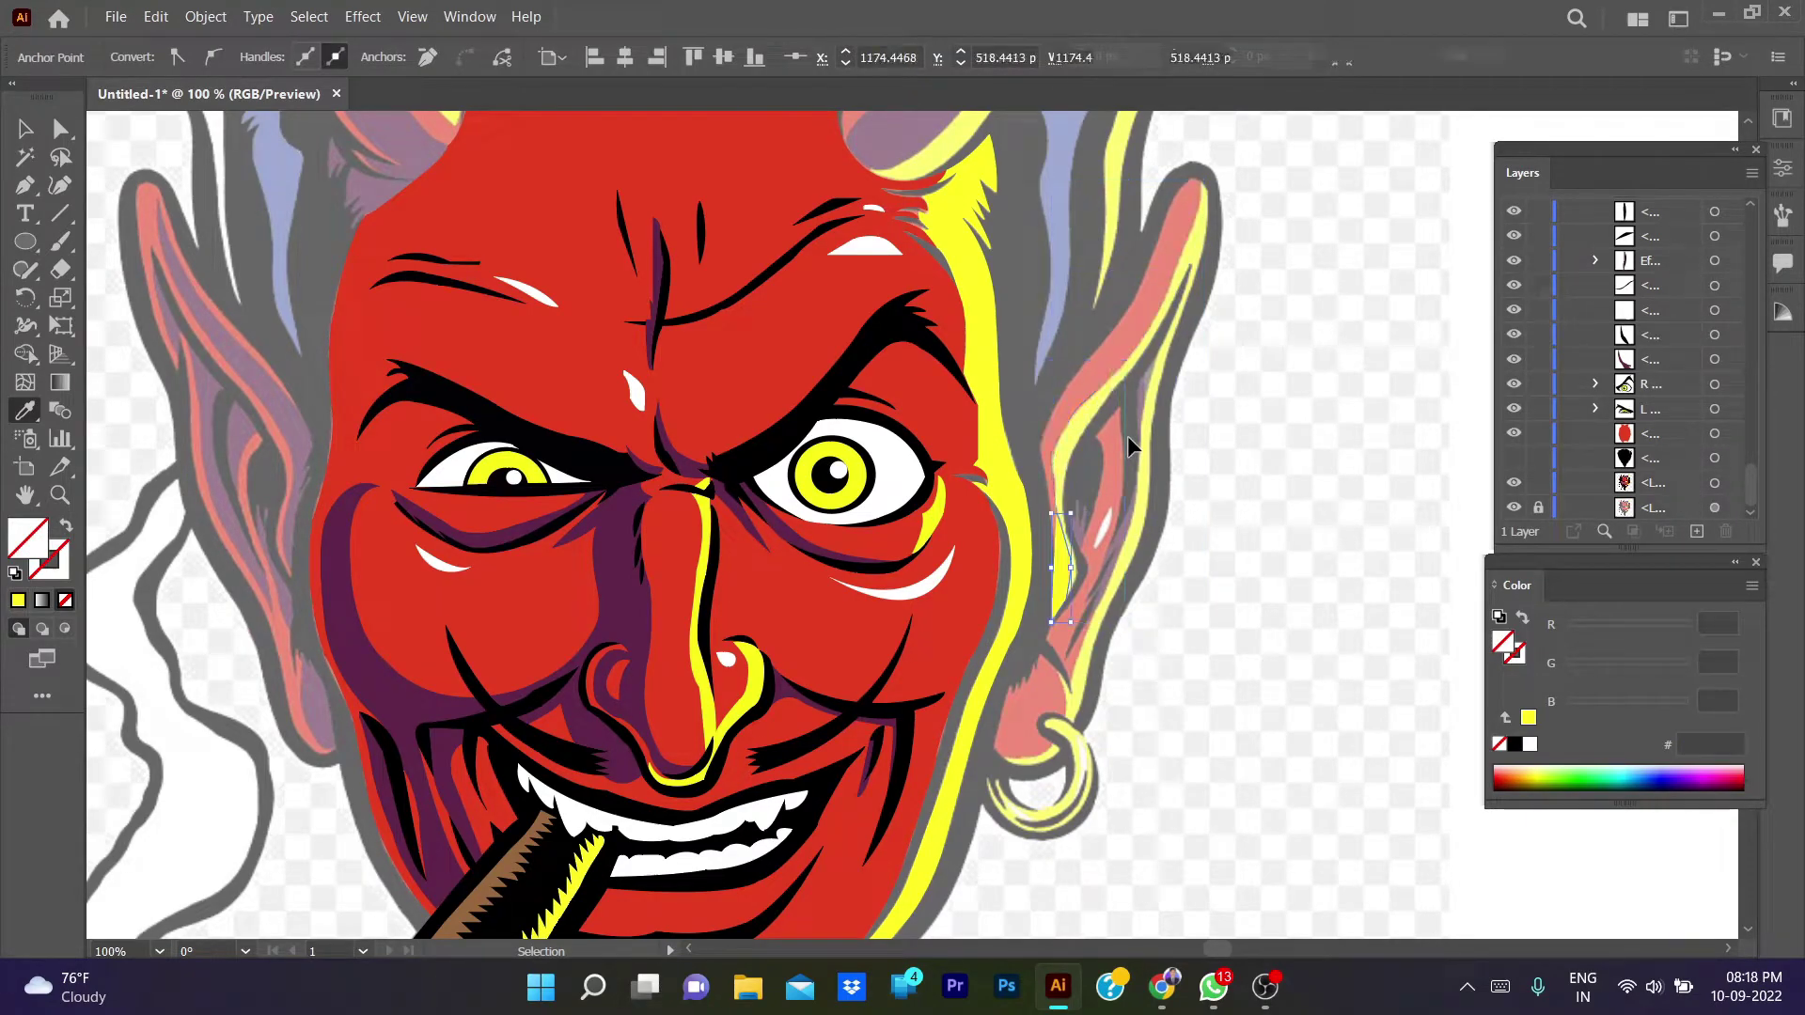
scroll(1034, 554, up, 2)
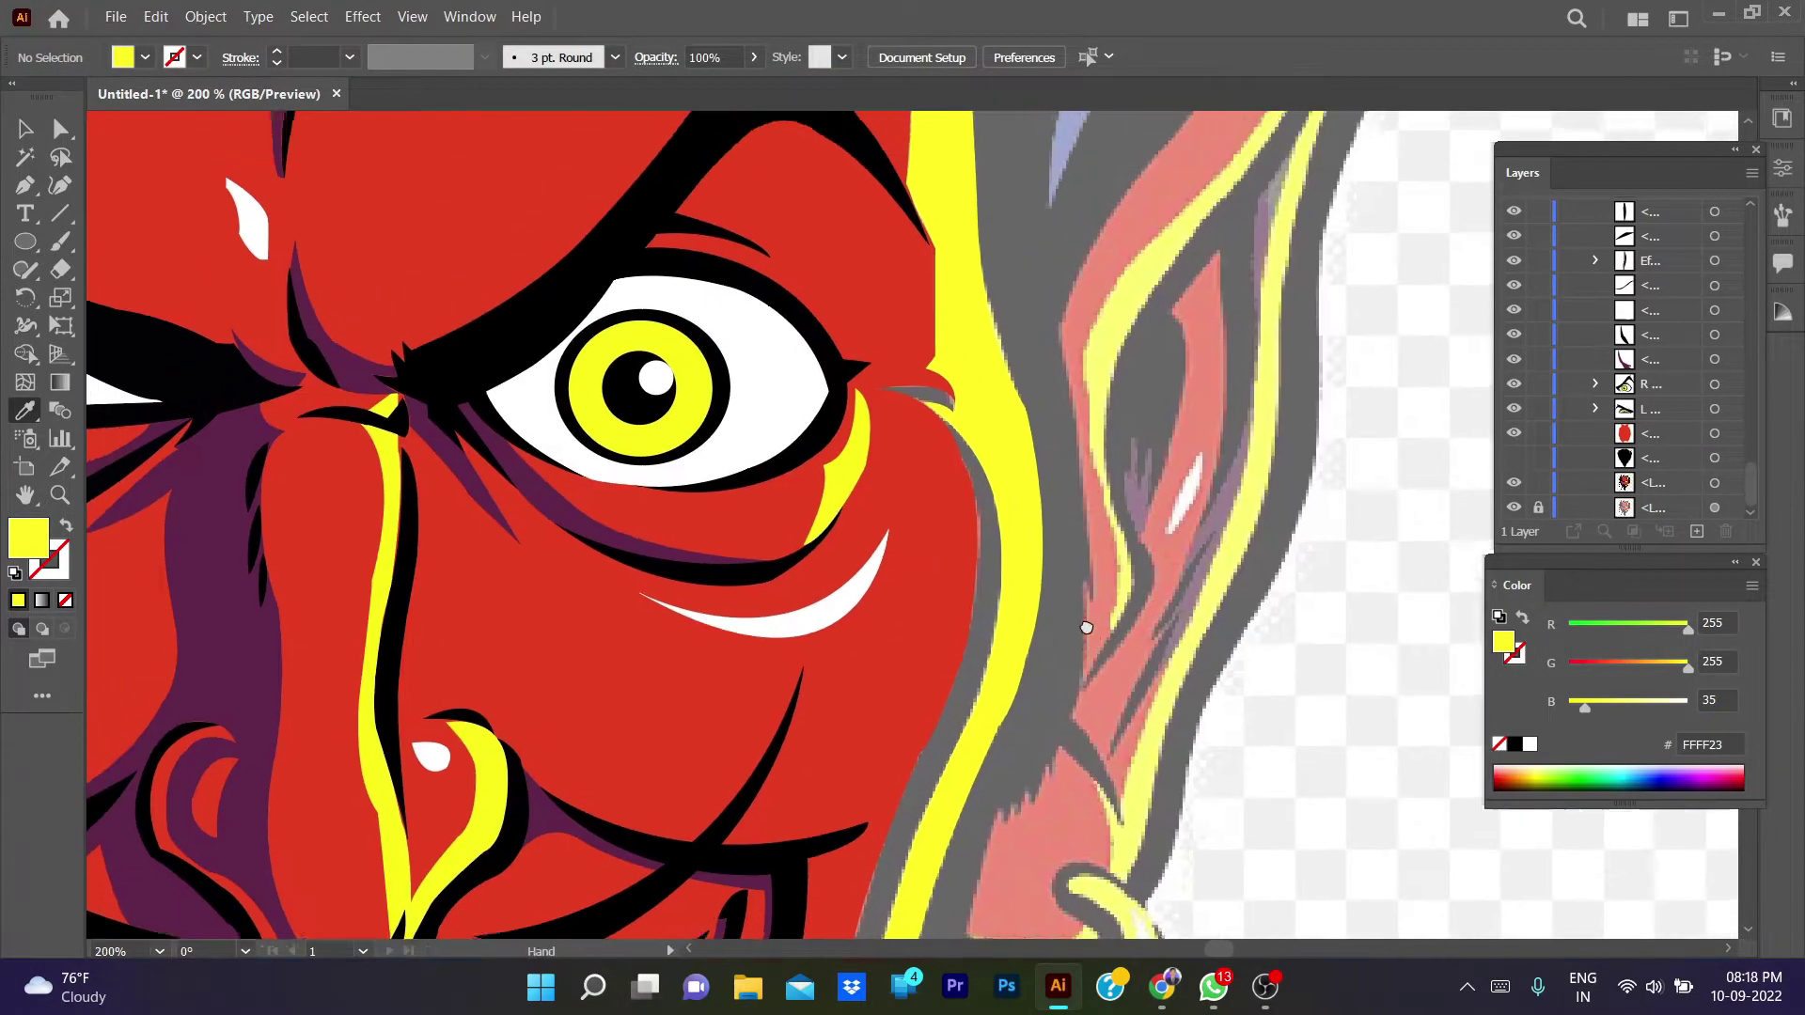
key(p)
click(1084, 667)
- Draw an unfilled path up the ear's inner edge and over the ear top
click(1089, 571)
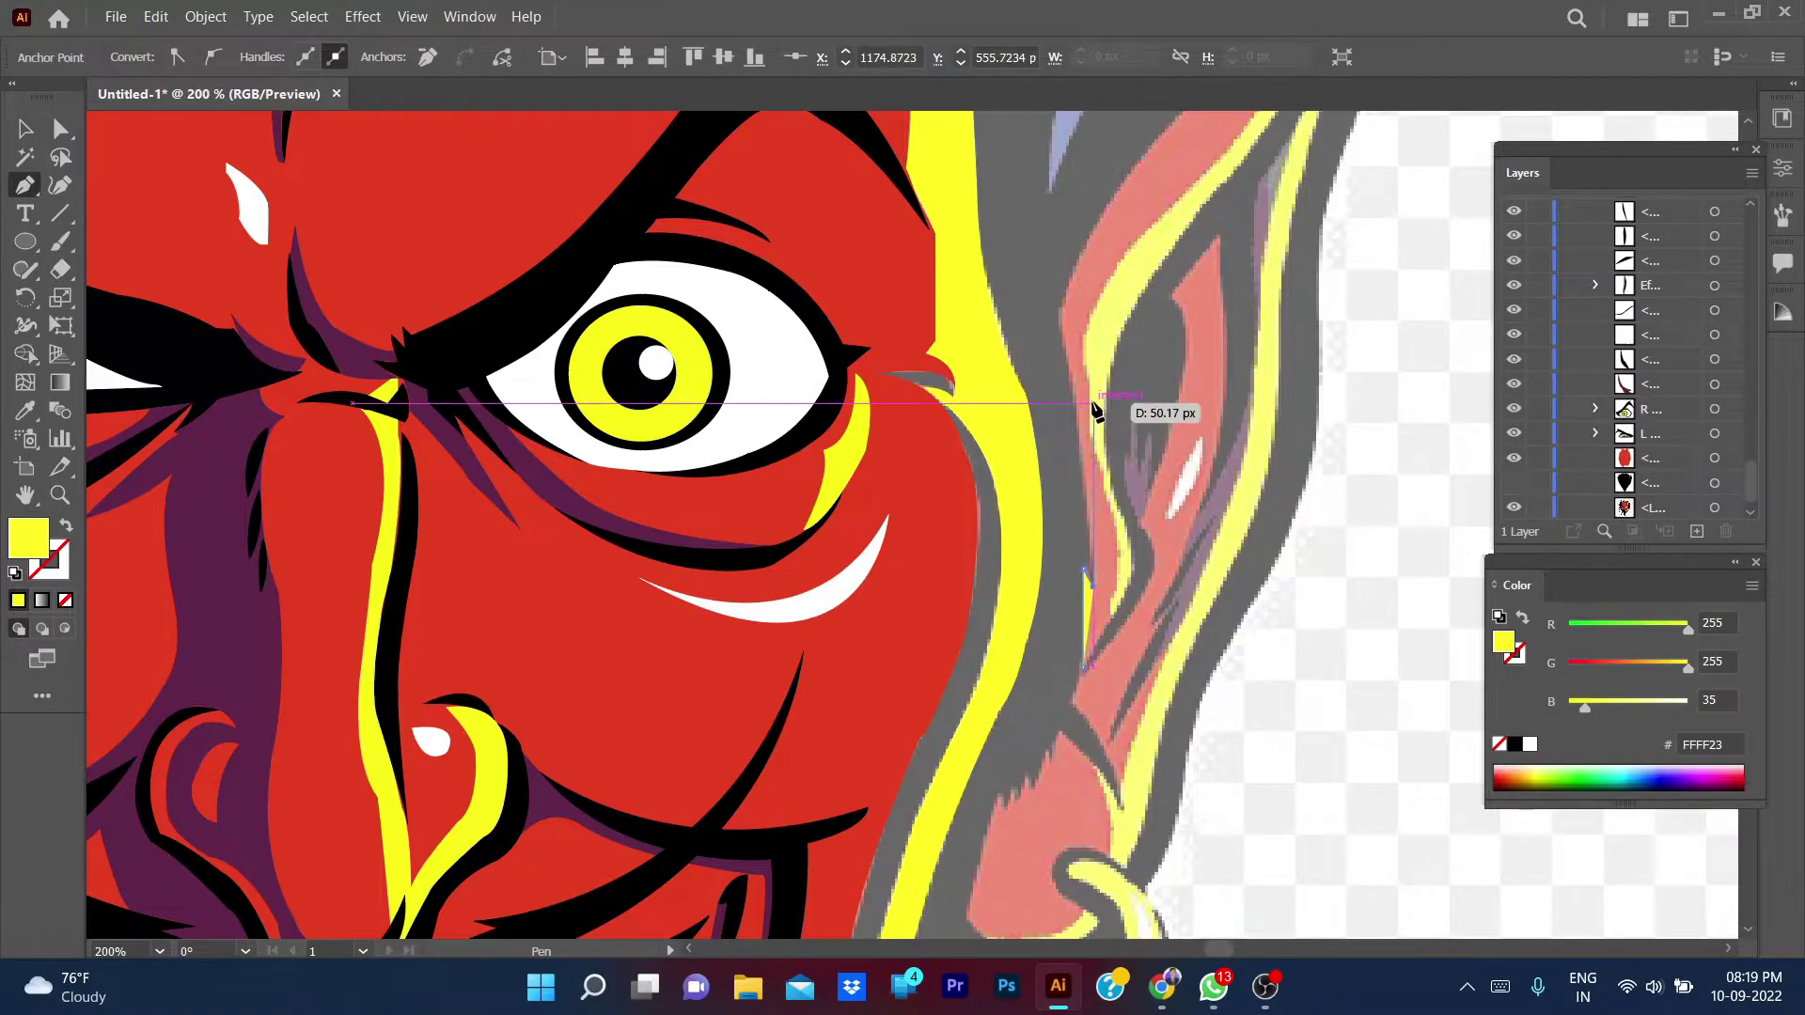
key(/)
click(1072, 374)
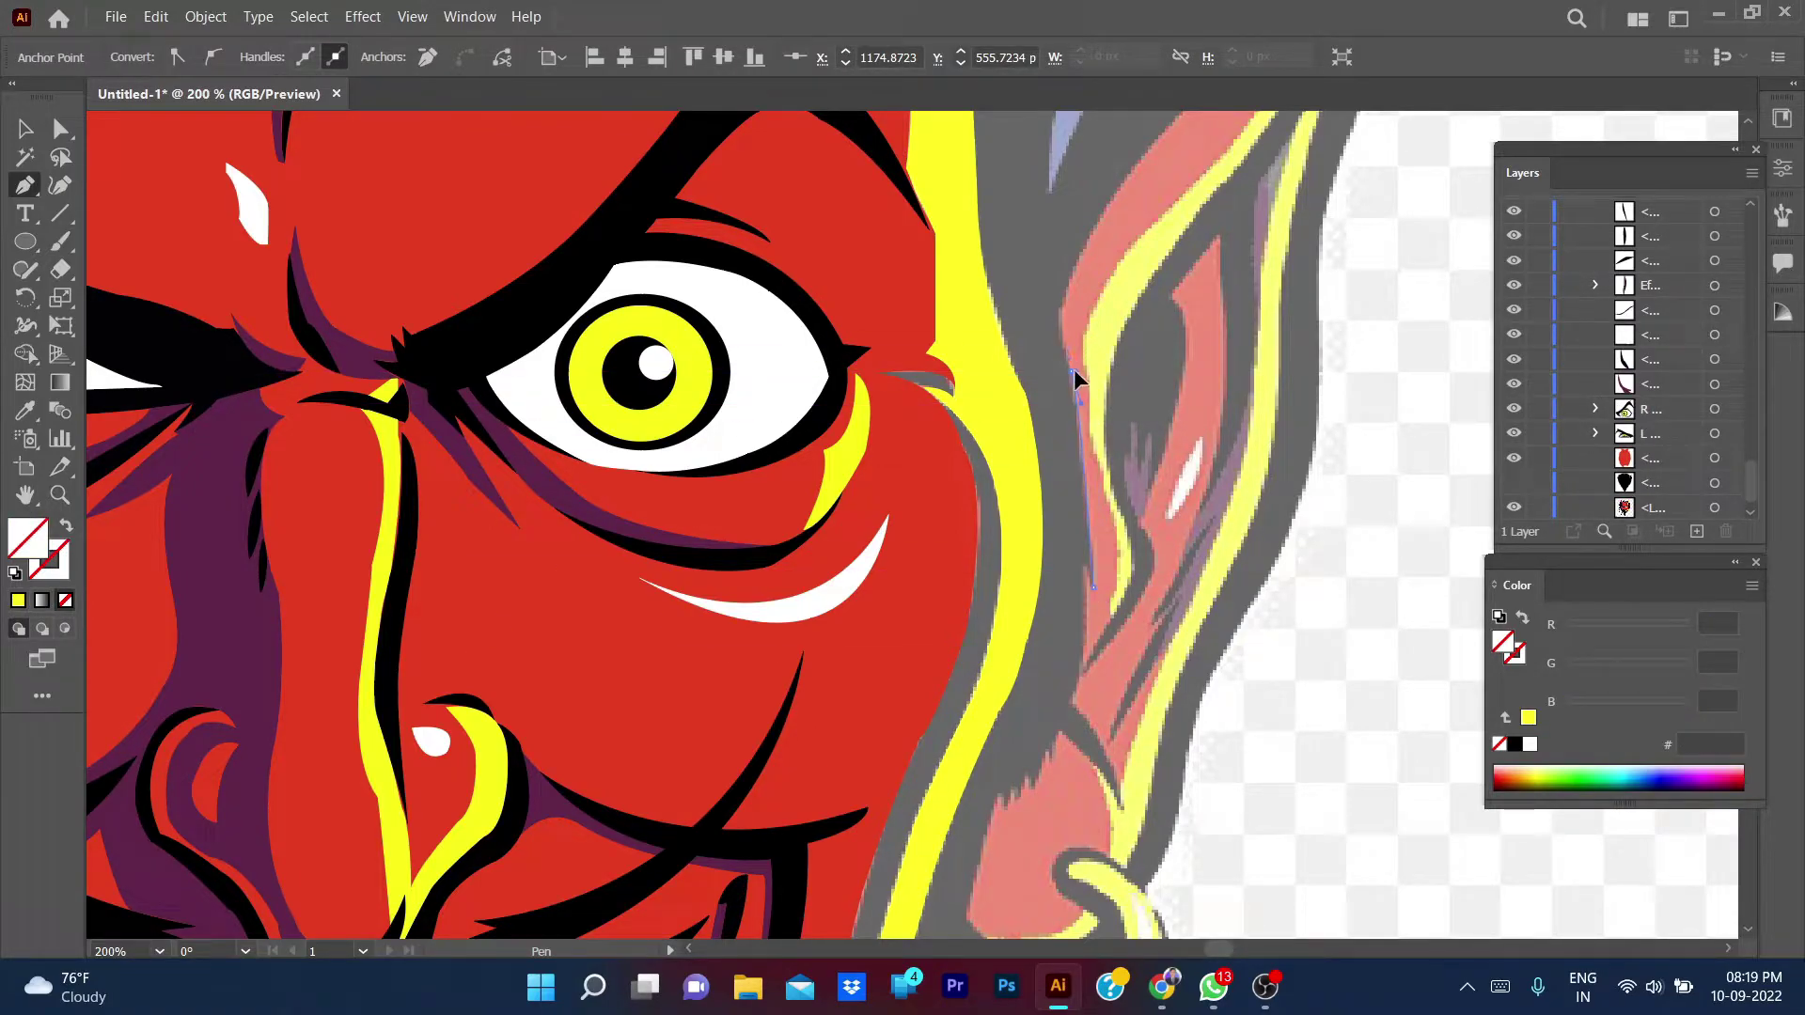
mouse_move(1099, 224)
mouse_down()
mouse_move(1157, 157)
mouse_move(894, 415)
mouse_up()
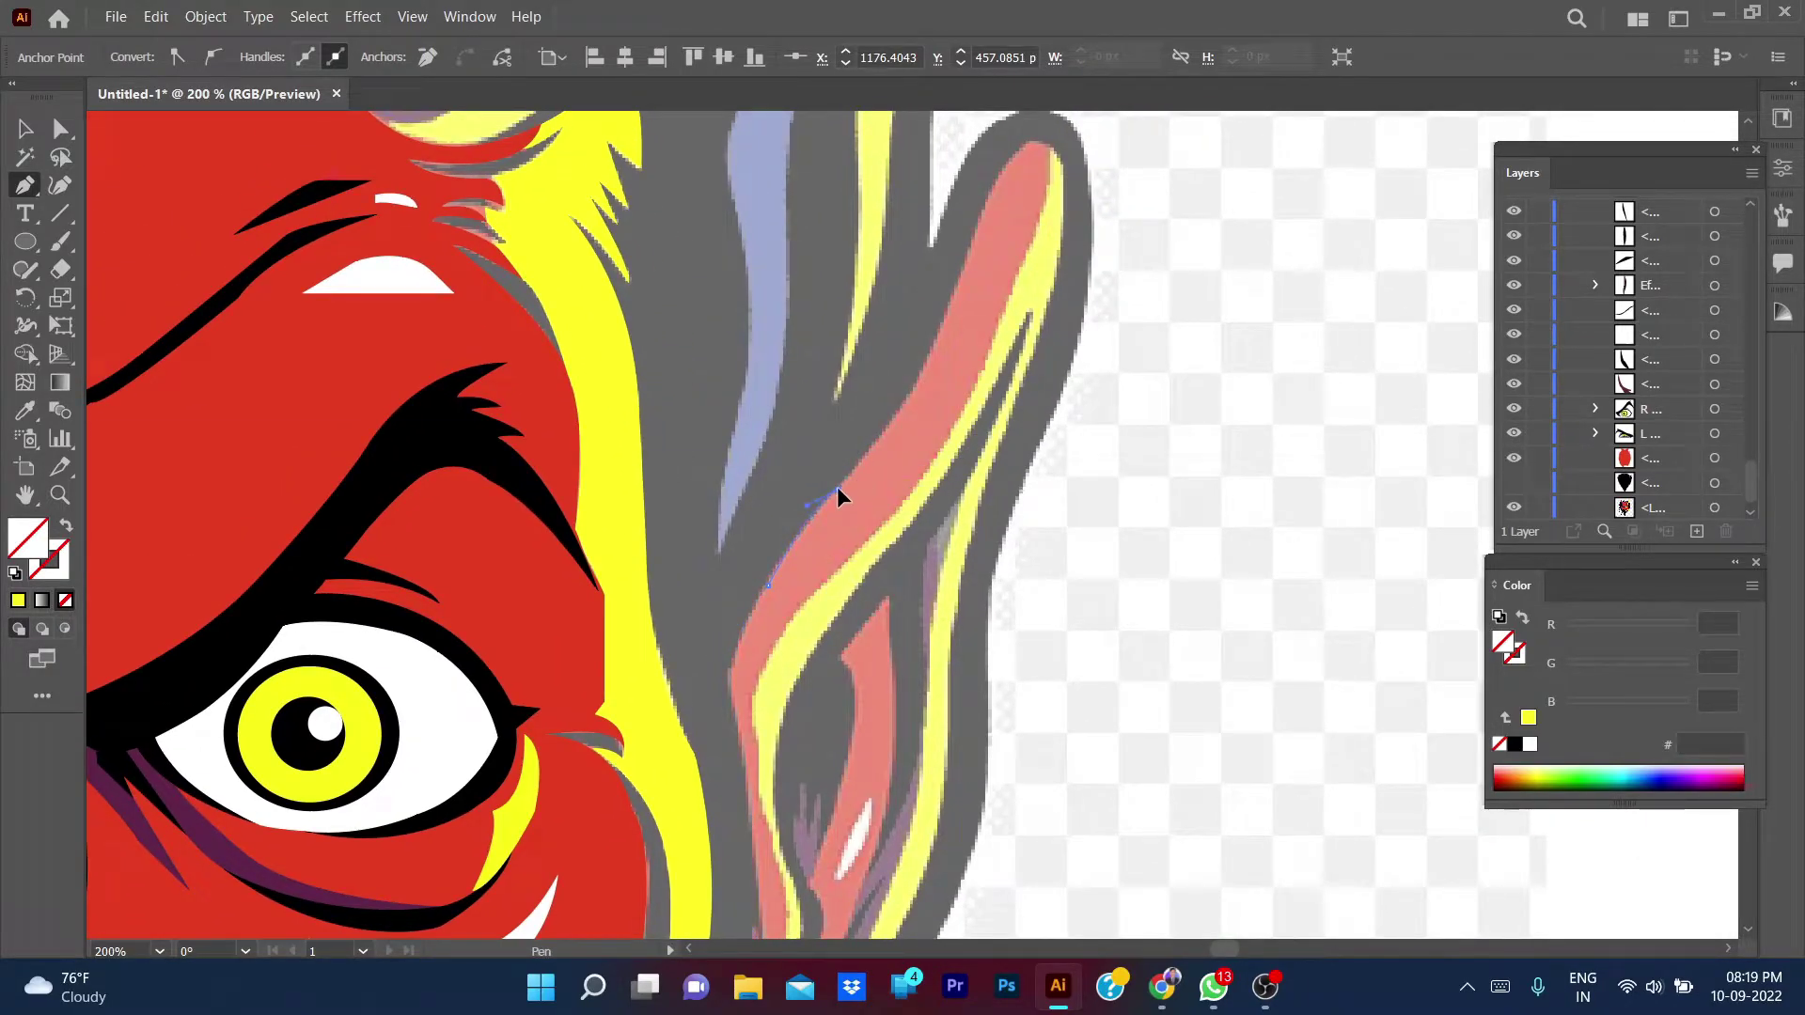
drag(837, 487, 722, 648)
drag(835, 509, 837, 428)
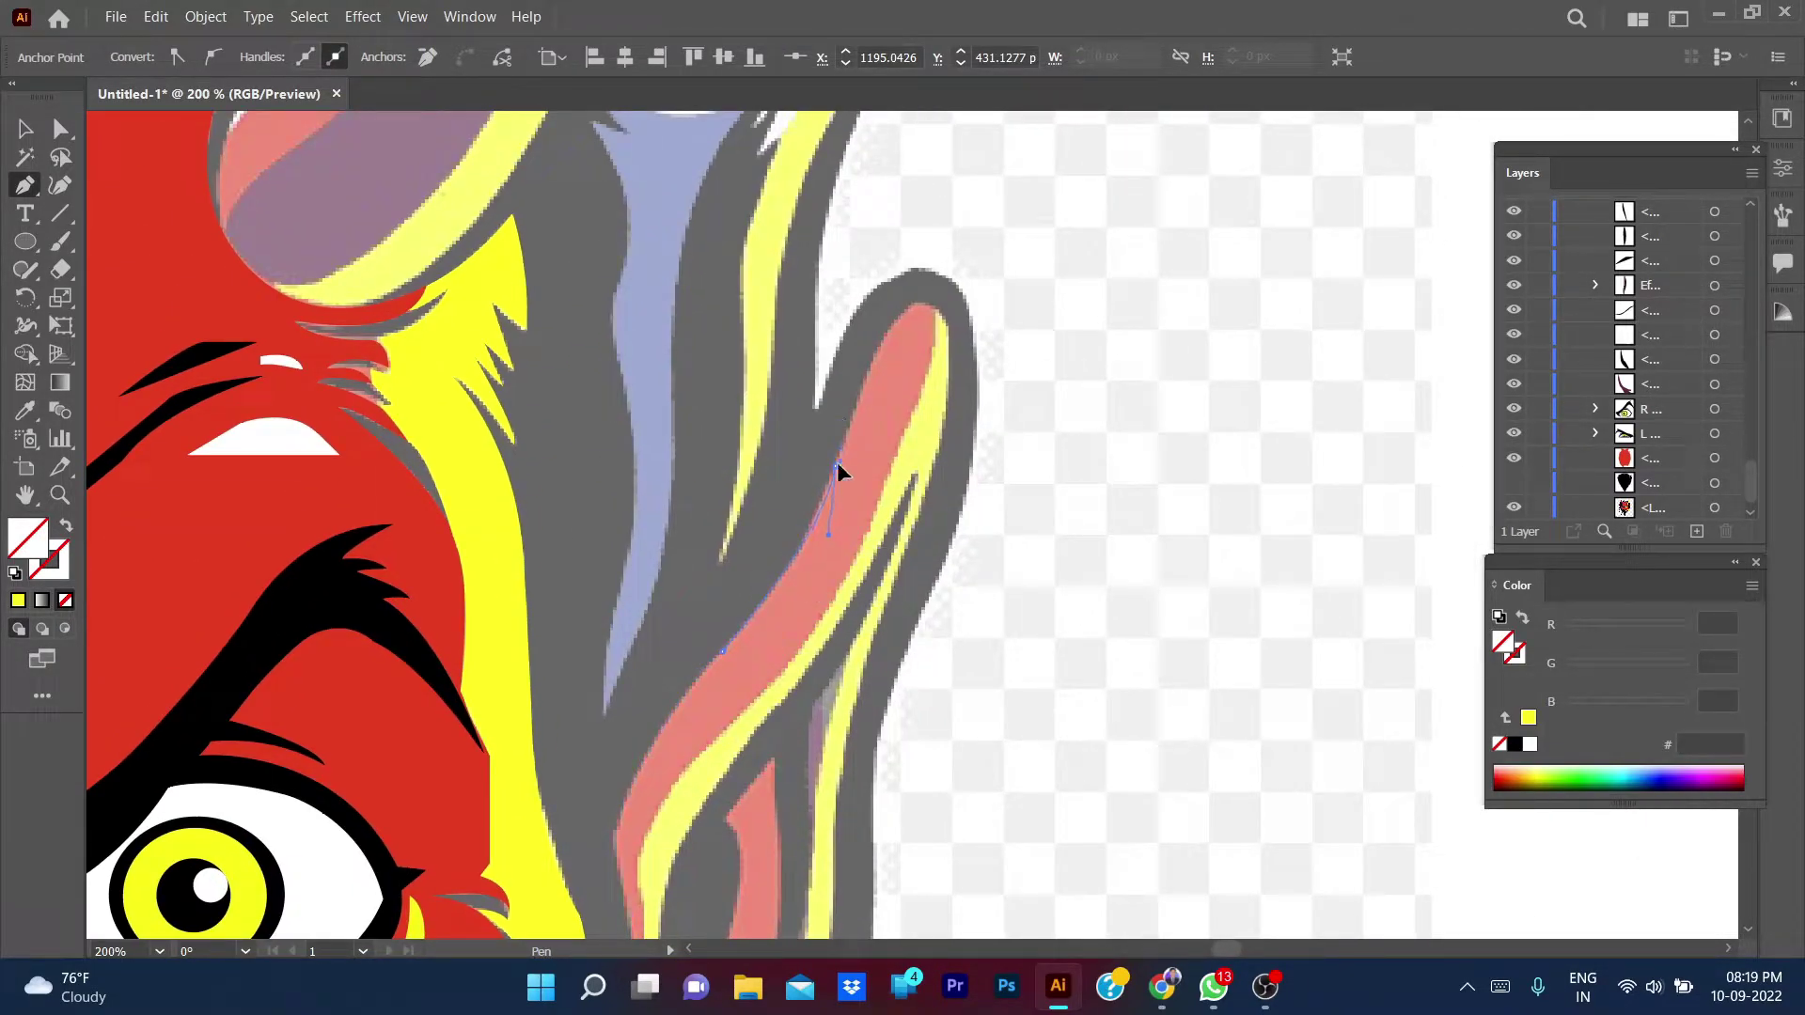
click(917, 304)
drag(934, 341, 933, 376)
mouse_move(851, 562)
mouse_down()
mouse_move(741, 638)
mouse_move(861, 544)
mouse_up()
- Continue the path down the ear's side and close the strip shape
scroll(833, 590, down, 3)
scroll(834, 591, left, 2)
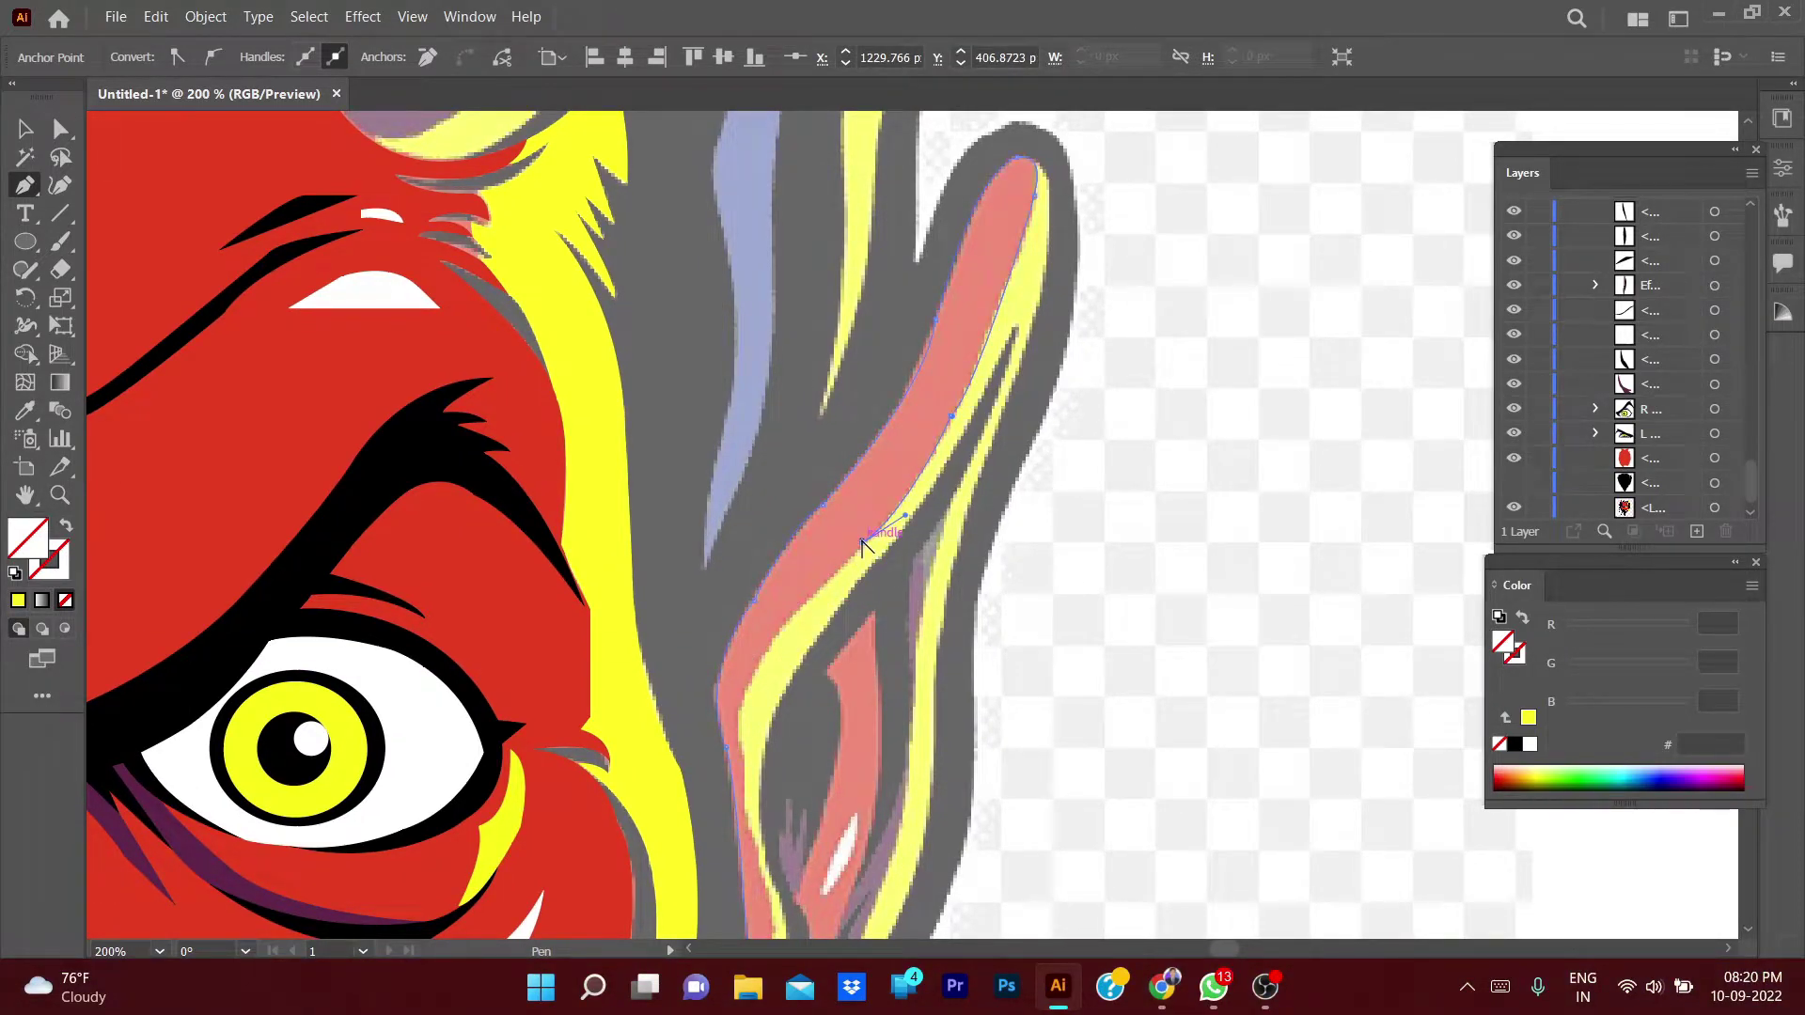
scroll(861, 543, down, 3)
scroll(861, 544, left, 2)
mouse_move(790, 659)
mouse_down()
mouse_move(823, 609)
mouse_move(838, 643)
mouse_up()
scroll(823, 609, down, 2)
click(828, 601)
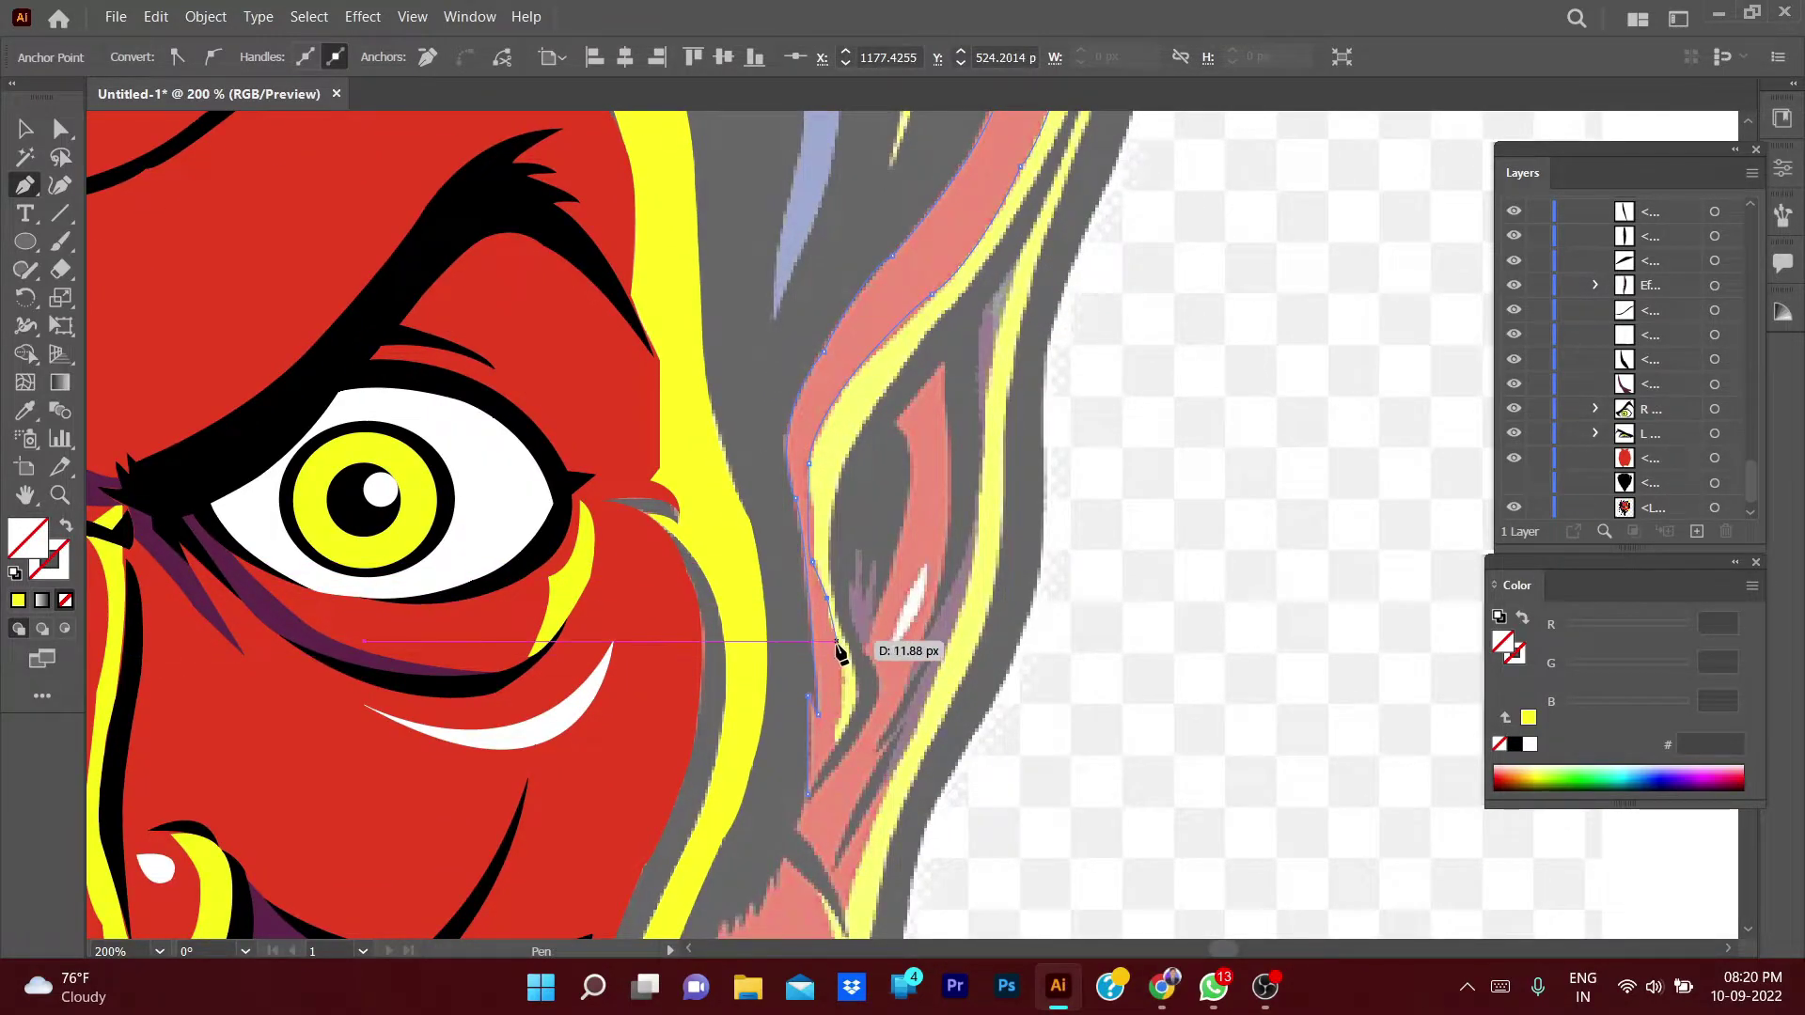
click(835, 741)
click(809, 794)
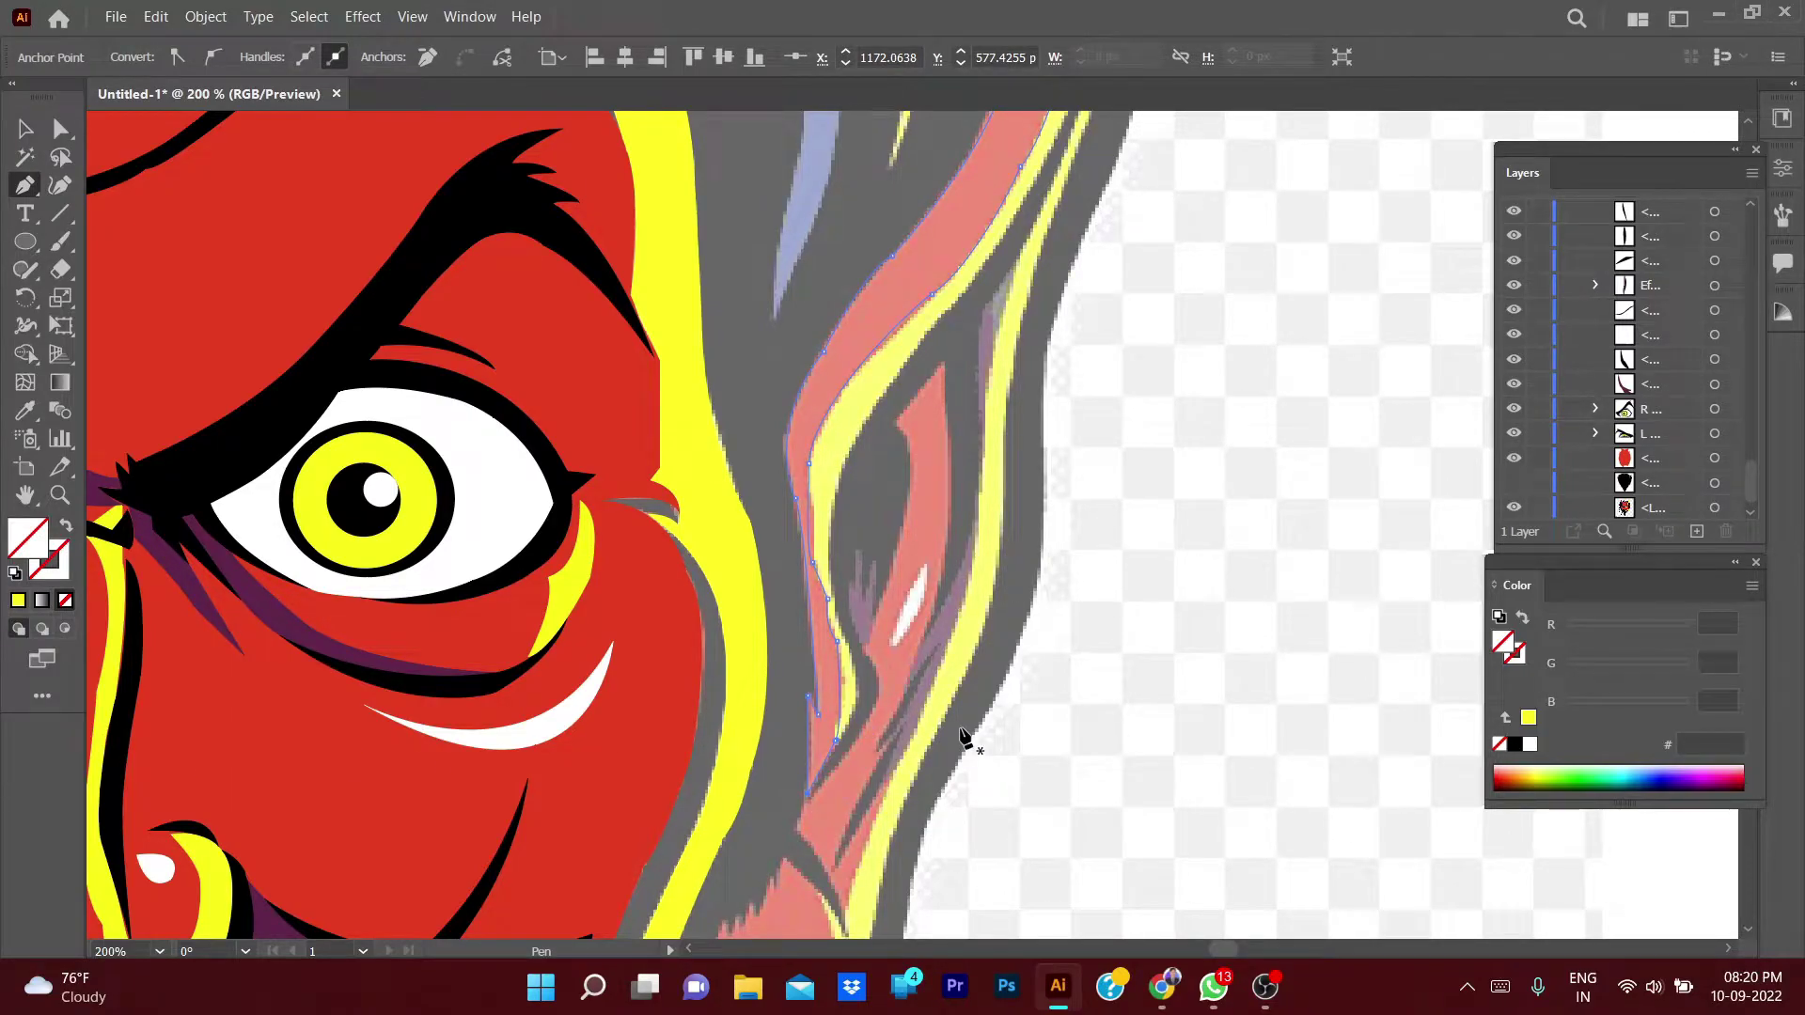
- Fill the strip with the face's red E53E20 and nudge an anchor into place
key(i)
click(684, 658)
key(p)
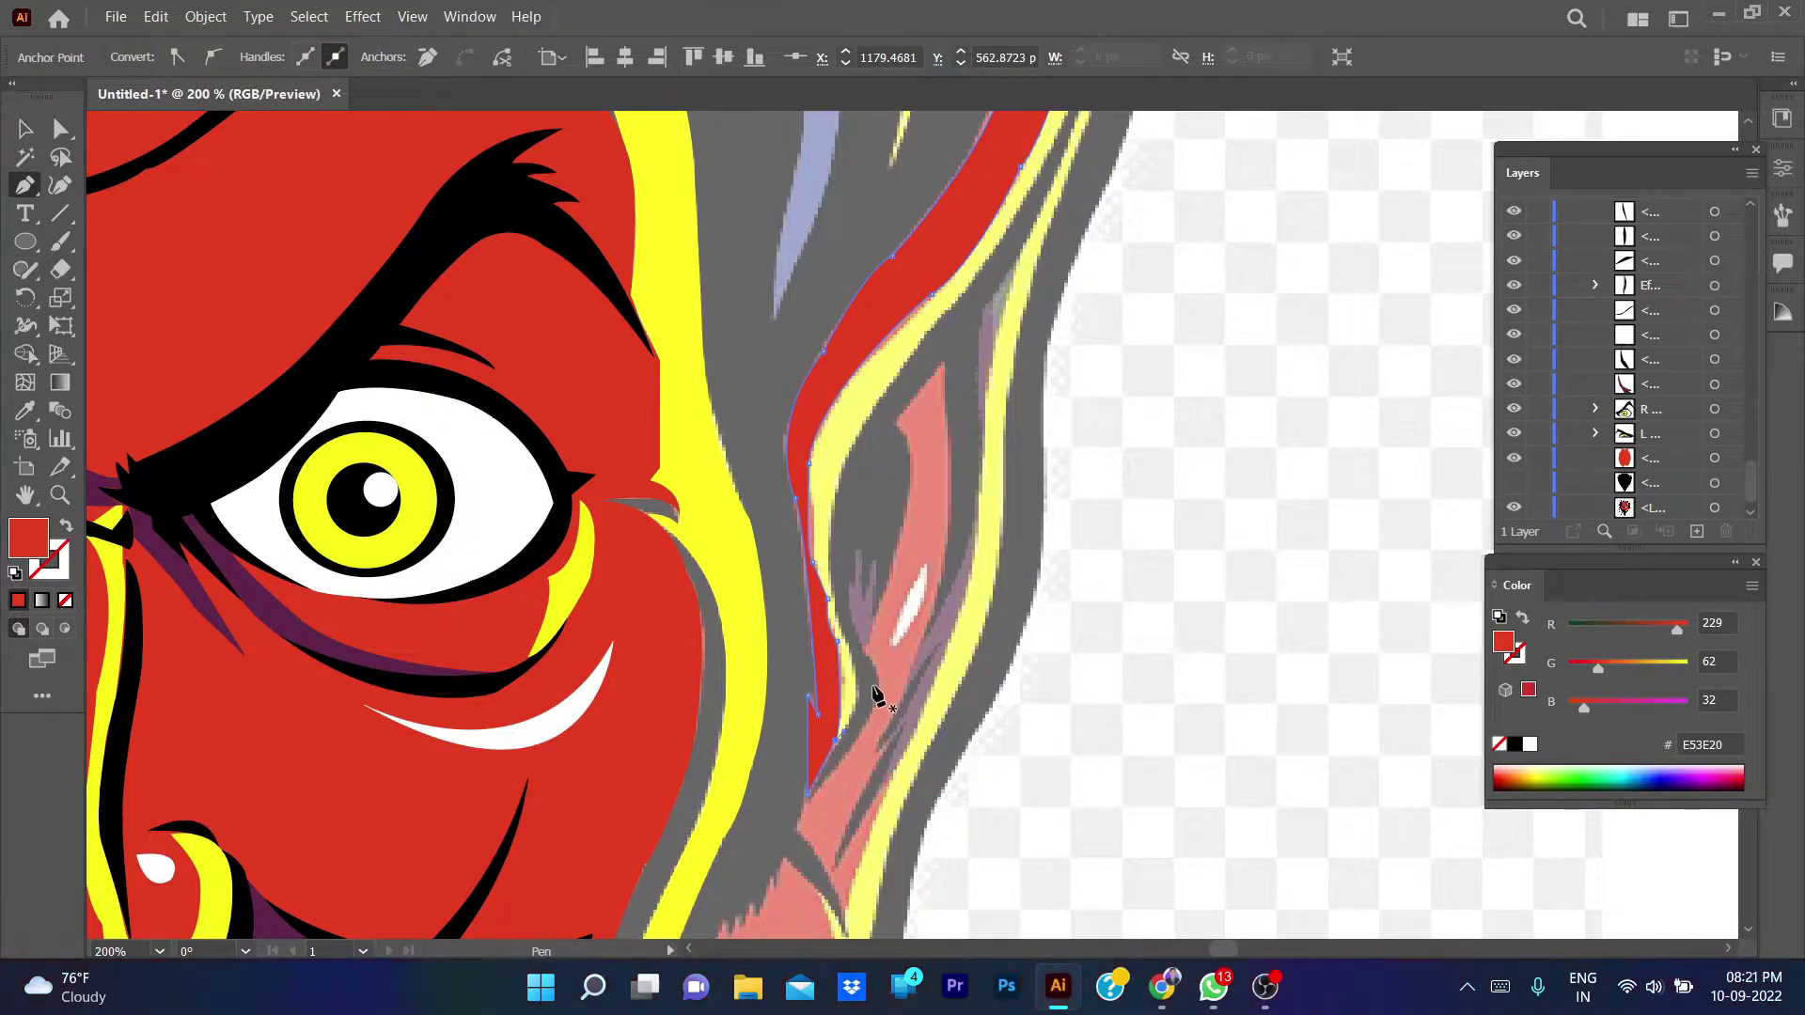
drag(843, 732, 841, 737)
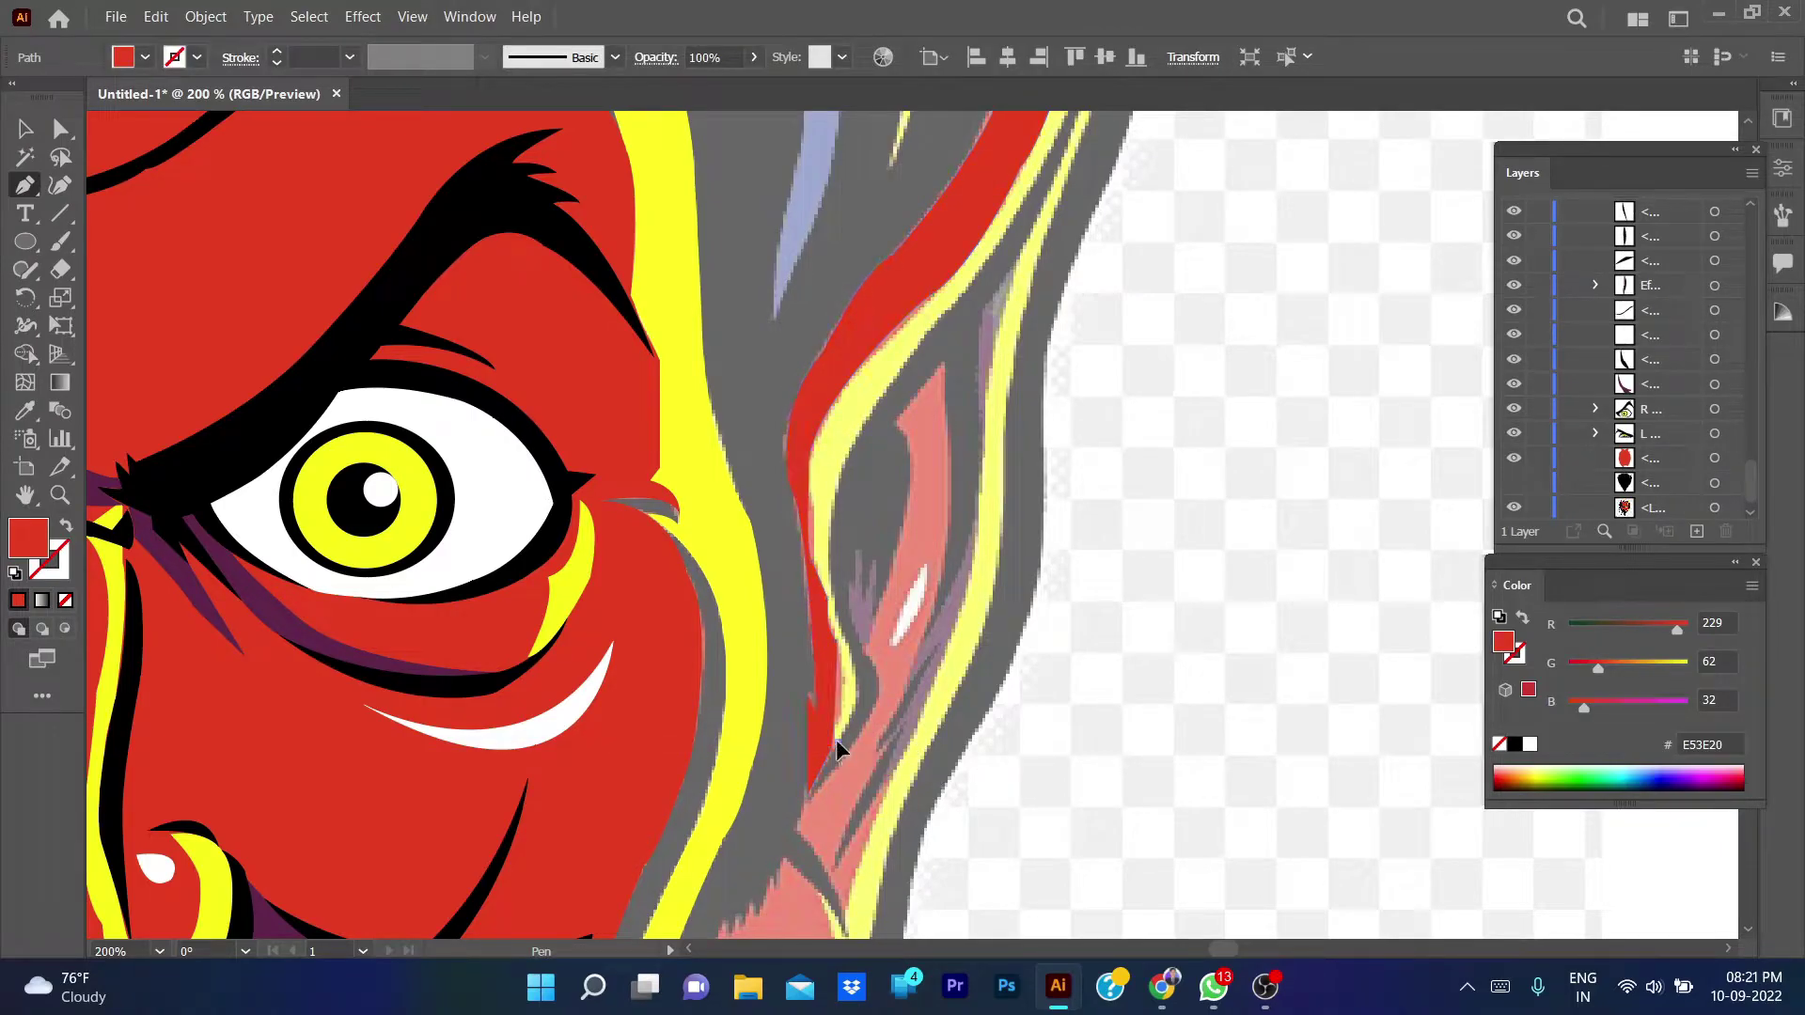
- Outline the ear-rim band from eye level up to the ear tip with curved anchors
click(842, 496)
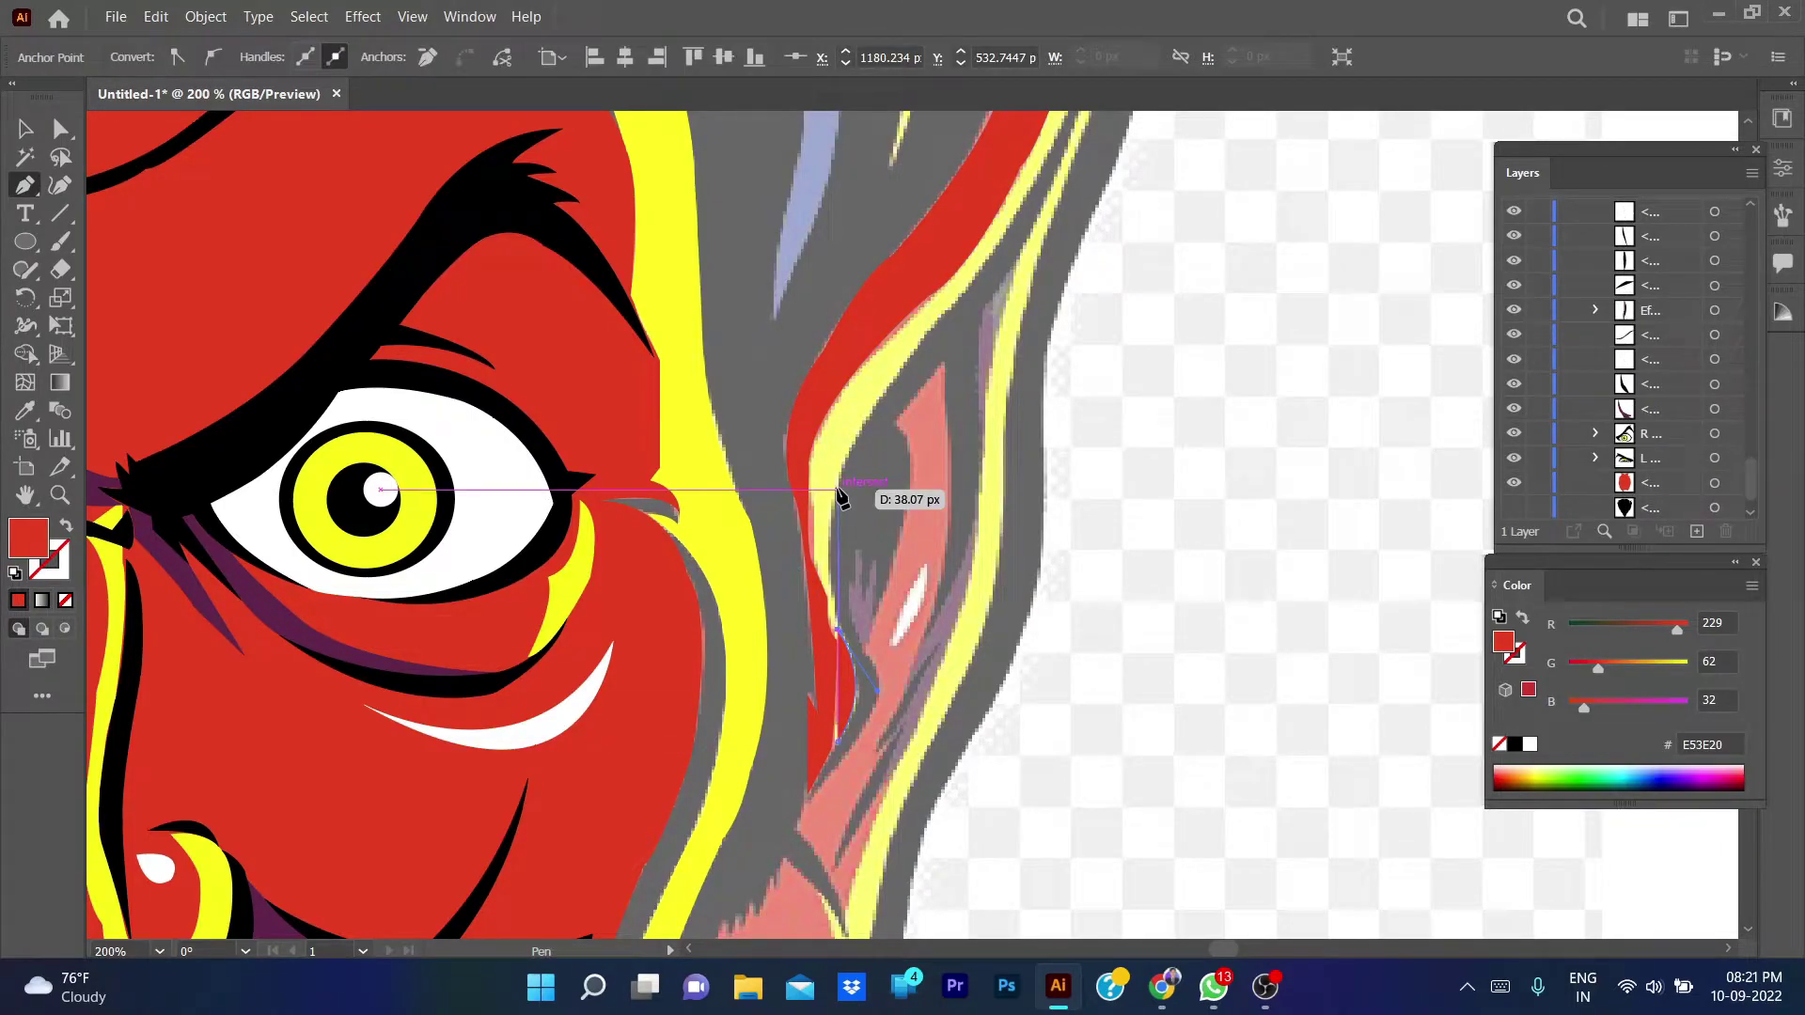
drag(841, 495, 944, 320)
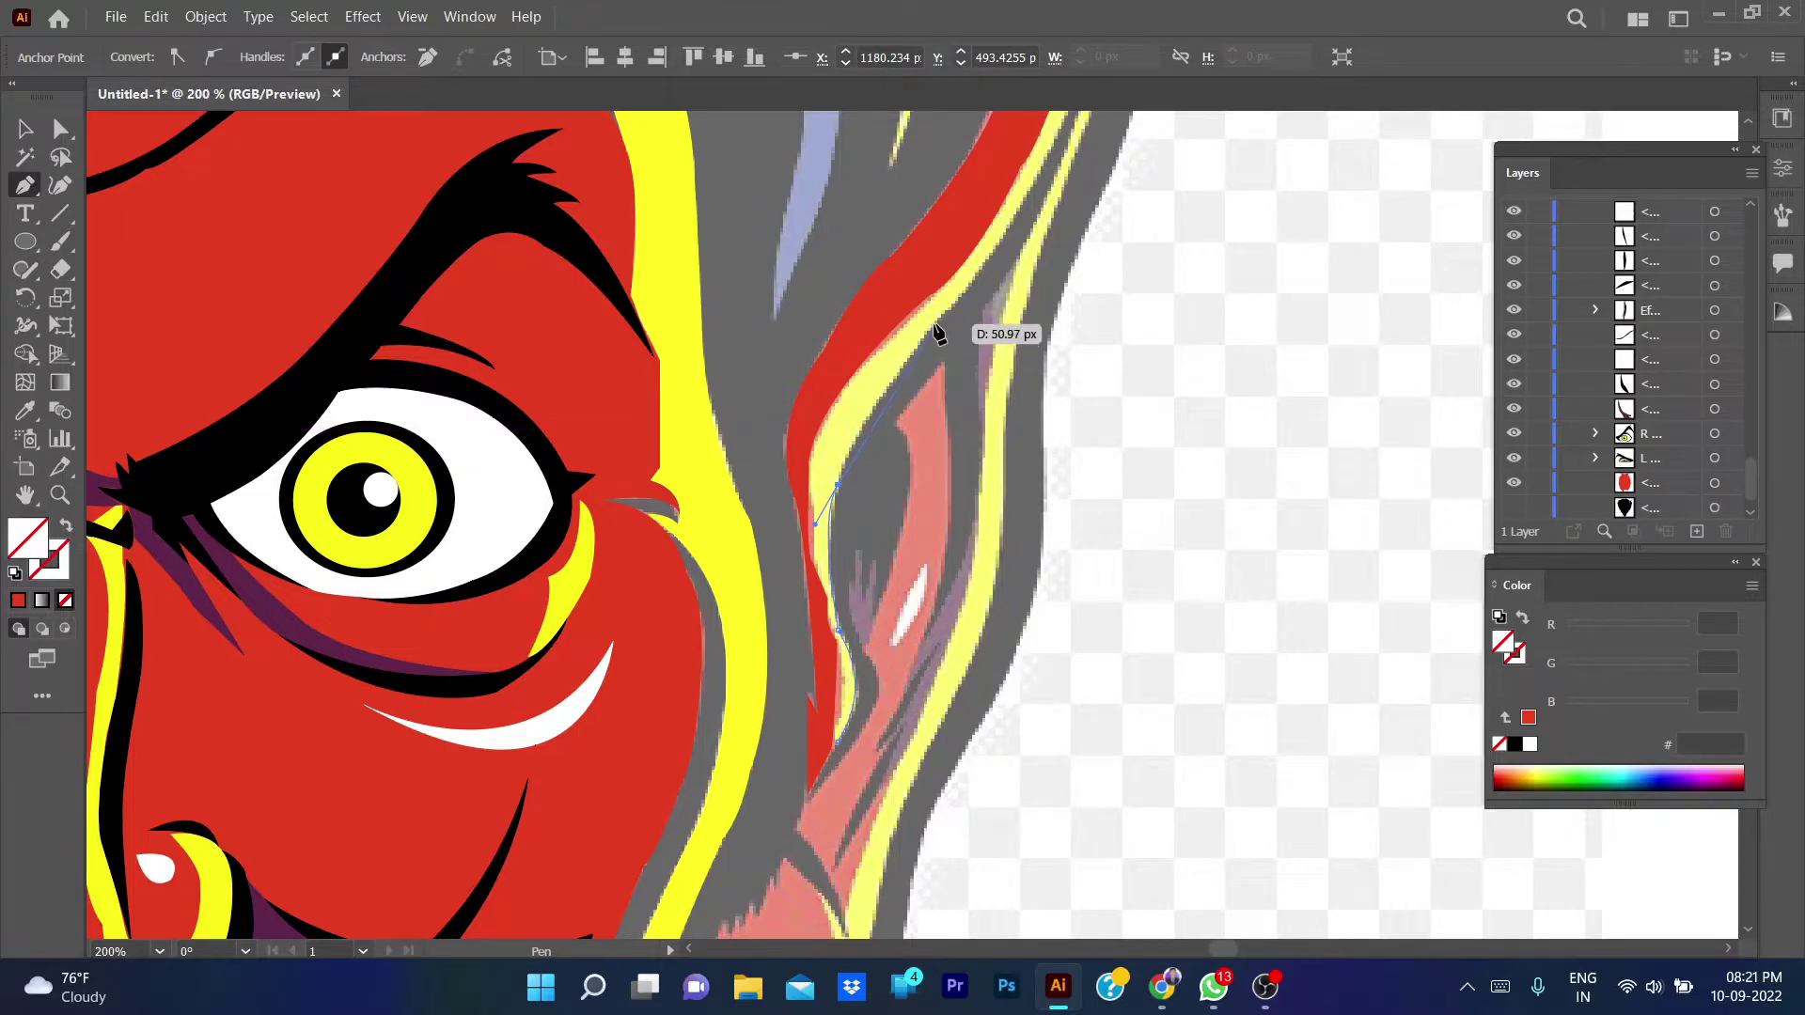
scroll(944, 320, up, 4)
scroll(944, 319, right, 4)
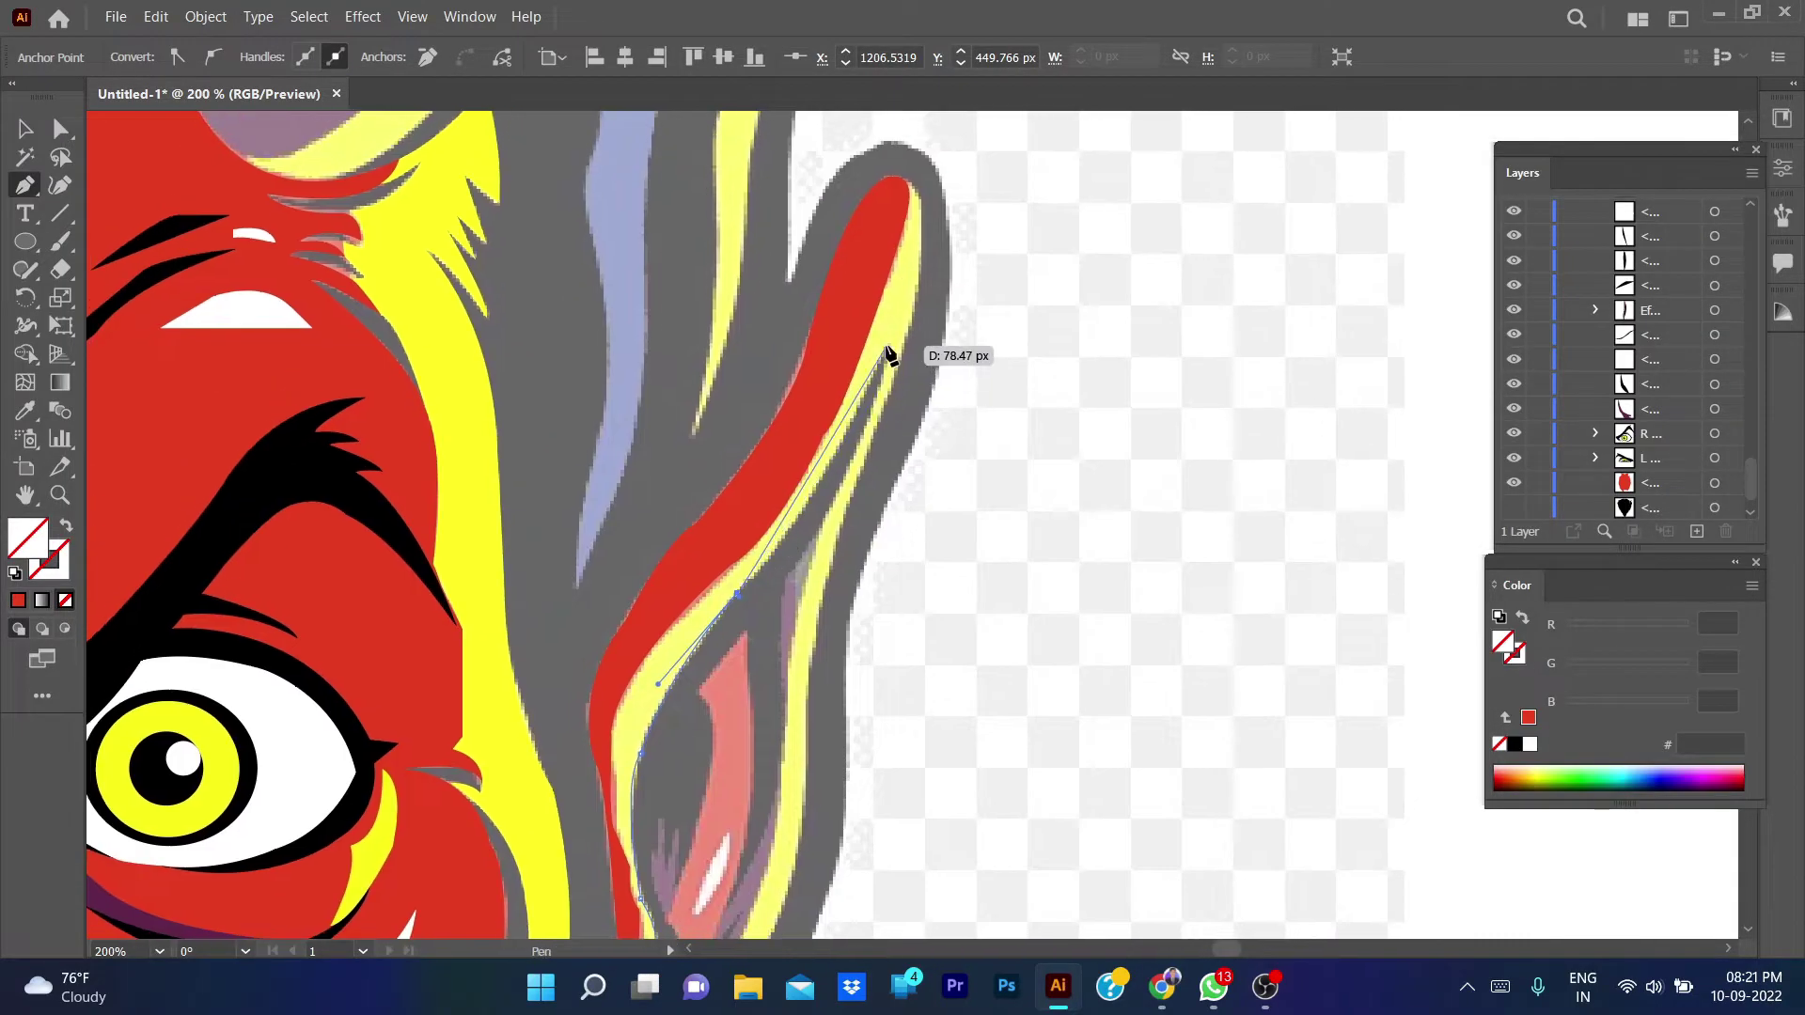
drag(887, 349, 934, 211)
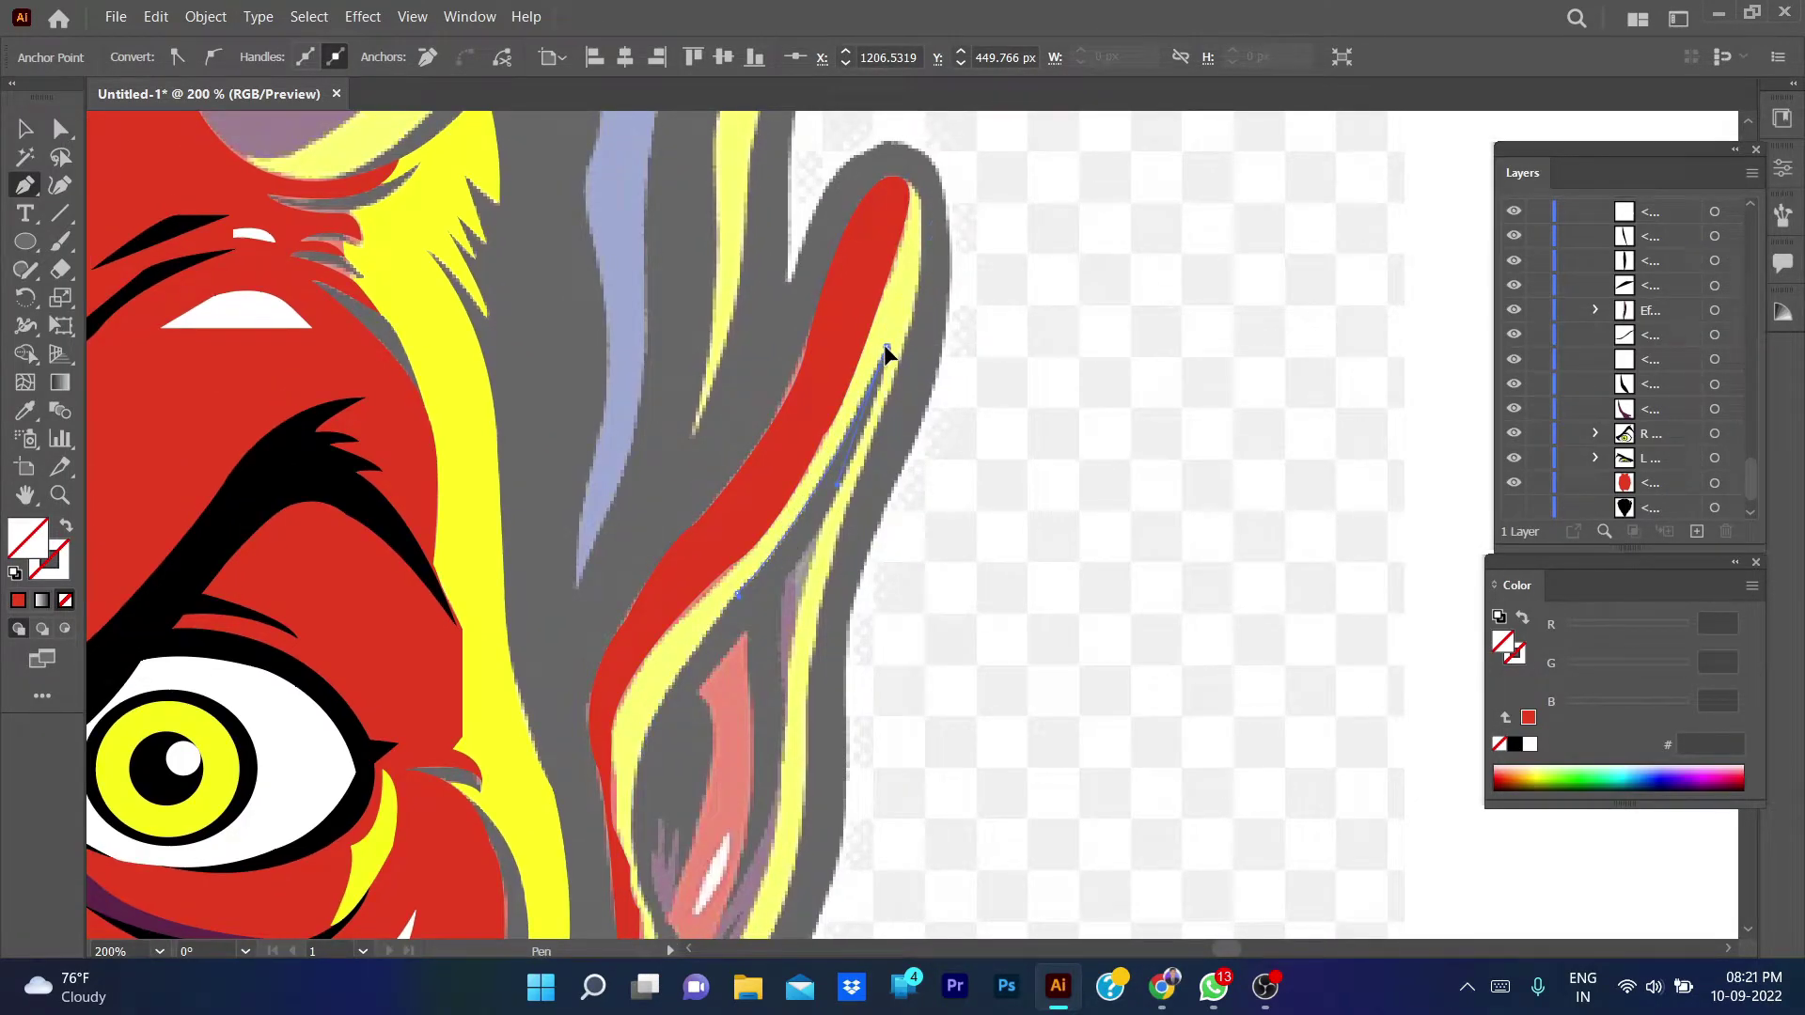
scroll(886, 354, down, 1)
drag(826, 727, 792, 698)
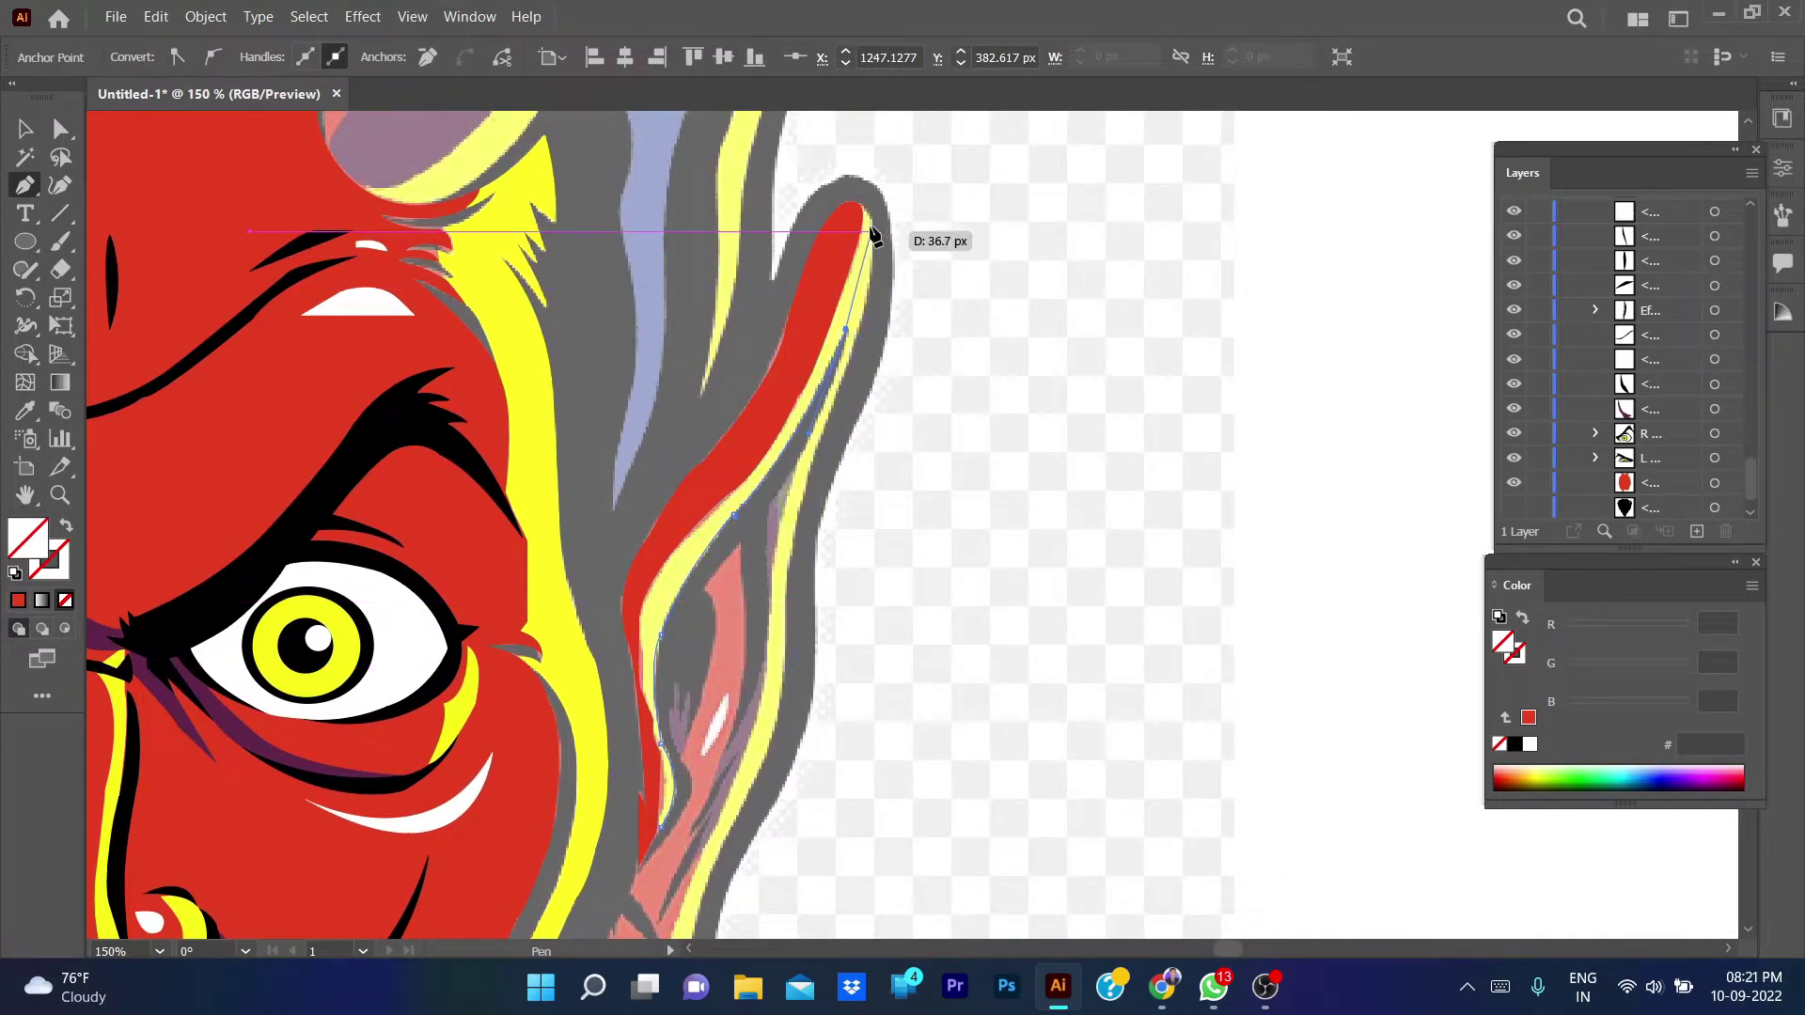
scroll(893, 262, up, 4)
drag(893, 261, 883, 639)
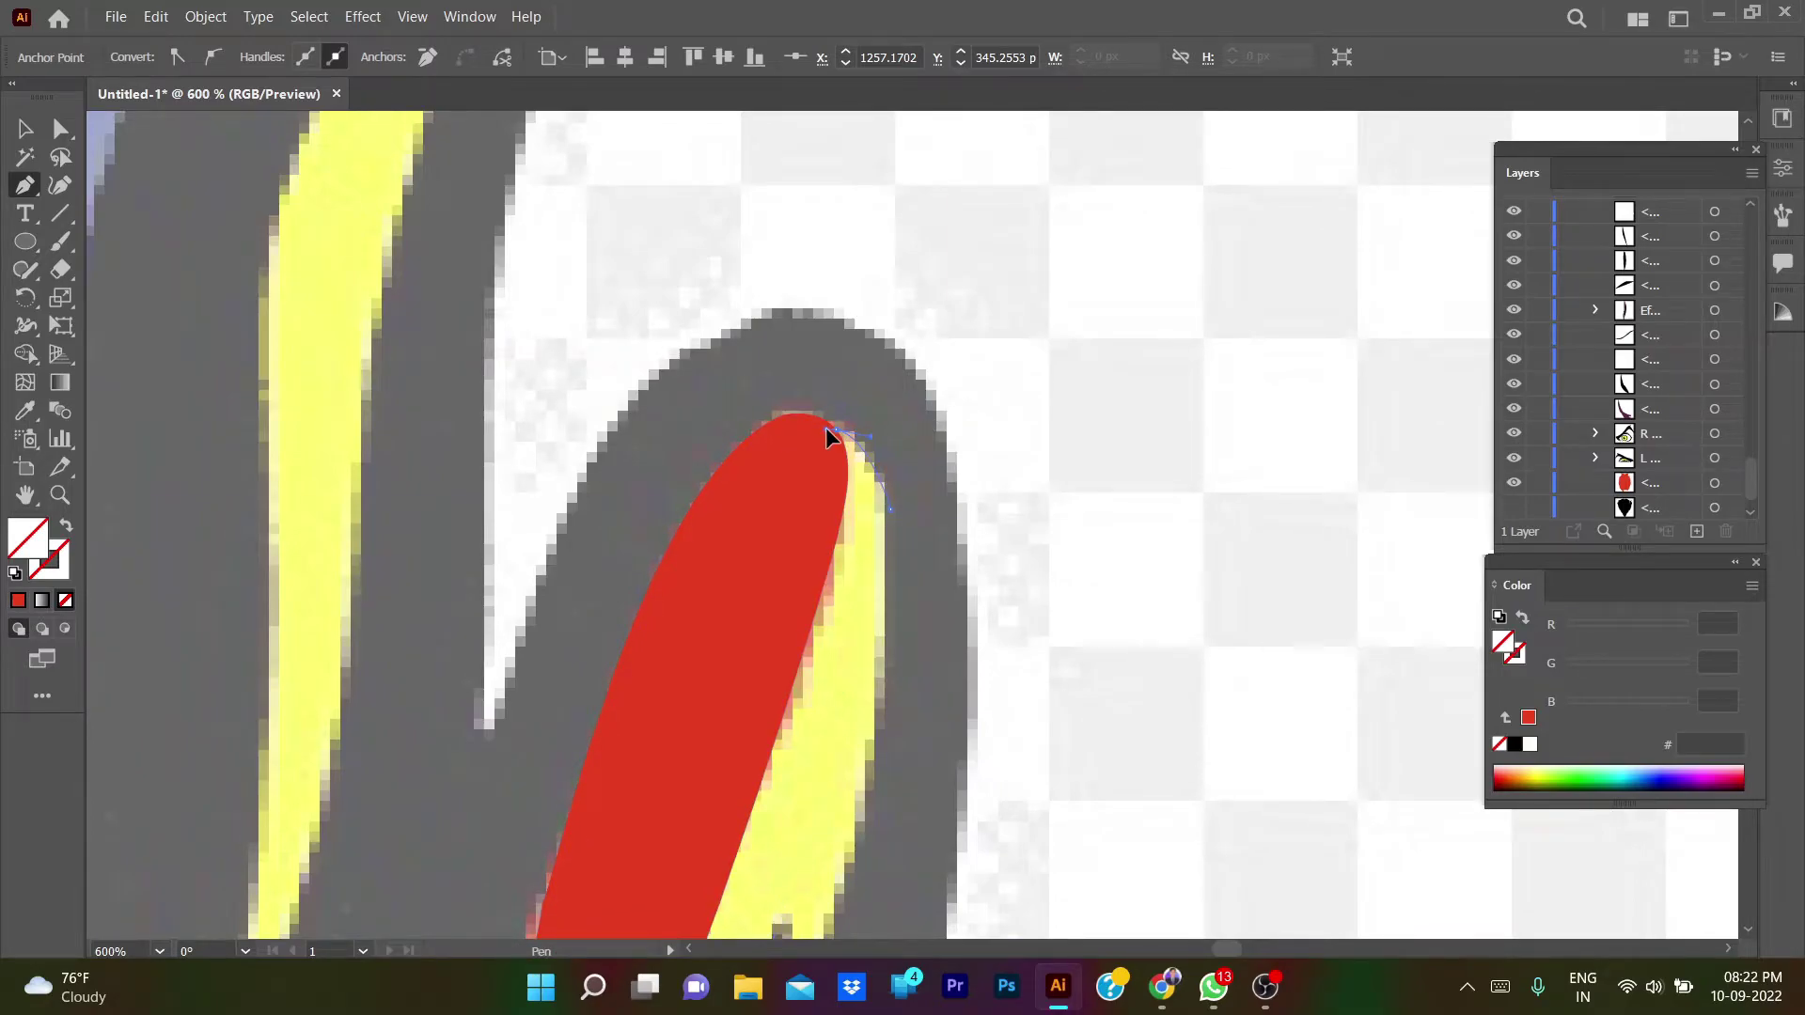
drag(834, 547, 798, 592)
- Continue the band outline back down the ear rim toward the ear base
scroll(818, 620, down, 1)
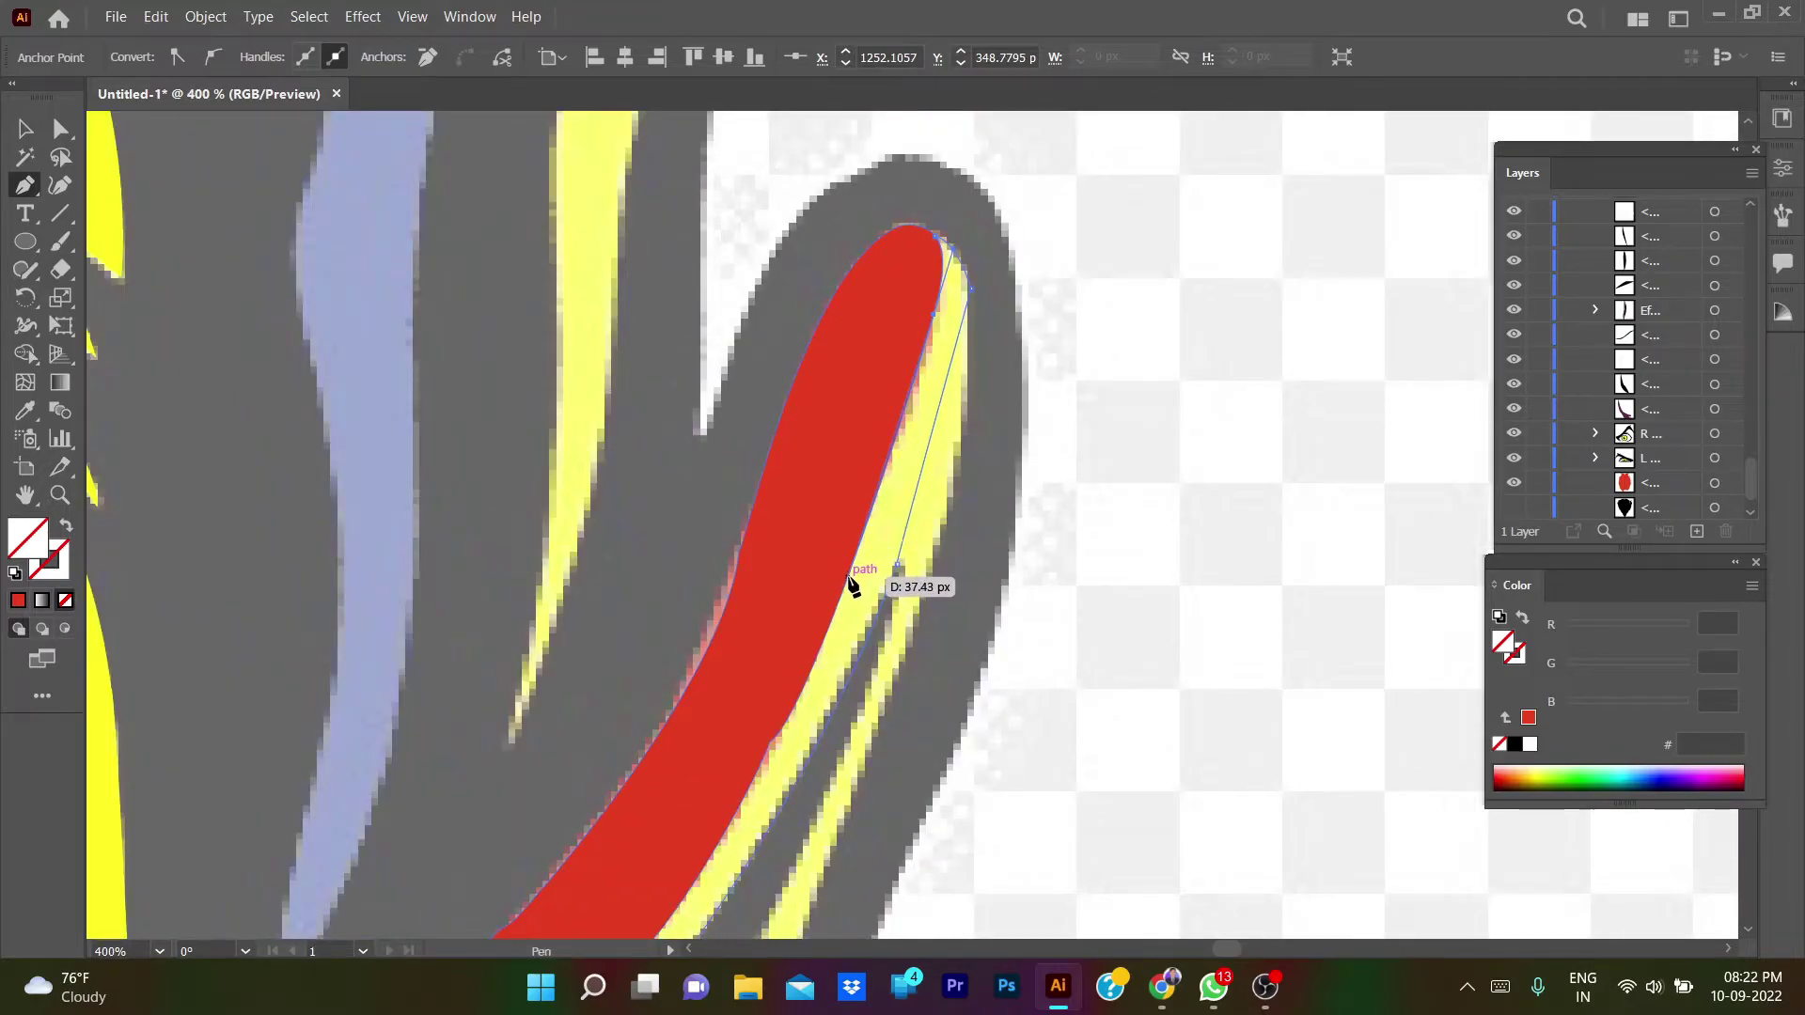
drag(795, 717, 831, 658)
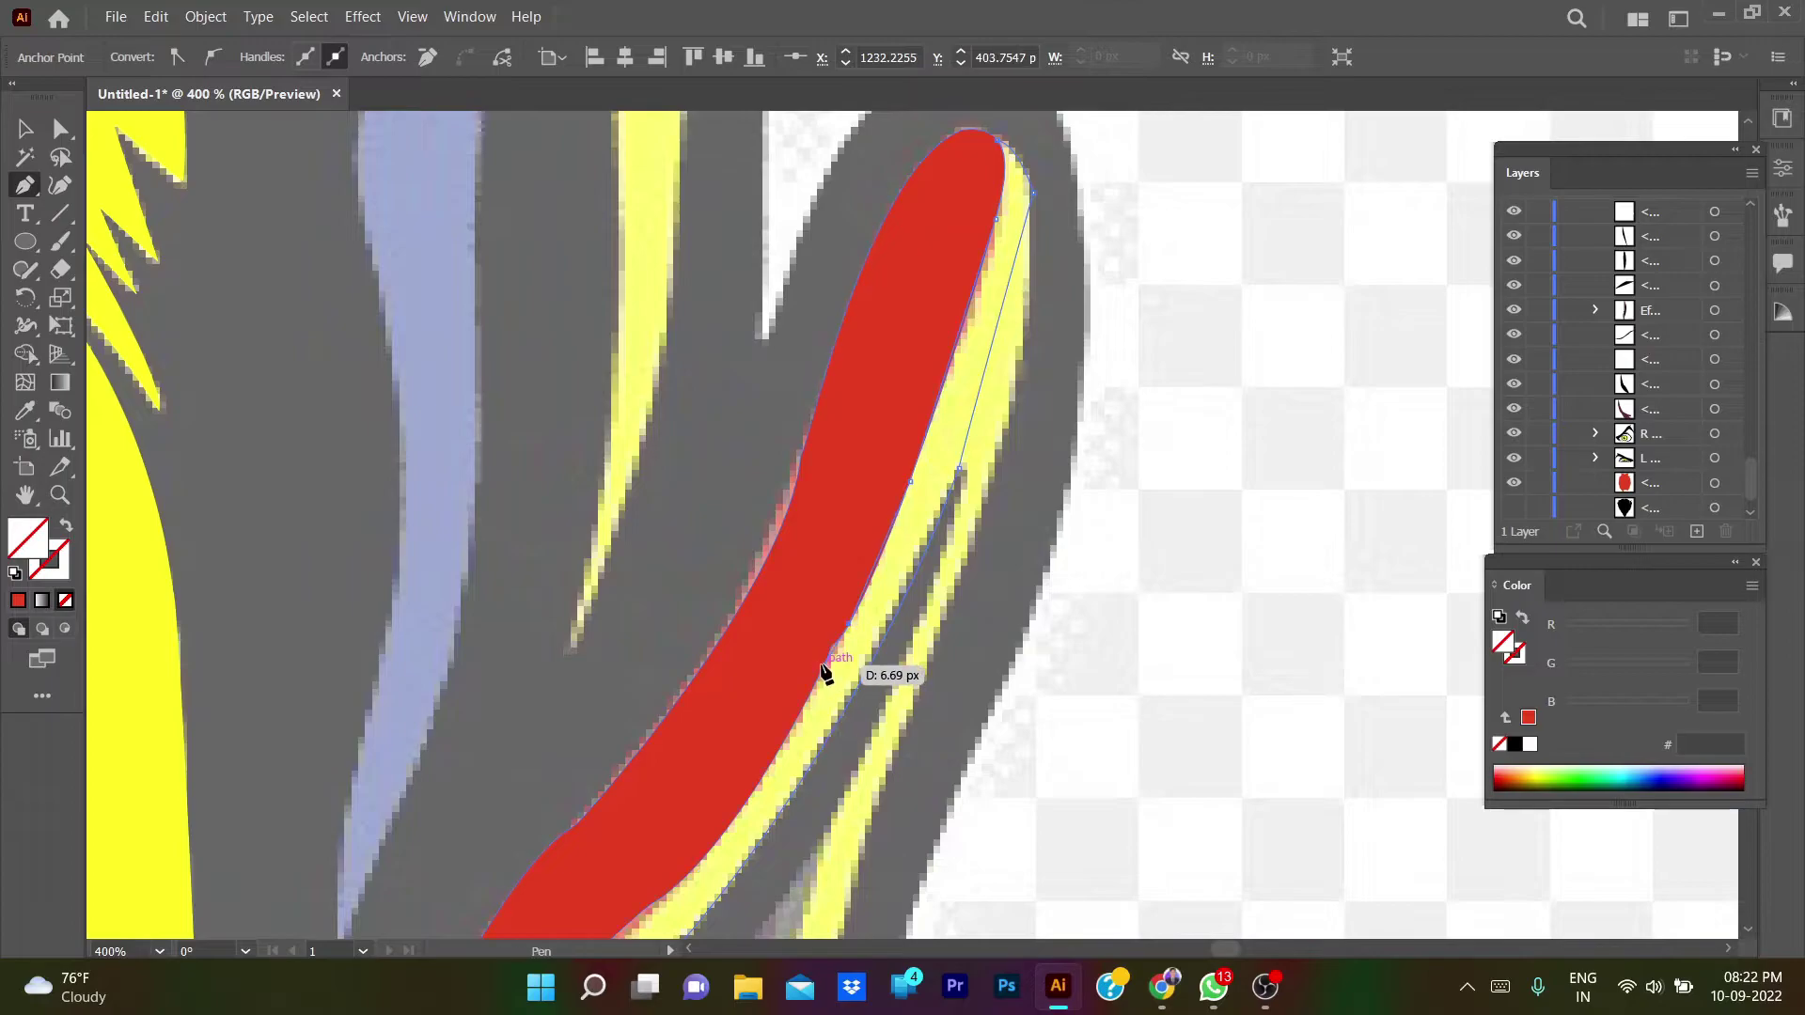
drag(826, 653, 895, 585)
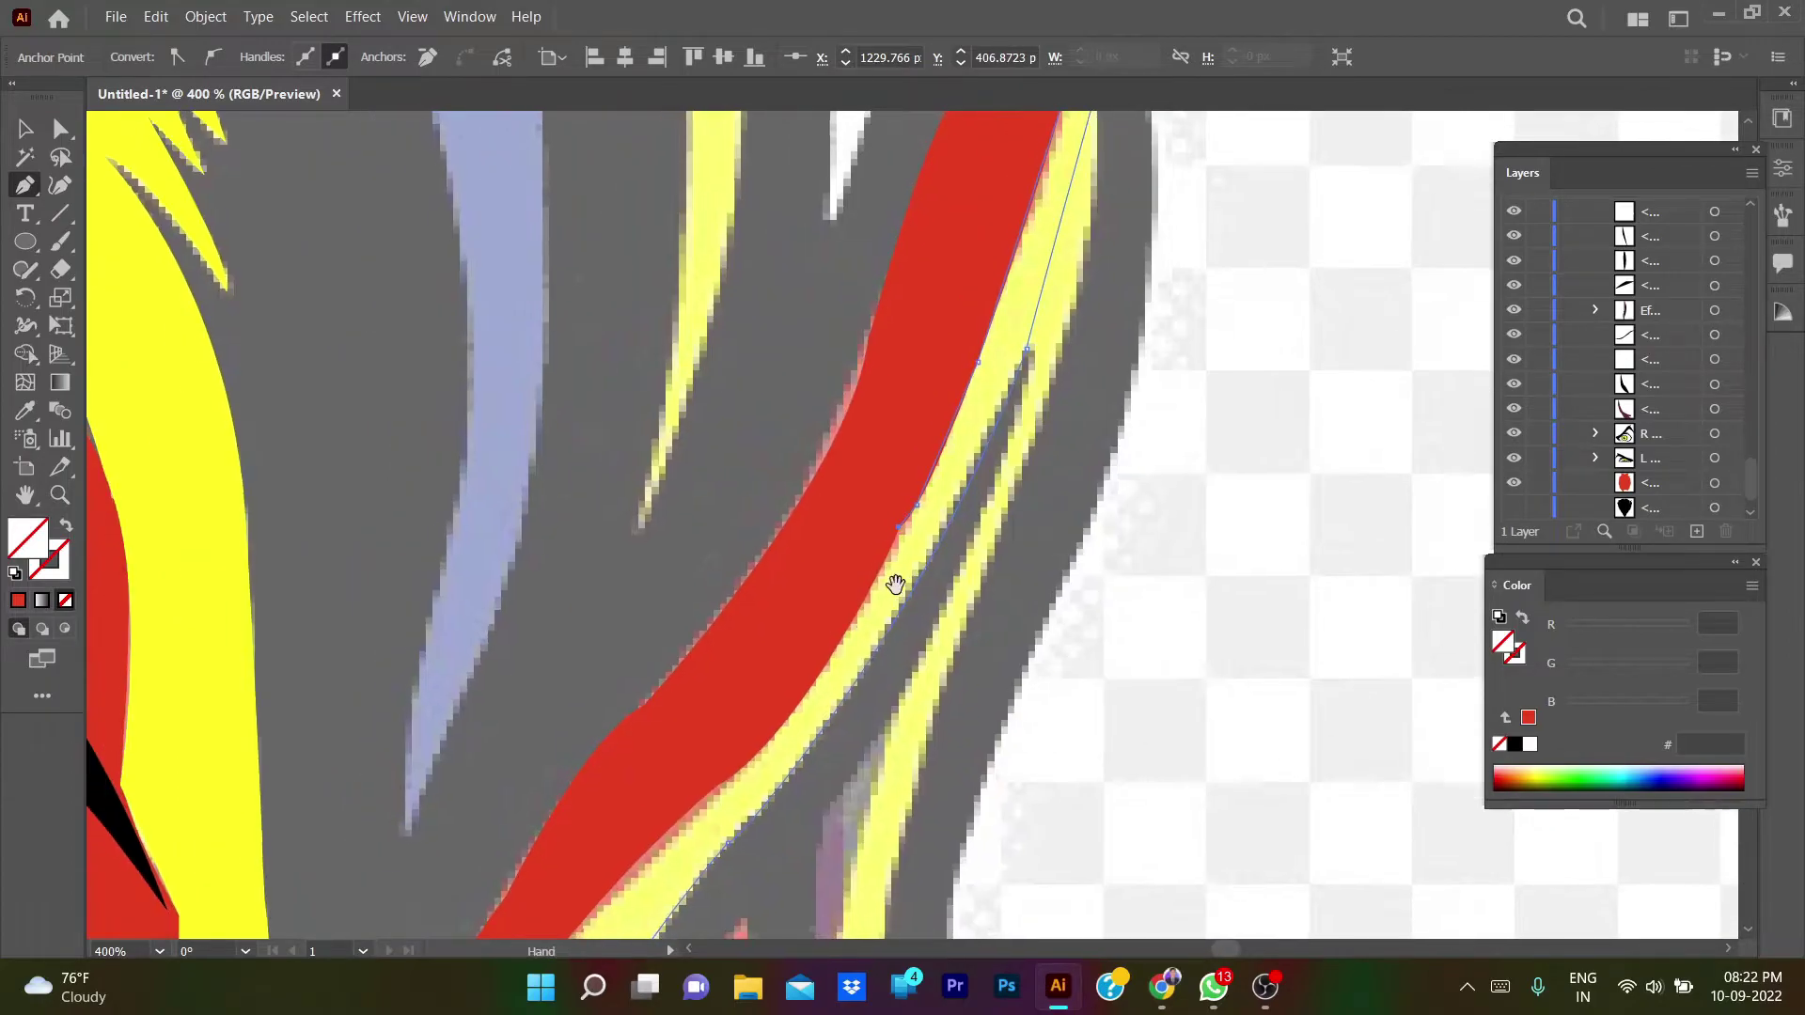
click(815, 689)
drag(811, 689, 882, 568)
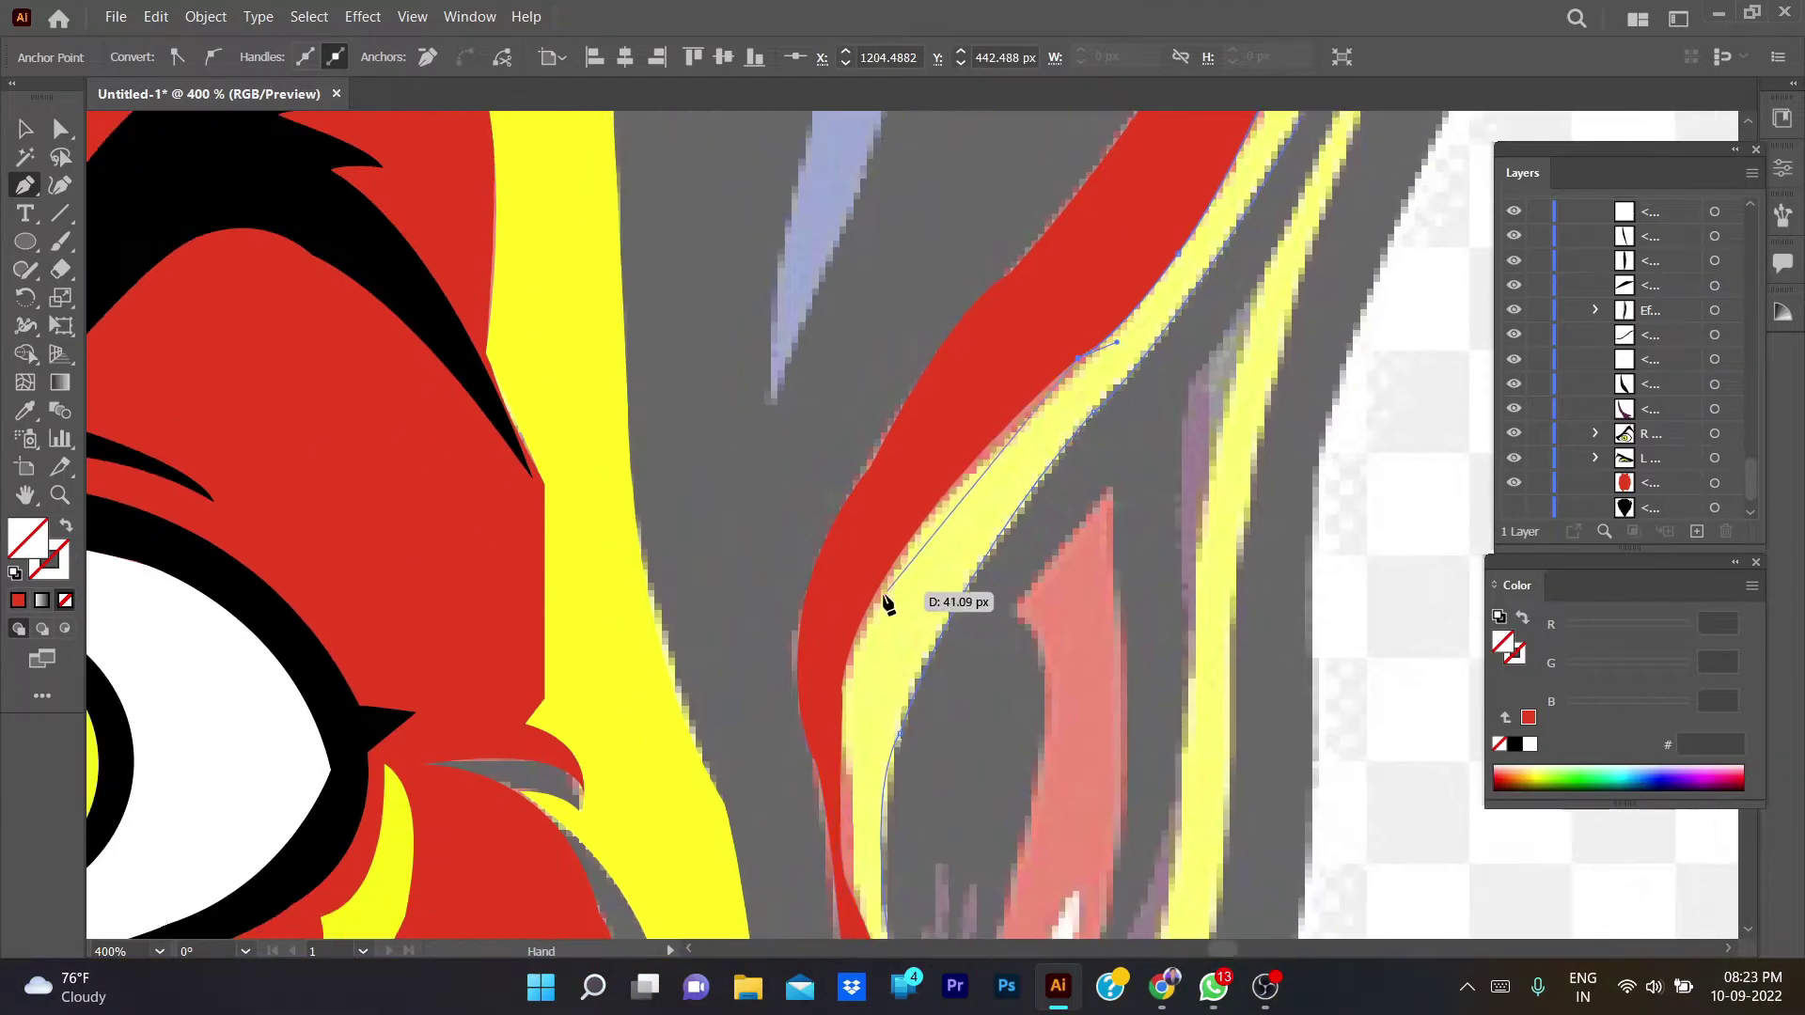
drag(860, 705, 1029, 503)
drag(858, 627, 801, 746)
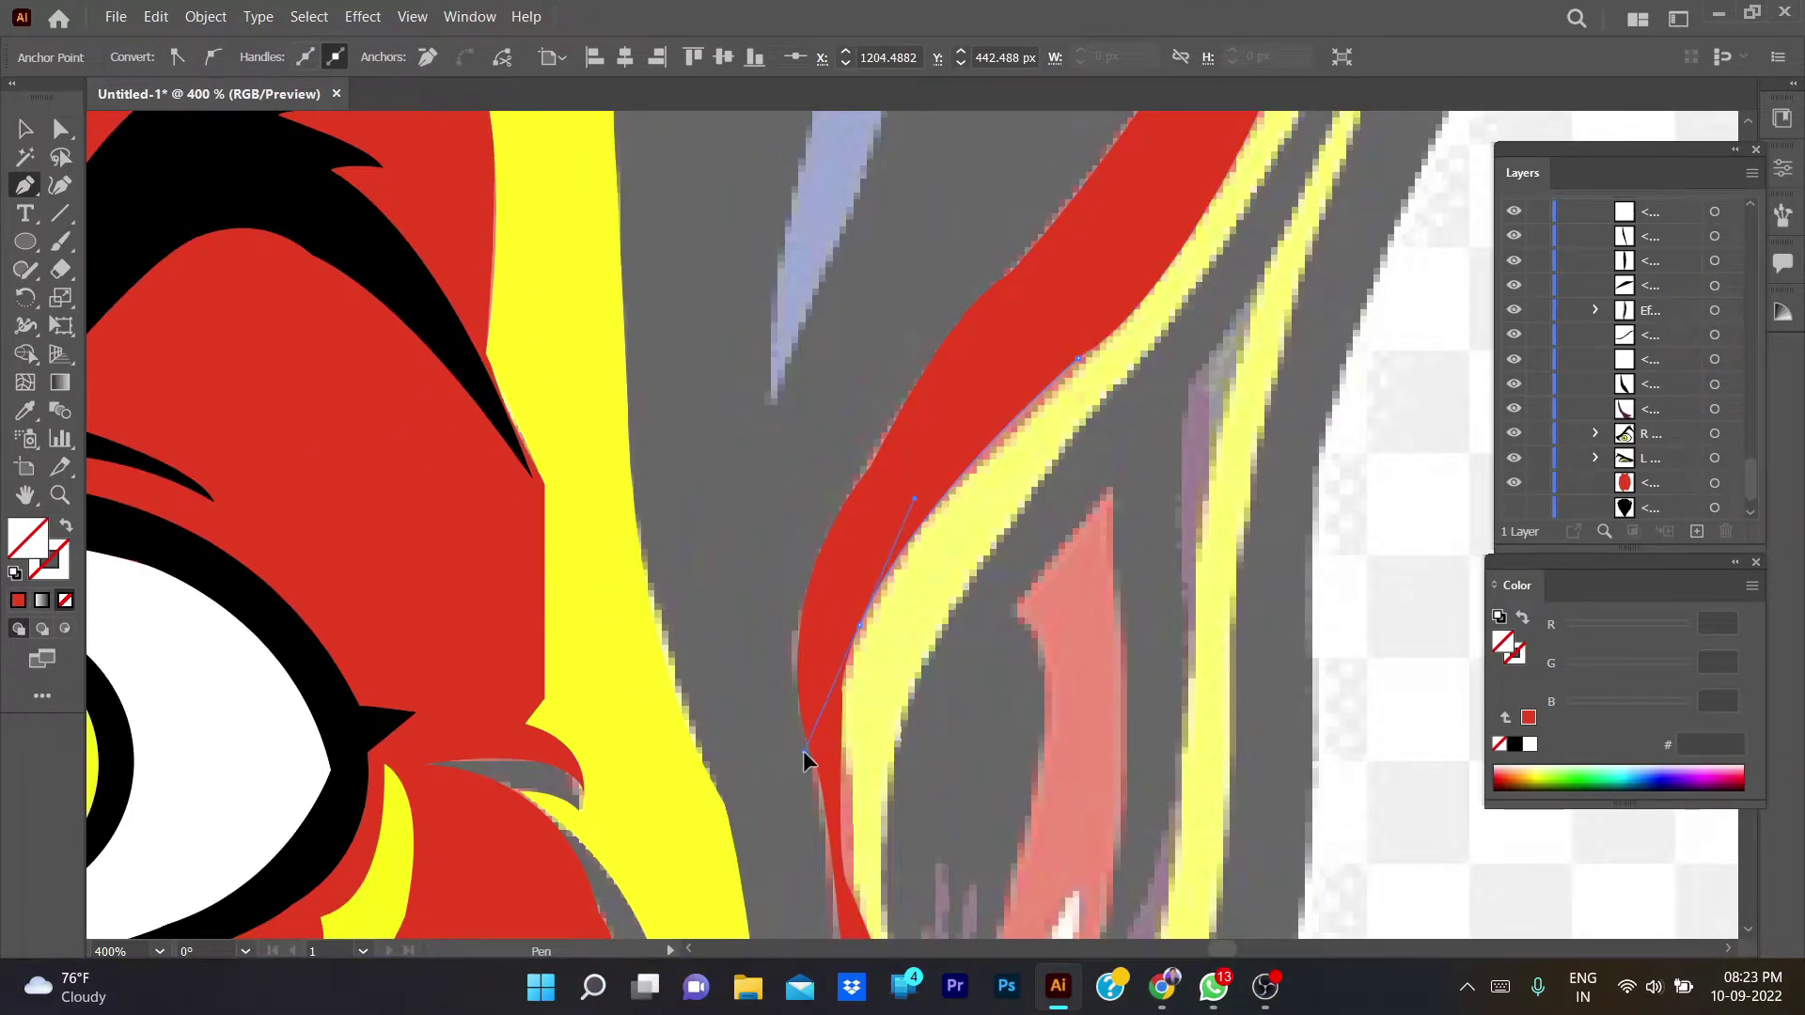
click(859, 623)
scroll(864, 583, down, 3)
click(858, 510)
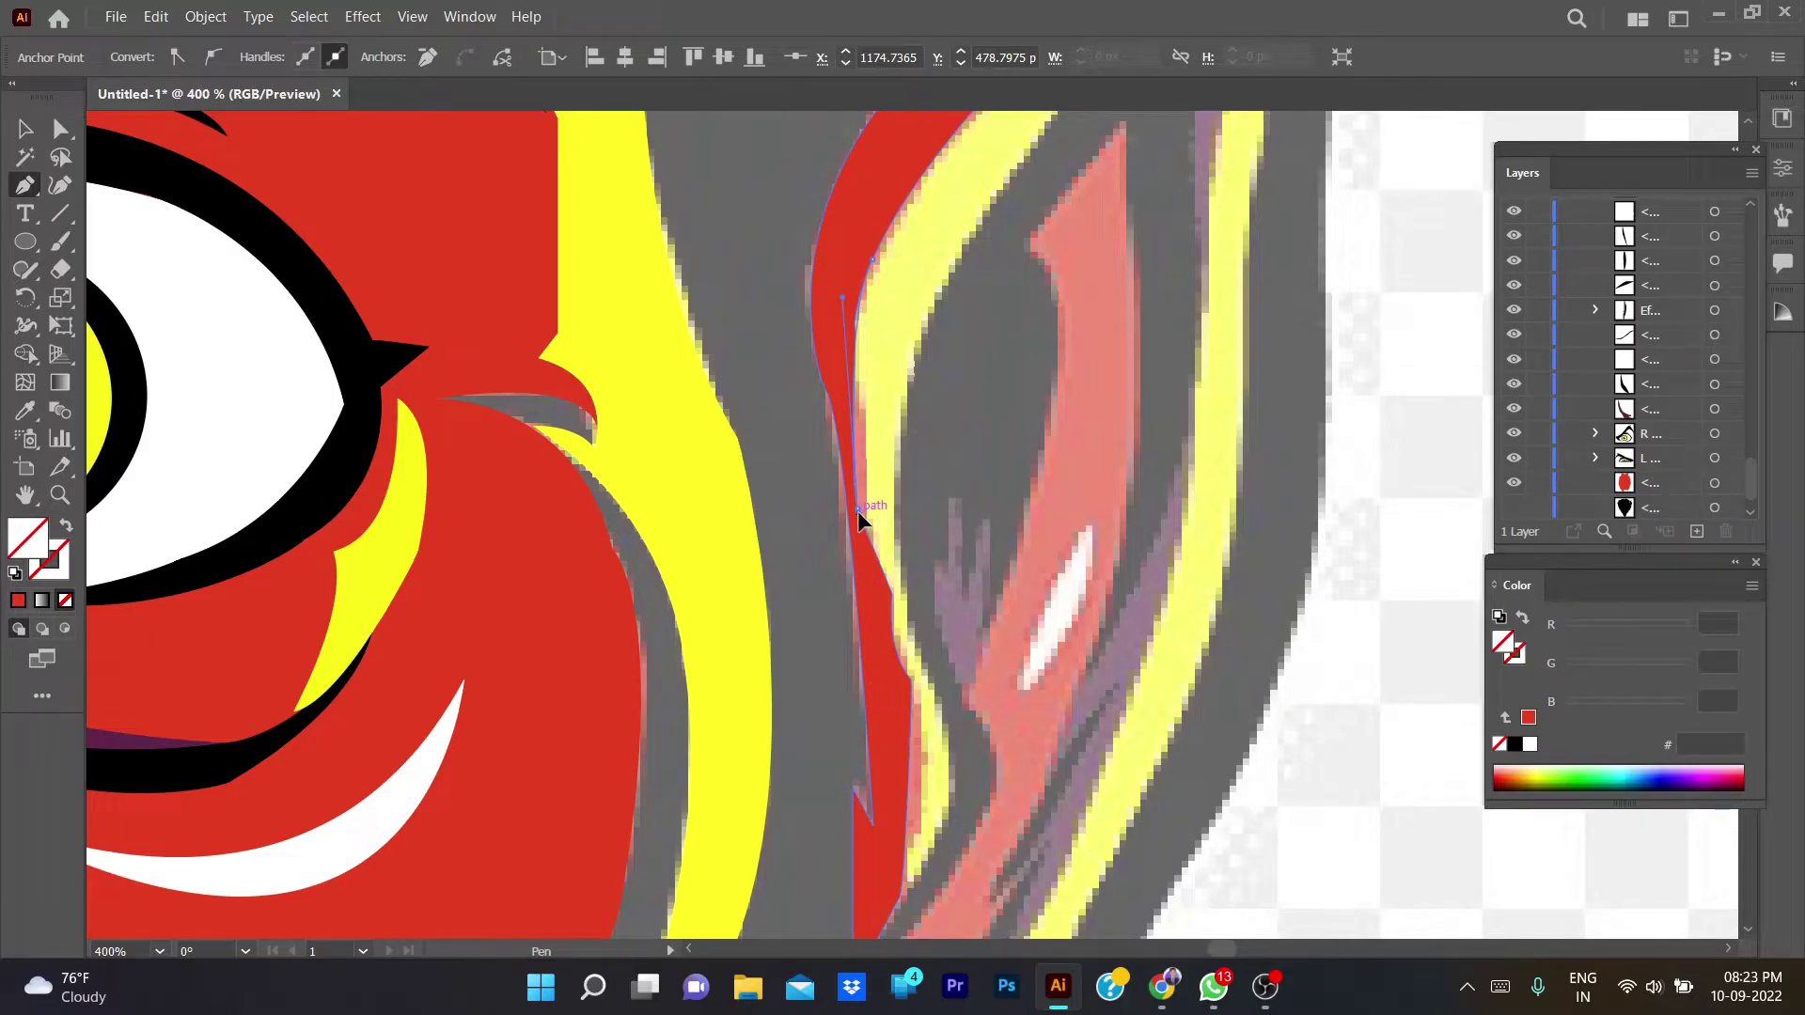
mouse_move(891, 593)
mouse_down()
mouse_move(918, 719)
mouse_move(928, 694)
mouse_up()
scroll(919, 818, down, 2)
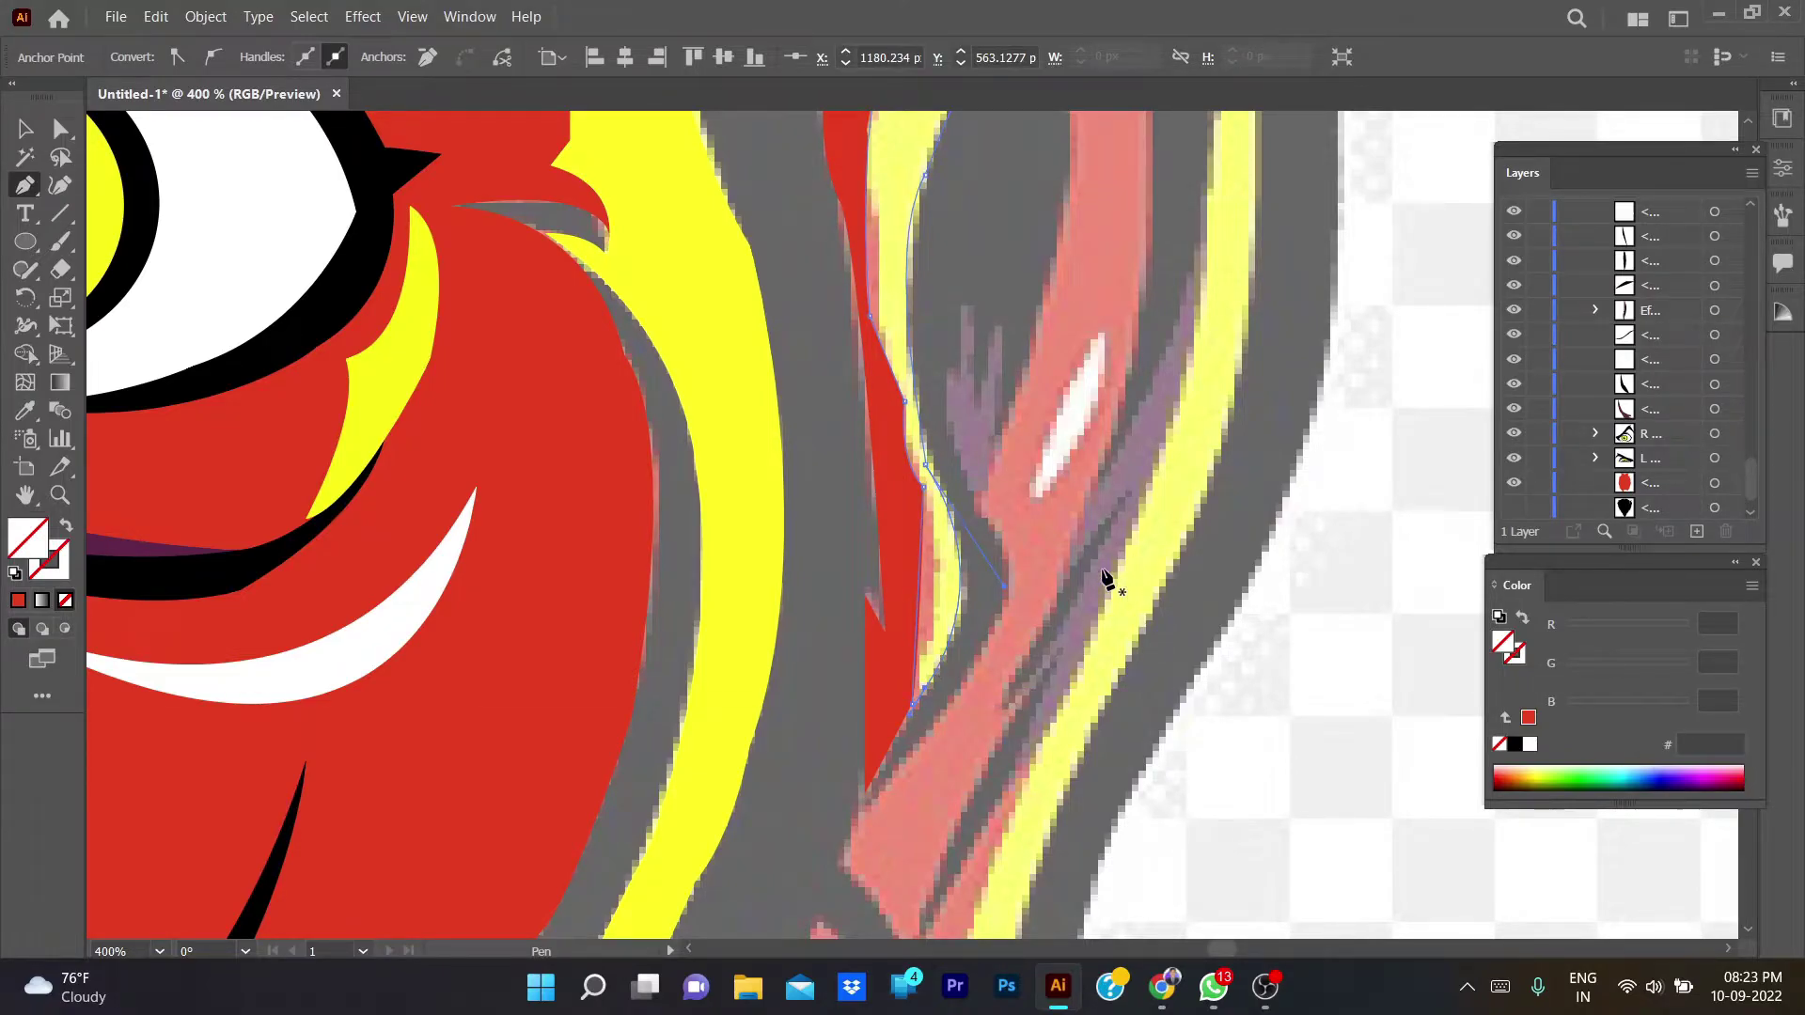
- Fill the ear-rim band yellow and toggle the reference layers to check the shapes
key(i)
click(431, 351)
key(v)
click(1318, 799)
click(1514, 460)
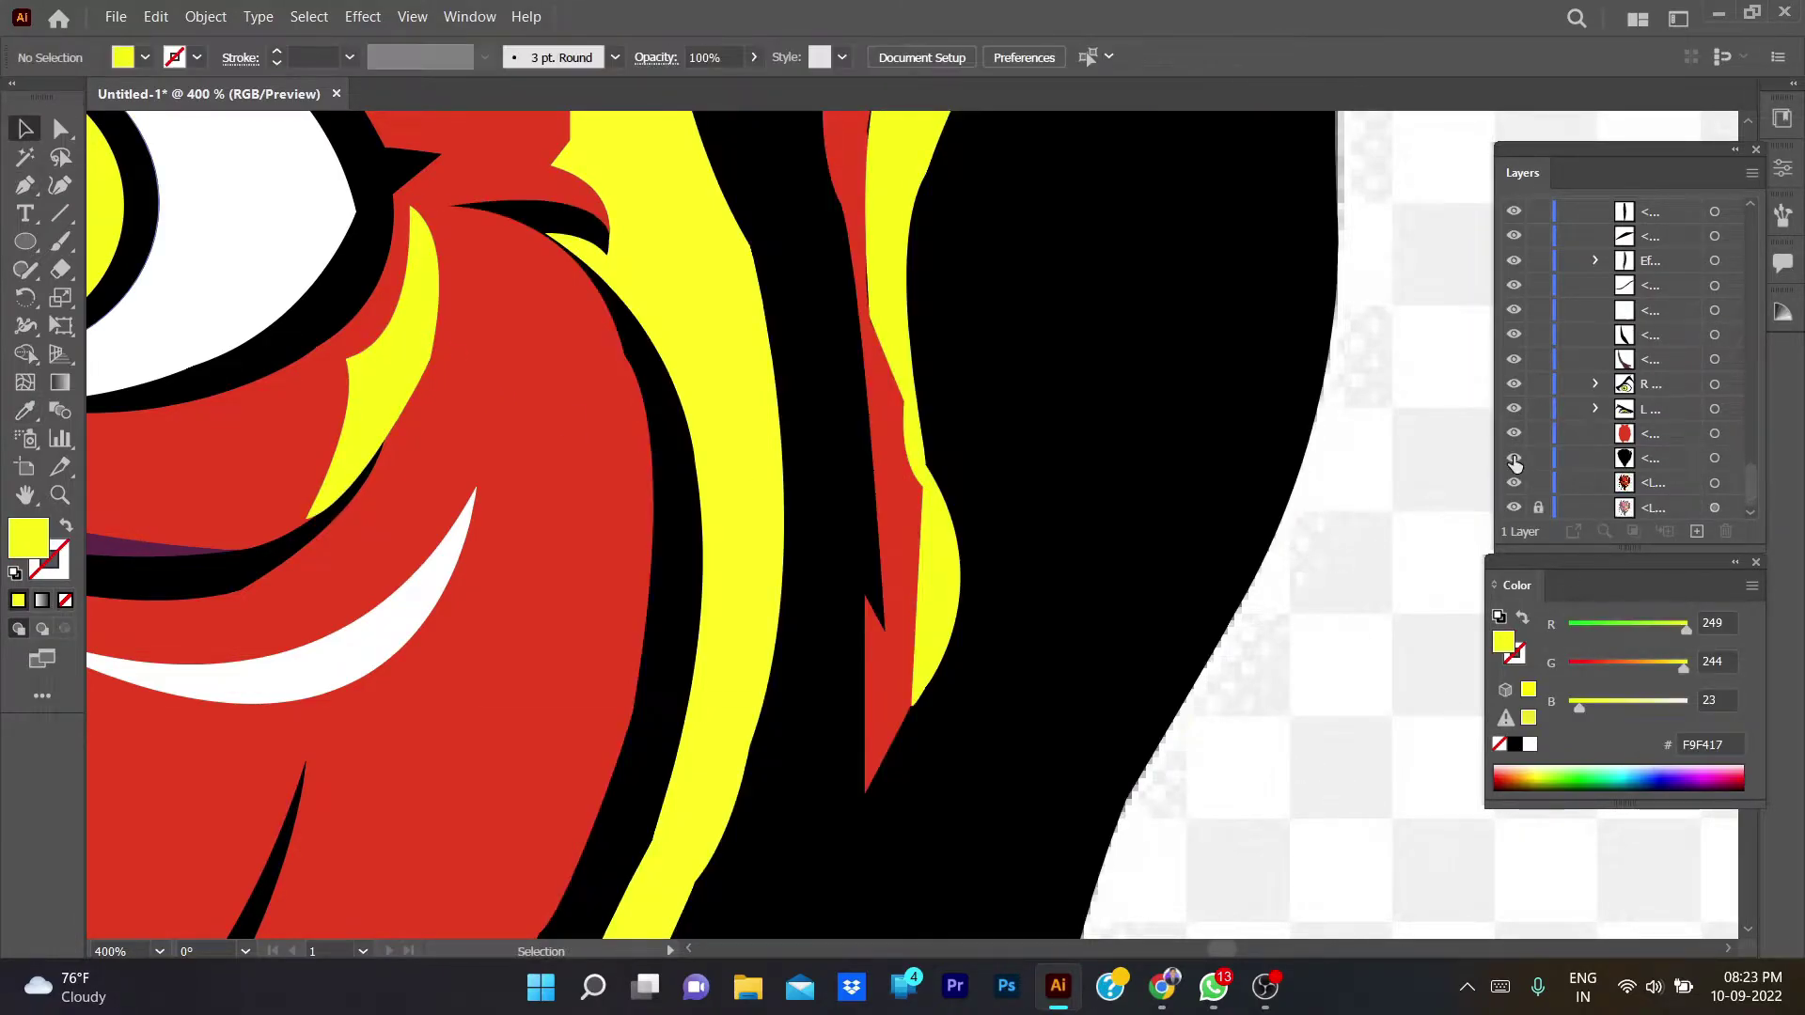
key(ctrl+0)
scroll(1338, 508, up, 2)
scroll(1148, 477, up, 2)
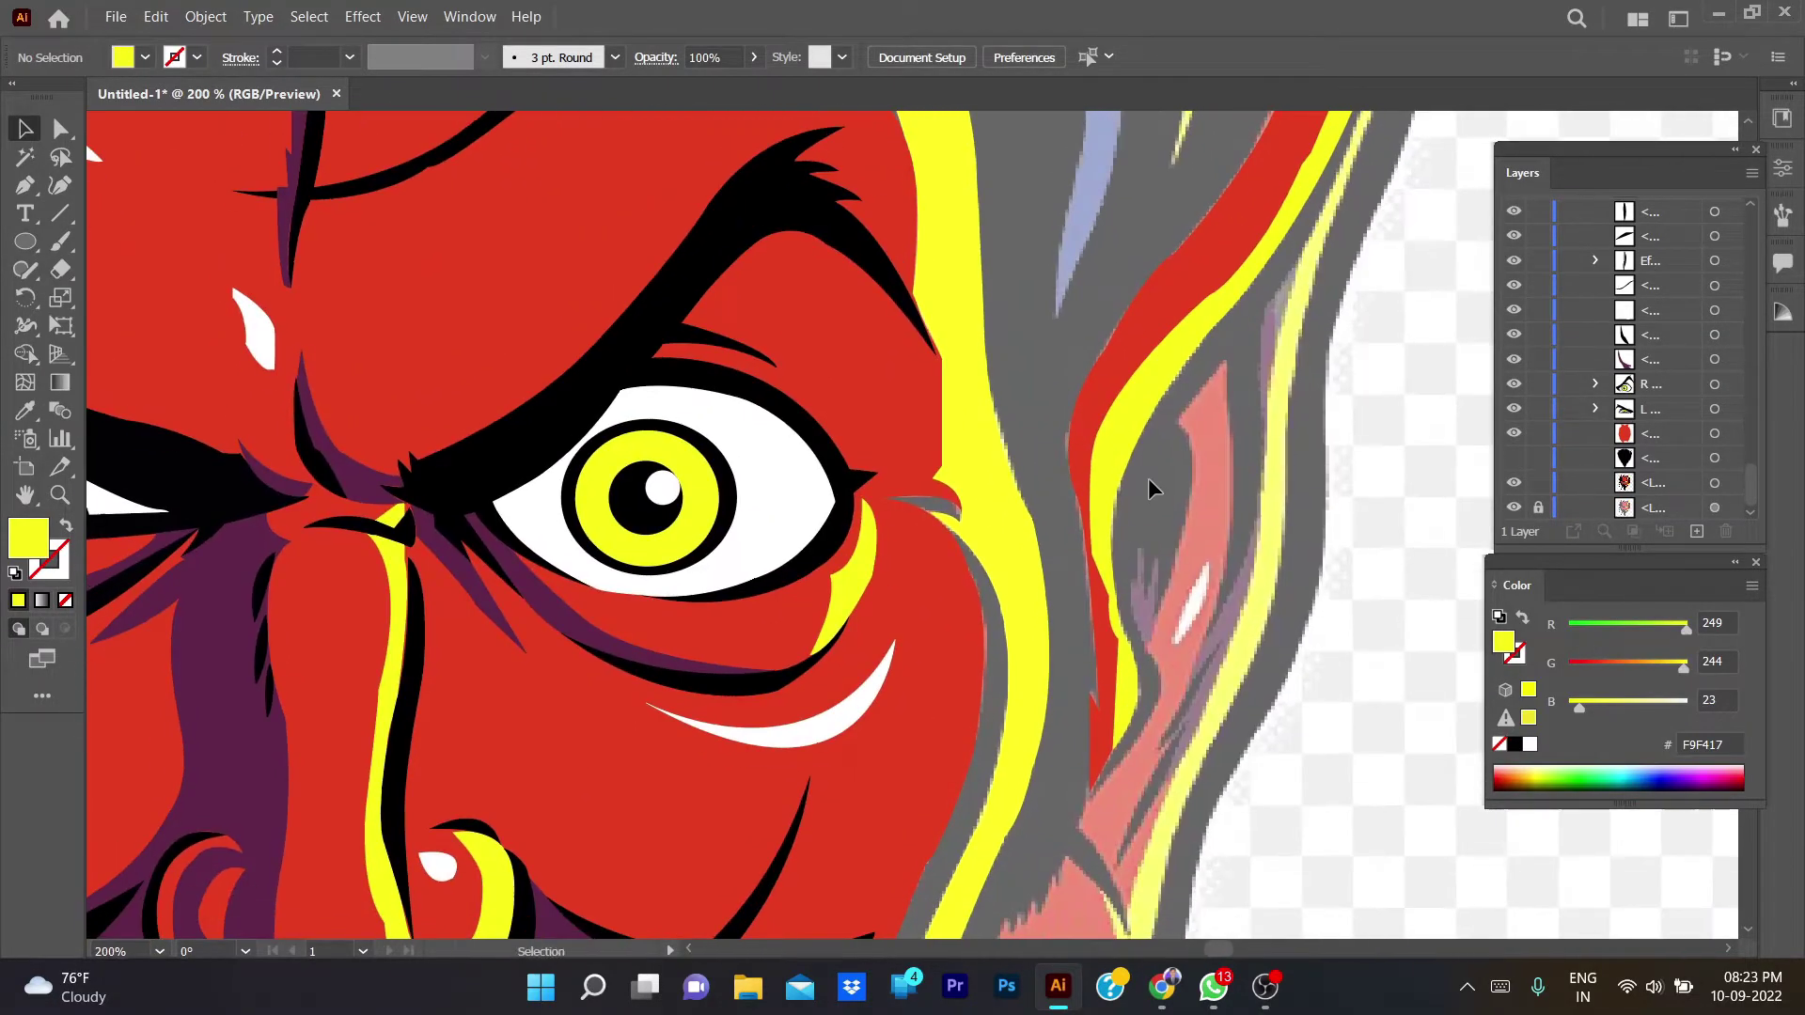
- Start an inner-ear path running down toward the ear base
key(p)
click(1176, 426)
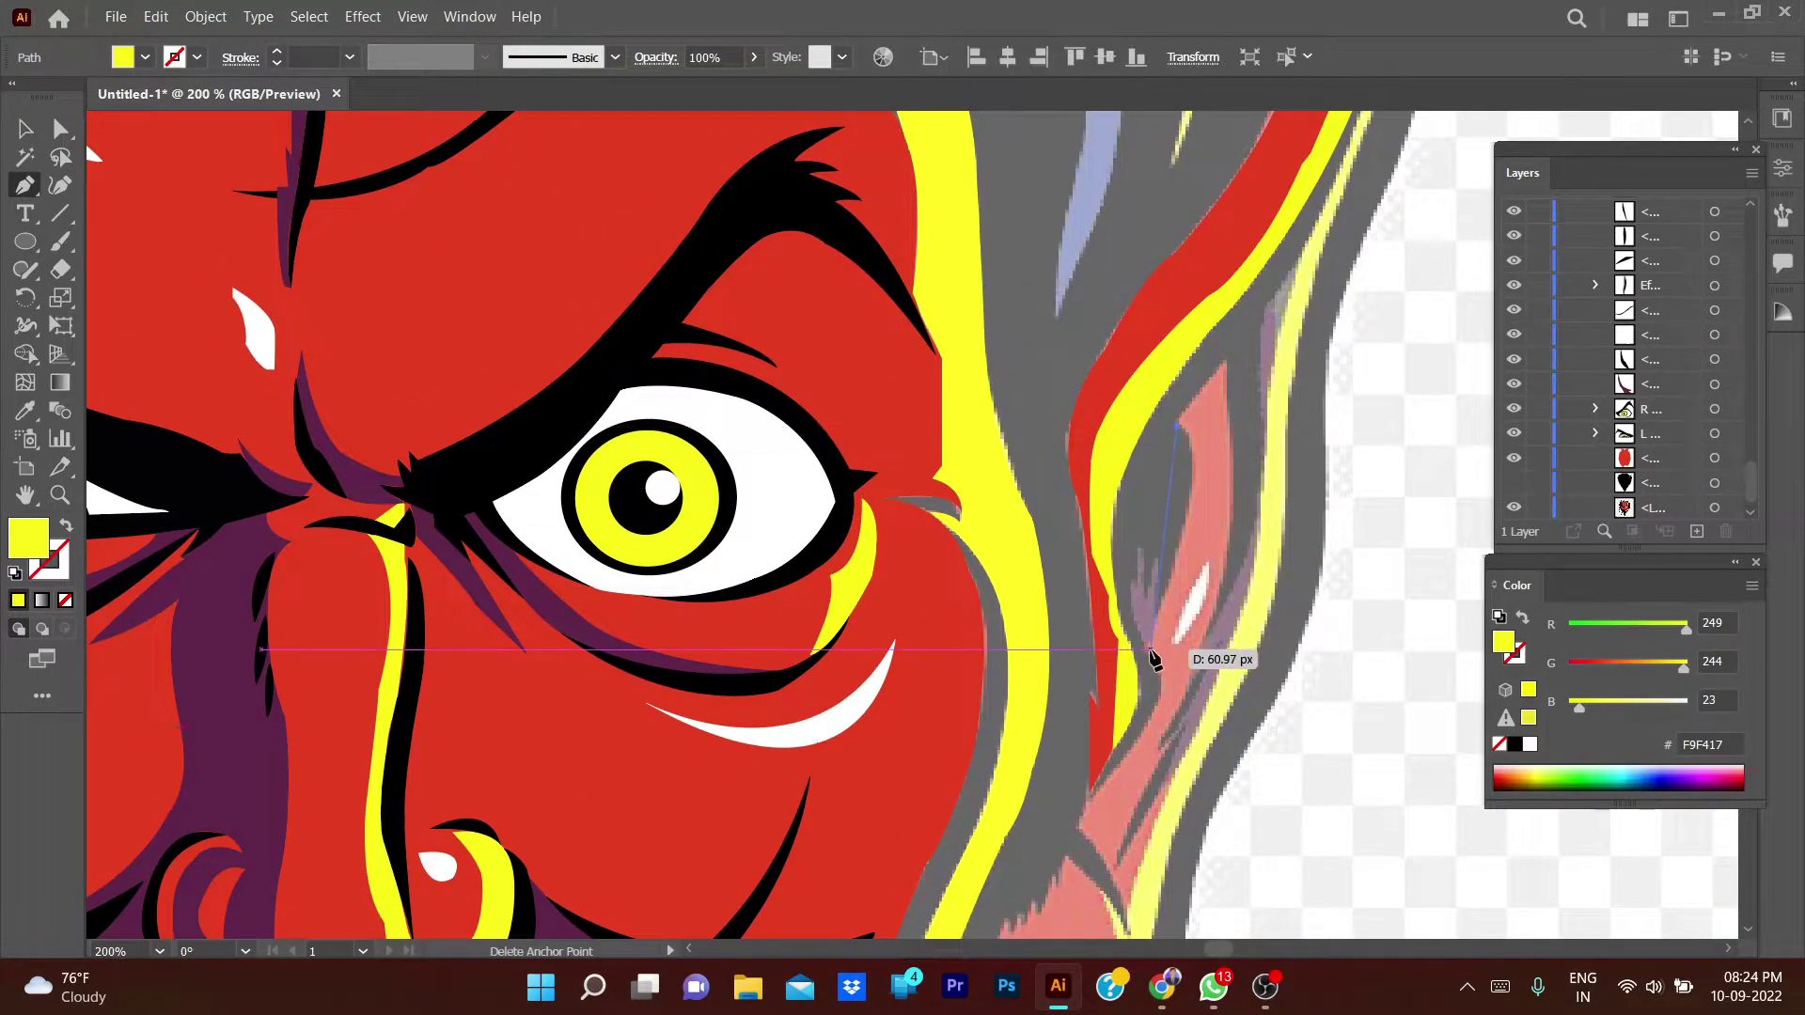
click(1228, 431)
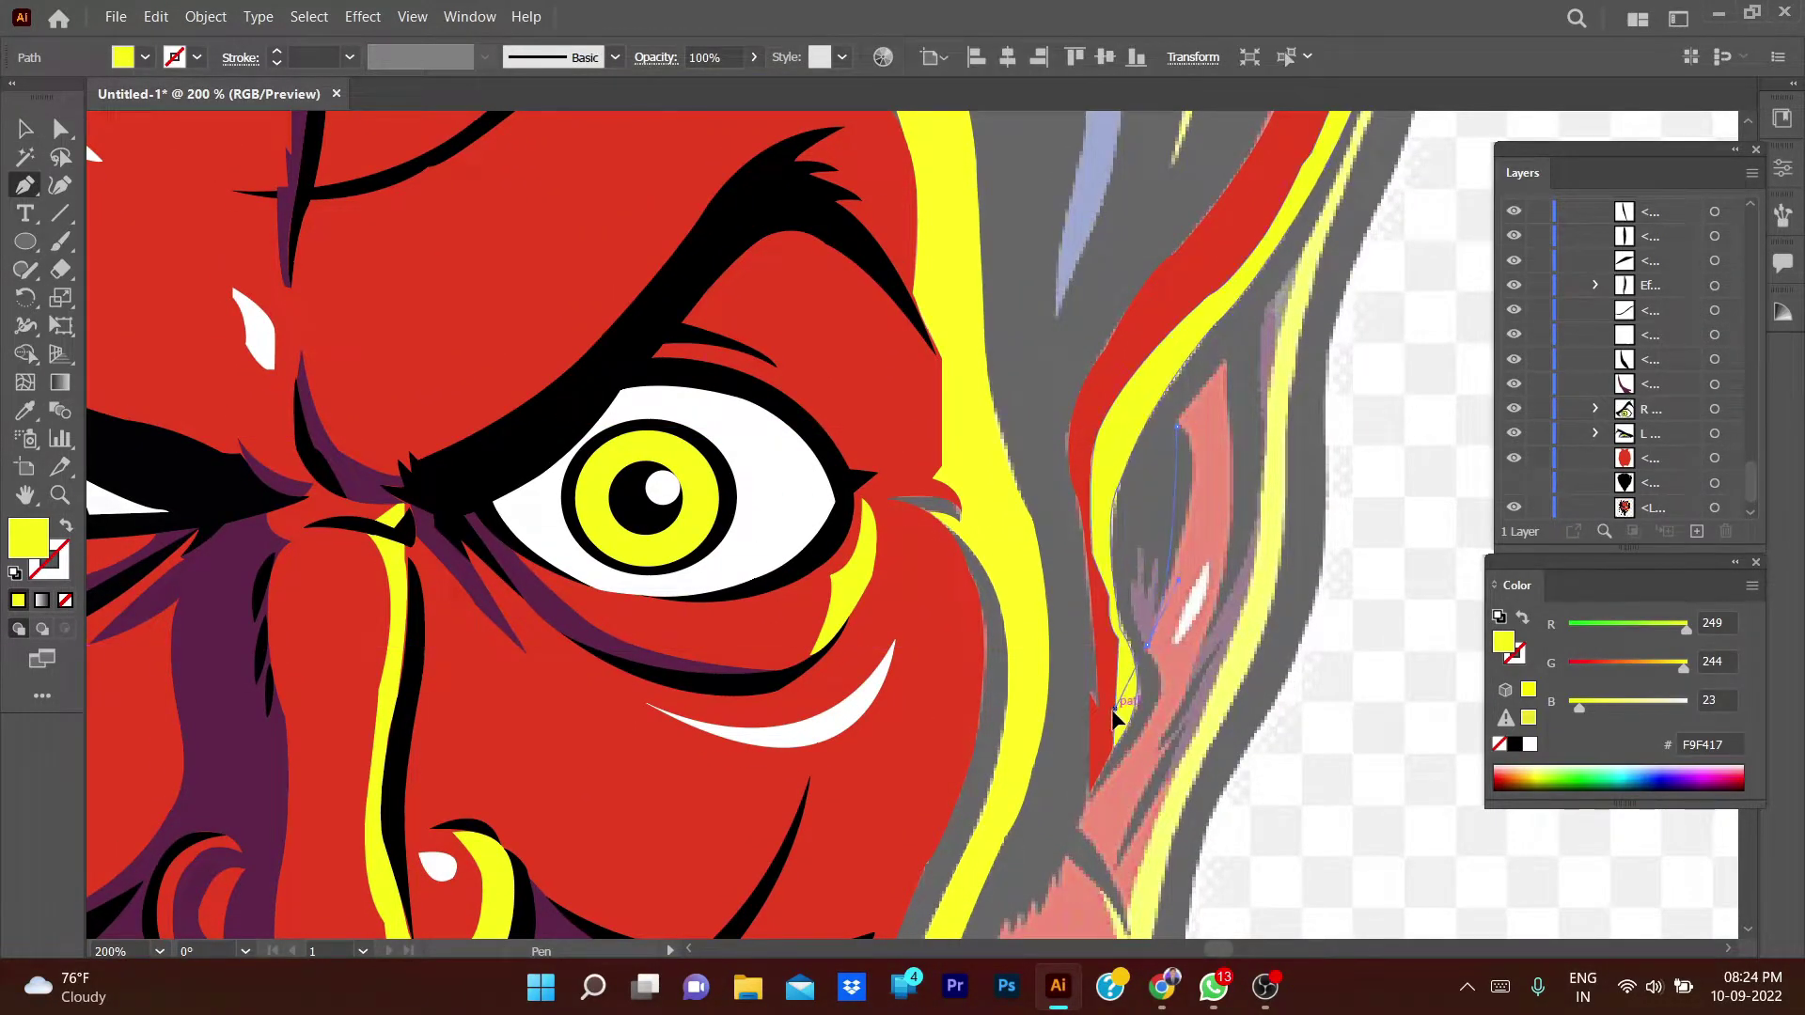
click(1146, 643)
mouse_move(1130, 748)
mouse_down()
mouse_move(1081, 769)
mouse_move(1128, 746)
mouse_move(1079, 828)
mouse_move(1162, 921)
mouse_up()
scroll(1146, 655, down, 4)
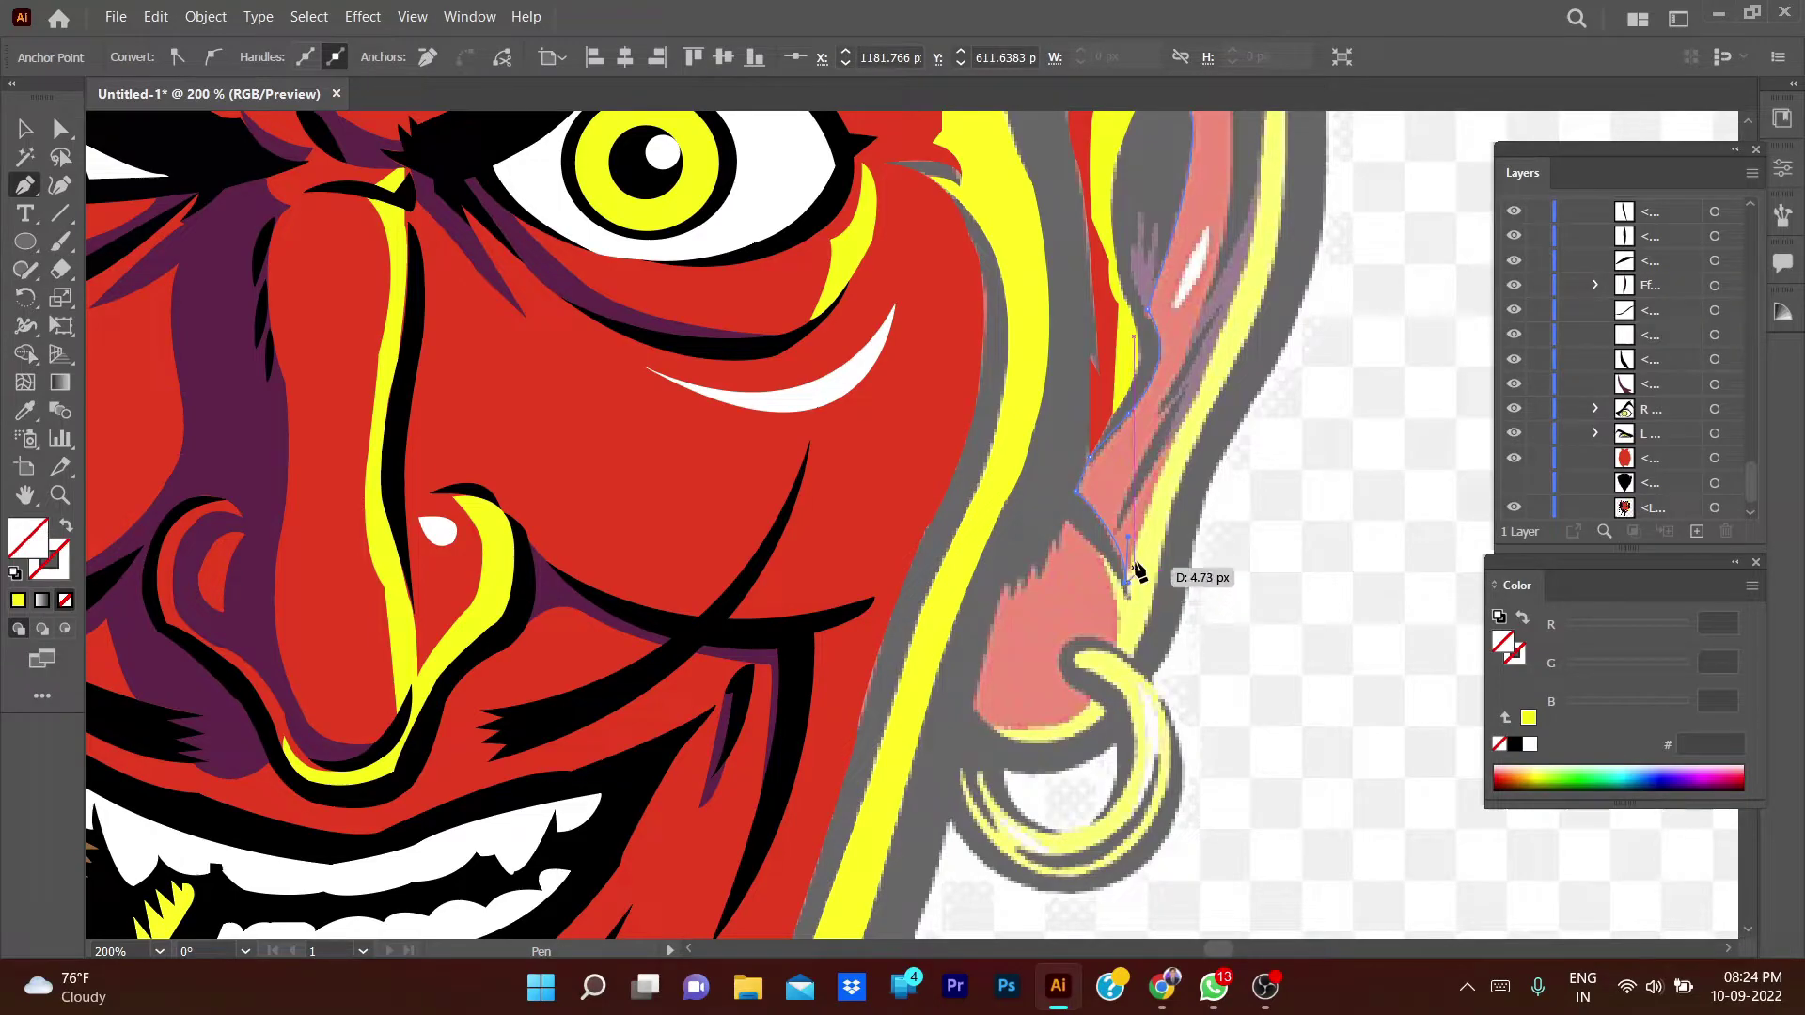
- Curve the inner-ear path near the earring and back up toward the ear top
drag(1174, 440, 1185, 440)
click(1132, 493)
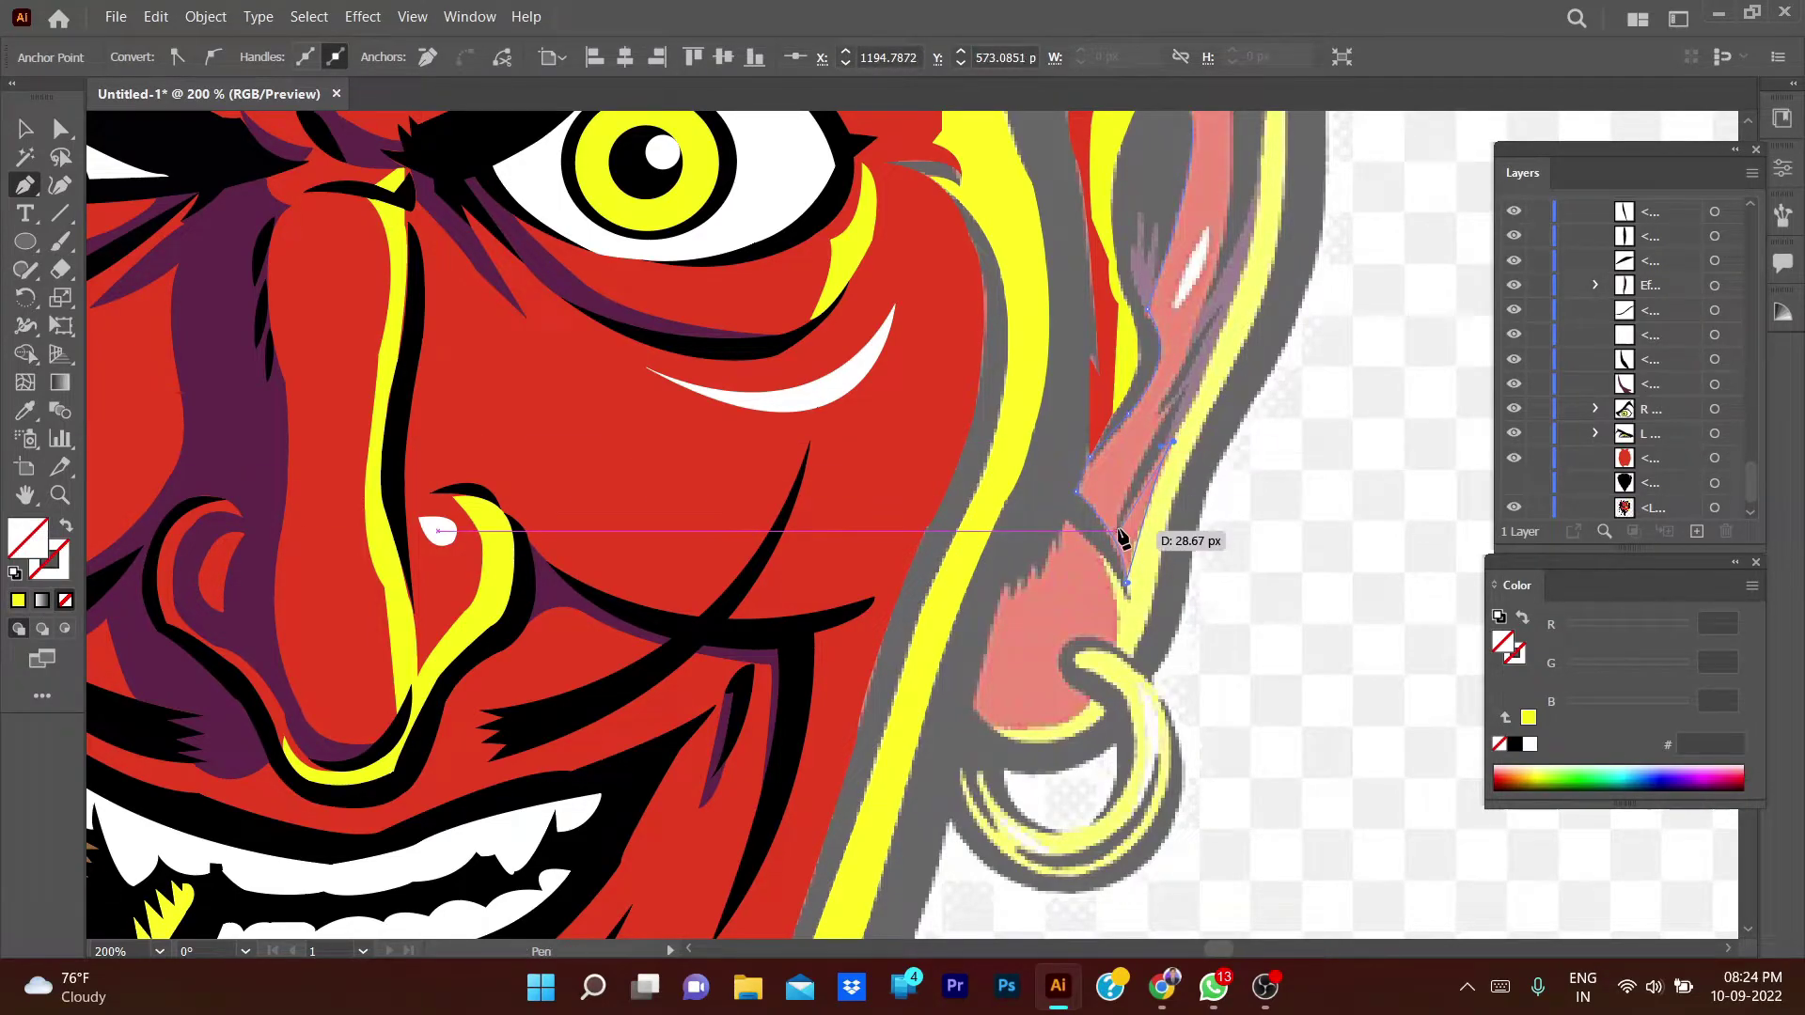
click(1118, 528)
drag(1076, 491, 1192, 421)
key(Escape)
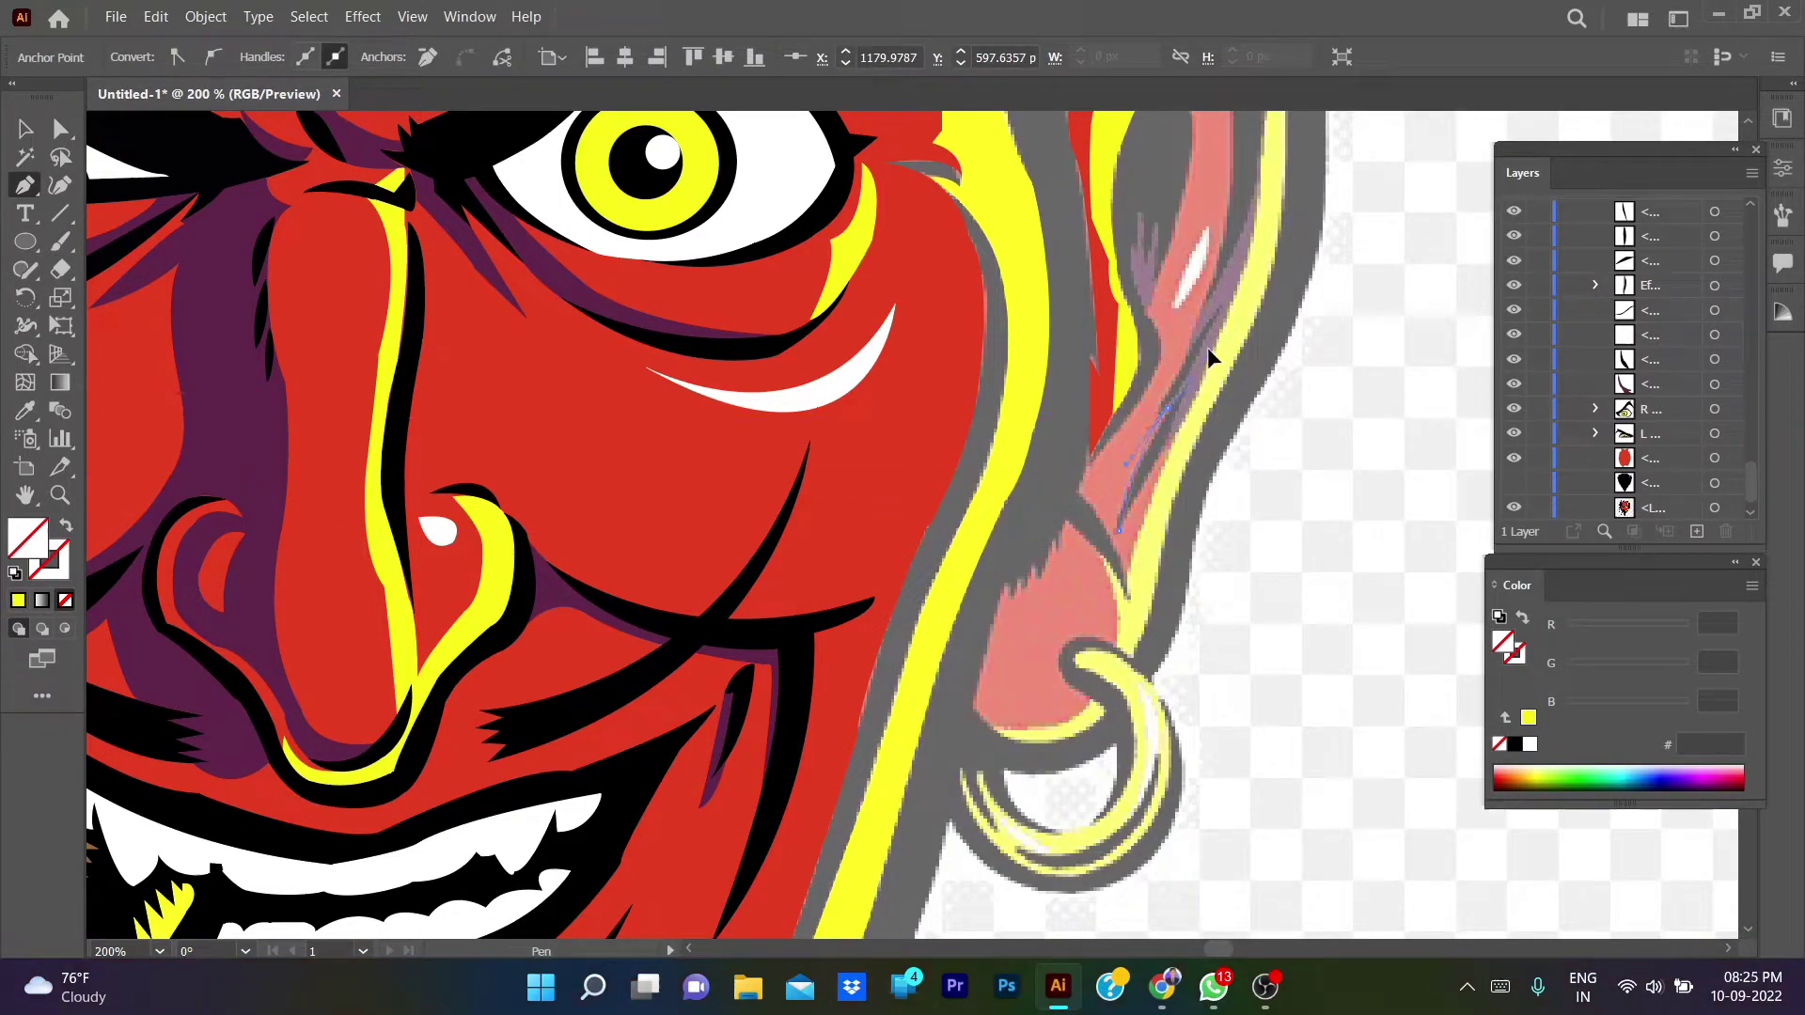
drag(1187, 354, 1213, 376)
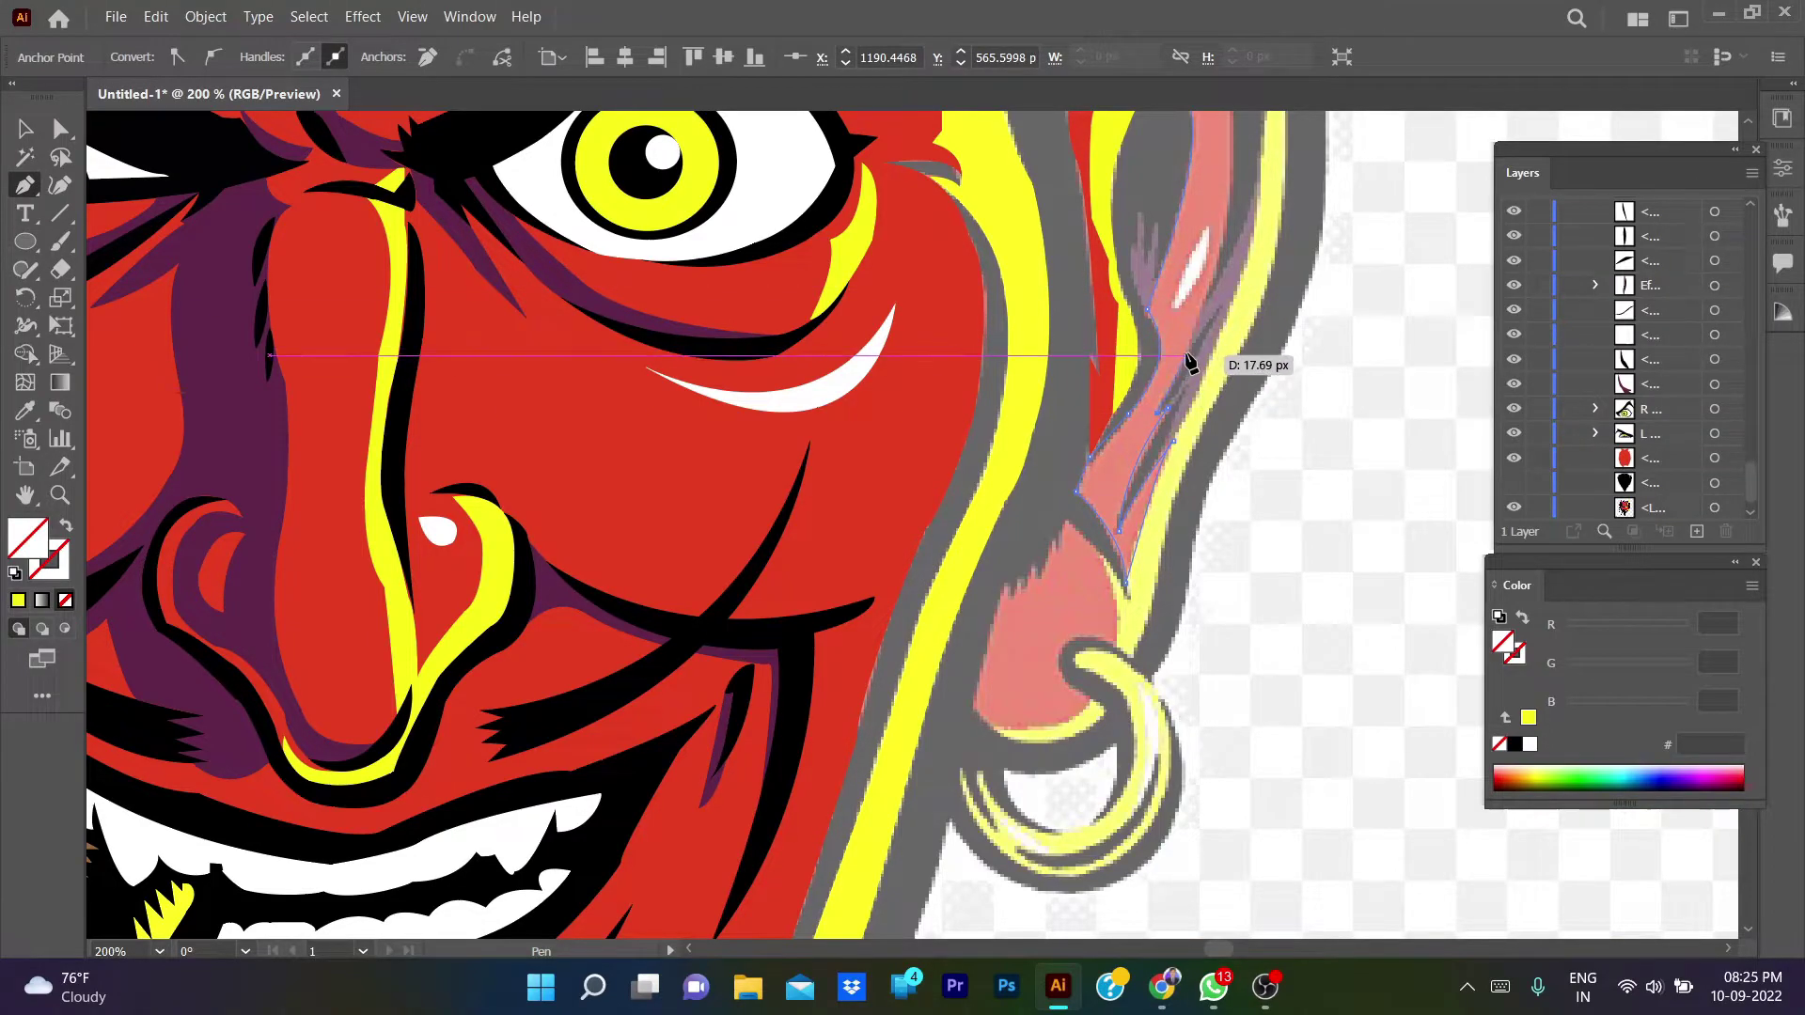
drag(1149, 304, 1210, 310)
scroll(1208, 315, up, 5)
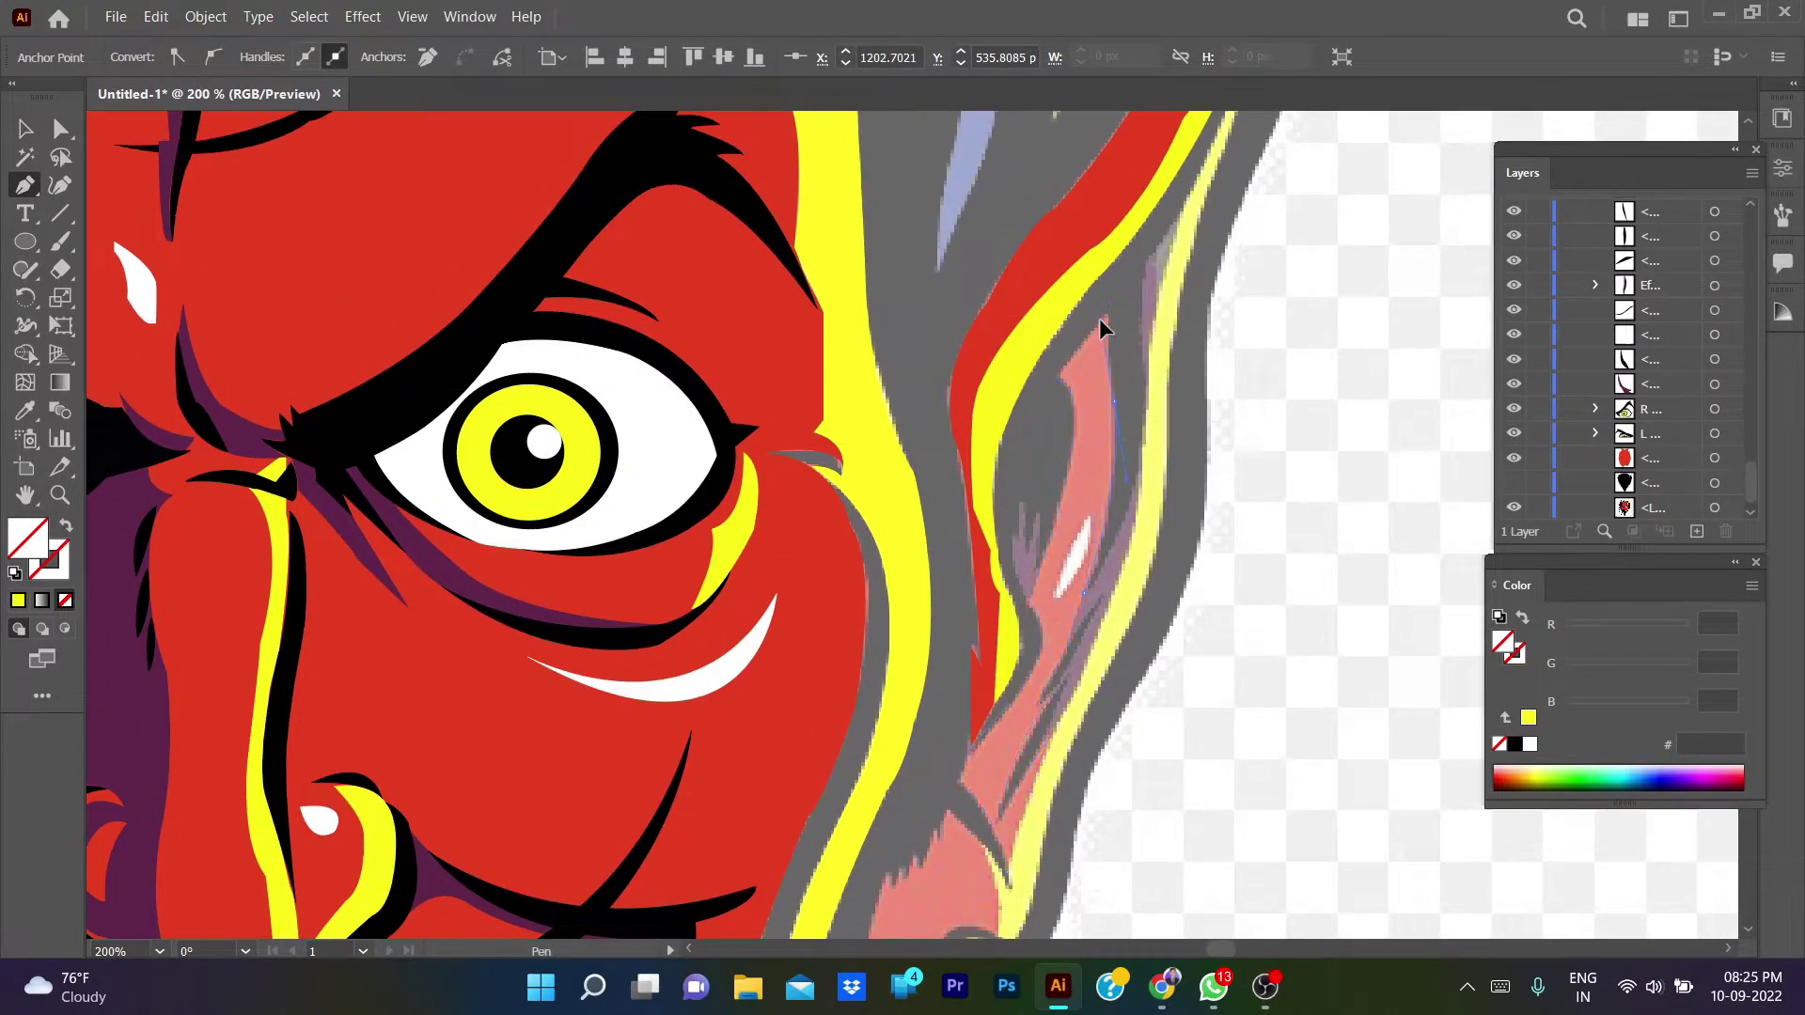
- Close the inner-ear shape, then draw a small highlight and fill it white
click(1106, 313)
click(1060, 380)
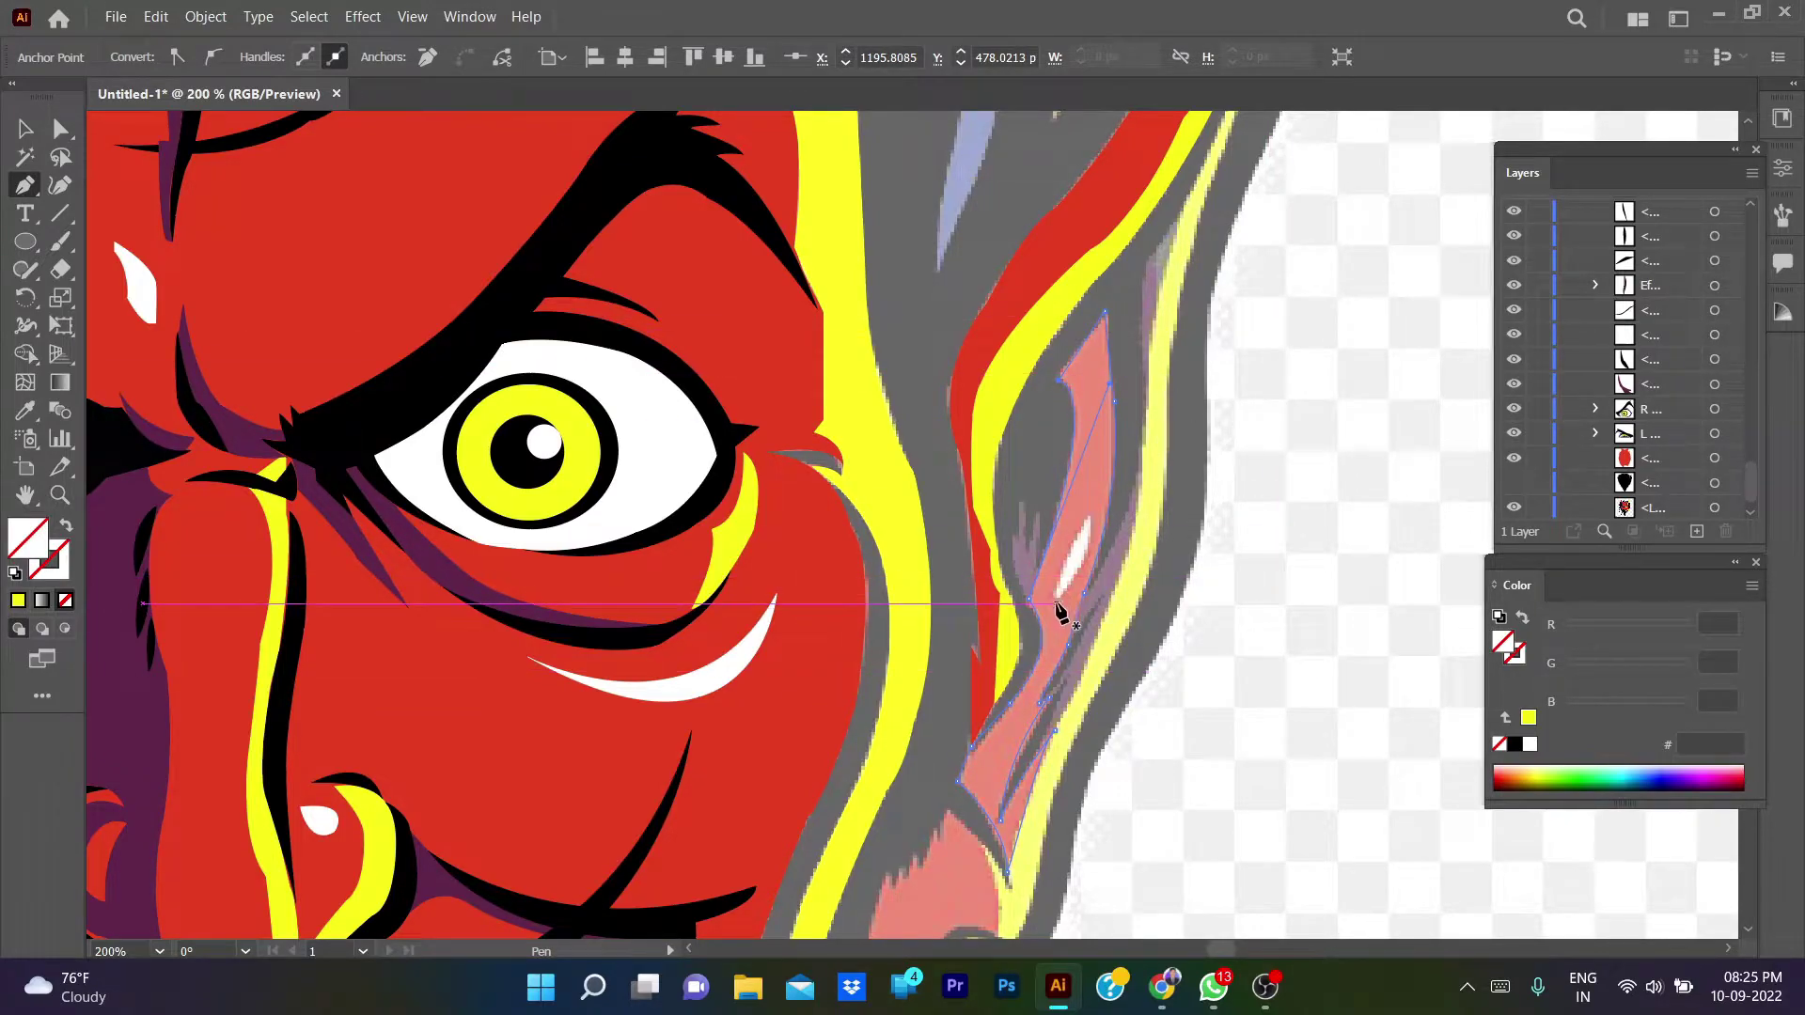
click(1057, 601)
click(1090, 515)
click(1058, 602)
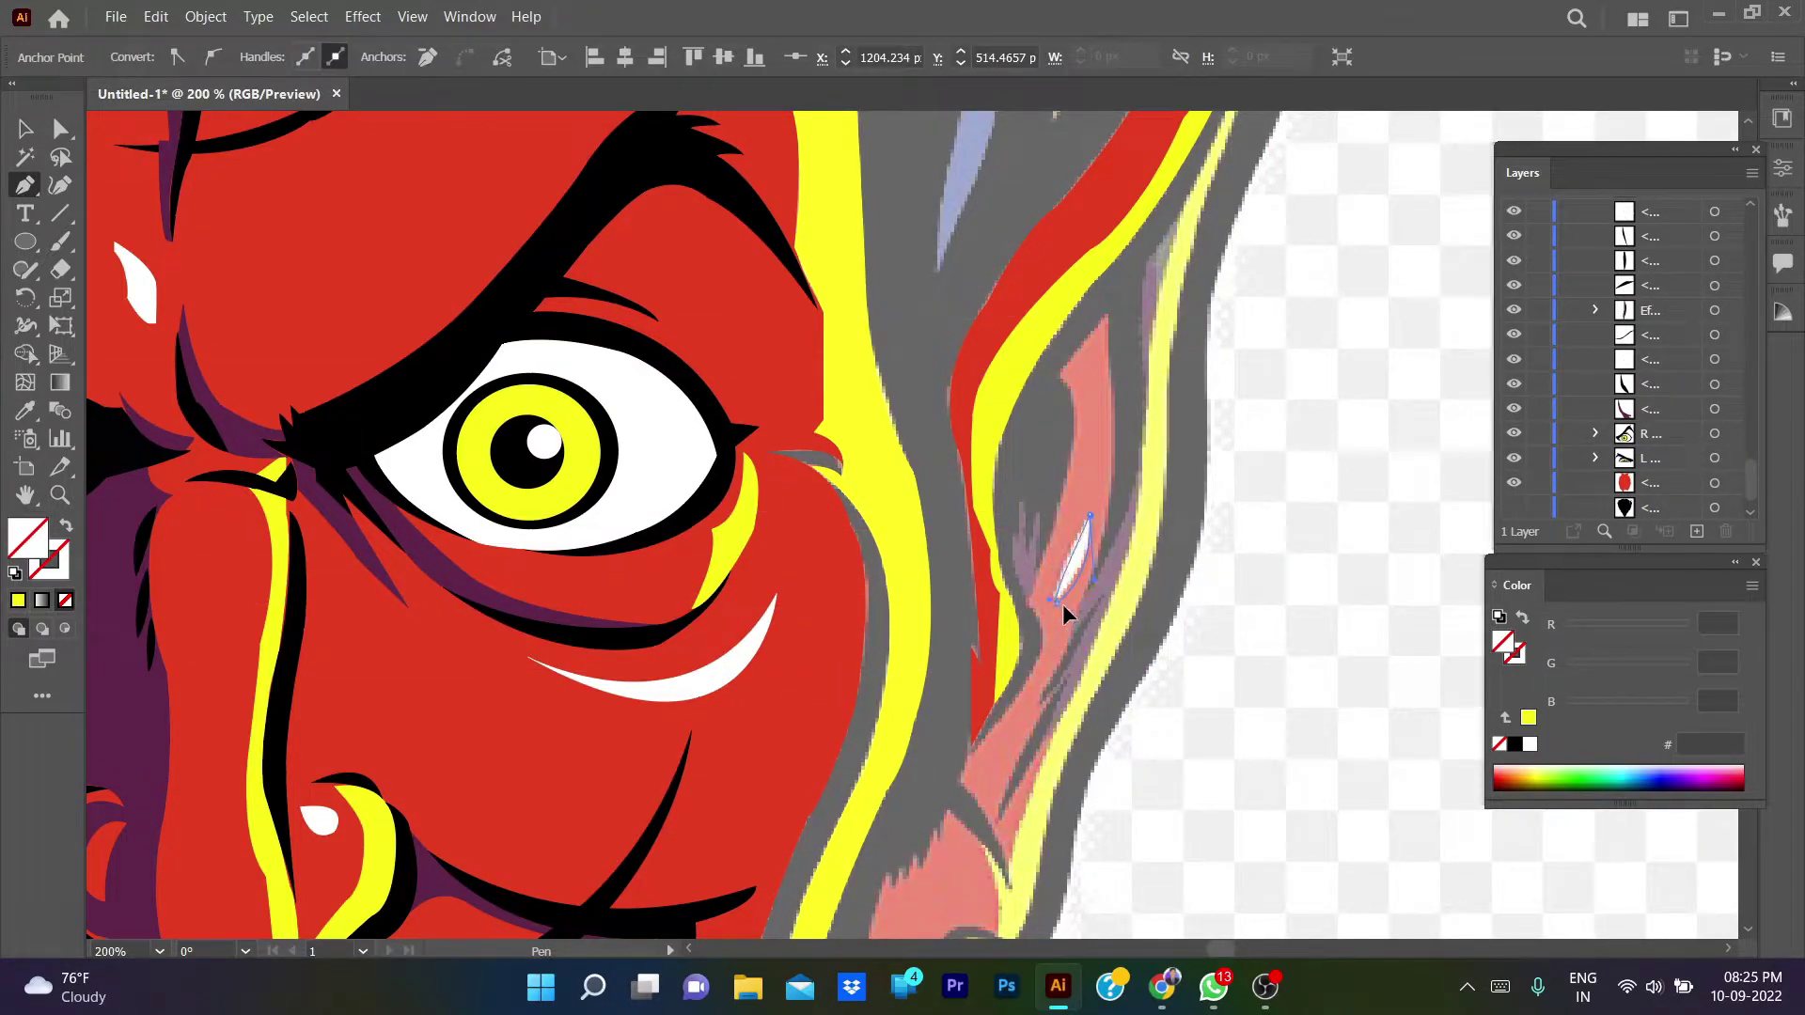
key(i)
click(662, 451)
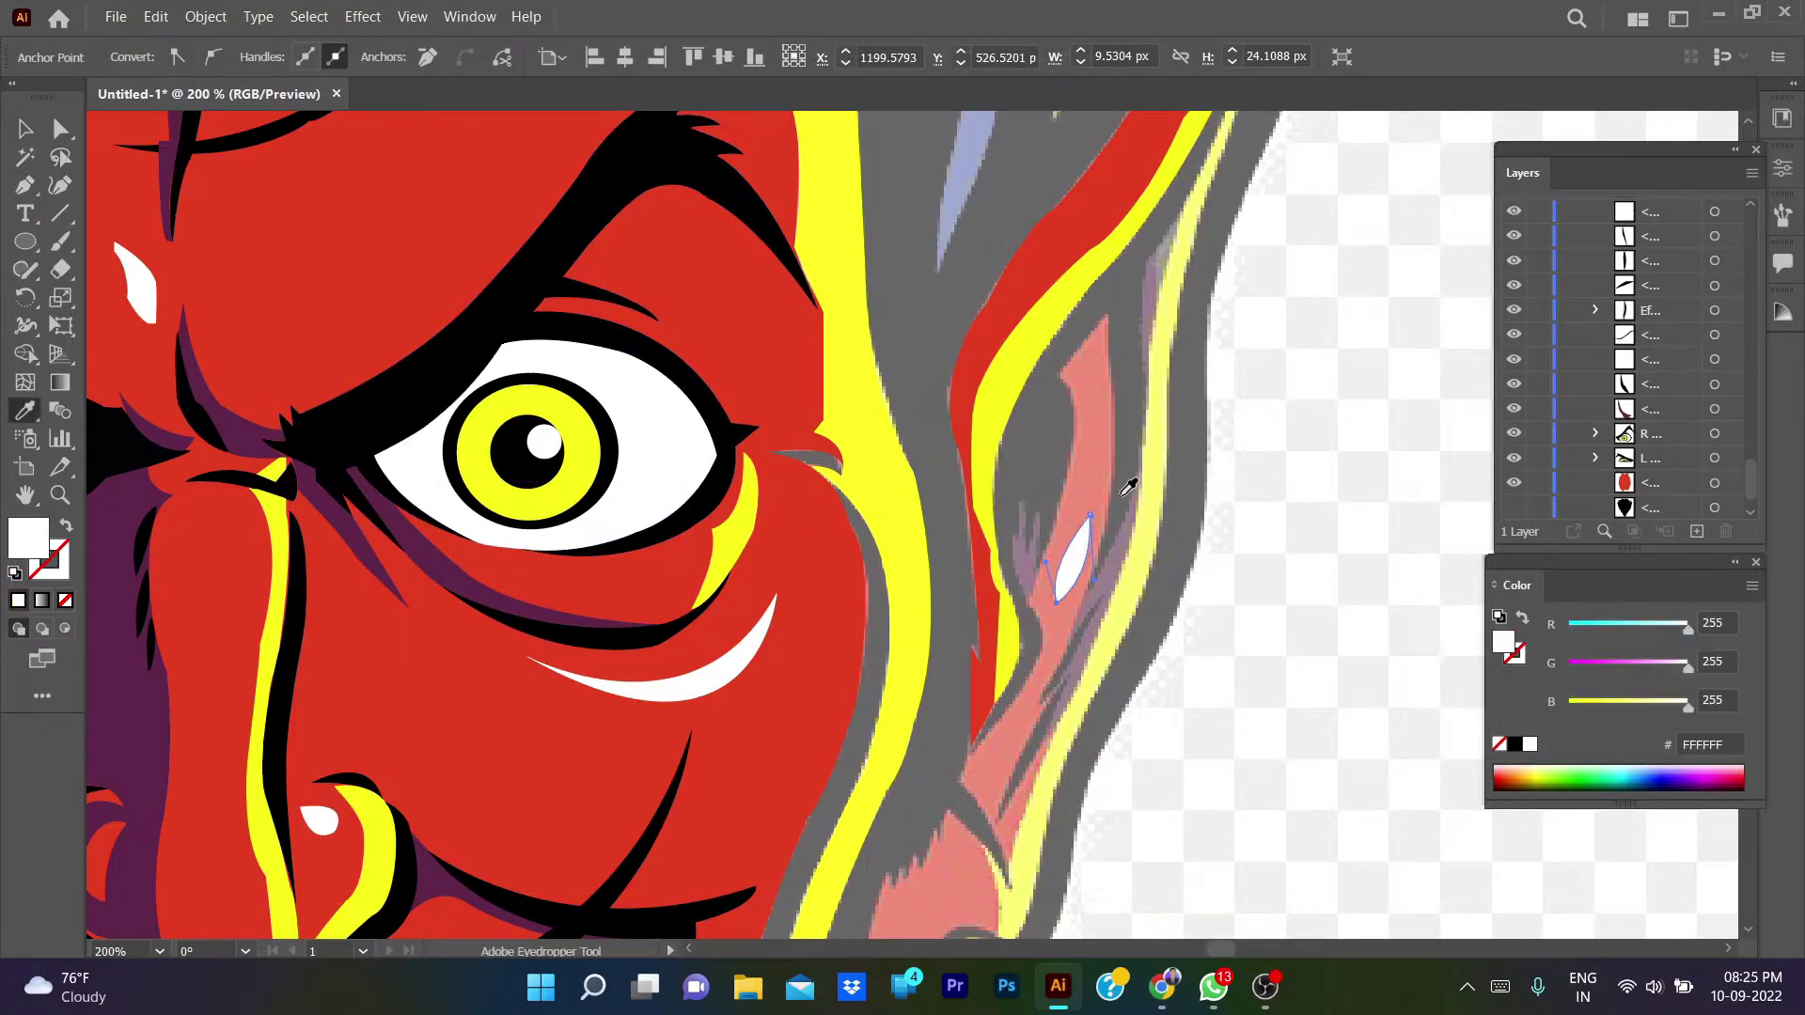
- Fill the inner-ear shape with the face's red and clear the selection
key(v)
key(ctrl+shift+a)
key(i)
click(1091, 423)
key(v)
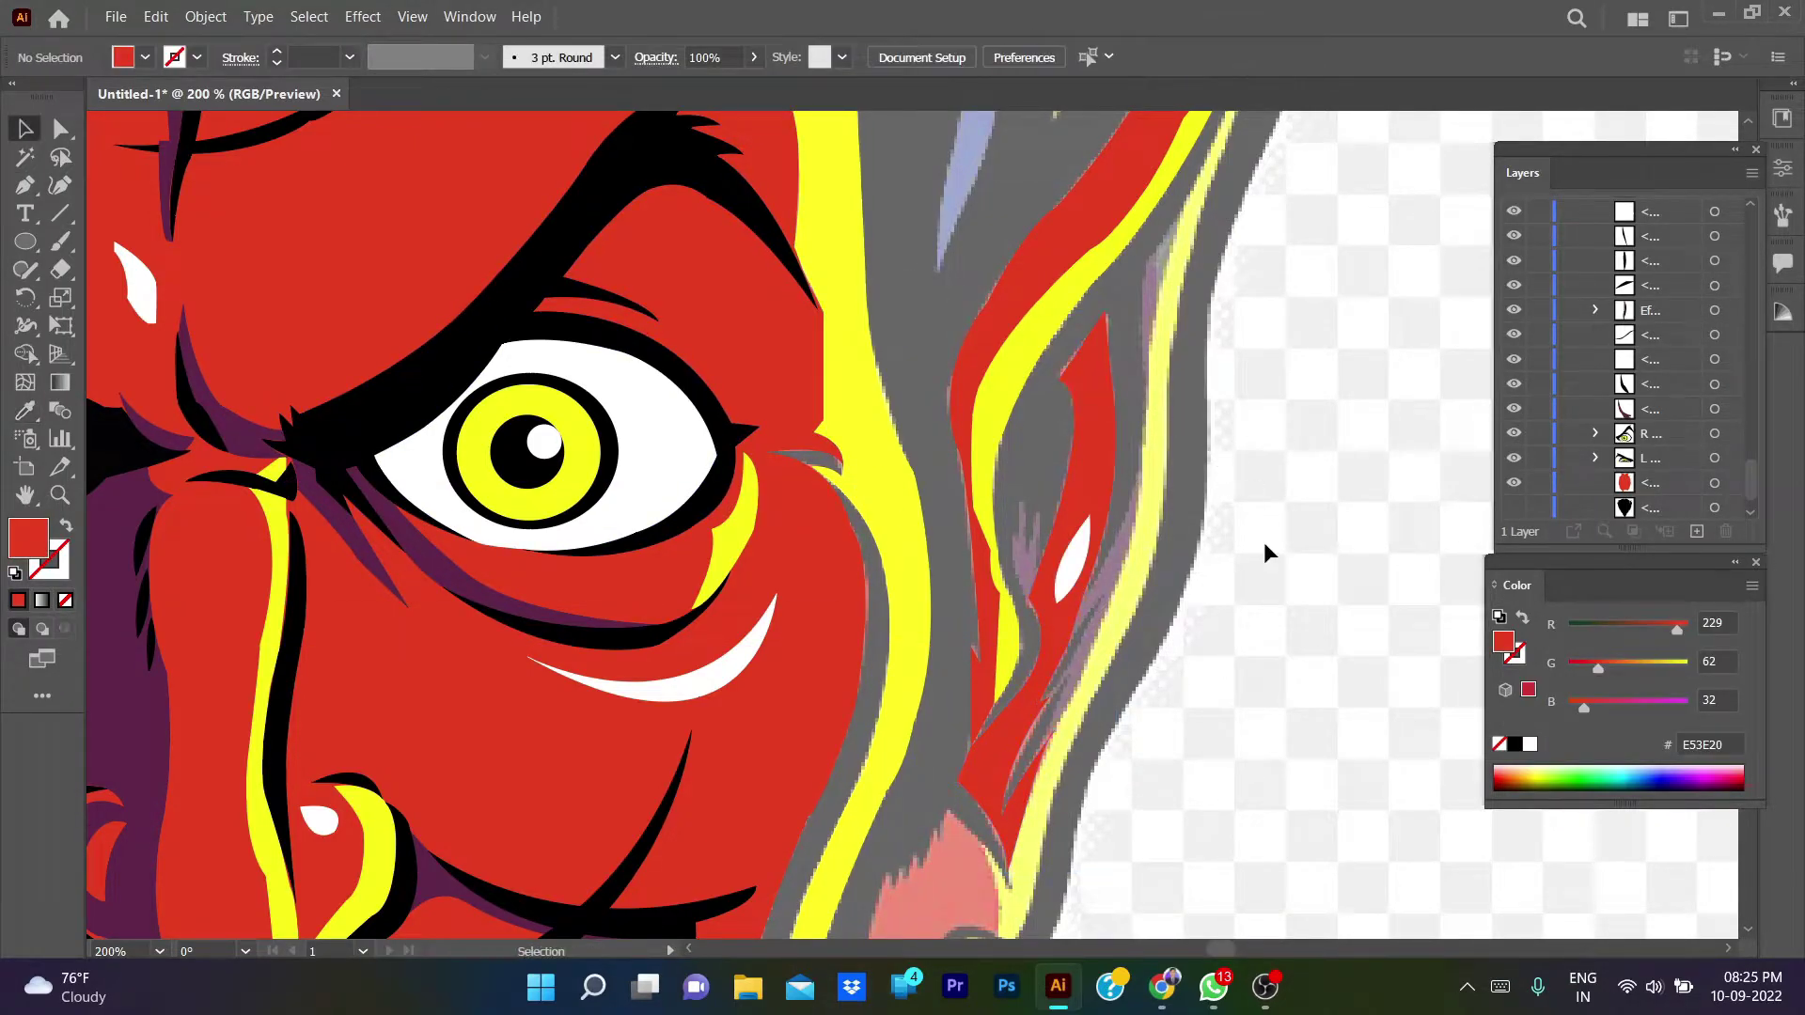
- Draw the small spiky shadow beside the highlight and fill it dark purple
key(p)
click(1032, 611)
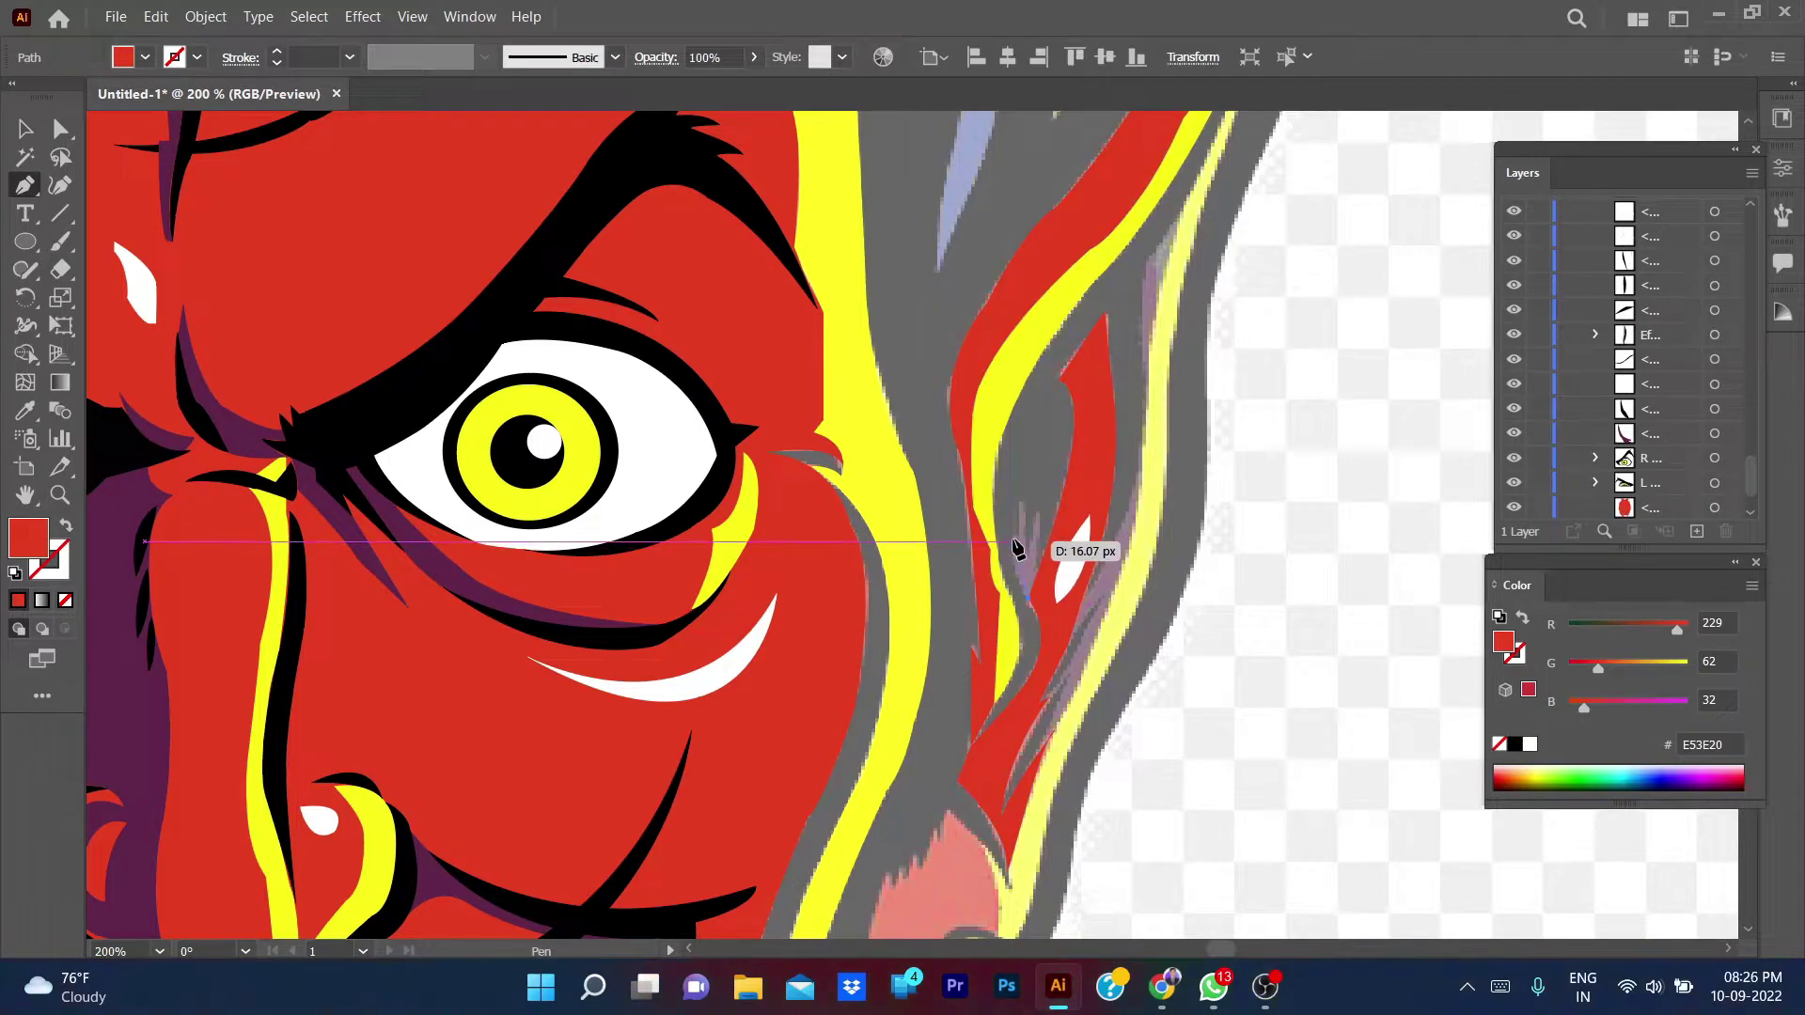
click(1015, 532)
drag(1016, 542, 1034, 557)
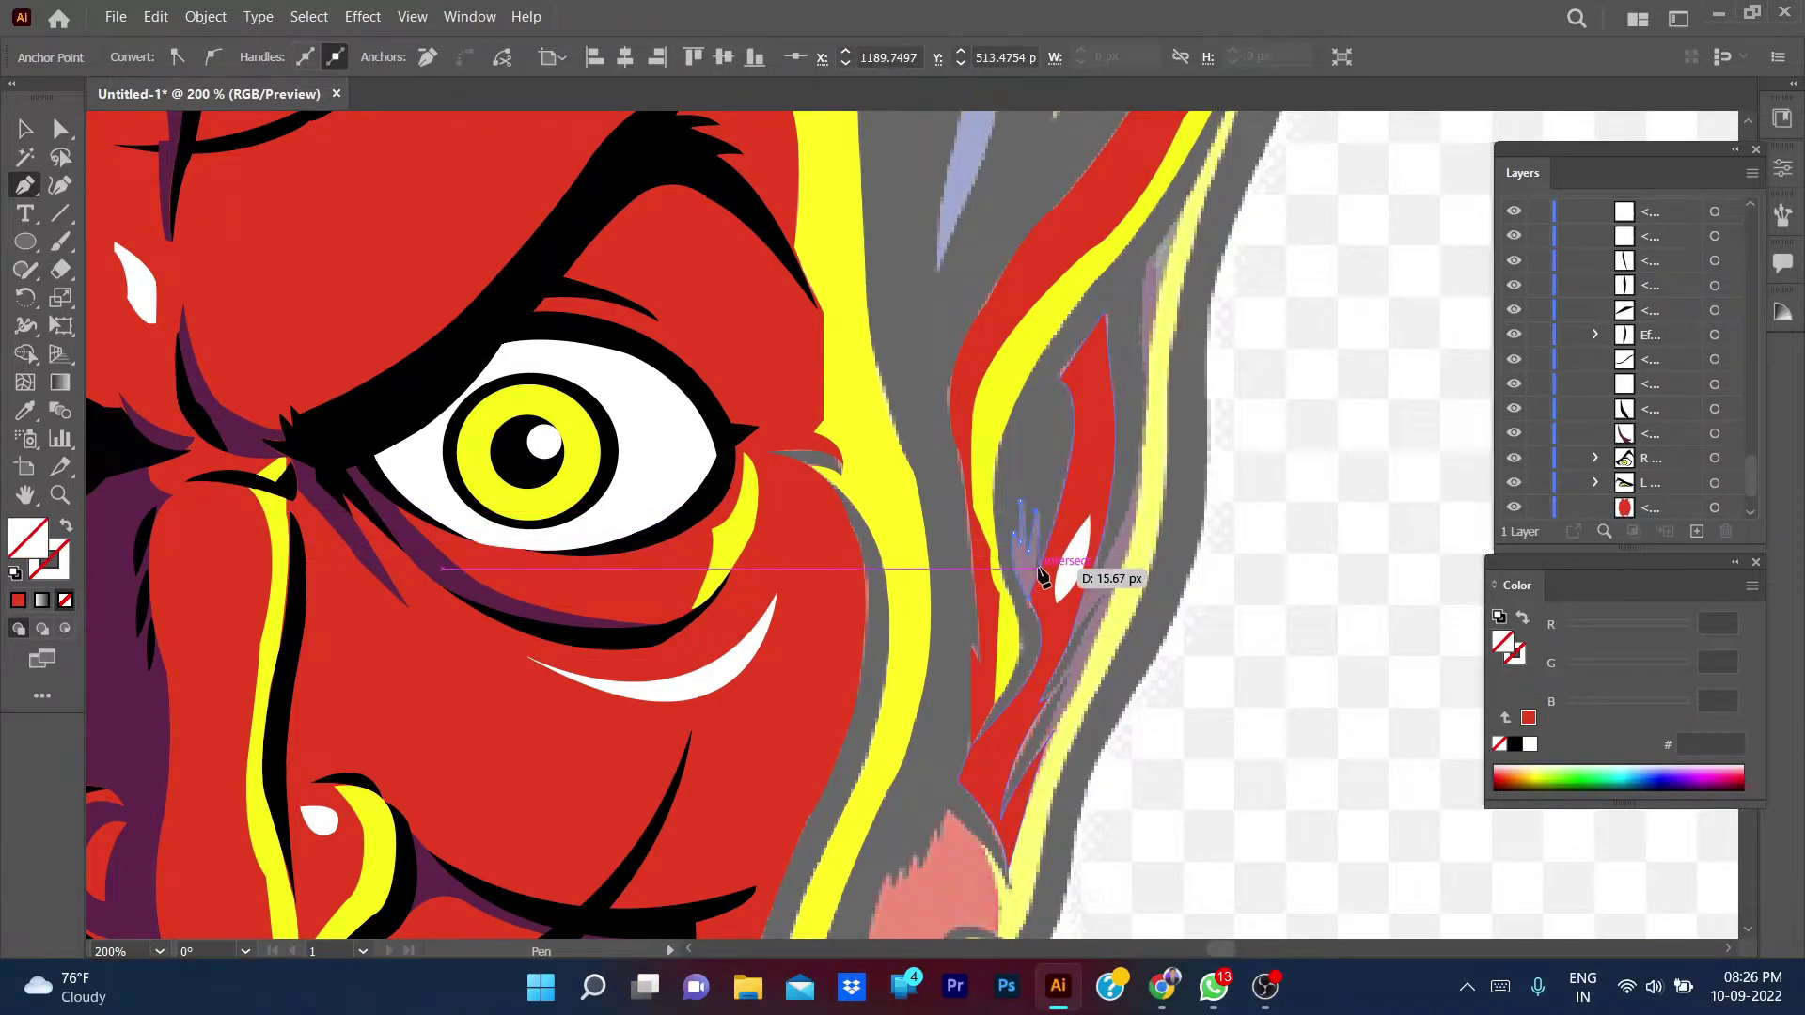
drag(1034, 556, 1049, 594)
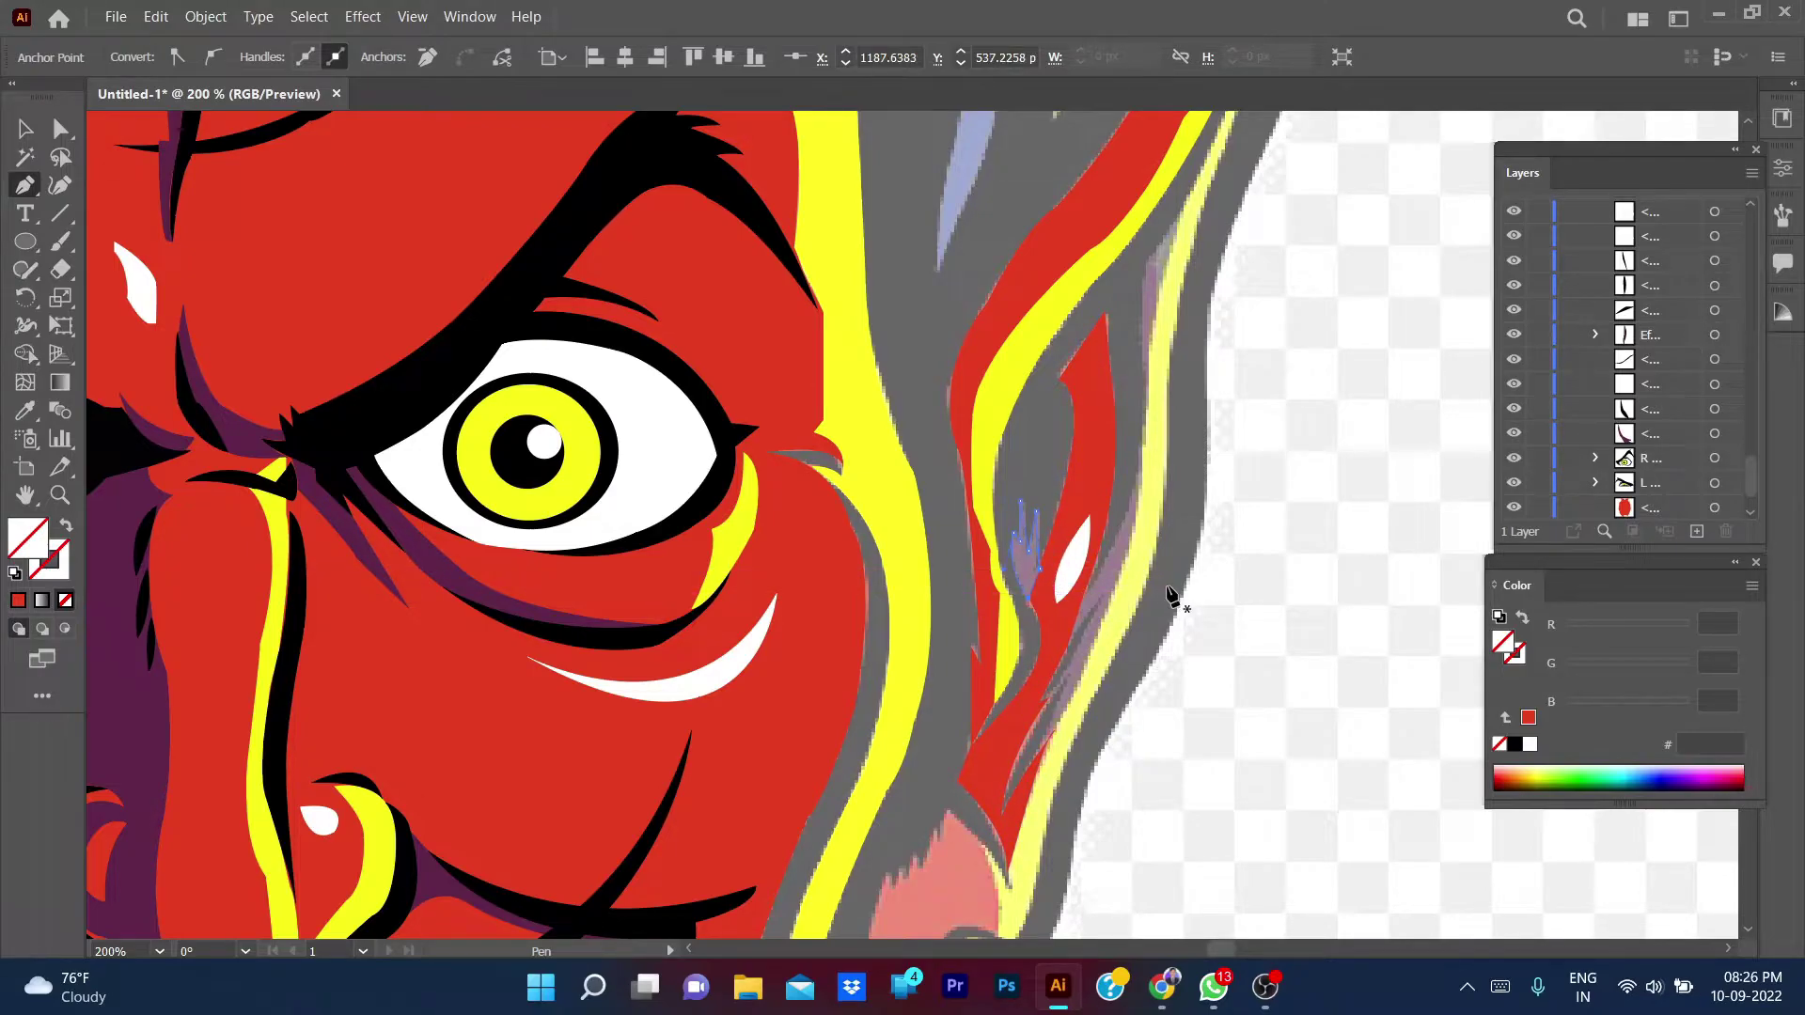
scroll(940, 658, down, 1)
key(i)
click(513, 530)
- Draw a thin purple sliver along the right ear's inner edge, then zoom out
key(v)
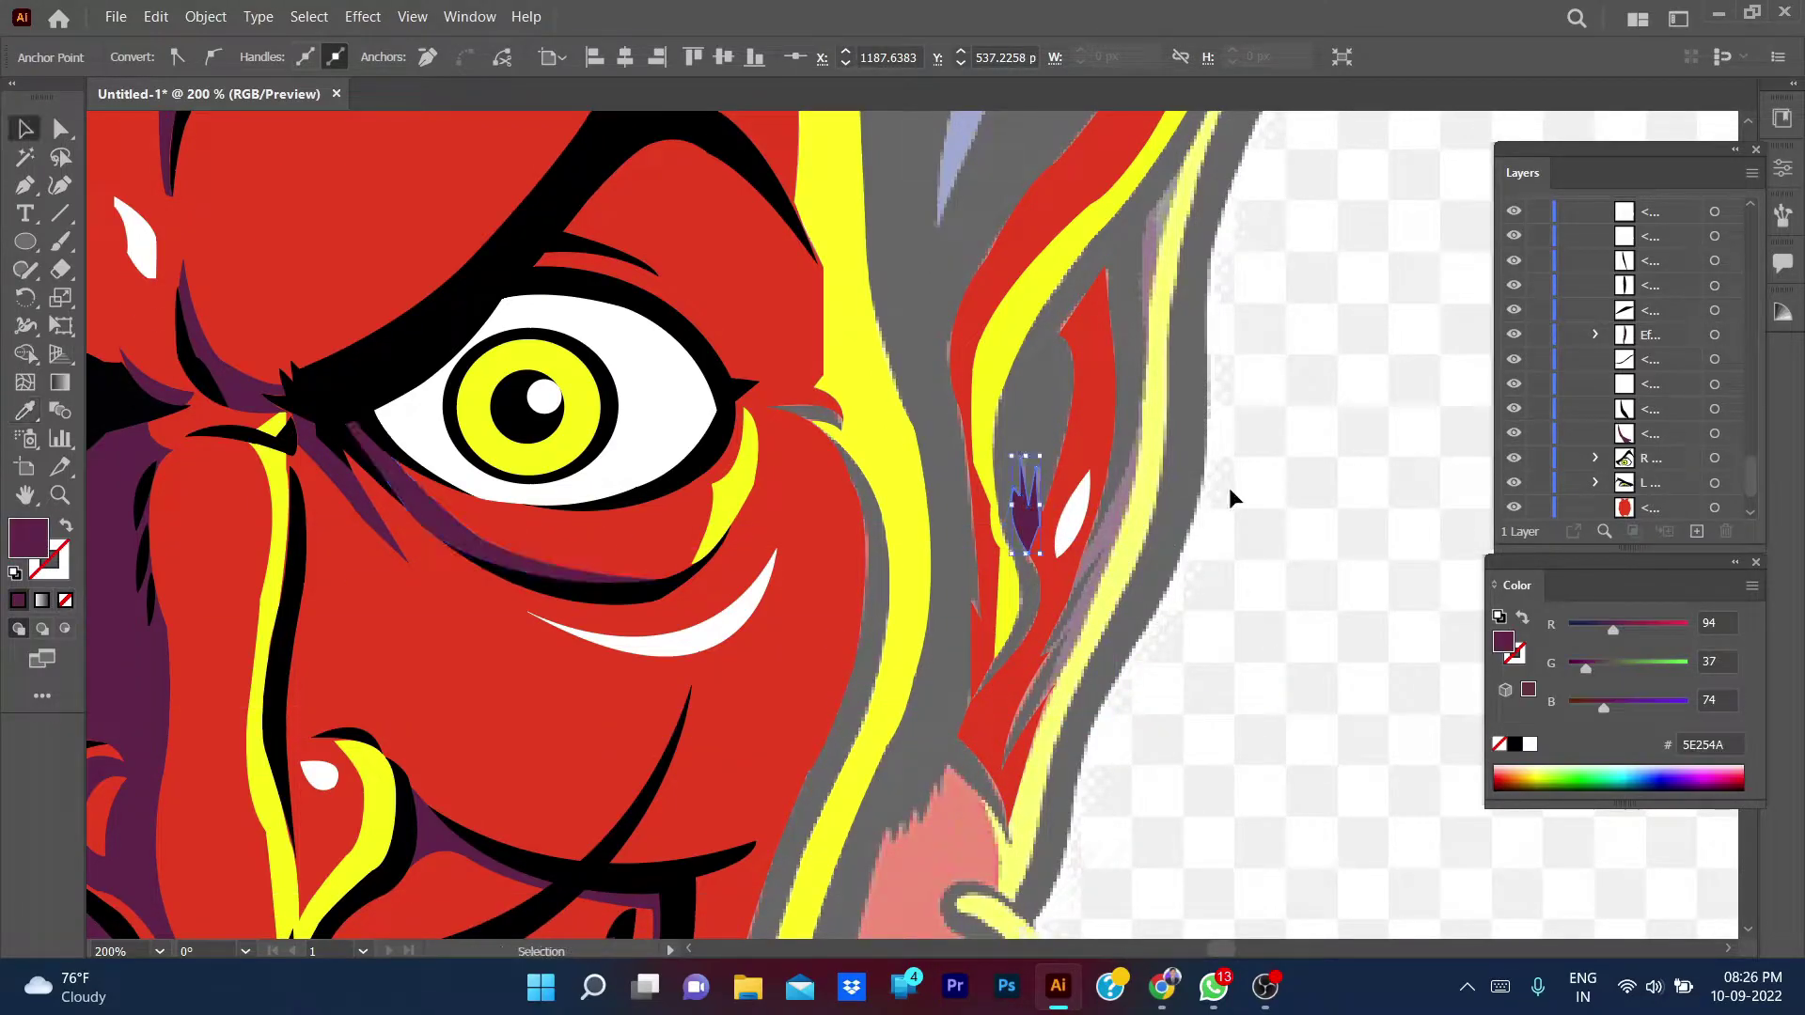
click(1222, 503)
key(p)
drag(1088, 557, 1140, 423)
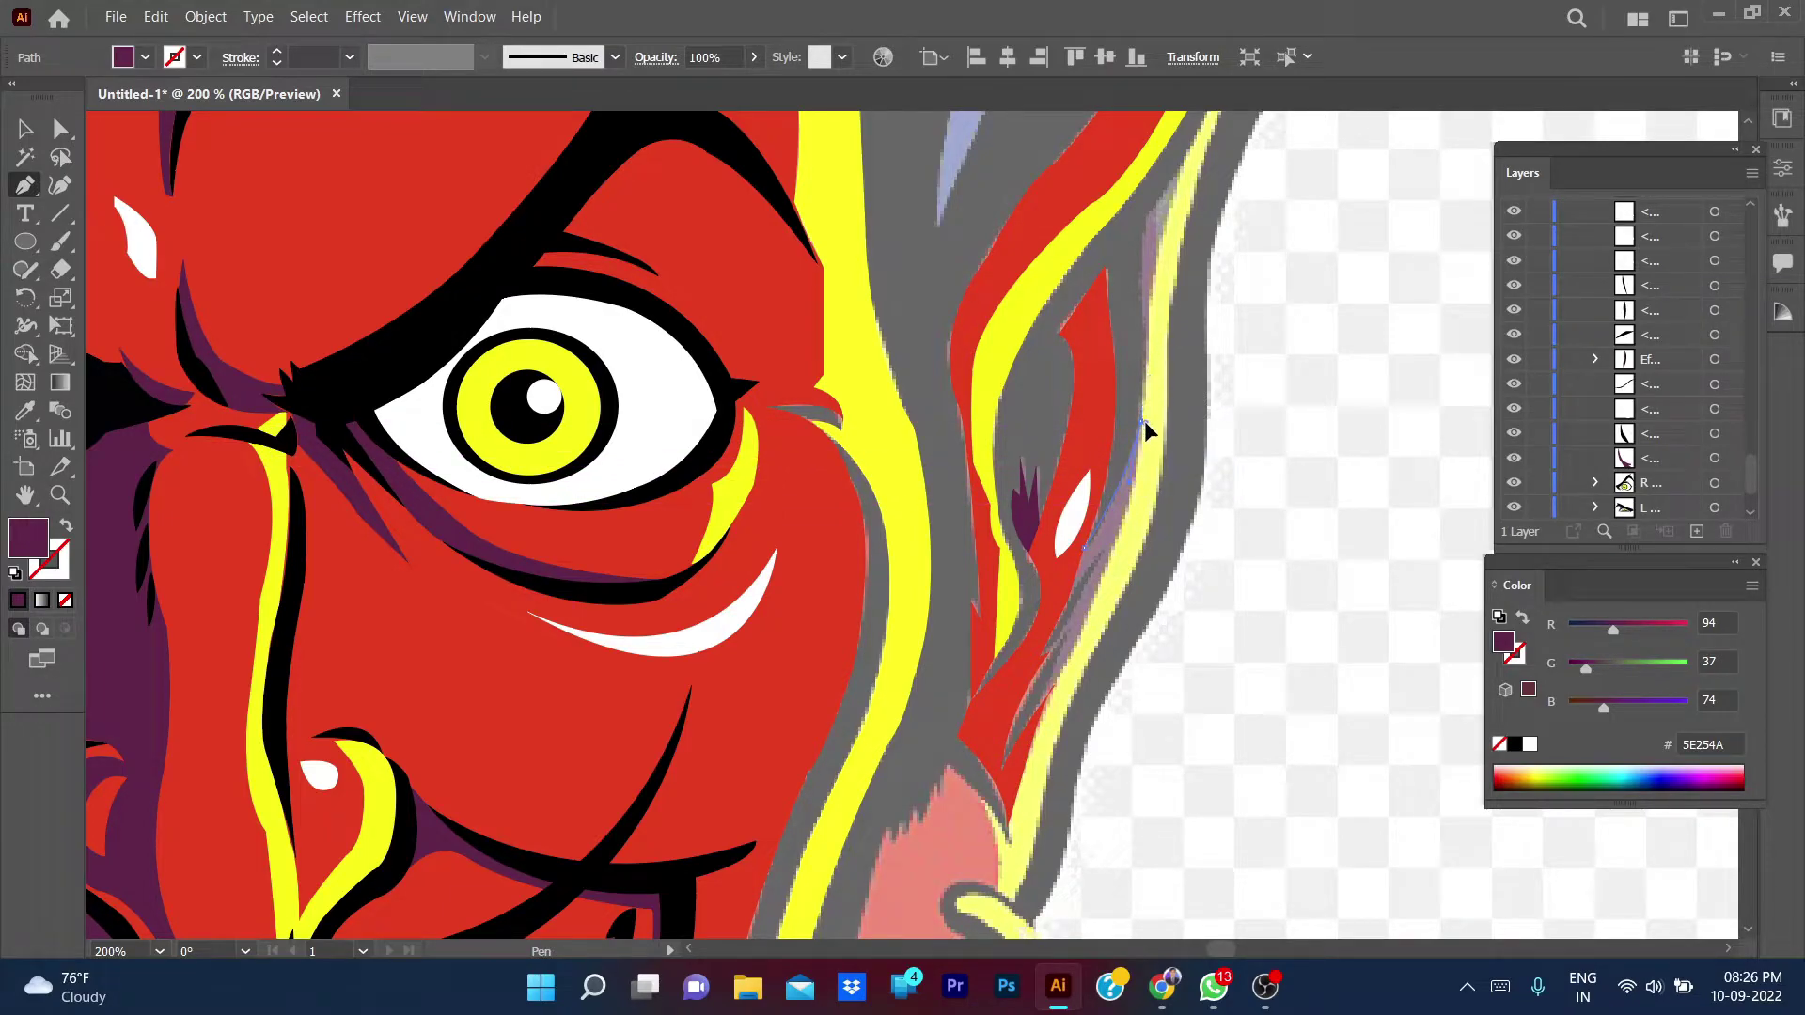
click(1145, 430)
drag(1108, 562, 1098, 532)
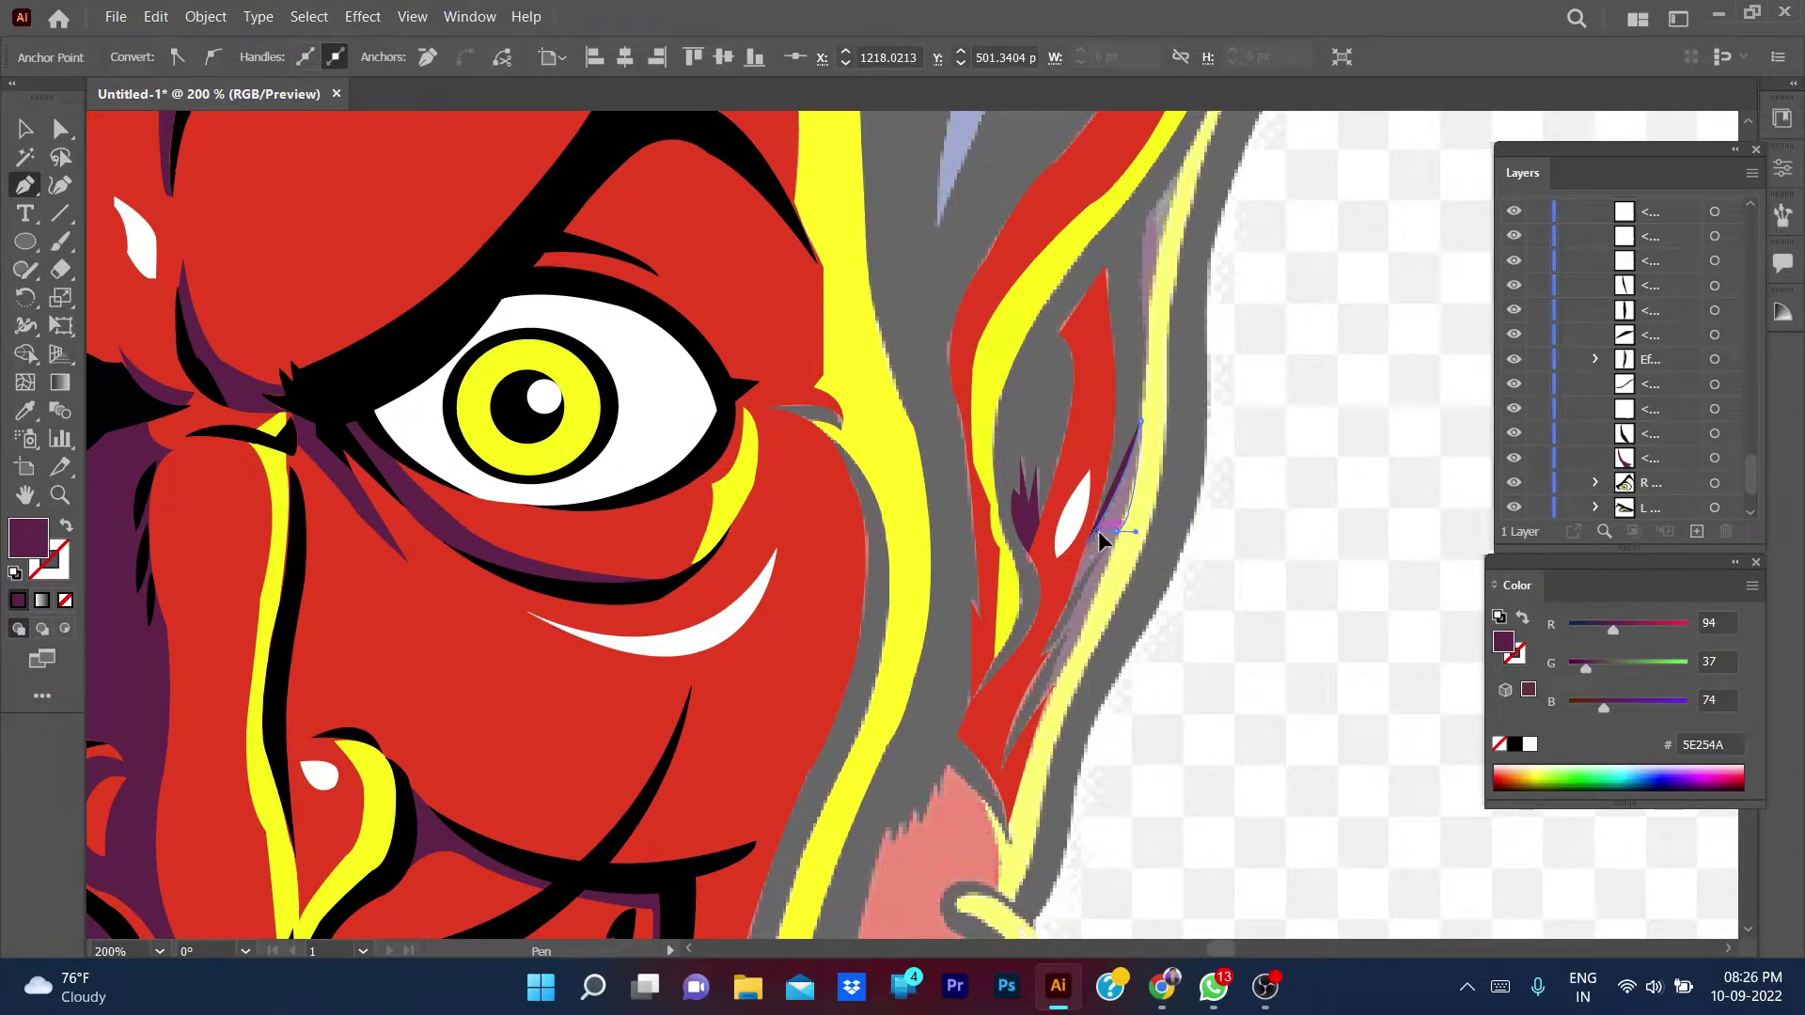
key(slash)
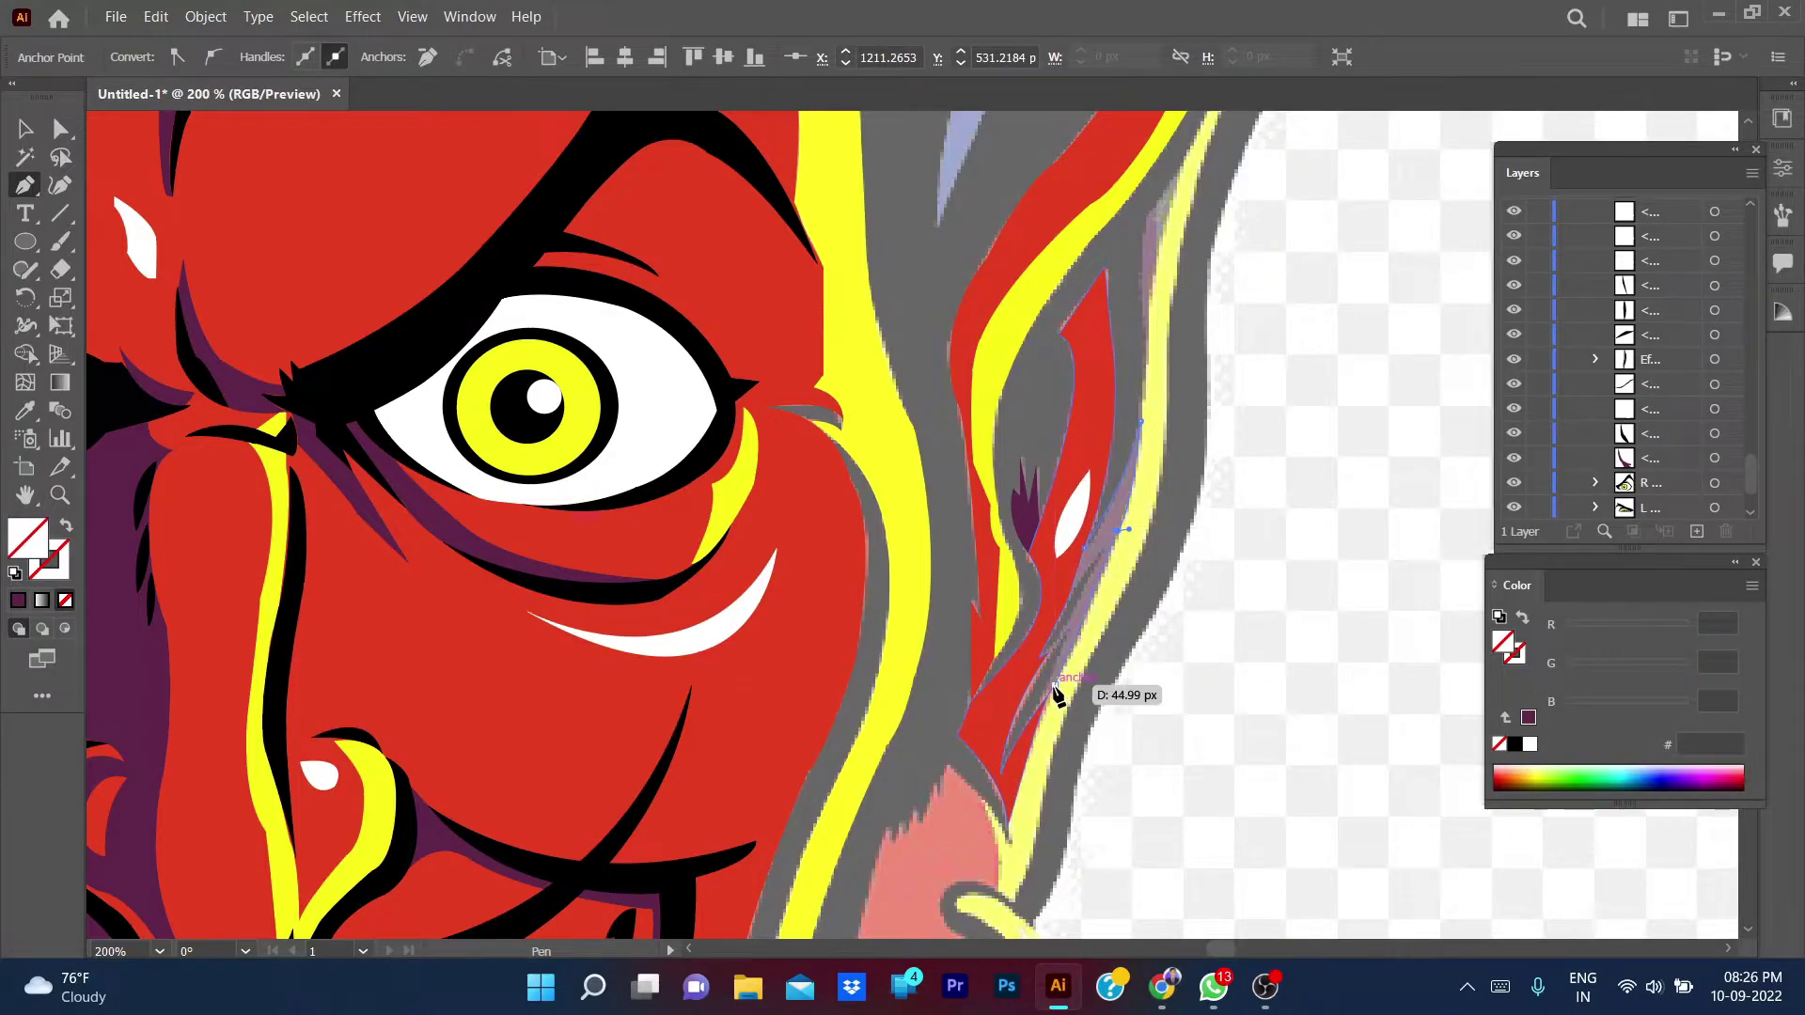
drag(1056, 694, 1042, 724)
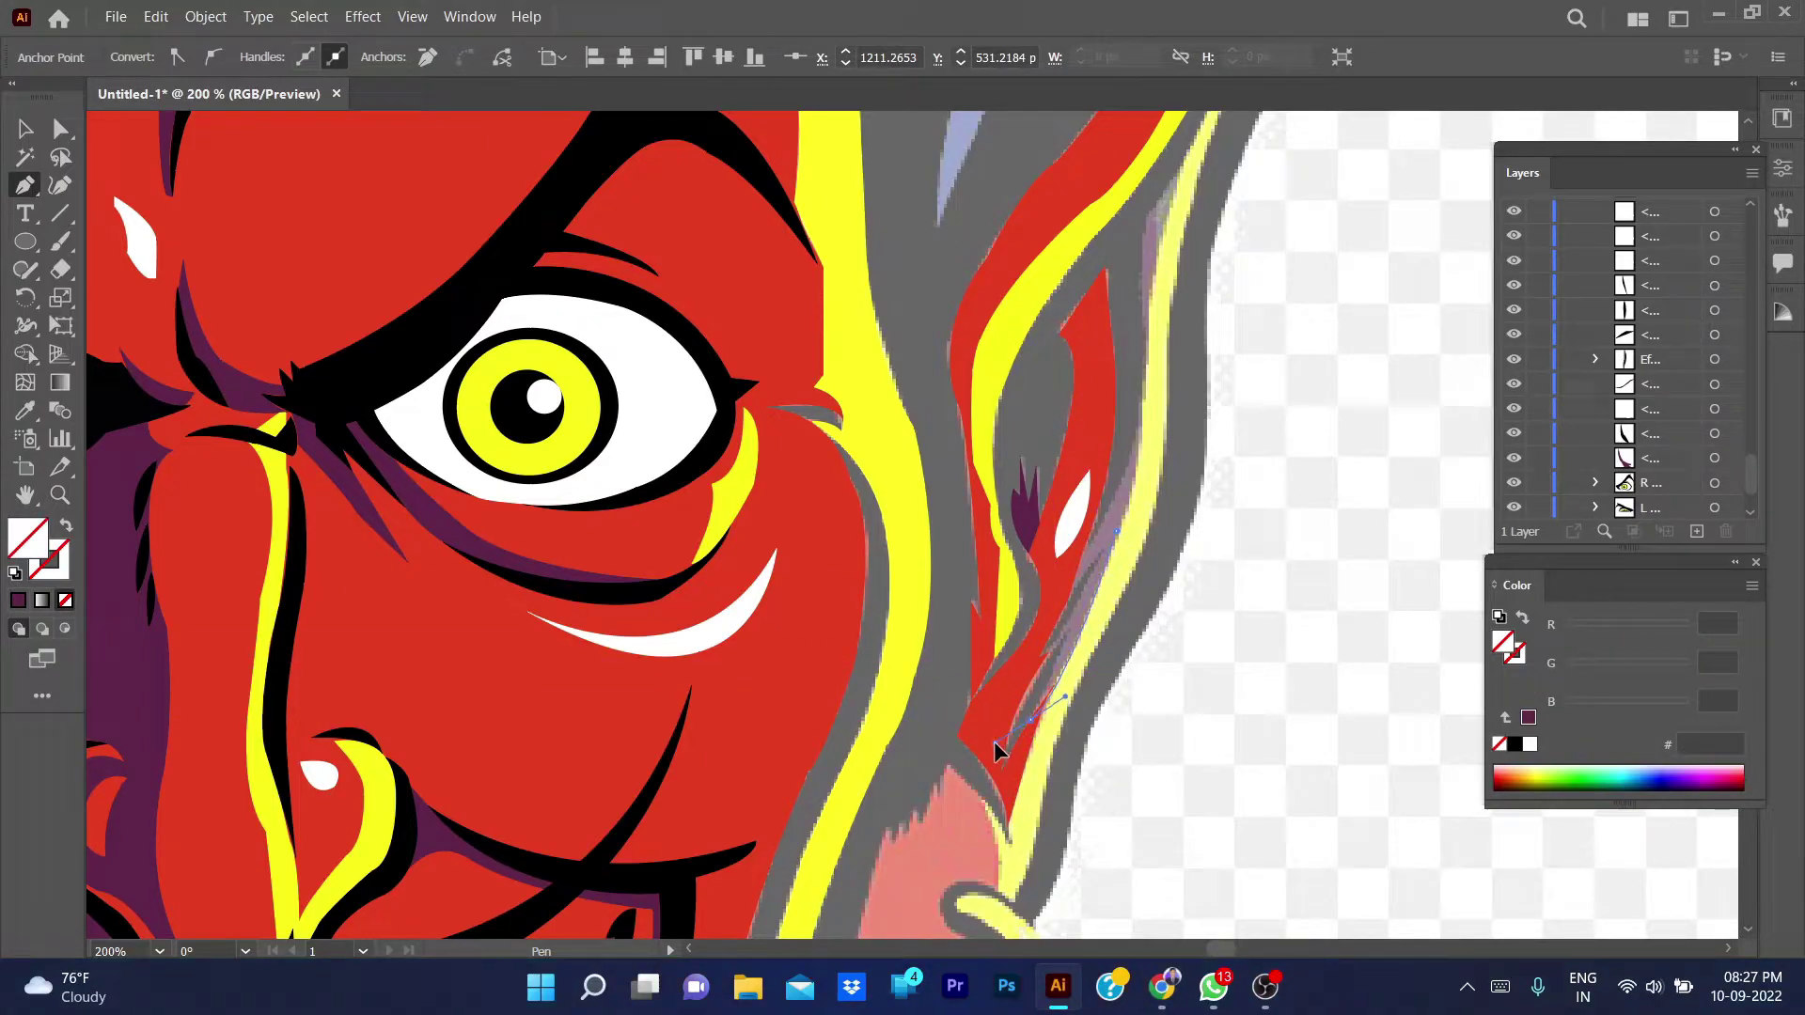
drag(1071, 626, 1096, 576)
key(v)
key(ctrl+1)
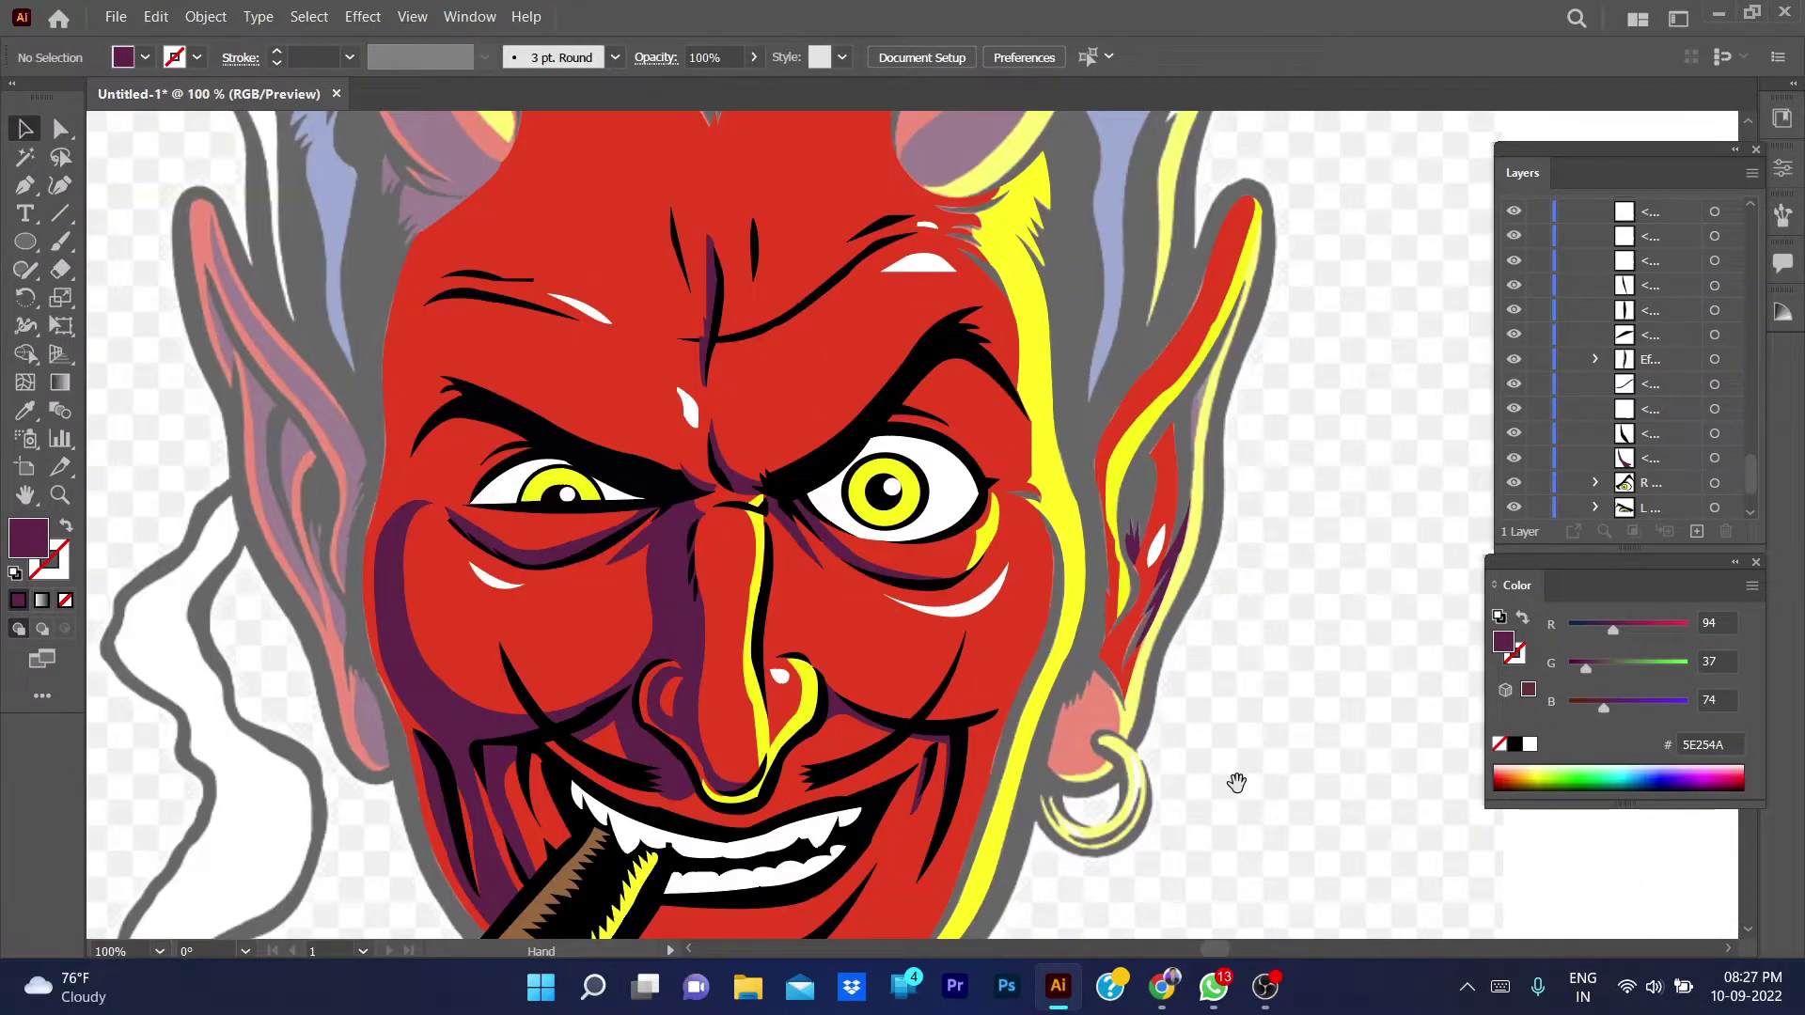
drag(1236, 782, 1242, 779)
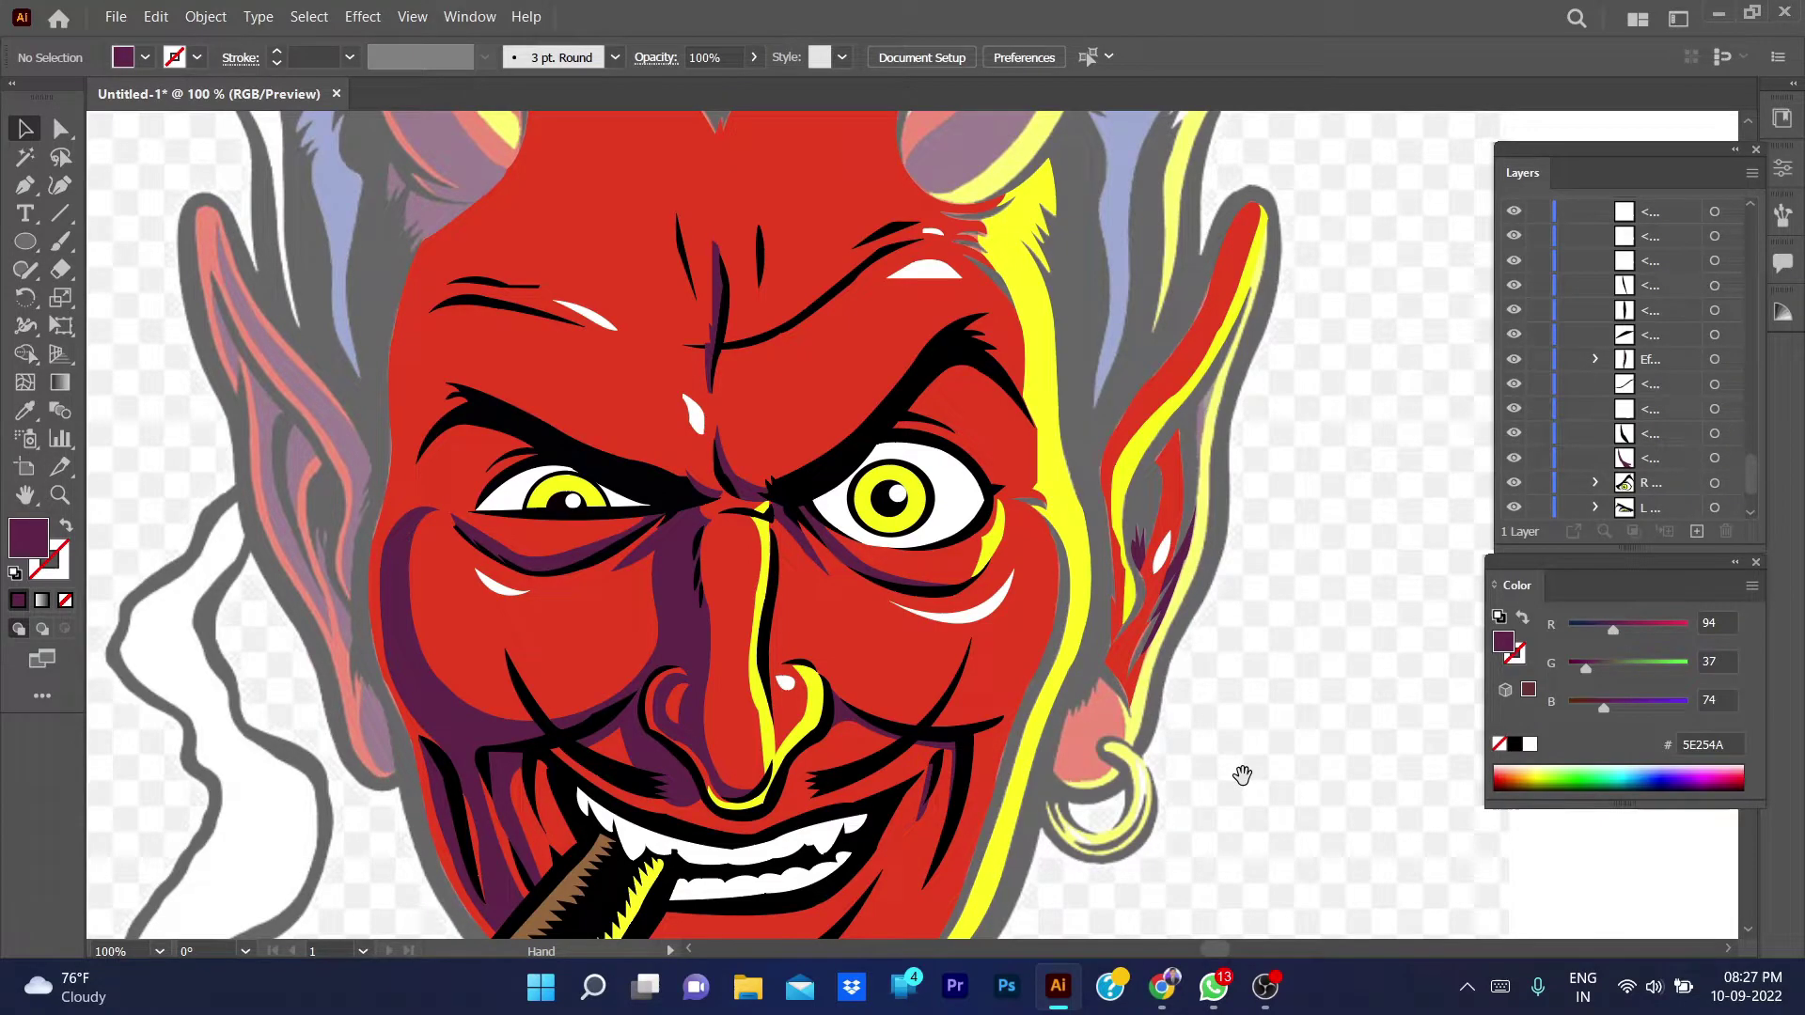
- Outline the pink earlobe's curved sides down to the earring's inner edge with the Pen tool
scroll(1155, 724, up, 3)
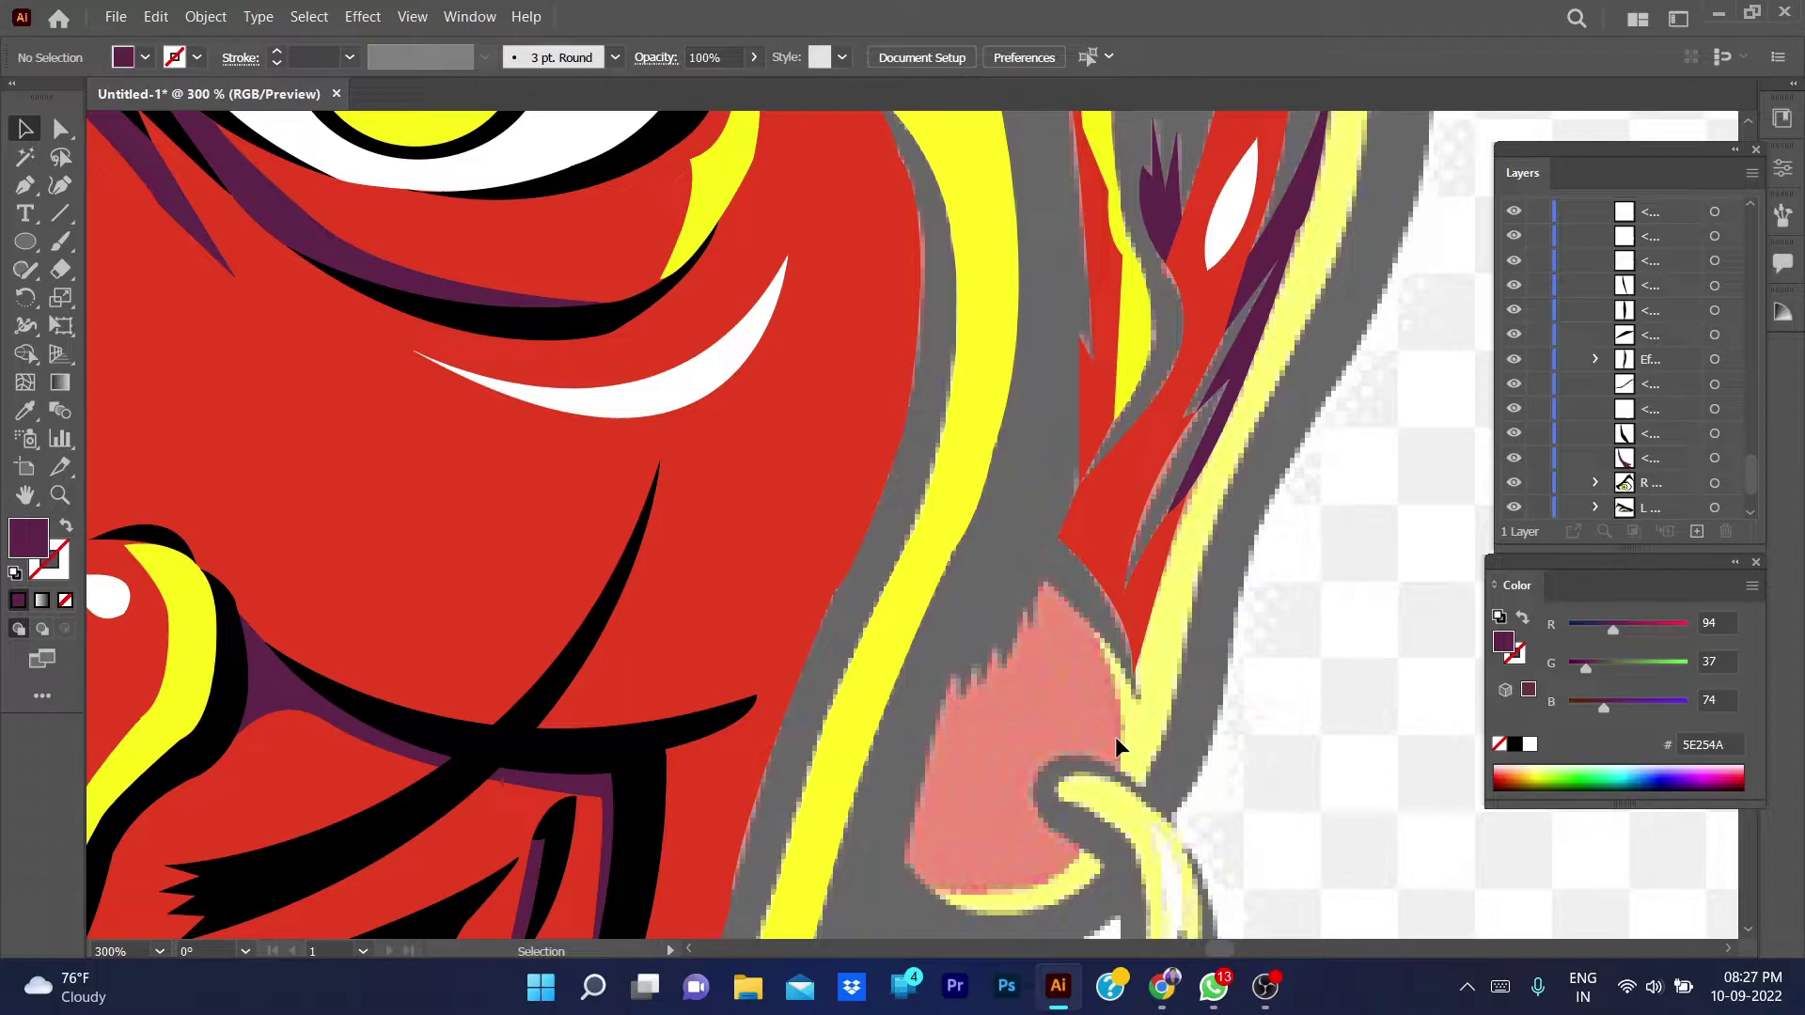
key(p)
click(1046, 583)
drag(1118, 770, 1090, 816)
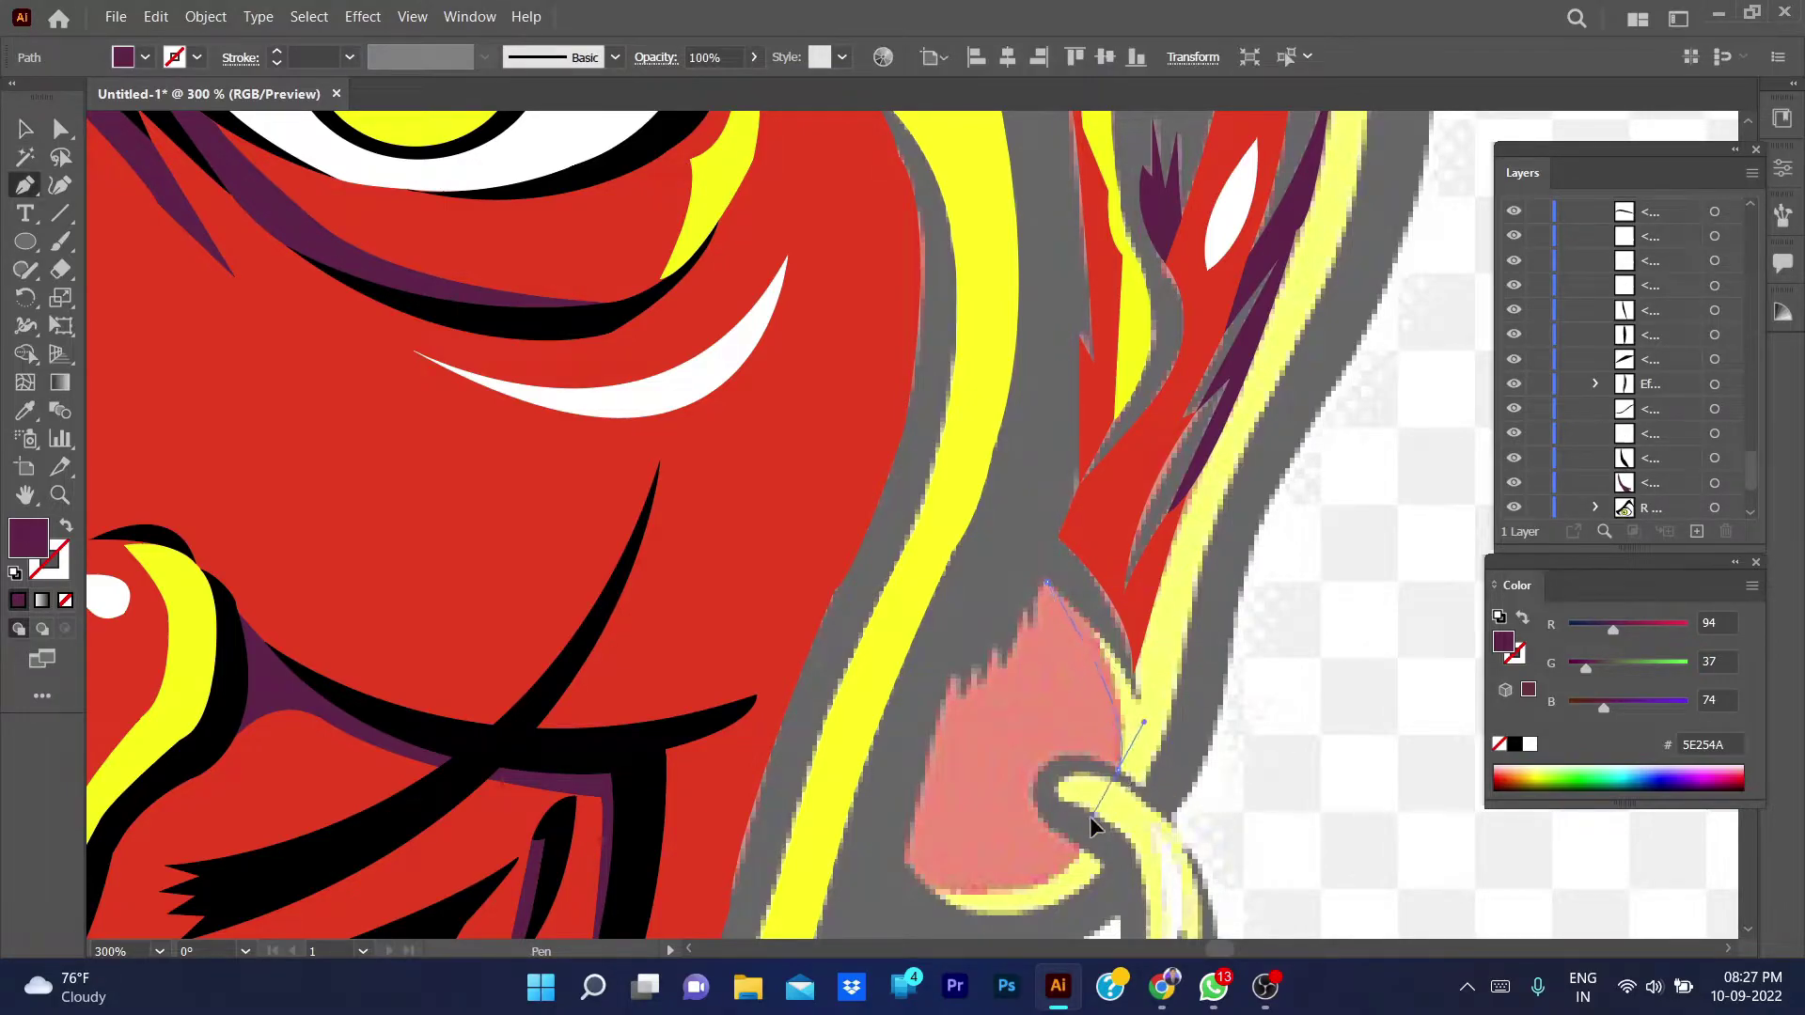
click(1120, 769)
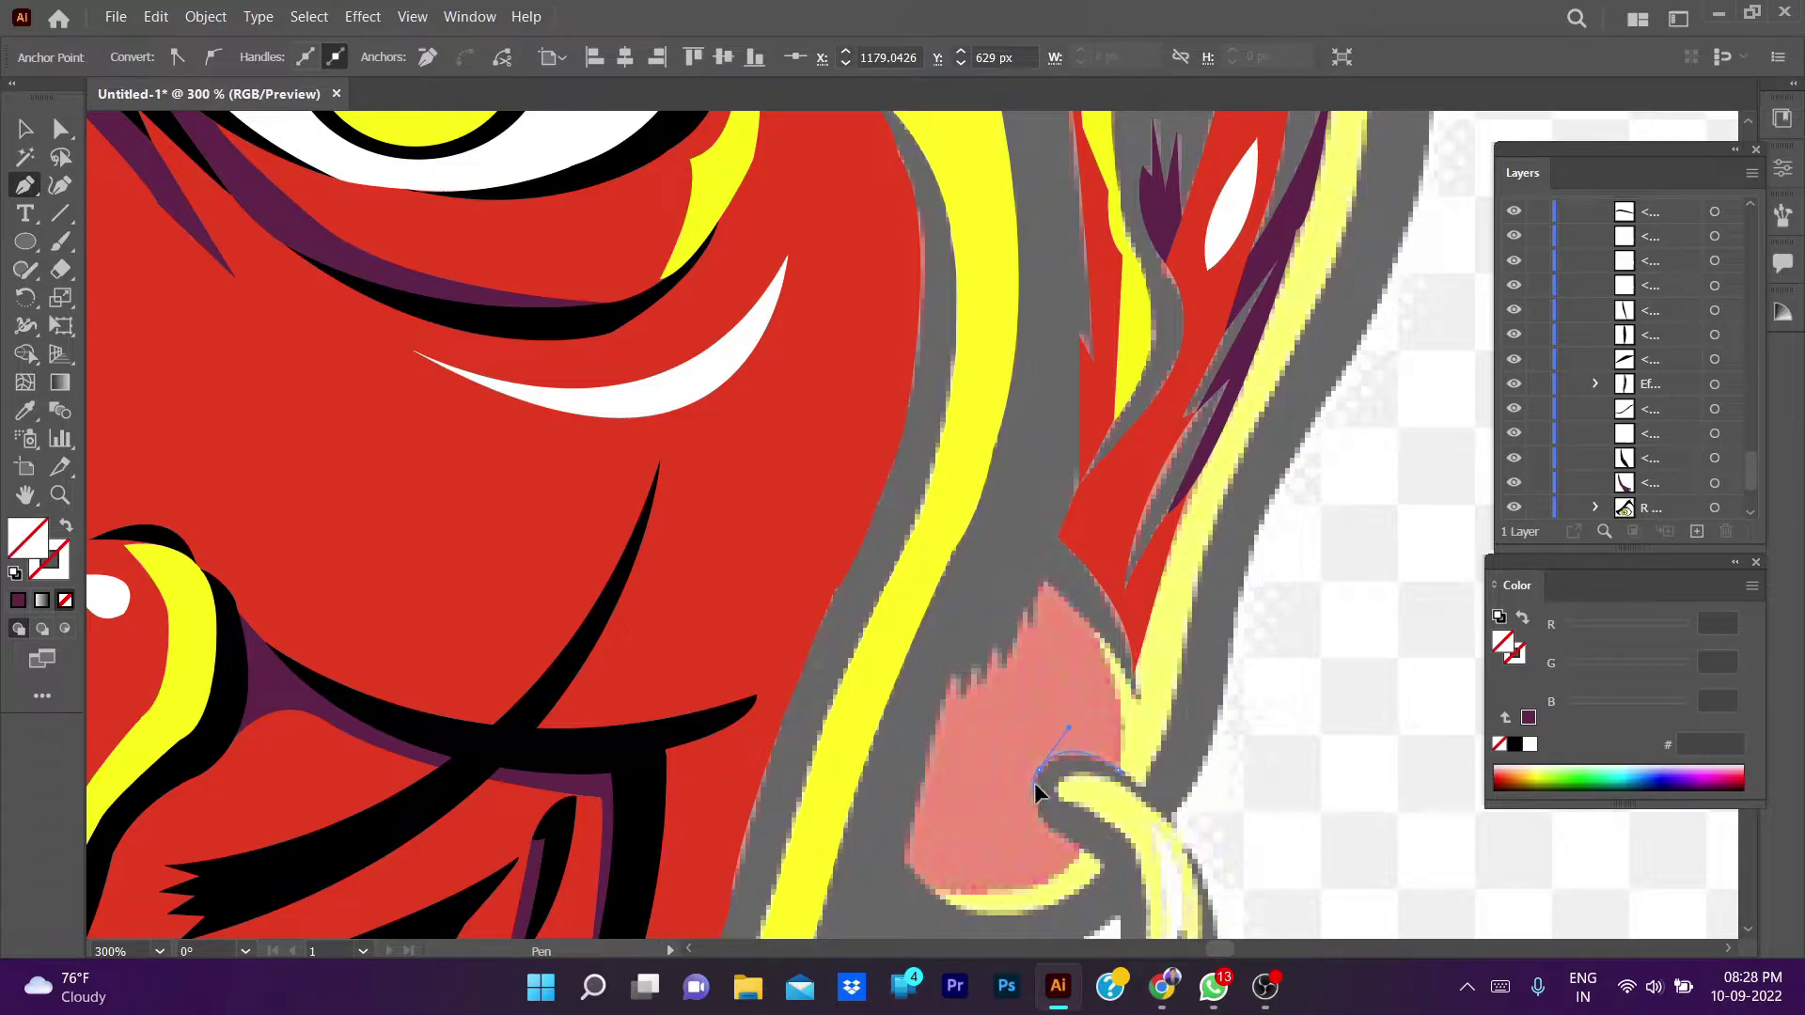
drag(1079, 849, 1110, 873)
drag(987, 910, 858, 597)
drag(694, 645, 701, 642)
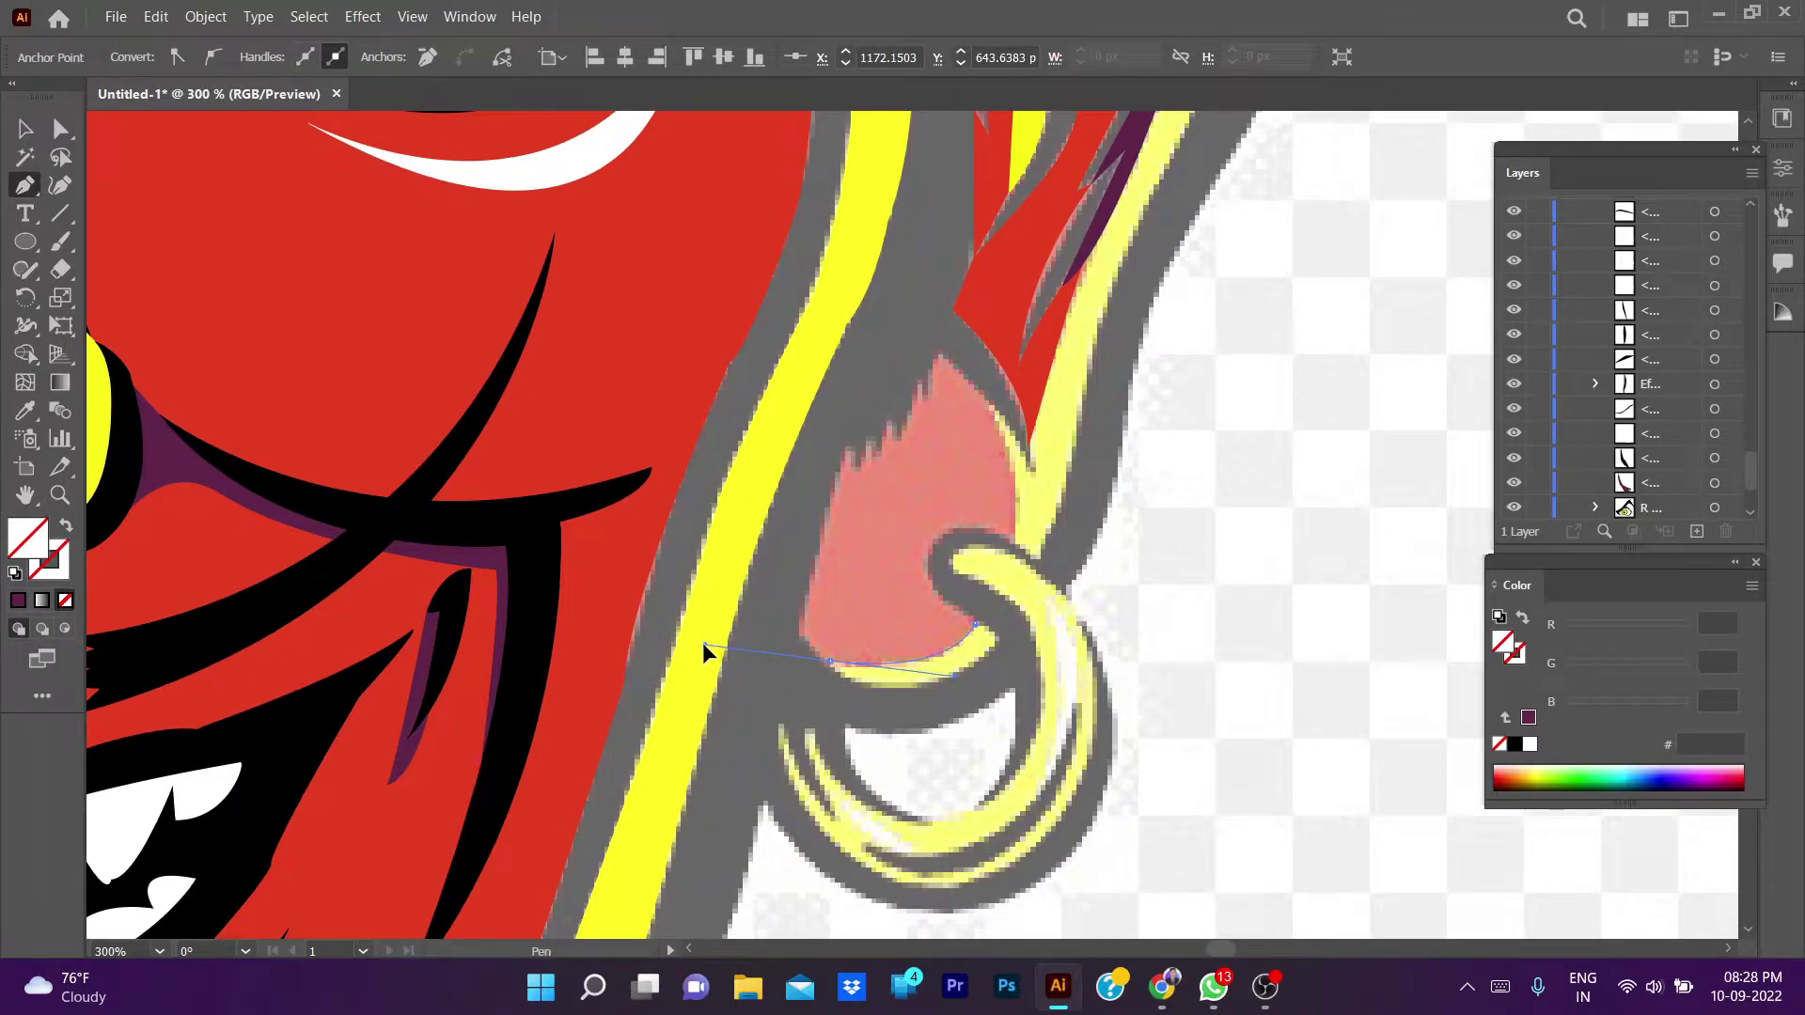
alt+click(827, 663)
- Zigzag the earlobe's top edge, close the path and fill it with the face red
click(799, 636)
drag(845, 432, 872, 437)
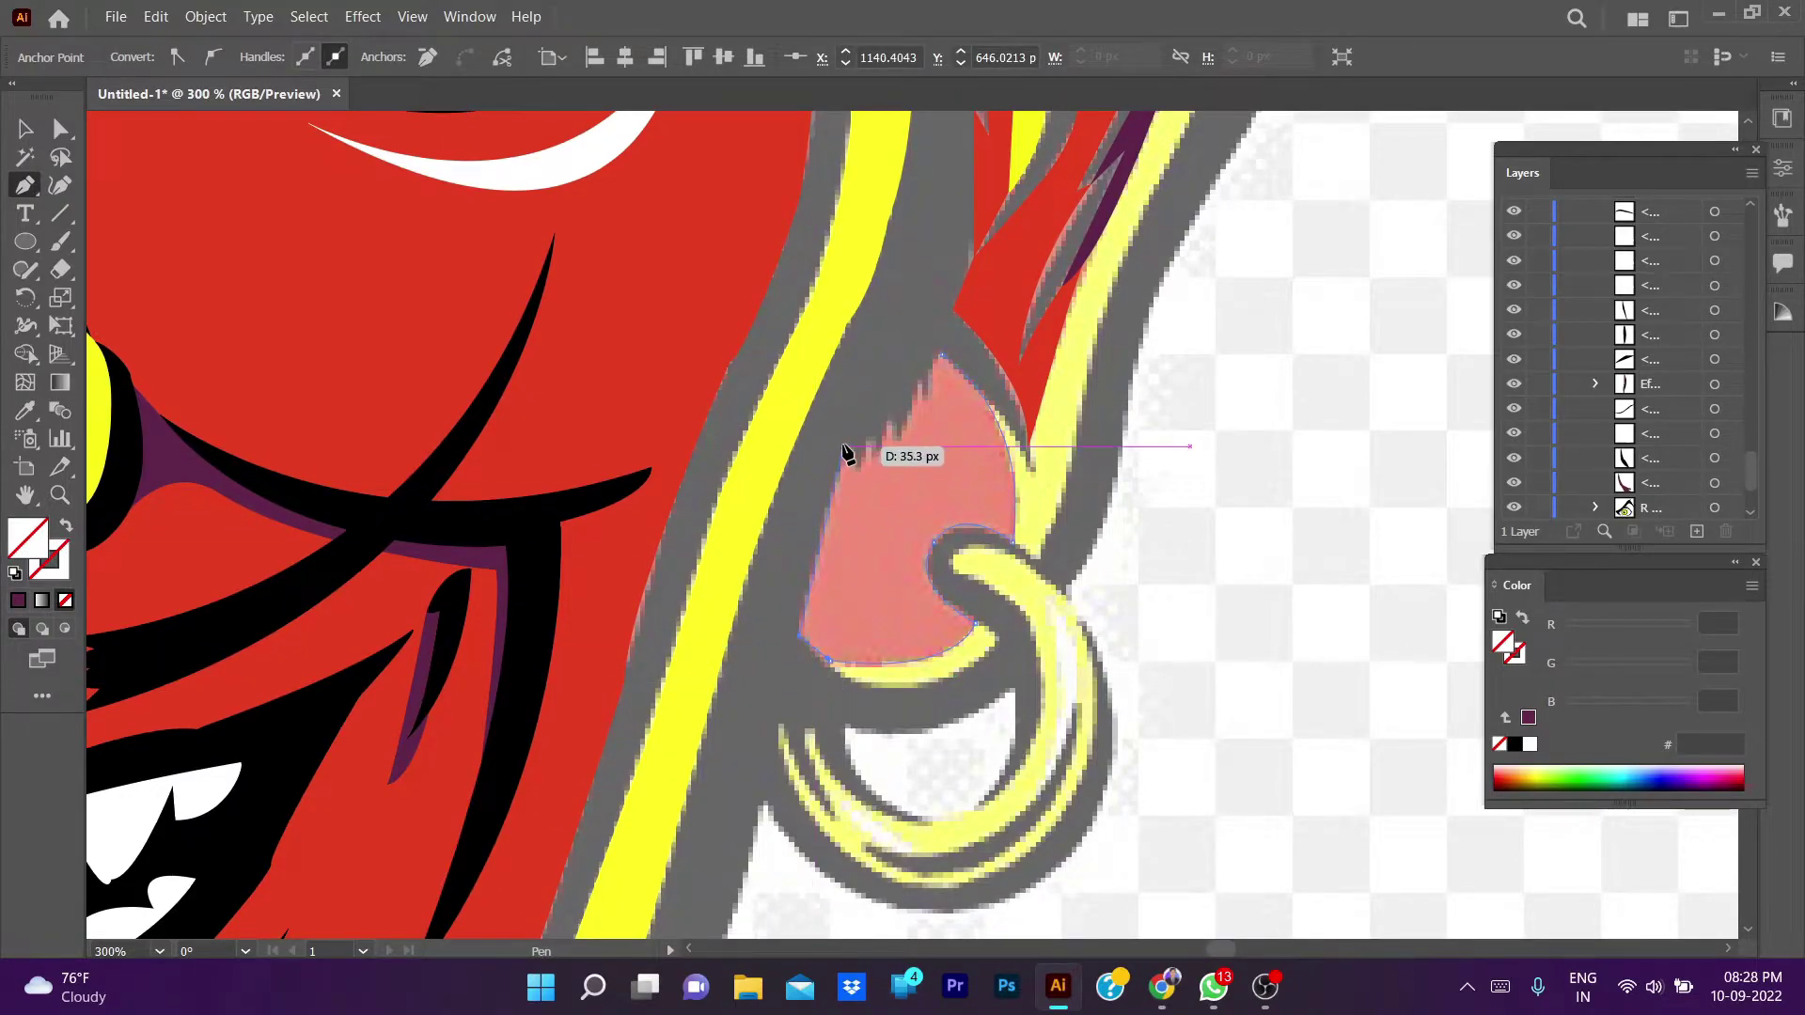
click(856, 467)
click(868, 434)
click(878, 457)
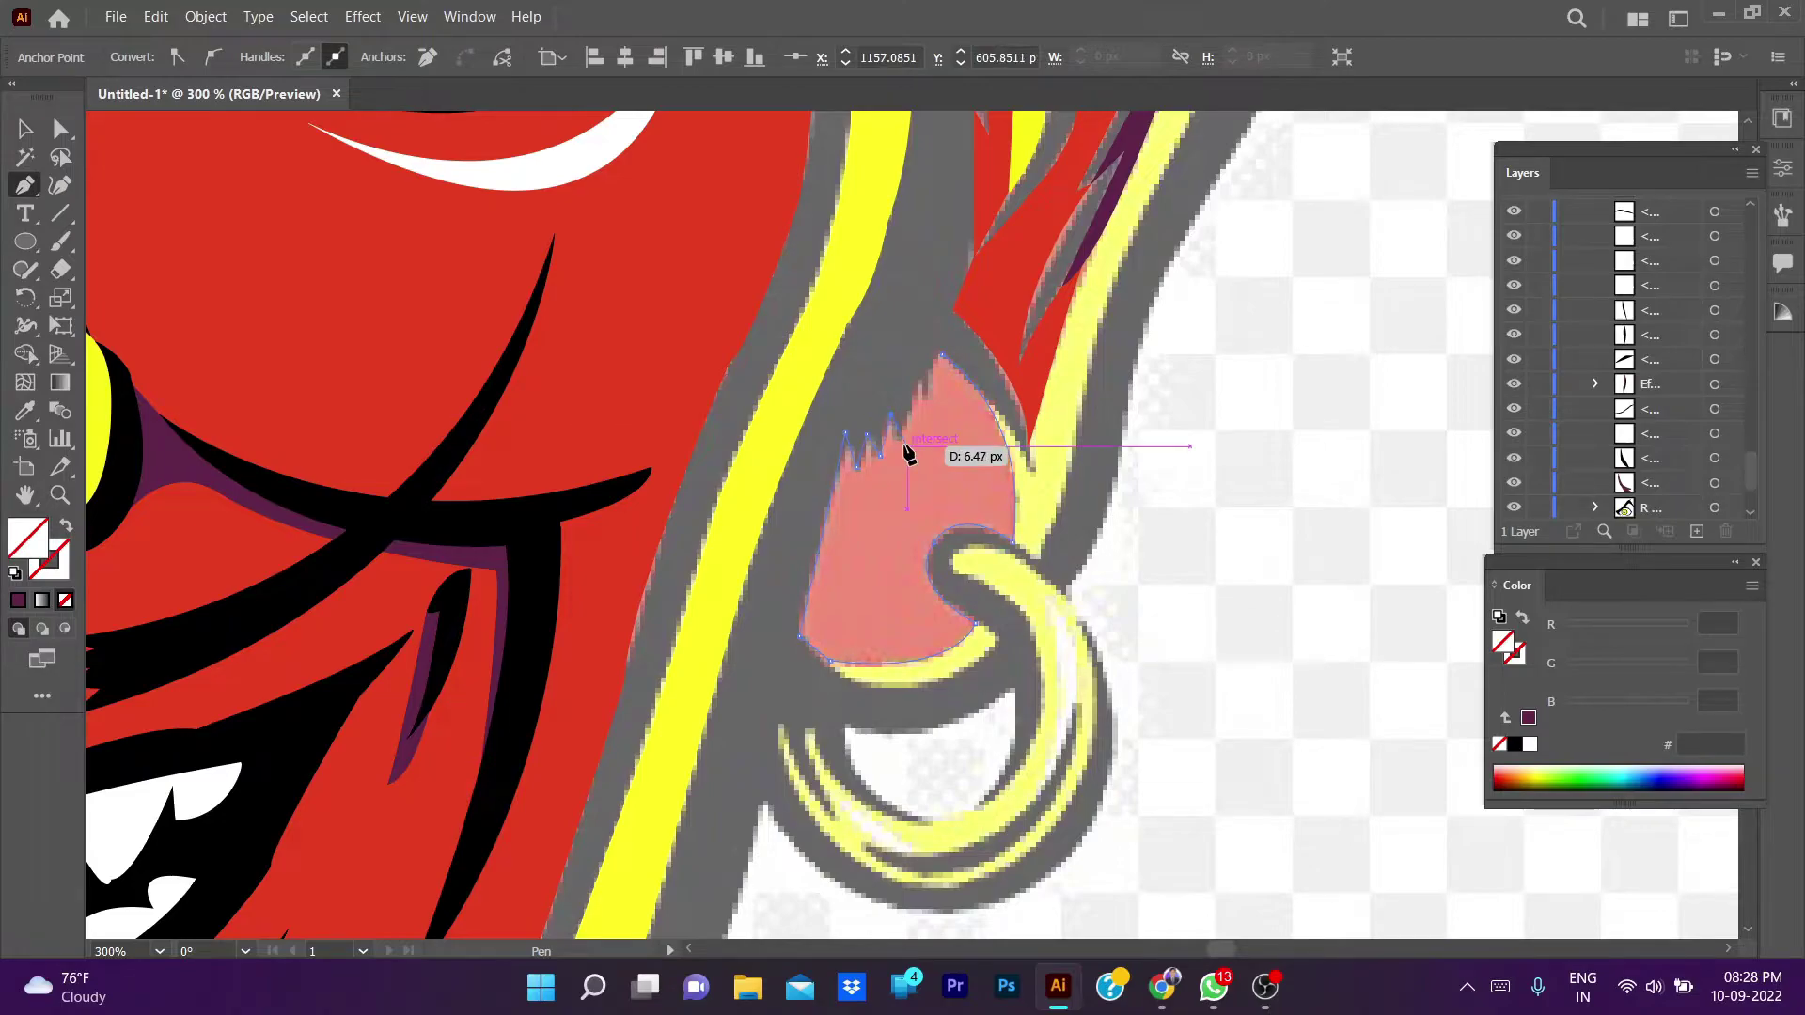
click(891, 415)
click(920, 379)
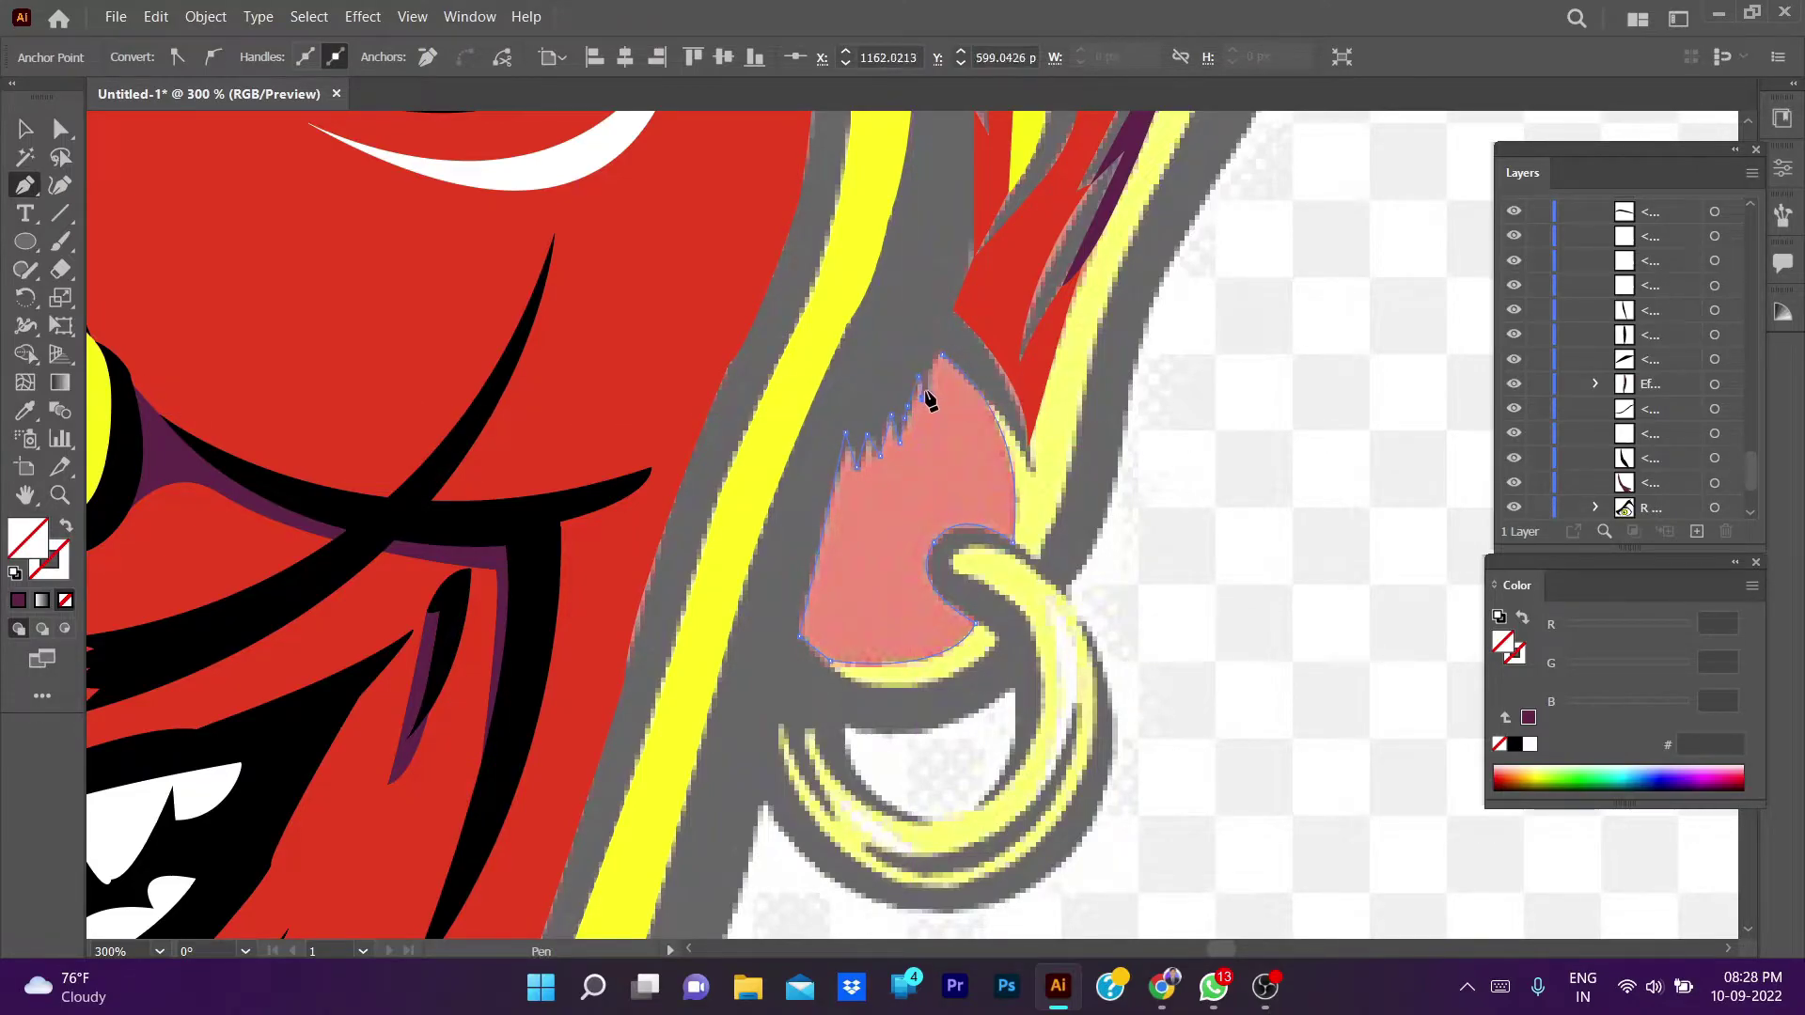
key(i)
click(997, 282)
ctrl+click(1213, 467)
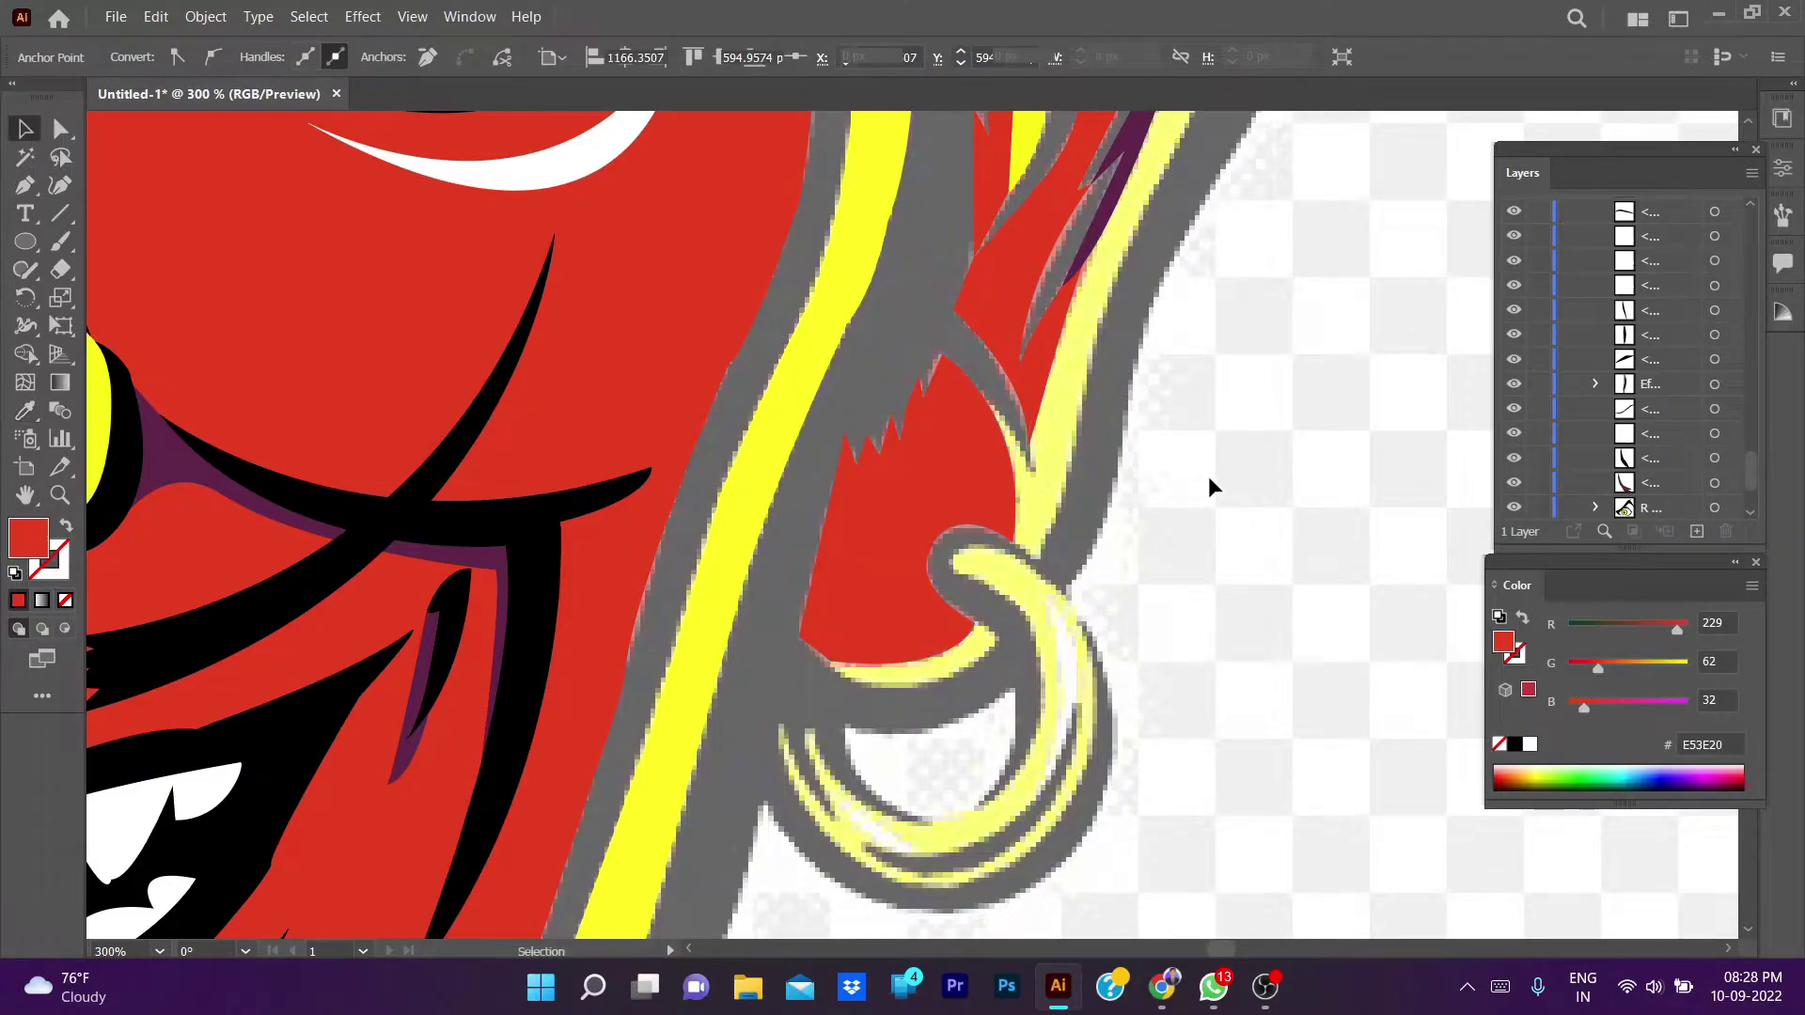
- Trace the strip's curved inner edge from near the earring up the ear
key(p)
click(982, 398)
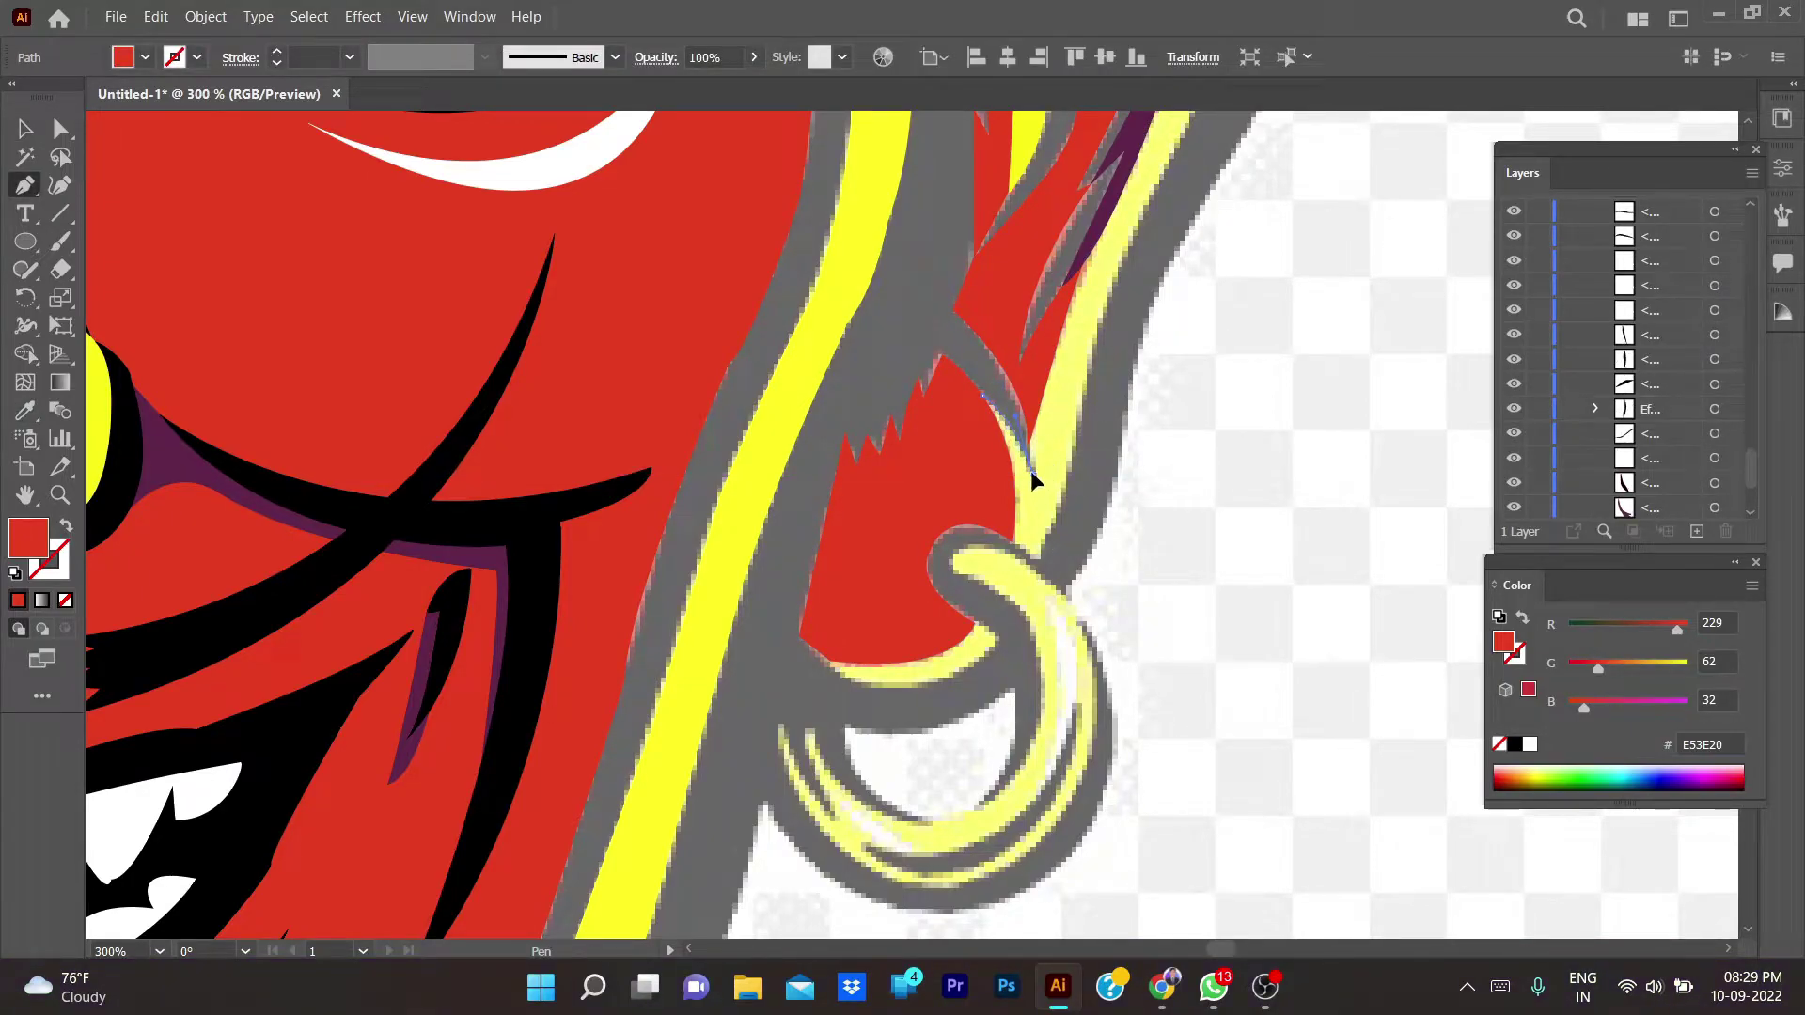
drag(1031, 470, 1029, 448)
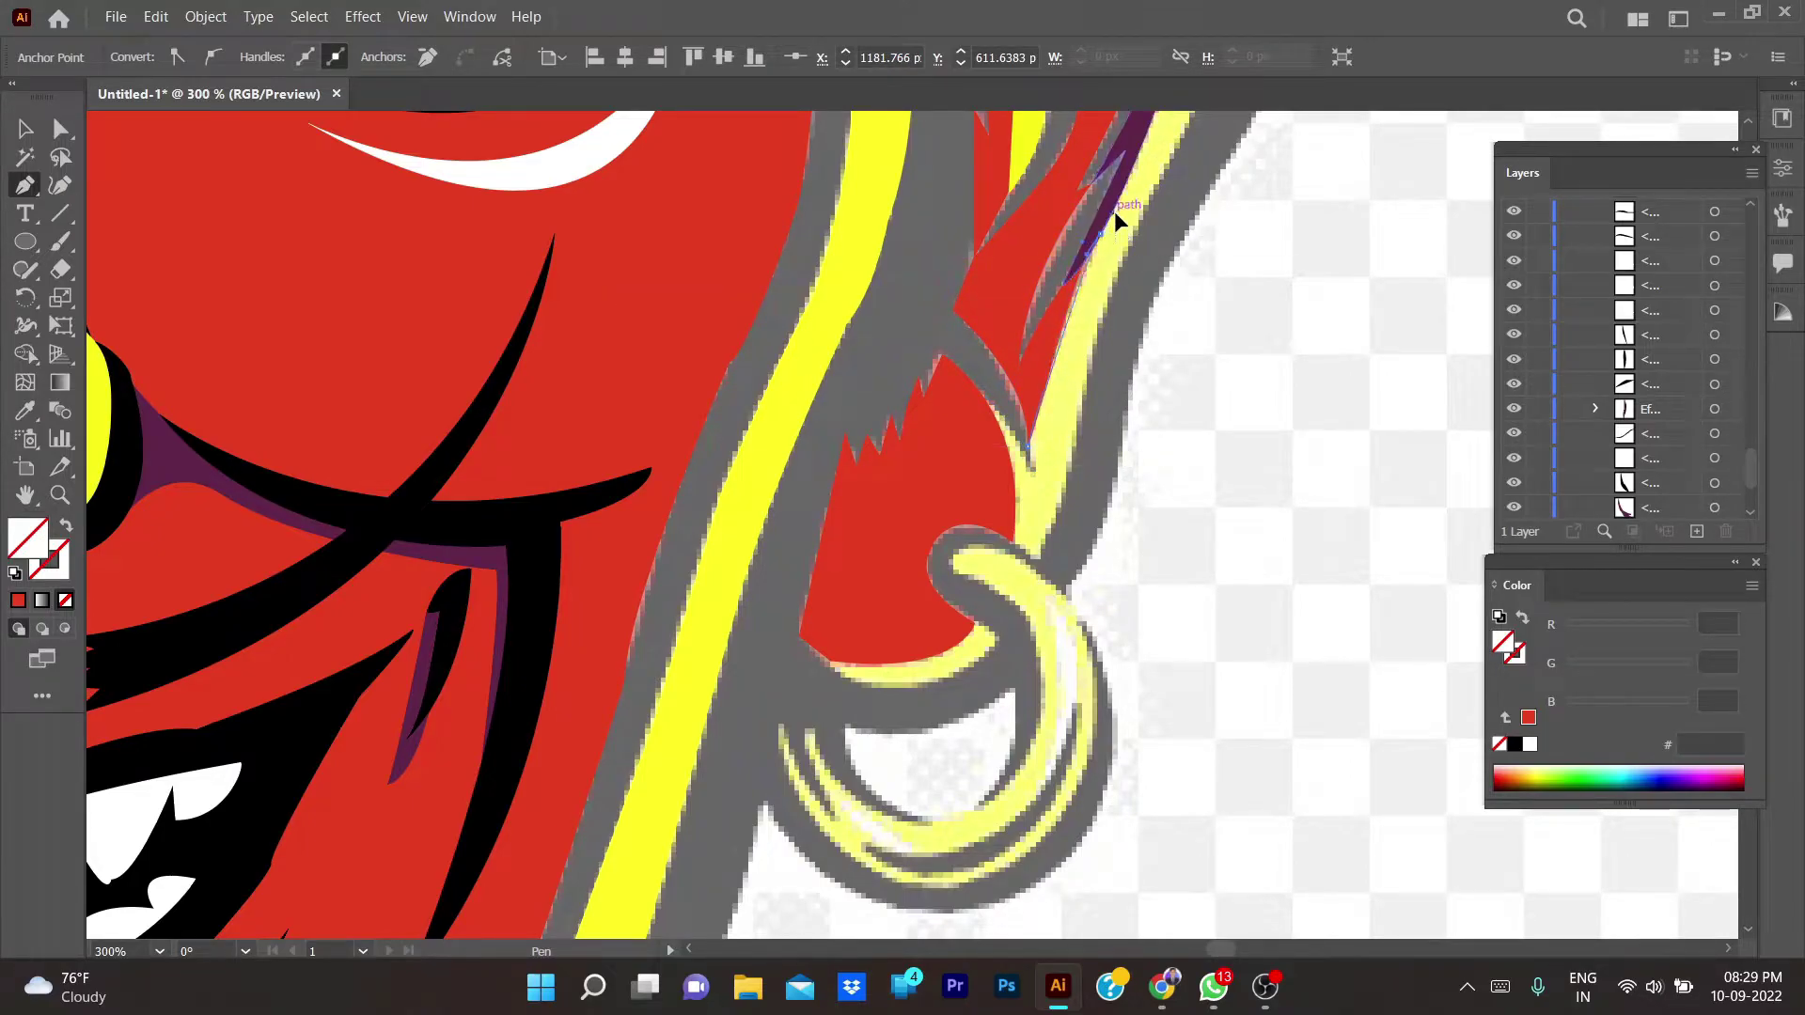
drag(1114, 222, 980, 369)
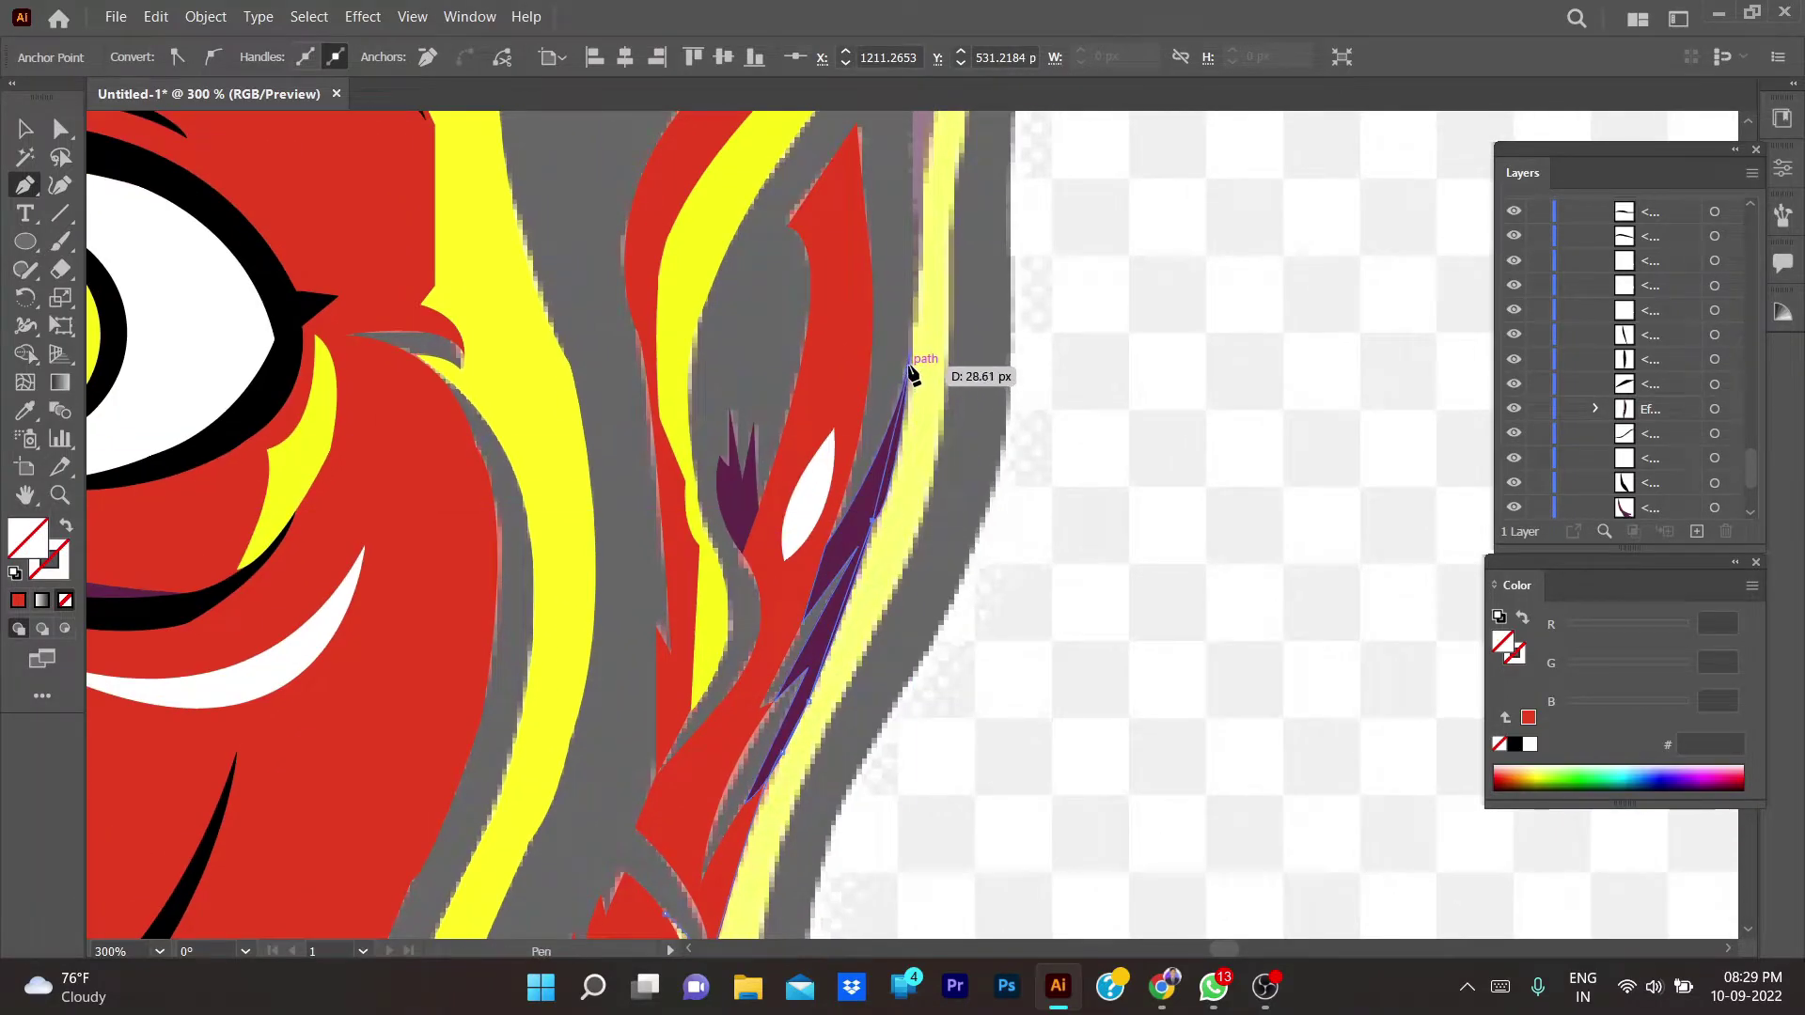
mouse_move(981, 369)
mouse_down()
mouse_move(912, 362)
mouse_move(921, 214)
mouse_up()
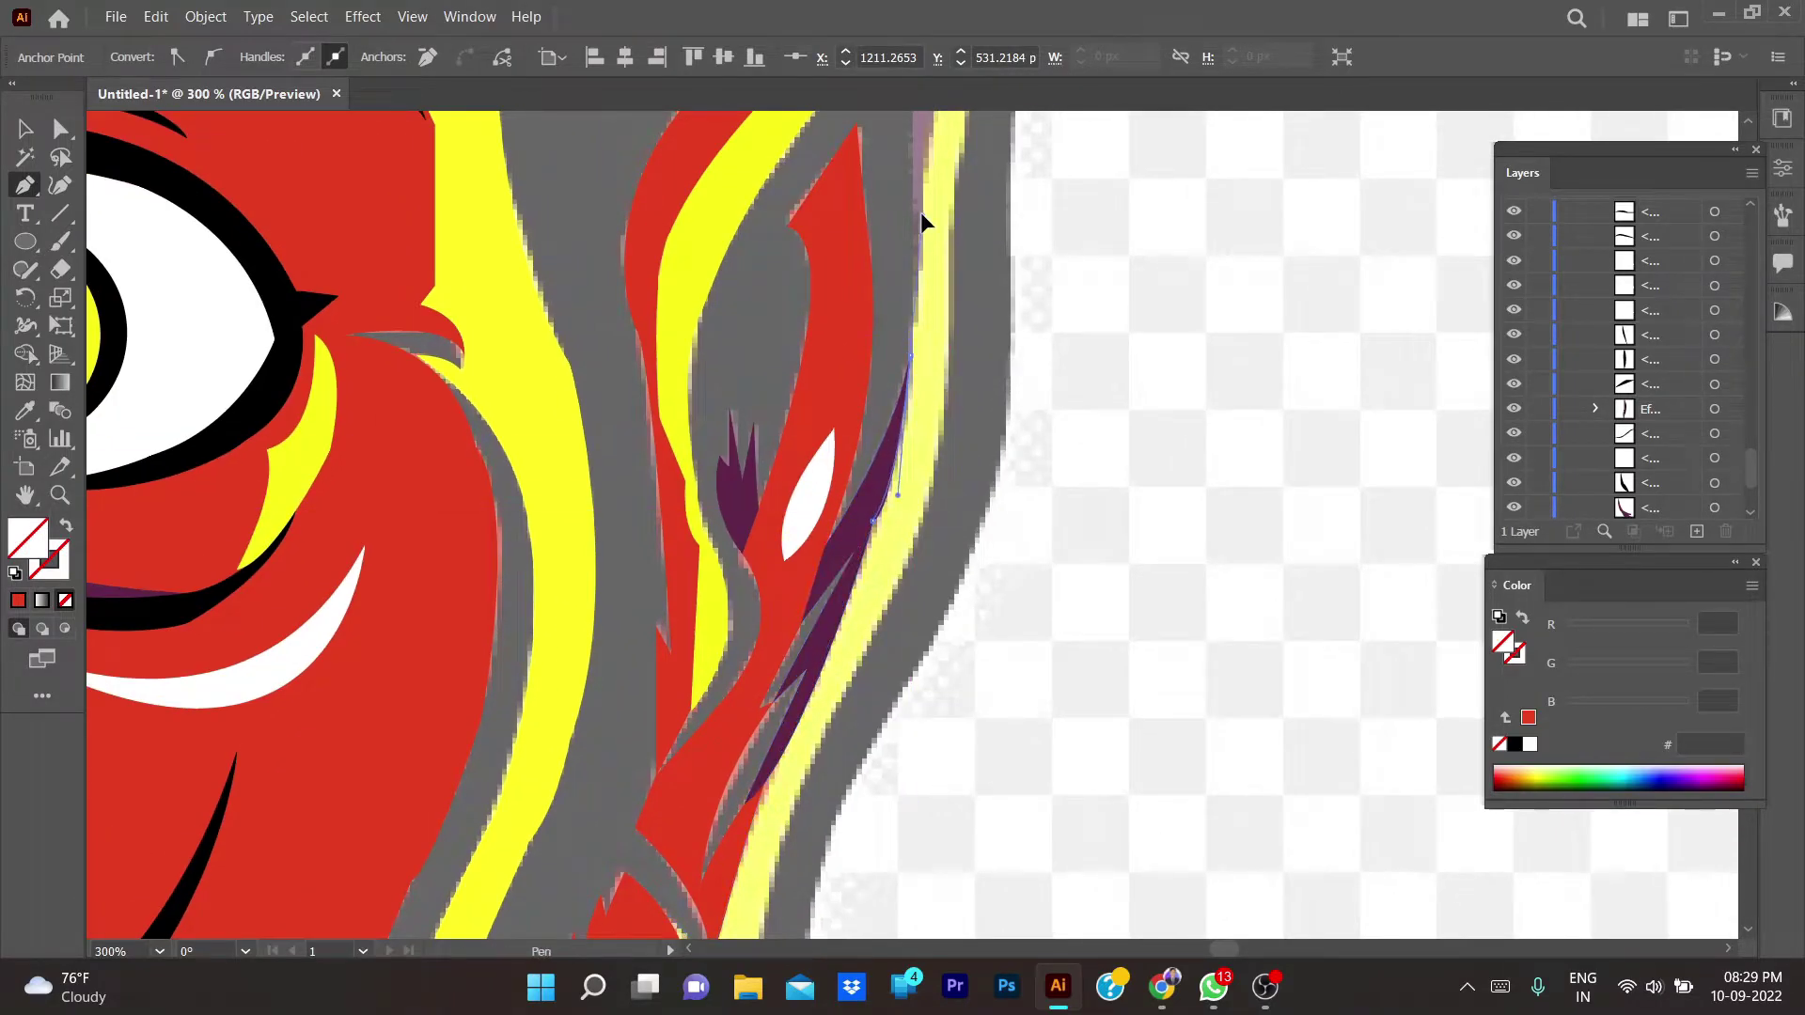
mouse_move(926, 296)
mouse_down()
mouse_move(827, 423)
mouse_move(870, 404)
mouse_up()
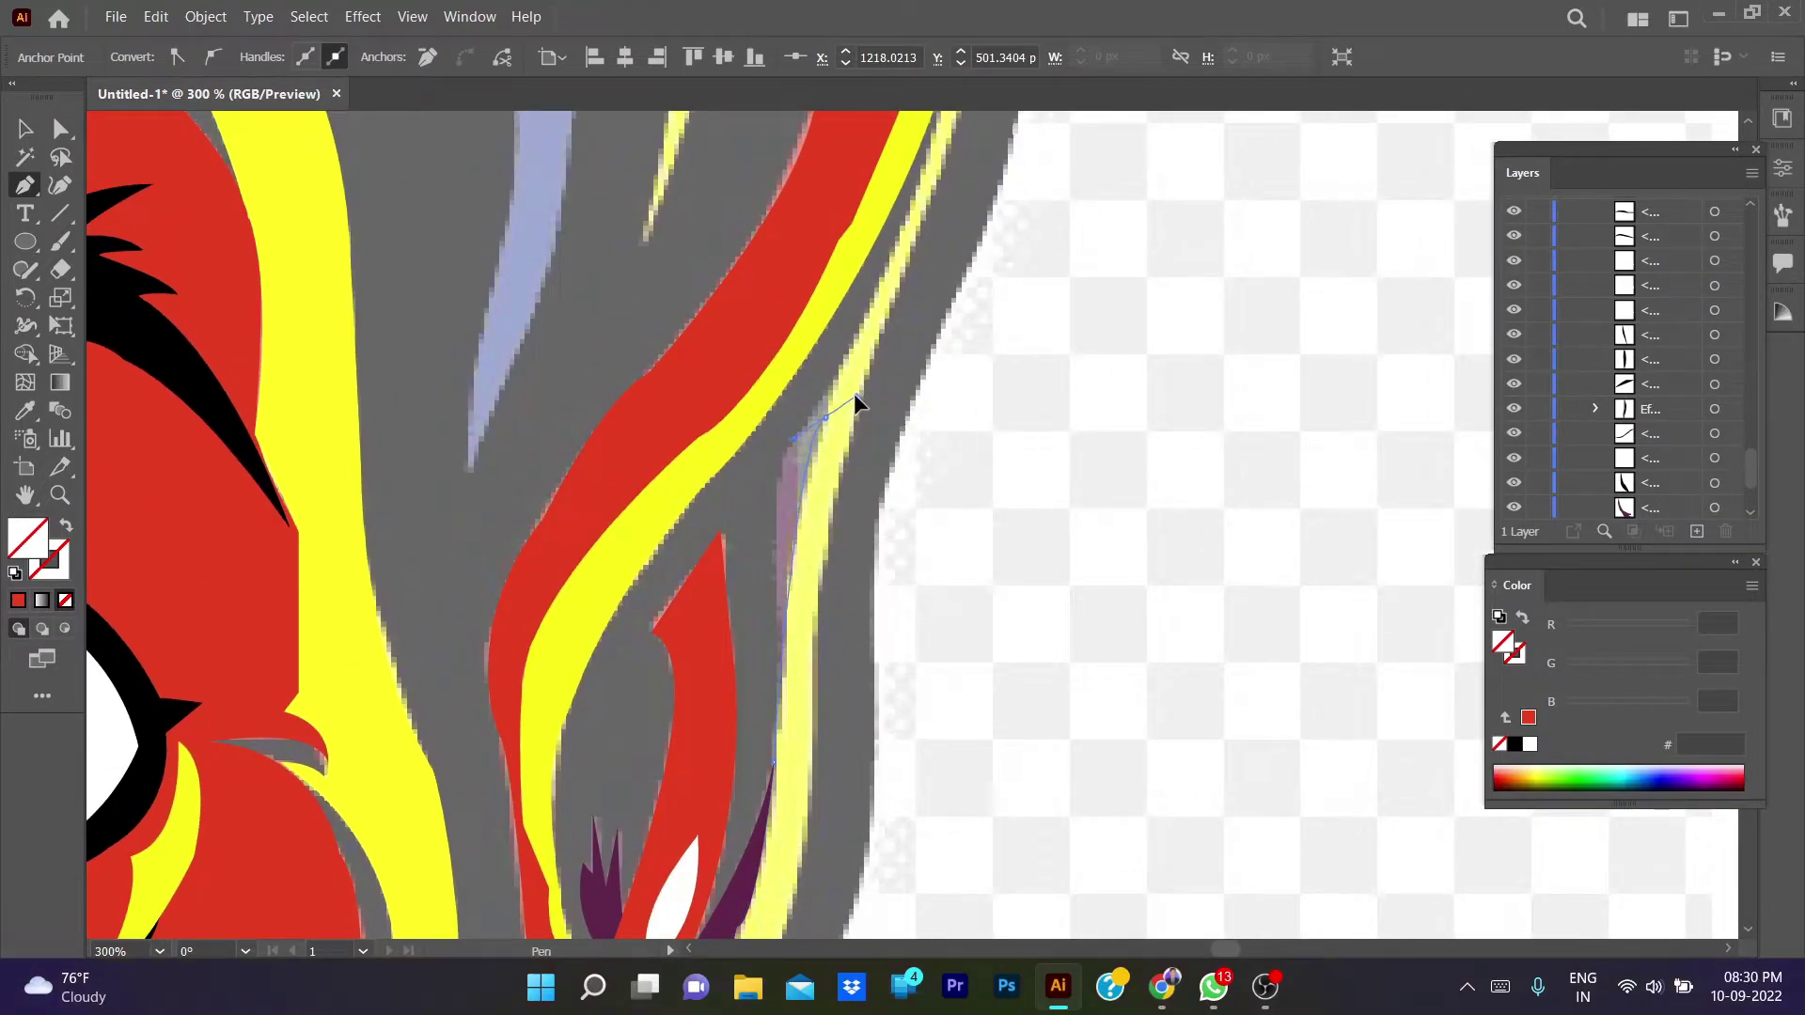
scroll(826, 423, up, 5)
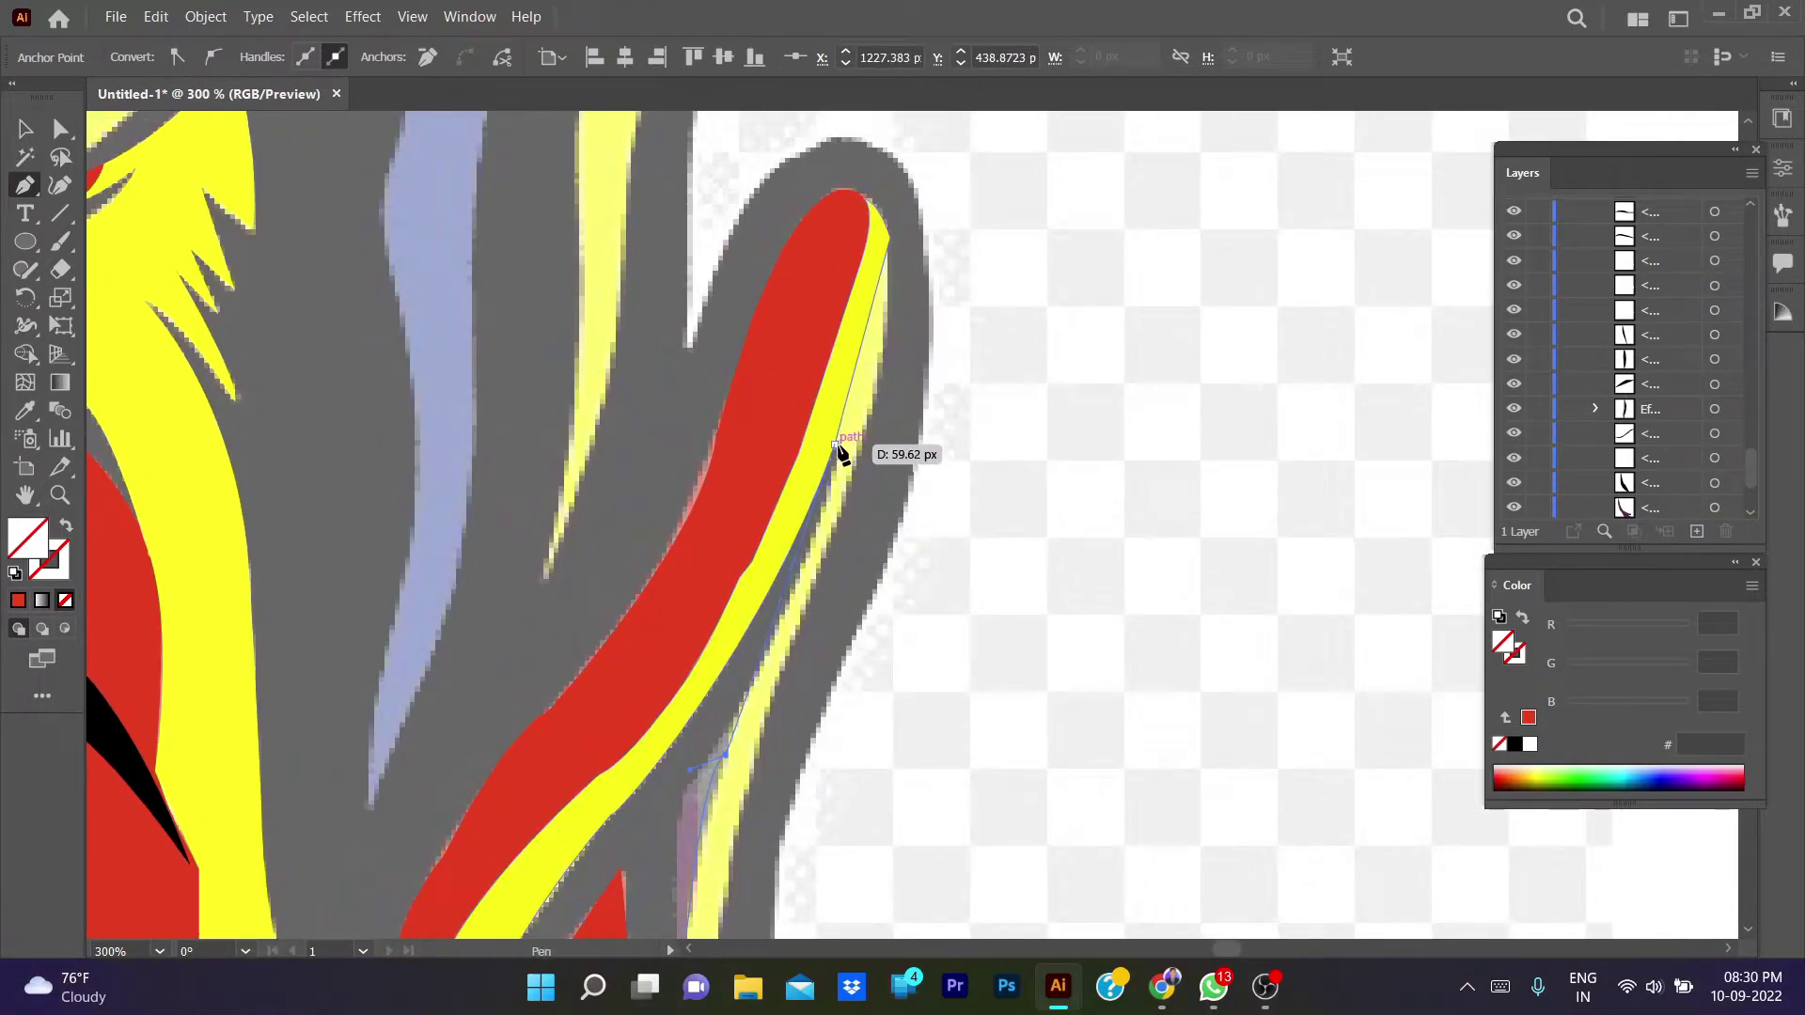
key(ctrl+minus)
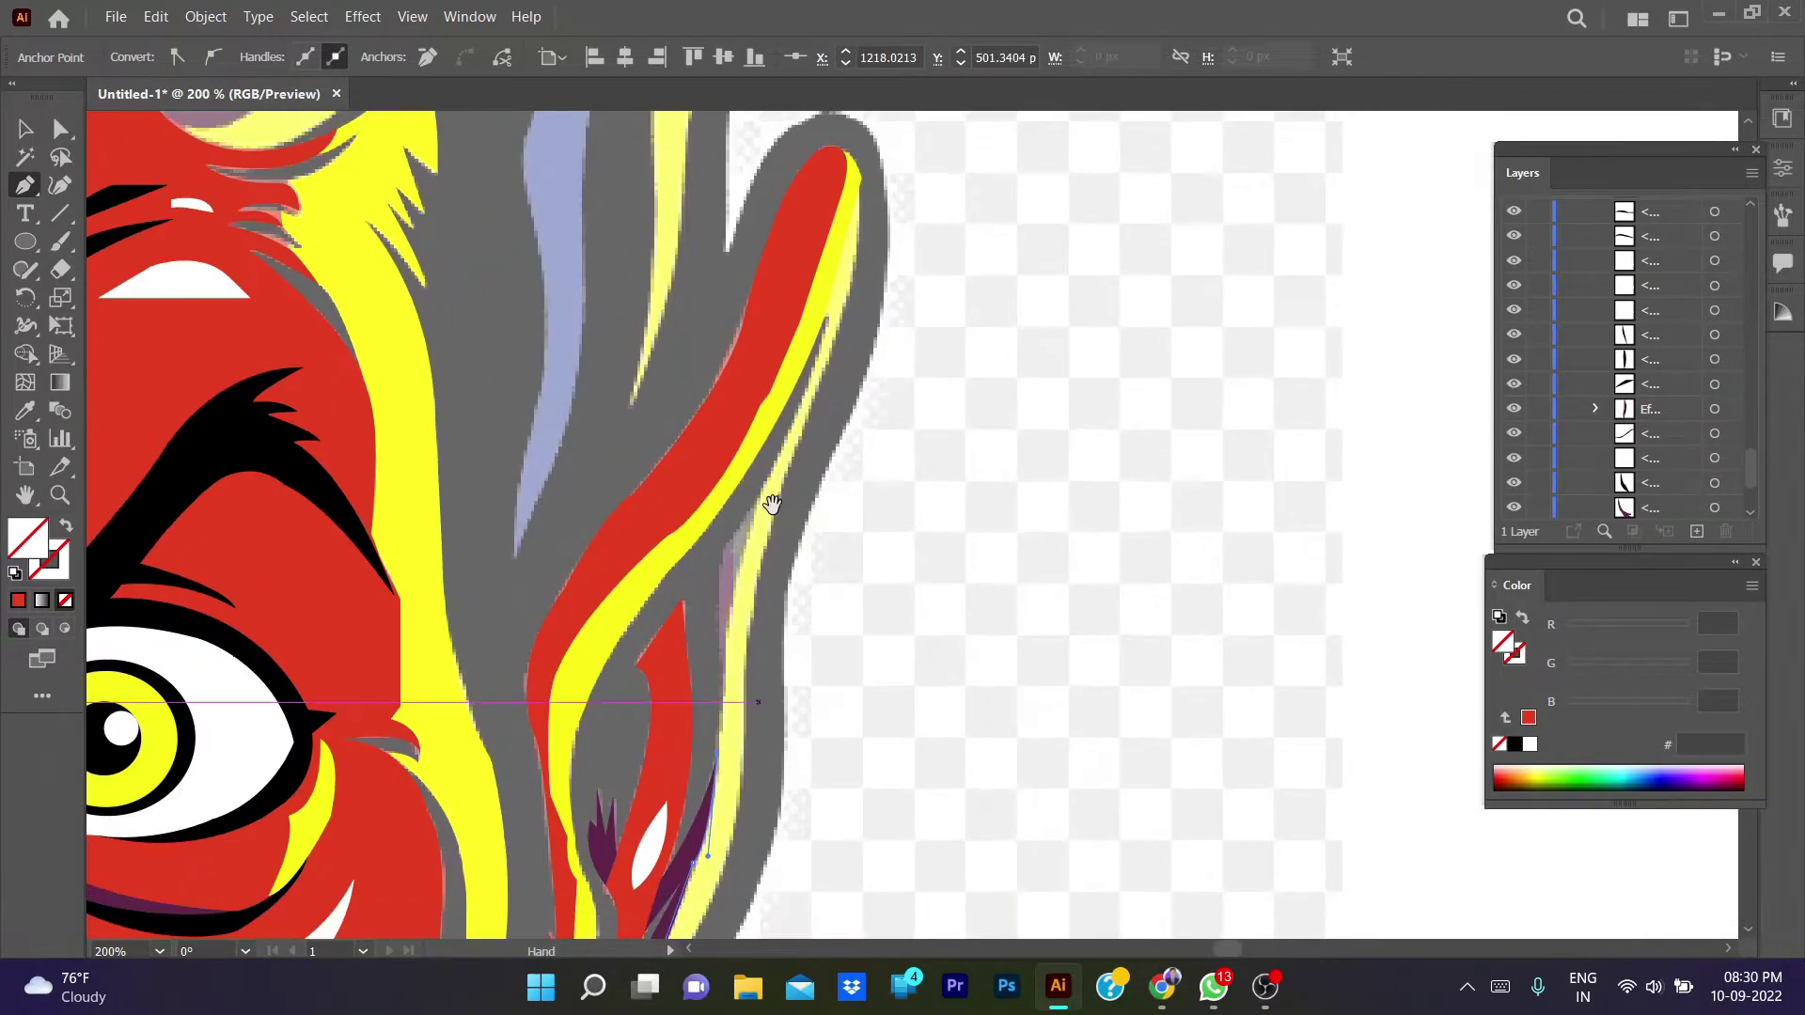
drag(773, 465, 831, 421)
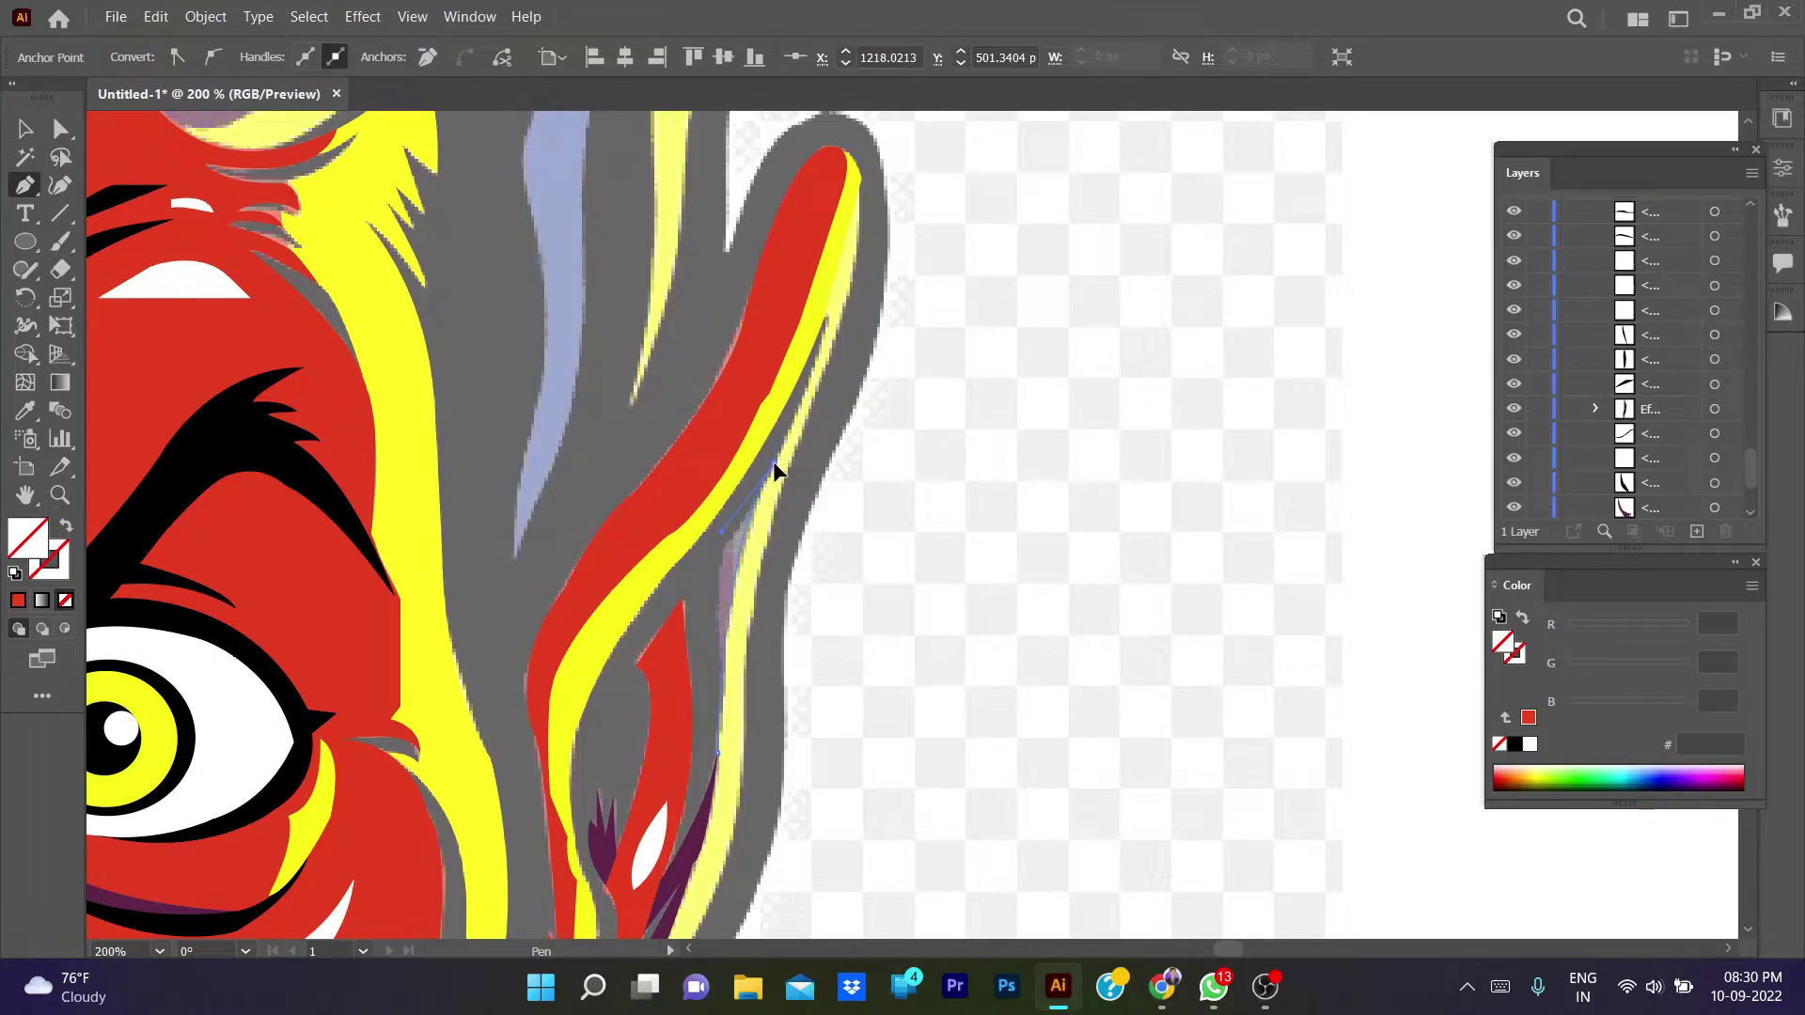
scroll(826, 406, up, 3)
key(ctrl+plus)
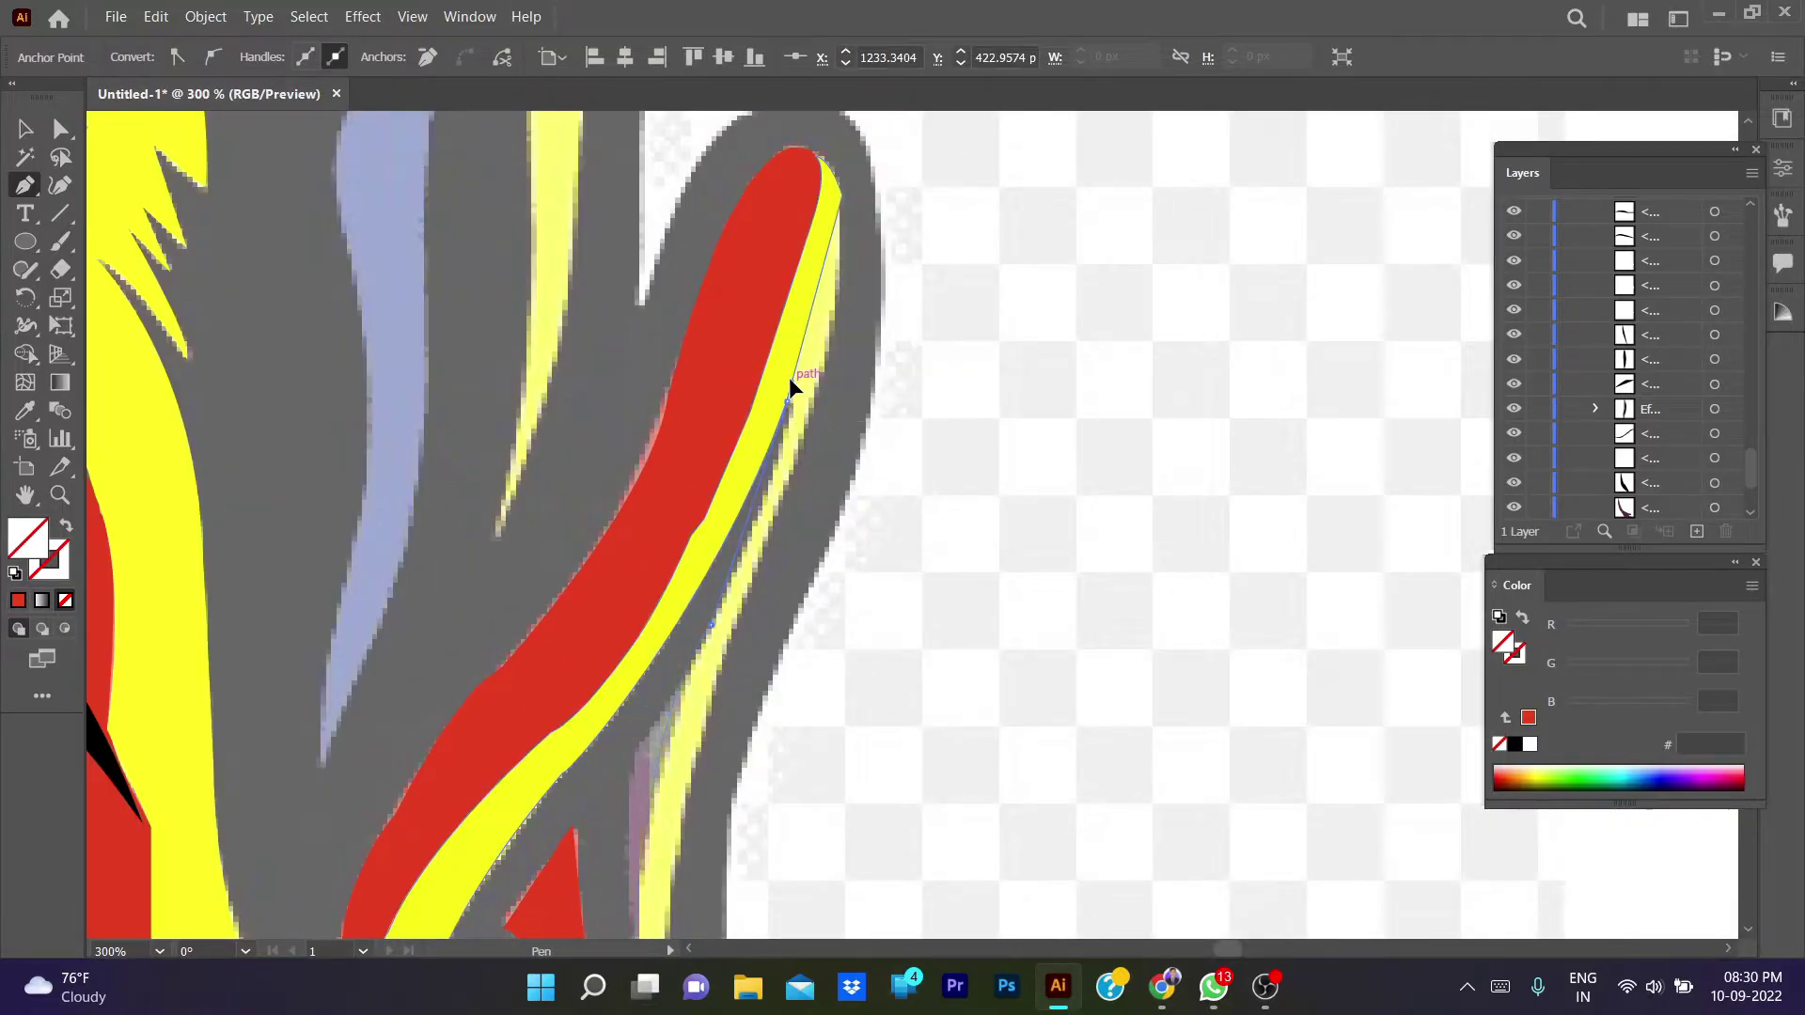
- Continue the strip's outline from its top back down along the yellow edge to the earring
click(788, 404)
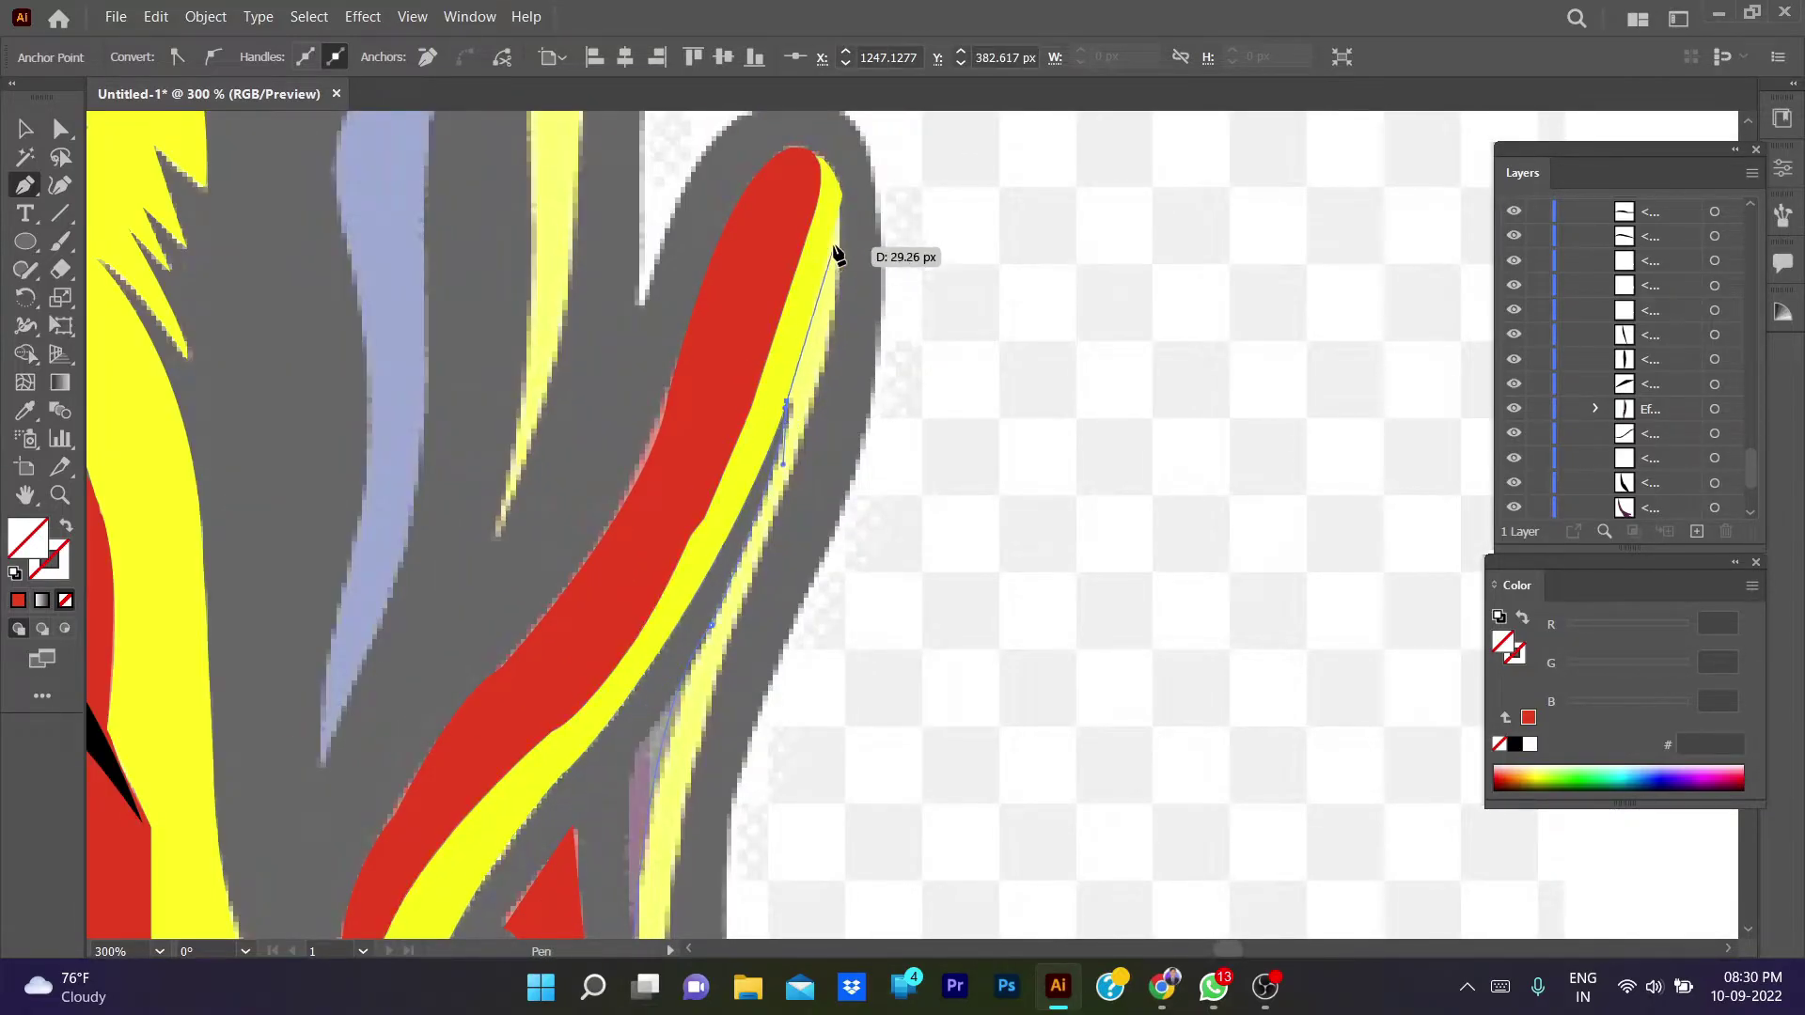
click(844, 196)
drag(772, 509, 695, 630)
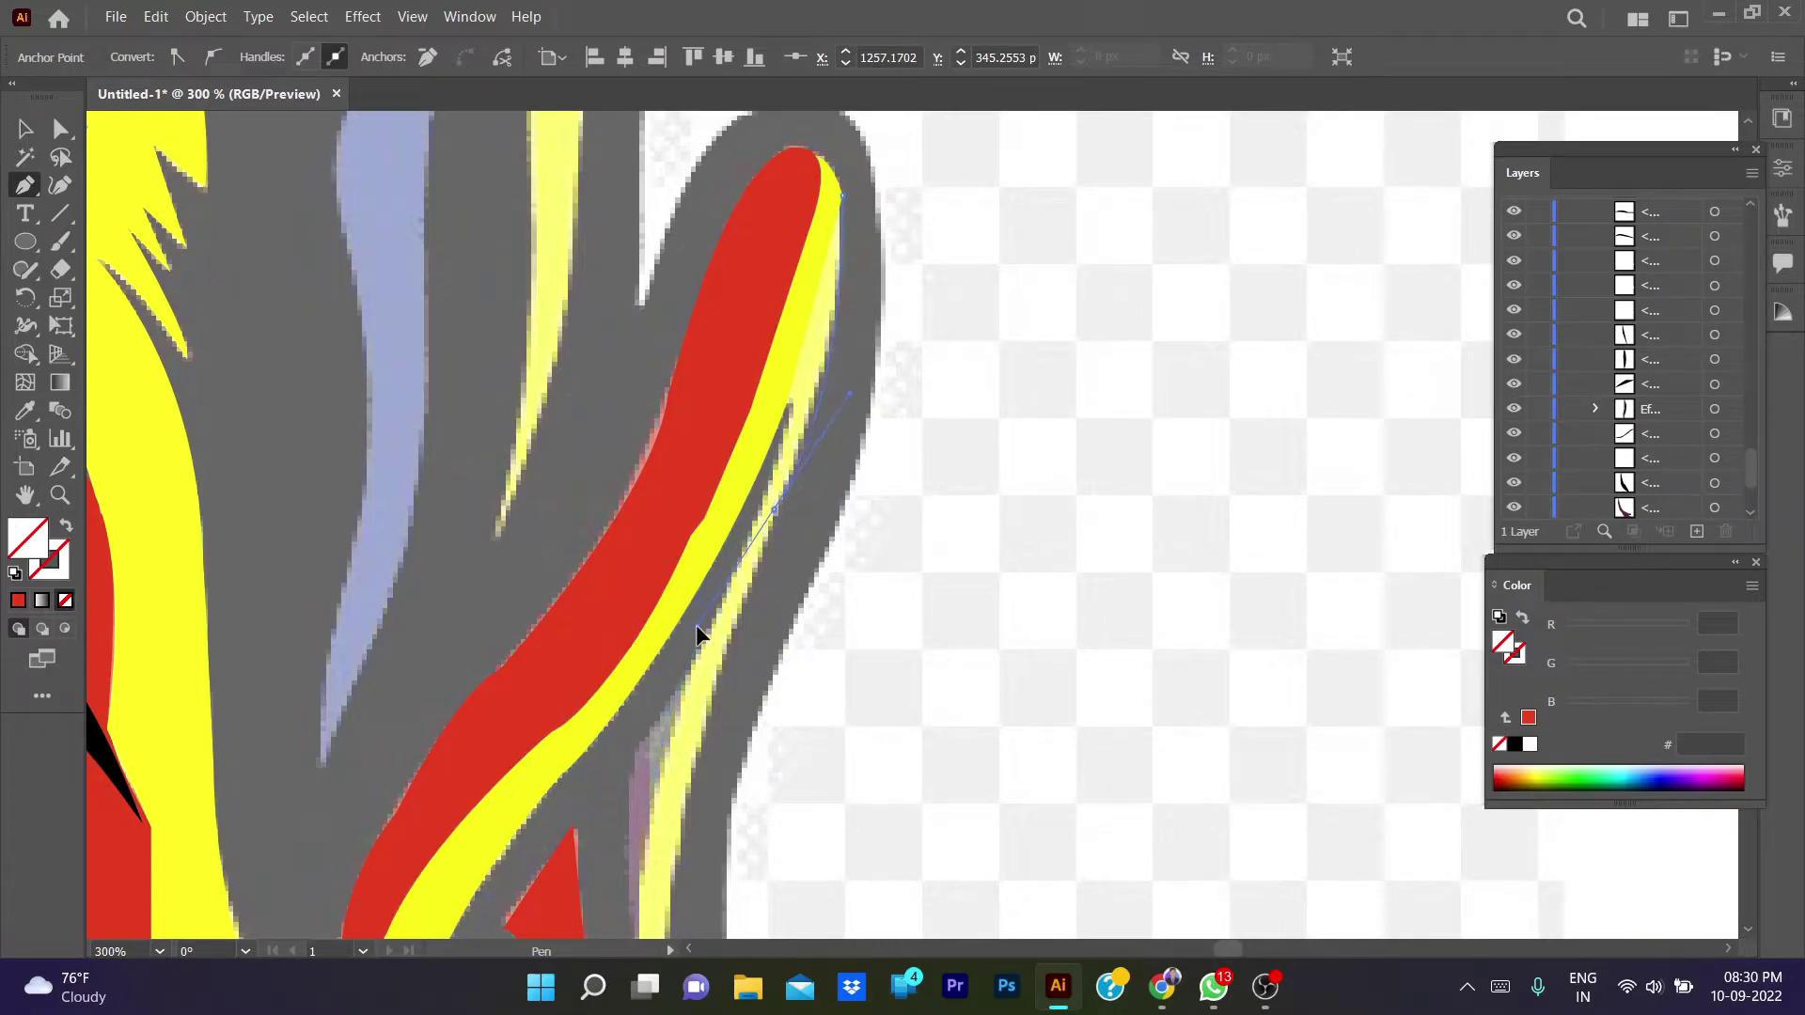
scroll(775, 509, down, 3)
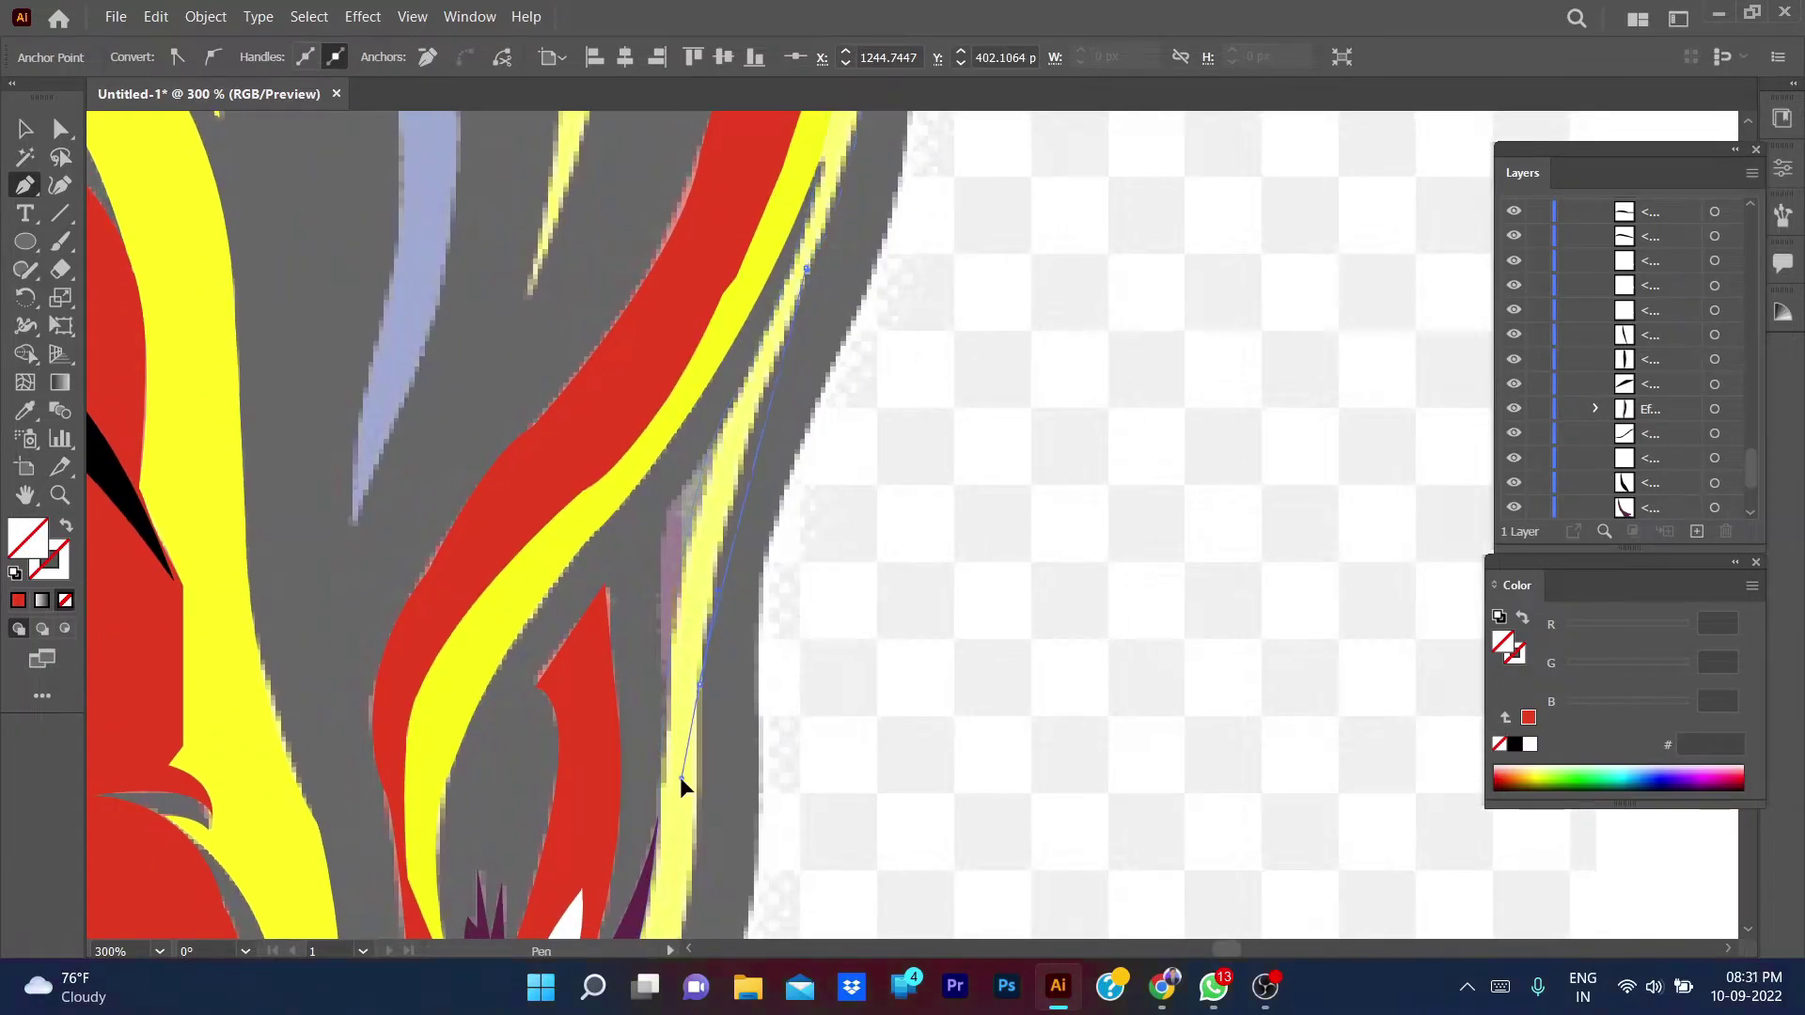
drag(701, 684, 686, 826)
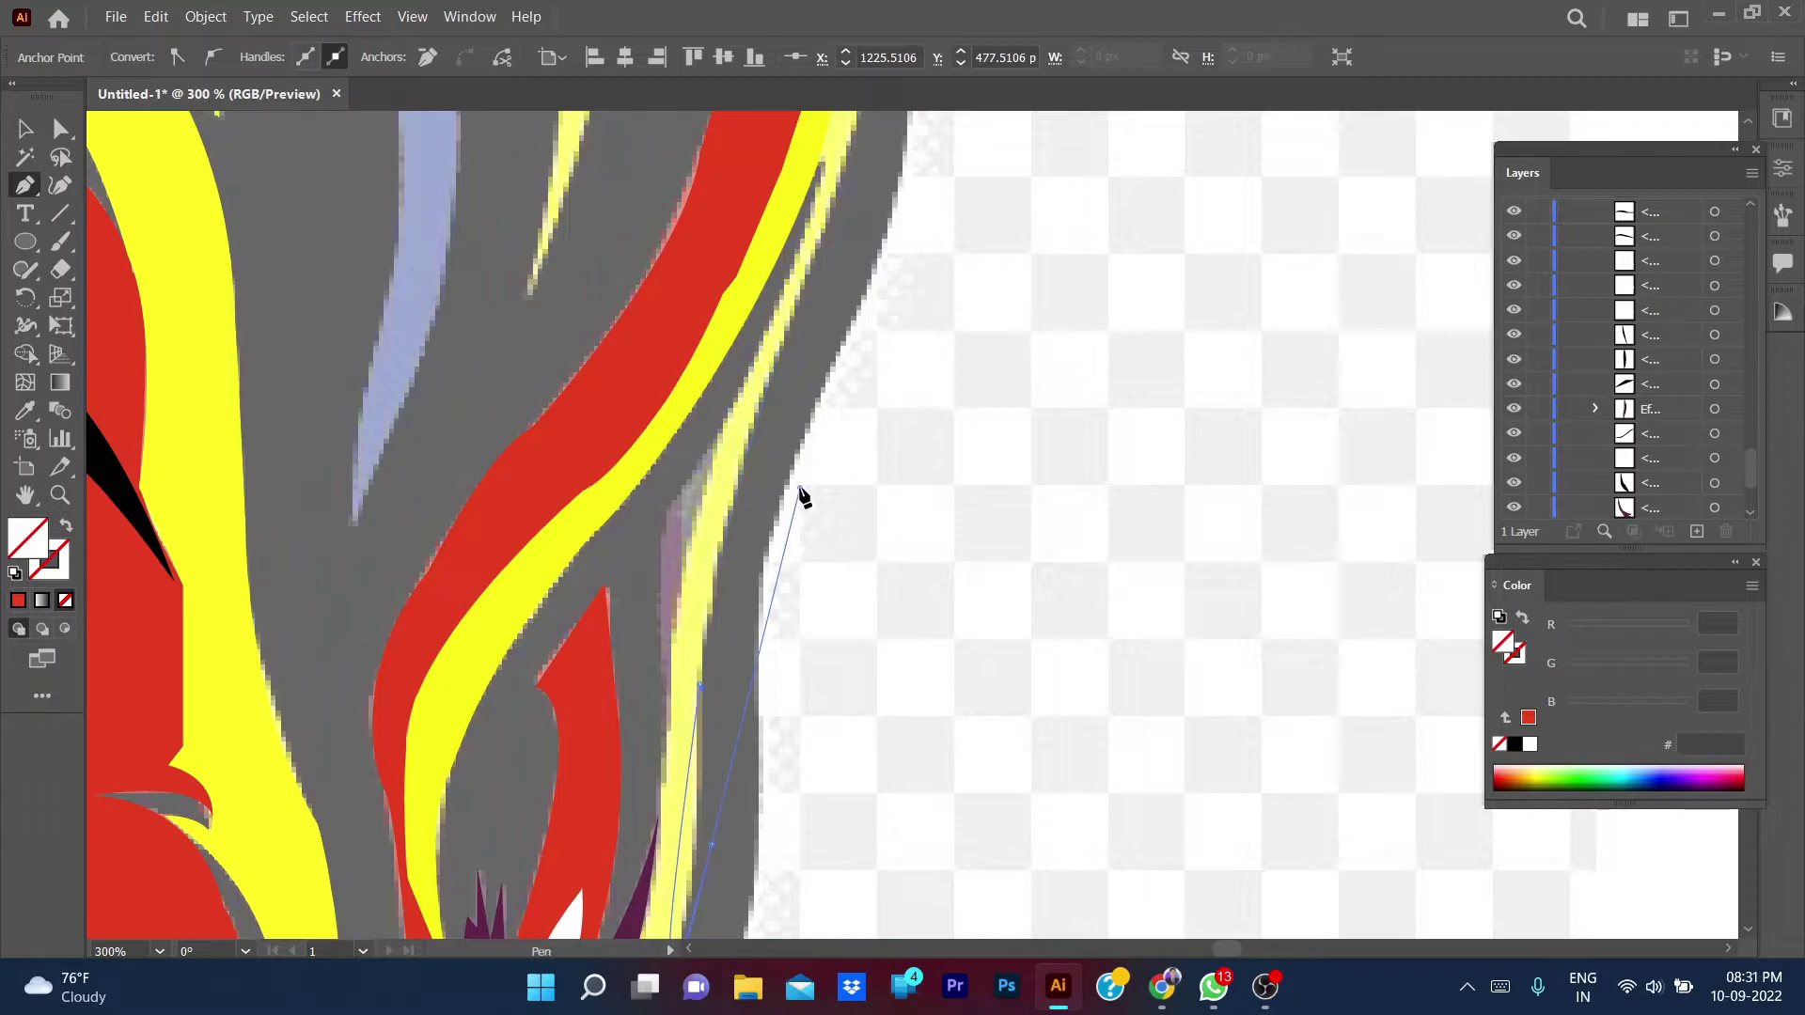
scroll(774, 551, down, 4)
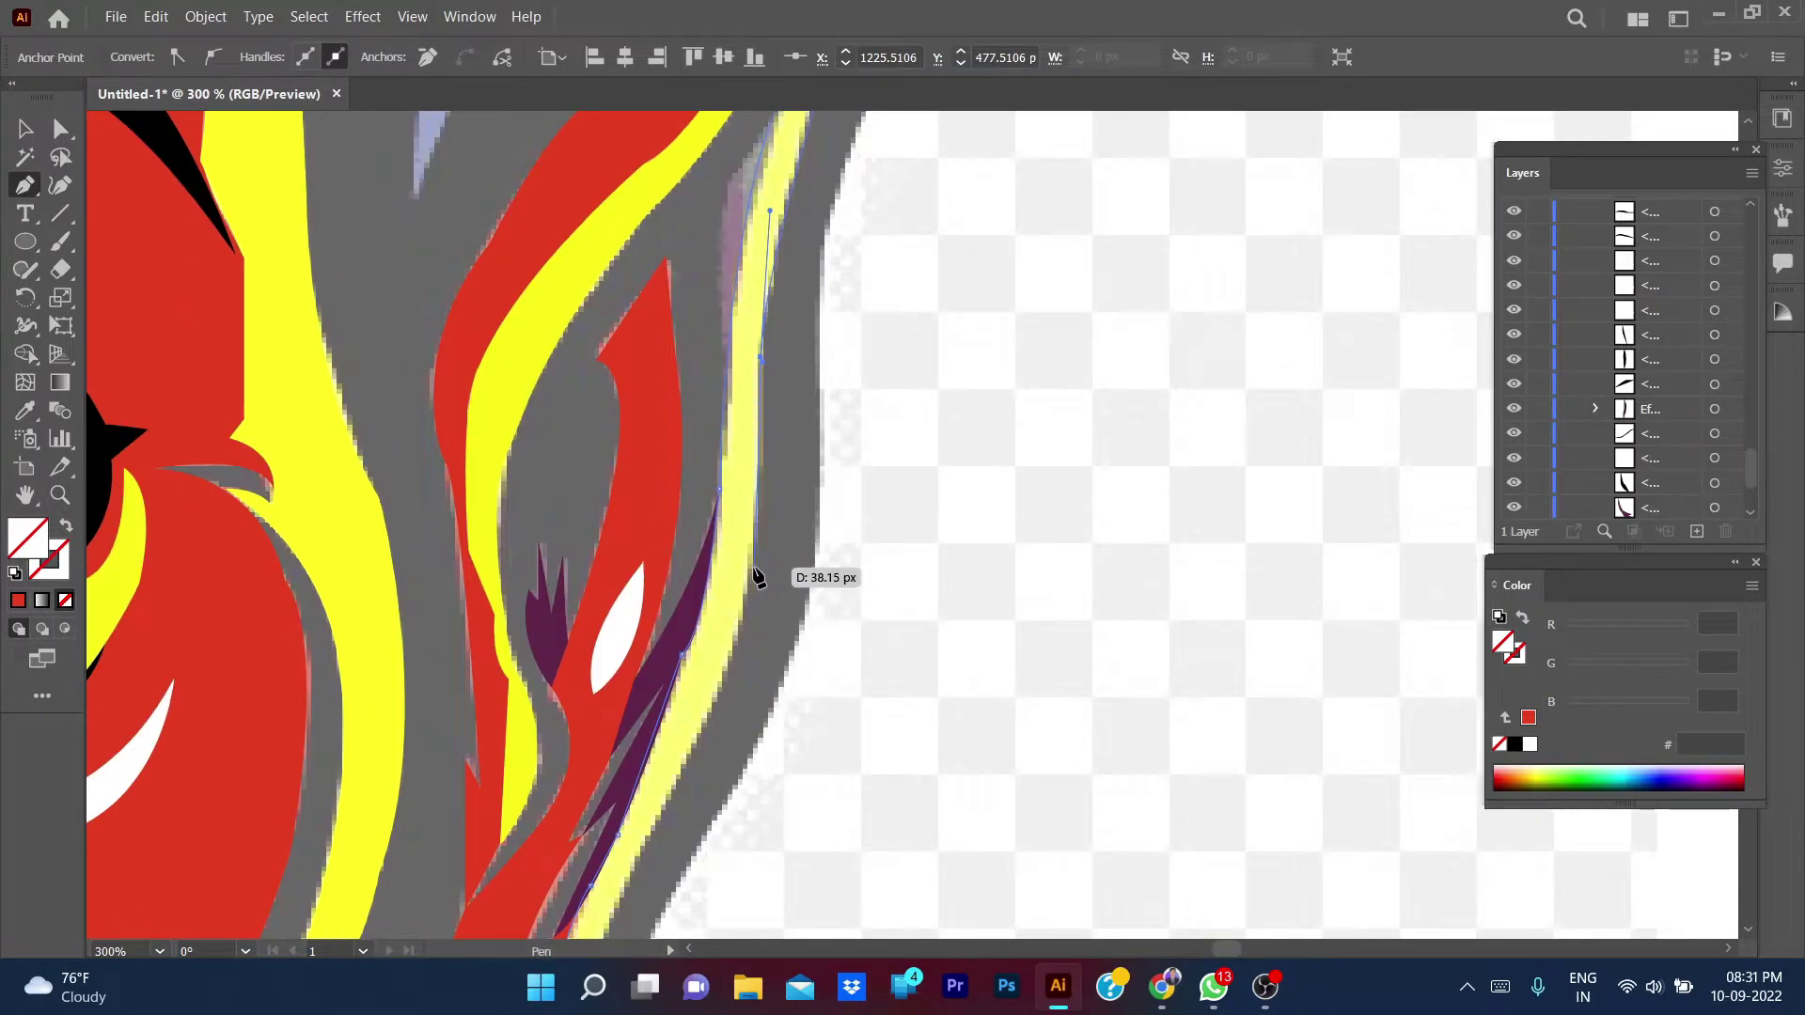
scroll(738, 691, down, 3)
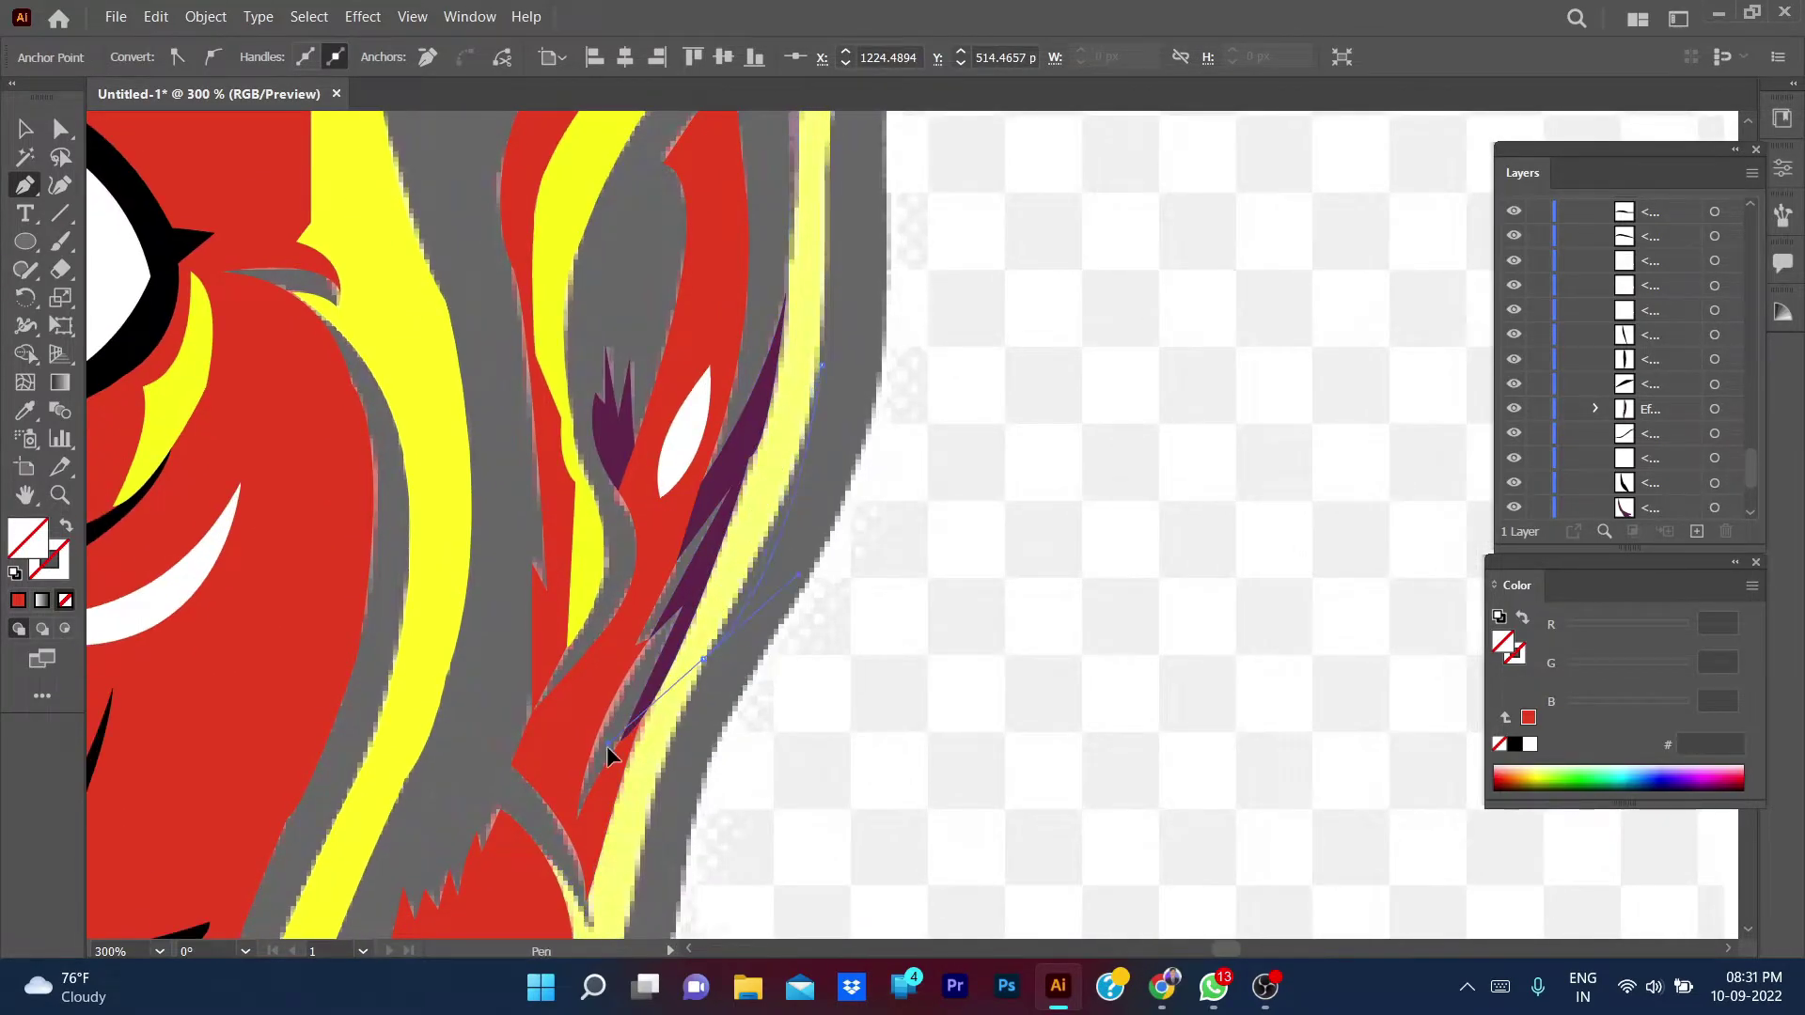
scroll(707, 665, down, 4)
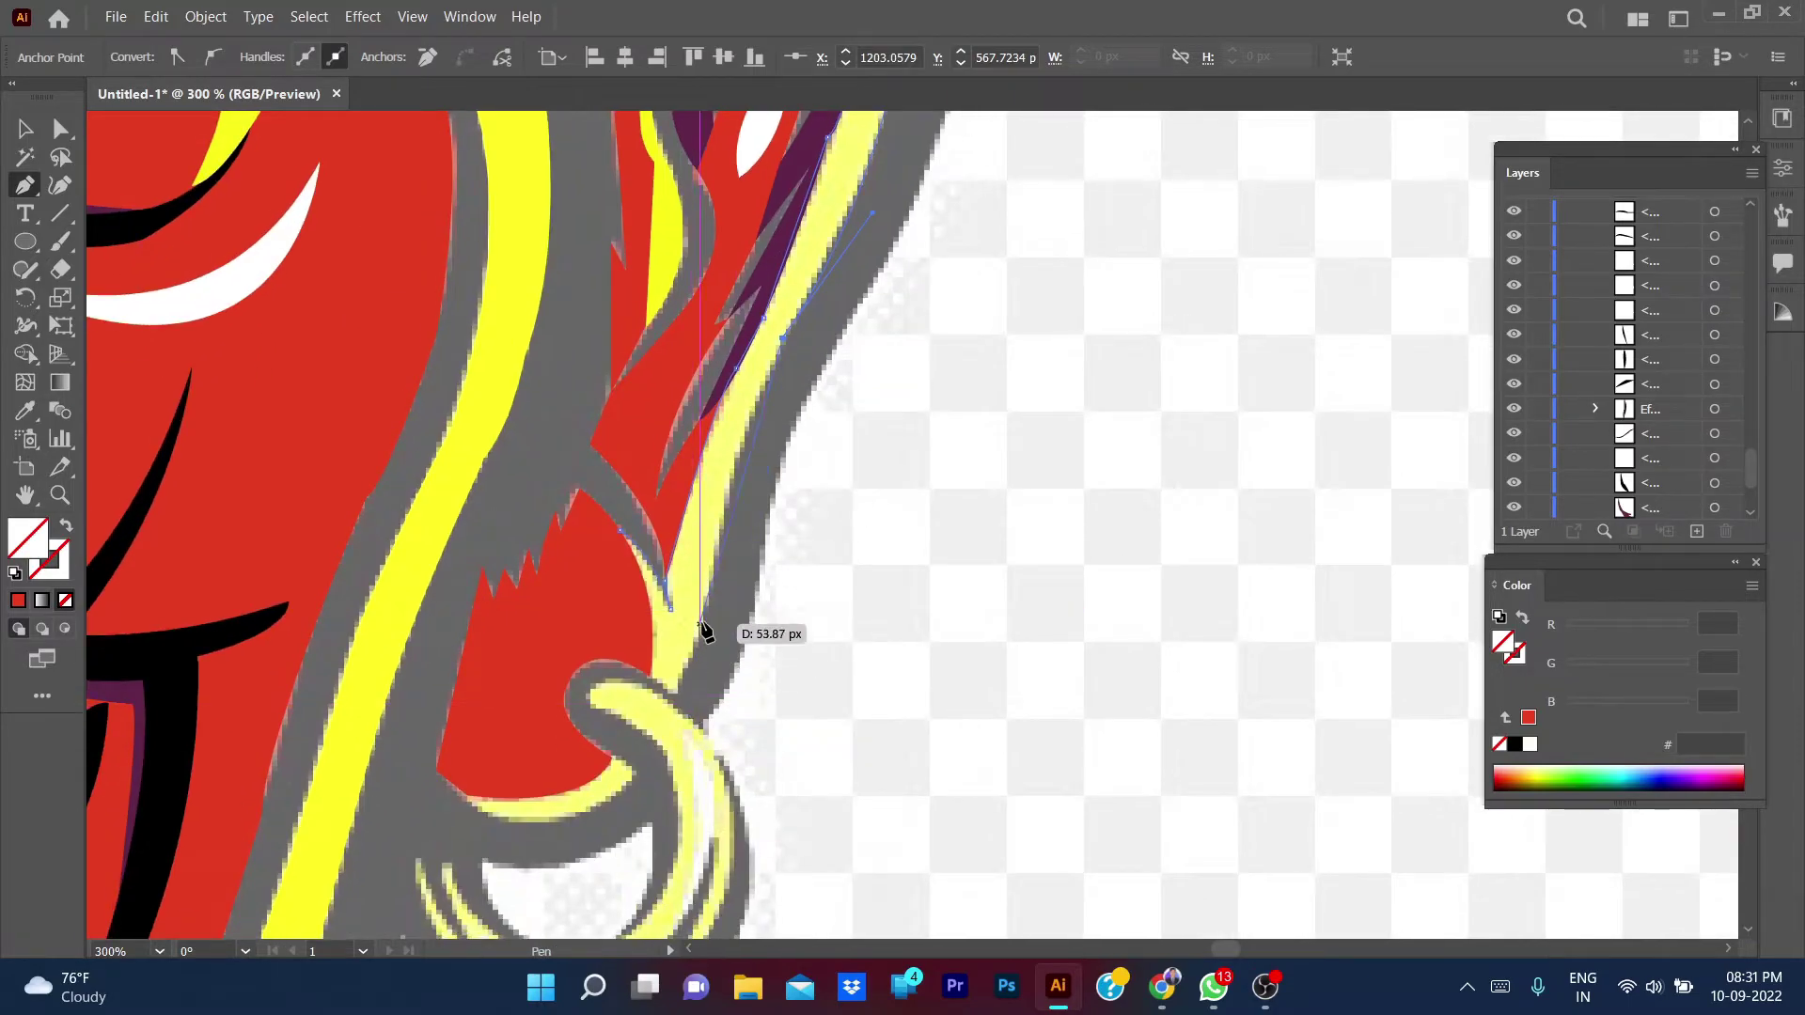
mouse_move(719, 480)
mouse_down()
mouse_move(658, 620)
mouse_move(677, 703)
mouse_move(649, 707)
mouse_up()
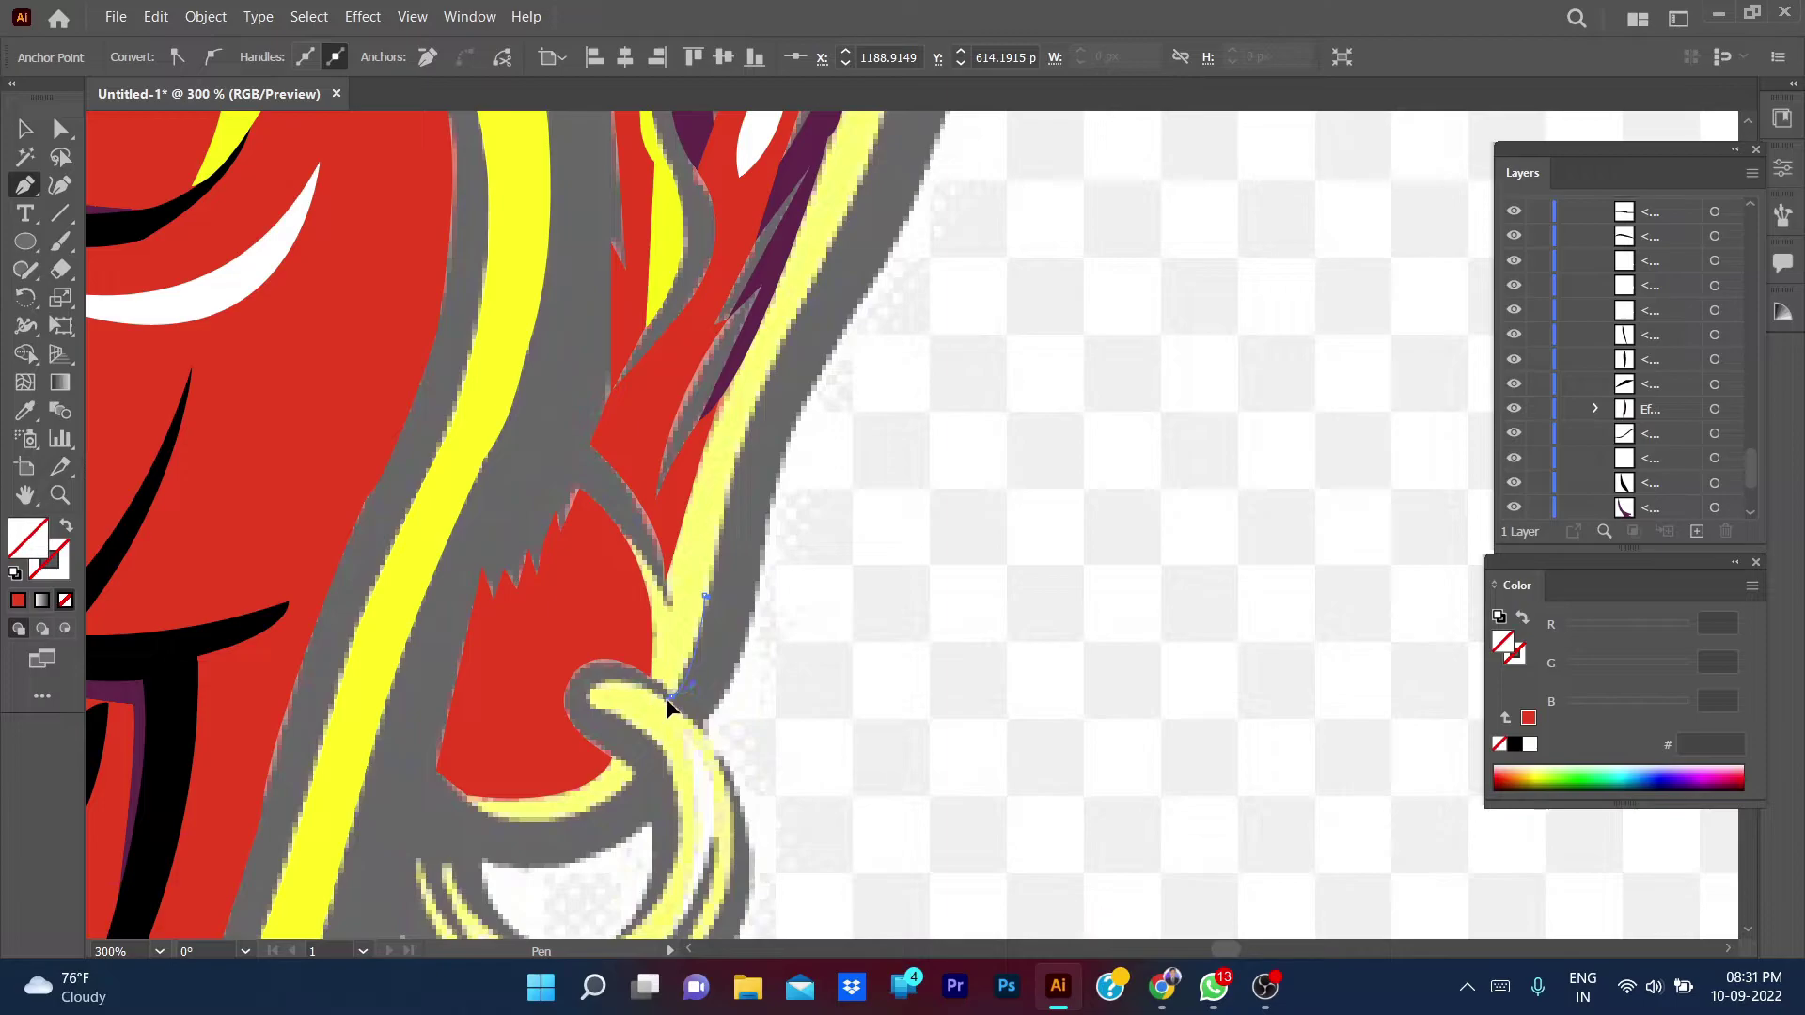
click(670, 696)
drag(620, 531, 573, 461)
- Close the ear strip and fill it with the sampled yellow
key(i)
click(492, 419)
key(v)
click(945, 668)
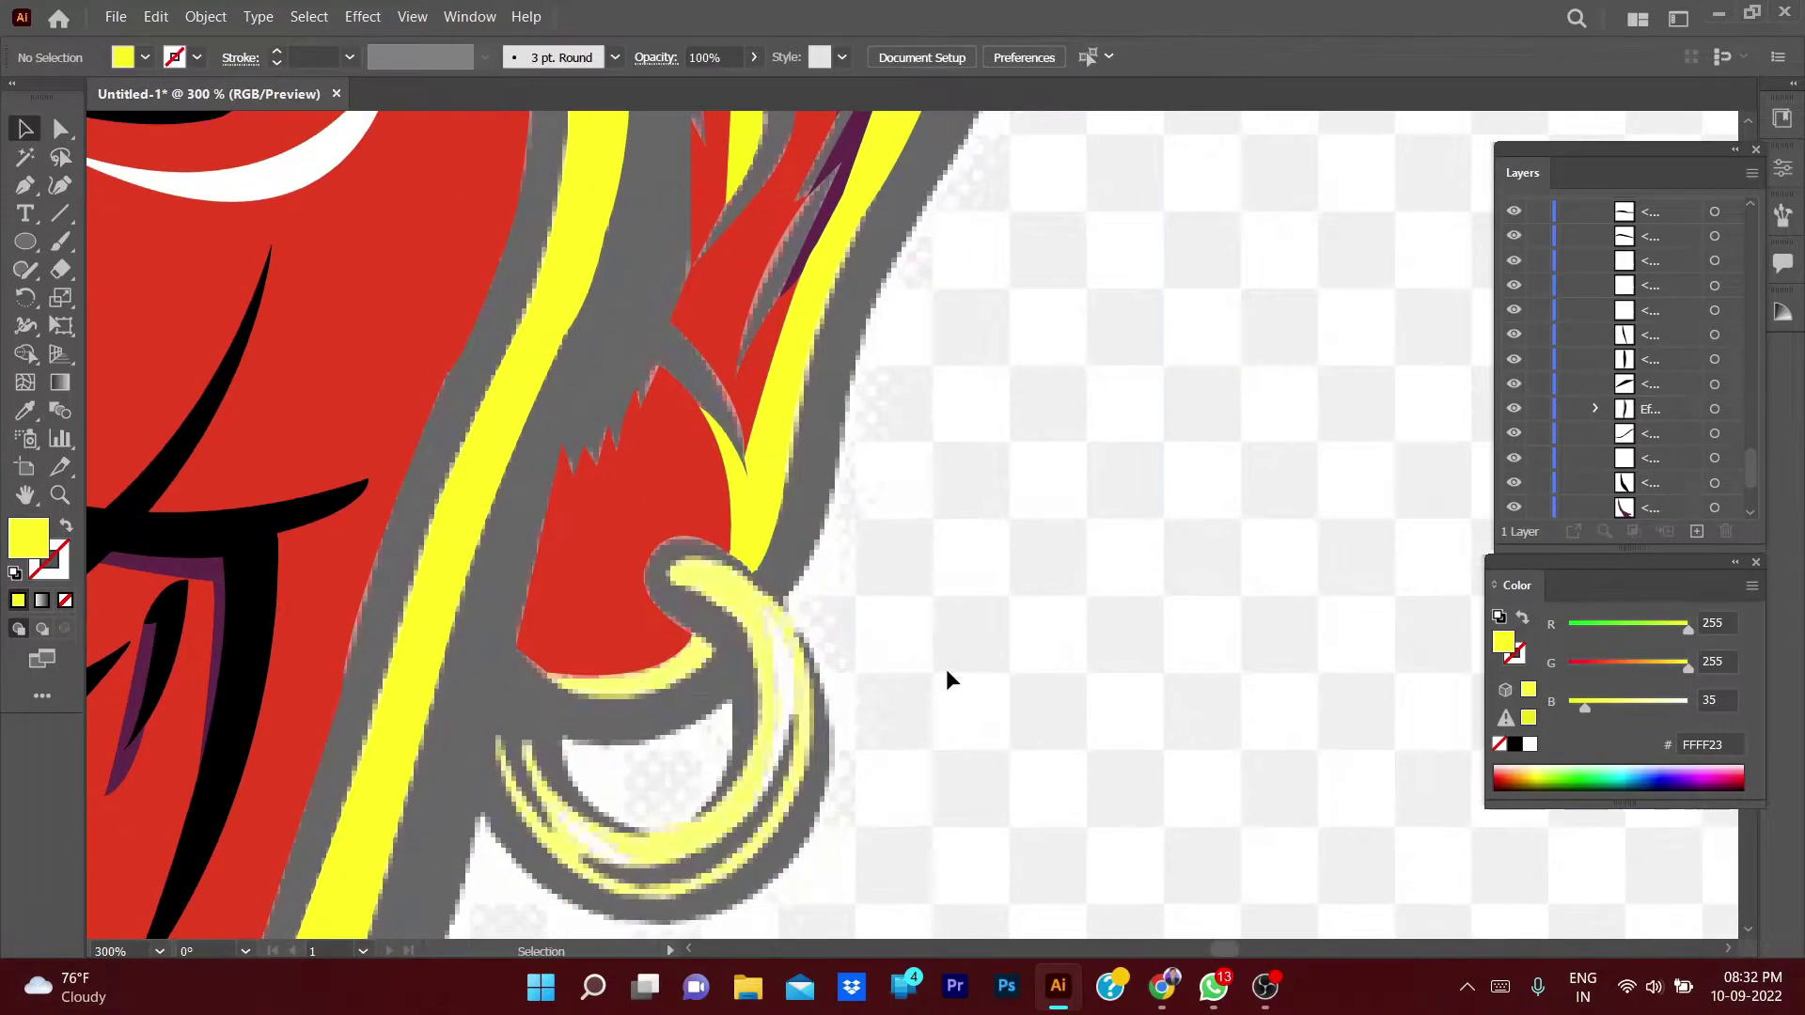
- Trace the earring's hook as a closed shape
key(p)
click(550, 673)
click(664, 689)
click(691, 637)
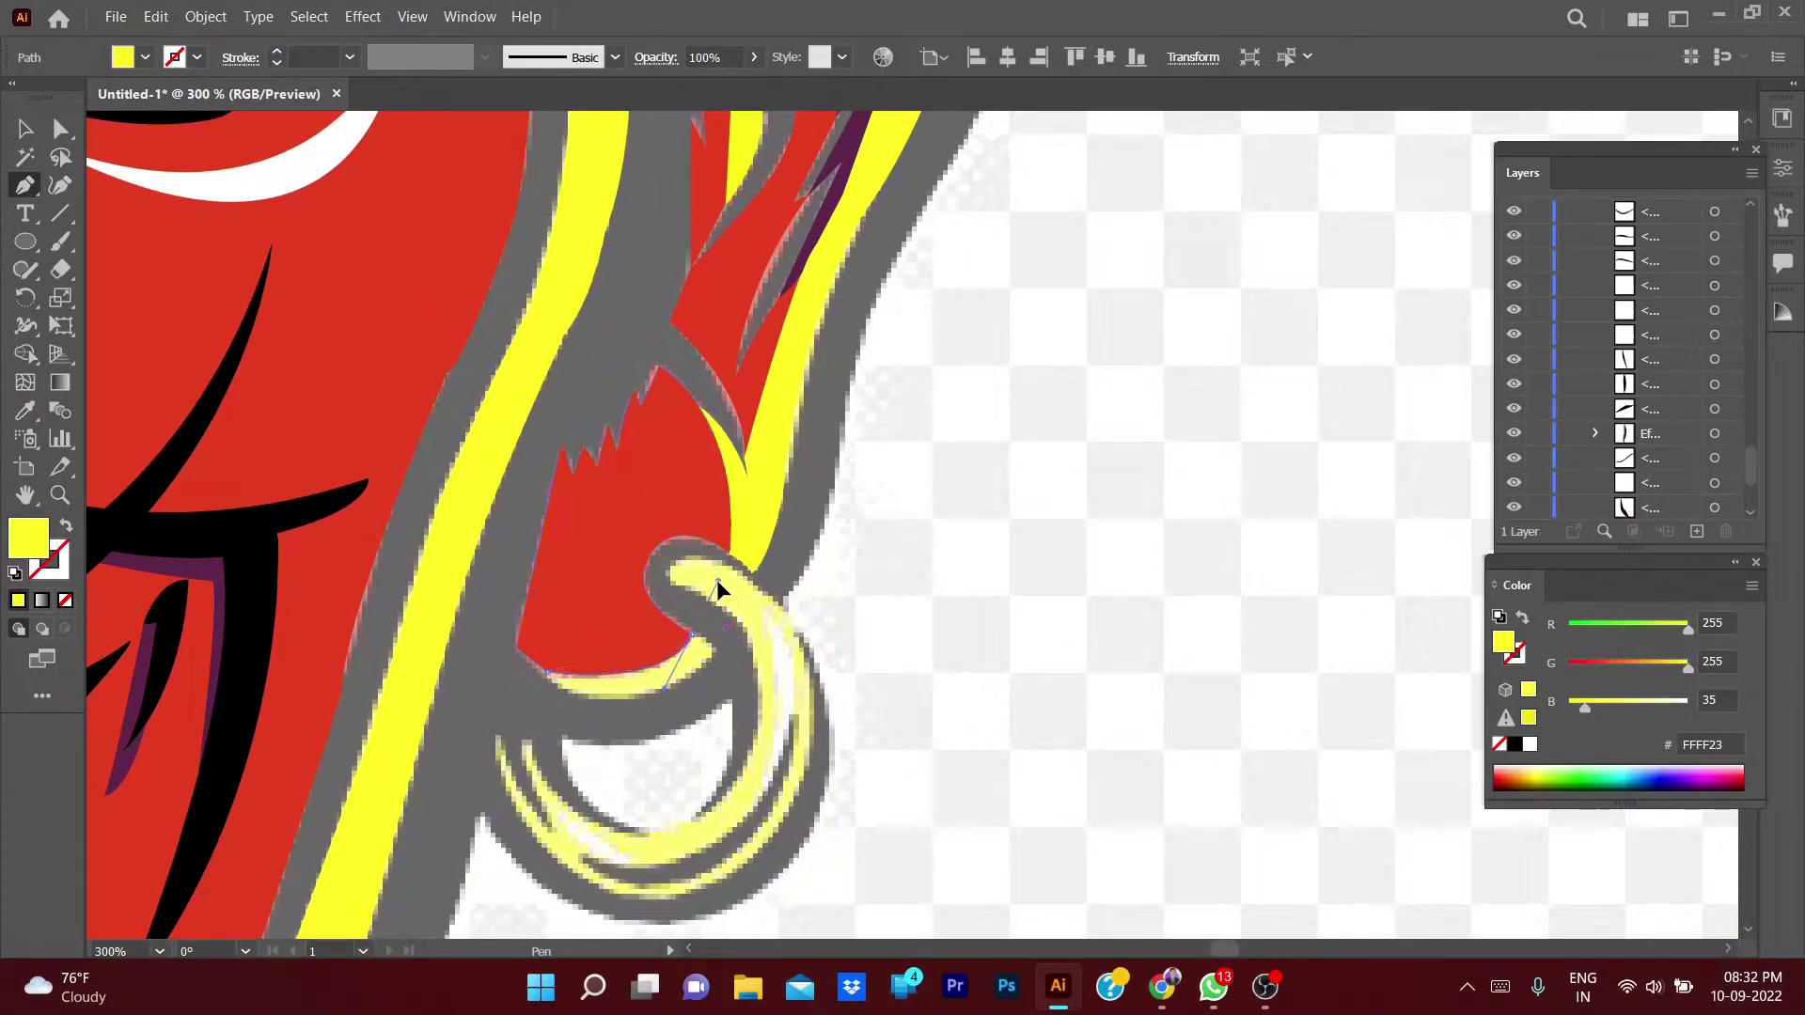
click(716, 646)
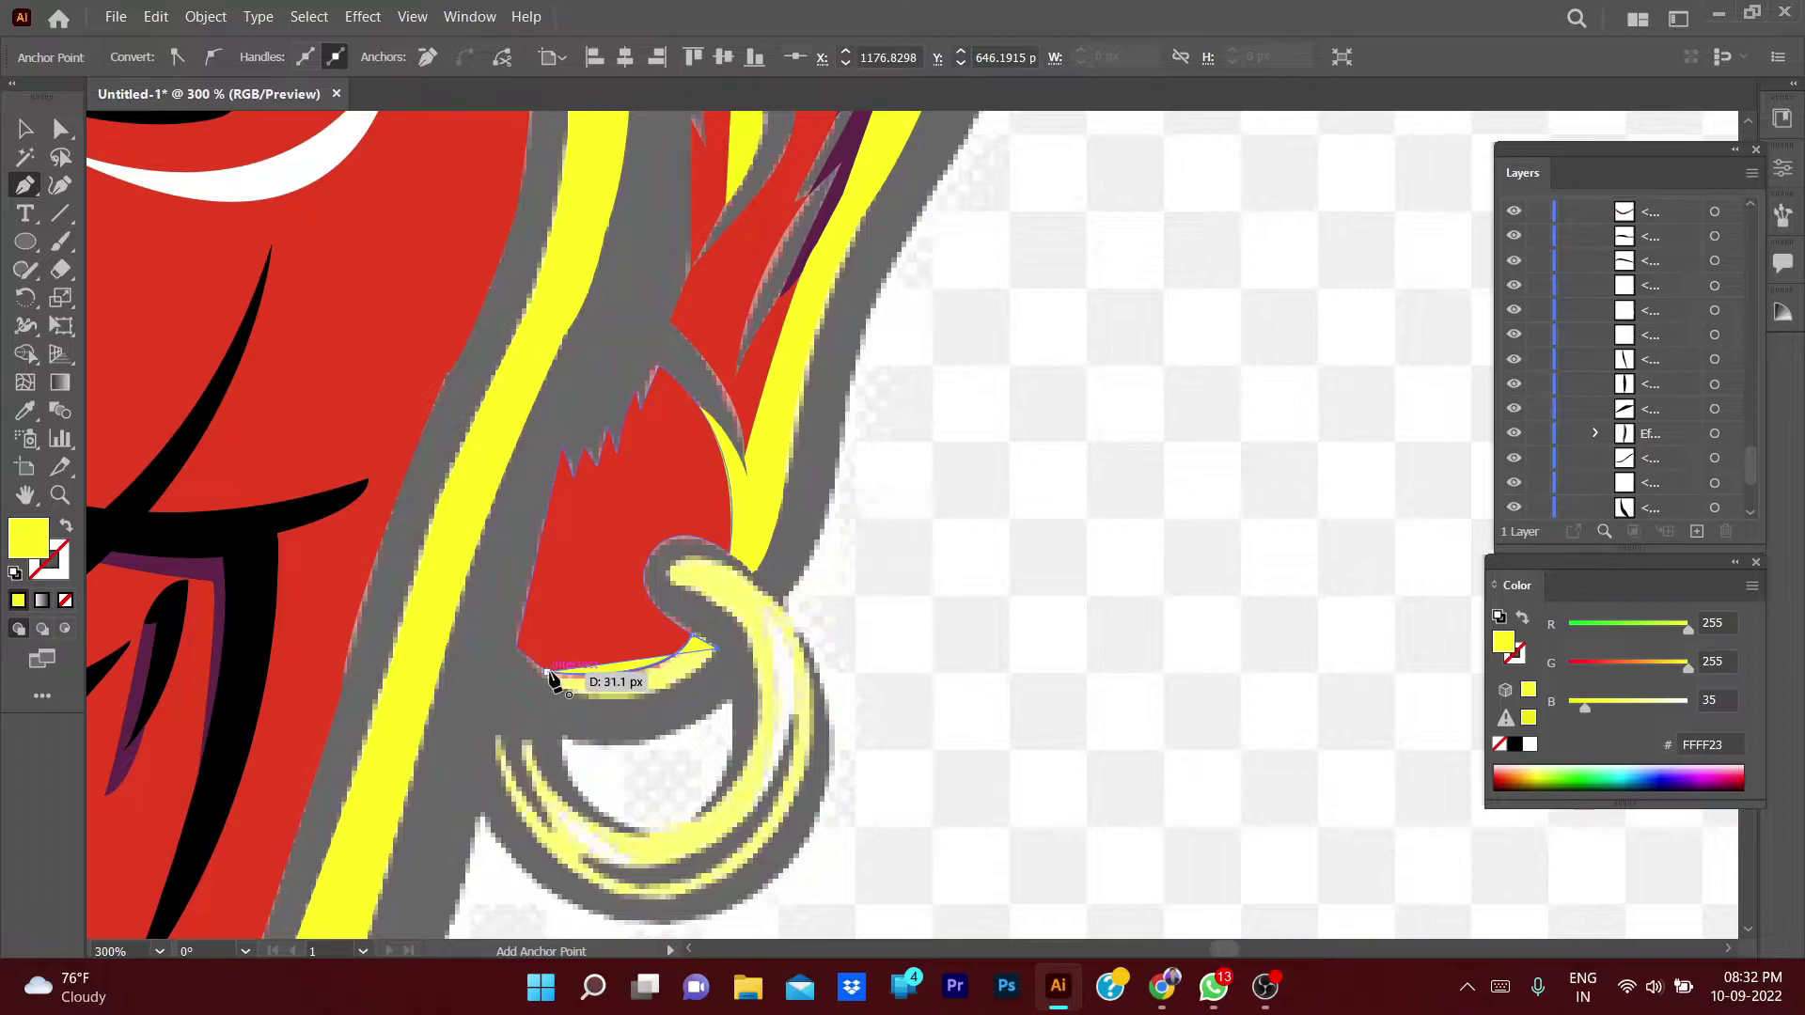
drag(549, 674, 461, 609)
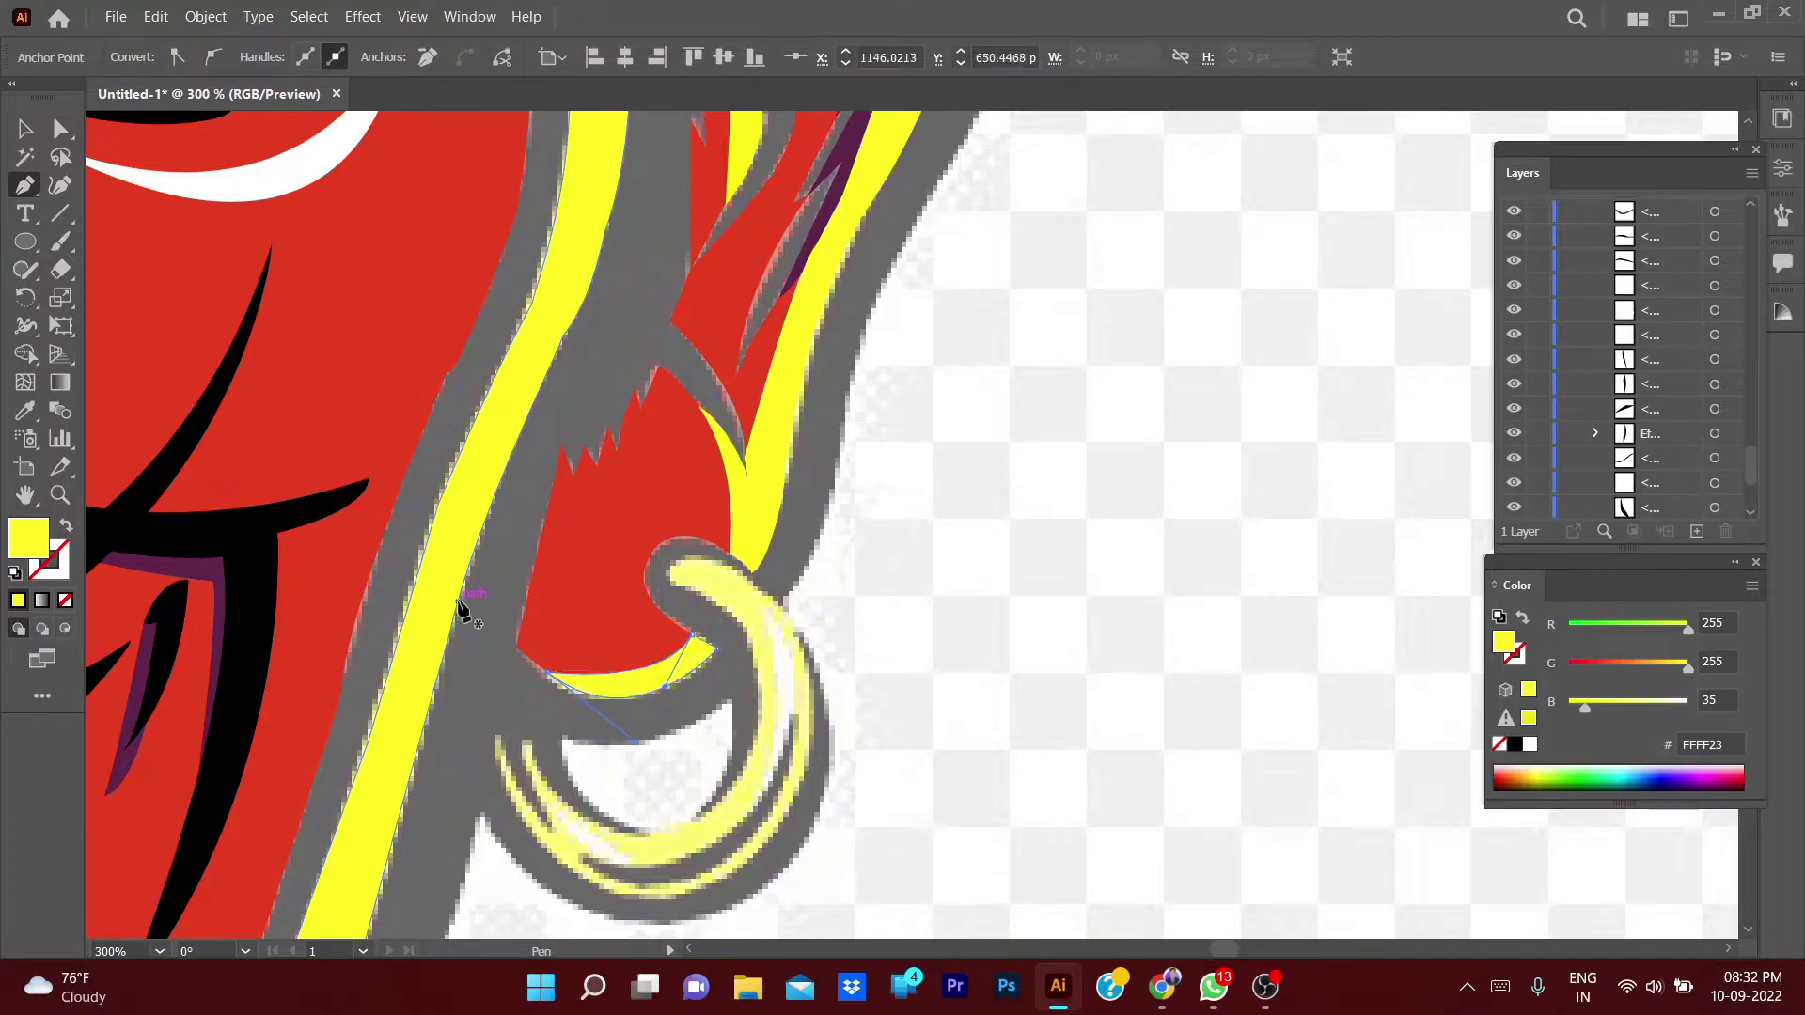
key(v)
click(888, 691)
key(p)
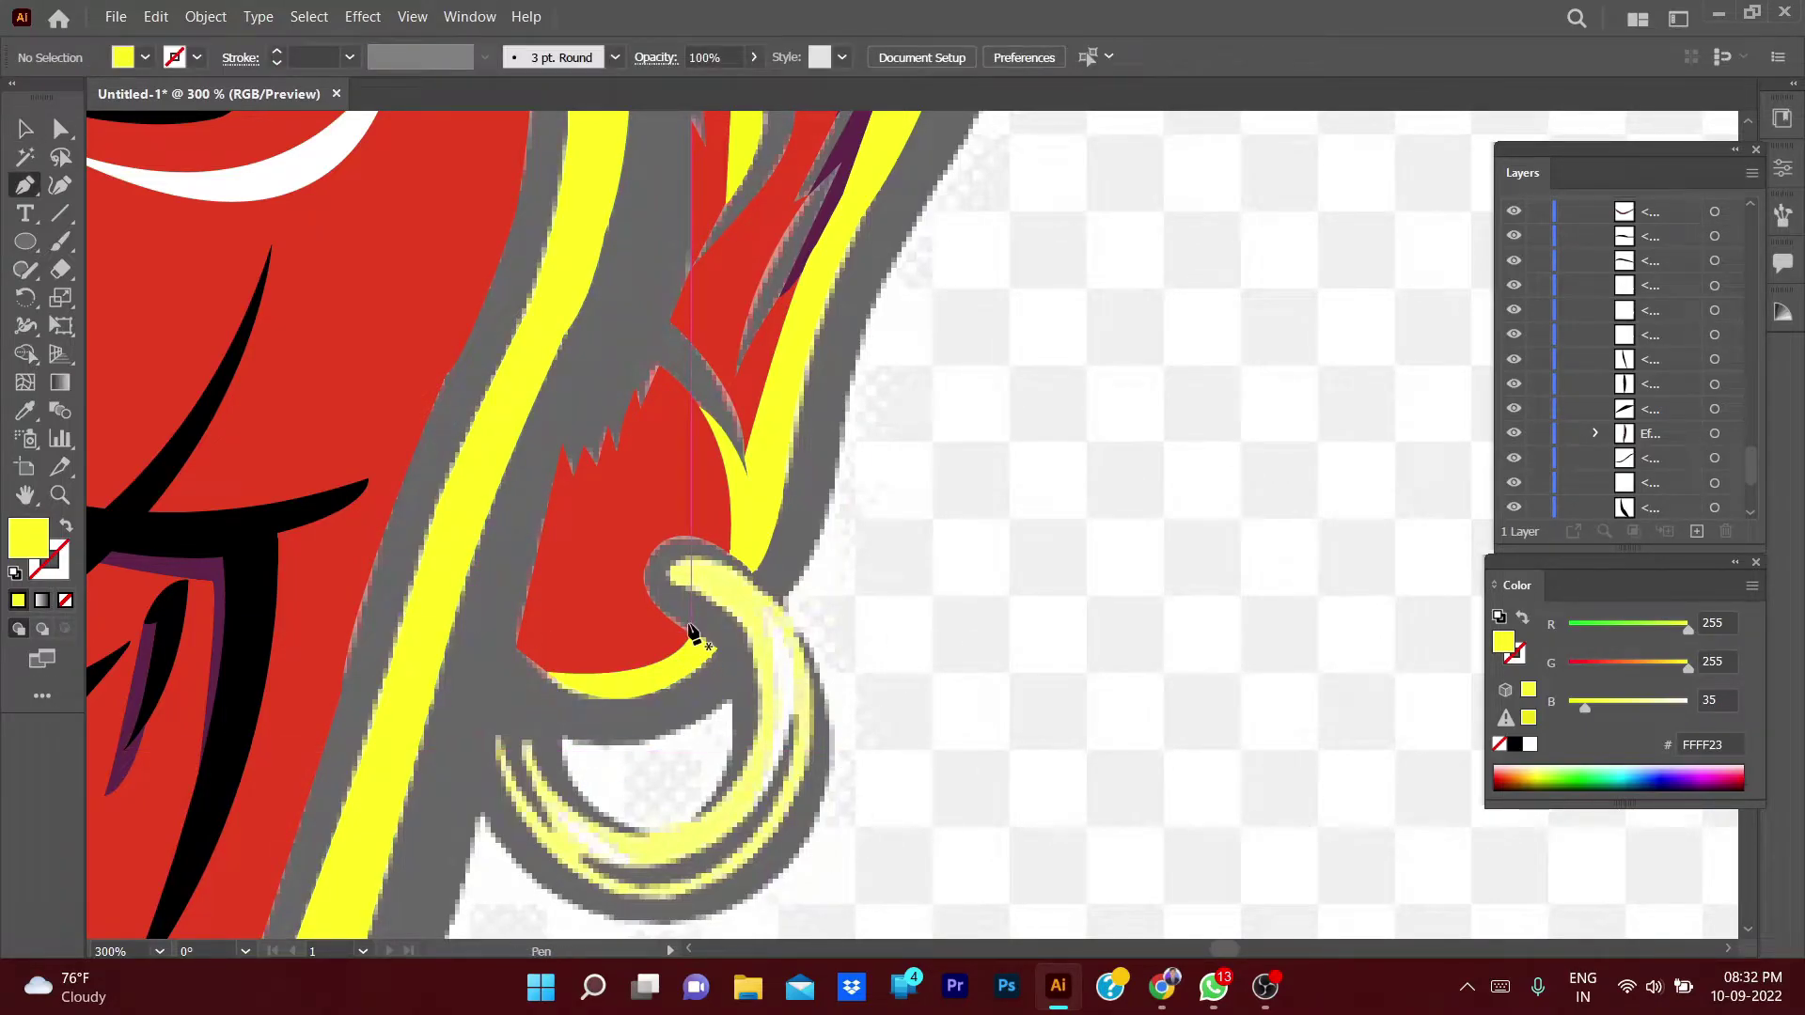
- Trace the outline of the earring's lower ring
click(699, 595)
click(768, 627)
click(758, 710)
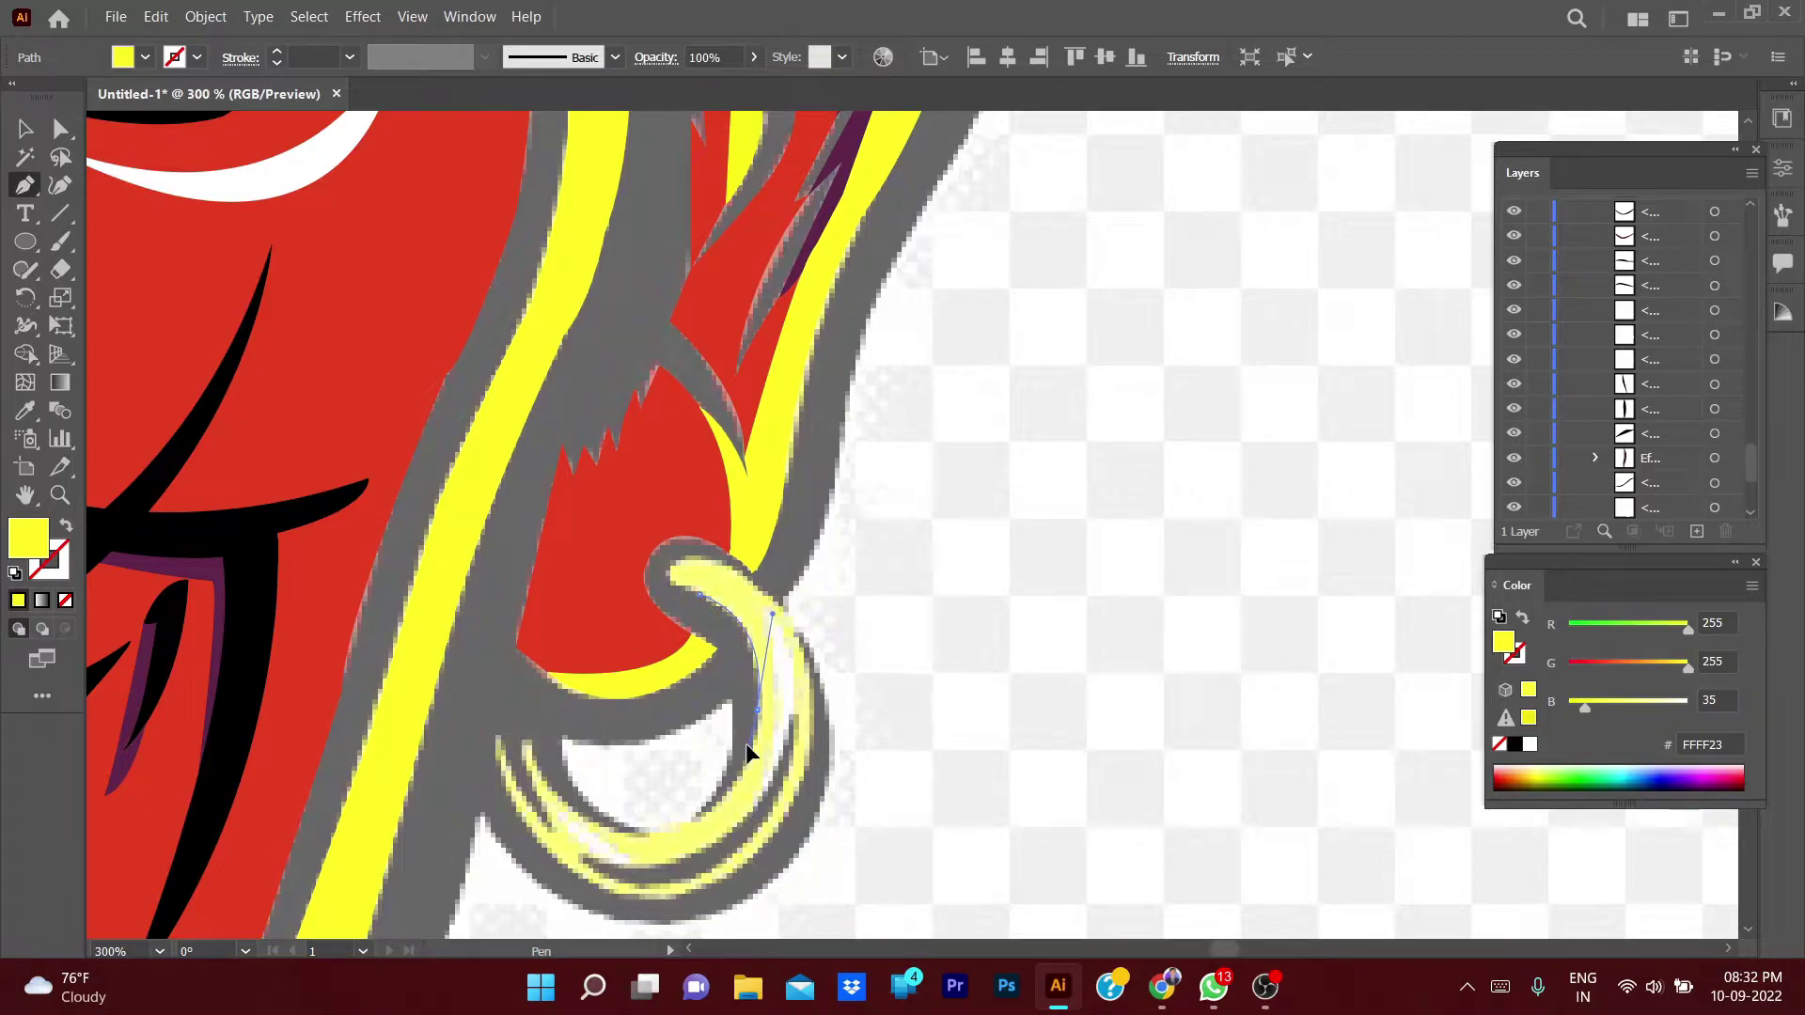
scroll(748, 752, down, 2)
drag(724, 747, 652, 760)
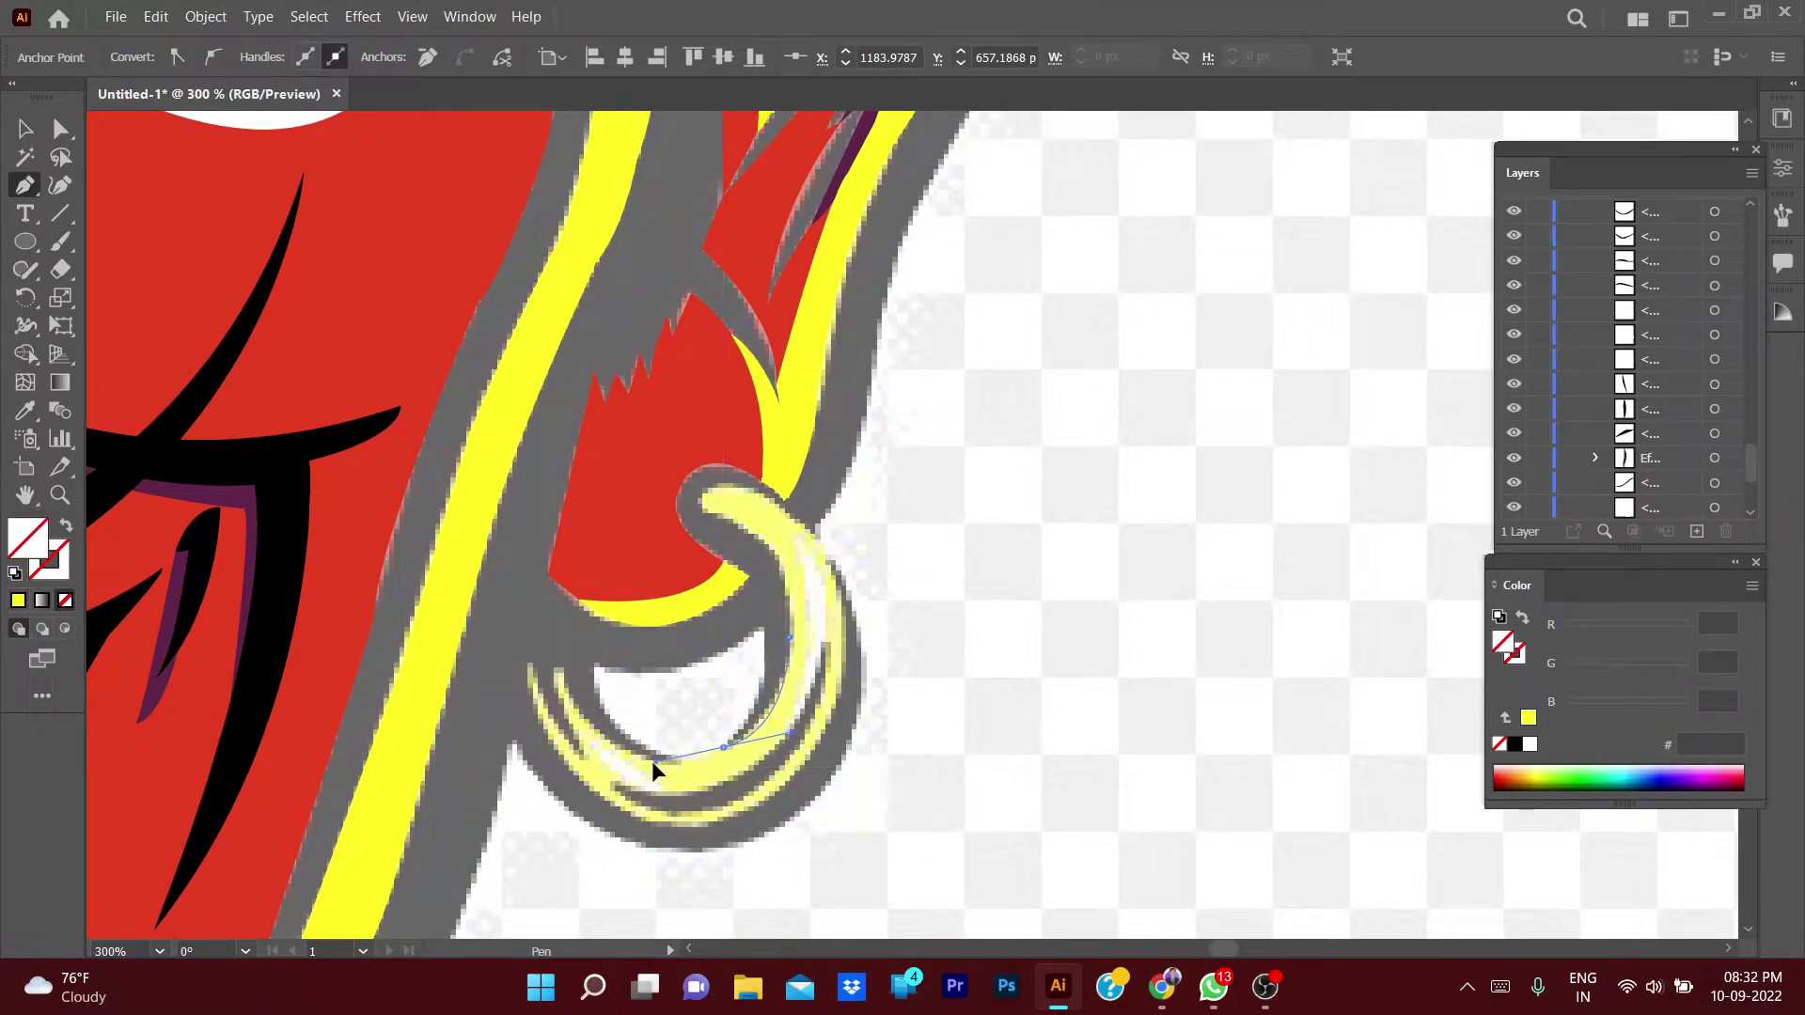
scroll(709, 752, left, 3)
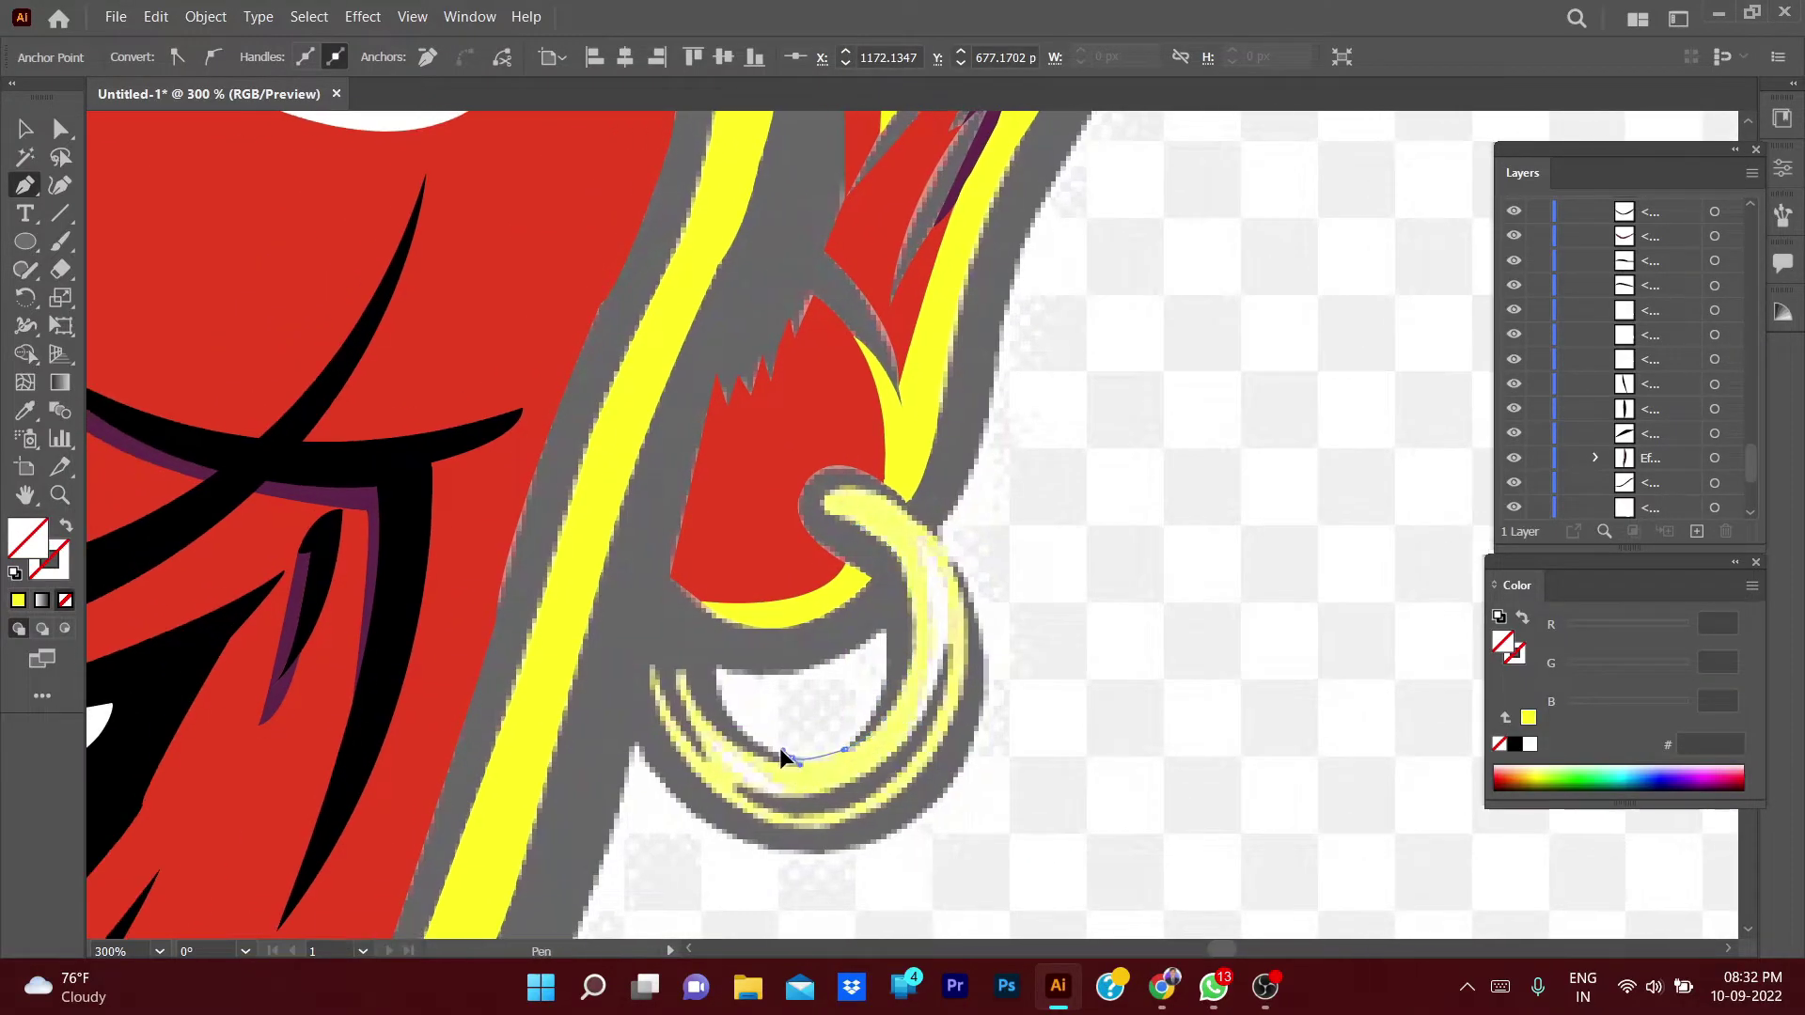
drag(715, 776, 682, 668)
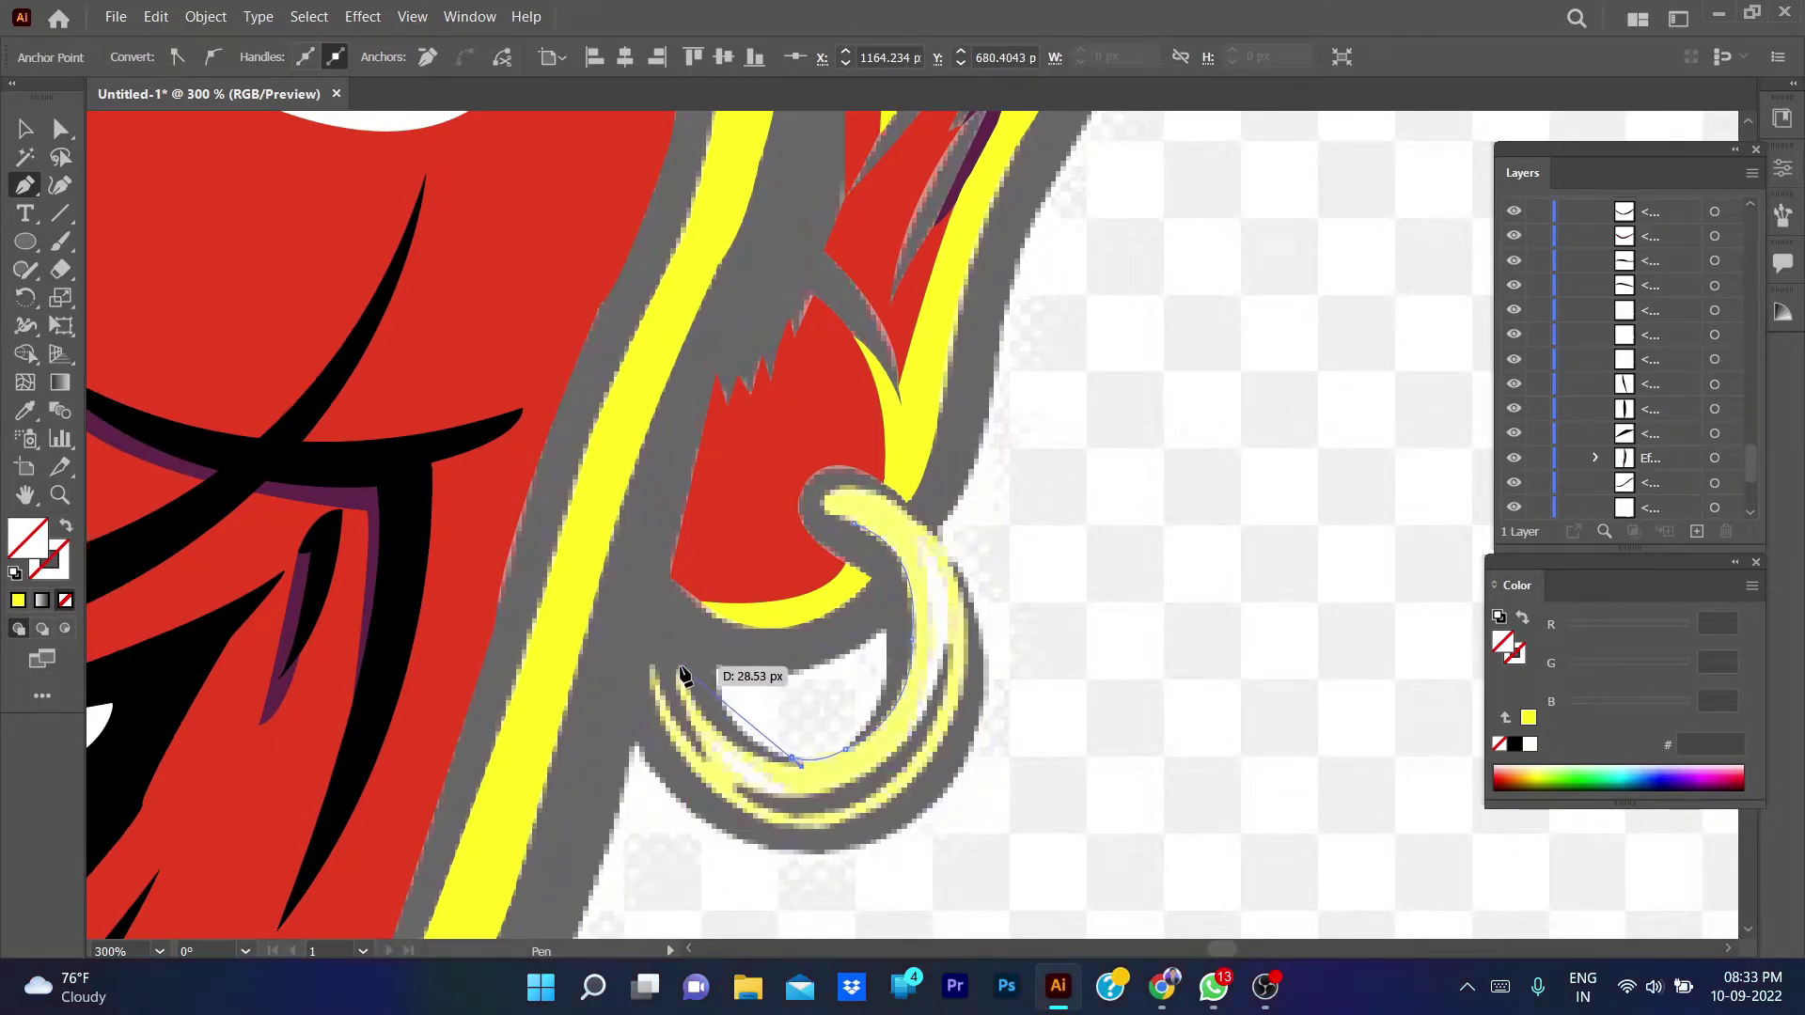
key(ctrl+z)
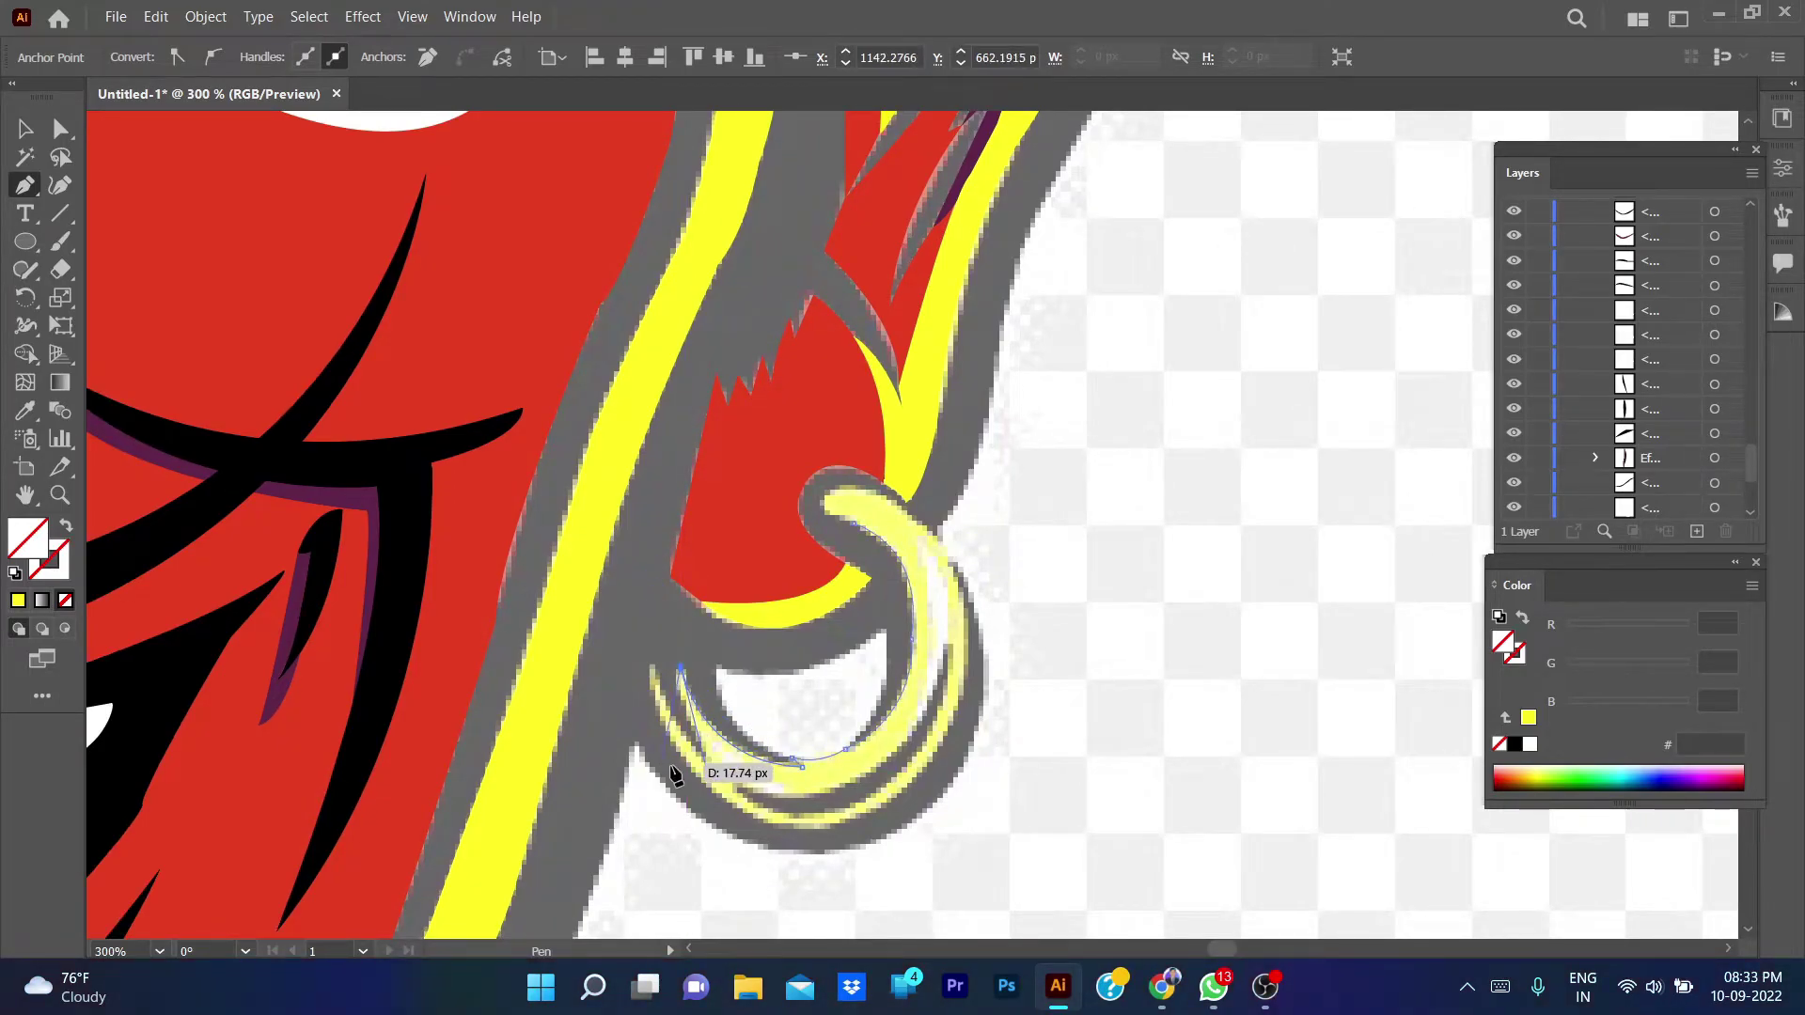
mouse_move(709, 762)
mouse_down()
mouse_move(727, 851)
mouse_move(752, 816)
mouse_up()
drag(928, 764, 978, 654)
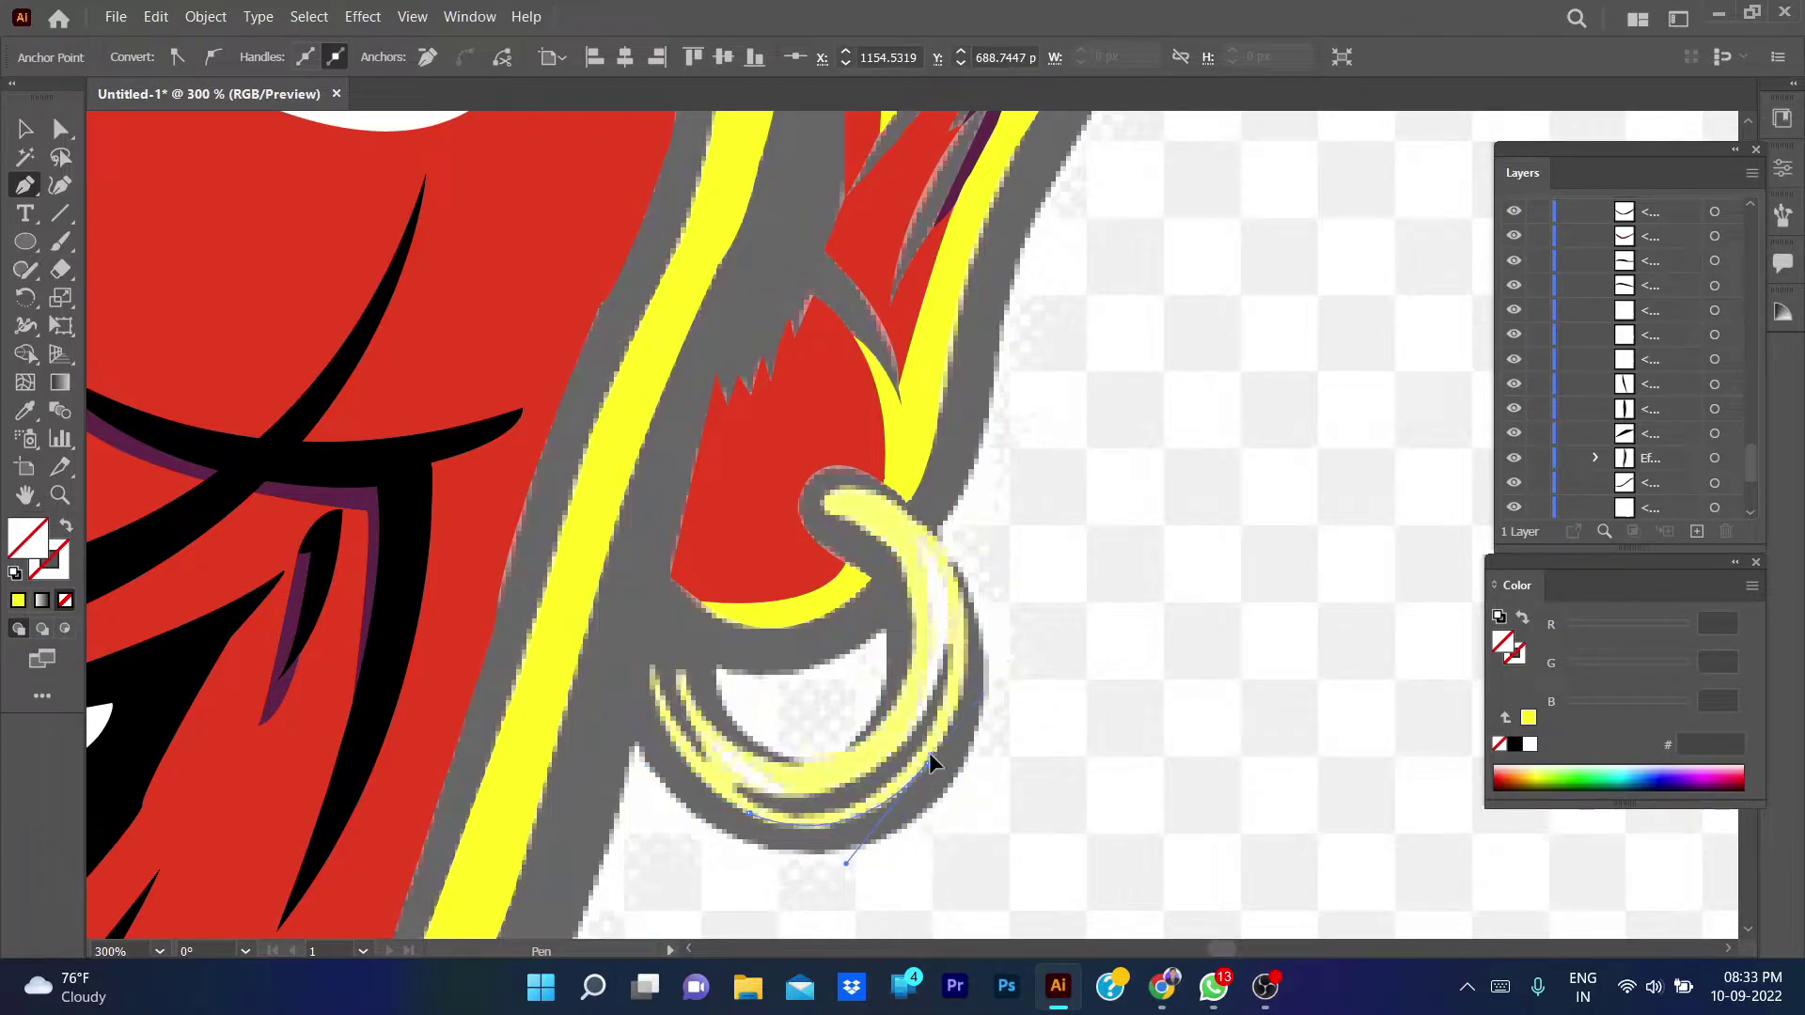
drag(951, 564, 906, 466)
click(949, 565)
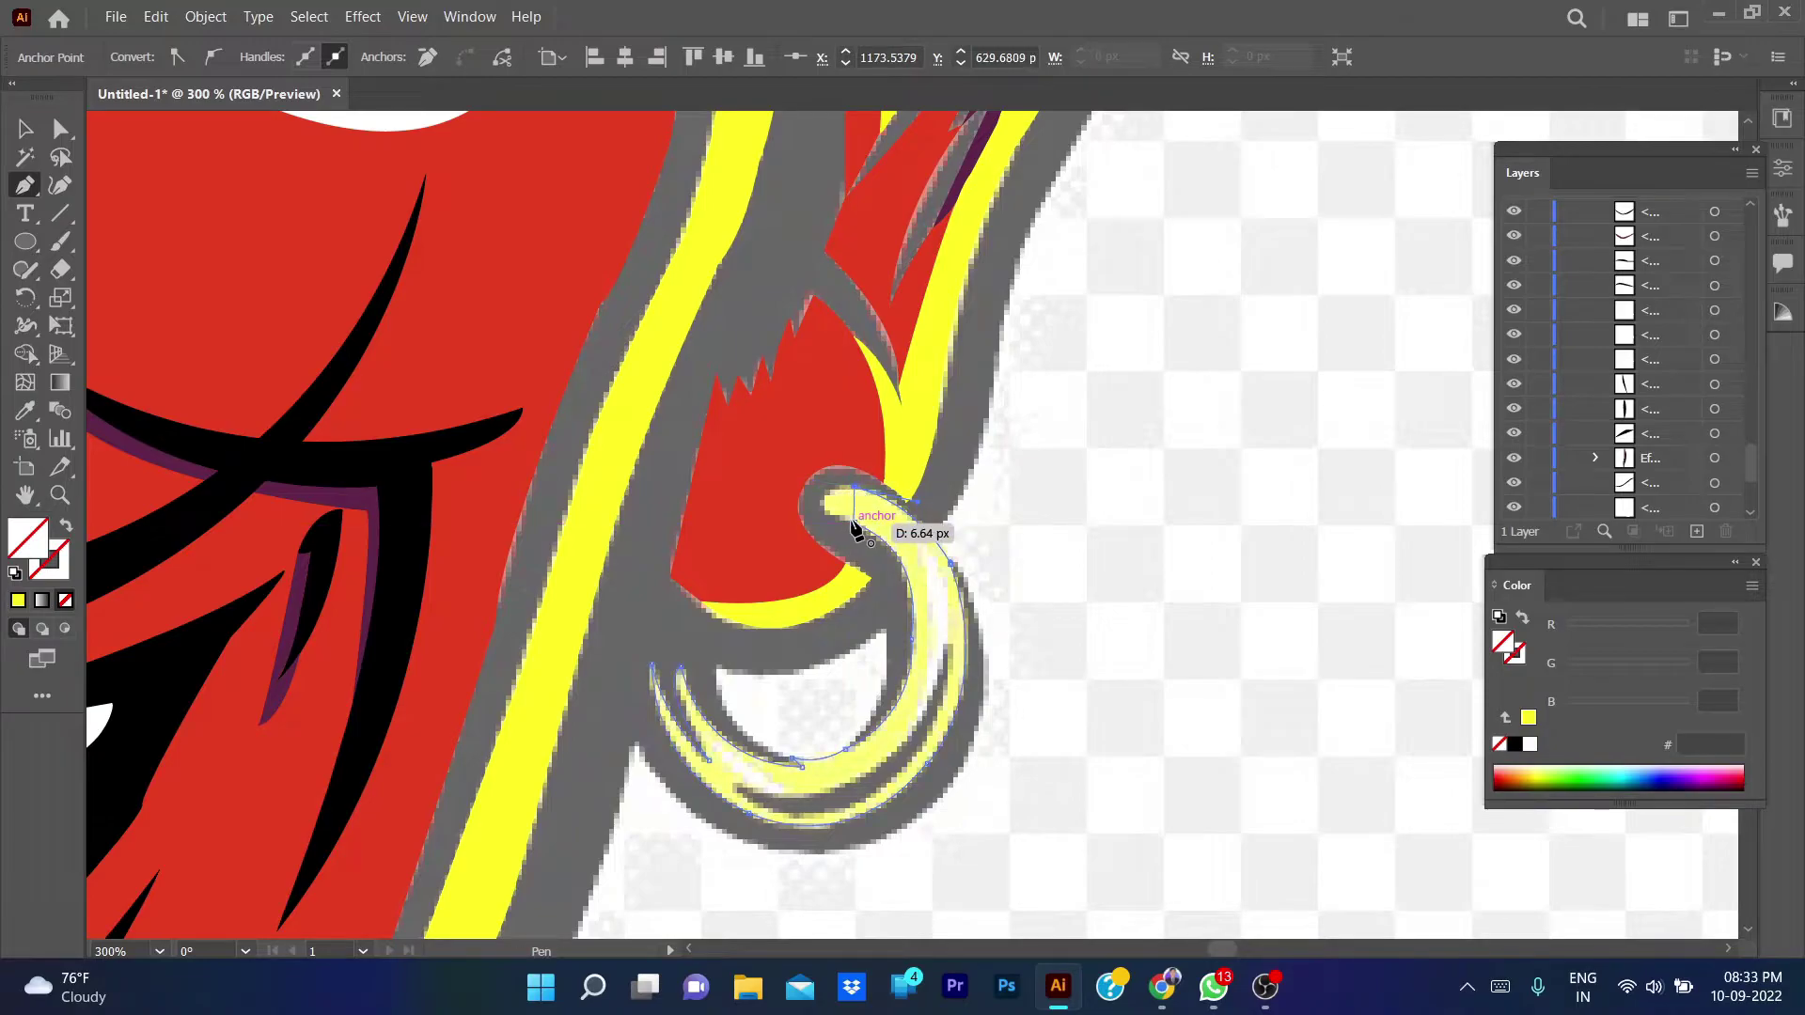
click(927, 544)
key(Escape)
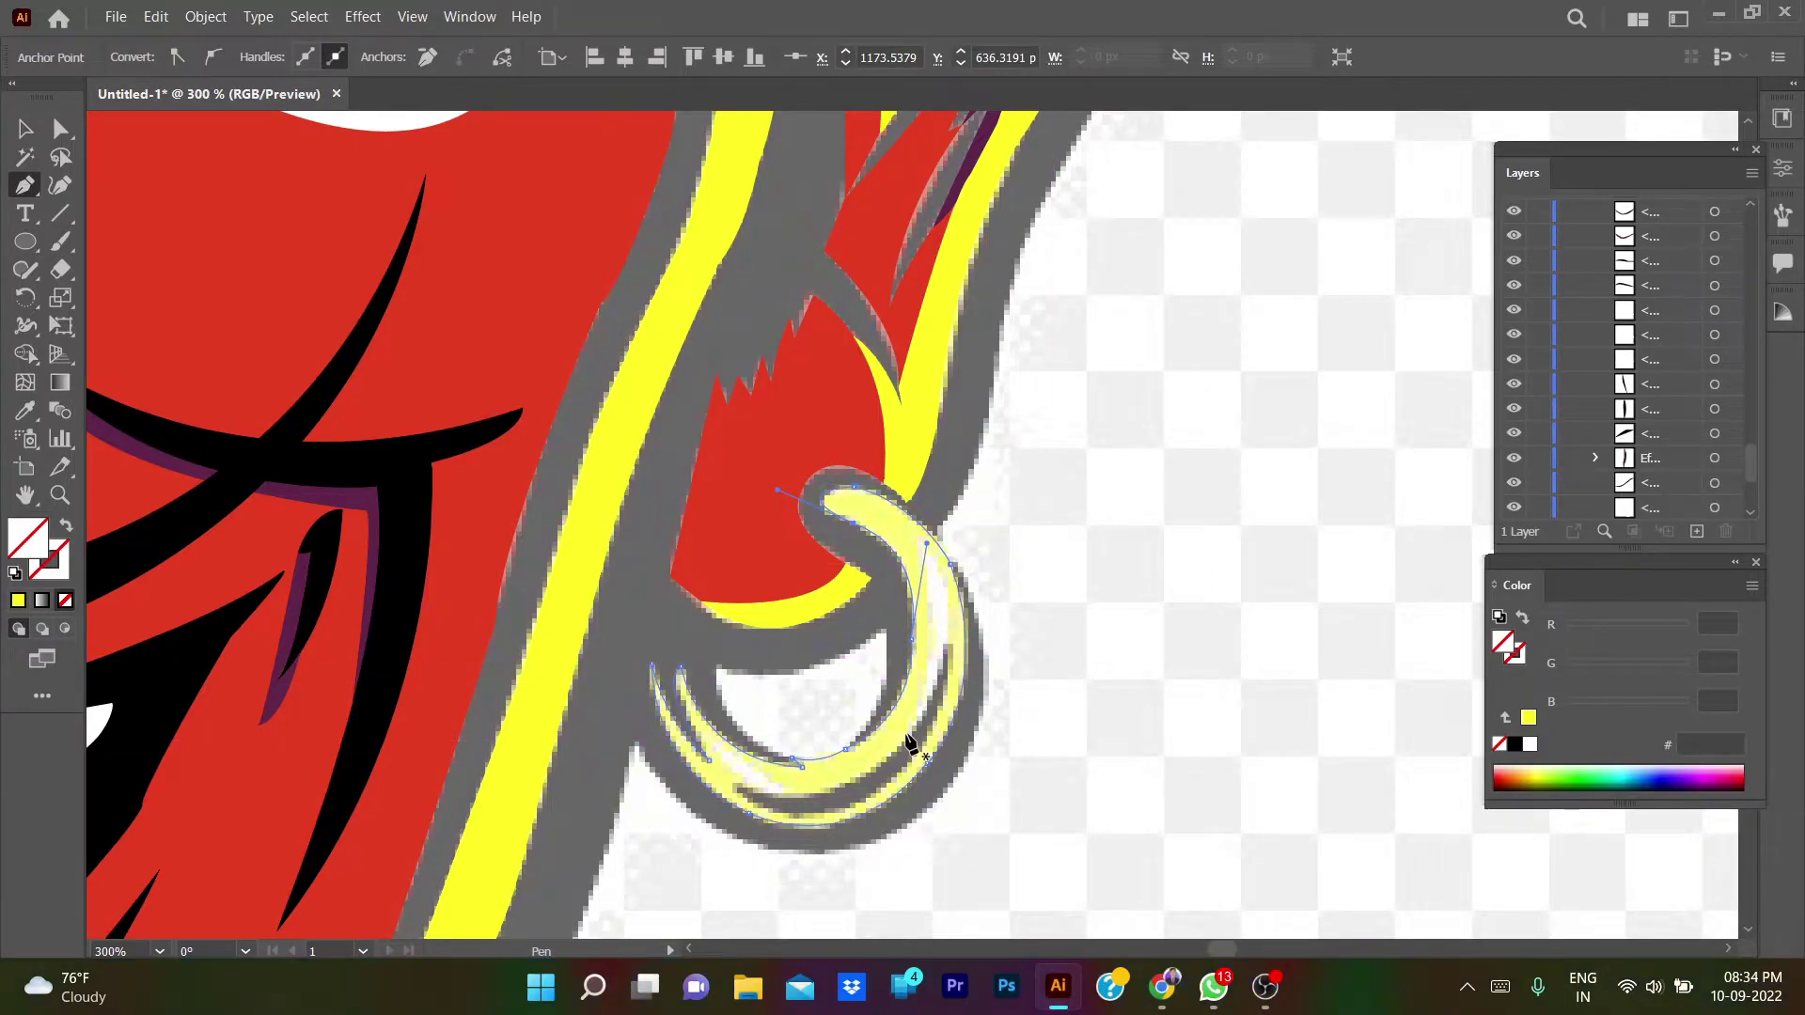
- Draw a curved shadow crescent along the ring's bottom
click(736, 788)
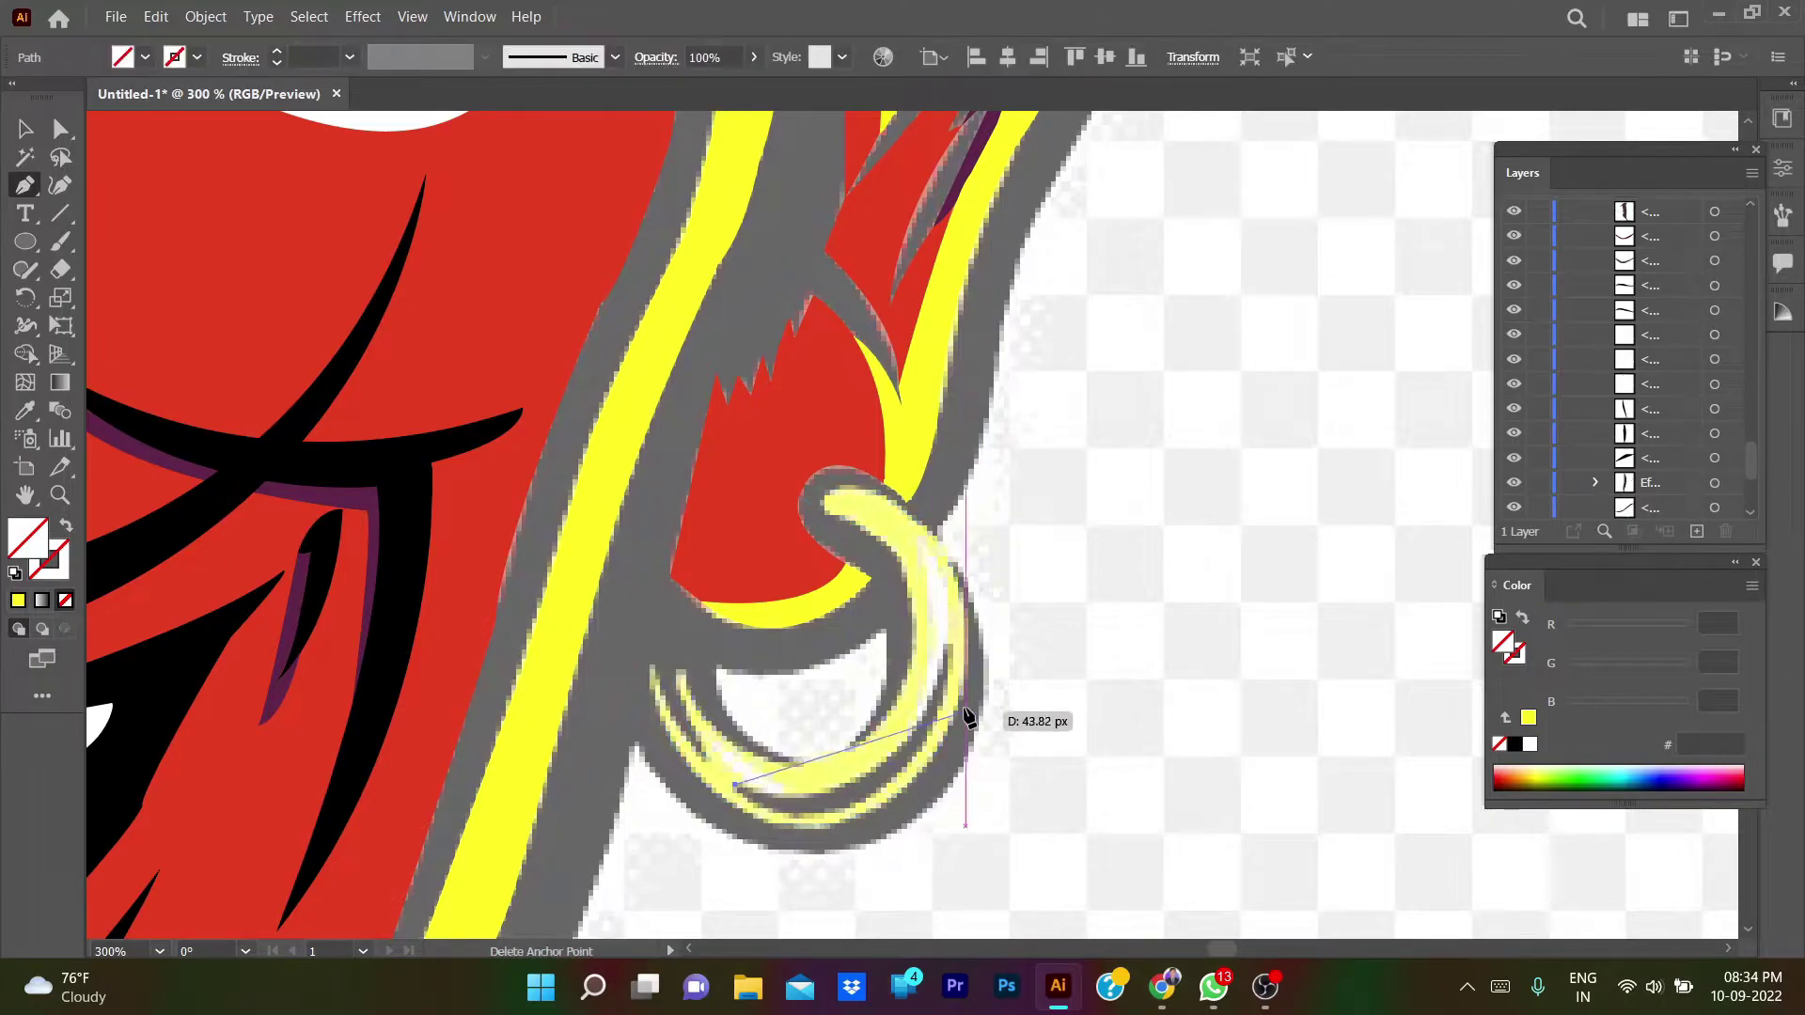
drag(945, 643, 999, 435)
click(945, 644)
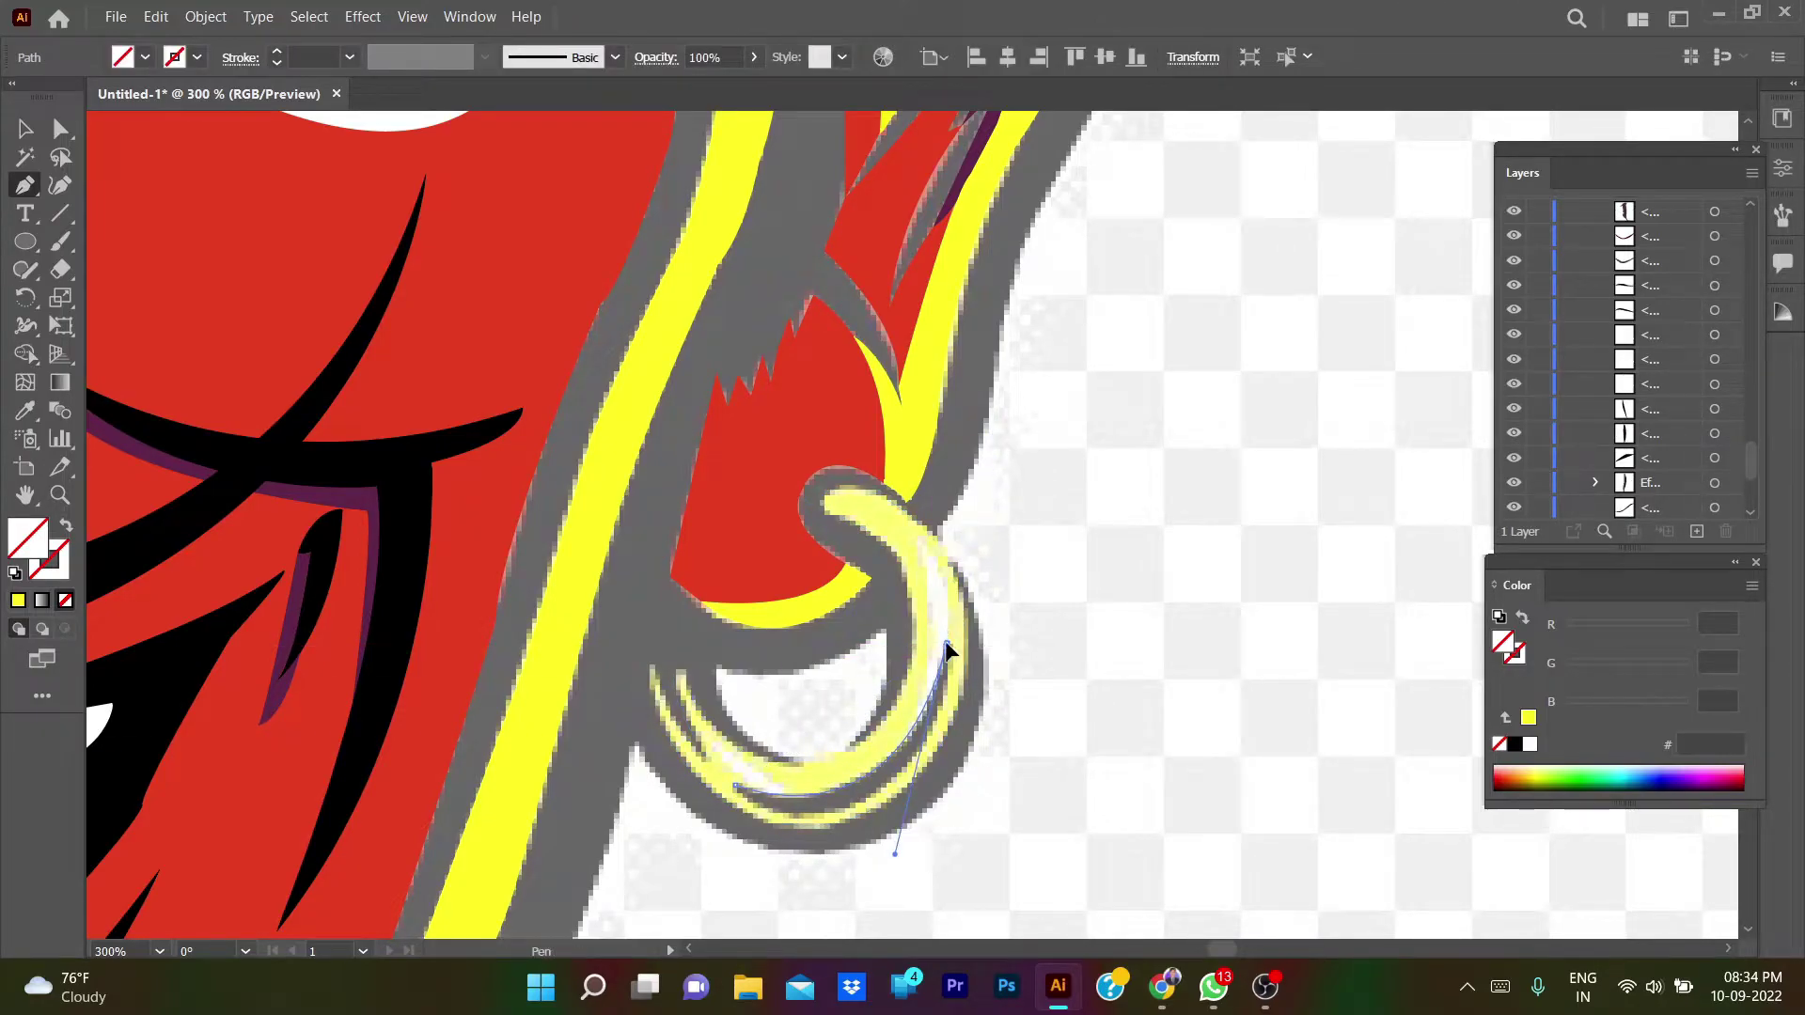
drag(736, 787, 541, 687)
- Fill the ring with the earring yellow and the crescent with black
key(v)
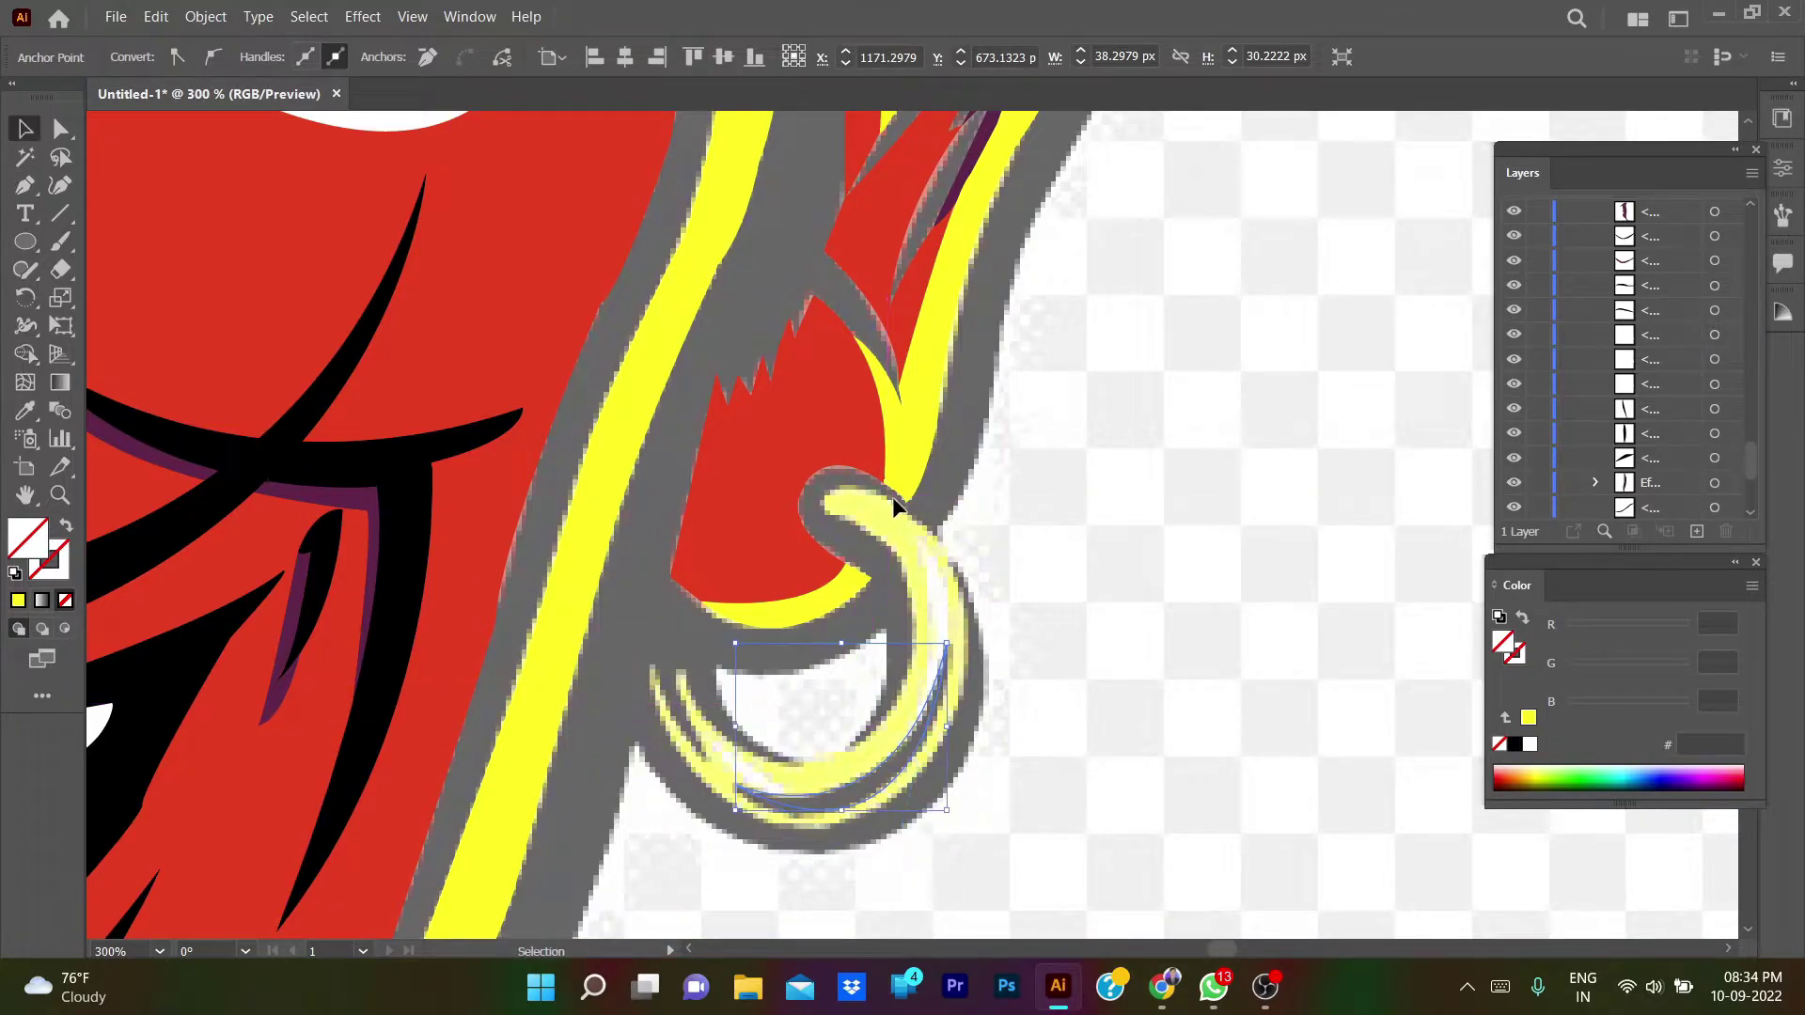
click(894, 506)
key(i)
click(649, 442)
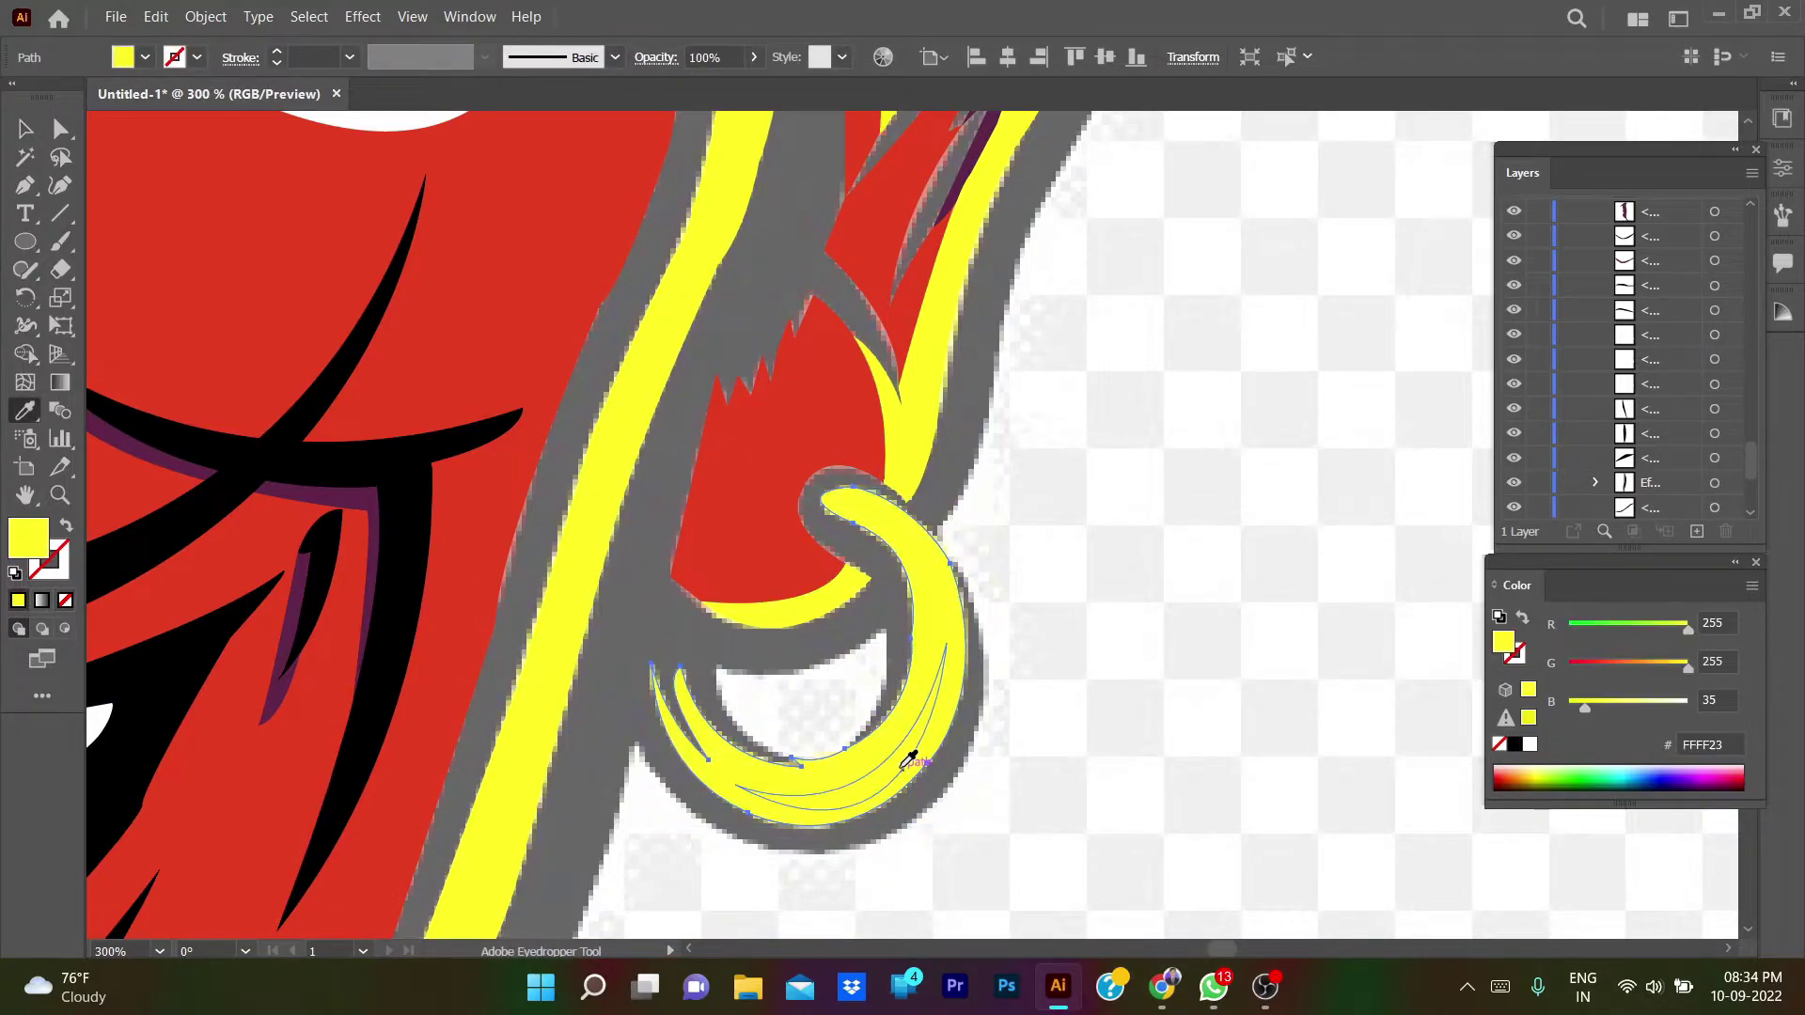
key(v)
key(i)
click(405, 489)
key(v)
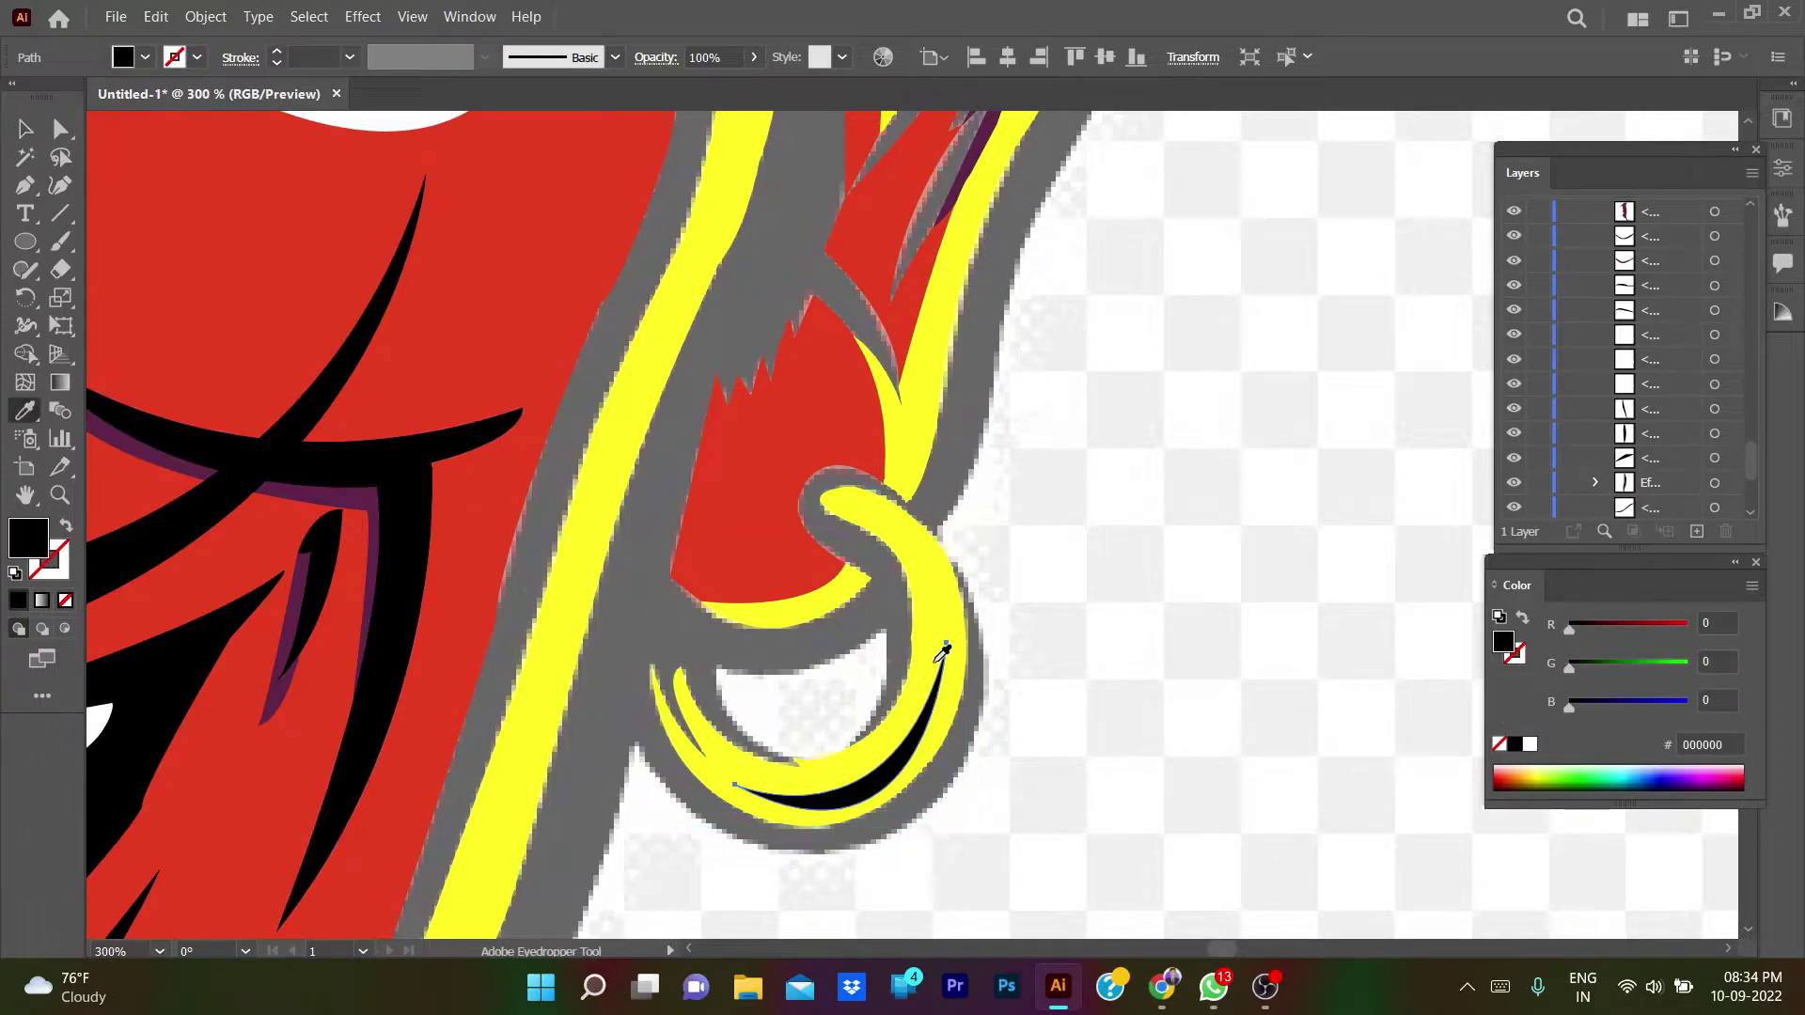
click(1018, 664)
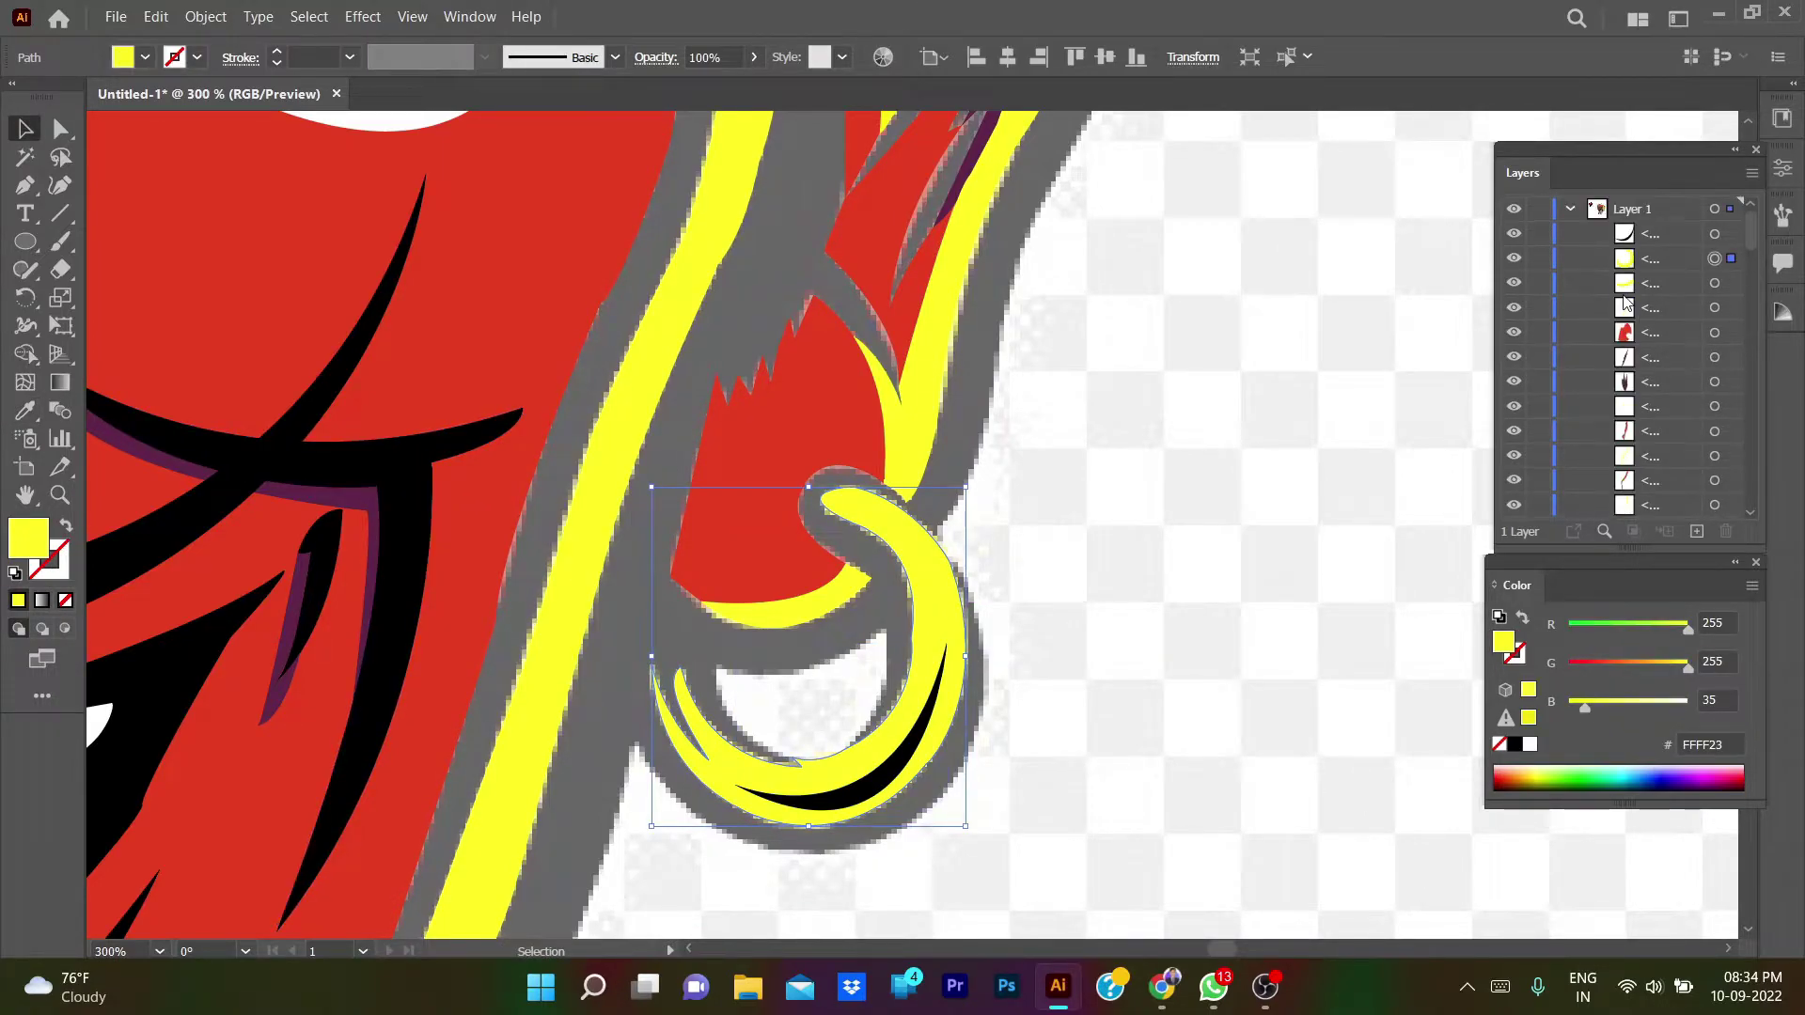
- Draw a white highlight on the ring's right side
scroll(1664, 353, up, 2)
scroll(987, 713, up, 2)
drag(987, 712, 1016, 715)
key(p)
click(926, 769)
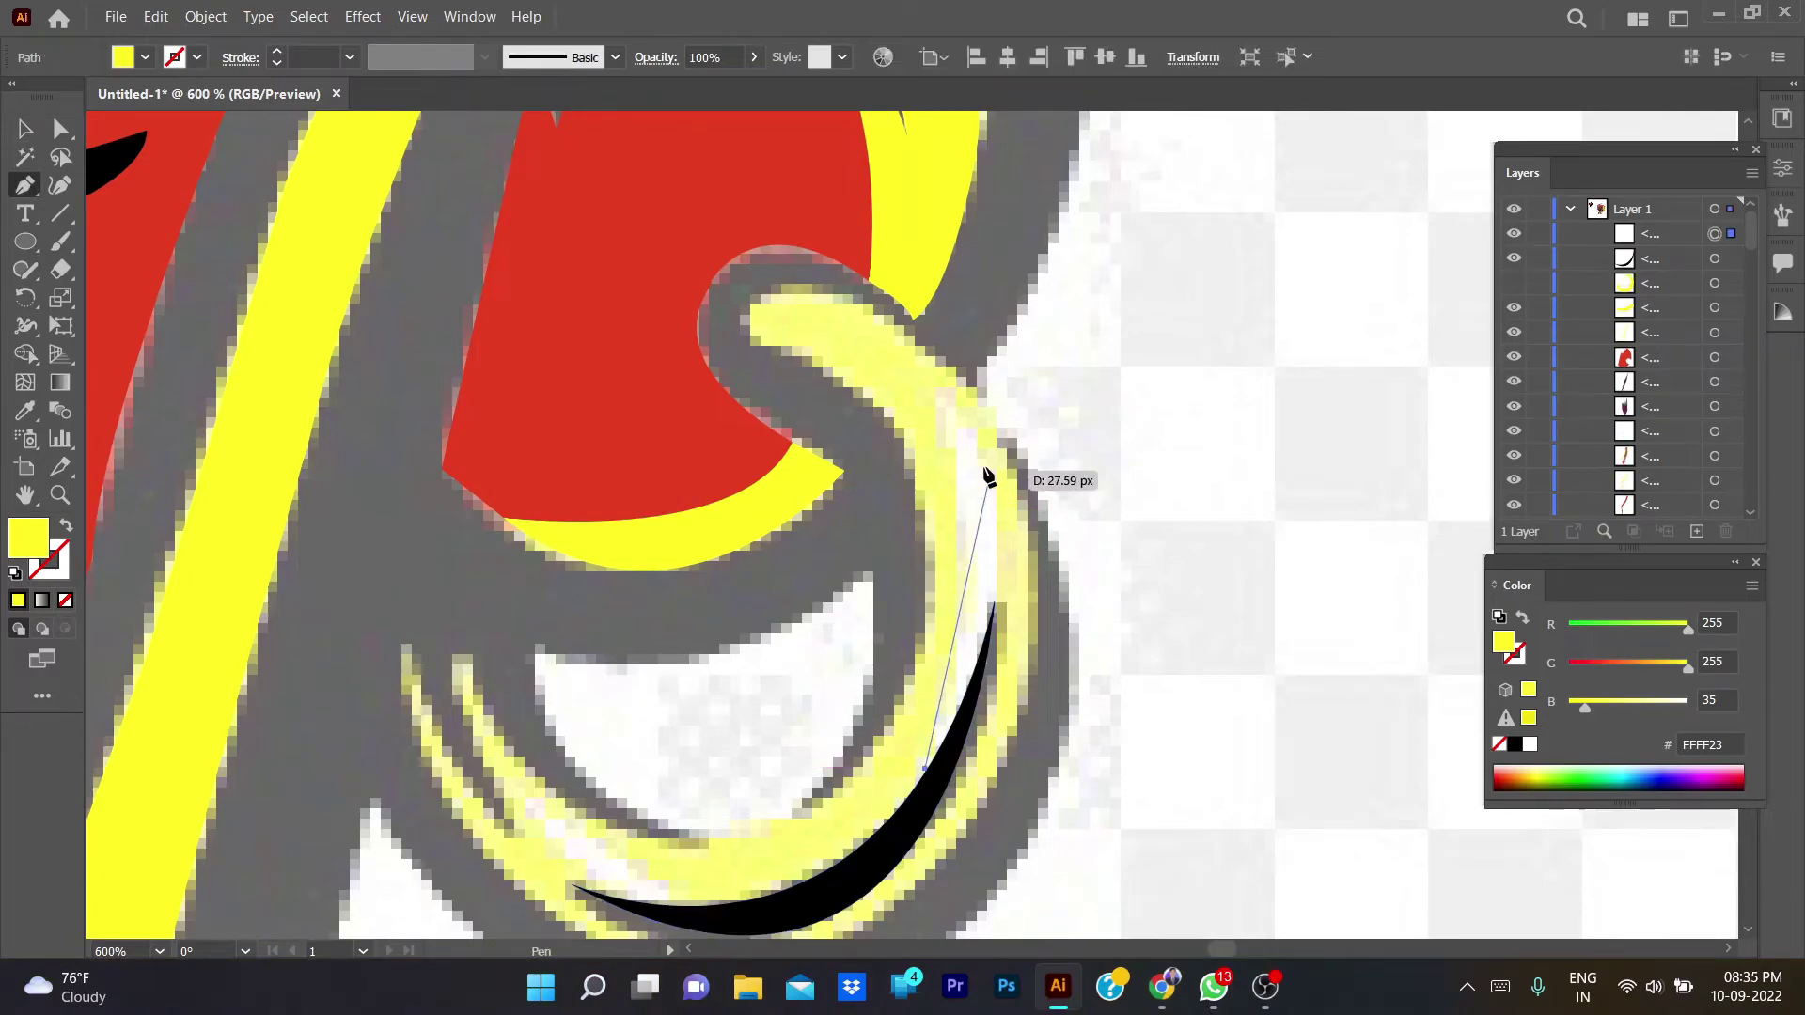
drag(938, 398, 881, 216)
click(939, 397)
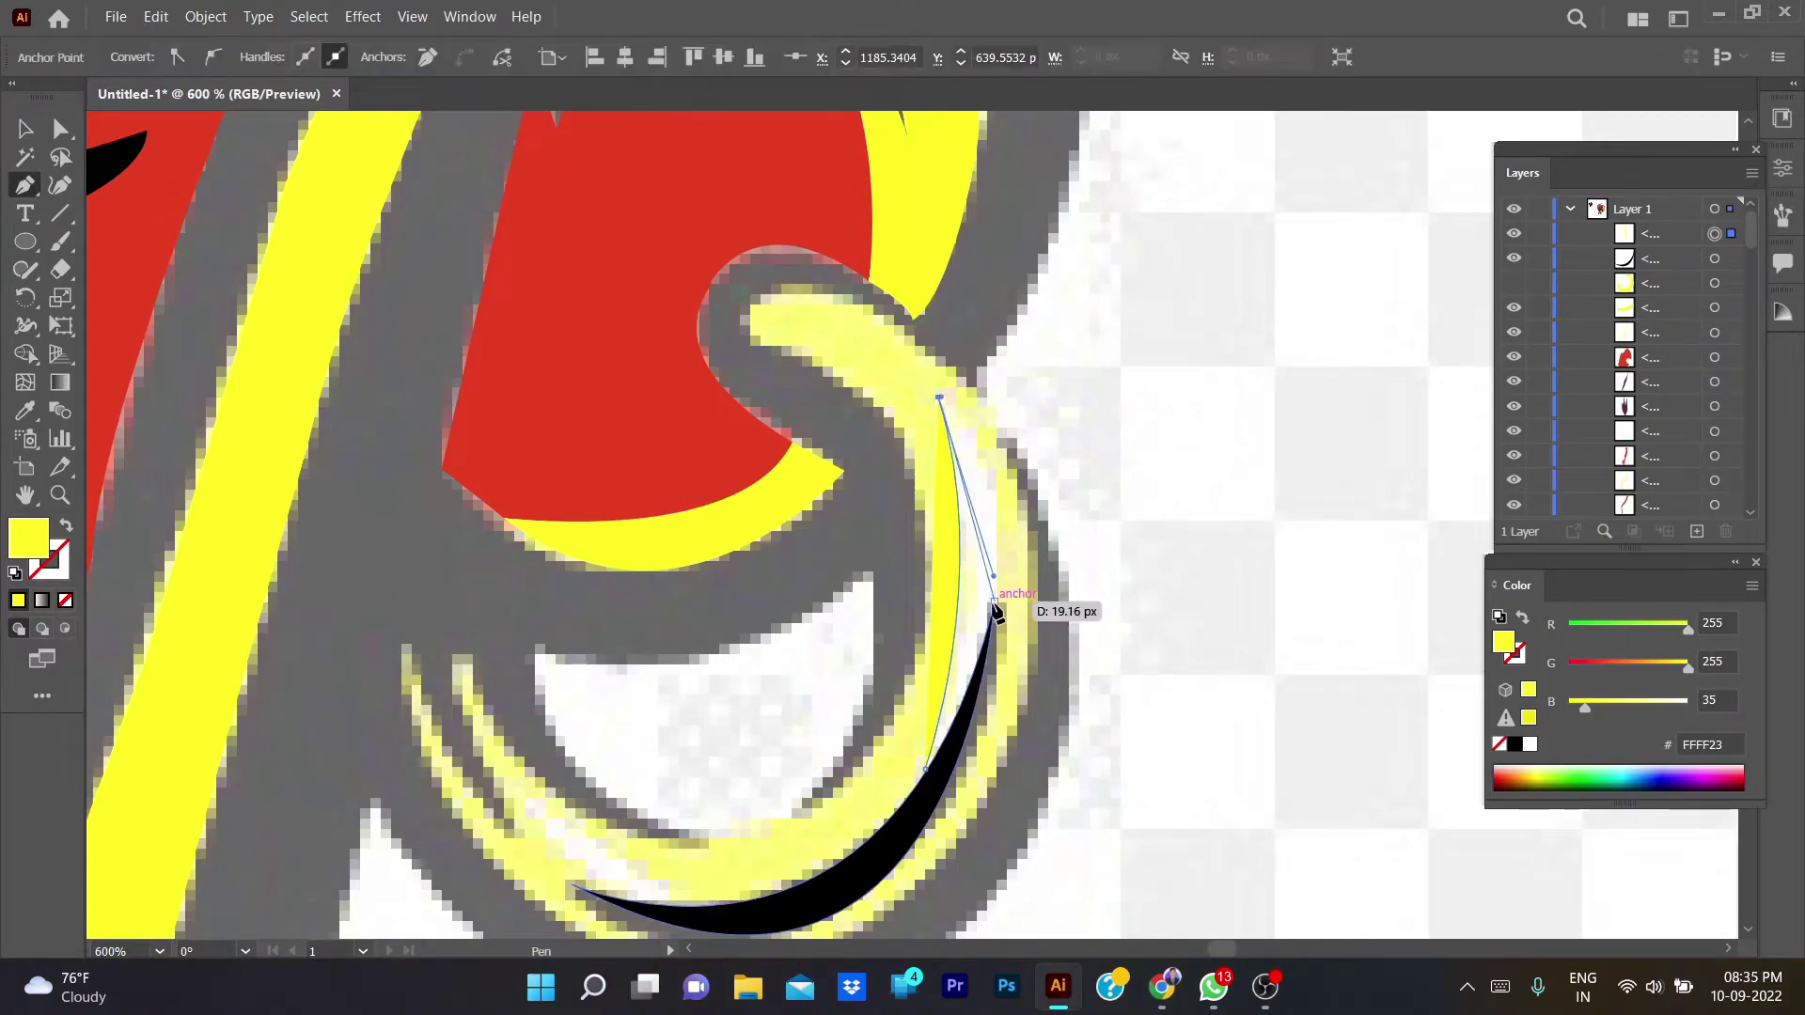
mouse_move(993, 601)
mouse_down()
mouse_move(972, 765)
mouse_move(906, 774)
mouse_up()
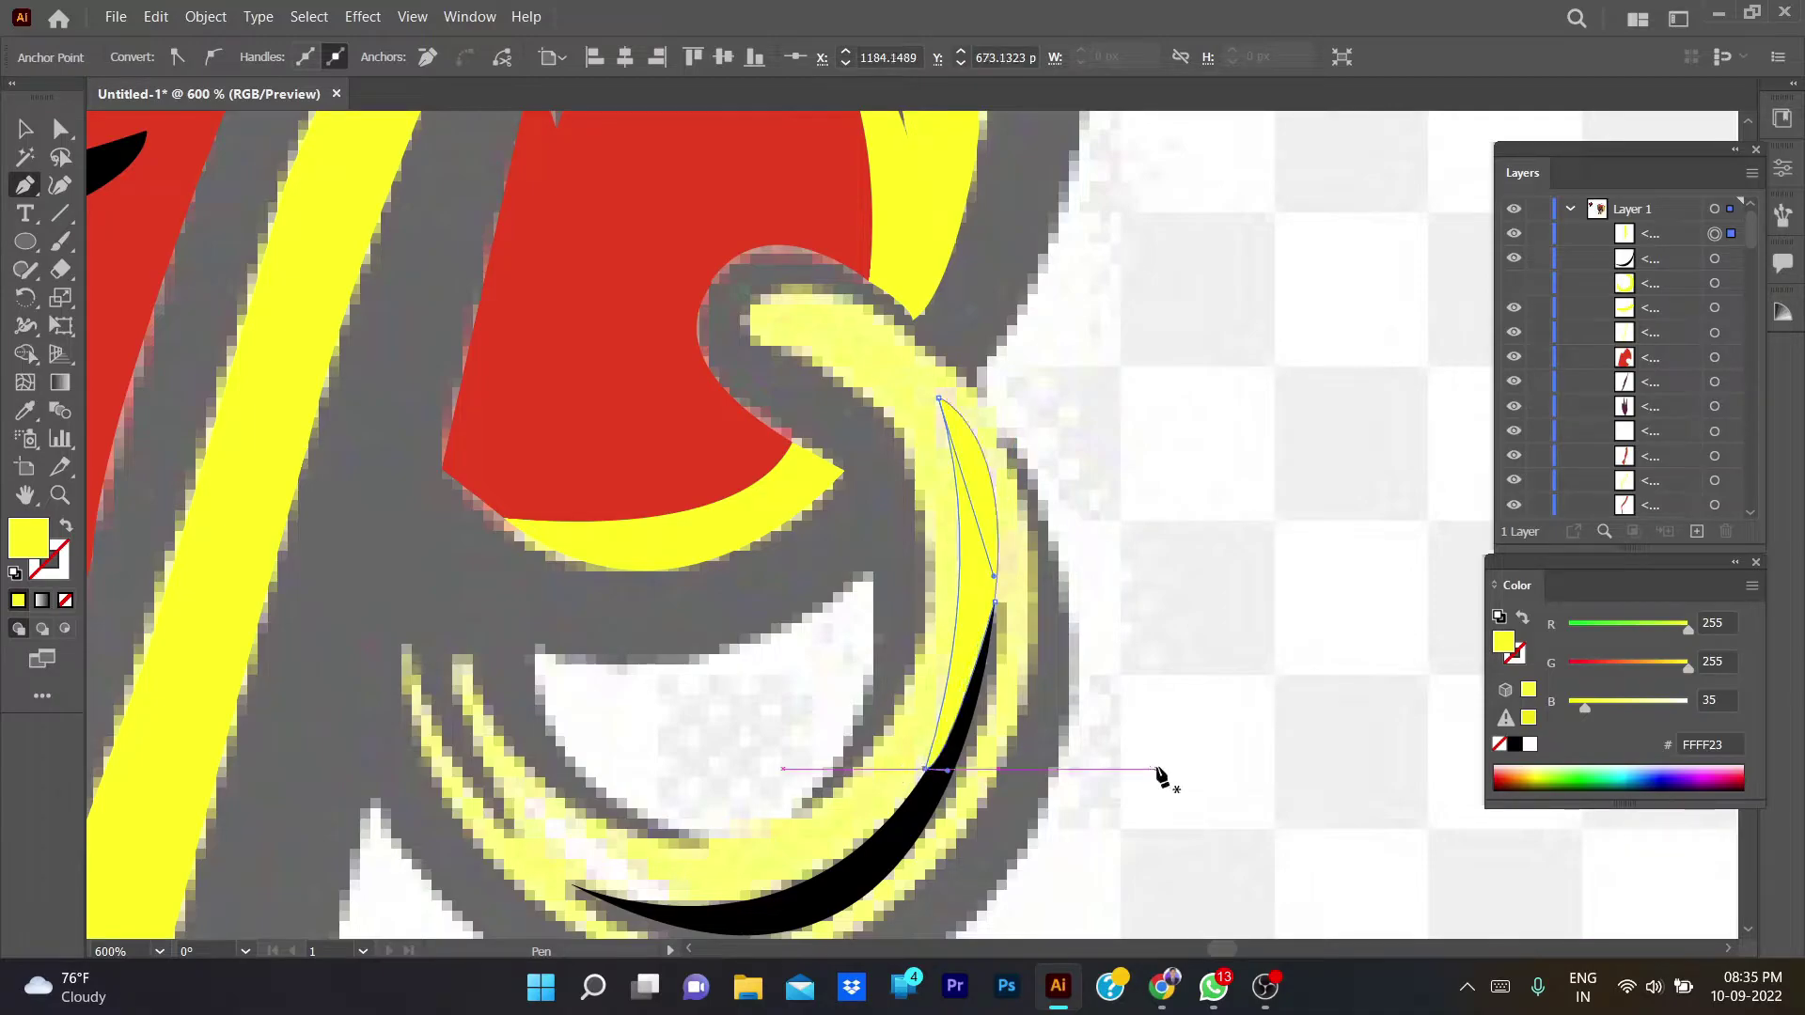
key(slash)
key(i)
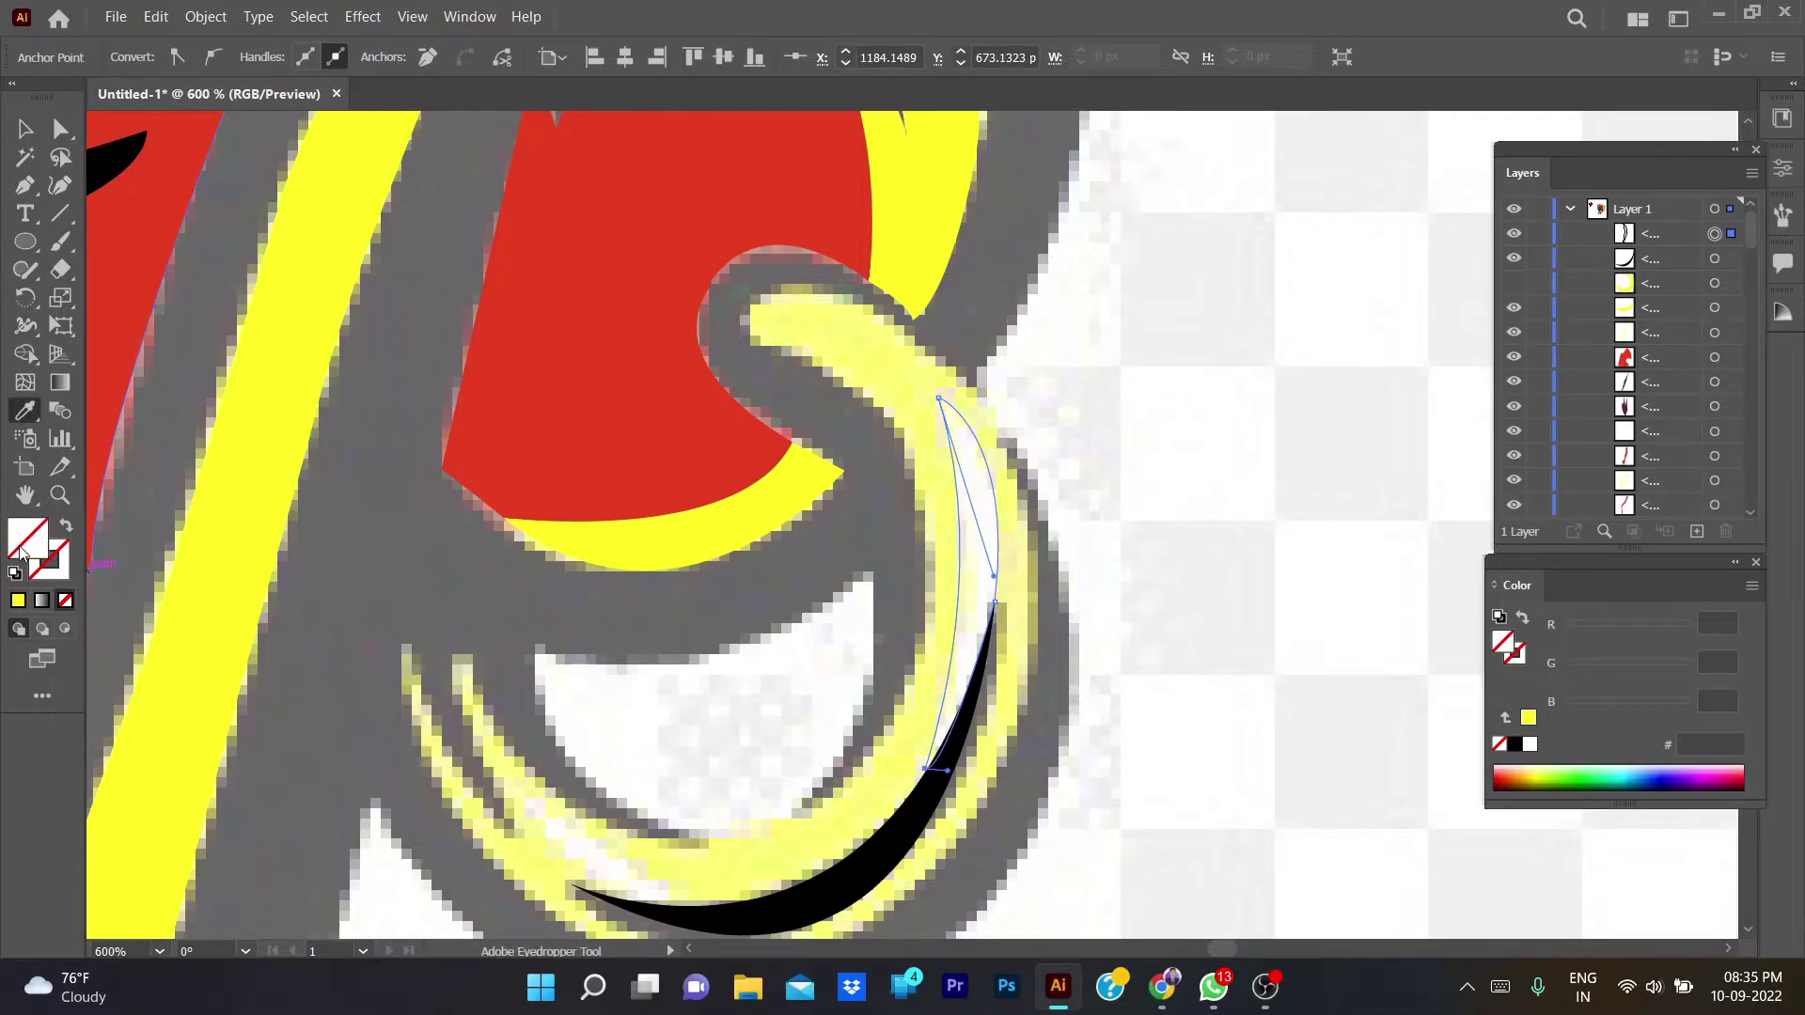
click(1659, 202)
key(ctrl+shift+a)
key(p)
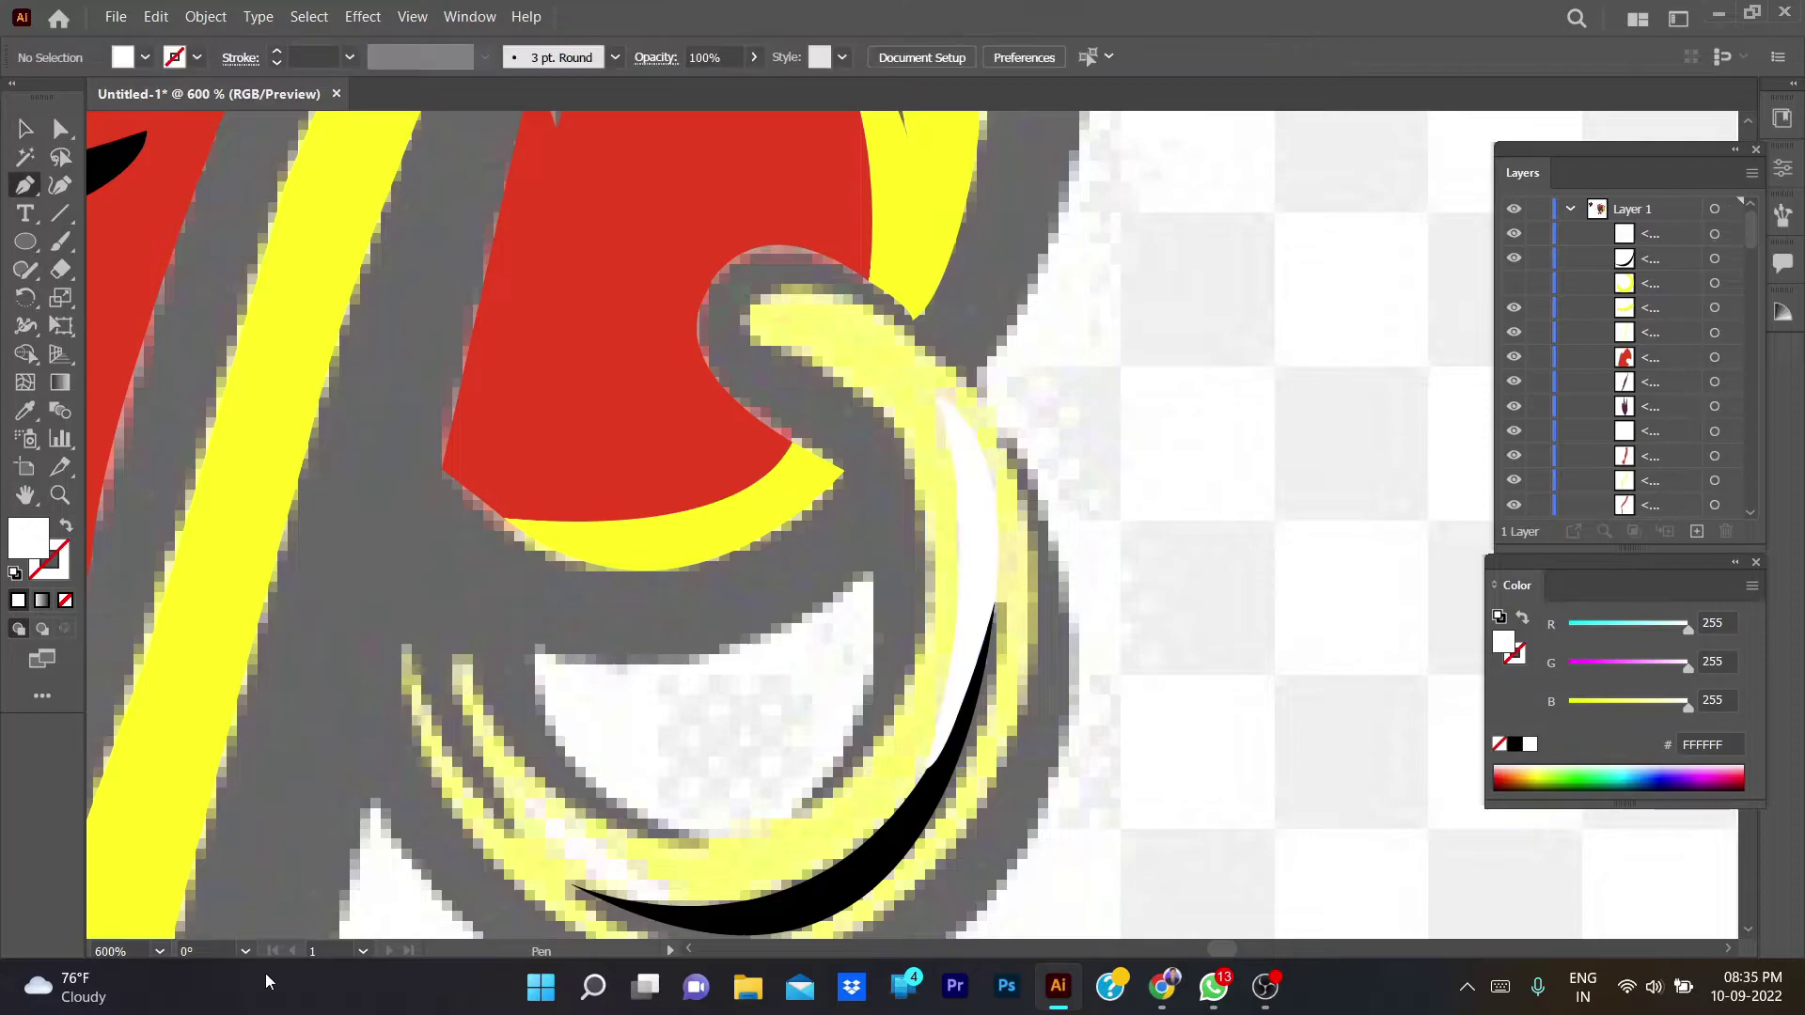
- Add a second white highlight along the ring's bottom-left
click(524, 794)
drag(696, 907, 732, 925)
click(696, 907)
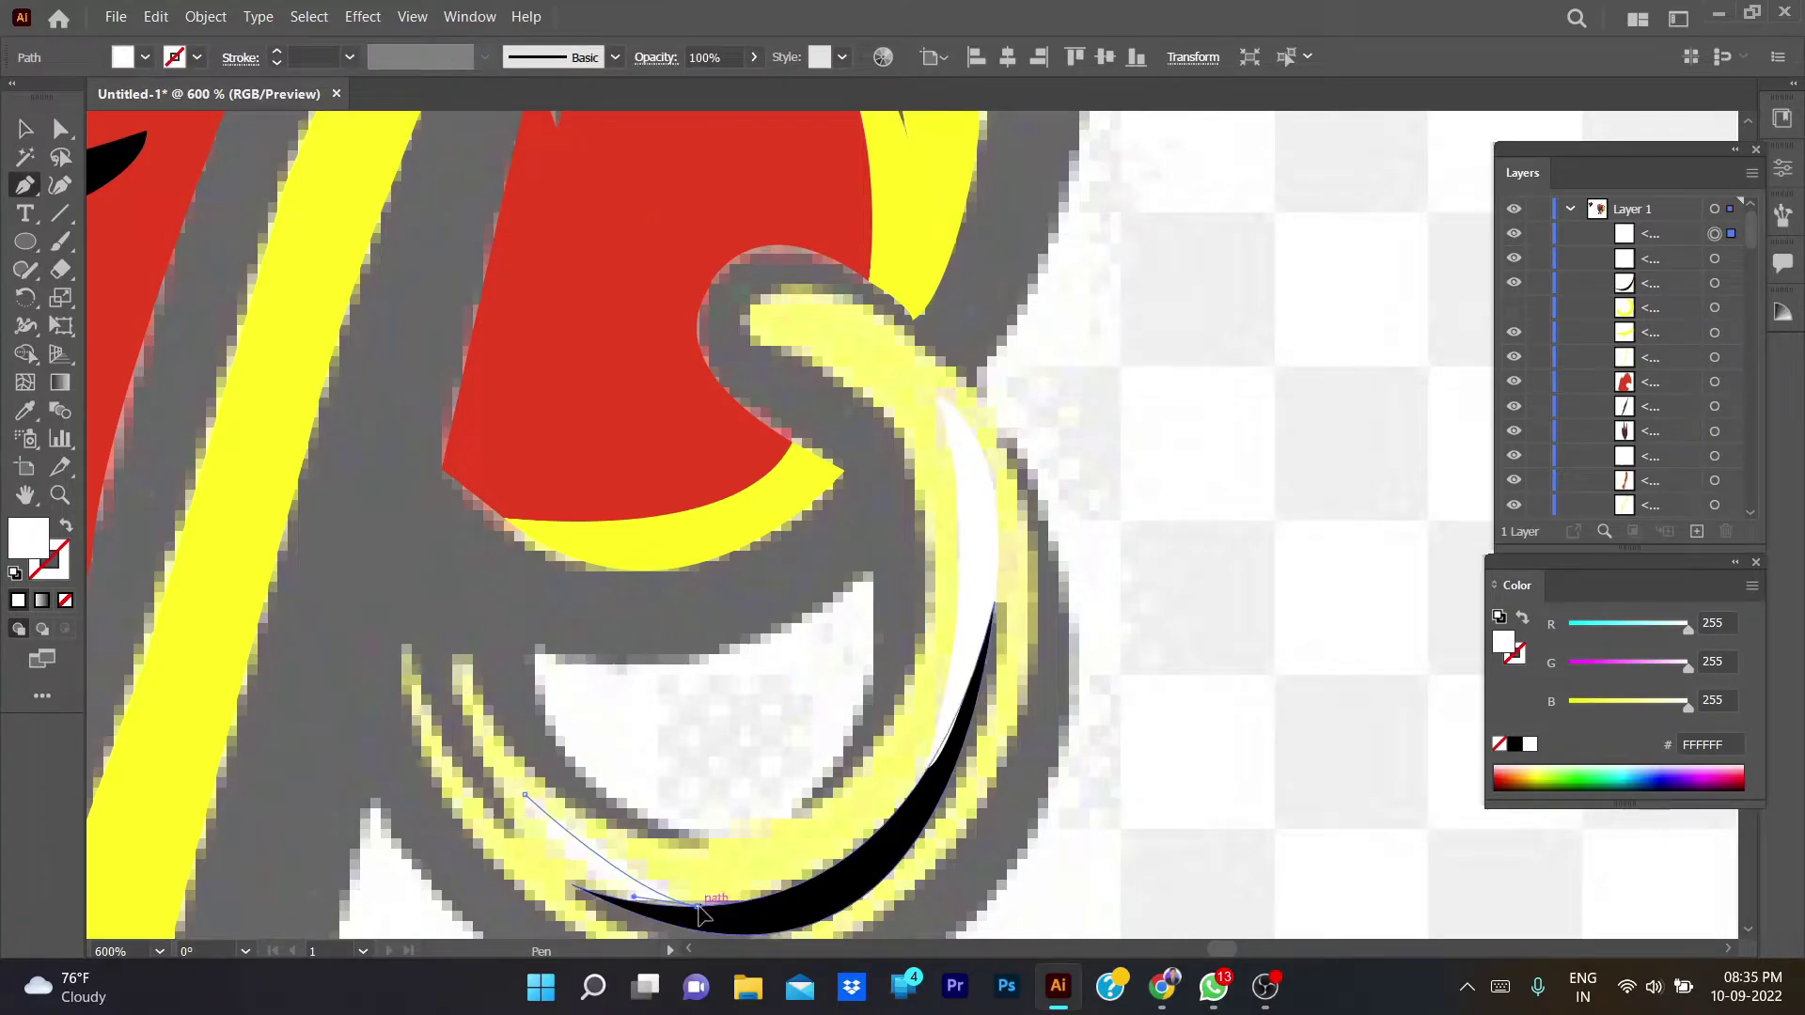
drag(524, 794, 487, 675)
key(v)
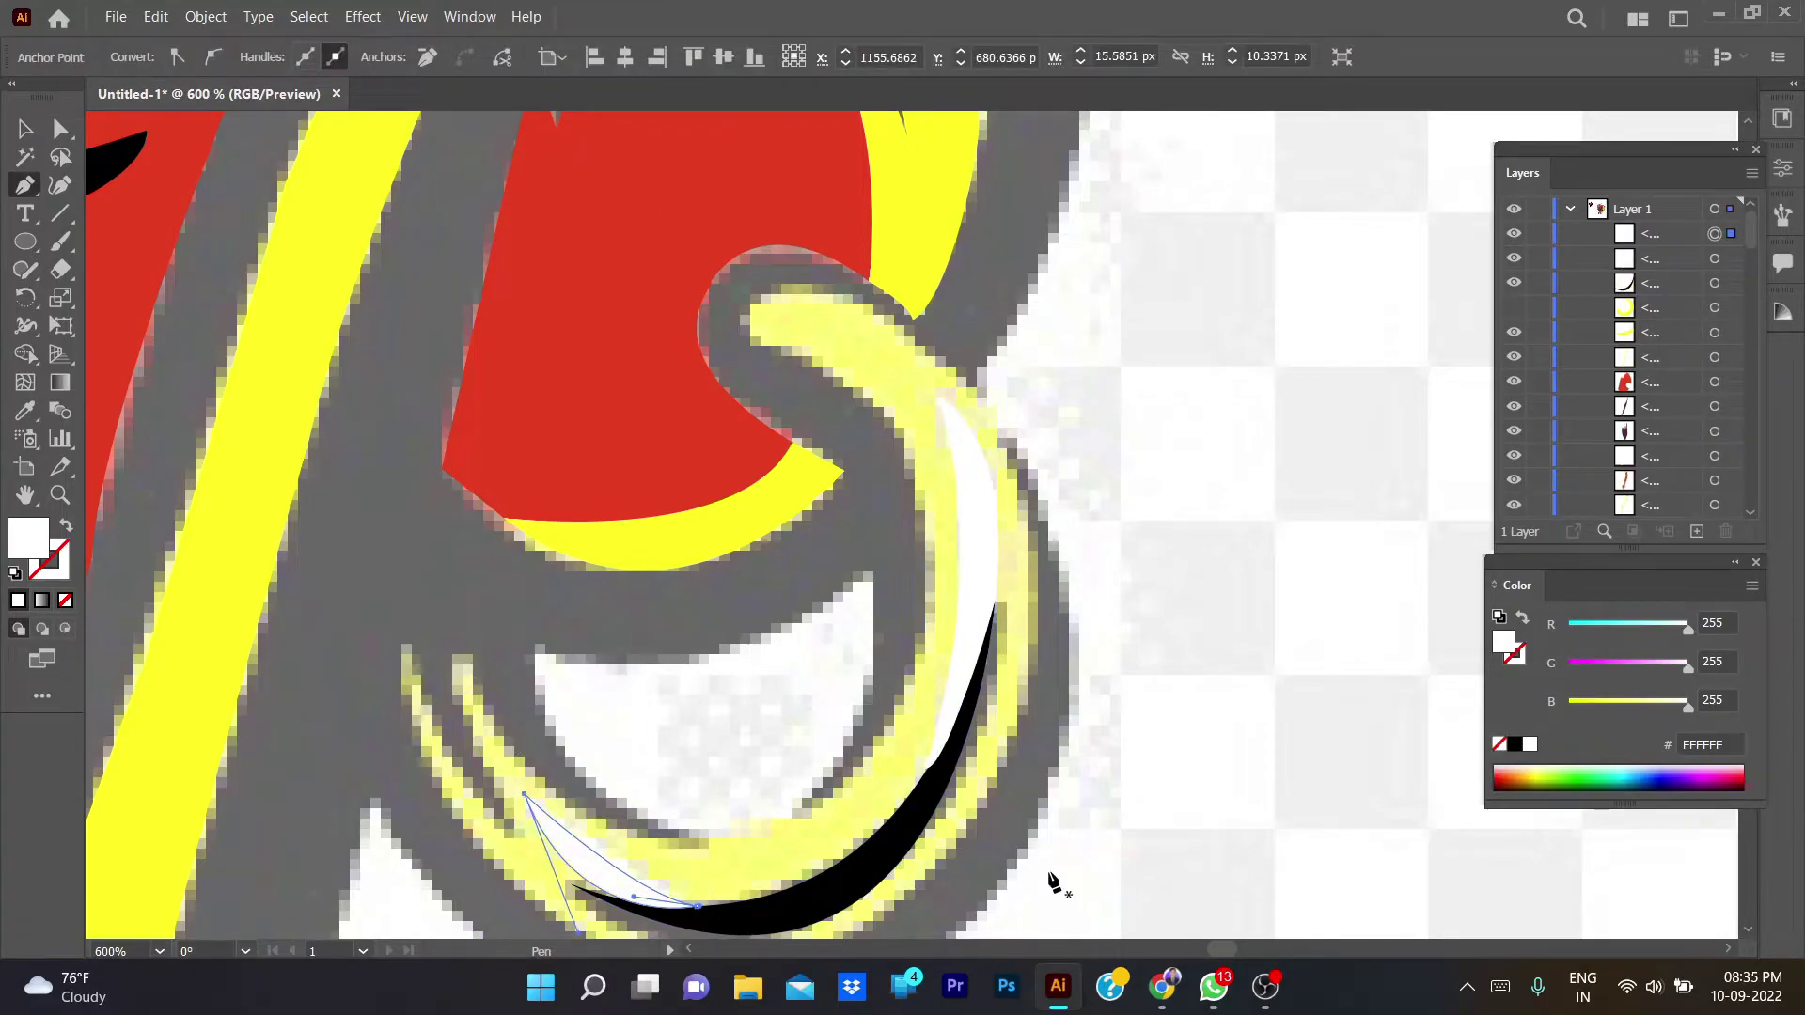
key(ctrl+shift+a)
scroll(1323, 472, down, 2)
- Hide the red face fill layers in the Layers panel to reveal the reference
scroll(1324, 472, down, 1)
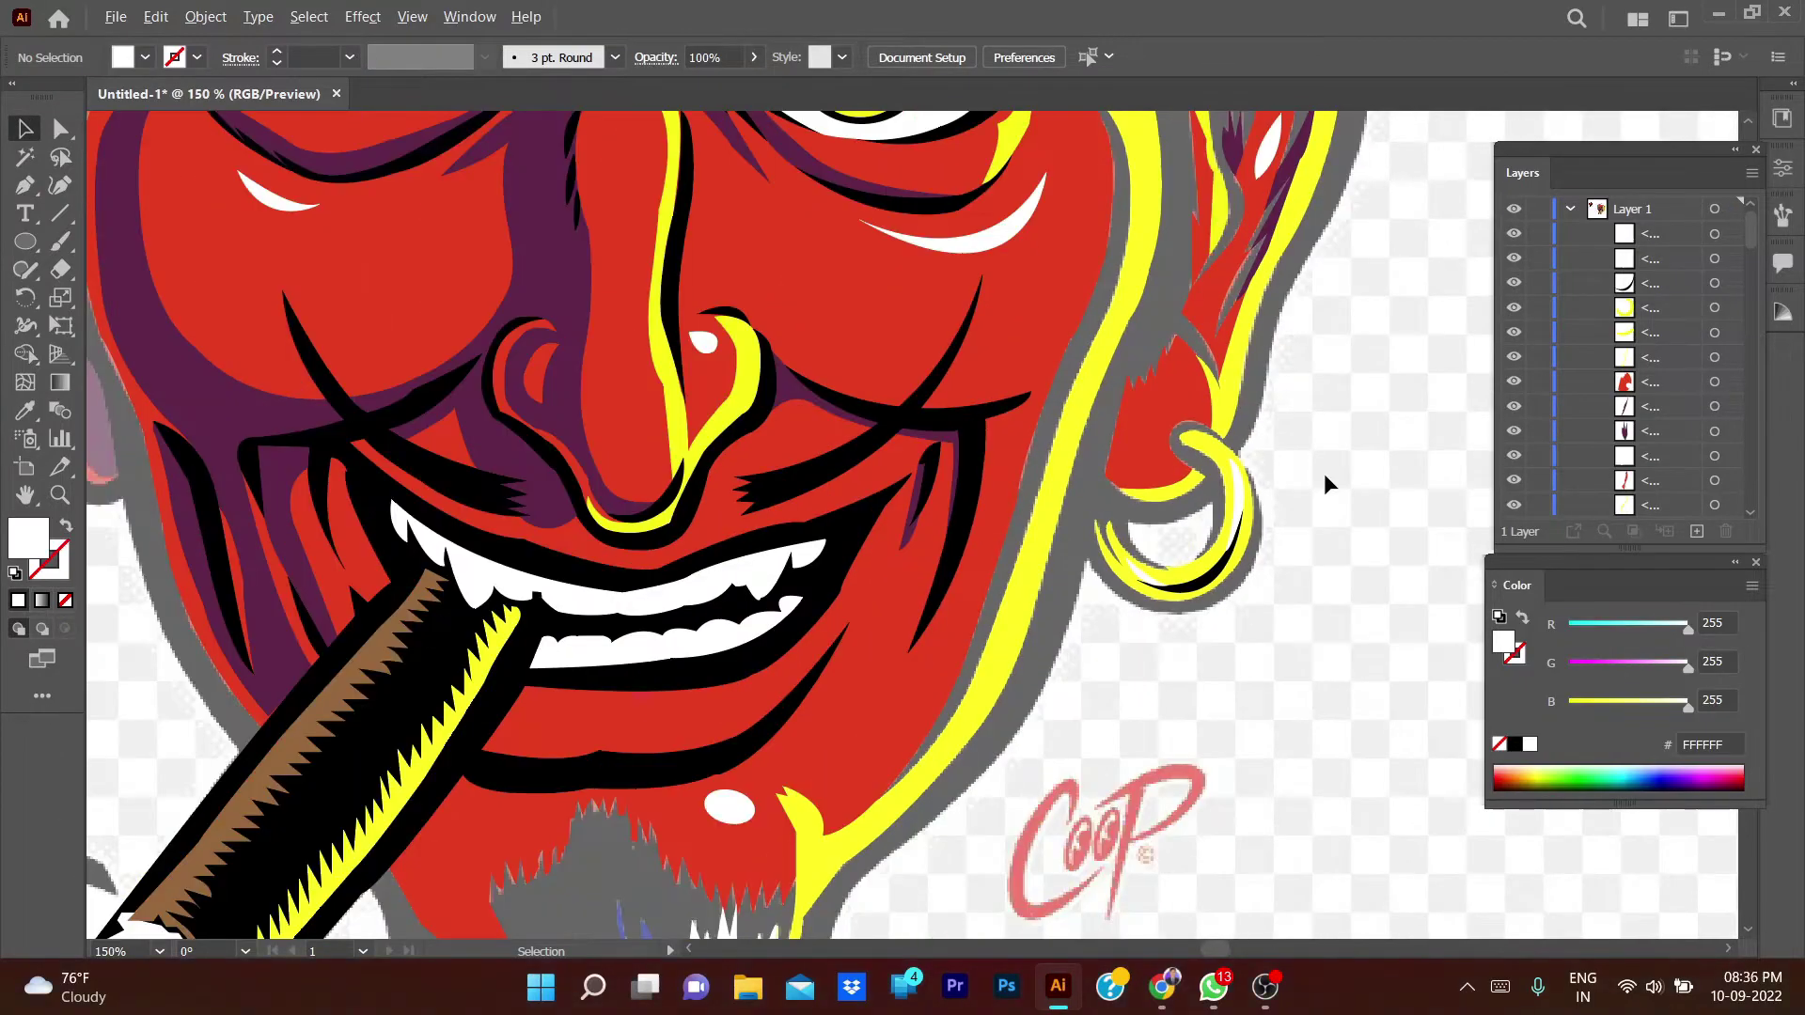
scroll(1324, 472, down, 1)
scroll(1324, 472, down, 1)
scroll(1586, 354, down, 5)
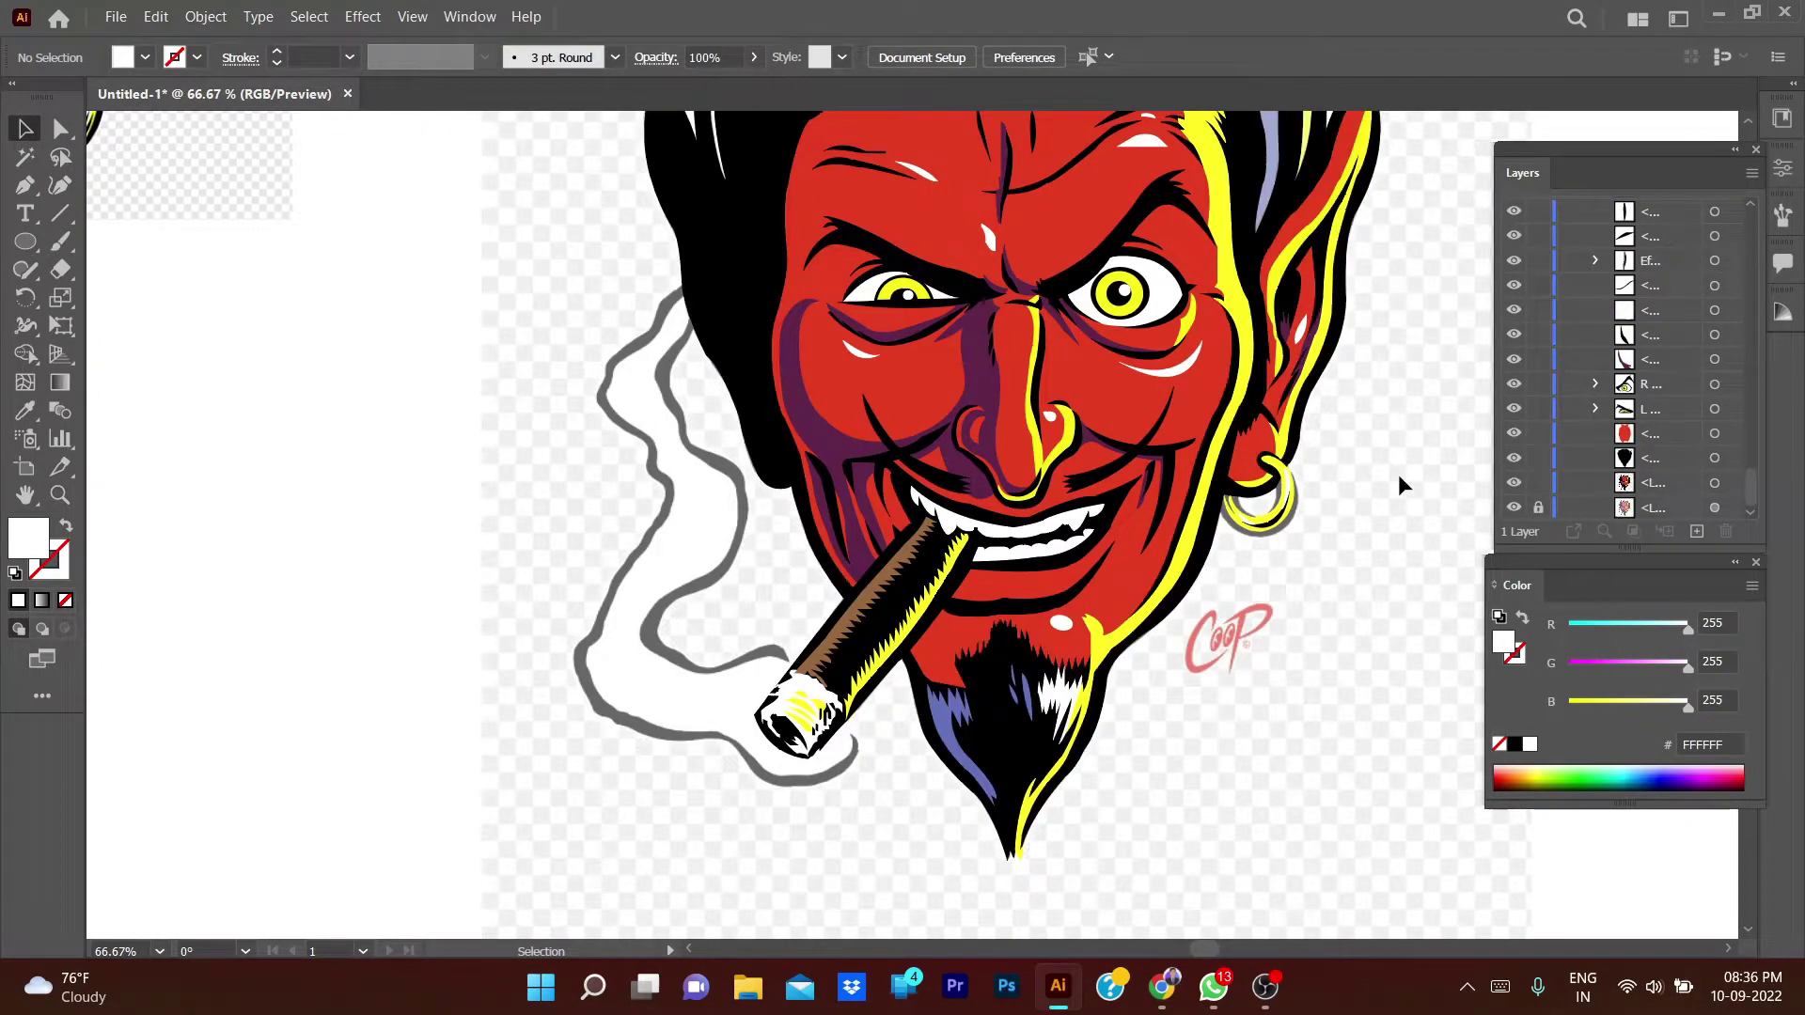
scroll(1389, 461, up, 3)
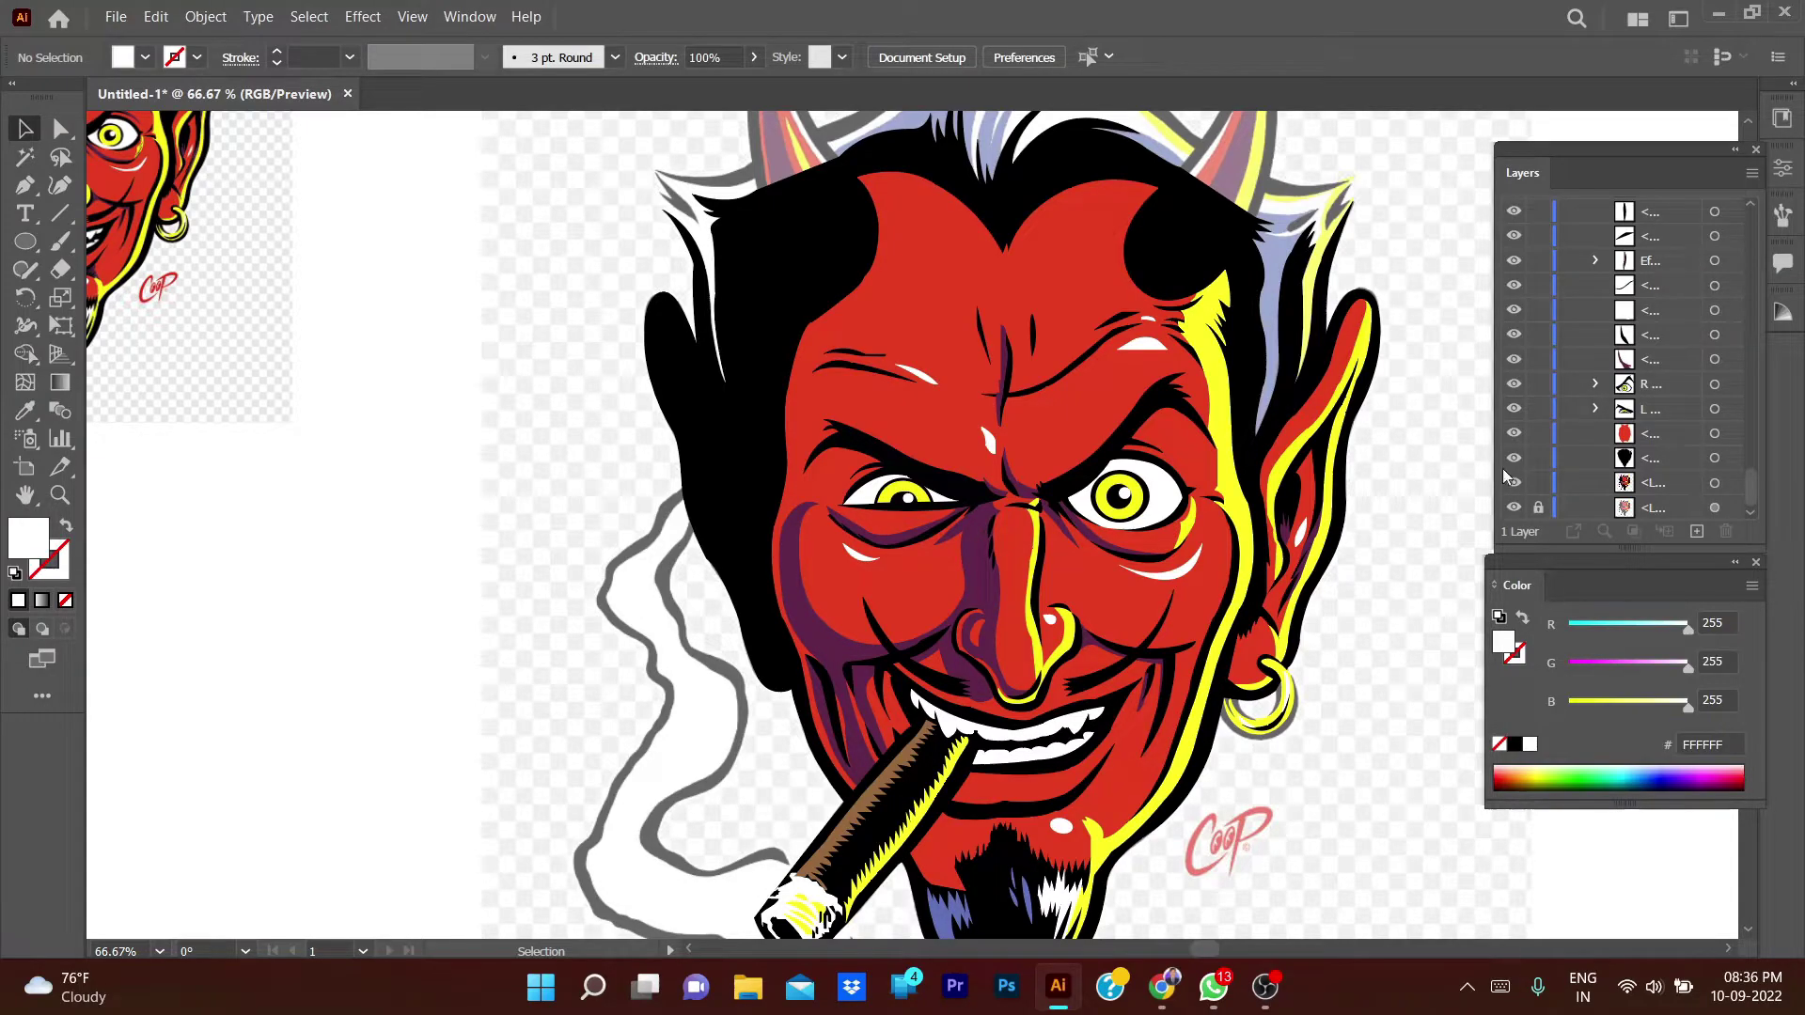
drag(1513, 458, 1514, 434)
click(1514, 434)
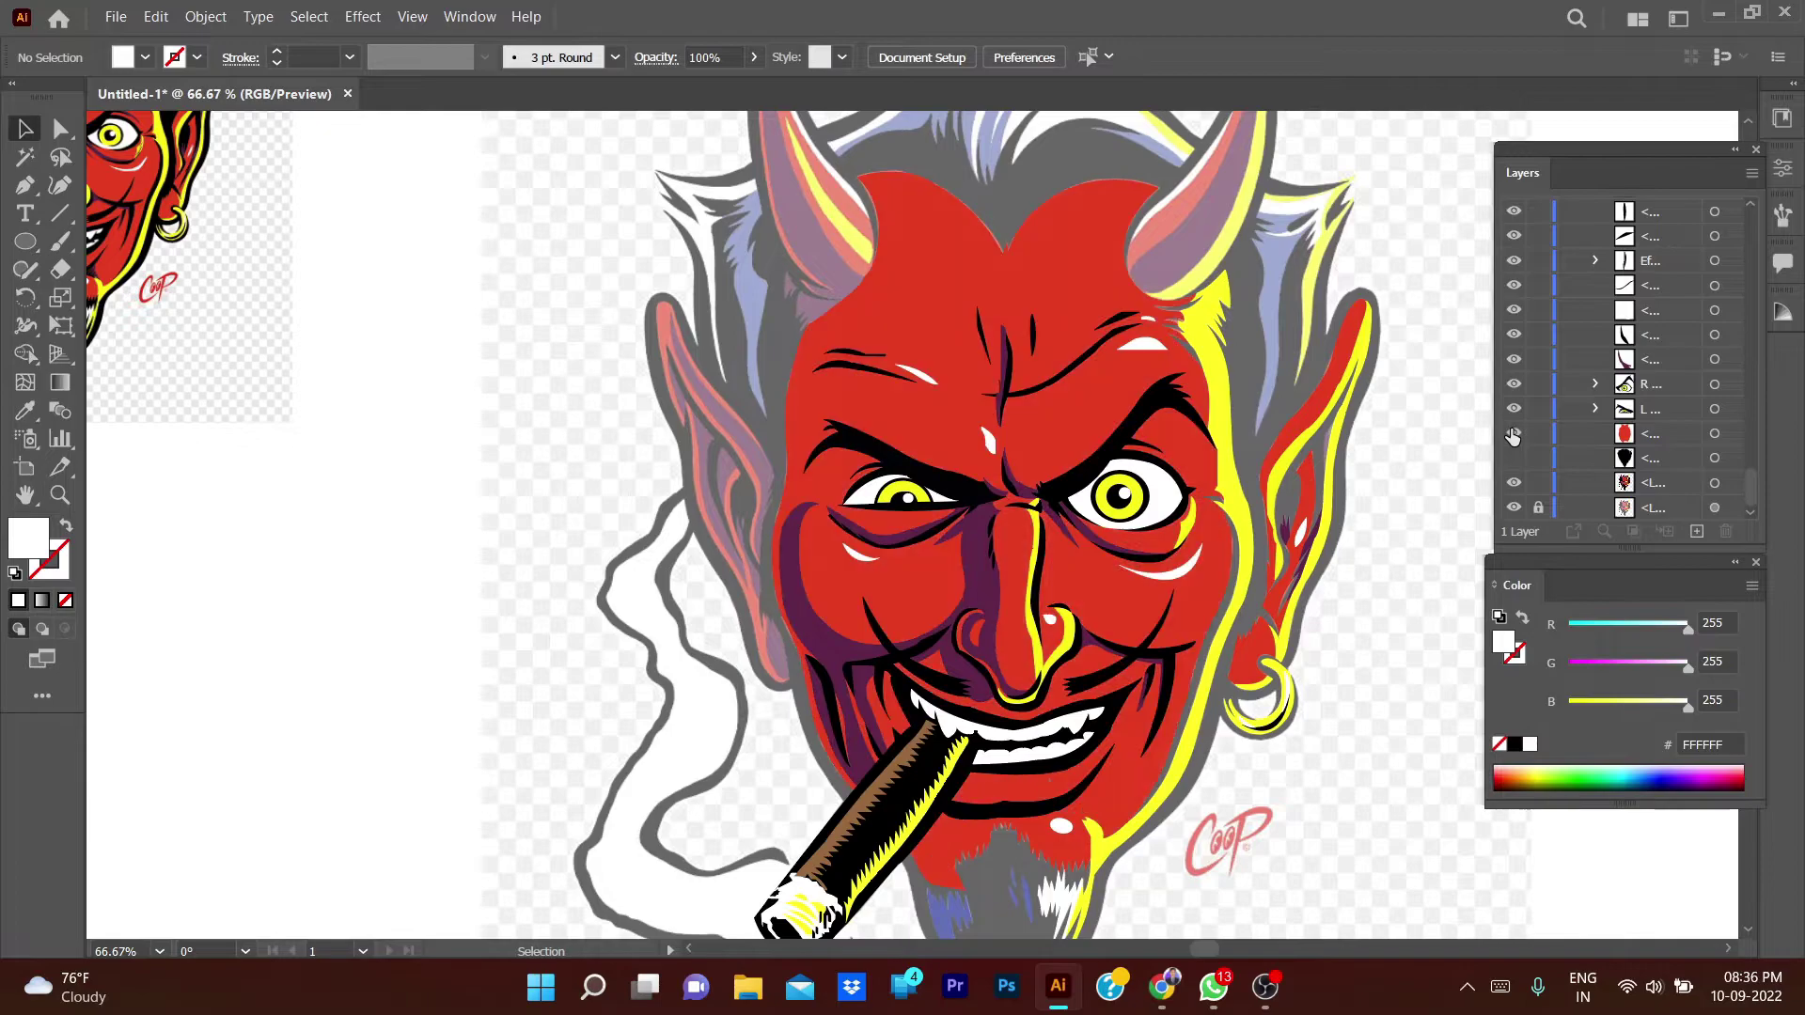
click(1514, 433)
click(1513, 433)
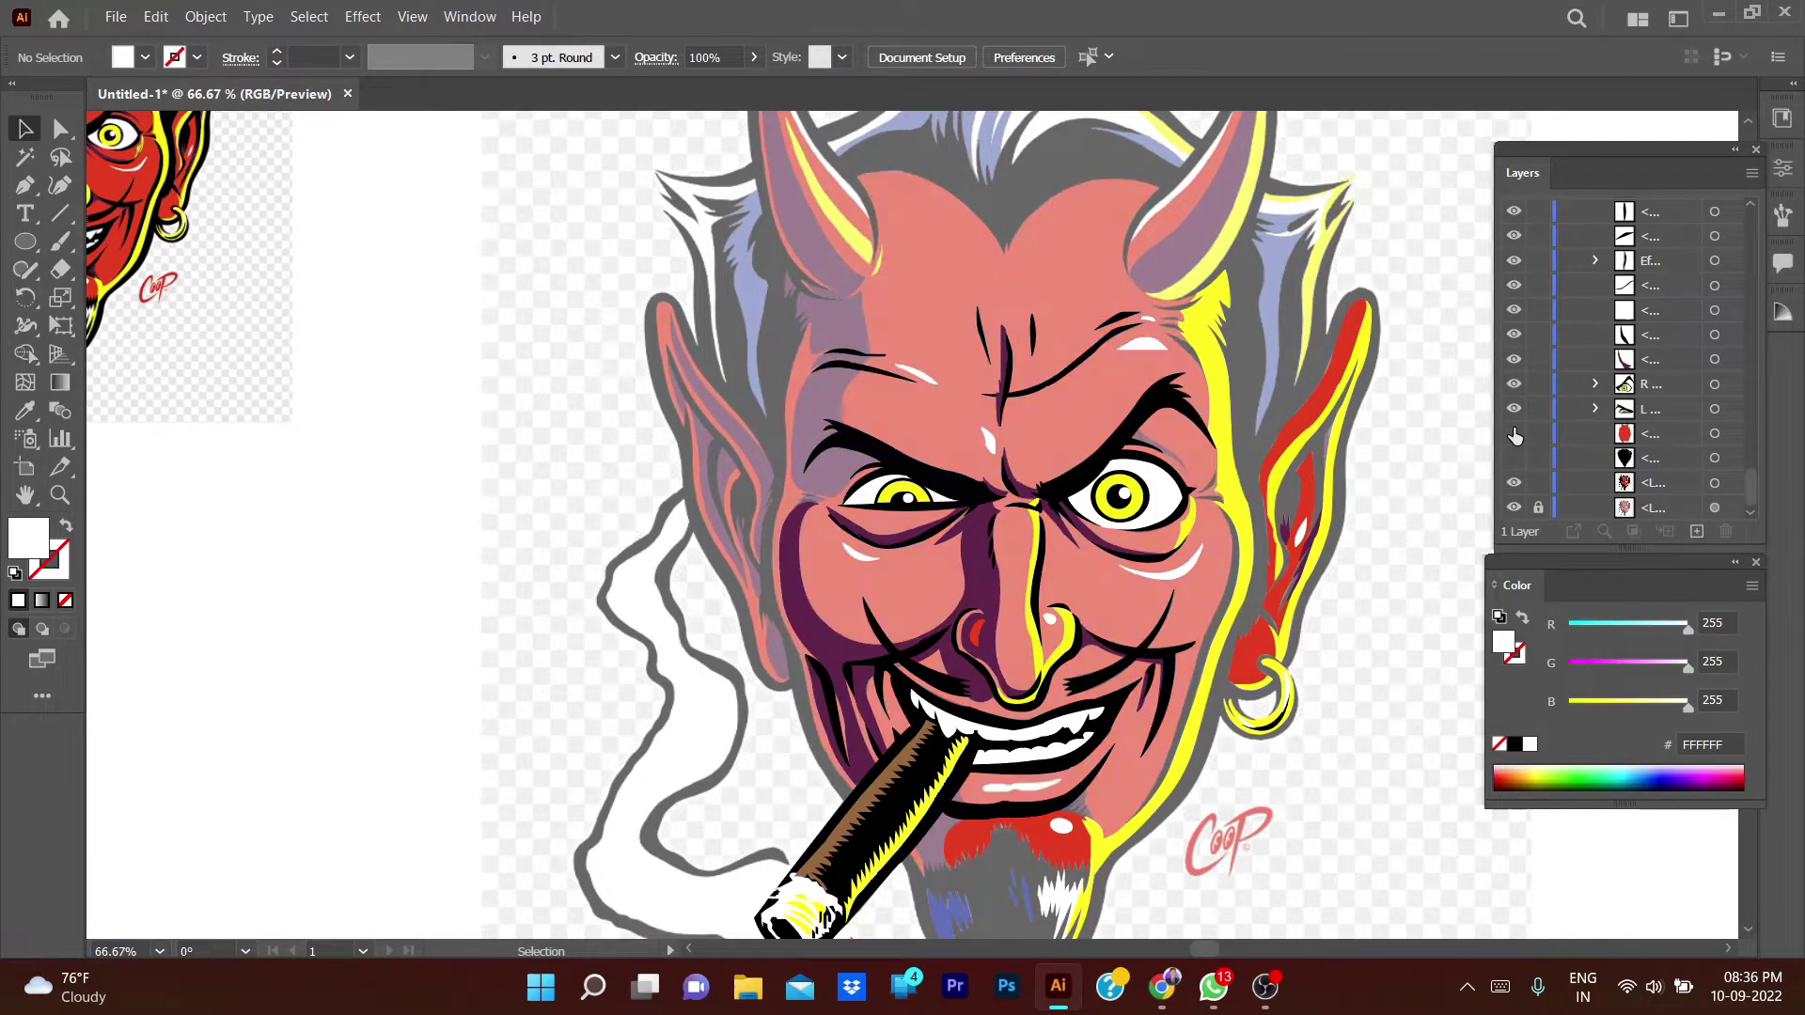
- Zoom in and draw a closed white highlight path along the lower lip
key(ctrl+plus)
key(ctrl+plus)
key(ctrl+plus)
drag(1136, 518, 1140, 427)
key(p)
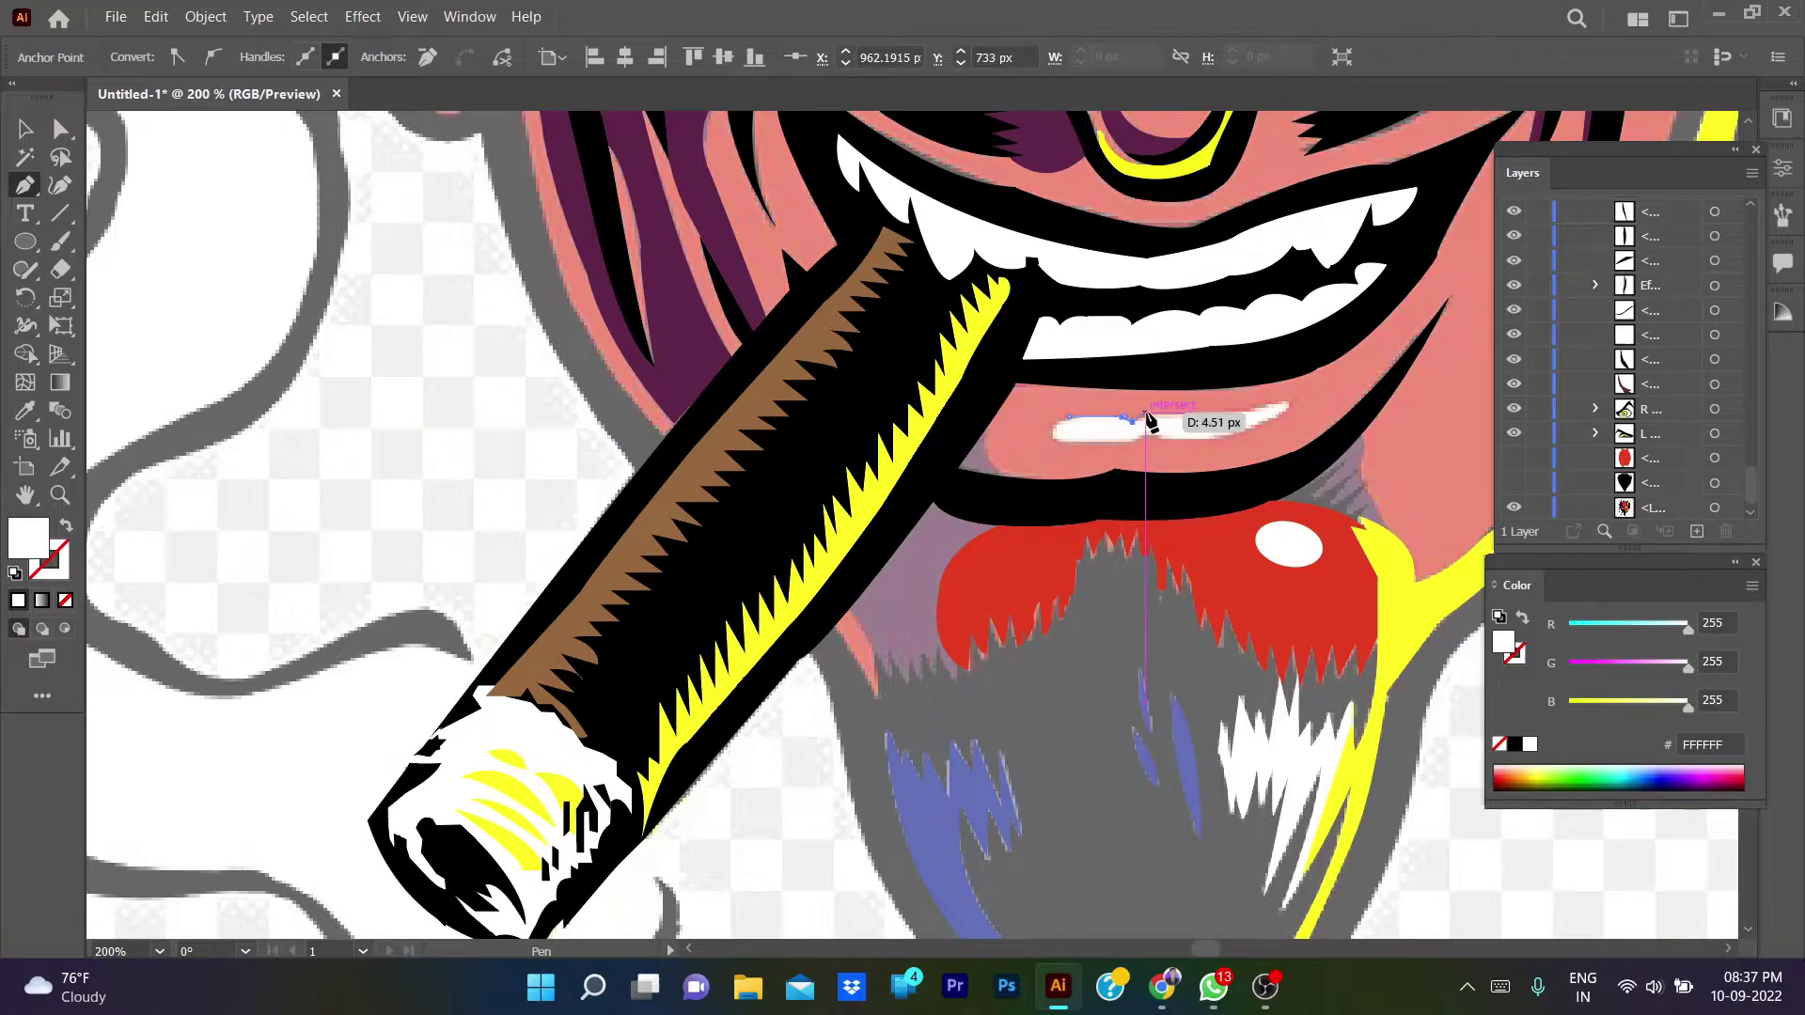
drag(1283, 402, 1319, 382)
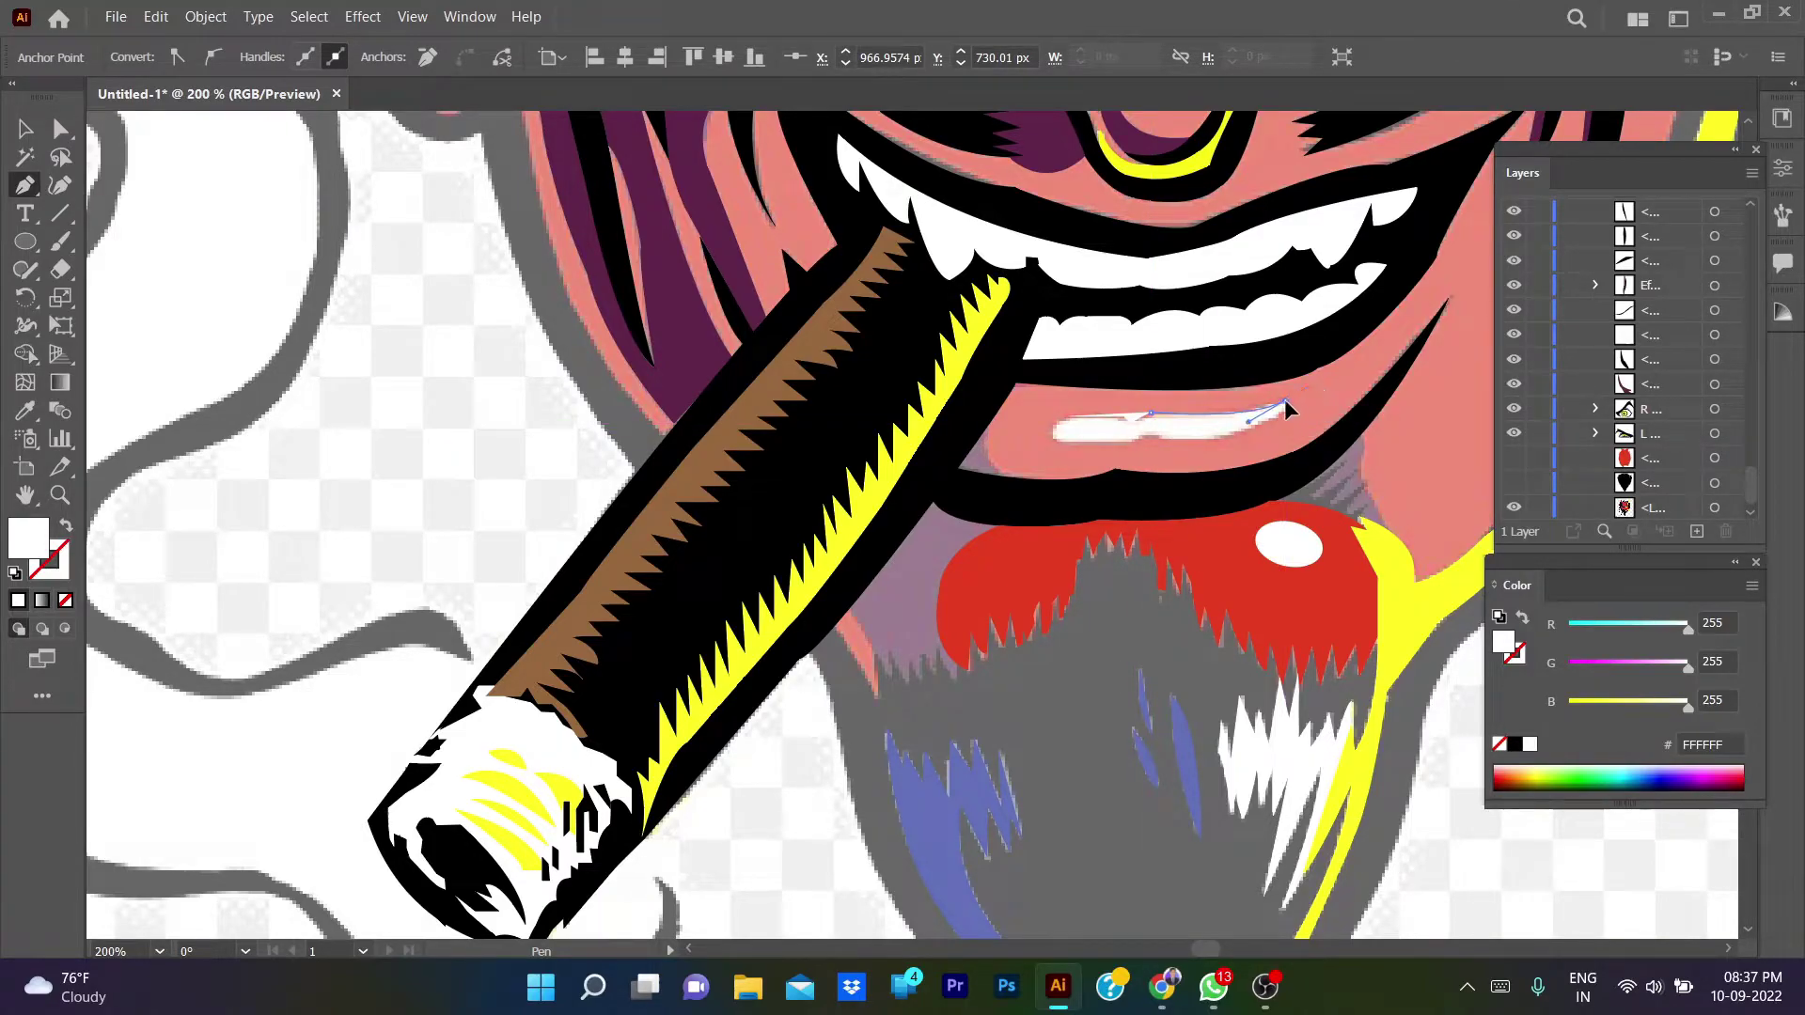
drag(1150, 413, 1147, 447)
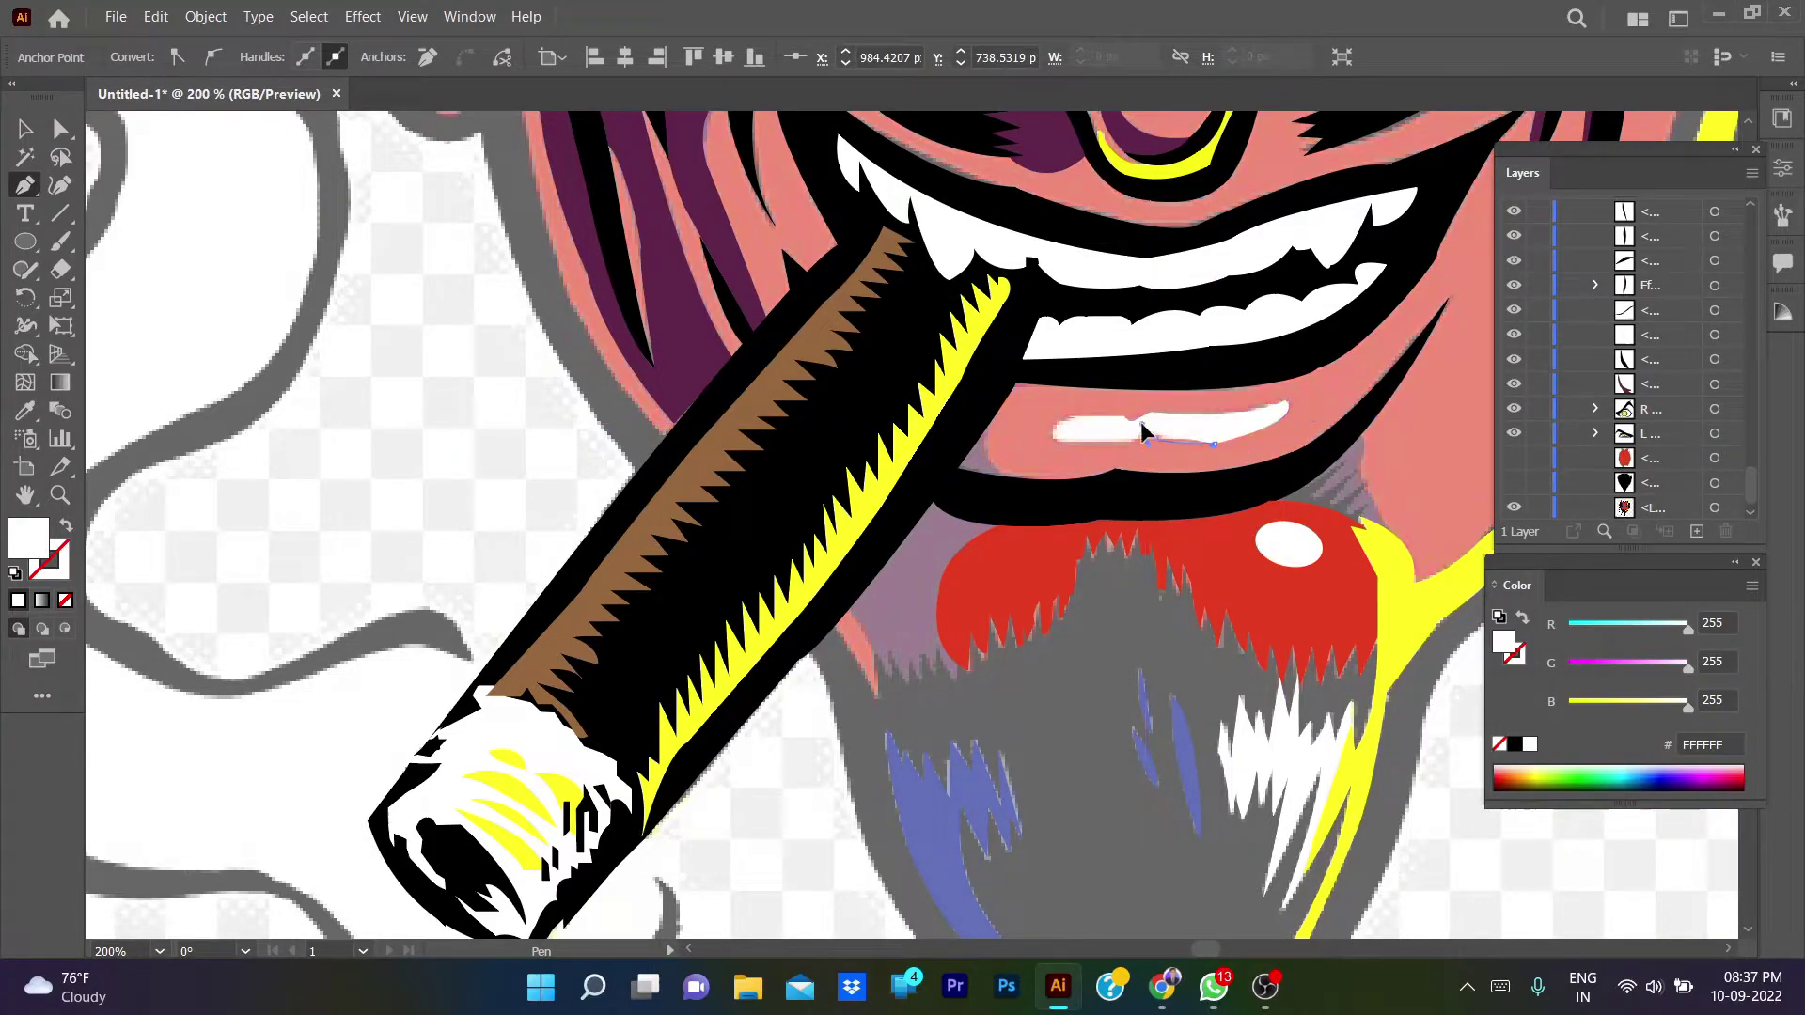
drag(1132, 442, 1046, 430)
key(ctrl+shift+a)
key(v)
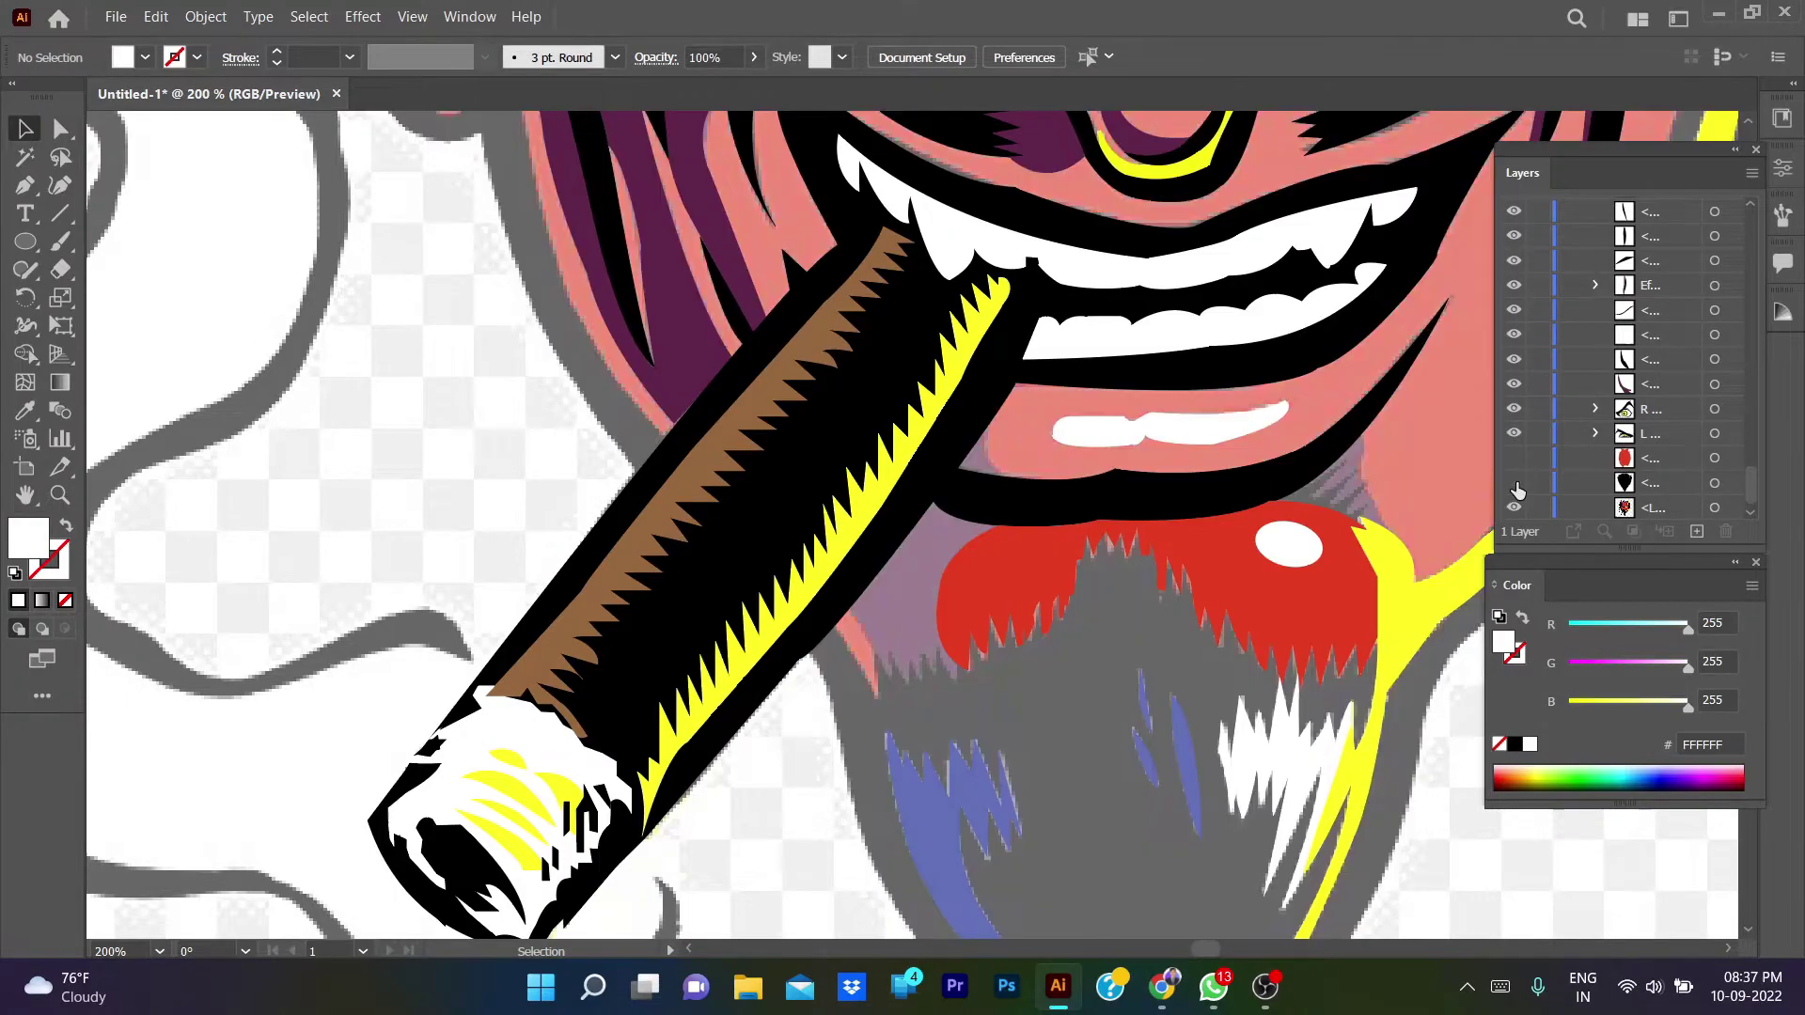
click(863, 637)
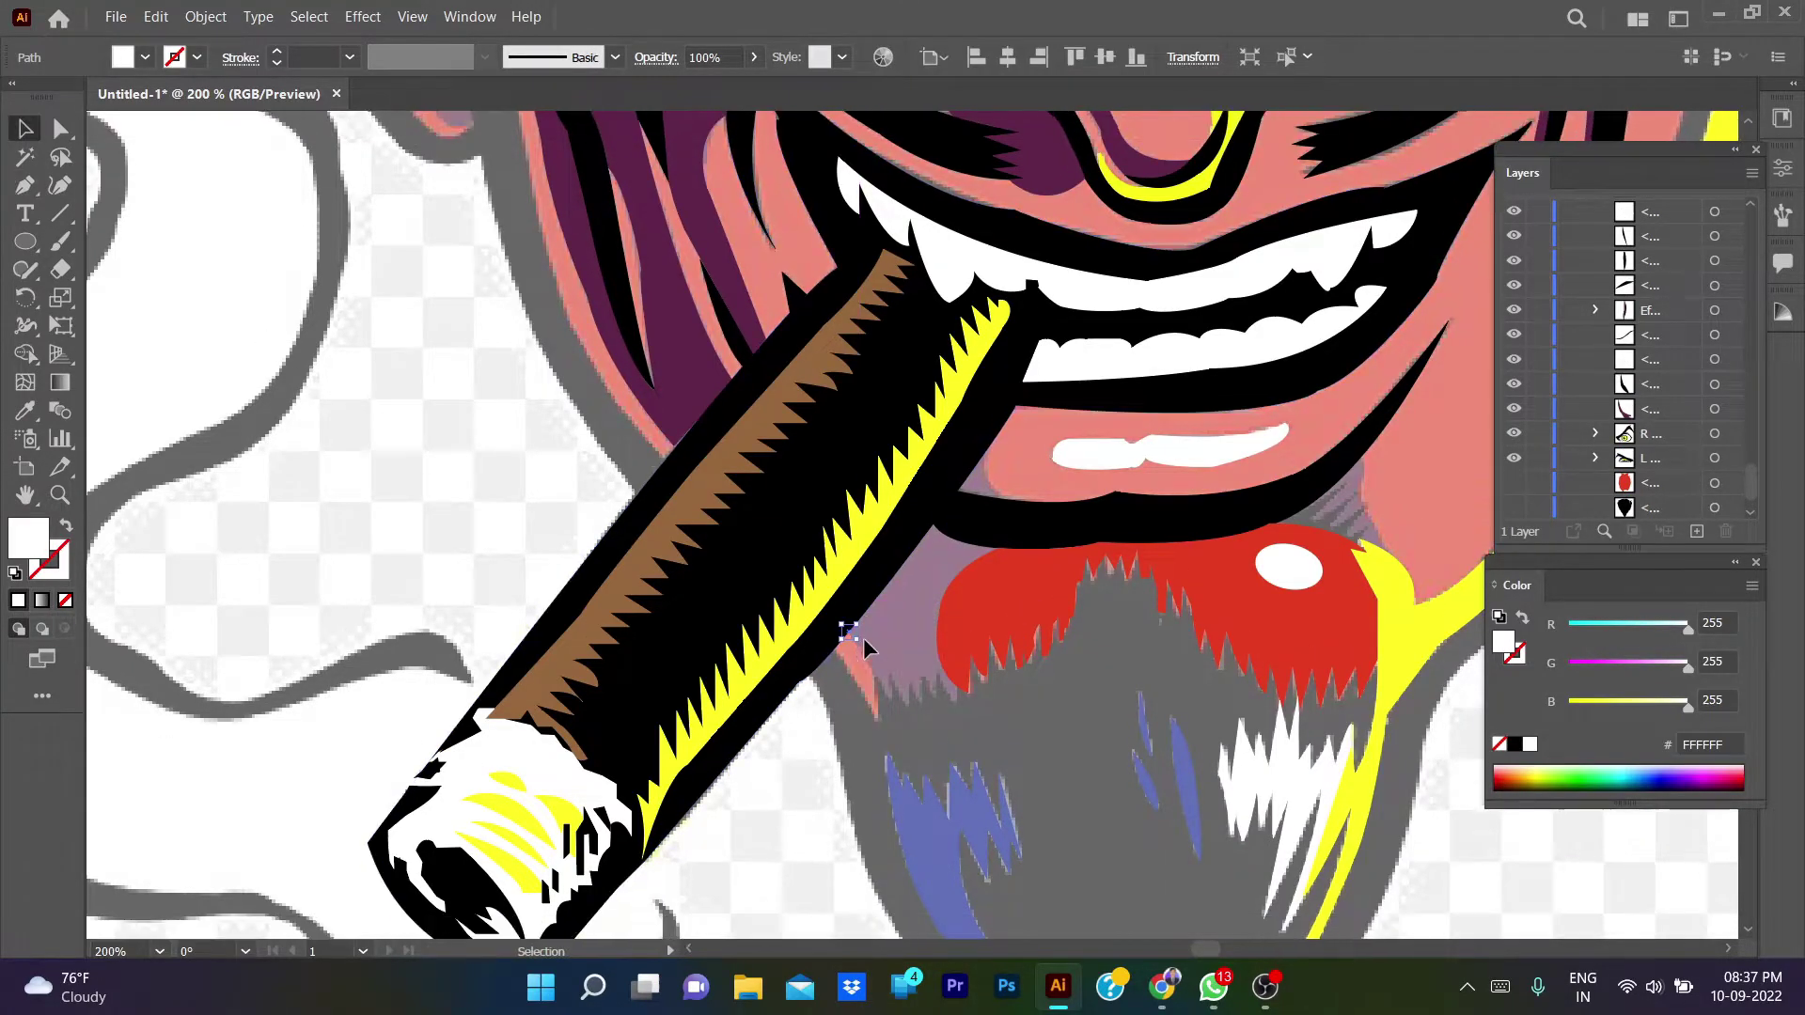
- Resume the open shadow path, tracing down the grey beard edge and its jagged spikes
scroll(863, 637, up, 4)
key(p)
click(806, 425)
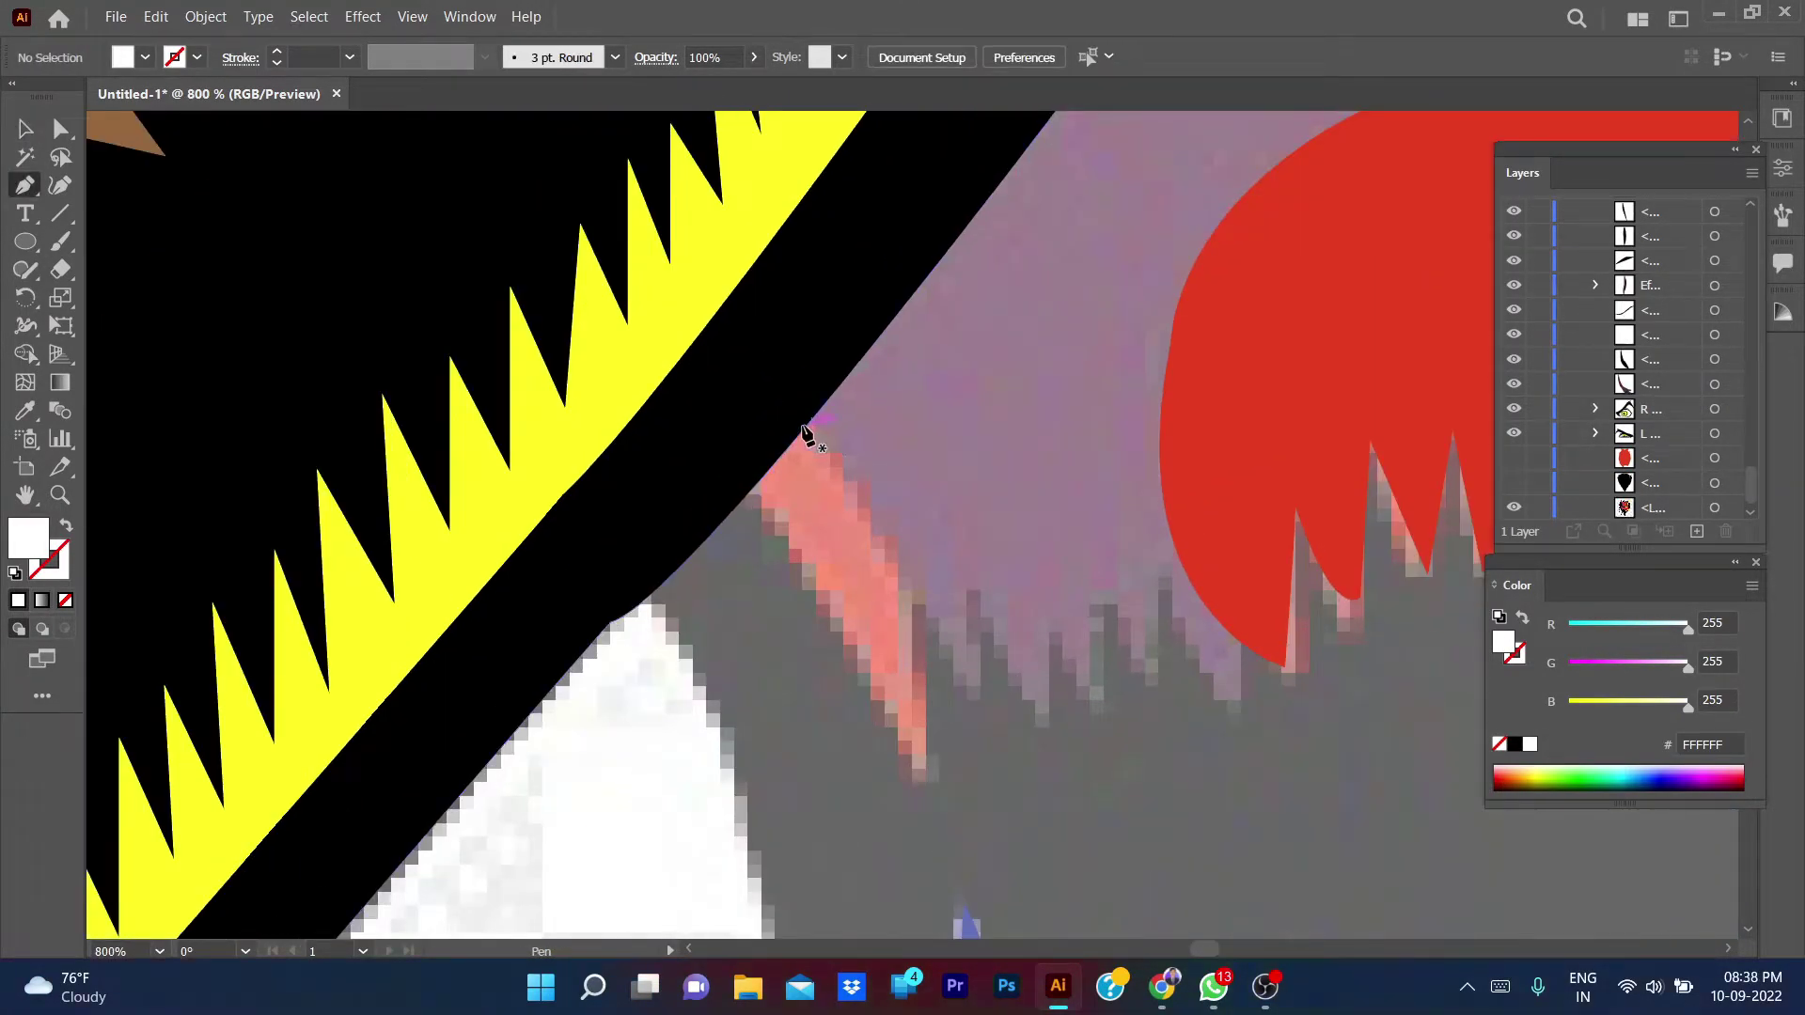
click(940, 790)
scroll(917, 719, down, 5)
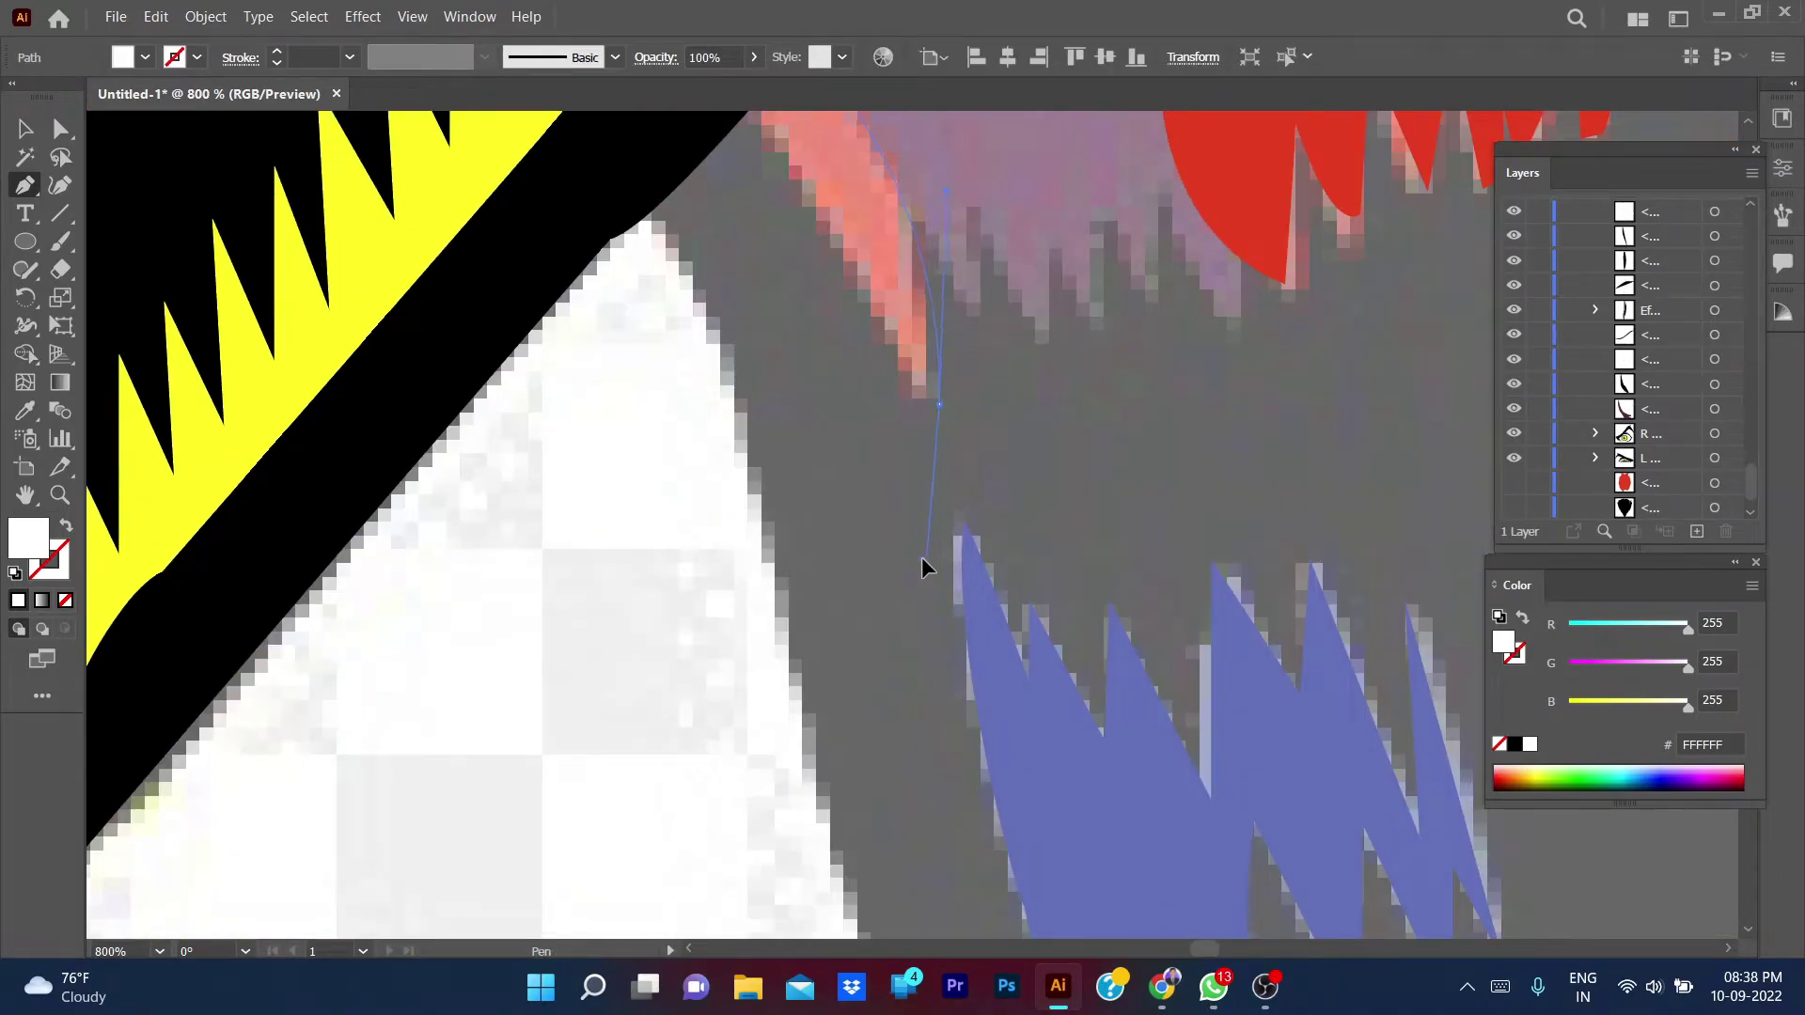
scroll(995, 351, up, 6)
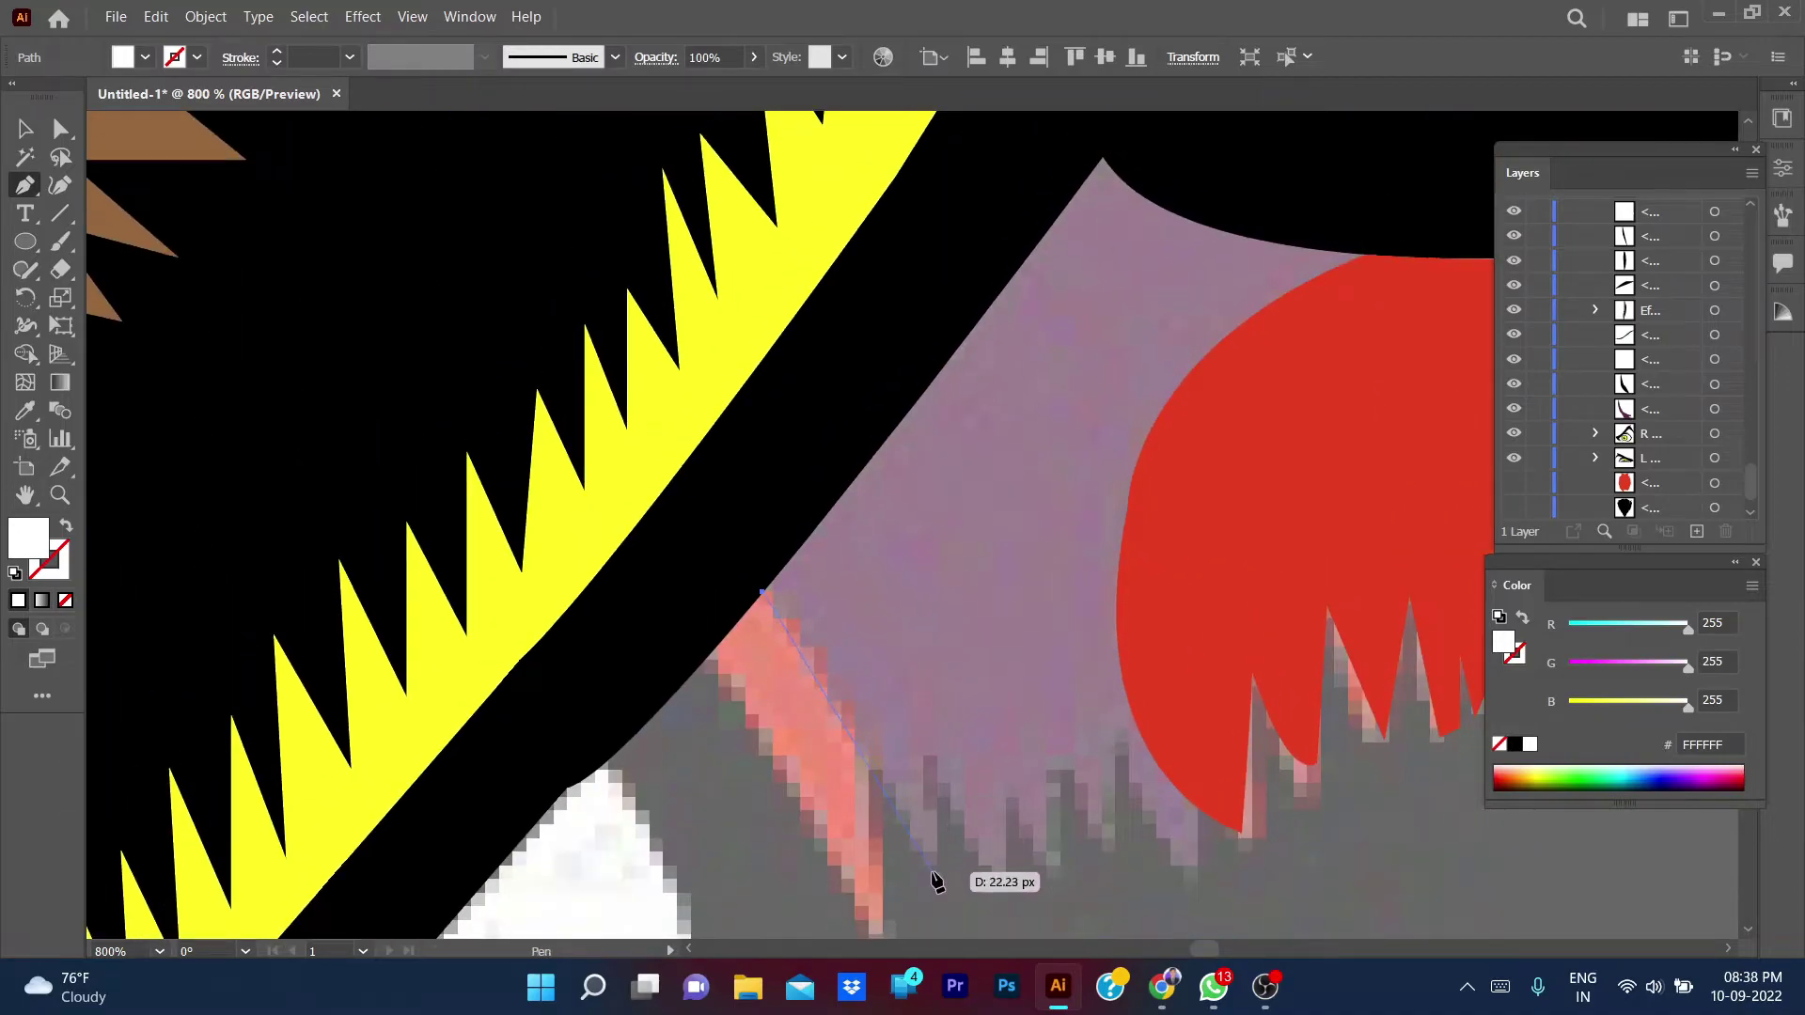
click(928, 751)
key(slash)
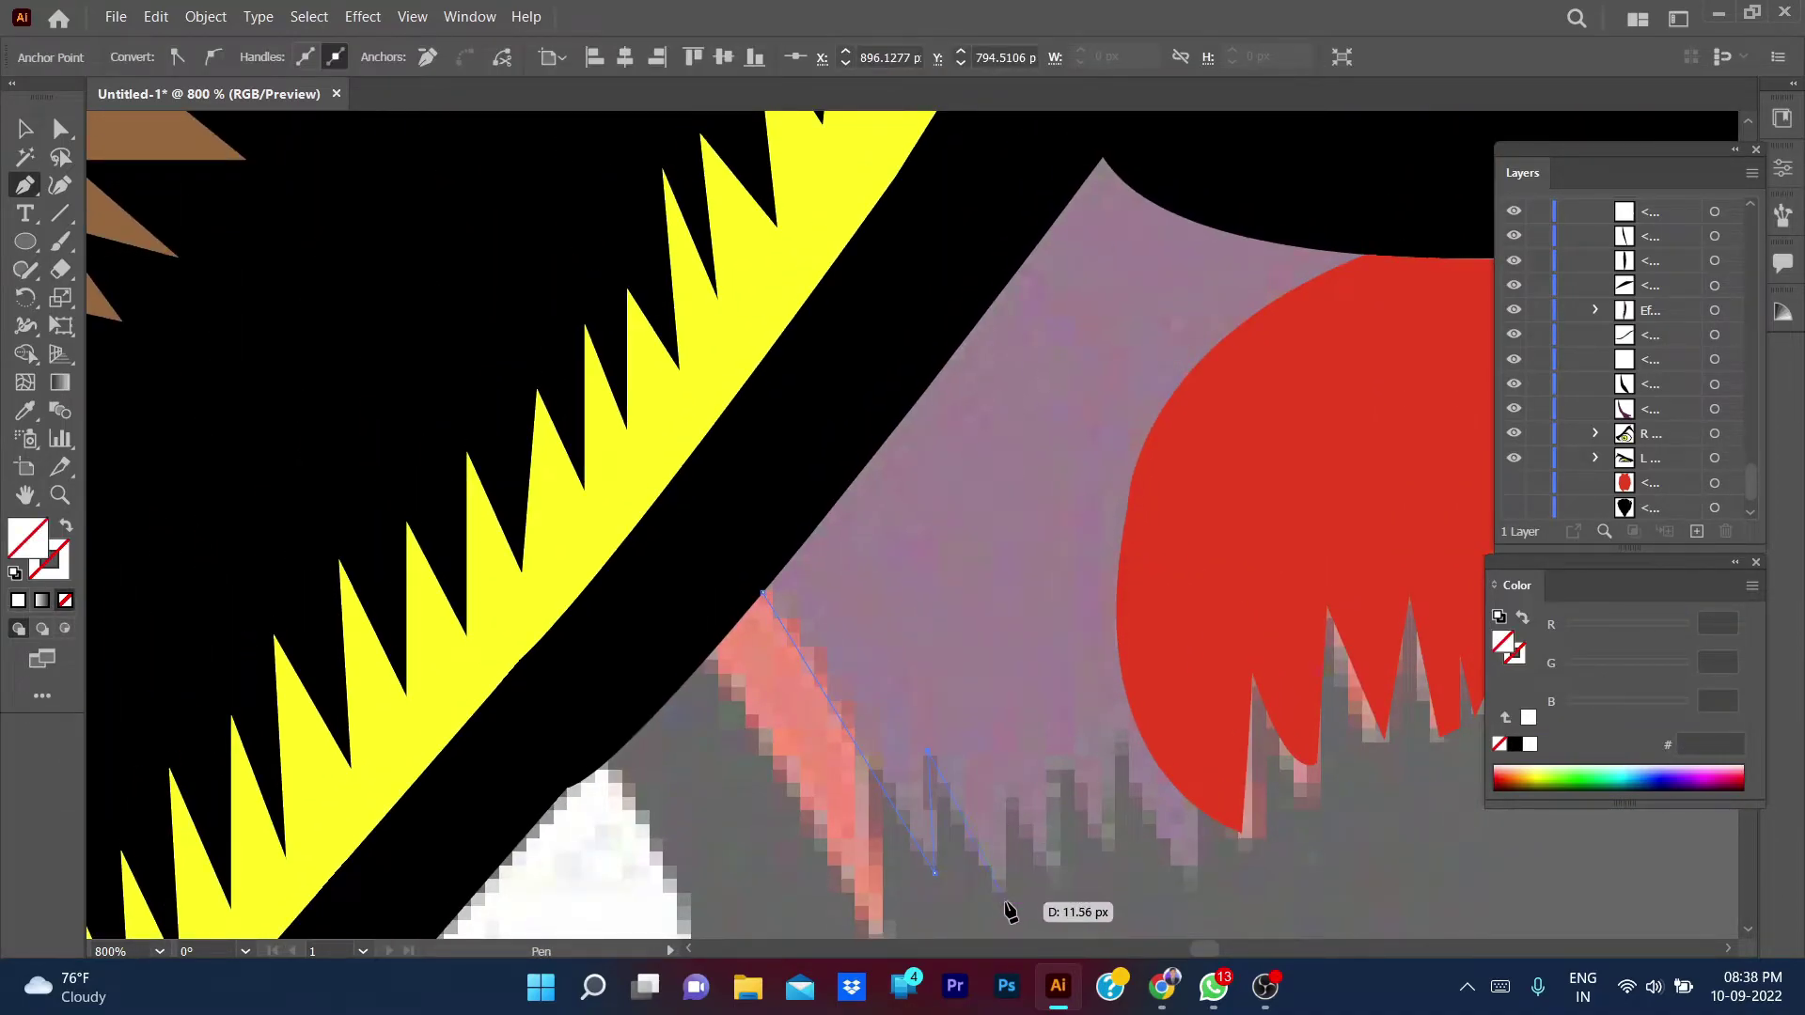
click(1008, 799)
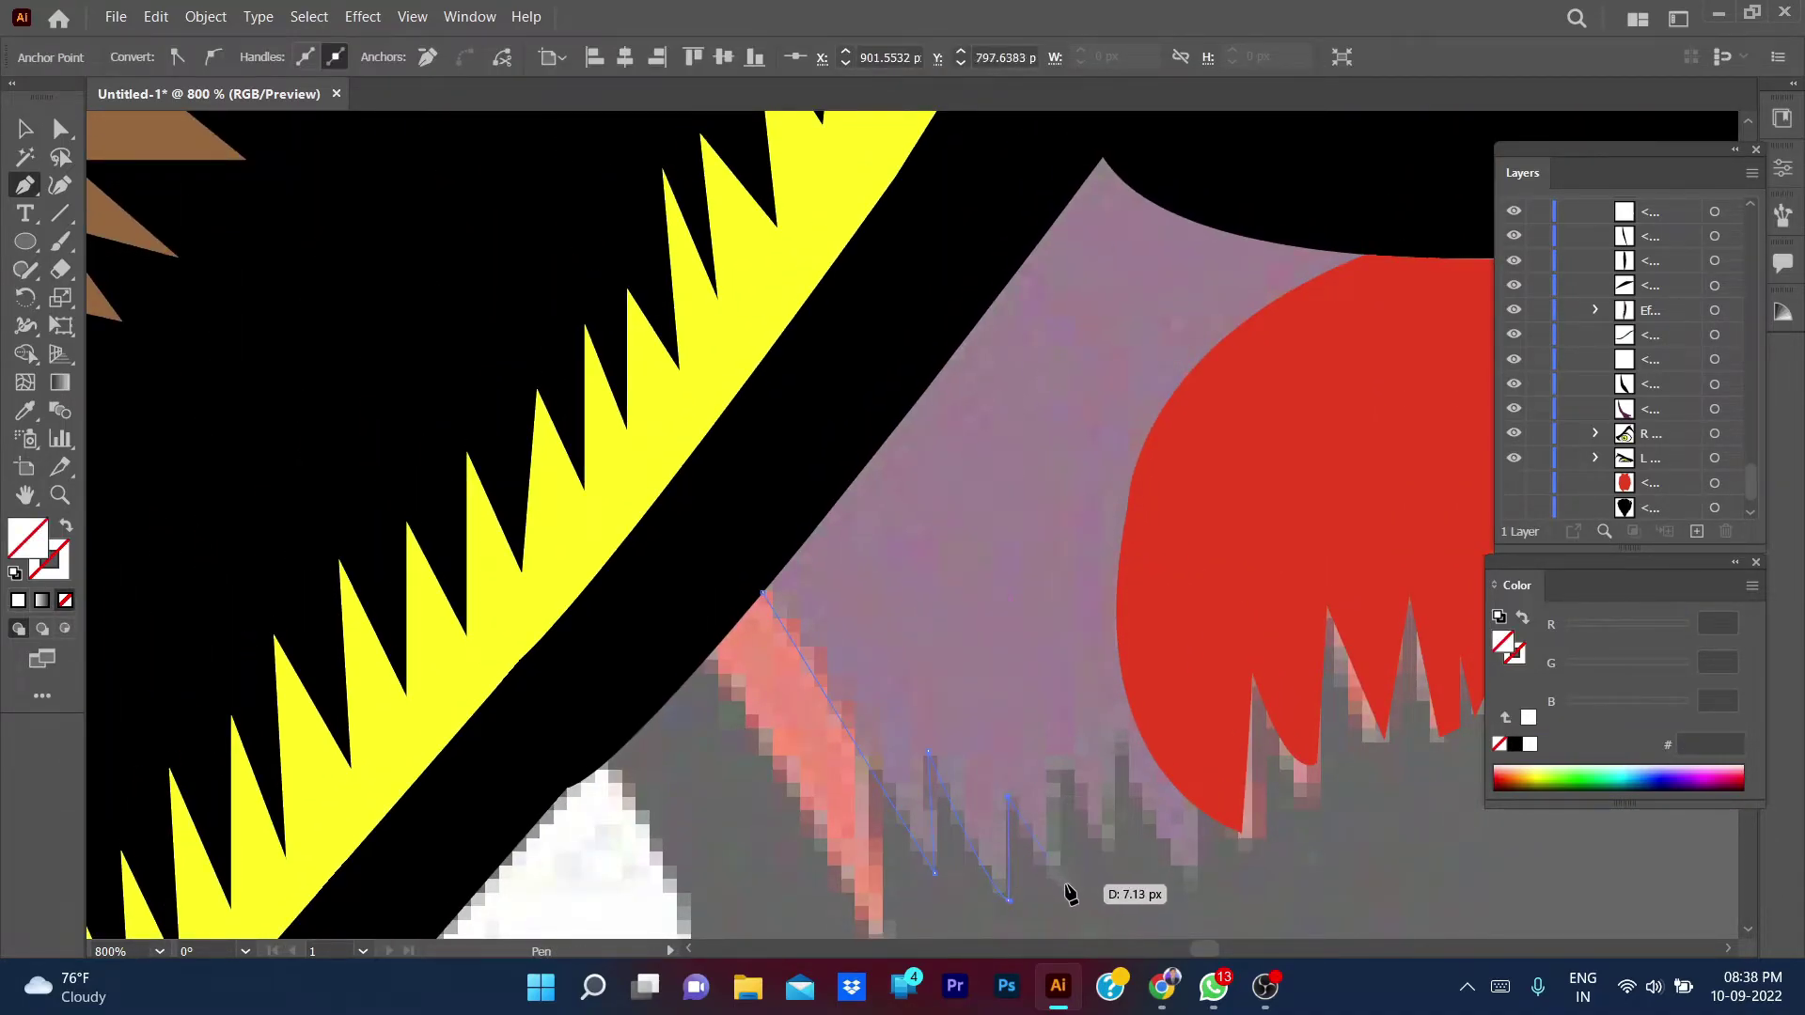
click(1120, 863)
click(1121, 727)
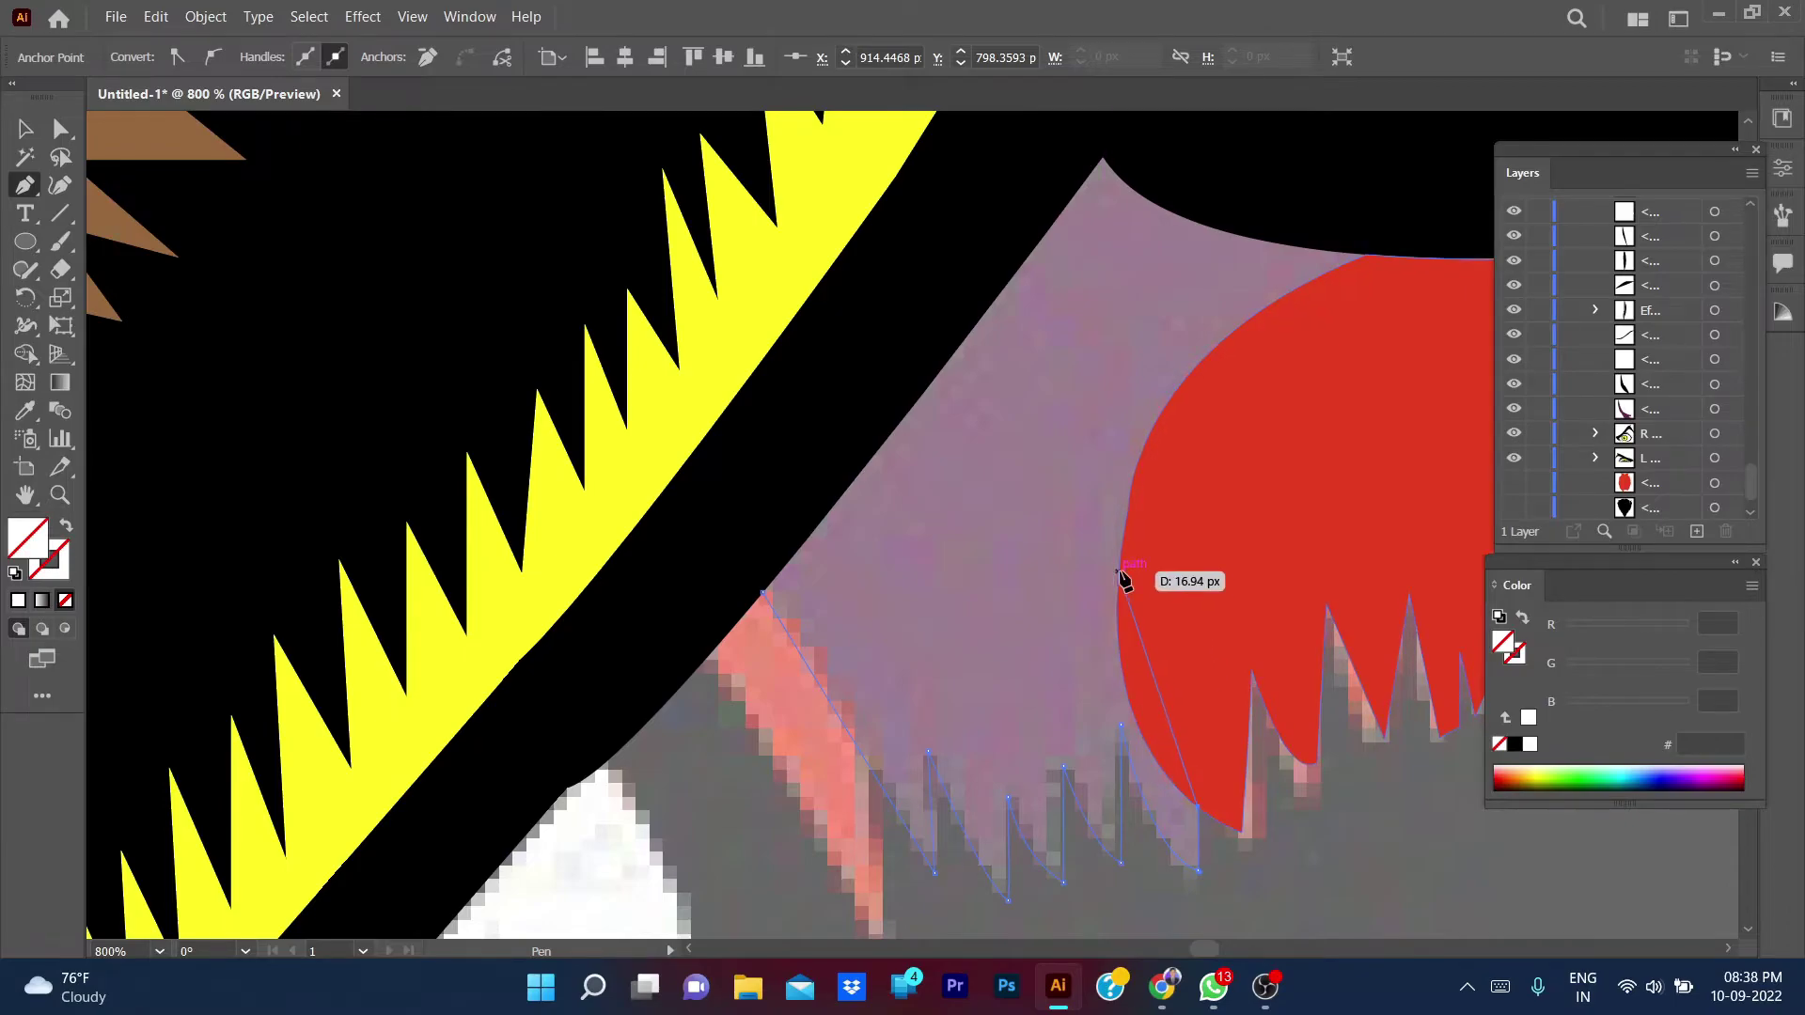
- Curve the path up the red chin edge and along the lip line, closing it by the cigar
drag(1119, 569, 1125, 384)
scroll(1096, 415, up, 5)
scroll(1096, 414, right, 4)
drag(1114, 562, 1172, 545)
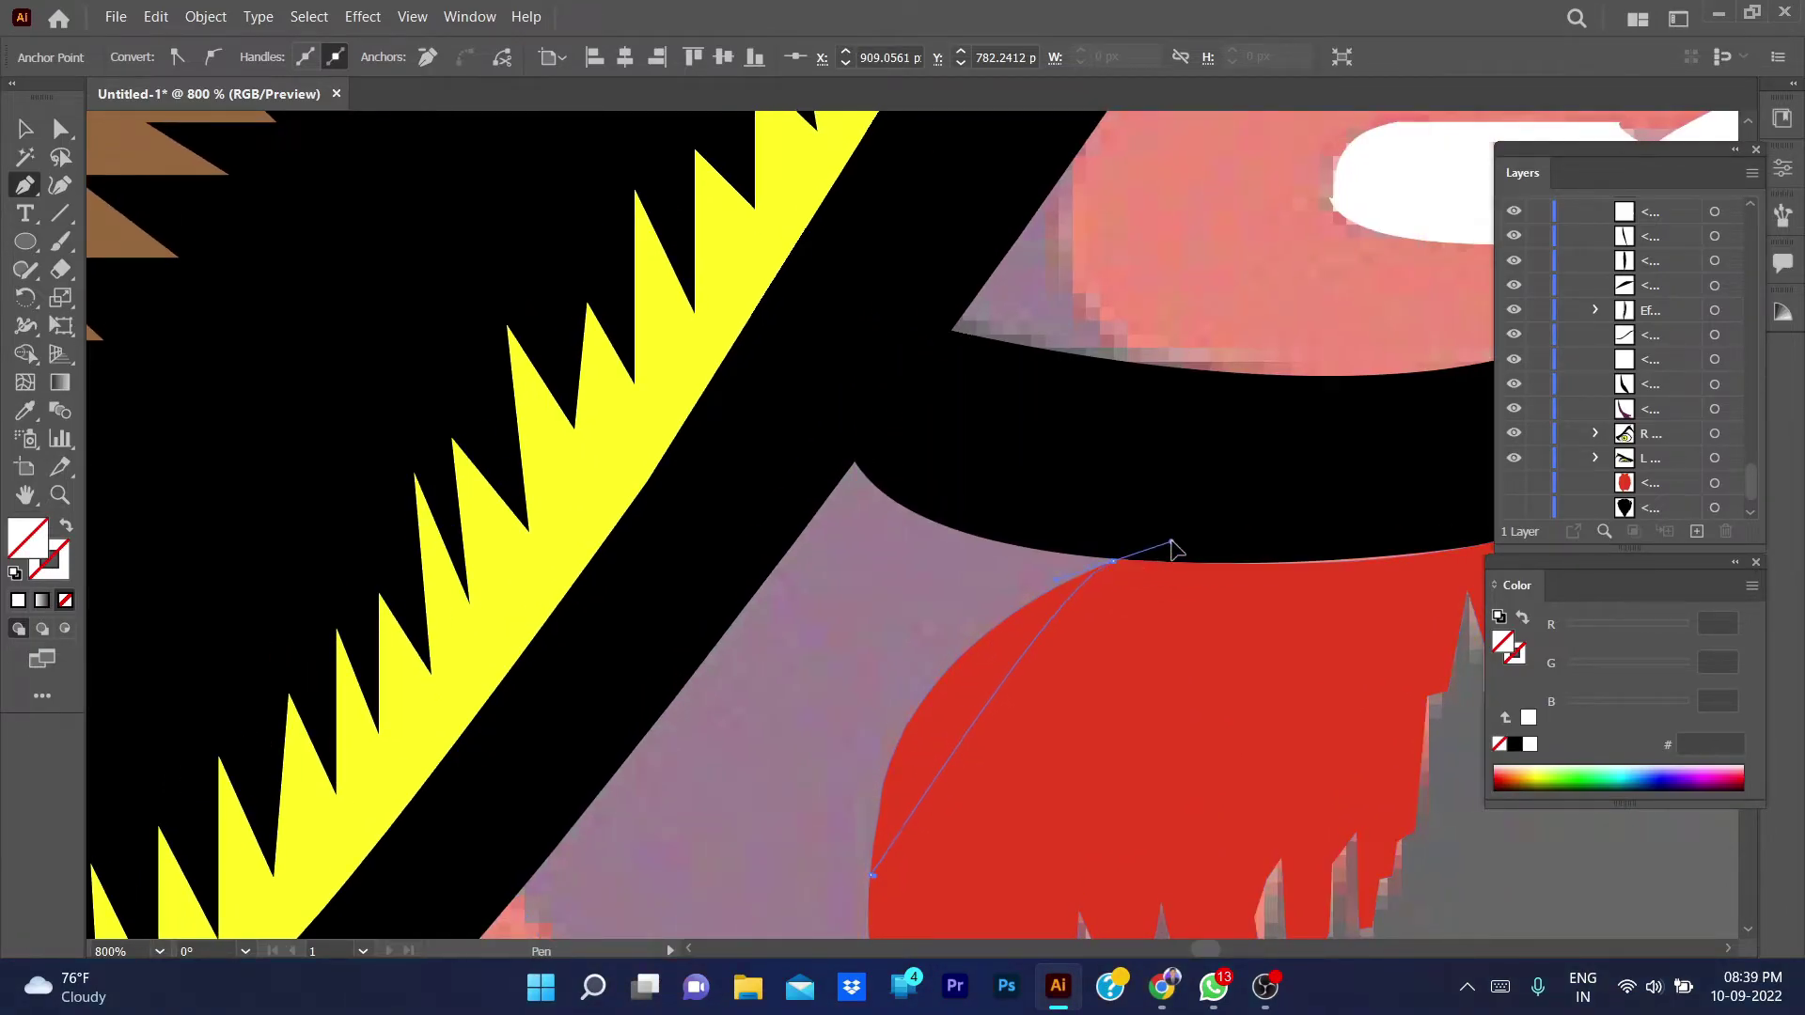
key(ctrl+z)
drag(963, 653, 1003, 645)
drag(1117, 560, 1183, 545)
click(1119, 562)
drag(854, 462, 866, 431)
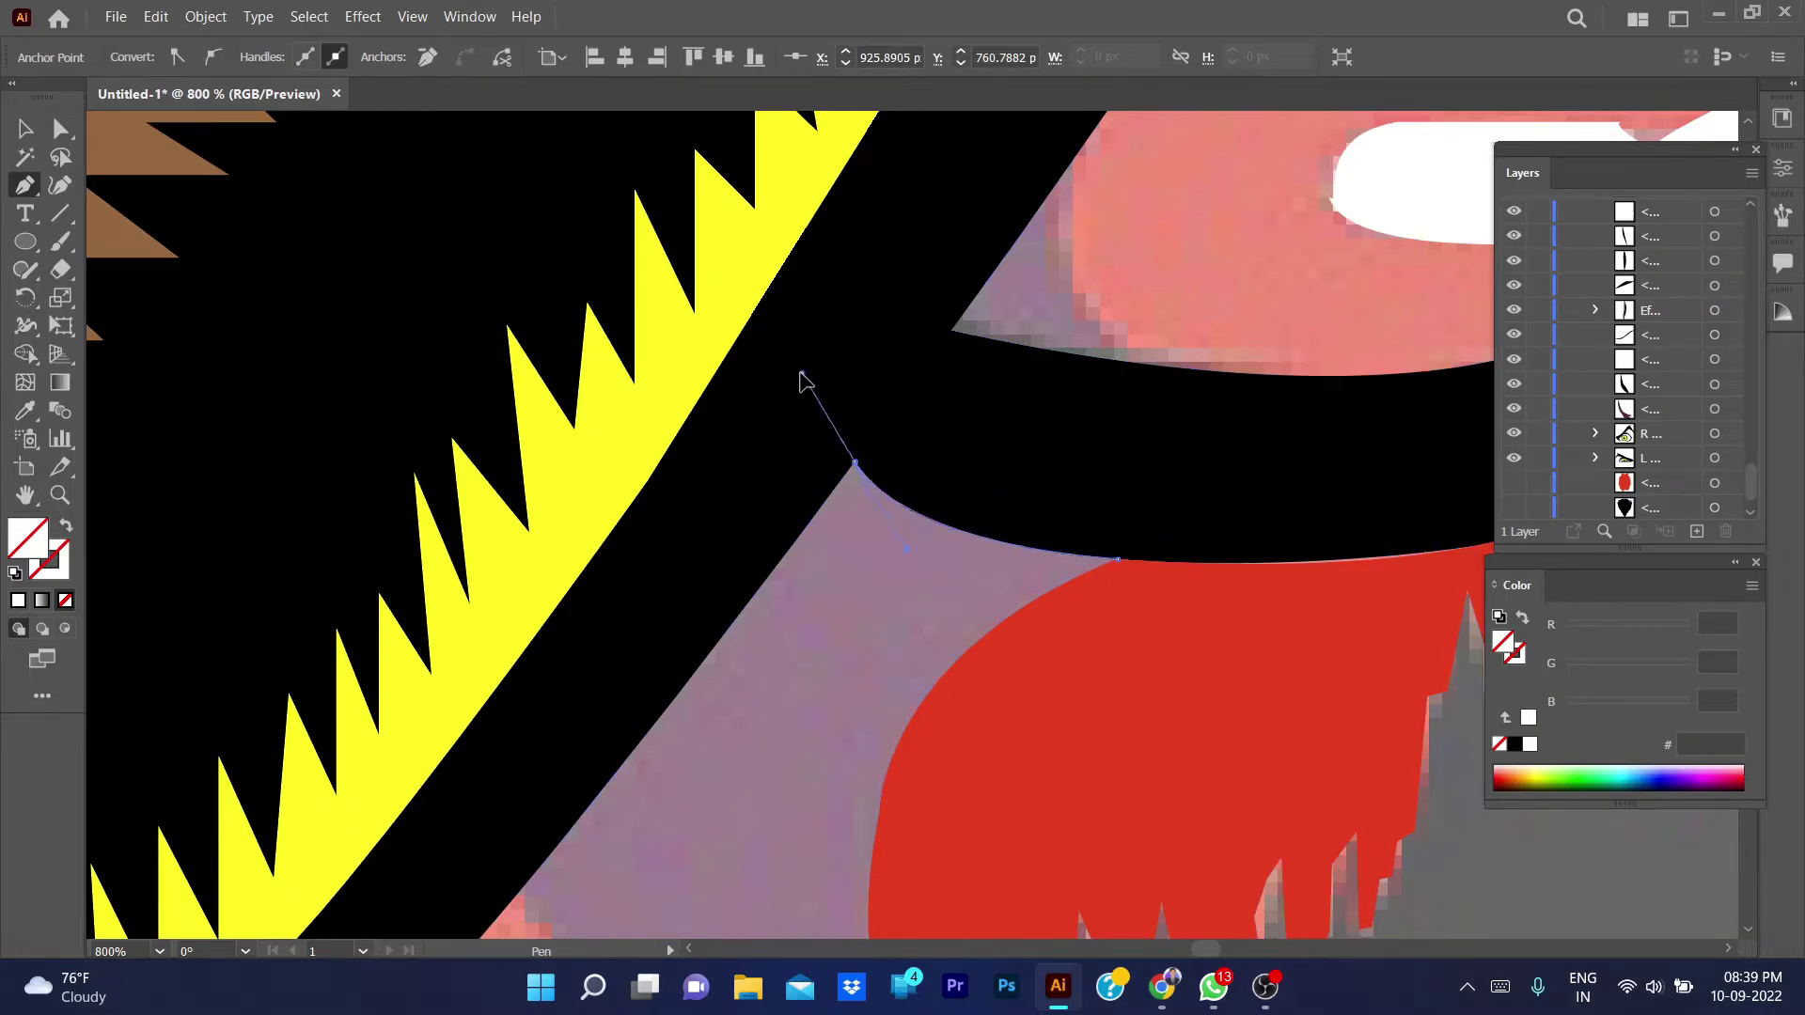
key(ctrl+minus)
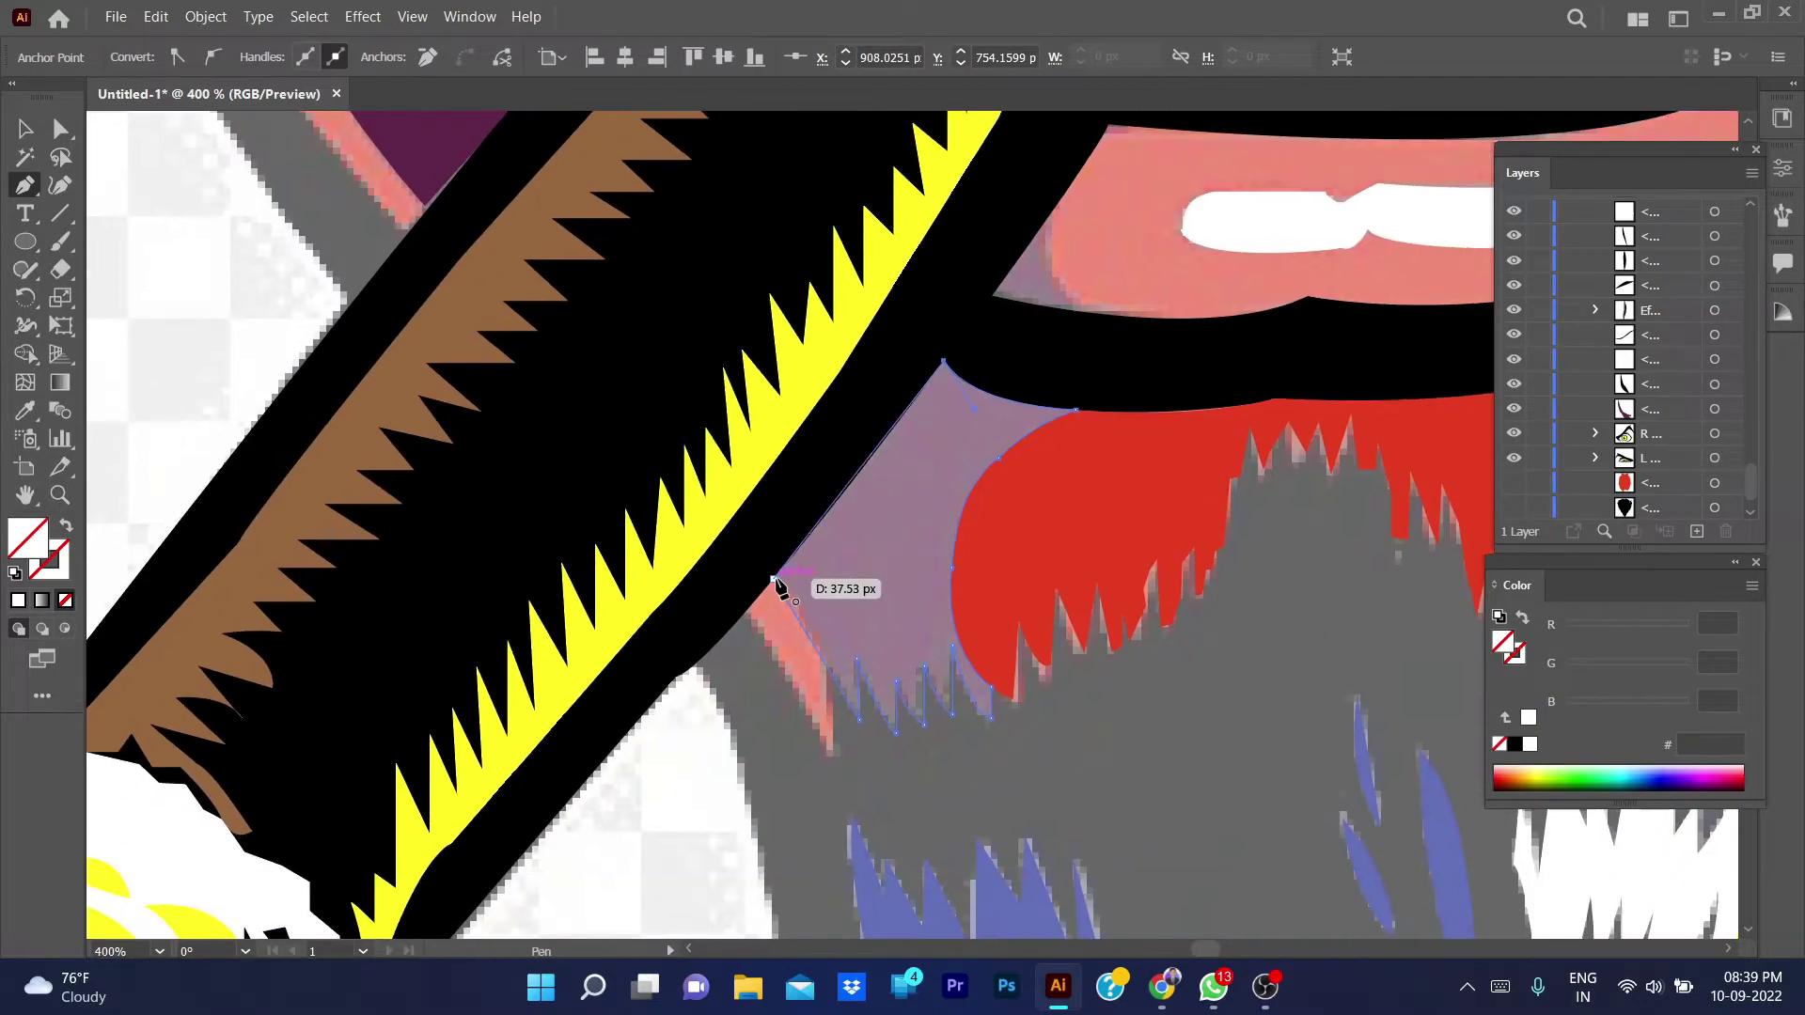
click(769, 577)
- Fill the shadow shape dark purple 5E254A and toggle the red face layer to compare
key(ctrl+minus)
key(ctrl+minus)
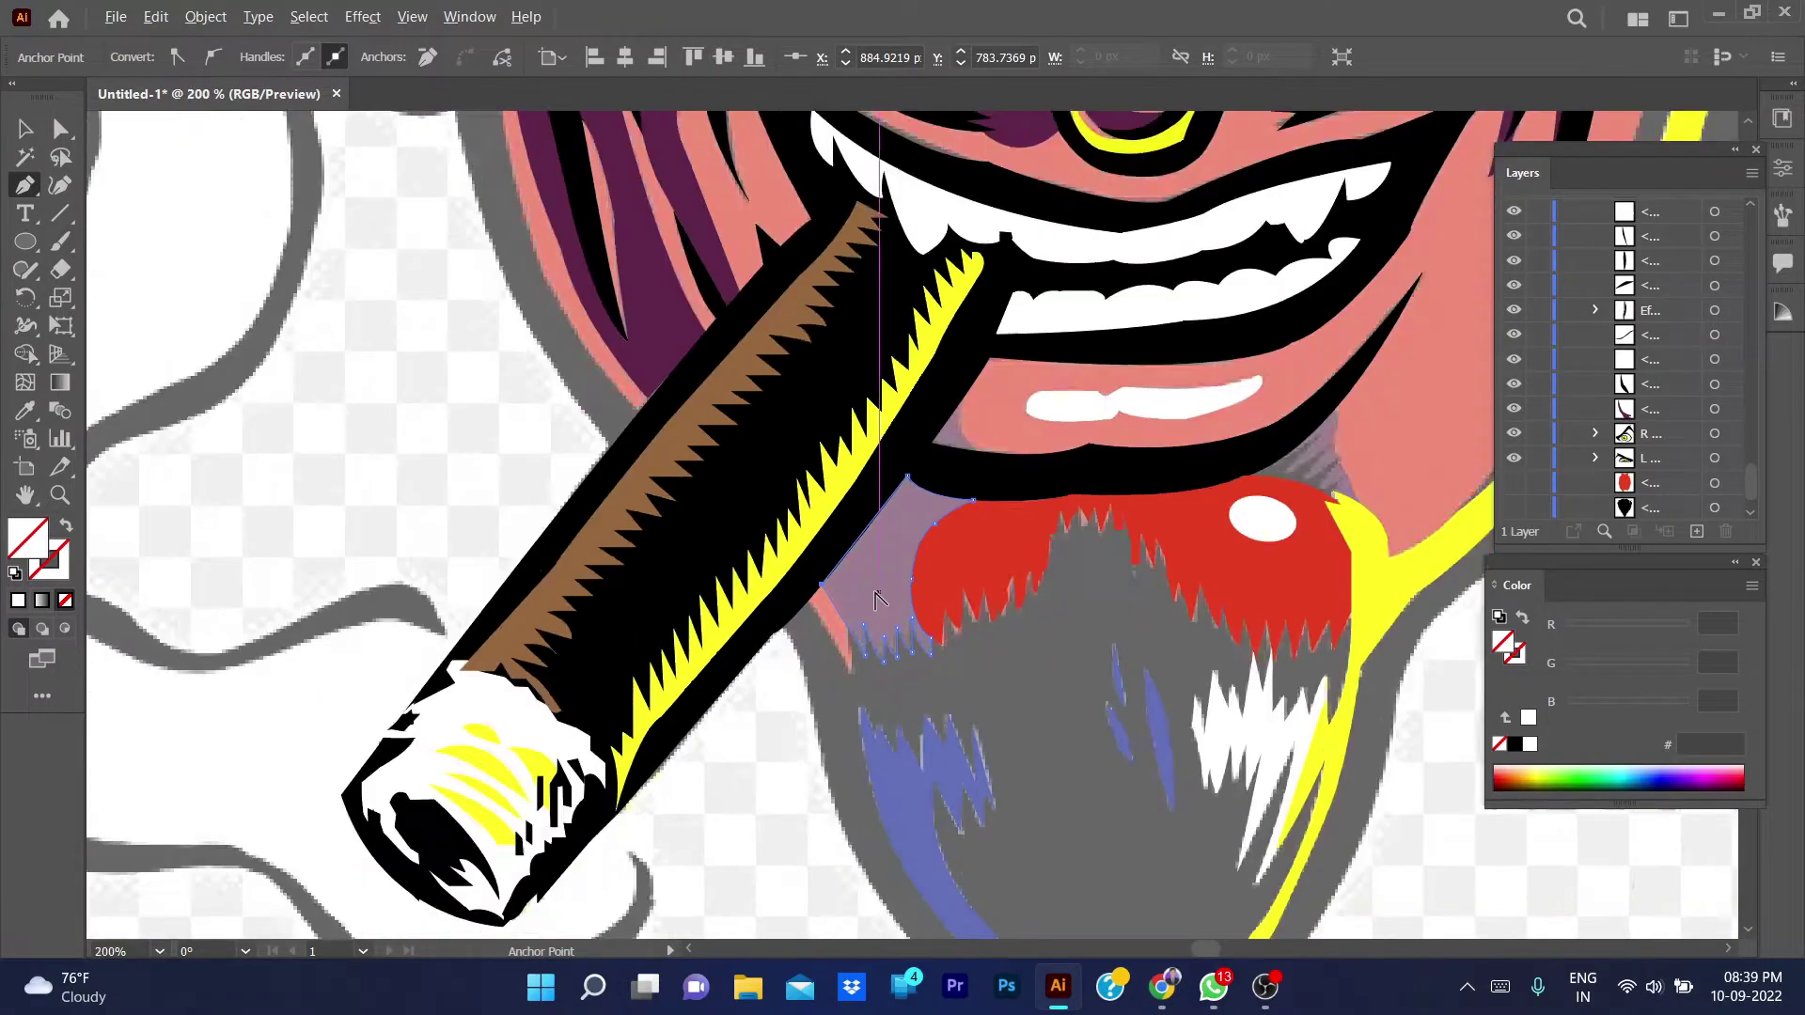
key(ctrl+minus)
key(i)
click(683, 211)
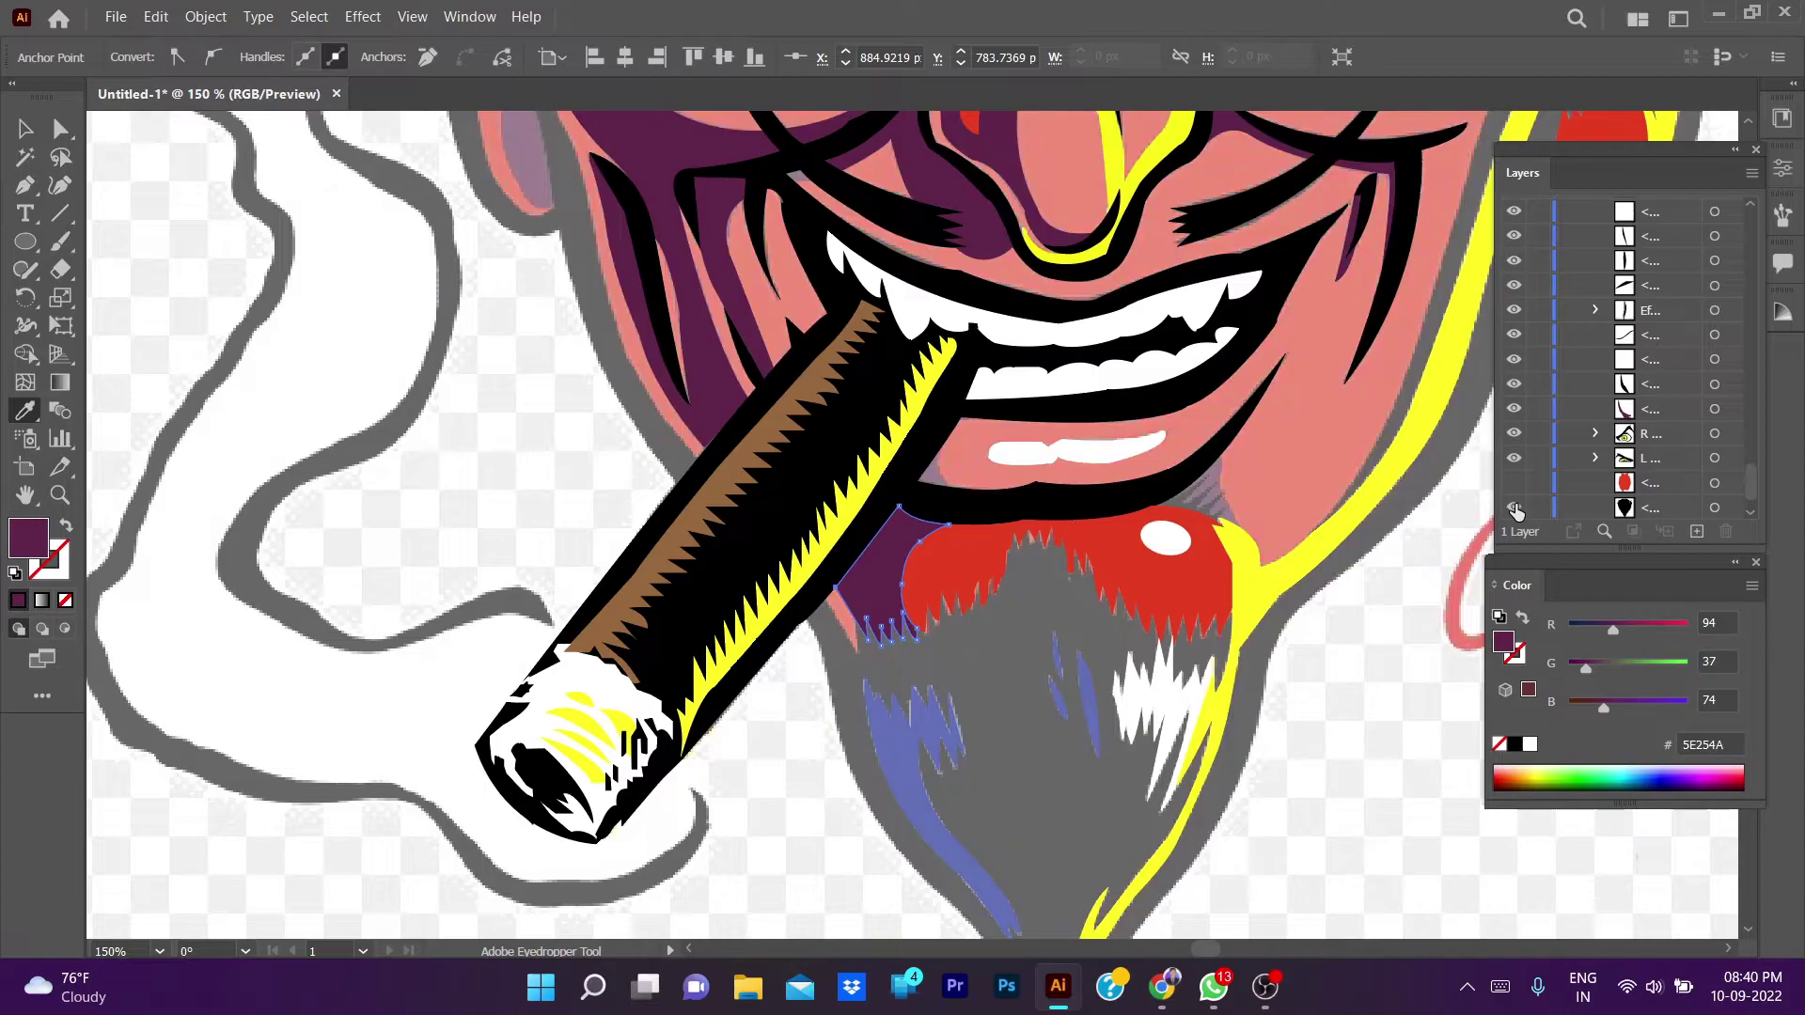
click(1515, 508)
click(1515, 483)
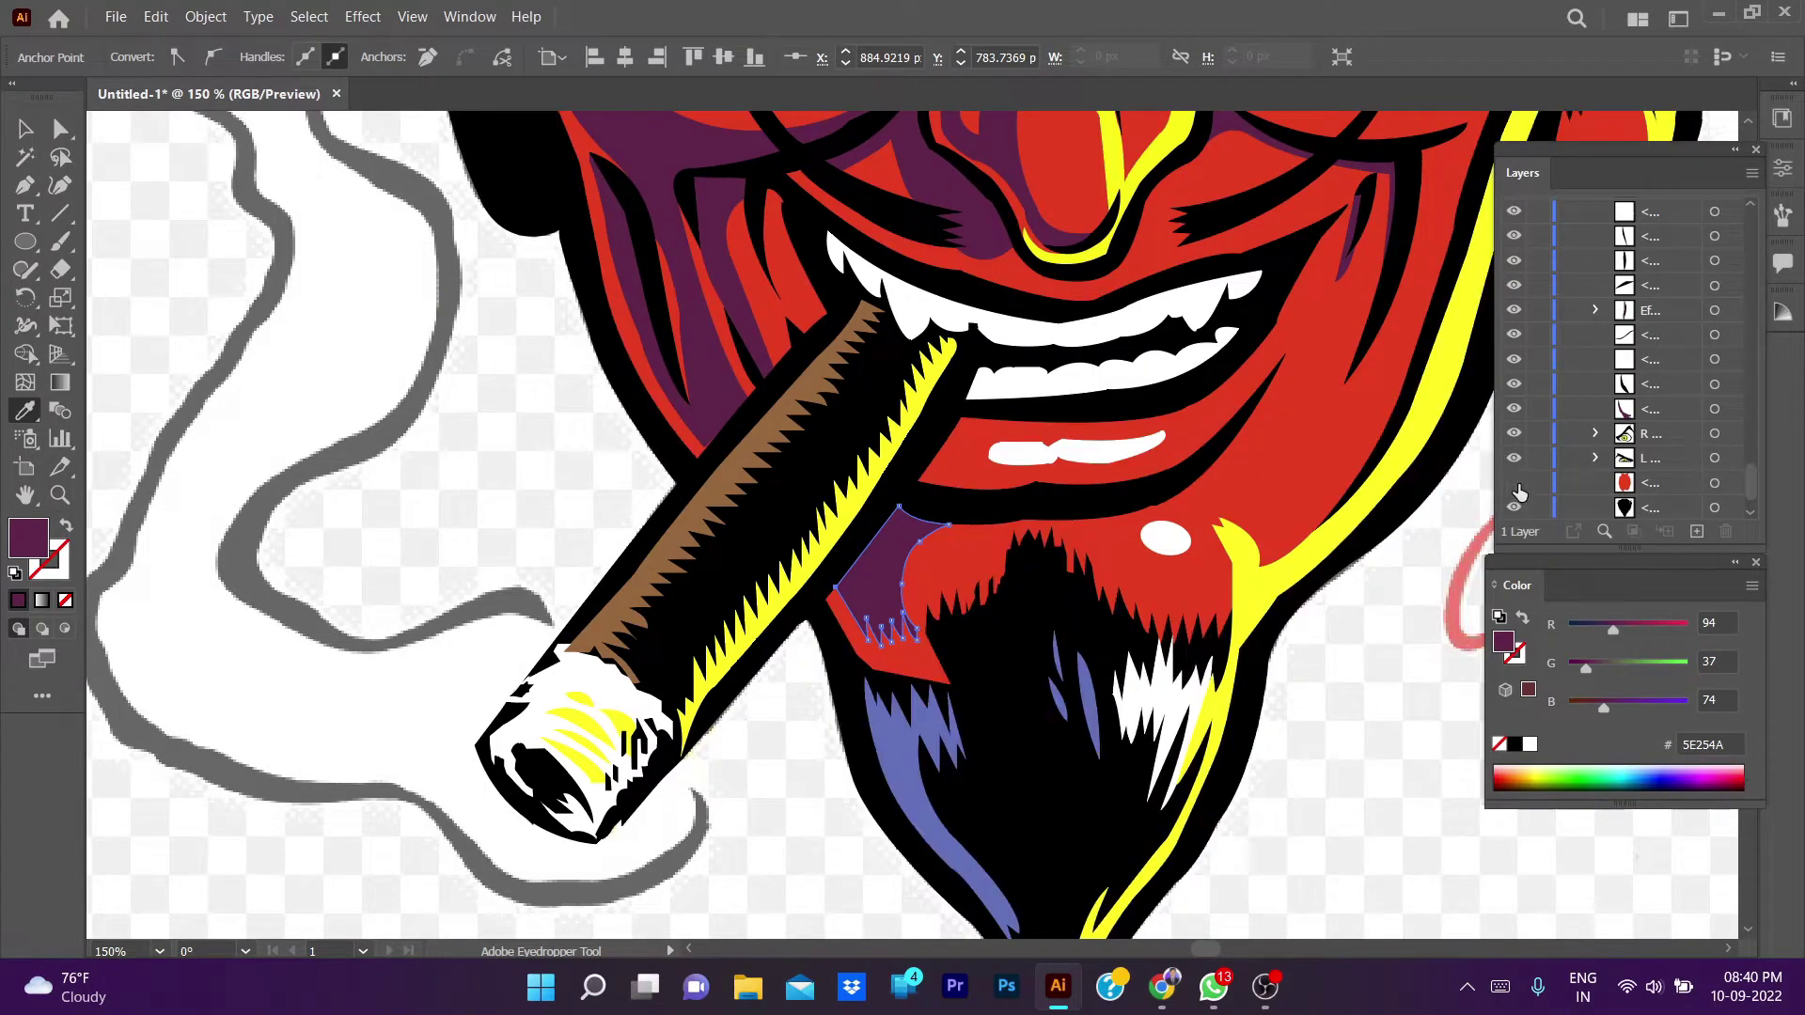
click(1514, 507)
- Draw a small curved shadow at the lip corner near the cigar and fill it dark purple
key(ctrl+plus)
key(ctrl+plus)
key(ctrl+plus)
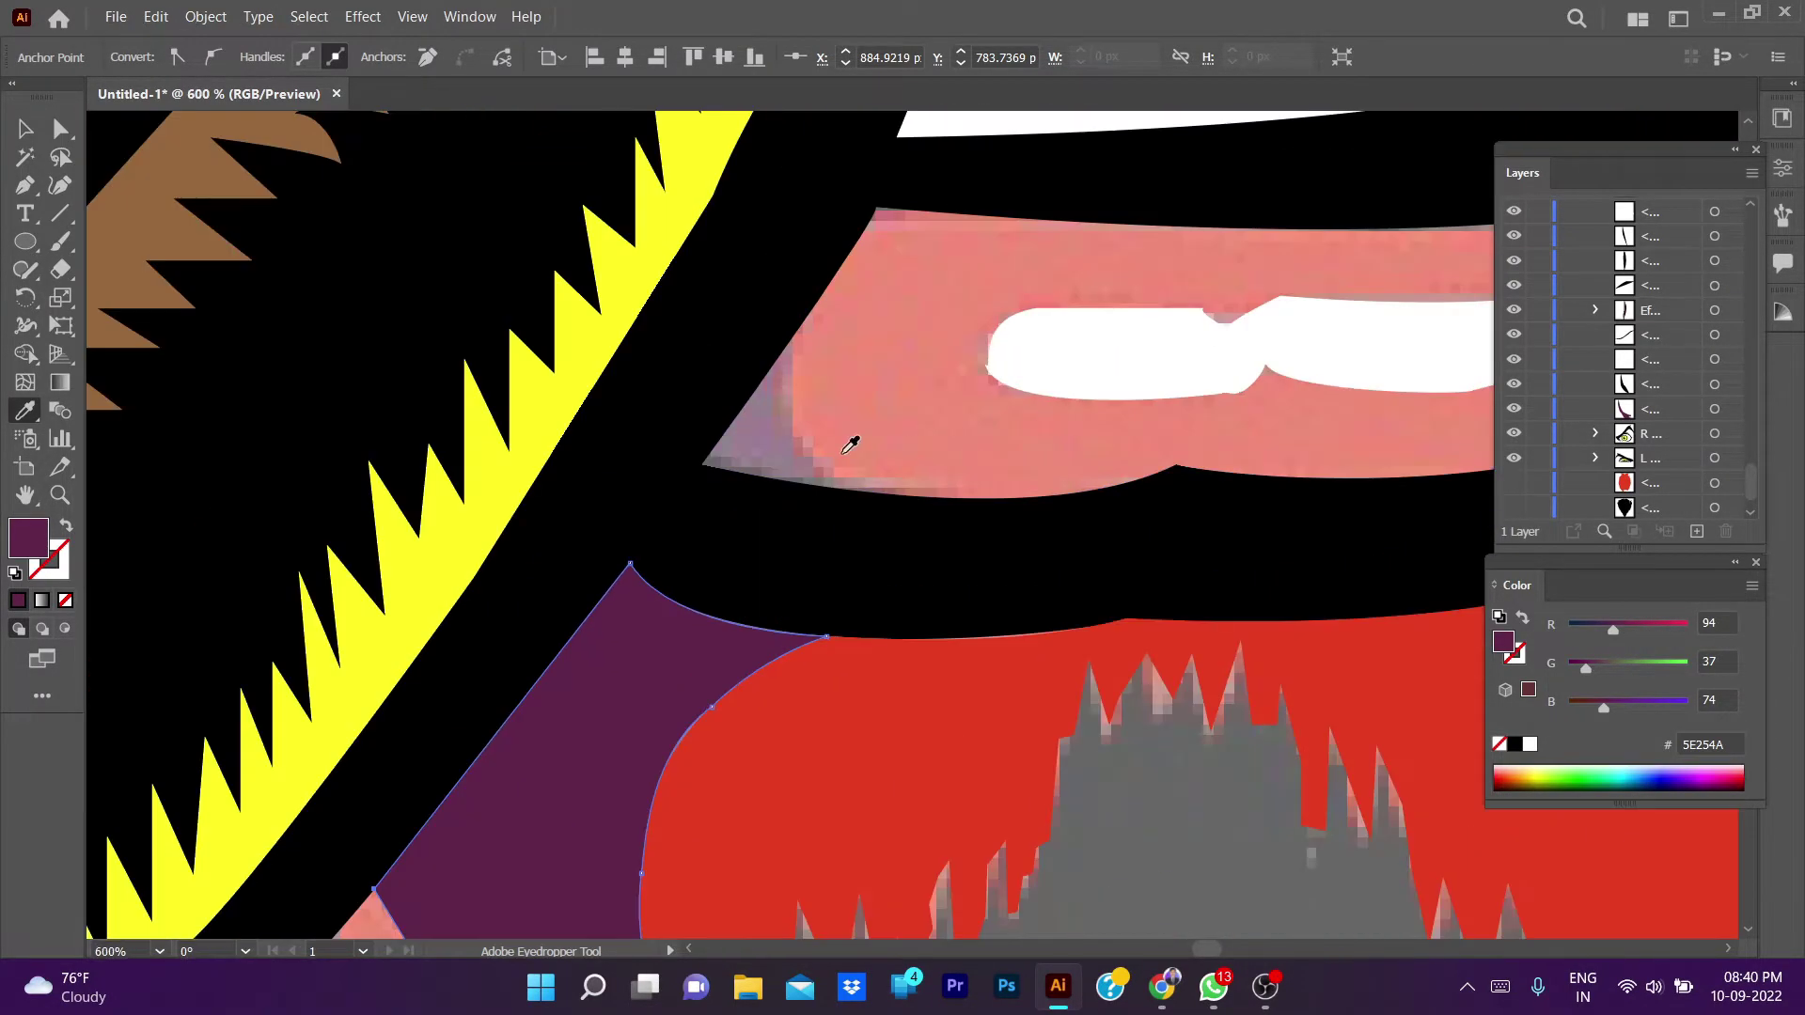
key(p)
click(795, 334)
drag(826, 485, 829, 490)
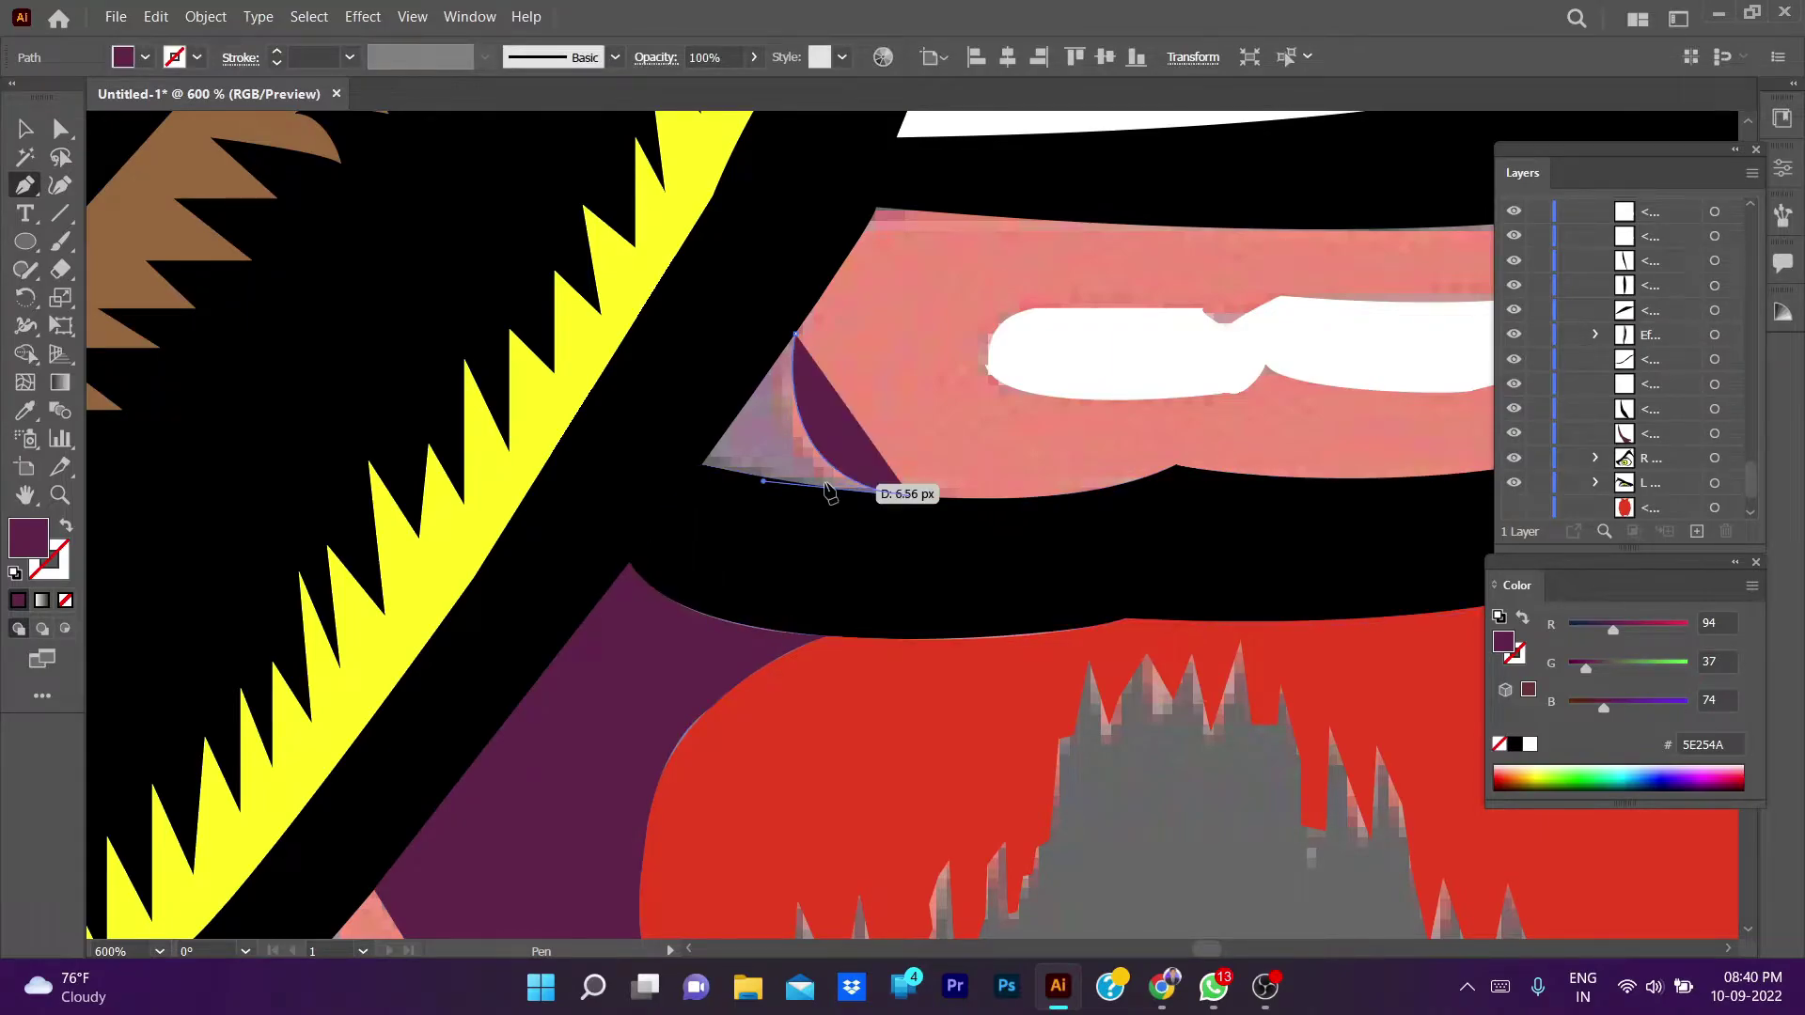
drag(703, 463, 689, 454)
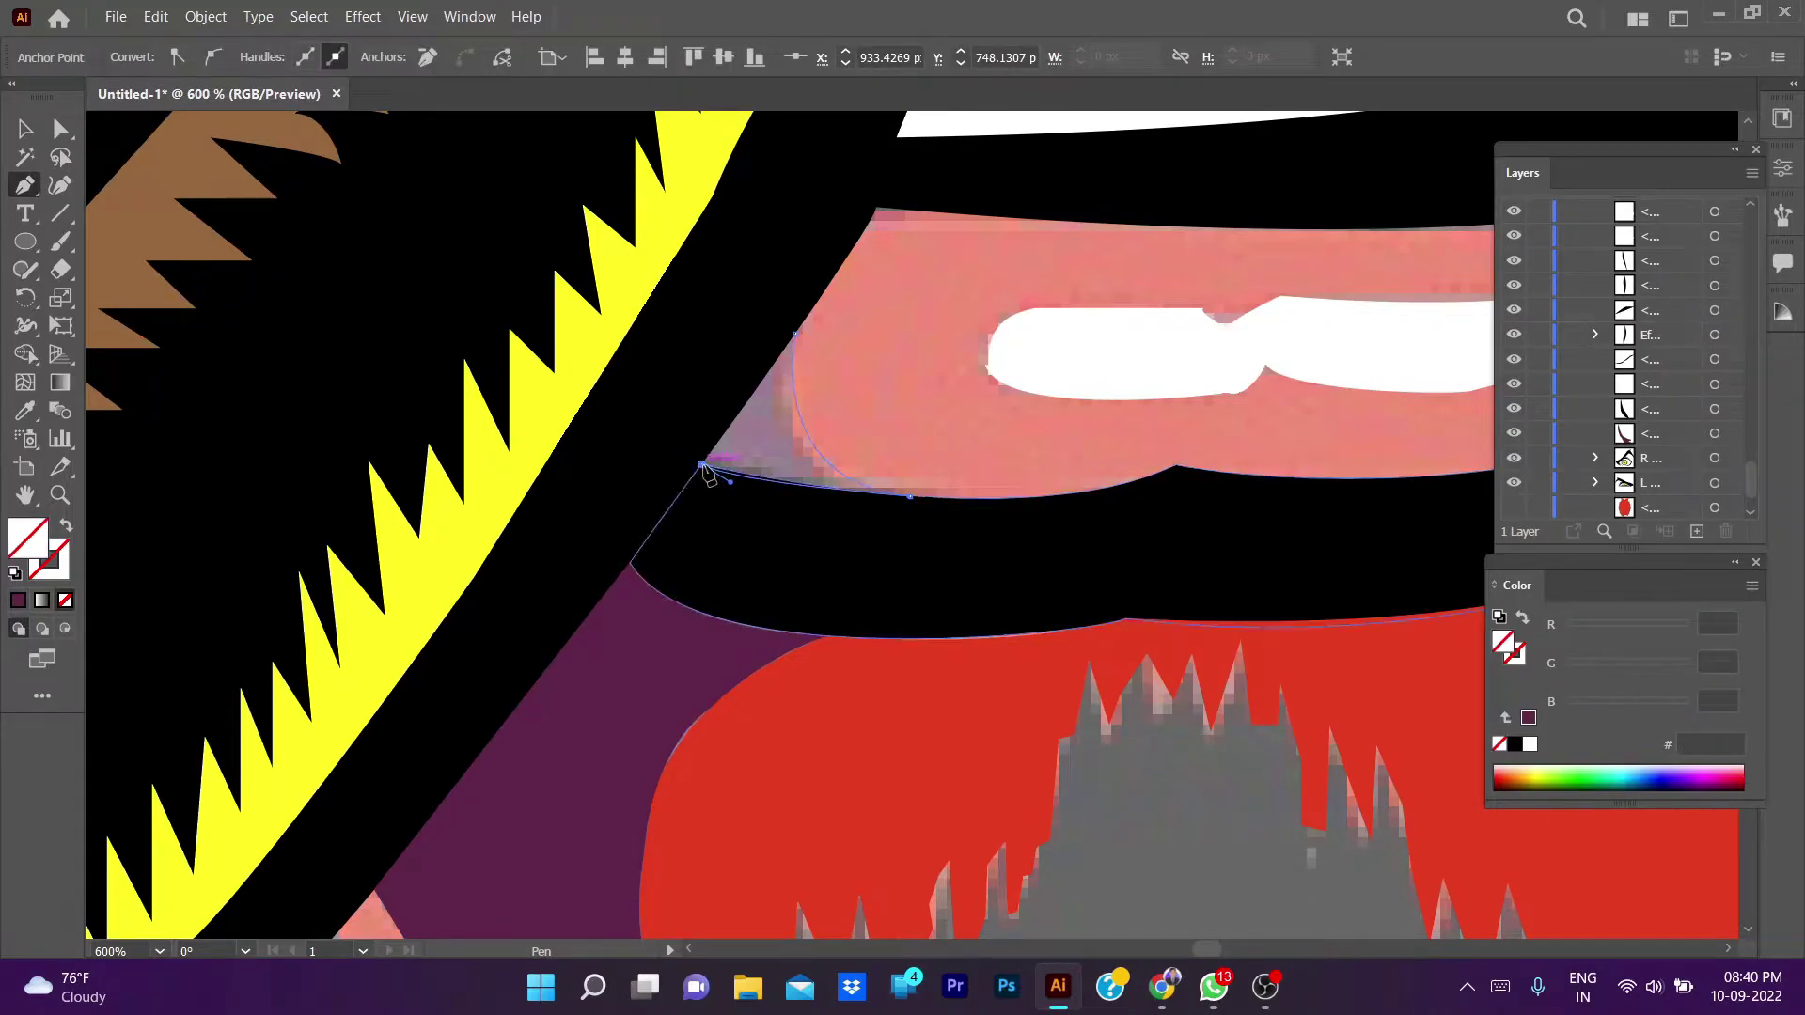
click(795, 334)
key(i)
click(645, 605)
key(v)
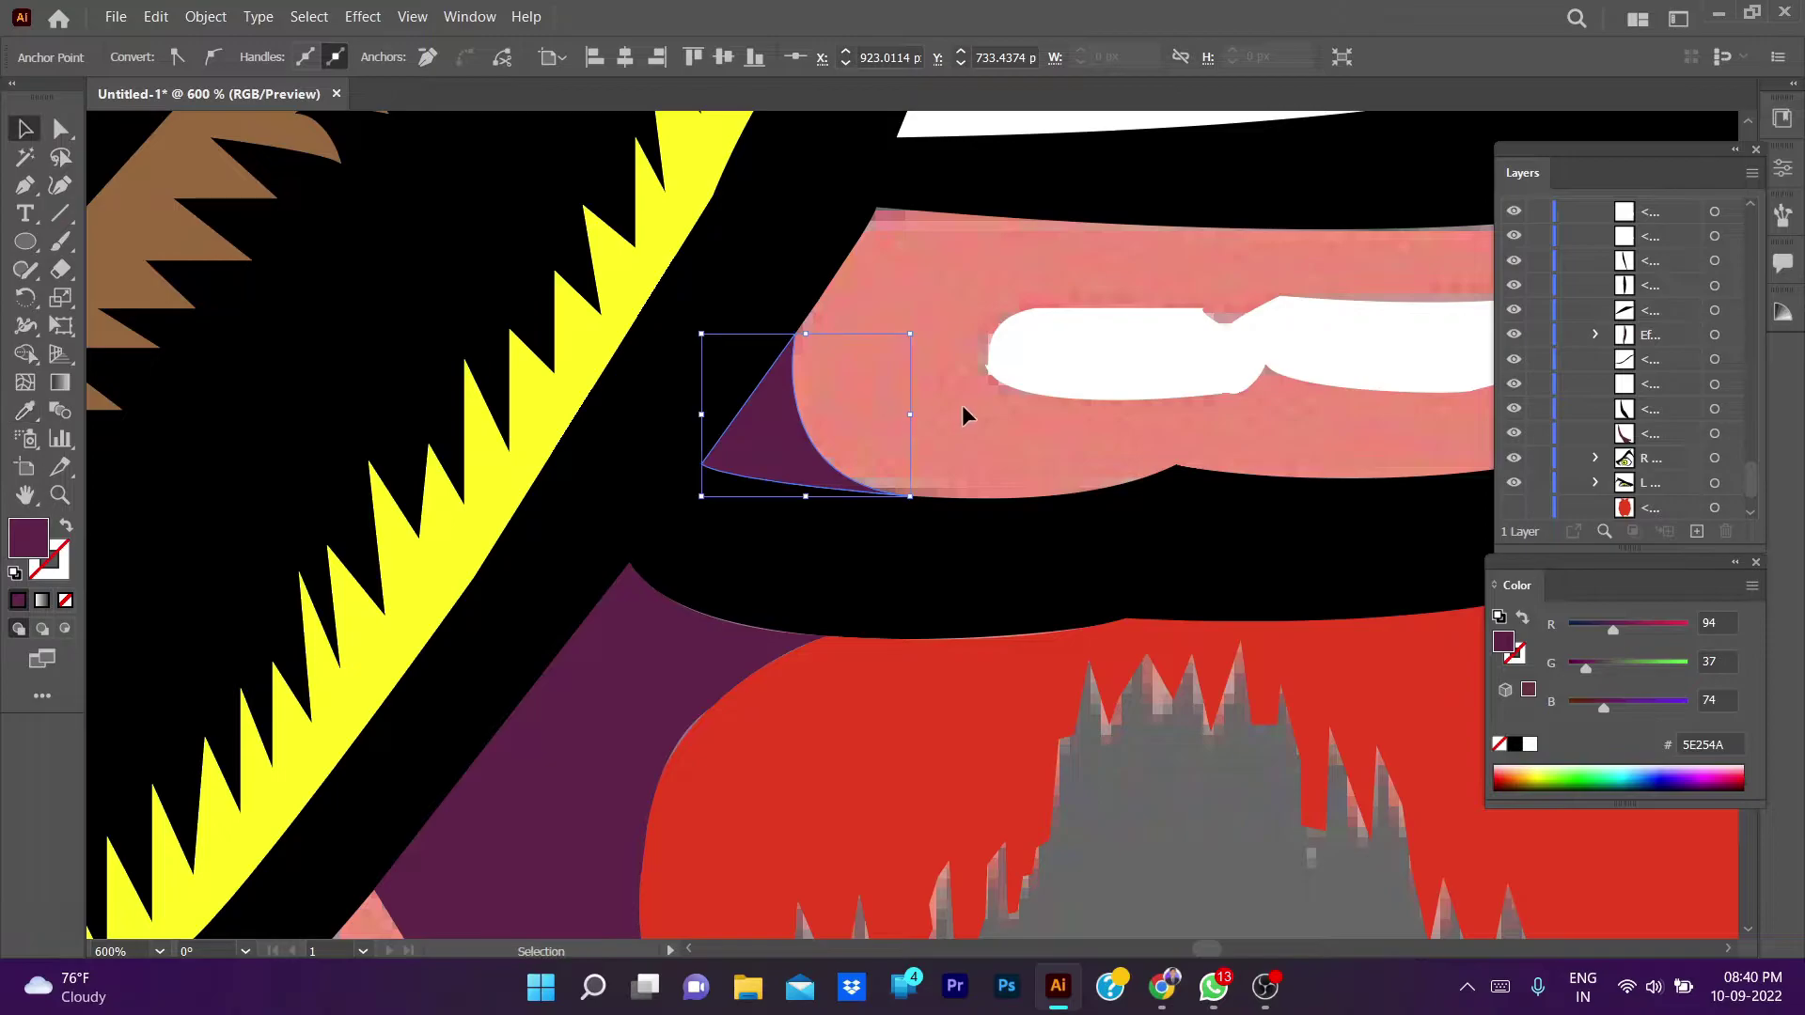
- Start a shadow shape at the lip line, tracing the grey hatching toward the red chin
key(ctrl+shift+a)
key(ctrl+0)
drag(1069, 418, 1104, 456)
scroll(1105, 456, up, 5)
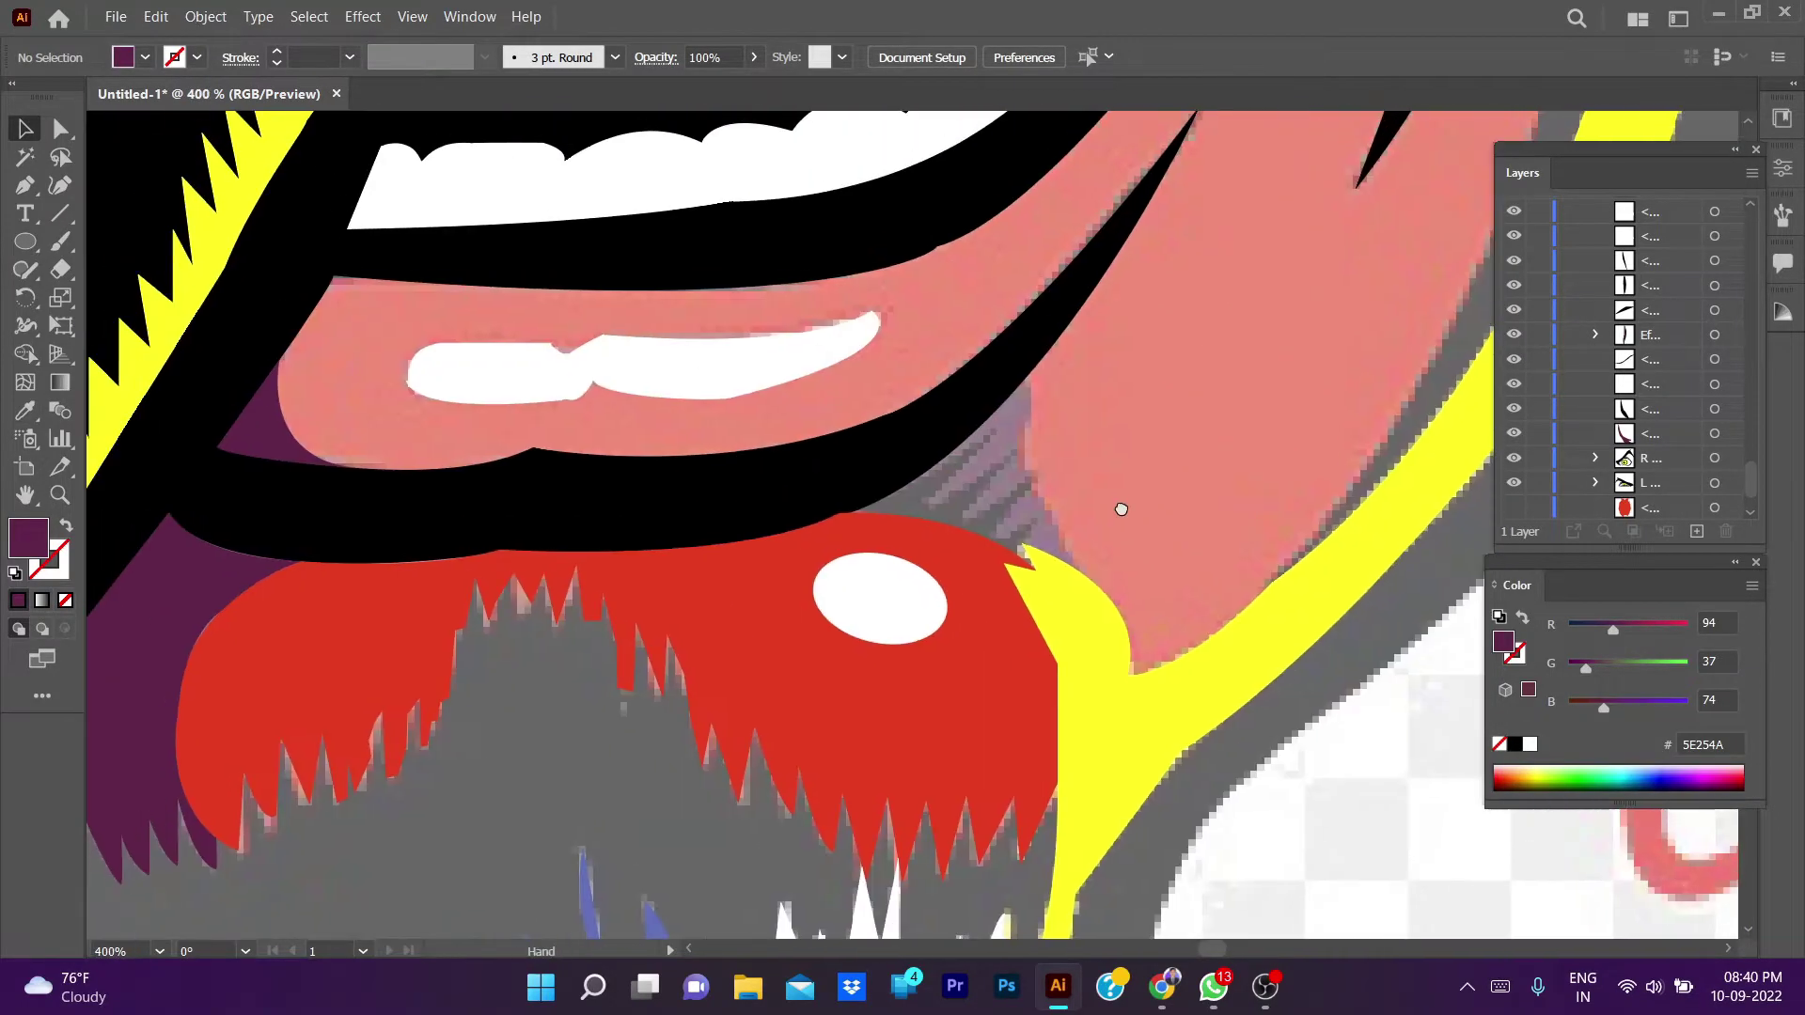
key(p)
click(1027, 378)
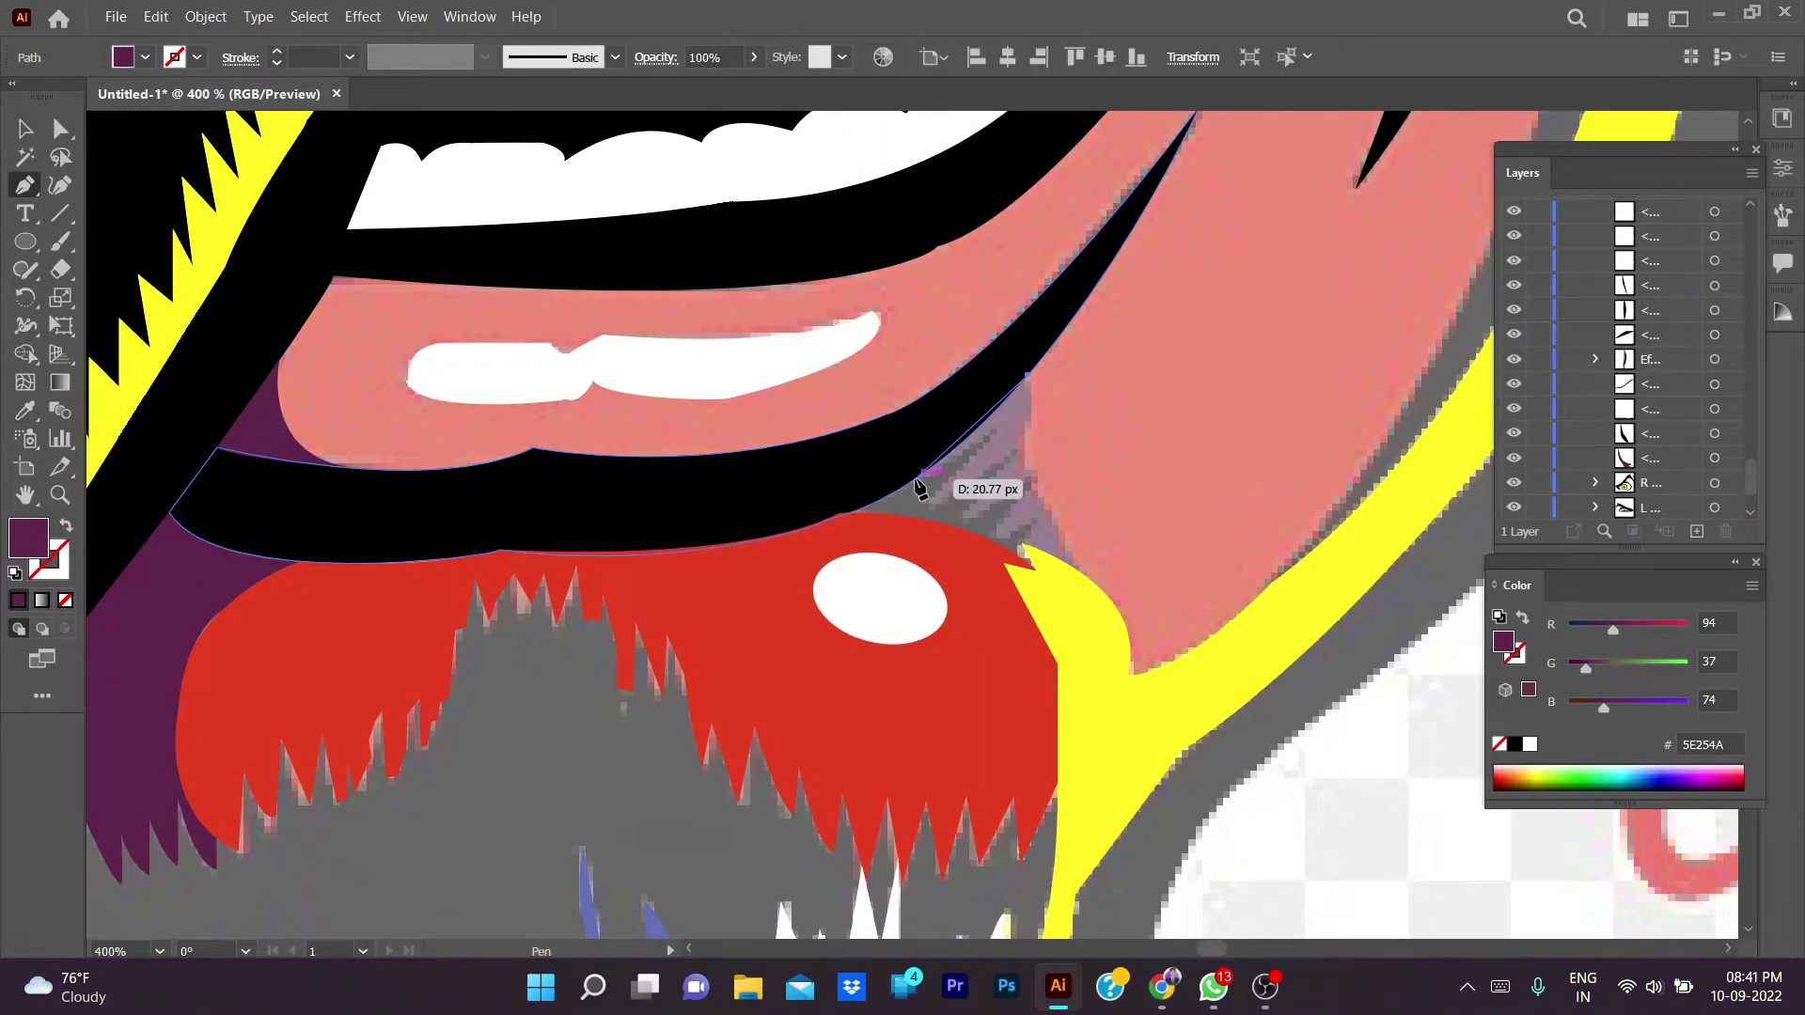
click(902, 487)
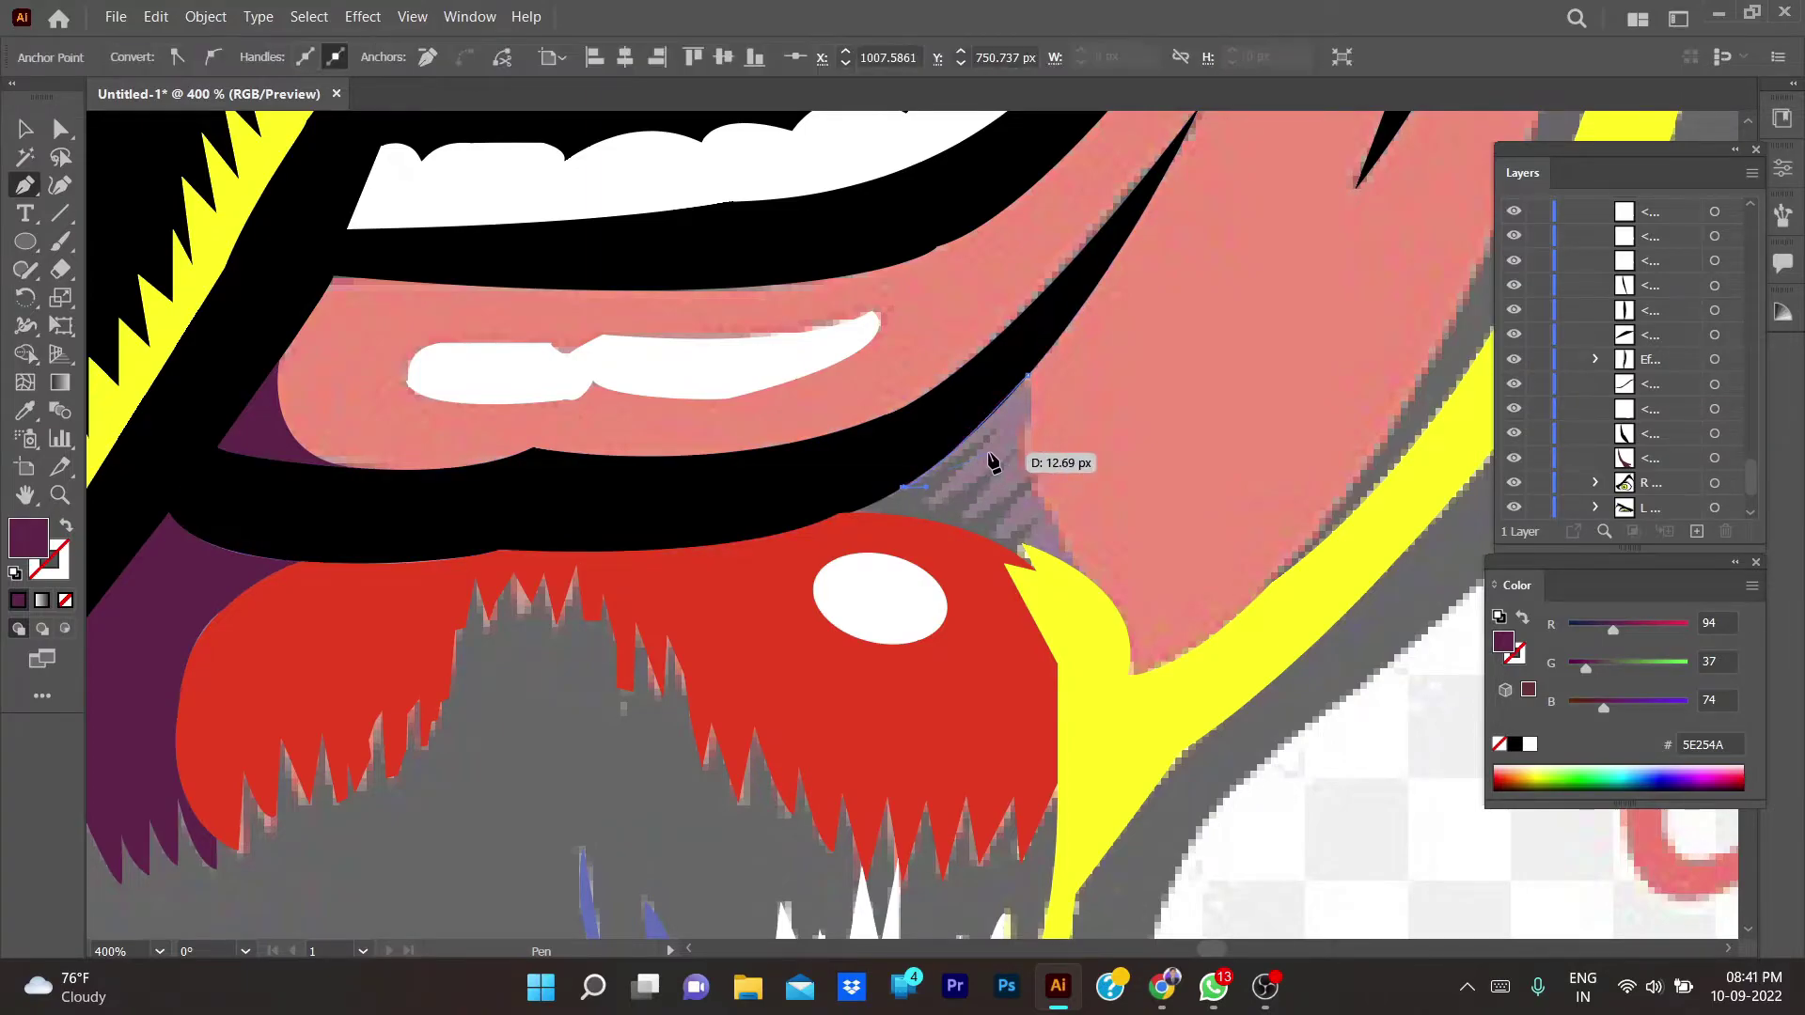
key(slash)
click(933, 506)
click(965, 520)
click(1018, 449)
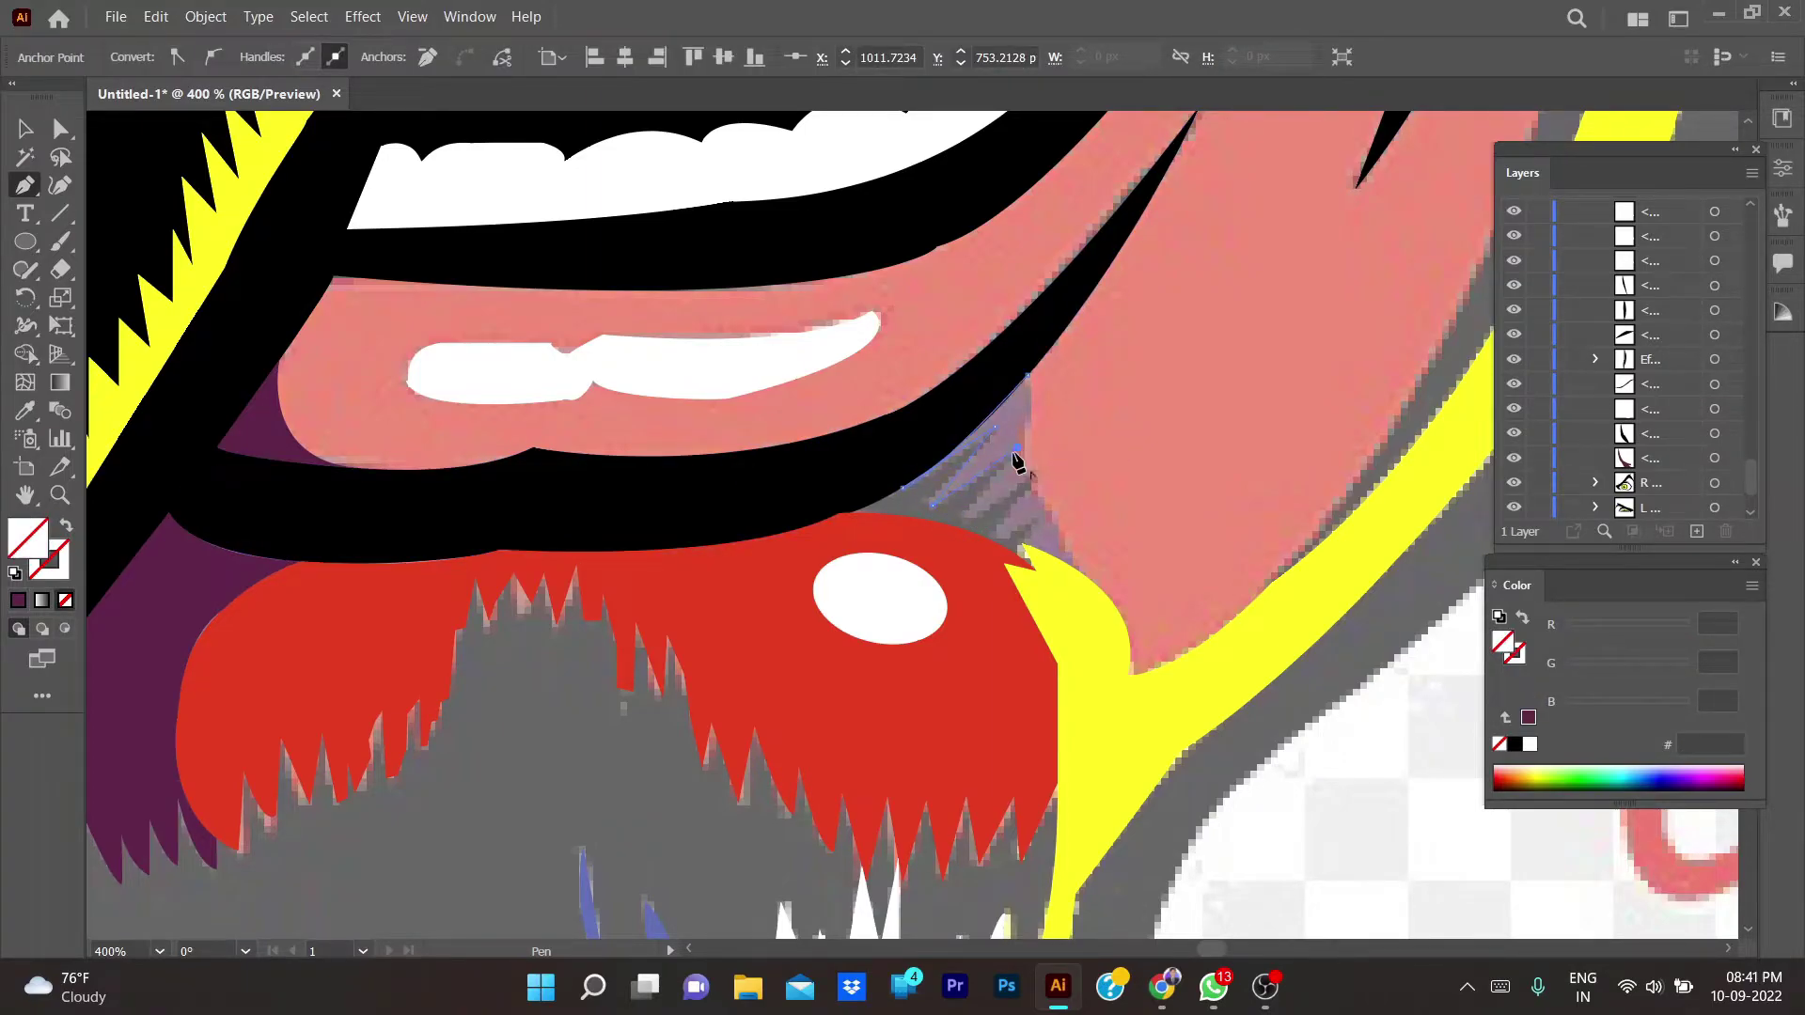
click(1048, 513)
click(995, 541)
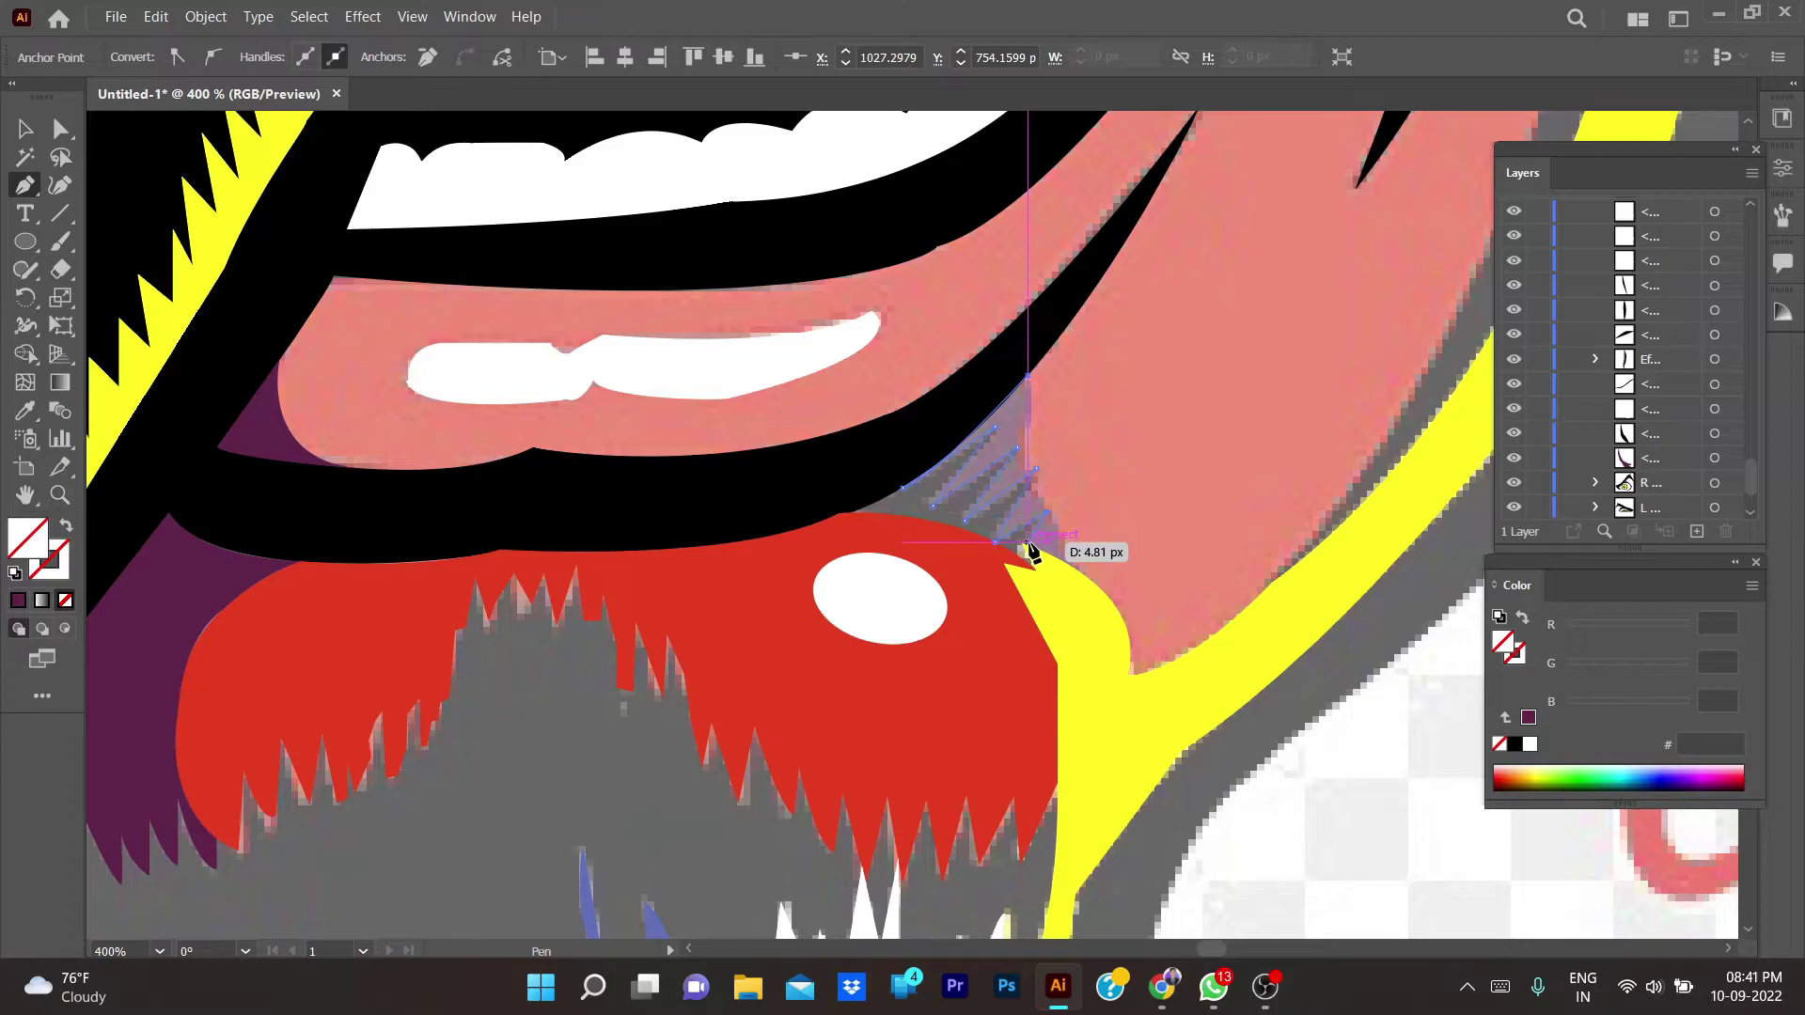
- Extend the shadow outline along the yellow highlight edge
alt+scroll(1081, 569, up, 5)
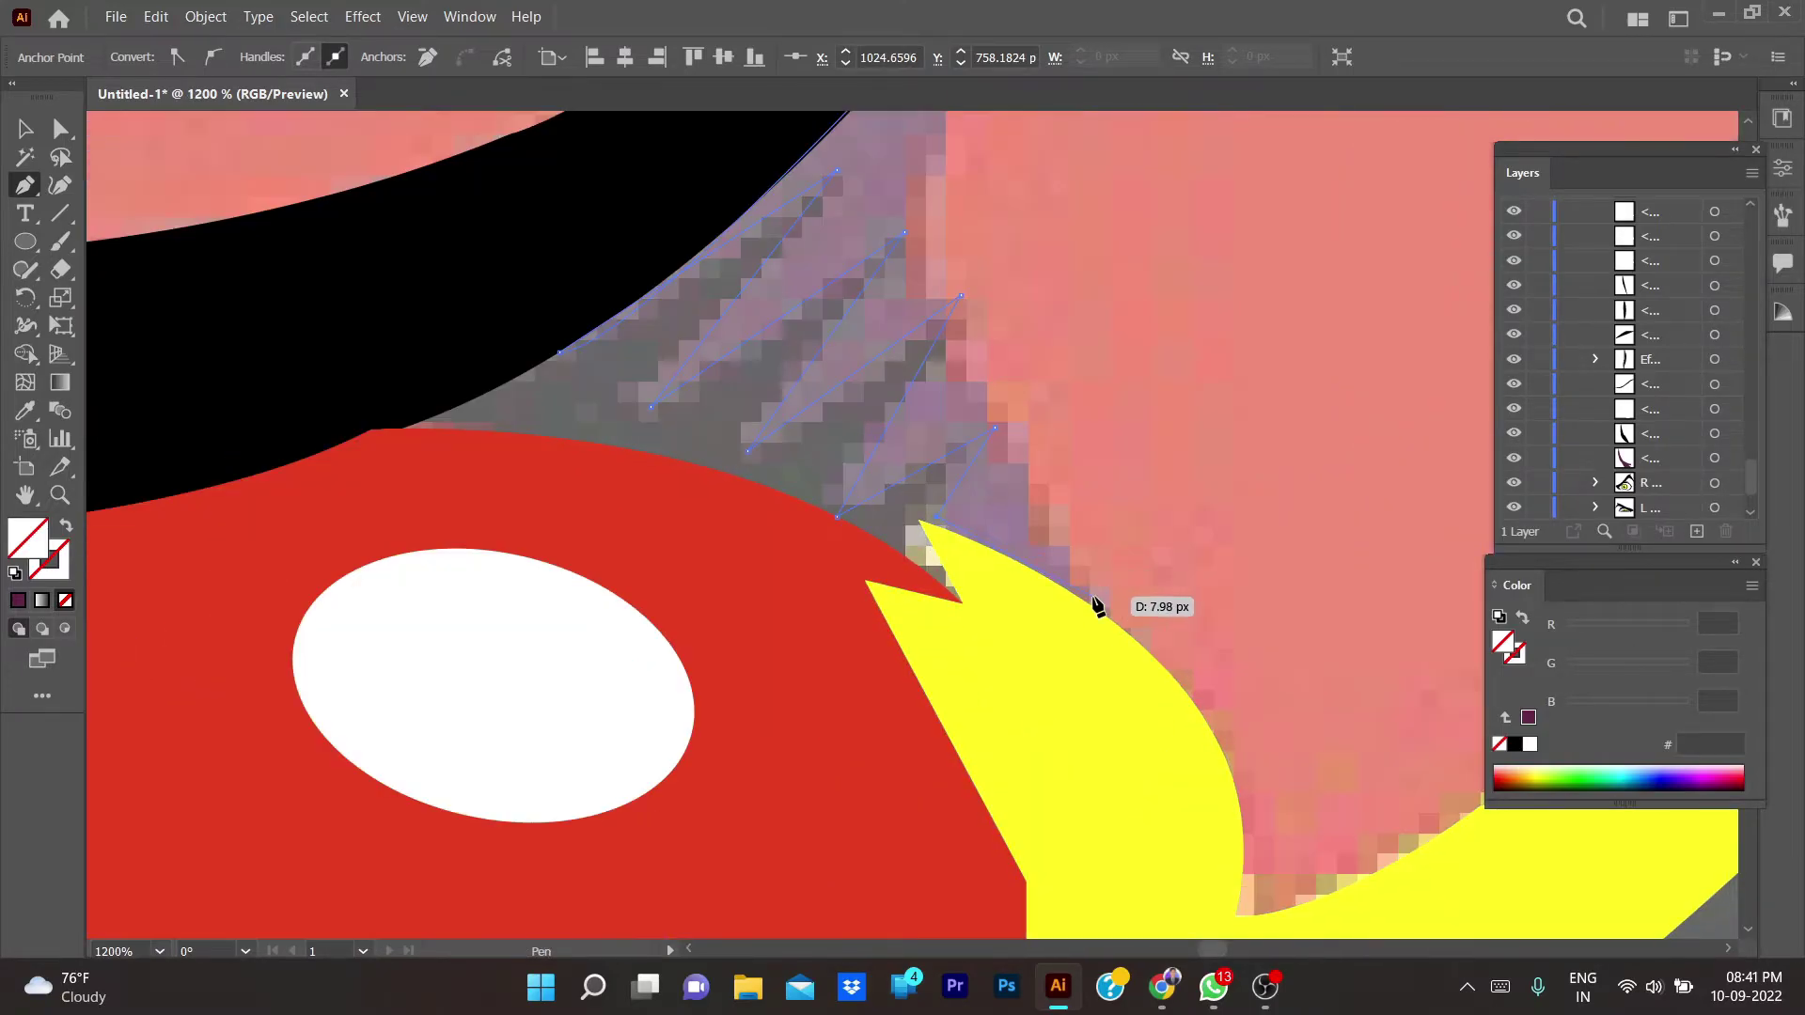
alt+scroll(1081, 599, up, 1)
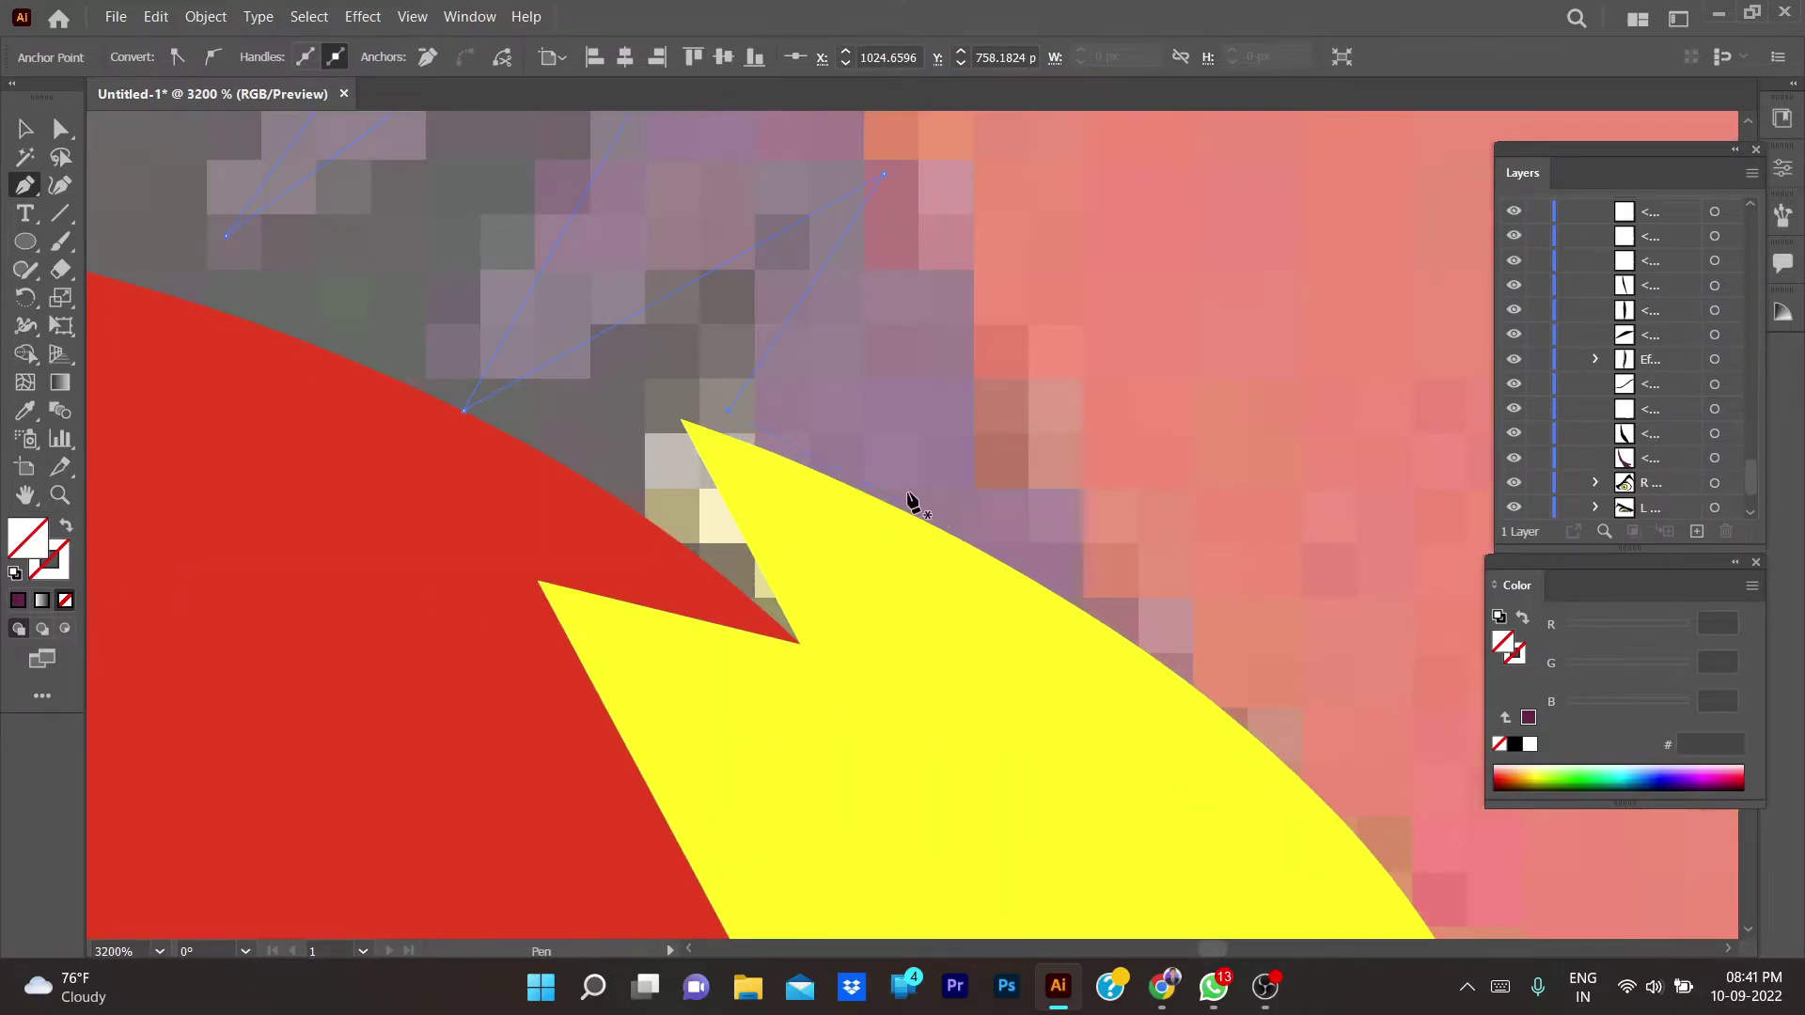
click(681, 421)
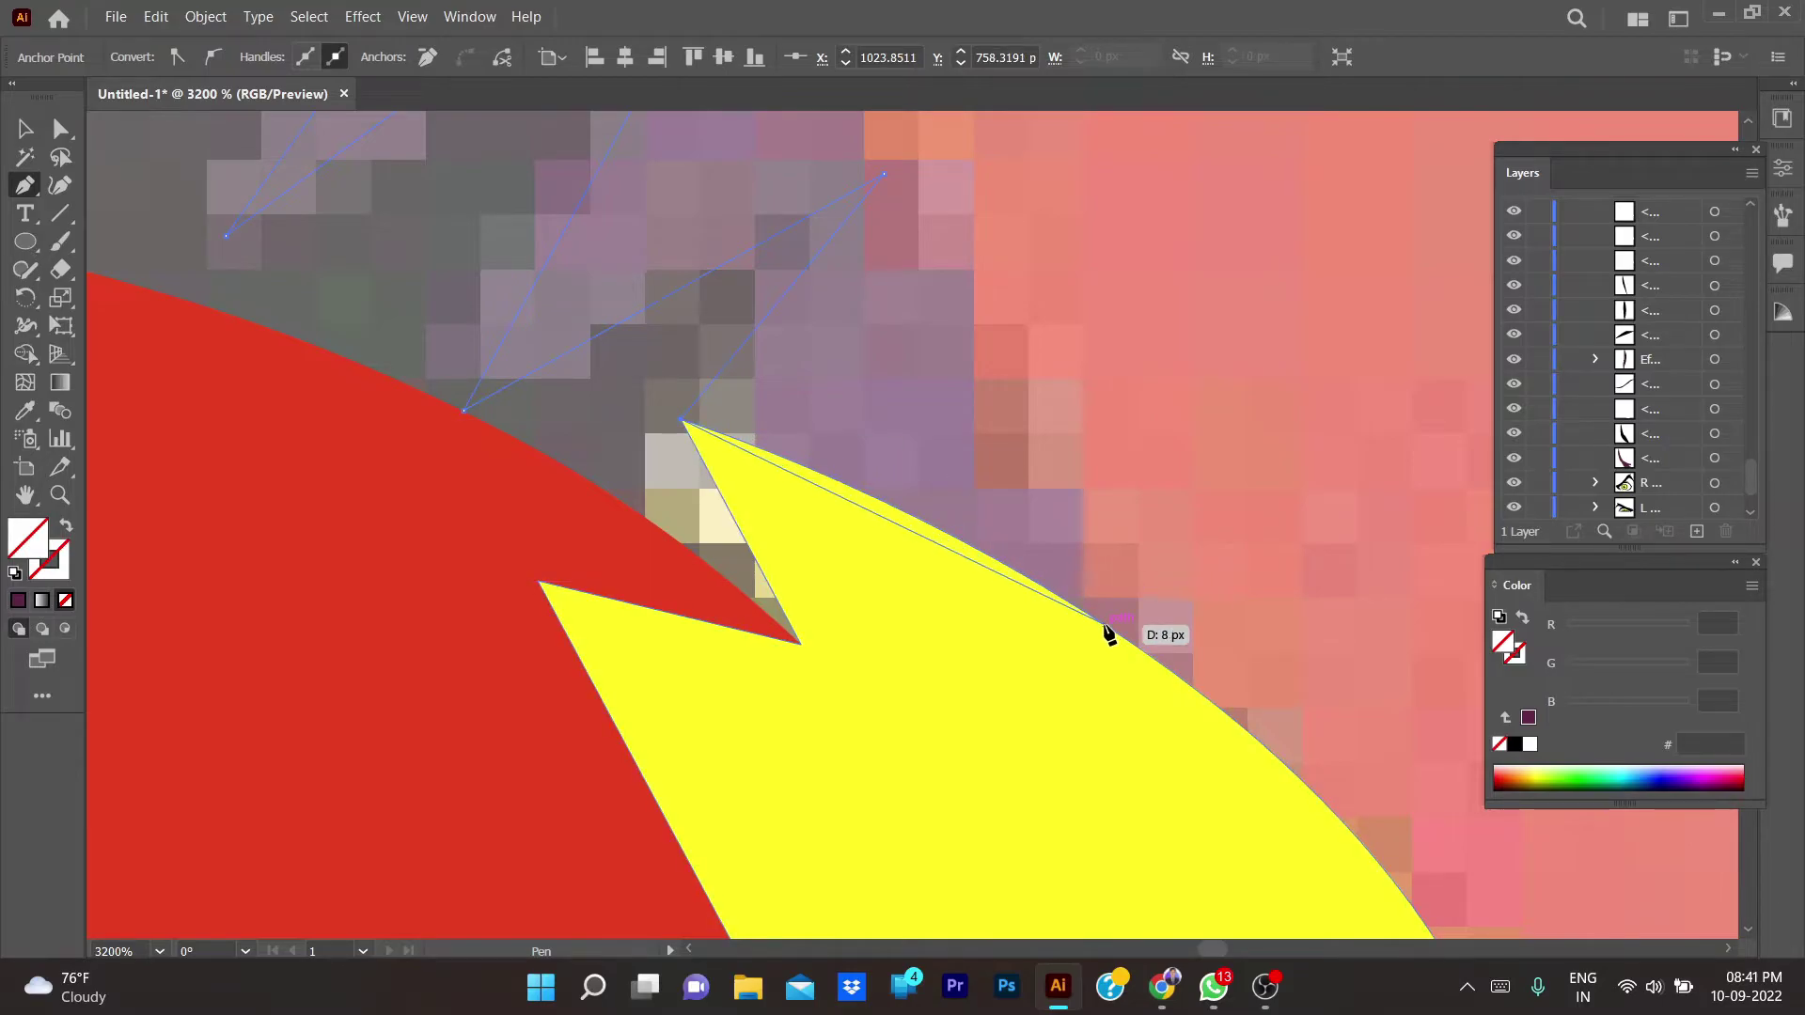
drag(1345, 846, 1253, 326)
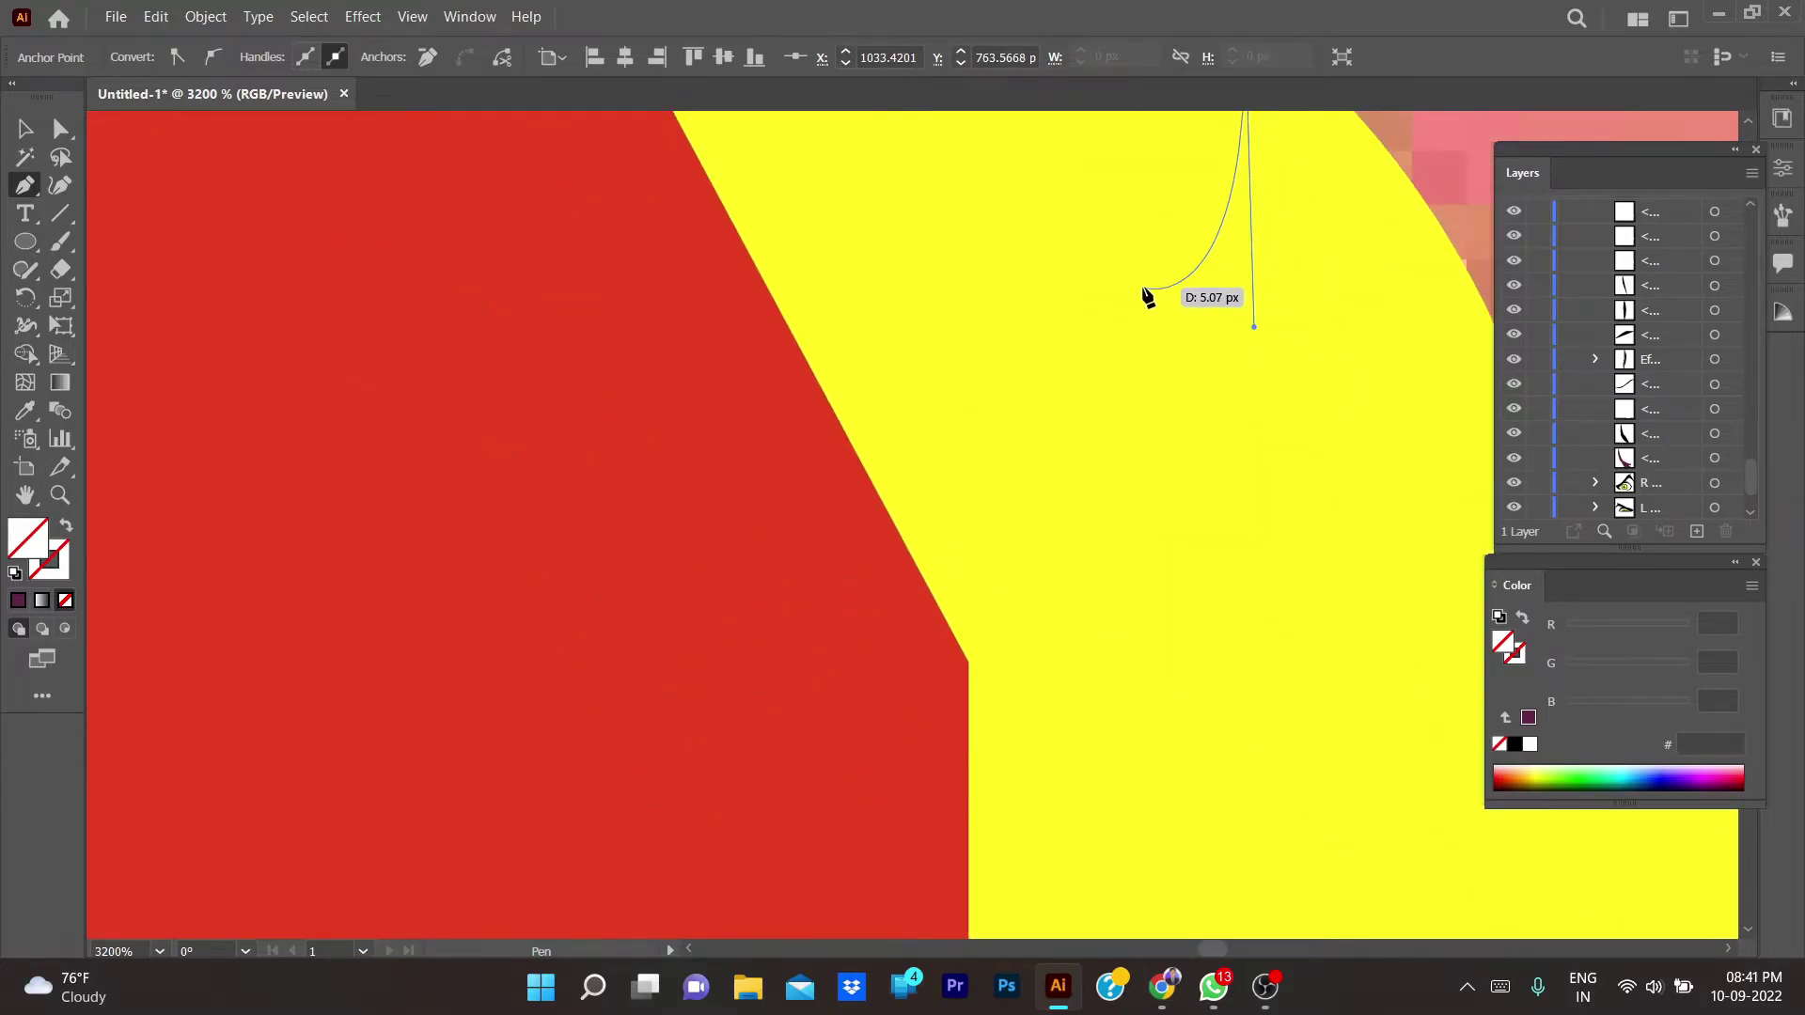
key(ctrl+minus)
key(ctrl+minus)
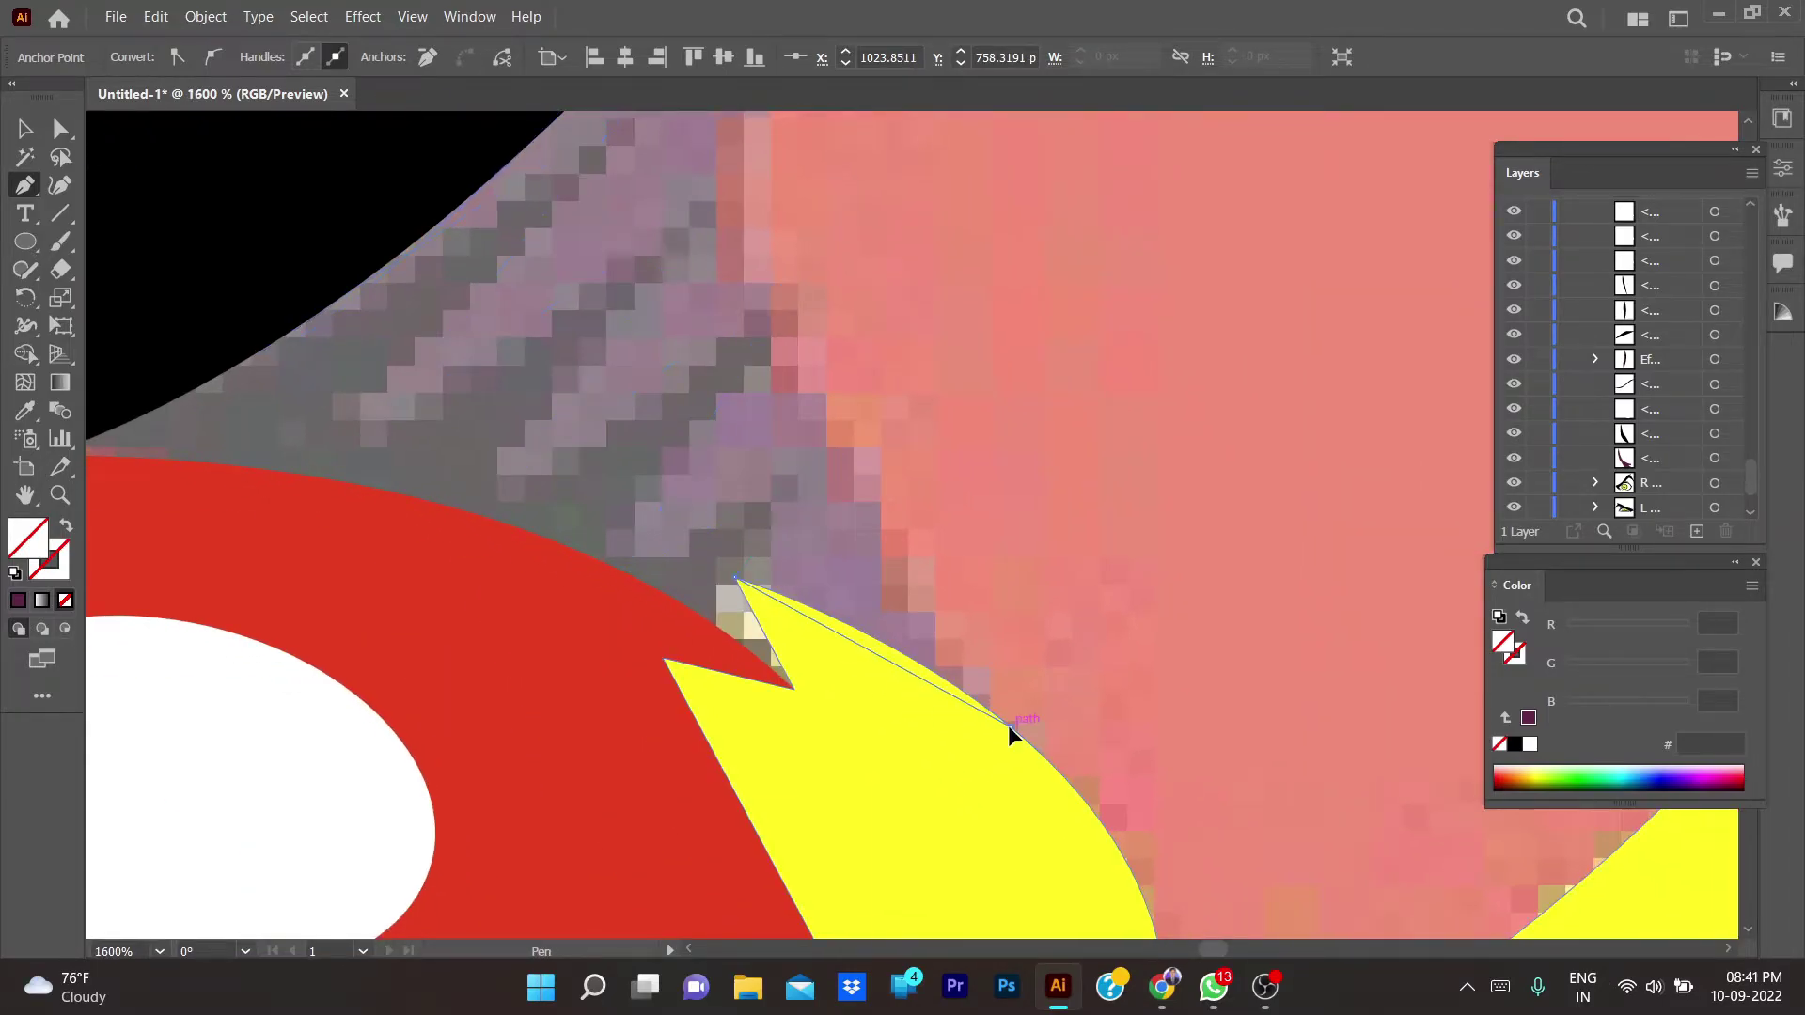
click(1010, 724)
scroll(1009, 725, up, 4)
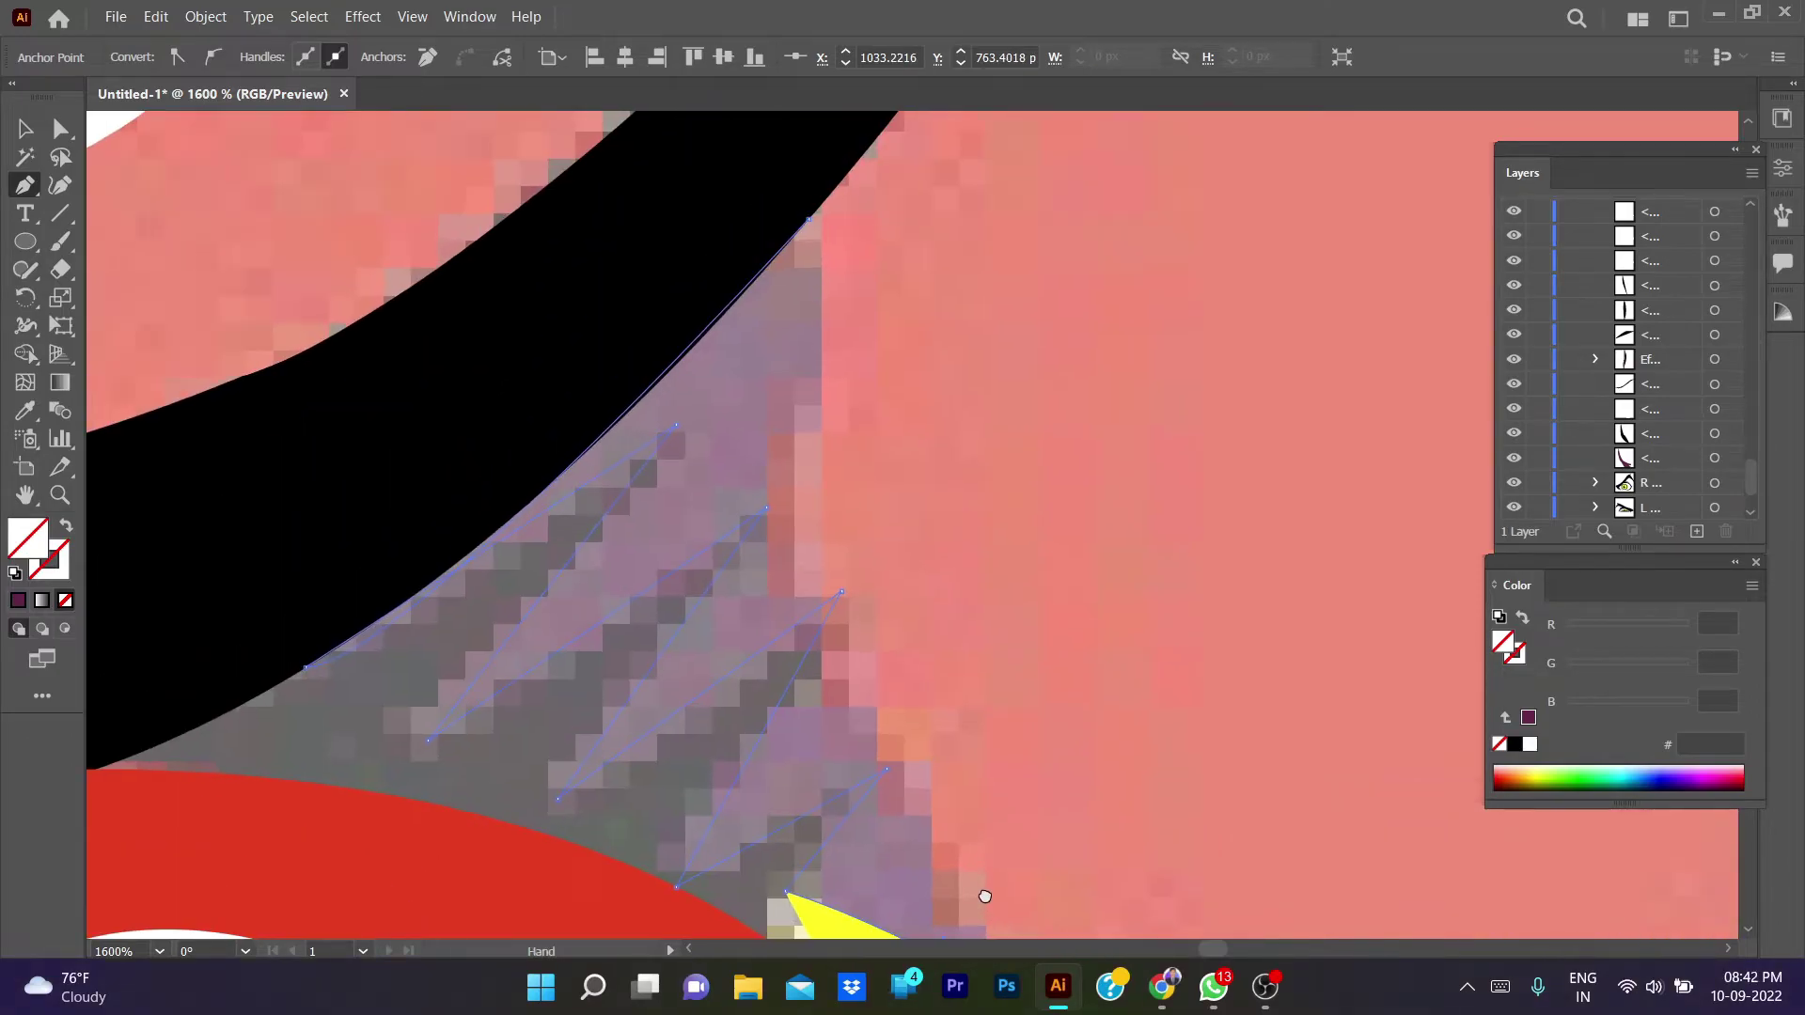
scroll(809, 229, up, 3)
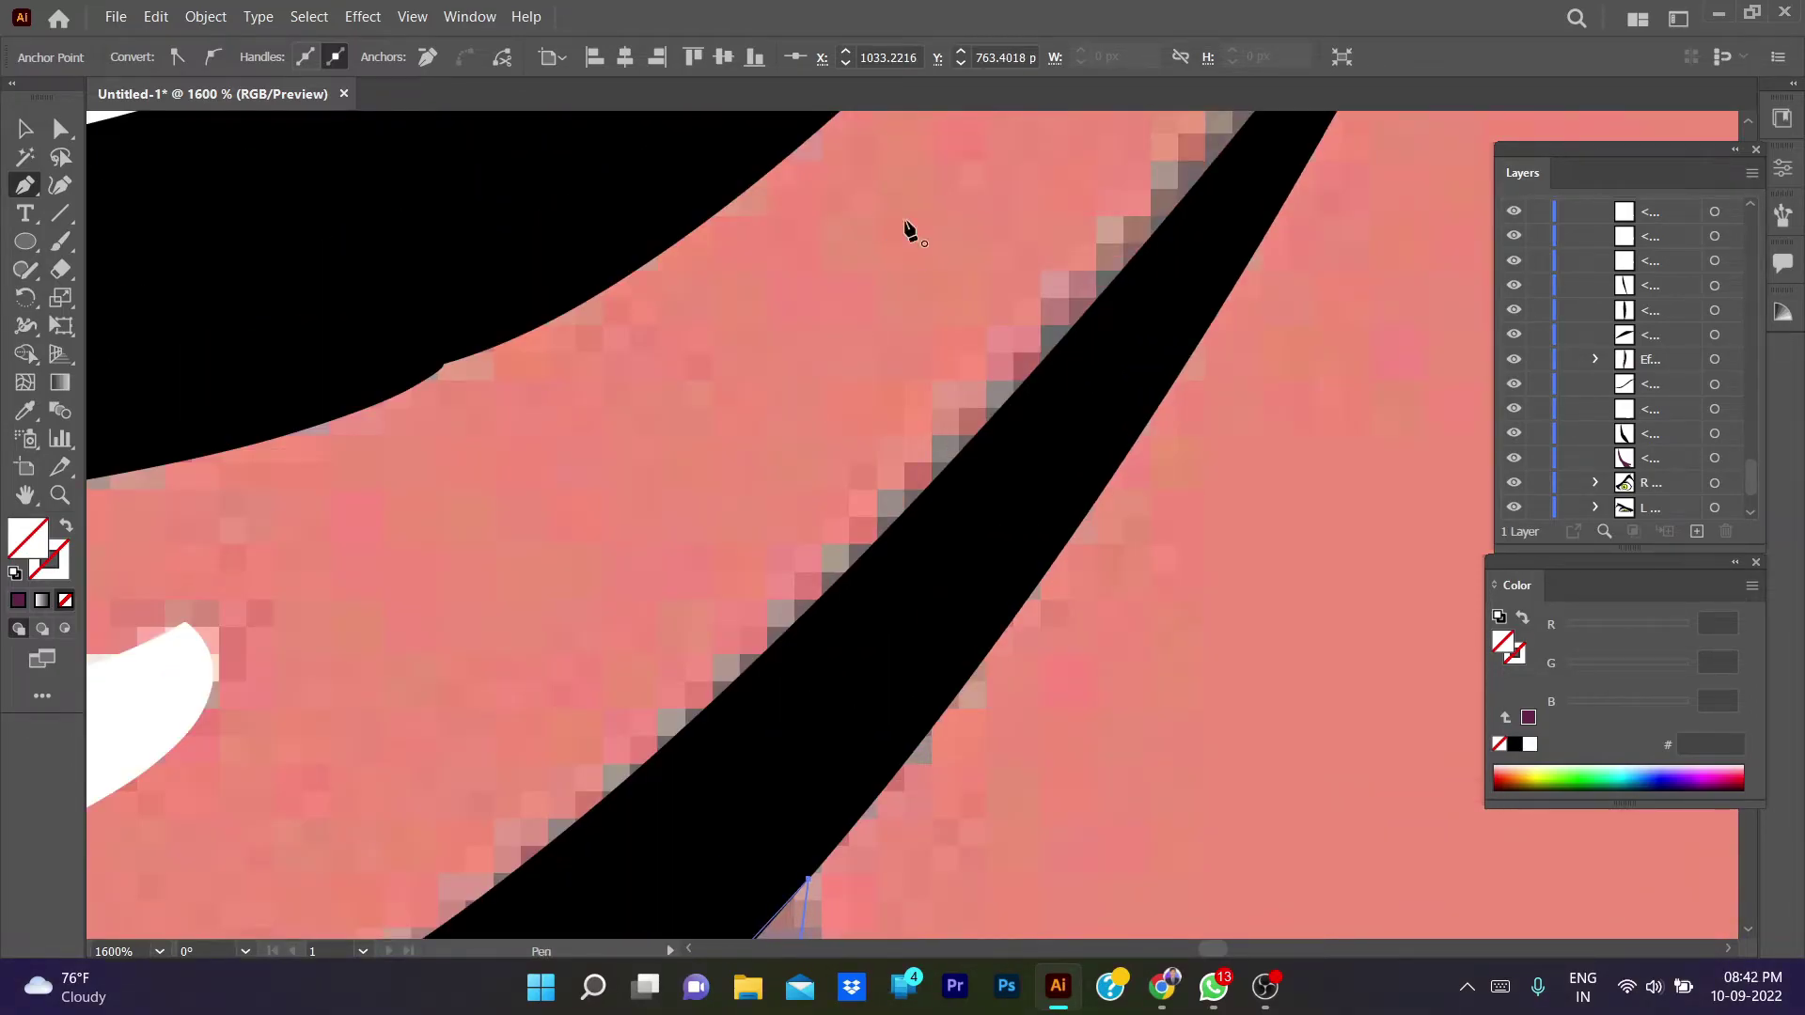
scroll(909, 230, down, 5)
- Bend one segment into a smooth curve with Direct Selection and fill the shape dark purple
key(a)
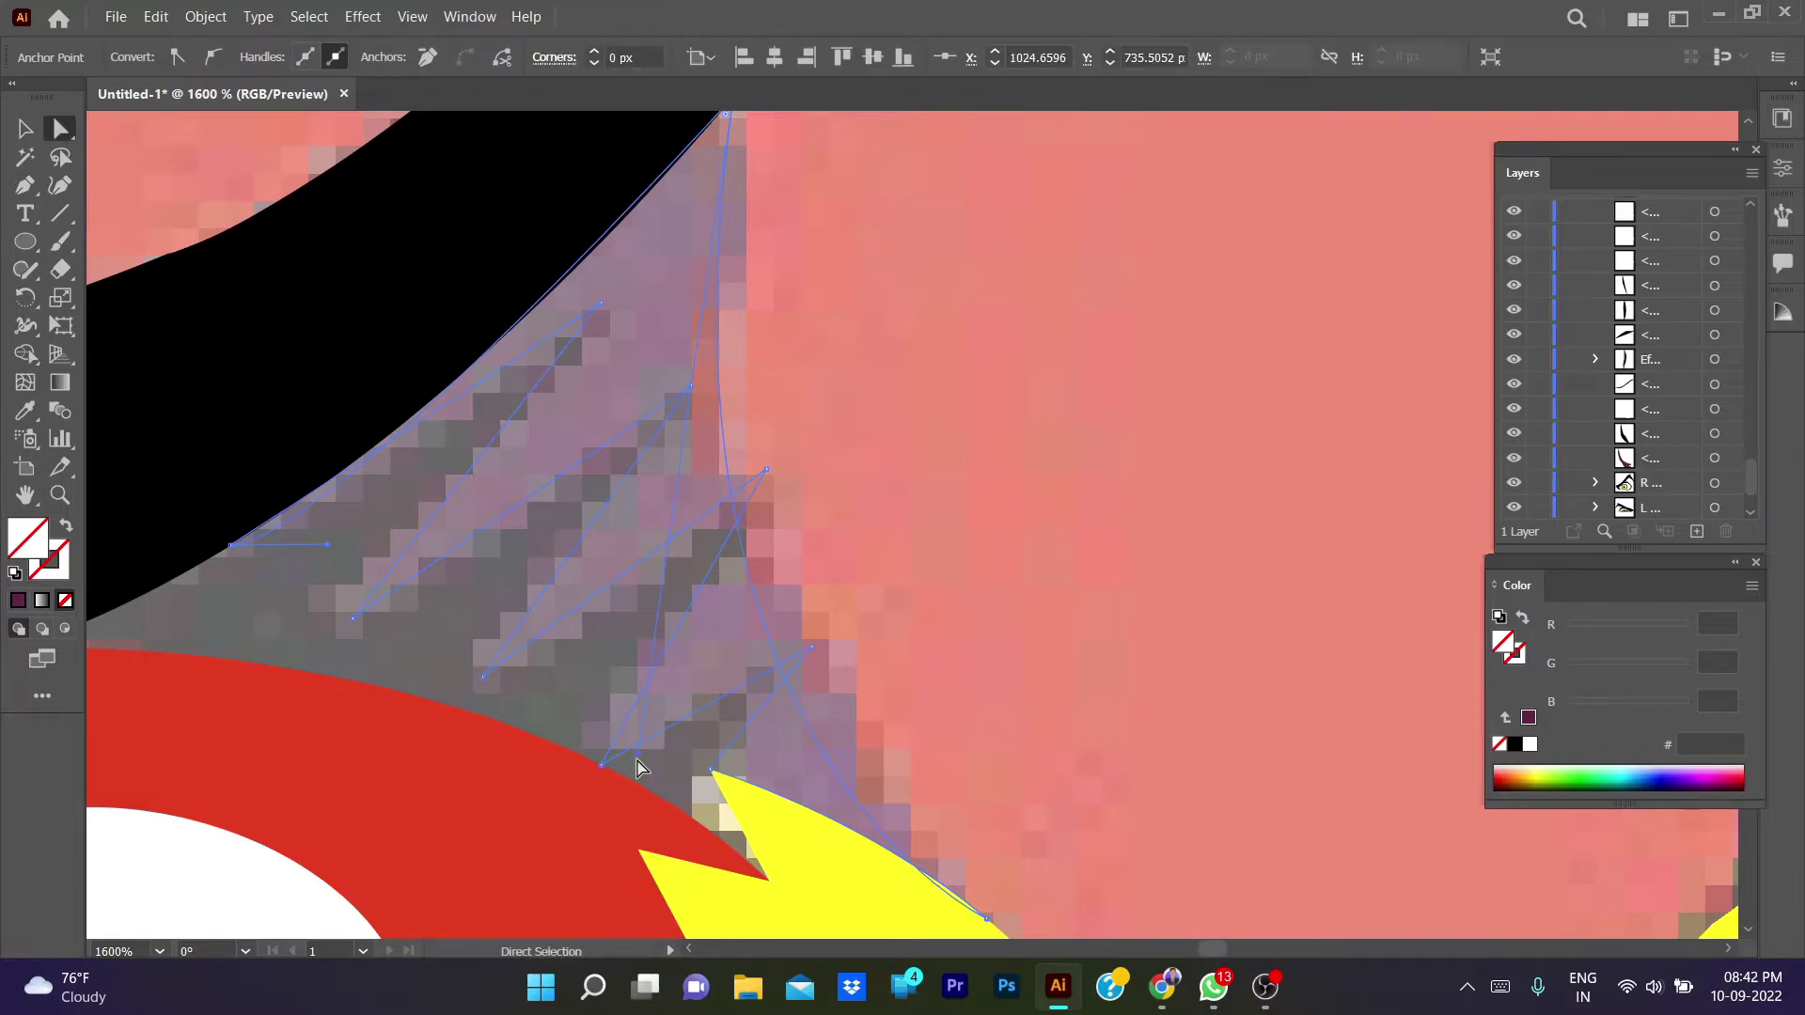
drag(636, 758, 820, 570)
scroll(1013, 572, down, 3)
scroll(1013, 571, down, 2)
key(i)
click(301, 752)
key(v)
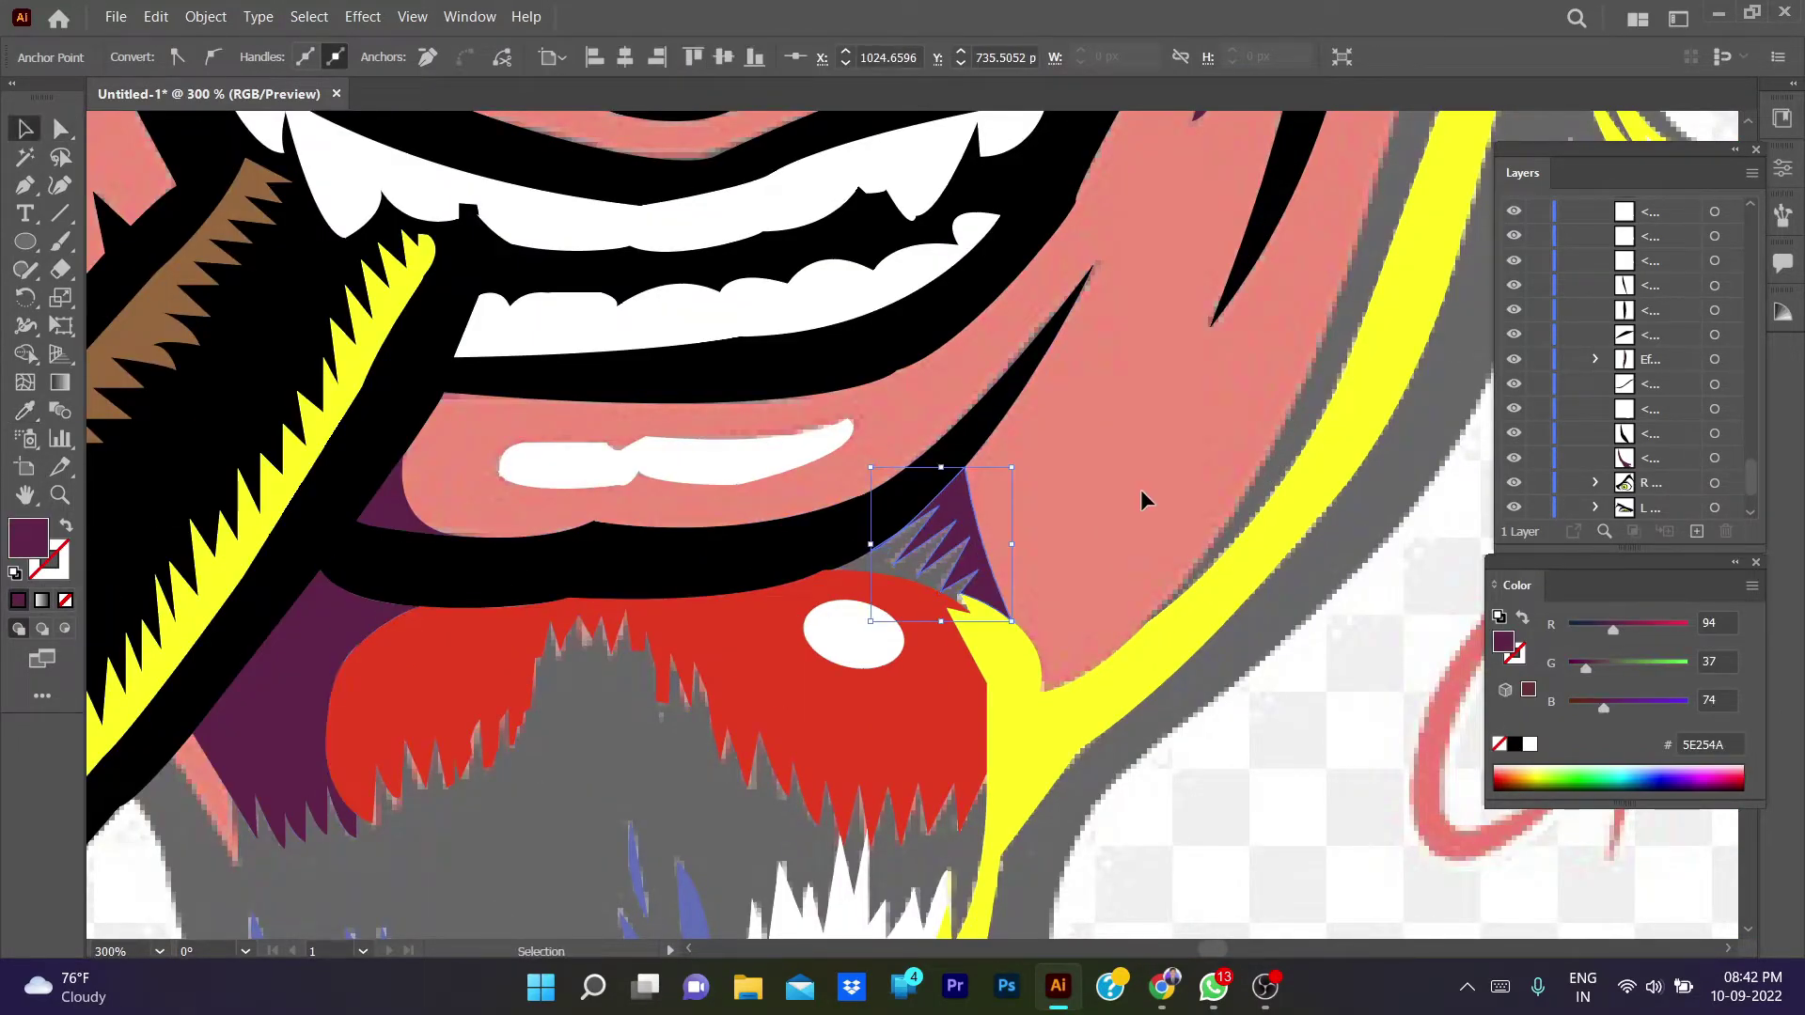
click(1141, 491)
- Toggle the red and black layers to compare the new shadow, ending with red shown, black hidden
scroll(1595, 442, down, 2)
click(1514, 457)
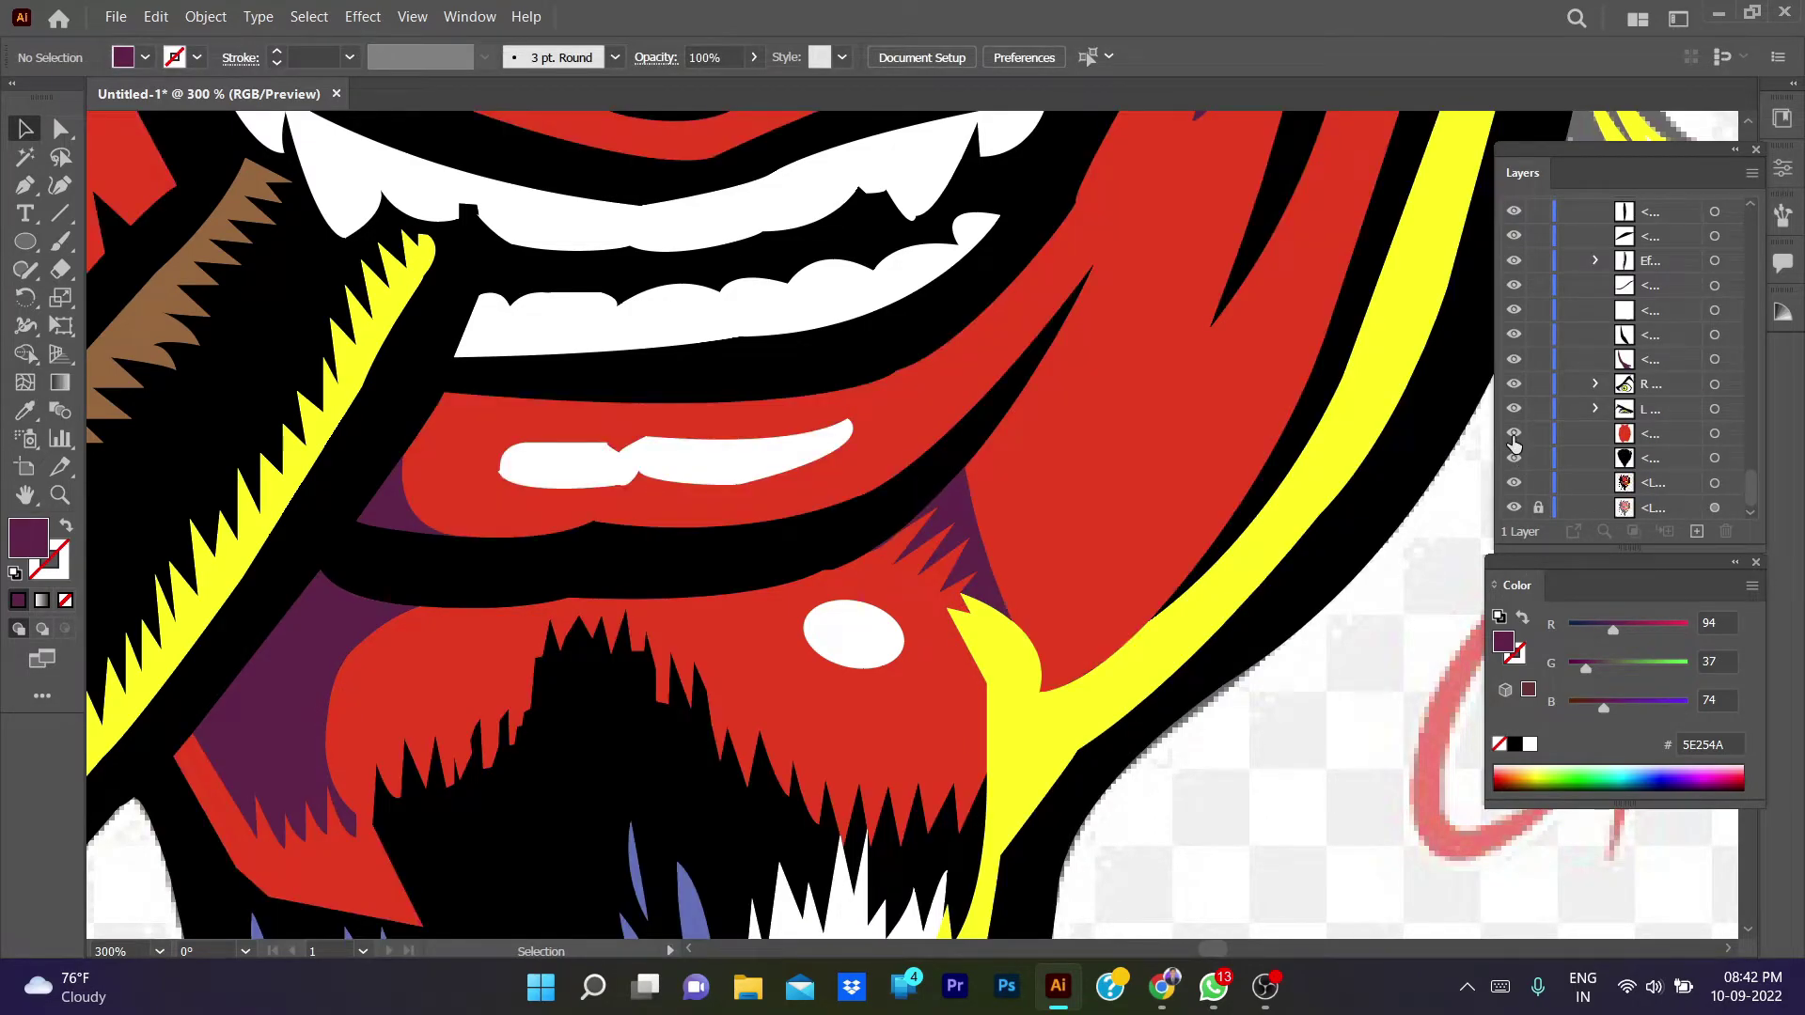
click(1514, 434)
click(1513, 458)
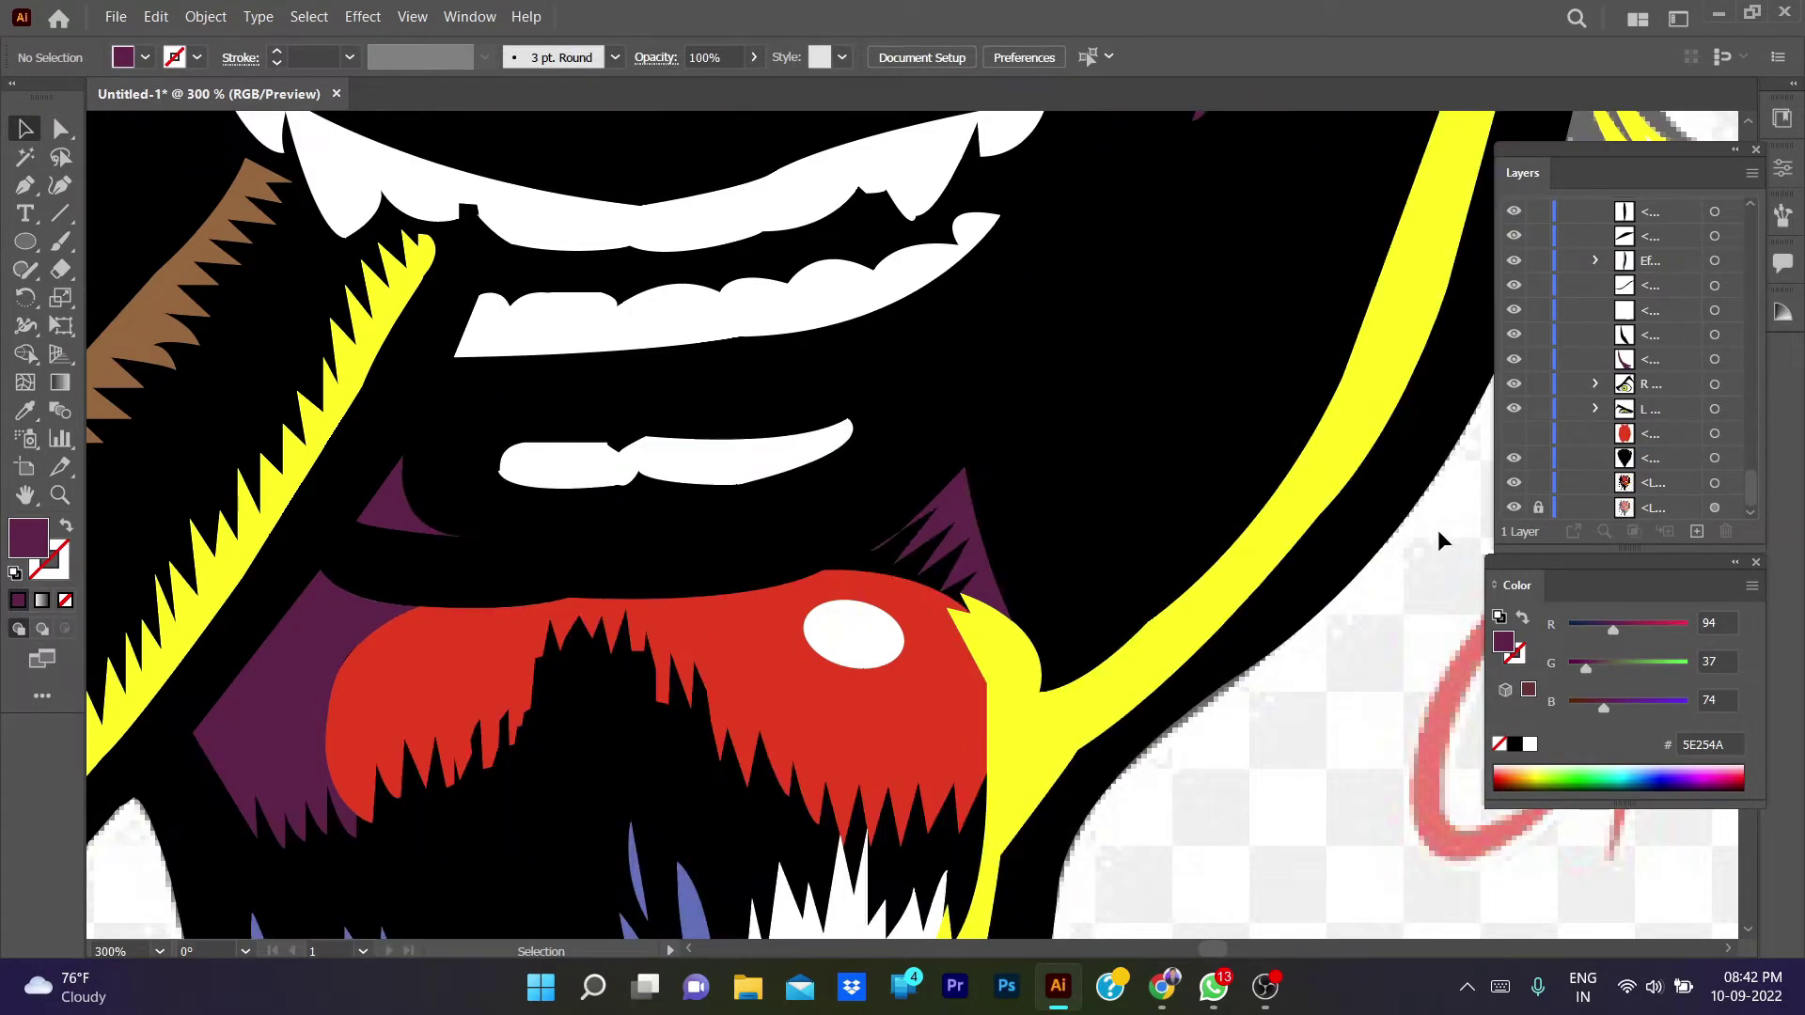
scroll(1439, 537, down, 4)
click(1514, 433)
click(1514, 458)
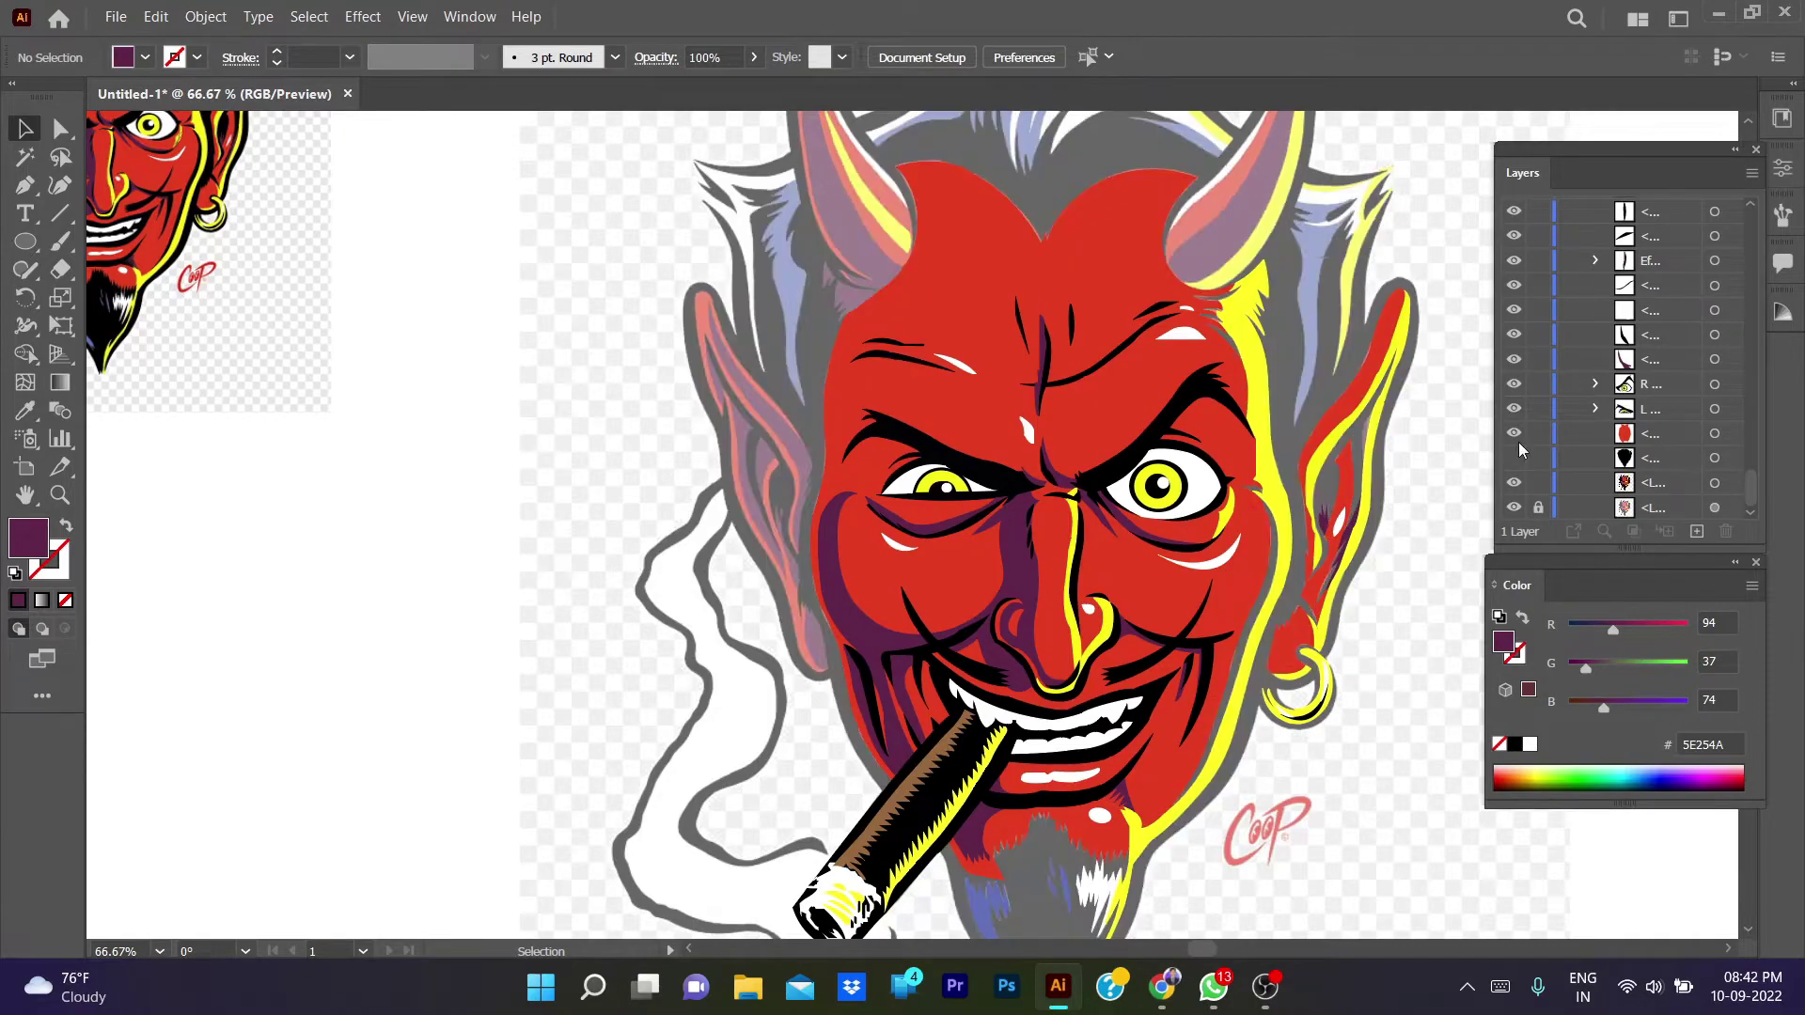
- Draw a lash shape at the right eye's outer corner and fill it black from the eye outline
scroll(1108, 591, up, 3)
scroll(1109, 590, up, 1)
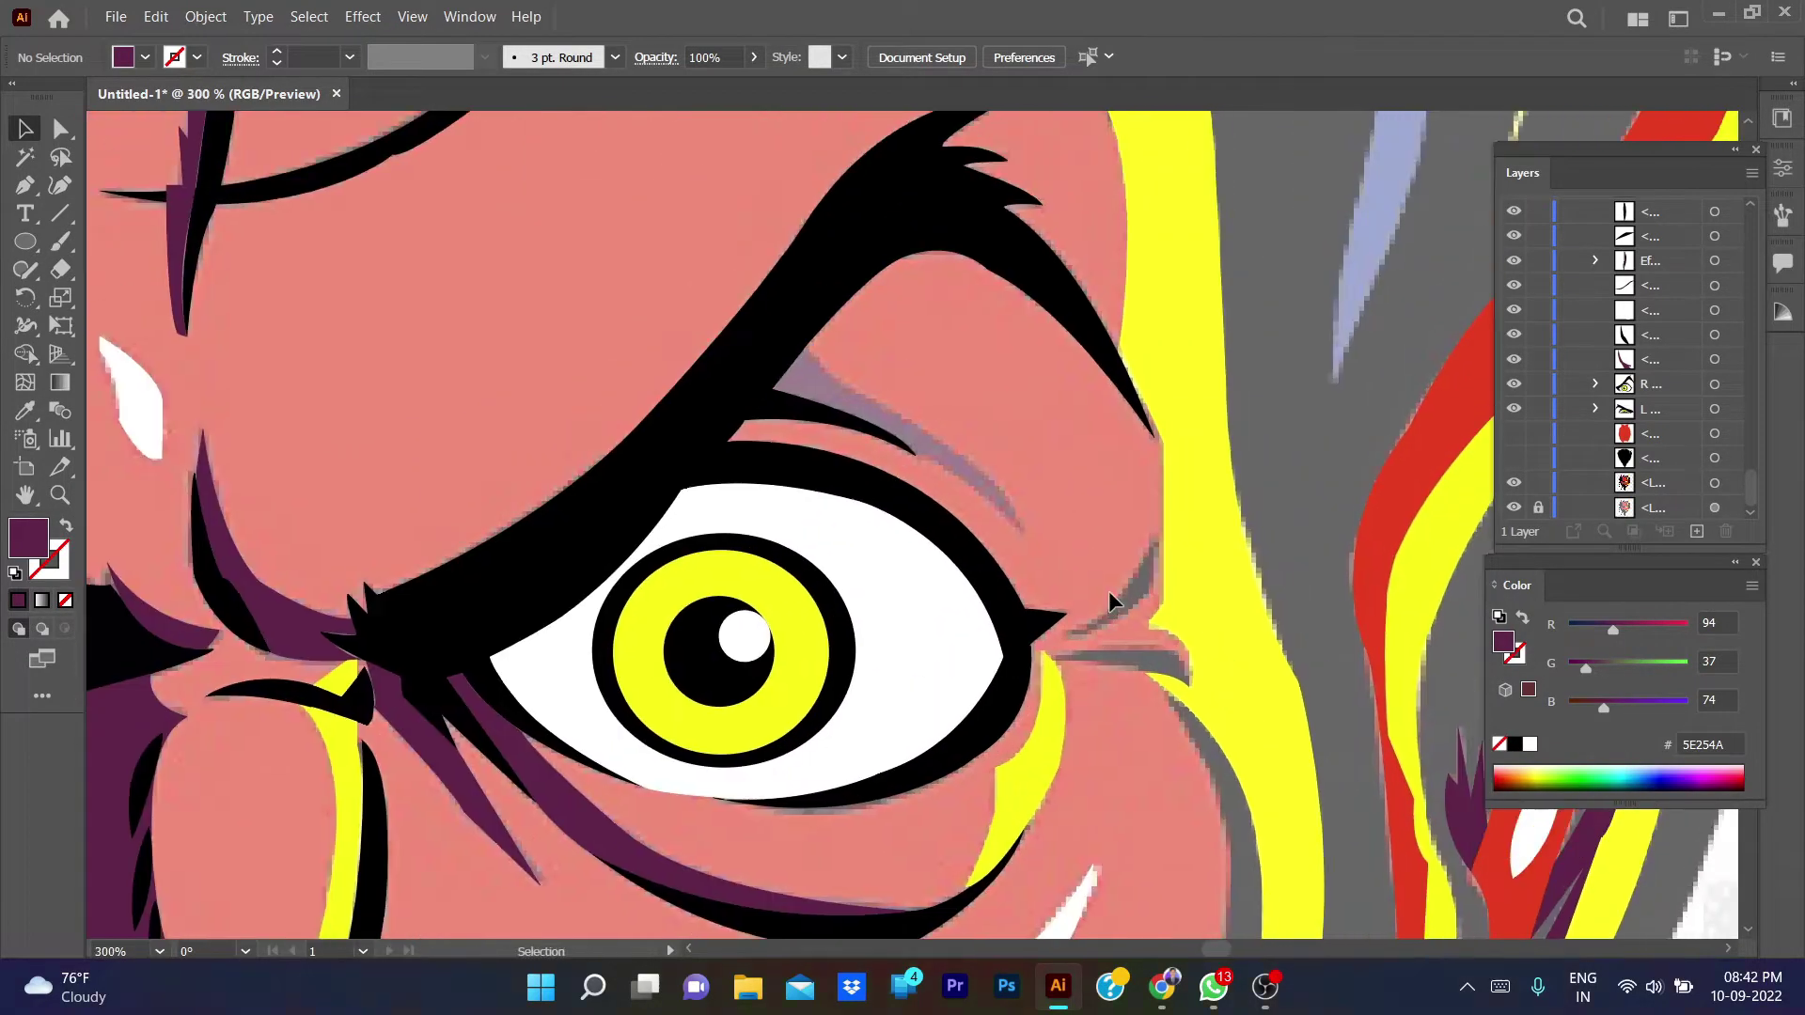
click(1065, 632)
click(1154, 534)
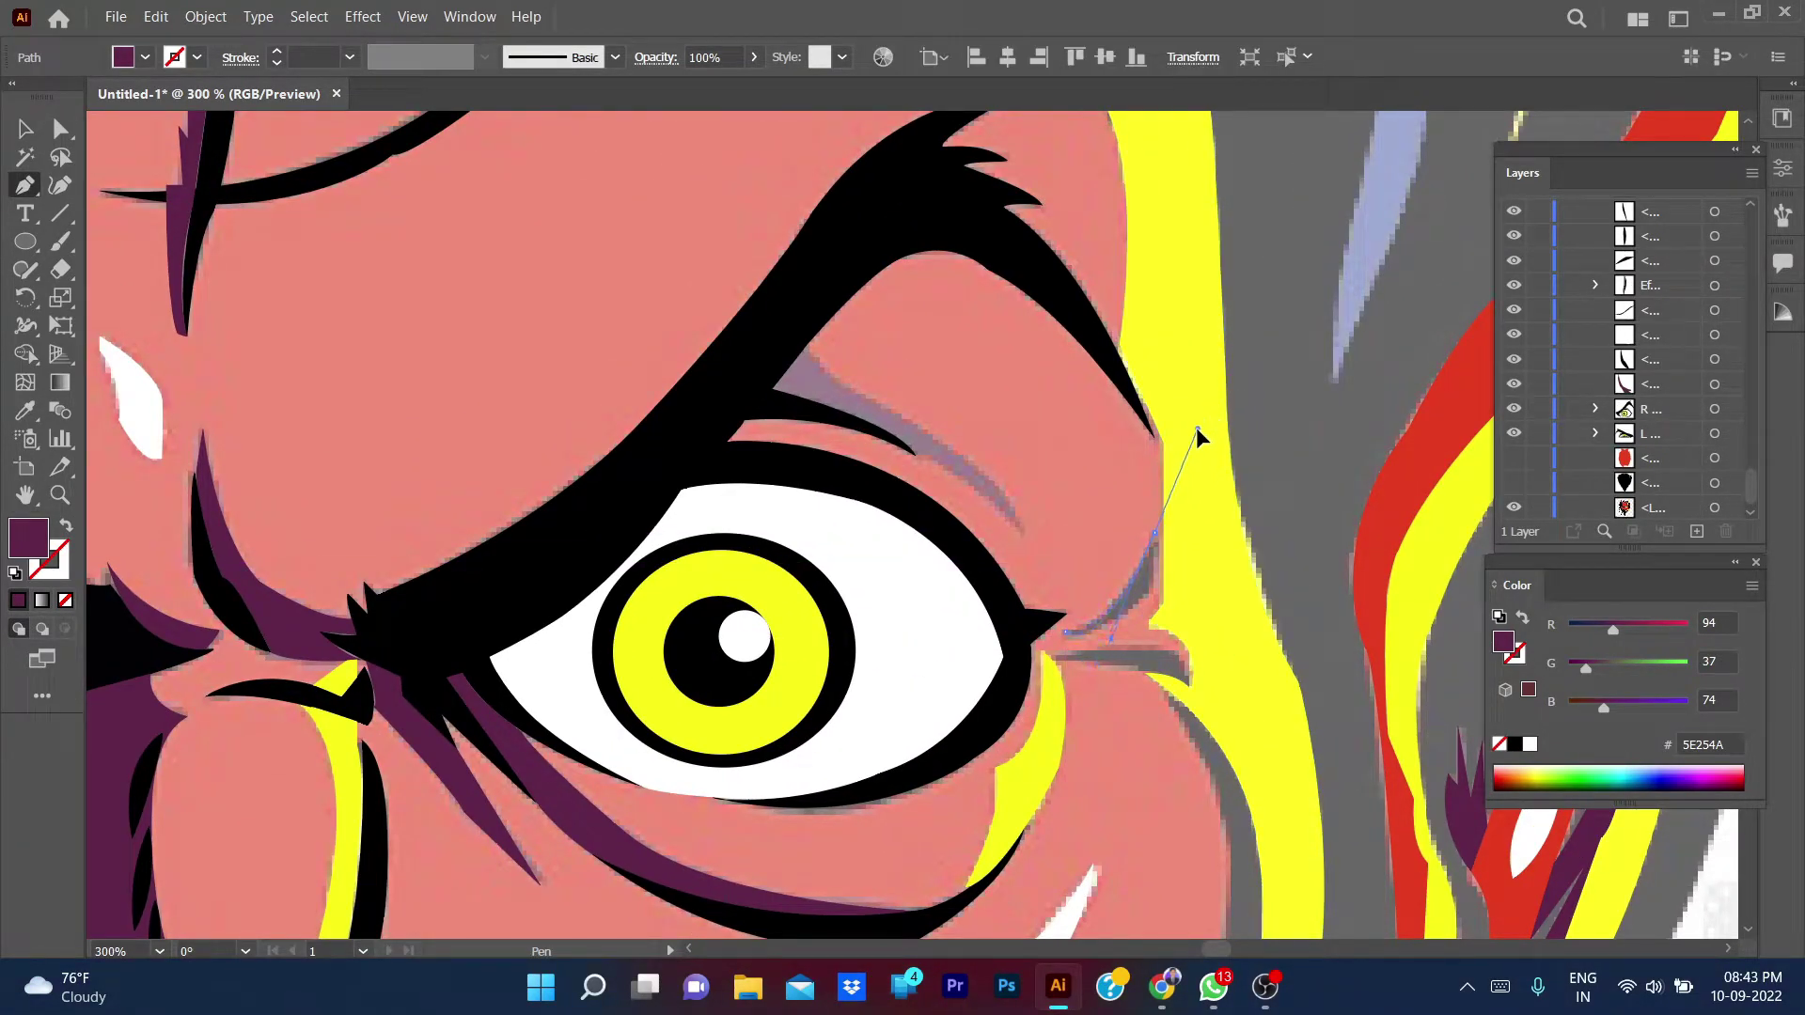
click(1155, 581)
click(1065, 632)
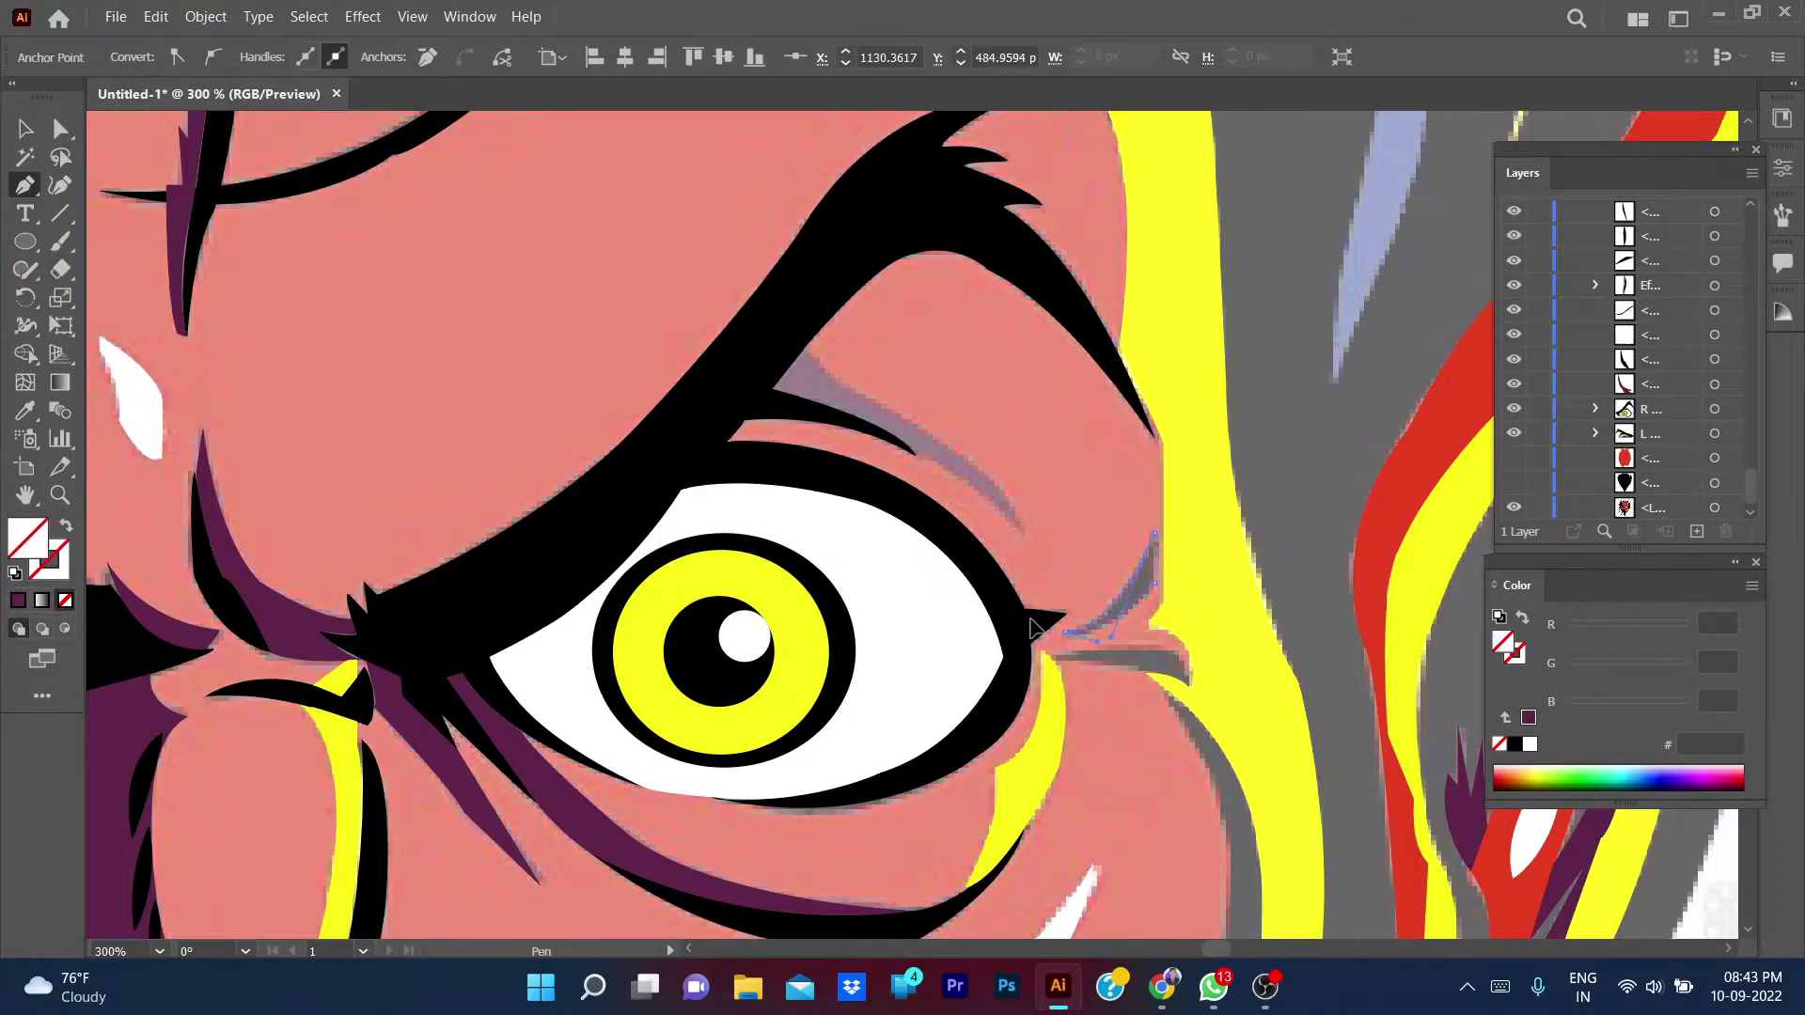
key(i)
click(1019, 615)
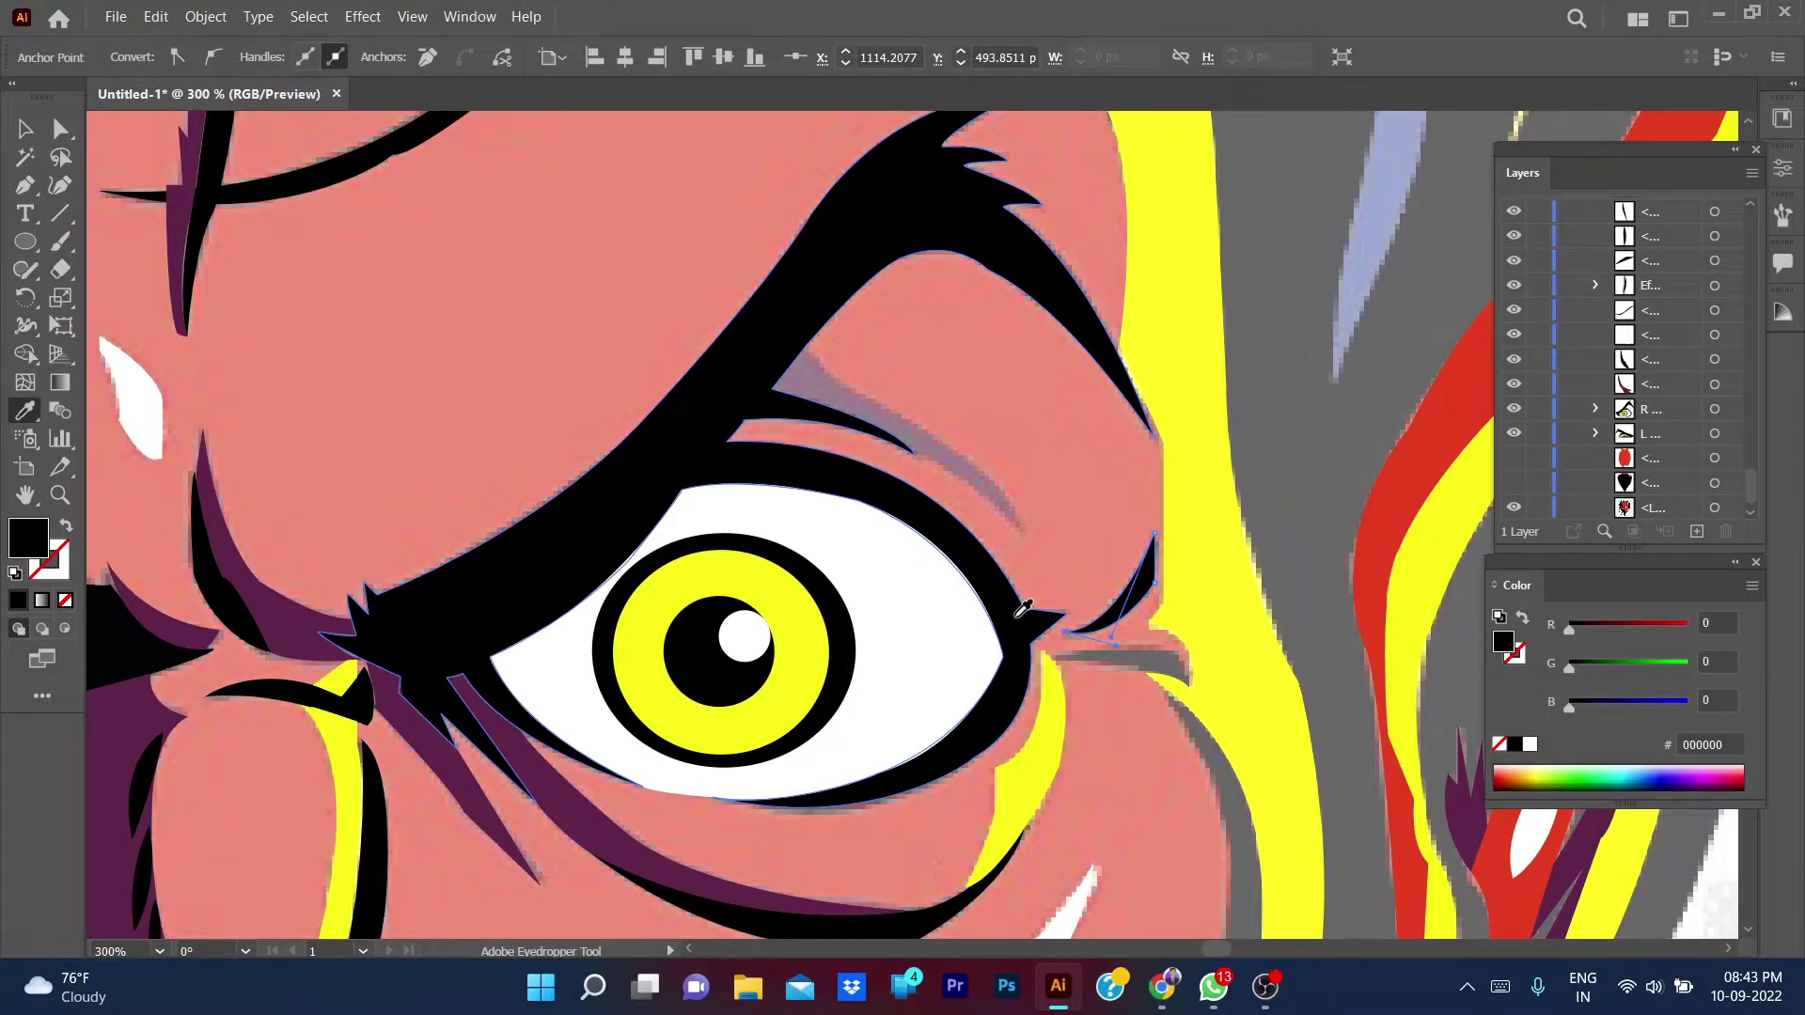
- Draw a second curved black stroke just under the eye corner
key(p)
click(1048, 658)
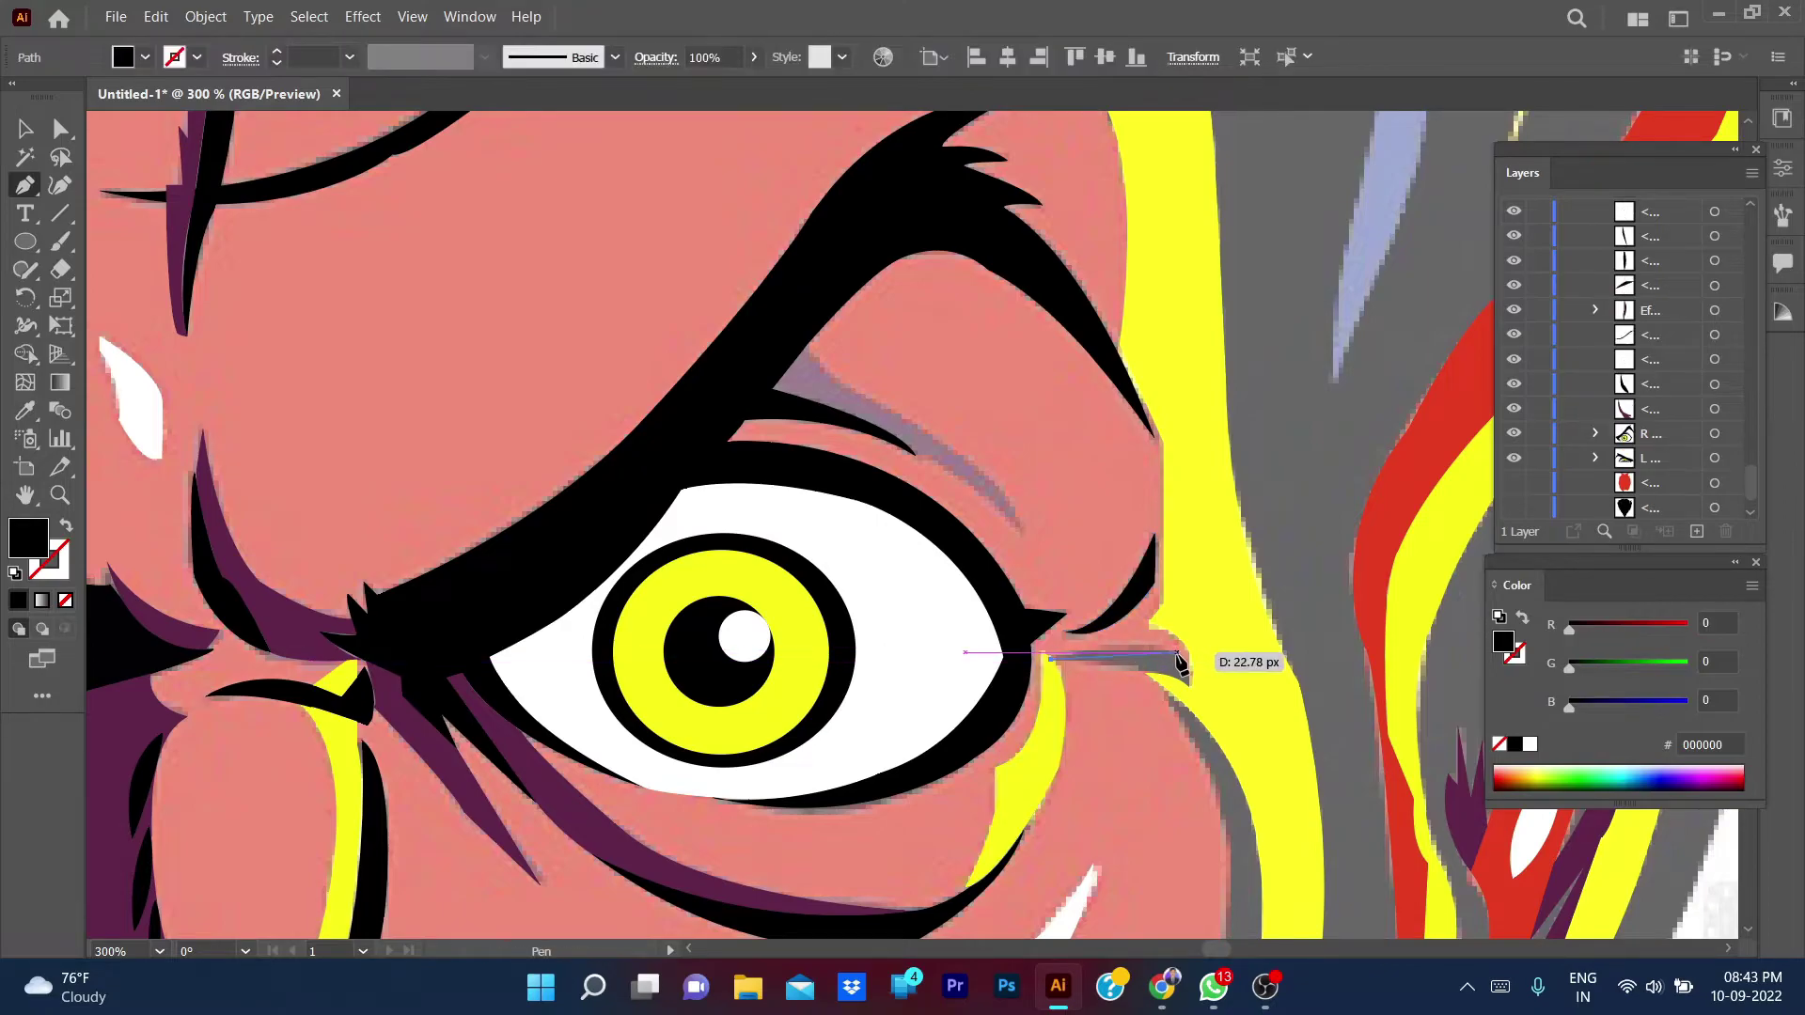
drag(1179, 653, 1175, 686)
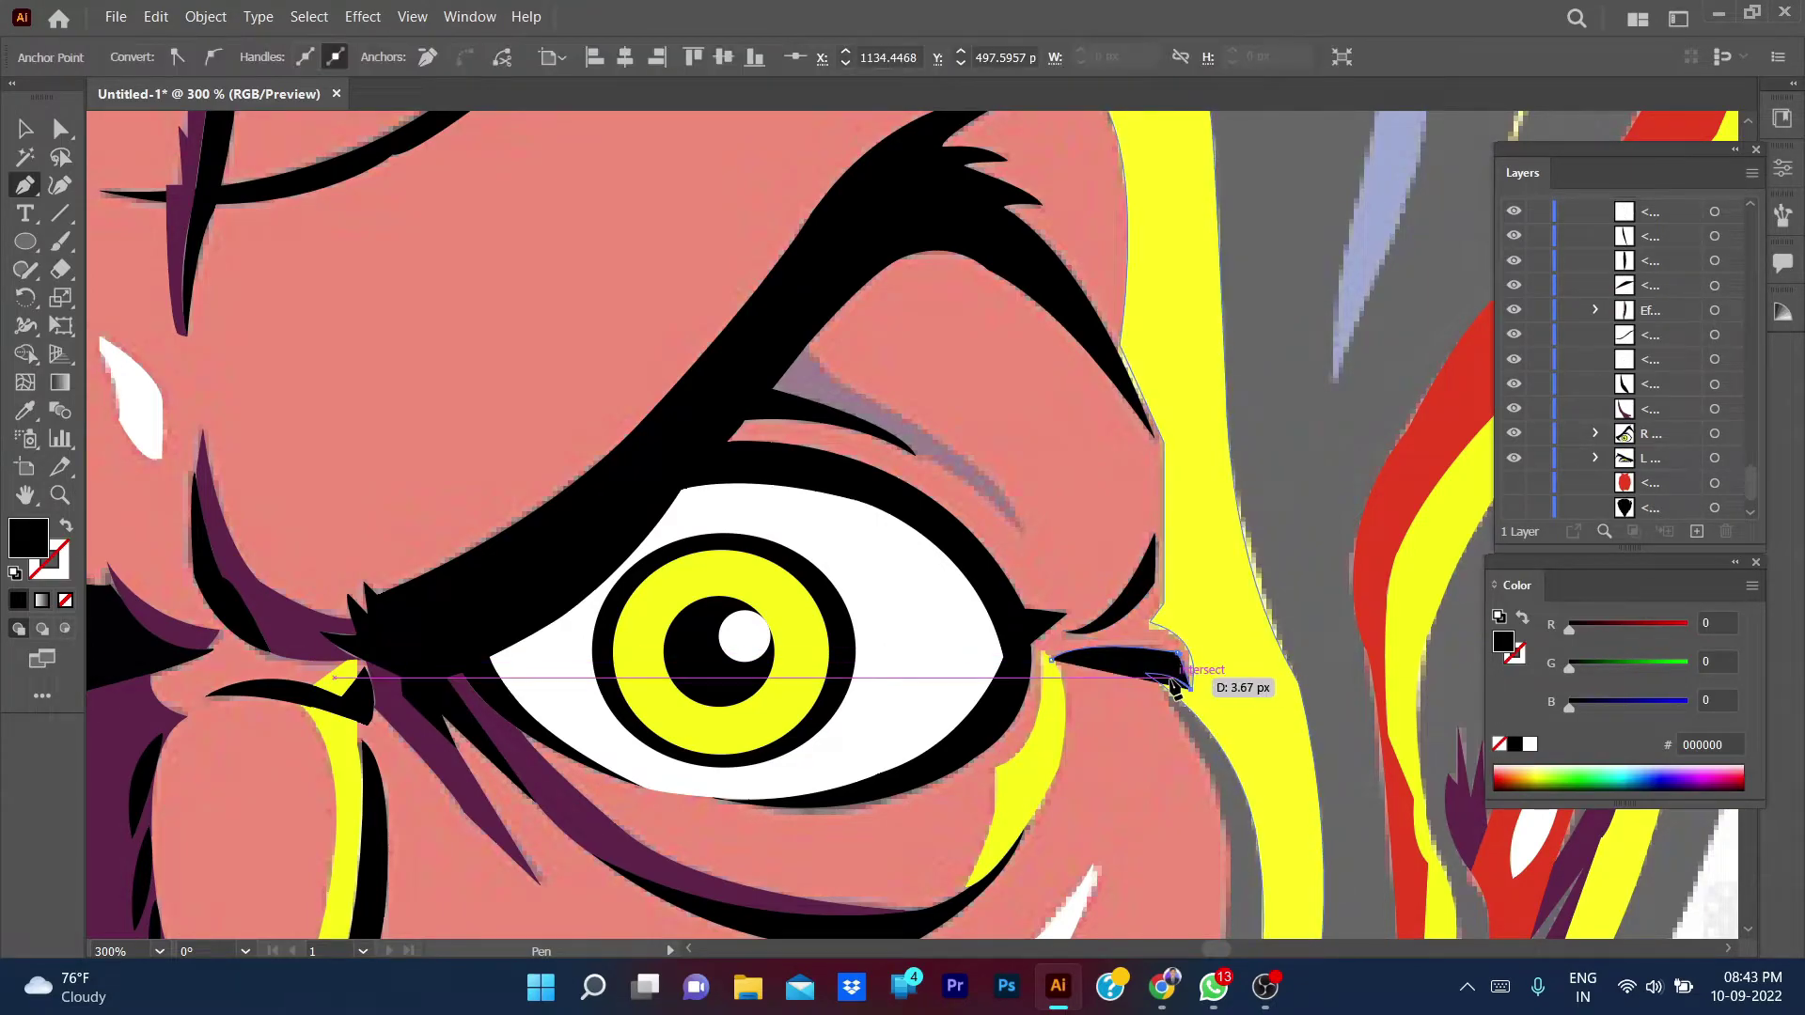
key(v)
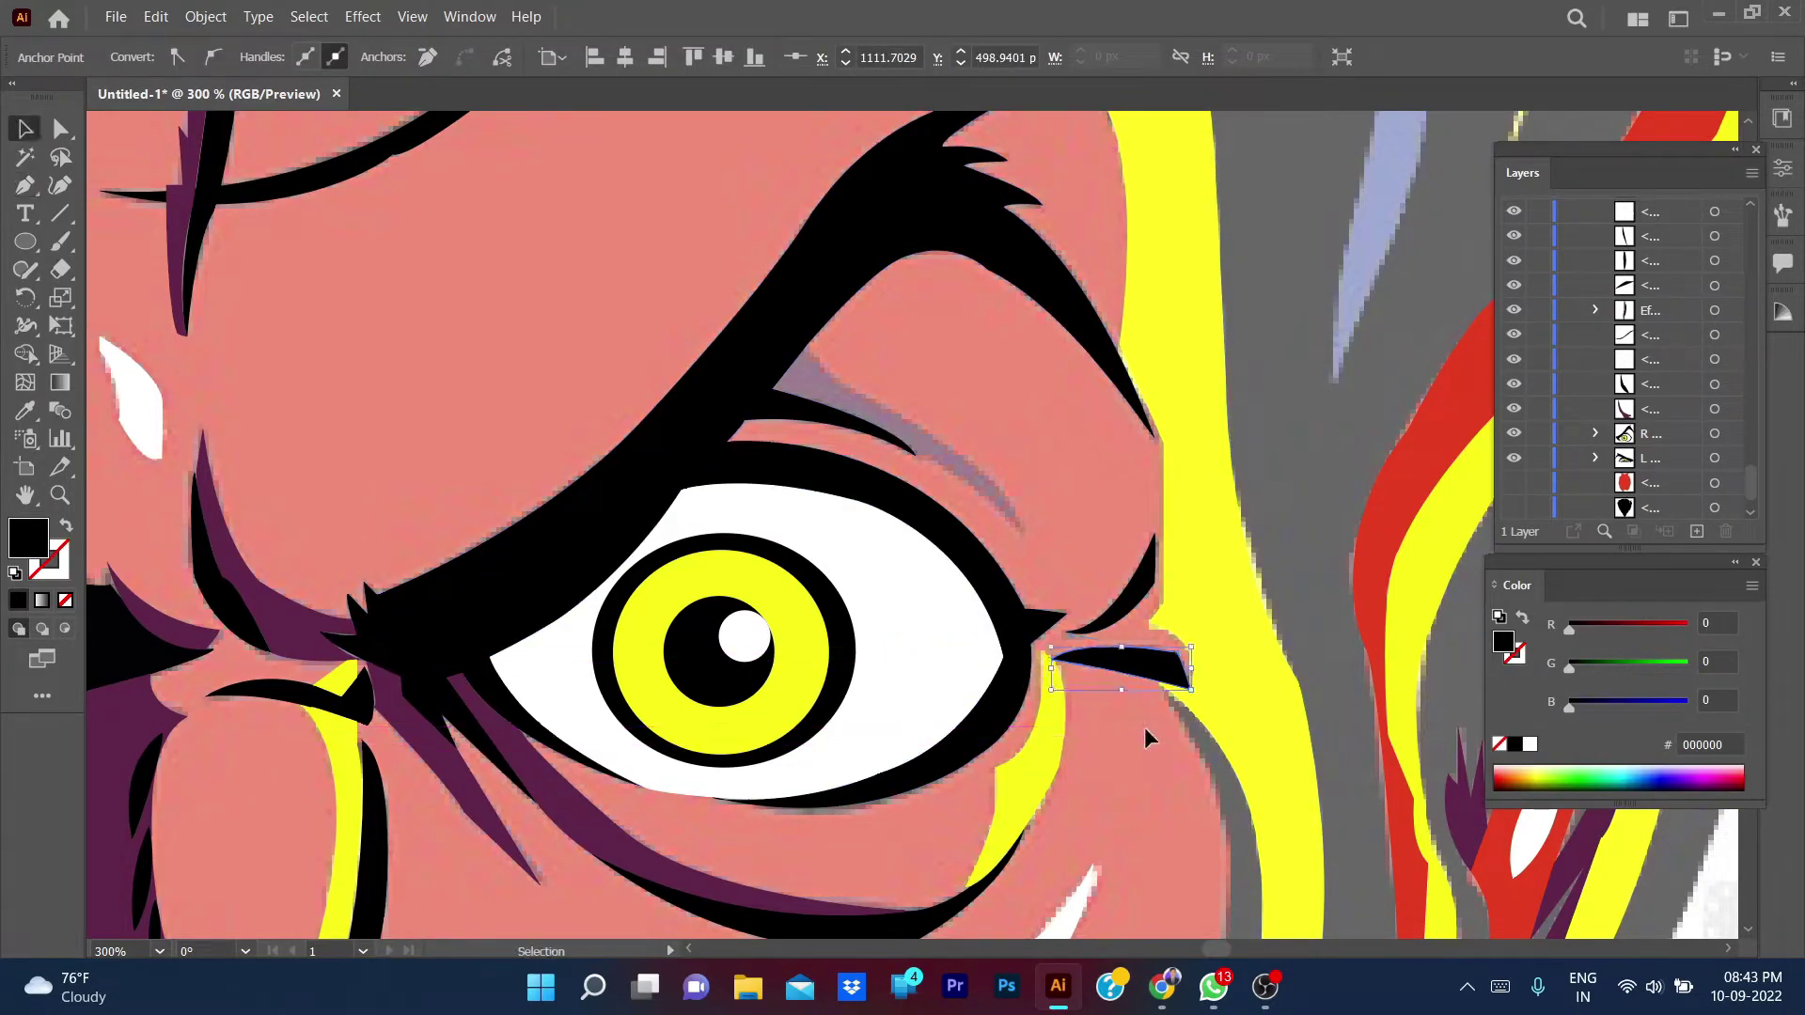
click(1143, 726)
- Toggle the red and black layers to check the lashes, leaving the red face shown
scroll(1156, 601, down, 3)
click(1511, 484)
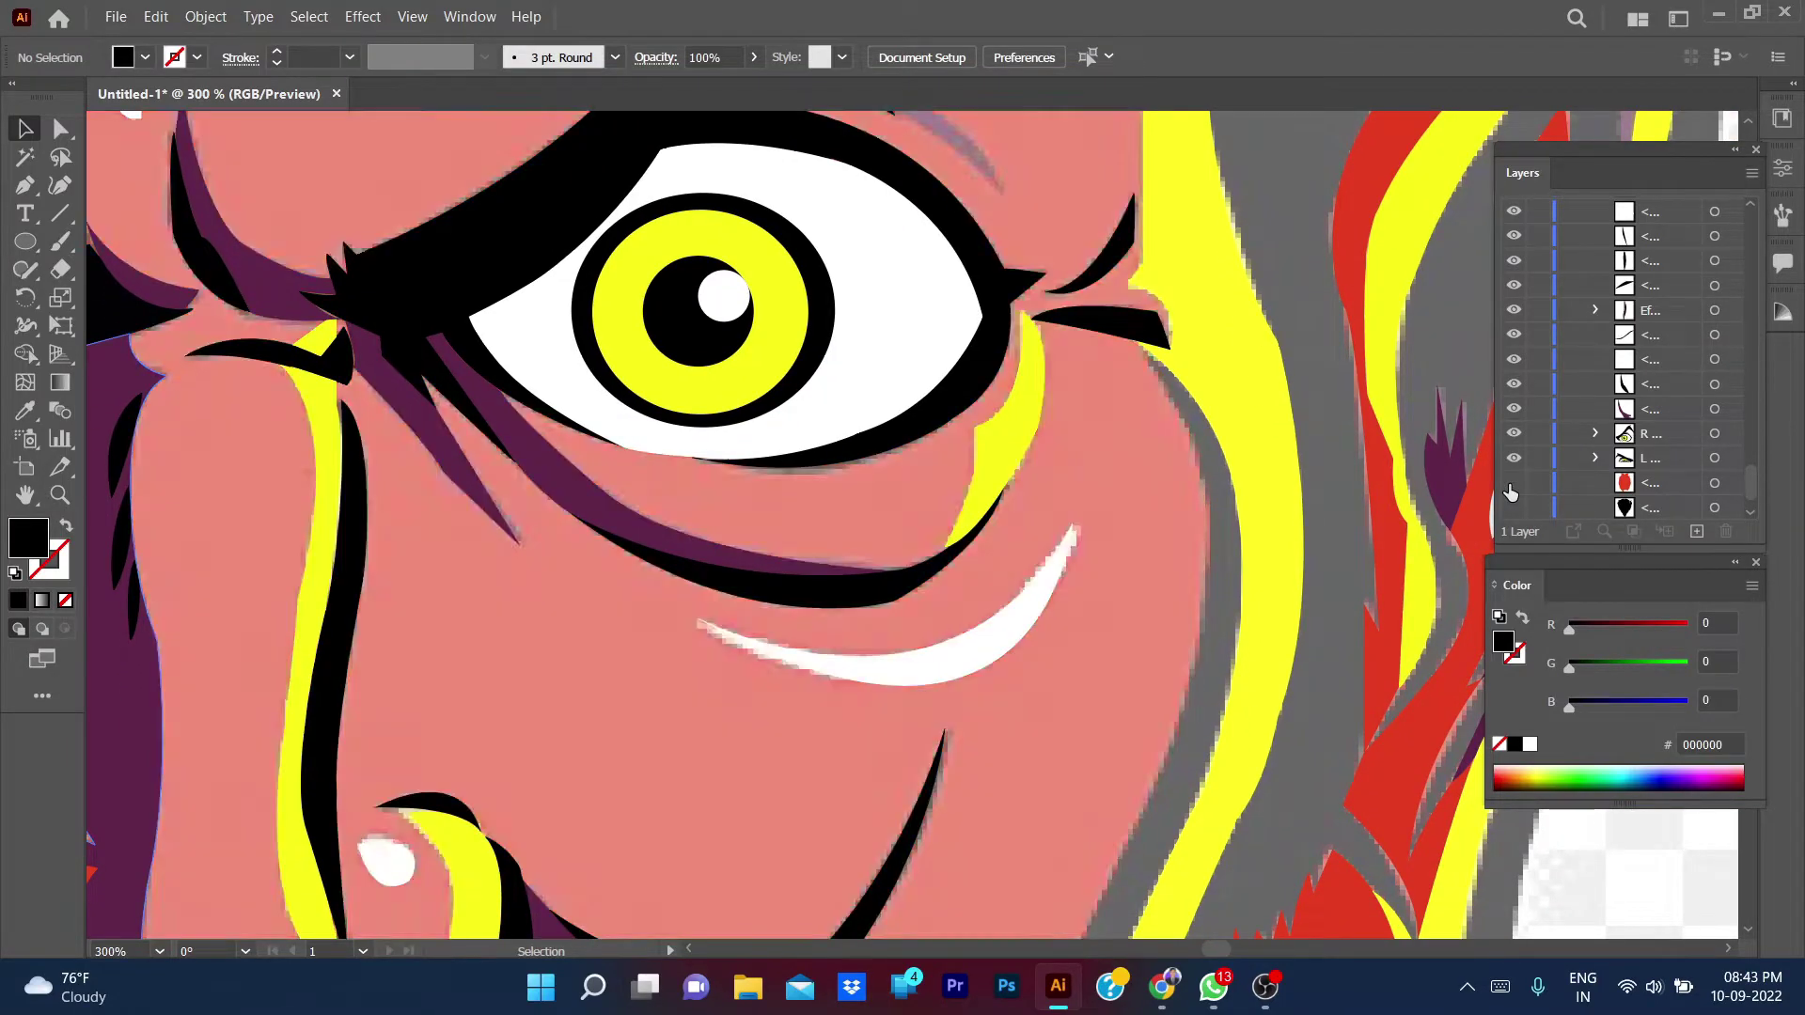
drag(1511, 485, 1516, 511)
click(1515, 511)
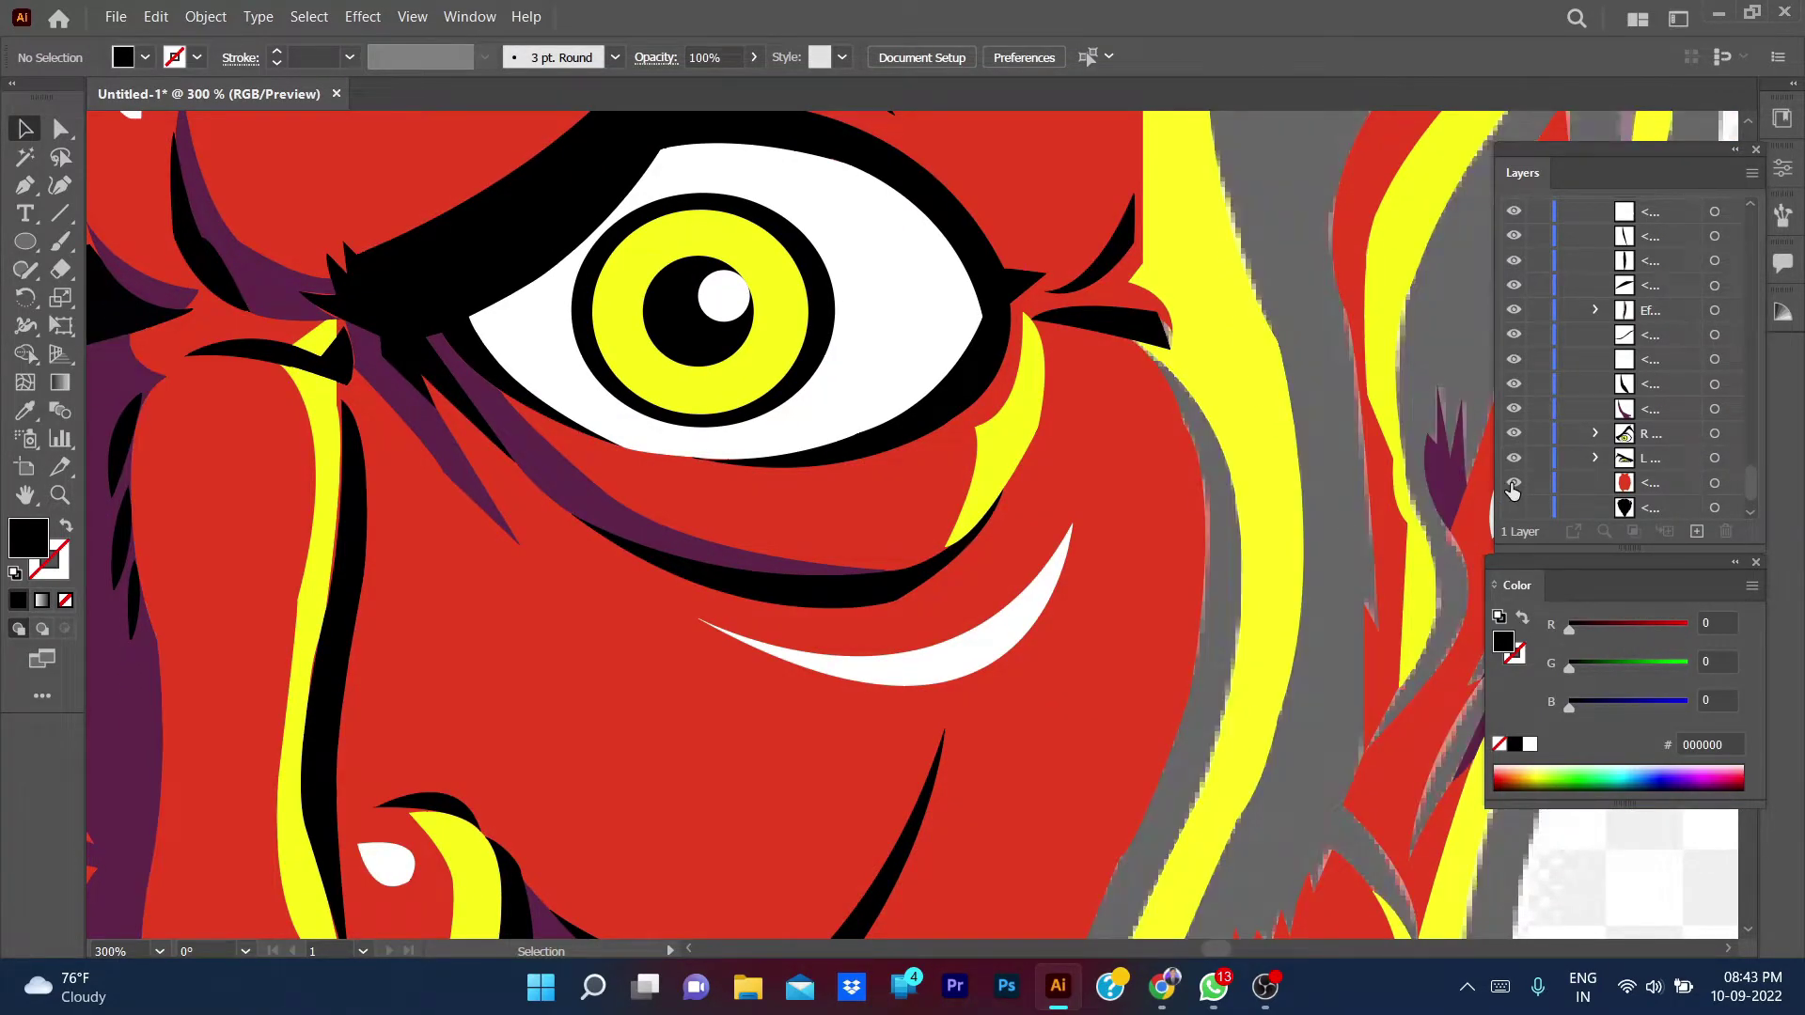
click(1512, 484)
key(ctrl+minus)
click(1513, 482)
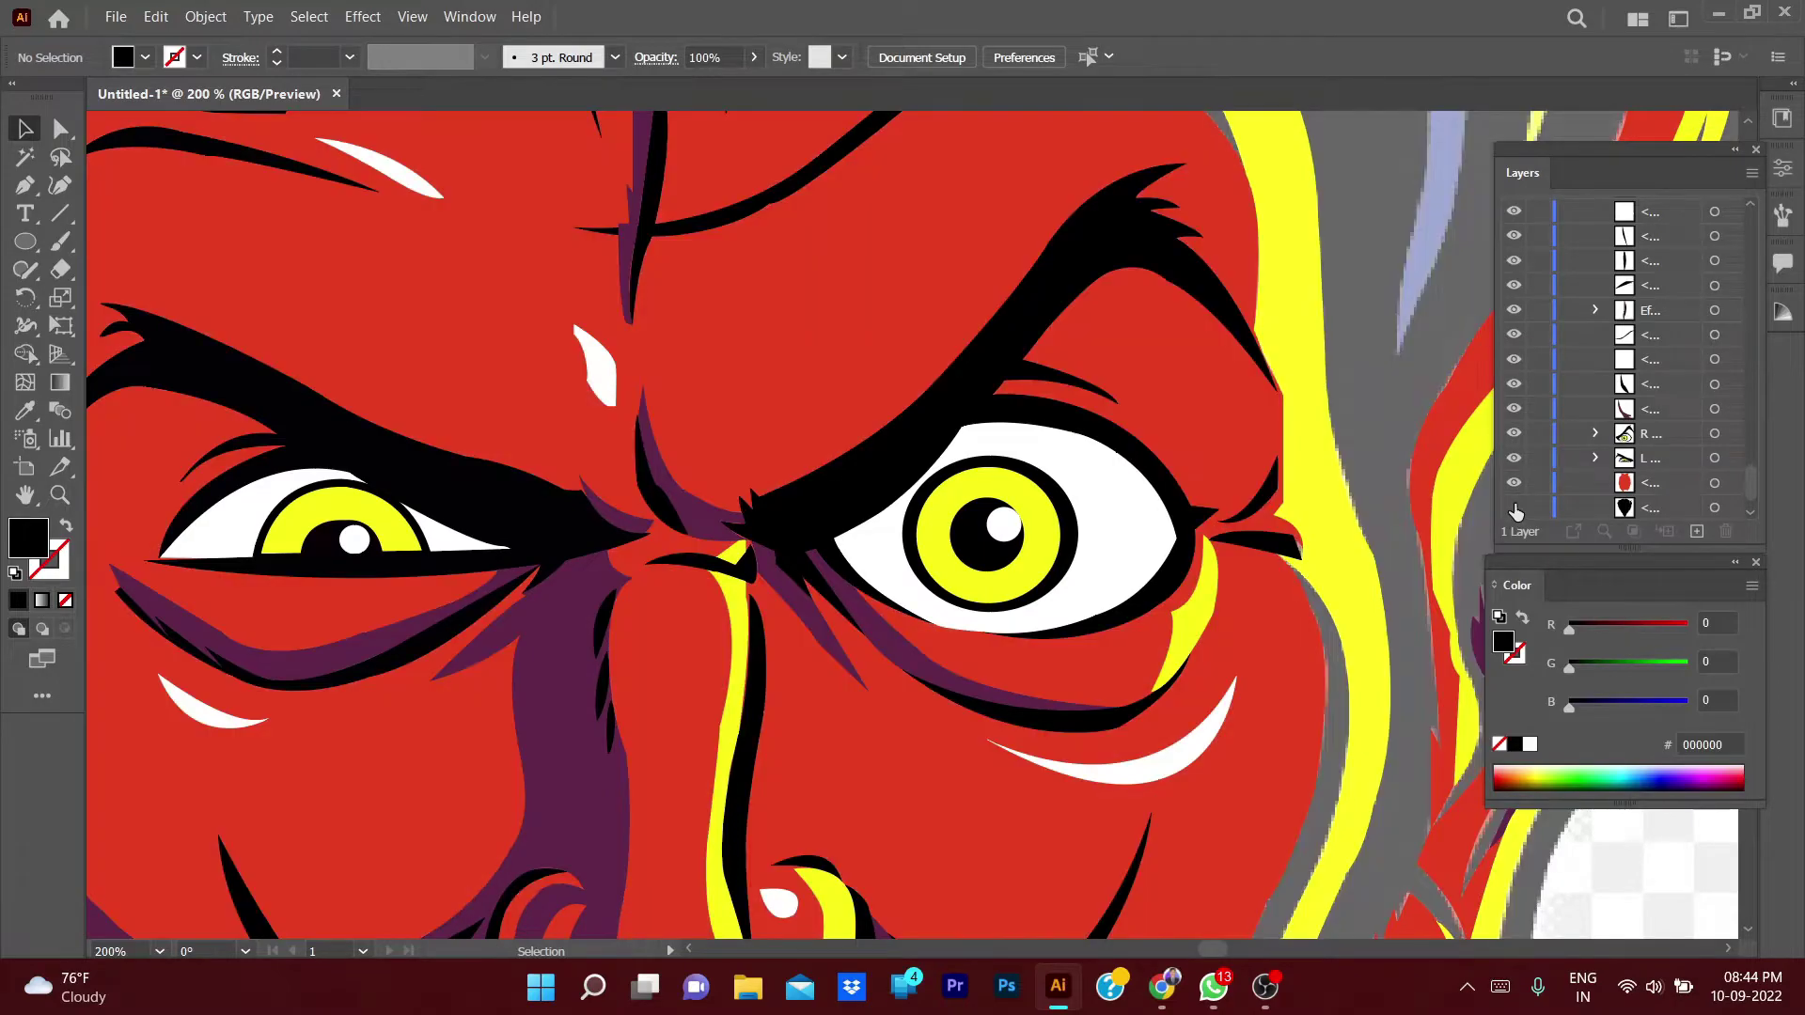
- Draw the crease shading shape above the right eye and fill it with the purple shading colour
scroll(1184, 480, up, 1)
key(p)
click(1018, 413)
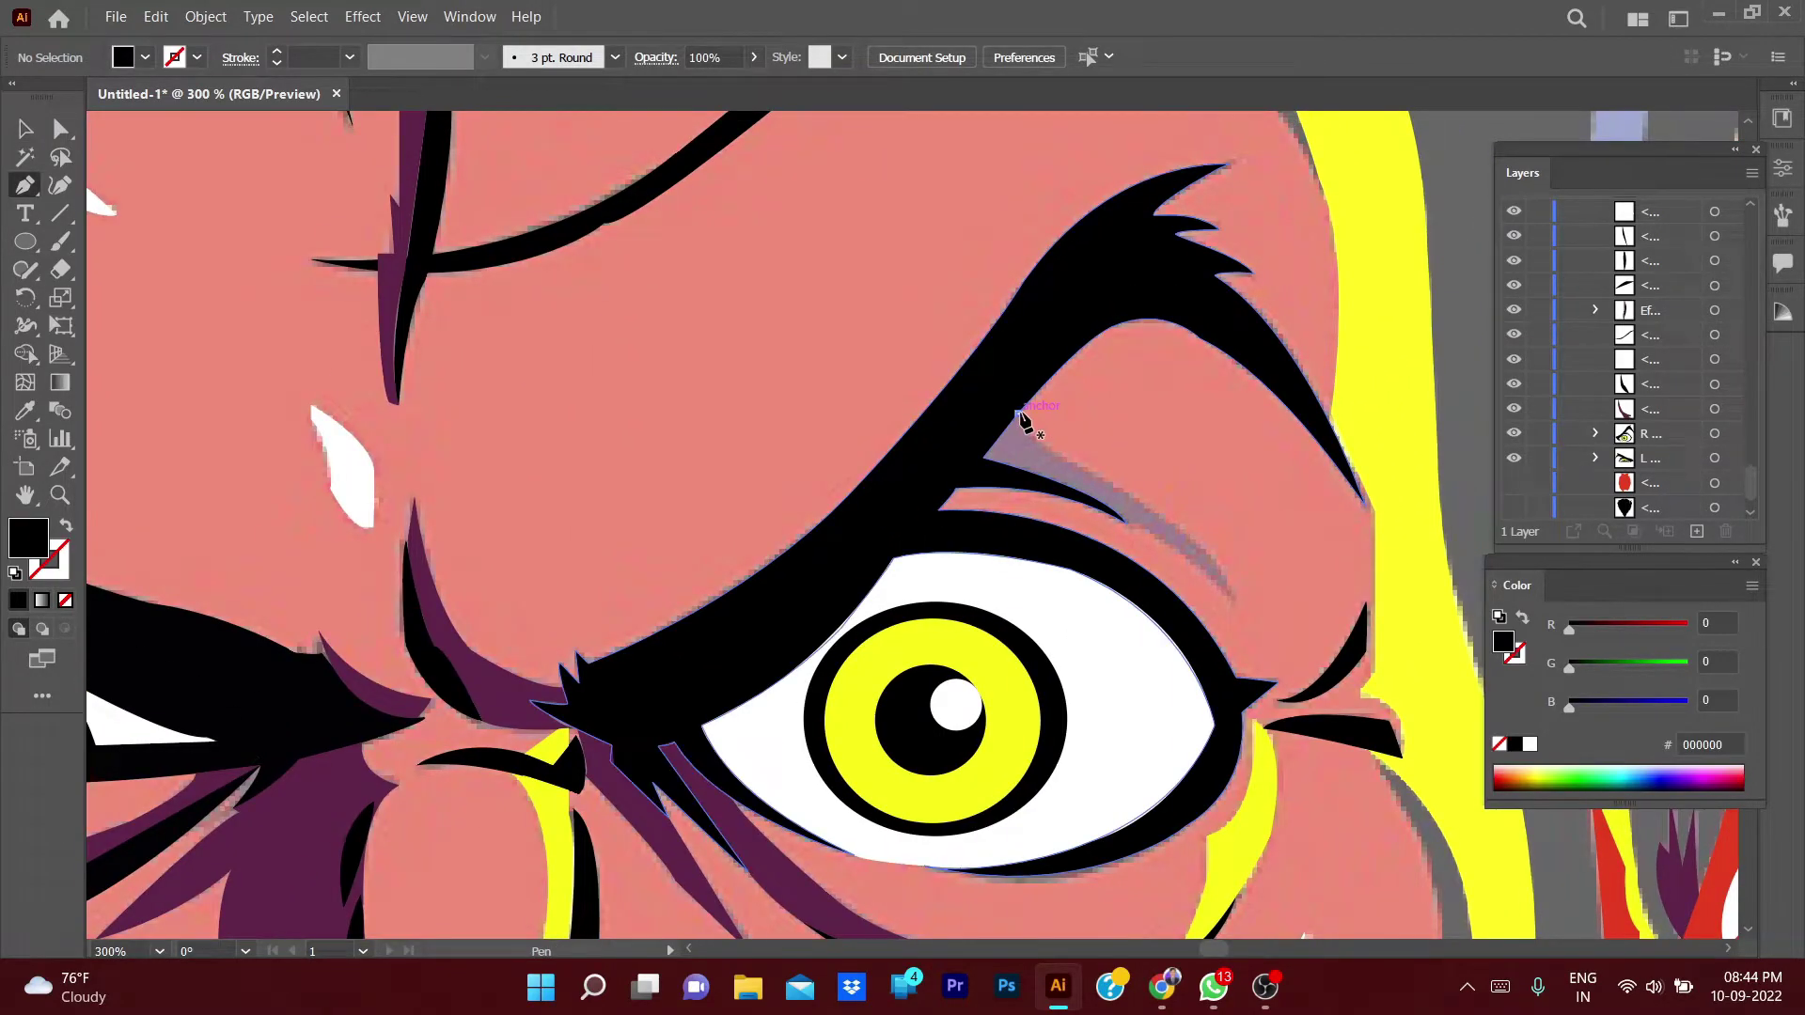
click(1118, 486)
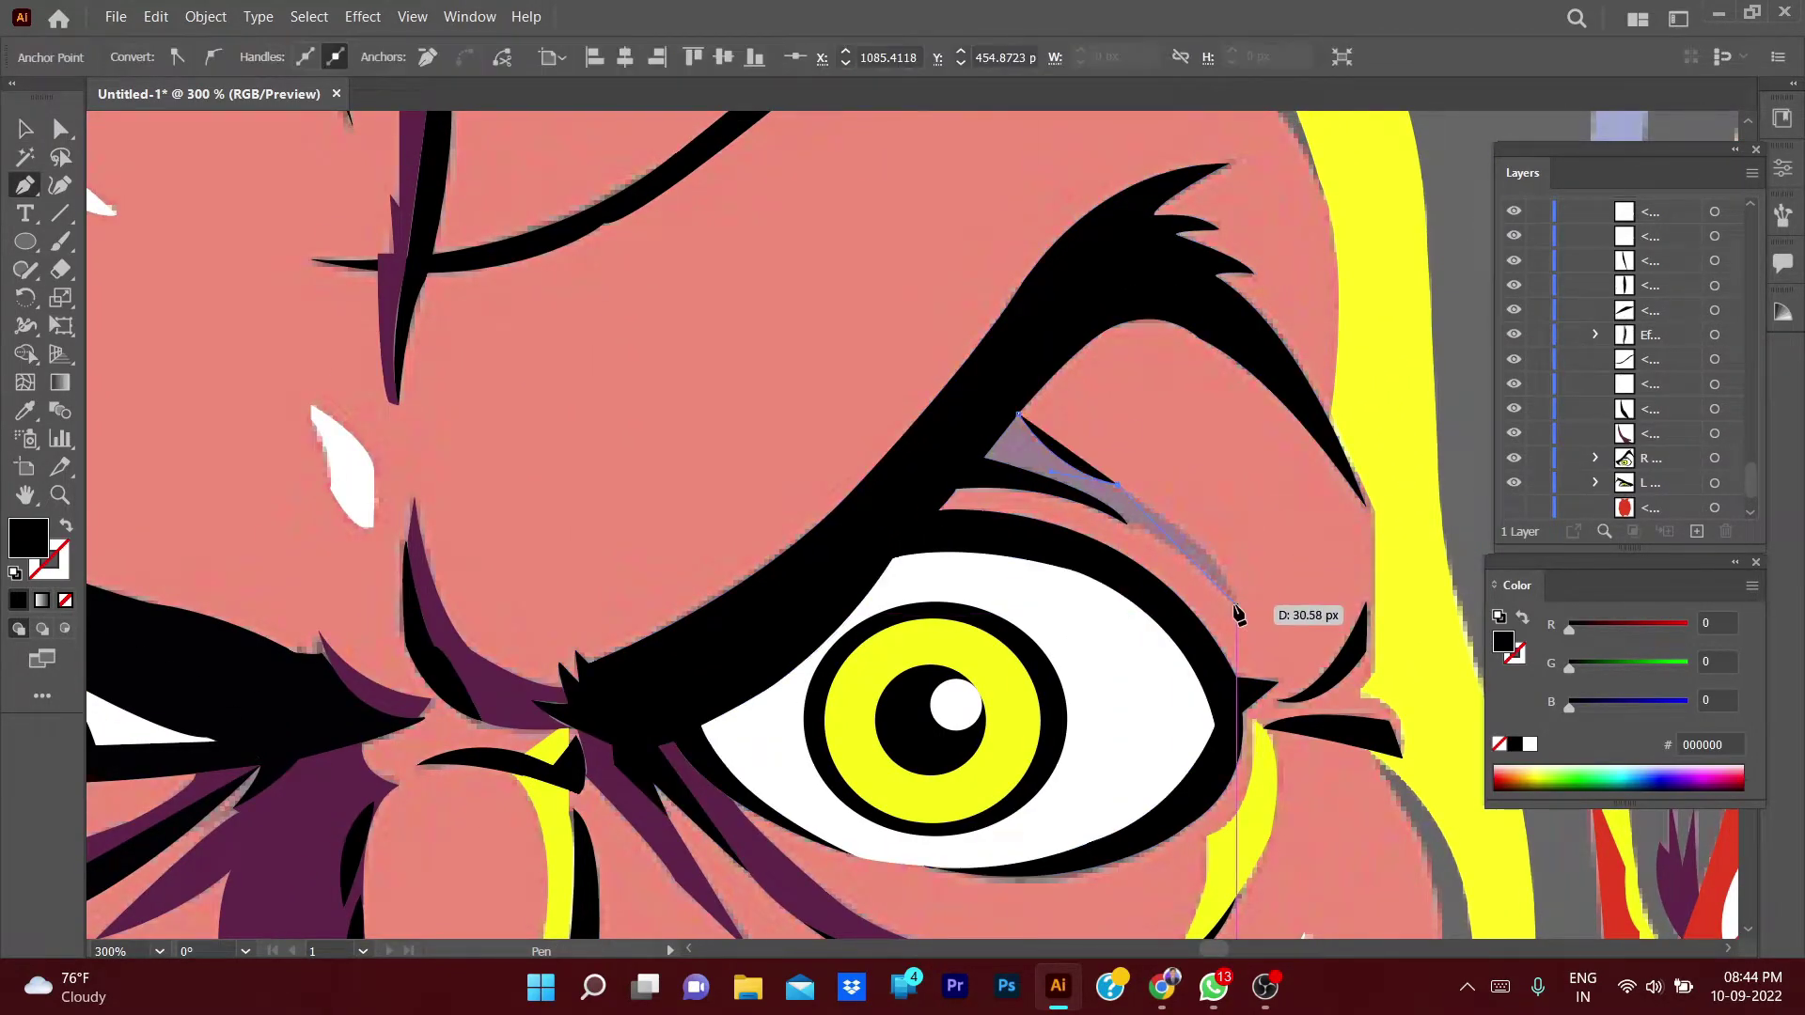
drag(1236, 606, 1235, 656)
click(1238, 607)
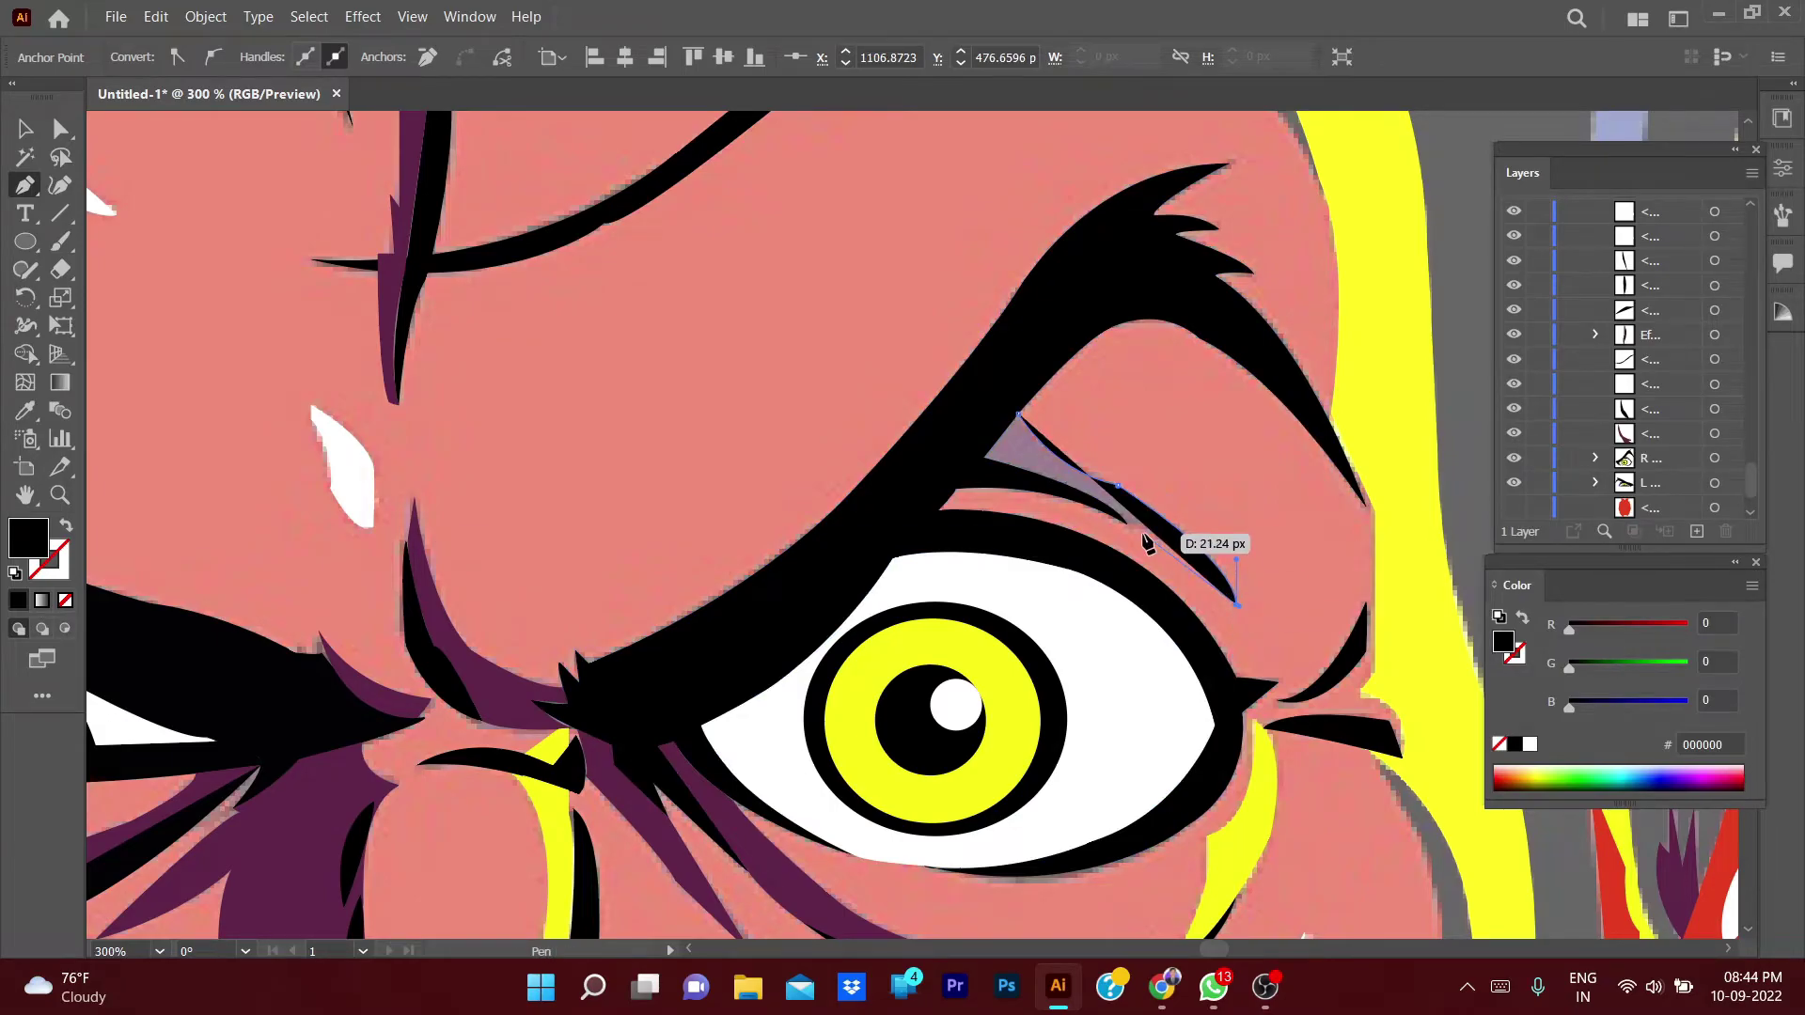
drag(1128, 523, 1091, 536)
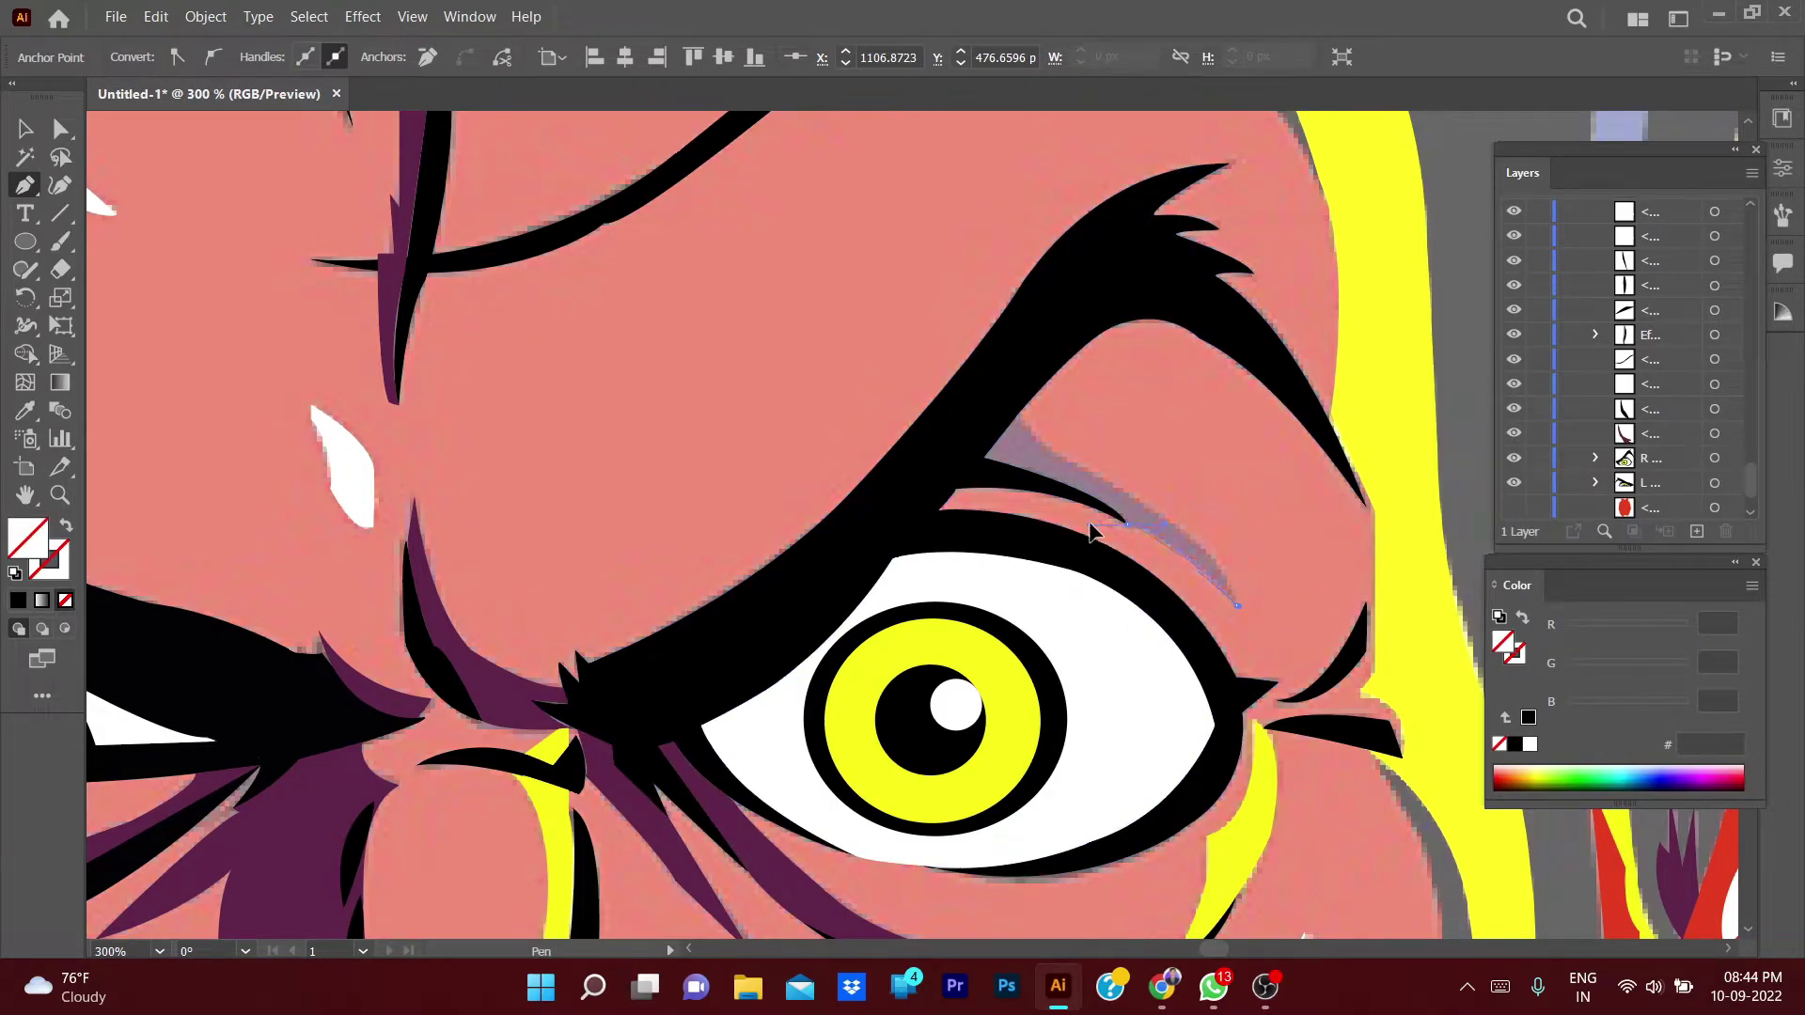
click(984, 458)
click(926, 464)
click(1018, 414)
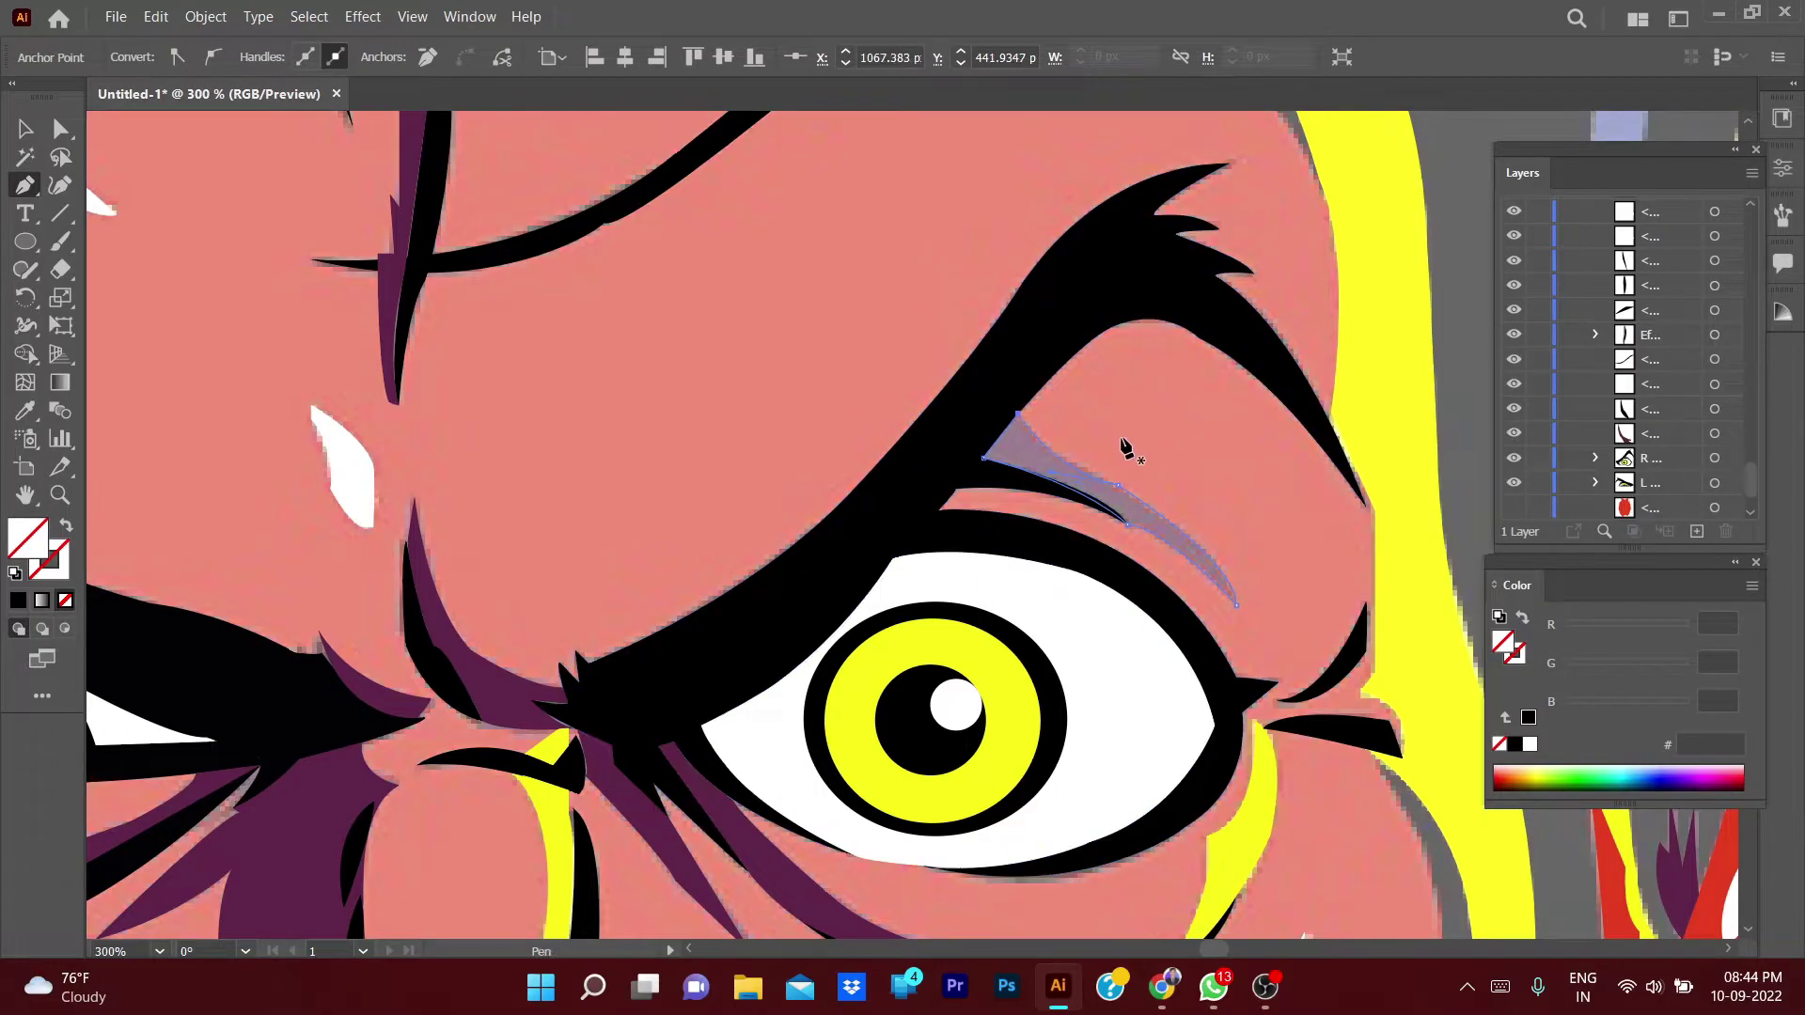
key(i)
click(777, 814)
- Draw a small purple arc beside the left eye's outer corner, keeping its purple fill
key(ctrl+minus)
key(v)
key(ctrl+shift+a)
key(ctrl+1)
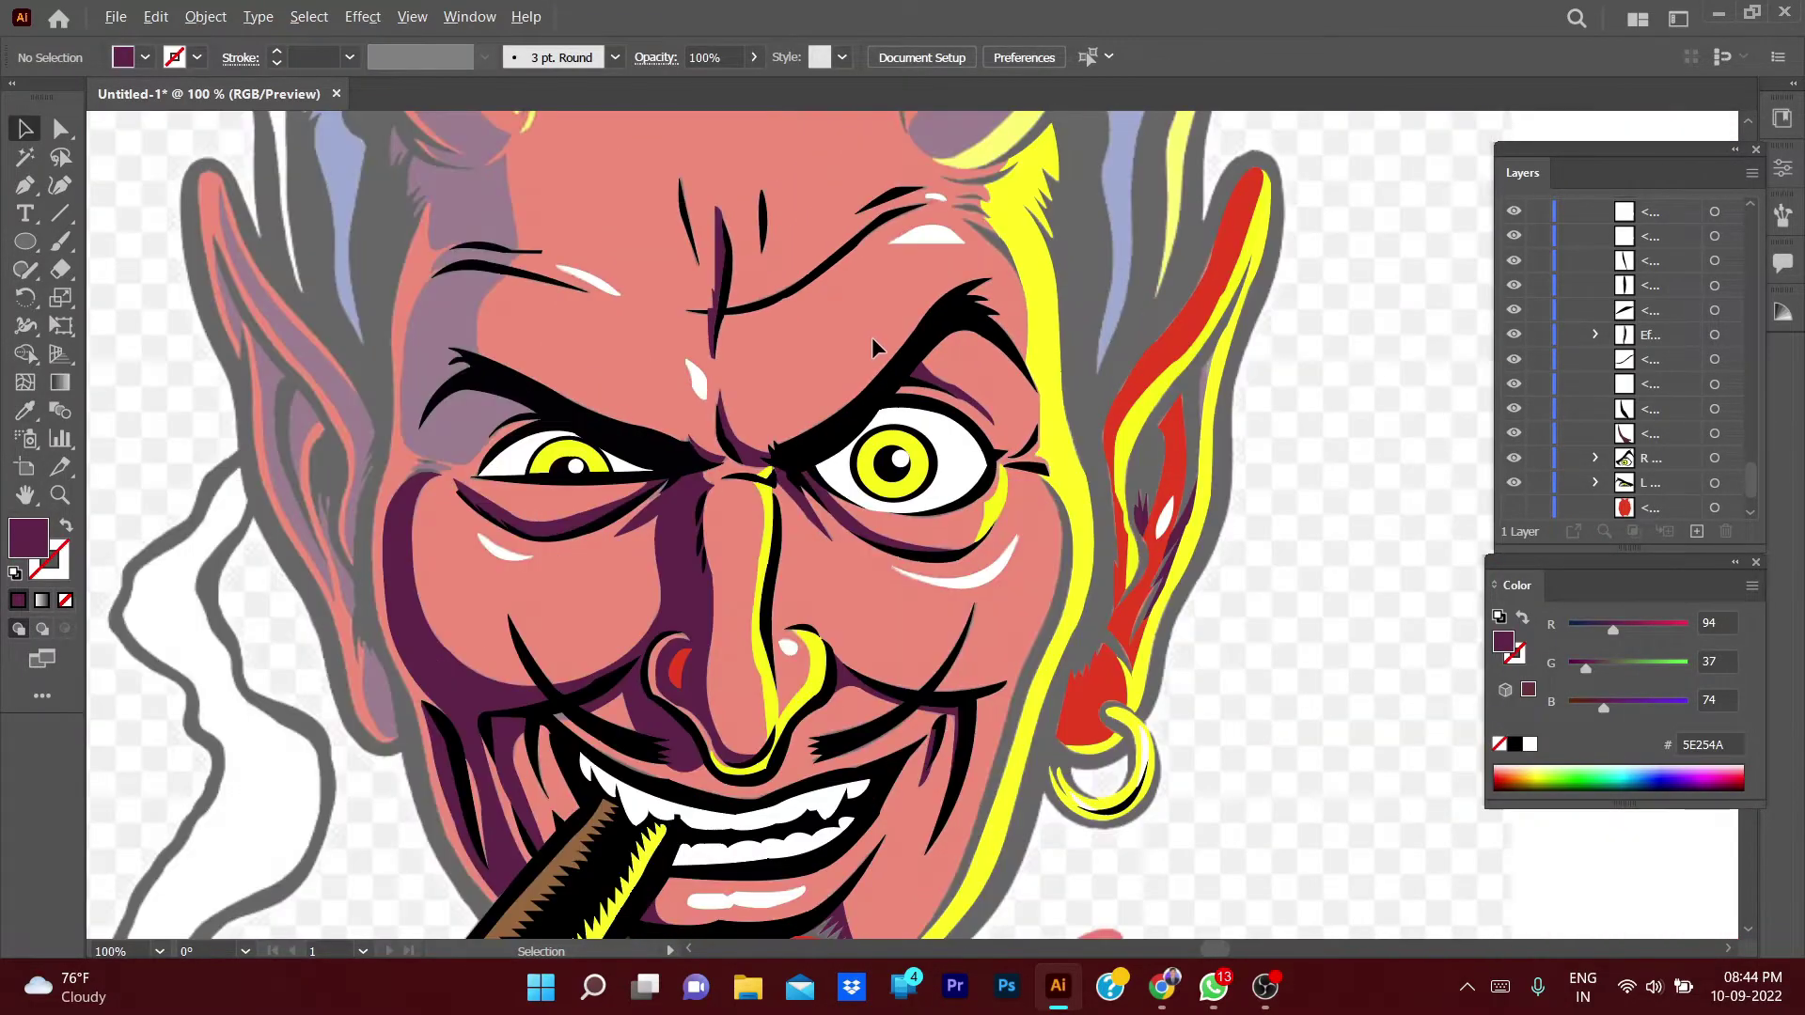
scroll(282, 442, up, 2)
scroll(282, 442, up, 2)
key(p)
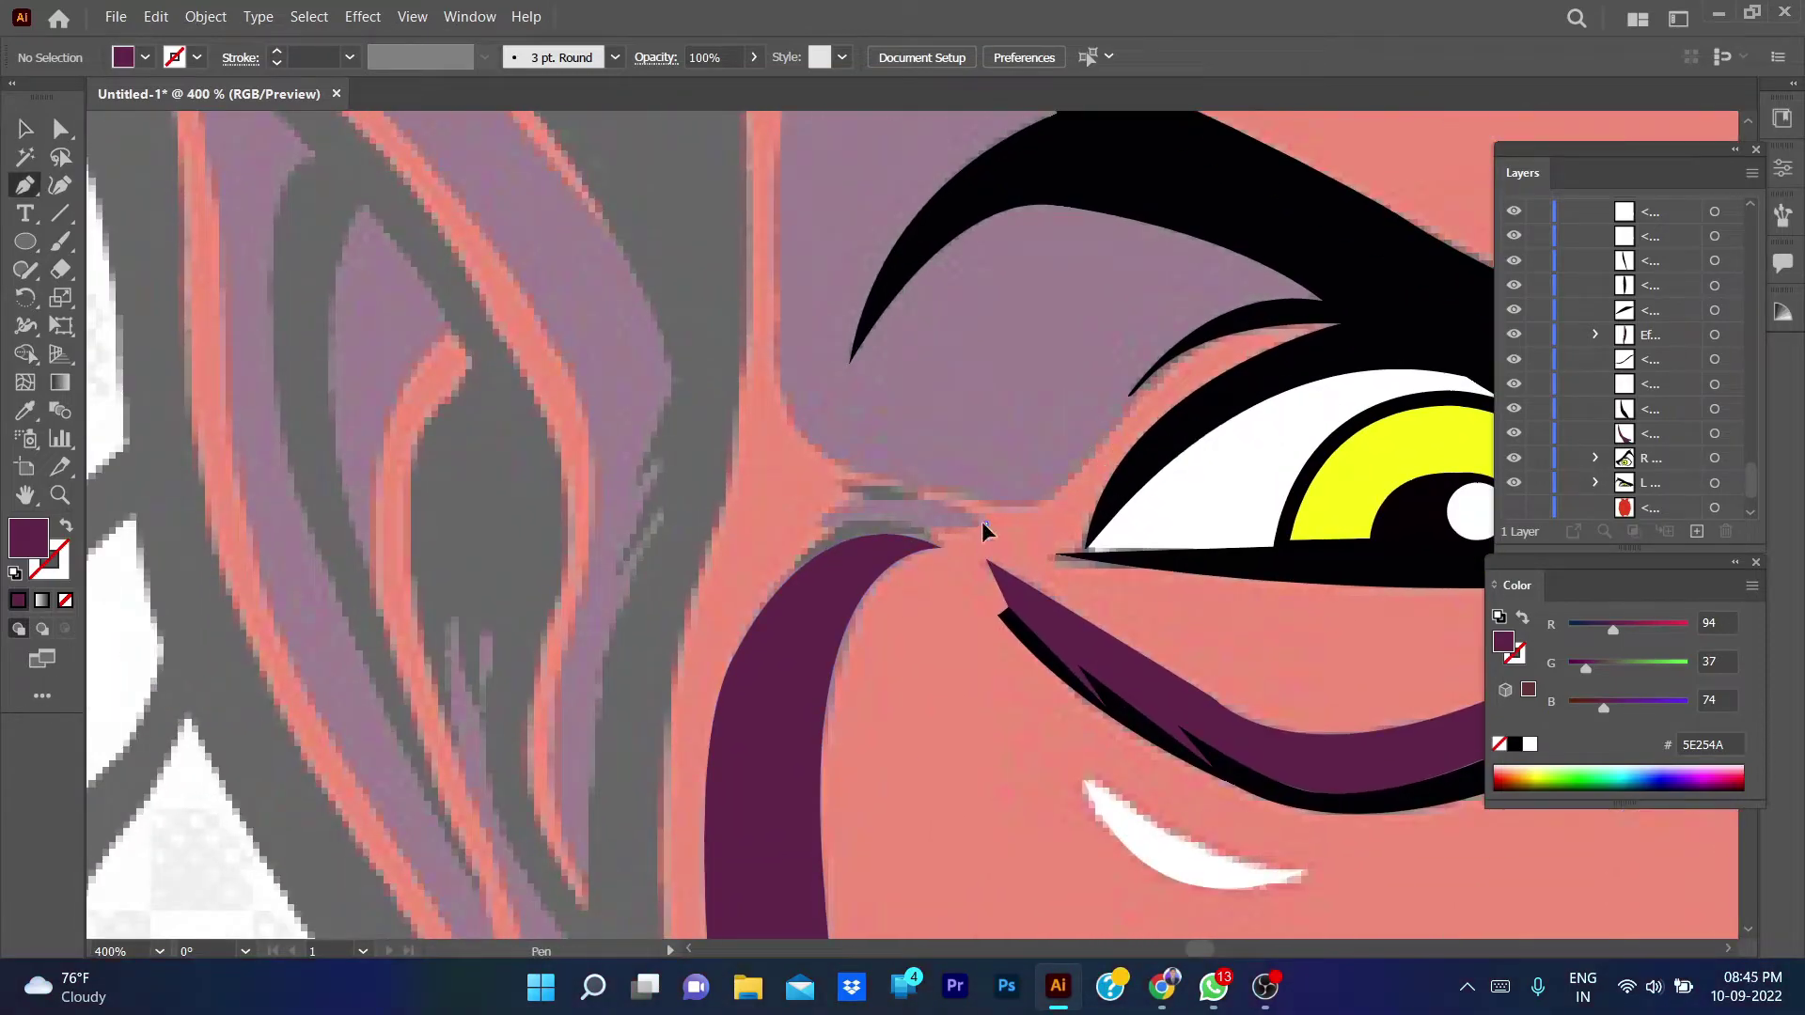
click(986, 523)
click(820, 523)
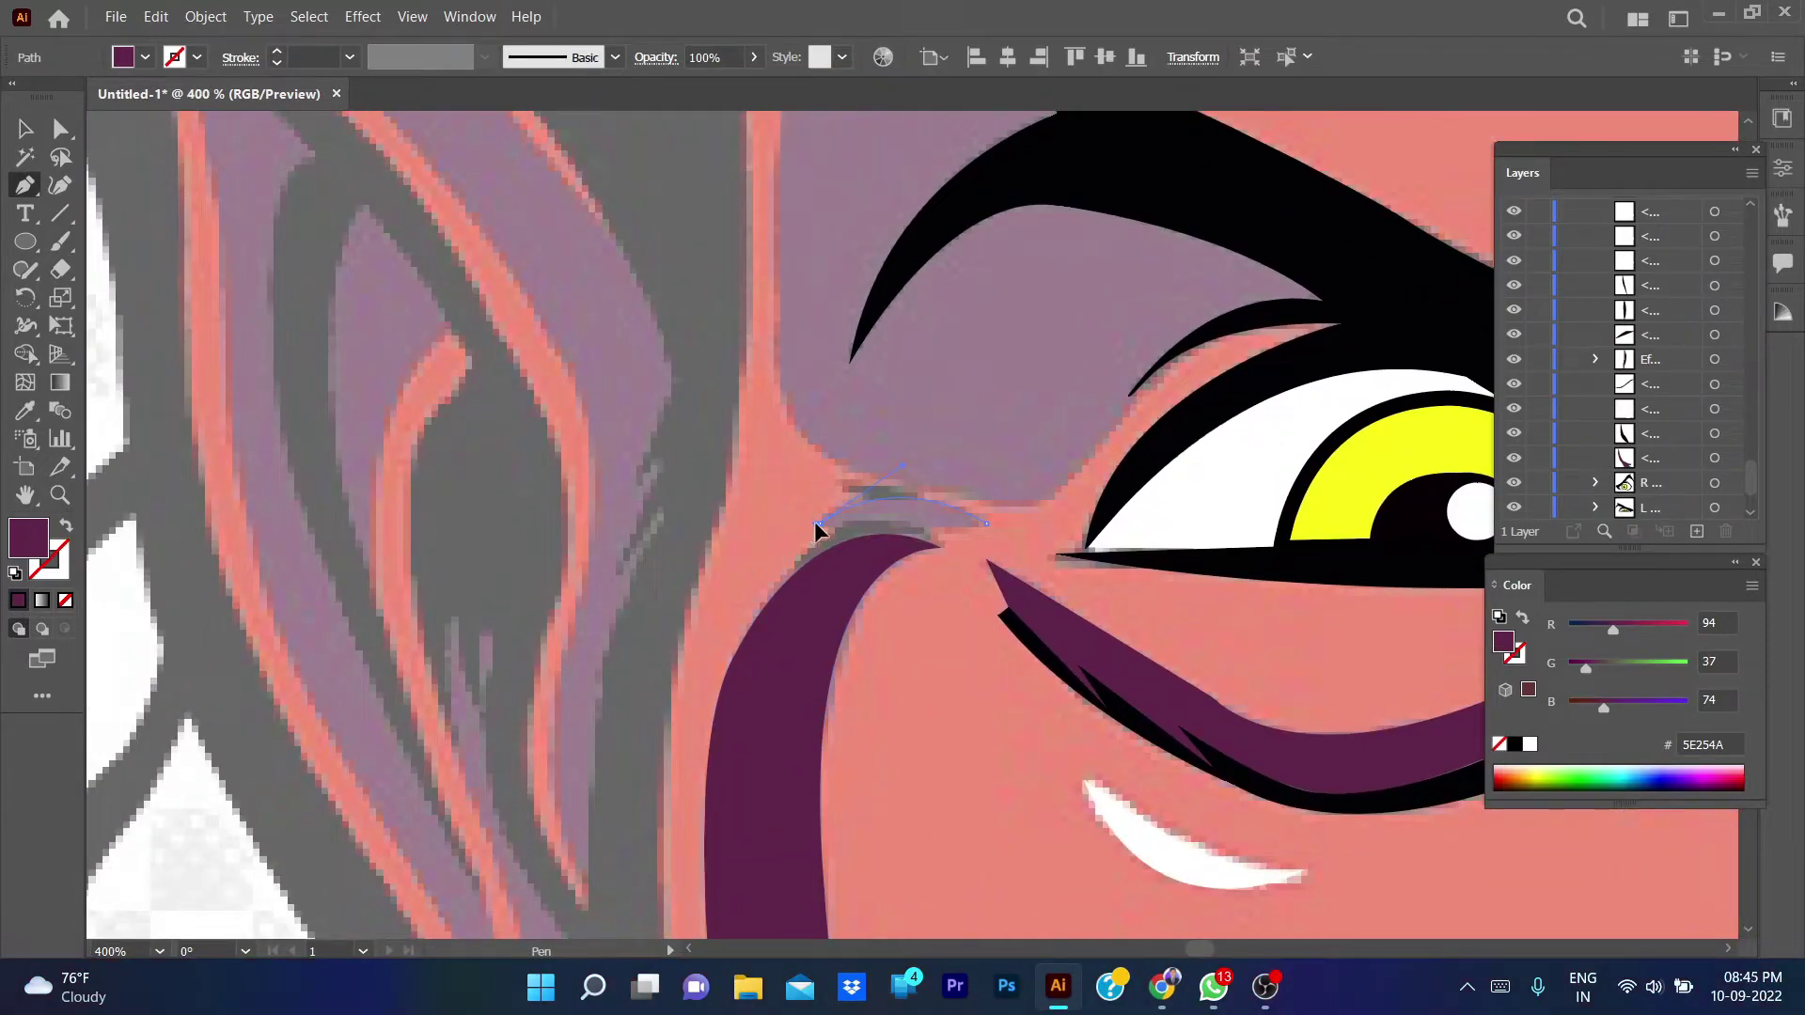
click(986, 523)
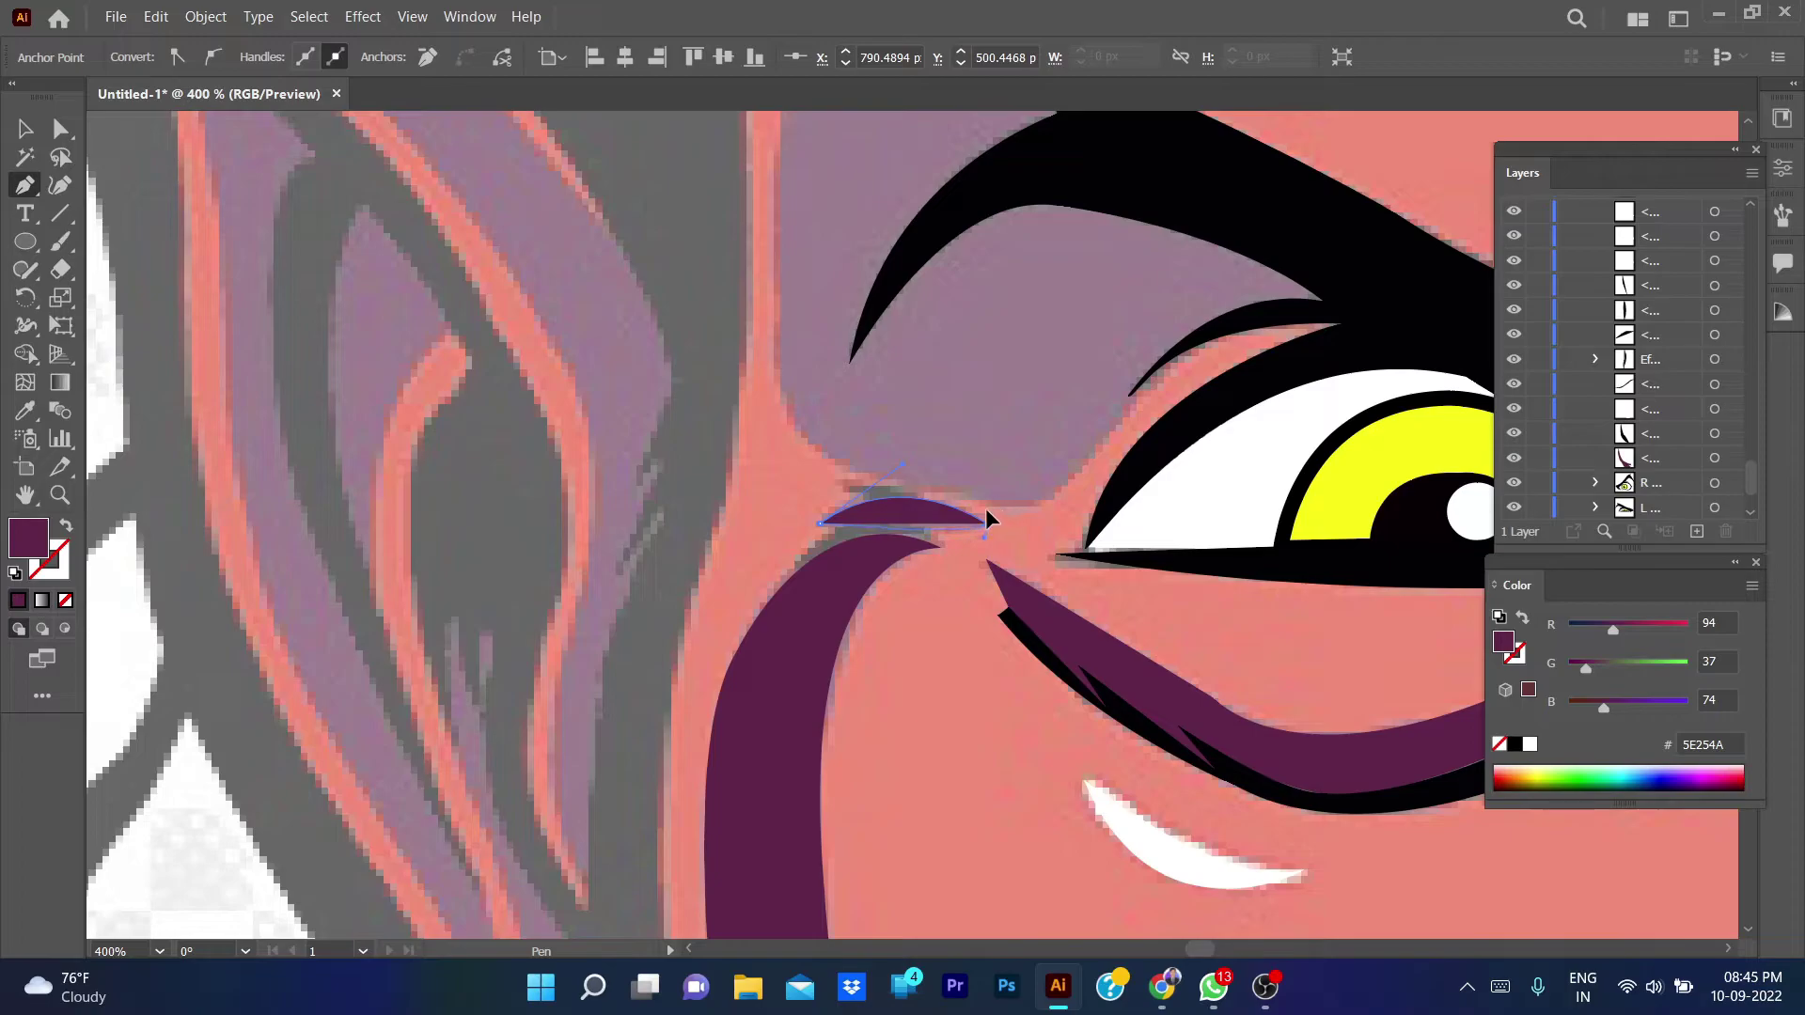
key(slash)
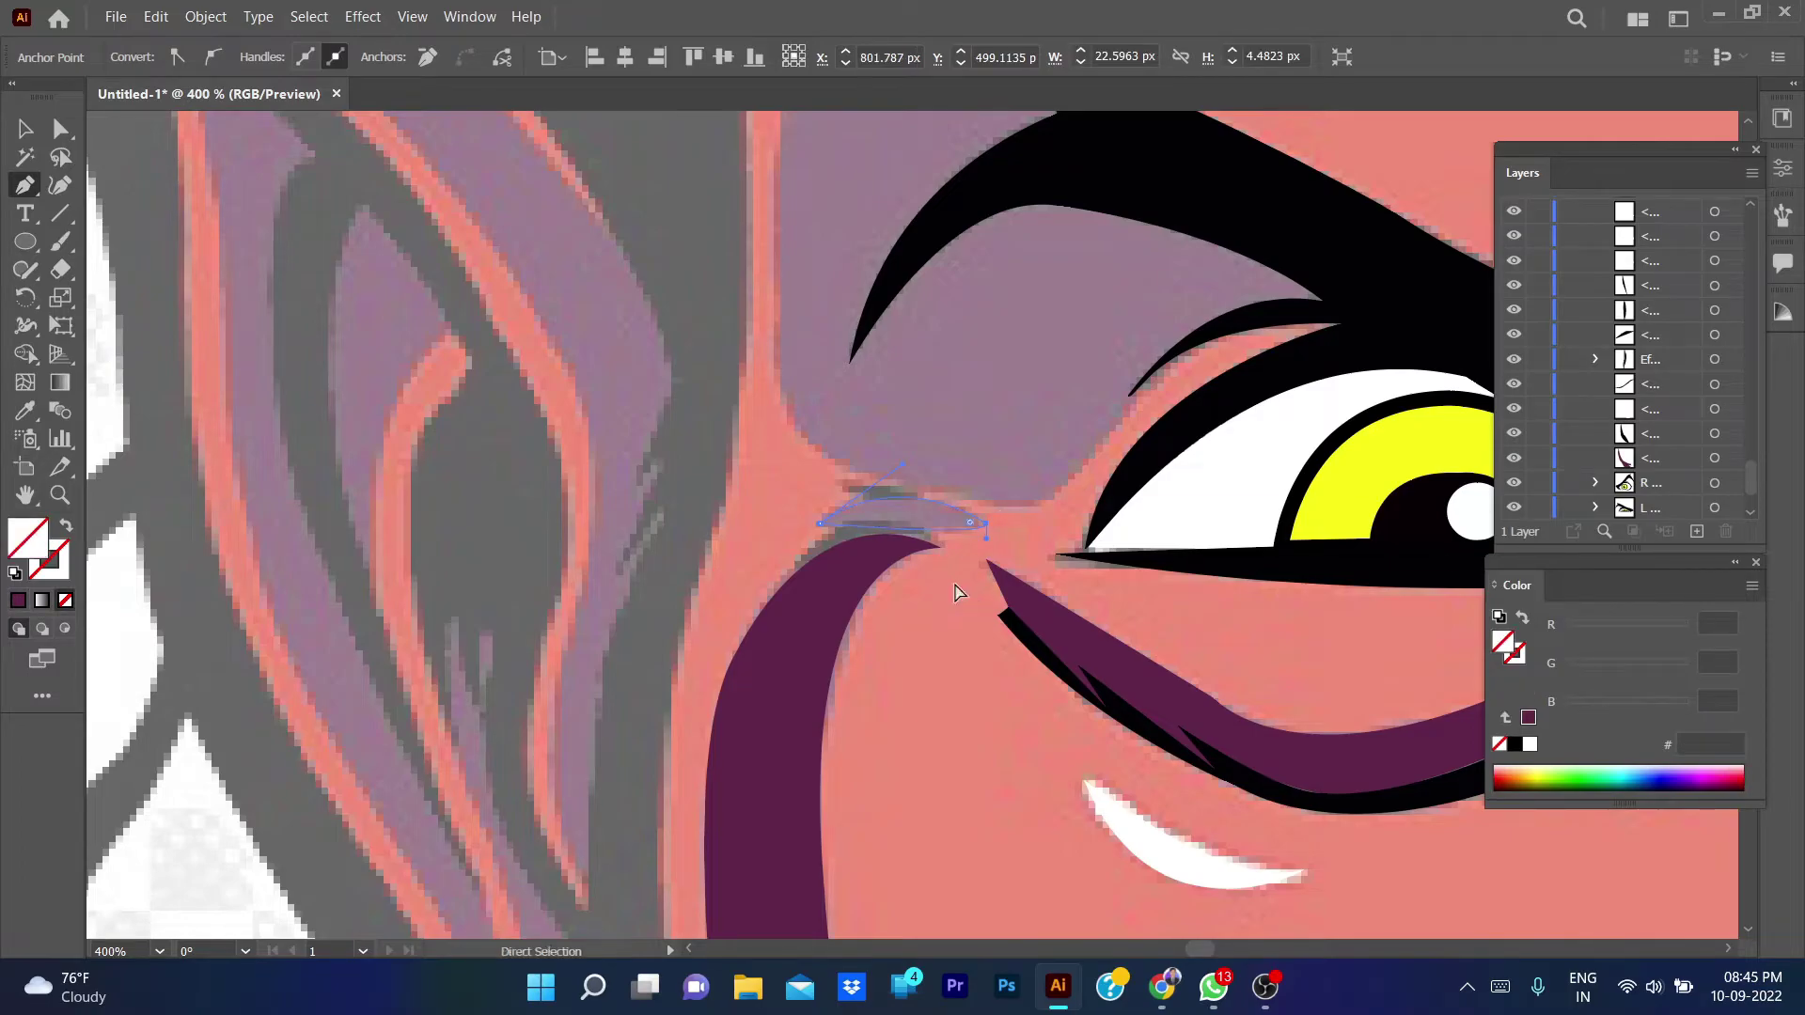
key(ctrl+z)
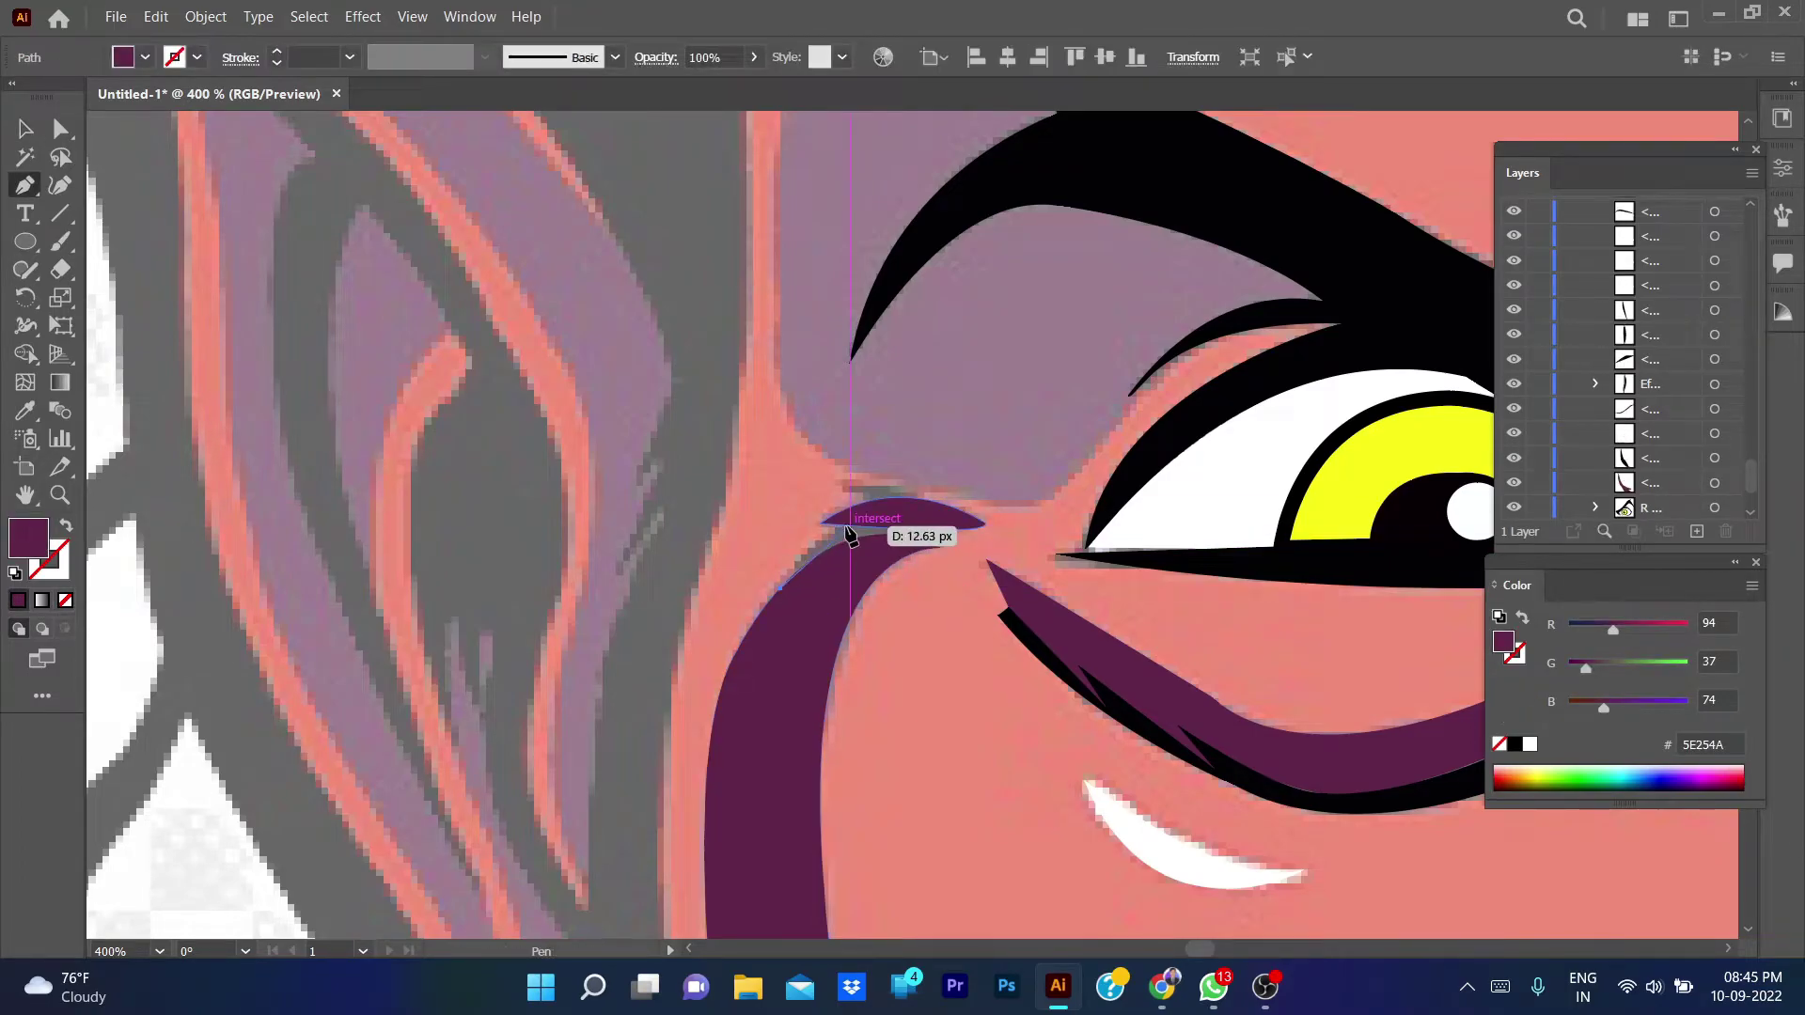
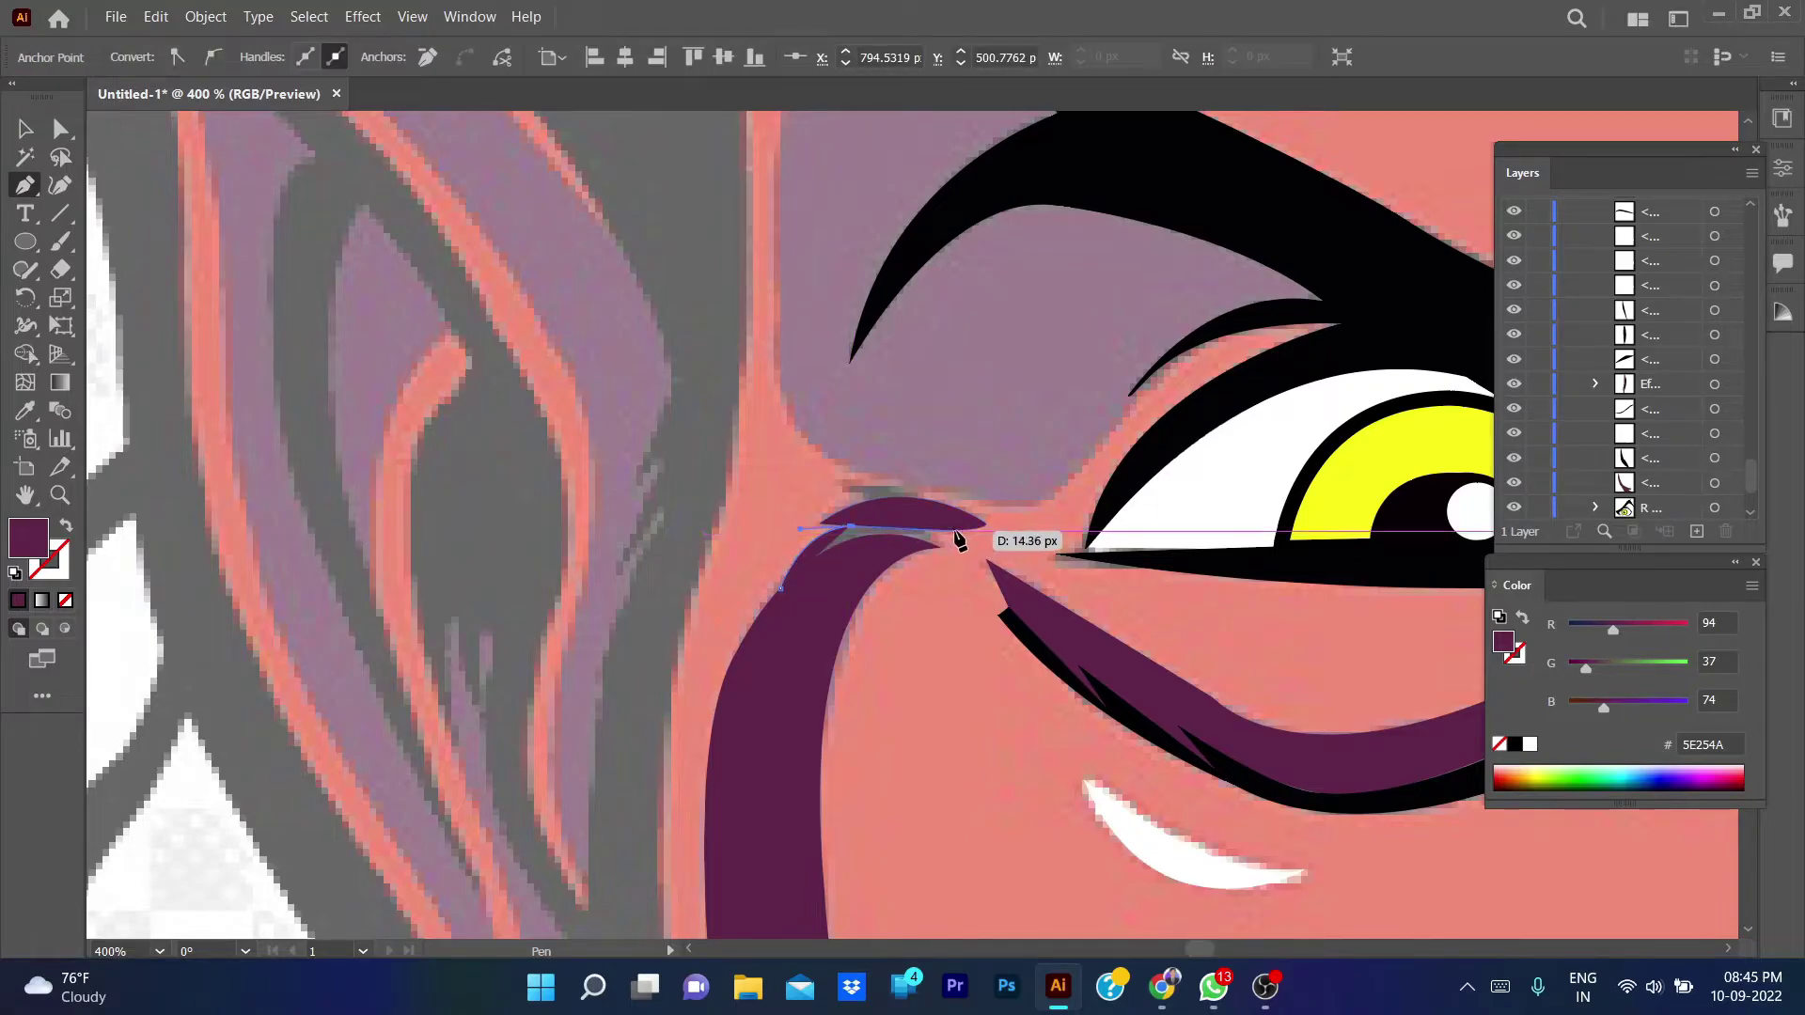
- Draw the accent shape over the brow's inner tip and fill it black with the Eyedropper
drag(955, 532, 944, 555)
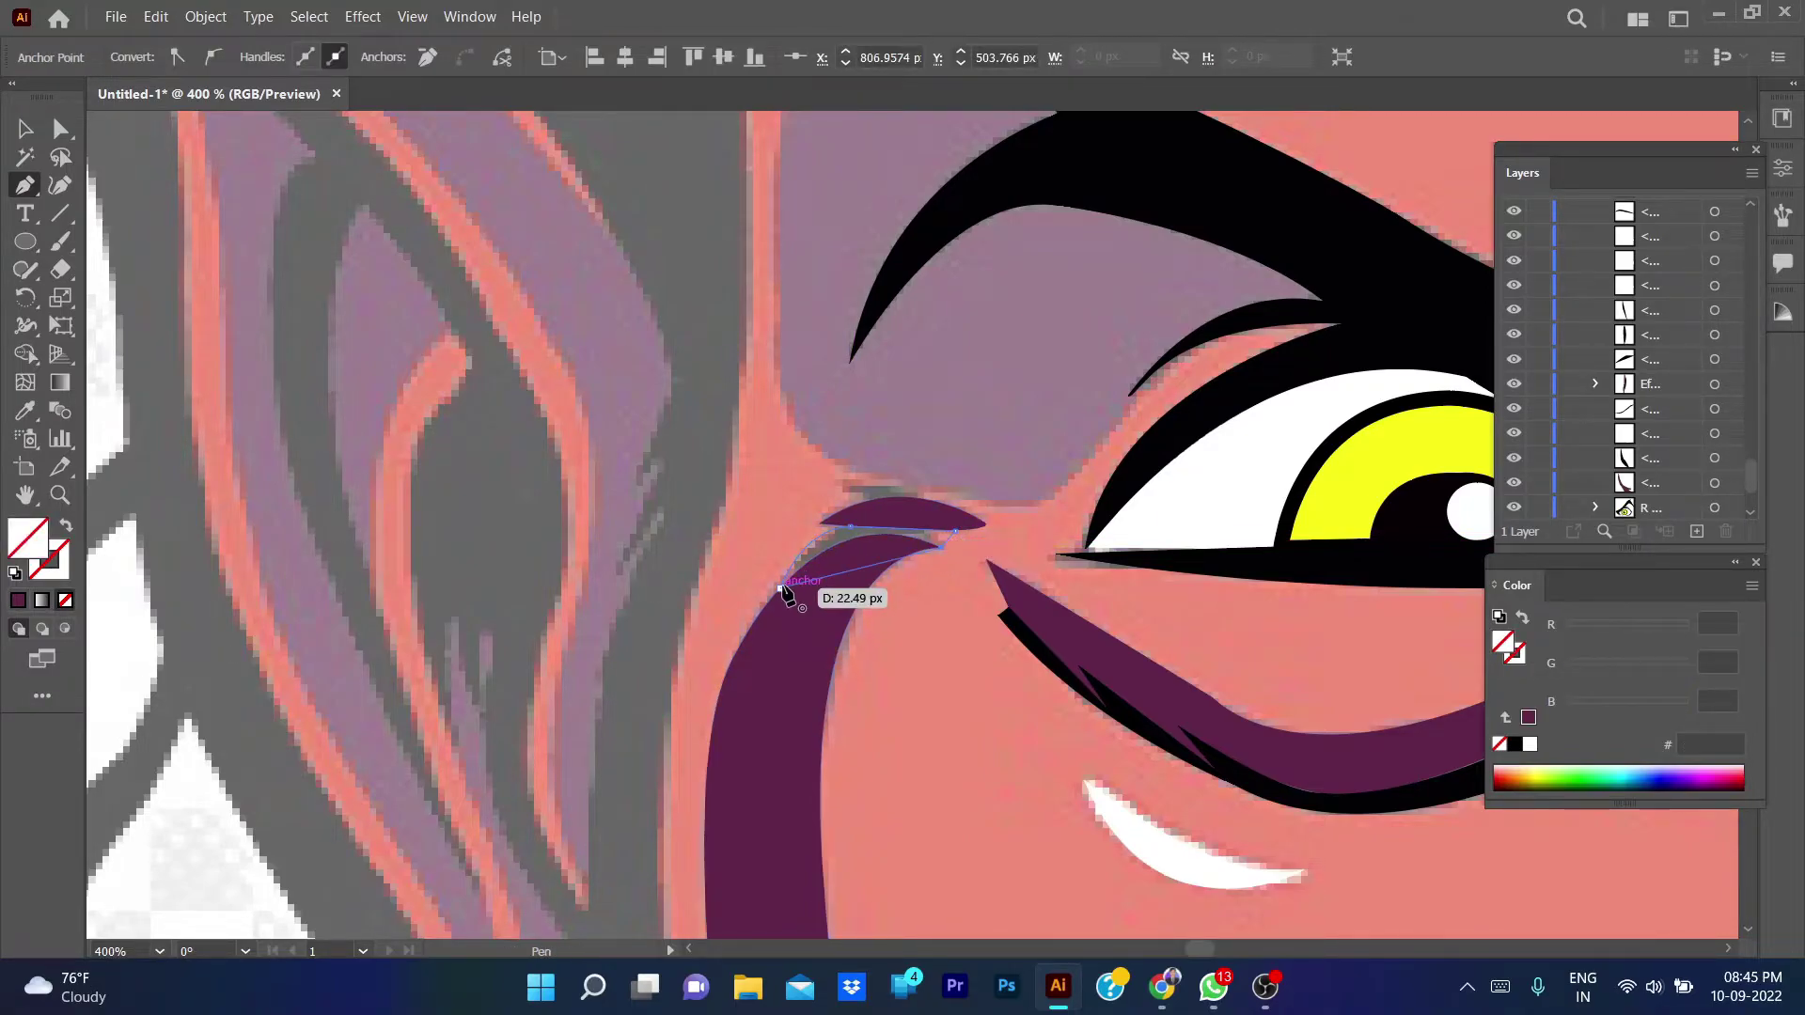
drag(780, 585, 699, 669)
key(i)
click(1112, 492)
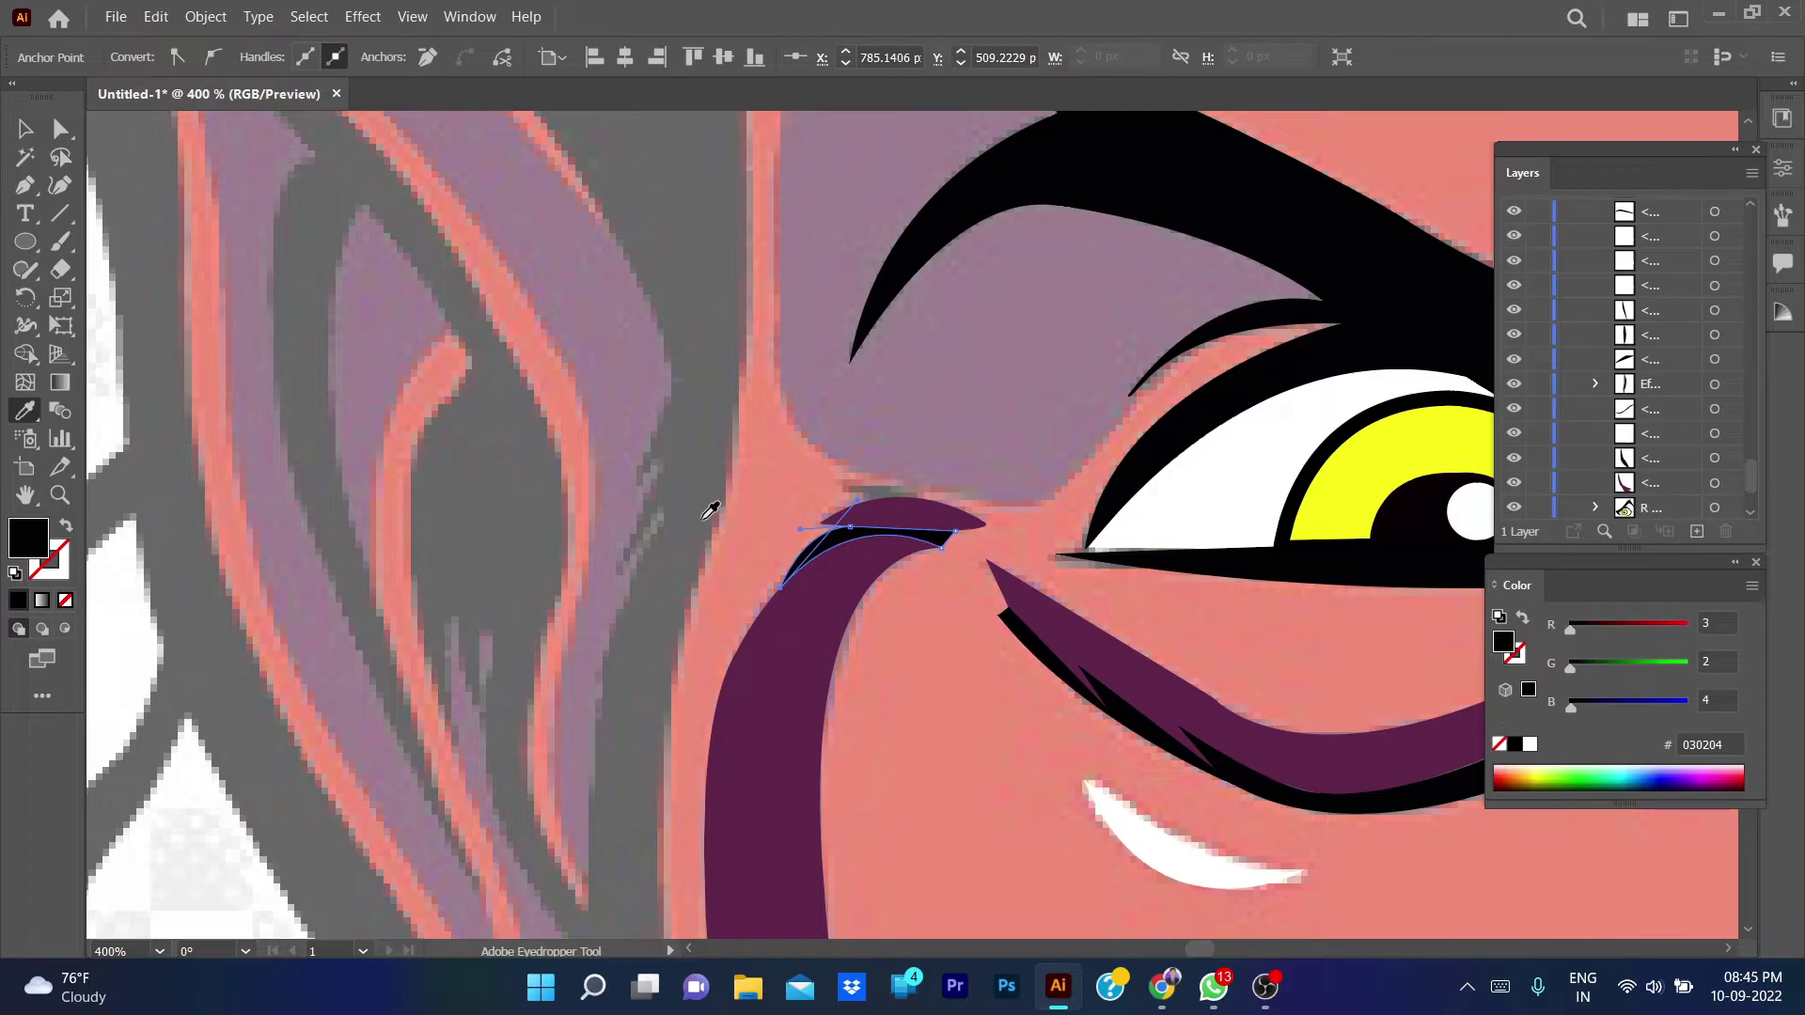
key(v)
click(762, 541)
- Start another curved piece at the brow's top, then undo a stray Paintbrush stroke
key(p)
mouse_move(883, 493)
mouse_down()
mouse_move(922, 504)
mouse_move(845, 483)
mouse_up()
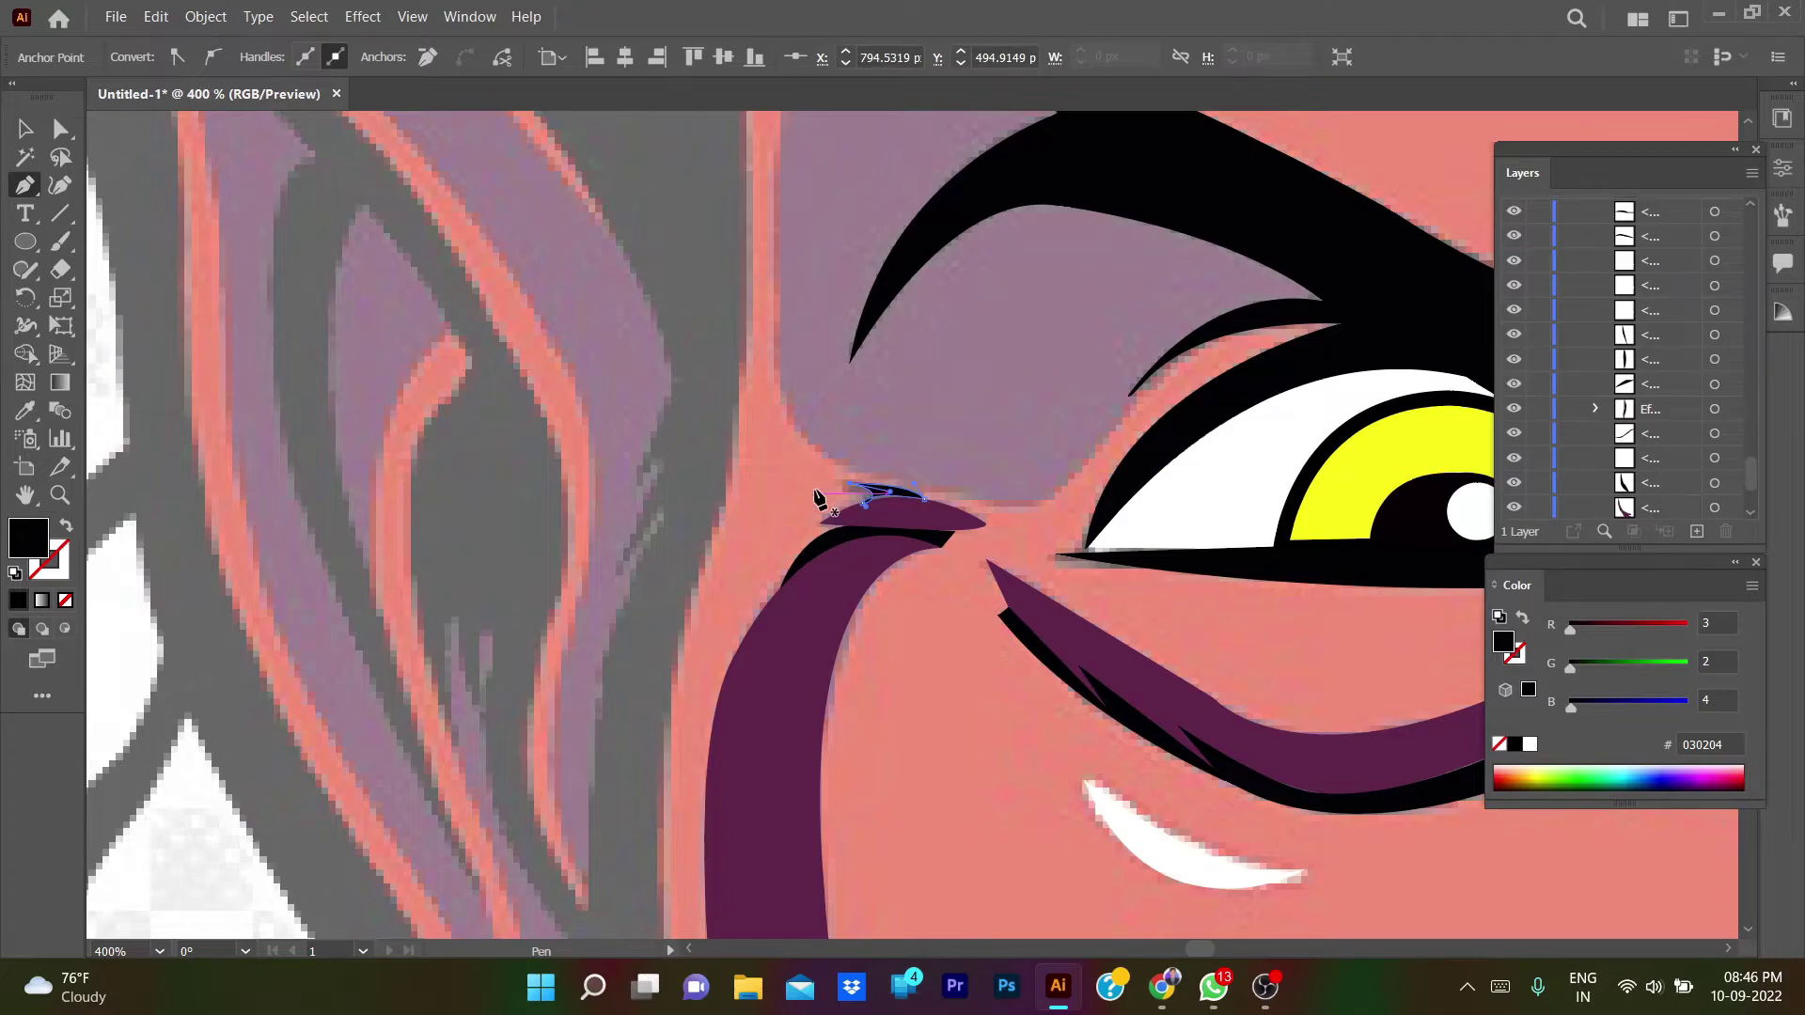
key(b)
key(ctrl+minus)
drag(990, 537, 916, 587)
key(ctrl+z)
- Select the brow path and start a no-fill Pen outline along the mauve shading's lower and side edges
key(ctrl+plus)
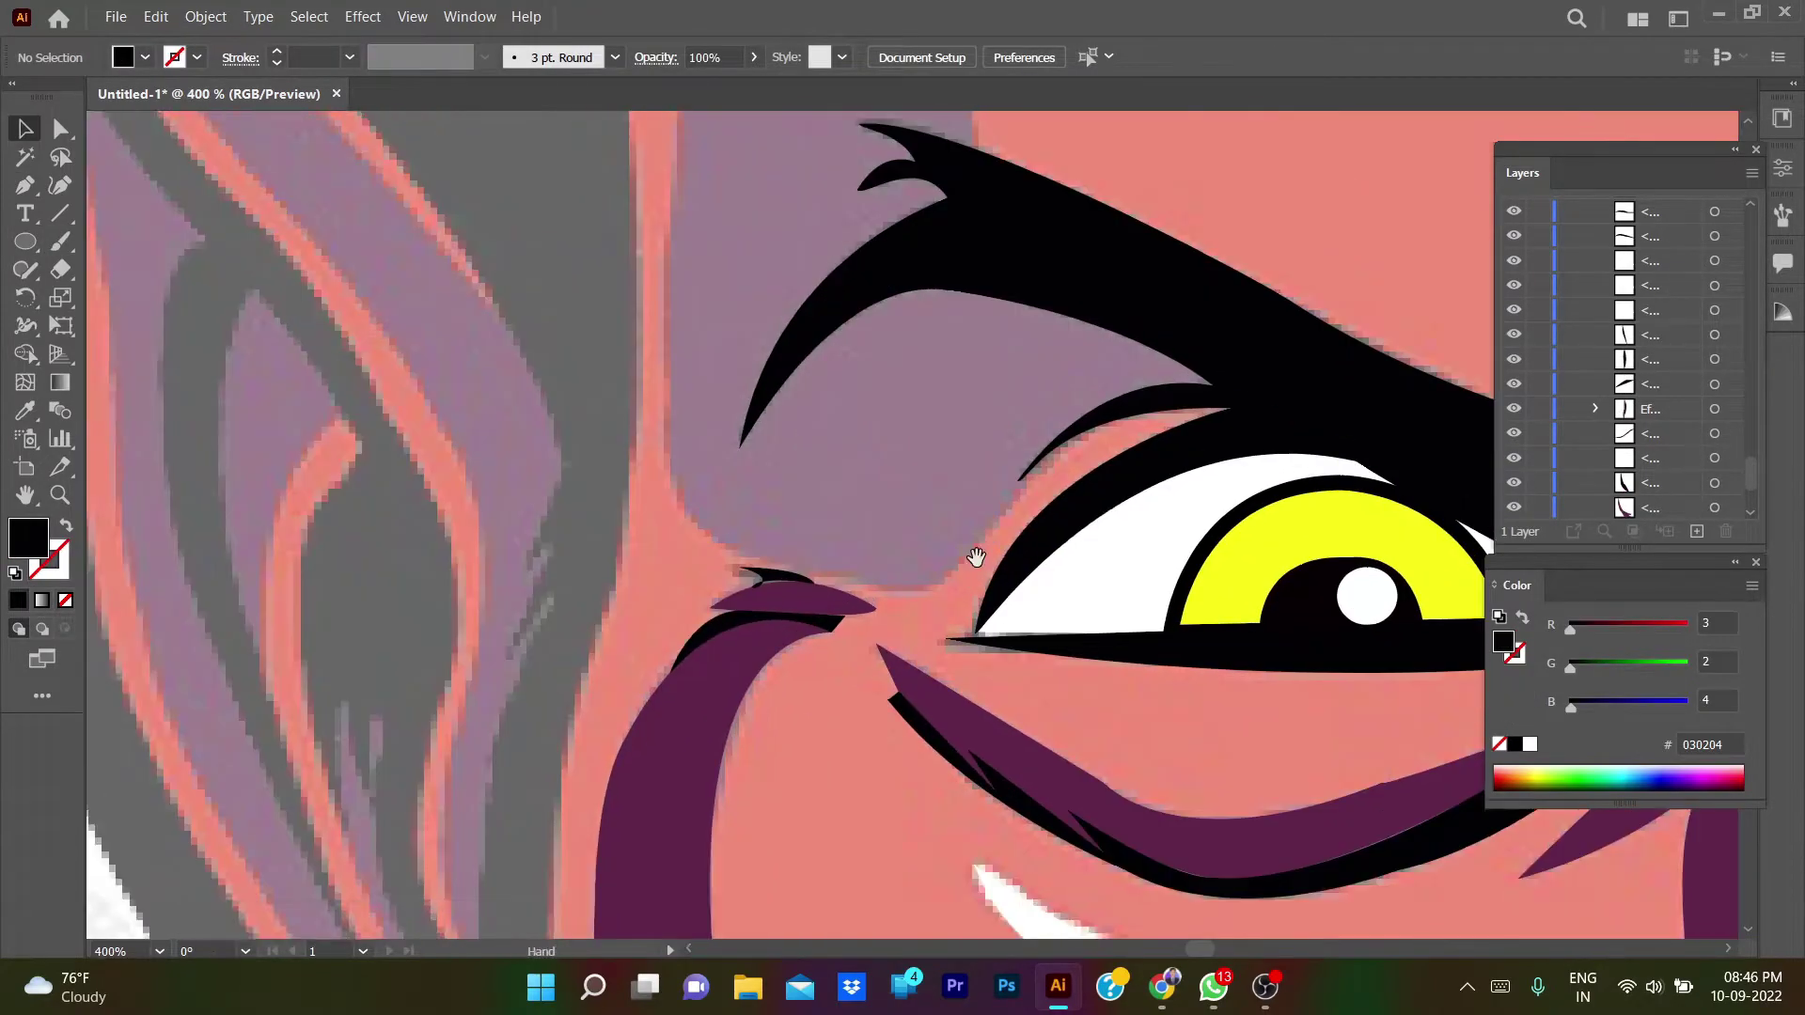
key(v)
click(978, 517)
key(p)
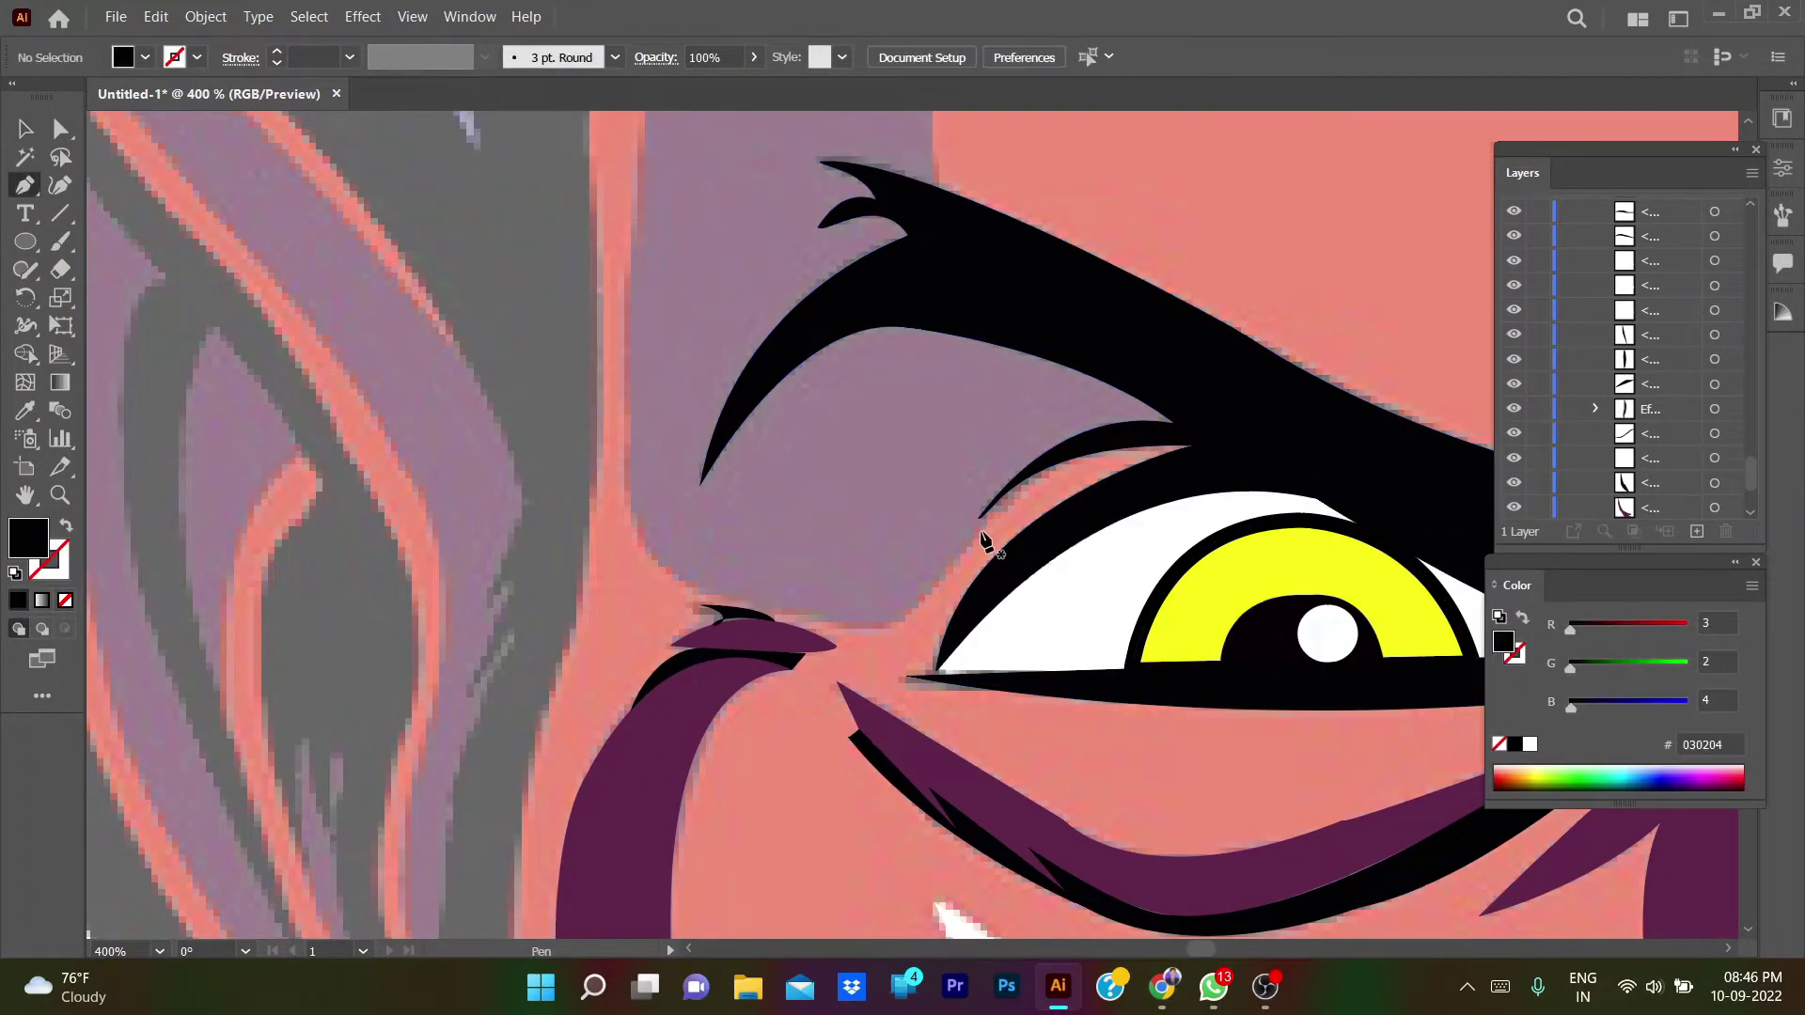
click(902, 620)
click(658, 632)
click(630, 515)
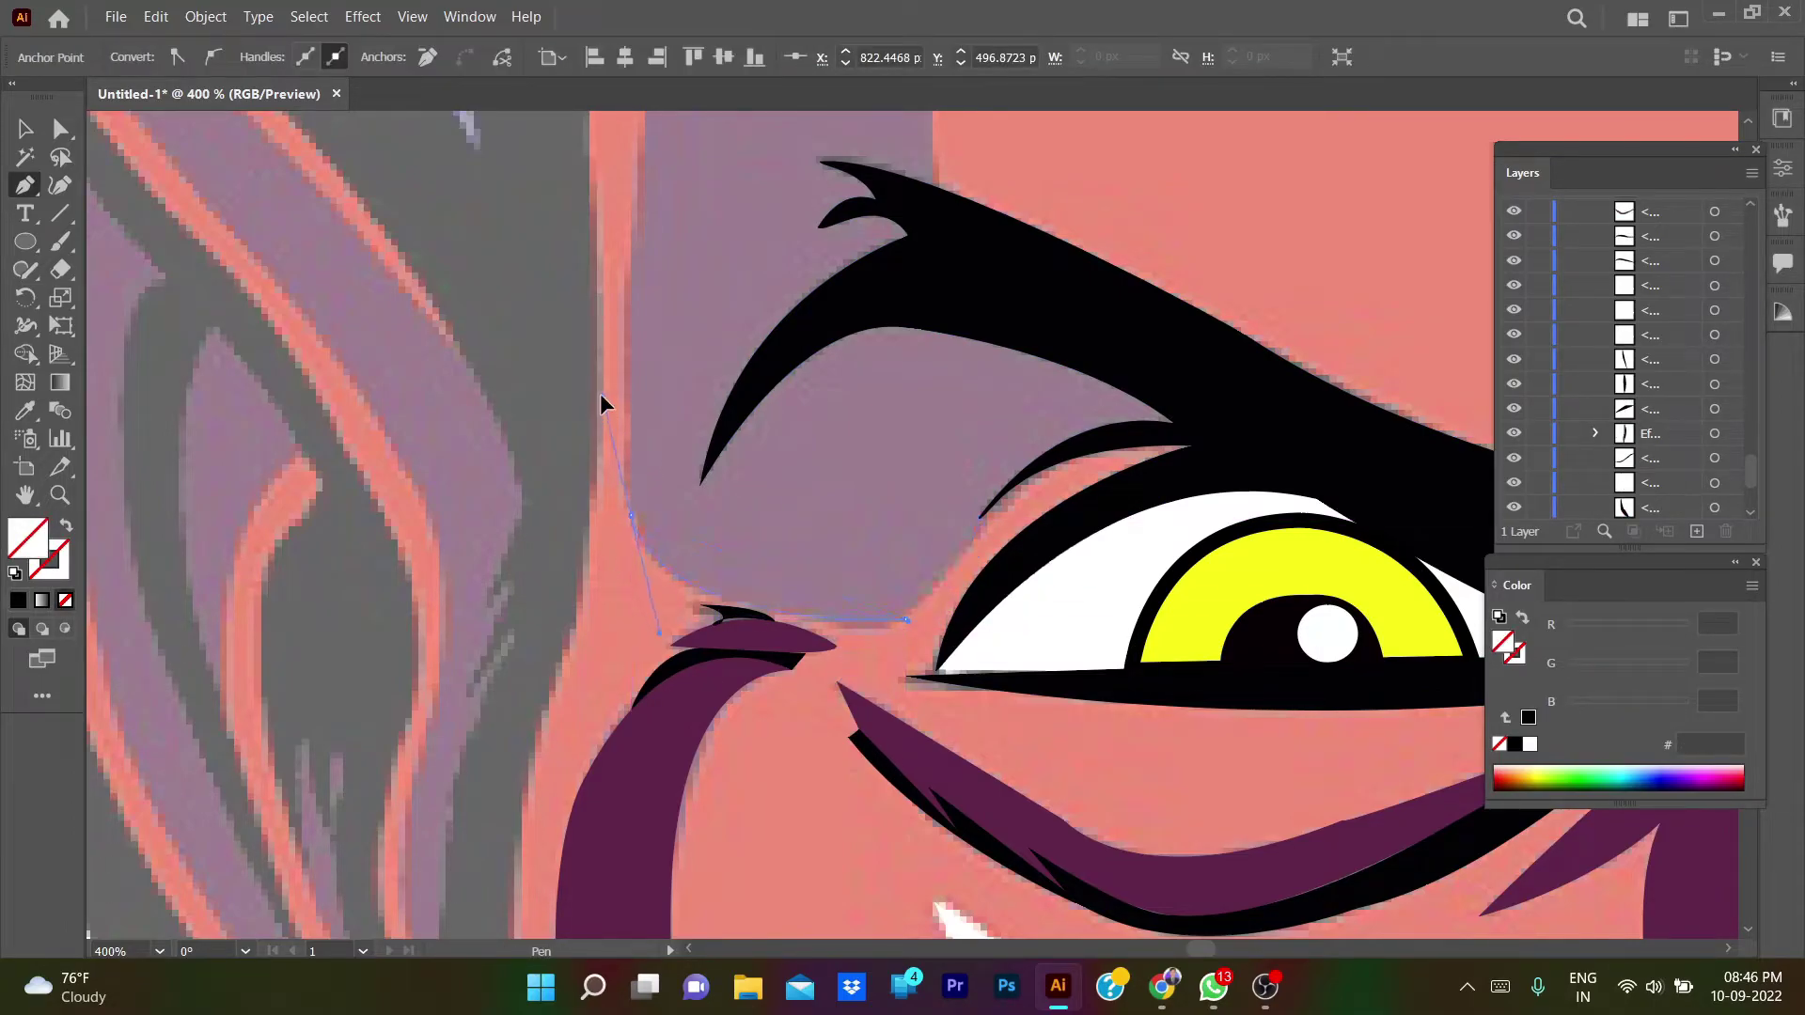
click(645, 150)
scroll(659, 380, up, 5)
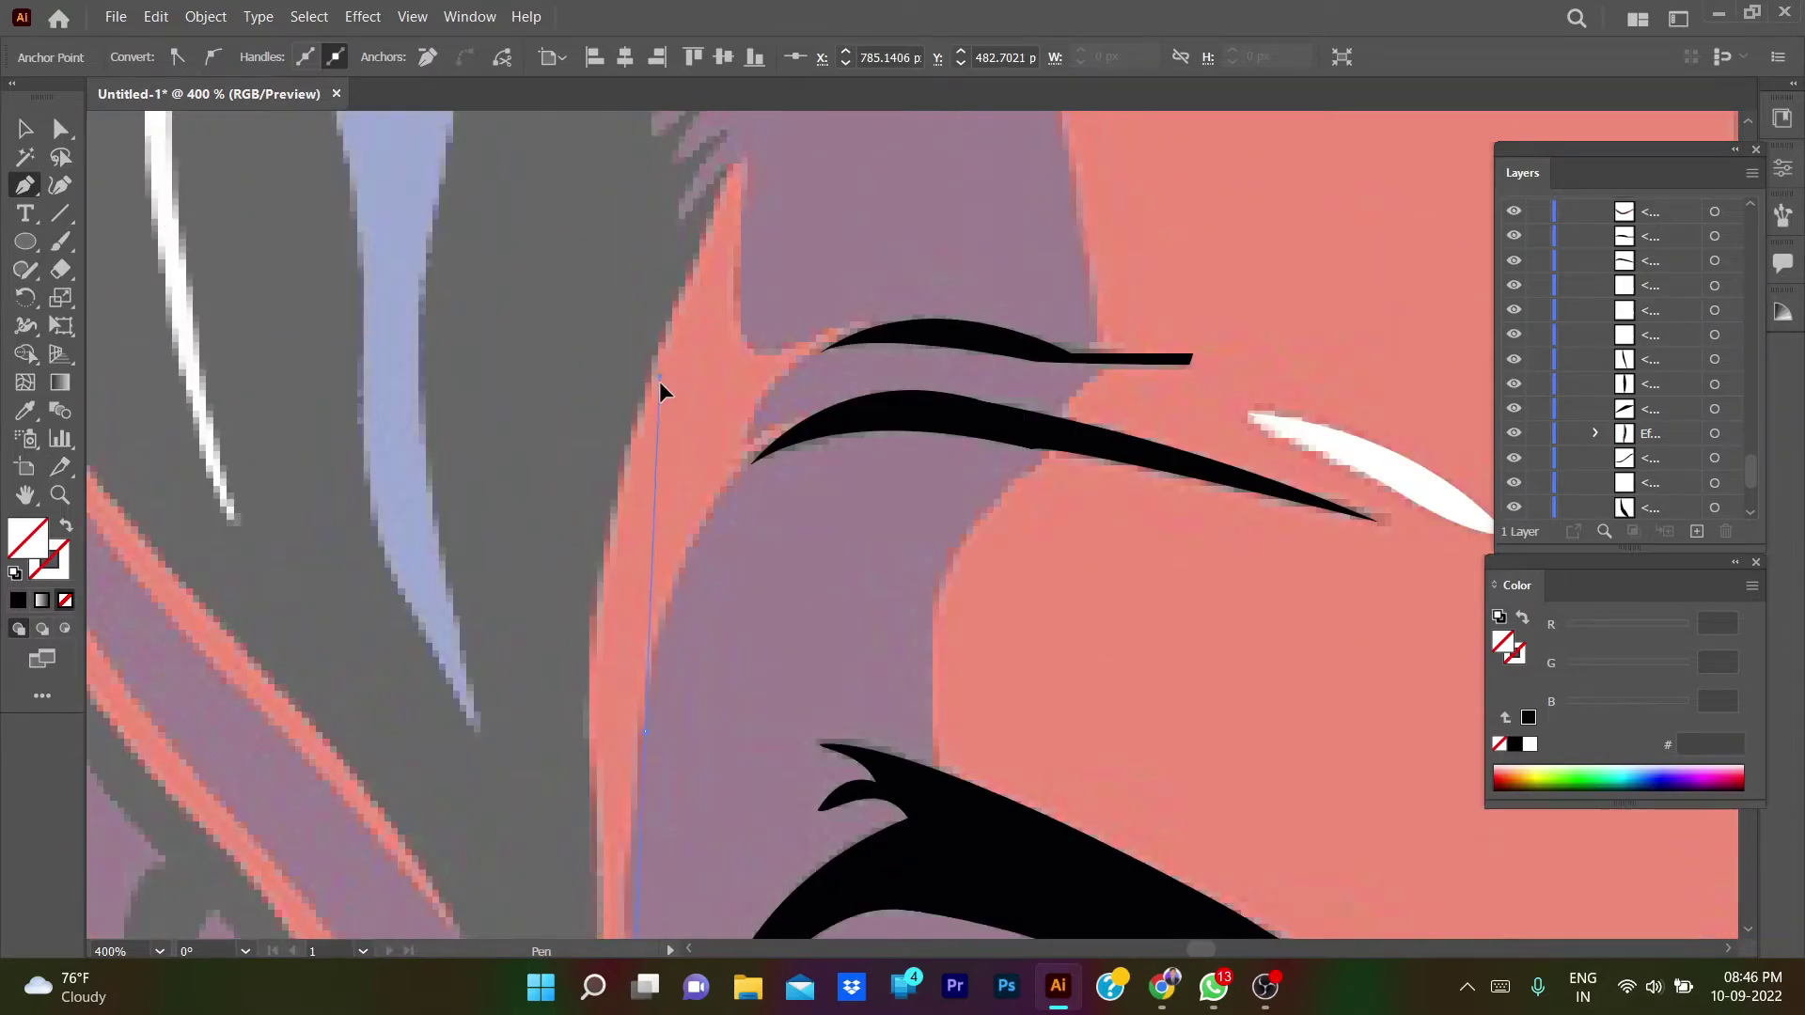
- Continue the outline around the brow's end and along the lower and upper brow
click(646, 730)
scroll(645, 730, down, 2)
scroll(658, 611, up, 3)
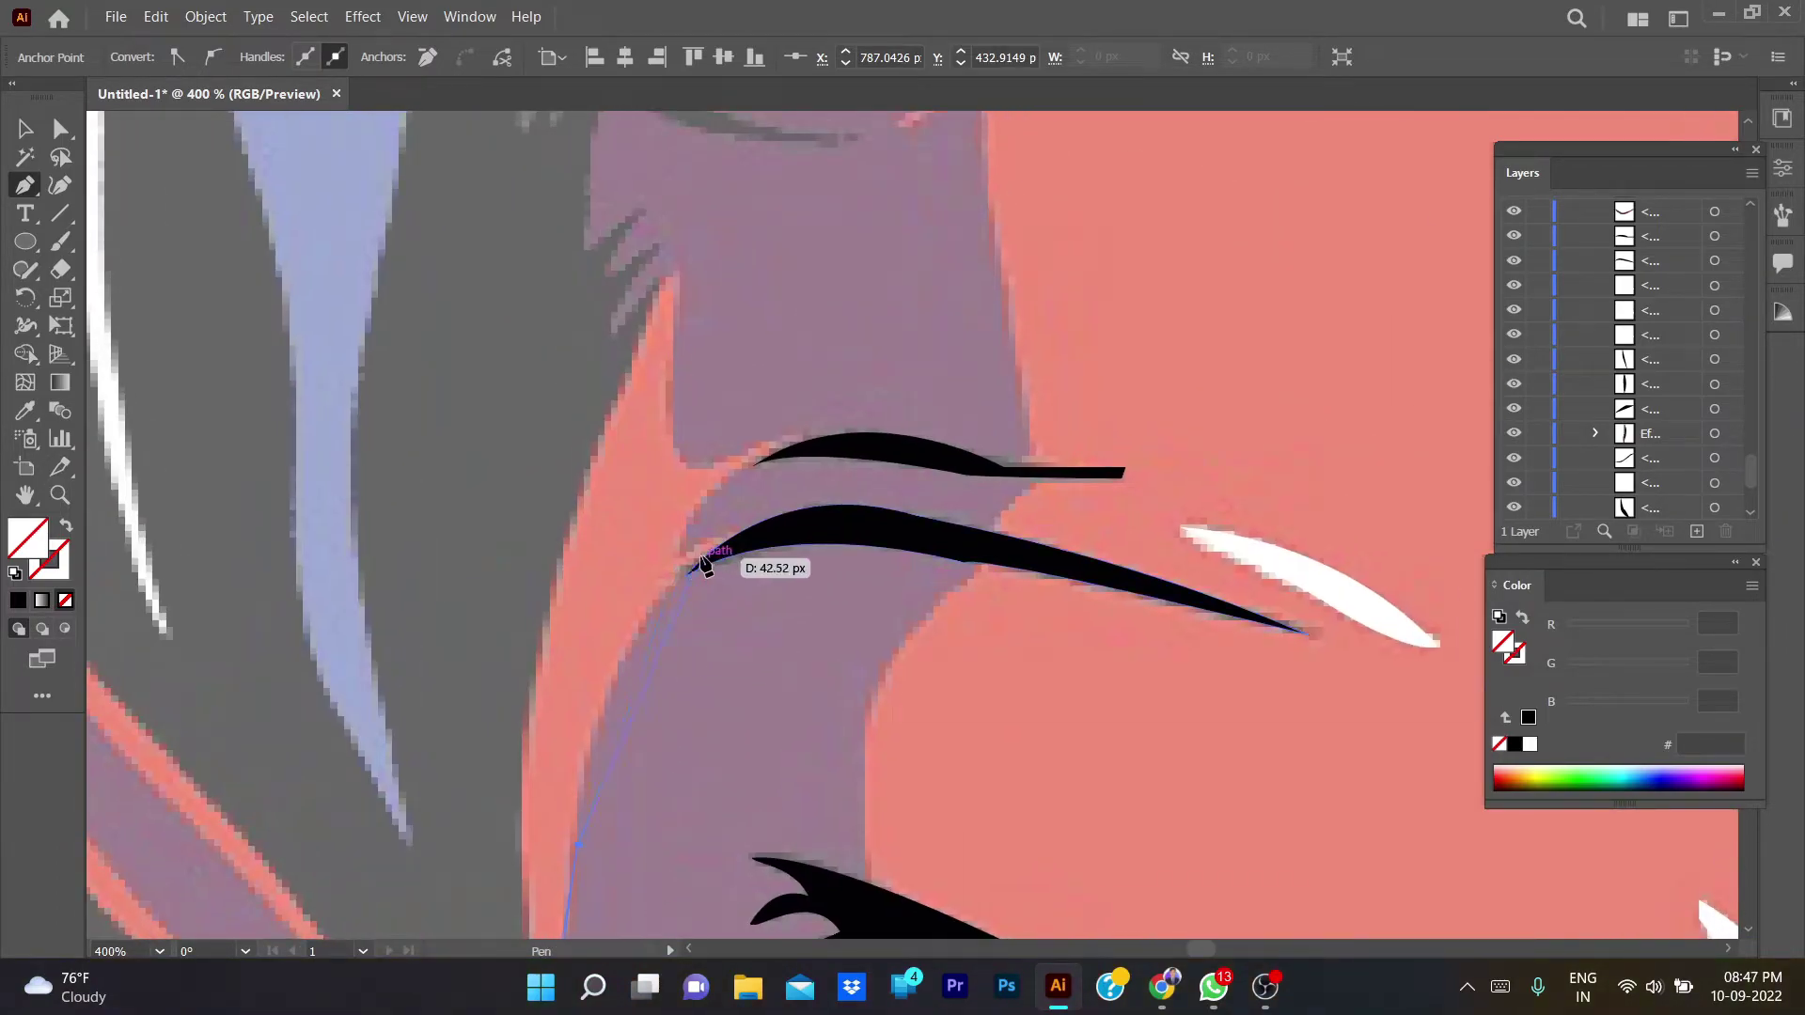
drag(685, 571, 785, 518)
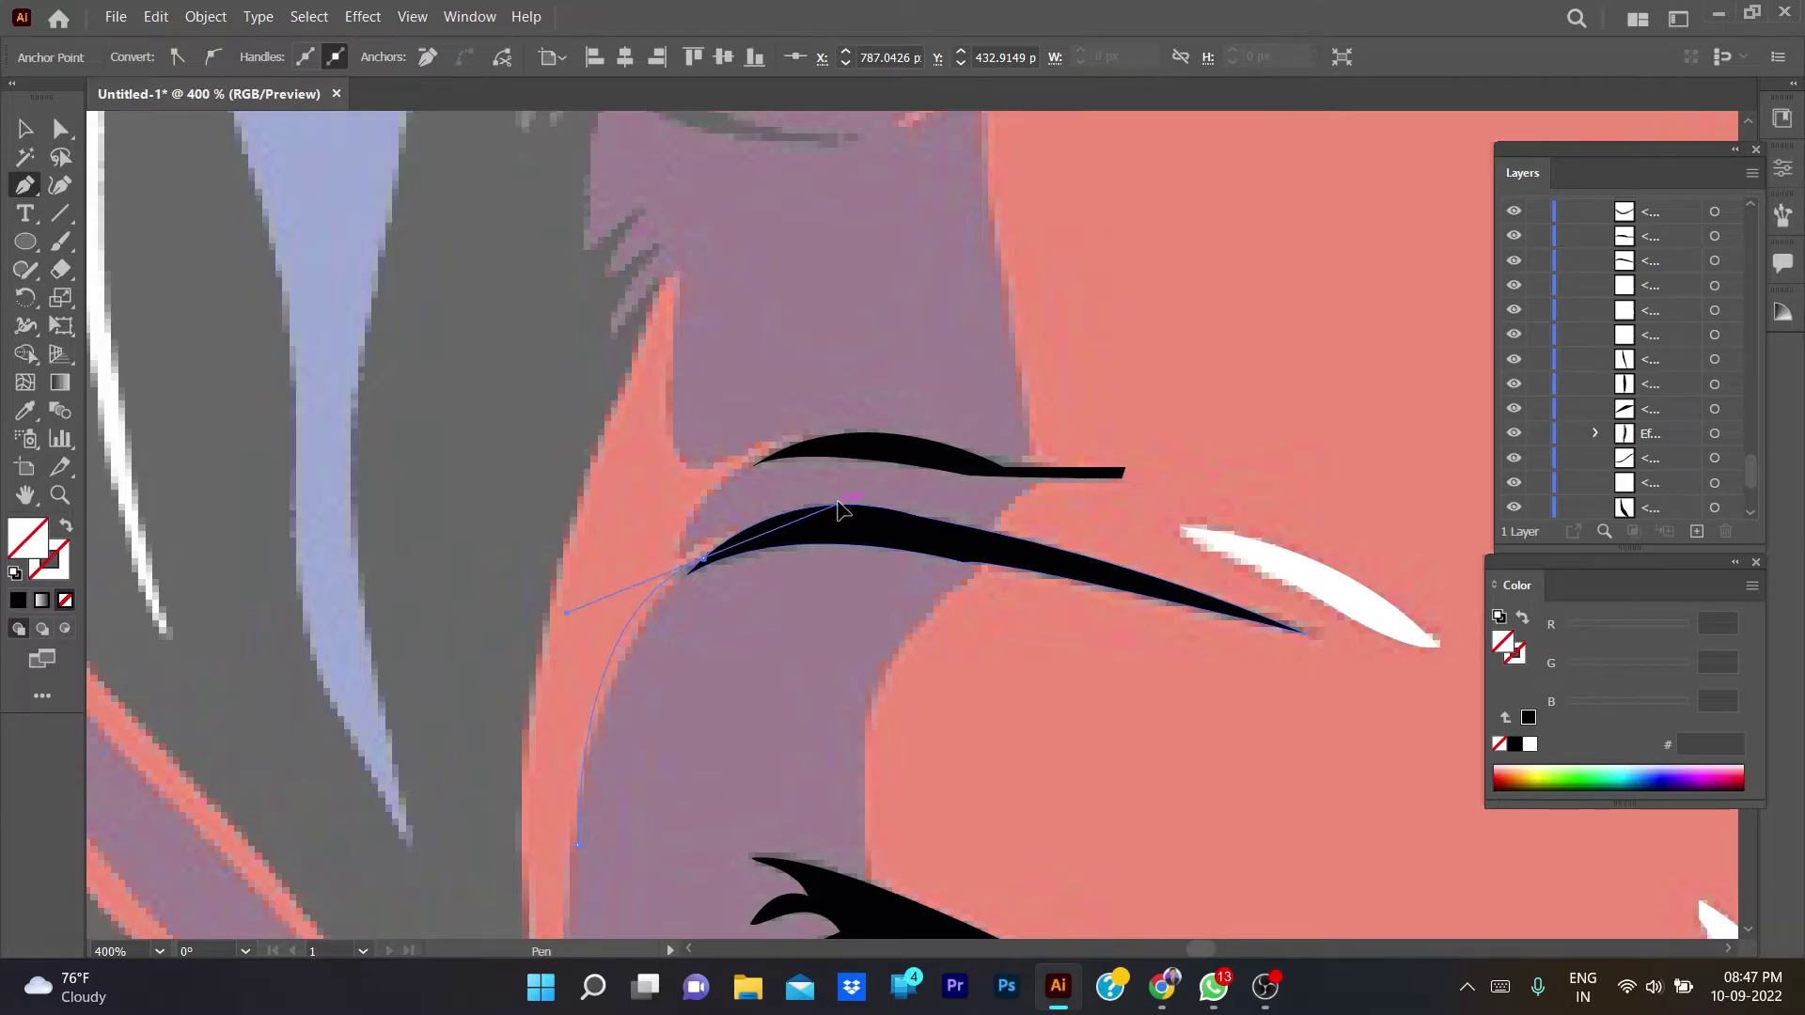
click(745, 532)
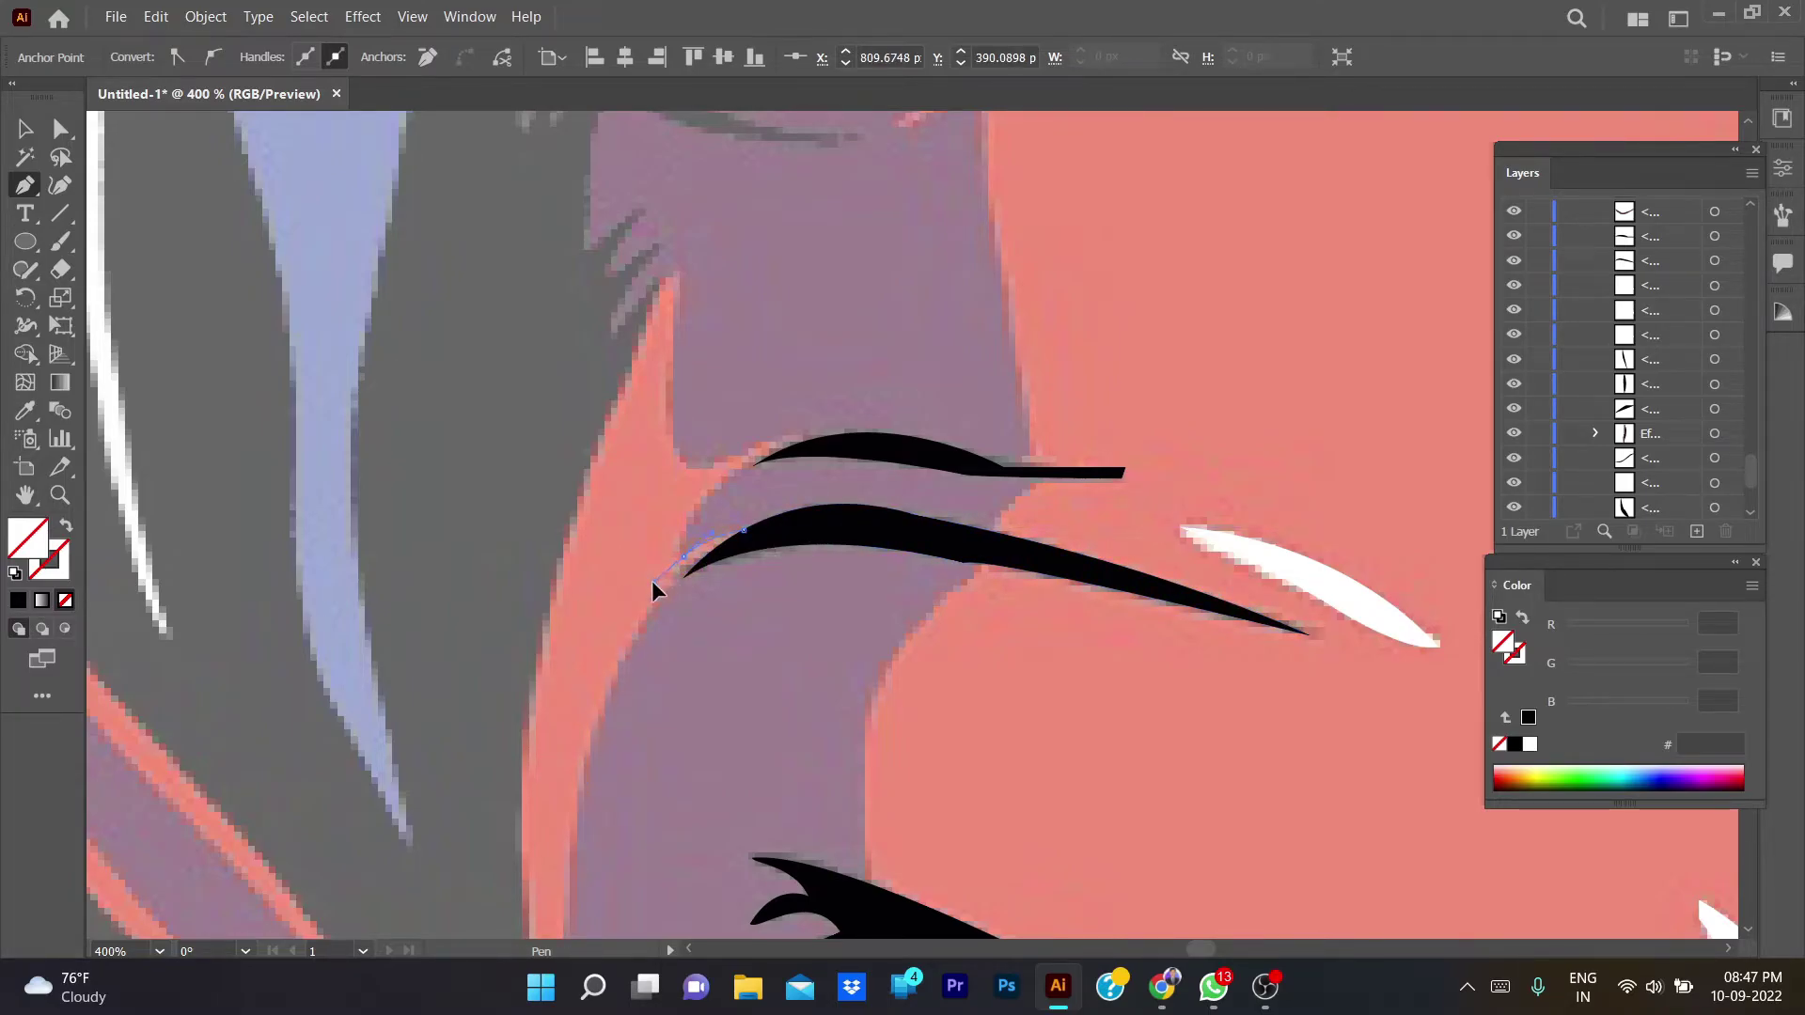
click(805, 441)
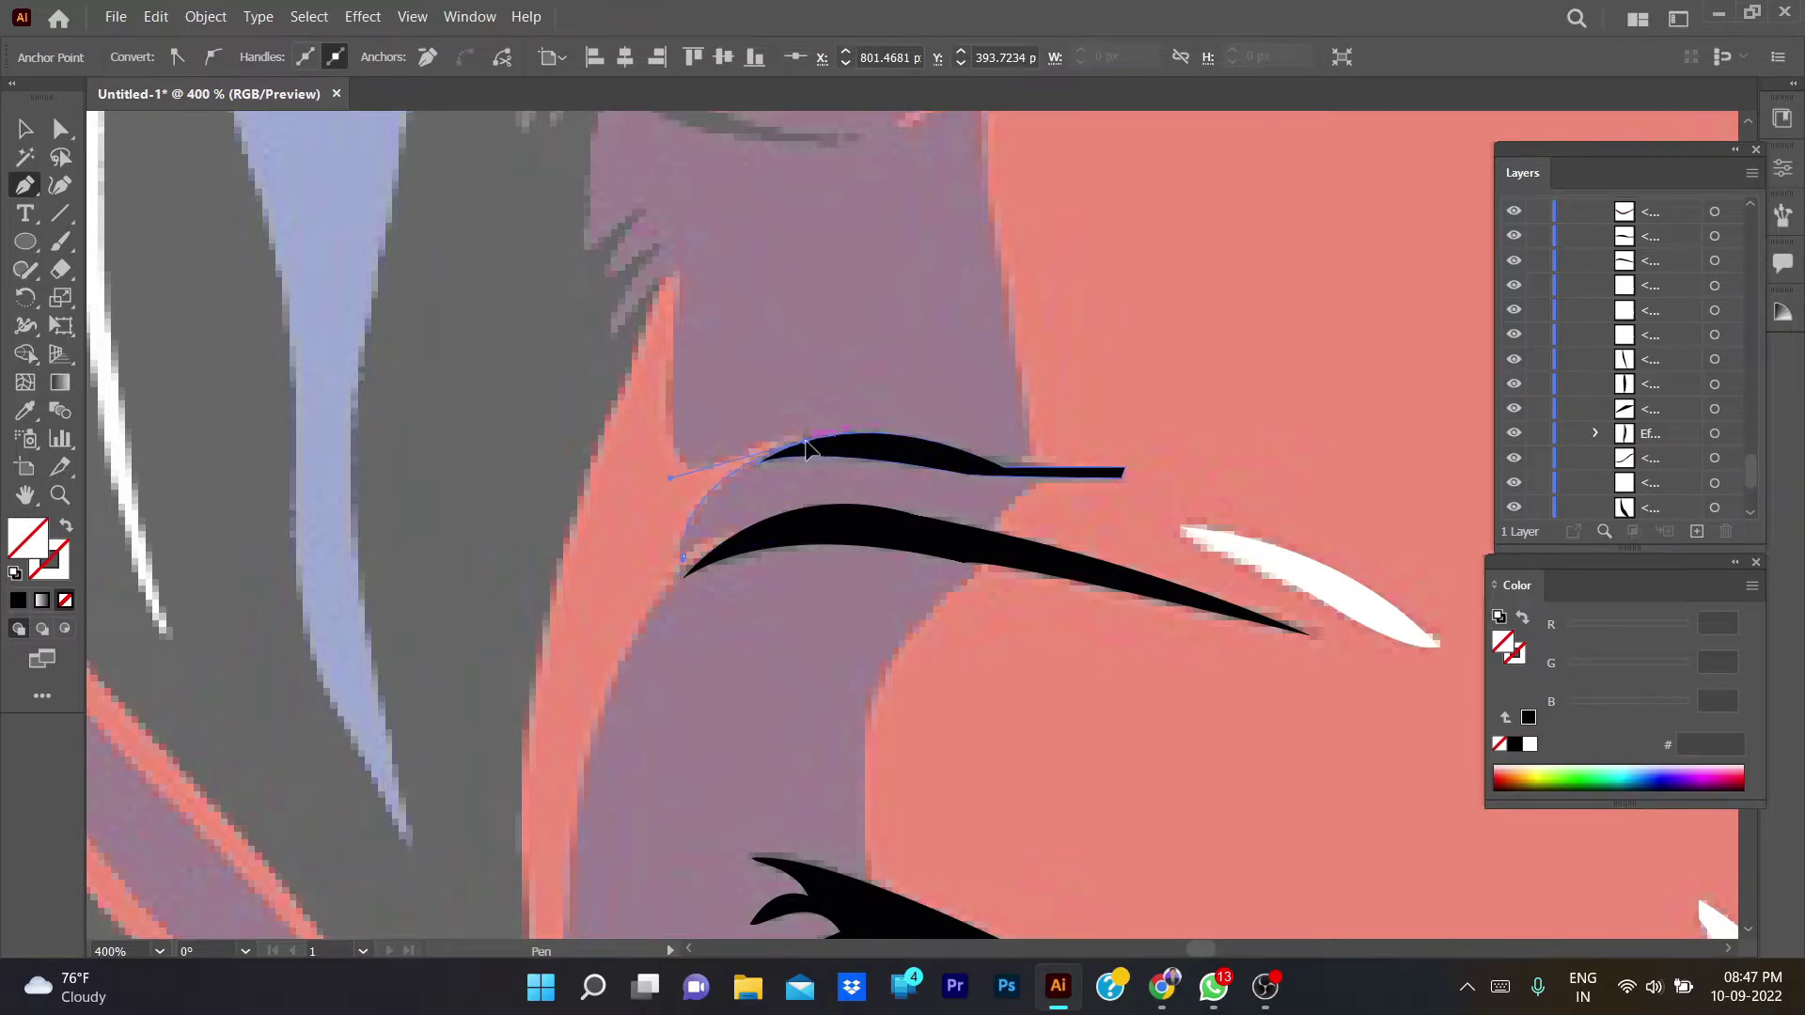
drag(804, 441, 715, 470)
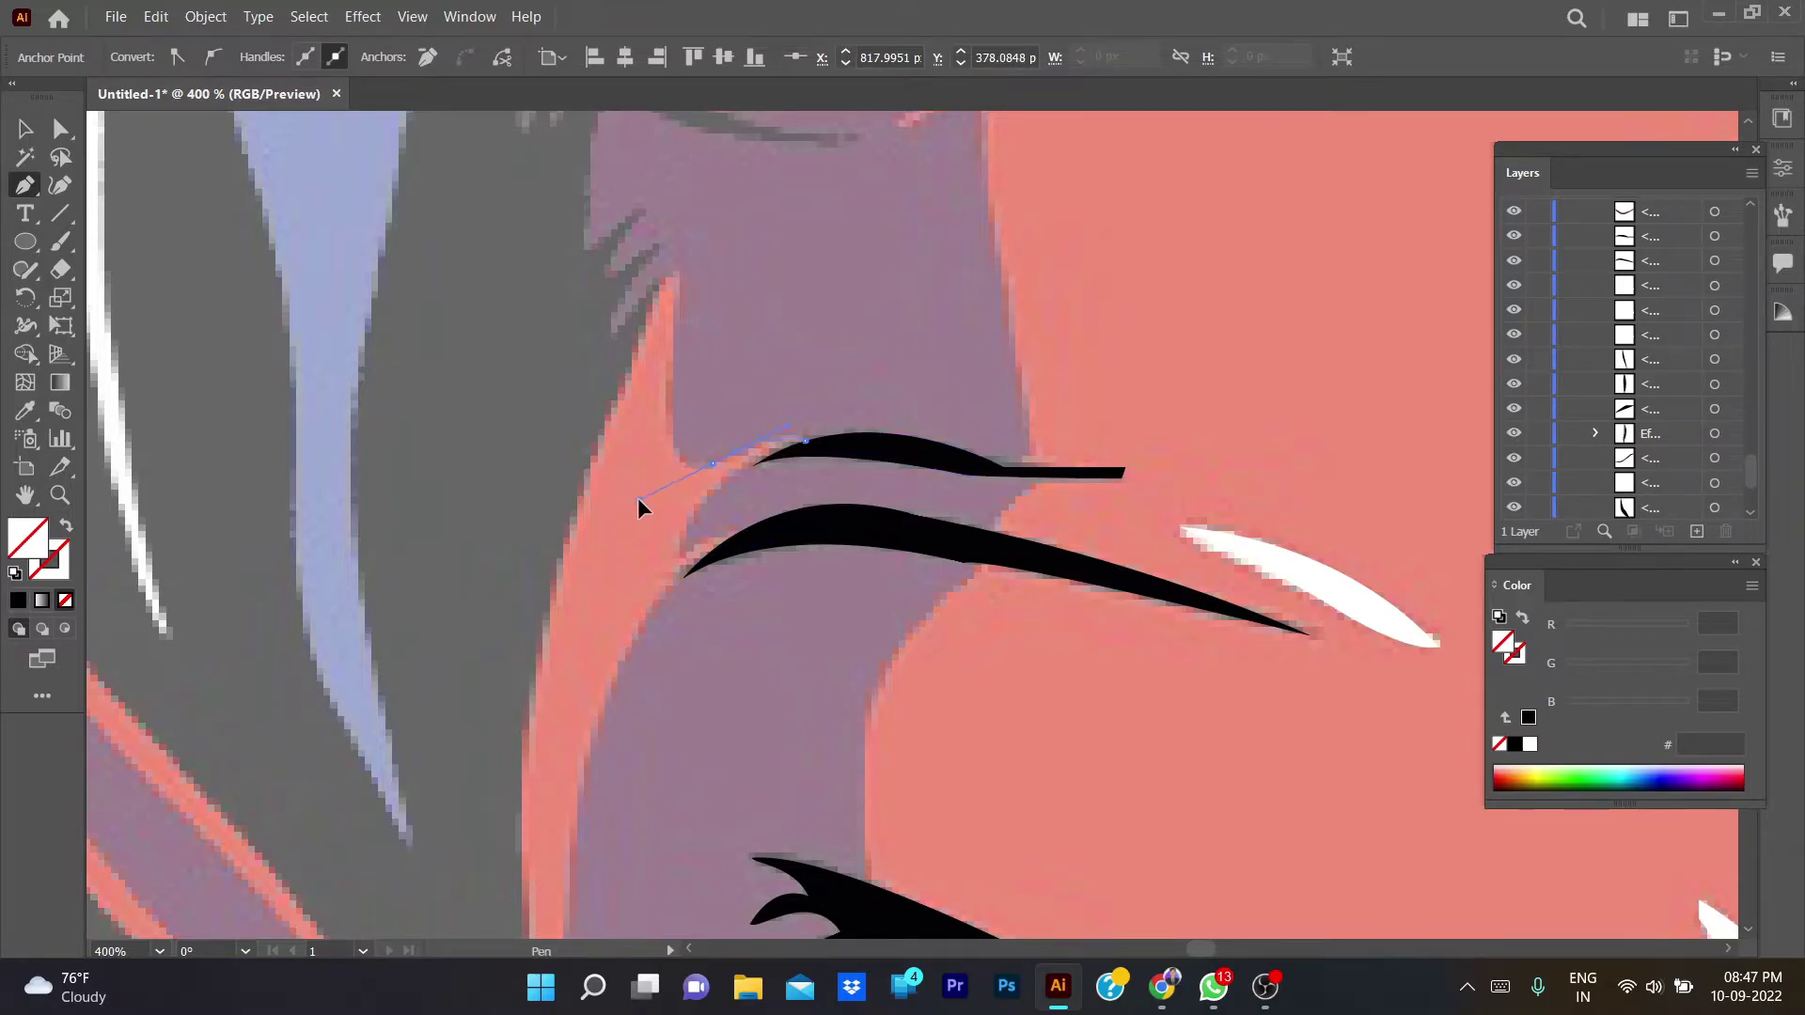
click(666, 477)
- Extend the outline up the shading toward the hair with sharp corner anchors
drag(670, 279, 656, 310)
click(663, 277)
click(658, 248)
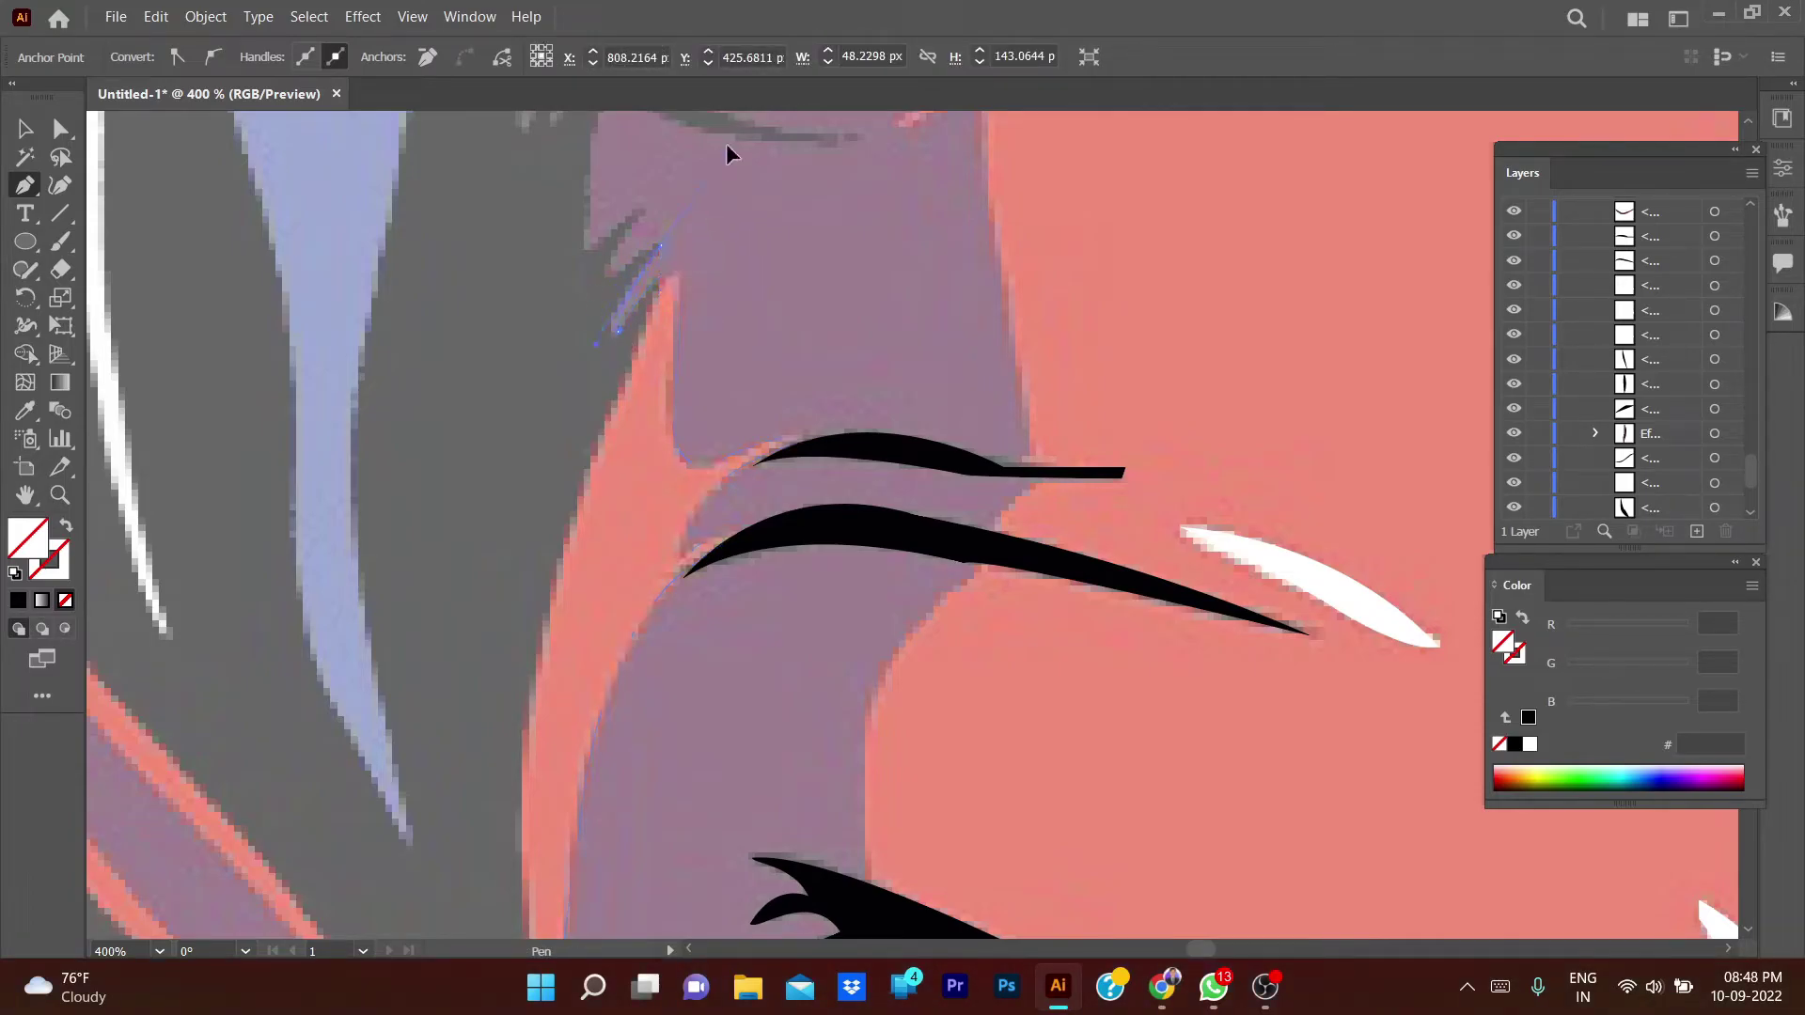
click(662, 244)
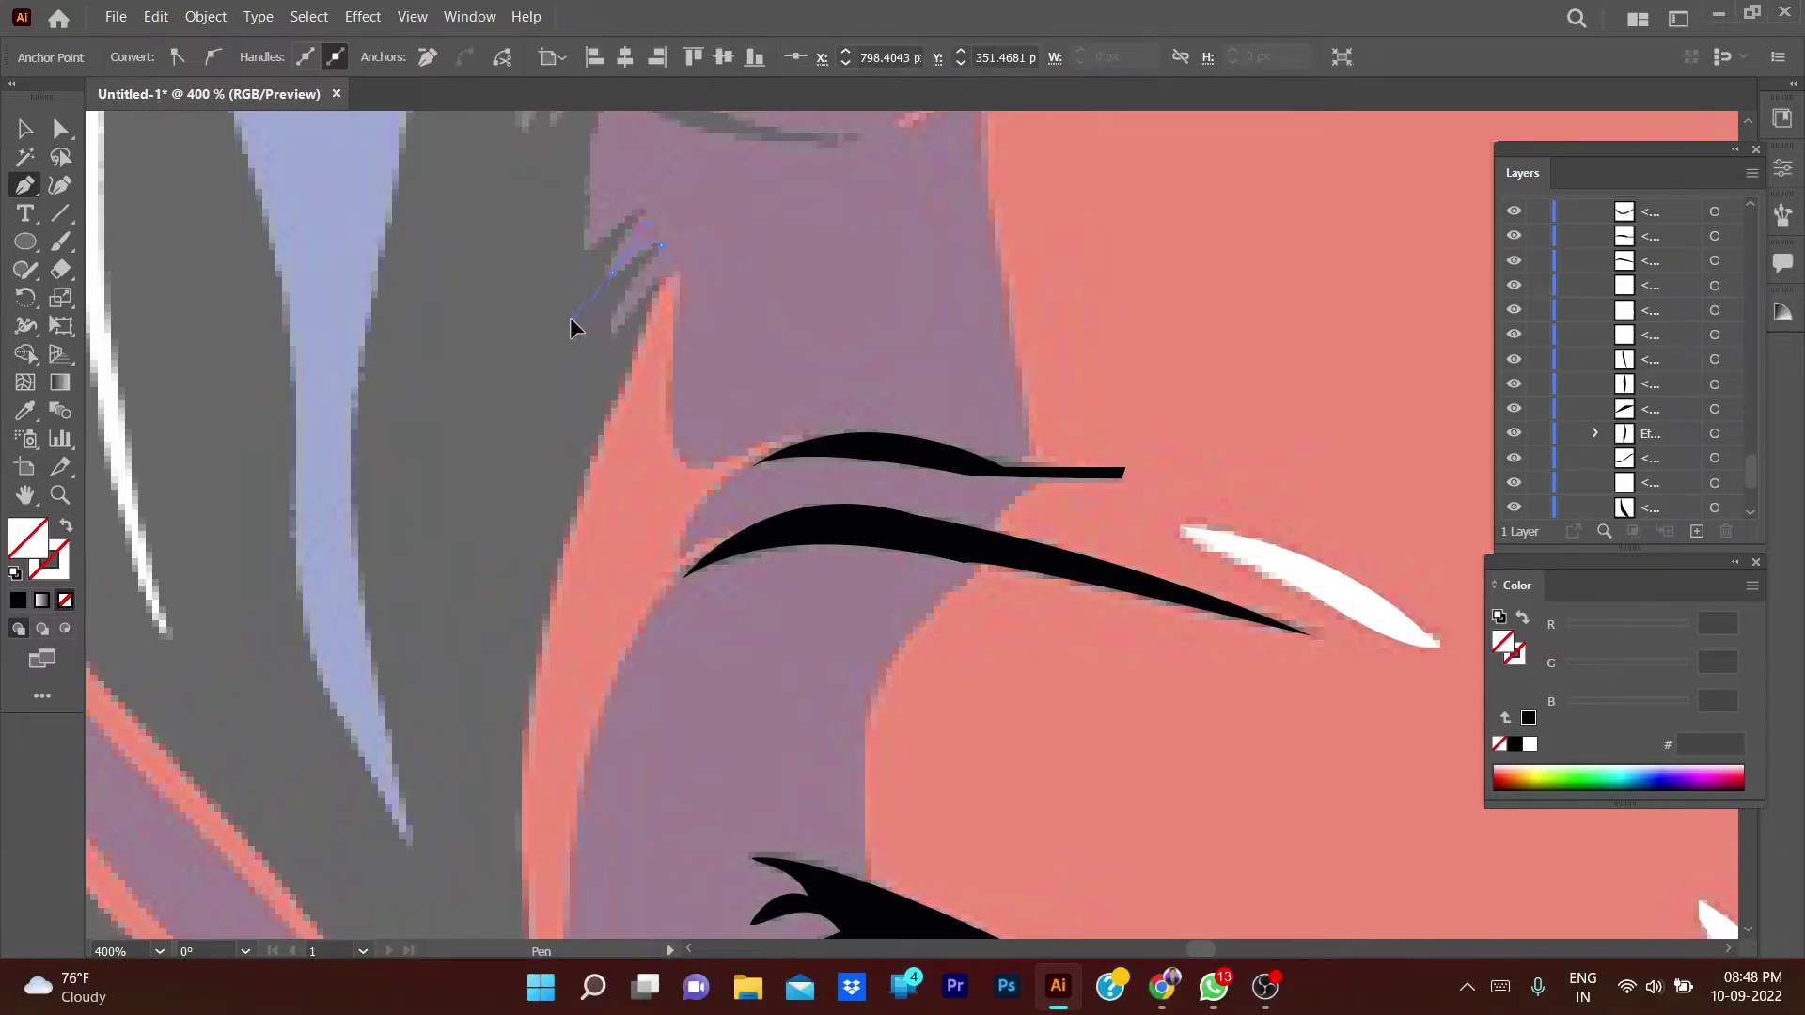
click(613, 272)
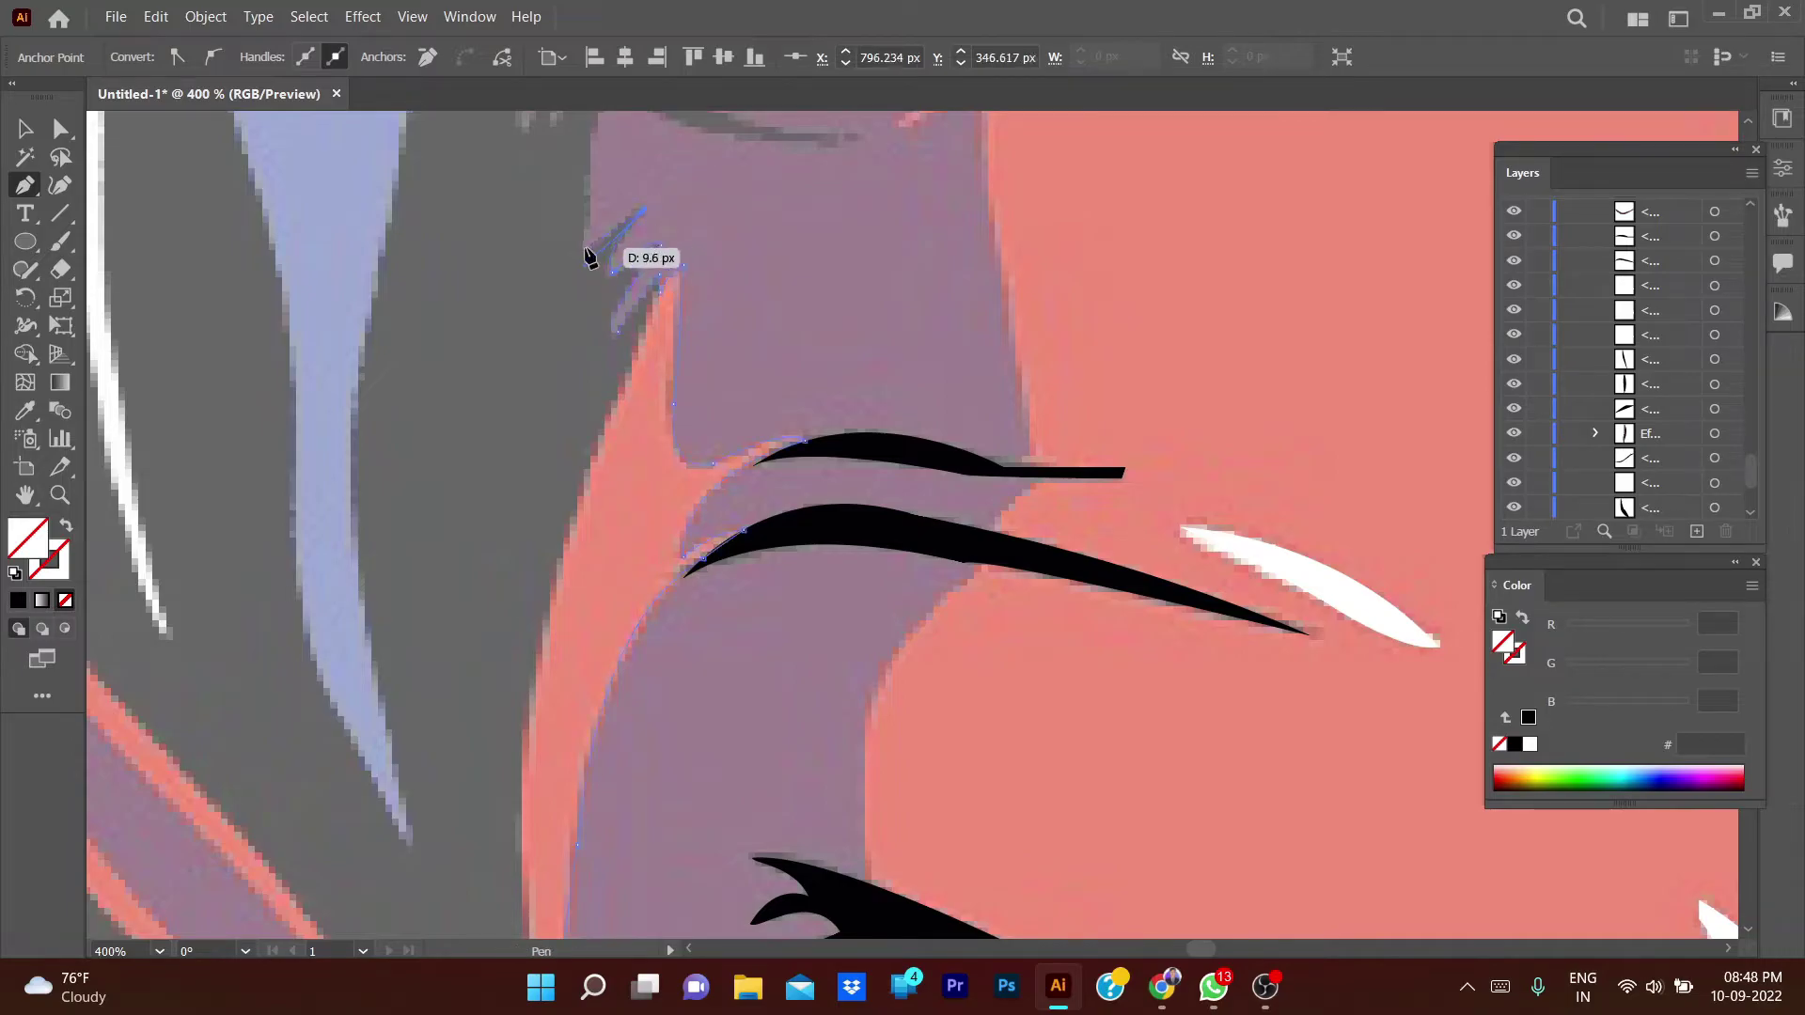
scroll(645, 169, up, 3)
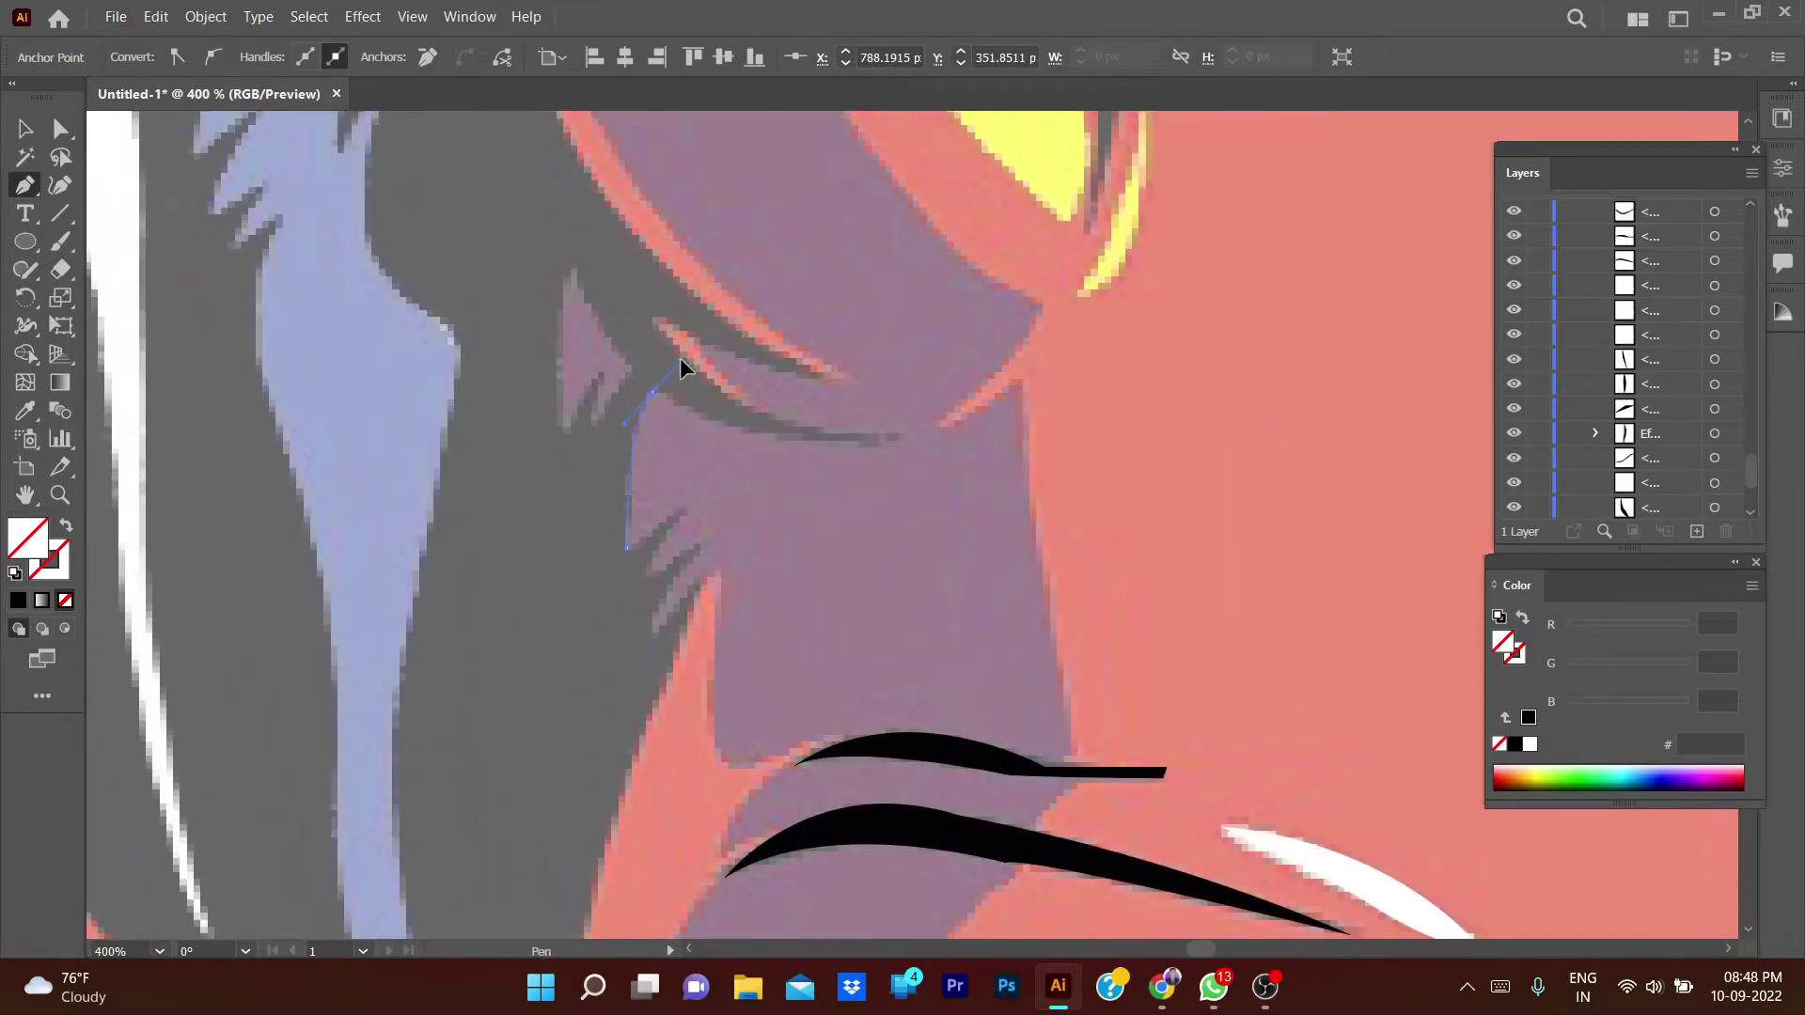
- Trace the shading's upper edge, zooming out to 300% to see more of it
drag(900, 437, 966, 396)
click(902, 439)
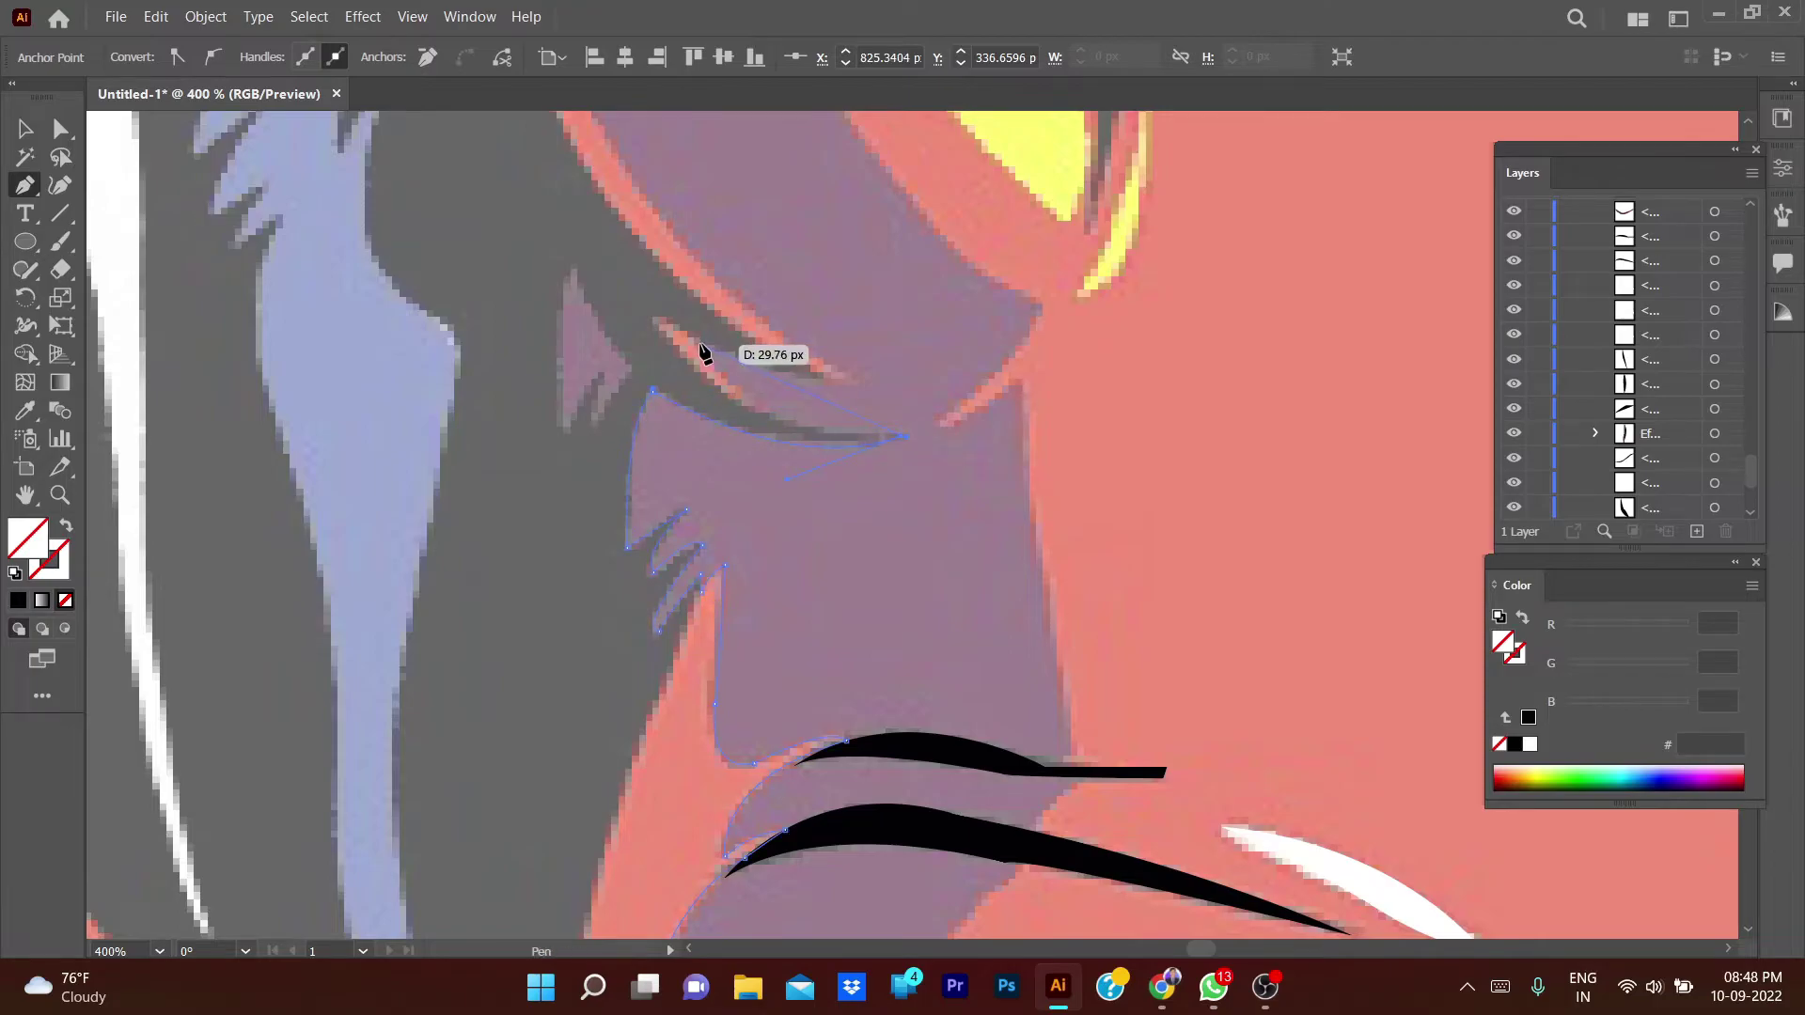
click(697, 340)
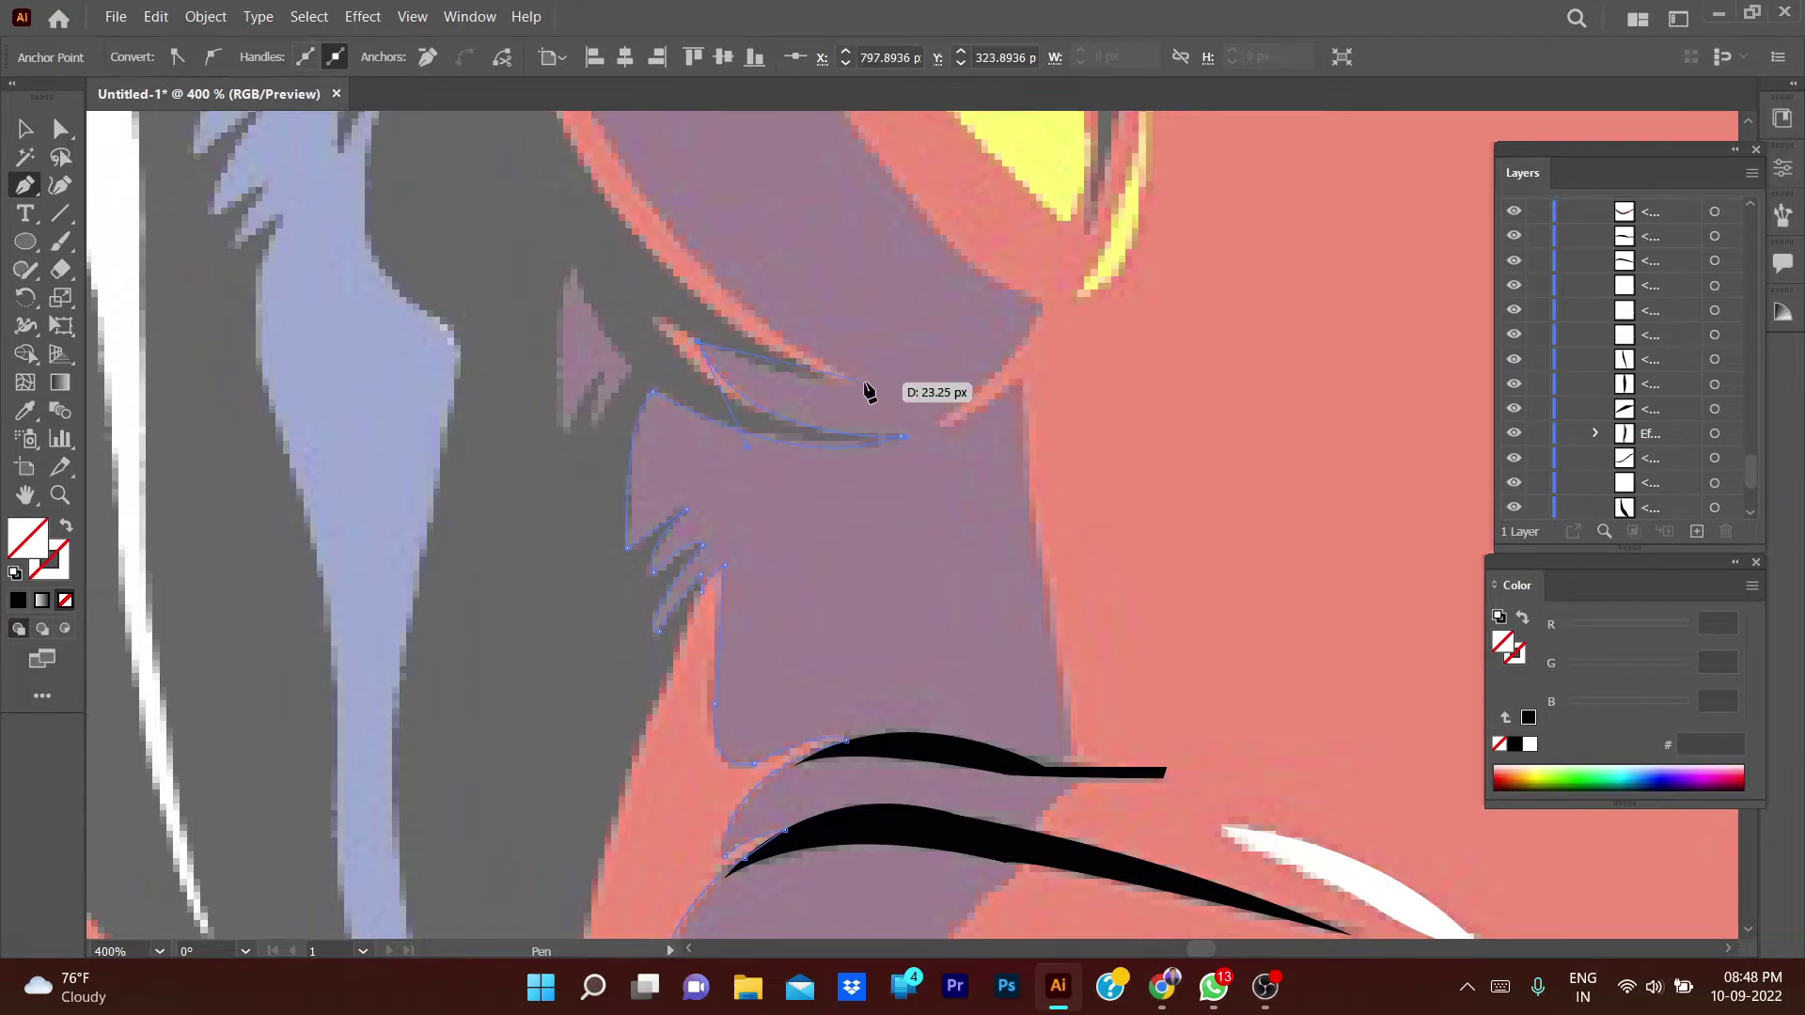
drag(911, 384, 866, 384)
key(ctrl+minus)
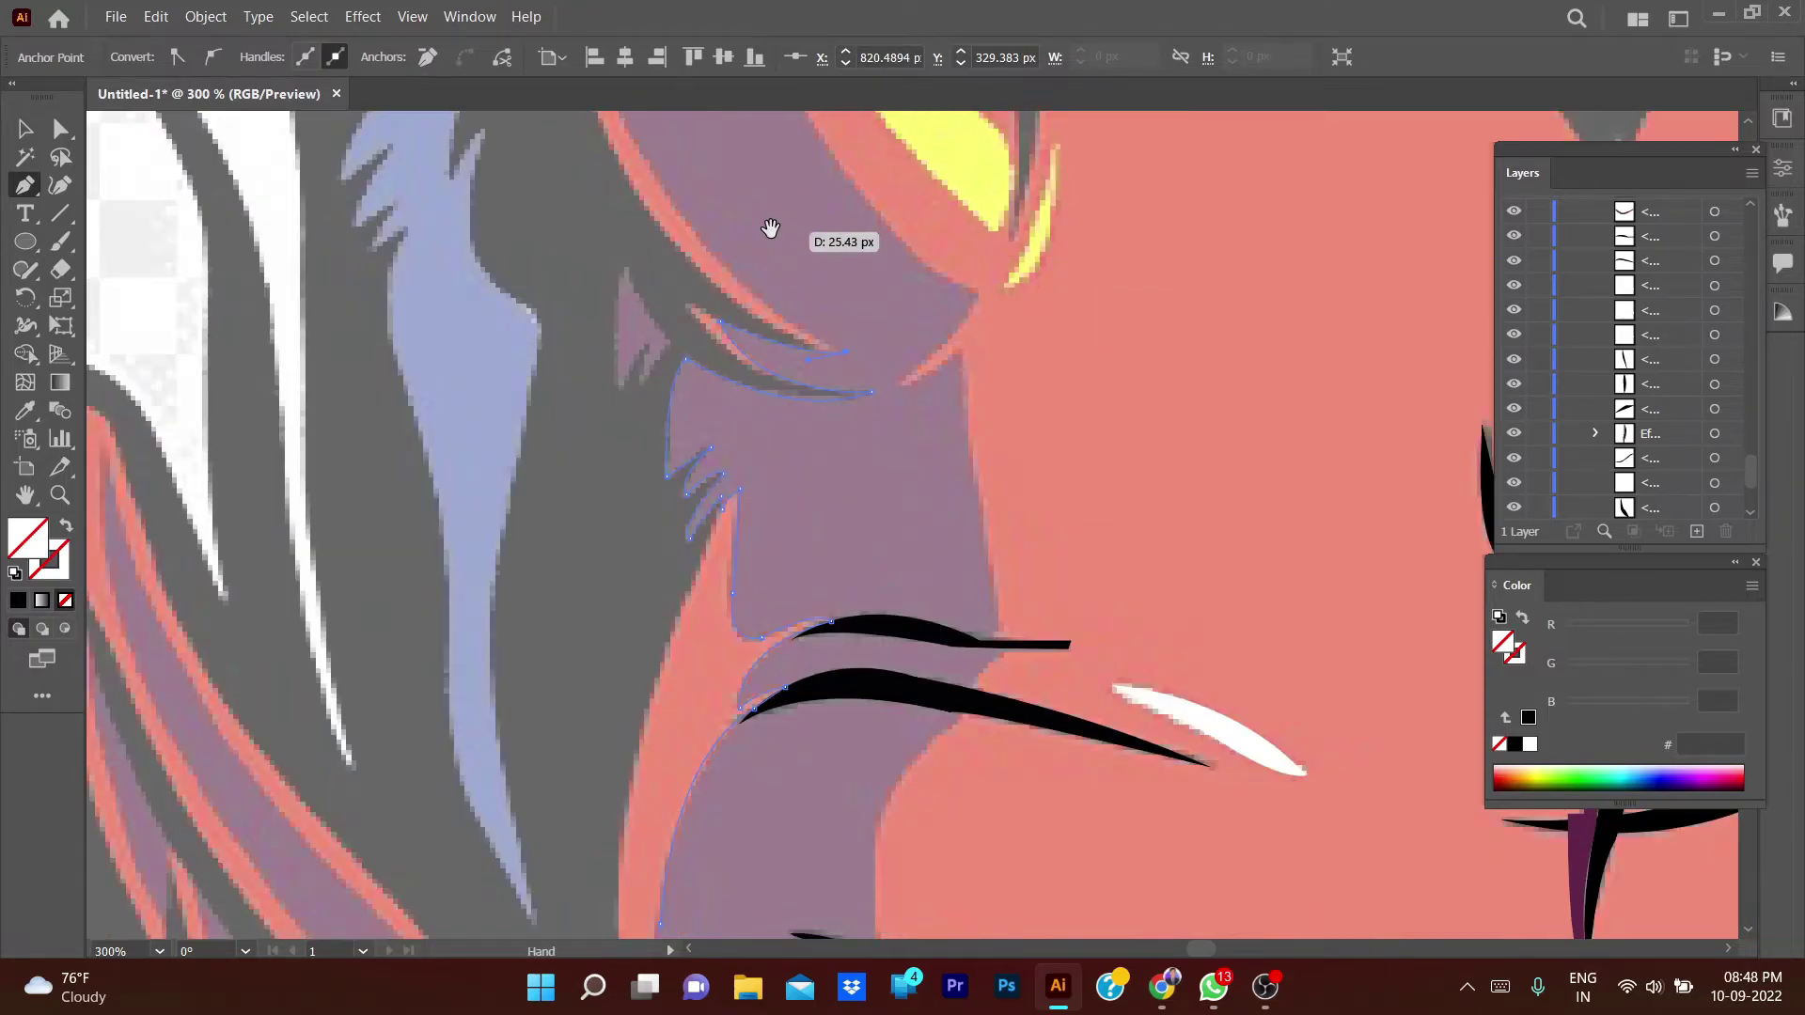
scroll(765, 230, up, 5)
- Continue the outline along the horn's lower edge and base, joining it to the black brow stroke
drag(712, 524, 692, 348)
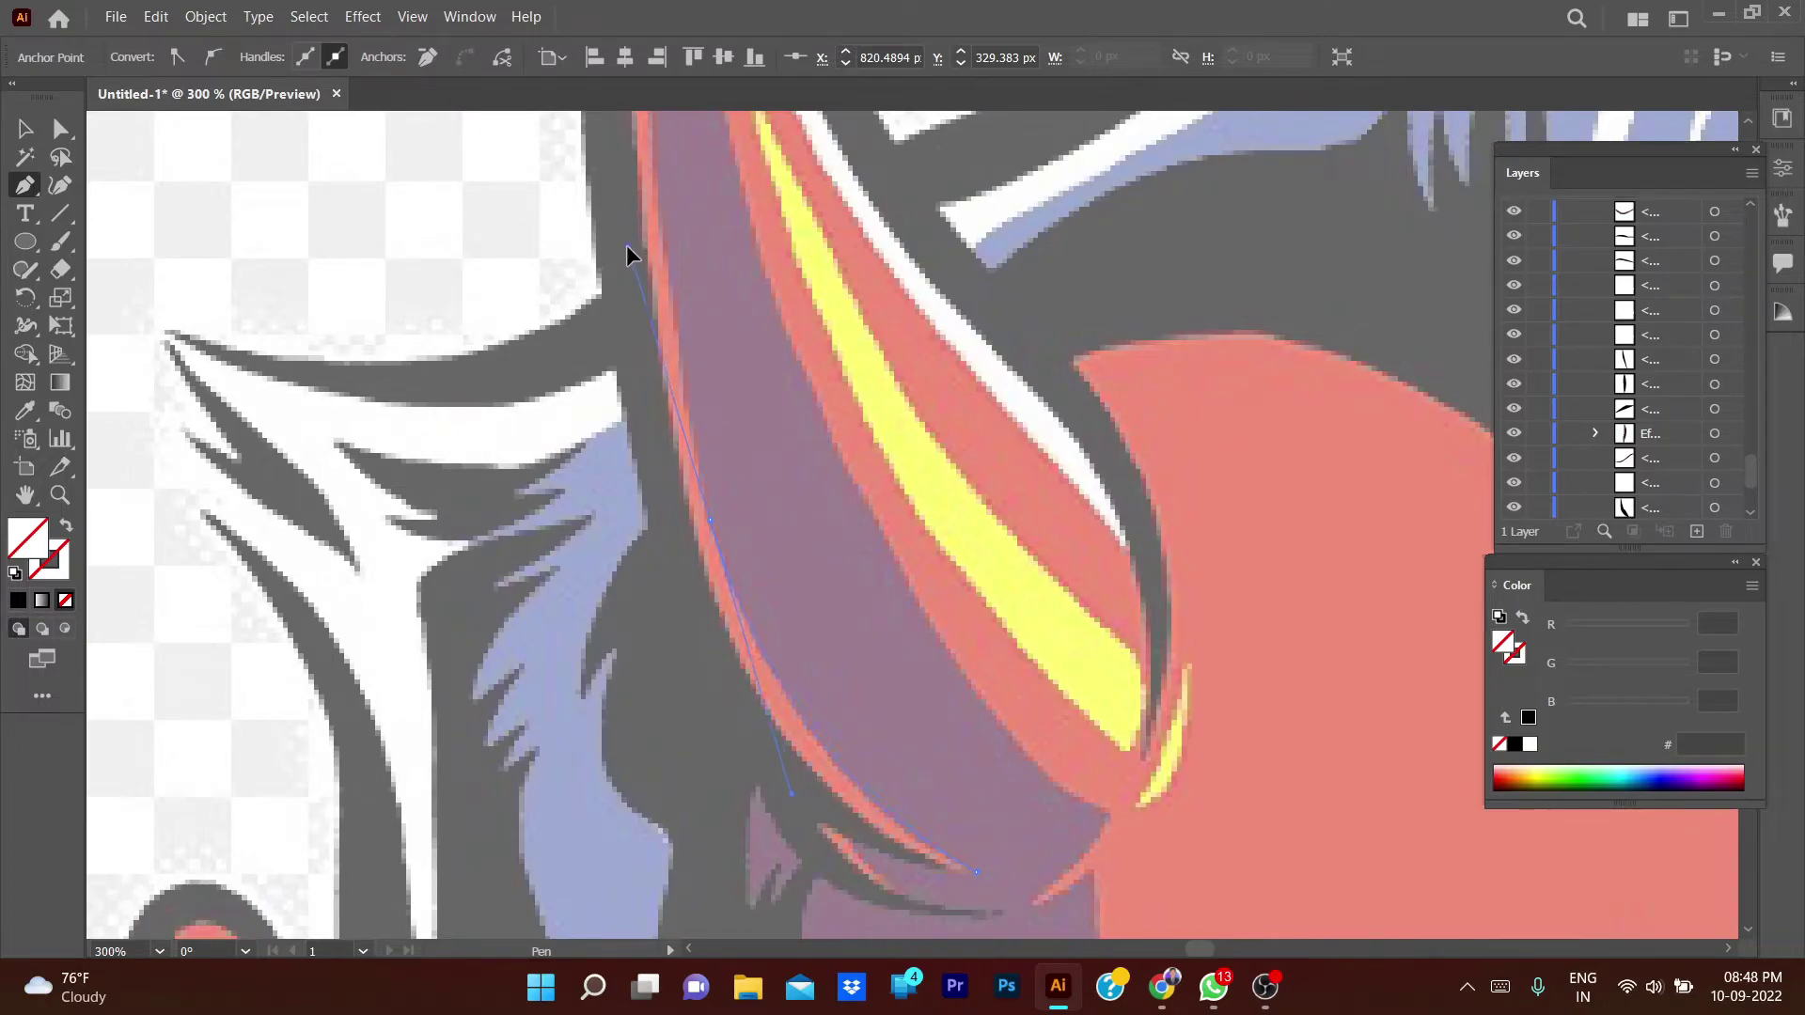
drag(626, 249, 709, 431)
scroll(723, 404, up, 3)
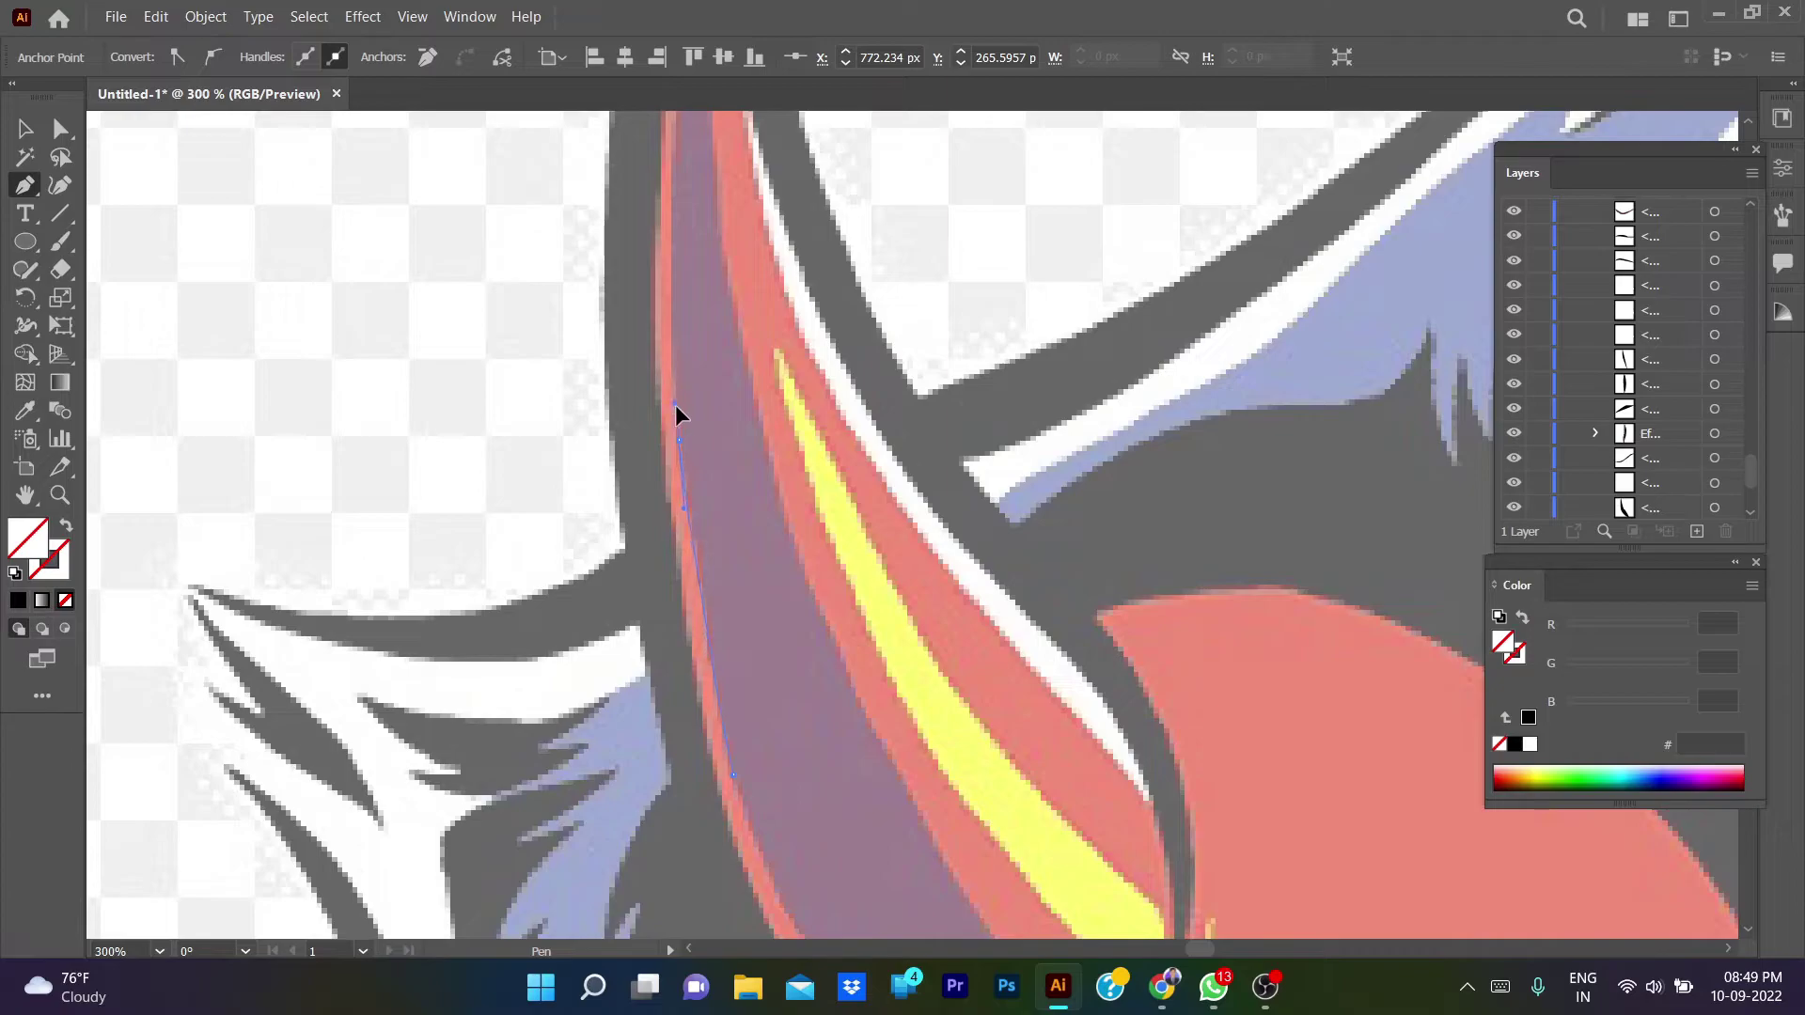
scroll(701, 334, up, 4)
drag(700, 341, 732, 299)
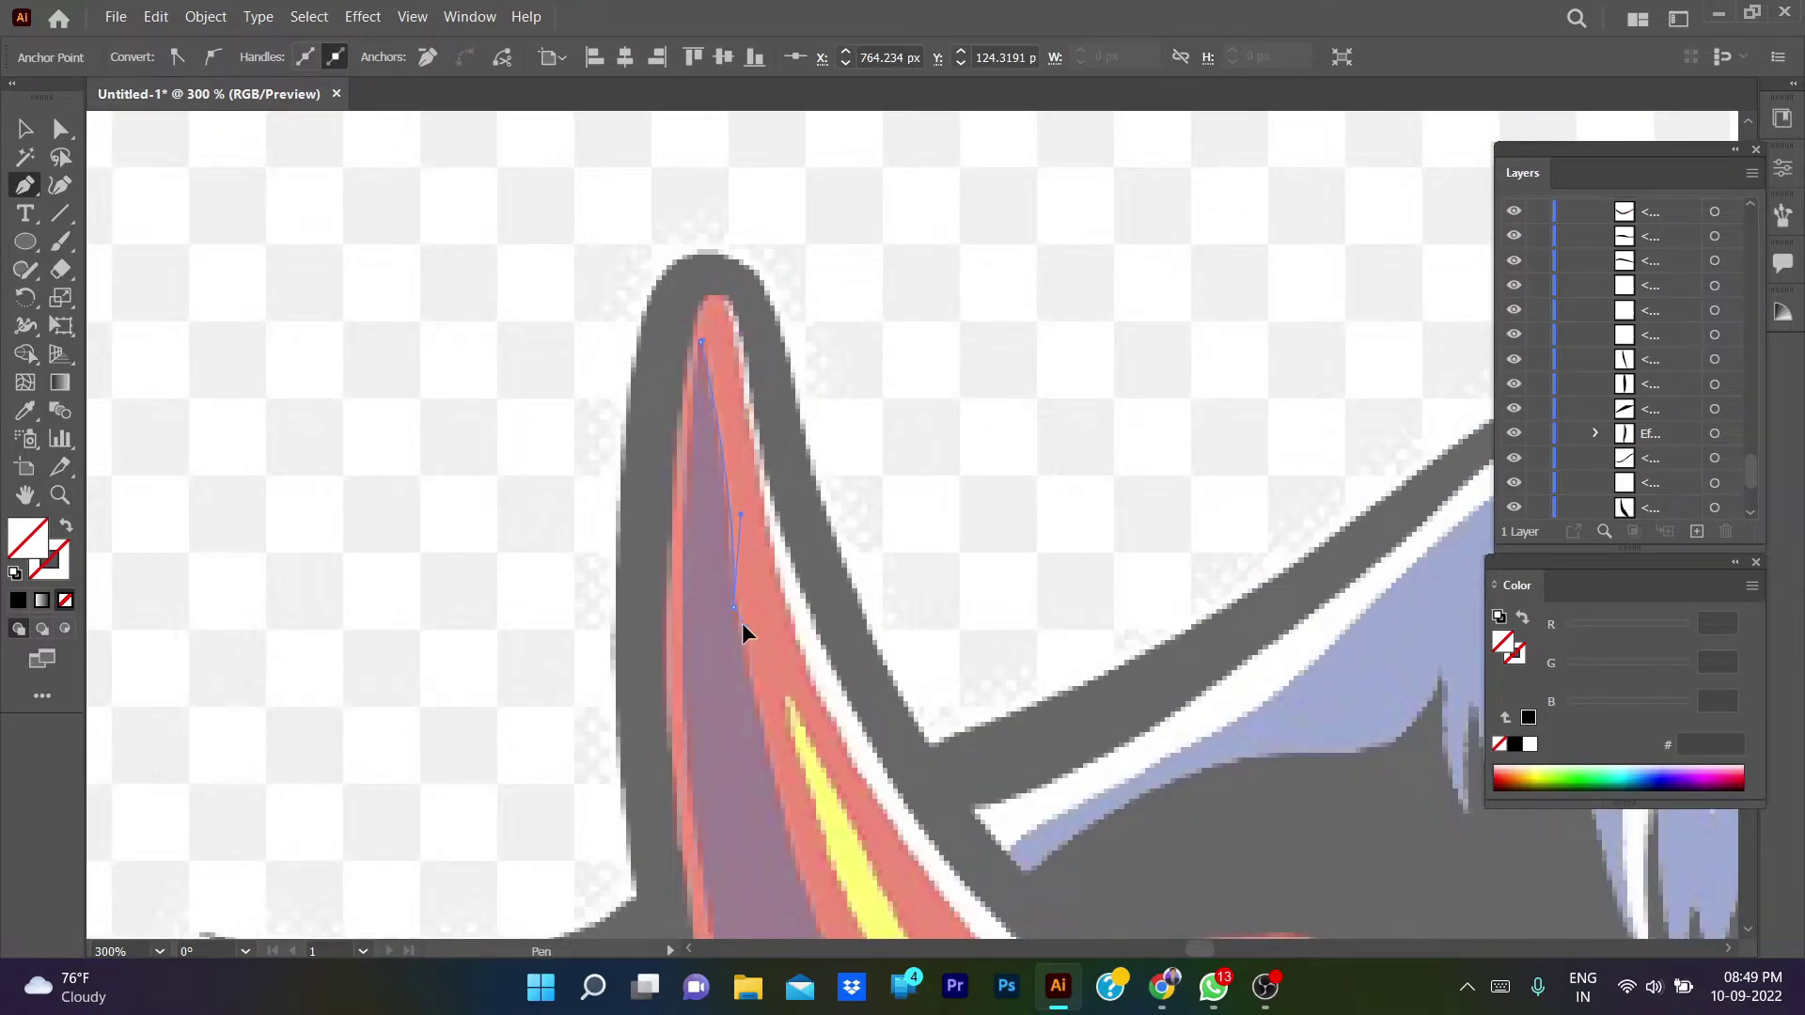
drag(820, 828, 659, 429)
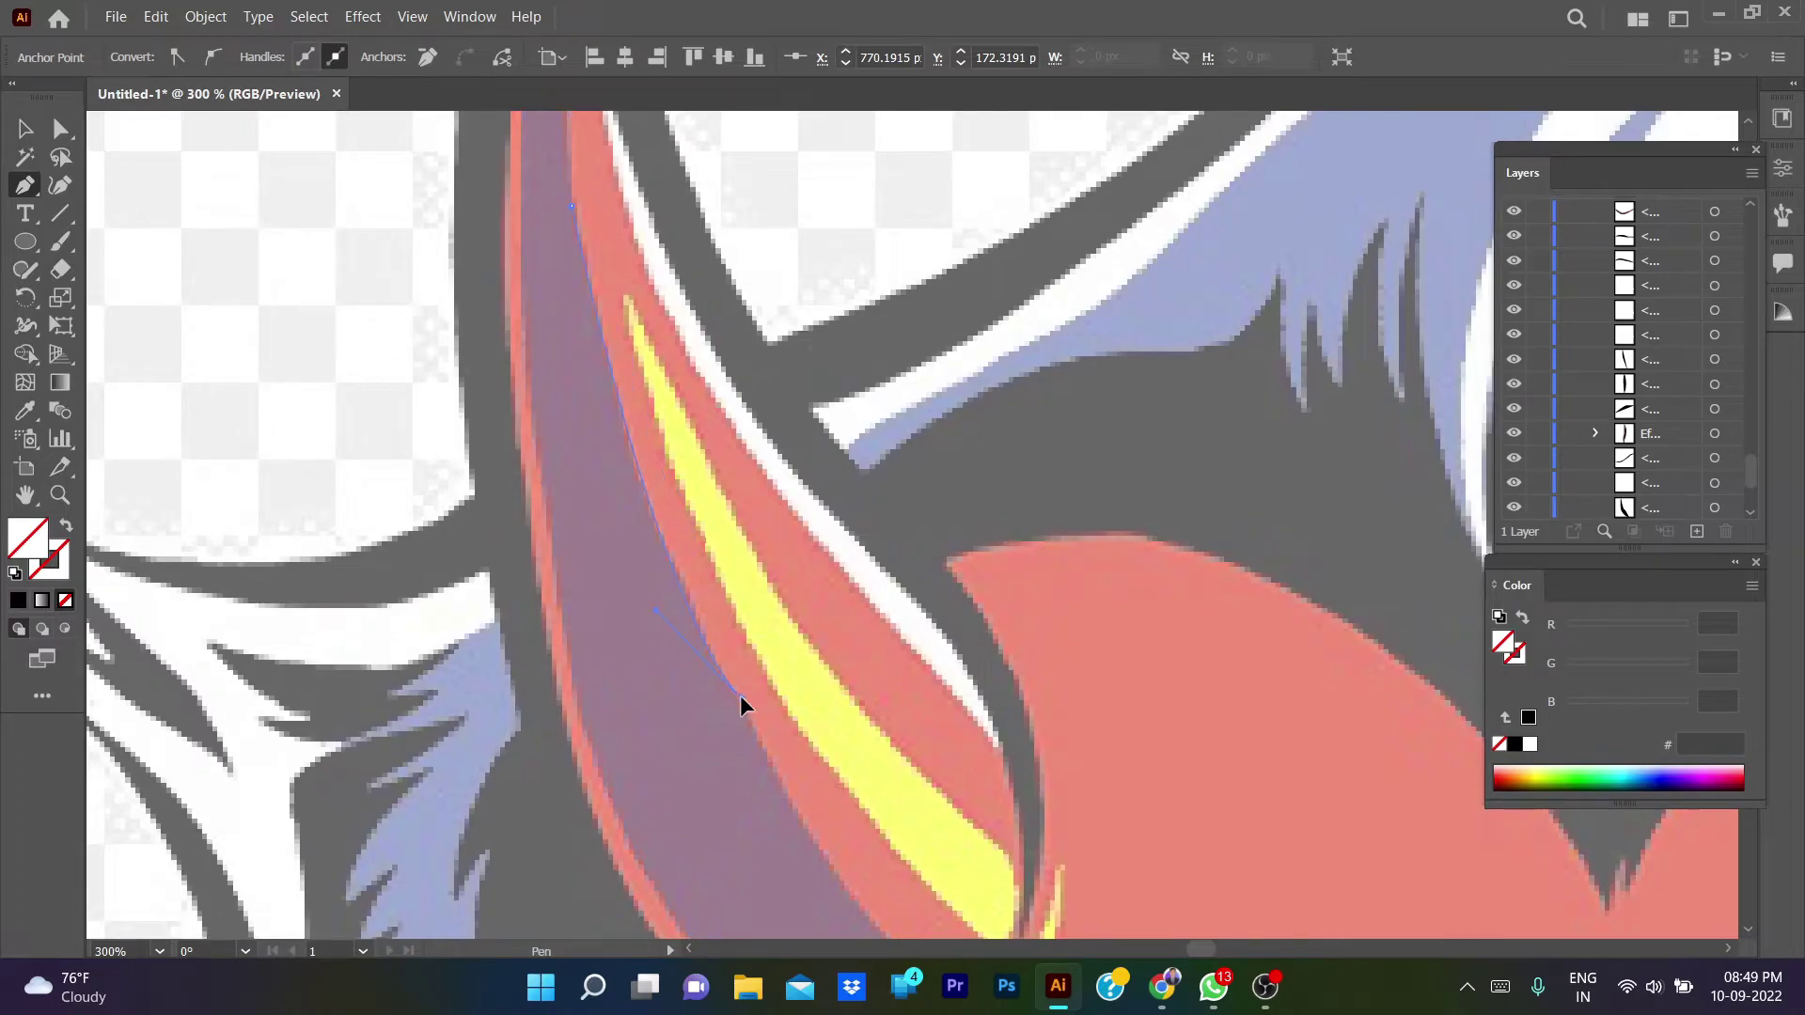
scroll(752, 705, down, 3)
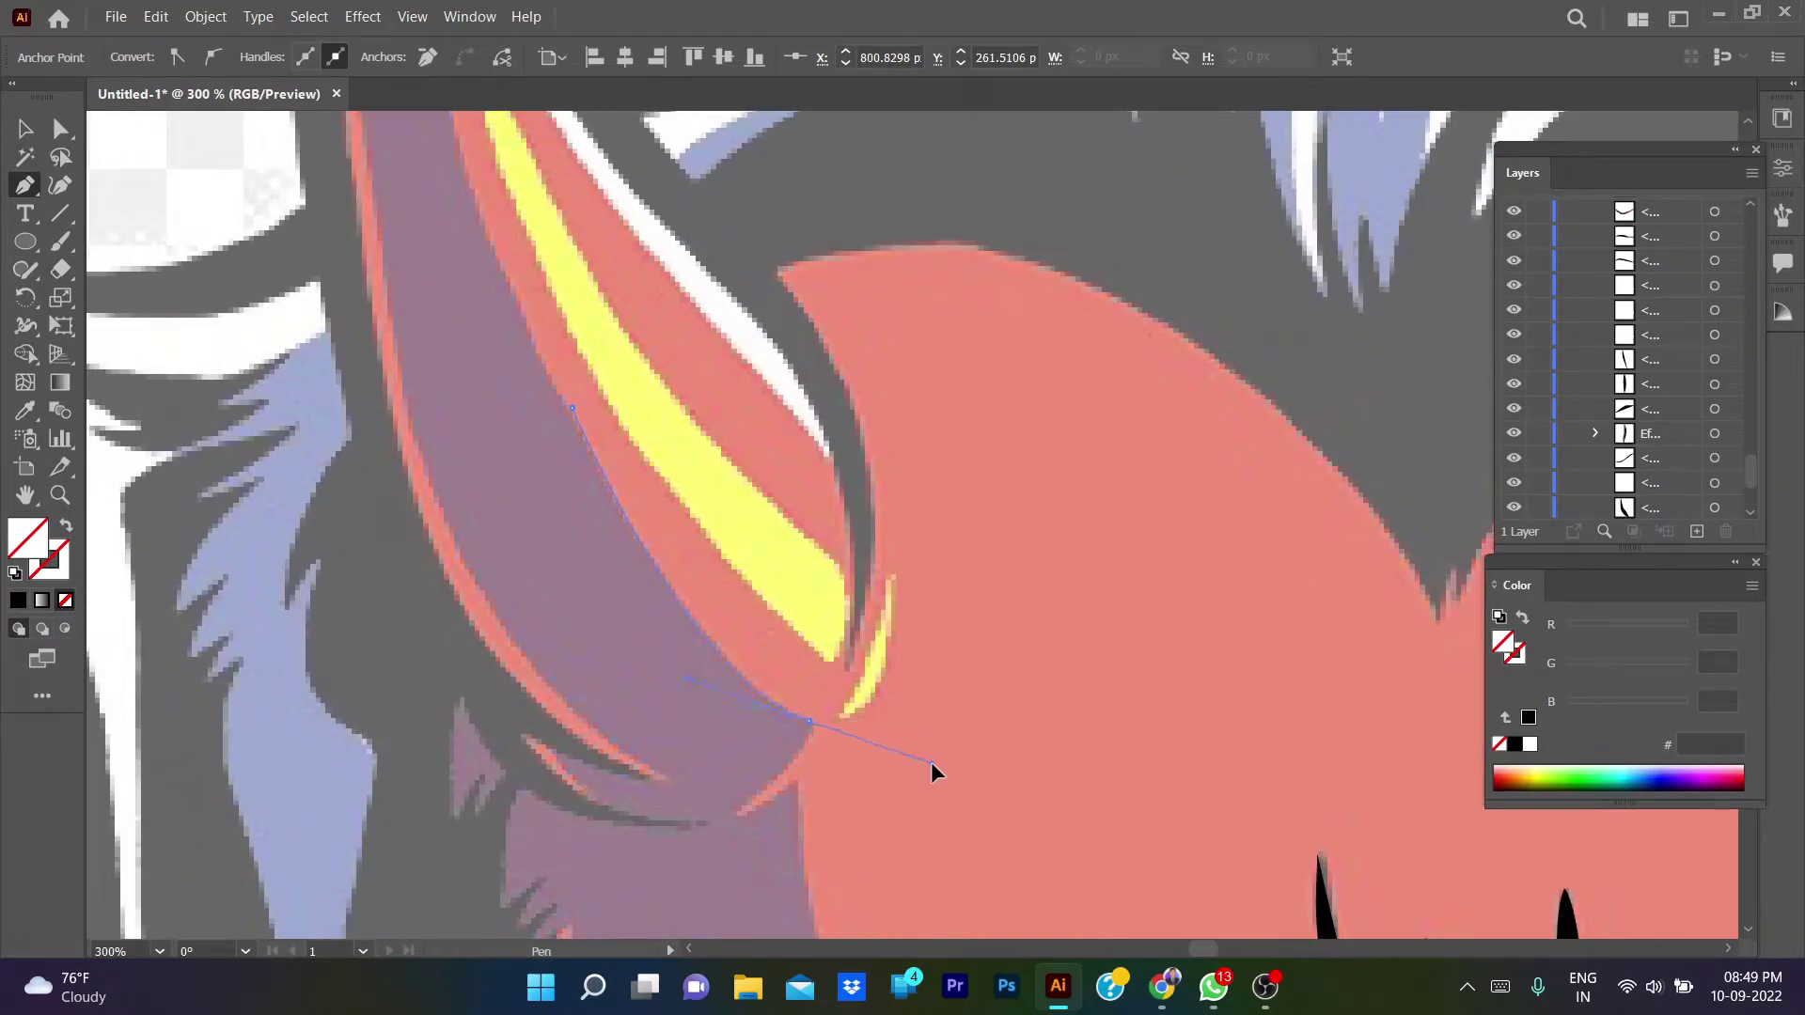
drag(736, 810, 681, 826)
click(797, 777)
scroll(797, 777, down, 5)
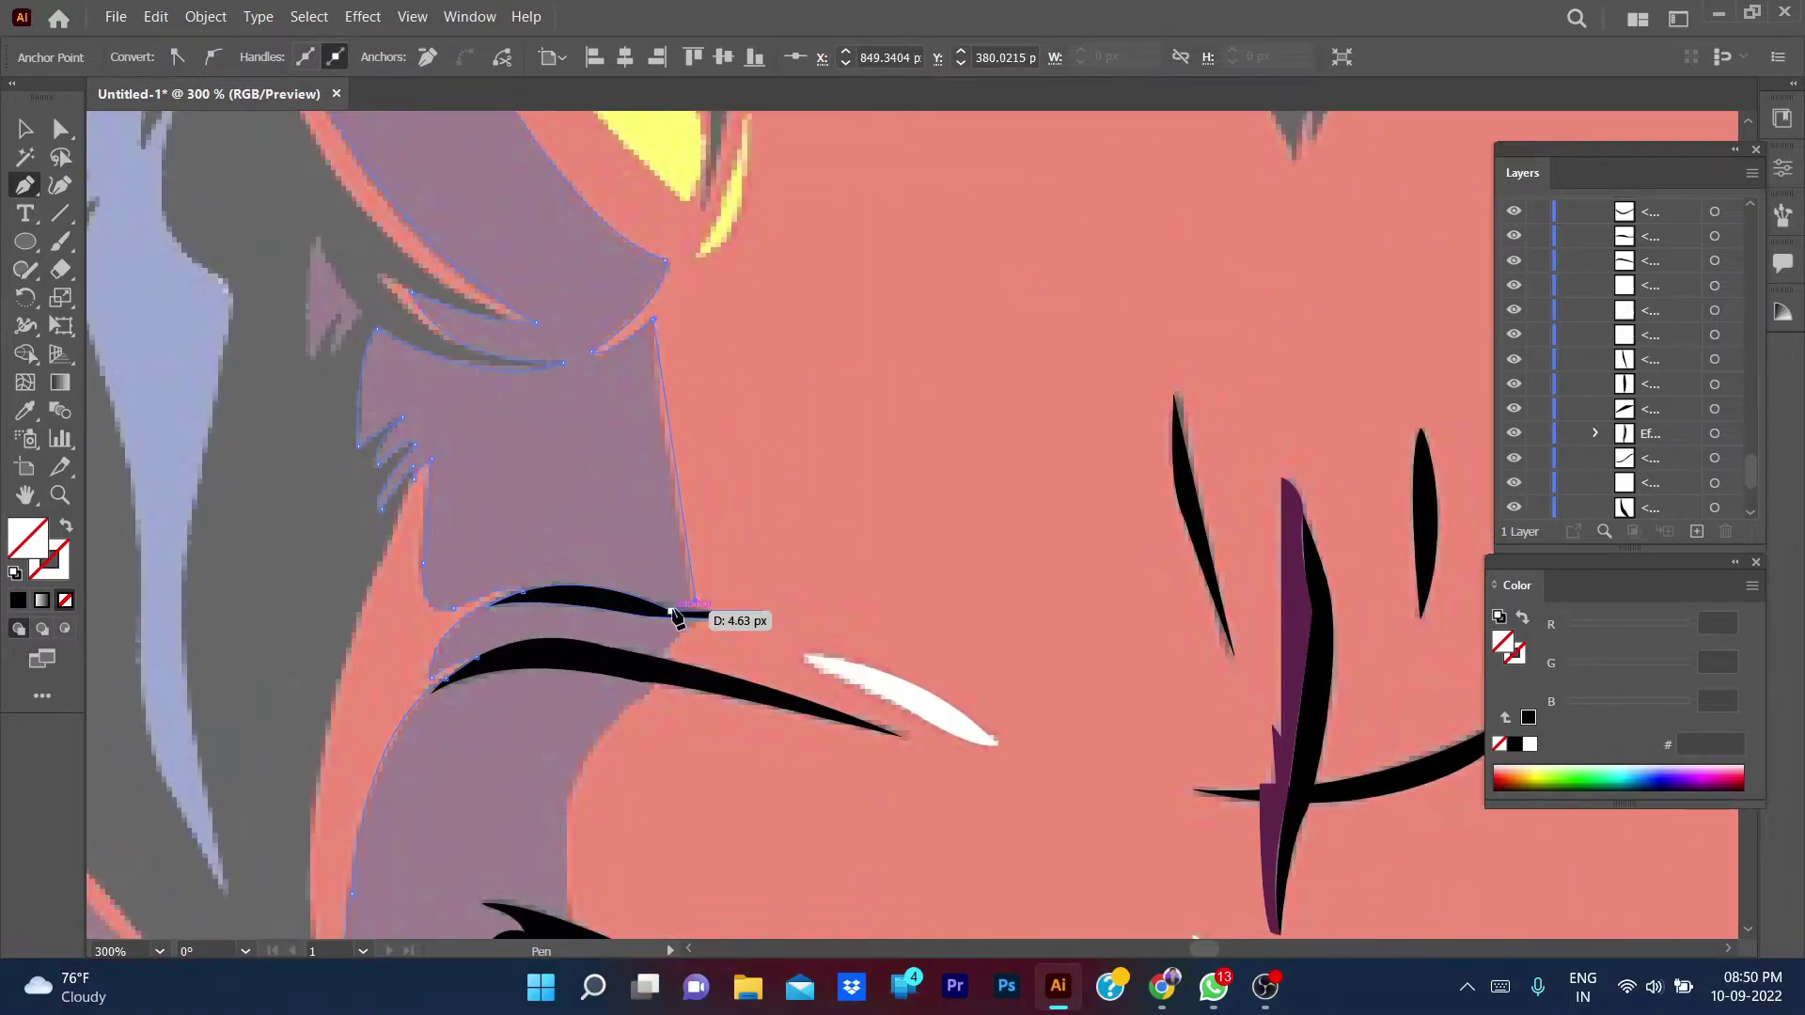
click(696, 606)
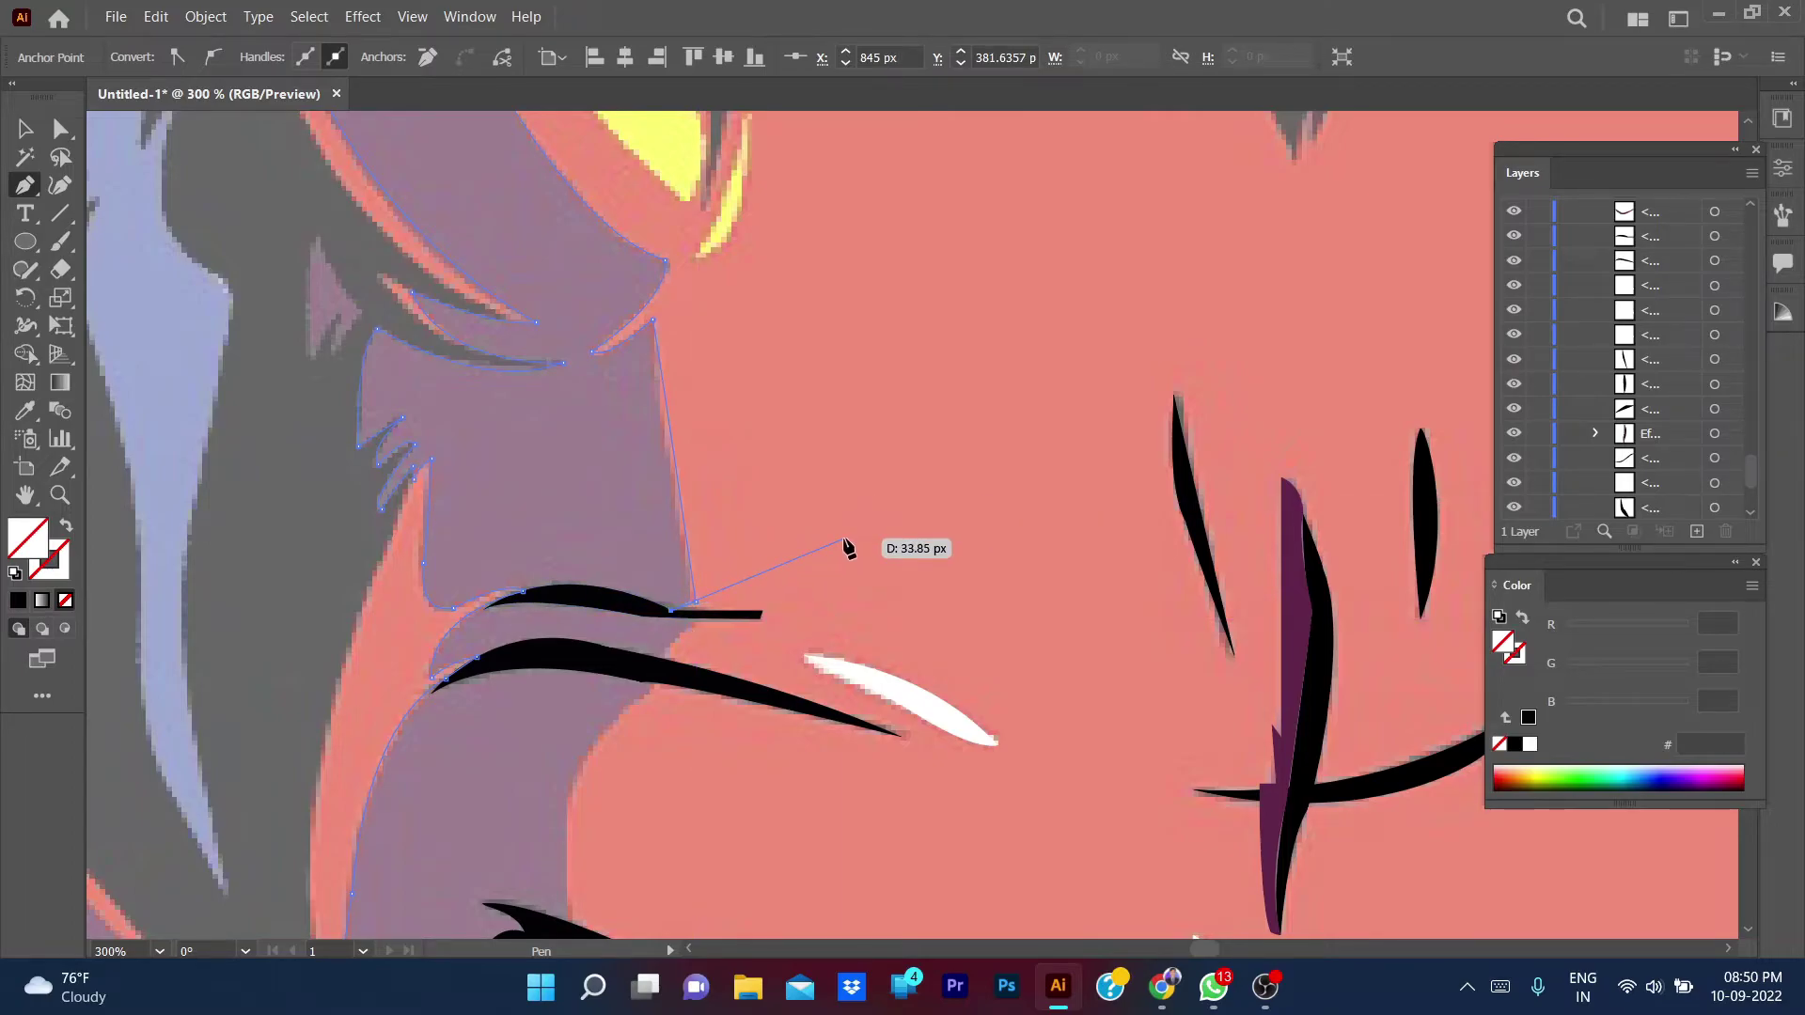
- Add short separate Pen paths along the upper and lower brow
key(Escape)
click(705, 619)
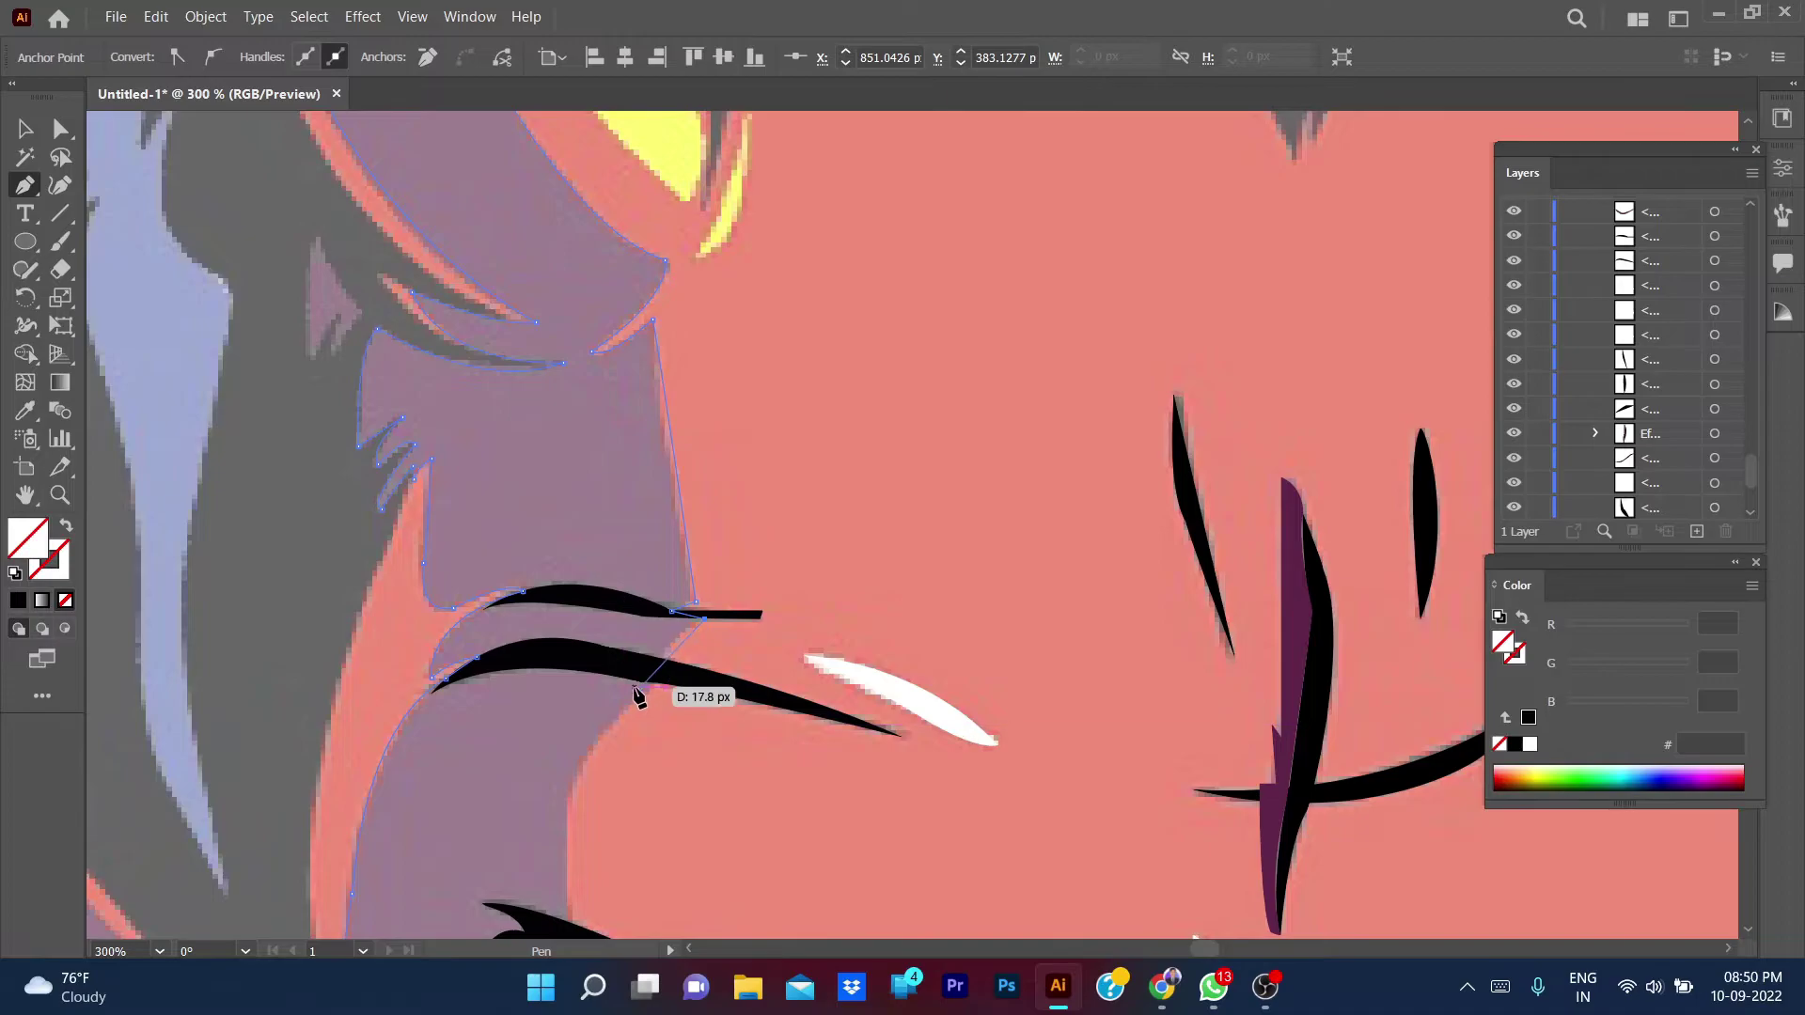
drag(665, 660, 669, 686)
key(Escape)
click(654, 683)
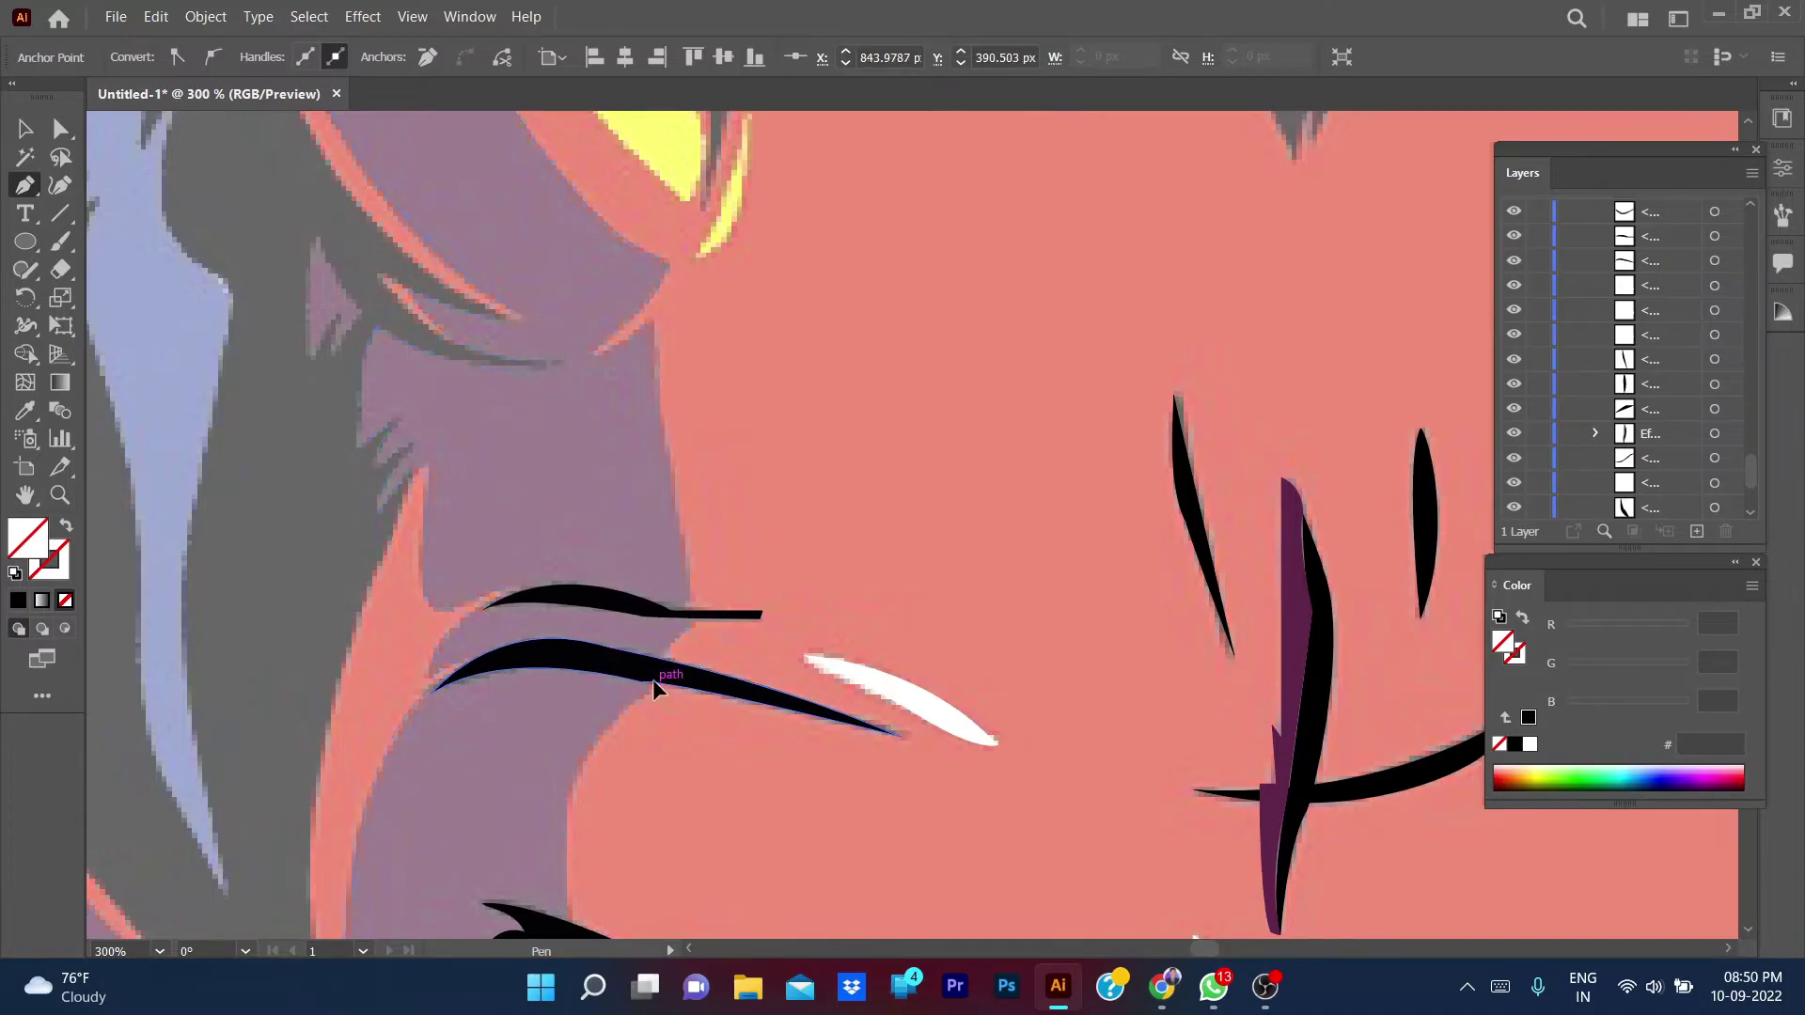
drag(565, 838, 569, 945)
scroll(562, 814, down, 5)
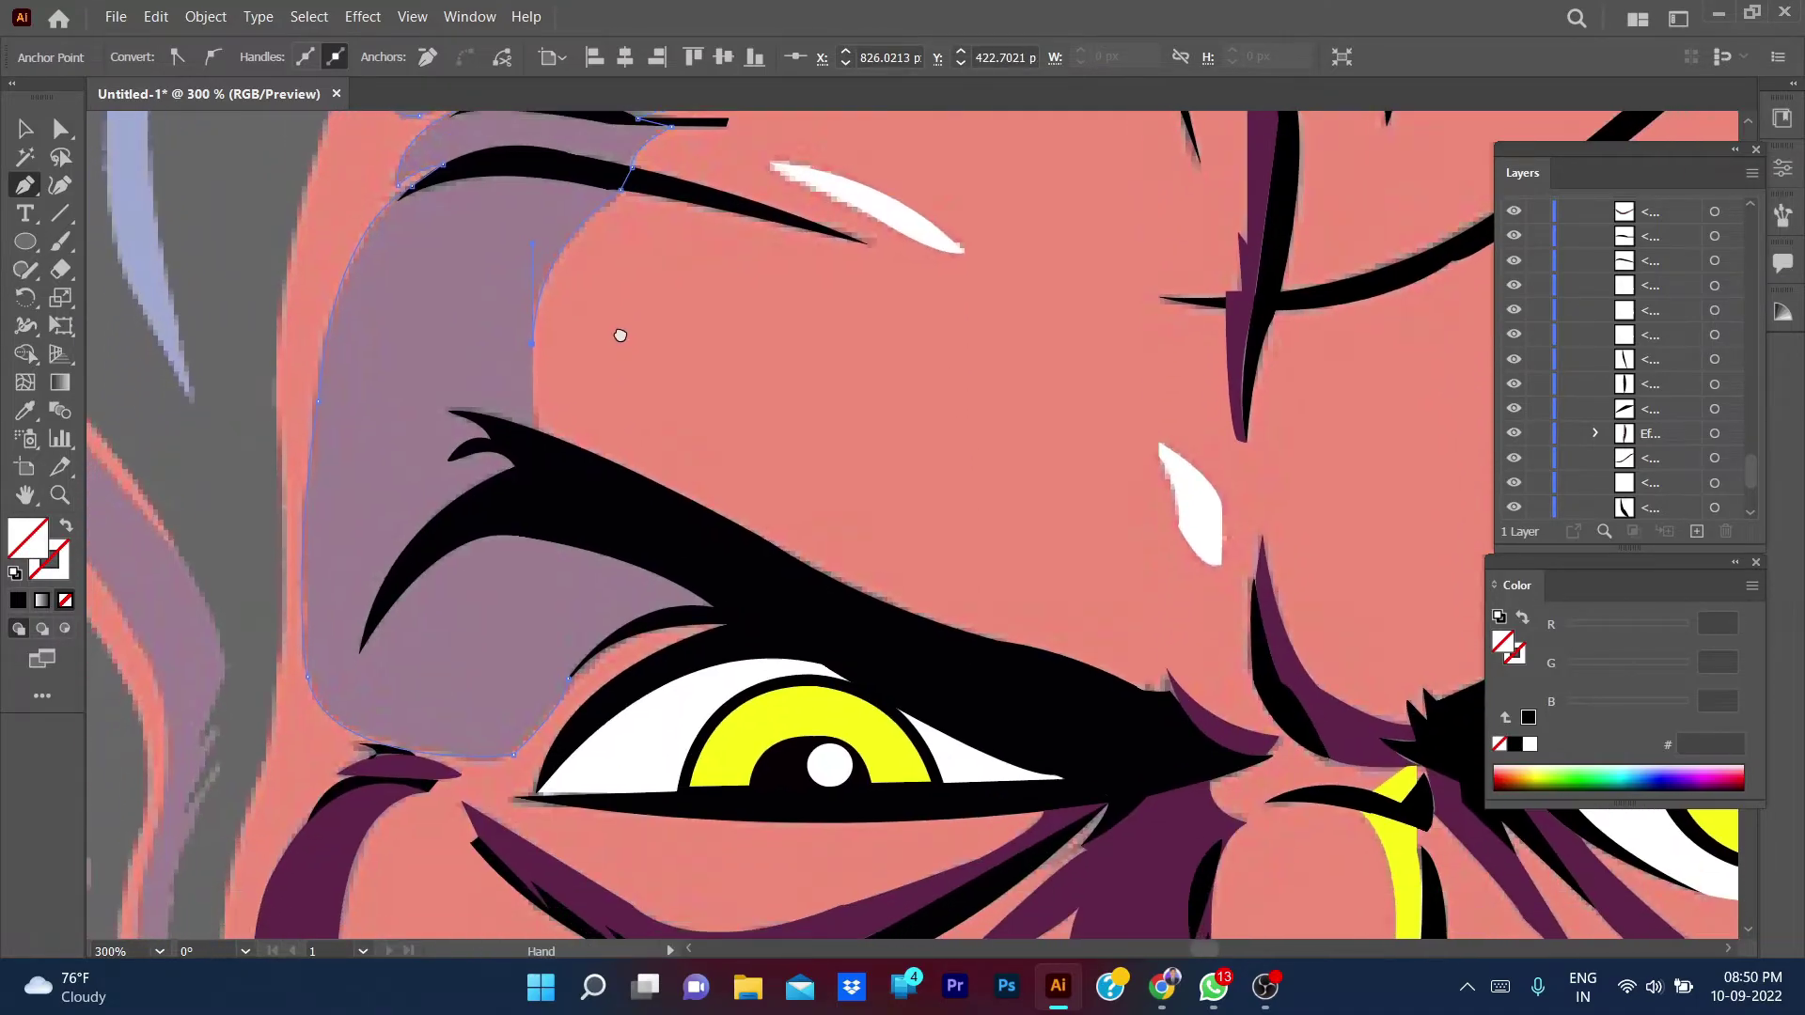
click(528, 427)
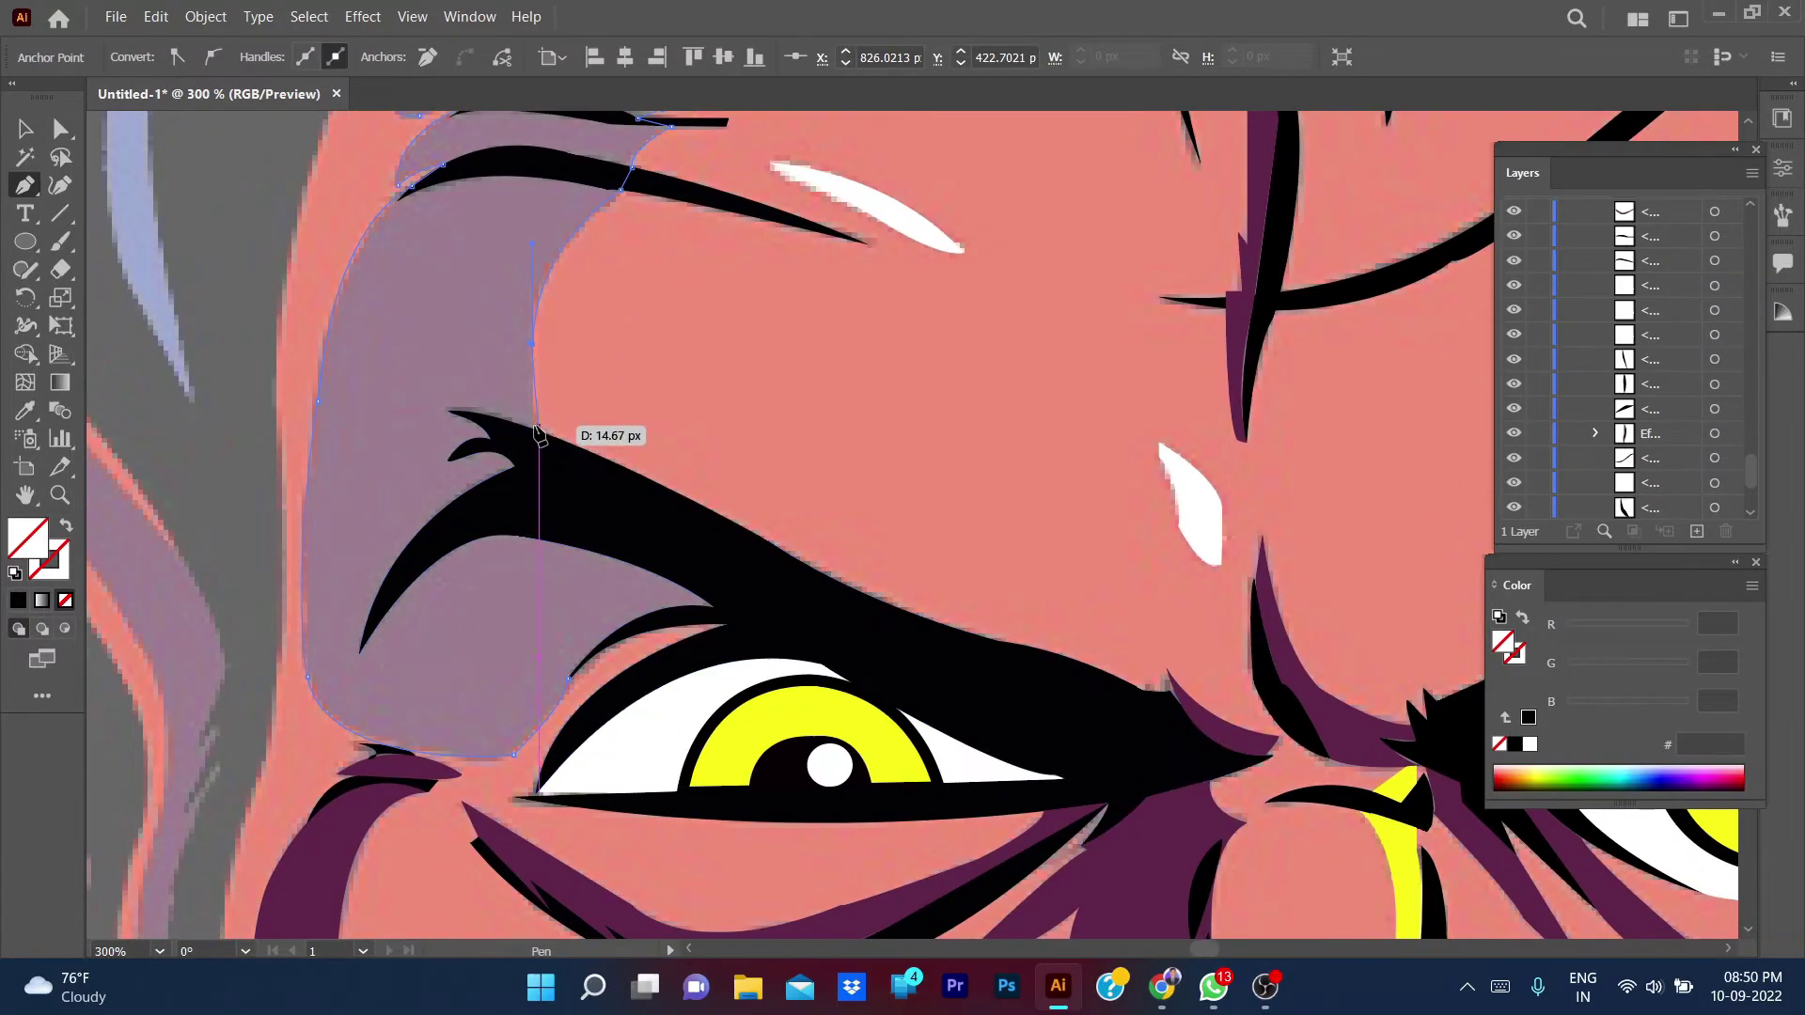
- Trace the dark purple shading shape under the eyebrow spikes and close it
click(450, 411)
mouse_move(492, 439)
mouse_down()
mouse_move(479, 484)
mouse_move(448, 464)
mouse_up()
scroll(464, 461, up, 4)
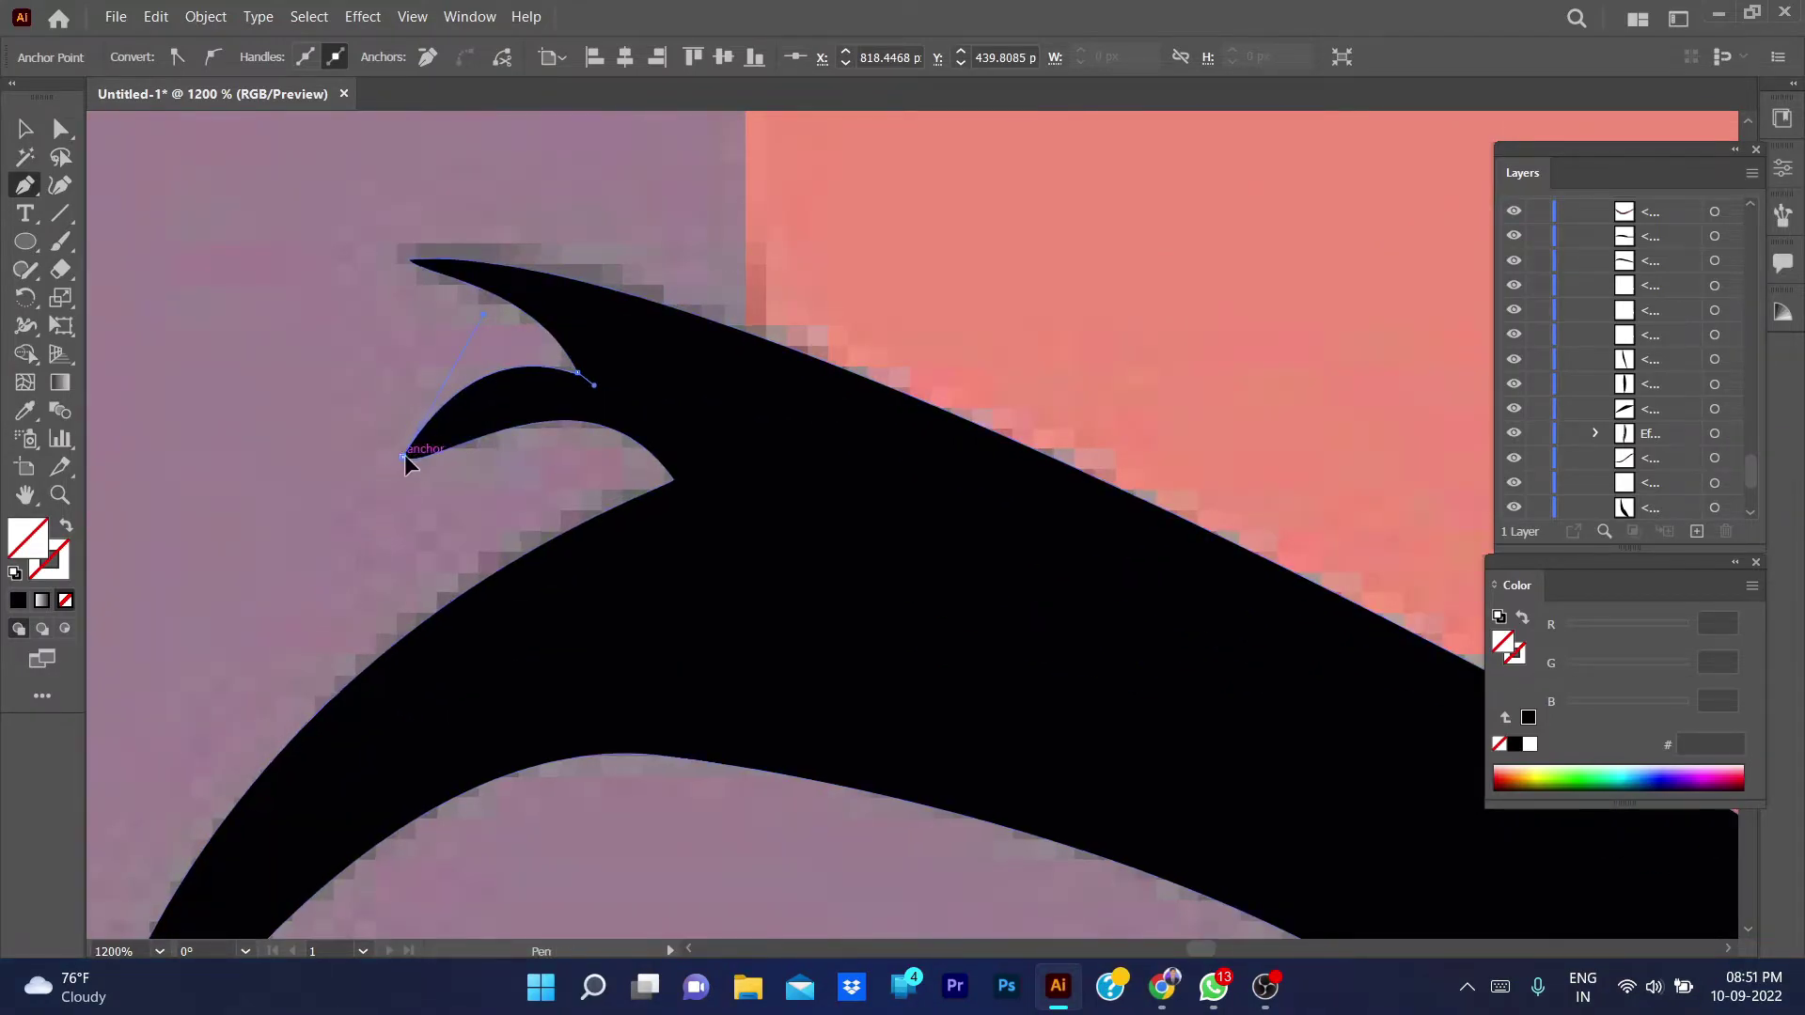
drag(673, 481, 749, 616)
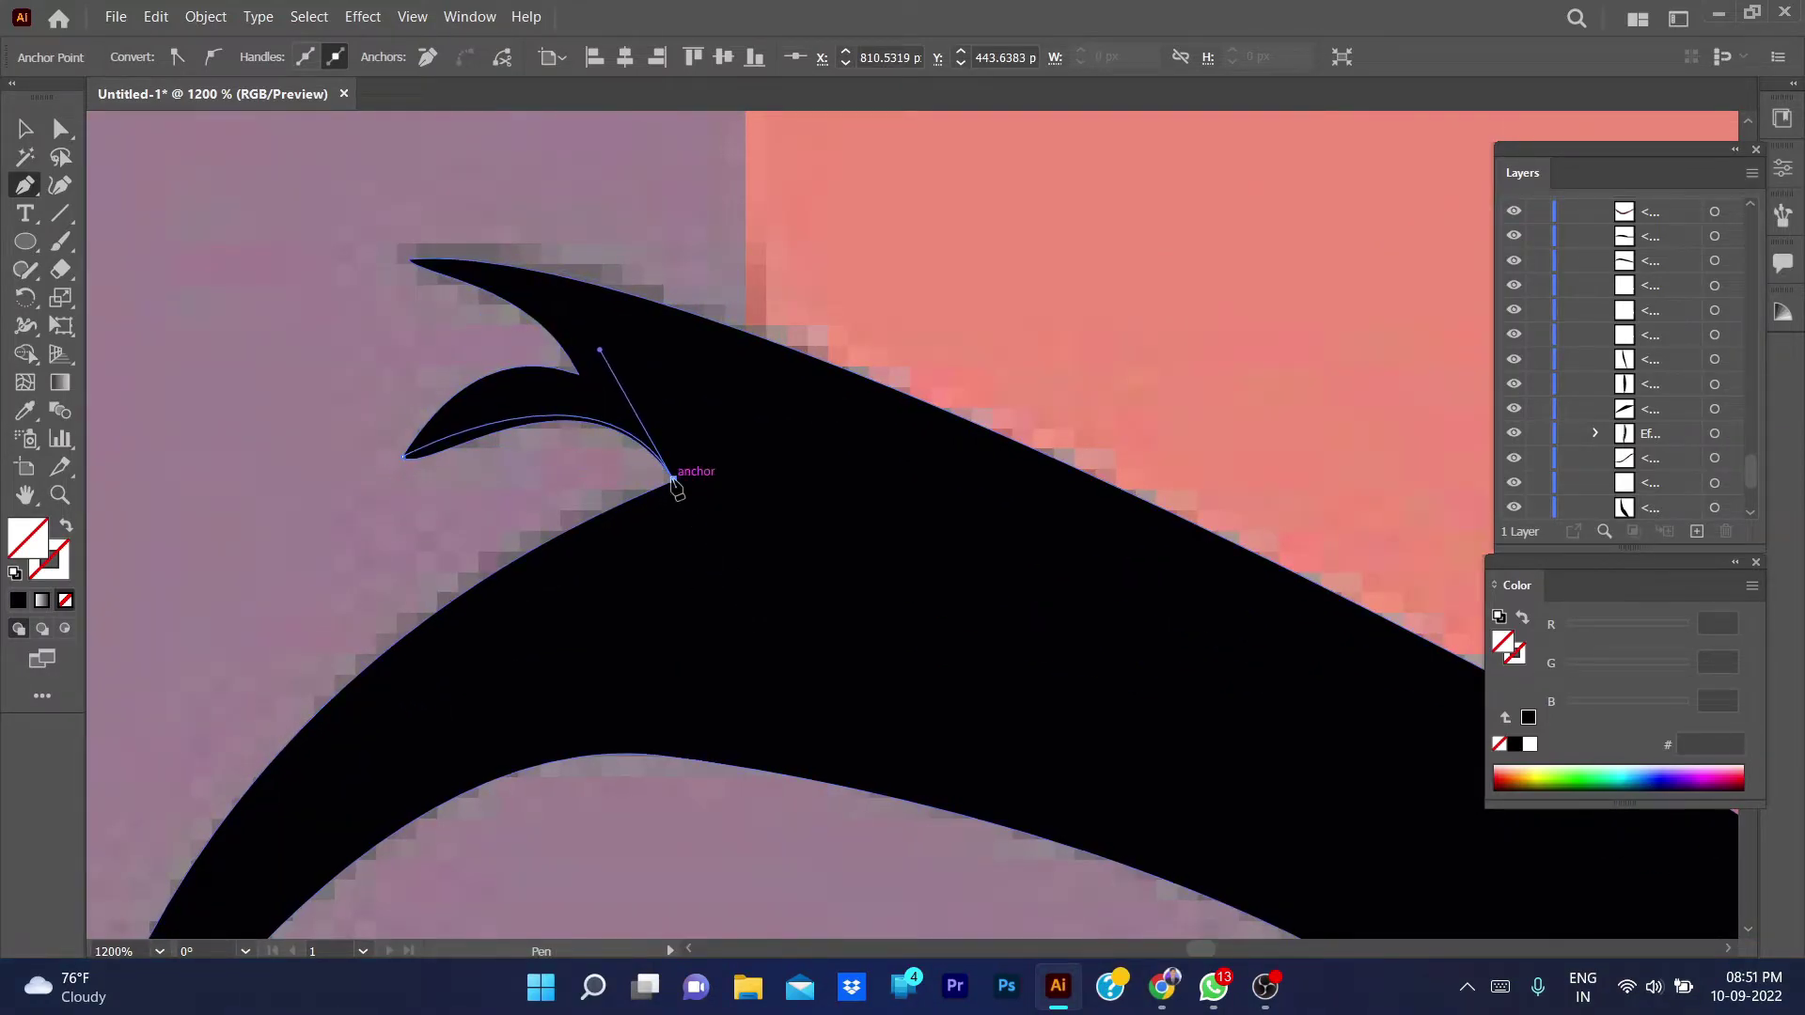
scroll(476, 648, down, 3)
drag(341, 824, 322, 877)
scroll(301, 770, down, 5)
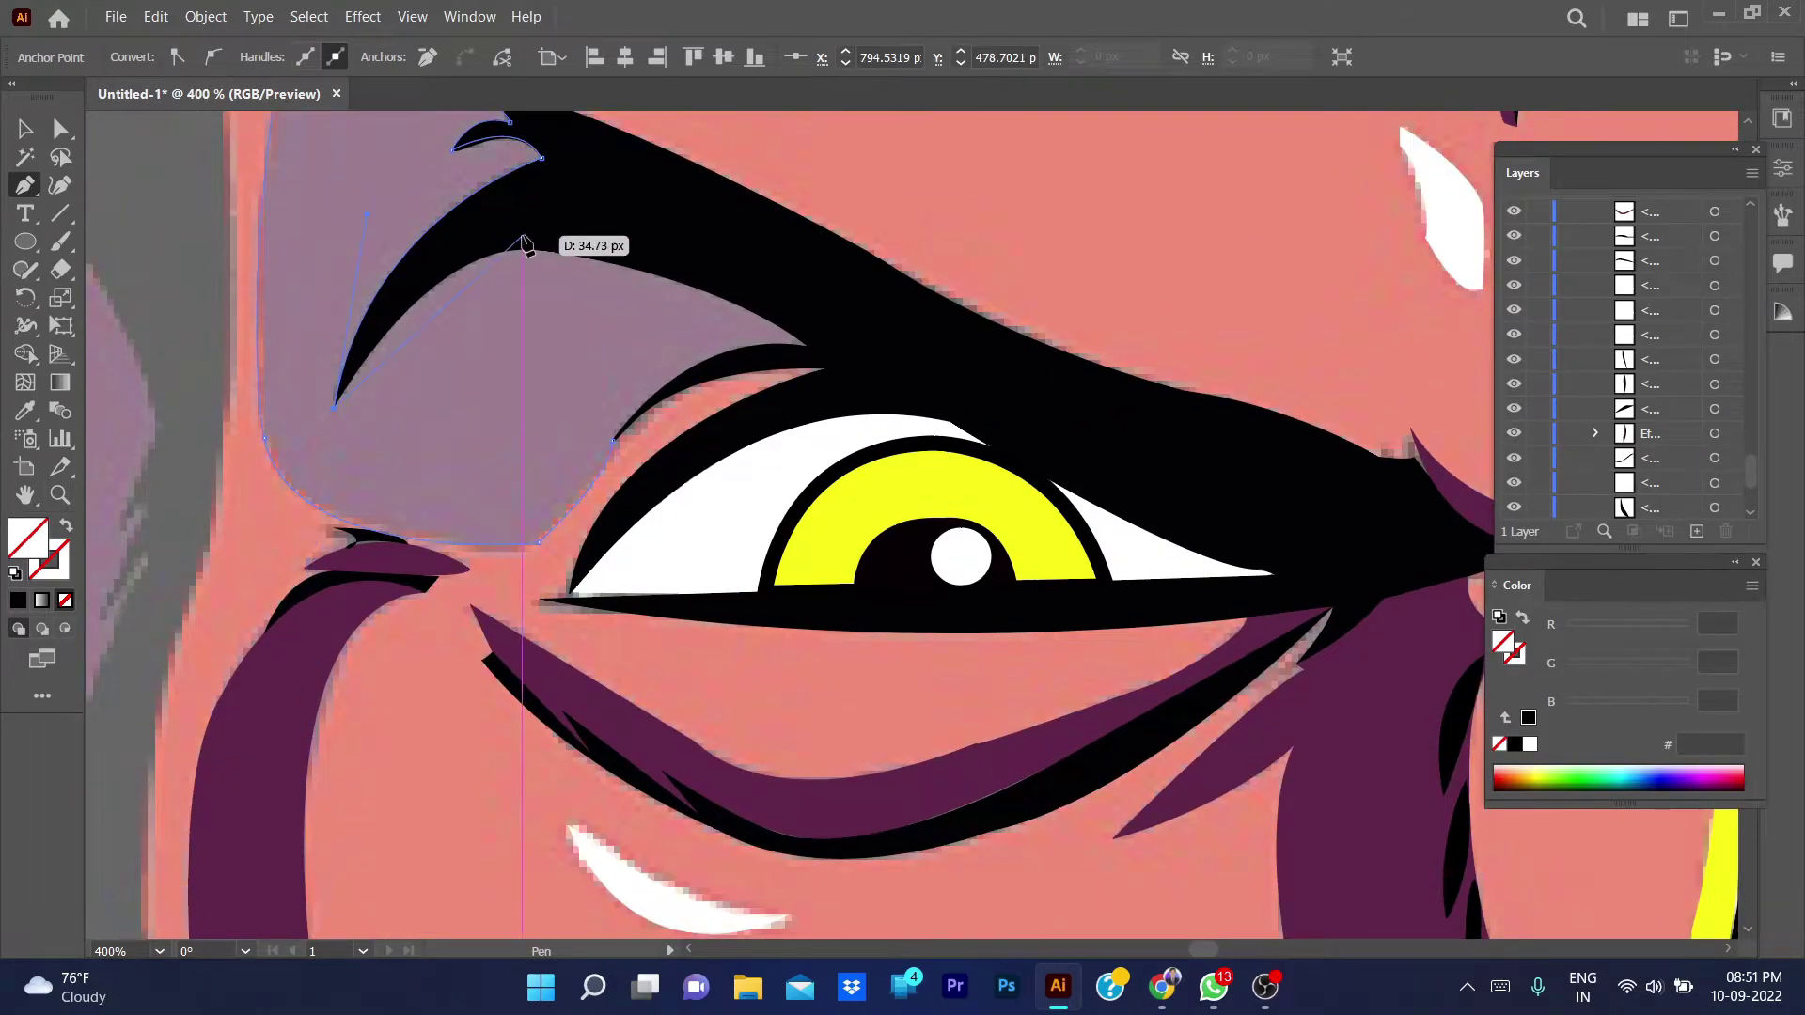
drag(515, 251, 614, 250)
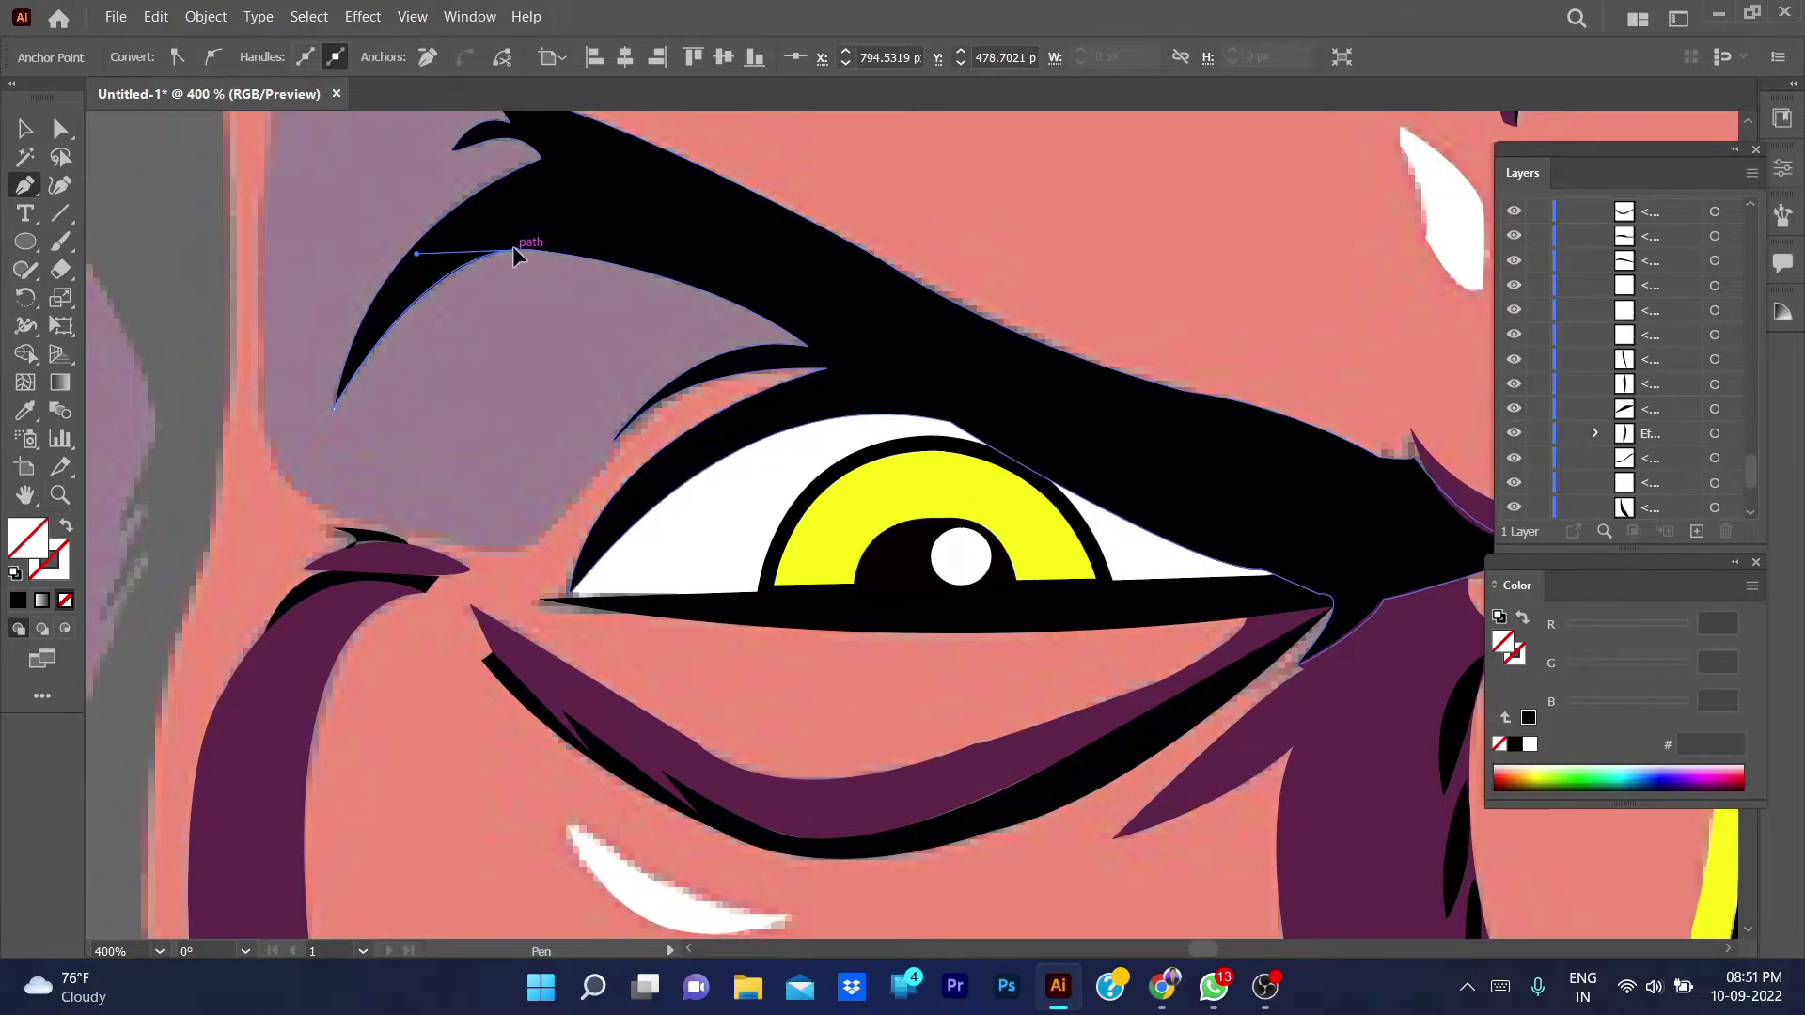
drag(808, 346, 901, 450)
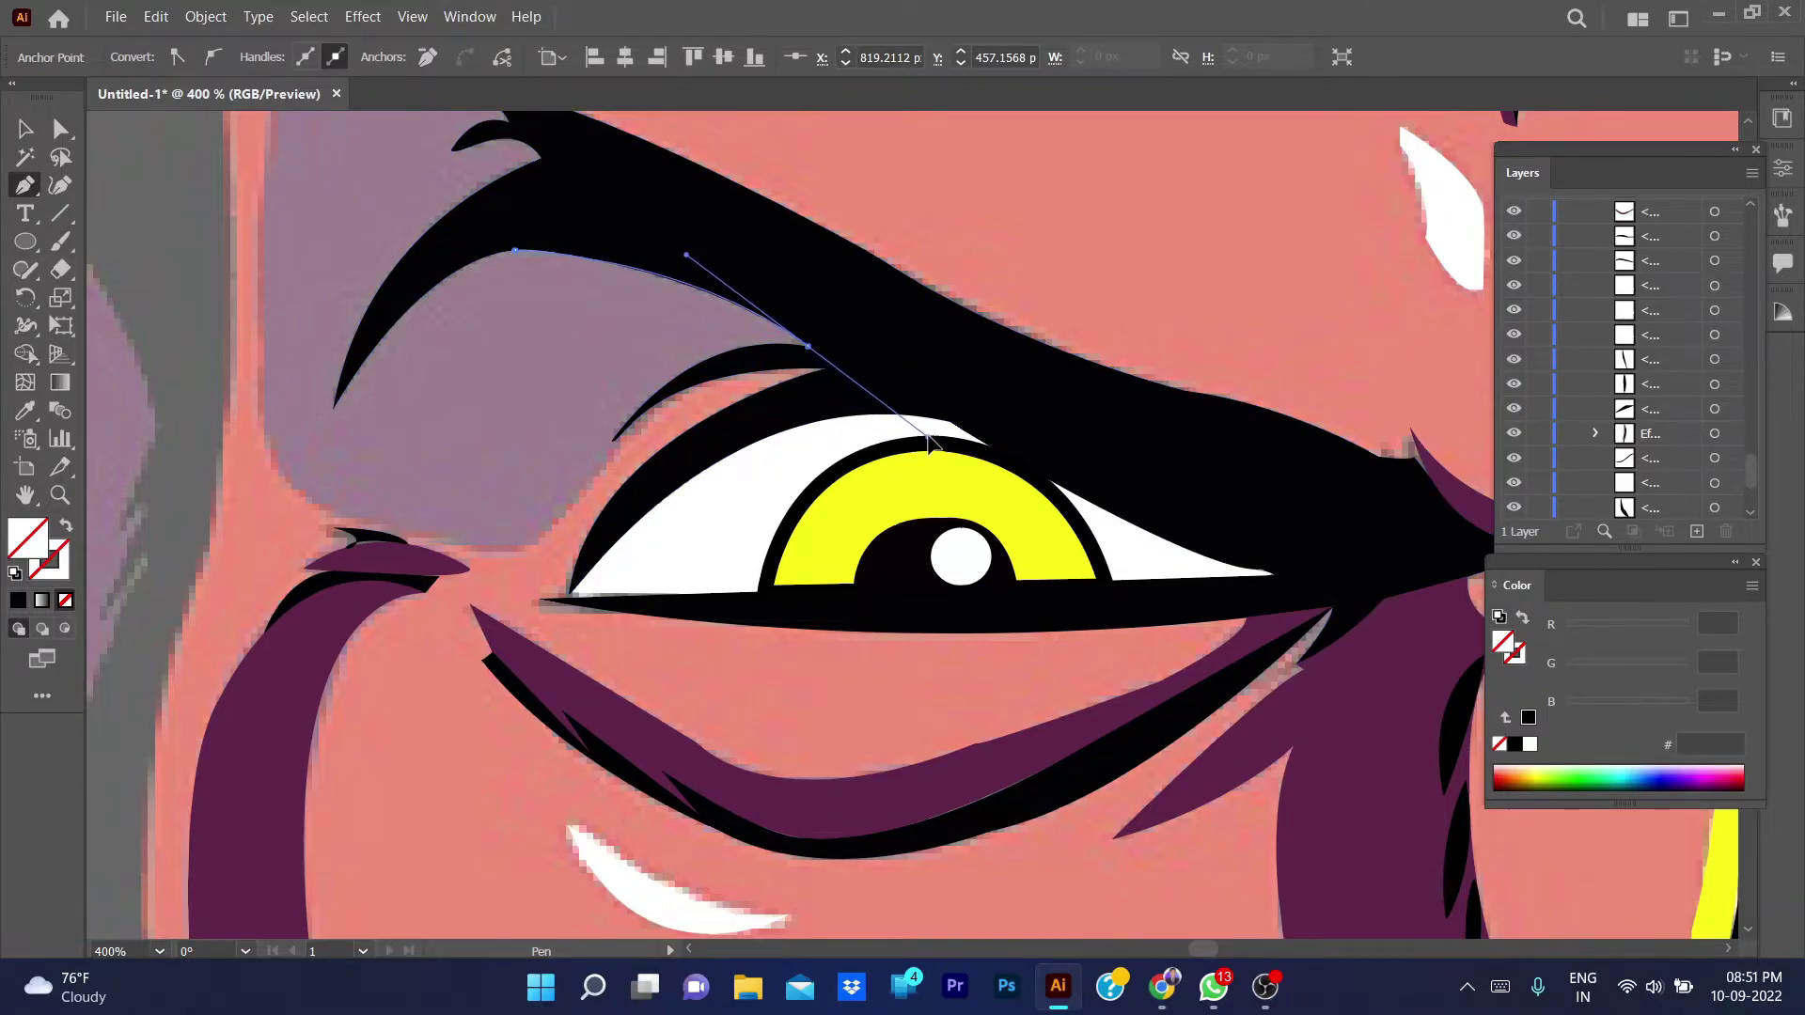
drag(611, 439, 532, 543)
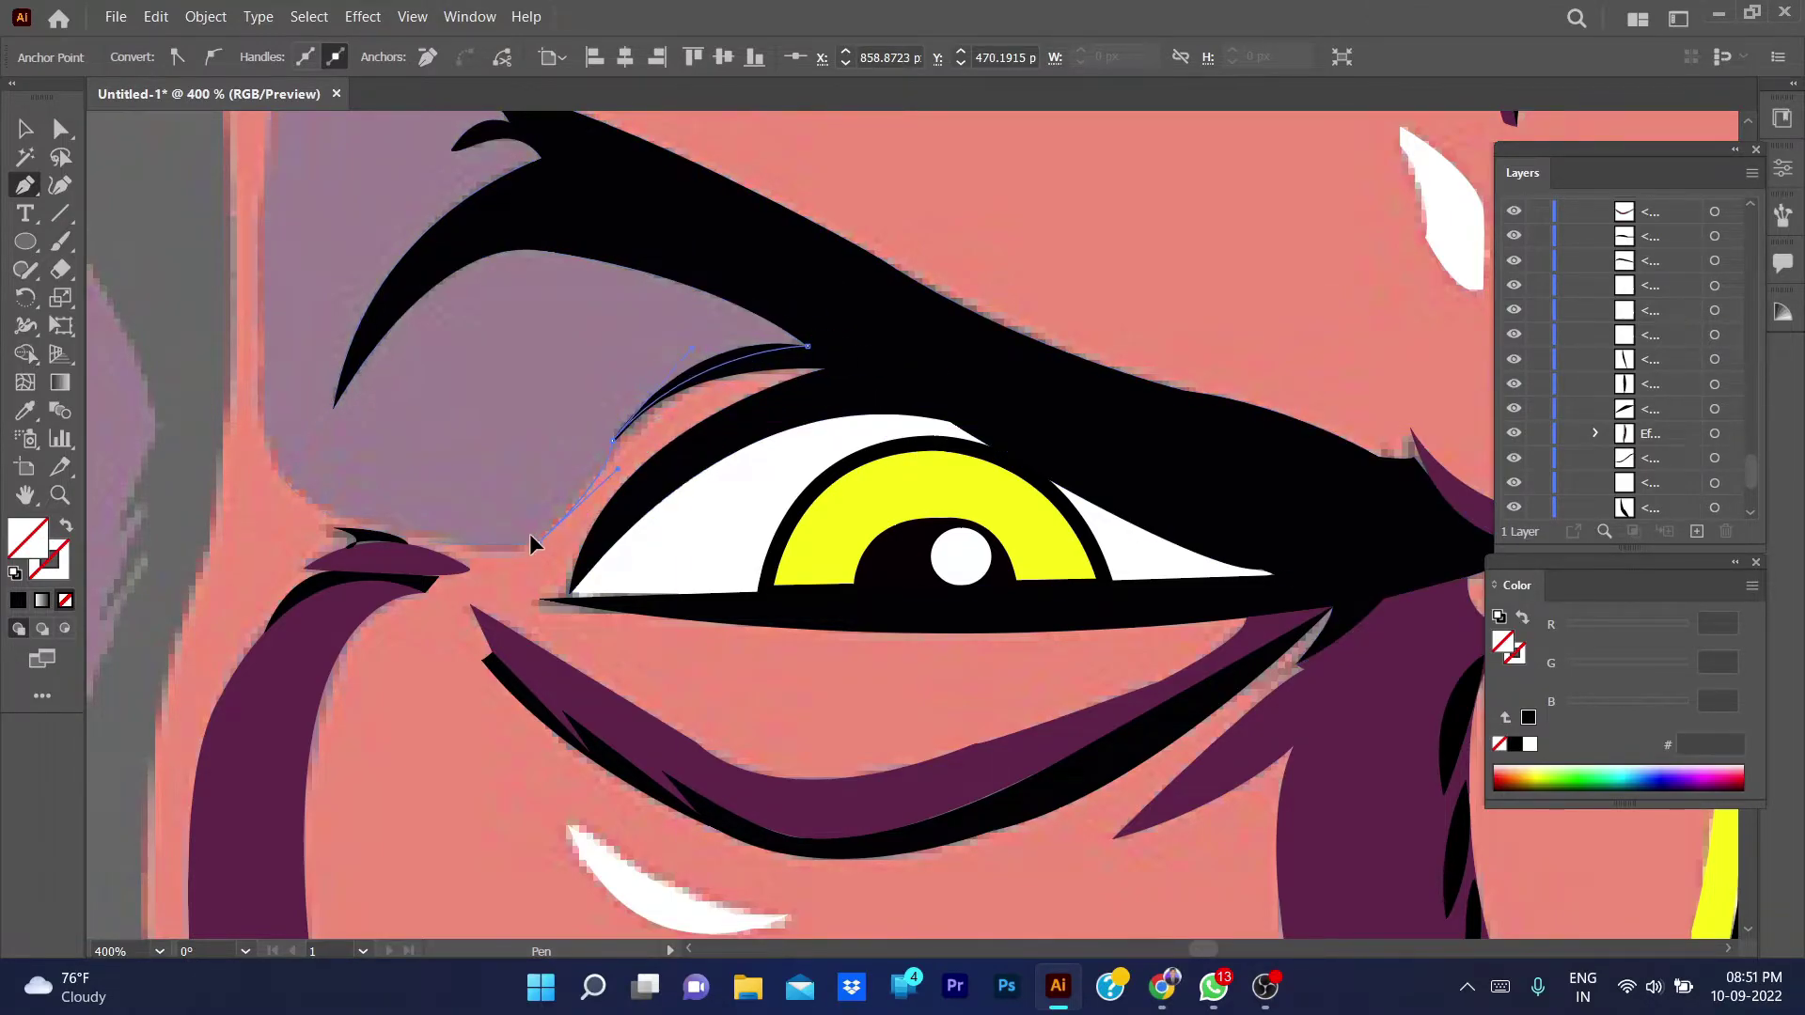
click(552, 505)
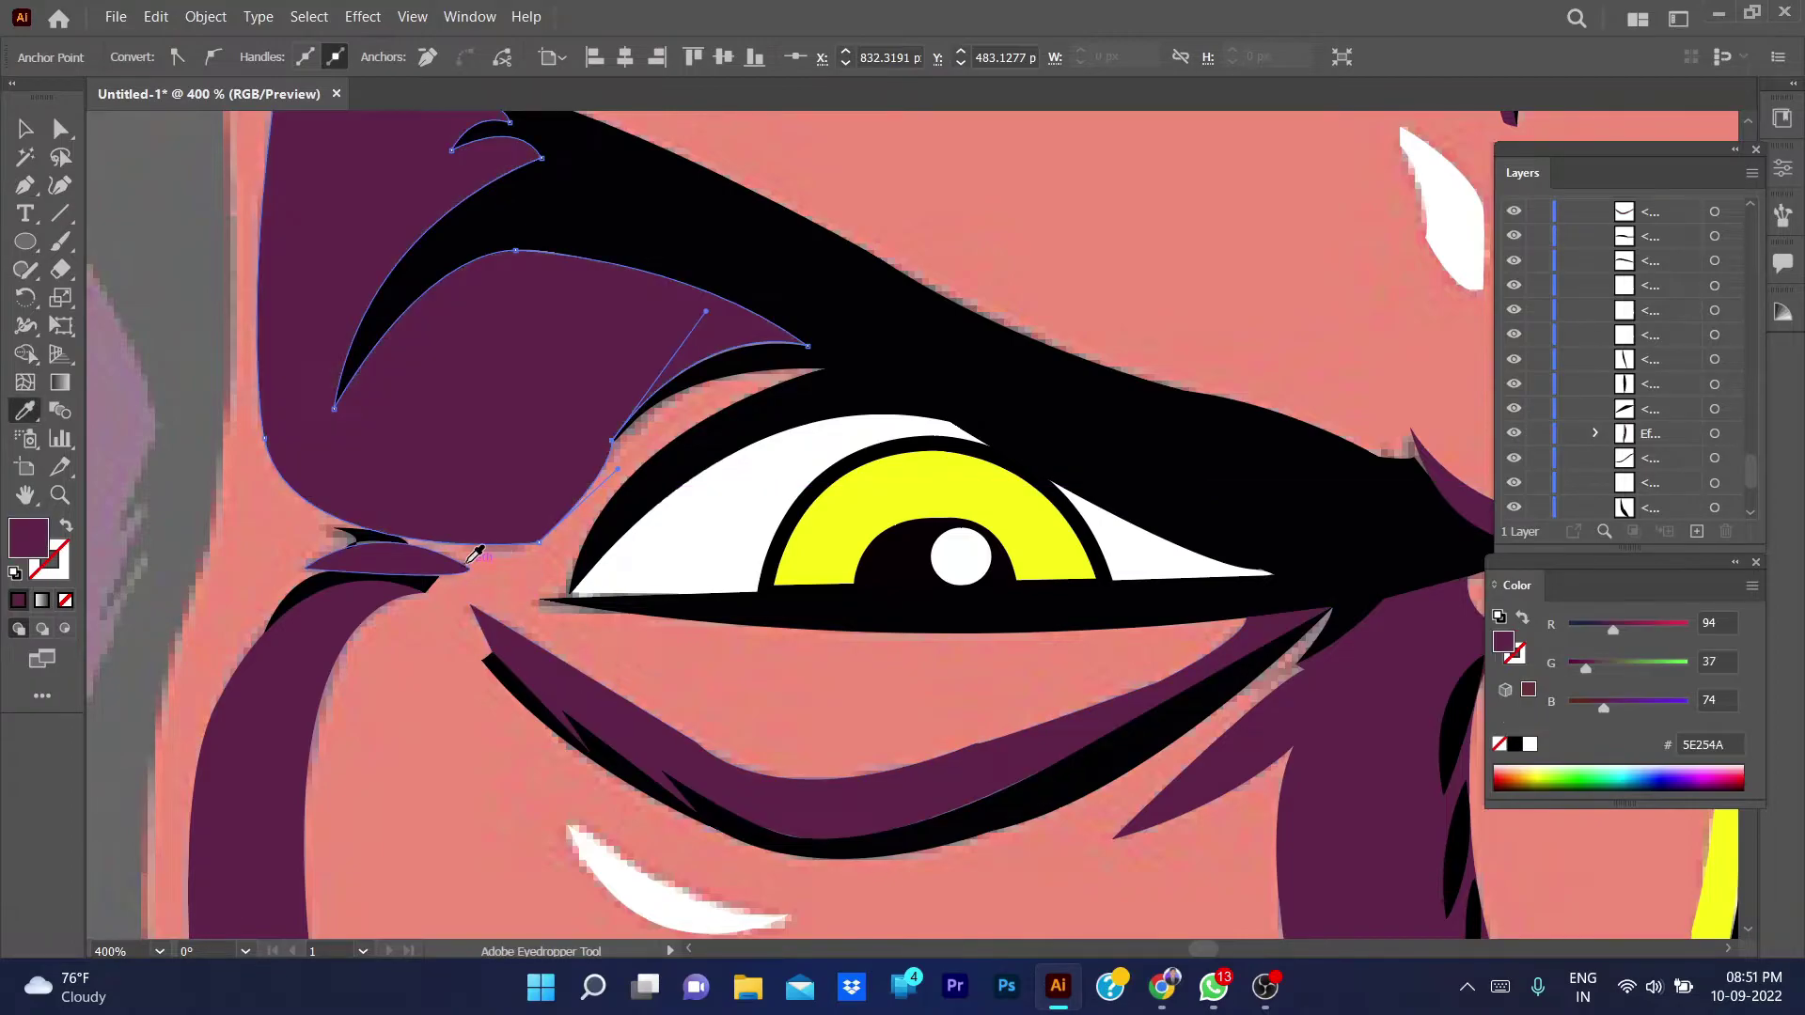
- Deselect the finished shading and zoom out to the whole devil head
key(v)
key(ctrl+shift+a)
key(ctrl+0)
scroll(664, 335, up, 5)
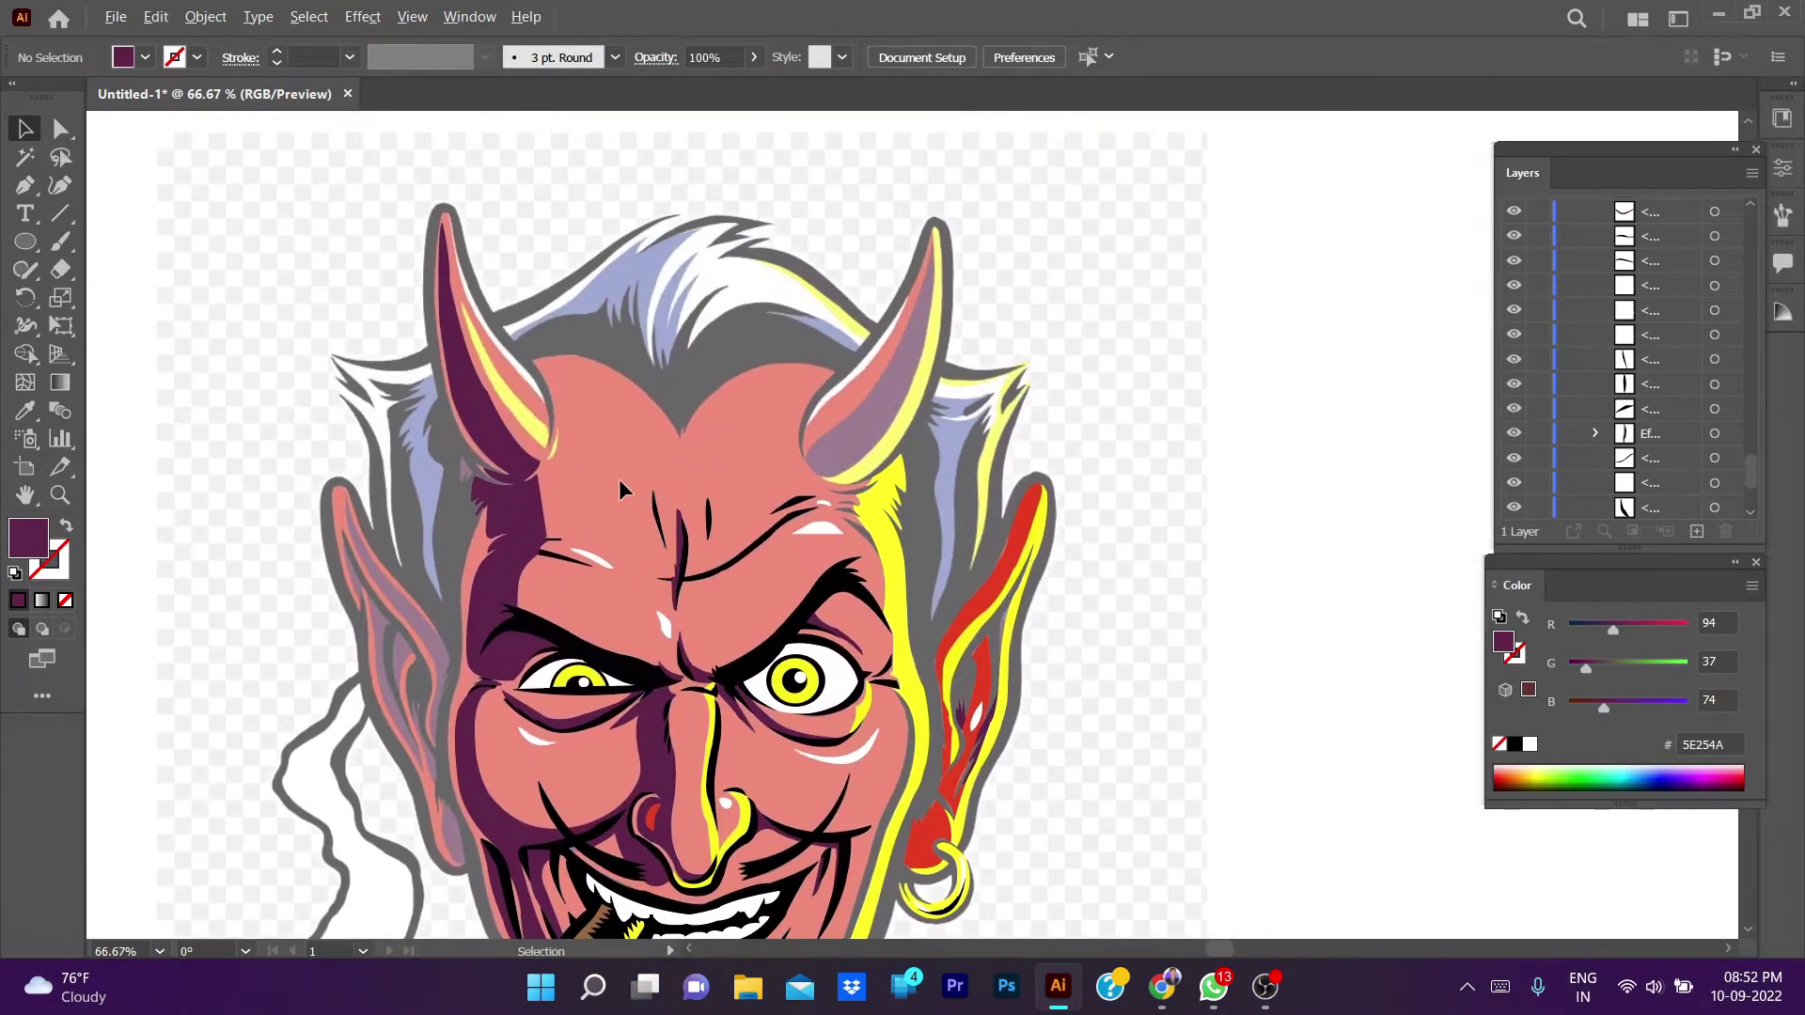
scroll(568, 471, up, 1)
scroll(544, 435, up, 1)
scroll(741, 564, up, 1)
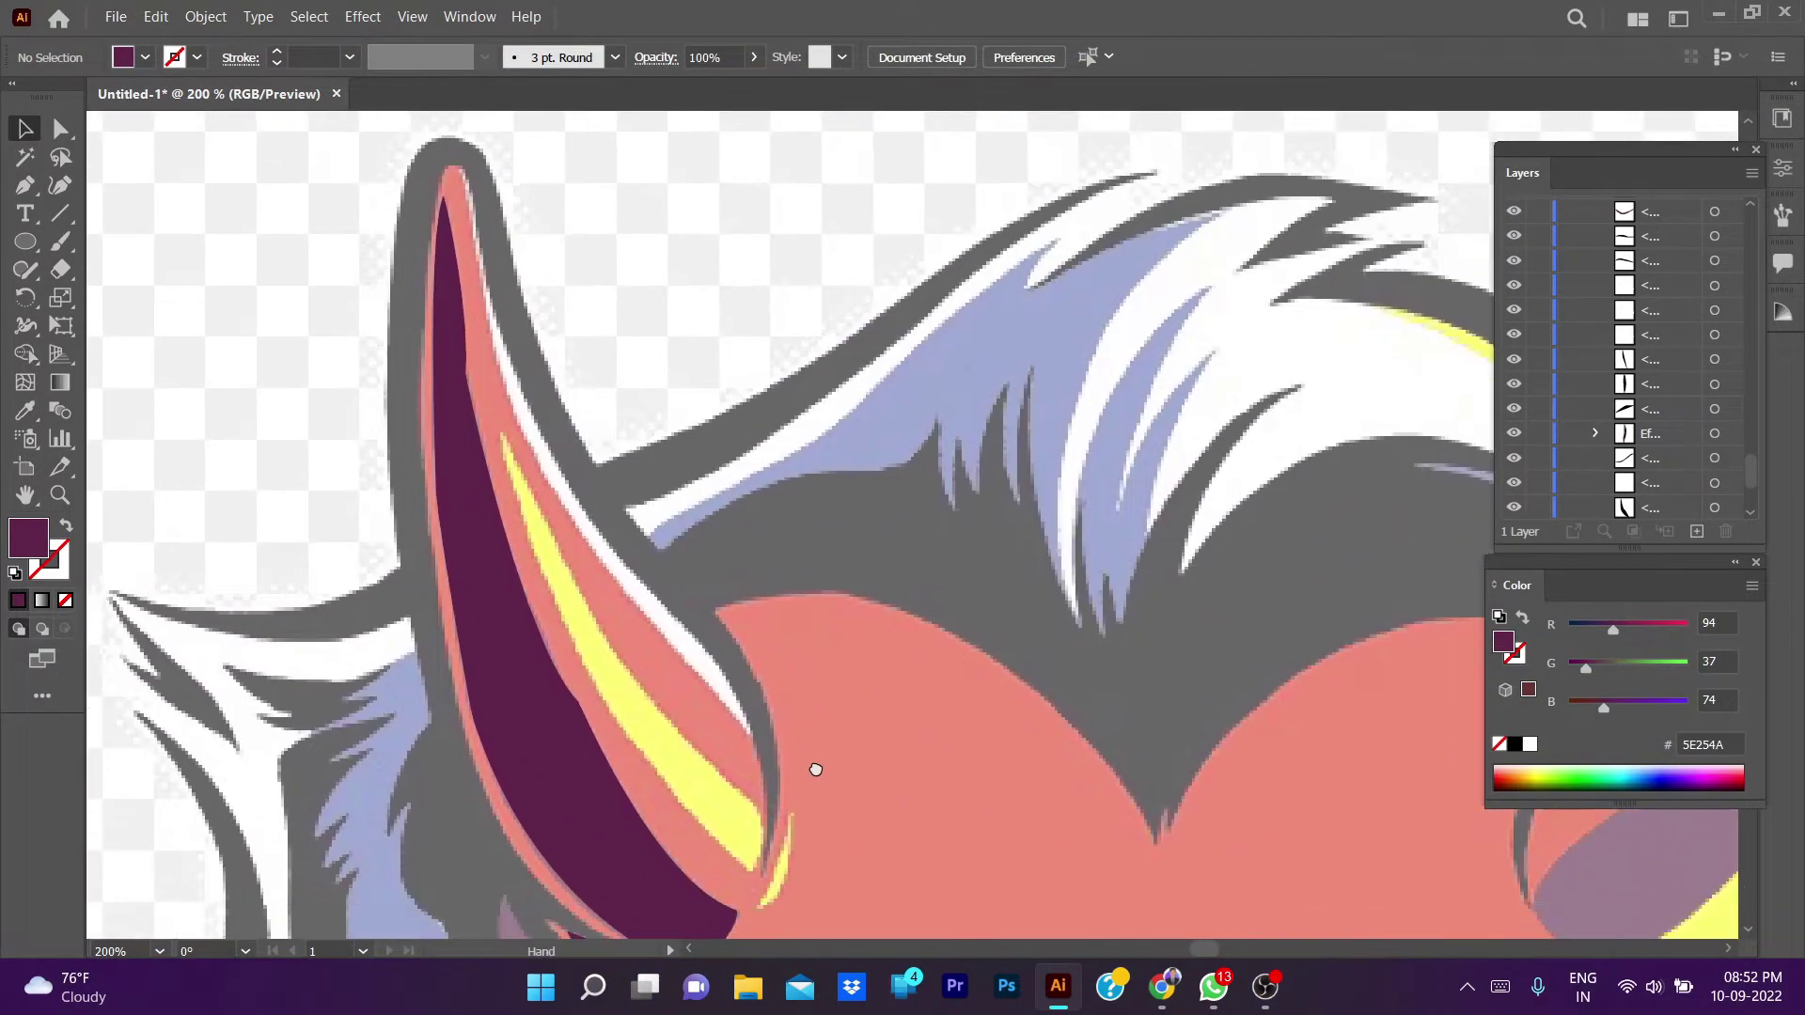
- Start a no-fill Pen path at the left horn's base, running up the inner edge
key(p)
click(761, 874)
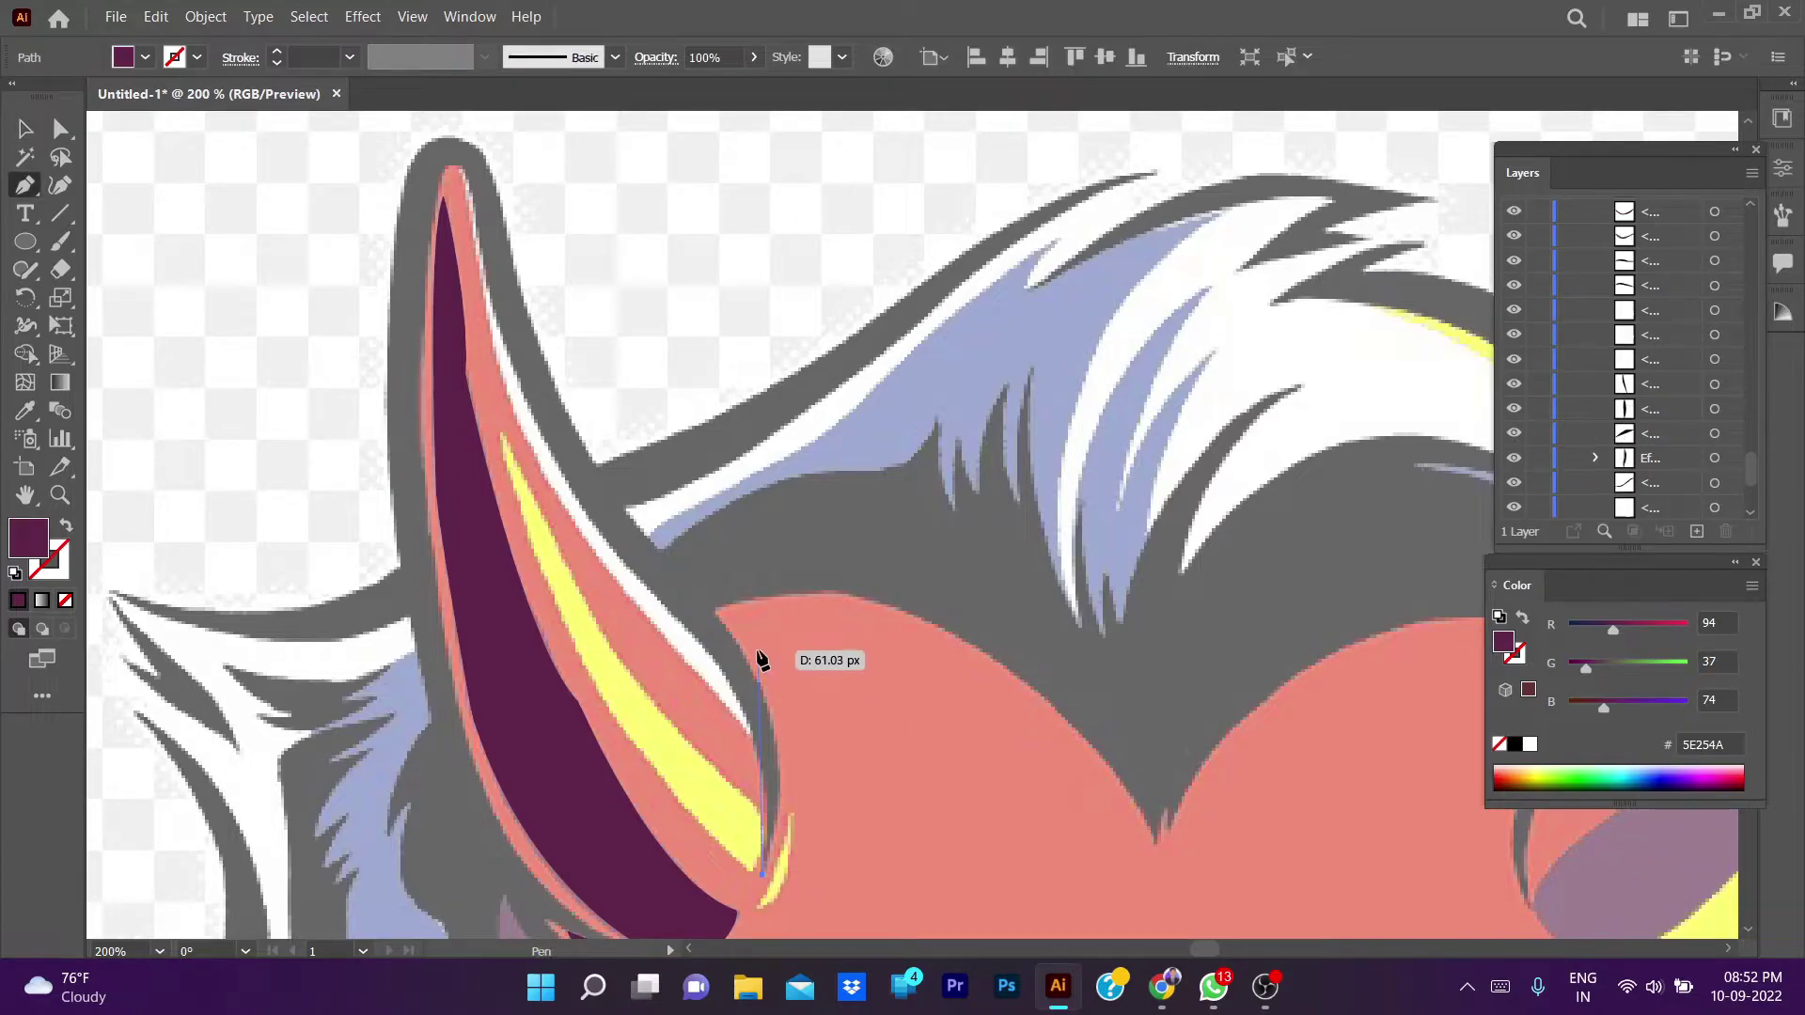
mouse_move(738, 644)
mouse_down()
mouse_move(697, 590)
mouse_move(720, 610)
mouse_up()
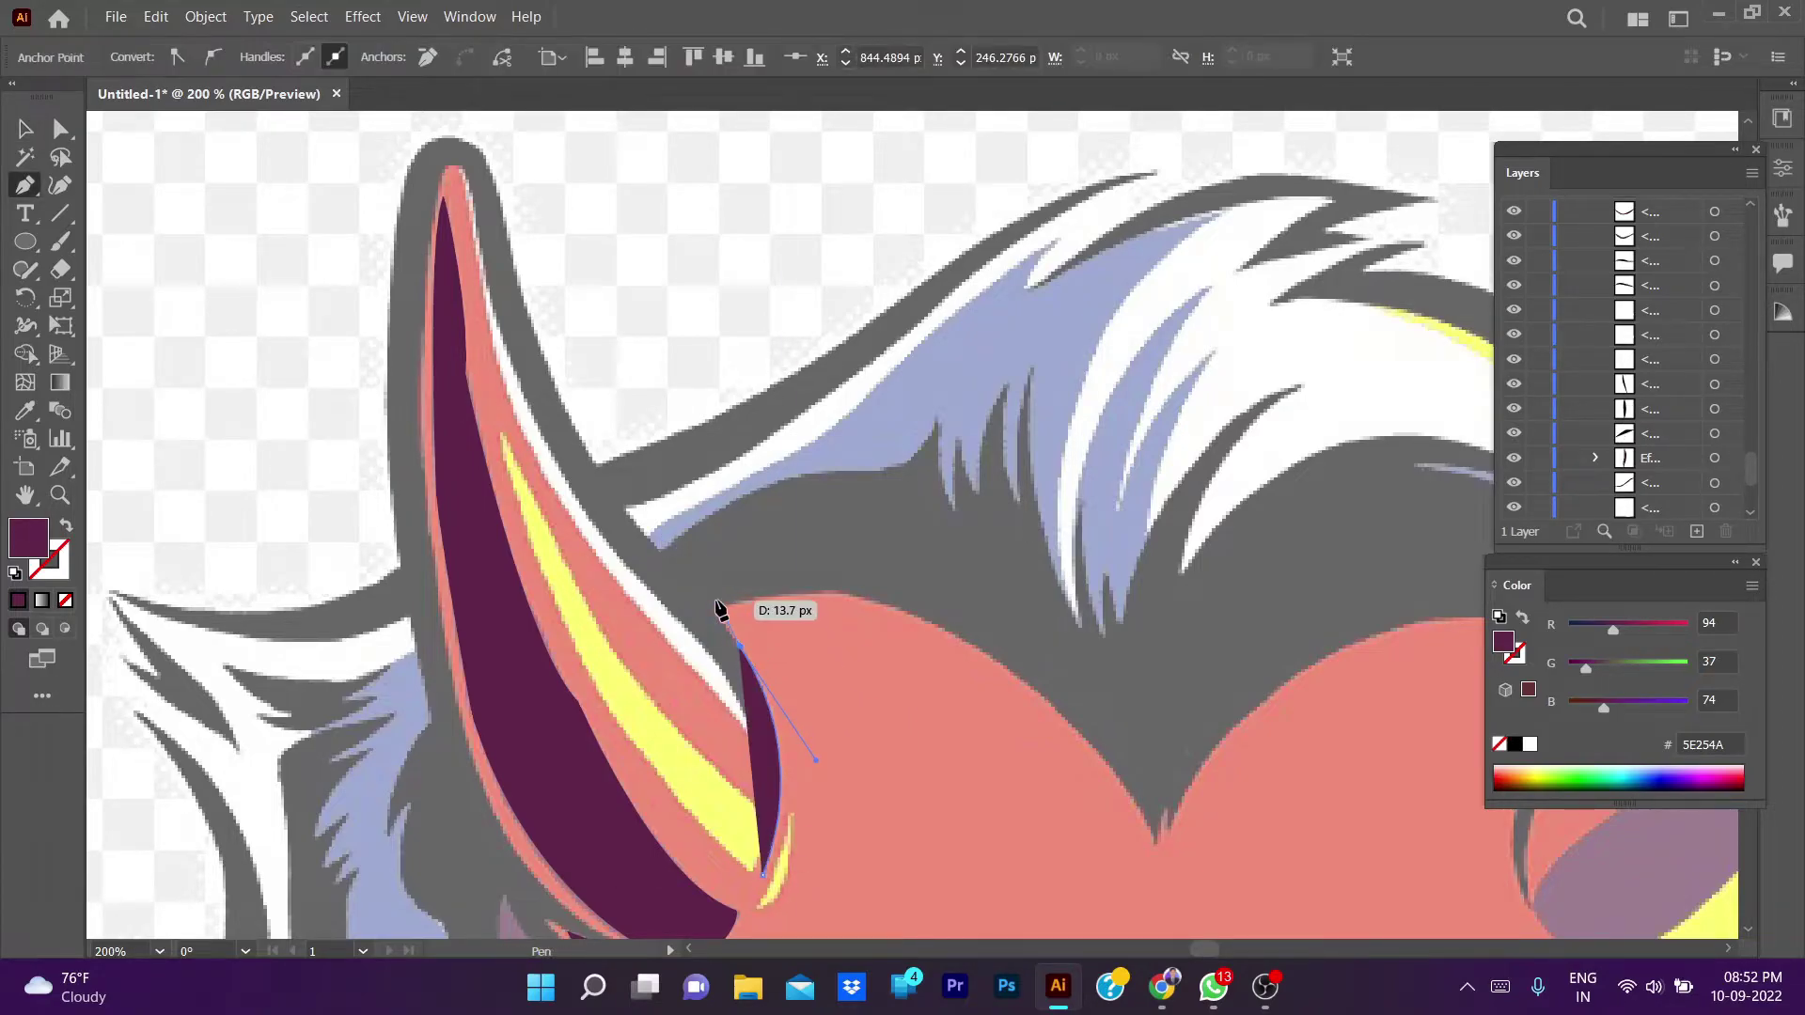
key(slash)
click(558, 456)
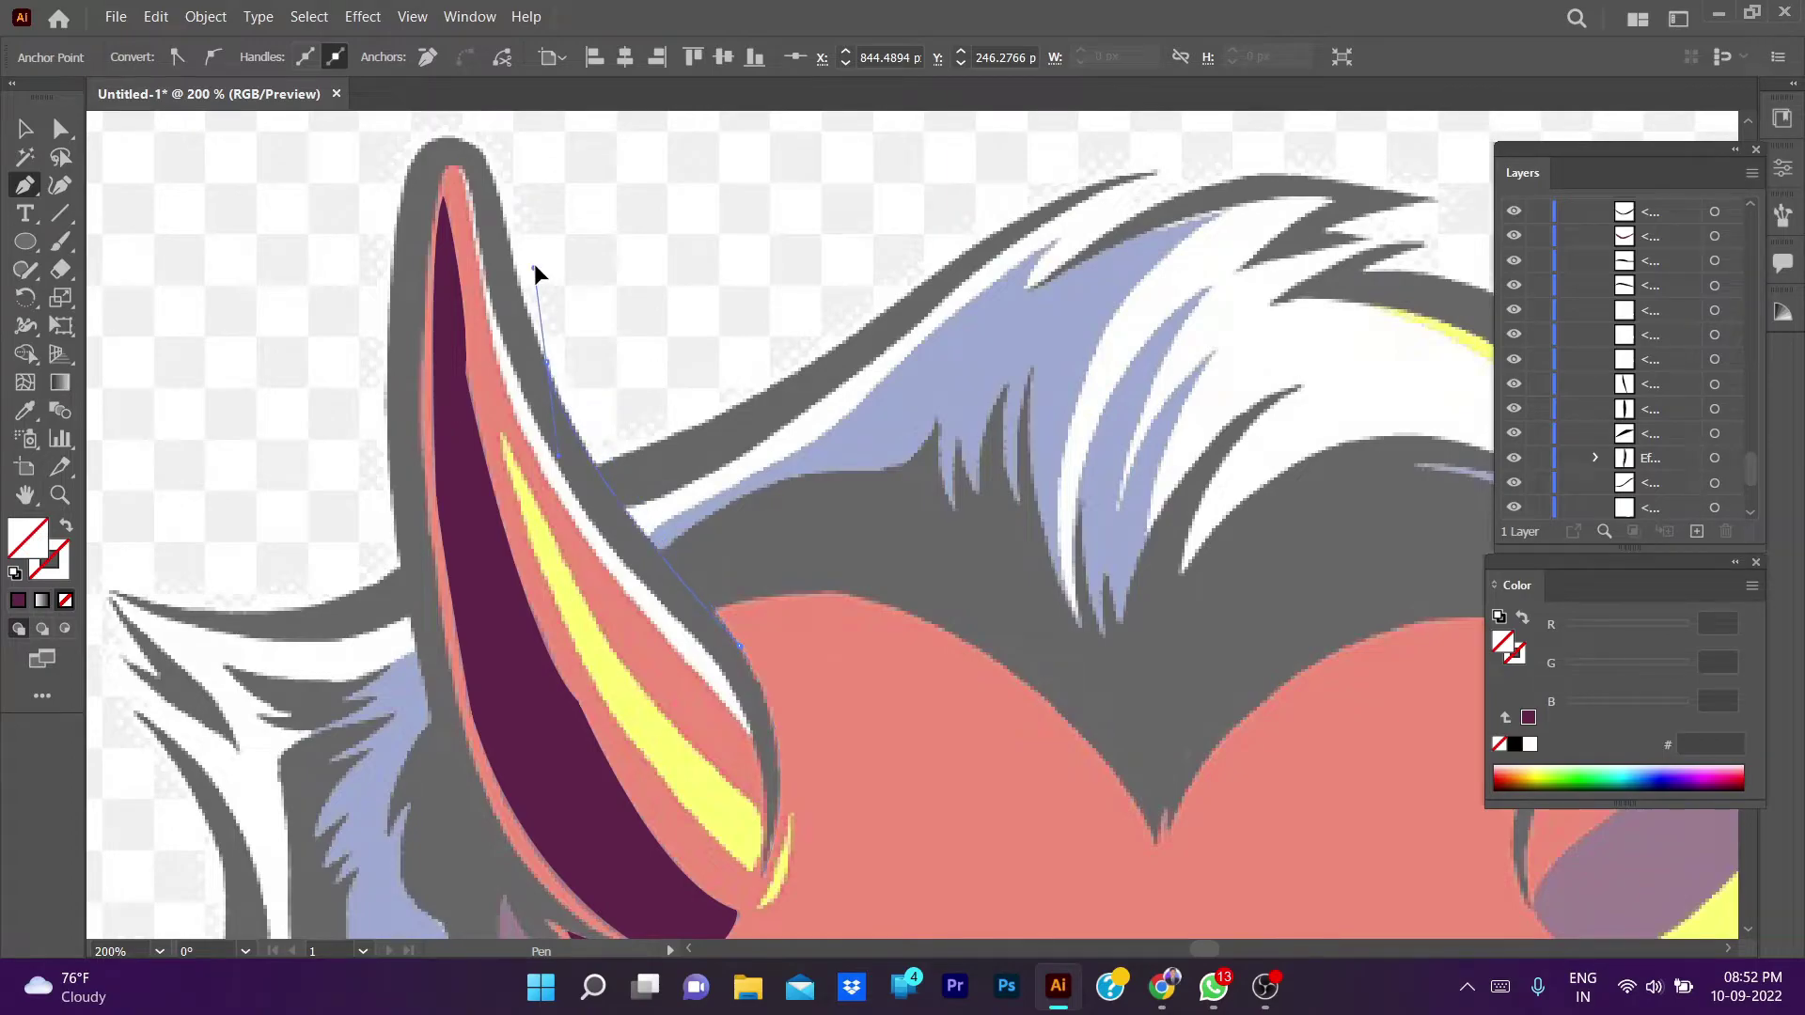
click(545, 362)
drag(495, 183, 493, 128)
drag(403, 196, 367, 308)
key(ctrl+z)
- Curve the outline over the horn's rounded tip with a sharp corner point
key(ctrl+plus)
key(ctrl+plus)
key(ctrl+plus)
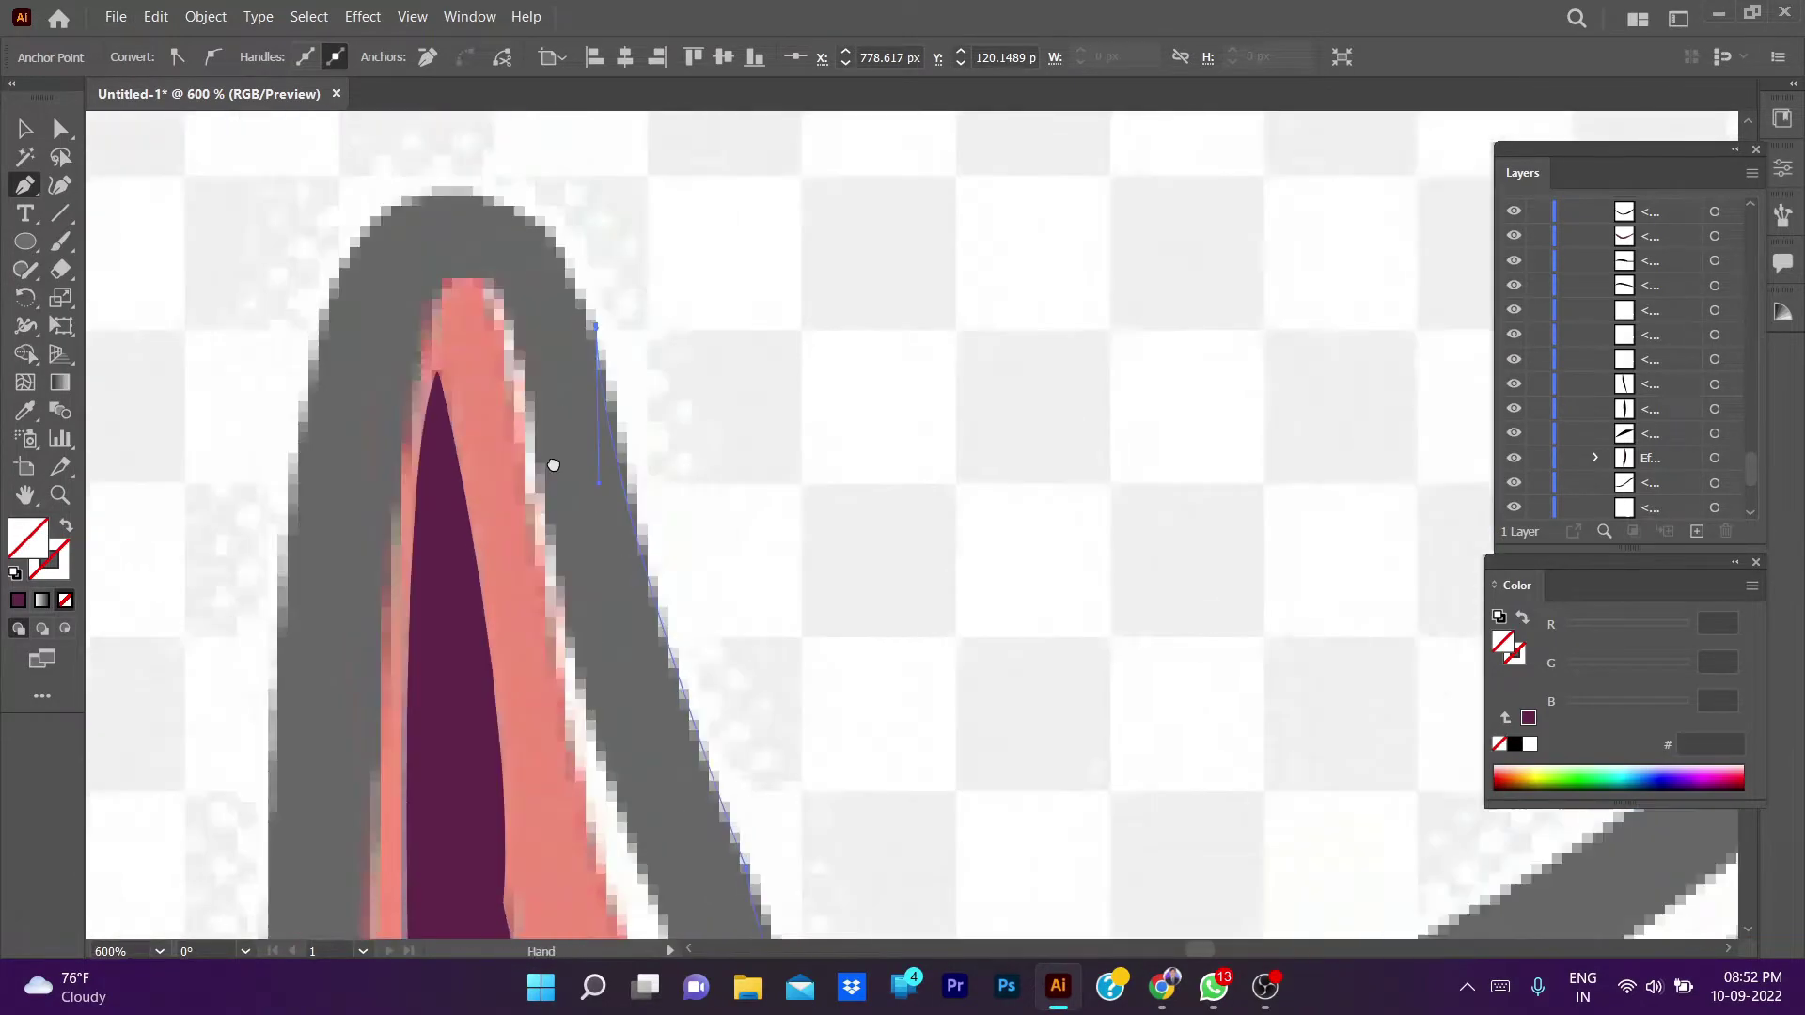
drag(442, 287, 307, 328)
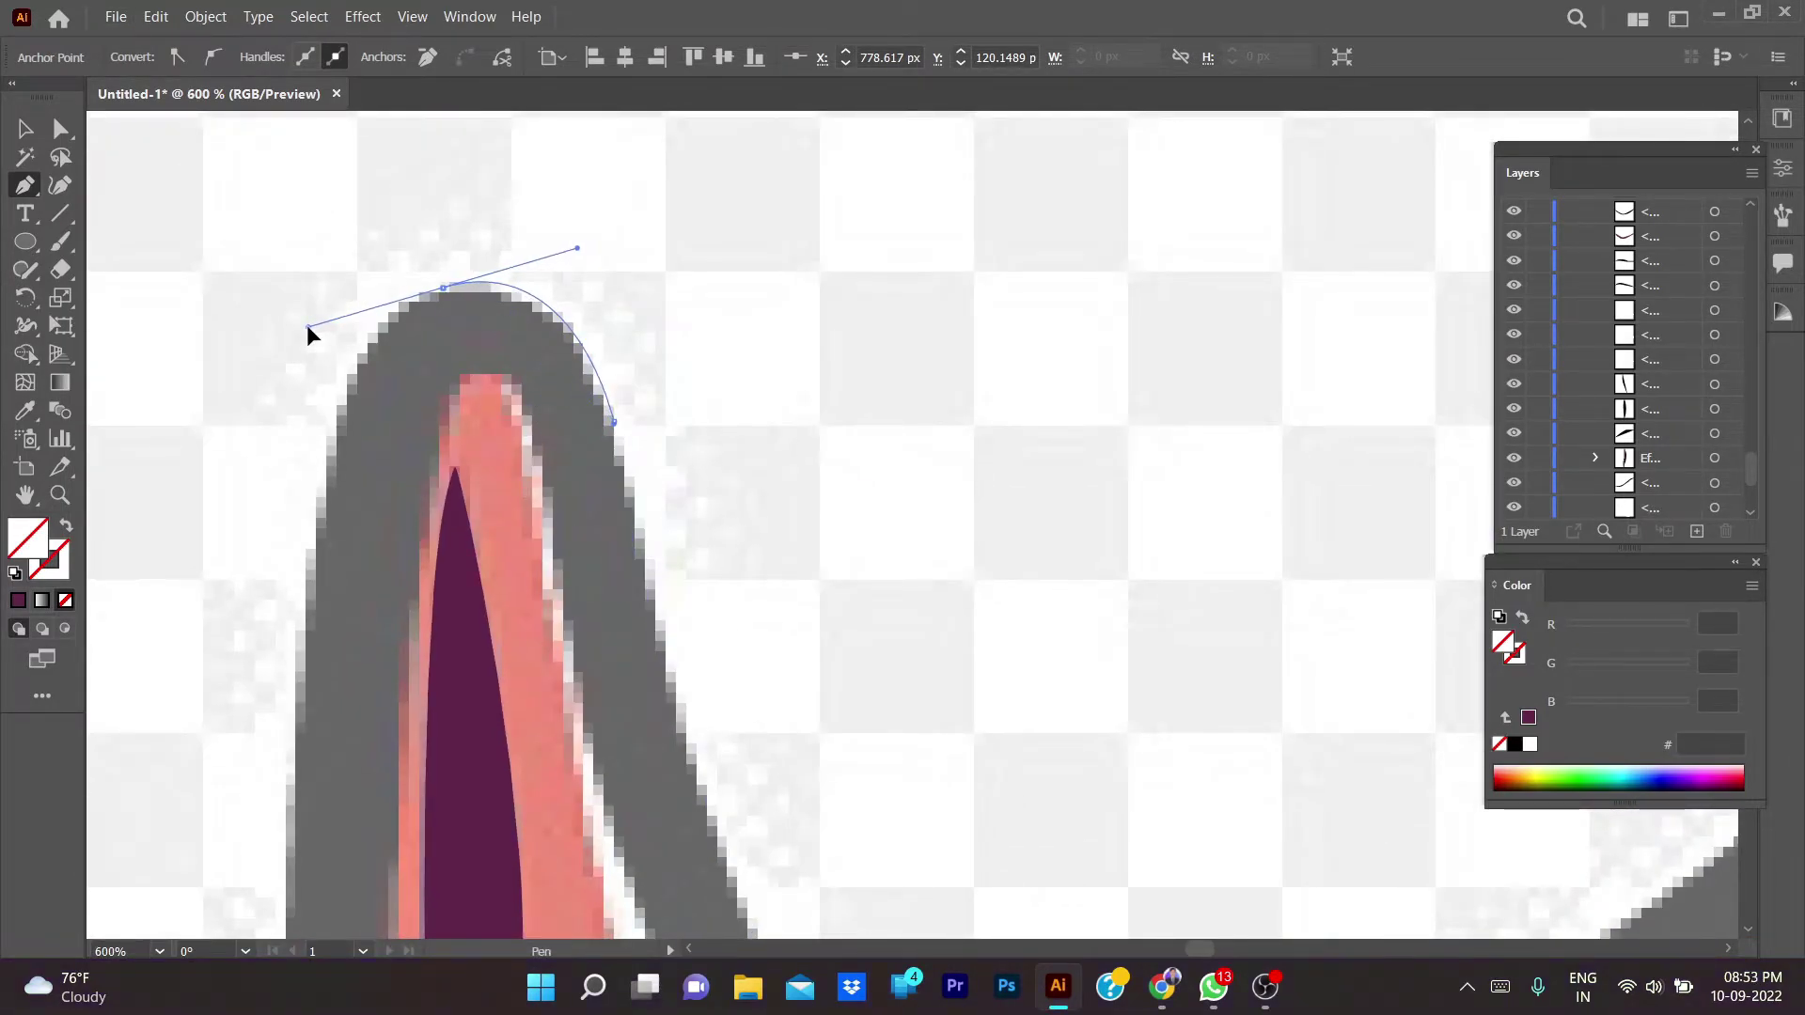
click(443, 287)
drag(320, 501, 287, 736)
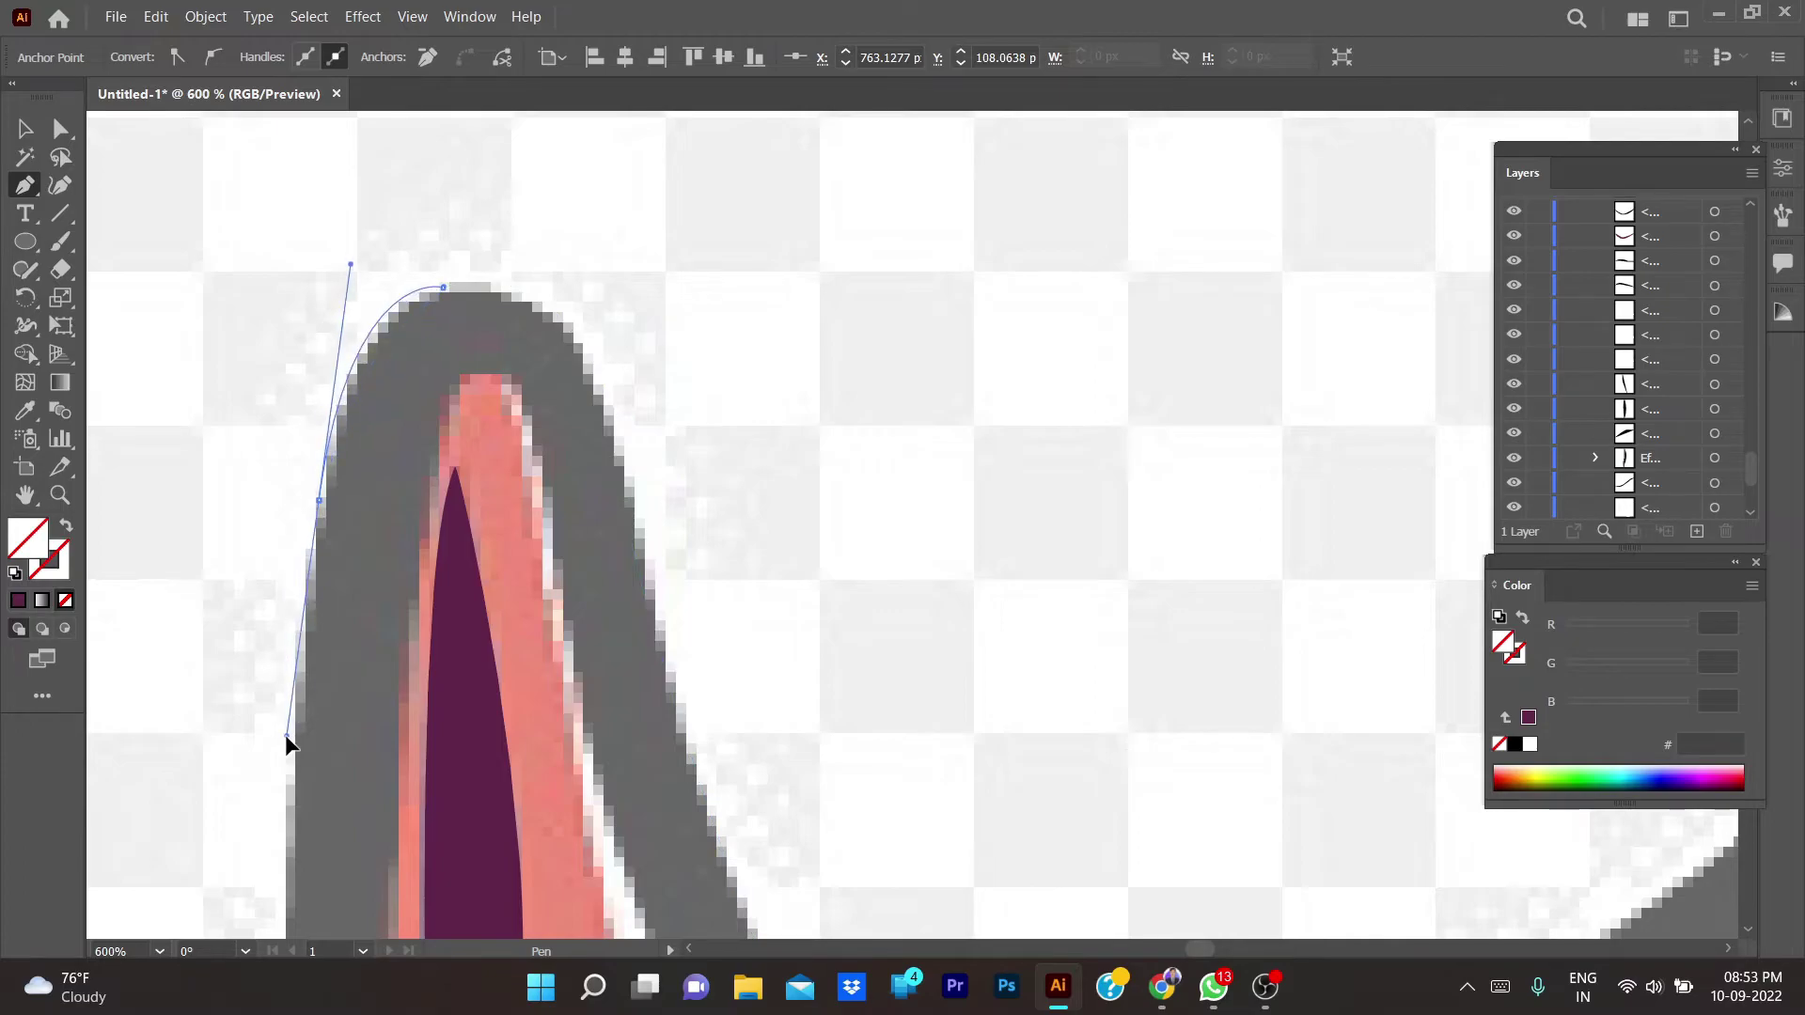
click(320, 501)
- Continue the outline down the horn's left edge
key(ctrl+minus)
scroll(383, 565, down, 5)
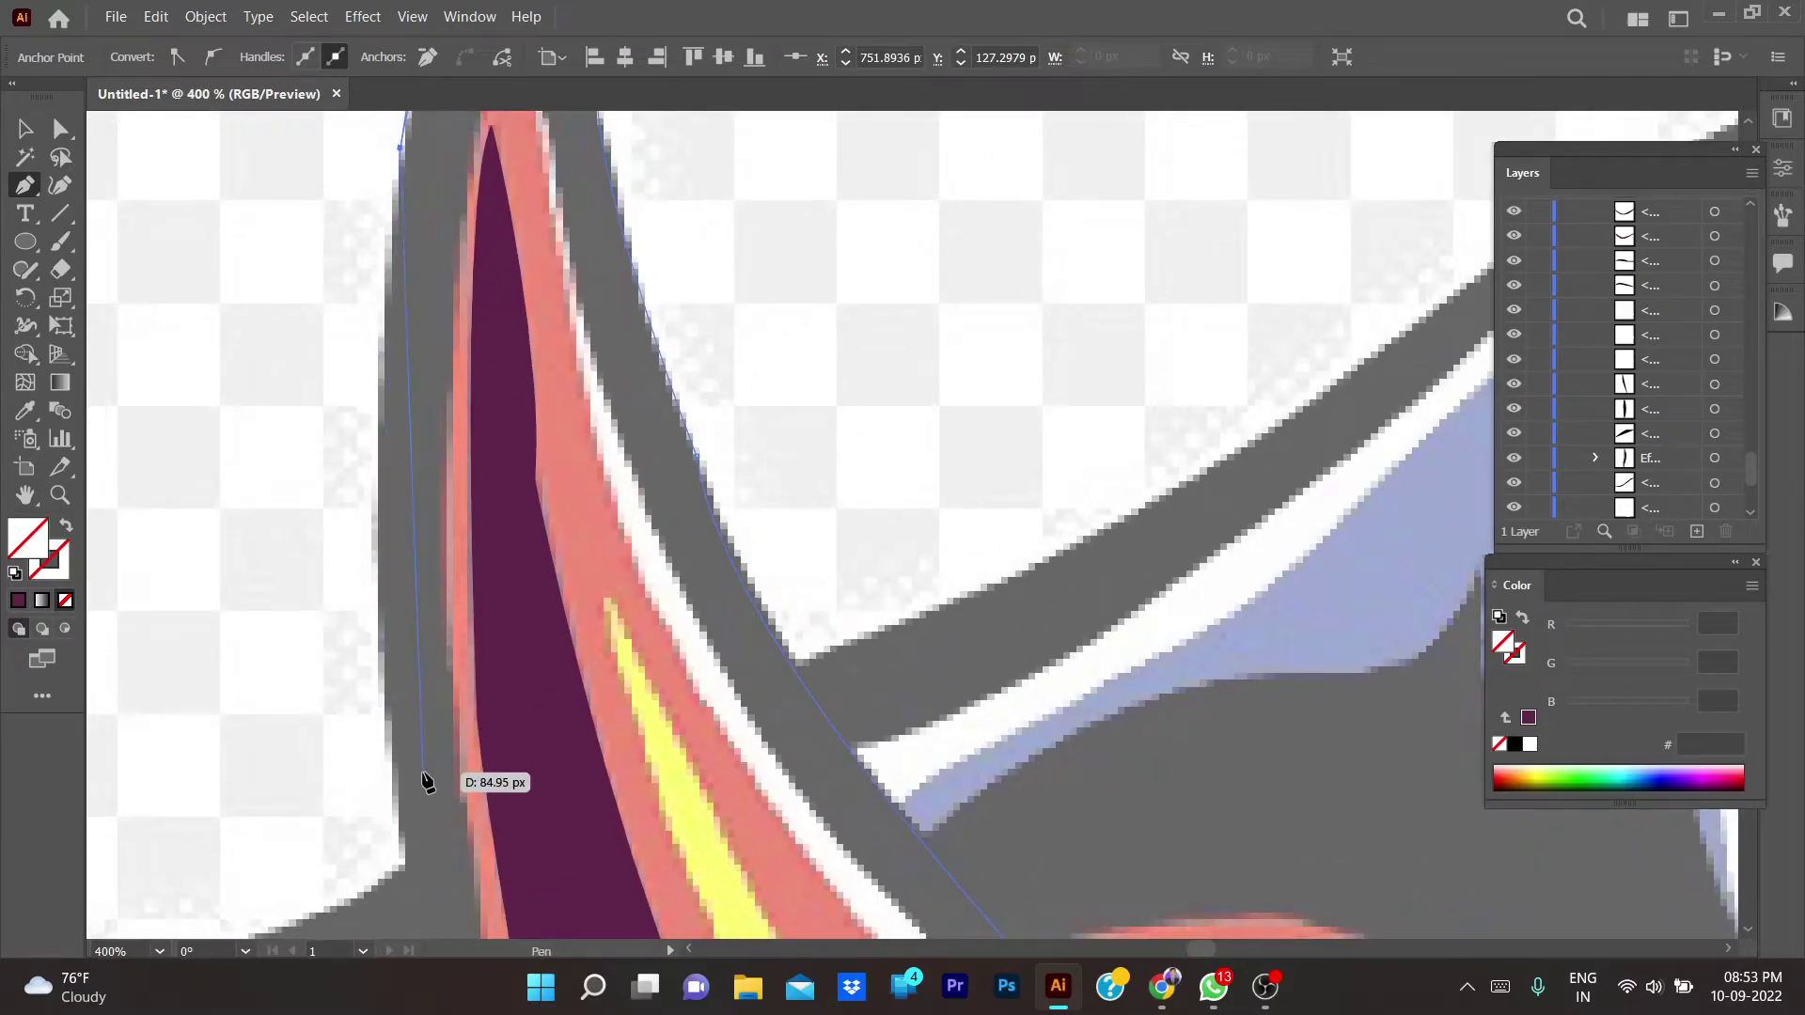
scroll(425, 782, down, 2)
scroll(403, 878, up, 1)
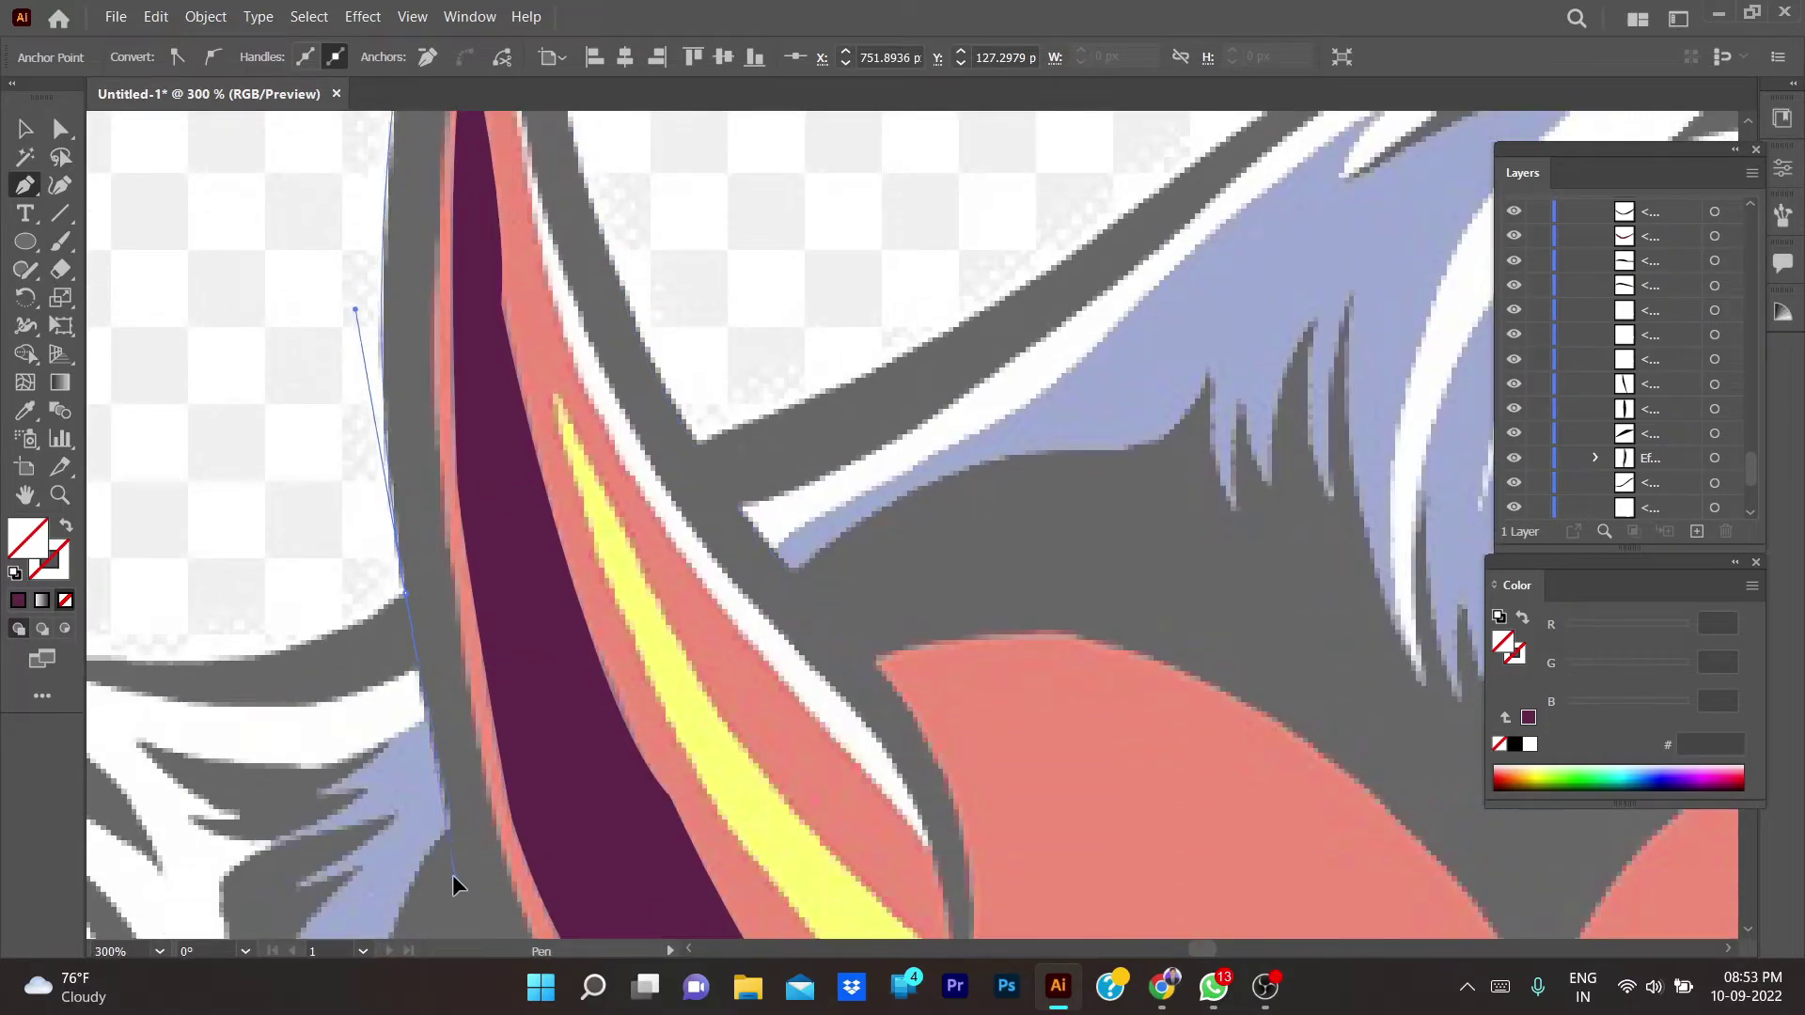
click(453, 827)
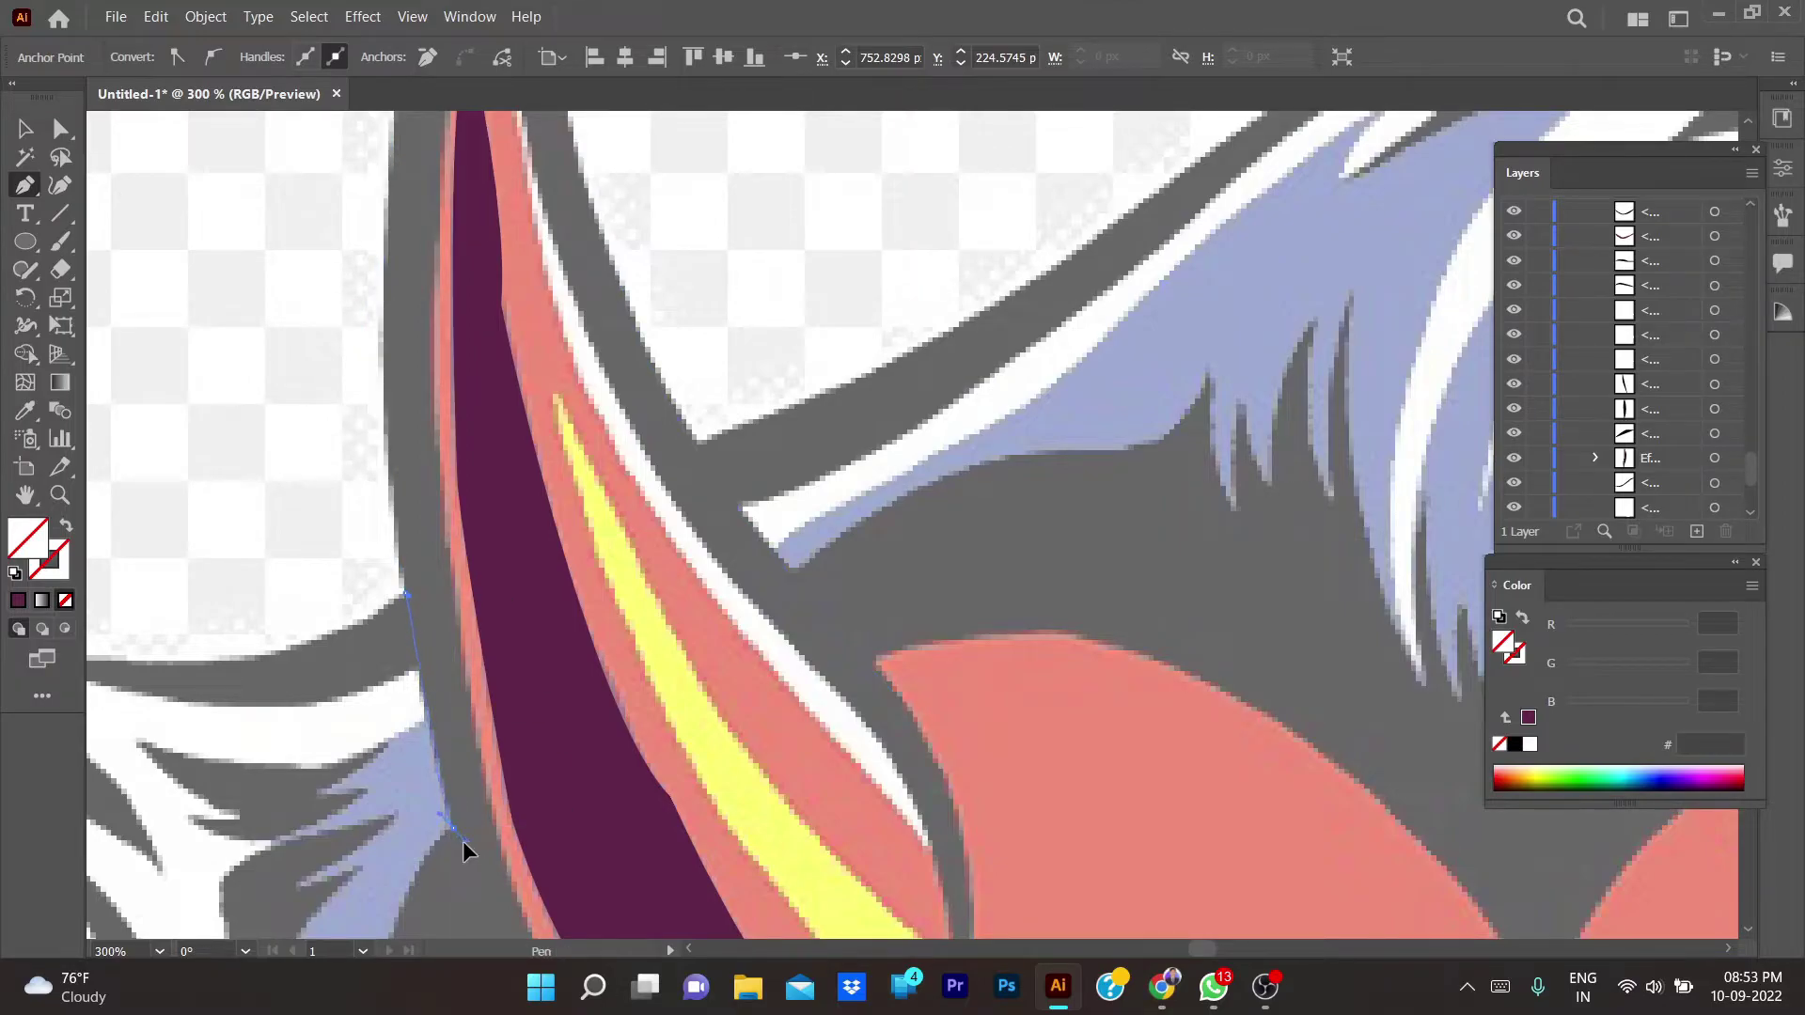
scroll(491, 879, down, 1)
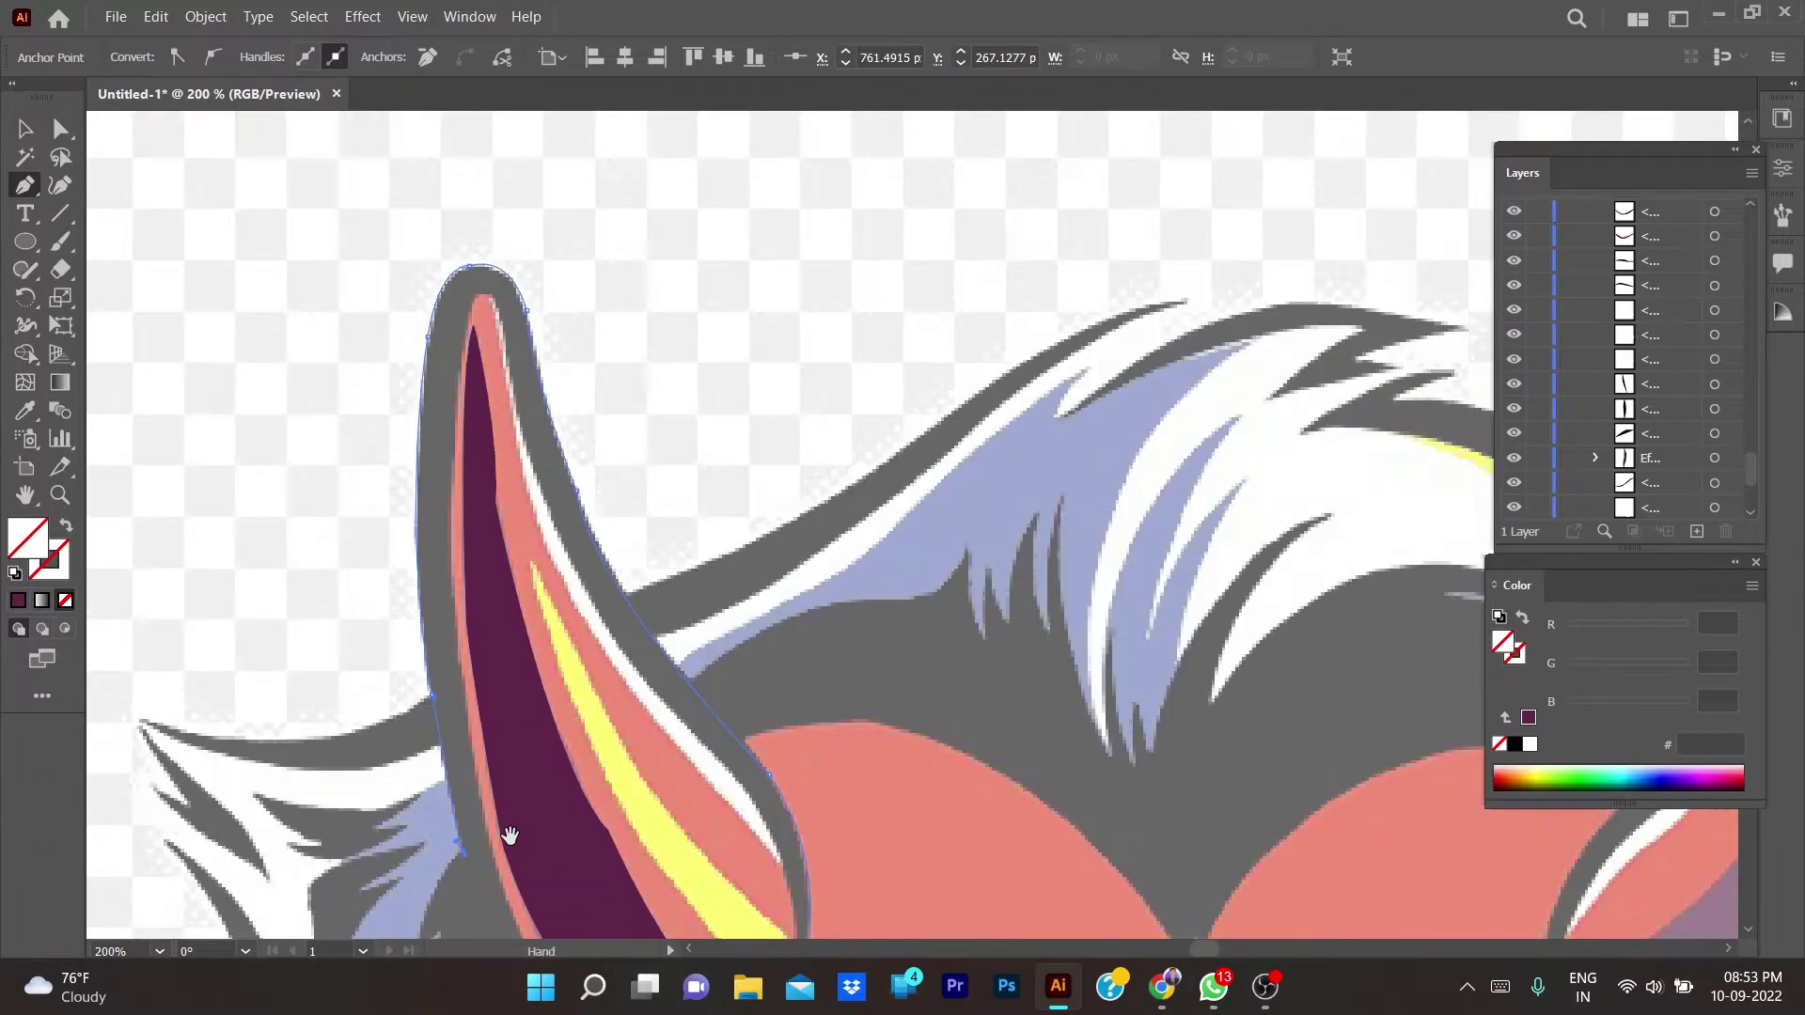
scroll(508, 832, down, 3)
key(ctrl+z)
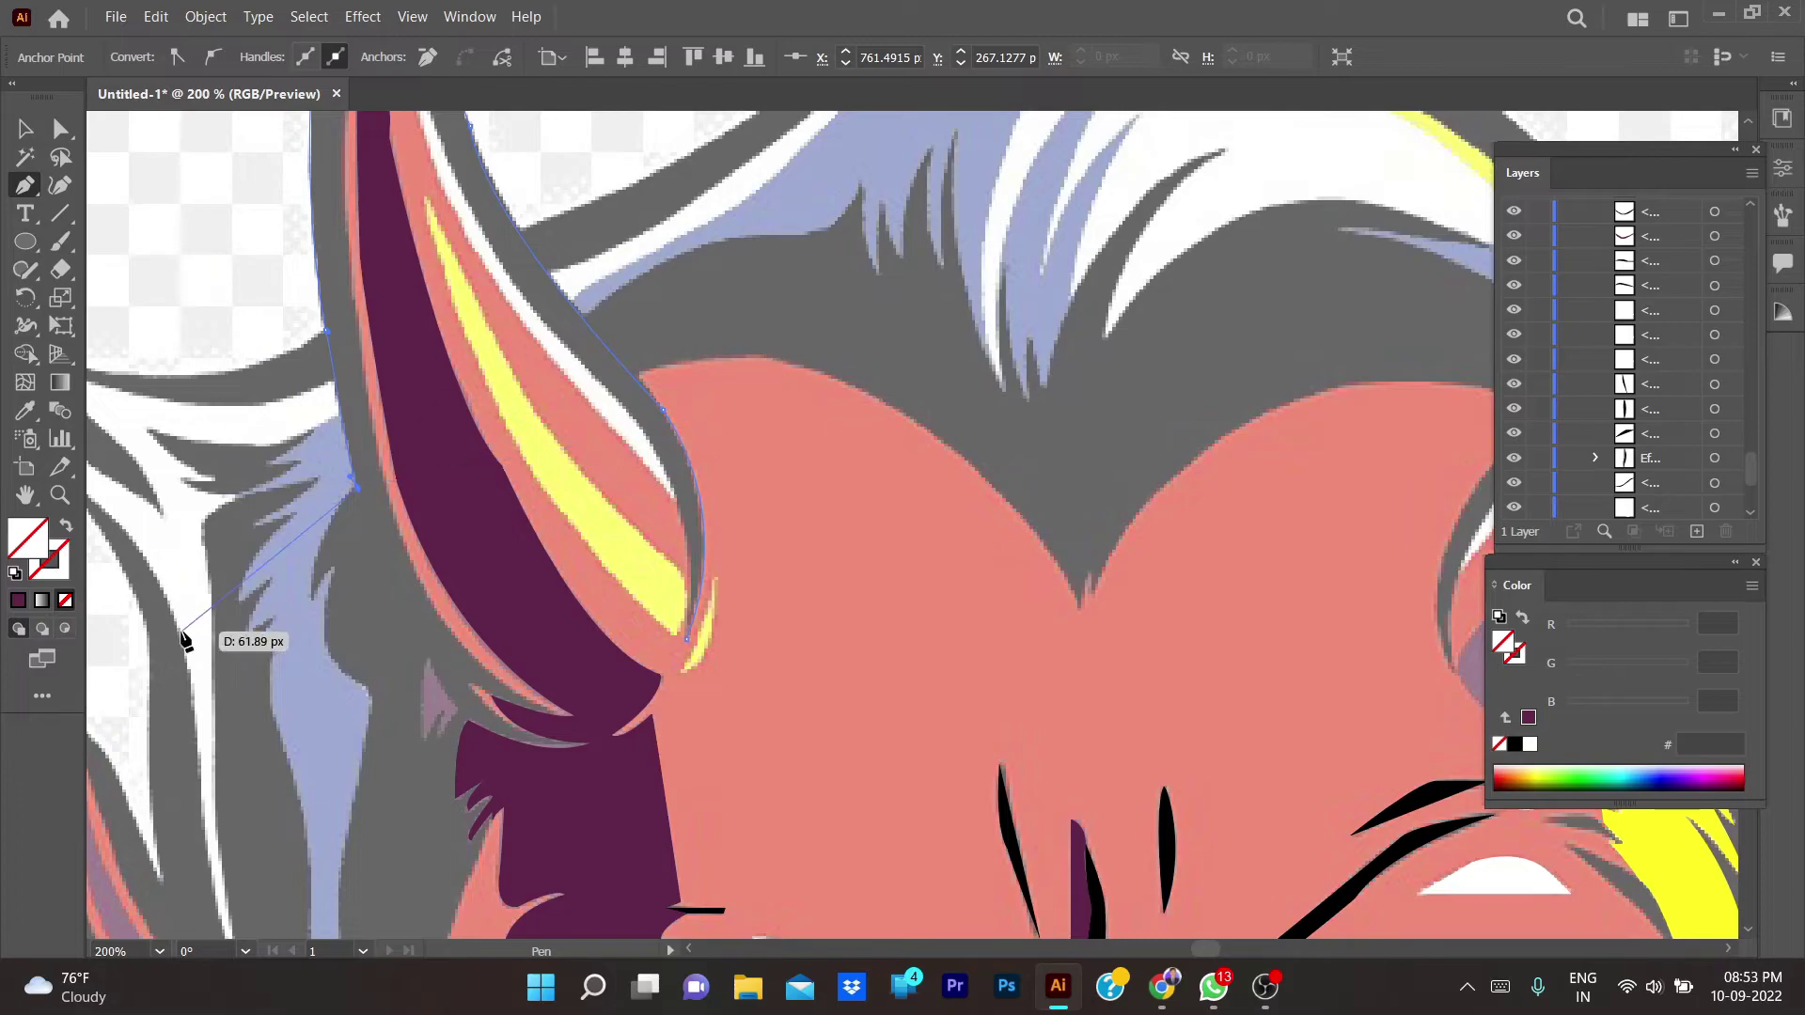
- Trace along the horn base and back up the inner edge to a smooth tip point
drag(593, 743, 674, 733)
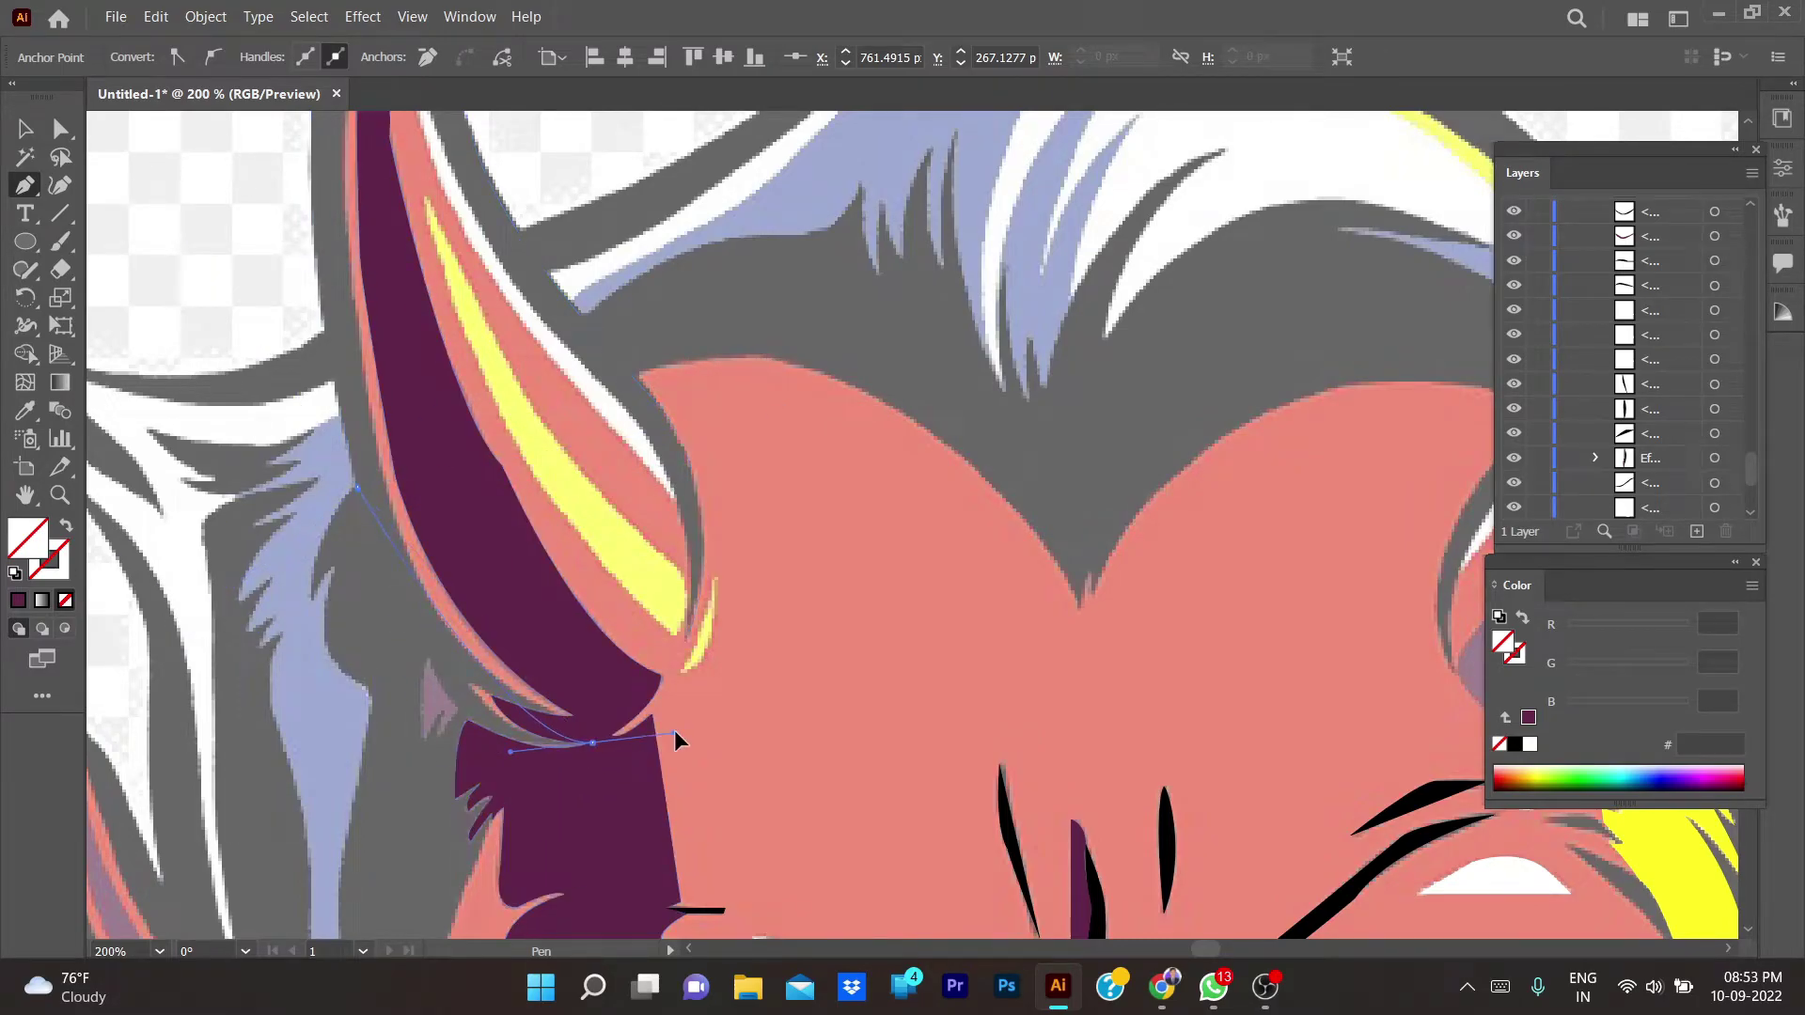
drag(780, 704, 761, 694)
click(592, 742)
drag(512, 747, 494, 697)
drag(390, 501, 385, 463)
scroll(381, 414, up, 5)
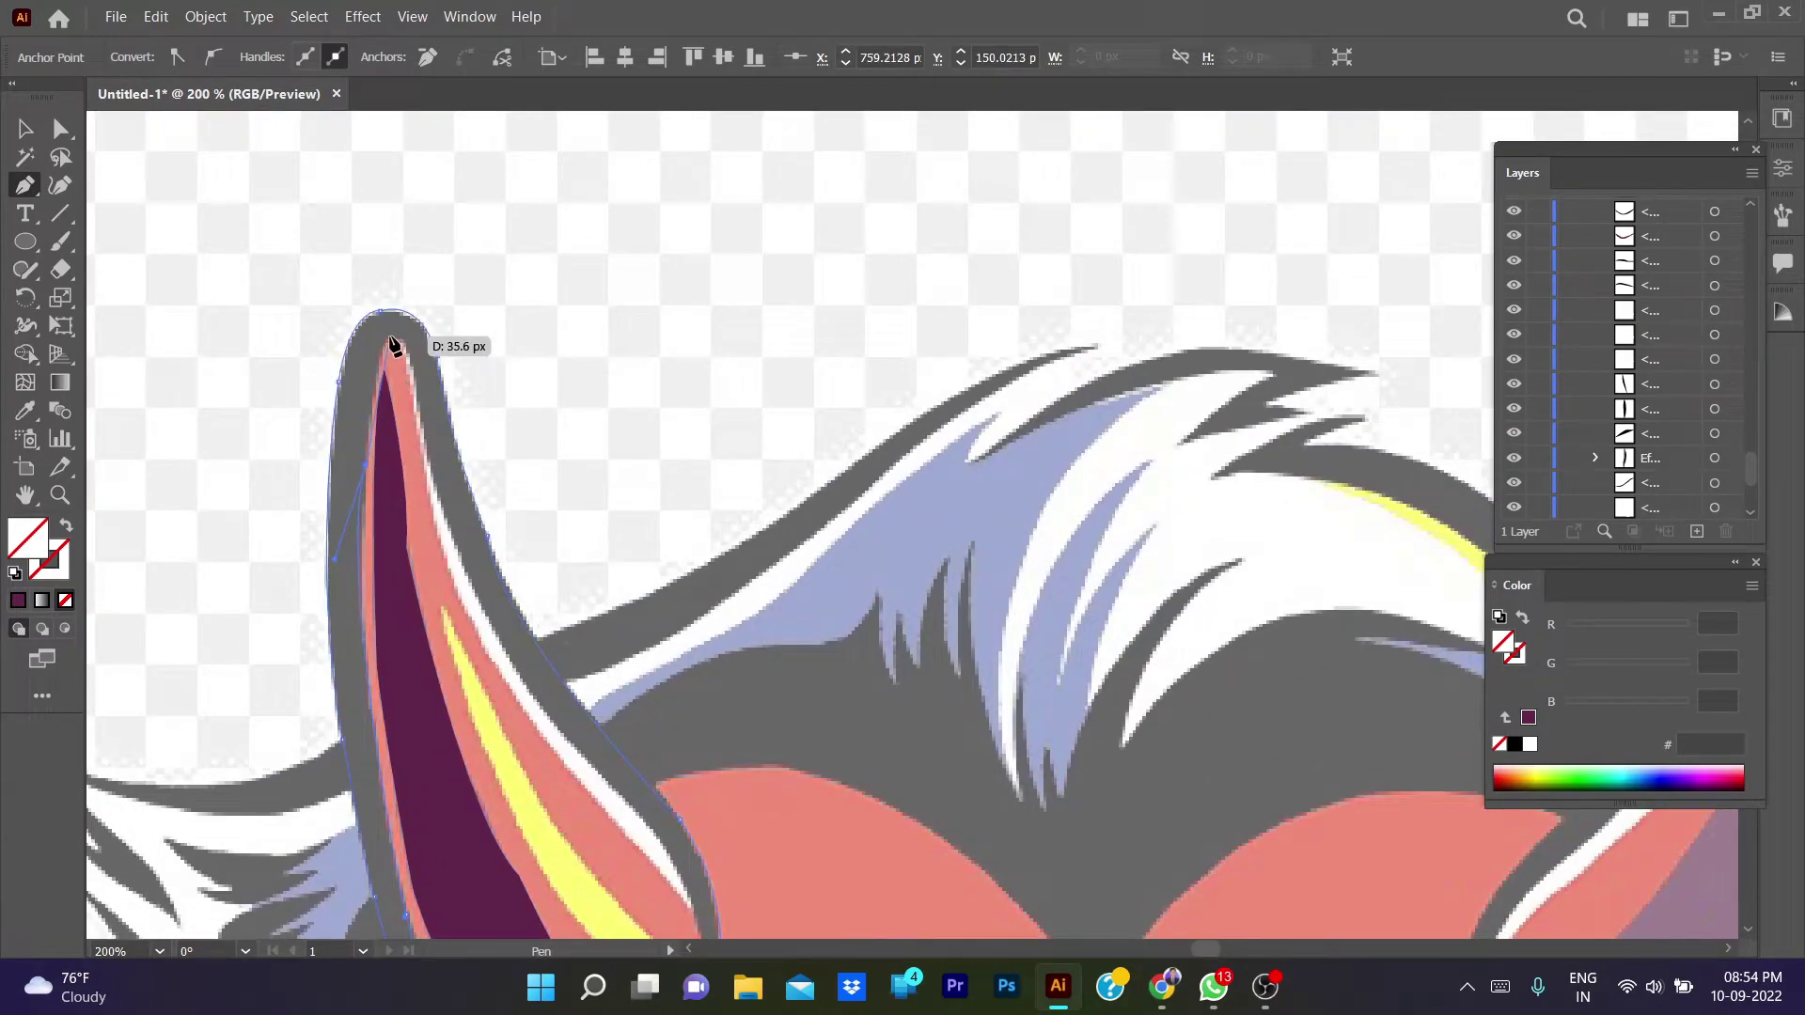
drag(389, 337, 449, 528)
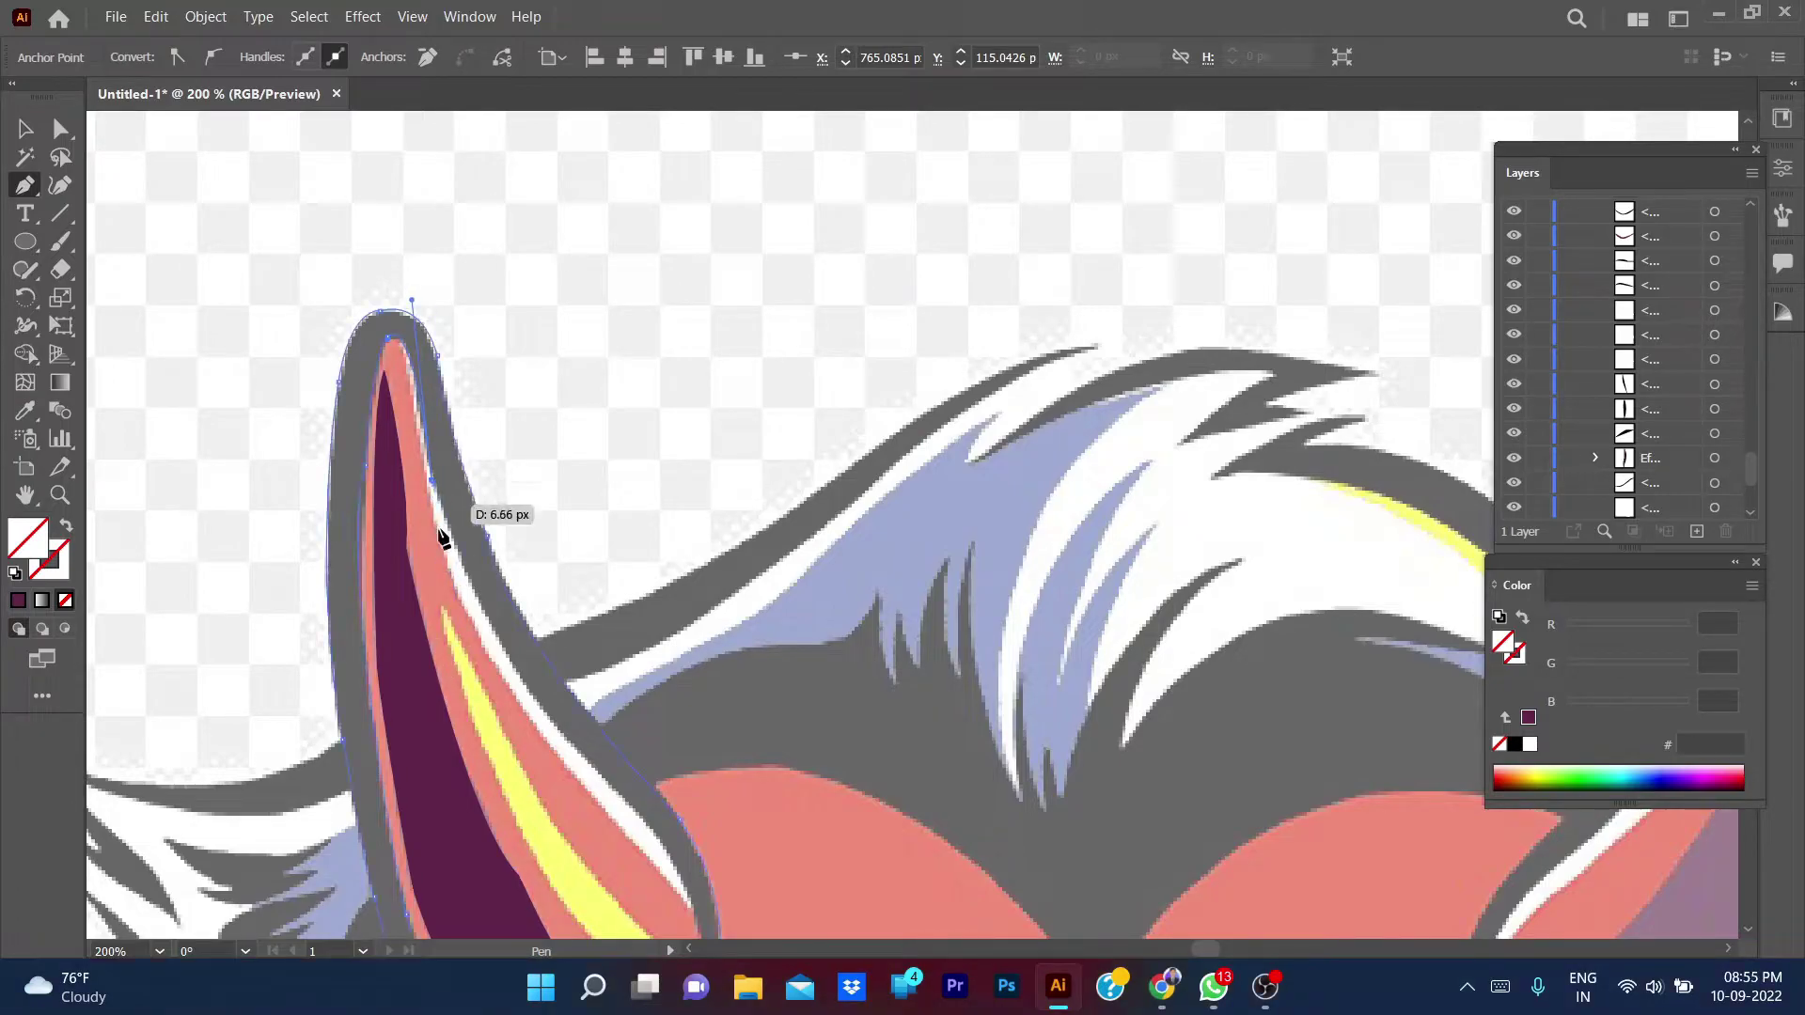
- Run the outline down the horn's right edge and finish the path
drag(512, 674, 532, 695)
drag(551, 762, 411, 583)
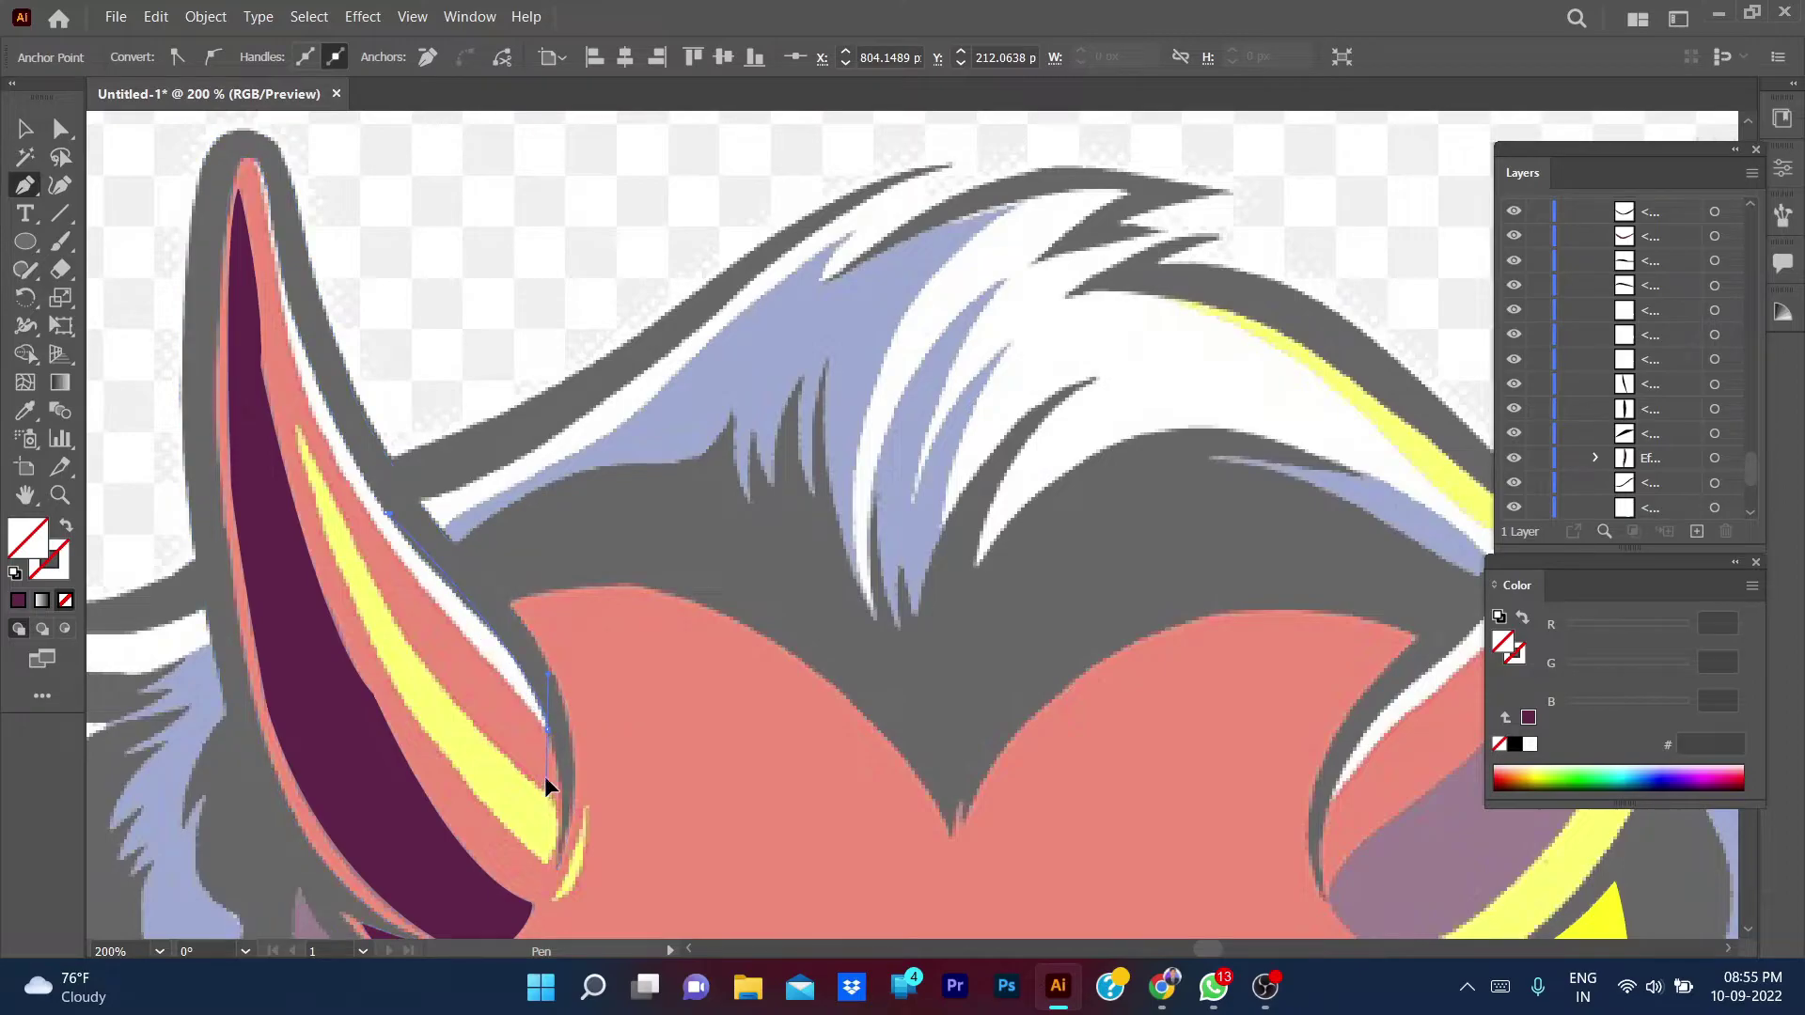
drag(557, 866, 539, 928)
scroll(539, 936, down, 3)
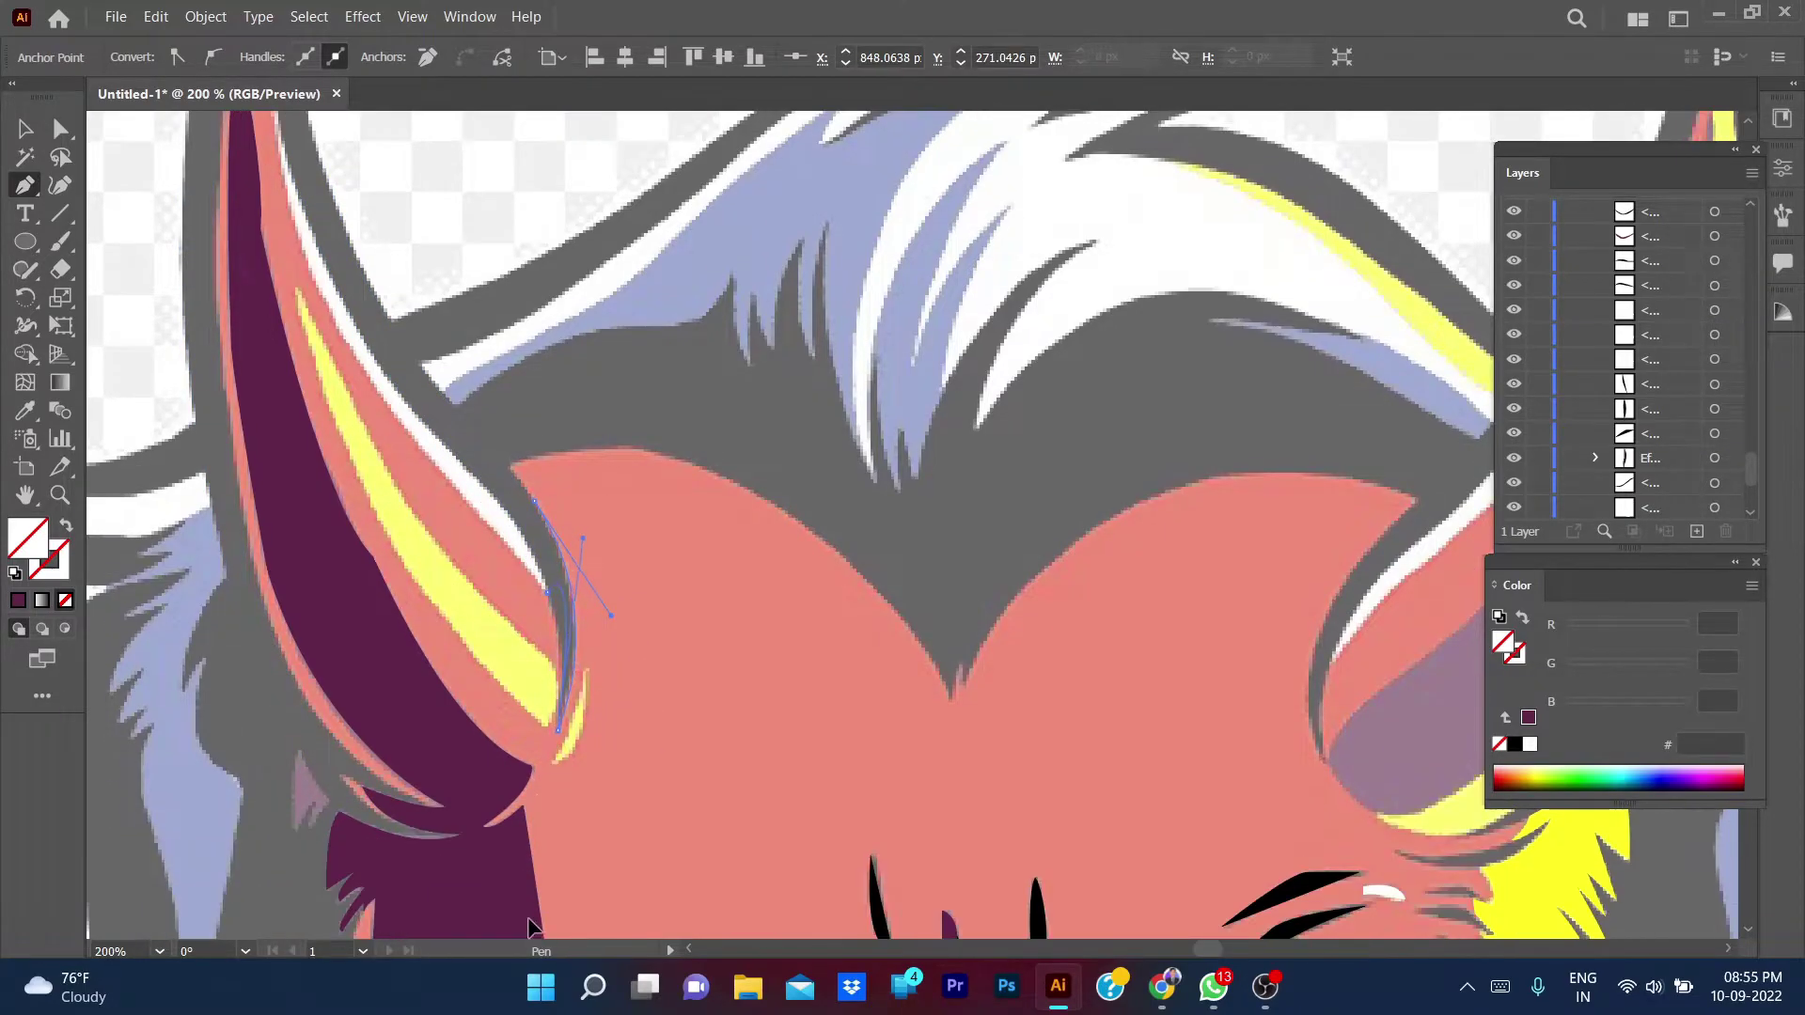
key(Escape)
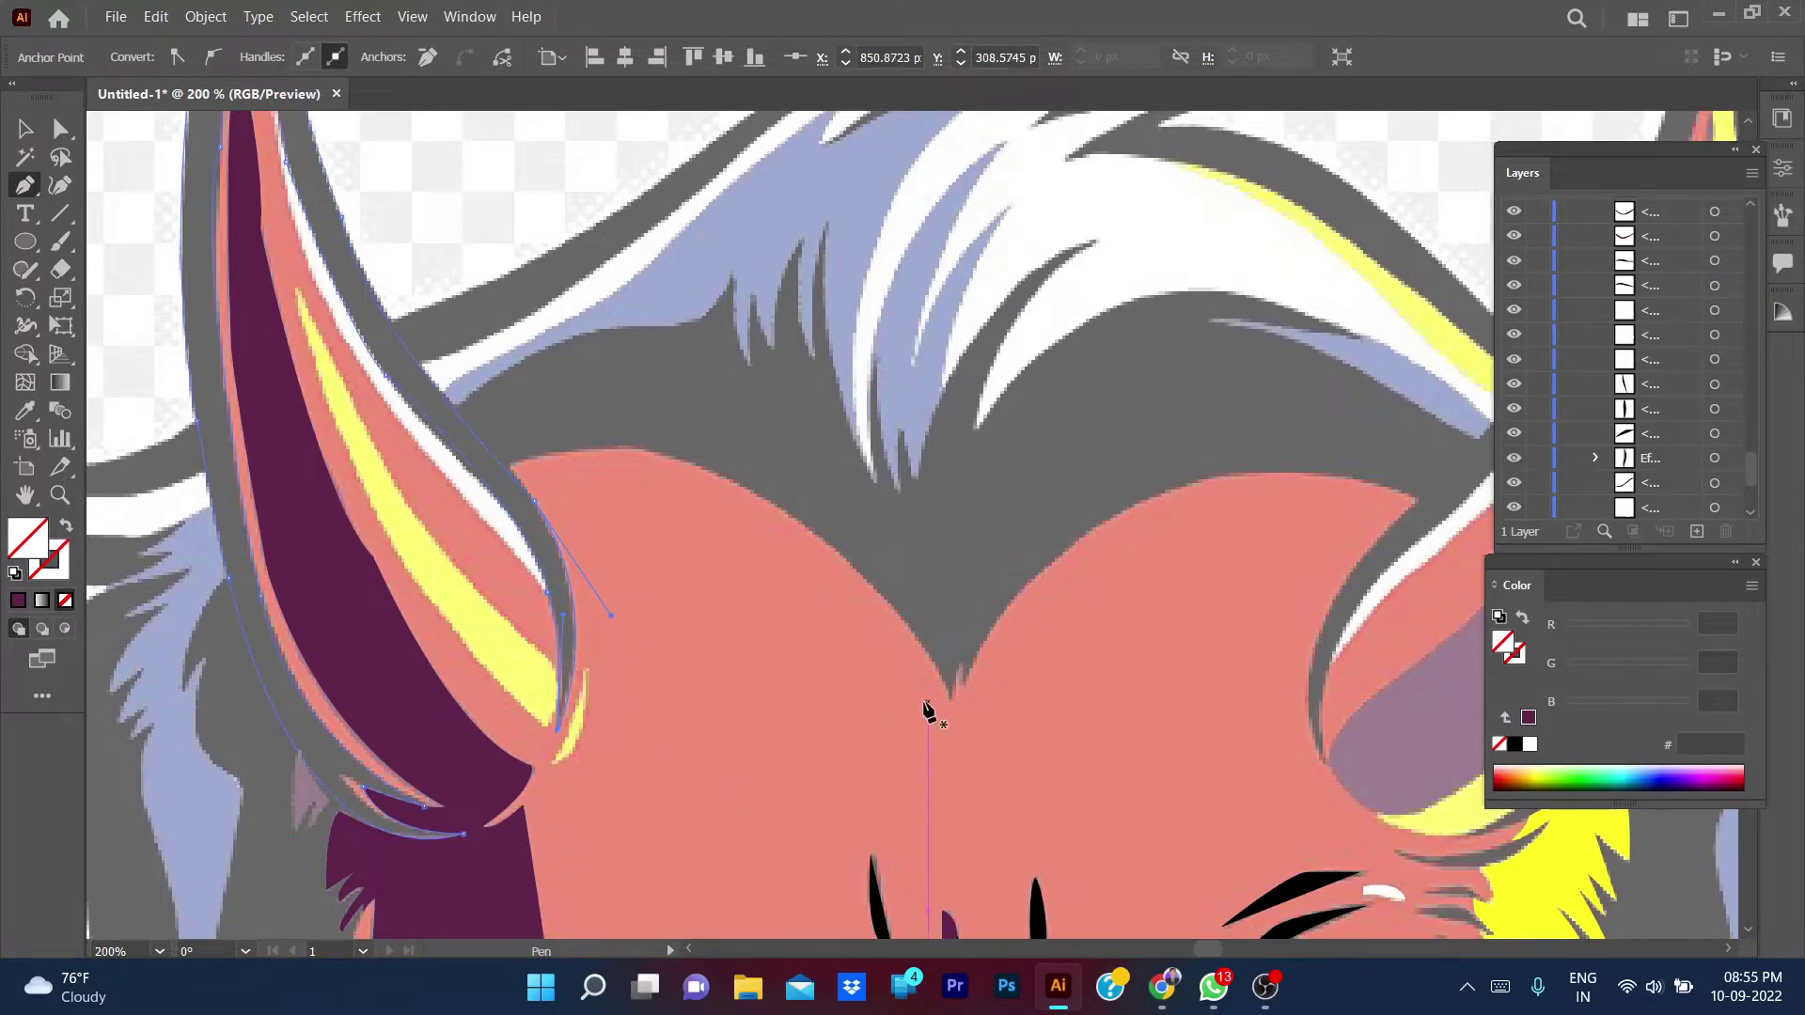
- Fill the horn outline with black sampled from the artwork and deselect it
key(i)
click(879, 898)
key(v)
key(ctrl+shift+a)
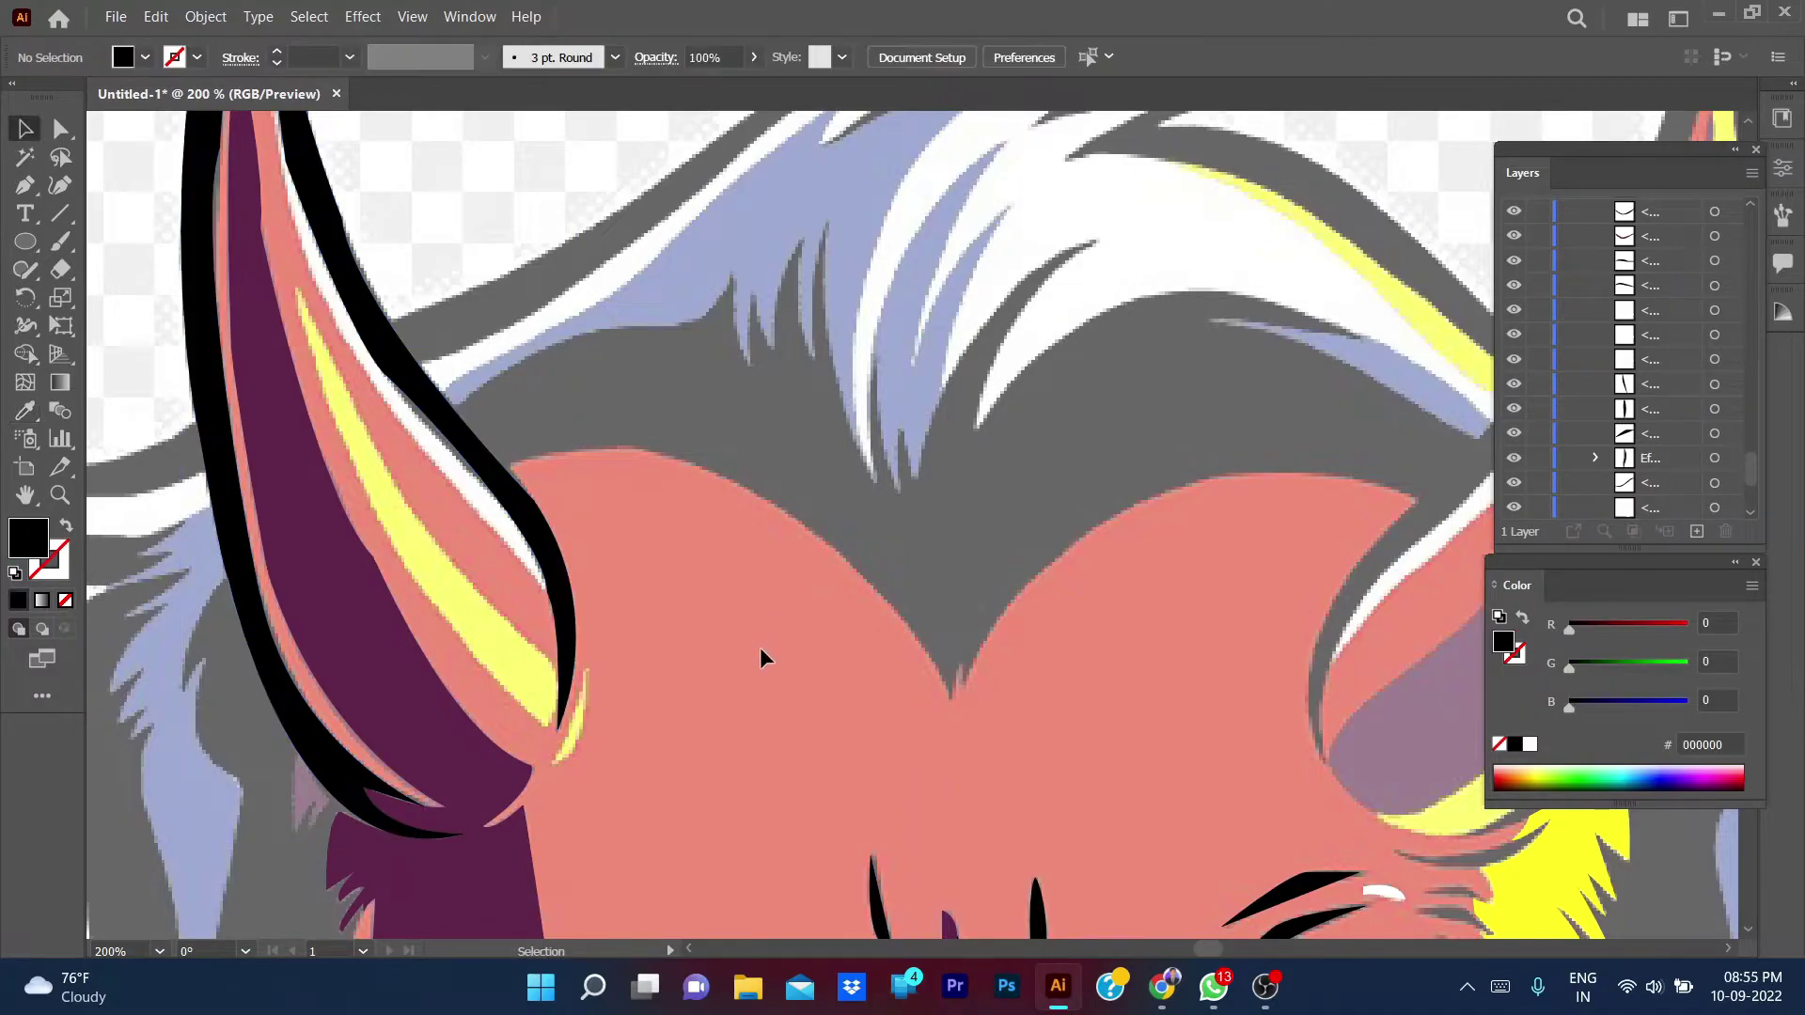
- Reframe the devil face and hide the black outline layer
click(1514, 458)
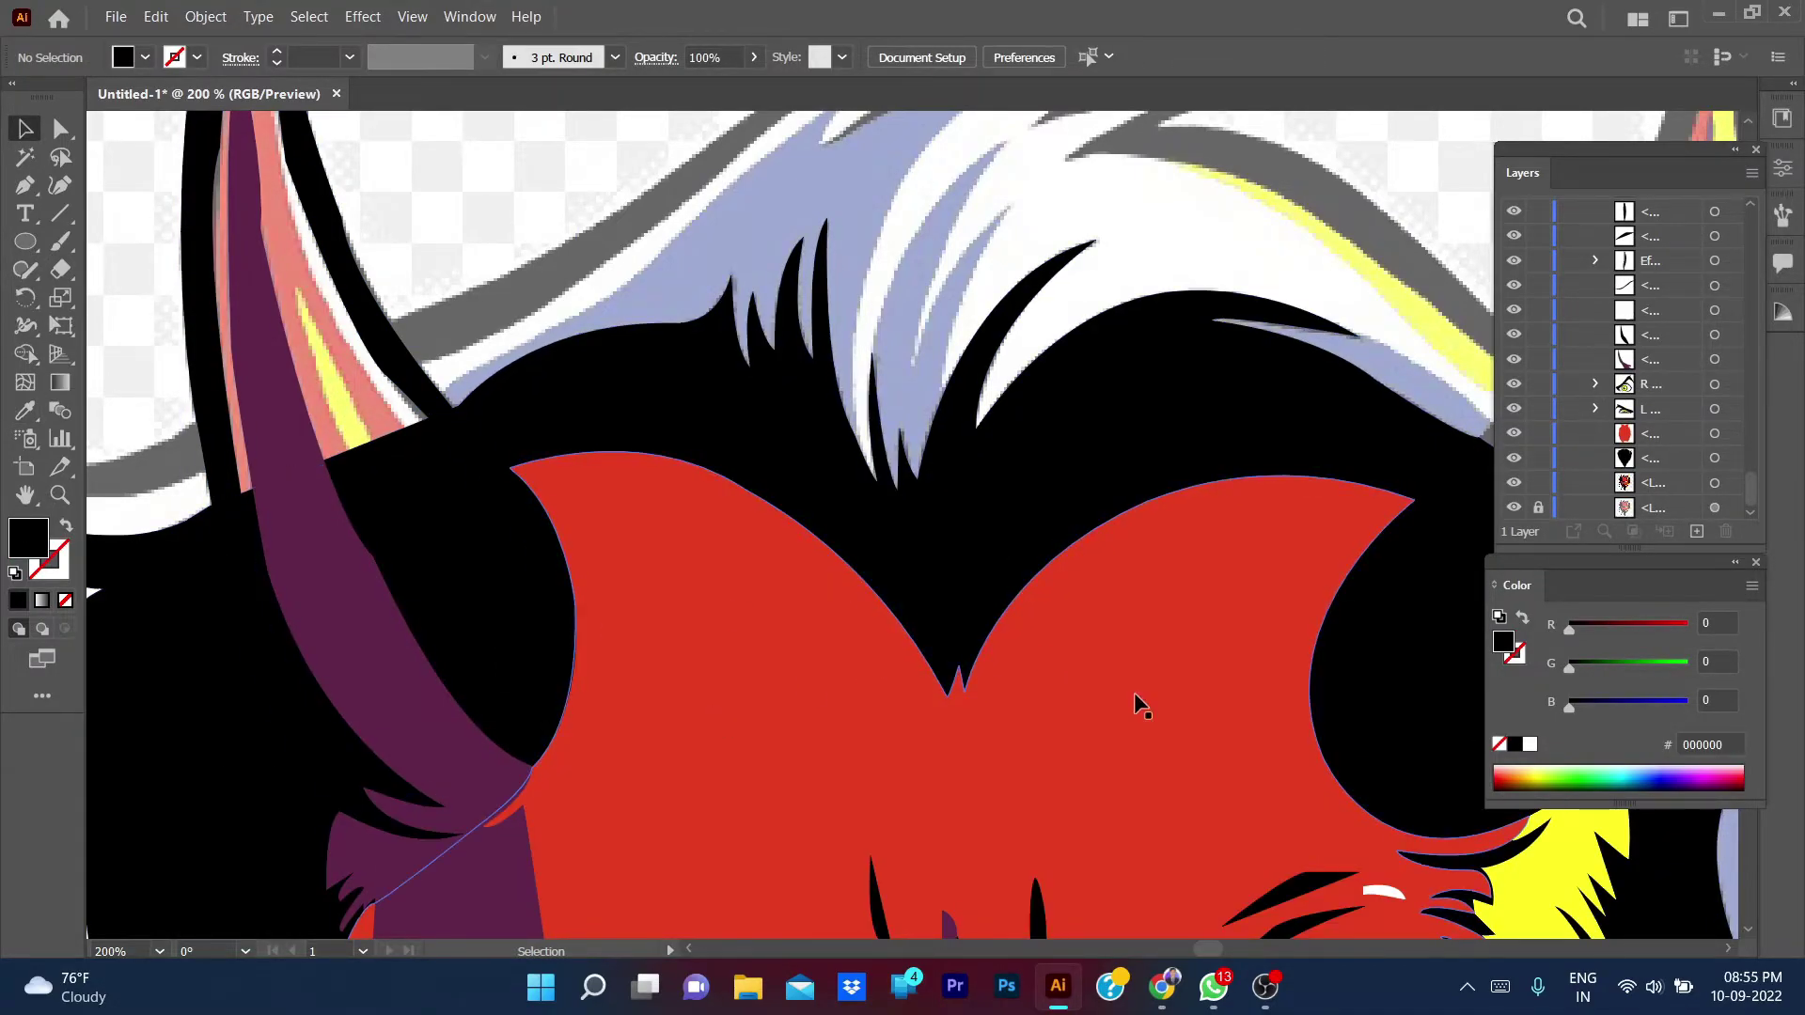
scroll(837, 677, down, 3)
drag(415, 519, 776, 463)
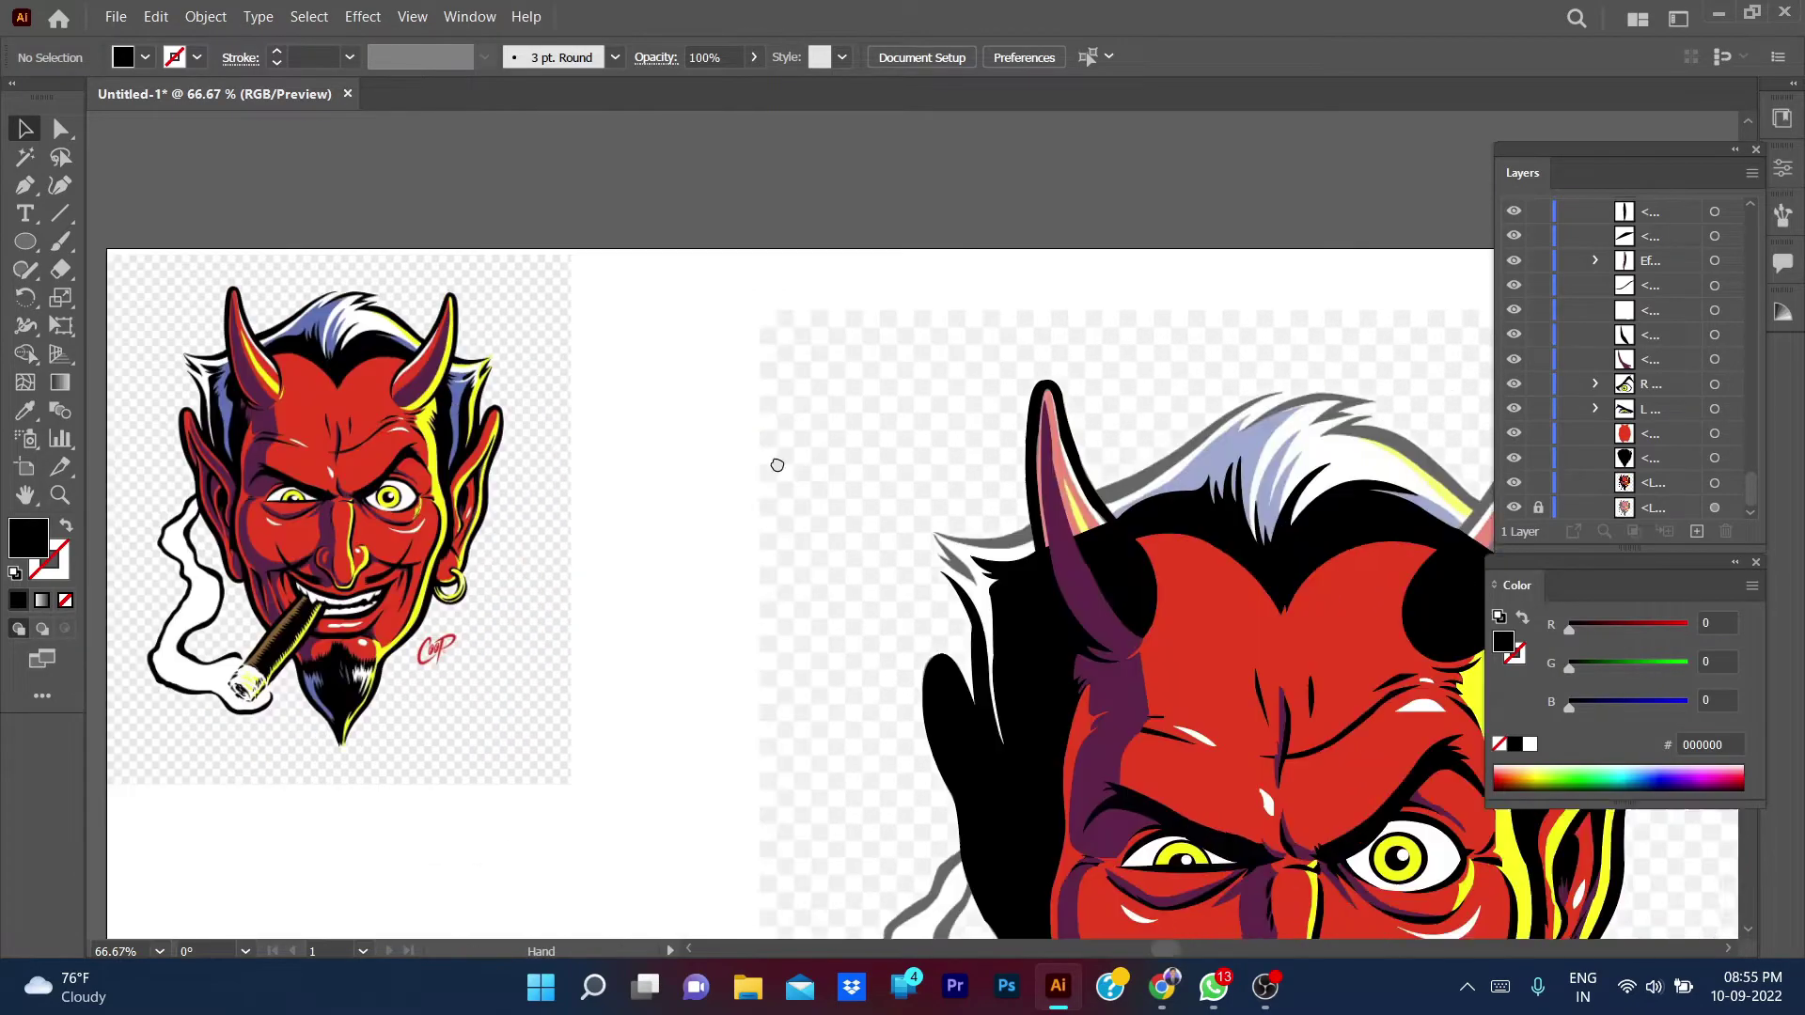
click(1513, 458)
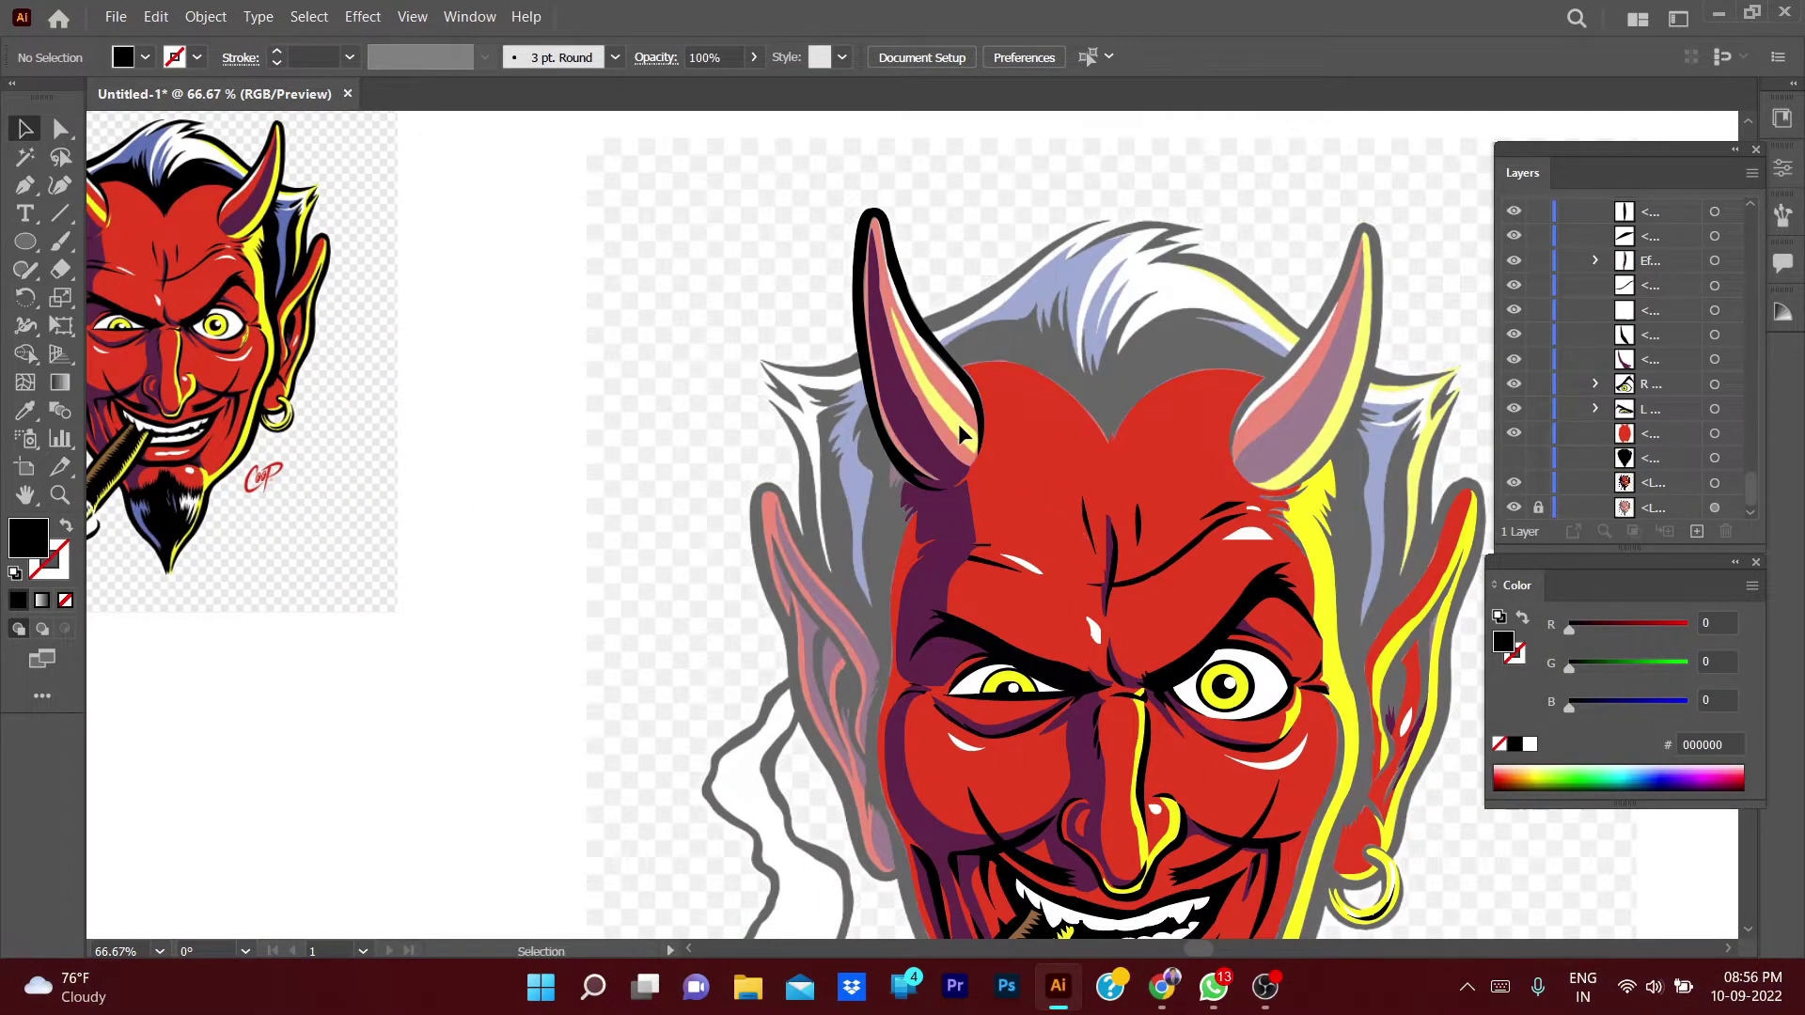
scroll(957, 423, up, 2)
- Draw a highlight stripe up the left horn and fill it yellow with the Eyedropper
key(p)
click(928, 745)
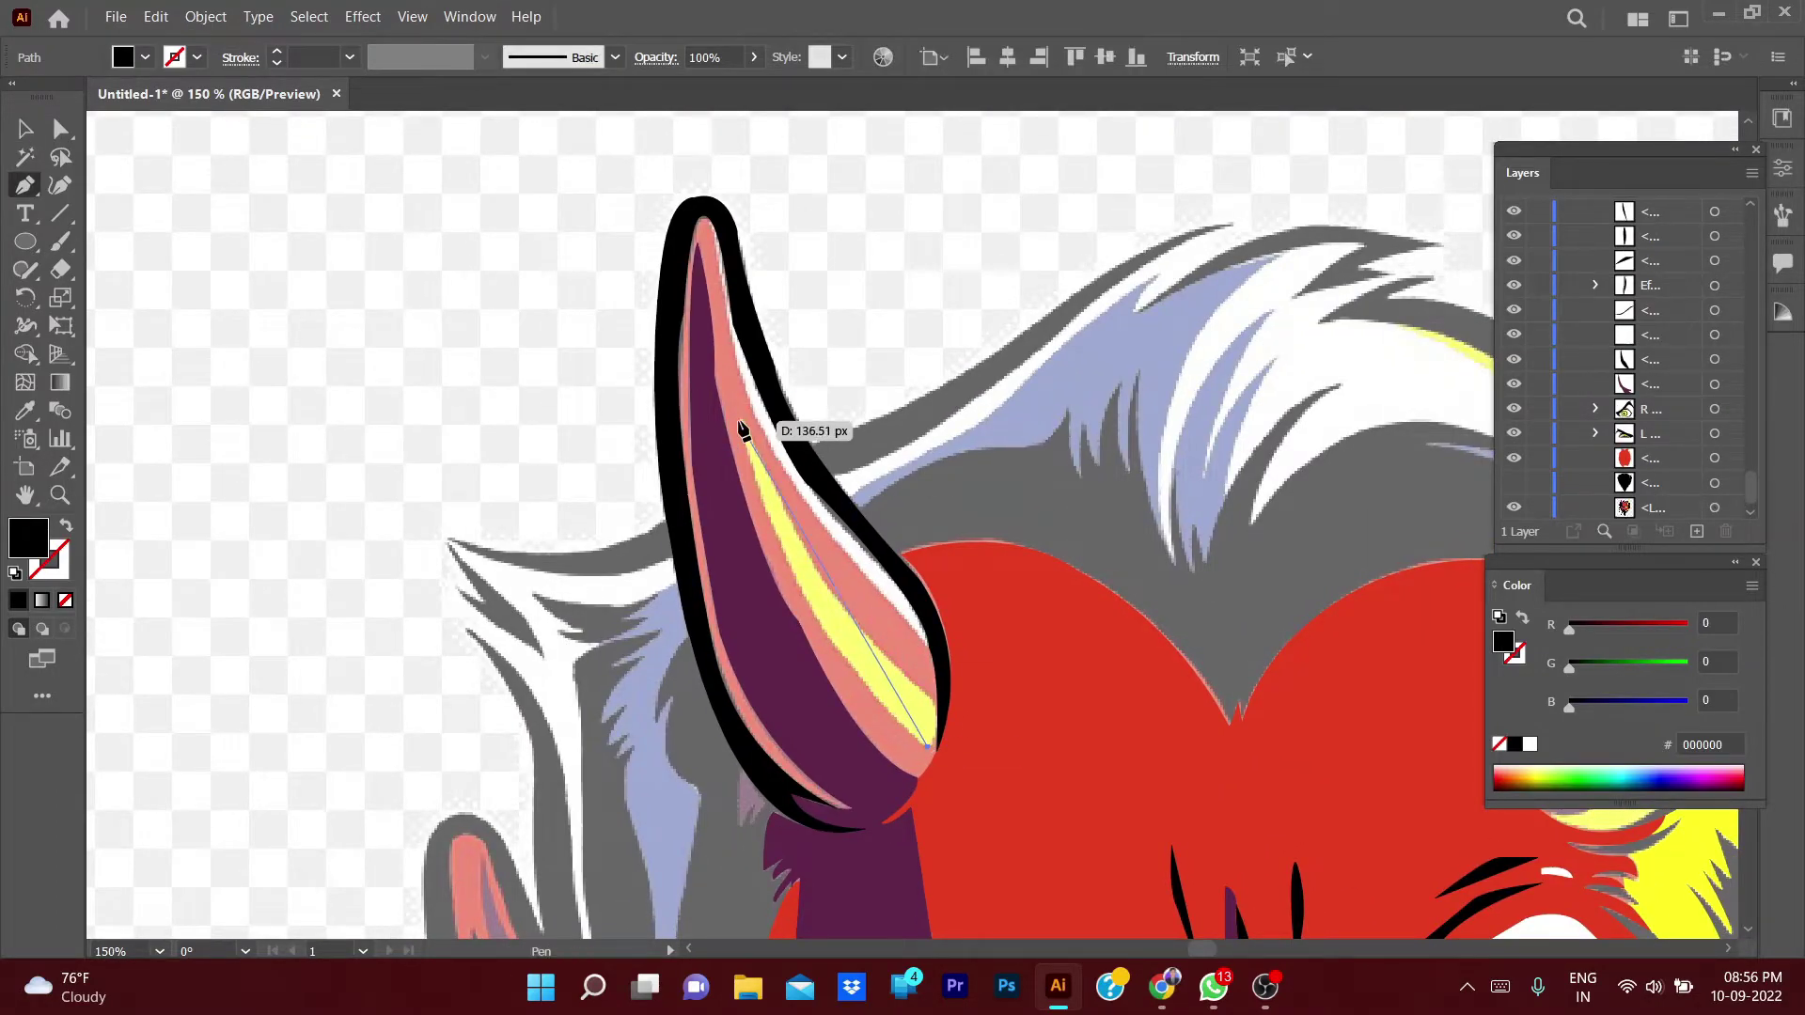
drag(741, 423, 707, 215)
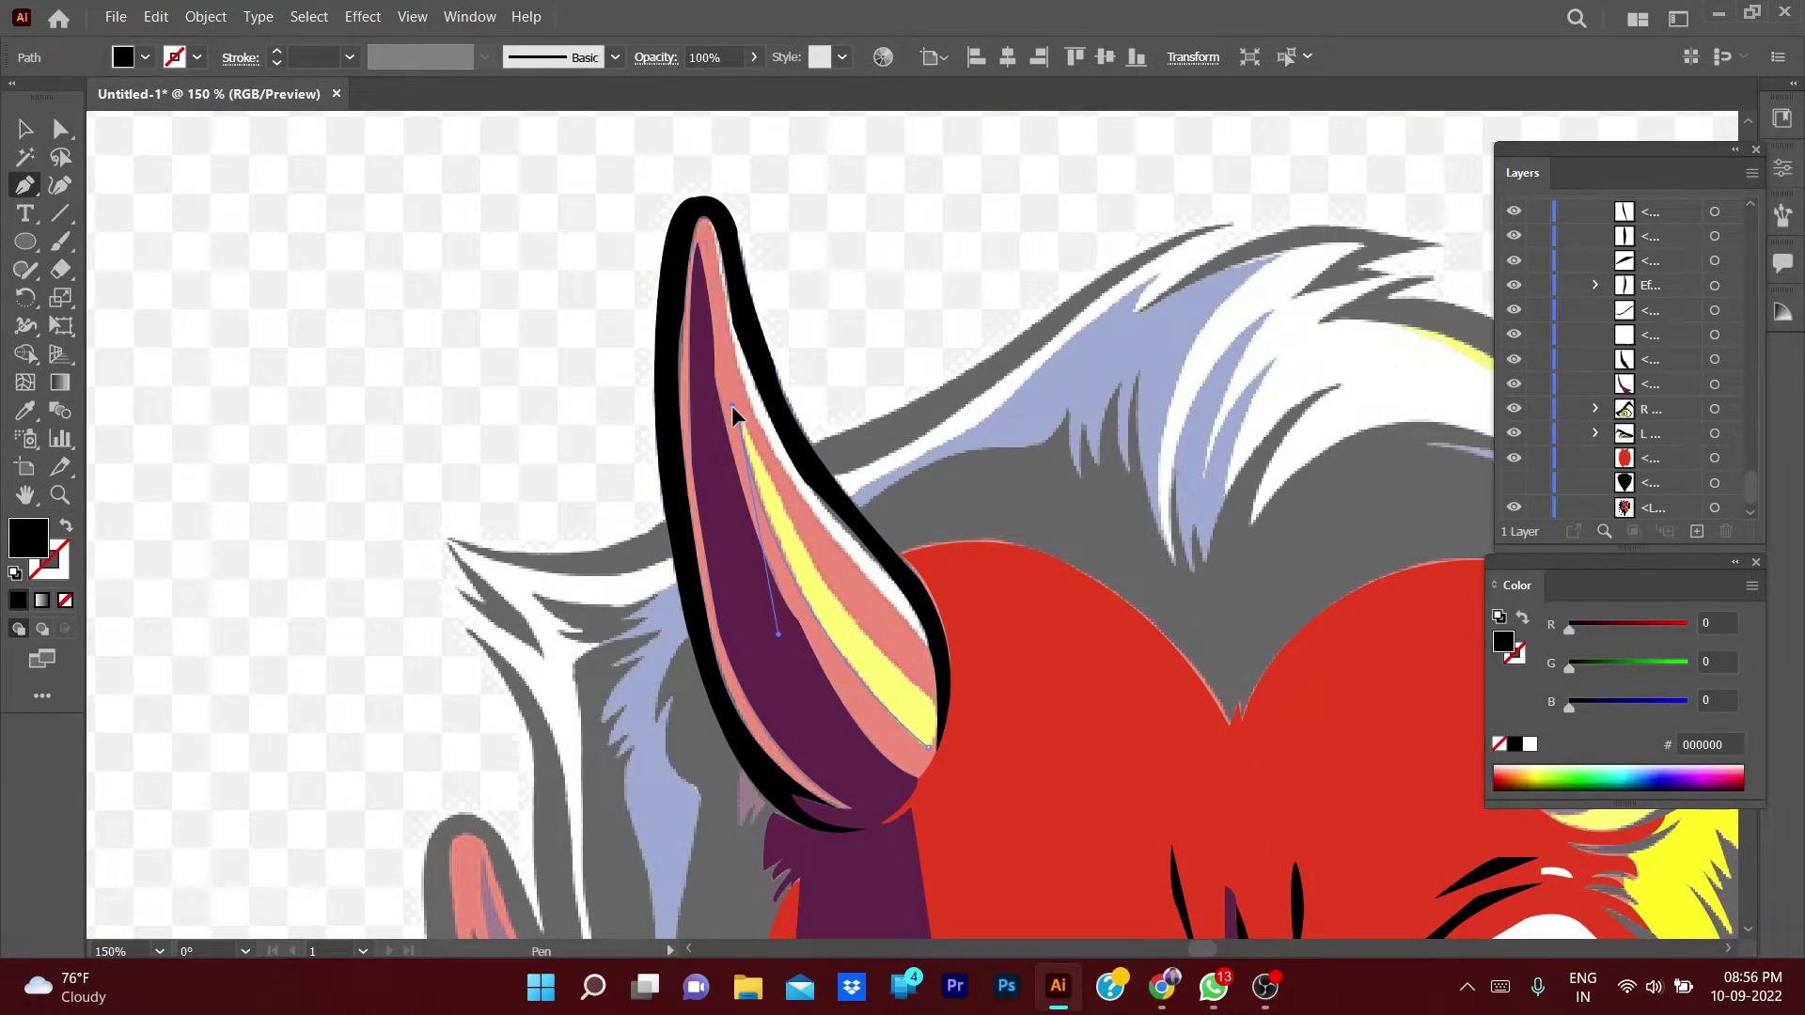
drag(938, 707, 1054, 814)
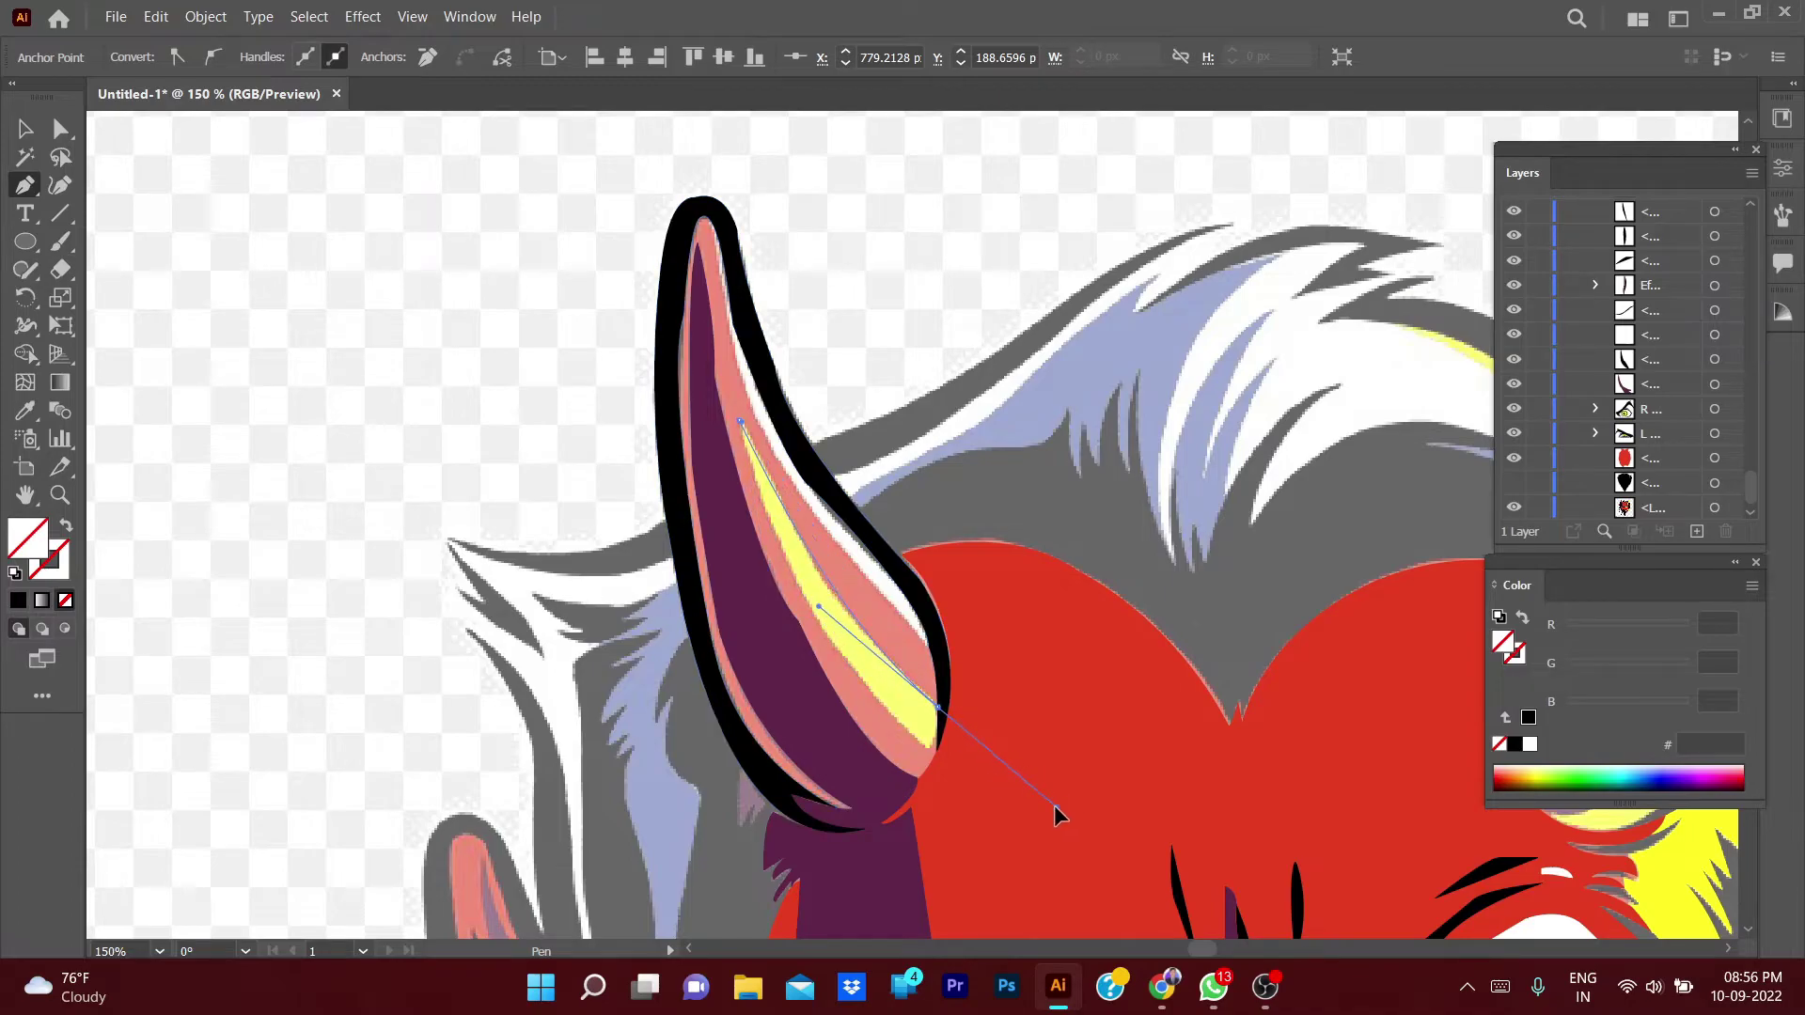
key(i)
click(949, 665)
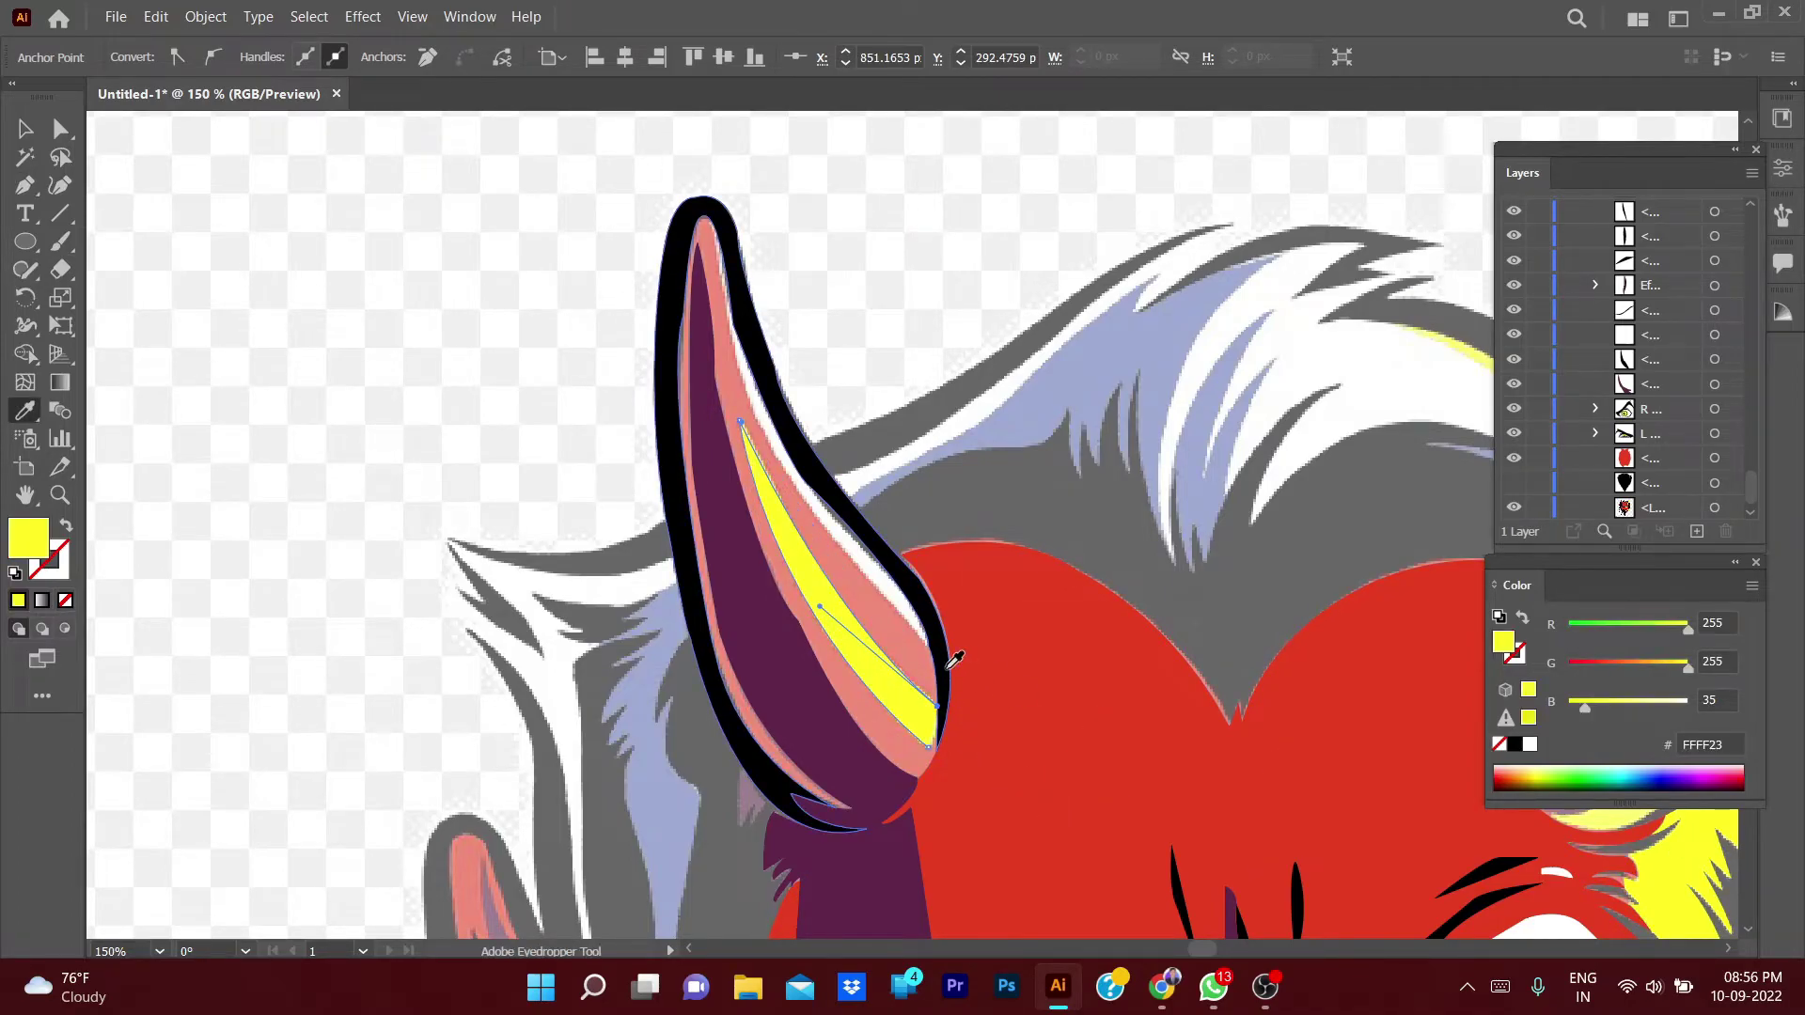
key(v)
click(969, 296)
- Draw a thin highlight along the horn's outer edge and fill it white
key(p)
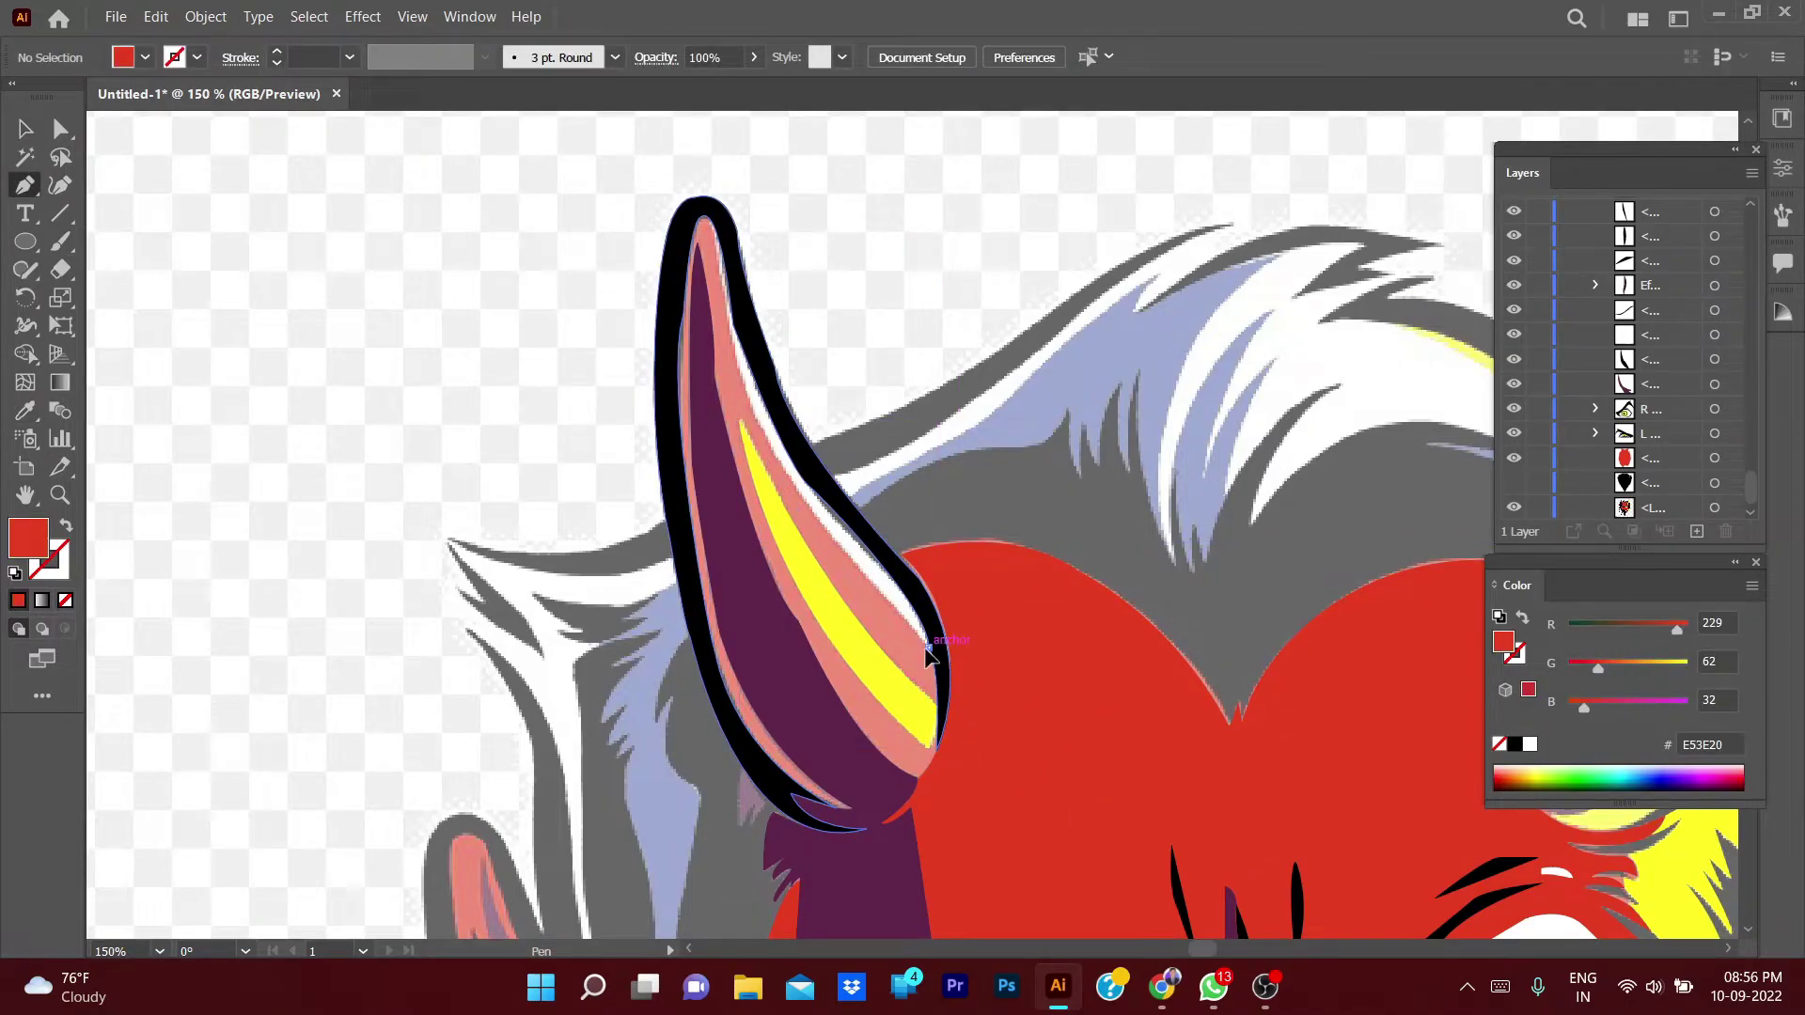
click(926, 651)
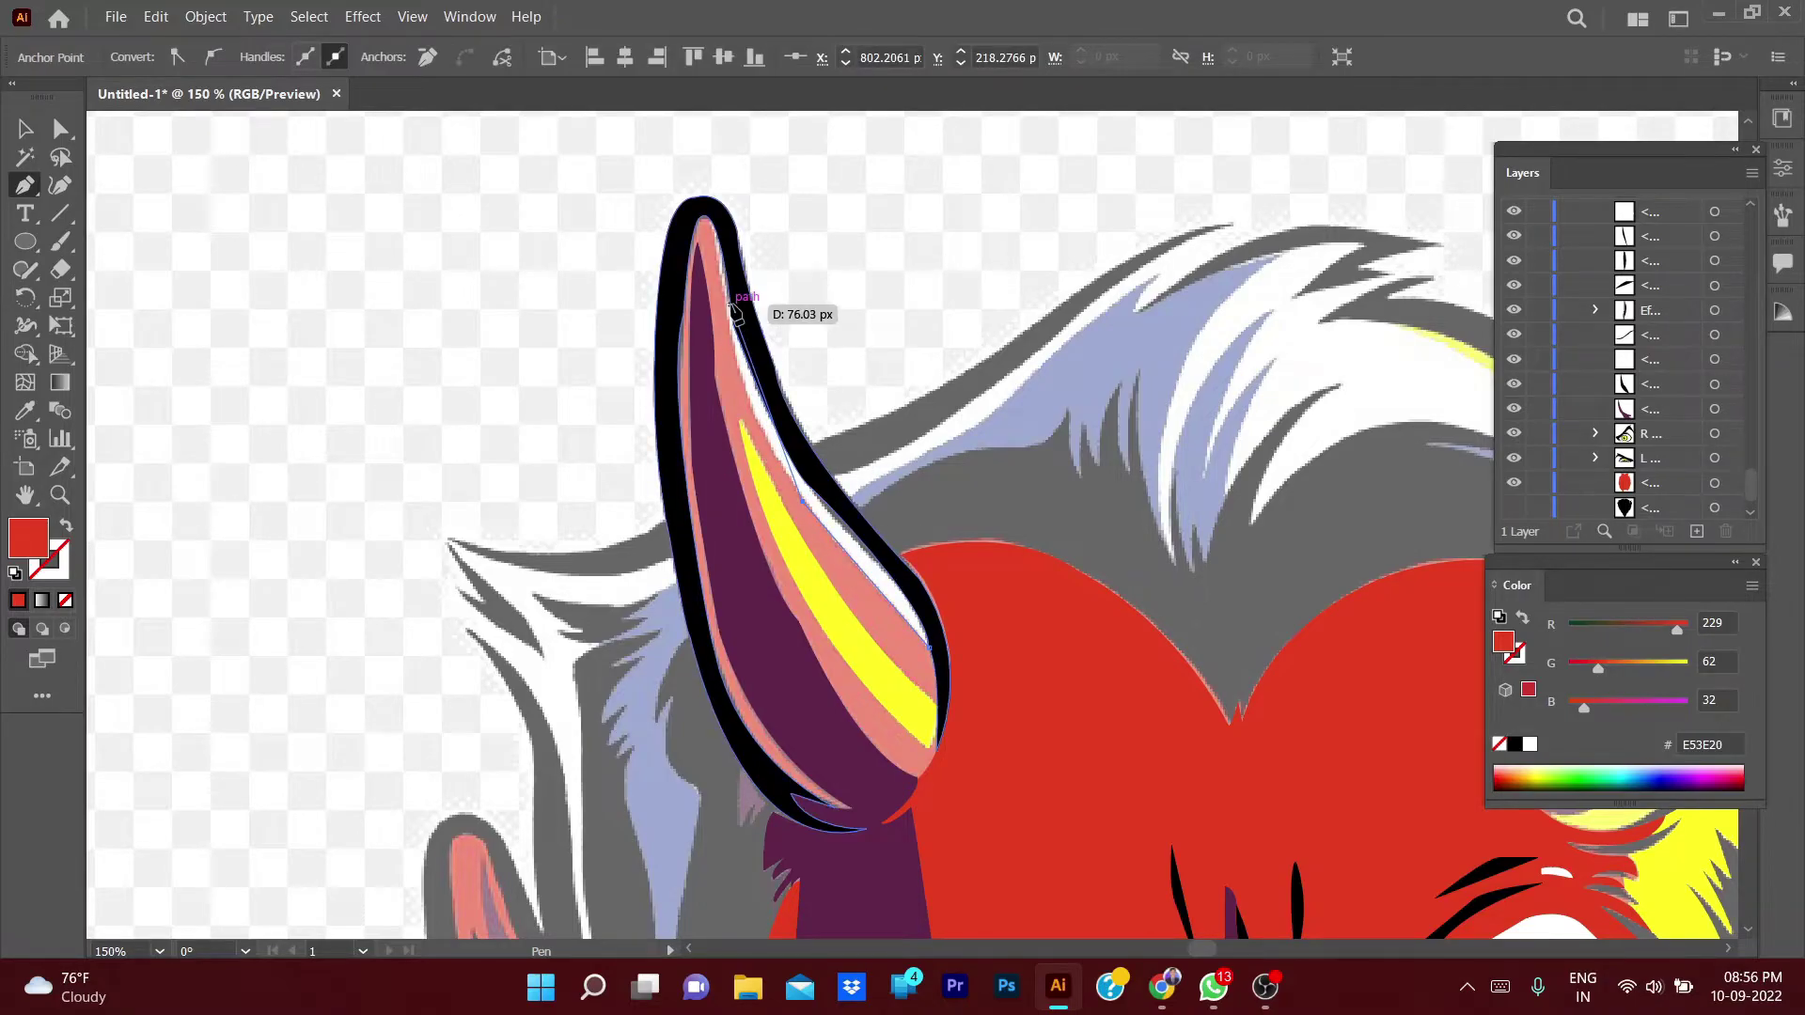
mouse_move(729, 304)
mouse_down()
mouse_move(824, 553)
mouse_move(850, 529)
mouse_up()
key(slash)
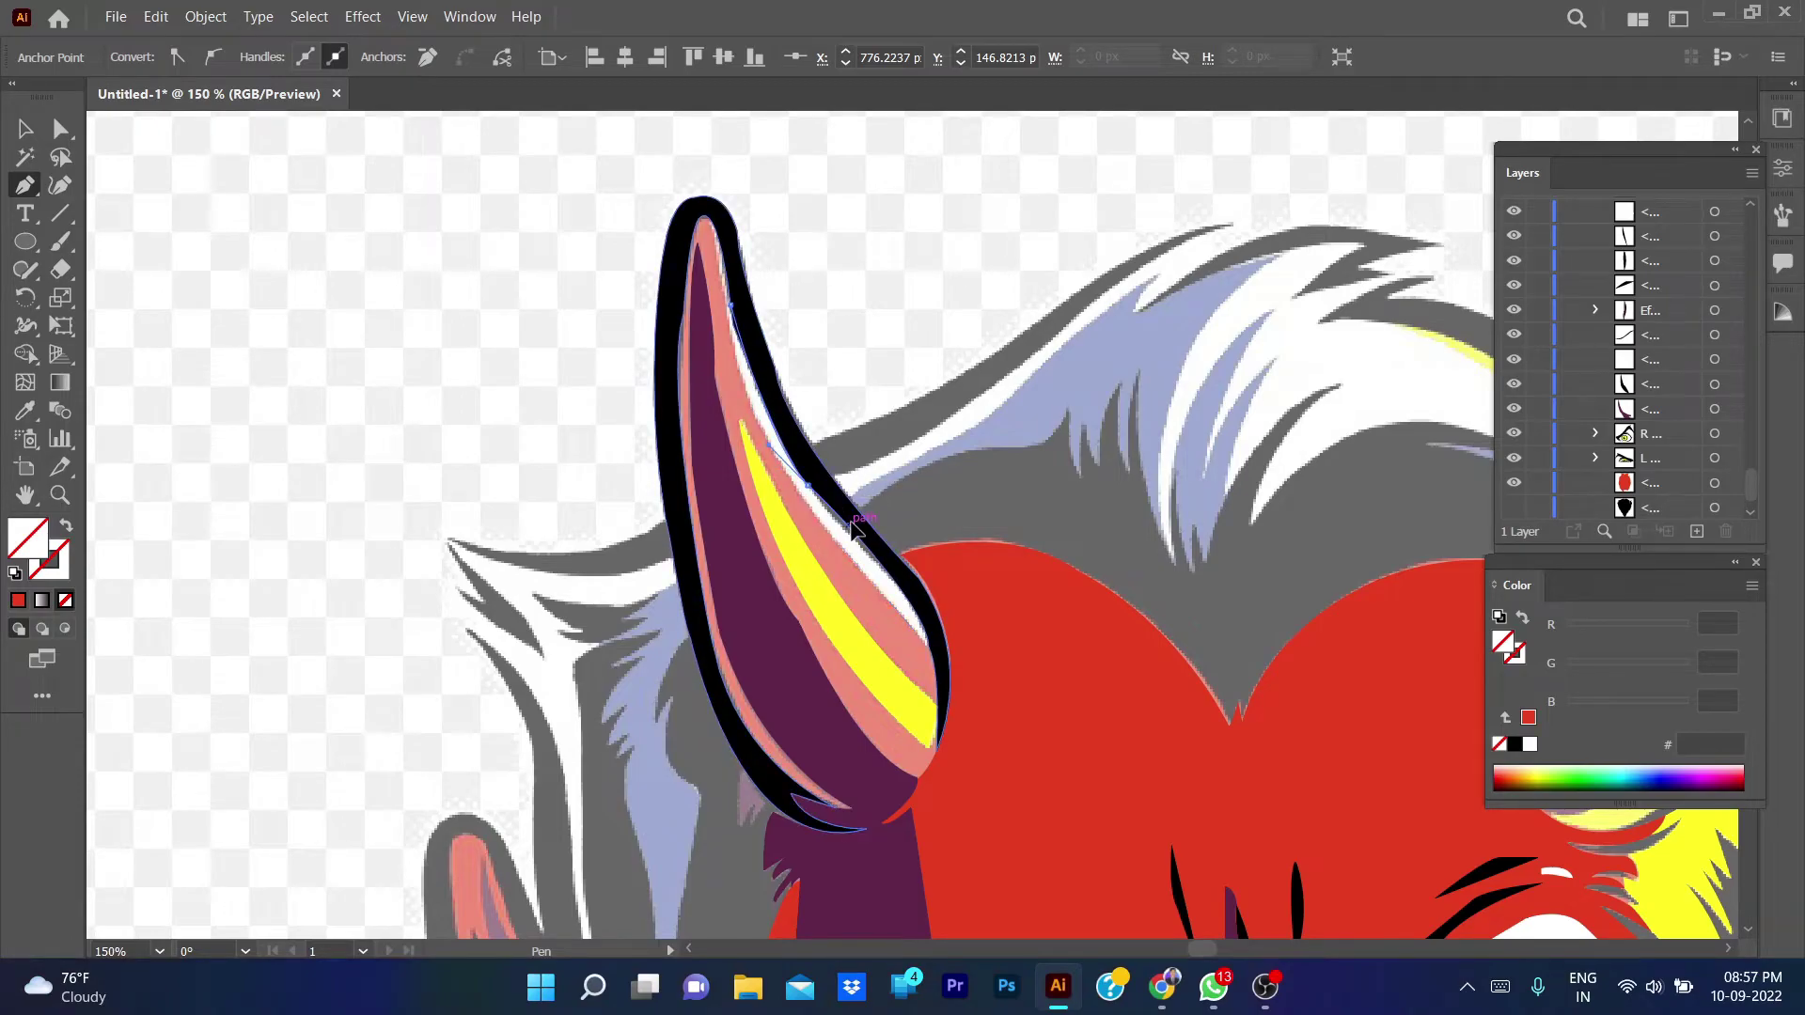
click(928, 649)
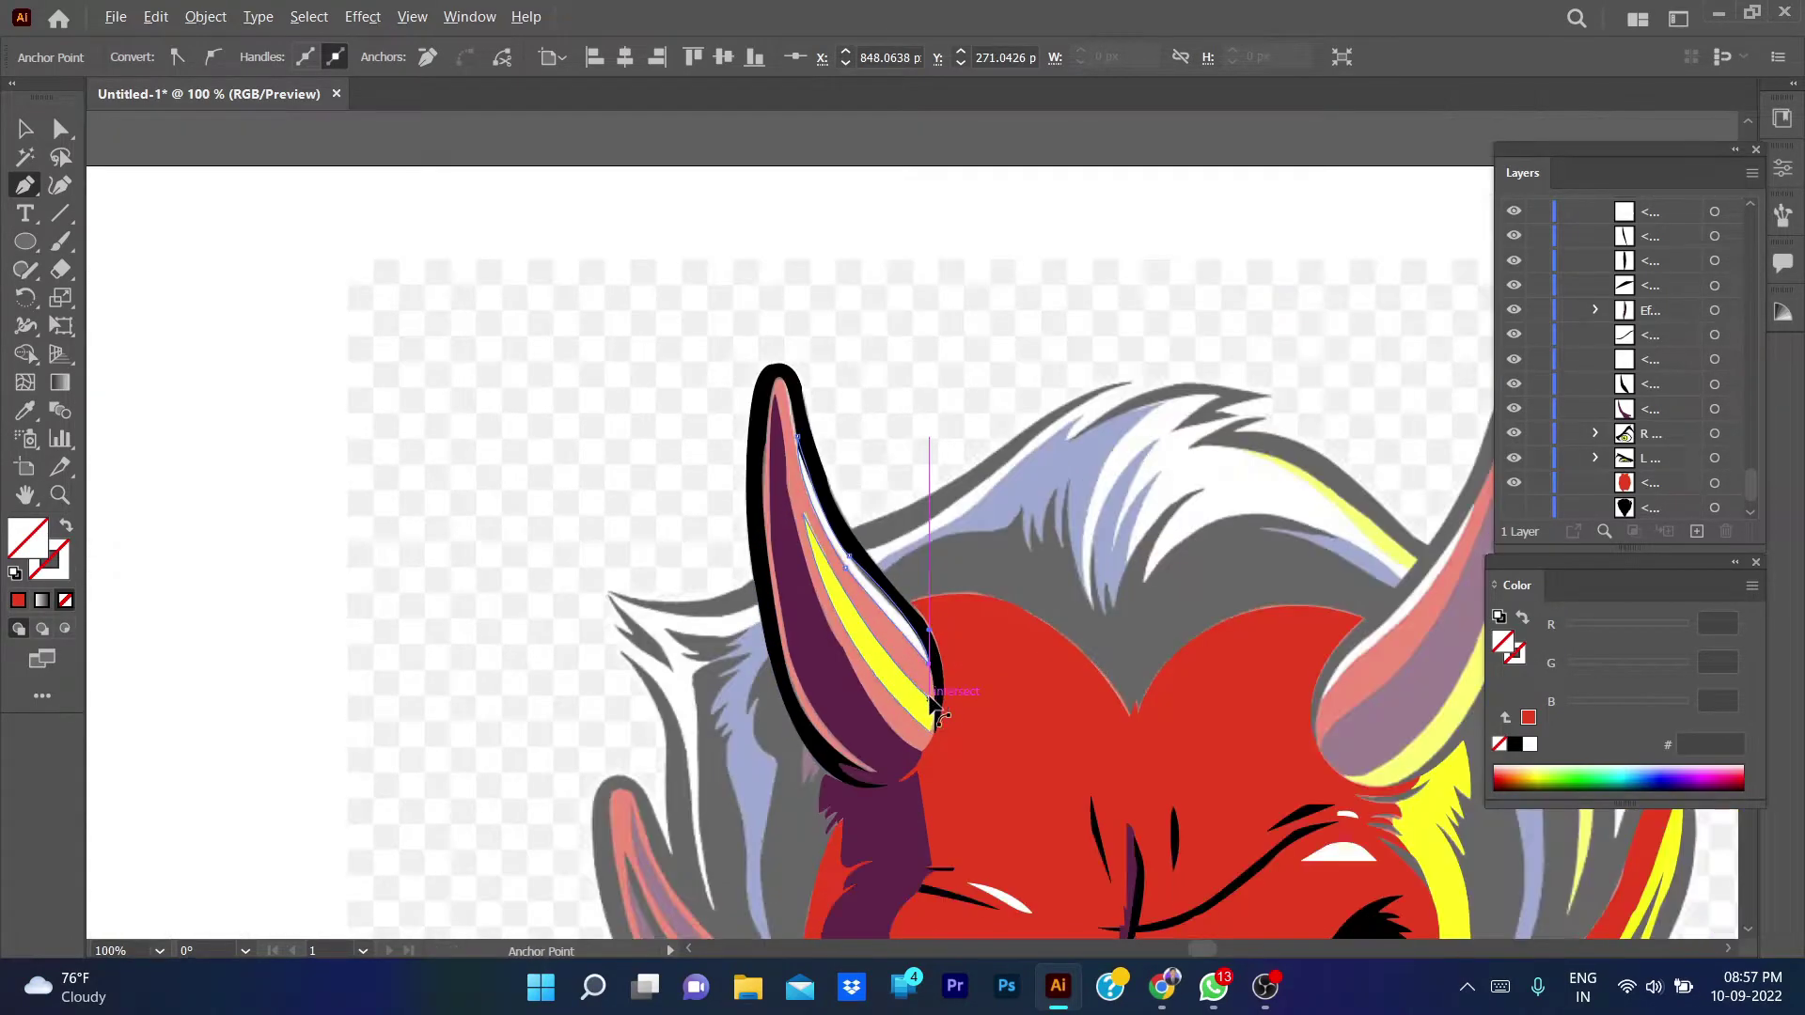
scroll(940, 720, down, 1)
key(i)
click(944, 621)
- Start a no-fill Pen path curving up the hair edge beside the left horn's base
key(p)
scroll(930, 436, up, 1)
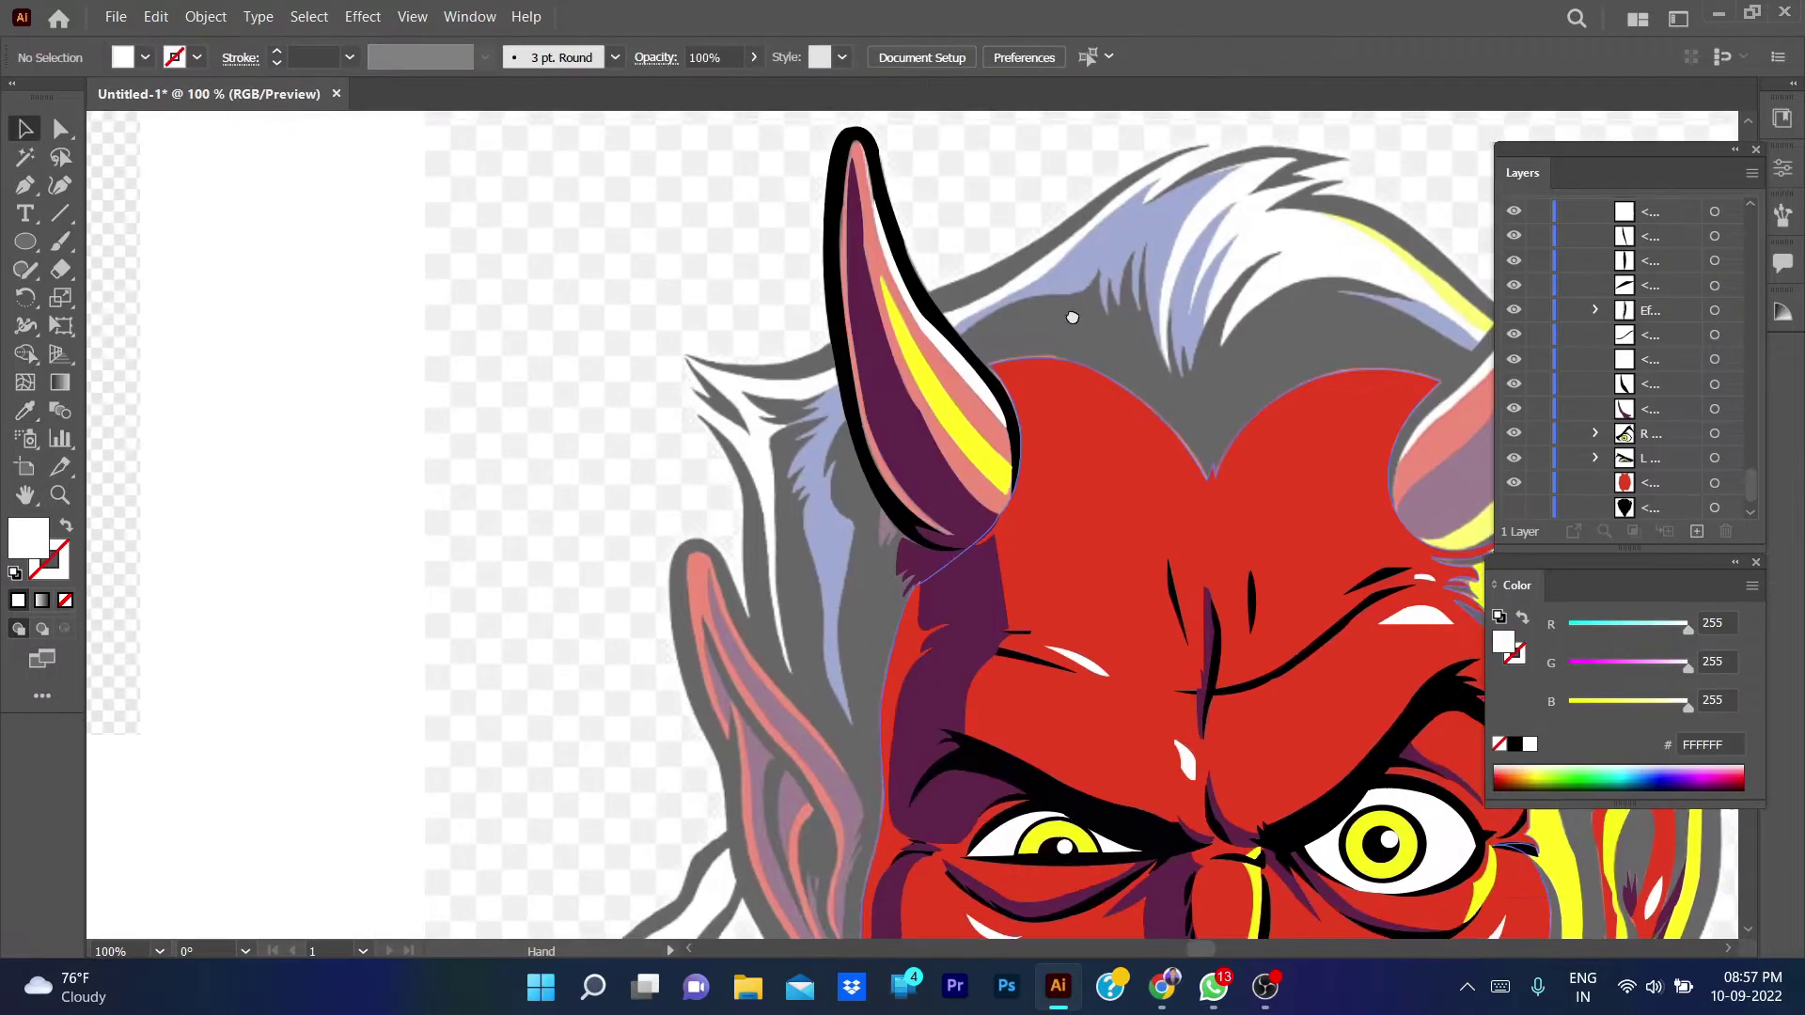
scroll(827, 466, down, 1)
click(873, 787)
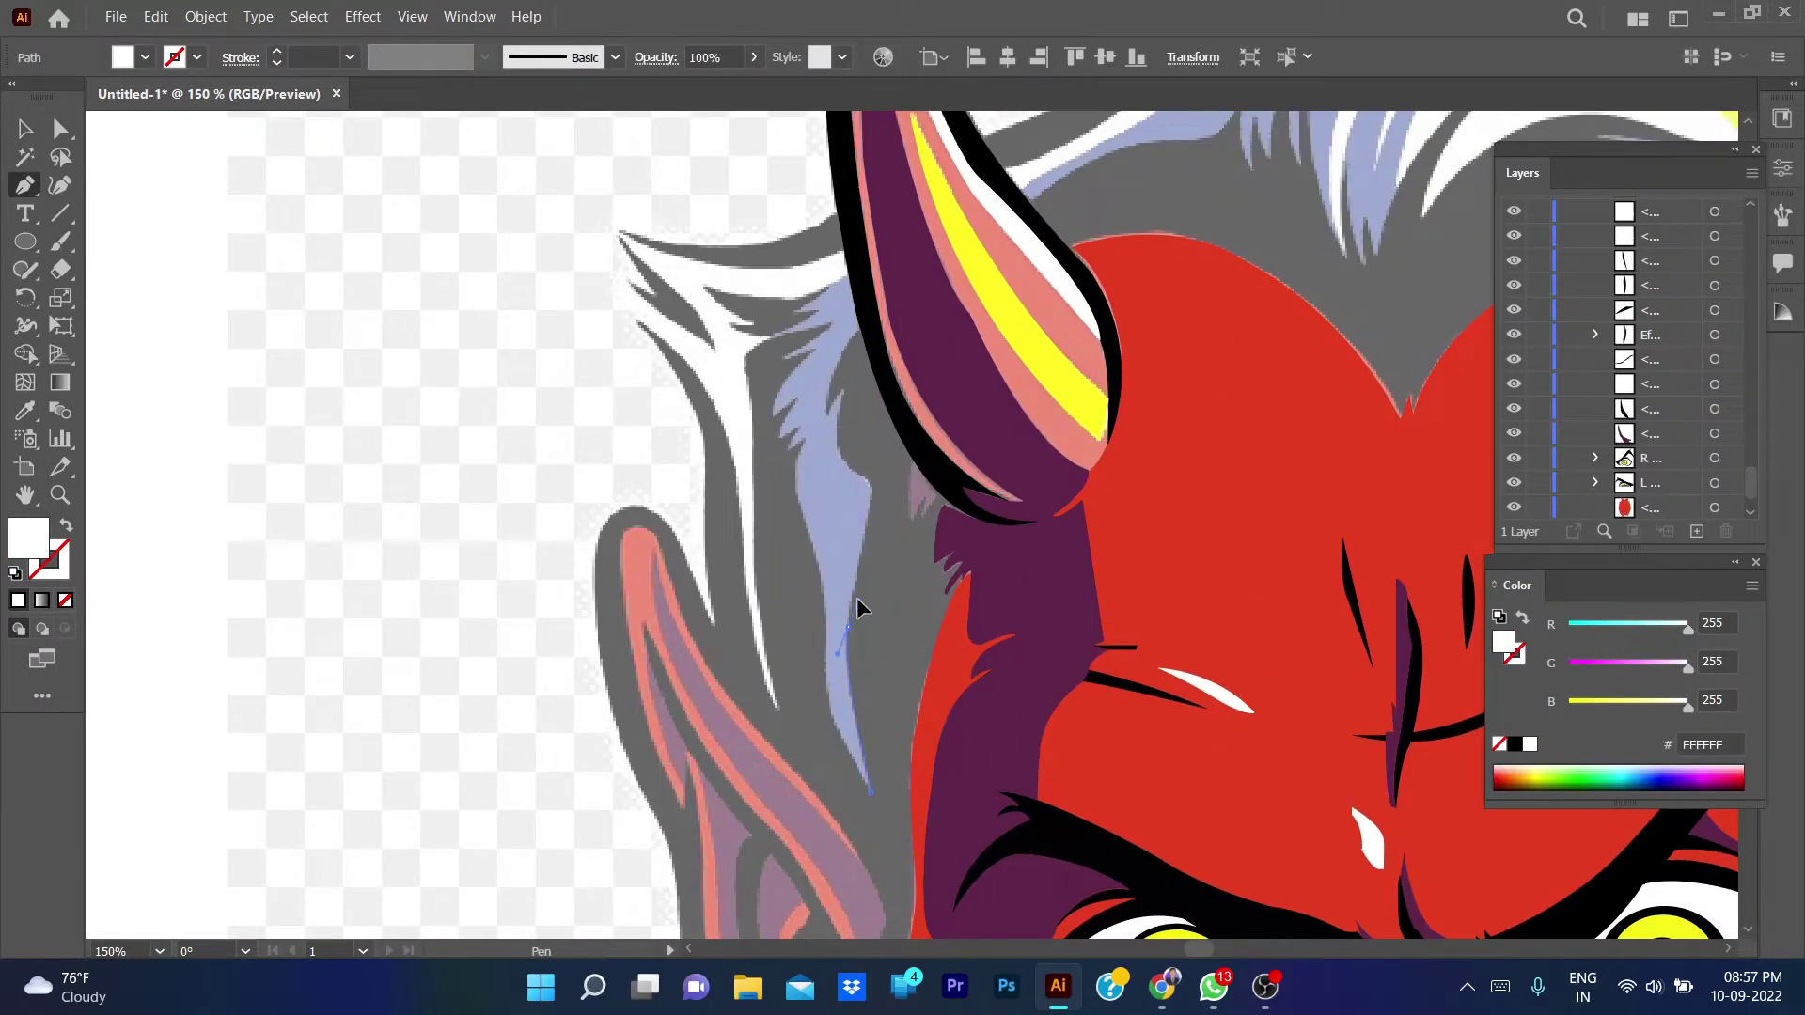
key(/)
mouse_move(864, 514)
mouse_down()
mouse_move(881, 501)
mouse_move(843, 396)
mouse_move(874, 328)
mouse_up()
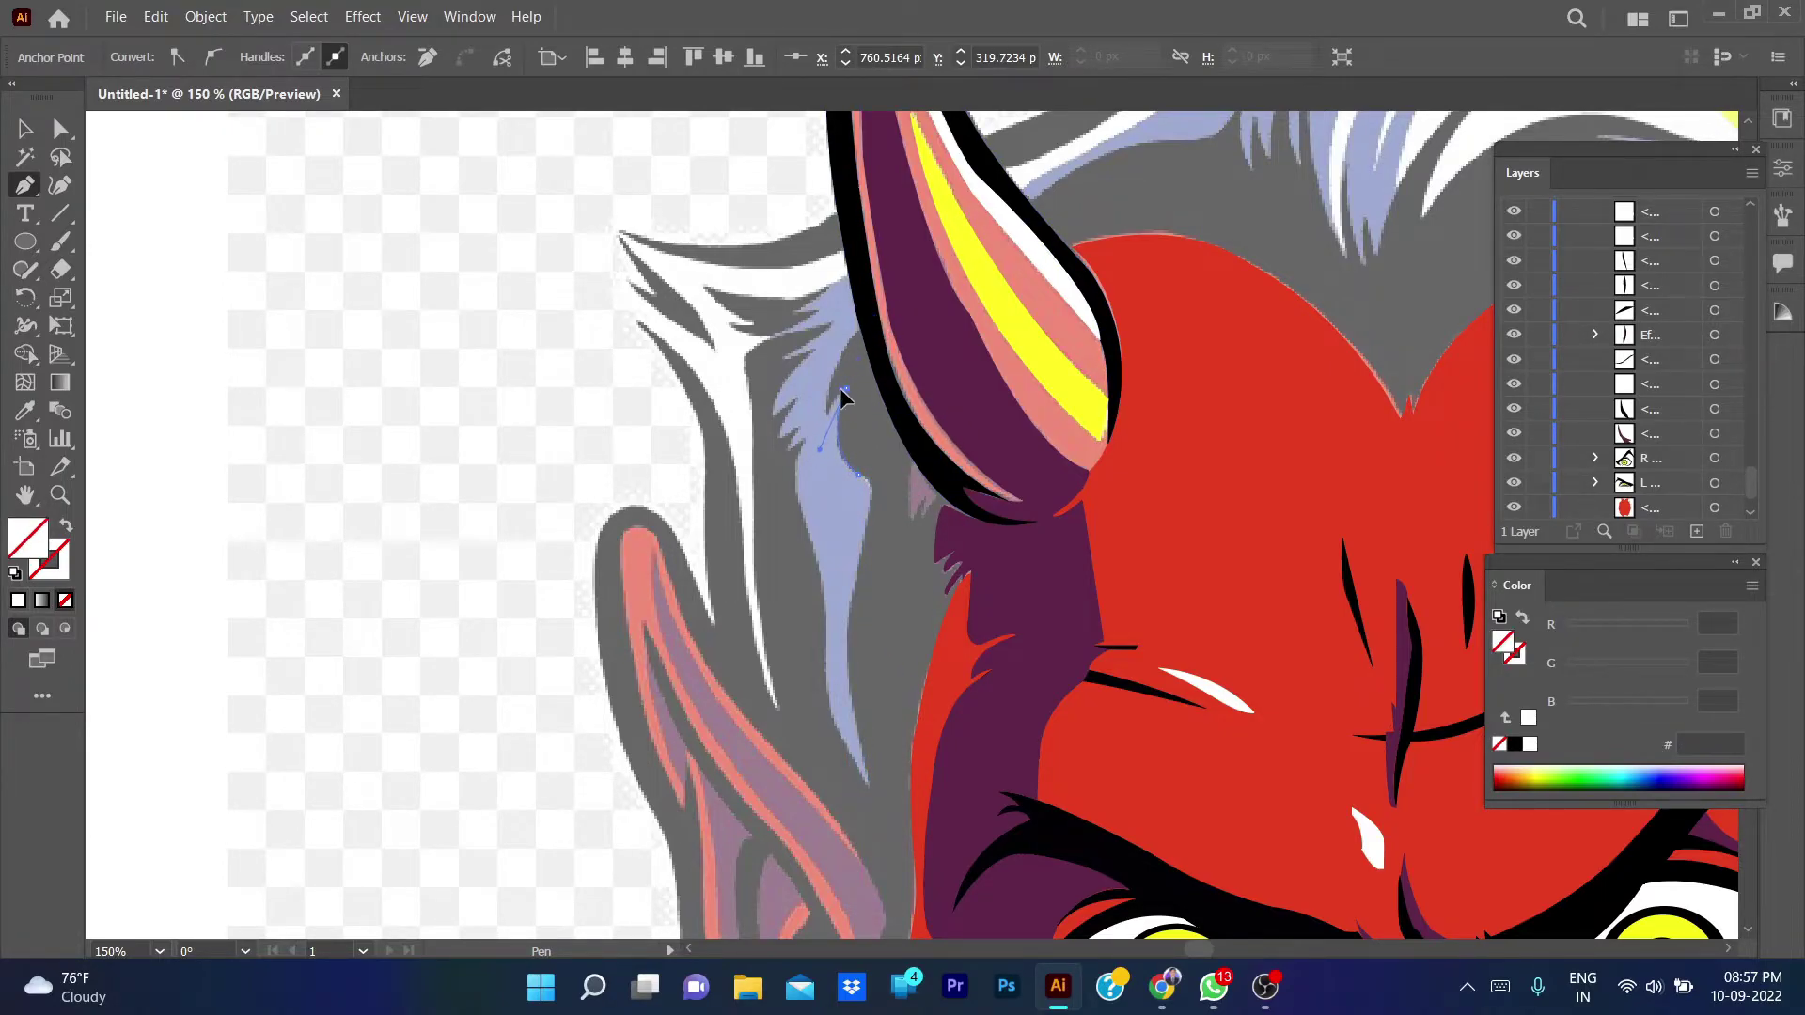
drag(843, 396, 827, 423)
mouse_move(862, 329)
mouse_down()
mouse_move(886, 327)
mouse_move(855, 266)
mouse_move(711, 366)
mouse_up()
- Zoom in, trace the jagged hair spikes down the strand, and close the shadow shape
key(ctrl+plus)
key(ctrl+plus)
key(ctrl+plus)
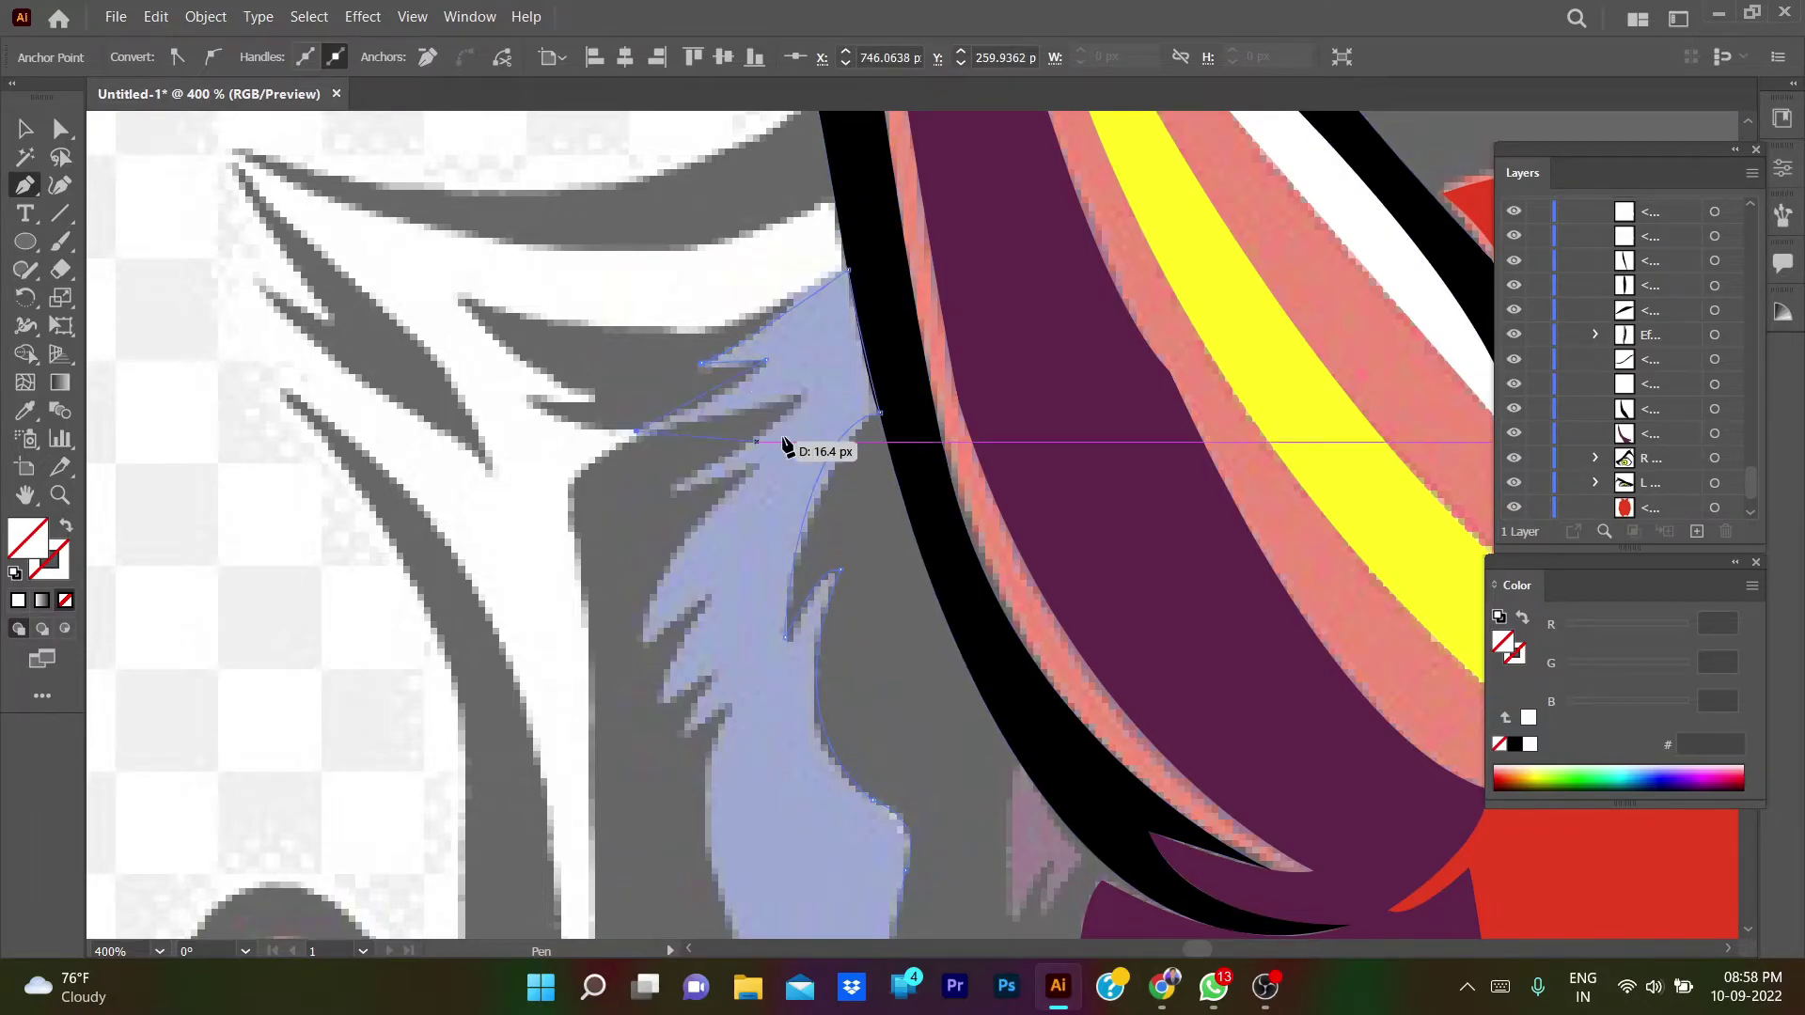
drag(785, 430, 746, 475)
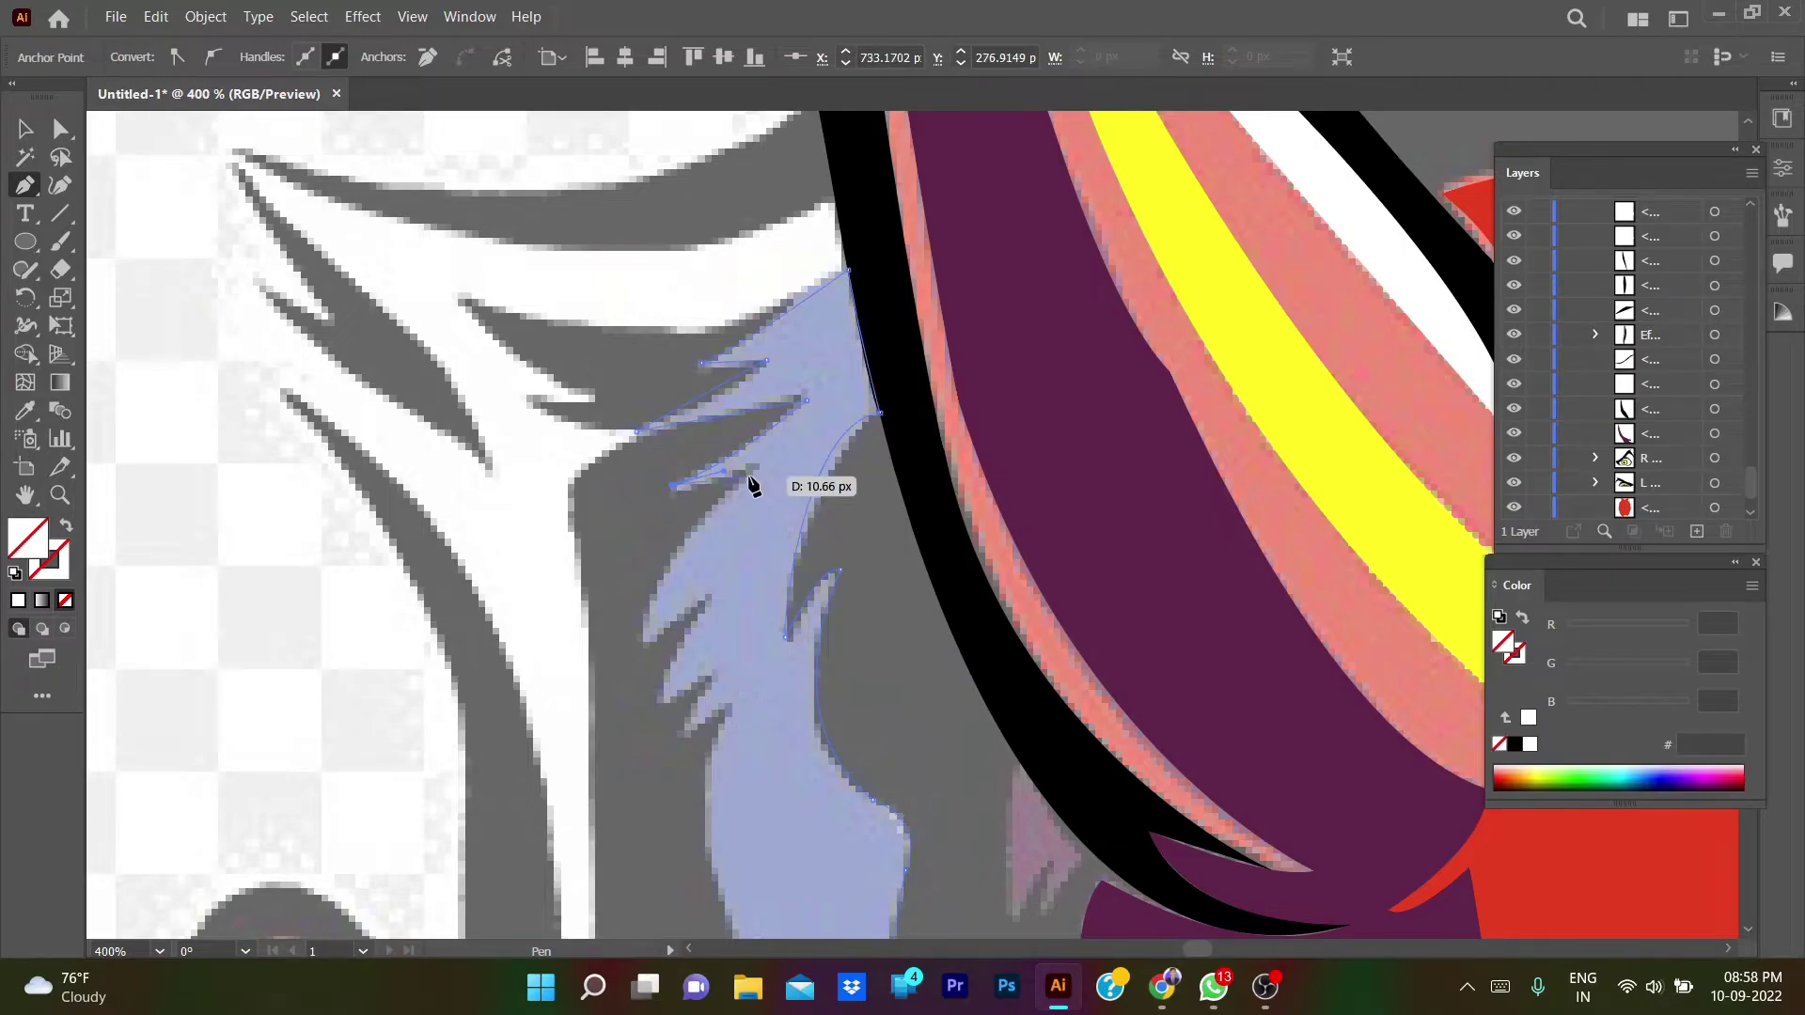
mouse_move(643, 645)
mouse_down()
mouse_move(639, 729)
mouse_move(723, 680)
mouse_up()
click(712, 599)
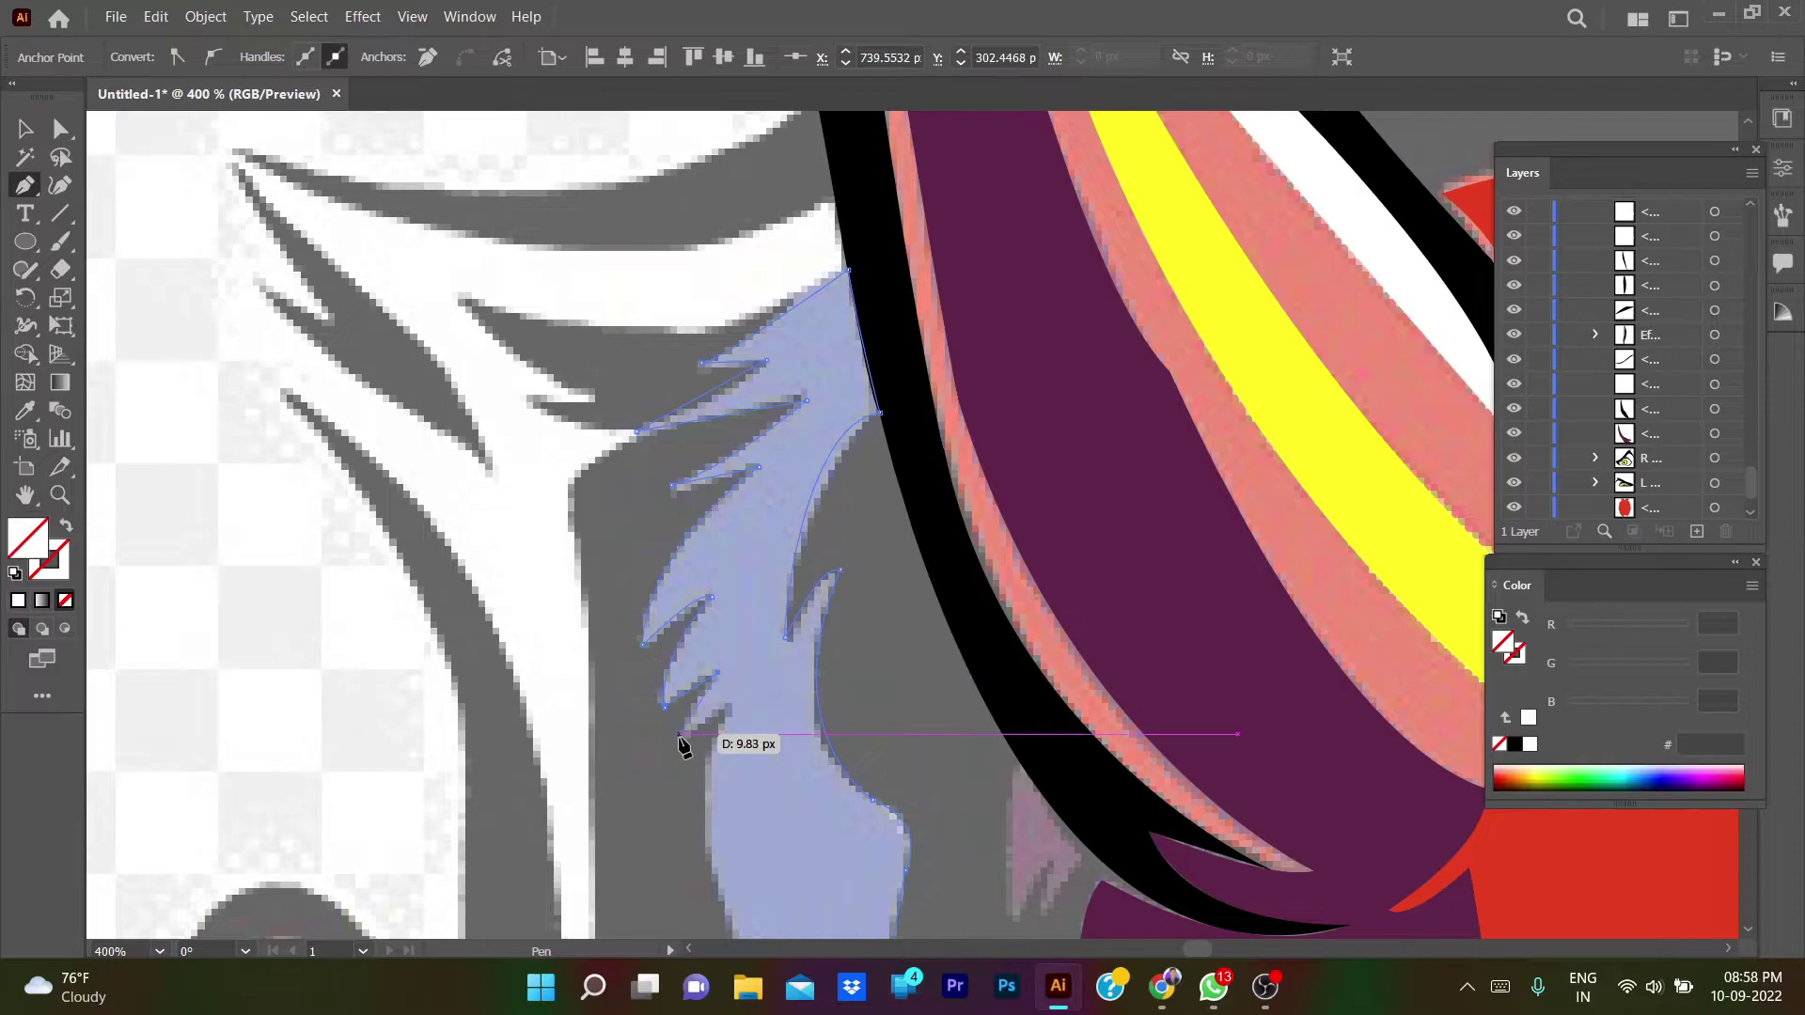
click(732, 709)
drag(823, 827, 755, 521)
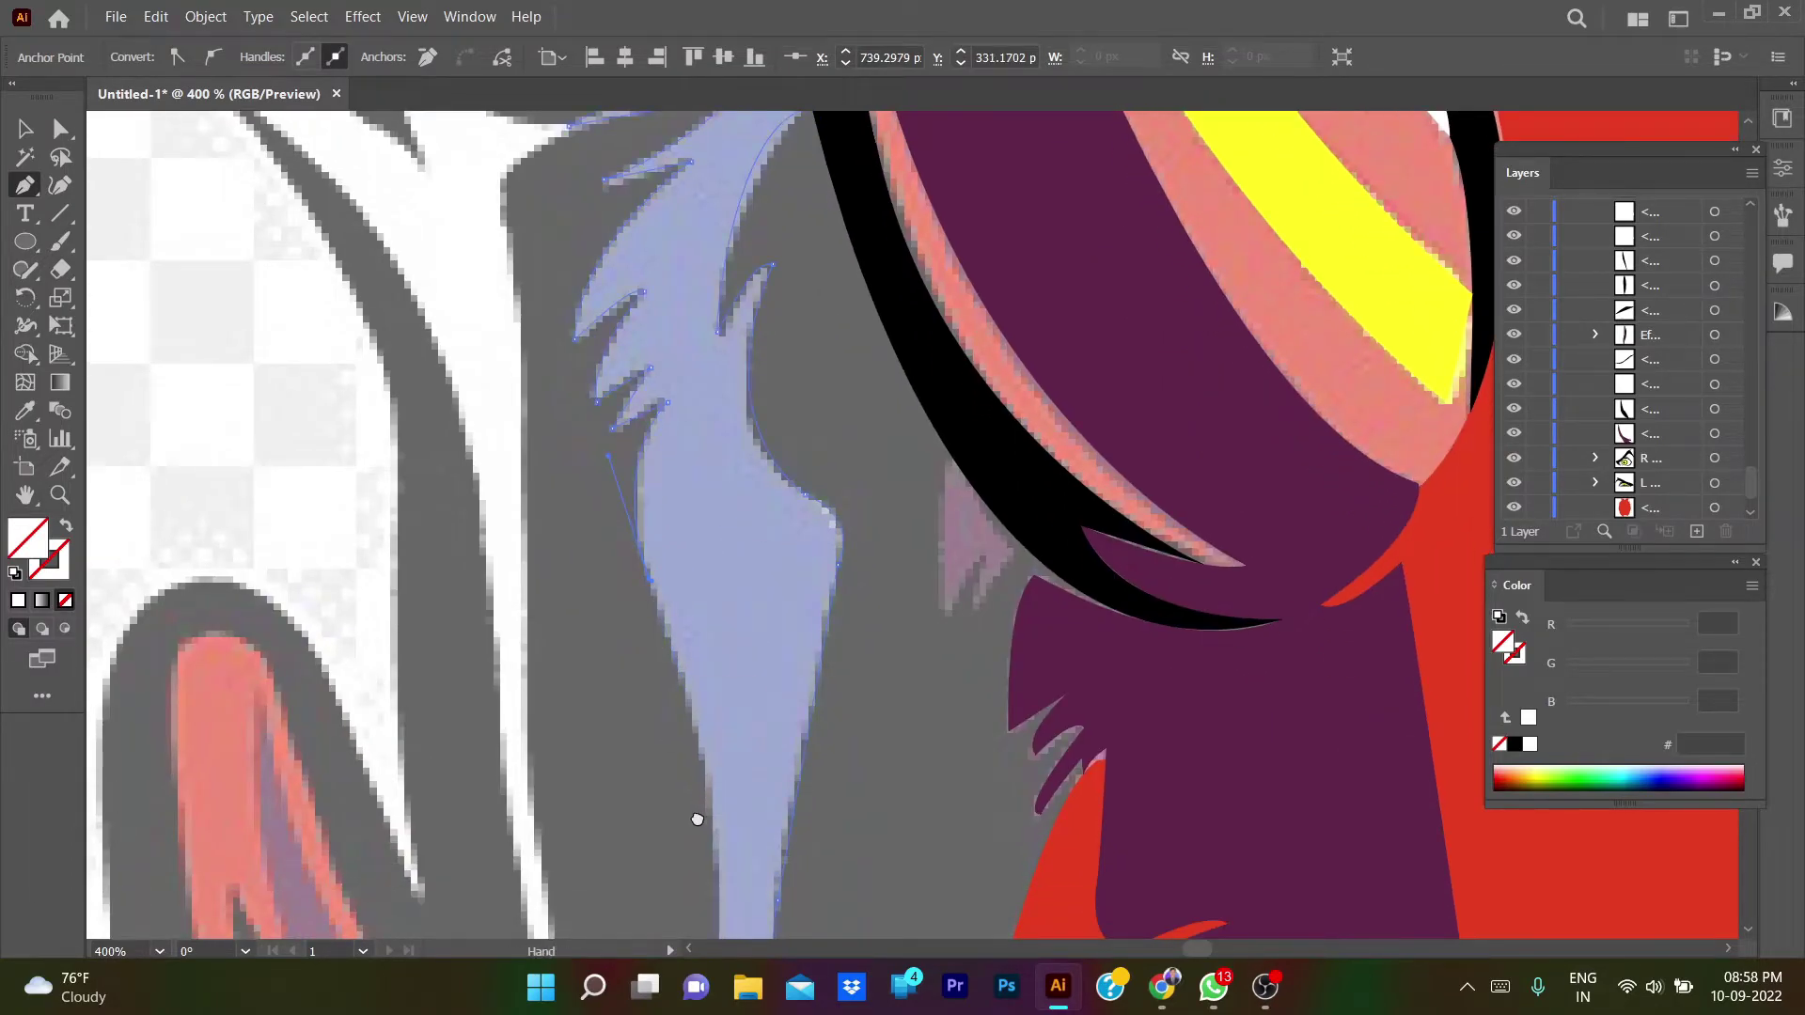
scroll(697, 819, down, 3)
scroll(669, 662, down, 3)
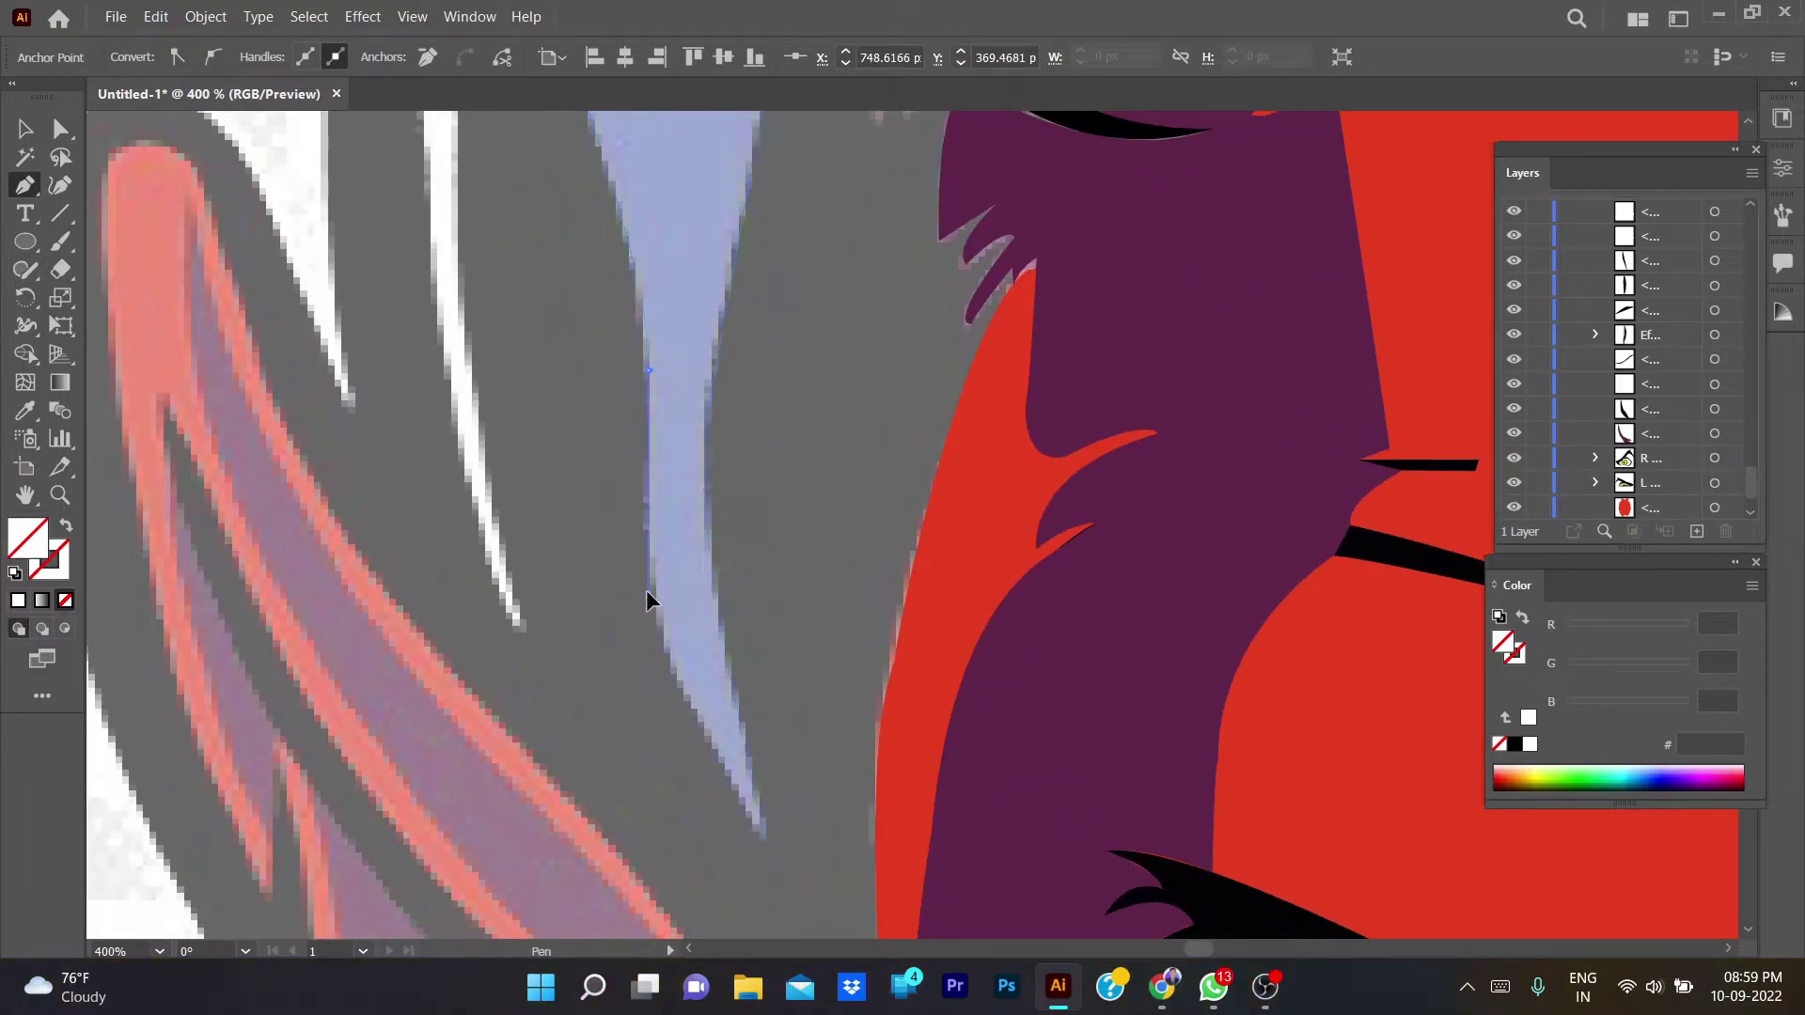
click(648, 592)
click(762, 846)
- Fill the shadow shape with dark purple sampled via Eyedropper, then deselect it
key(i)
click(1080, 633)
key(v)
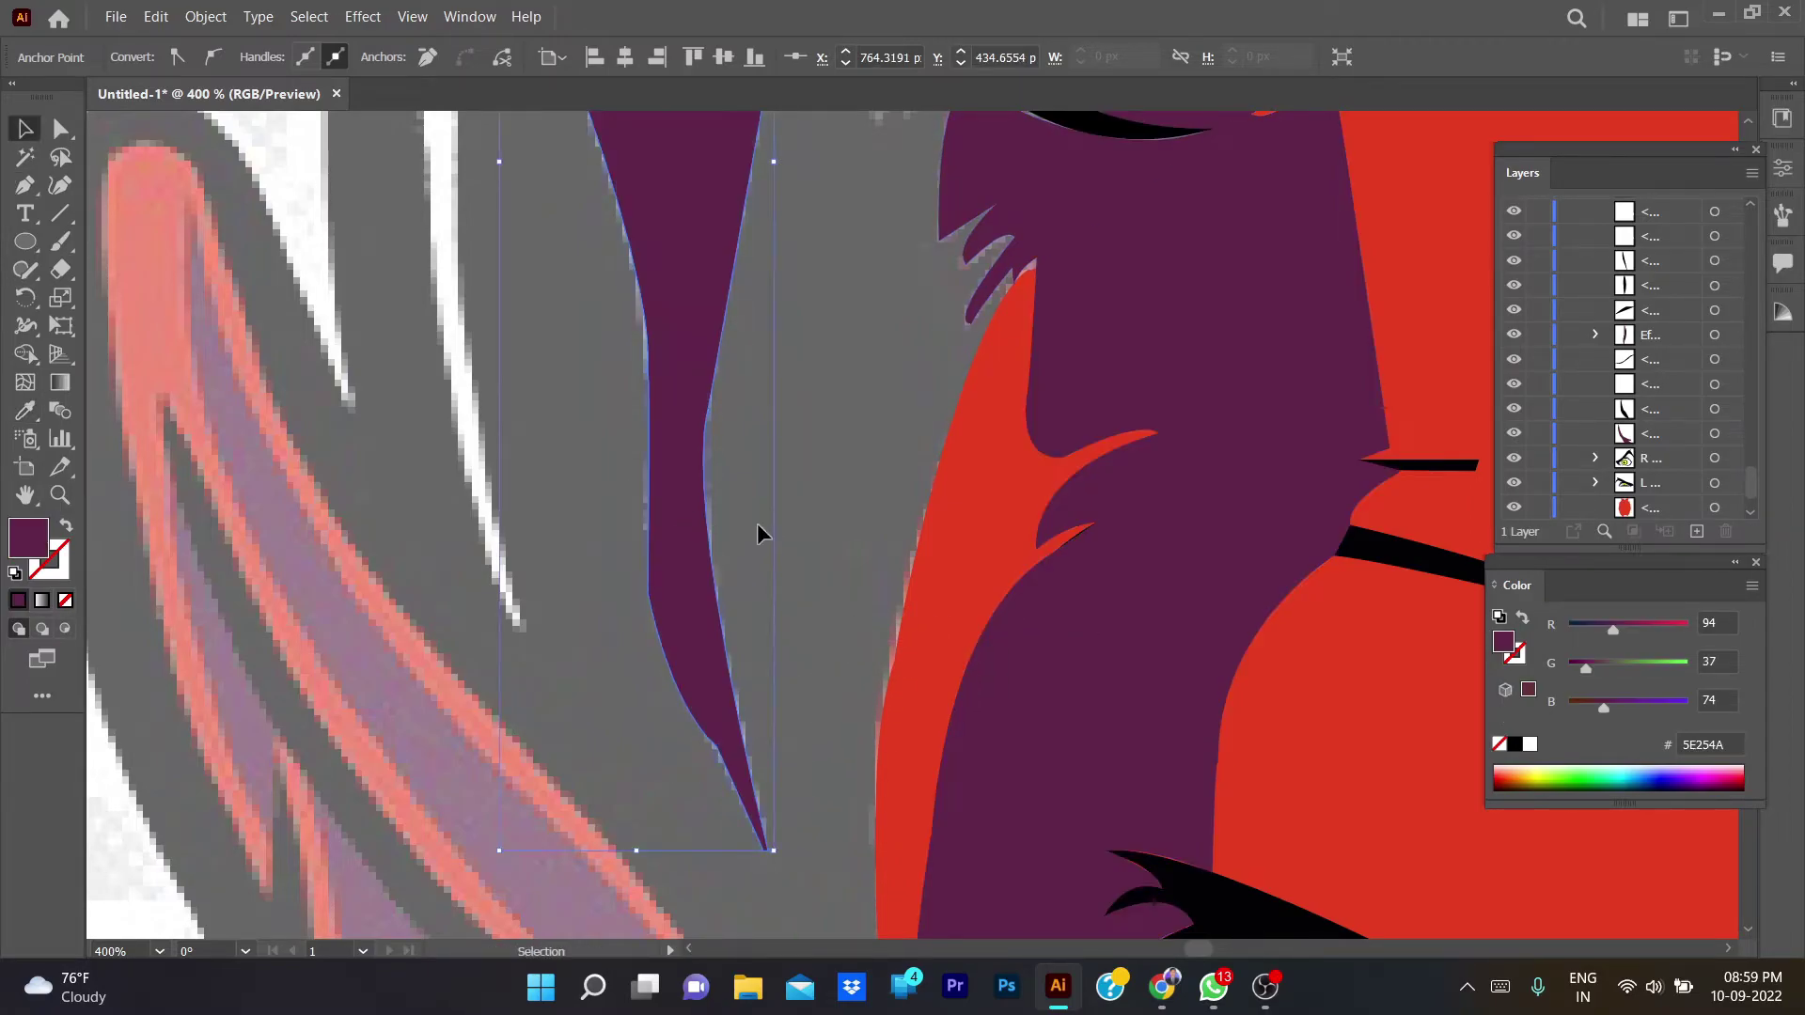
click(758, 523)
alt+scroll(763, 504, down, 2)
scroll(686, 668, up, 3)
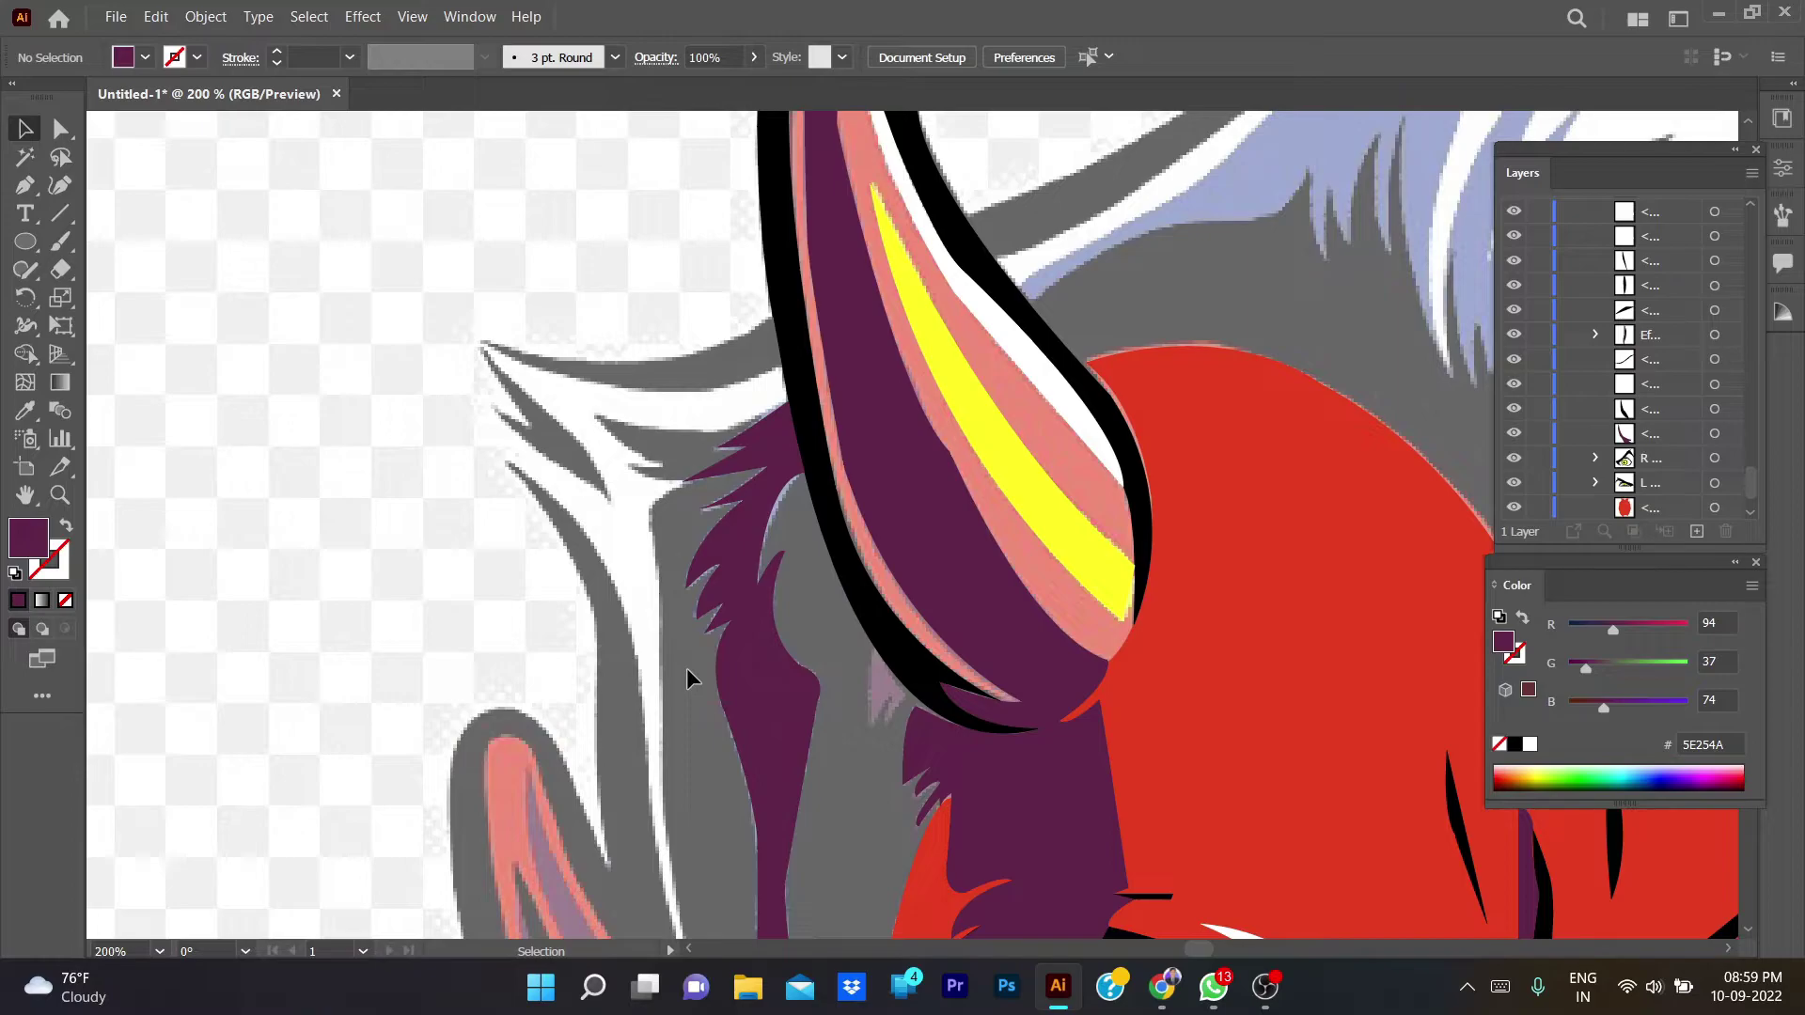
- Select the left horn's black outline path and set its fill to red E53E20
scroll(1614, 374, down, 1)
alt+scroll(1206, 514, down, 2)
alt+scroll(1330, 460, up, 1)
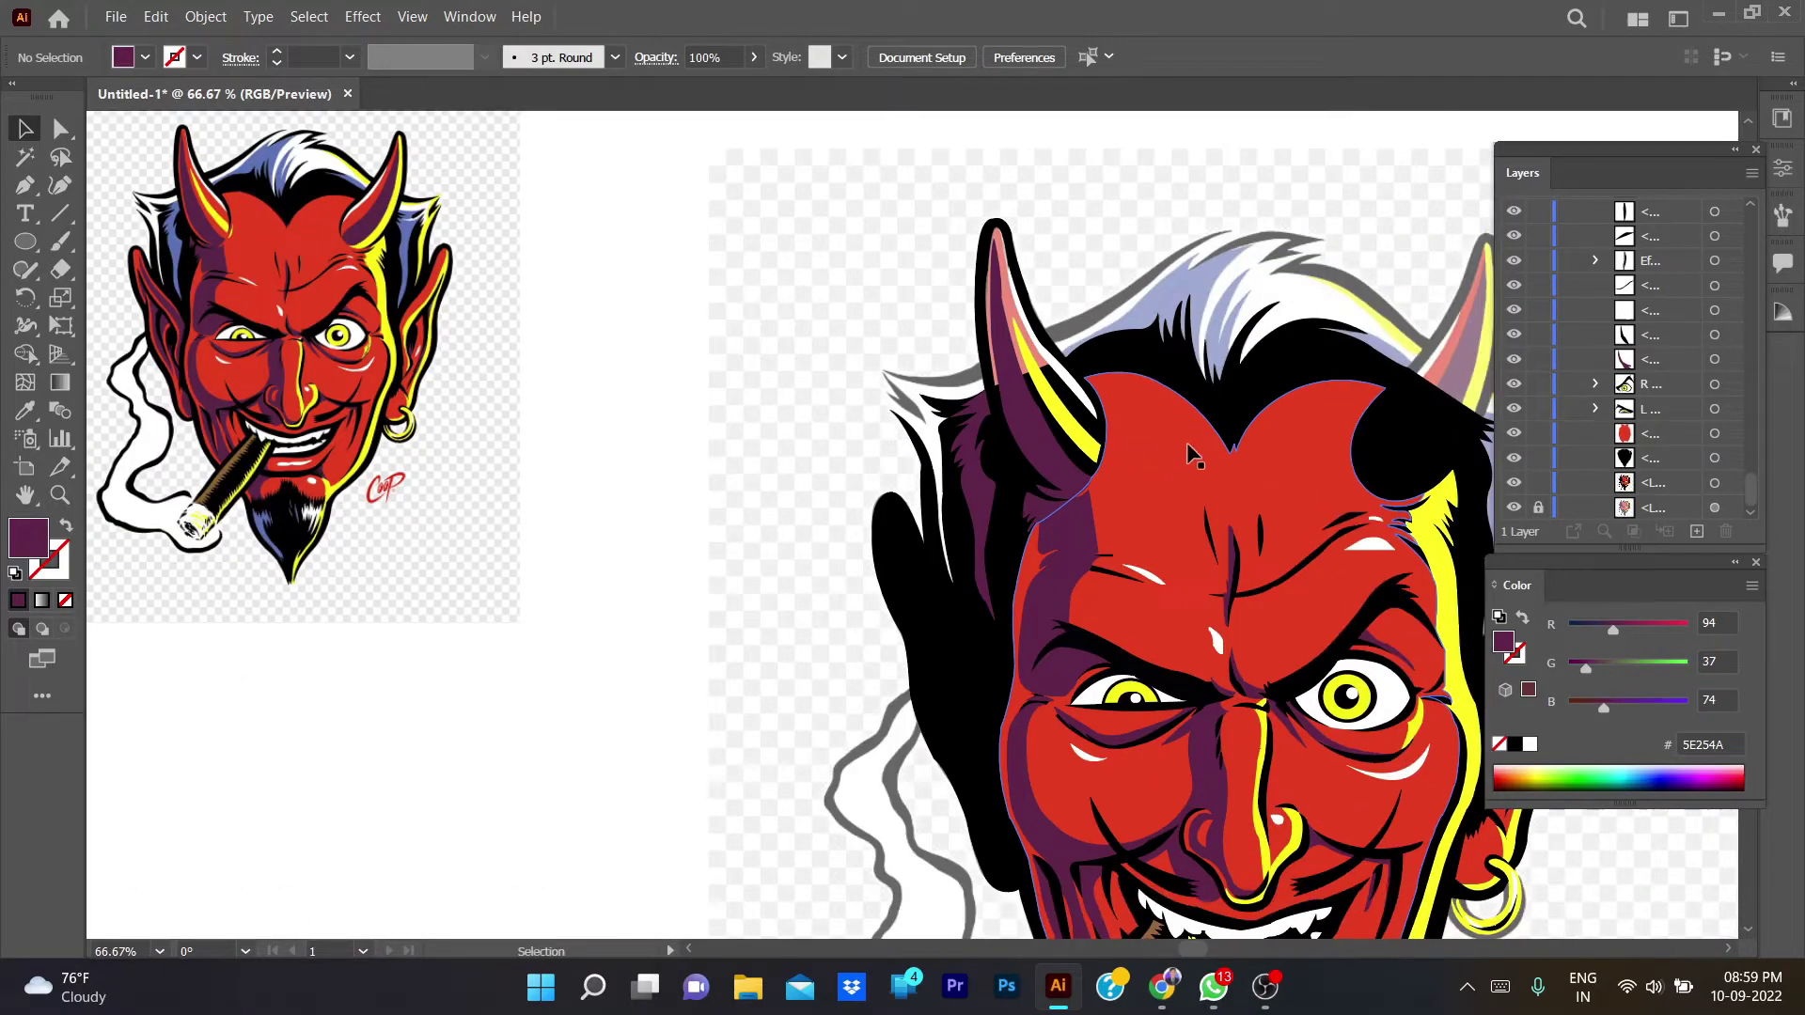
scroll(1111, 443, left, 3)
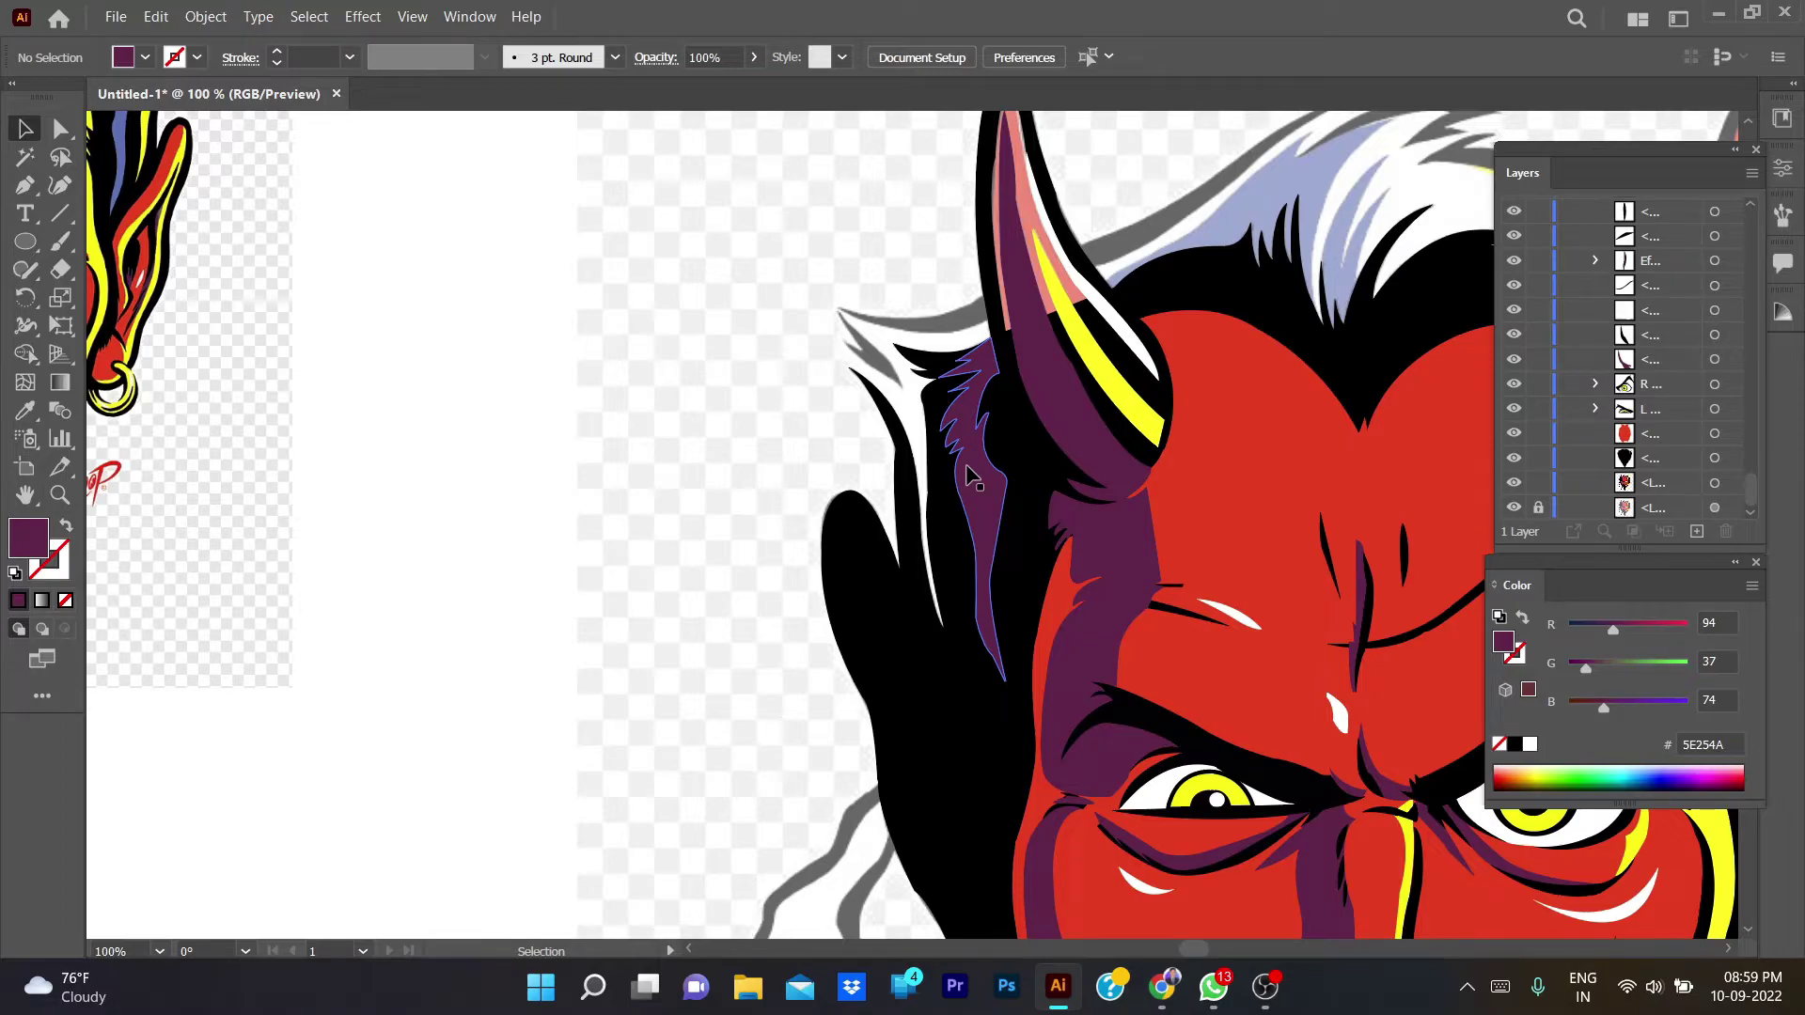
drag(973, 474, 1020, 653)
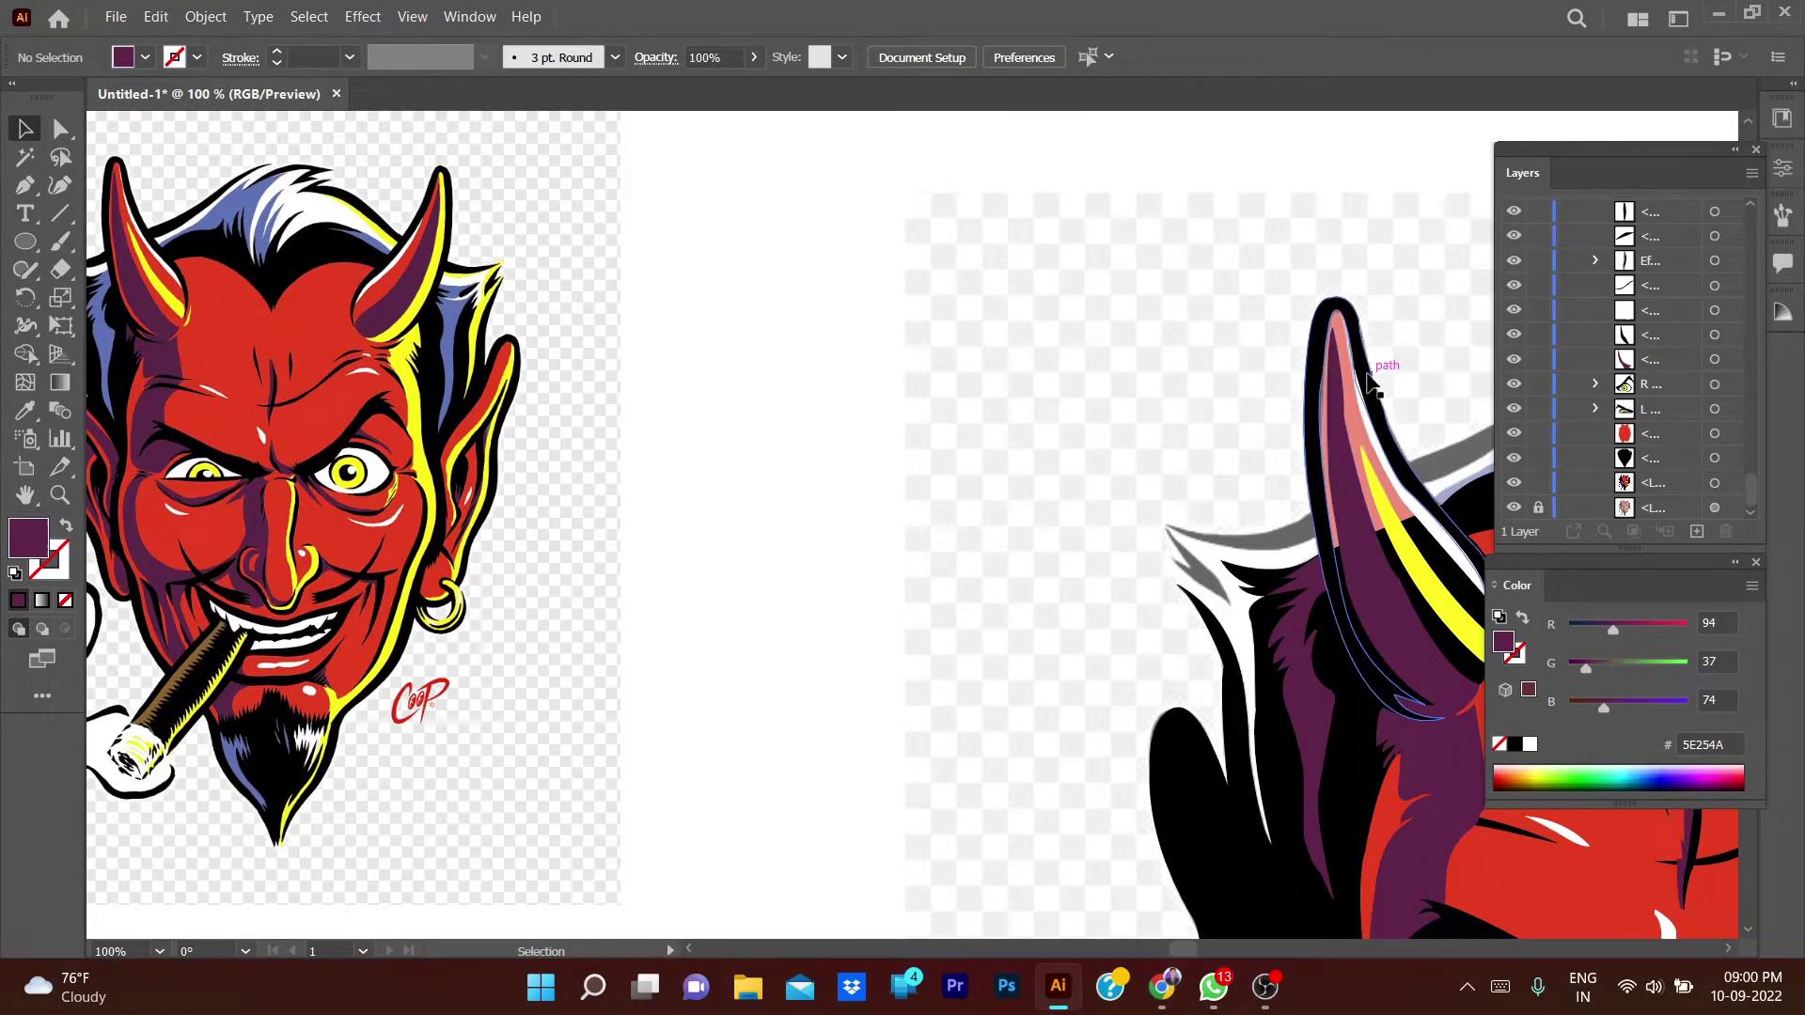
click(1367, 385)
shift+click(527, 282)
double_click(28, 538)
key(Escape)
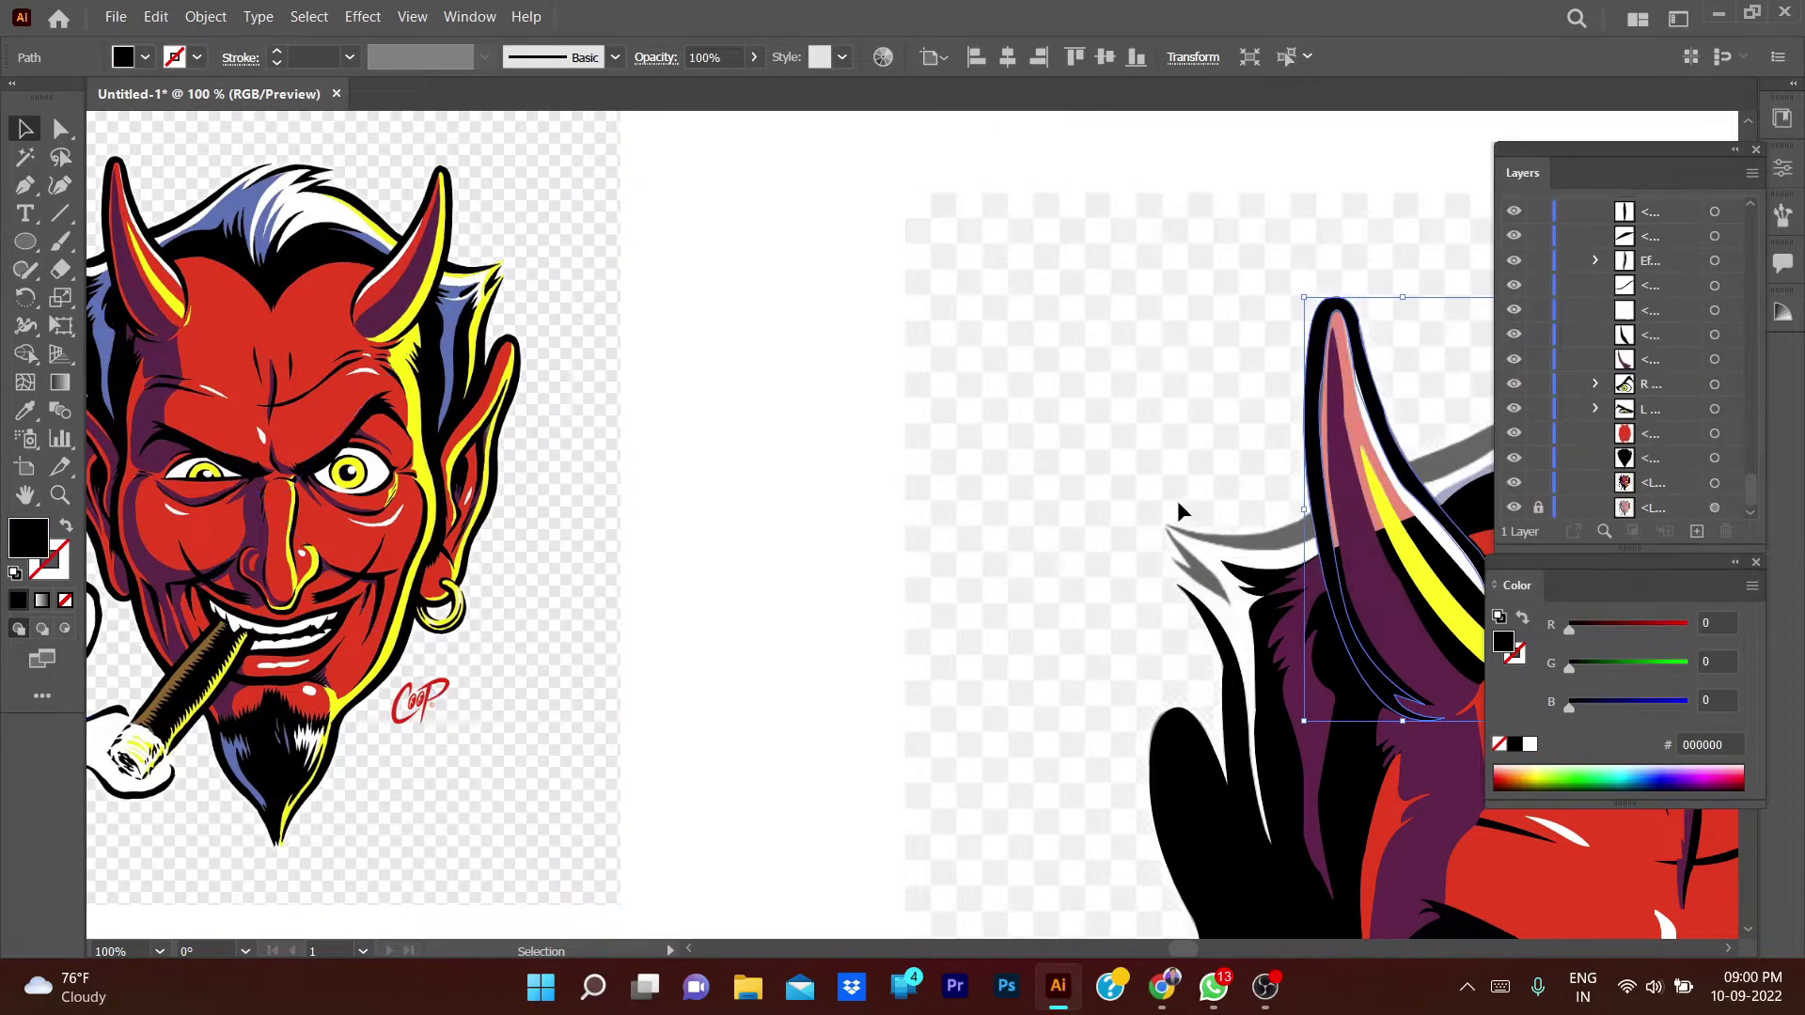
- Reselect the red horn outline and toggle the reference layer's visibility to compare
drag(1177, 512, 1023, 406)
key(ctrl+z)
drag(725, 439, 894, 506)
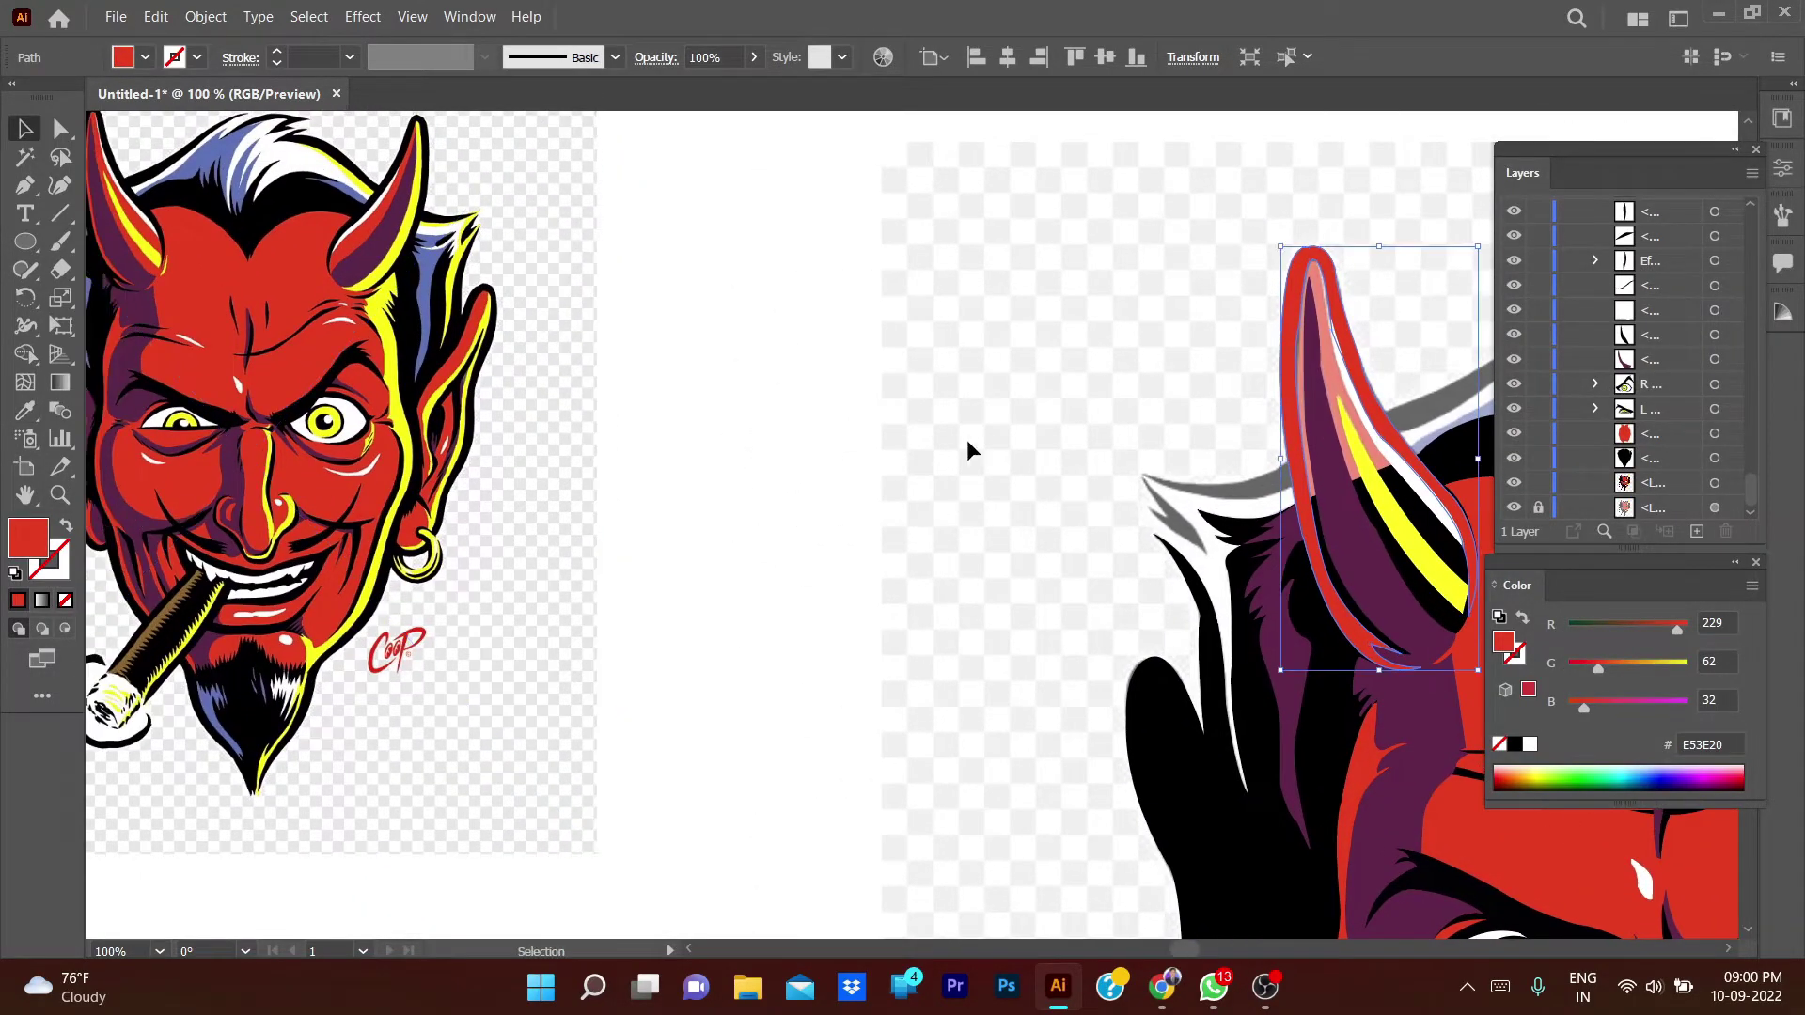
drag(967, 451, 1032, 467)
click(1400, 406)
click(1354, 451)
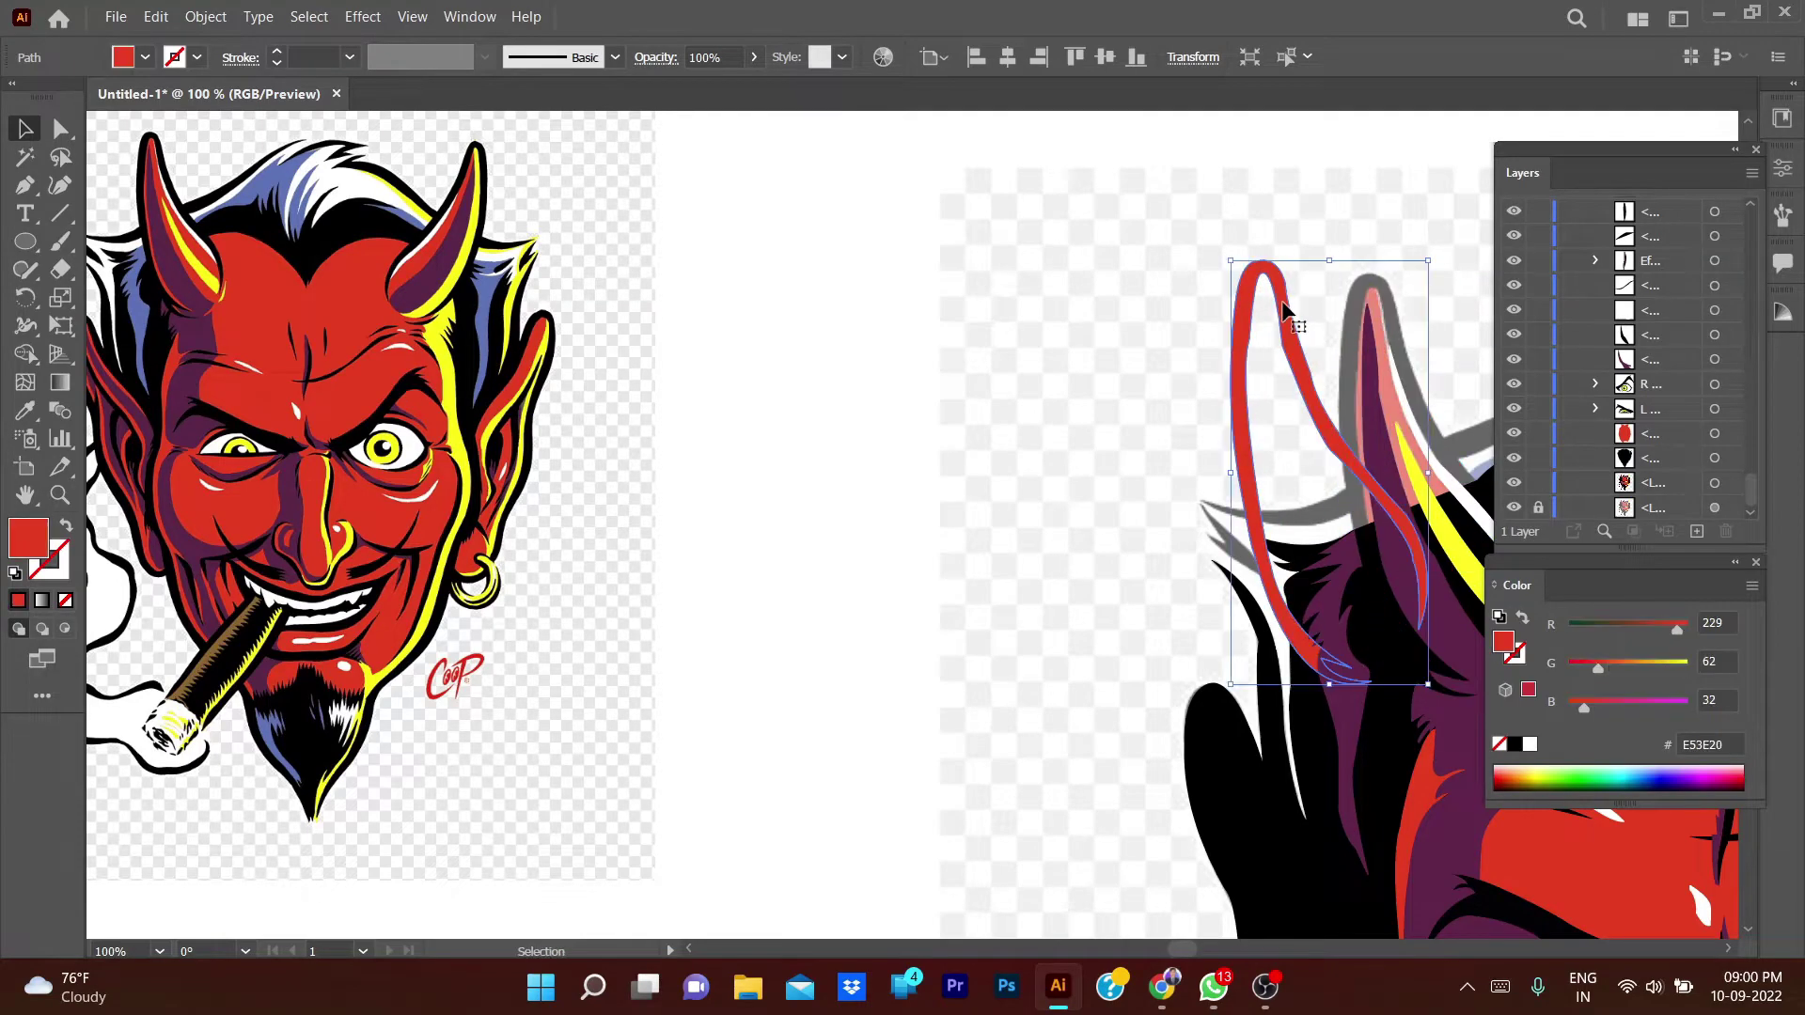
click(1514, 508)
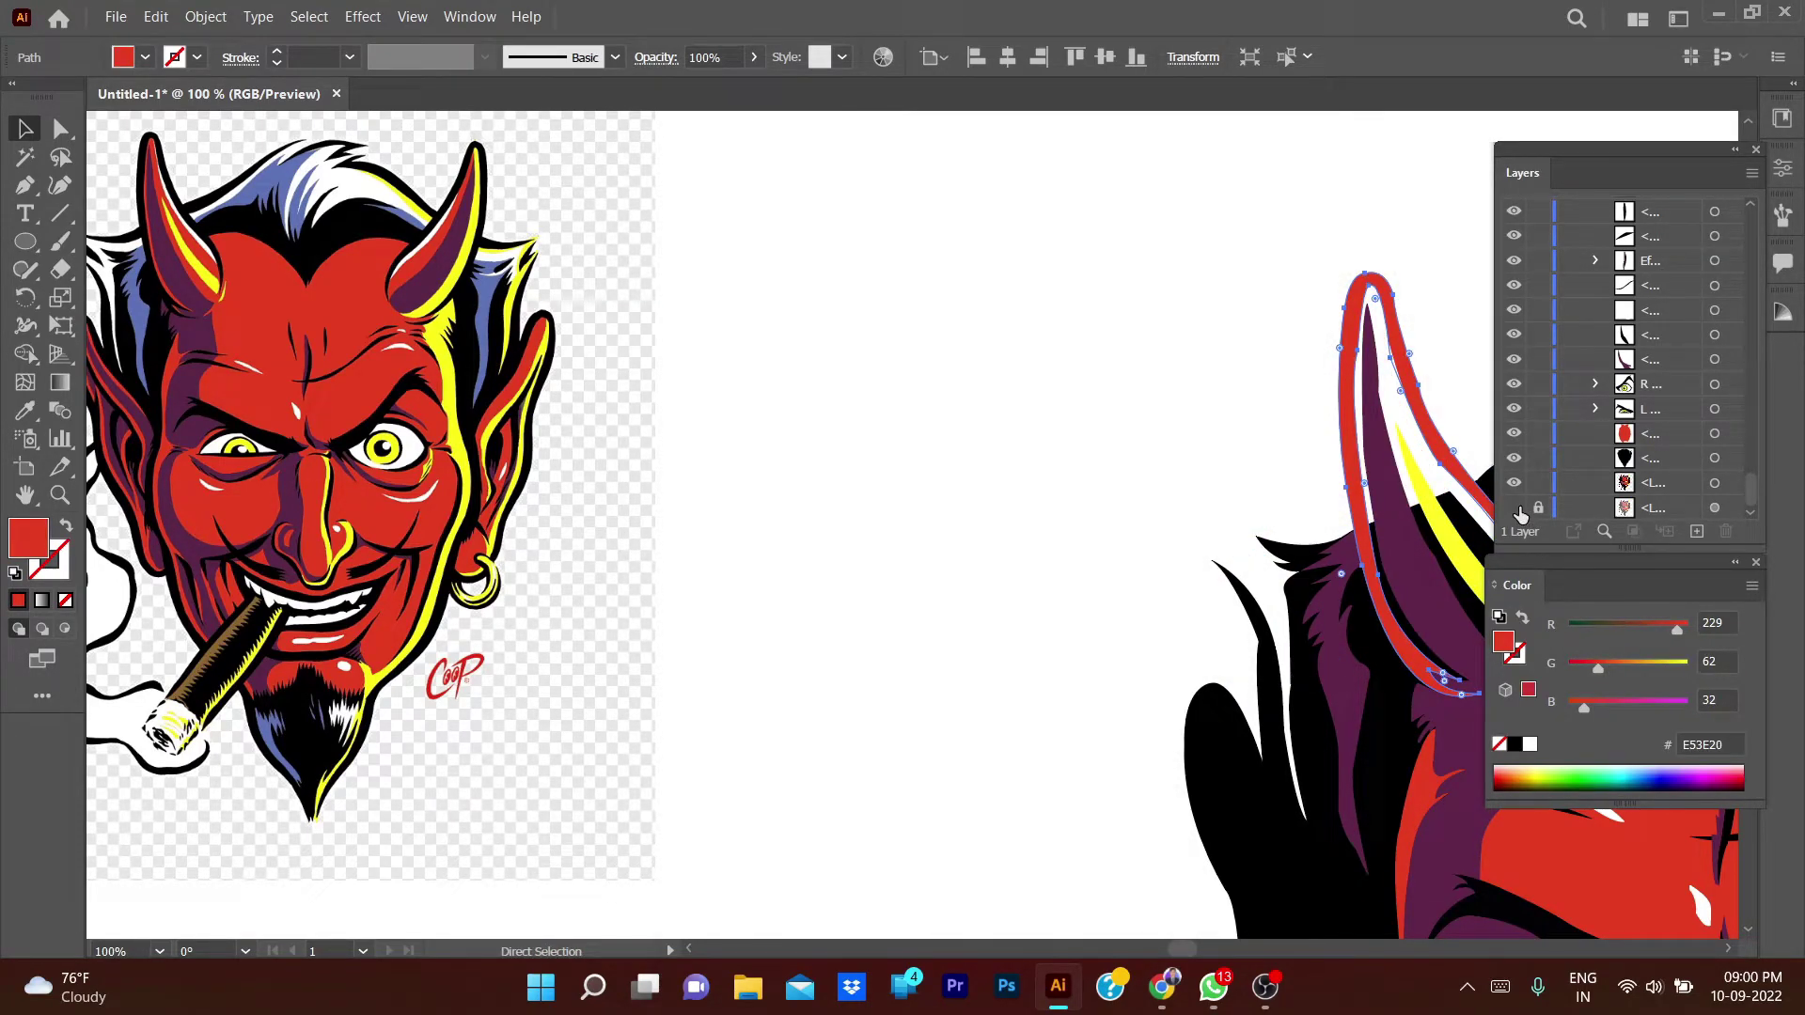
click(1515, 507)
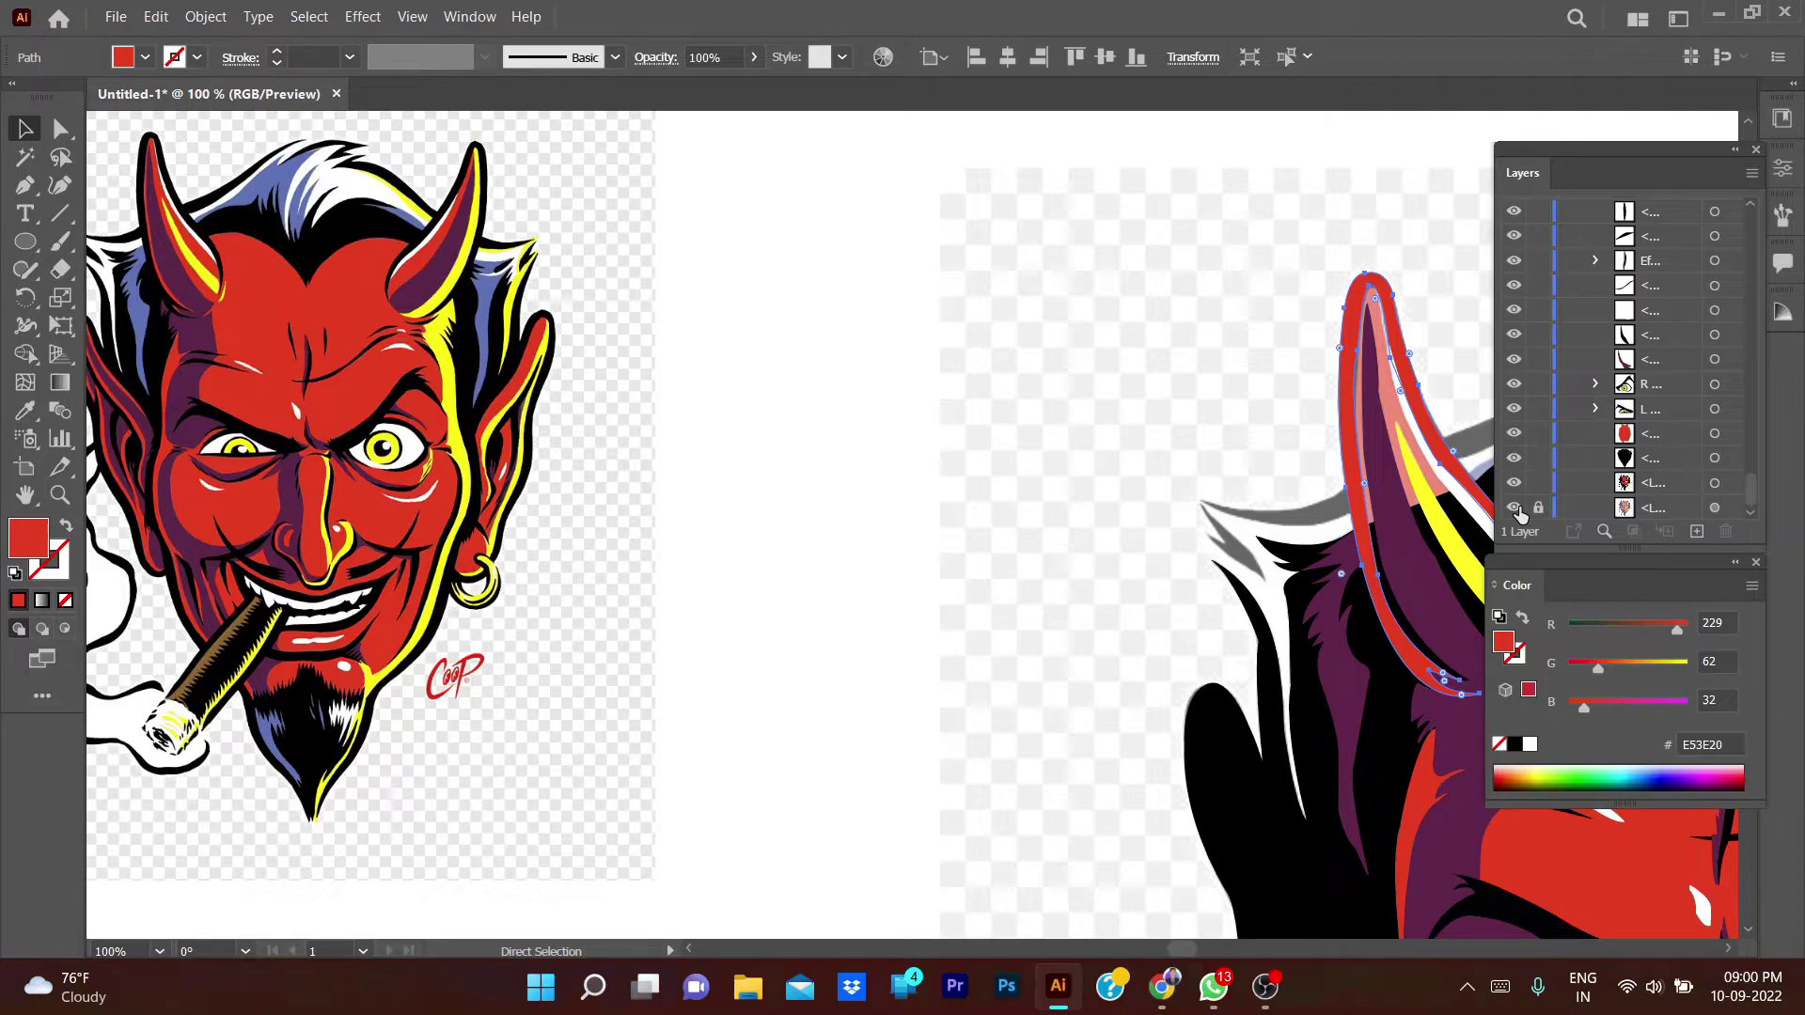
- Zoom in on the left horn and start a Pen path up the highlight strip's inner edge
key(ctrl+minus)
key(ctrl+minus)
key(ctrl+minus)
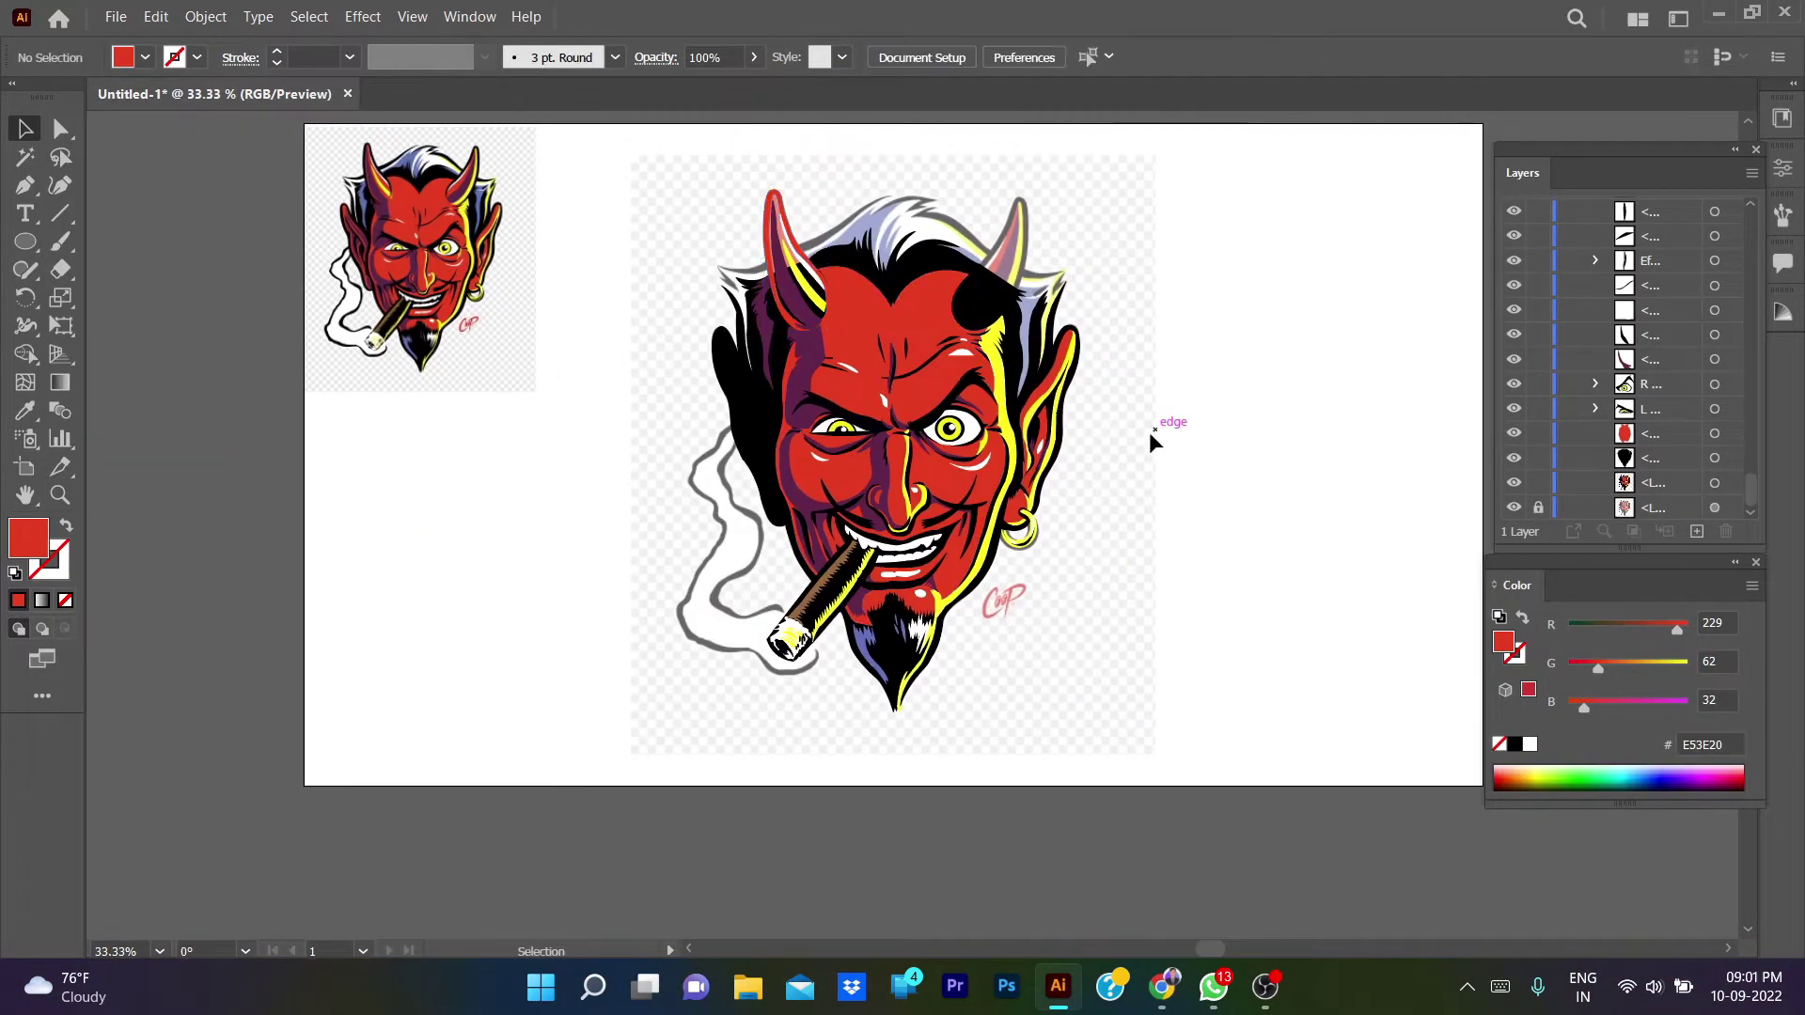
key(ctrl+plus)
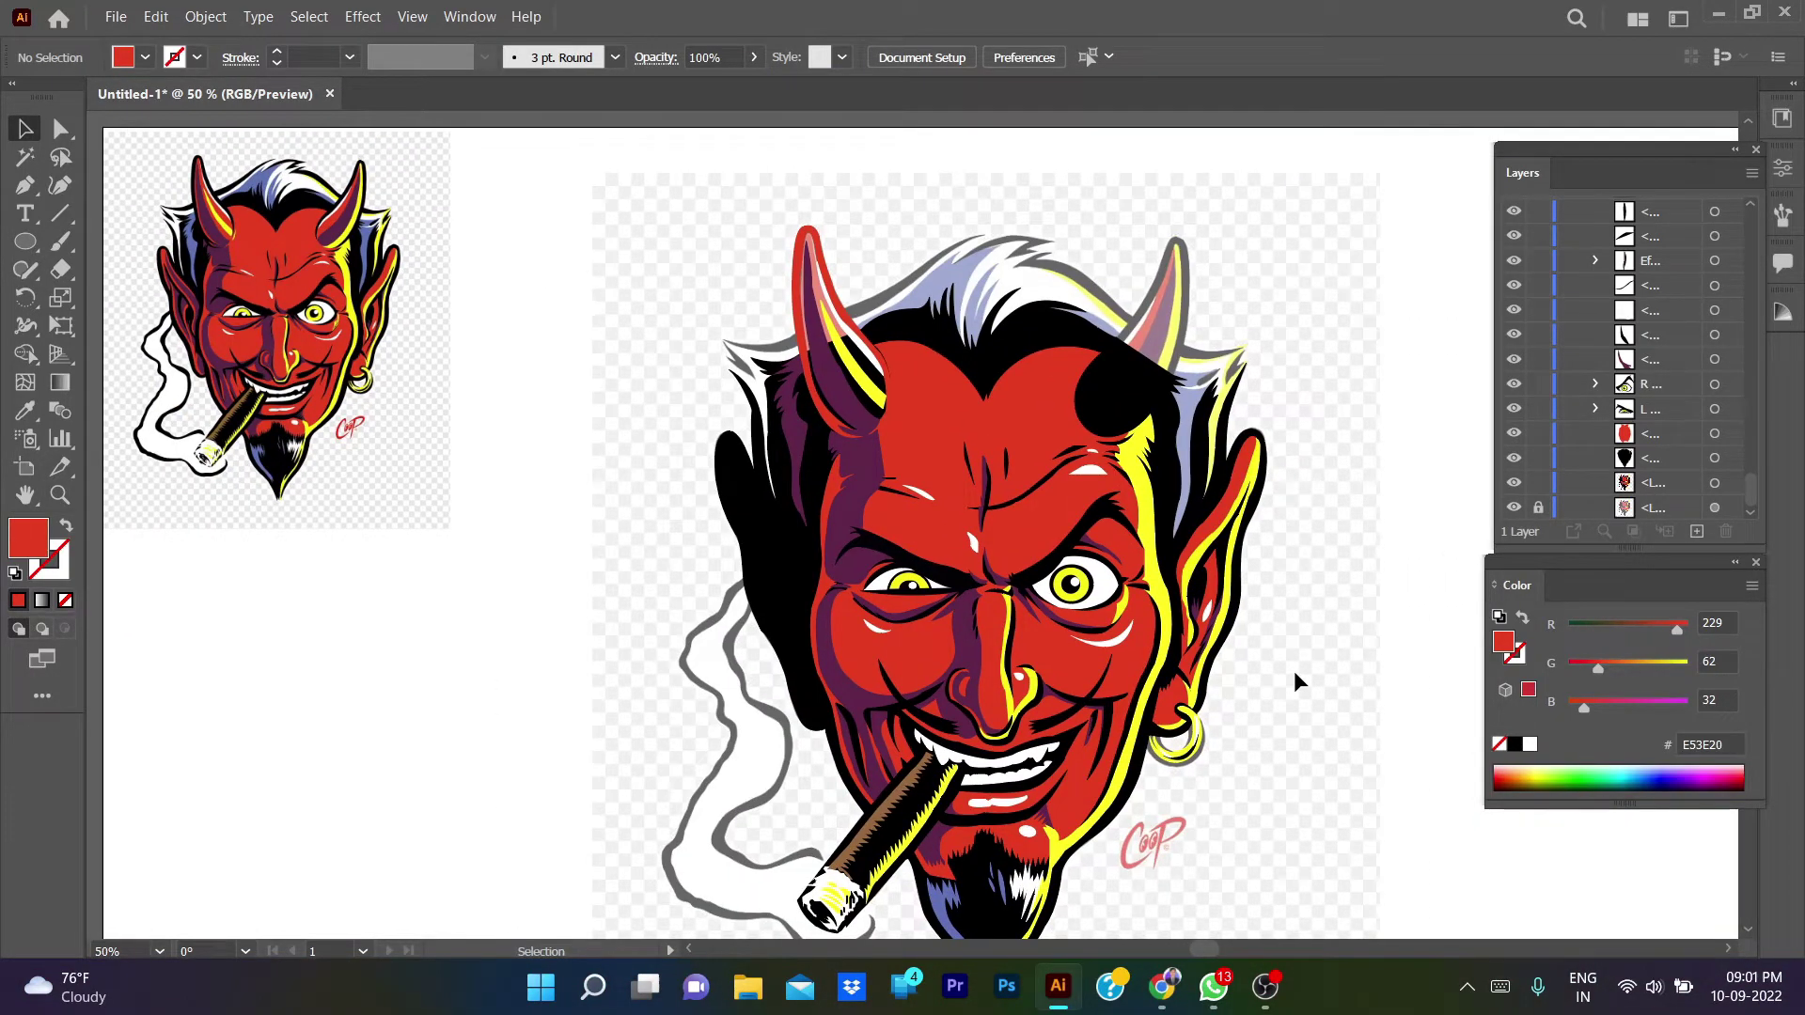
key(ctrl+plus)
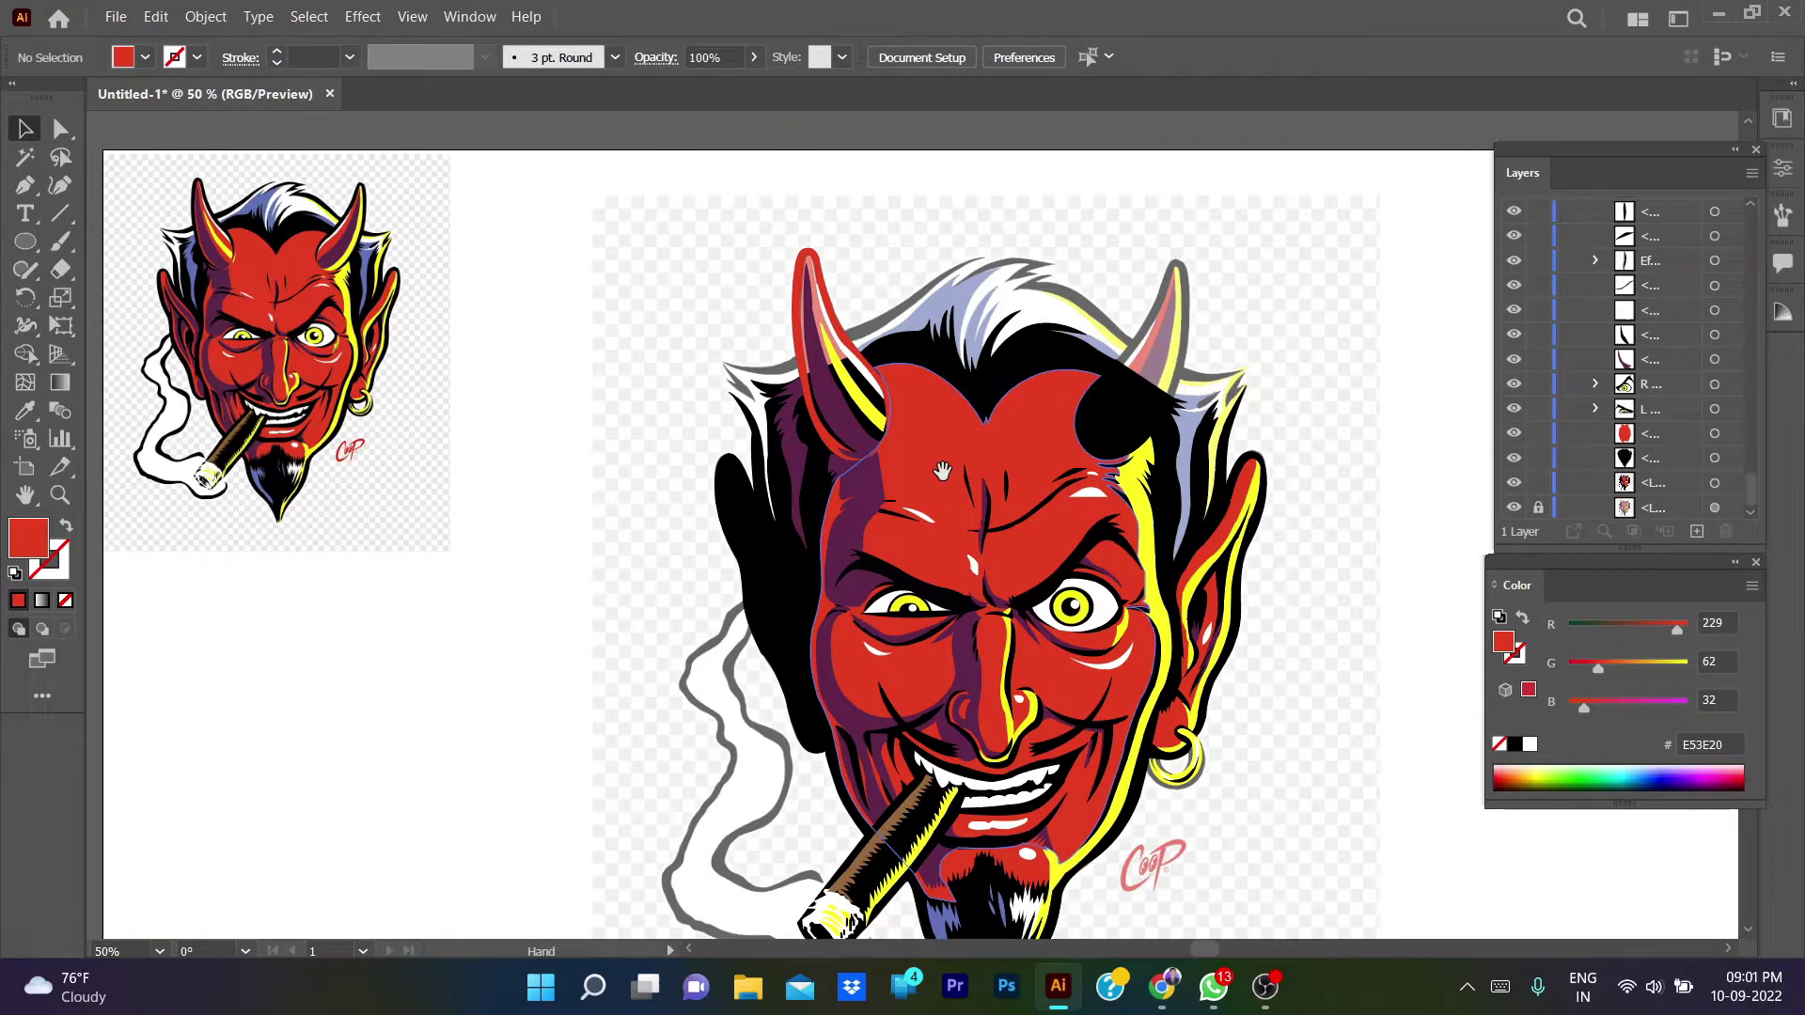
key(ctrl+plus)
key(ctrl+plus)
key(p)
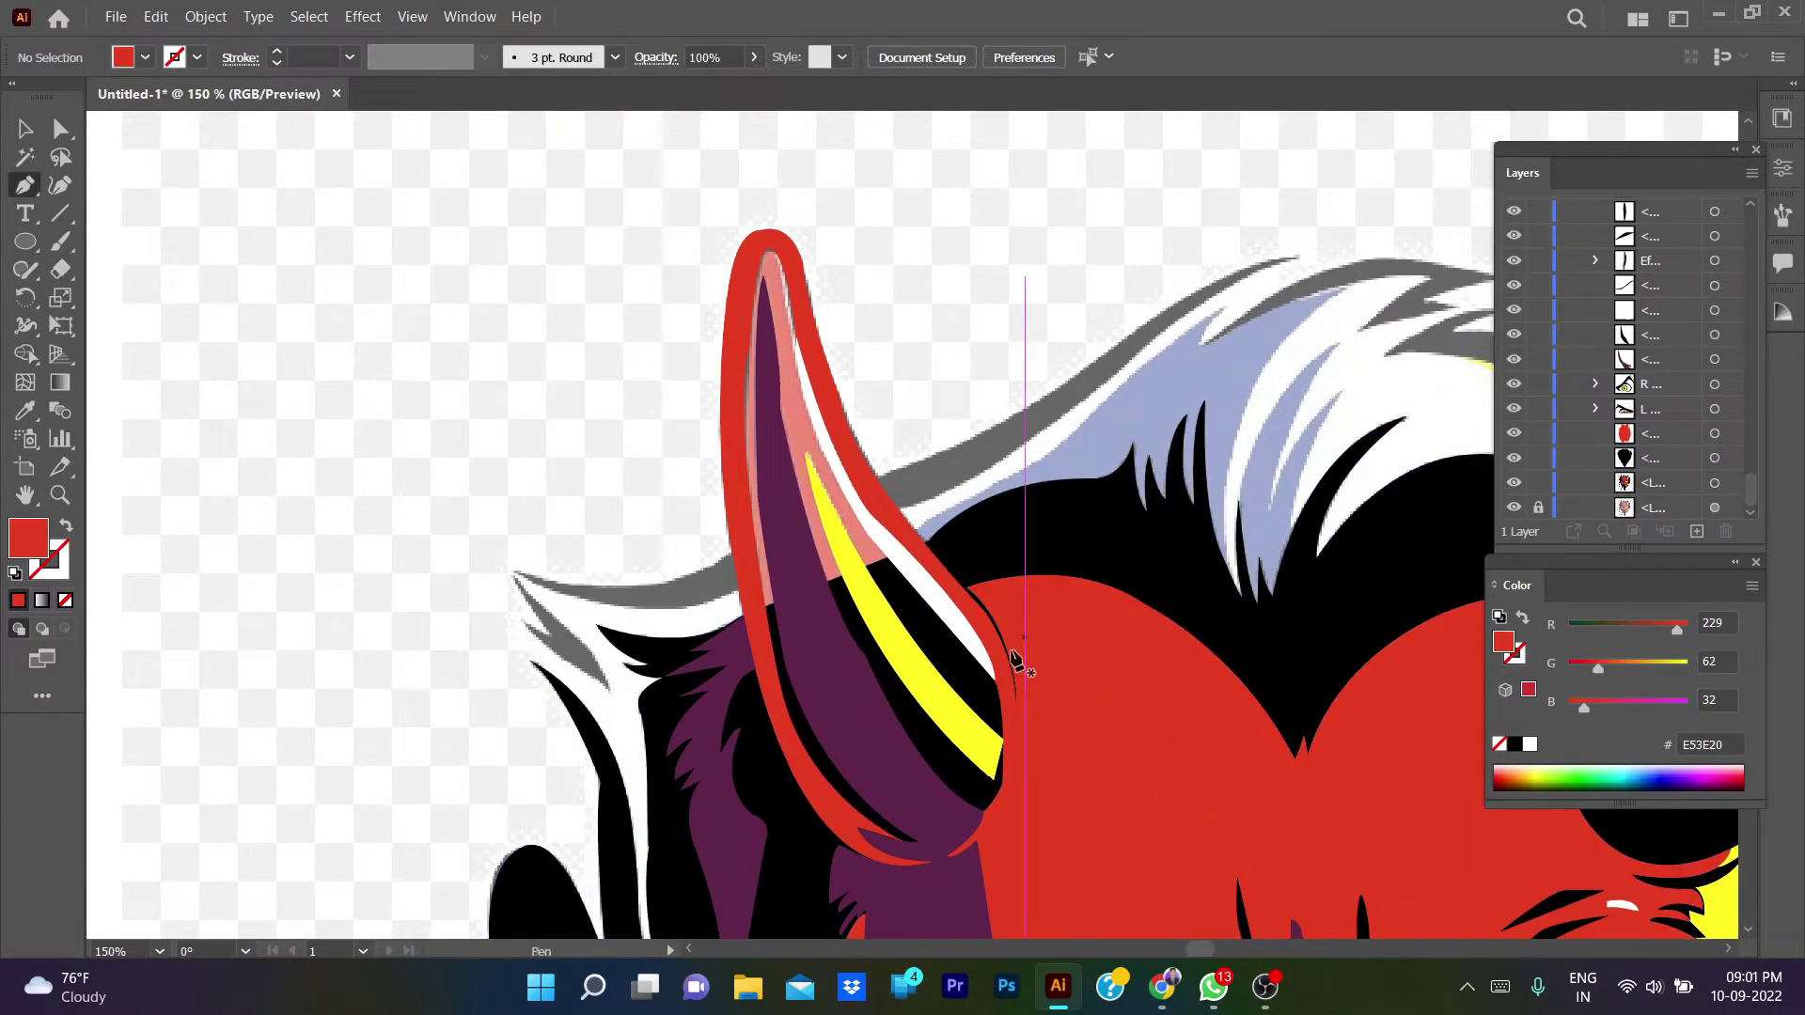
drag(793, 783, 854, 632)
ctrl+click(1063, 637)
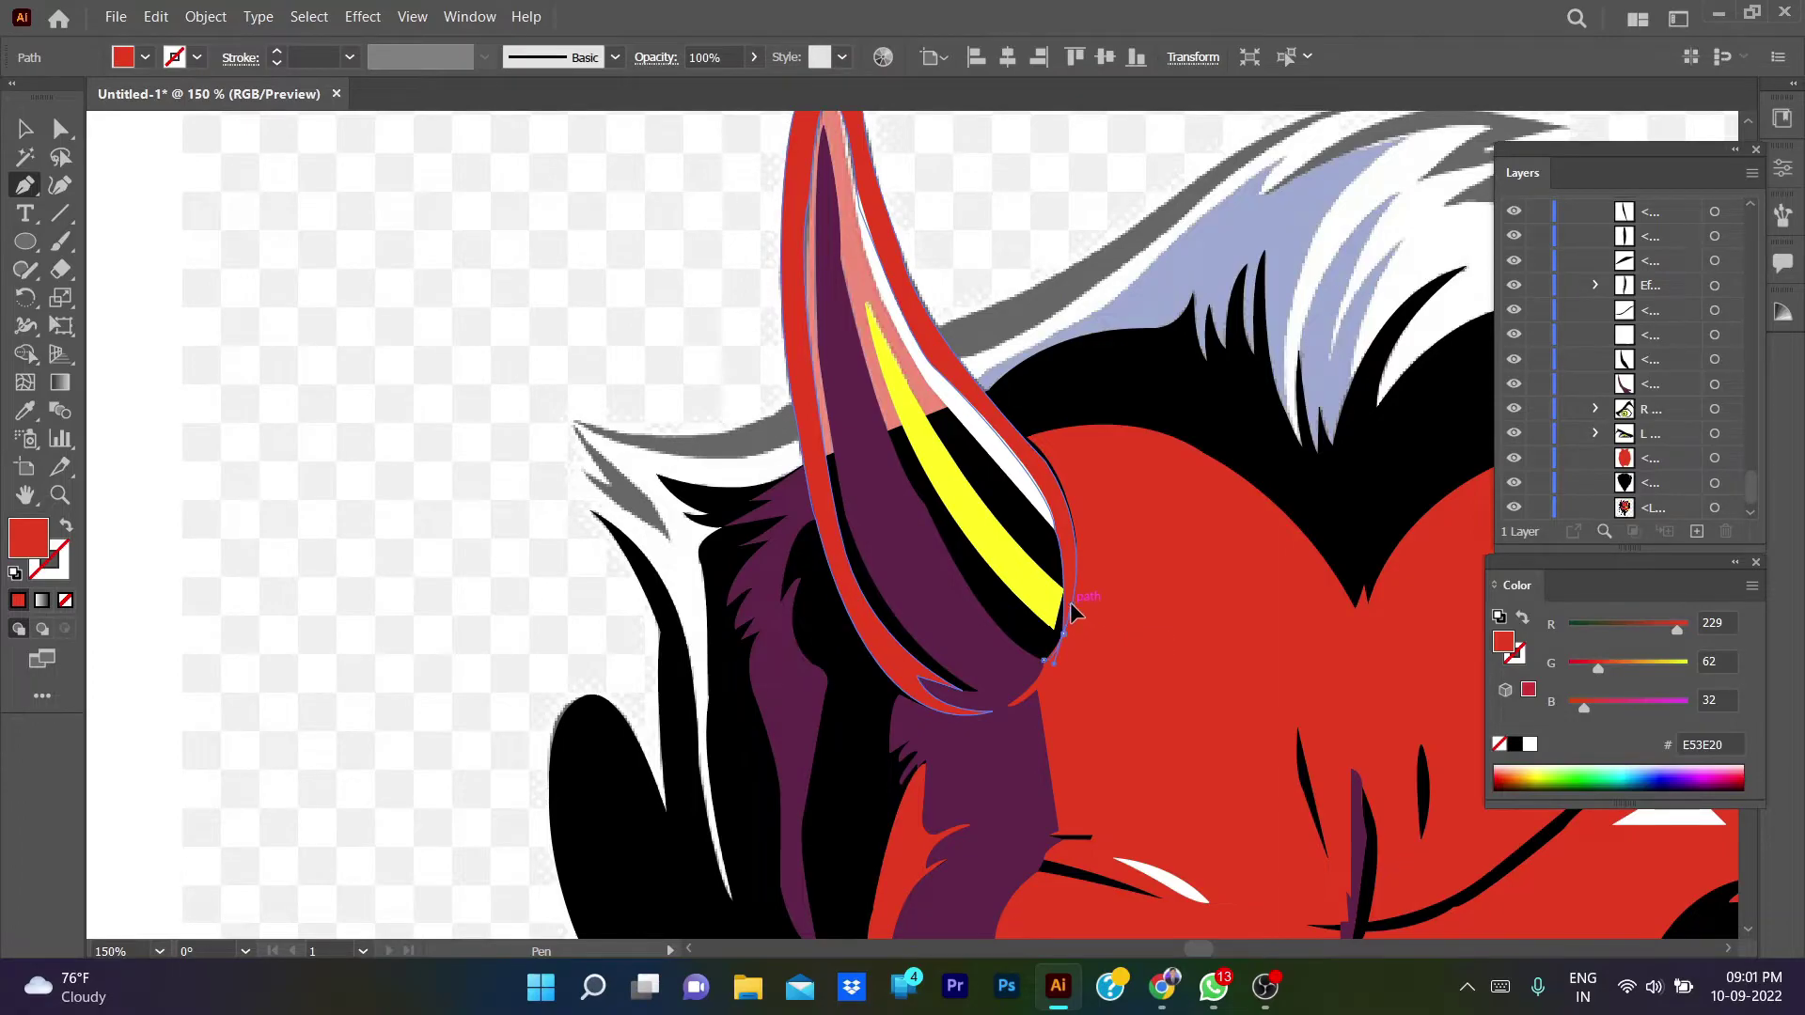
mouse_move(1067, 623)
mouse_down()
mouse_move(1037, 508)
mouse_move(1039, 556)
mouse_up()
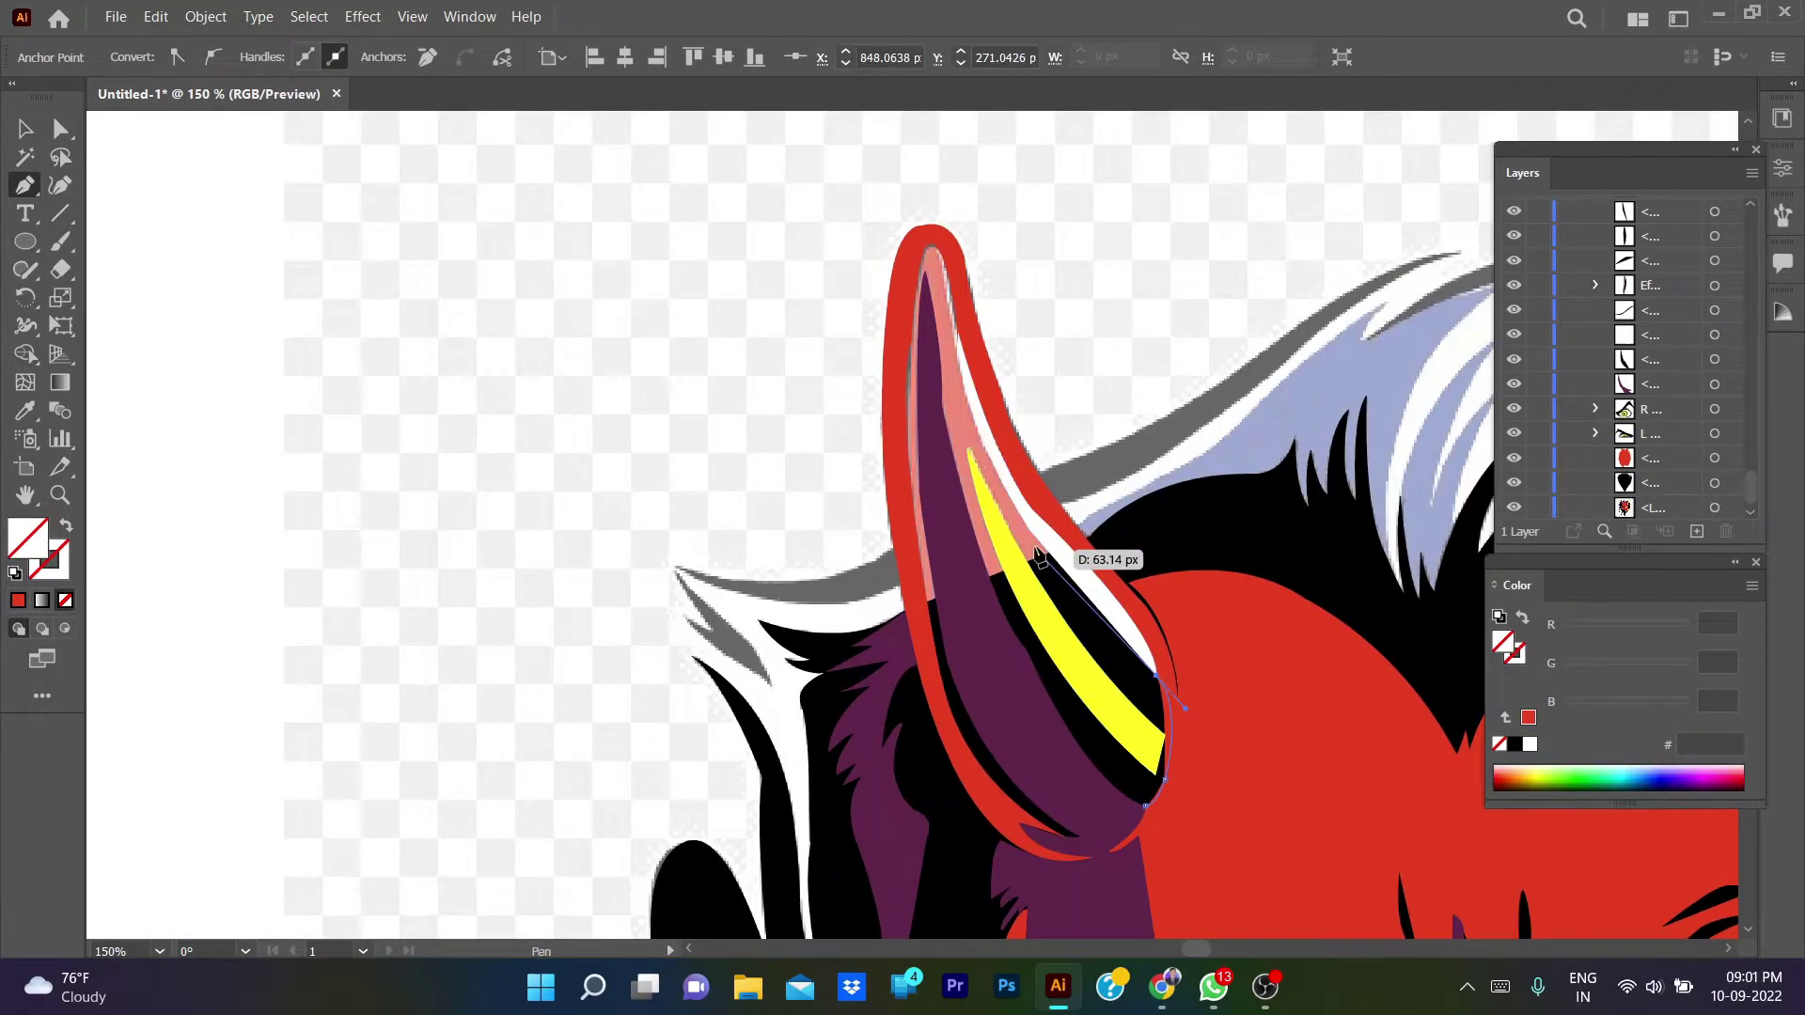
click(1030, 531)
click(961, 361)
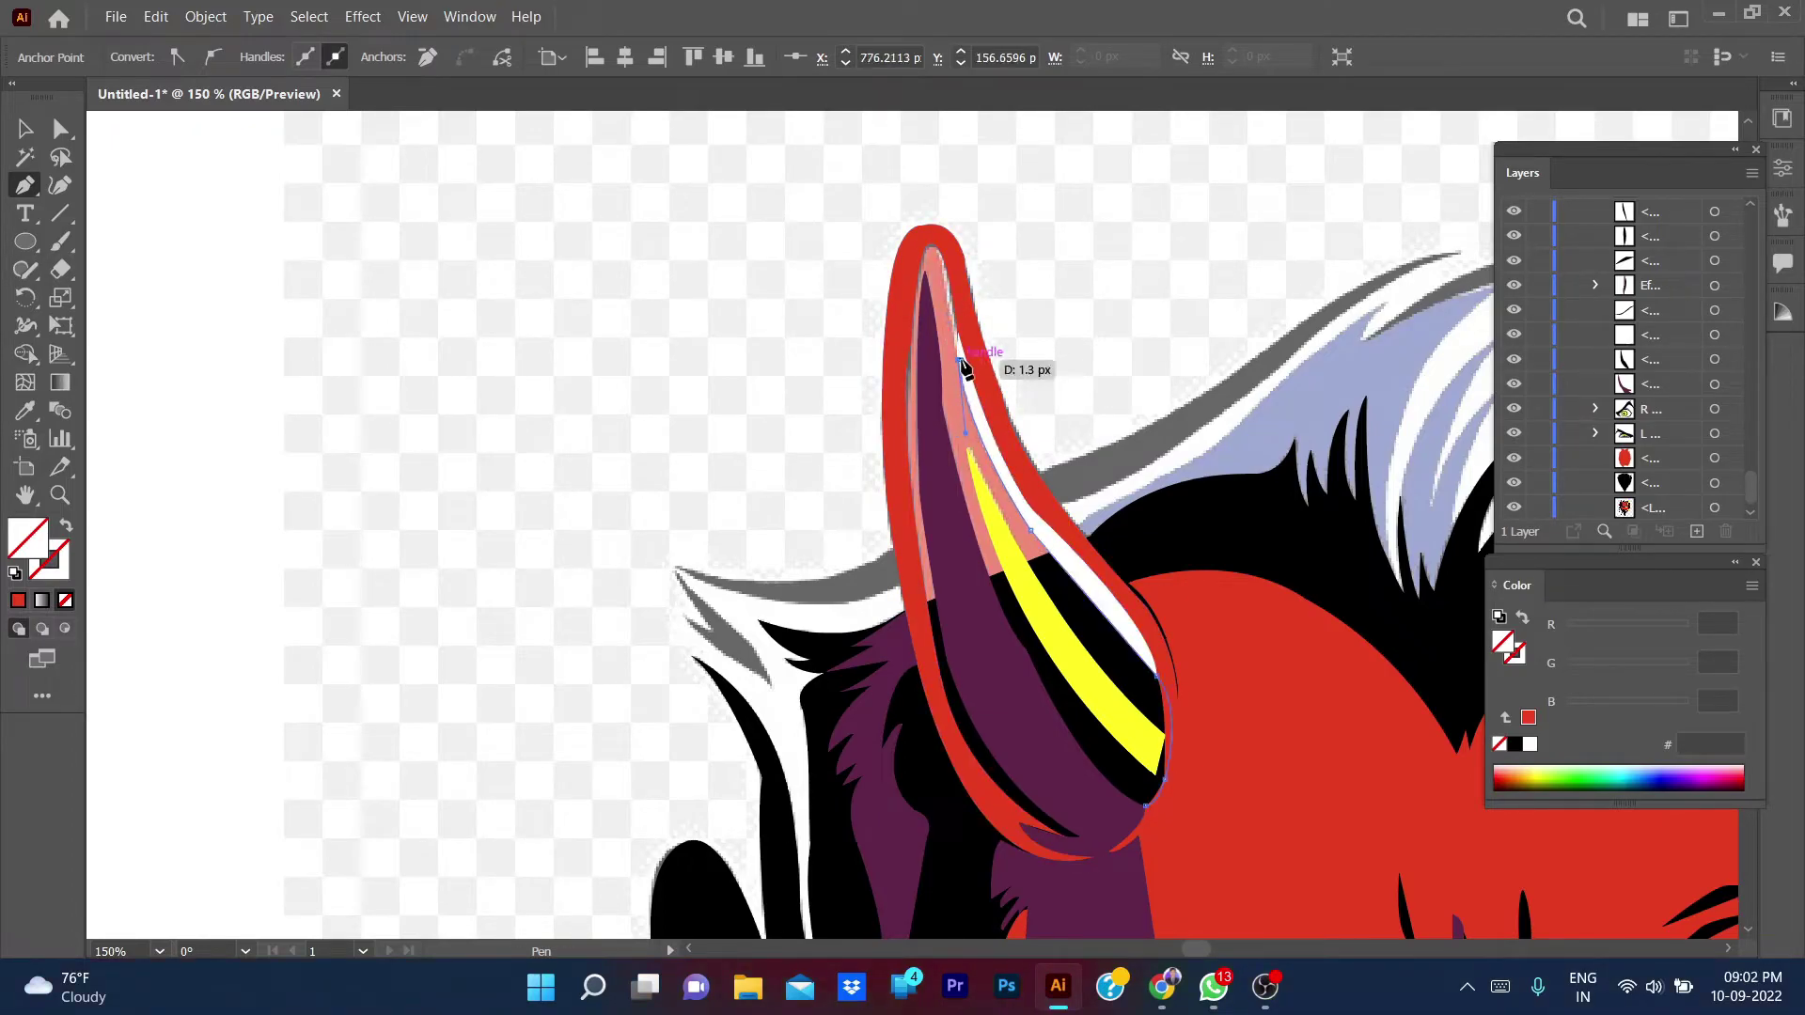
- Carry the highlight outline over the horn tip and back down, closing the shape
drag(929, 247, 932, 250)
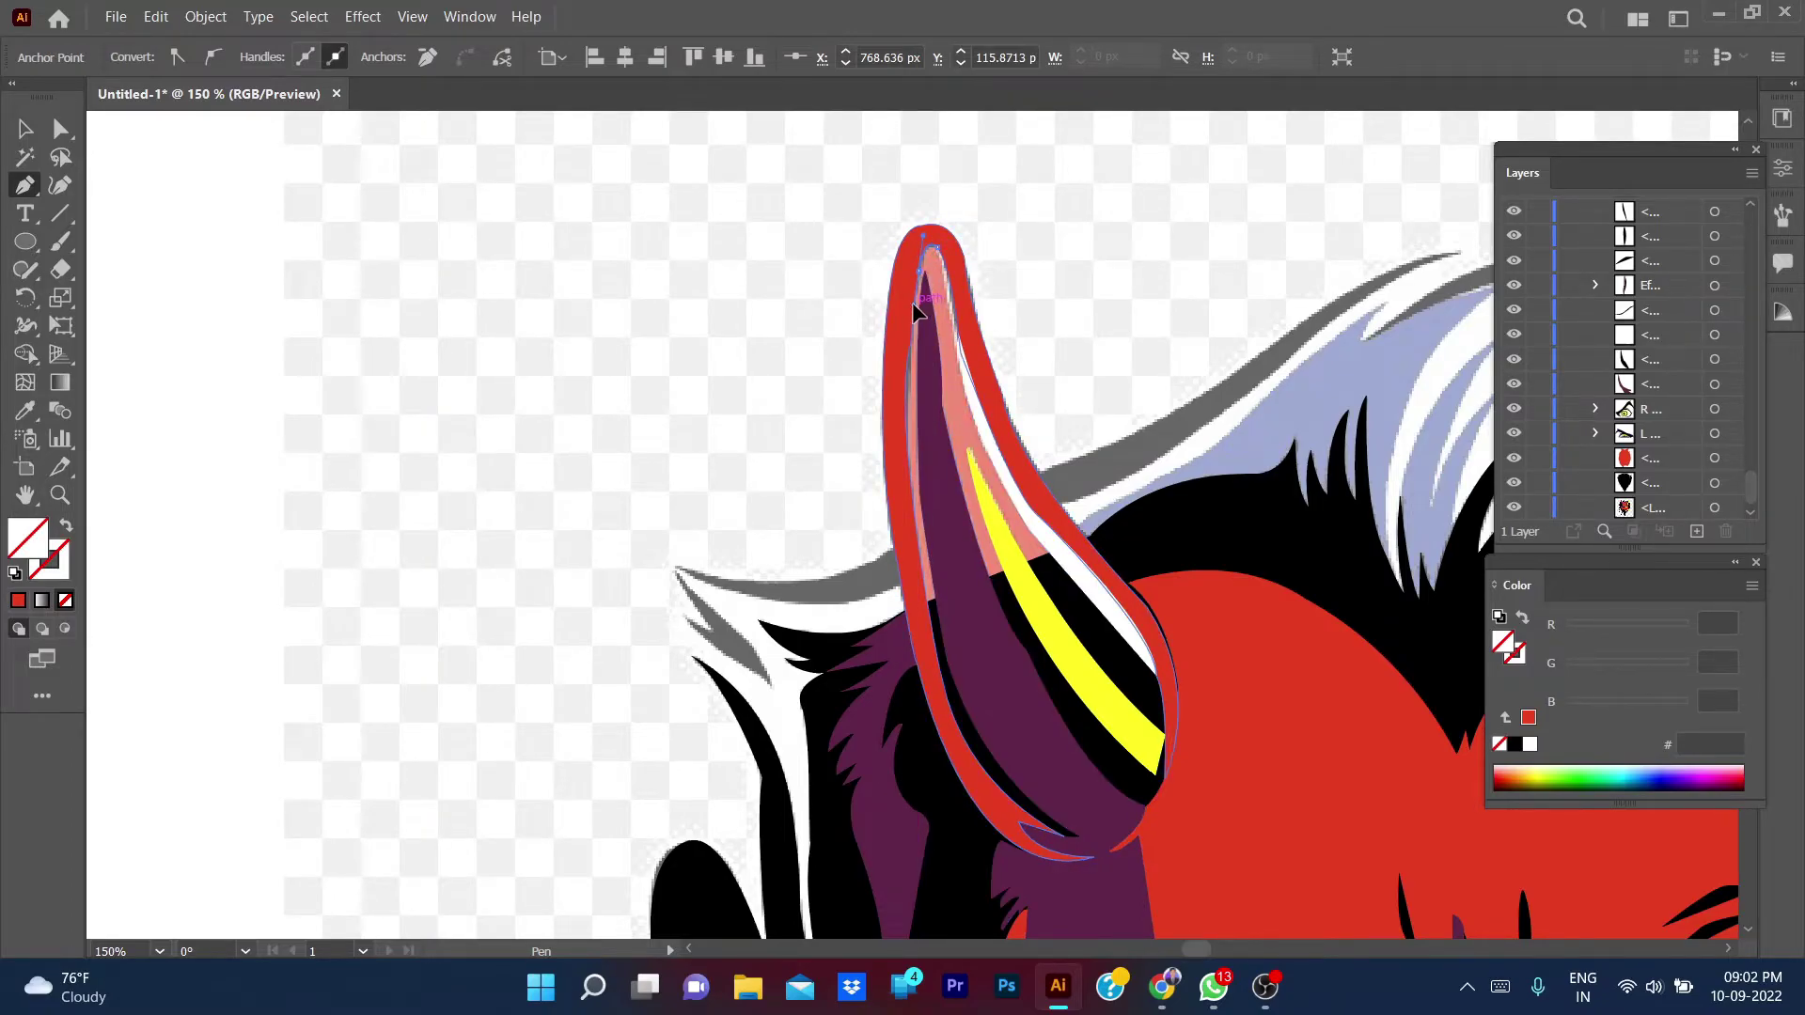
mouse_move(907, 448)
mouse_down()
mouse_move(924, 529)
mouse_move(902, 522)
mouse_up()
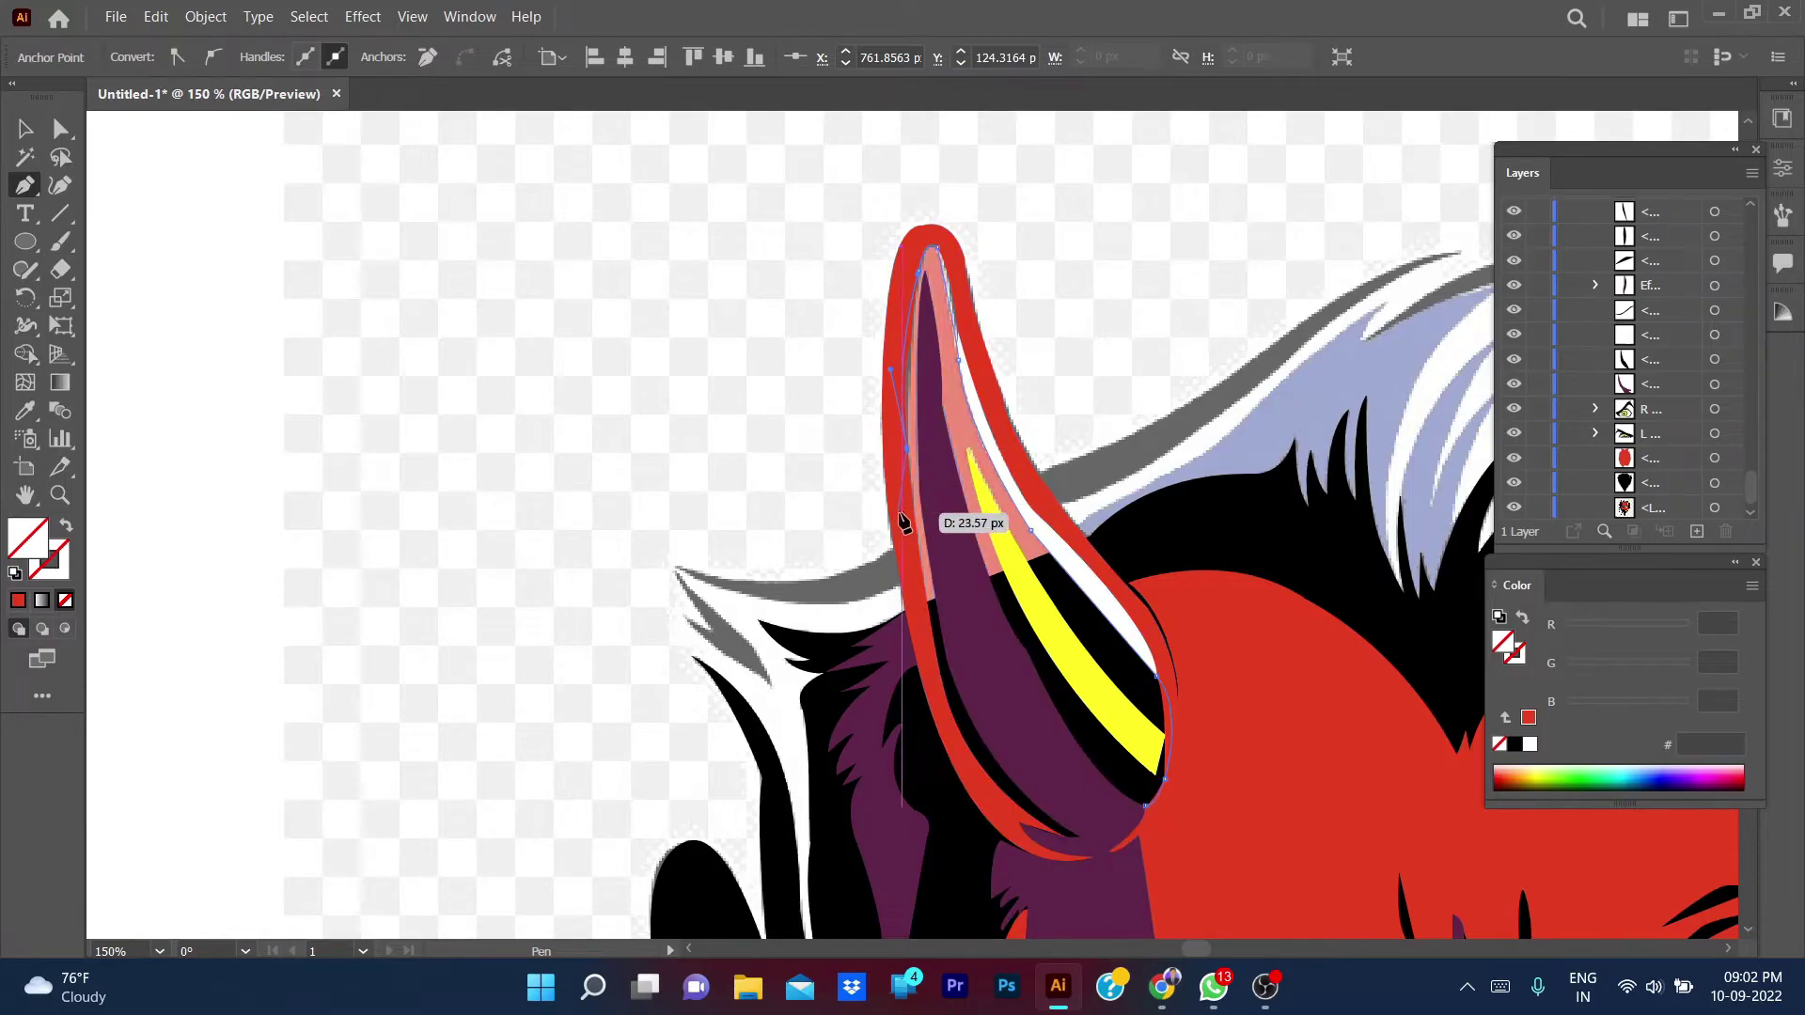
drag(926, 611, 930, 441)
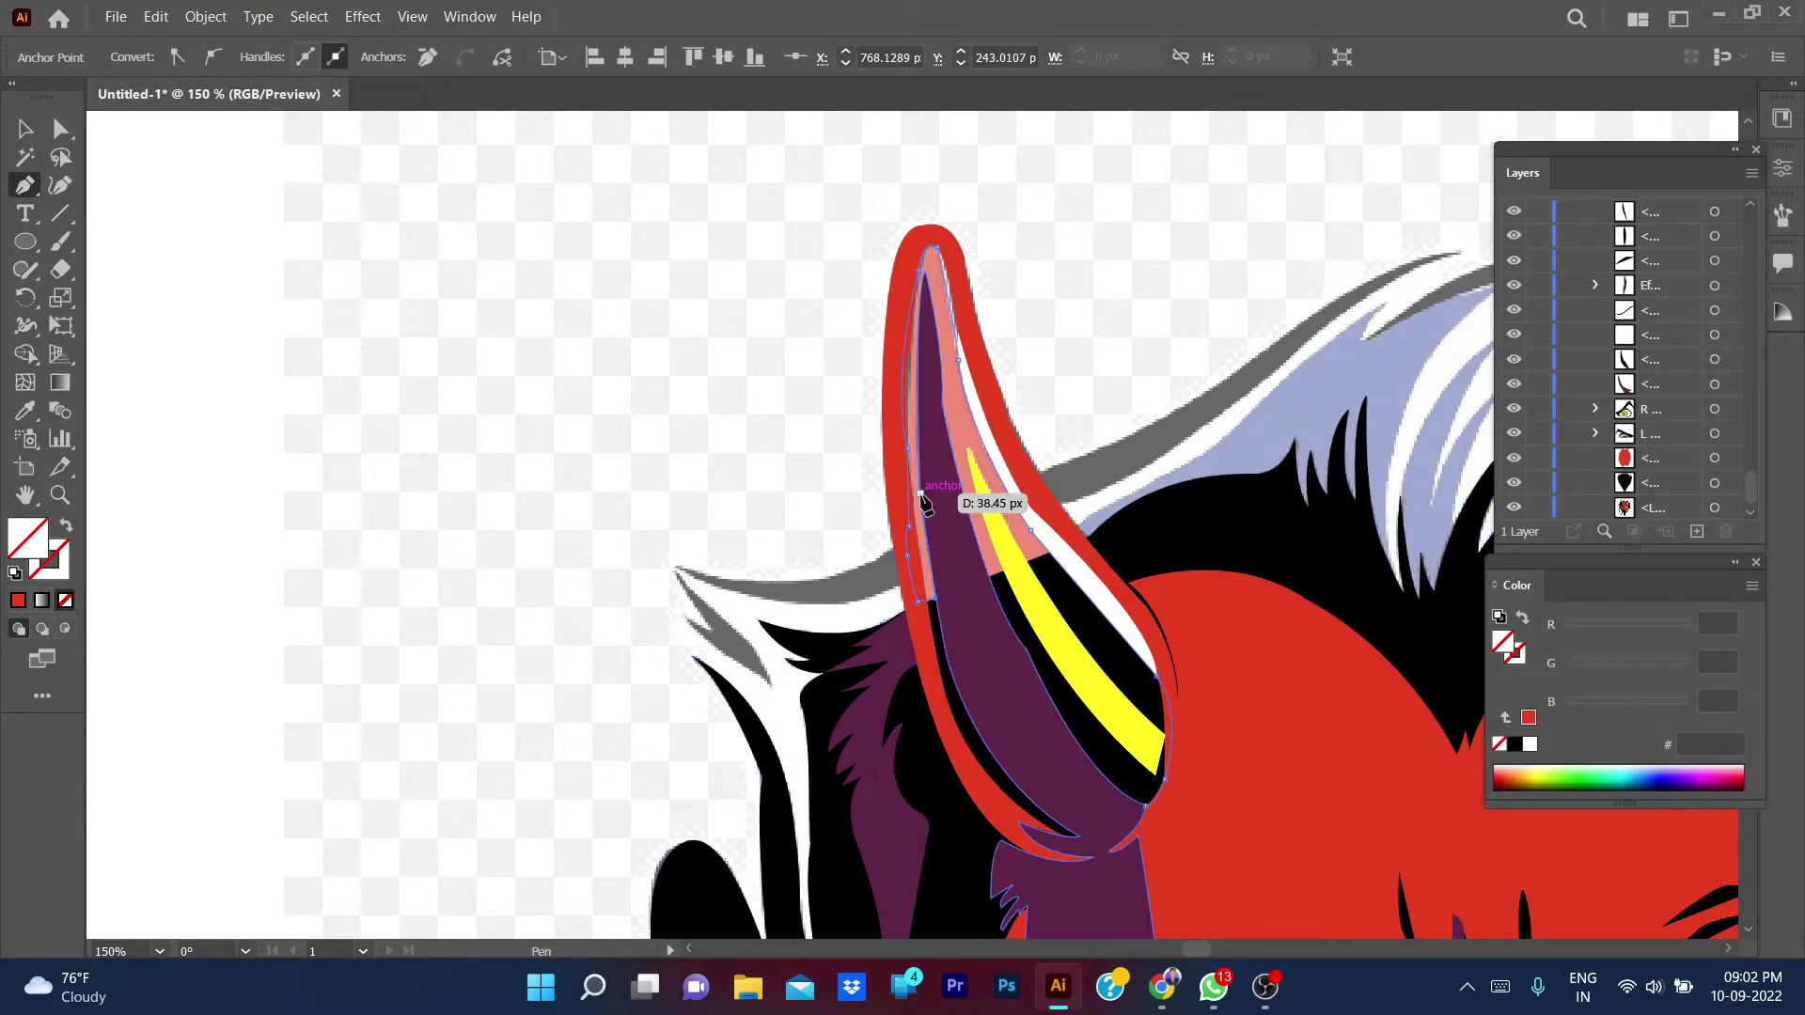
drag(931, 441, 927, 280)
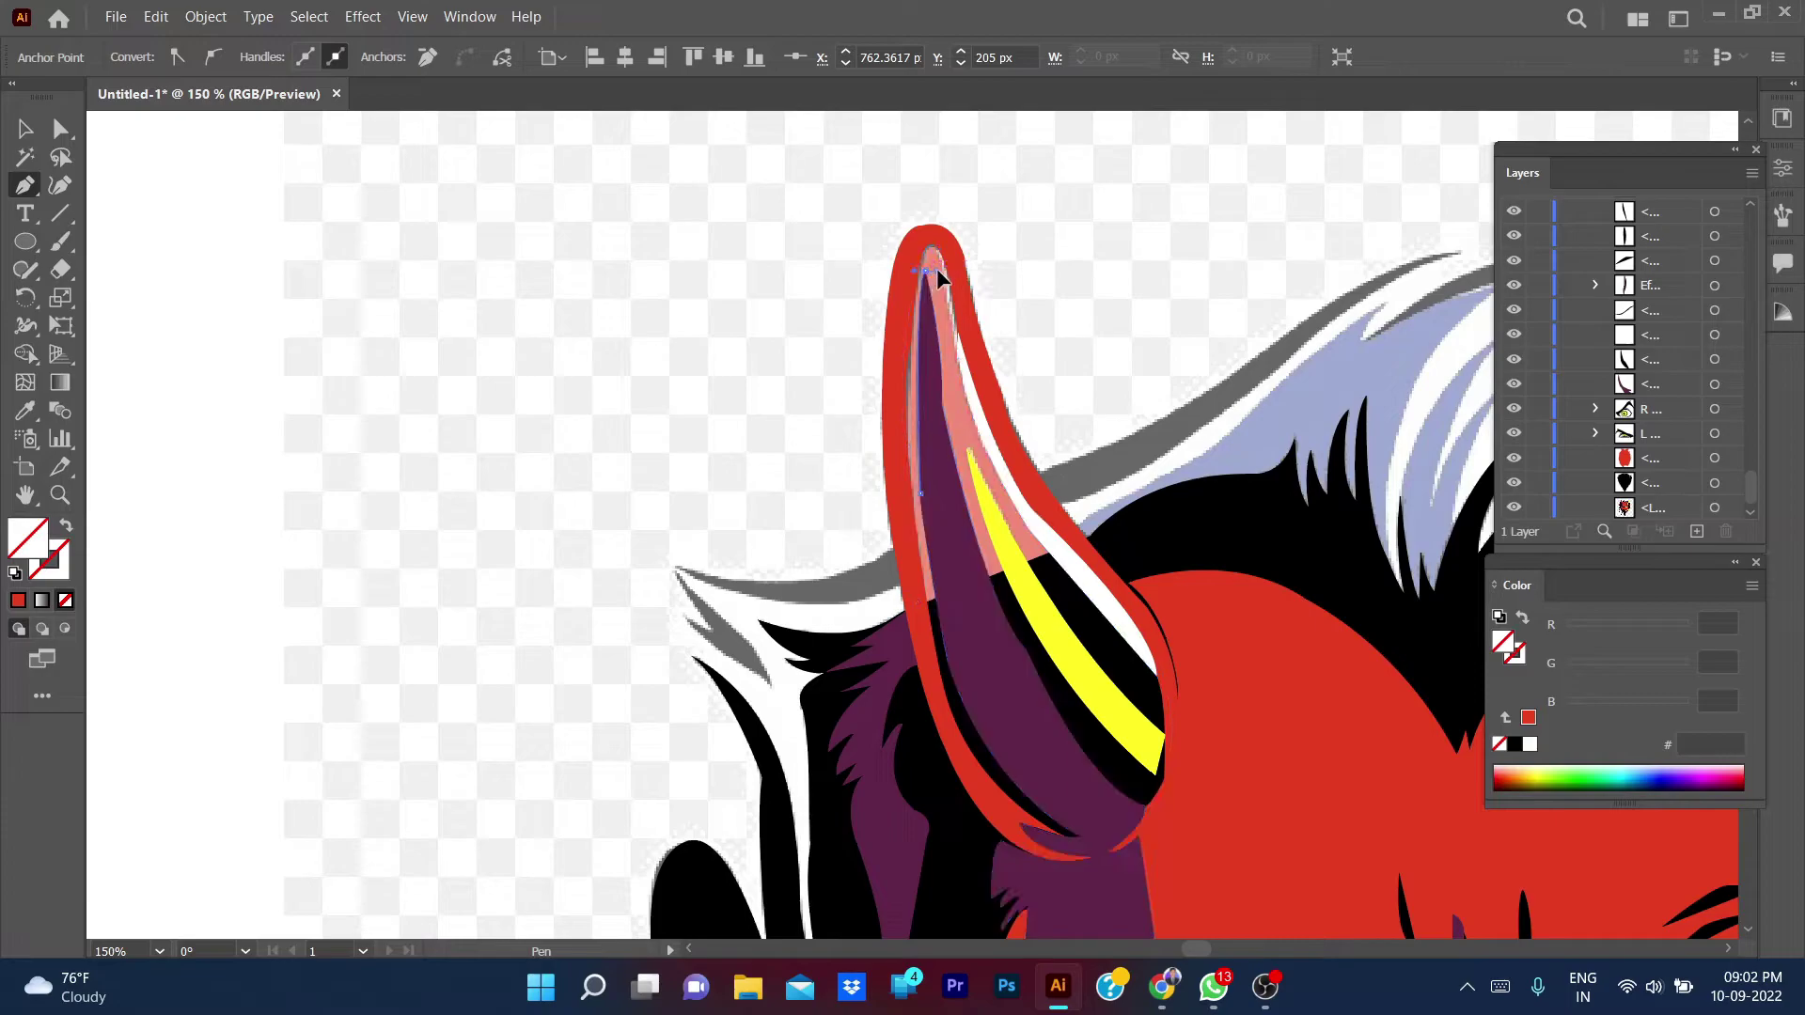
click(924, 278)
drag(932, 438, 1004, 581)
mouse_move(963, 451)
mouse_down()
mouse_move(1032, 572)
mouse_move(783, 564)
mouse_up()
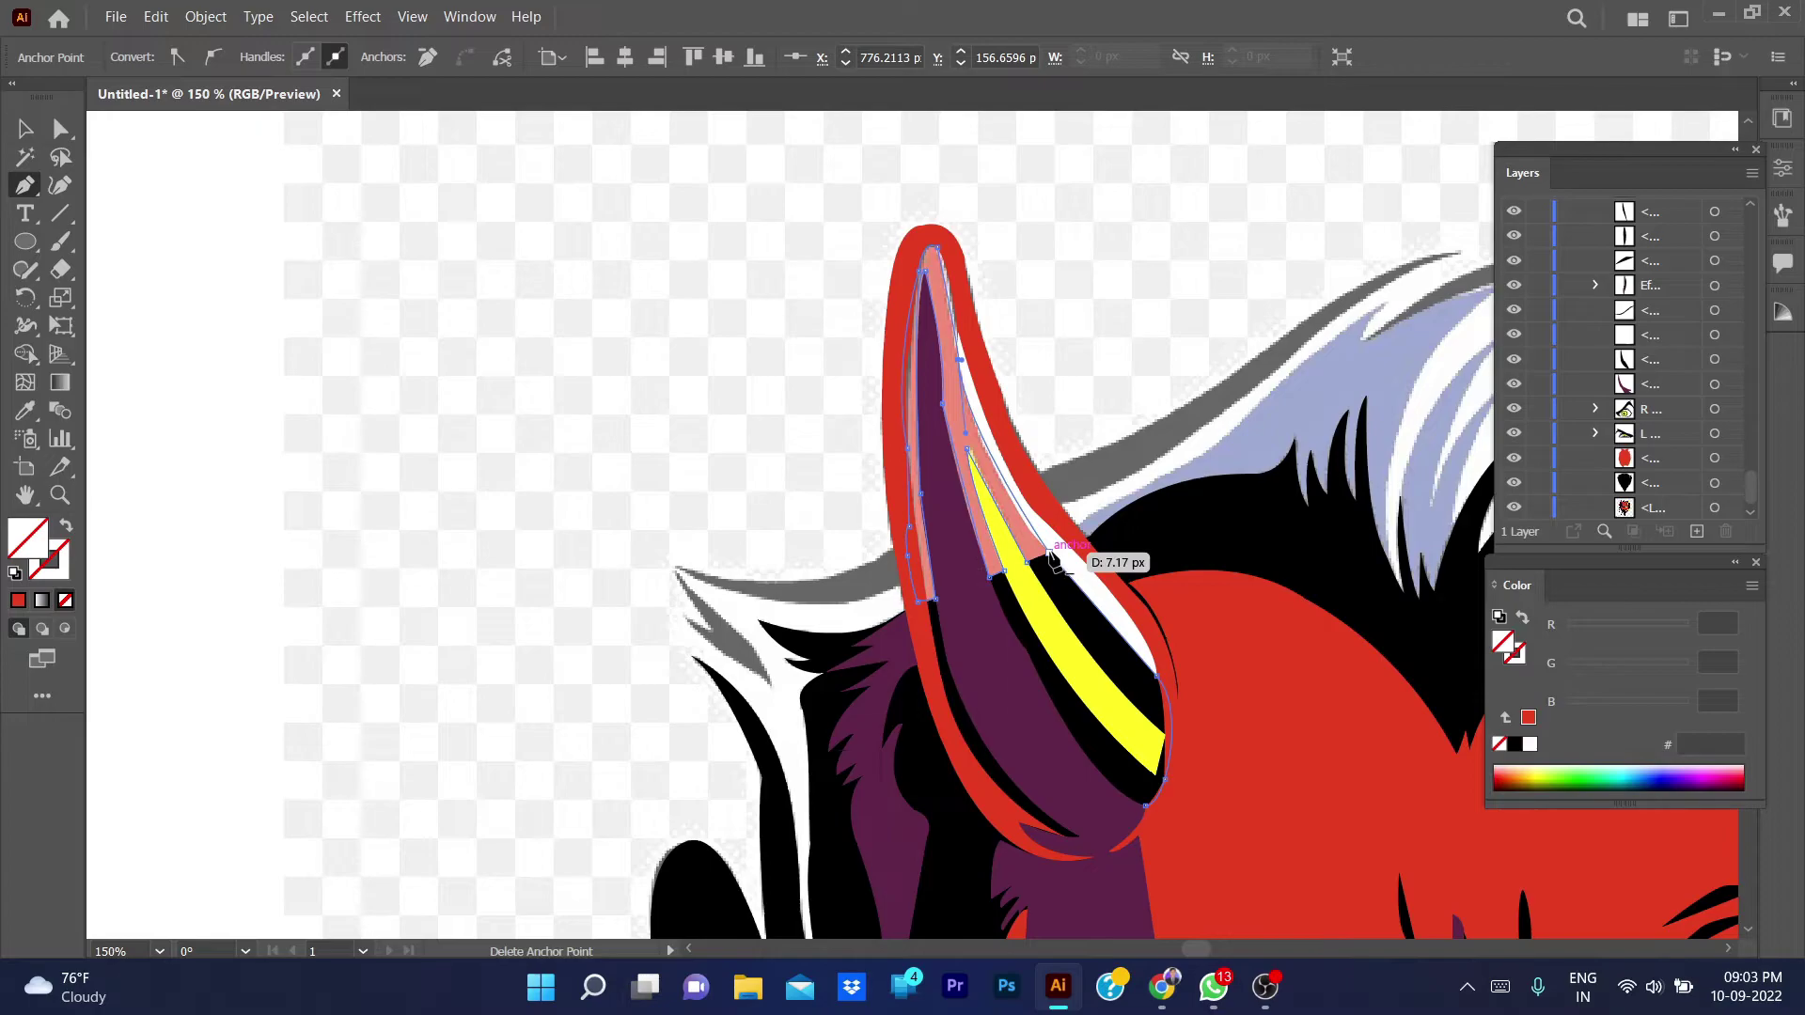
mouse_move(1046, 561)
mouse_down()
mouse_move(1140, 985)
mouse_move(1107, 624)
mouse_move(1120, 733)
mouse_up()
scroll(1051, 569, up, 3)
- Adjust the highlight shape's lower-right corner anchor, then reselect the whole shape
key(a)
key(ctrl+plus)
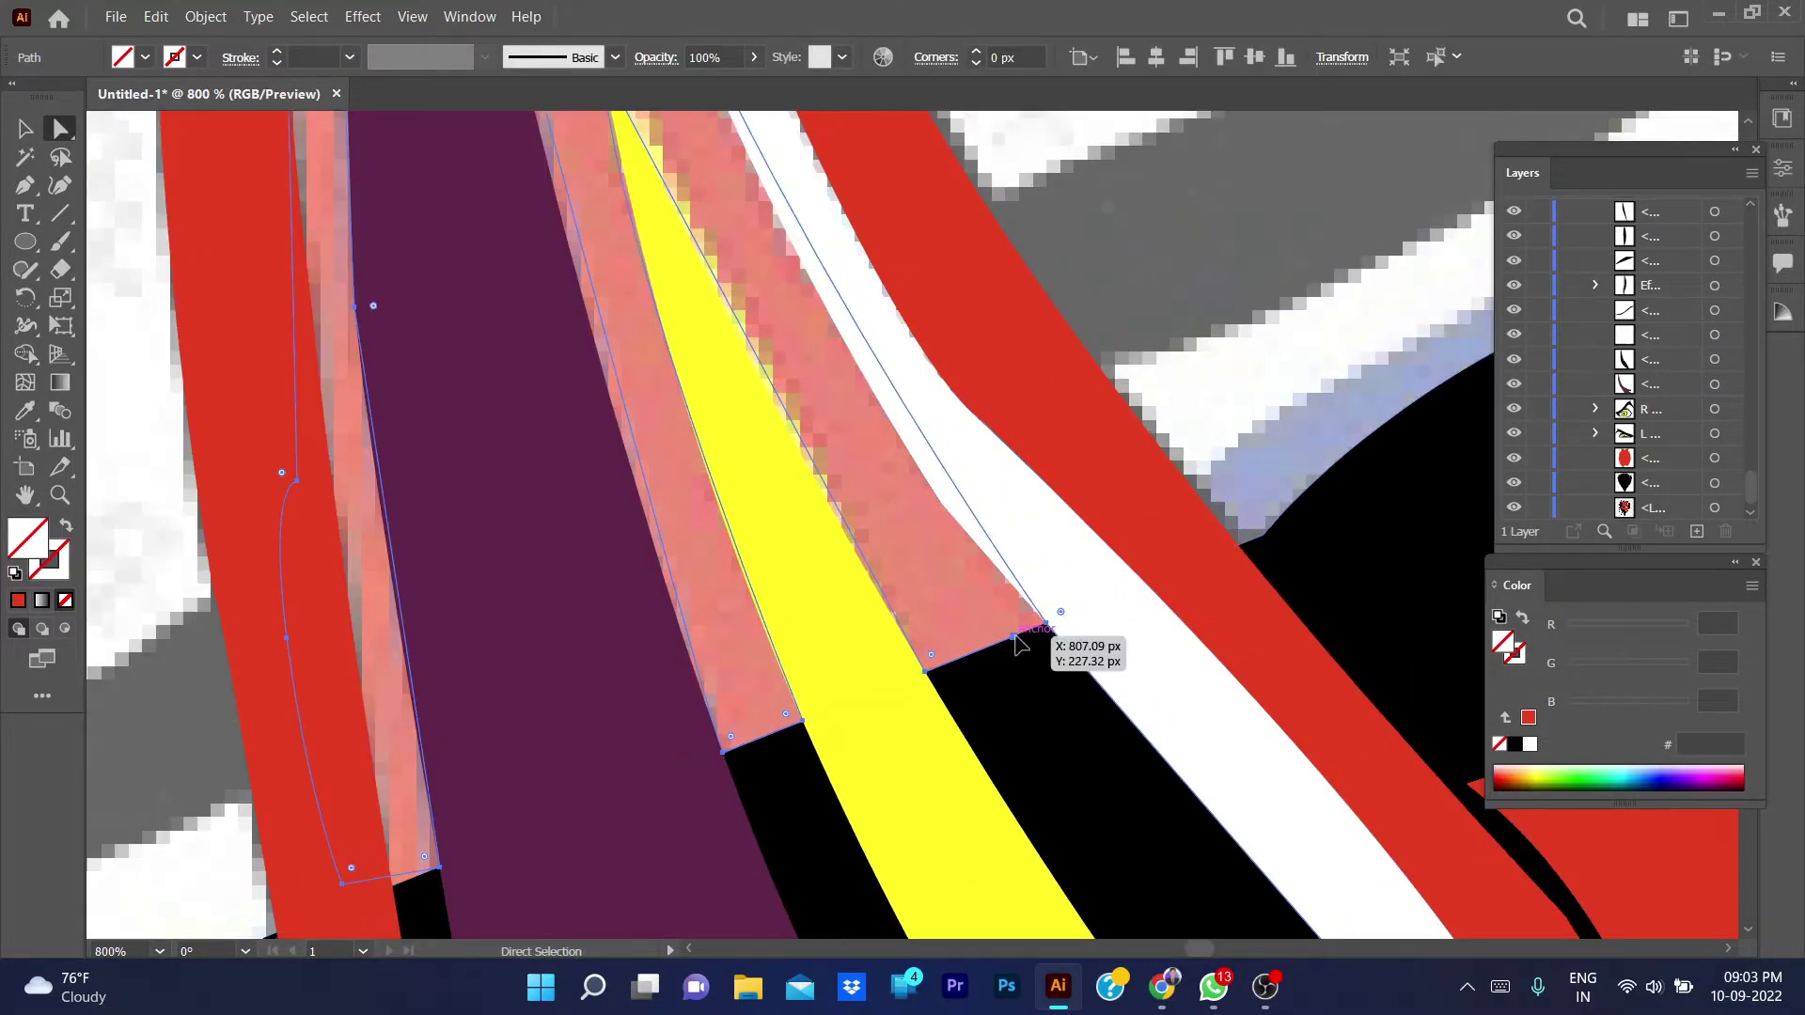
click(1048, 624)
key(ctrl+minus)
key(ctrl+minus)
key(ctrl+minus)
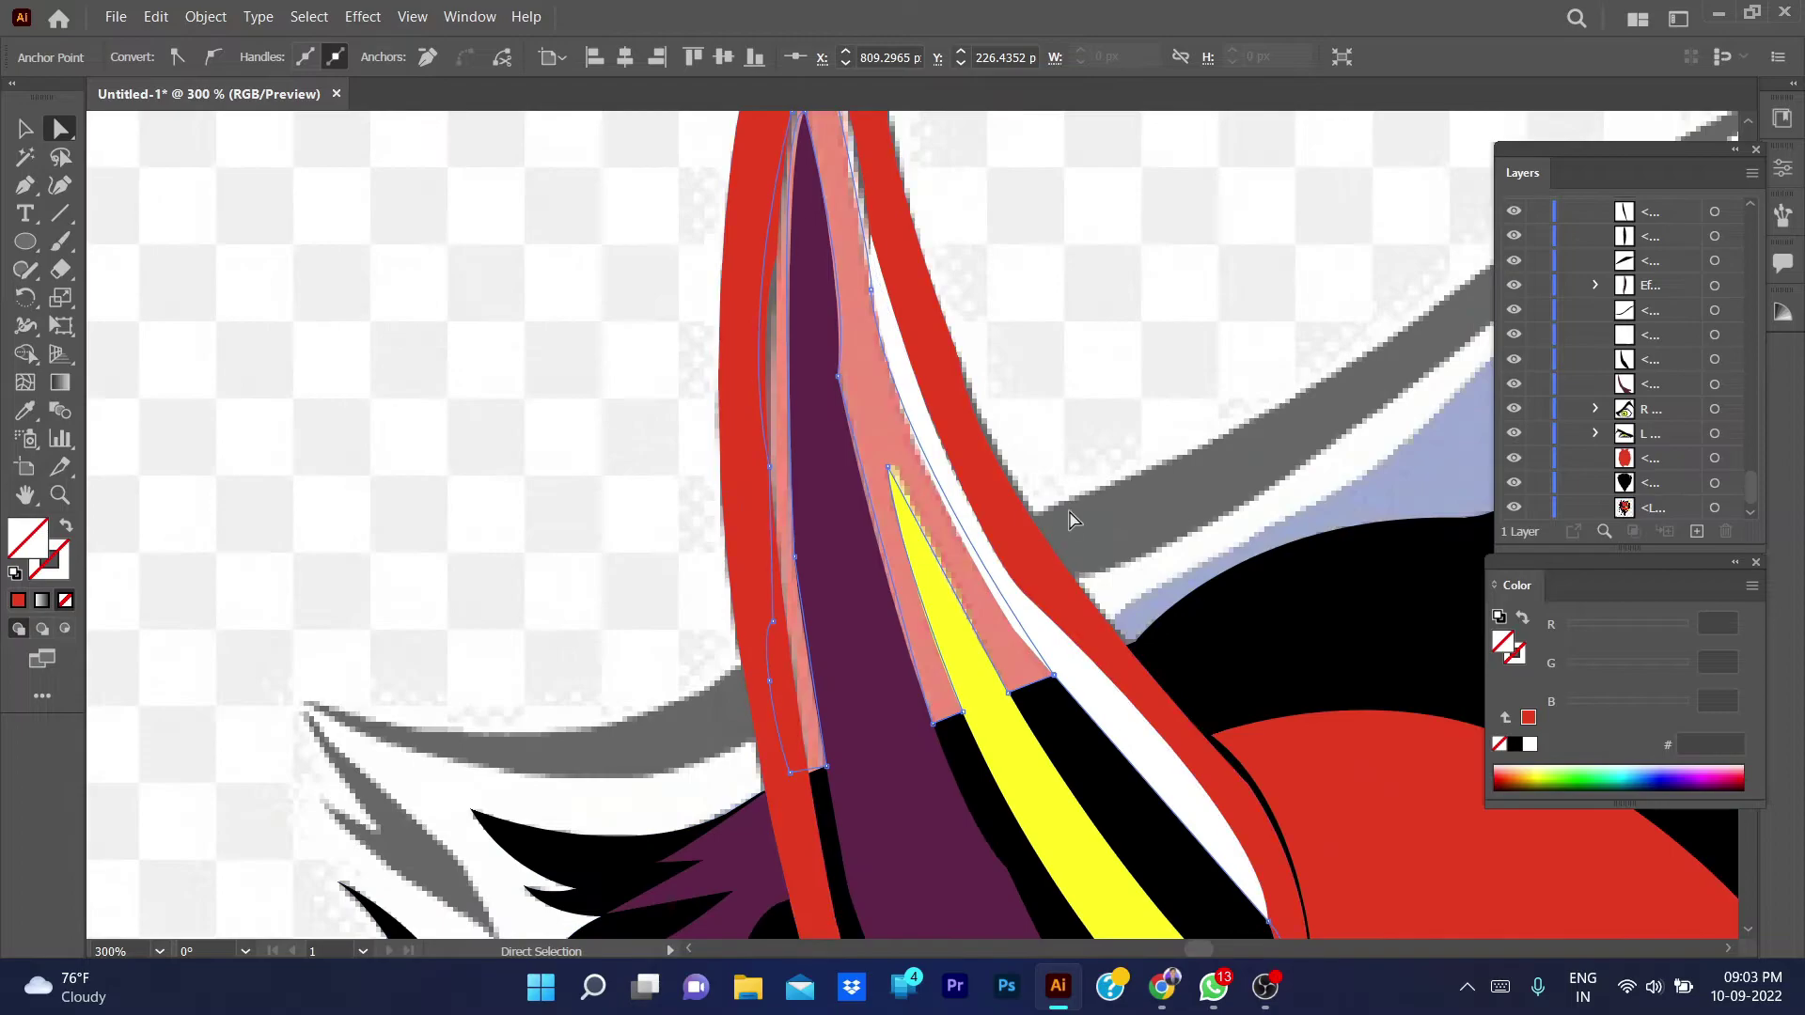
key(v)
click(1034, 348)
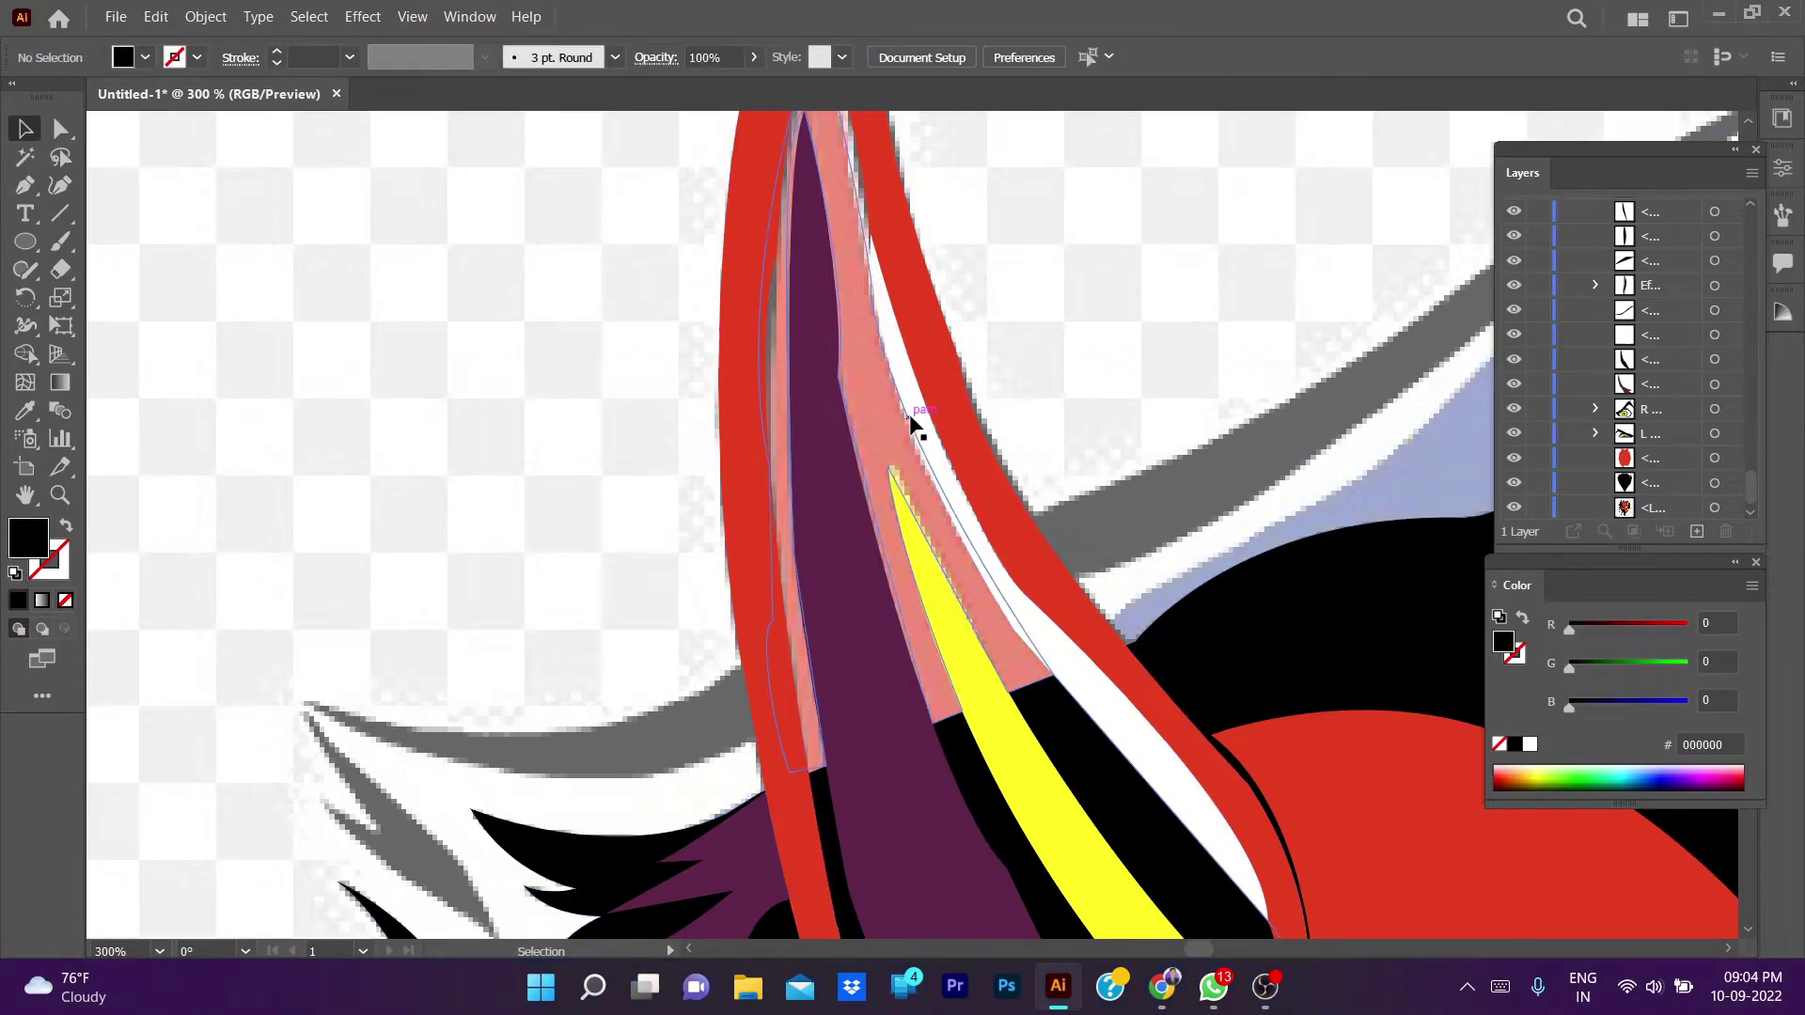
click(898, 414)
- Apply an Eyedropper-sampled fill to the highlight shape and zoom out to the upper head
key(i)
click(1098, 594)
key(ctrl+z)
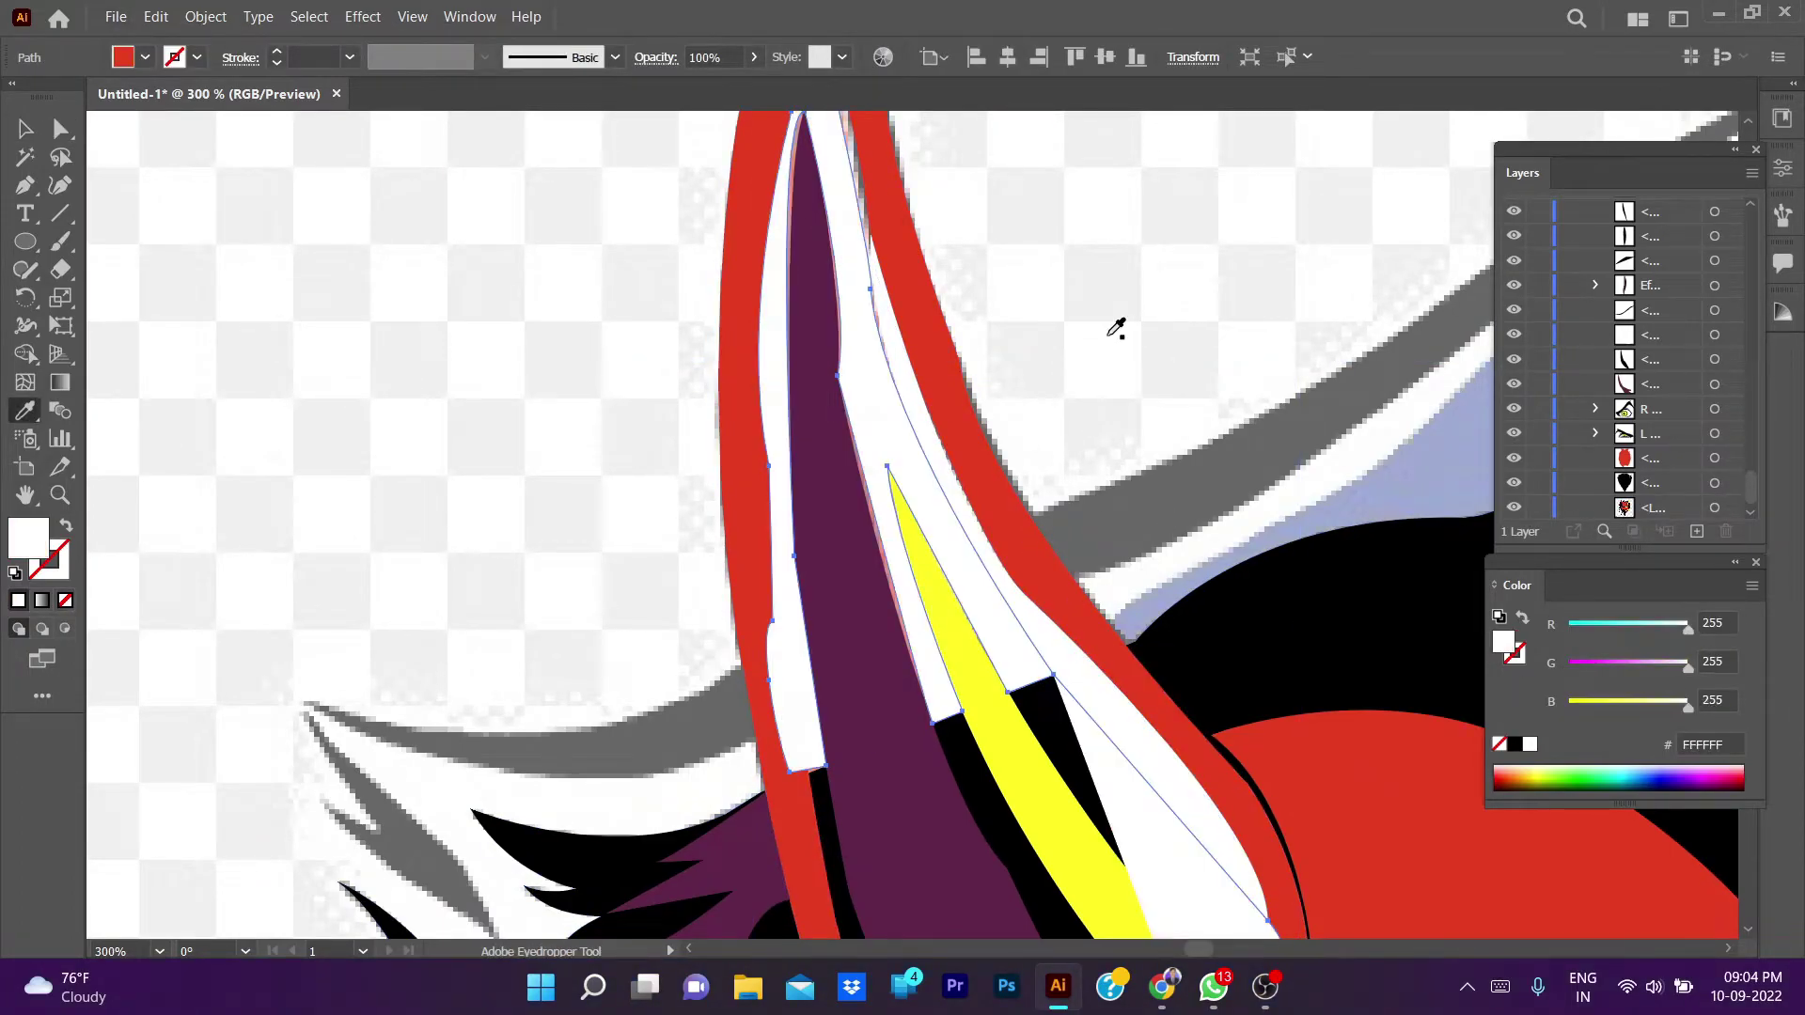
key(ctrl+shift+z)
key(v)
click(1106, 333)
key(ctrl+minus)
key(ctrl+minus)
key(ctrl+minus)
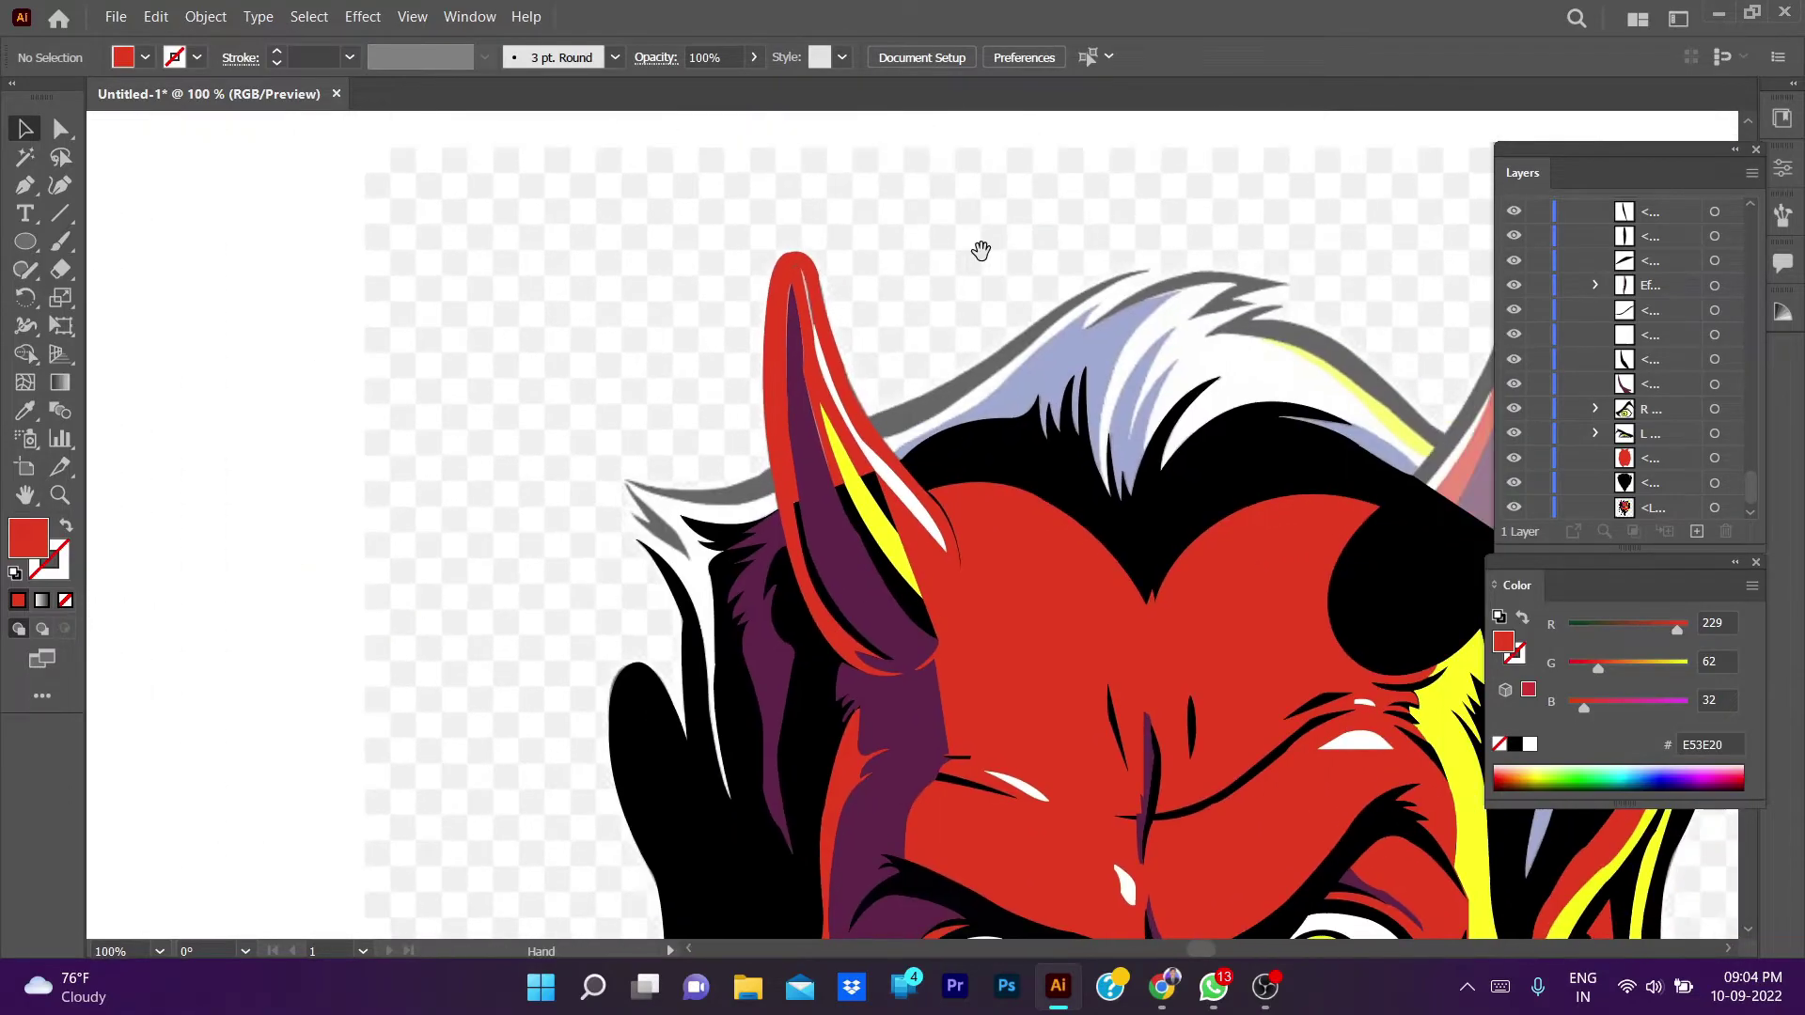
mouse_move(1105, 333)
mouse_down()
mouse_move(1474, 365)
mouse_move(1293, 267)
mouse_up()
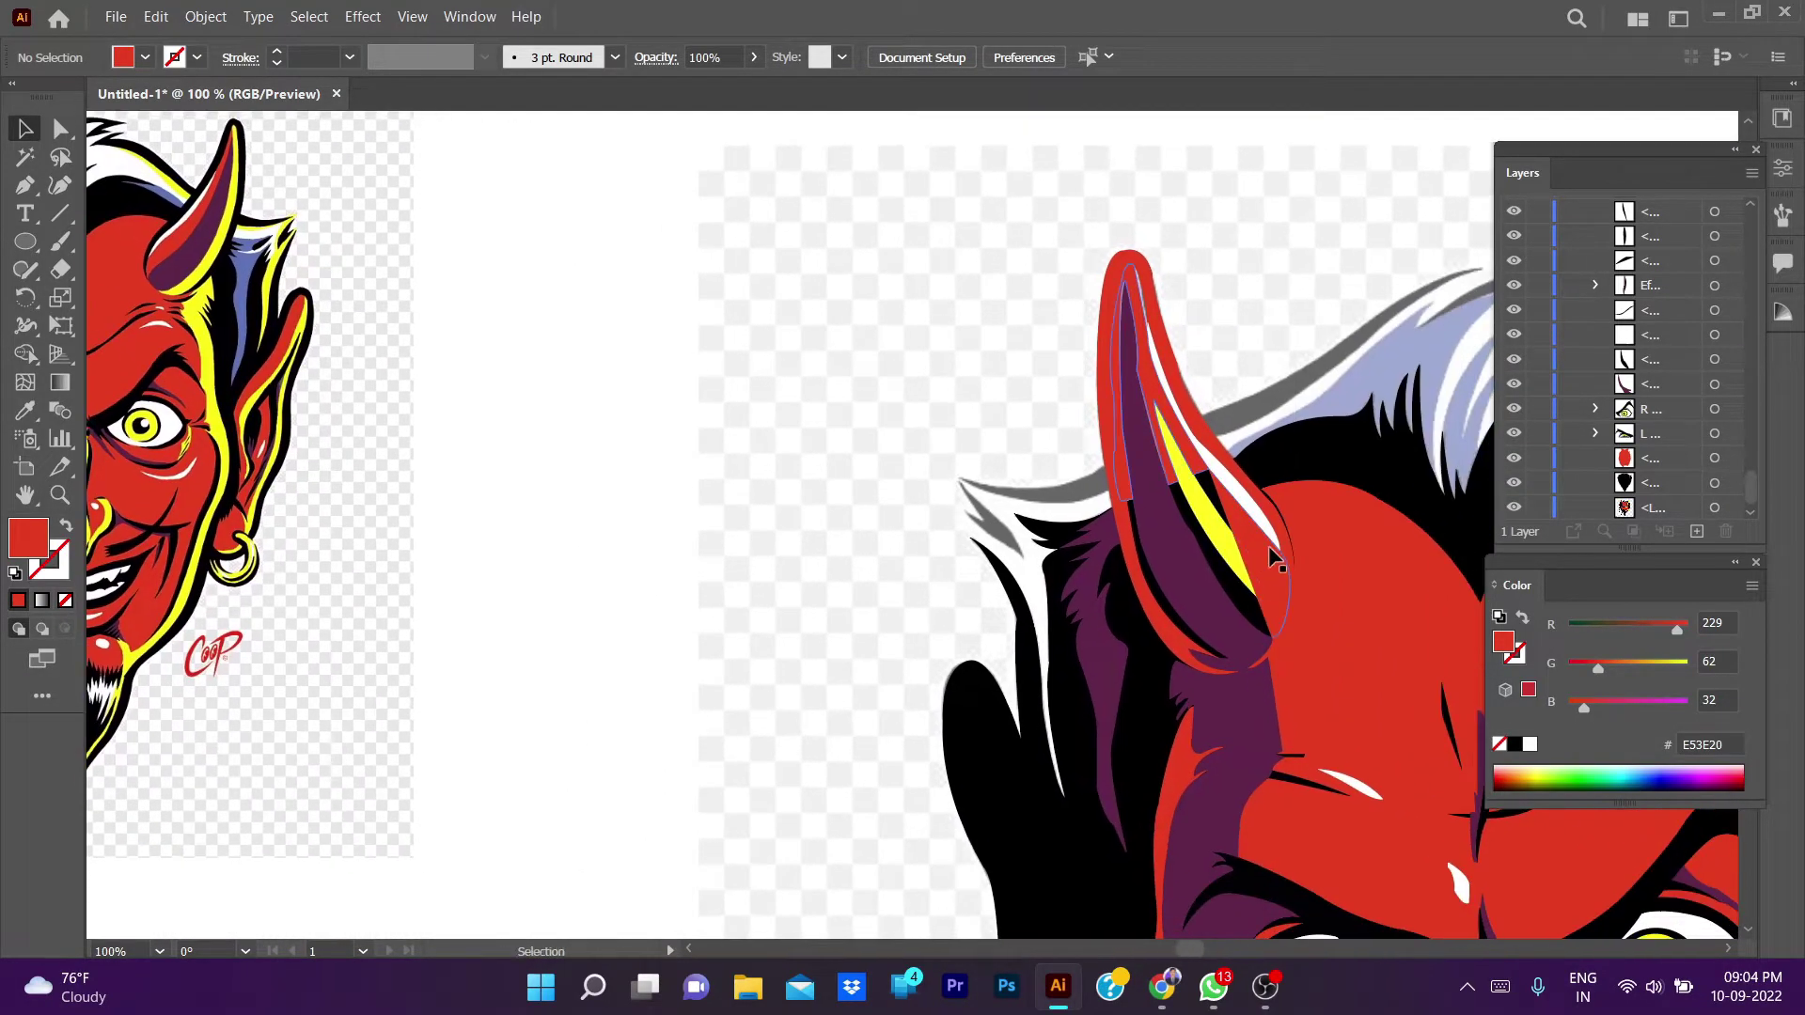
- Select the red horn outline and the shapes inside the horn to inspect them
click(1267, 545)
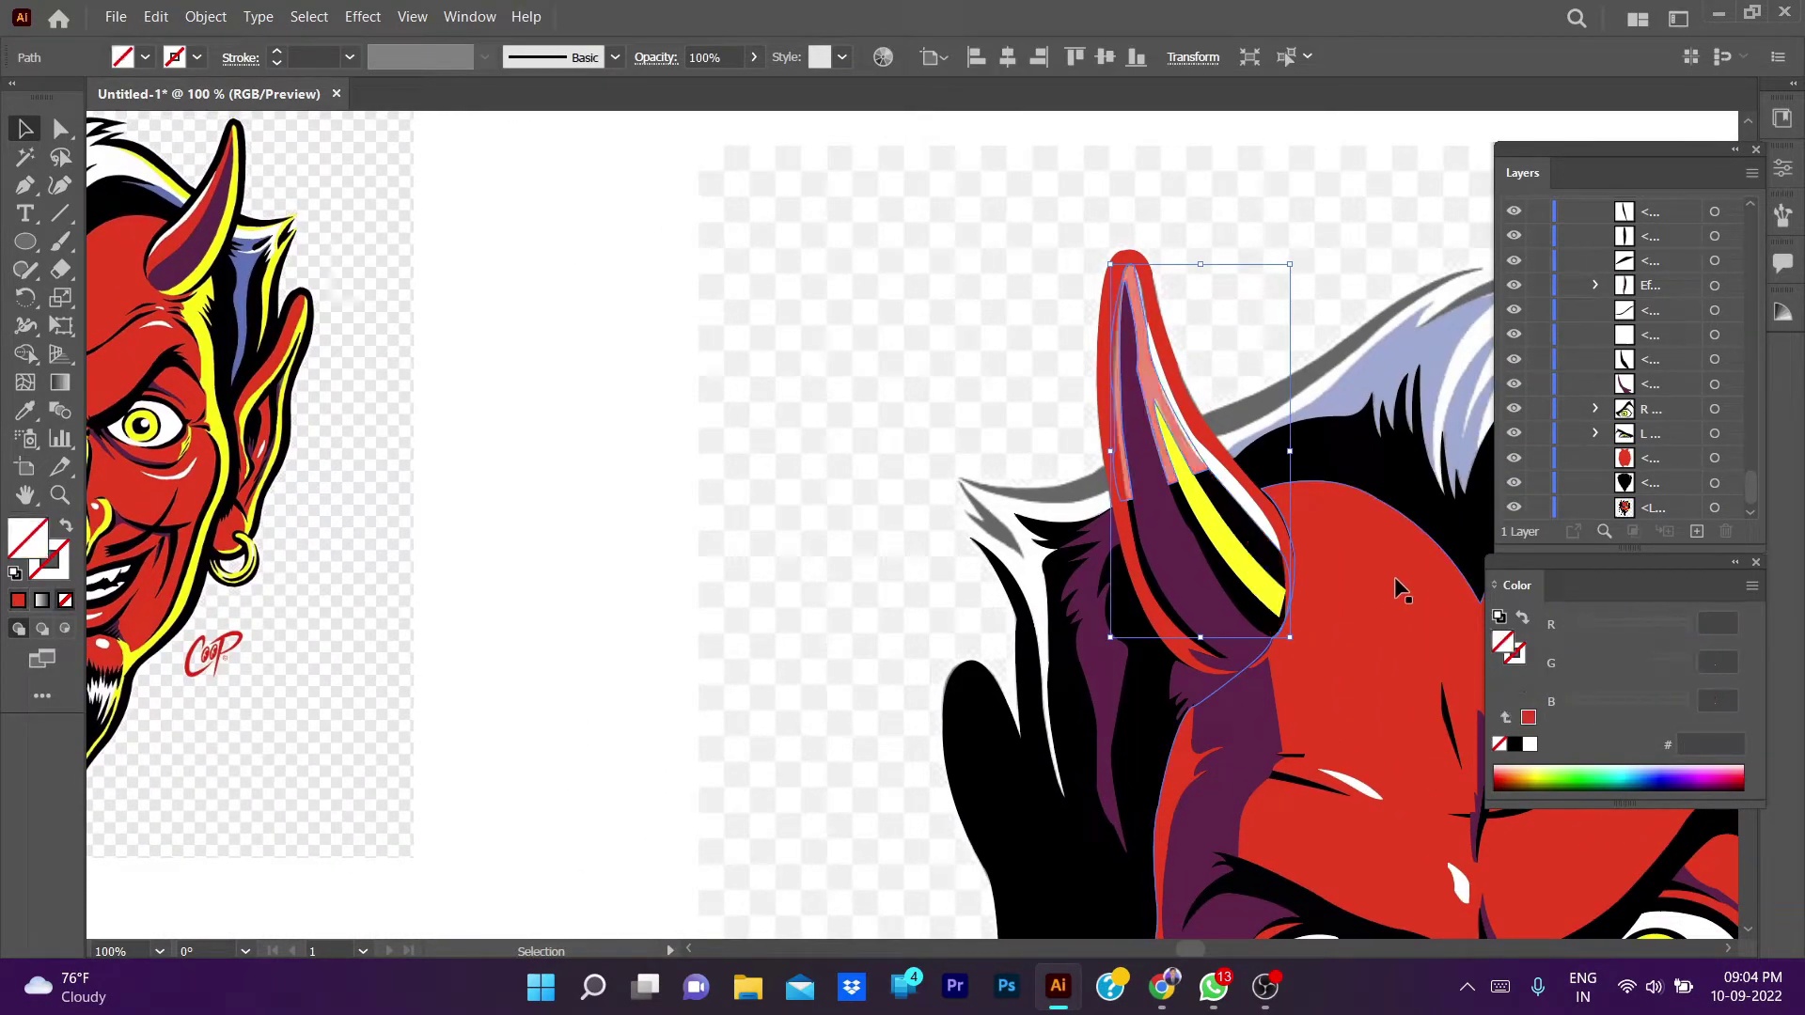
key(a)
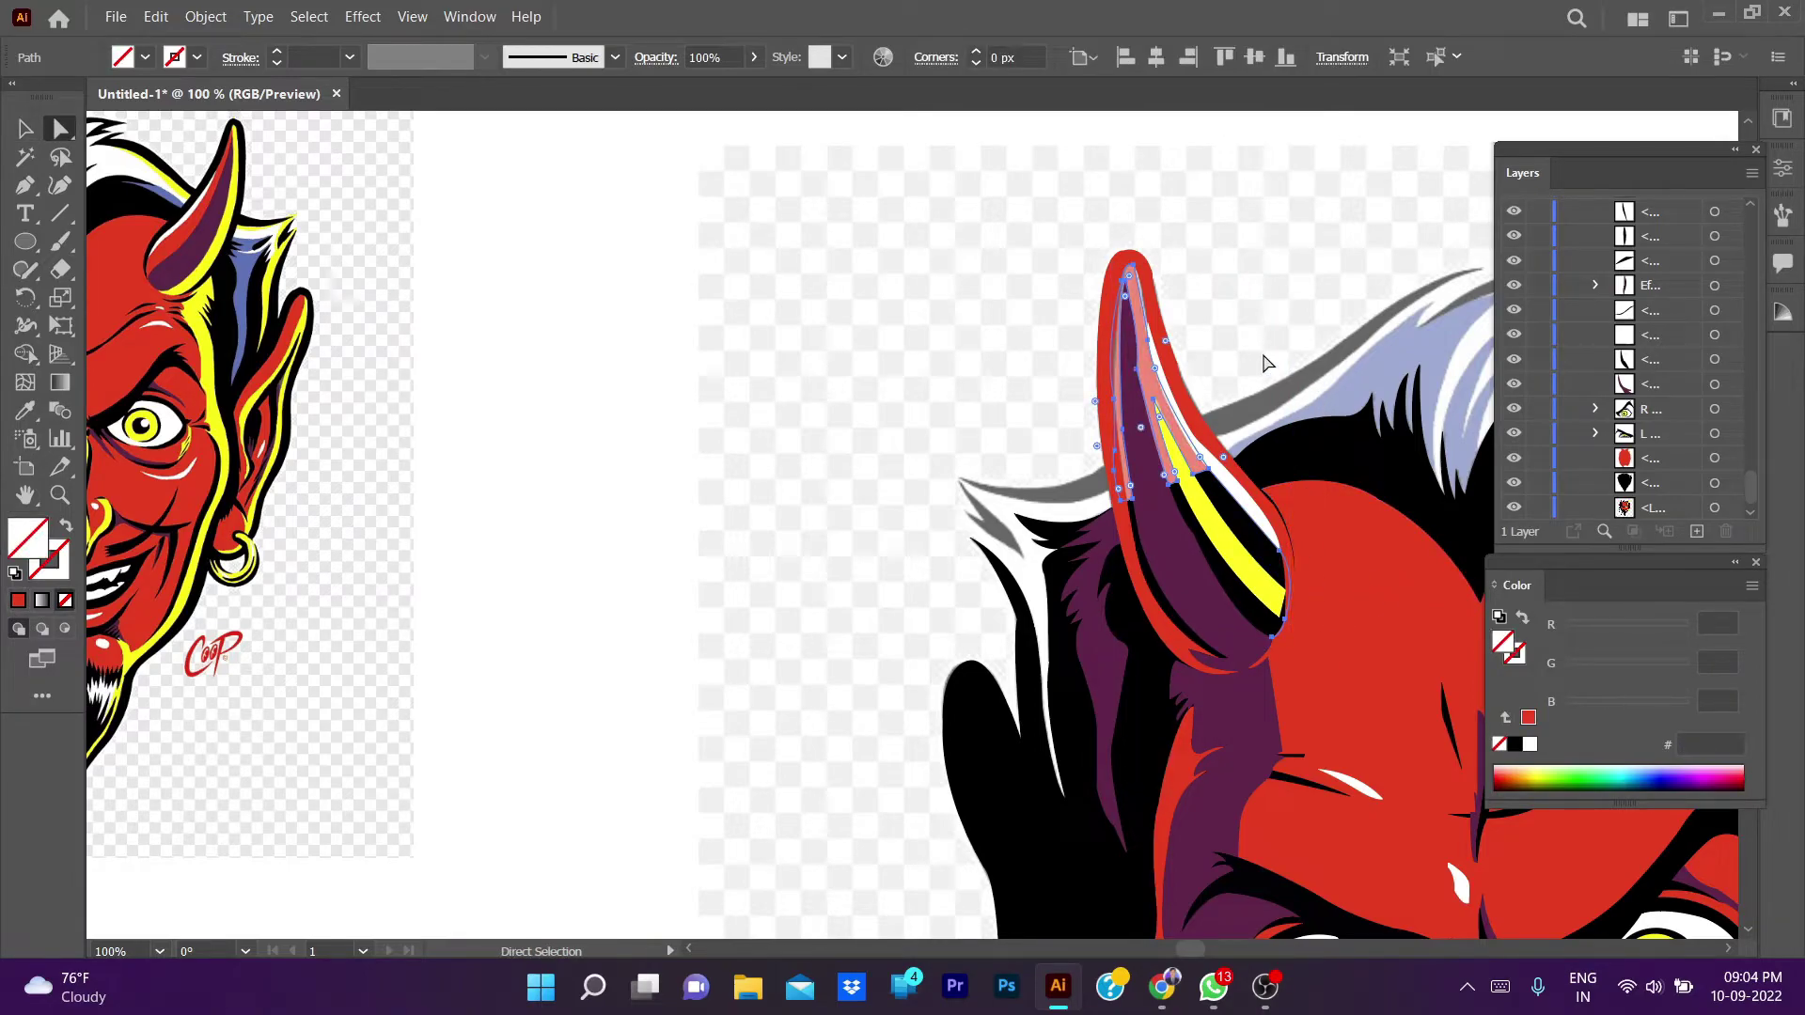
drag(1392, 644, 1335, 599)
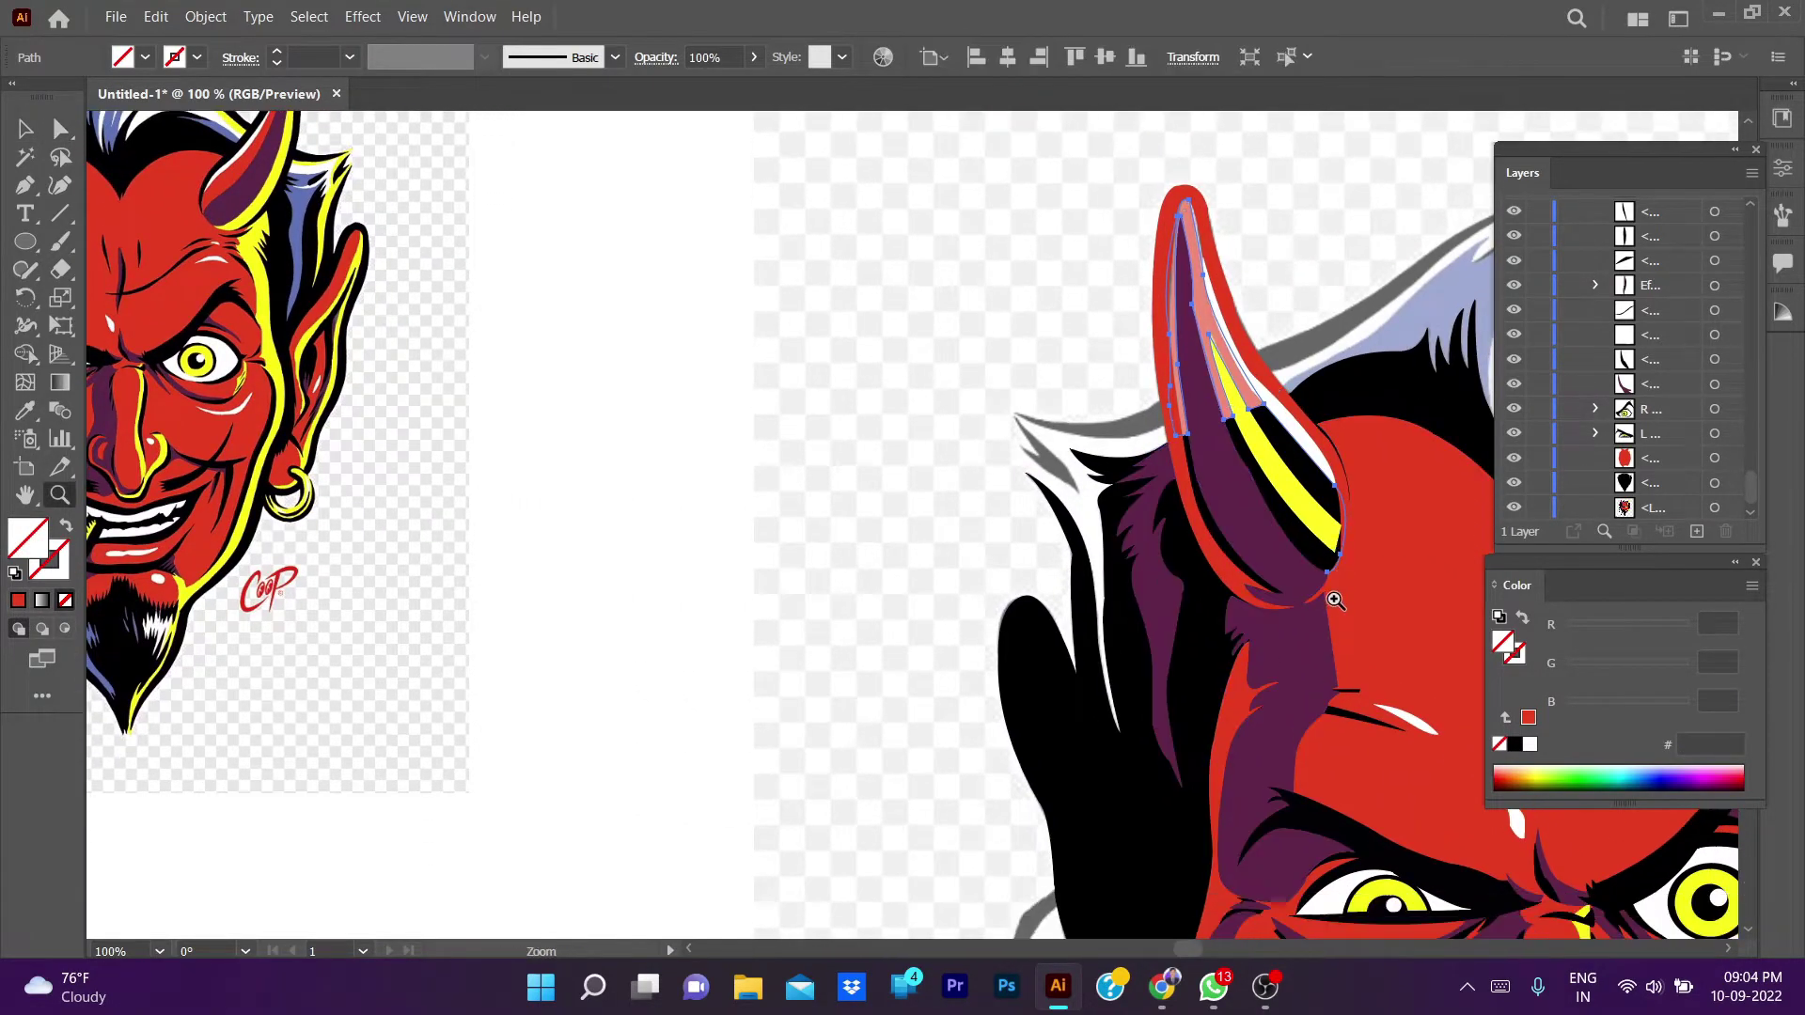
key(v)
click(1332, 205)
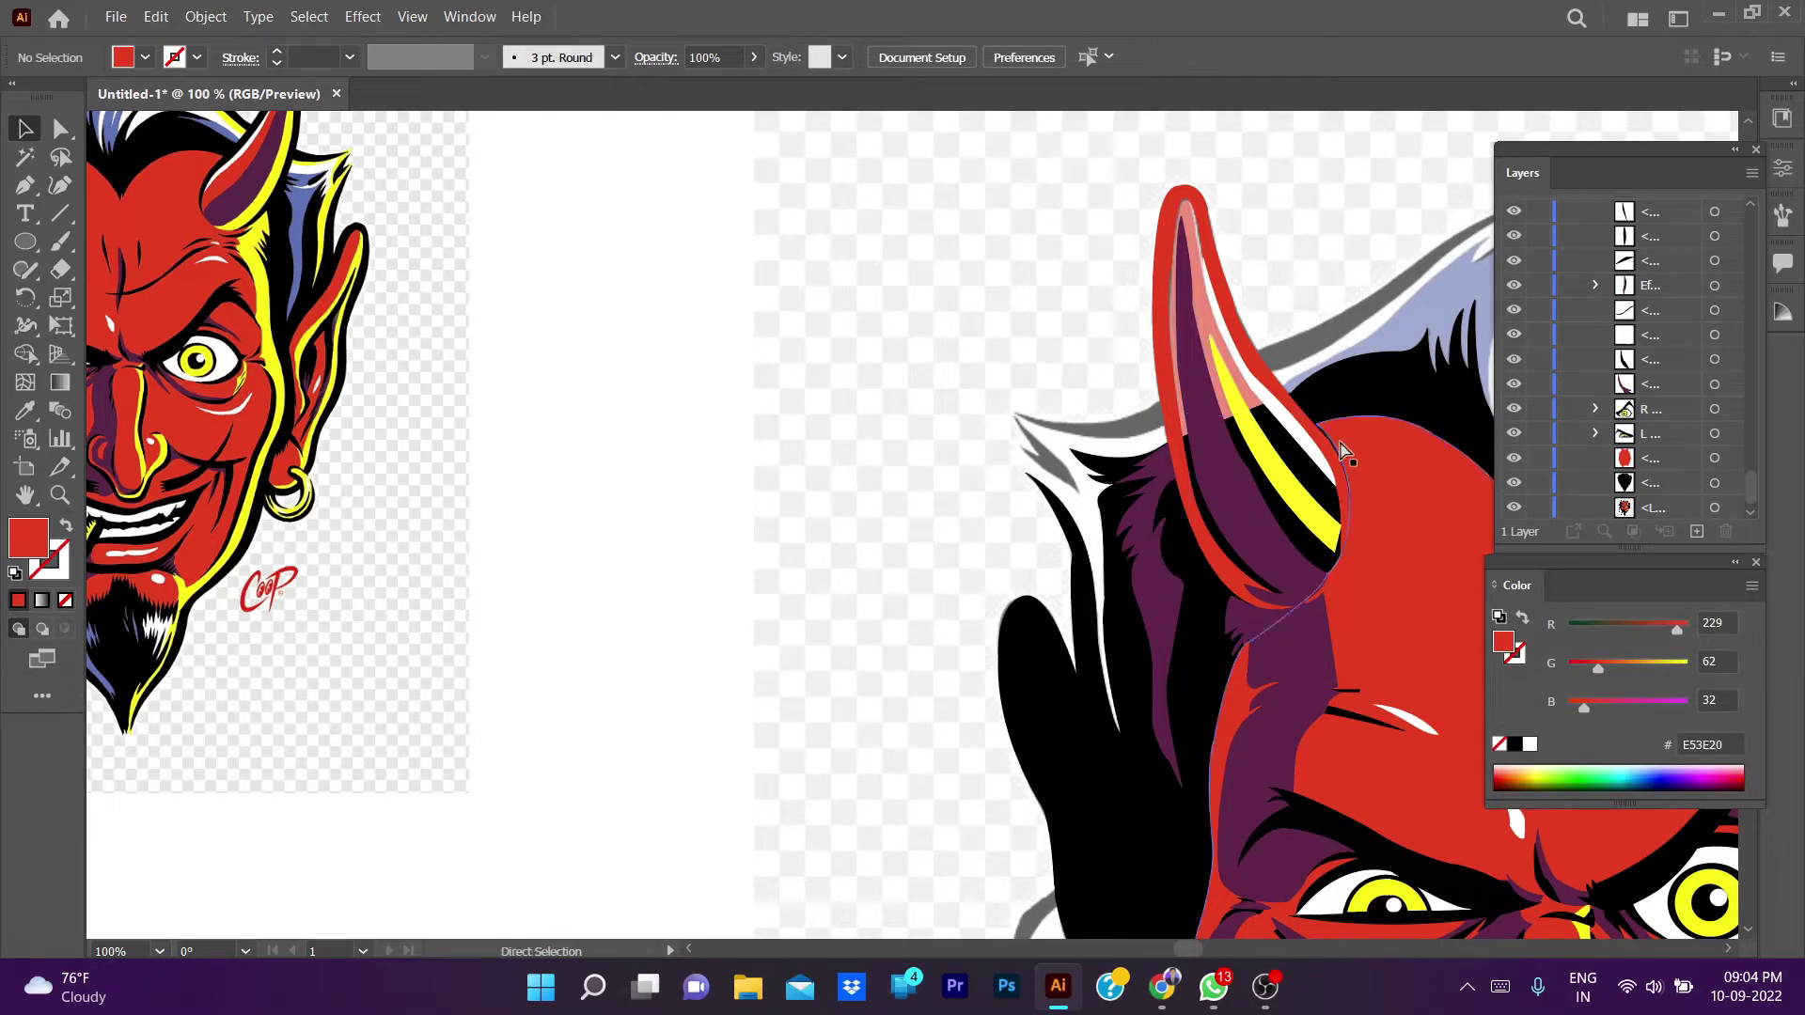
scroll(1343, 450, up, 2)
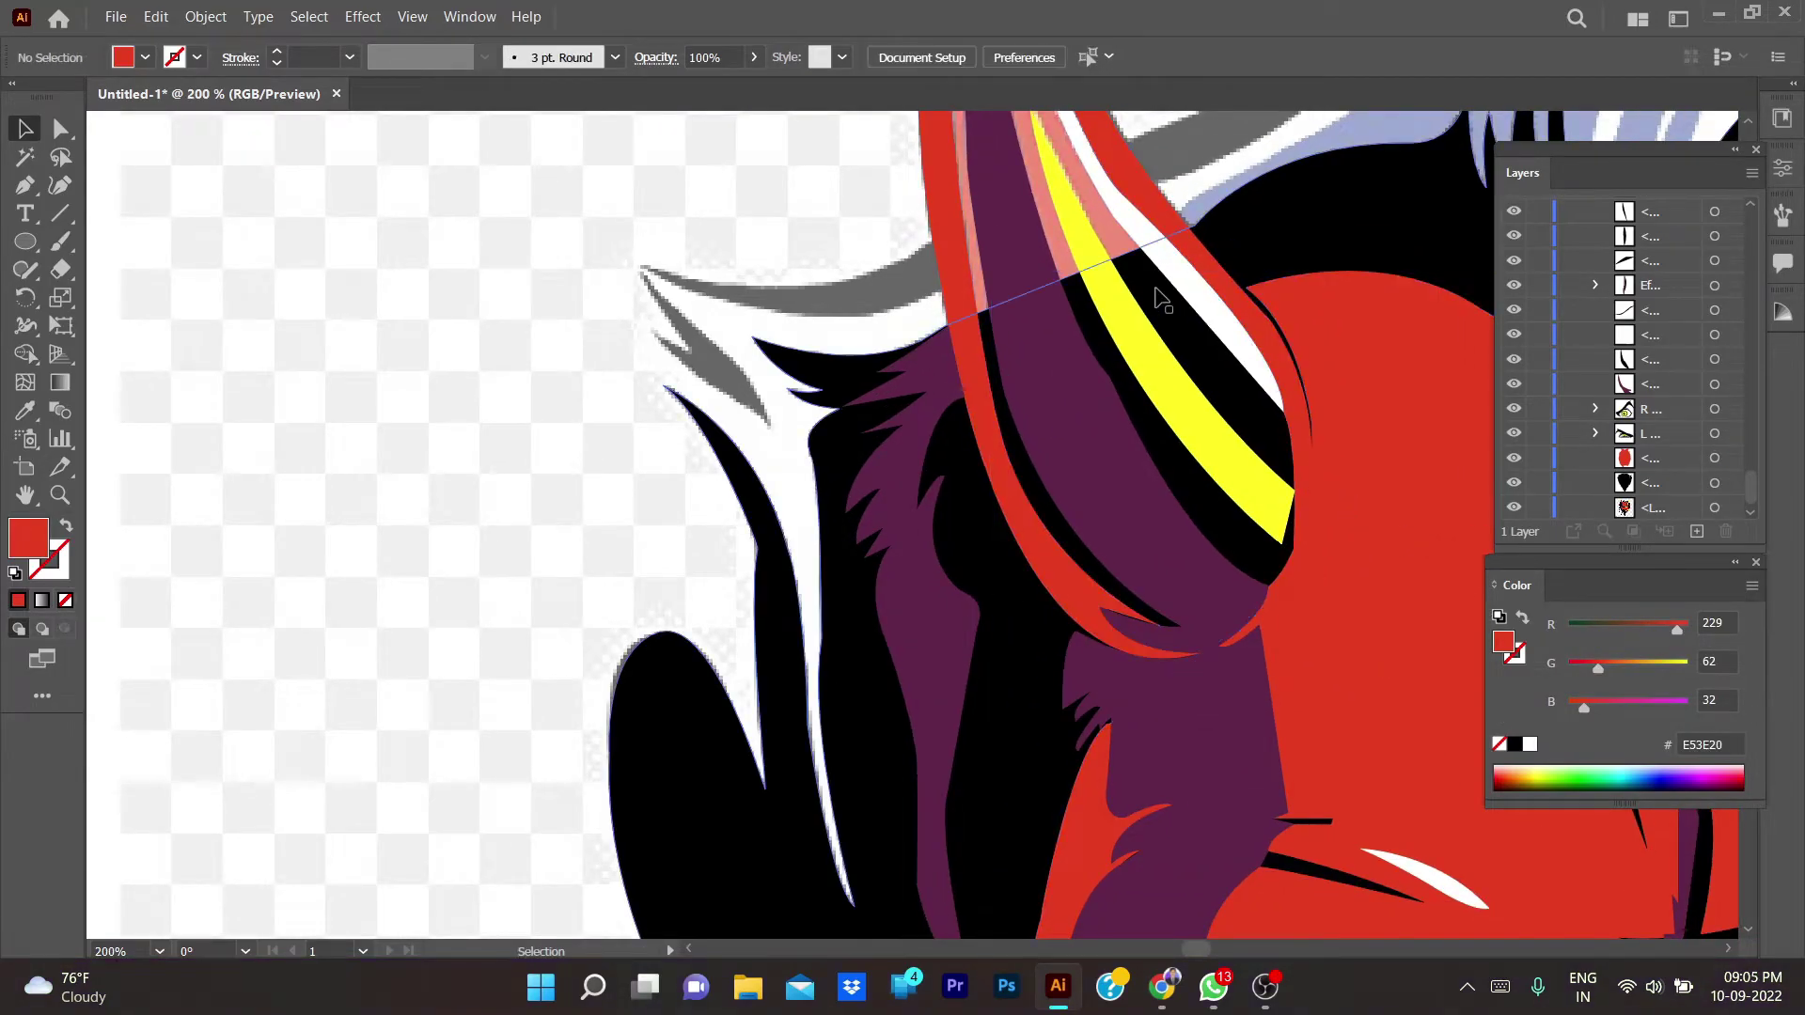
click(1163, 299)
scroll(1402, 471, right, 1)
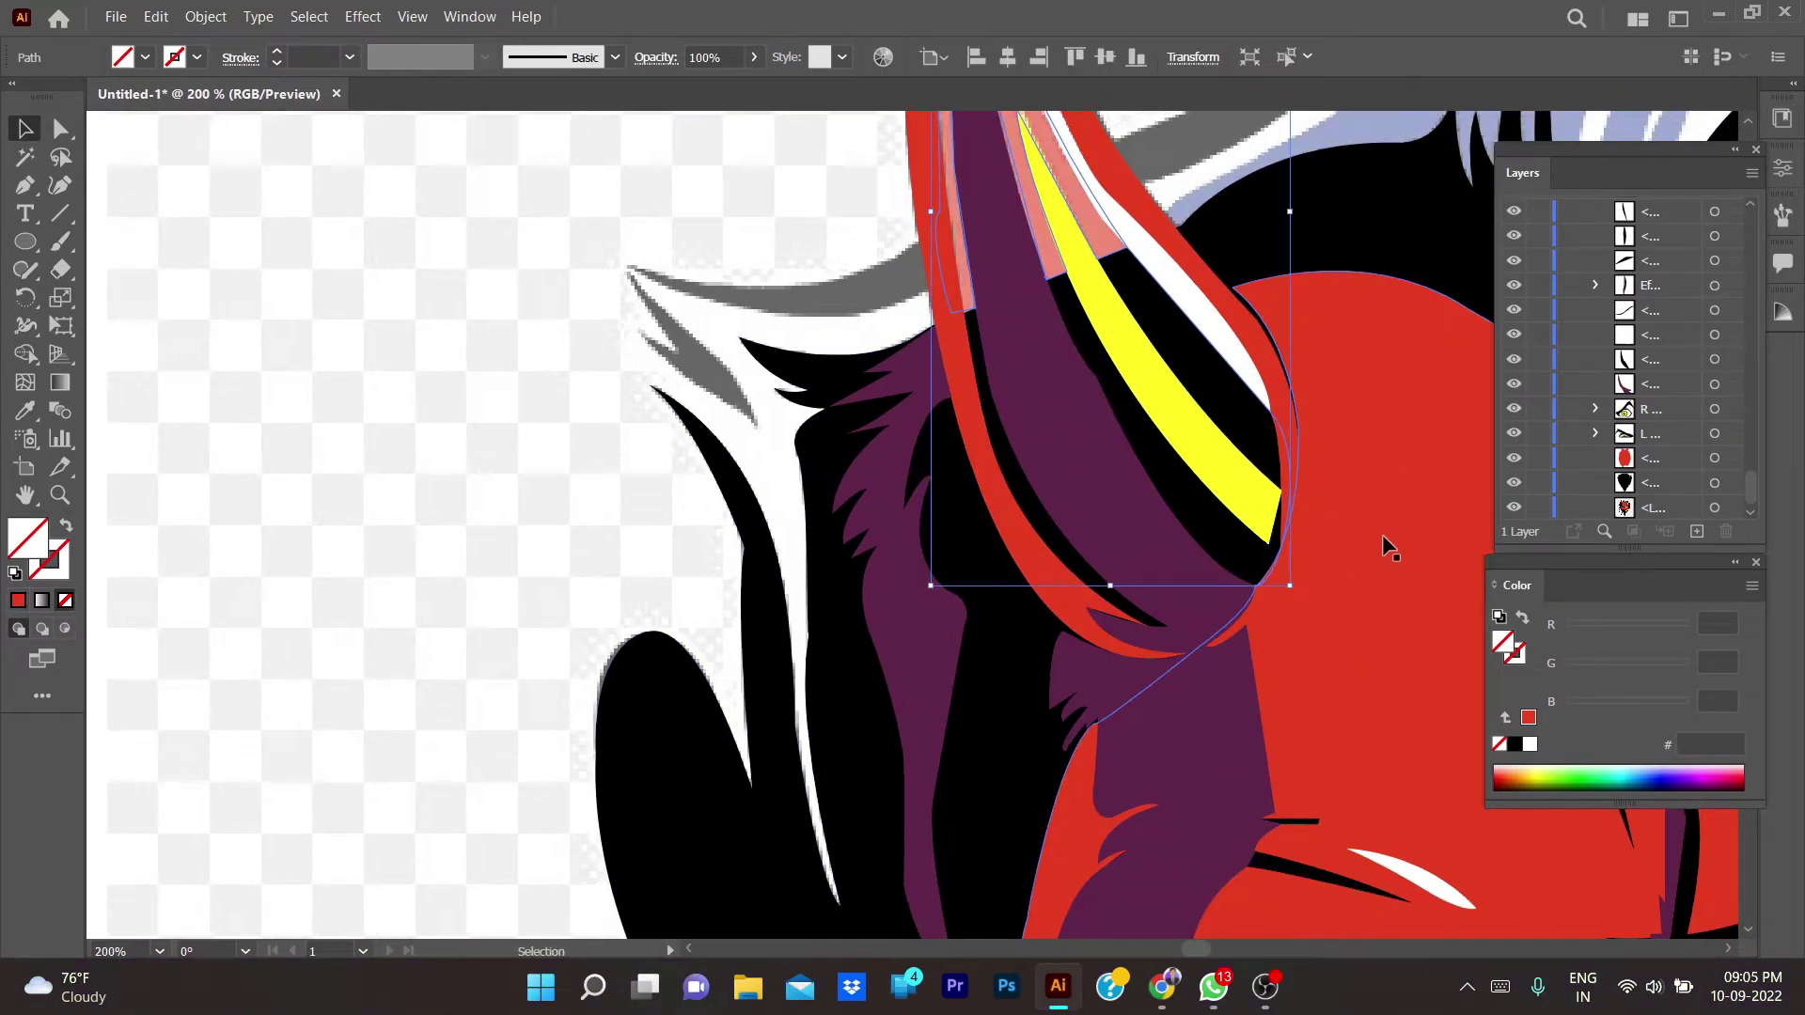
key(ctrl+shift+a)
key(ctrl+z)
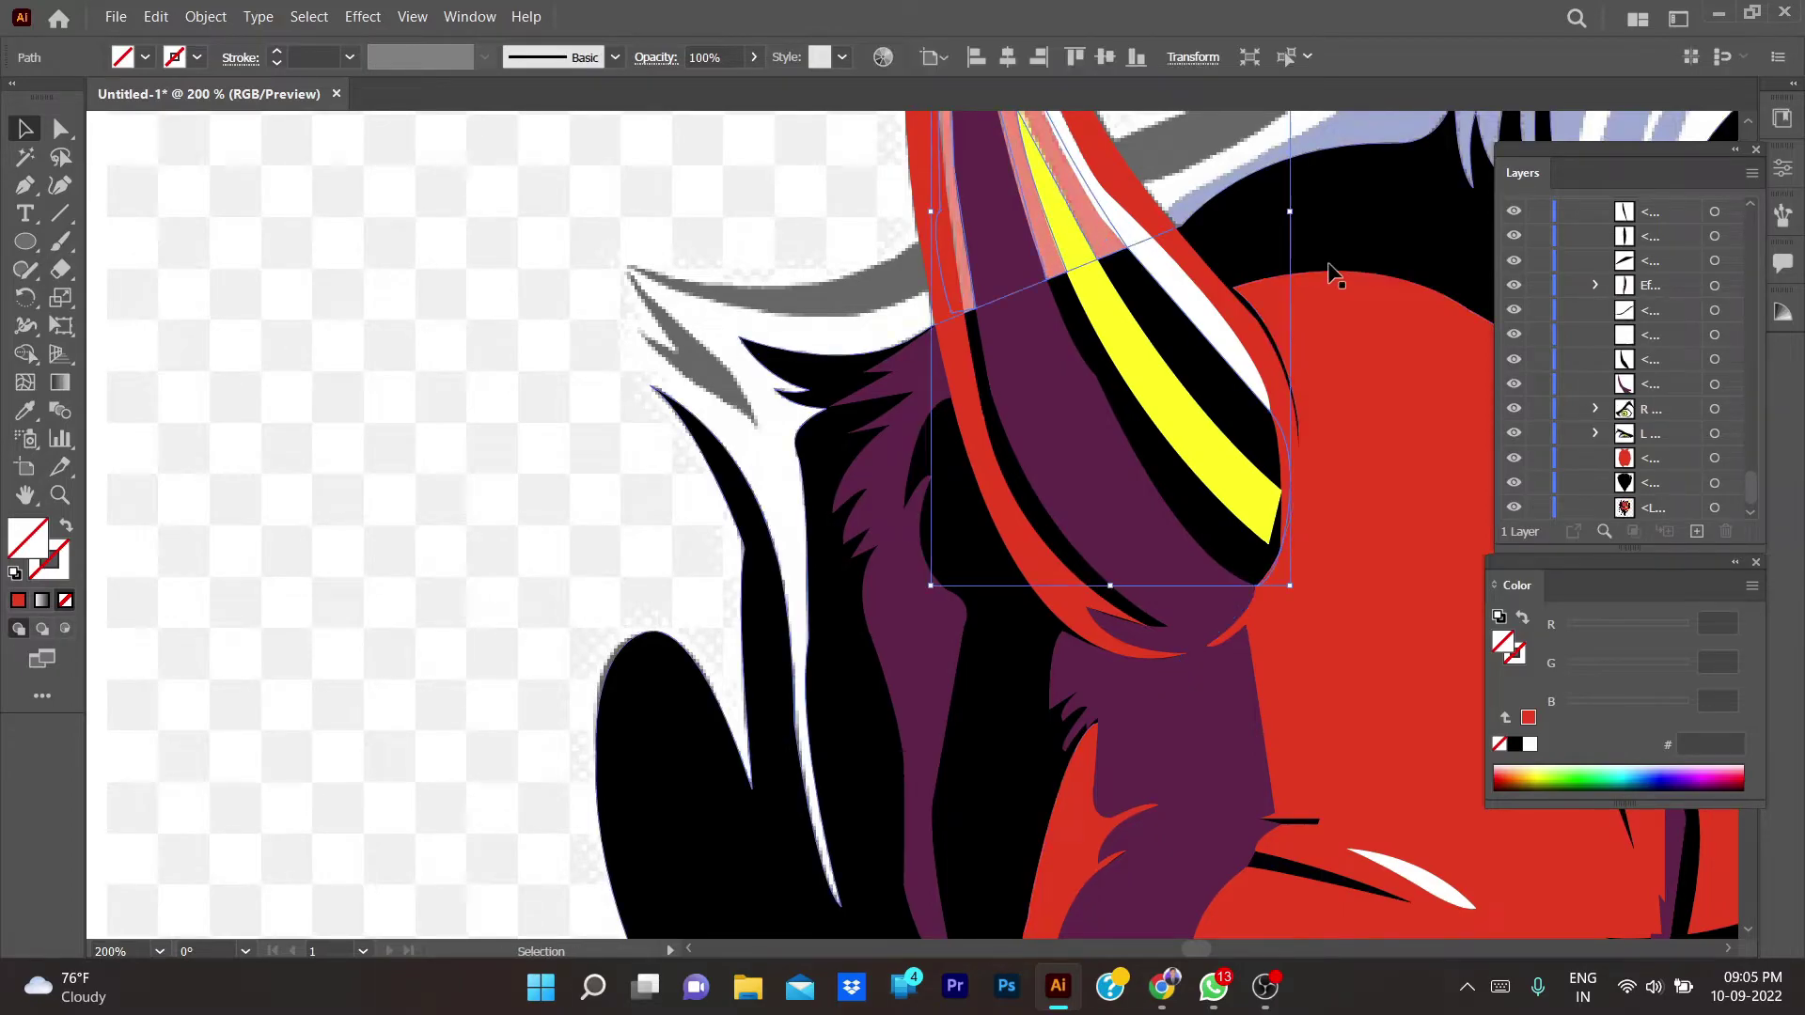
scroll(1333, 272, up, 5)
- Test red and no-fill swatches on the horn shape and check beneath the purple shape
click(16, 605)
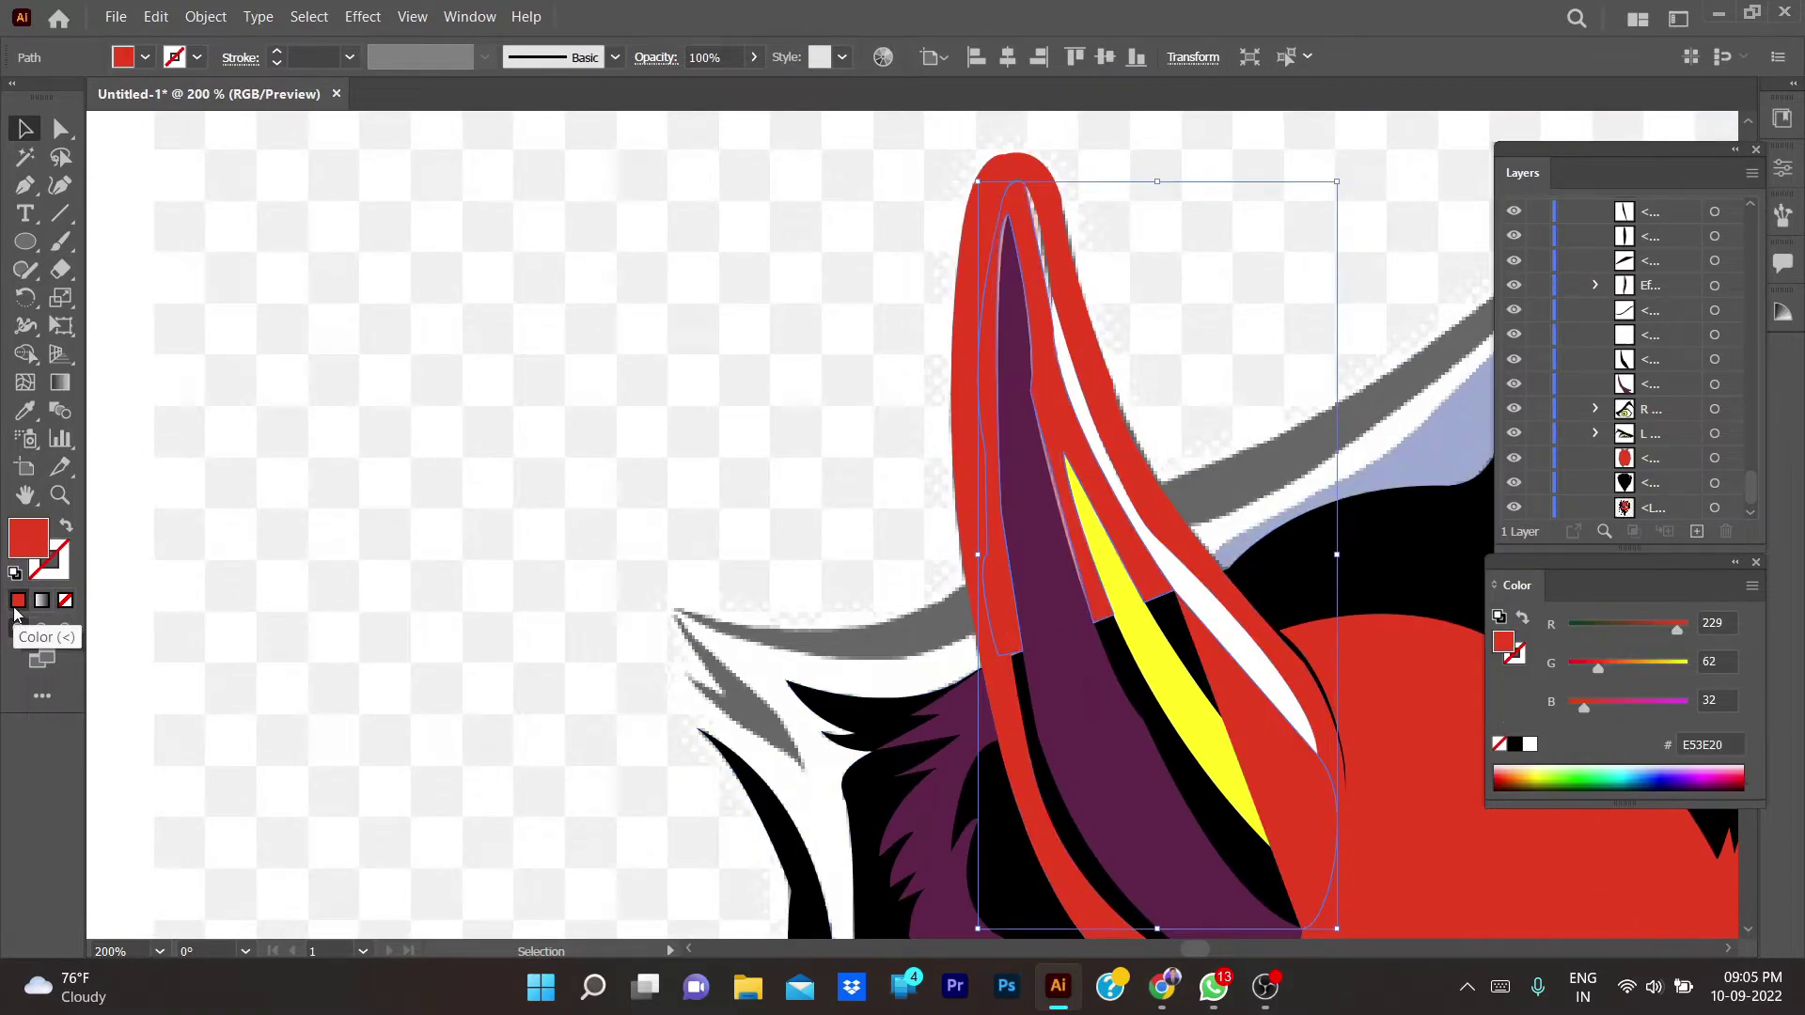
click(65, 601)
click(18, 601)
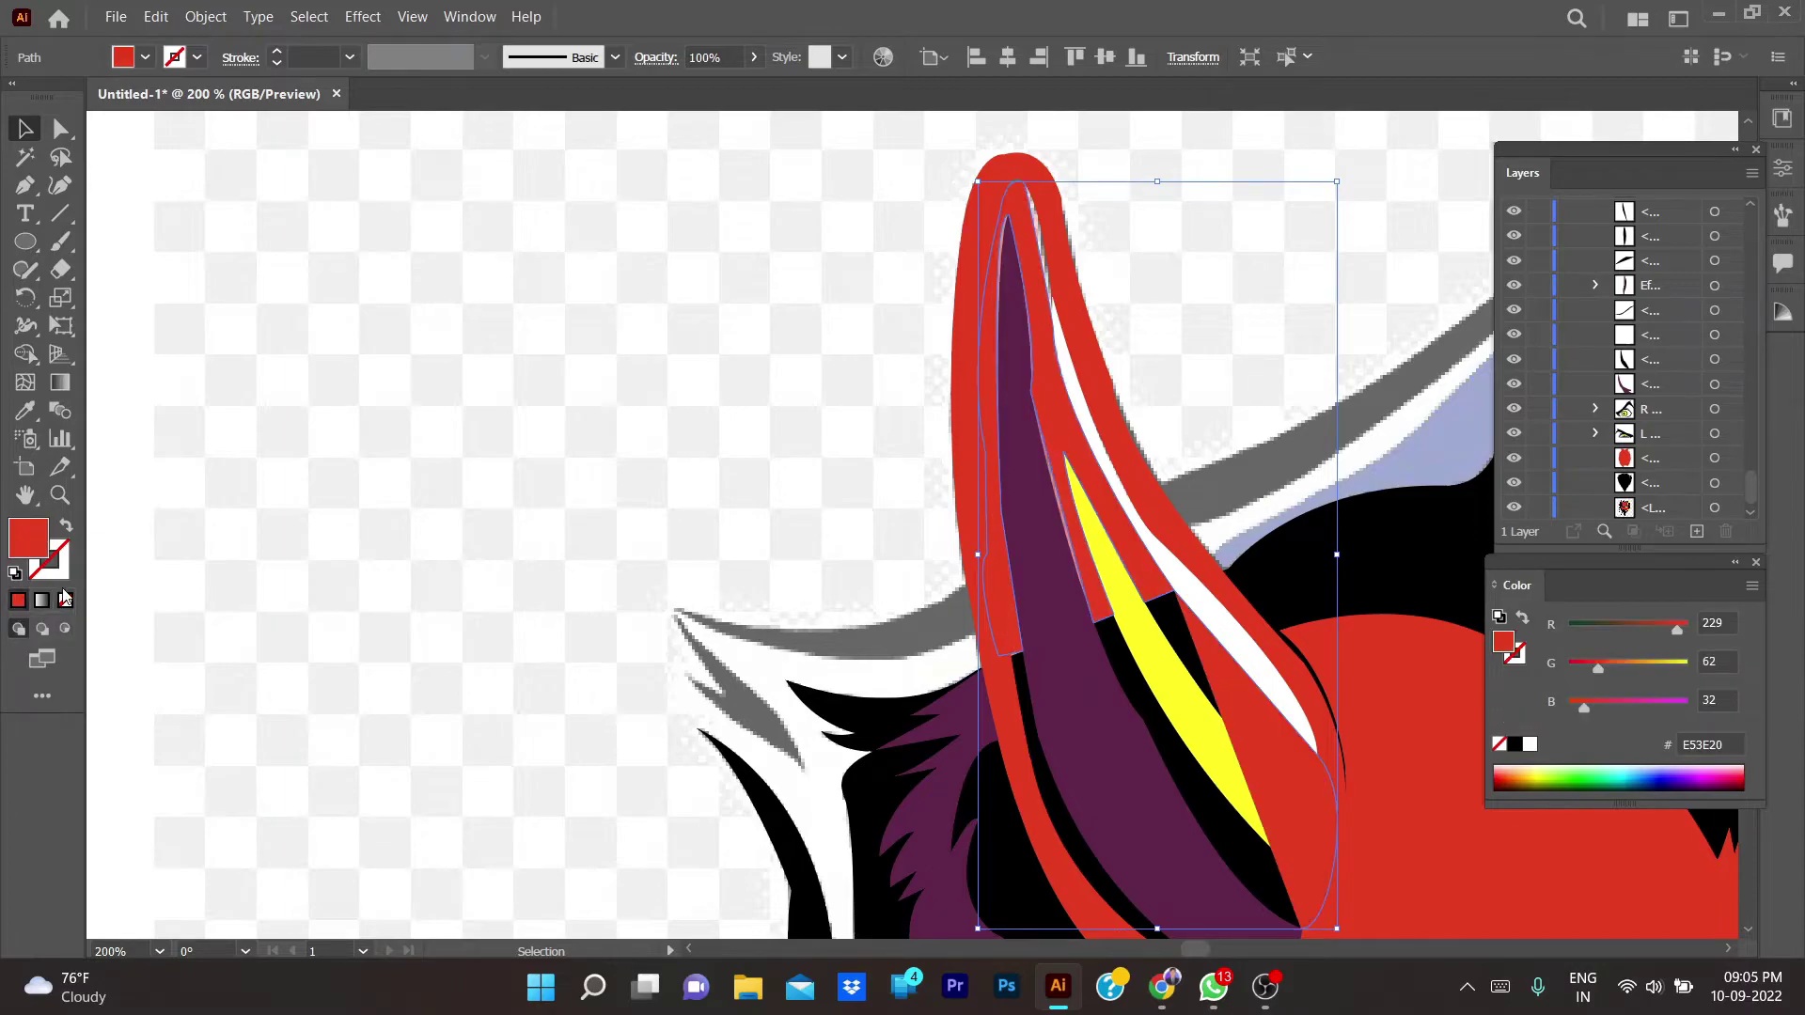
click(289, 441)
scroll(940, 545, right, 2)
scroll(940, 545, down, 1)
drag(943, 545, 550, 535)
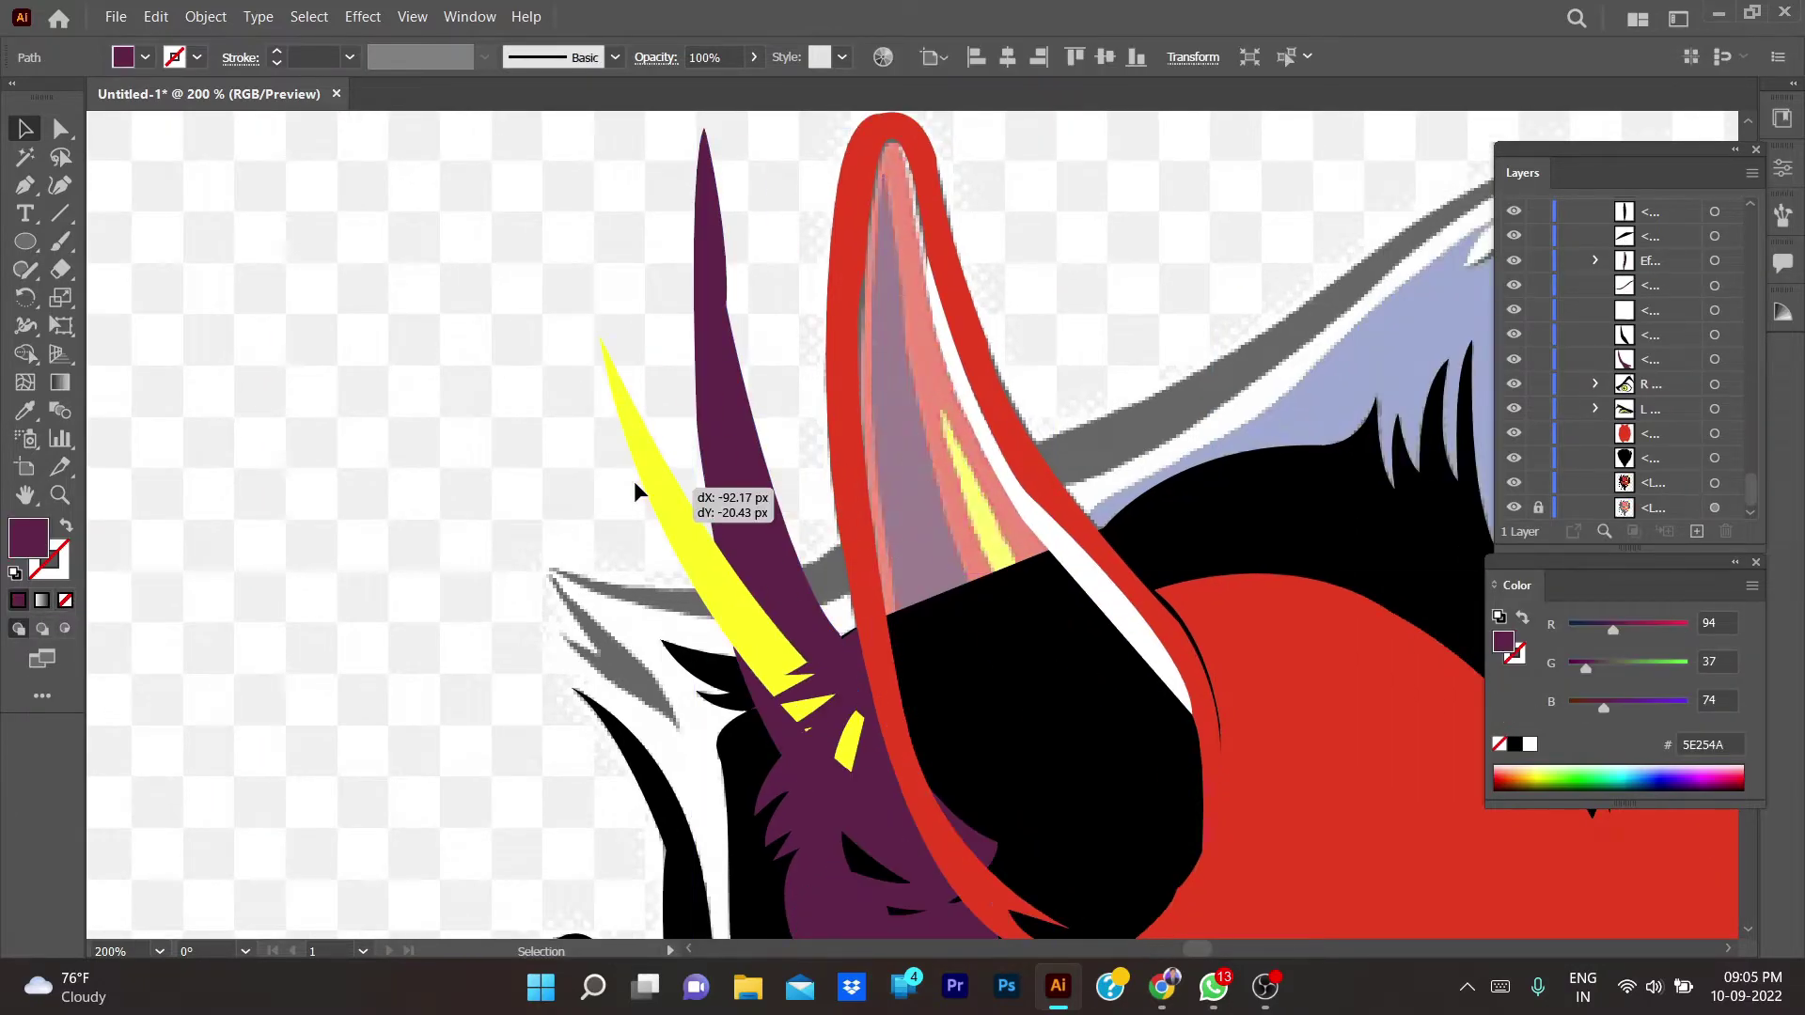
key(ctrl+z)
key(v)
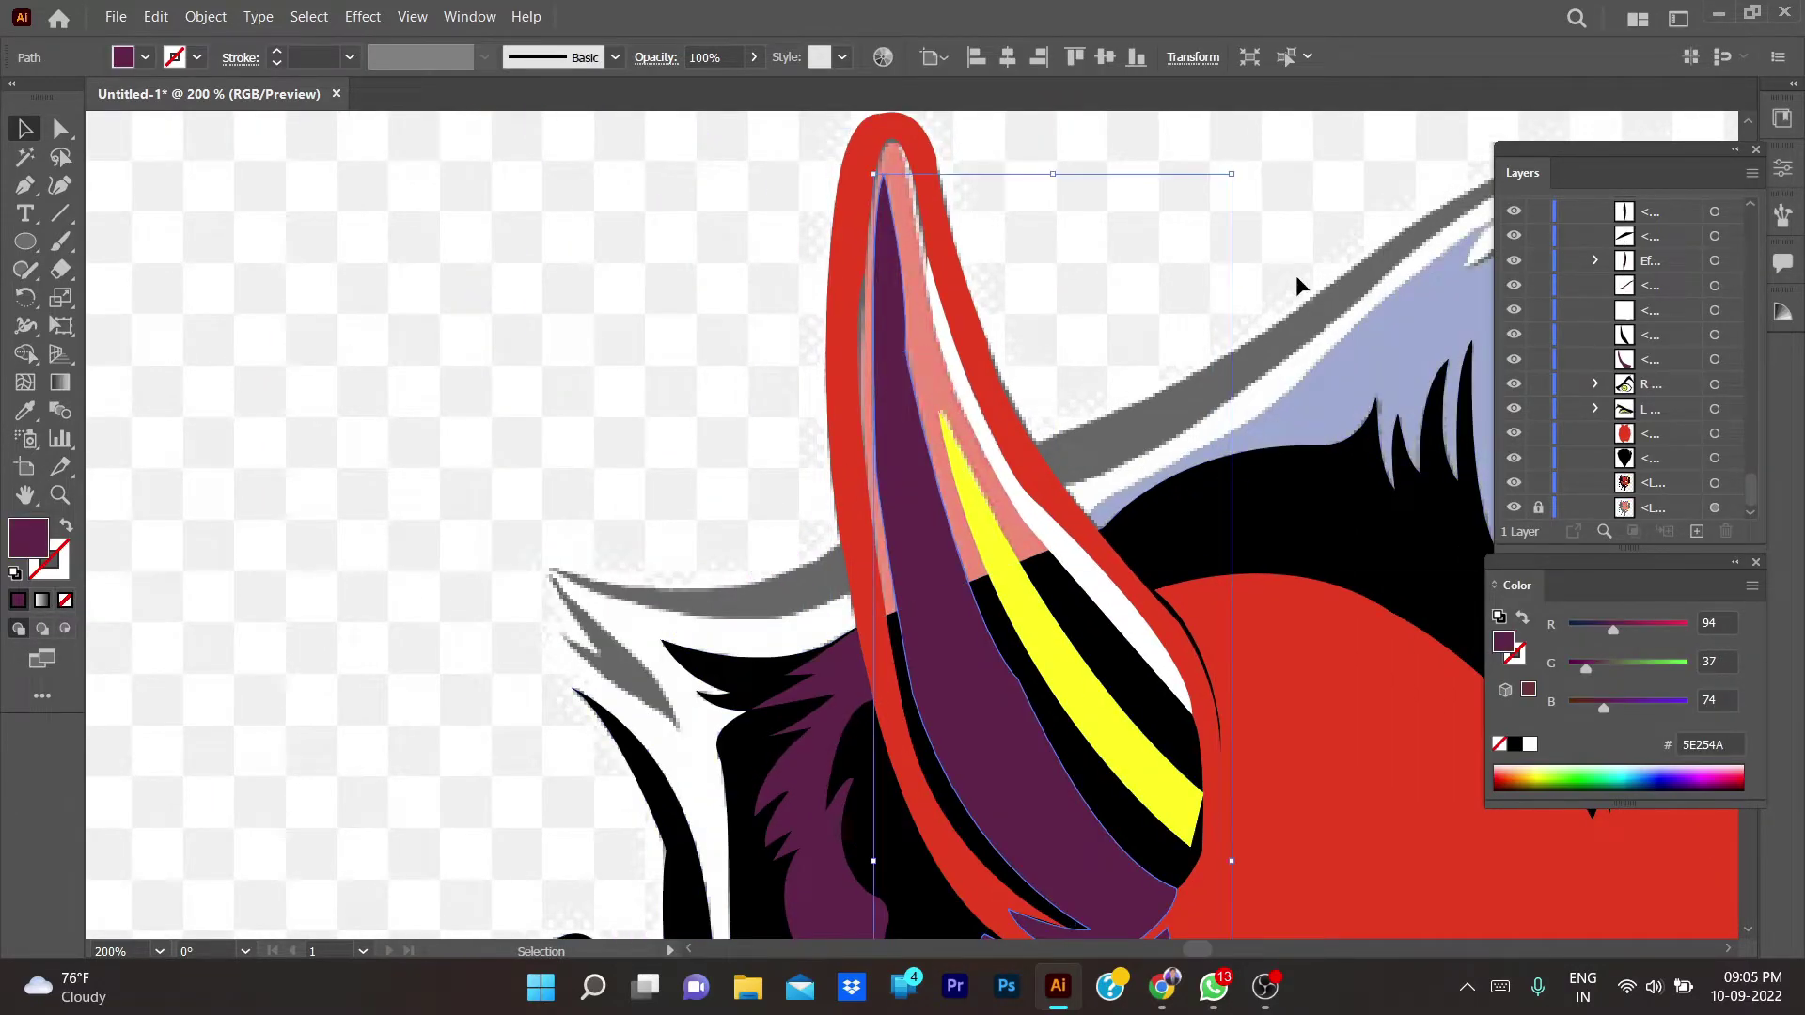
scroll(1149, 323, down, 1)
scroll(1034, 357, down, 2)
click(848, 395)
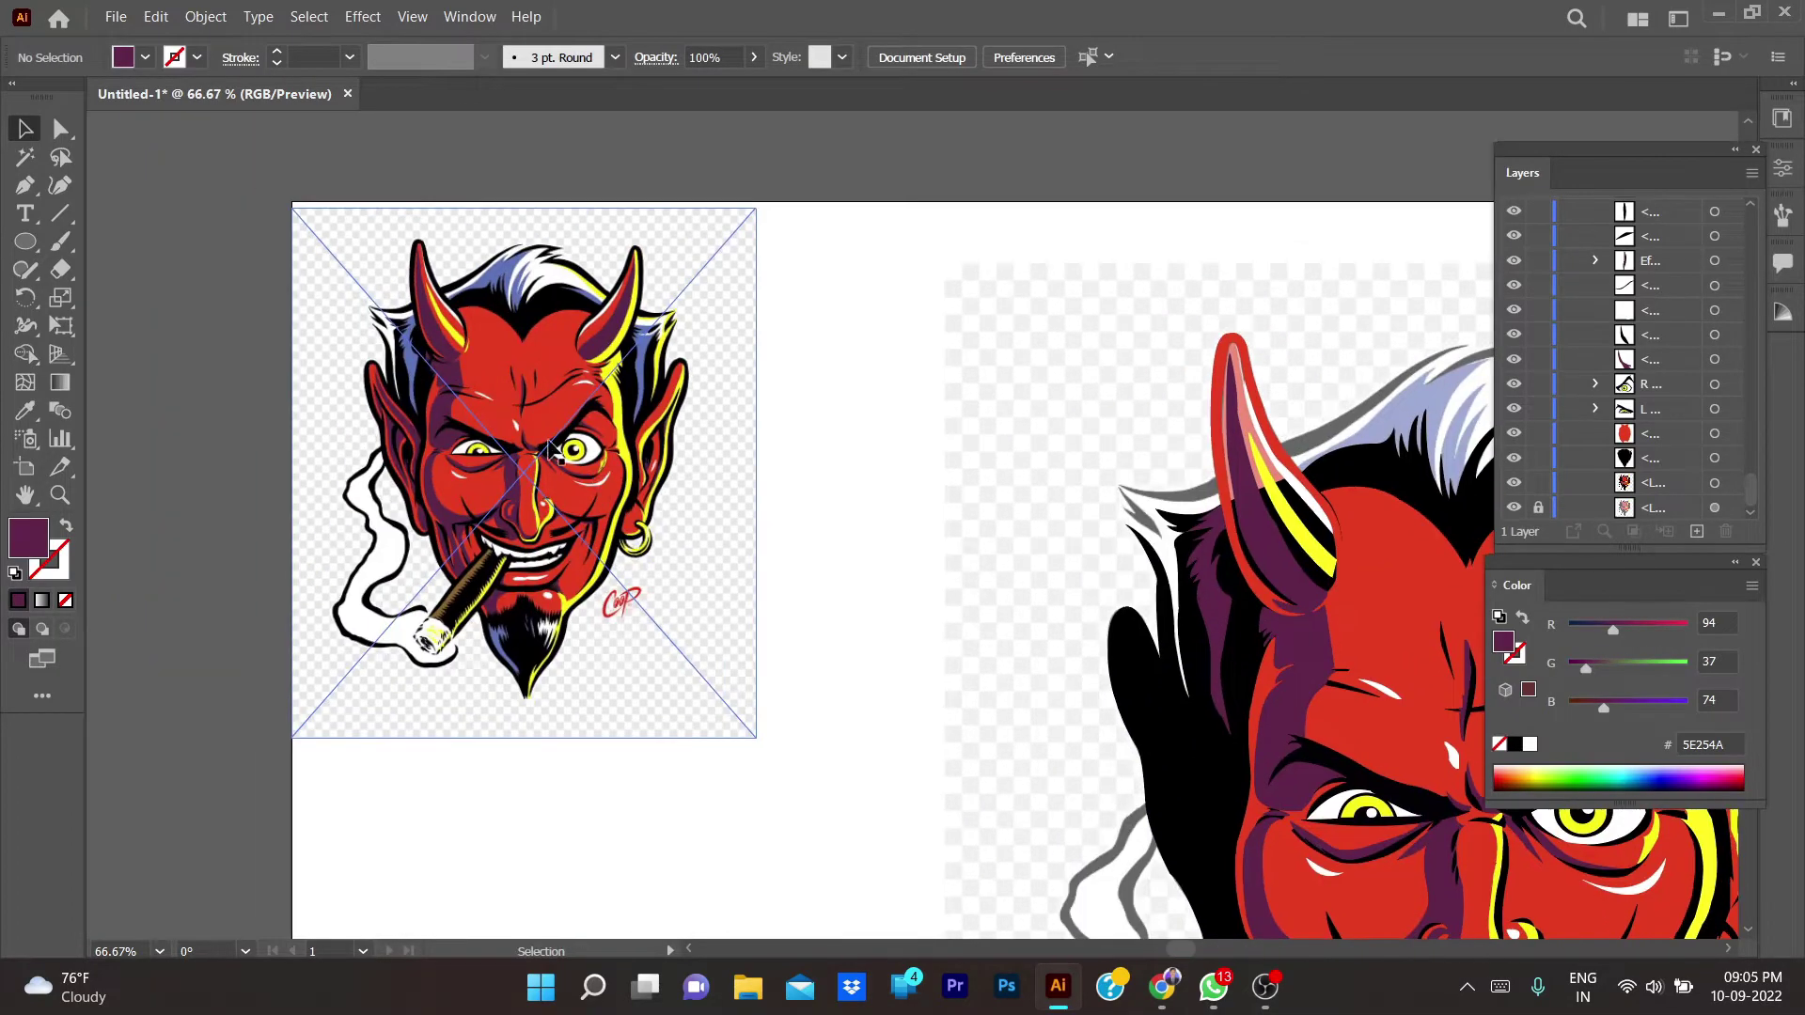
- Bring the thin black brow line in front with Arrange > Bring to Front
key(super)
key(super)
drag(933, 253, 932, 247)
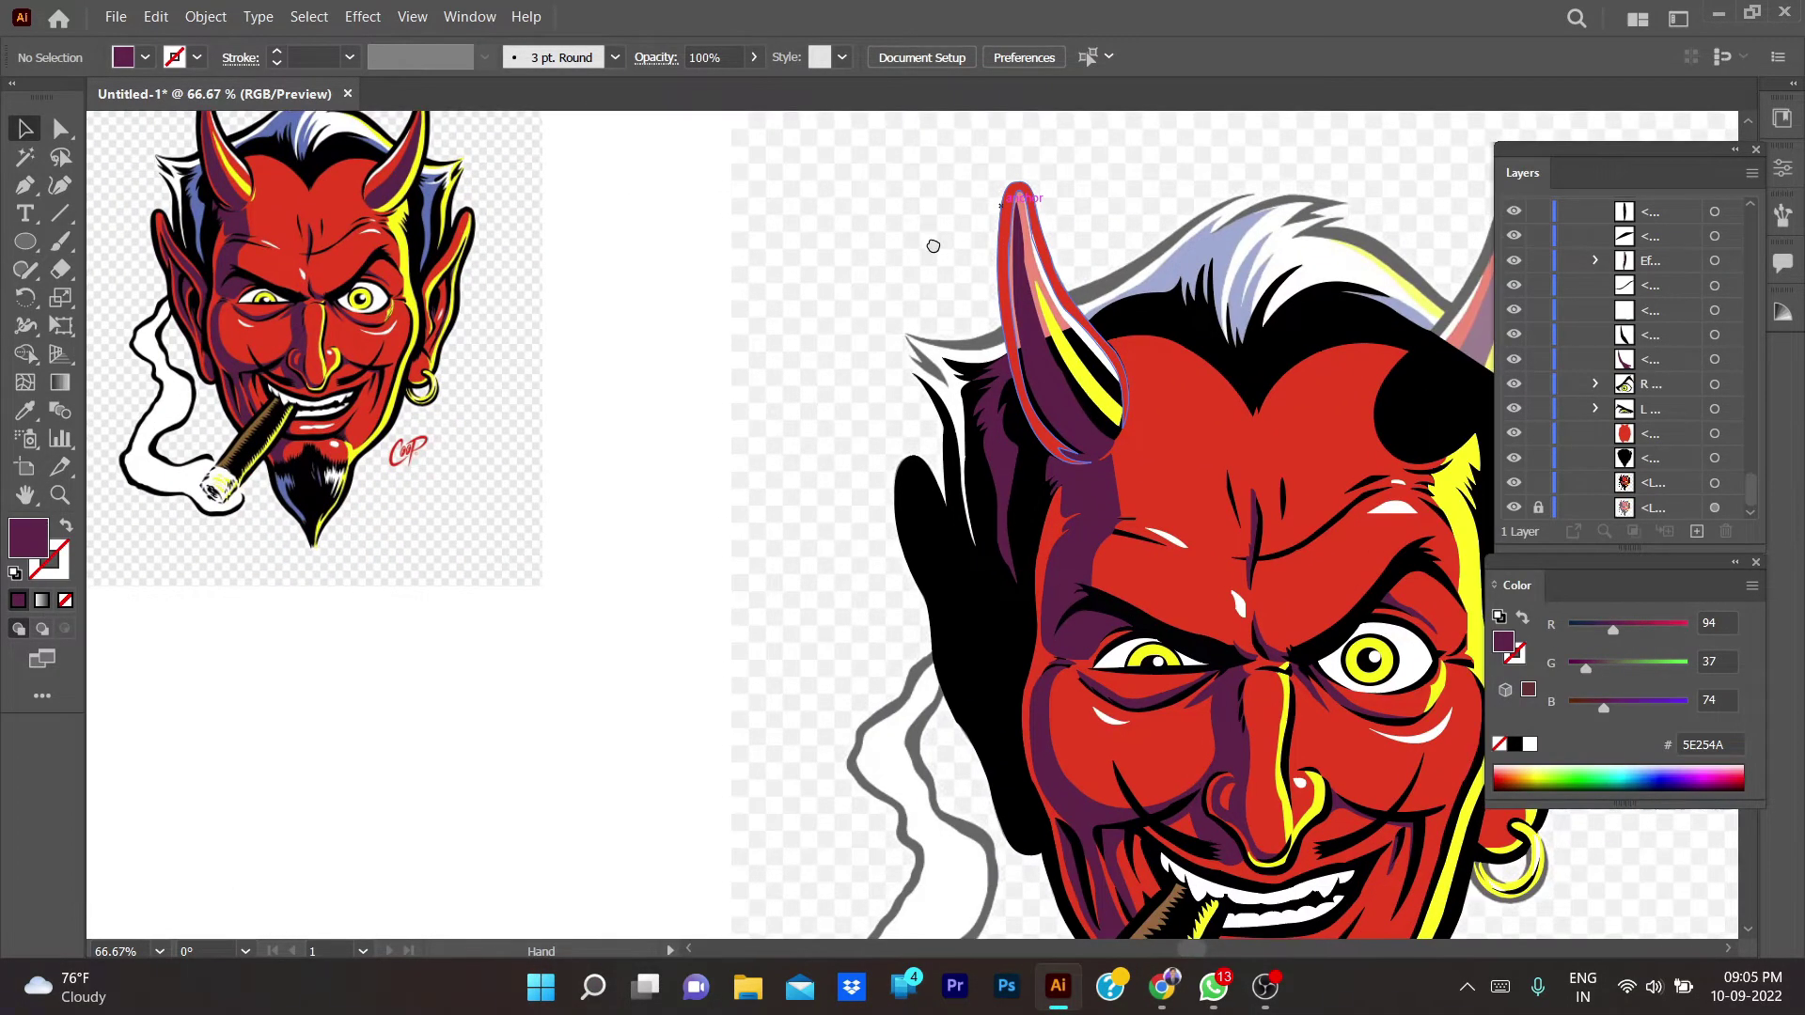
click(1128, 517)
right_click(1121, 523)
mouse_move(1185, 846)
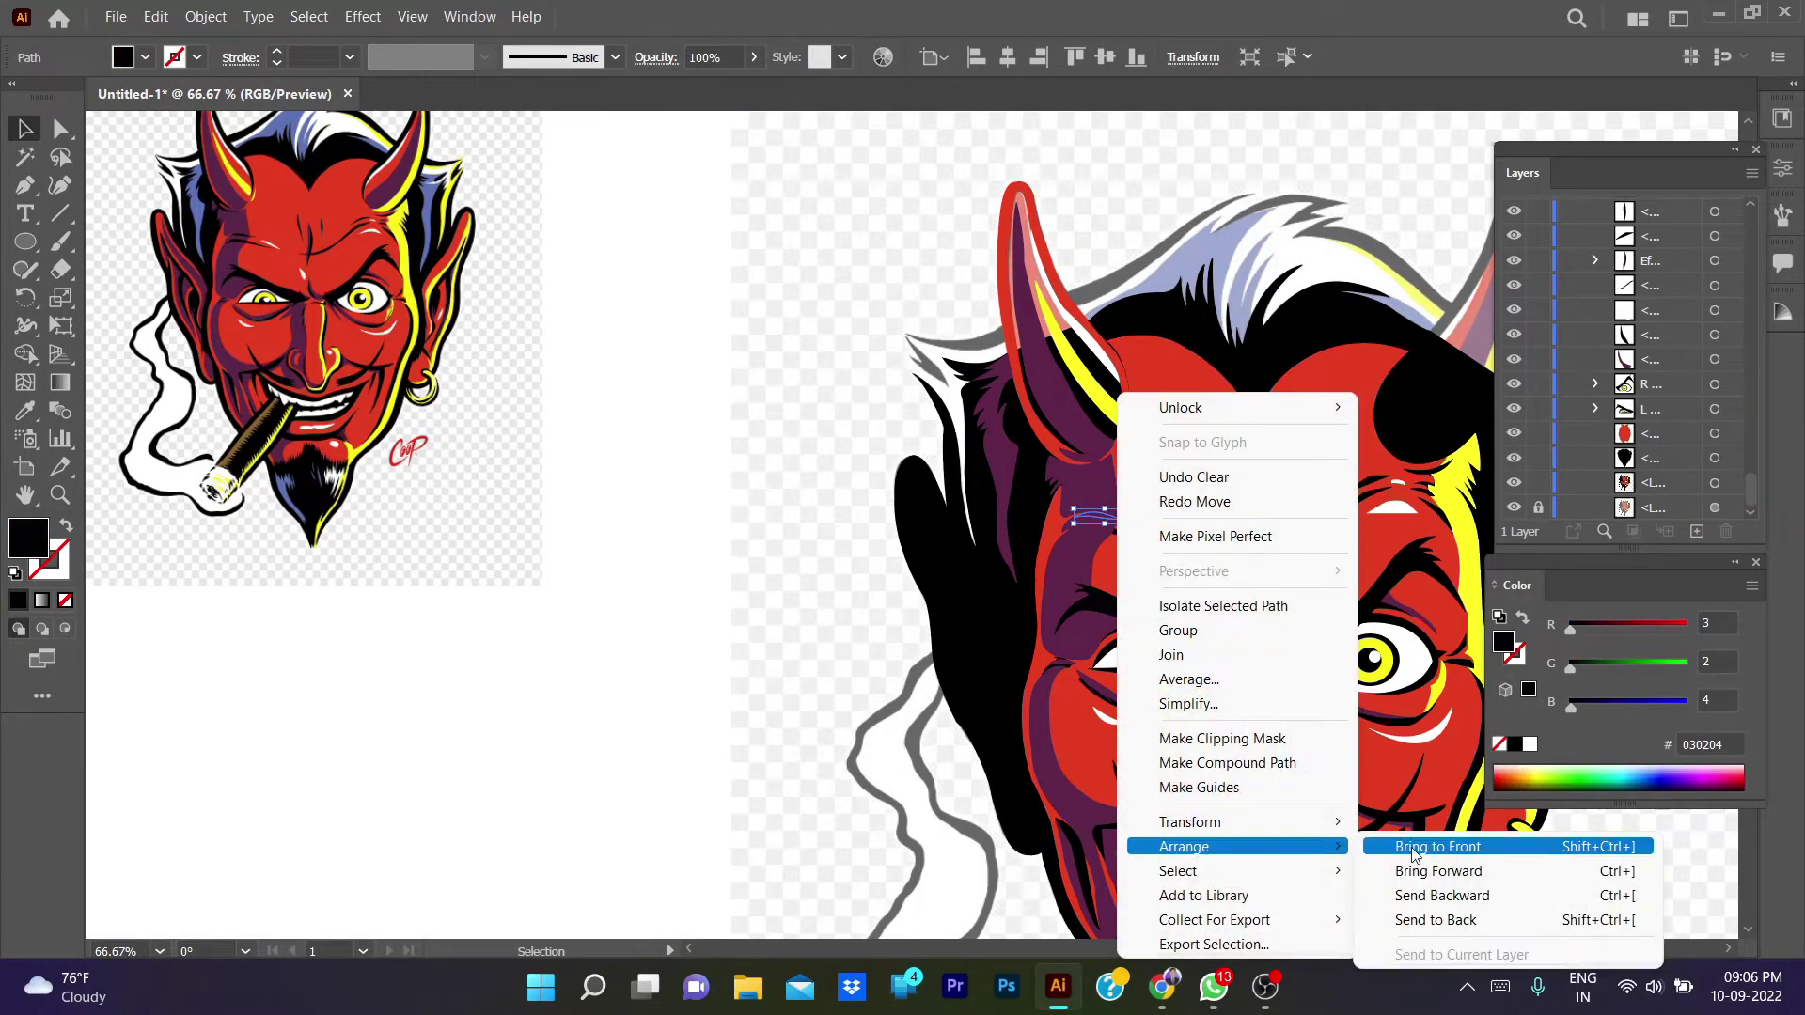
click(1464, 851)
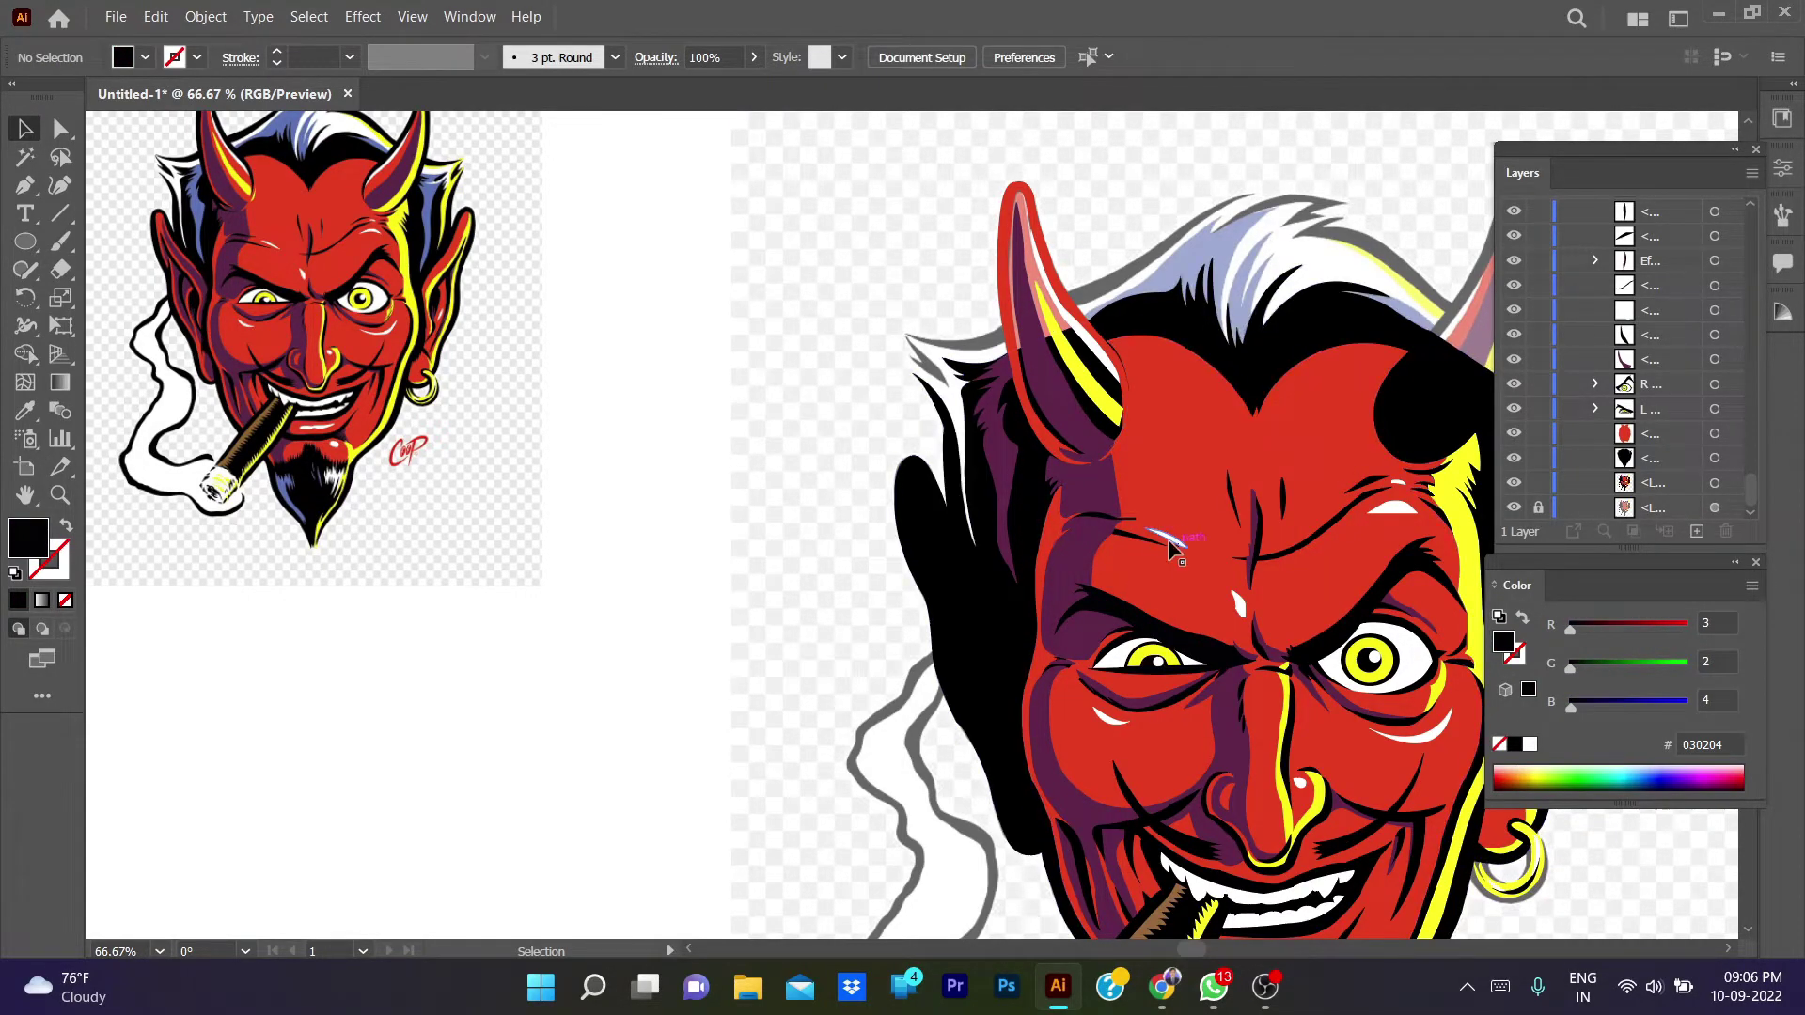
right_click(1129, 544)
click(1391, 860)
click(832, 425)
- Fill the hair strand beside the left horn with Eyedropper-sampled blue 5B72B5
click(996, 423)
key(i)
click(200, 209)
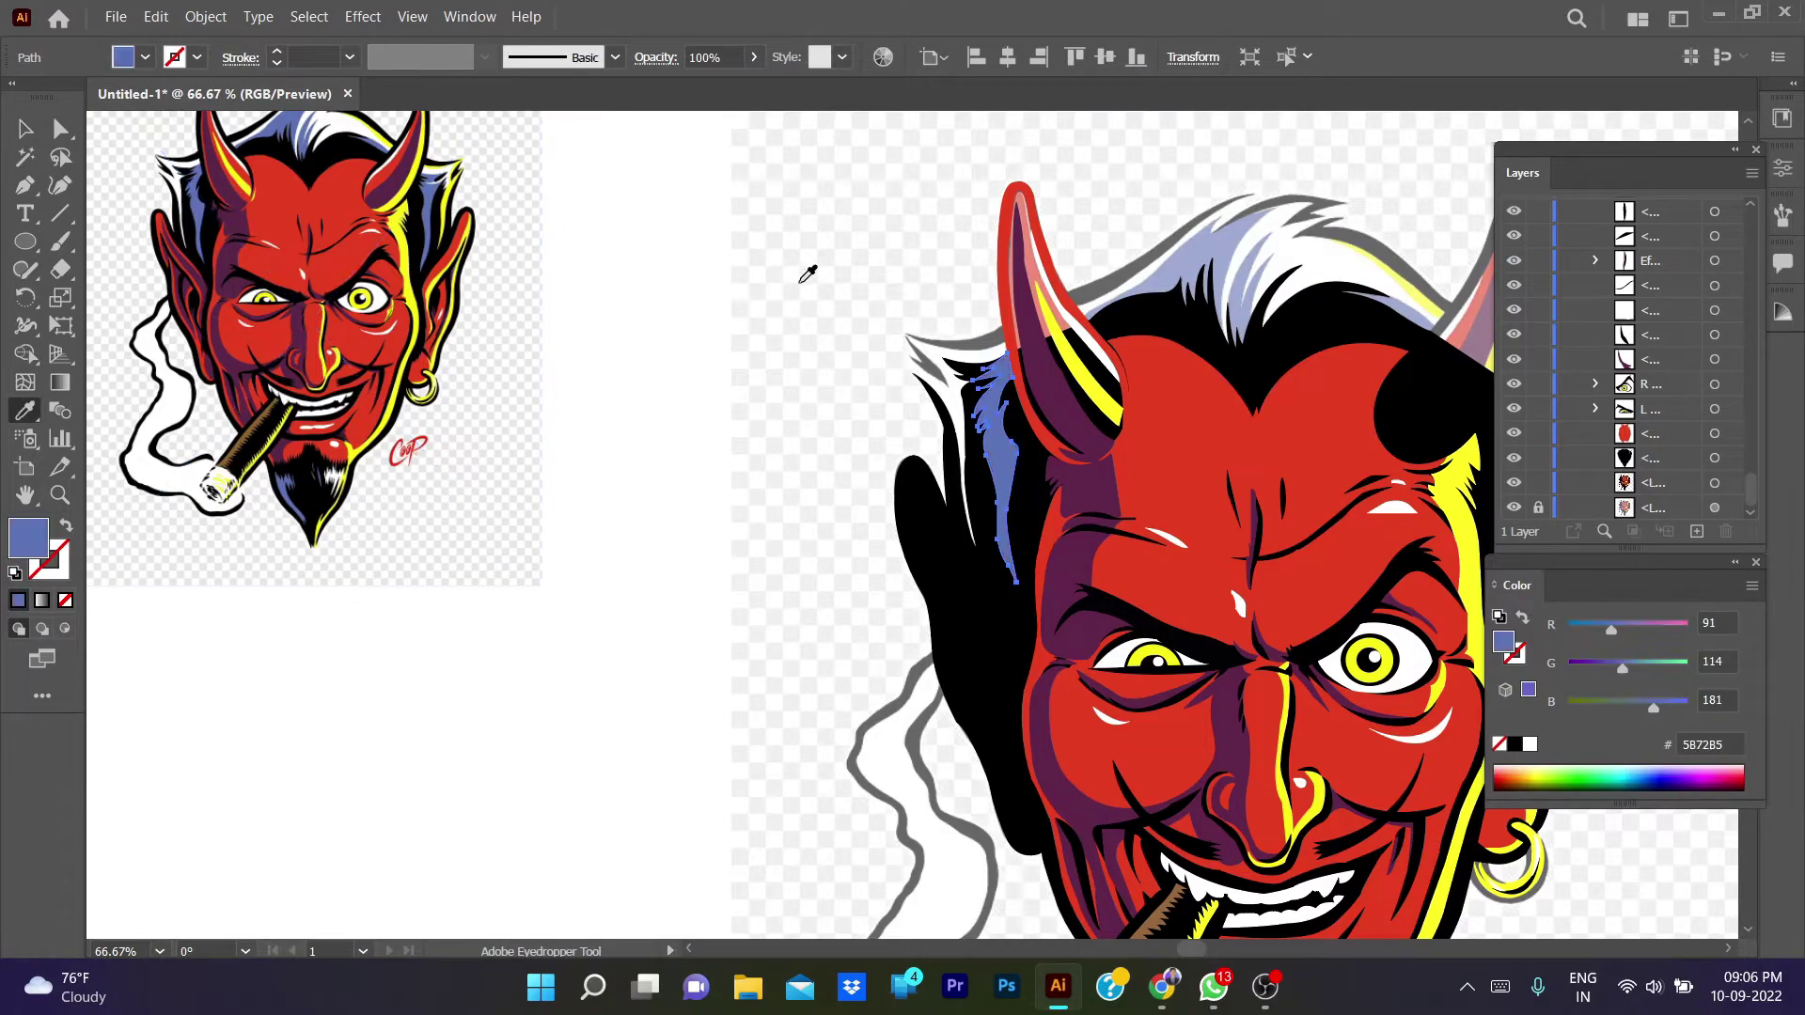
key(v)
click(822, 288)
scroll(823, 288, up, 1)
- Trace a closed hair spike at the tuft's tip and fill it black
scroll(1004, 343, up, 1)
key(p)
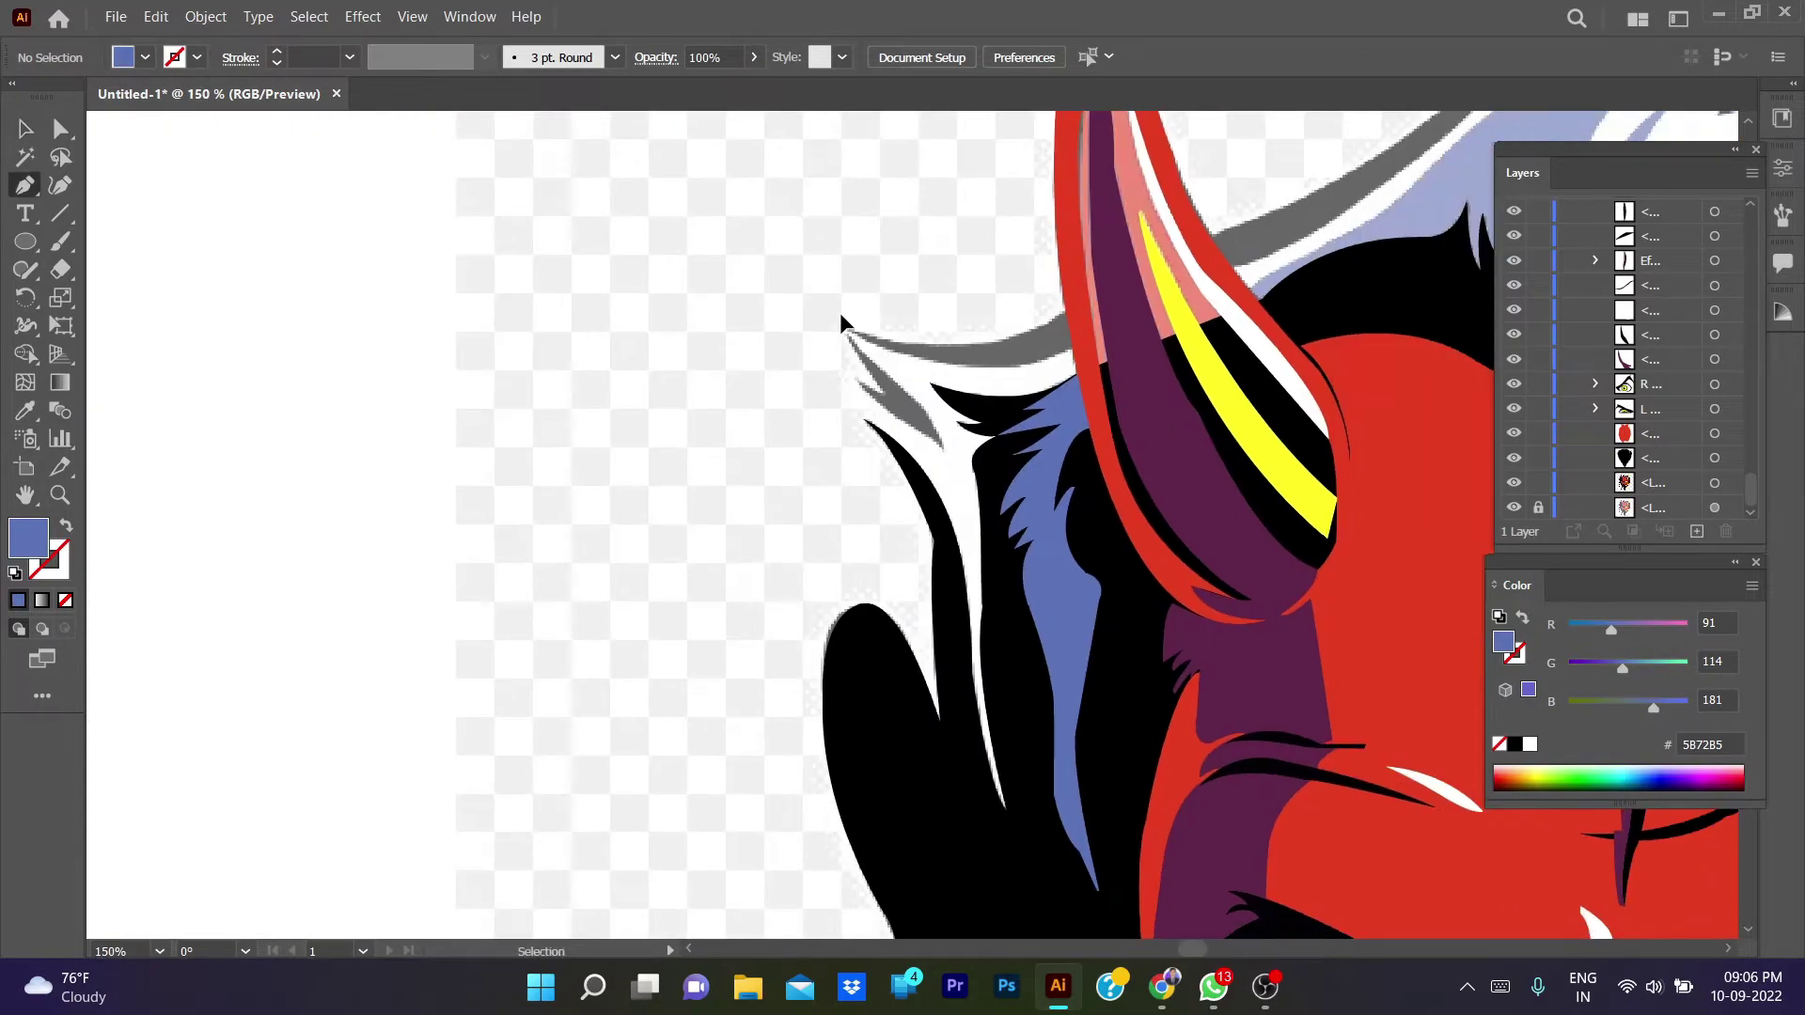
click(848, 333)
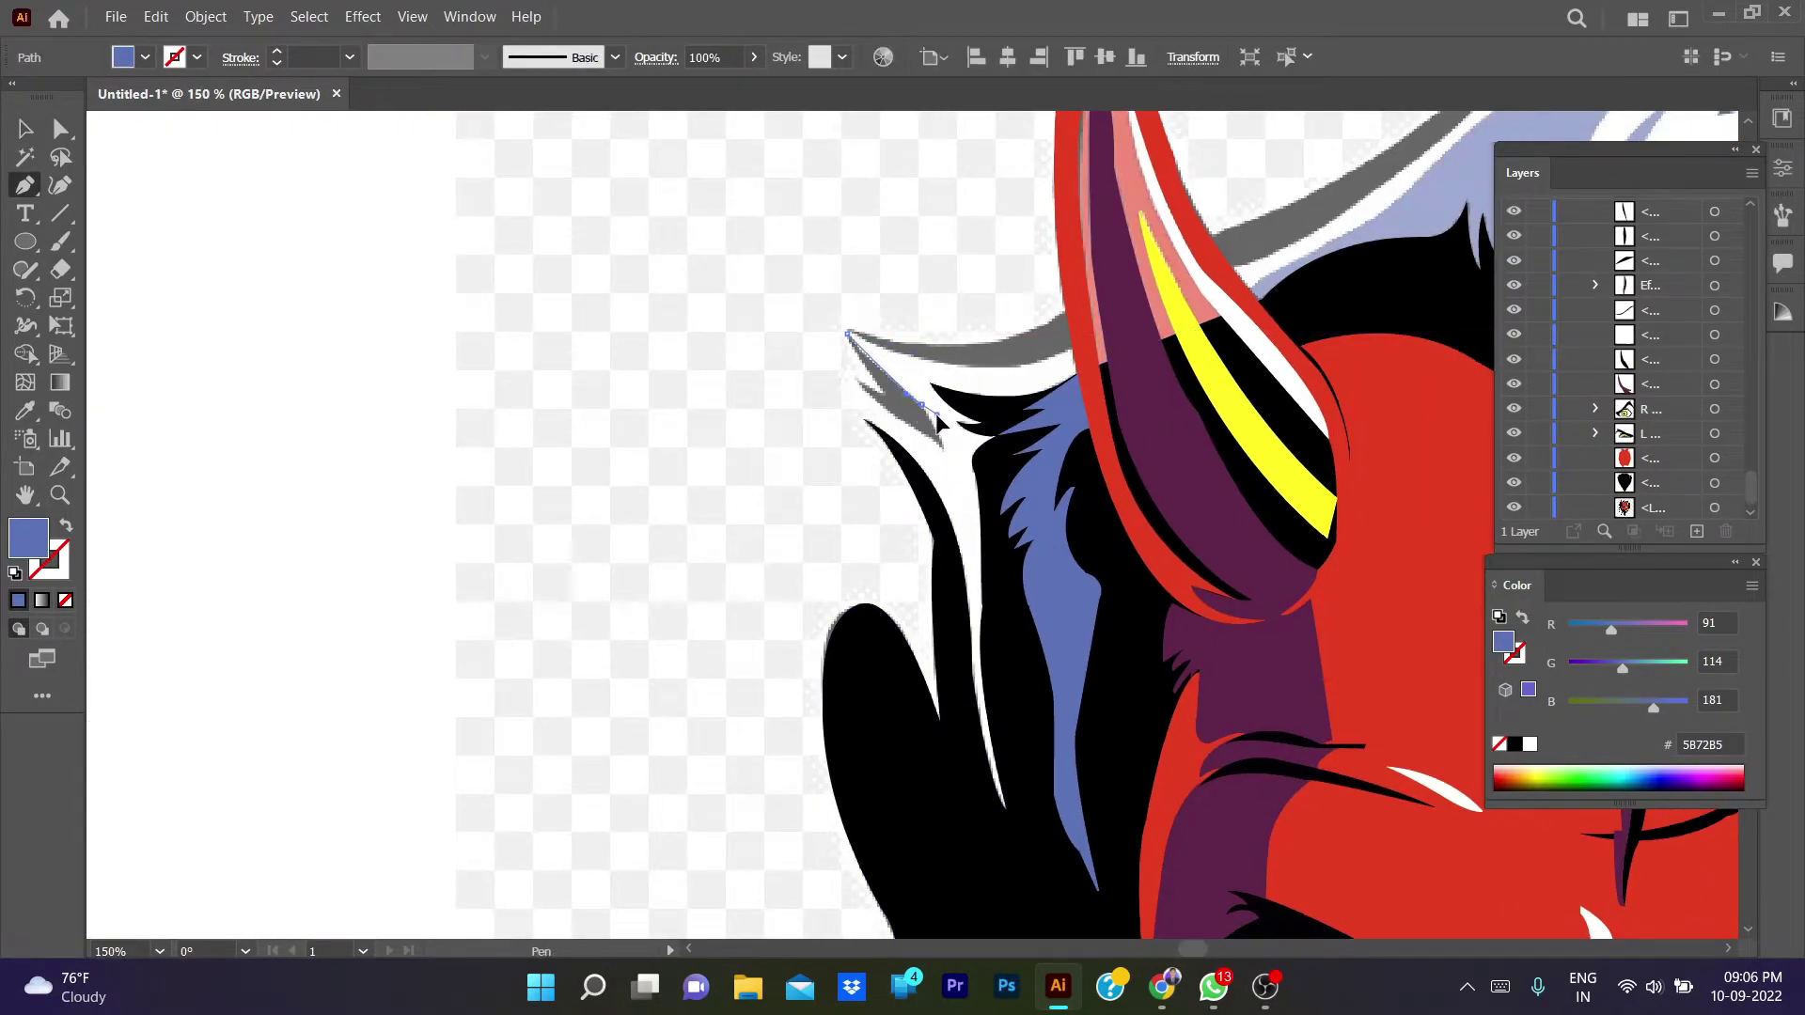
drag(944, 425, 947, 455)
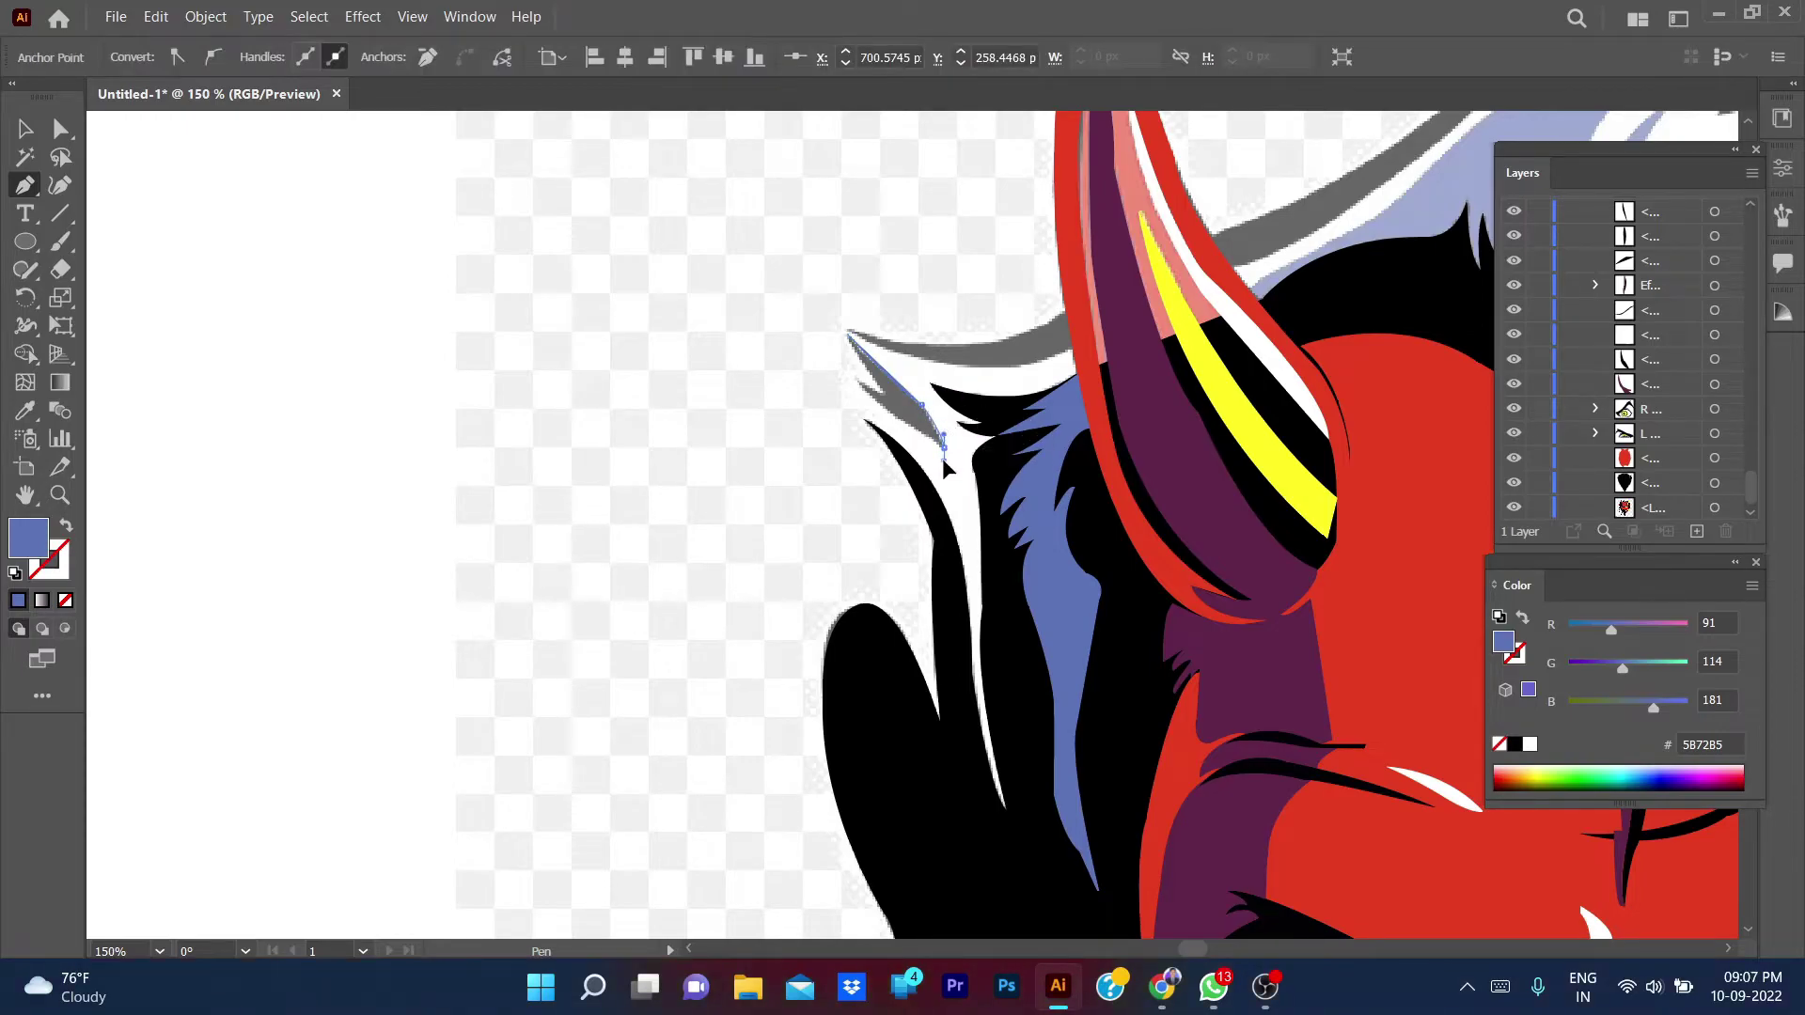
key(slash)
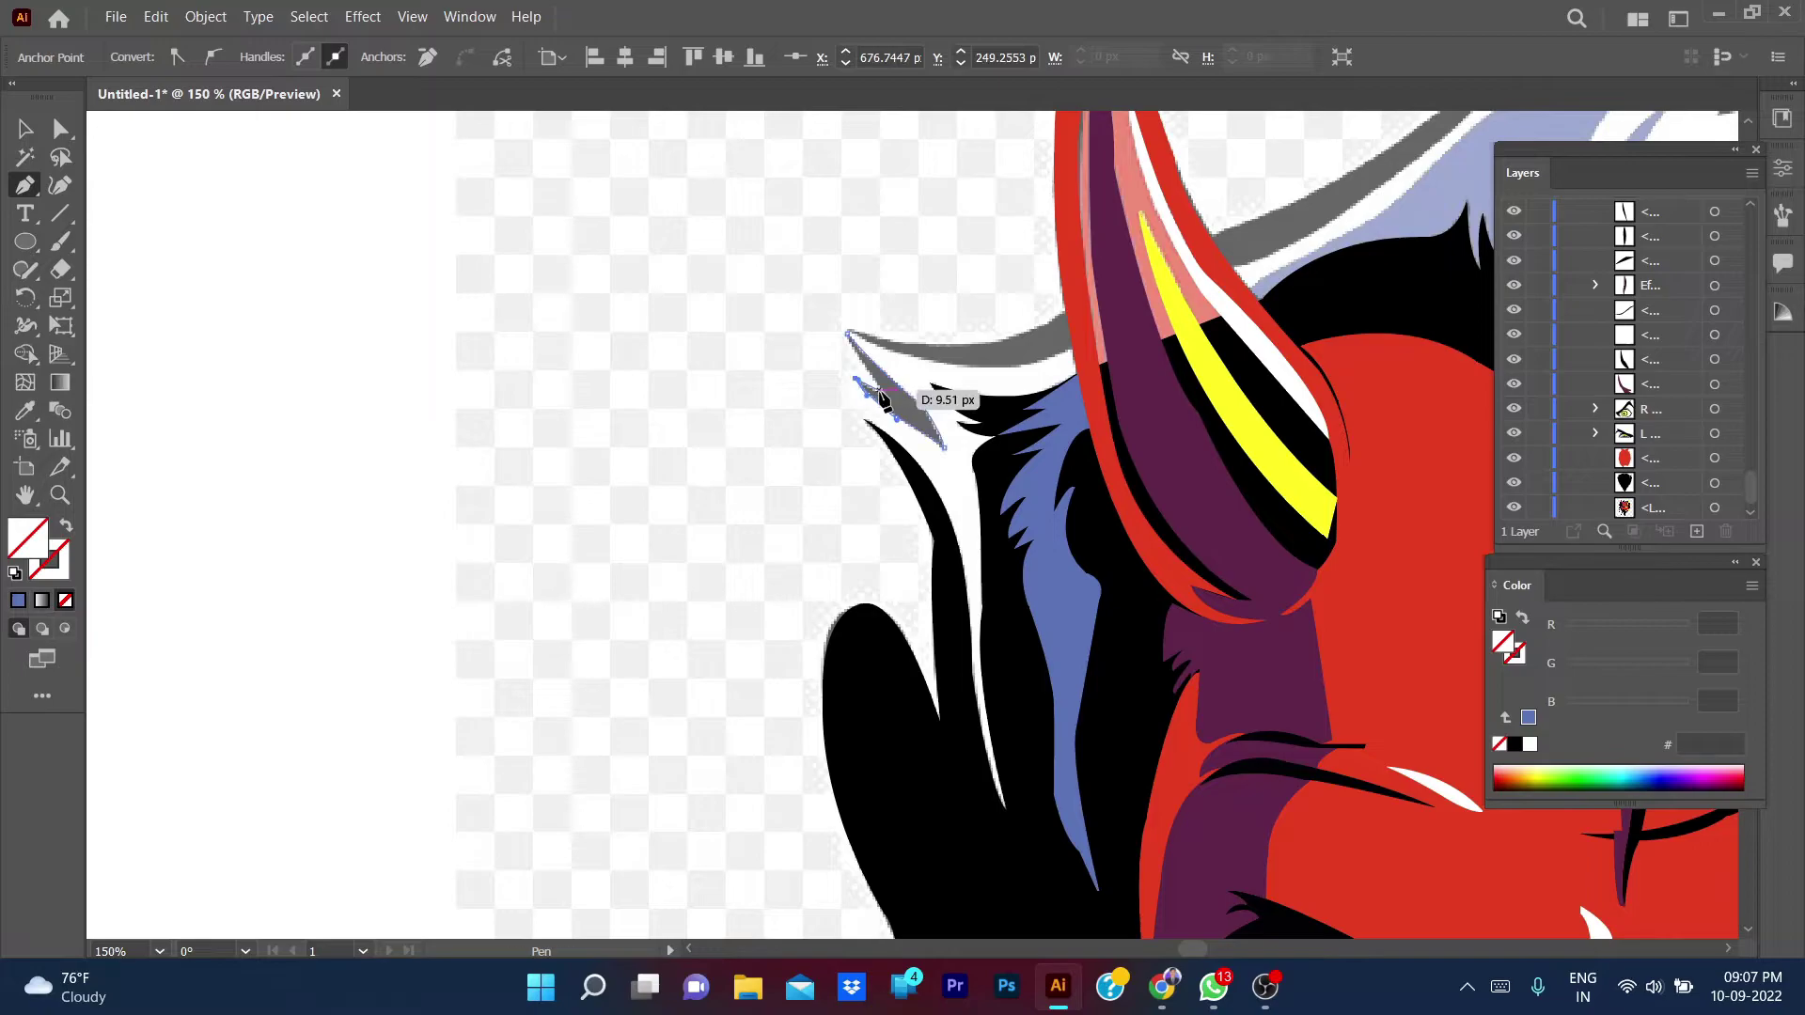
drag(848, 333, 849, 341)
key(i)
click(950, 404)
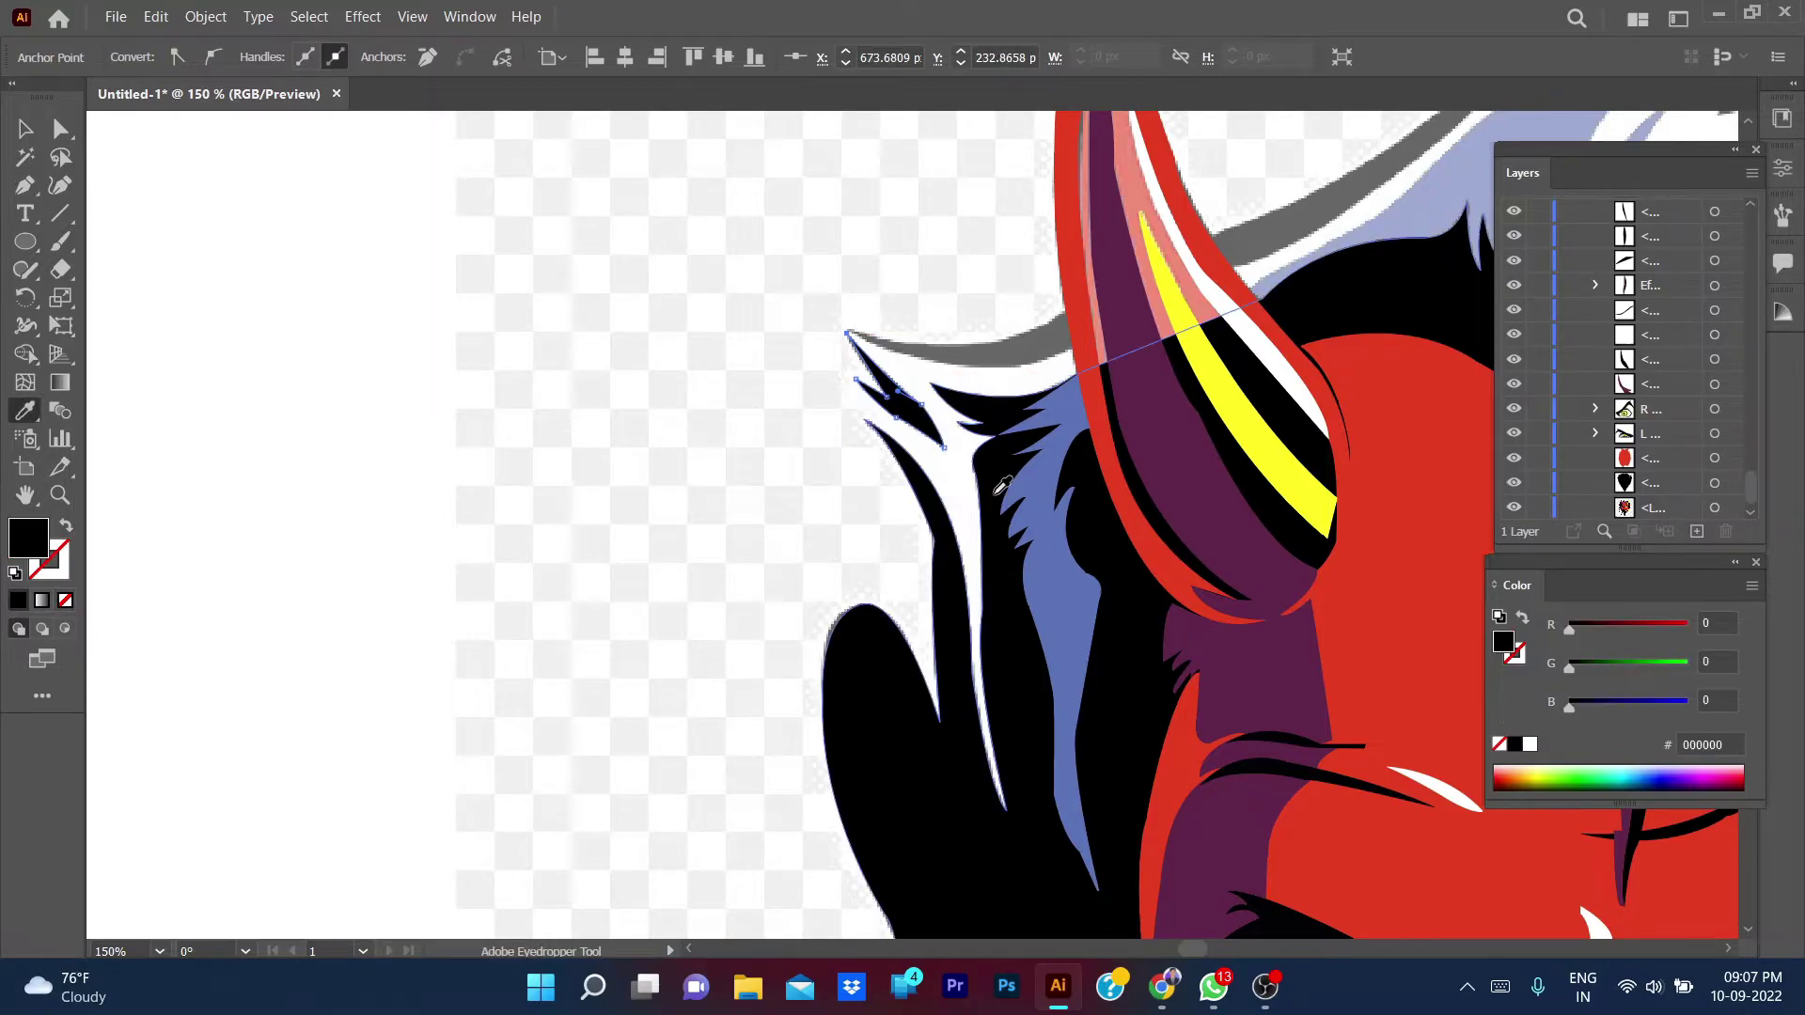
key(v)
- Trace the outline strand from the hair tip to the horn and fill it black
click(871, 301)
click(849, 331)
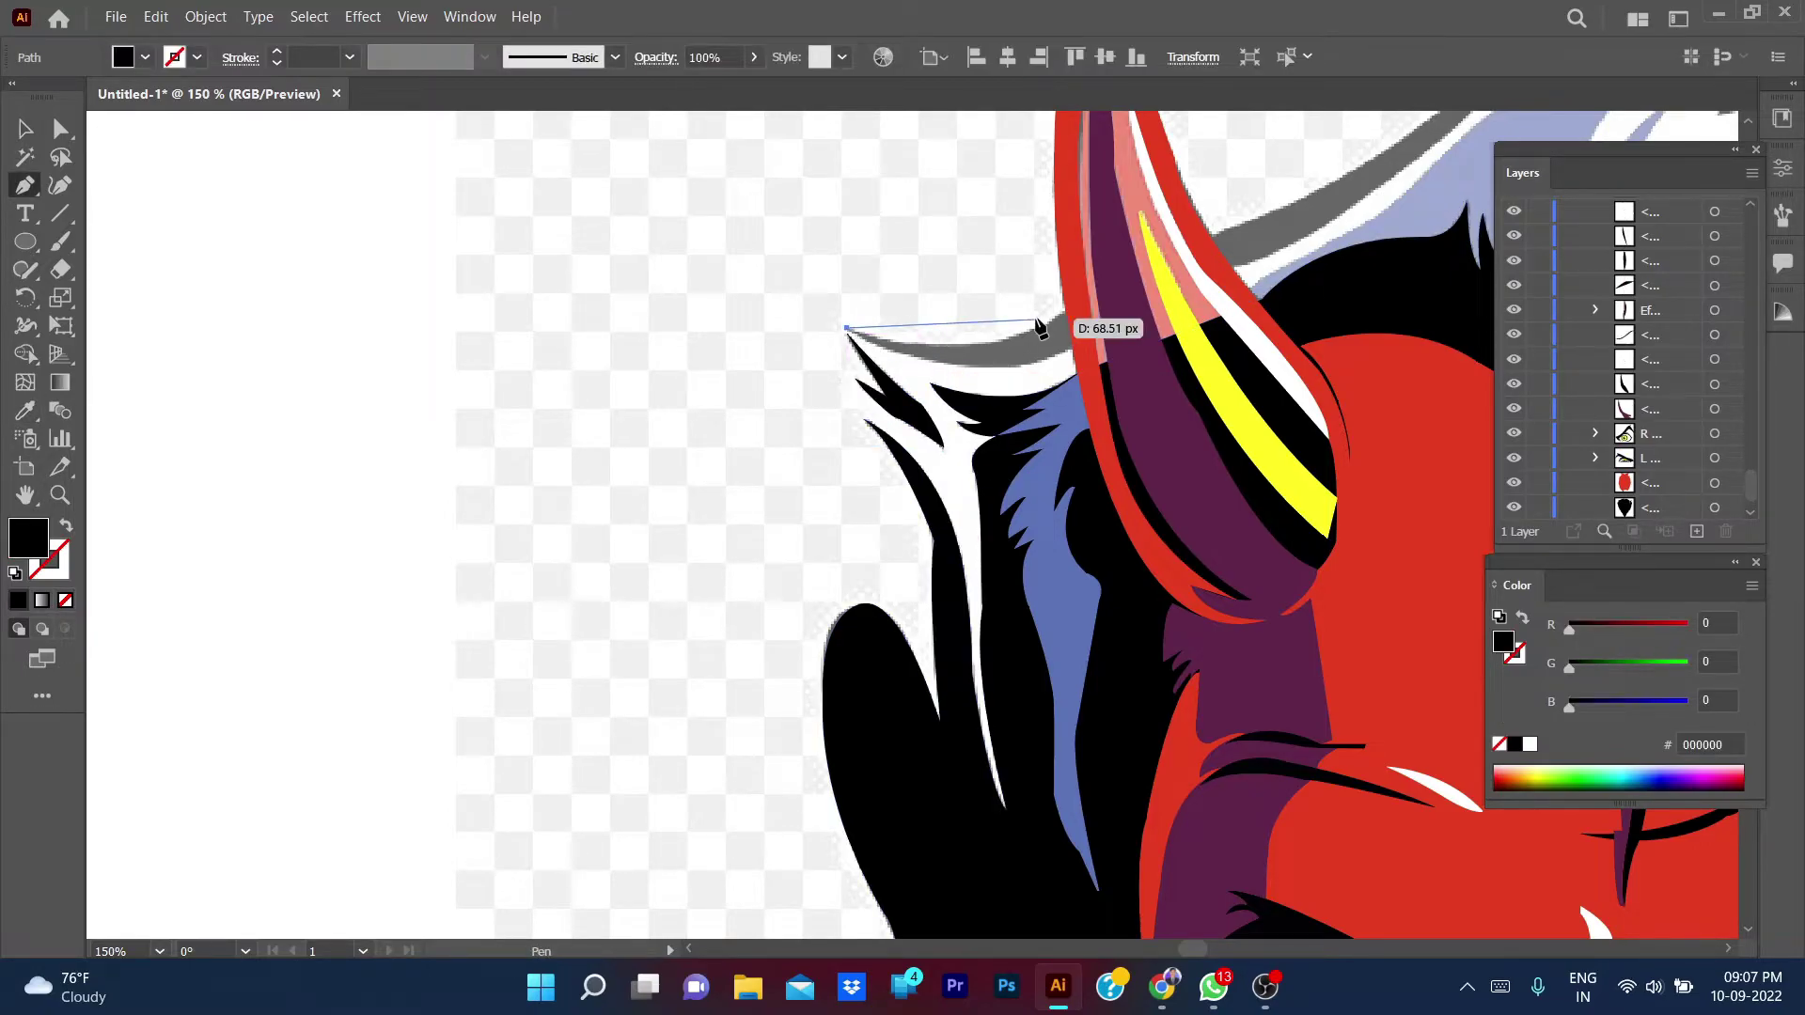
click(1067, 310)
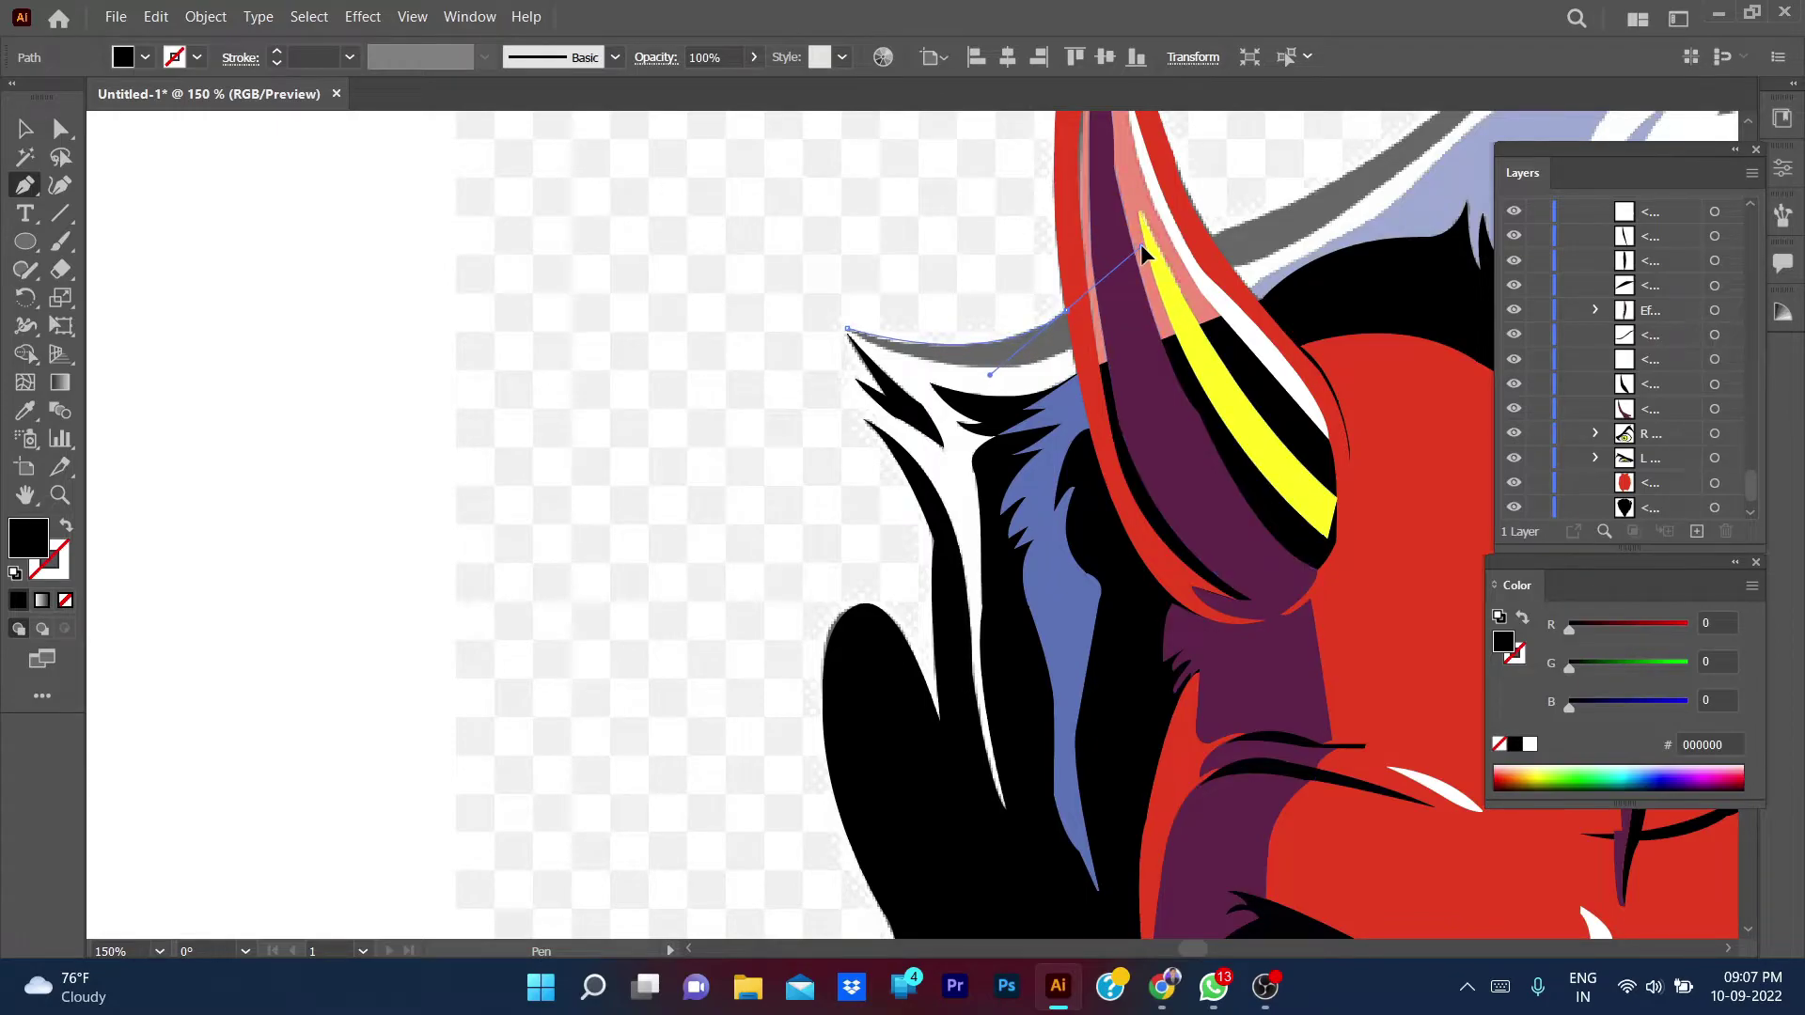
drag(1061, 371, 1050, 380)
drag(849, 332, 853, 337)
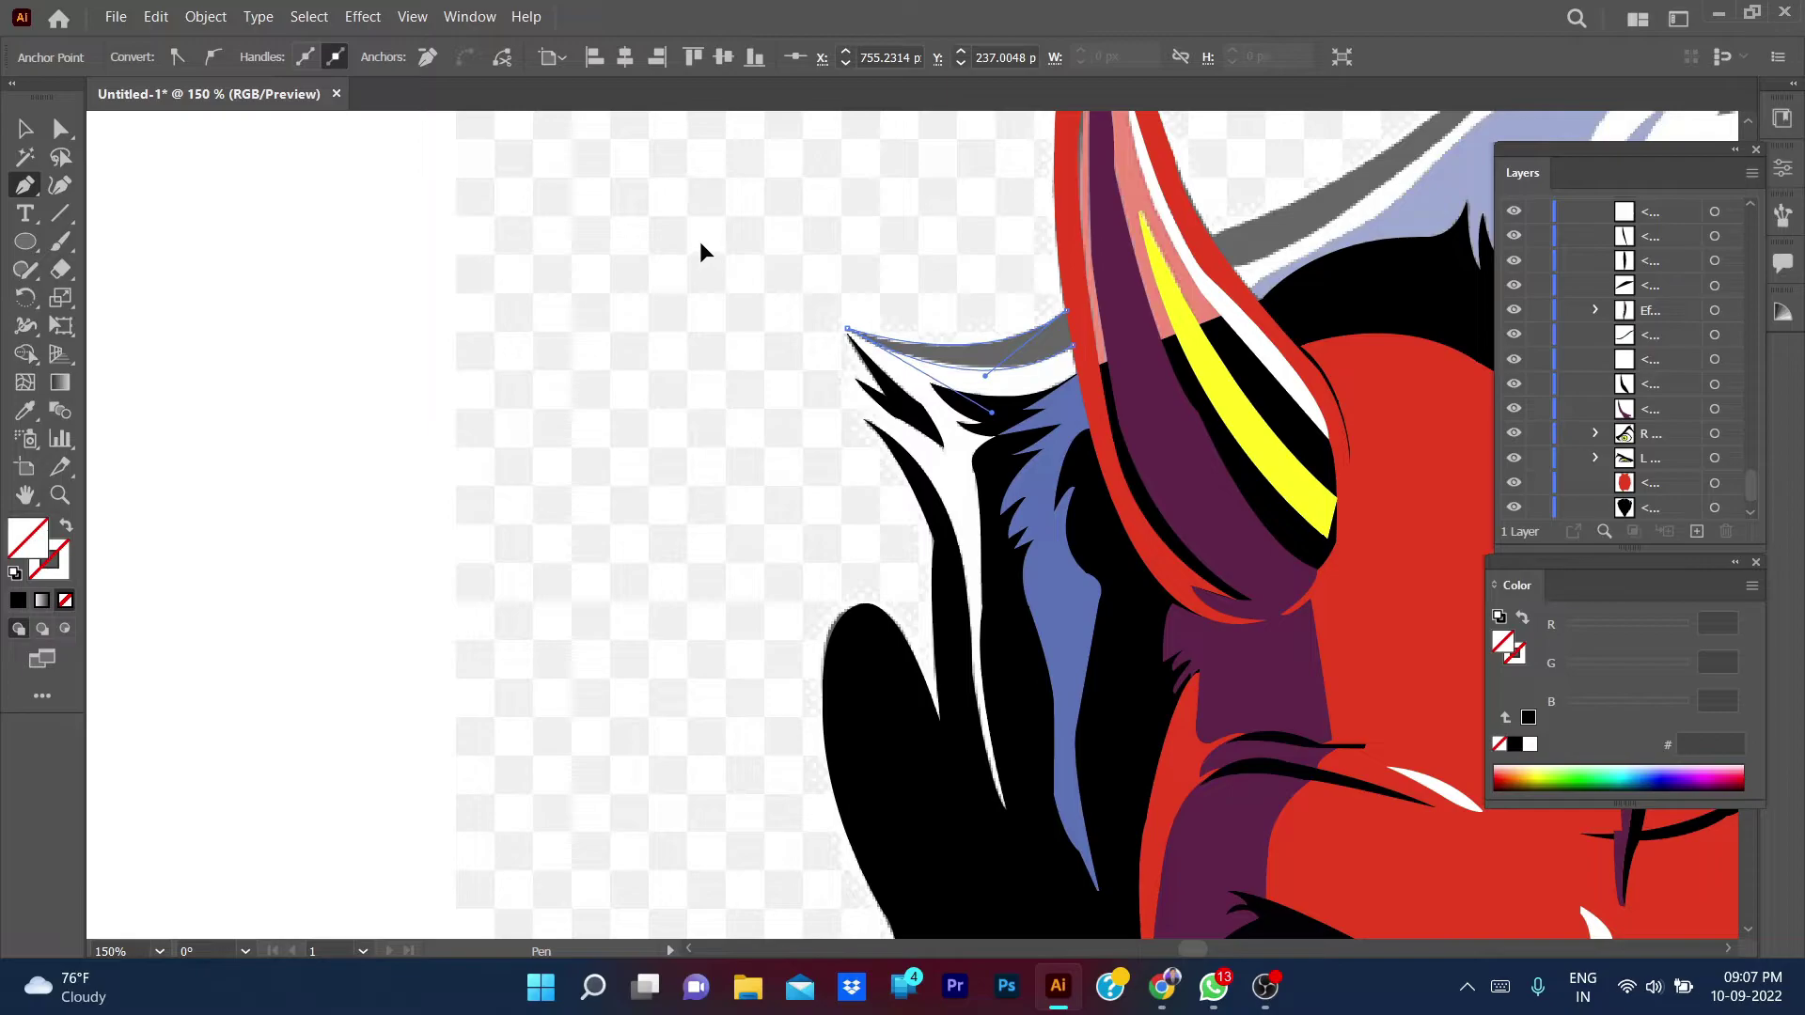
key(i)
click(898, 386)
key(ctrl+shift+a)
key(p)
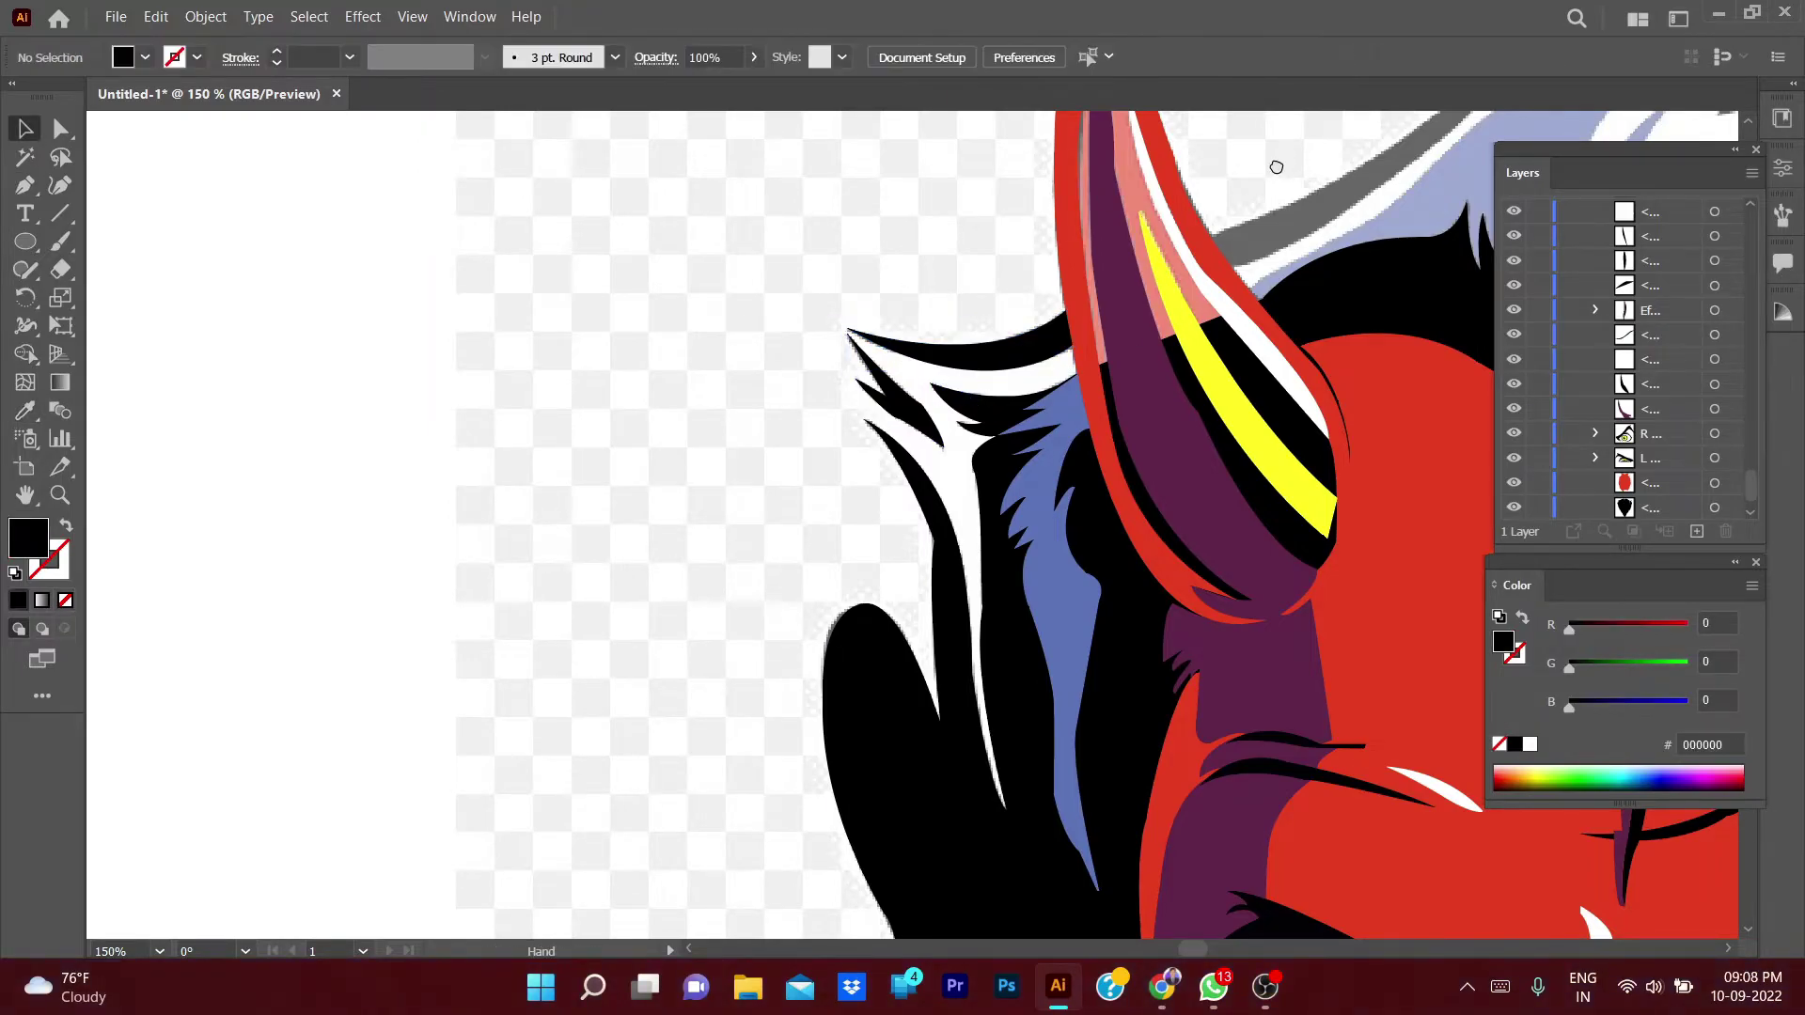
drag(1274, 166, 444, 410)
- Trace a black-filled outline band over the hair top beside the left horn
click(370, 485)
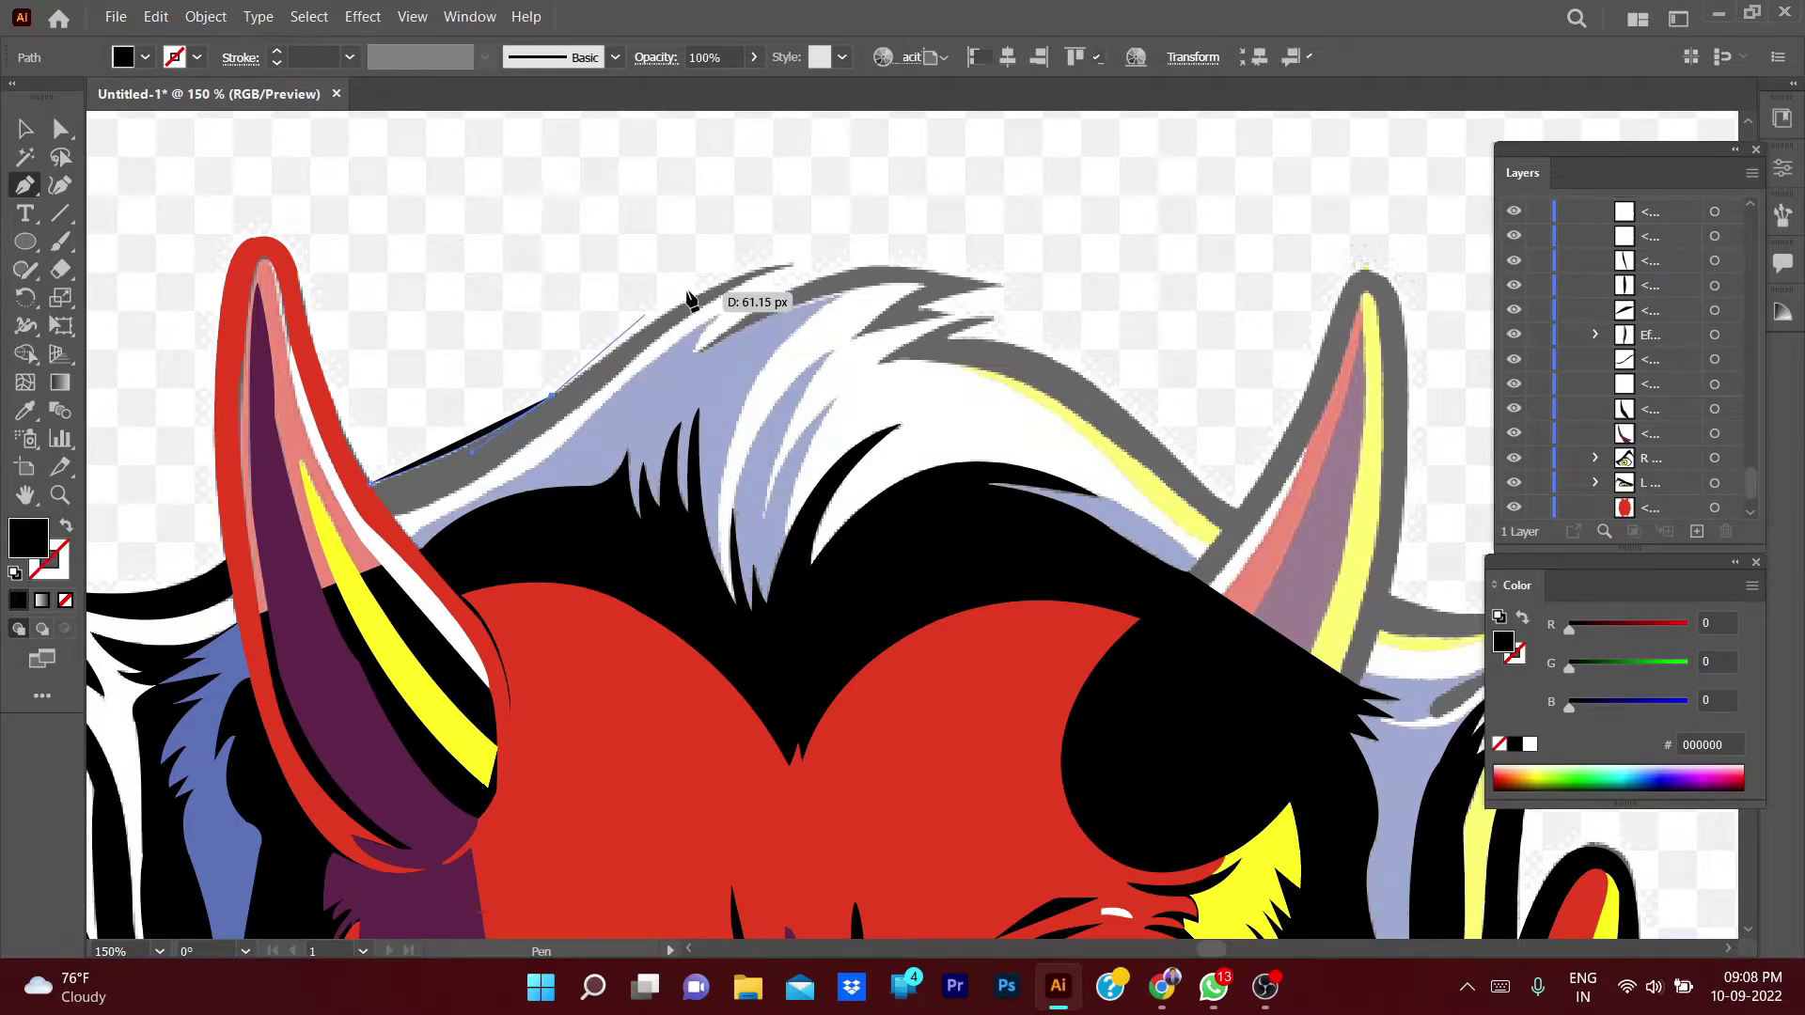
drag(793, 264, 871, 264)
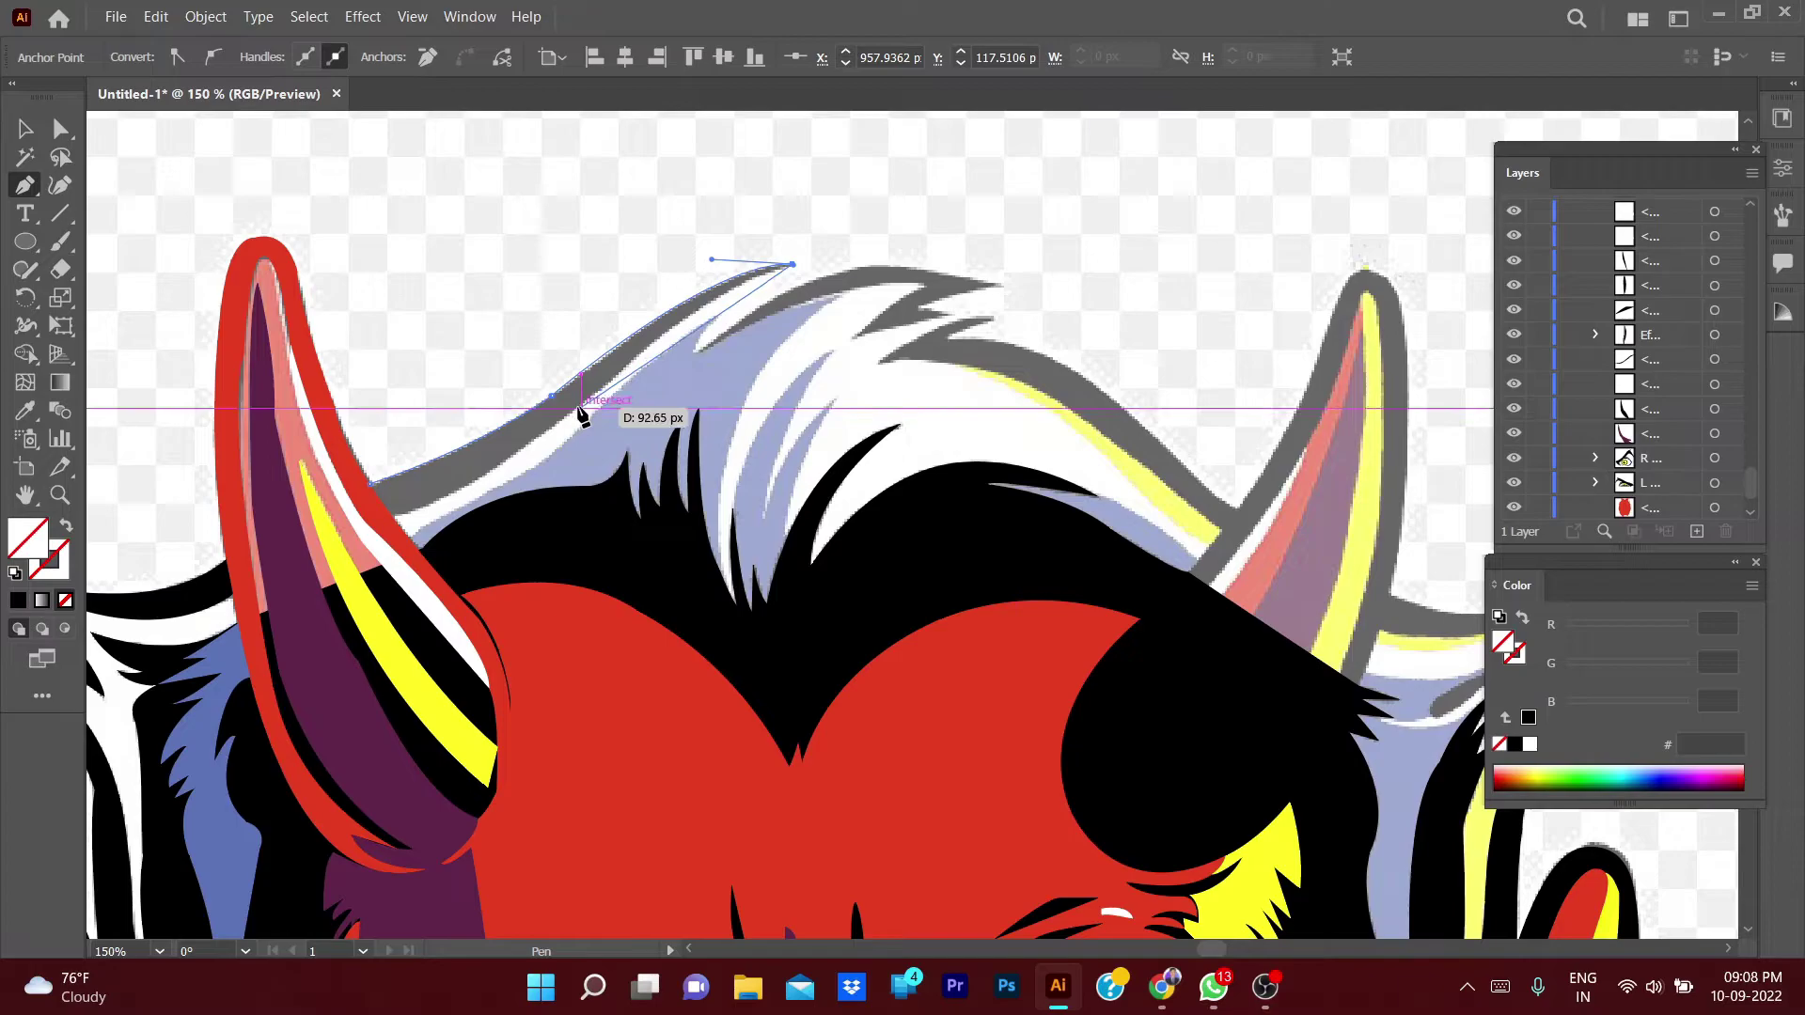
drag(581, 407, 517, 481)
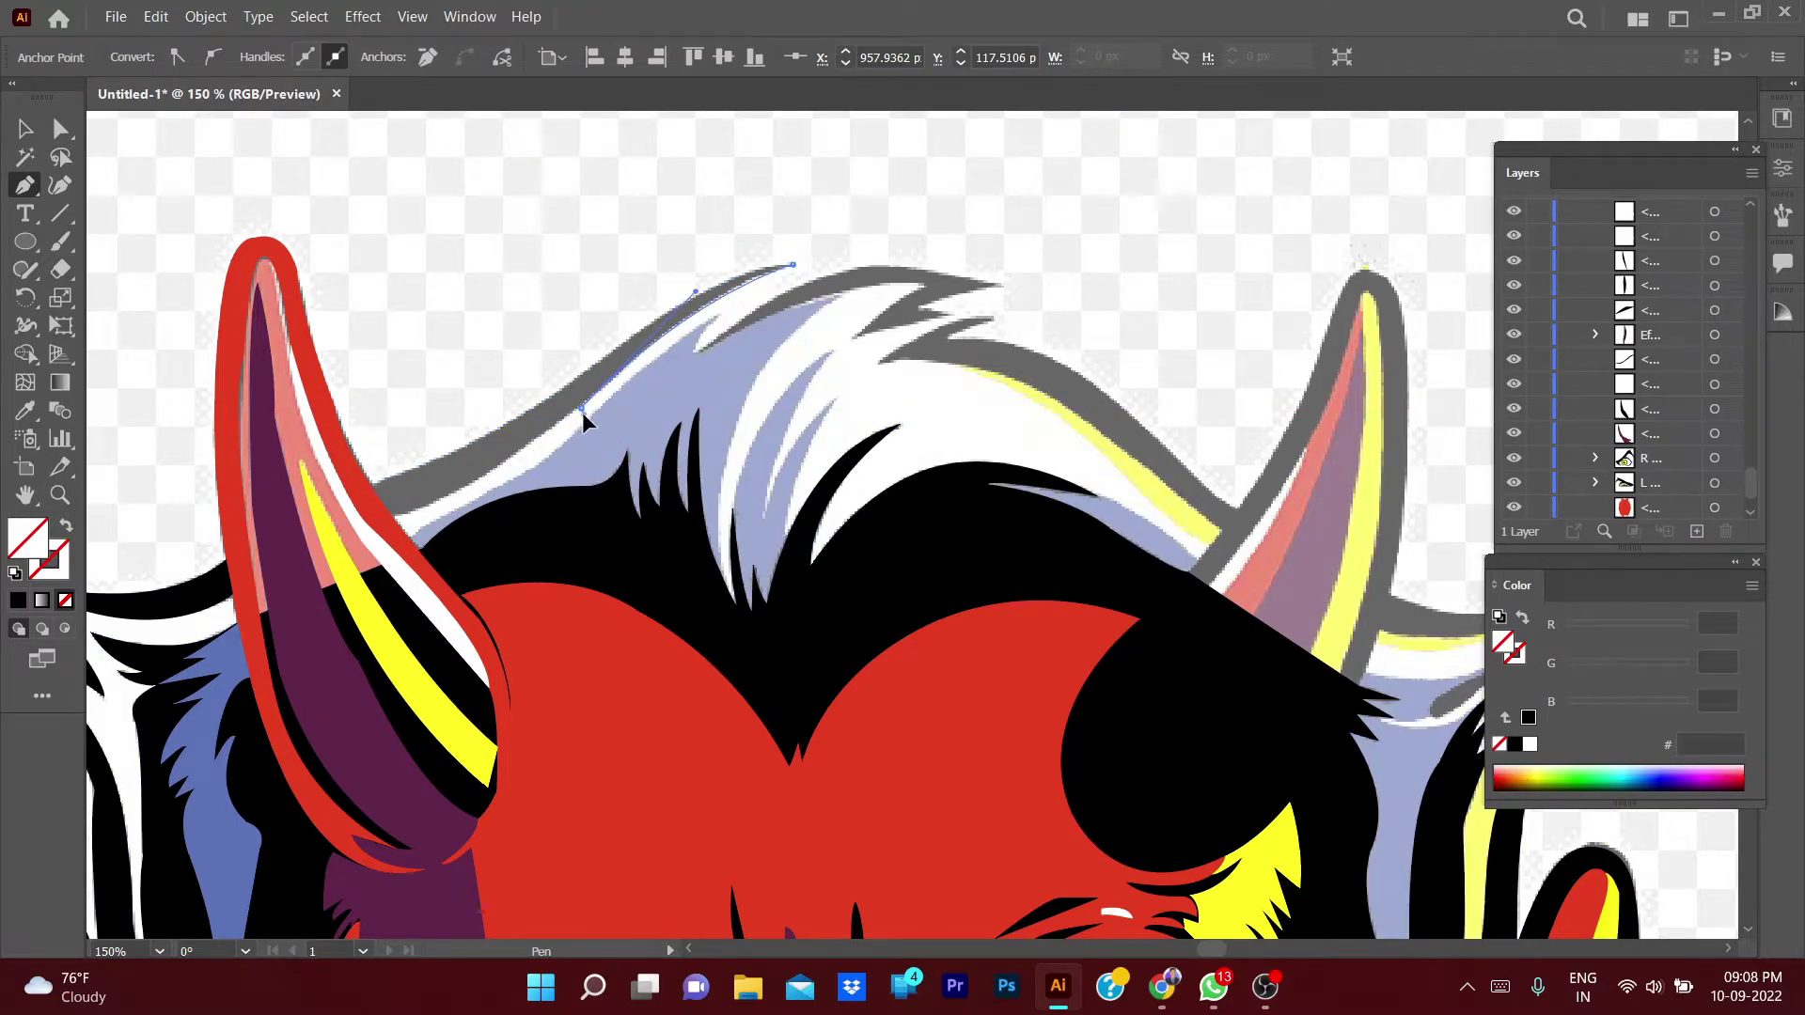
scroll(504, 395, down, 2)
scroll(503, 395, left, 3)
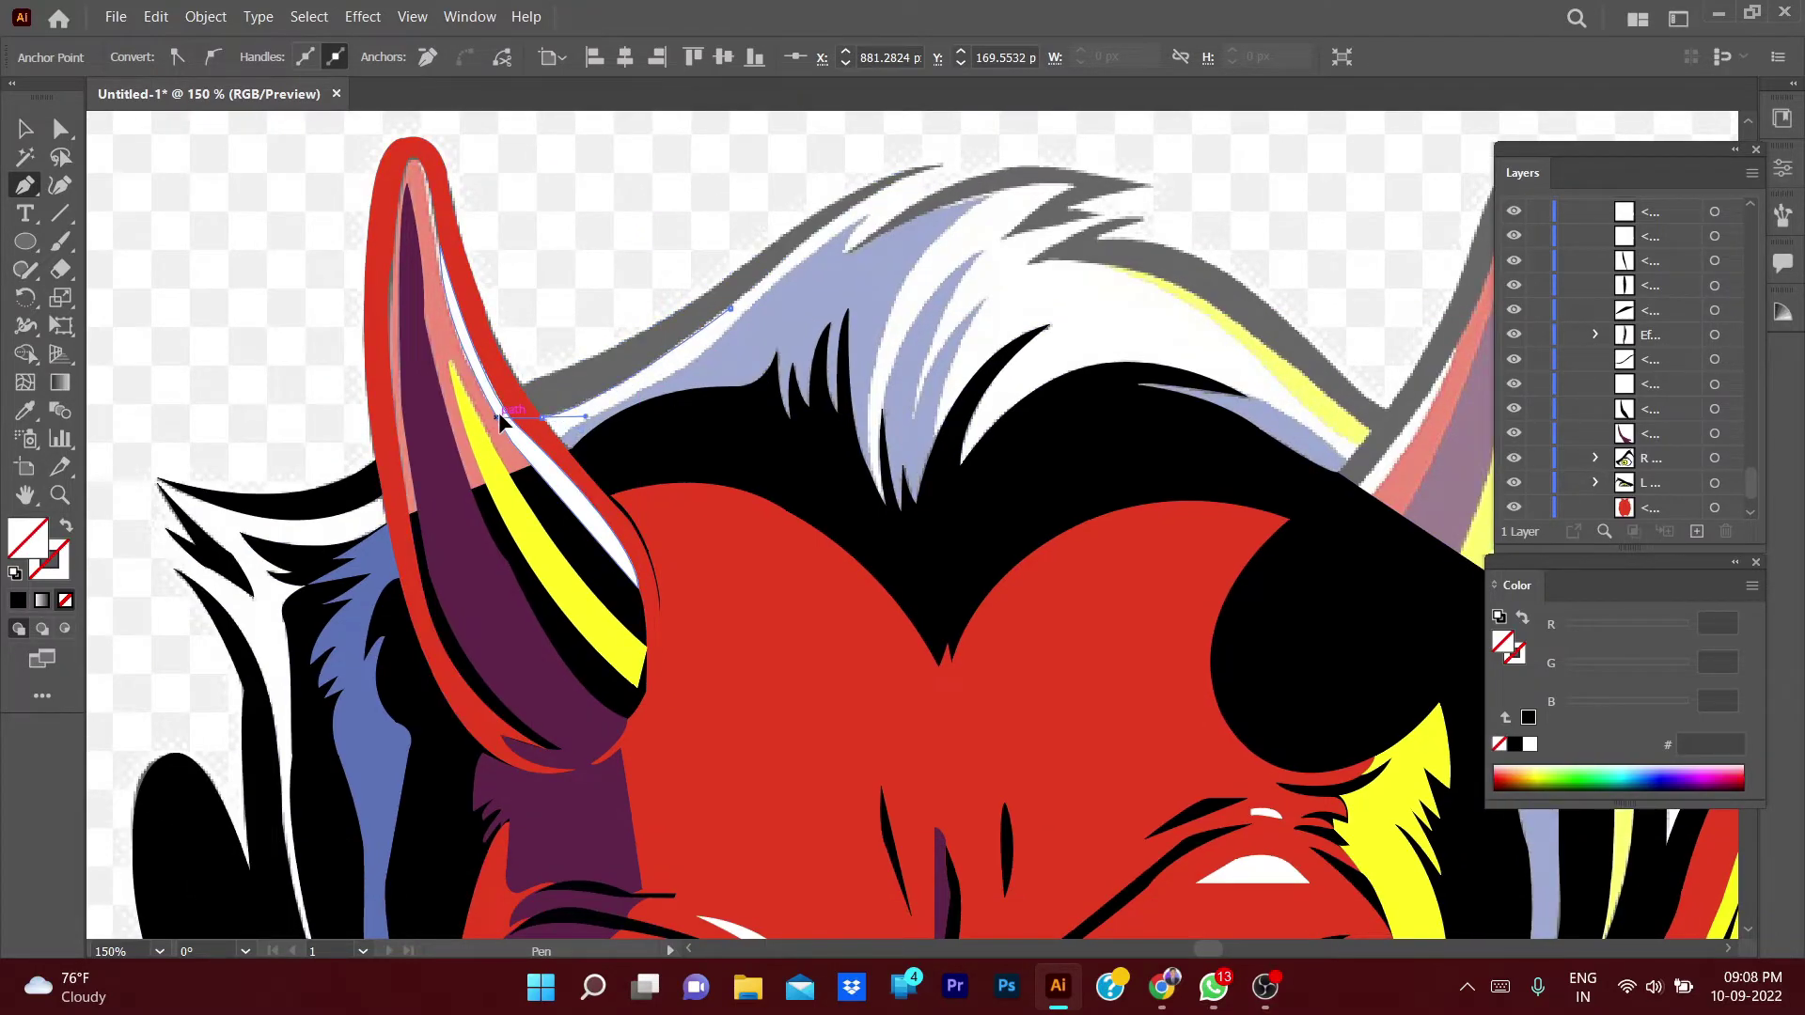
click(498, 404)
key(shift+x)
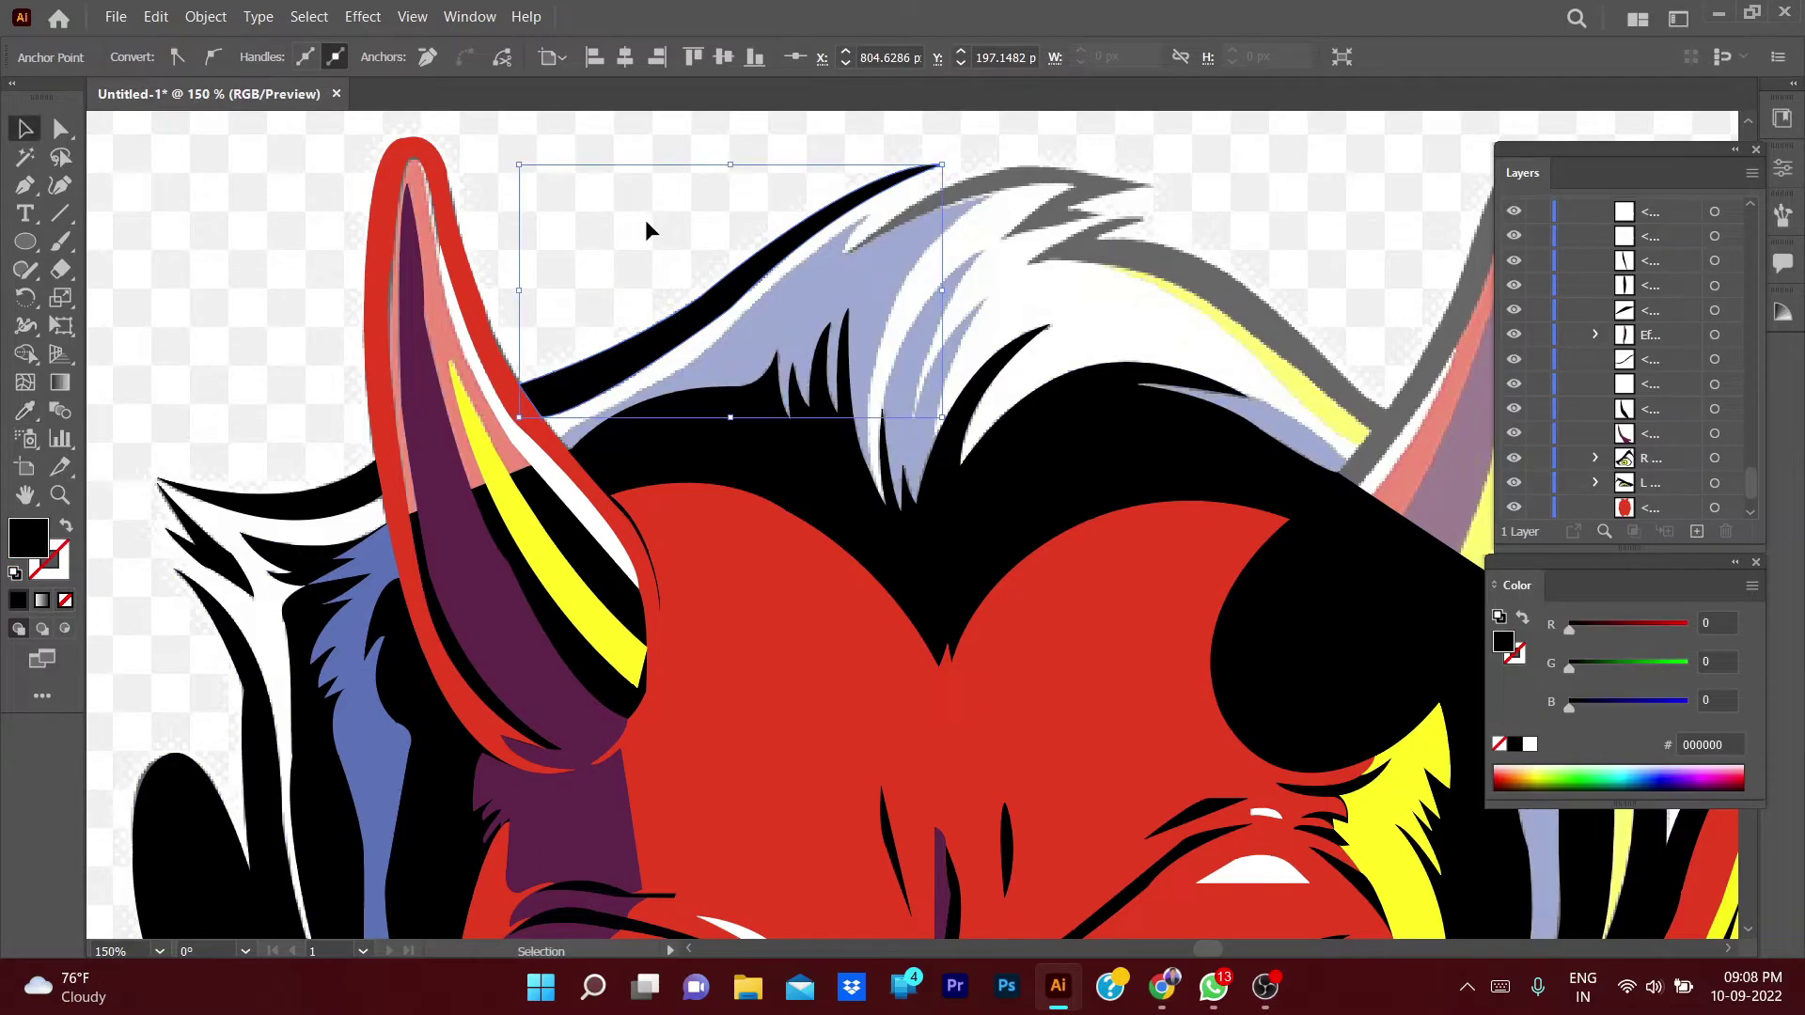
key(v)
click(645, 231)
scroll(1053, 282, up, 2)
scroll(694, 363, down, 2)
- Begin a new path along the blue hair edge, reaching a hair spike and notch
key(p)
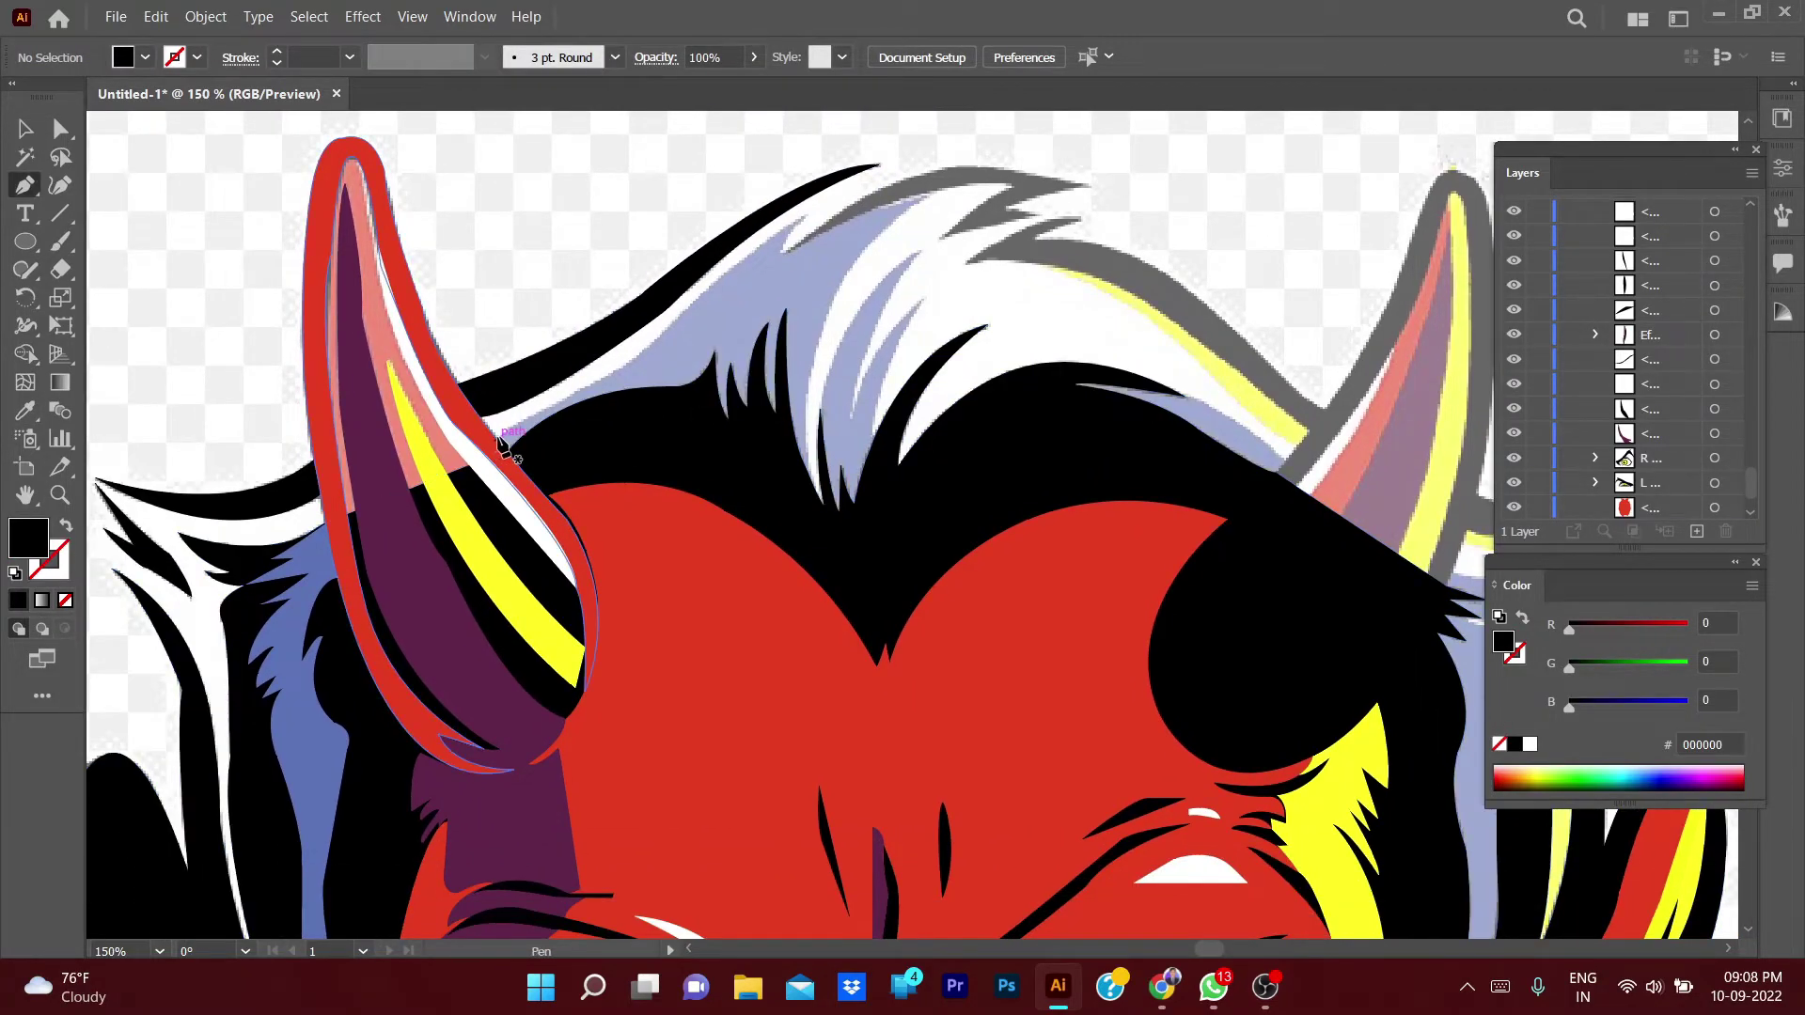
click(498, 439)
drag(562, 386, 595, 399)
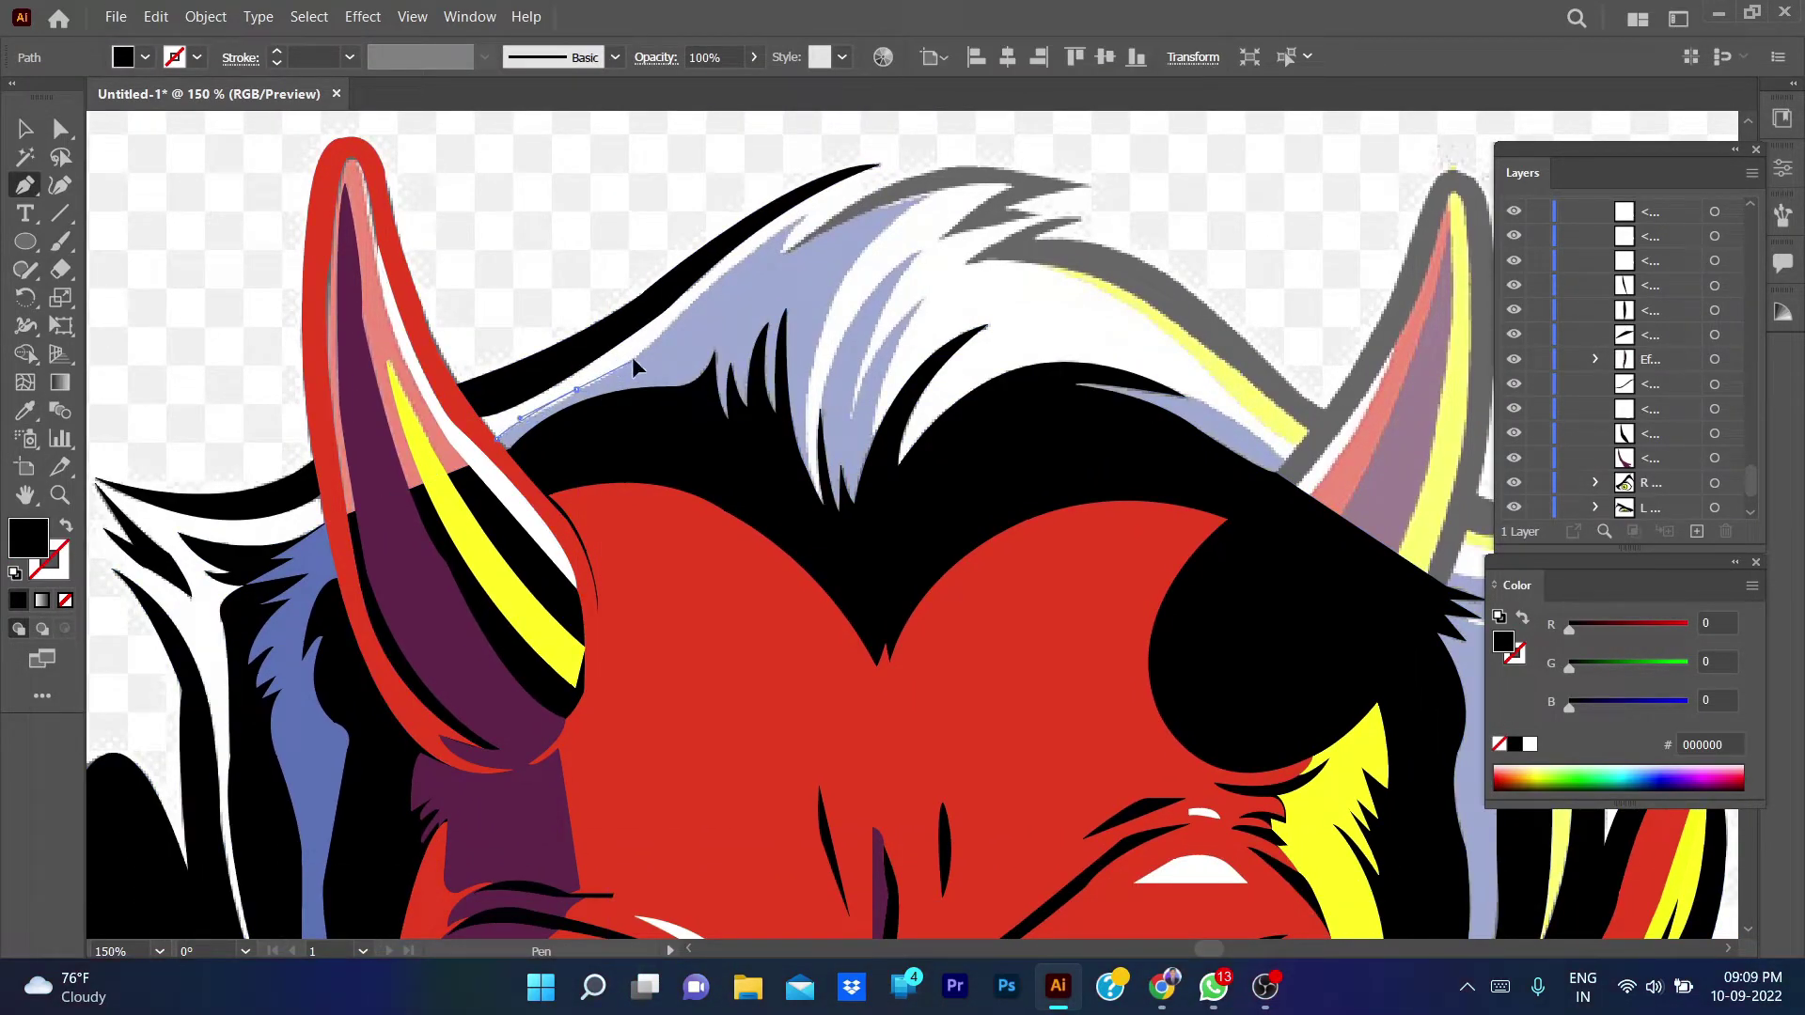
drag(688, 309, 736, 252)
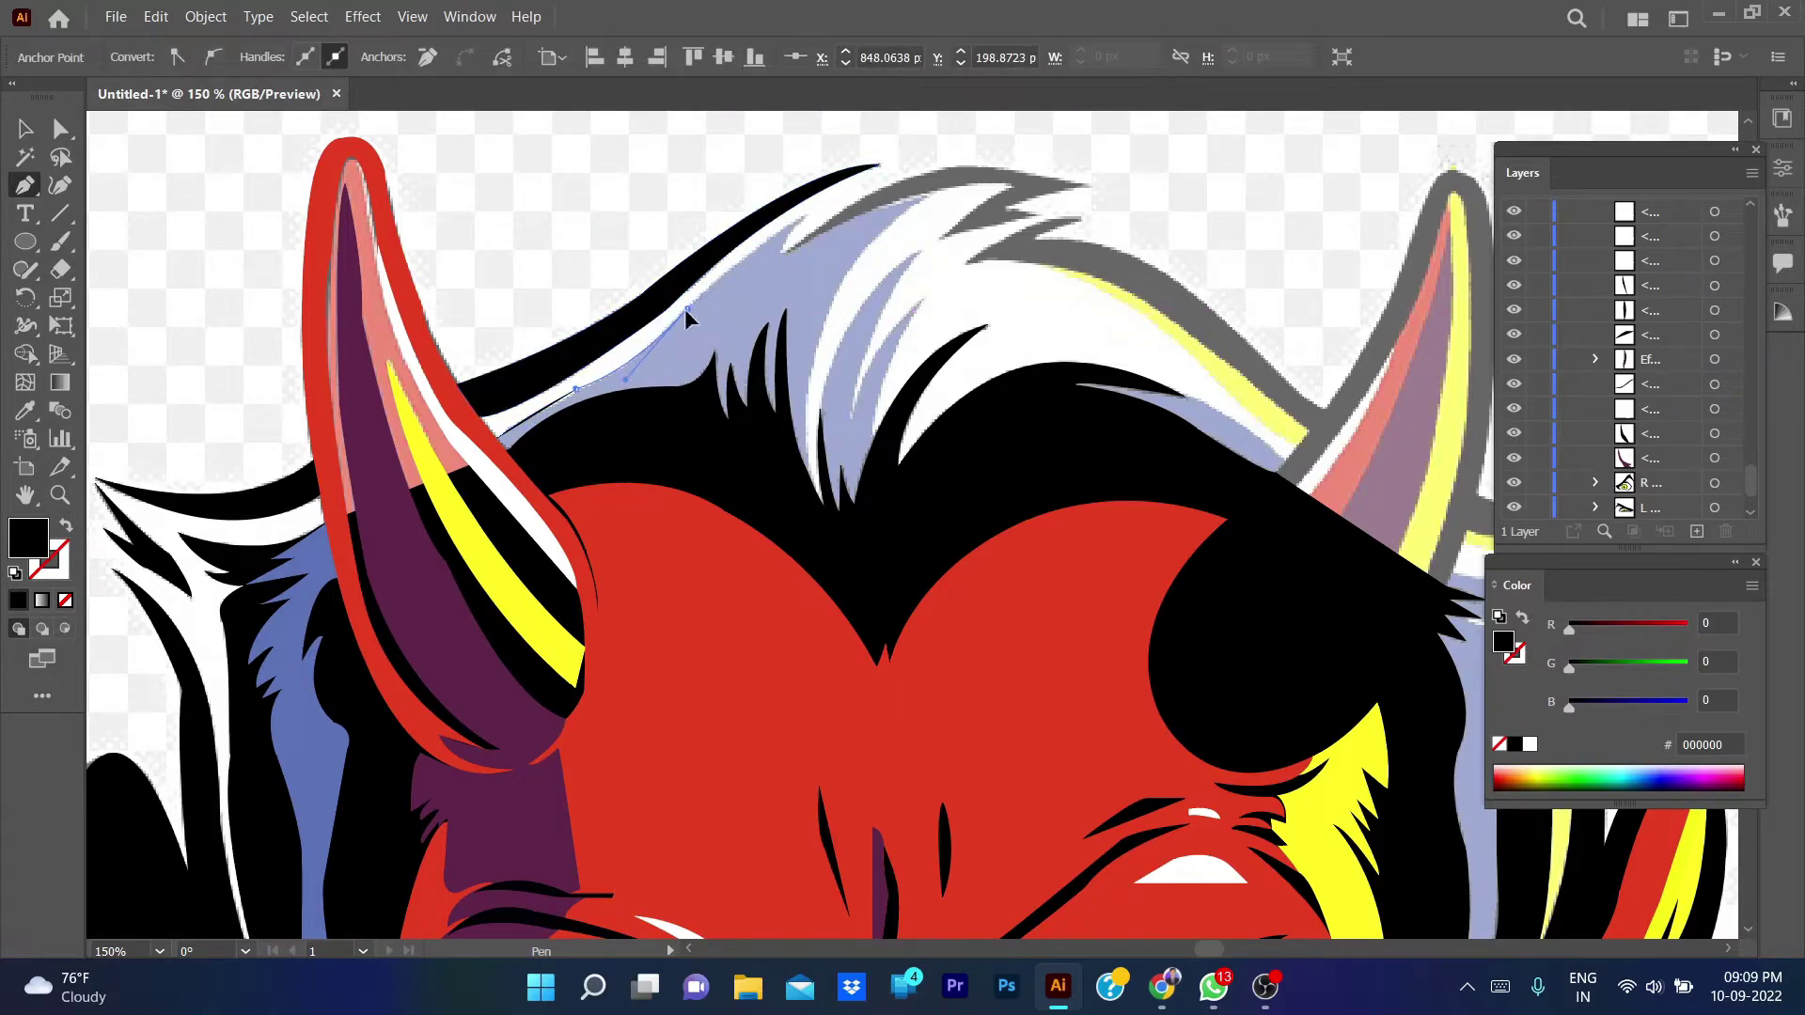
click(805, 215)
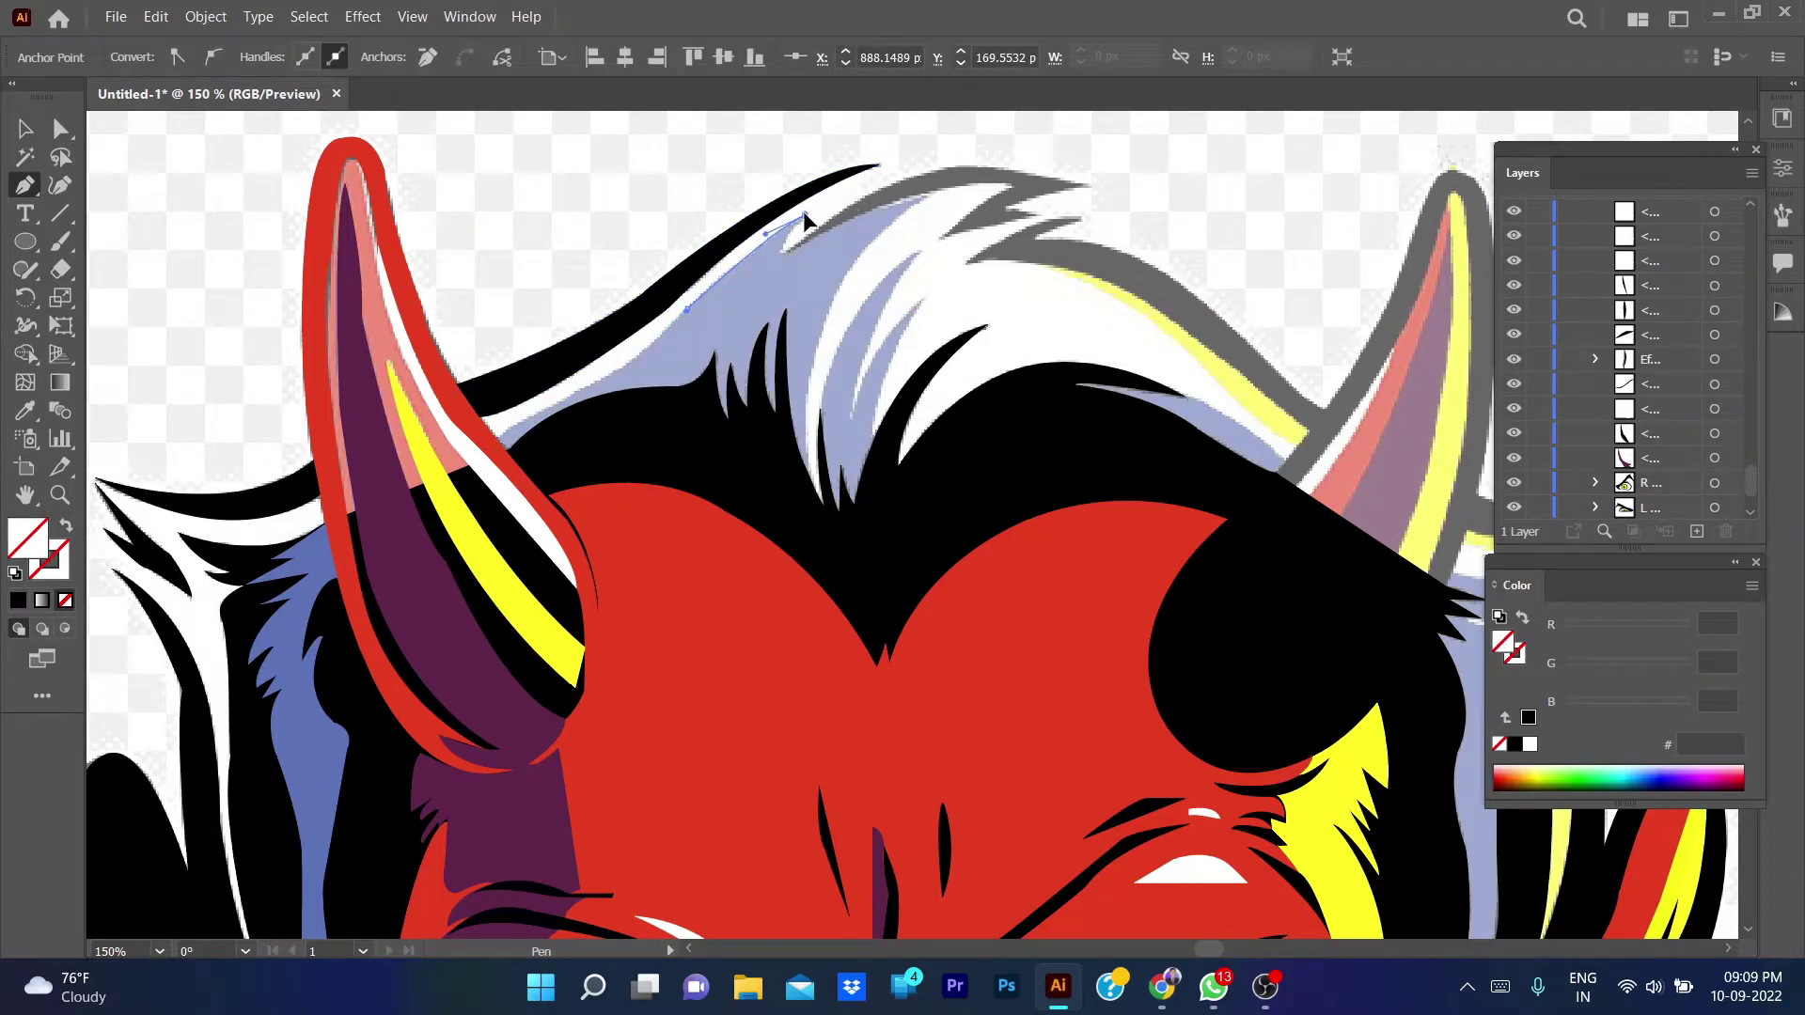
click(782, 248)
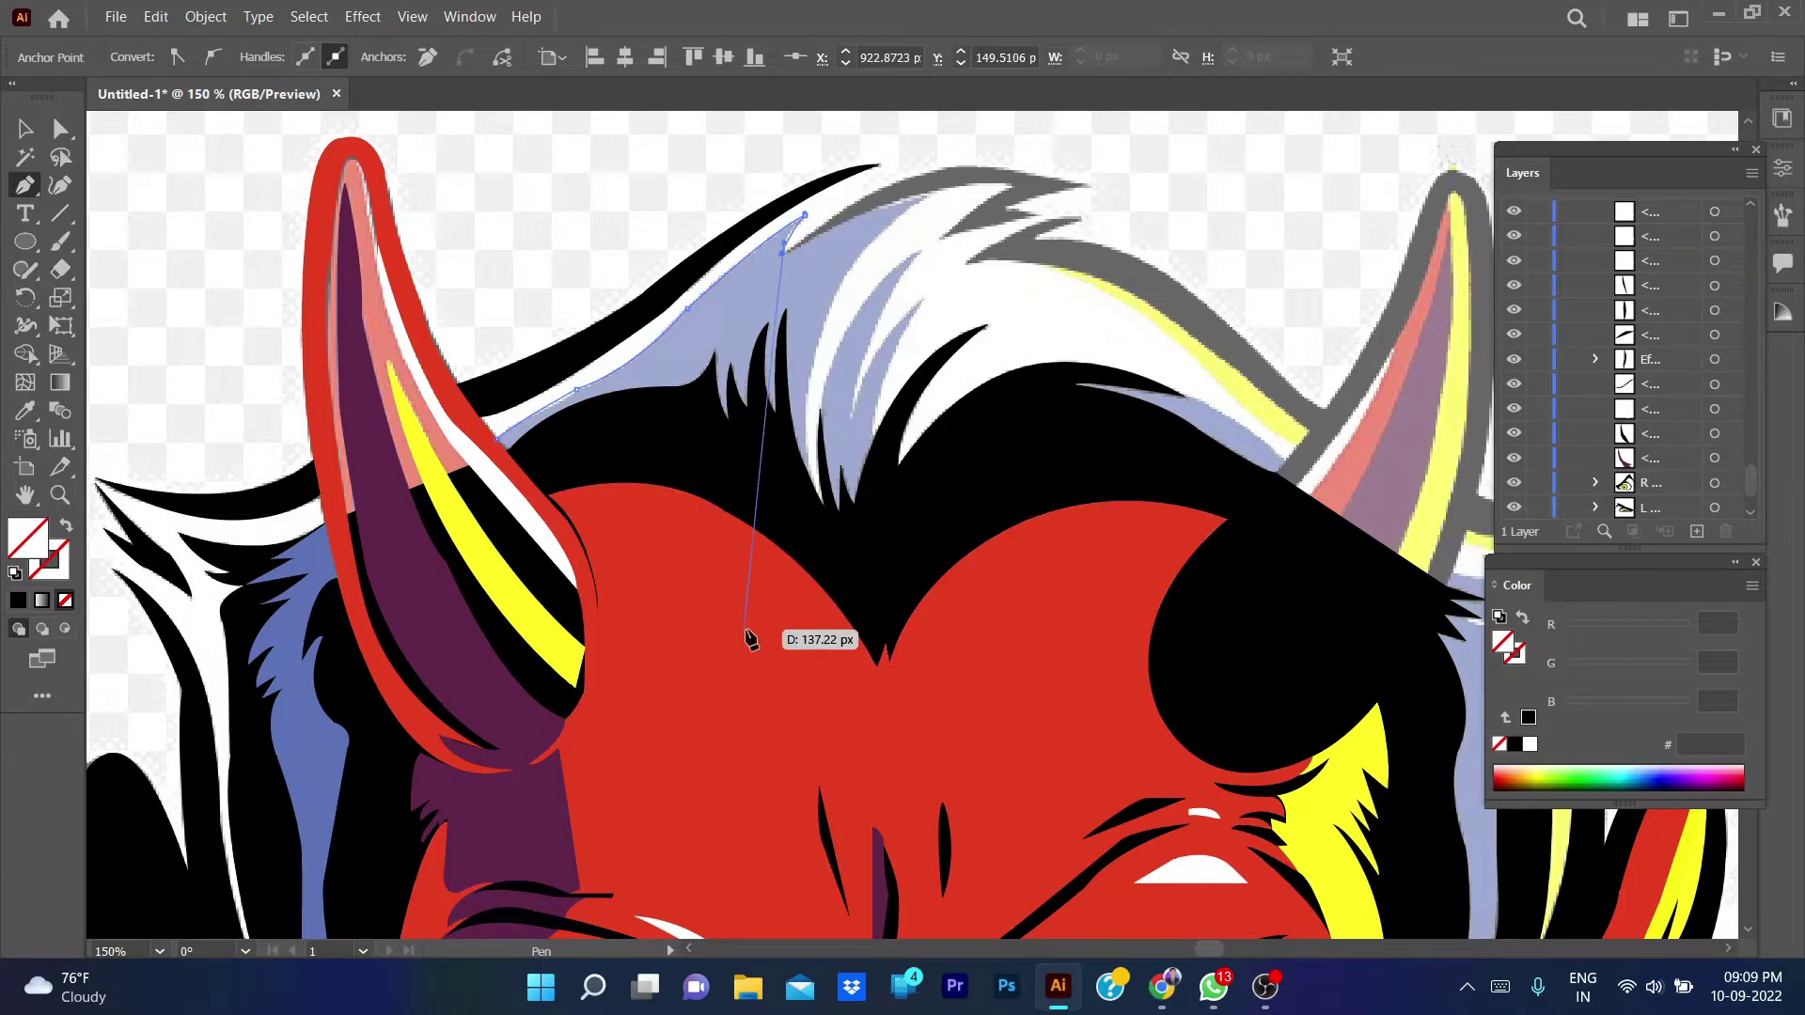
- Run the hair path to the top edge and forehead, close it, and fill blue 5B72B5
click(931, 195)
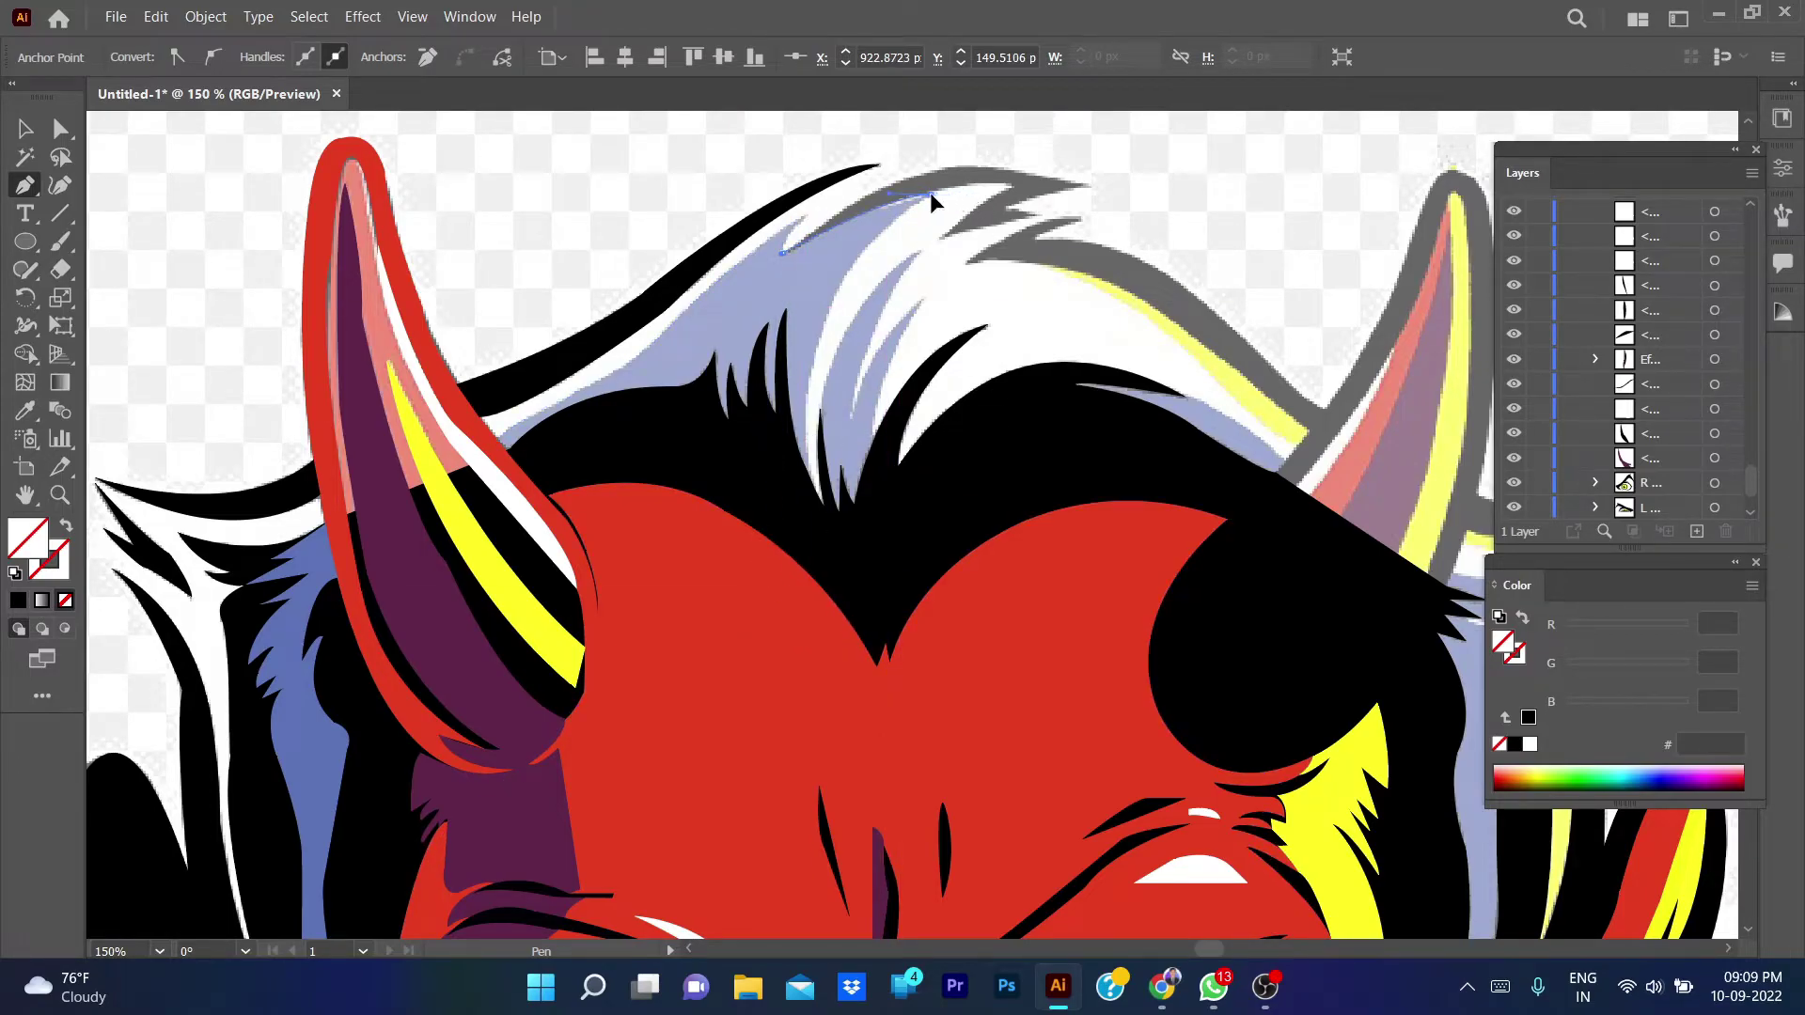
mouse_move(811, 484)
mouse_down()
mouse_move(848, 714)
mouse_move(848, 695)
mouse_up()
click(776, 420)
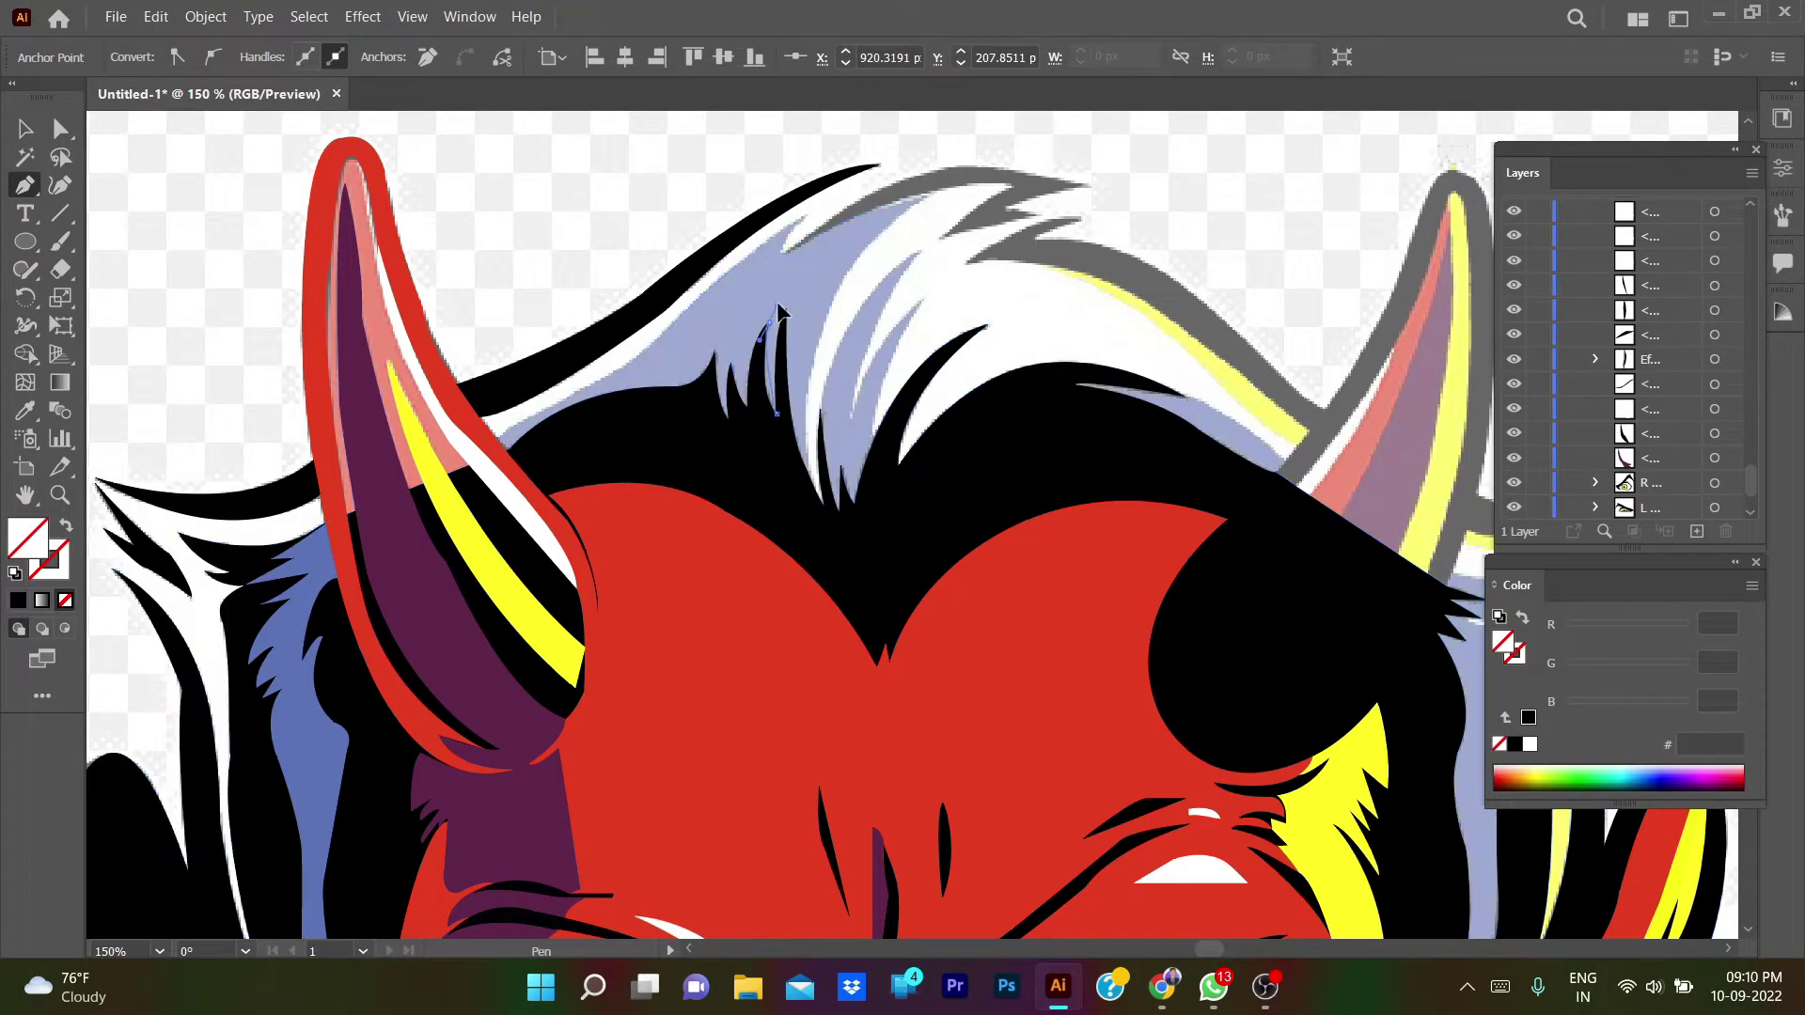
drag(749, 395, 769, 322)
key(ctrl+z)
click(715, 353)
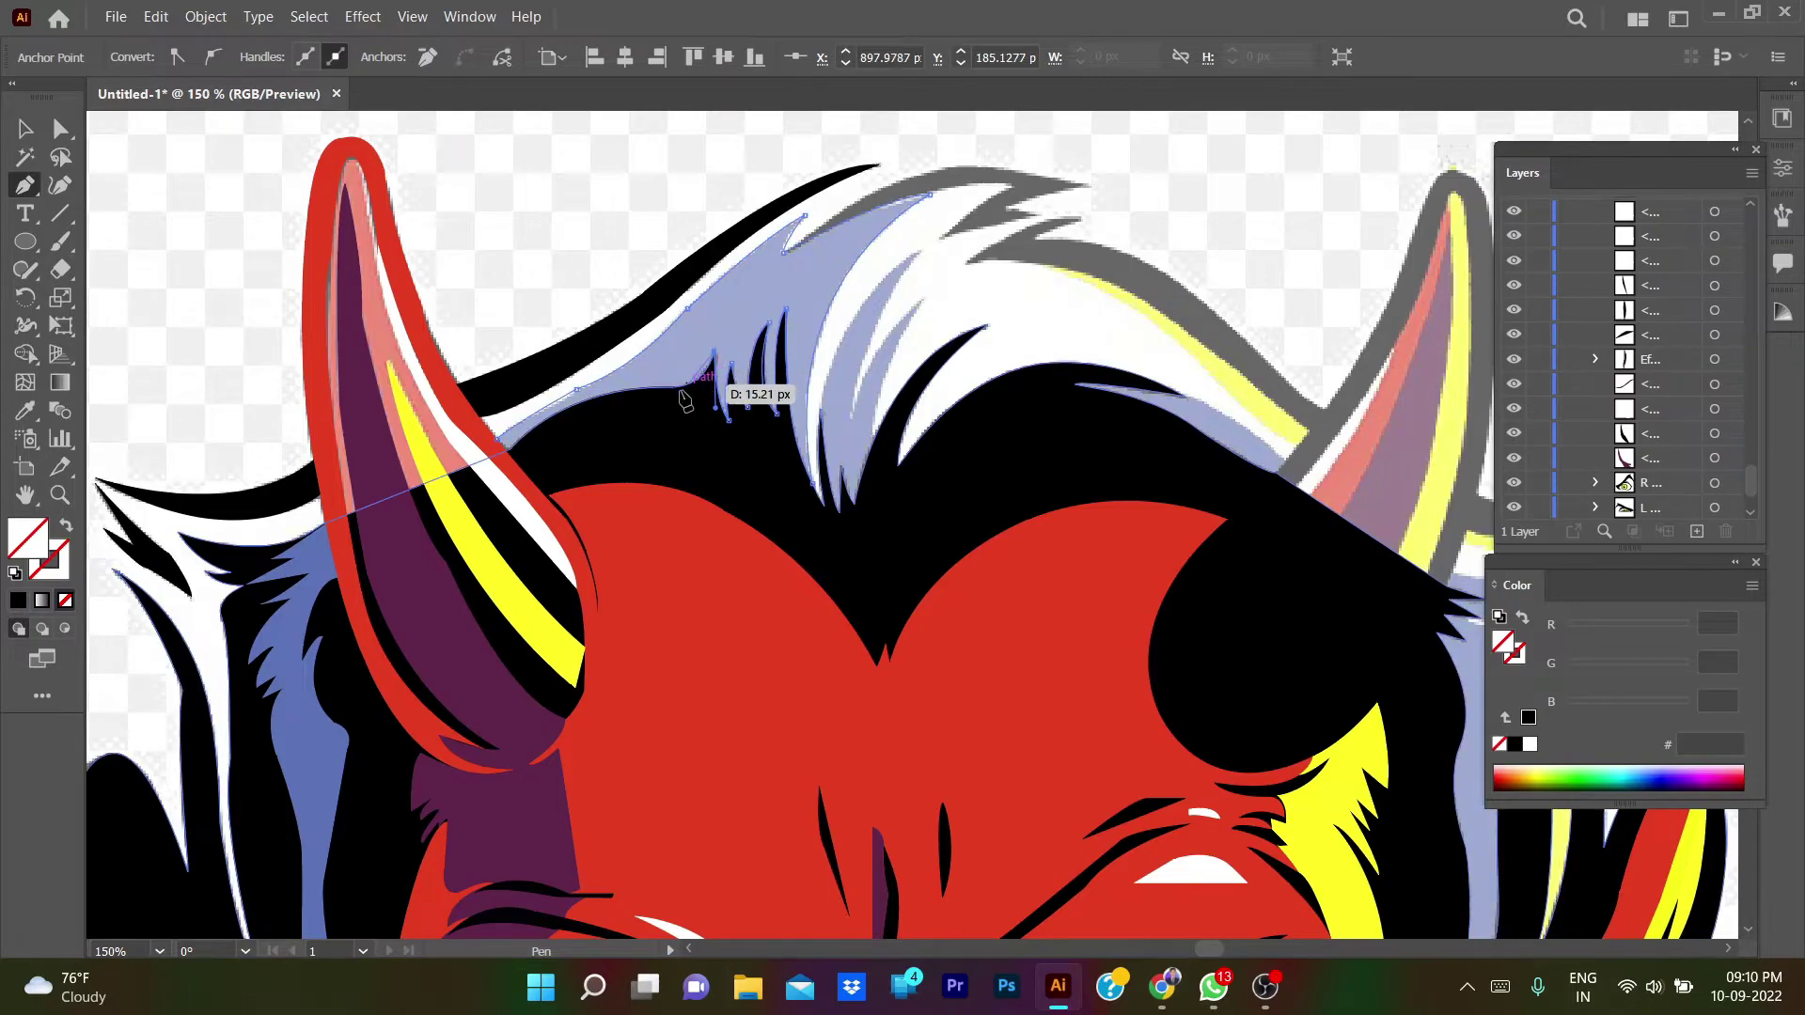
click(550, 421)
click(510, 448)
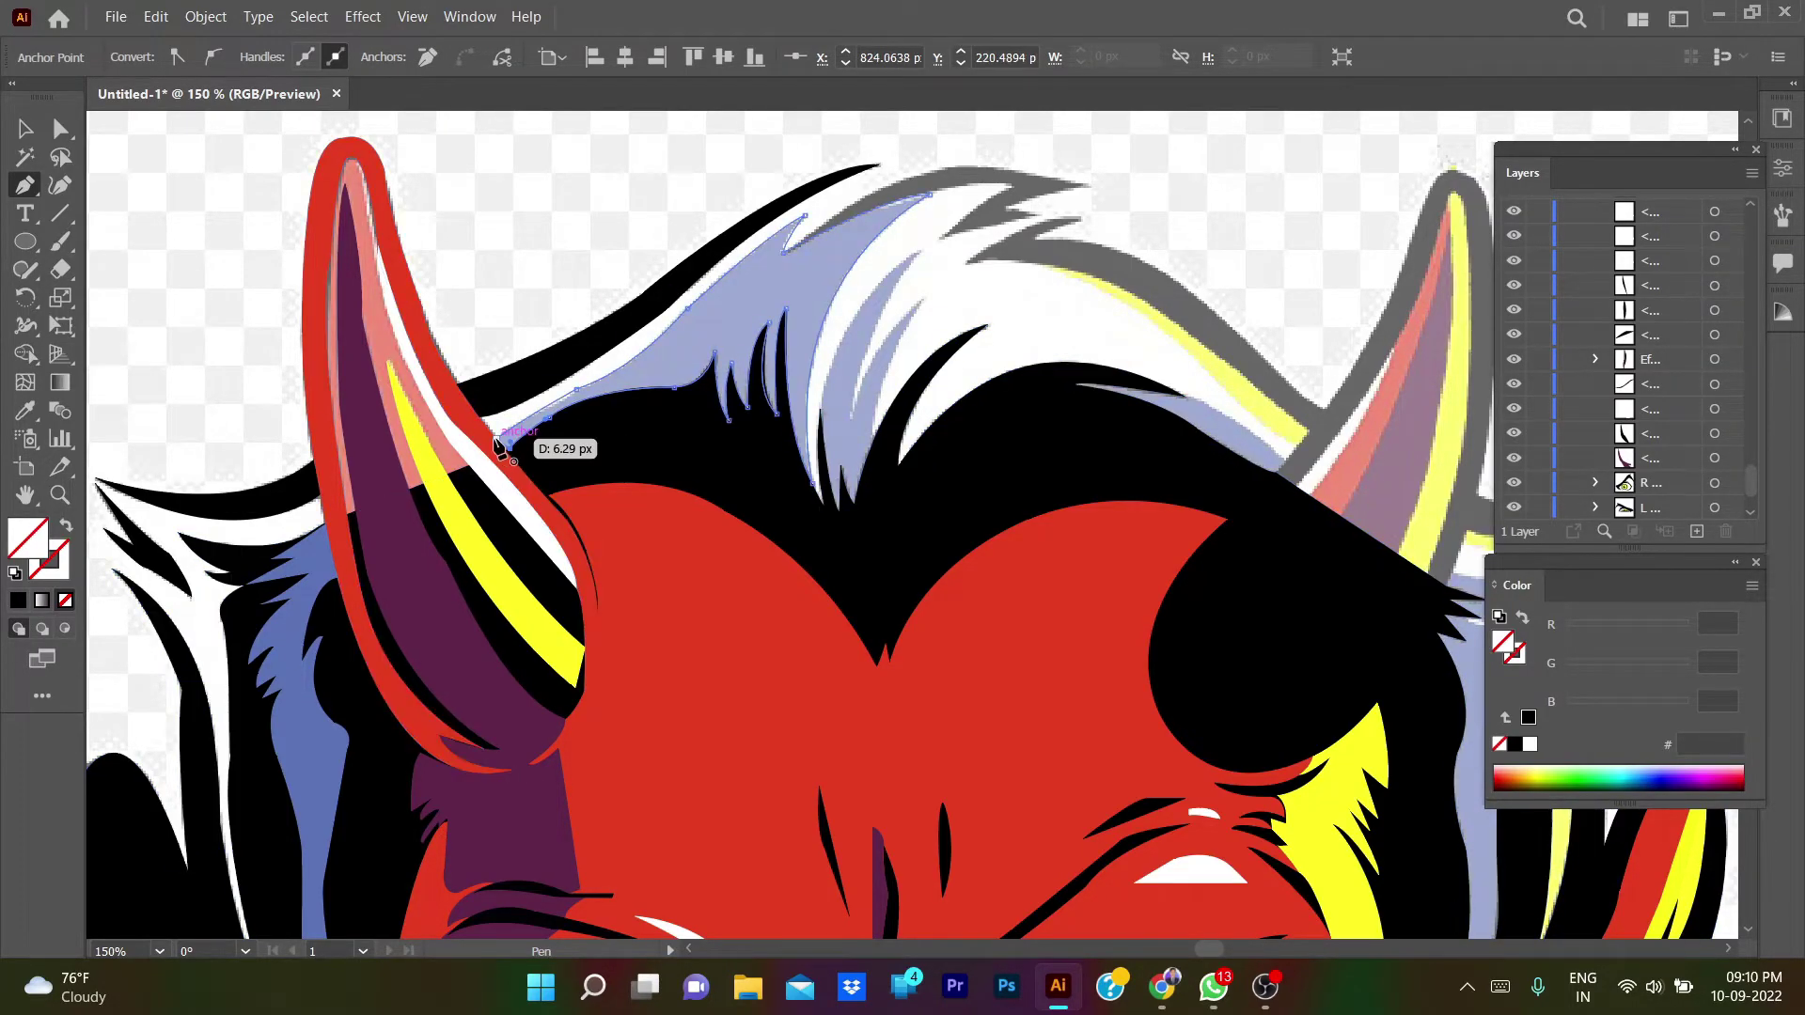
key(i)
click(846, 273)
- Zoom in and trace a fur strand on the blue hair up to its sharp tip
key(v)
click(1164, 182)
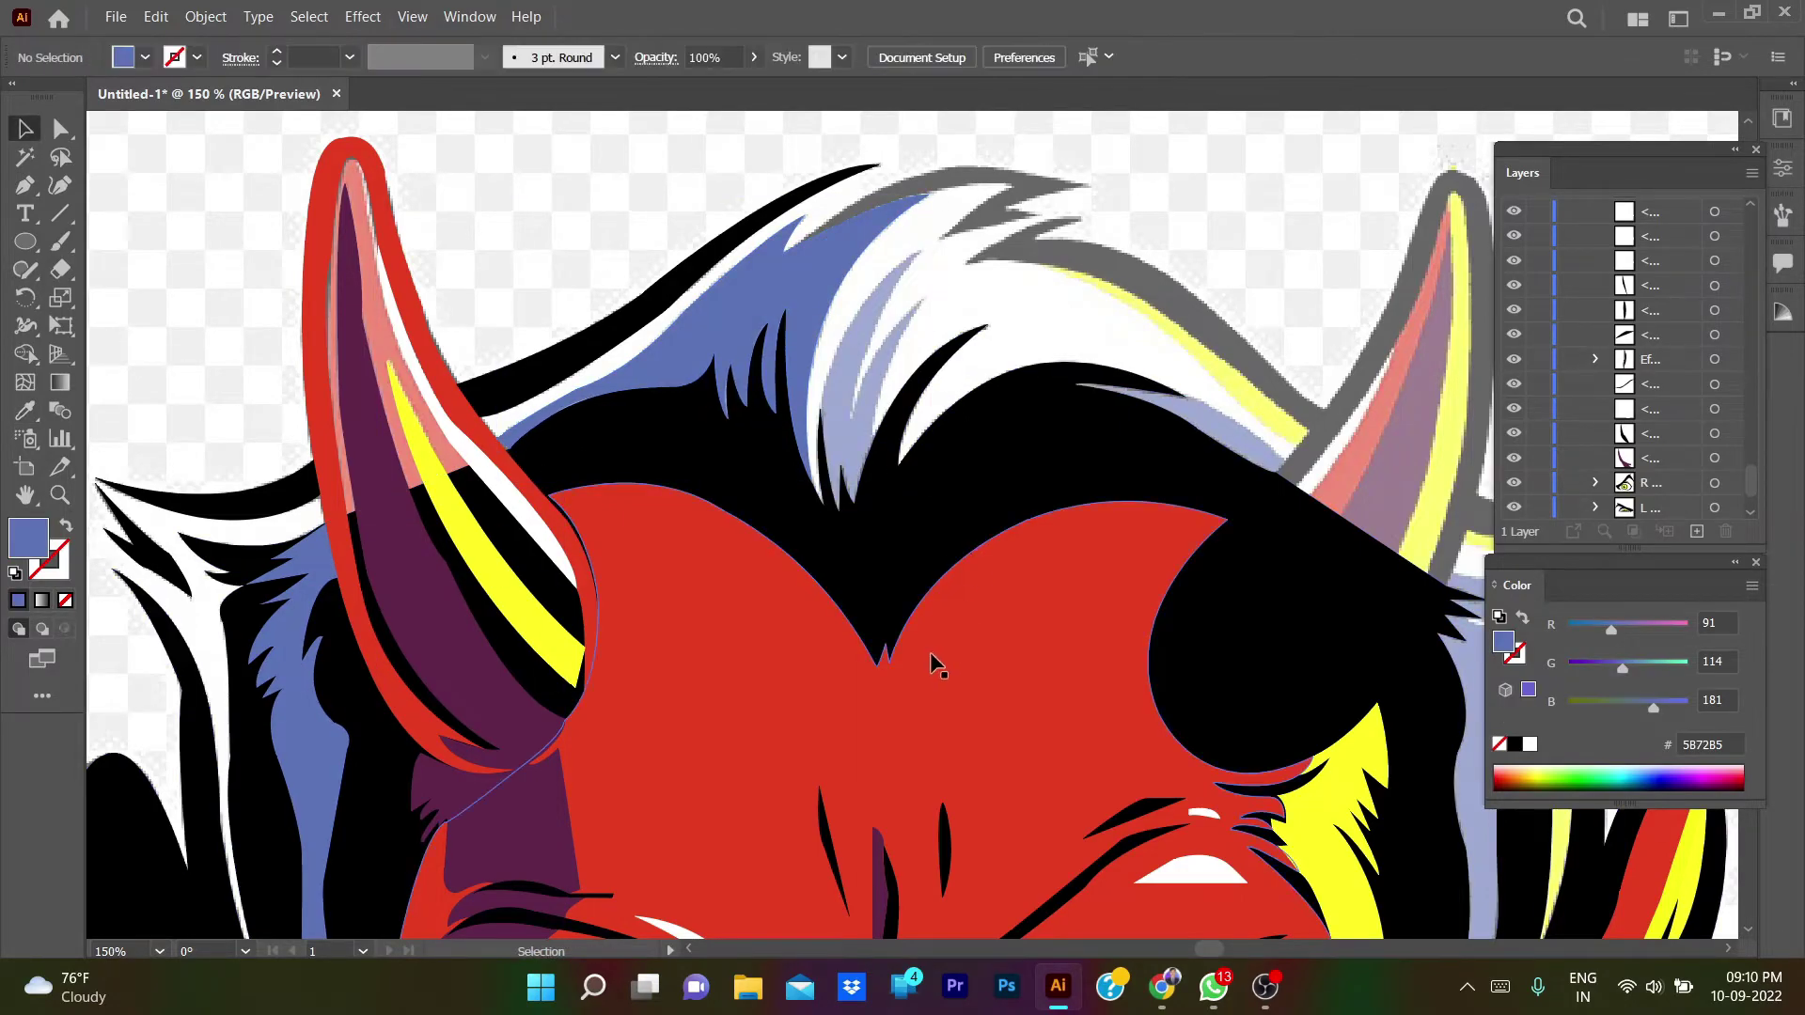
key(p)
key(ctrl+equal)
click(825, 393)
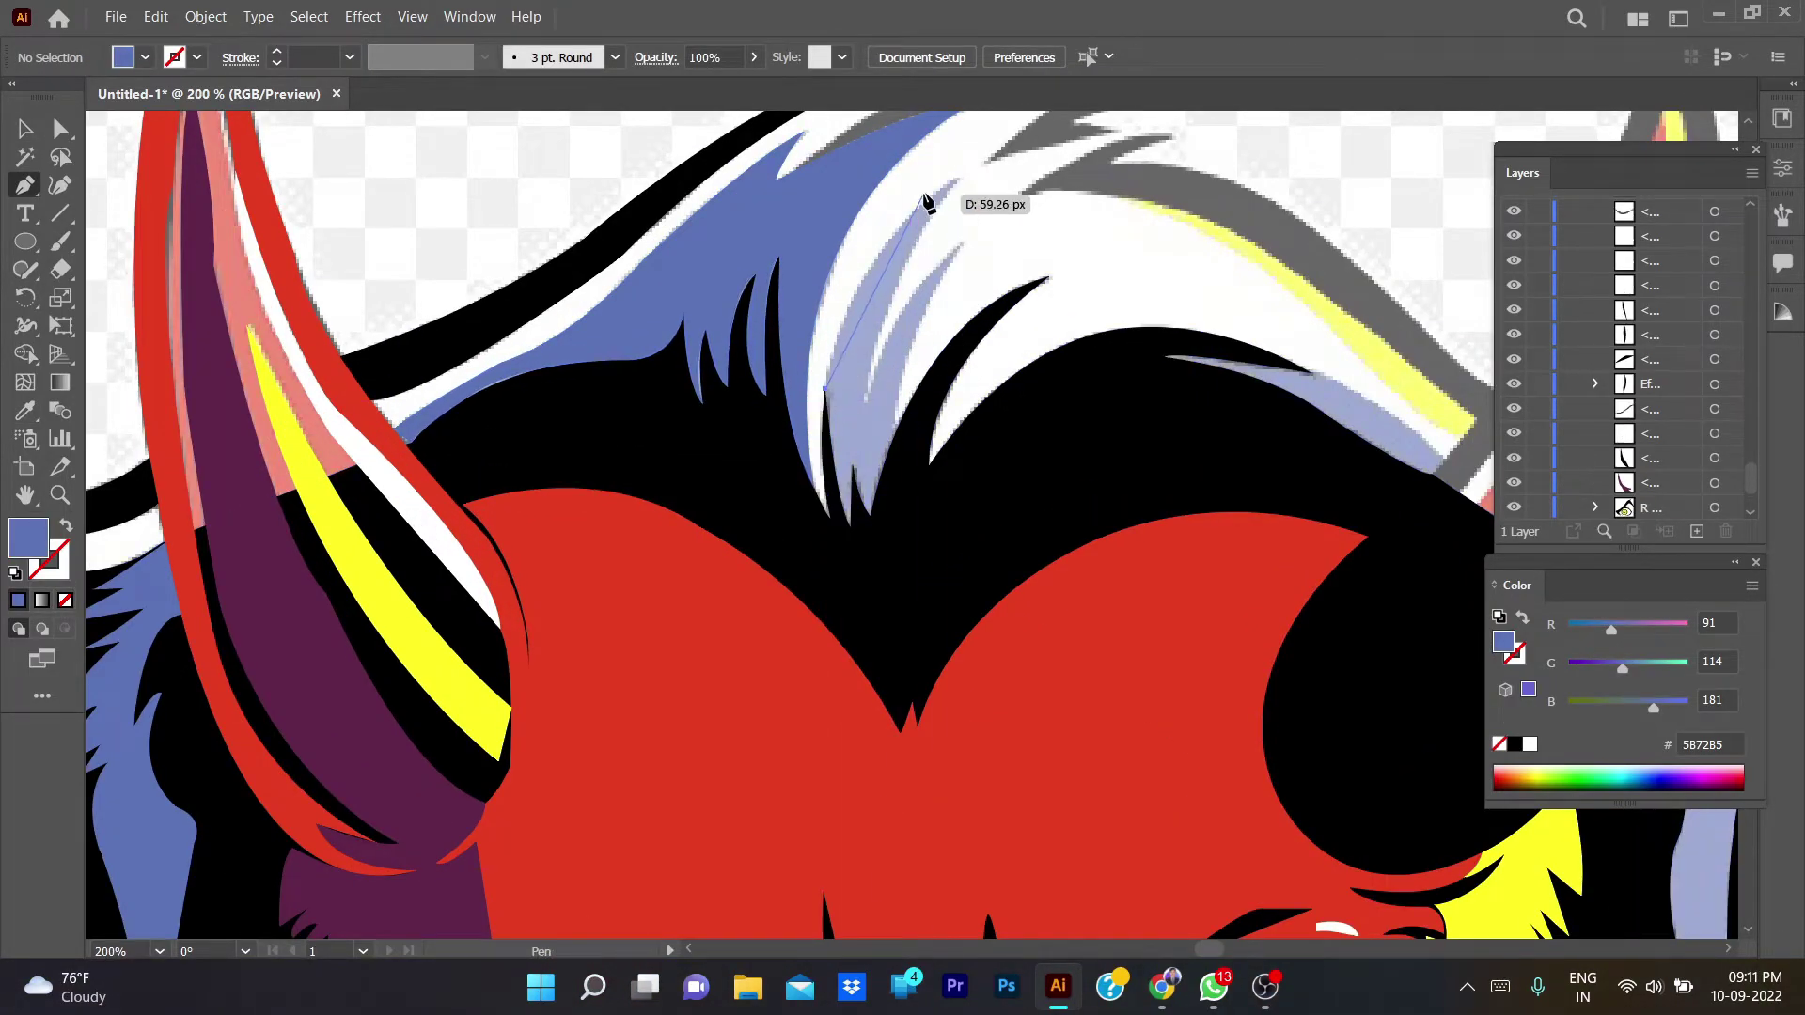
drag(957, 180, 1059, 135)
scroll(1062, 141, up, 2)
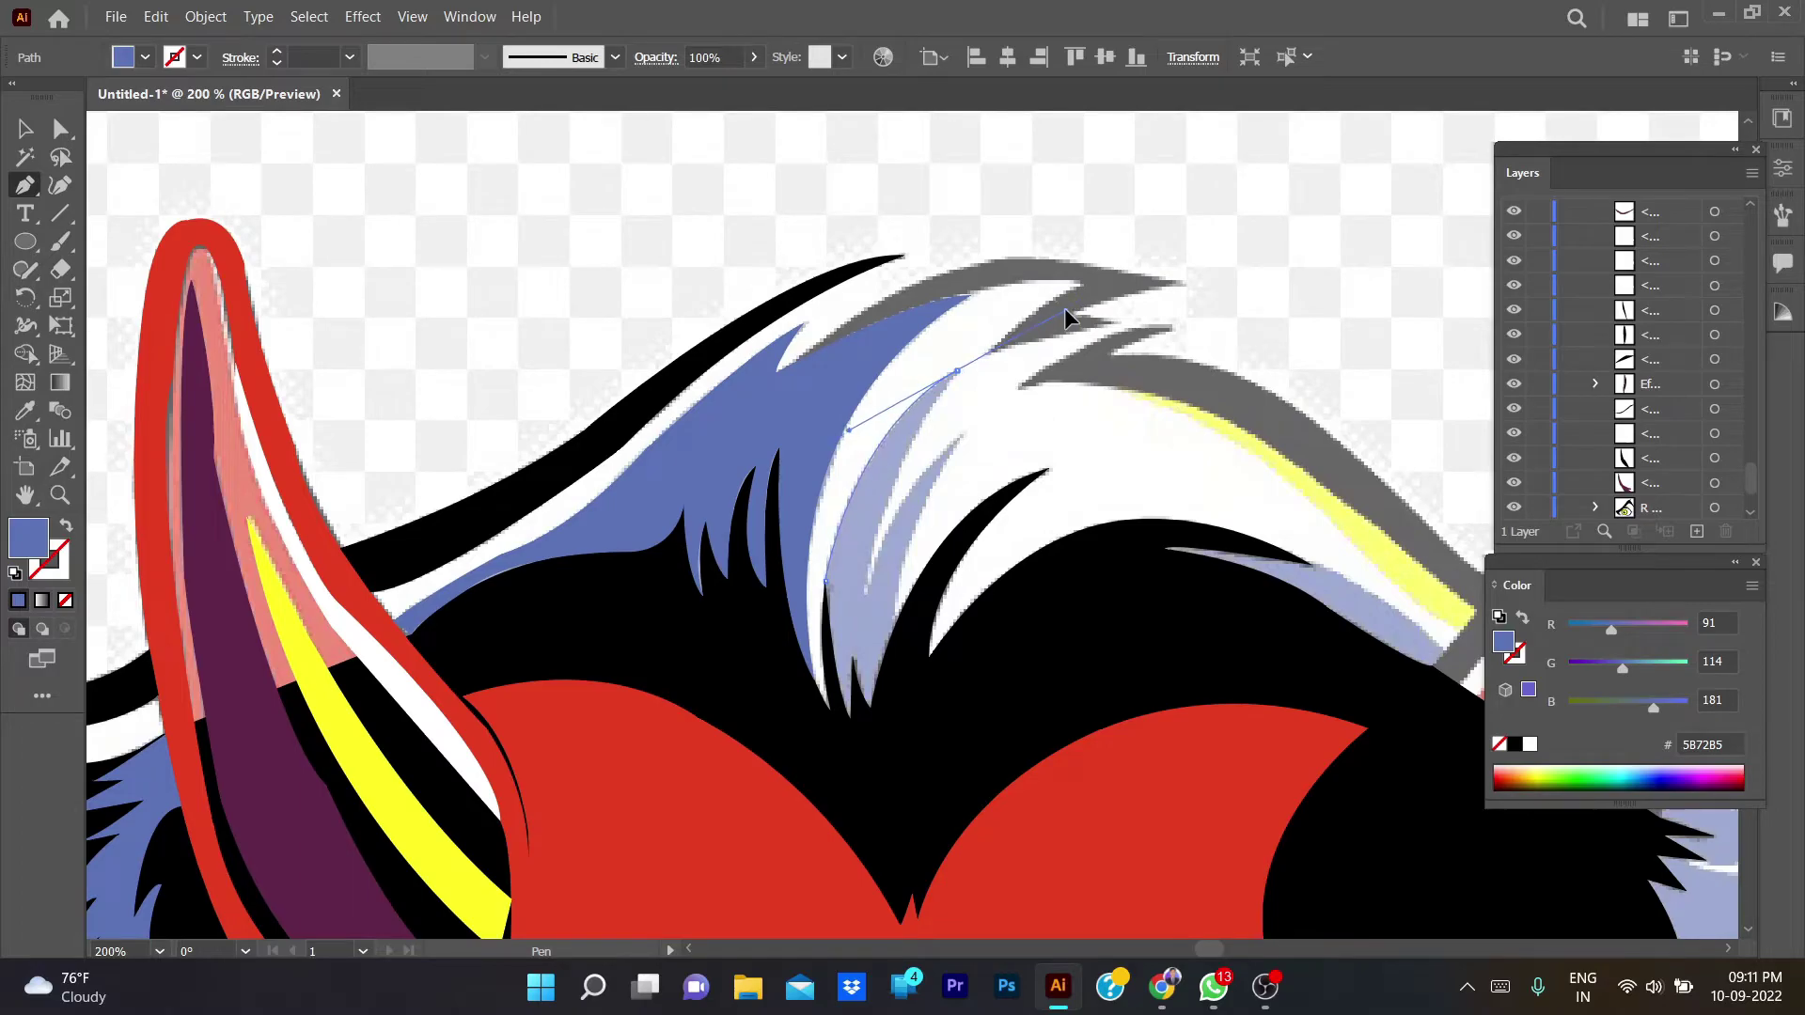
click(957, 371)
drag(865, 592, 865, 592)
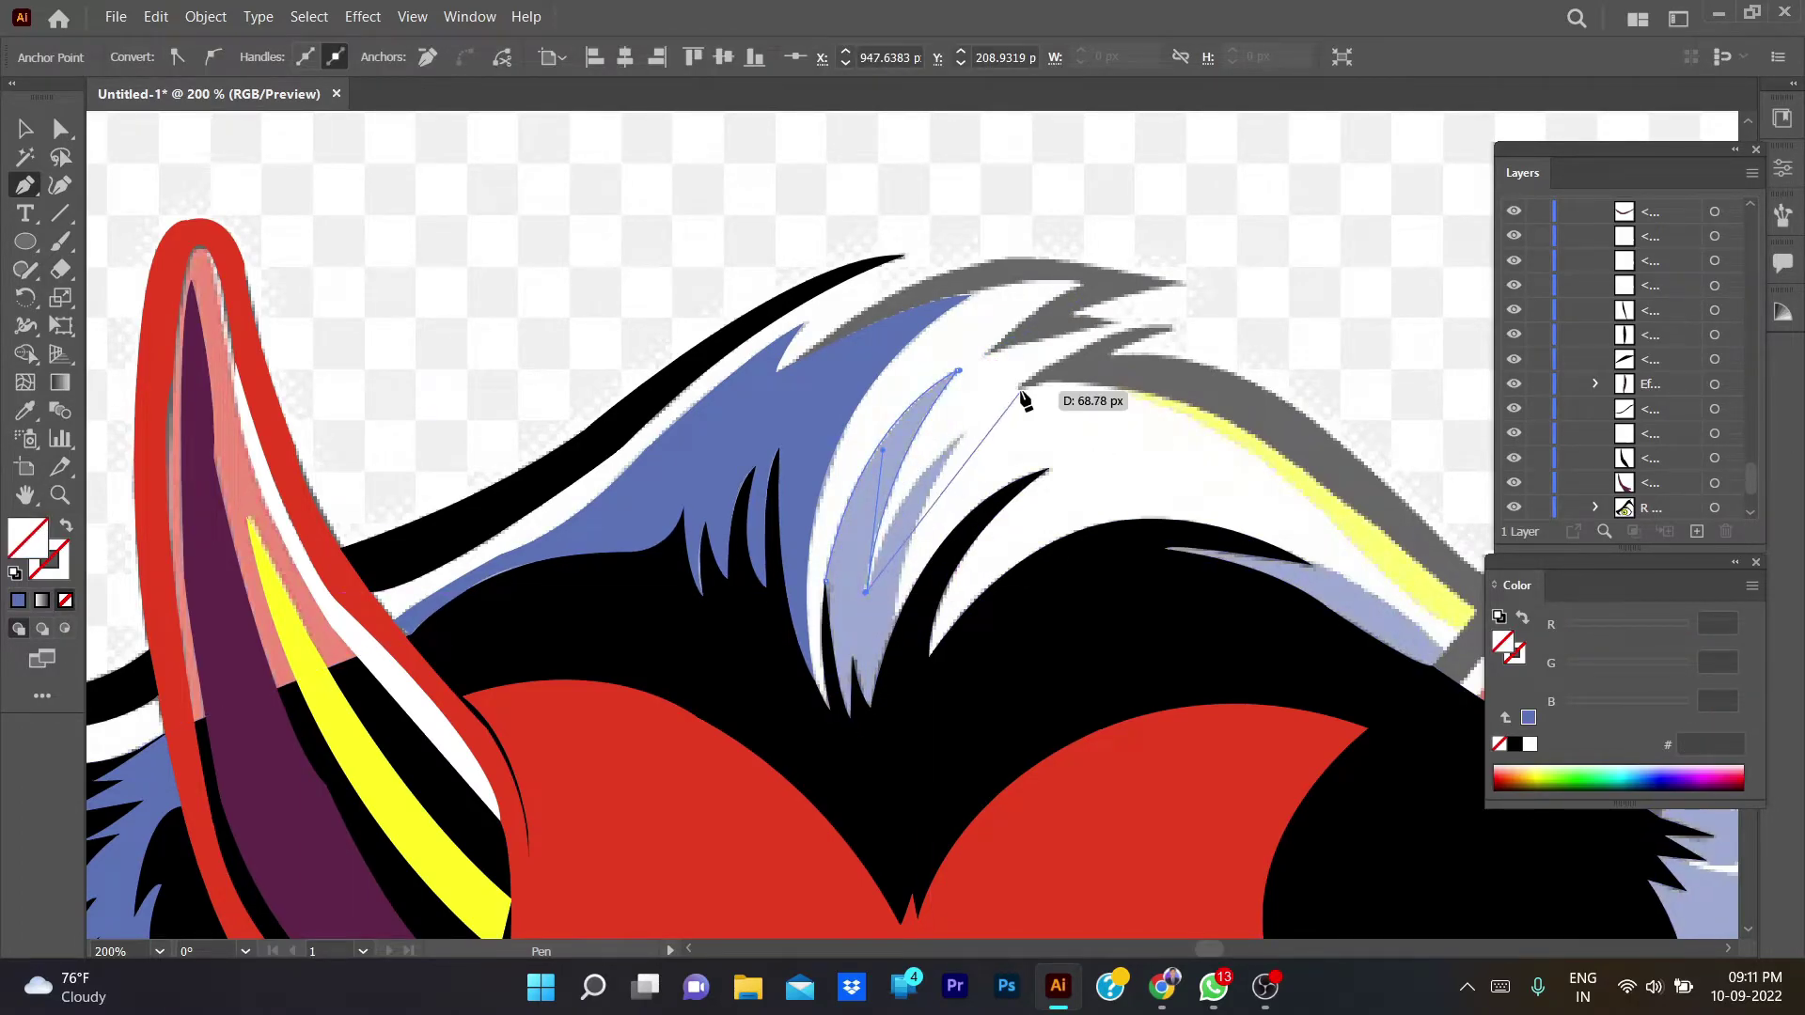
drag(965, 433, 1025, 397)
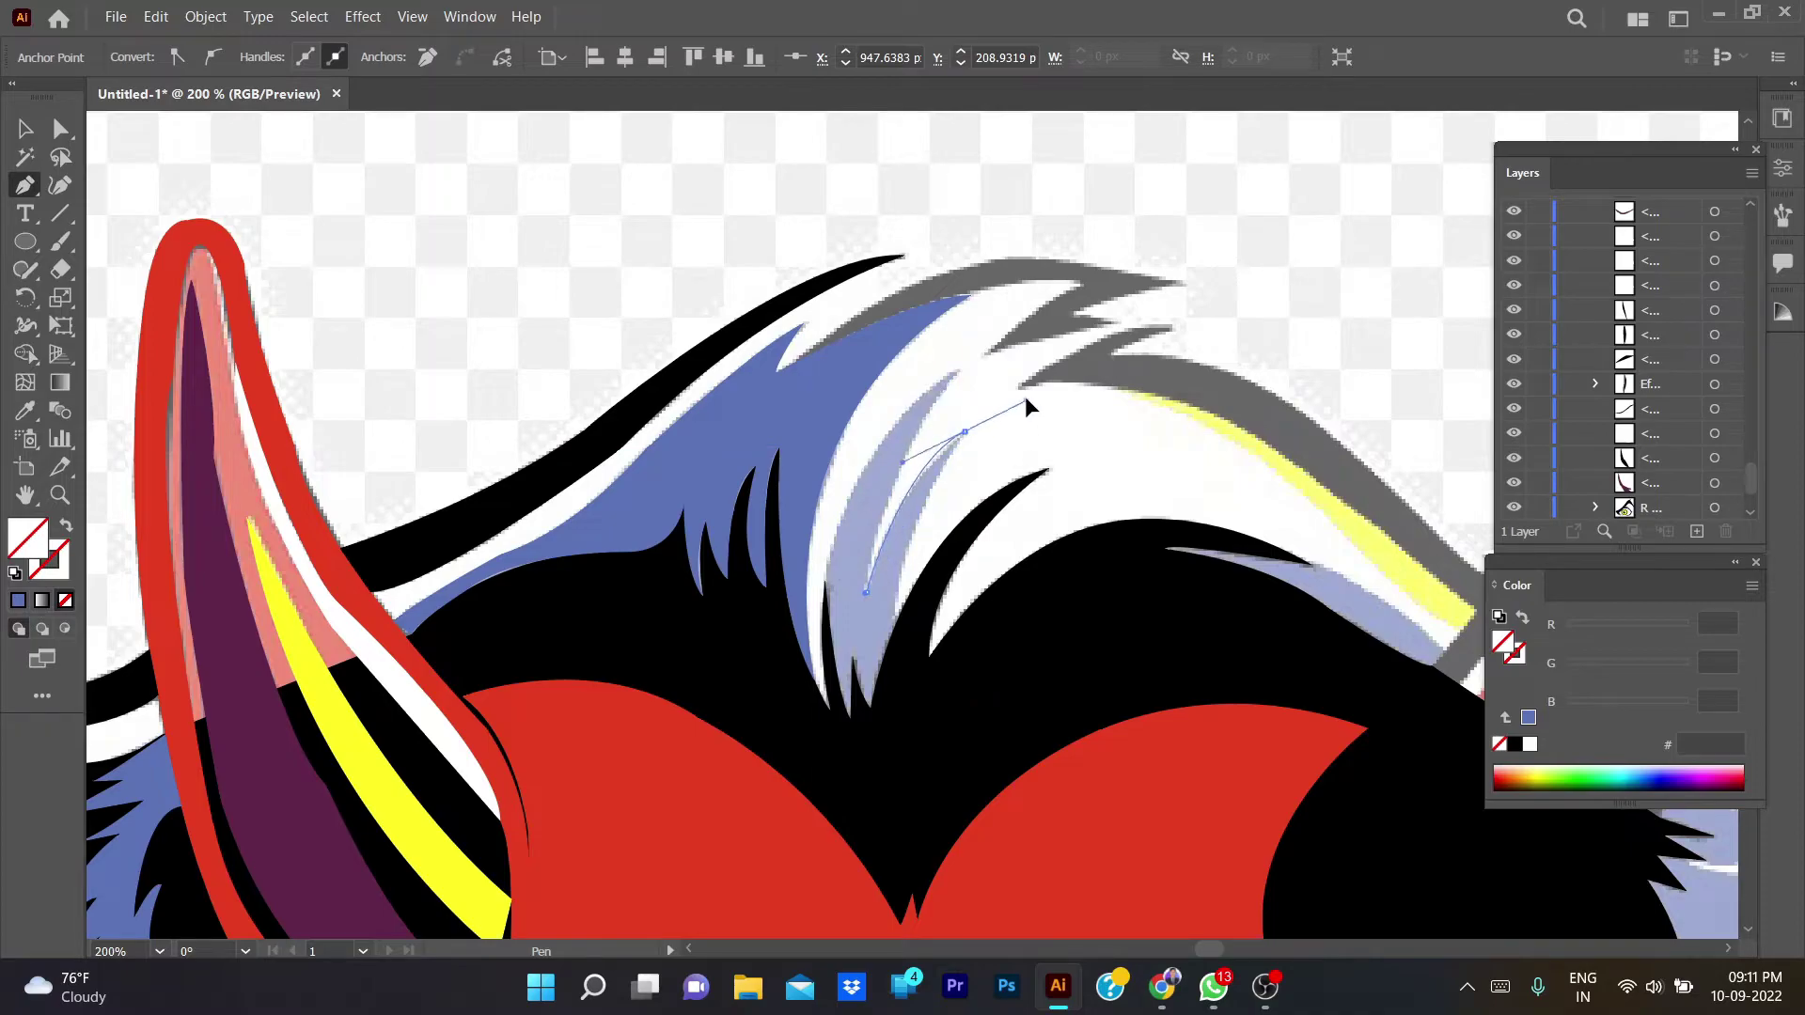
click(965, 431)
- Trace the strand's lower and inner edges, close it, and fill it with fur blue
click(900, 621)
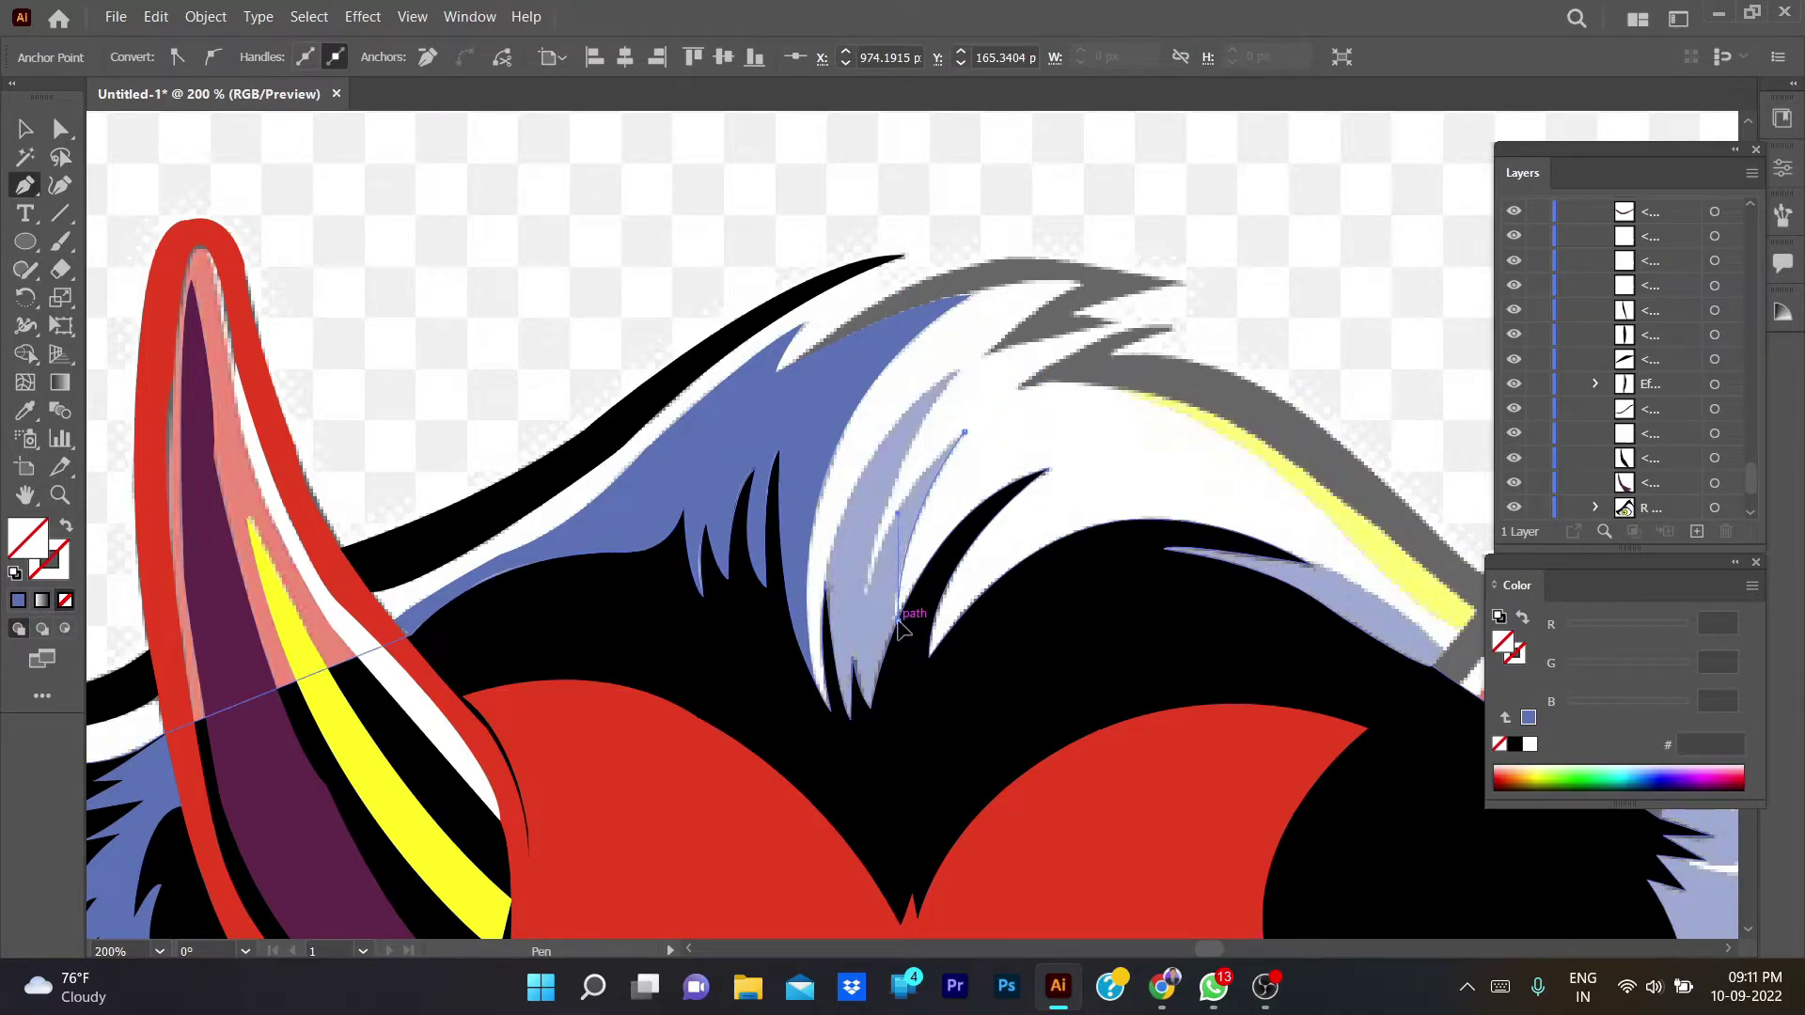
drag(870, 707, 874, 728)
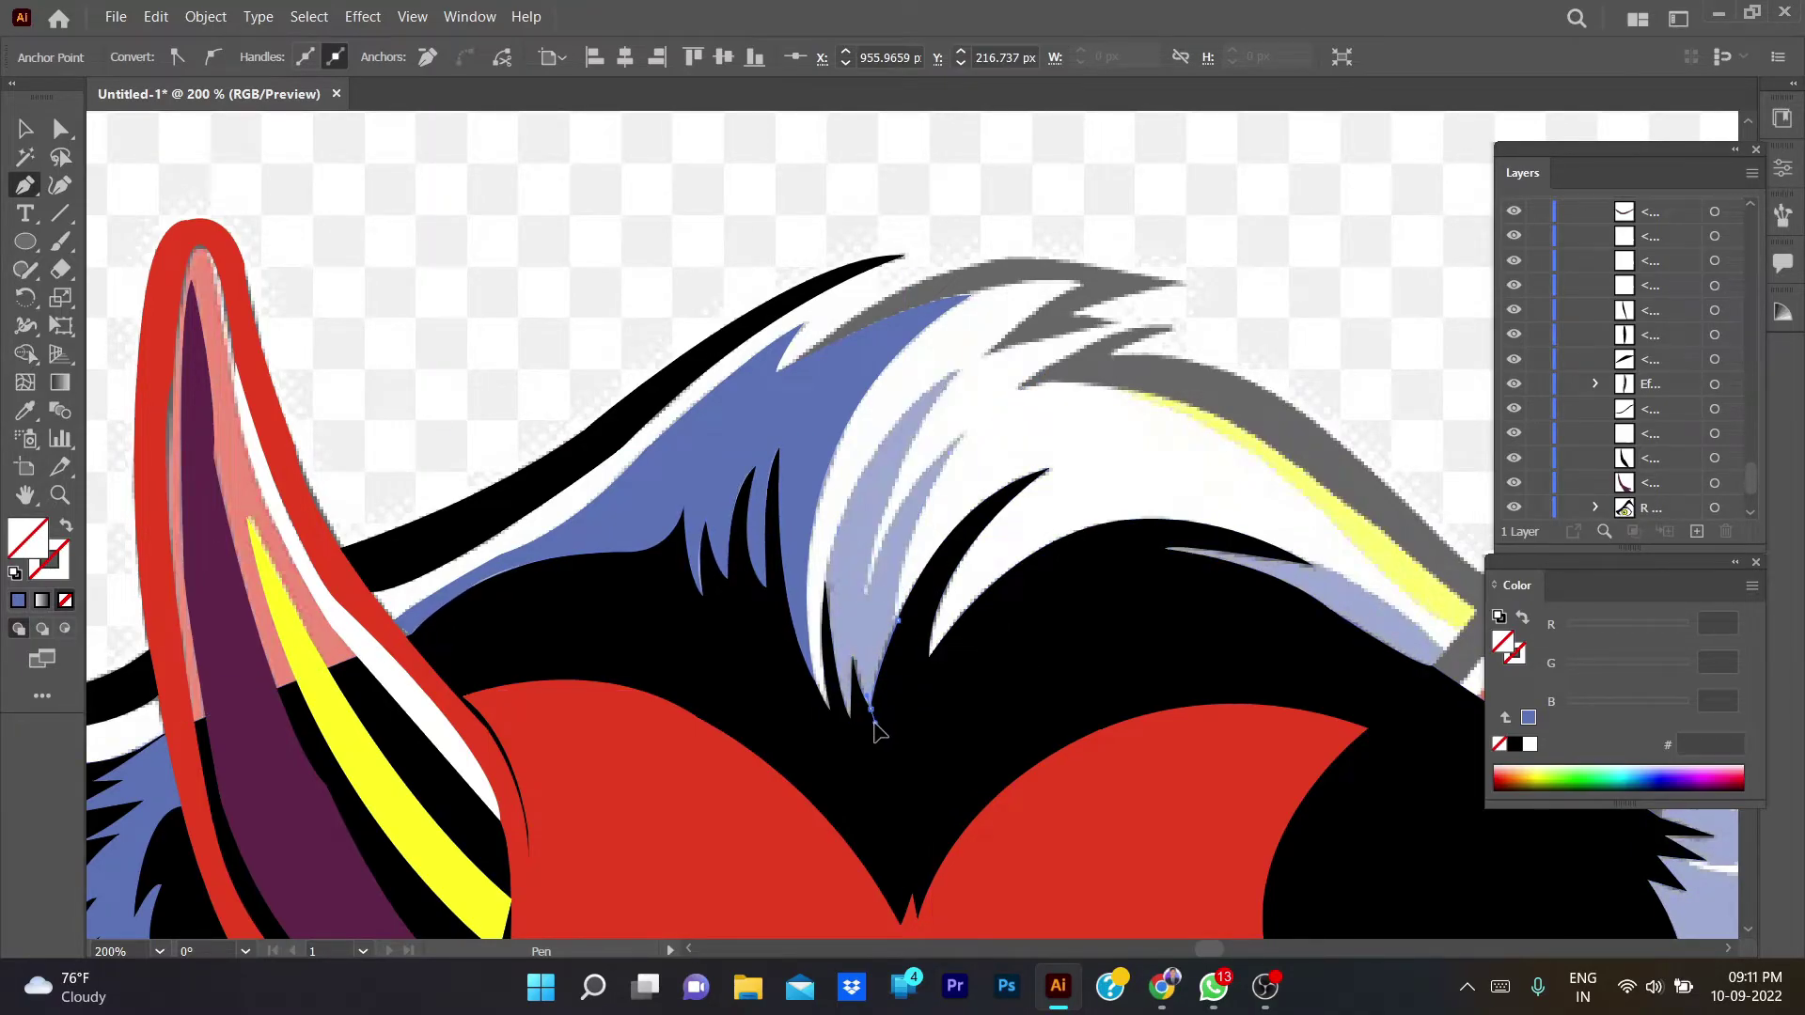
click(854, 656)
click(851, 720)
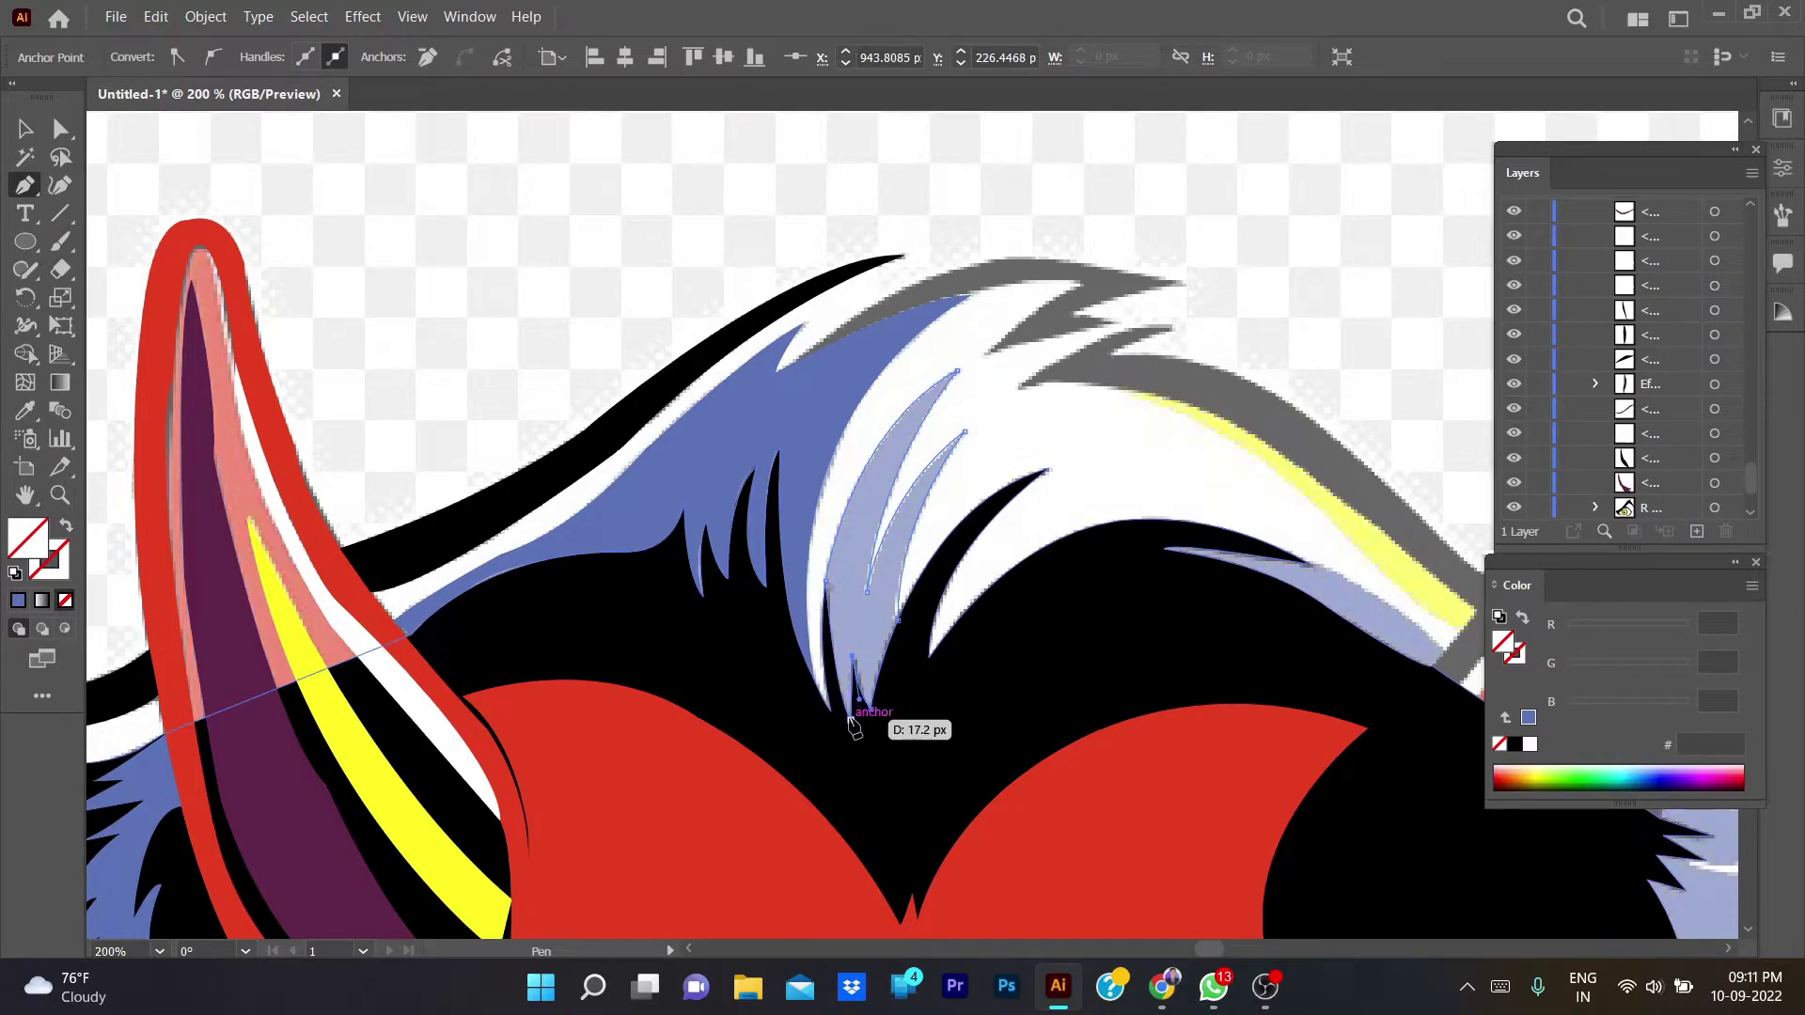
click(829, 674)
click(825, 583)
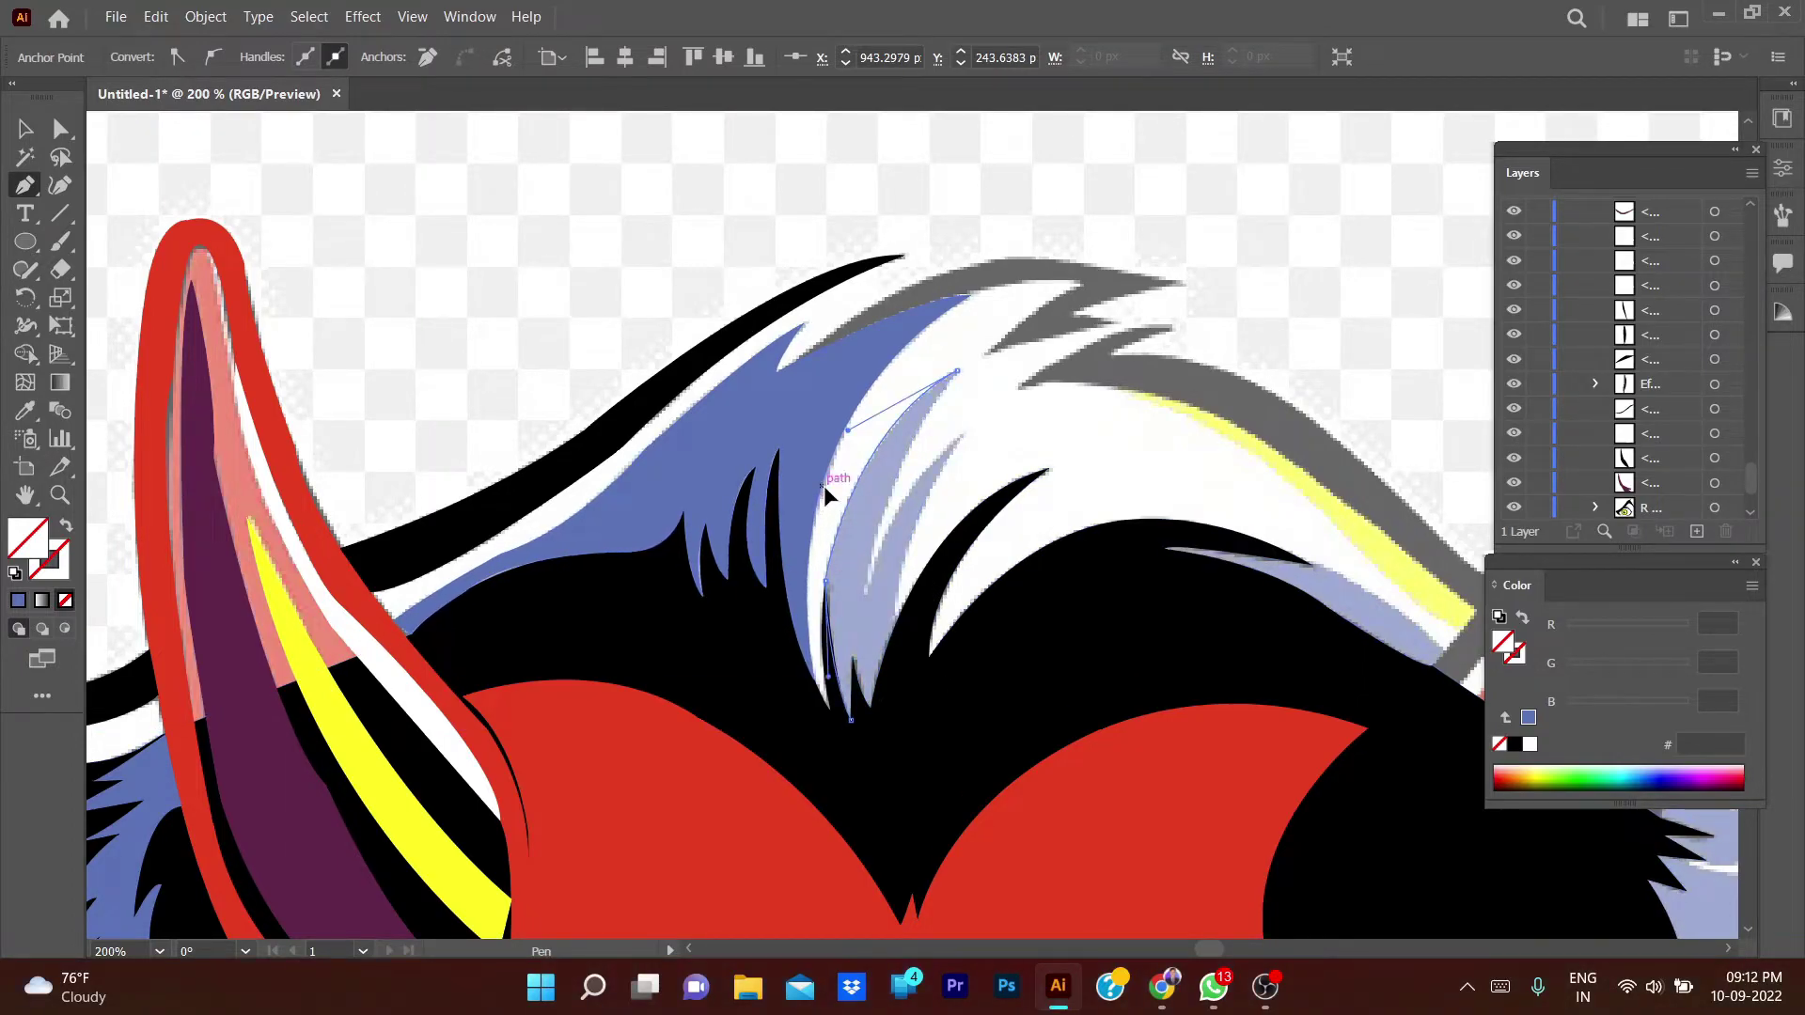
key(i)
click(824, 485)
key(v)
click(1246, 301)
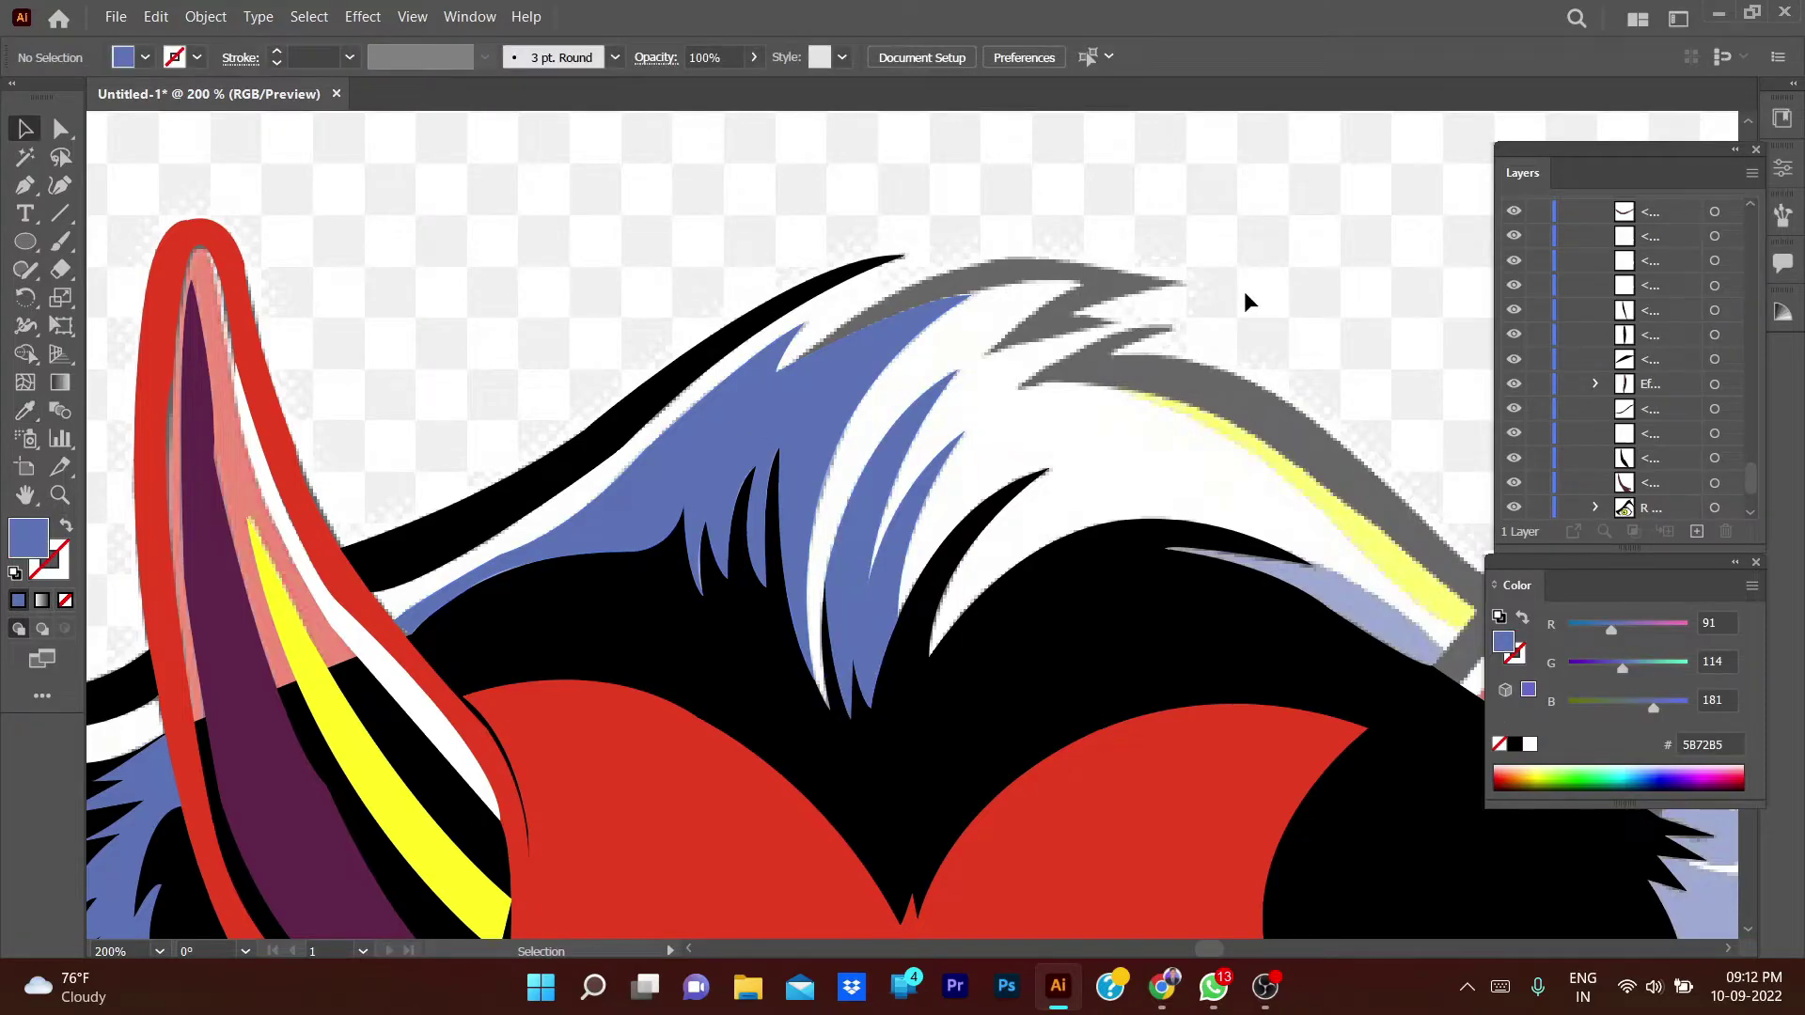
- Trace a spike along the hair's top edge and fill it black
key(p)
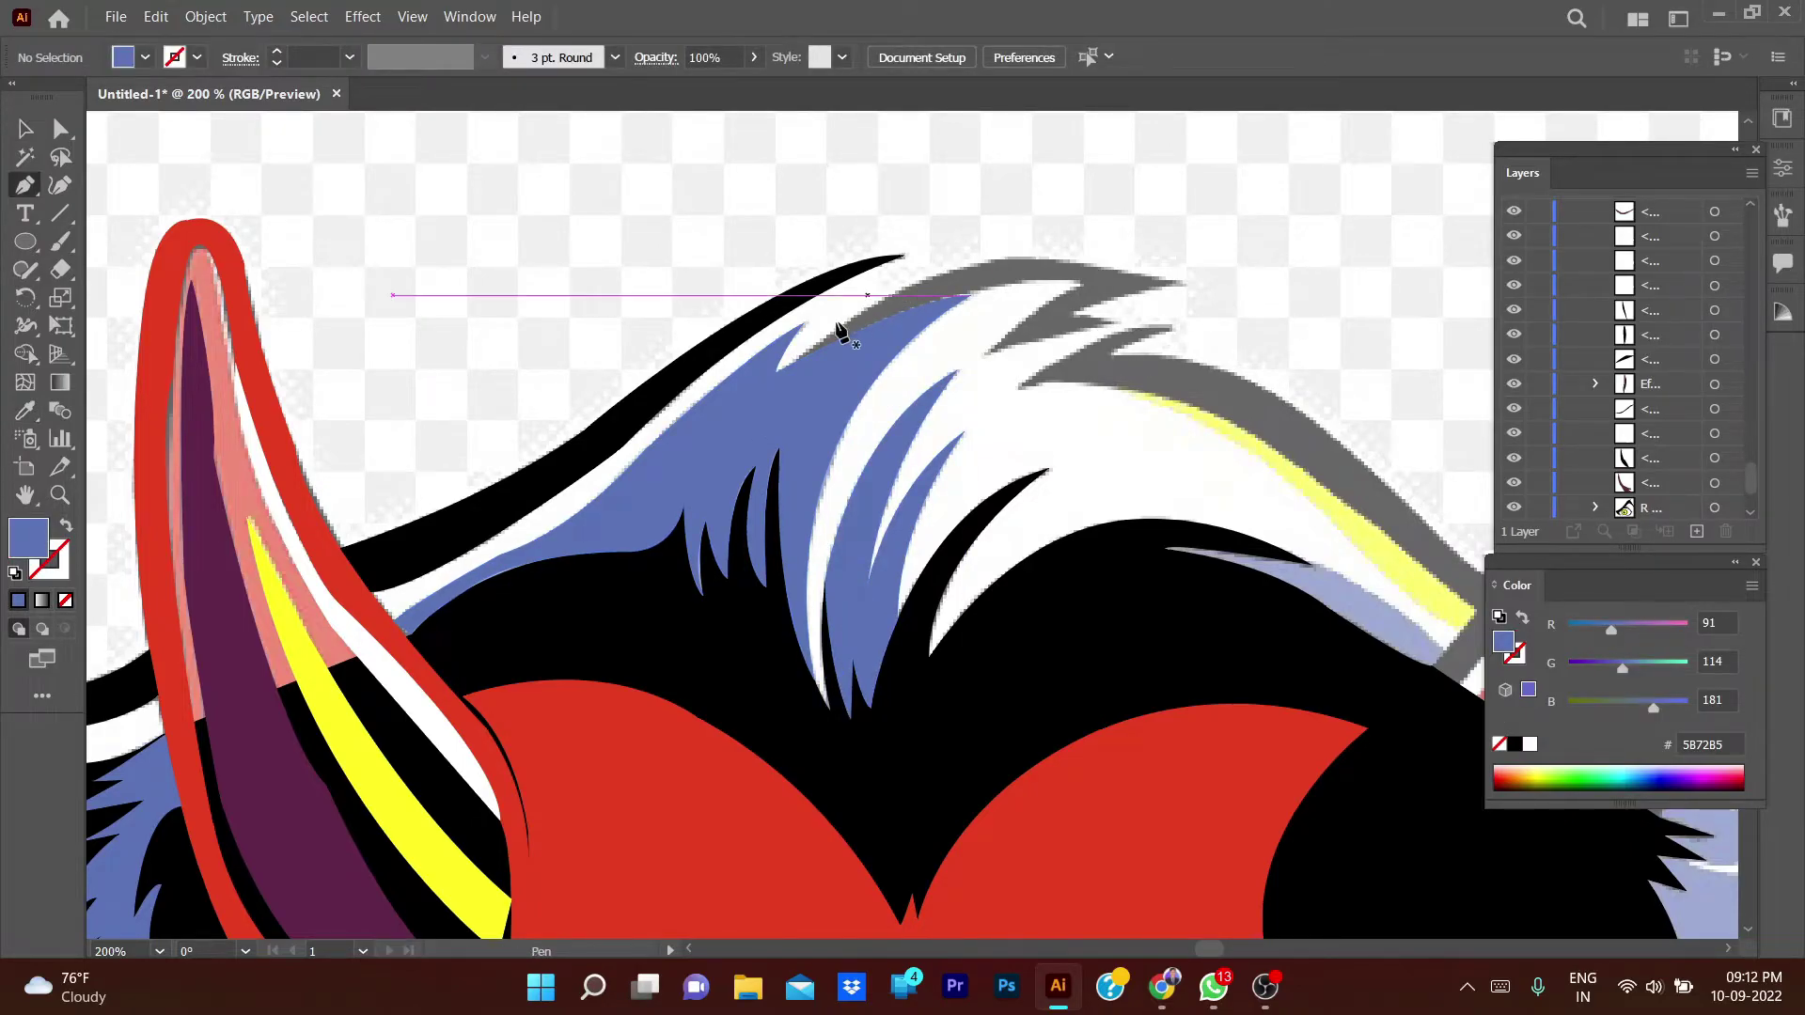
click(795, 362)
drag(1183, 280, 1419, 371)
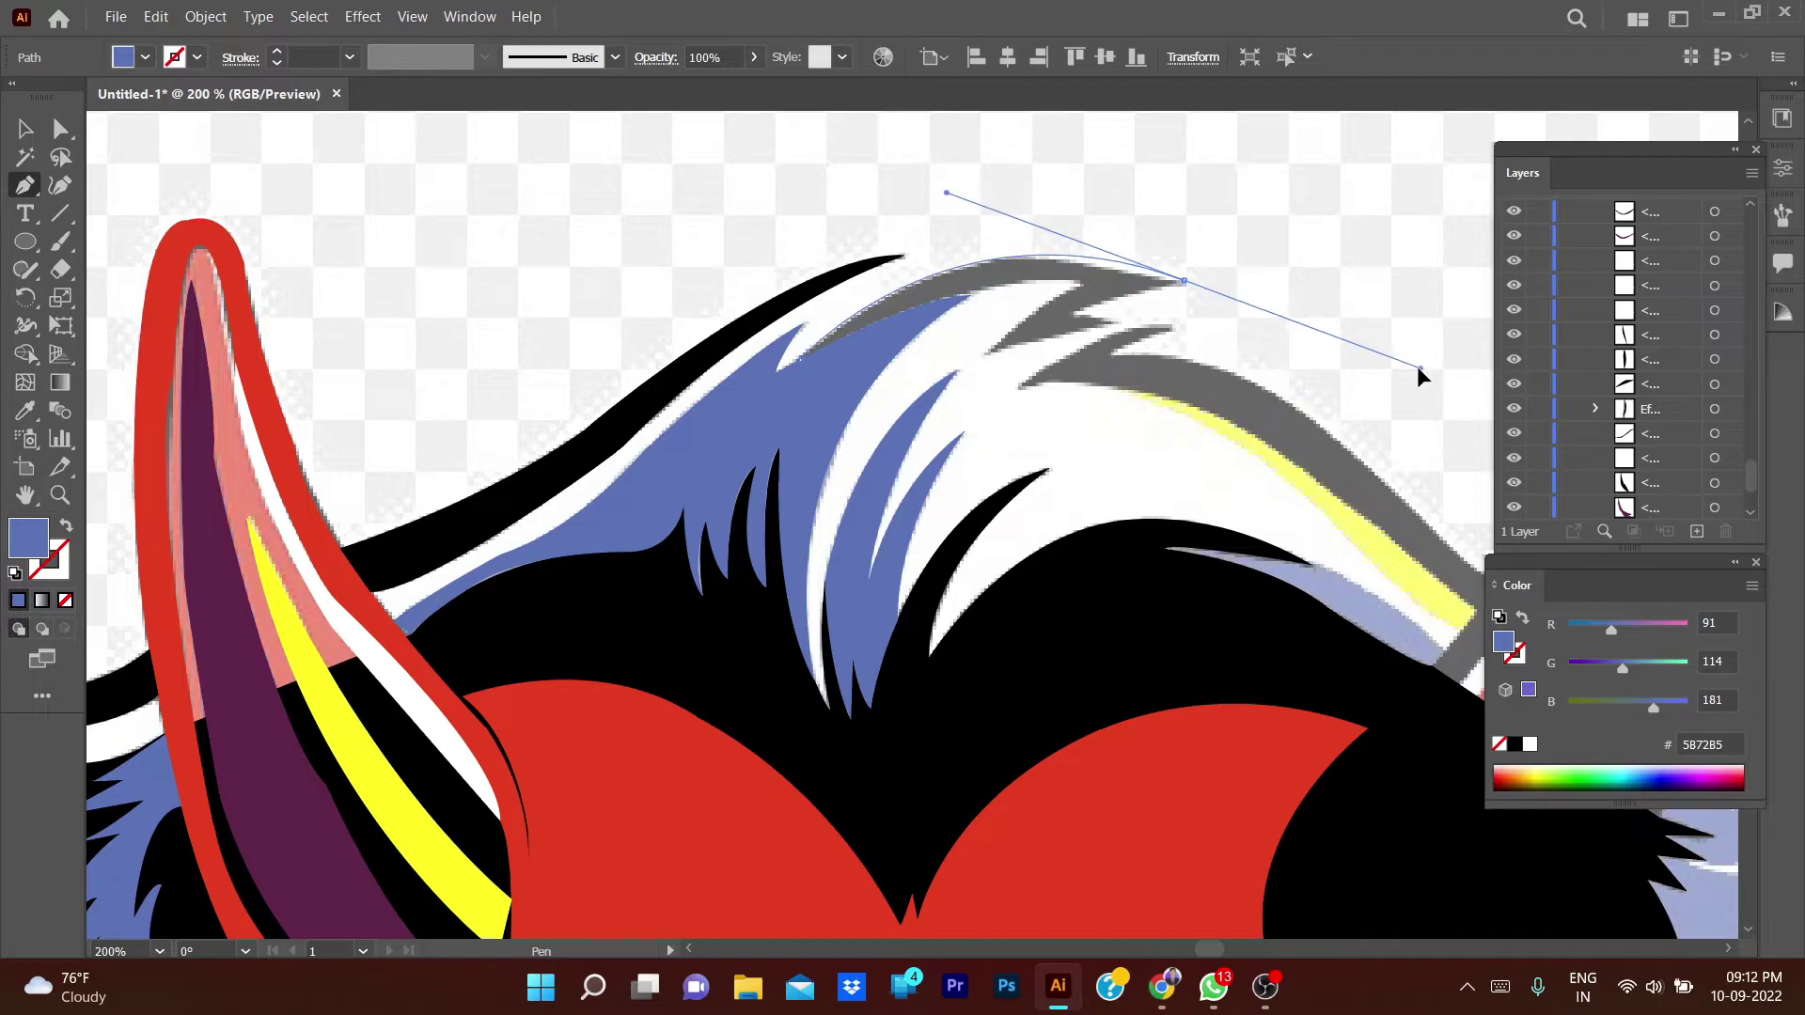
click(1184, 280)
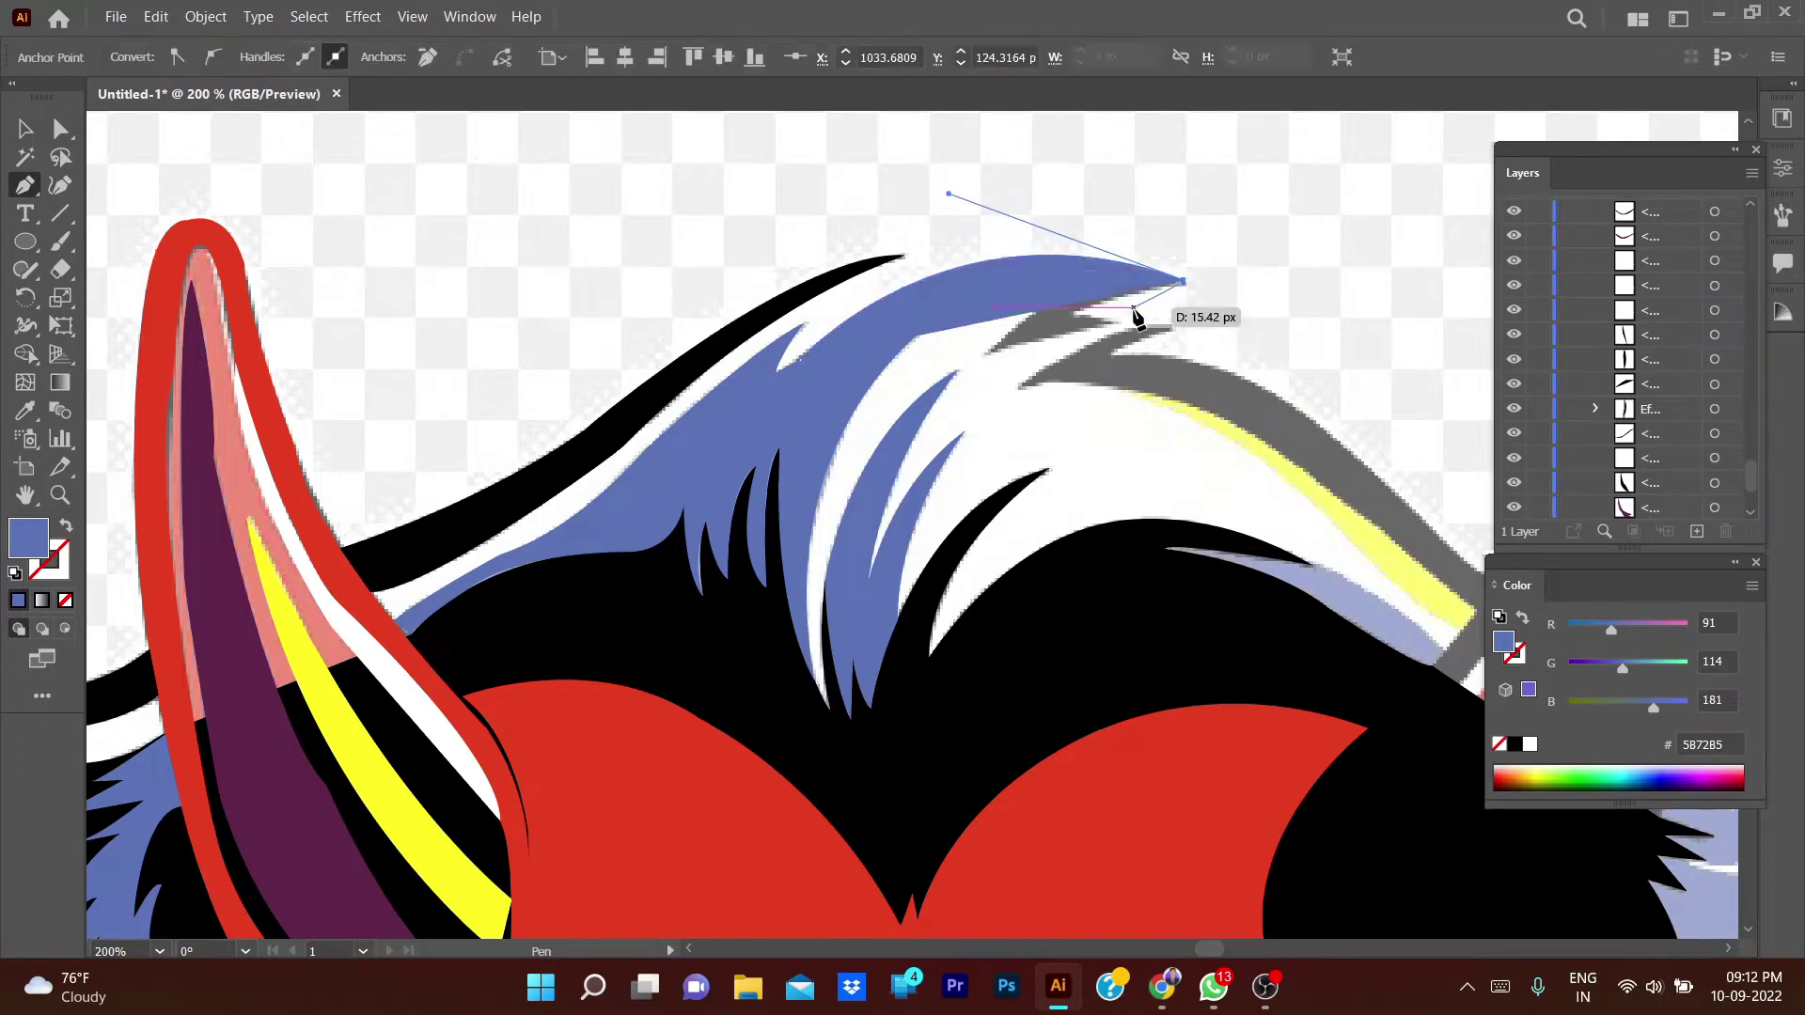
click(1076, 308)
drag(992, 353, 985, 358)
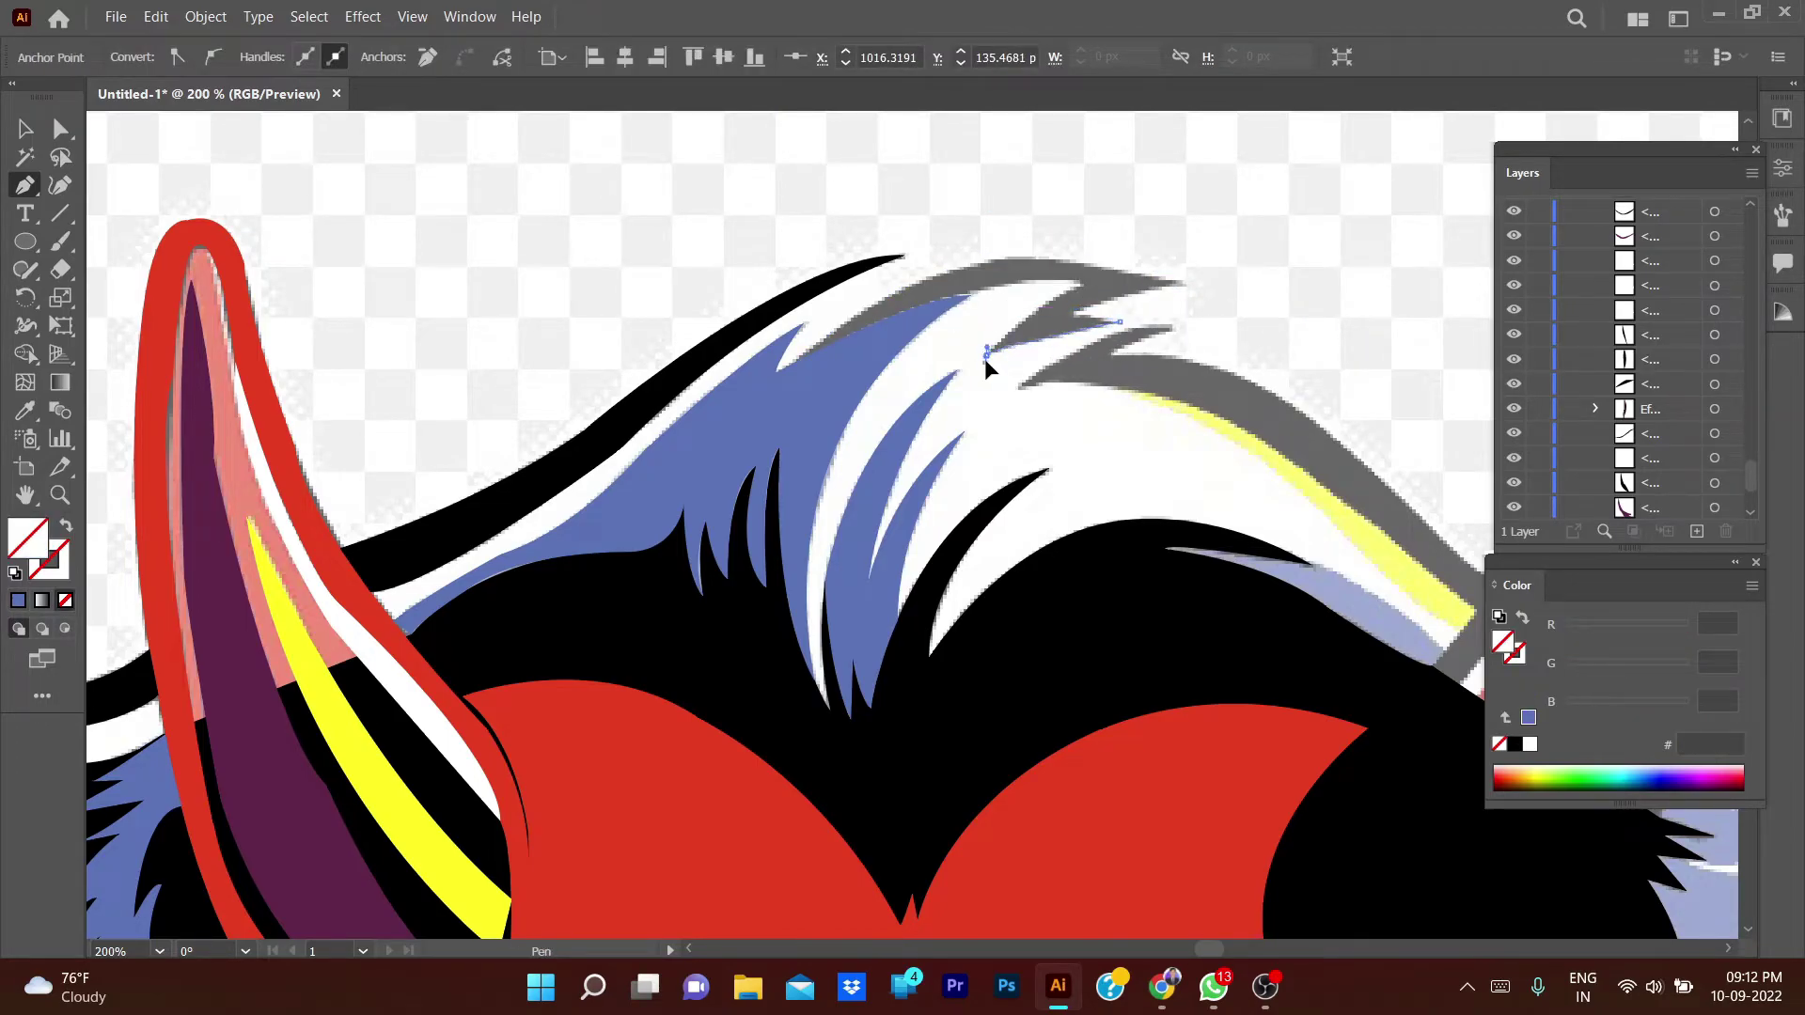
drag(1041, 291, 1004, 294)
key(ctrl+z)
key(ctrl+z)
key(ctrl+z)
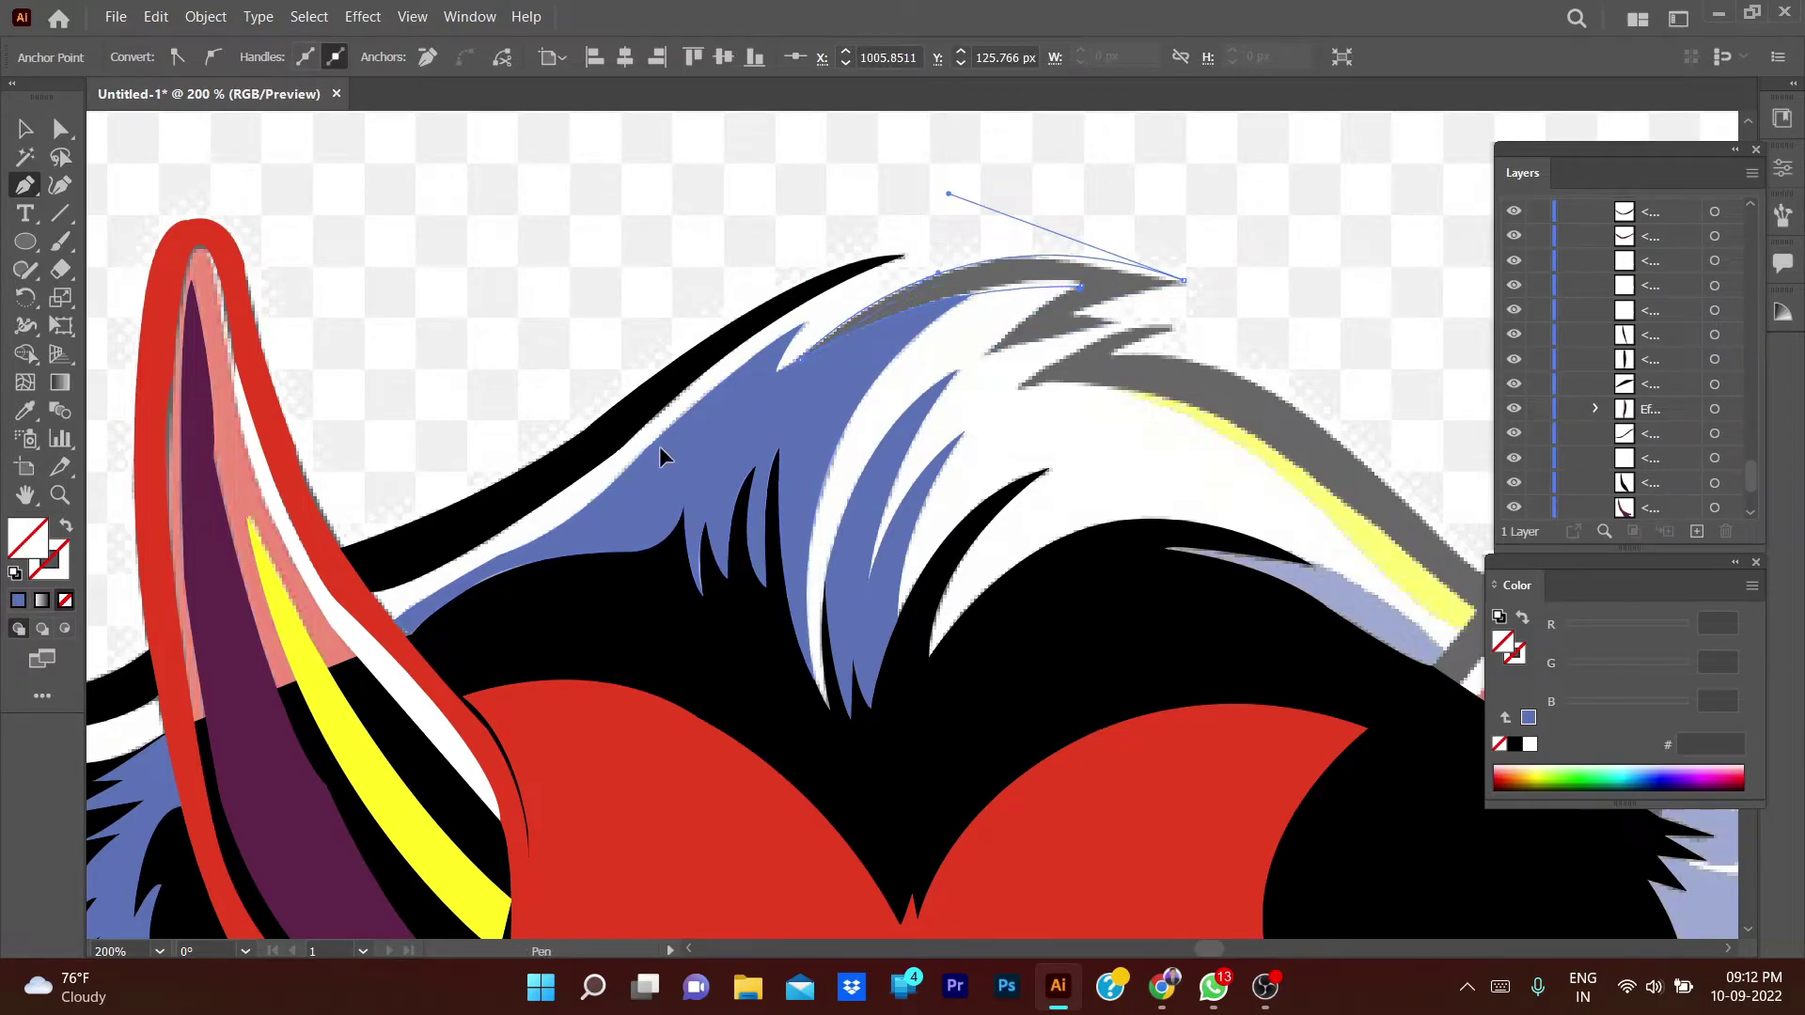
key(shift+x)
key(v)
click(1382, 339)
- Trace a black shape along the grey hair top toward the right horn
drag(1382, 339, 1079, 305)
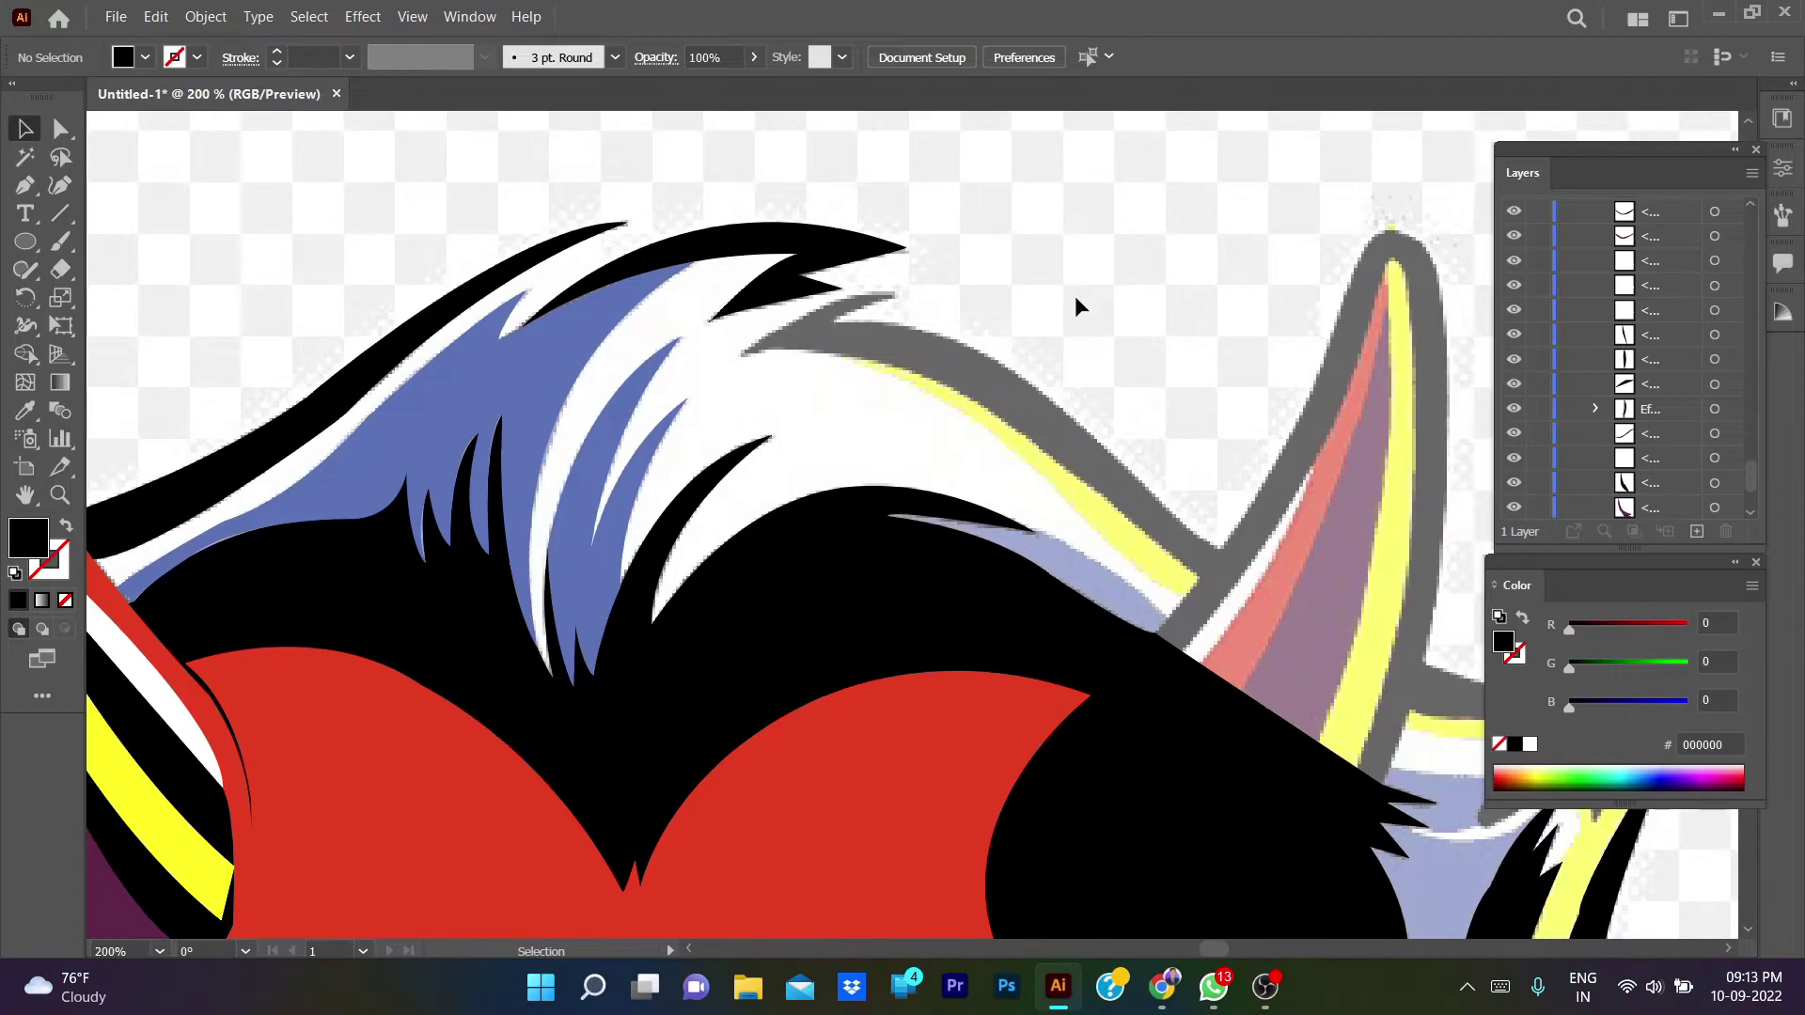
key(p)
click(743, 352)
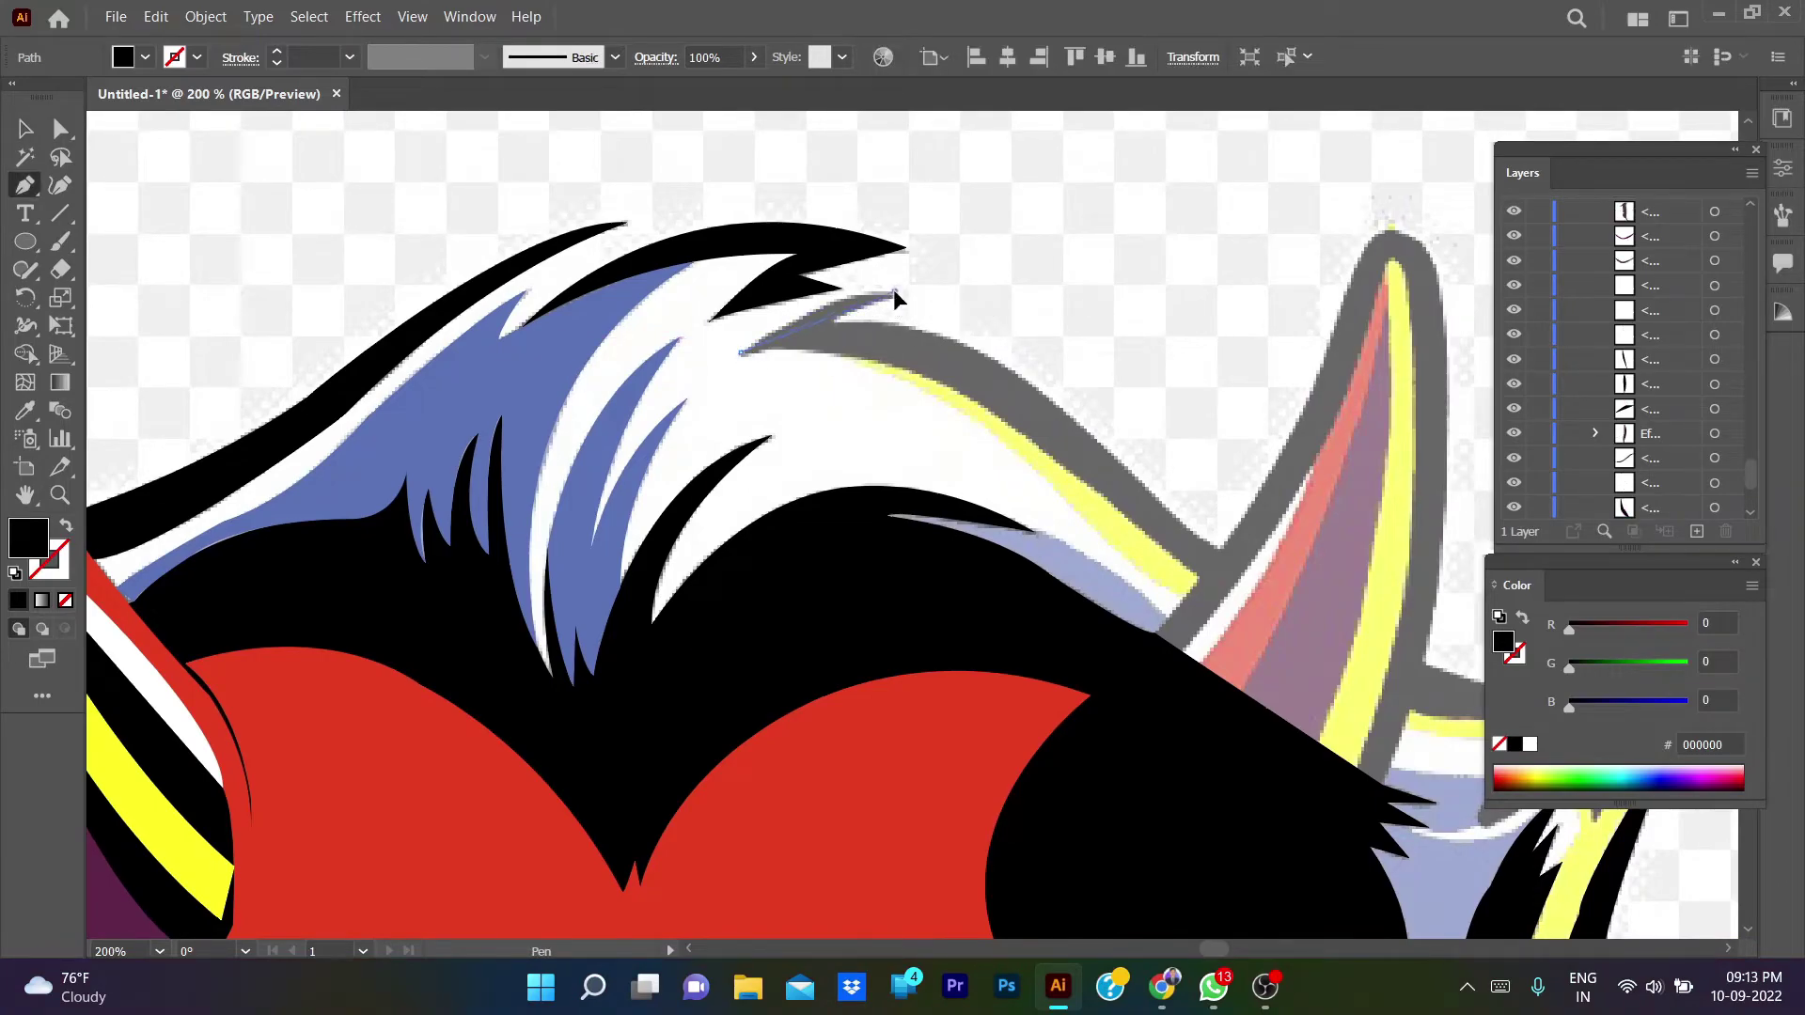
drag(893, 293, 989, 292)
click(895, 292)
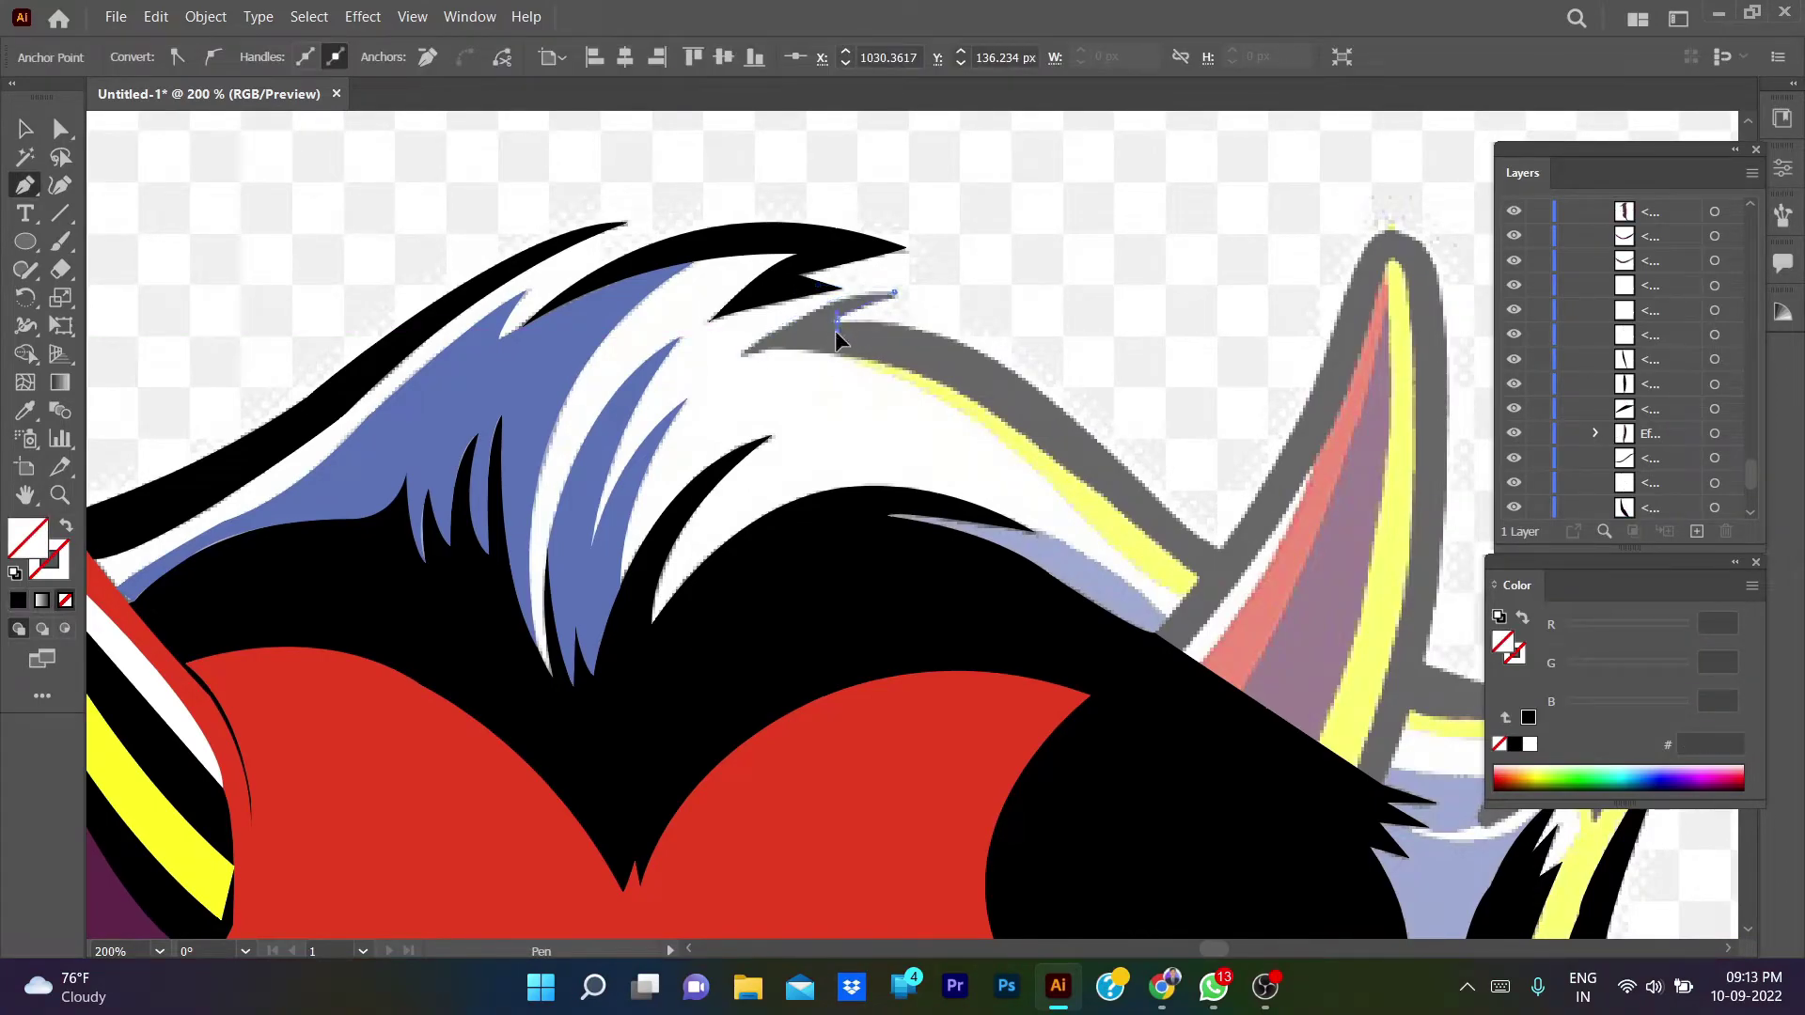
click(835, 322)
mouse_move(1067, 414)
mouse_down()
mouse_move(1145, 517)
mouse_move(1209, 512)
mouse_up()
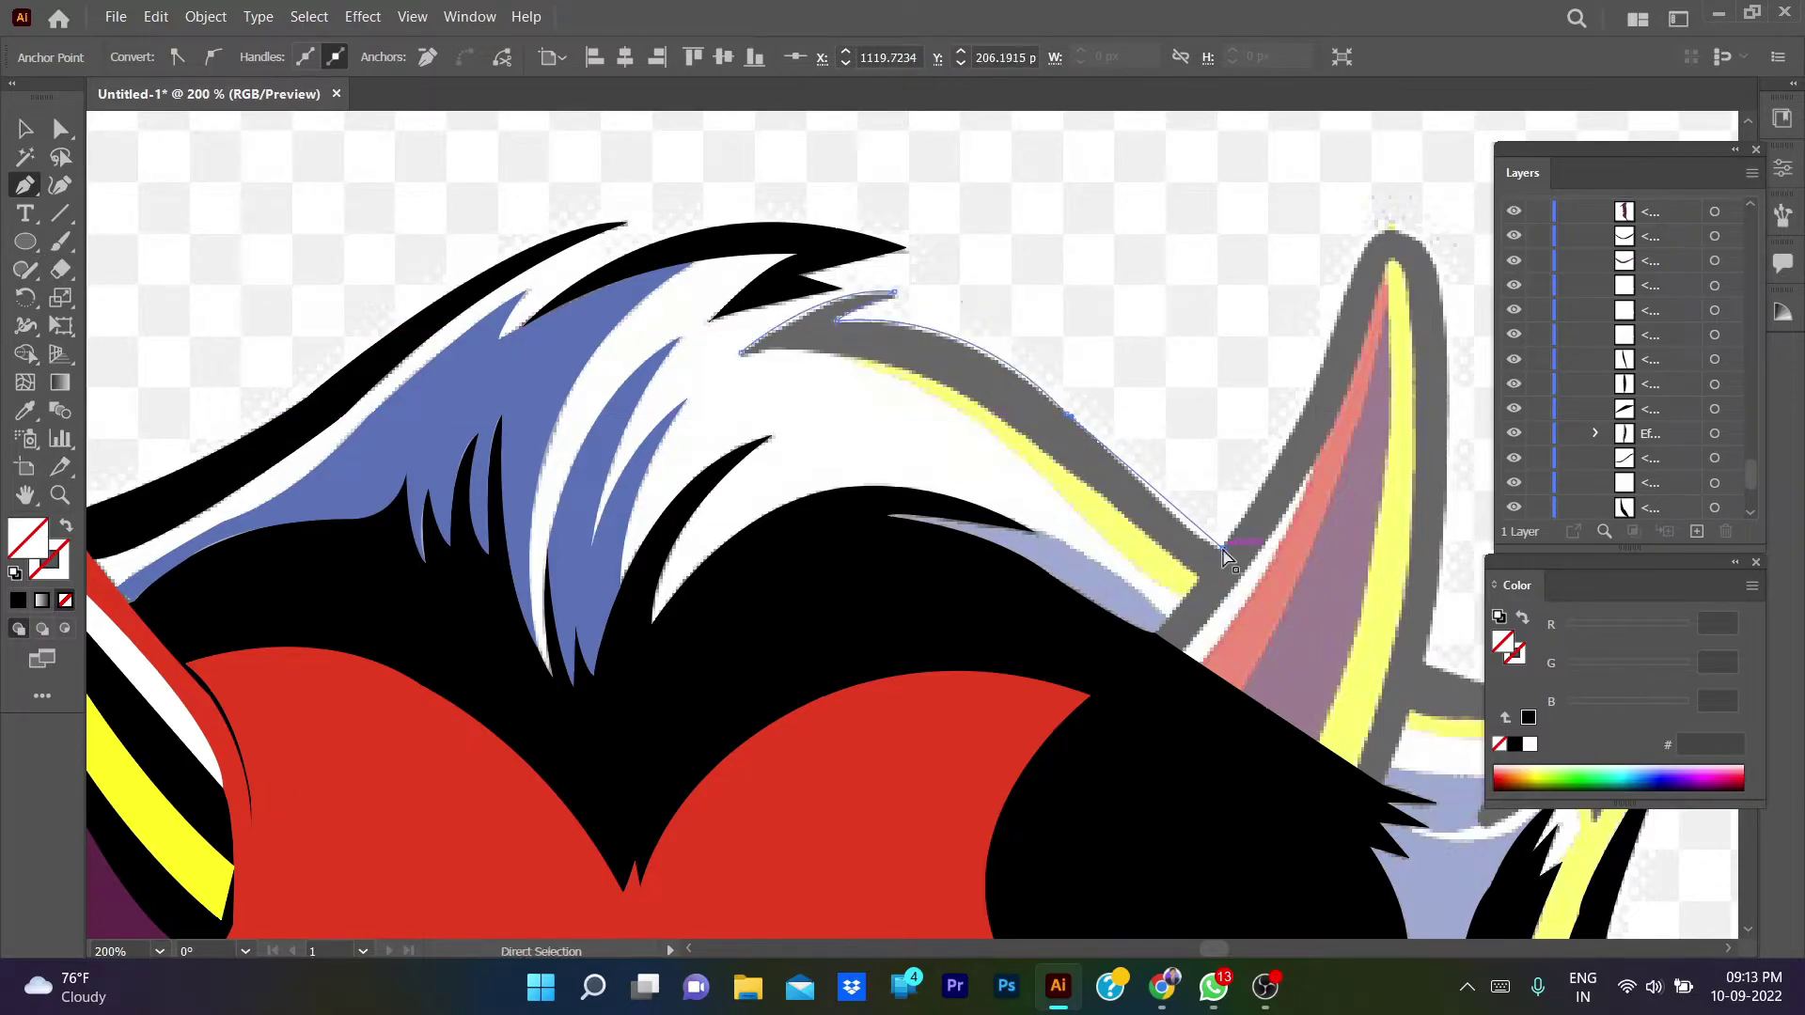
click(1165, 508)
click(1222, 550)
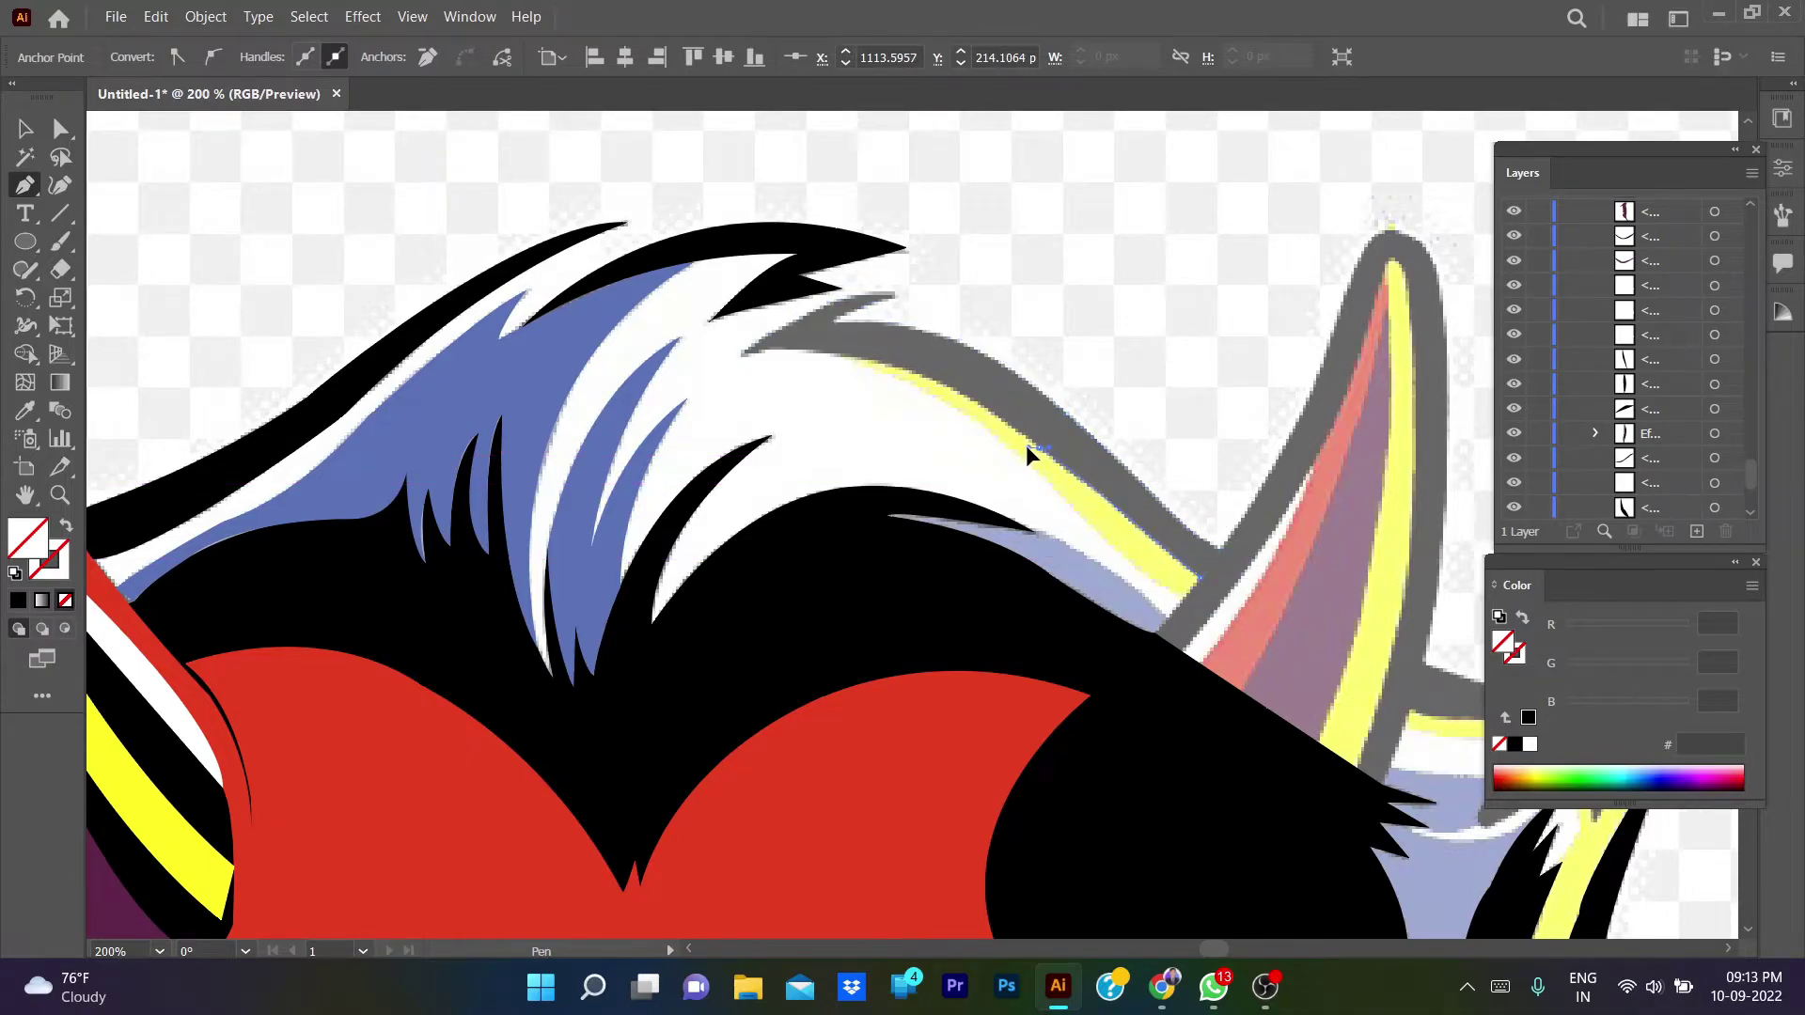
key(ctrl+z)
key(ctrl+z)
key(ctrl+z)
key(ctrl+z)
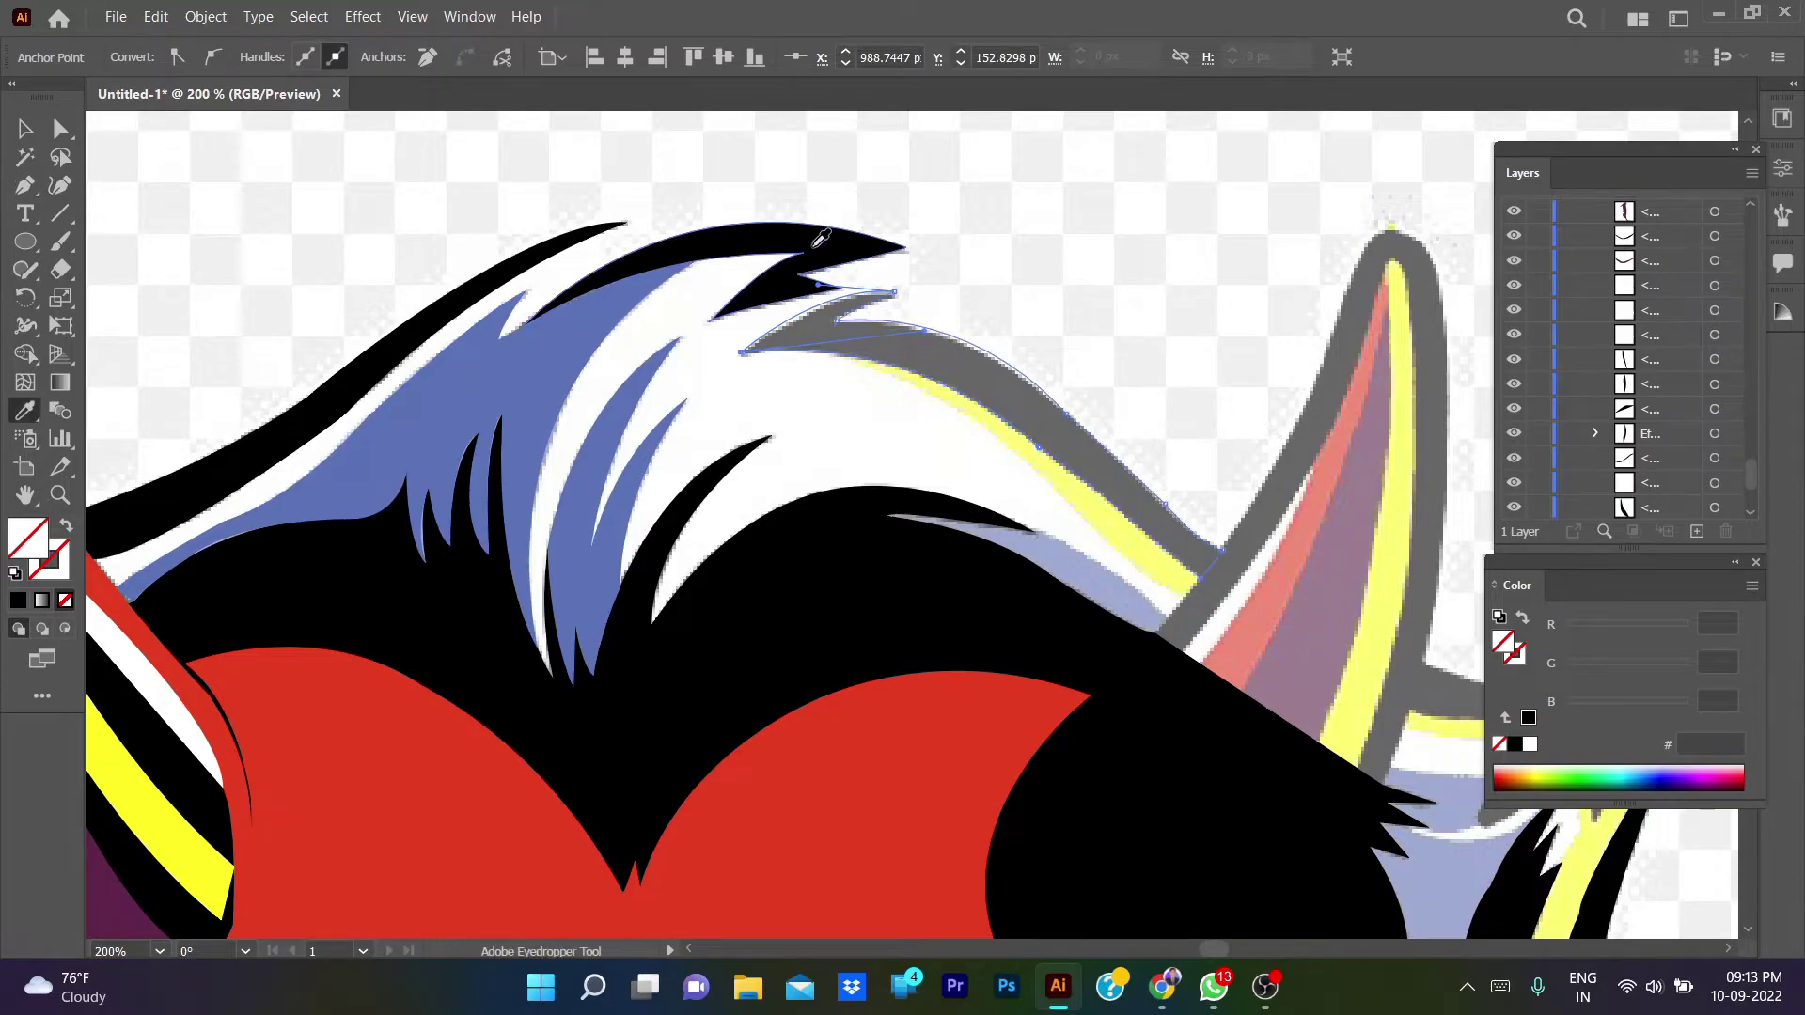
key(shift+x)
key(ctrl+shift+a)
- Trace a highlight strip along the hair edge to the horn and fill it yellow
scroll(1126, 271, right, 1)
click(763, 328)
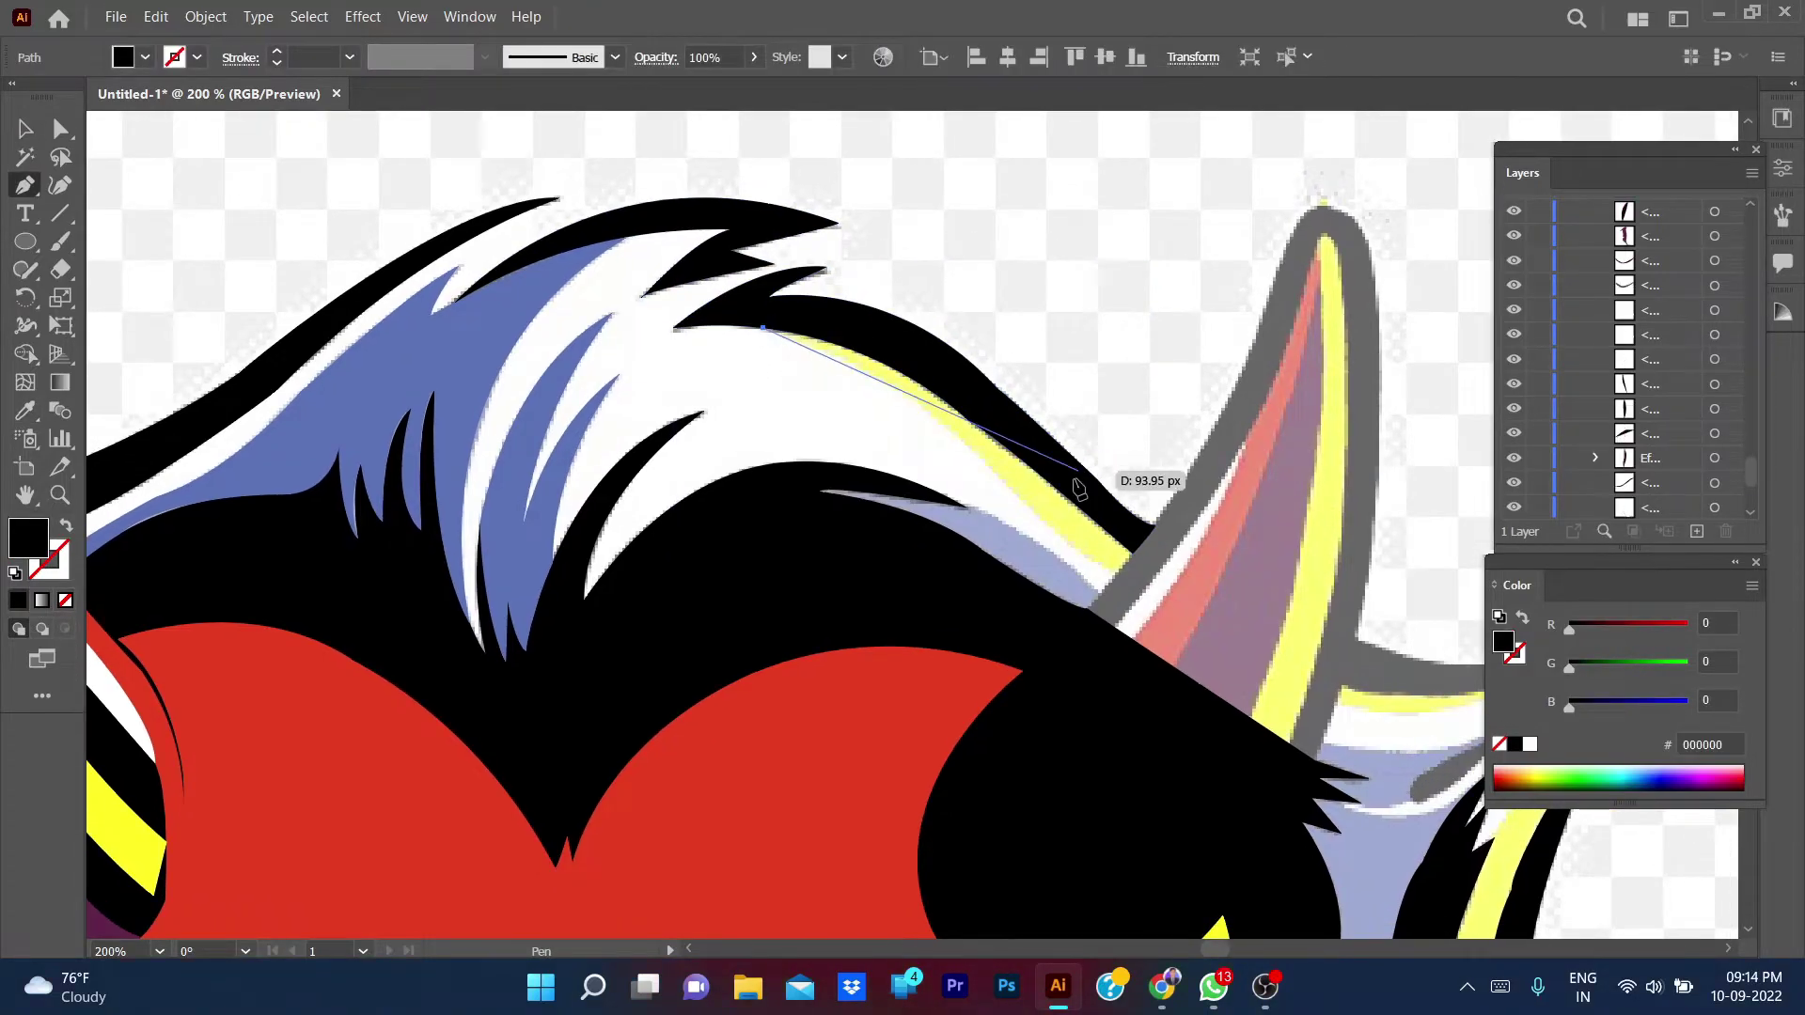
drag(980, 459, 1010, 523)
drag(1114, 575, 1142, 578)
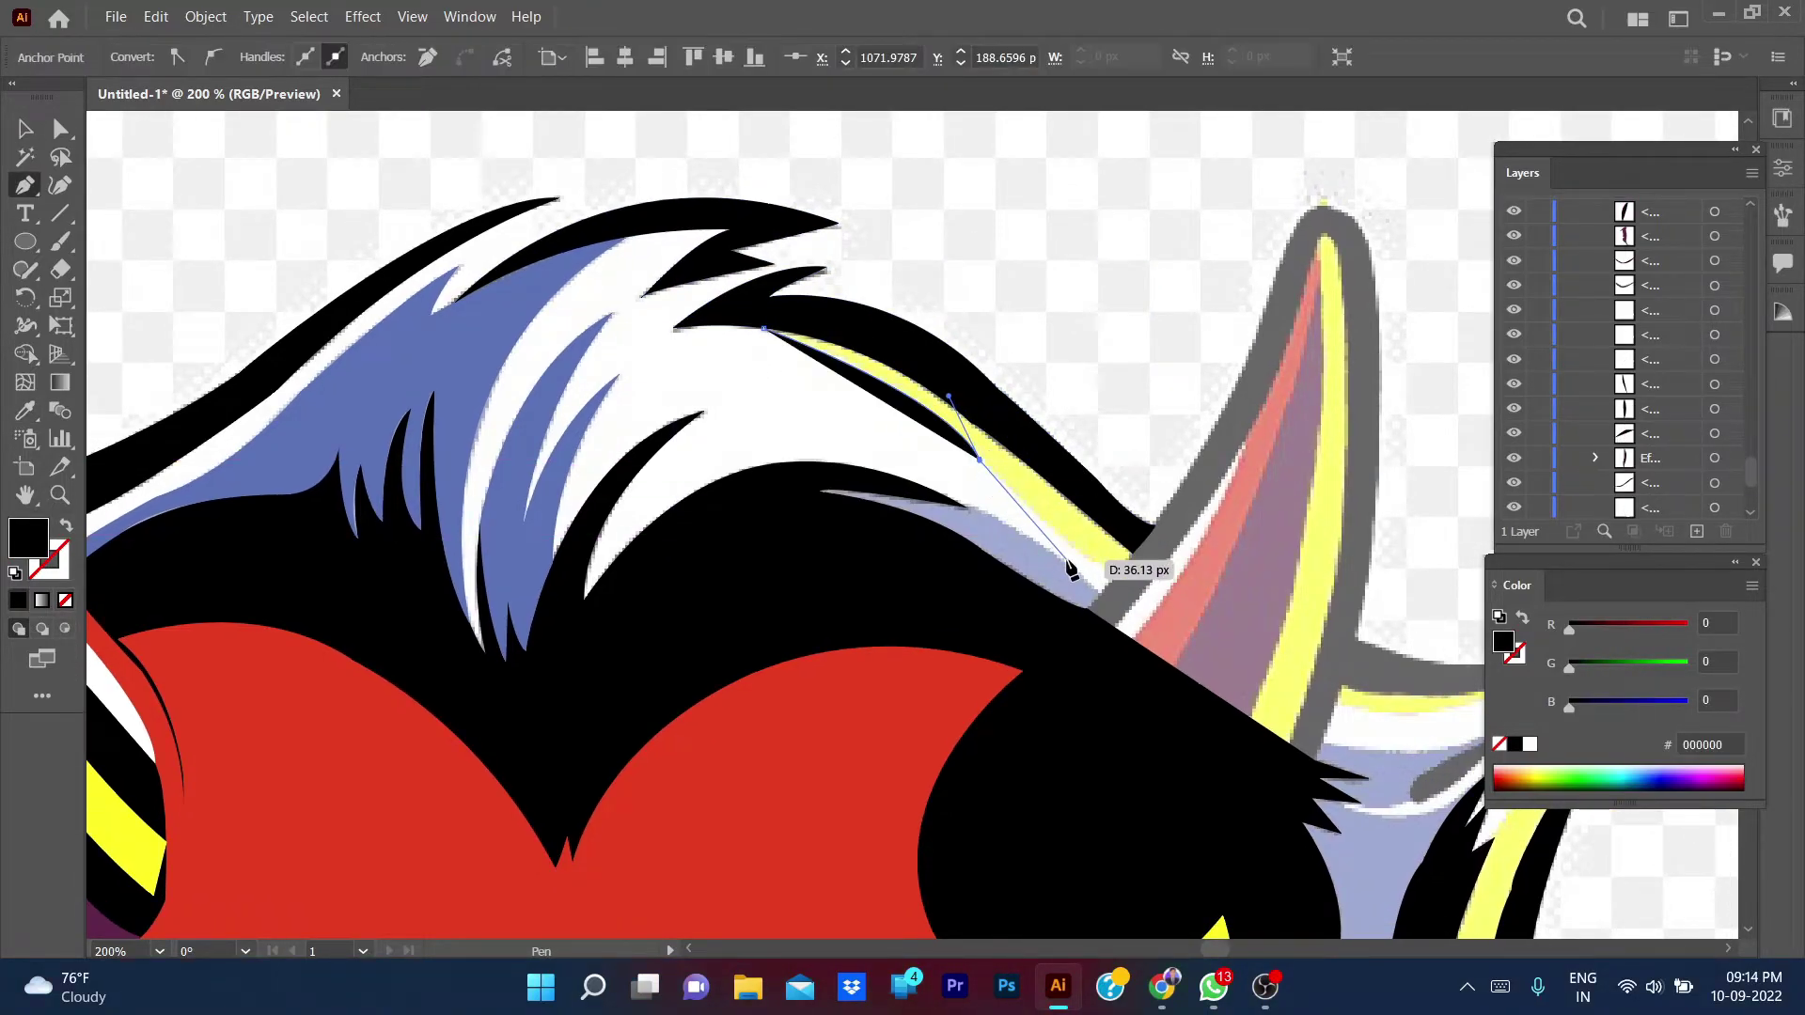
click(1133, 553)
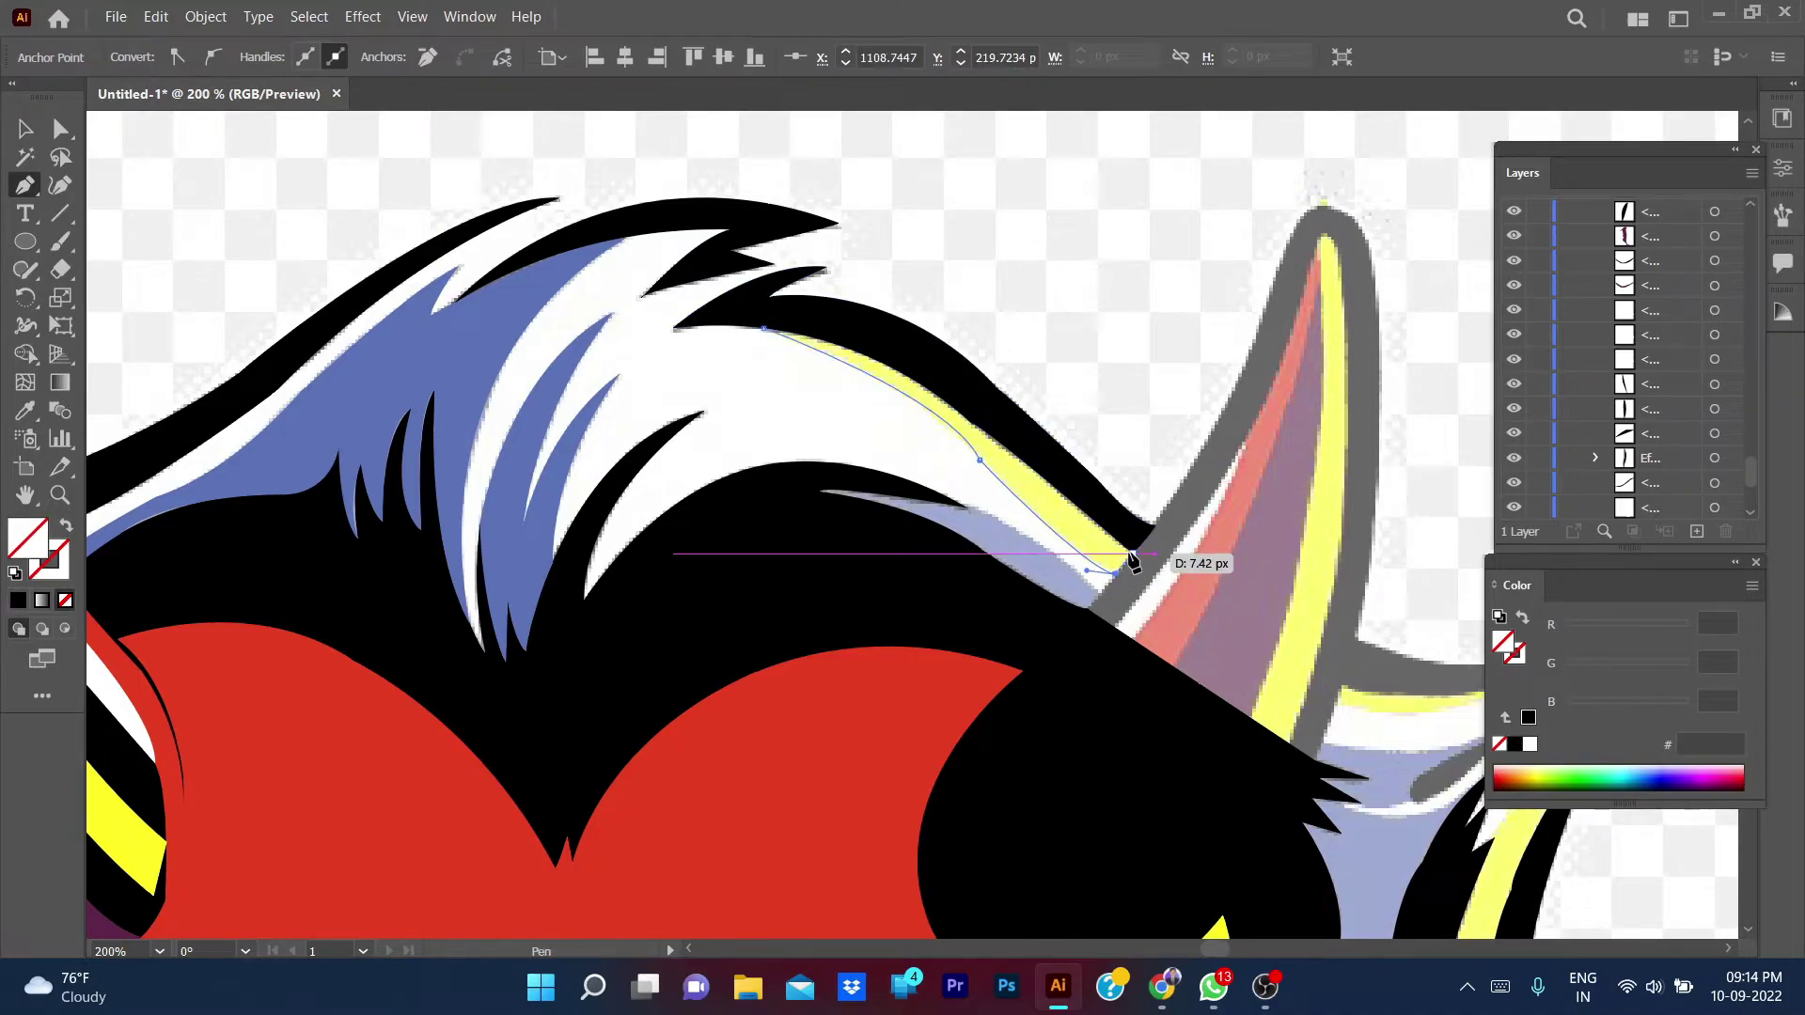
drag(945, 399, 887, 323)
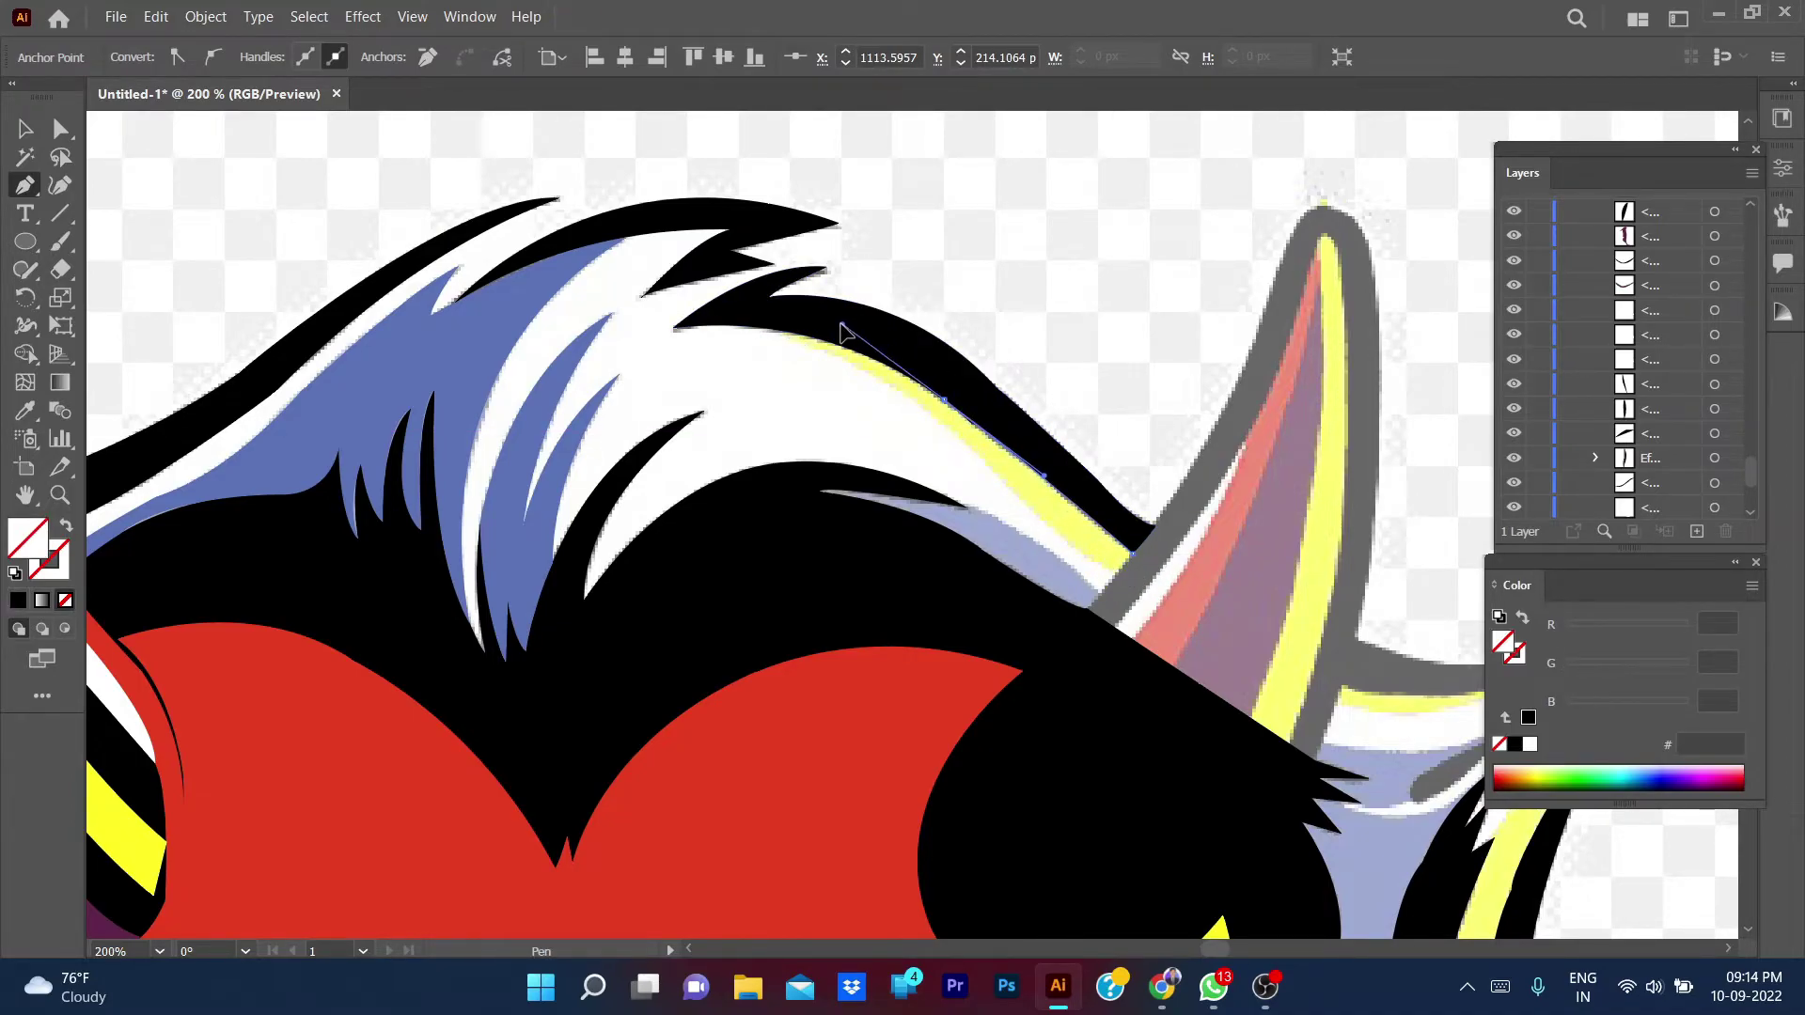
click(944, 400)
drag(764, 328, 658, 320)
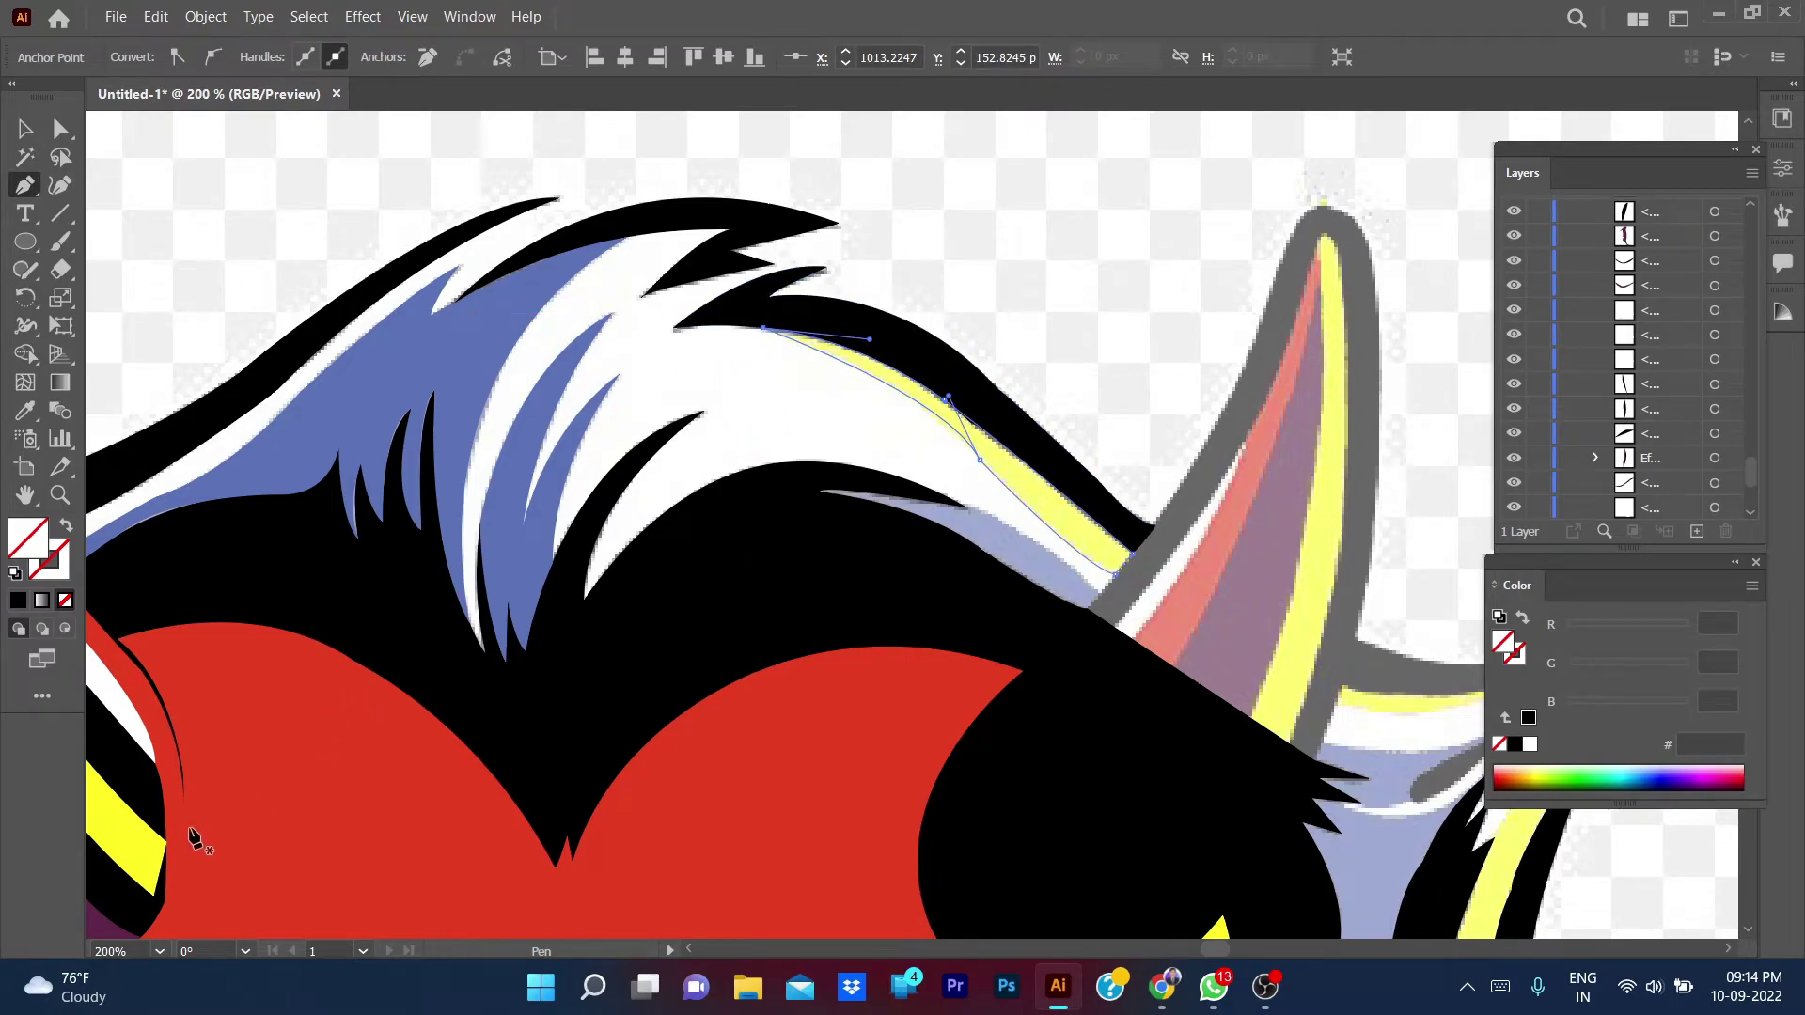
ctrl+click(838, 503)
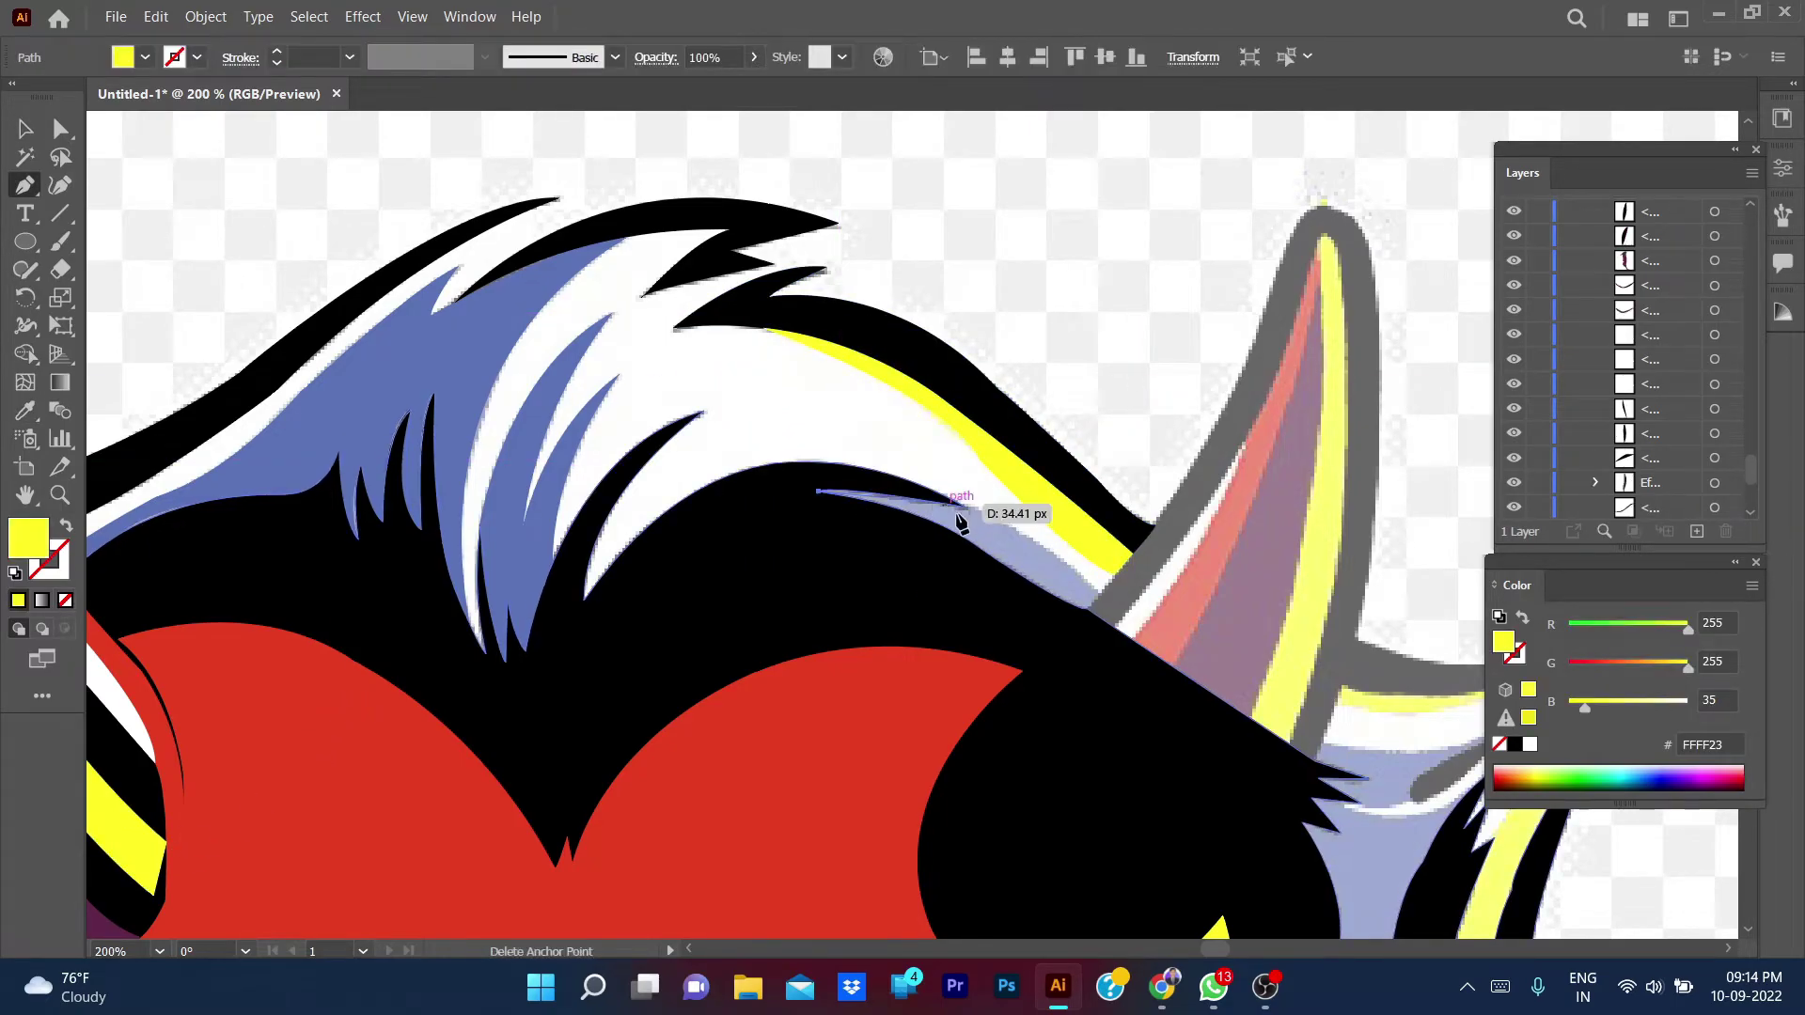
- Start a path along the light blue strand beneath the highlight
drag(1097, 595, 1218, 724)
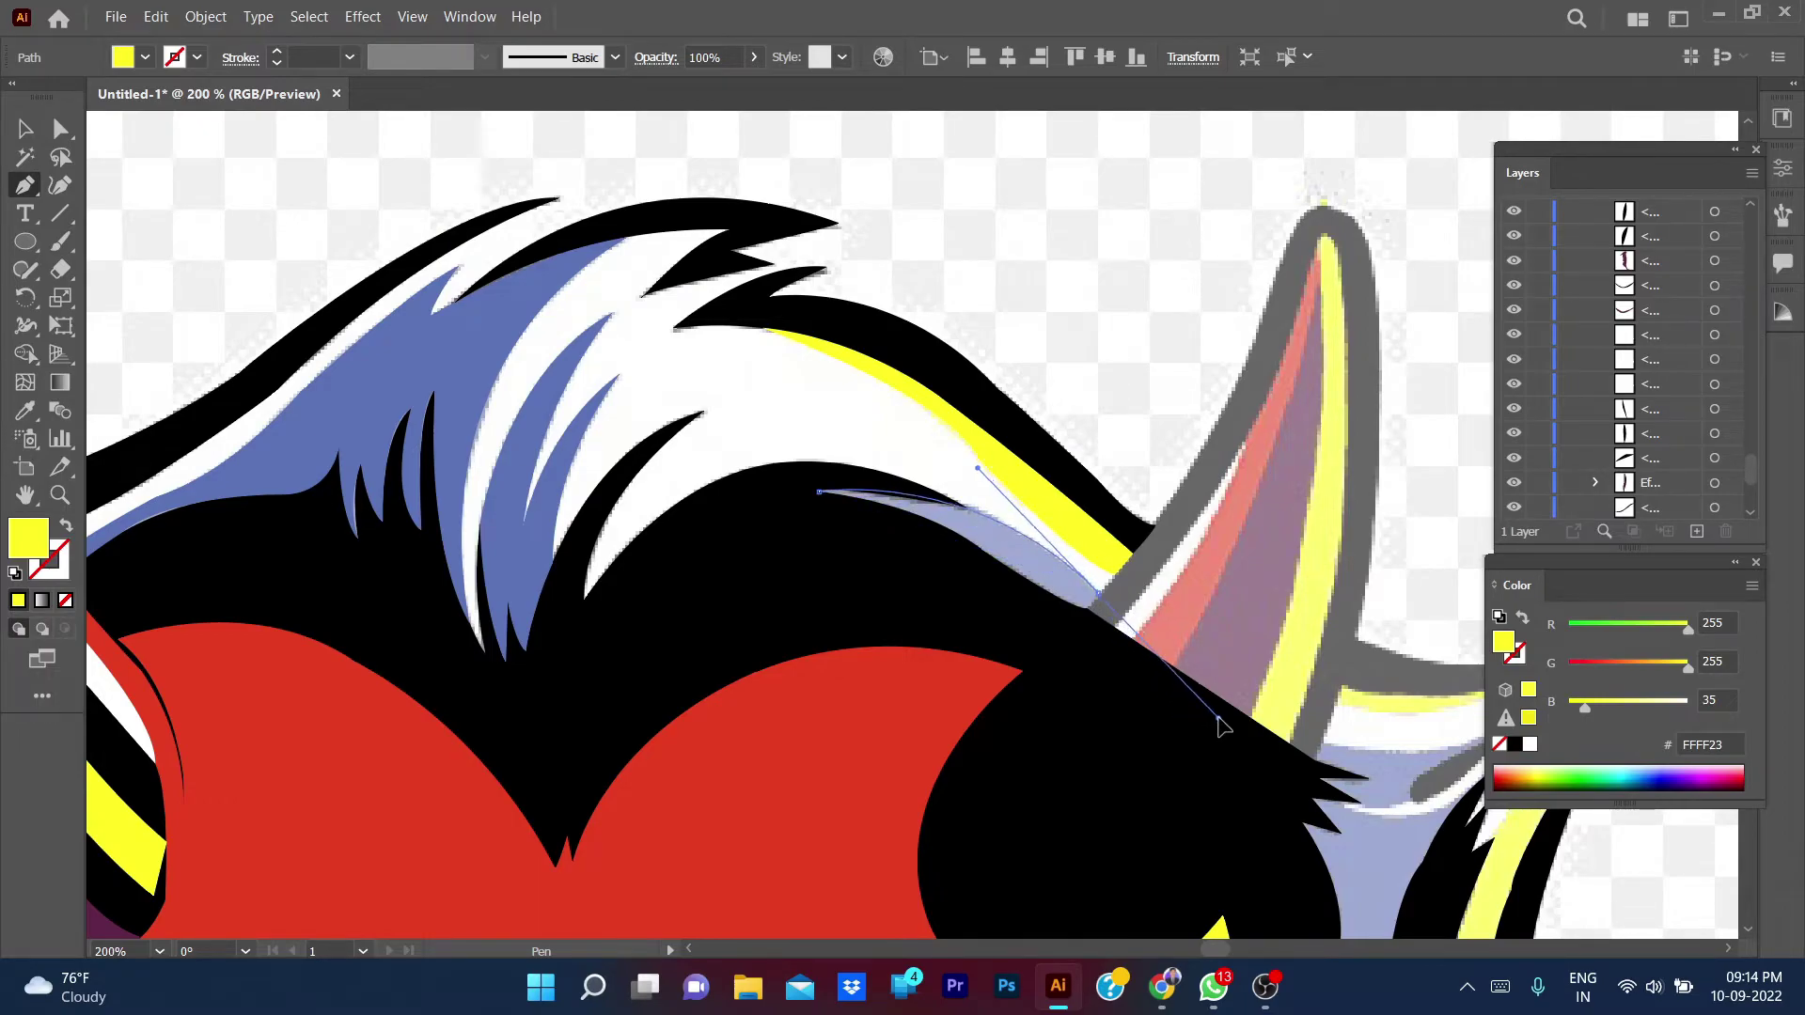
click(1095, 599)
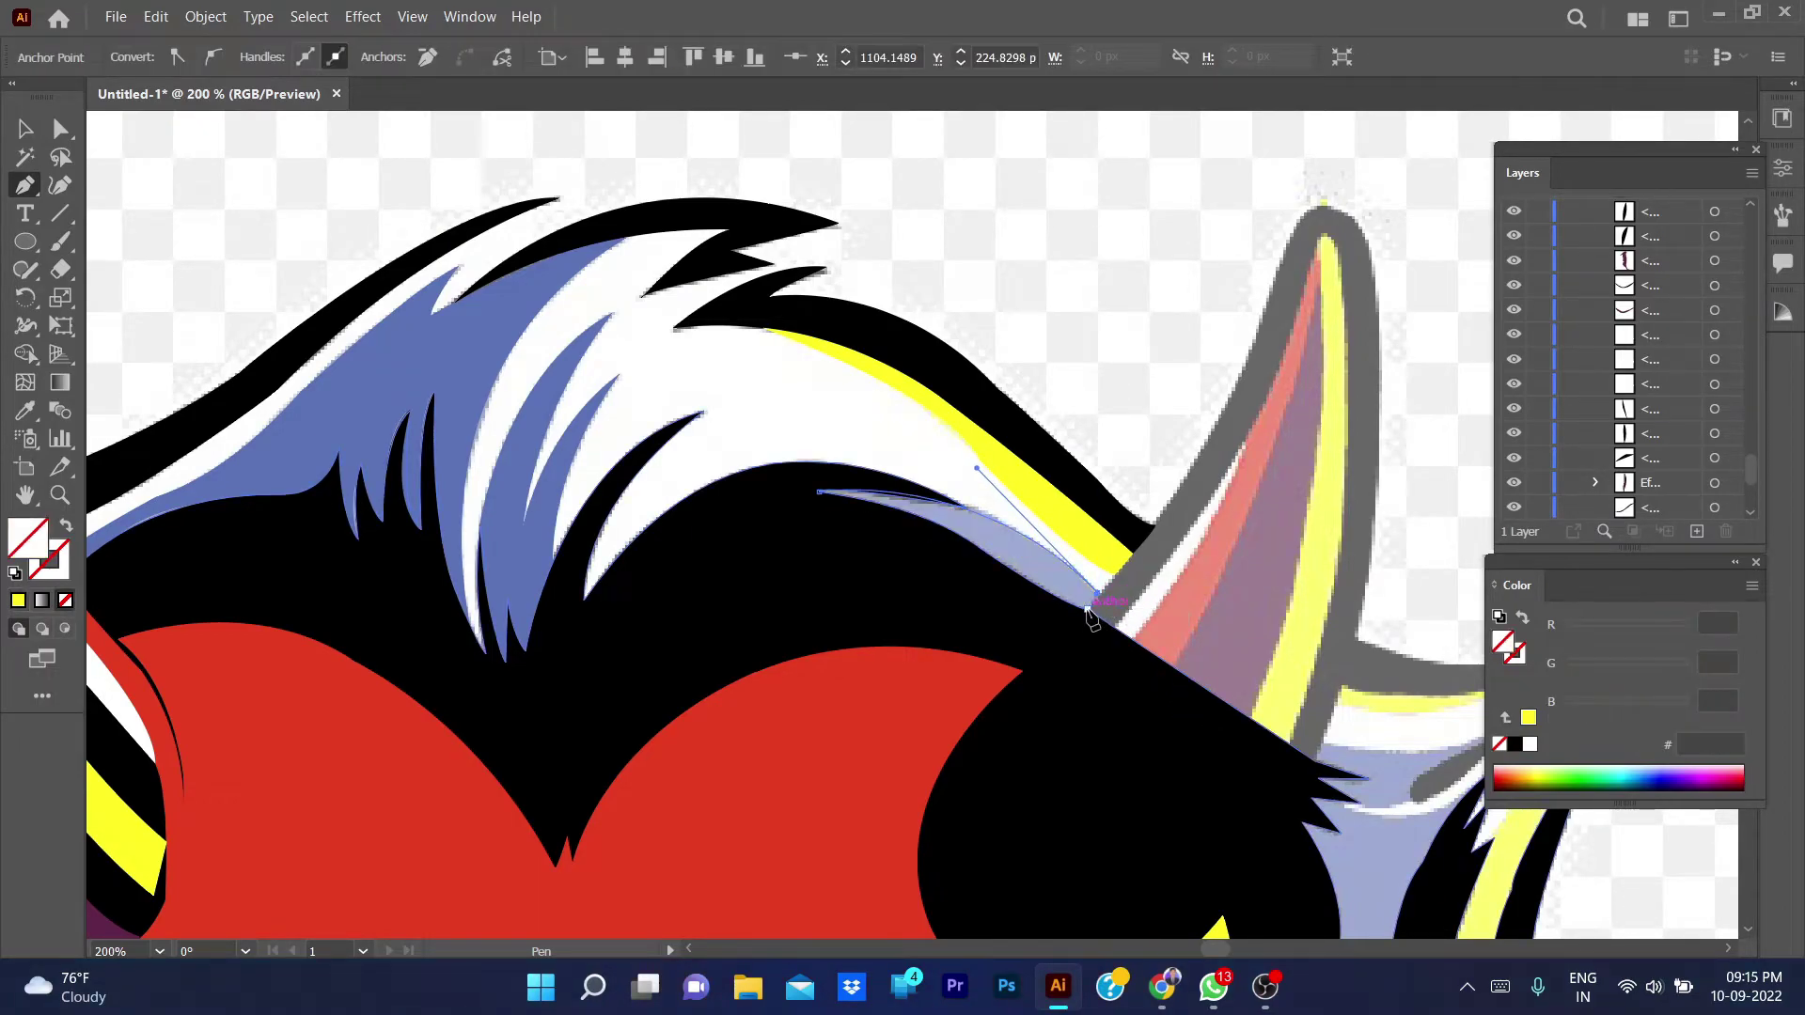
click(918, 498)
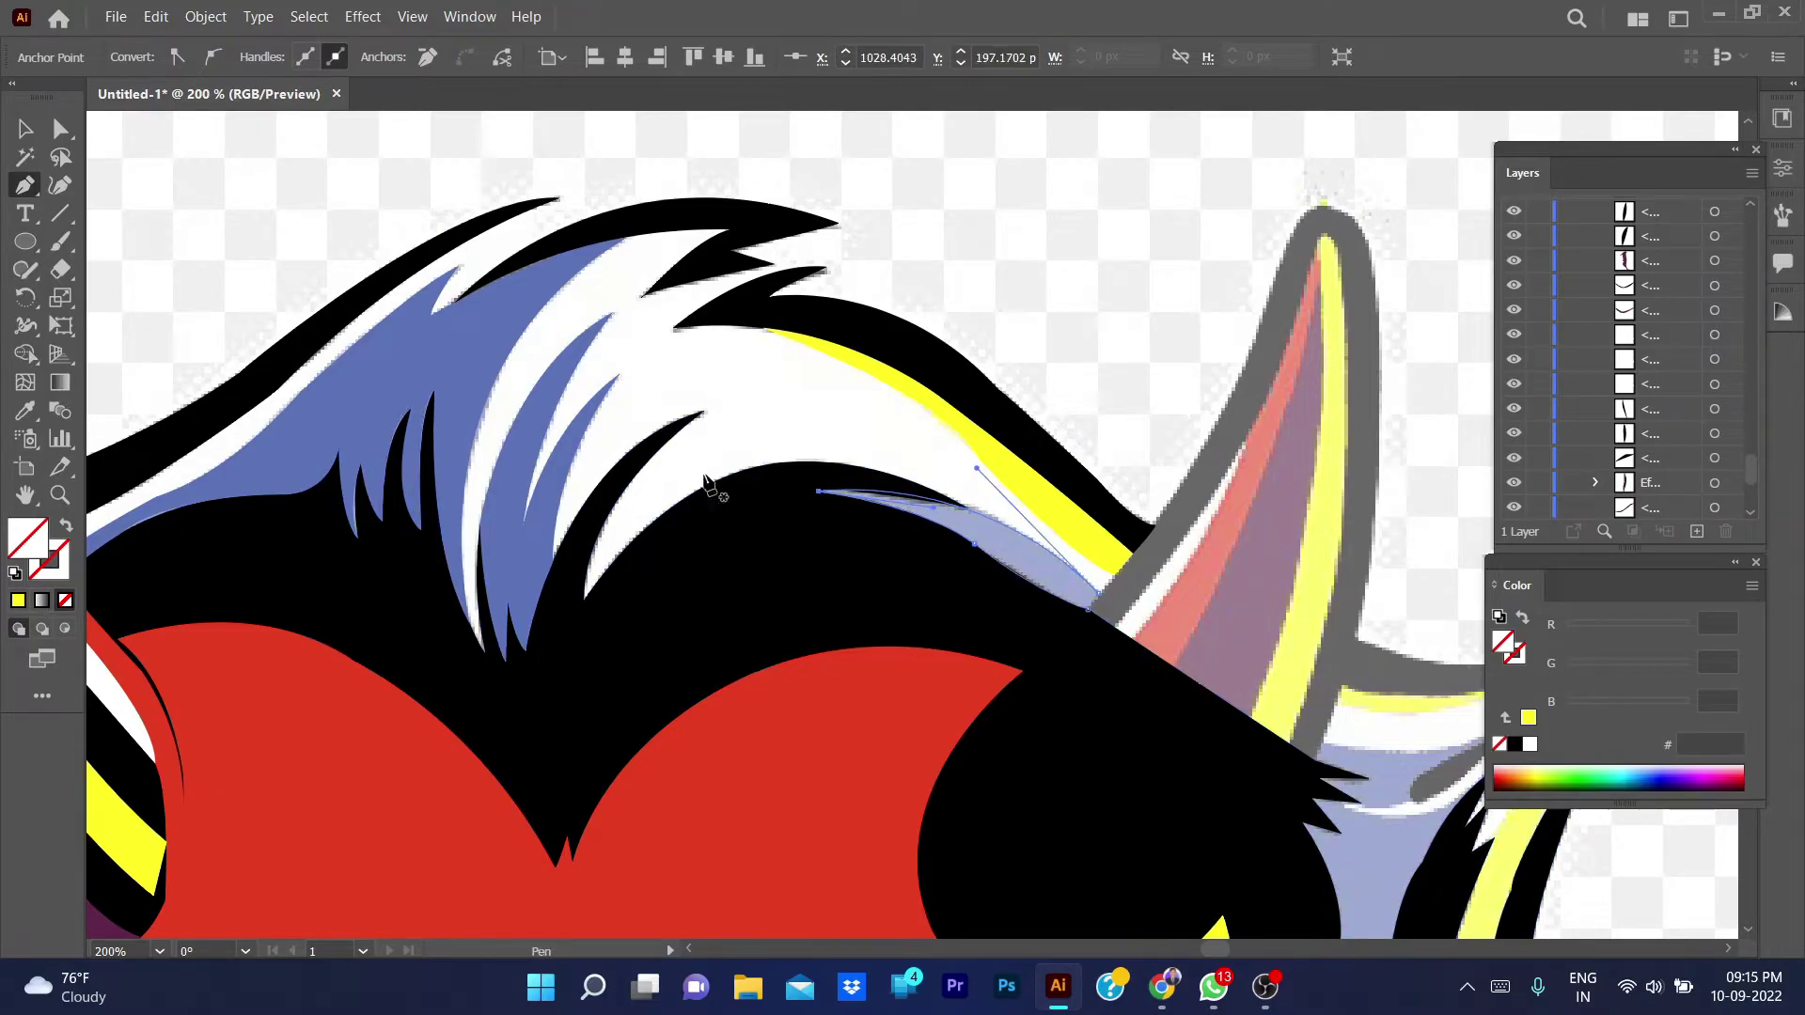
key(ctrl+shift+a)
key(v)
key(ctrl+0)
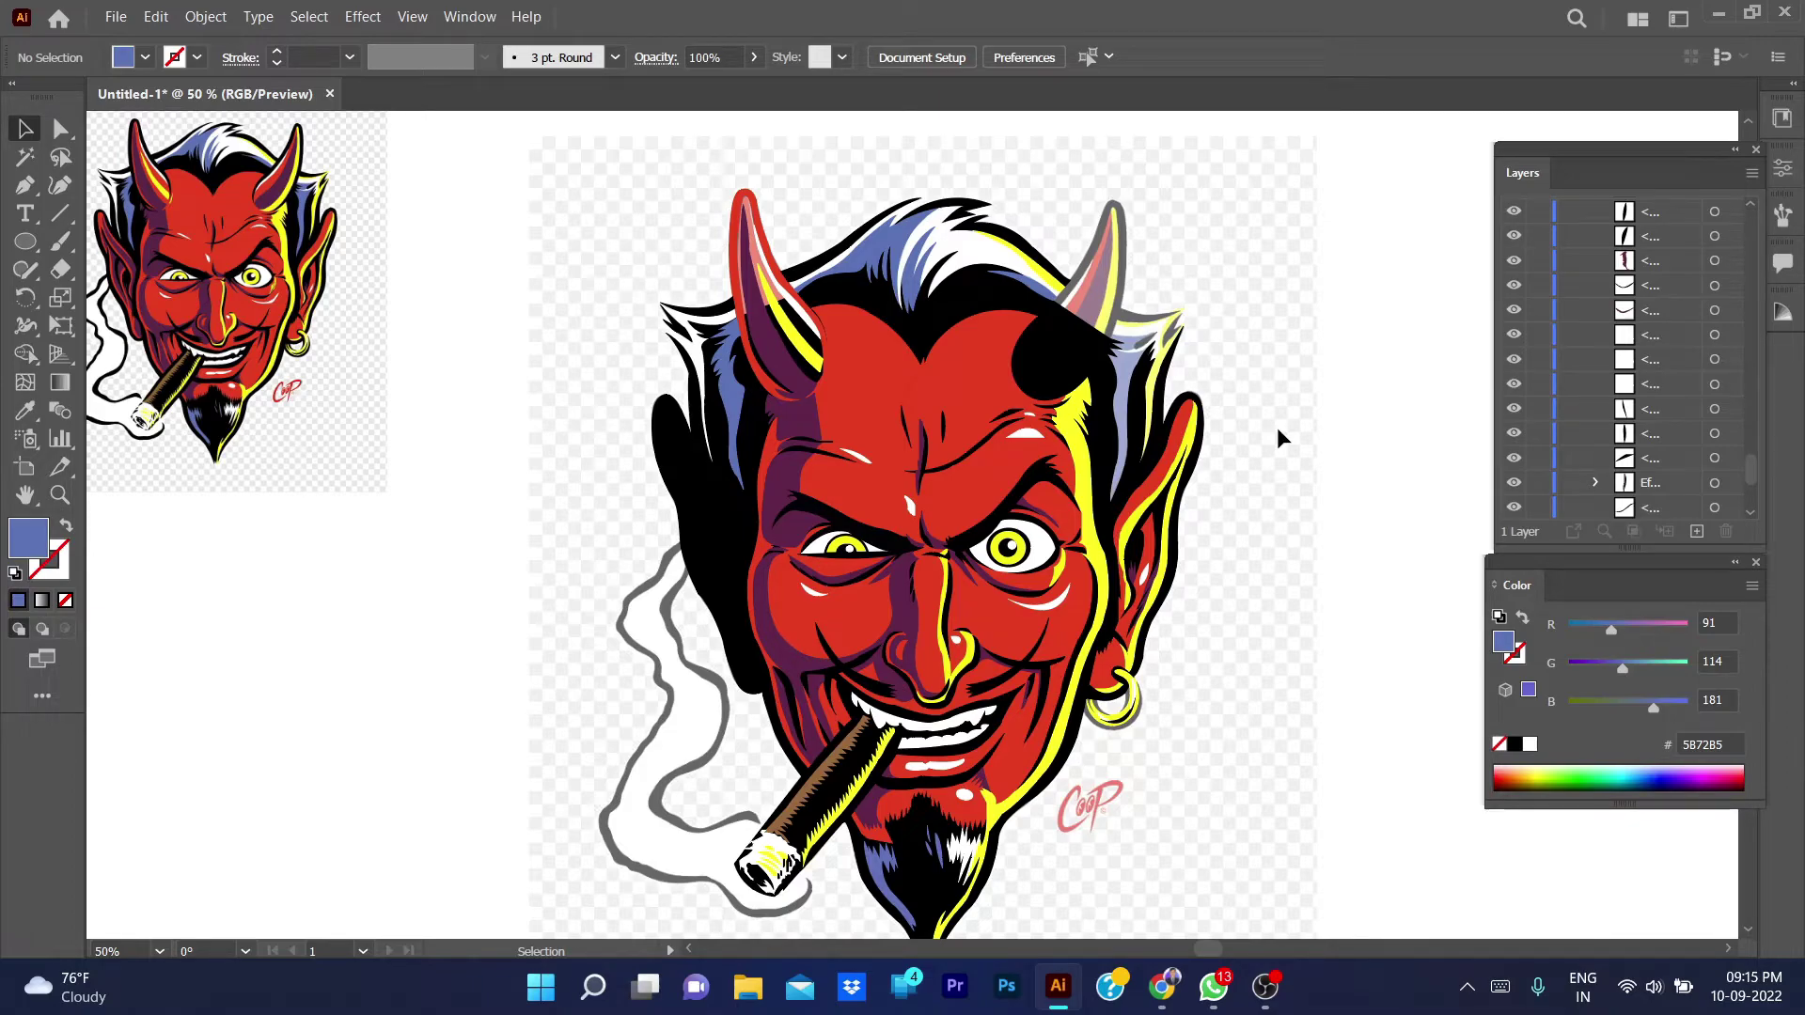
scroll(1617, 376, down, 5)
click(1516, 508)
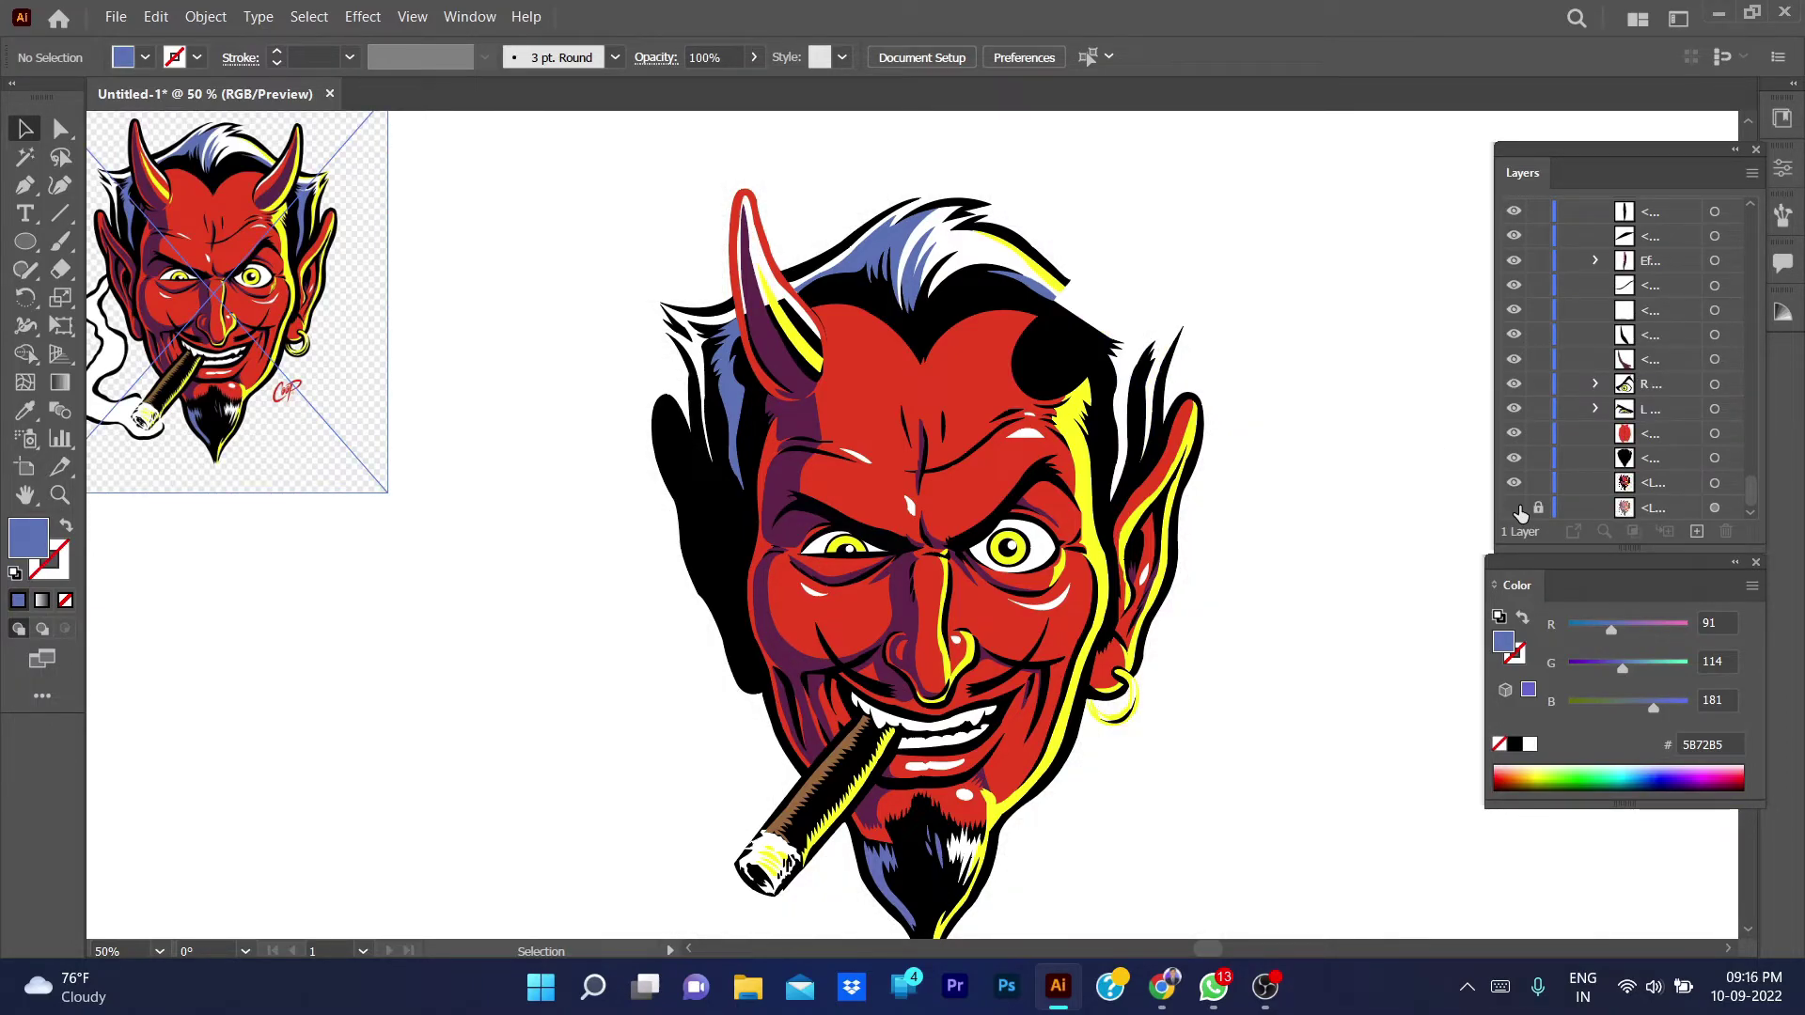
click(1517, 509)
click(1517, 509)
click(1517, 508)
click(1517, 508)
click(1517, 508)
- Trace the upper outline of a new hair strand beneath the right horn
scroll(1241, 461, up, 3)
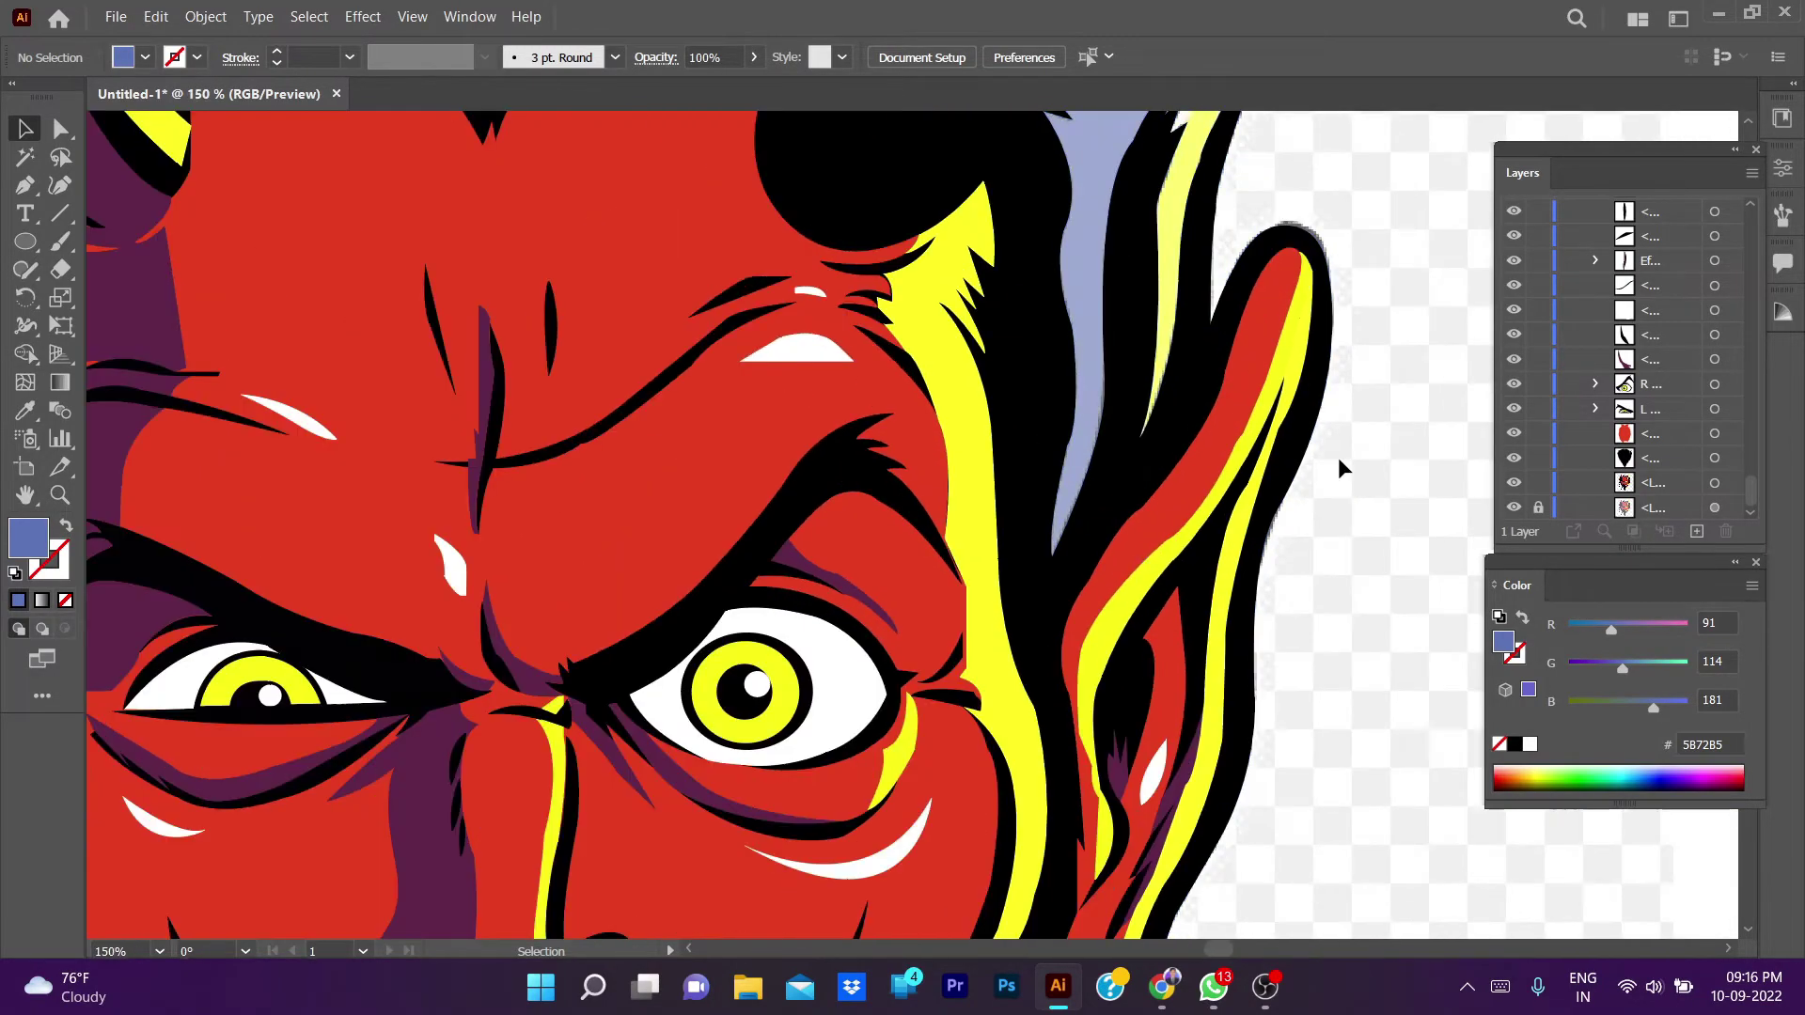
key(p)
click(1052, 556)
drag(1105, 368, 1107, 273)
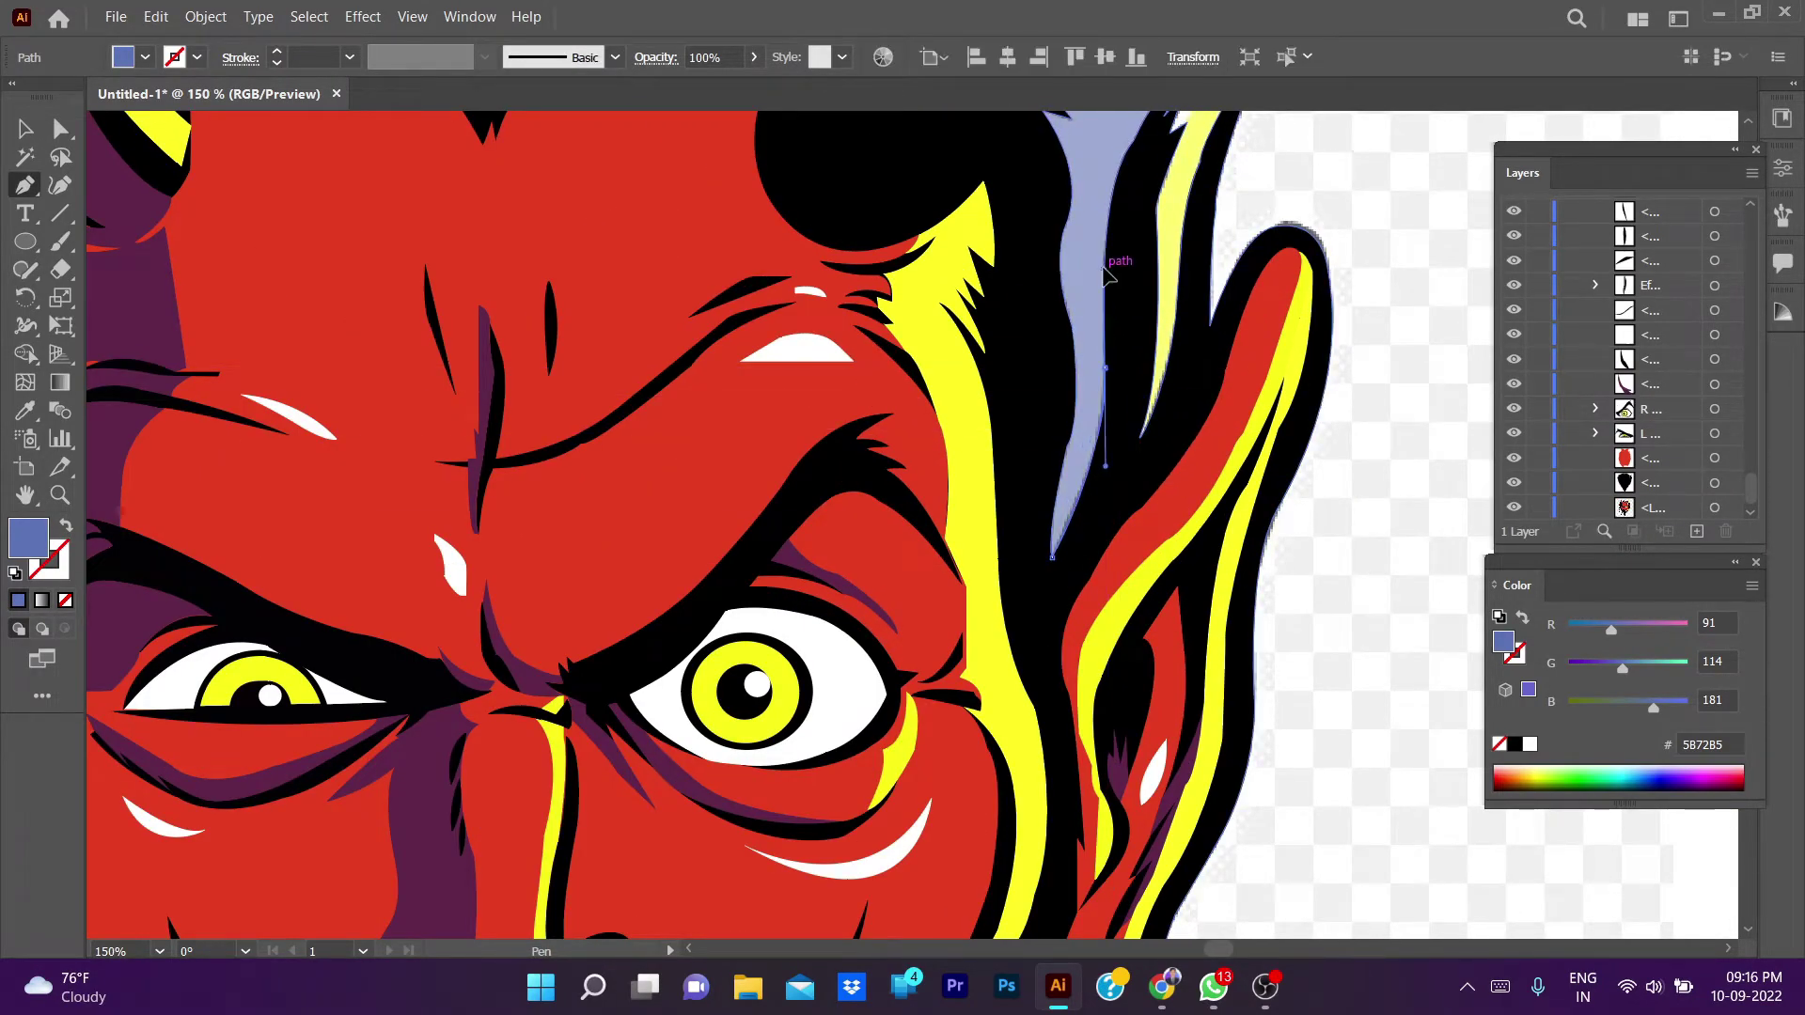
scroll(1108, 273, up, 5)
drag(1056, 360, 1166, 295)
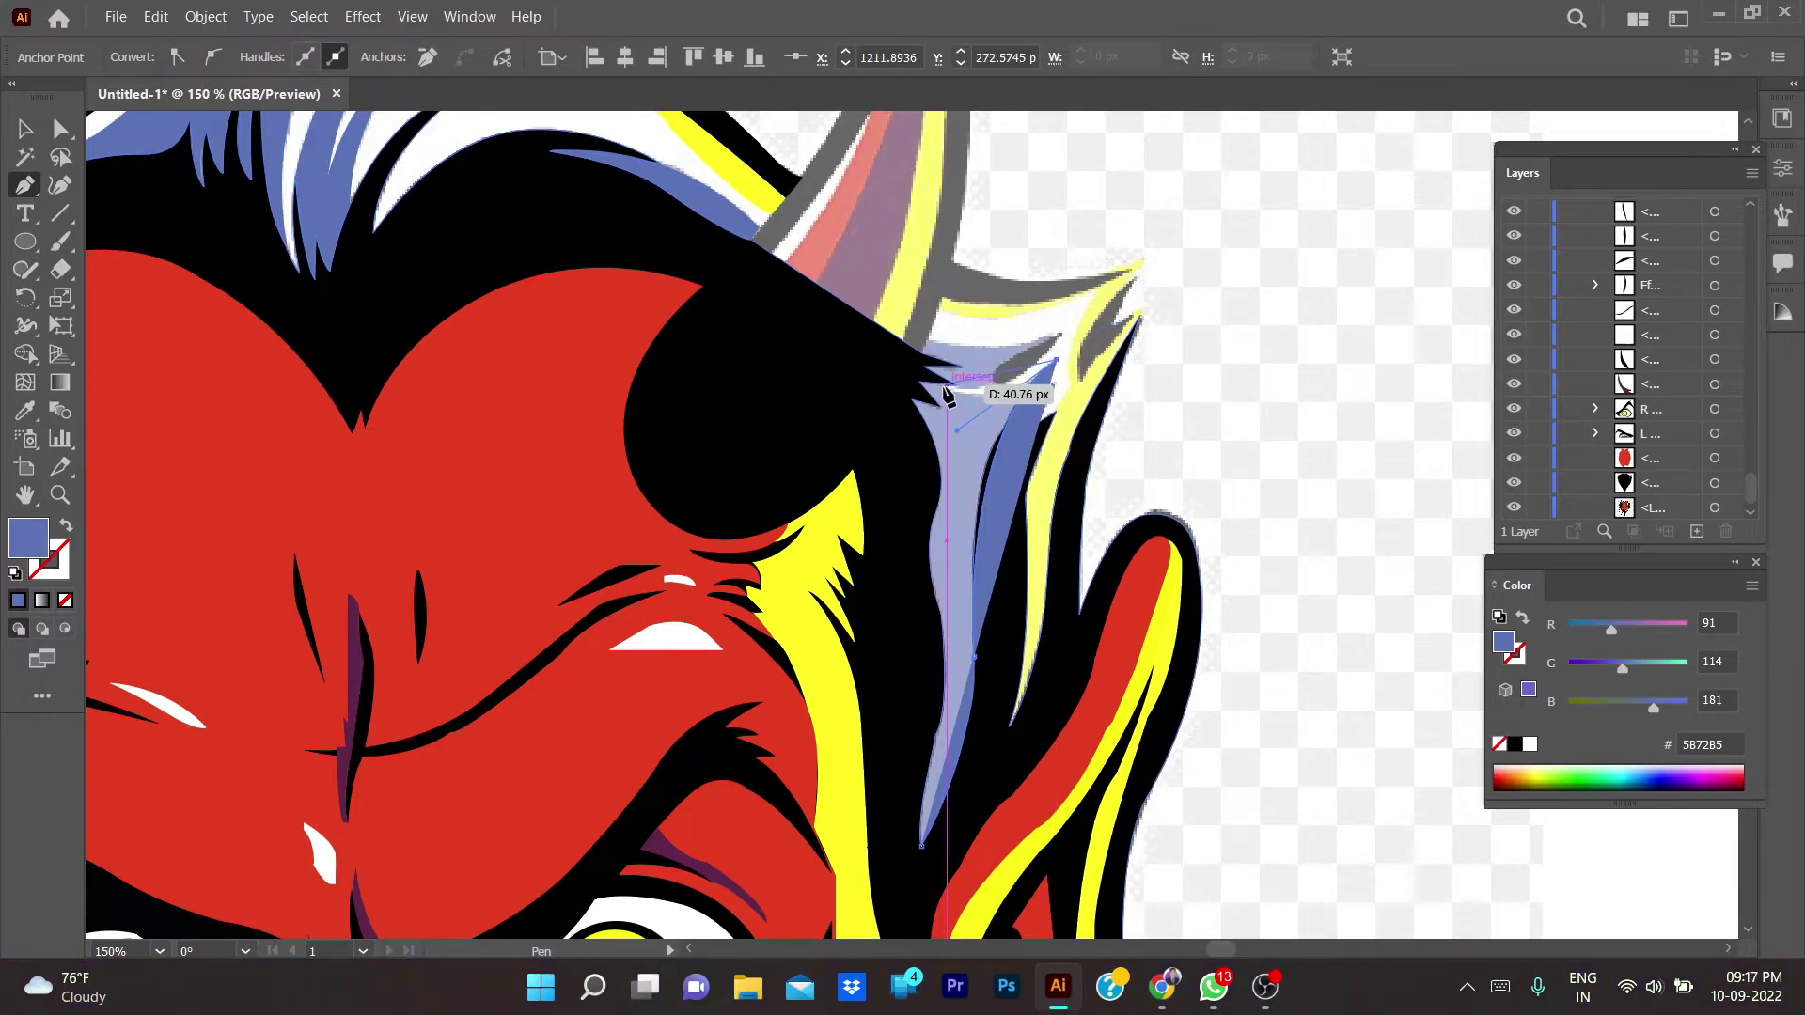
drag(948, 388, 898, 367)
click(1000, 384)
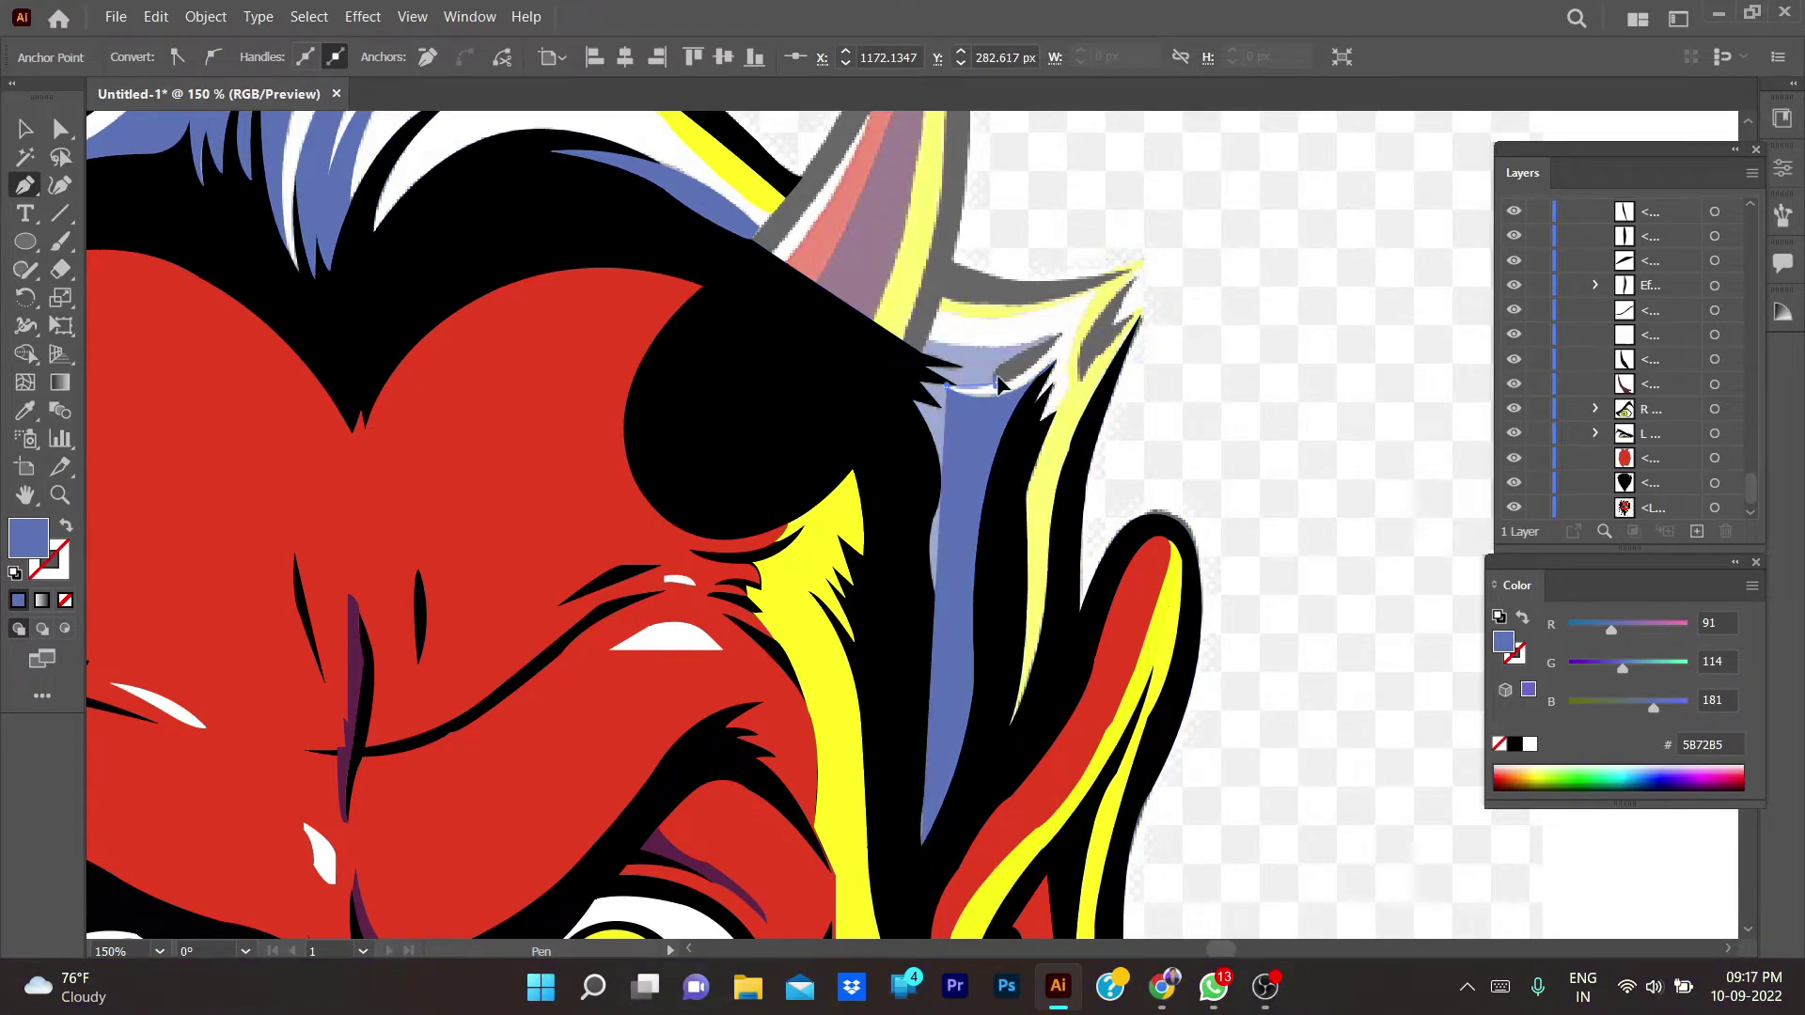
drag(1058, 337, 1089, 333)
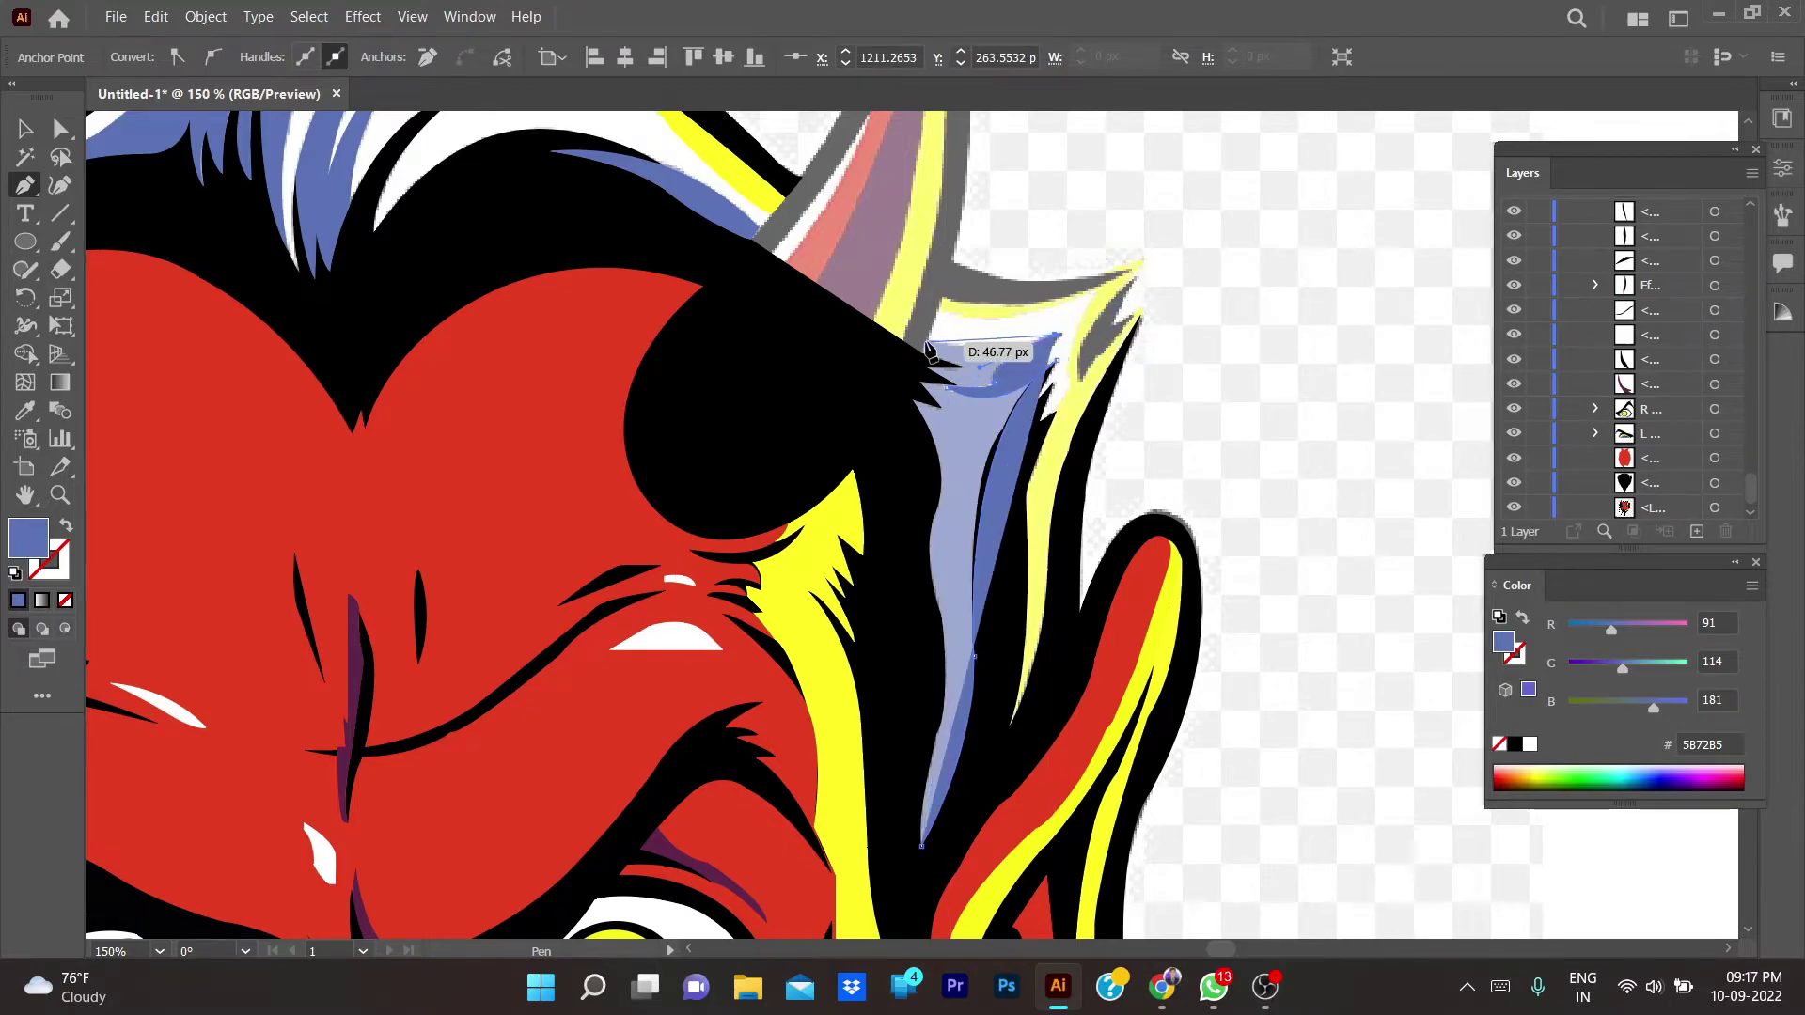
click(931, 346)
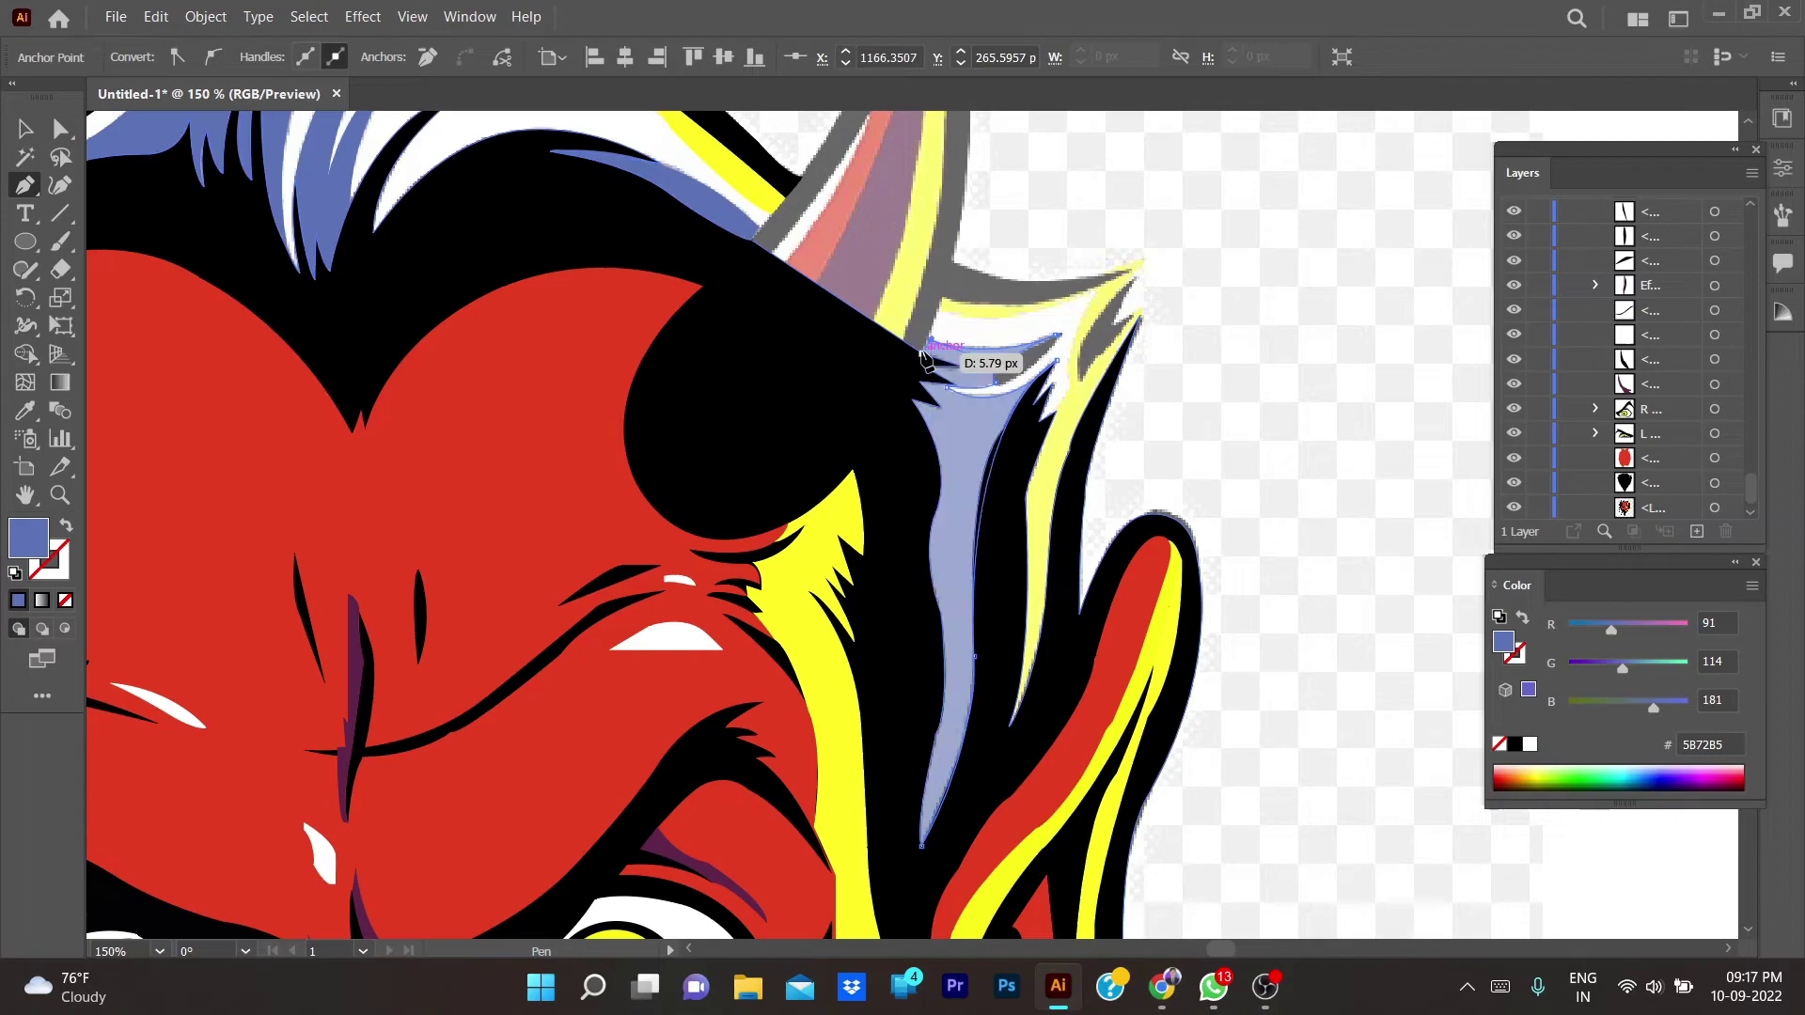
- Extend the strand down to its pointed tip and fill it with the hair blue
key(slash)
click(995, 386)
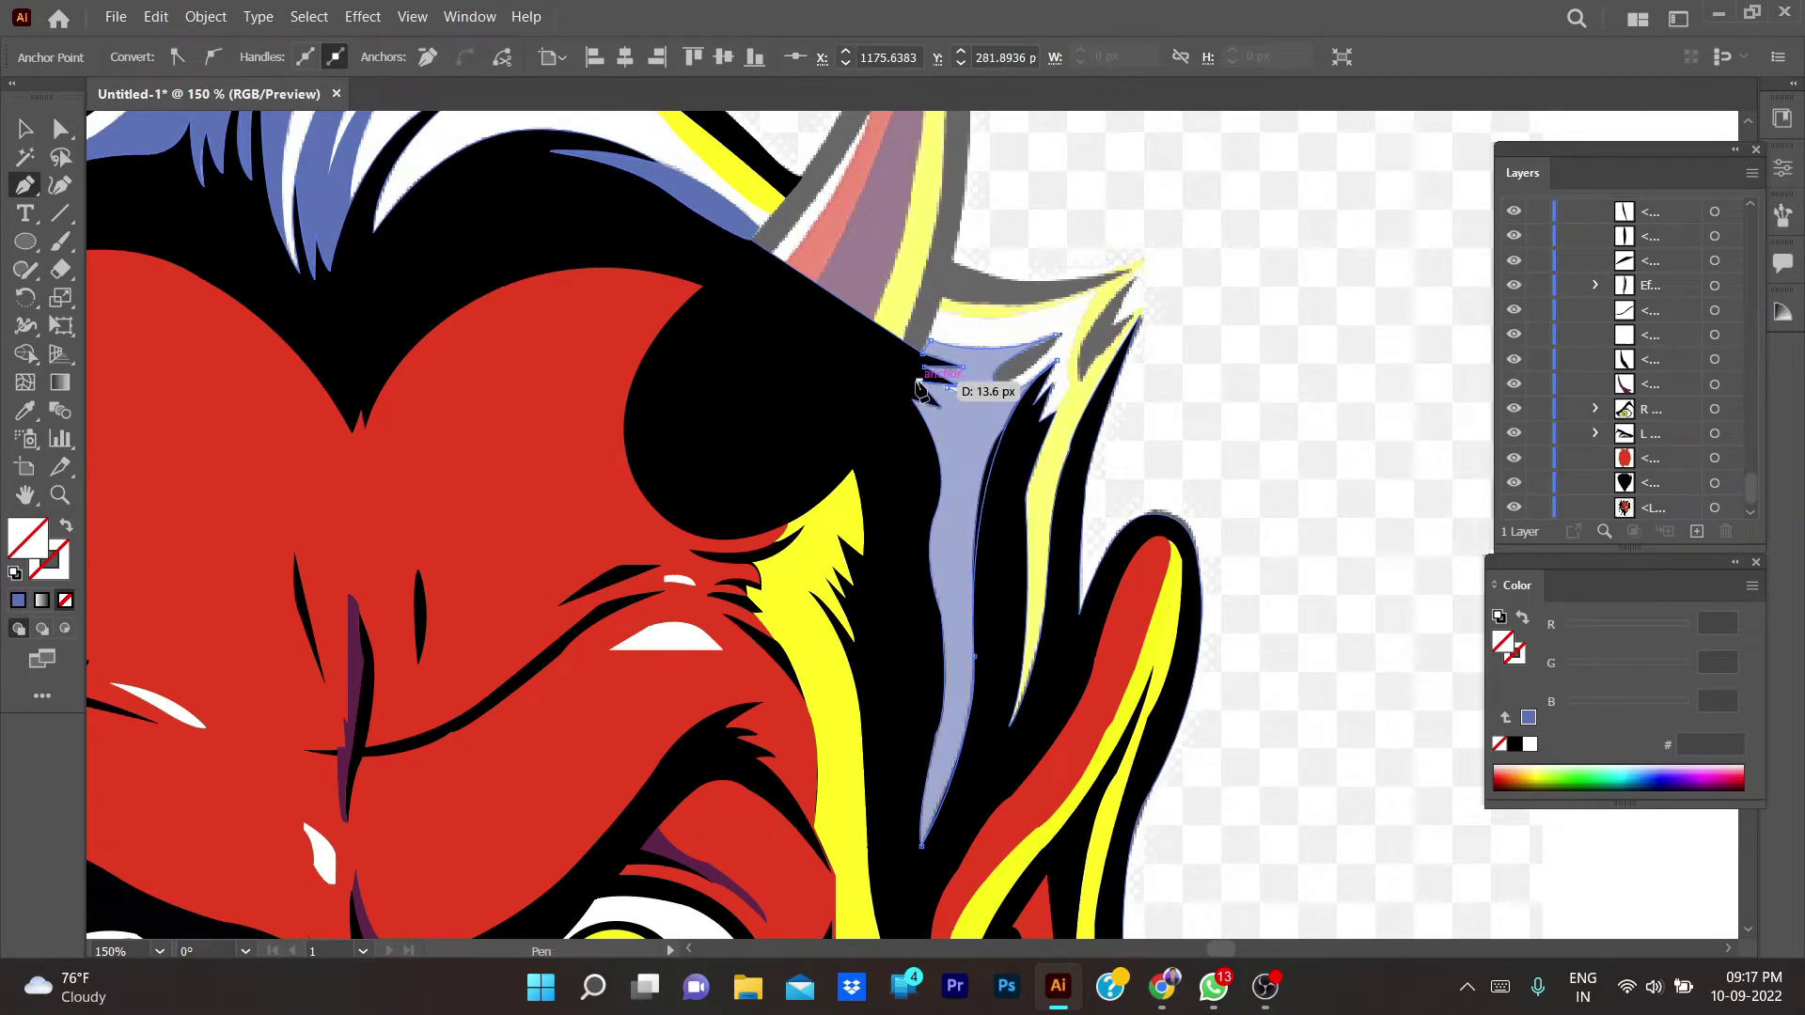
click(910, 398)
mouse_move(940, 499)
mouse_down()
mouse_move(955, 673)
mouse_move(934, 743)
mouse_up()
click(922, 846)
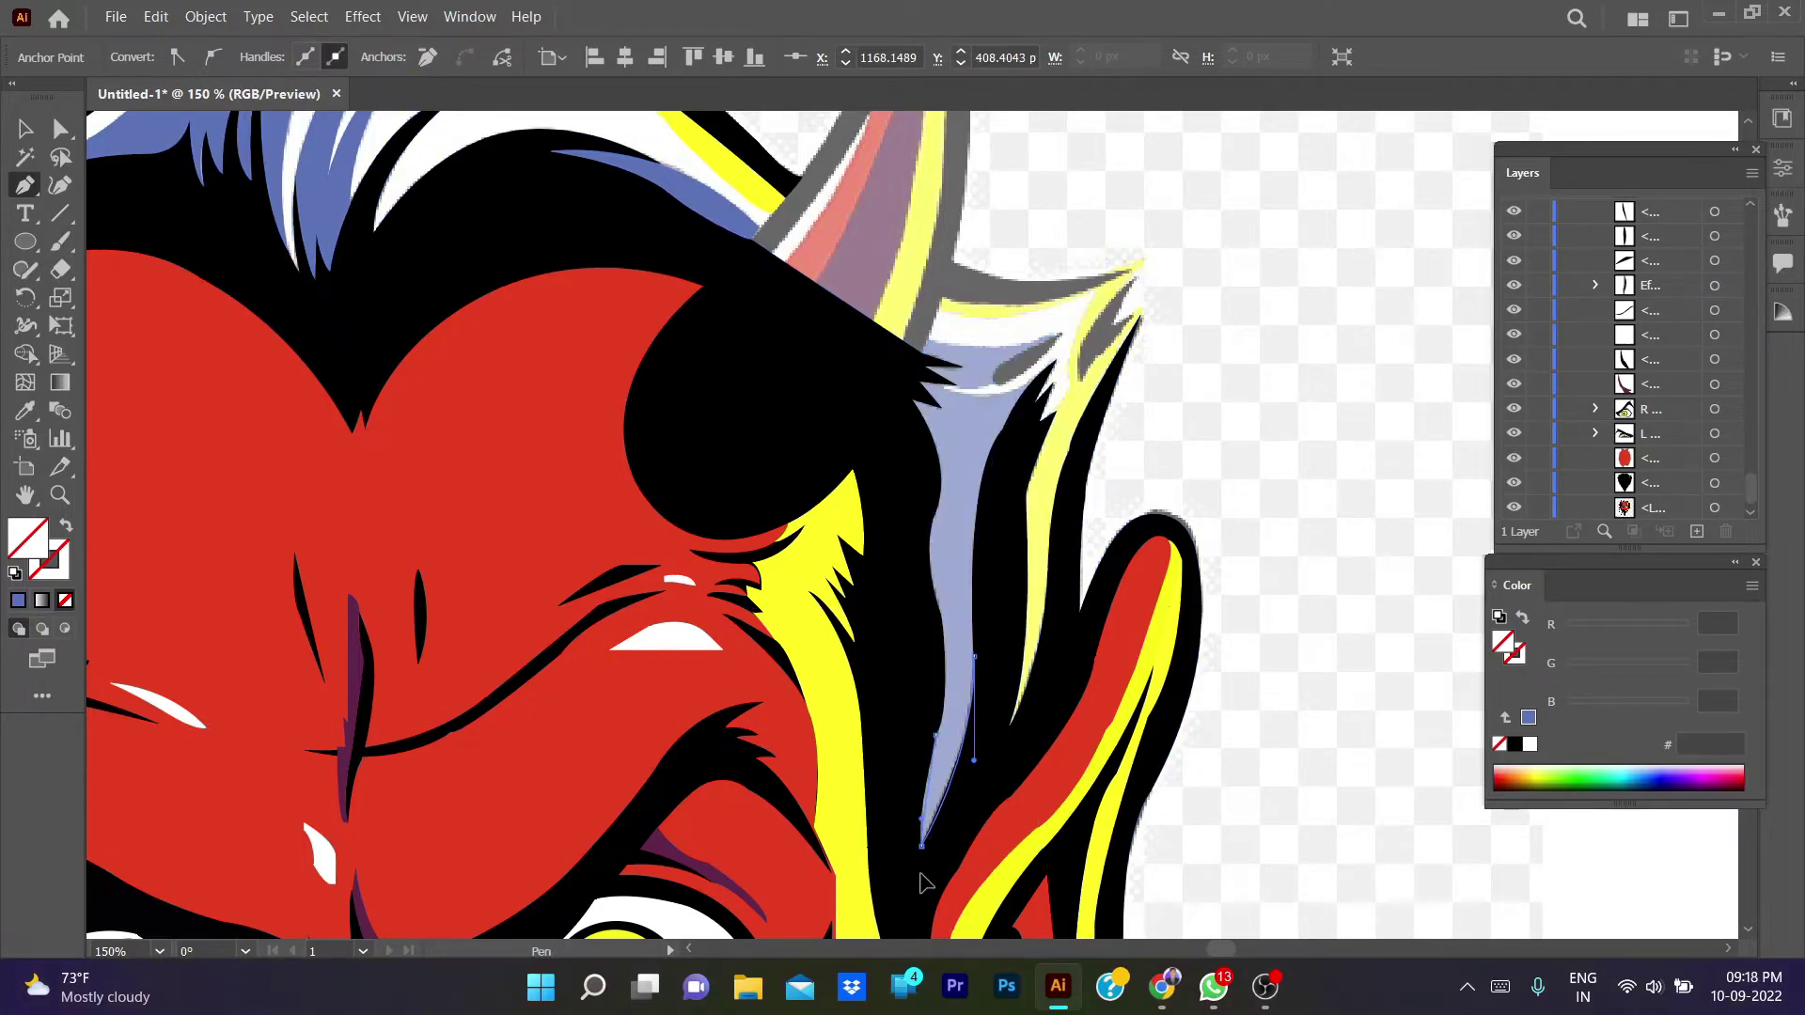
click(1528, 718)
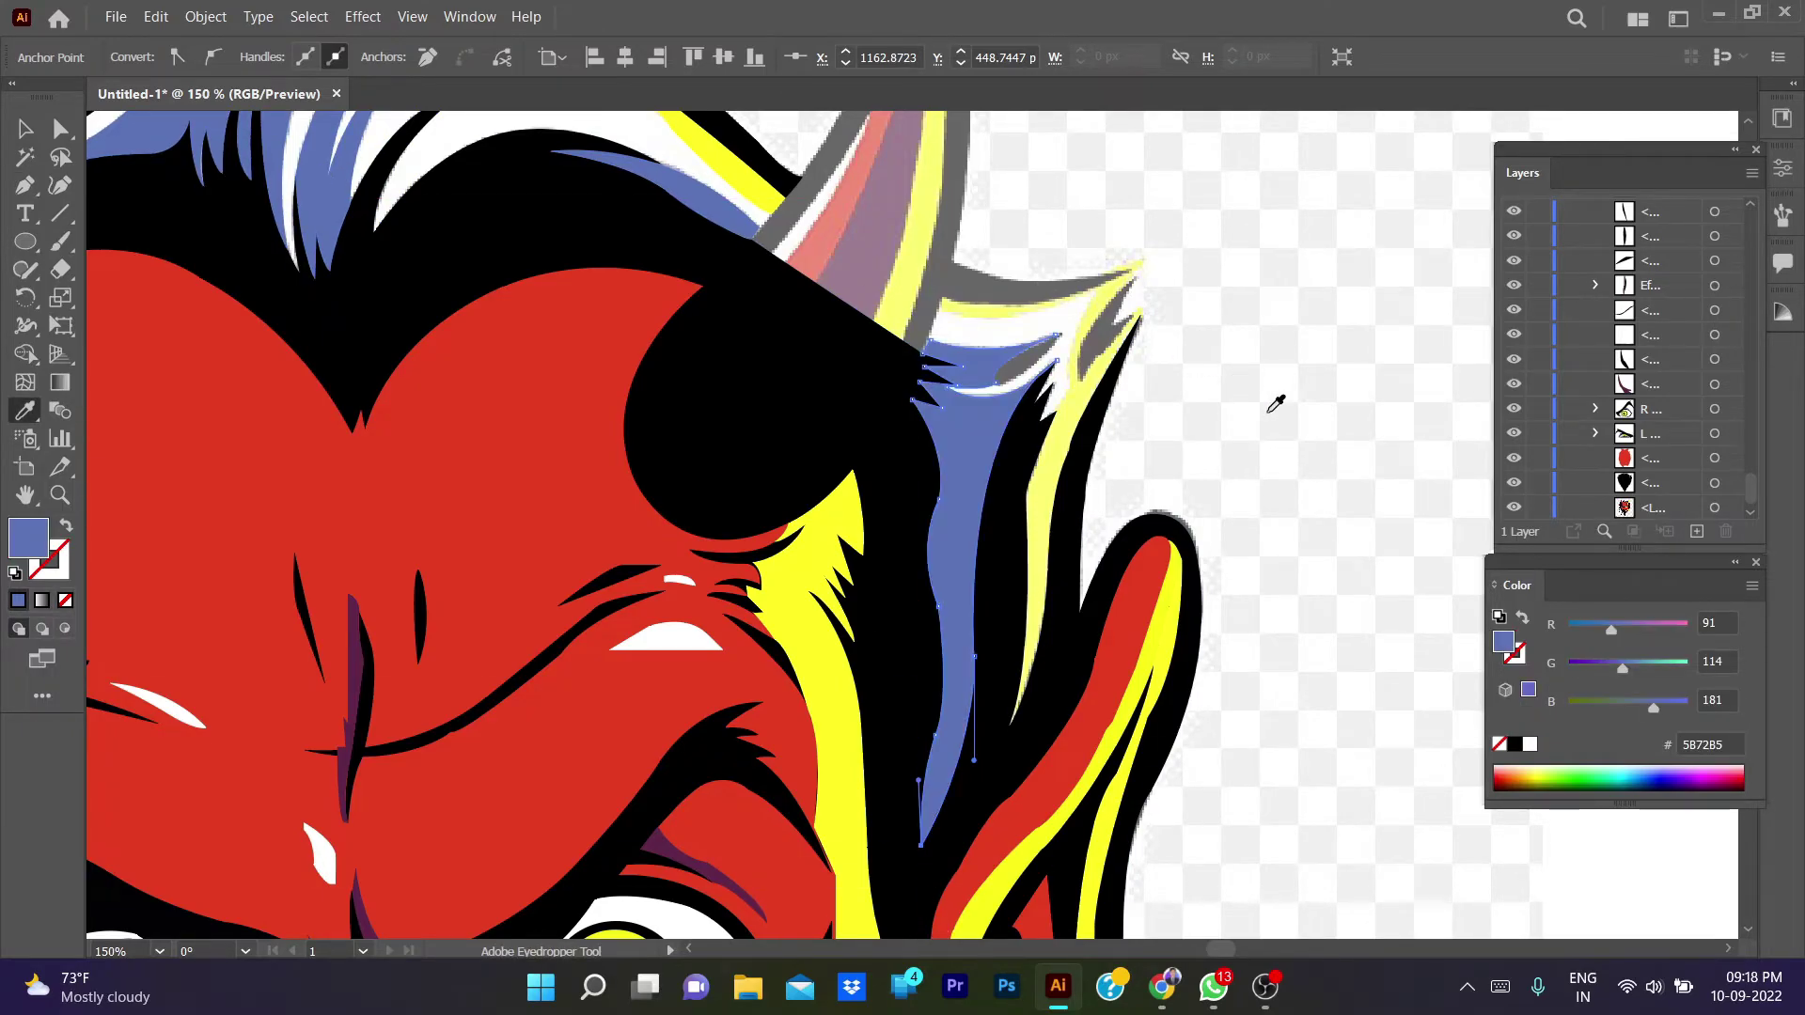
key(b)
key(v)
click(1265, 419)
key(ctrl+equal)
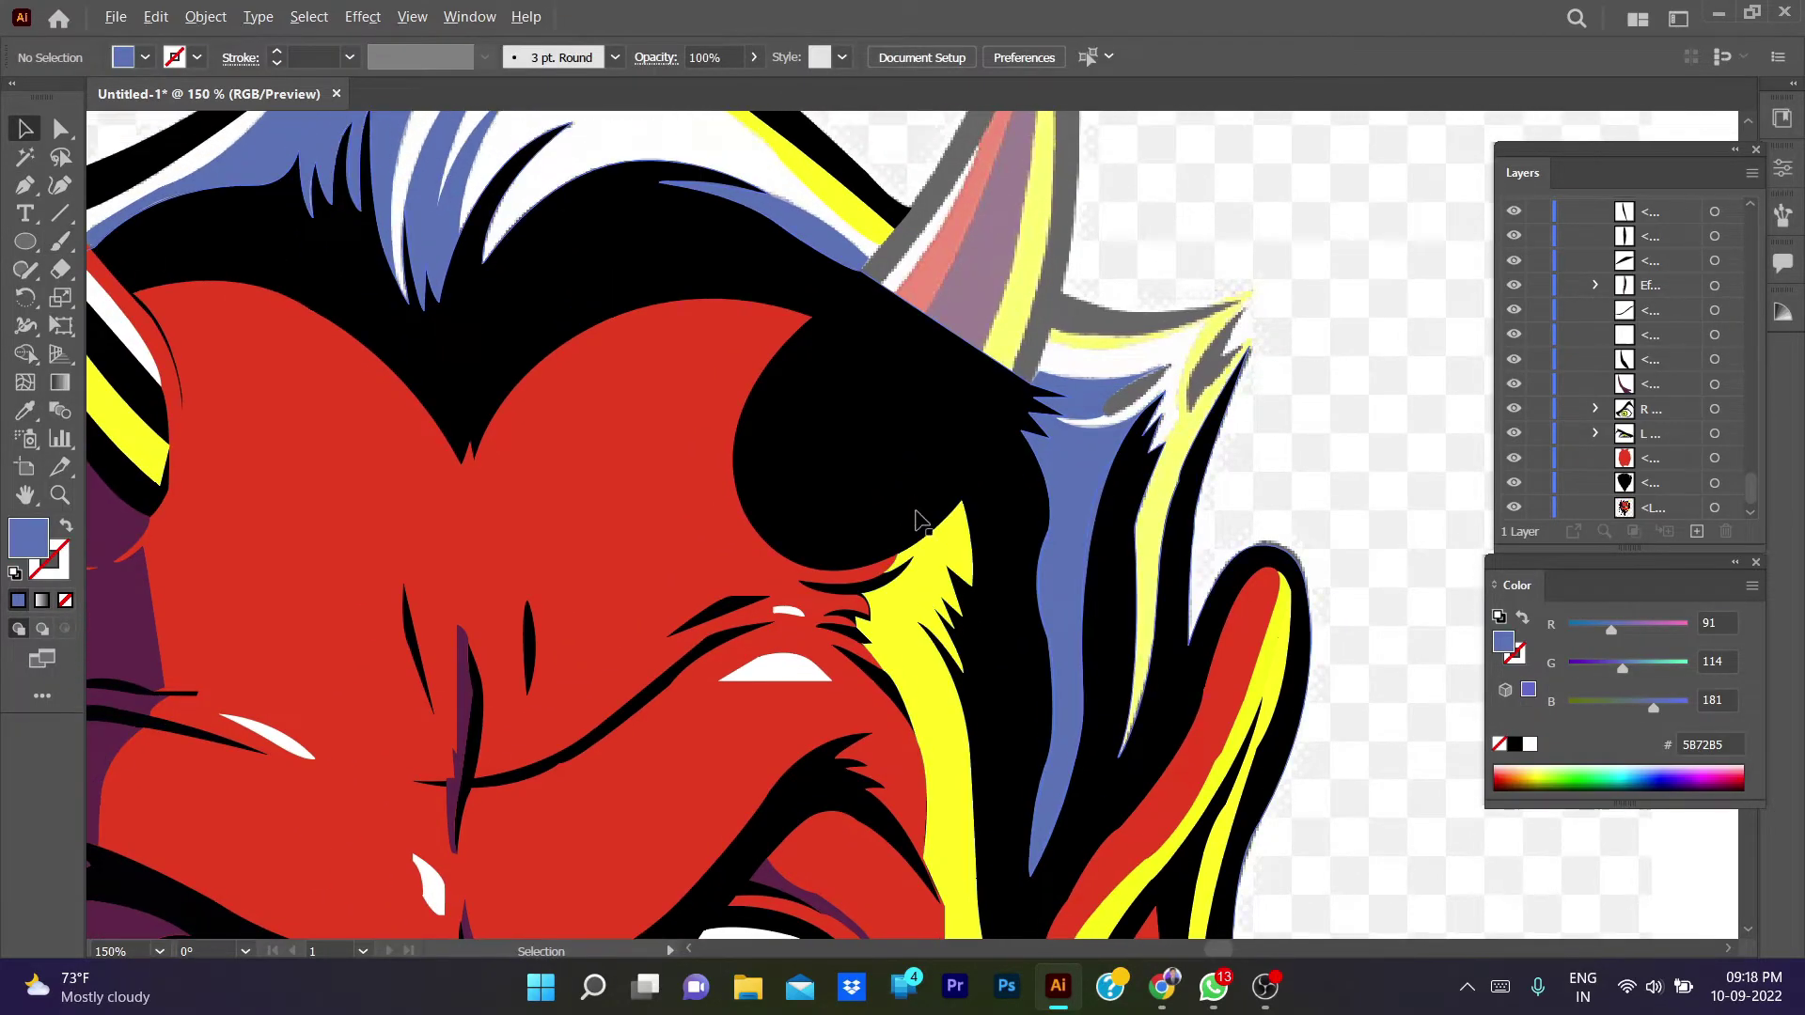
mouse_move(919, 523)
mouse_down()
mouse_move(699, 403)
mouse_move(979, 346)
mouse_up()
key(b)
drag(825, 235, 823, 249)
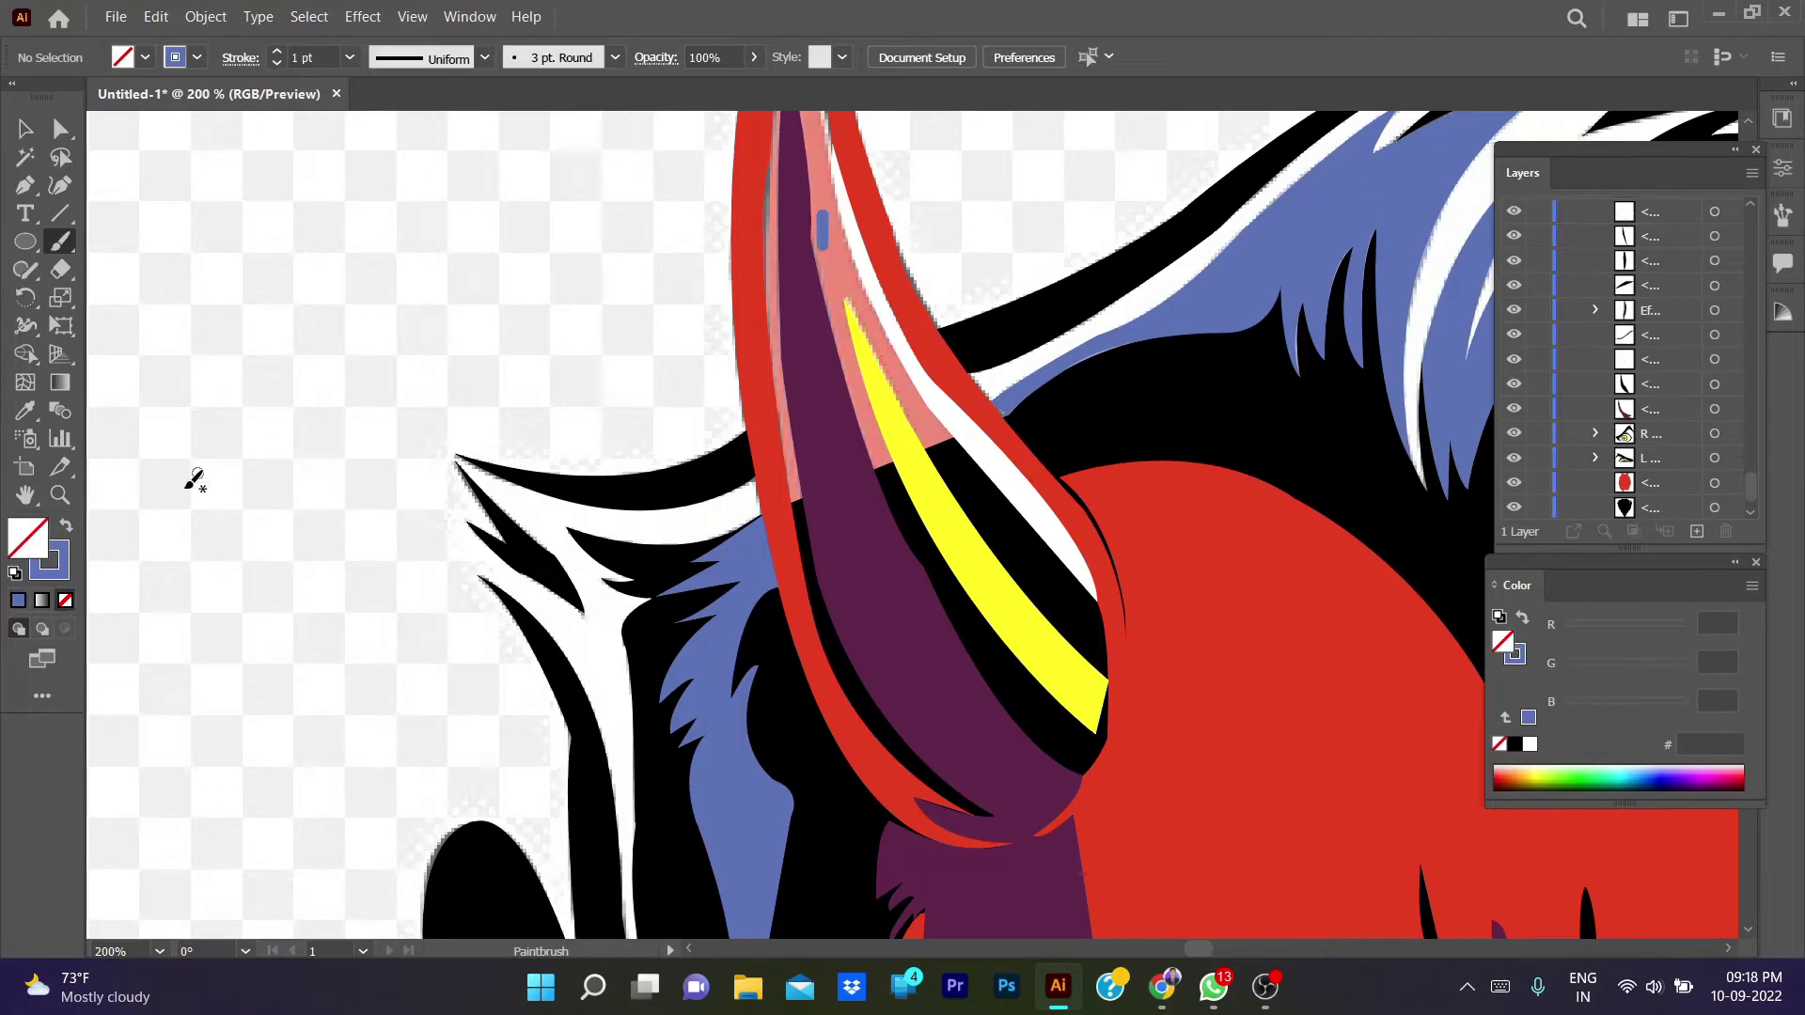
double_click(48, 561)
click(1638, 198)
key(i)
click(1263, 616)
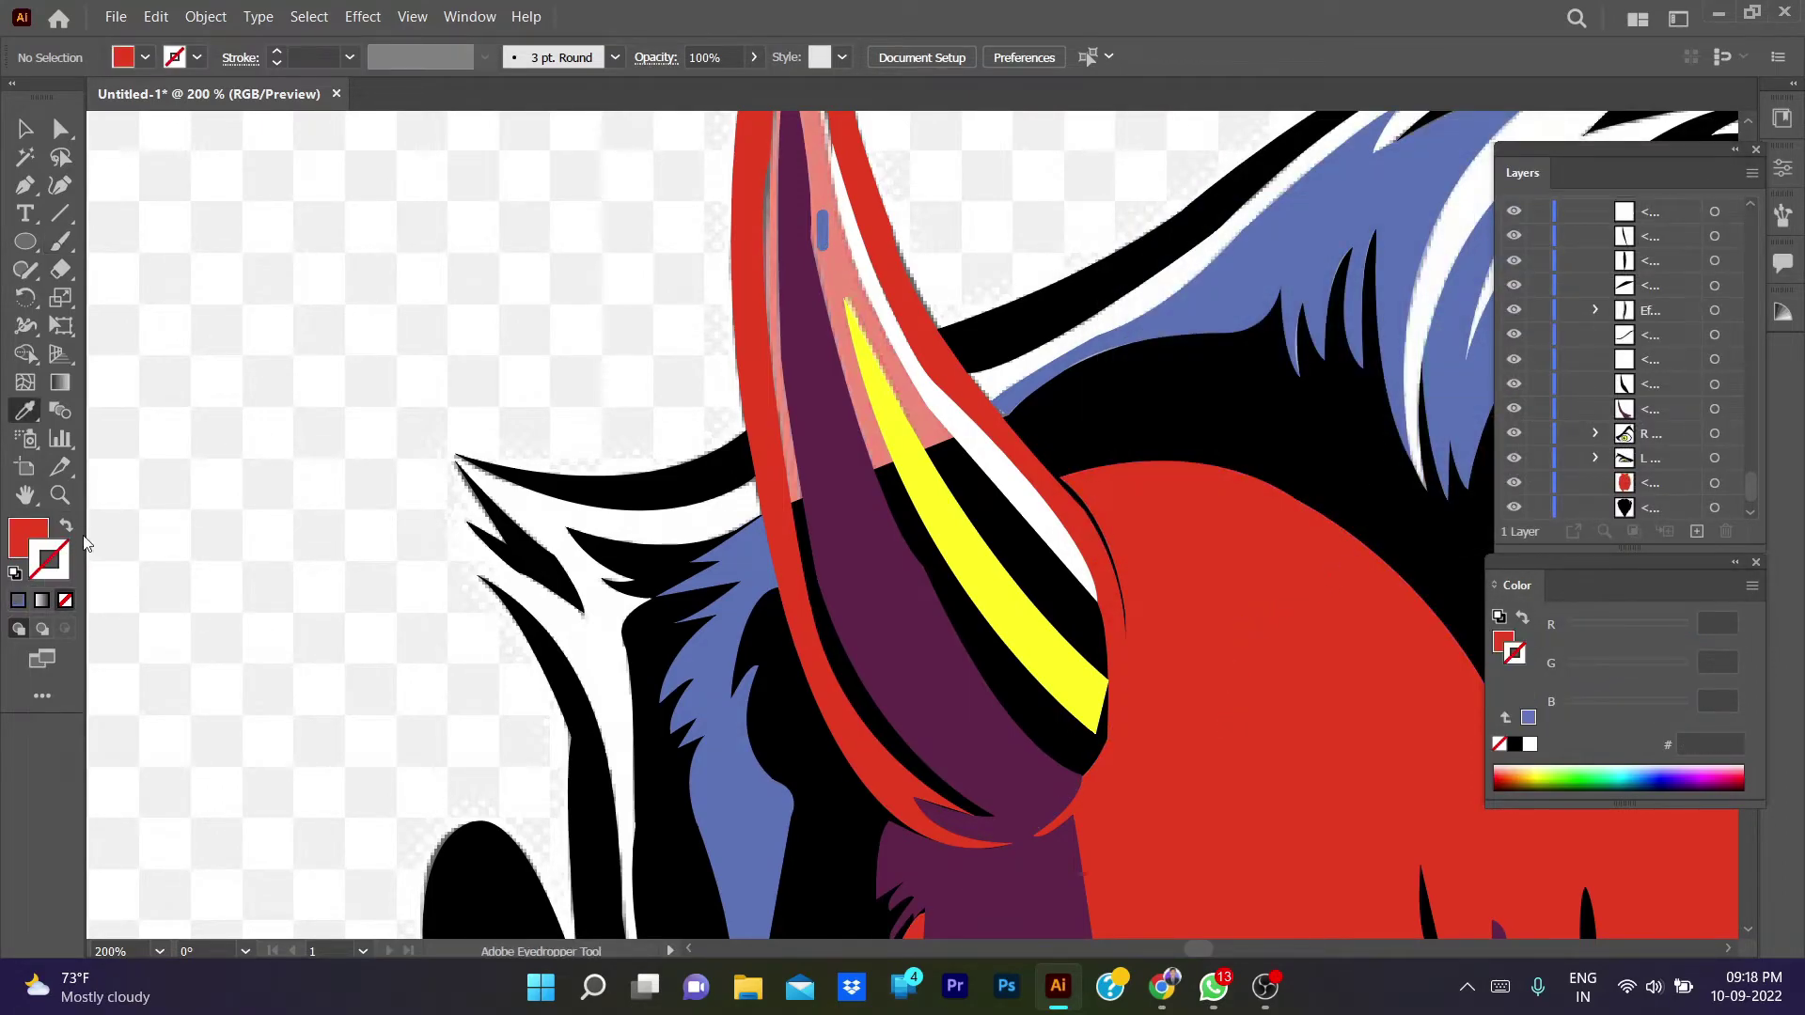
key(b)
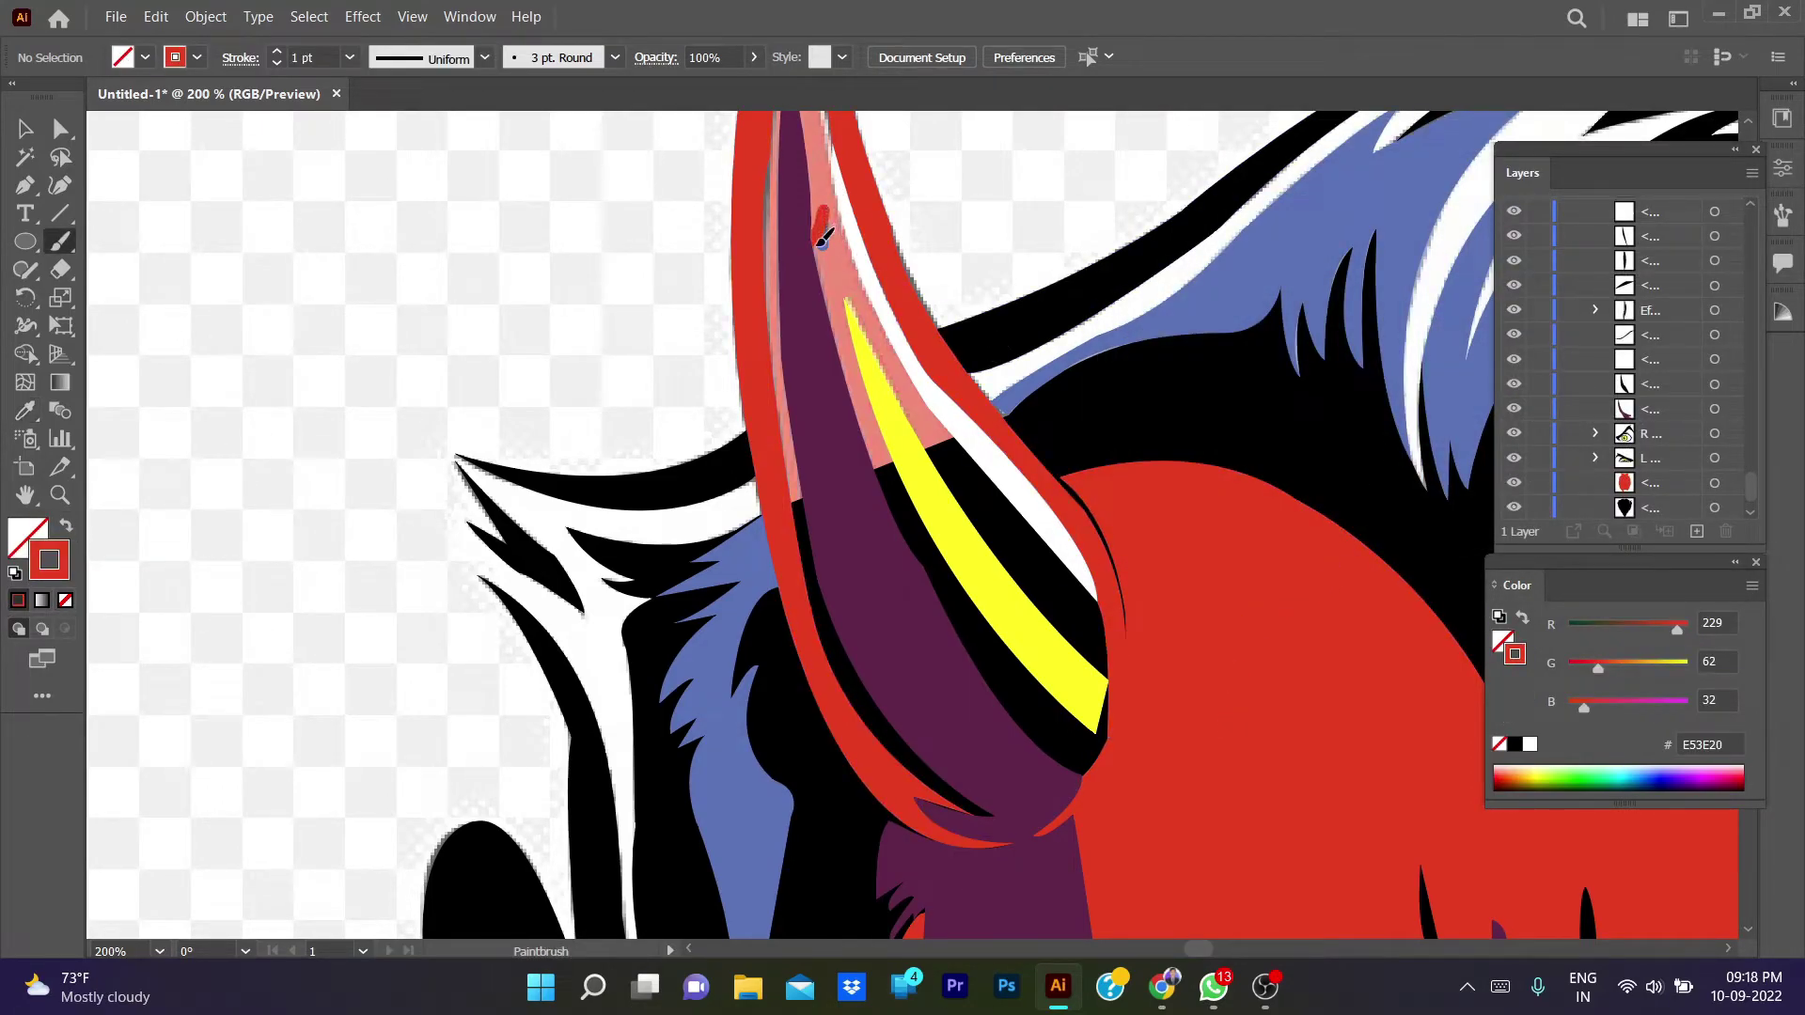
scroll(823, 237, up, 2)
scroll(873, 281, up, 2)
scroll(1083, 638, up, 2)
scroll(973, 307, up, 1)
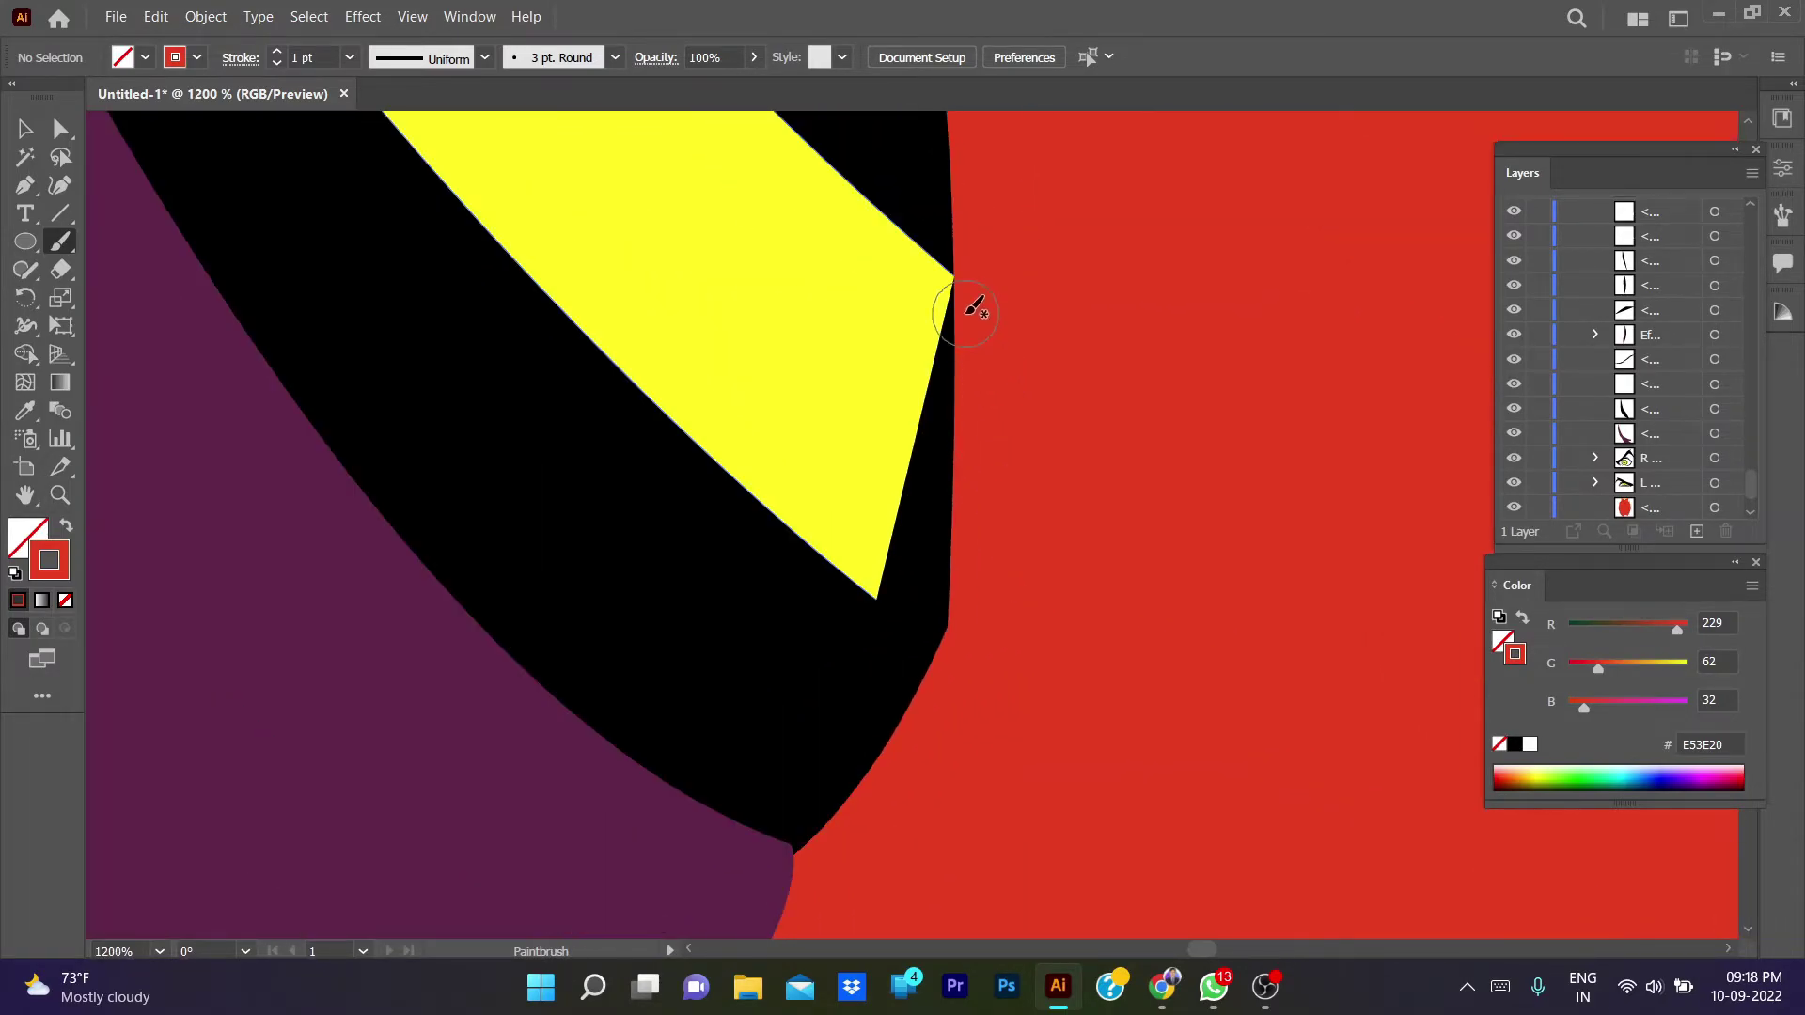
mouse_move(978, 331)
mouse_down()
mouse_move(887, 774)
mouse_move(1032, 435)
mouse_up()
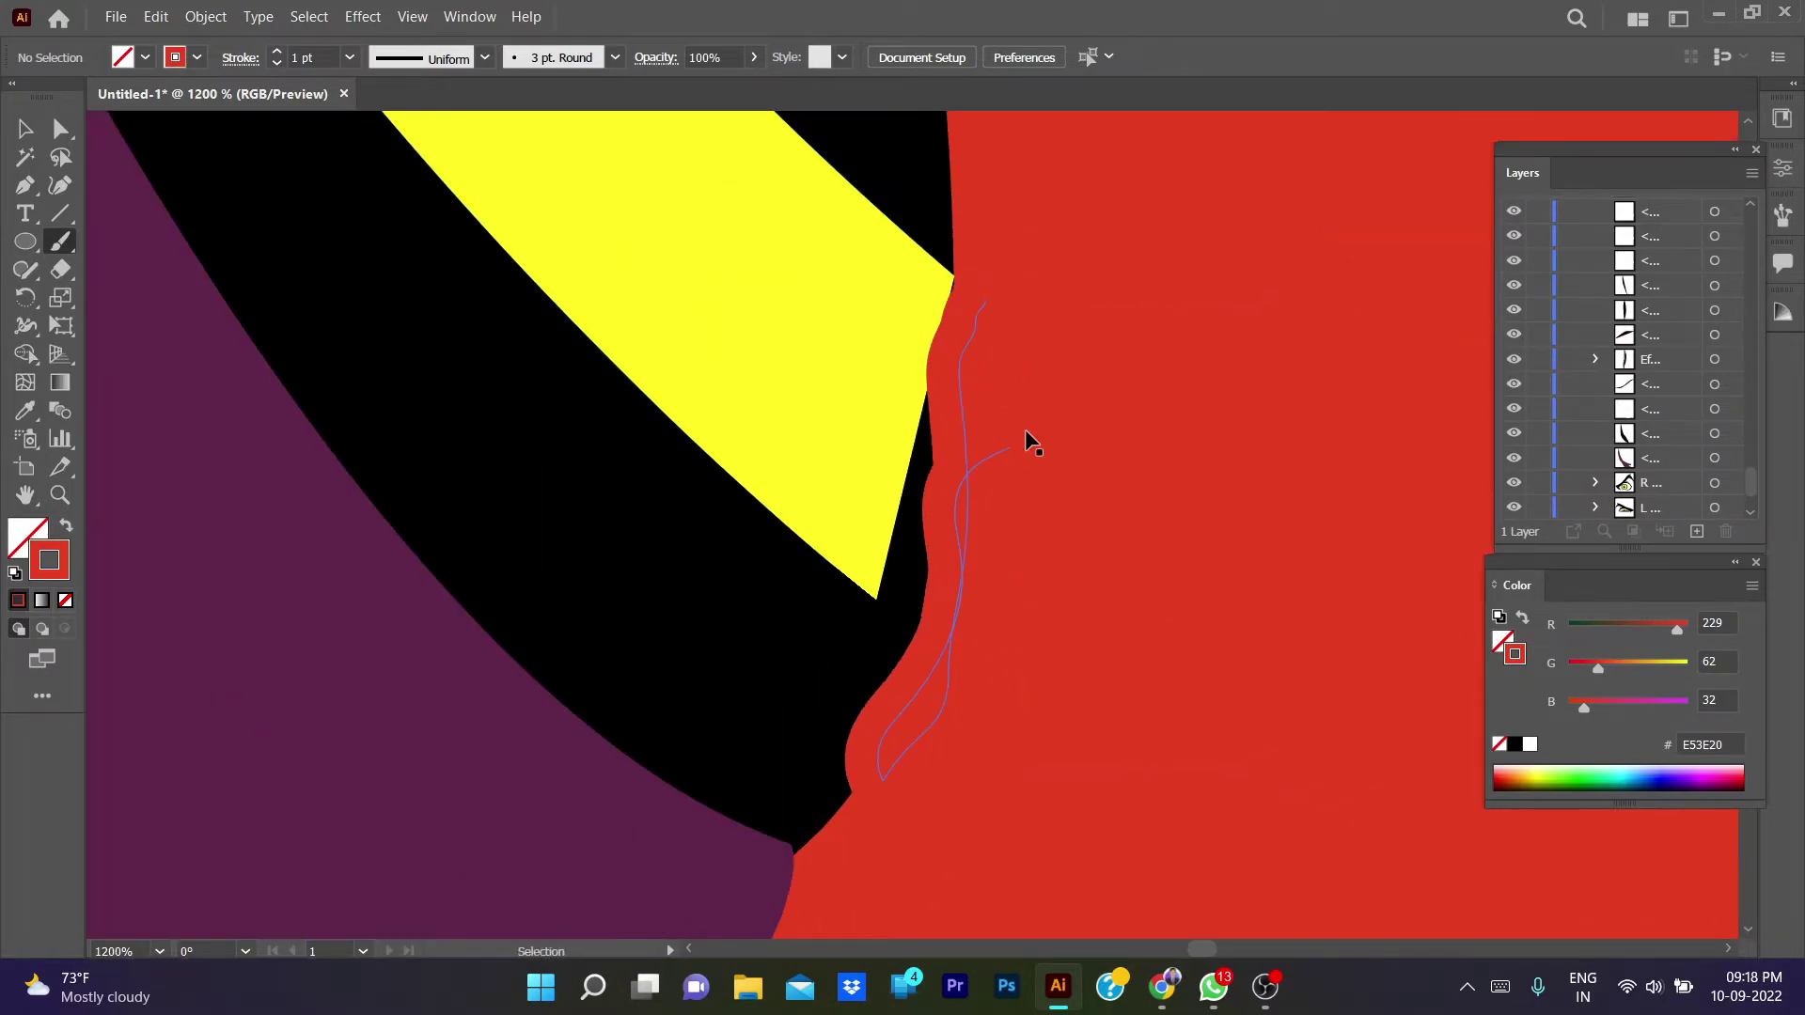
key(ctrl+z)
scroll(983, 832, down, 3)
scroll(982, 832, down, 2)
key(ctrl+z)
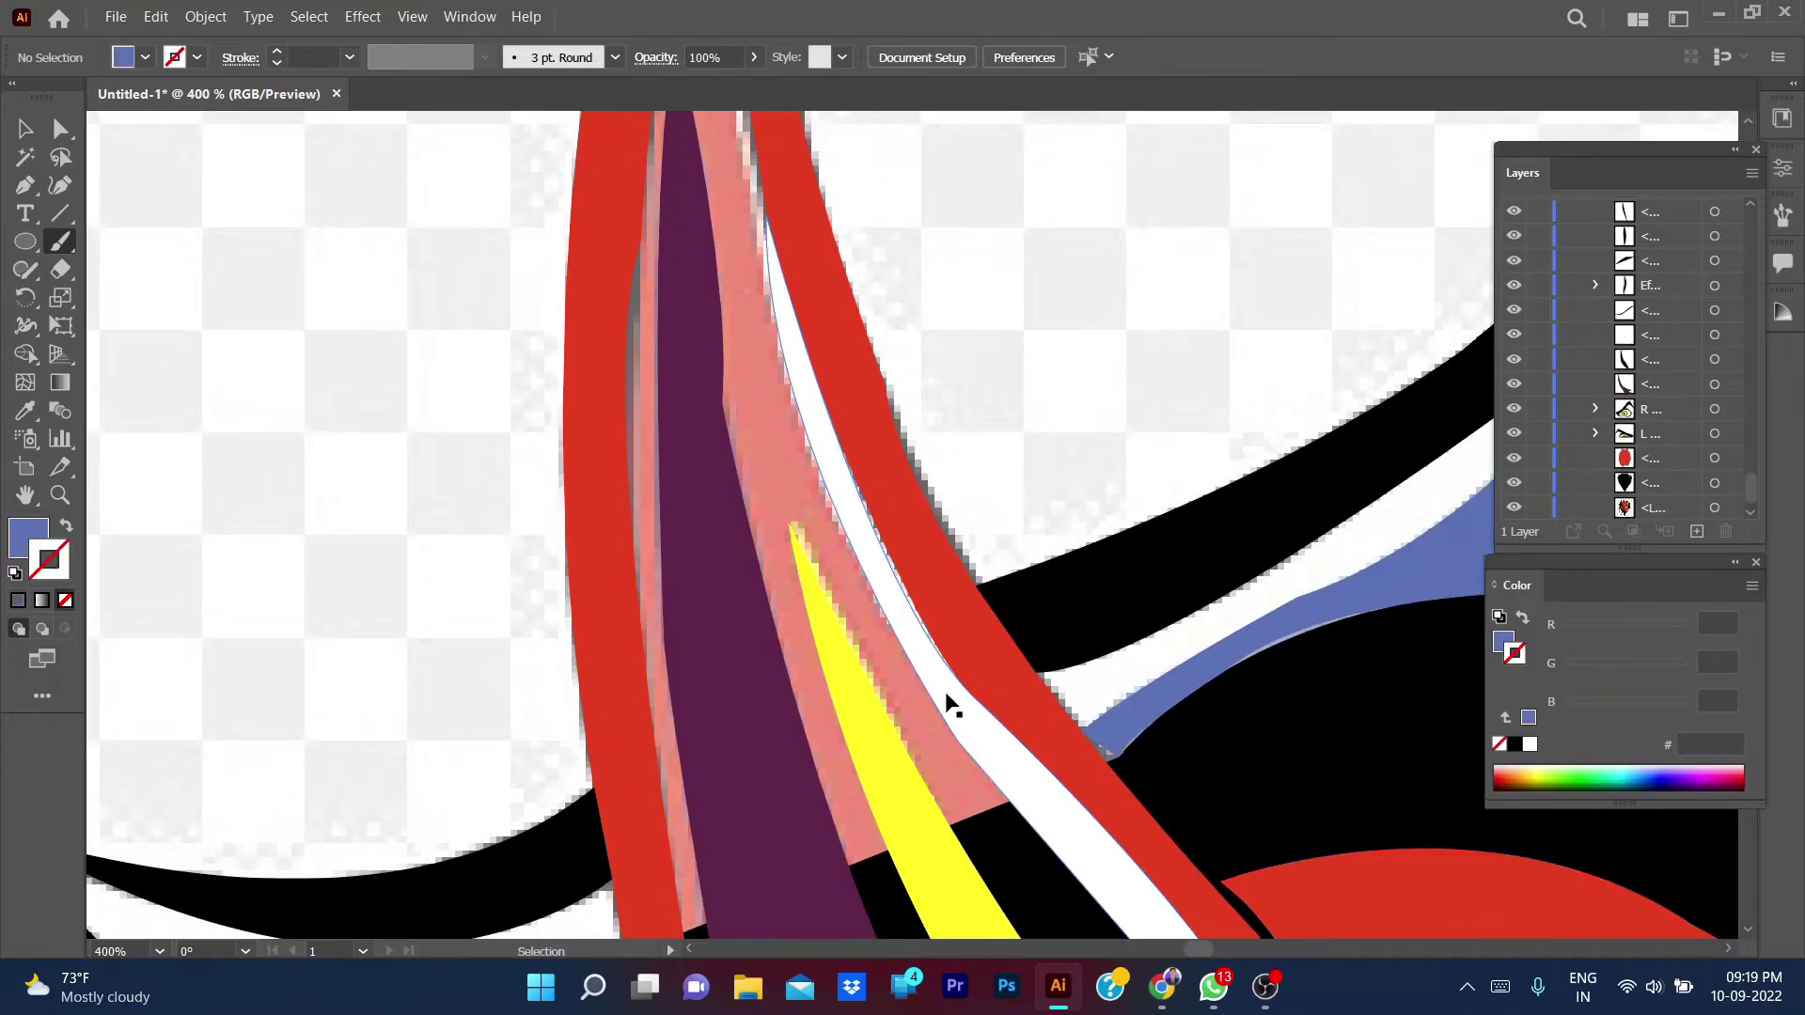
scroll(946, 705, up, 3)
scroll(972, 632, down, 2)
scroll(1015, 566, down, 3)
- Toggle the black outline and red face fill layers on and off to compare
scroll(1015, 566, down, 2)
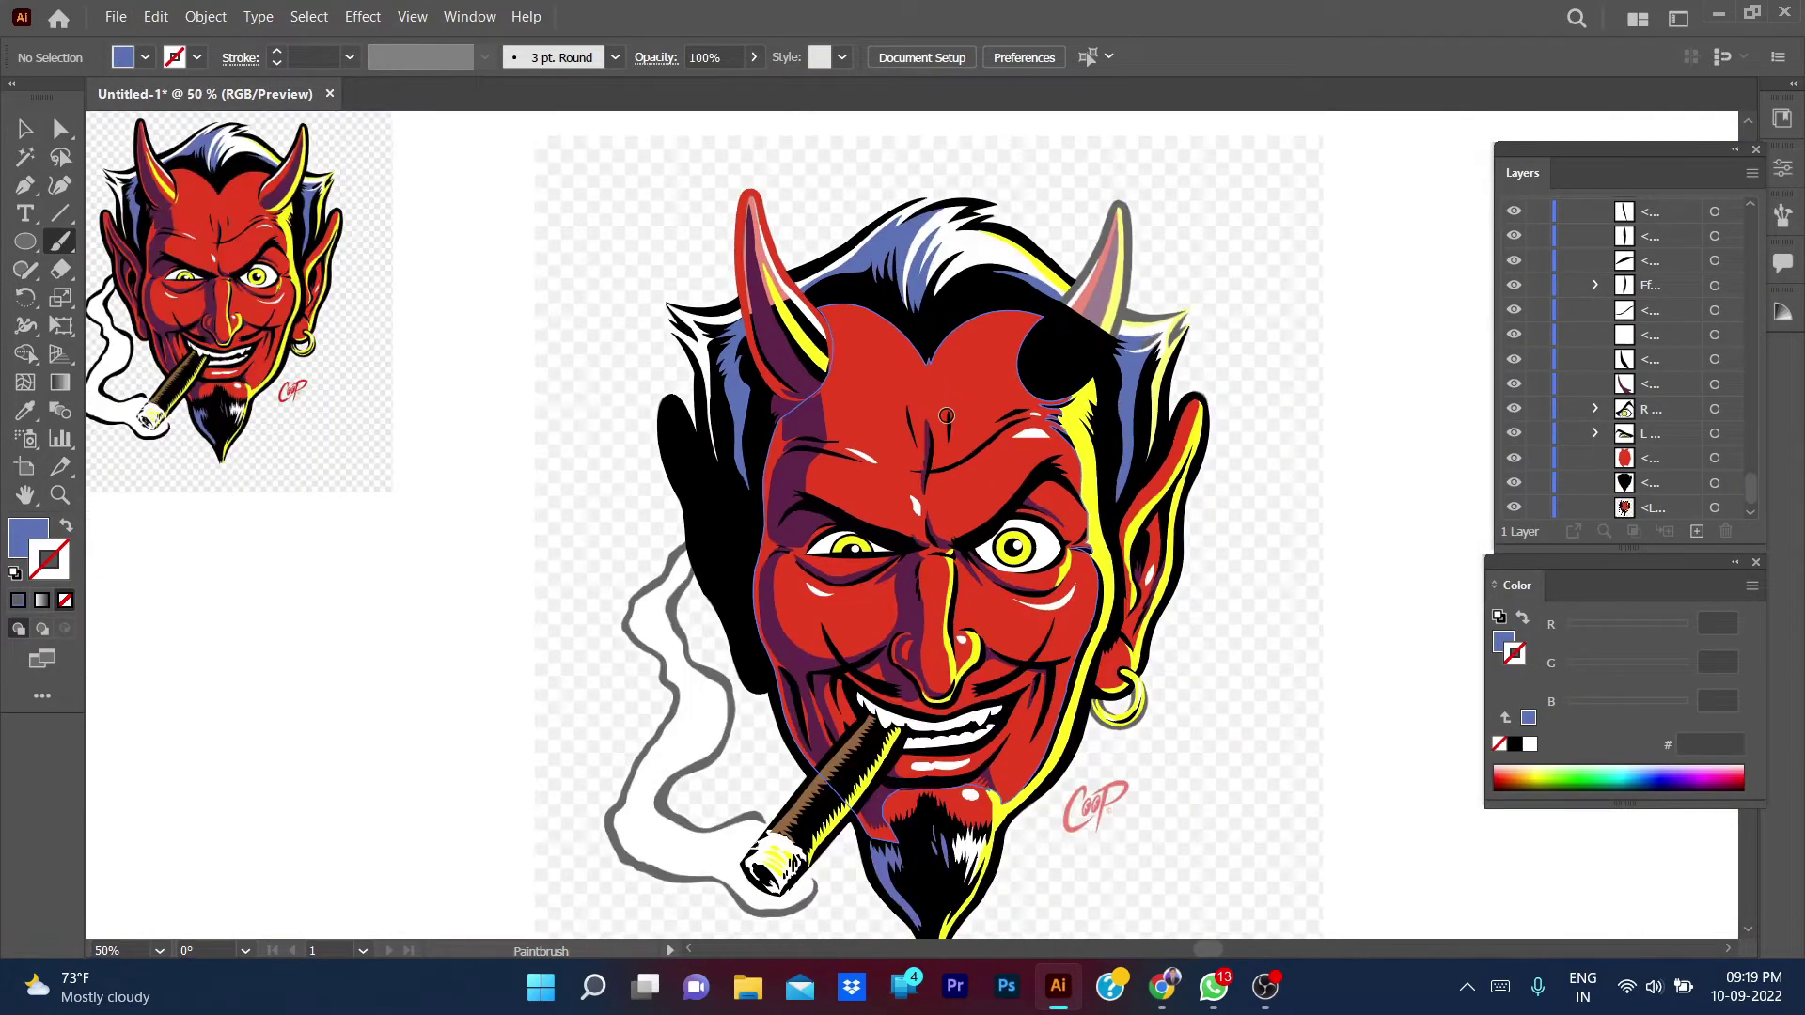
click(1265, 986)
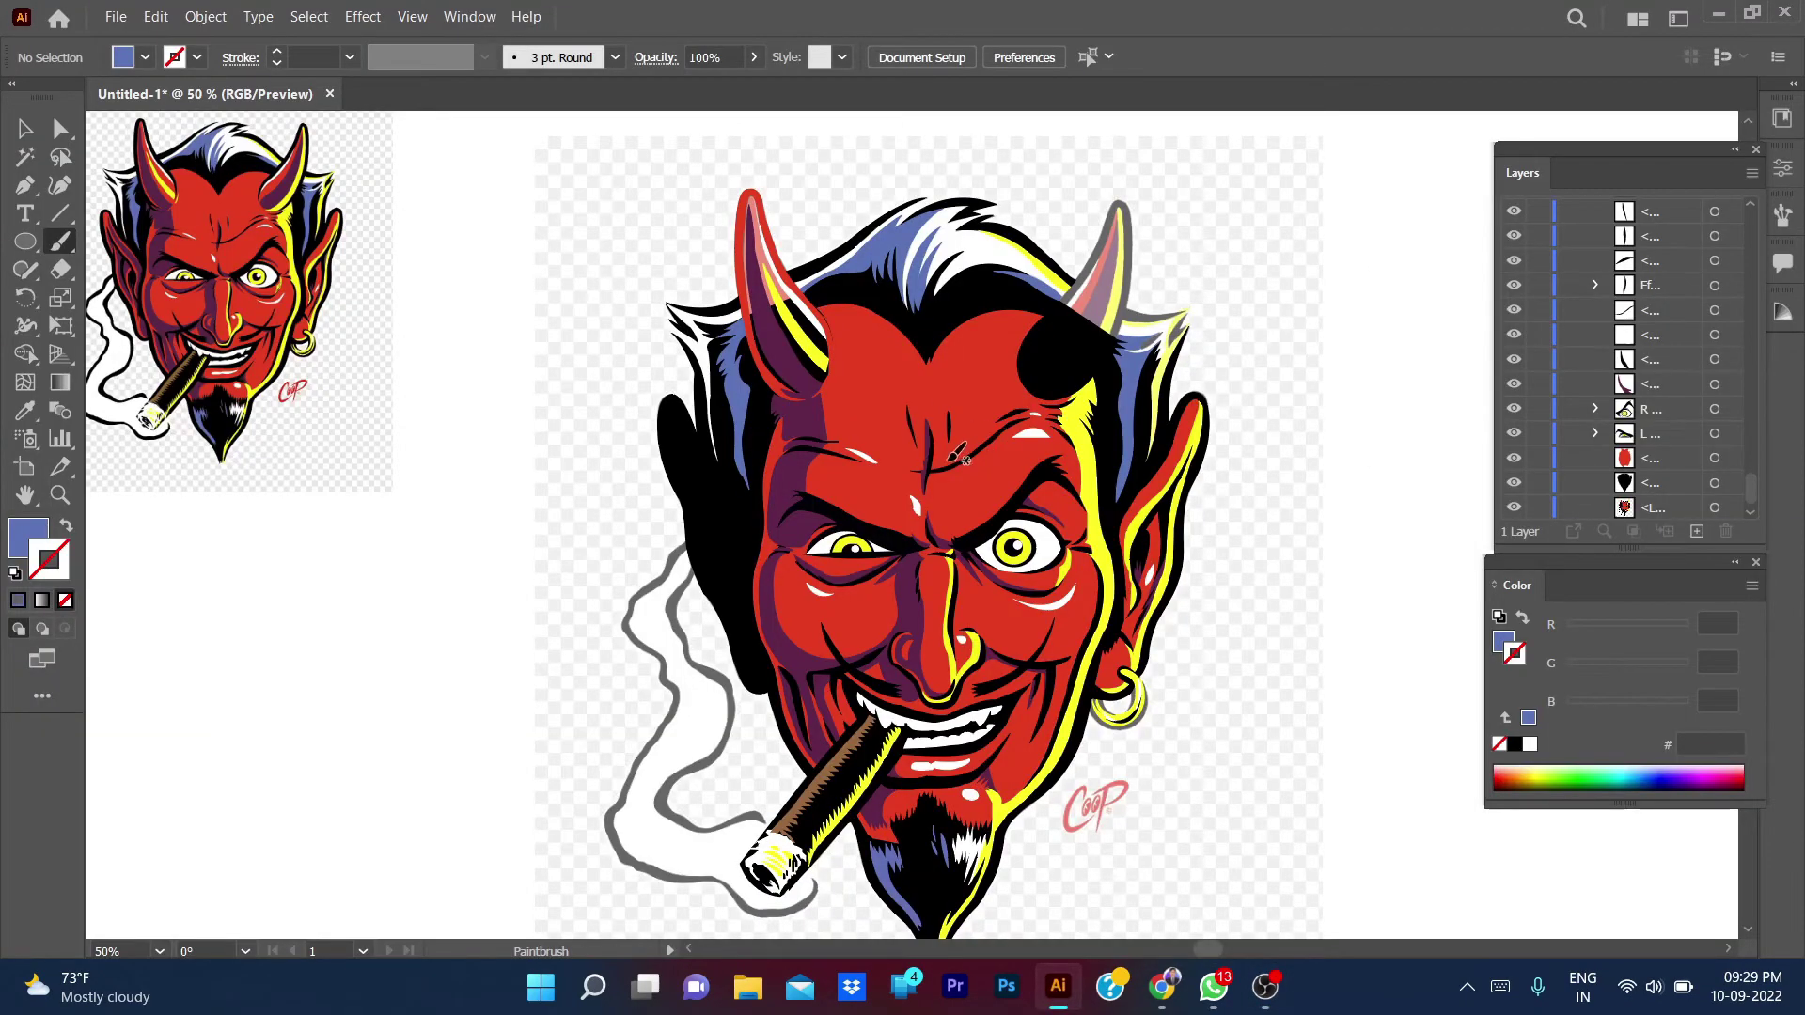
click(1514, 482)
click(1512, 458)
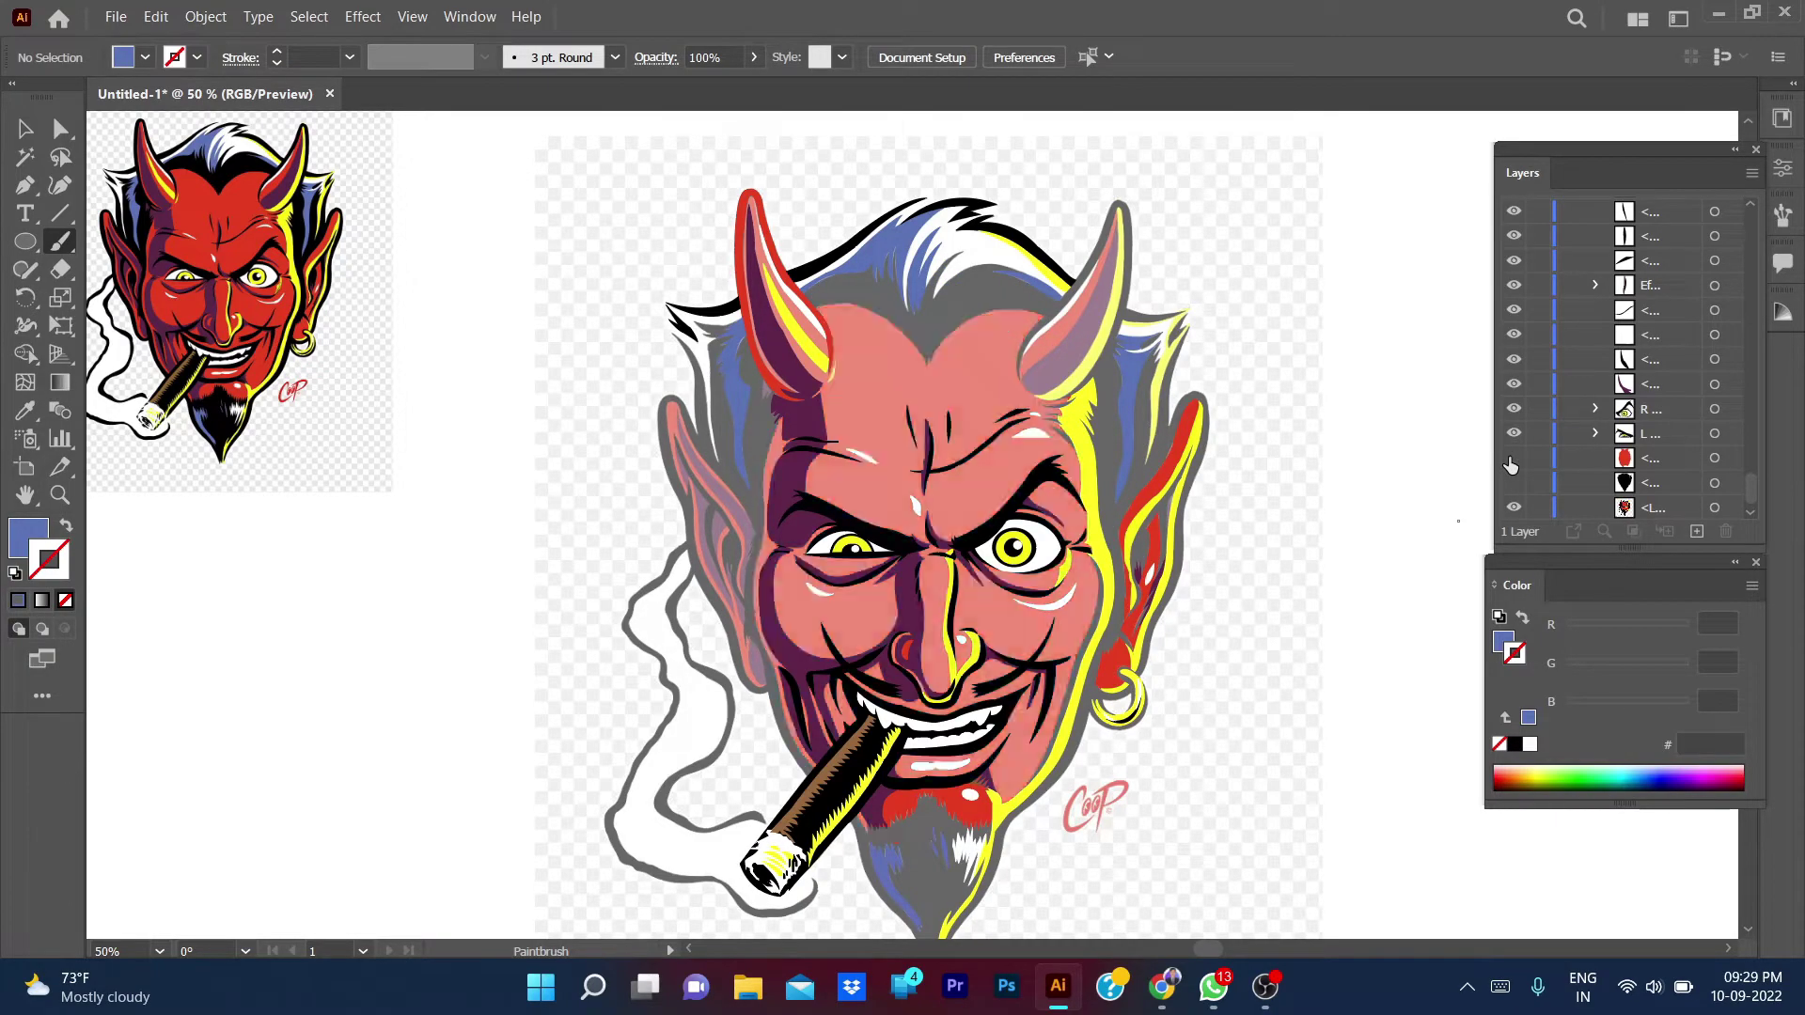
click(1513, 458)
click(1513, 458)
click(1514, 482)
click(1513, 482)
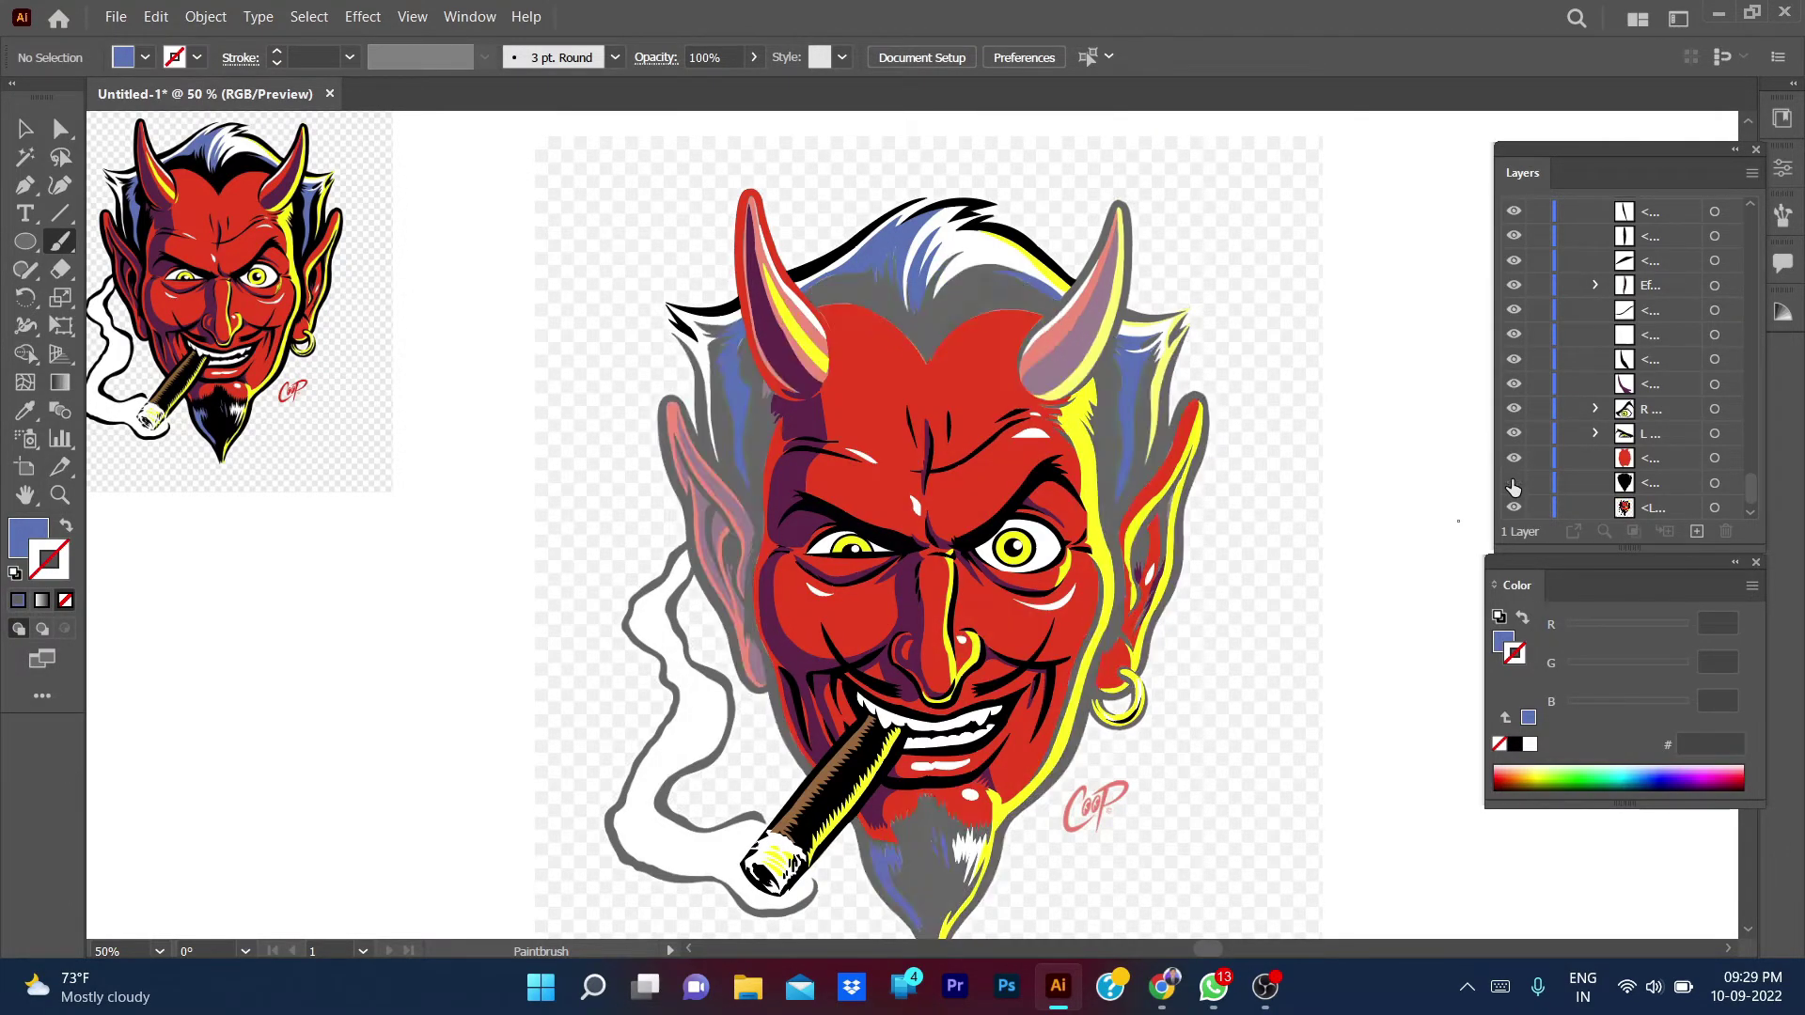
click(1516, 458)
click(1515, 458)
click(1517, 483)
click(1515, 482)
- Leave the black outline layer hidden to inspect the shading around the ear
scroll(1023, 786, up, 2)
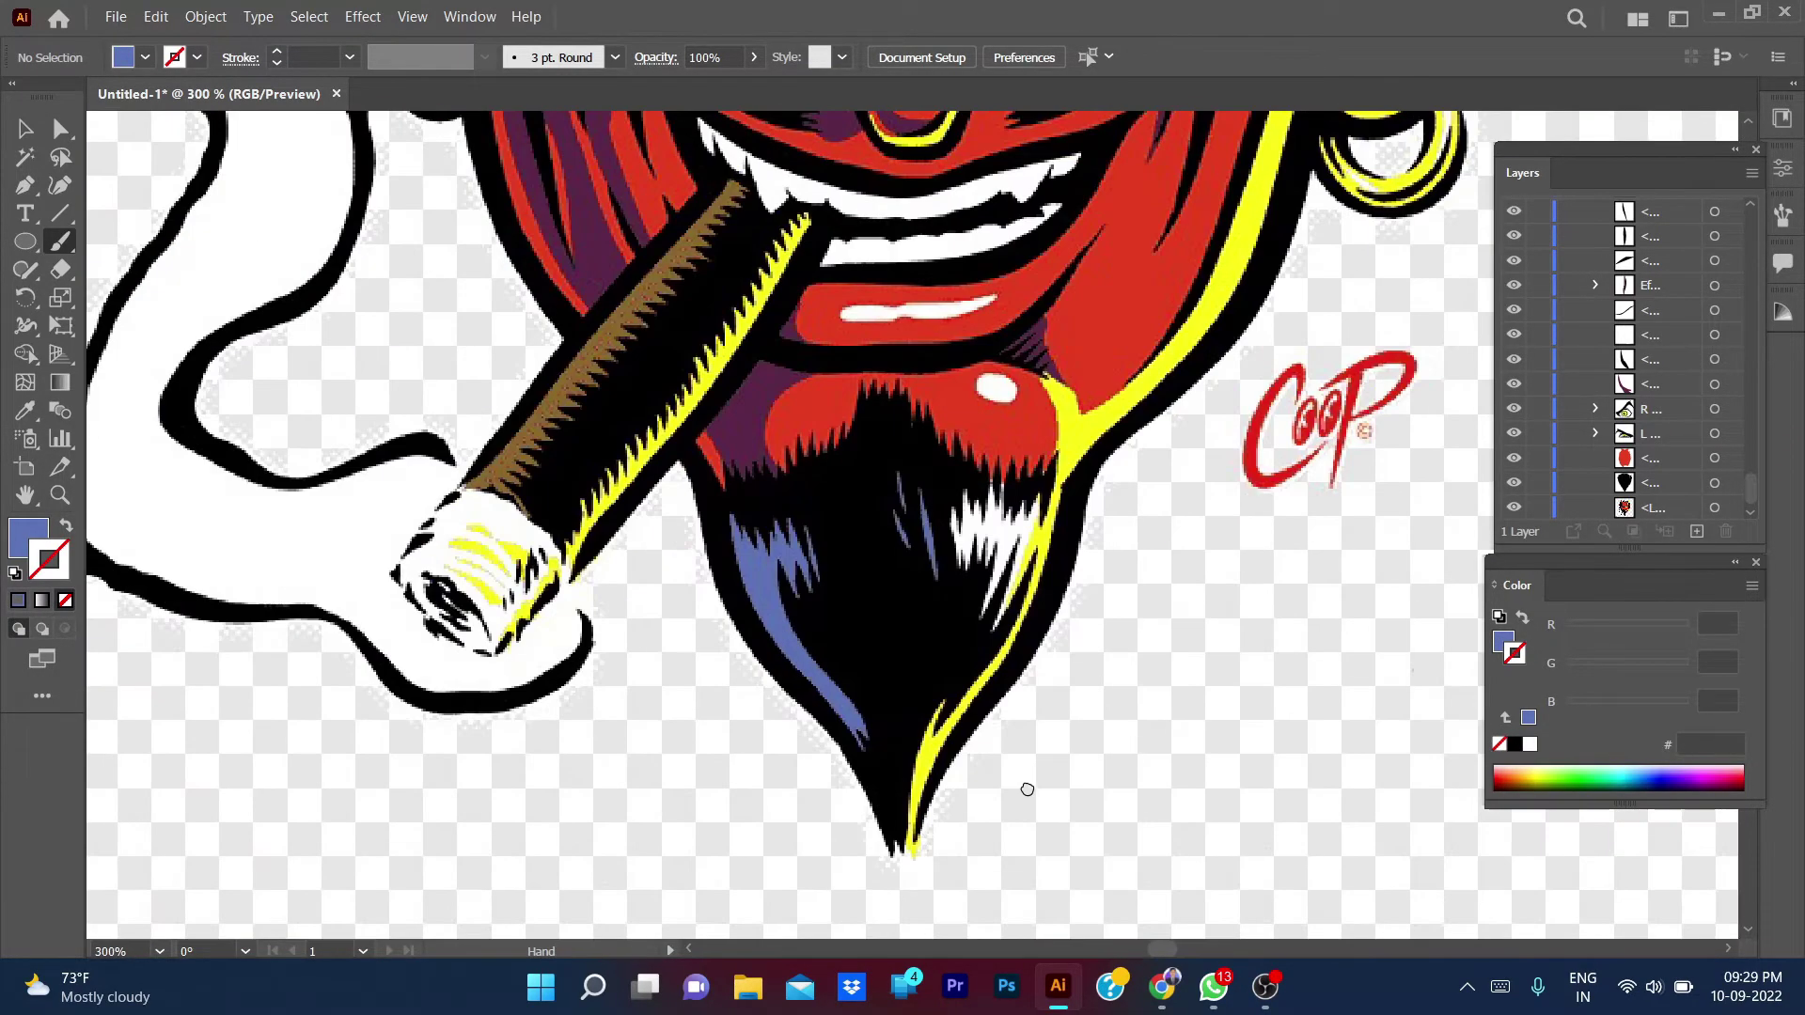
scroll(722, 551, up, 3)
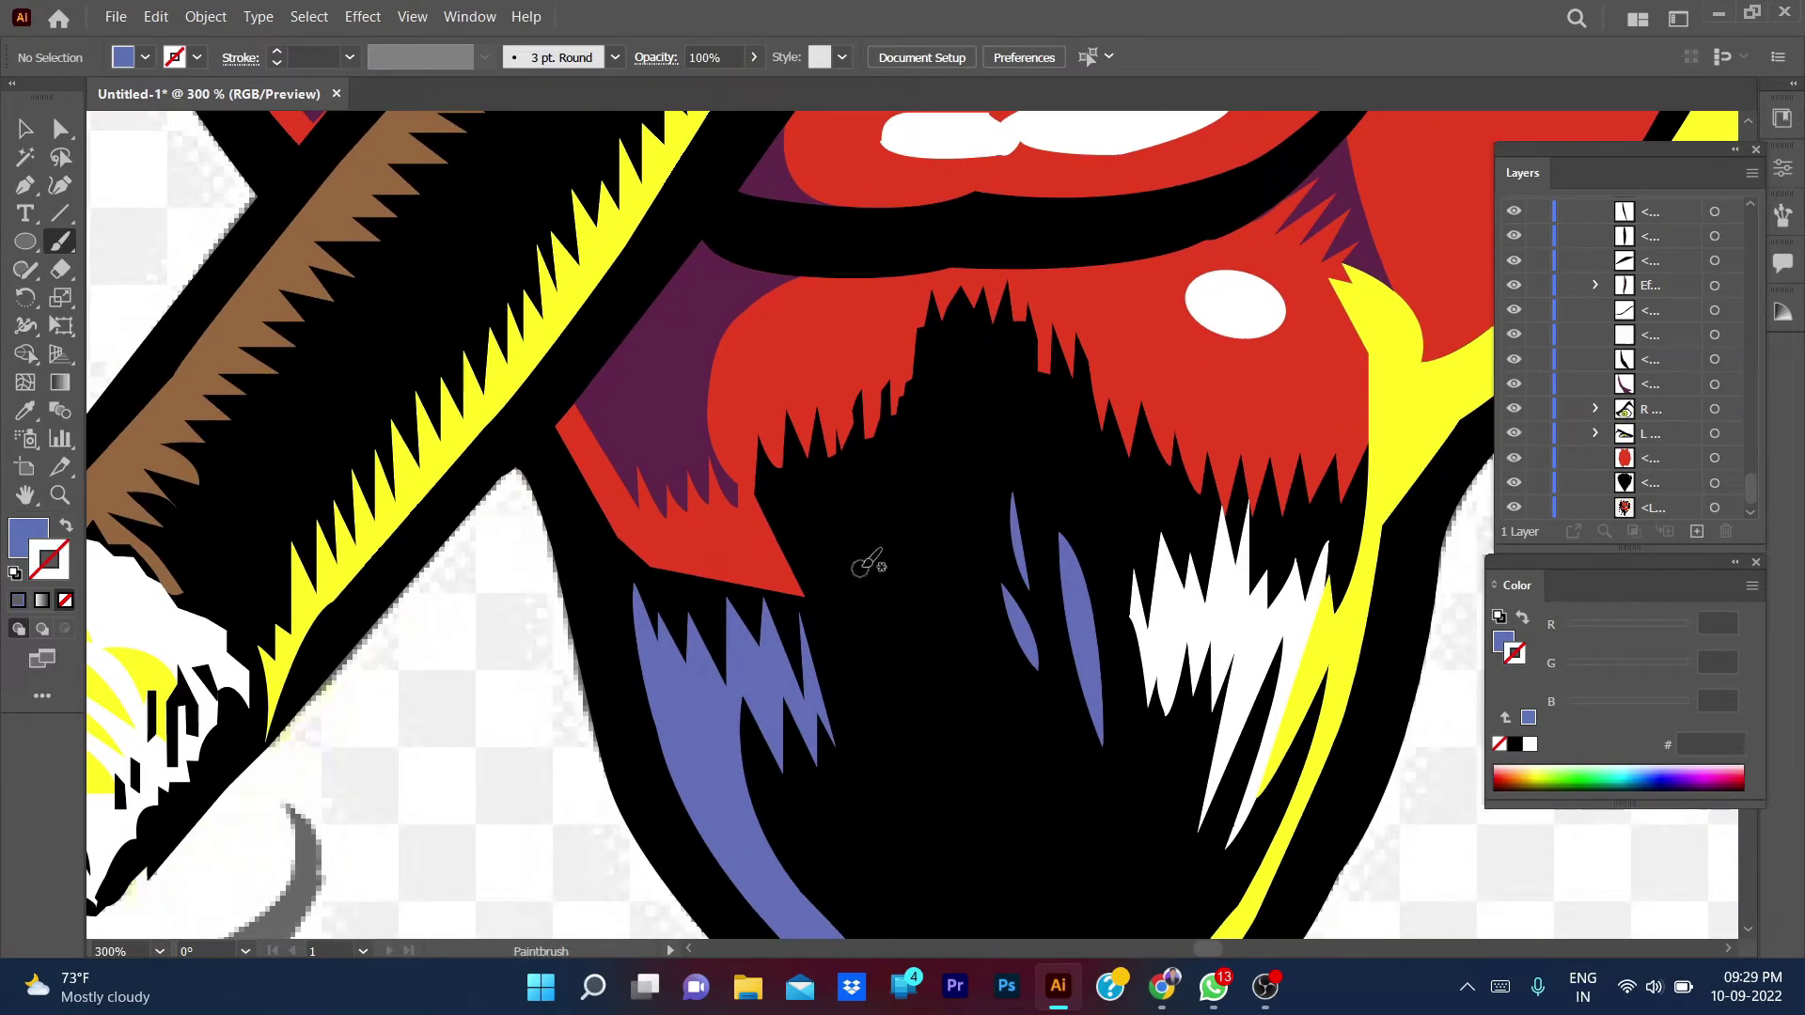
scroll(865, 564, down, 5)
scroll(1024, 508, up, 2)
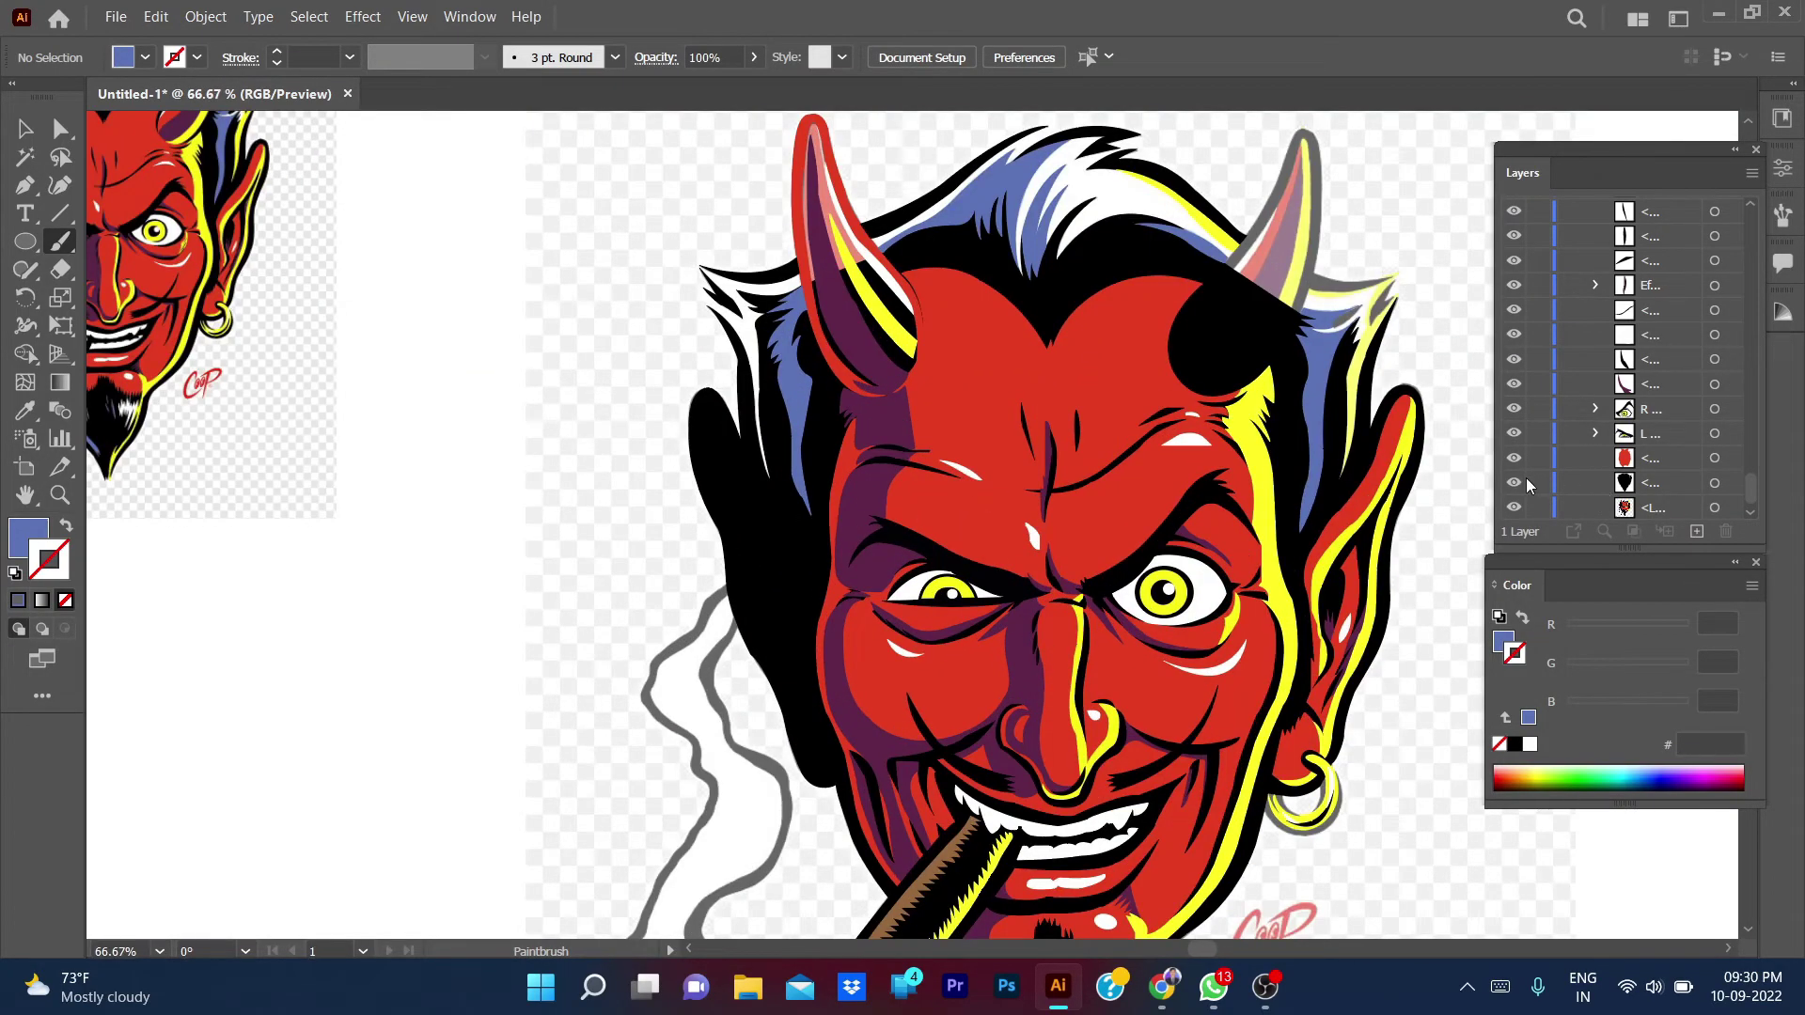
click(1515, 482)
click(1516, 482)
scroll(1048, 347, up, 2)
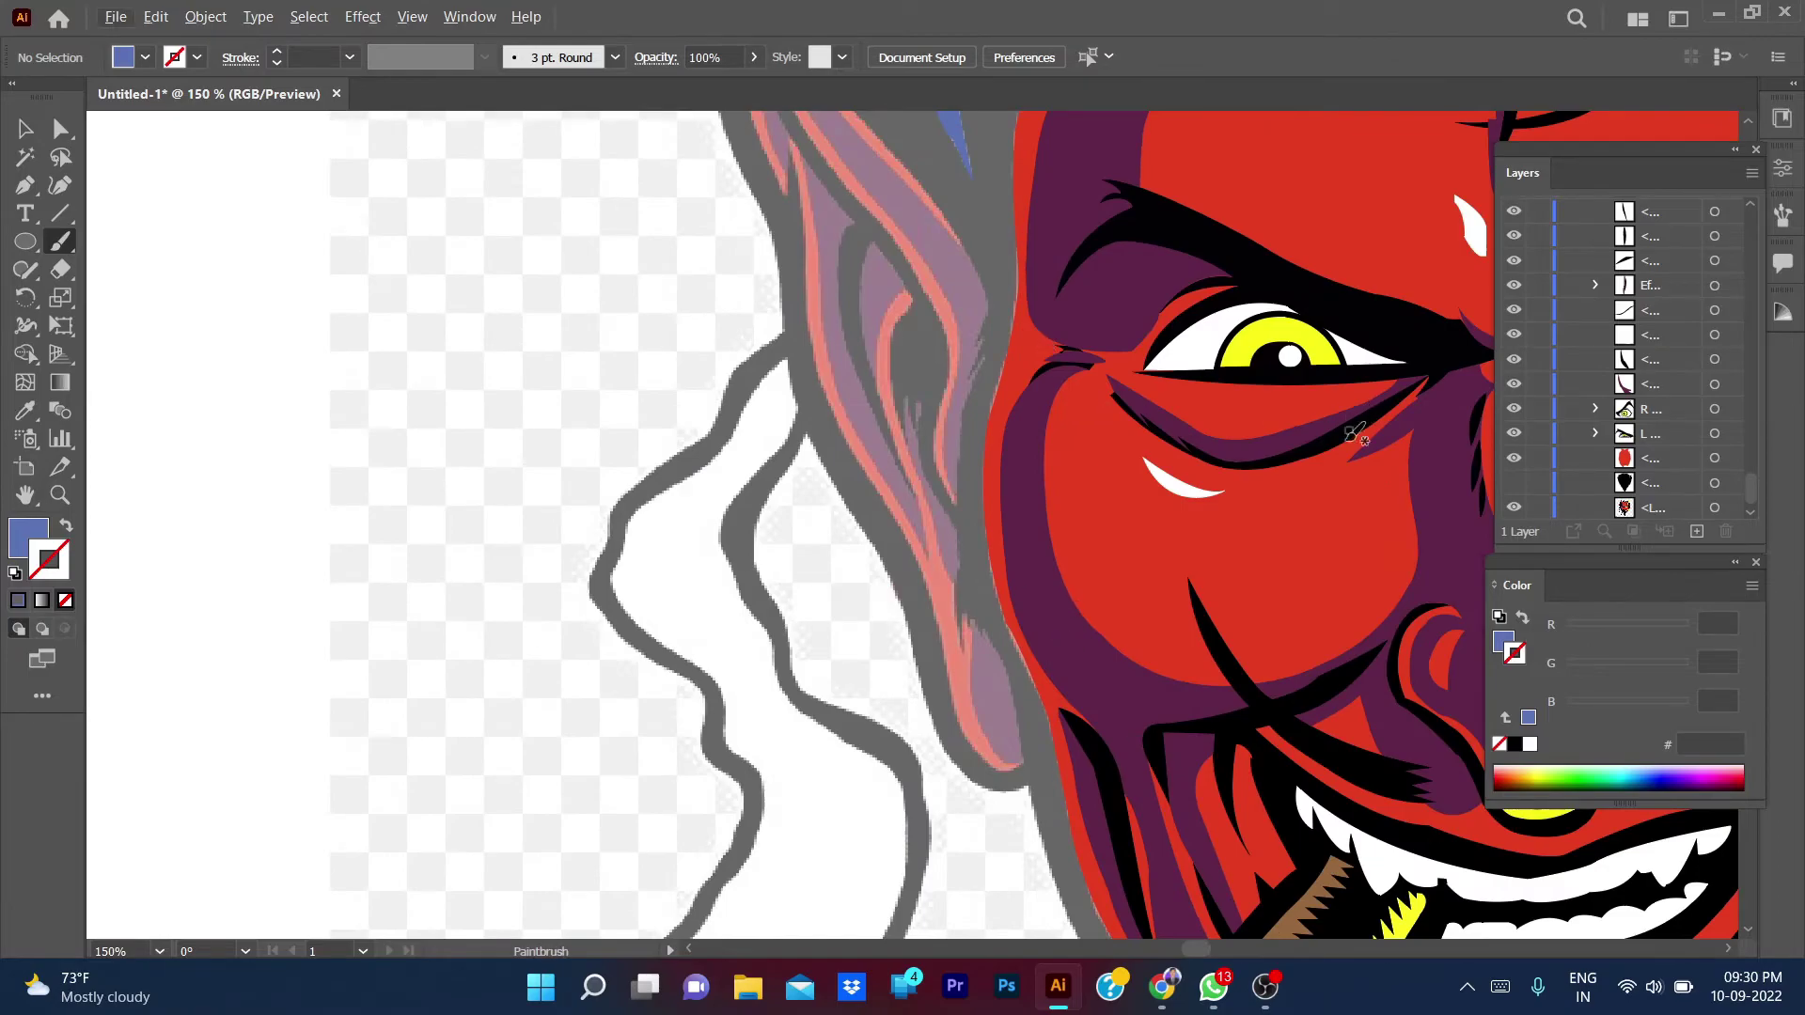
- Start tracing a shading shape up the hair strand beside the ear
click(1513, 482)
scroll(1222, 442, up, 1)
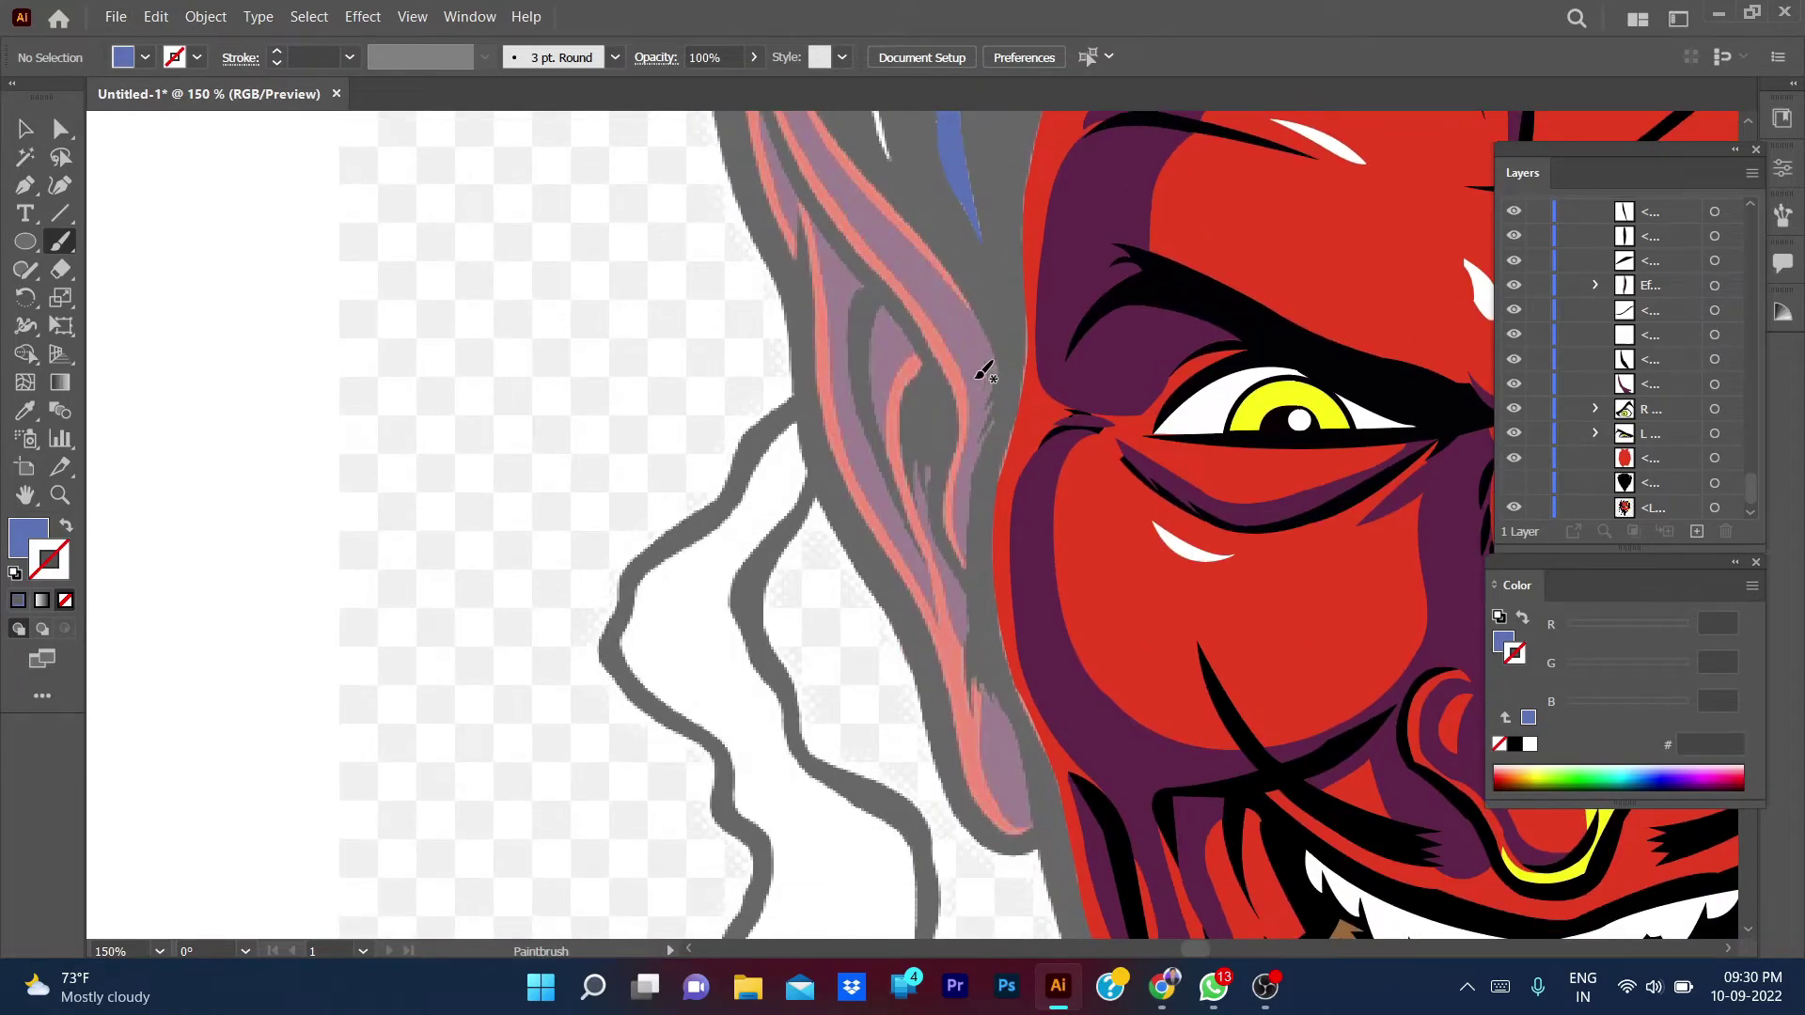
key(p)
scroll(989, 726, up, 1)
scroll(987, 724, up, 1)
scroll(983, 716, up, 1)
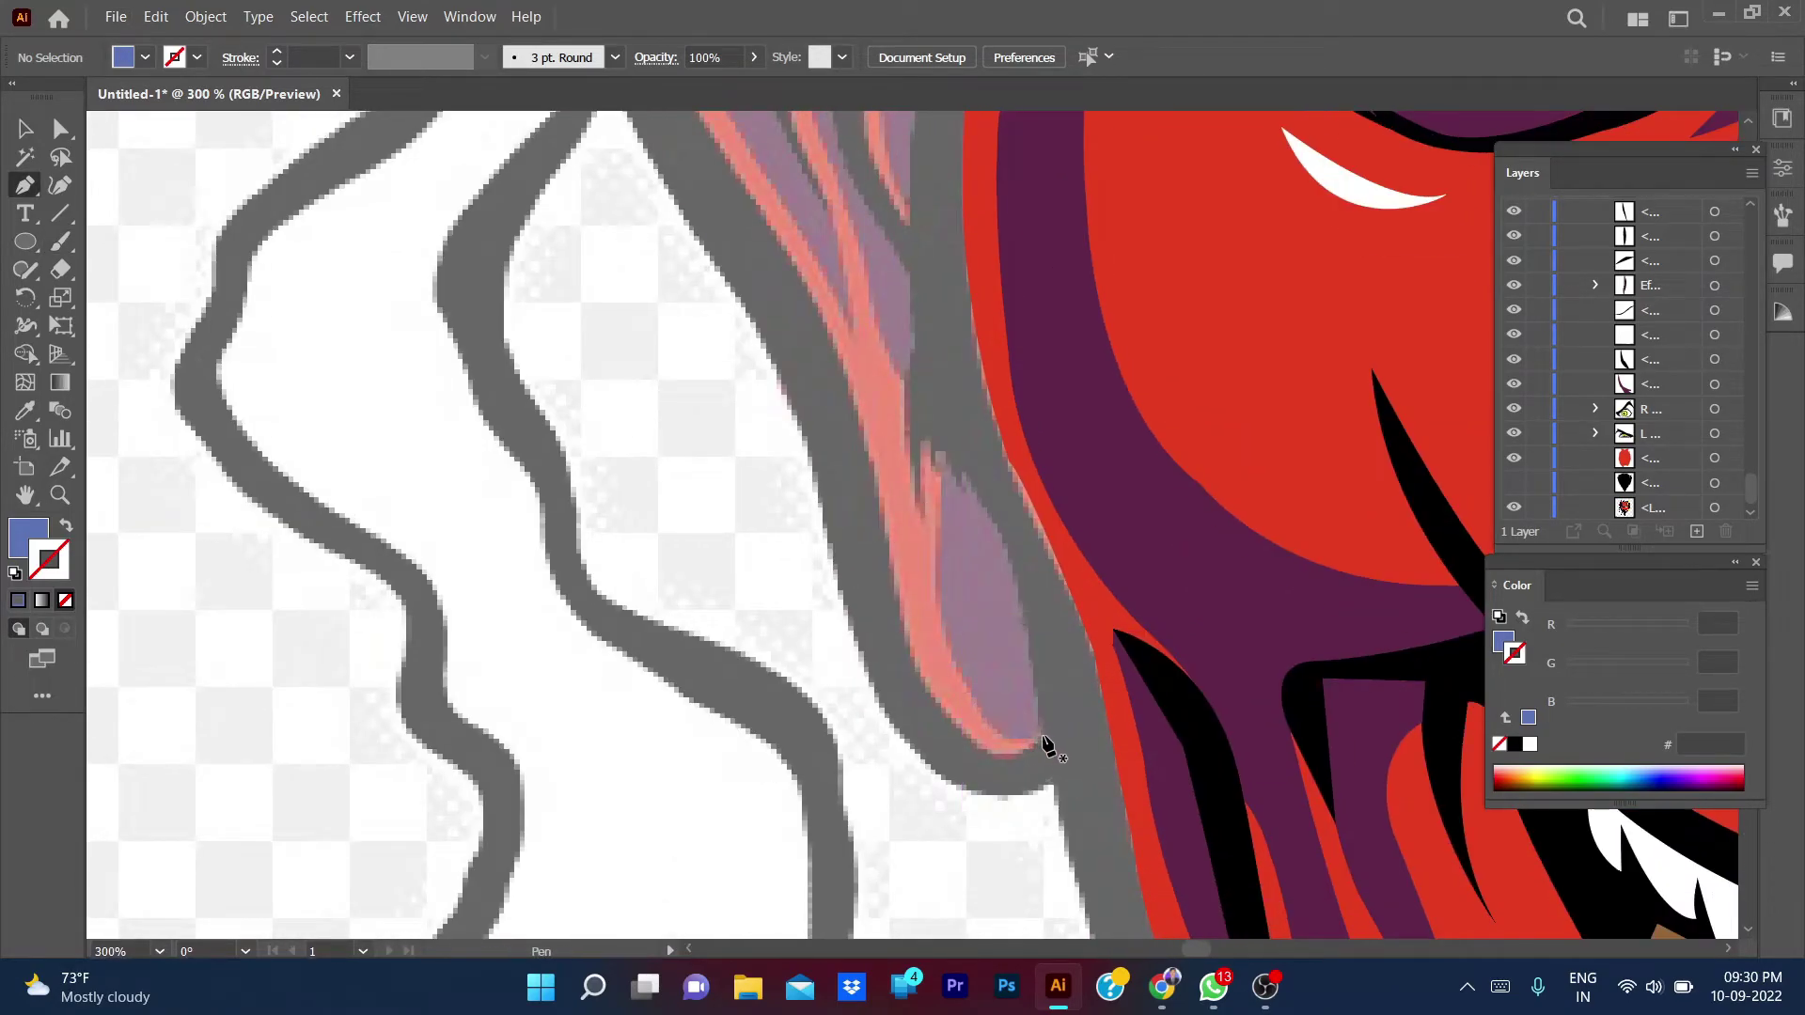
click(1042, 736)
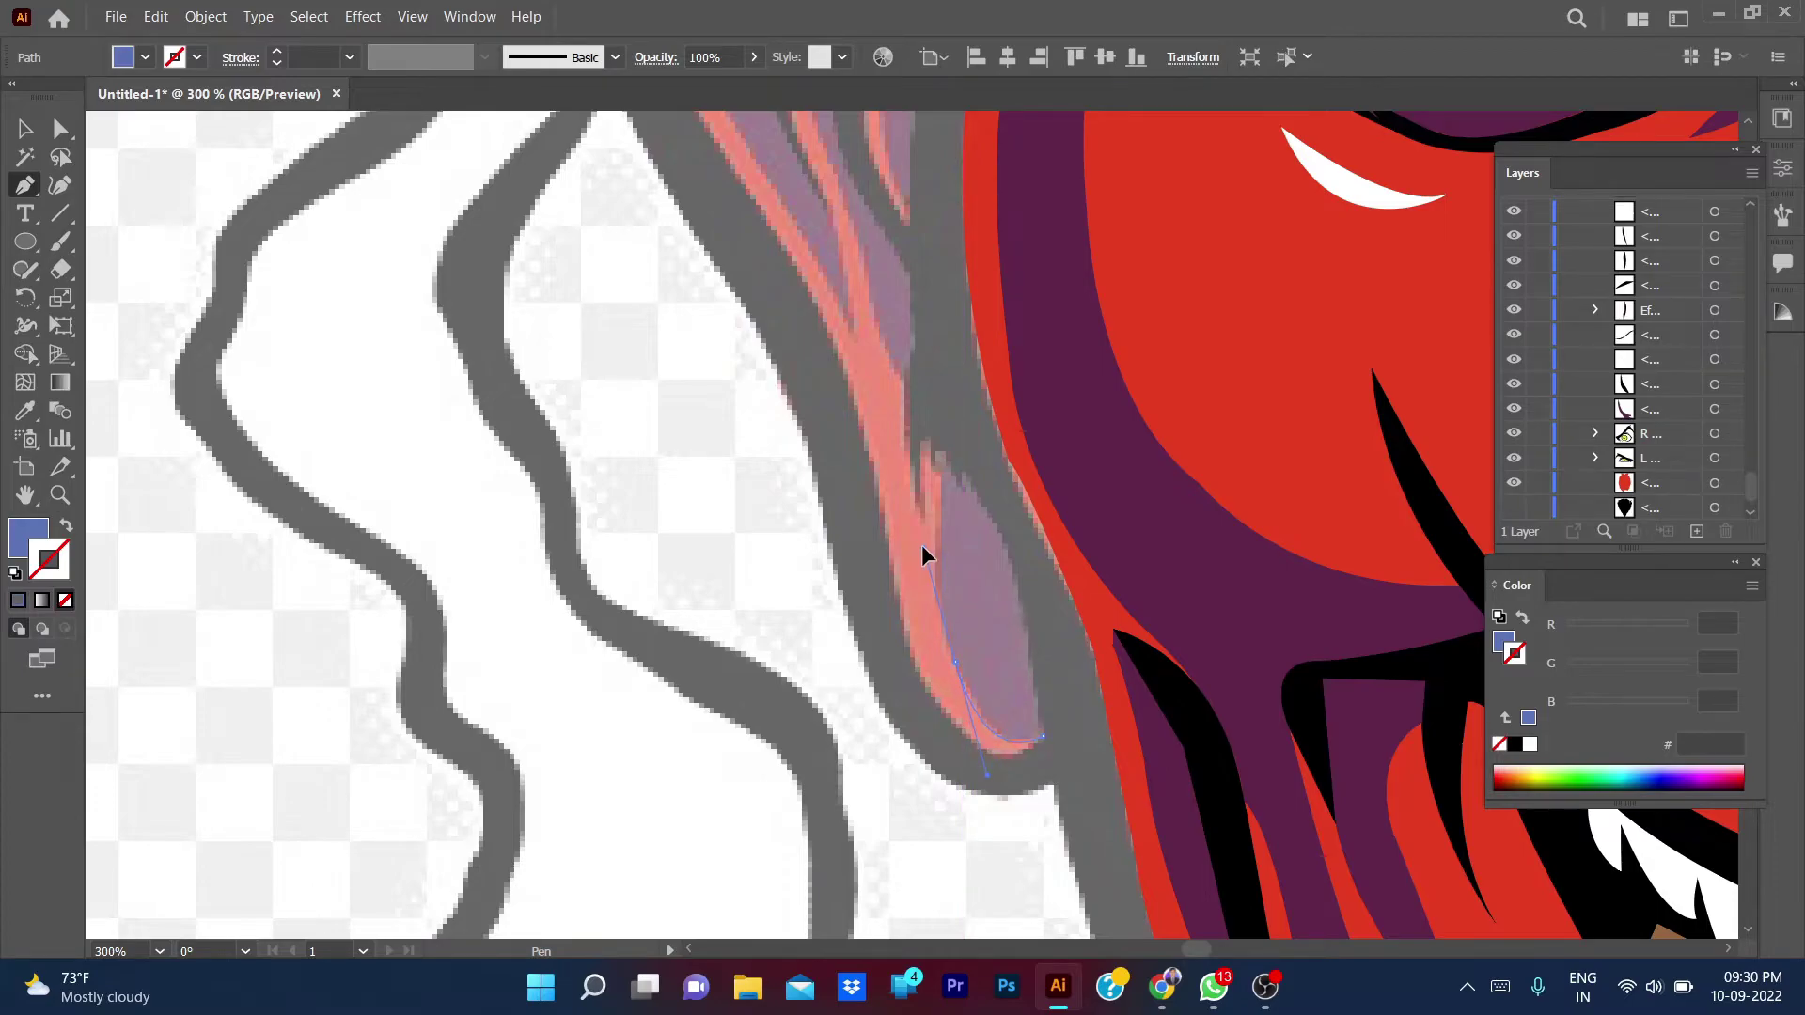
drag(953, 661, 938, 468)
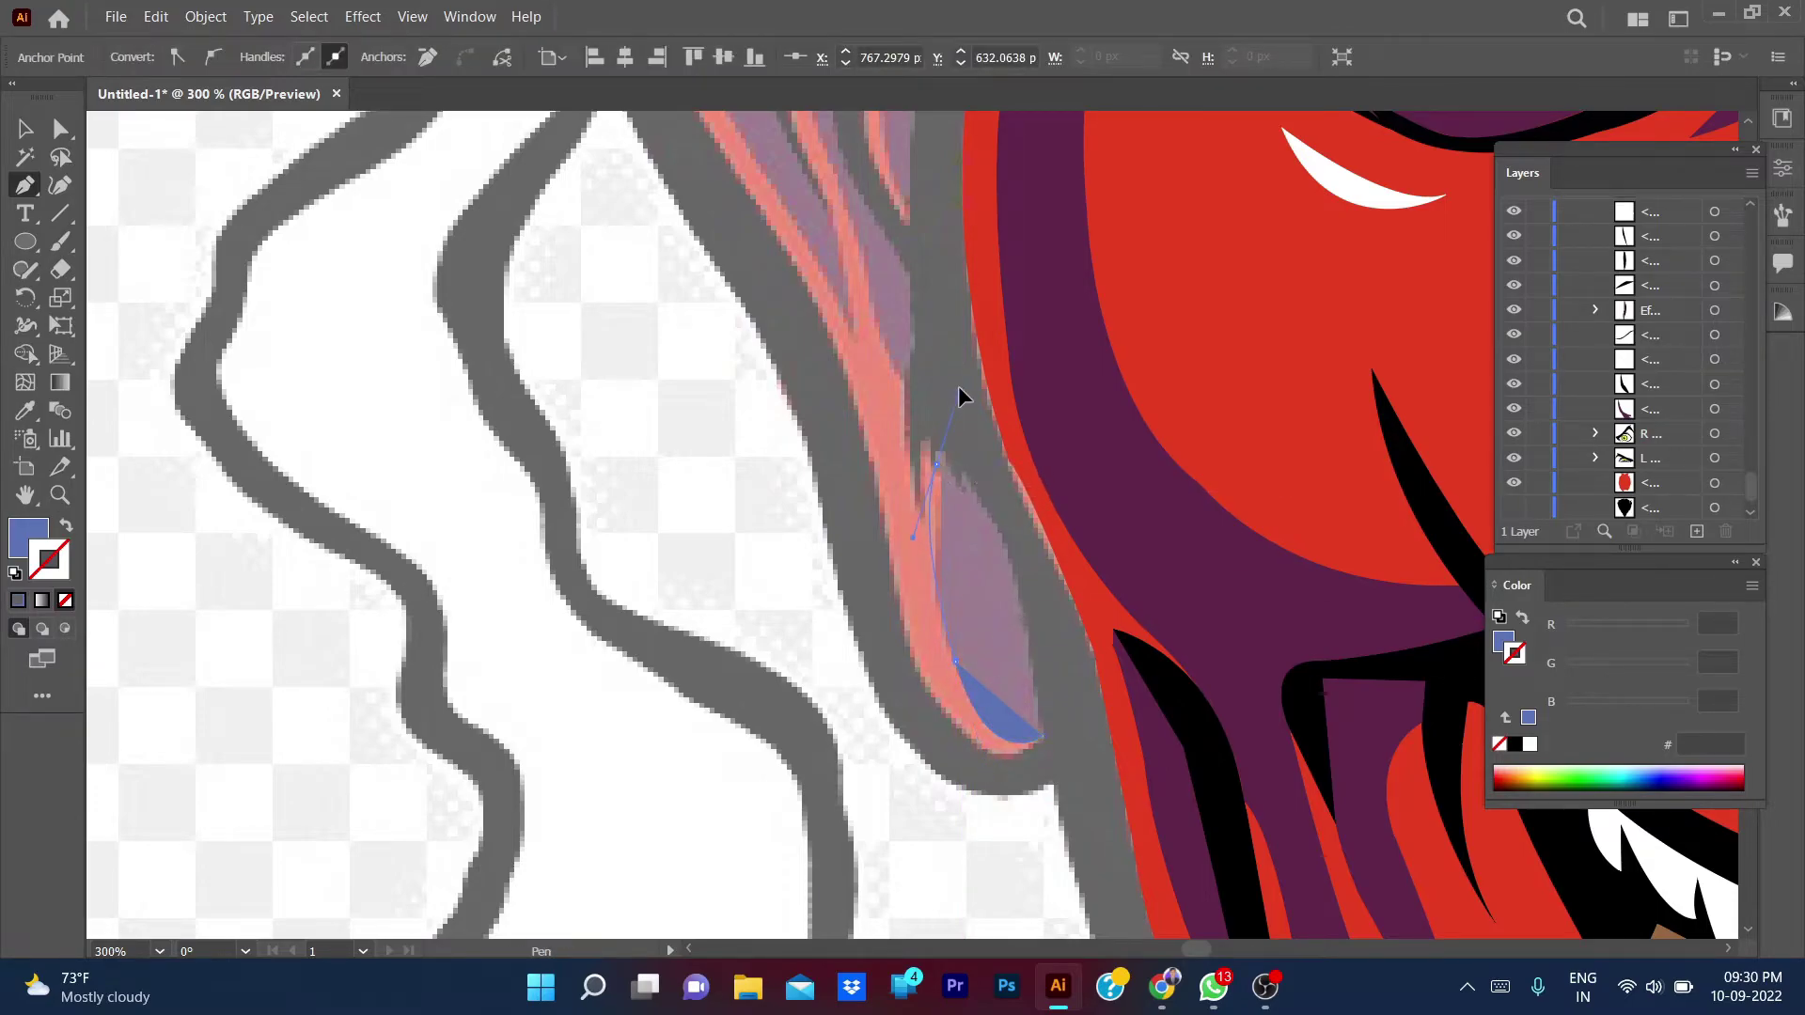
drag(949, 327, 953, 329)
key(ctrl+space)
- Re-place the upper anchor, close the shape, and fill it with the sampled dark purple
key(ctrl+z)
drag(938, 465, 1023, 609)
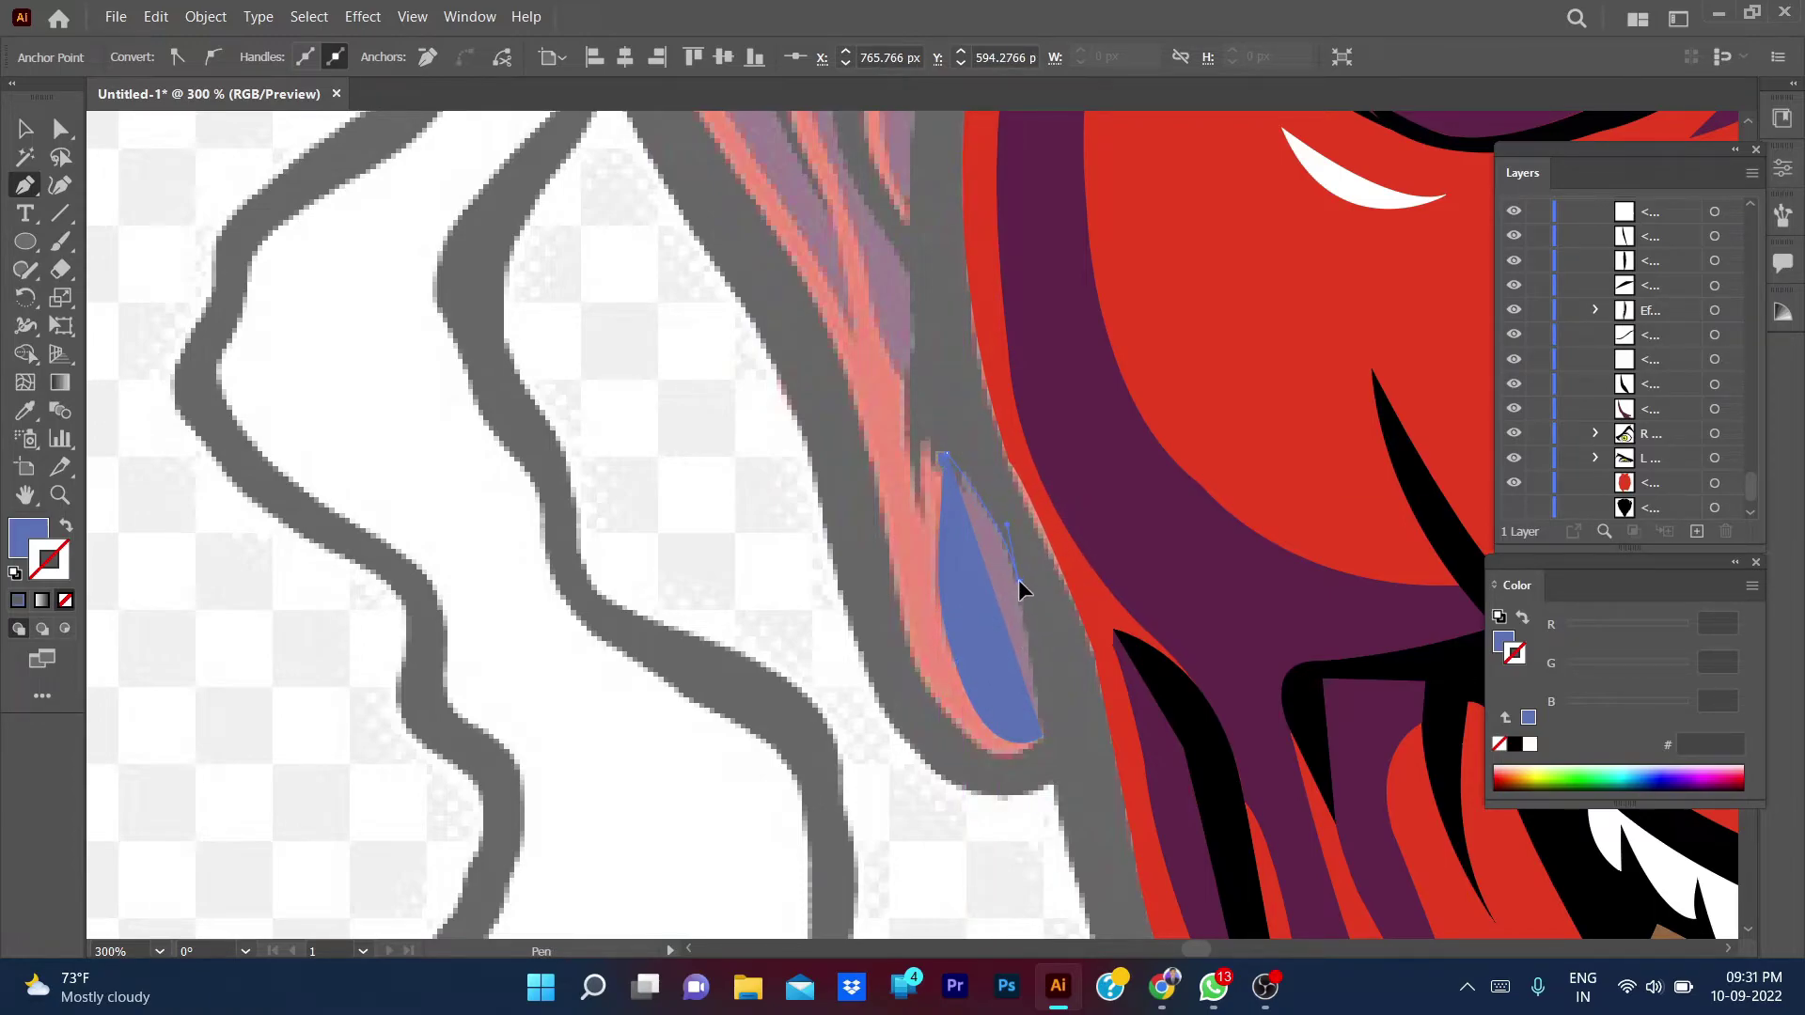
drag(1042, 734, 1045, 741)
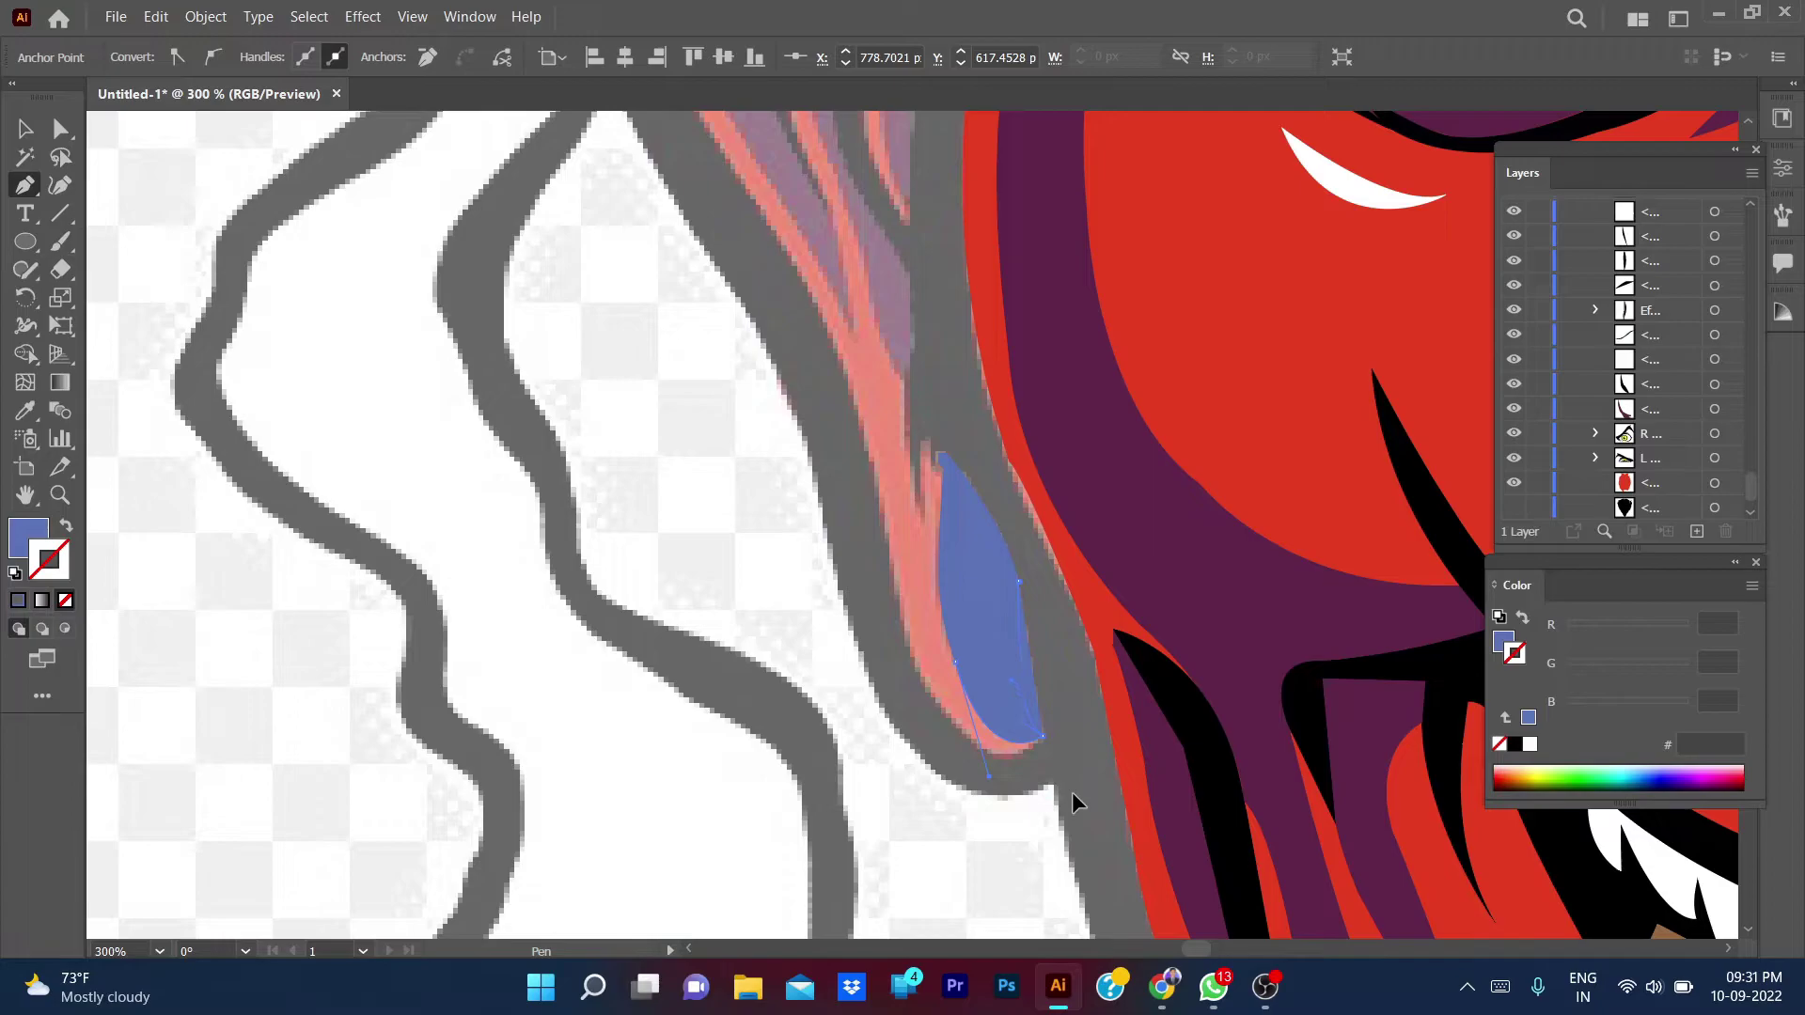
key(a)
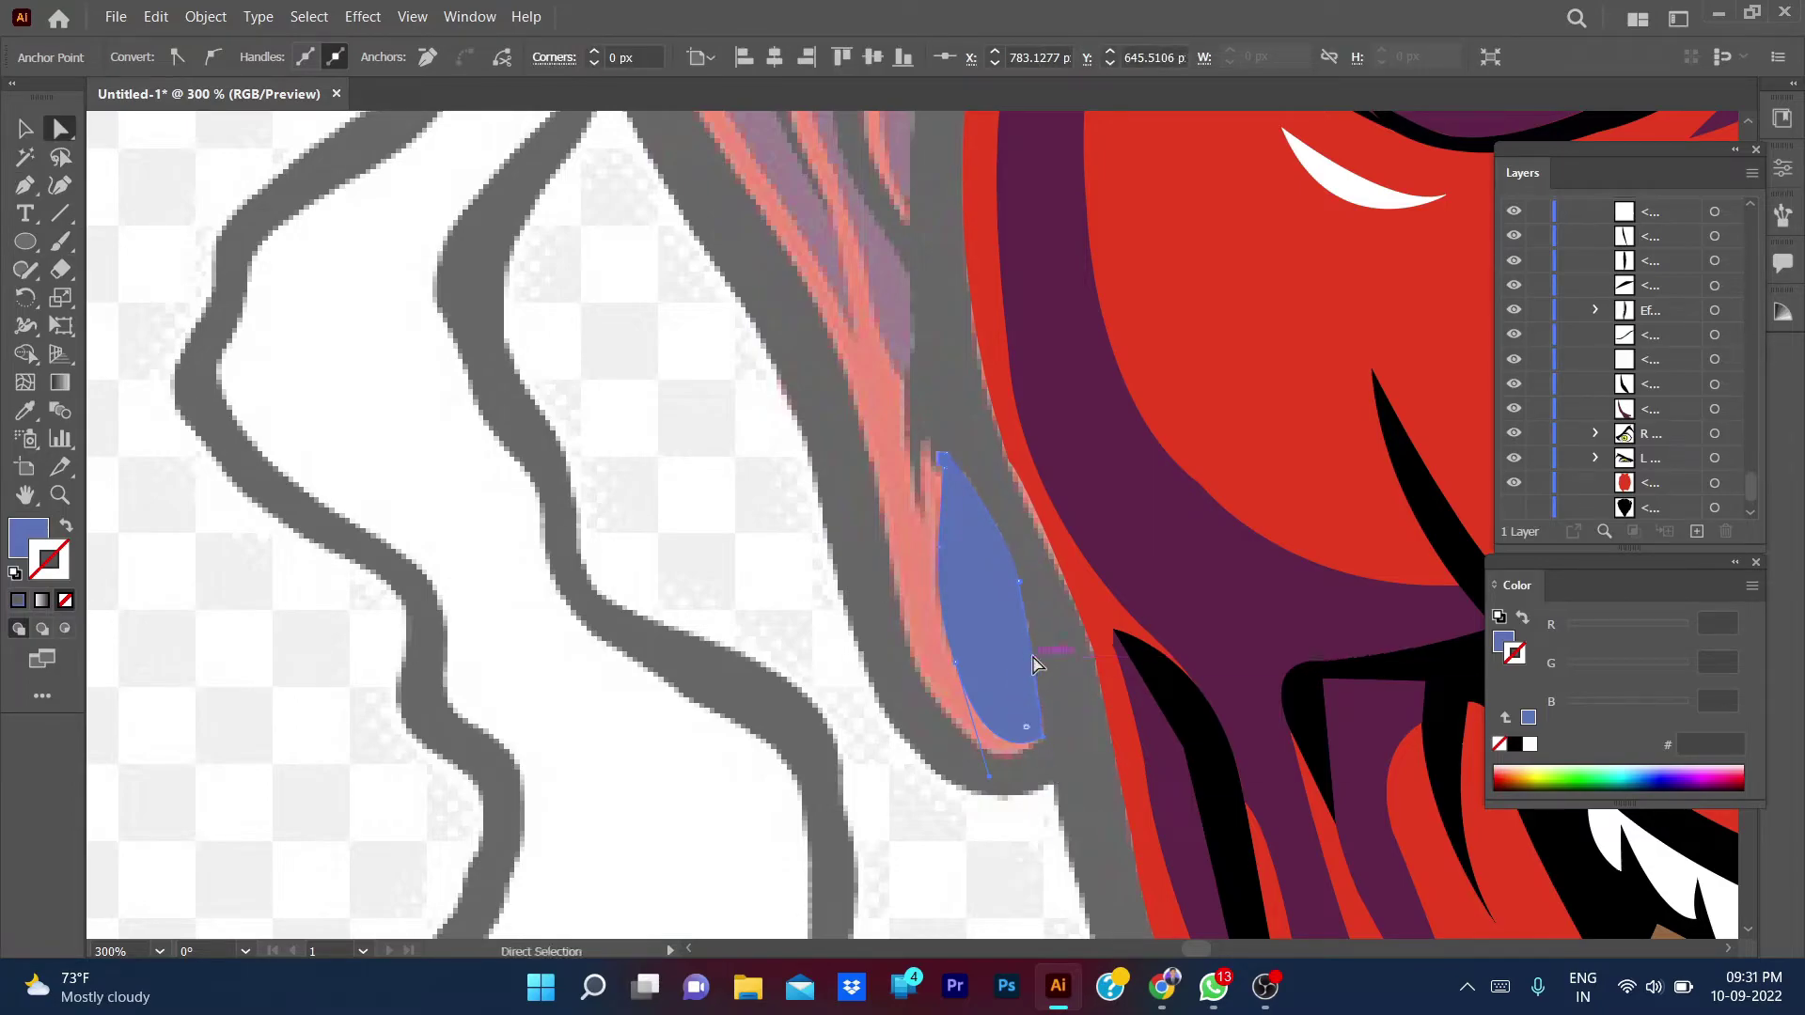
key(i)
click(1131, 527)
key(v)
click(753, 516)
scroll(789, 658, up, 5)
- Sketch a thin sliver along the ear's inner edge, showing the trace without fill
key(p)
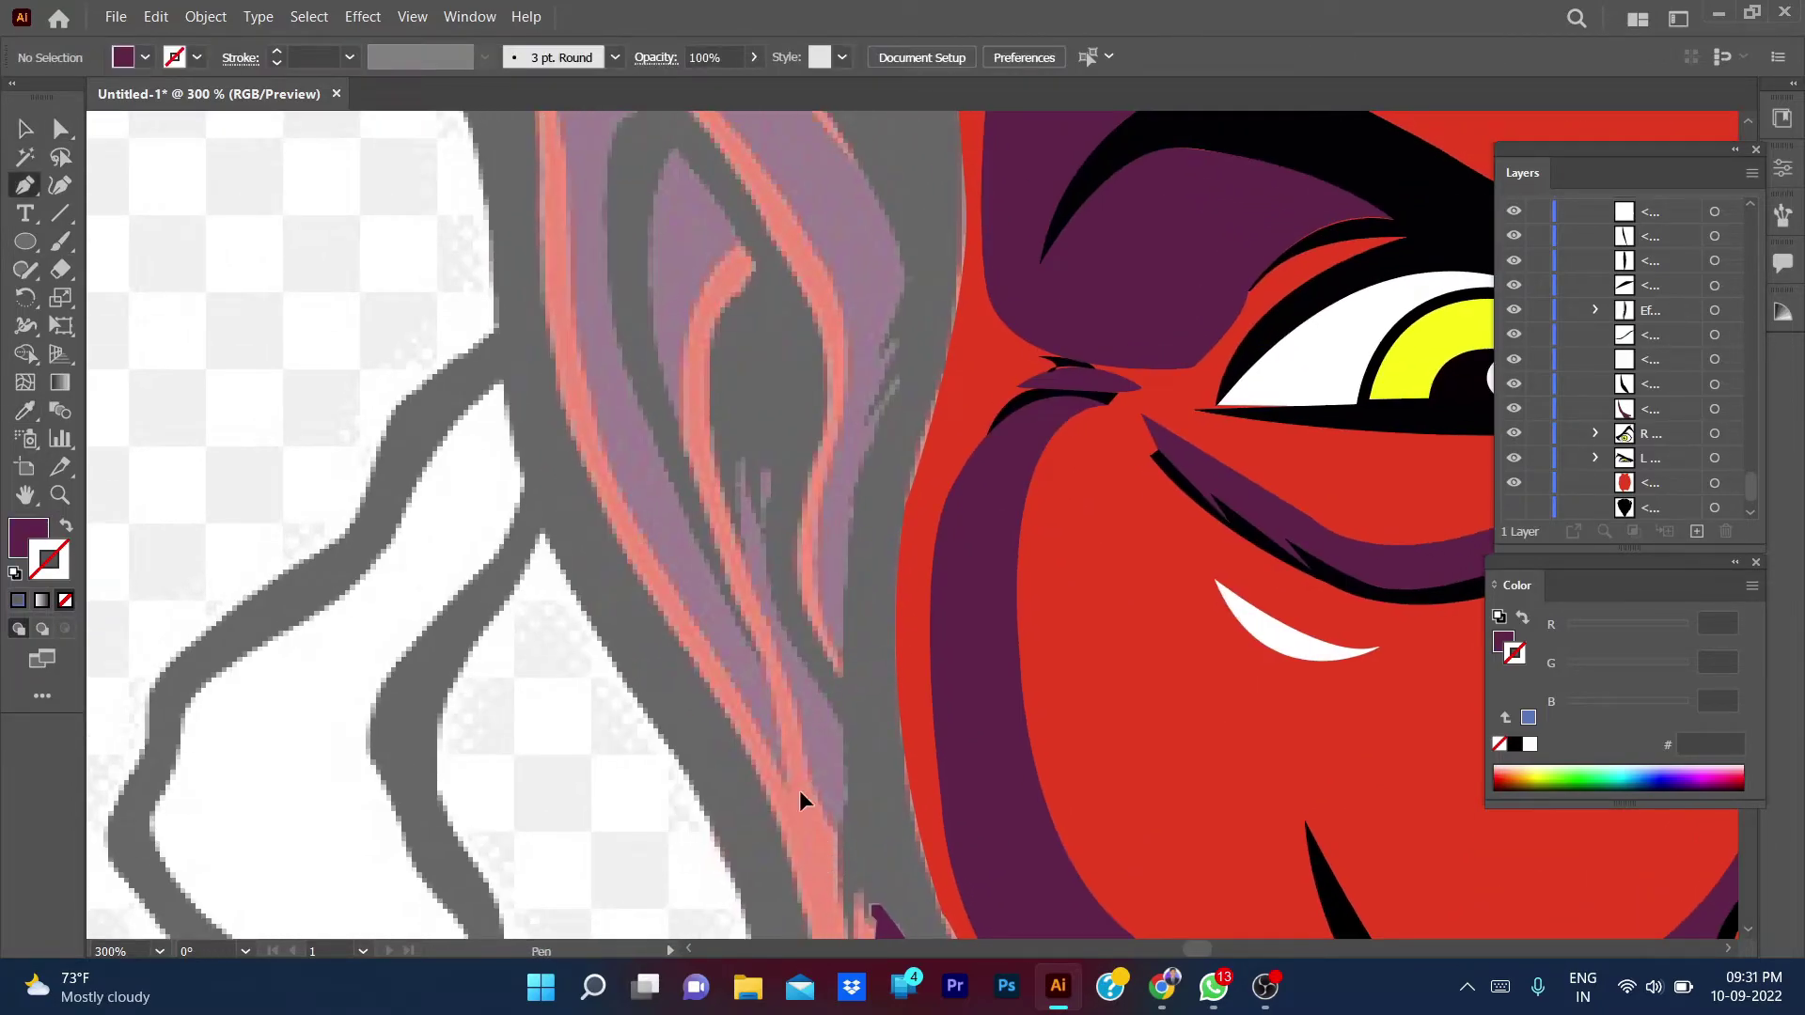
click(835, 831)
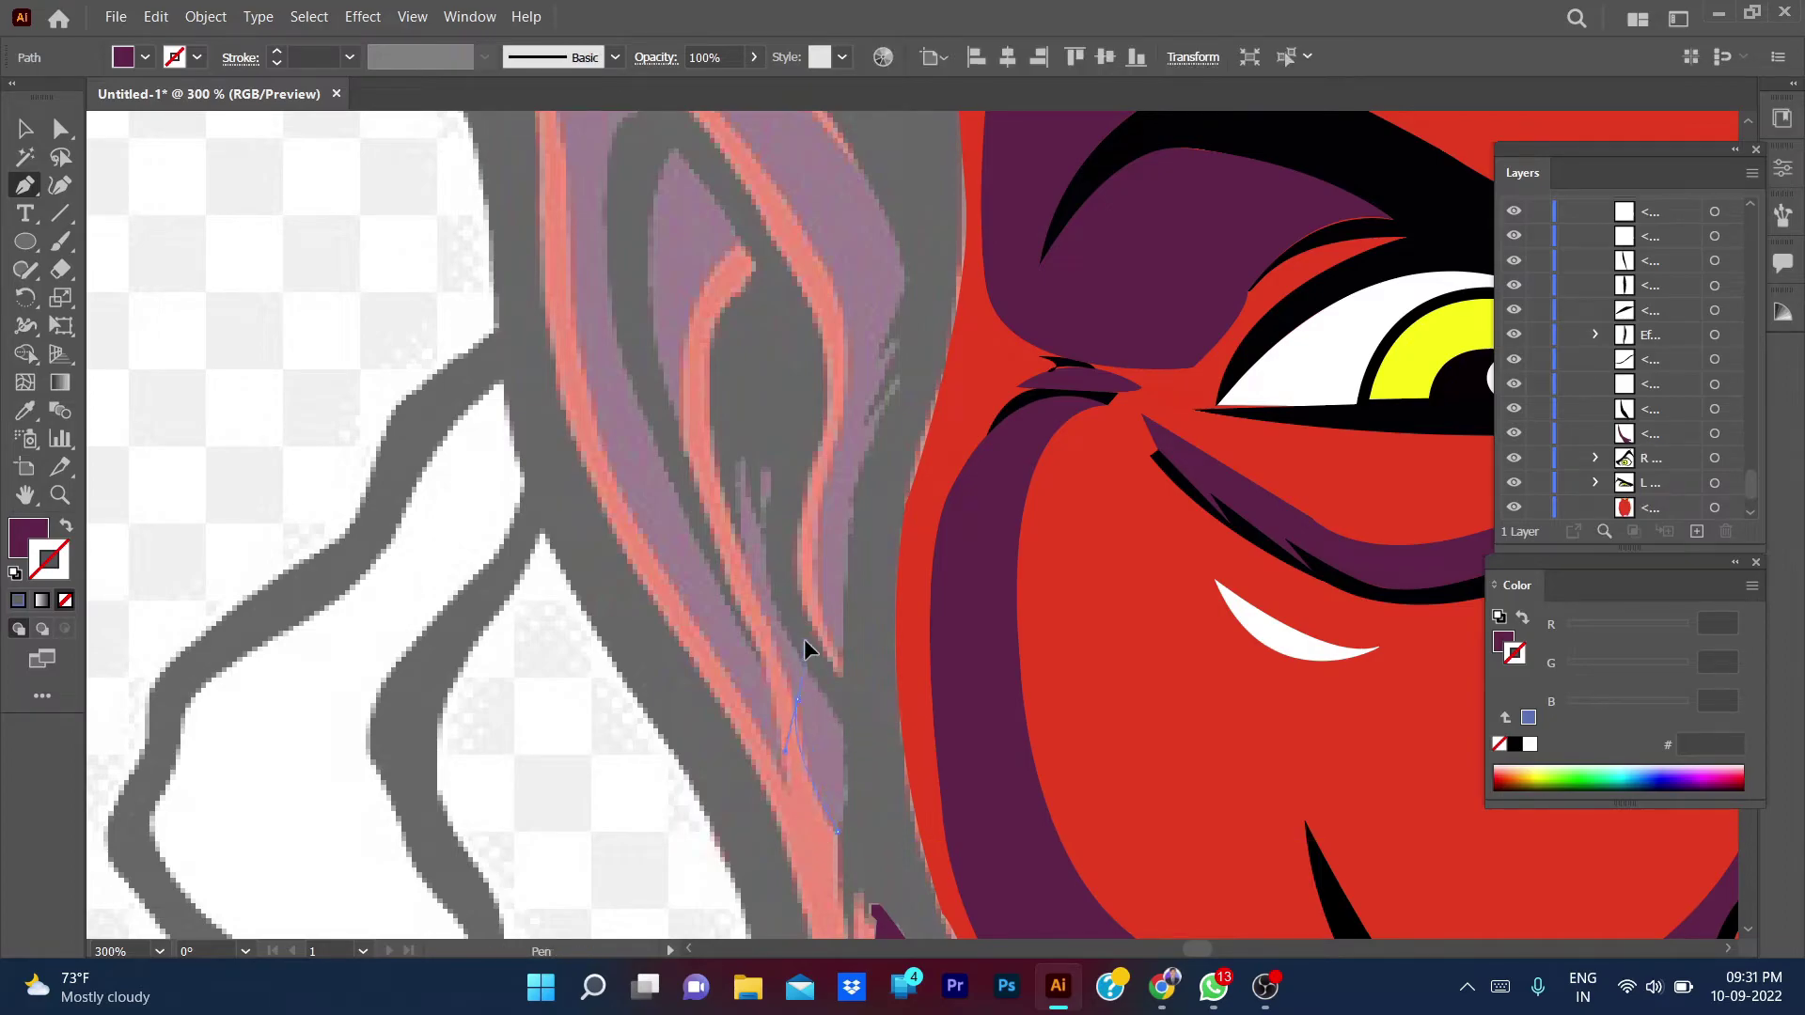
click(797, 694)
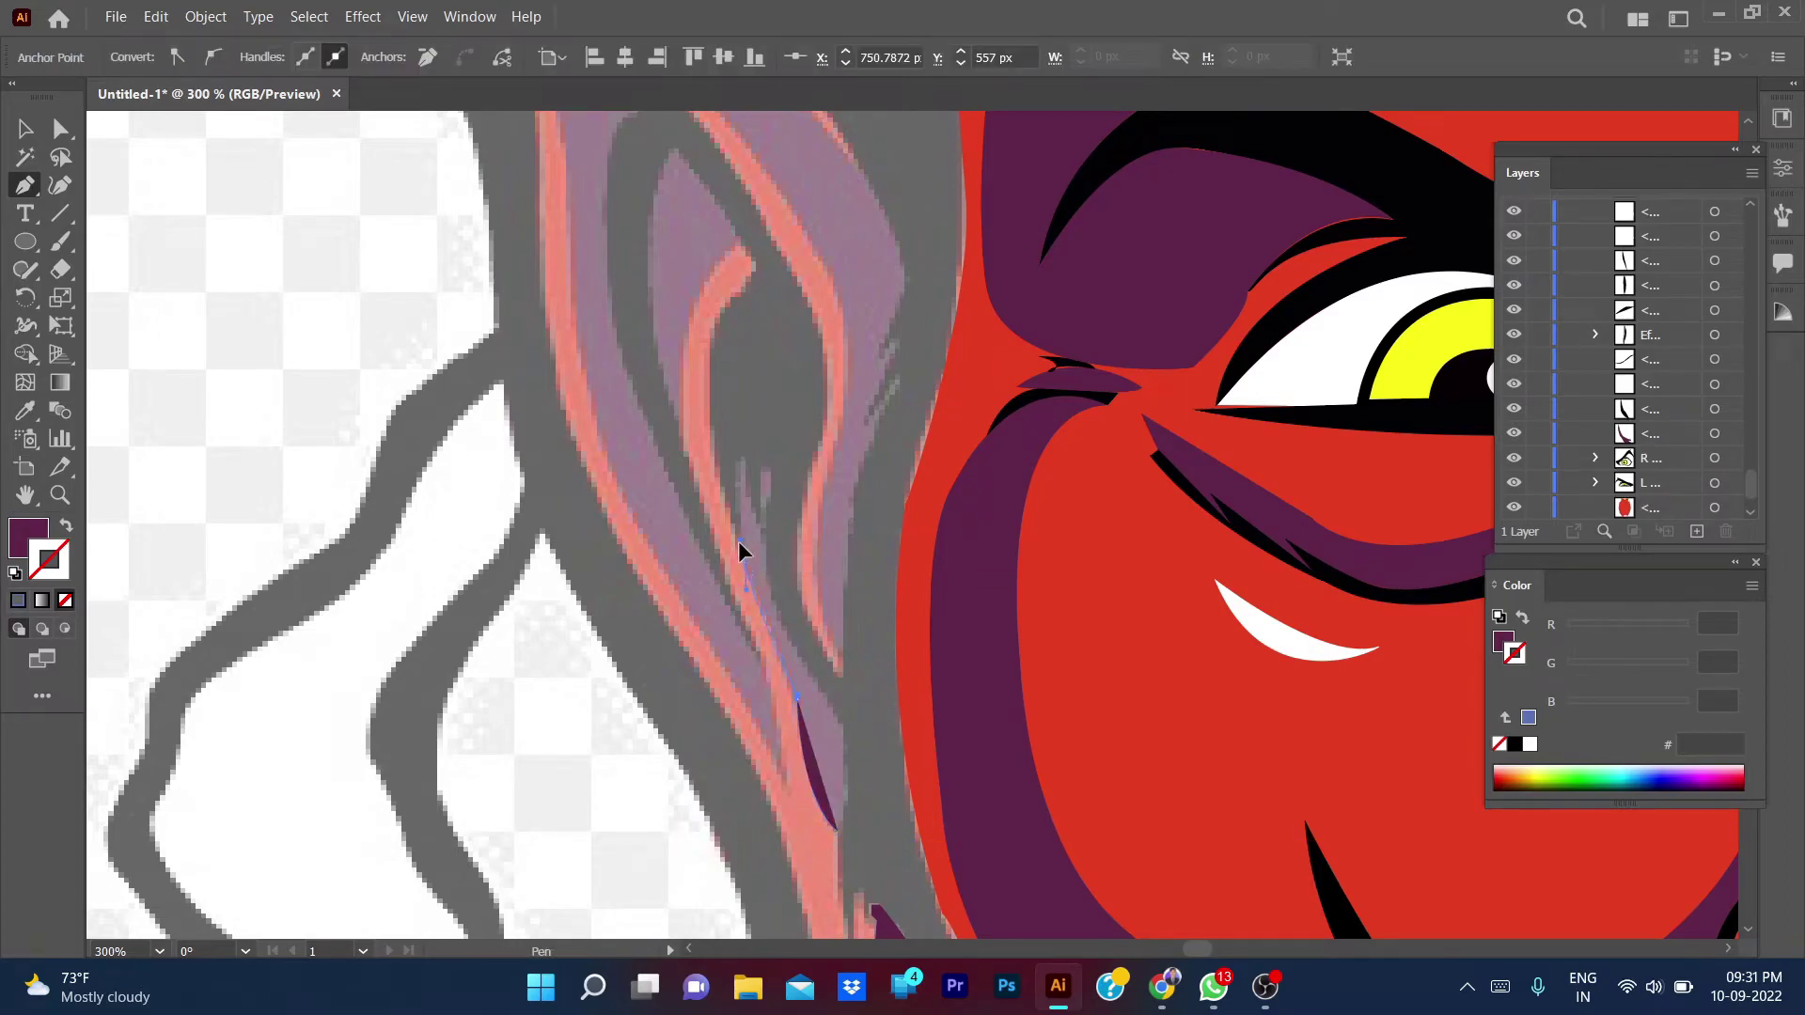
click(744, 459)
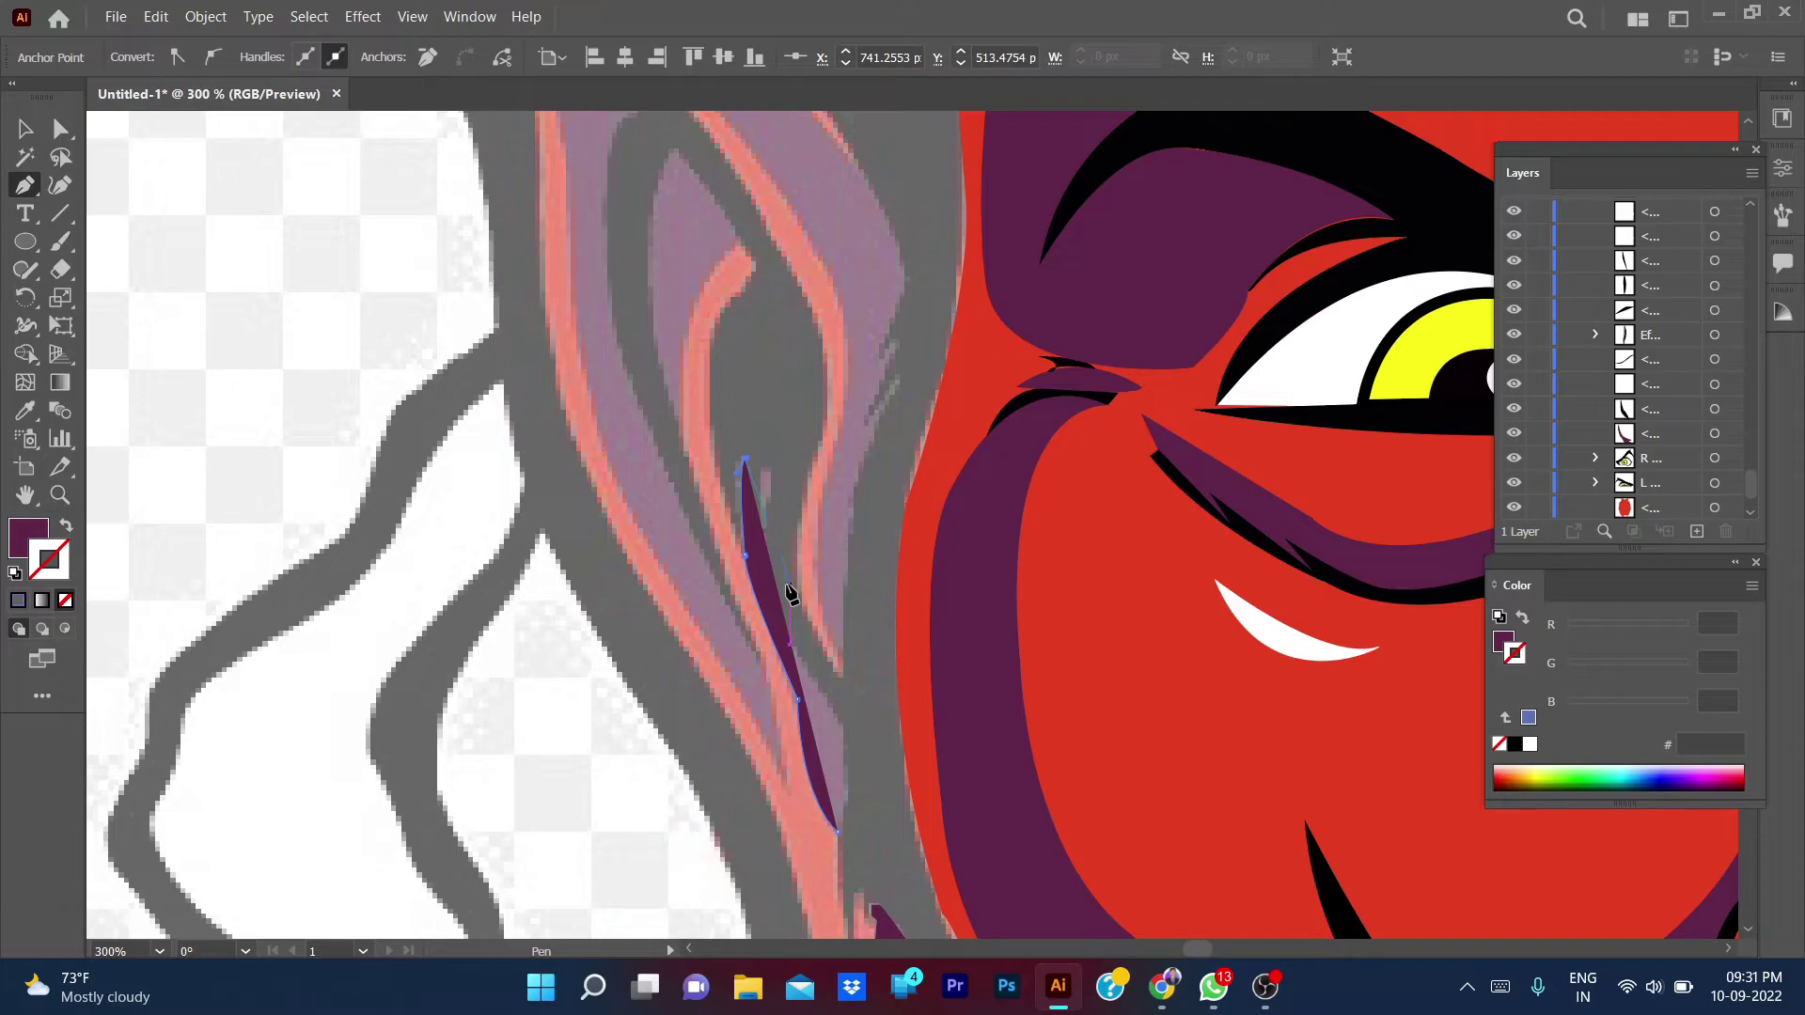
click(65, 599)
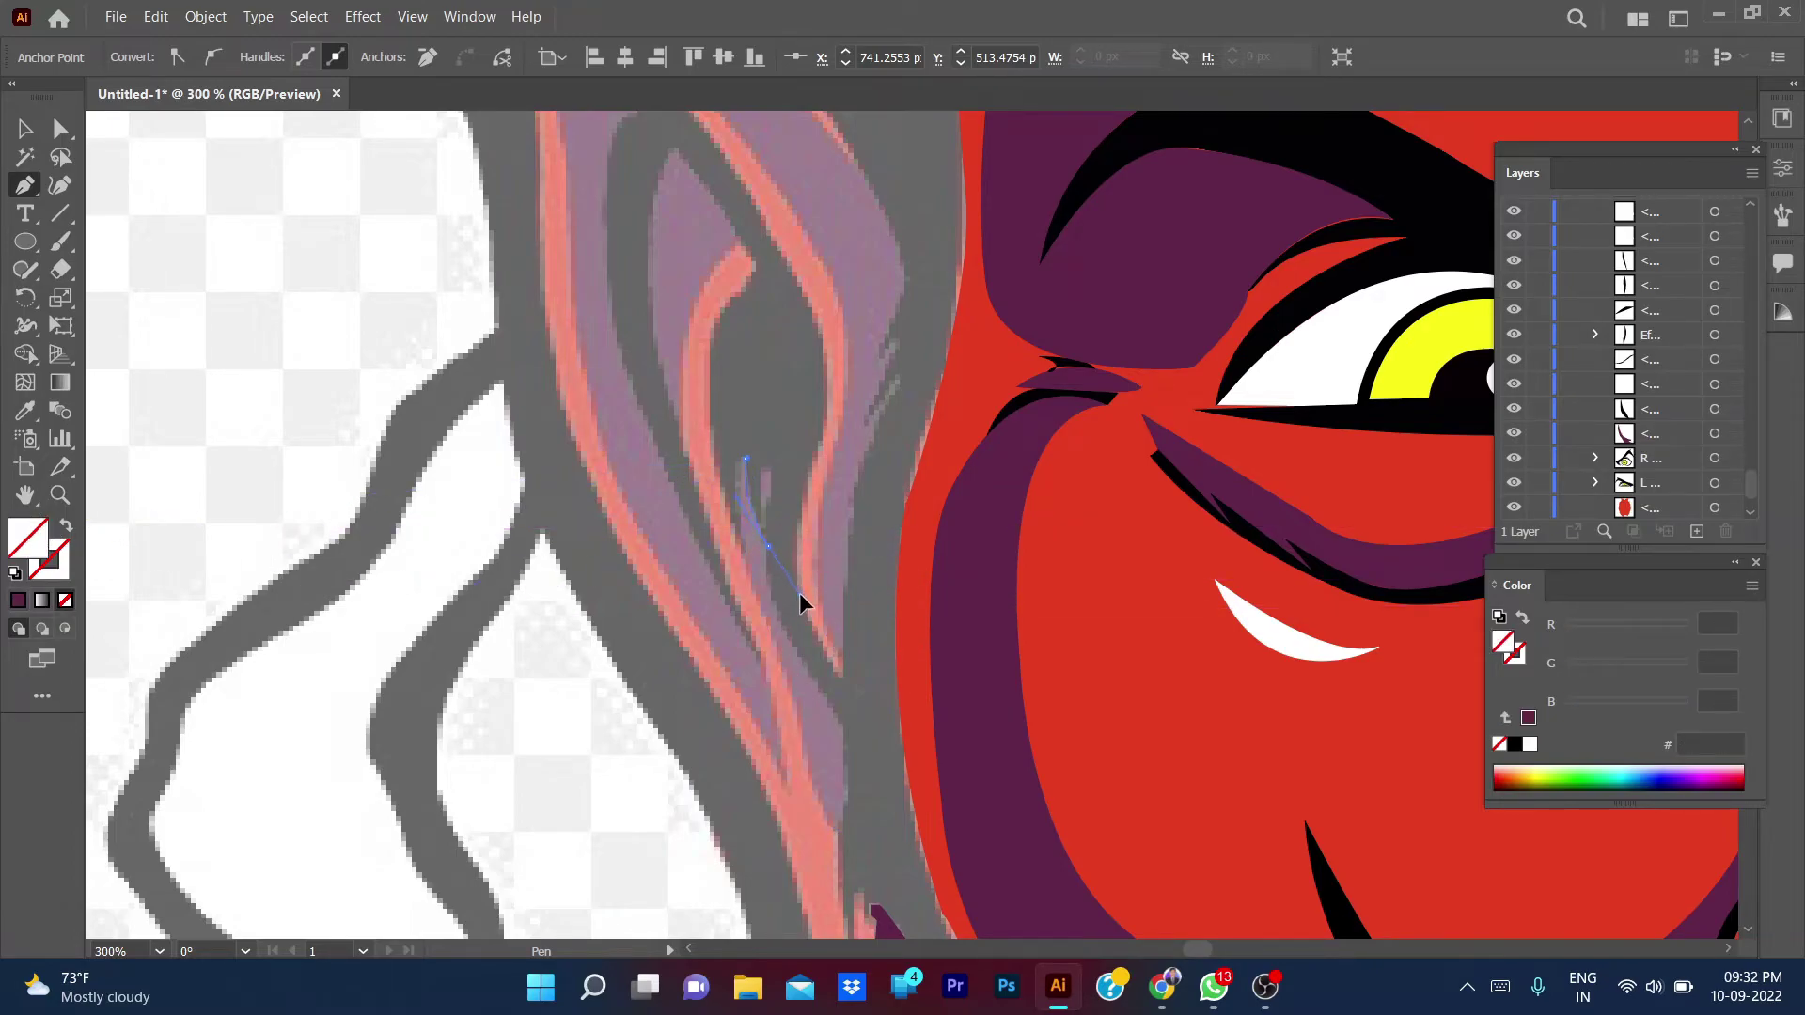
- Trace a shading strip down the ear strand and fill it dark purple 5E254A
click(767, 546)
click(783, 628)
click(799, 700)
click(843, 729)
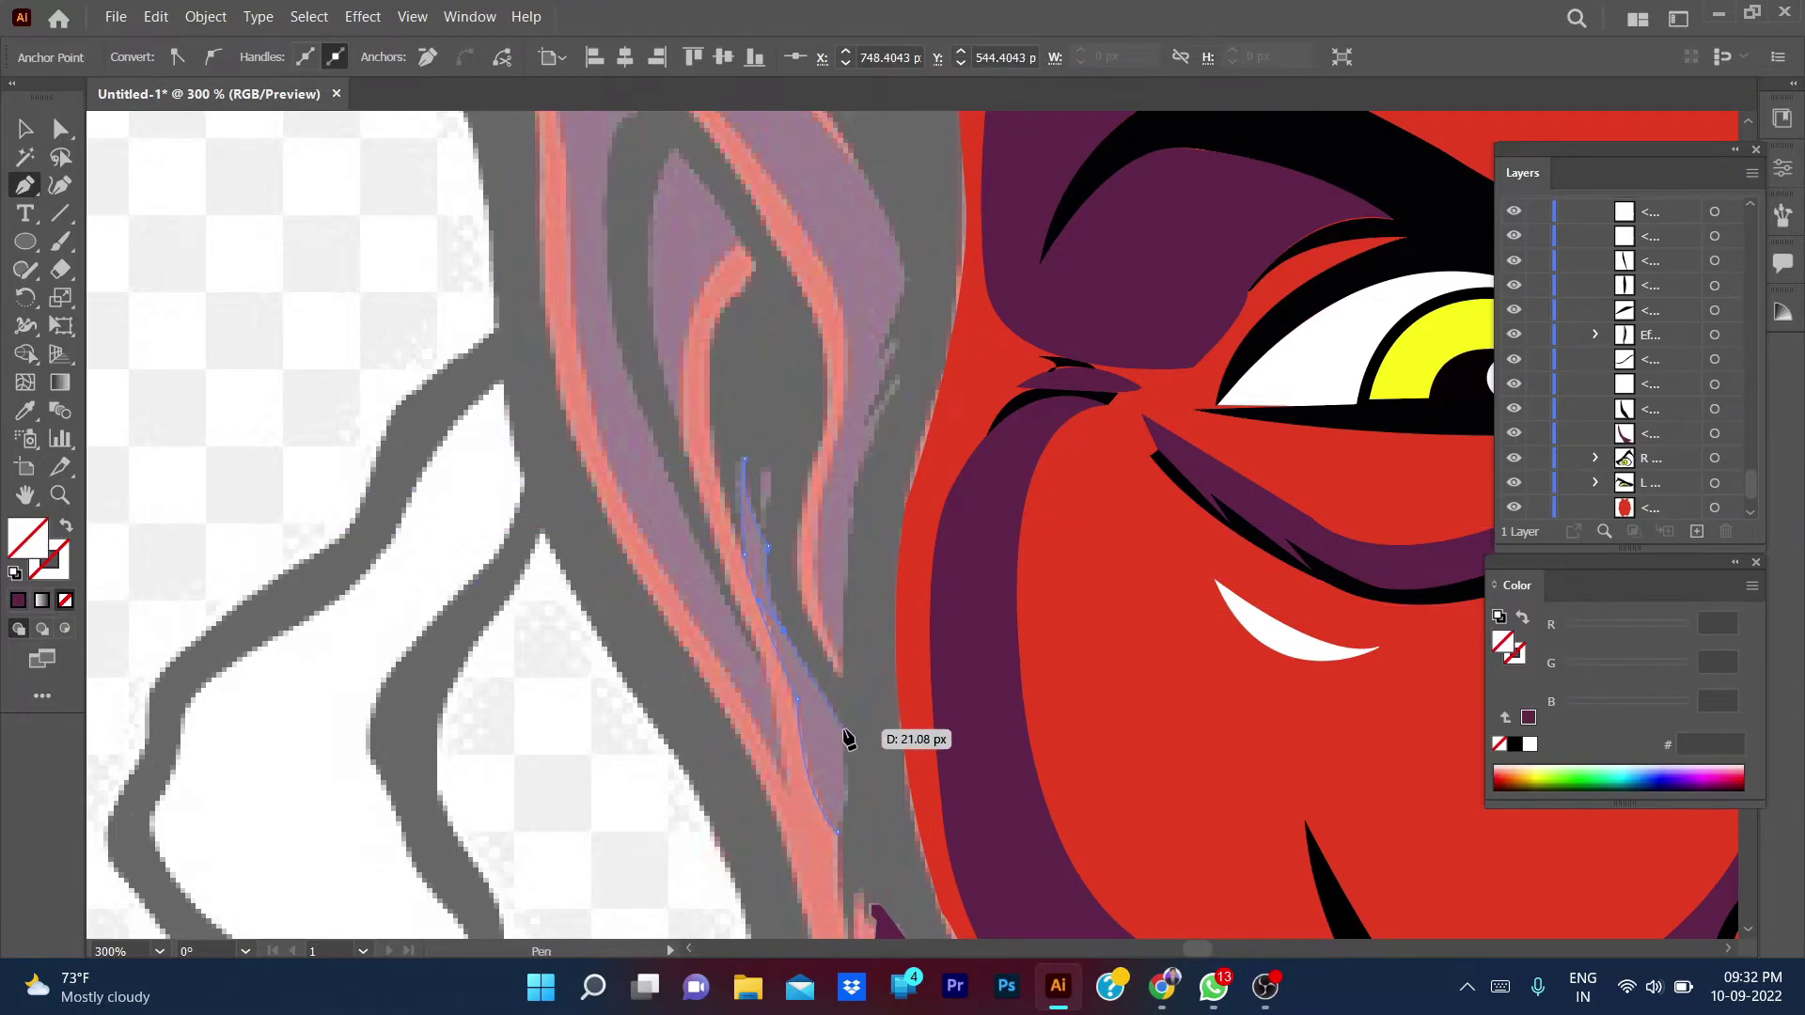
click(838, 829)
key(v)
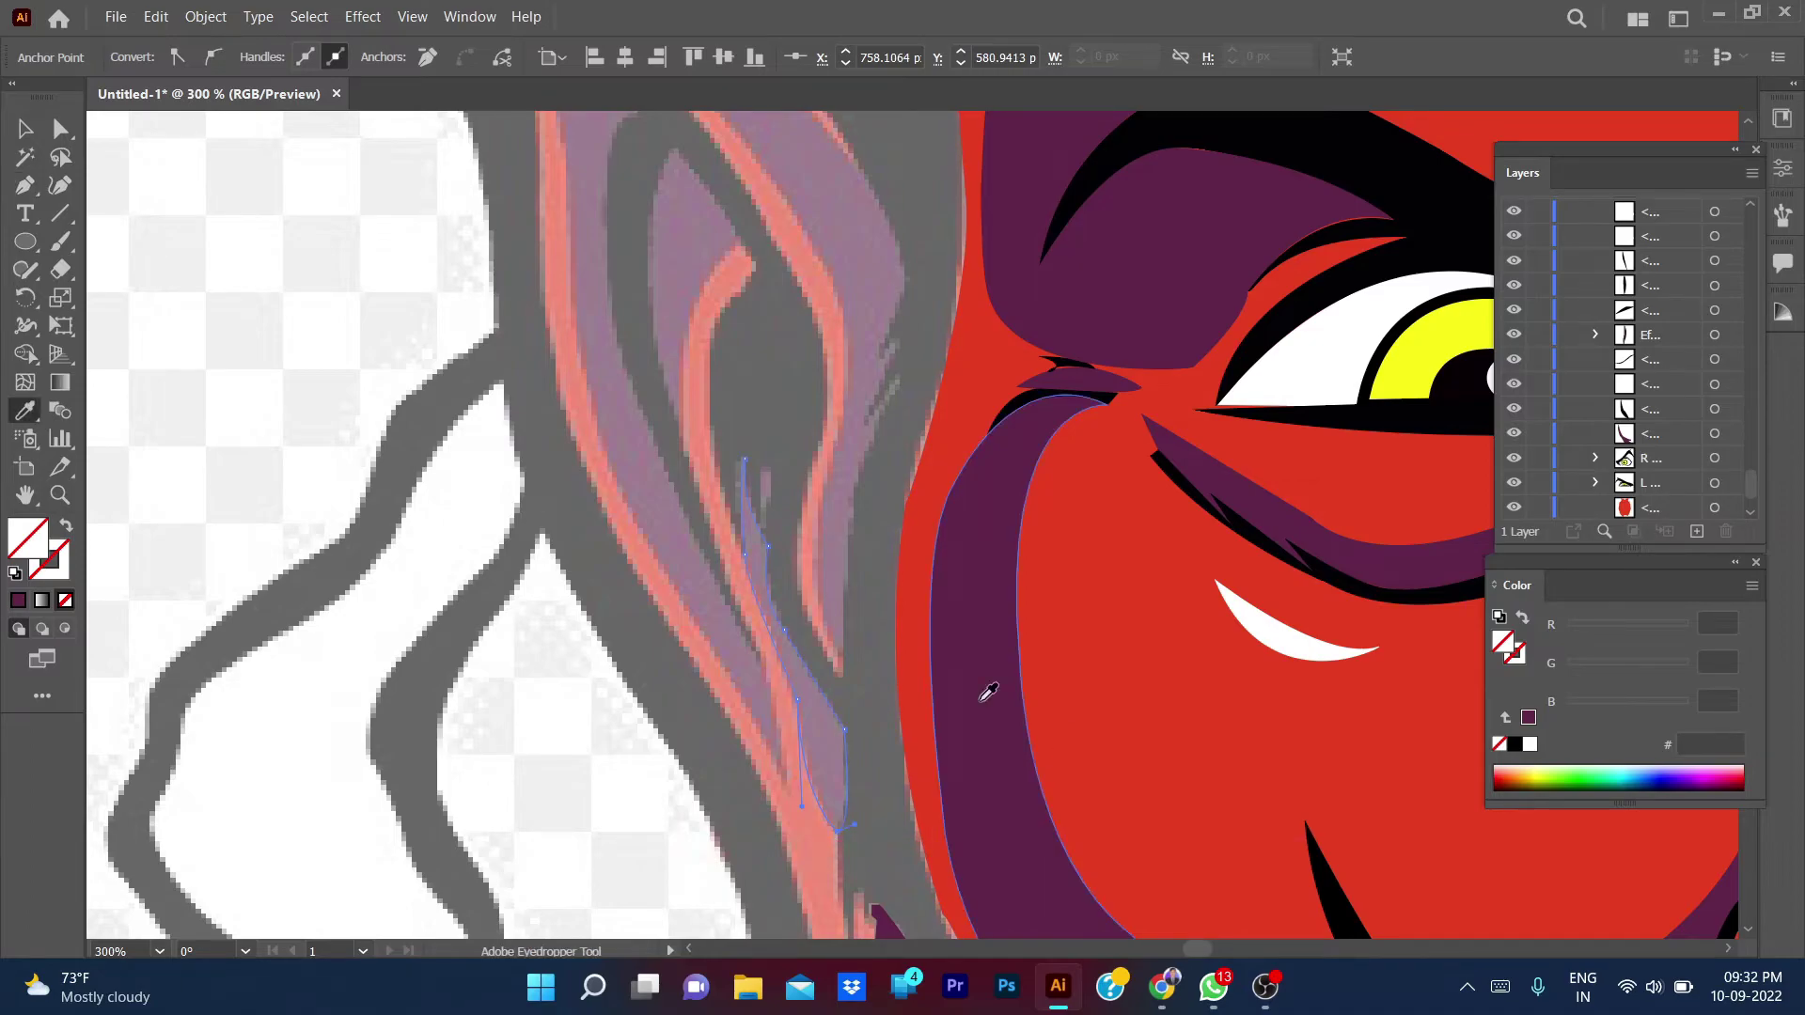
key(comma)
- Trace a curved shading path up the hair strand beside the cheek to its tip
key(p)
scroll(878, 645, up, 3)
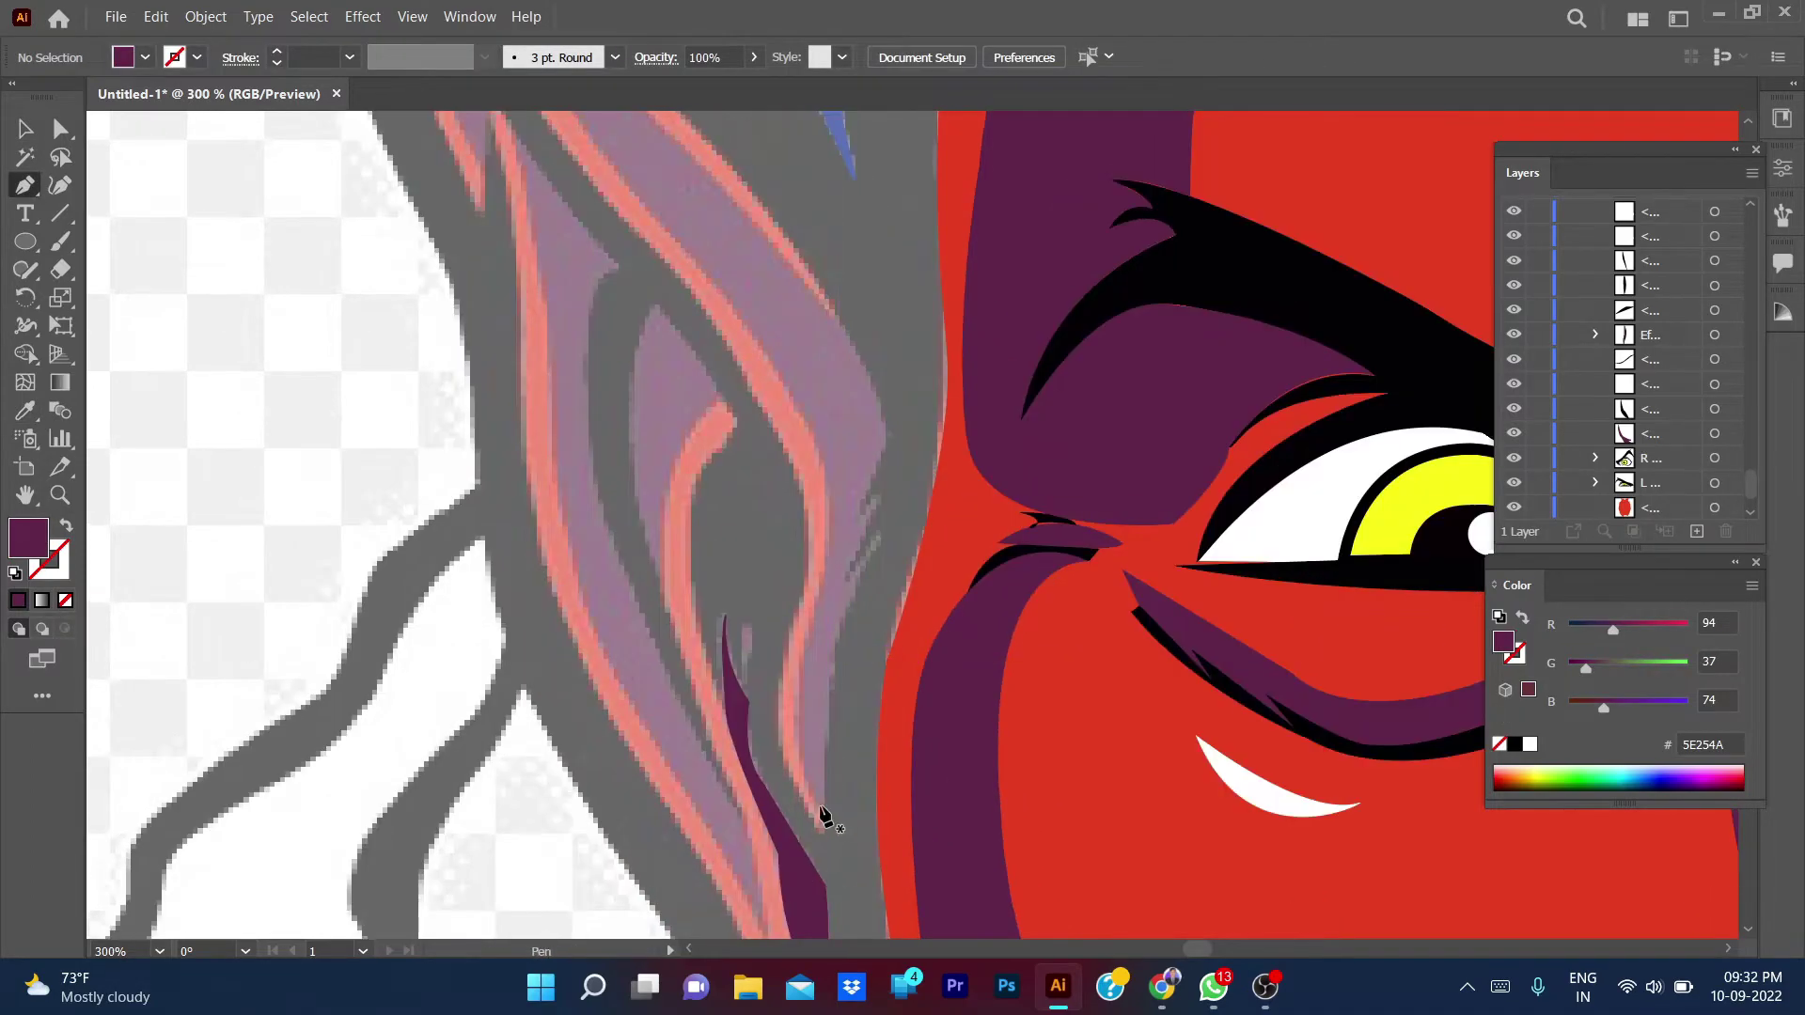
click(821, 811)
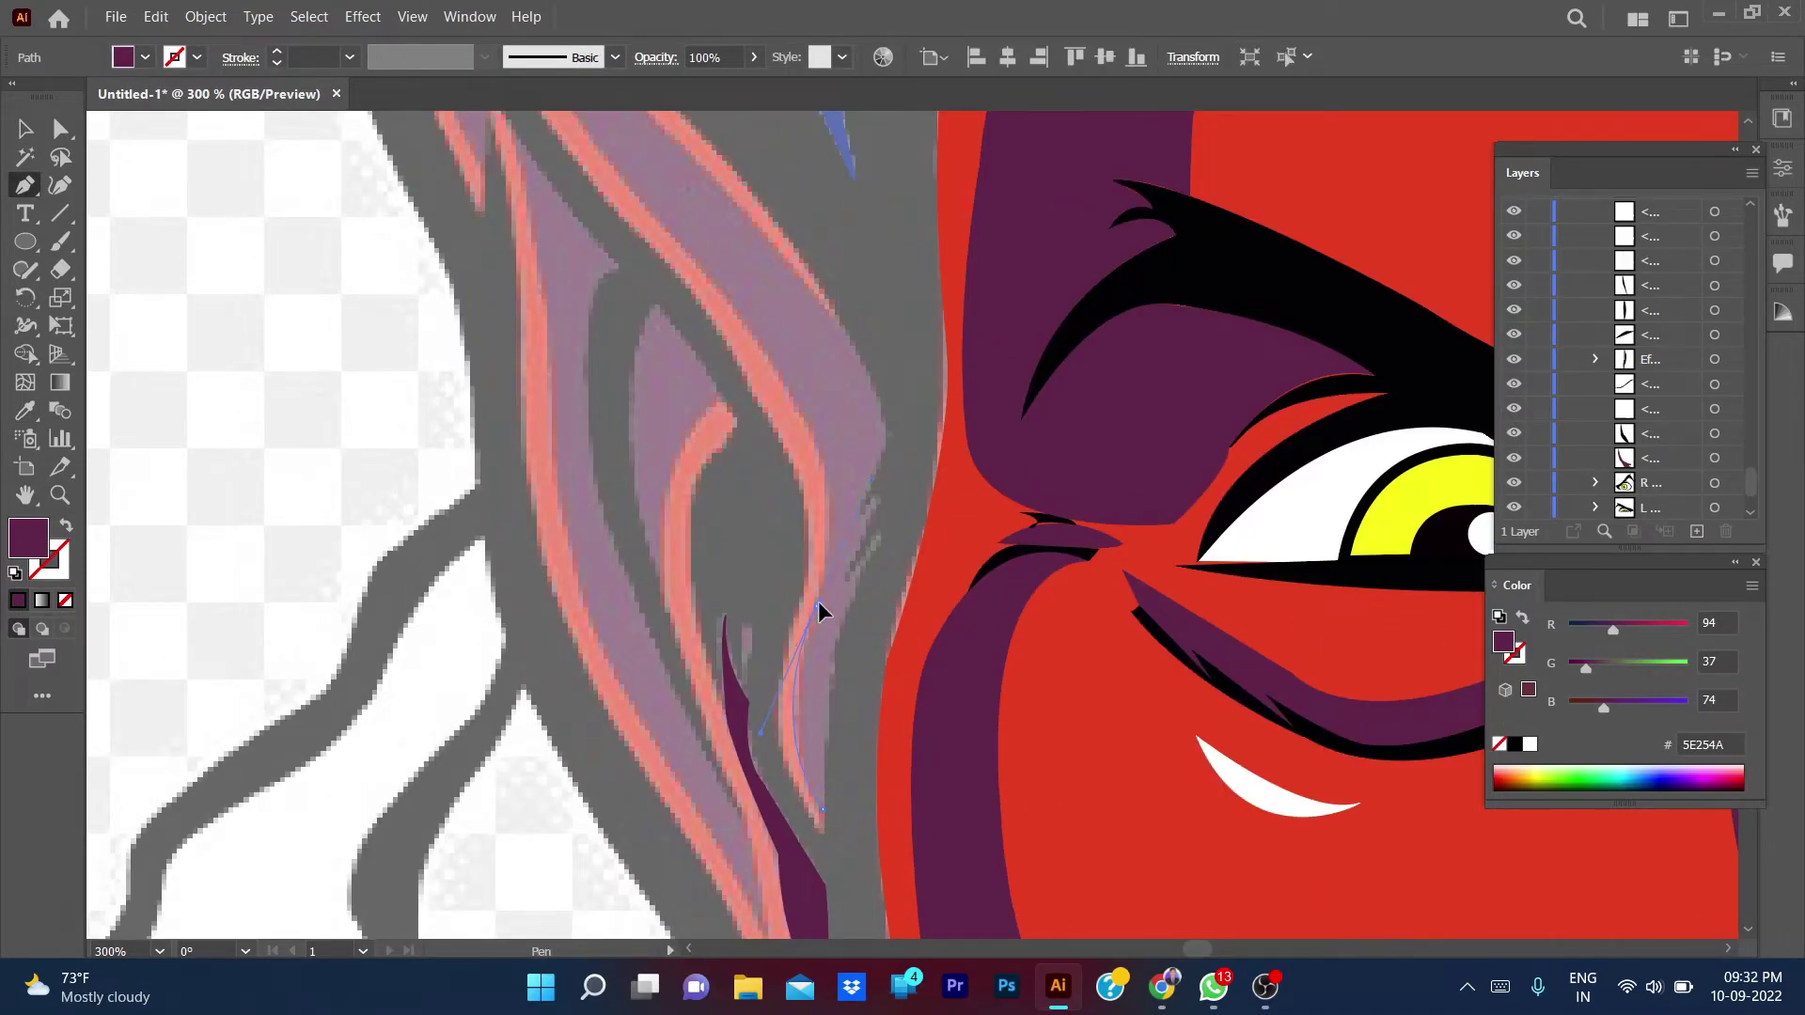
click(816, 607)
drag(792, 399, 726, 303)
key(slash)
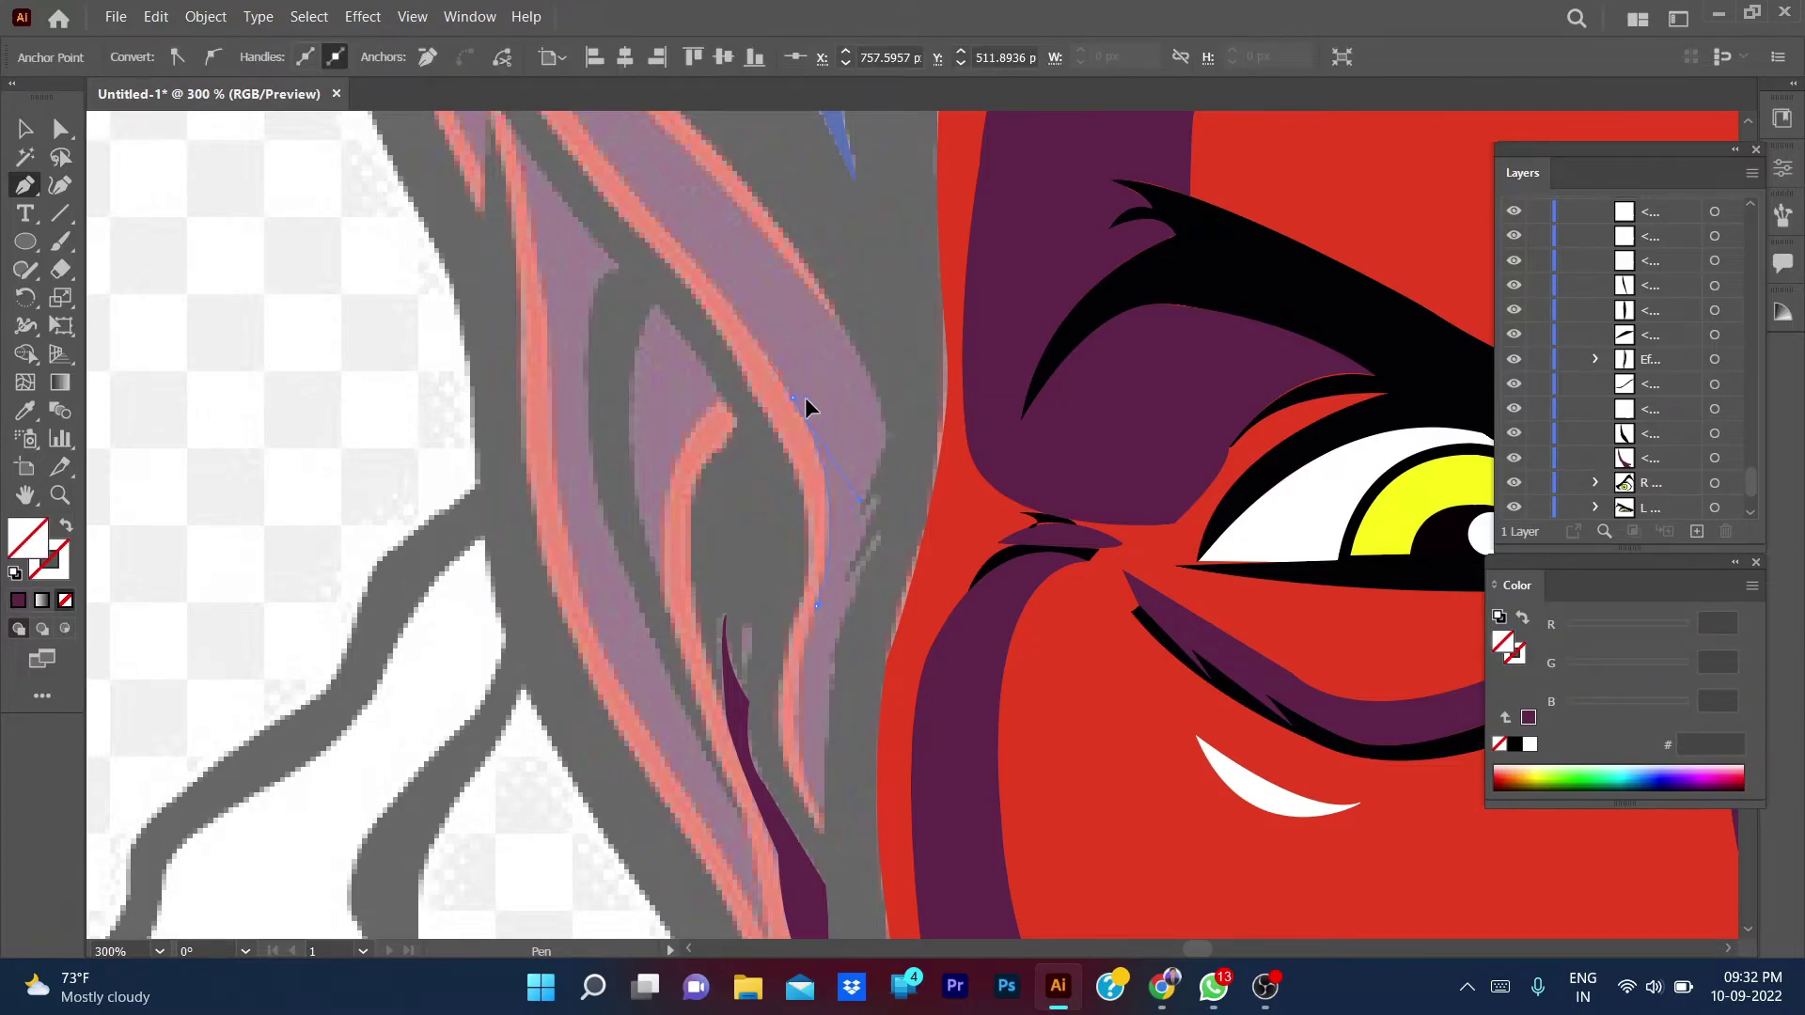
scroll(749, 342, up, 2)
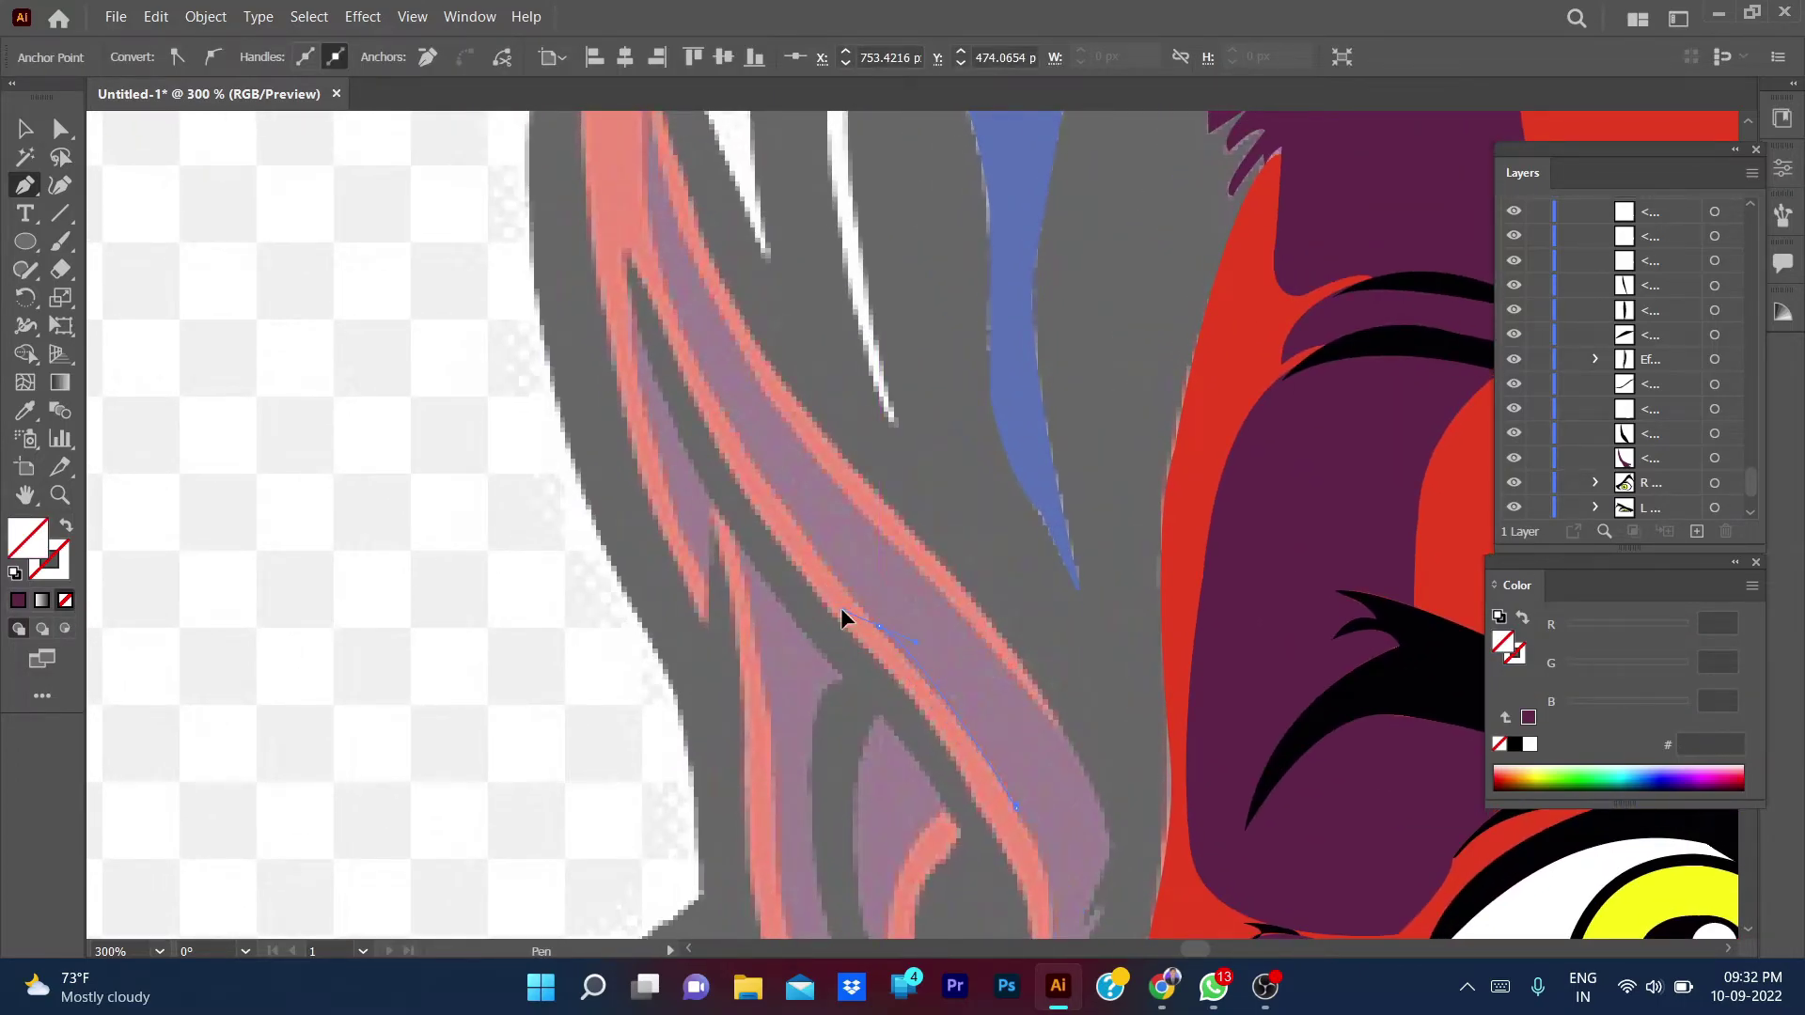
scroll(846, 592, up, 3)
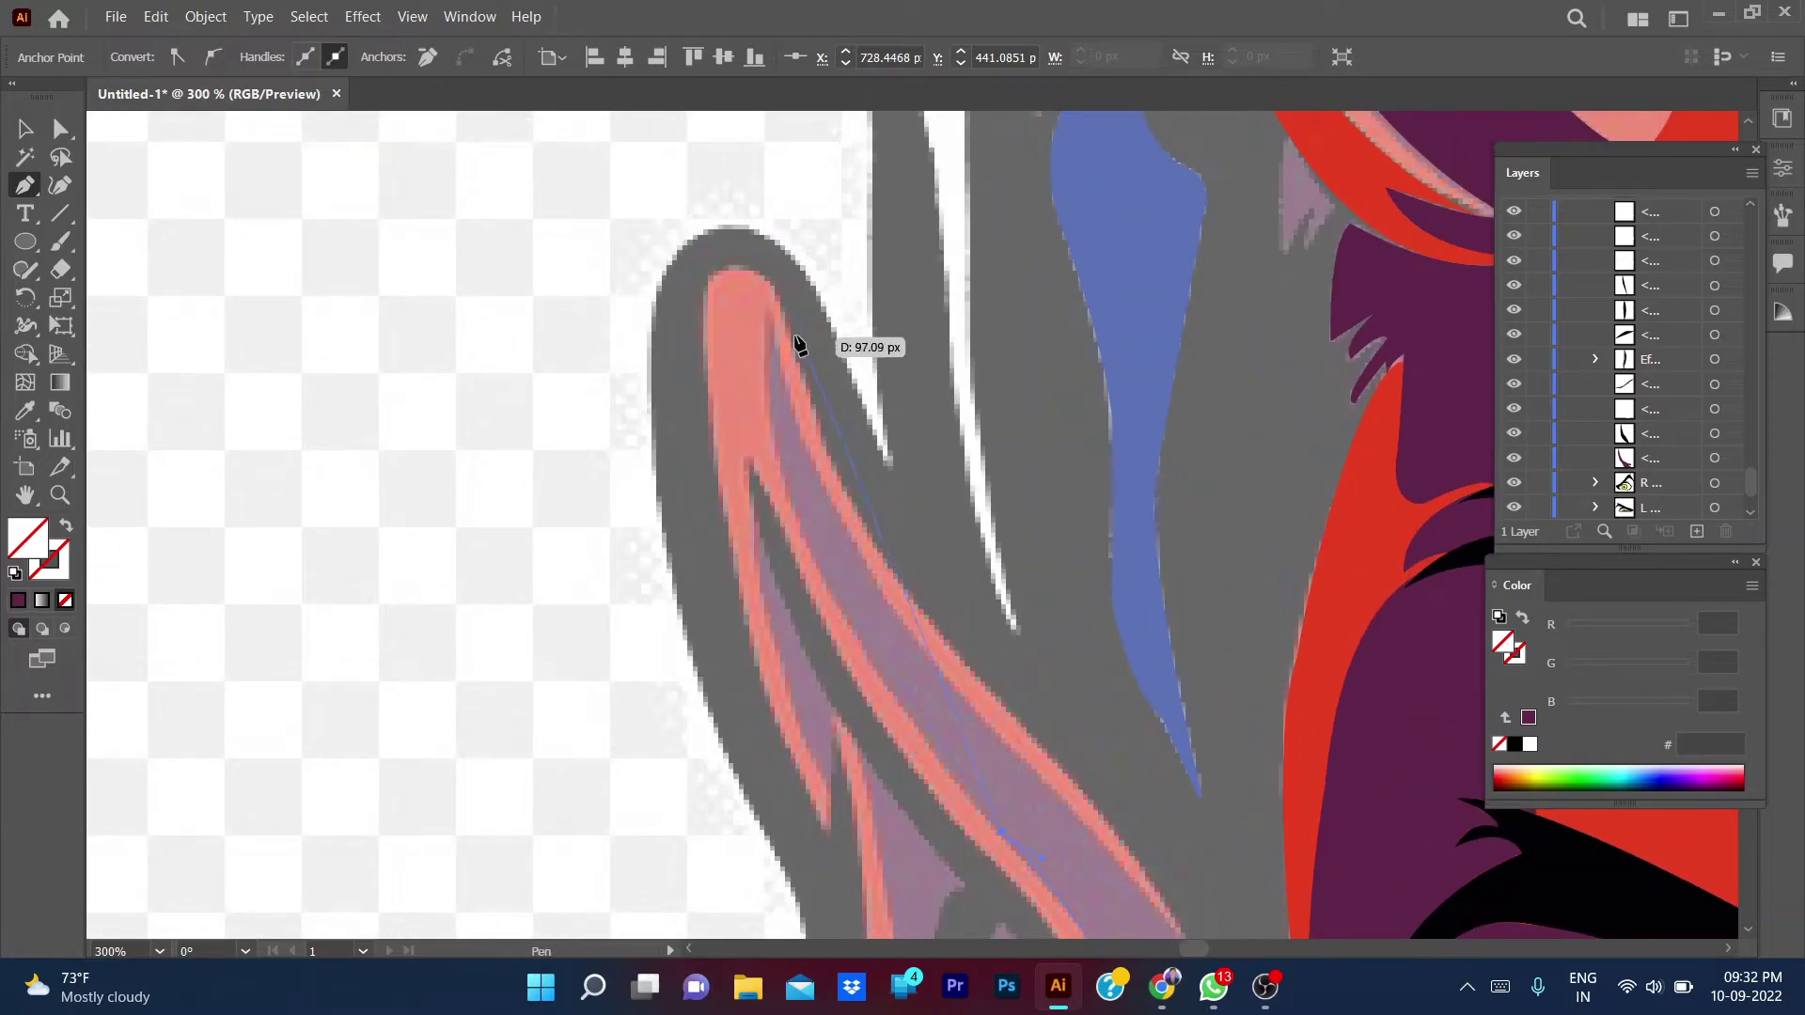
drag(766, 312, 799, 226)
scroll(799, 143, up, 3)
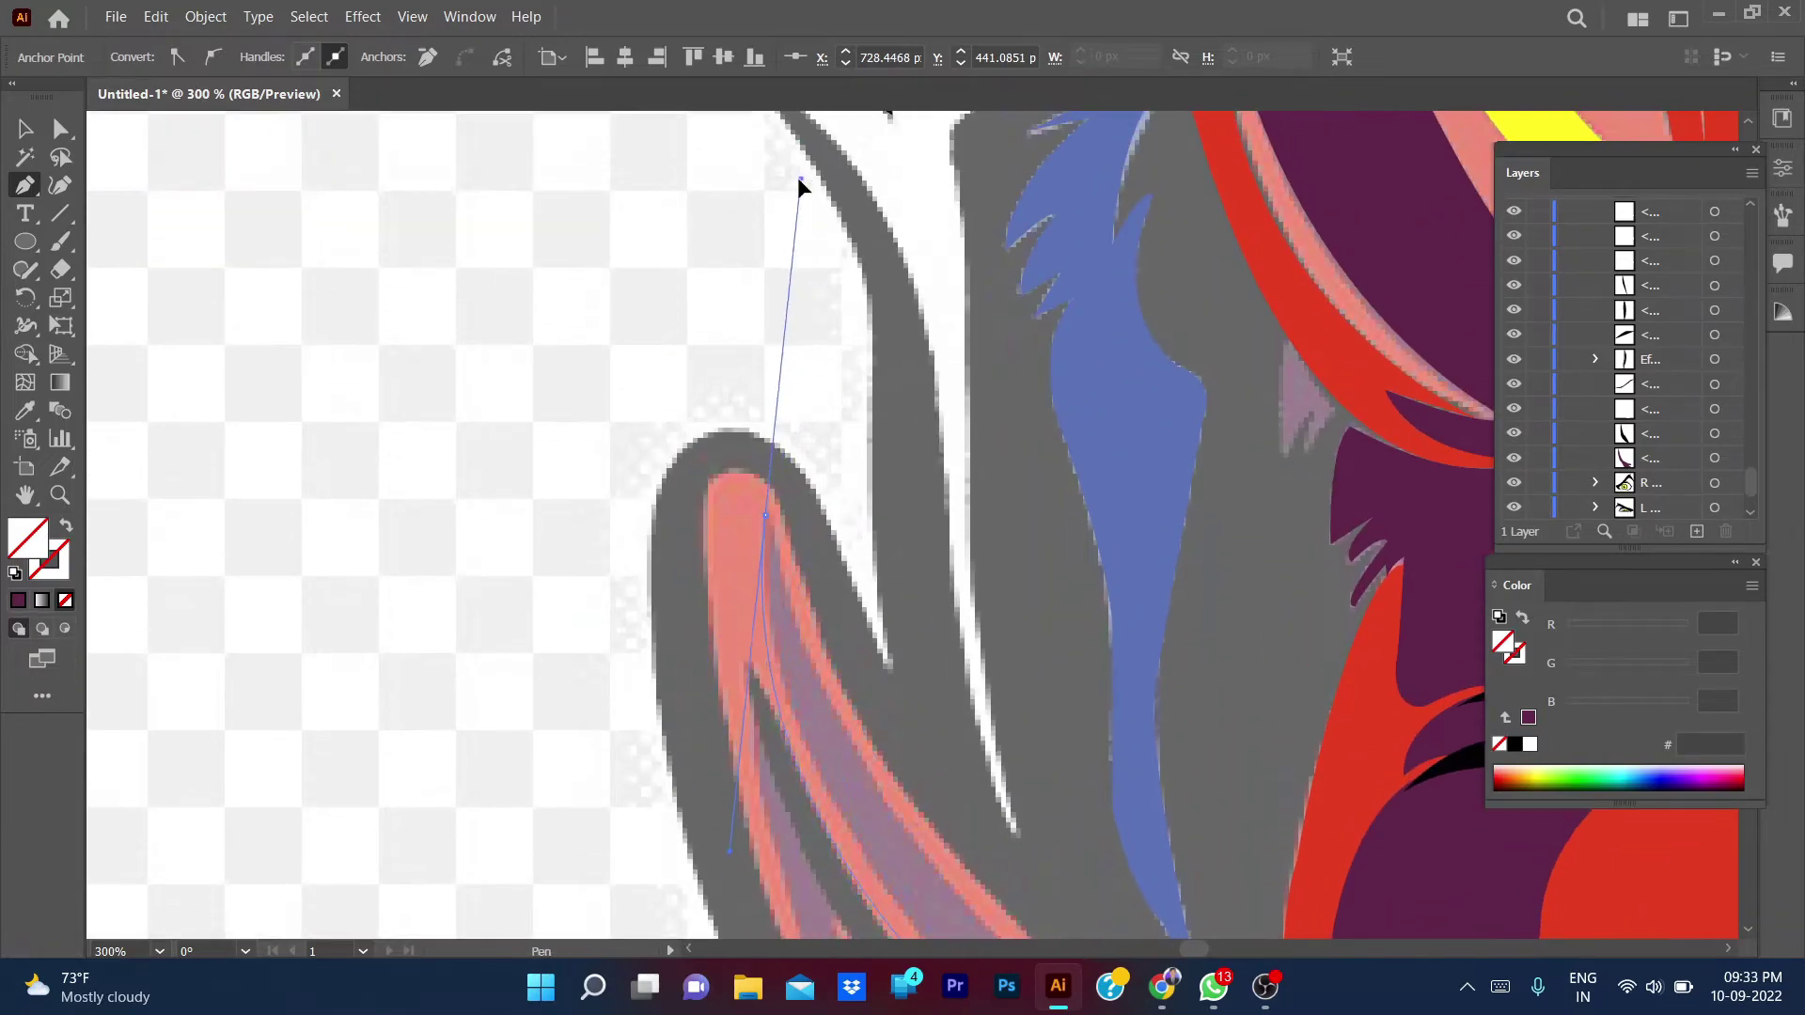
scroll(765, 515, down, 5)
scroll(765, 515, right, 2)
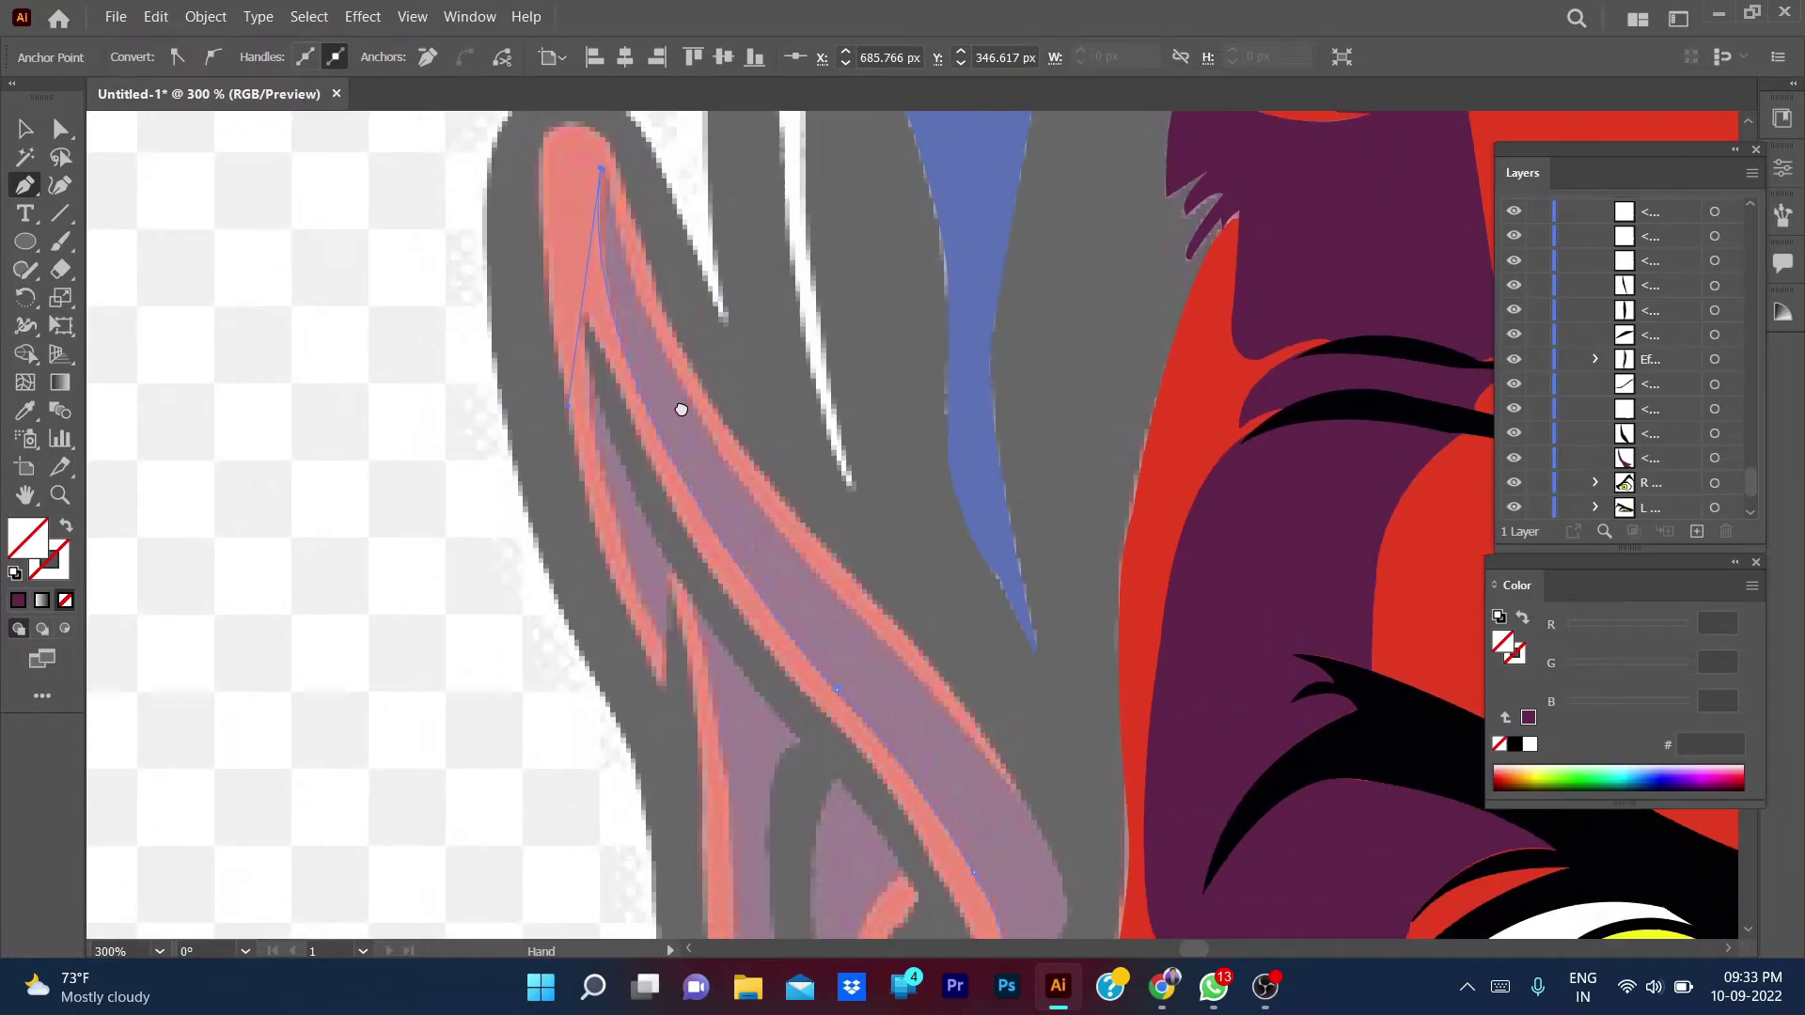
- Curve the strand's edge back down and fill the hair strip dark purple 5E254A
drag(770, 525, 884, 613)
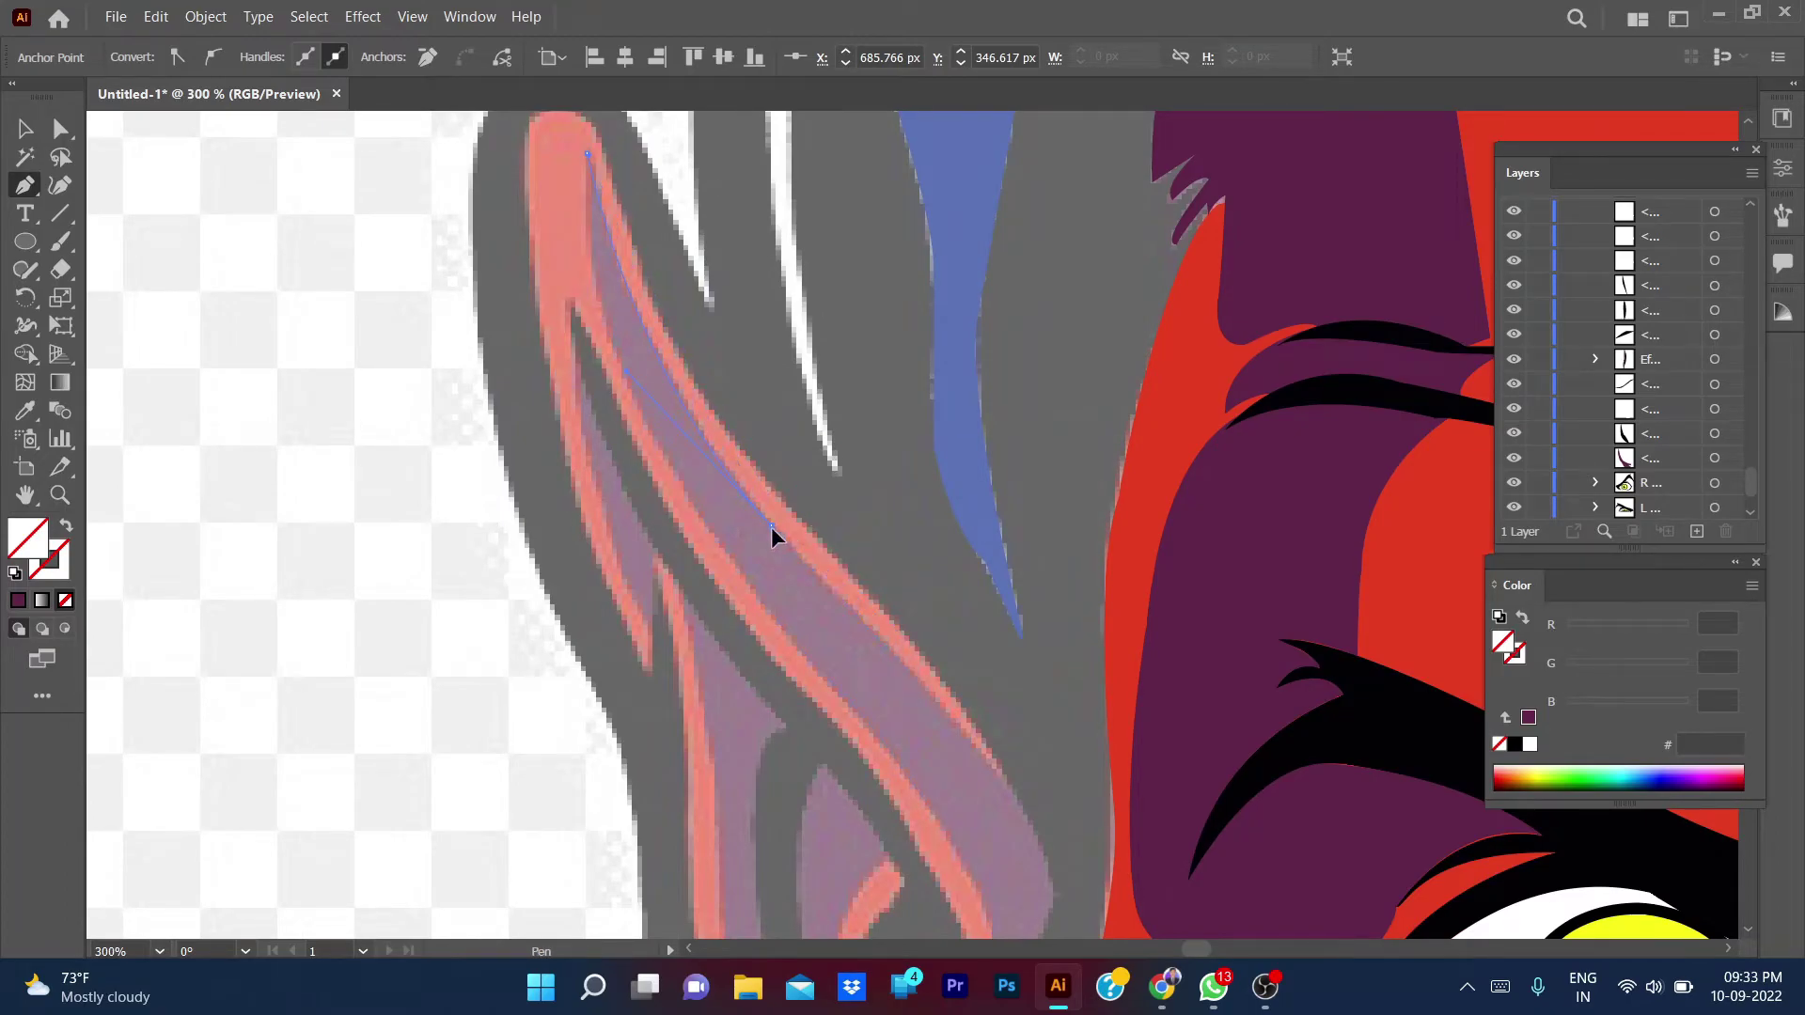
mouse_move(865, 715)
mouse_down()
mouse_move(1014, 797)
mouse_move(968, 785)
mouse_move(959, 731)
mouse_up()
scroll(1033, 832, down, 2)
scroll(1032, 832, right, 1)
scroll(963, 810, down, 2)
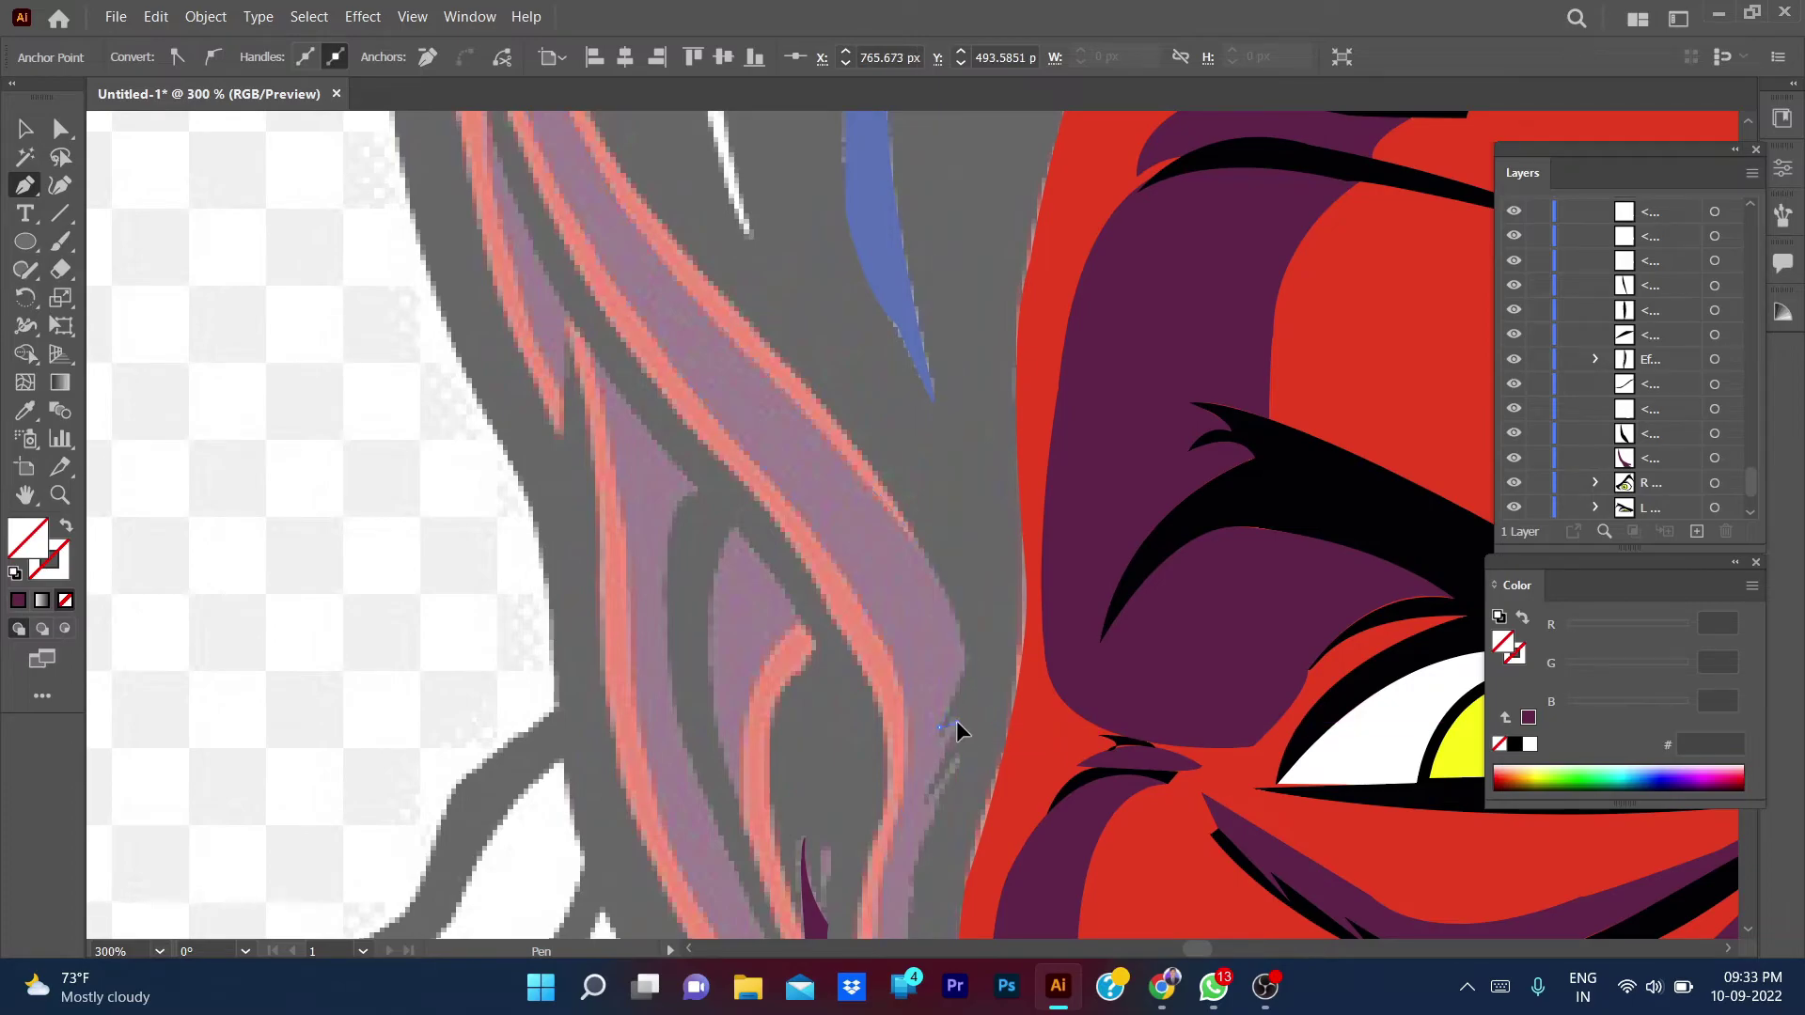
scroll(922, 818, down, 5)
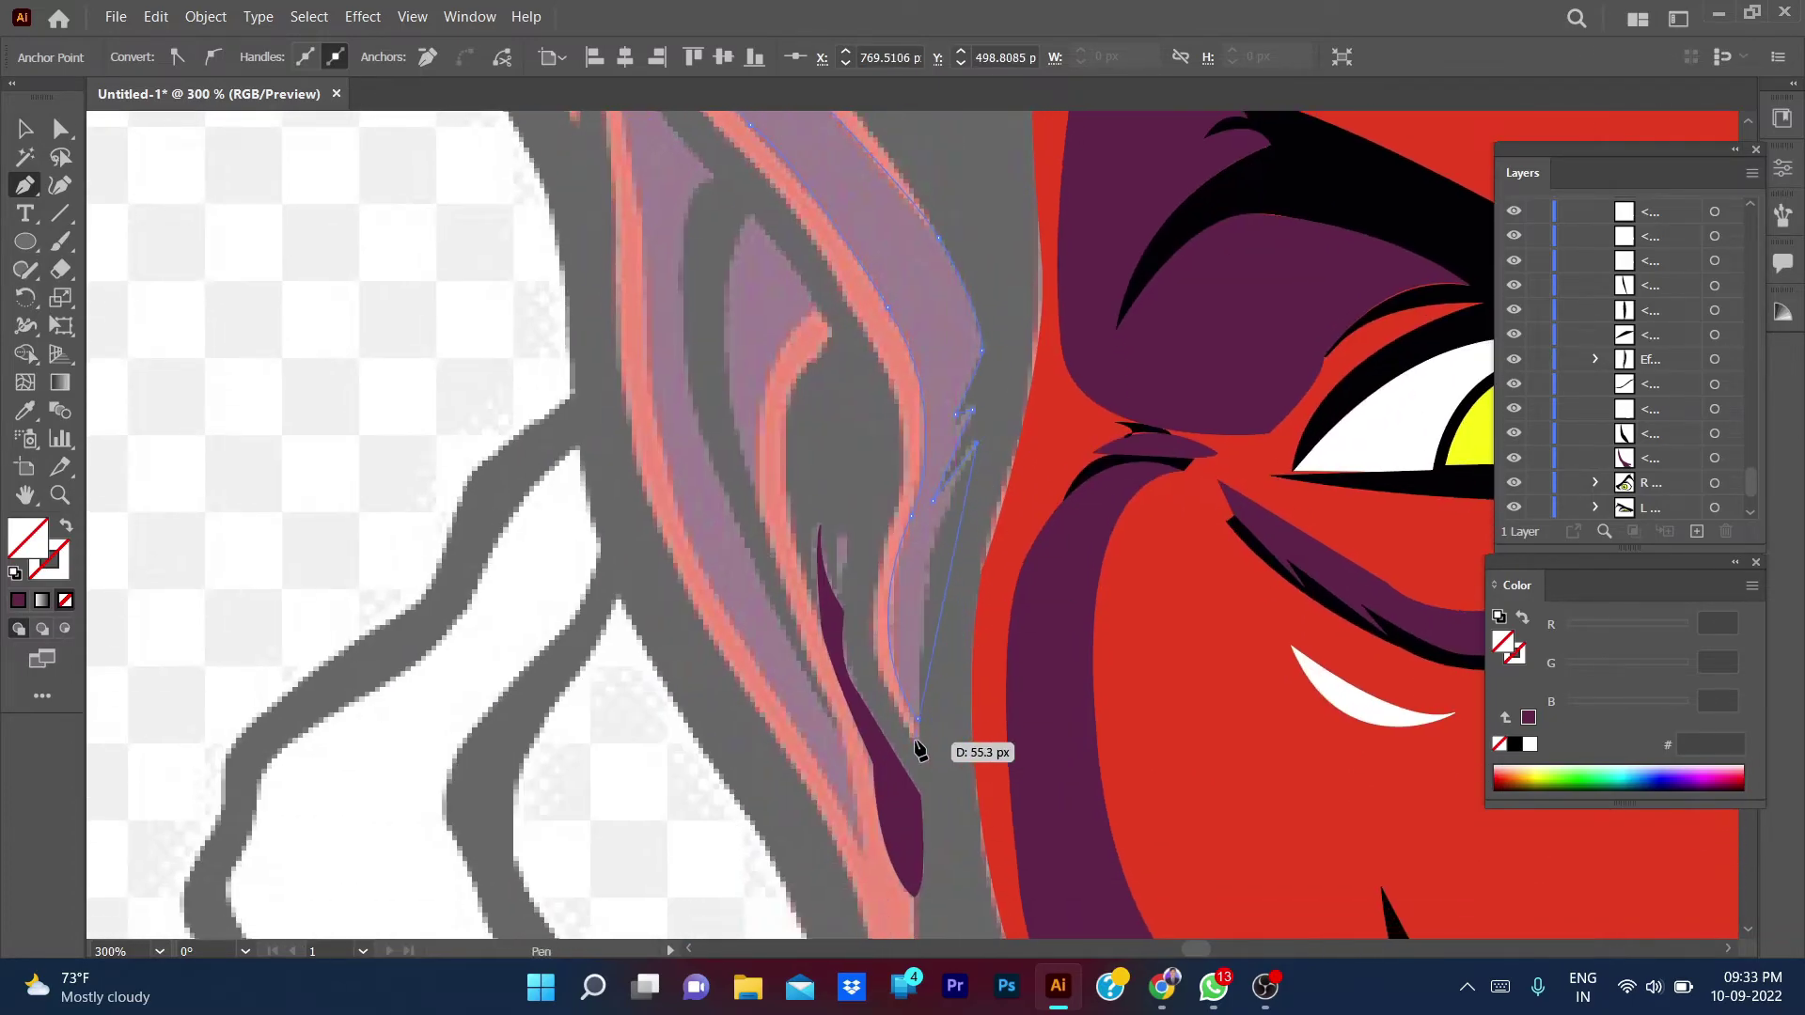
drag(921, 818, 921, 747)
scroll(917, 918, down, 1)
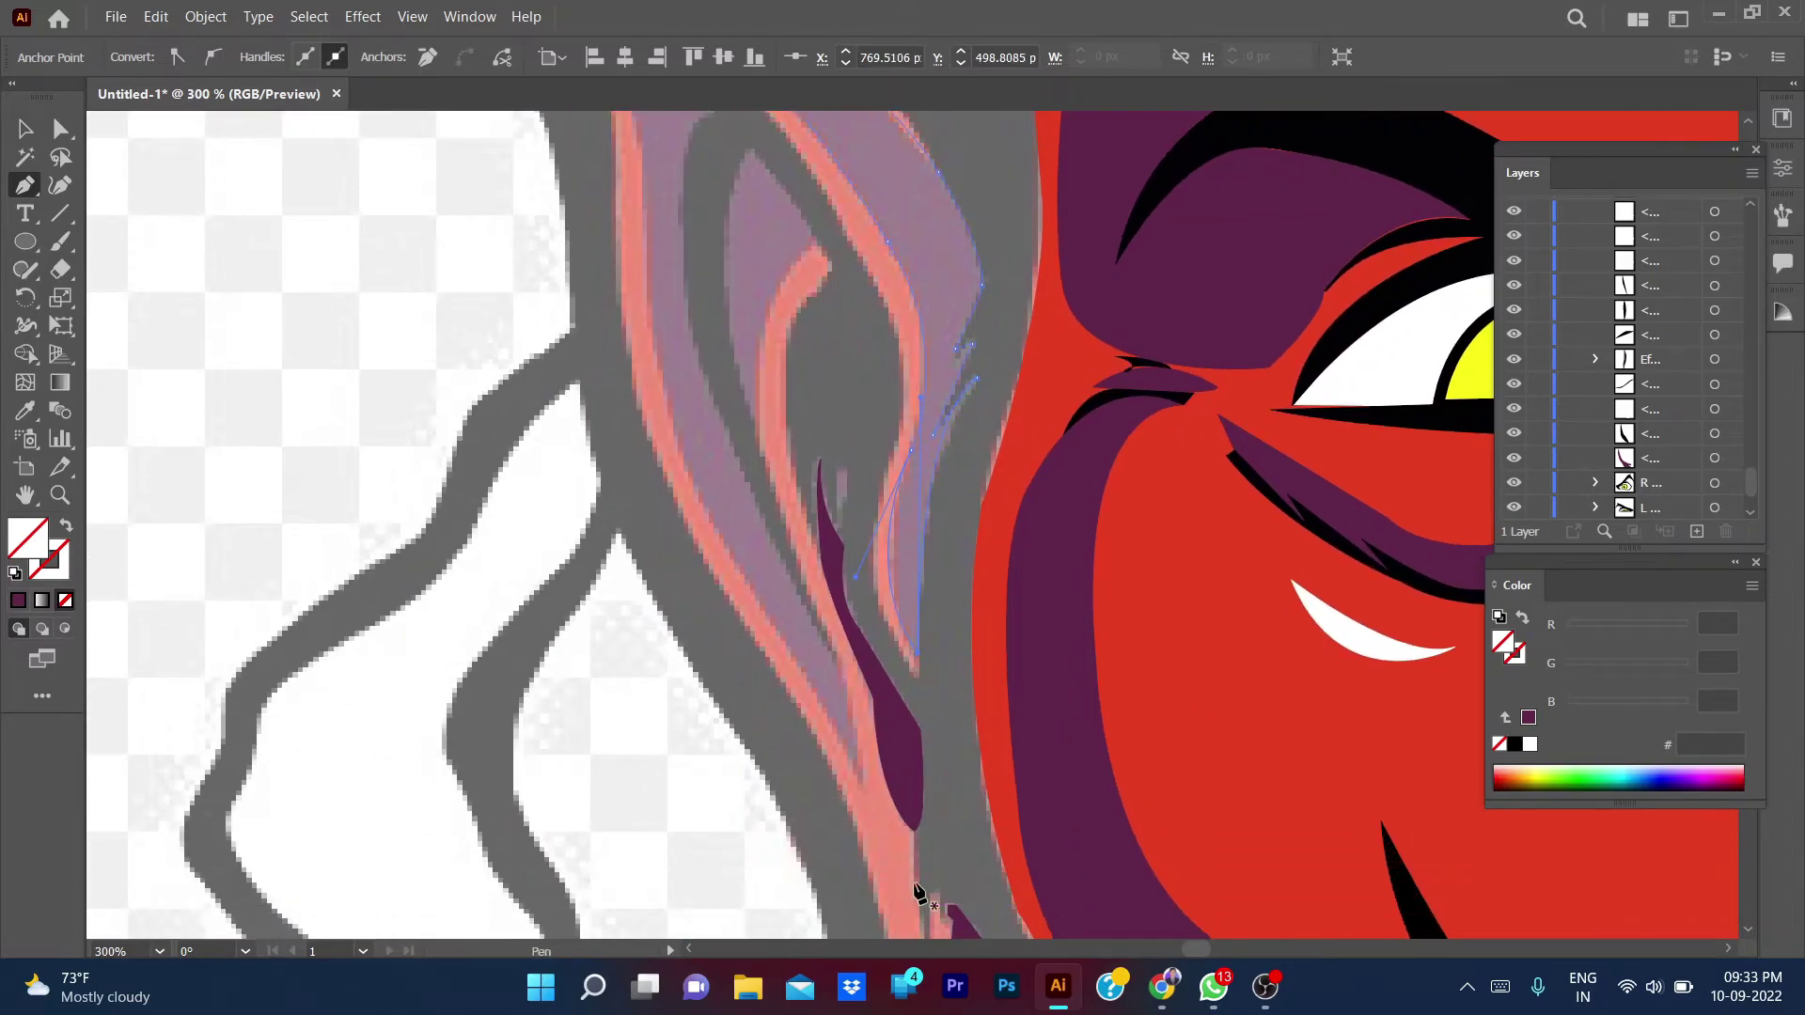
scroll(955, 758, up, 3)
key(comma)
key(v)
scroll(498, 451, left, 3)
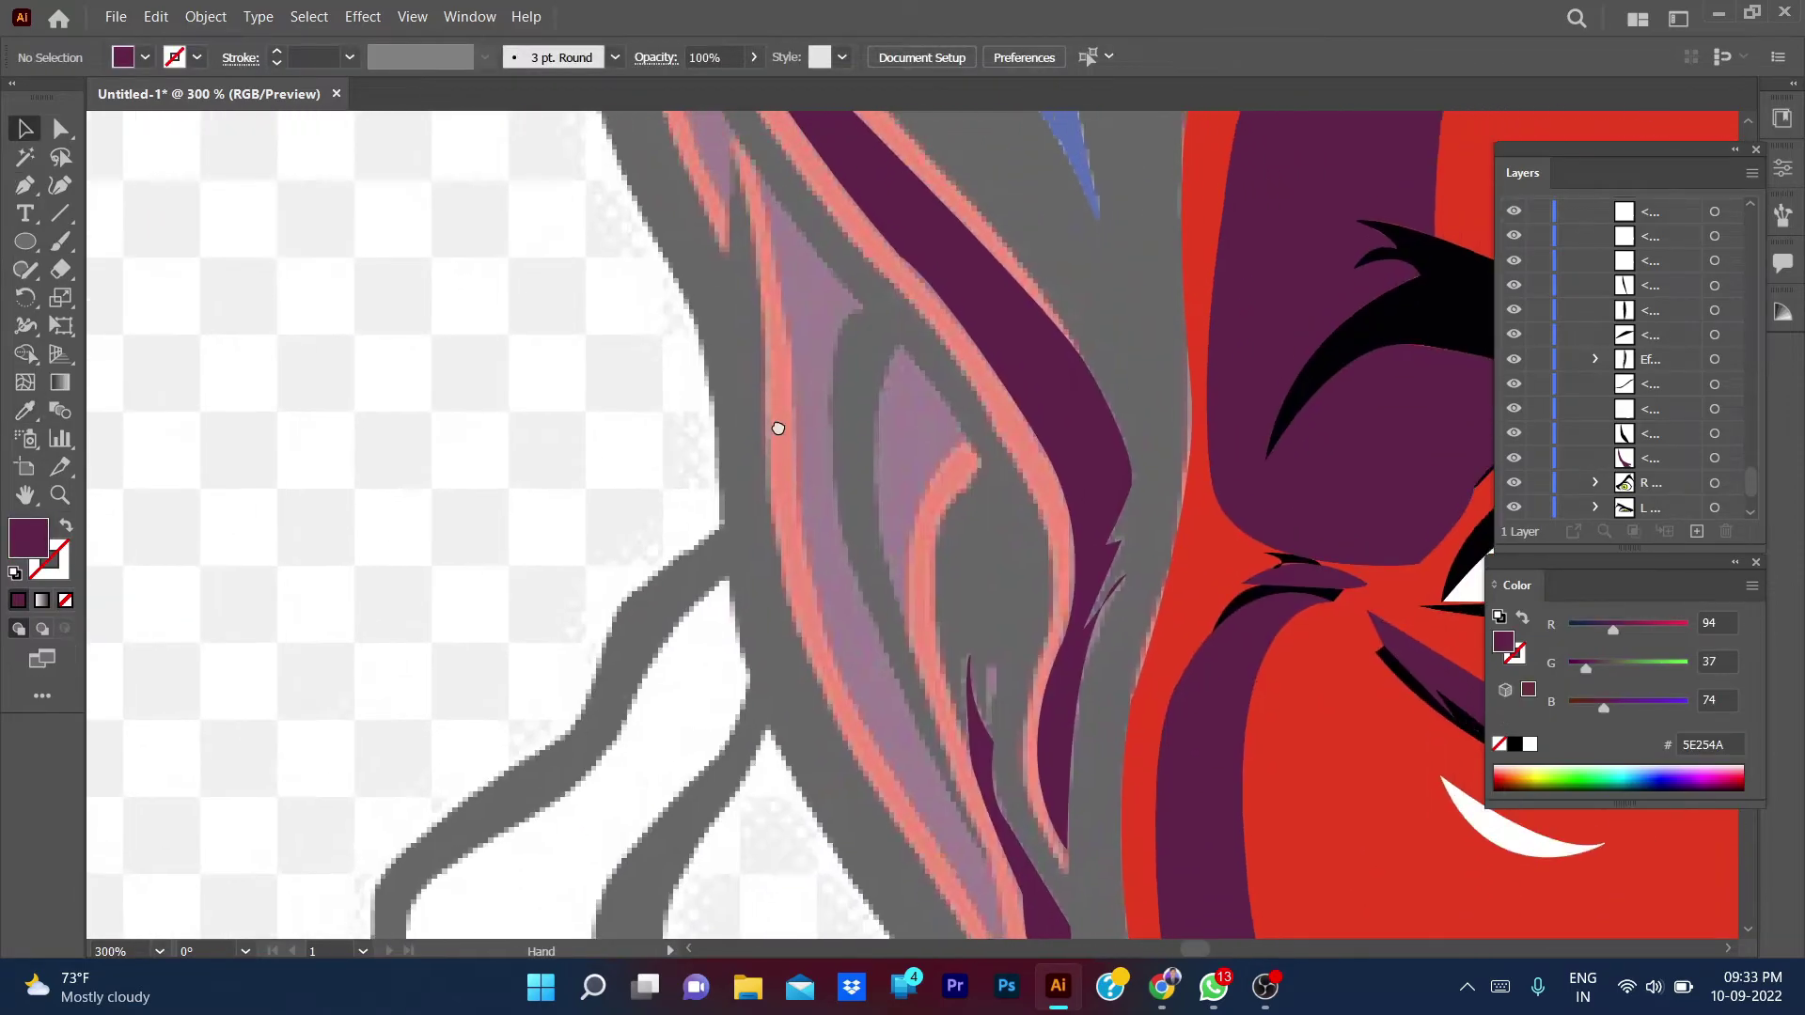
scroll(777, 423, up, 1)
- Start another shading path down the ear's outer strand
key(p)
click(709, 270)
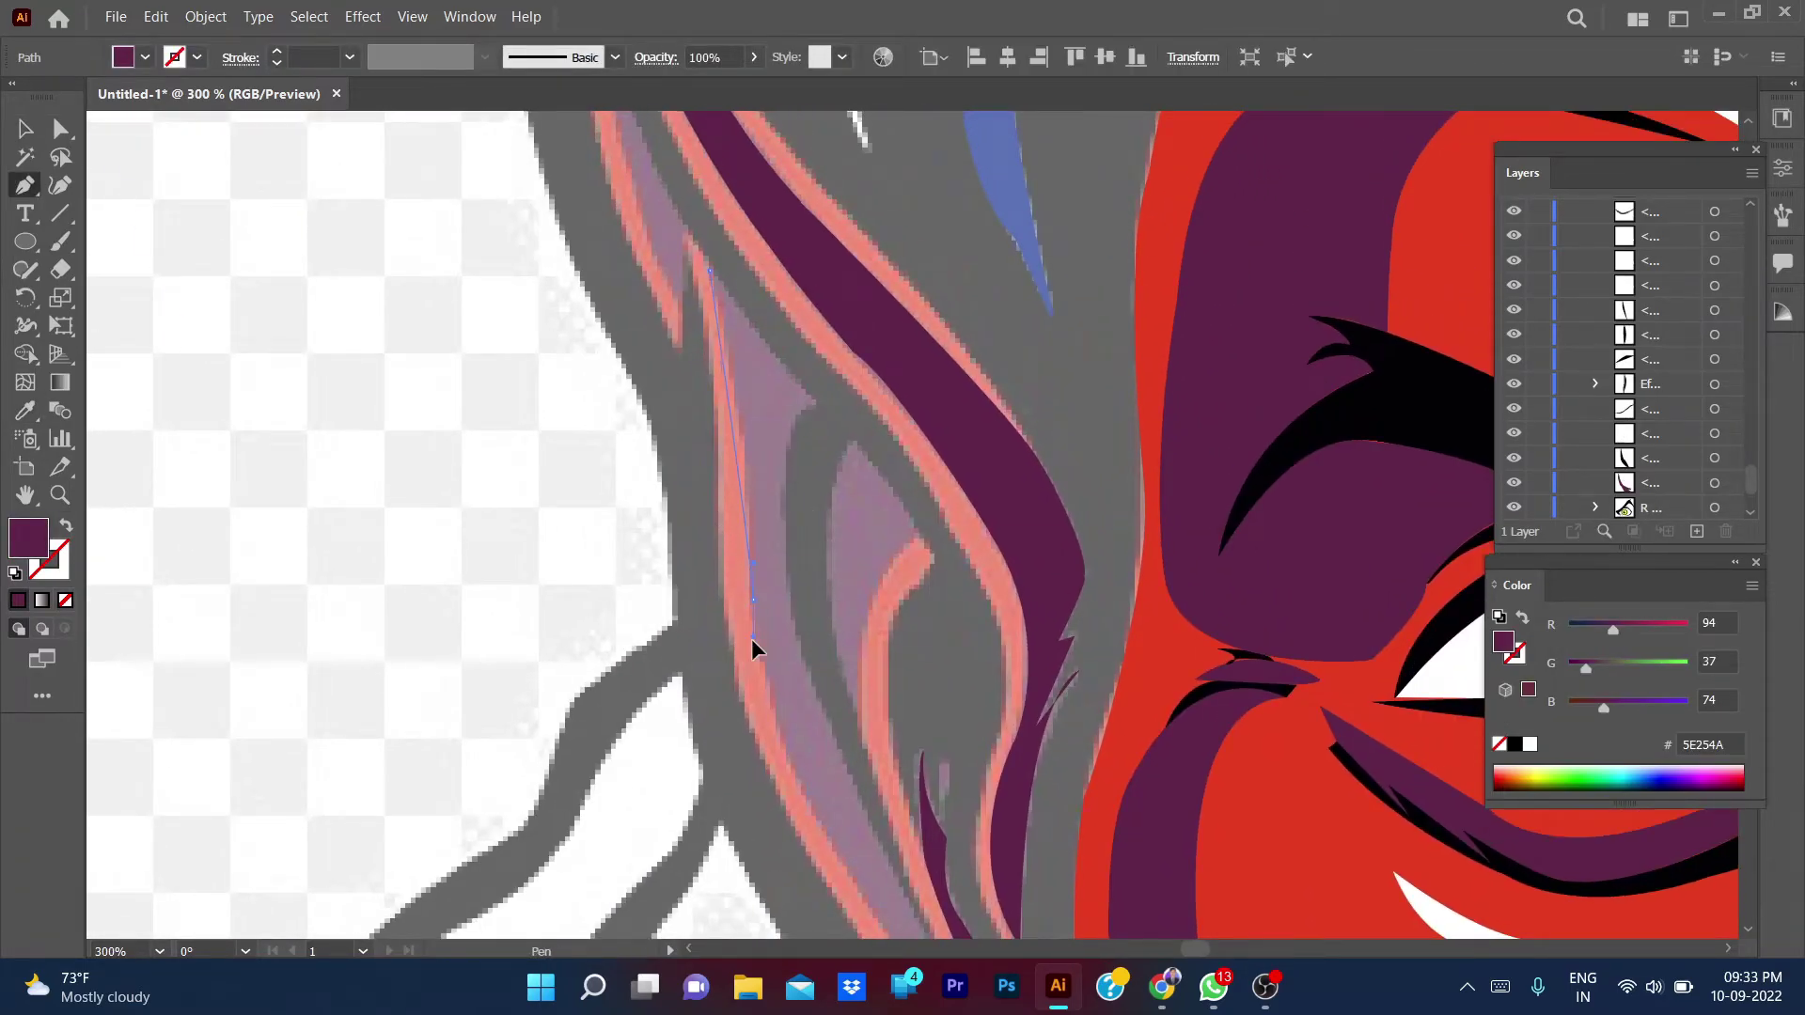
click(735, 680)
scroll(735, 681, down, 5)
scroll(735, 680, right, 2)
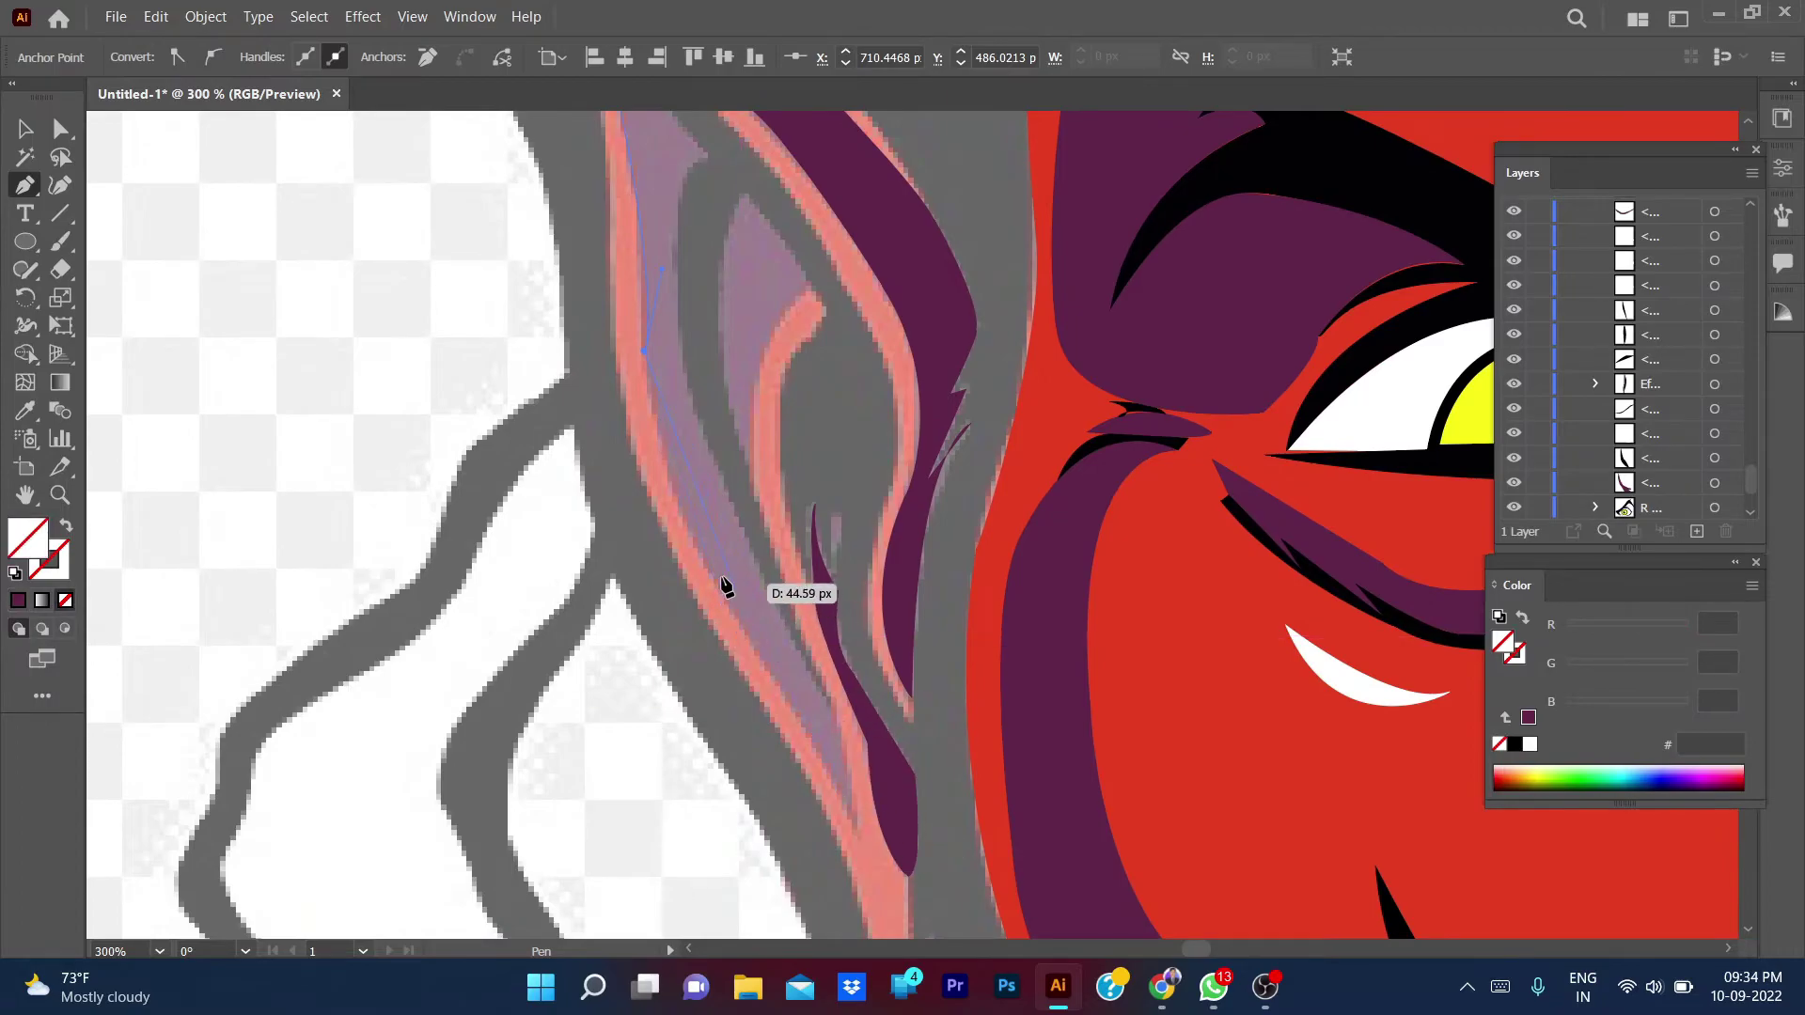
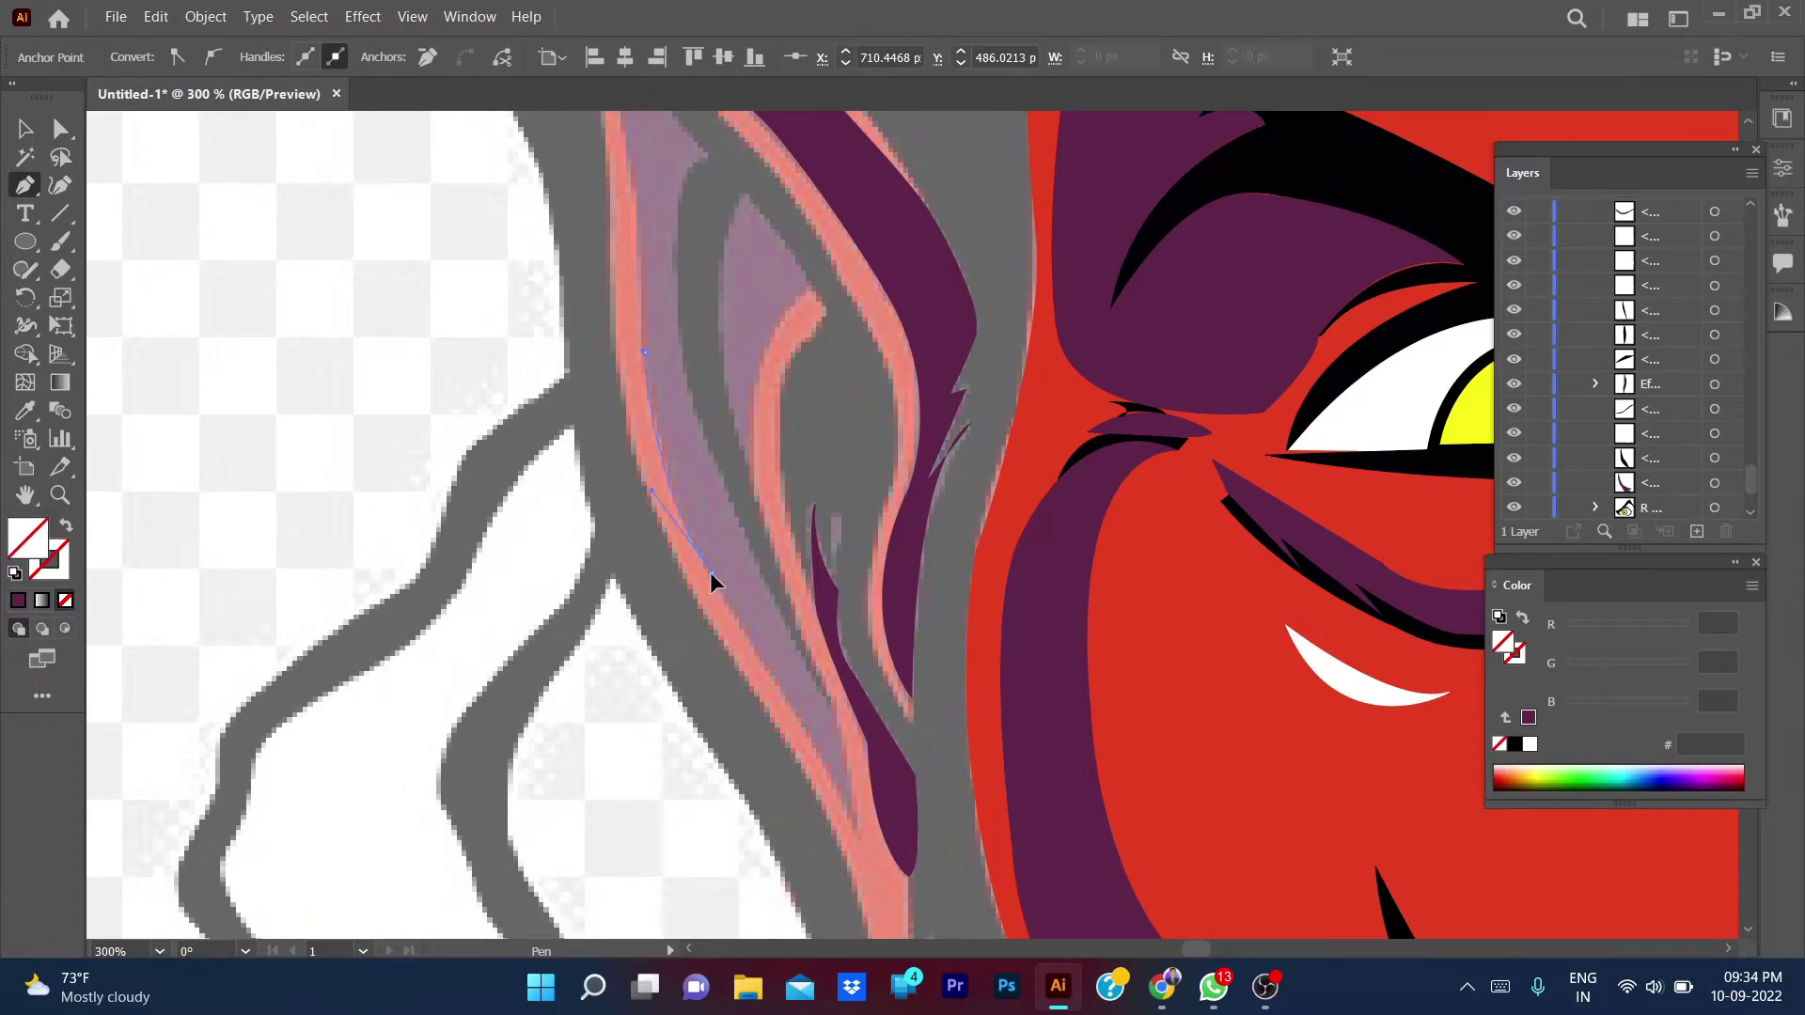
- Trace the first ear shadow shape and fill it with dark purple 5E254A
click(711, 574)
scroll(711, 574, down, 3)
scroll(711, 574, right, 2)
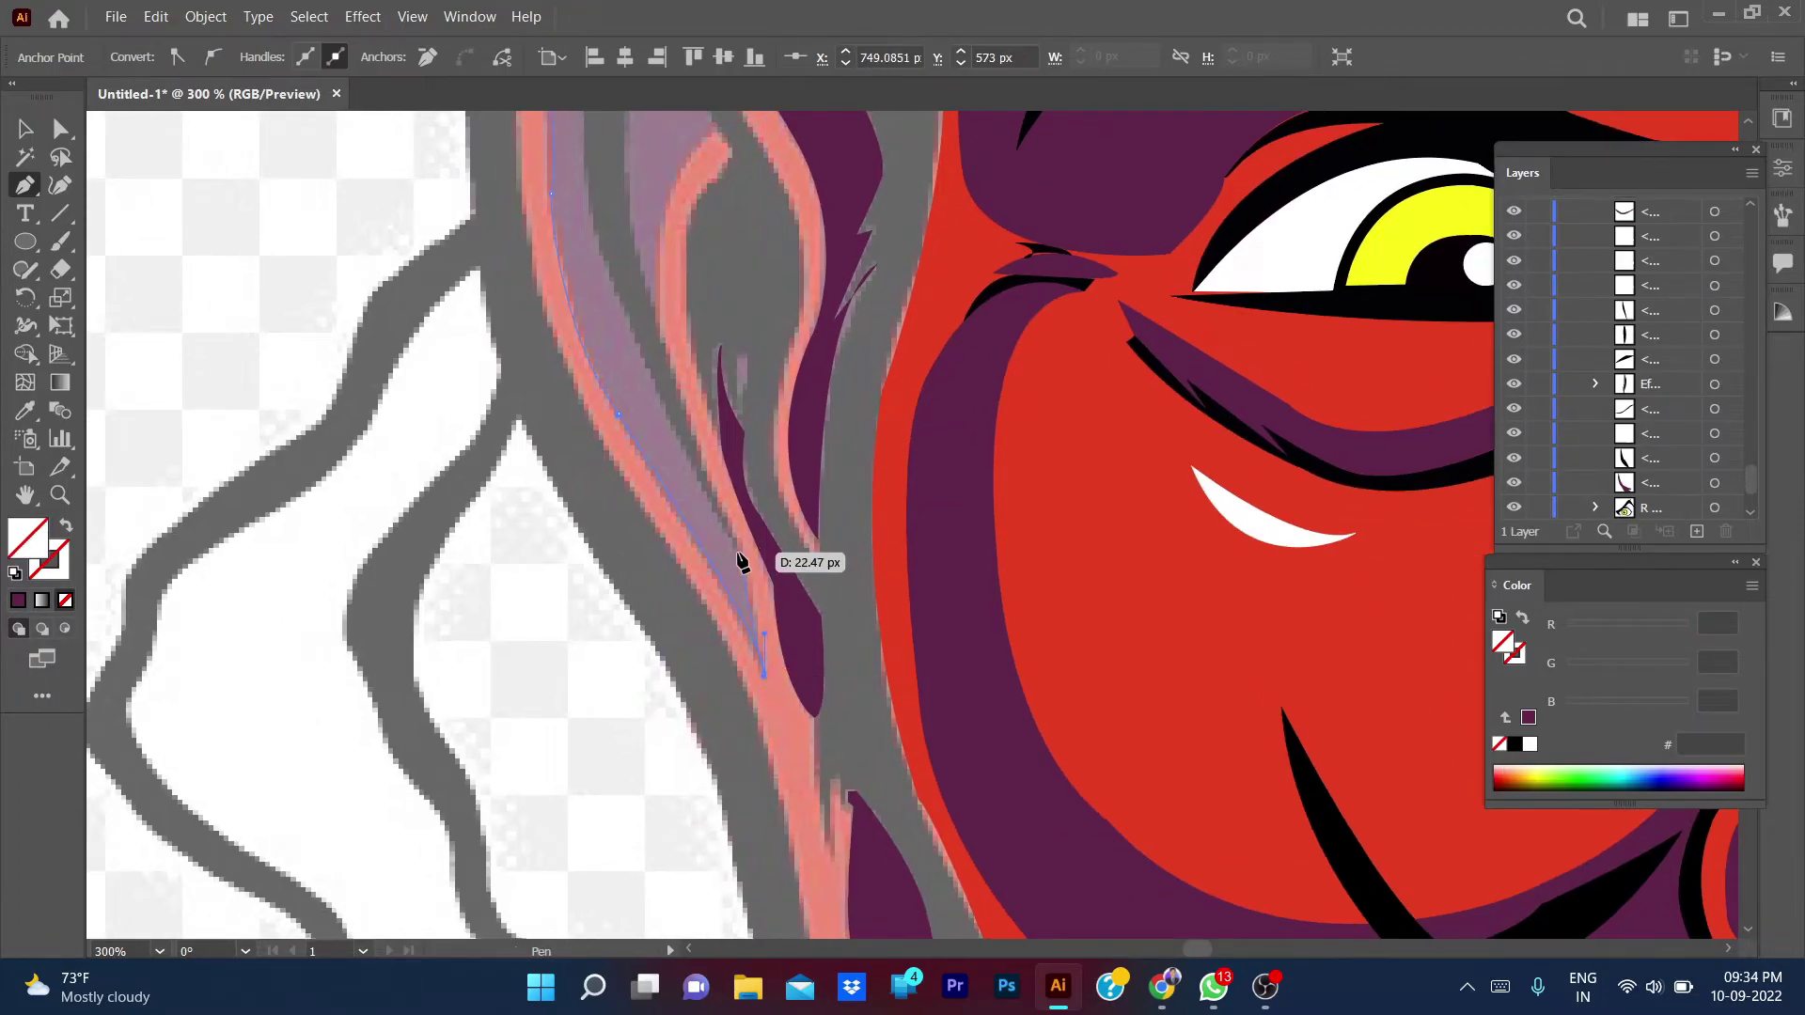
scroll(737, 544, up, 3)
scroll(737, 543, left, 1)
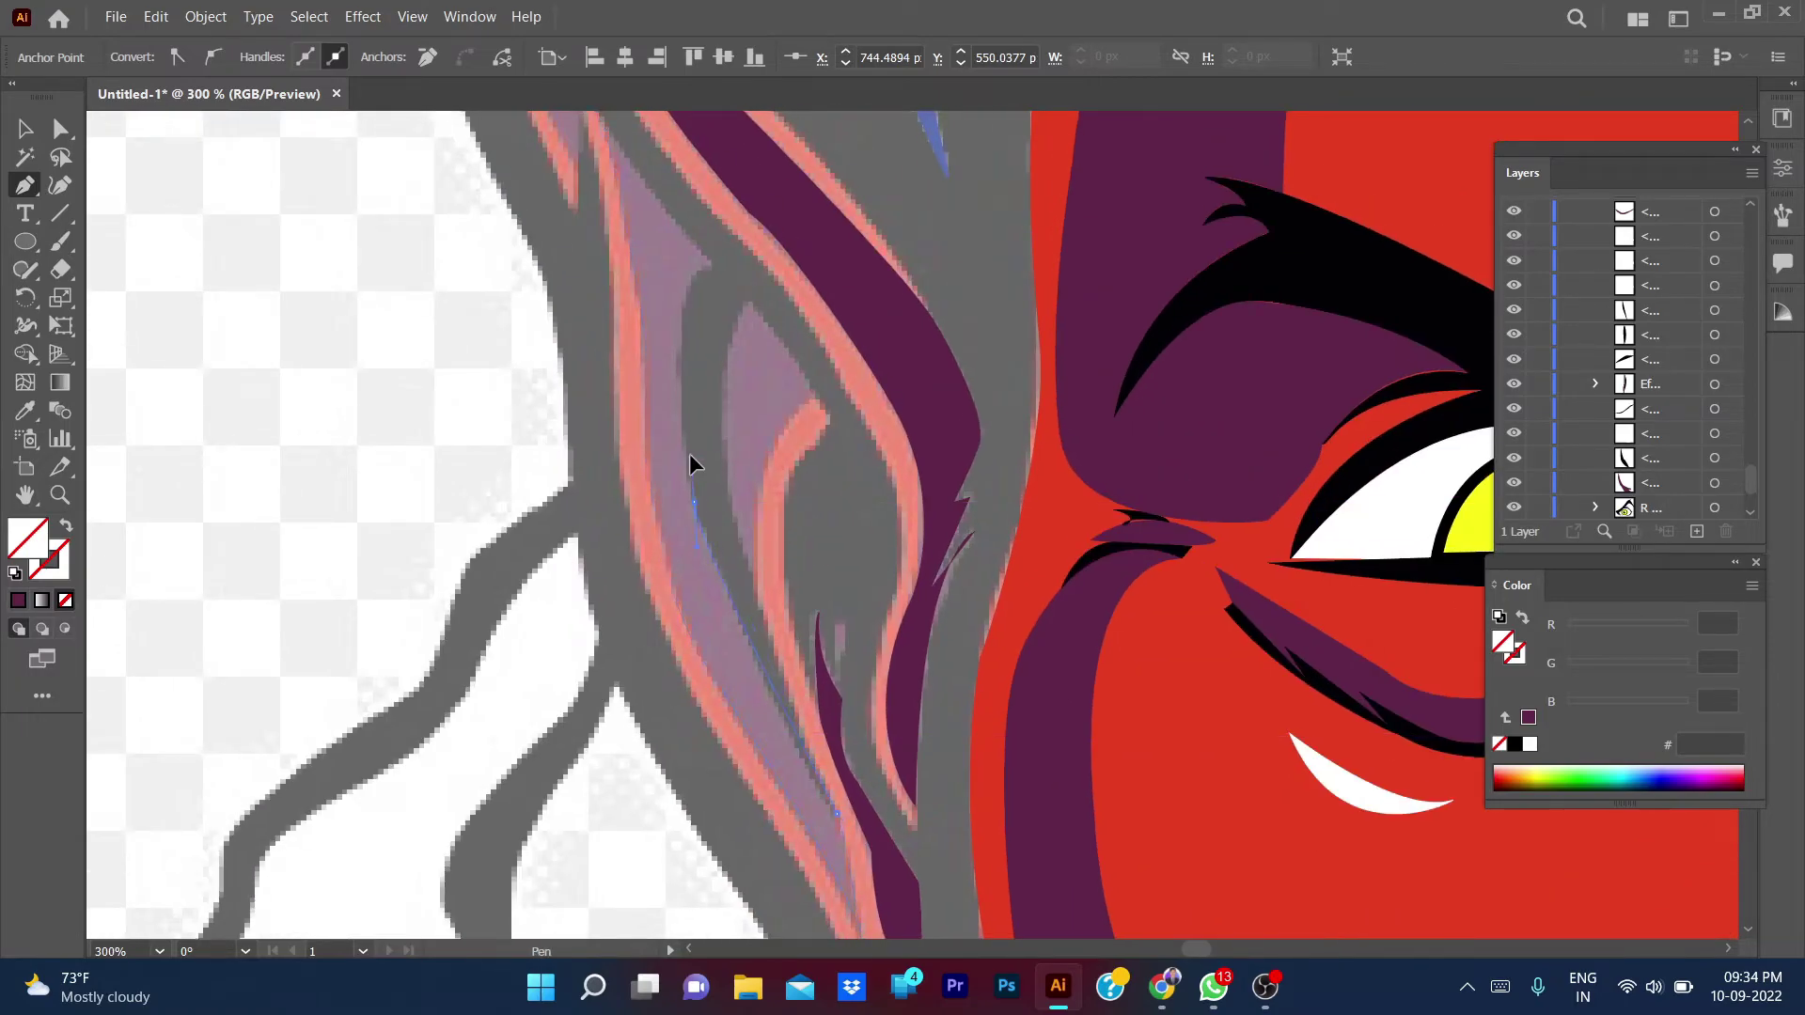
scroll(696, 500, up, 2)
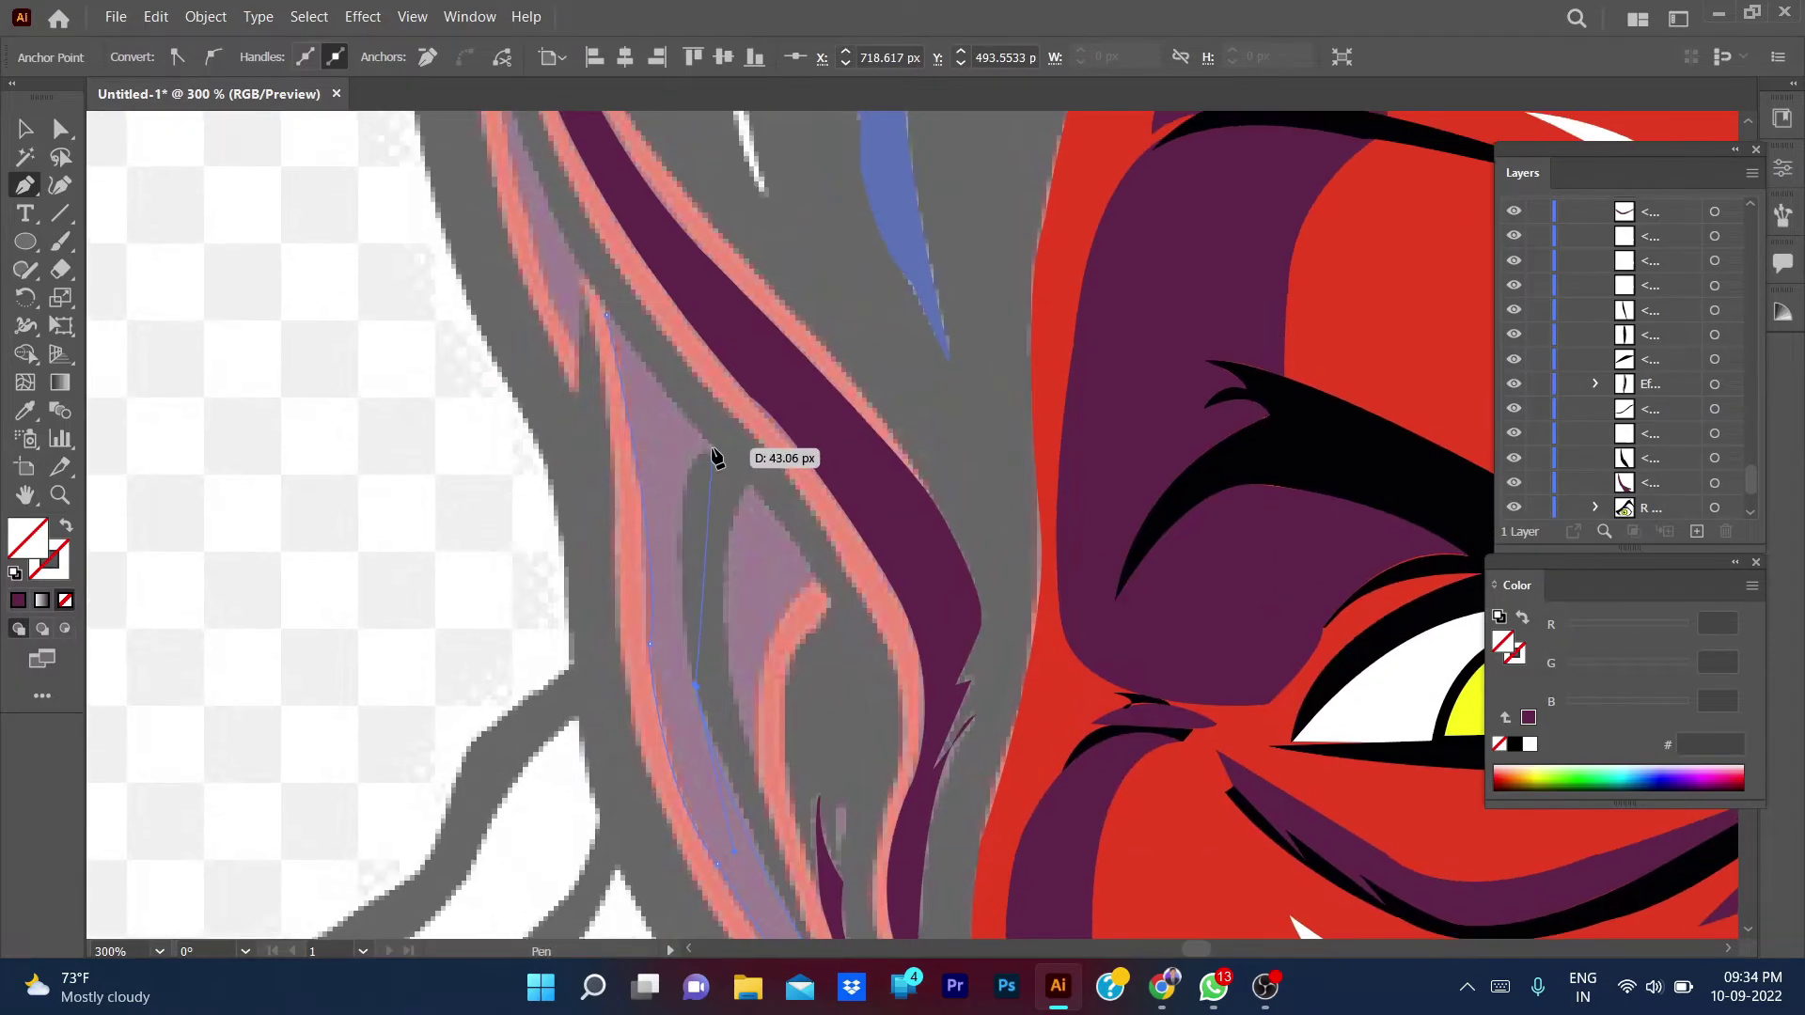
drag(712, 448, 767, 419)
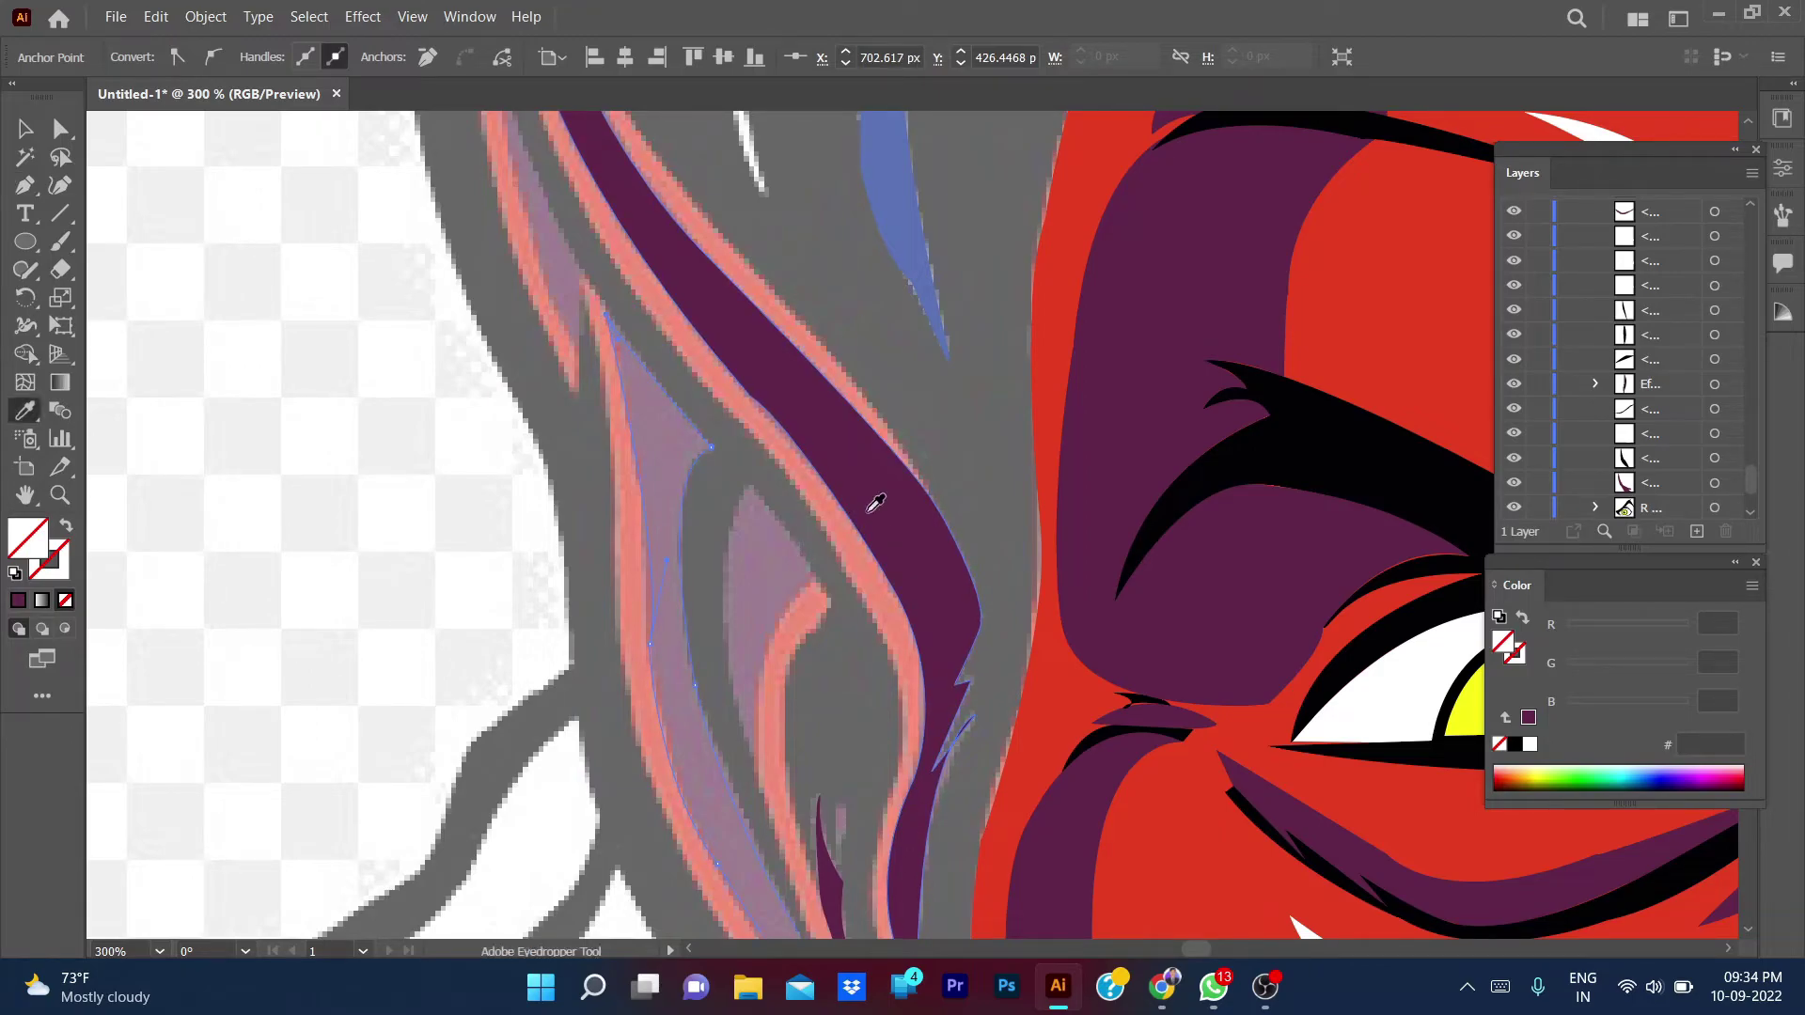
key(comma)
- Draw a second curved shadow shape around the ear's inner curve
click(750, 487)
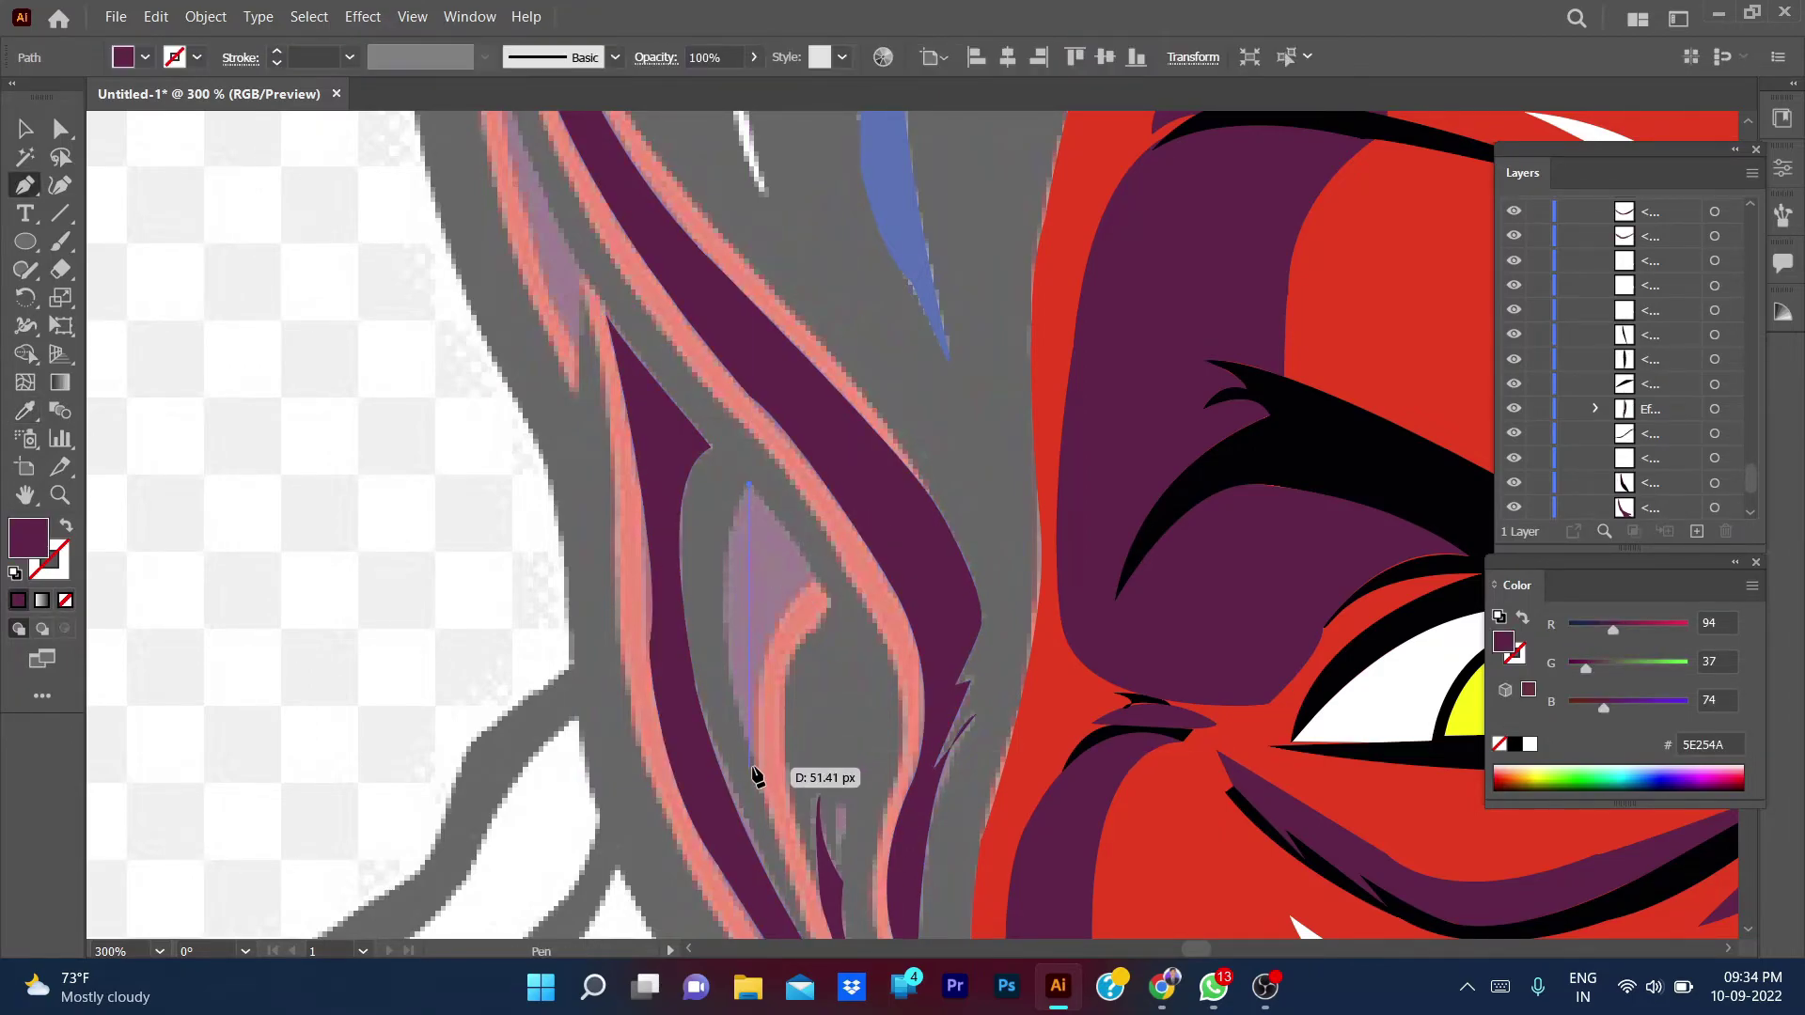
scroll(816, 927, down, 3)
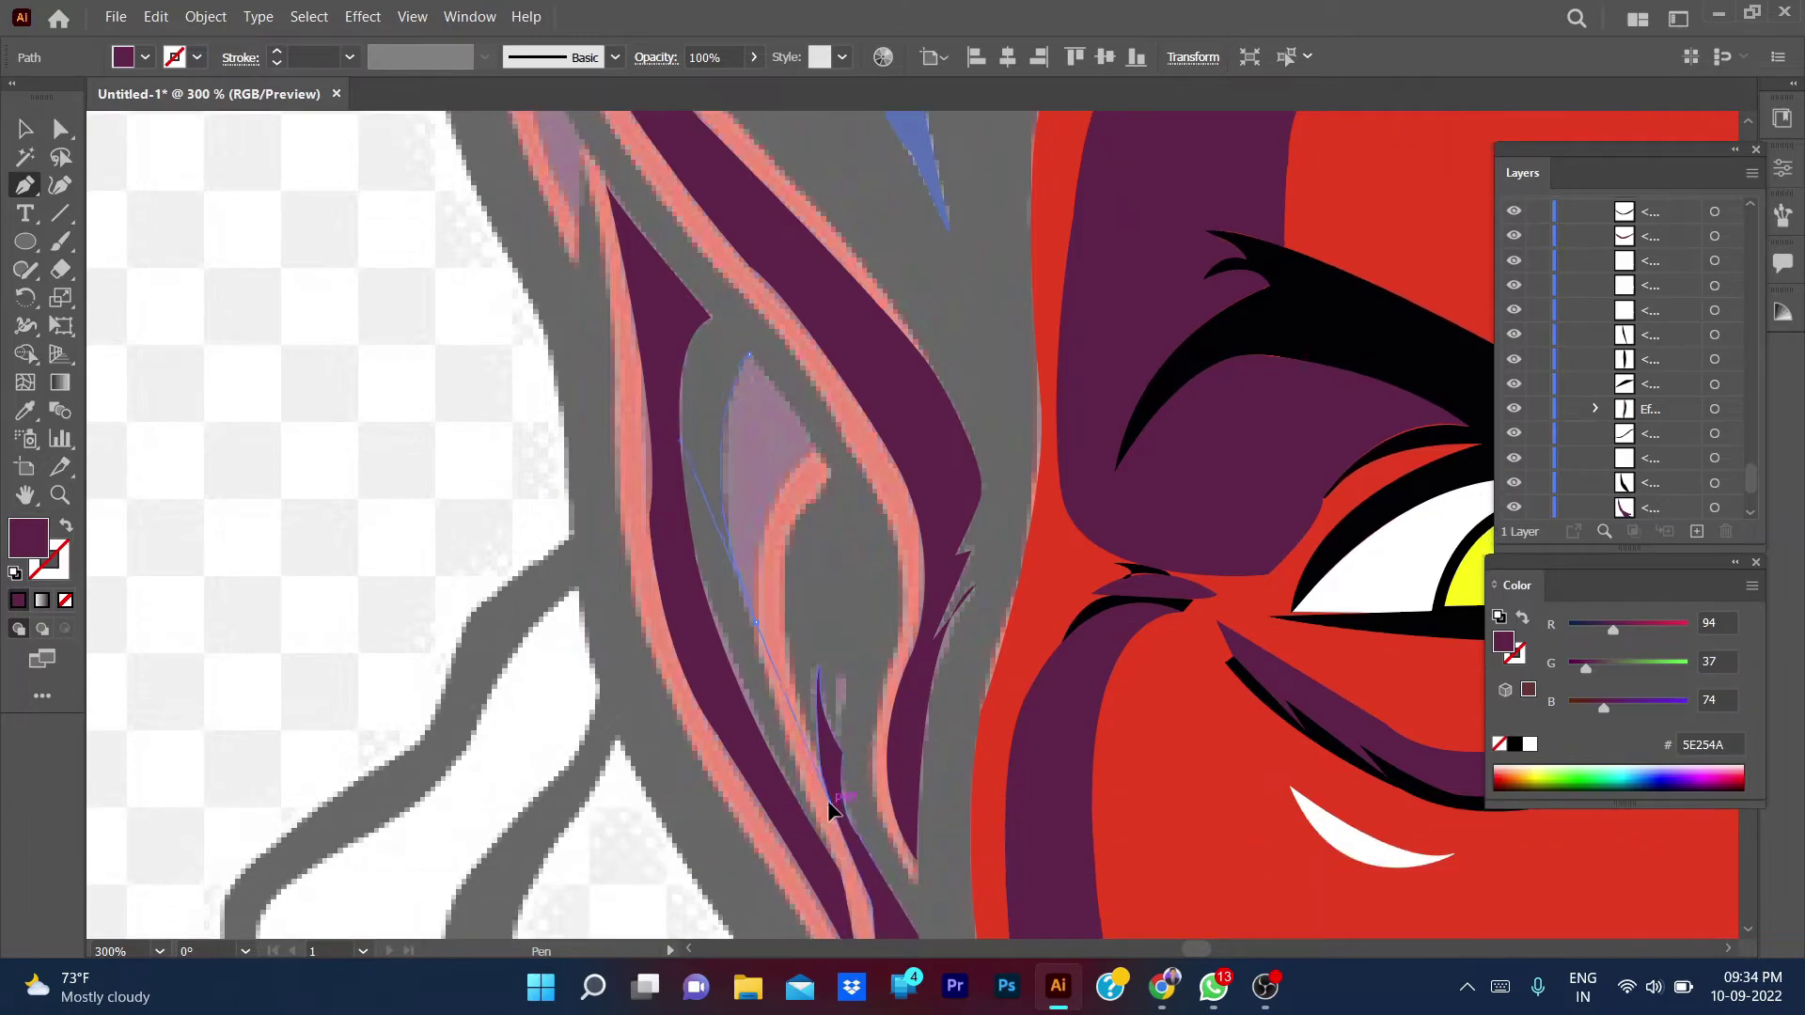
click(756, 631)
drag(816, 451, 879, 425)
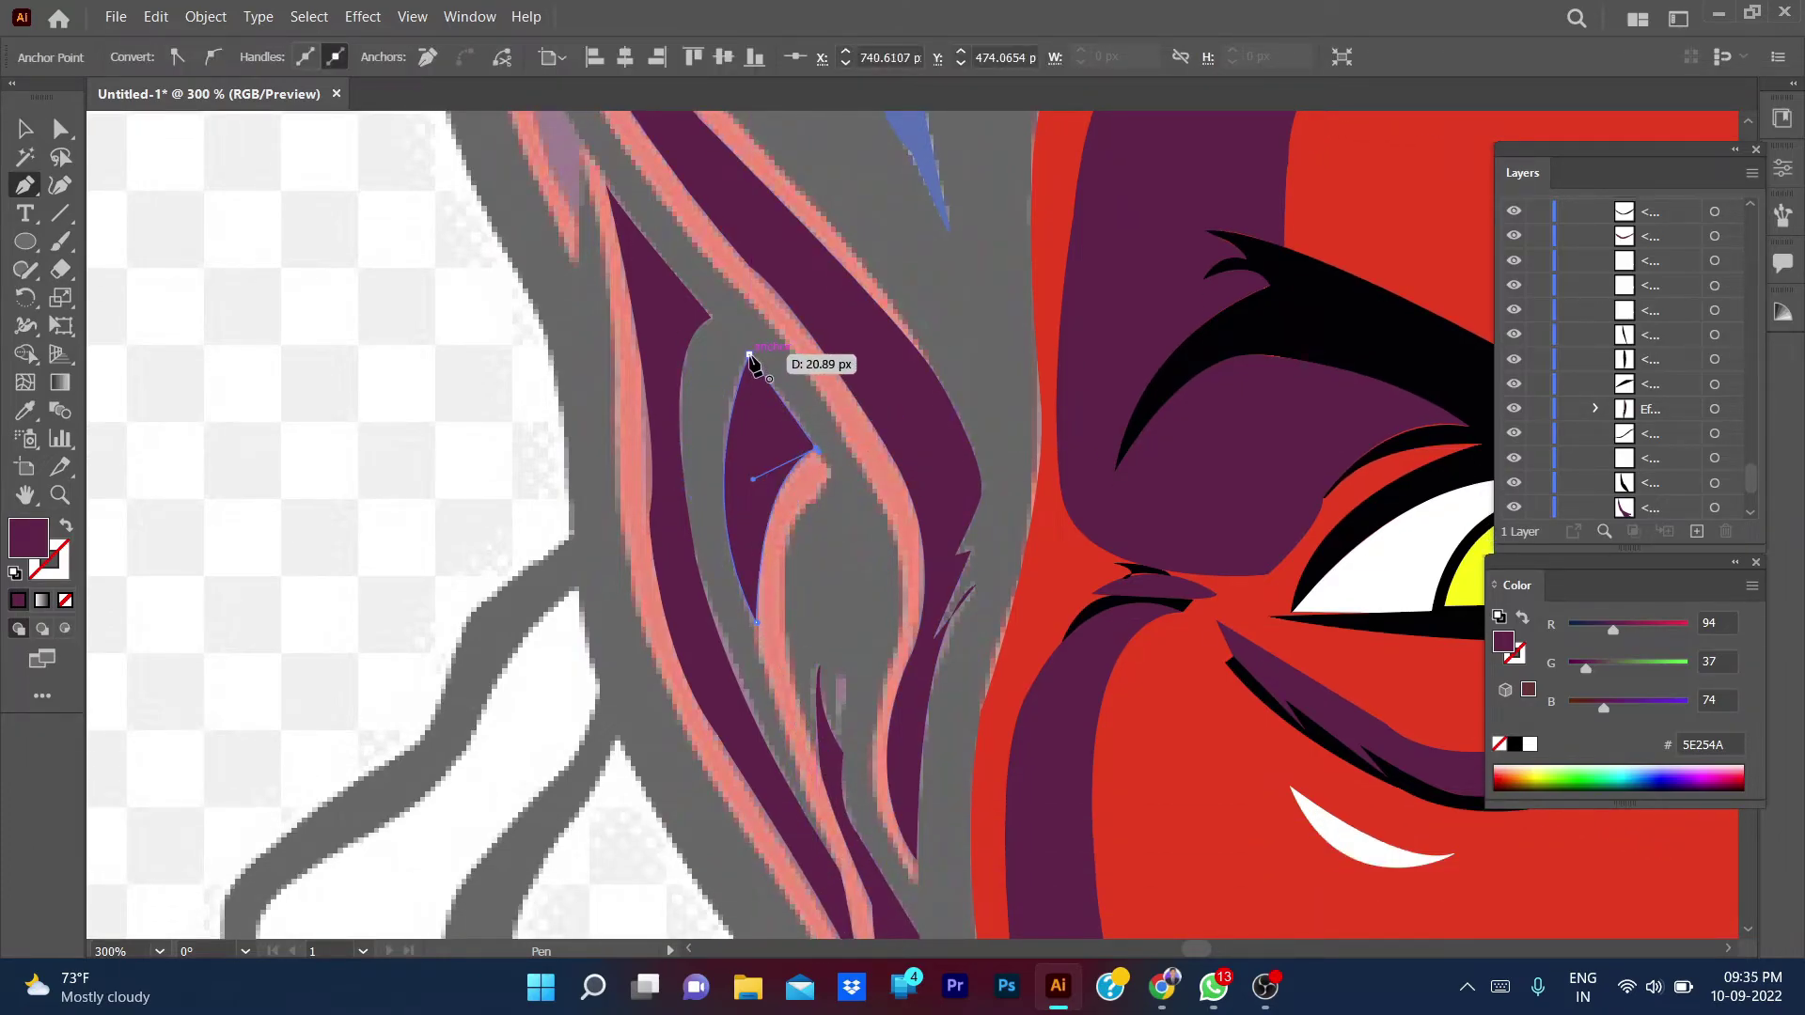
drag(749, 355, 734, 356)
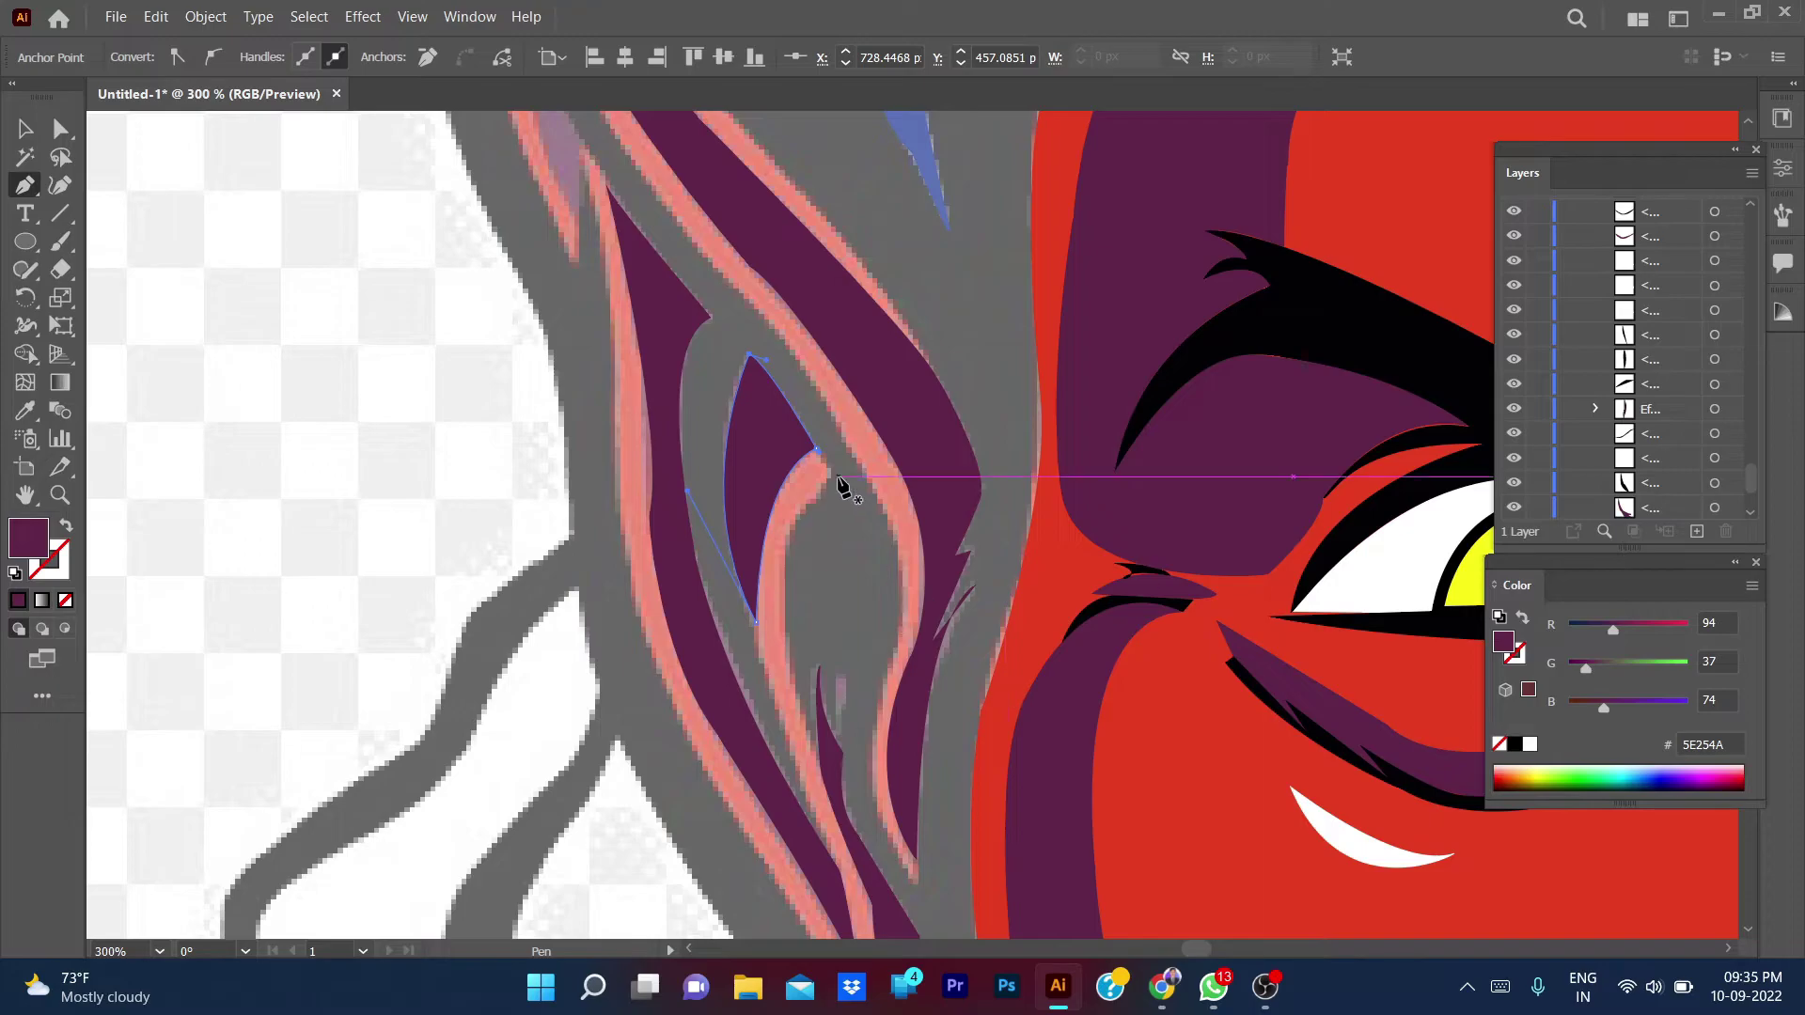
scroll(839, 476, up, 5)
scroll(839, 476, left, 3)
- Trace a narrow shadow shape higher in the ear, then deselect and zoom out
click(768, 643)
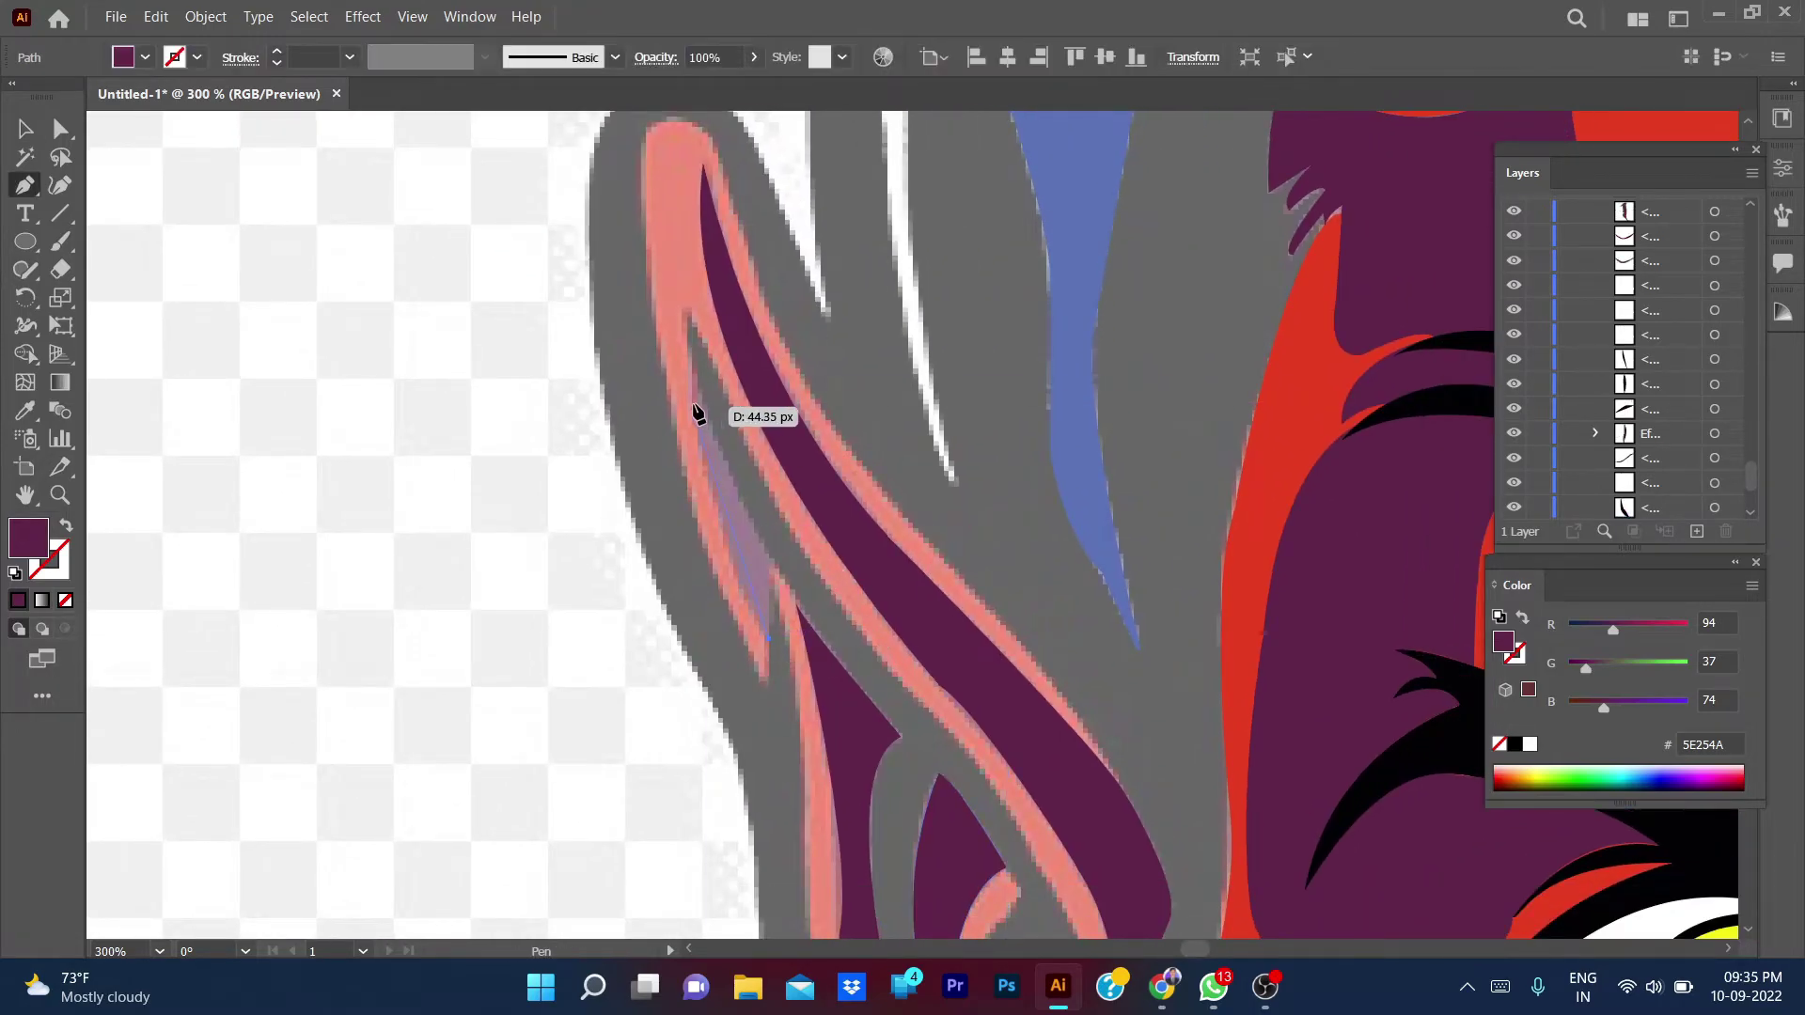
drag(700, 385, 724, 319)
click(774, 561)
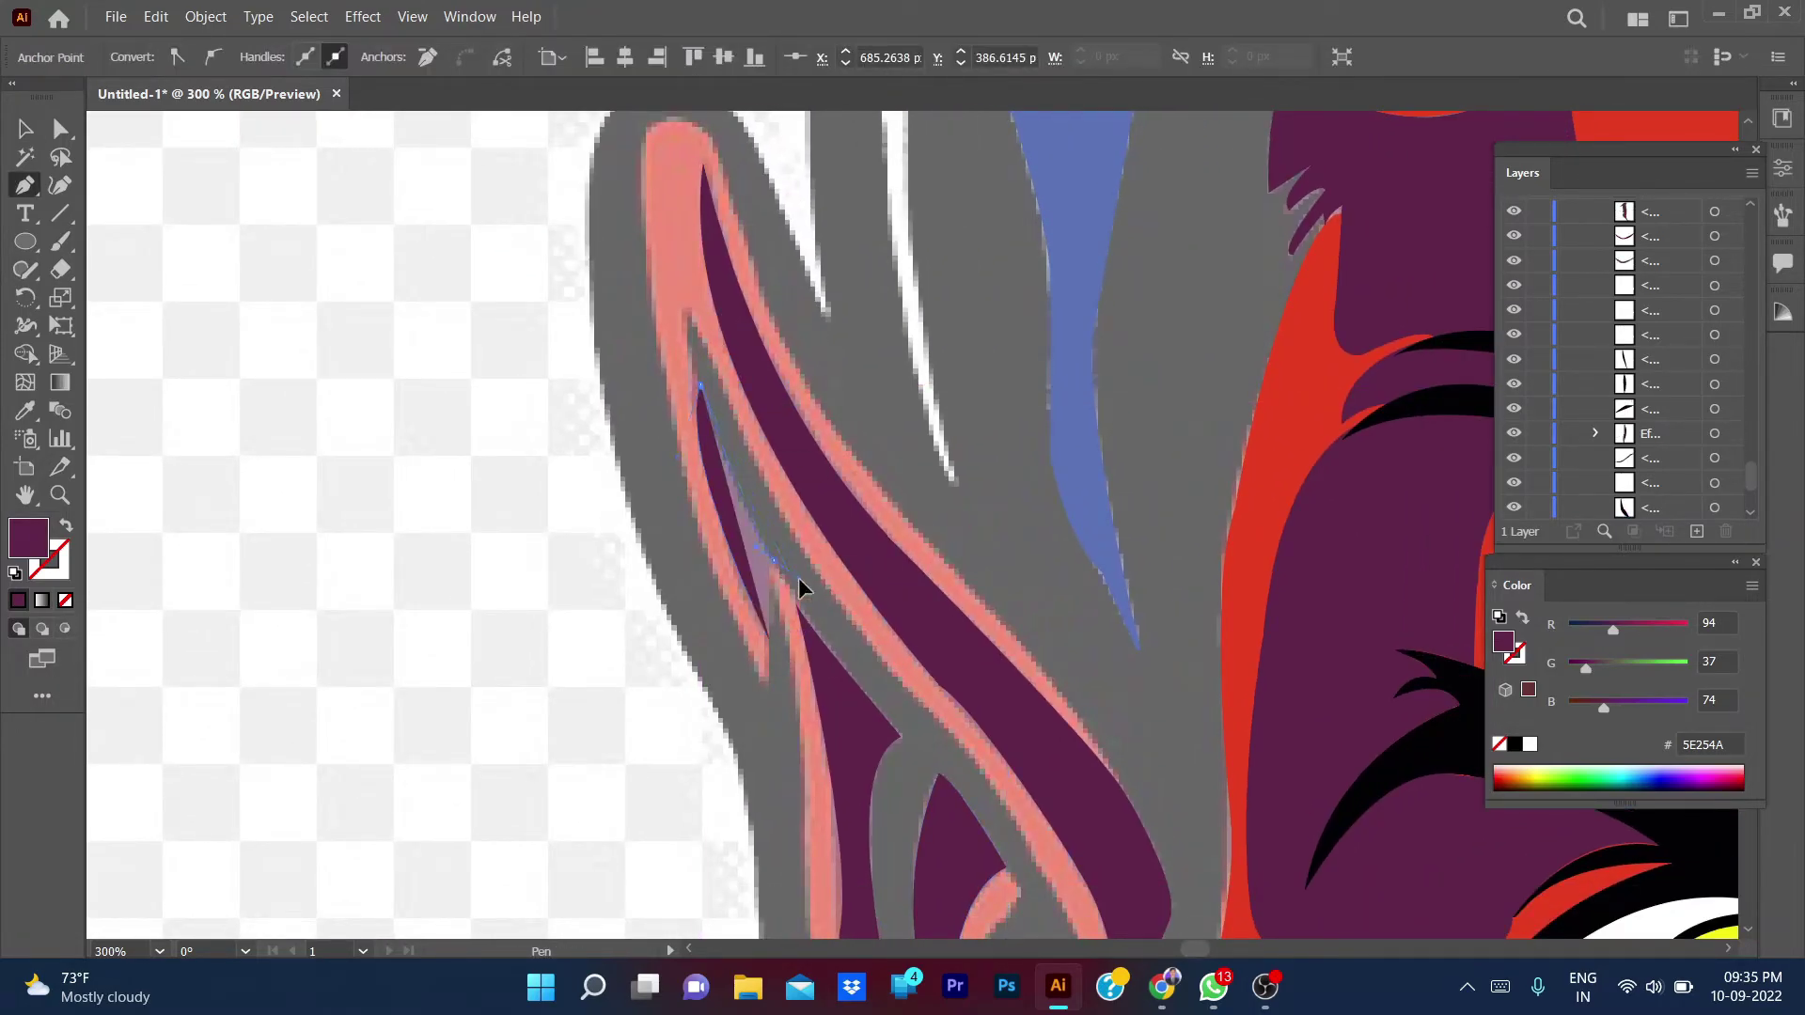
drag(769, 641, 780, 669)
key(ctrl+shift+a)
key(v)
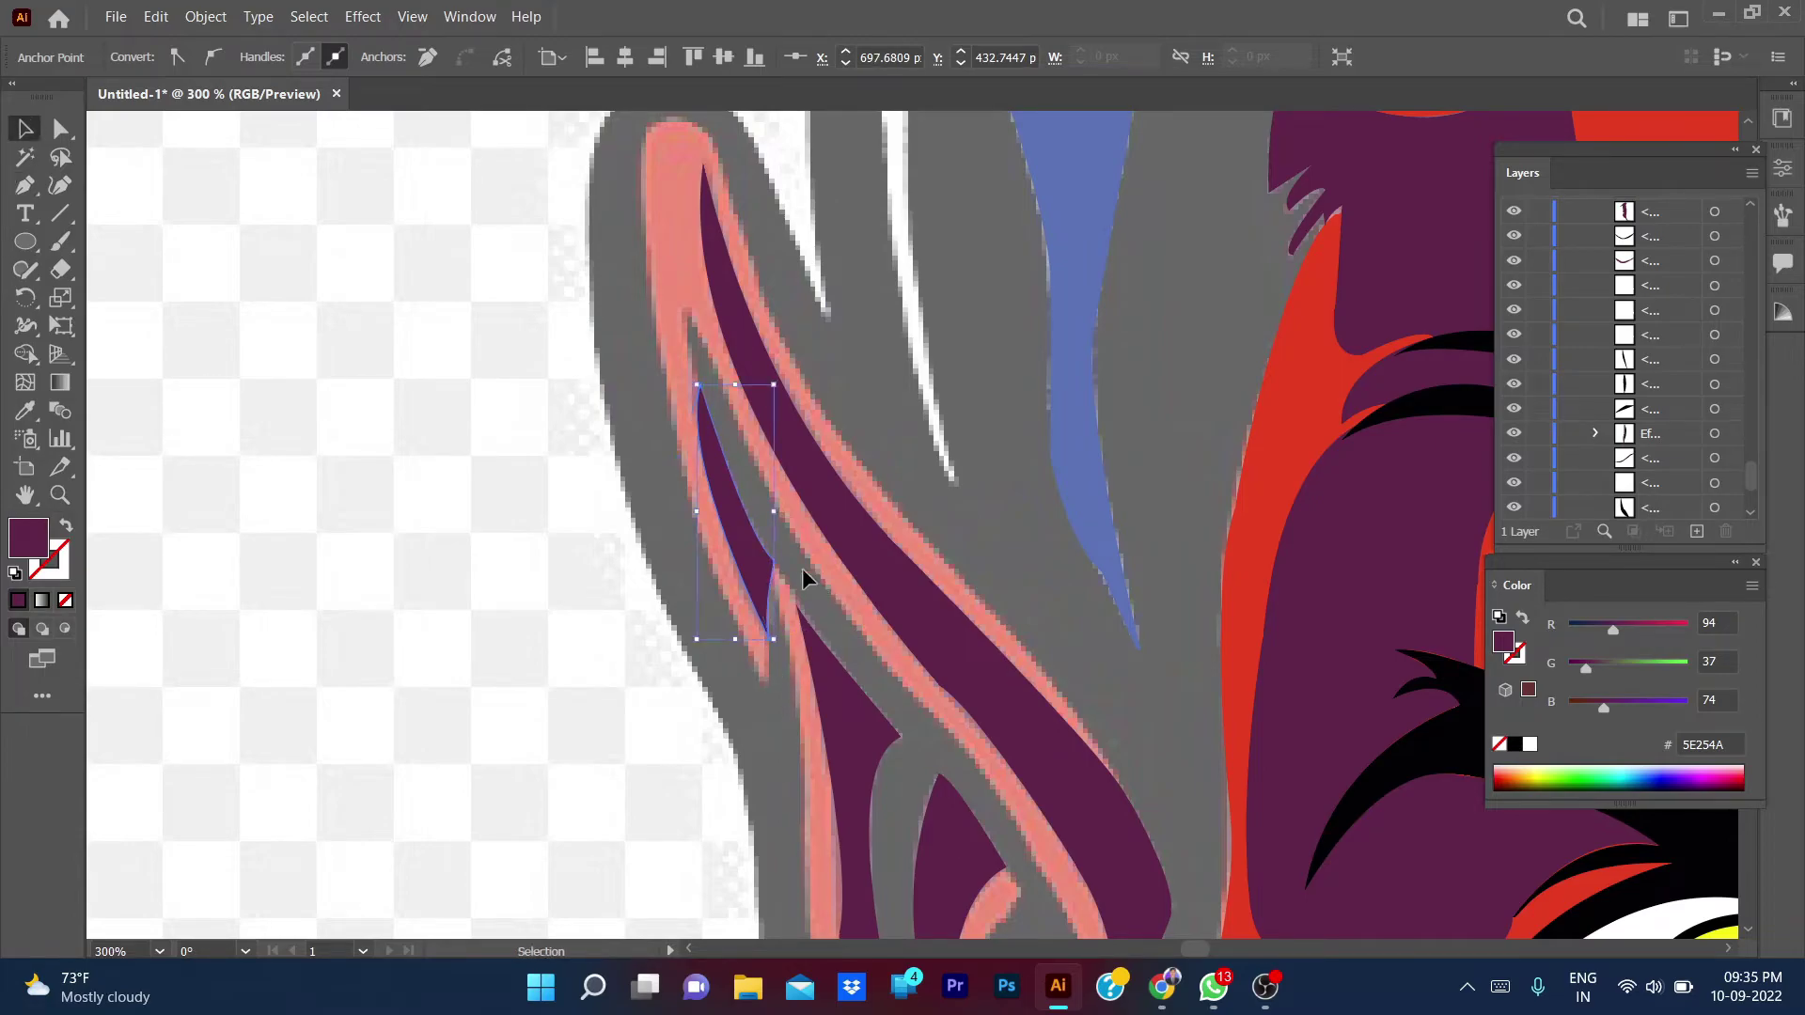
scroll(592, 509, down, 2)
scroll(607, 487, down, 2)
- Toggle the outline and face layers' visibility to compare the traced ear
scroll(1509, 468, down, 3)
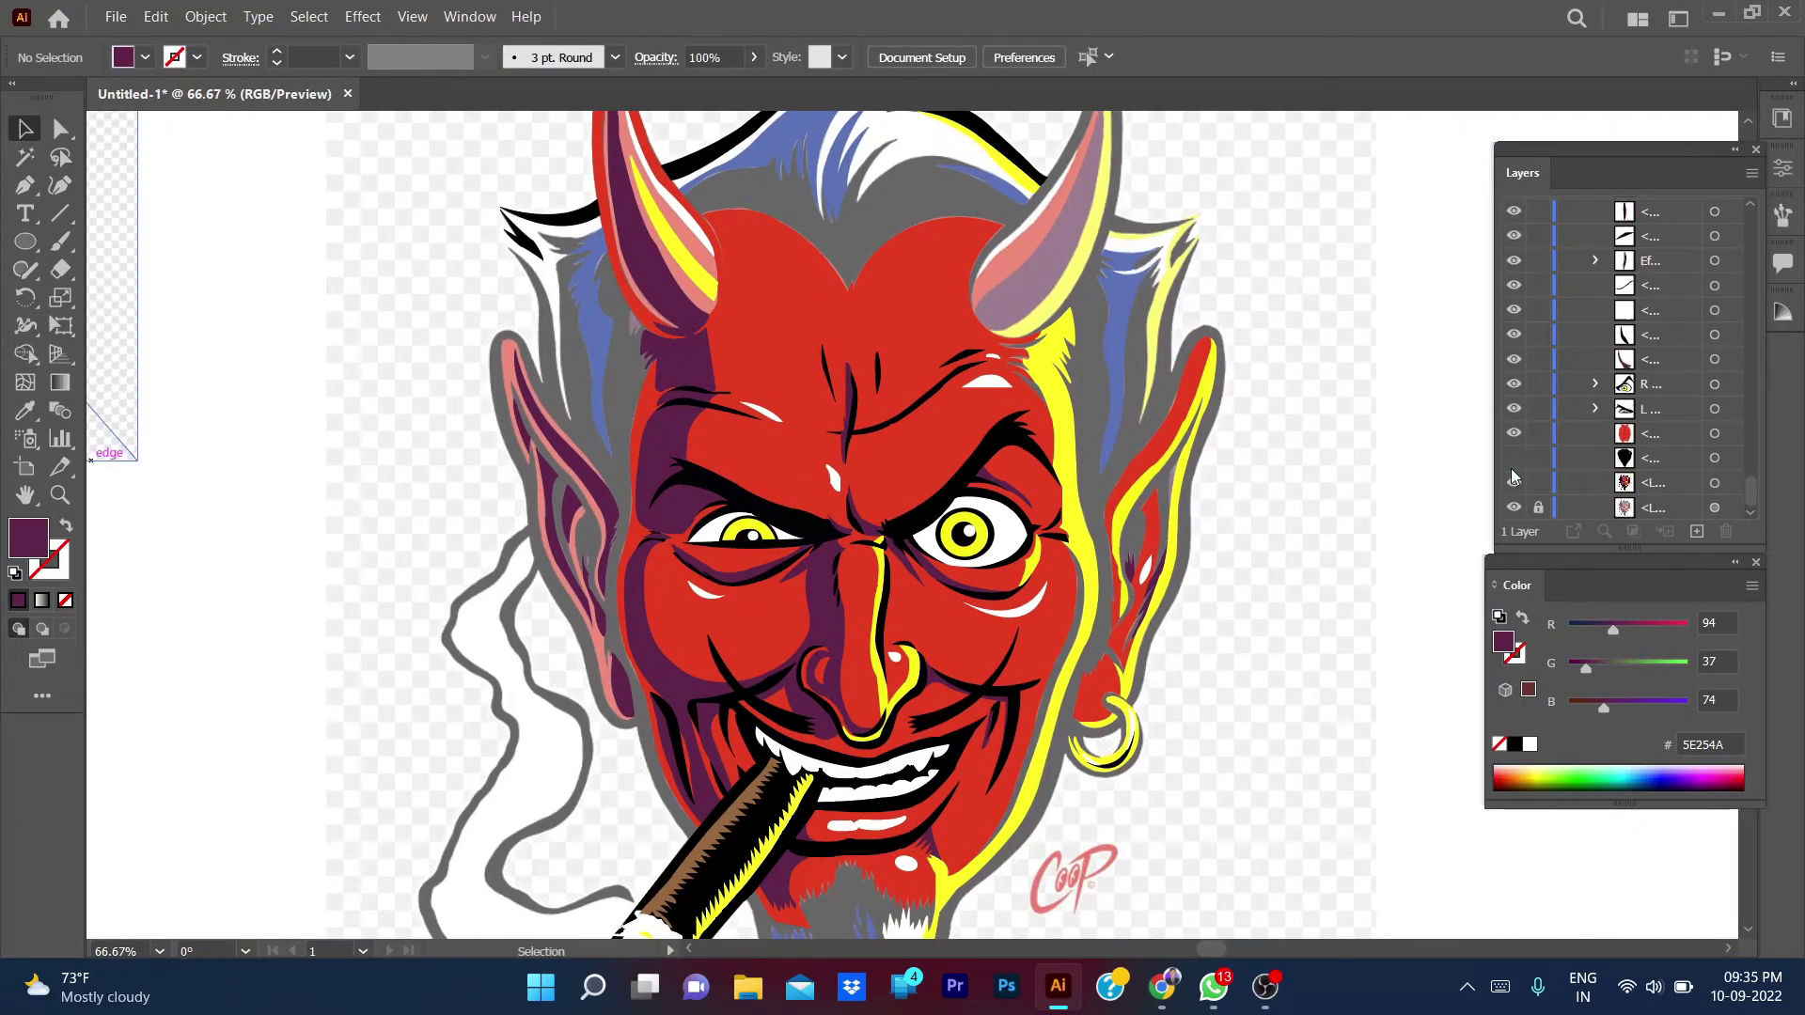
click(1513, 458)
click(1515, 444)
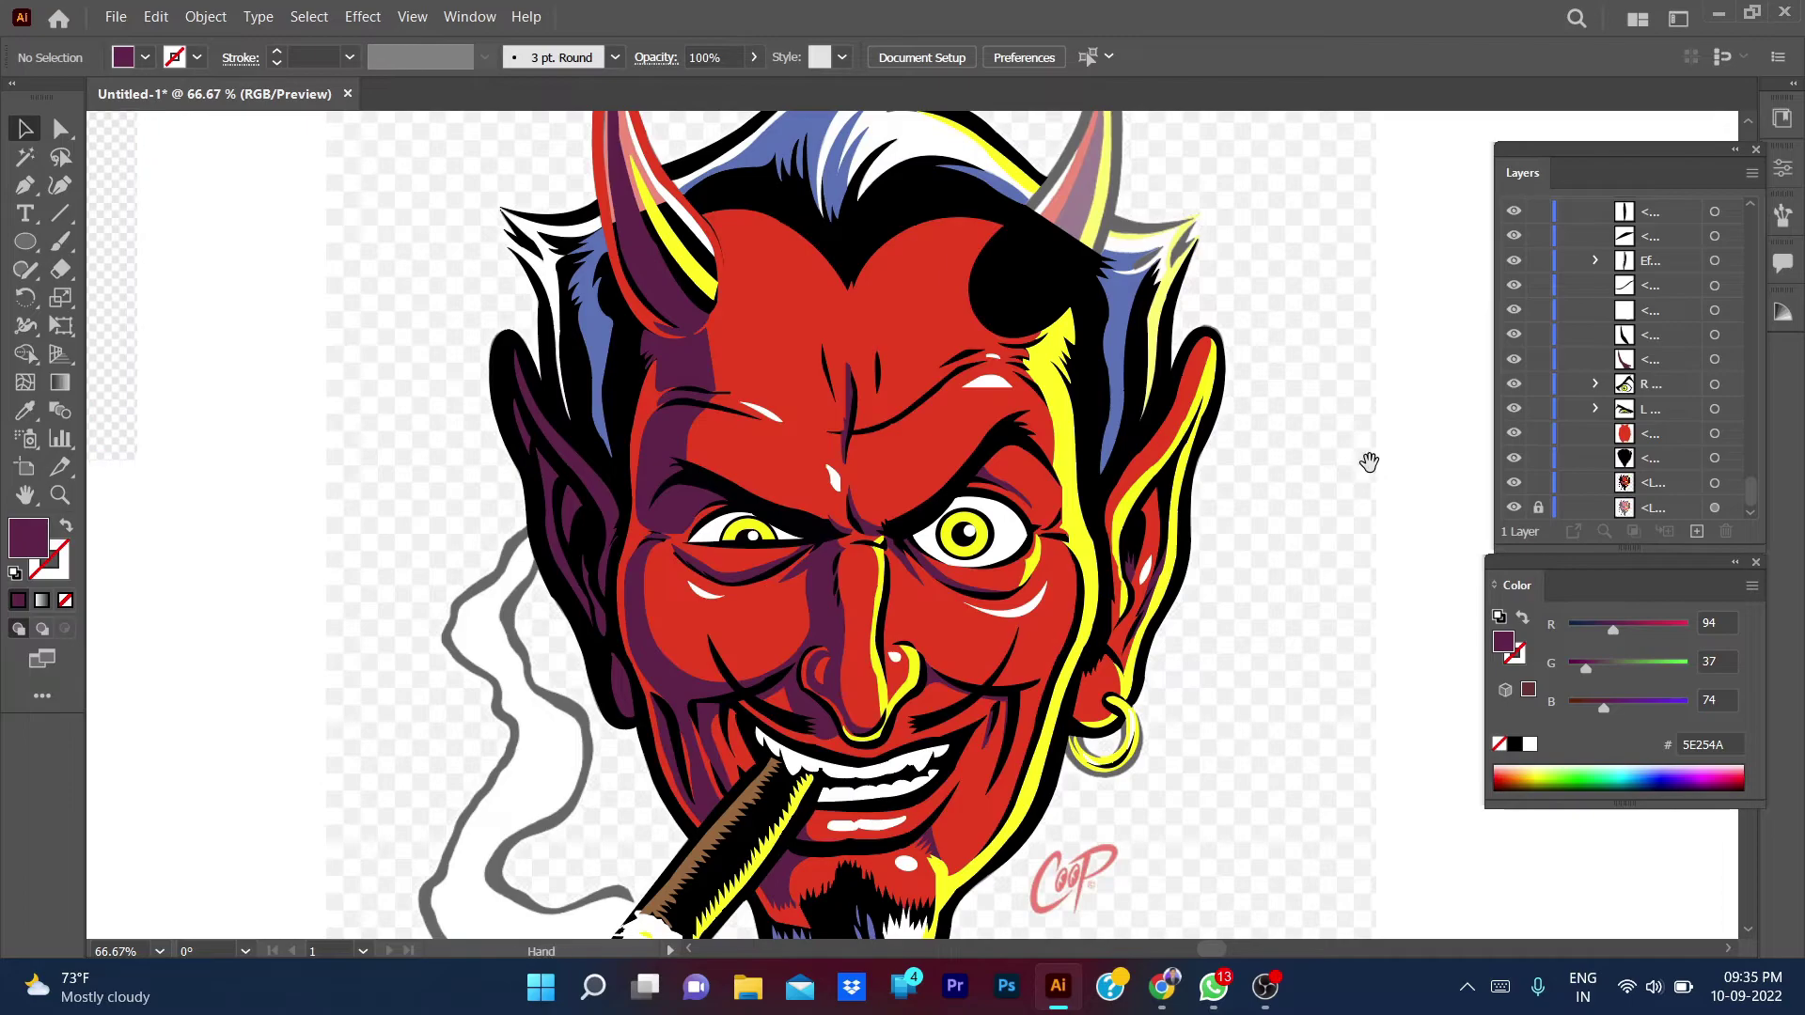
scroll(1368, 461, down, 2)
scroll(1369, 460, up, 1)
click(1513, 458)
scroll(844, 455, up, 4)
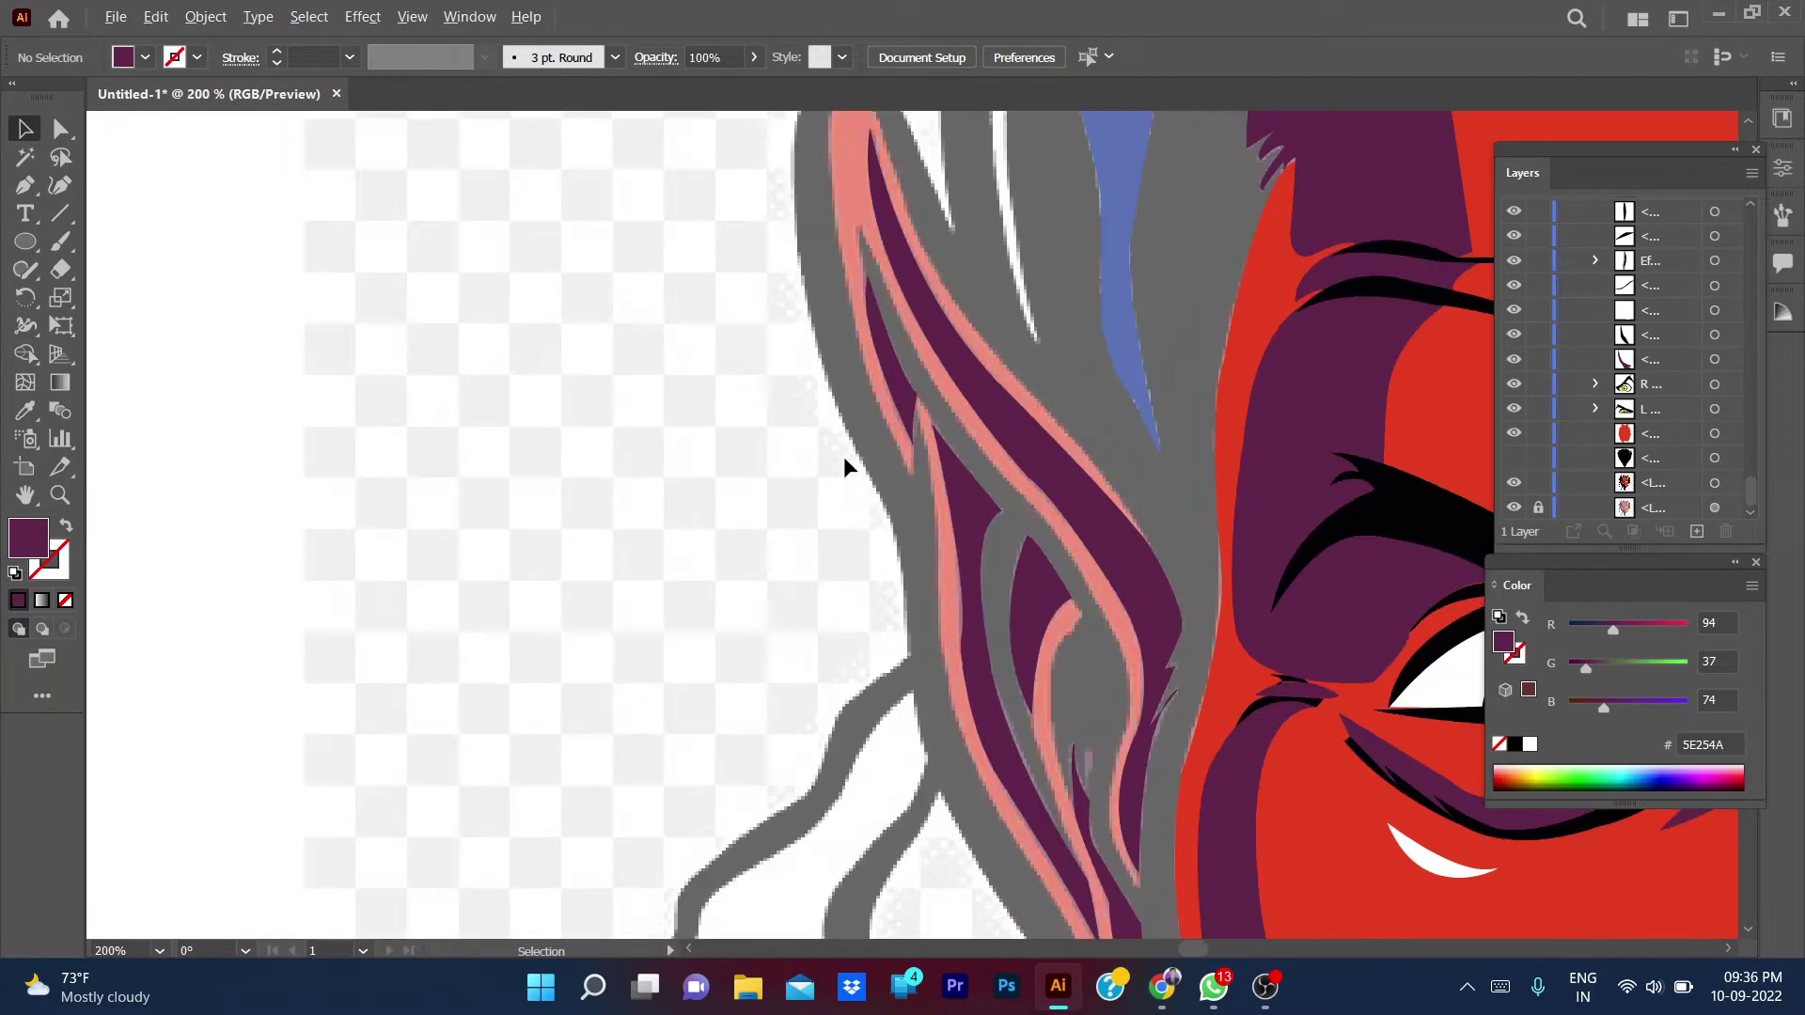
- Direct-select the cheek shadow path and bring the left ear into view
key(a)
click(1022, 728)
scroll(1023, 729, down, 2)
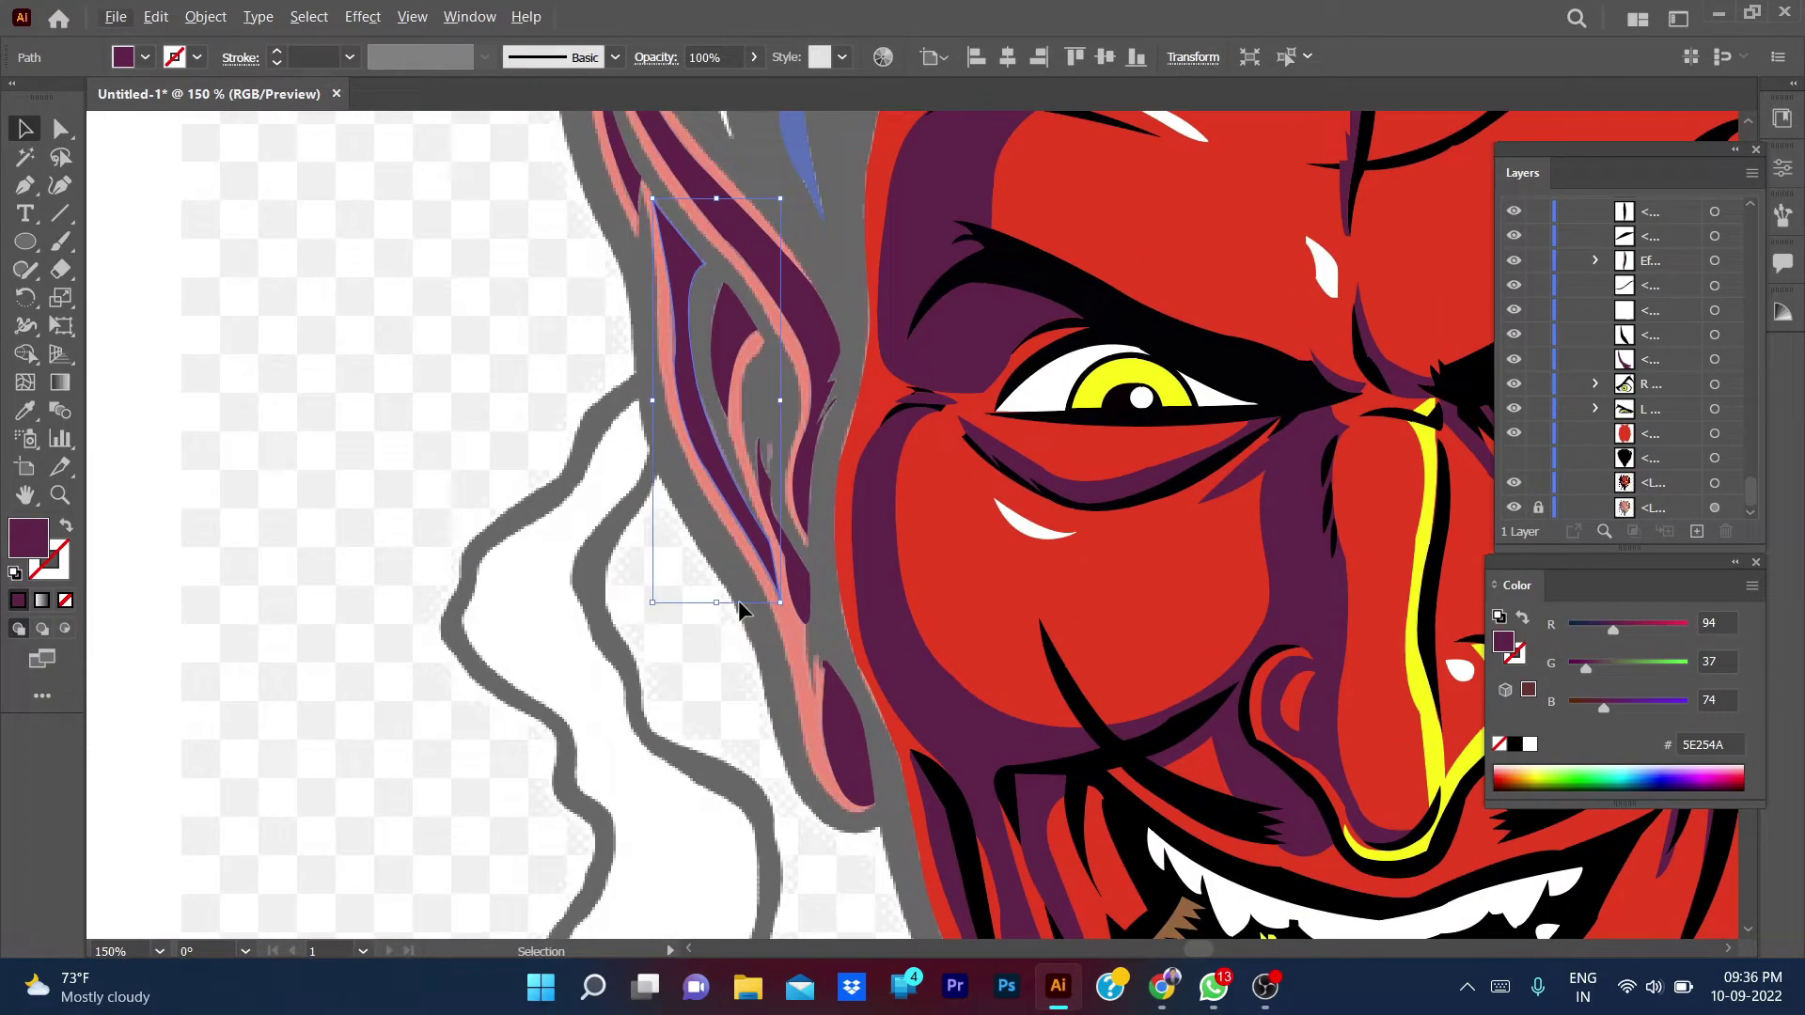
drag(771, 721, 776, 755)
scroll(776, 755, down, 2)
scroll(465, 645, up, 4)
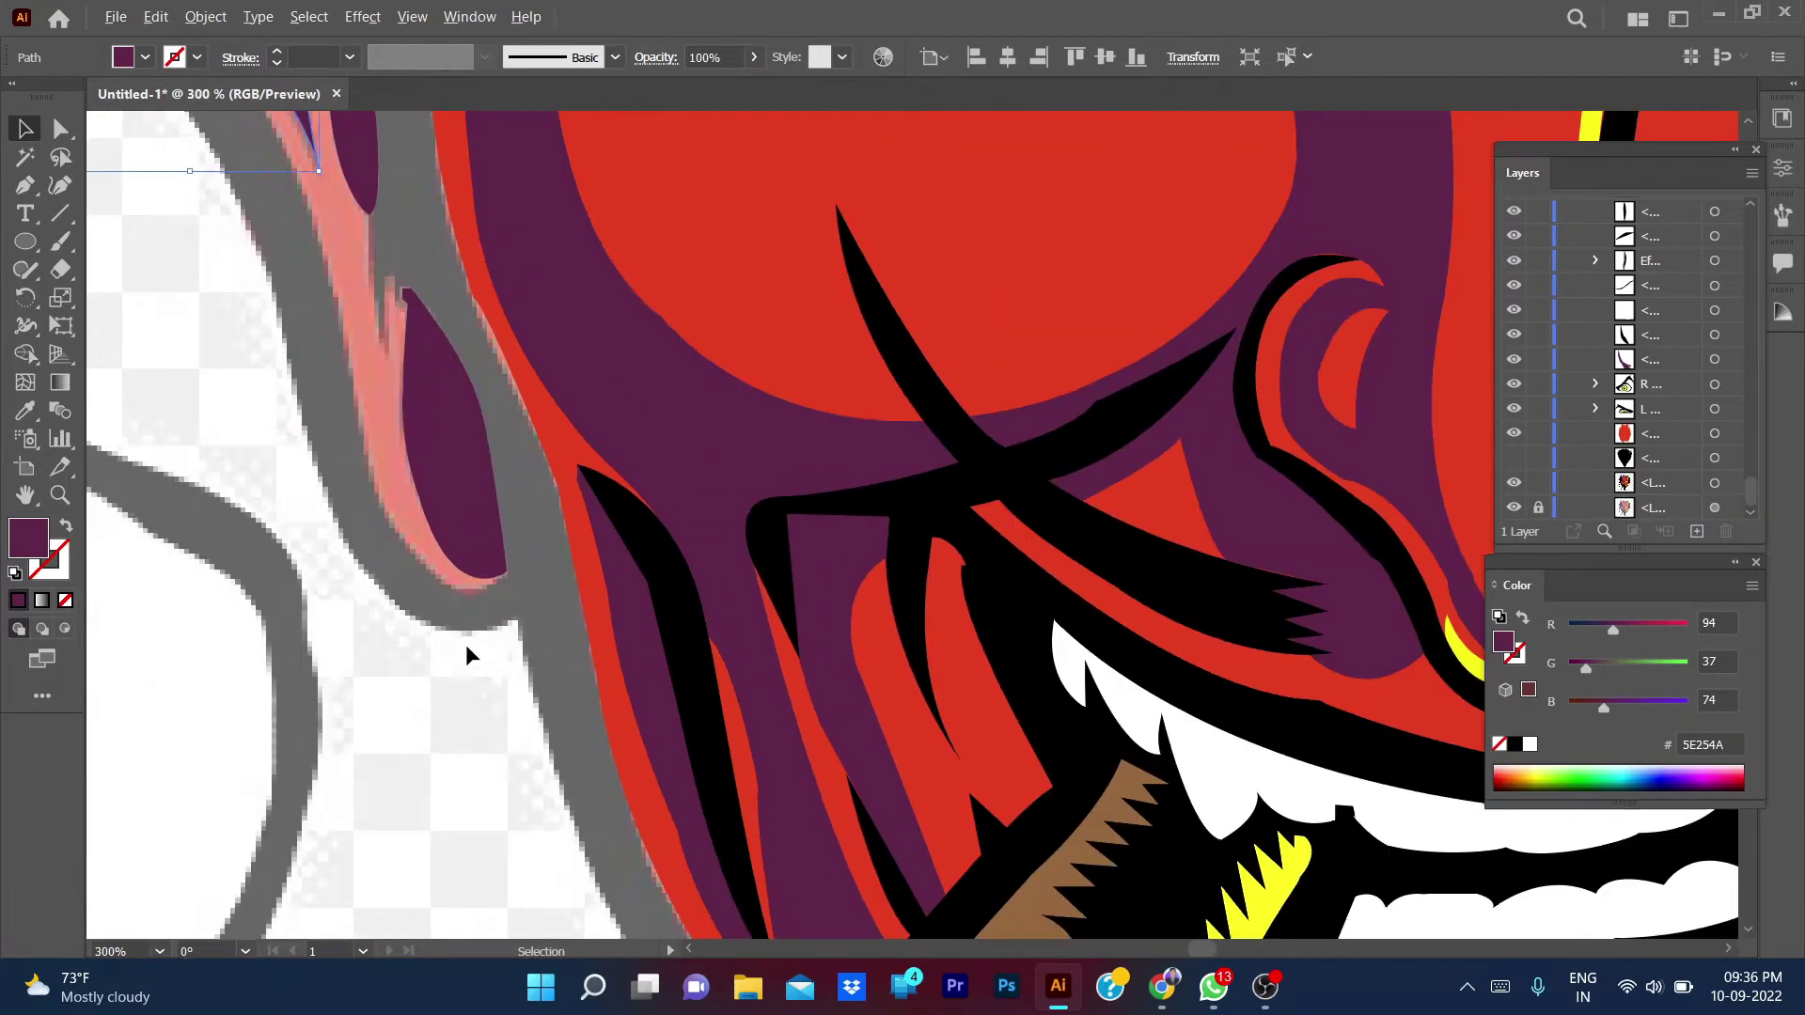
- Start a Pen path at the ear tip along the salmon highlight, undoing a misplaced anchor
key(p)
drag(509, 621, 513, 625)
drag(425, 565, 363, 509)
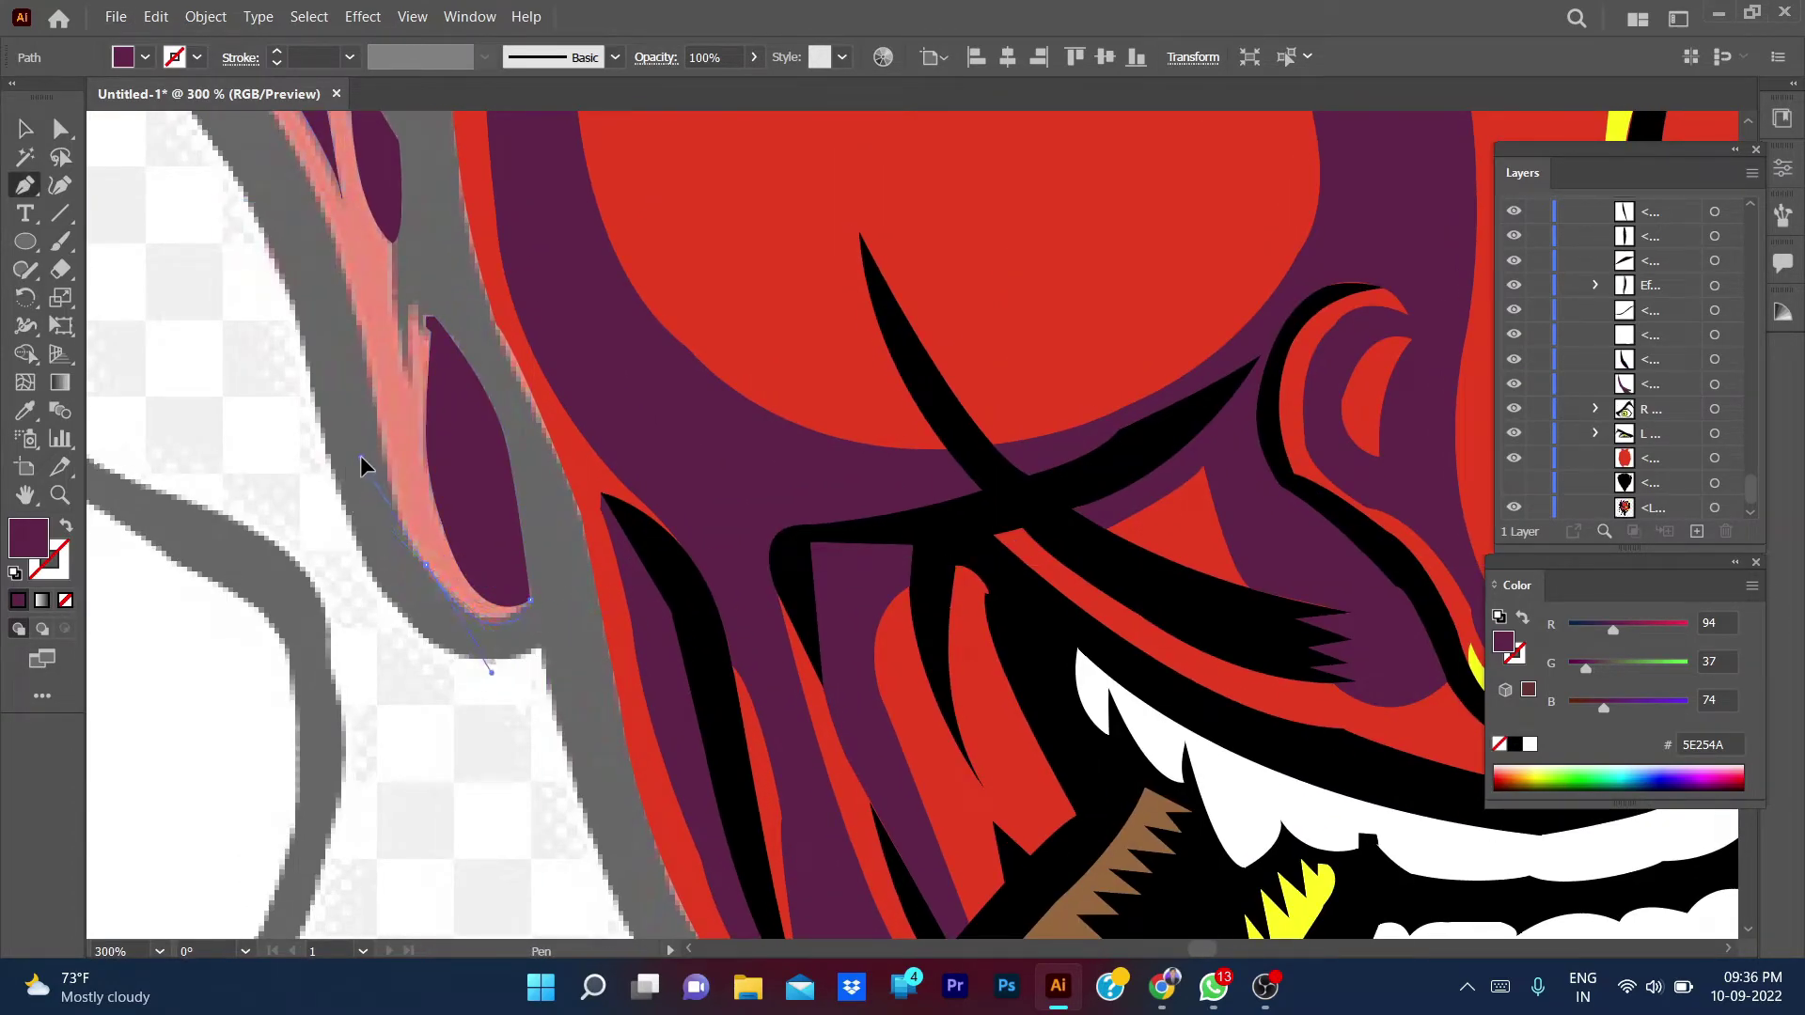
scroll(425, 561, up, 2)
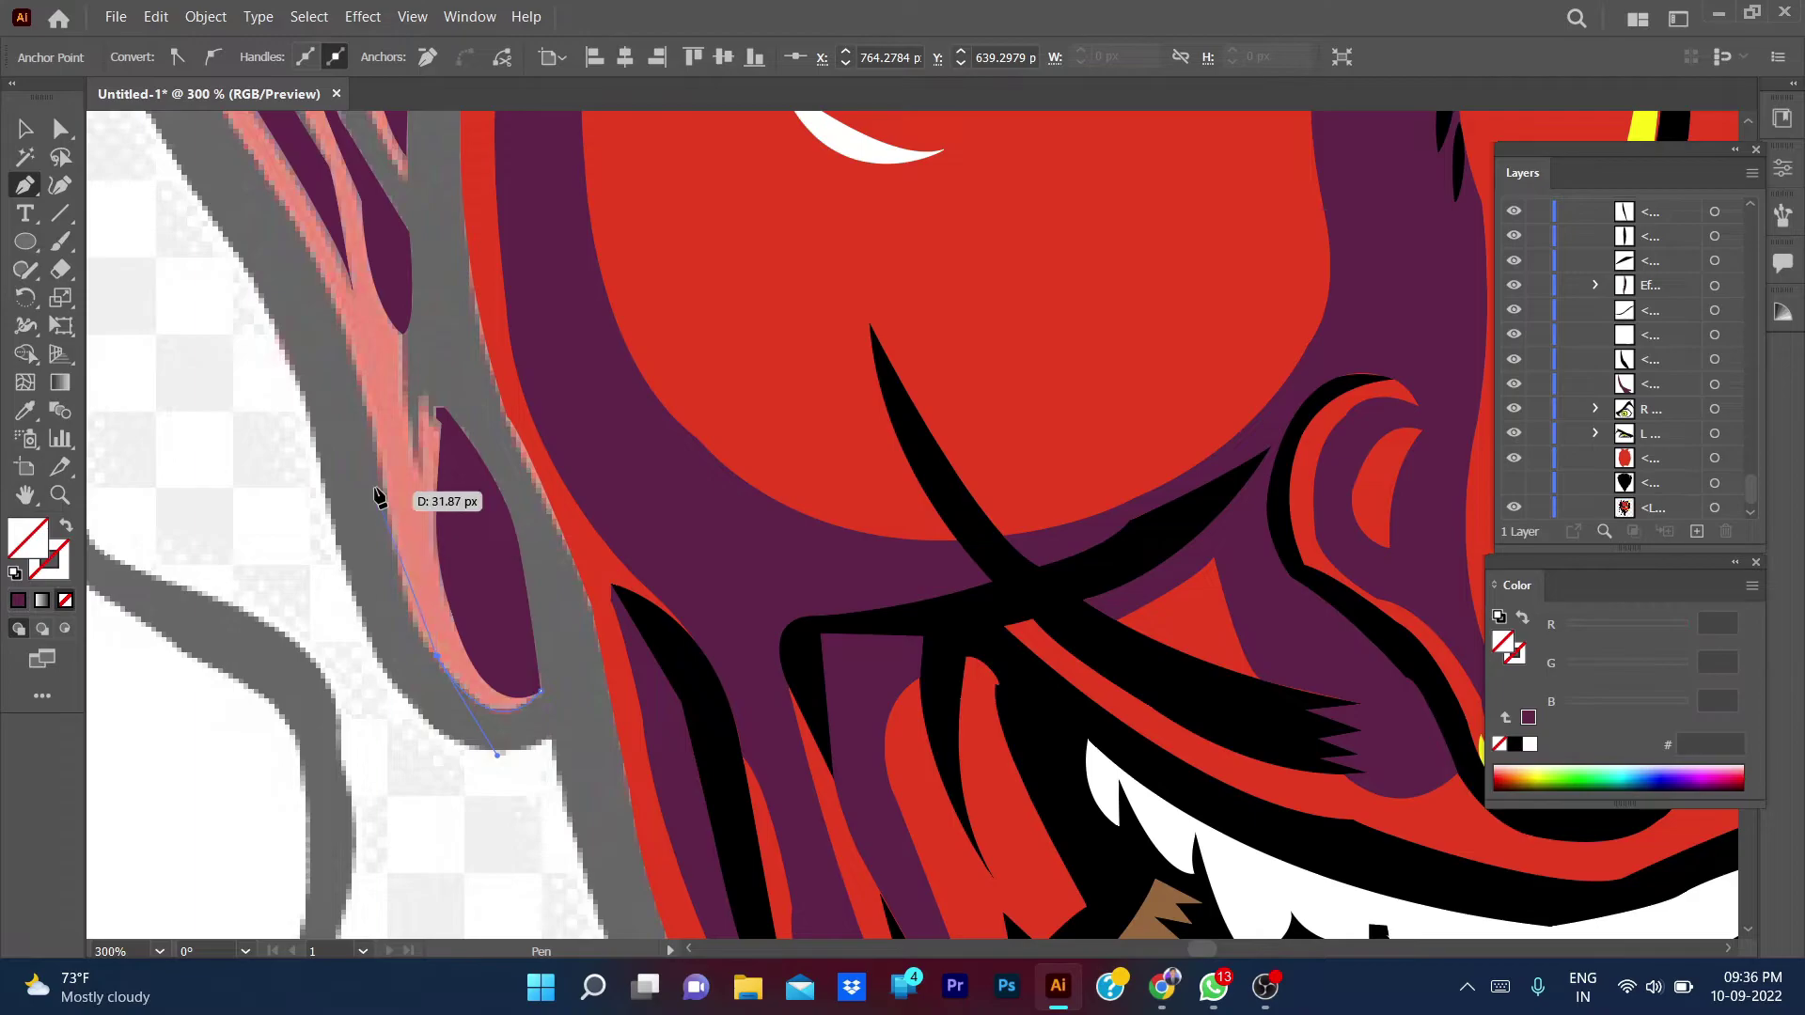
mouse_move(379, 461)
mouse_down()
mouse_move(376, 334)
mouse_move(404, 540)
mouse_move(357, 455)
mouse_move(510, 732)
mouse_up()
key(ctrl+z)
scroll(397, 543, up, 2)
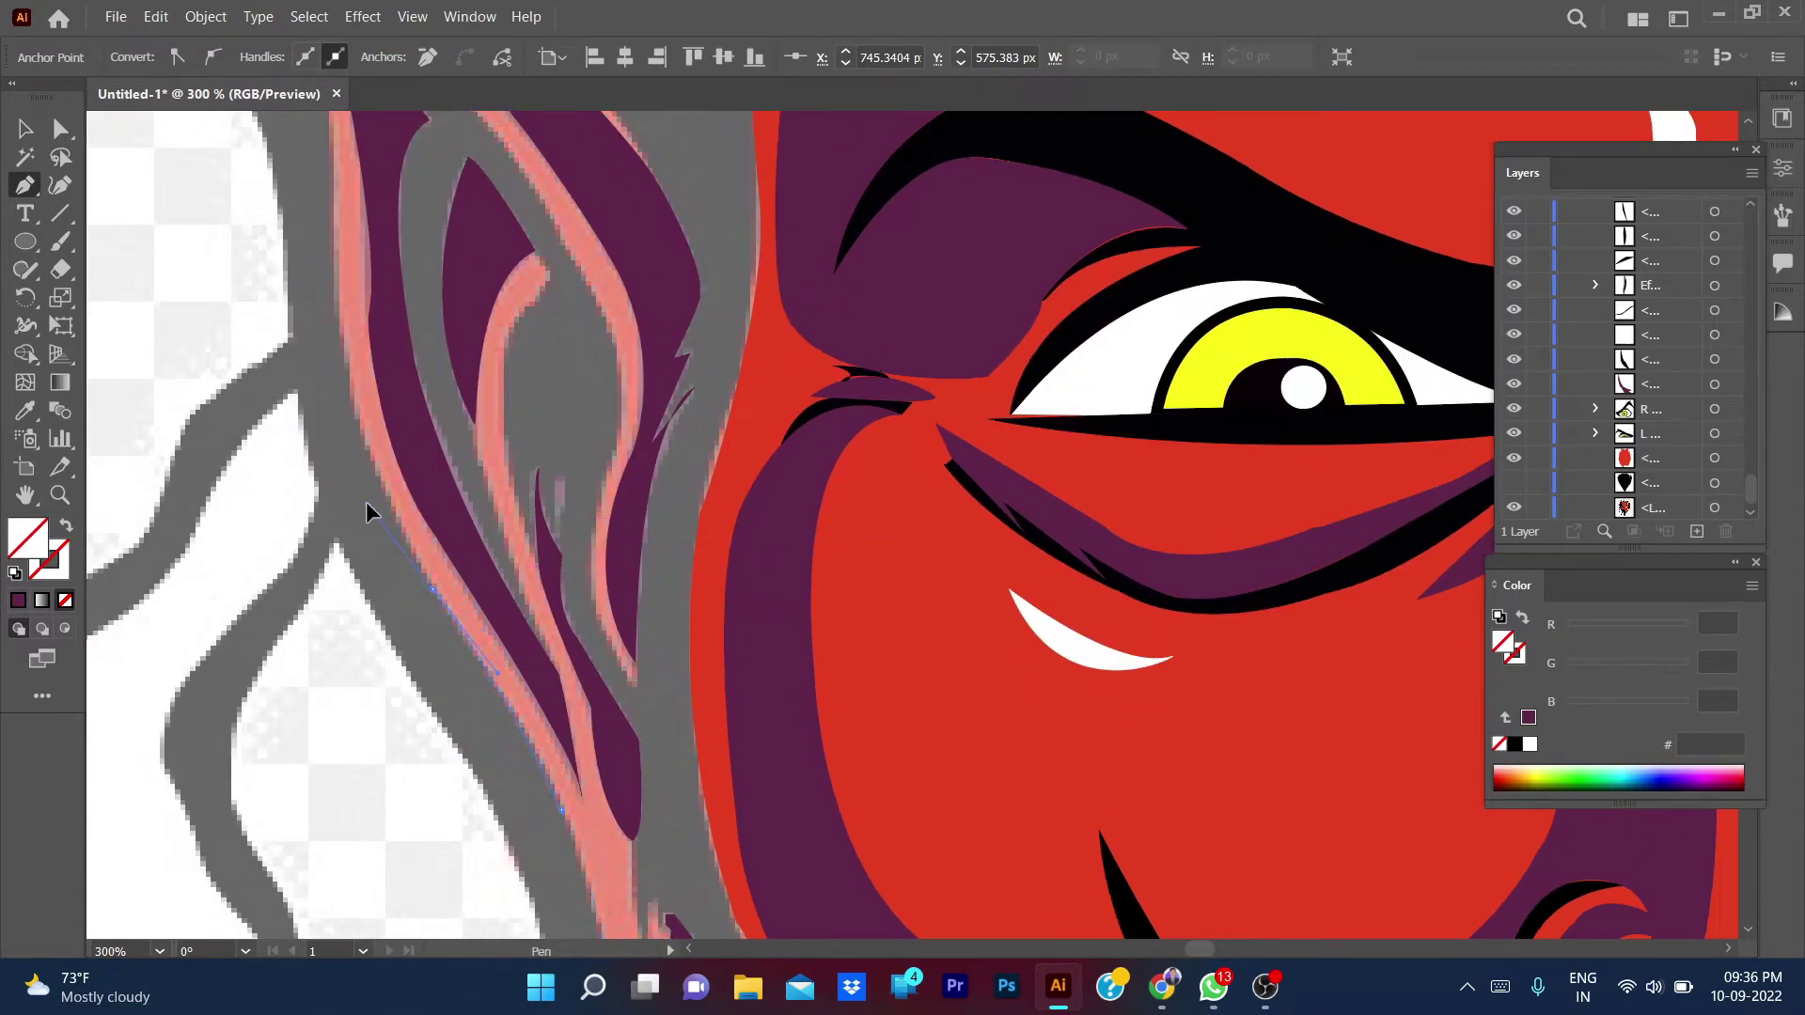
mouse_move(366, 503)
mouse_down()
mouse_move(428, 503)
mouse_move(430, 420)
mouse_up()
scroll(431, 480, up, 3)
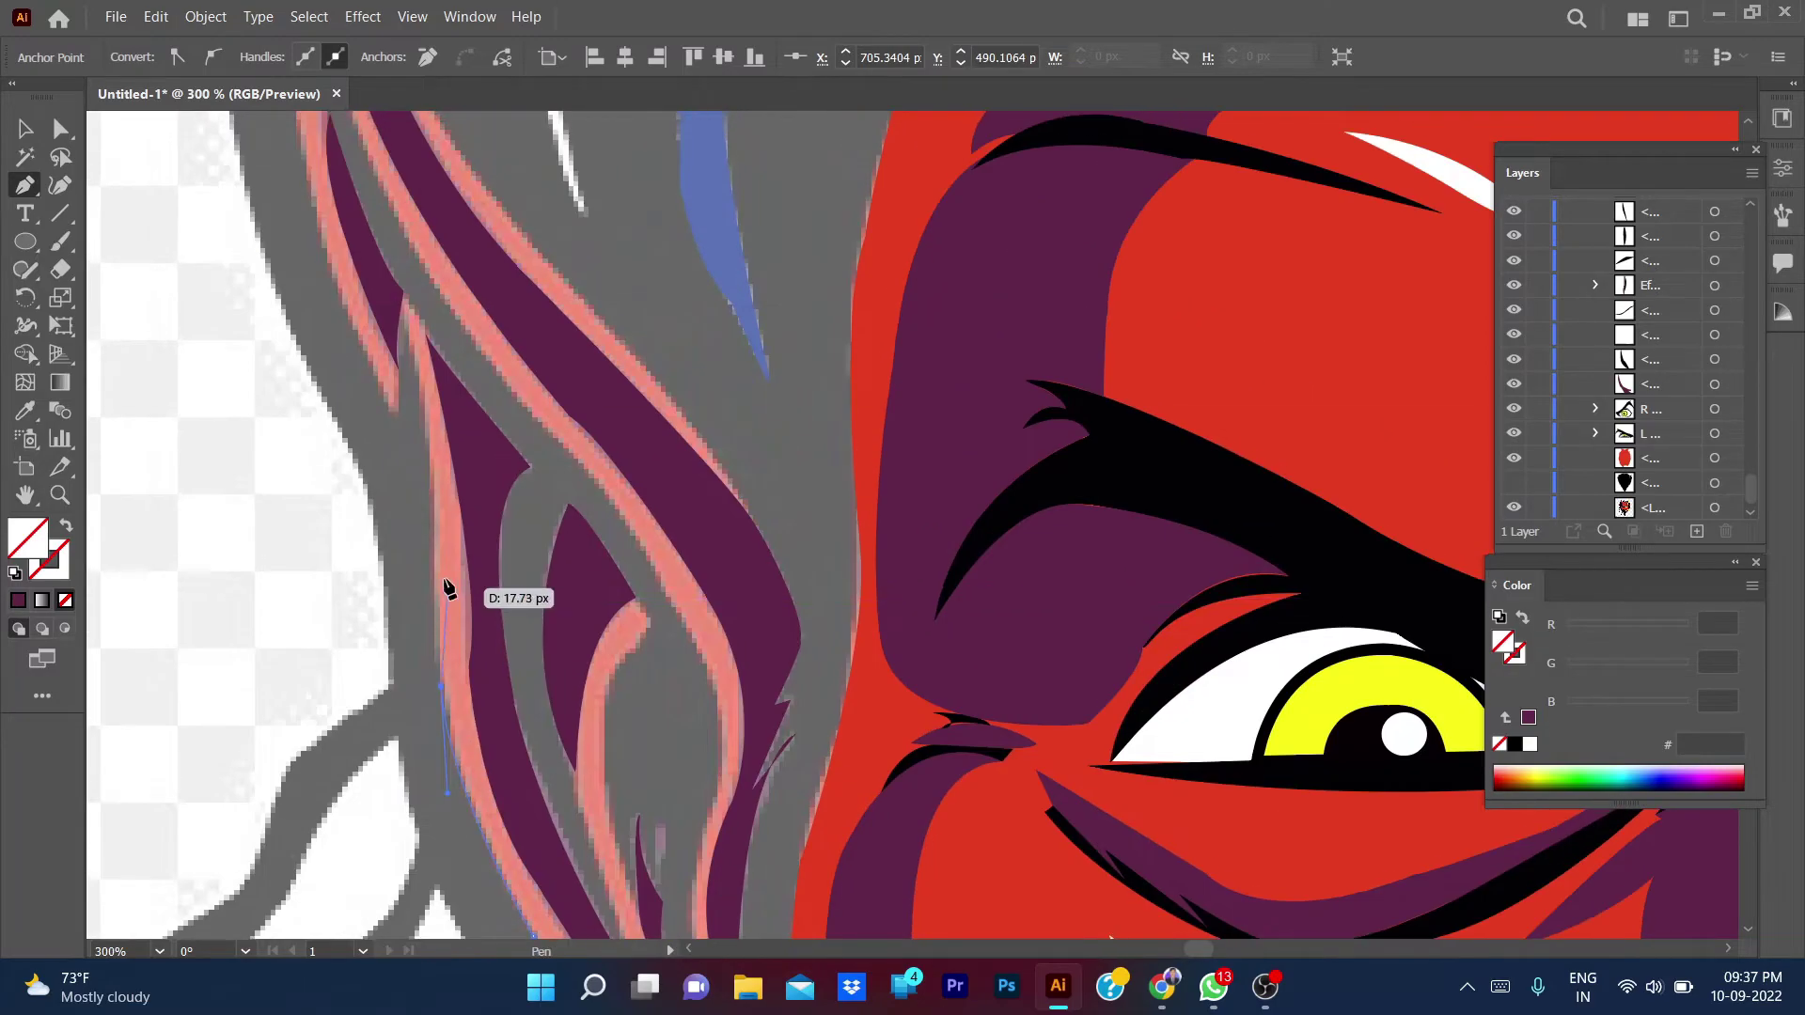
- Continue the path down the pink highlight with curved and corner anchors
mouse_move(433, 564)
mouse_down()
mouse_move(414, 337)
mouse_move(372, 306)
mouse_up()
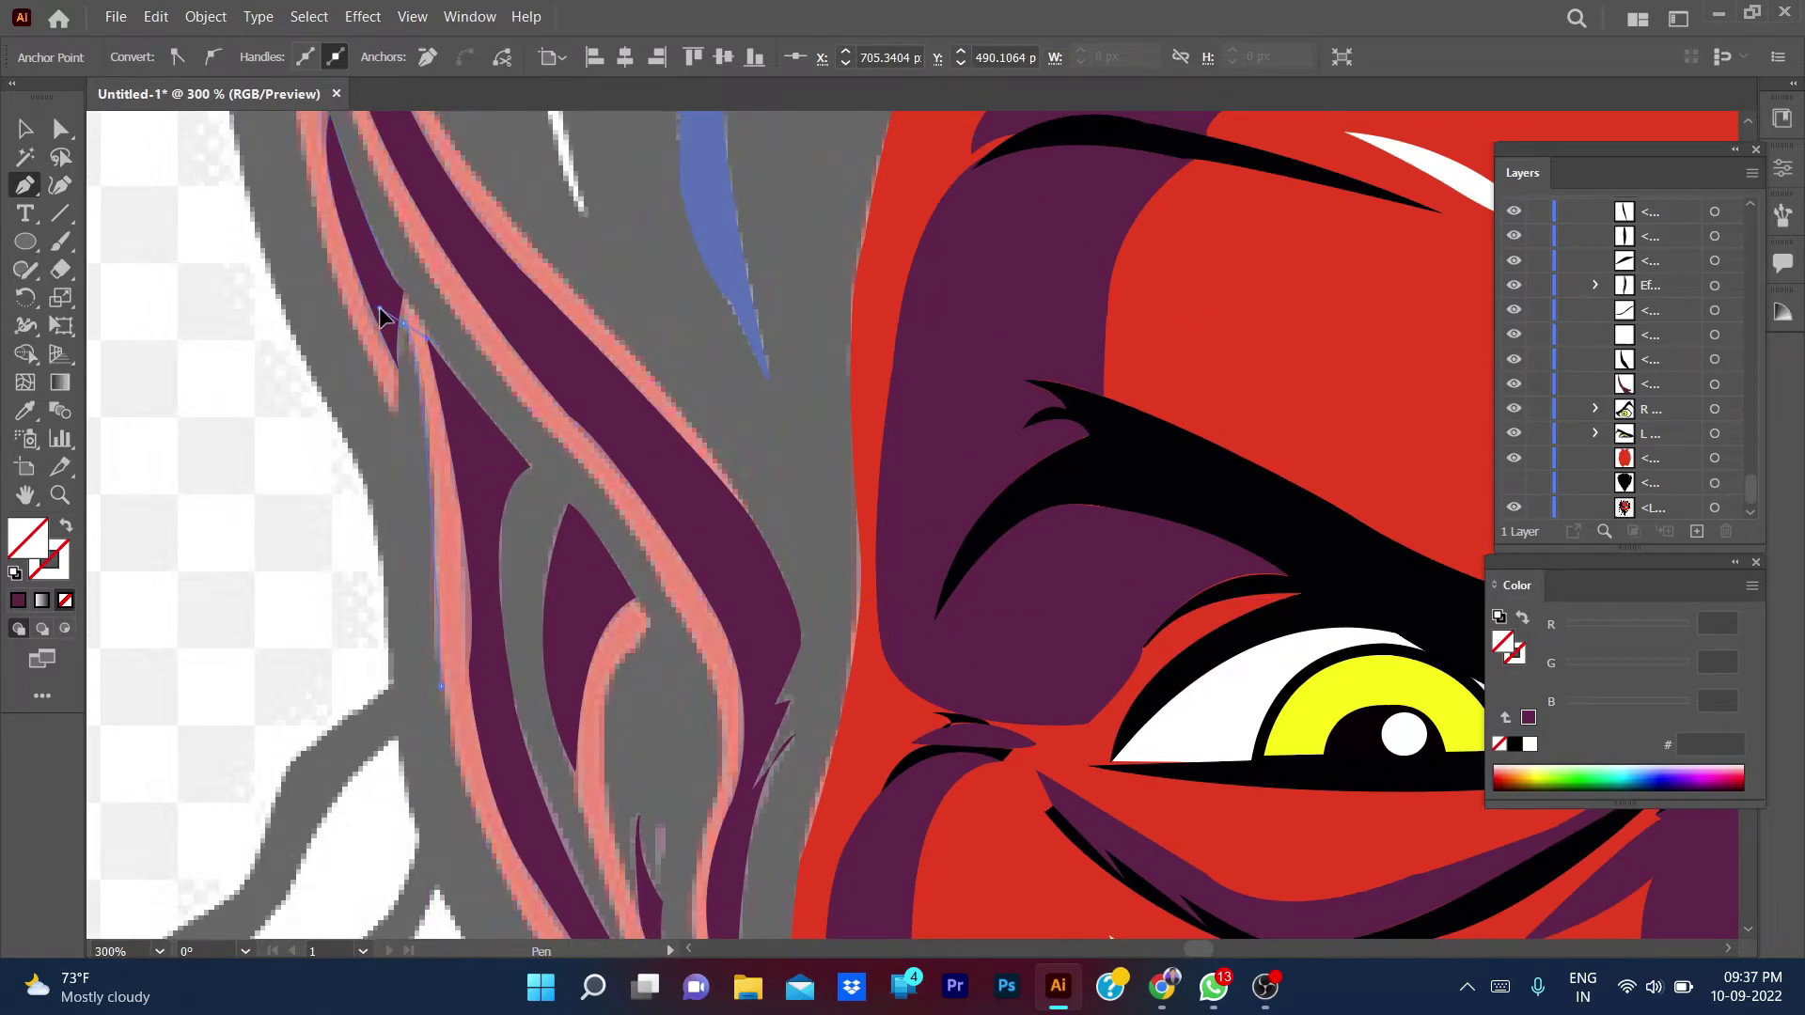
click(404, 324)
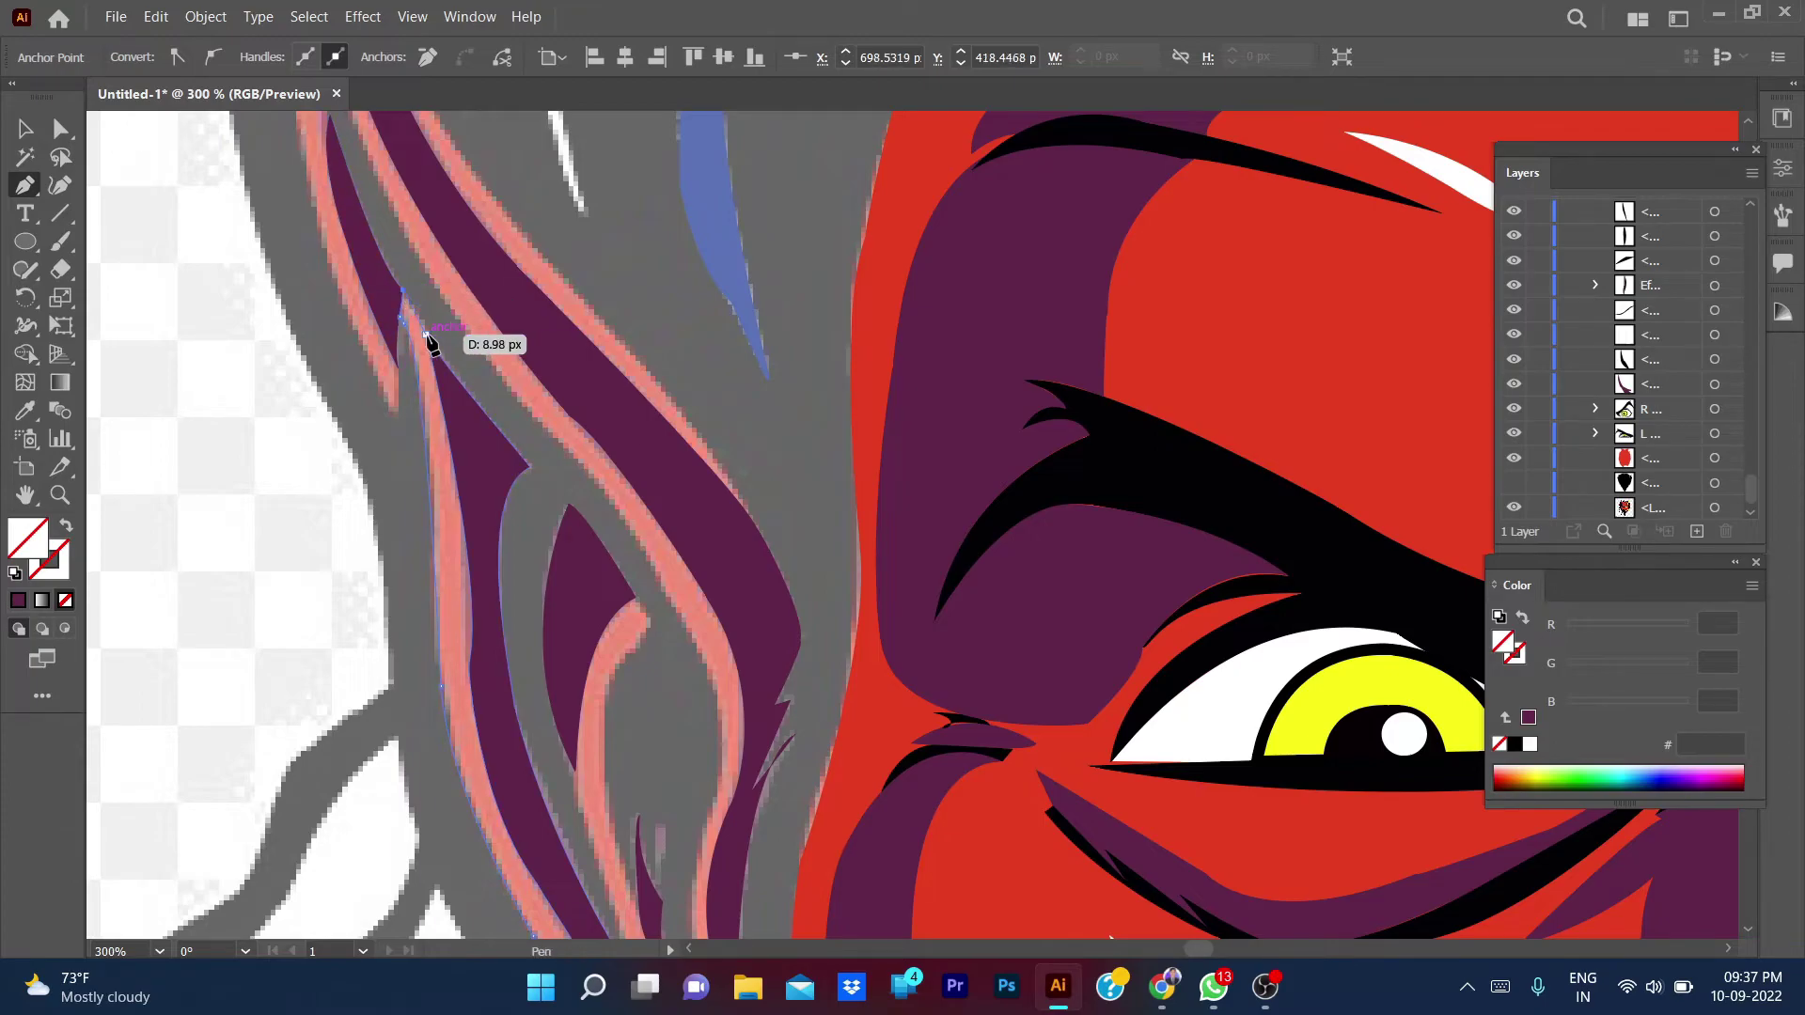
drag(476, 658, 455, 754)
click(475, 658)
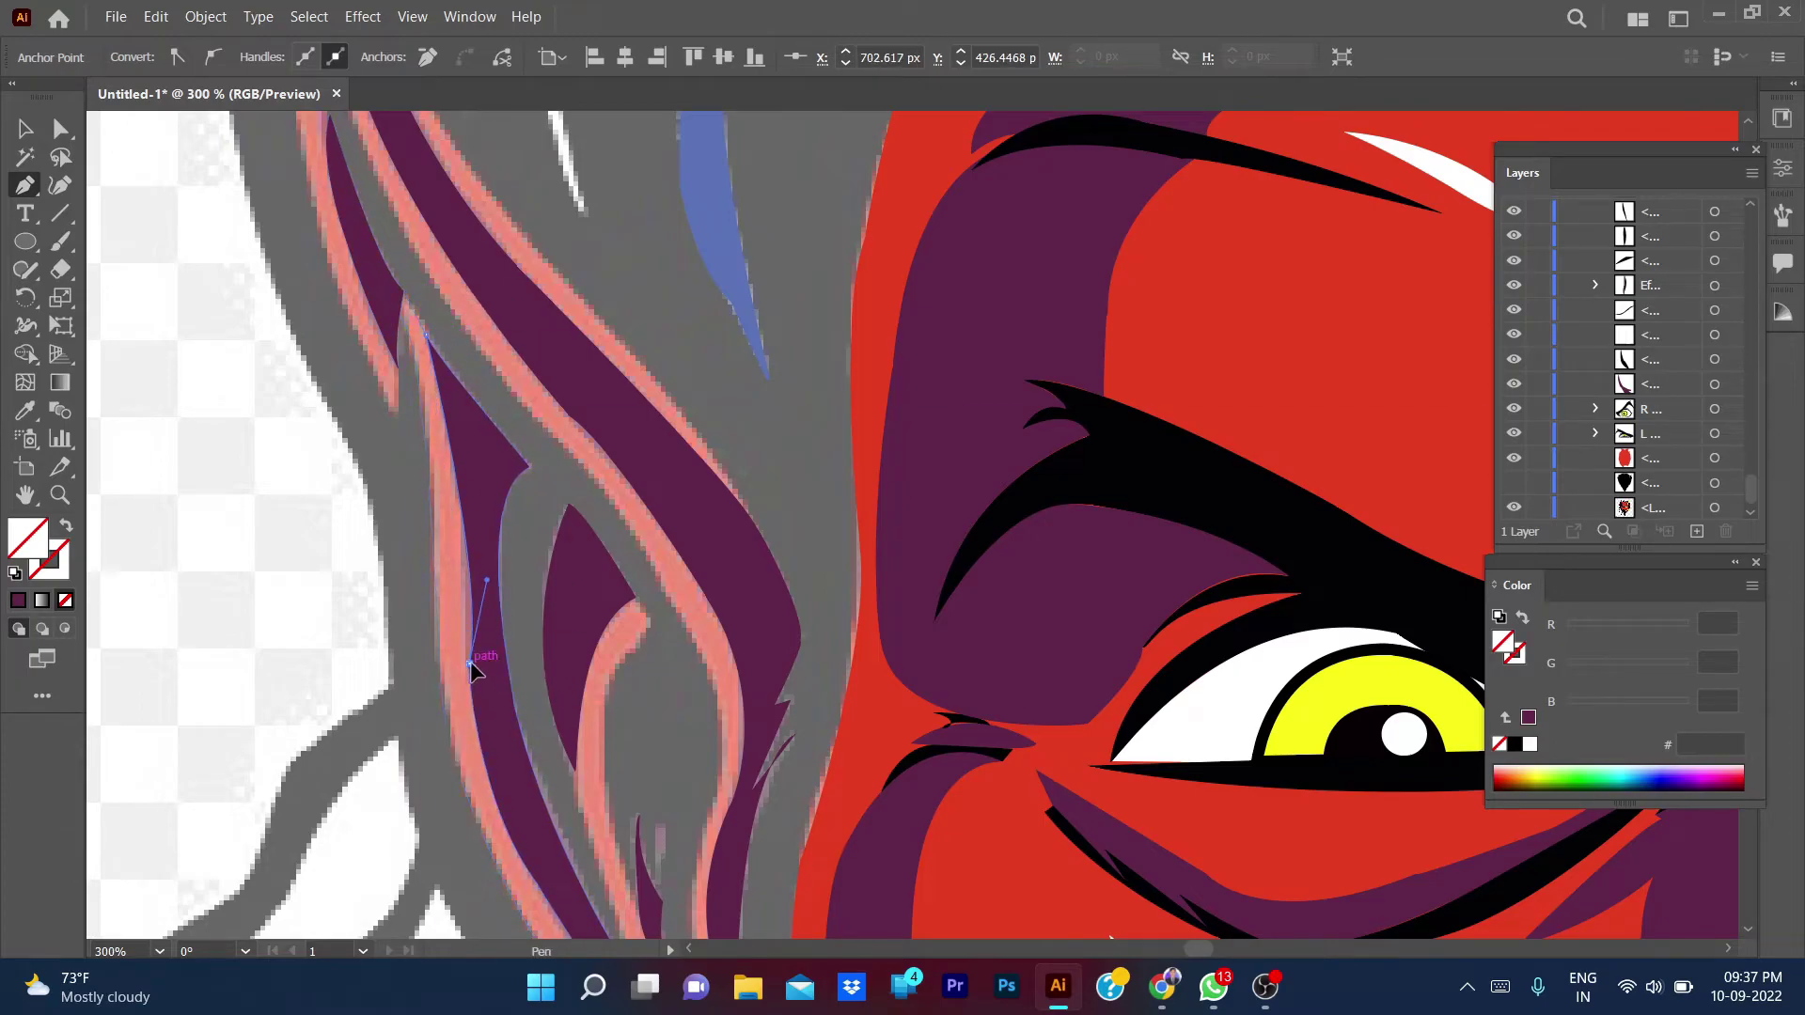
scroll(420, 696, down, 3)
click(431, 692)
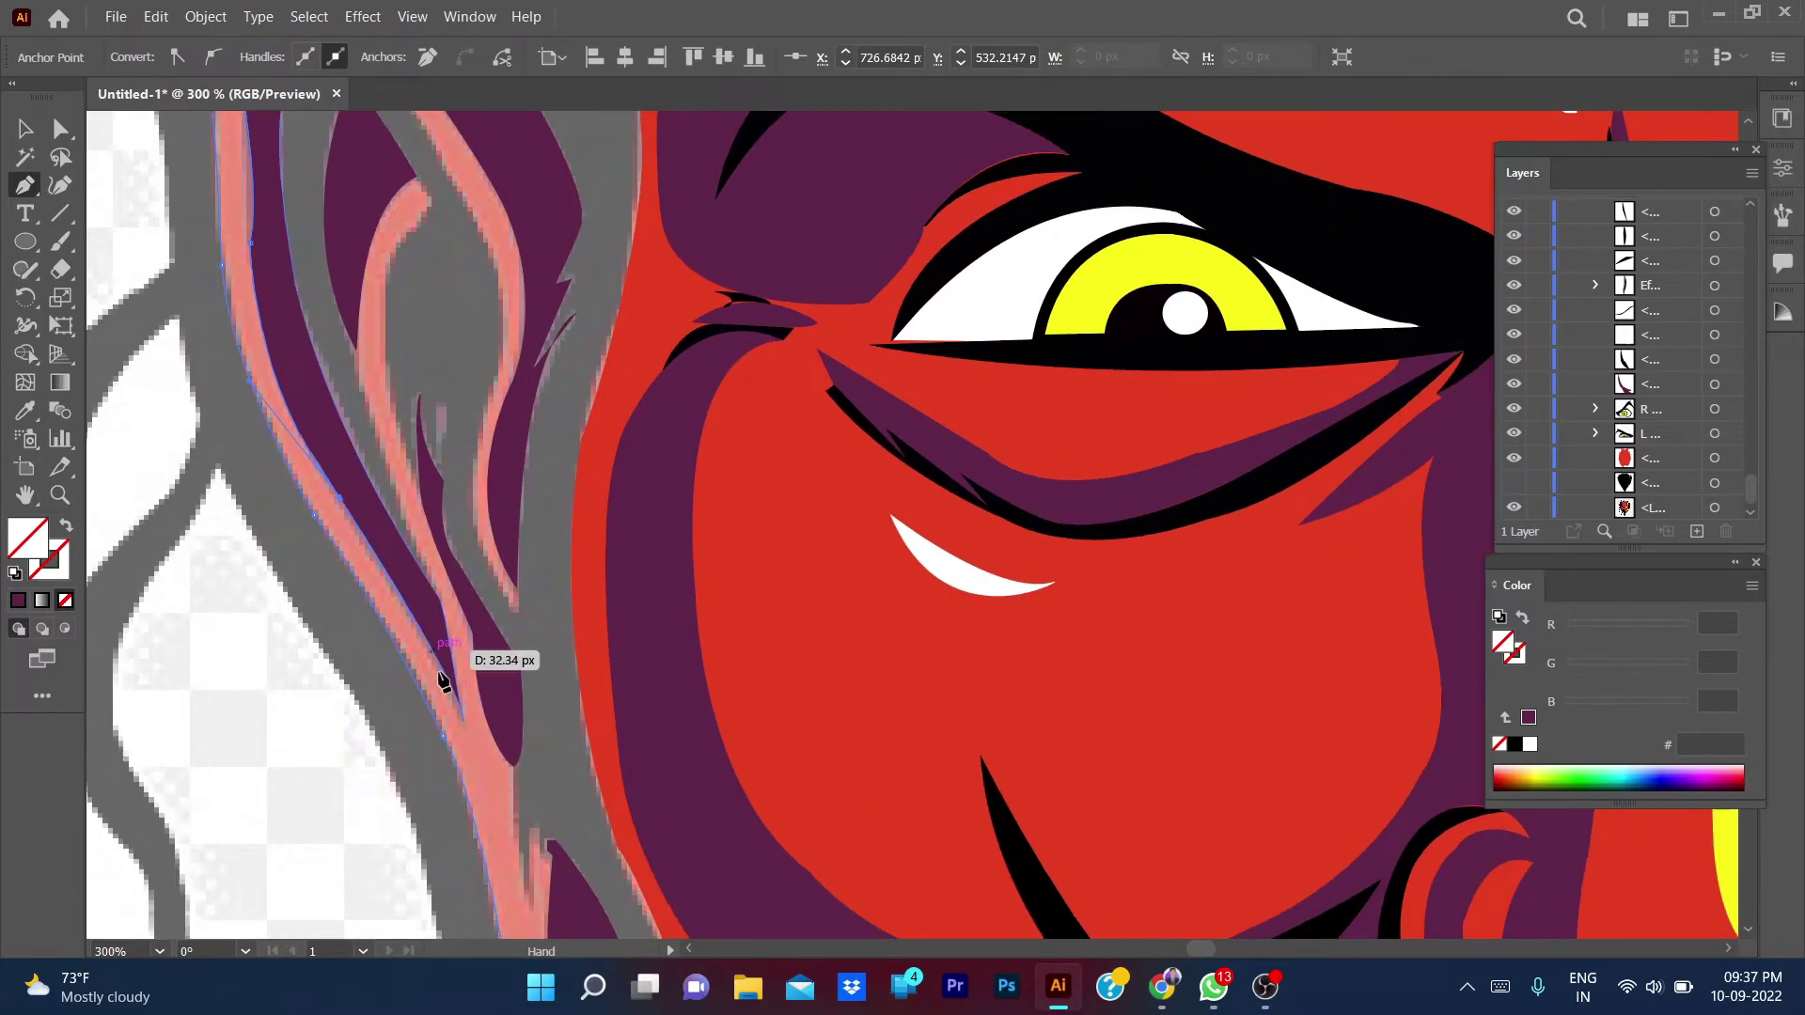
scroll(484, 825, down, 3)
drag(443, 656, 482, 792)
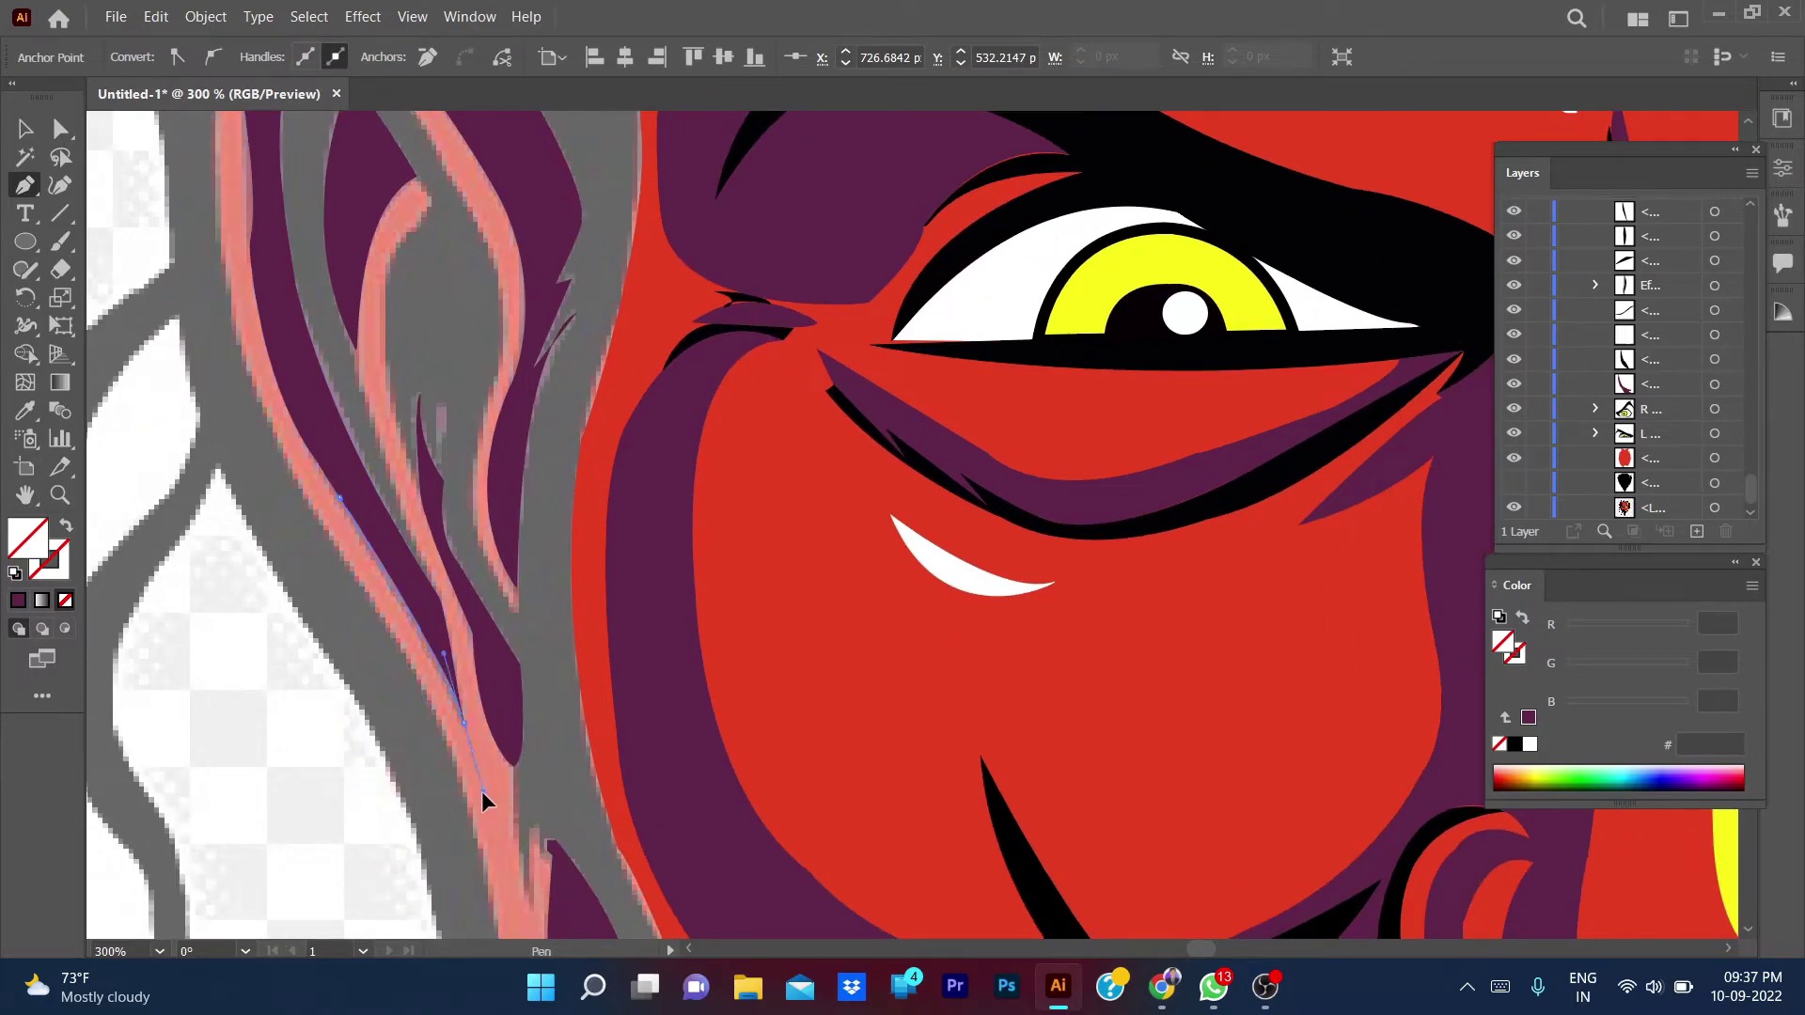
scroll(466, 739, down, 3)
- Add smooth anchors along the ear's inner curve and down the shading
scroll(404, 658, down, 2)
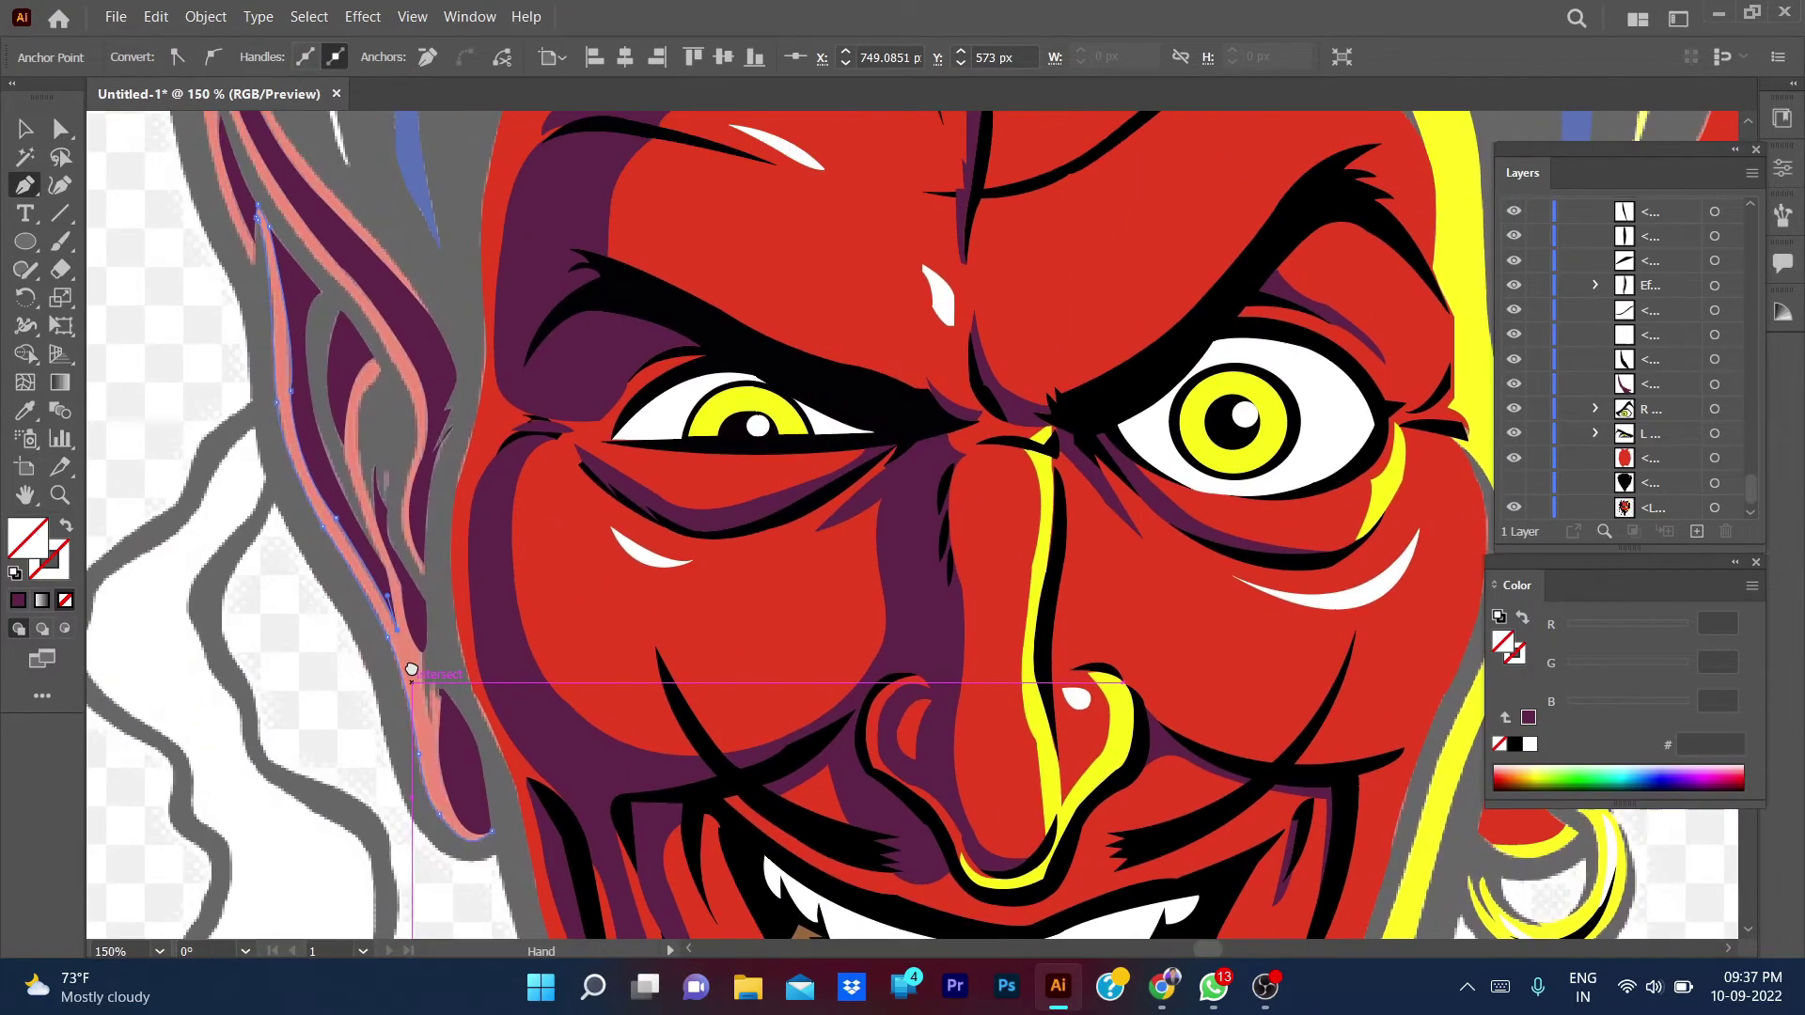
scroll(435, 691, up, 1)
scroll(432, 691, up, 3)
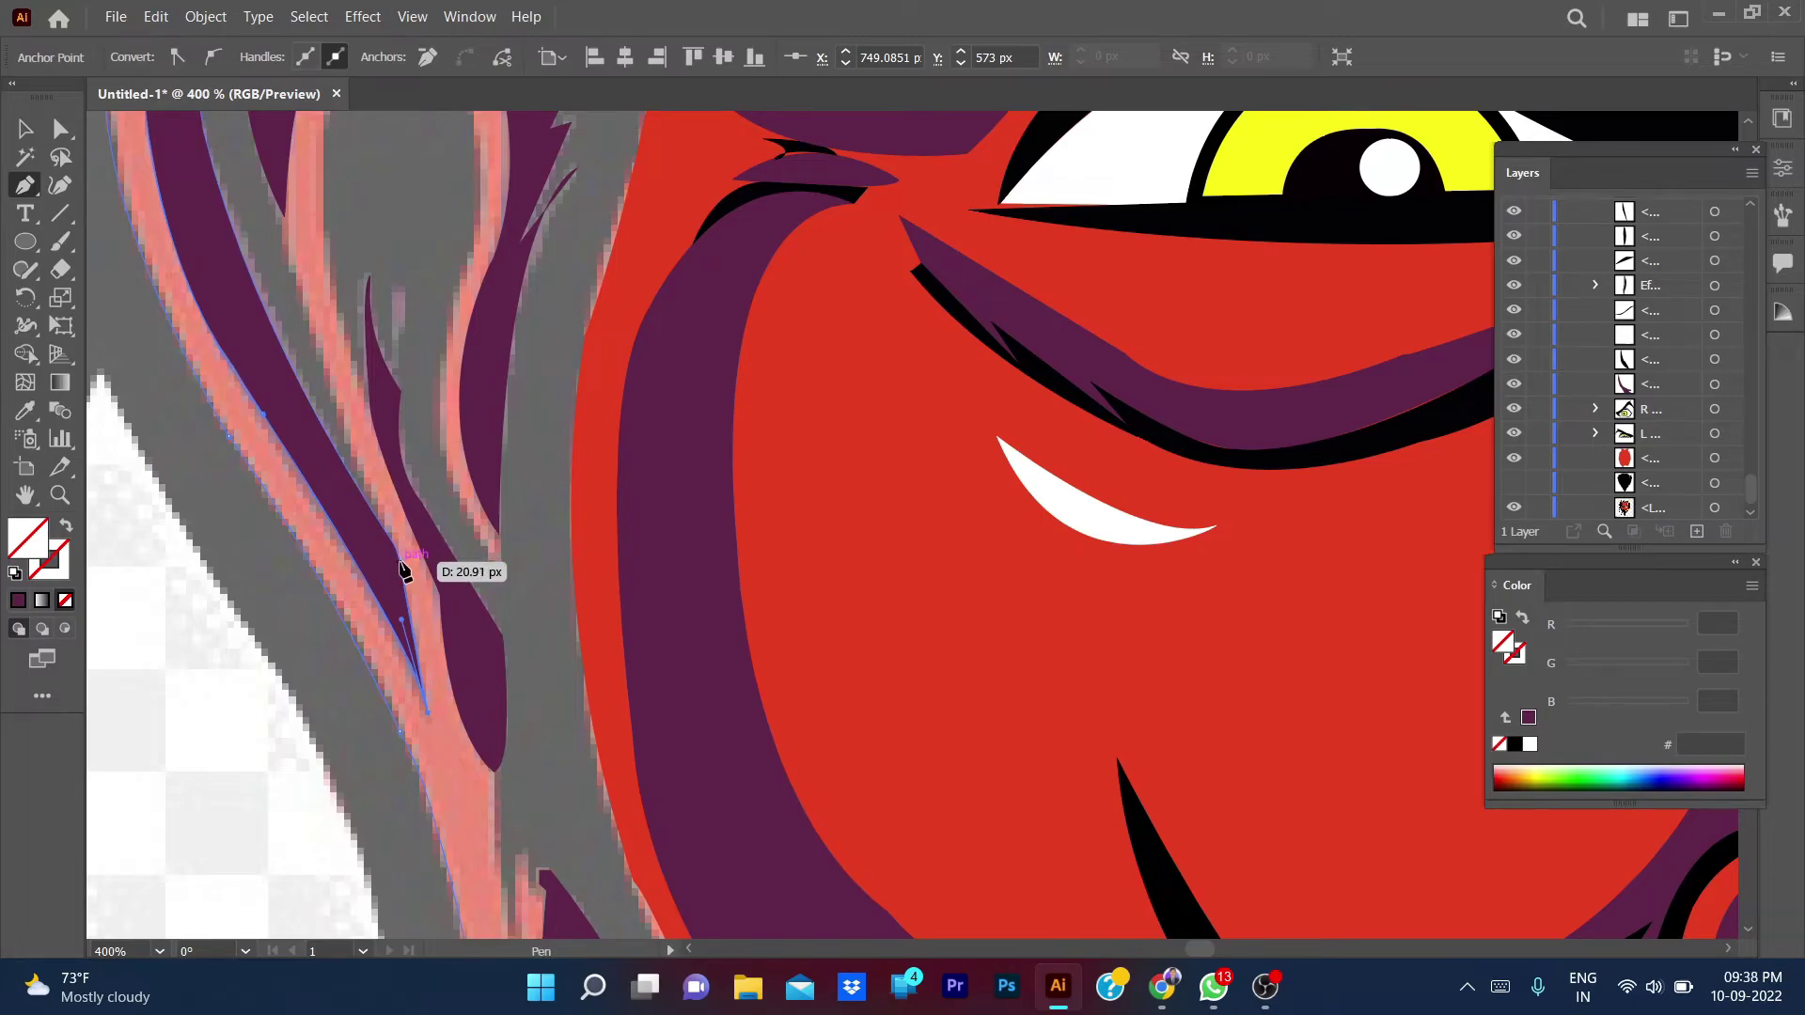
scroll(376, 376, up, 2)
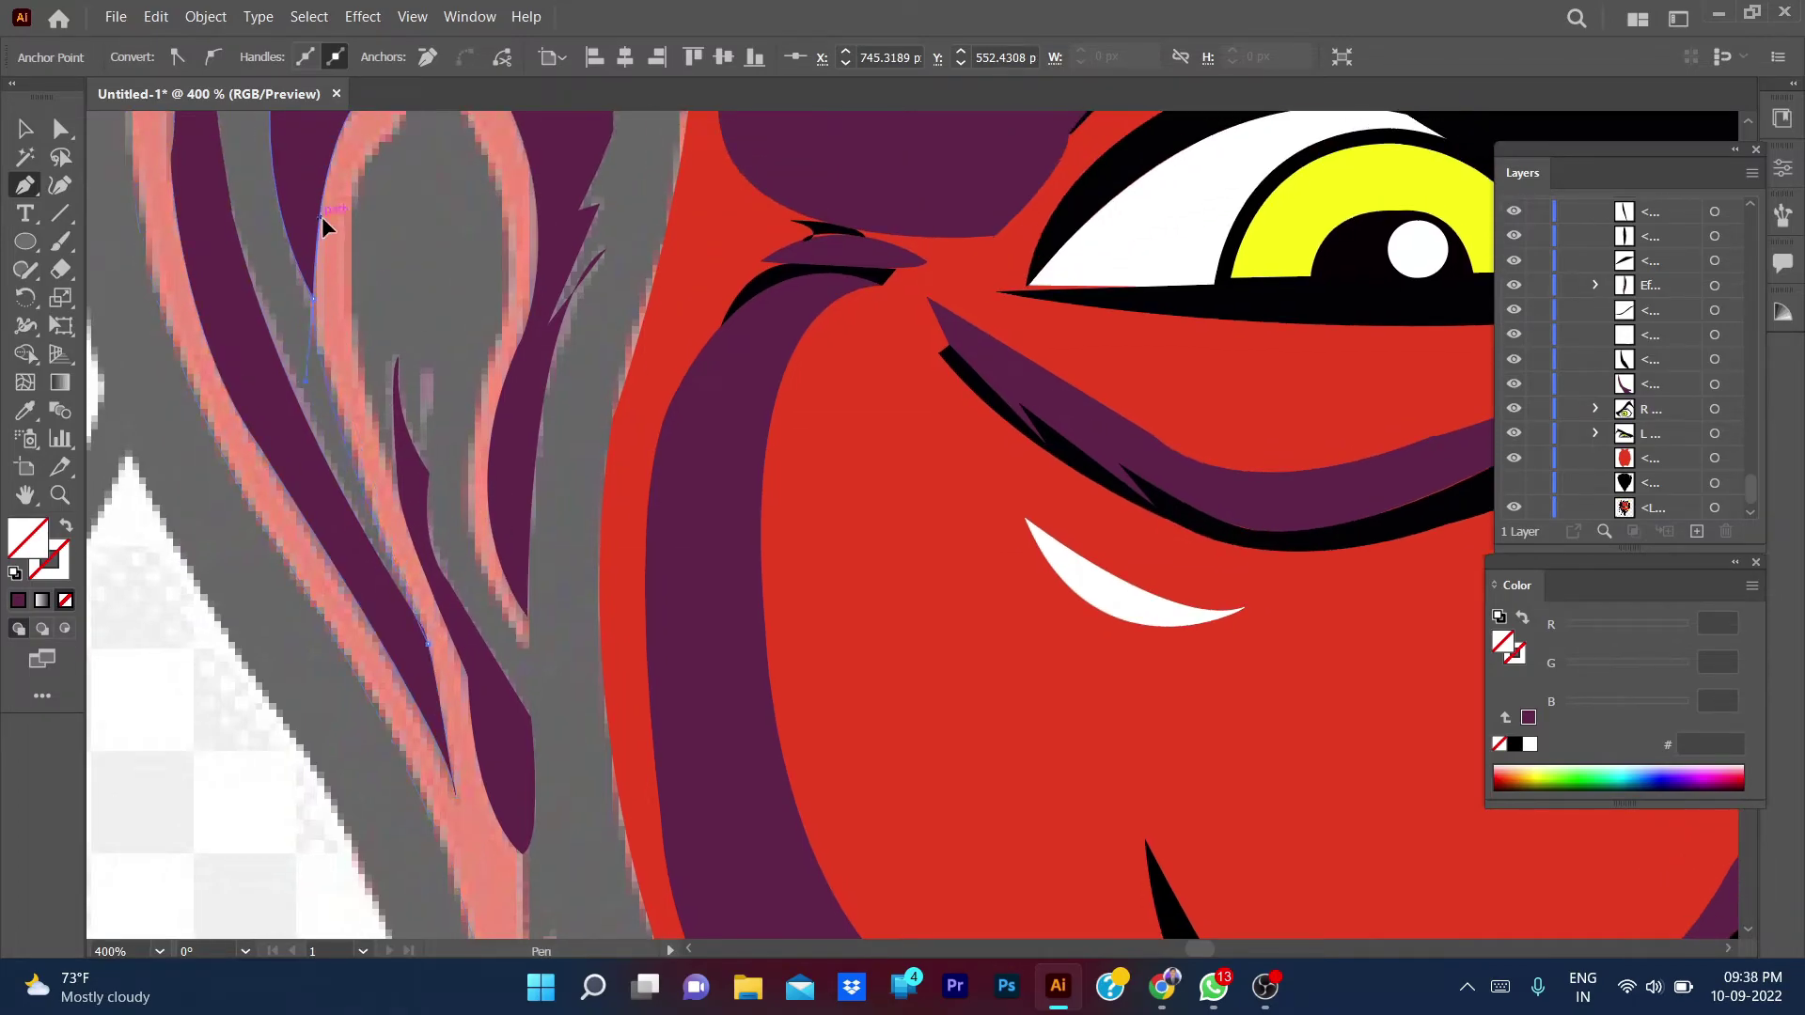
scroll(320, 310, up, 5)
mouse_move(364, 315)
mouse_down()
mouse_move(442, 282)
mouse_move(362, 393)
mouse_up()
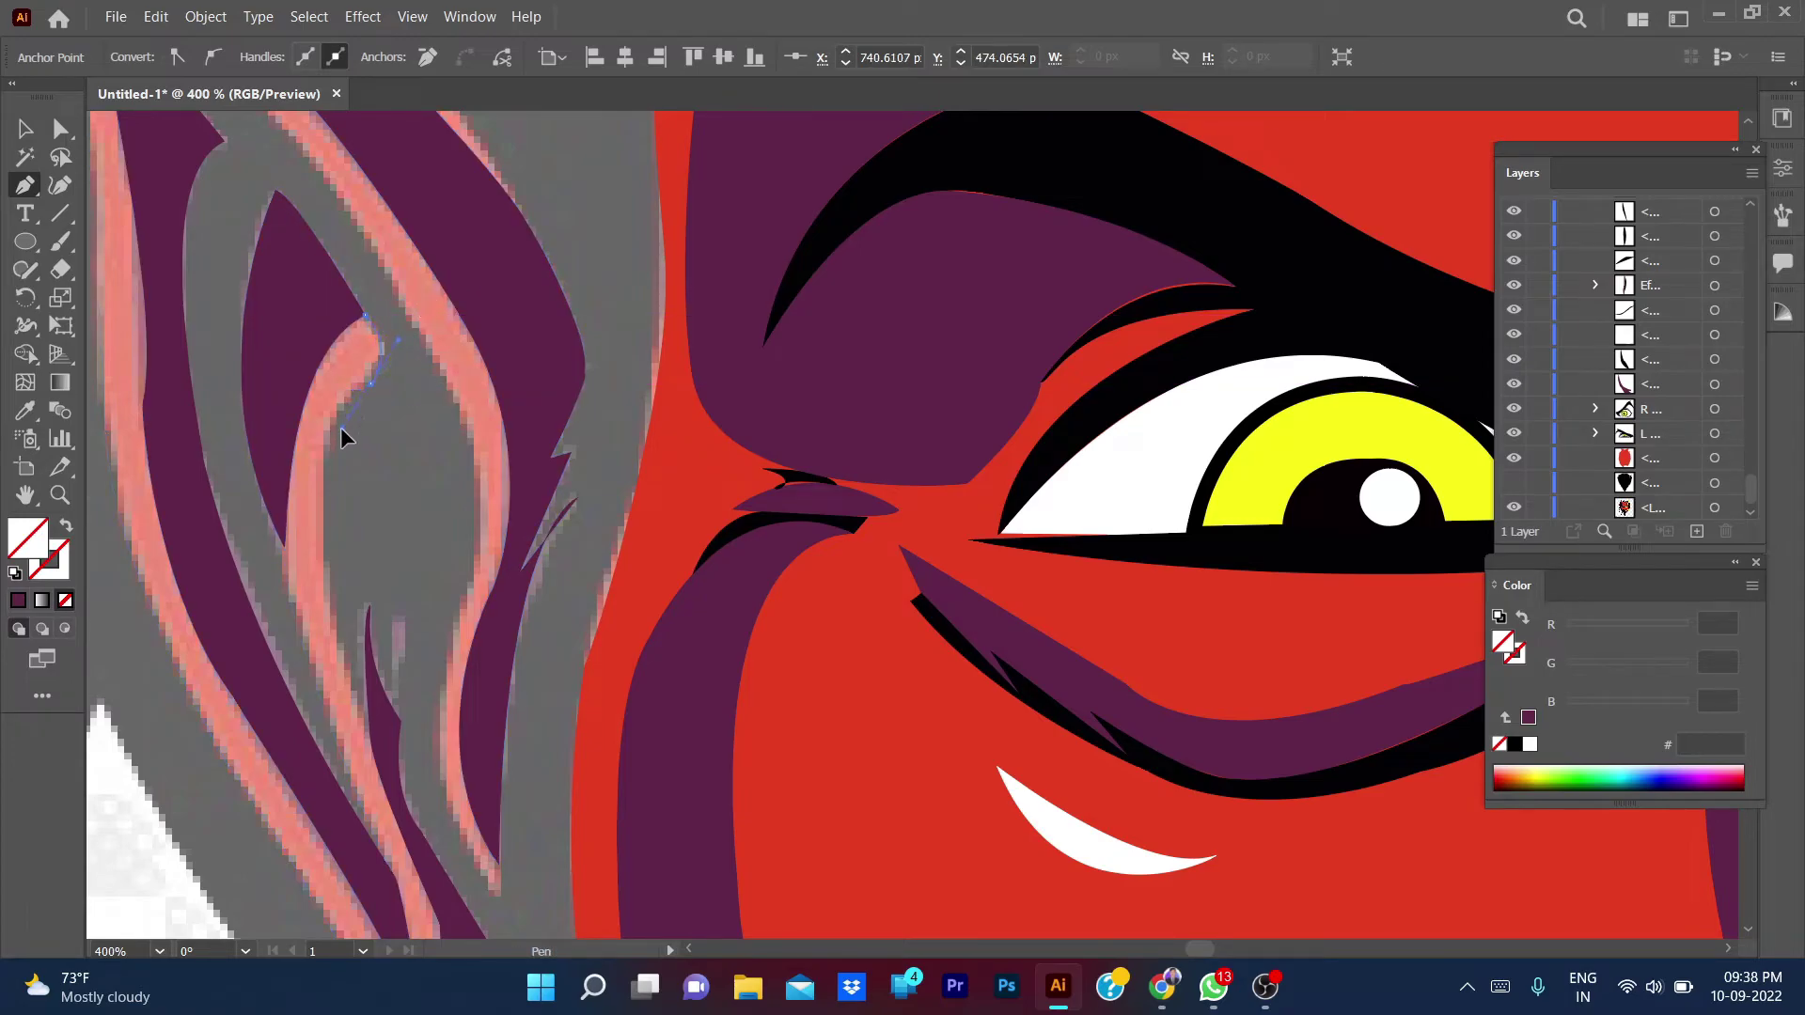
scroll(370, 382, down, 3)
drag(368, 463, 392, 697)
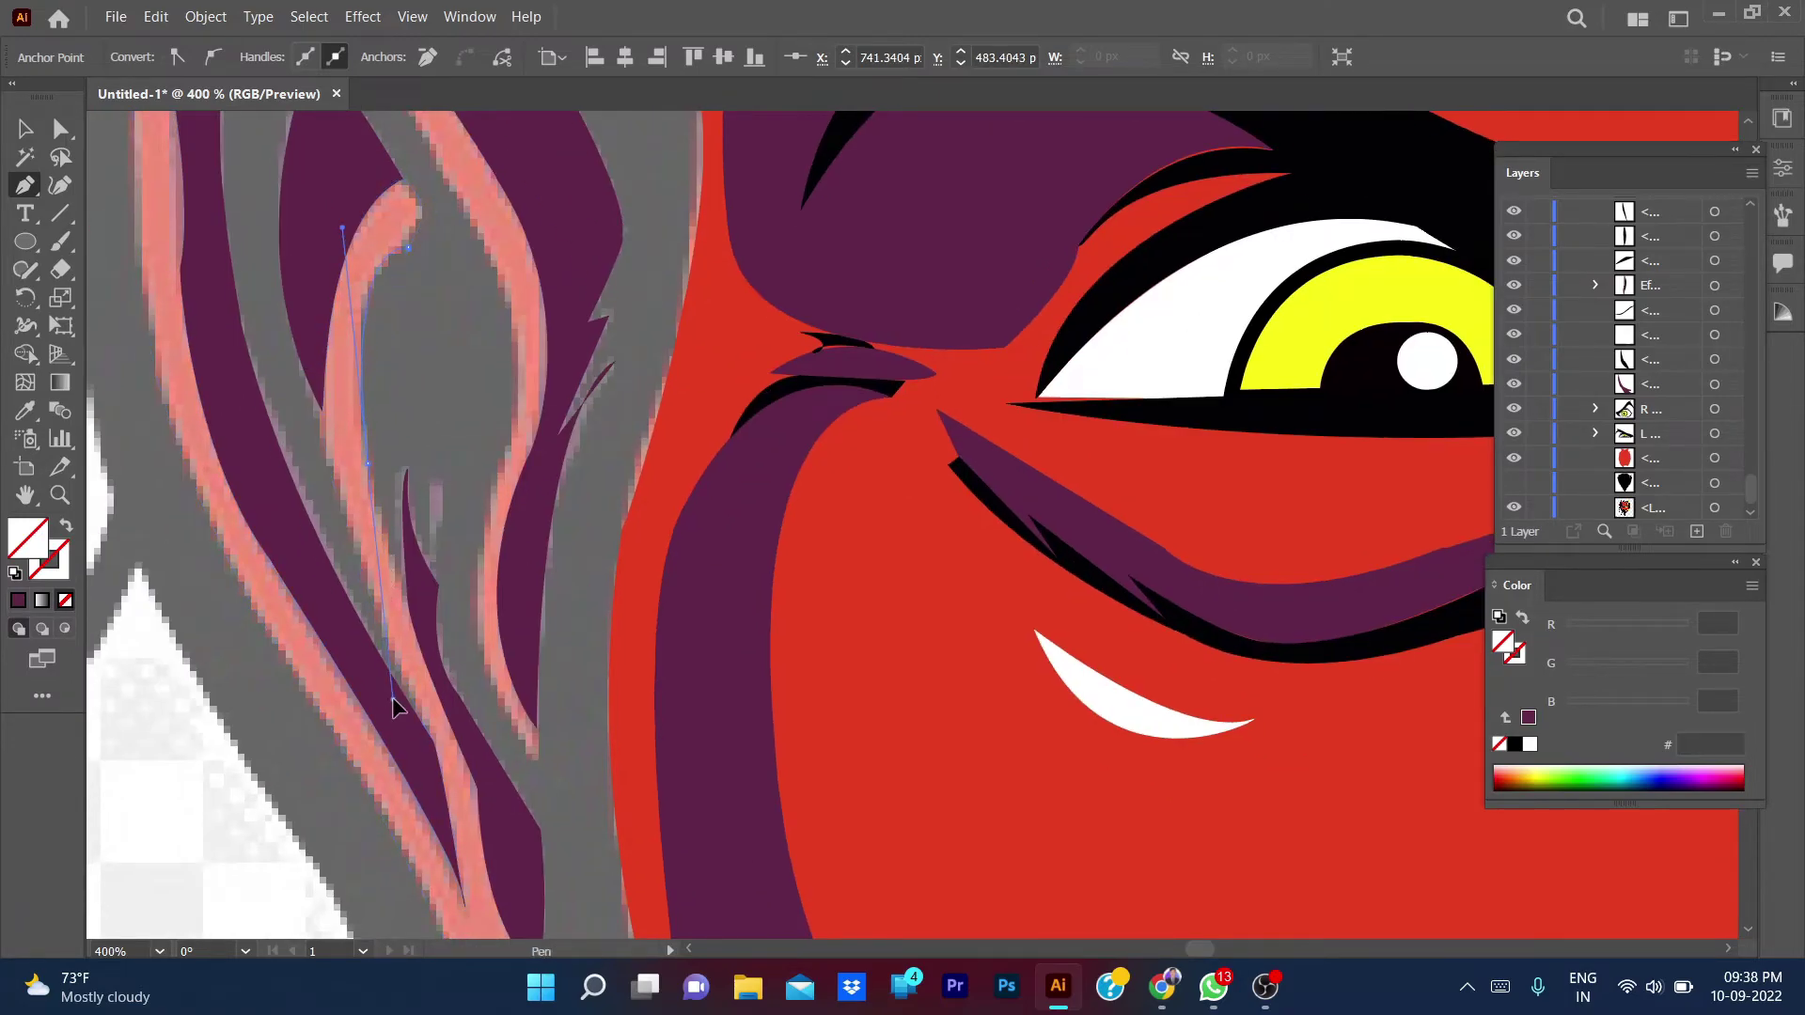
click(403, 594)
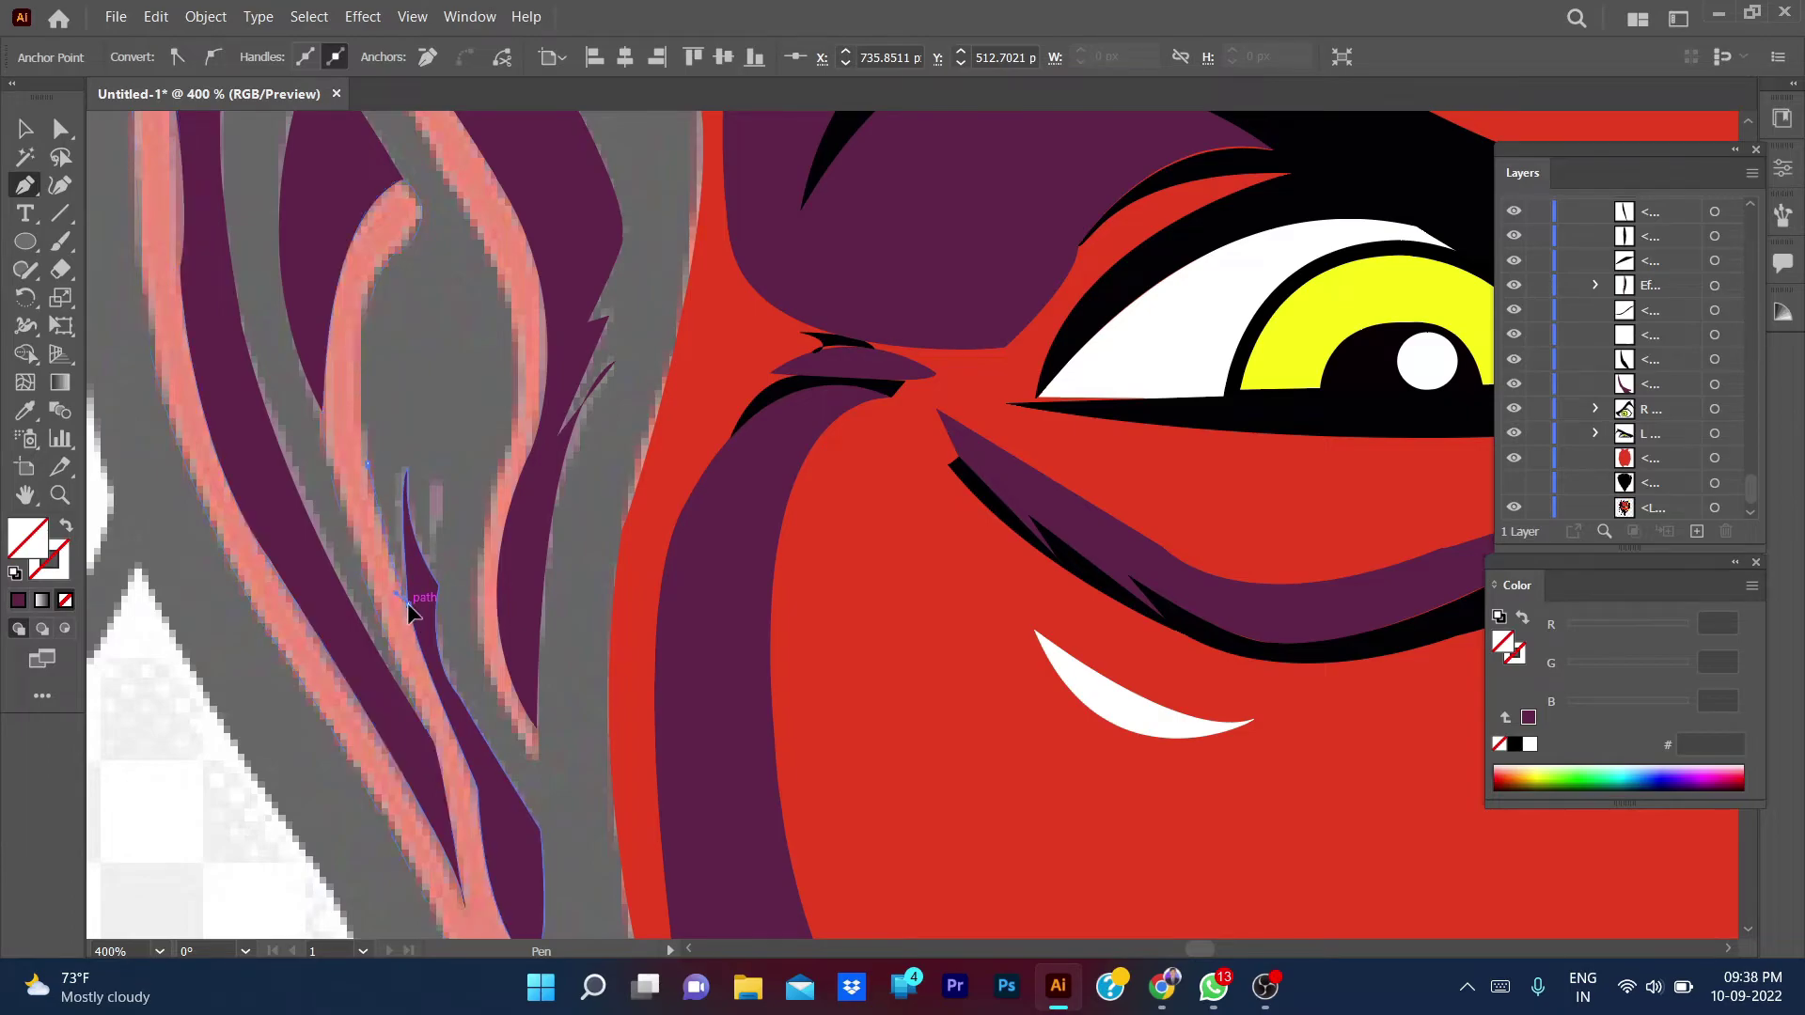
- Extend the open path along the purple ear shading to the ear's lower curve
drag(423, 689, 370, 569)
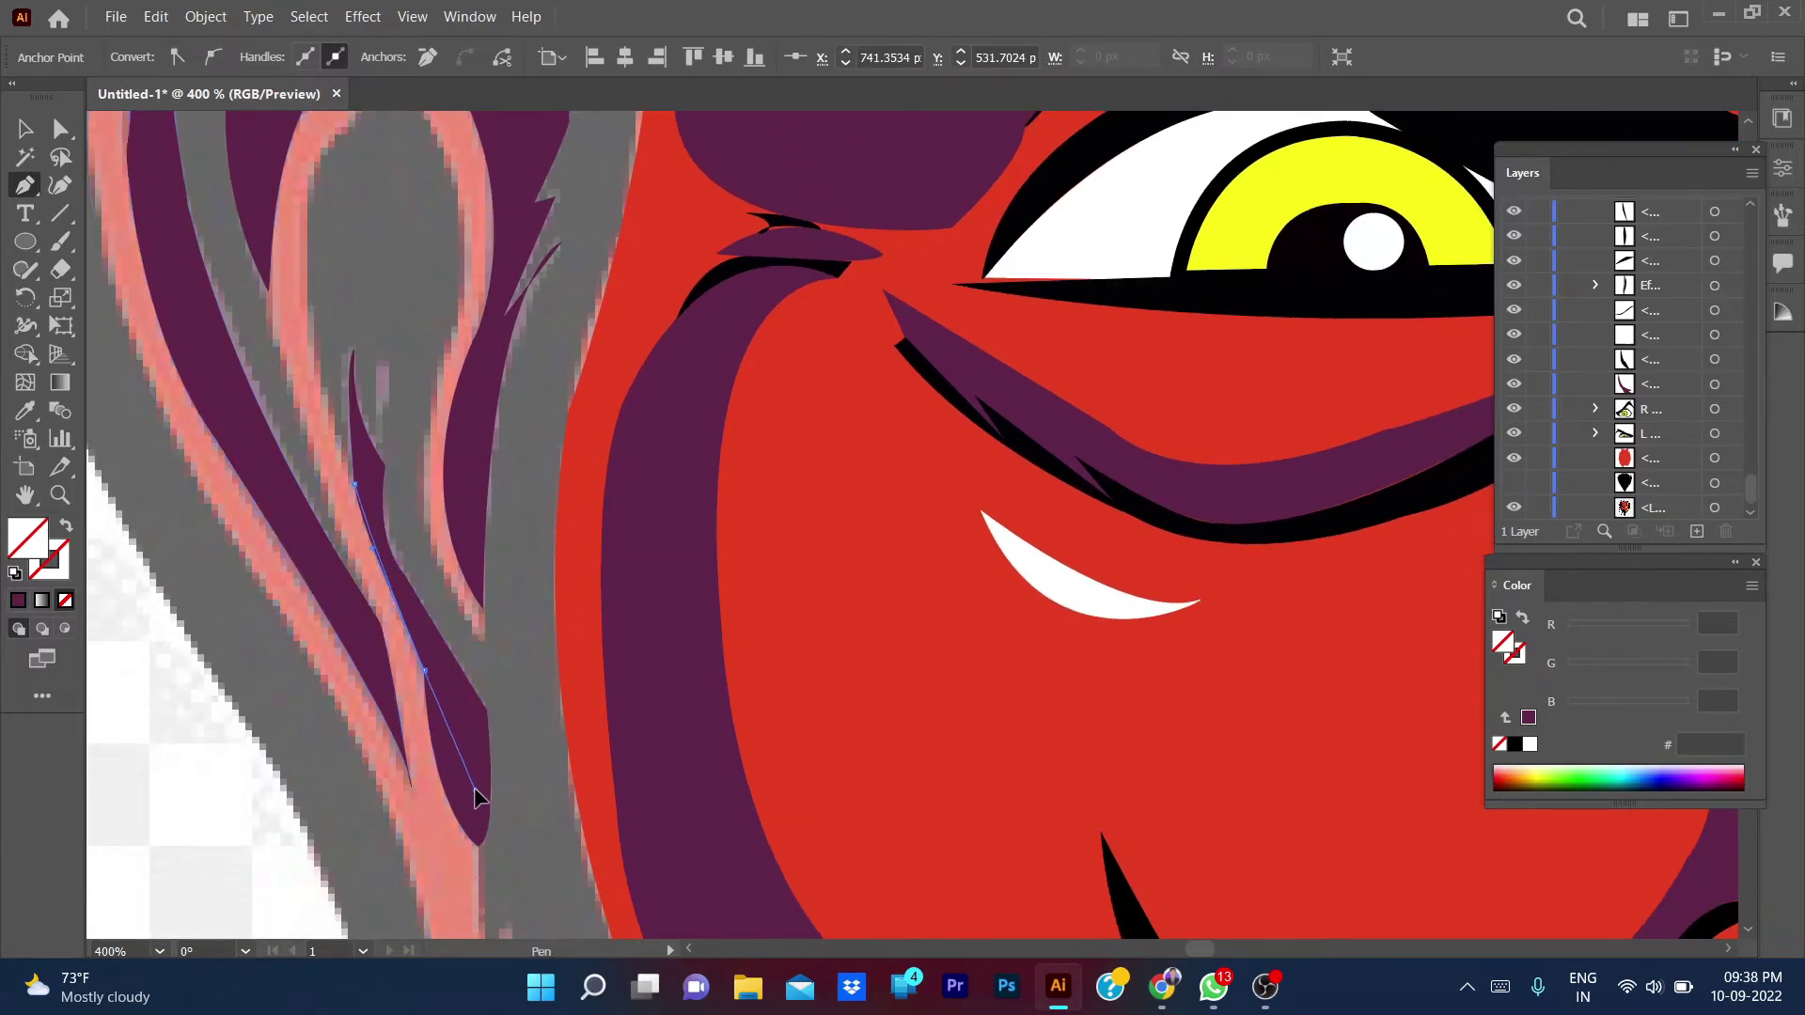
drag(415, 735, 340, 499)
click(397, 611)
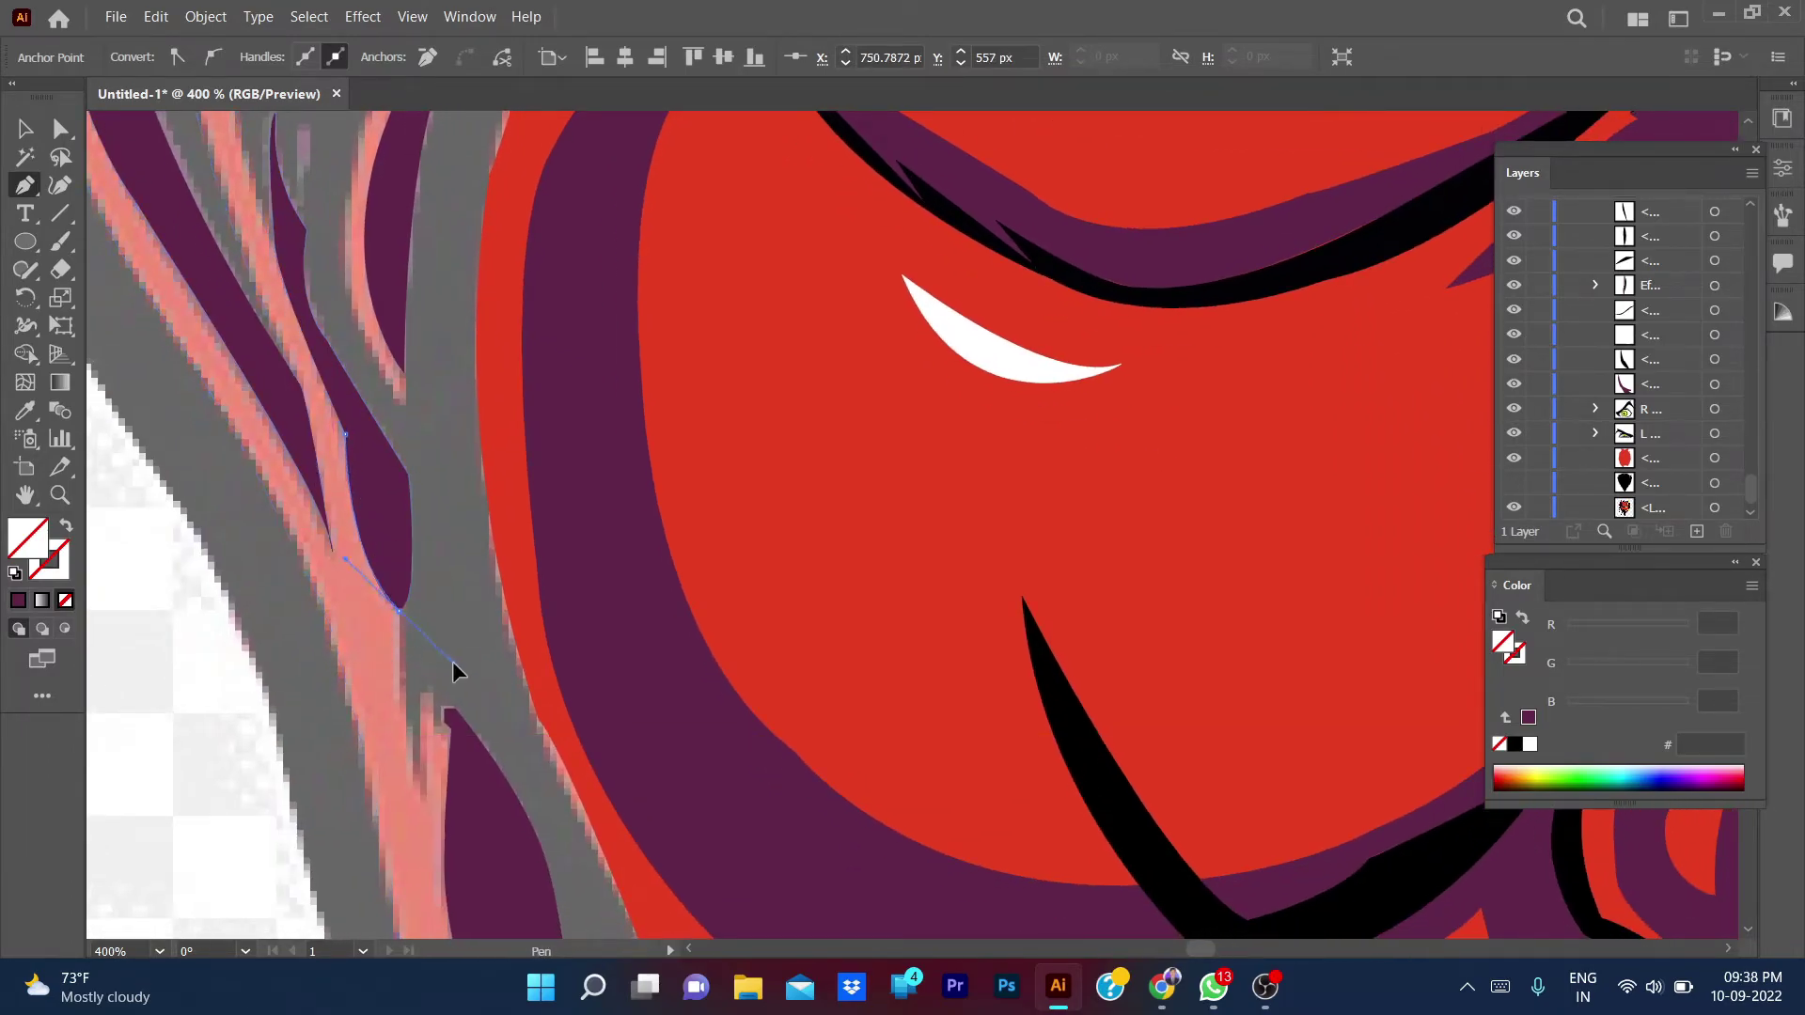
drag(396, 705, 346, 453)
drag(378, 545, 371, 442)
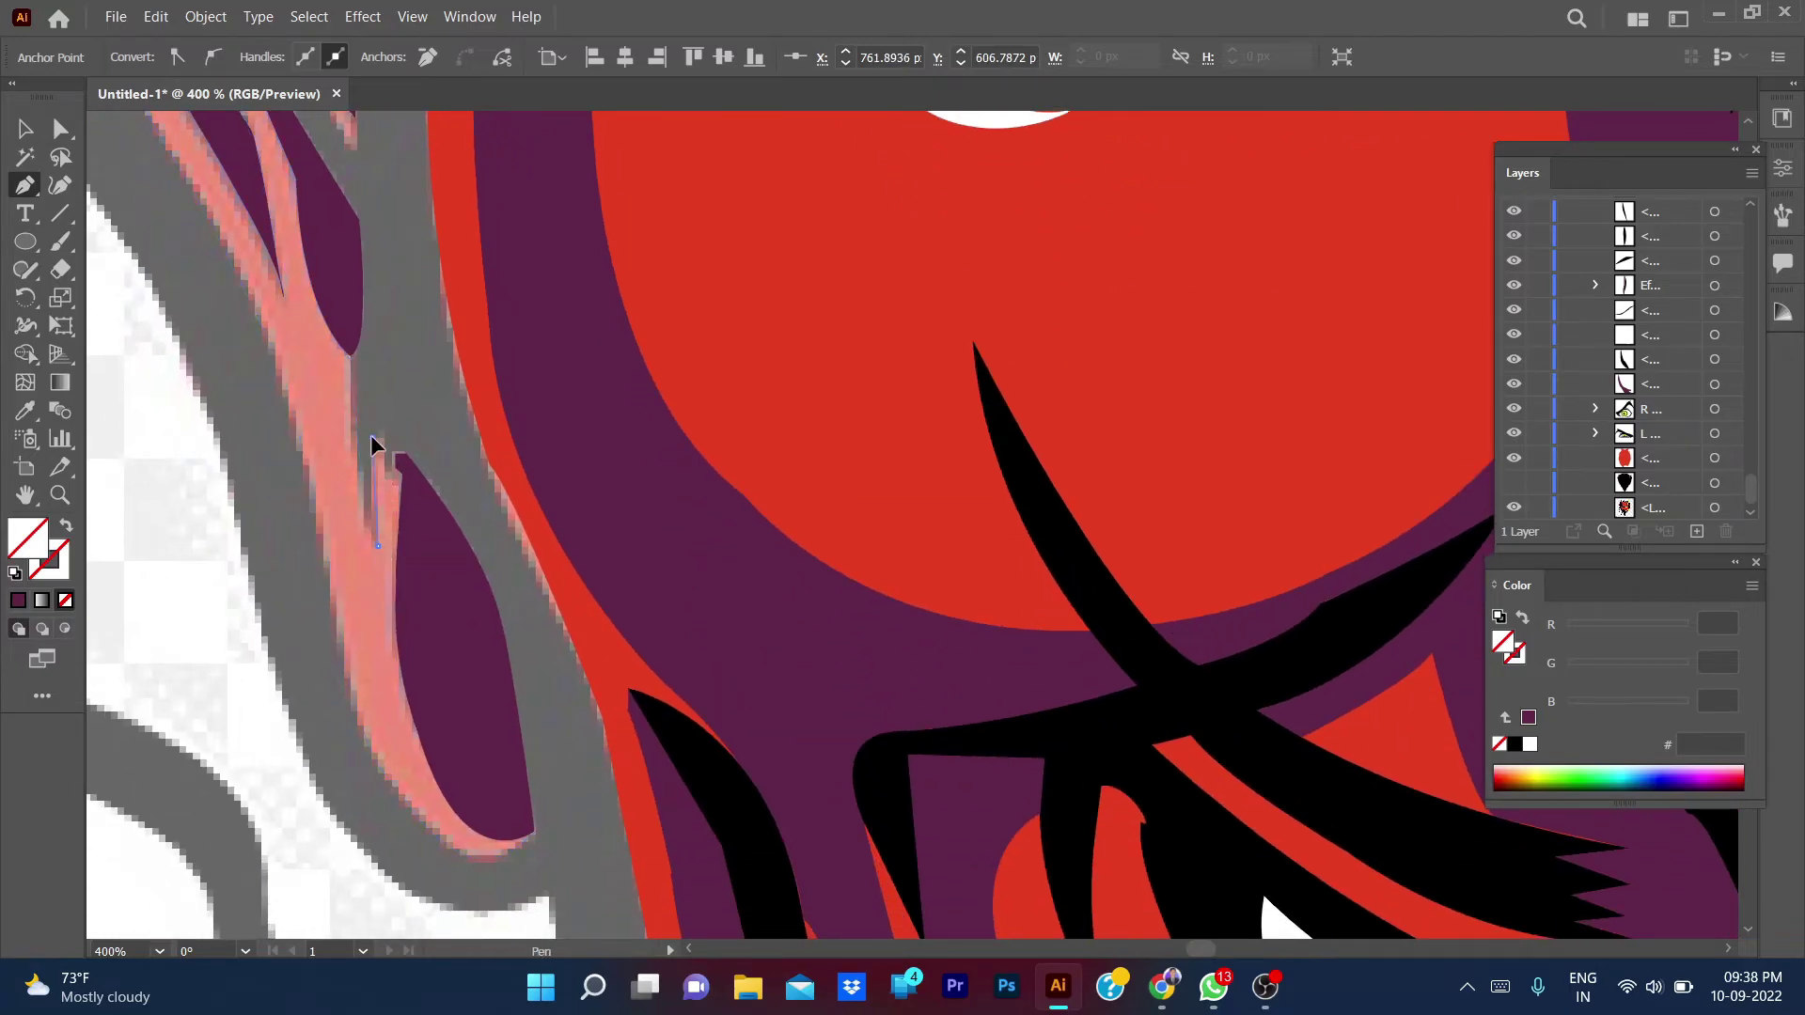
click(404, 473)
drag(385, 631, 356, 513)
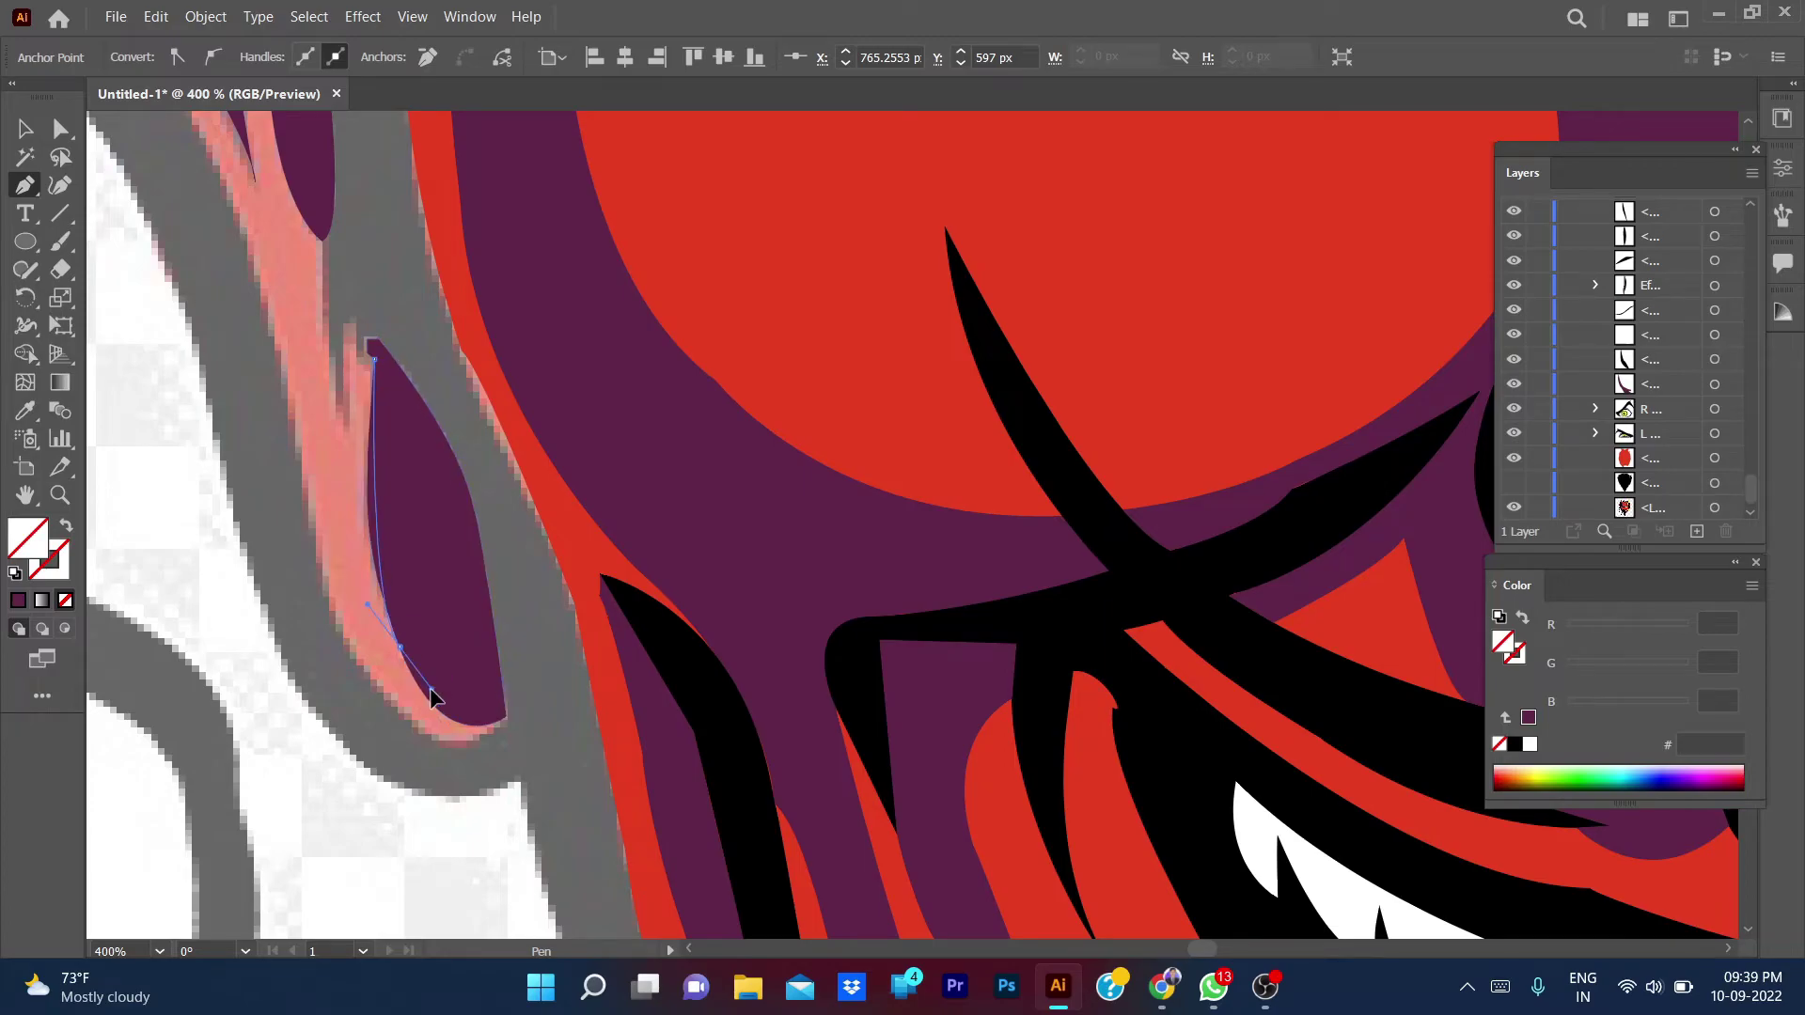
mouse_move(423, 677)
mouse_down()
mouse_move(395, 681)
mouse_move(284, 504)
mouse_up()
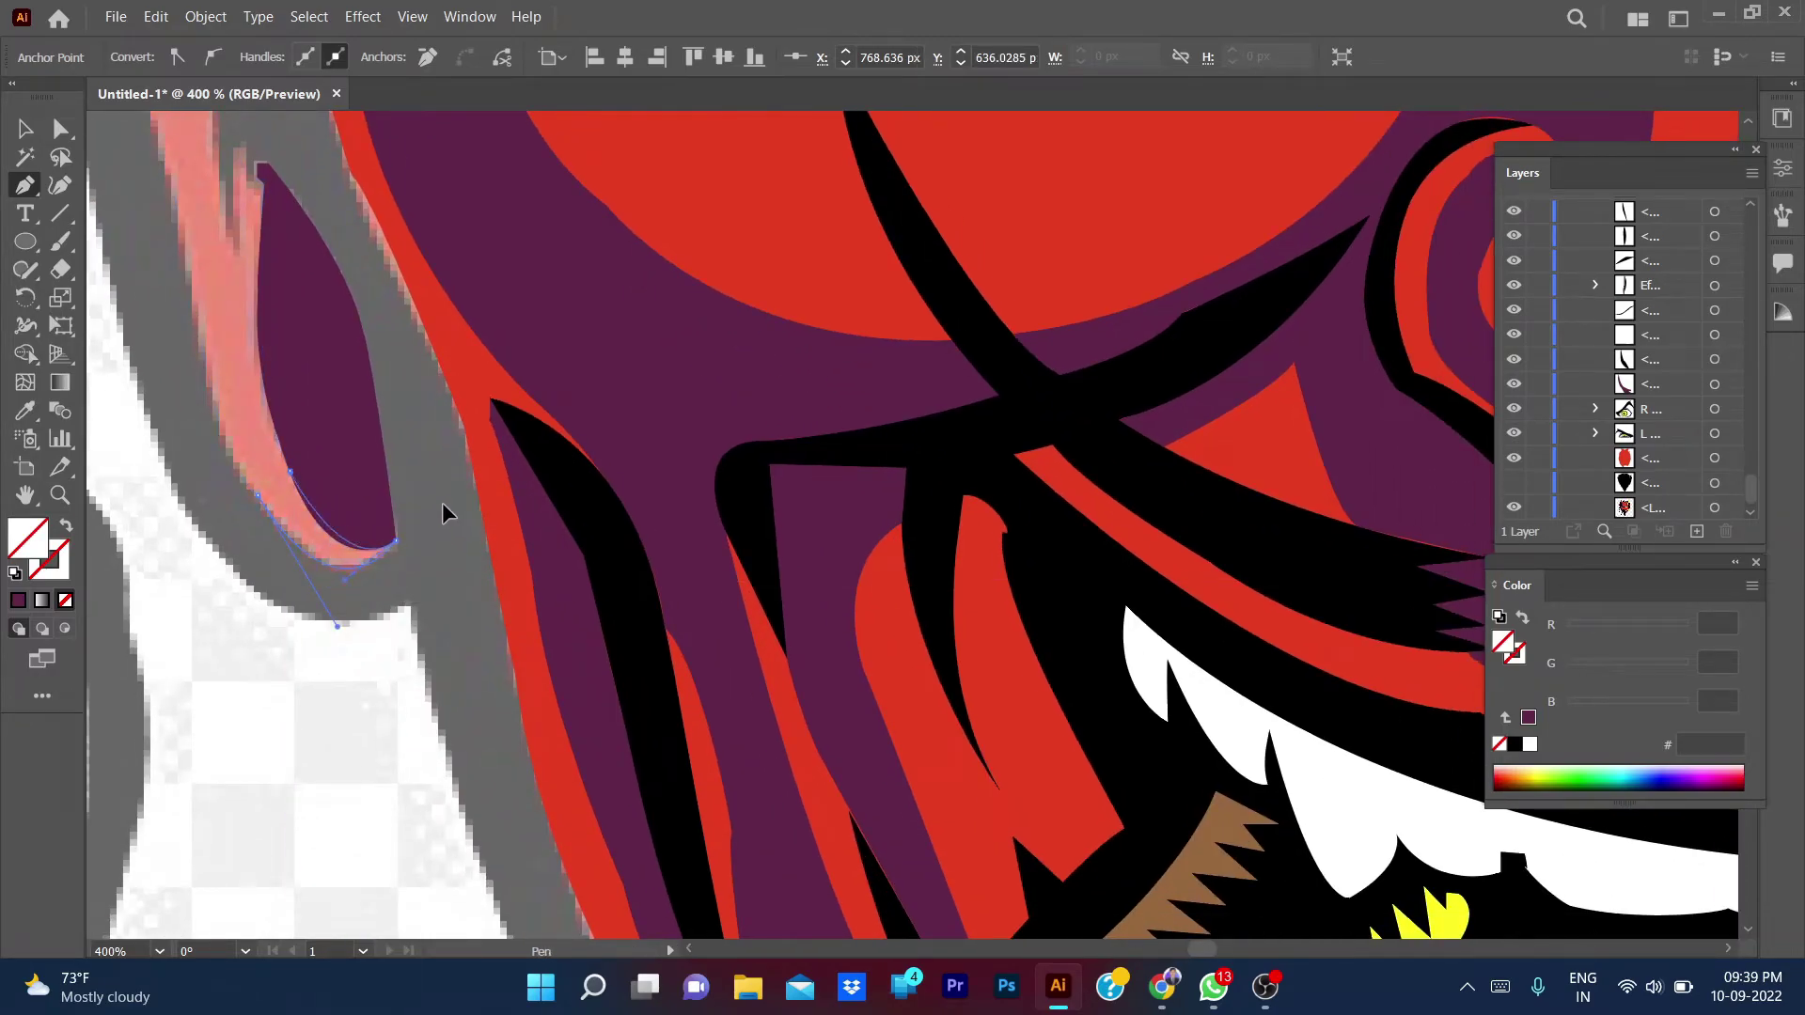
- Fill the traced shape with the face's red by sampling it with the Eyedropper
key(i)
click(469, 372)
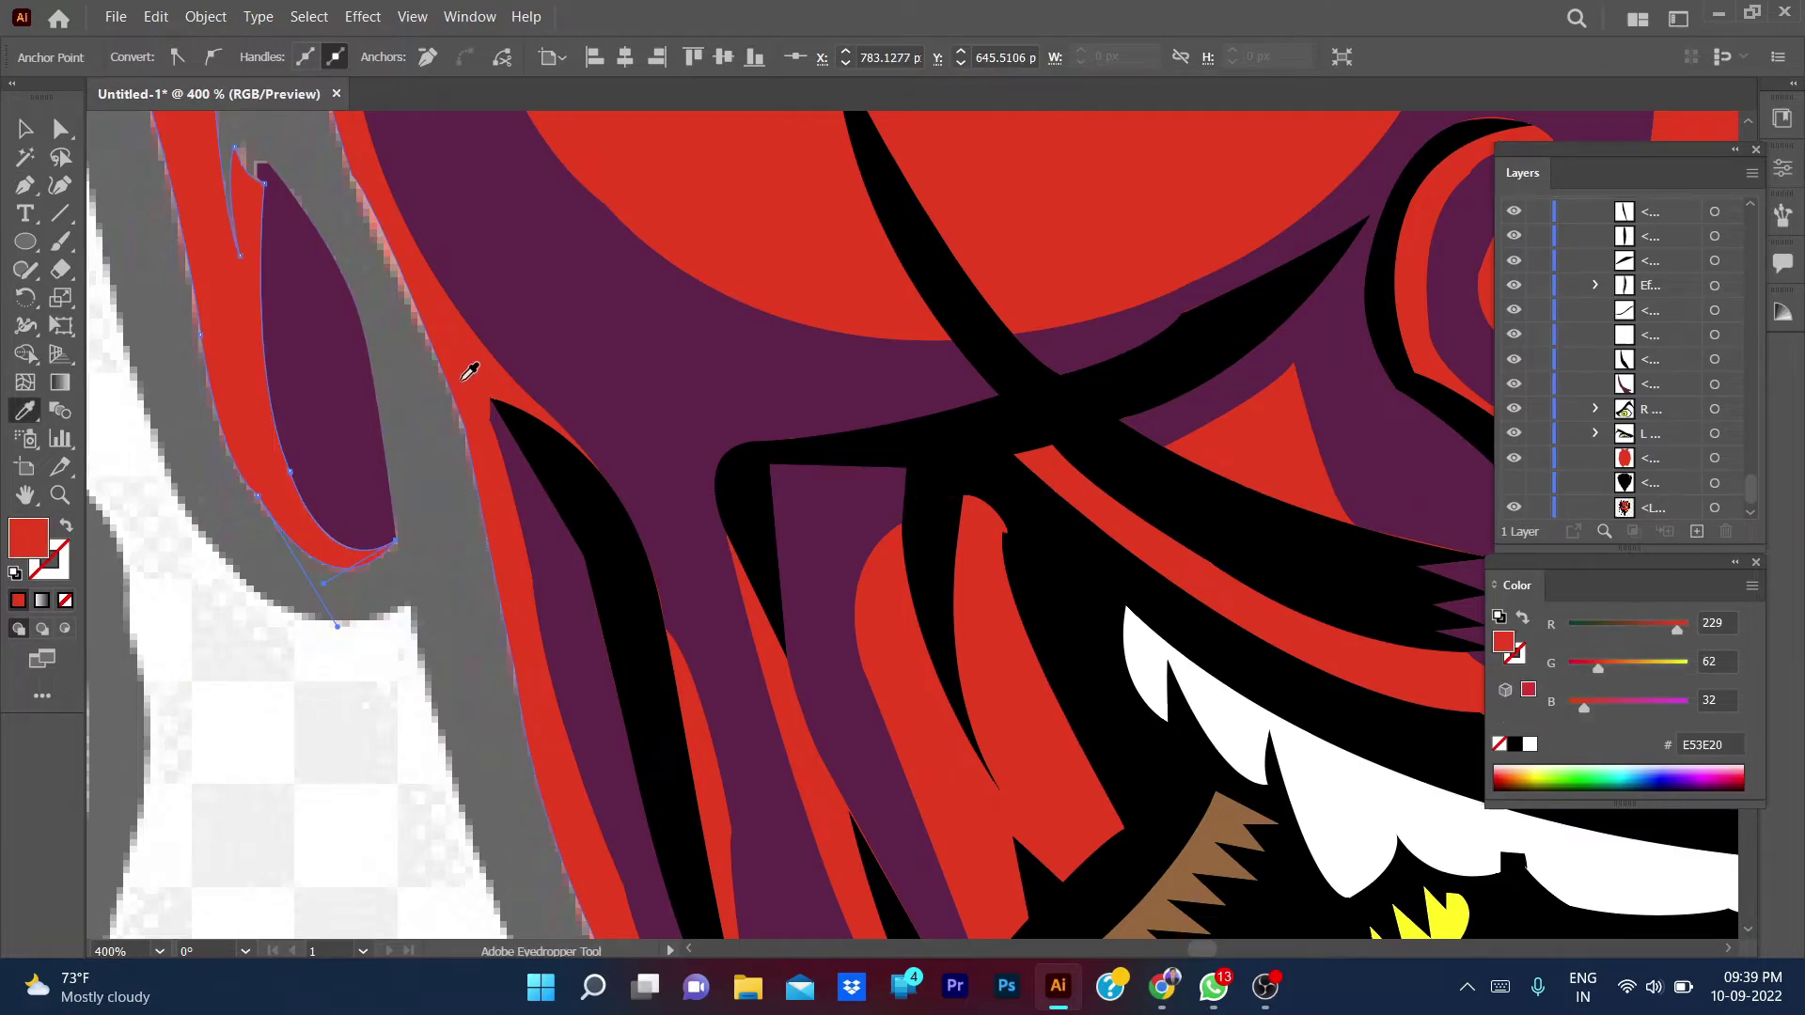
scroll(425, 465, down, 3)
scroll(425, 466, up, 2)
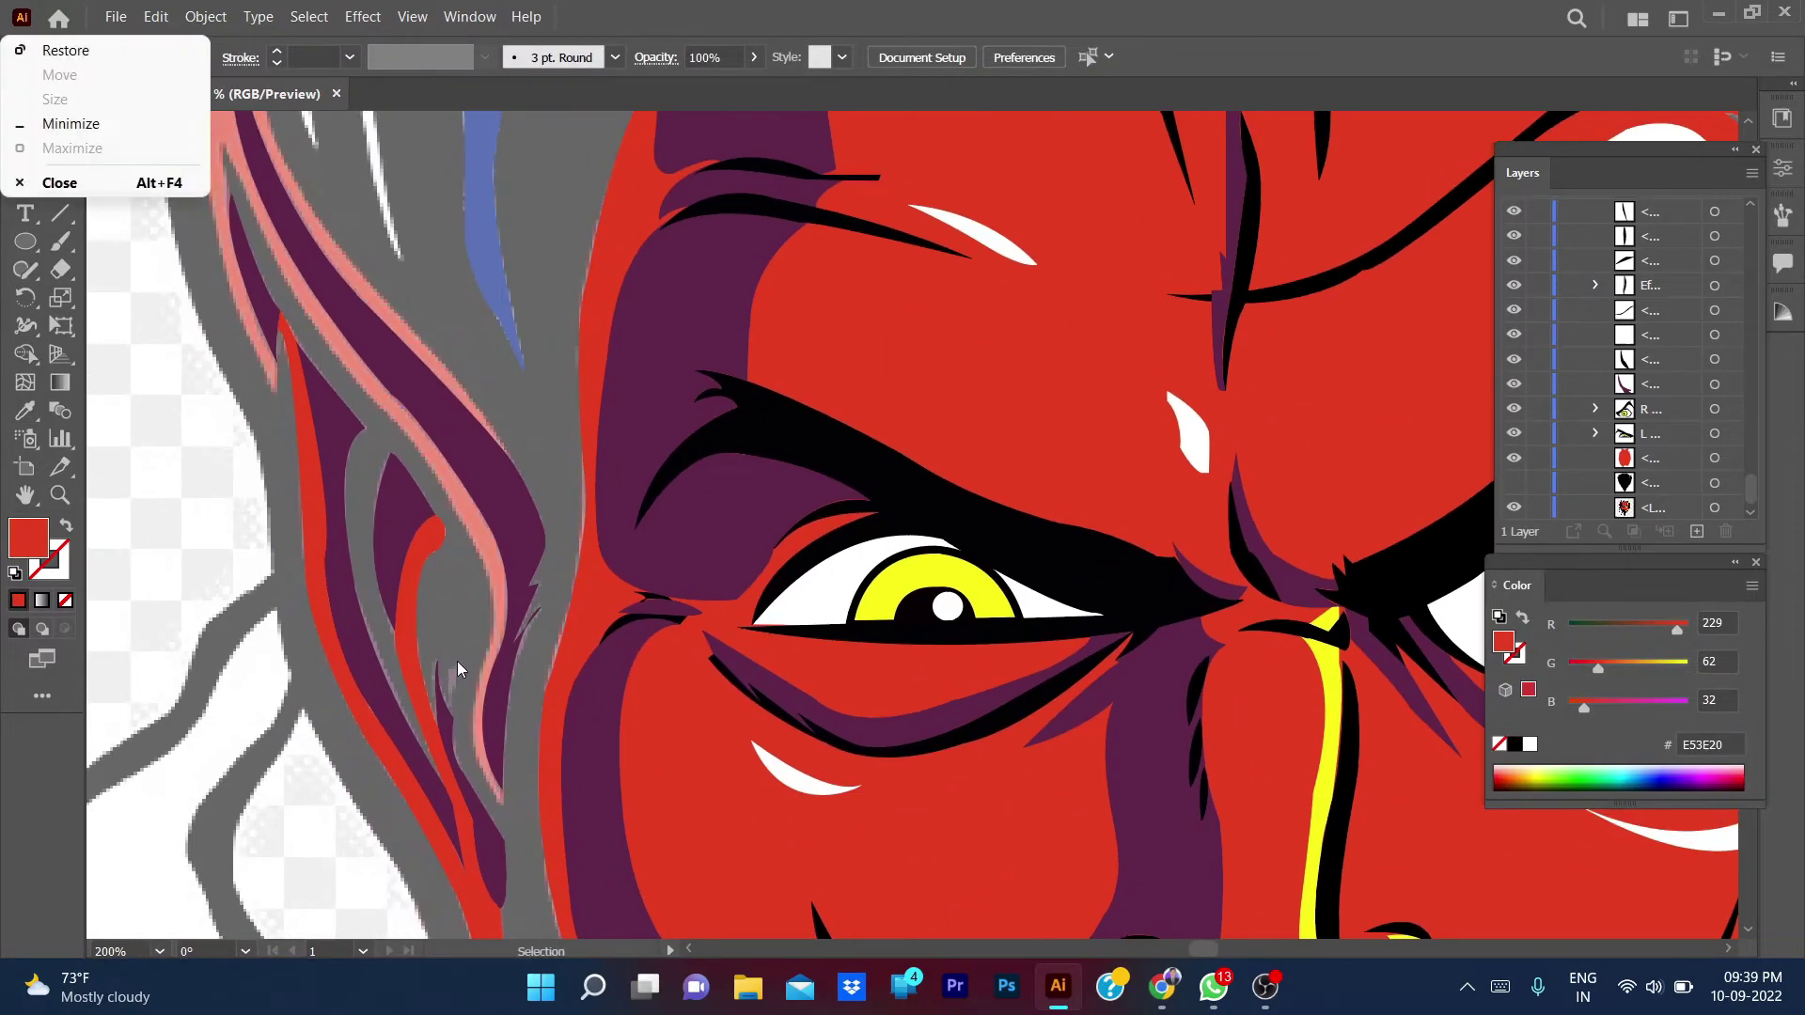
scroll(459, 628, up, 2)
mouse_move(459, 628)
mouse_down()
mouse_move(392, 425)
mouse_move(553, 506)
mouse_up()
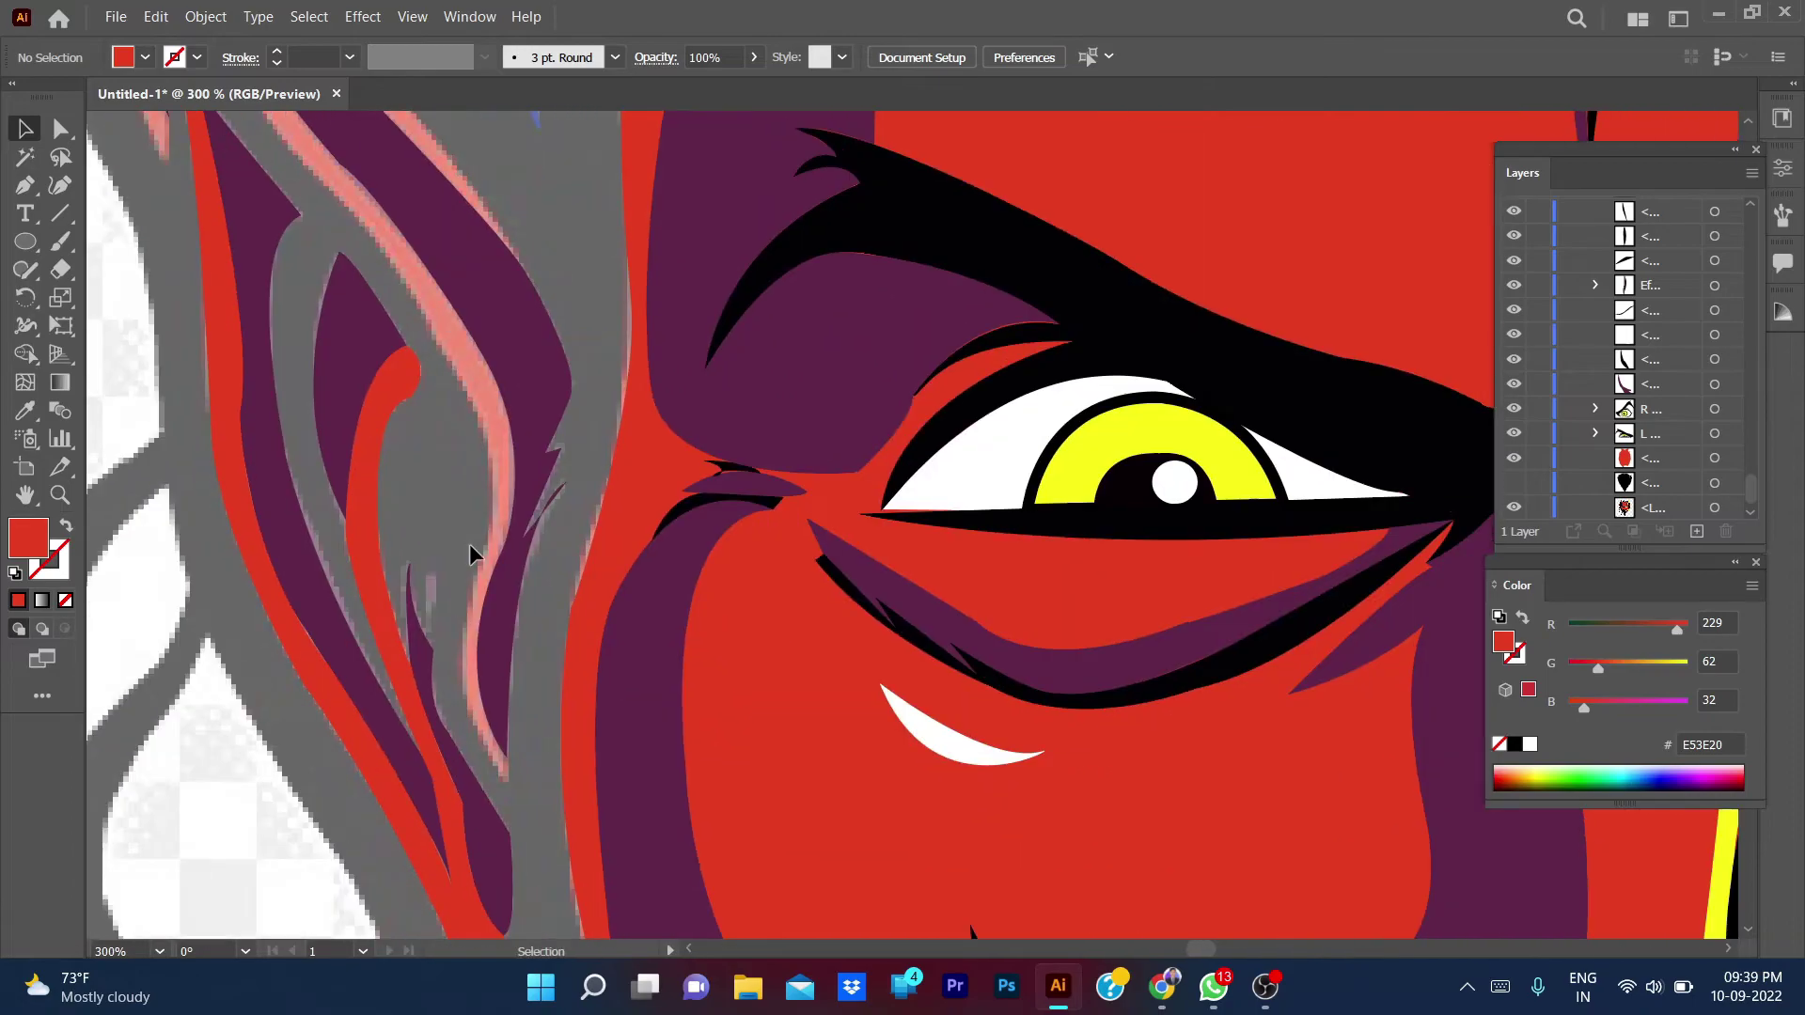
- Begin a new Pen path with curved anchors up the left ear's edge
key(p)
click(507, 784)
drag(453, 656, 471, 589)
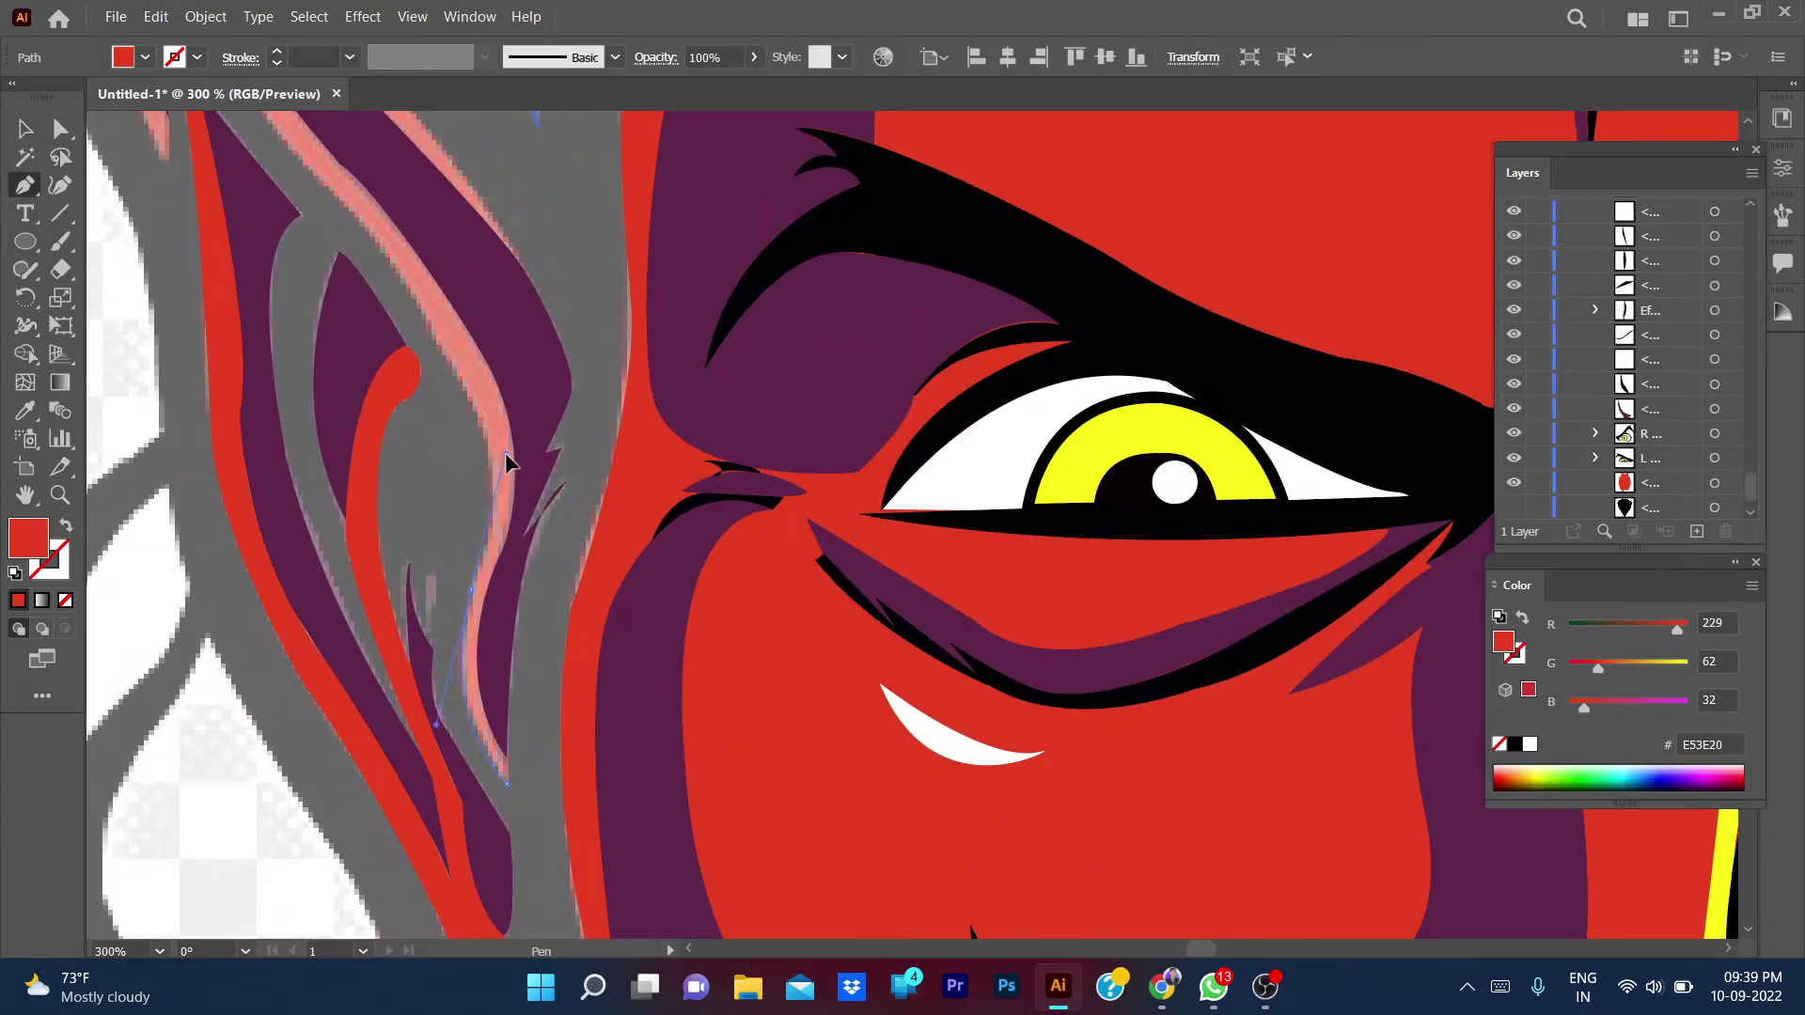
drag(485, 522, 452, 639)
drag(430, 502, 365, 428)
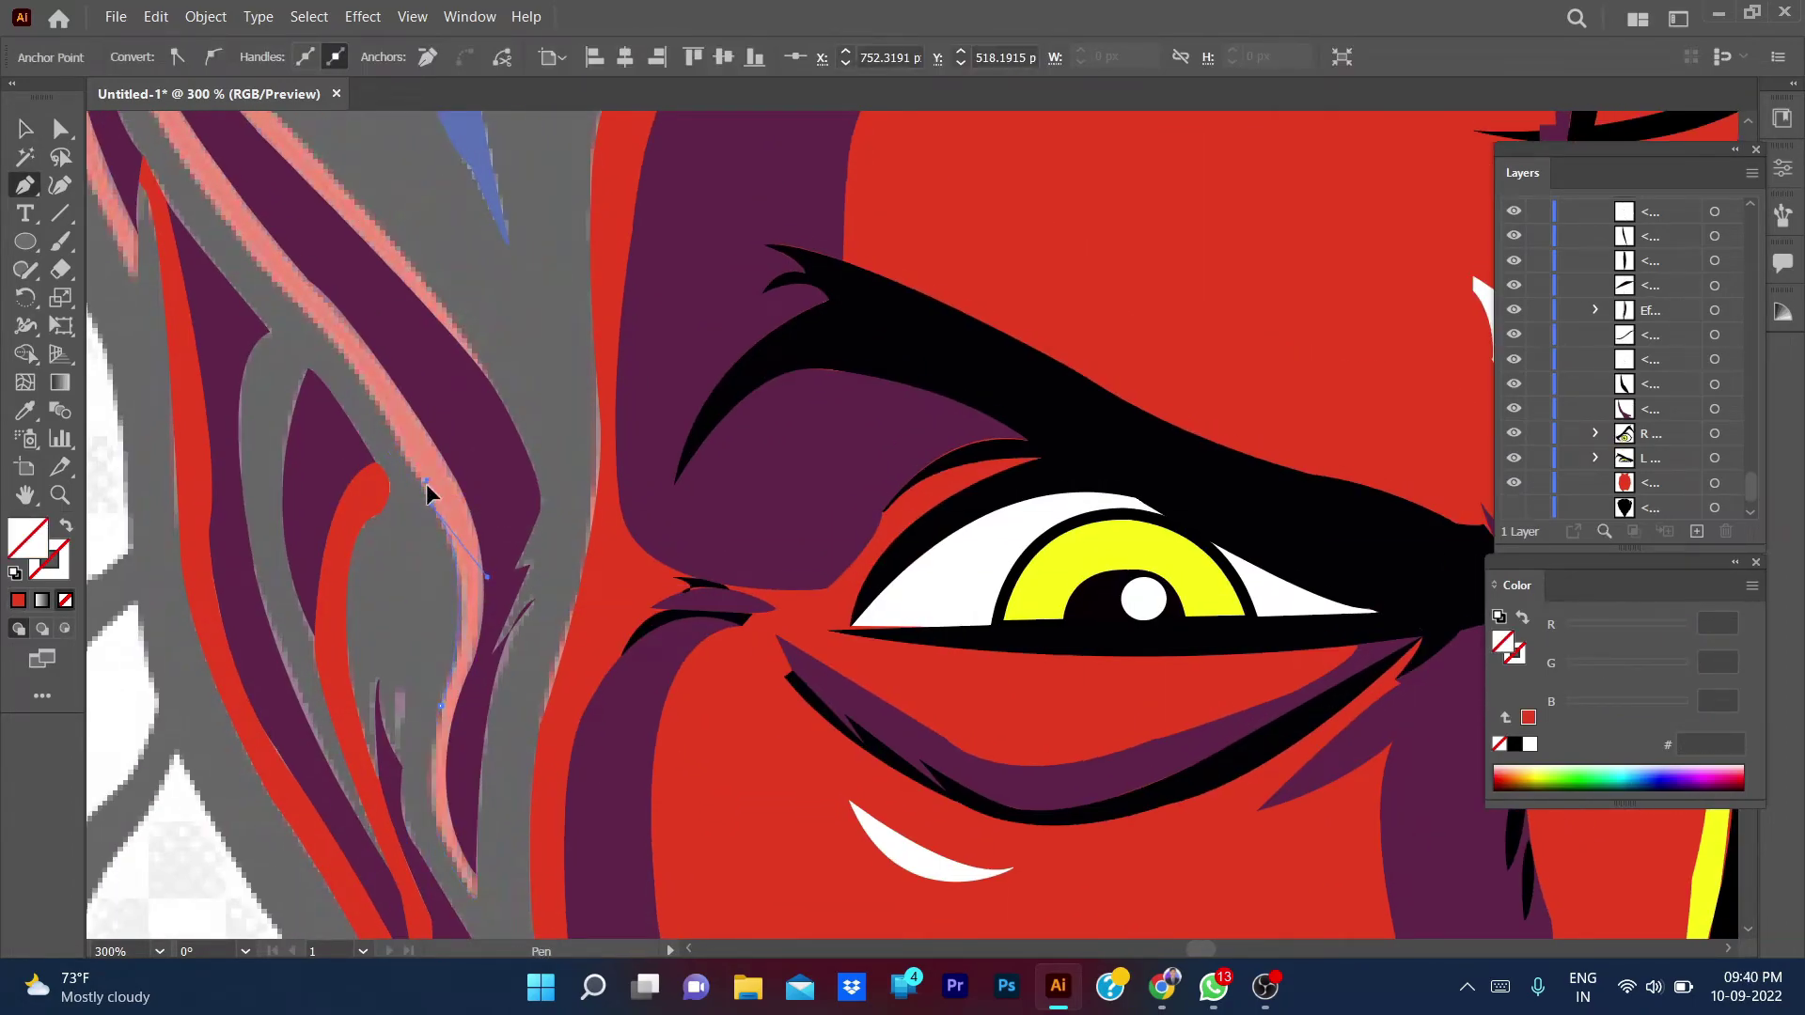
scroll(404, 490, up, 2)
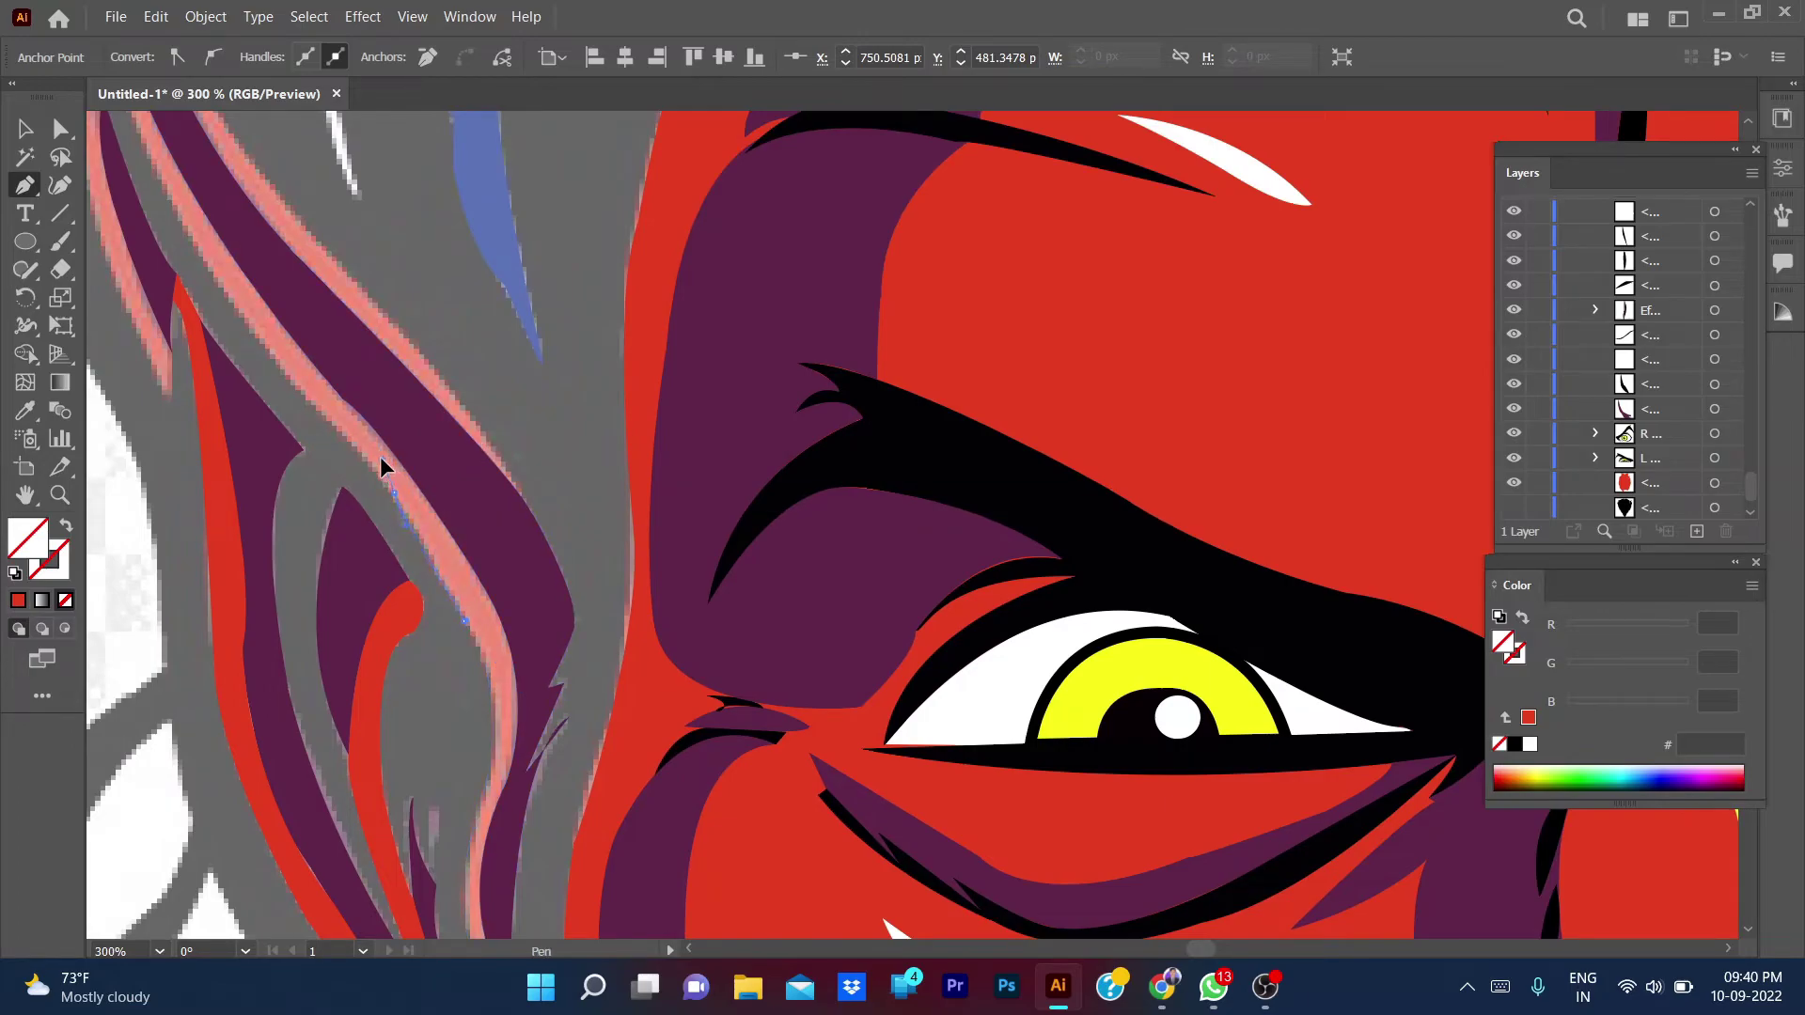
scroll(320, 433, up, 2)
drag(308, 402, 307, 364)
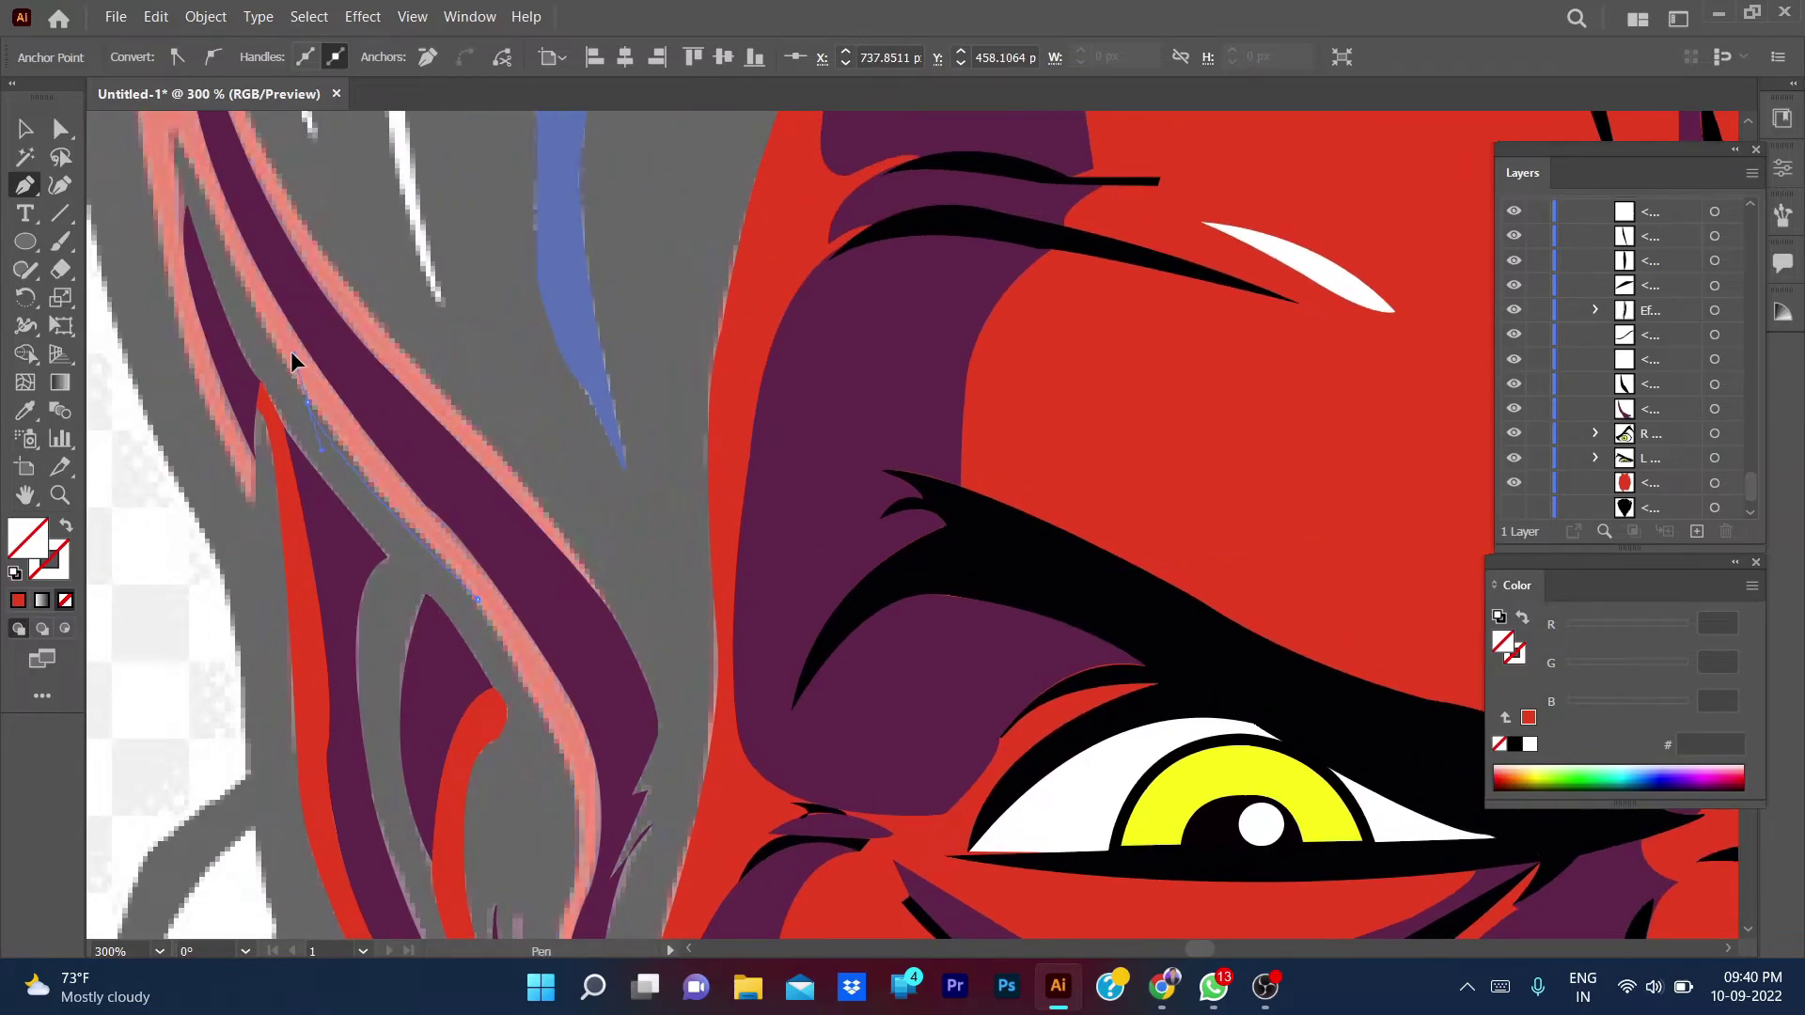
scroll(282, 376, up, 3)
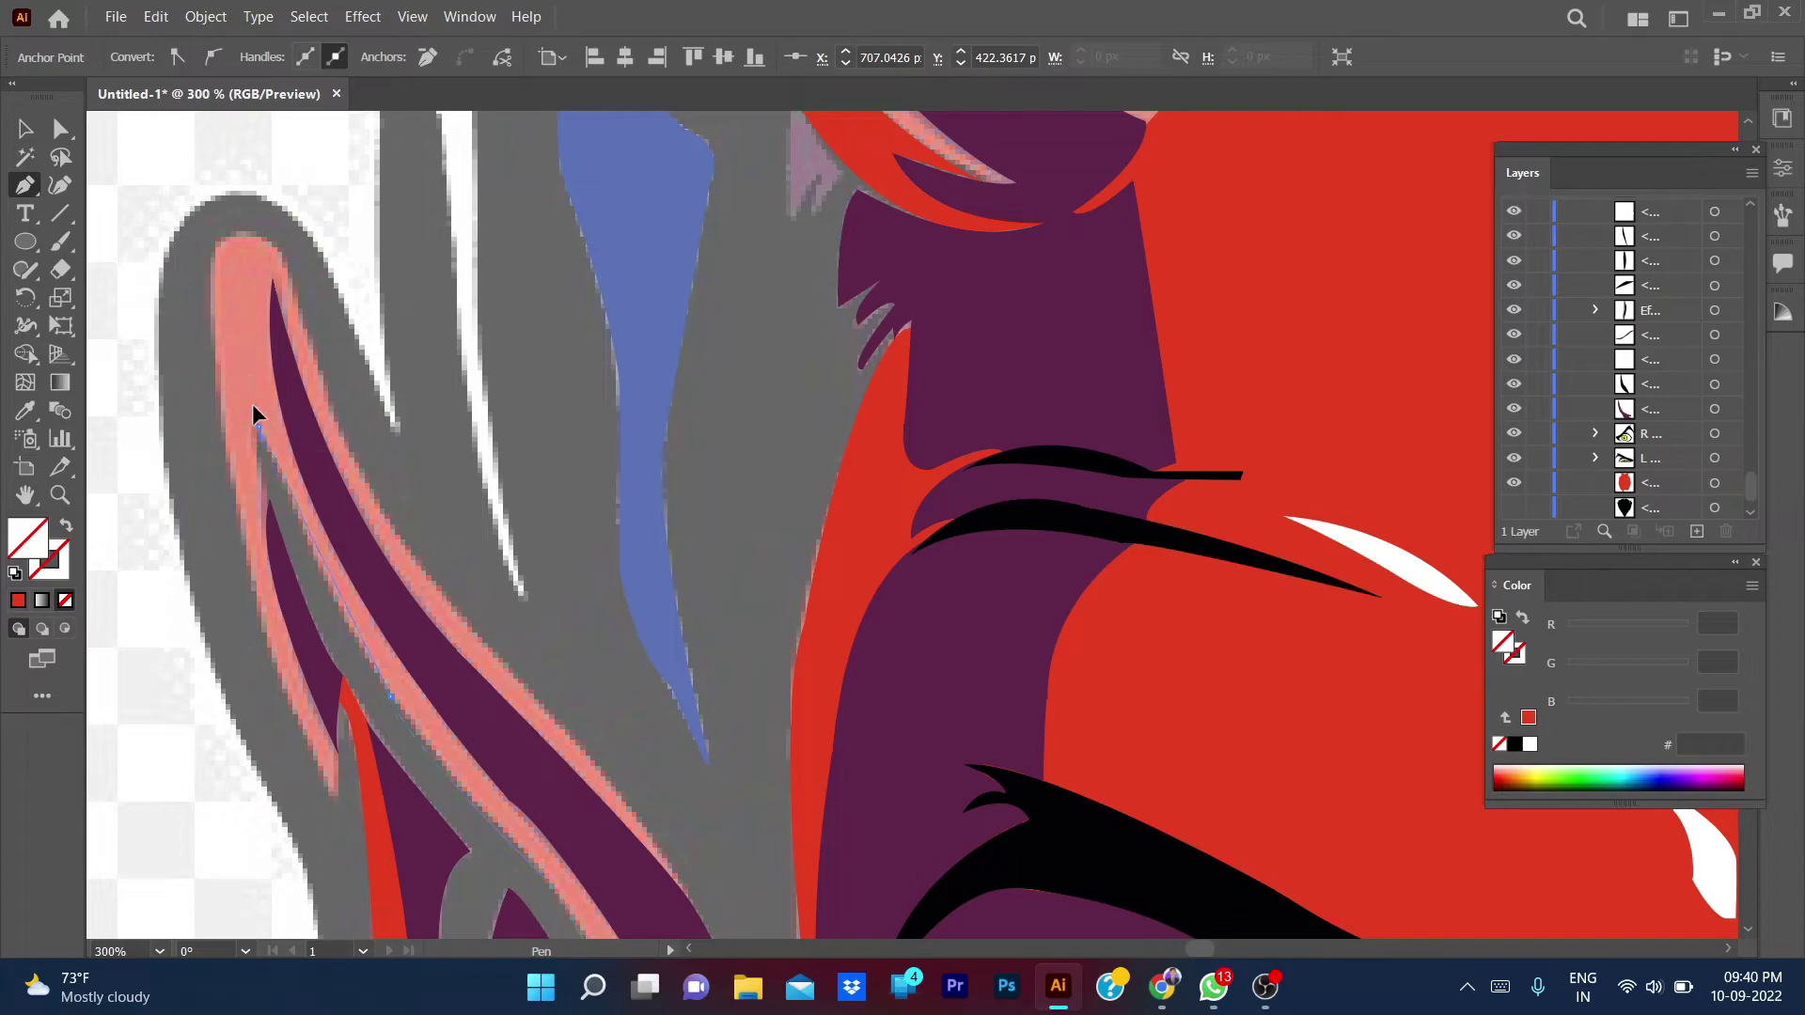
scroll(264, 437, down, 2)
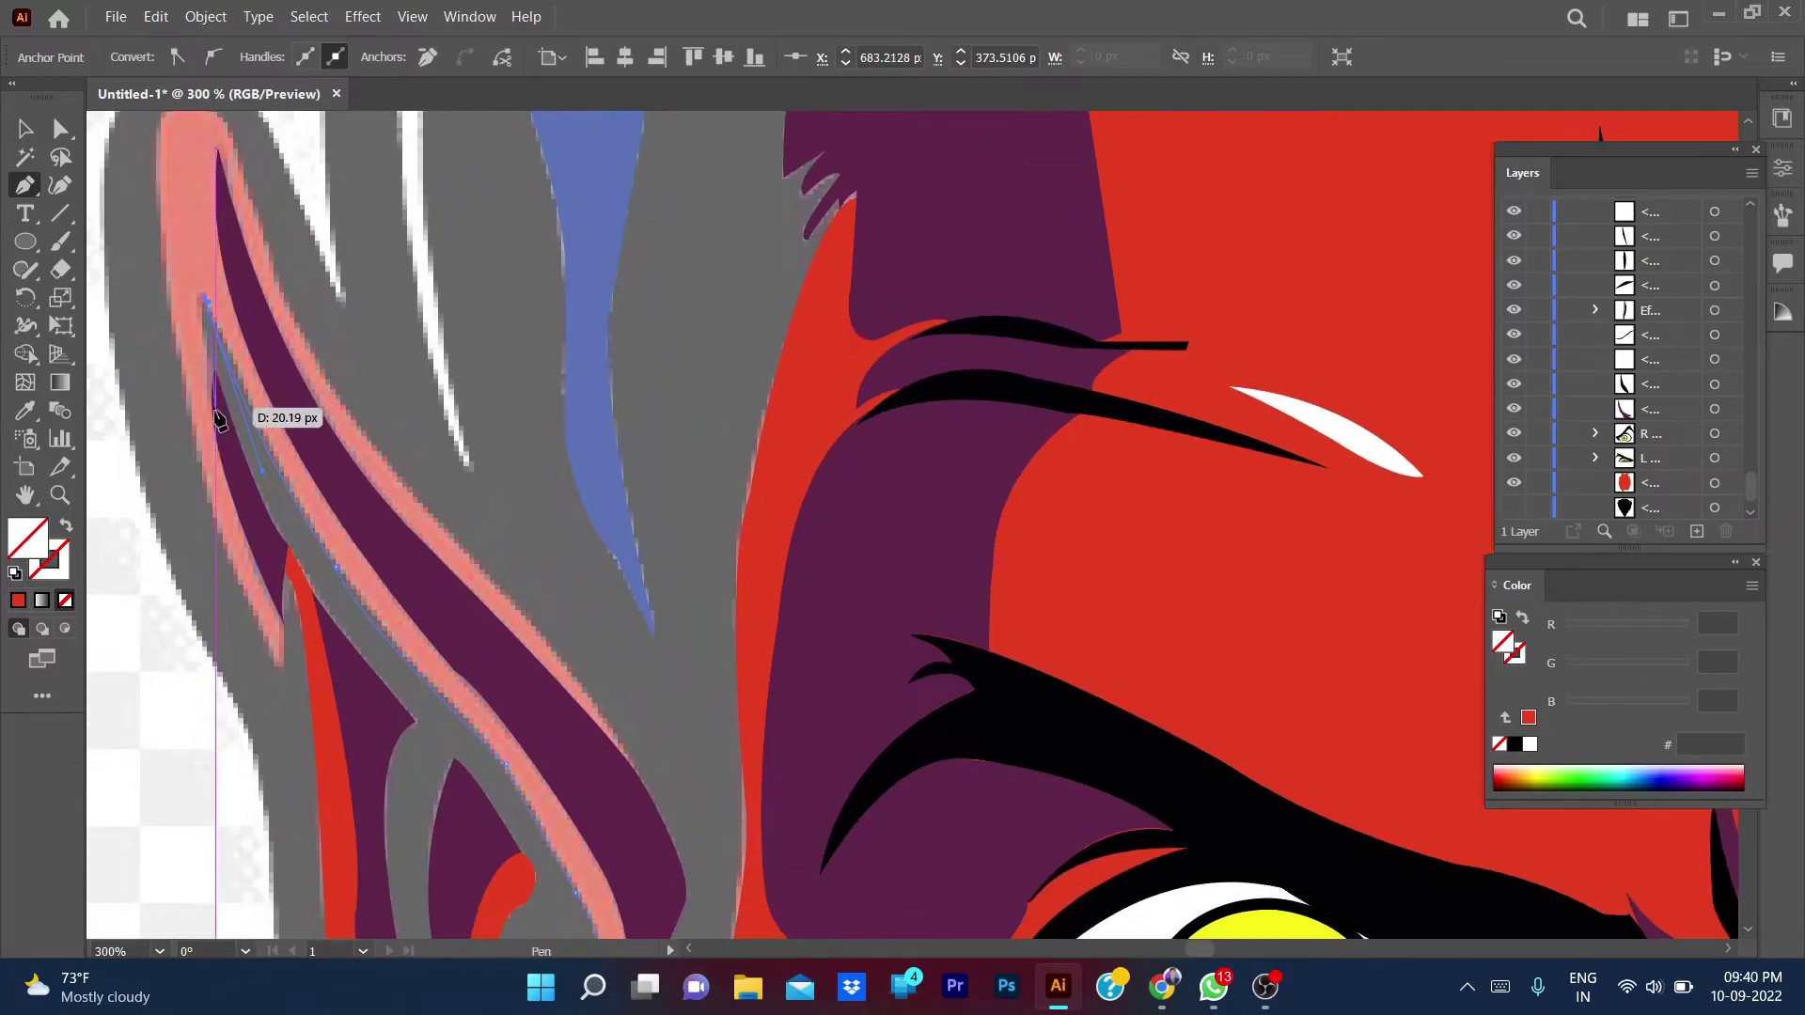
- Continue the ear path toward the tip, undoing a misplaced anchor
click(284, 623)
drag(385, 798, 386, 835)
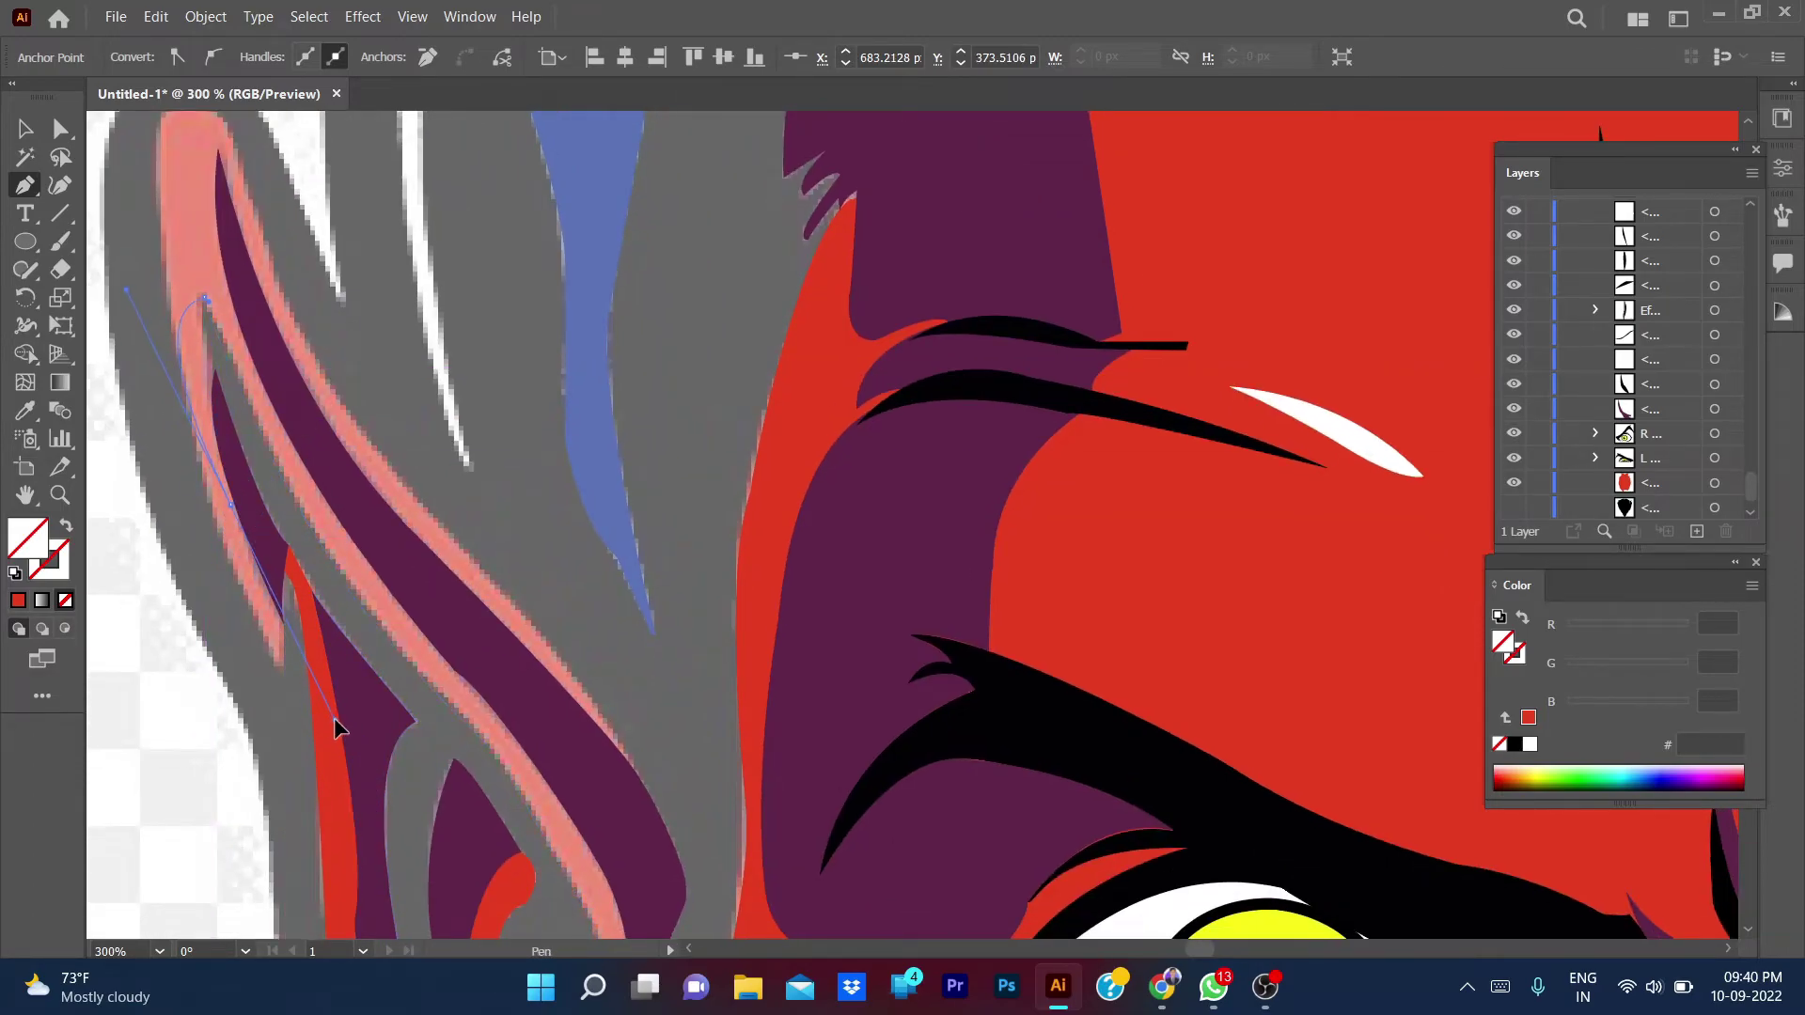
key(ctrl+z)
mouse_move(280, 628)
mouse_down()
mouse_move(157, 130)
mouse_move(170, 165)
mouse_up()
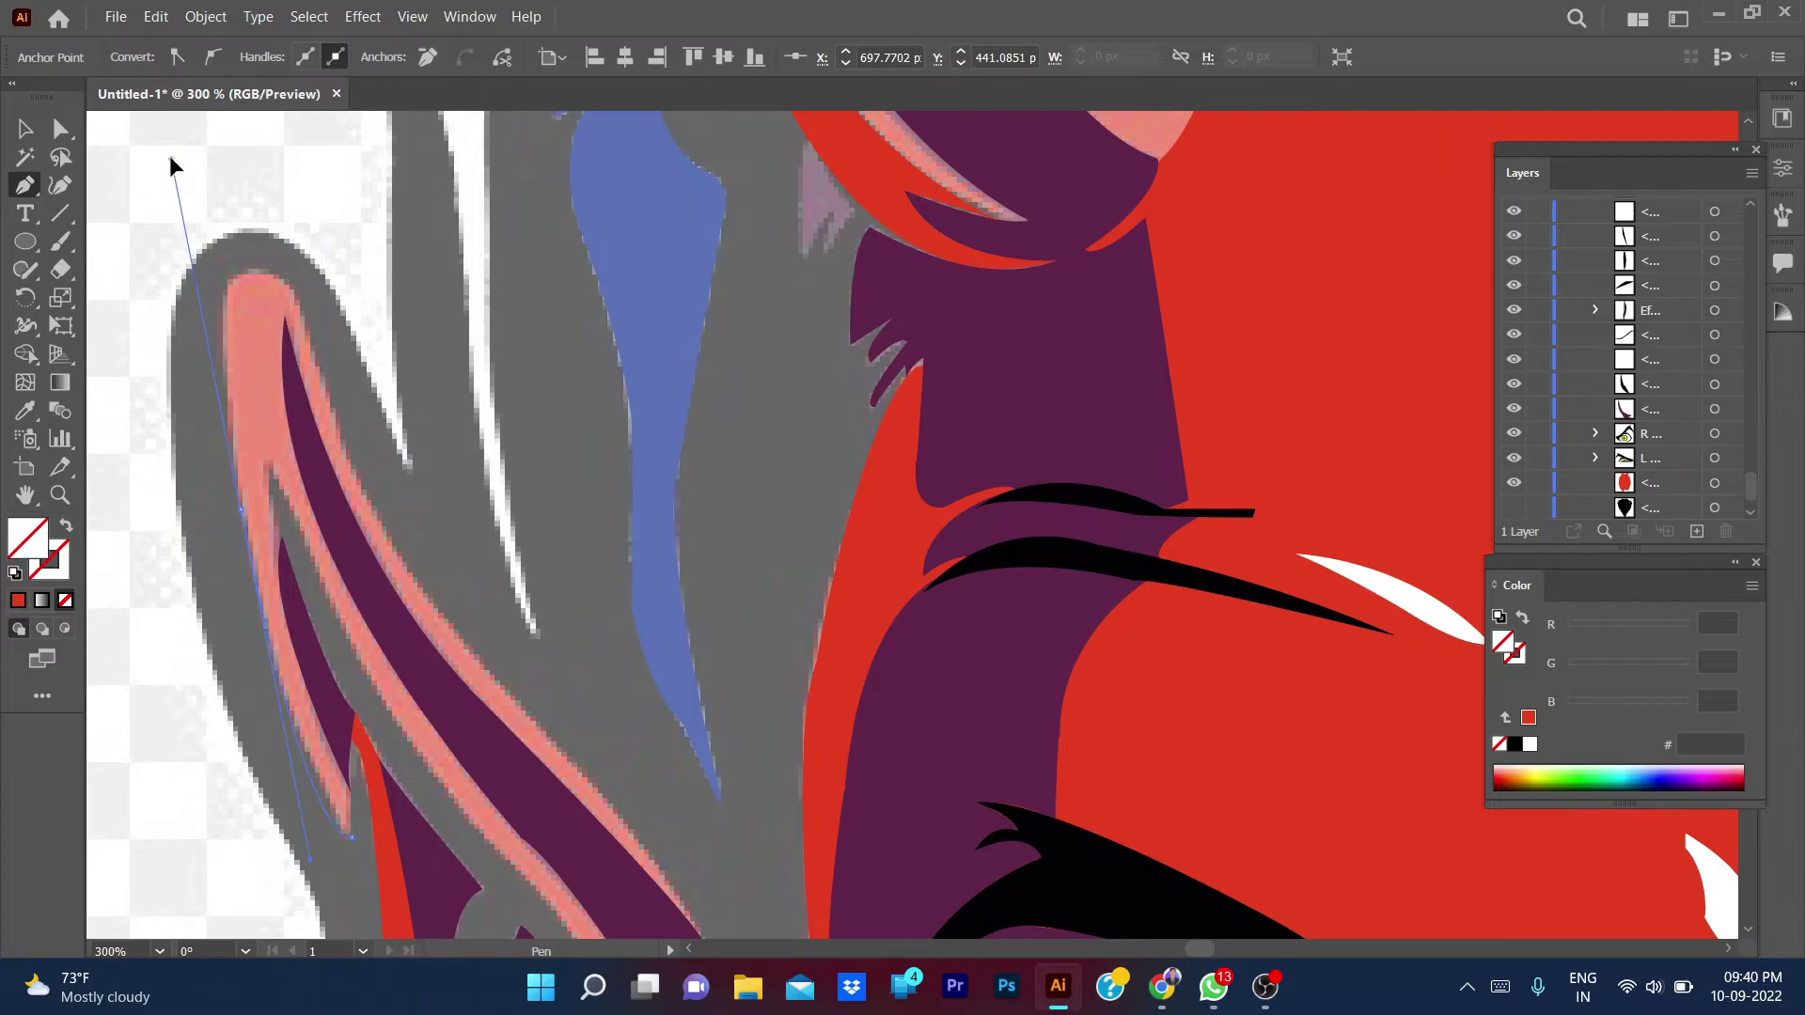
scroll(239, 515, up, 5)
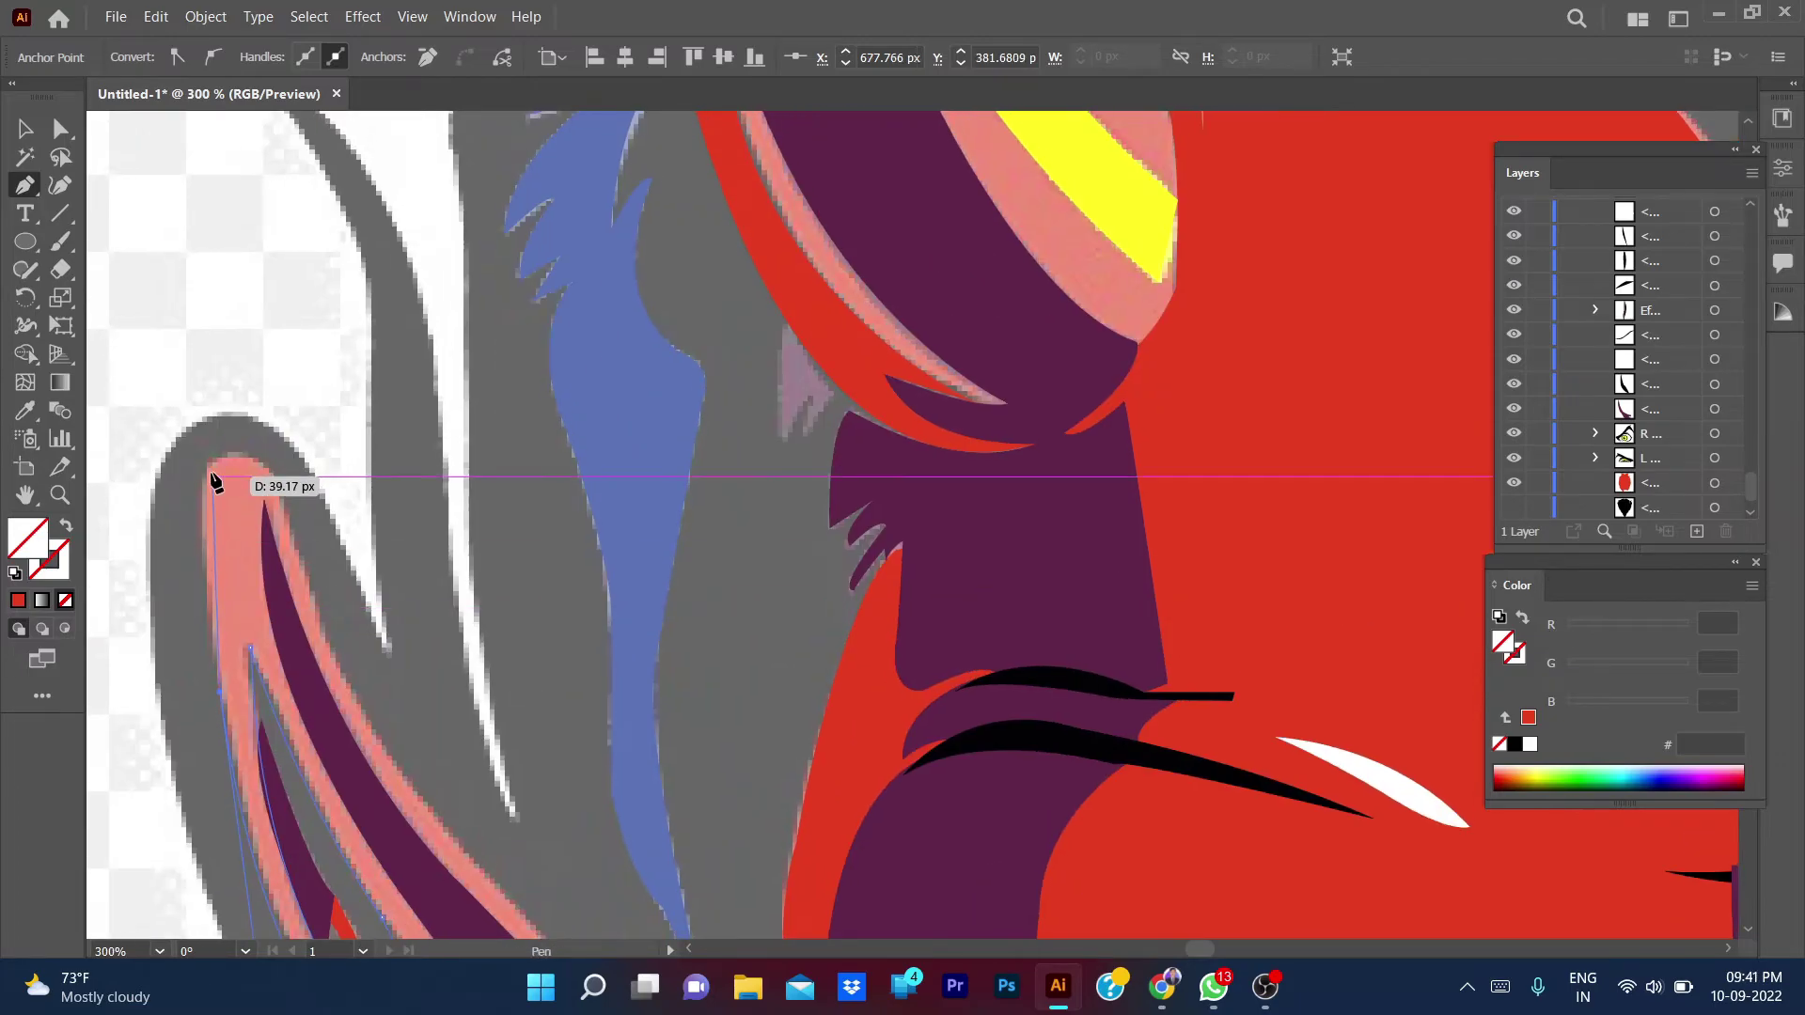
drag(207, 462, 288, 545)
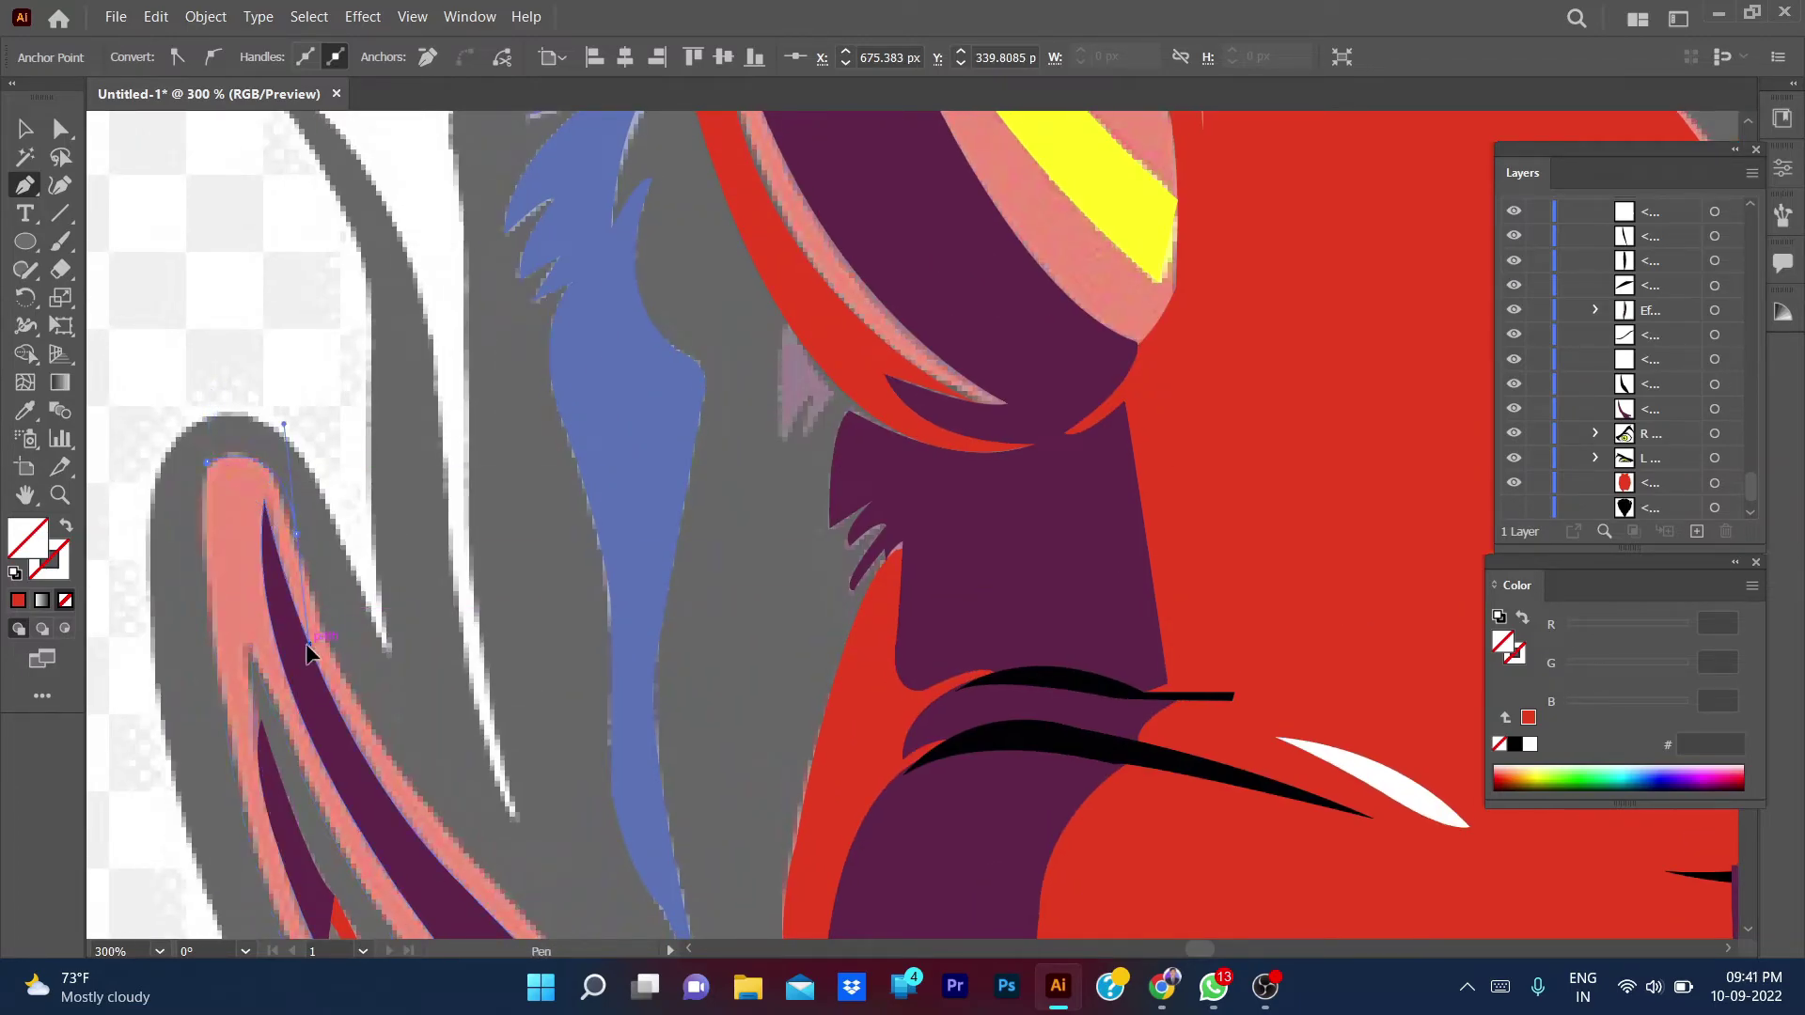
scroll(282, 470, down, 3)
scroll(266, 483, down, 3)
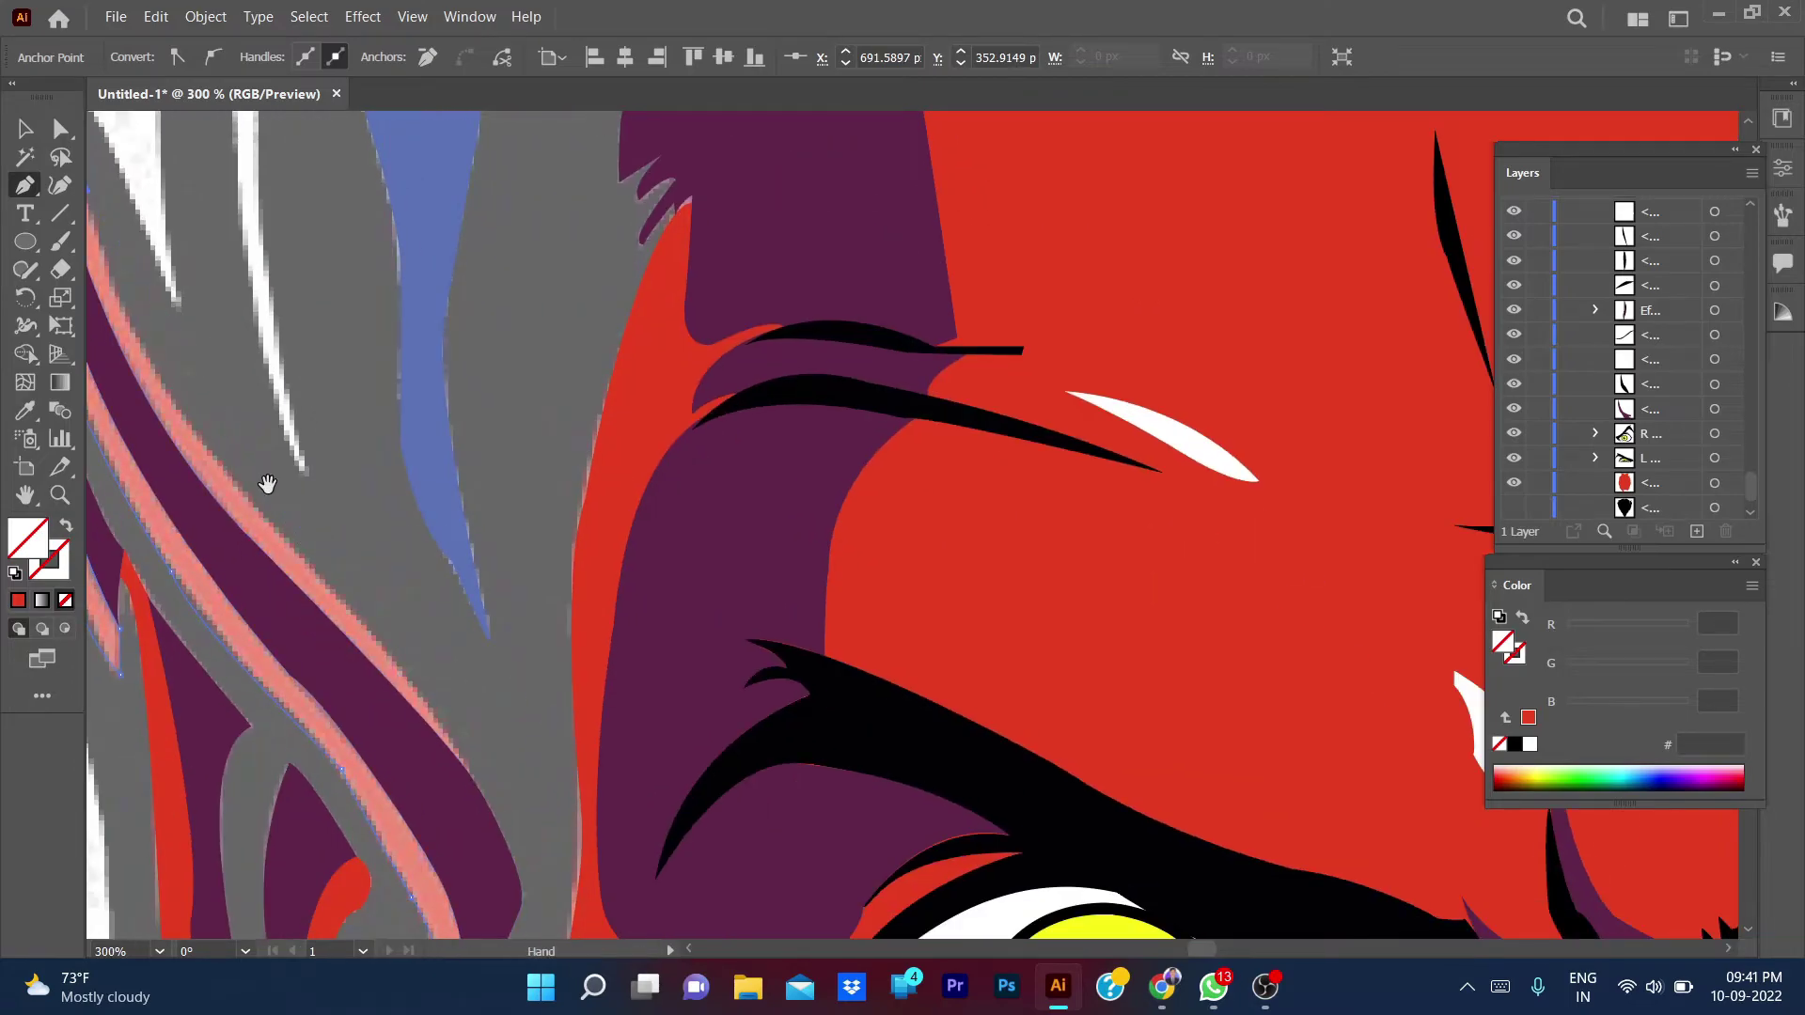
scroll(266, 483, up, 4)
drag(430, 542, 523, 702)
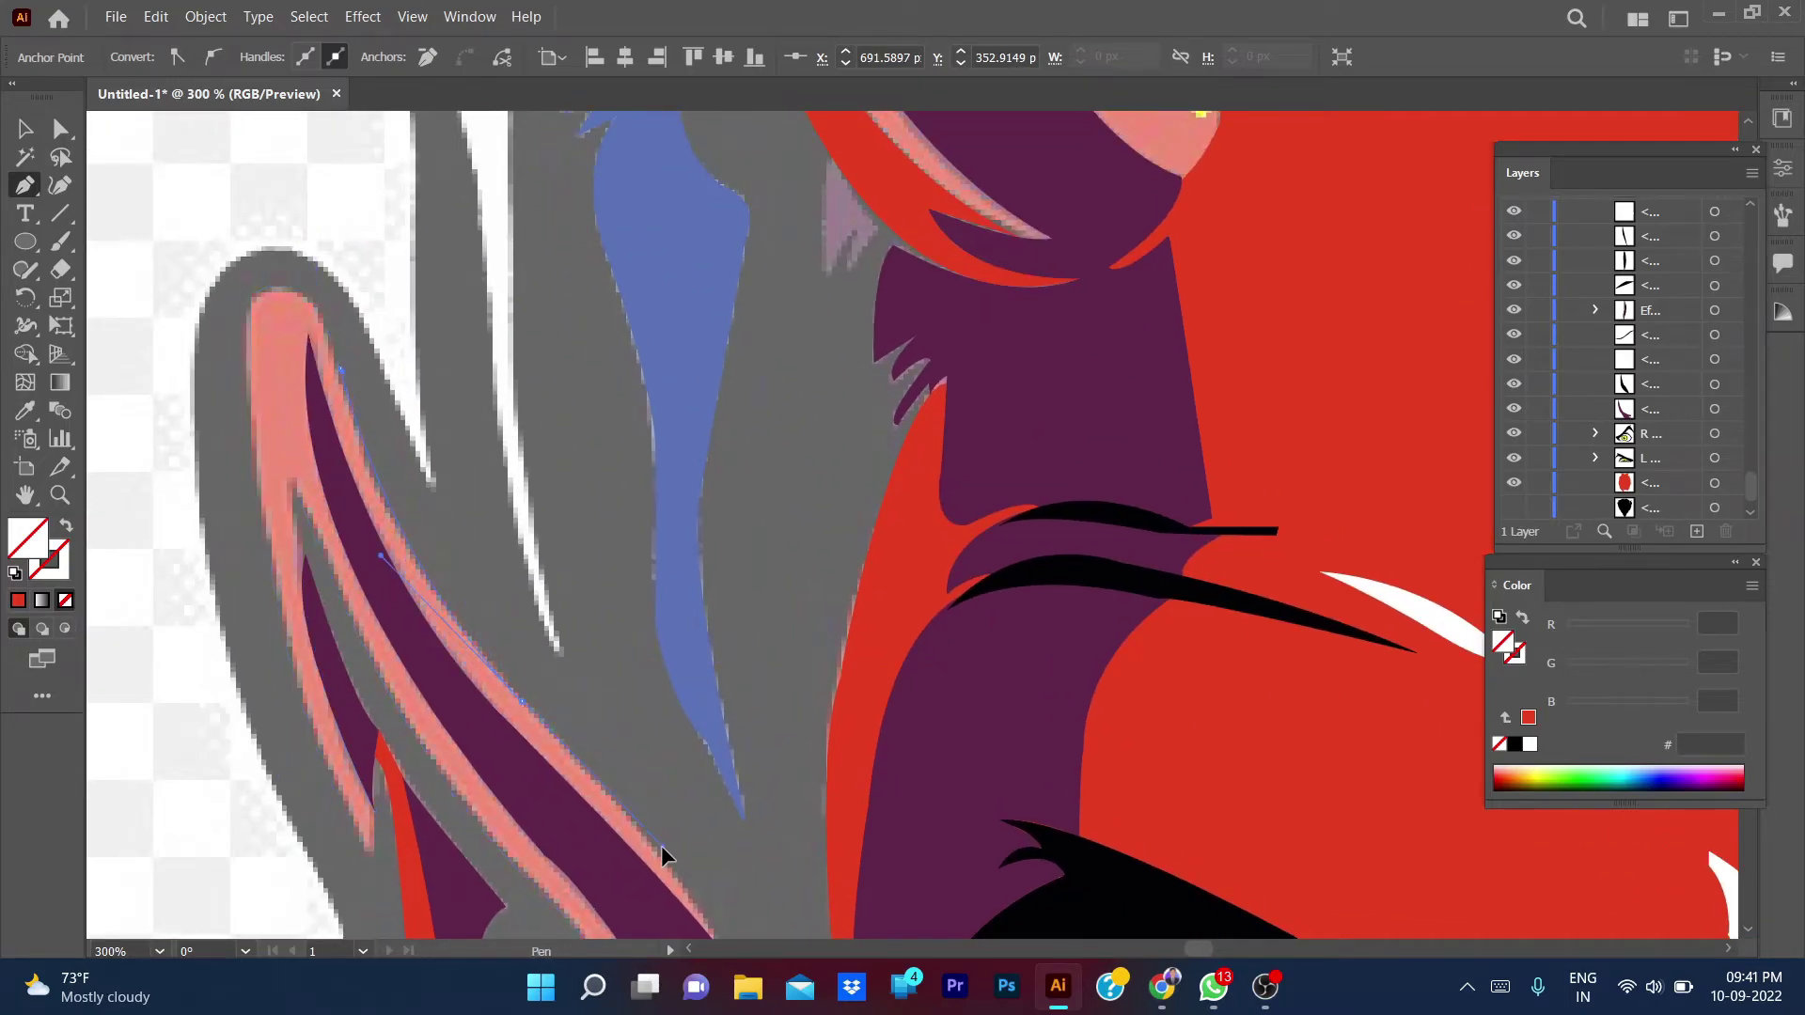
scroll(522, 707, down, 5)
scroll(522, 707, right, 3)
- Close the ear shape along its upper edge and fill it with face red
drag(426, 492, 555, 626)
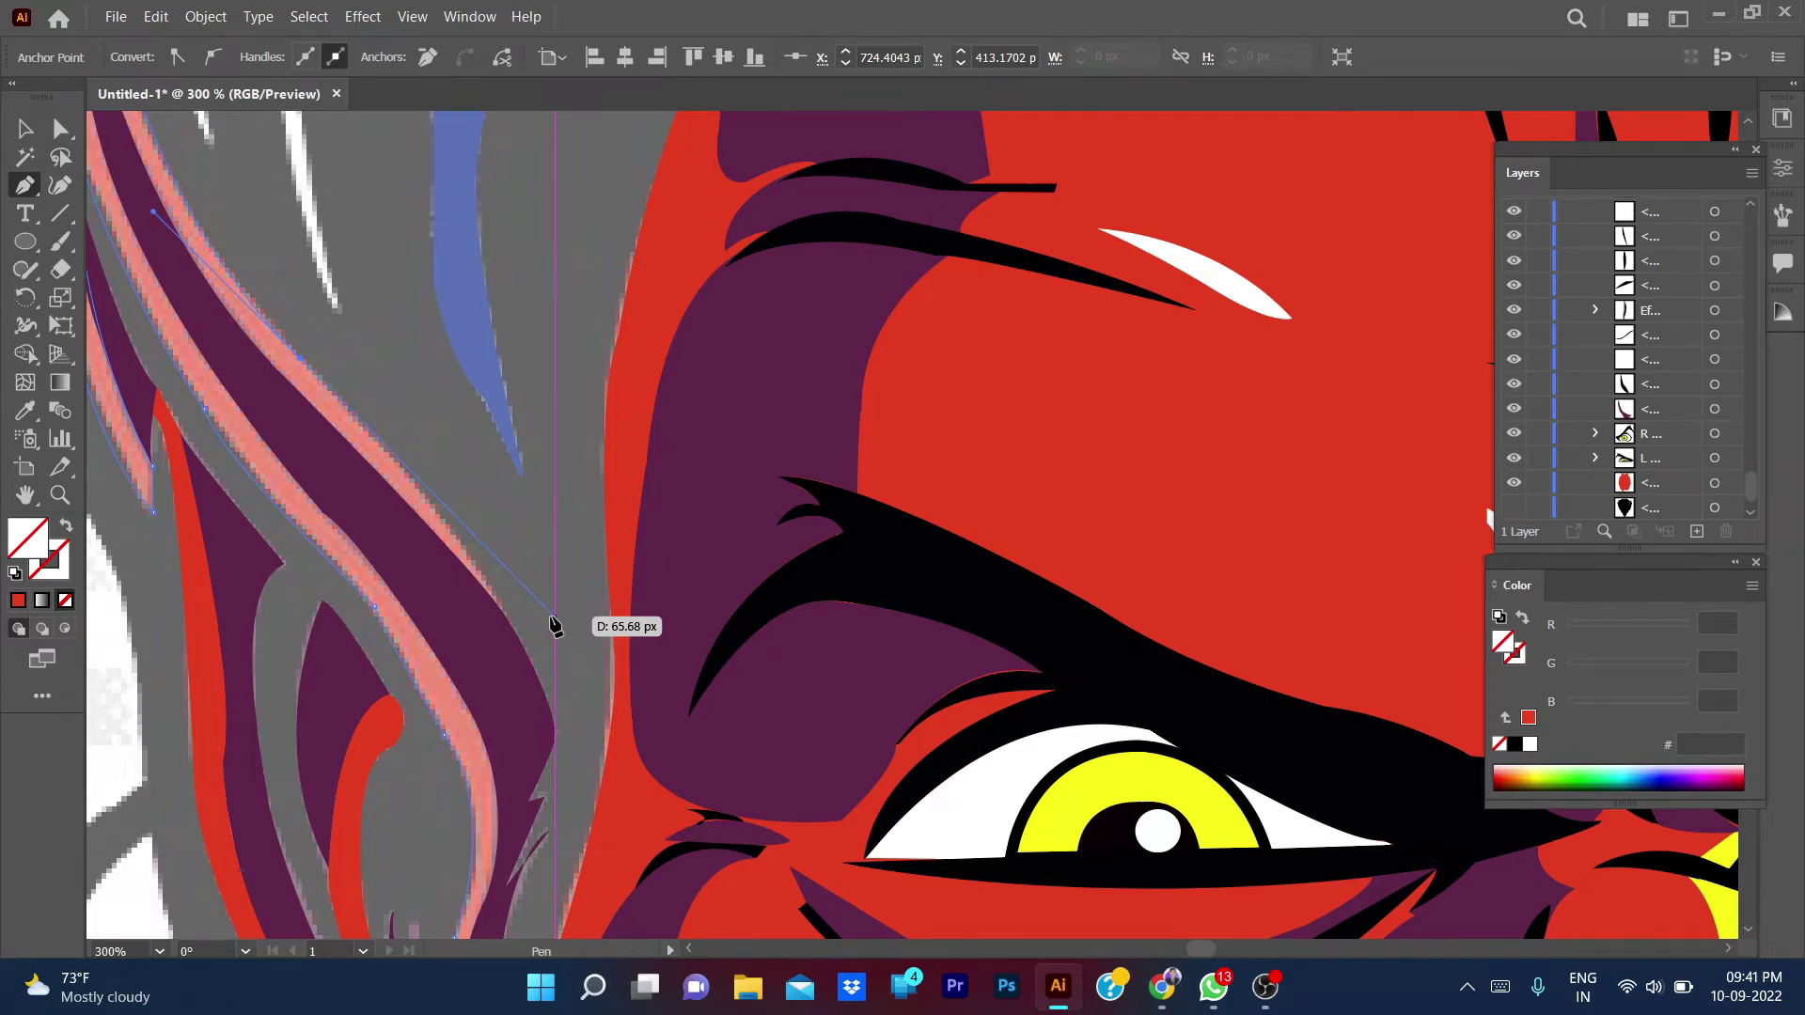
scroll(555, 625, down, 1)
drag(498, 442, 505, 505)
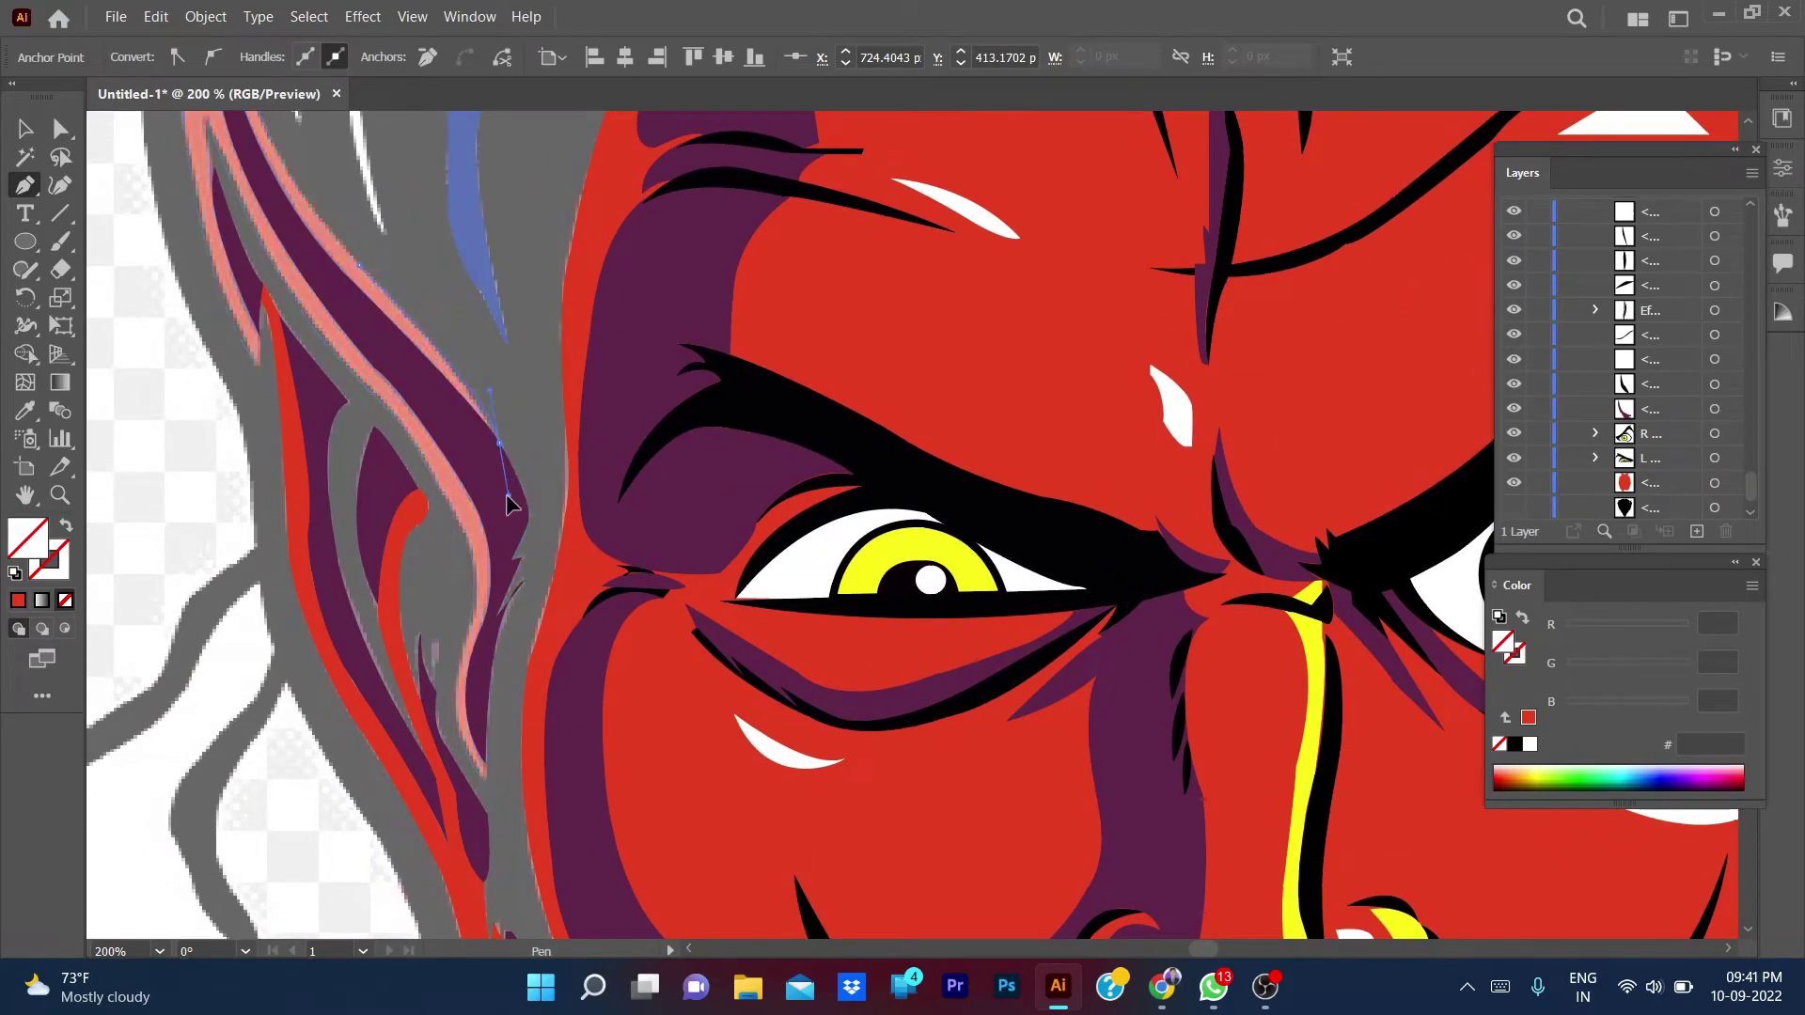
drag(489, 724, 488, 790)
drag(501, 799, 490, 821)
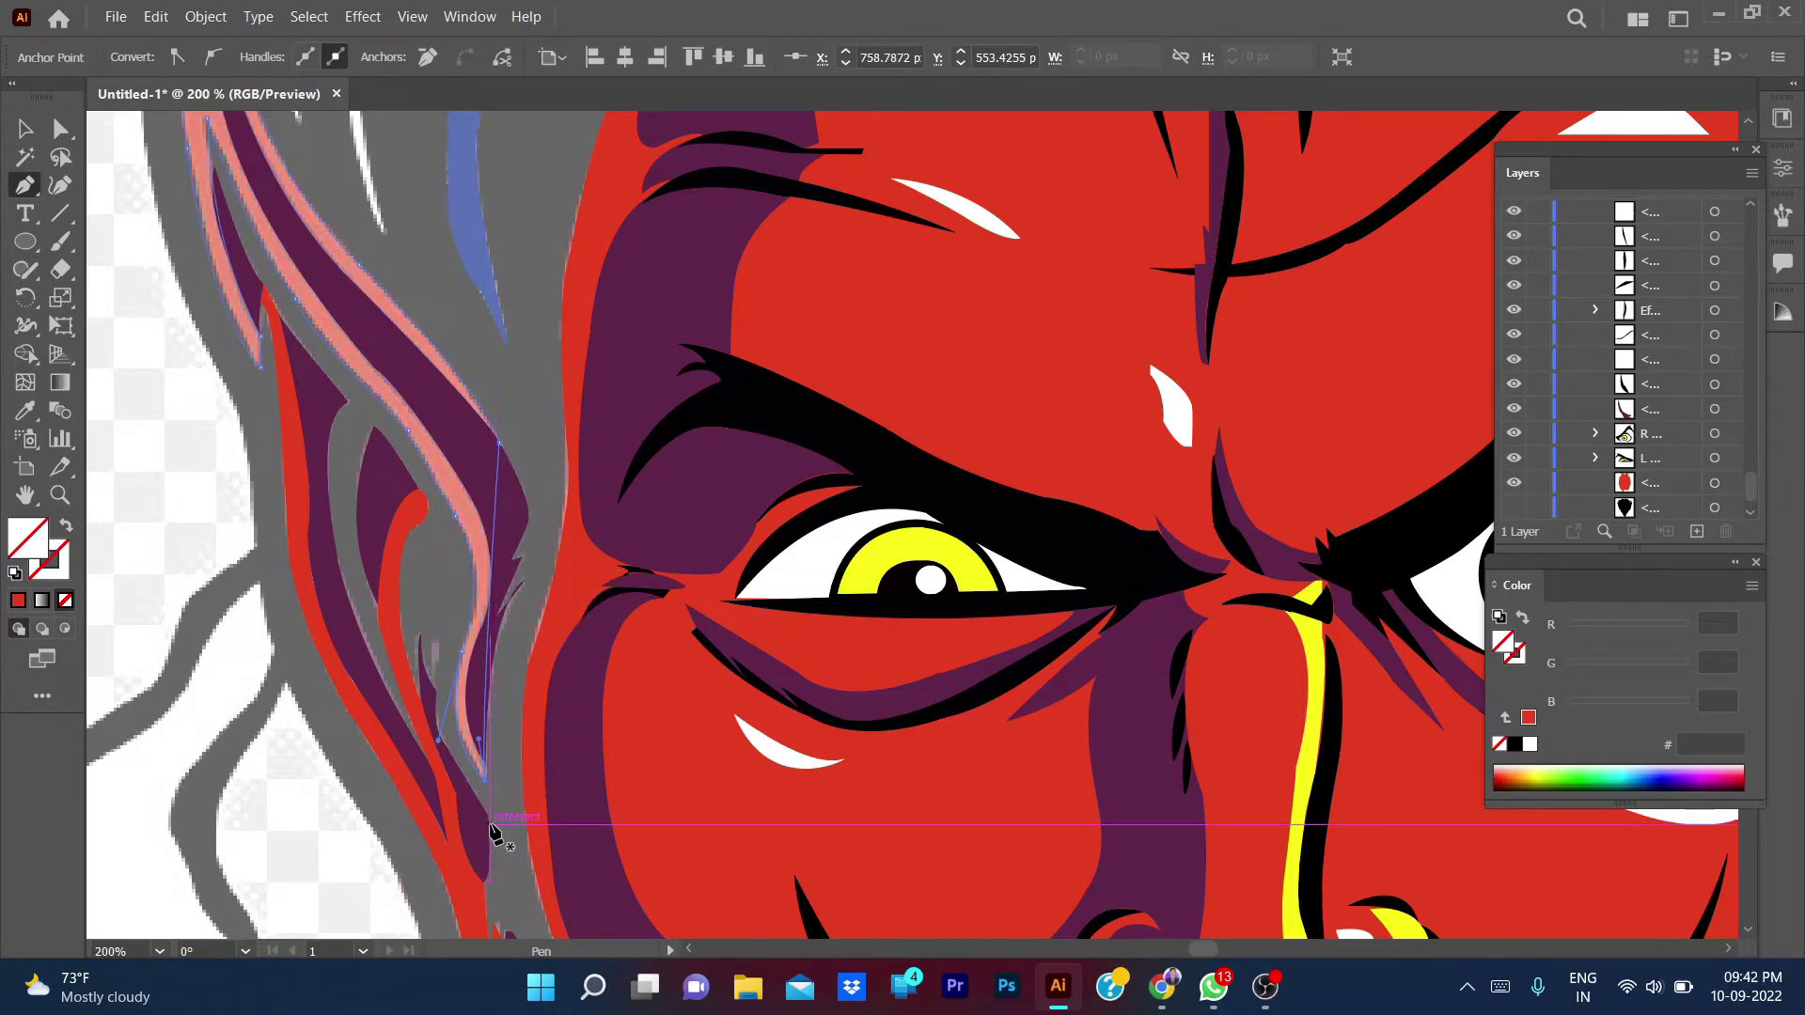
key(i)
click(501, 536)
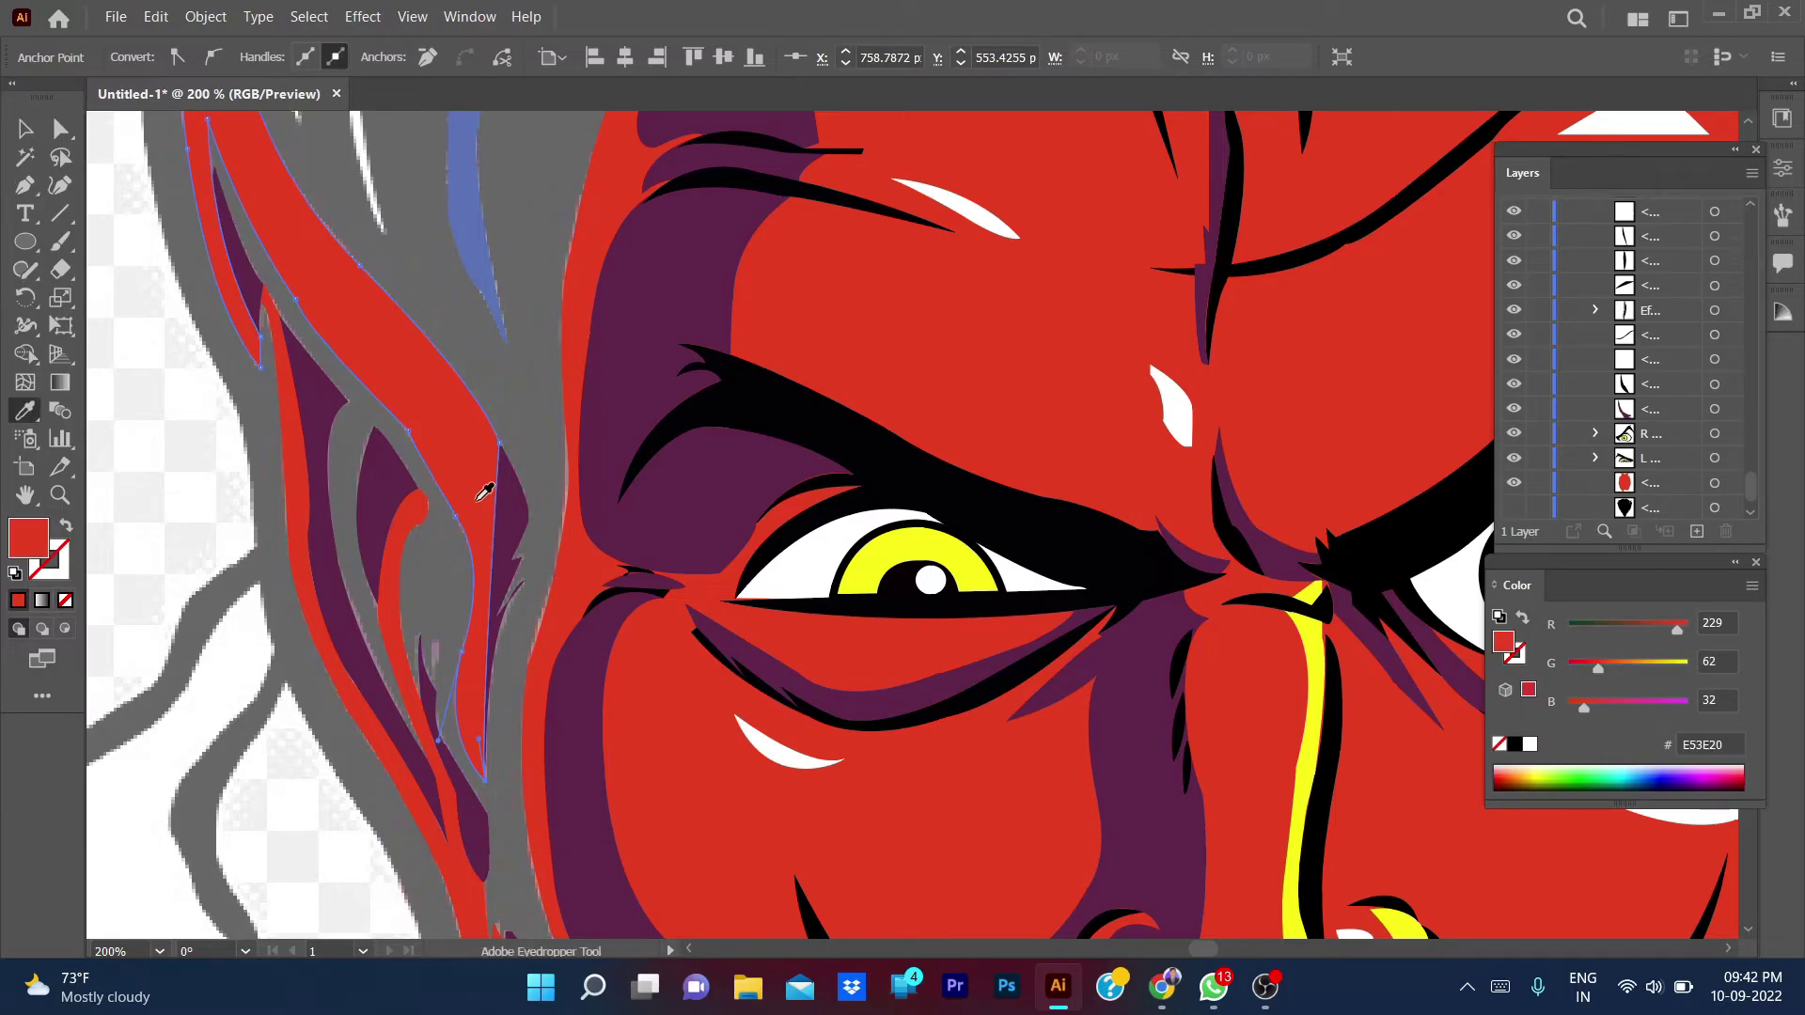
- Bring the purple ear shading to the front, deselect, and zoom out
key(v)
scroll(1672, 364, up, 3)
scroll(1671, 365, up, 2)
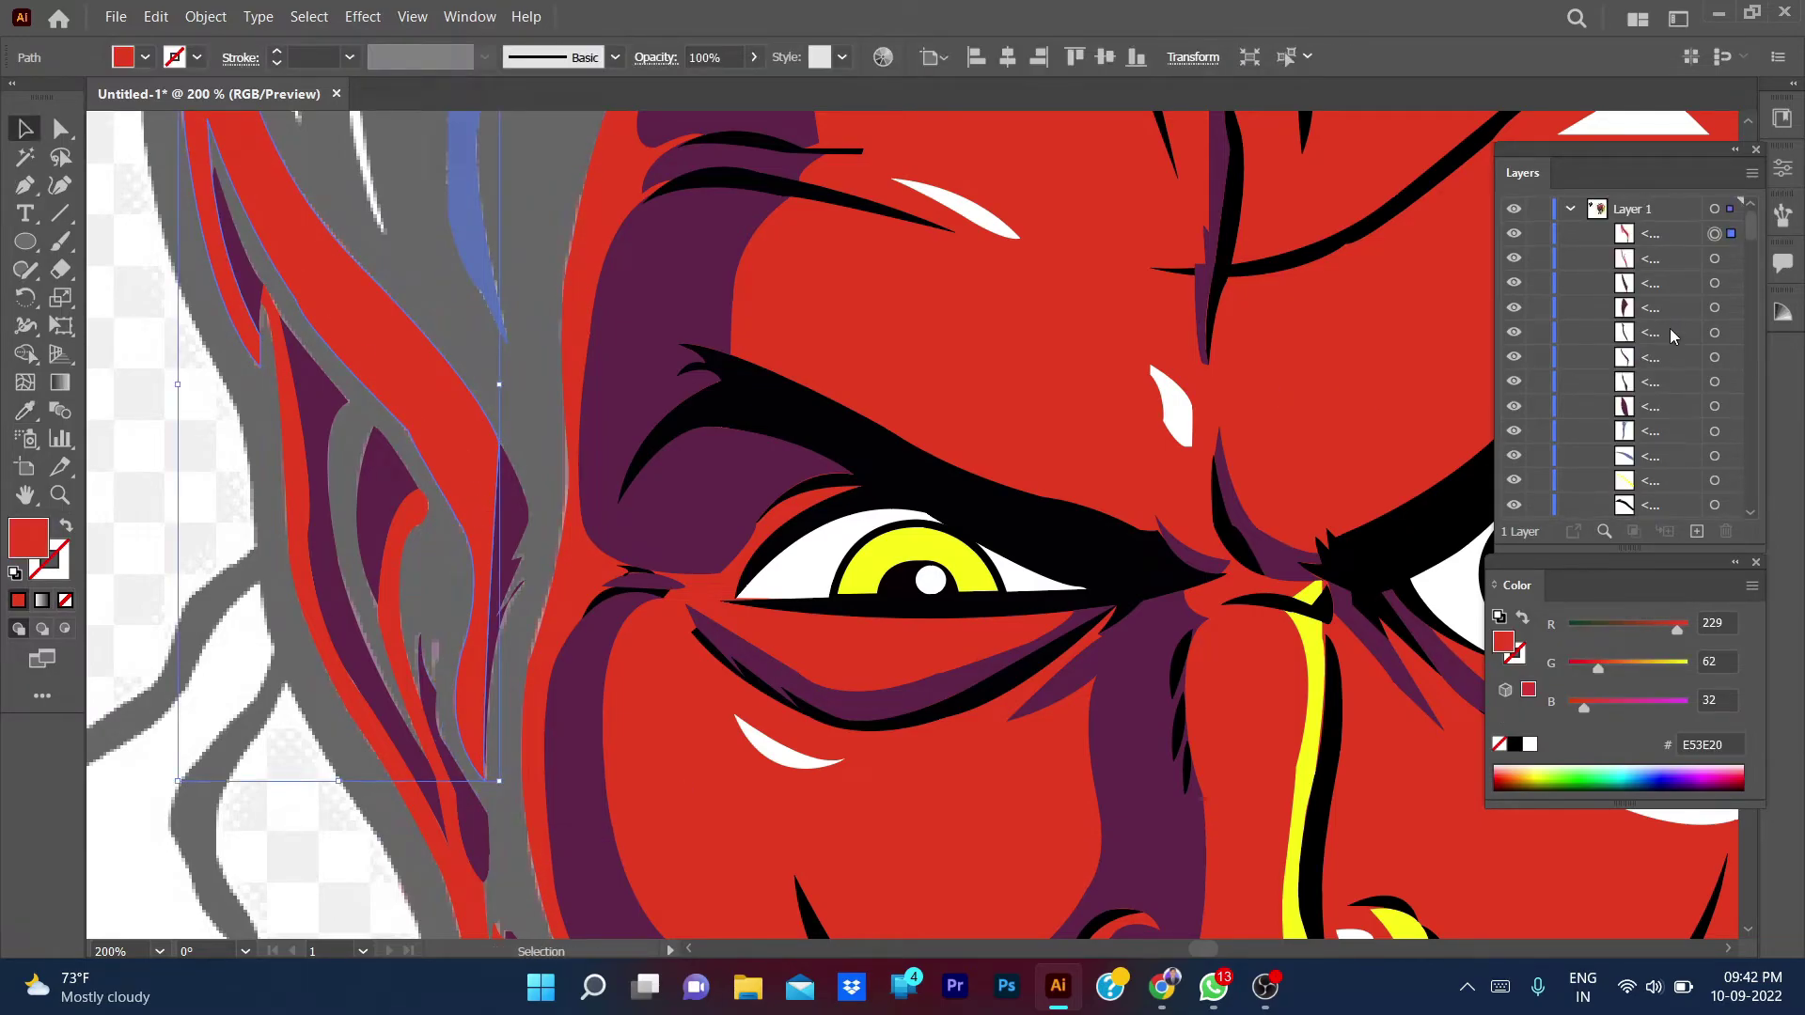
click(518, 512)
key(ctrl+shift+bracketright)
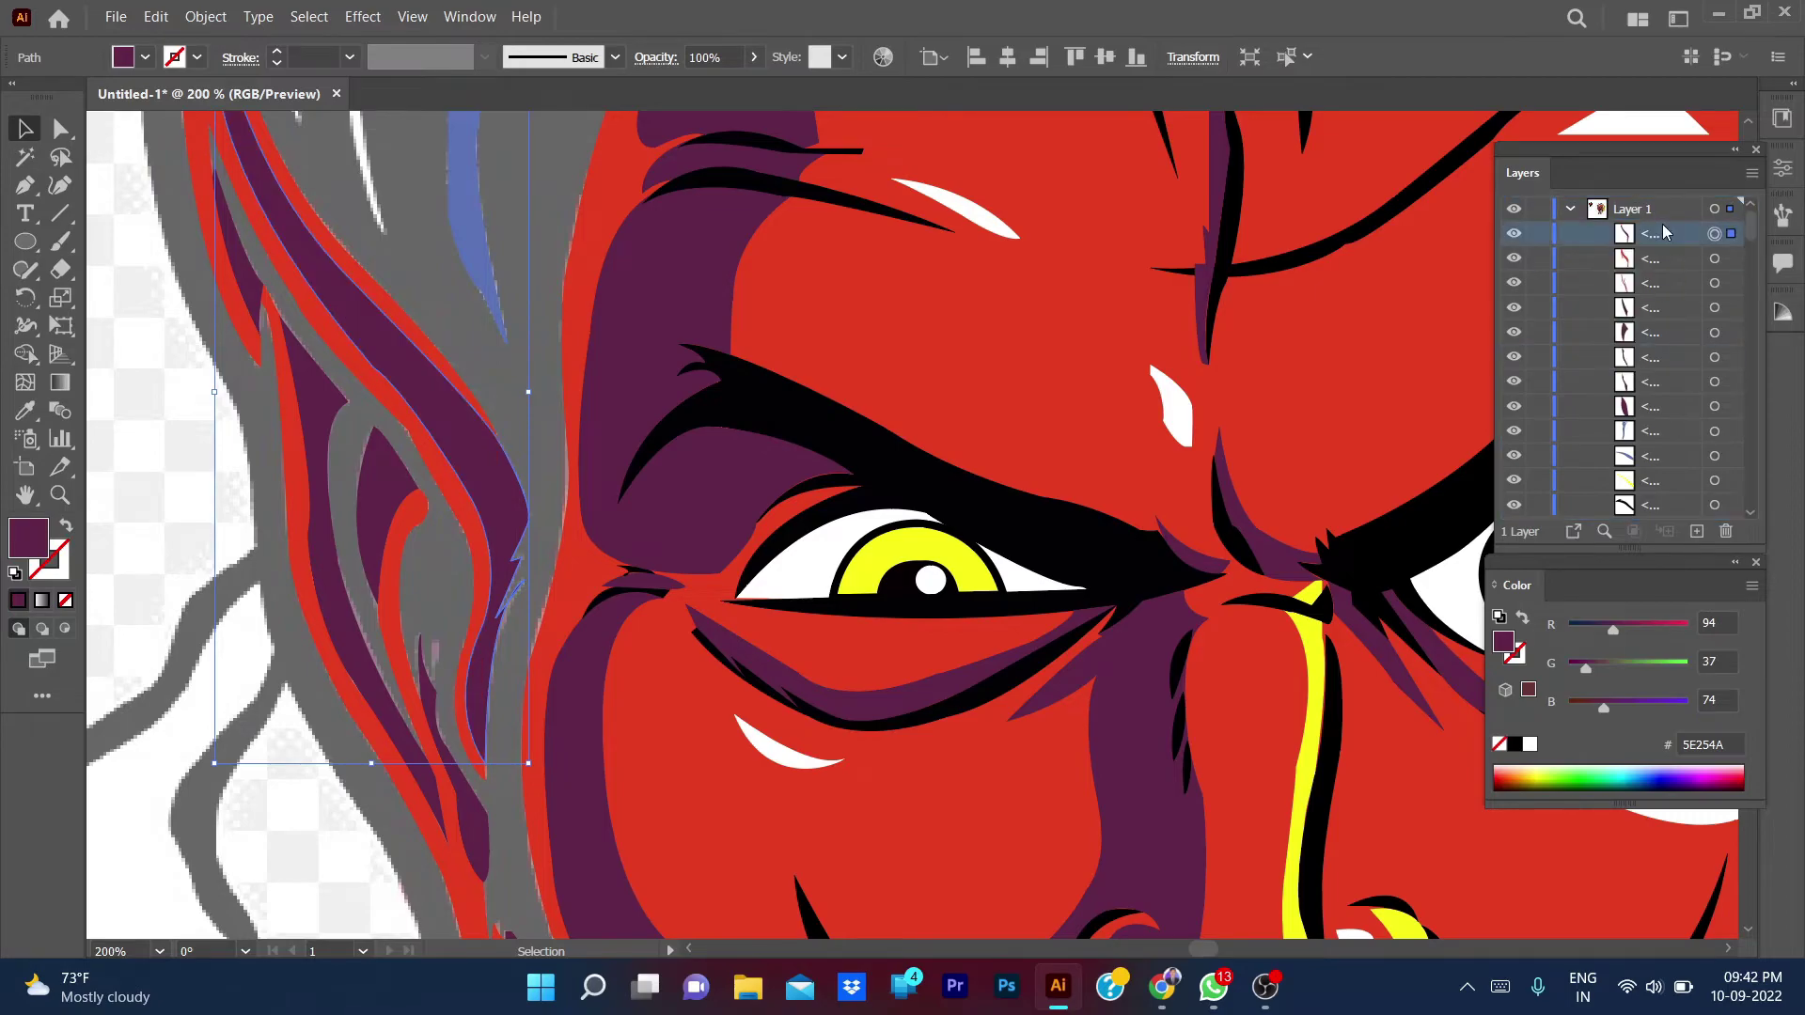
key(ctrl+shift+a)
key(ctrl+minus)
key(ctrl+minus)
key(ctrl+minus)
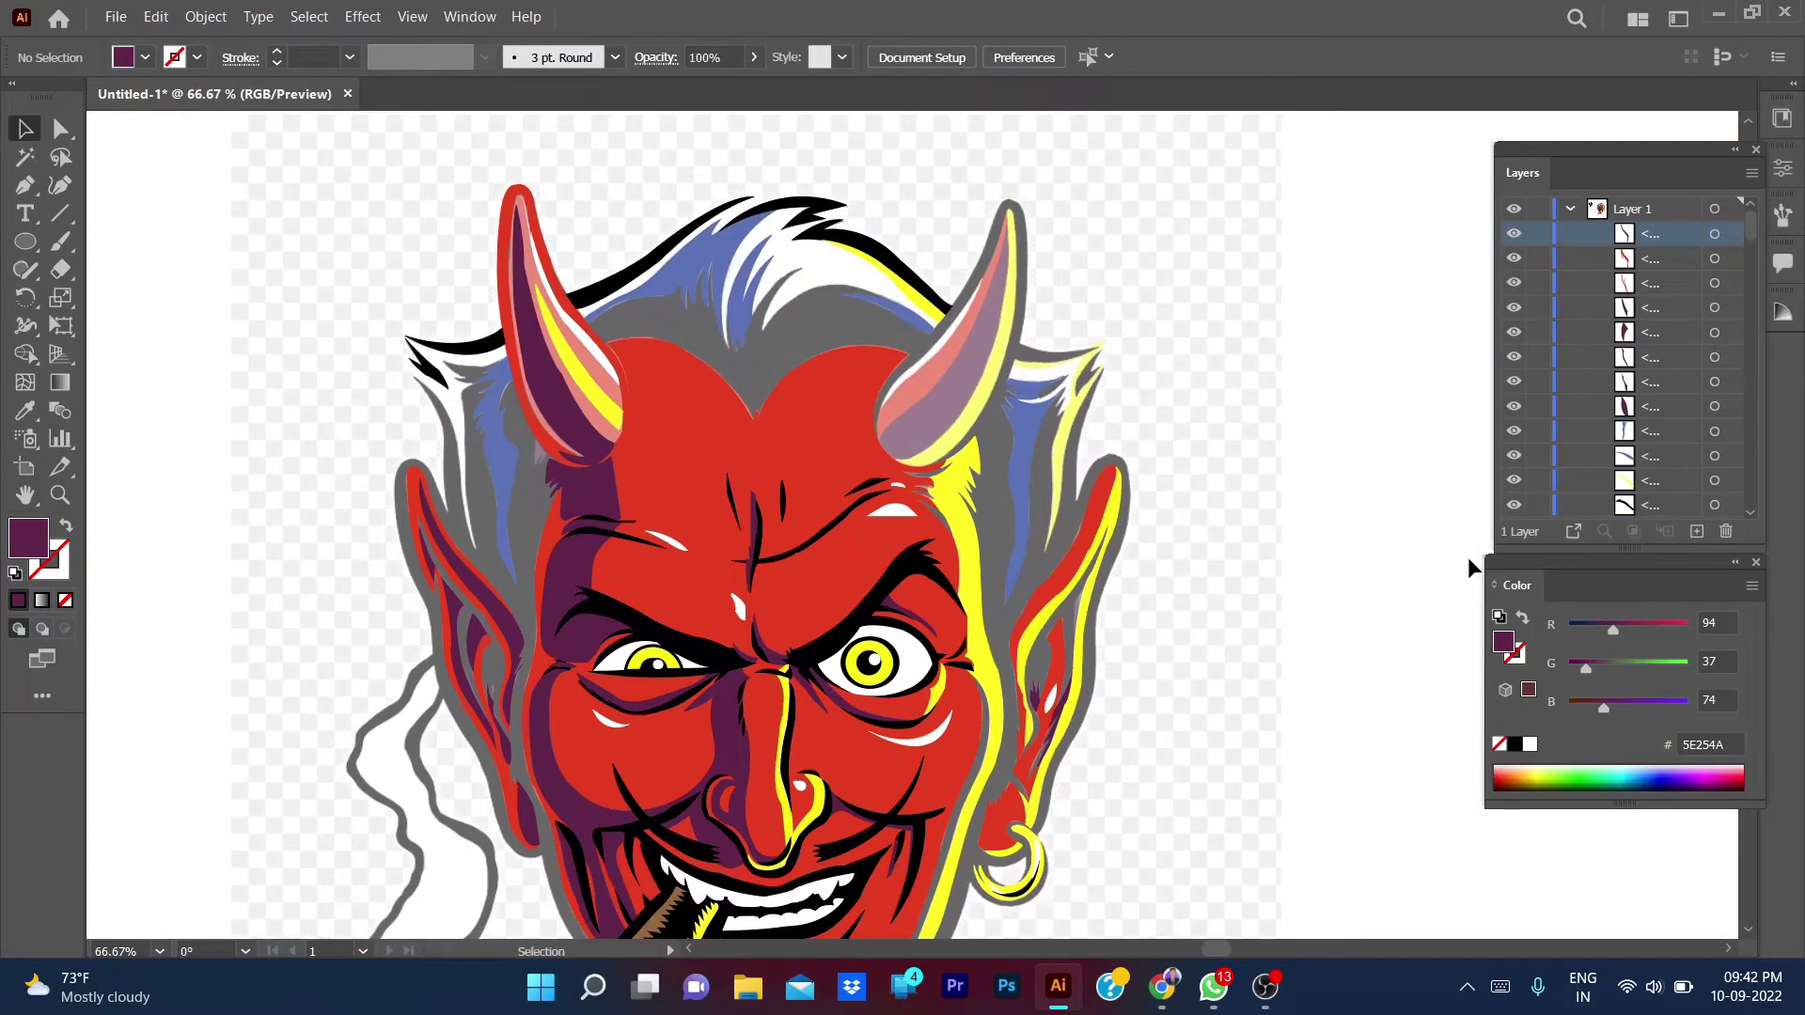
- Reset the zoom and pan the view to the devil's left horn
scroll(1608, 414, down, 3)
scroll(1607, 413, down, 3)
key(ctrl+minus)
key(ctrl+minus)
key(ctrl+plus)
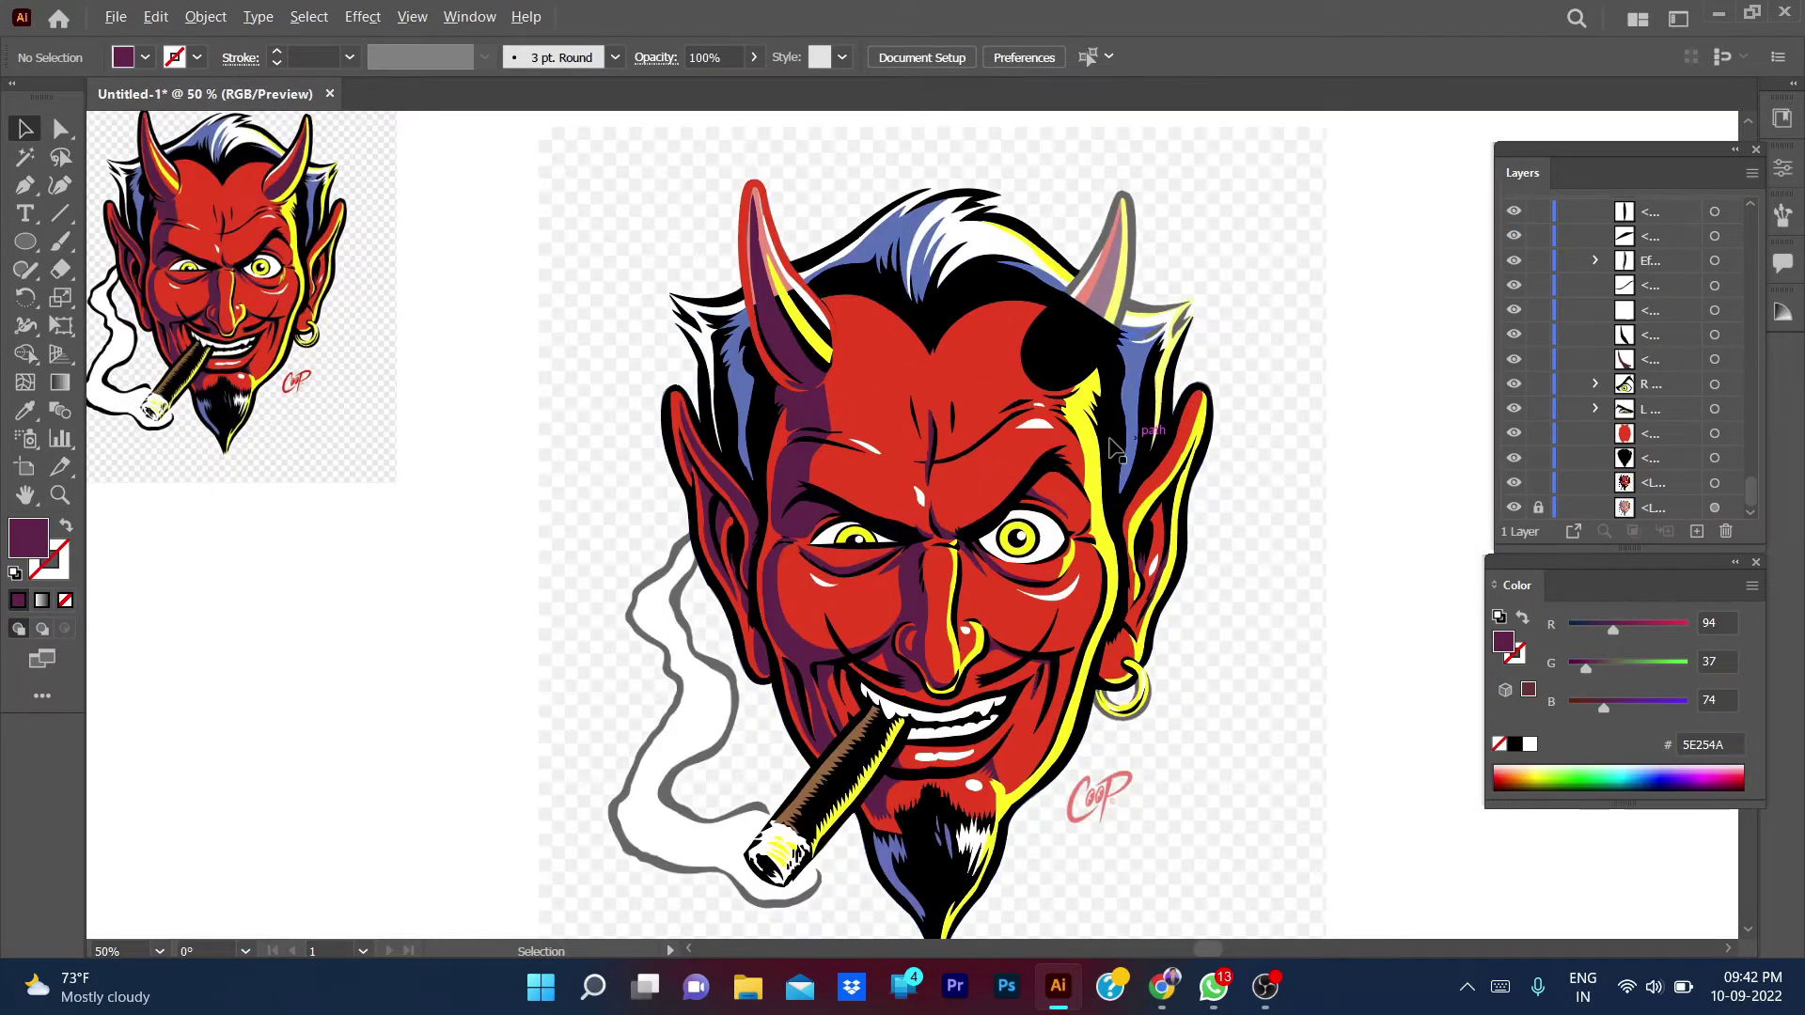
key(alt+space)
key(Escape)
key(ctrl+1)
mouse_move(1462, 504)
mouse_down()
mouse_move(973, 411)
mouse_move(1096, 493)
mouse_move(964, 461)
mouse_up()
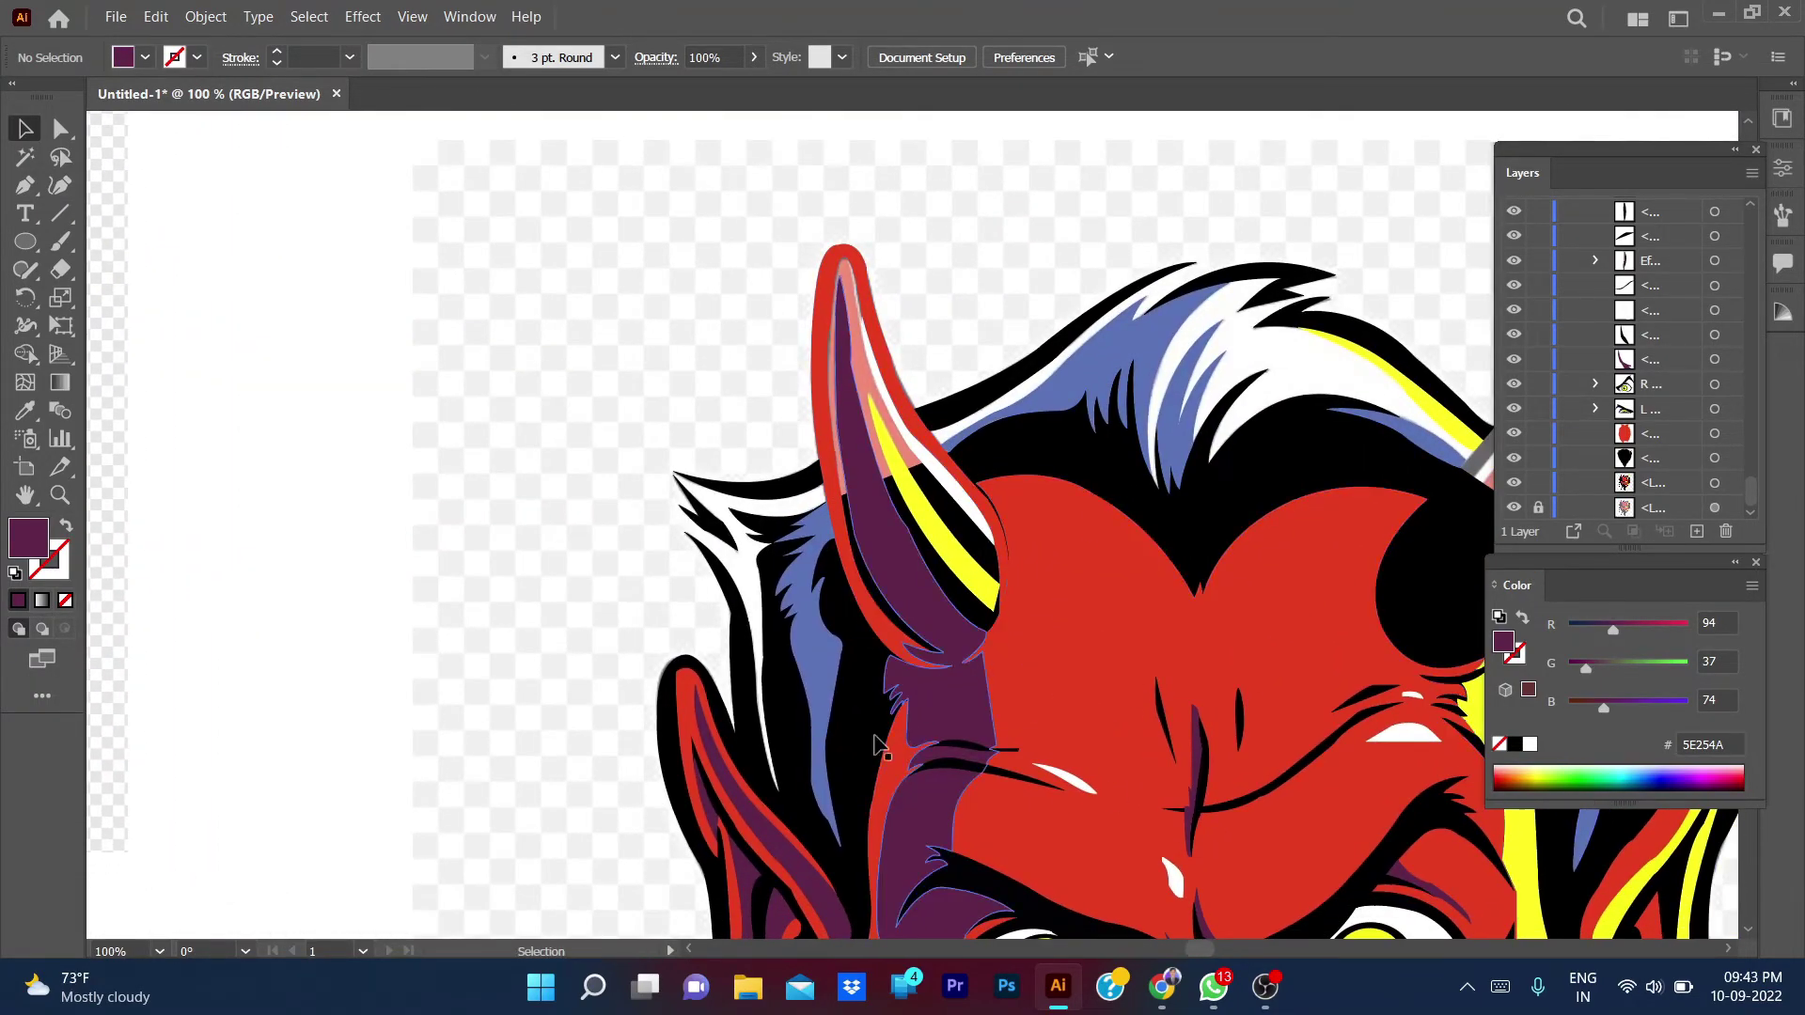
- Start an unfilled Pen outline at the horn base and up its left edge
key(p)
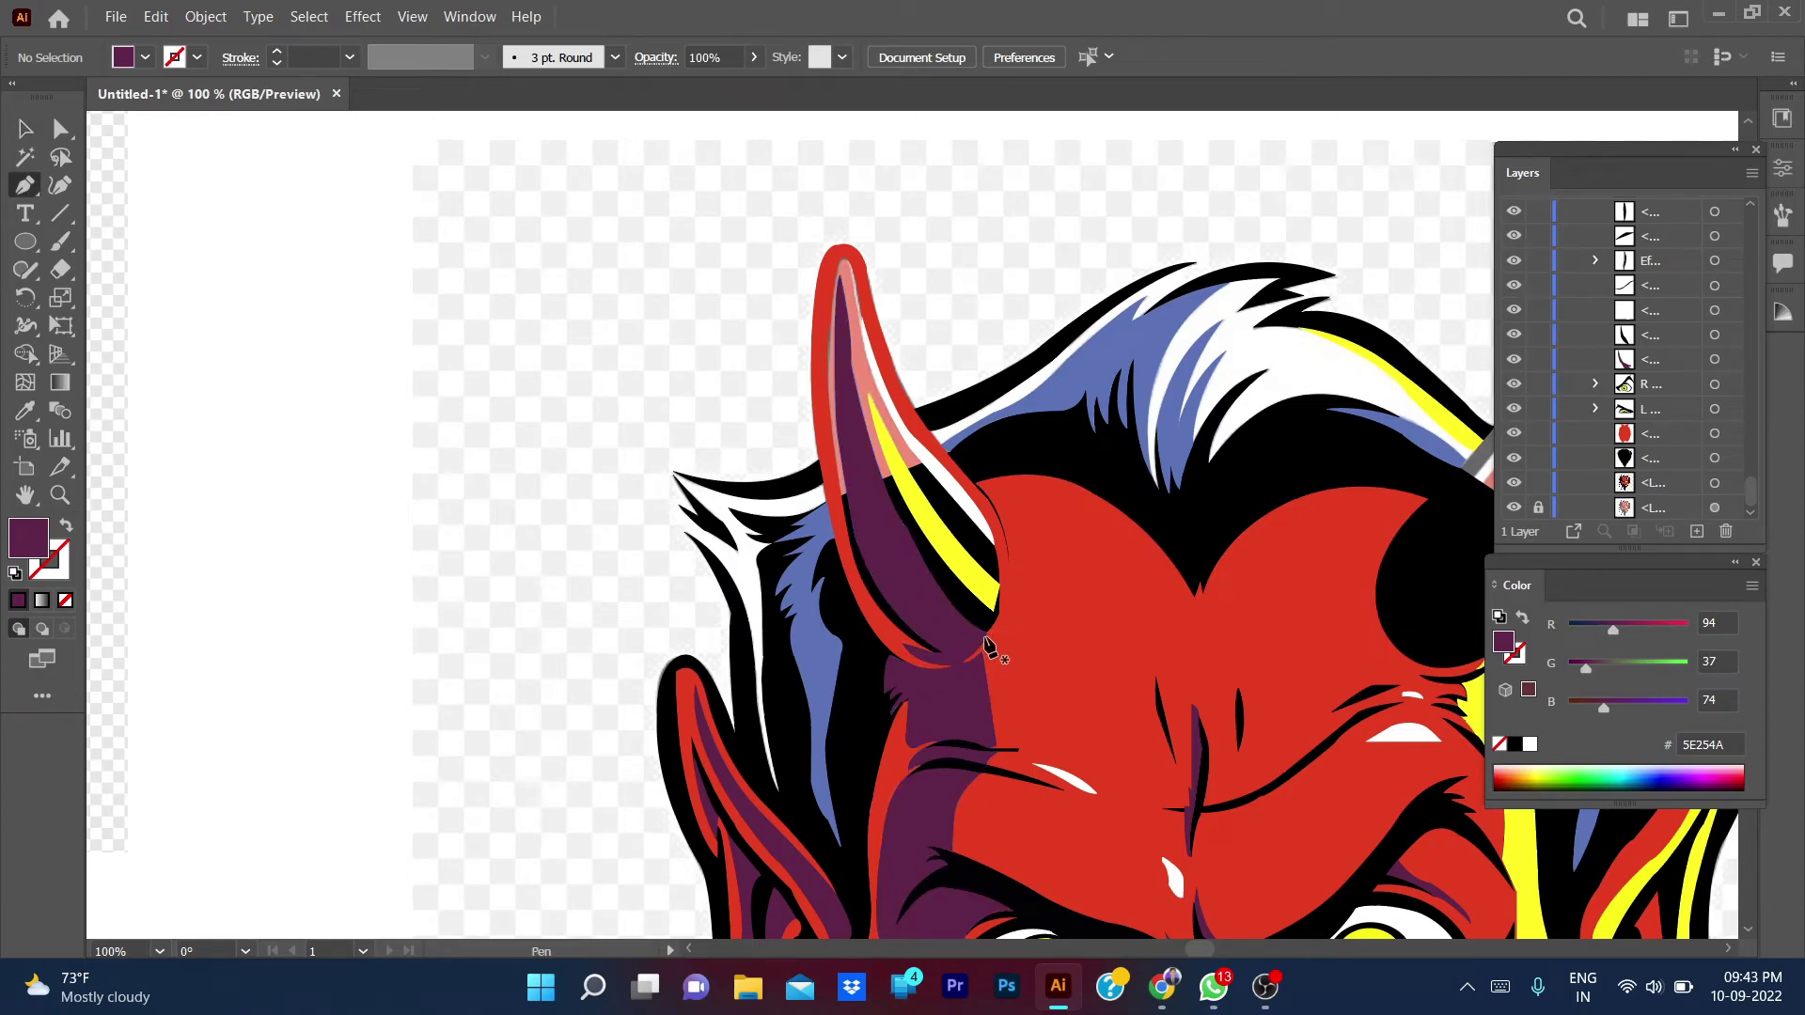
click(985, 631)
click(940, 656)
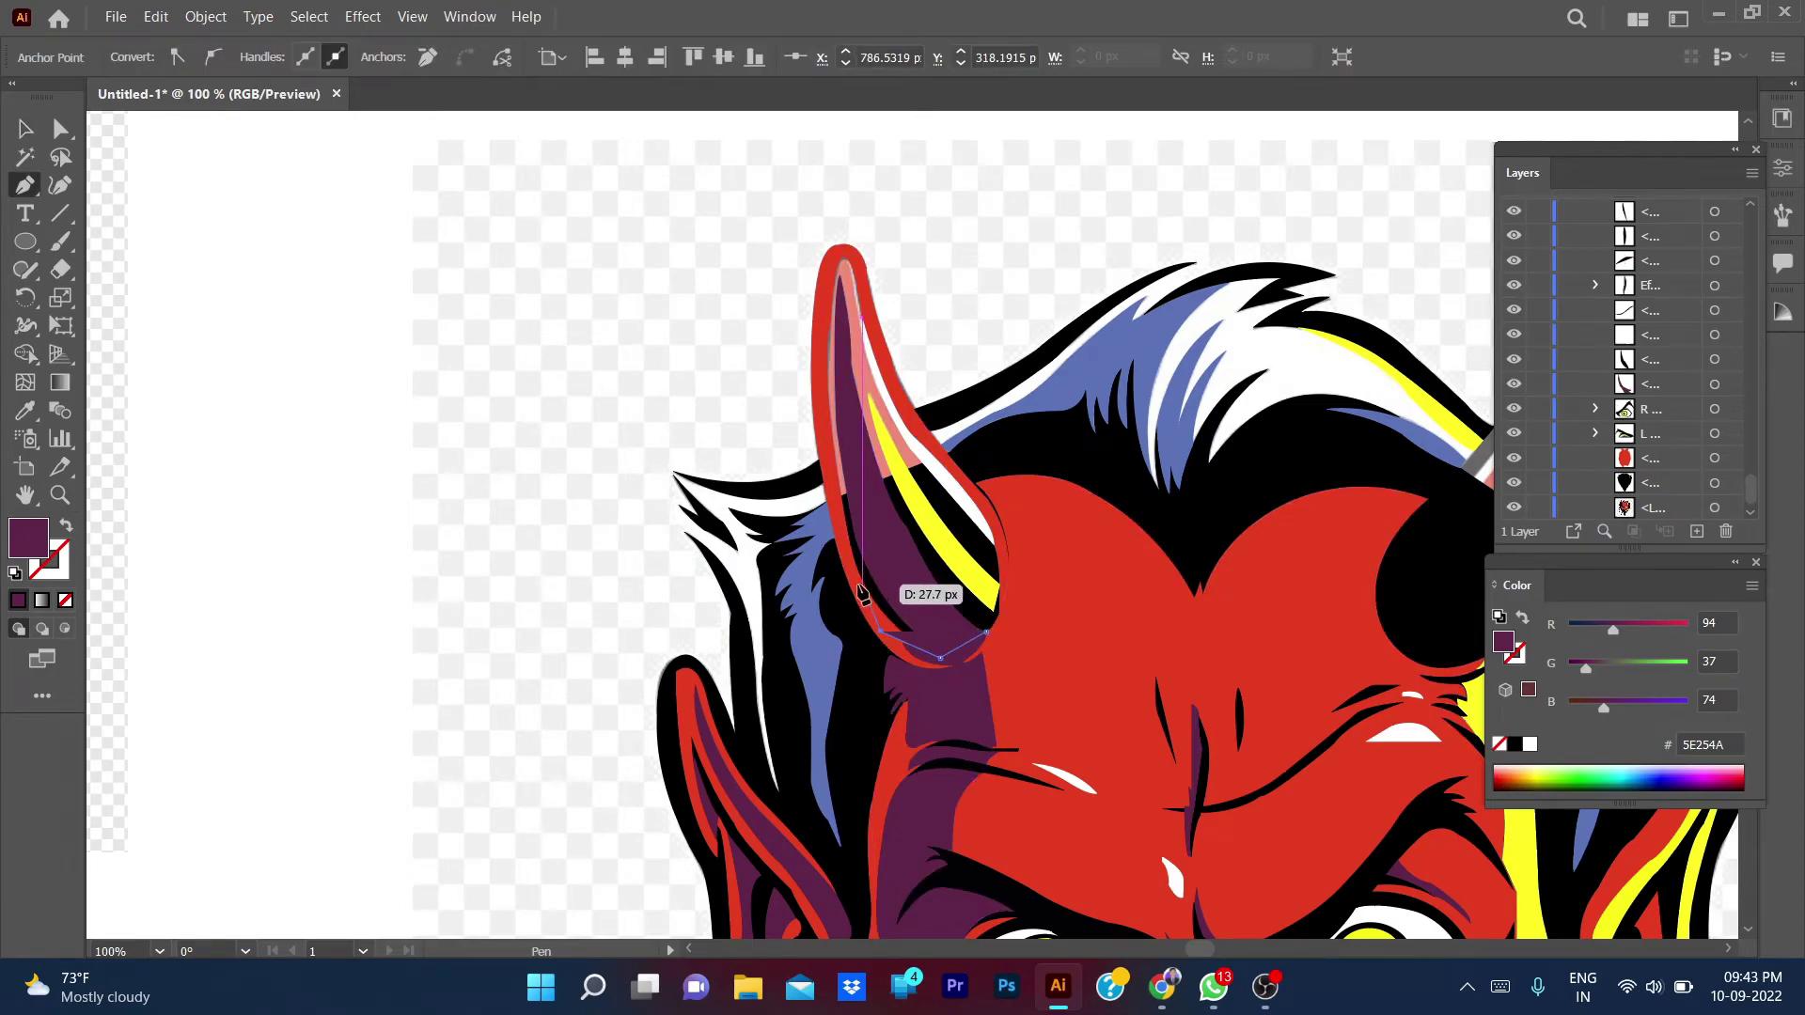
click(861, 584)
key(/)
click(843, 530)
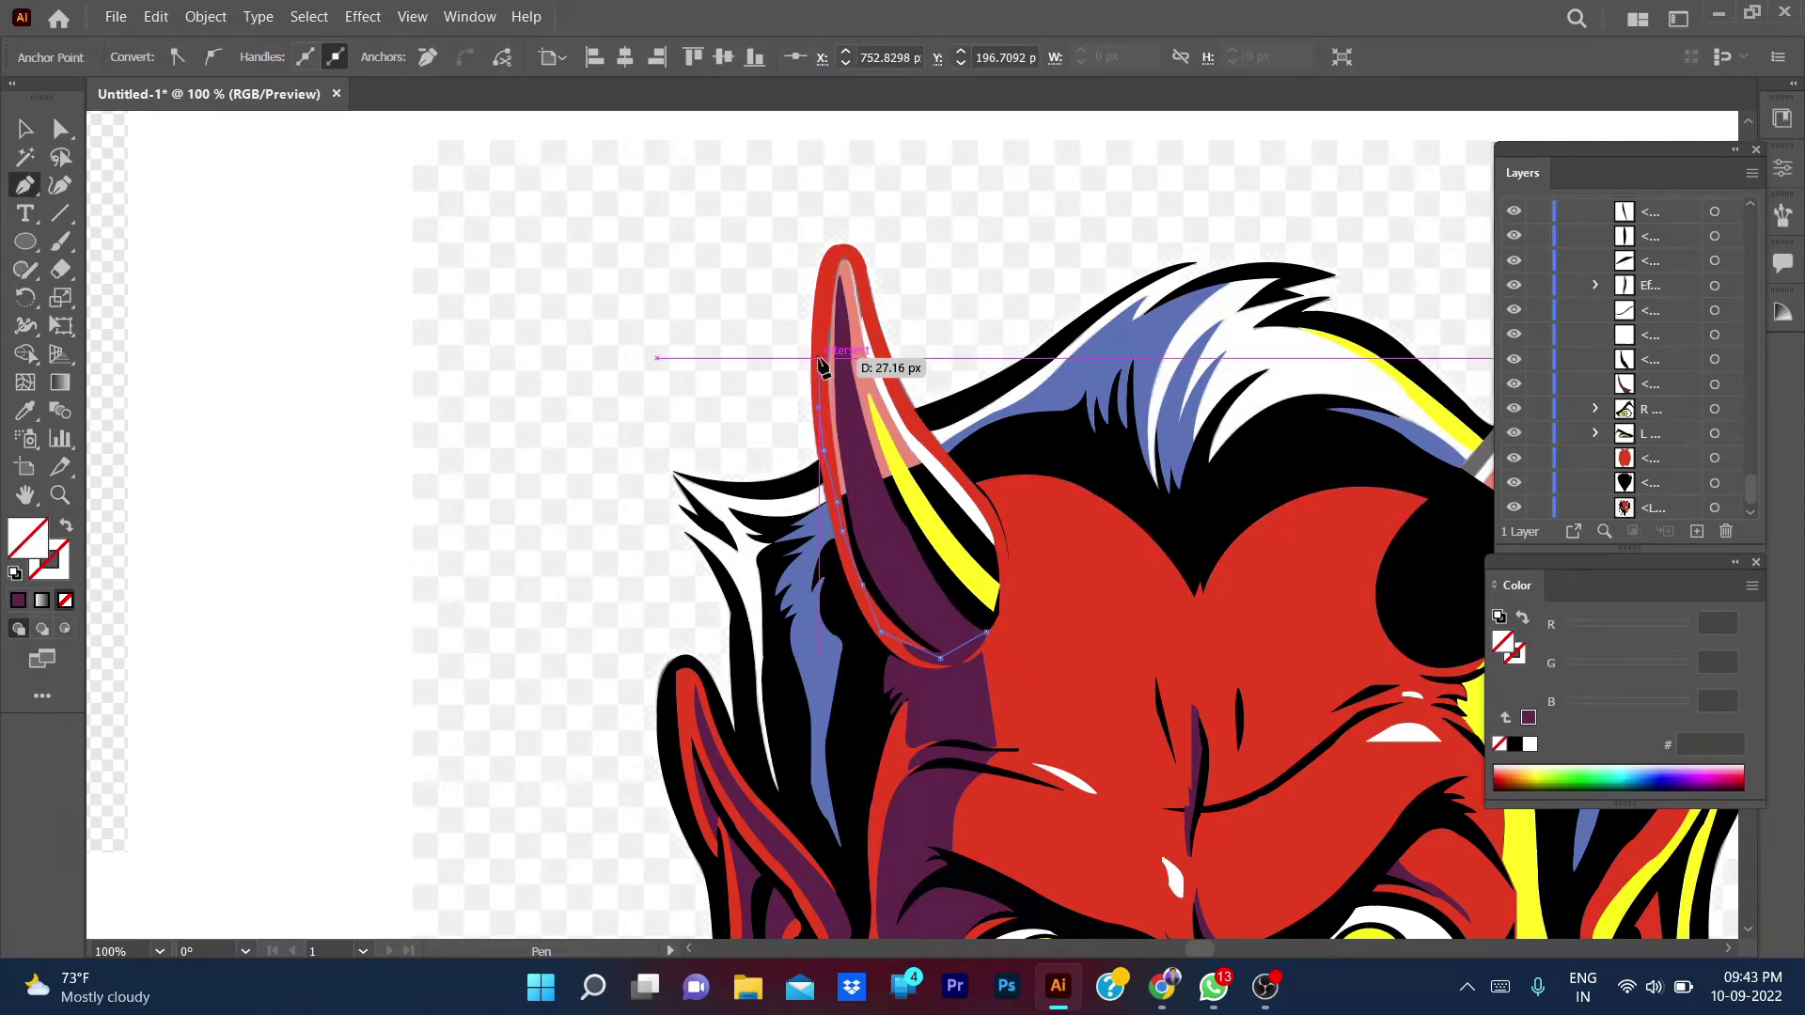
- Curve the outline around the horn tip and close it back at the base
drag(826, 358, 846, 282)
click(893, 372)
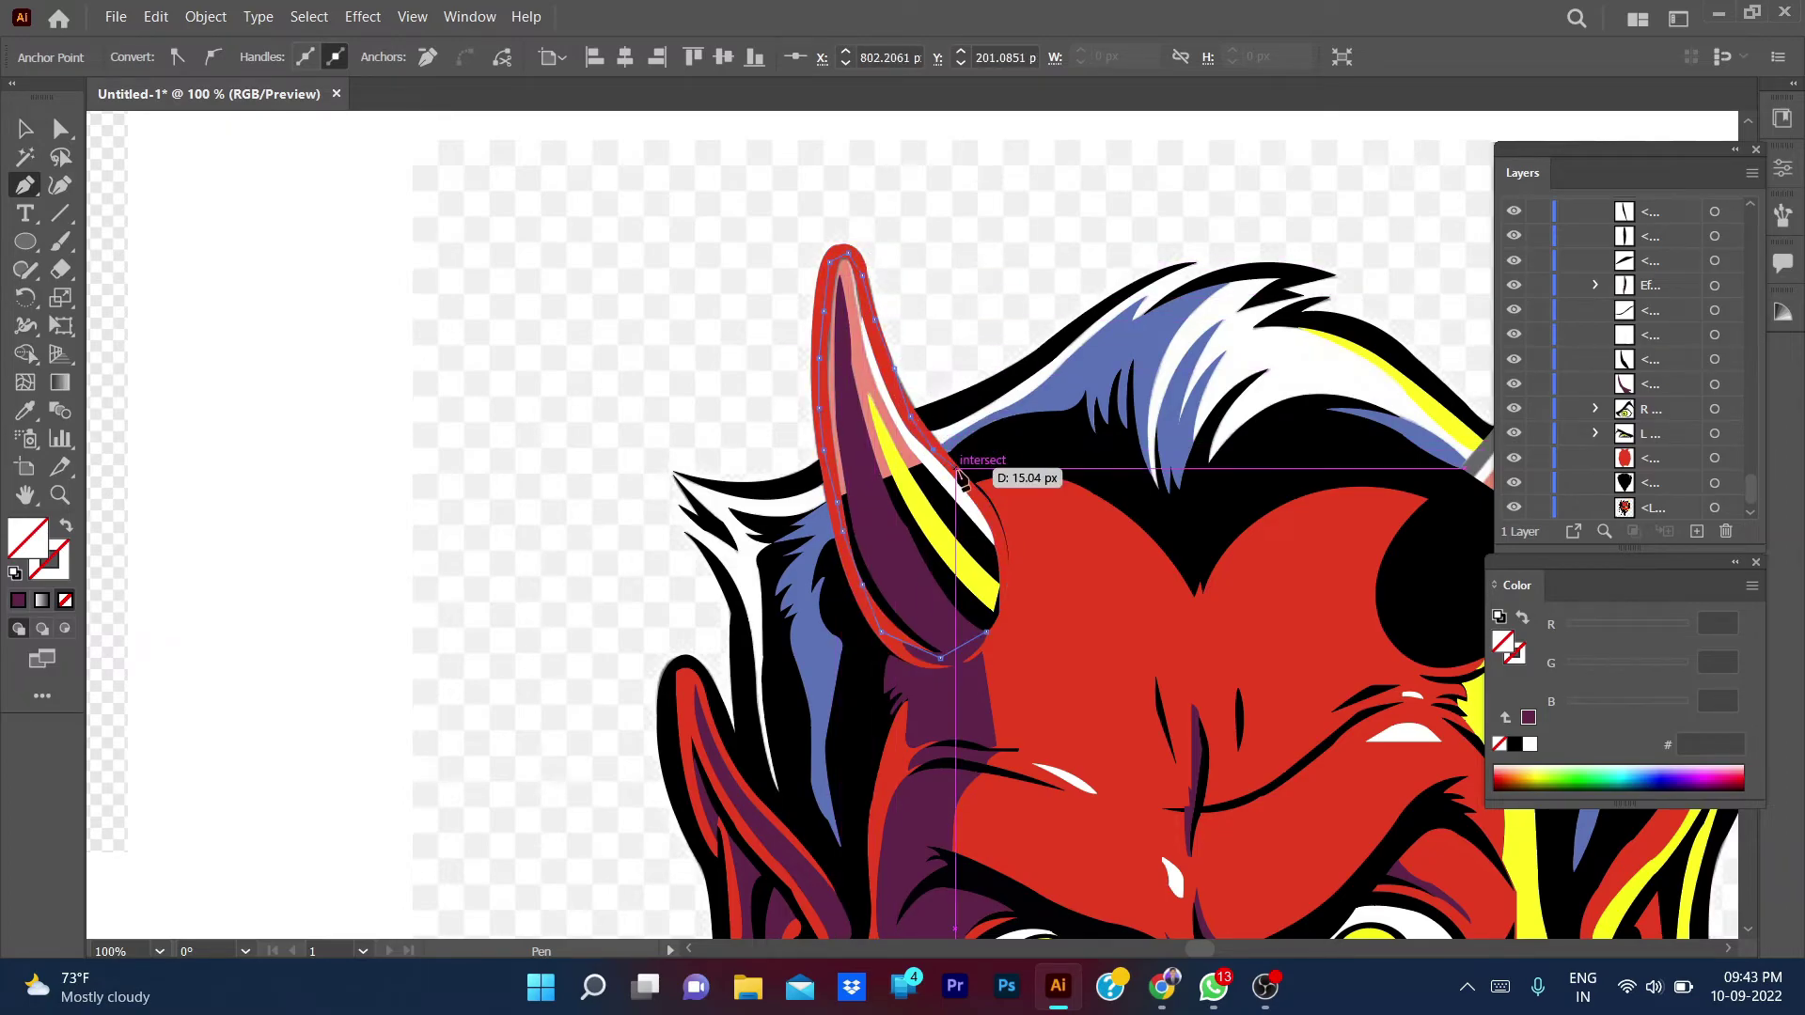
click(987, 516)
click(1007, 575)
drag(987, 631, 990, 639)
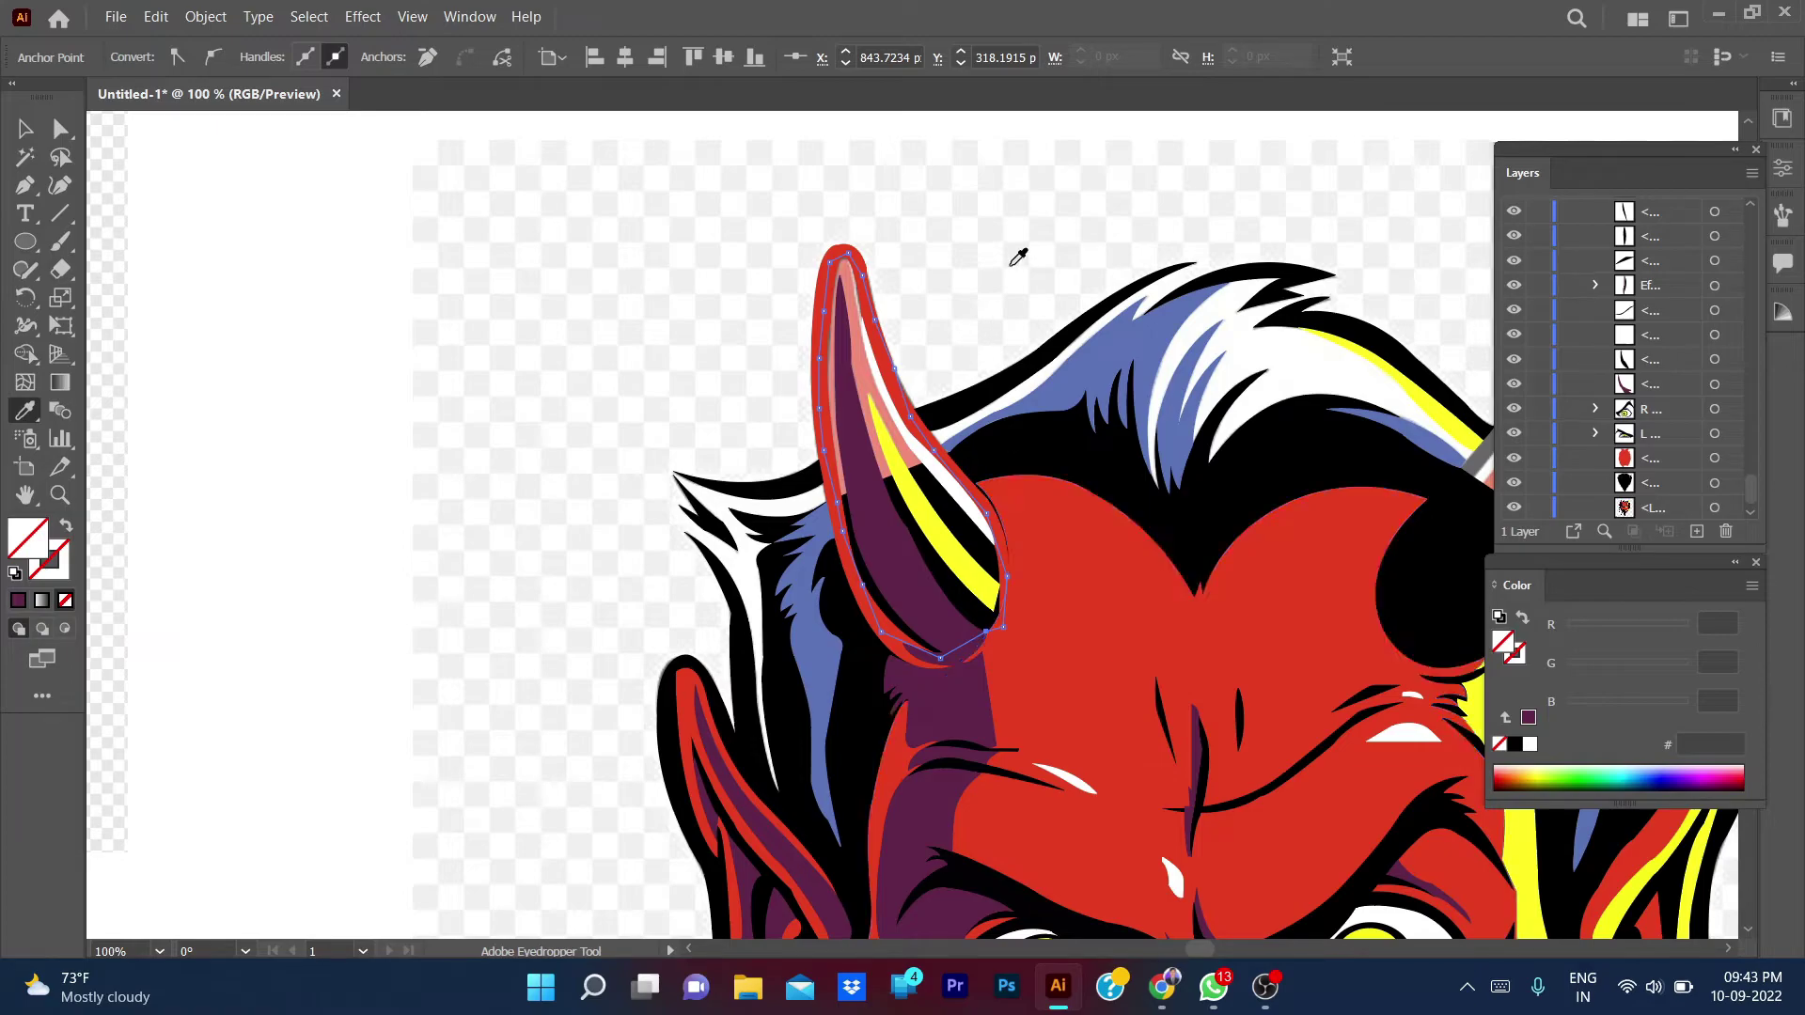
key(v)
scroll(1706, 329, up, 5)
scroll(1706, 329, up, 3)
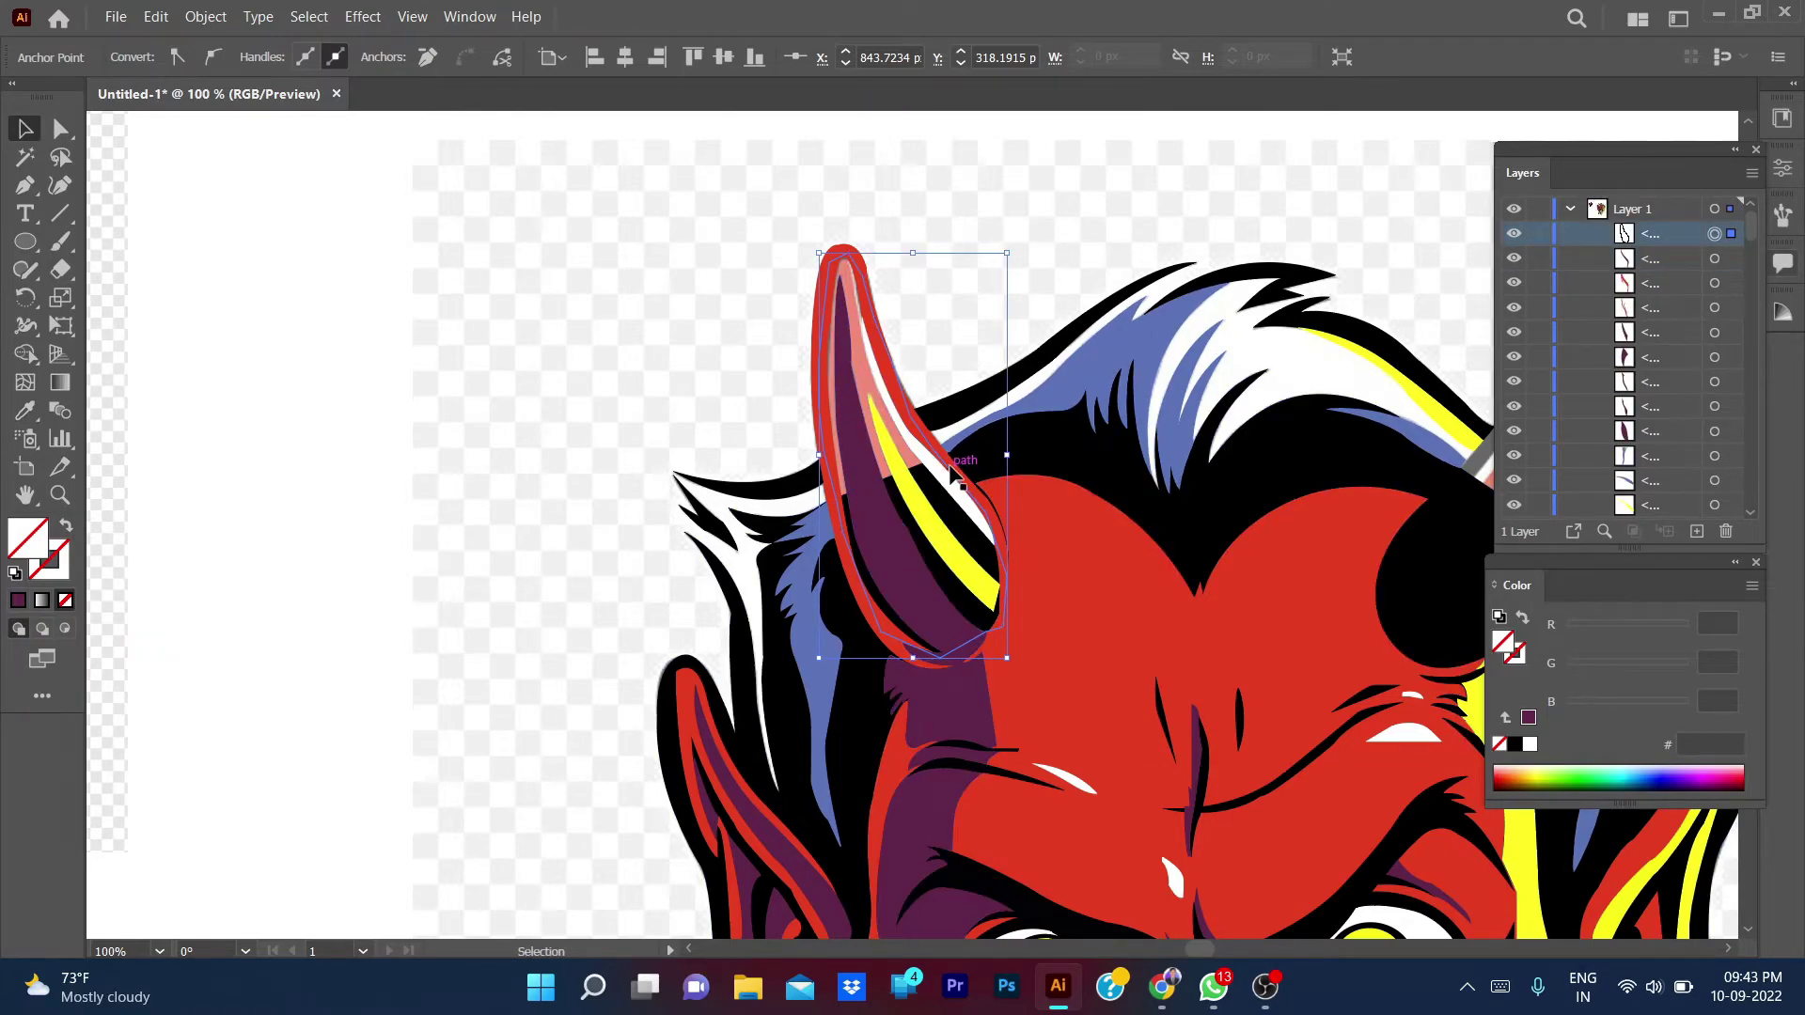
- Name the purple horn shading path '1' in the Layers panel
shift+click(917, 578)
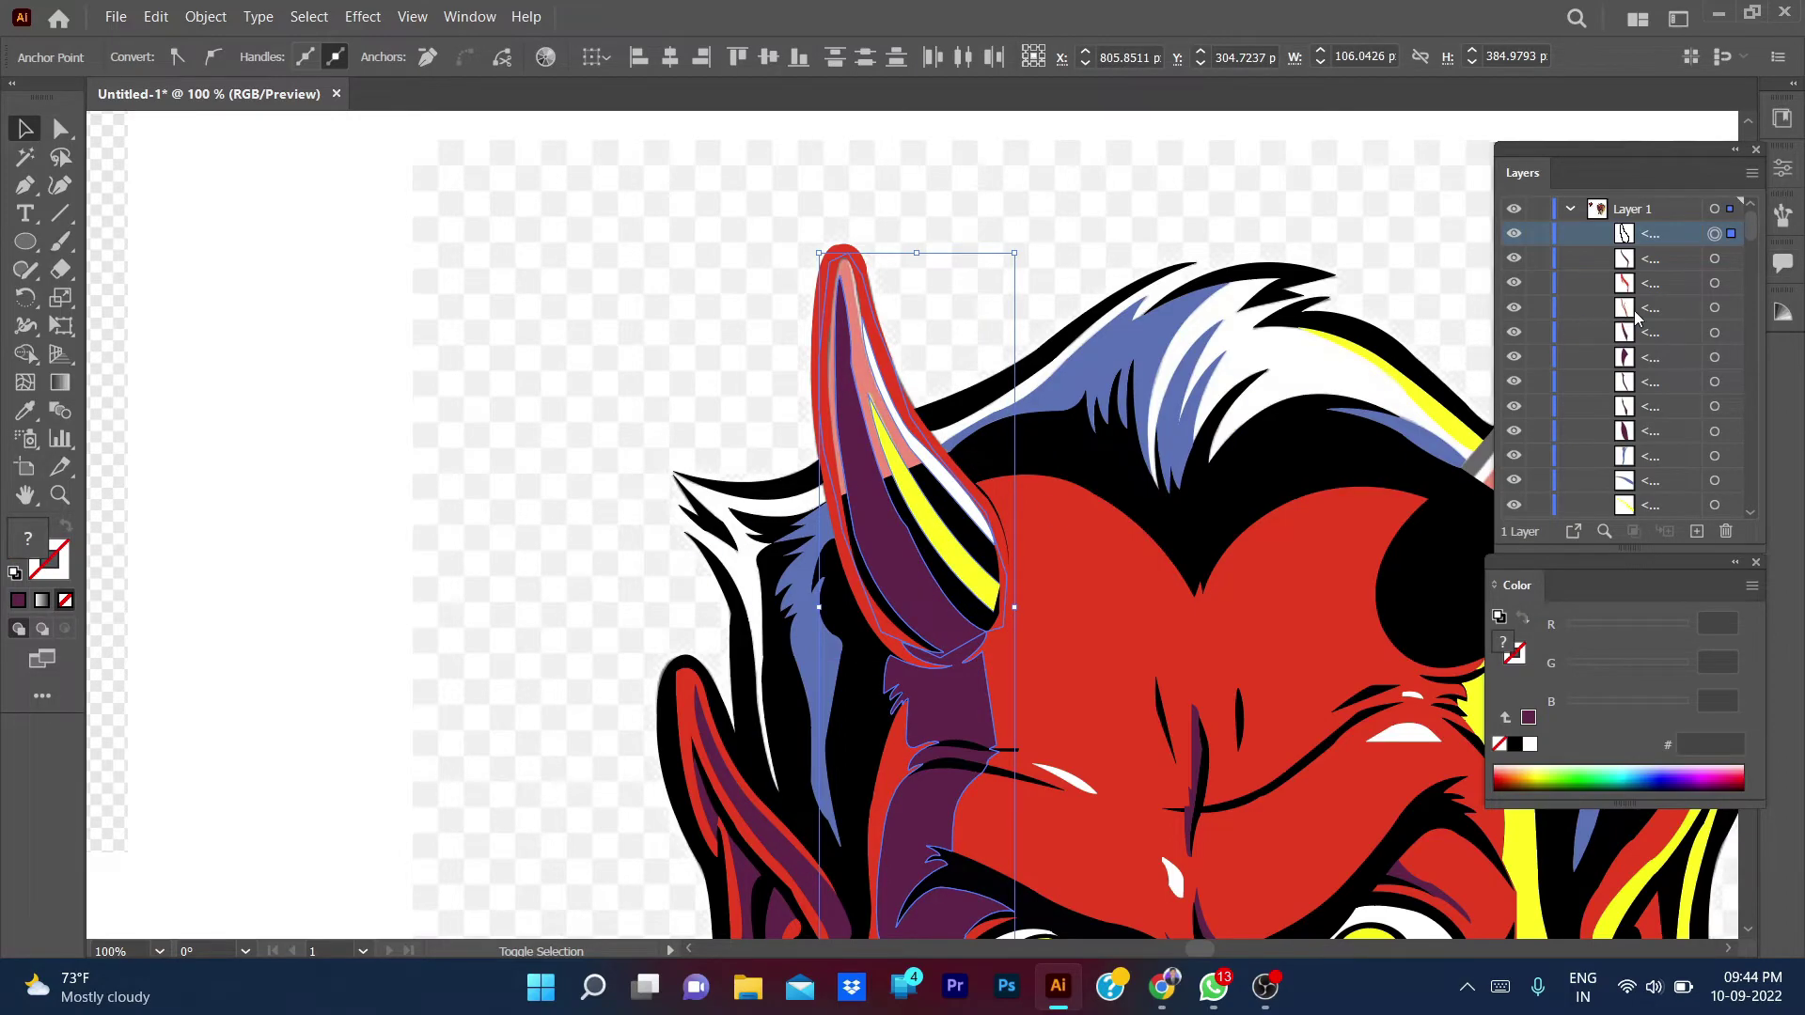
scroll(1636, 317, down, 3)
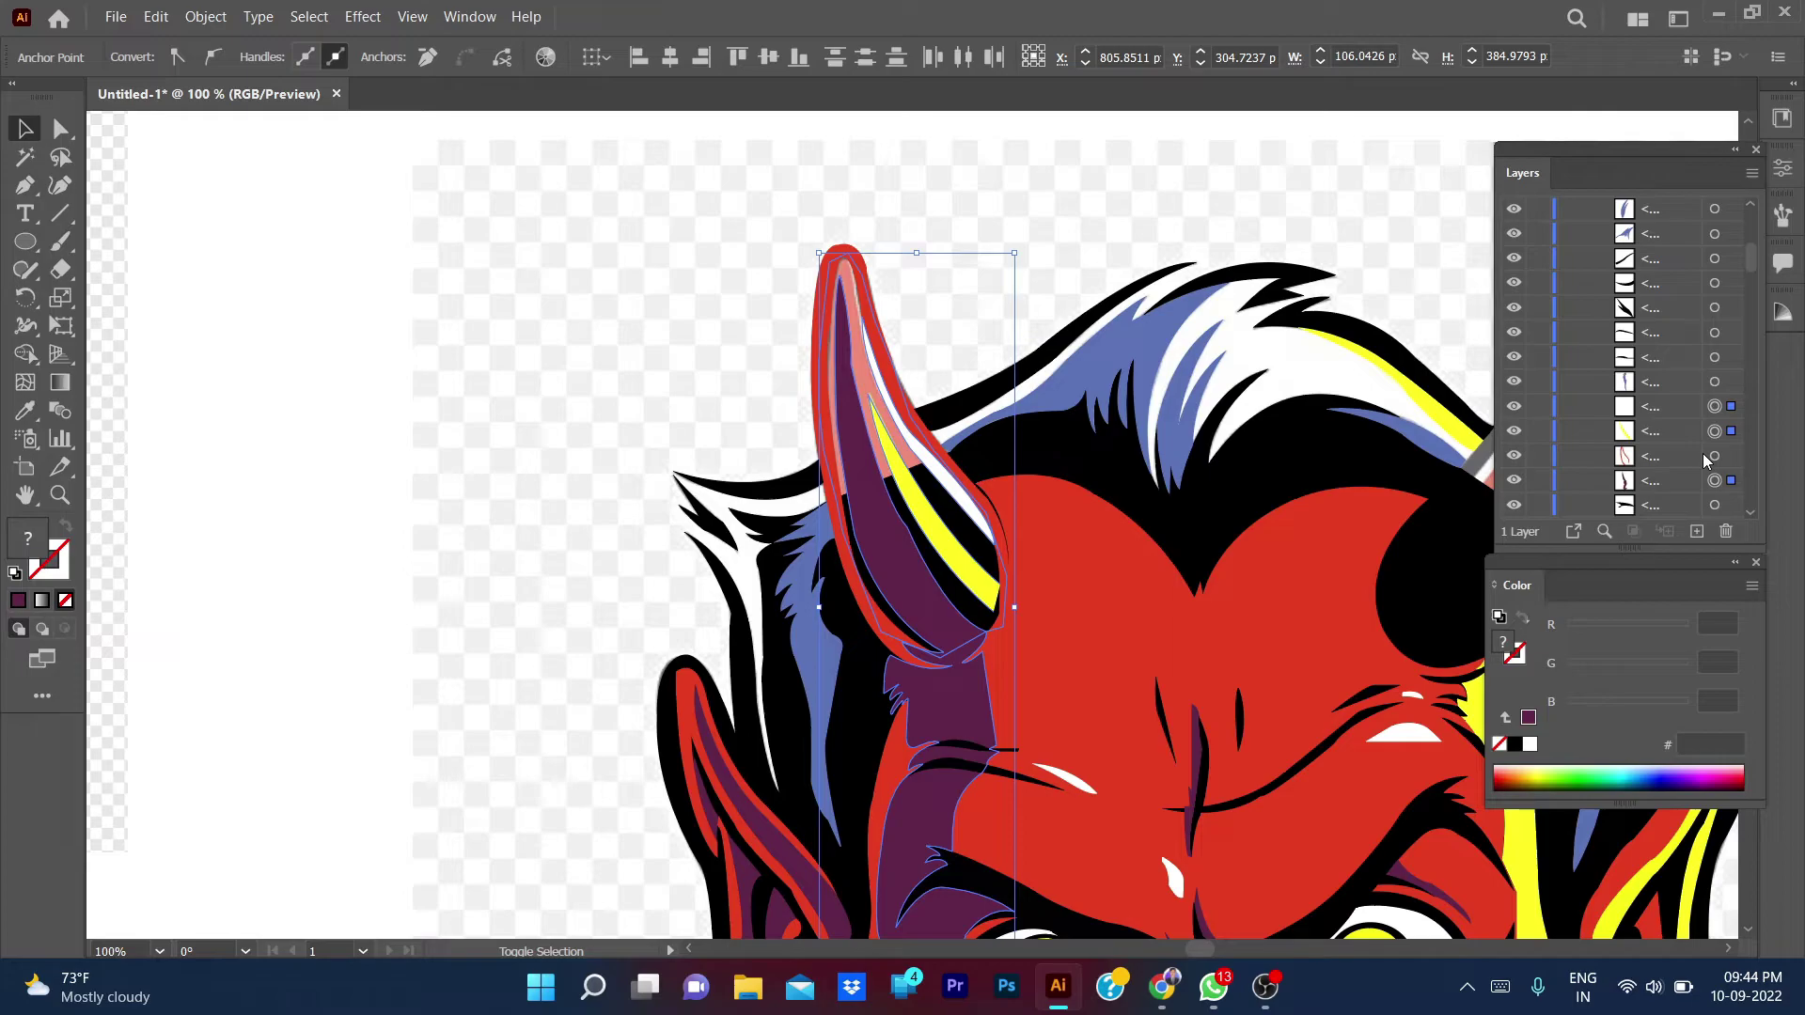
scroll(1695, 476, down, 3)
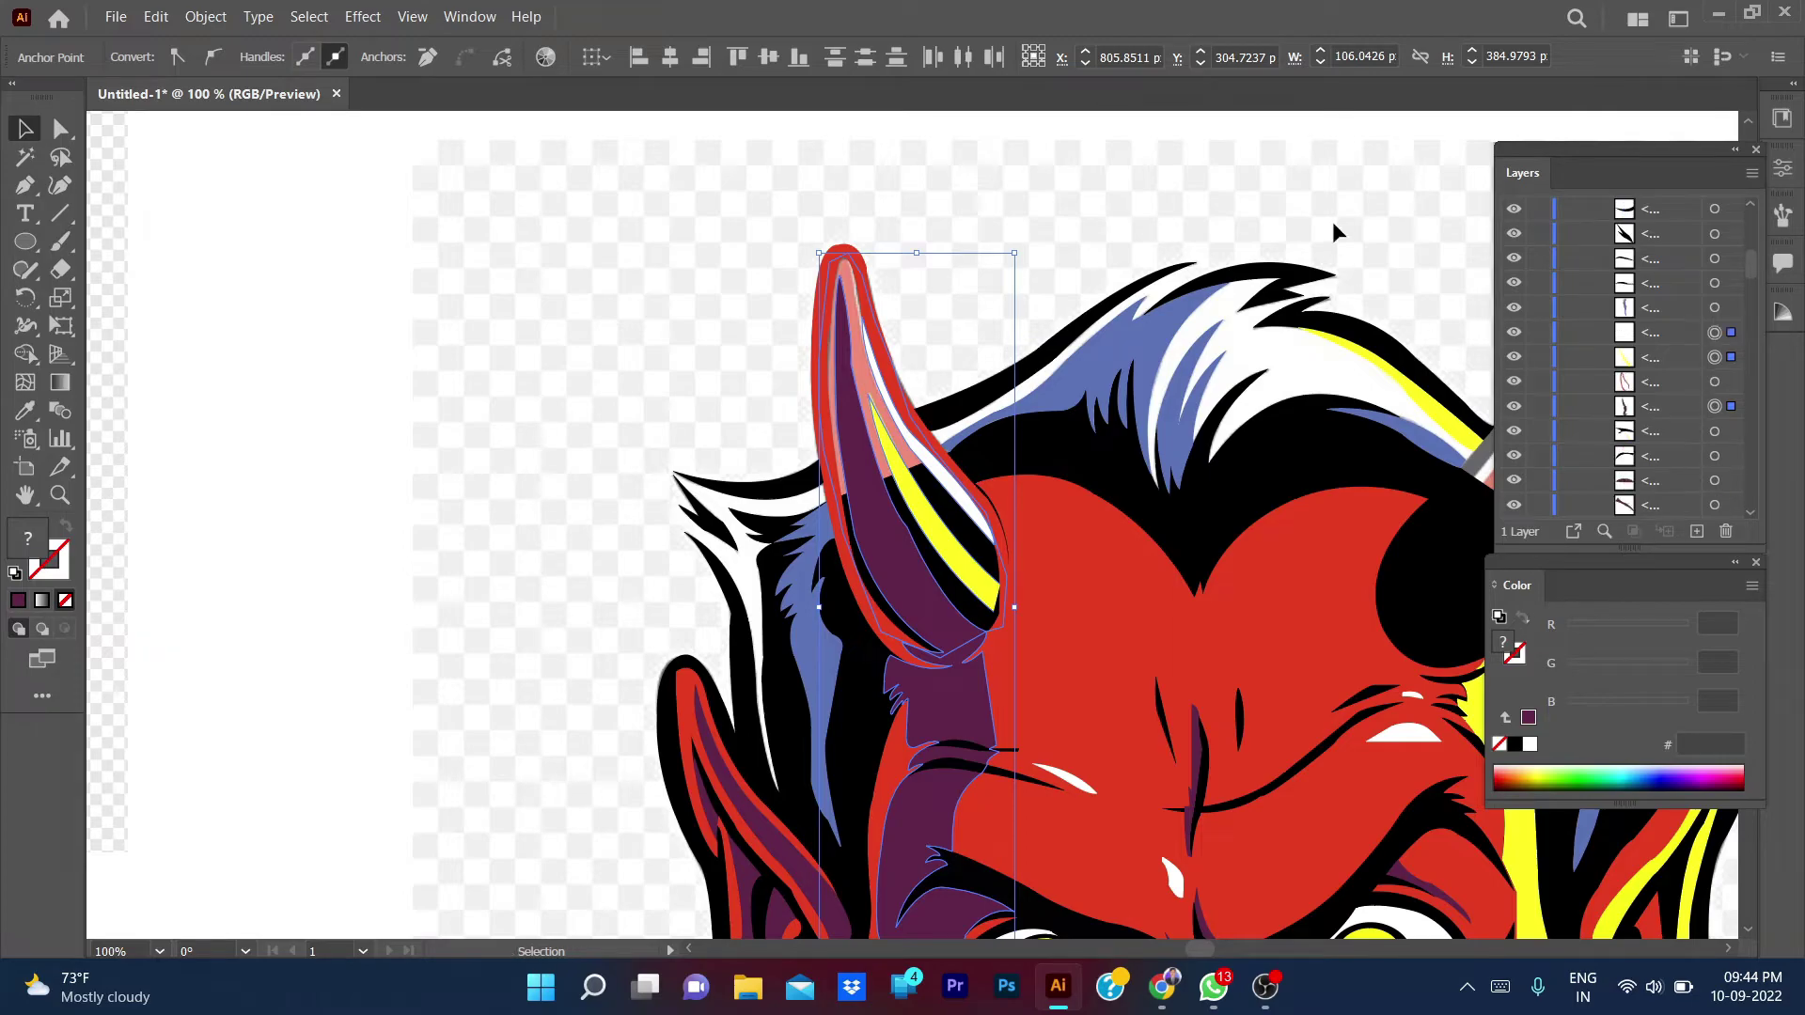
click(1333, 222)
click(1715, 407)
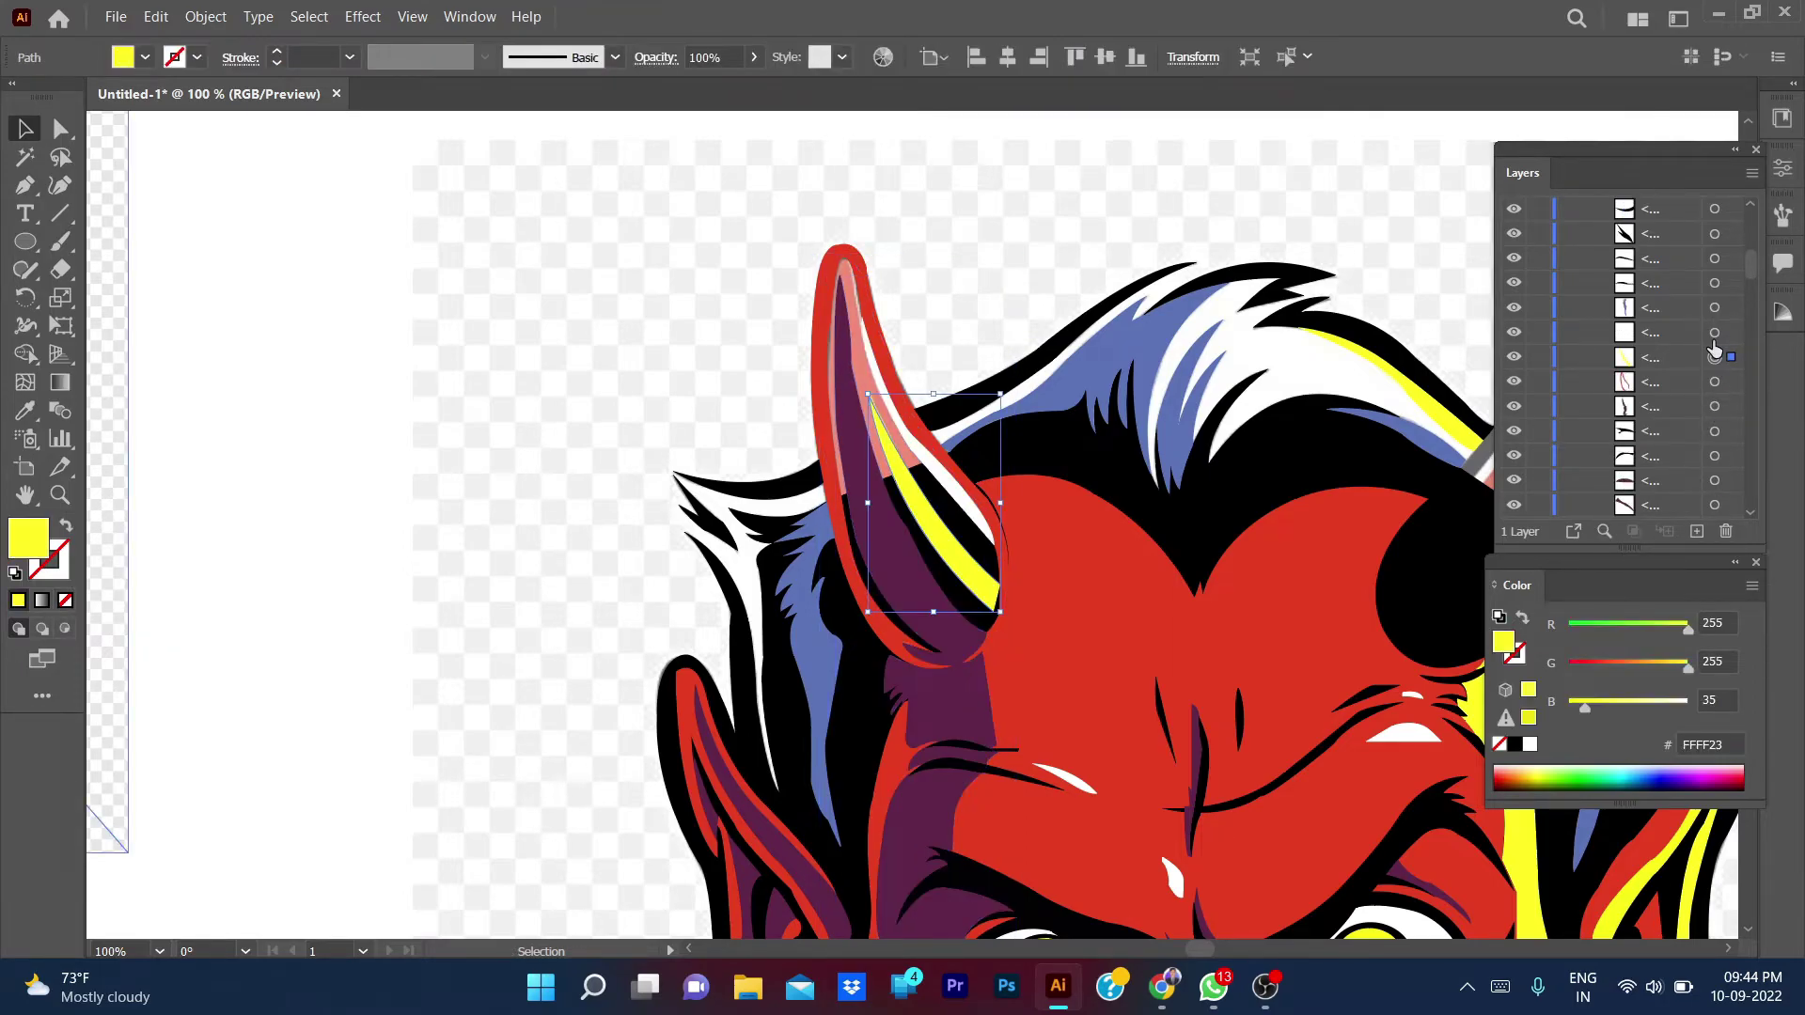
double_click(1671, 406)
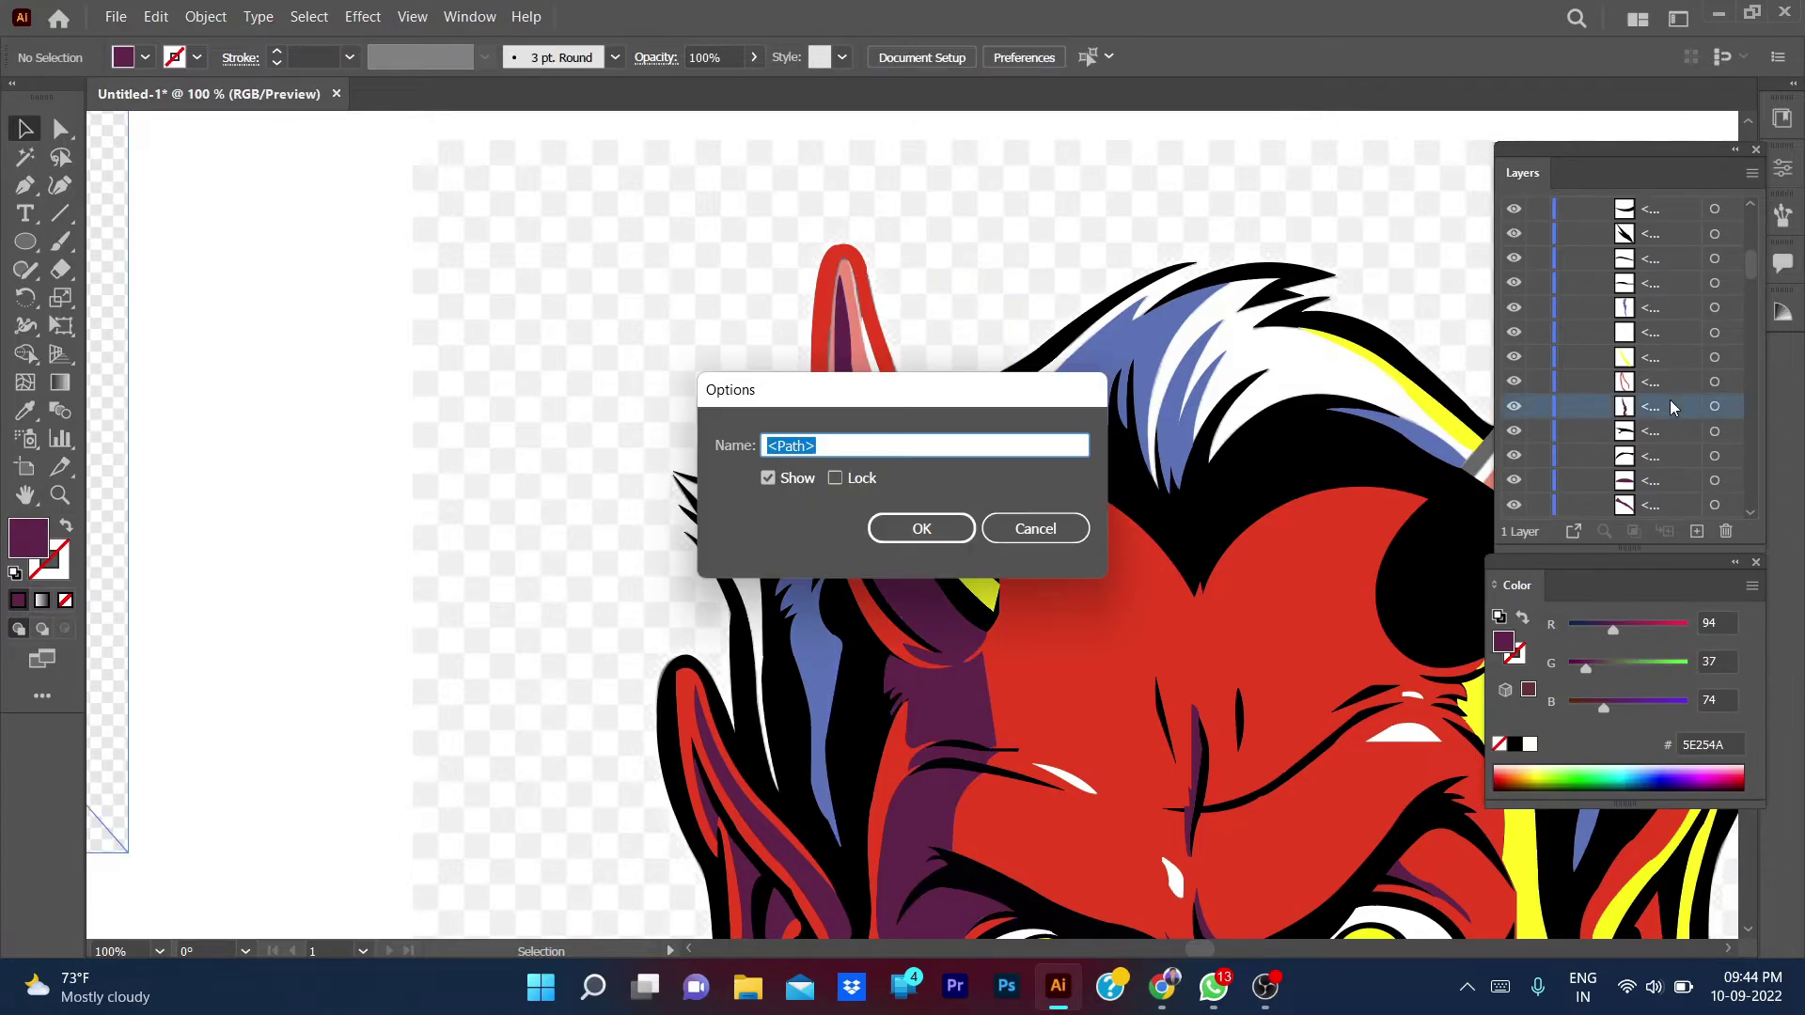
text(1)
key(Return)
- Name the yellow horn stripe path '2' and the white stripe path '3'
click(1713, 380)
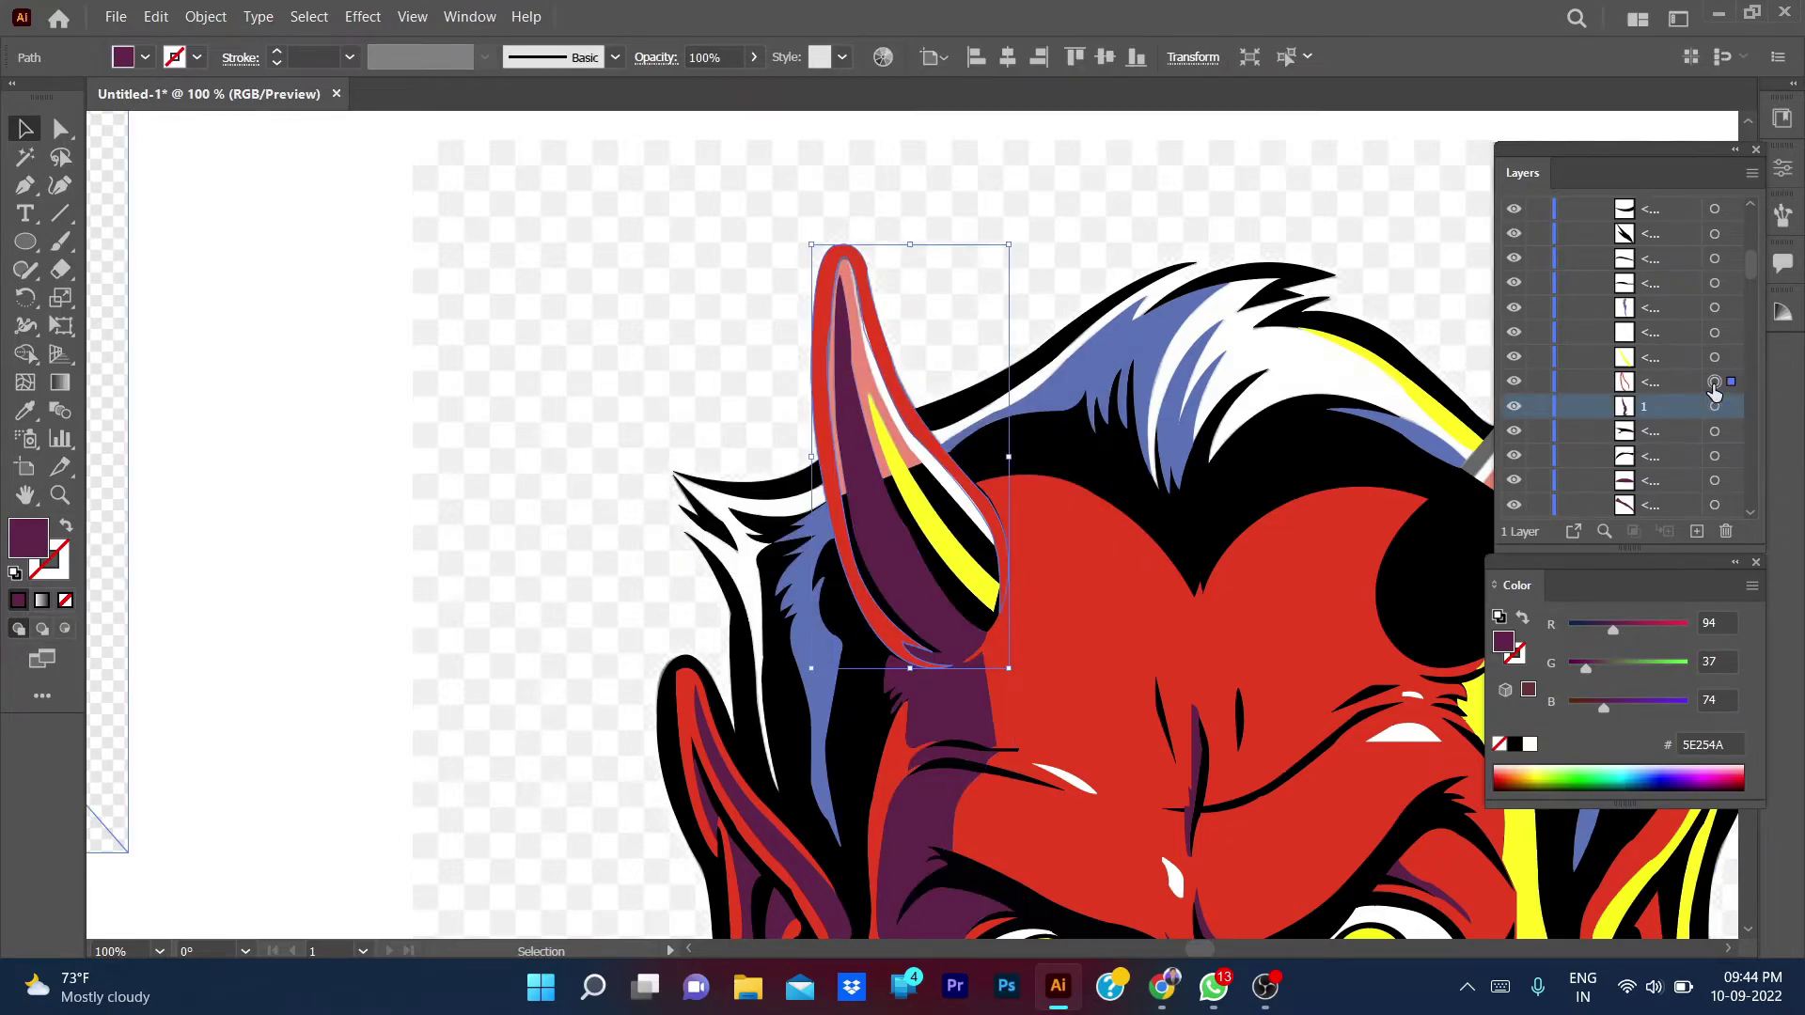
click(1715, 358)
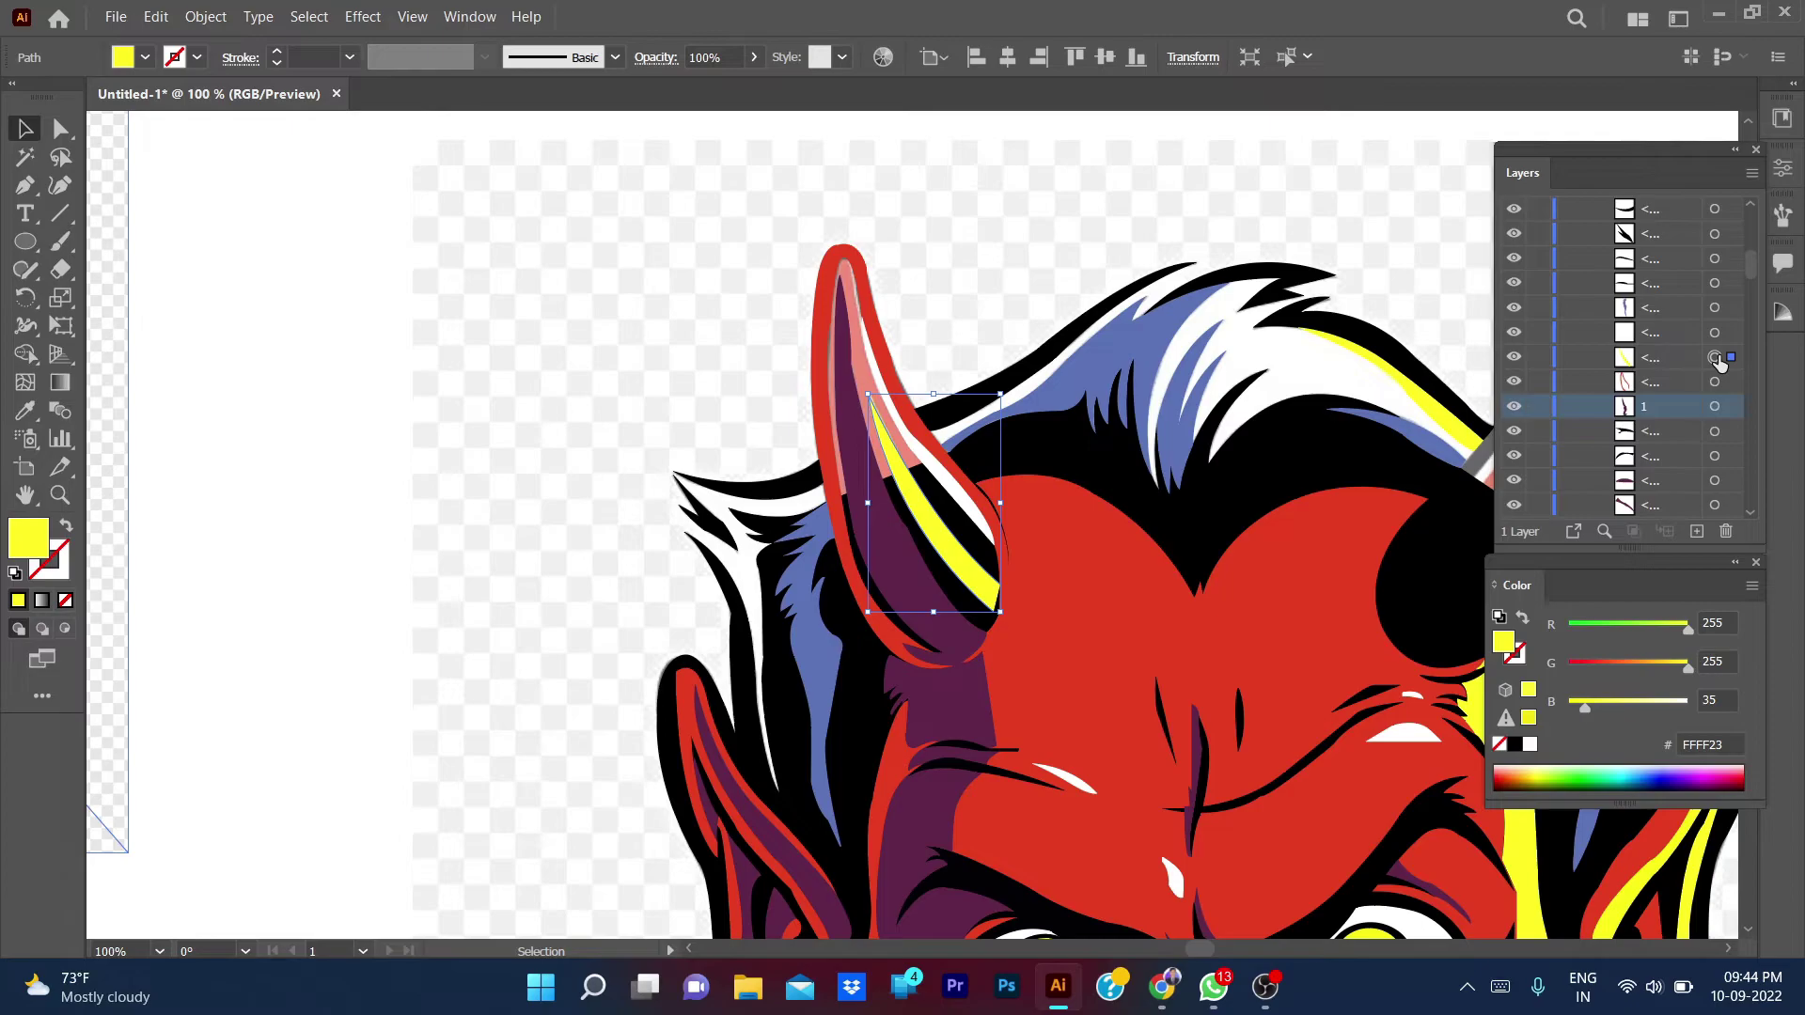
double_click(1664, 361)
click(920, 523)
click(1715, 332)
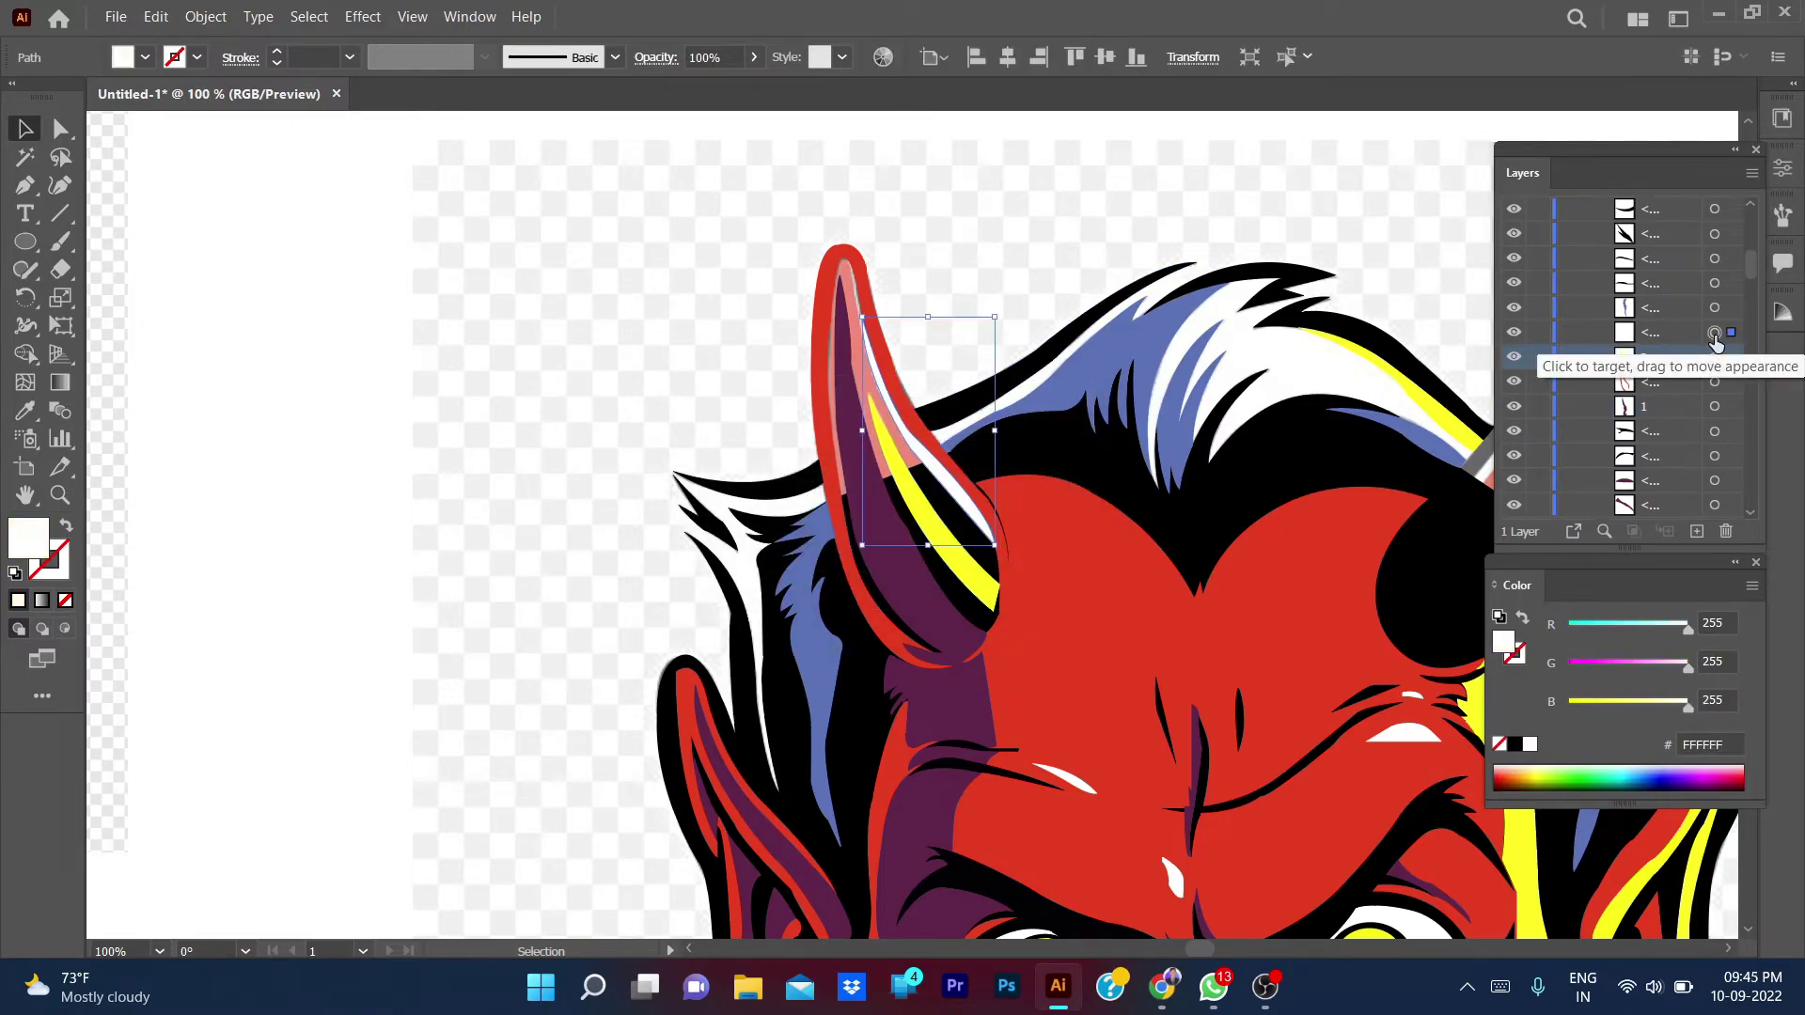
double_click(1657, 333)
text(3)
key(Return)
click(1471, 333)
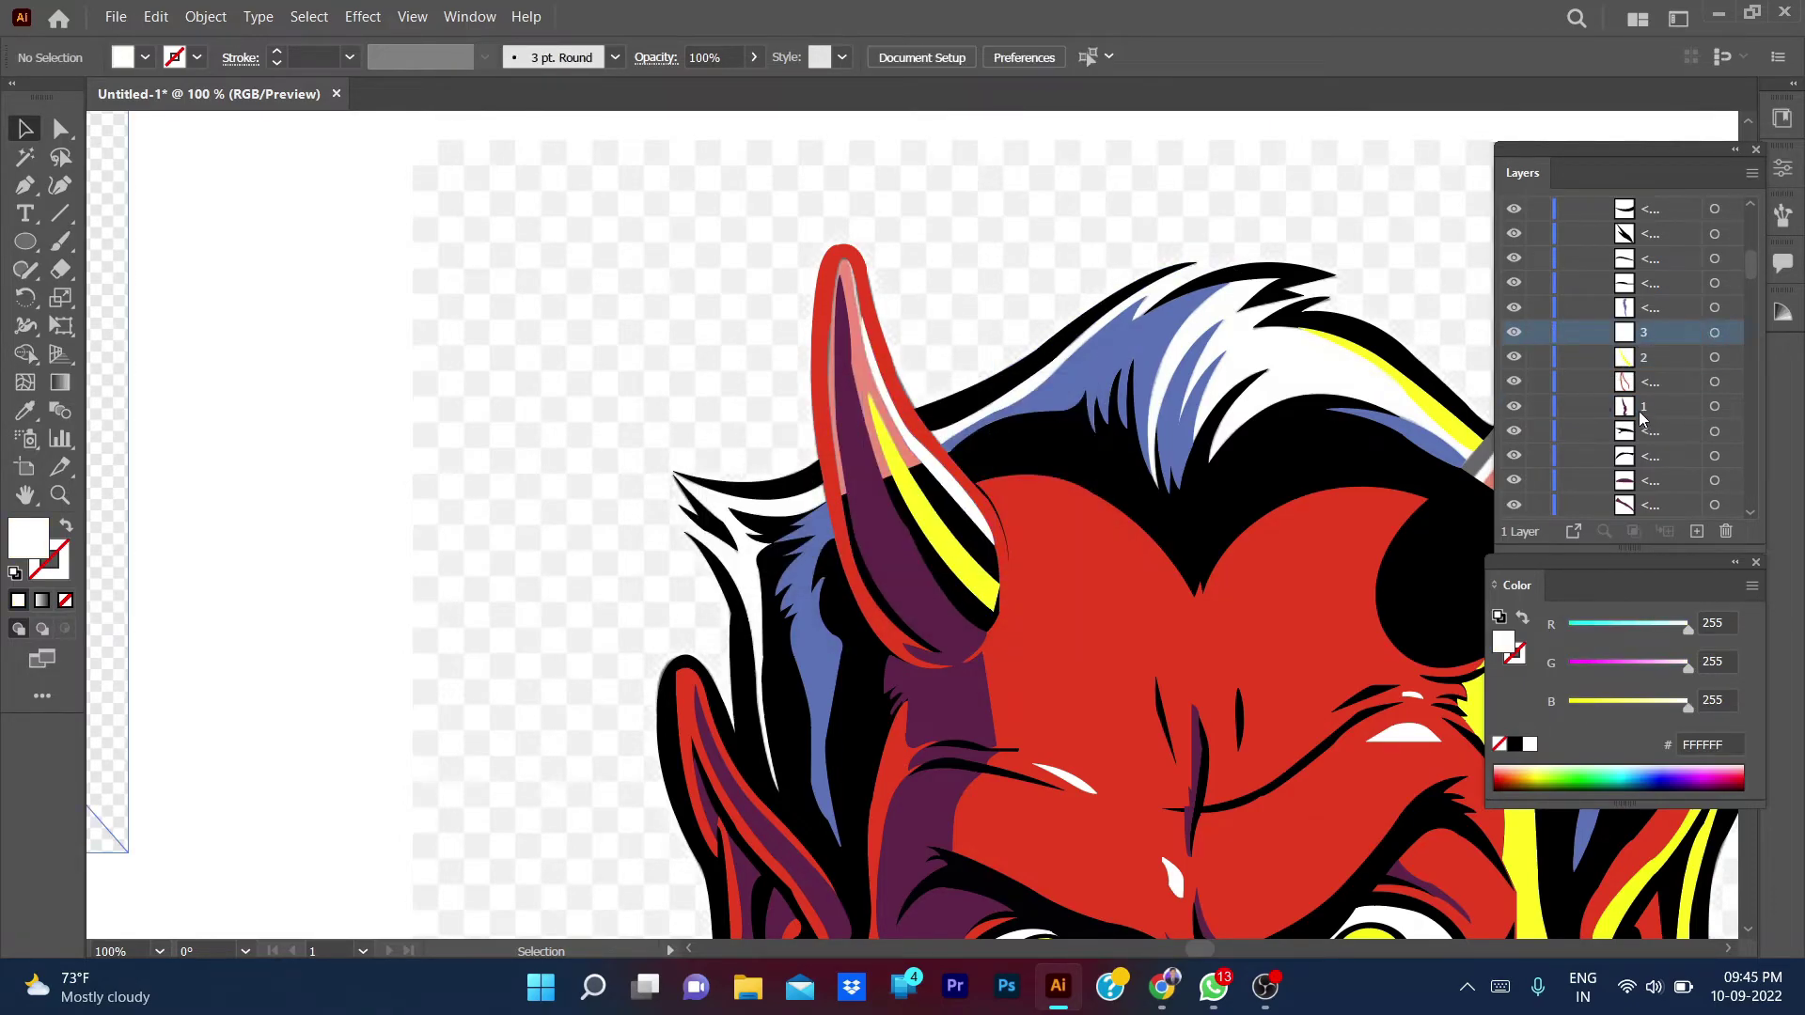
- Move path 1 up below path 2 and fill the traced horn outline with the face's red
mouse_move(1640, 420)
mouse_down()
mouse_move(1610, 374)
mouse_move(1679, 522)
mouse_move(1657, 483)
mouse_up()
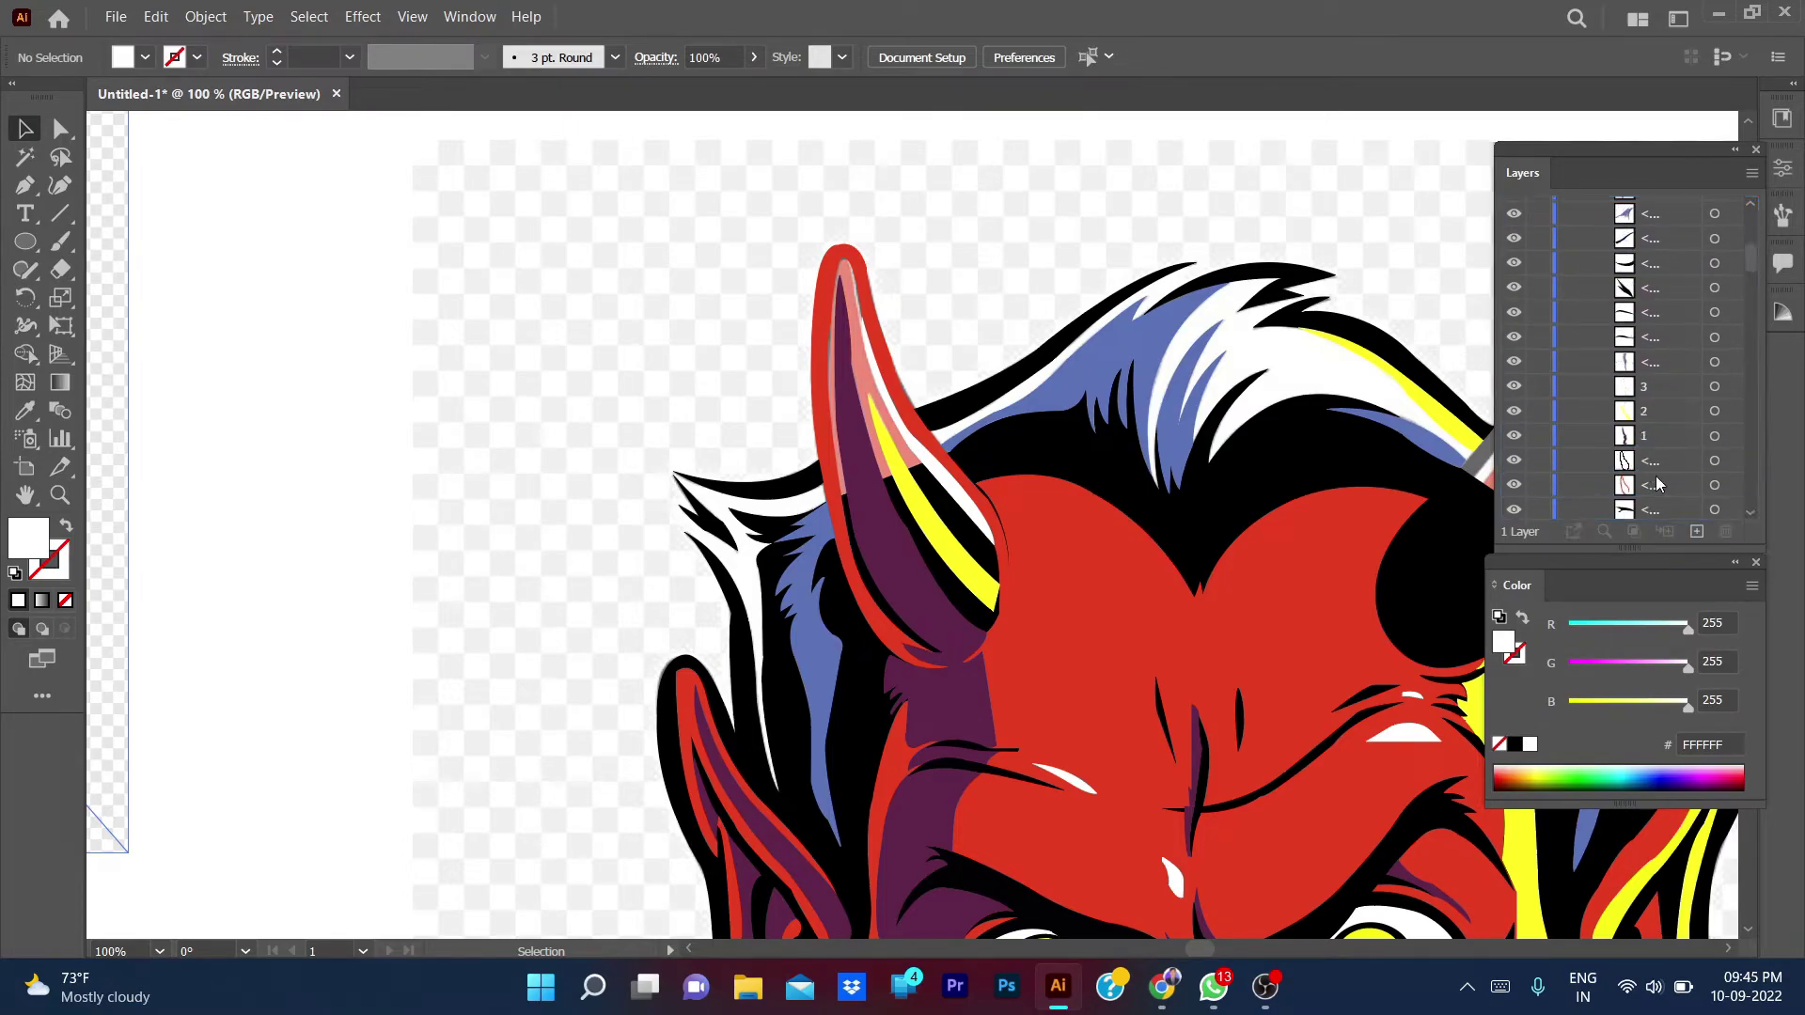
click(1715, 460)
double_click(1503, 642)
click(1640, 238)
key(i)
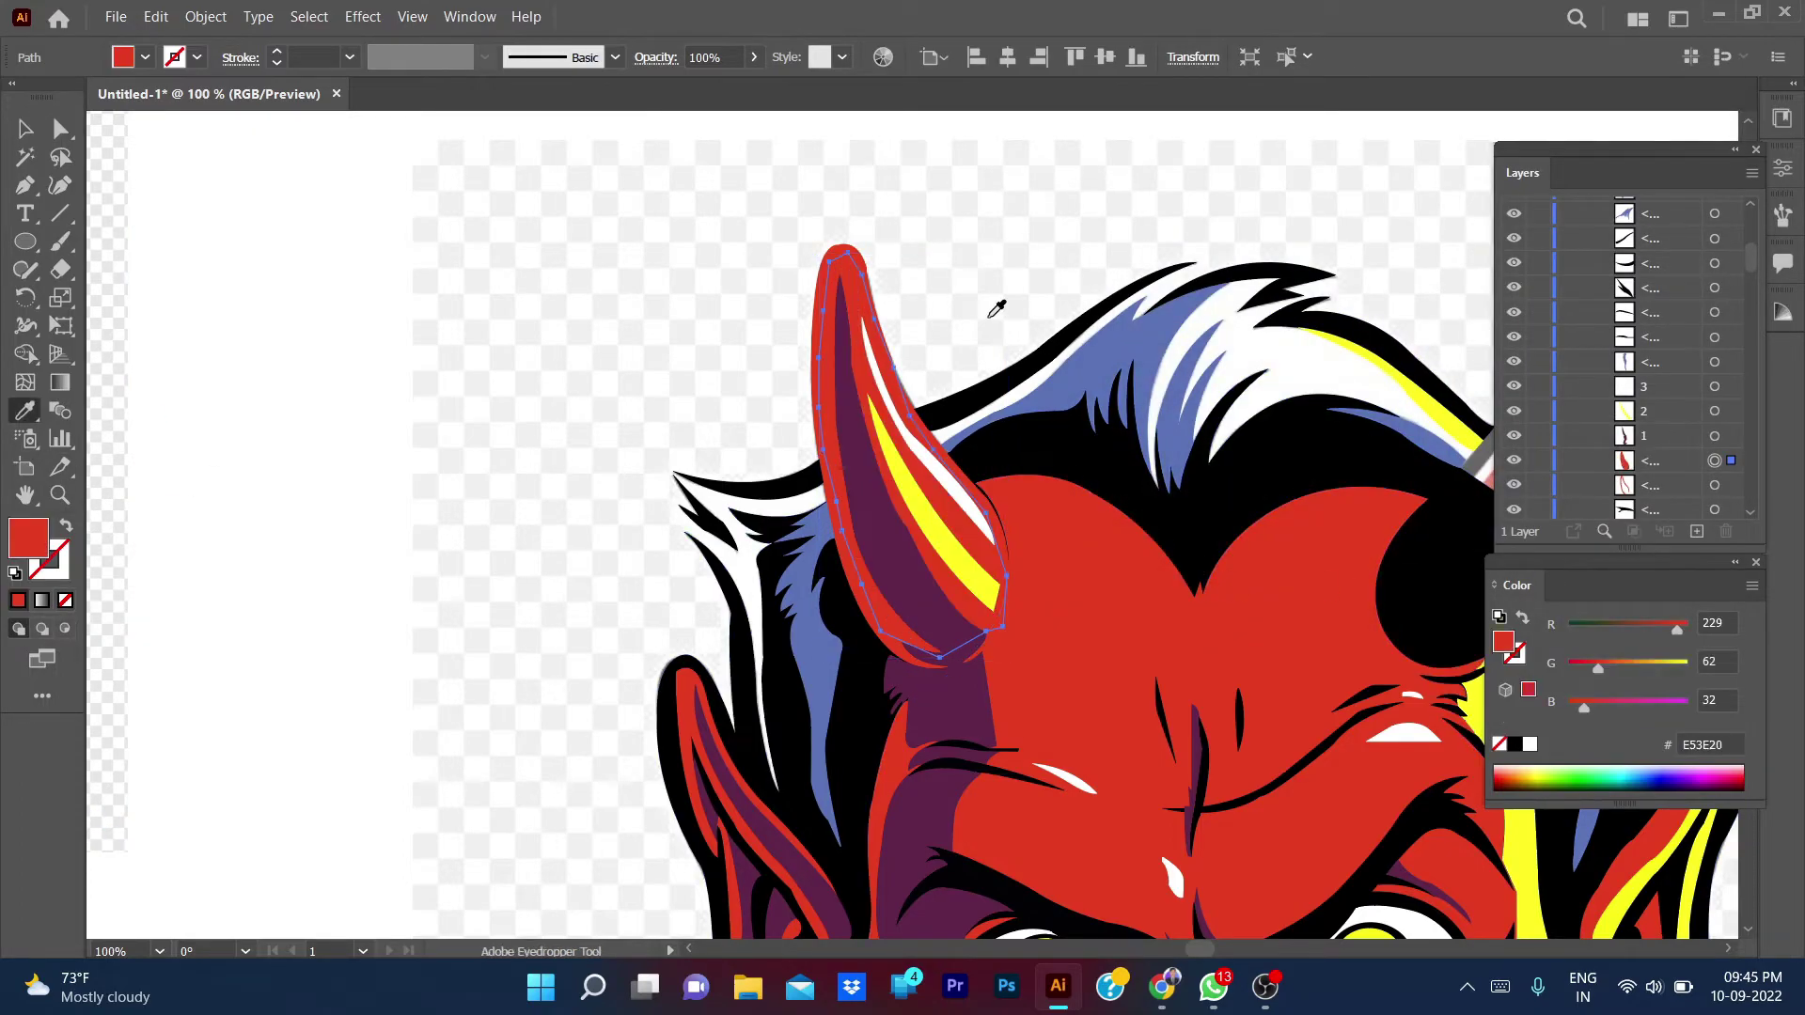
key(v)
scroll(980, 268, down, 2)
- Hide the red face shape to inspect the traced horn path
click(1239, 451)
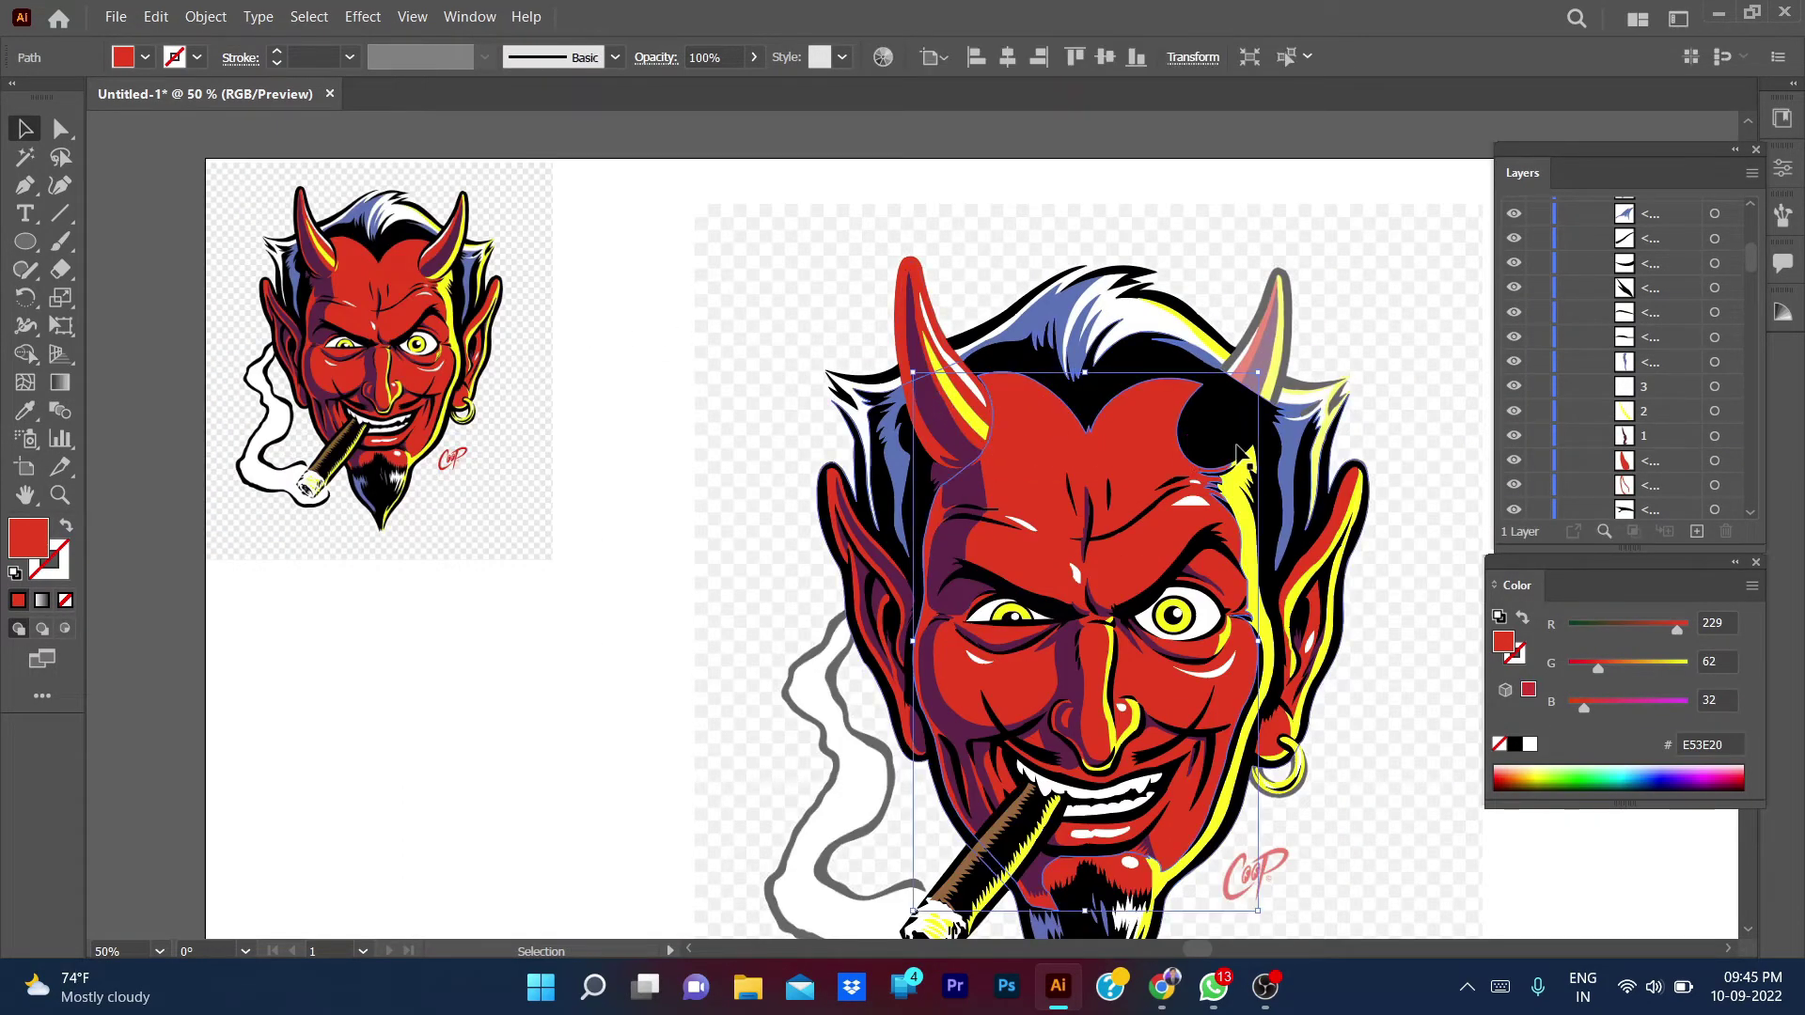
scroll(1617, 376, down, 5)
click(1514, 434)
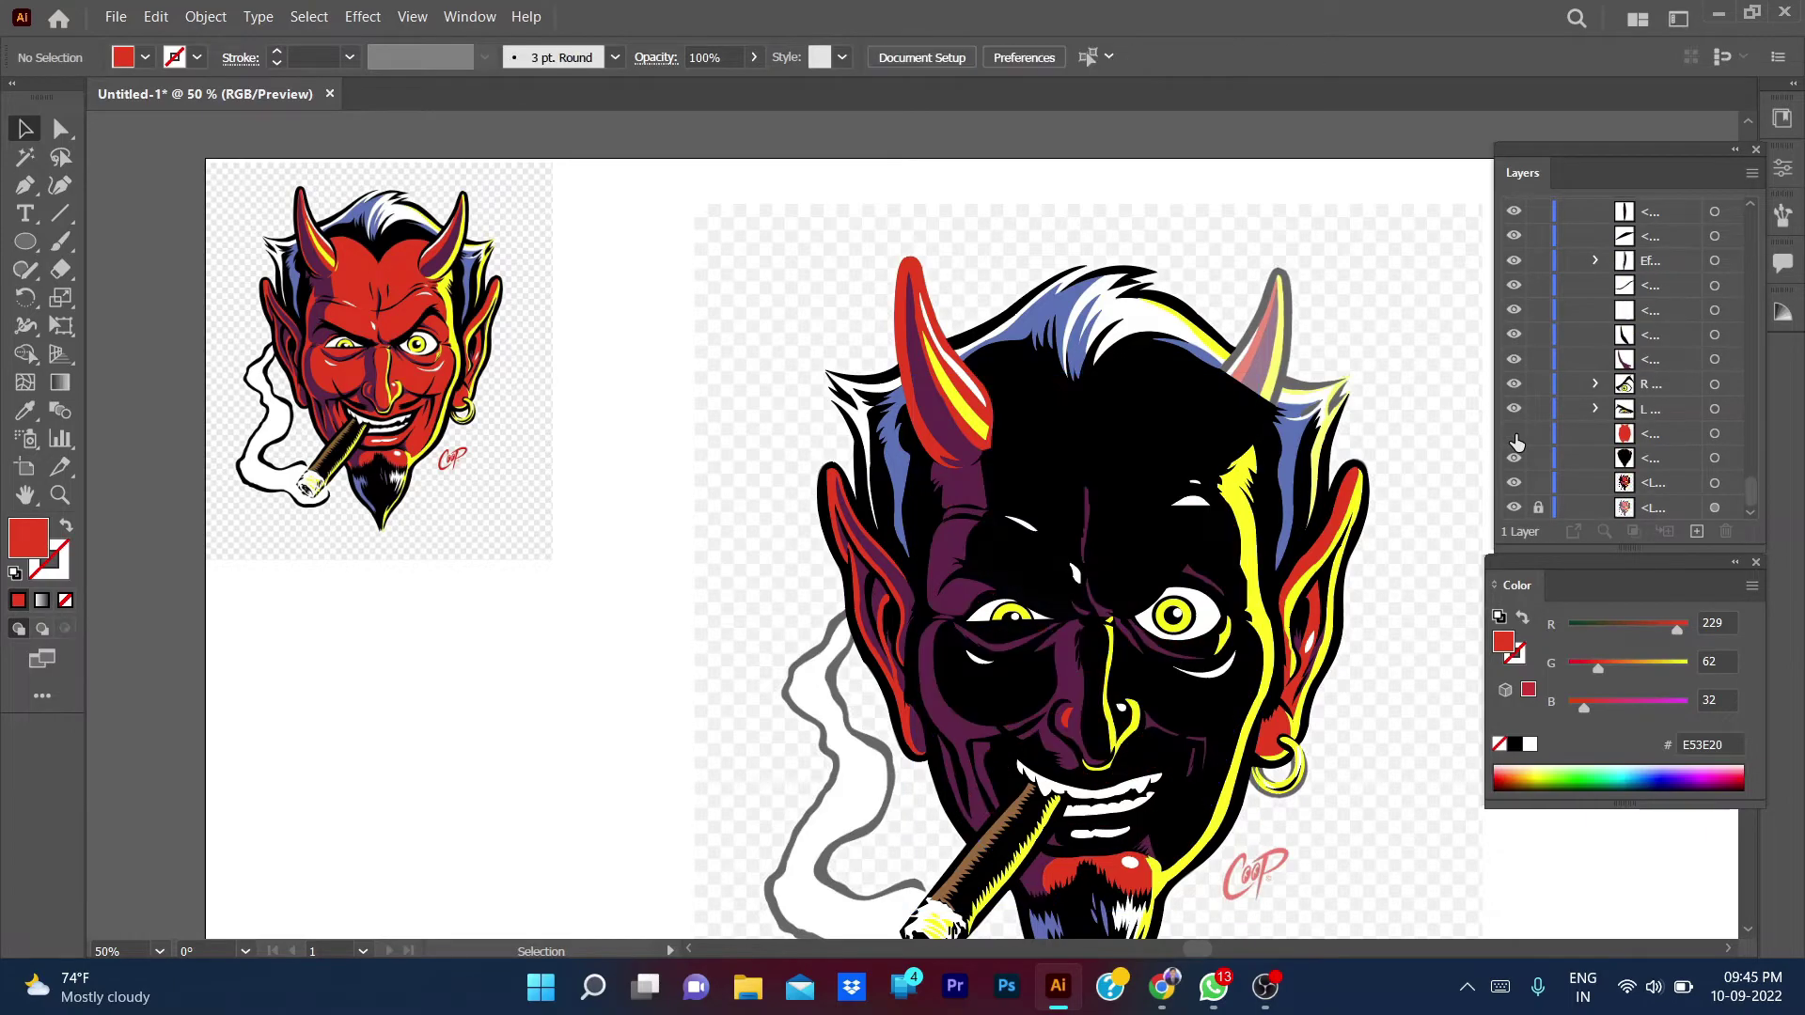
scroll(1036, 480, up, 4)
click(916, 394)
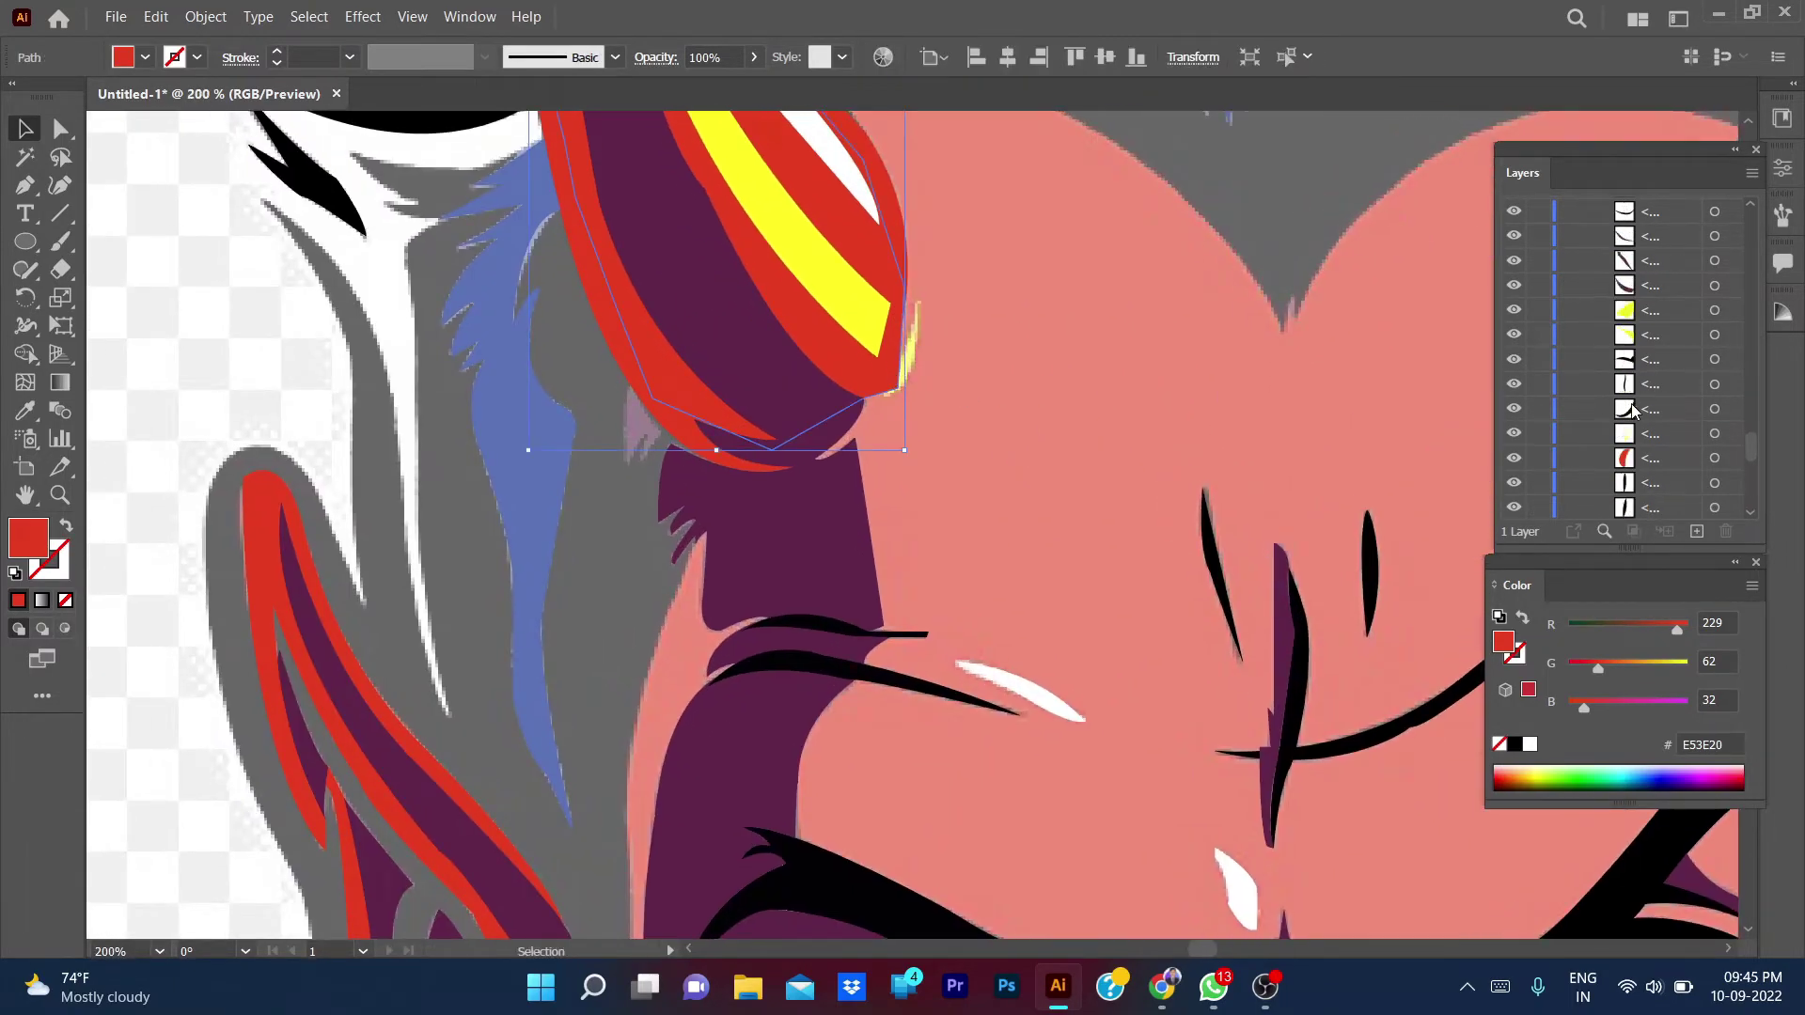
scroll(1632, 410, down, 3)
click(1169, 356)
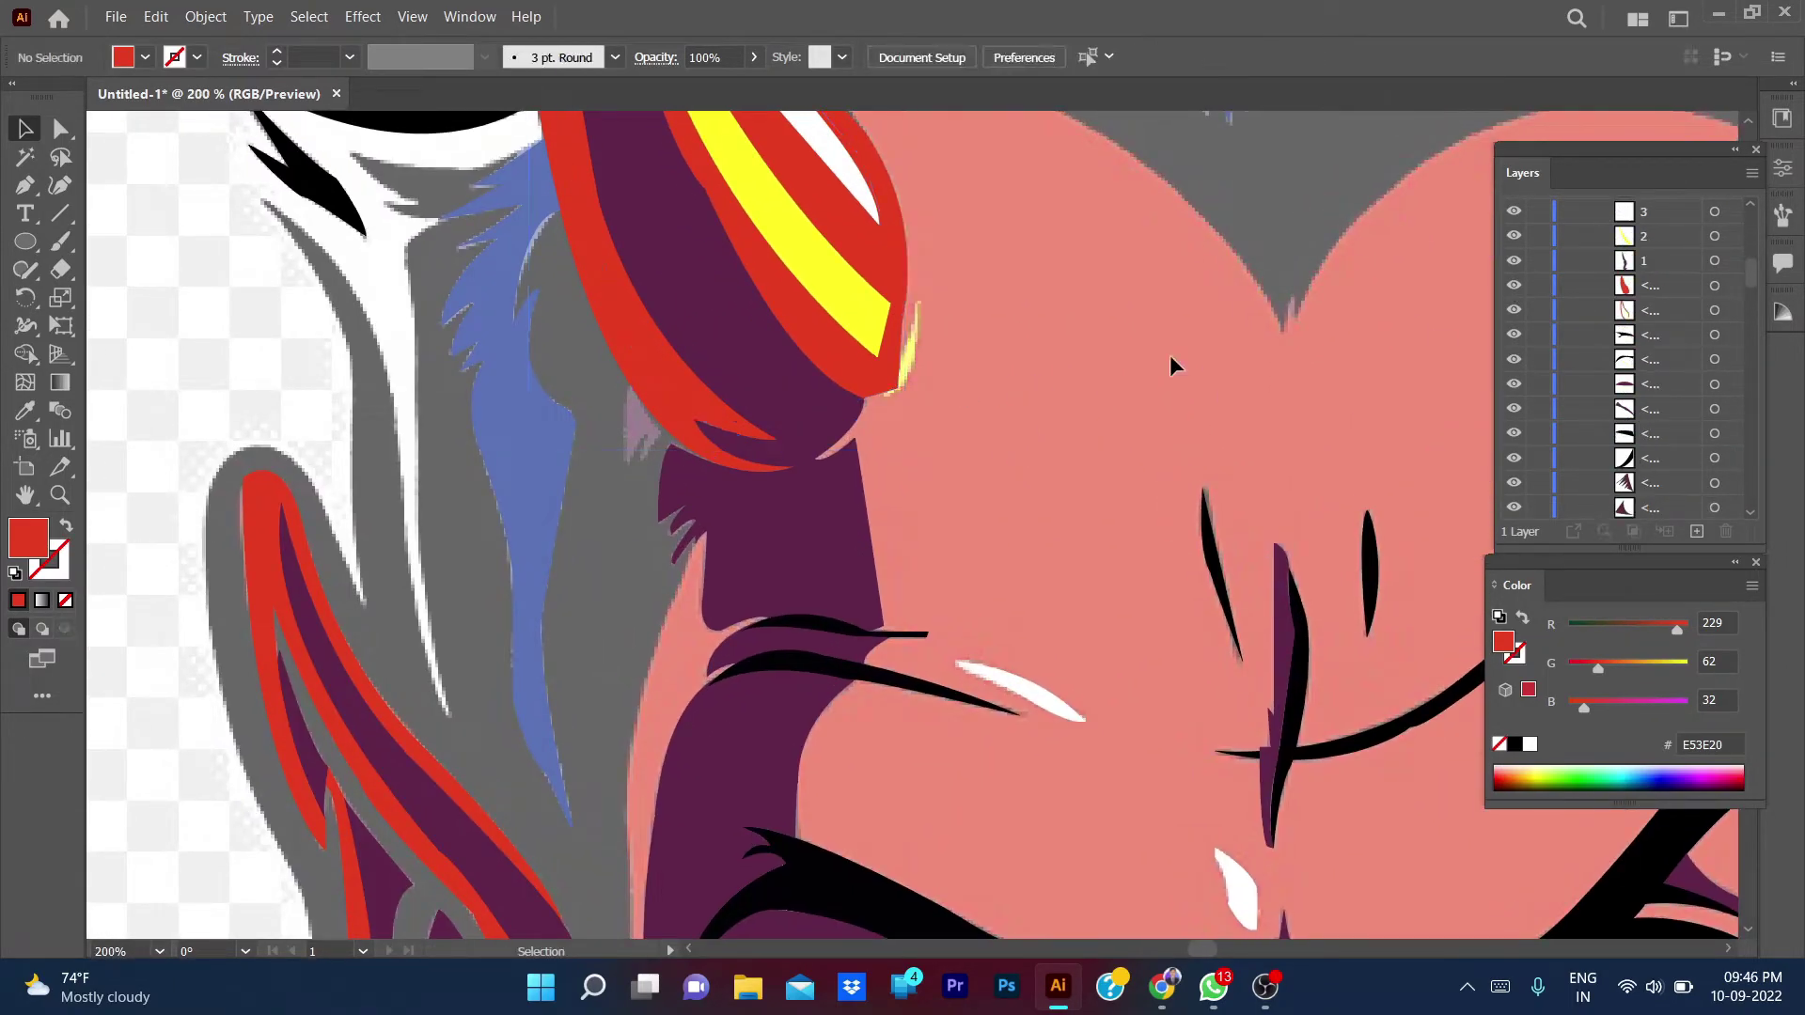
- Draw a small curved sliver at the horn's lower right edge and fill it with sampled yellow
click(919, 303)
click(901, 383)
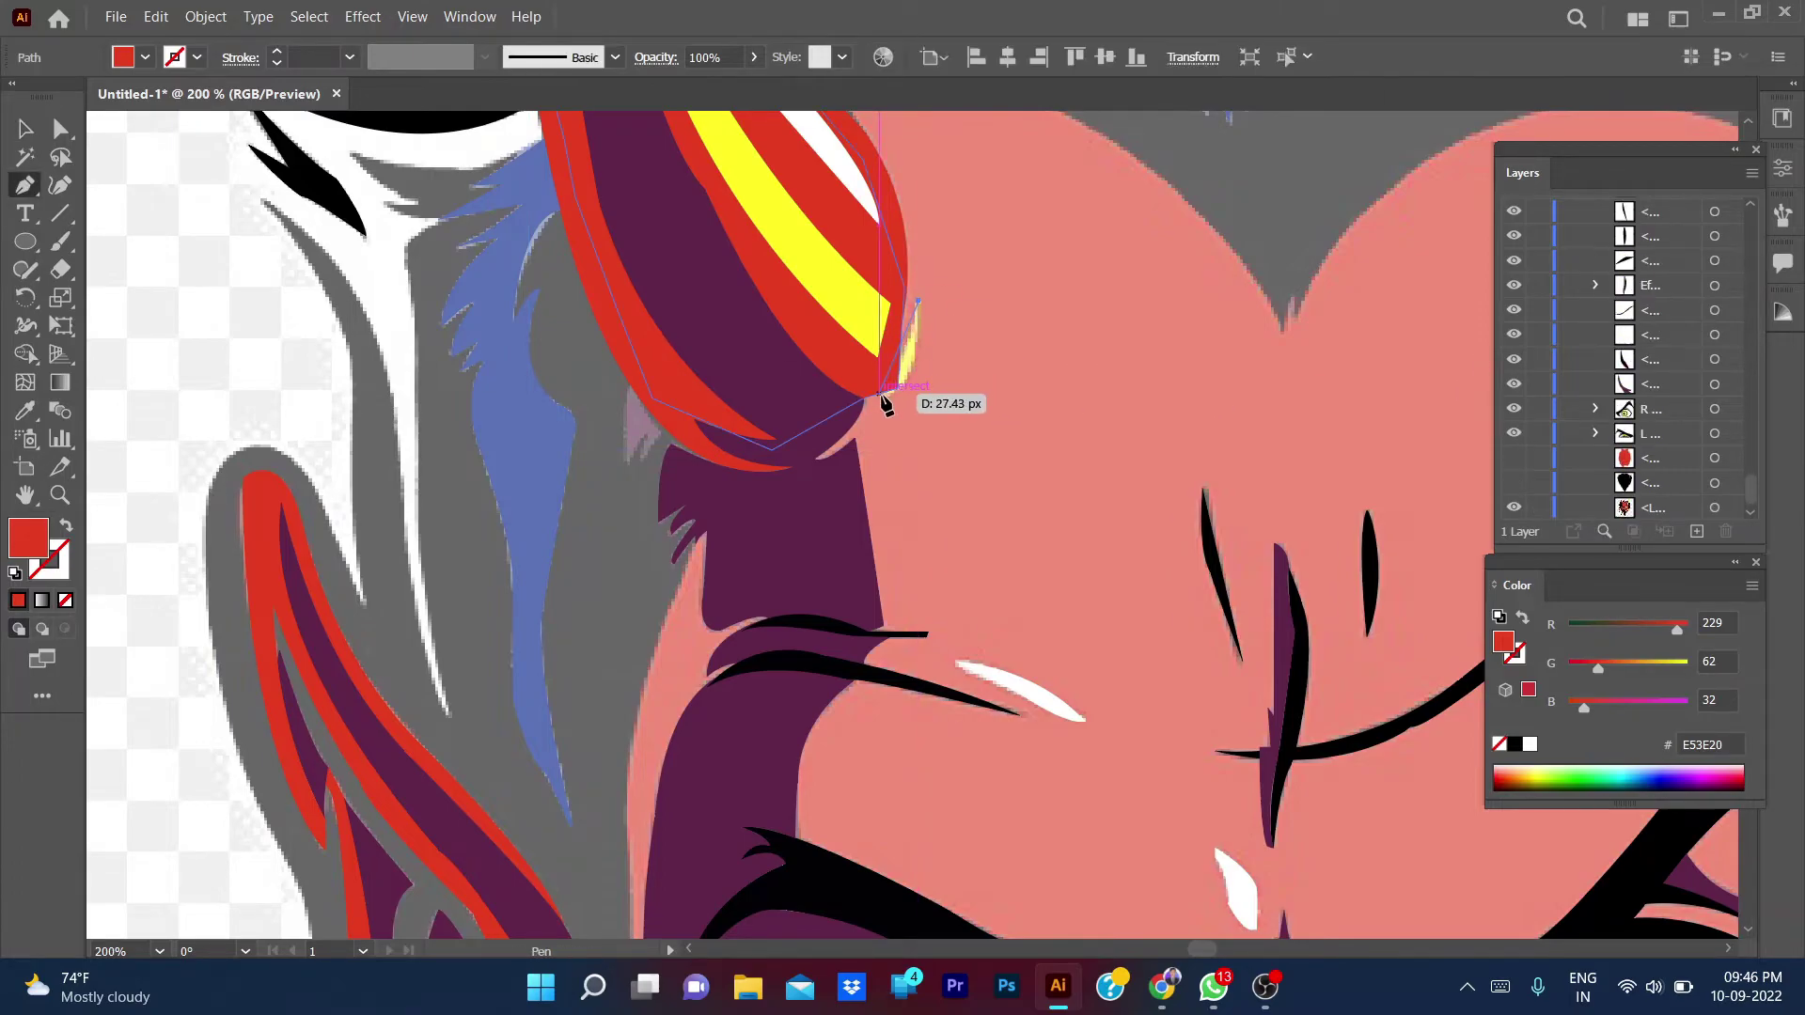
click(919, 302)
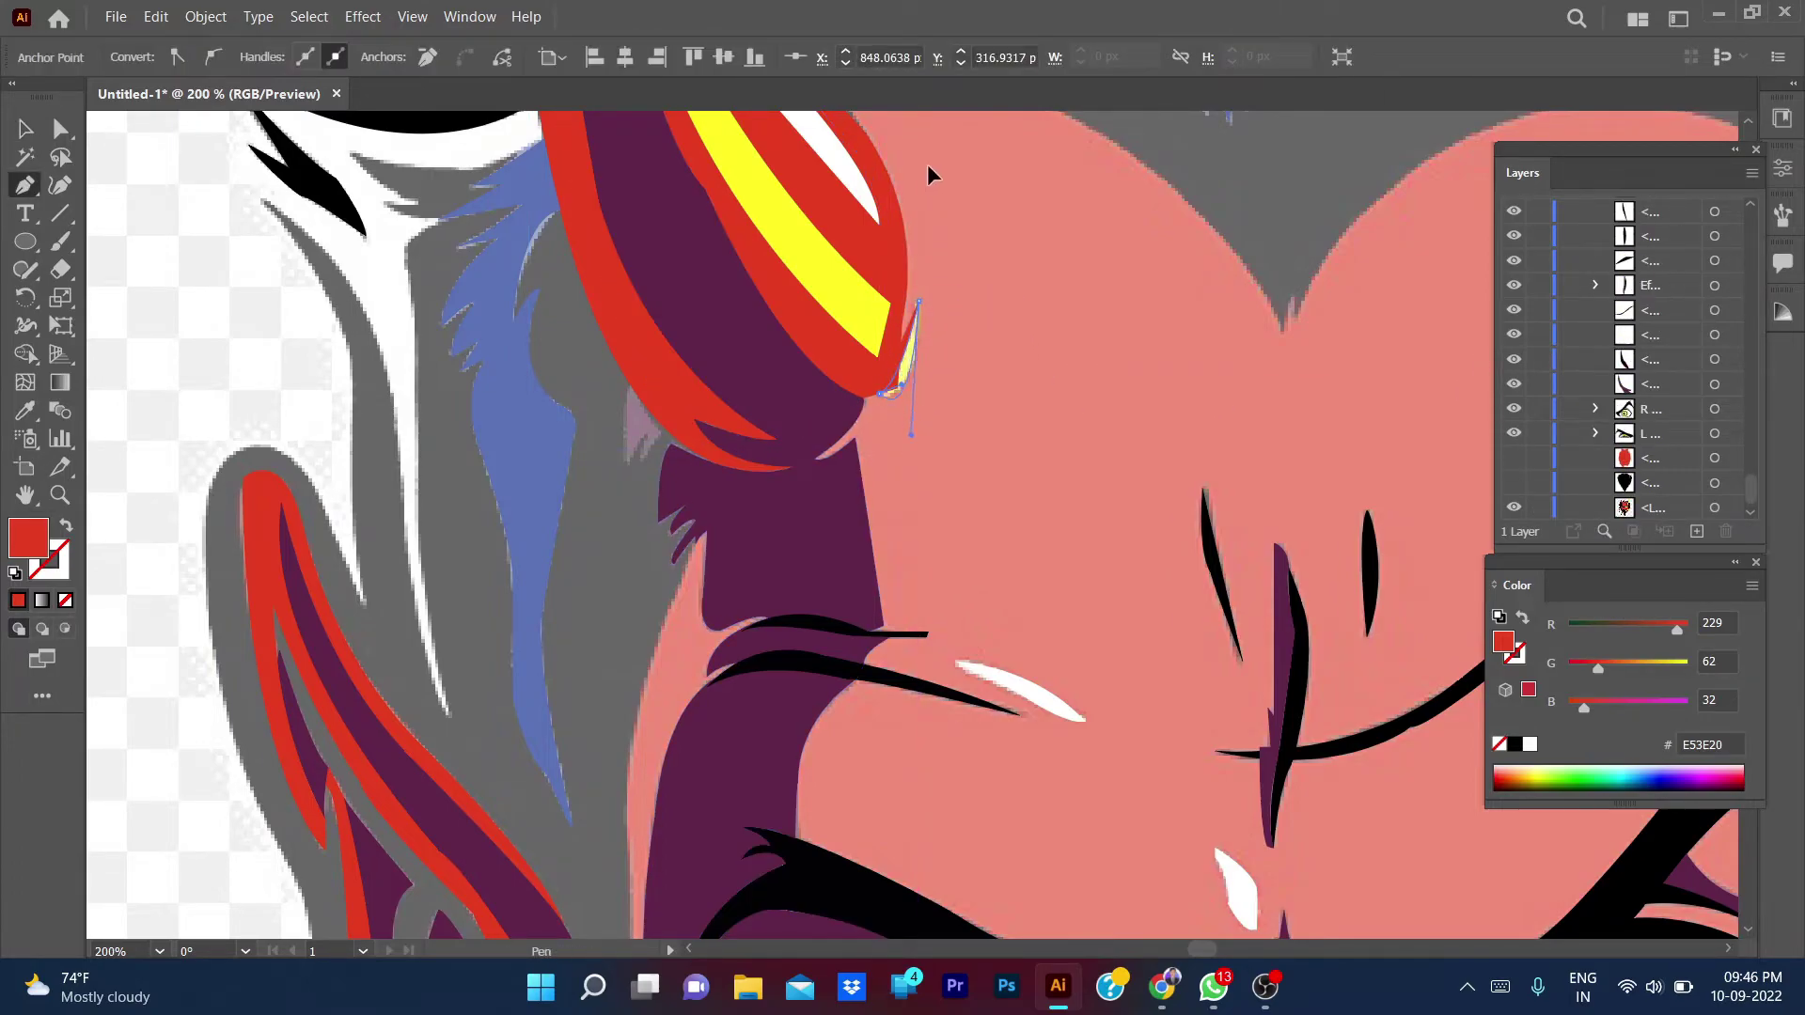
drag(918, 175, 908, 194)
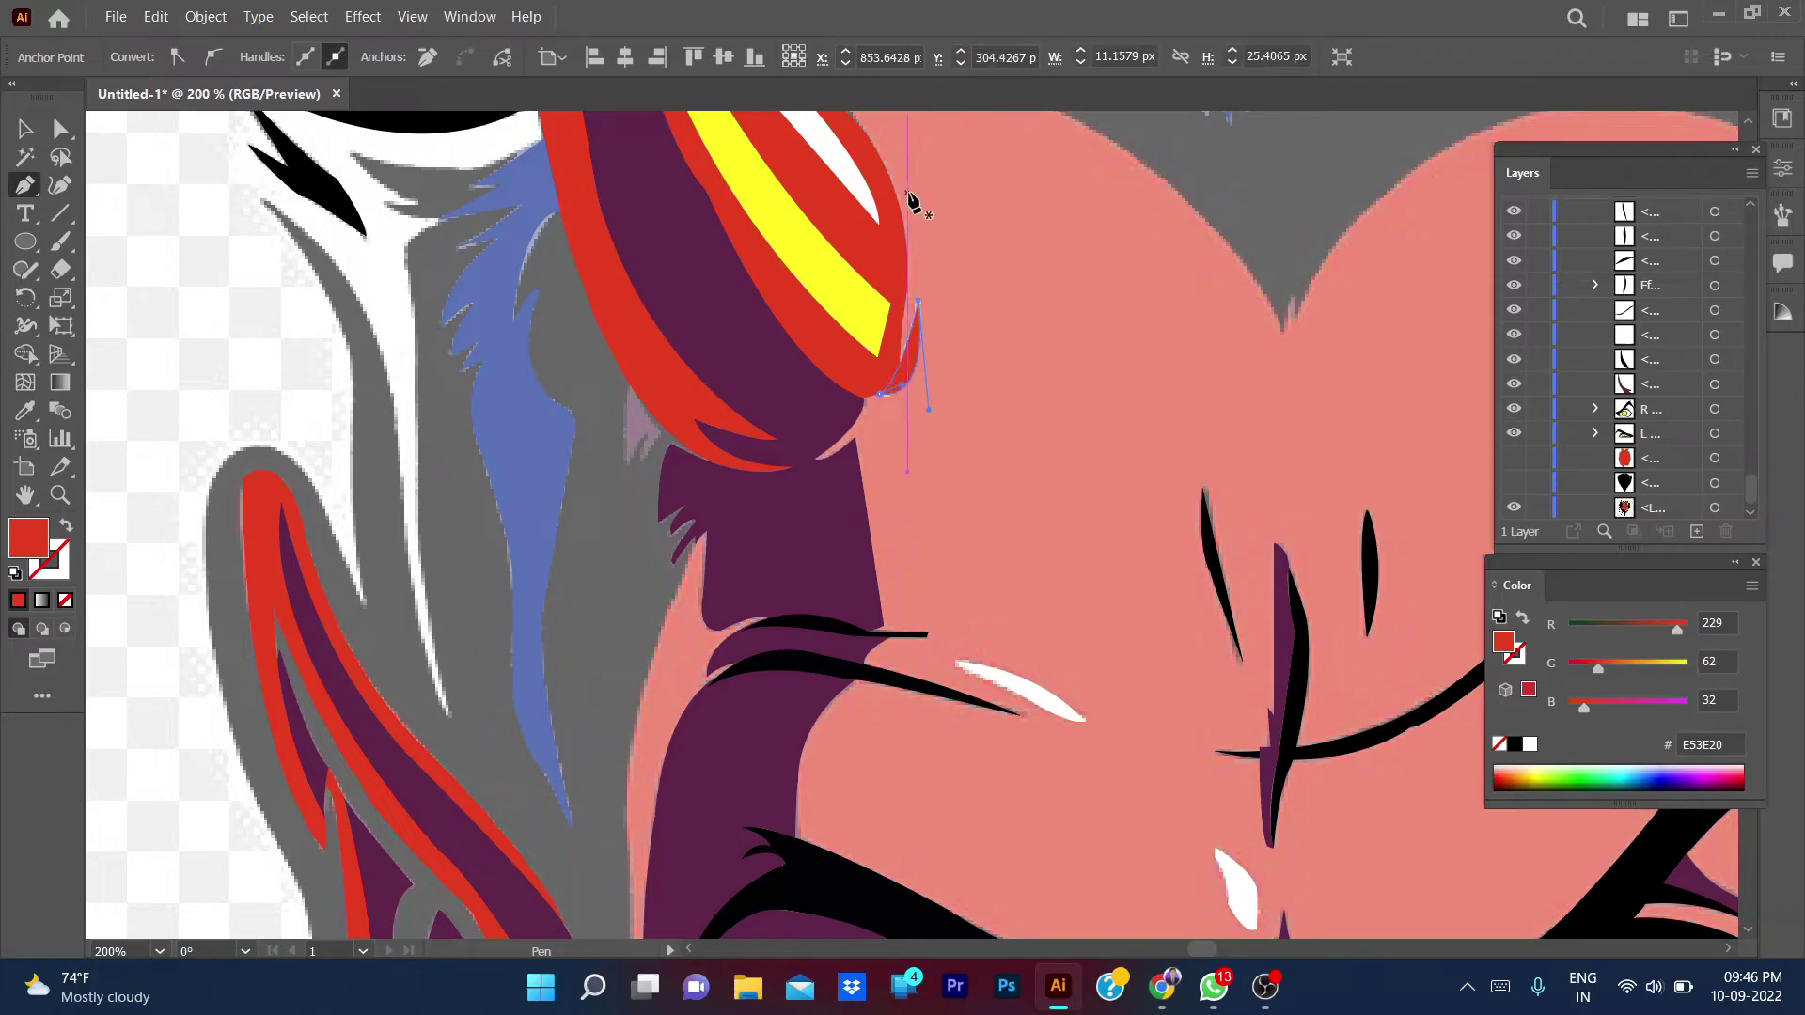
key(i)
click(855, 279)
key(v)
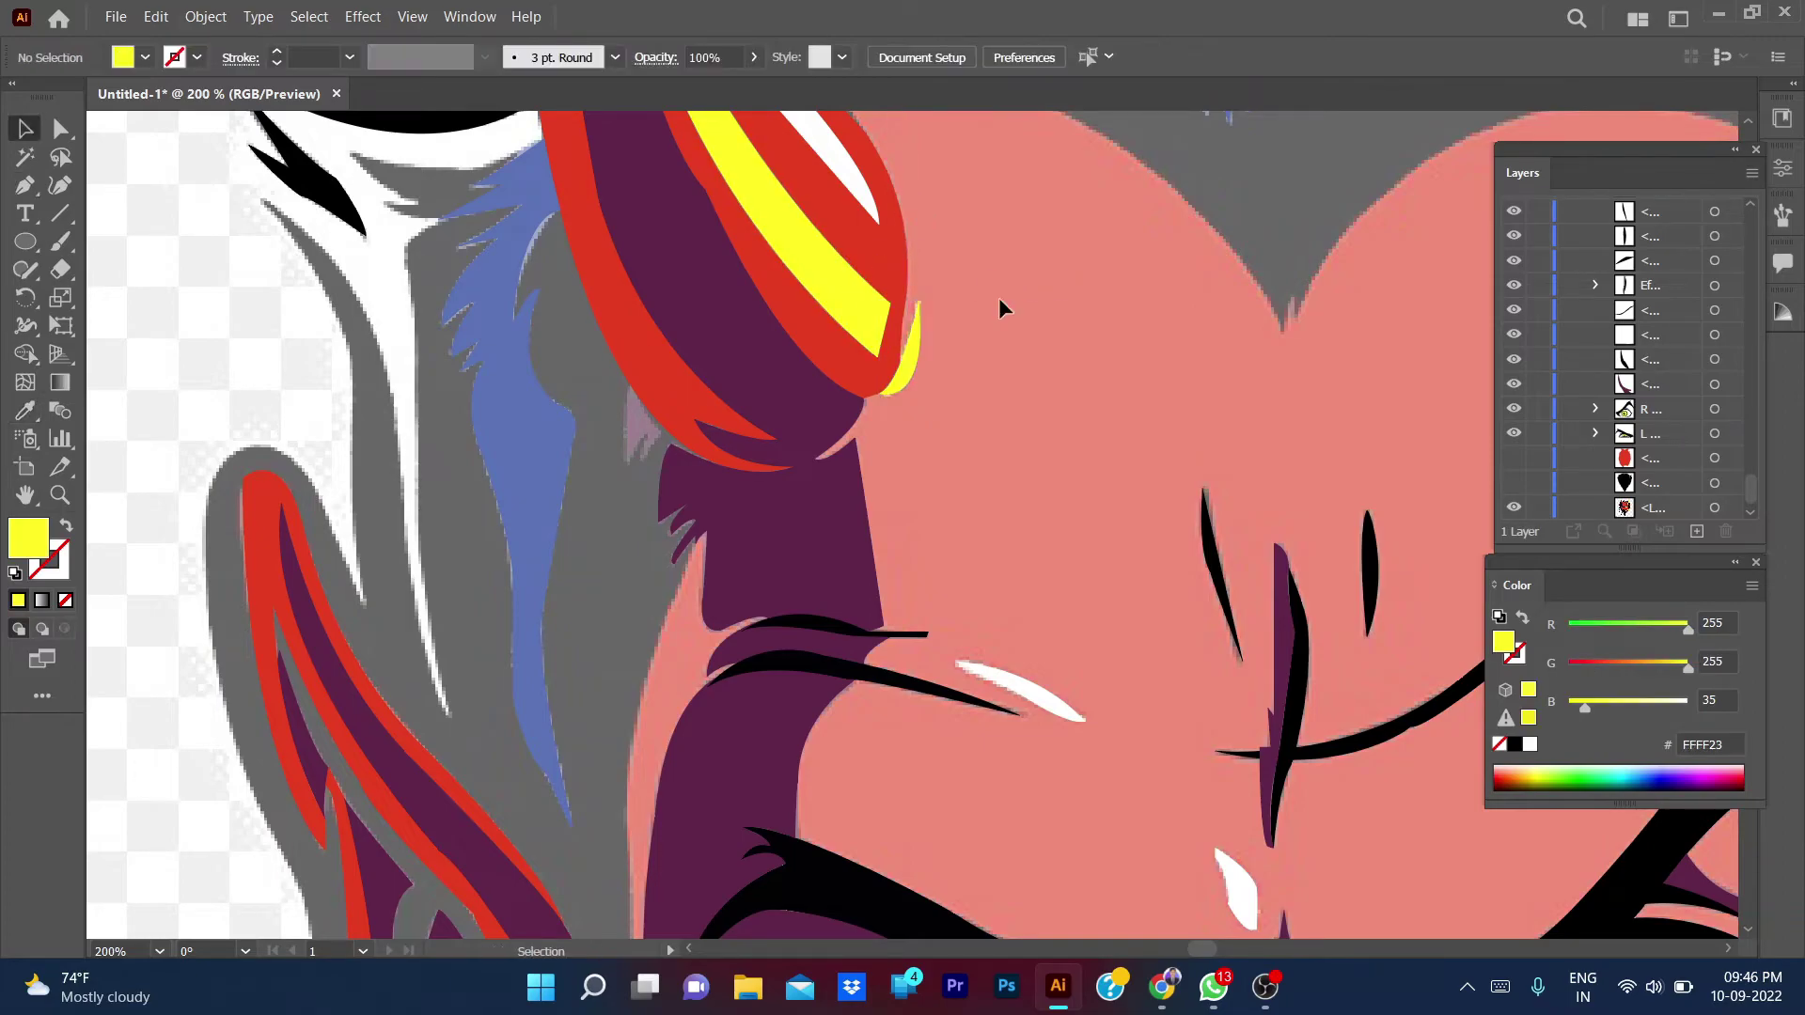
click(912, 353)
- Show the red face and black shapes again, zoom out, and hide the reference image layer
scroll(1557, 466, down, 1)
click(1514, 432)
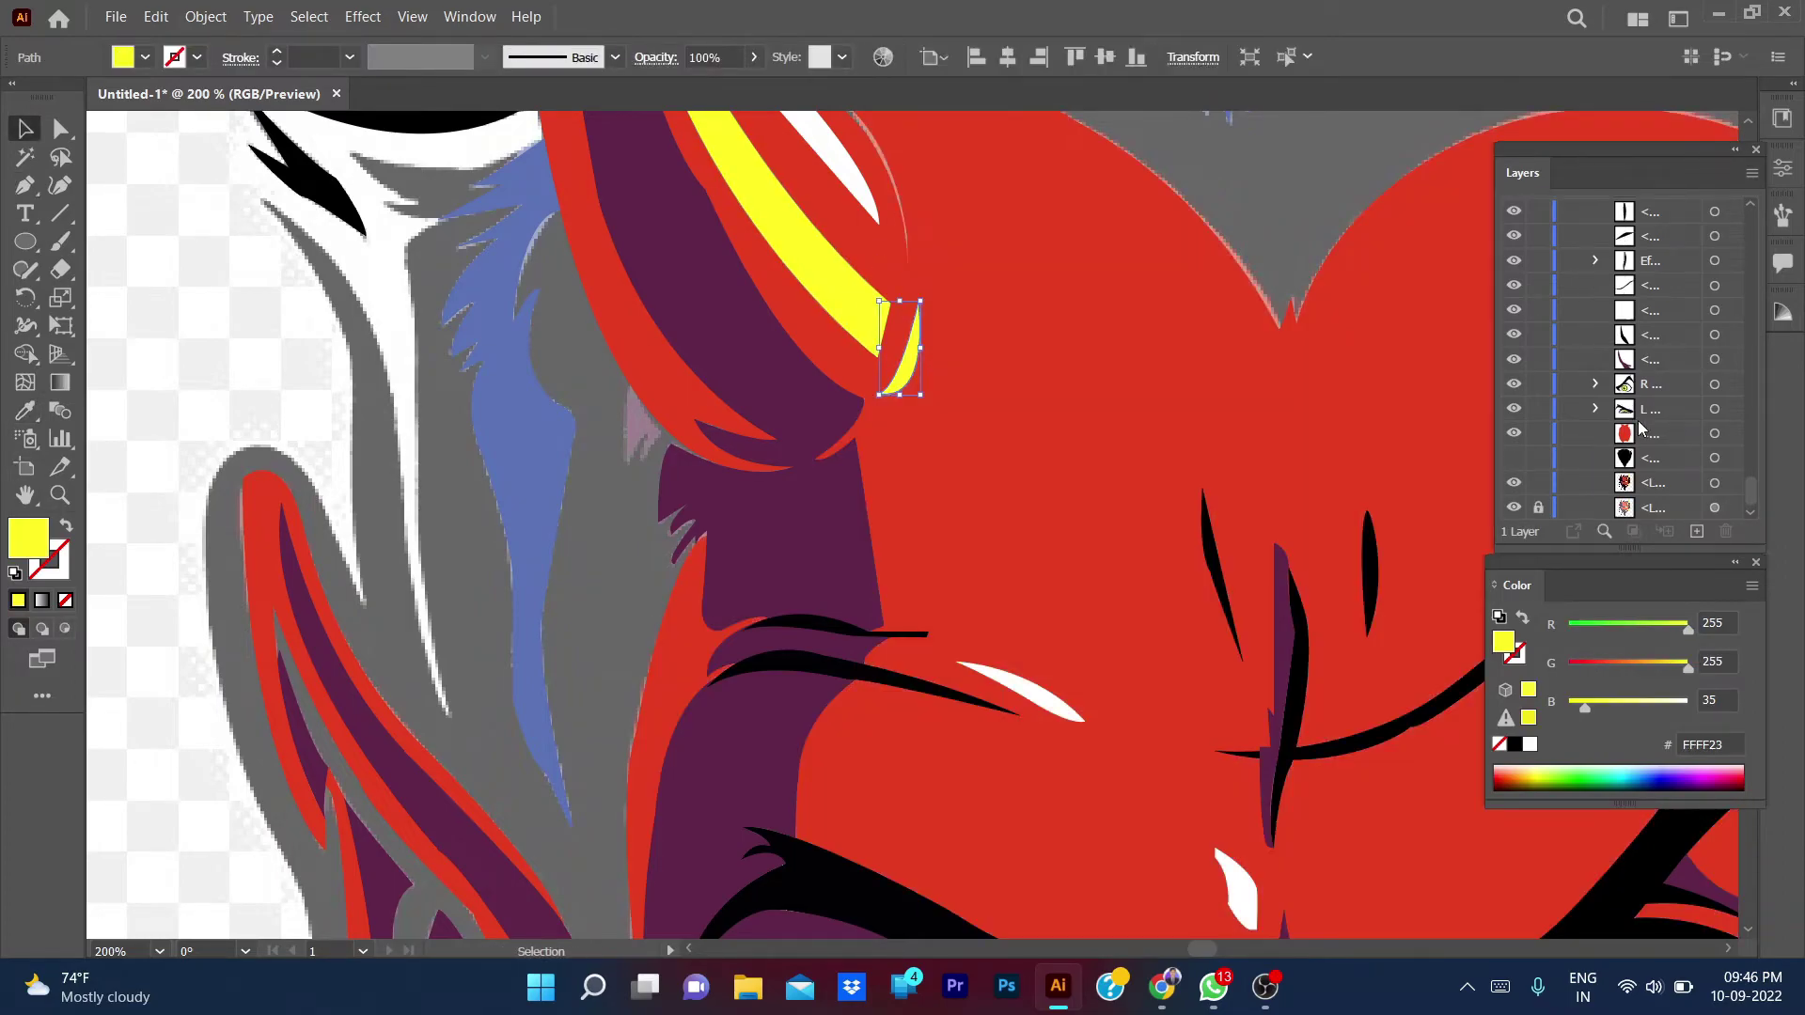
click(1073, 479)
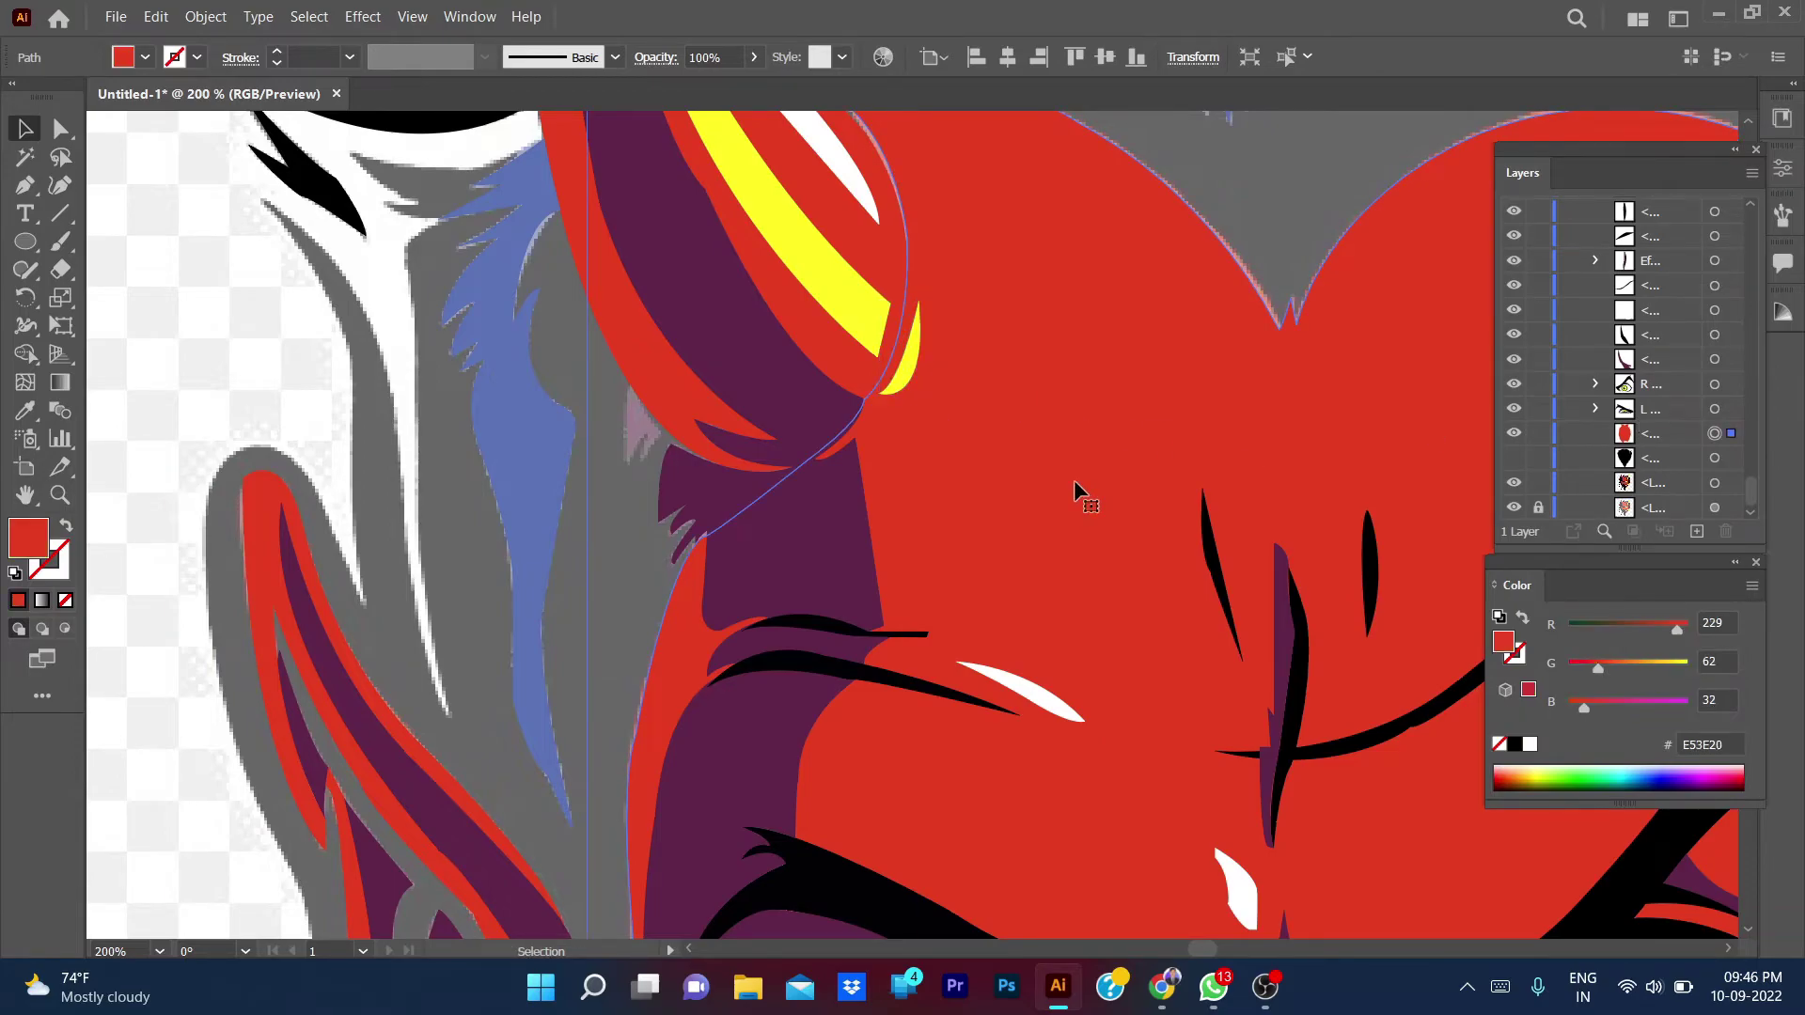
click(233, 251)
key(ctrl+0)
key(ctrl+equal)
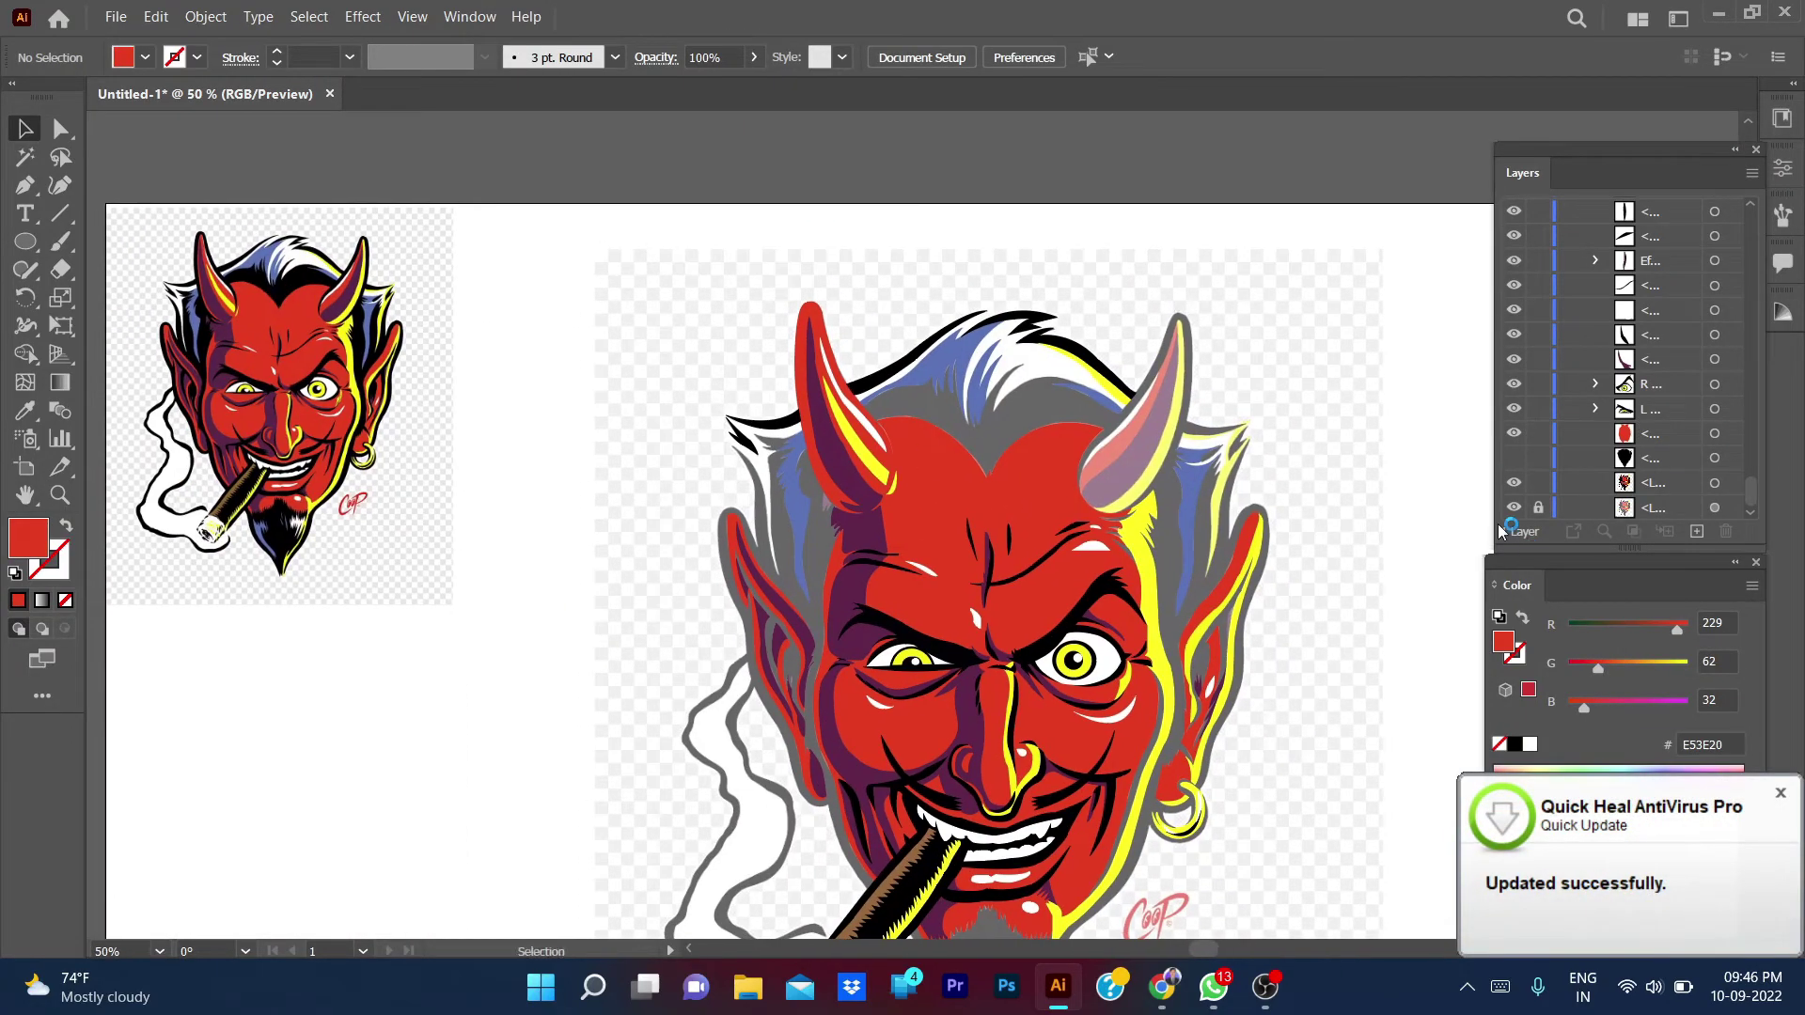
click(1514, 458)
scroll(1391, 288, down, 2)
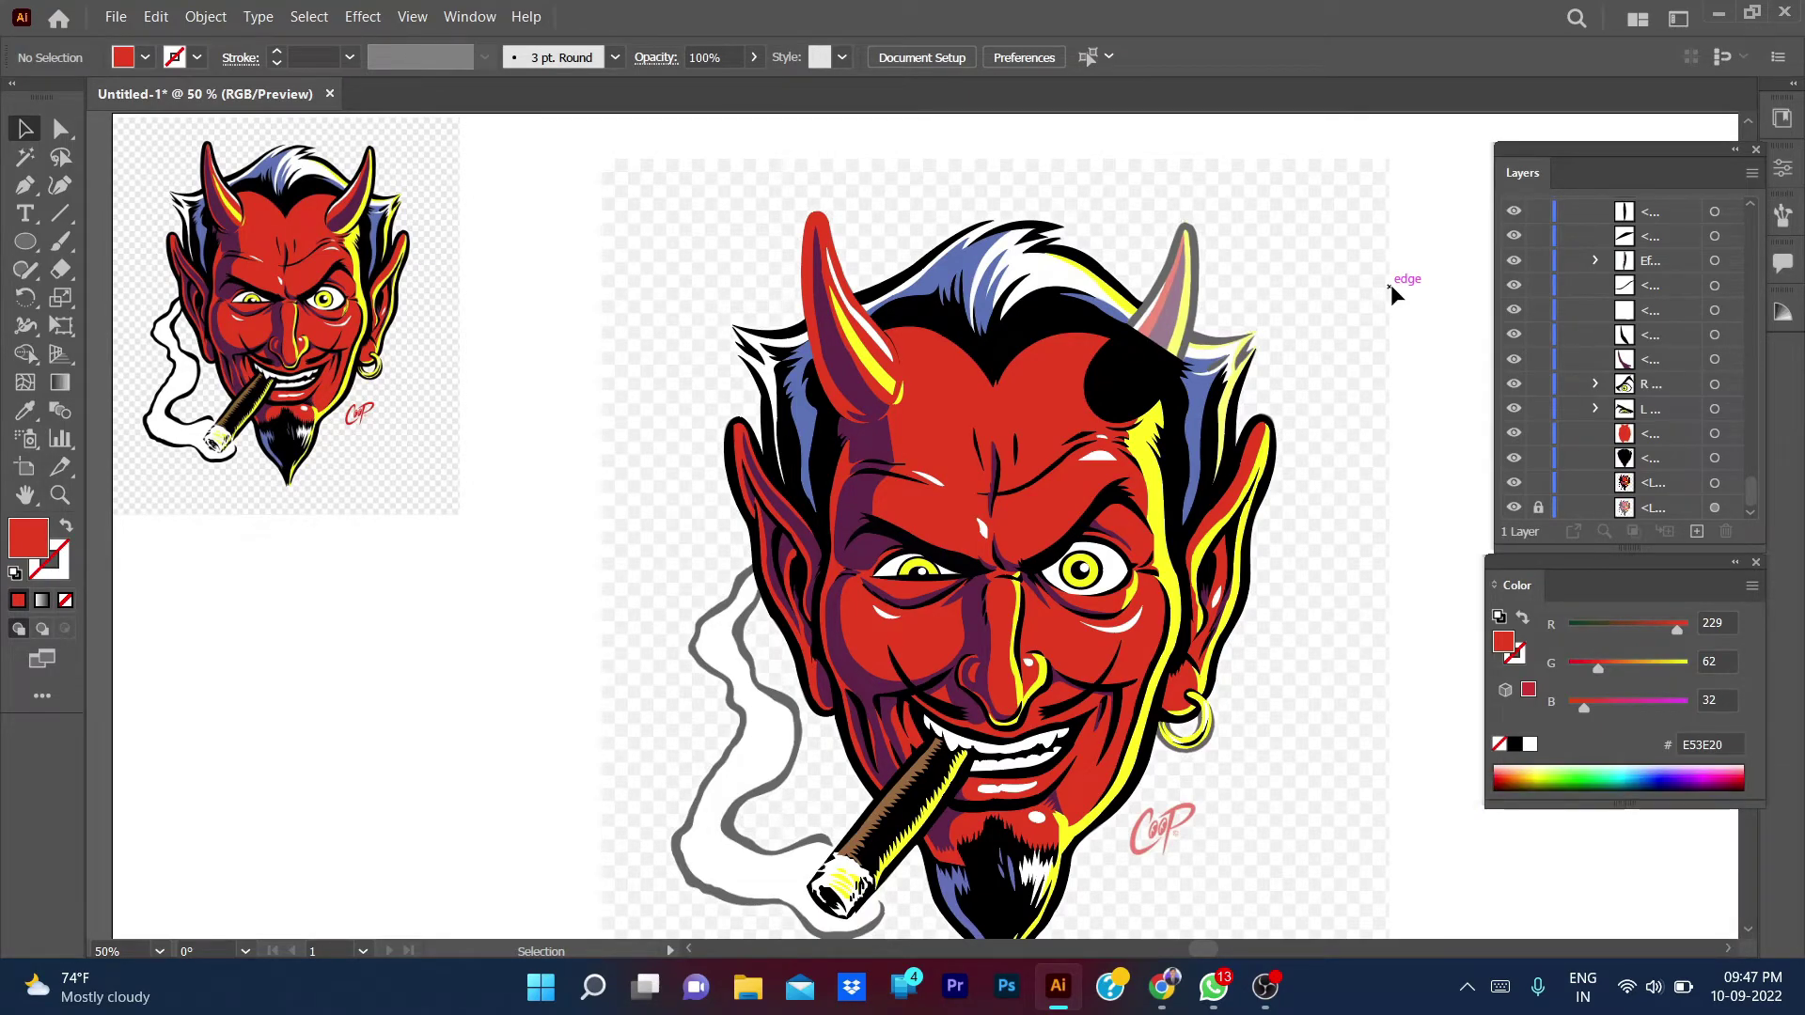
click(1513, 508)
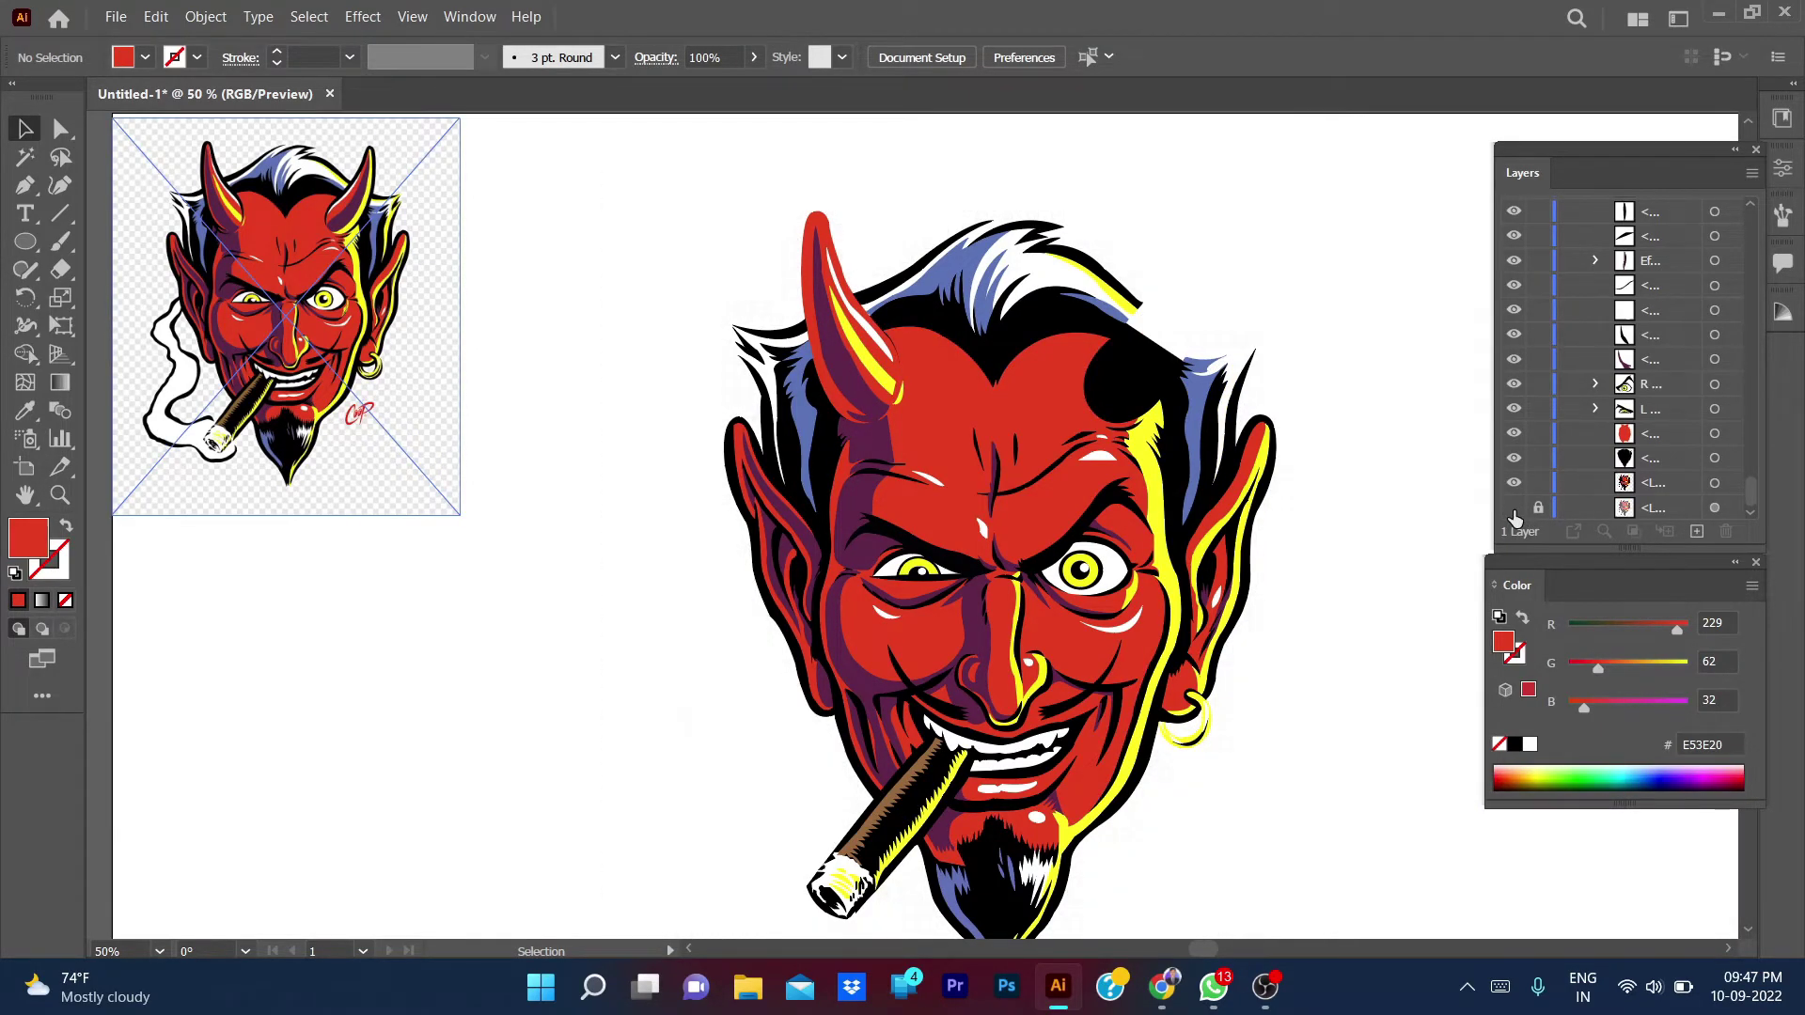
- Select the yellow earring ring and set its stroke weight to 3 pt
click(1513, 507)
click(1514, 508)
scroll(1306, 708, up, 2)
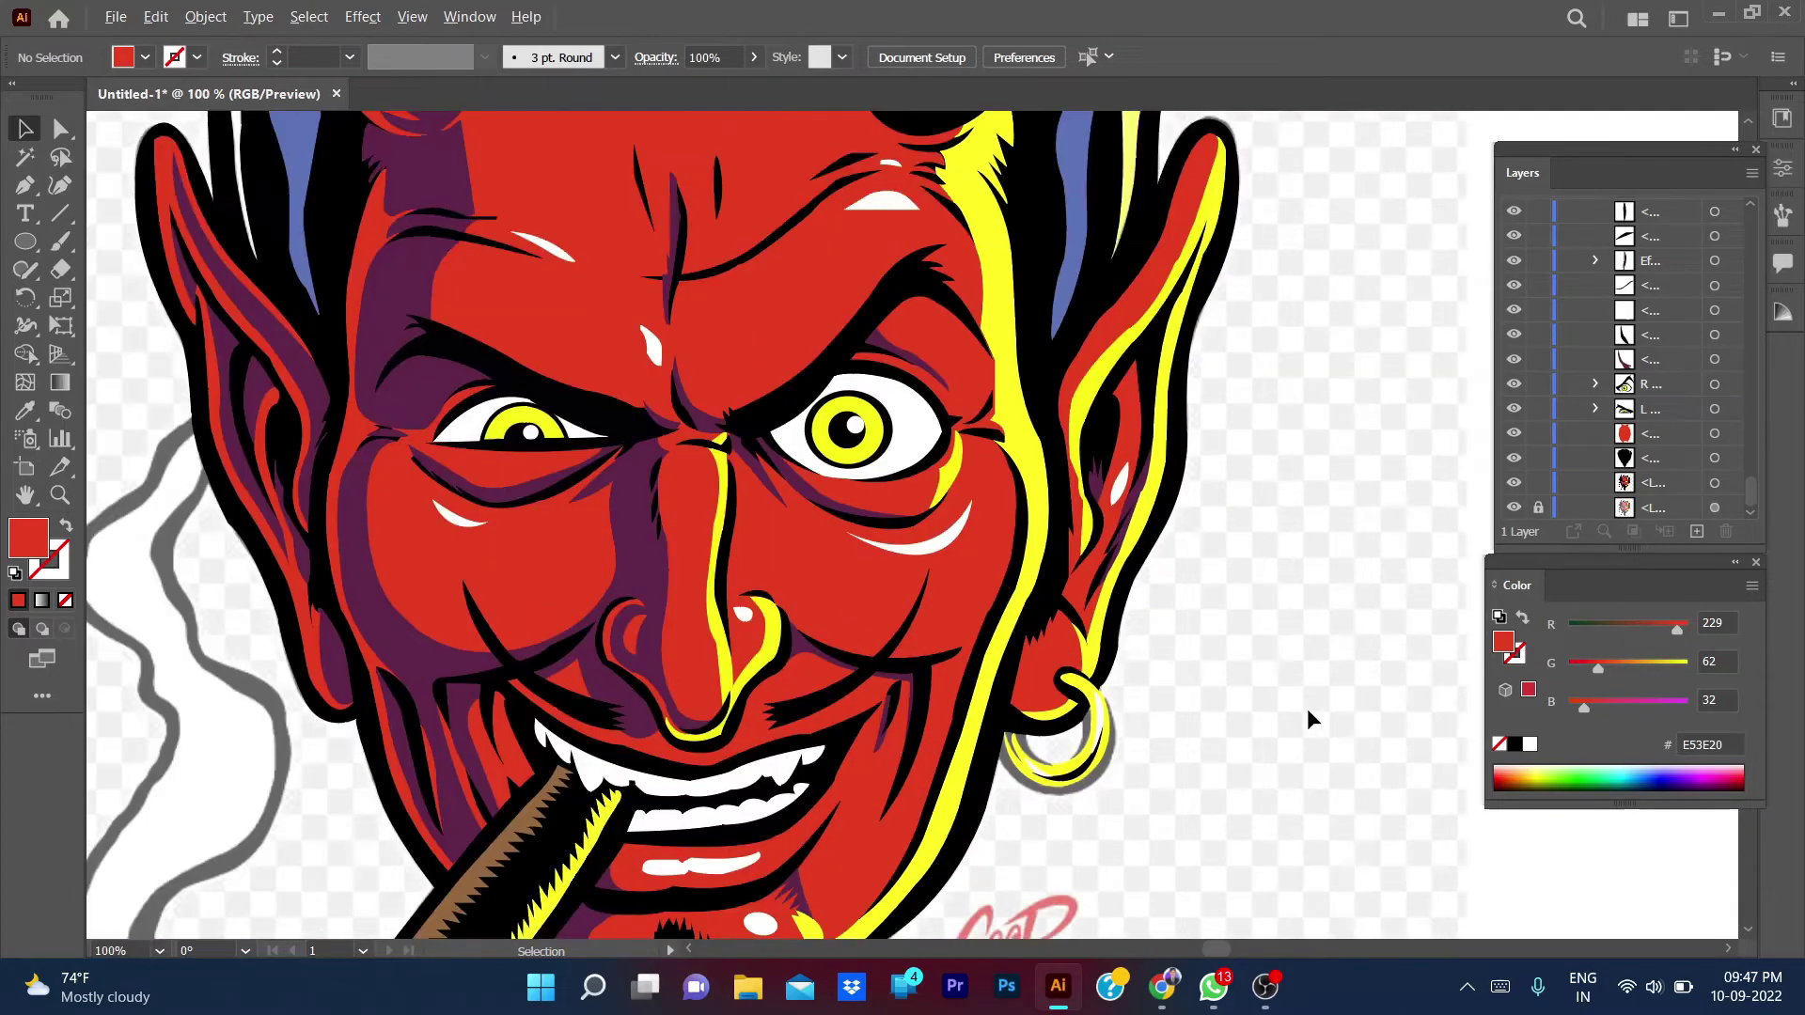
scroll(1307, 708, down, 2)
click(1114, 640)
click(277, 54)
click(277, 53)
click(277, 54)
click(278, 53)
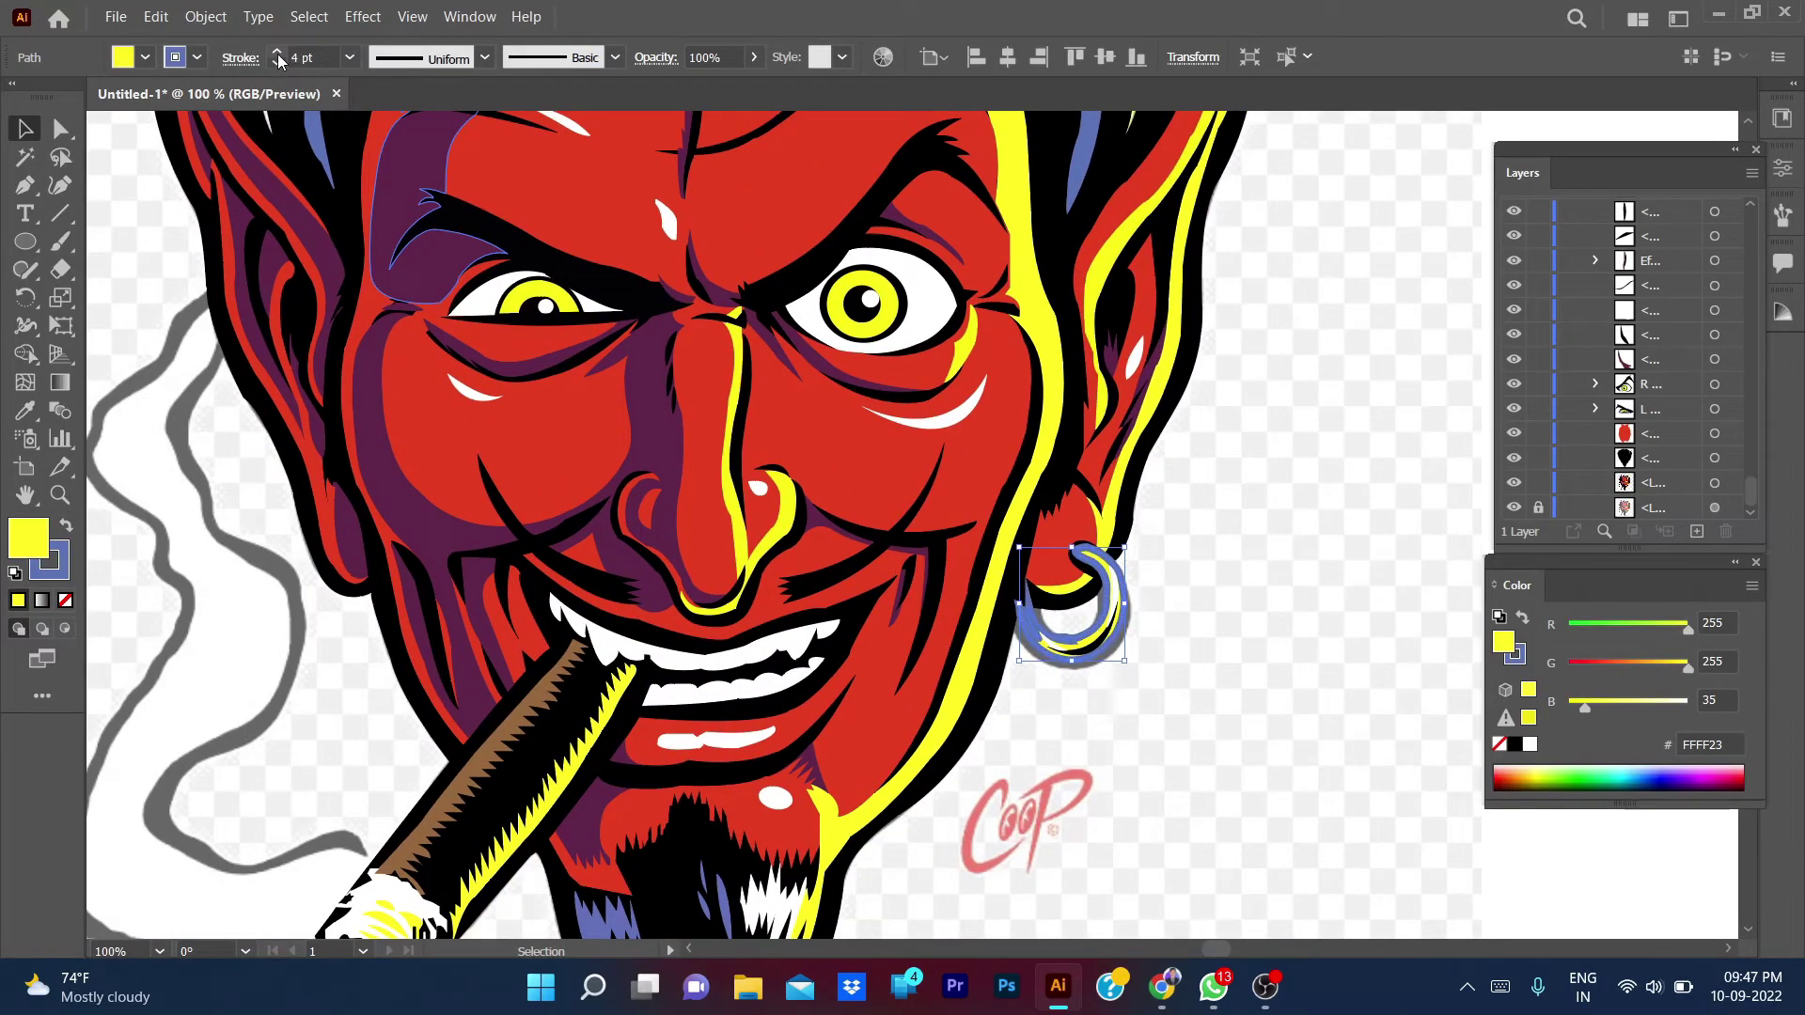
click(275, 63)
click(276, 64)
click(275, 64)
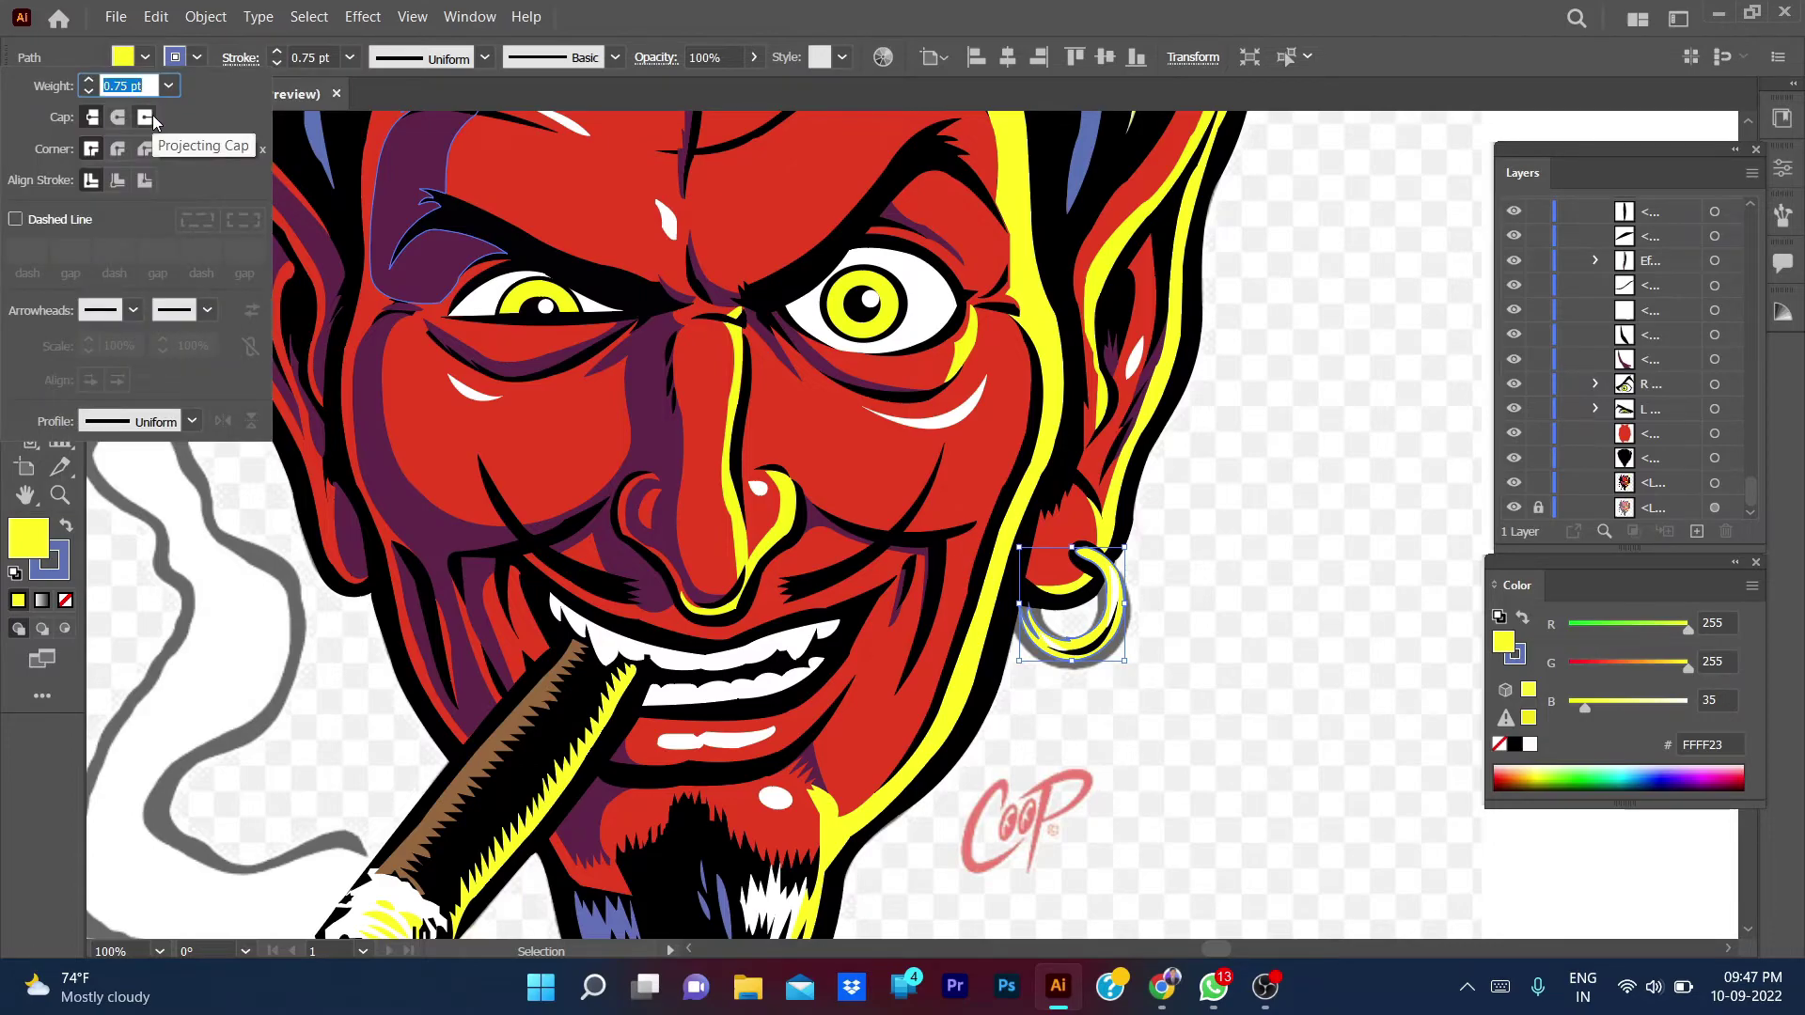
click(256, 59)
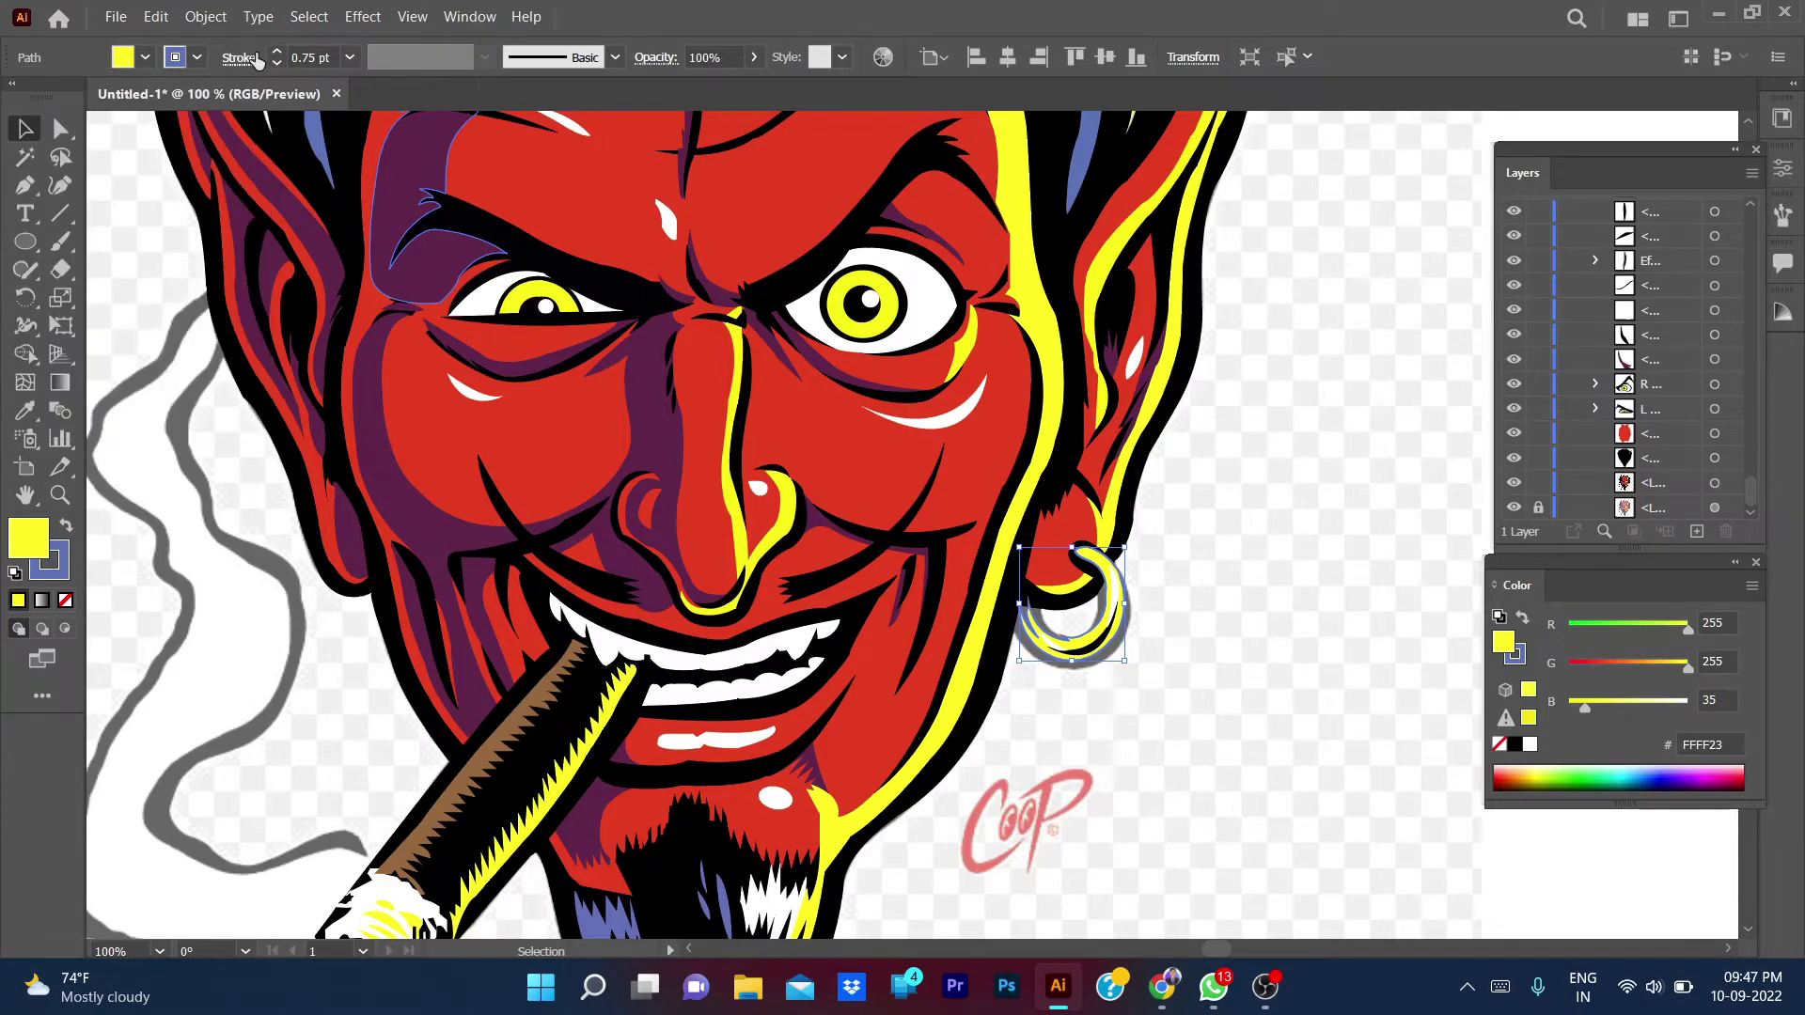
click(278, 64)
click(278, 64)
click(278, 64)
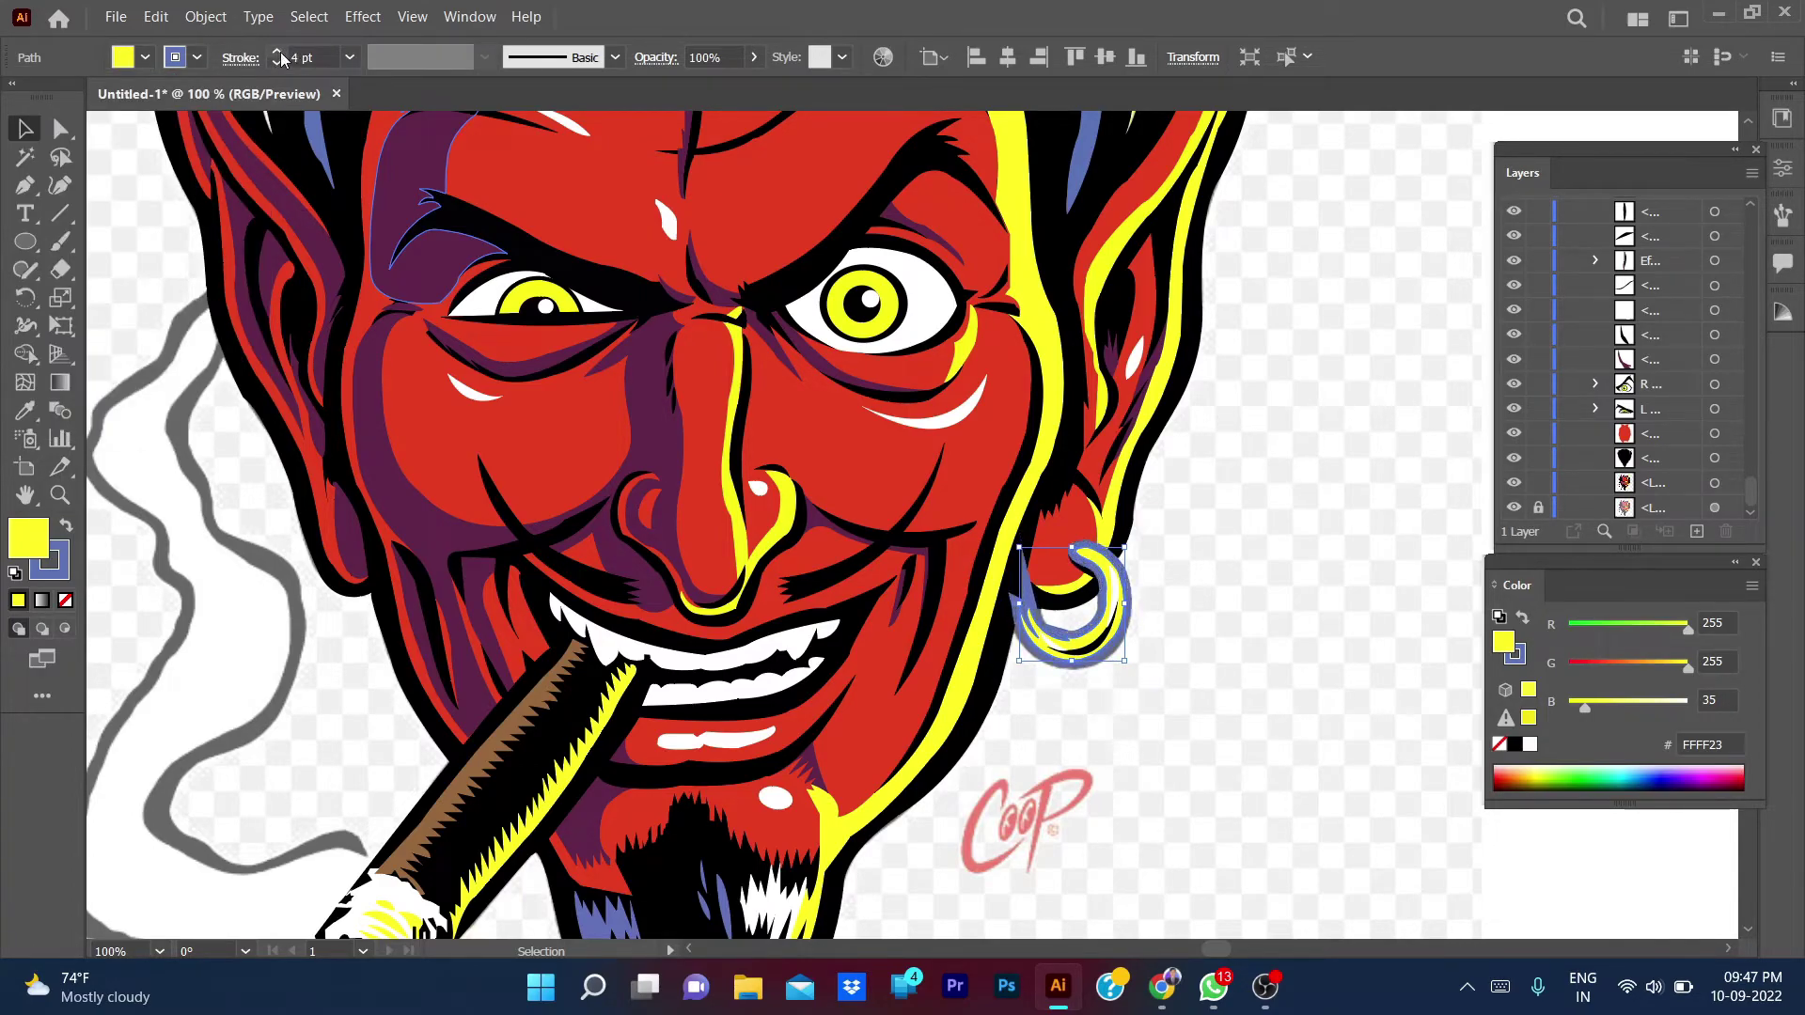
click(277, 64)
- Make the earring's outline black and deselect it
double_click(49, 561)
click(1659, 200)
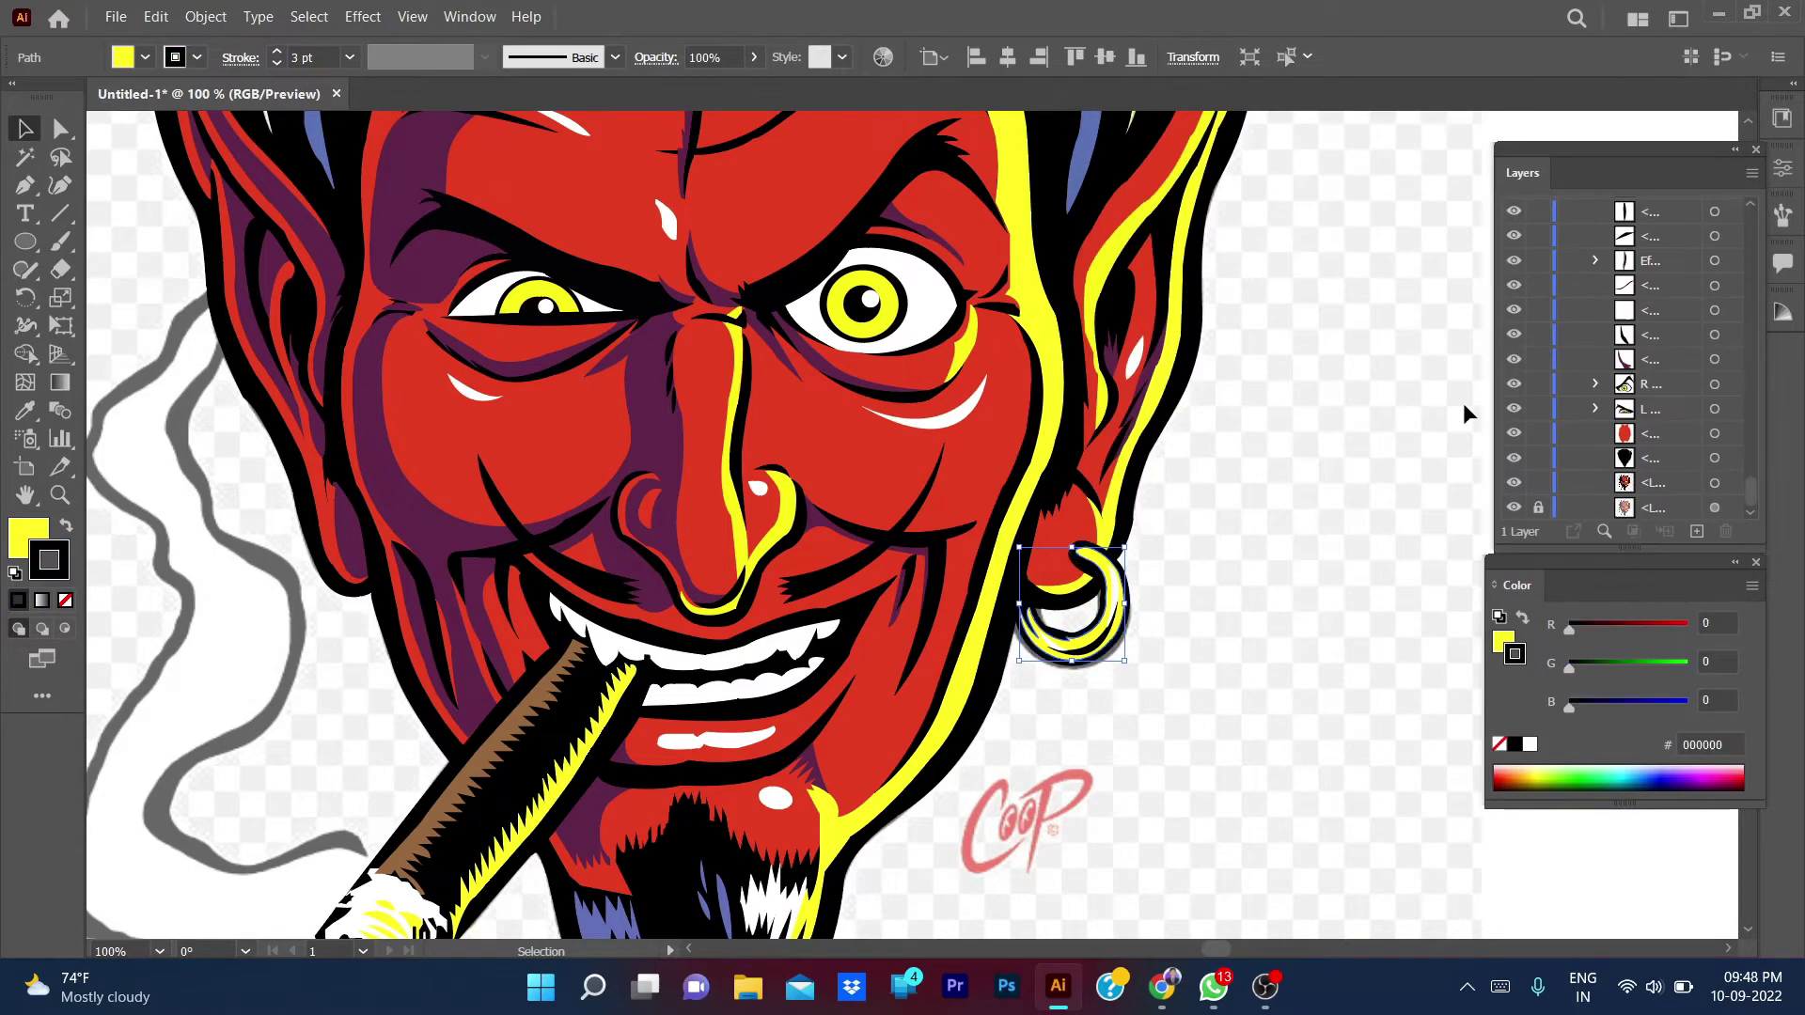
click(1468, 414)
alt+scroll(1471, 512, down, 3)
alt+scroll(1229, 571, up, 1)
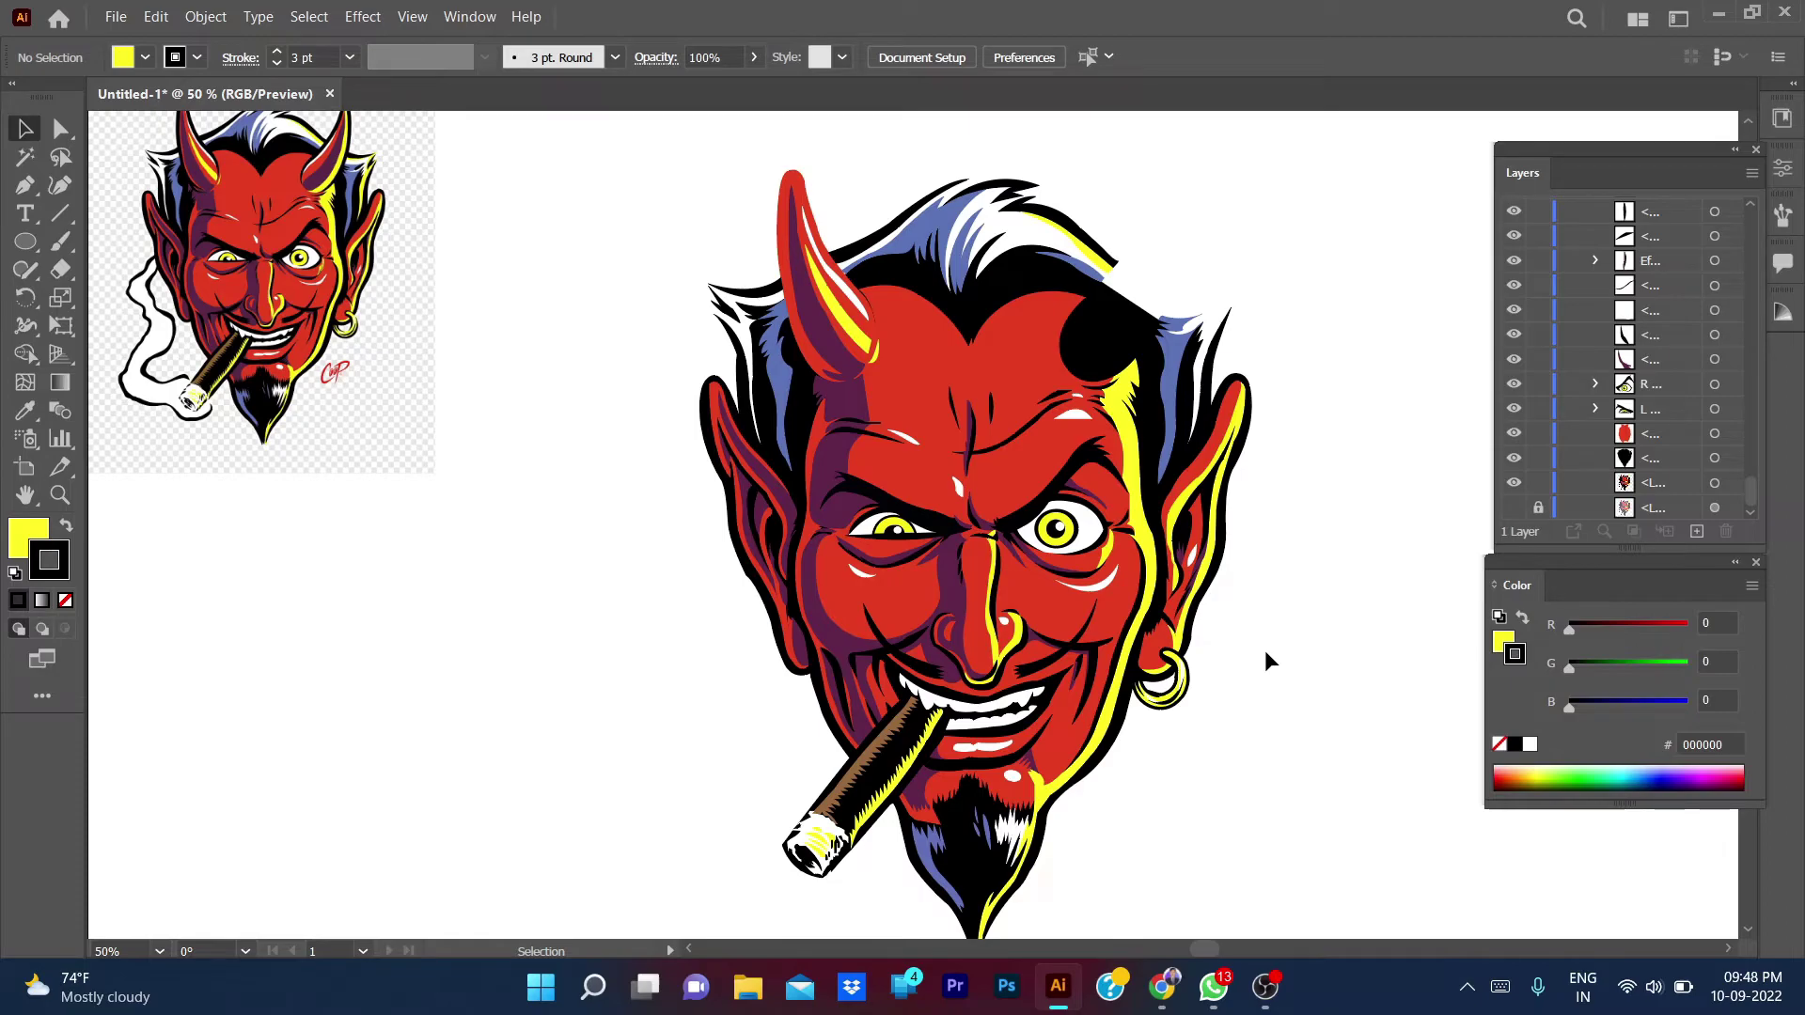
- Toggle the silhouette and reference layers to compare, leaving the reference image visible
click(1514, 507)
click(1514, 458)
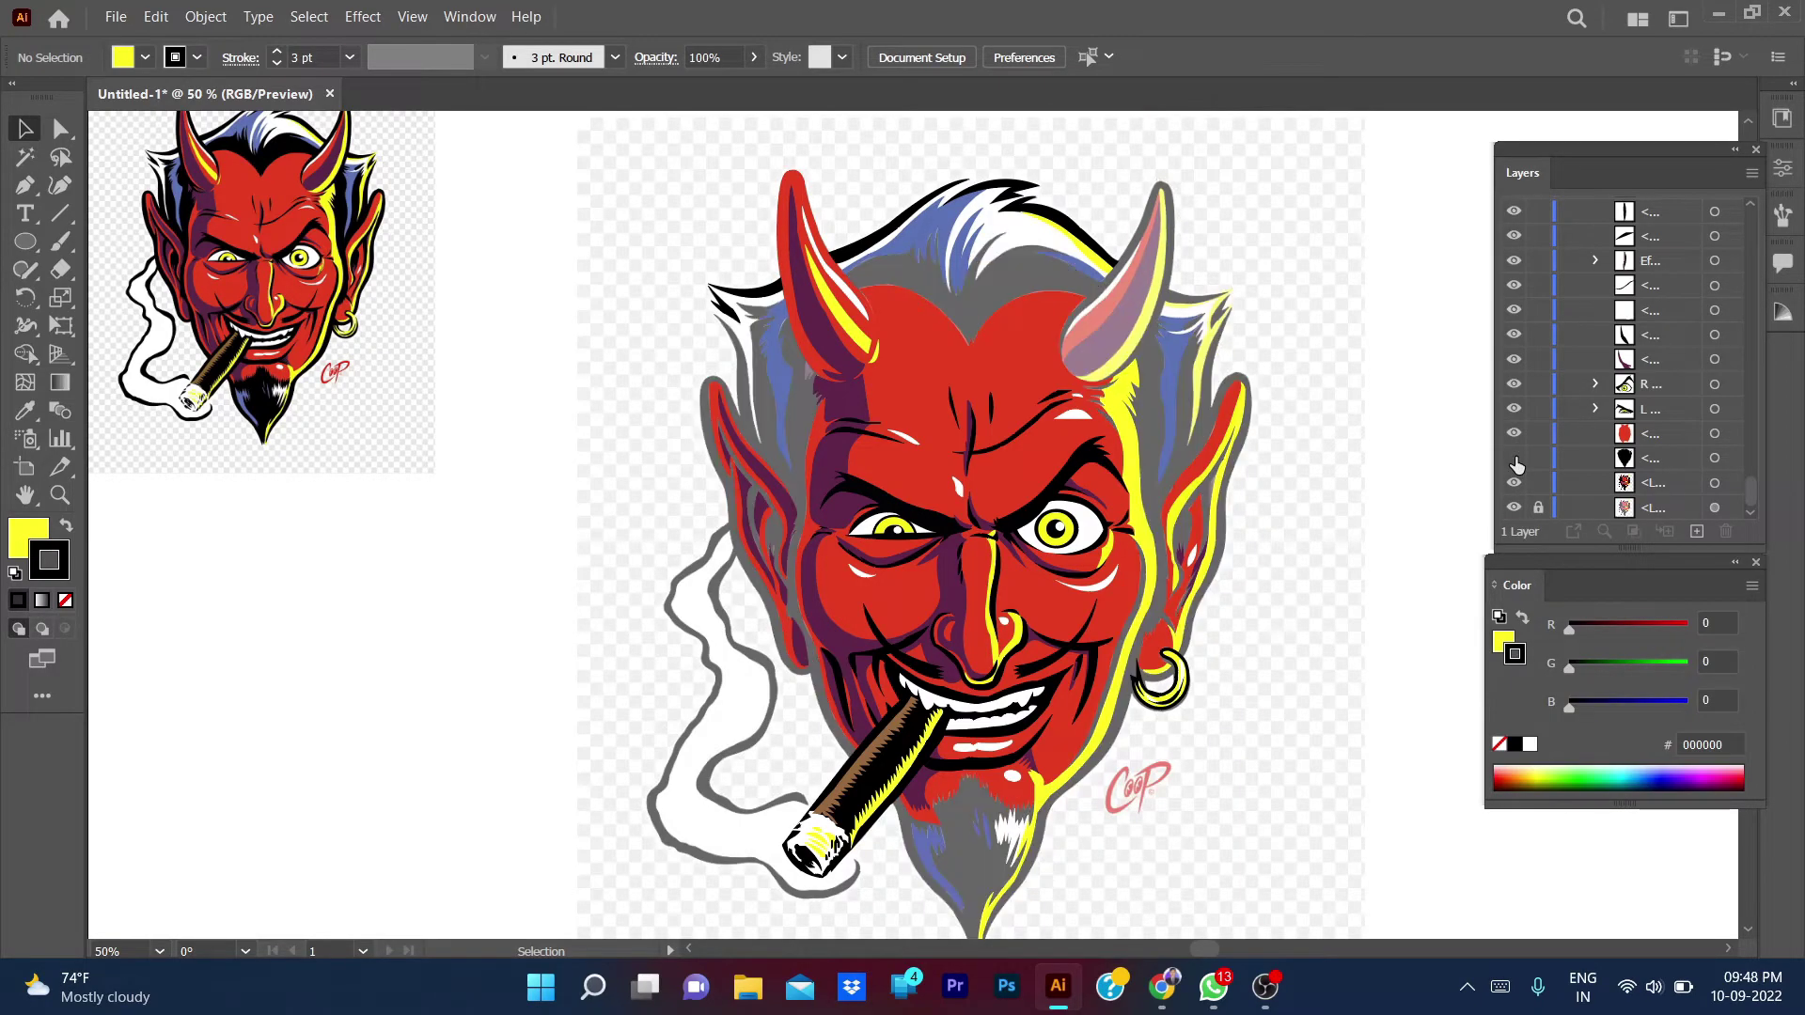
click(1513, 458)
click(1513, 507)
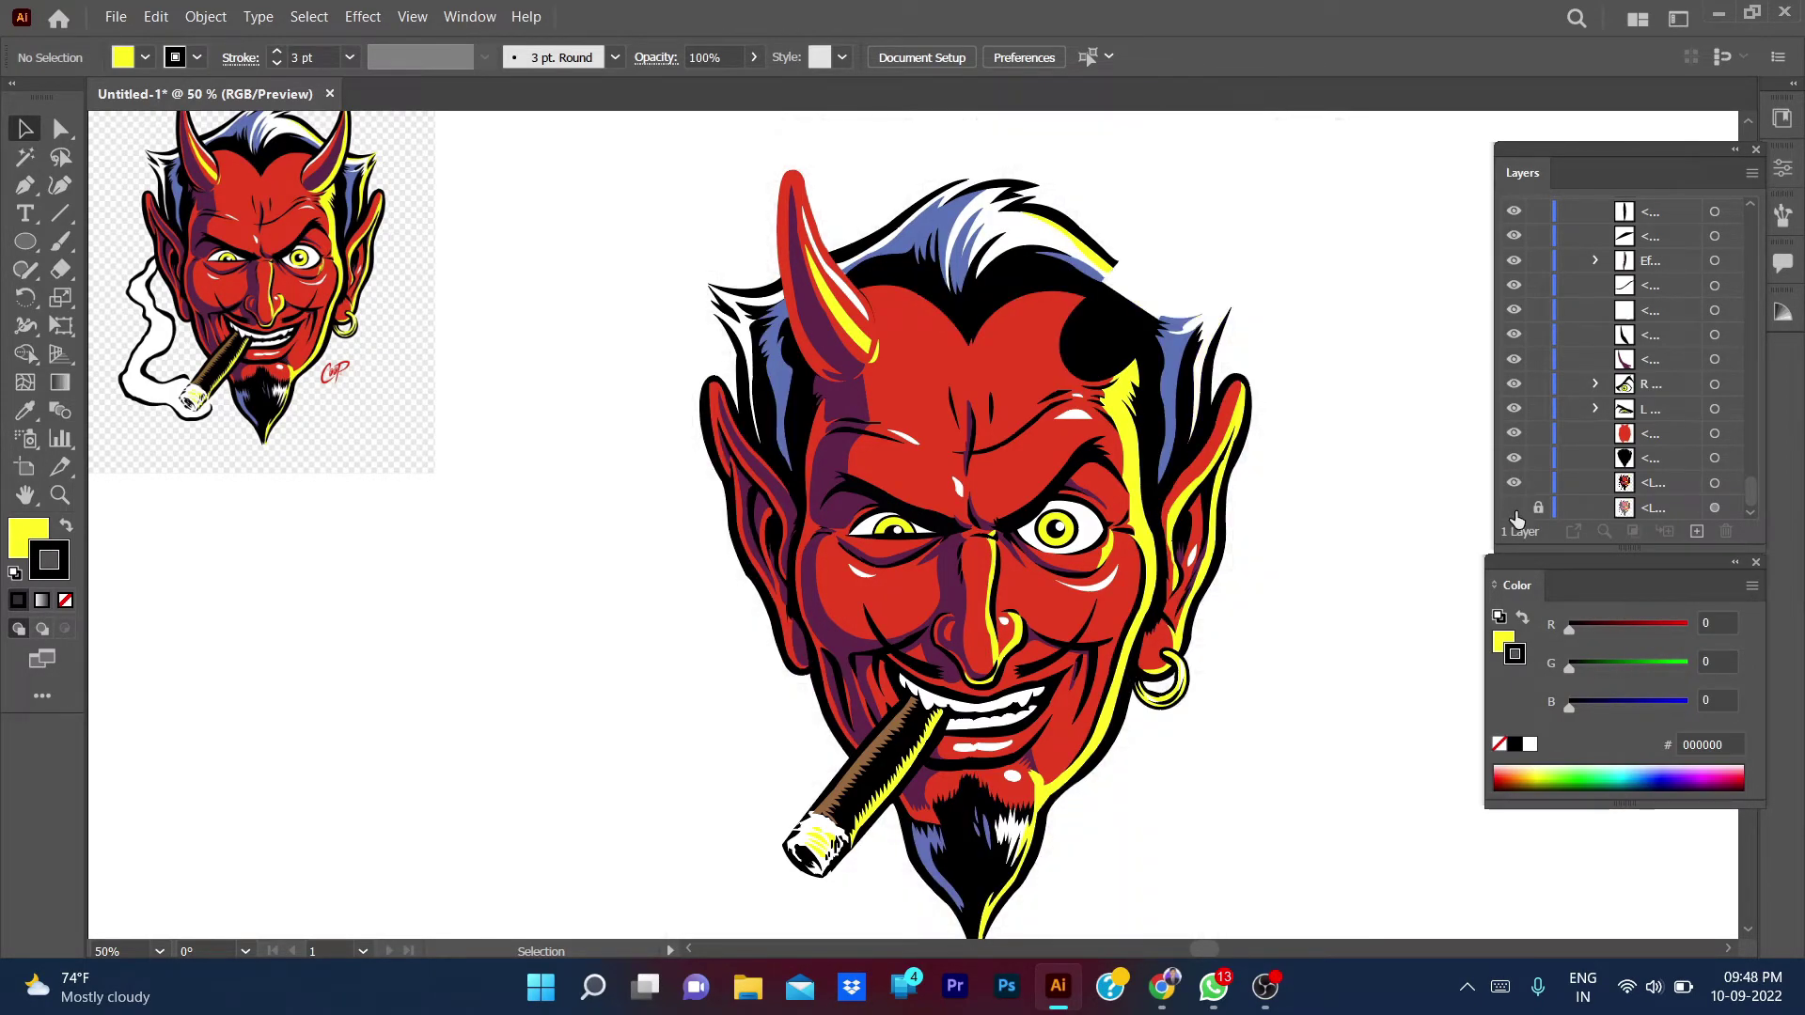
click(1513, 507)
click(1514, 506)
click(1514, 506)
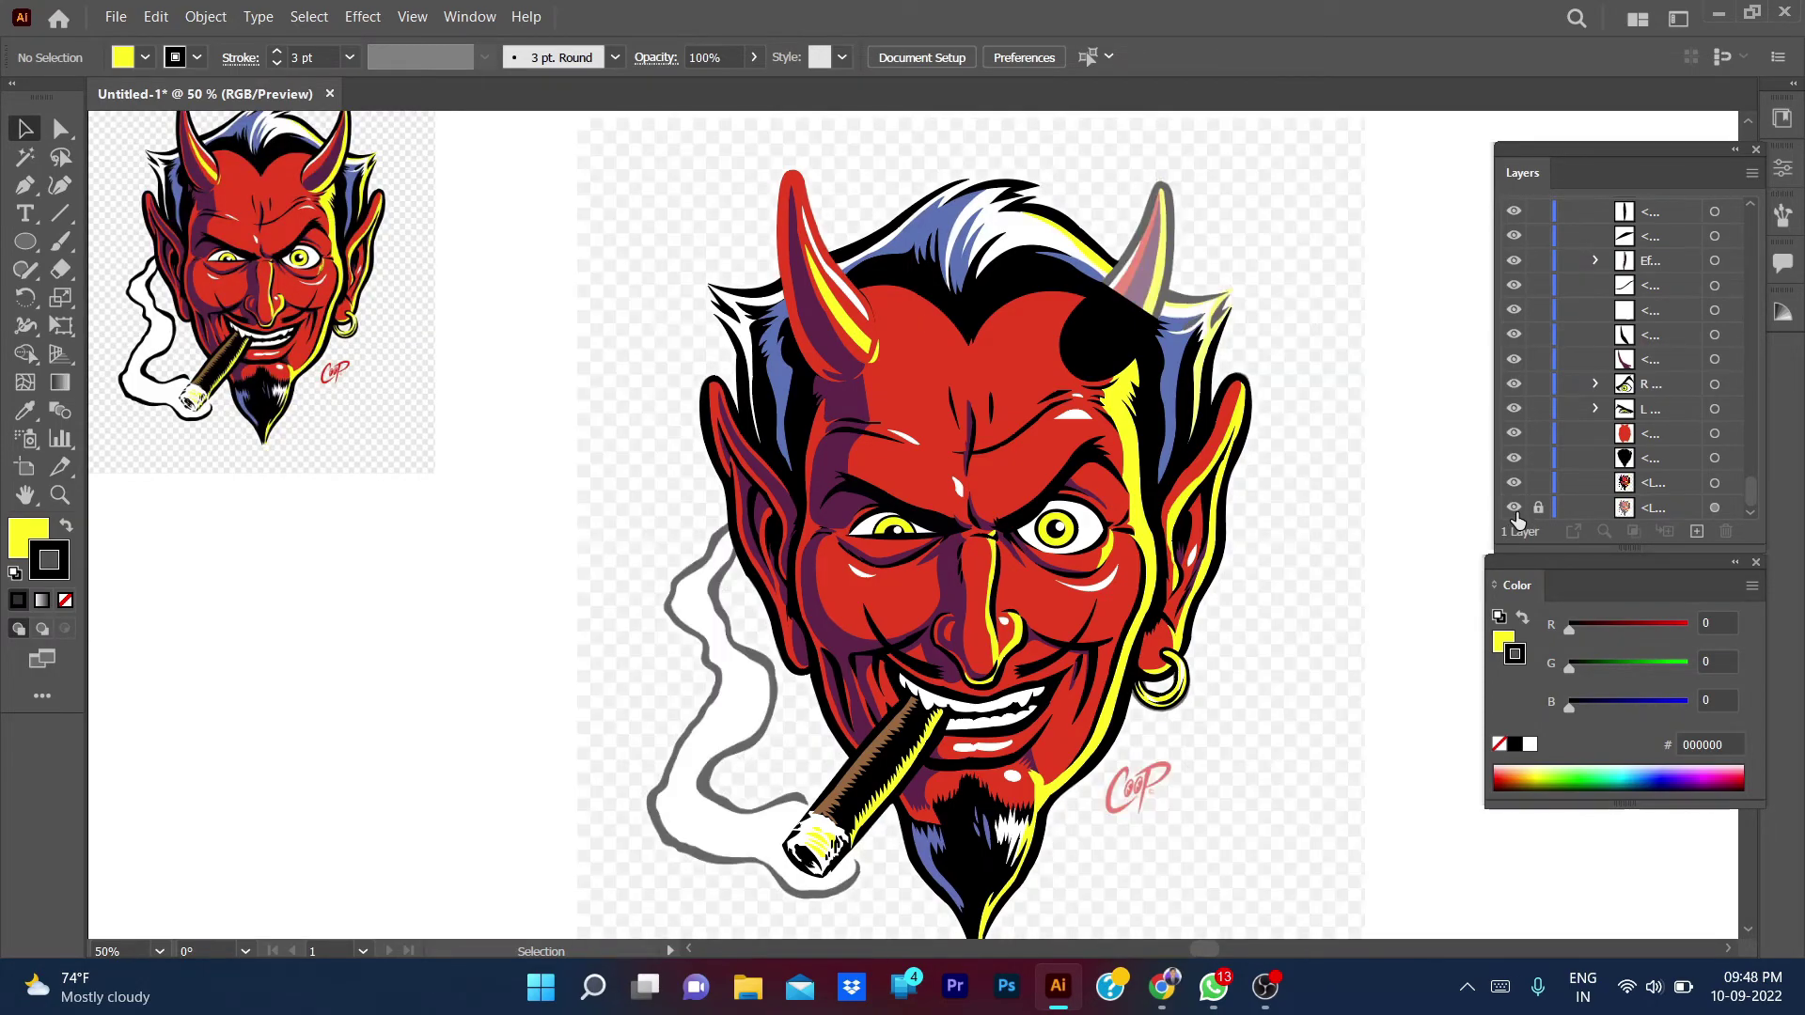
click(1514, 507)
- Start a pen path beside the right ear, curving up along the hair edge to its tip
scroll(1218, 648, up, 3)
drag(1218, 648, 1200, 300)
key(p)
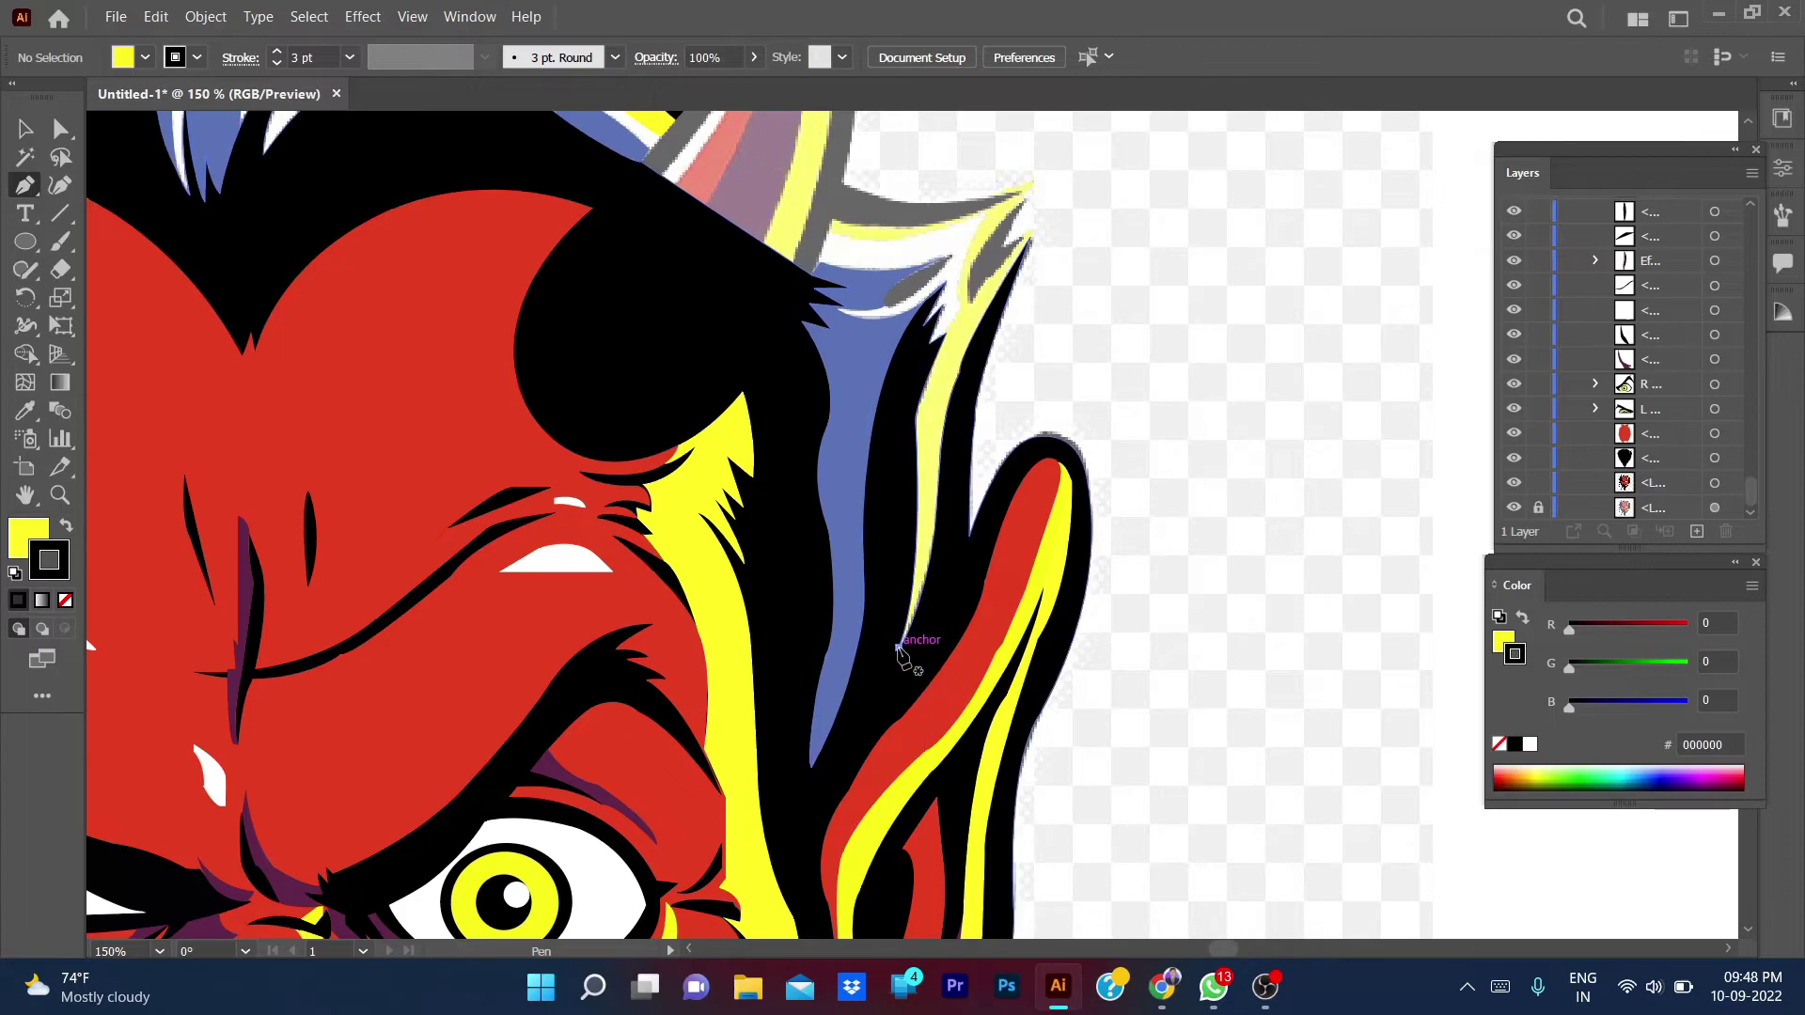
click(898, 646)
drag(939, 488, 933, 402)
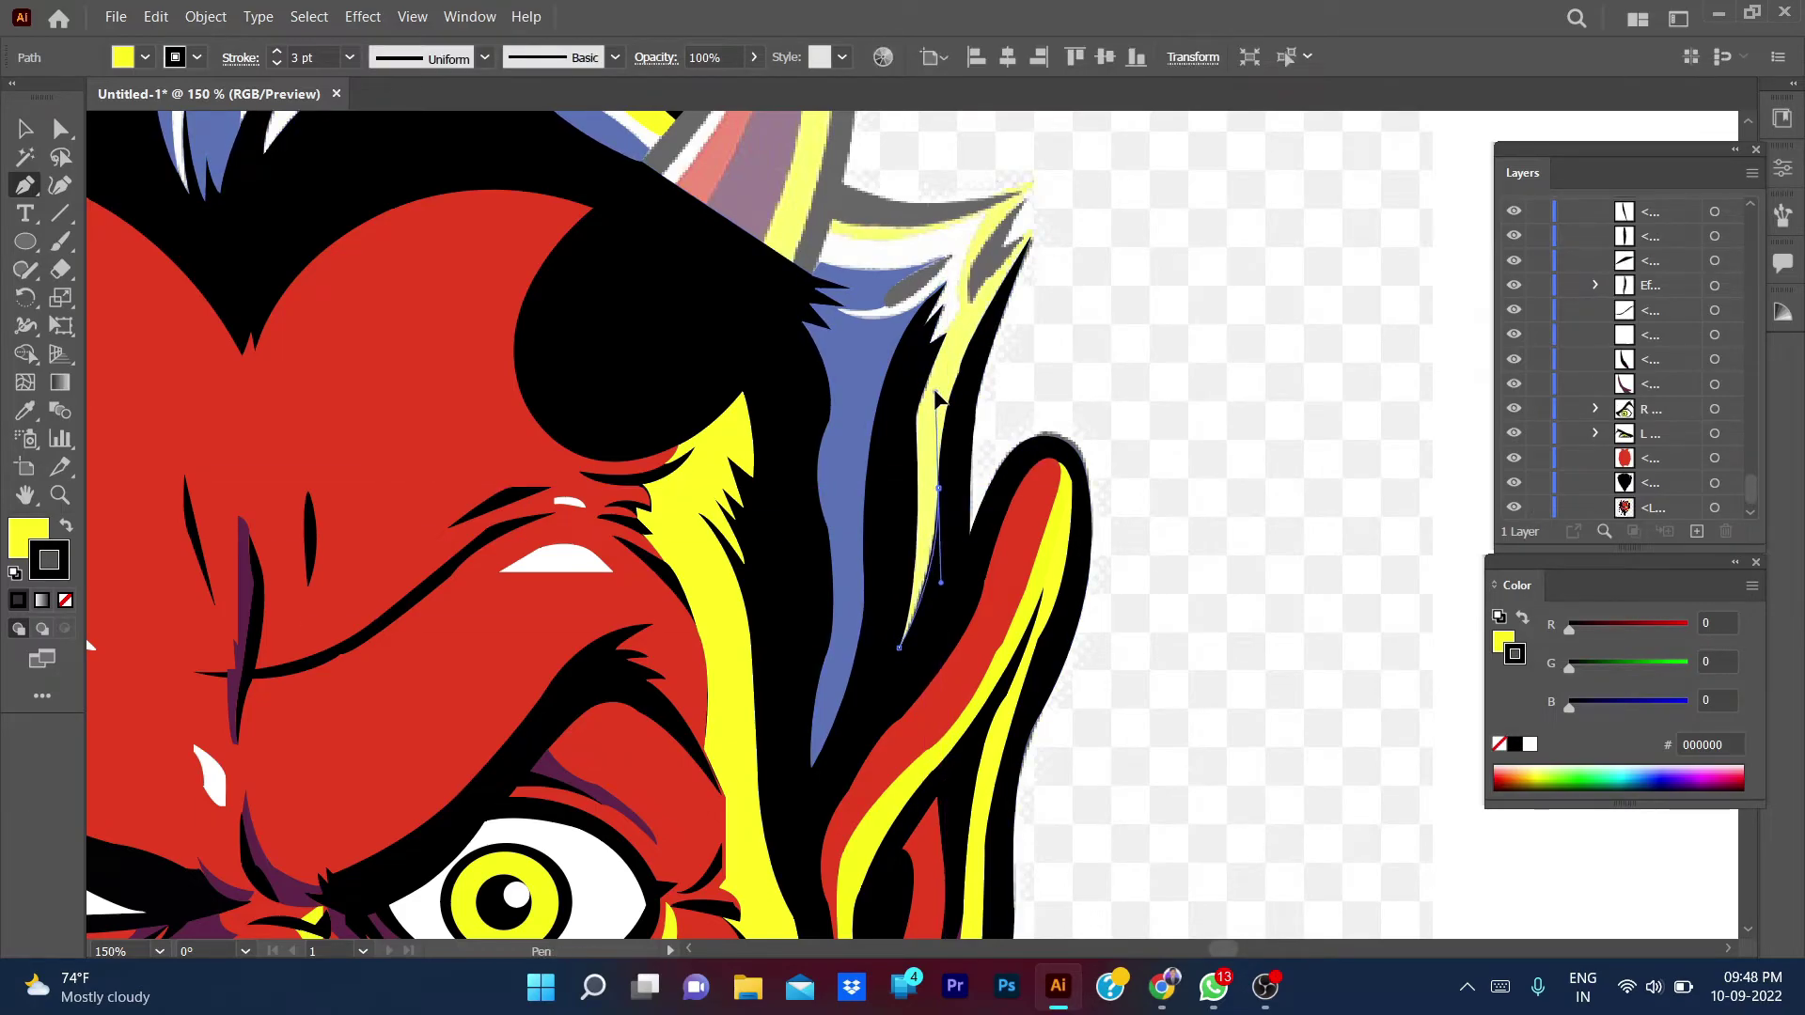
drag(1029, 236, 1131, 230)
scroll(1128, 160, up, 3)
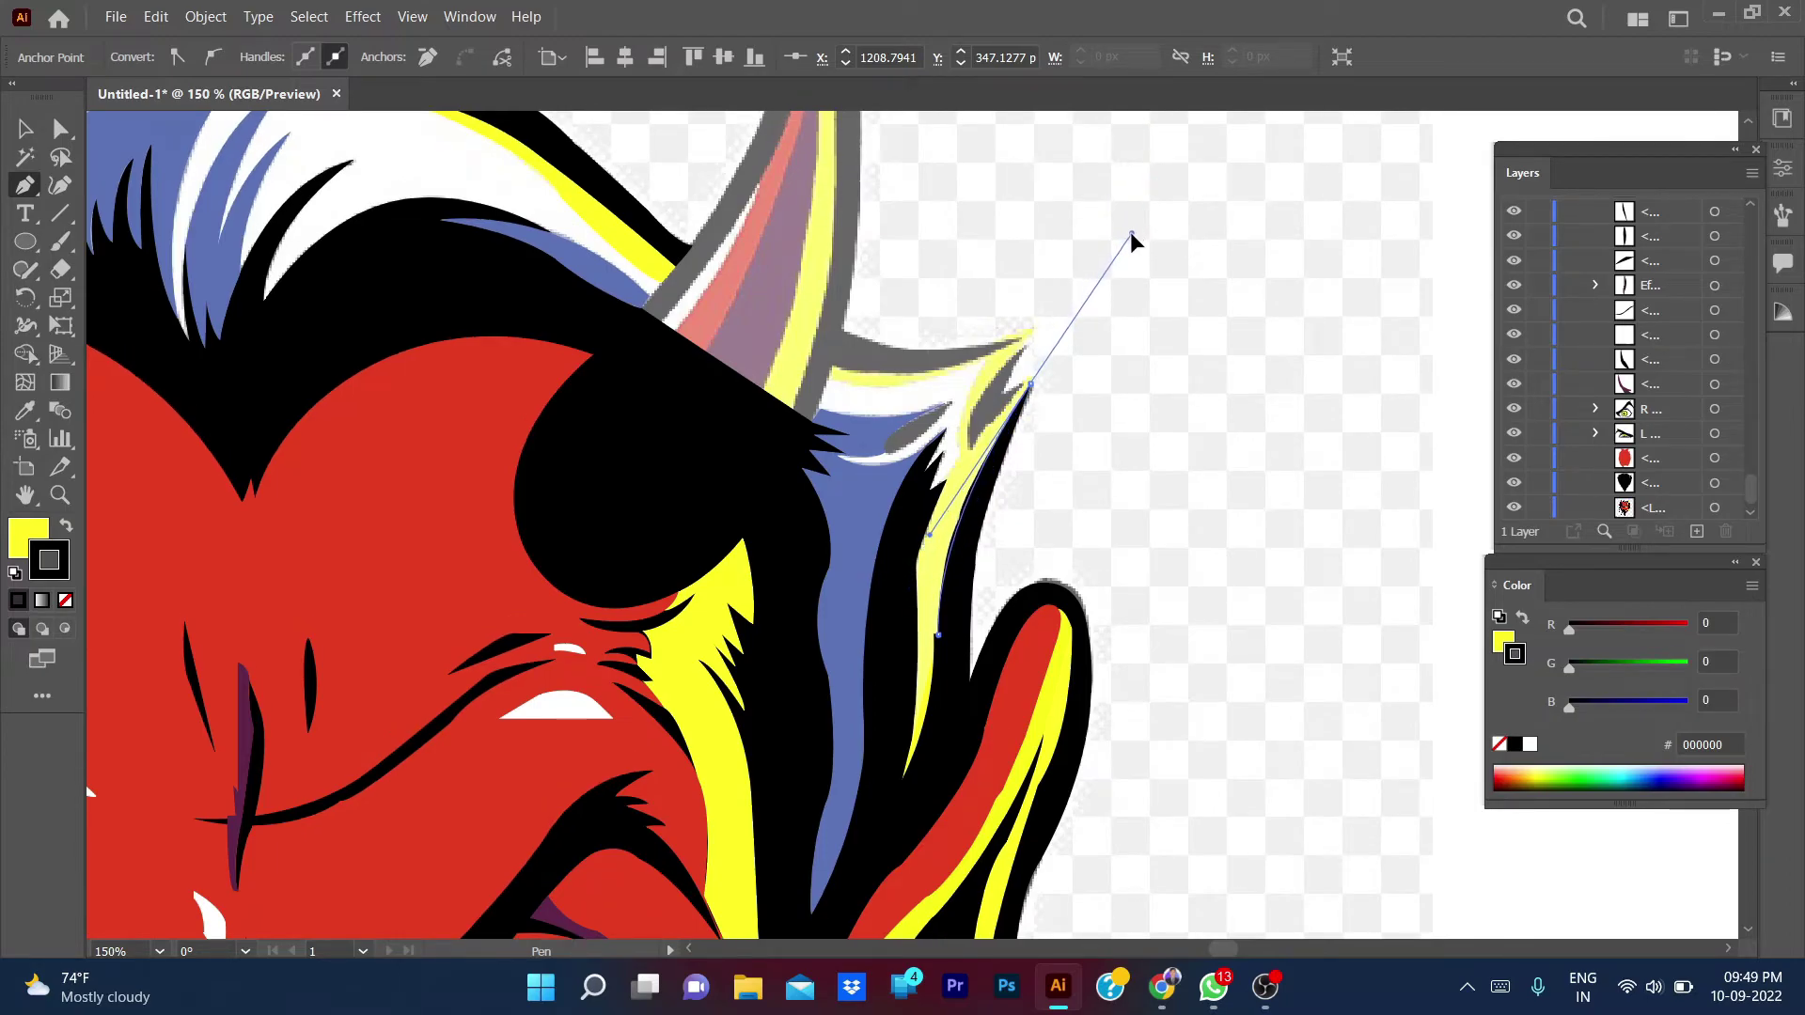
- Continue the unfilled hair strand path back down to its base and finish it
click(1030, 383)
key(slash)
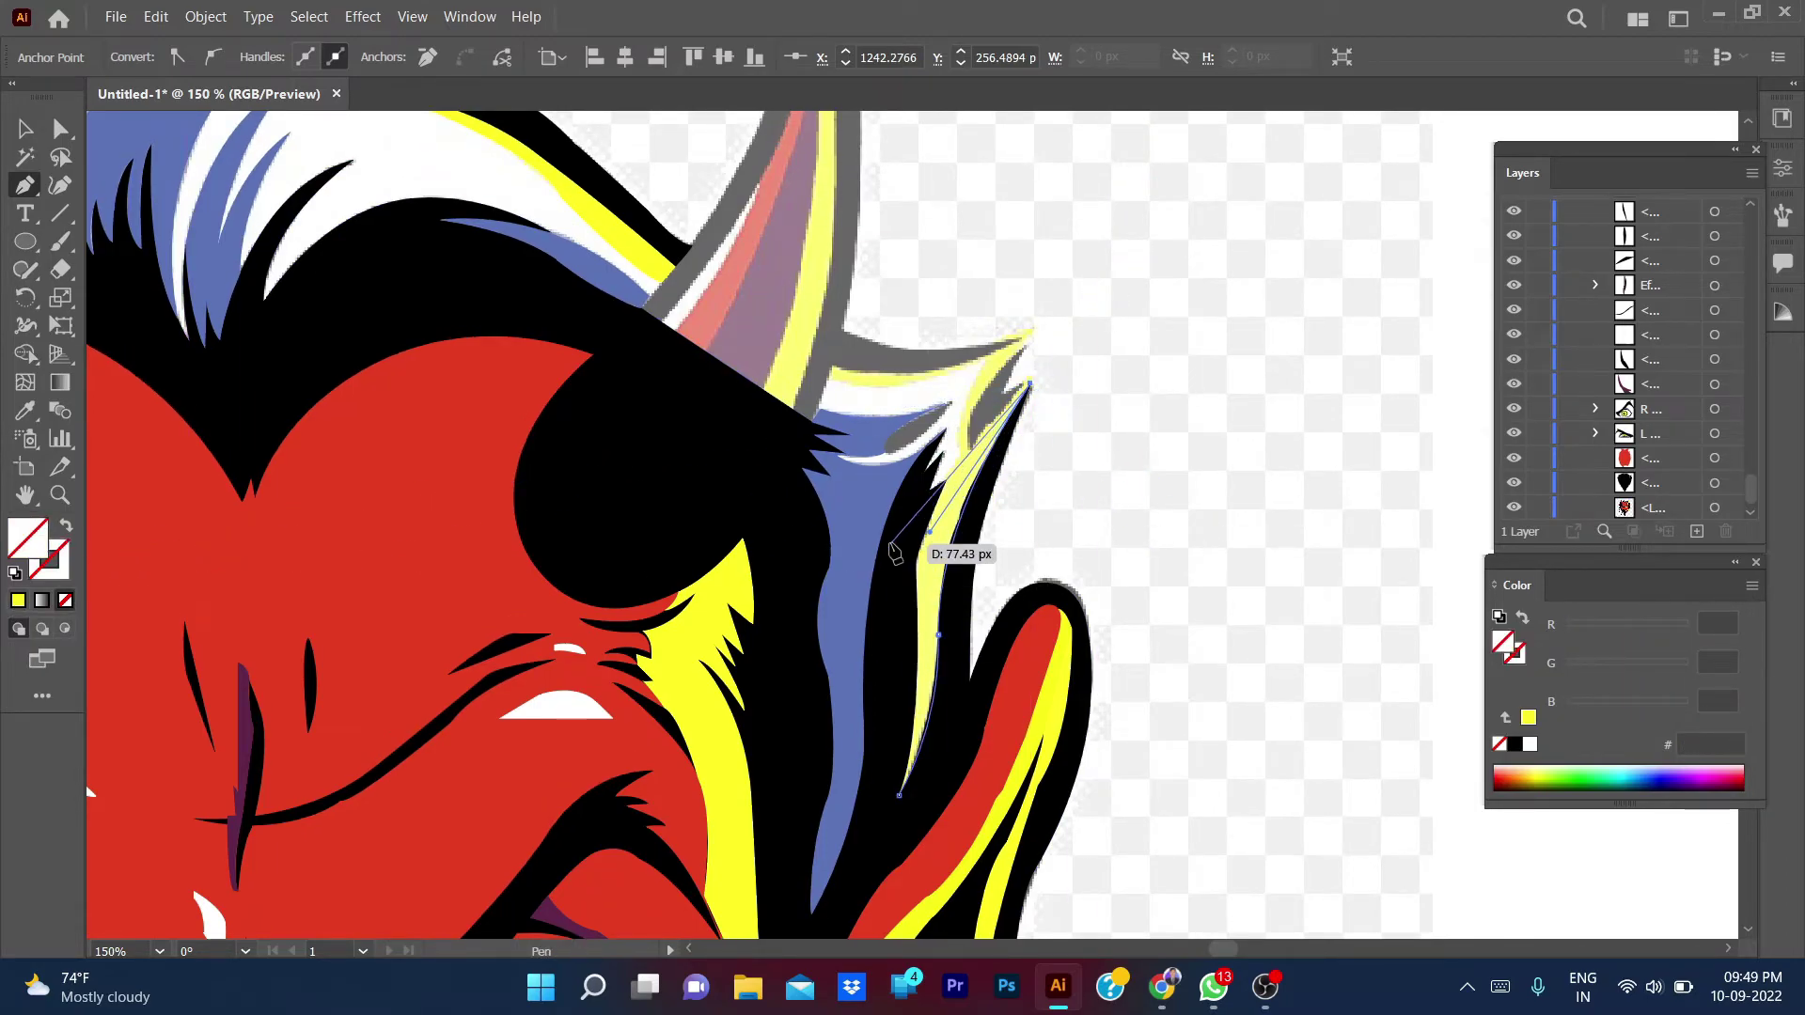
drag(947, 480, 940, 517)
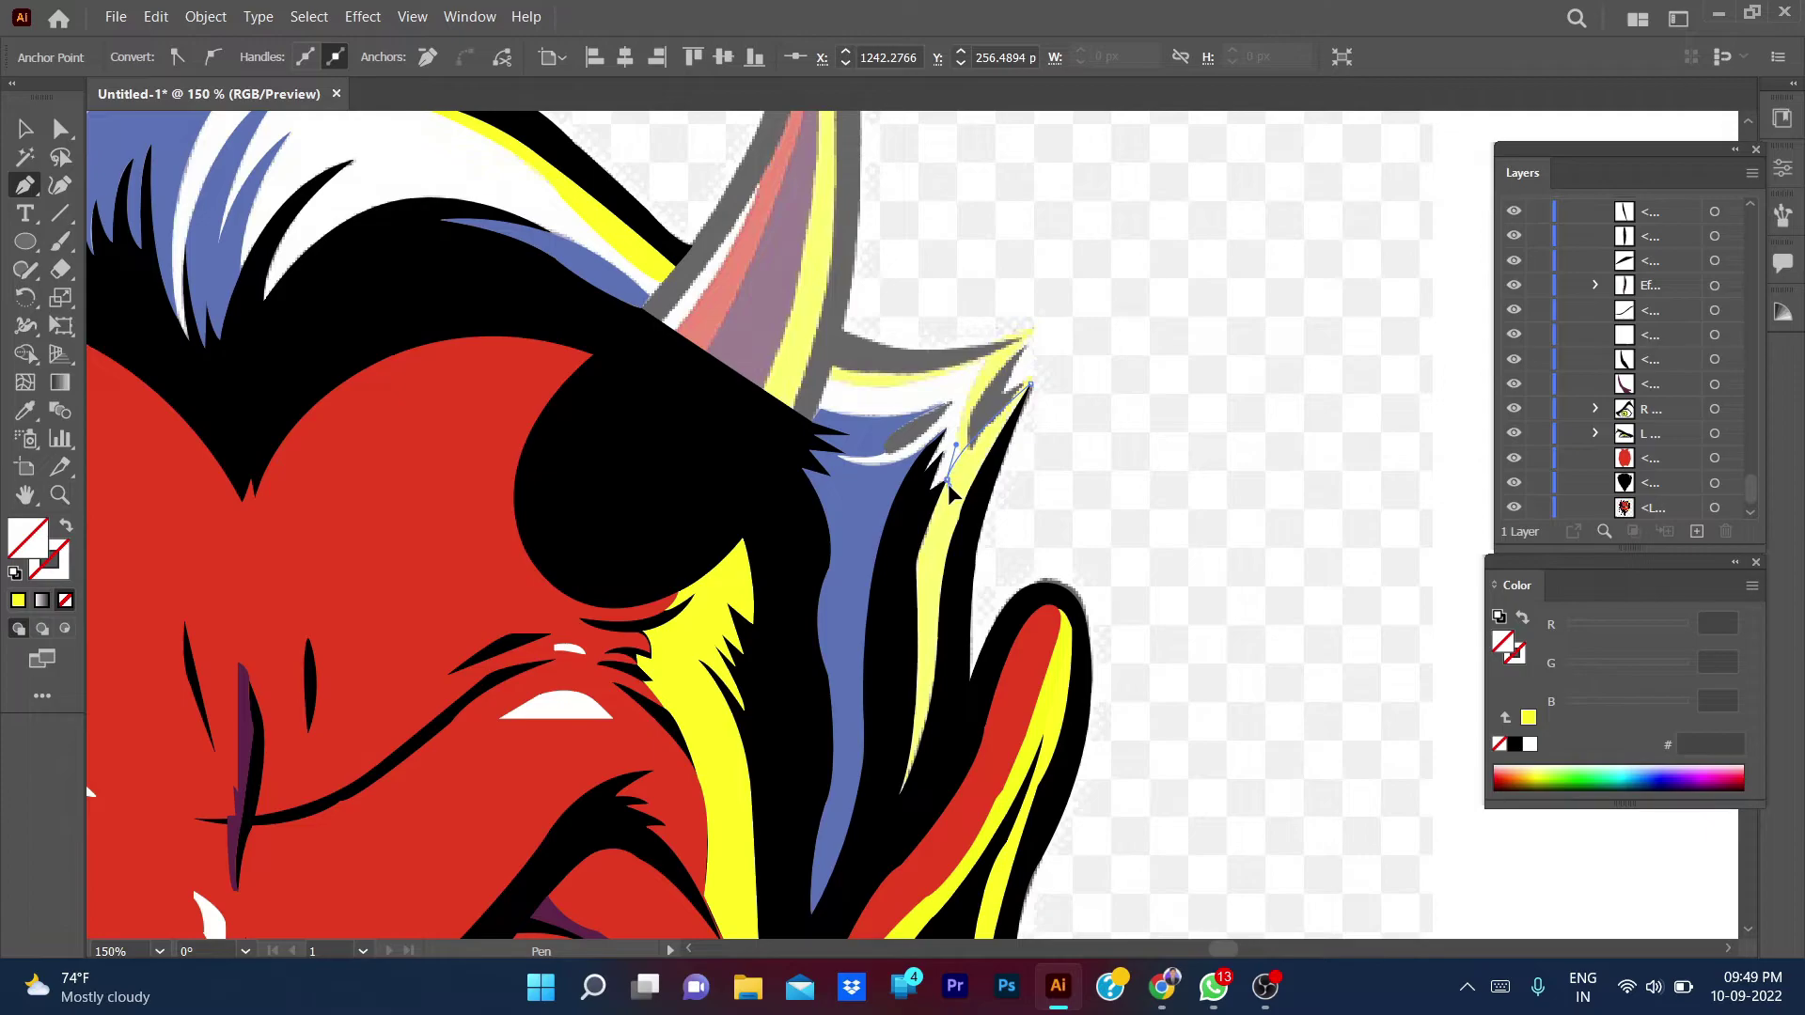
drag(917, 590, 927, 639)
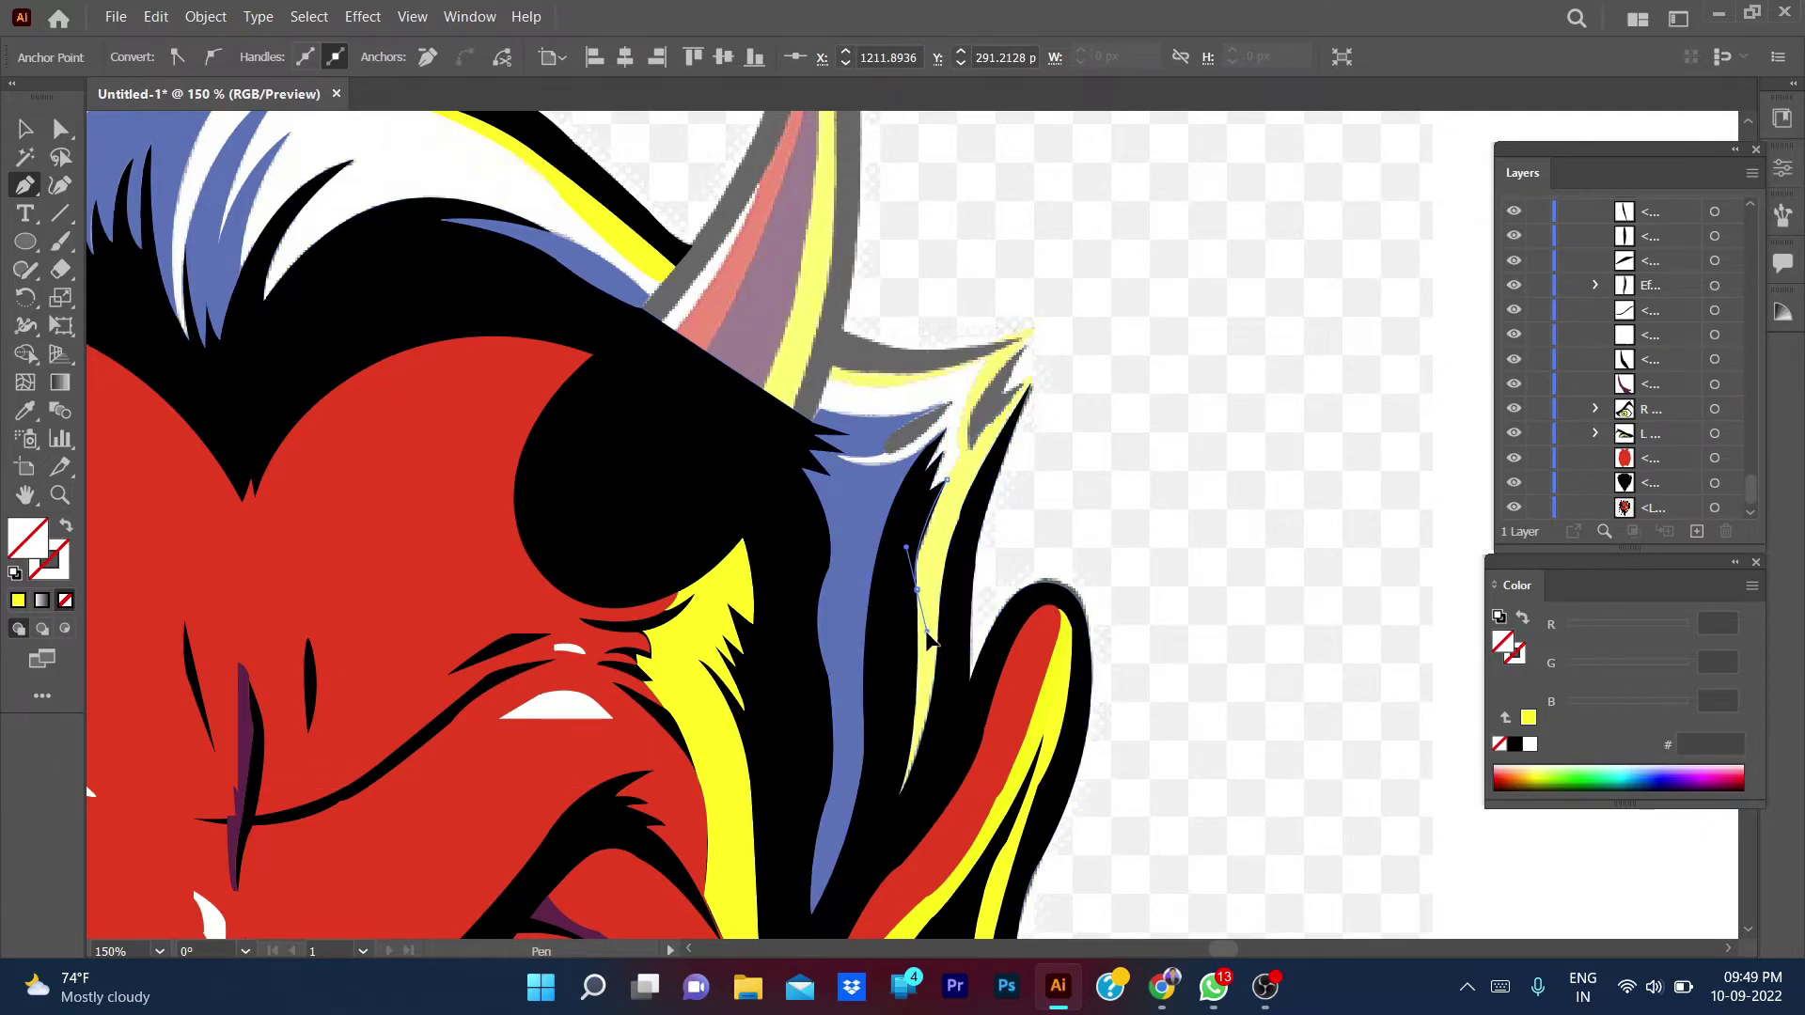
drag(899, 794, 874, 816)
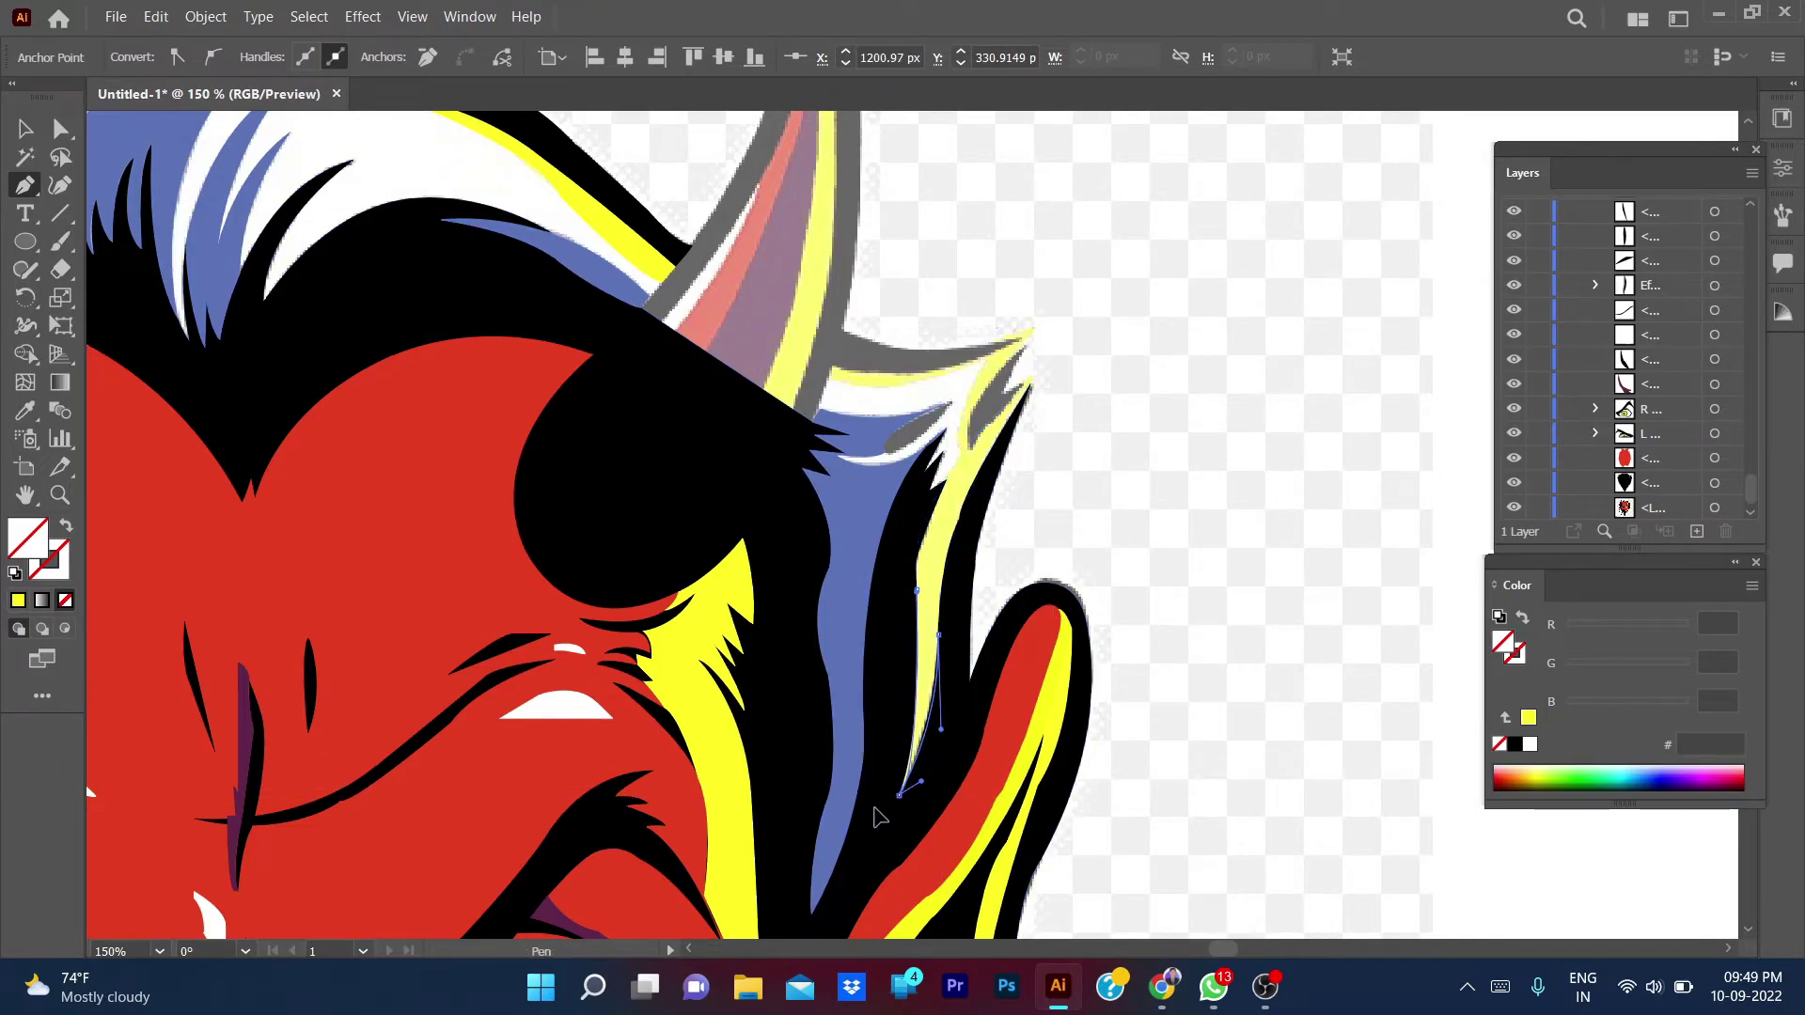
key(v)
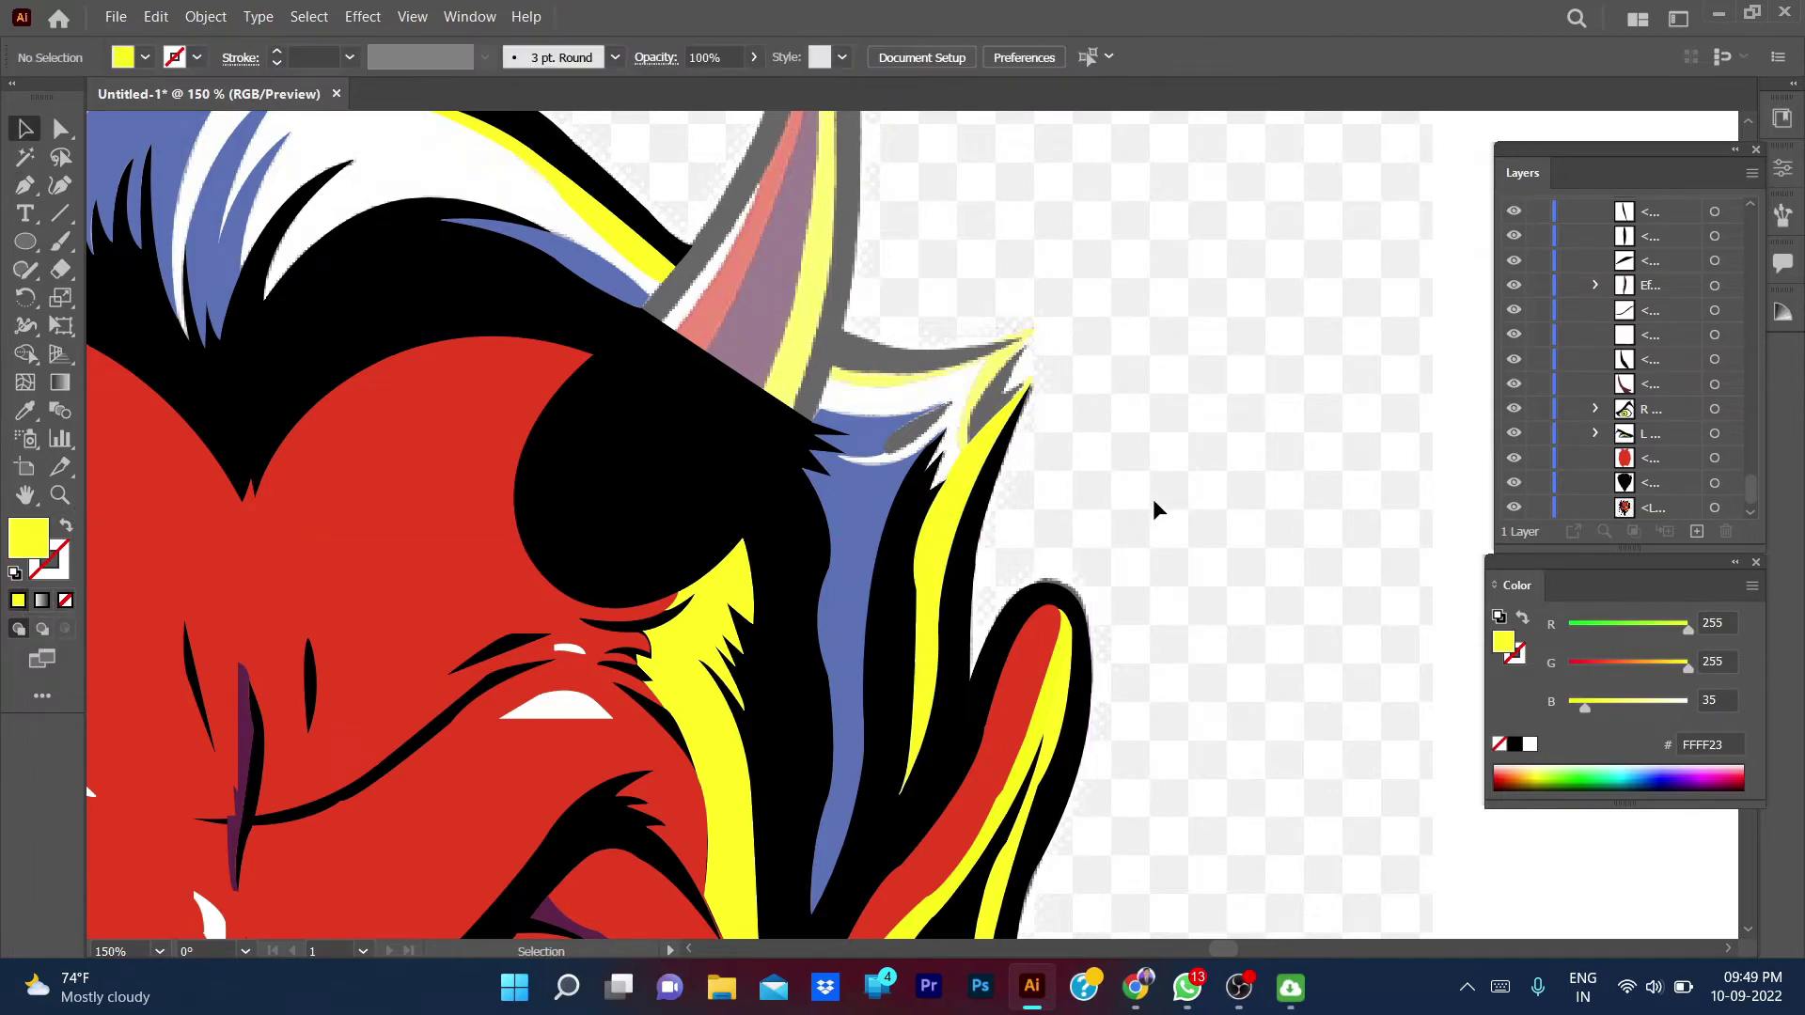
- Bring the right horn into view and toggle the black layer to compare the trace
drag(1115, 478, 1167, 556)
scroll(1184, 564, up, 3)
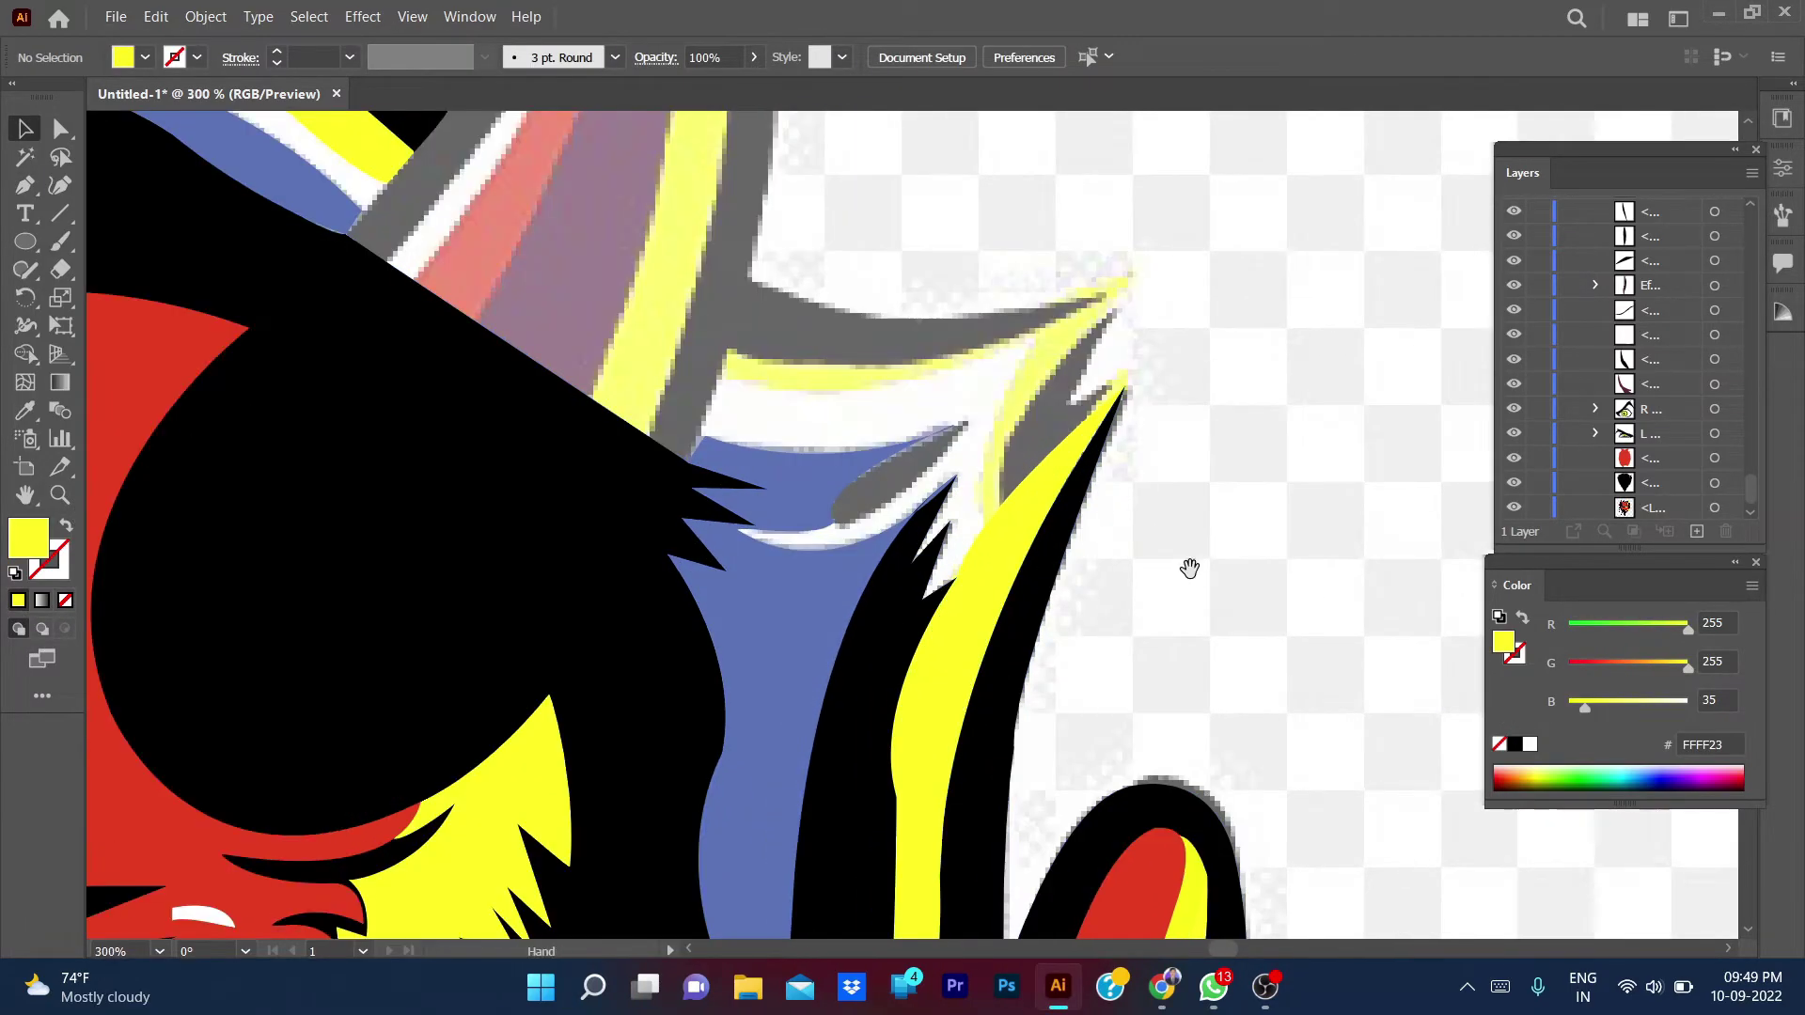
scroll(1199, 441, up, 3)
click(1513, 483)
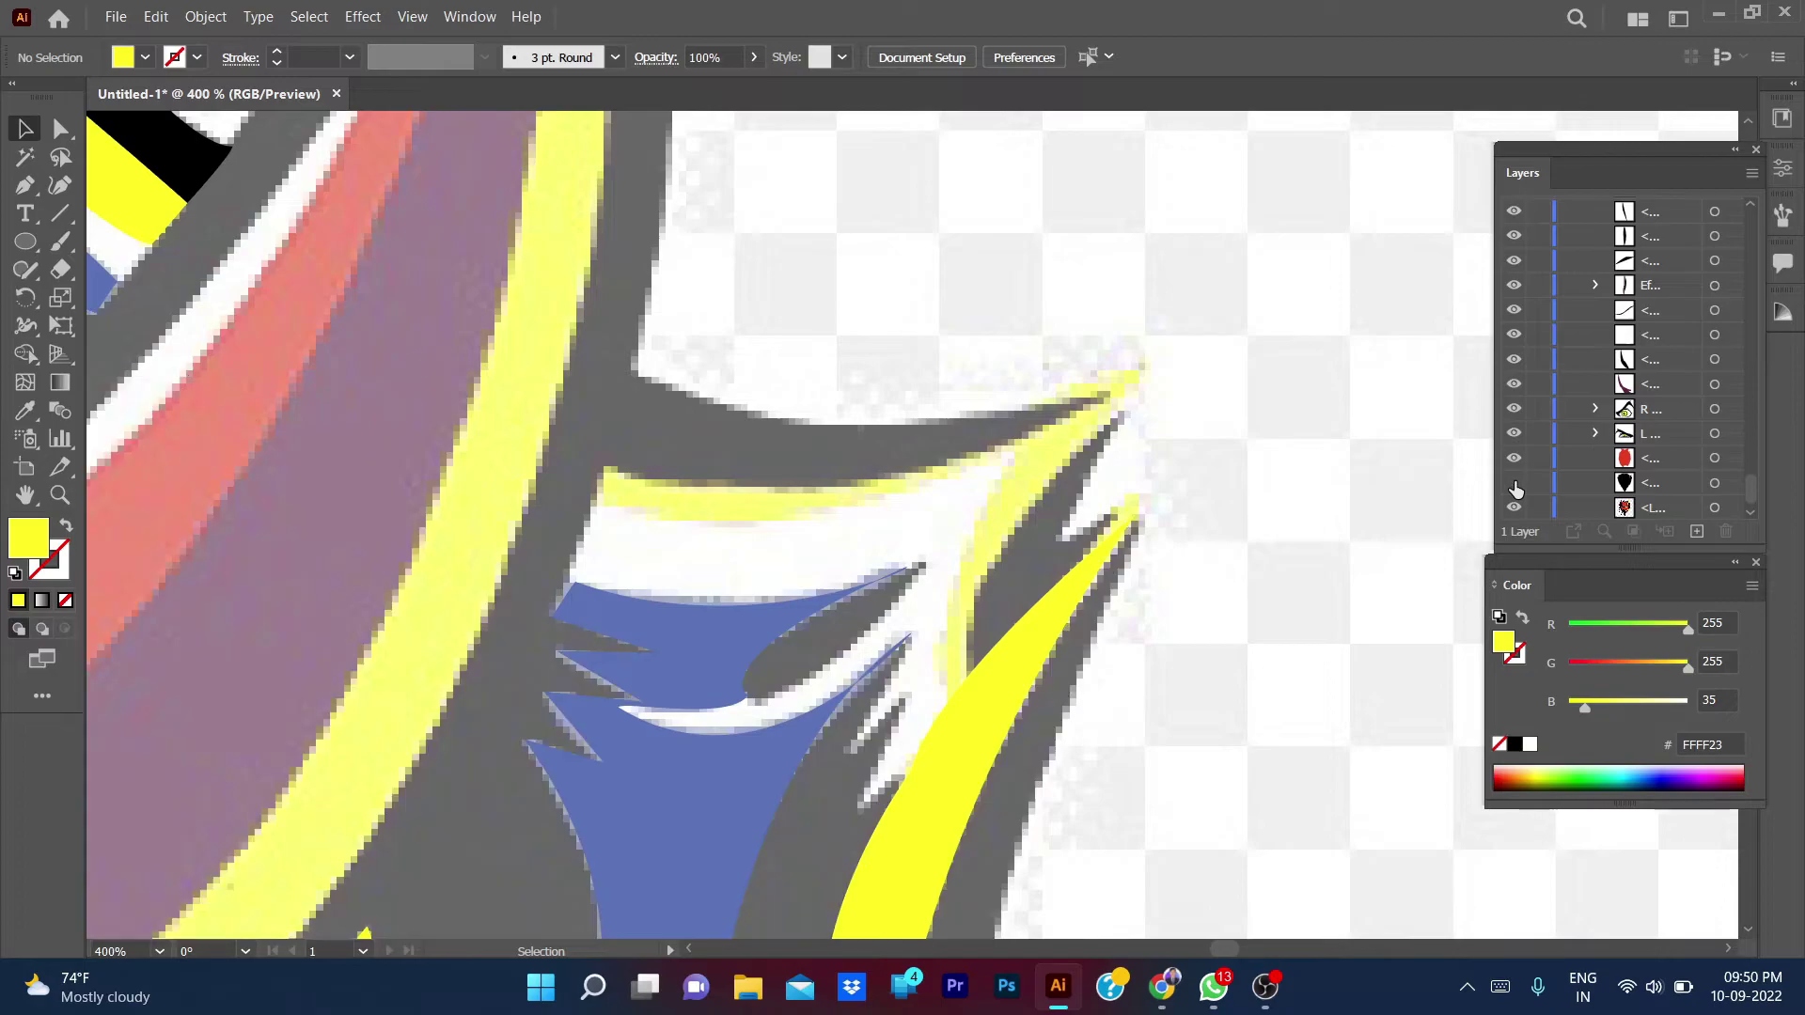
click(1514, 483)
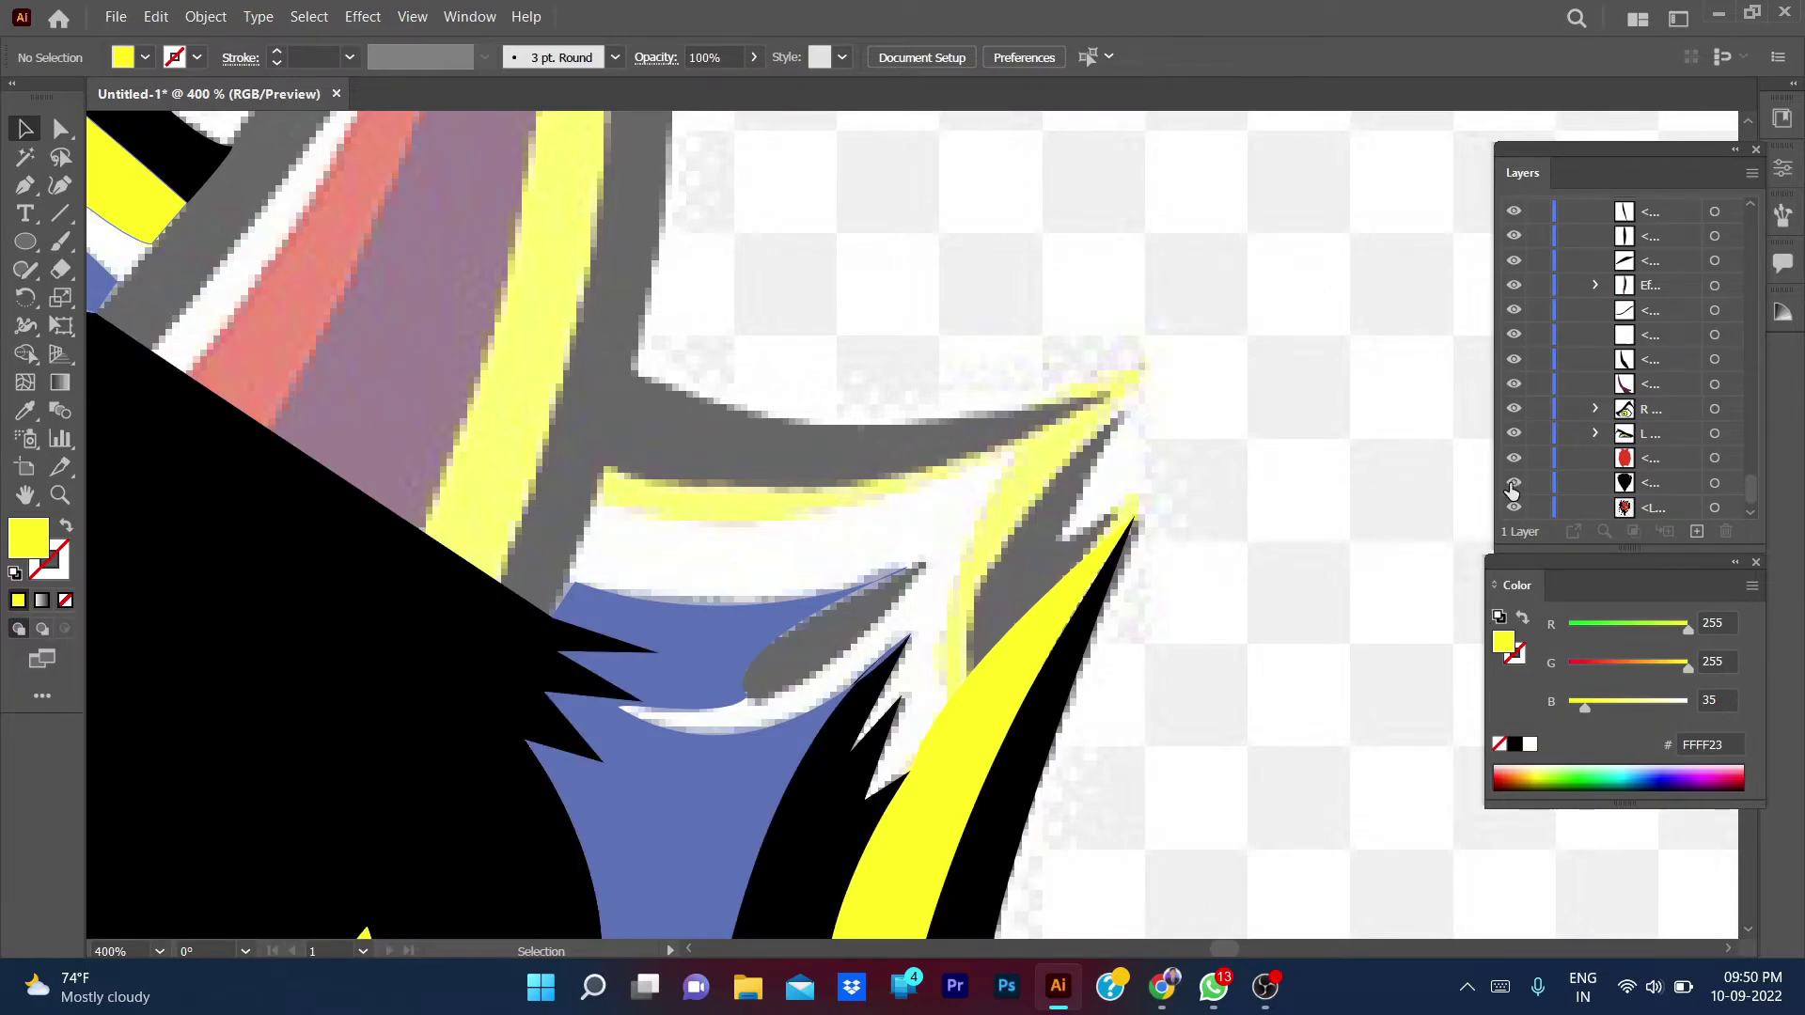
- Trace a closed spike shape beside the hair and fill it with sampled black
key(p)
click(968, 675)
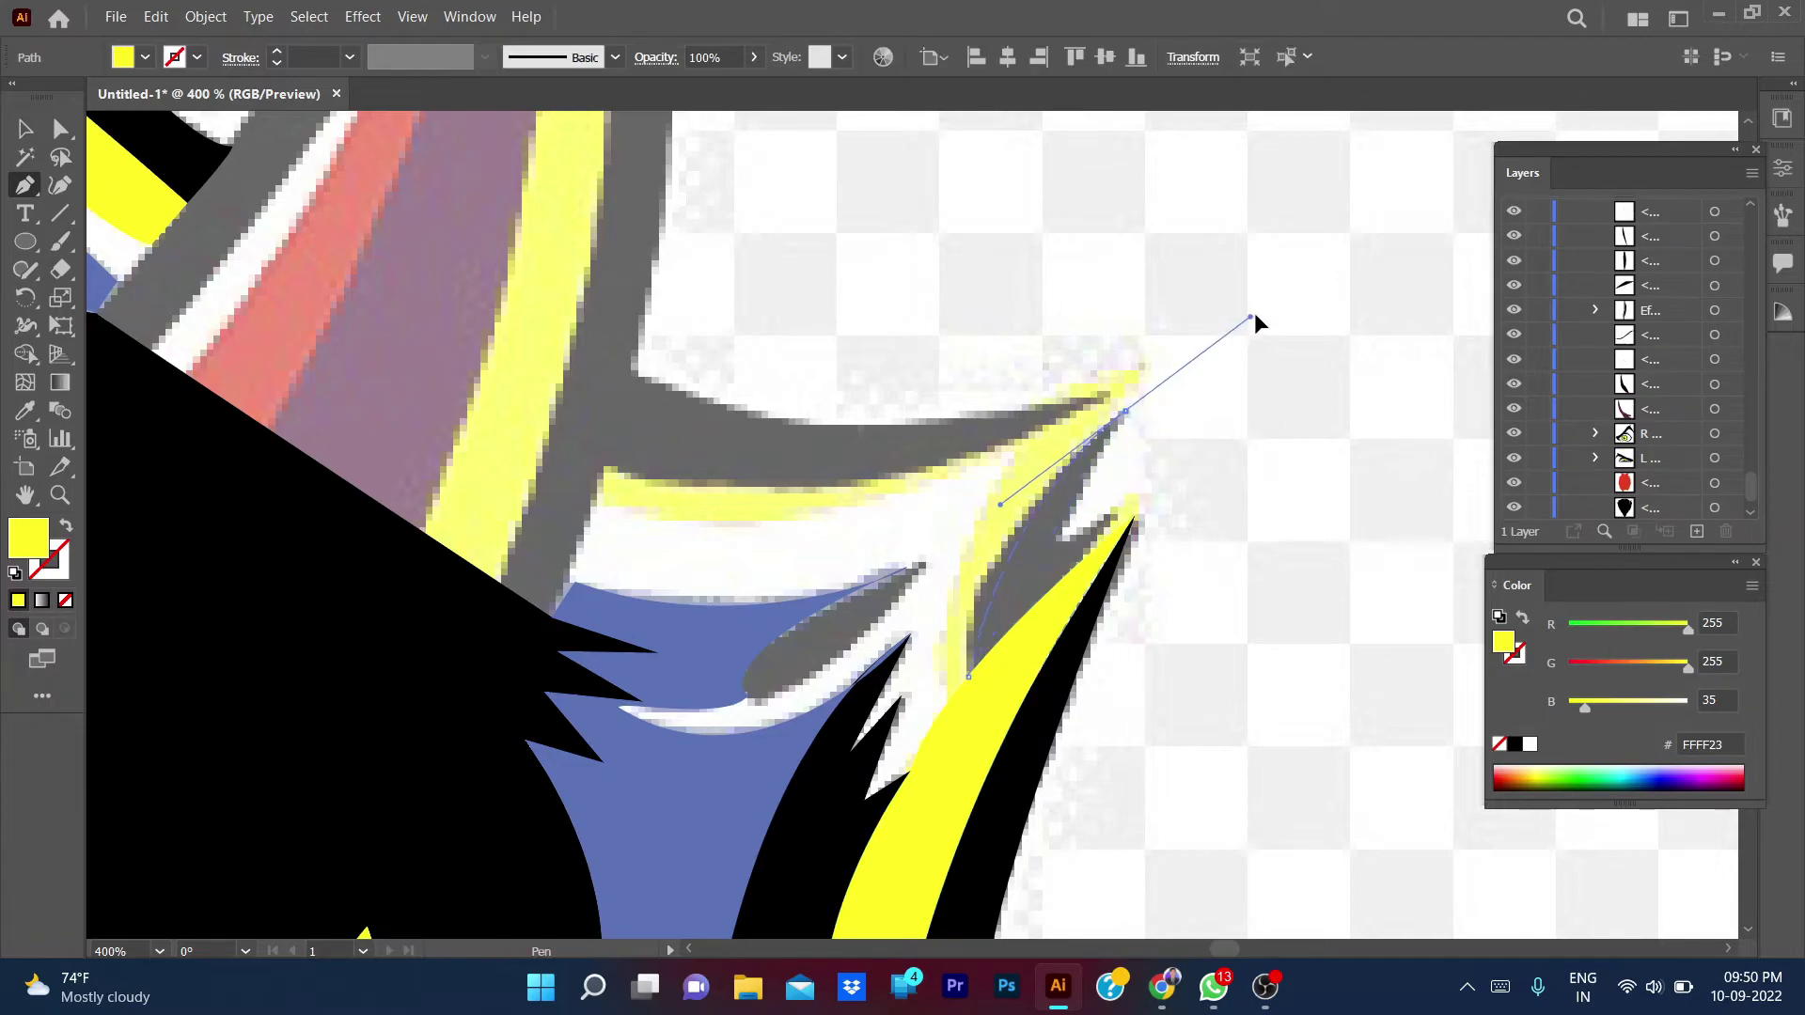
drag(1254, 312, 1322, 237)
drag(1119, 508, 1061, 549)
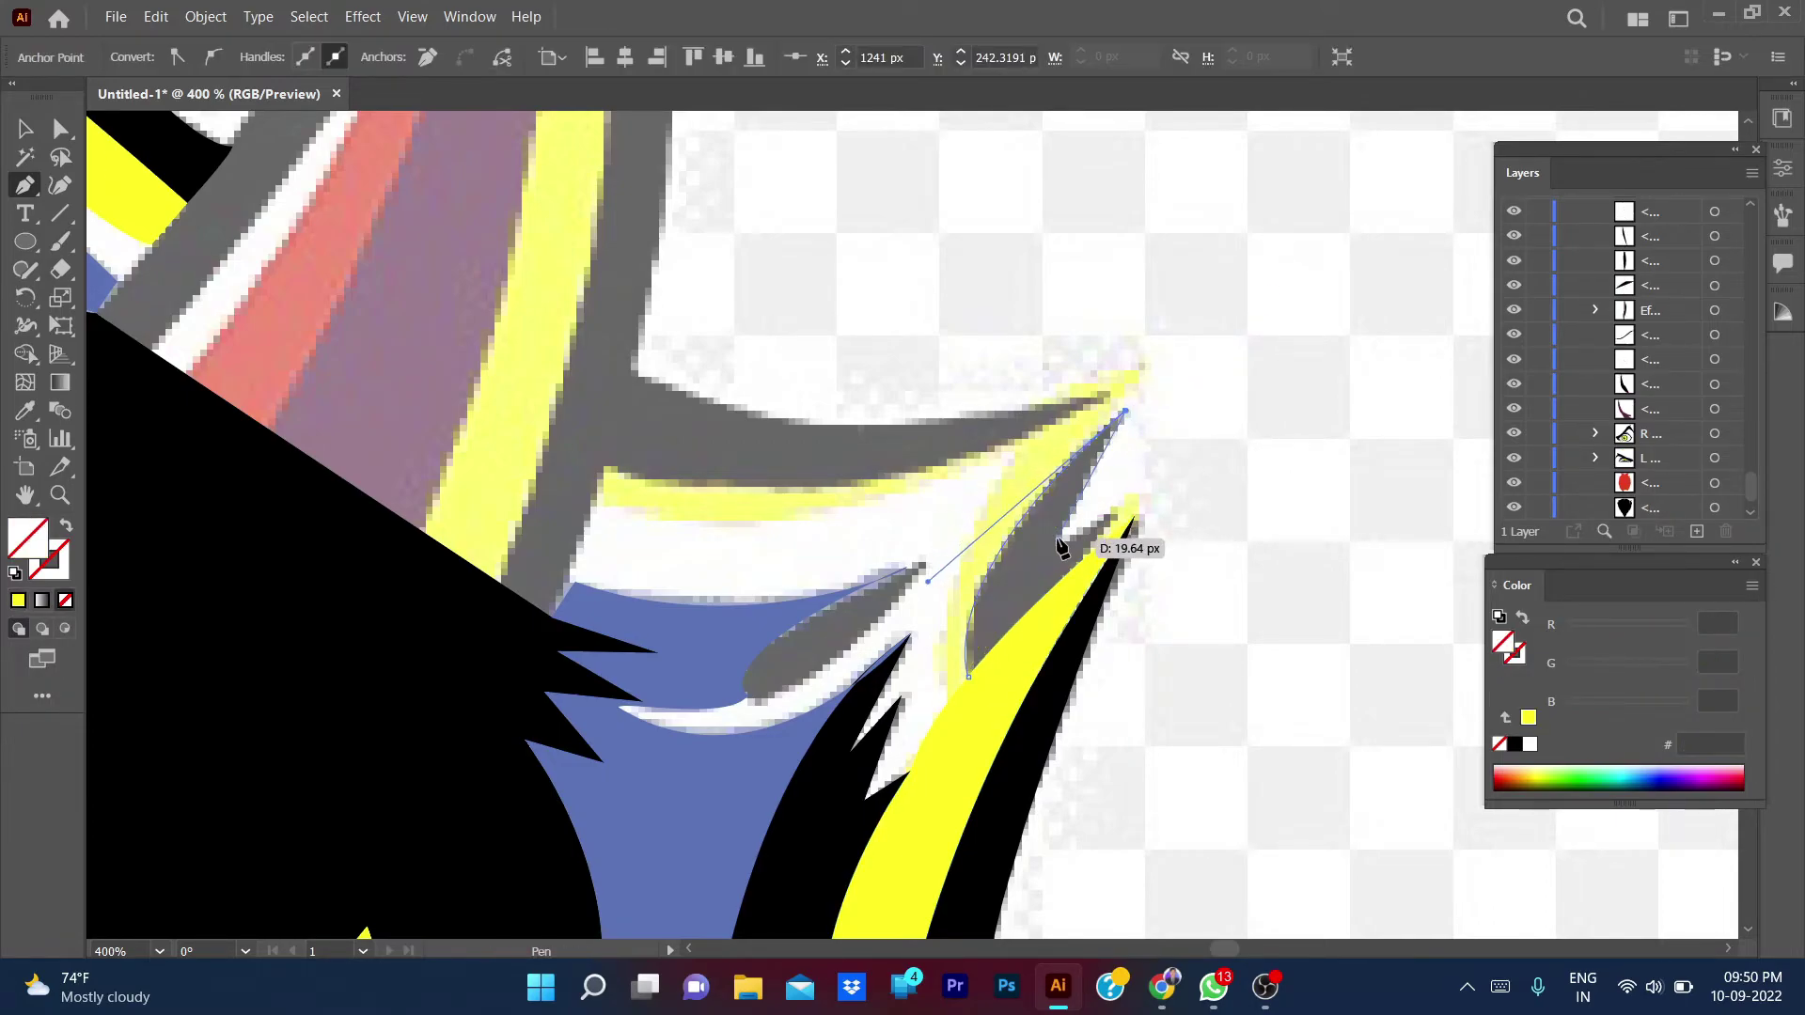
click(1116, 505)
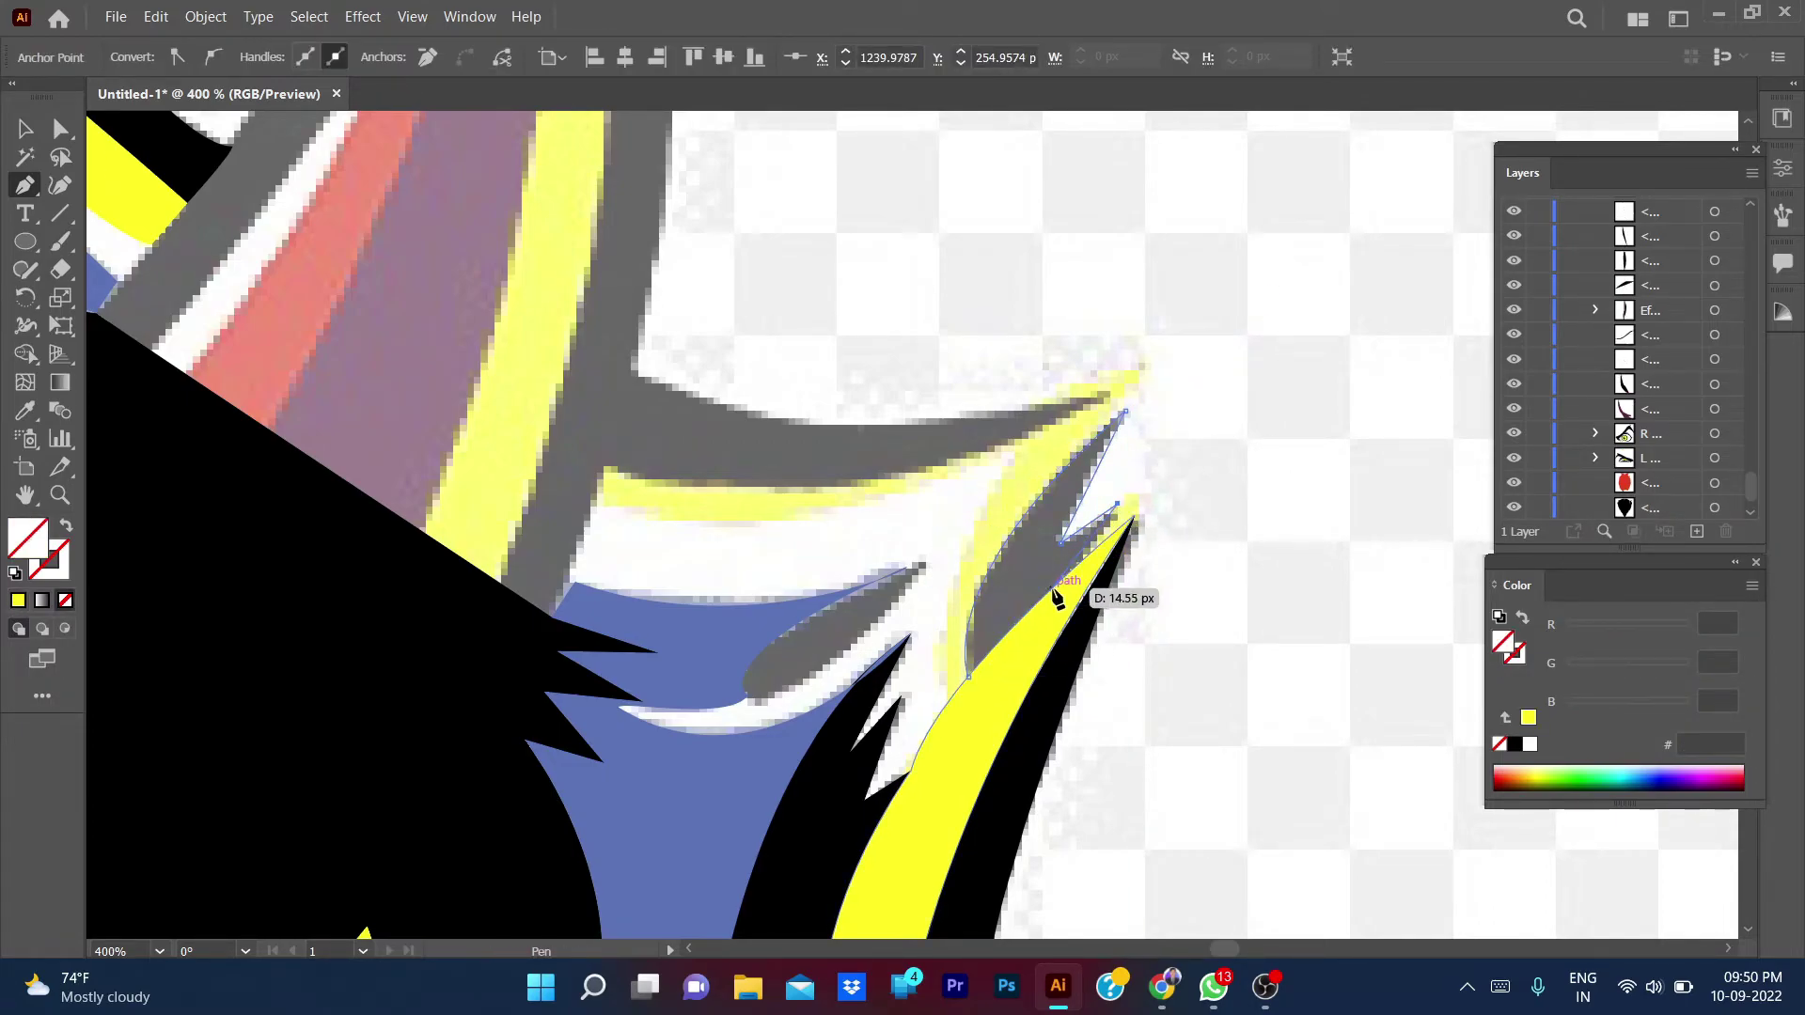
drag(1086, 568, 928, 581)
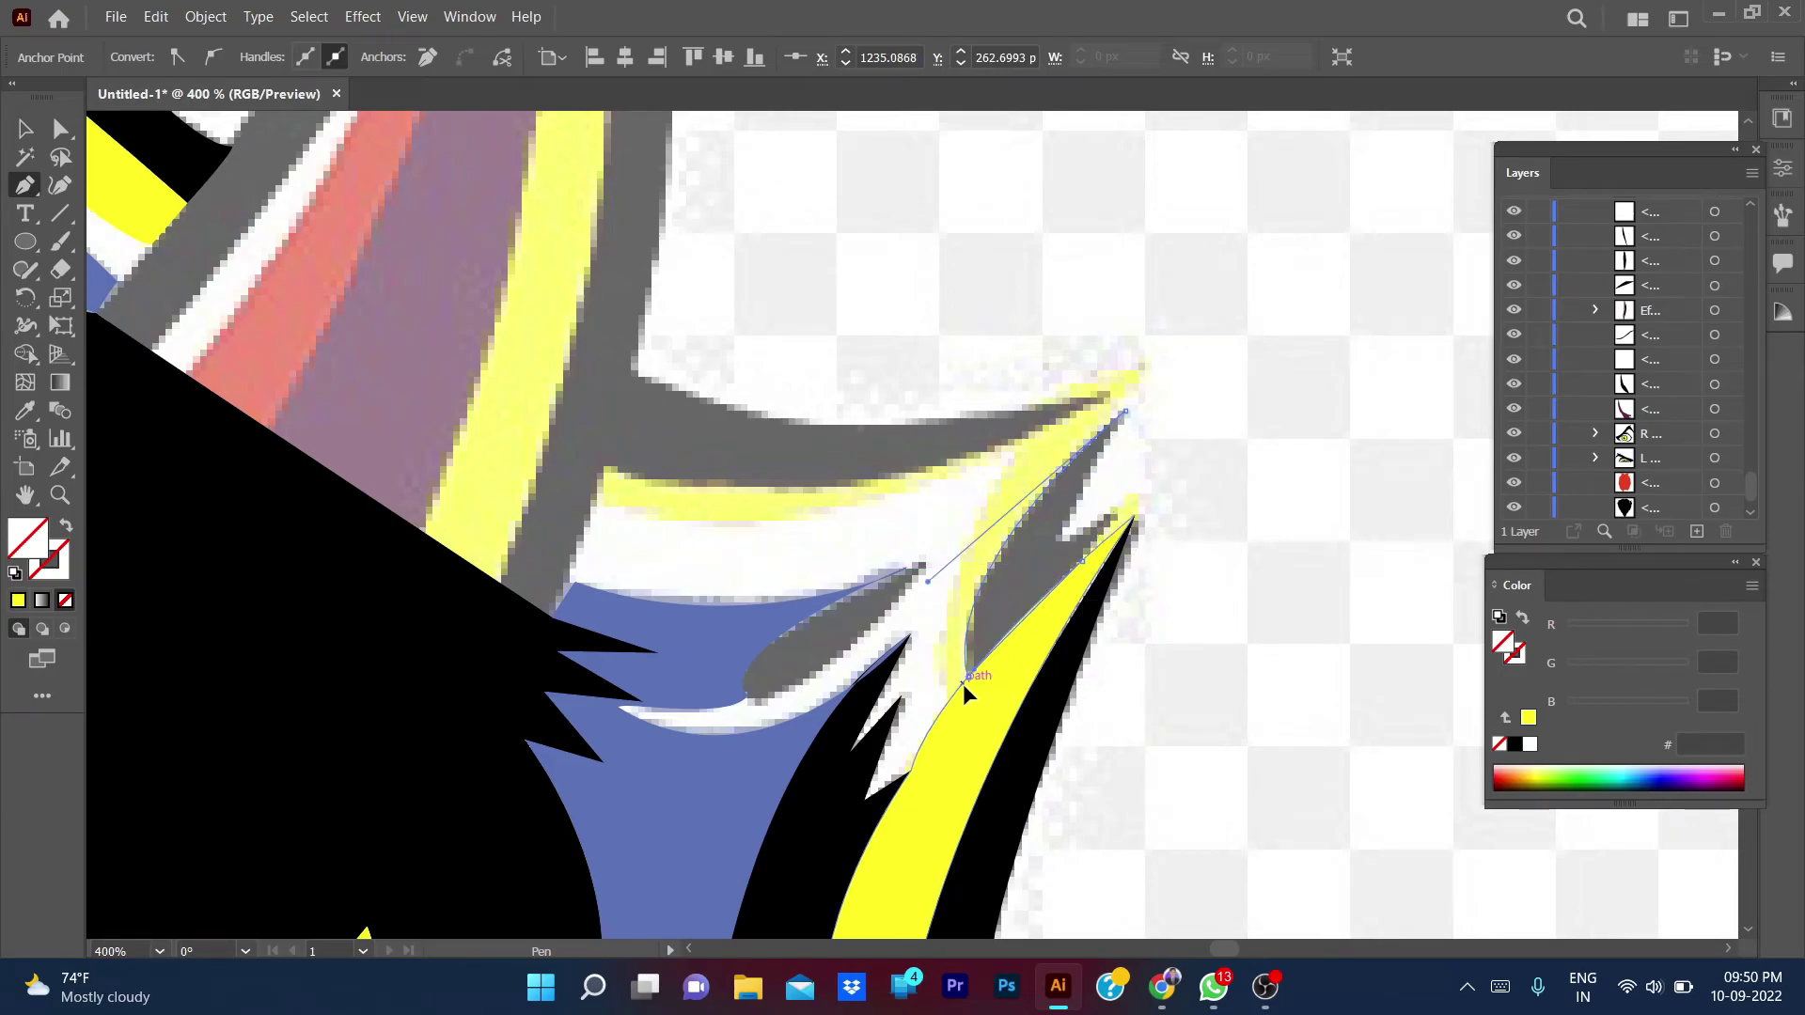
click(966, 679)
key(i)
click(329, 564)
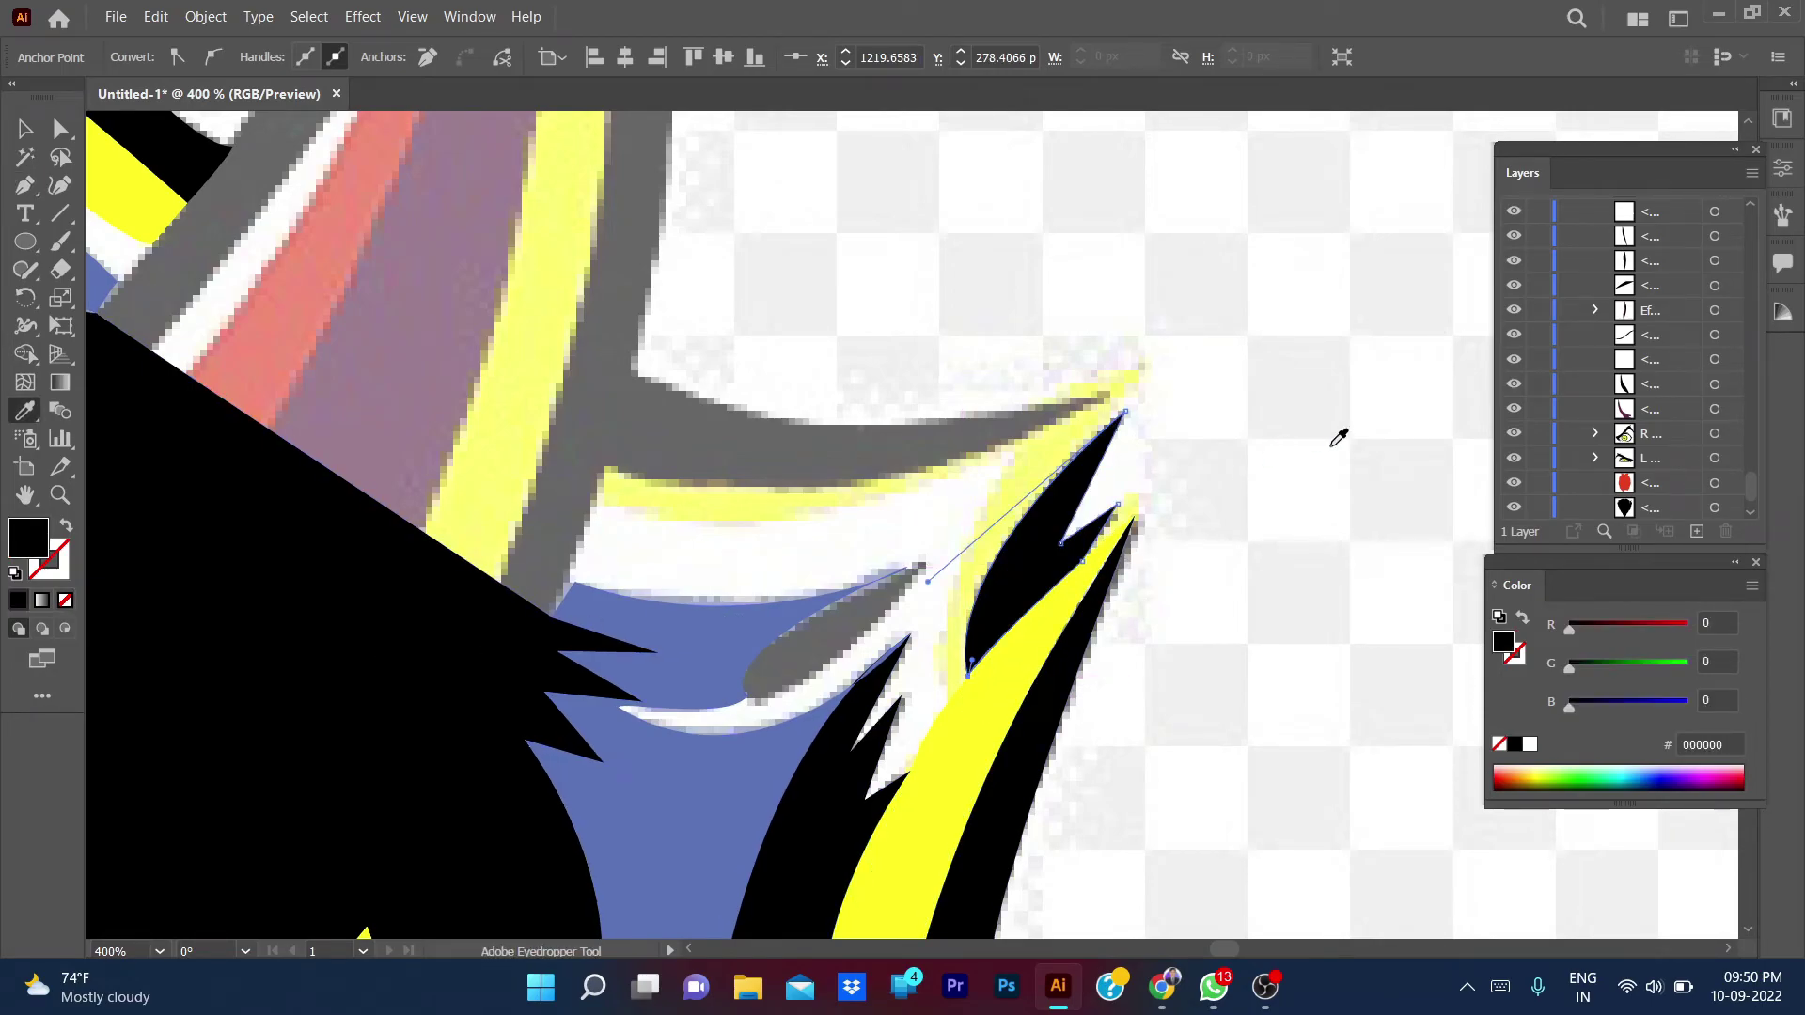
- Pen-trace an unfilled highlight sliver along the yellow strand toward the horn base
key(p)
click(1147, 364)
mouse_move(969, 677)
mouse_down()
mouse_move(1010, 771)
mouse_move(968, 681)
mouse_move(1013, 448)
mouse_up()
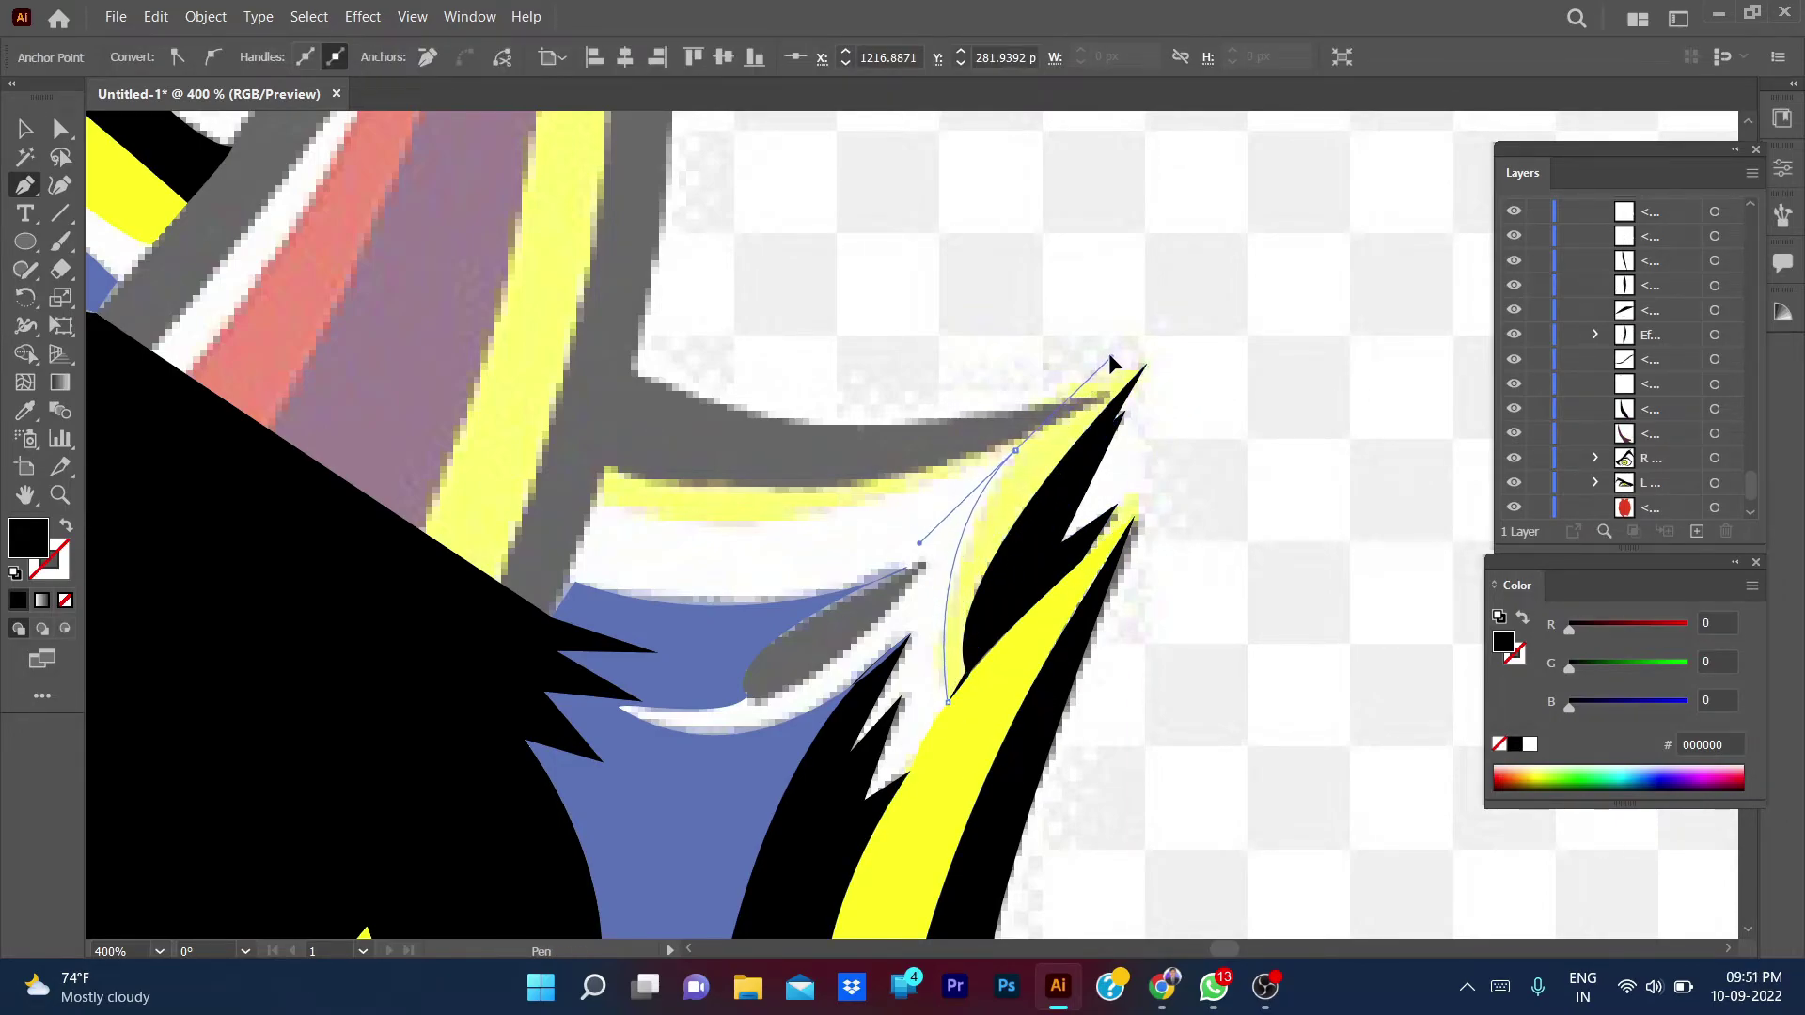
drag(1017, 448, 947, 483)
key(slash)
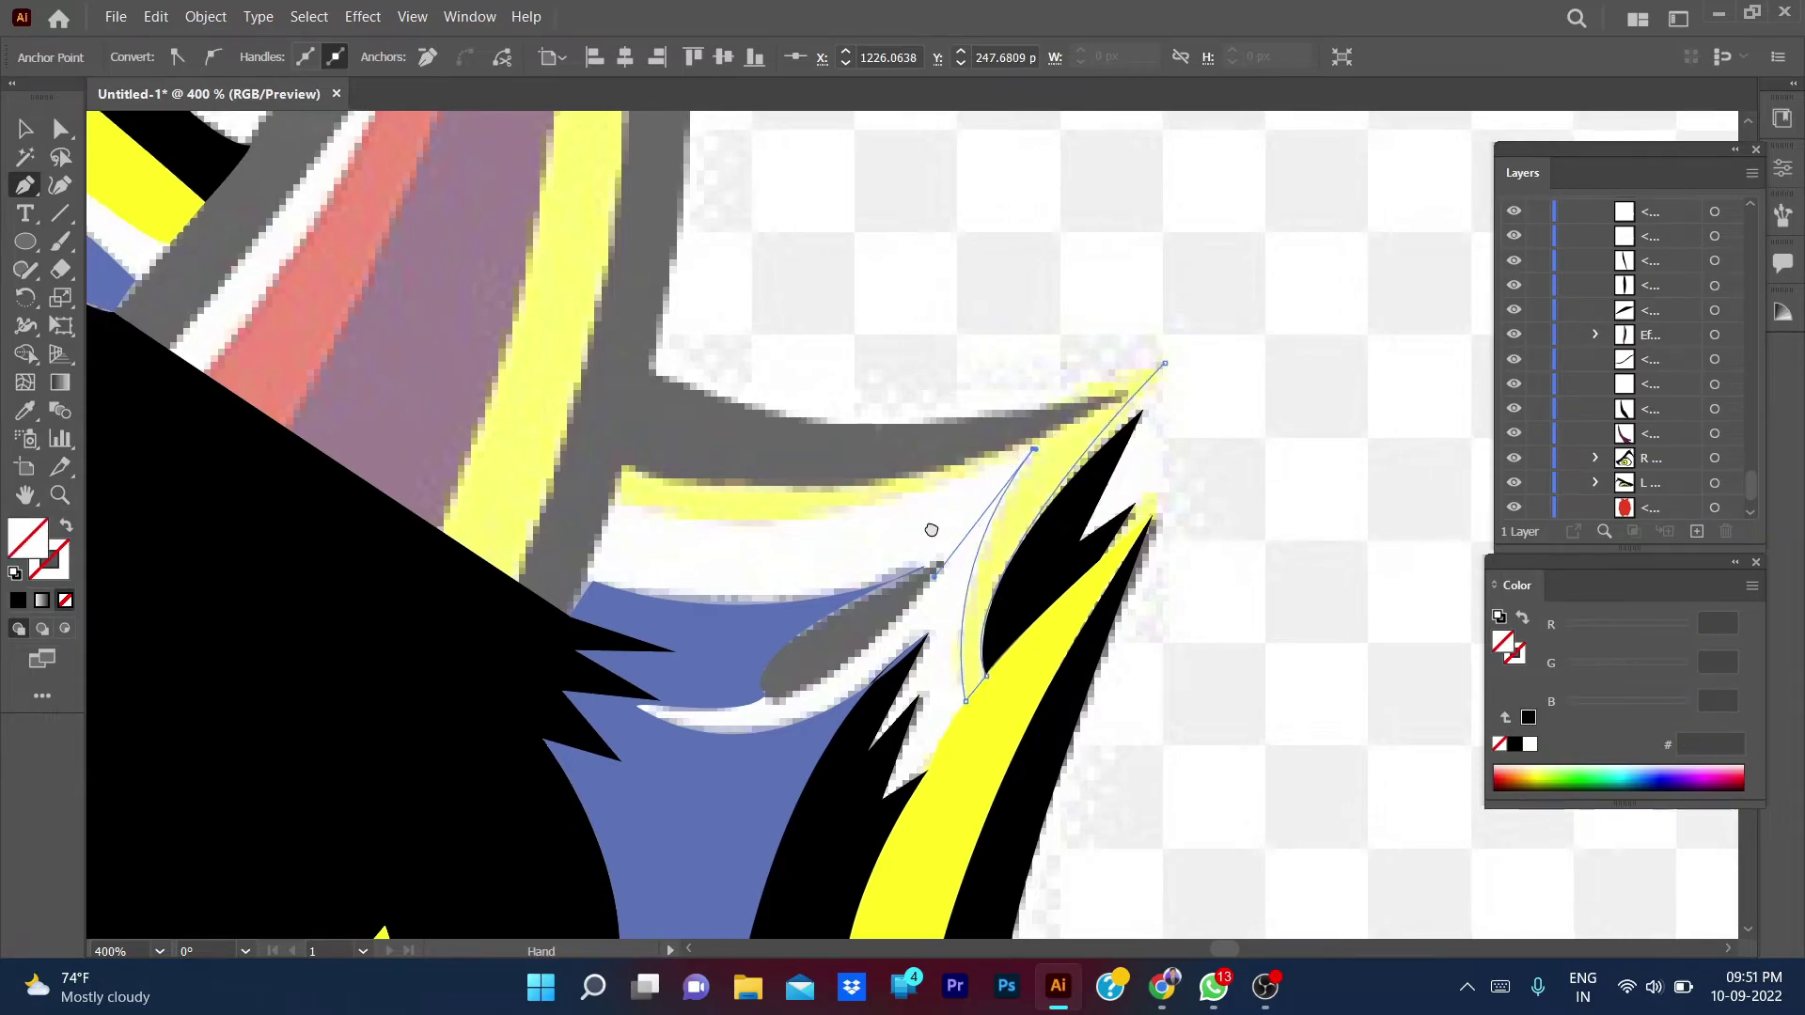
scroll(935, 524, left, 3)
mouse_move(763, 481)
mouse_down()
mouse_move(594, 400)
mouse_move(599, 416)
mouse_up()
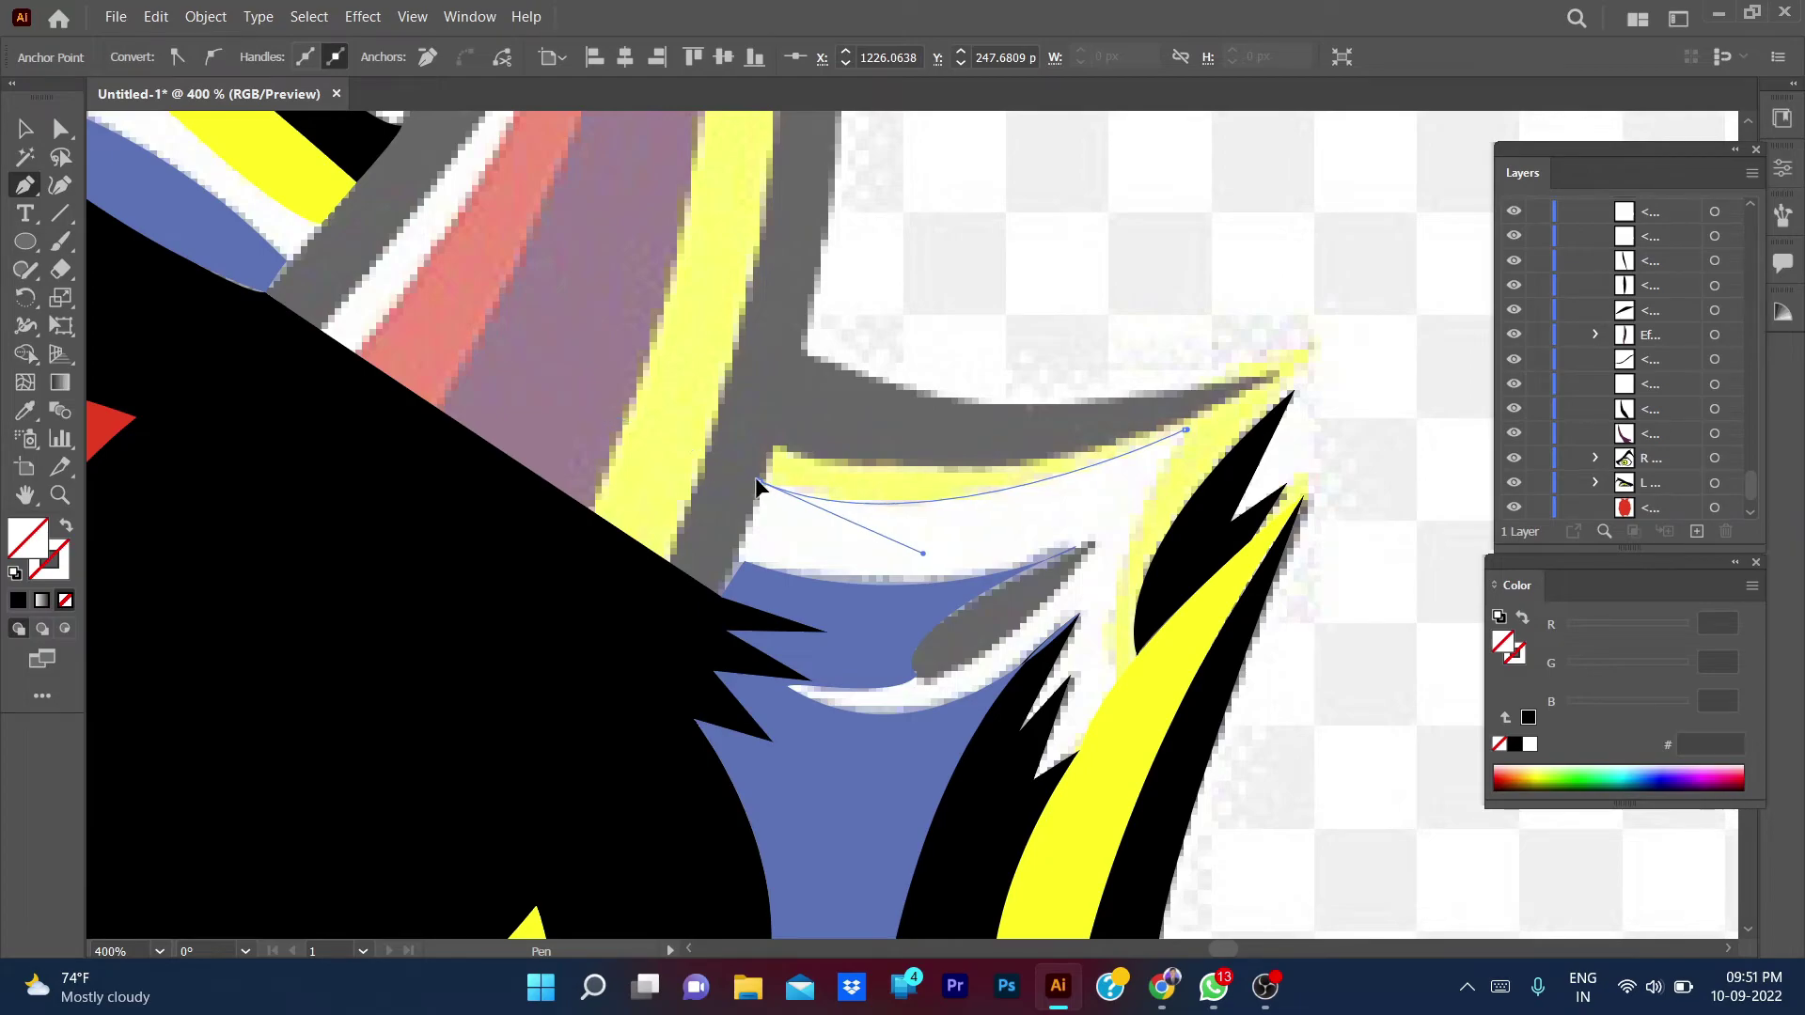
click(771, 444)
mouse_move(1277, 373)
mouse_down()
mouse_move(1363, 262)
mouse_move(1515, 218)
mouse_move(1350, 310)
mouse_up()
drag(1276, 374, 1198, 391)
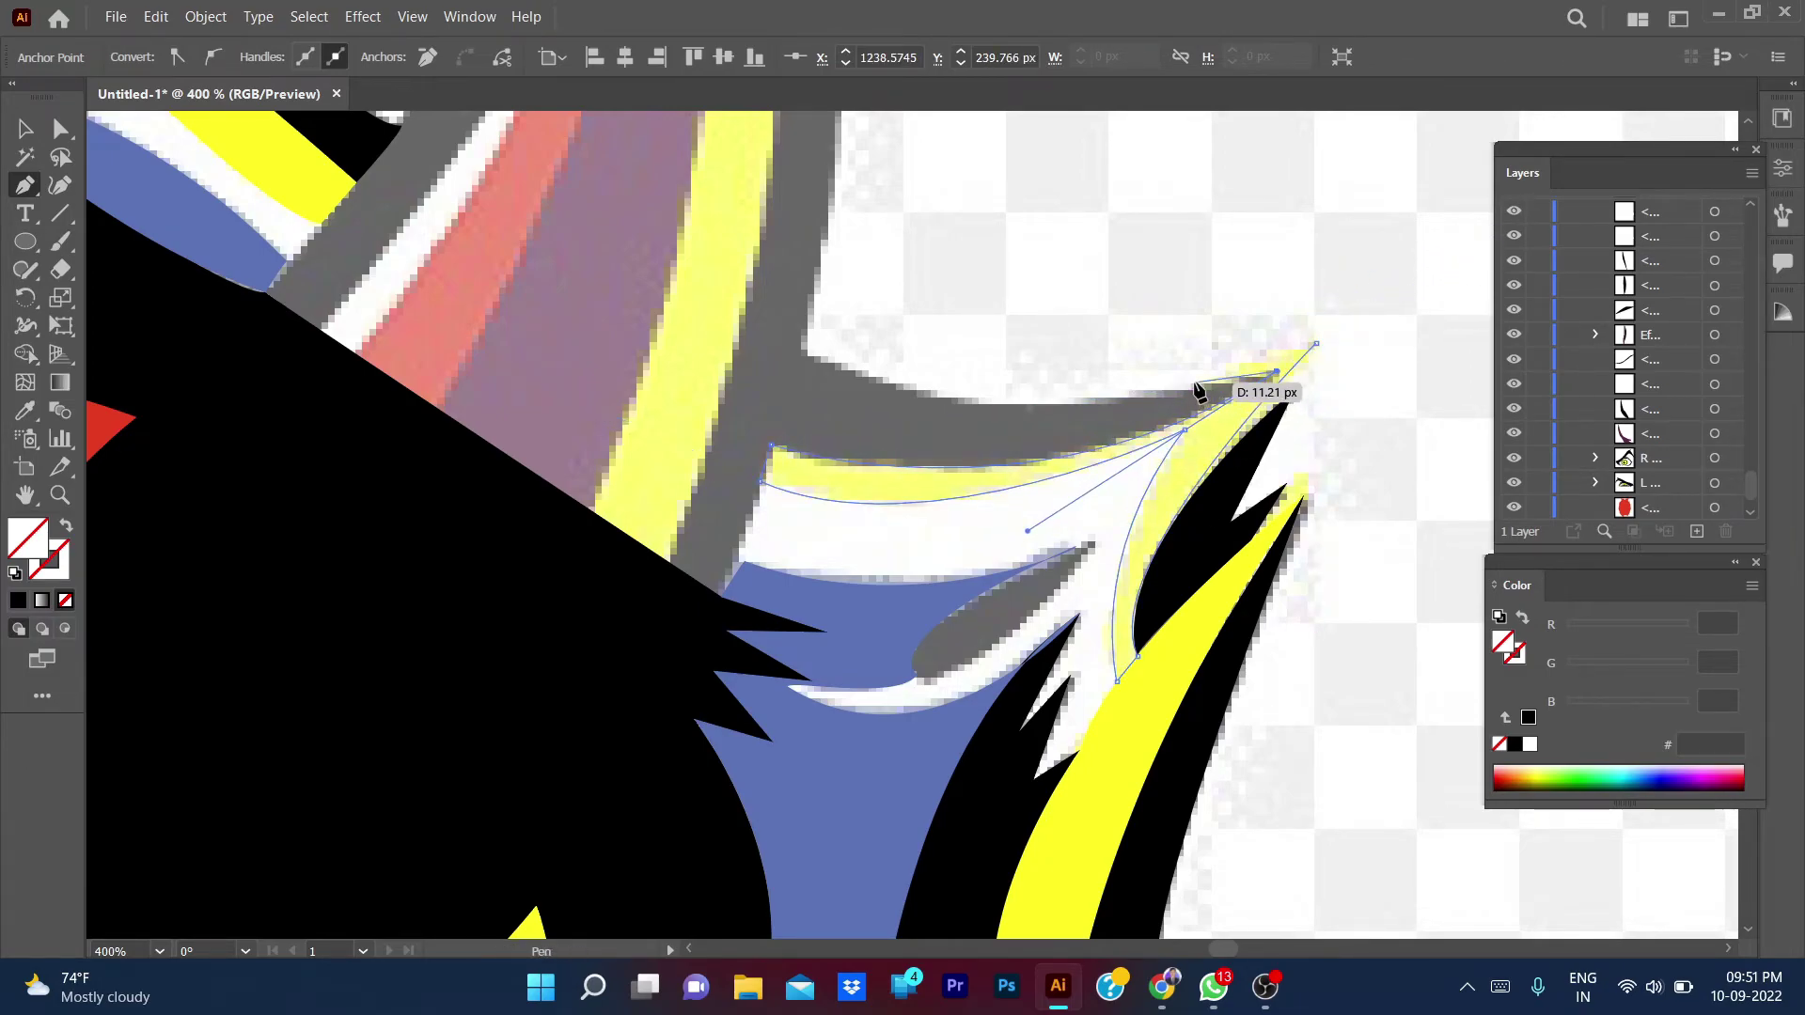
- Fill the sliver with the artwork's yellow FFFF23 and deselect it
key(i)
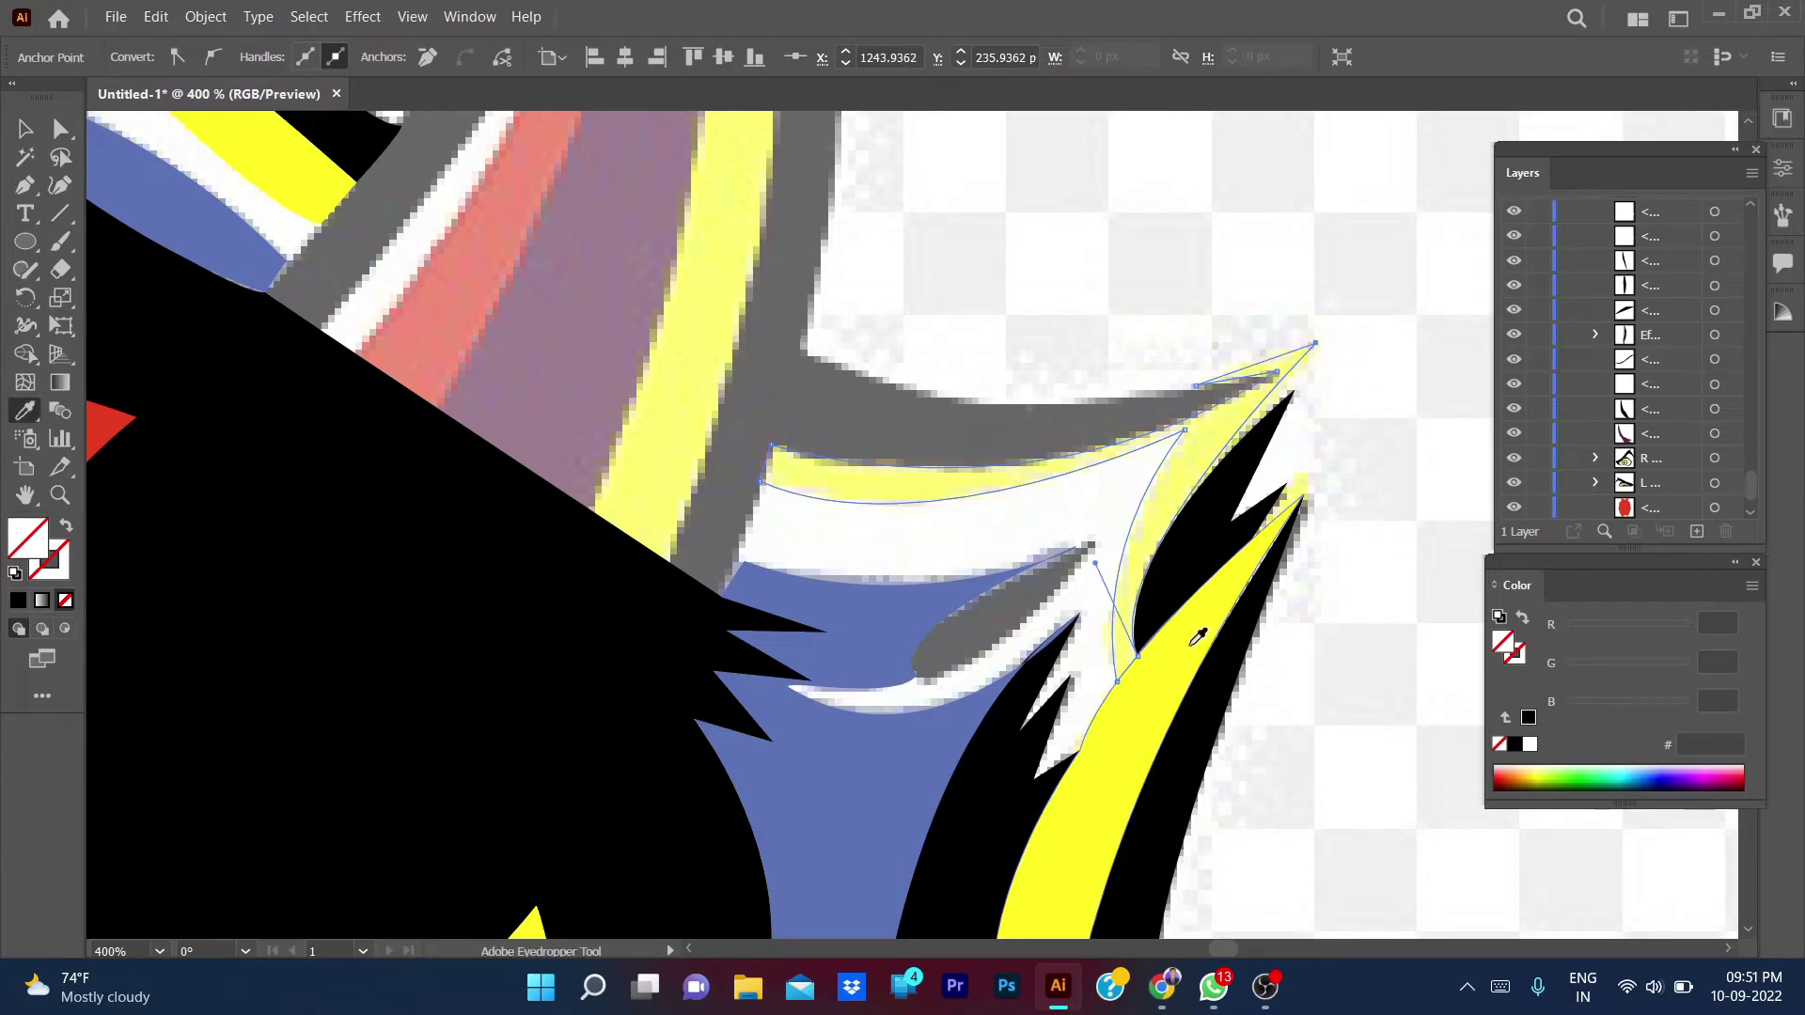
click(1196, 625)
key(v)
click(1337, 267)
scroll(1222, 244, down, 2)
- Toggle the black and red shape layers to check the trace
scroll(1240, 376, up, 3)
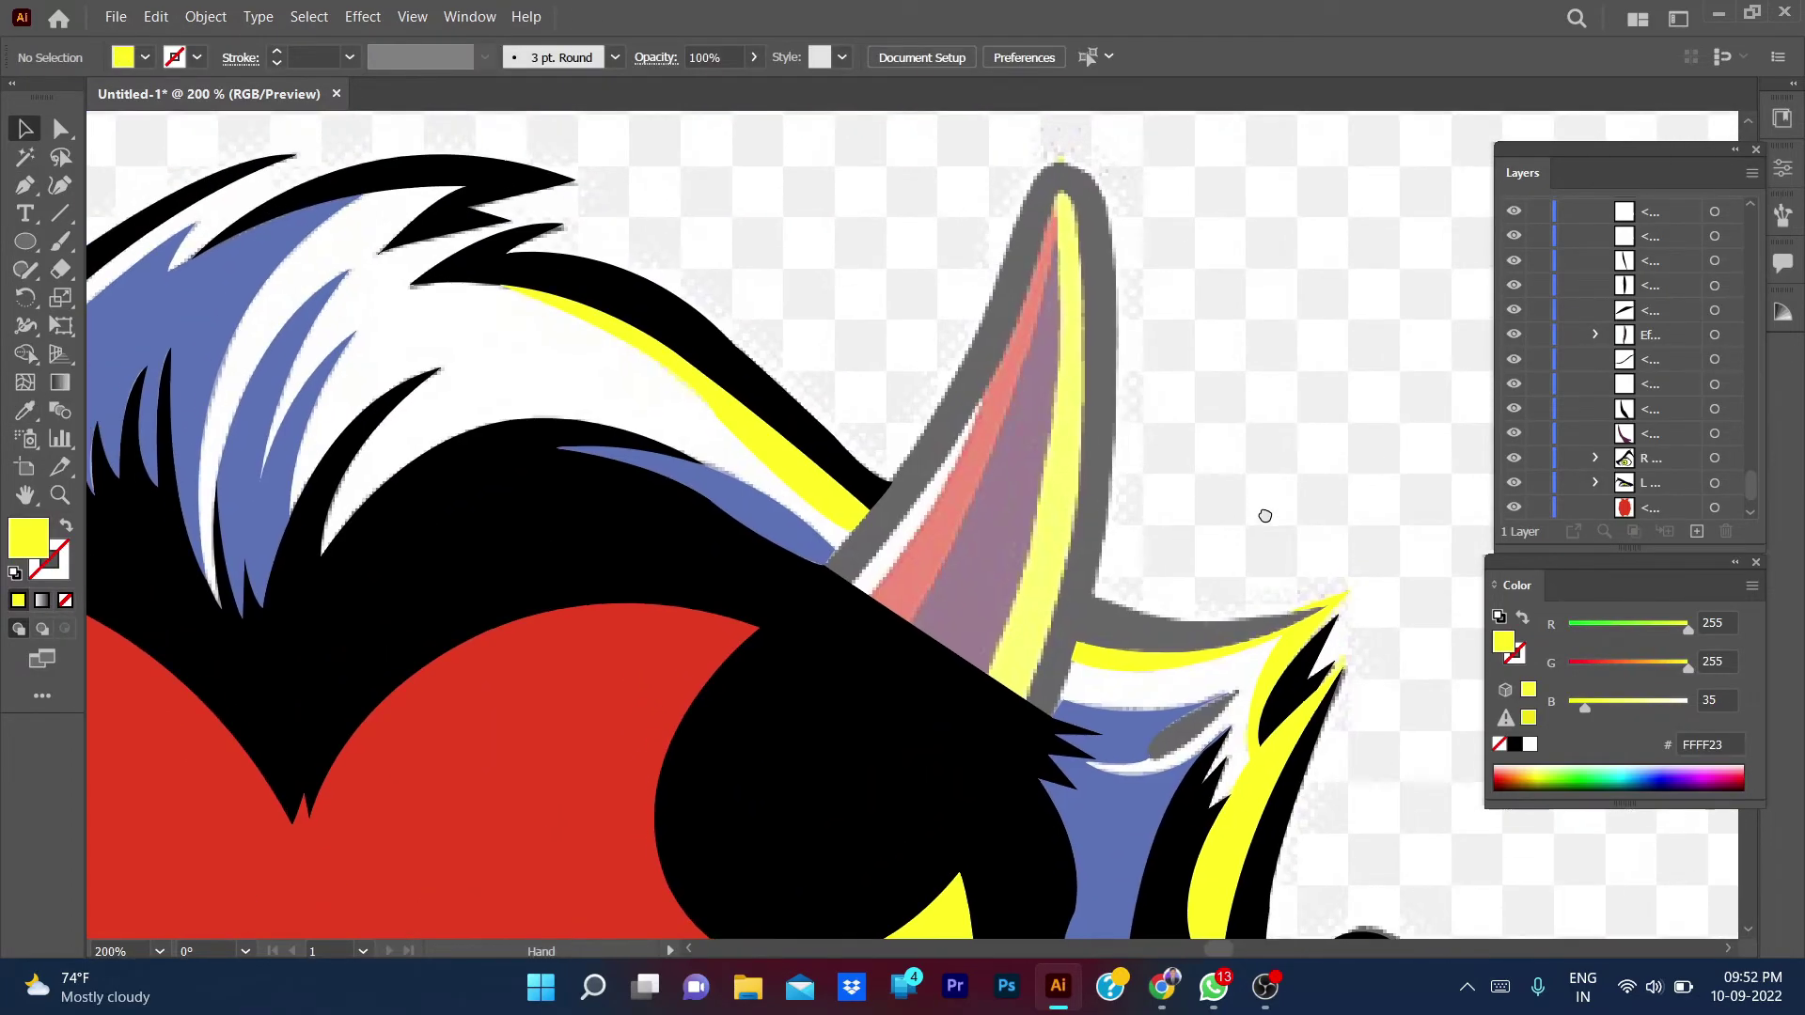
click(1513, 458)
click(1513, 457)
click(1515, 437)
click(1514, 437)
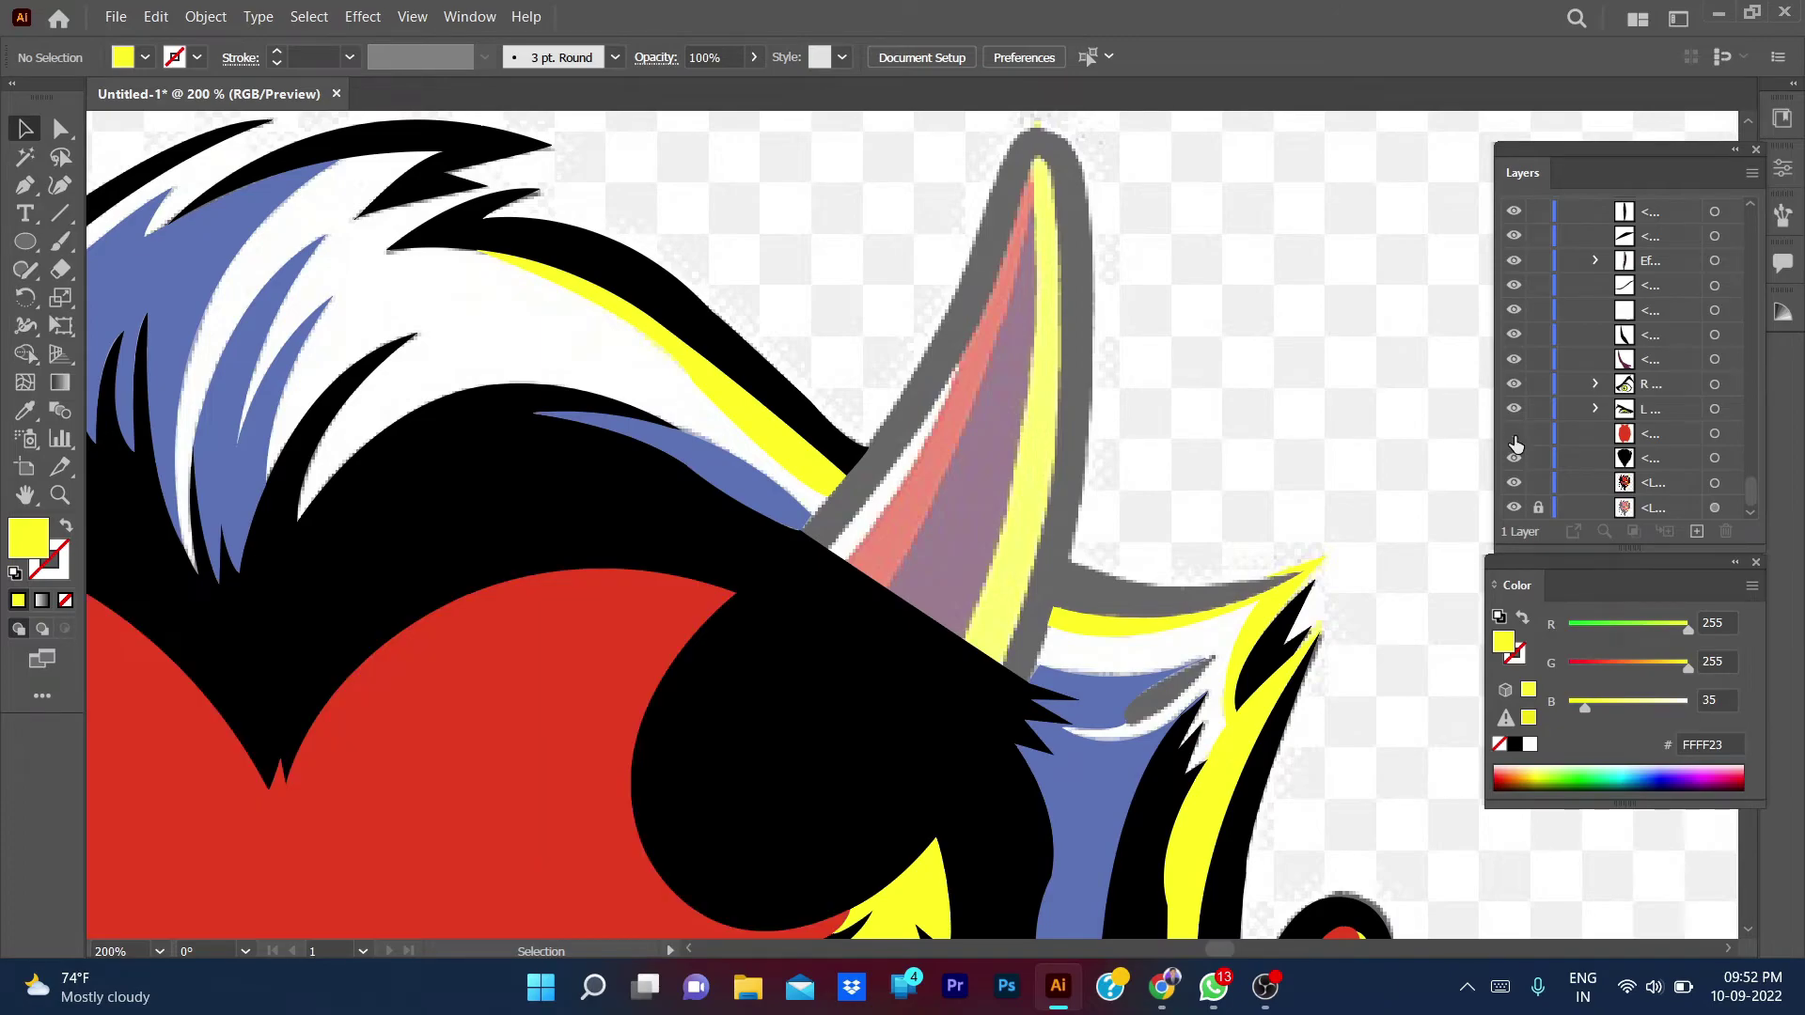
click(1514, 437)
click(1515, 437)
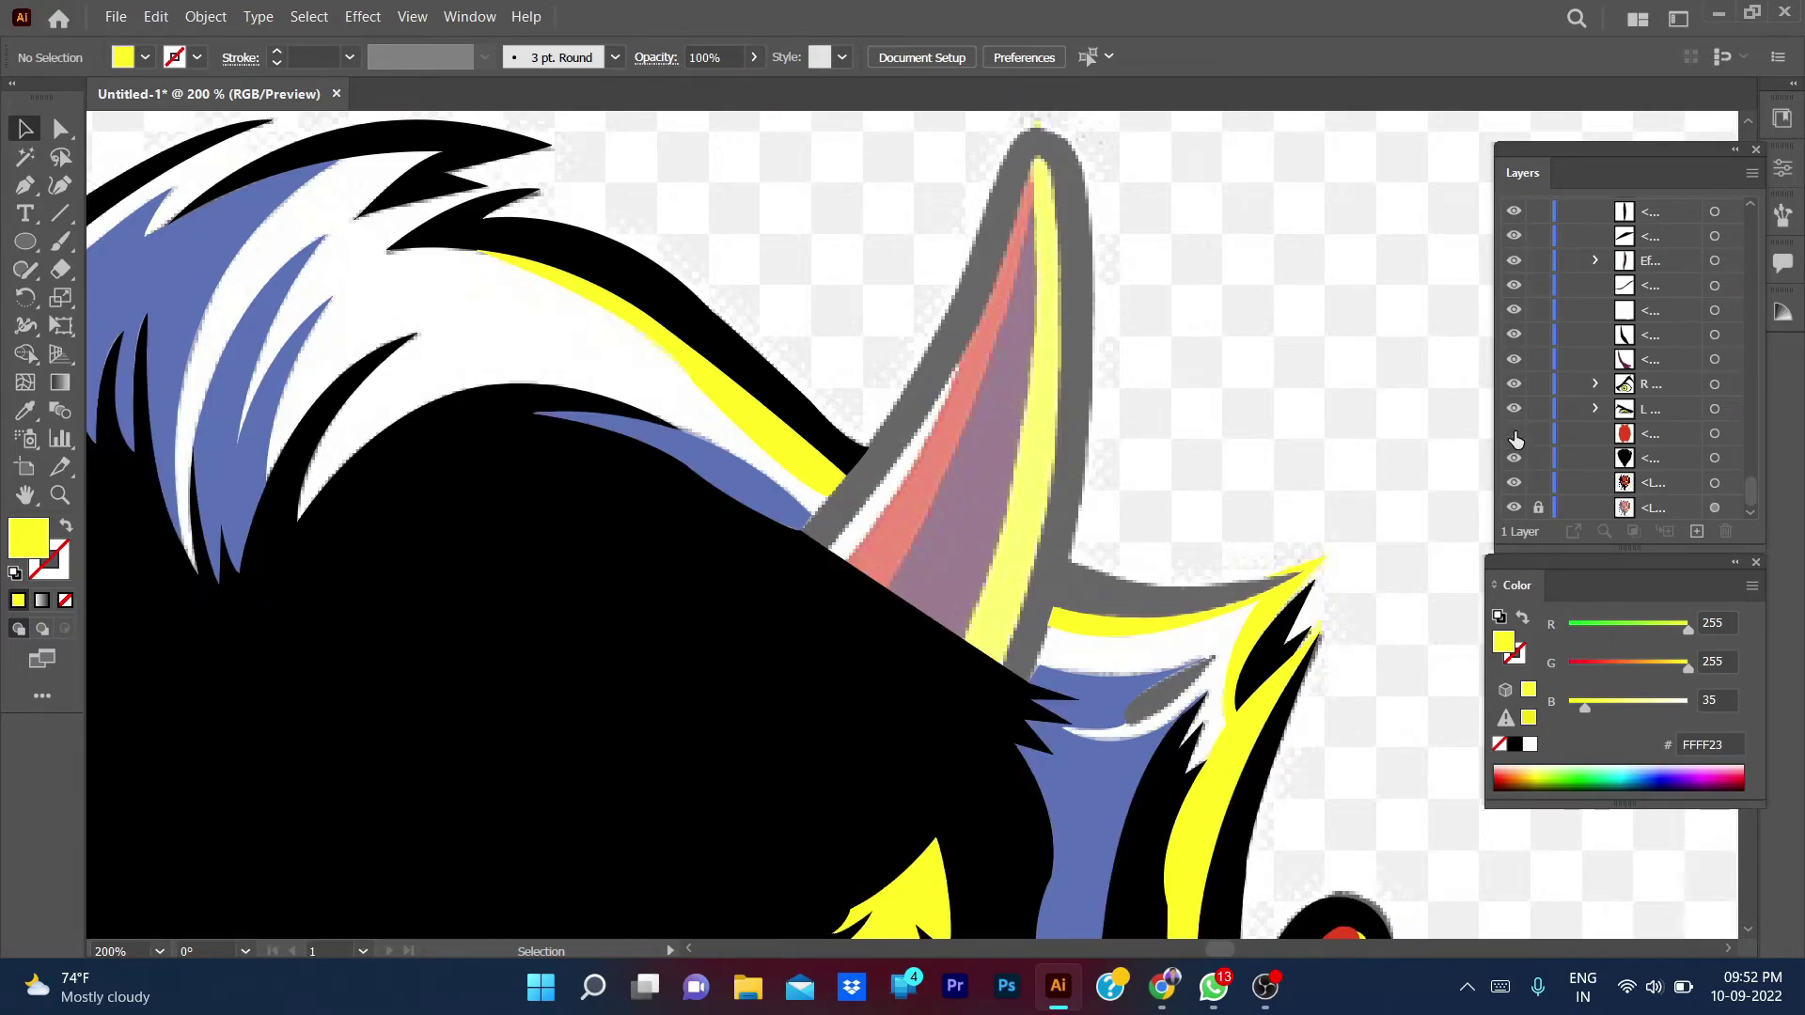
scroll(1221, 511, up, 1)
scroll(1221, 512, down, 2)
- Trace a teardrop shape below the horn and fill it with sampled black
key(p)
click(1159, 470)
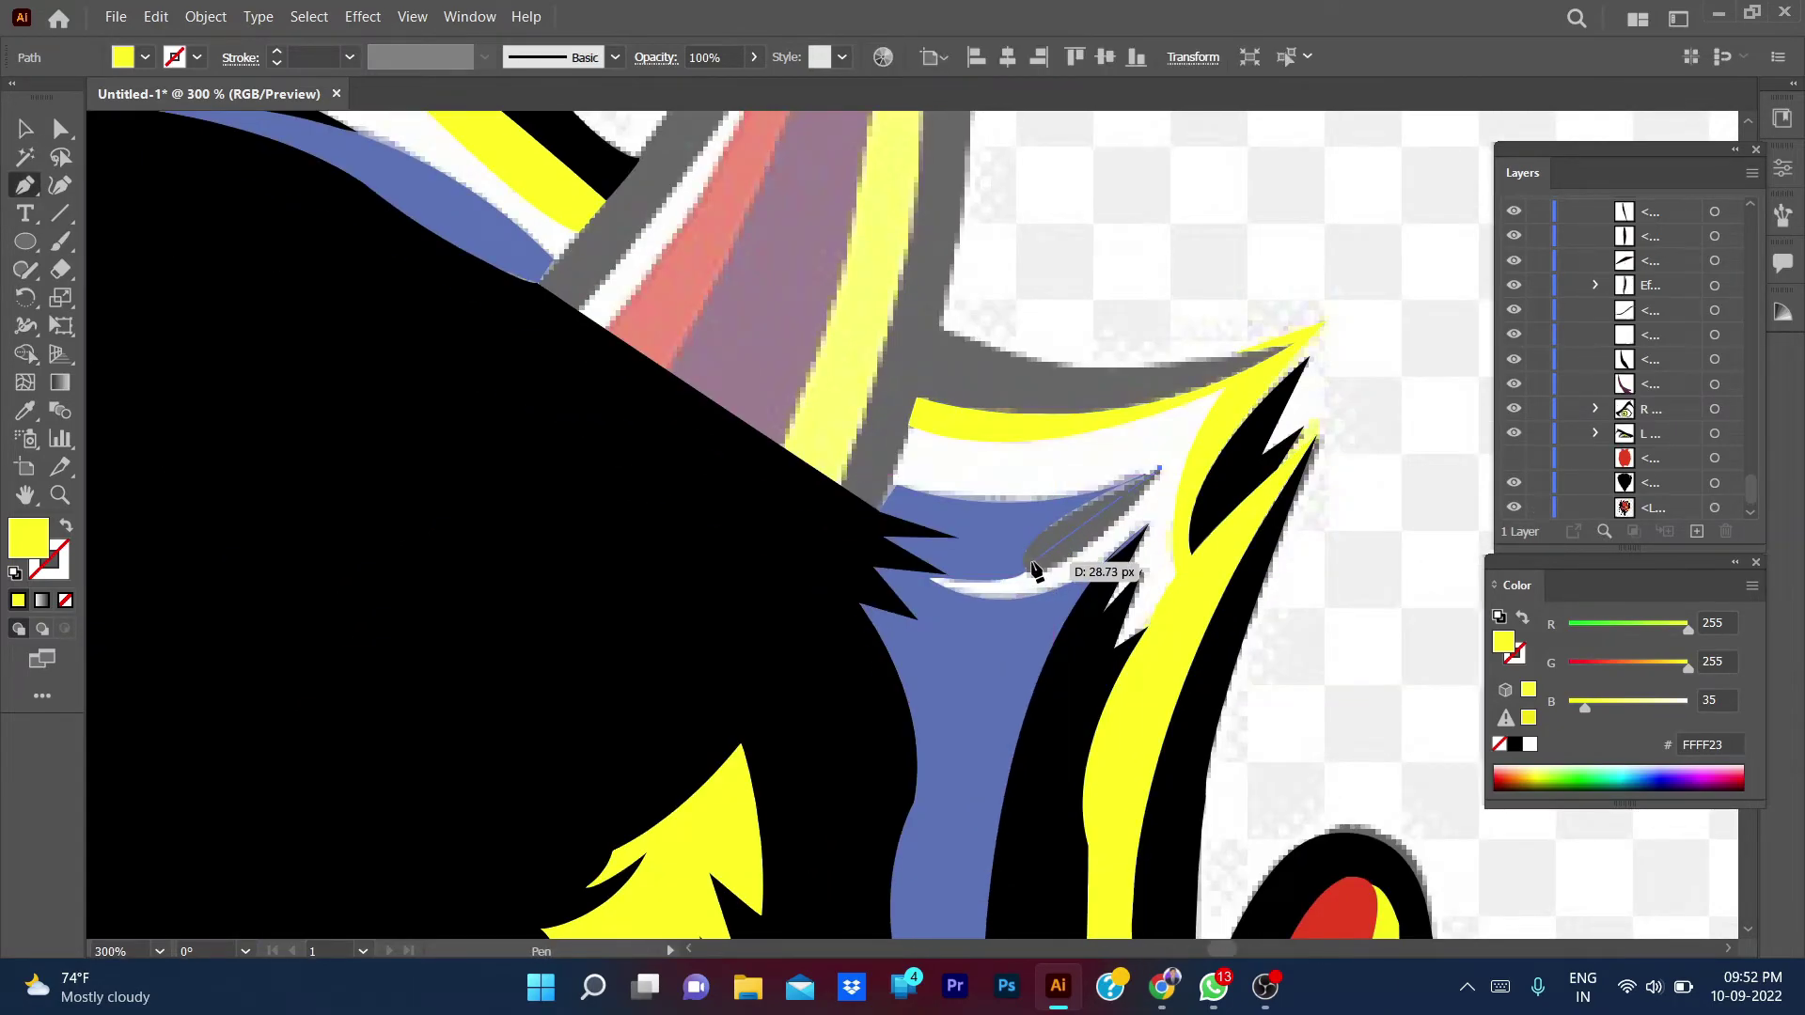
drag(1031, 567, 1023, 583)
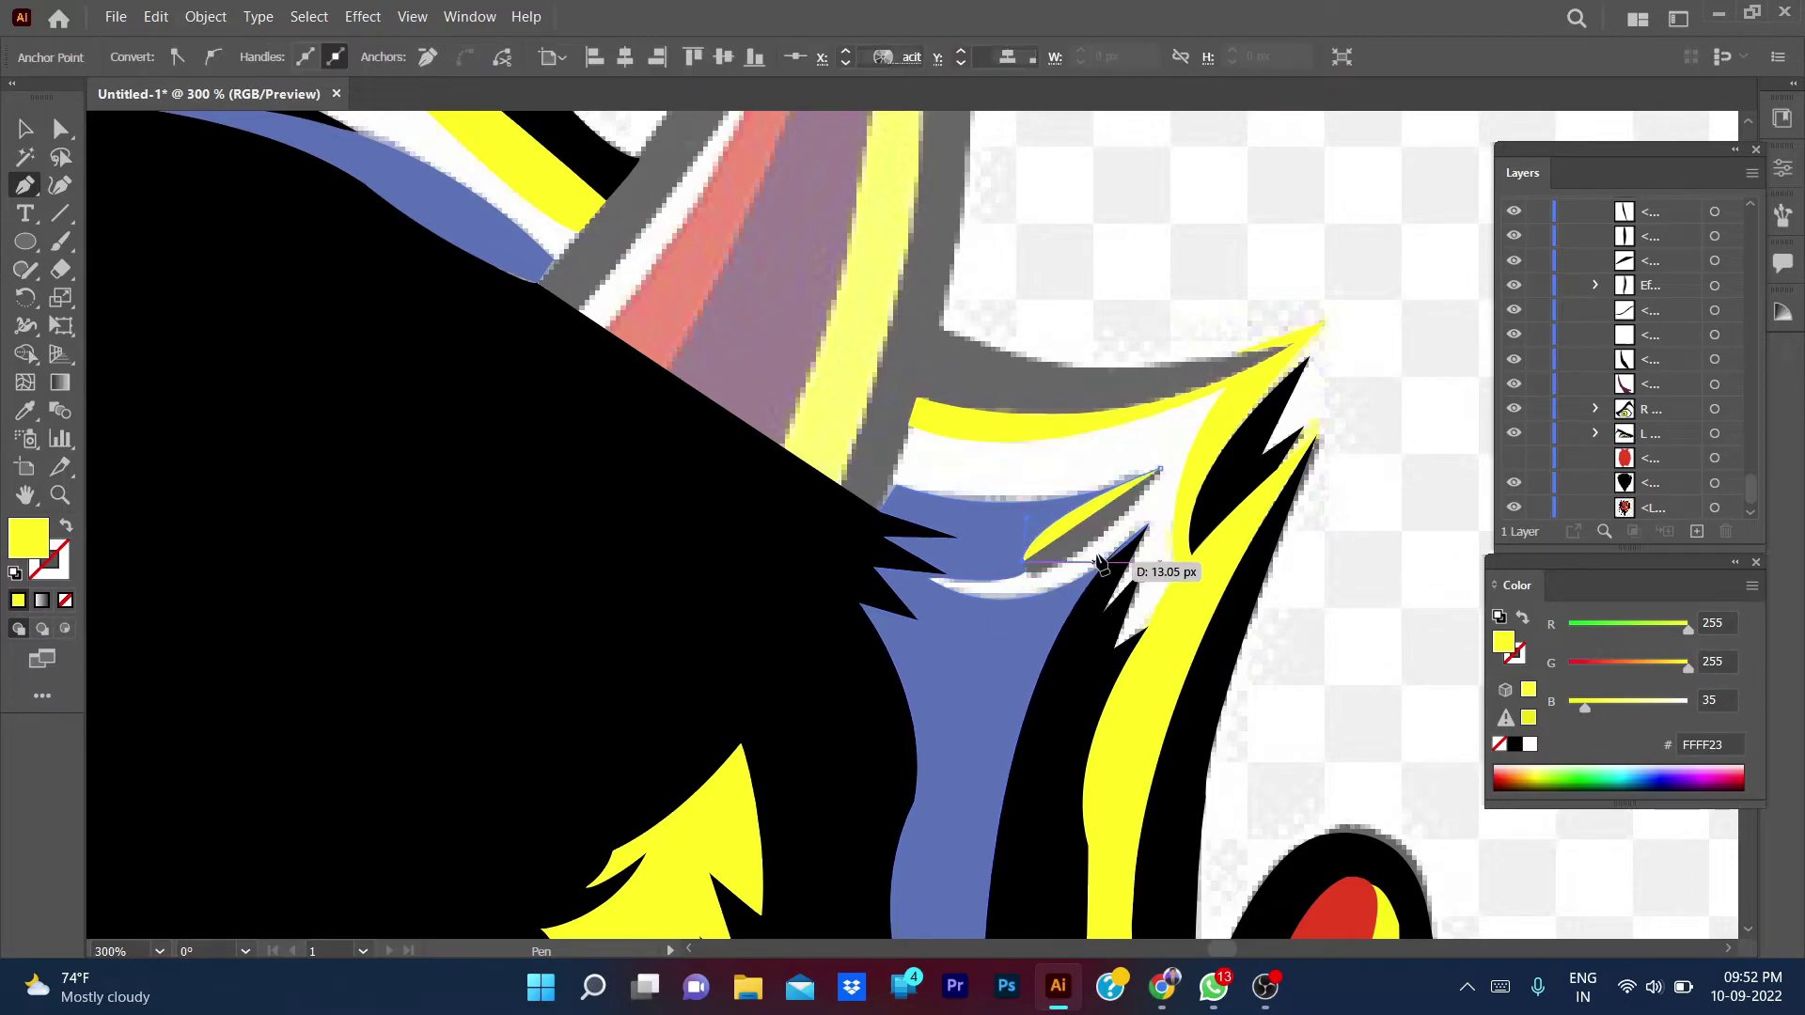
click(1160, 469)
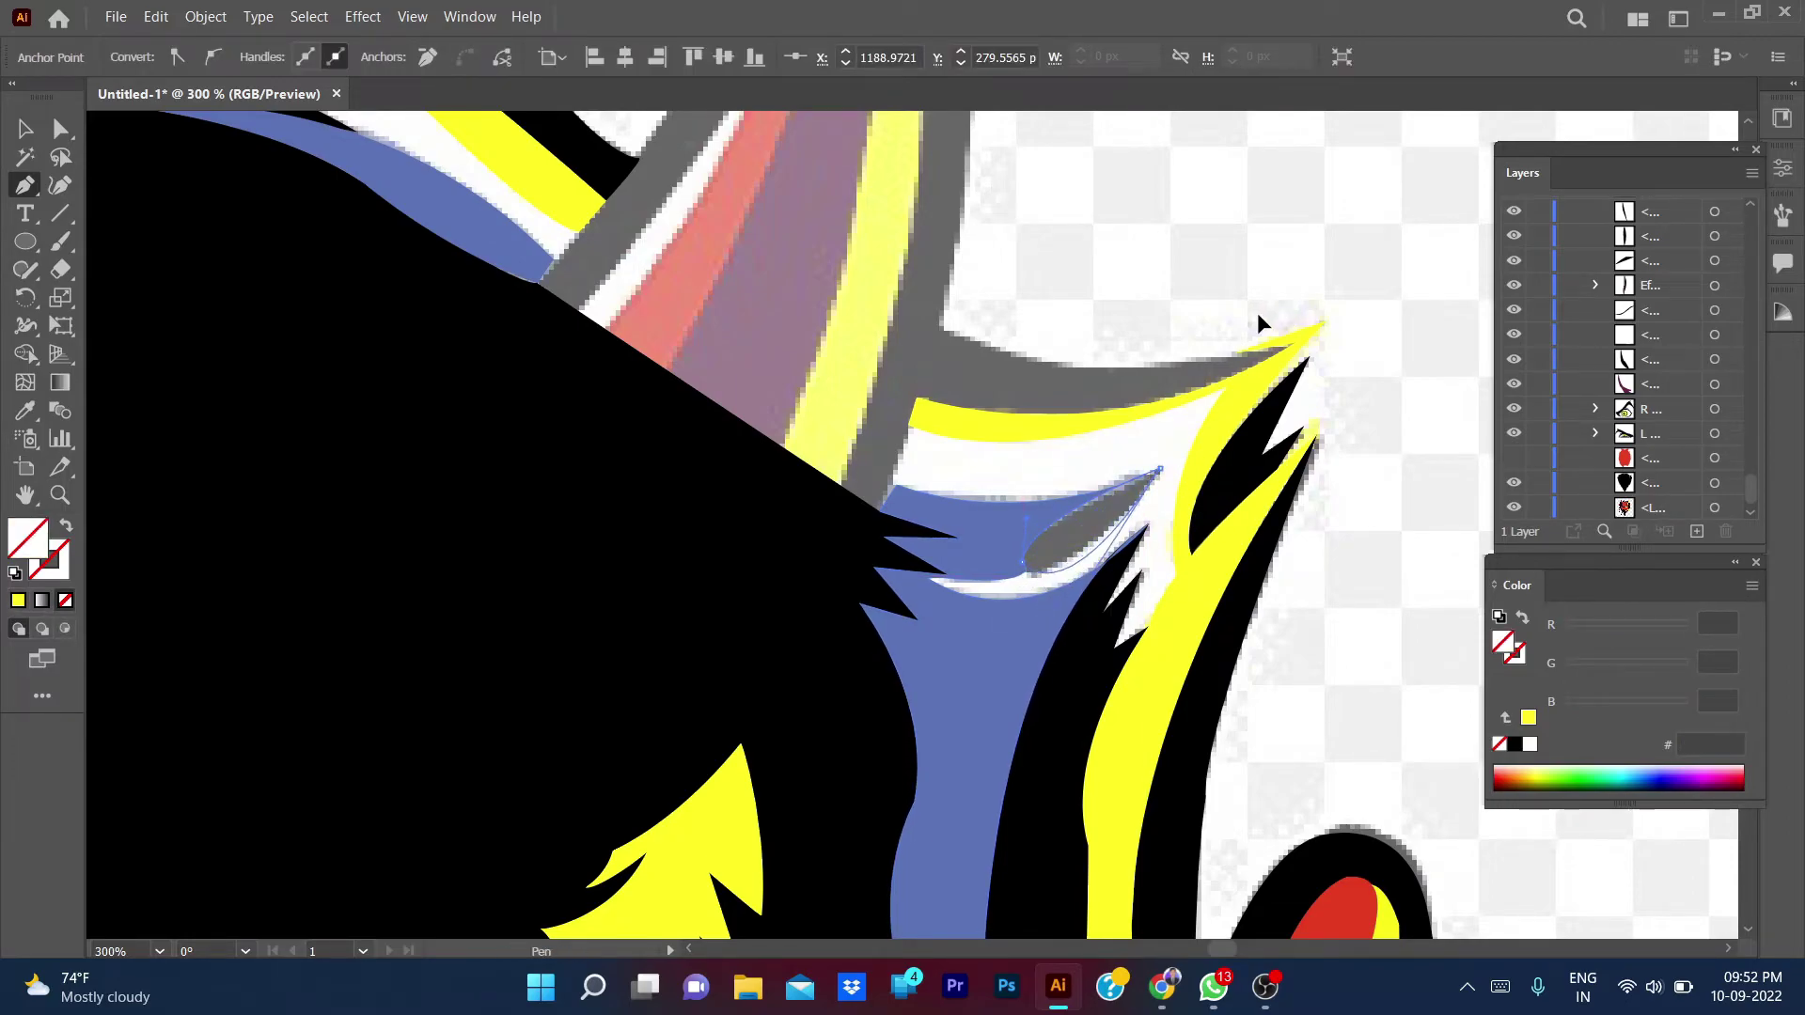
key(i)
click(806, 525)
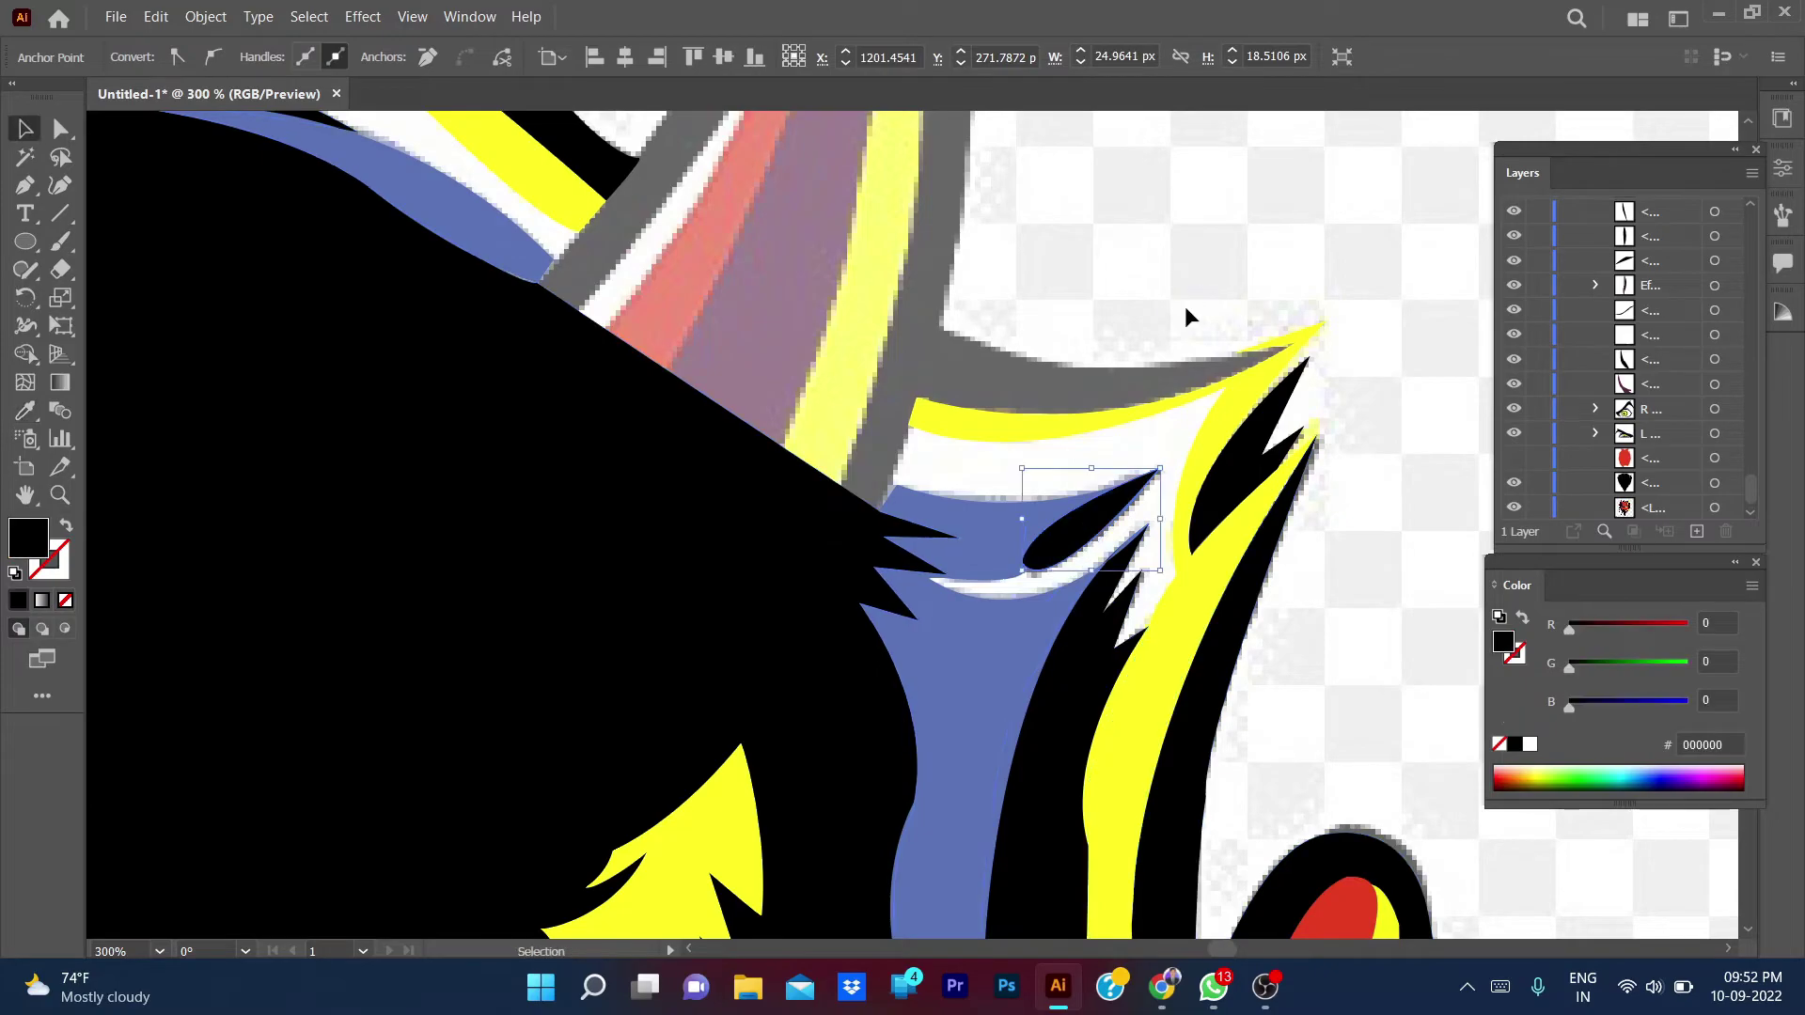
- Begin an unfilled path along the band above the yellow stripe, from its left end to its pointed tip
drag(1184, 306, 1283, 489)
key(p)
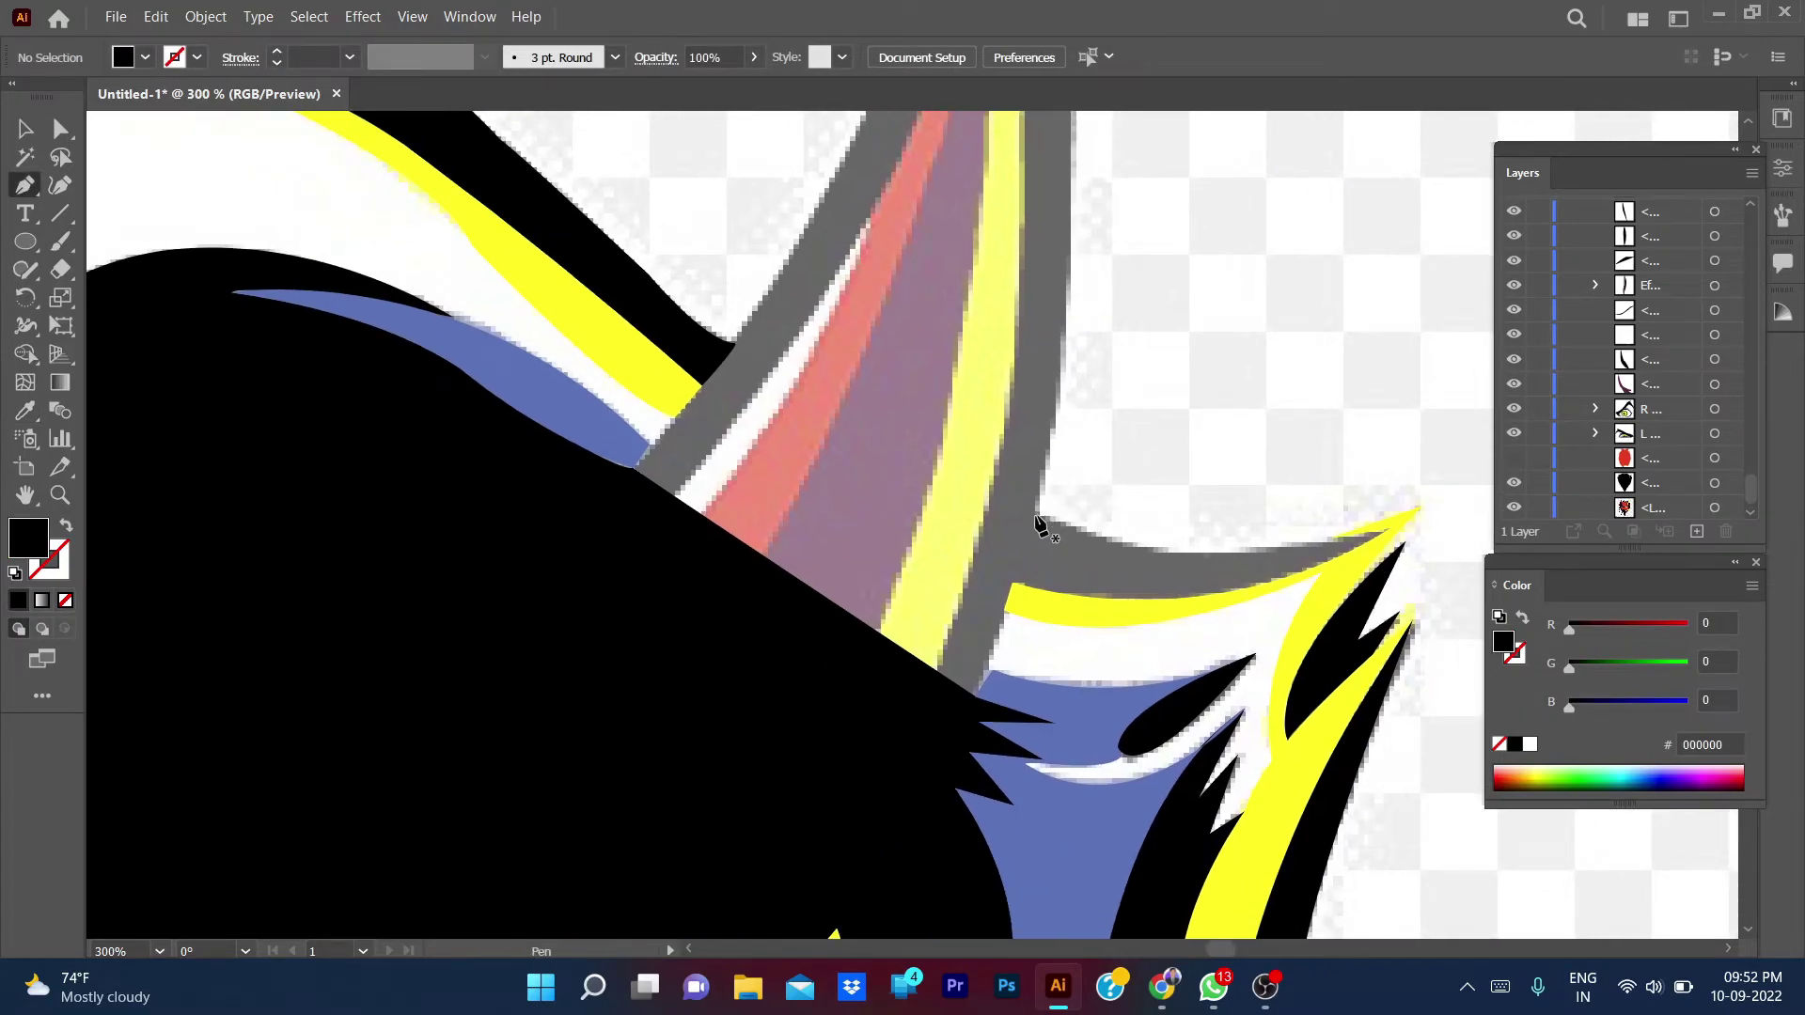
click(1036, 514)
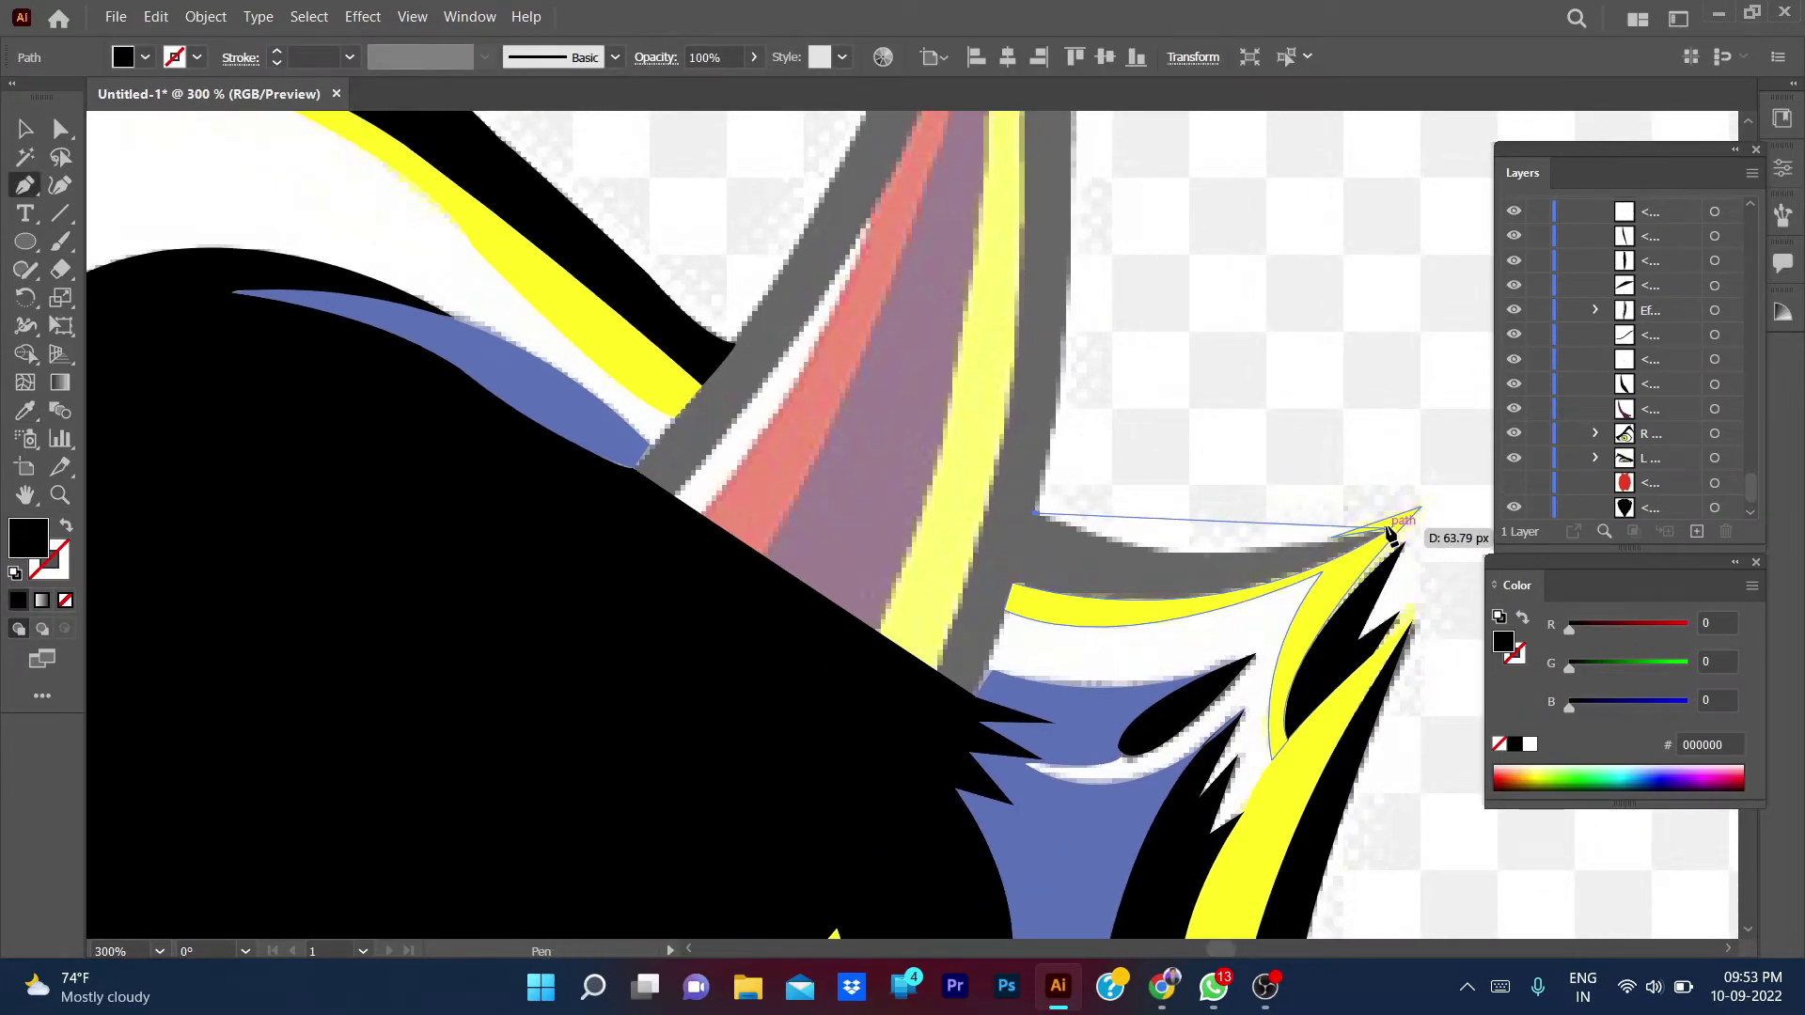
drag(1389, 530, 1616, 482)
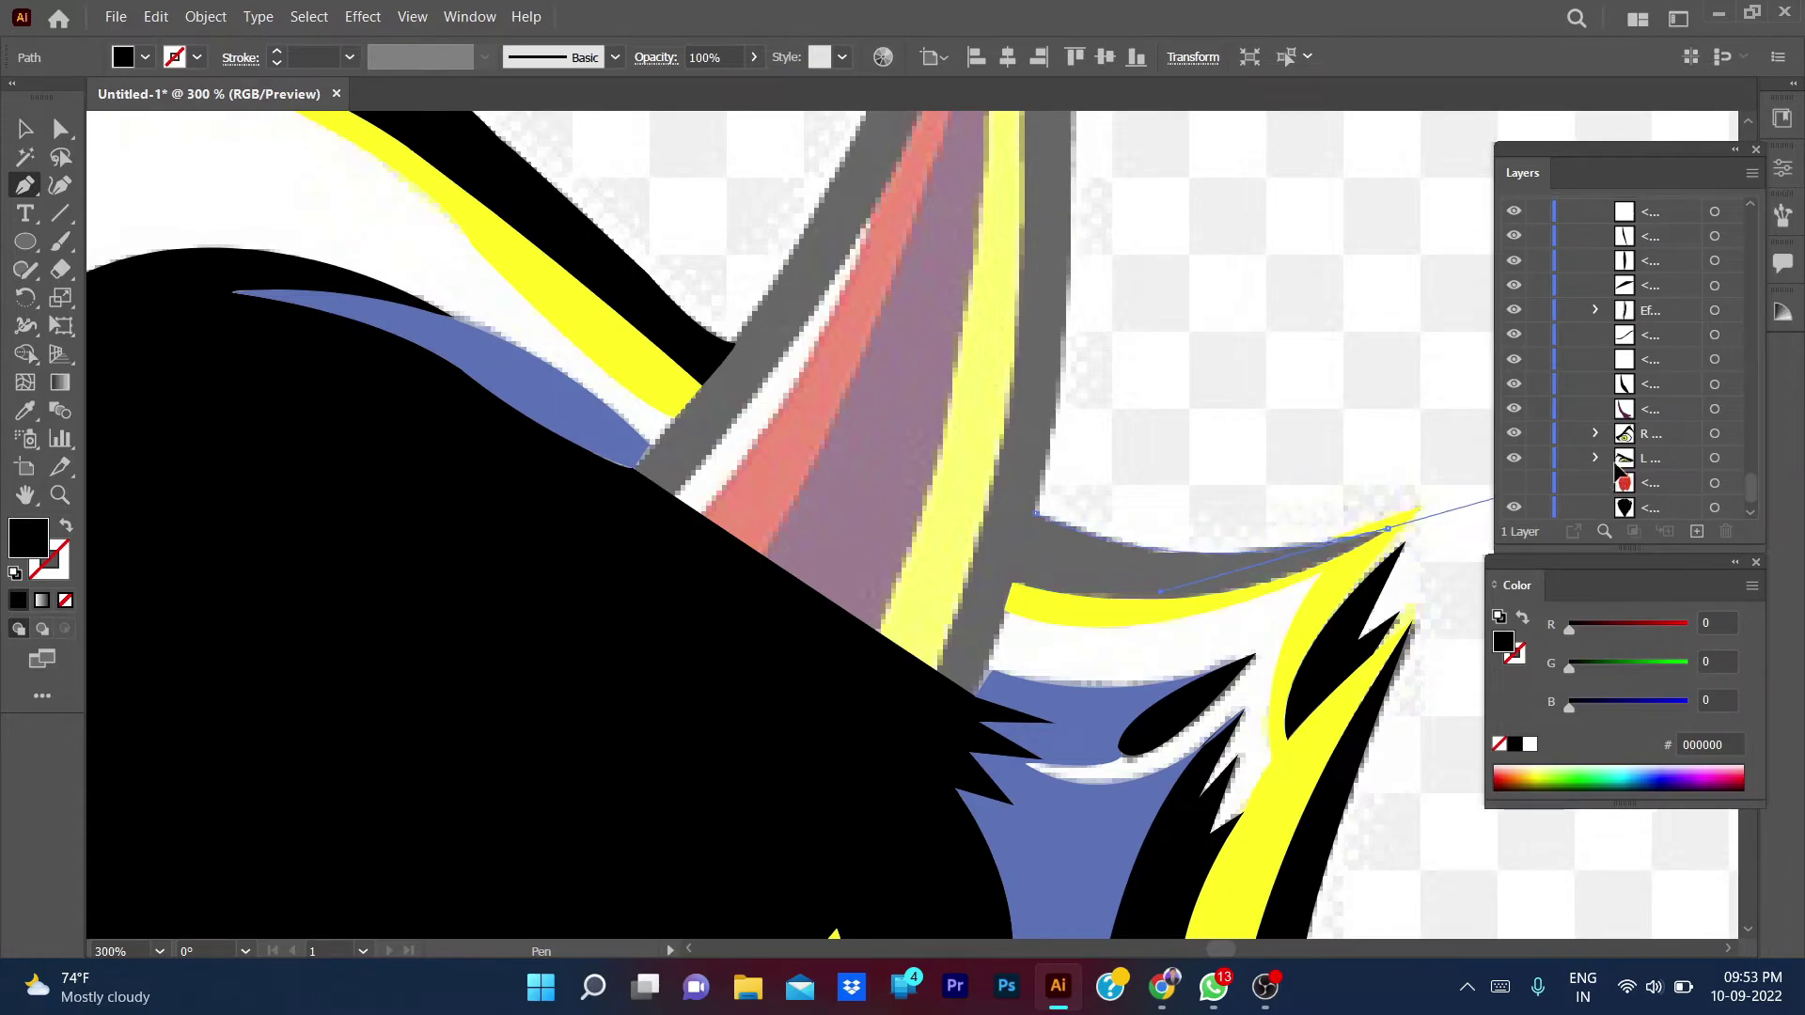
click(1390, 530)
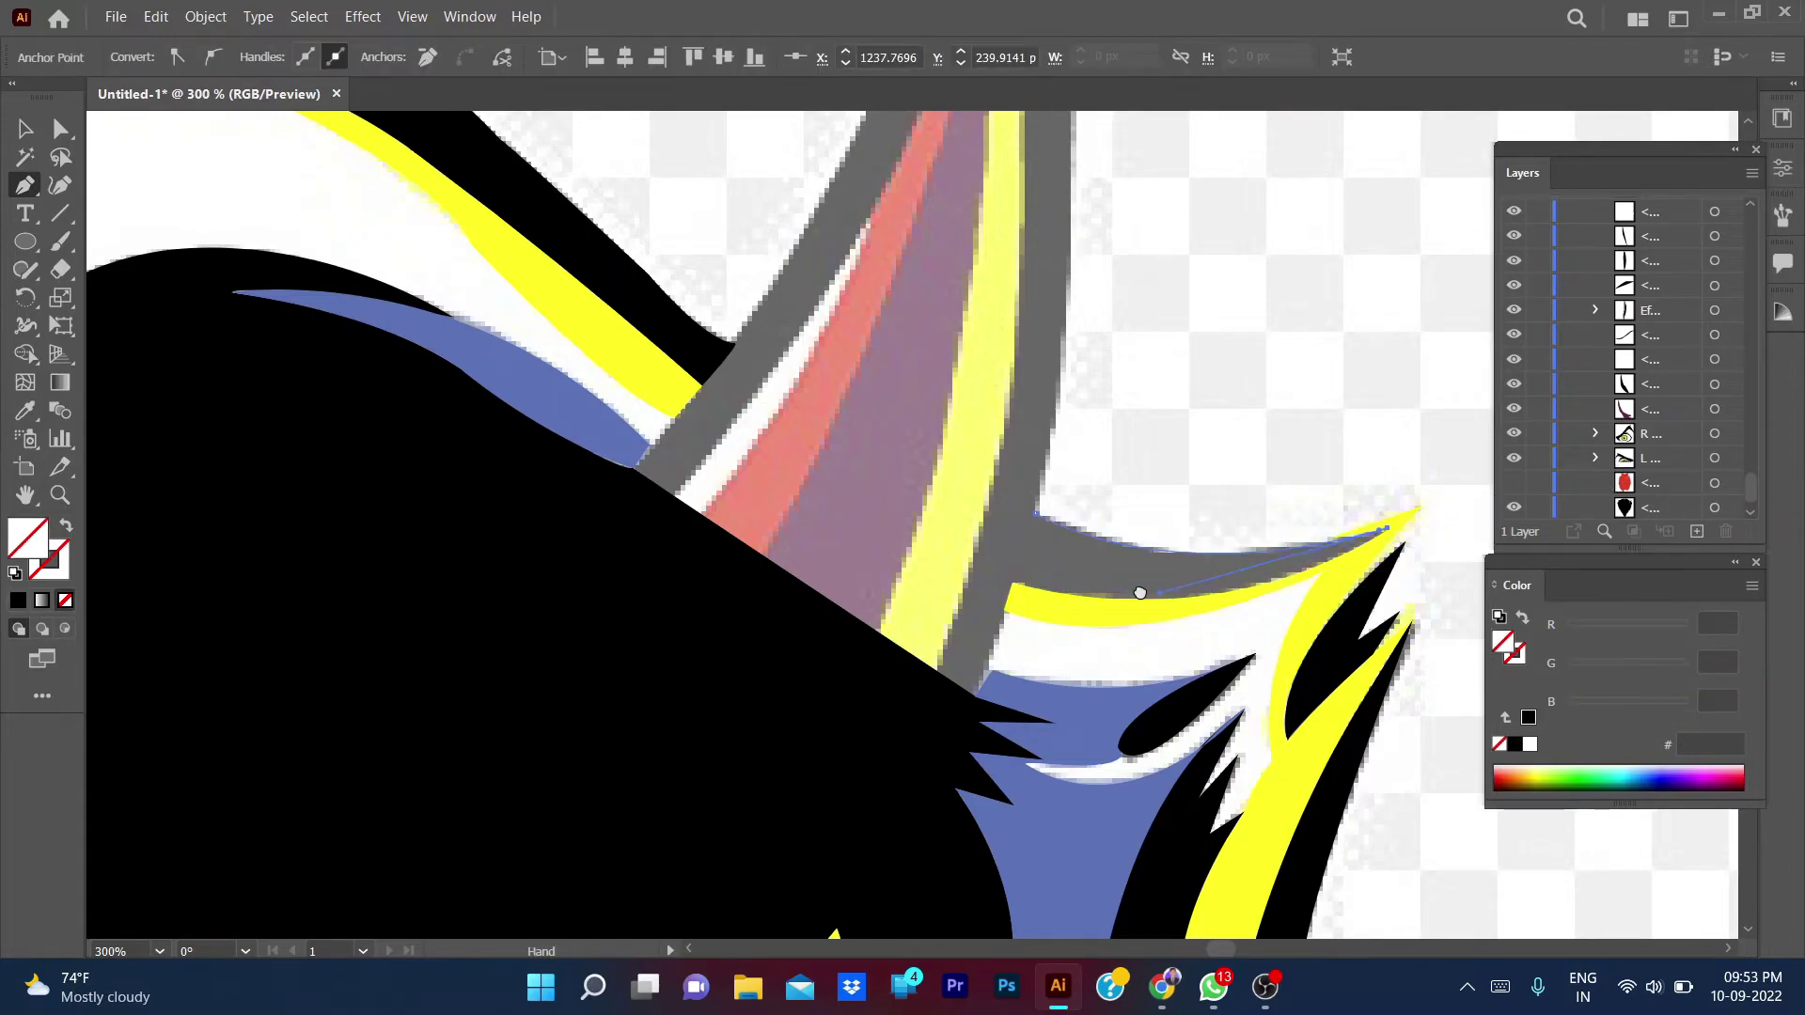
scroll(1137, 593, down, 1)
scroll(1171, 567, right, 1)
drag(1170, 567, 1060, 583)
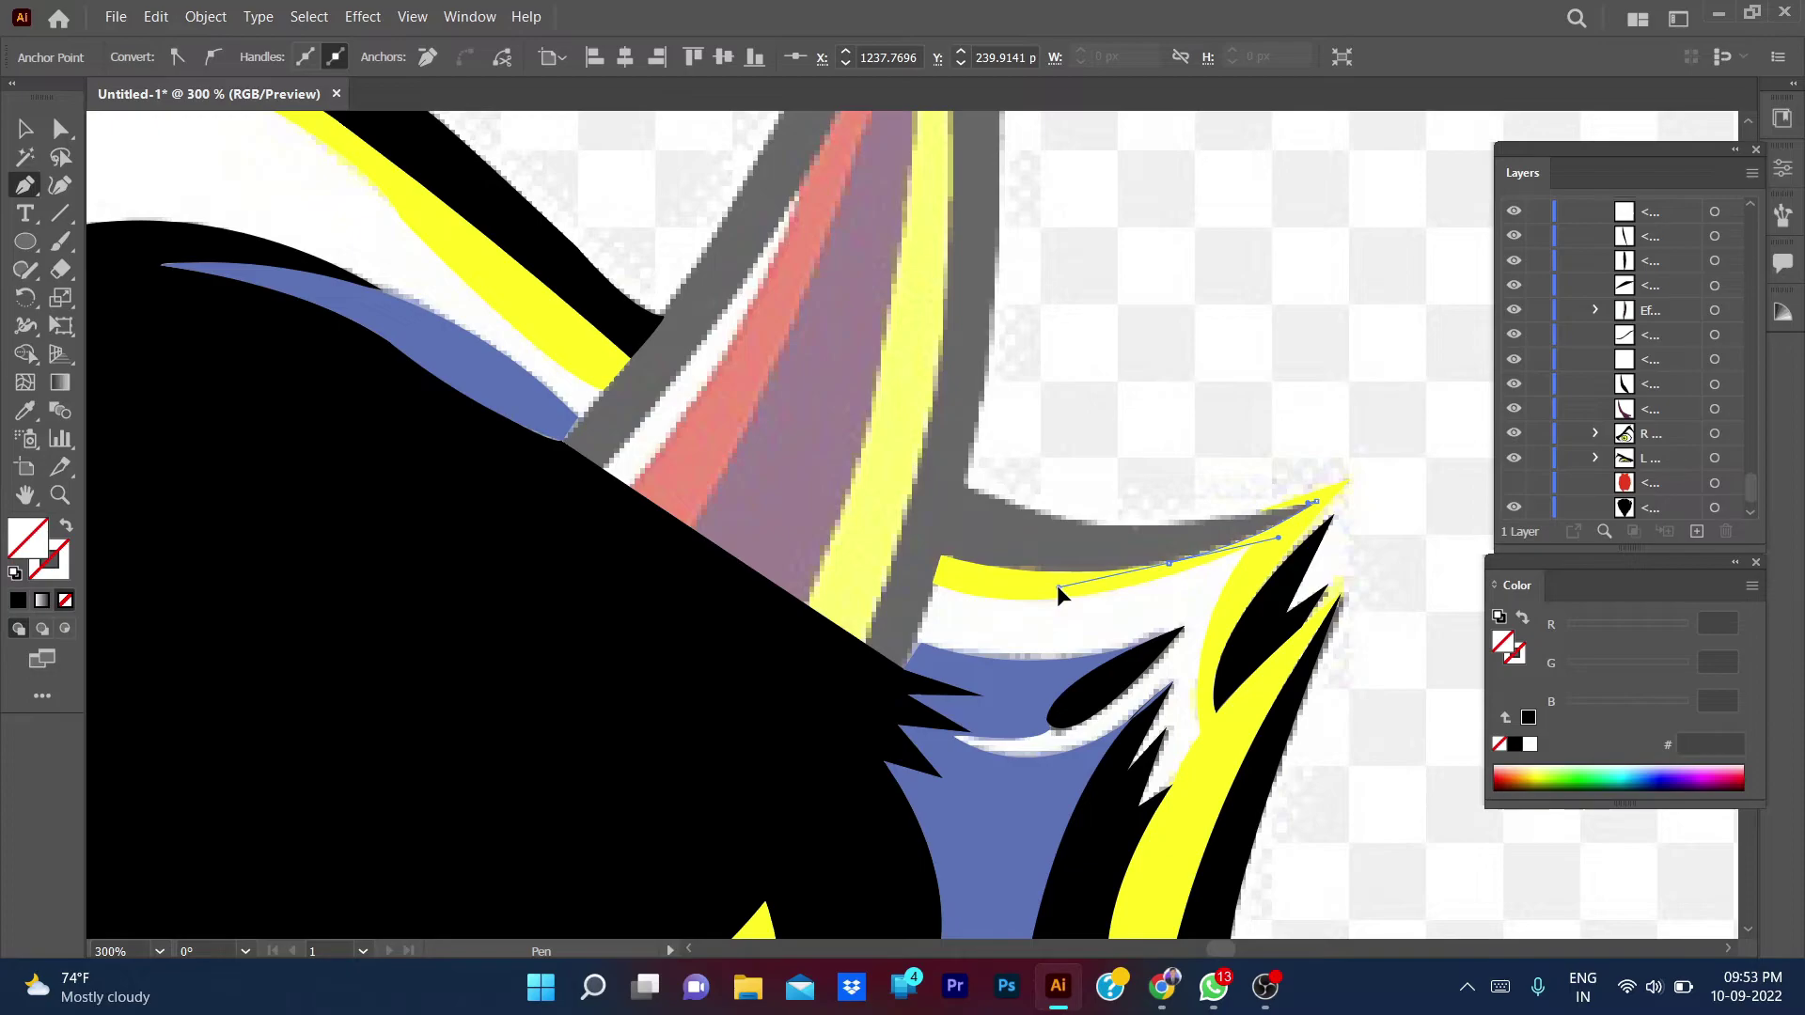
scroll(1109, 578, left, 2)
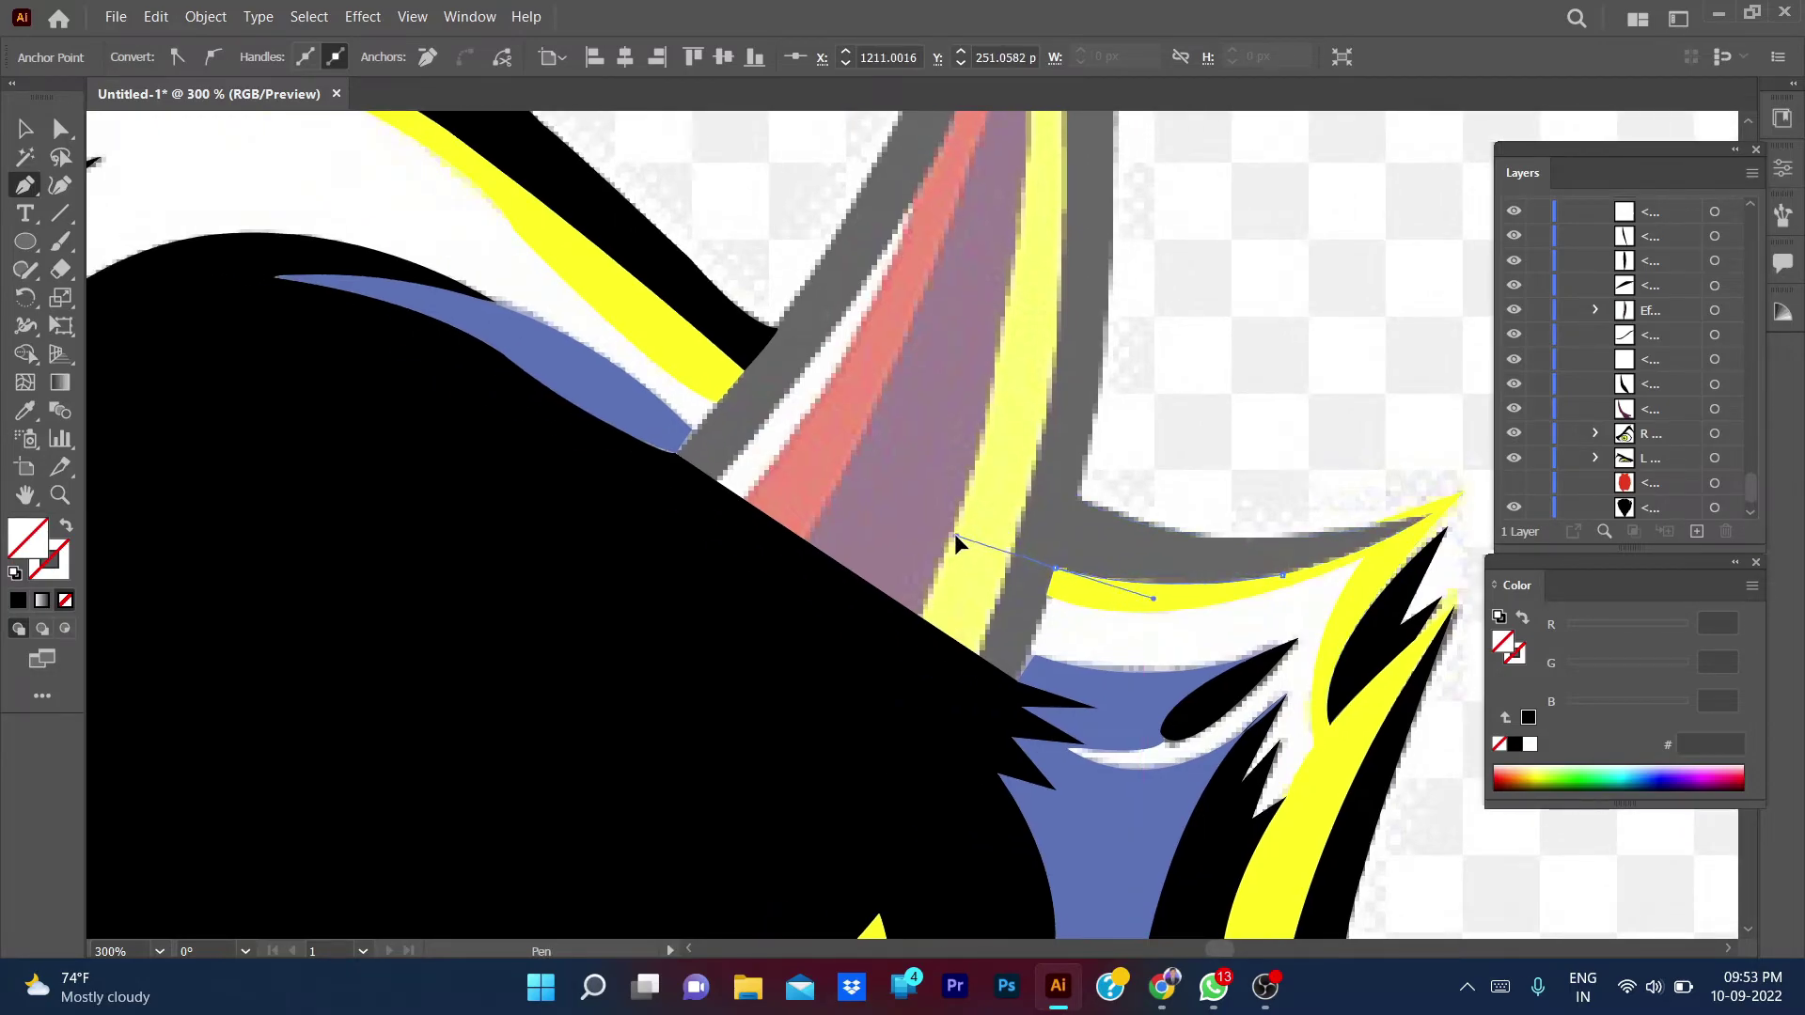
click(1057, 569)
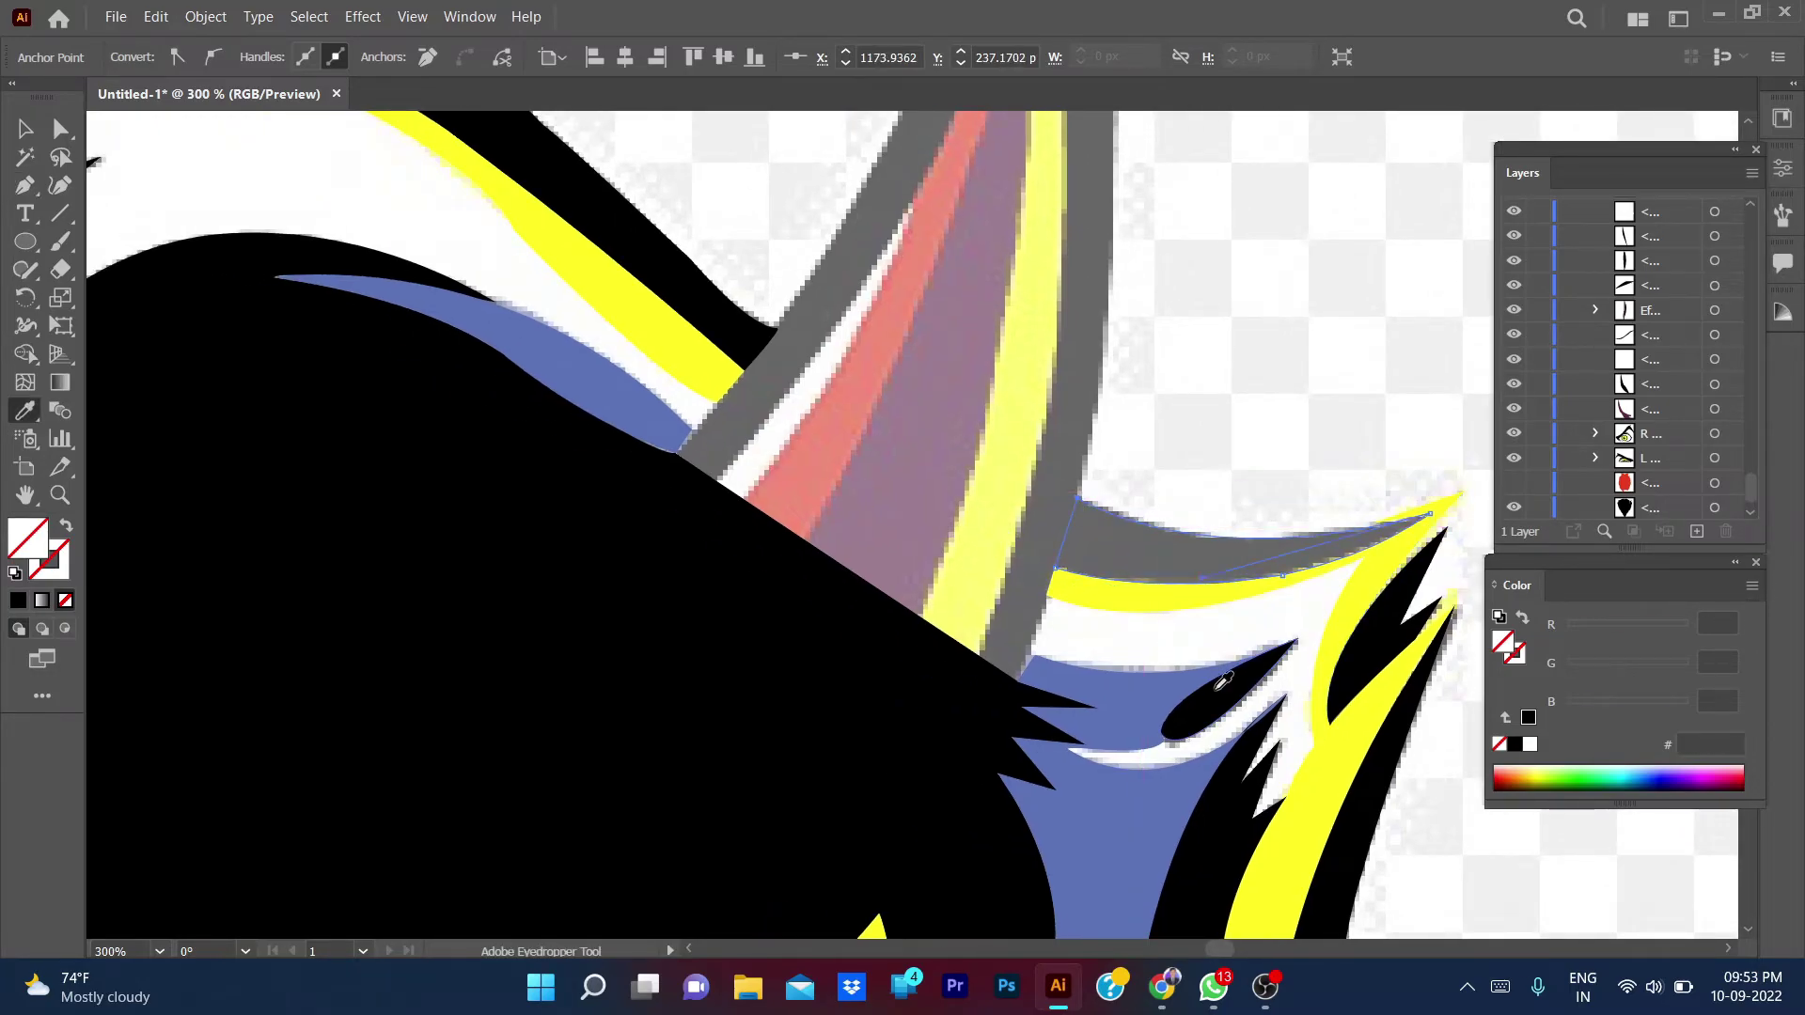
- Fill the new curved band with black and deselect it
key(shift+x)
key(ctrl+shift+a)
key(v)
scroll(1598, 423, down, 1)
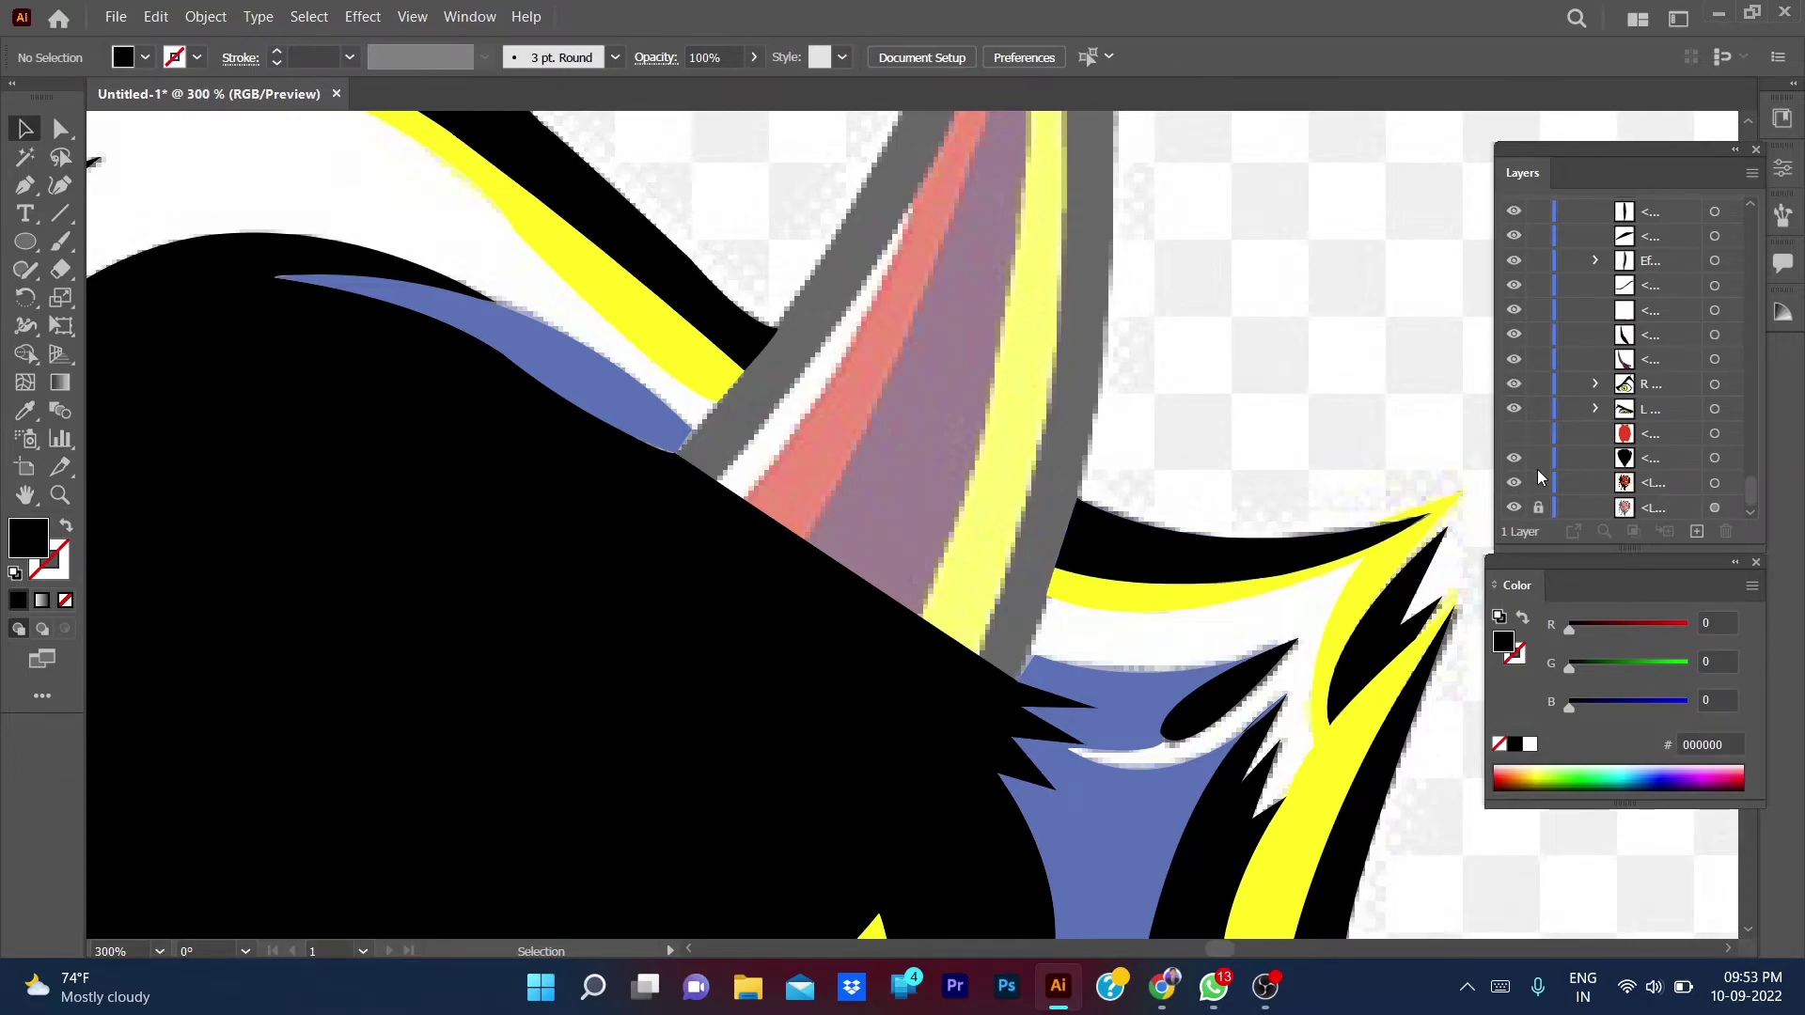
- Hide and show the reference image and traced layers to check the trace against the reference
click(1514, 507)
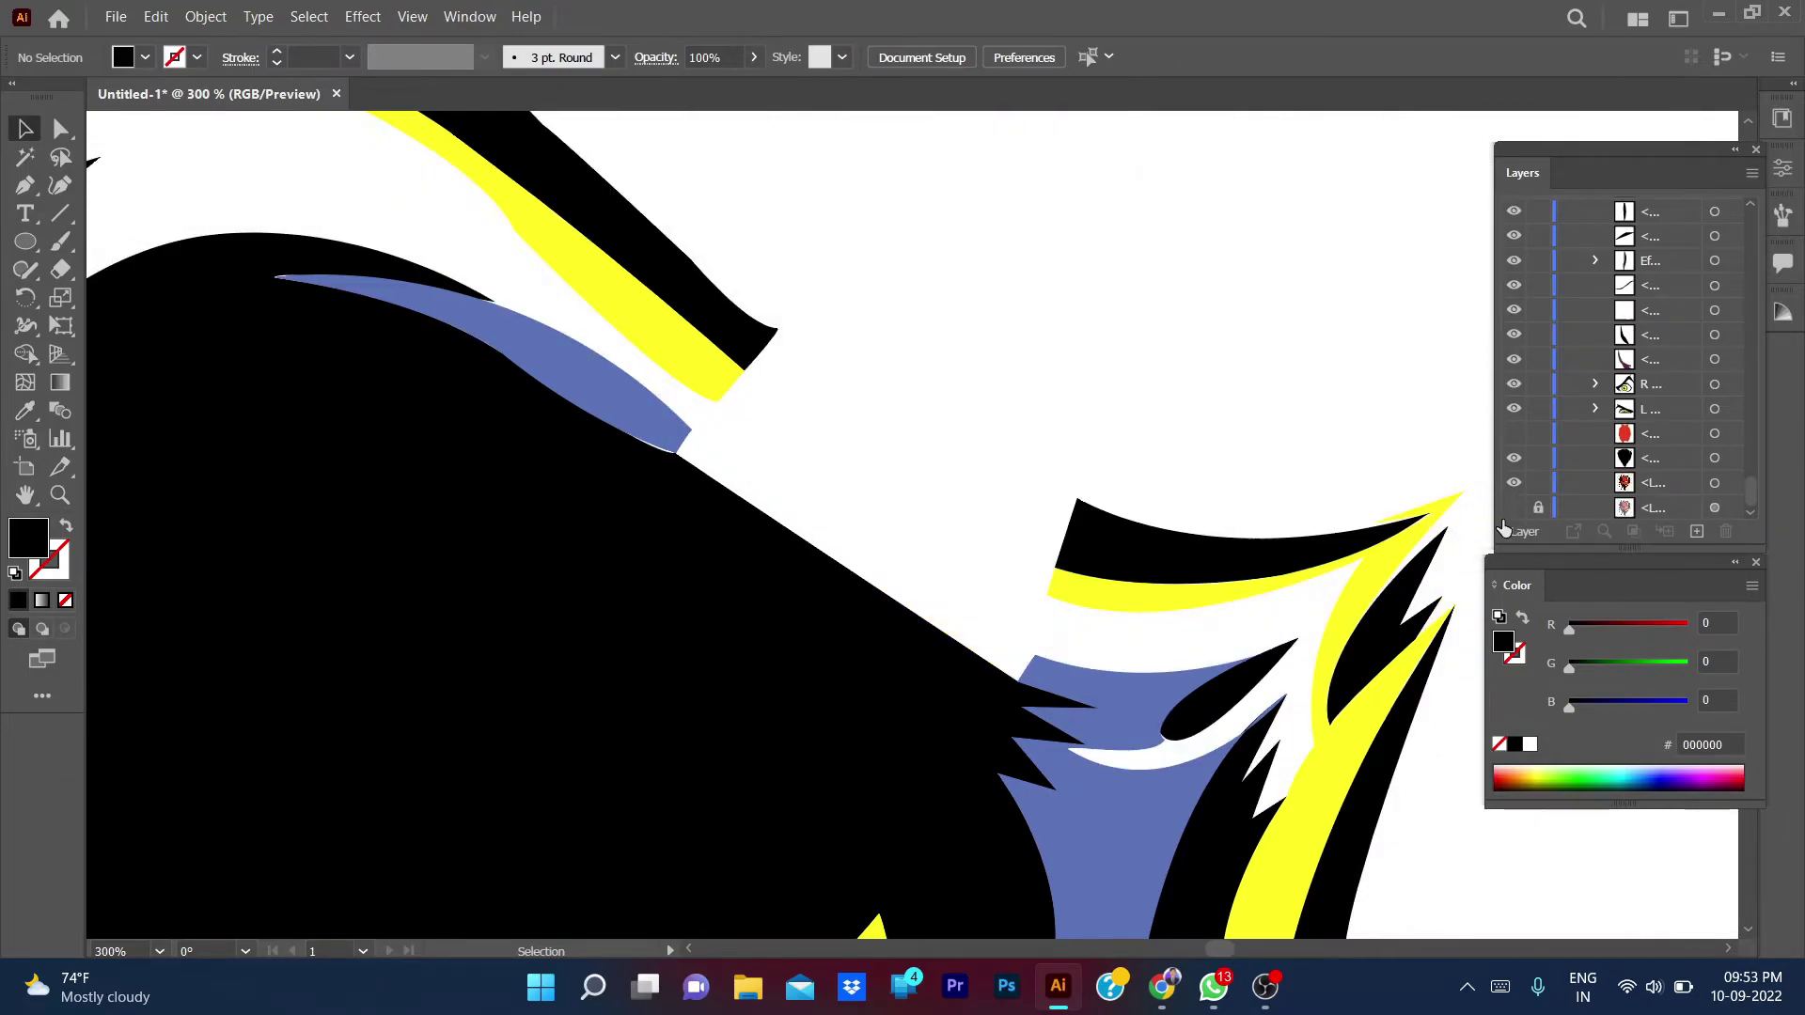
click(1081, 714)
click(1329, 492)
click(1513, 508)
click(1513, 458)
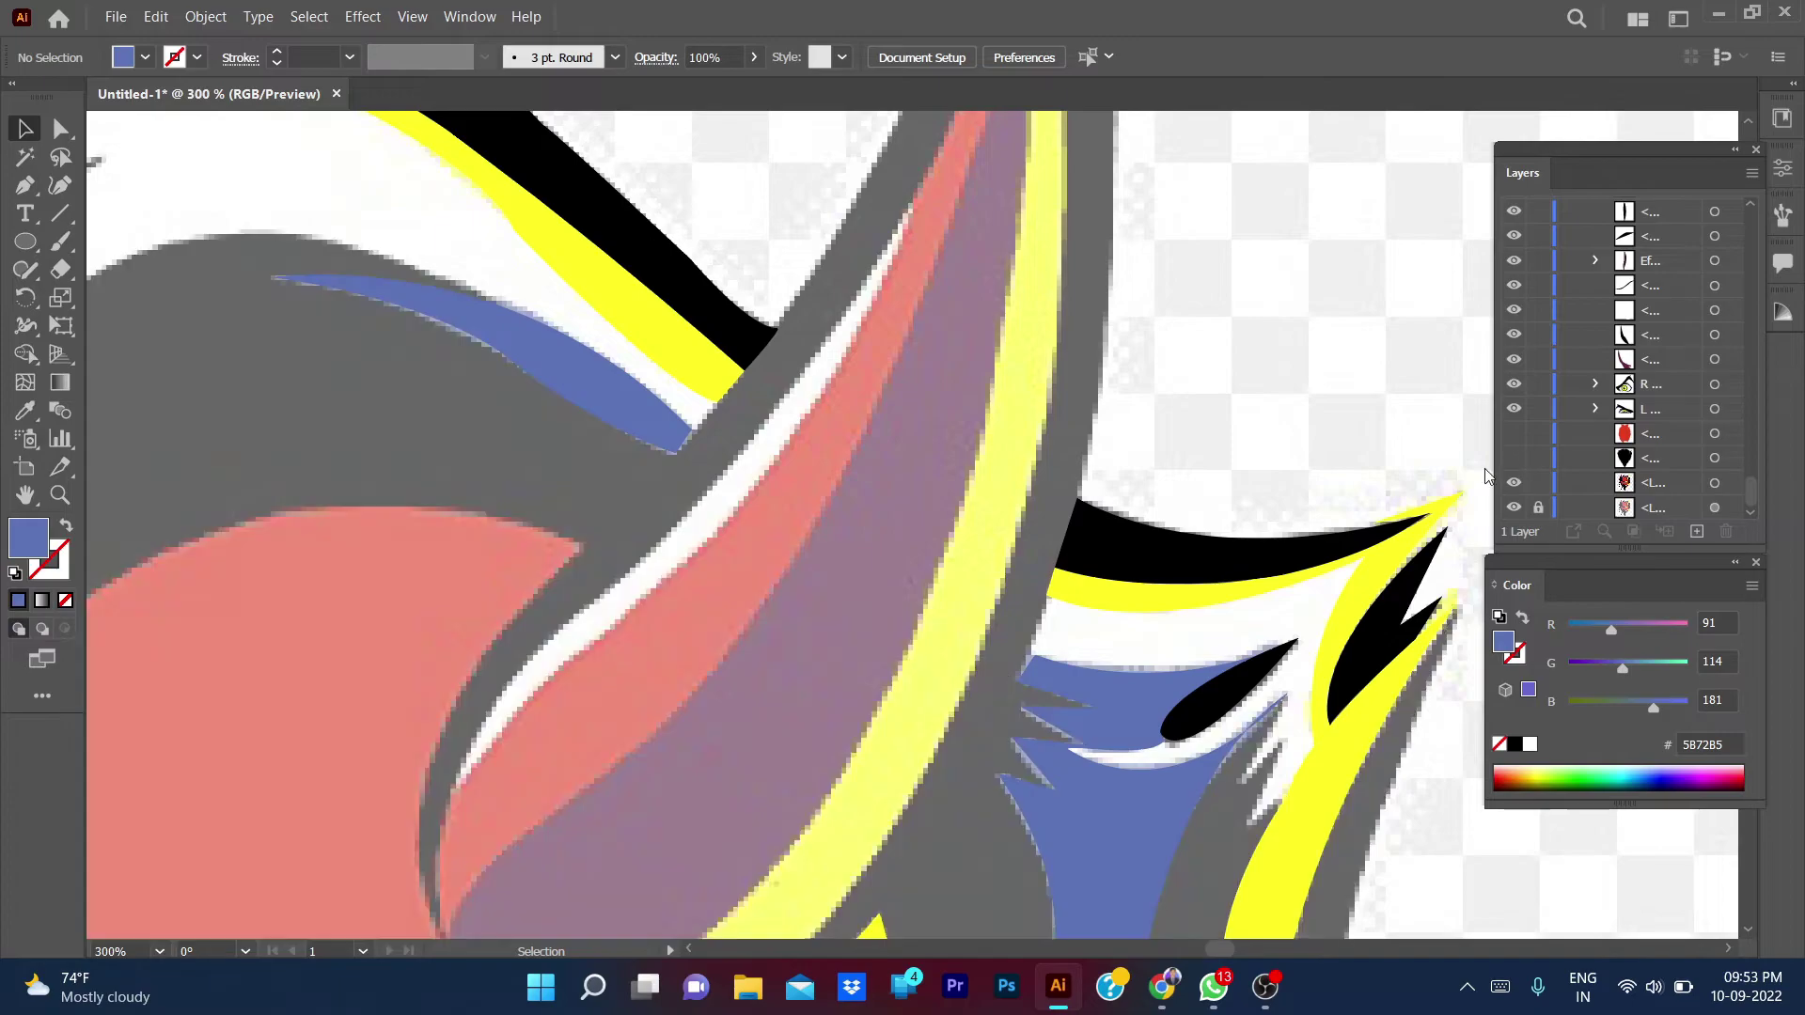
scroll(1260, 335, down, 3)
scroll(1128, 470, down, 2)
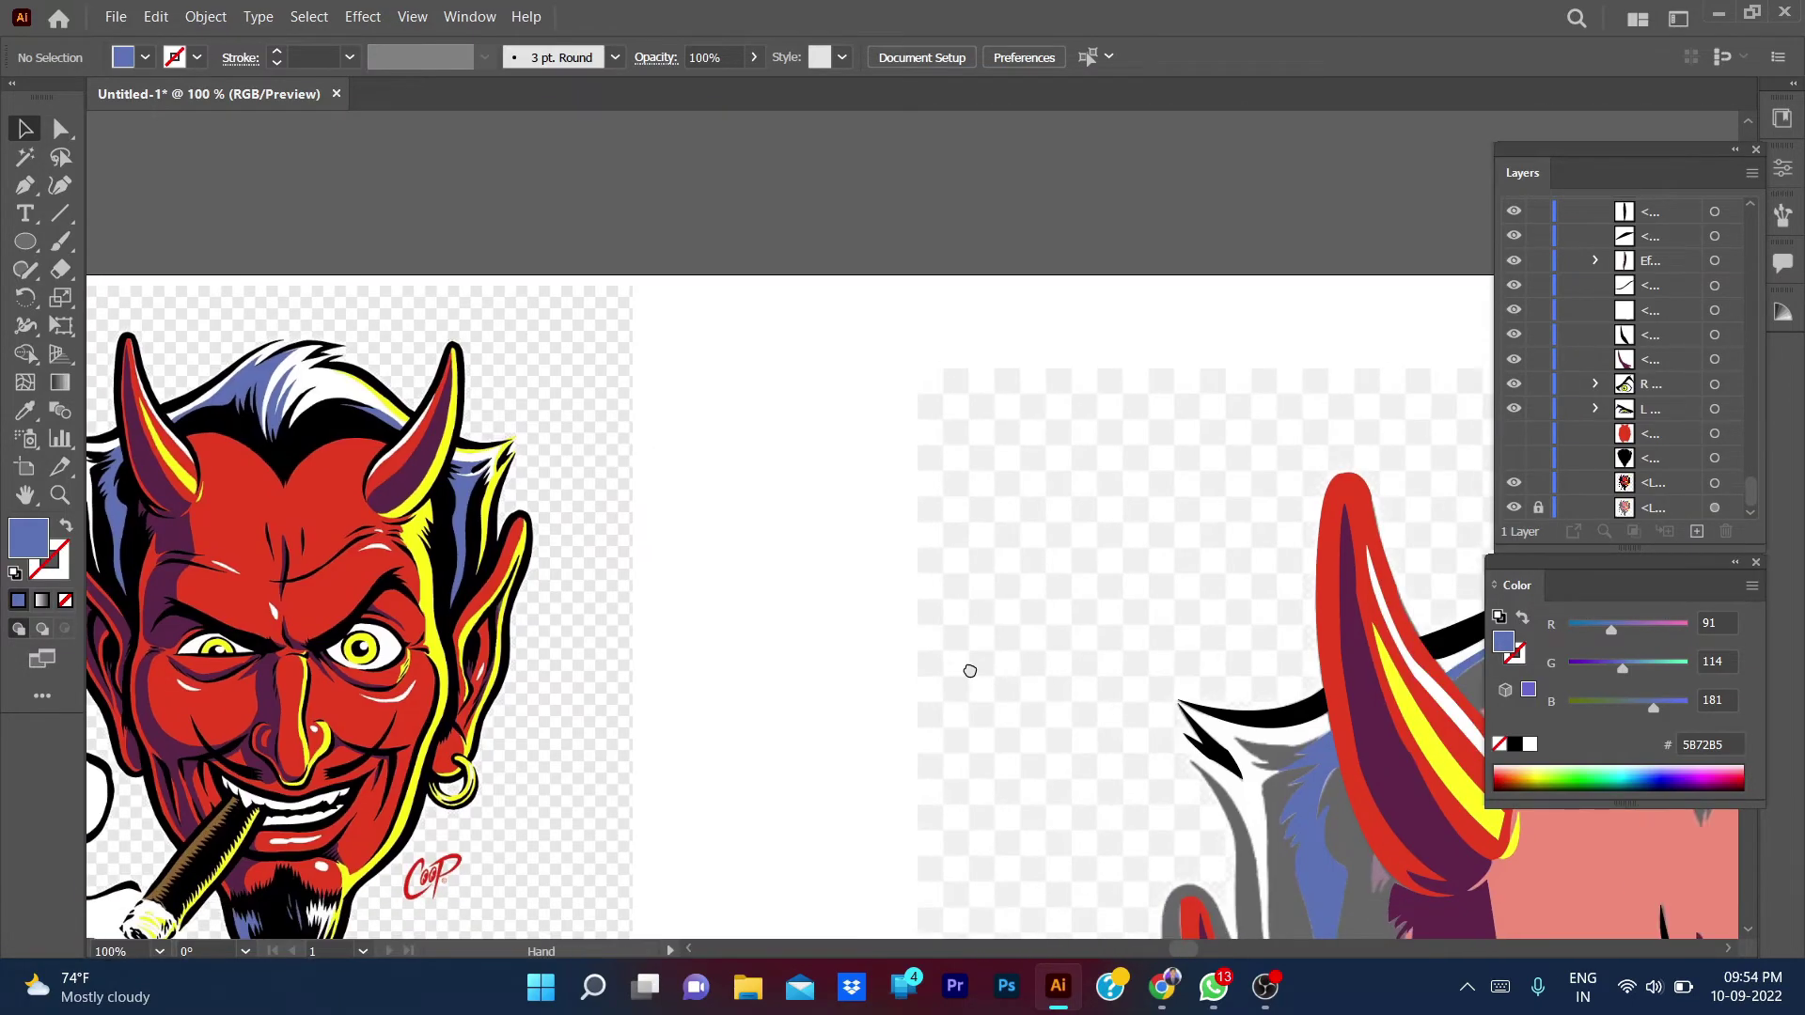
scroll(970, 671, up, 1)
scroll(969, 564, up, 1)
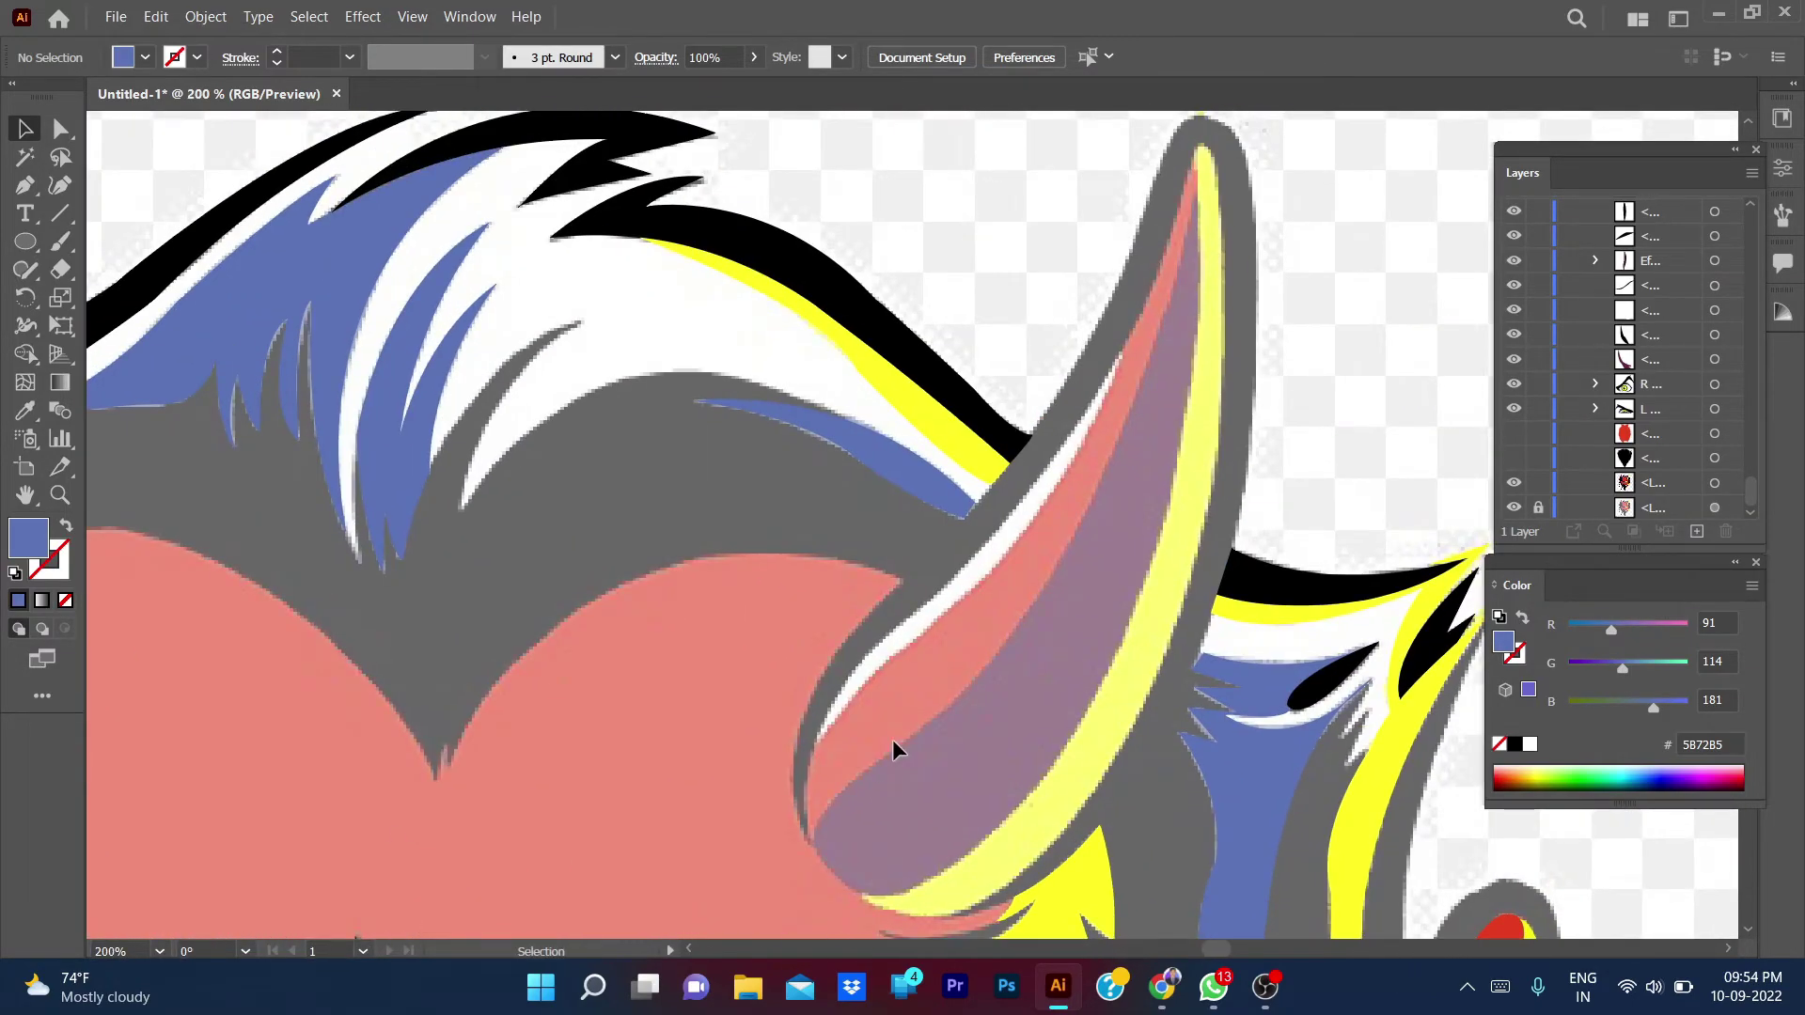
scroll(451, 453, down, 3)
scroll(551, 307, up, 1)
scroll(999, 536, up, 2)
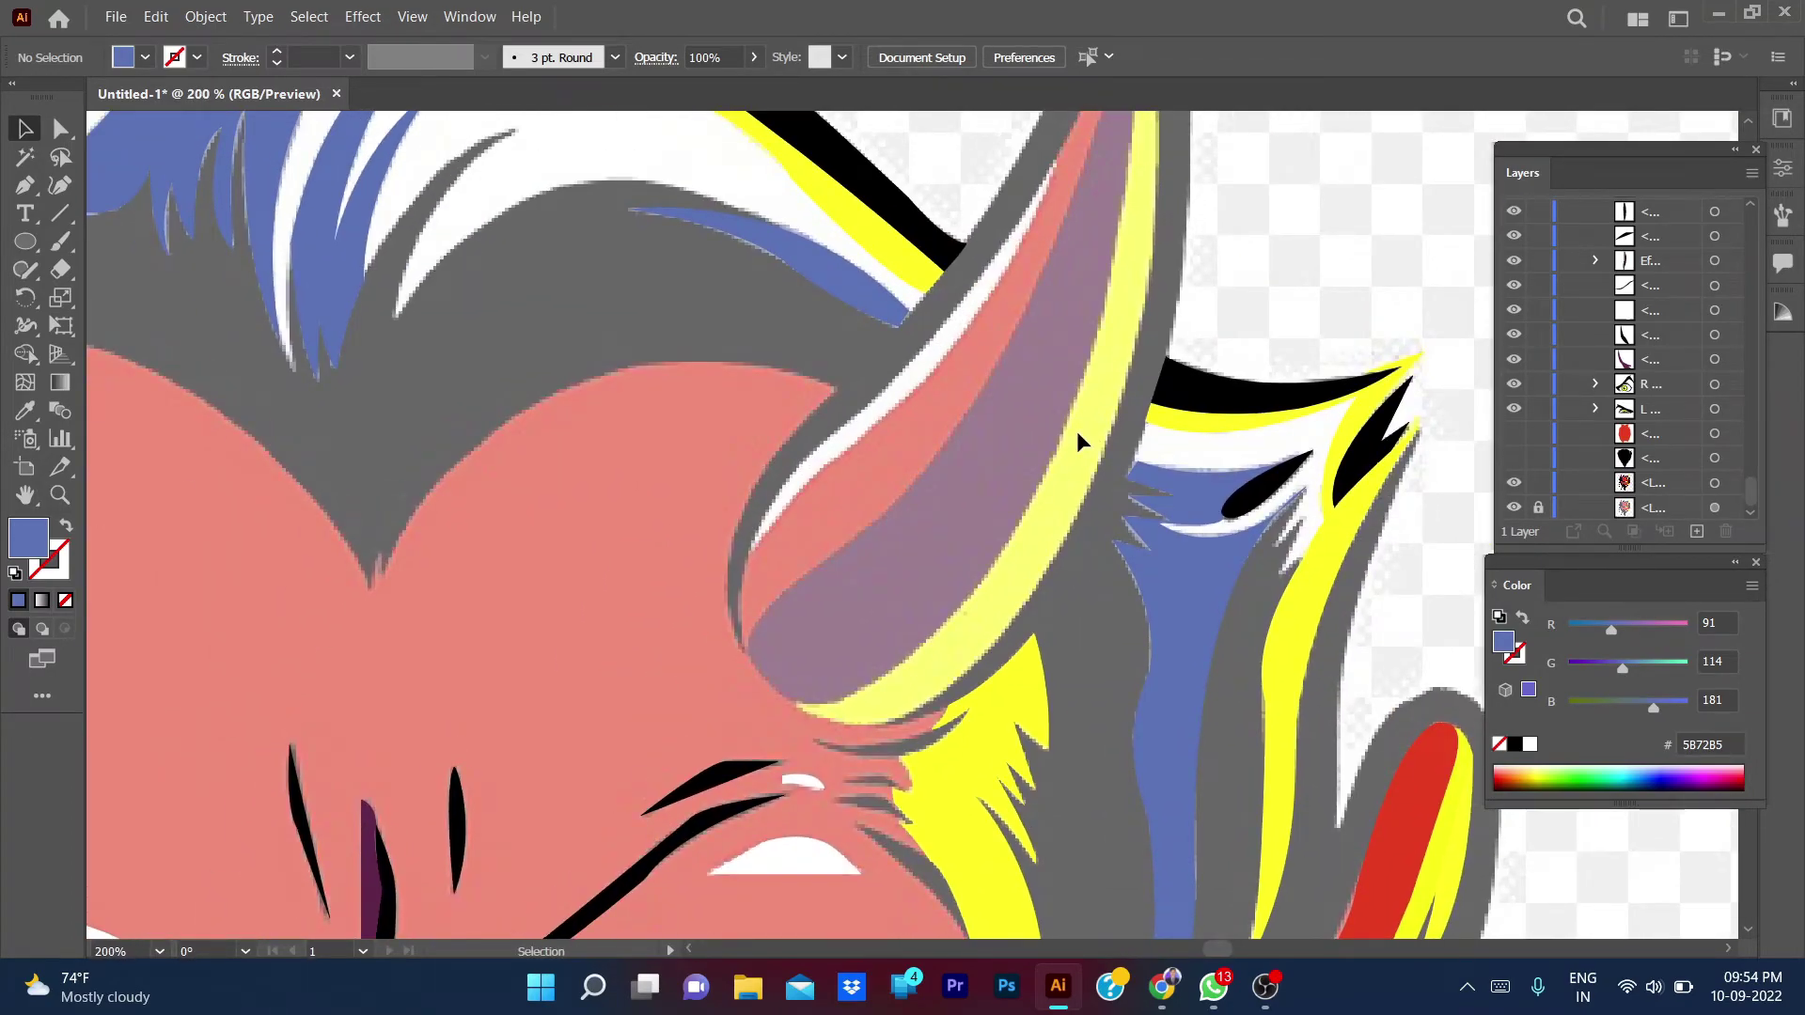
- Toggle the black shapes layer to compare, leaving the black shapes visible
click(1514, 467)
click(1514, 468)
click(1514, 467)
click(1513, 467)
click(1514, 467)
scroll(1310, 499, up, 1)
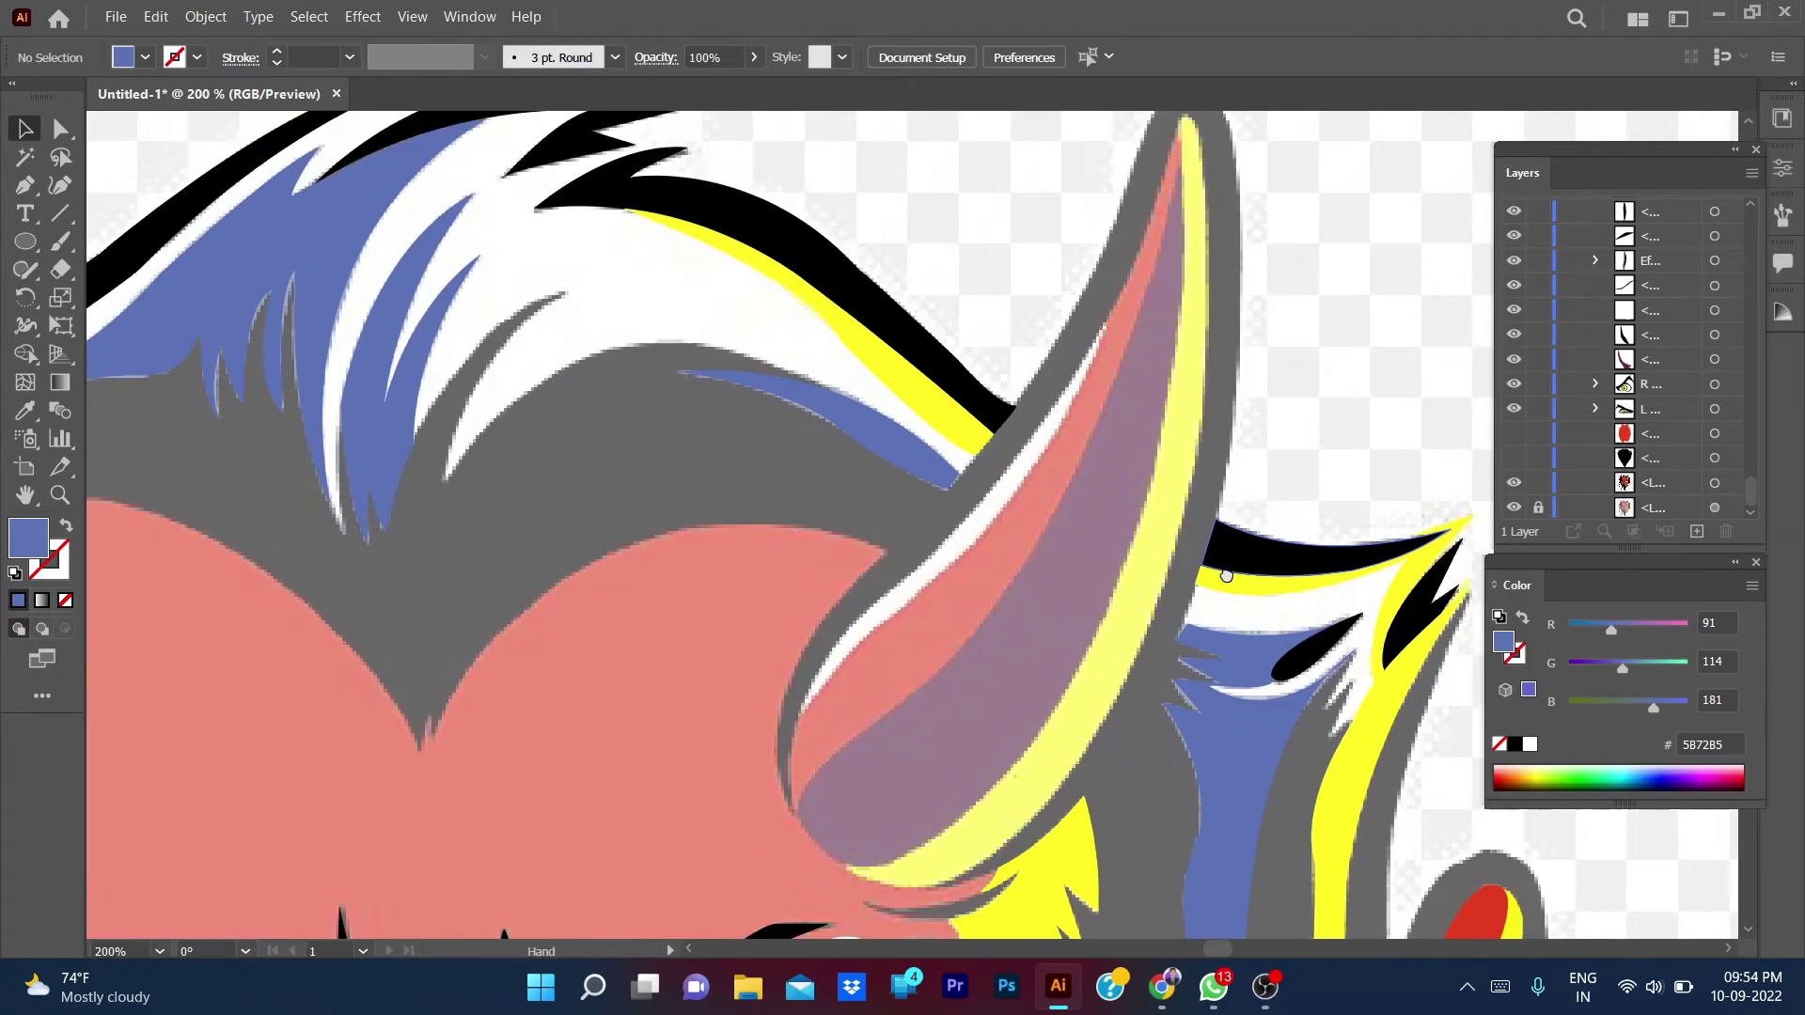
scroll(1310, 498, left, 2)
click(1511, 461)
scroll(1363, 480, up, 2)
- Hide the black shapes and Pen-trace the horn outline from its inner edge to the tip
key(p)
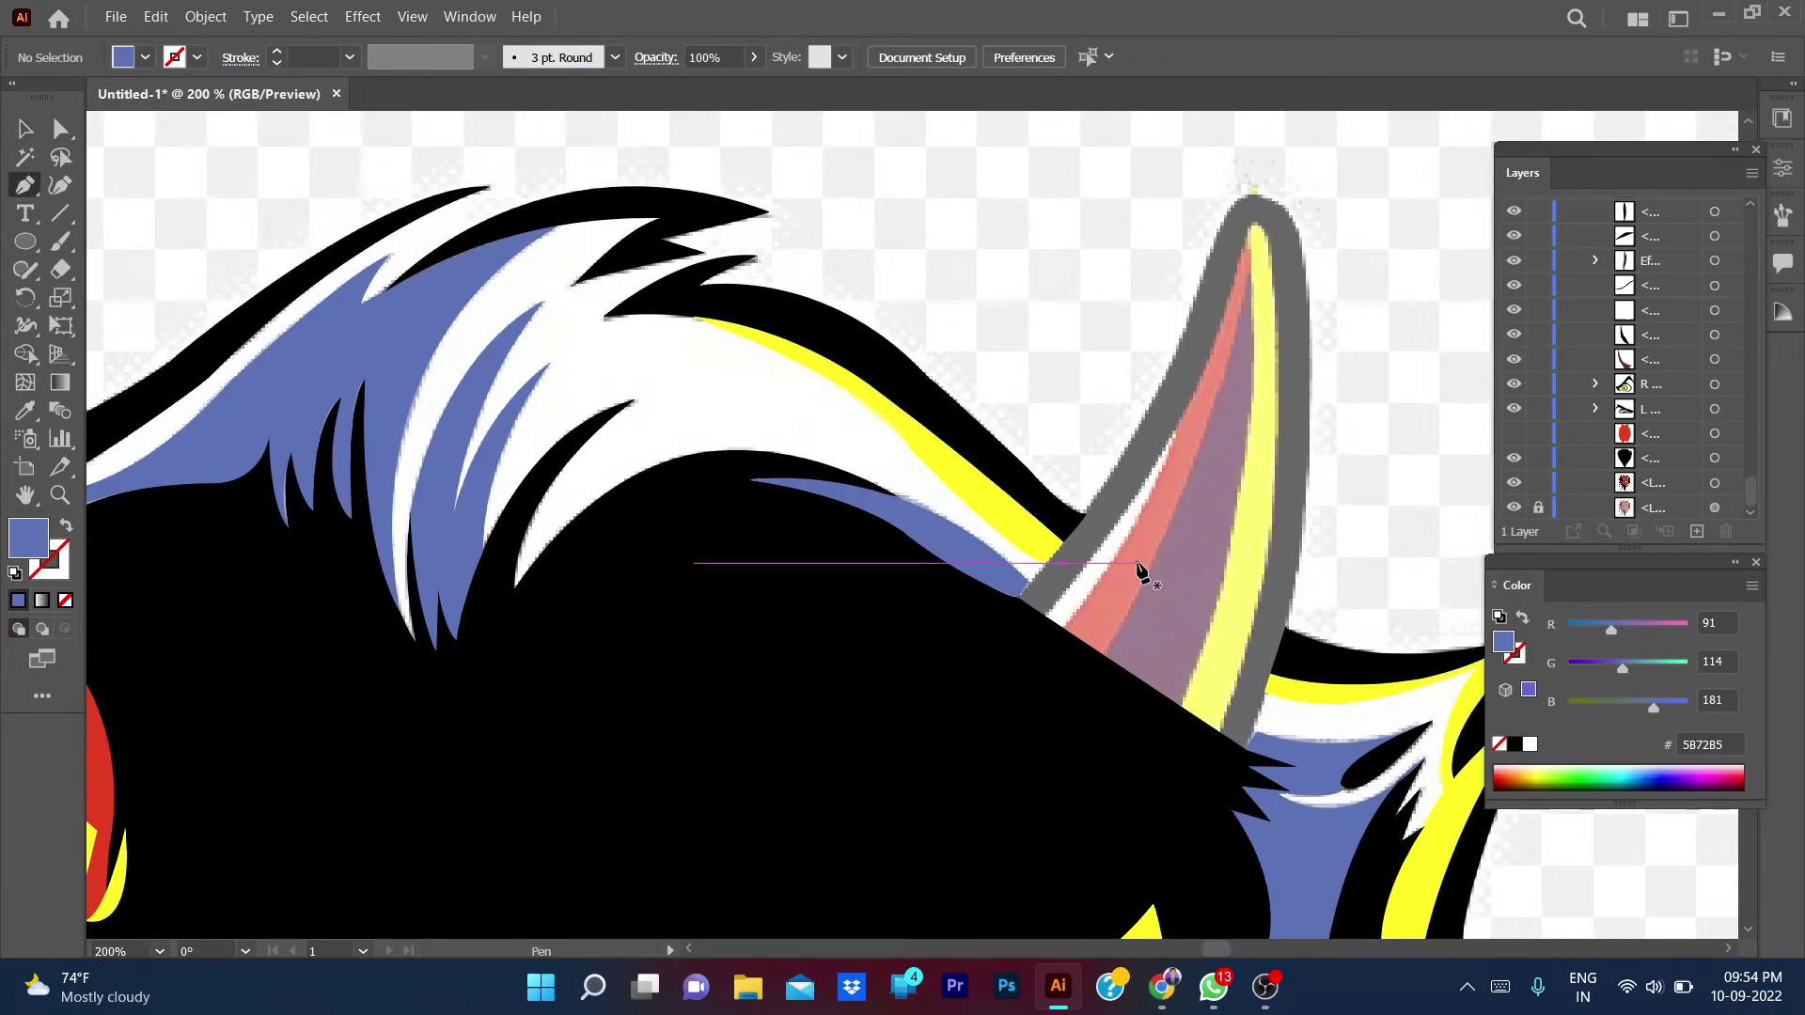
scroll(1016, 657, up, 3)
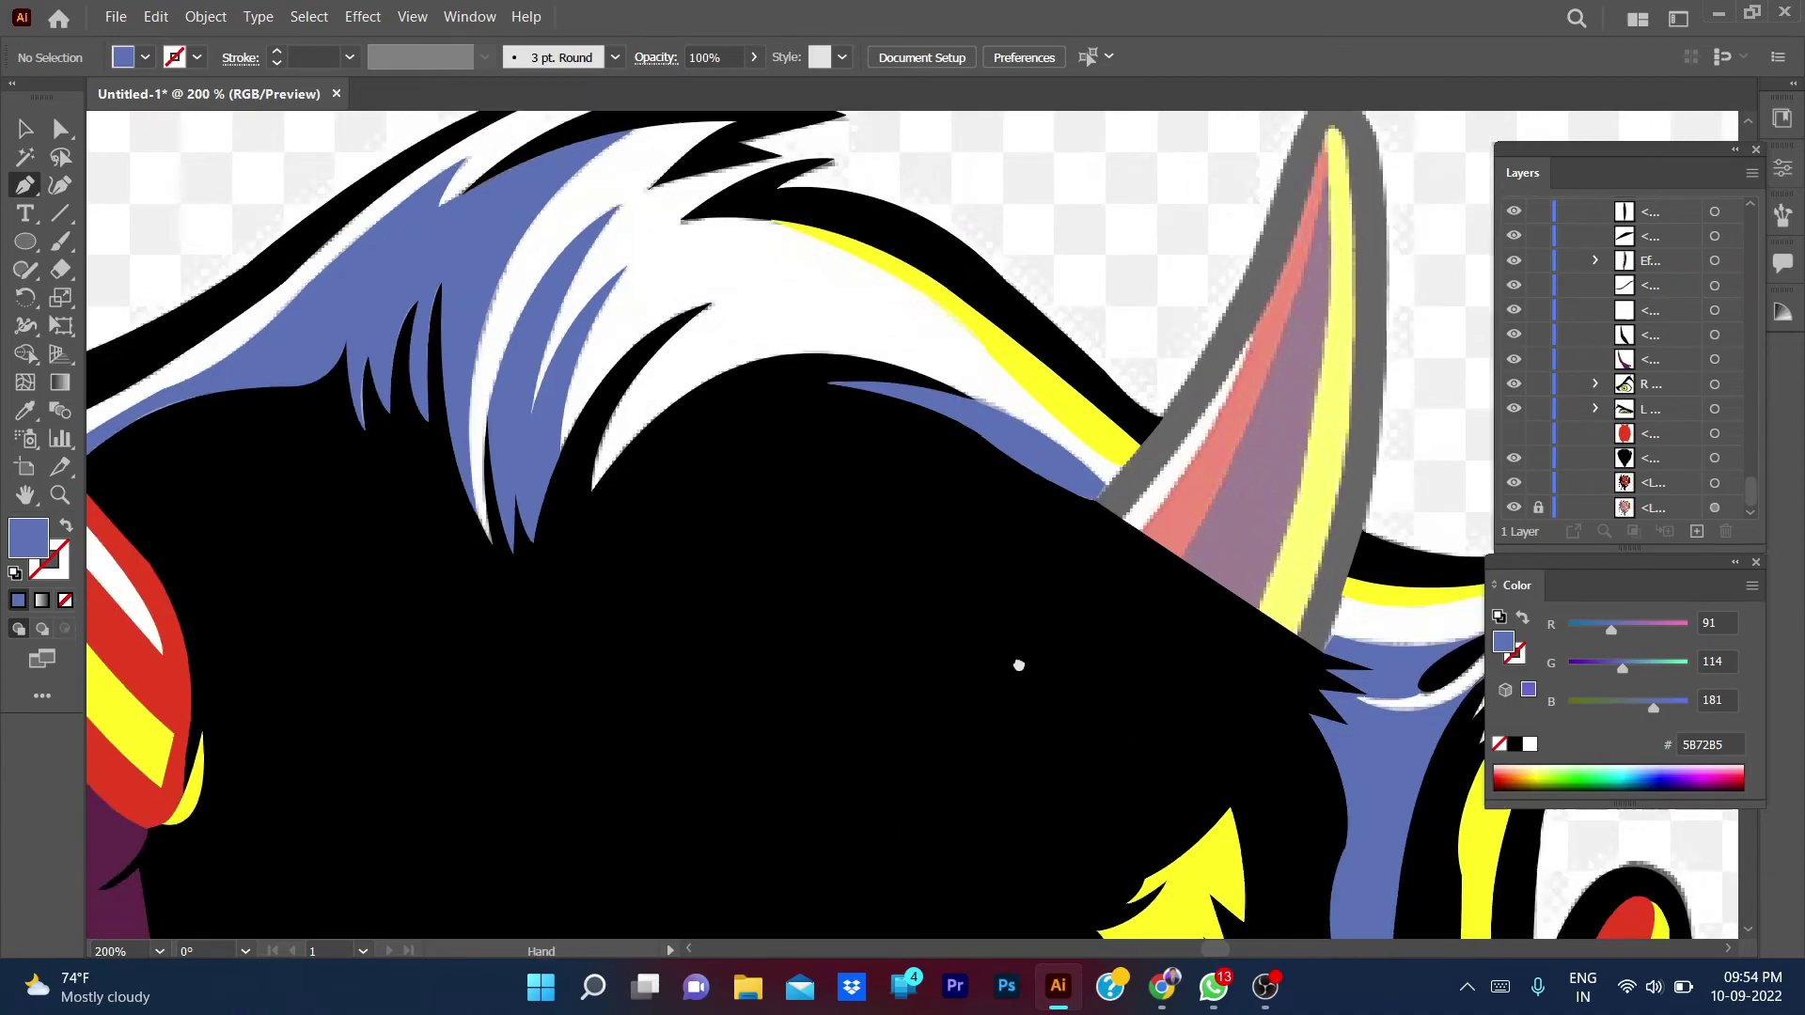
click(1514, 458)
click(1109, 663)
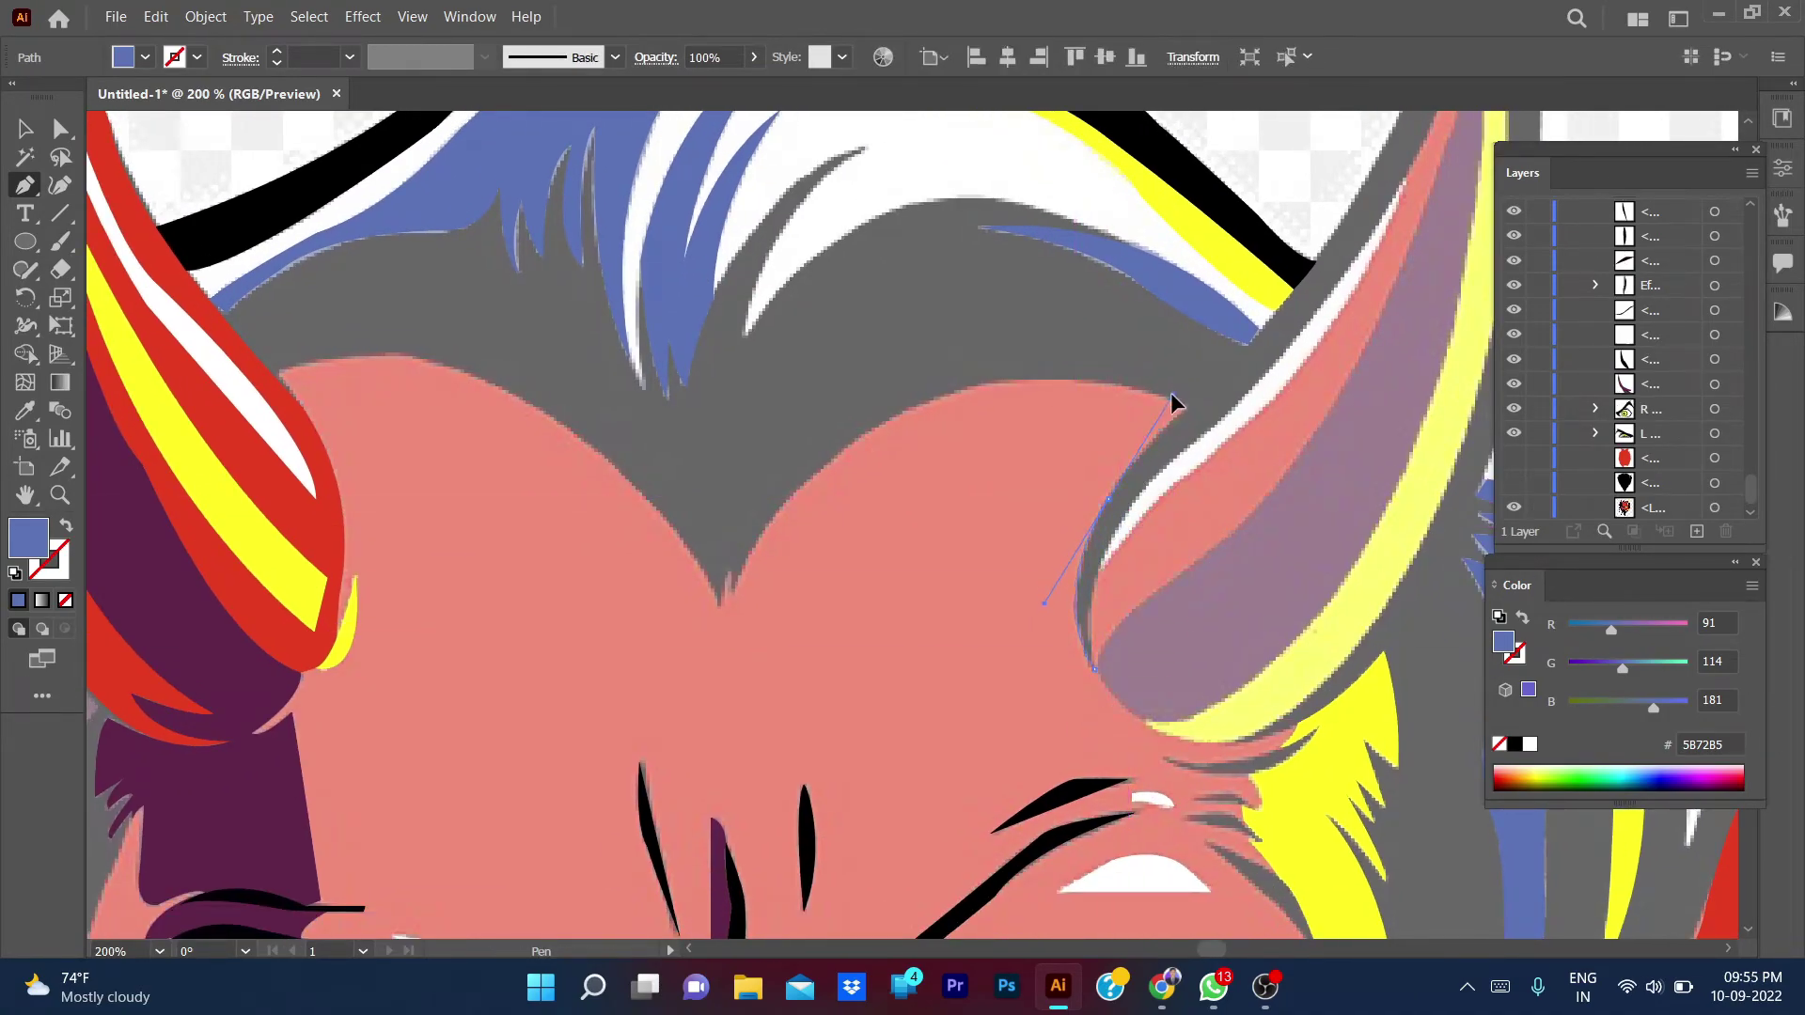
click(1109, 503)
drag(1288, 371, 998, 564)
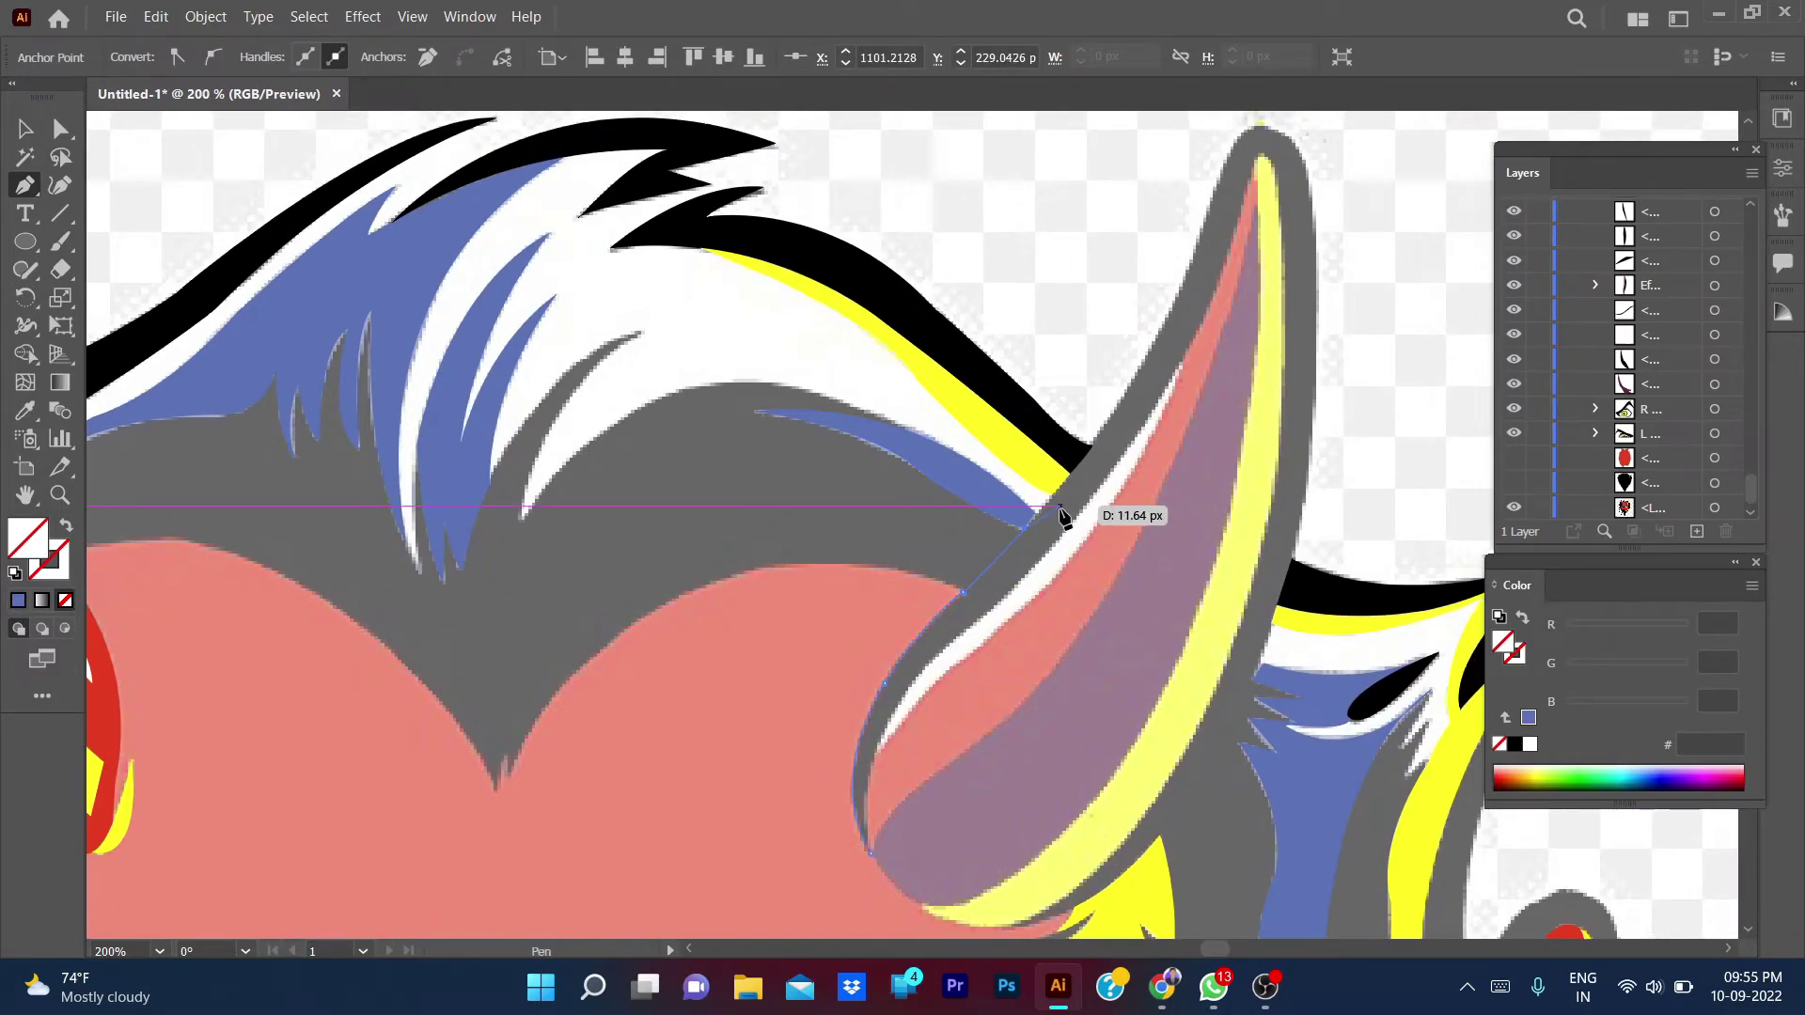
scroll(1044, 515, up, 5)
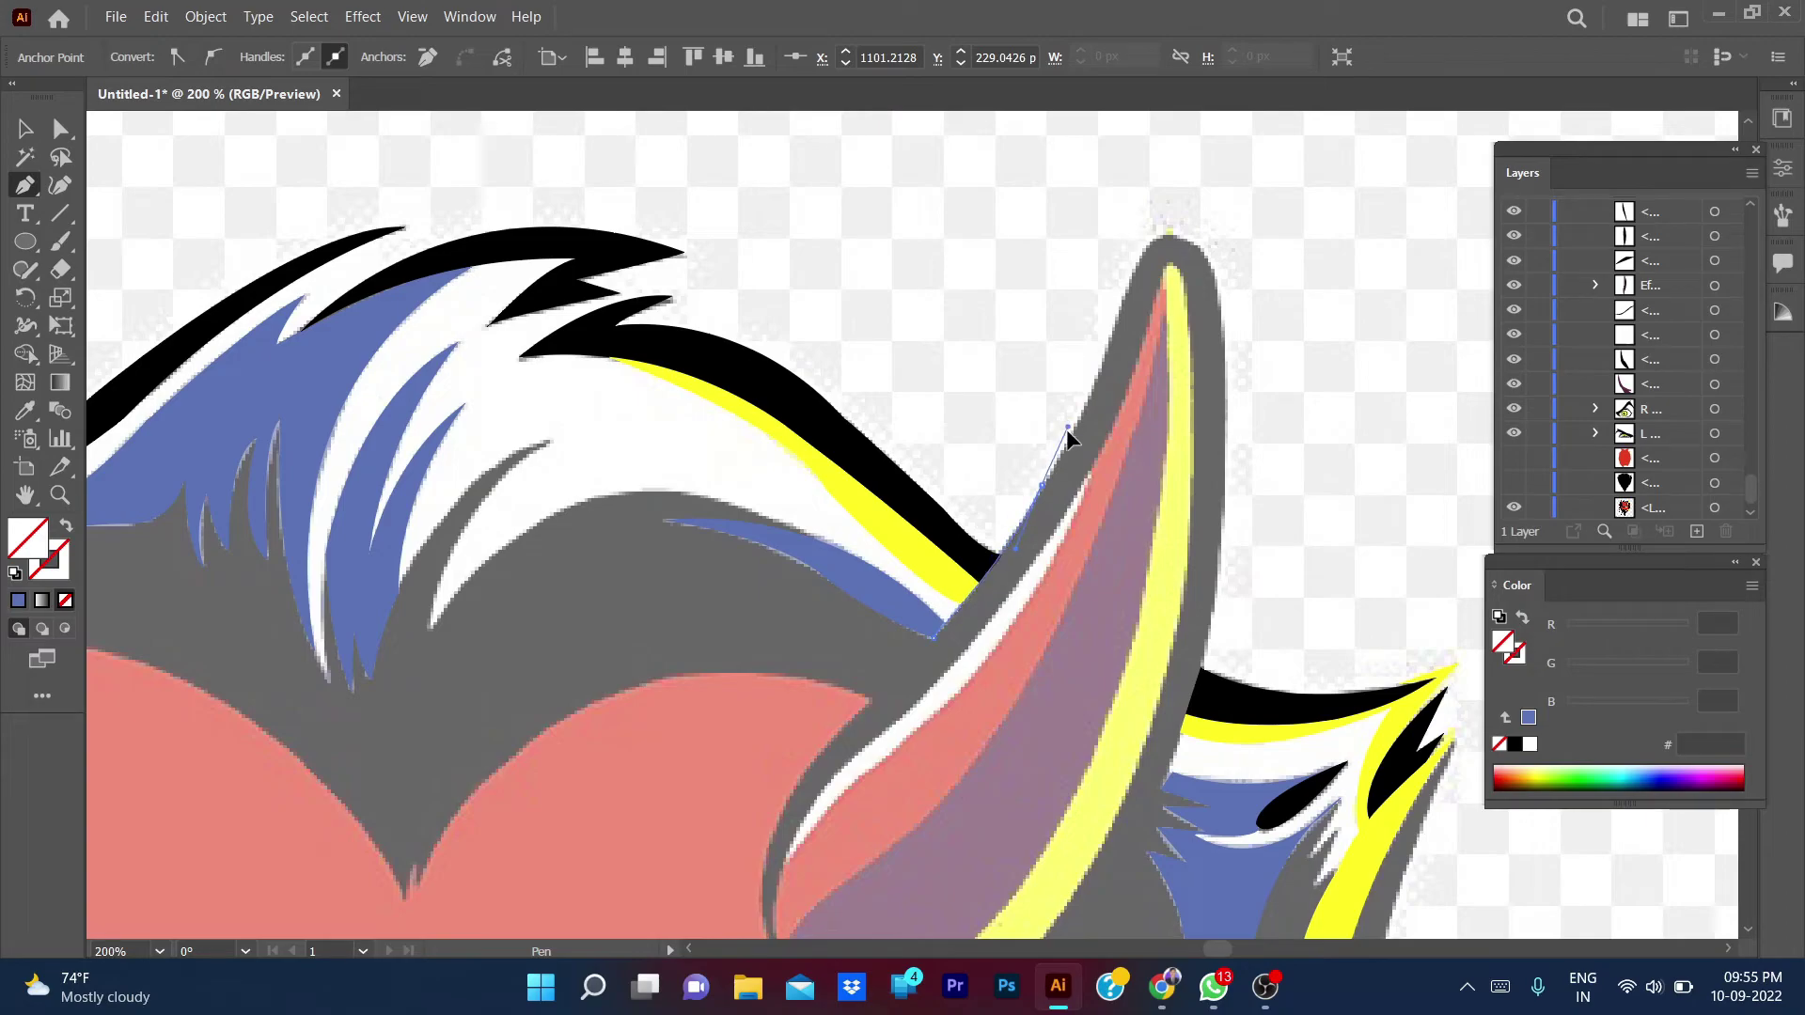
scroll(1066, 429, up, 3)
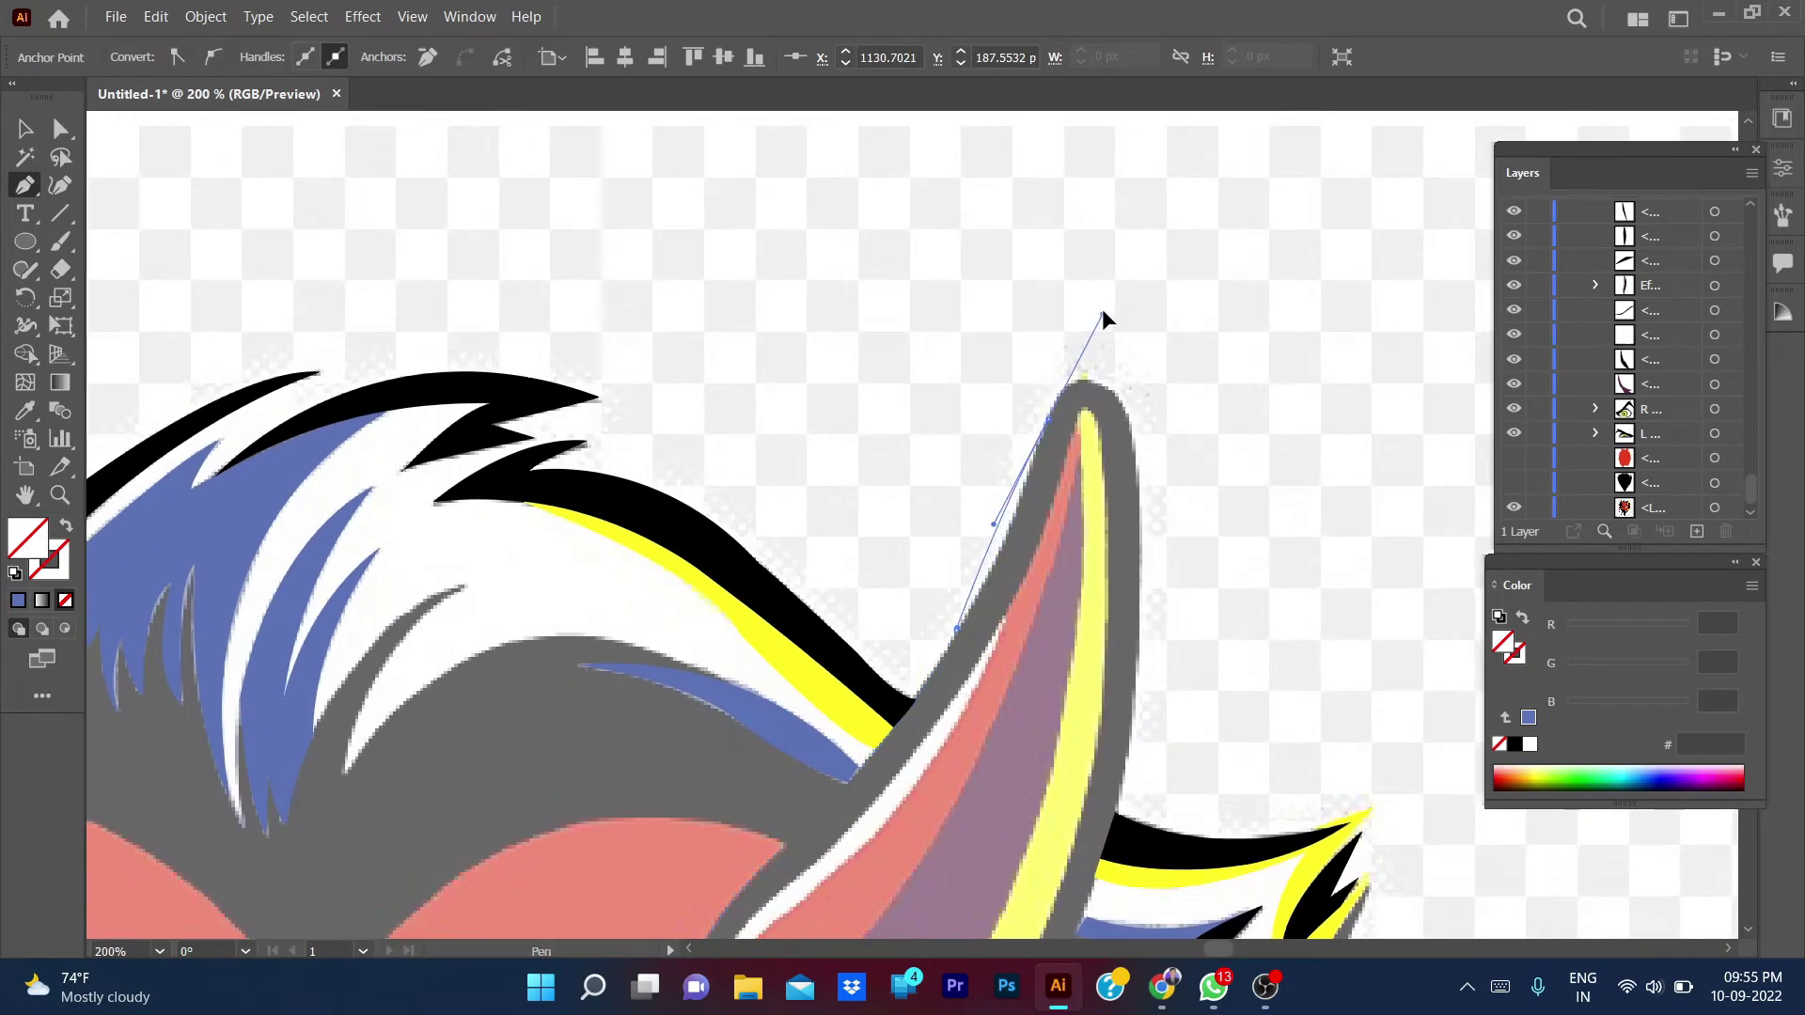
click(1049, 420)
drag(1129, 422, 1179, 504)
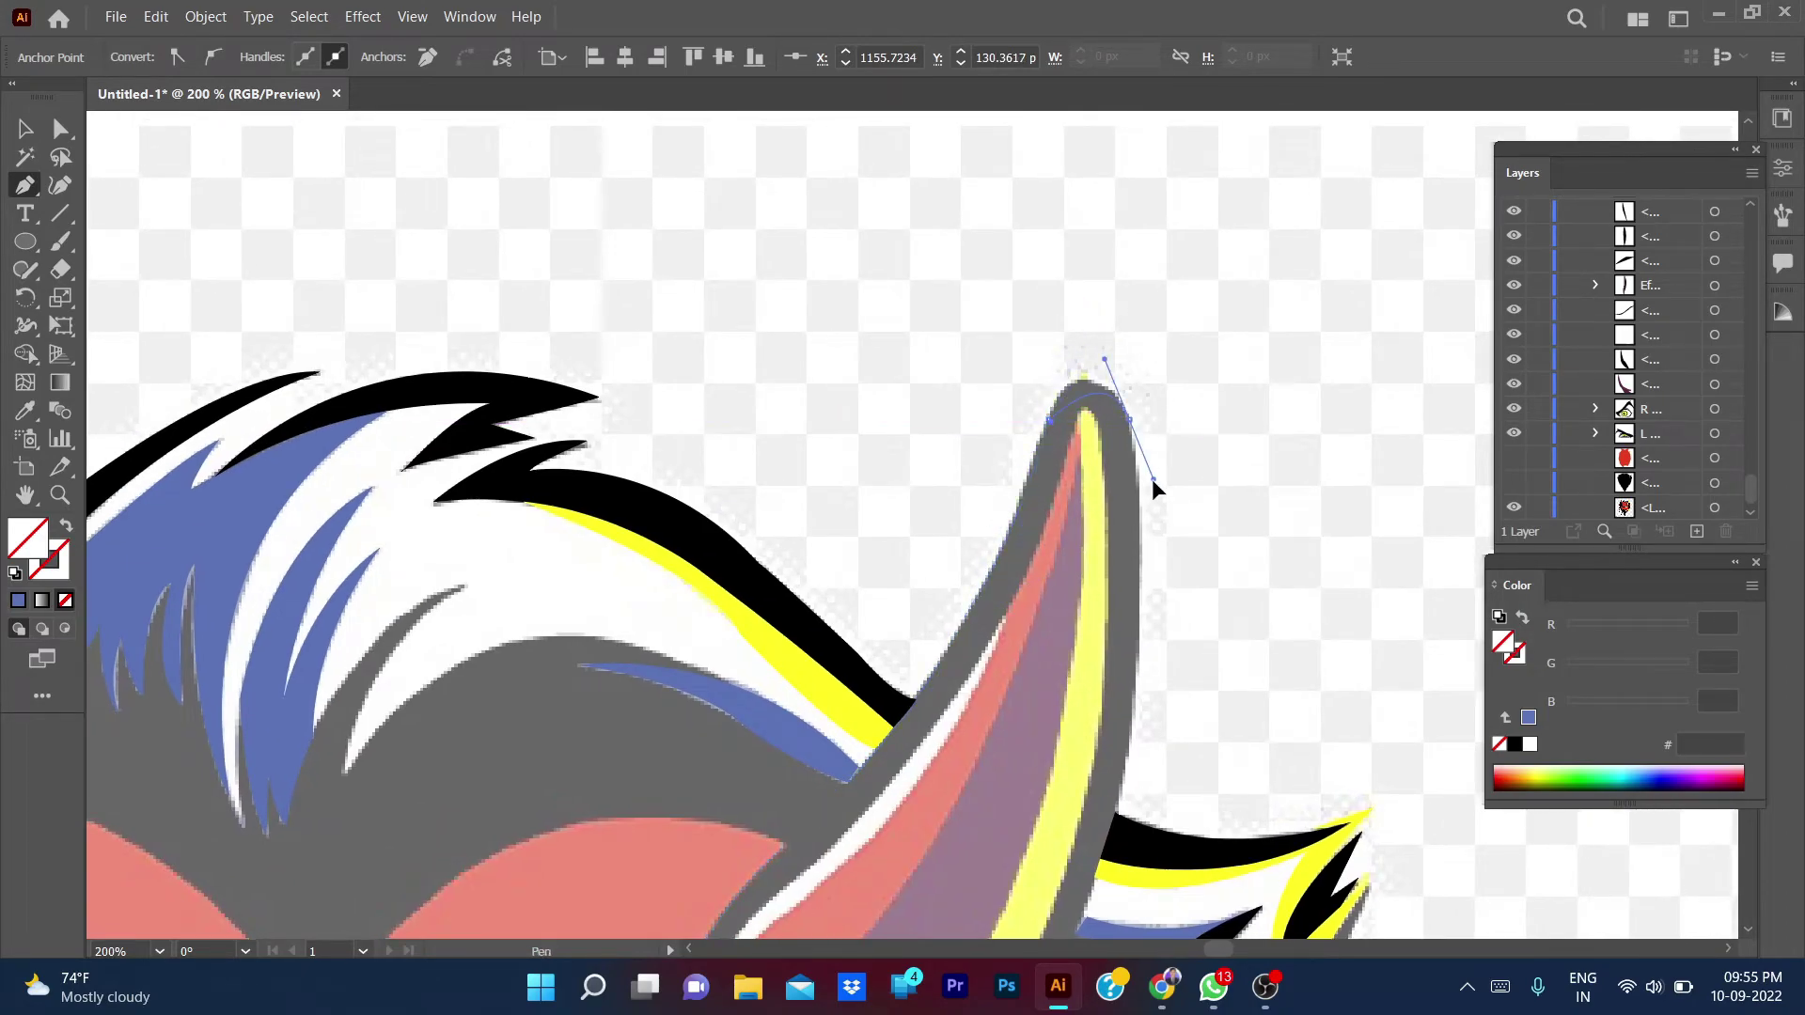
drag(1123, 601, 1096, 458)
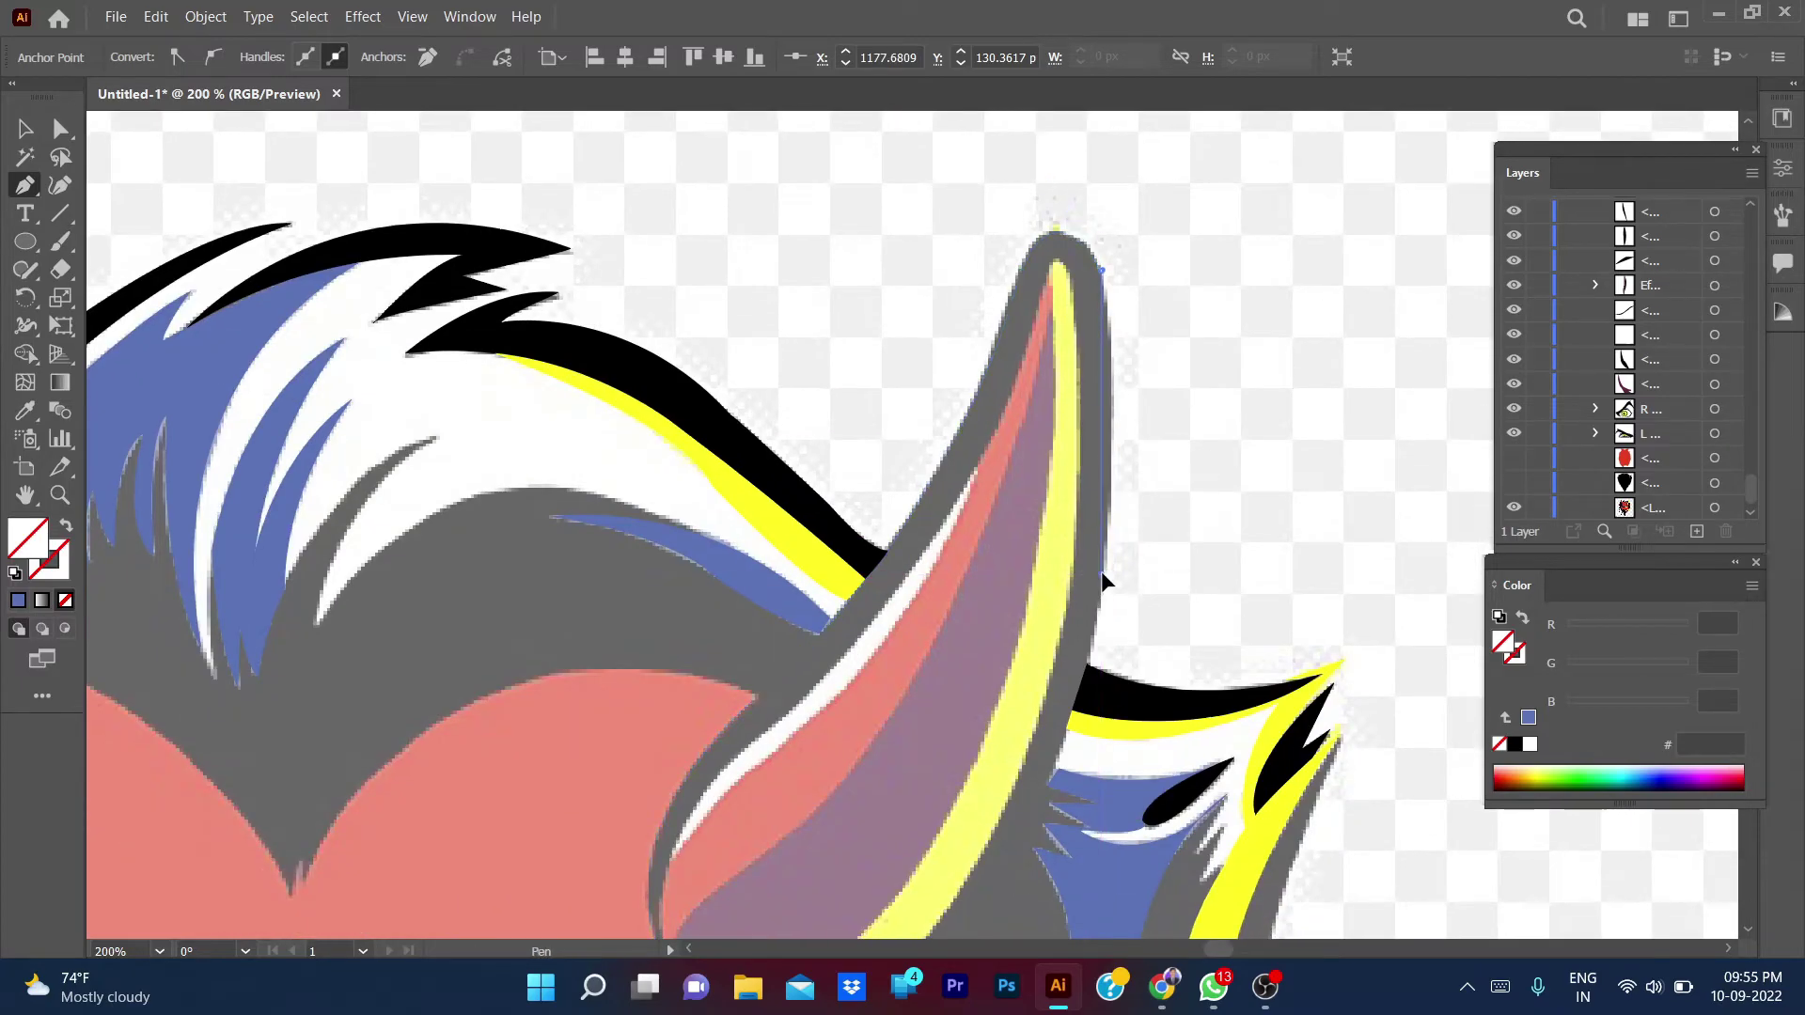
- Continue the horn outline along its right edge, around the tip and down the left edge
scroll(1102, 572, down, 5)
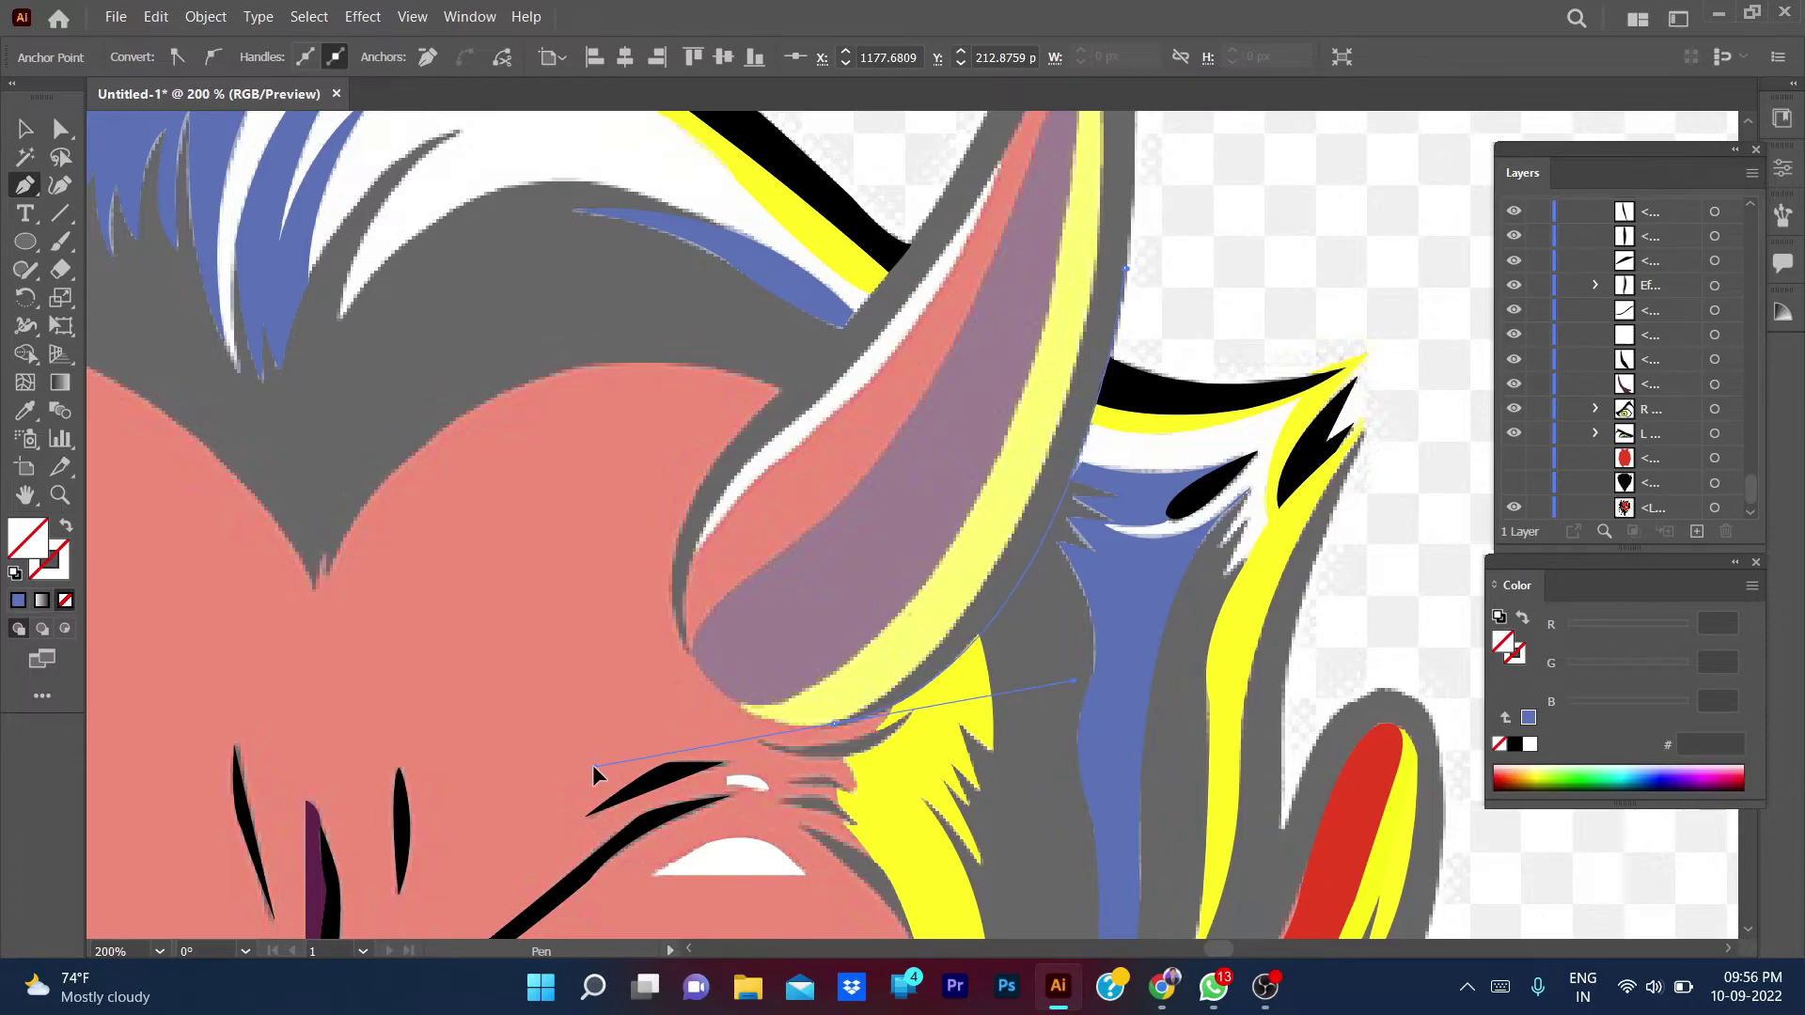
click(833, 724)
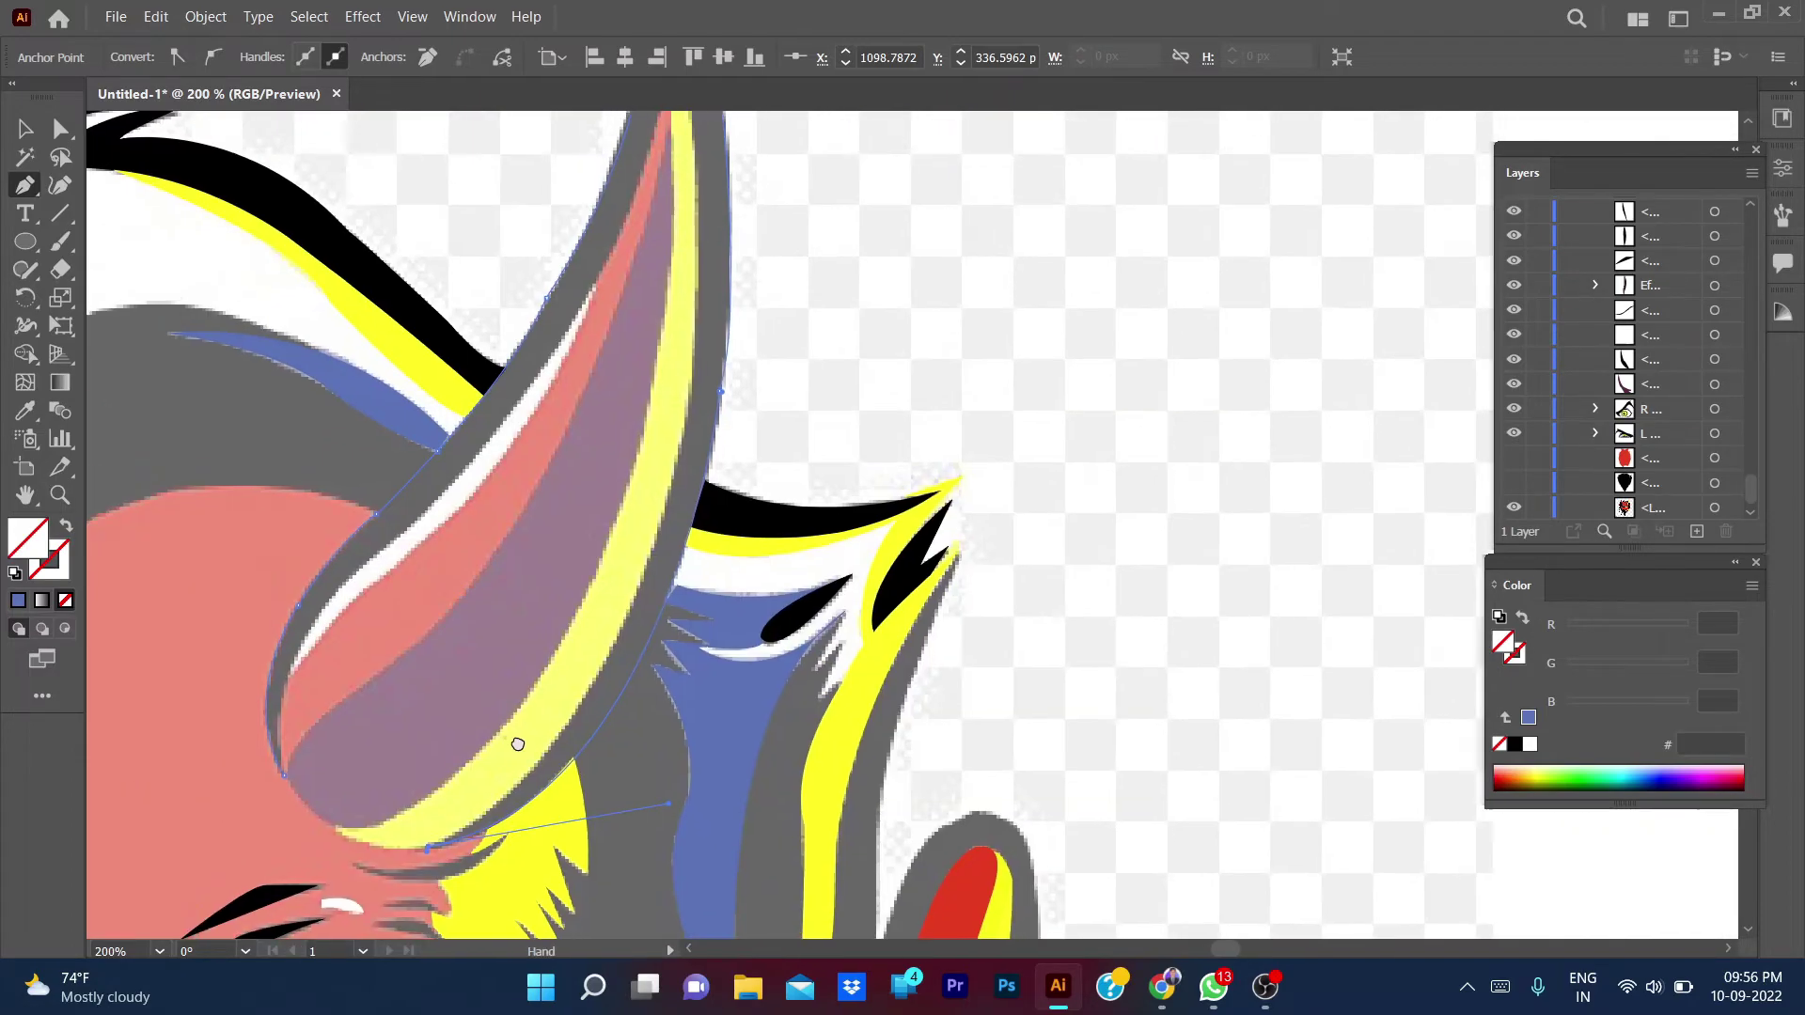
drag(916, 628, 510, 753)
drag(676, 478, 778, 145)
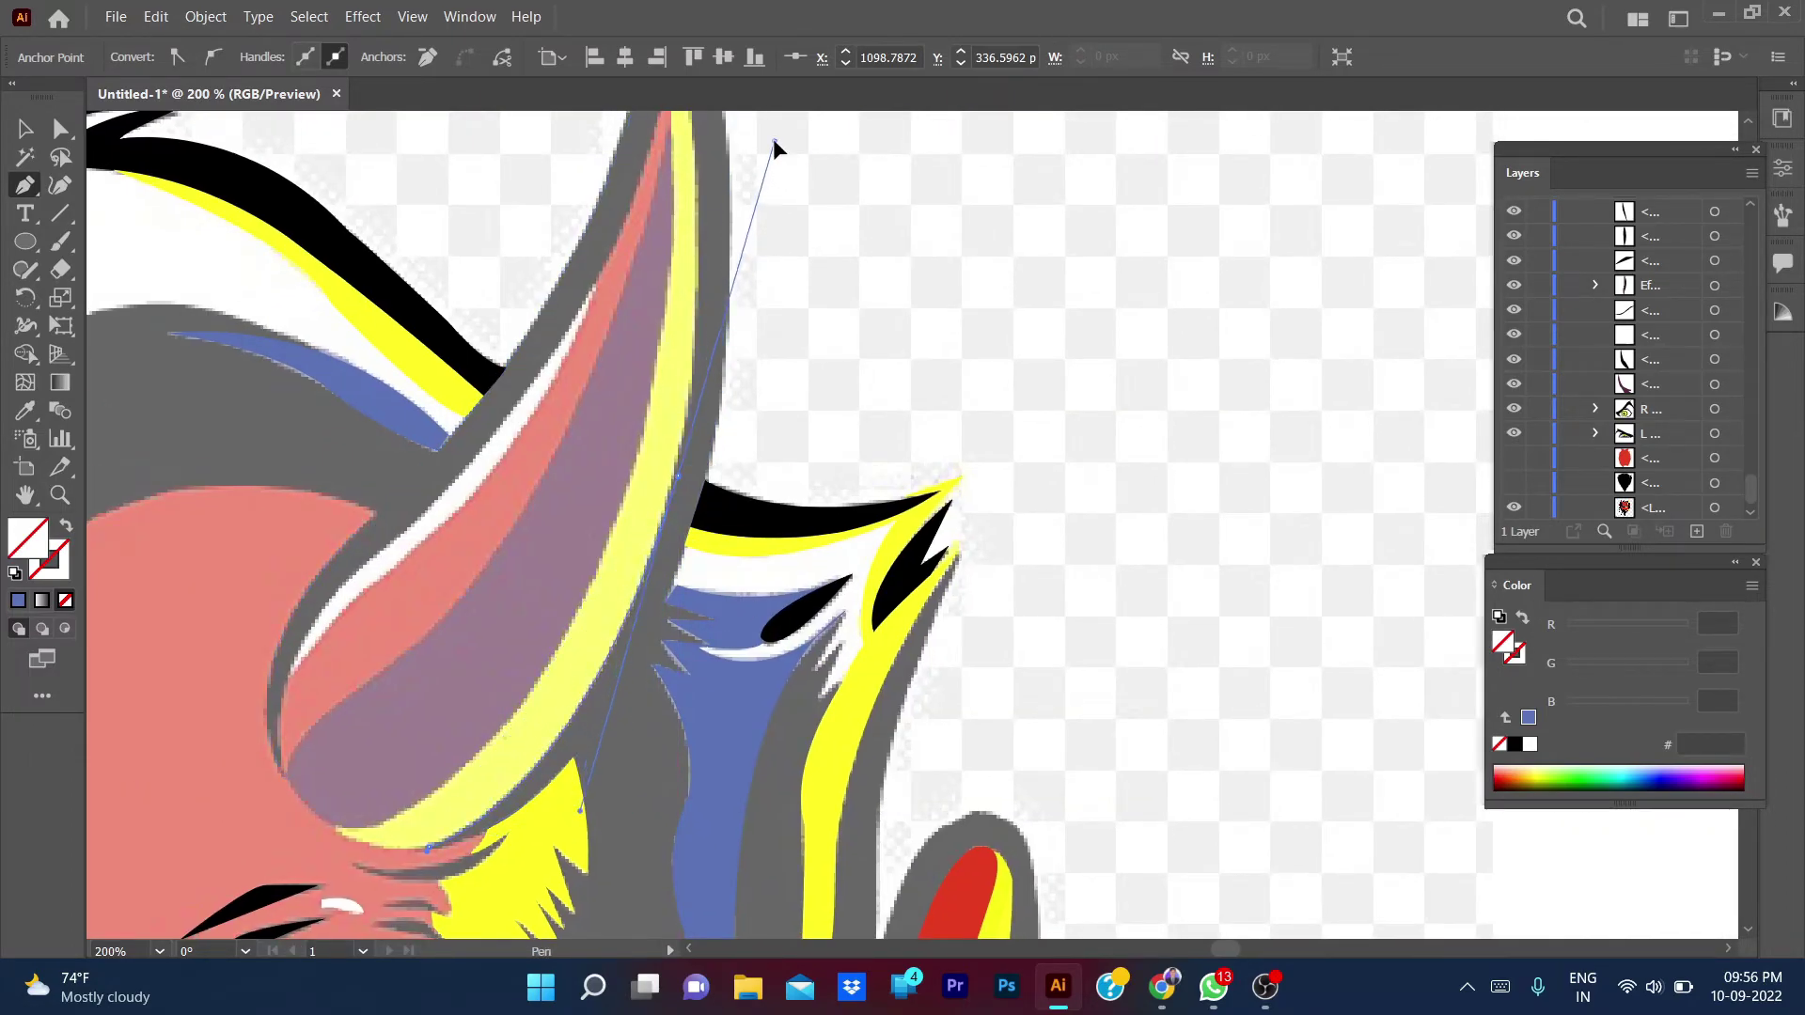
click(678, 476)
scroll(700, 482, up, 5)
drag(611, 420, 580, 282)
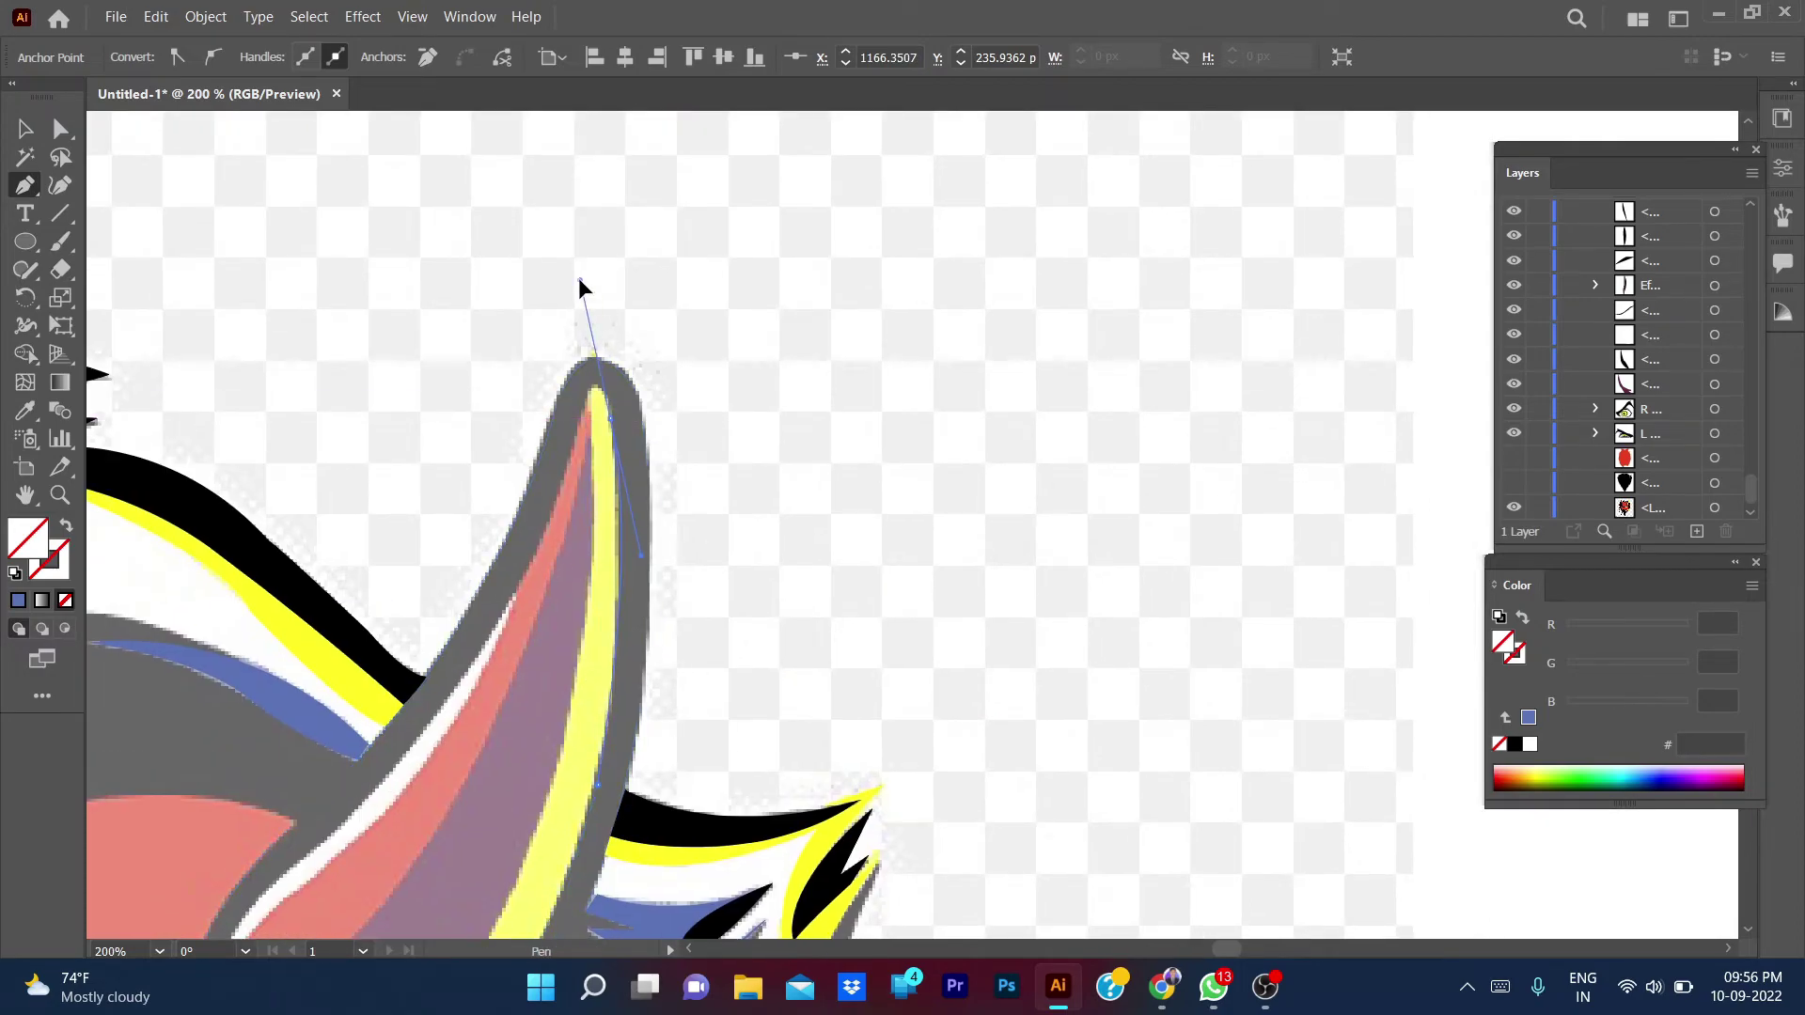
drag(580, 415, 559, 493)
click(580, 415)
scroll(573, 498, down, 3)
scroll(574, 498, left, 3)
- Finish the outline around the horn's base and lower curve, fill it black, and deselect
drag(505, 594, 396, 615)
click(505, 594)
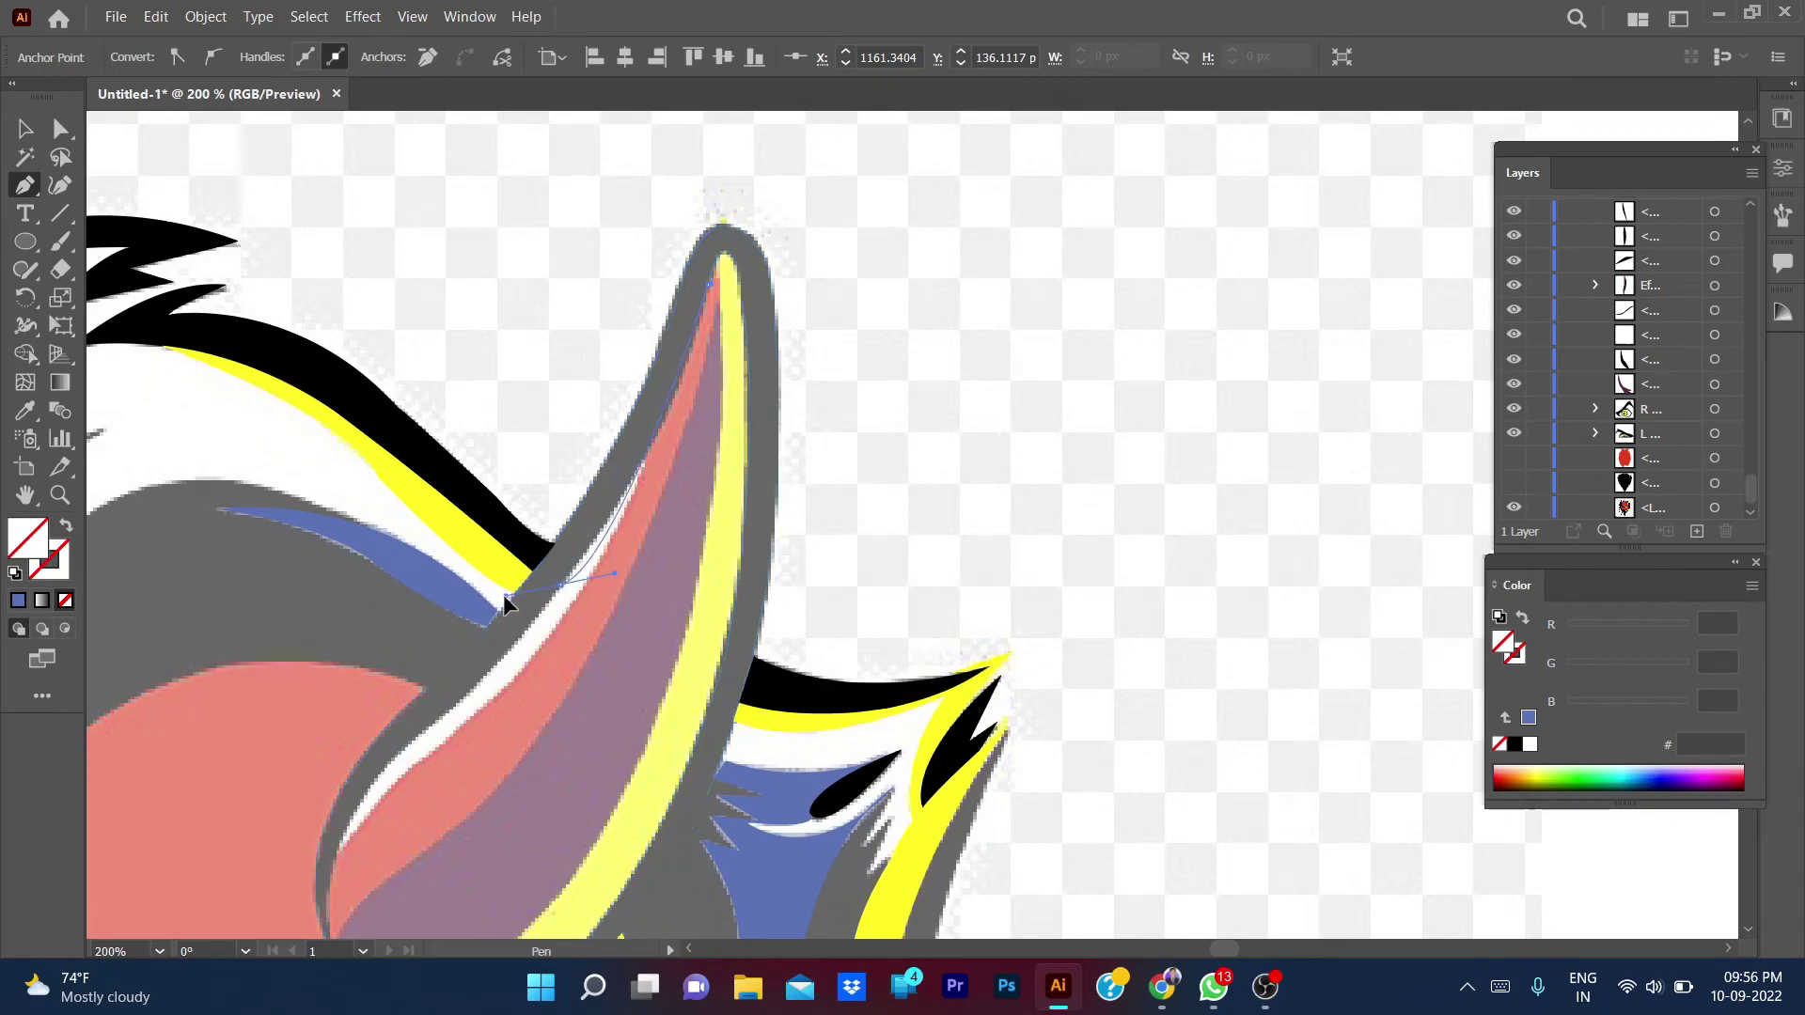
click(460, 696)
scroll(556, 584, down, 3)
scroll(557, 584, left, 3)
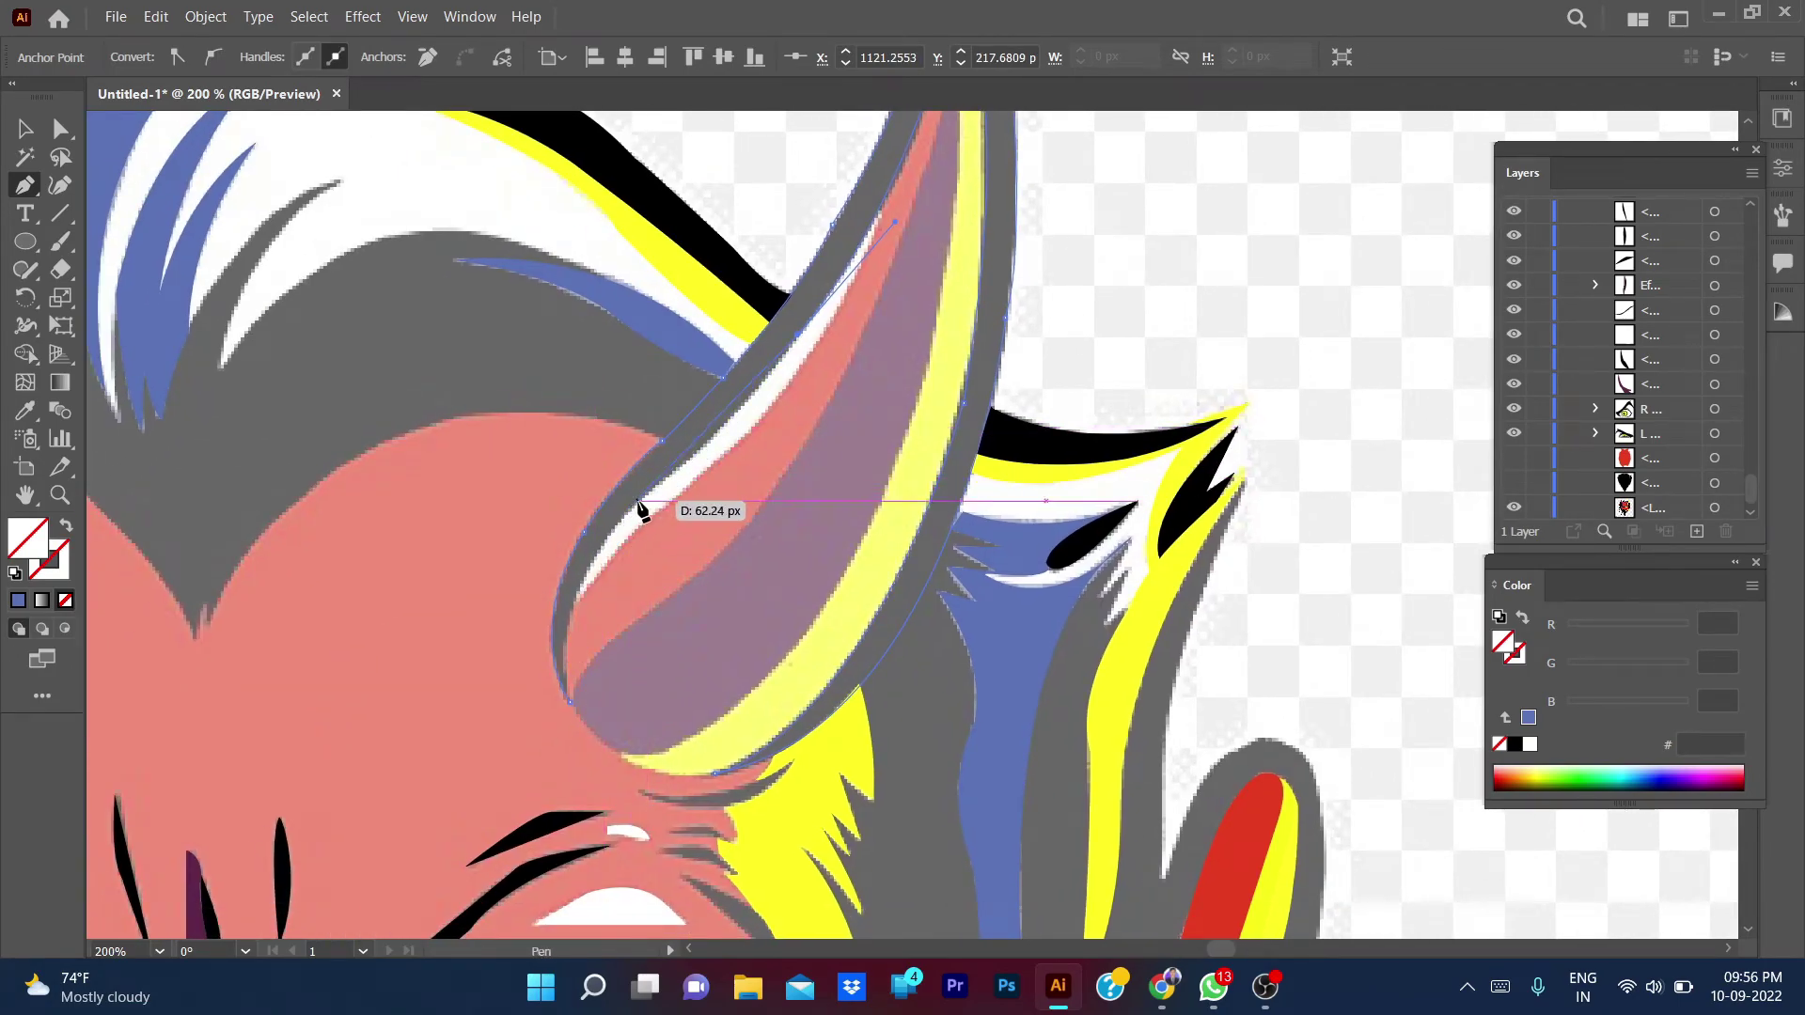
drag(639, 503, 581, 529)
drag(569, 700, 583, 725)
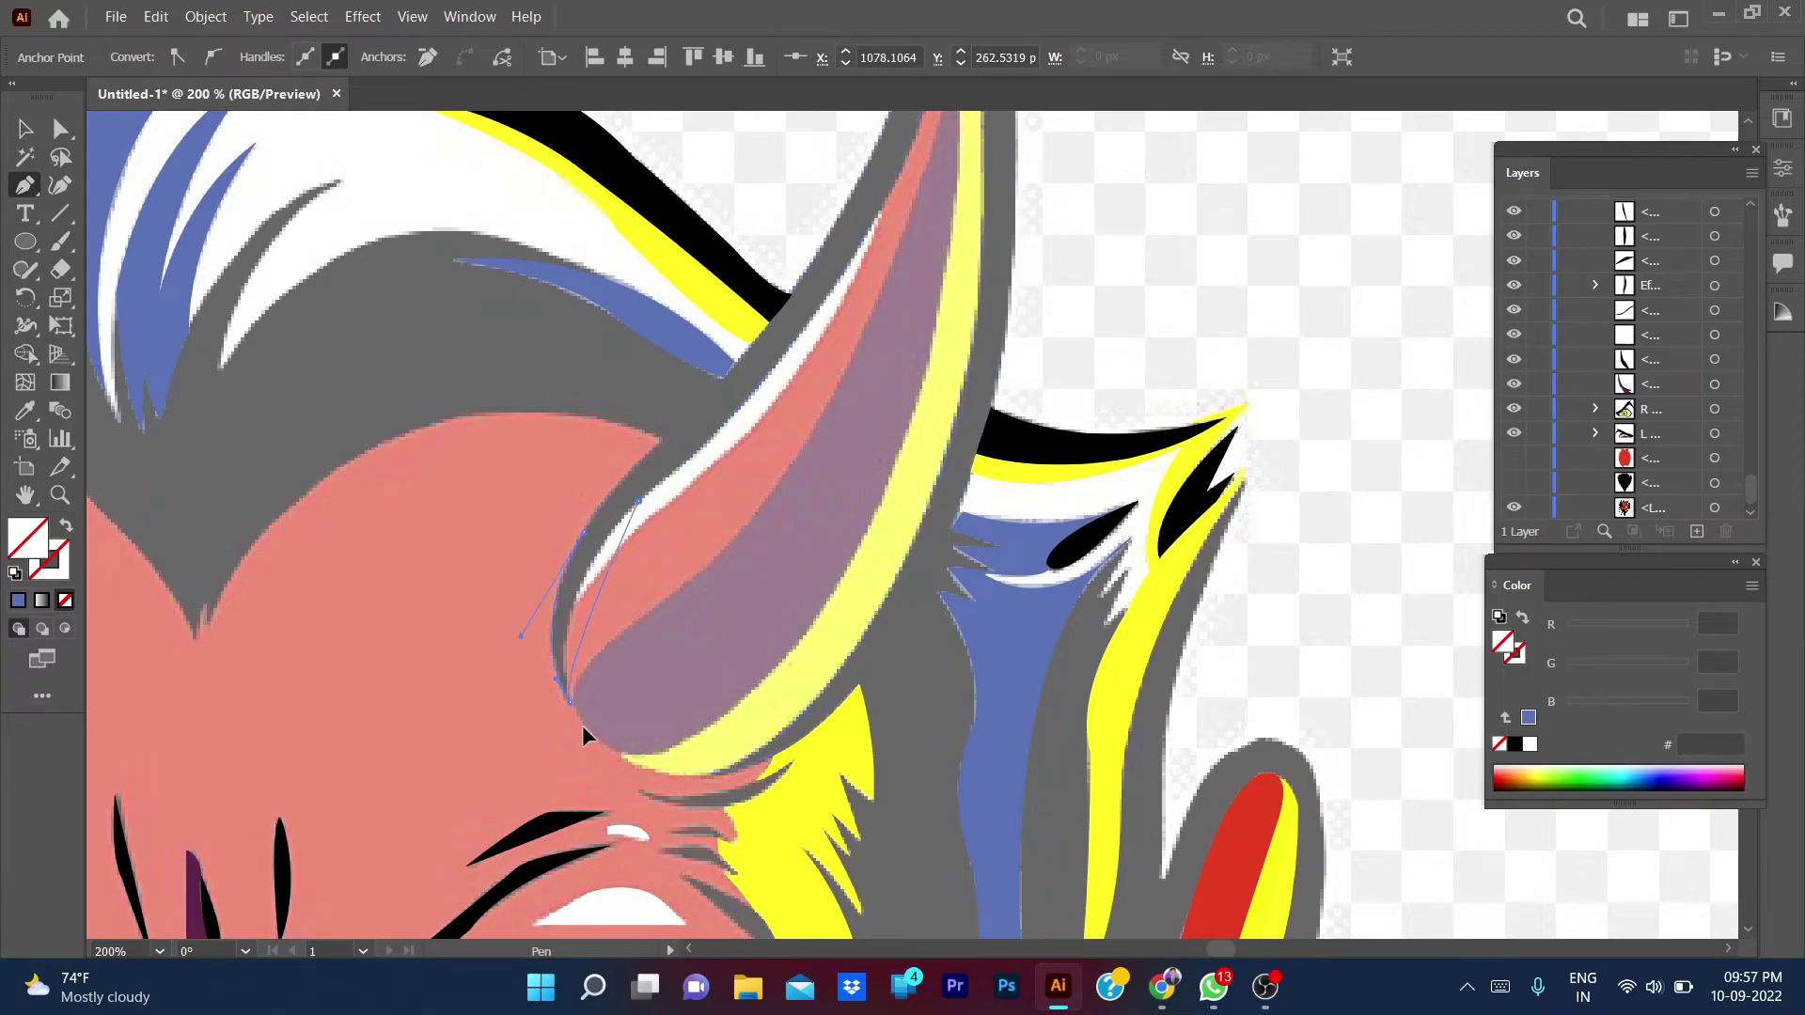
key(i)
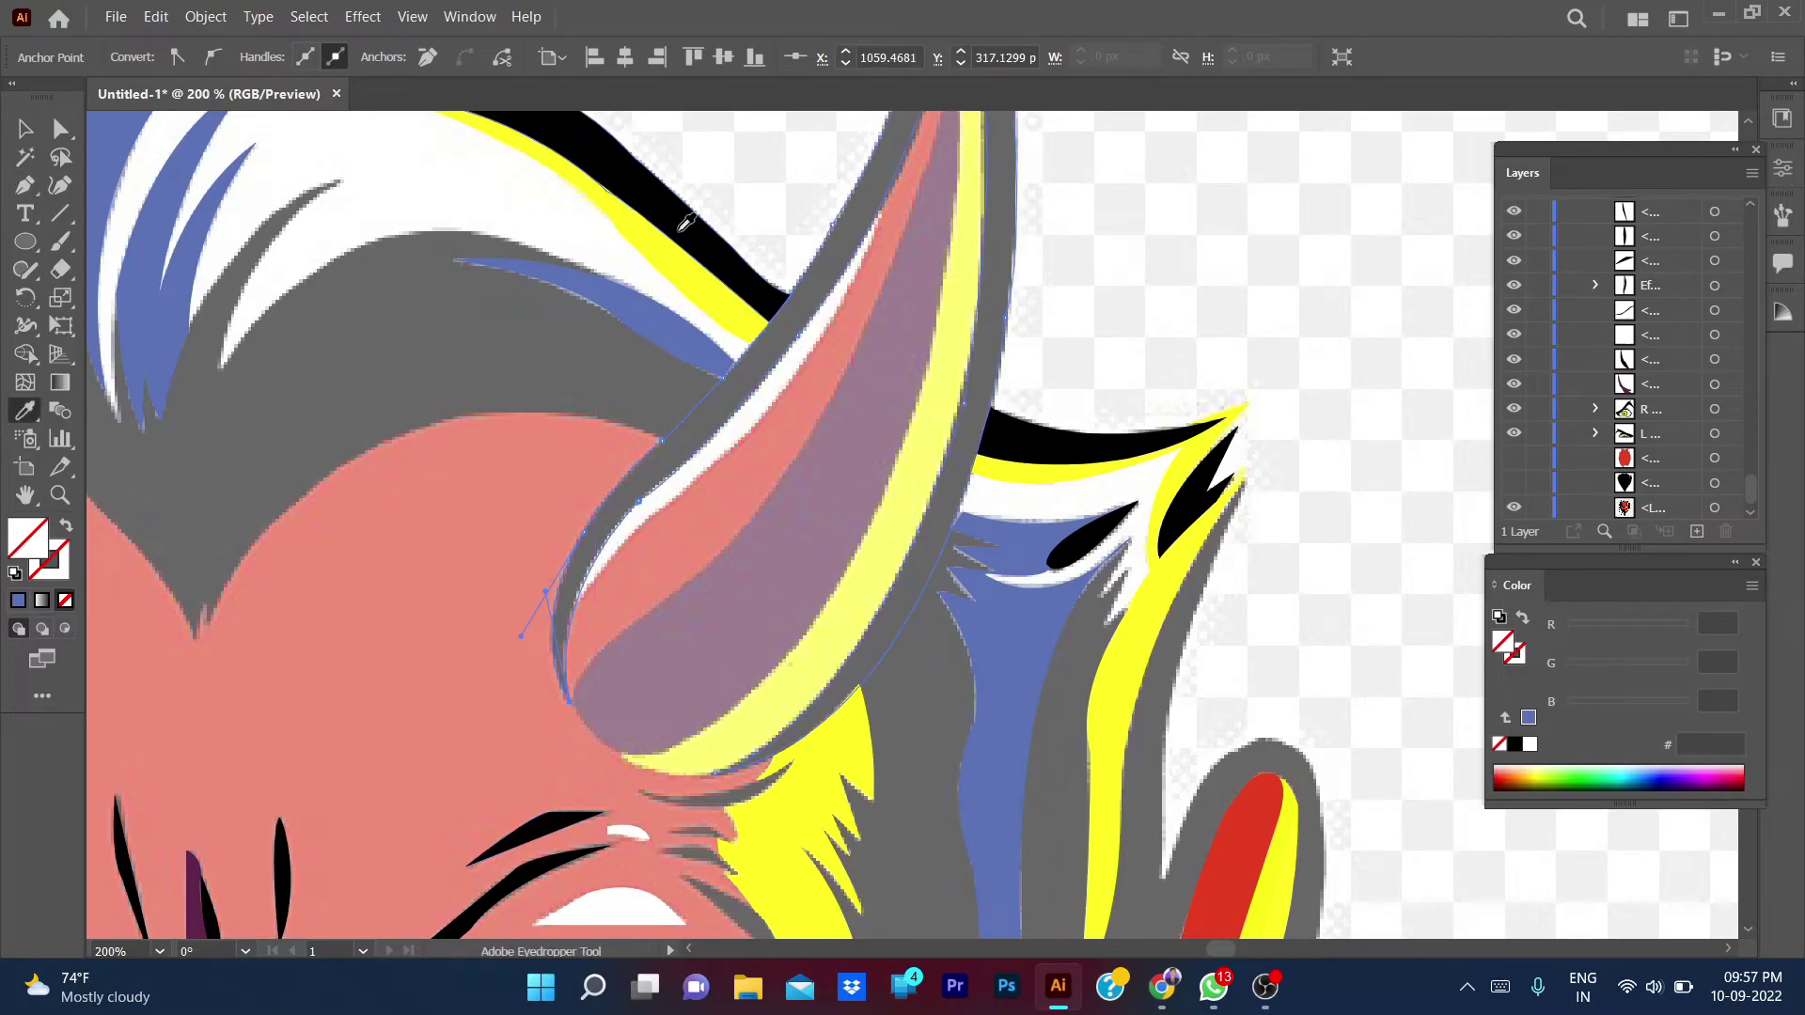
click(691, 226)
key(ctrl+shift+a)
- Pen-trace the inner strip from the horn's base up to just below the tip
key(p)
scroll(1121, 322, left, 3)
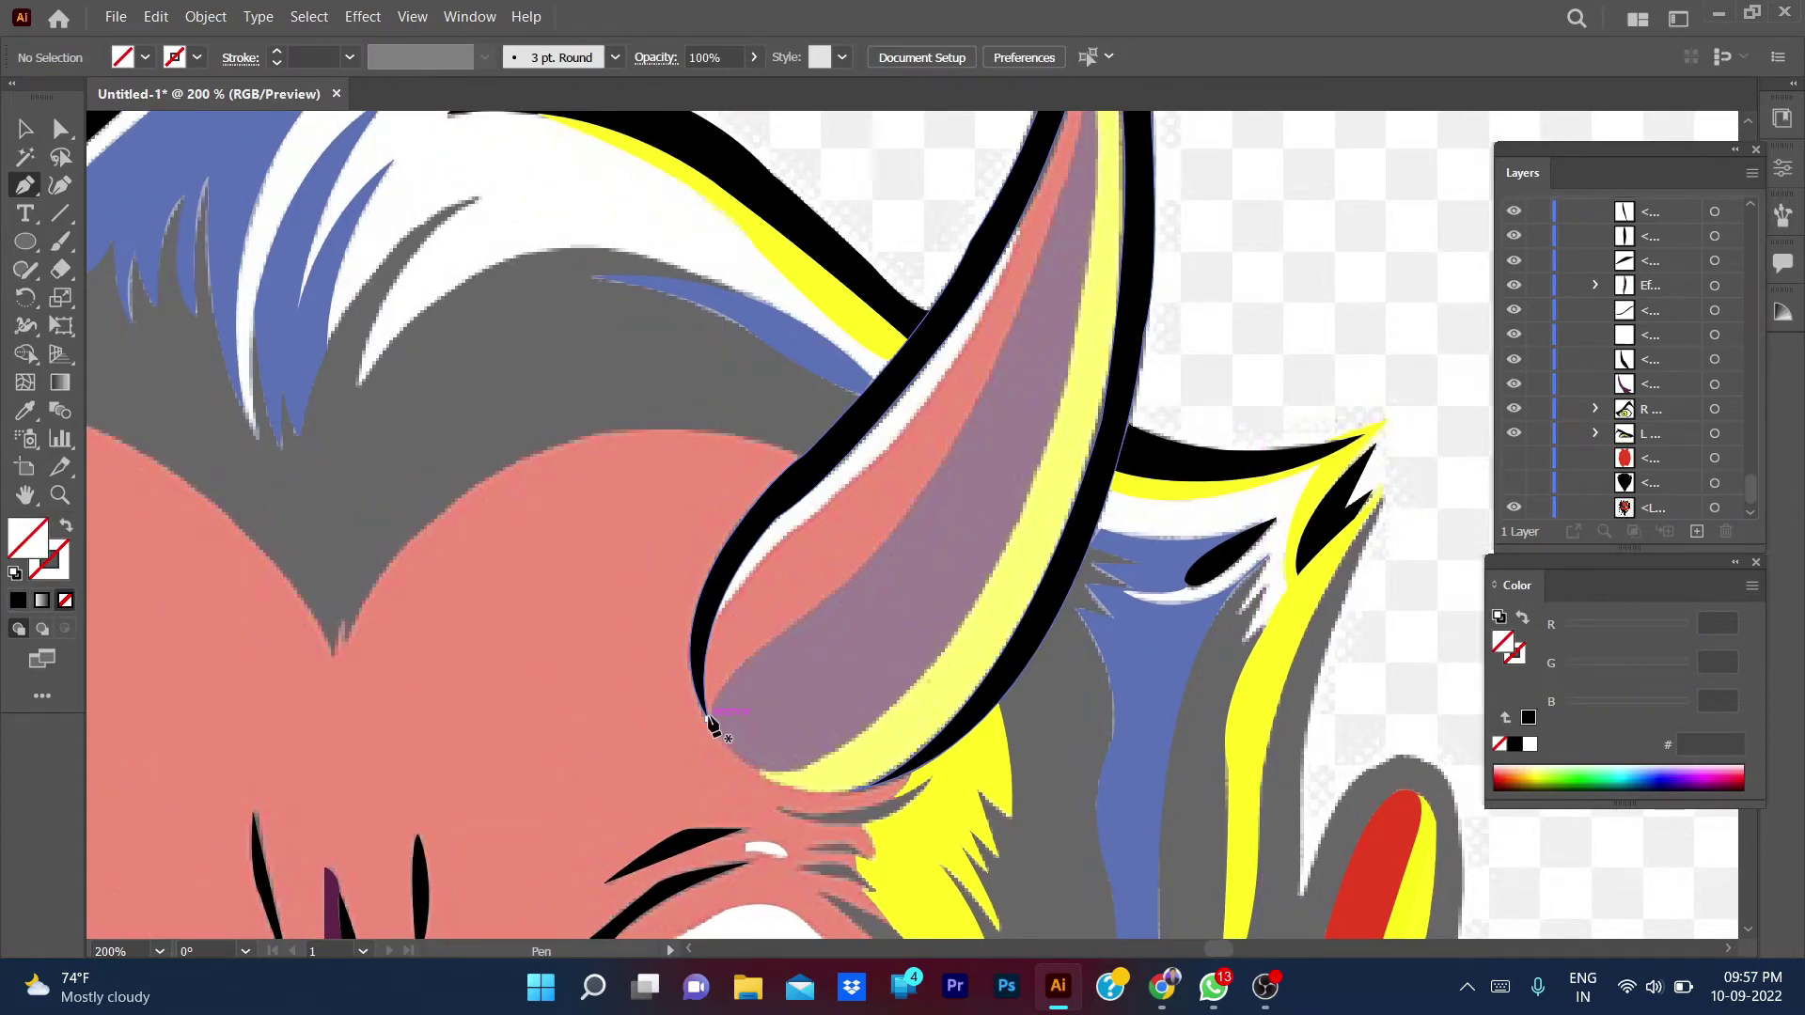
mouse_move(710, 717)
mouse_down()
mouse_move(725, 636)
mouse_move(808, 523)
mouse_up()
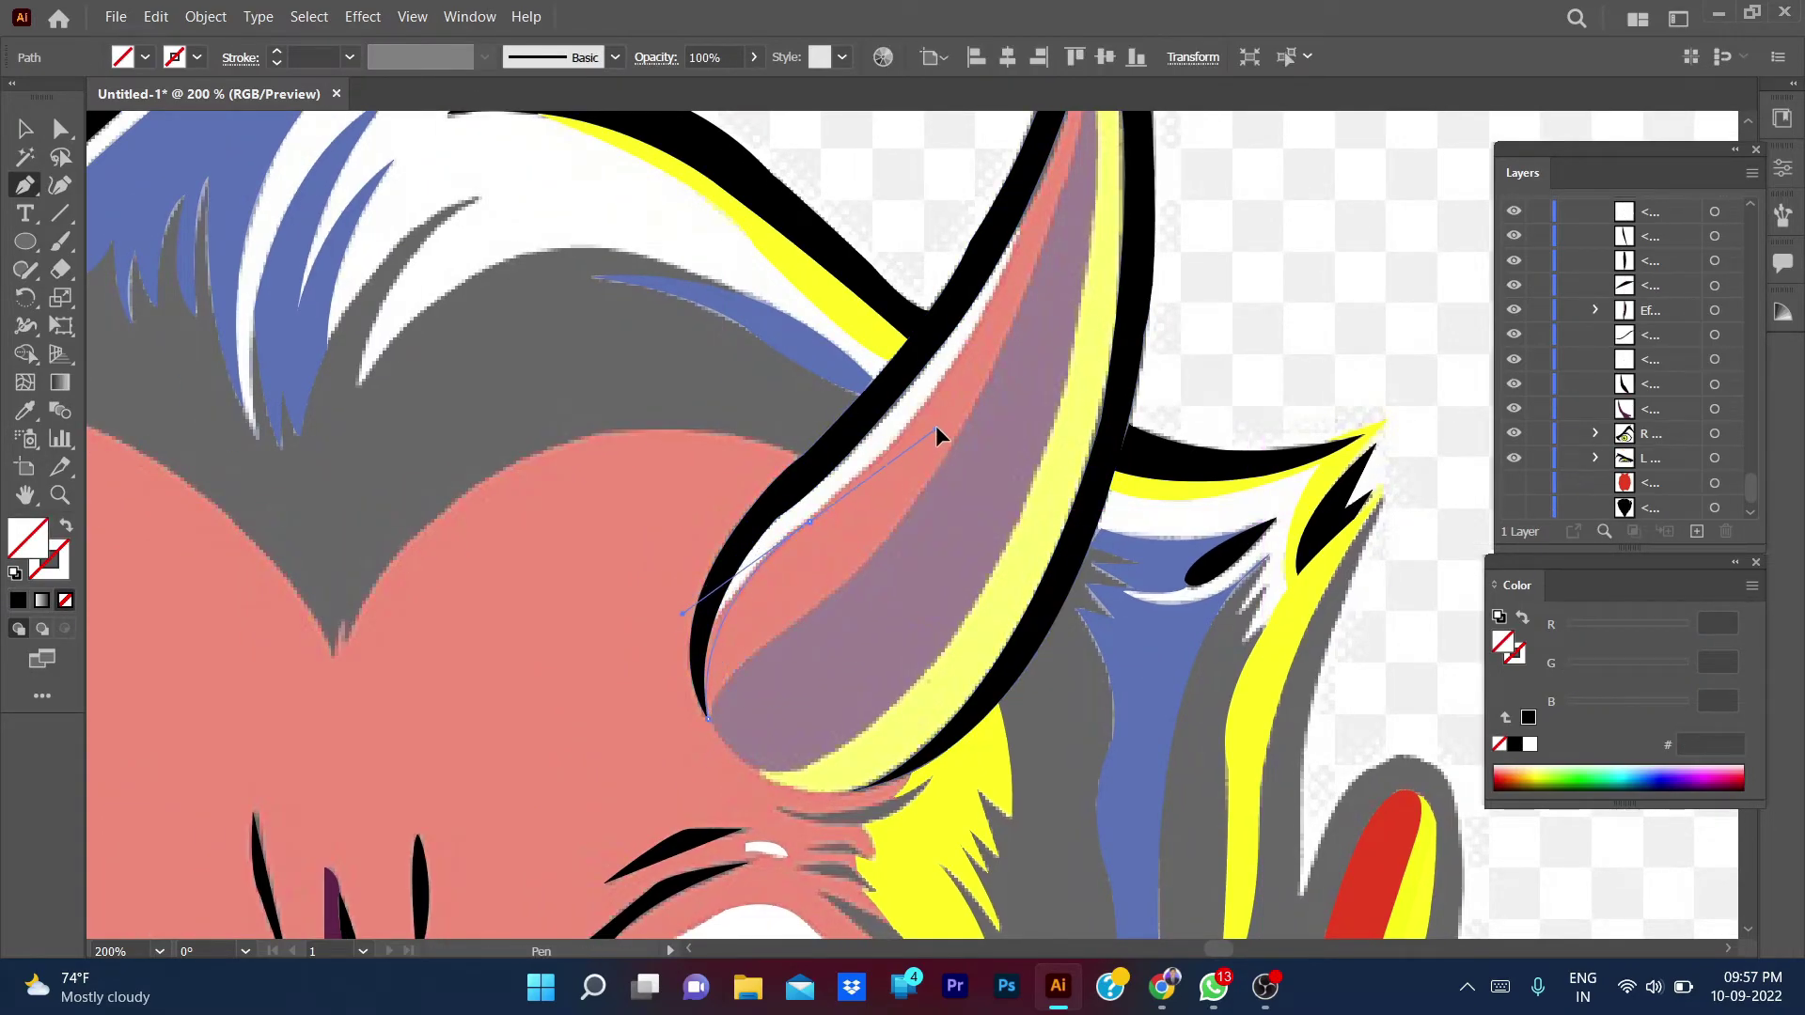
mouse_move(937, 434)
mouse_down()
mouse_move(958, 431)
mouse_move(927, 431)
mouse_up()
mouse_move(814, 532)
mouse_down()
mouse_move(644, 716)
mouse_move(818, 452)
mouse_up()
scroll(818, 503, up, 1)
scroll(816, 479, up, 1)
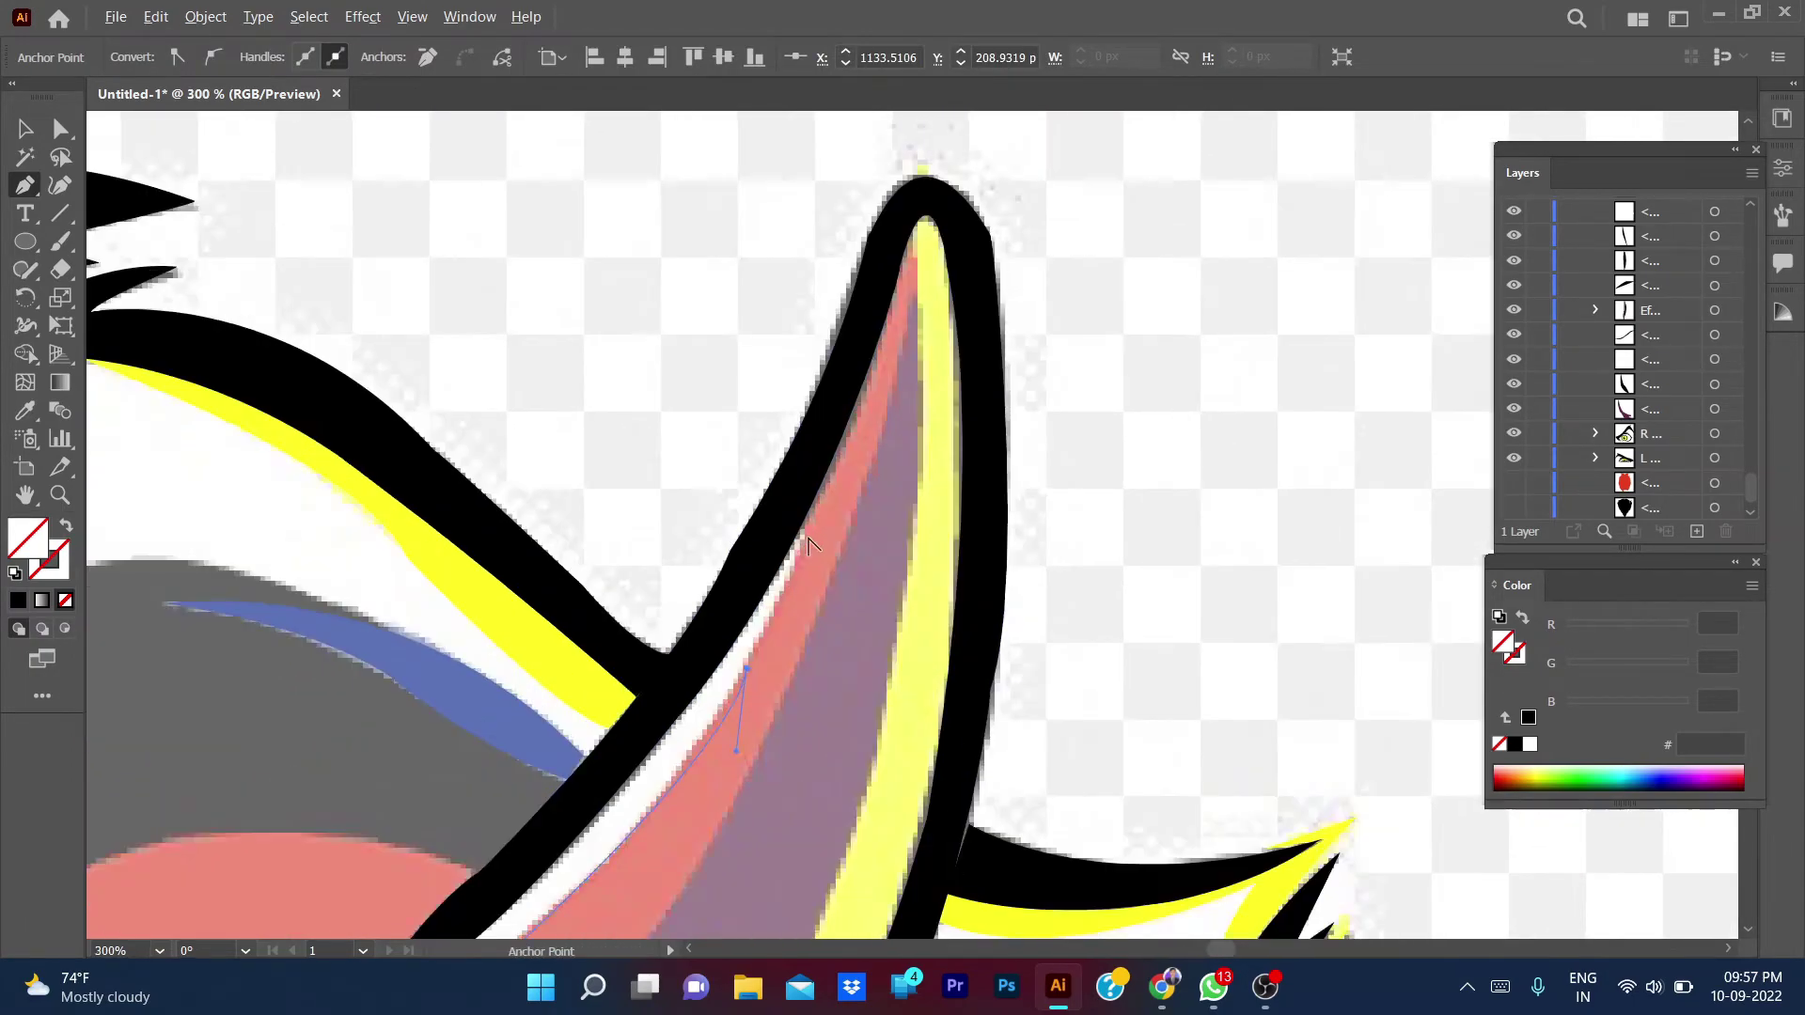
scroll(814, 465, up, 1)
scroll(827, 442, up, 3)
scroll(827, 442, right, 2)
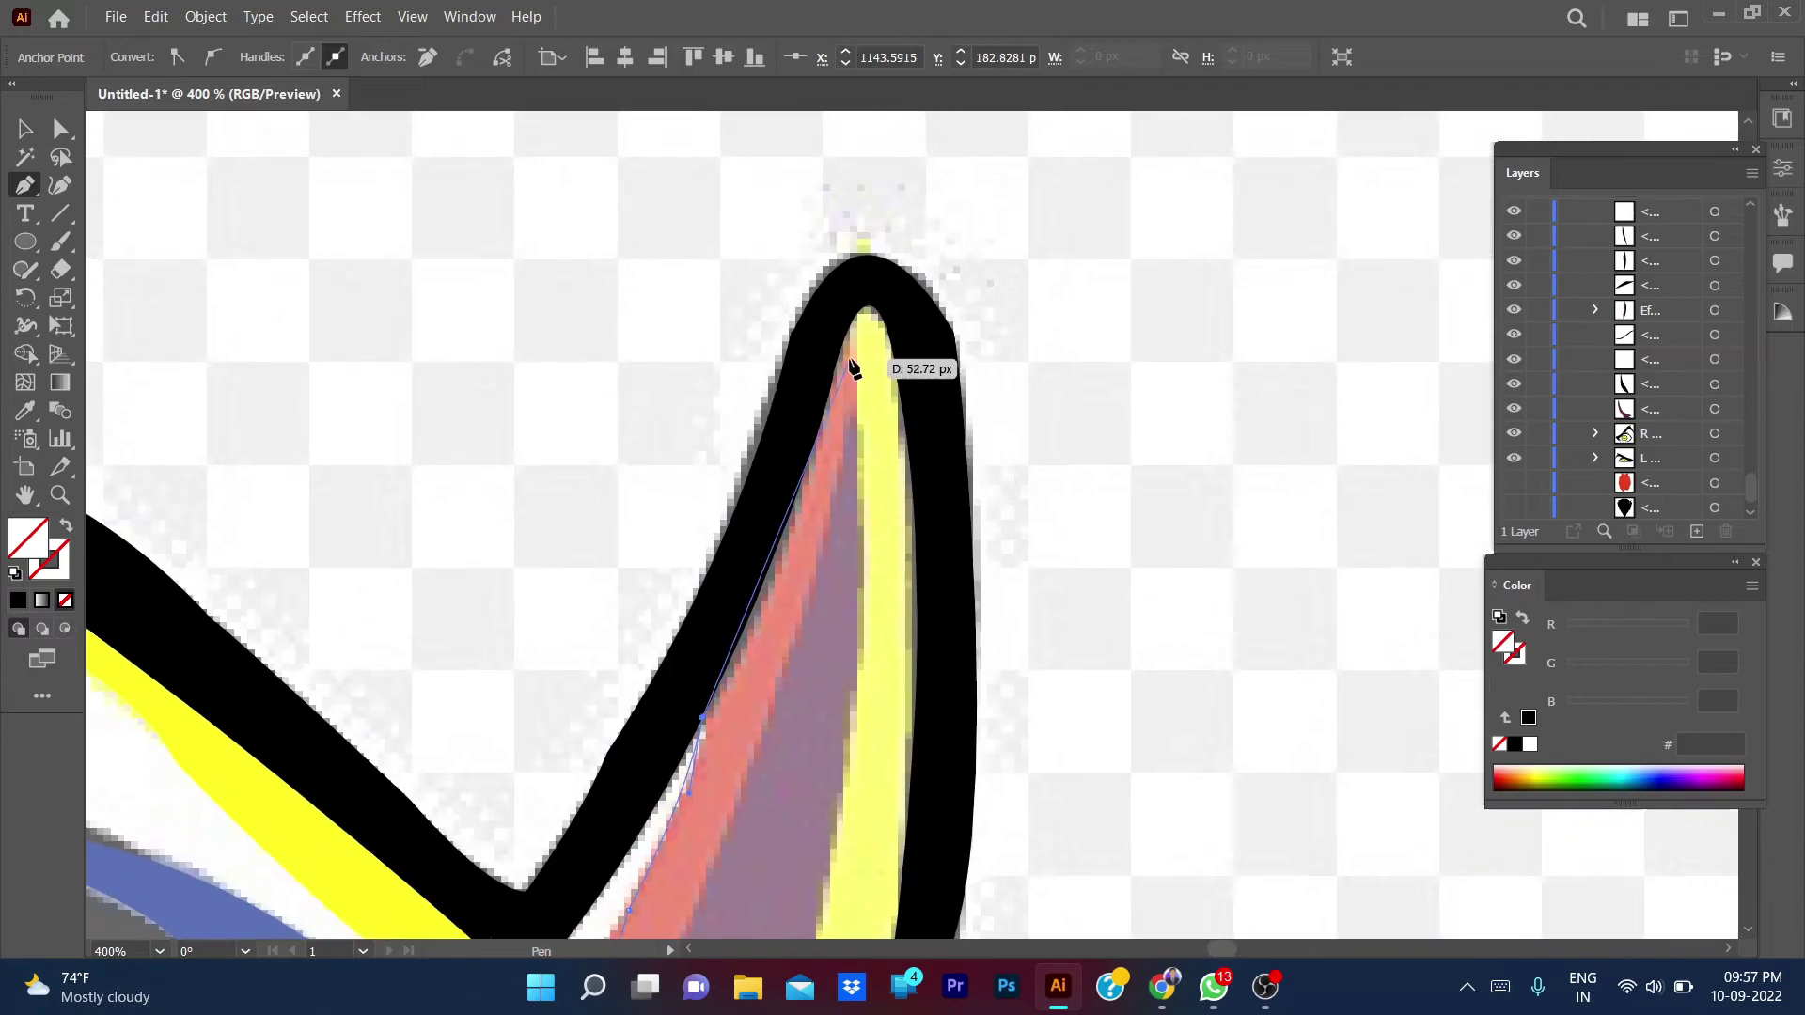
drag(847, 334, 844, 268)
key(ctrl+z)
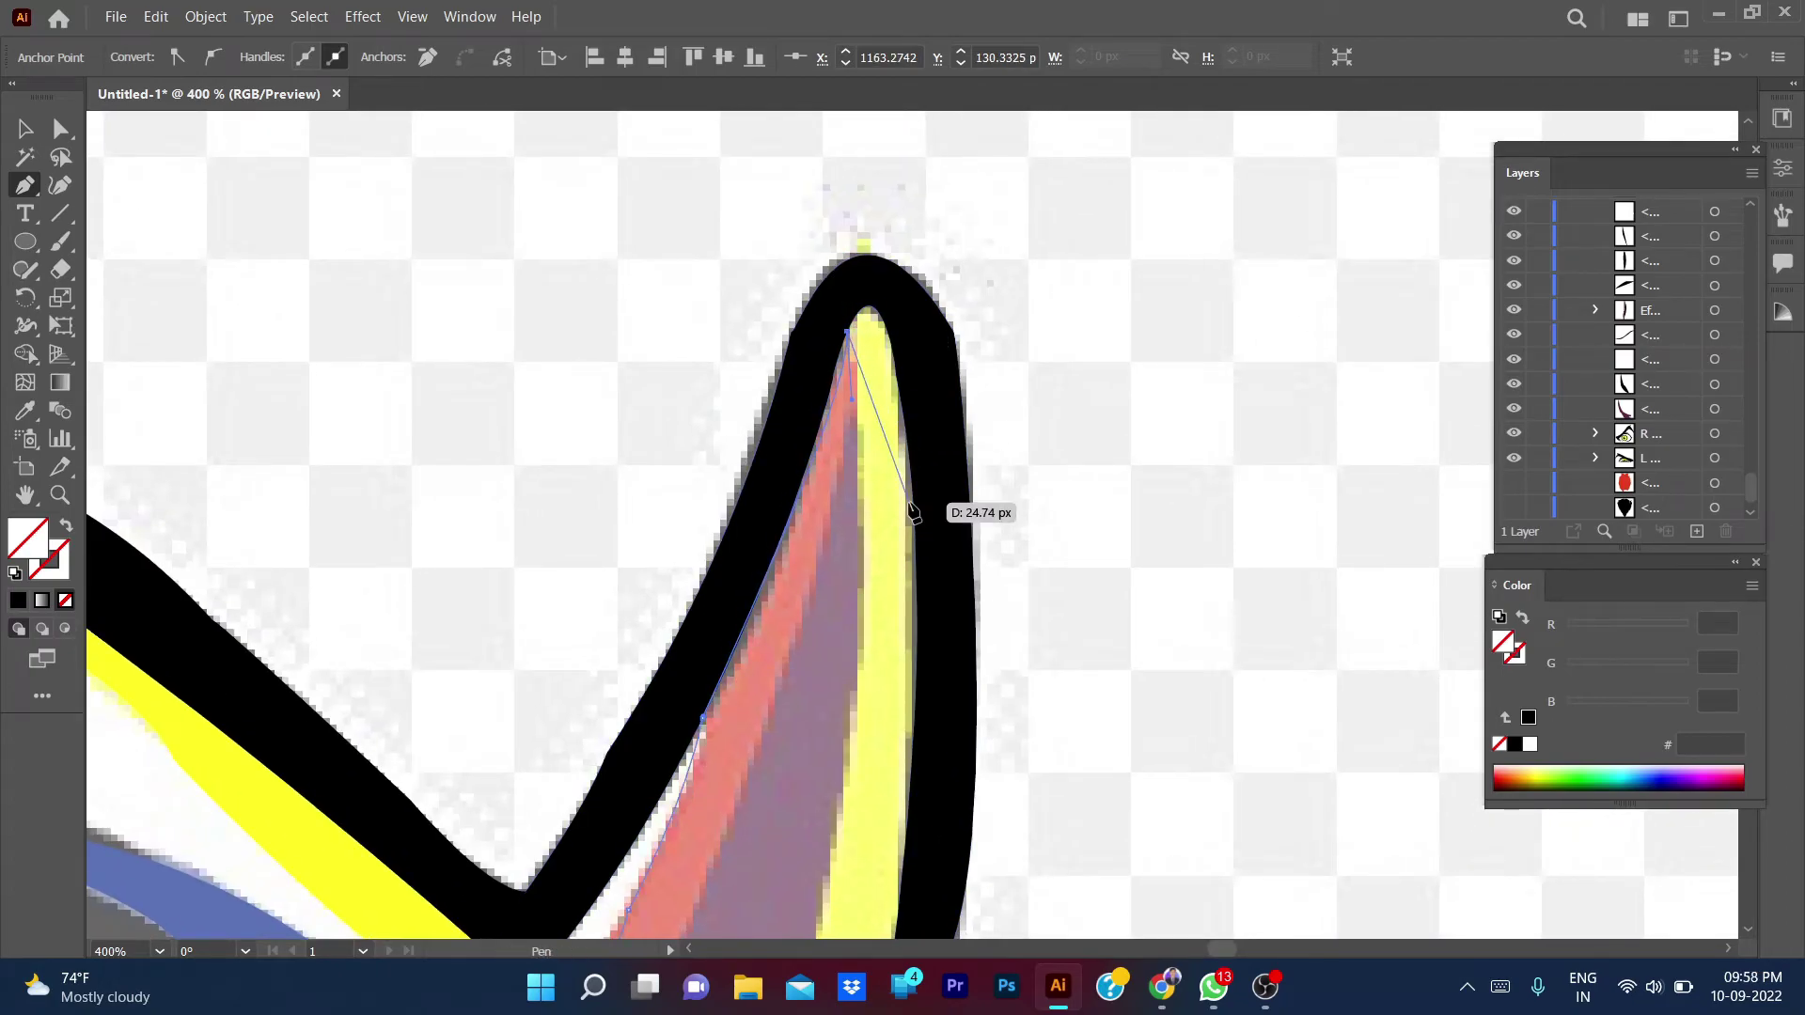
drag(801, 503, 801, 458)
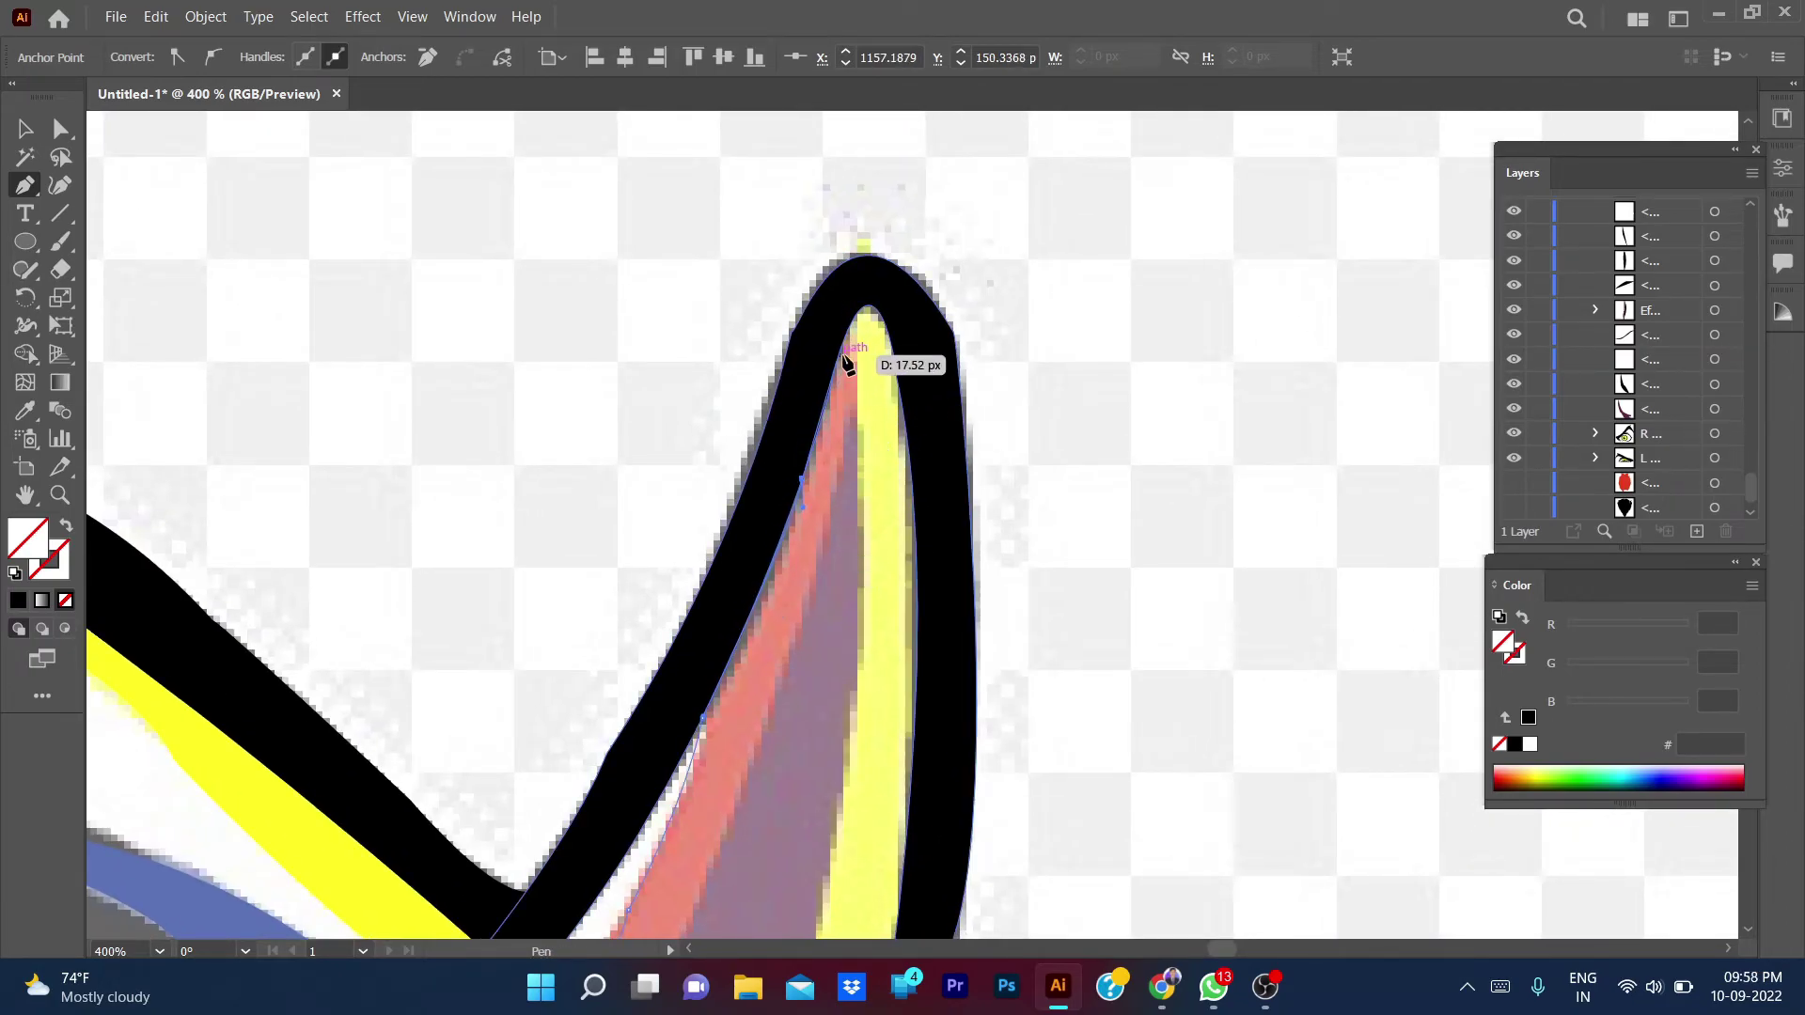
drag(848, 326, 851, 290)
- Complete the strip down its right side and fill it with the artwork's red
scroll(858, 394, down, 3)
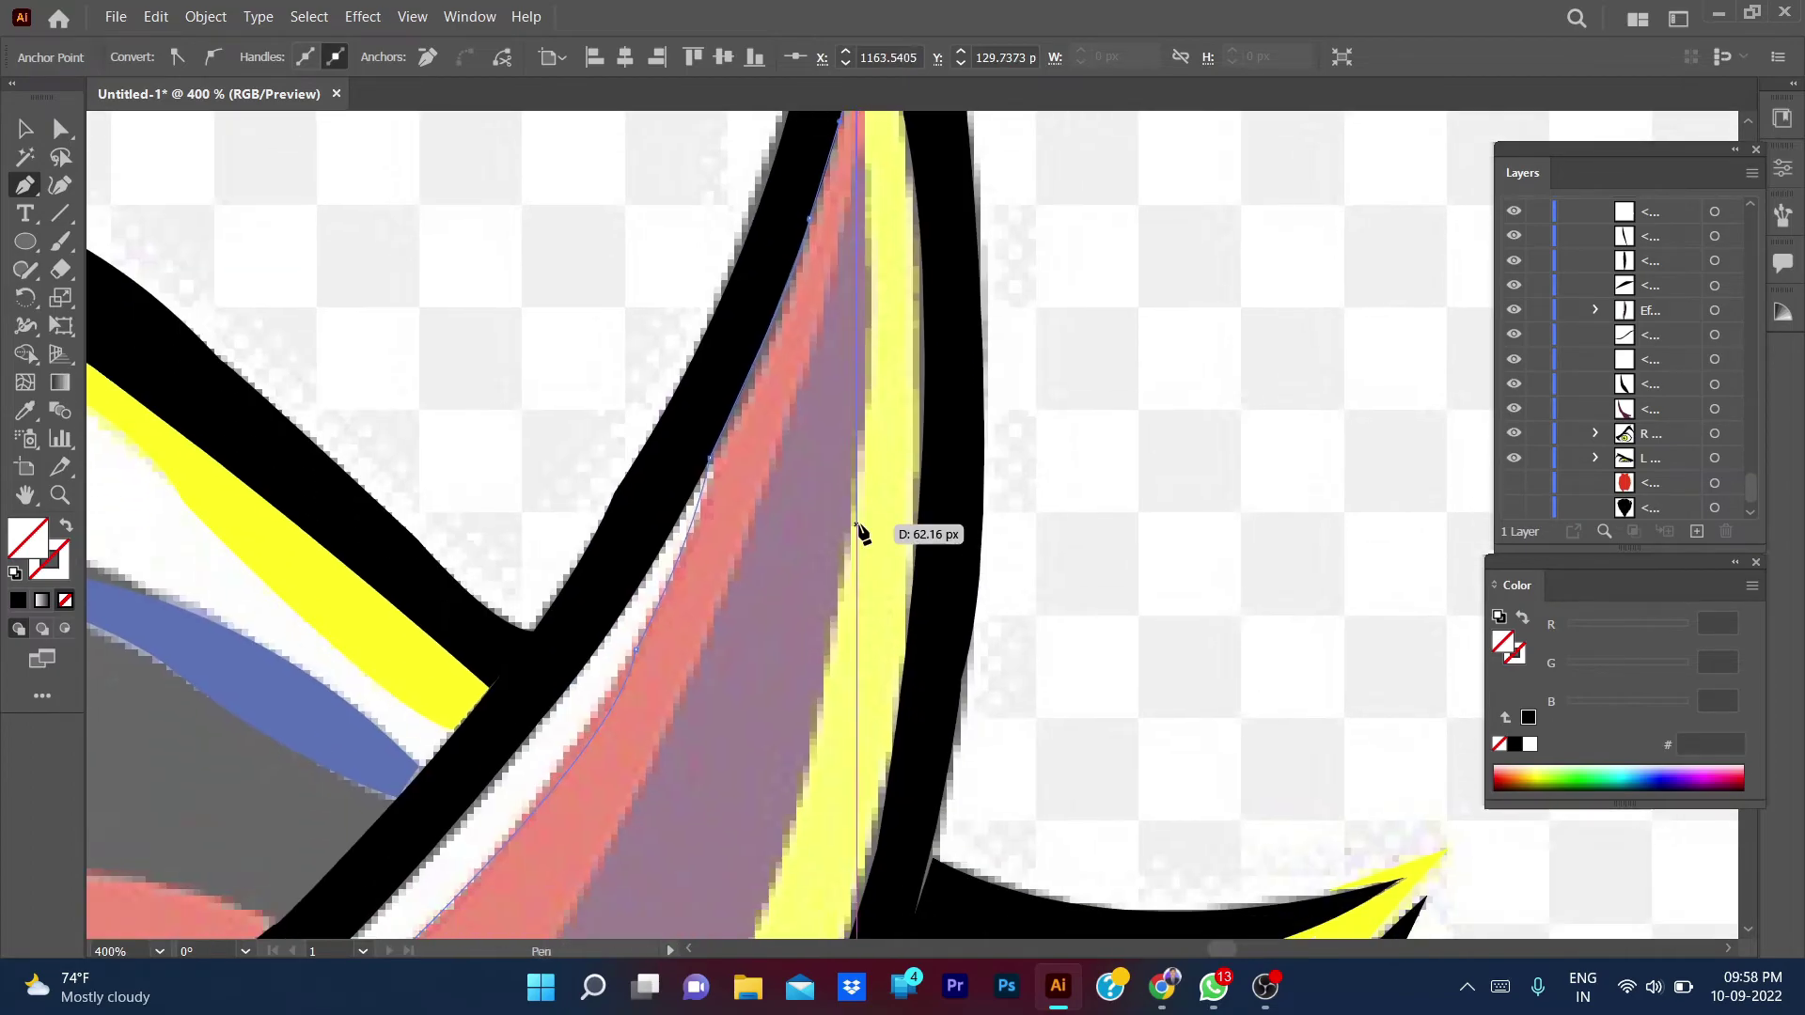
key(ctrl+minus)
mouse_move(818, 715)
mouse_down()
mouse_move(718, 869)
mouse_move(732, 904)
mouse_up()
scroll(717, 868, down, 3)
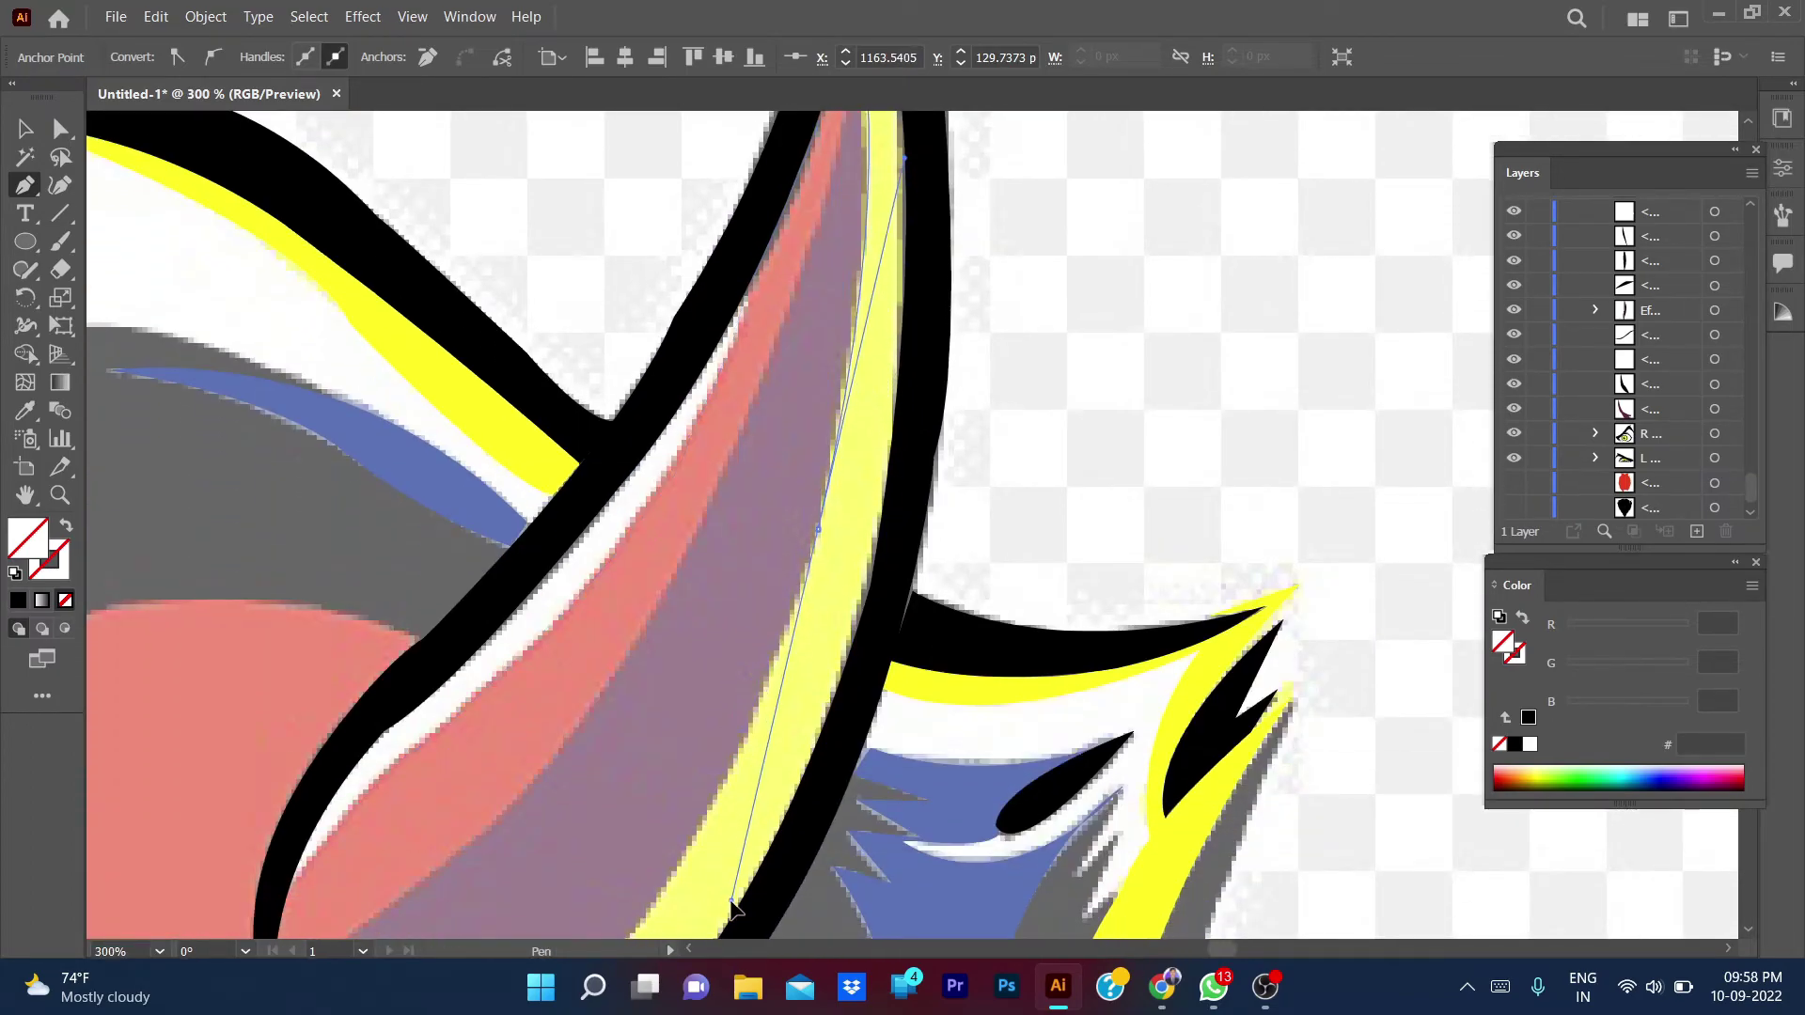
key(ctrl+minus)
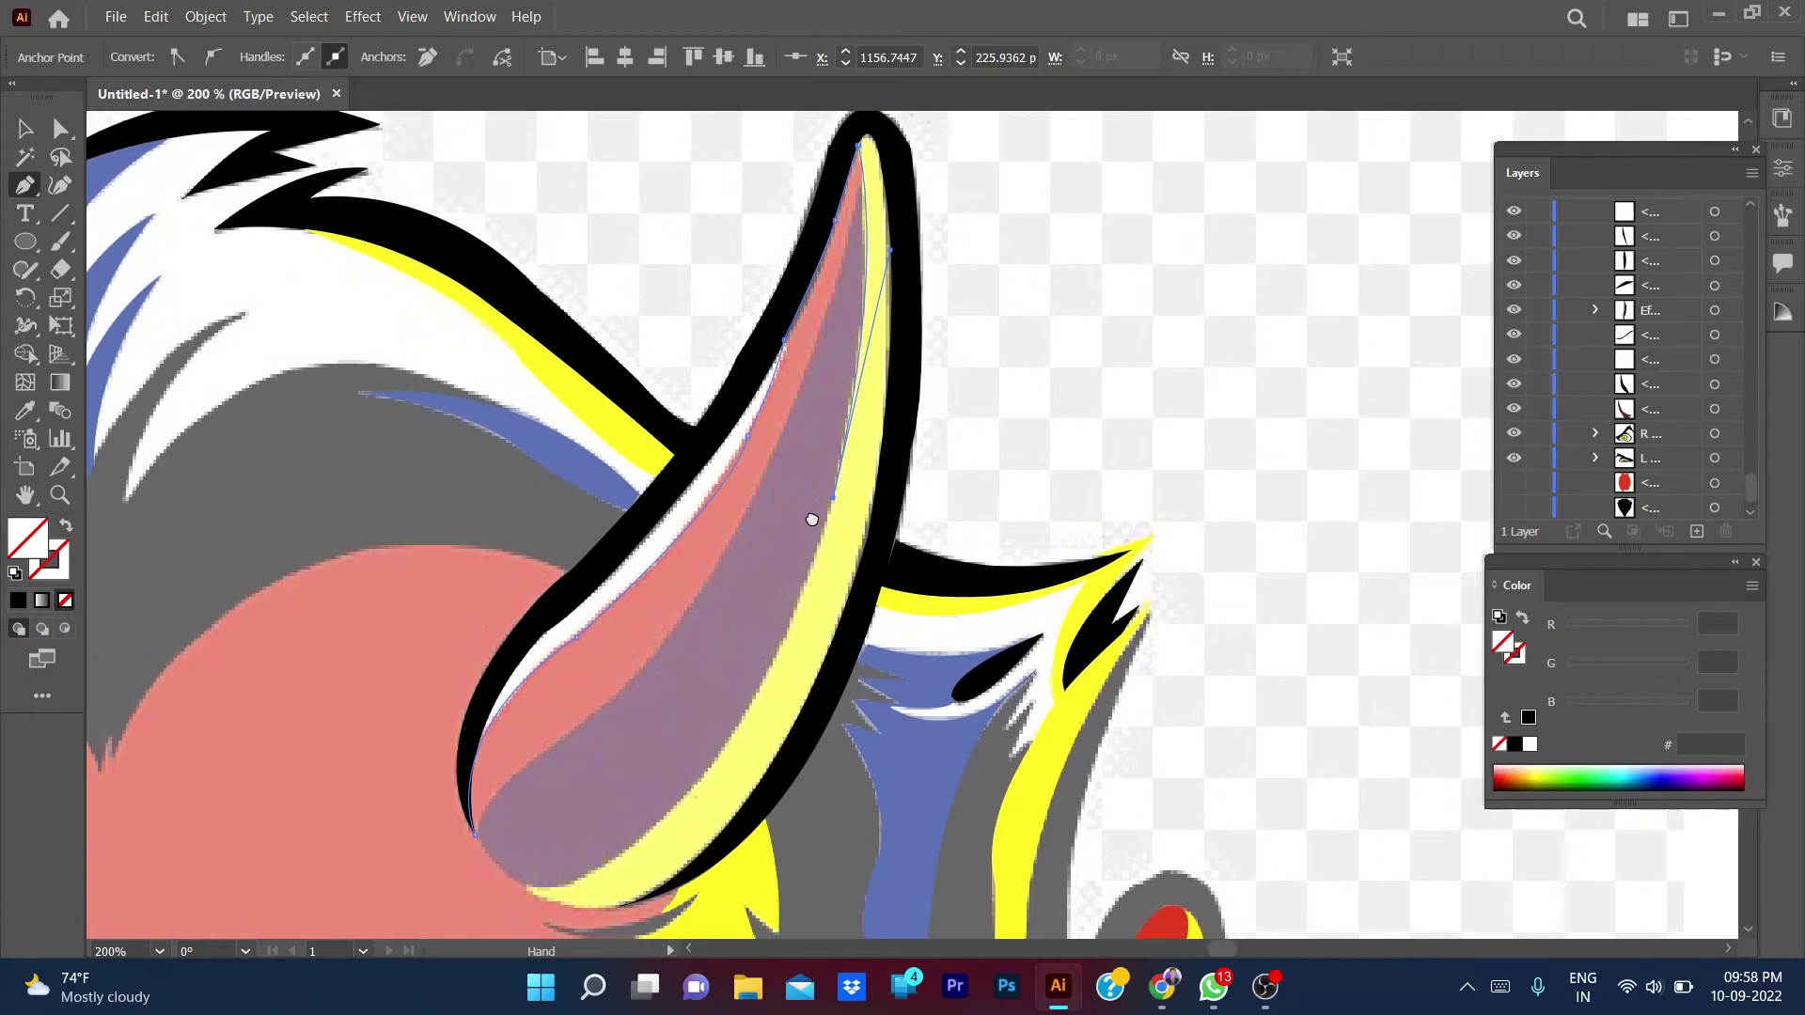
key(ctrl+plus)
key(ctrl+plus)
scroll(889, 442, up, 1)
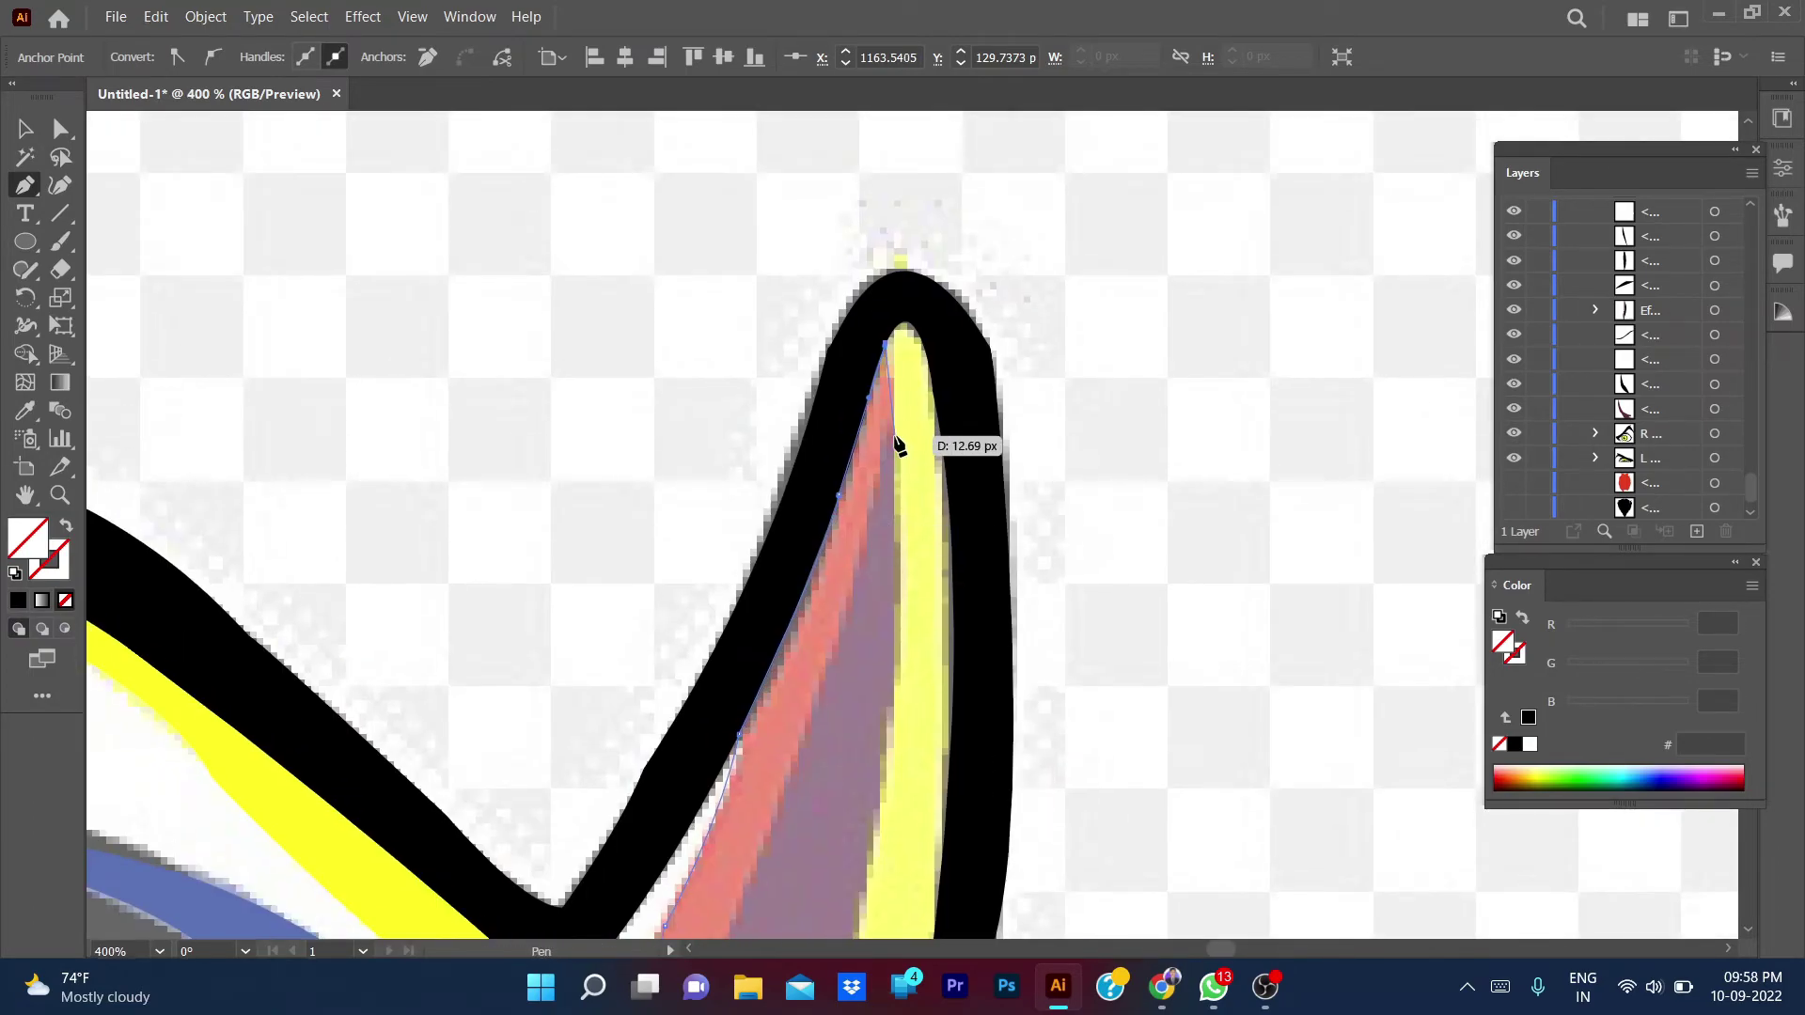
key(ctrl+minus)
key(ctrl+minus)
mouse_move(836, 614)
mouse_down()
mouse_move(801, 635)
mouse_move(735, 605)
mouse_move(803, 645)
mouse_up()
scroll(799, 693, down, 5)
scroll(799, 694, left, 3)
scroll(811, 607, down, 2)
scroll(811, 607, left, 2)
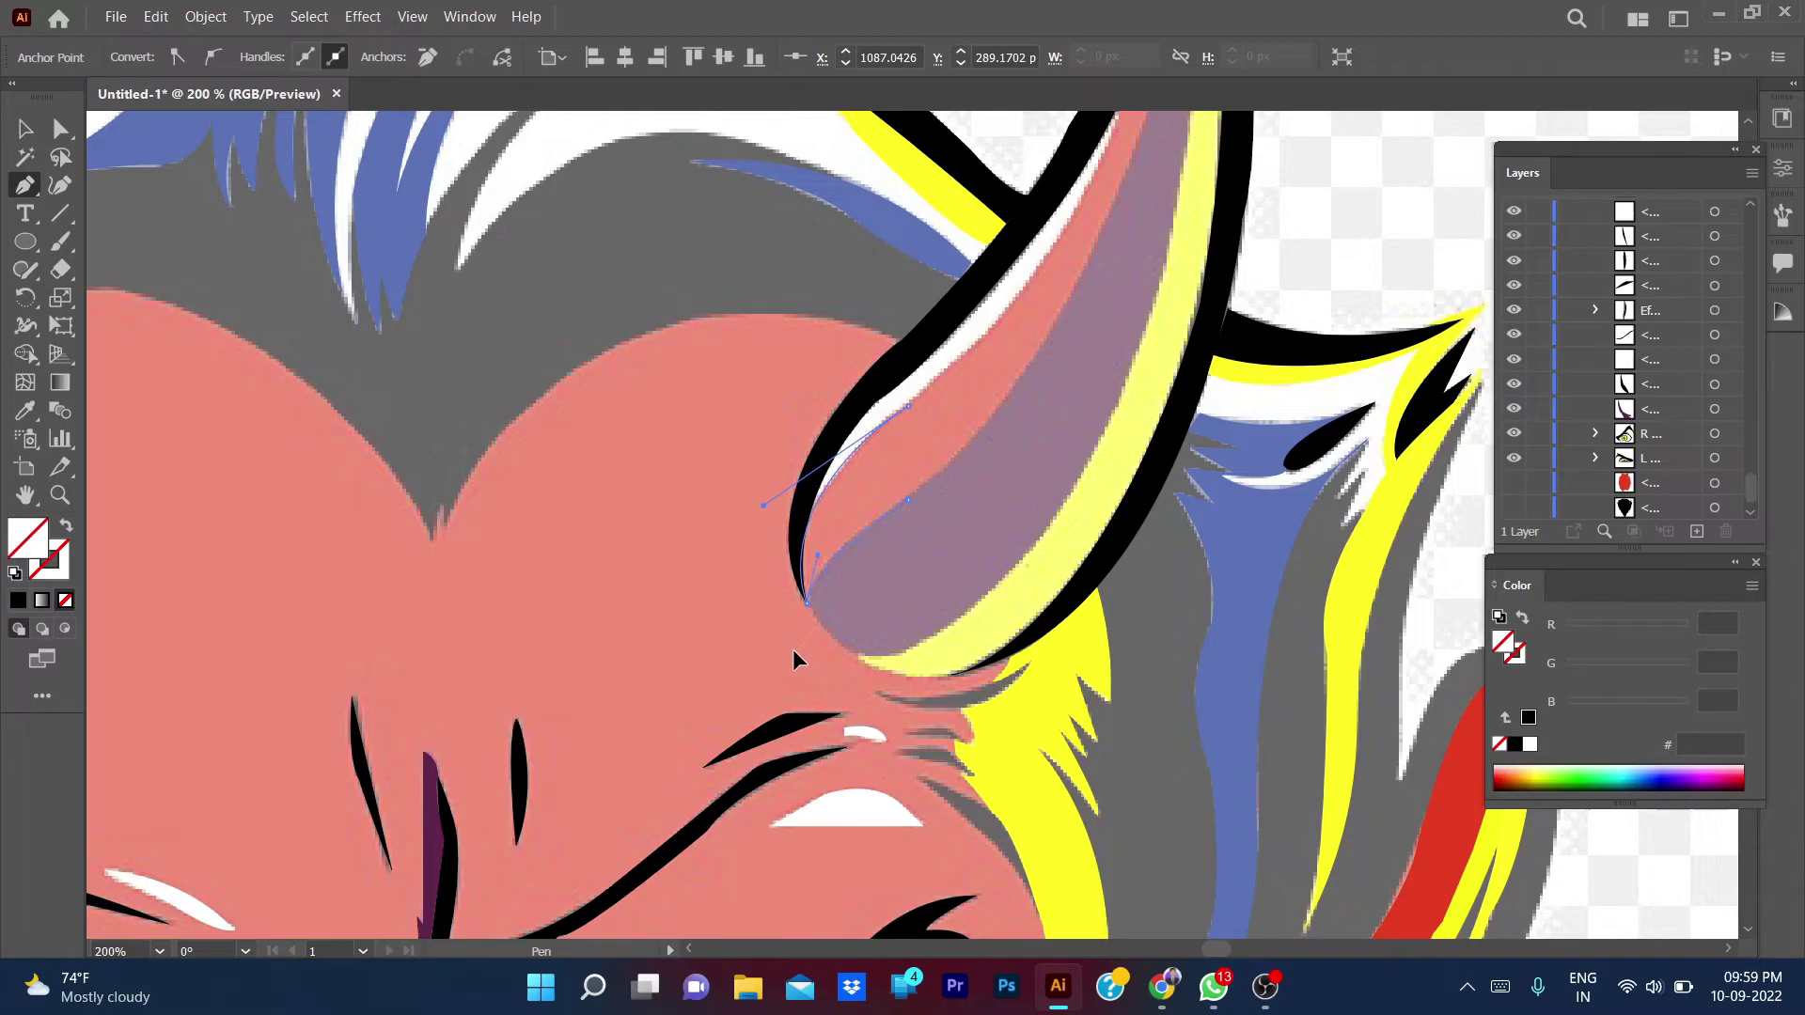
key(i)
click(1458, 752)
- Deselect, then start a new path at the horn tip running down the horn's middle
key(v)
click(1311, 273)
scroll(1310, 273, up, 5)
scroll(1311, 272, right, 3)
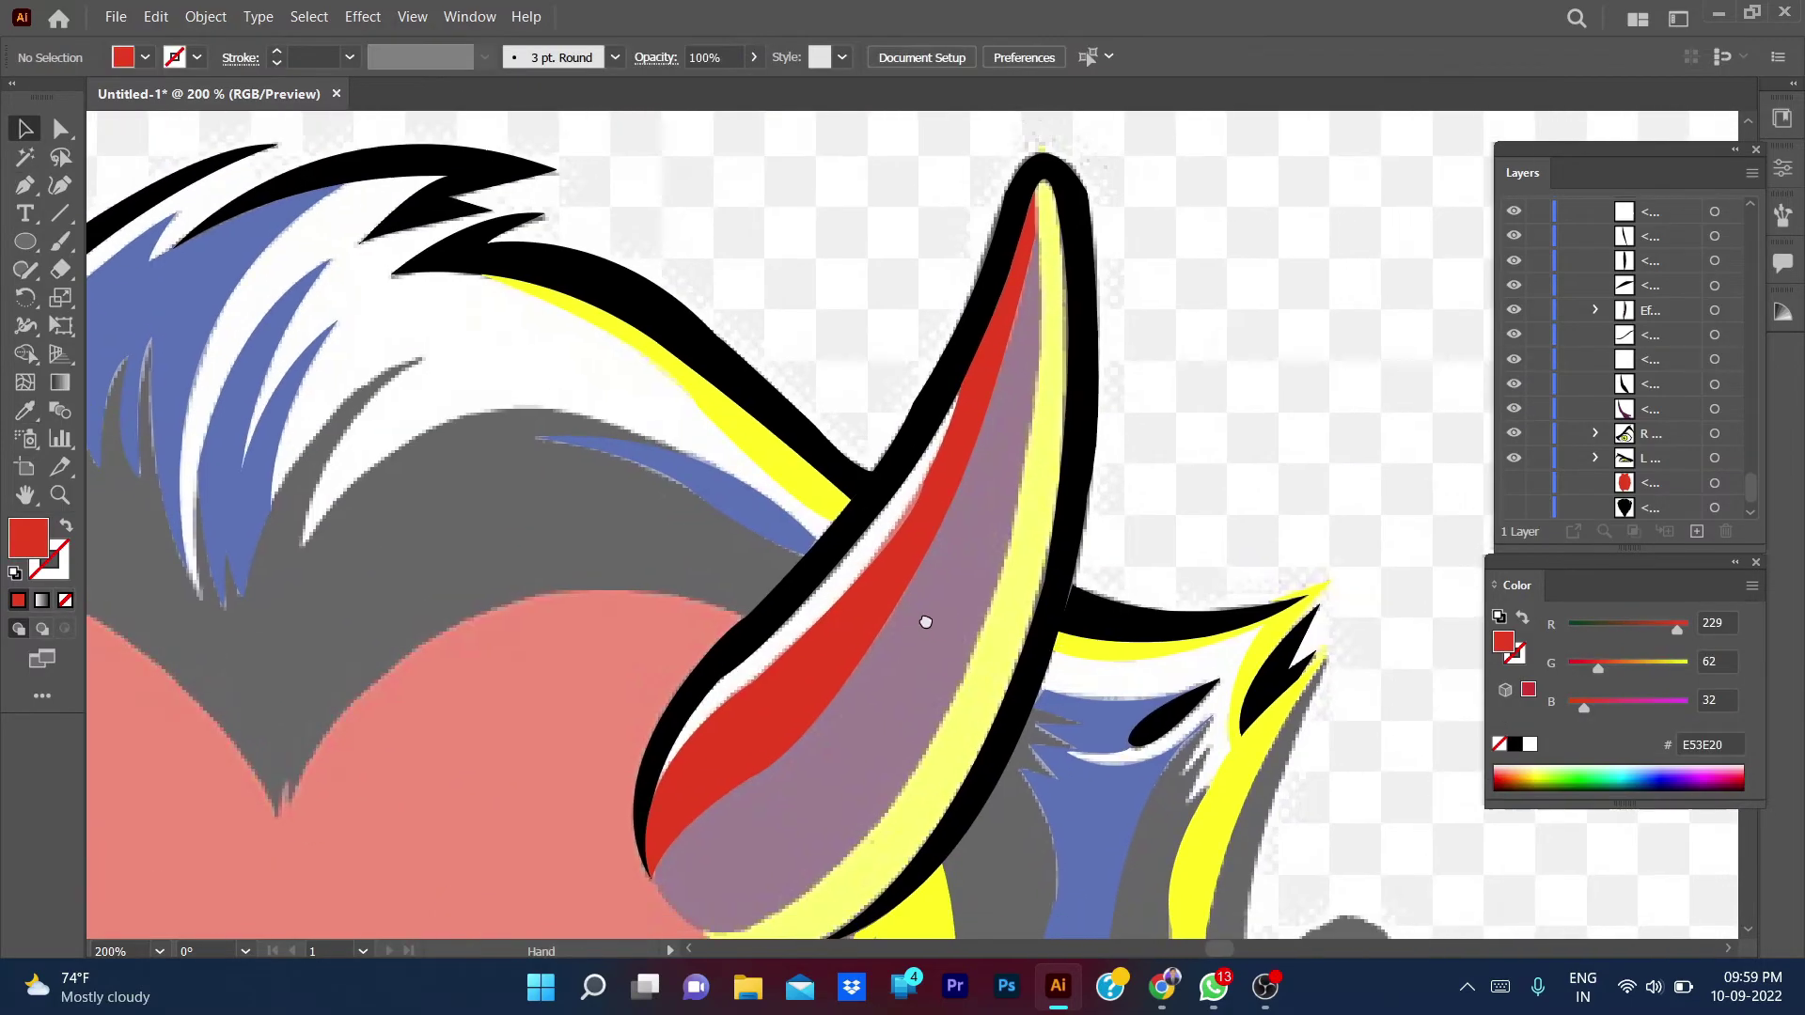
key(p)
click(1040, 231)
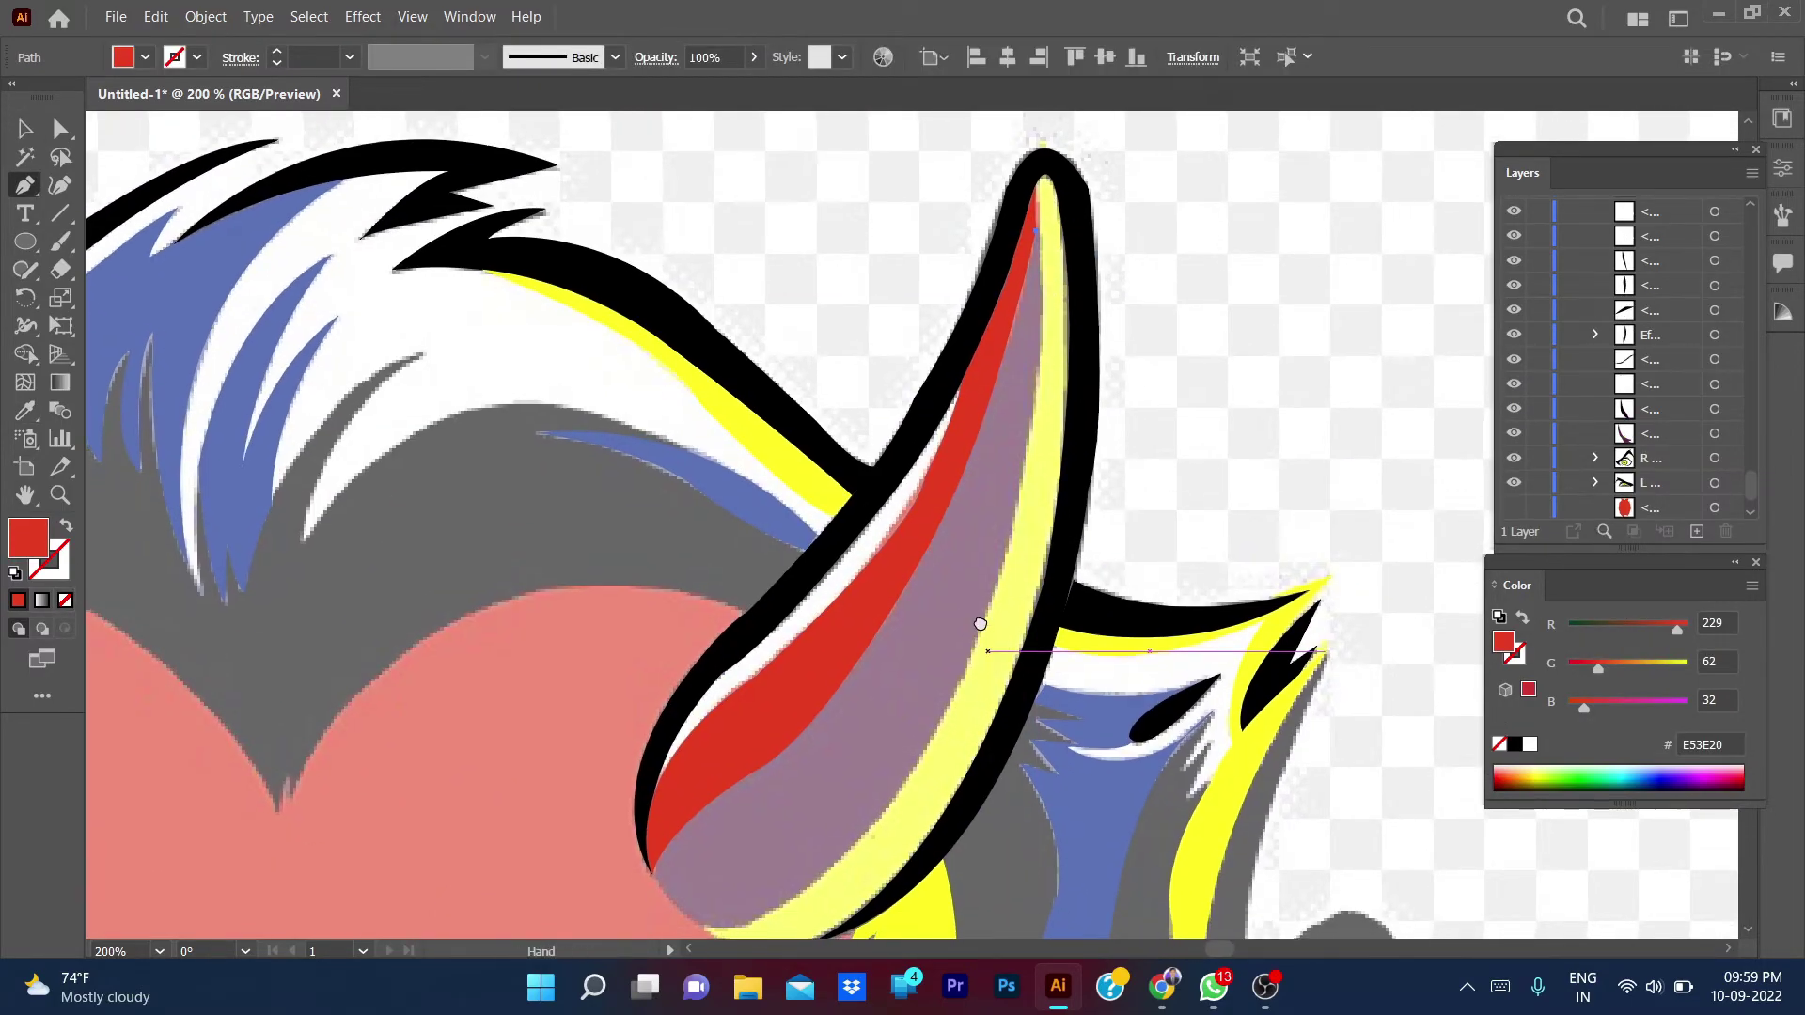
scroll(992, 633, down, 1)
scroll(992, 633, right, 2)
drag(899, 657, 797, 874)
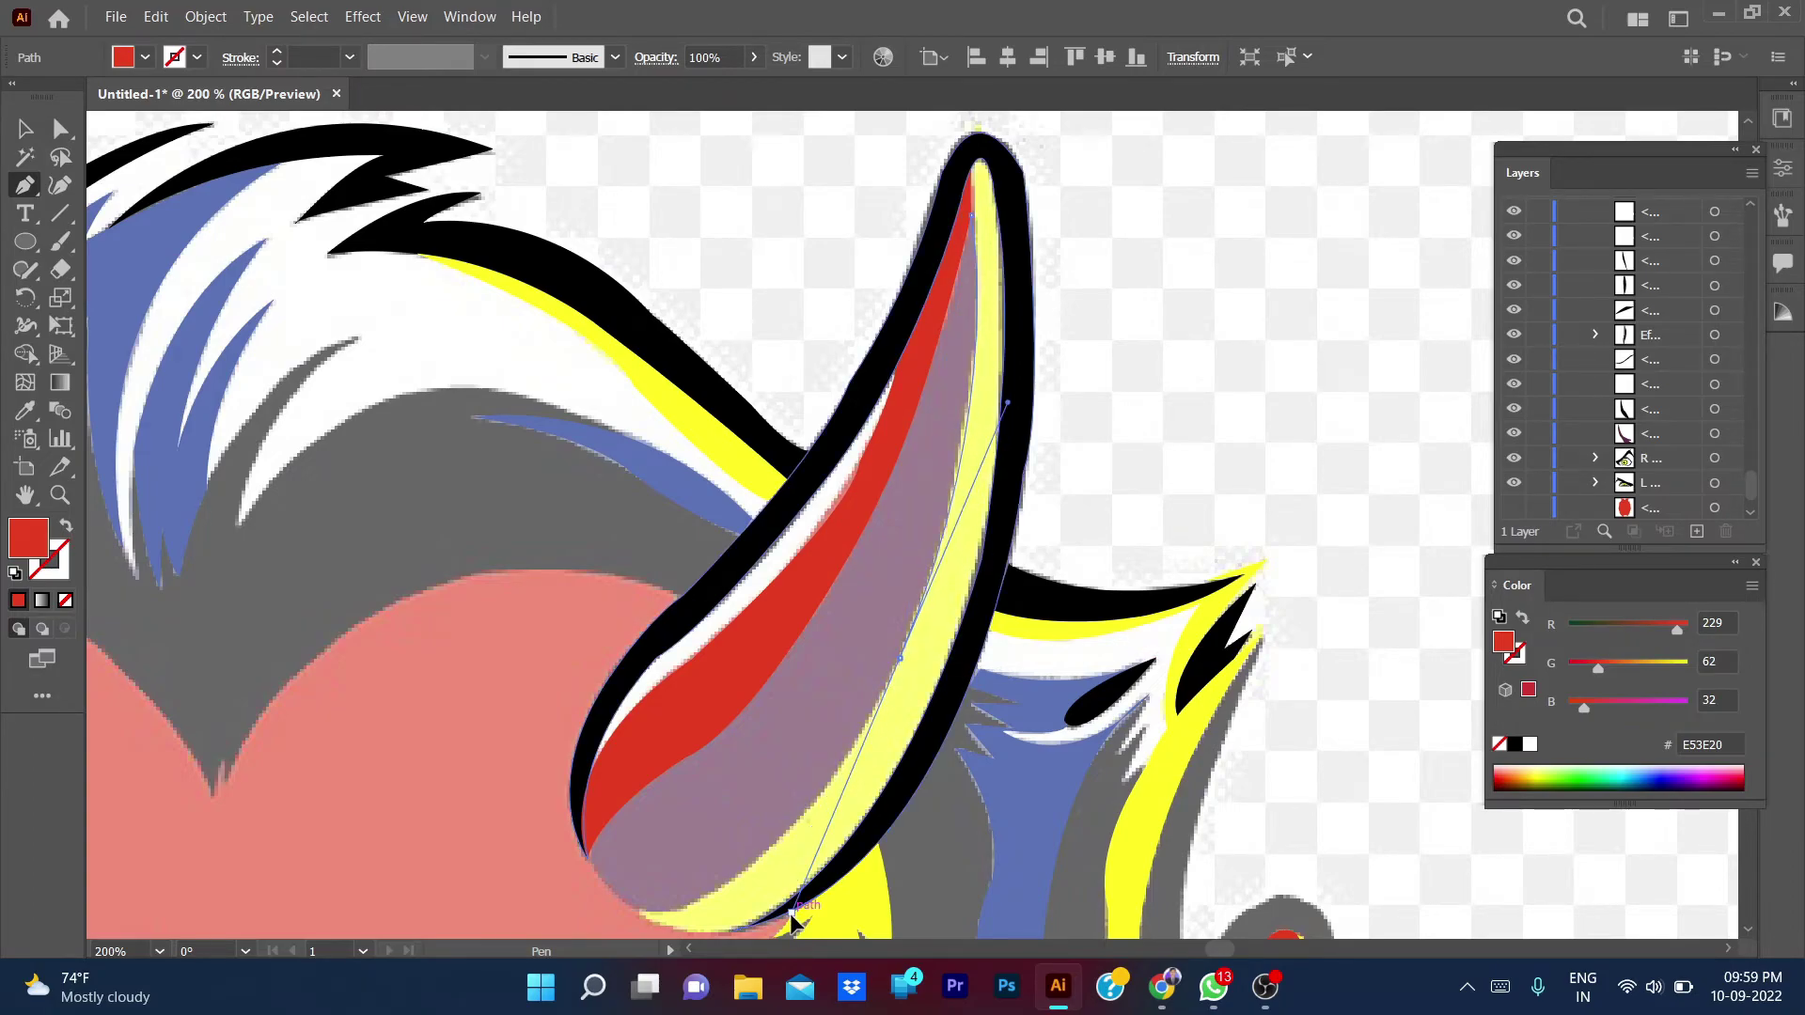
click(900, 658)
scroll(1003, 487, down, 3)
scroll(1003, 487, left, 2)
scroll(1001, 487, down, 3)
scroll(1001, 487, left, 2)
drag(1007, 396, 943, 397)
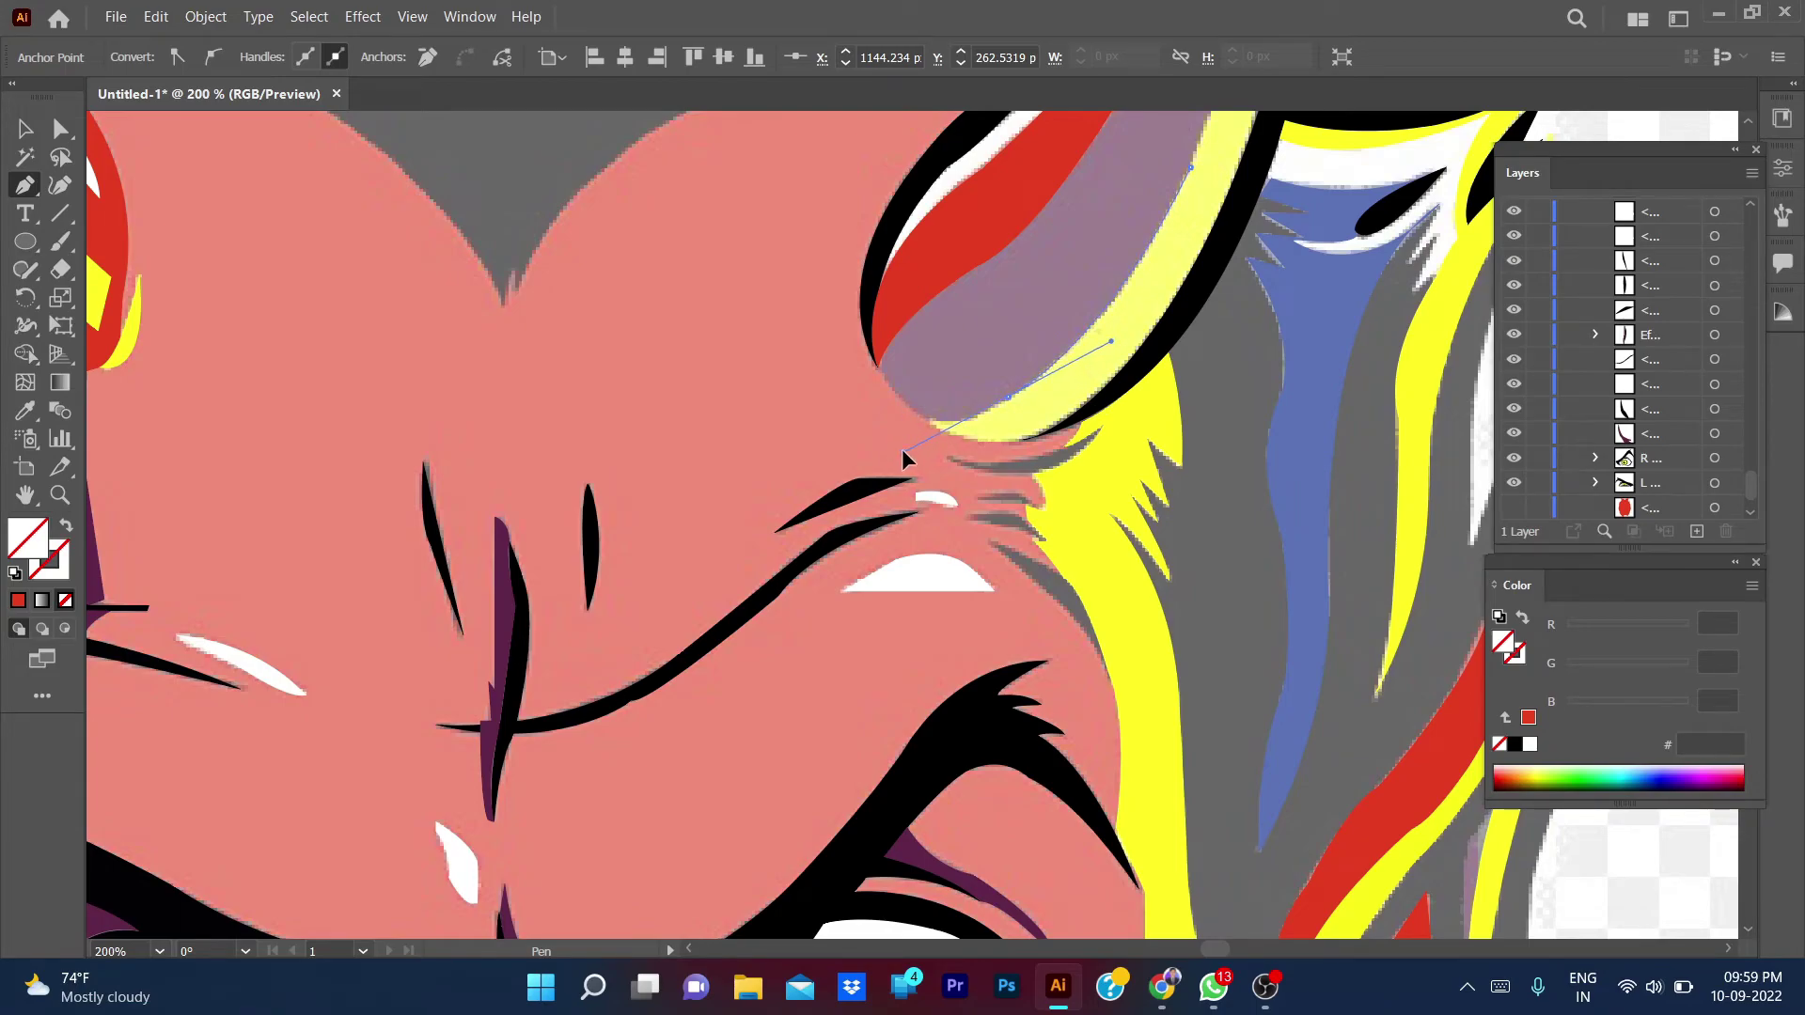
- Finish the shape along the horn's base and inner edge, then fill it dark purple
click(1000, 400)
scroll(1008, 396, left, 2)
mouse_move(1050, 400)
mouse_down()
mouse_move(999, 386)
mouse_move(1073, 339)
mouse_move(1027, 325)
mouse_up()
scroll(1072, 339, up, 2)
scroll(1073, 338, right, 2)
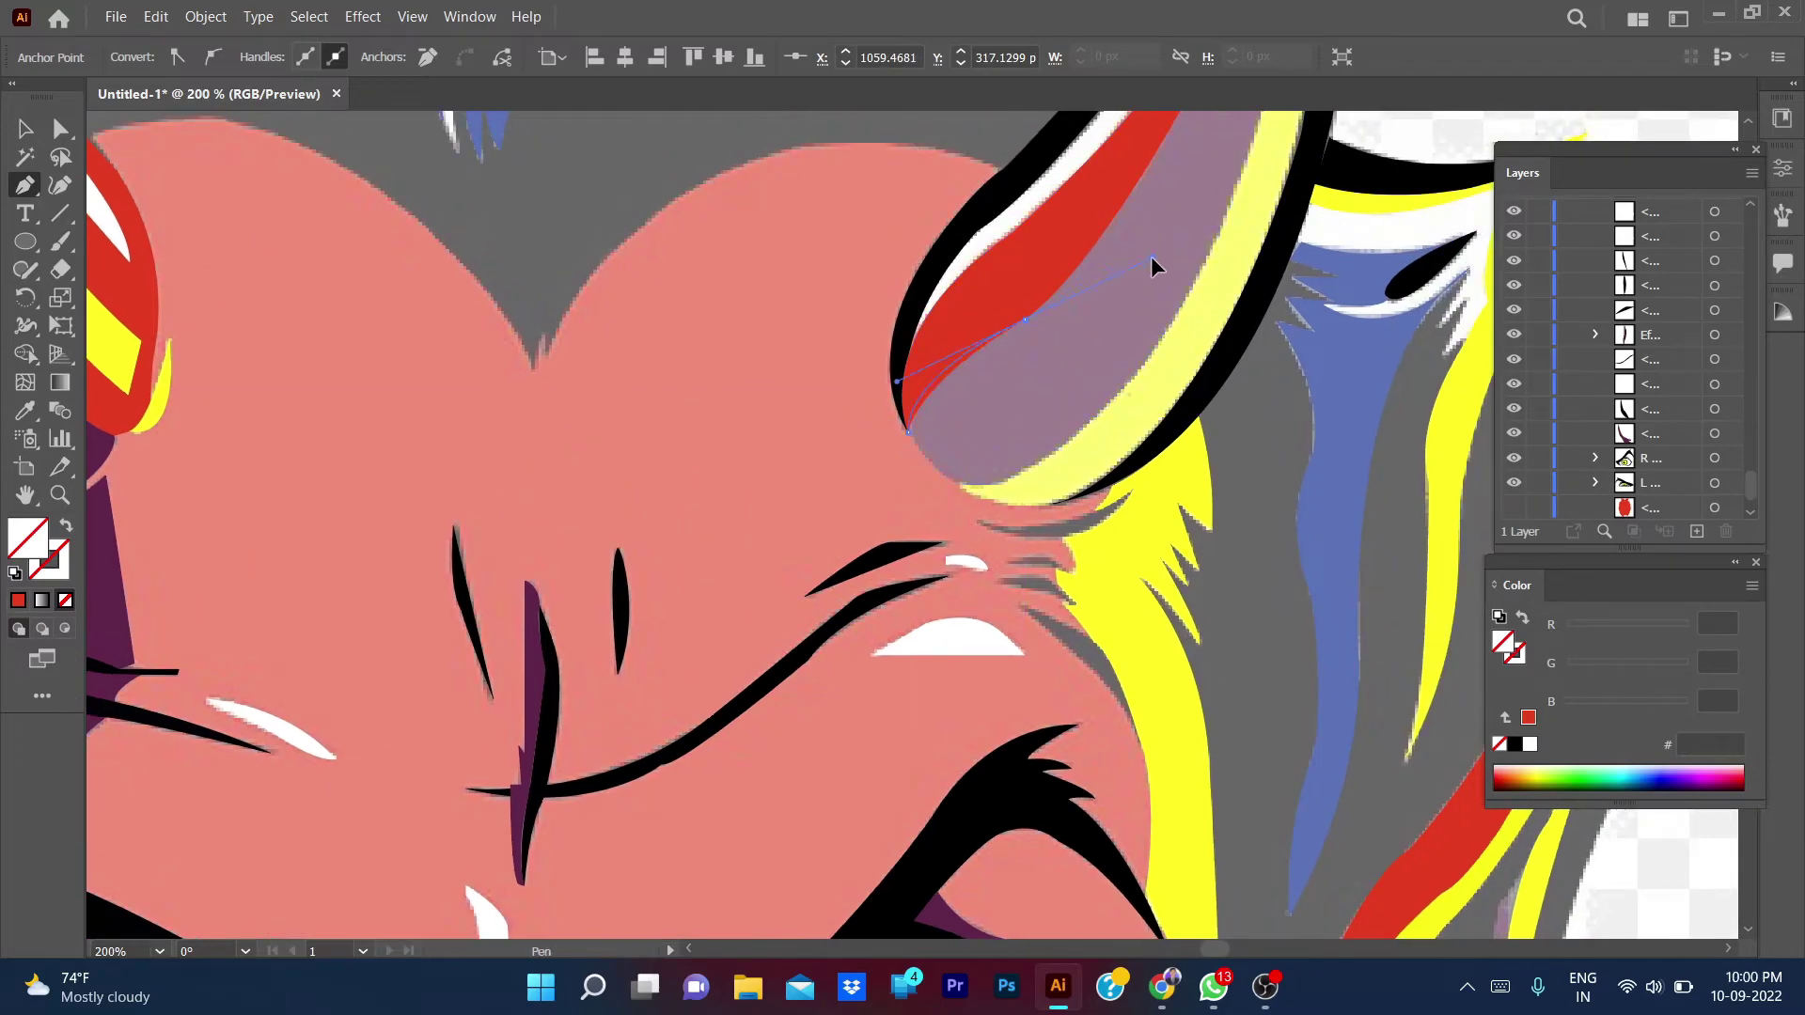
scroll(1027, 330, up, 10)
scroll(1028, 330, right, 6)
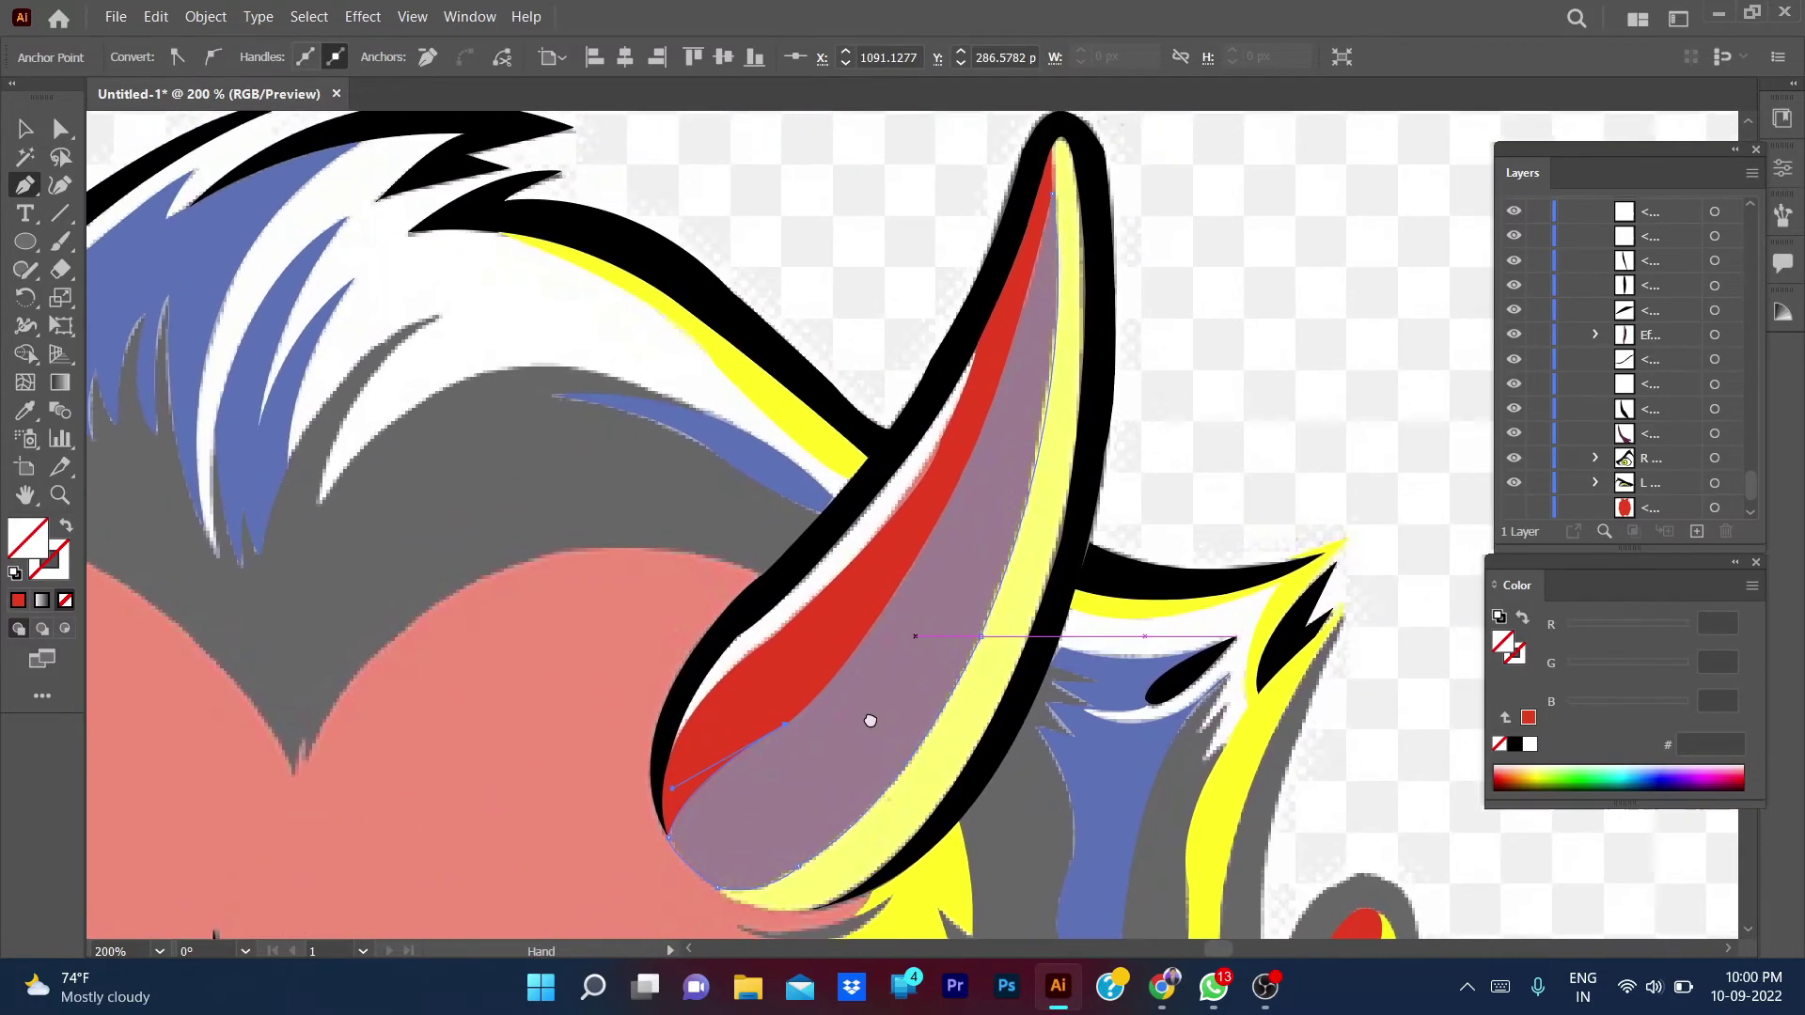
mouse_move(983, 637)
mouse_down()
mouse_move(998, 400)
mouse_move(1032, 414)
mouse_up()
scroll(999, 403, up, 6)
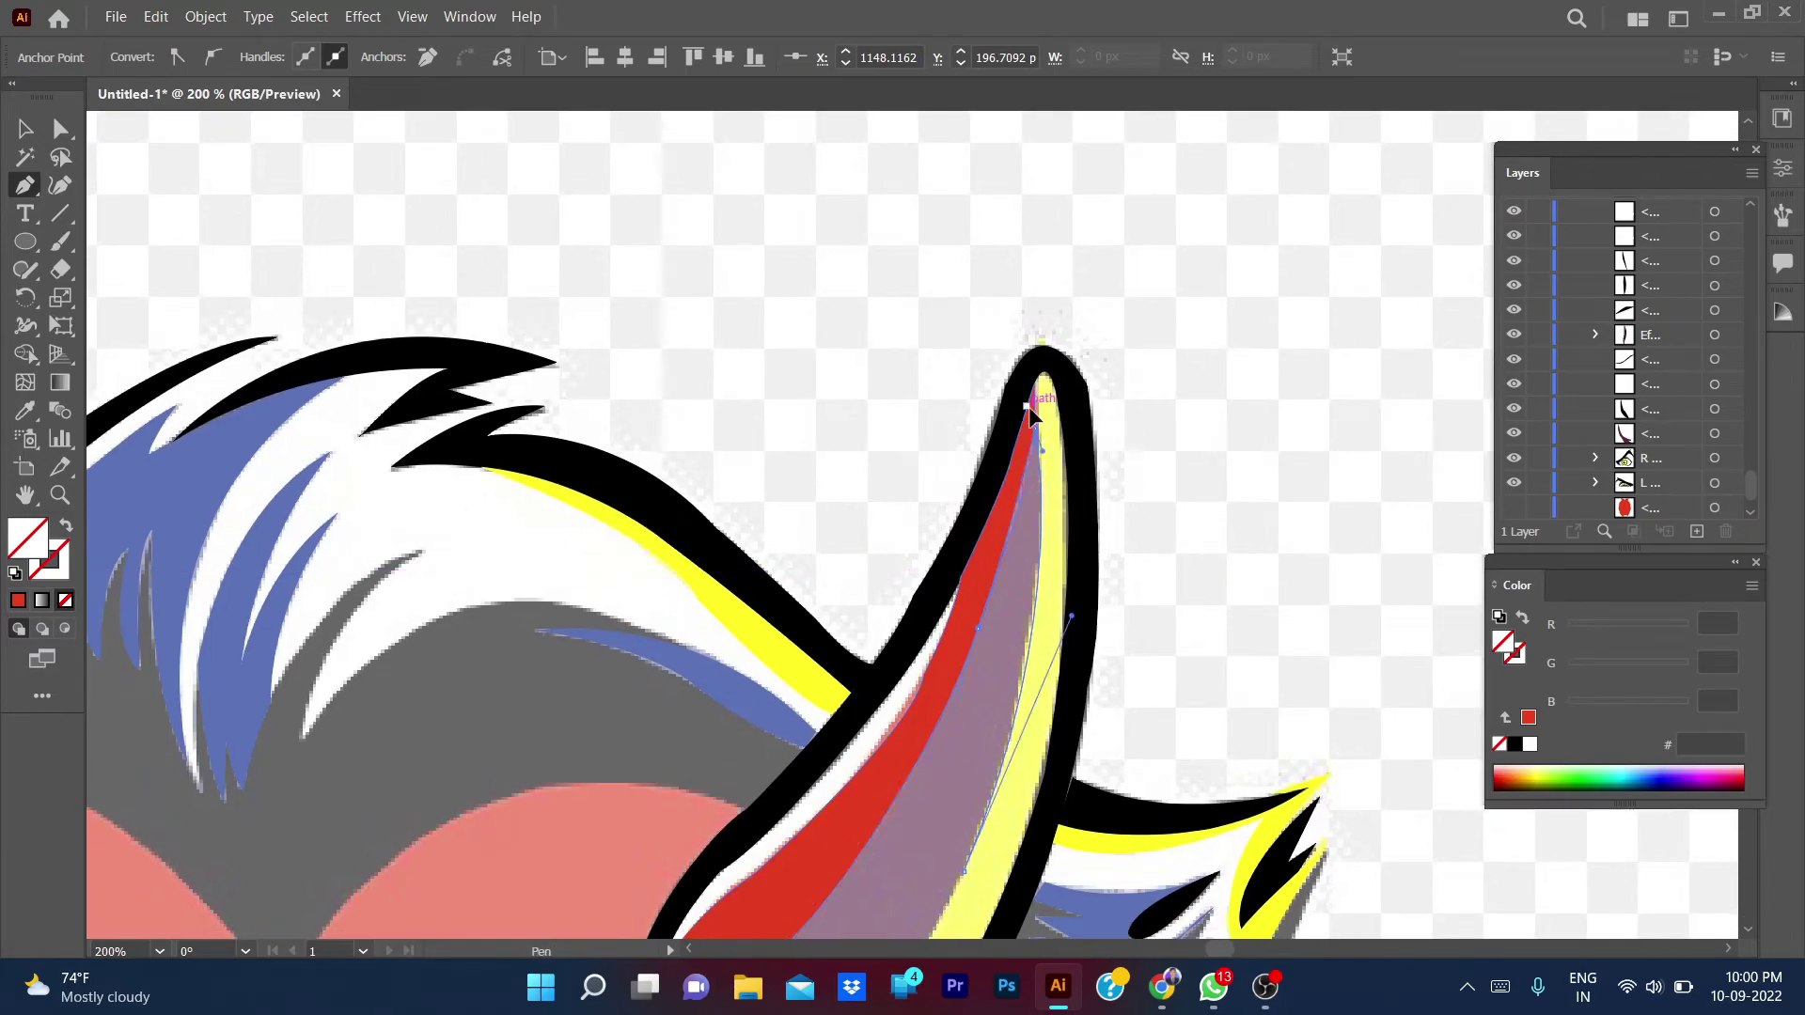
scroll(1351, 181, down, 7)
scroll(1344, 206, down, 2)
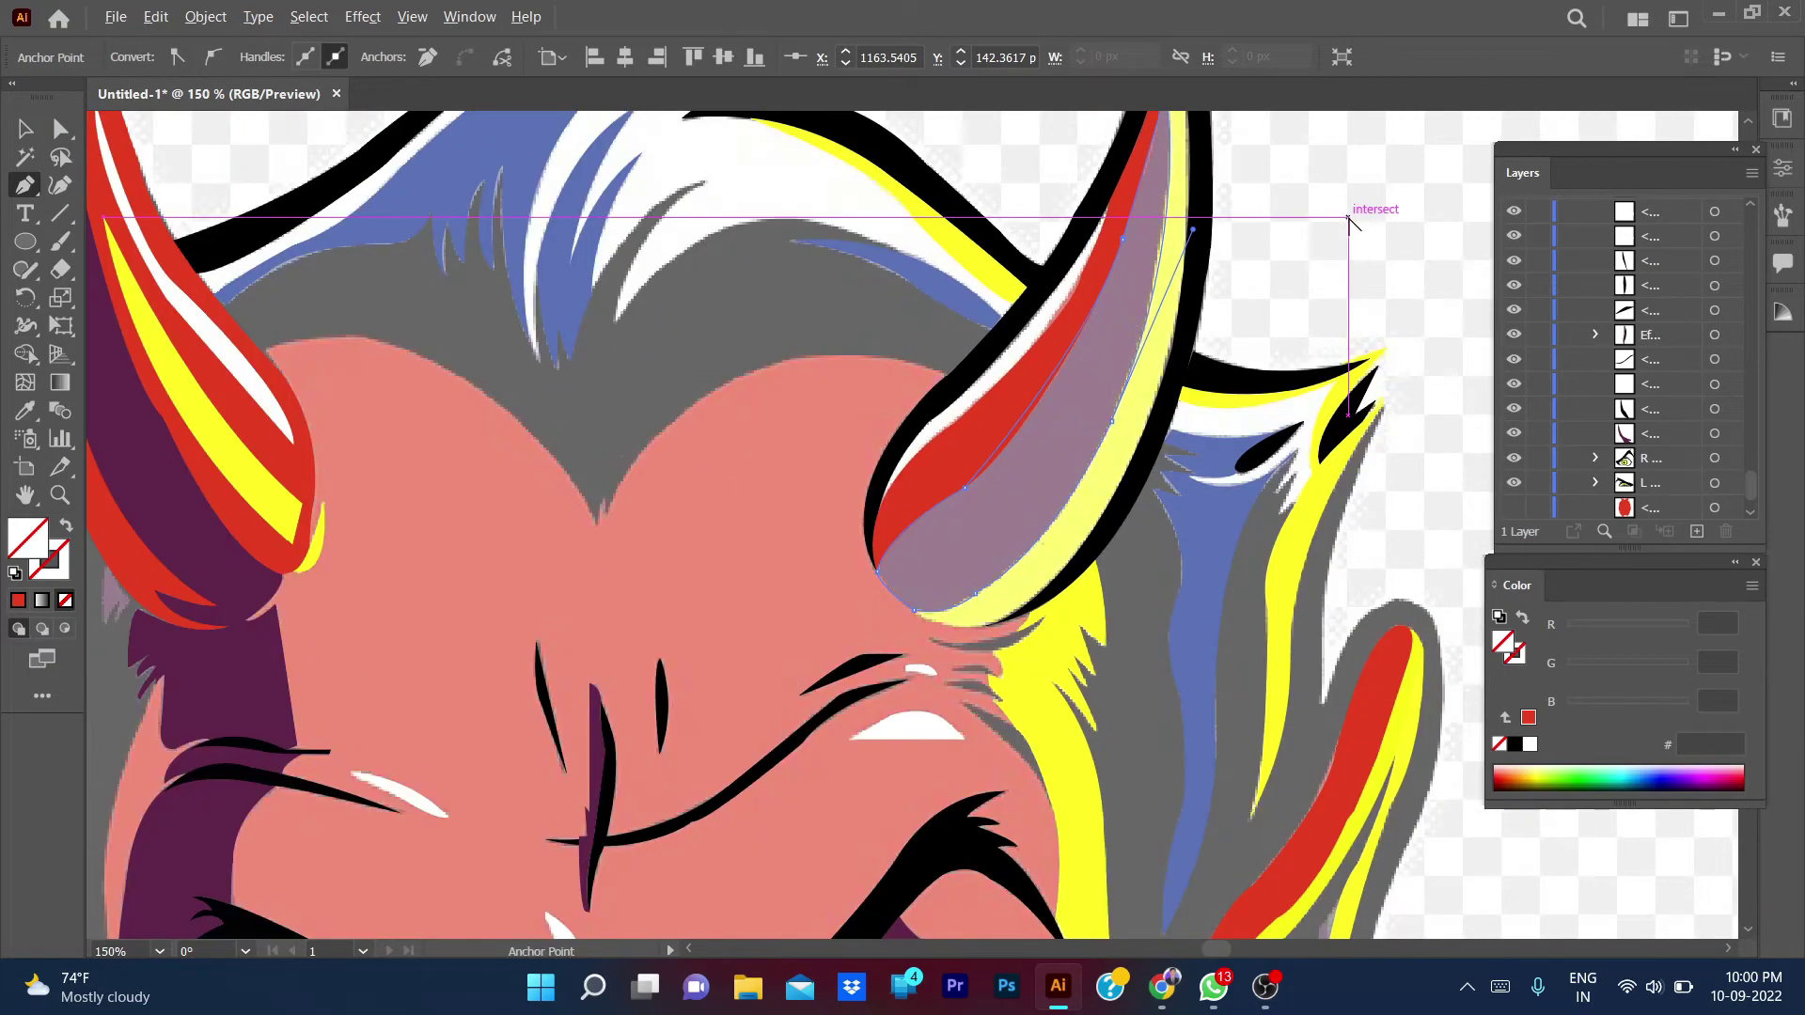
key(i)
click(289, 691)
- Deselect and begin the highlight path from the horn's base up its inner edge to the tip
key(v)
click(1354, 293)
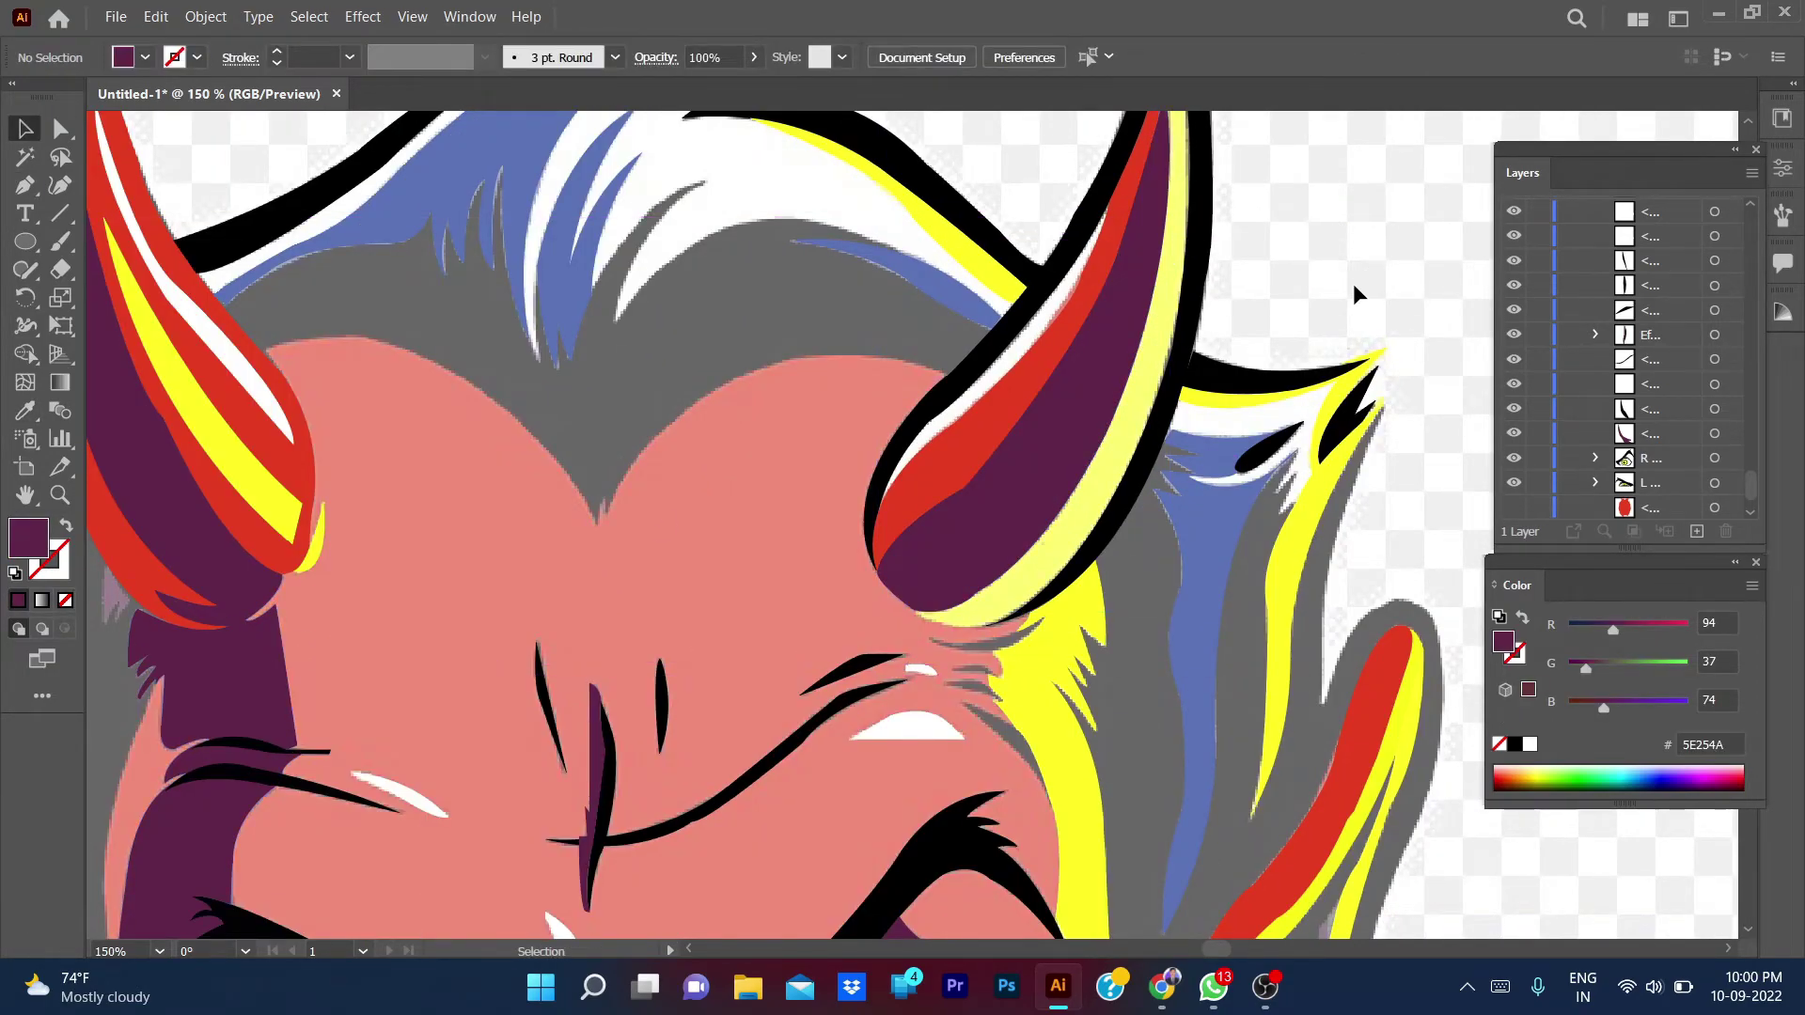
key(p)
click(913, 611)
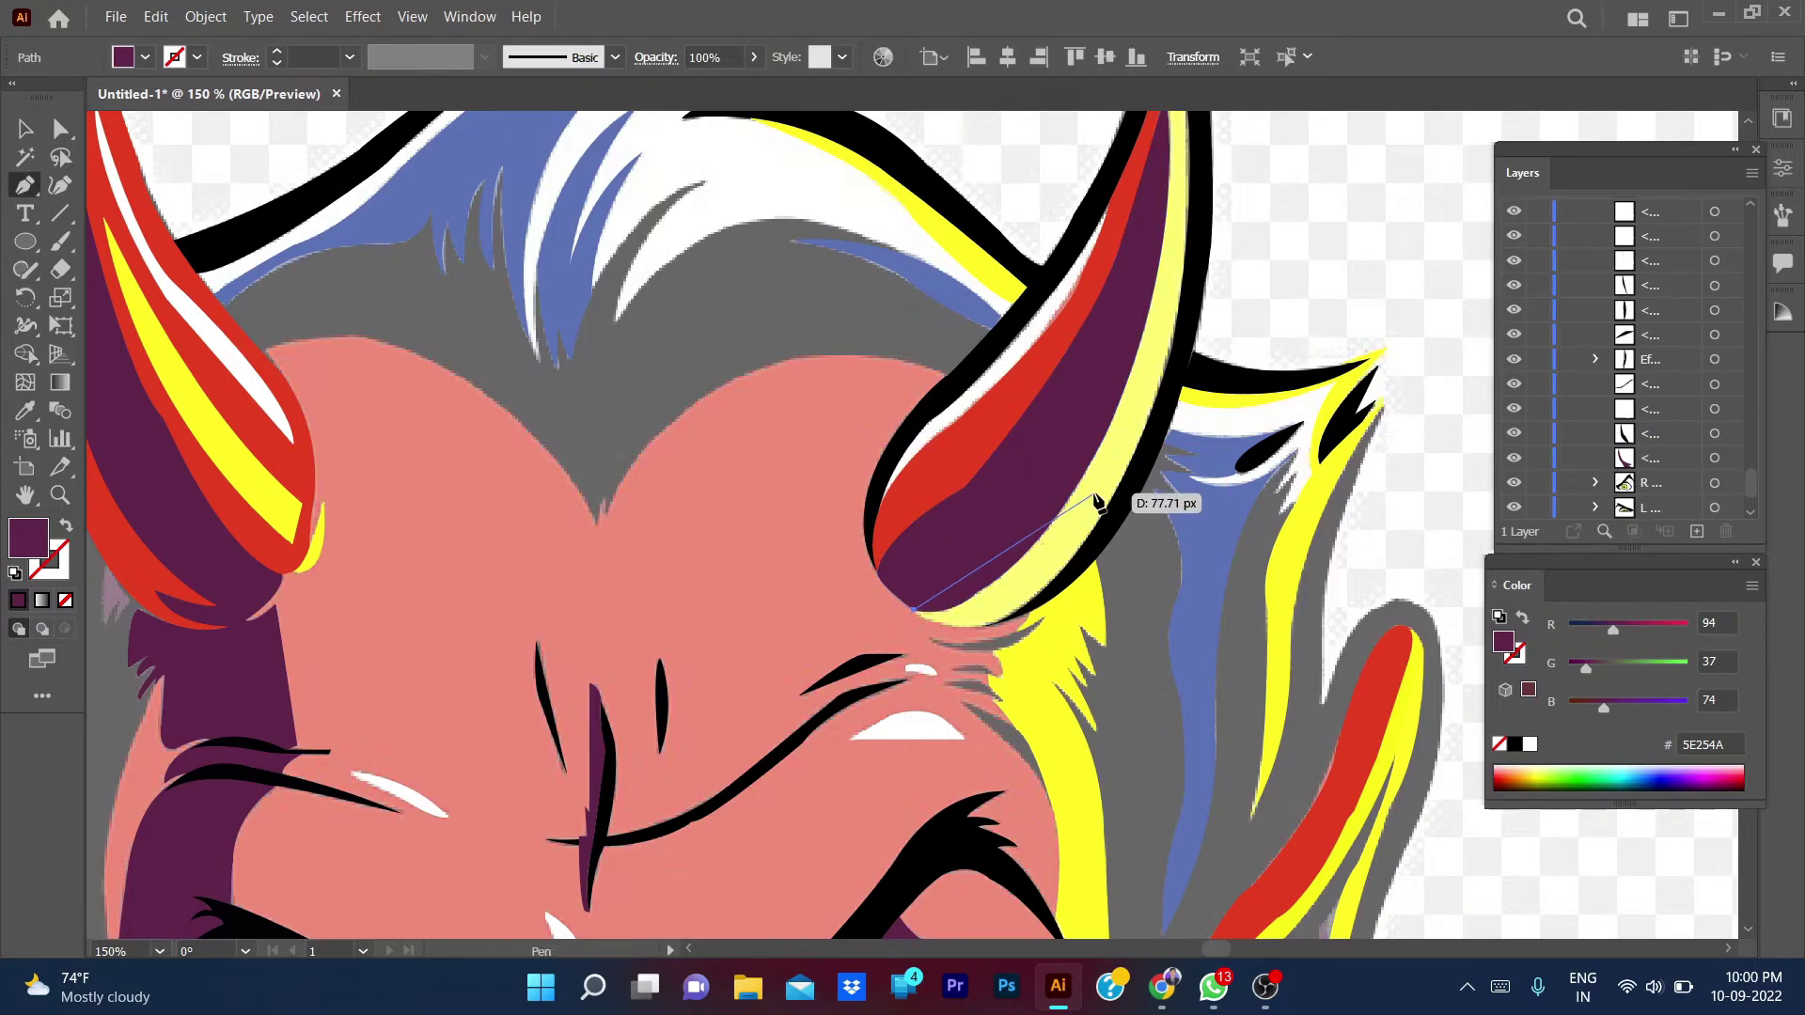
scroll(1098, 503, up, 3)
scroll(1098, 503, right, 3)
drag(982, 558, 1097, 317)
click(980, 554)
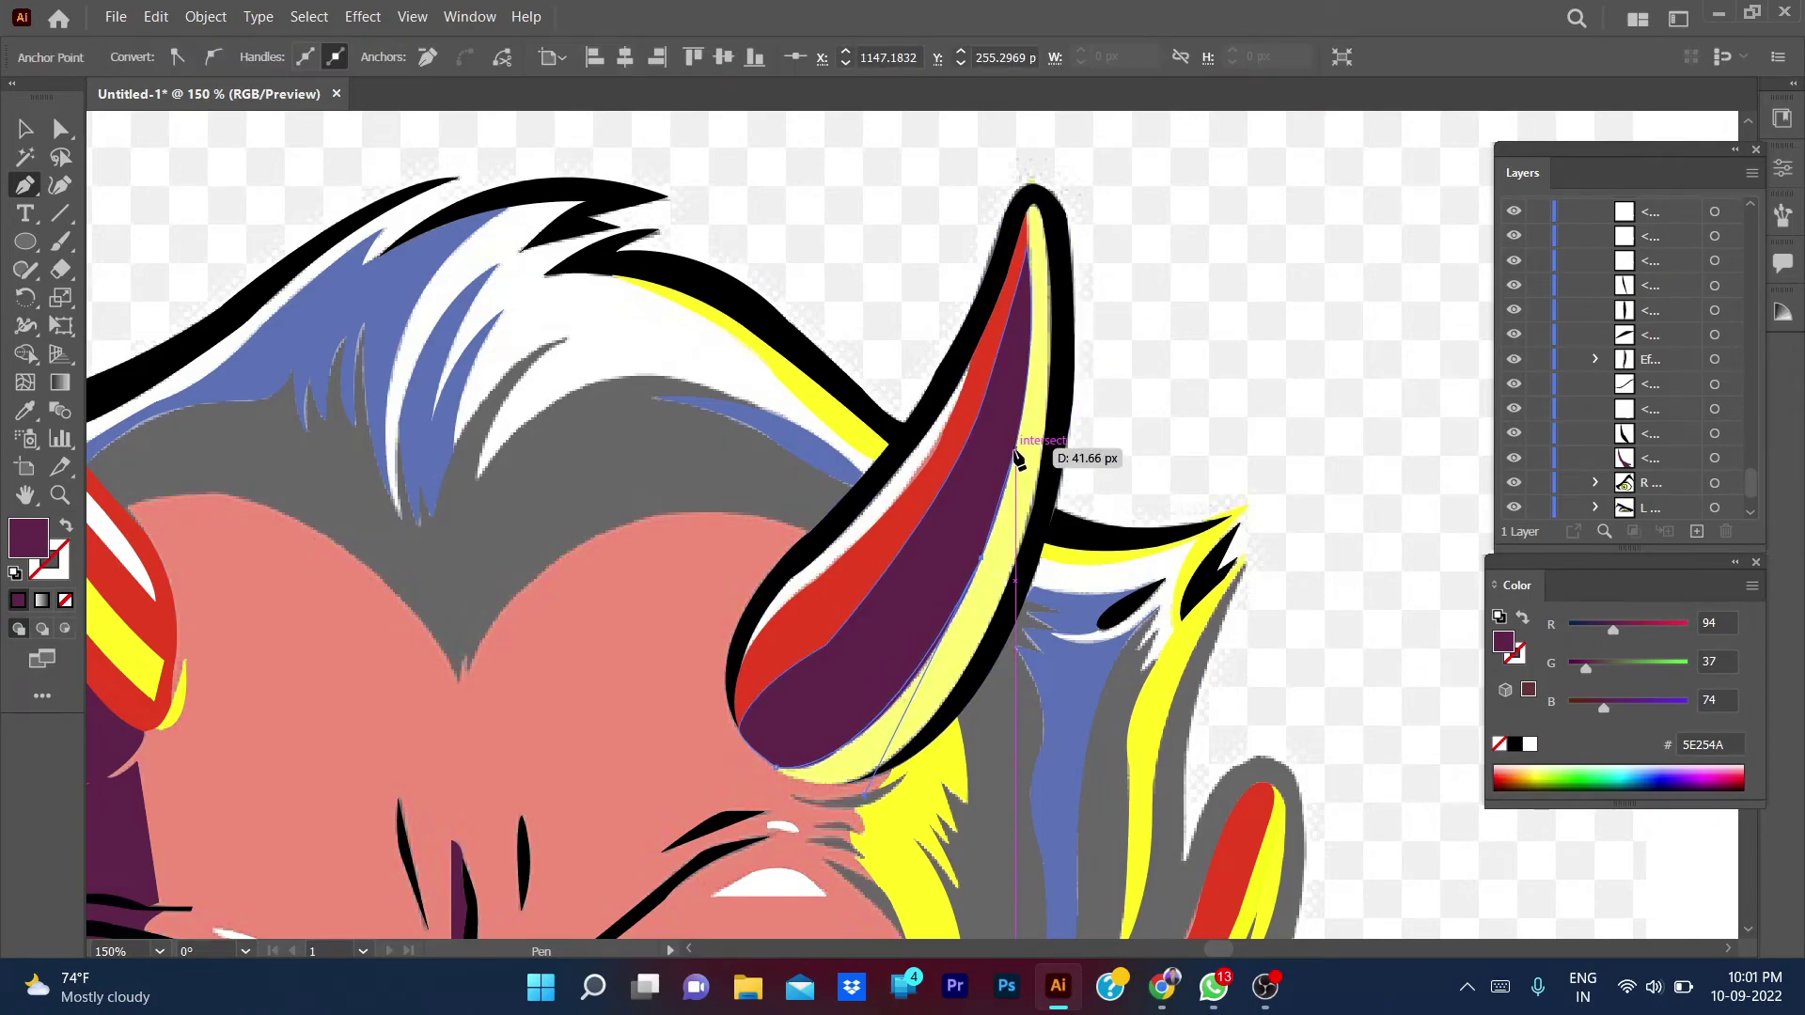
scroll(1034, 447, up, 3)
mouse_move(1003, 443)
mouse_down()
mouse_move(984, 278)
mouse_move(1029, 470)
mouse_move(1000, 526)
mouse_up()
- Clear the path's fill, curve it back down the inner edge, and close the shape
key(/)
scroll(1006, 632, down, 5)
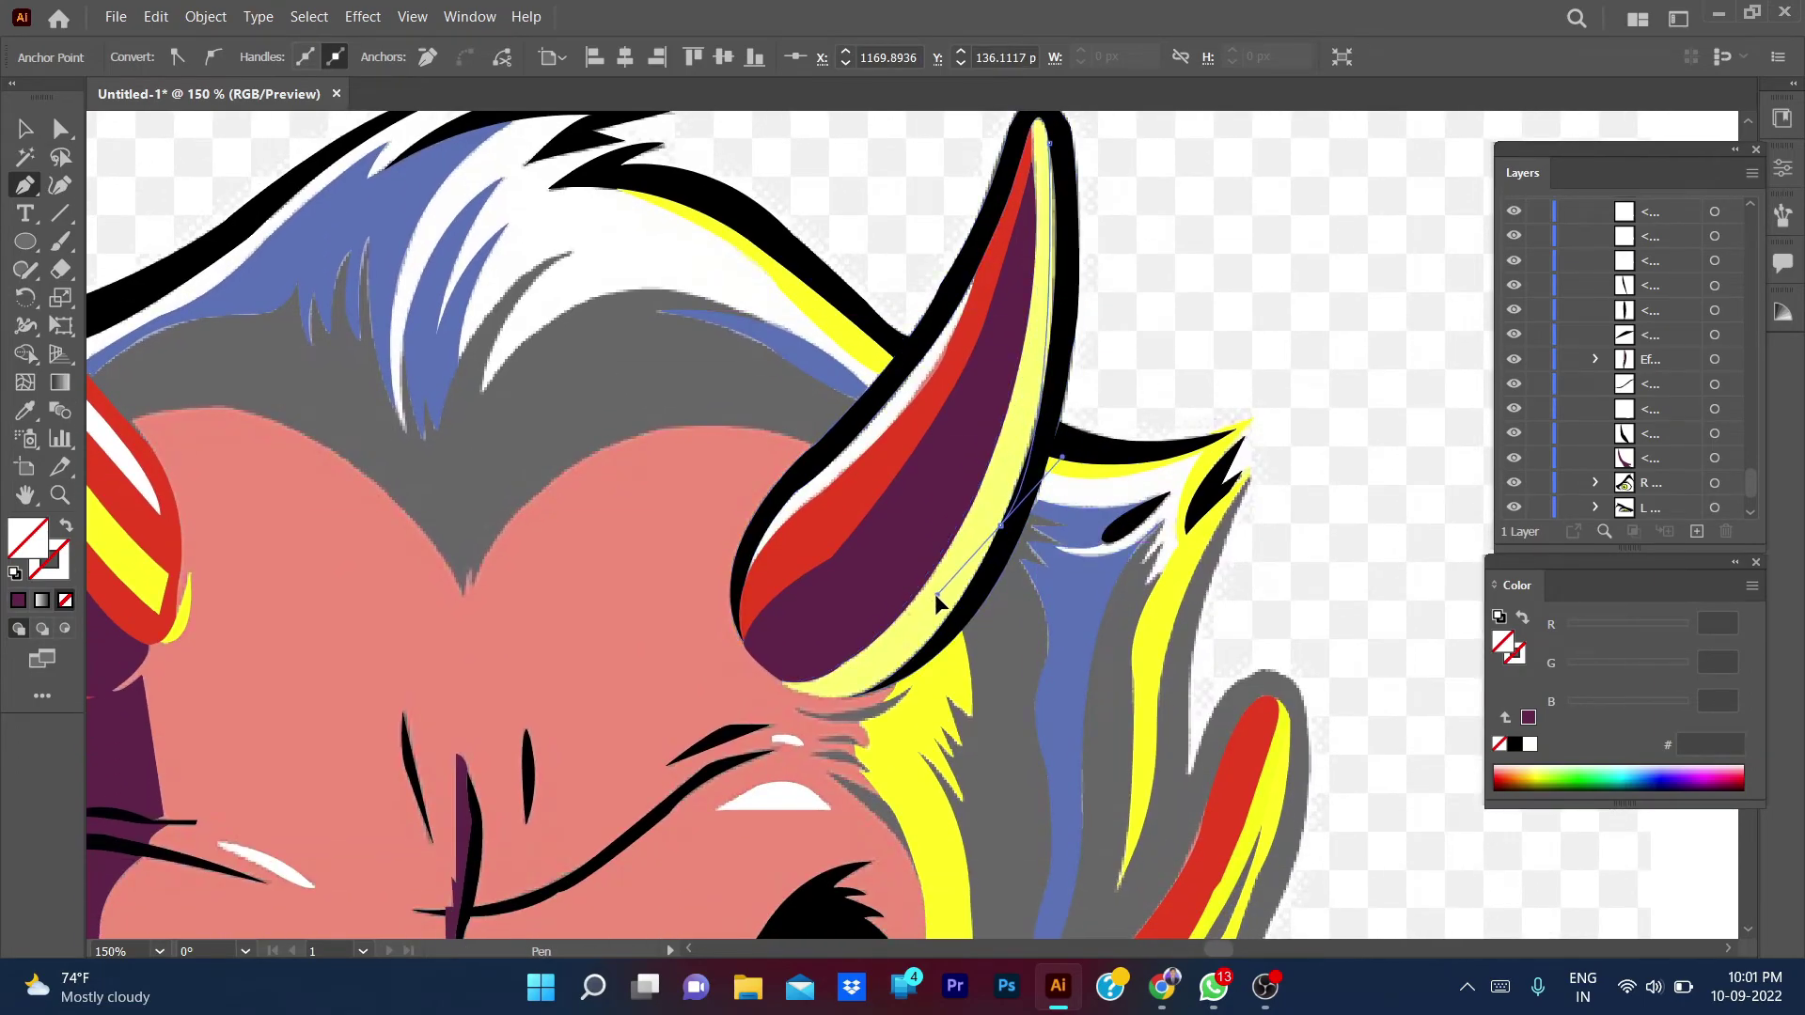
mouse_move(915, 687)
mouse_down()
mouse_move(968, 593)
mouse_move(1151, 440)
mouse_up()
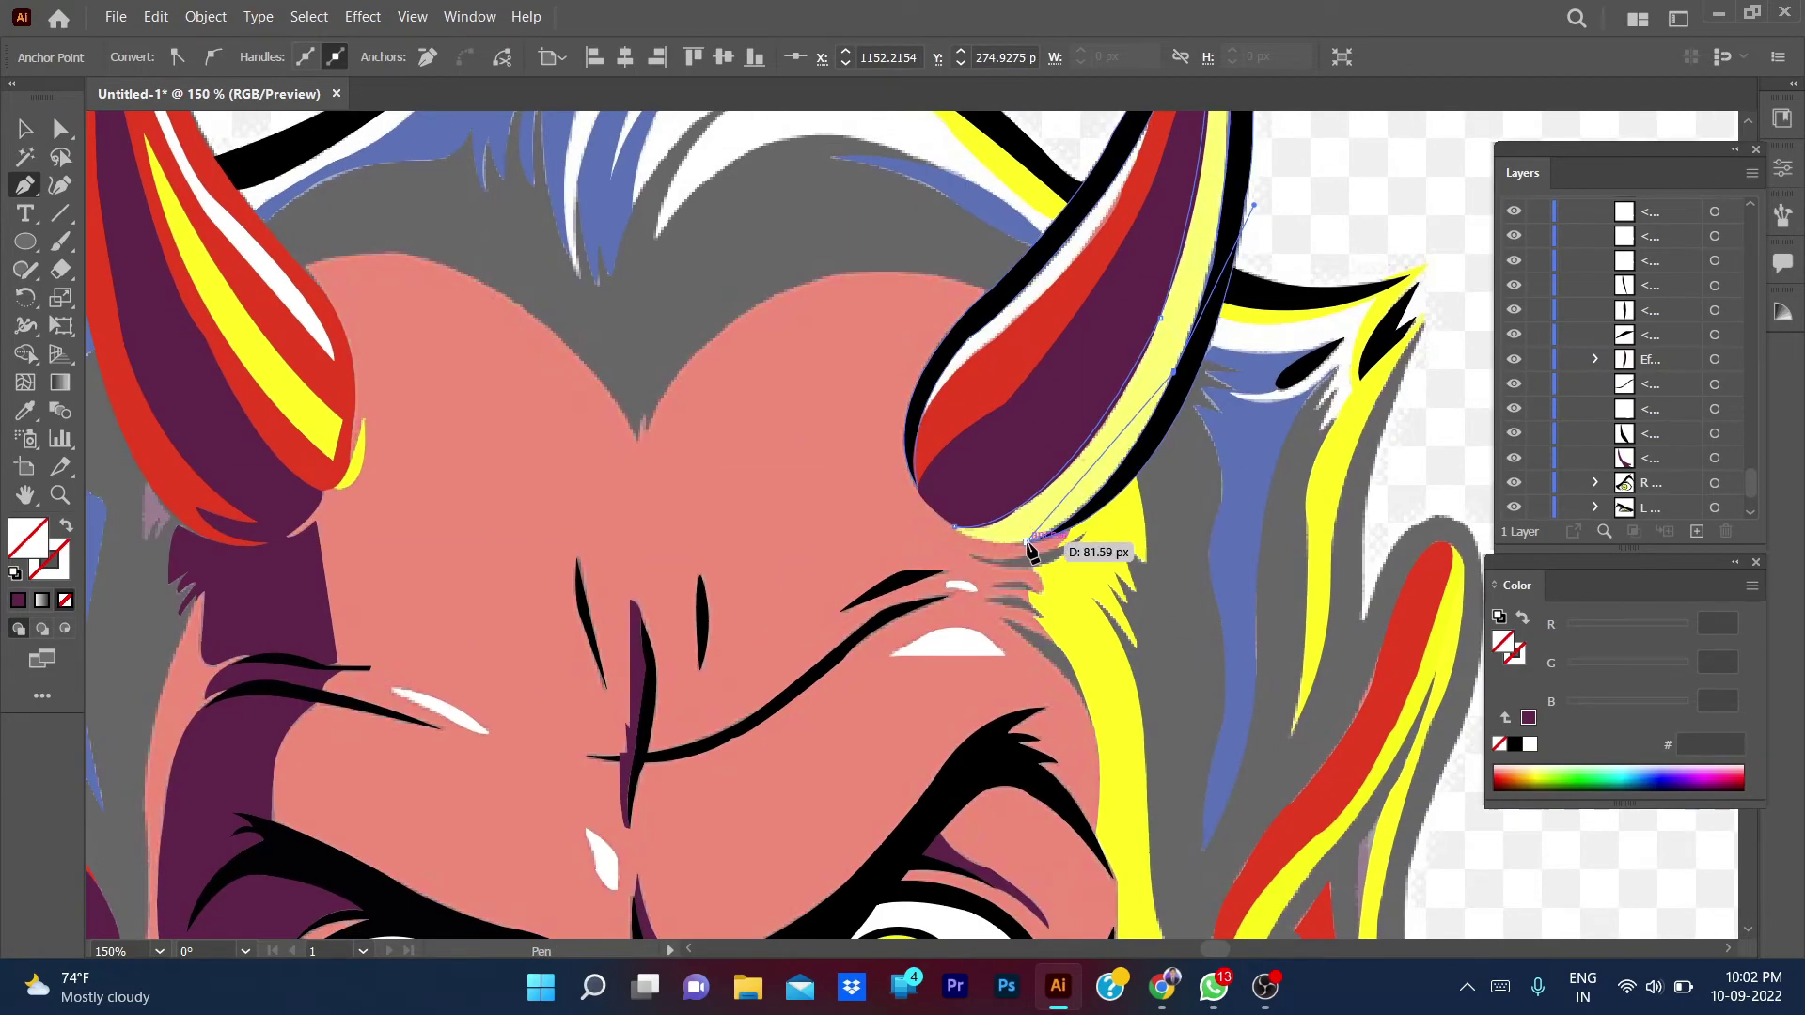
drag(990, 549, 955, 529)
click(957, 528)
- Colour the horn highlight shape yellow, show the red face layer, hide the black outline
key(i)
click(294, 363)
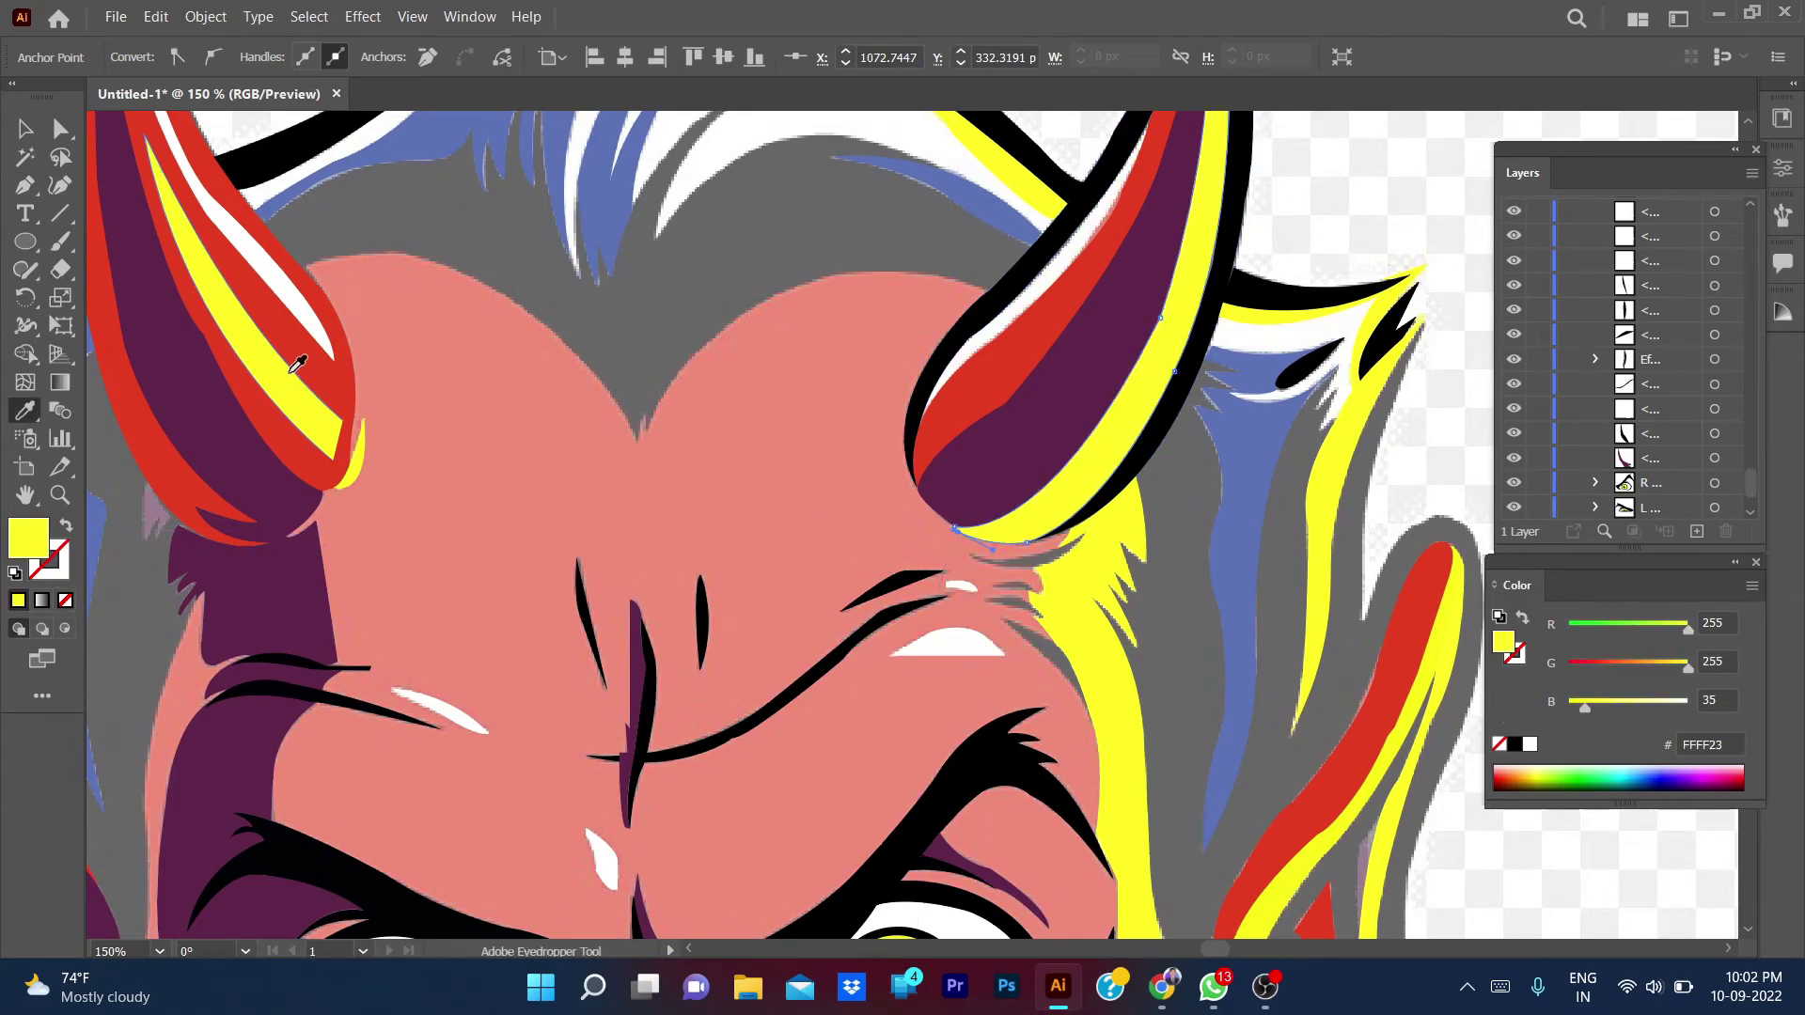
key(v)
click(1454, 515)
scroll(1514, 442, down, 2)
drag(1513, 434, 1516, 460)
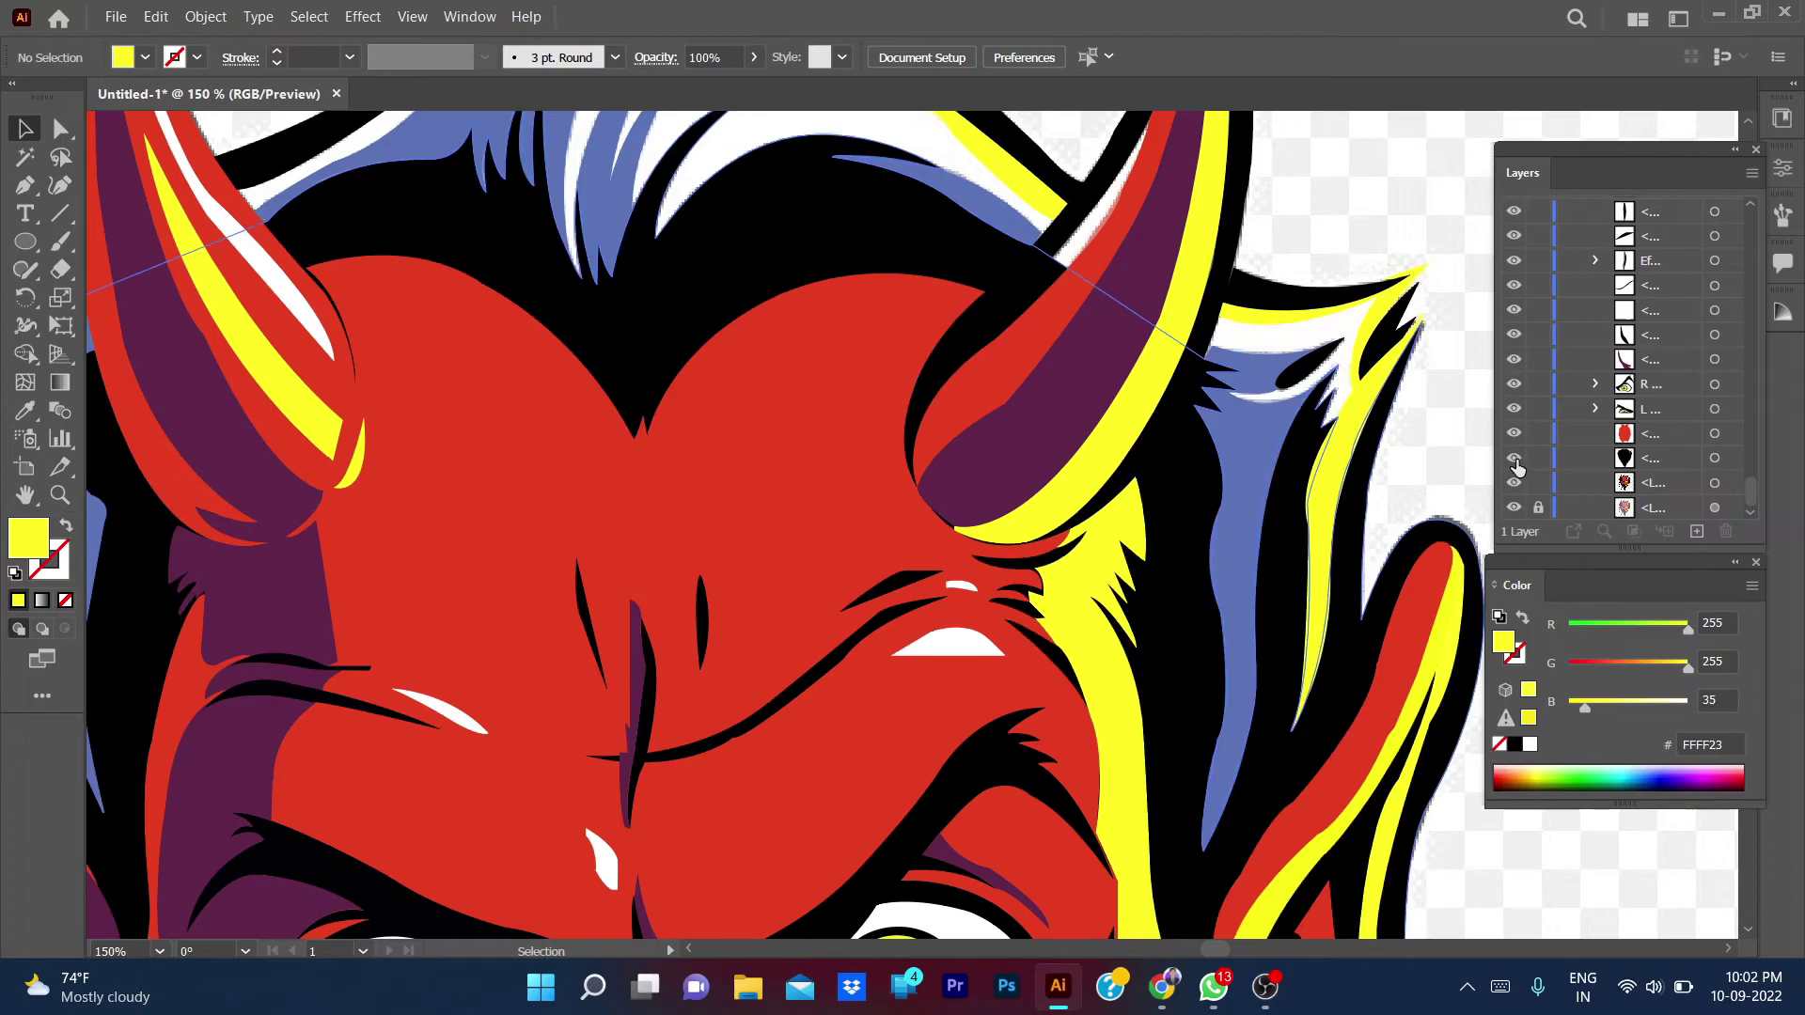
click(1515, 459)
- Pen-trace a curved path along the right horn's left edge
key(ctrl+equal)
key(p)
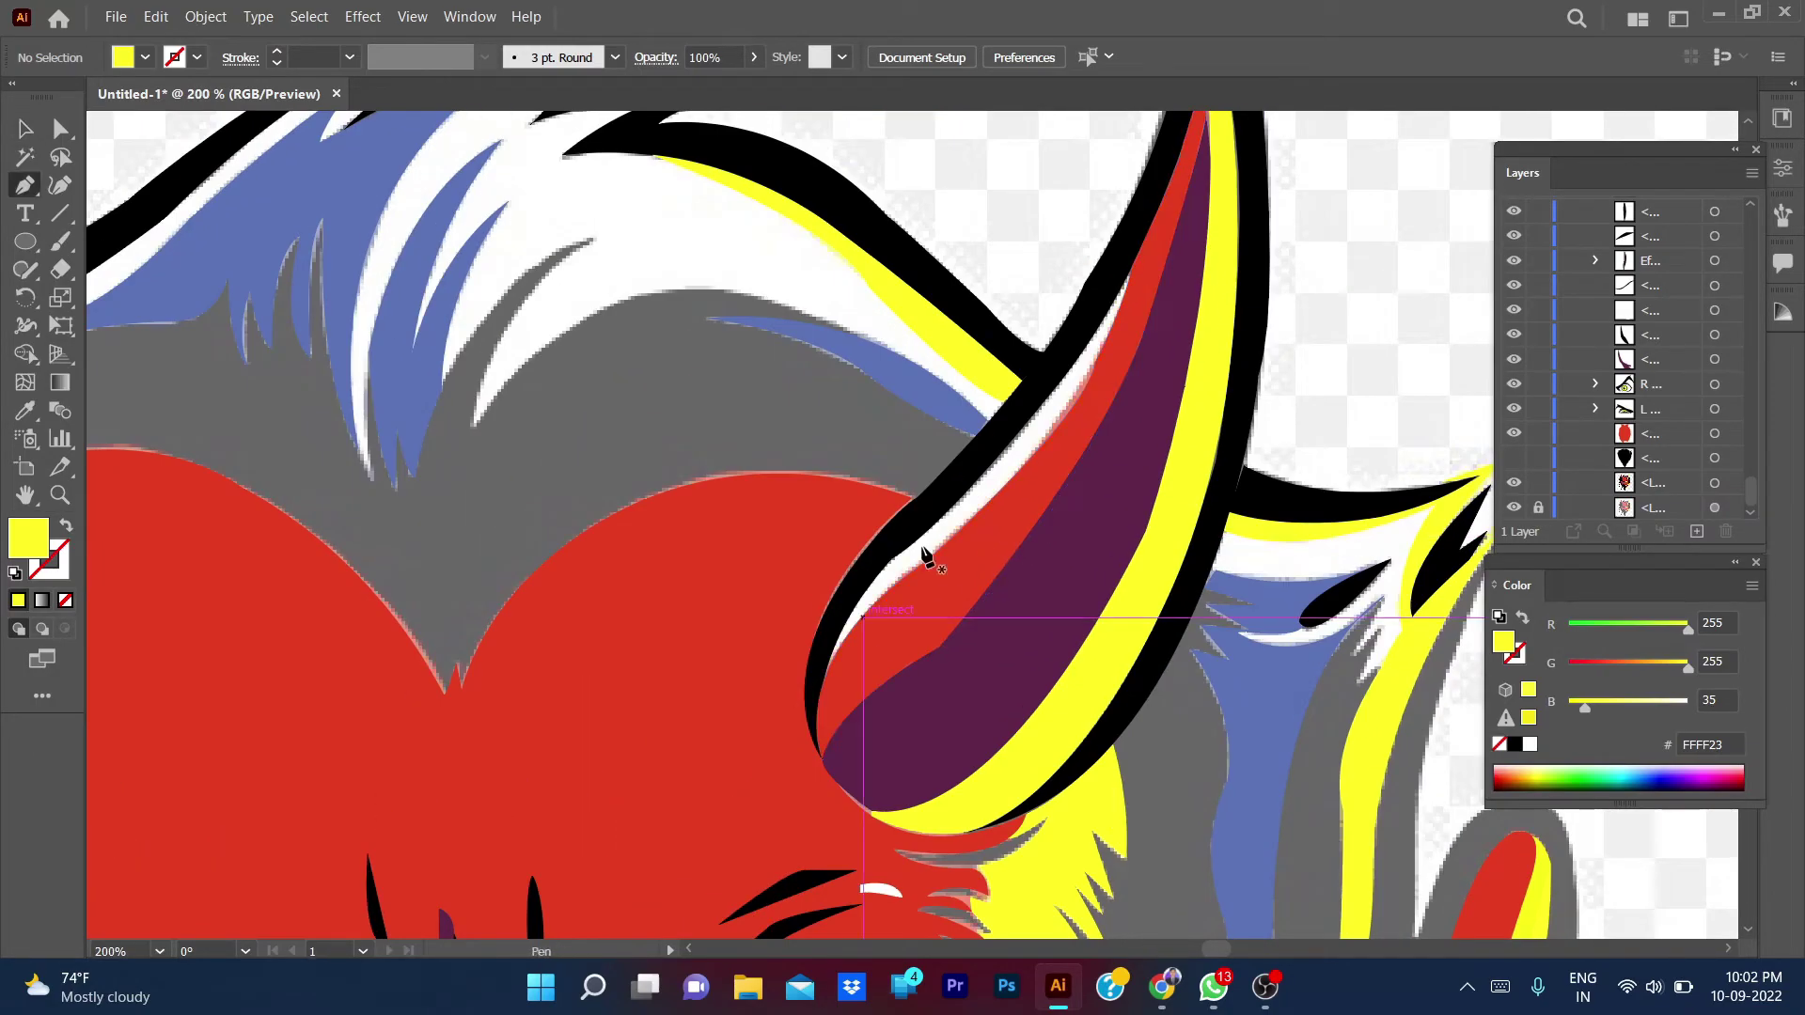
click(1131, 280)
drag(973, 484, 884, 573)
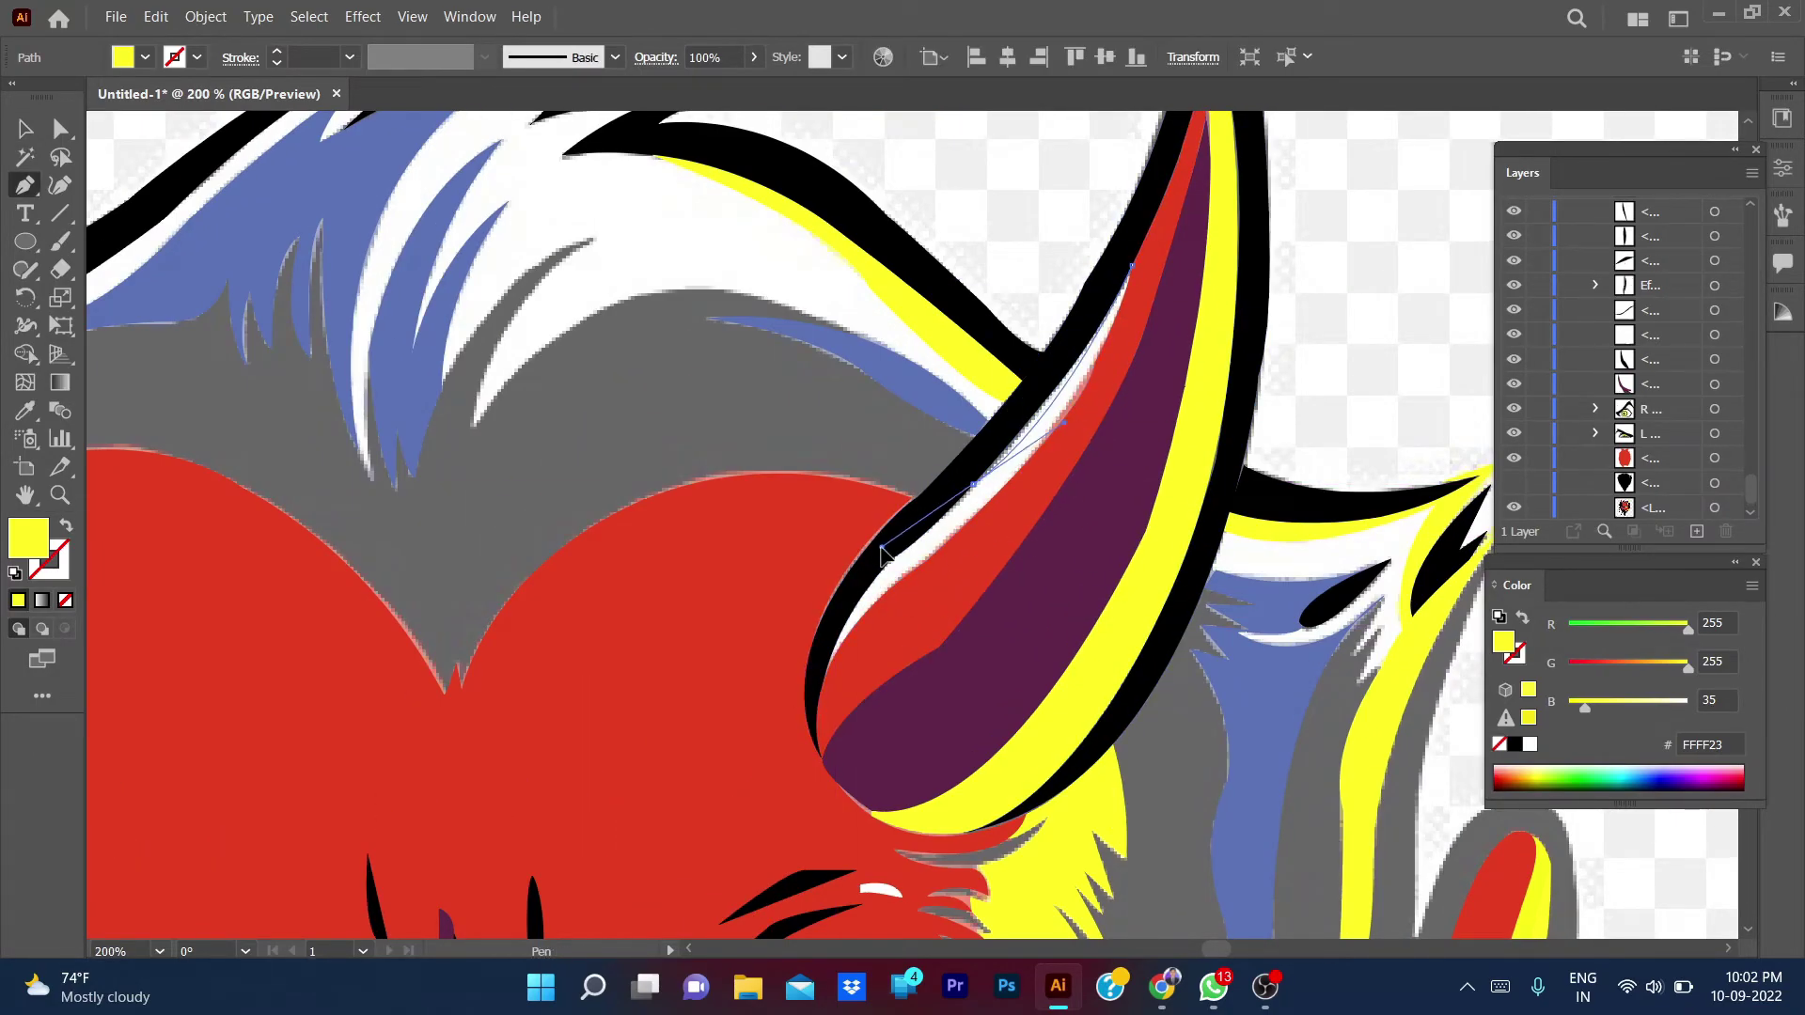
drag(973, 486, 858, 573)
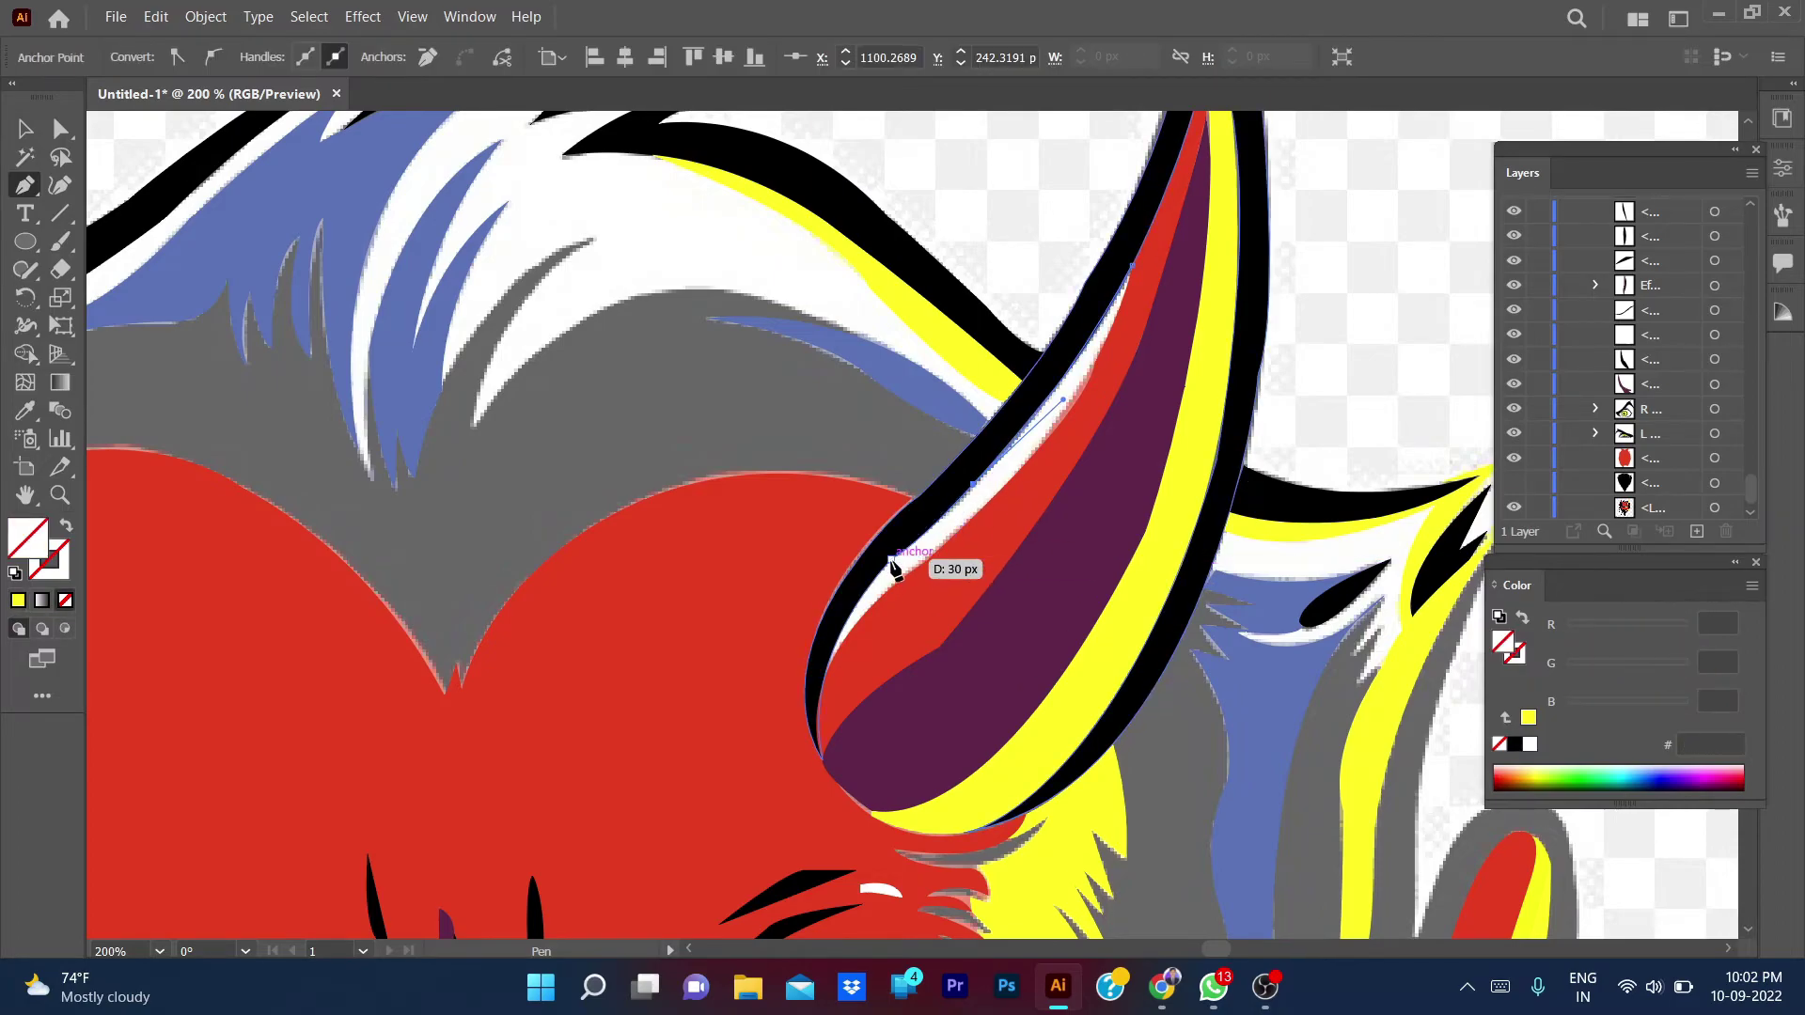
scroll(893, 569, down, 2)
scroll(893, 569, left, 1)
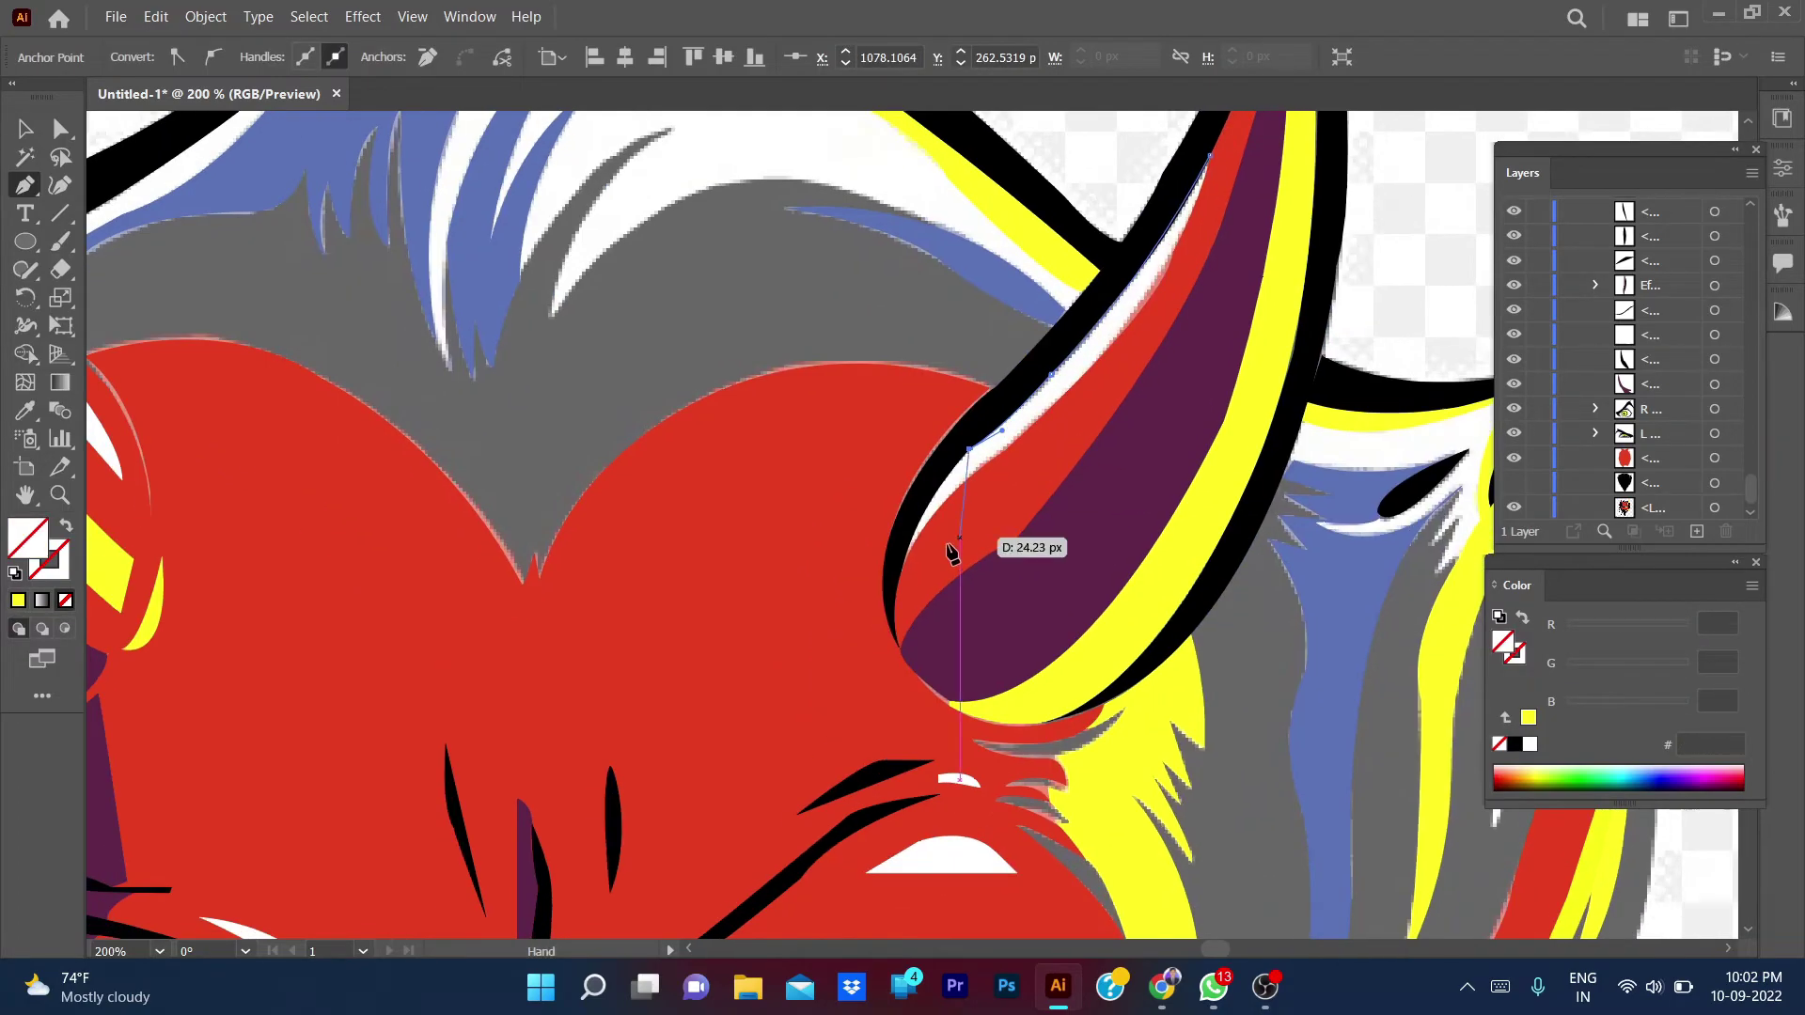
drag(902, 597, 892, 602)
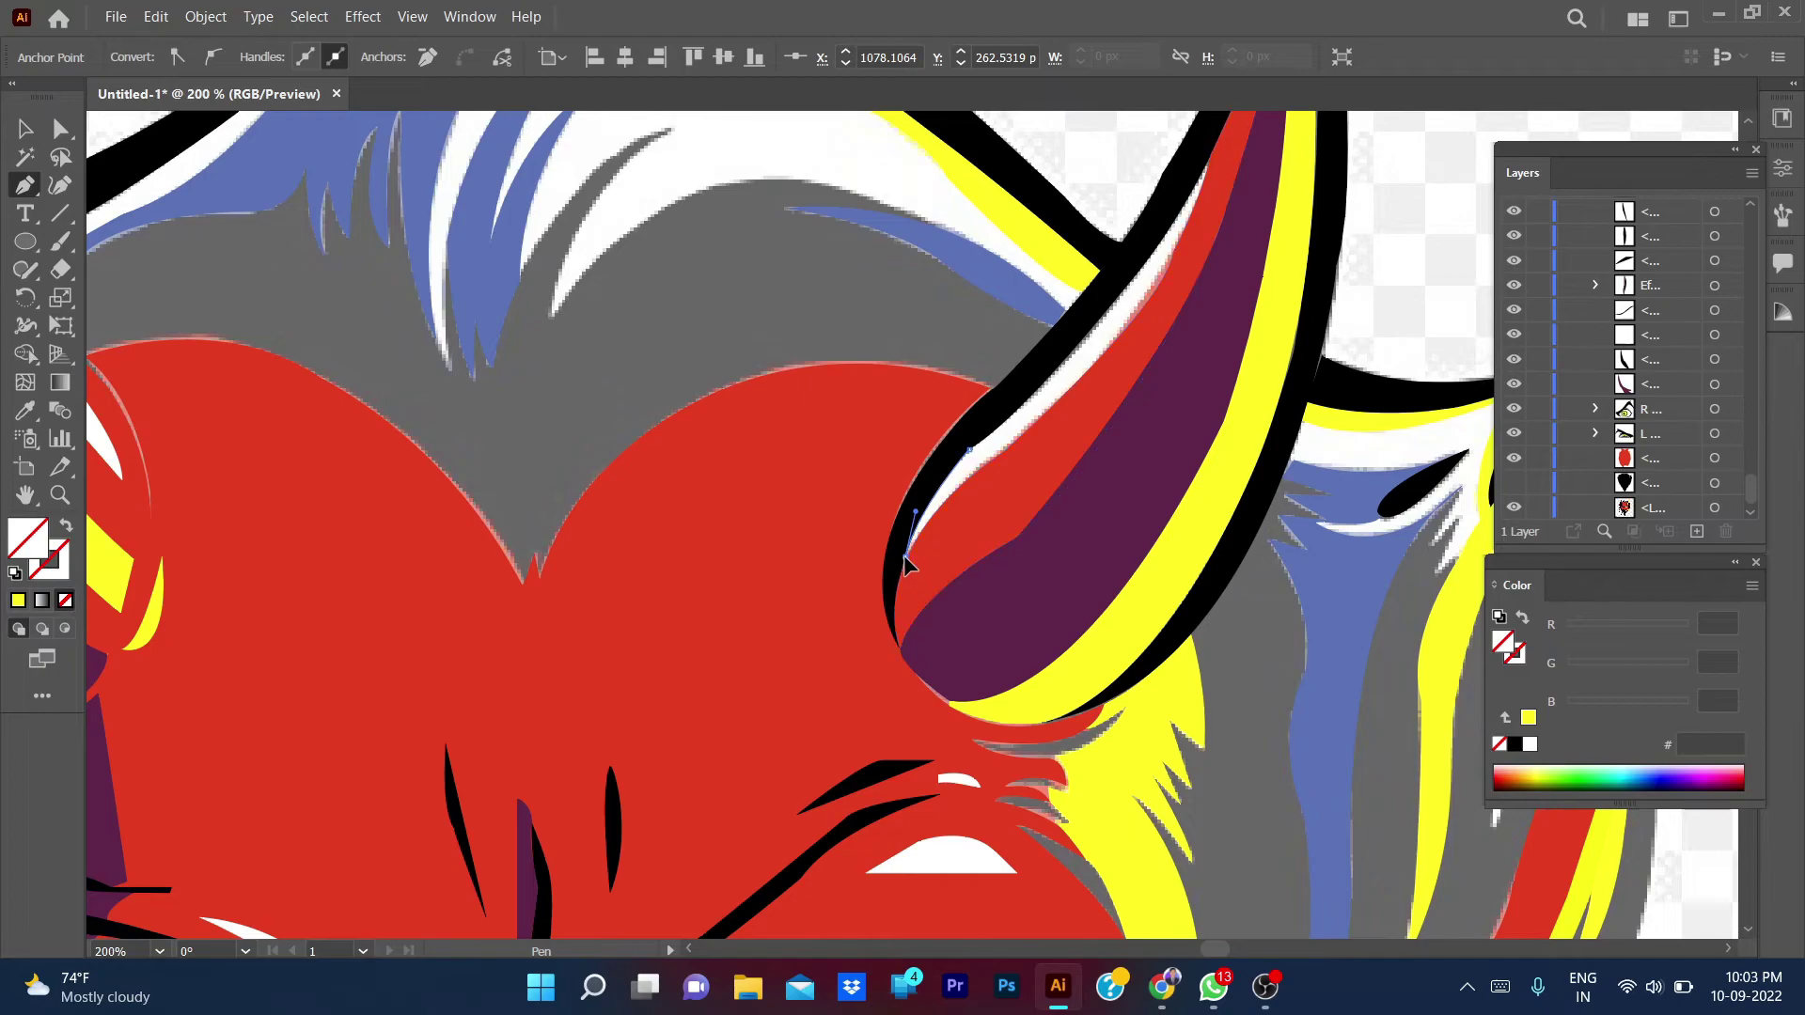
scroll(984, 516, up, 5)
scroll(983, 516, right, 3)
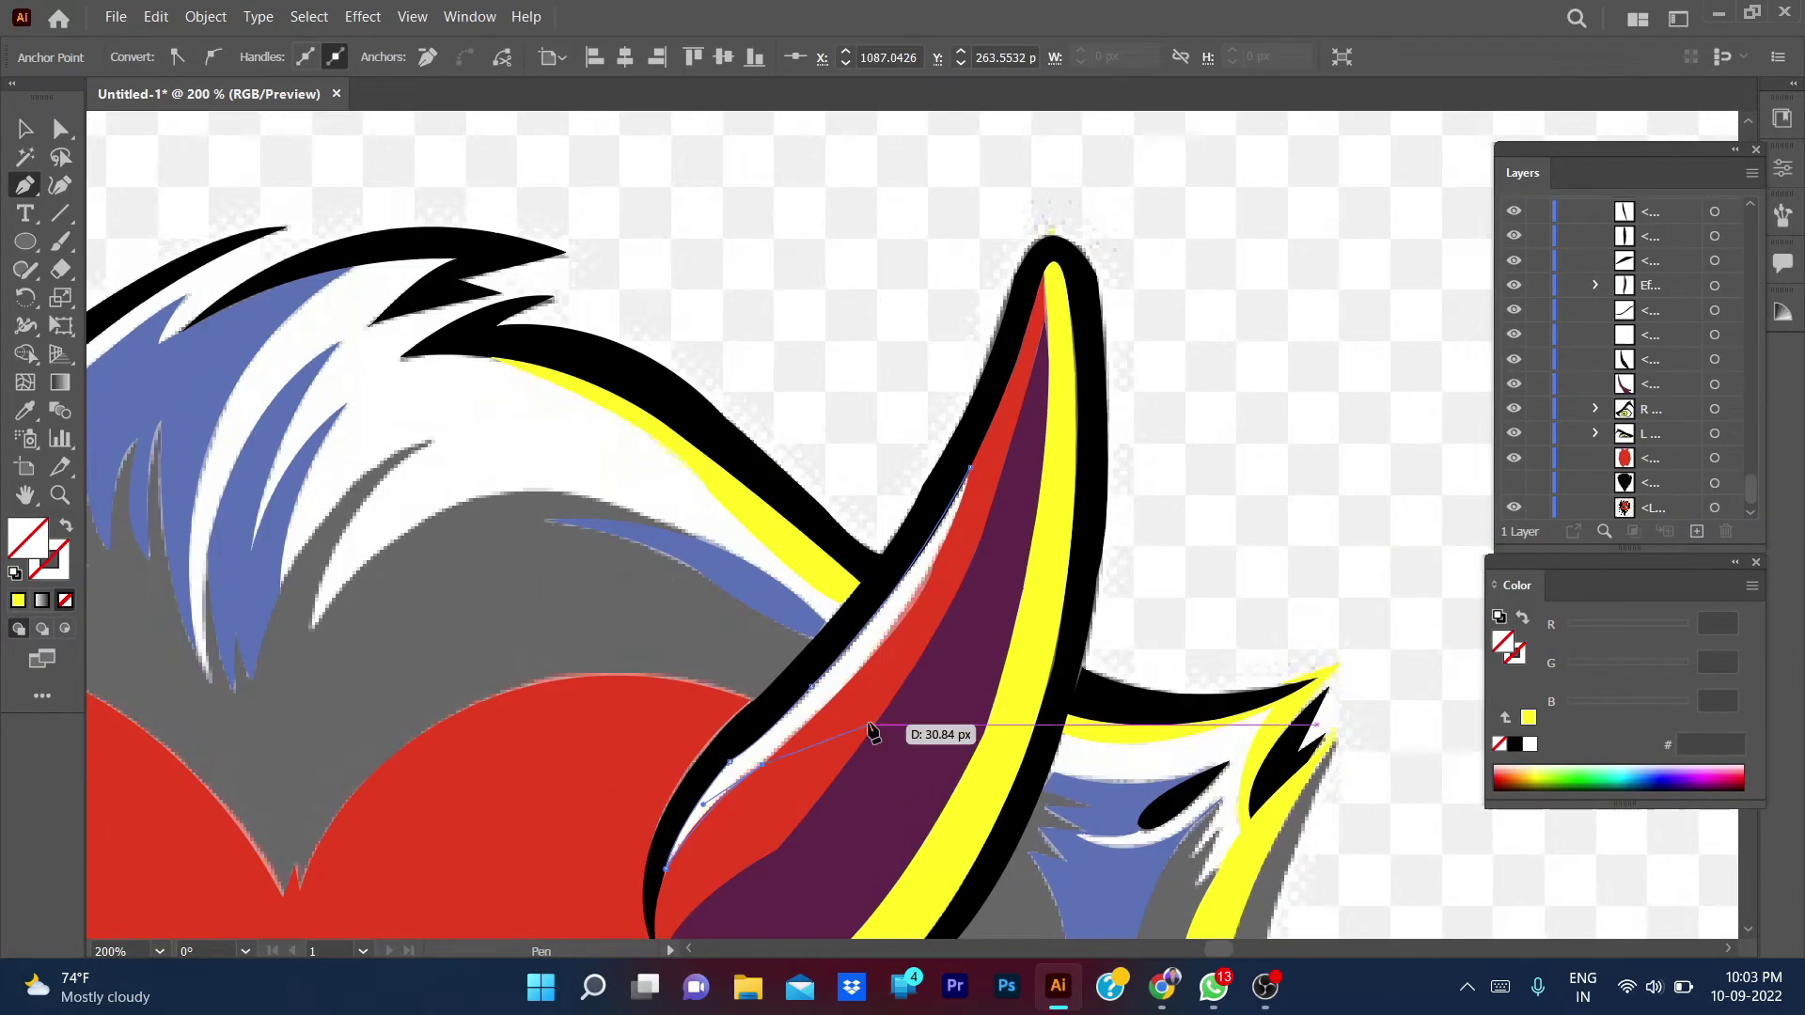
drag(912, 647, 968, 434)
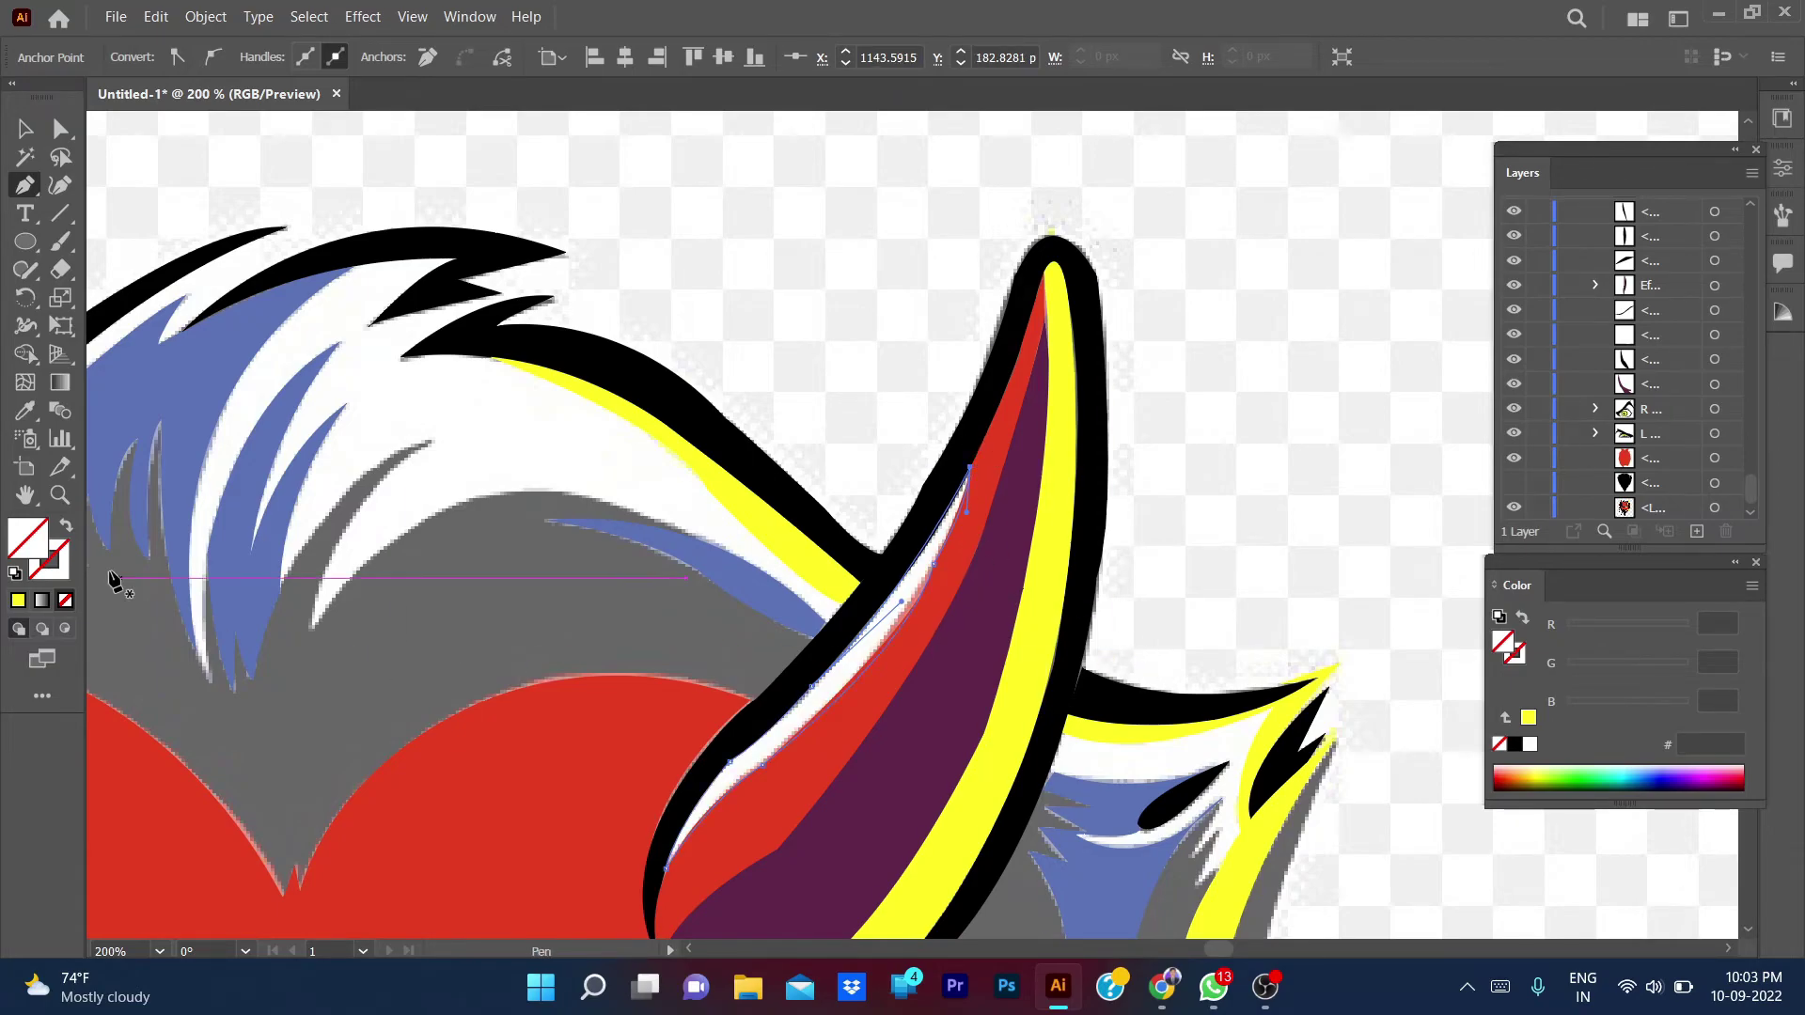
- Set the new path's fill to white, deselect it and zoom out to the whole devil
double_click(28, 539)
click(1659, 209)
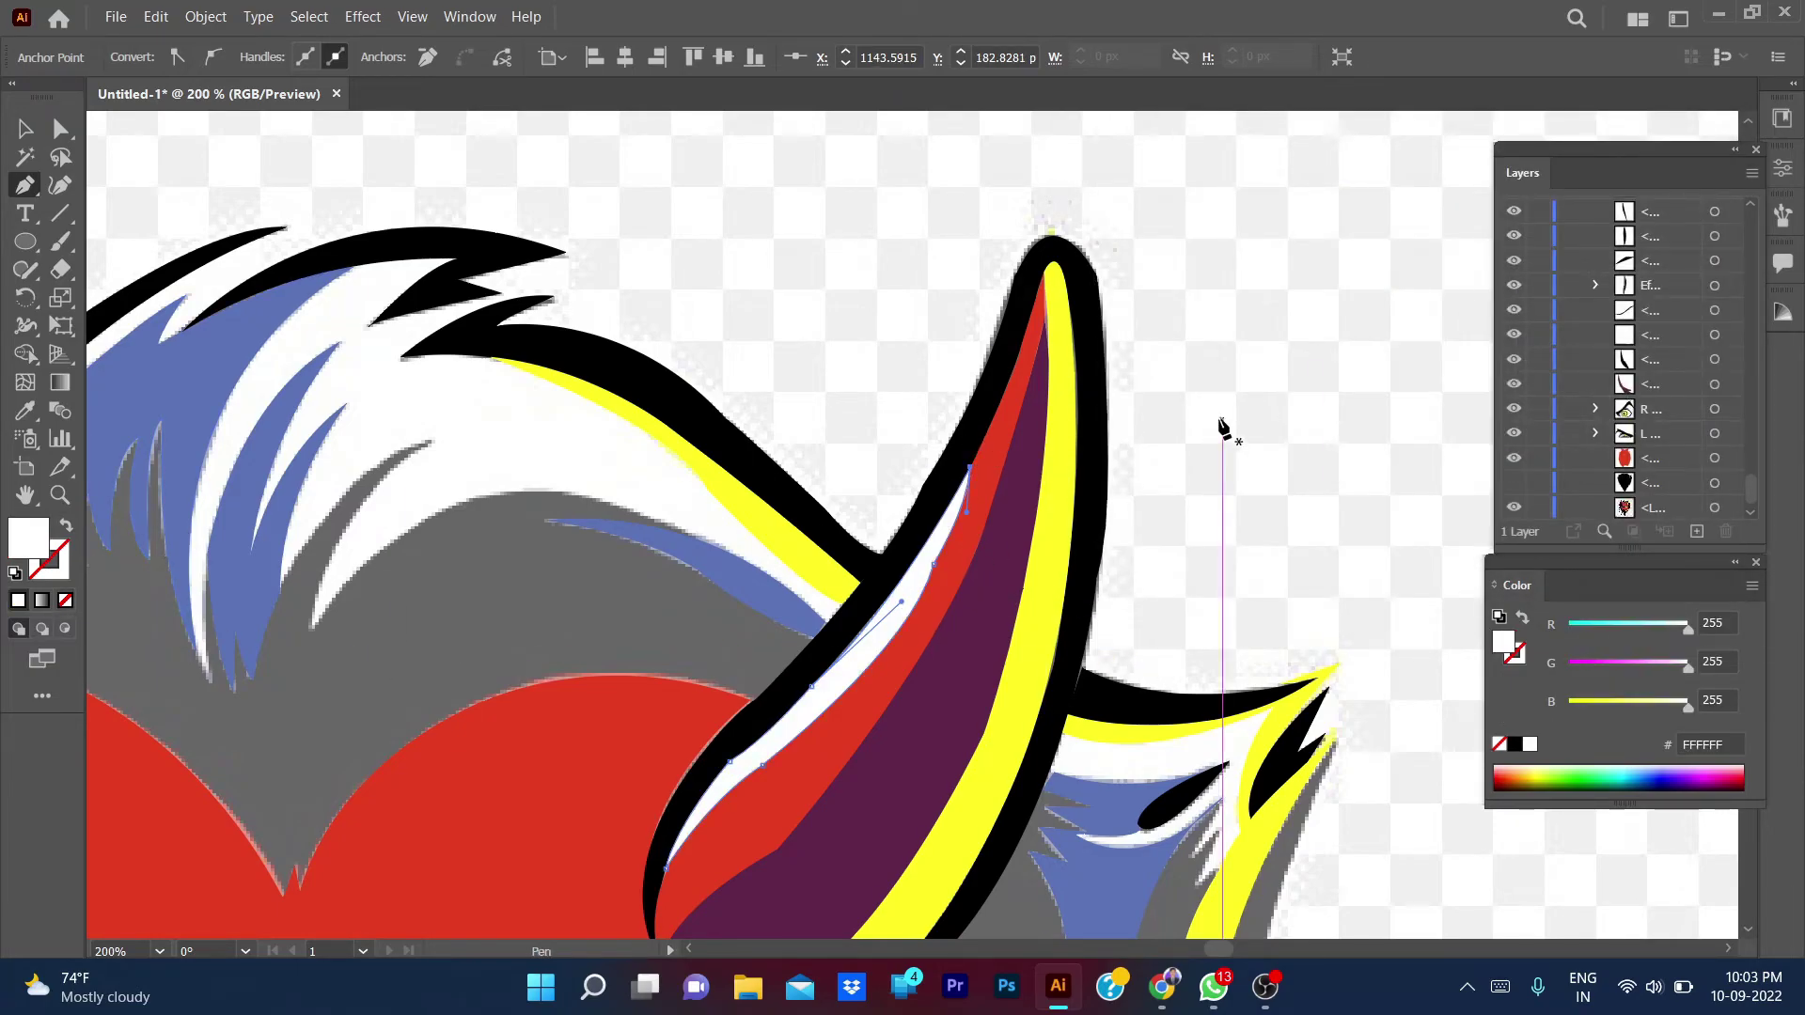
key(v)
key(ctrl+minus)
key(ctrl+minus)
key(ctrl+minus)
key(ctrl+minus)
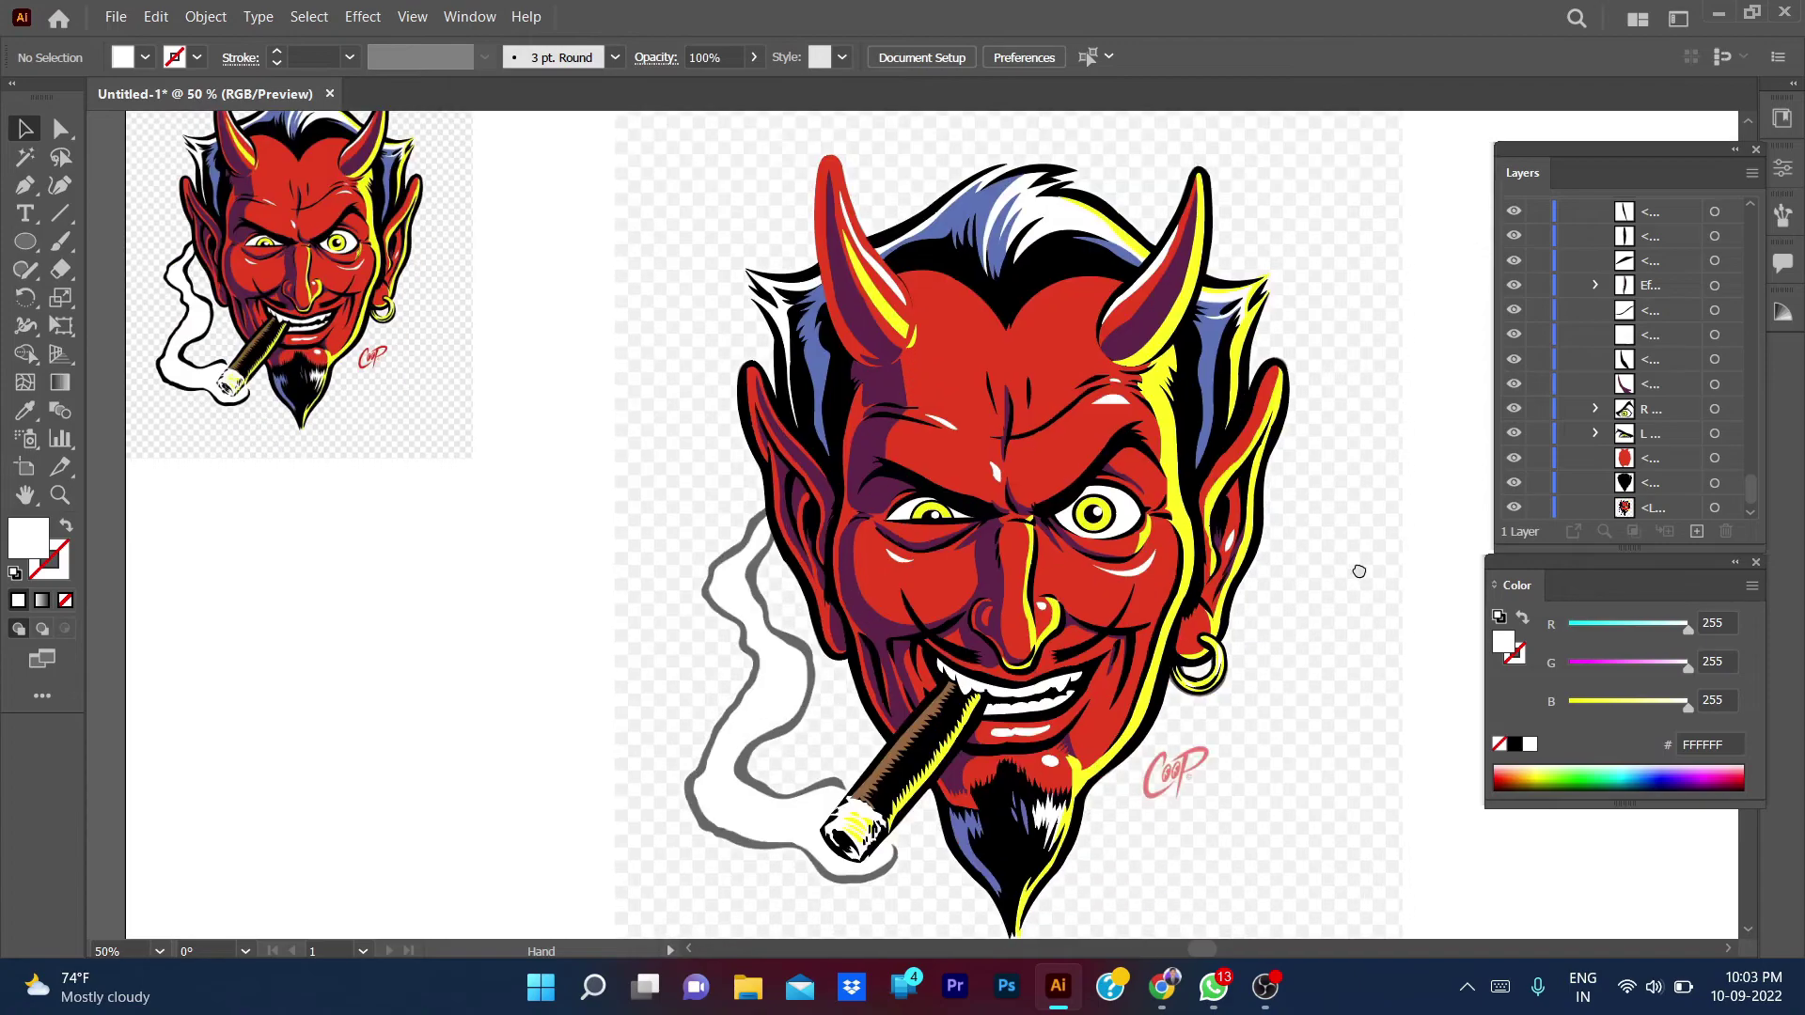
- Start the smoke path at the cigar tip with curved anchors along its outer edge
scroll(712, 575, up, 1)
scroll(959, 605, up, 1)
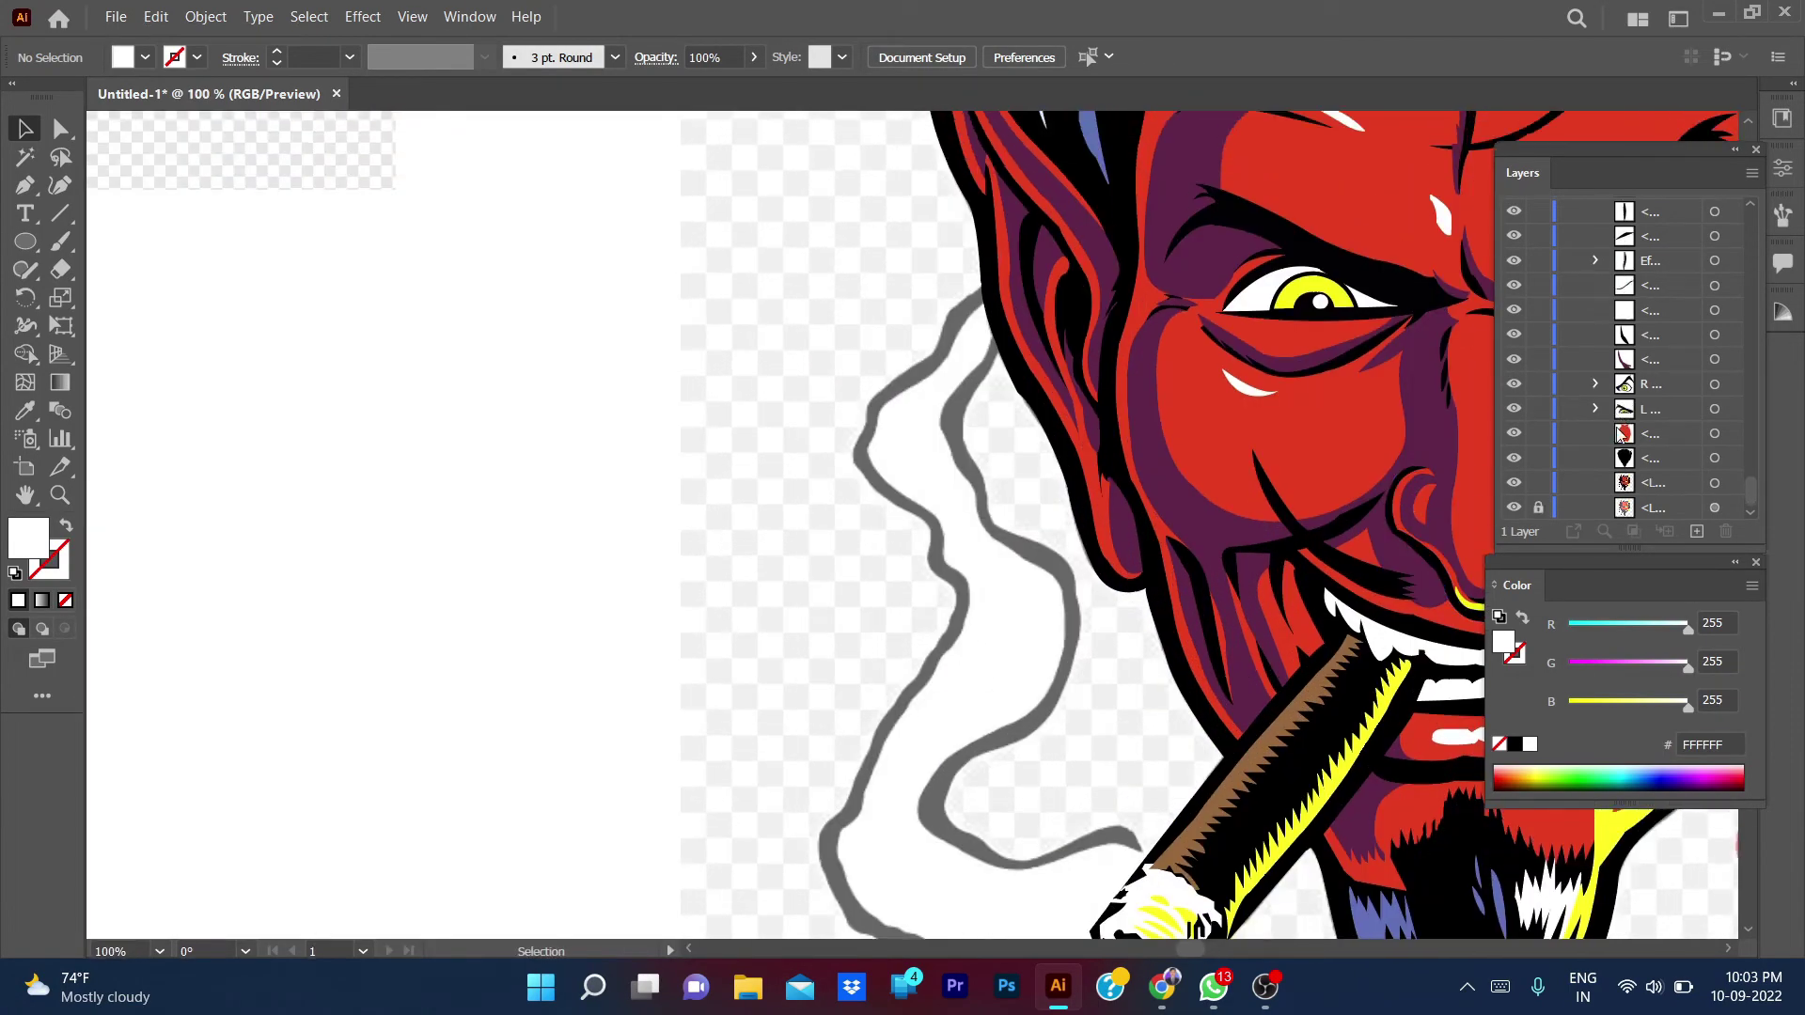
scroll(1035, 564, up, 1)
scroll(959, 444, up, 1)
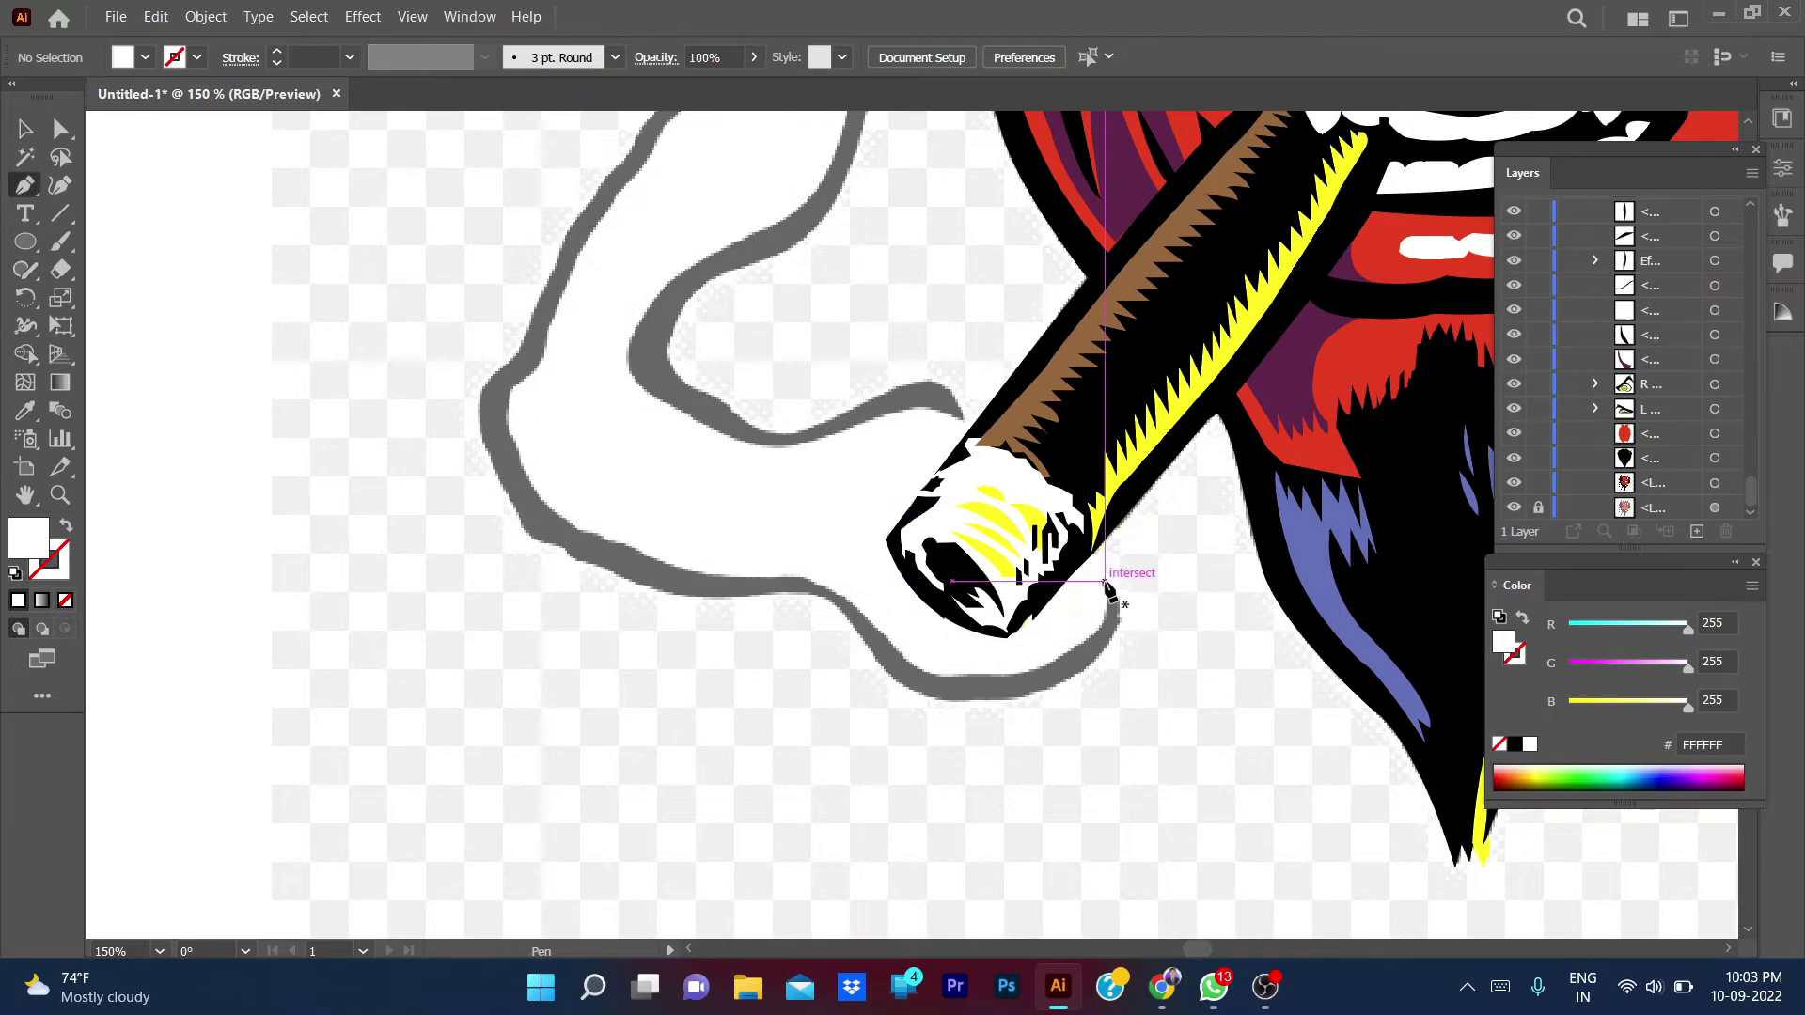
click(1105, 583)
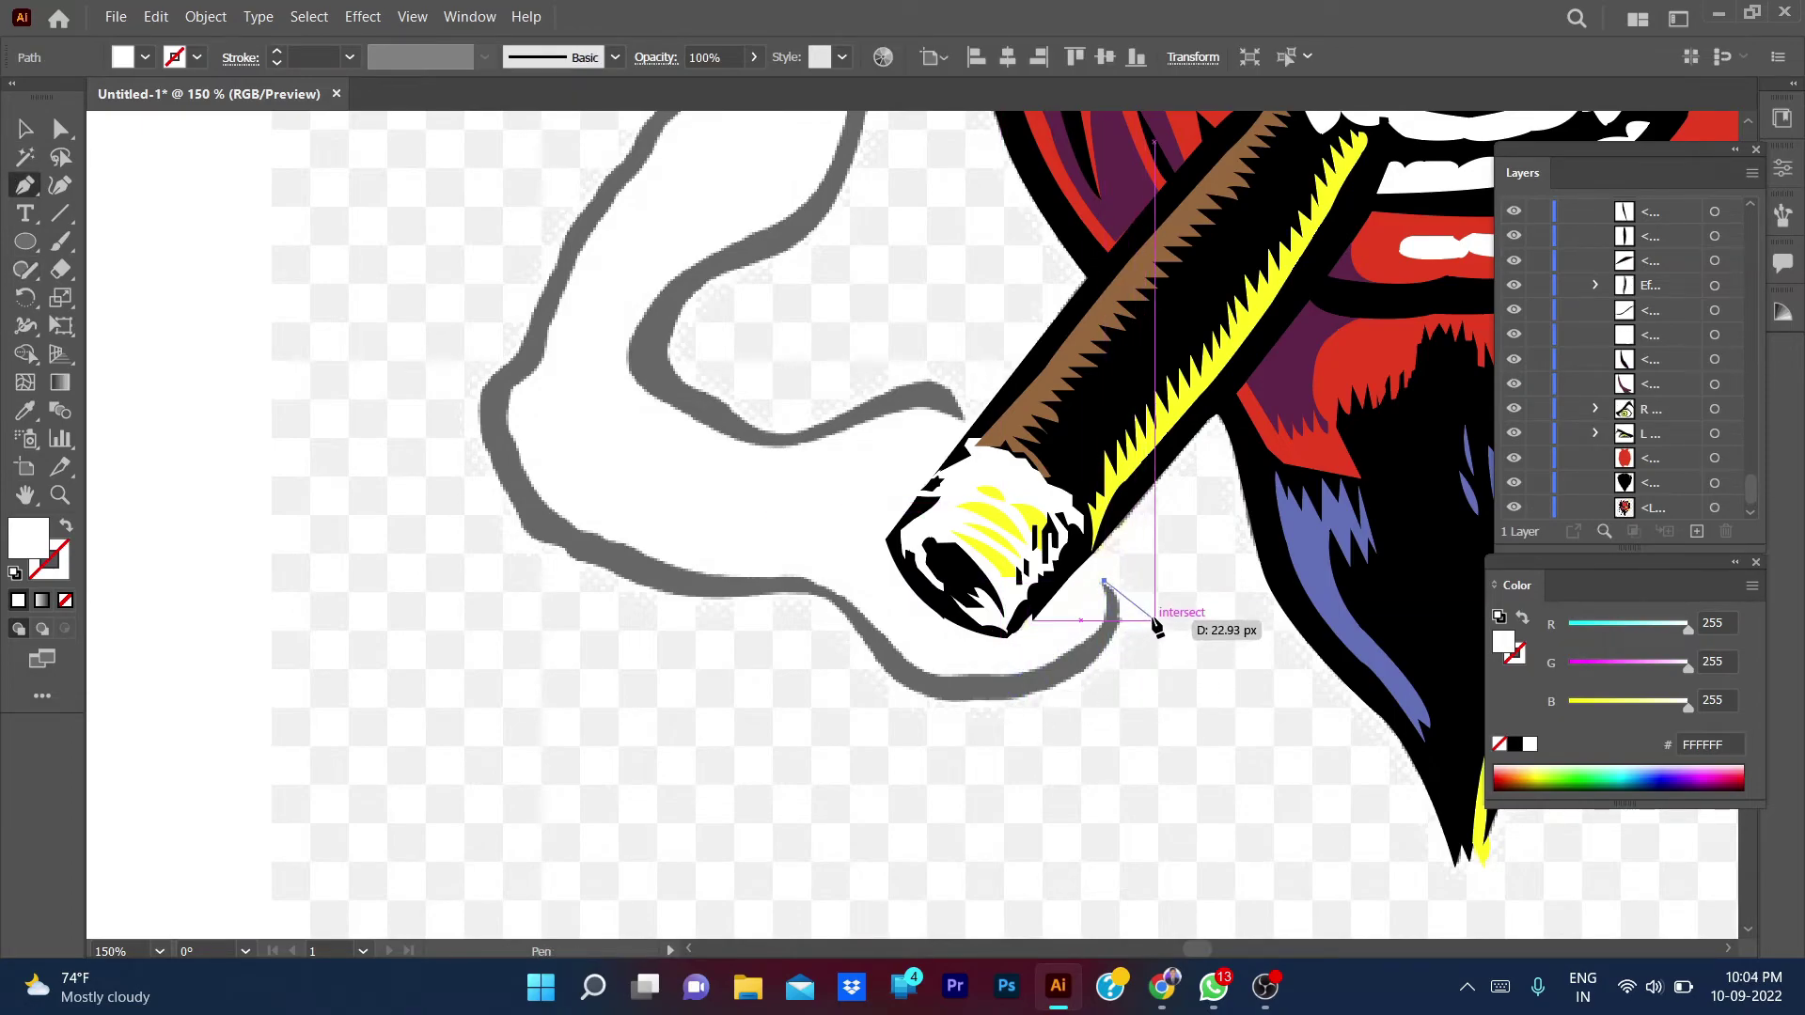
drag(1072, 675, 978, 731)
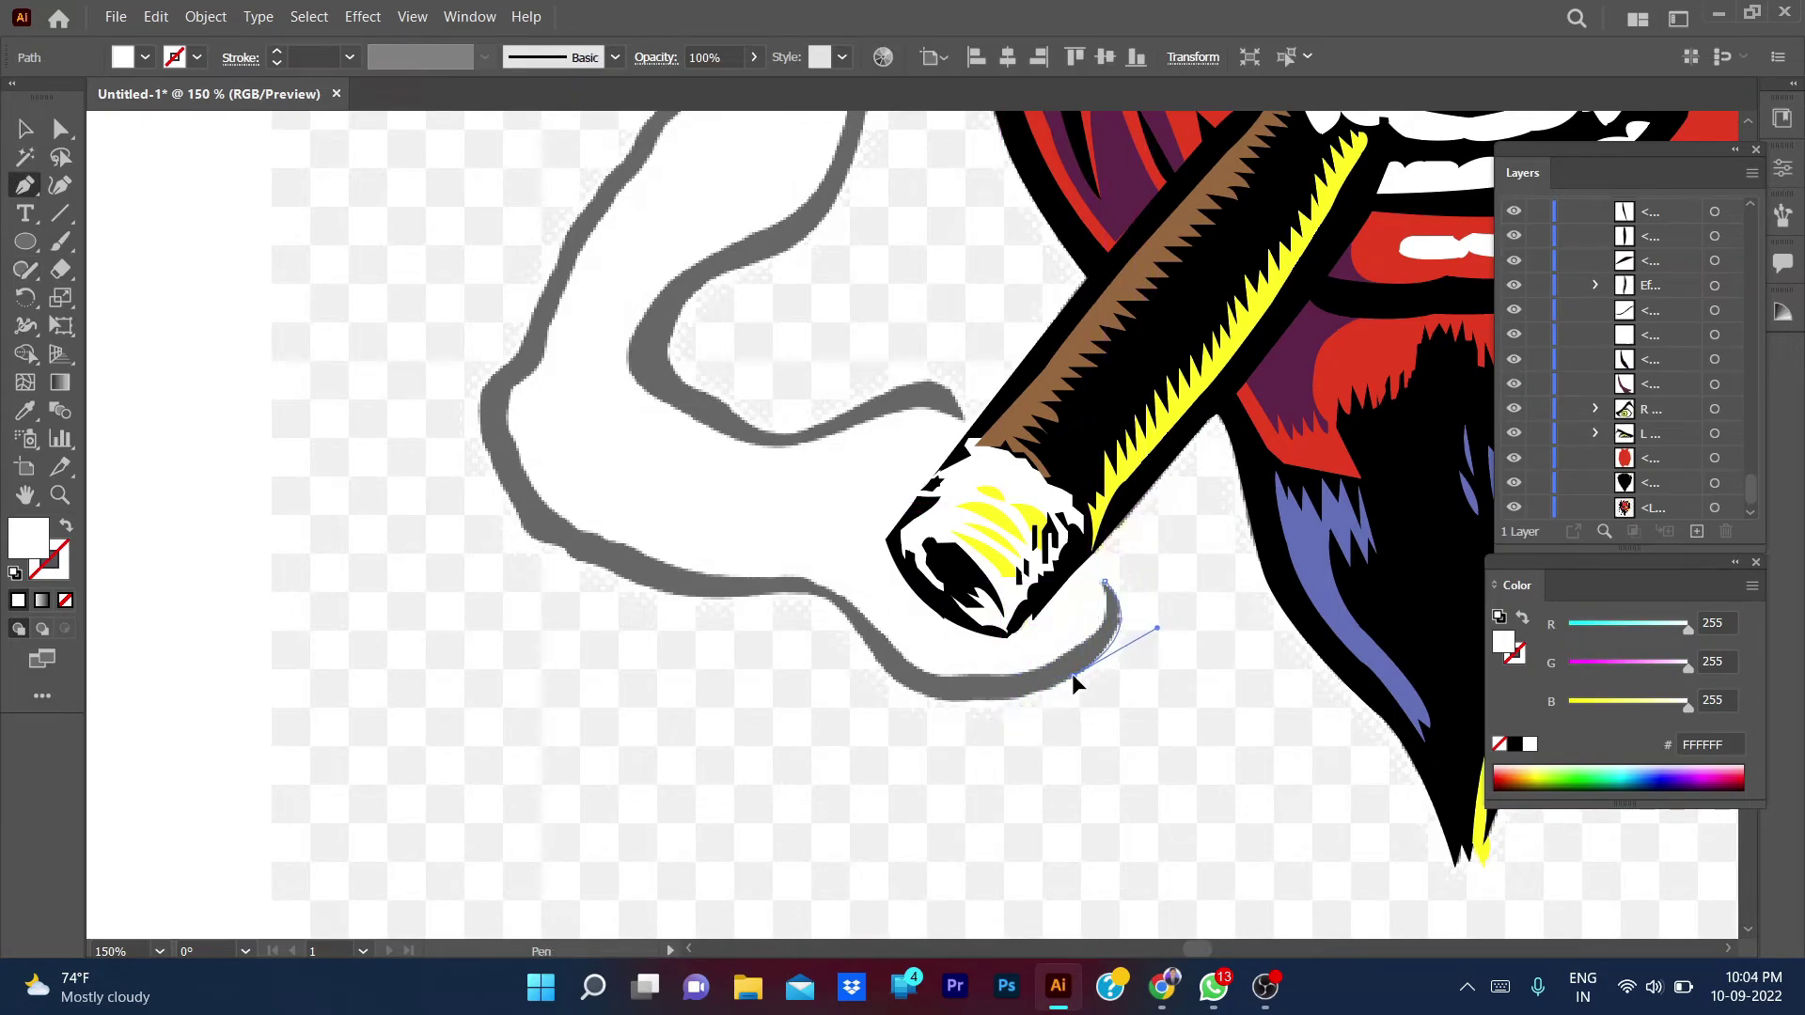
scroll(978, 686, left, 2)
drag(1095, 691, 978, 656)
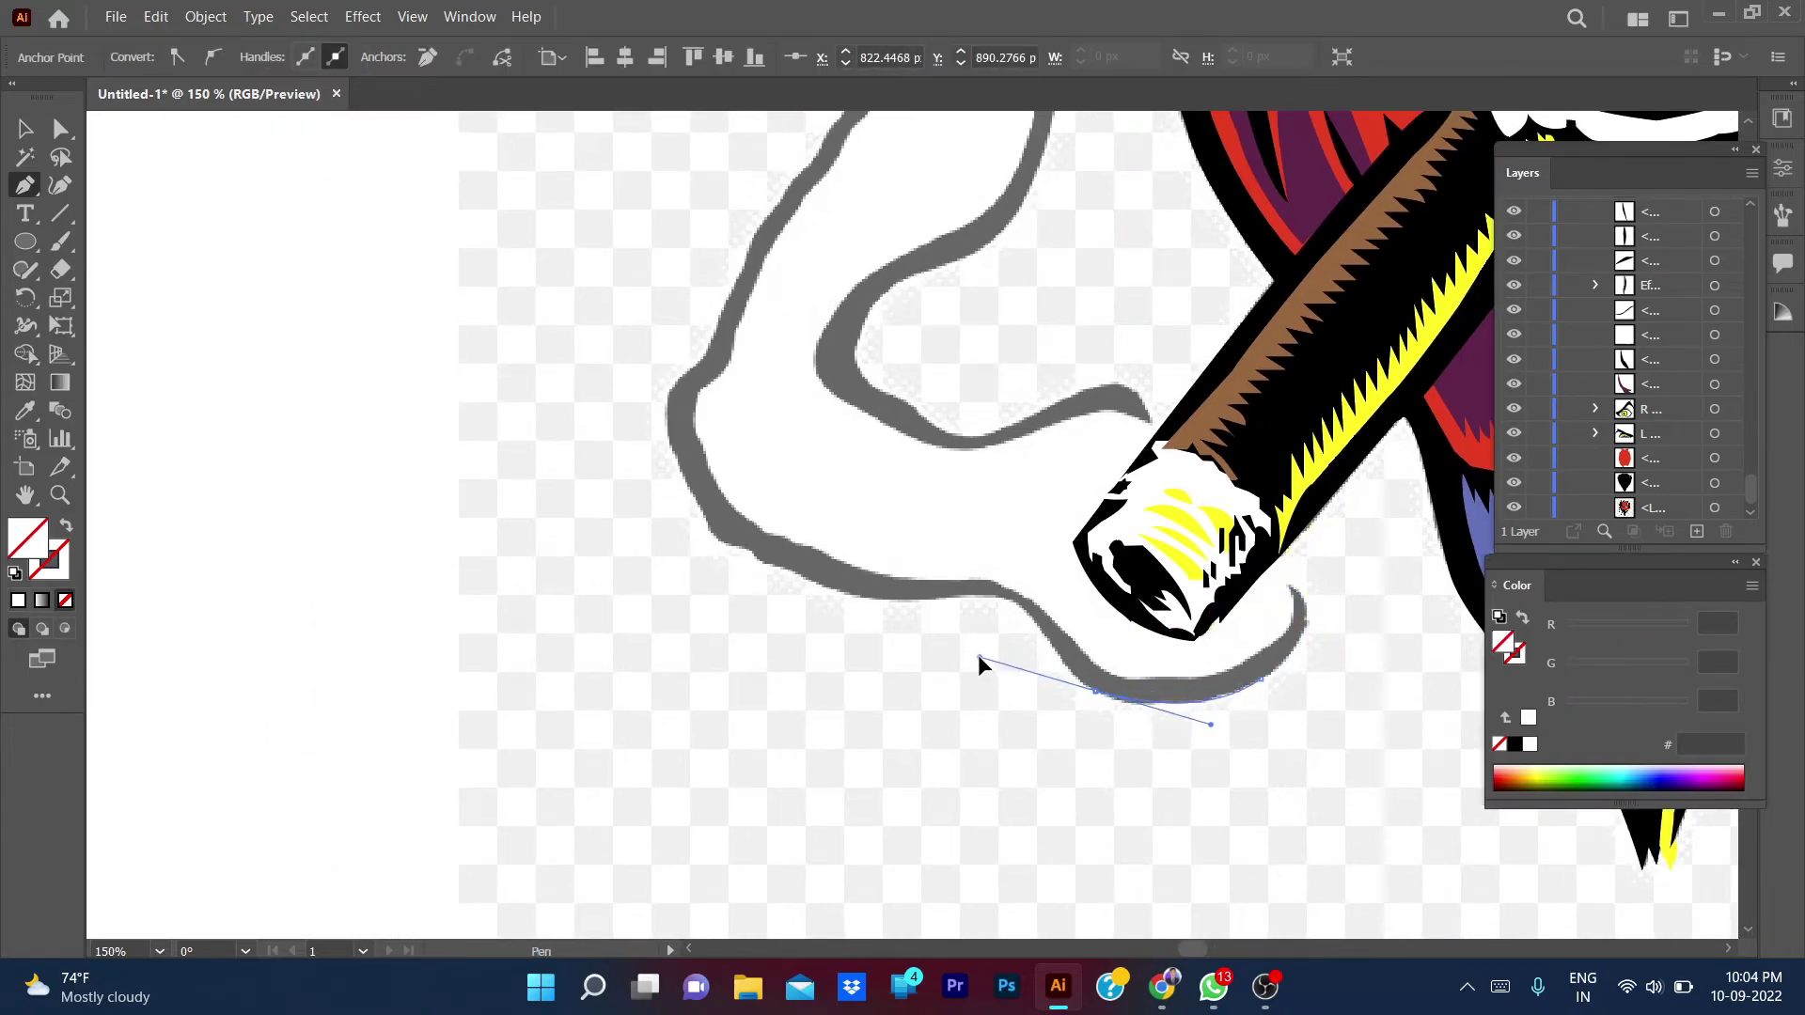
scroll(978, 654, up, 2)
click(1029, 628)
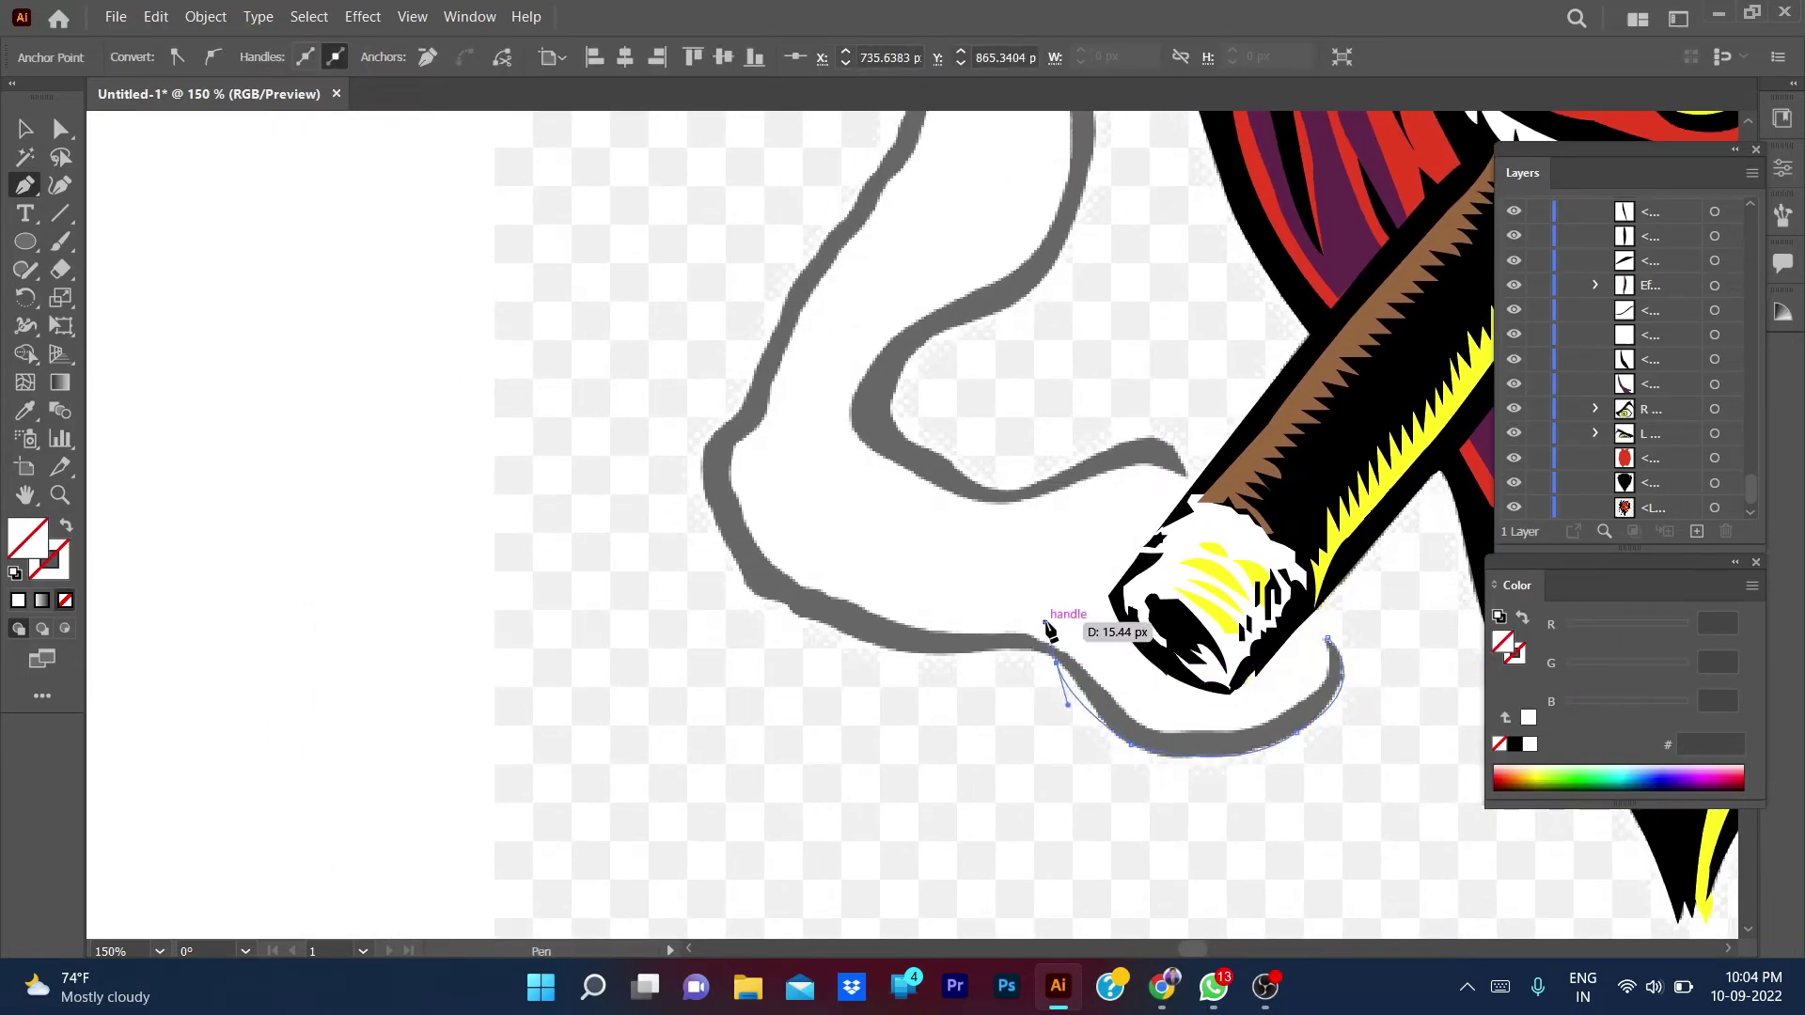
mouse_move(1050, 631)
mouse_down()
mouse_move(1078, 694)
mouse_move(1007, 713)
mouse_move(1088, 786)
mouse_move(987, 713)
mouse_up()
- Extend the smoke path around its bend and up the outer edge to the trail's top
scroll(1077, 714, up, 2)
scroll(1005, 759, left, 2)
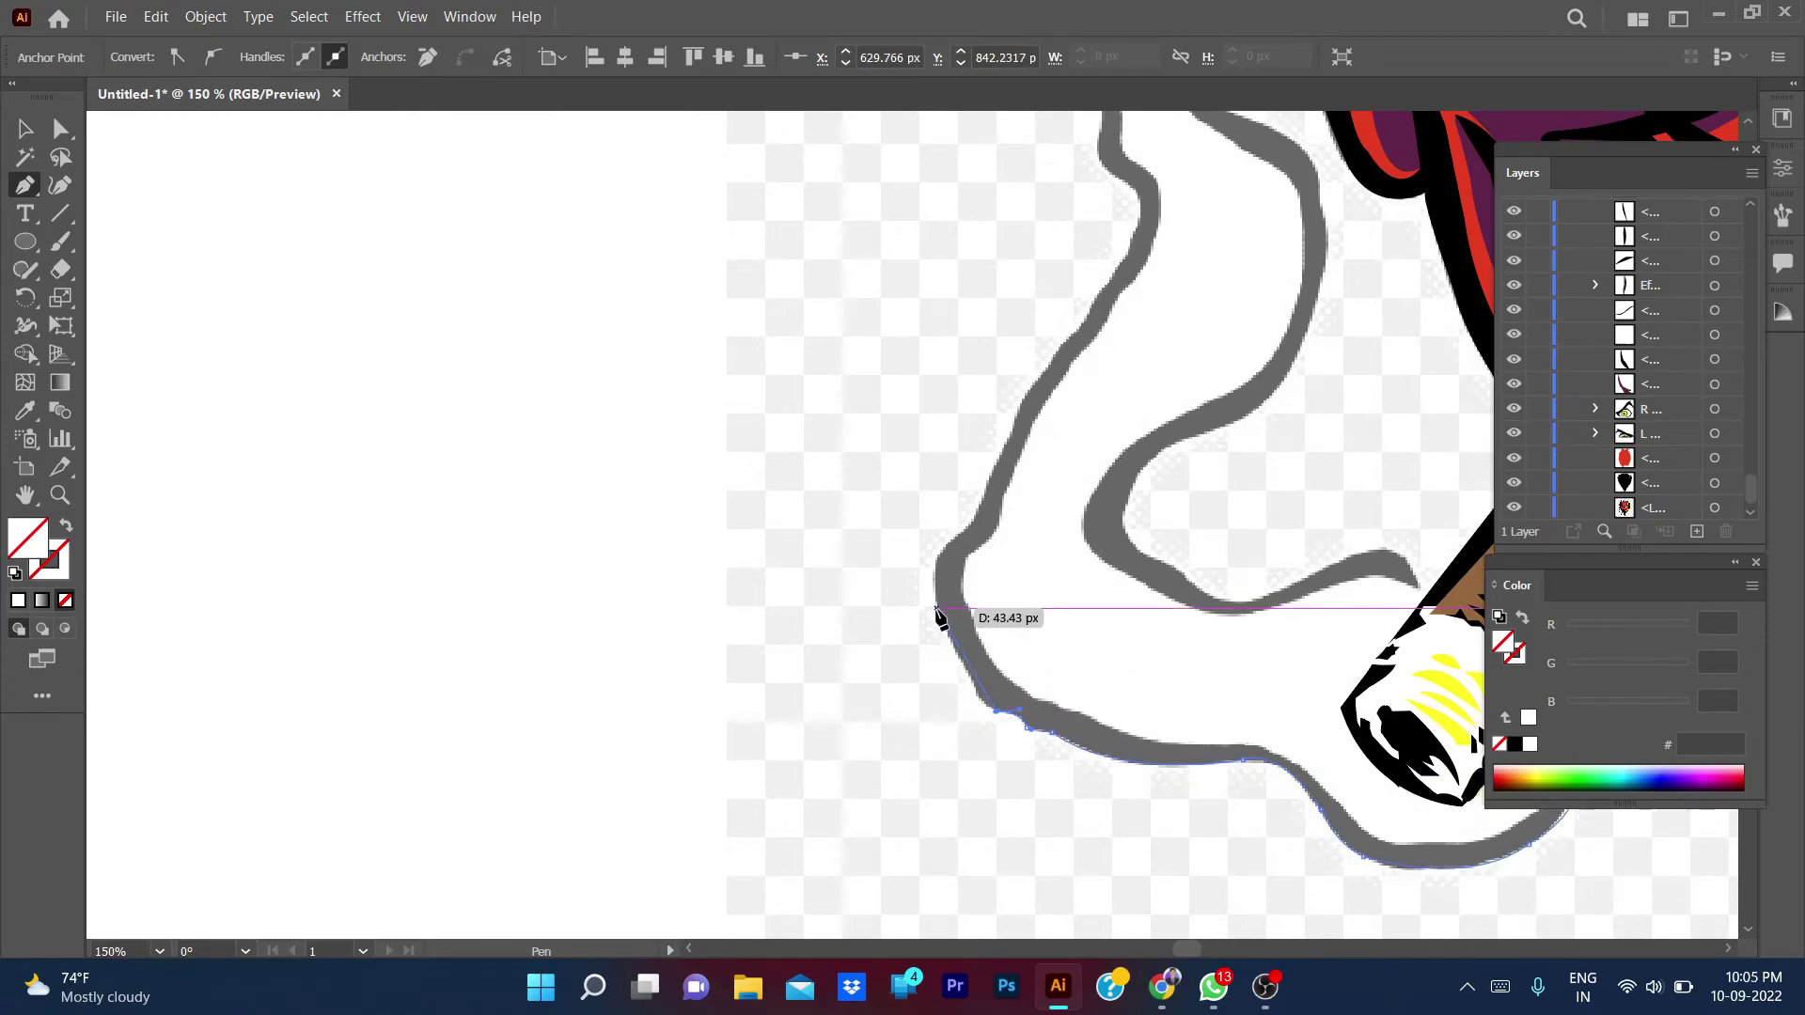
mouse_move(937, 608)
mouse_down()
mouse_move(919, 518)
mouse_move(1011, 485)
mouse_move(858, 714)
mouse_move(938, 596)
mouse_move(907, 665)
mouse_move(915, 609)
mouse_move(904, 636)
mouse_up()
mouse_move(921, 564)
mouse_down()
mouse_move(895, 516)
mouse_move(788, 481)
mouse_move(819, 549)
mouse_move(791, 508)
mouse_move(806, 415)
mouse_up()
scroll(887, 528, up, 2)
click(889, 533)
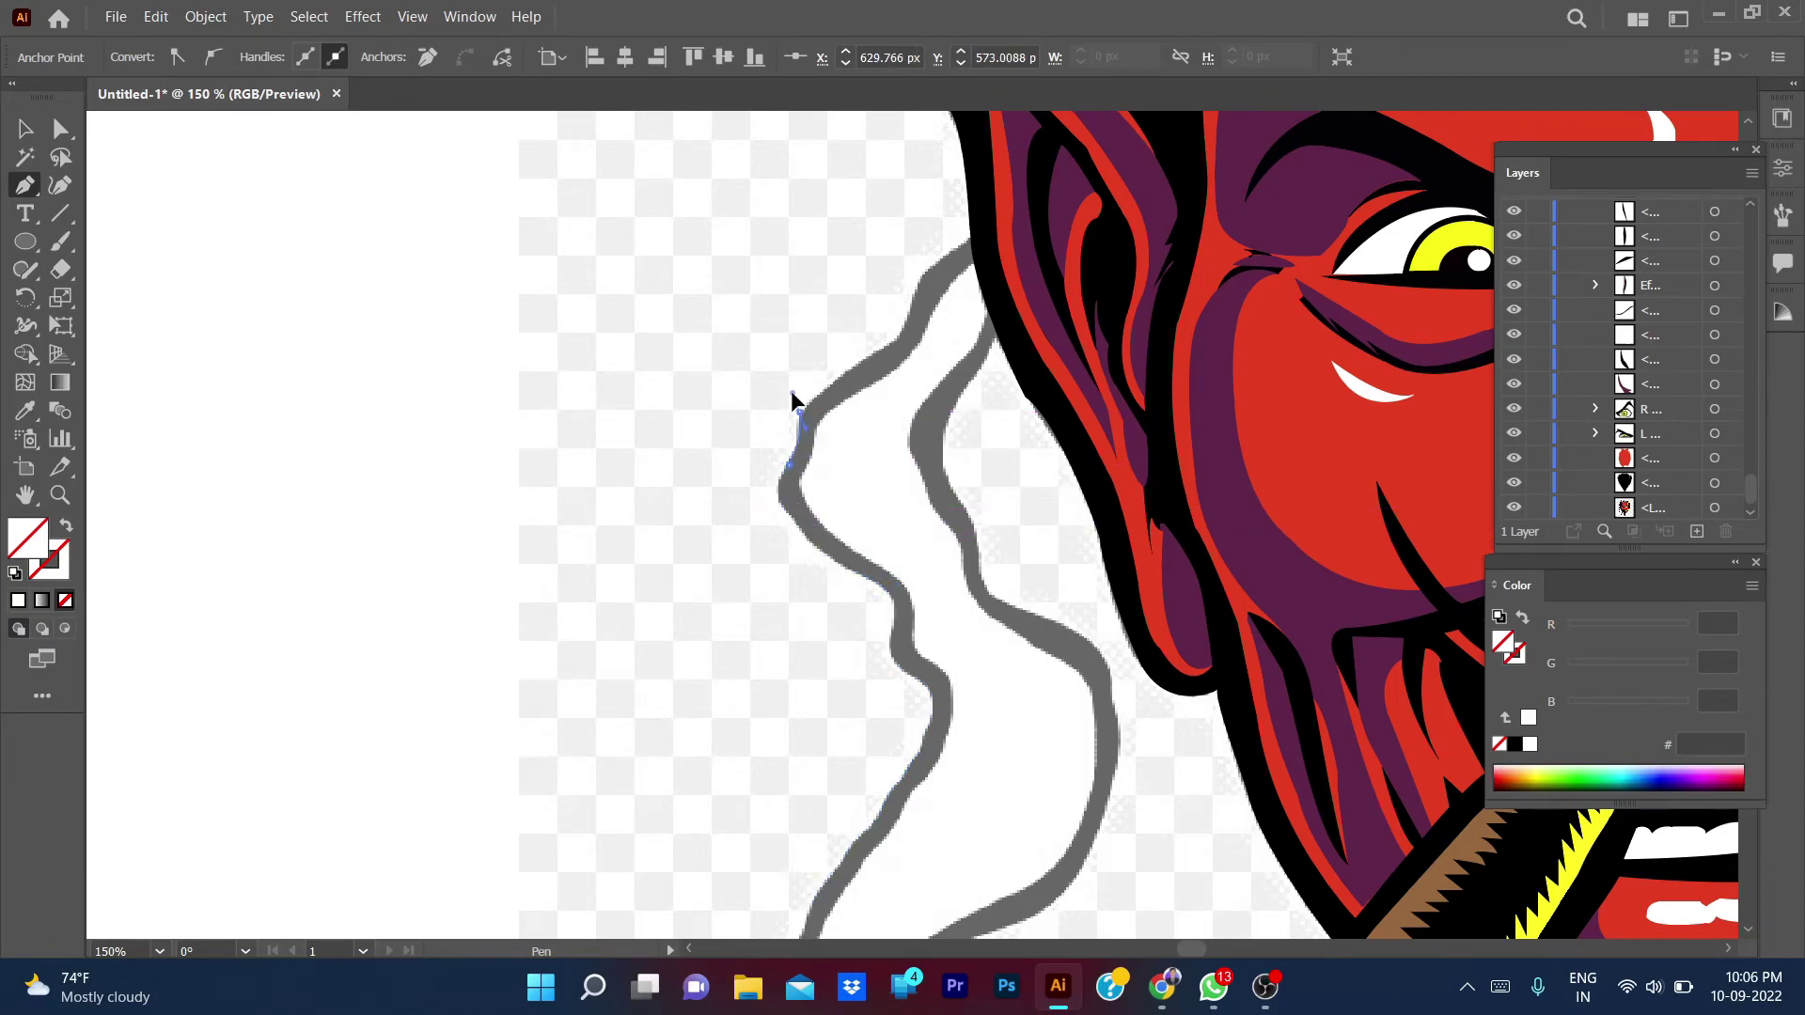
mouse_move(891, 353)
mouse_down()
mouse_move(821, 431)
mouse_move(806, 526)
mouse_up()
click(809, 478)
- Curve the path back down the smoke's inner edge with several curved anchors
drag(866, 433, 910, 417)
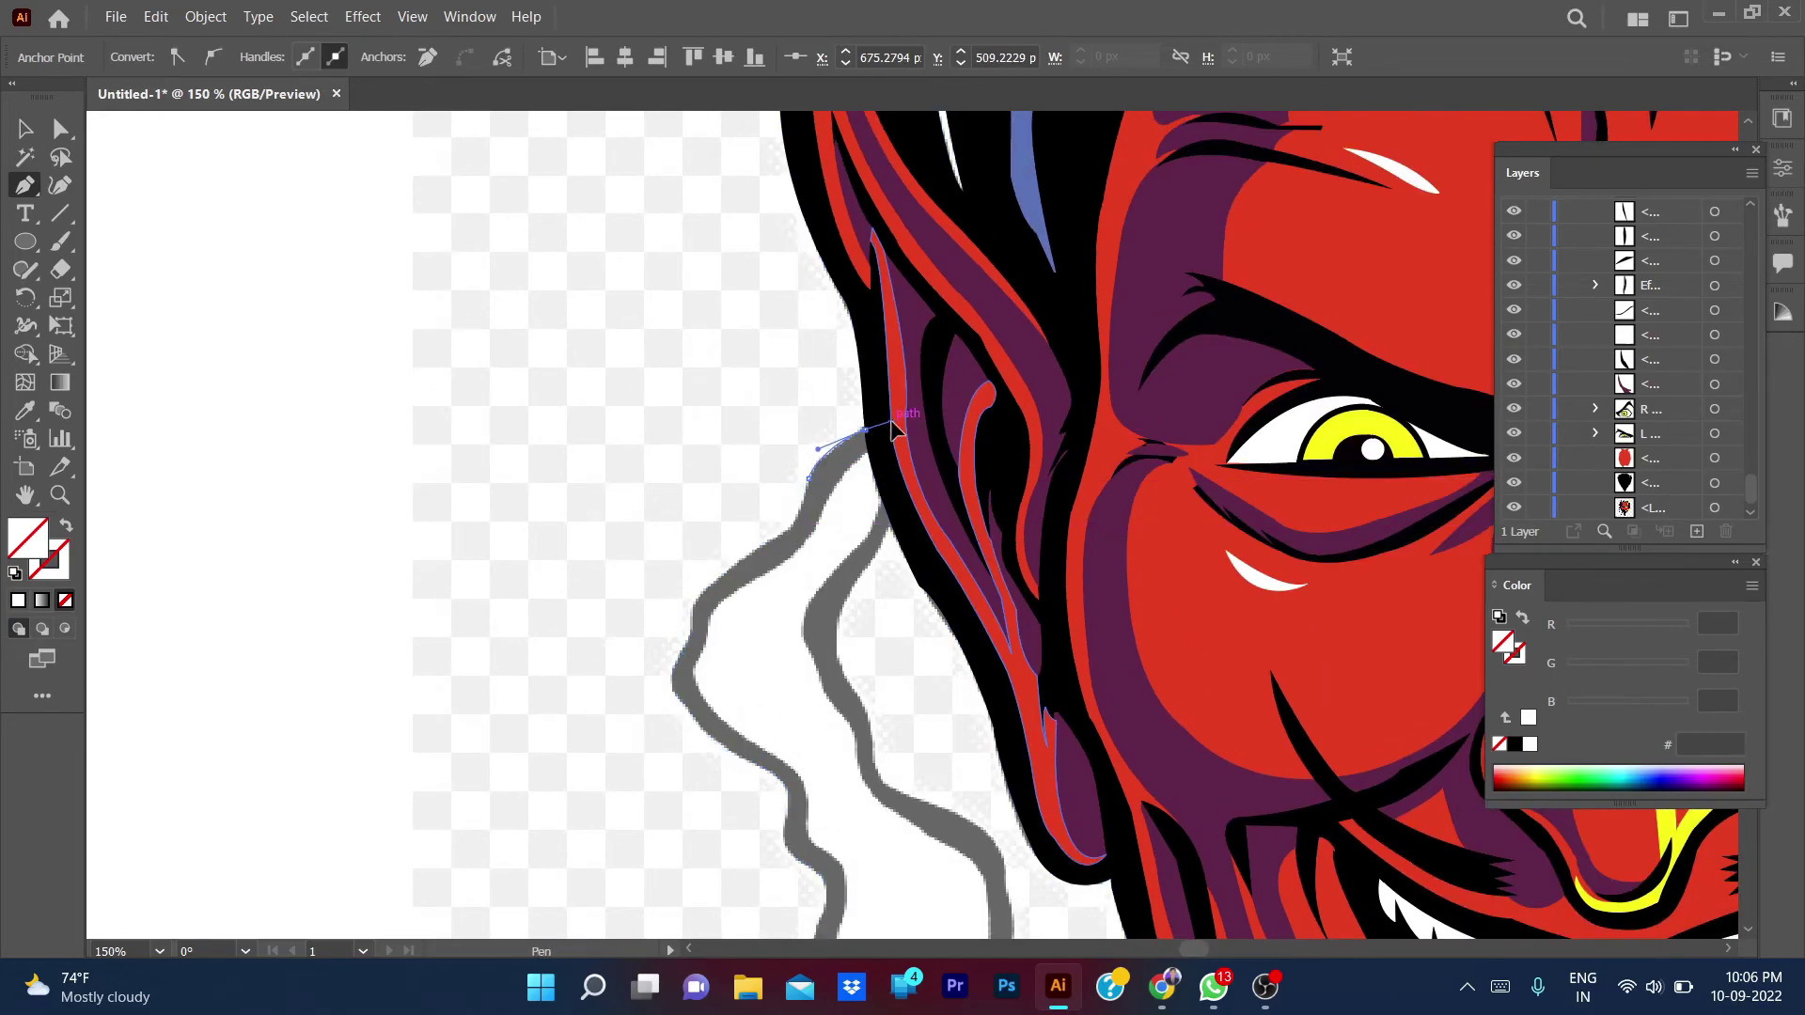
click(890, 525)
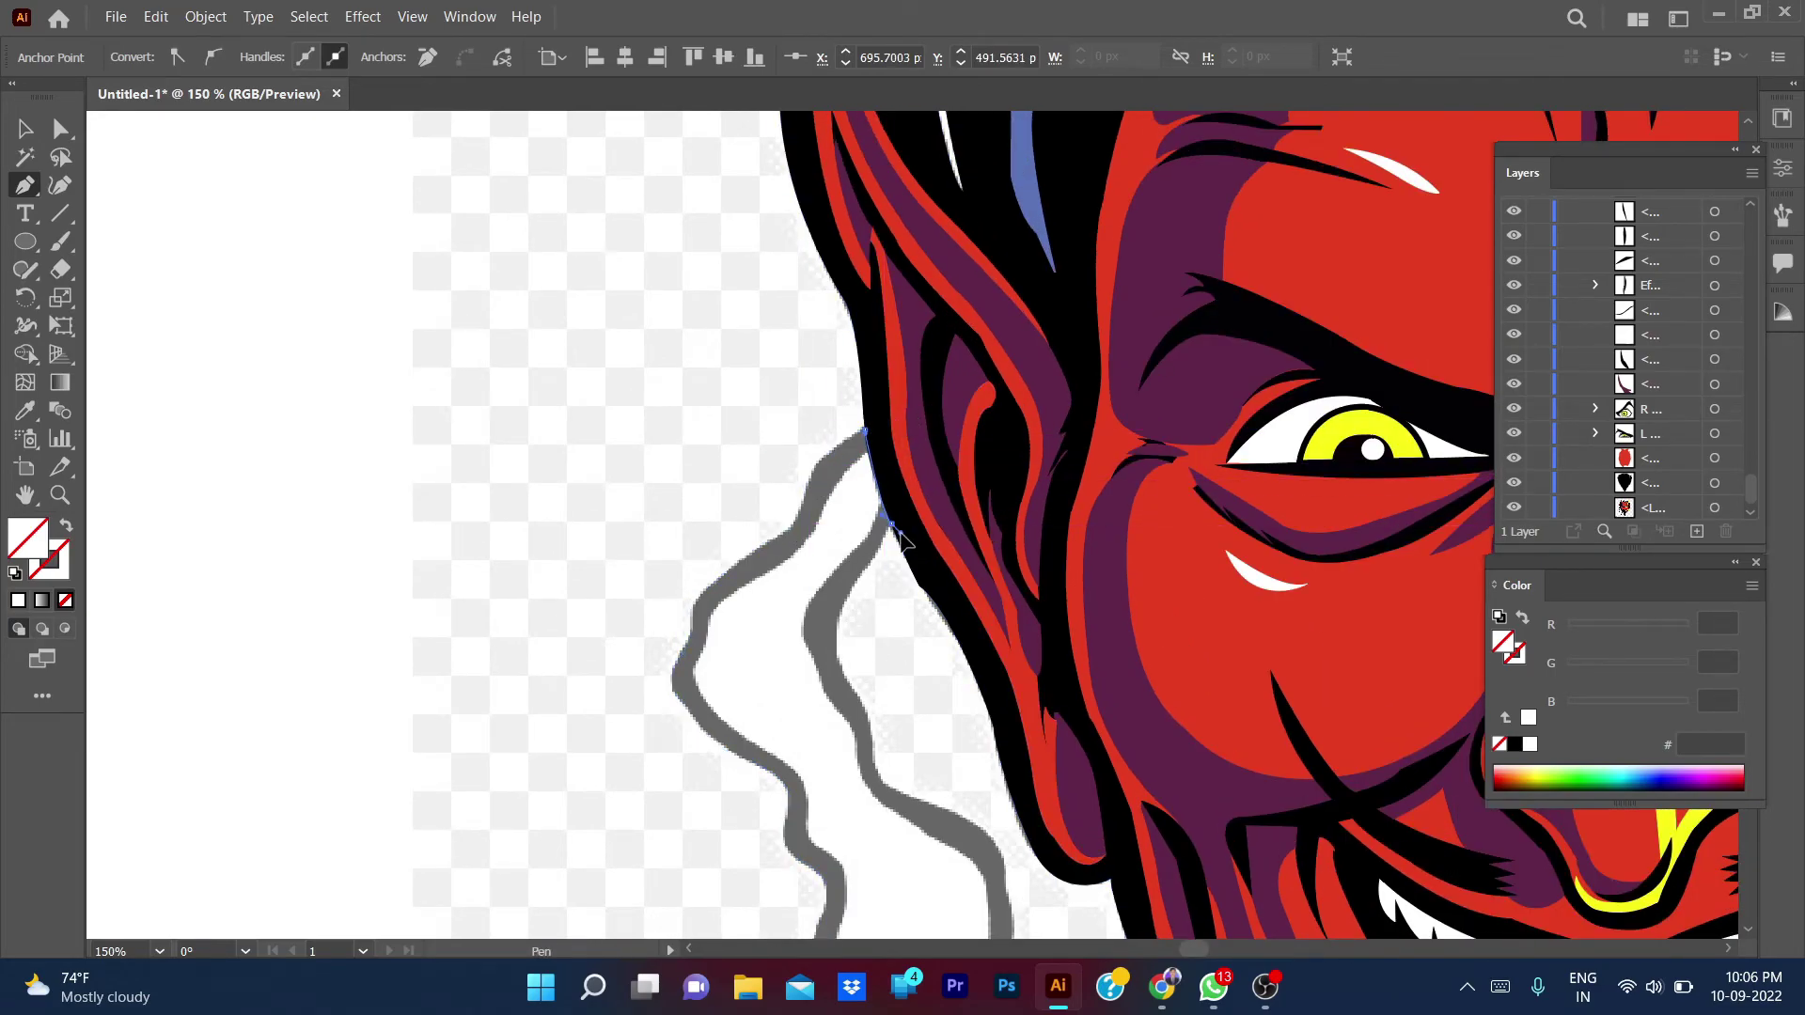
scroll(846, 583, down, 3)
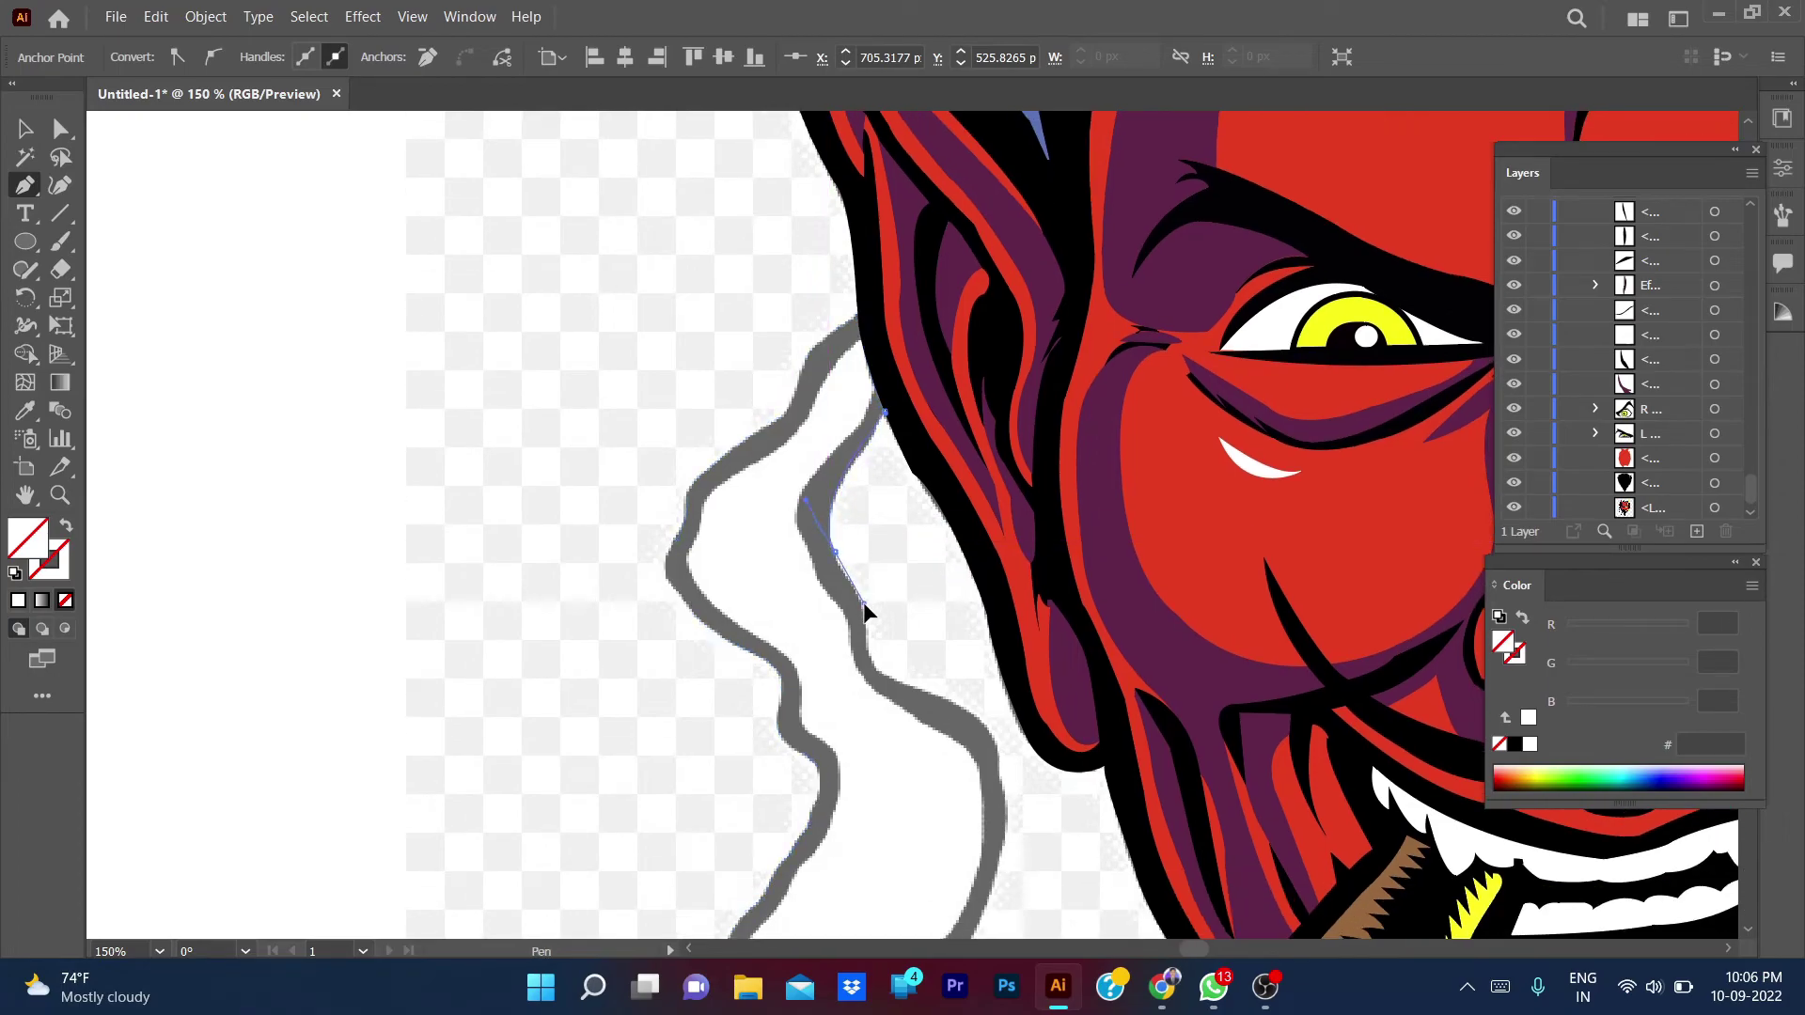
drag(863, 598, 871, 611)
drag(922, 689, 968, 689)
scroll(917, 673, down, 2)
scroll(917, 673, right, 2)
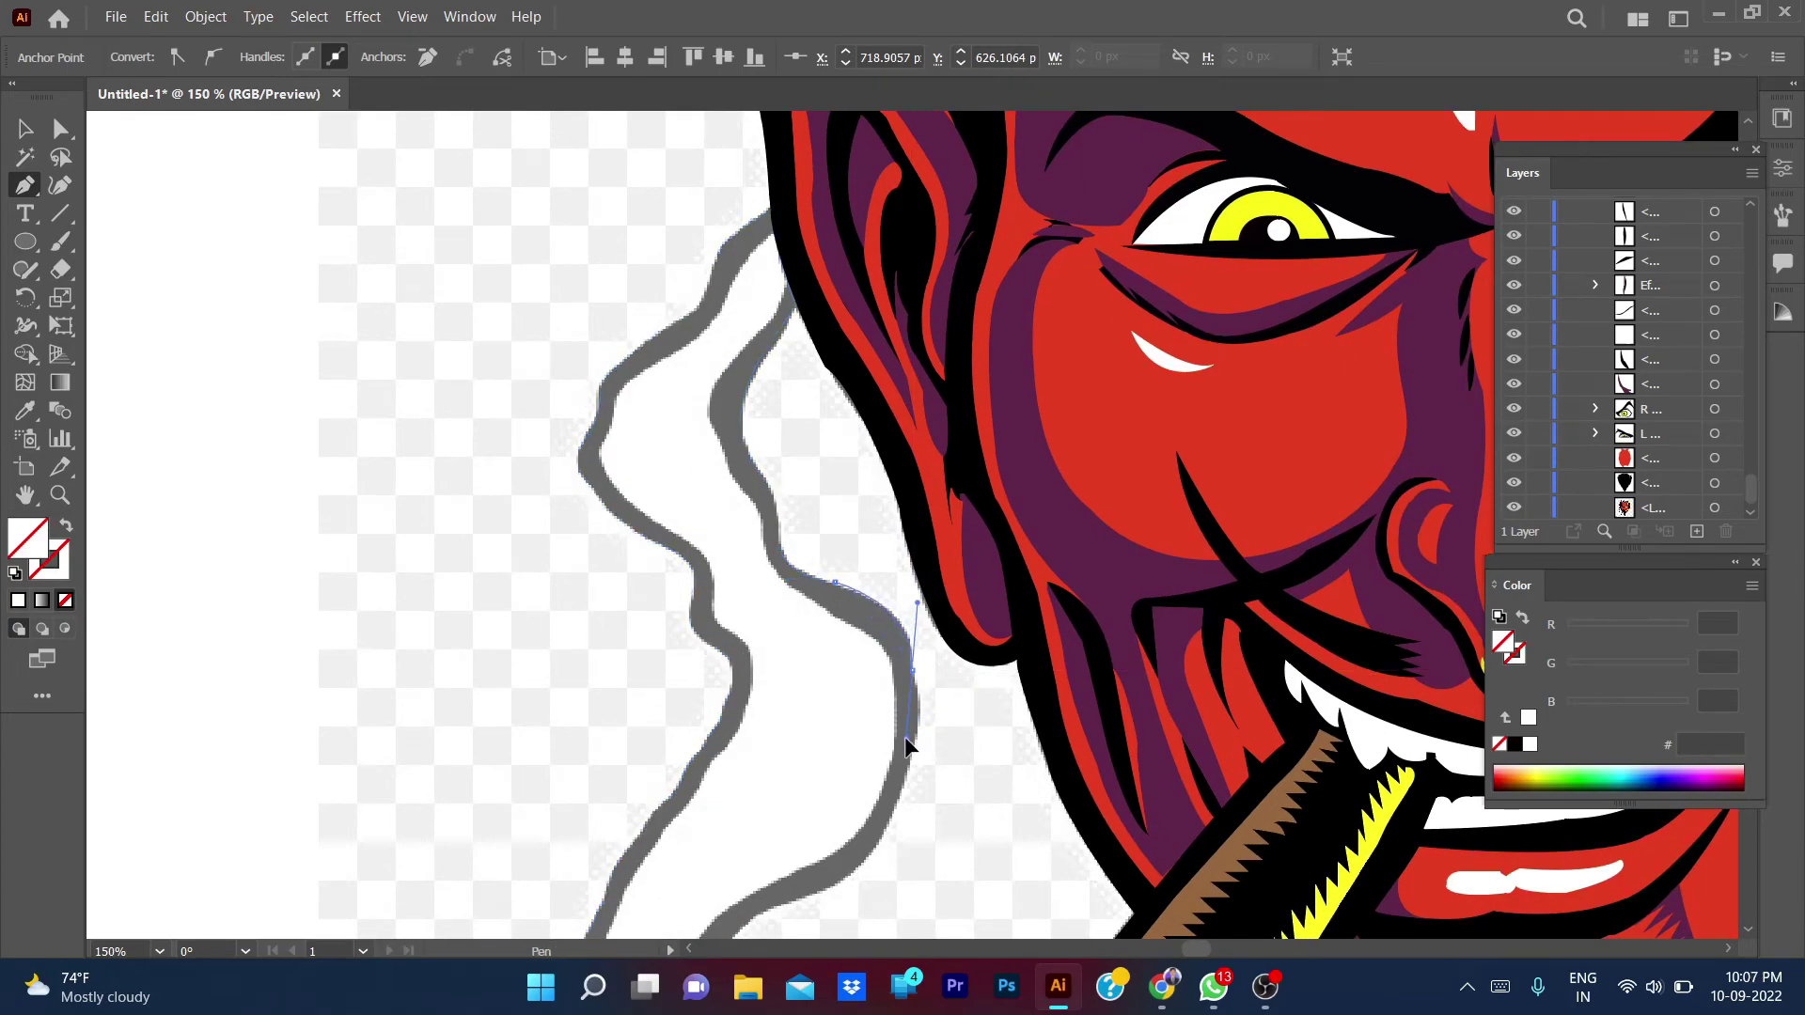
scroll(917, 672, down, 3)
drag(865, 667, 835, 678)
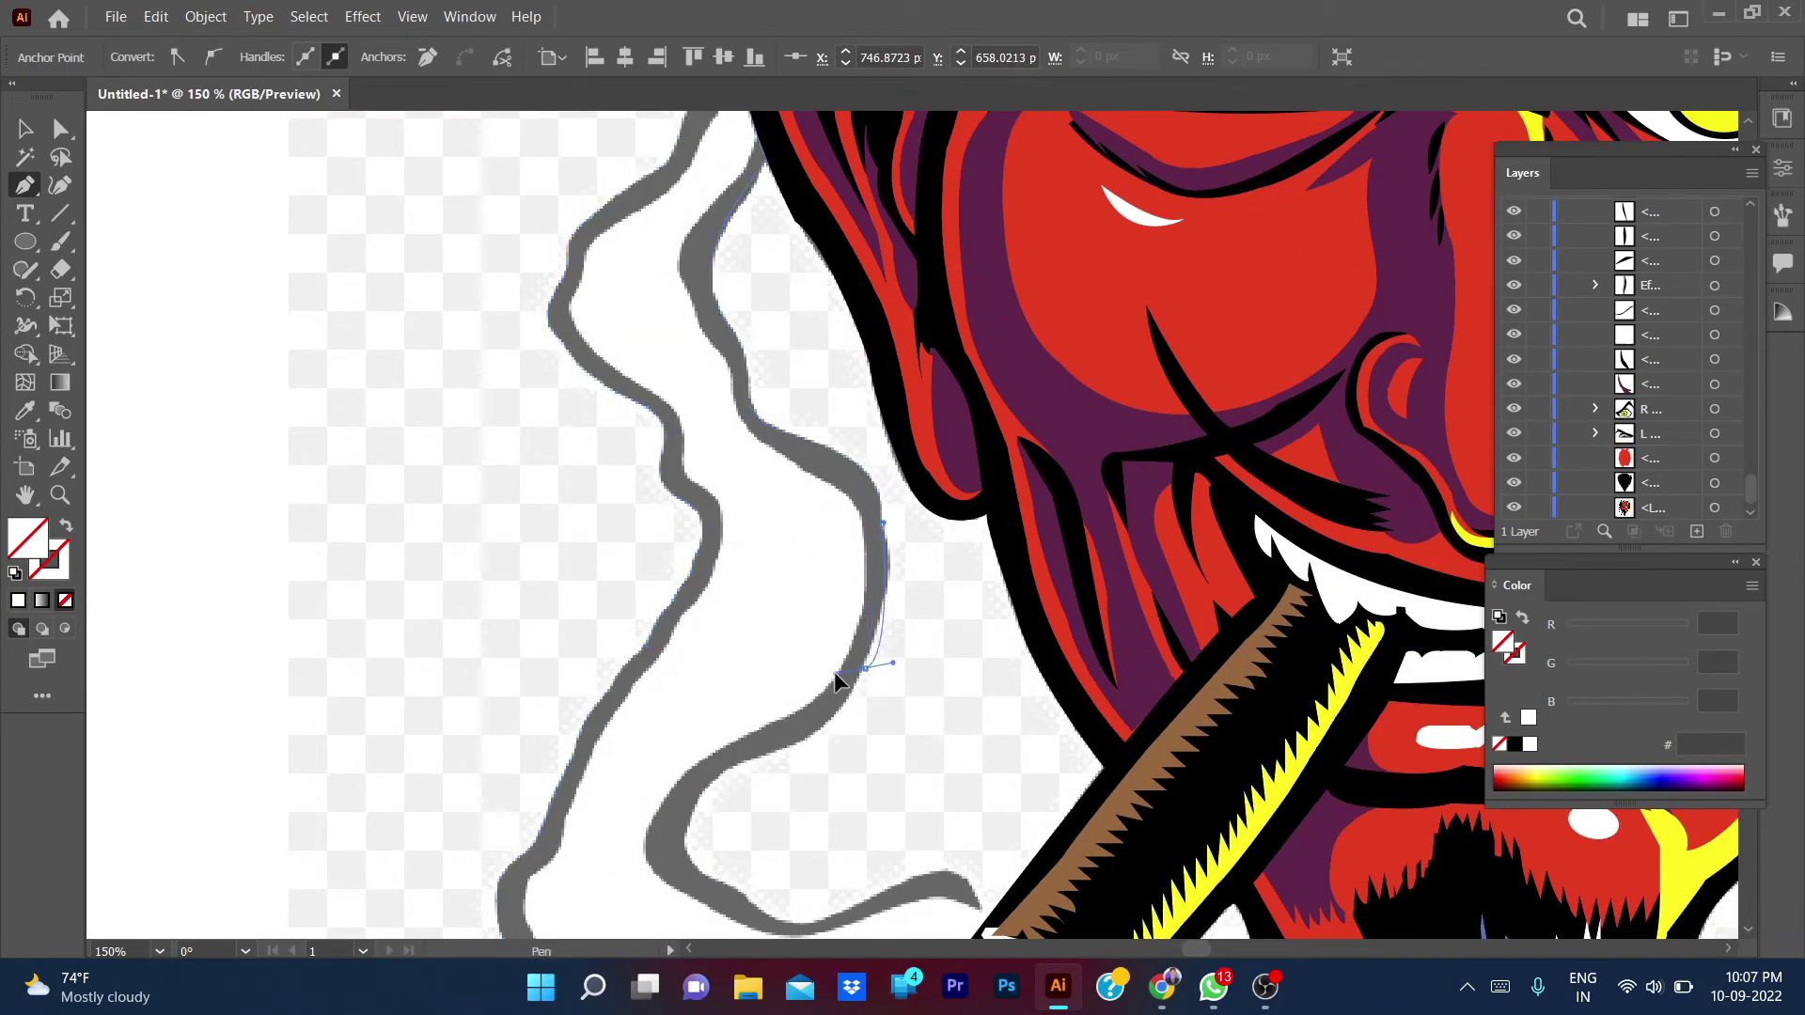
click(865, 669)
mouse_move(797, 738)
mouse_down()
mouse_move(757, 748)
mouse_move(871, 744)
mouse_move(854, 764)
mouse_up()
mouse_move(780, 822)
mouse_down()
mouse_move(841, 805)
mouse_move(821, 844)
mouse_move(901, 894)
mouse_up()
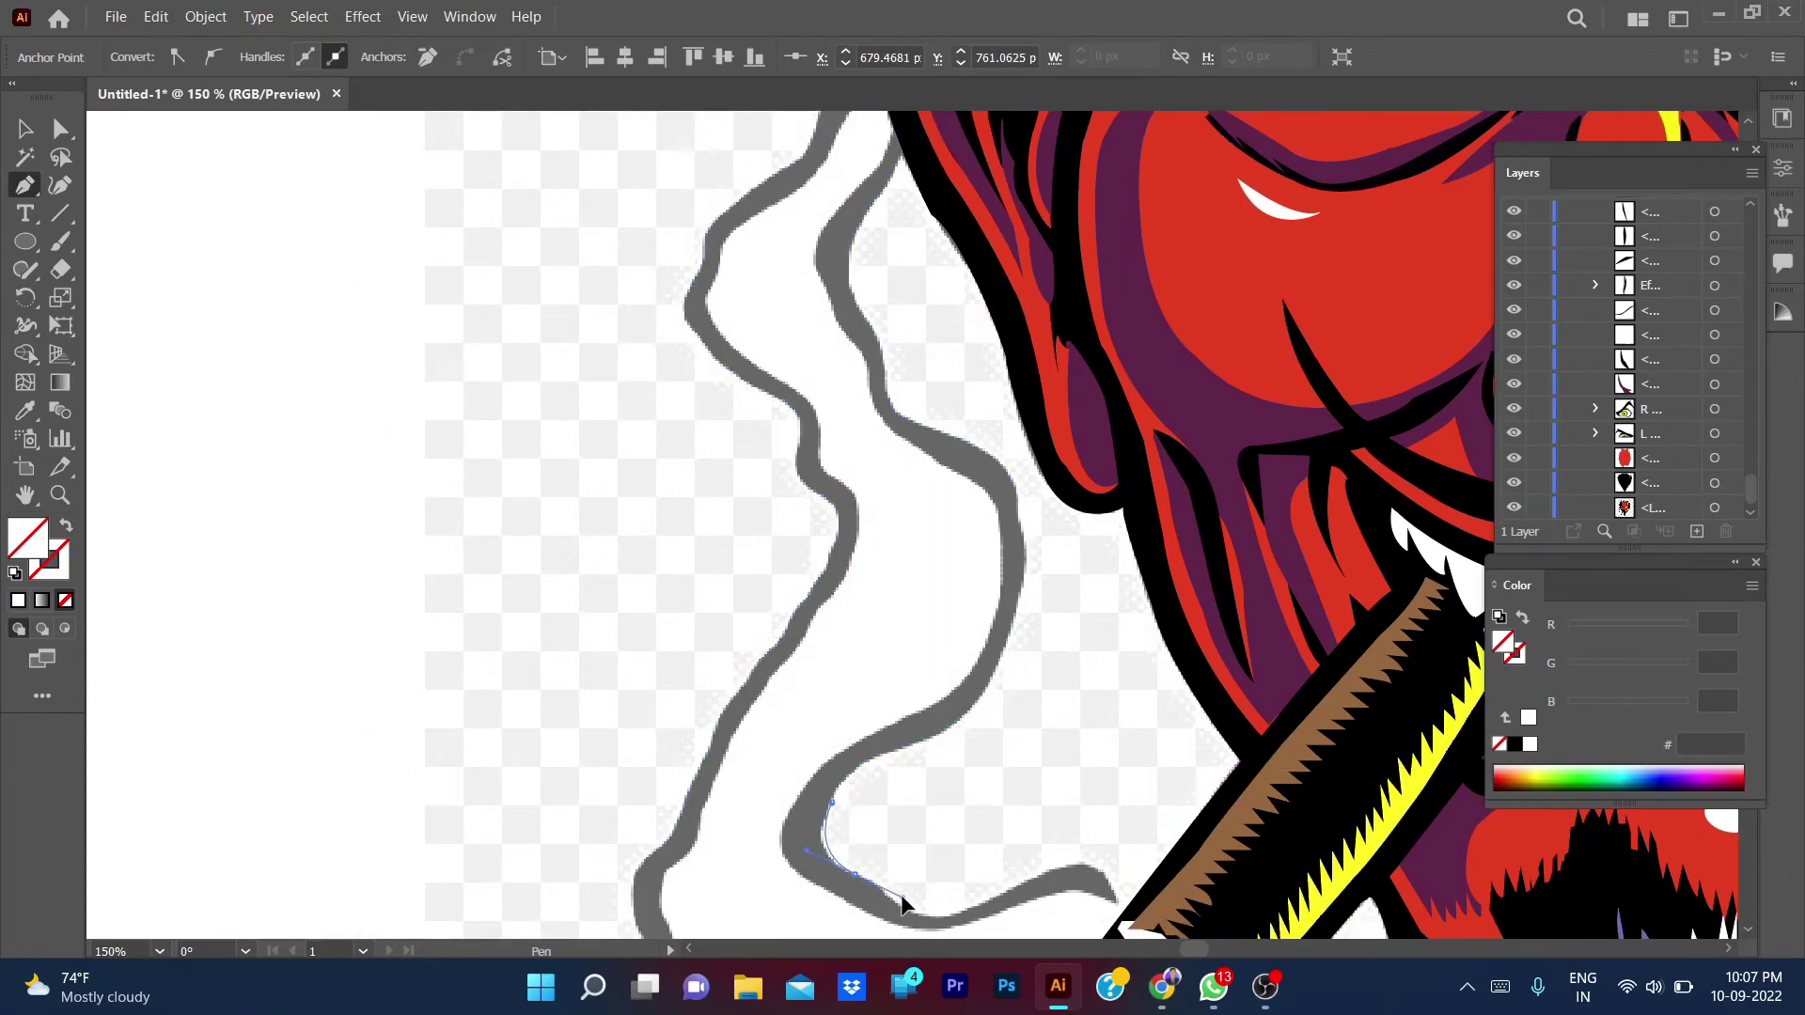
- Trace the smoke's lower fold around the cigar tip to close the shape
scroll(911, 827, down, 5)
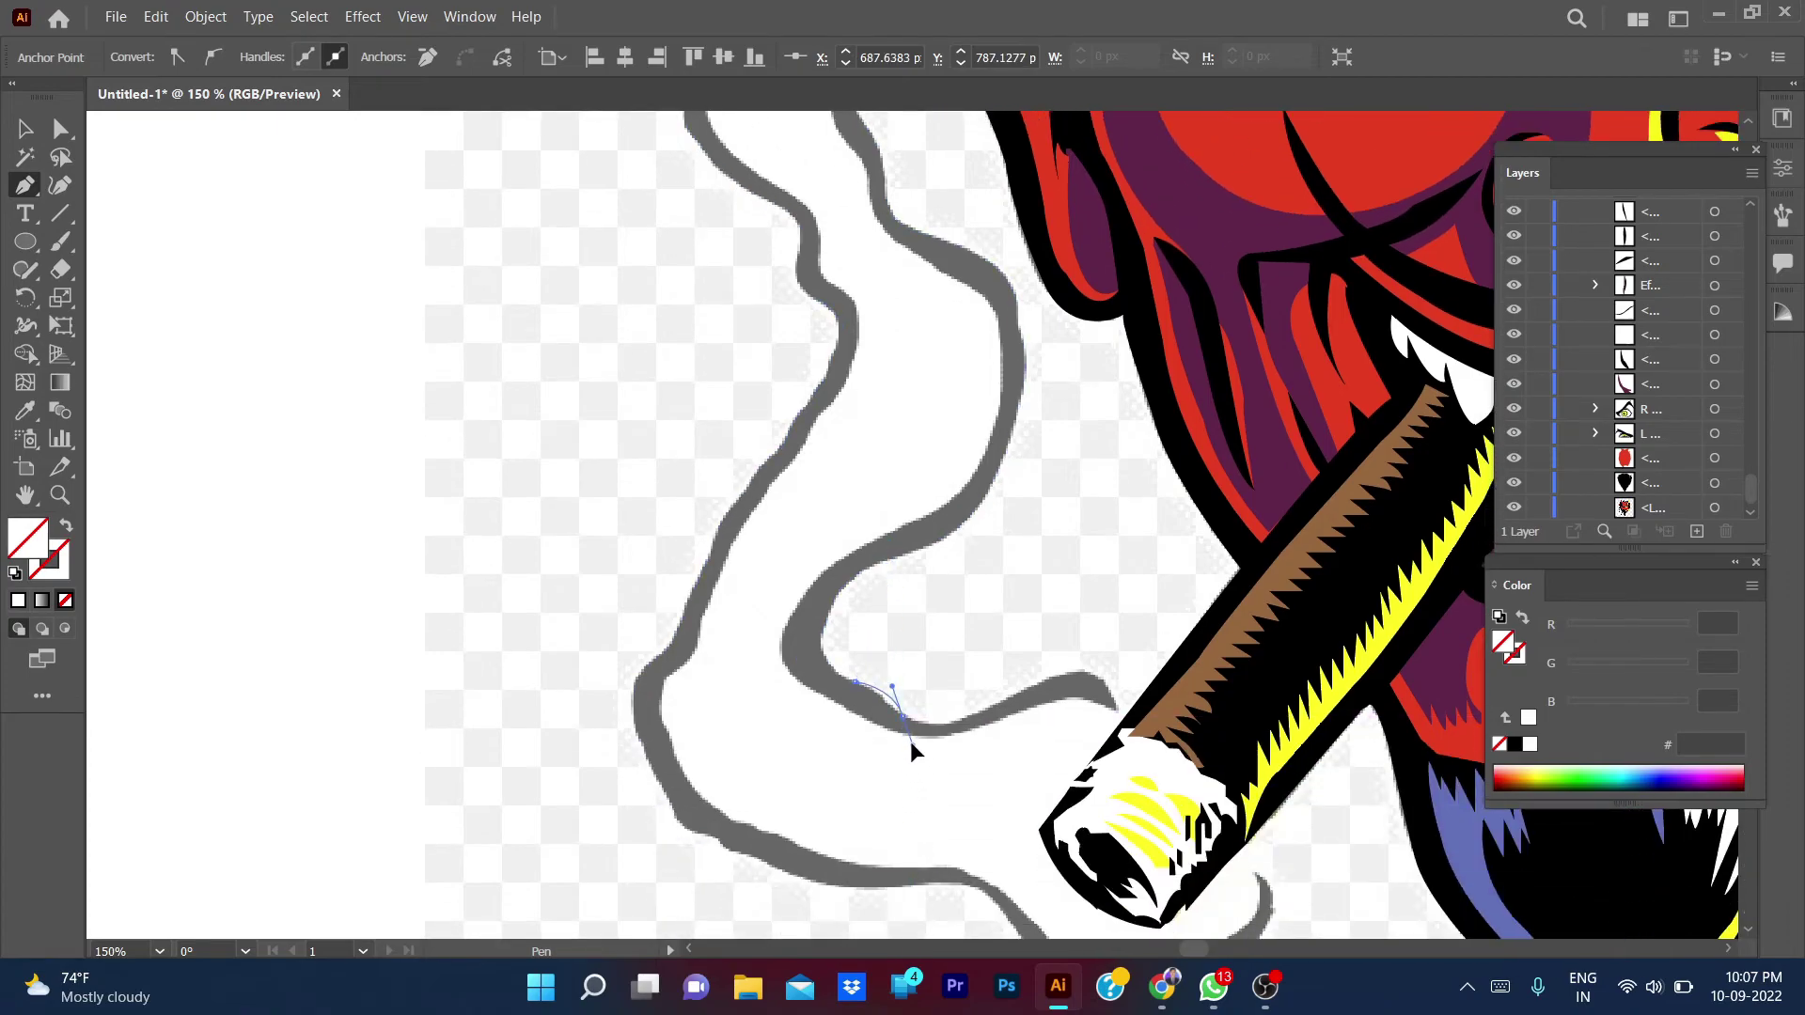
drag(1012, 697, 1054, 655)
drag(1116, 709, 1126, 775)
scroll(1124, 786, up, 1)
scroll(1118, 752, down, 2)
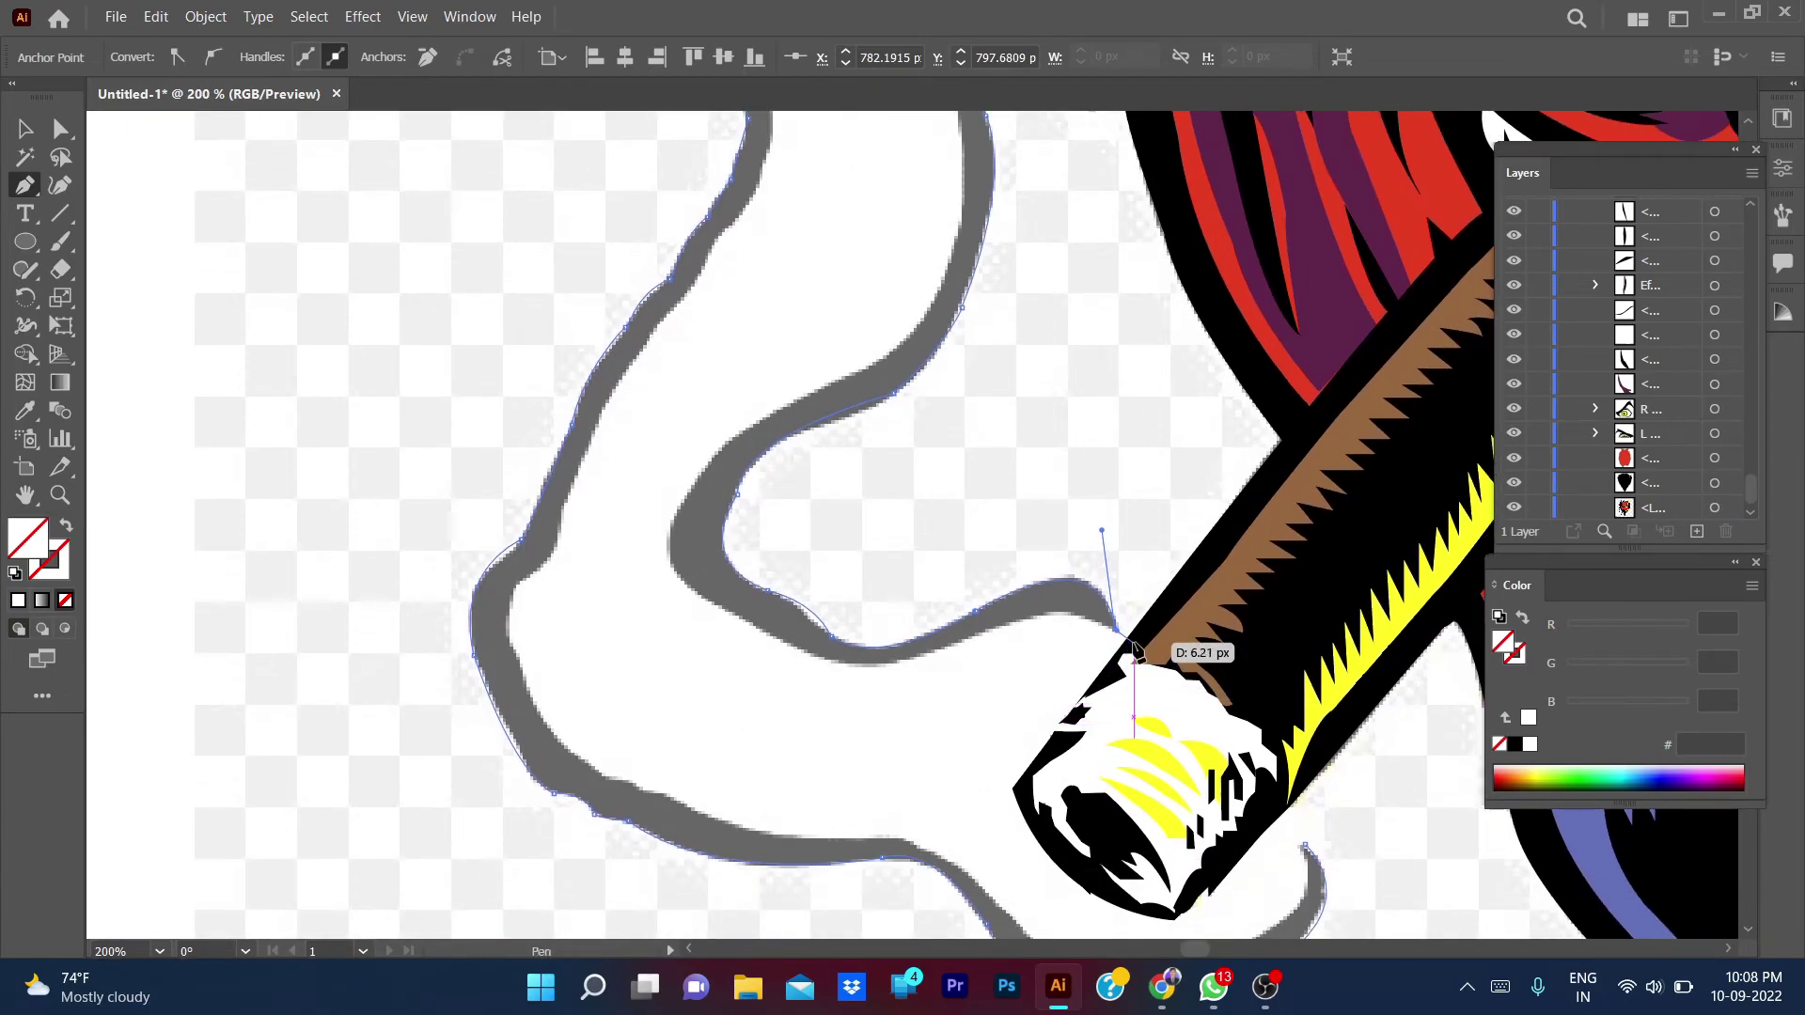
click(1117, 649)
click(1012, 787)
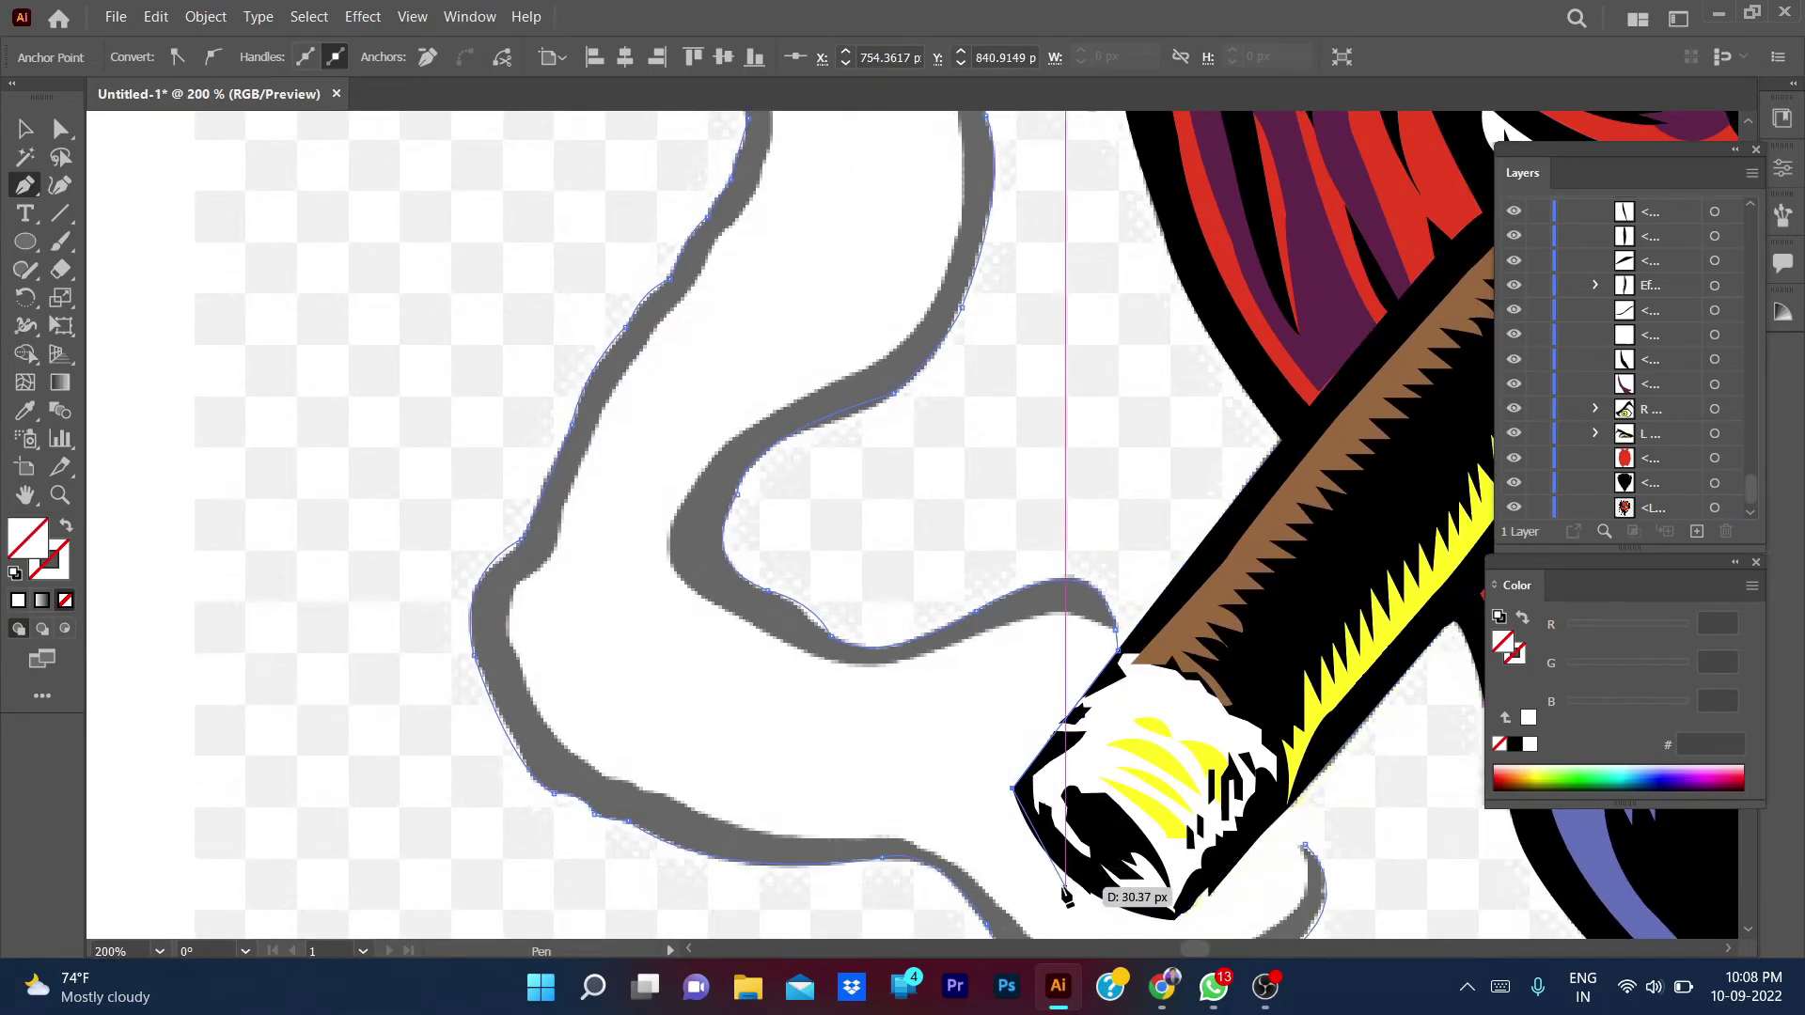
mouse_move(1098, 896)
mouse_down()
mouse_move(1142, 926)
mouse_move(943, 782)
mouse_up()
click(942, 778)
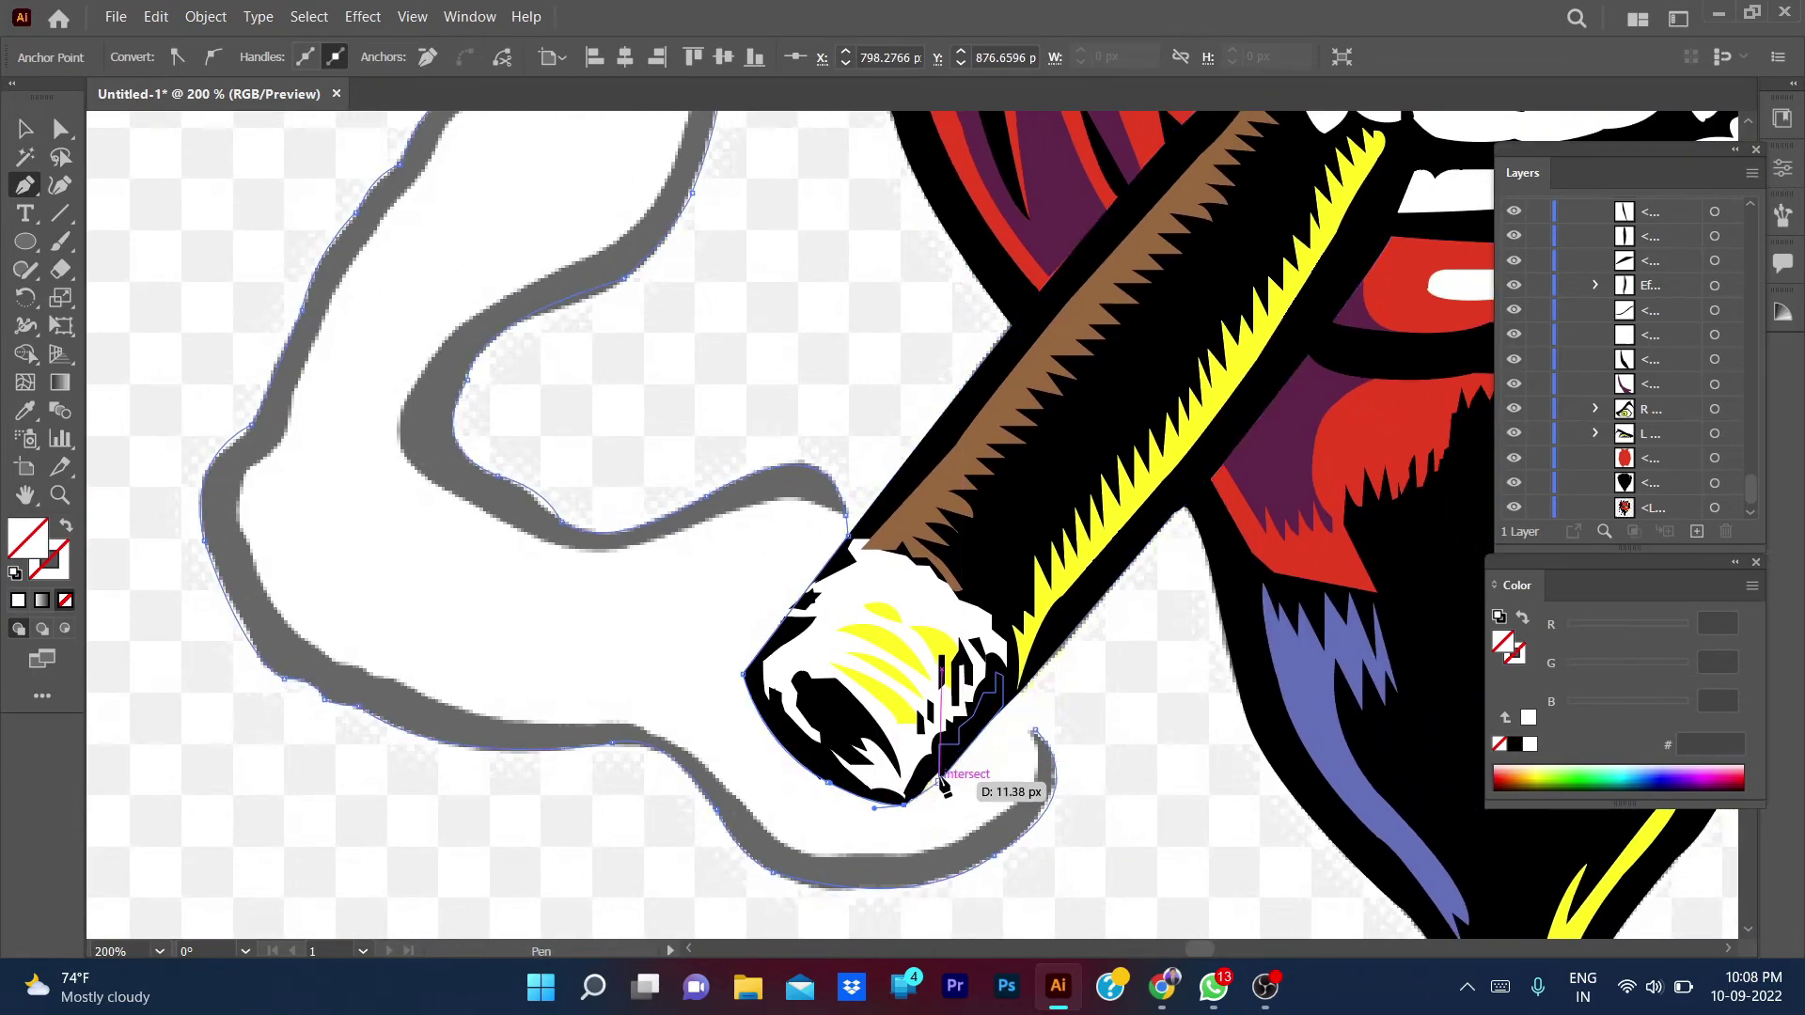
click(1018, 692)
drag(1034, 728, 1104, 792)
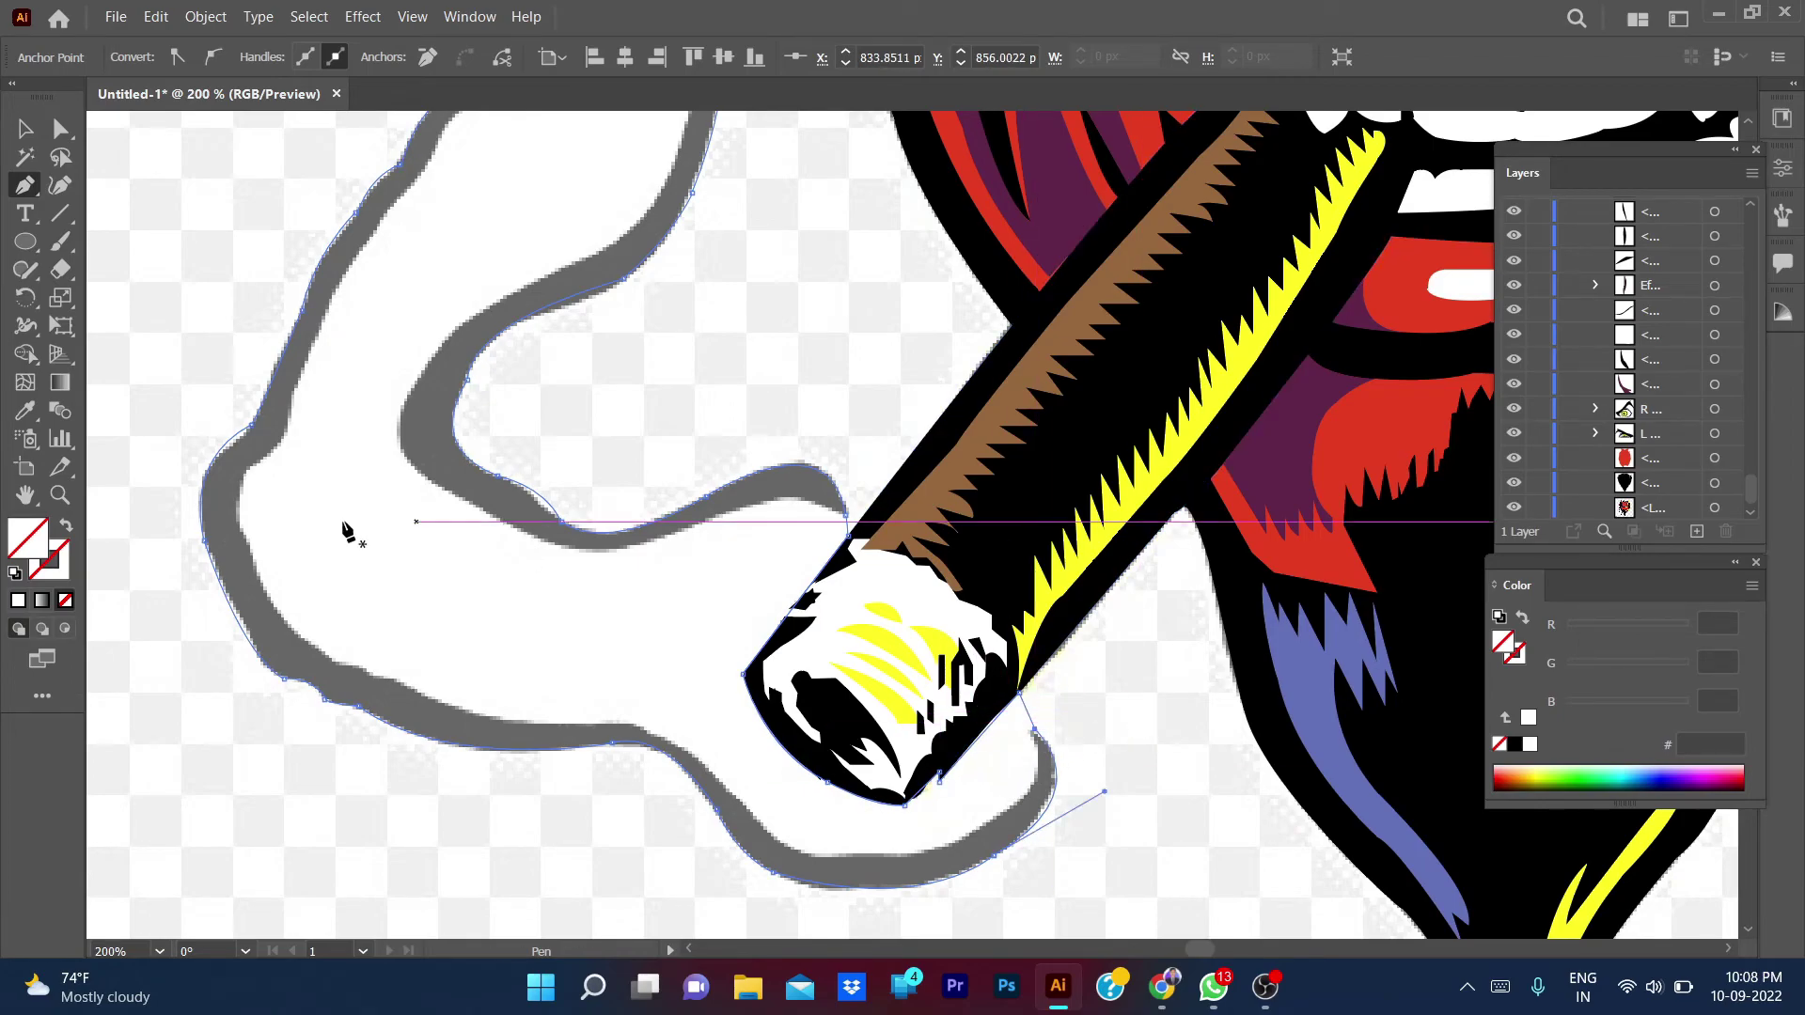
- Fill the closed smoke shape with white (FFFFFF)
double_click(27, 537)
click(1105, 195)
click(1659, 202)
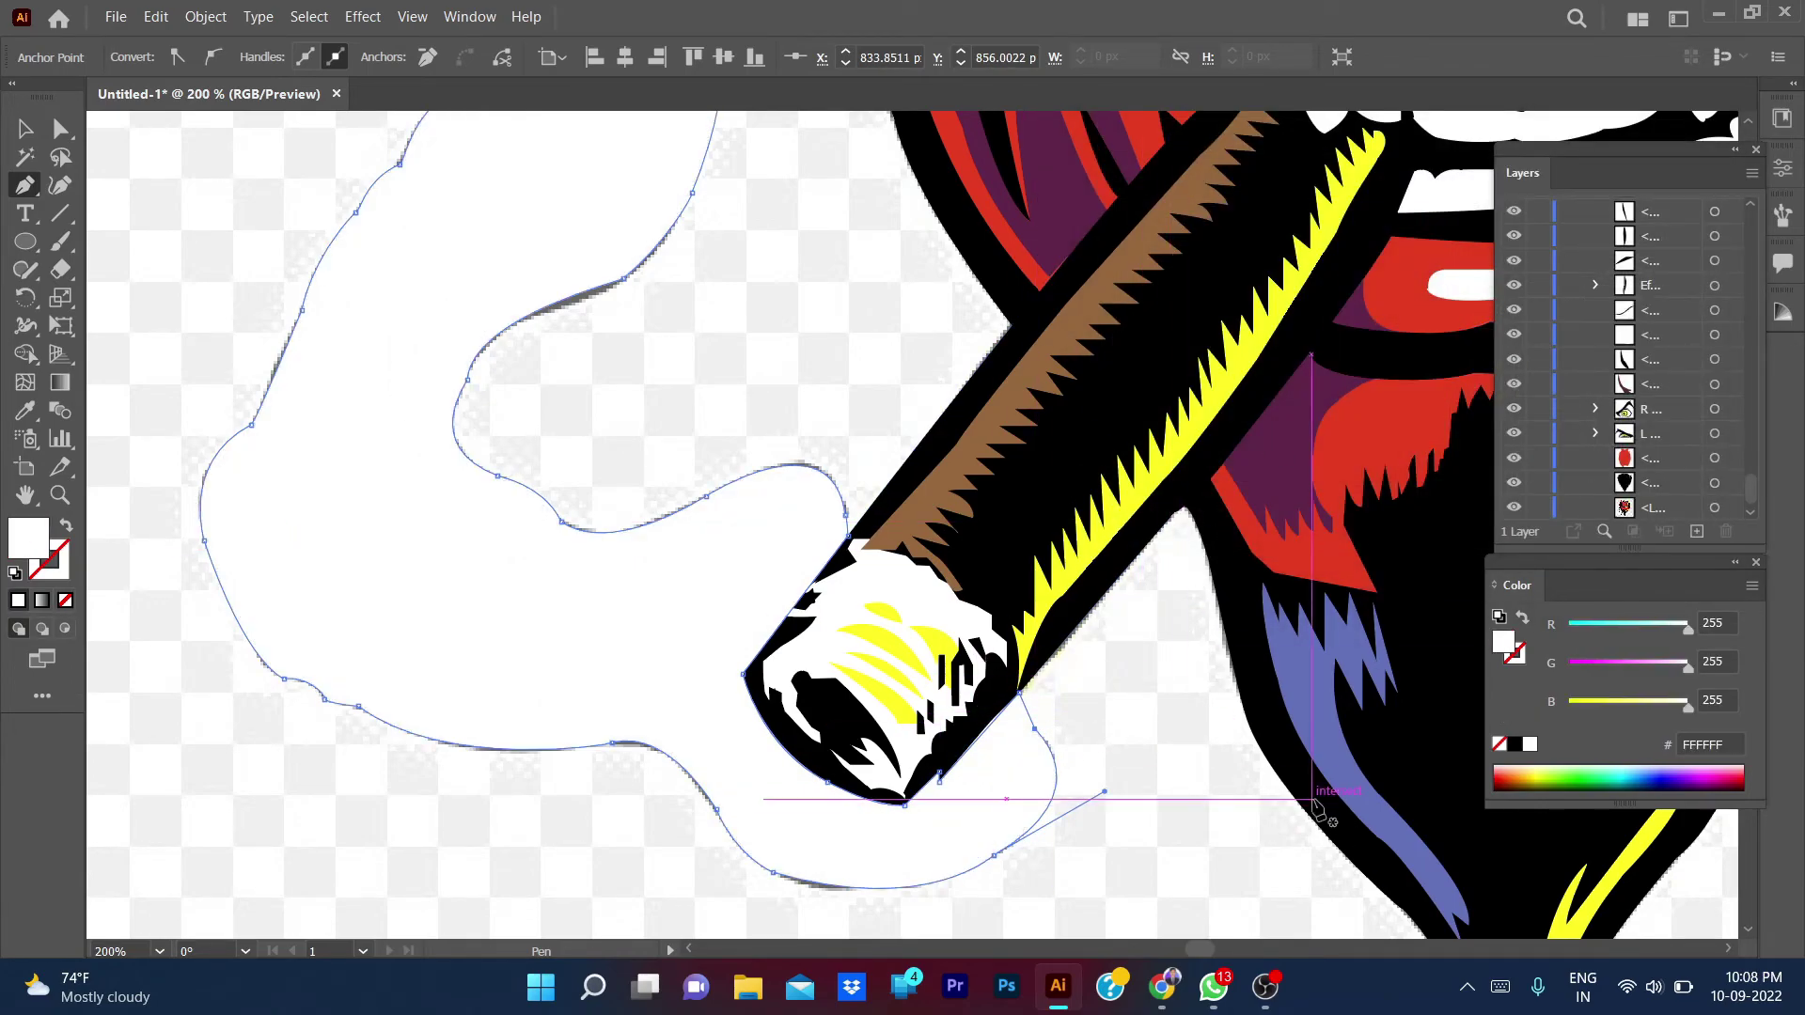
- Change the smoke shape's fill to black (000000)
key(ctrl+minus)
double_click(27, 538)
click(1104, 498)
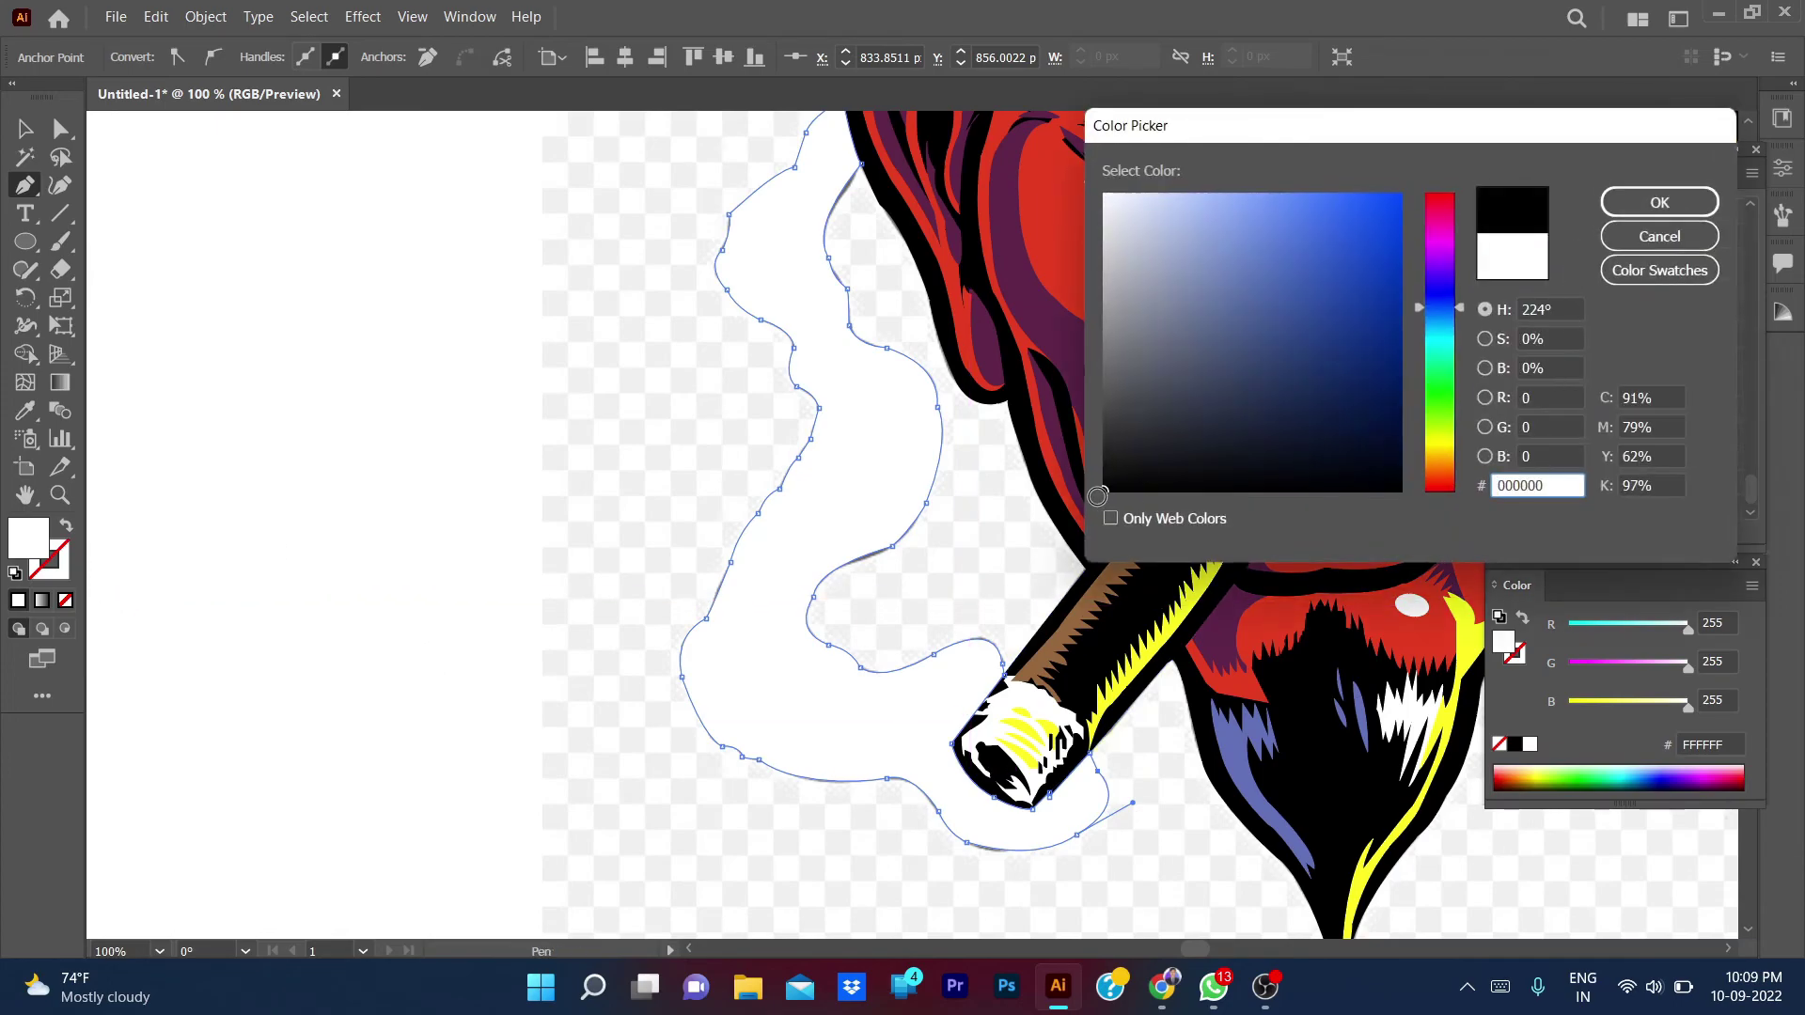
click(1632, 198)
key(v)
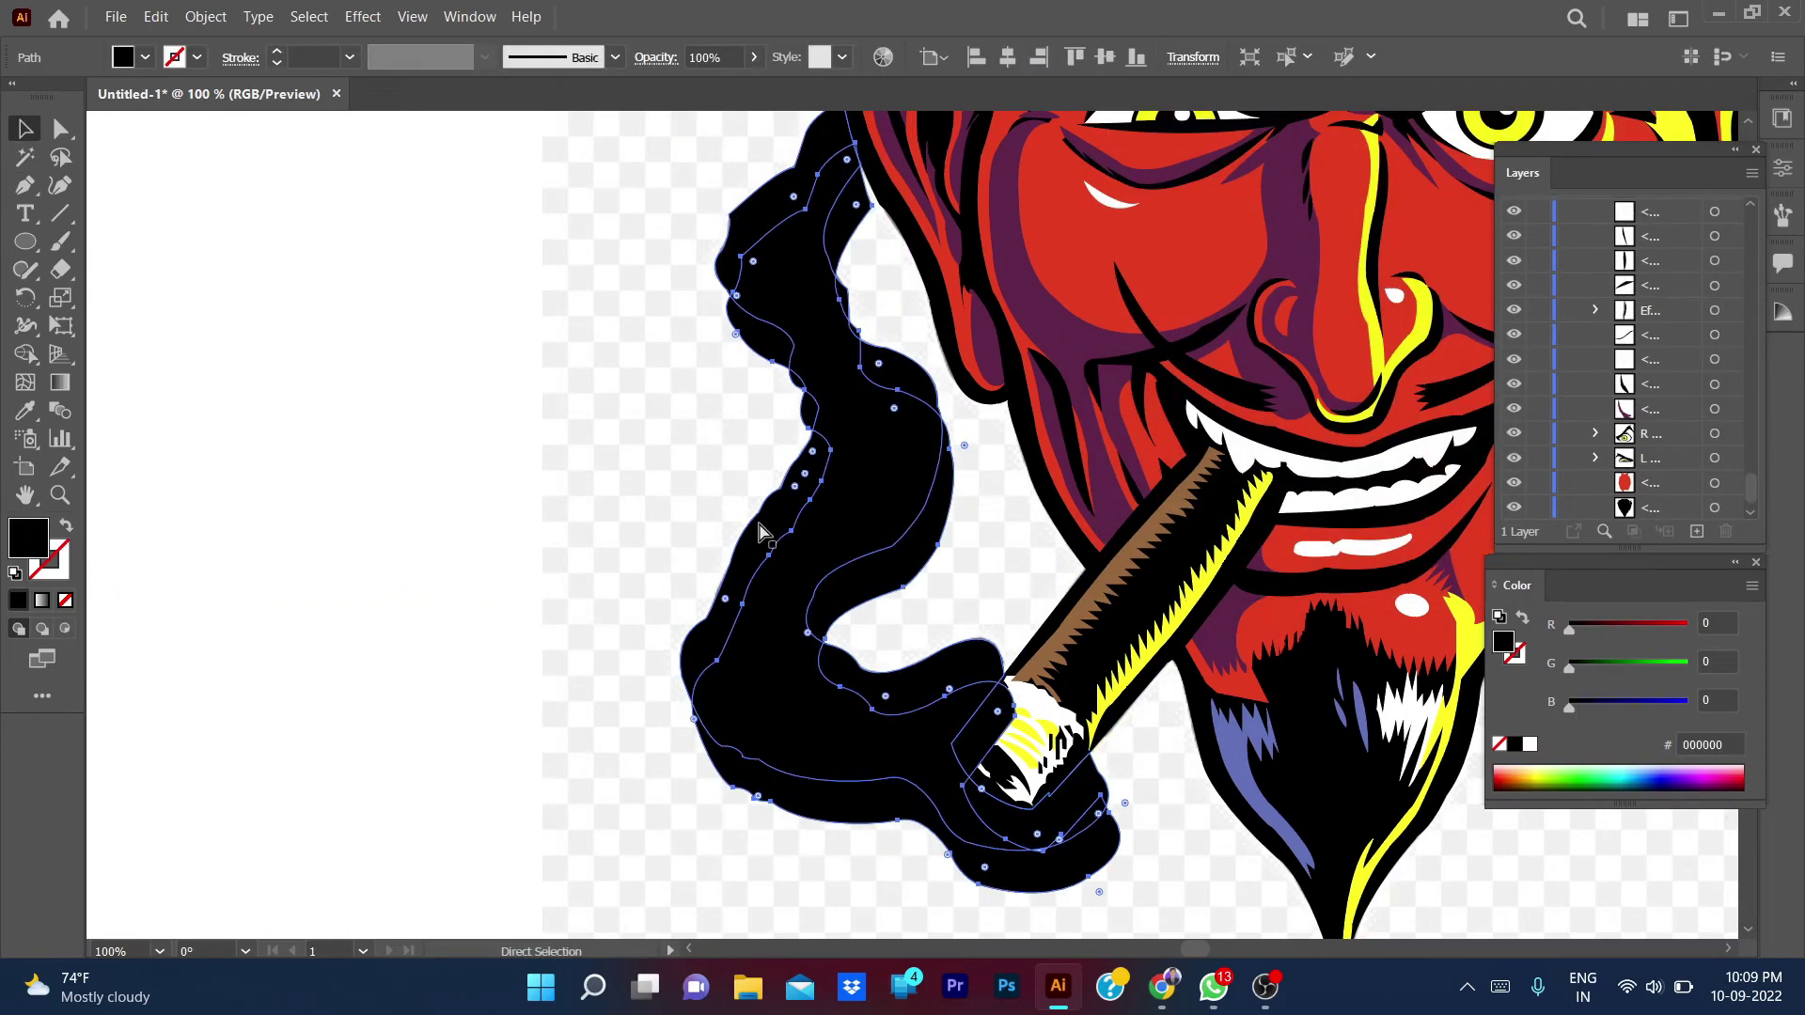
- Try a shrunken near-white duplicate of the smoke, then undo it
drag(884, 508, 870, 470)
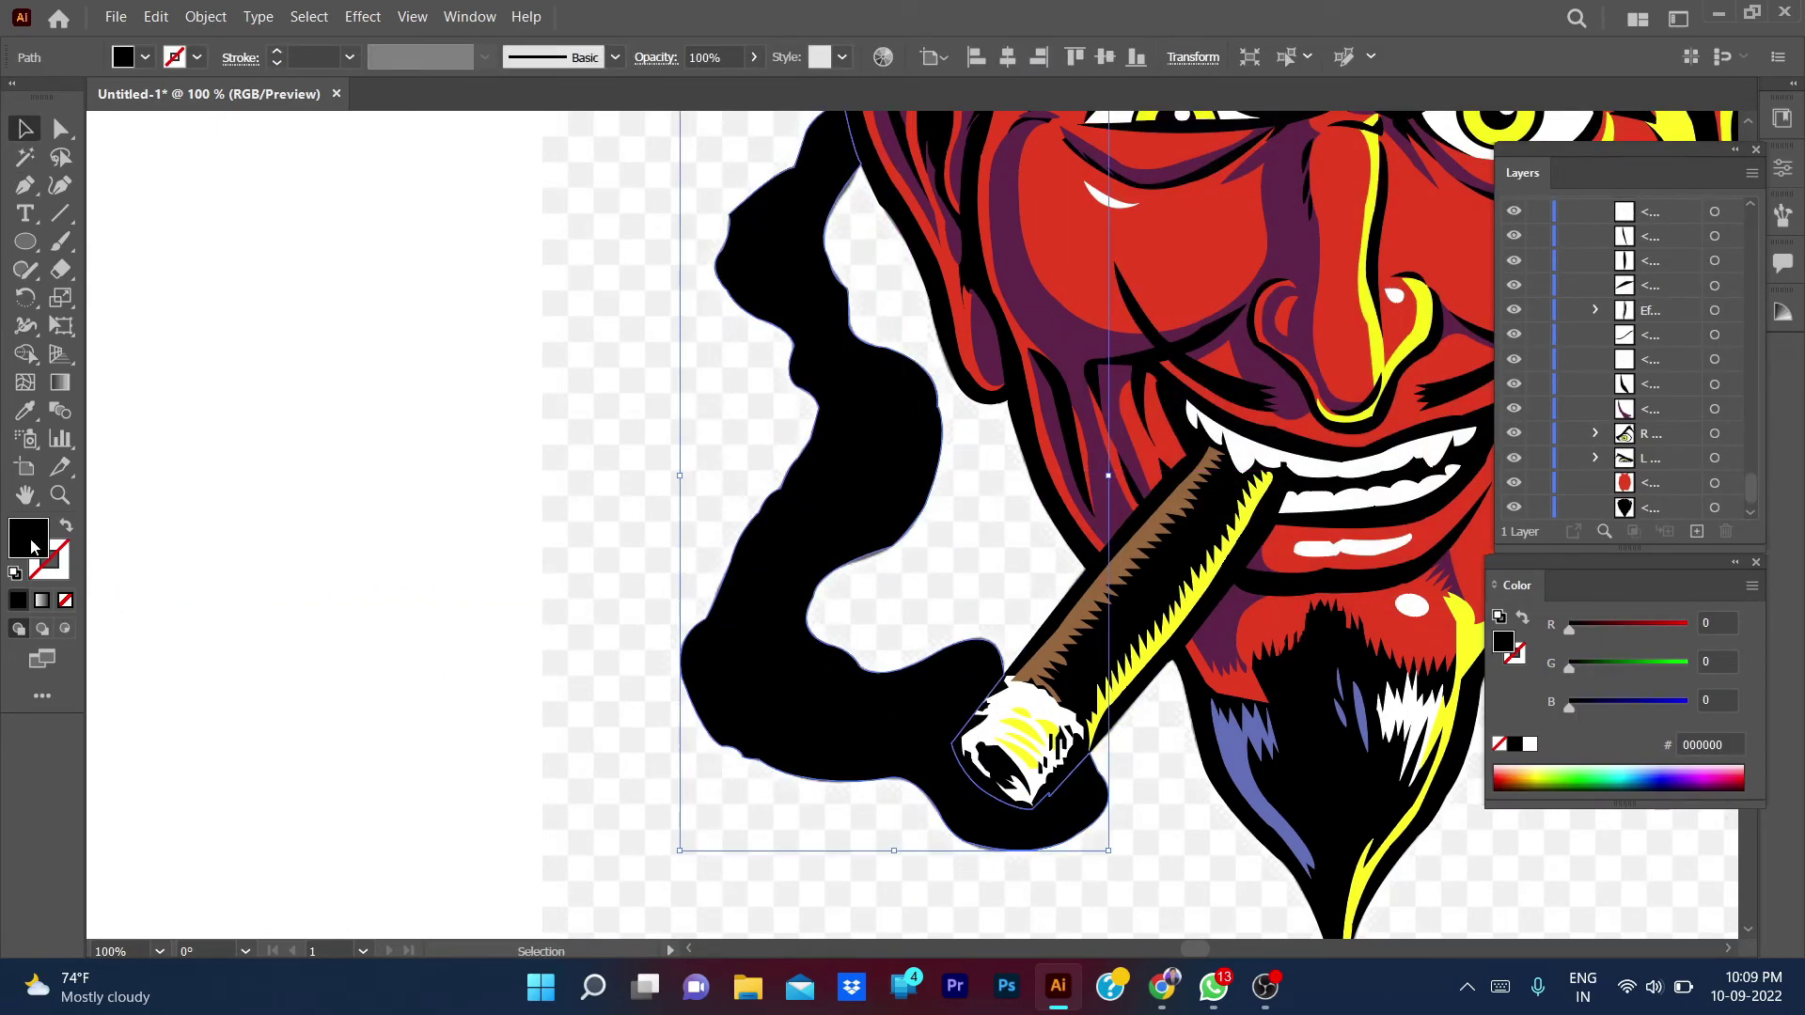
double_click(27, 537)
click(1105, 195)
click(1657, 200)
mouse_move(893, 851)
mouse_down()
mouse_move(884, 705)
mouse_move(915, 850)
mouse_up()
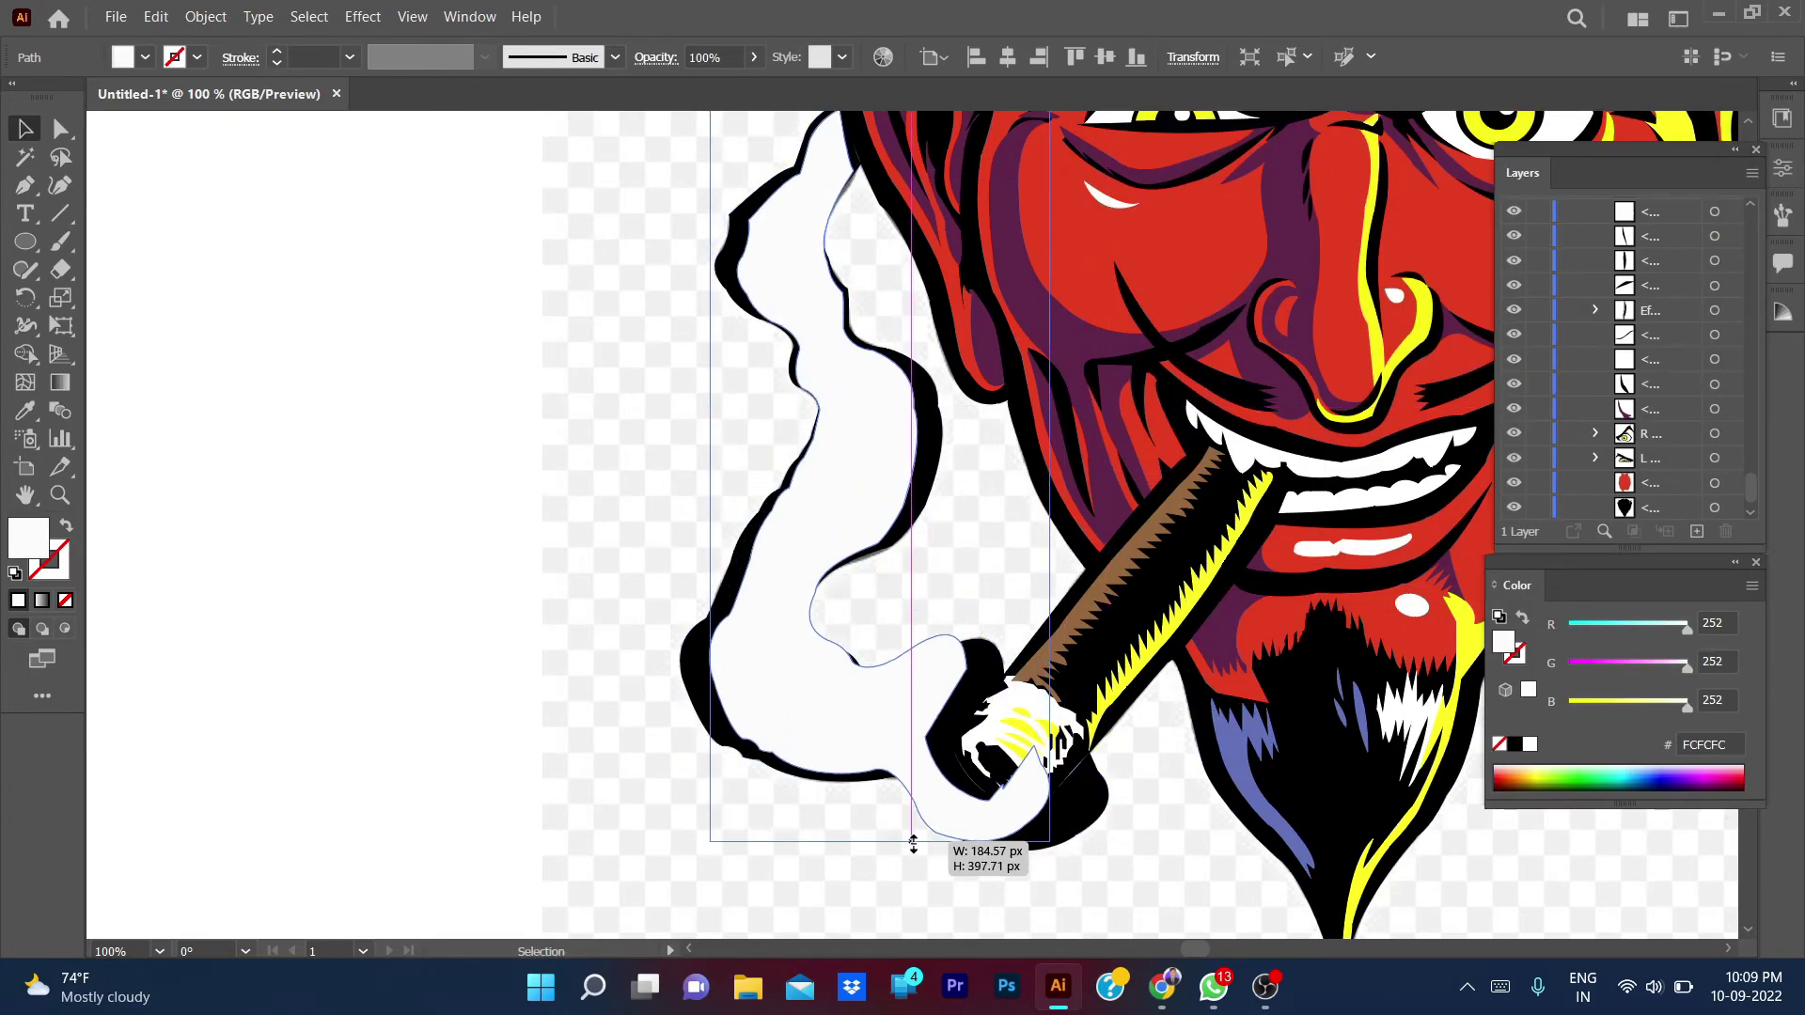
key(a)
key(ctrl+z)
key(ctrl+z)
key(ctrl+z)
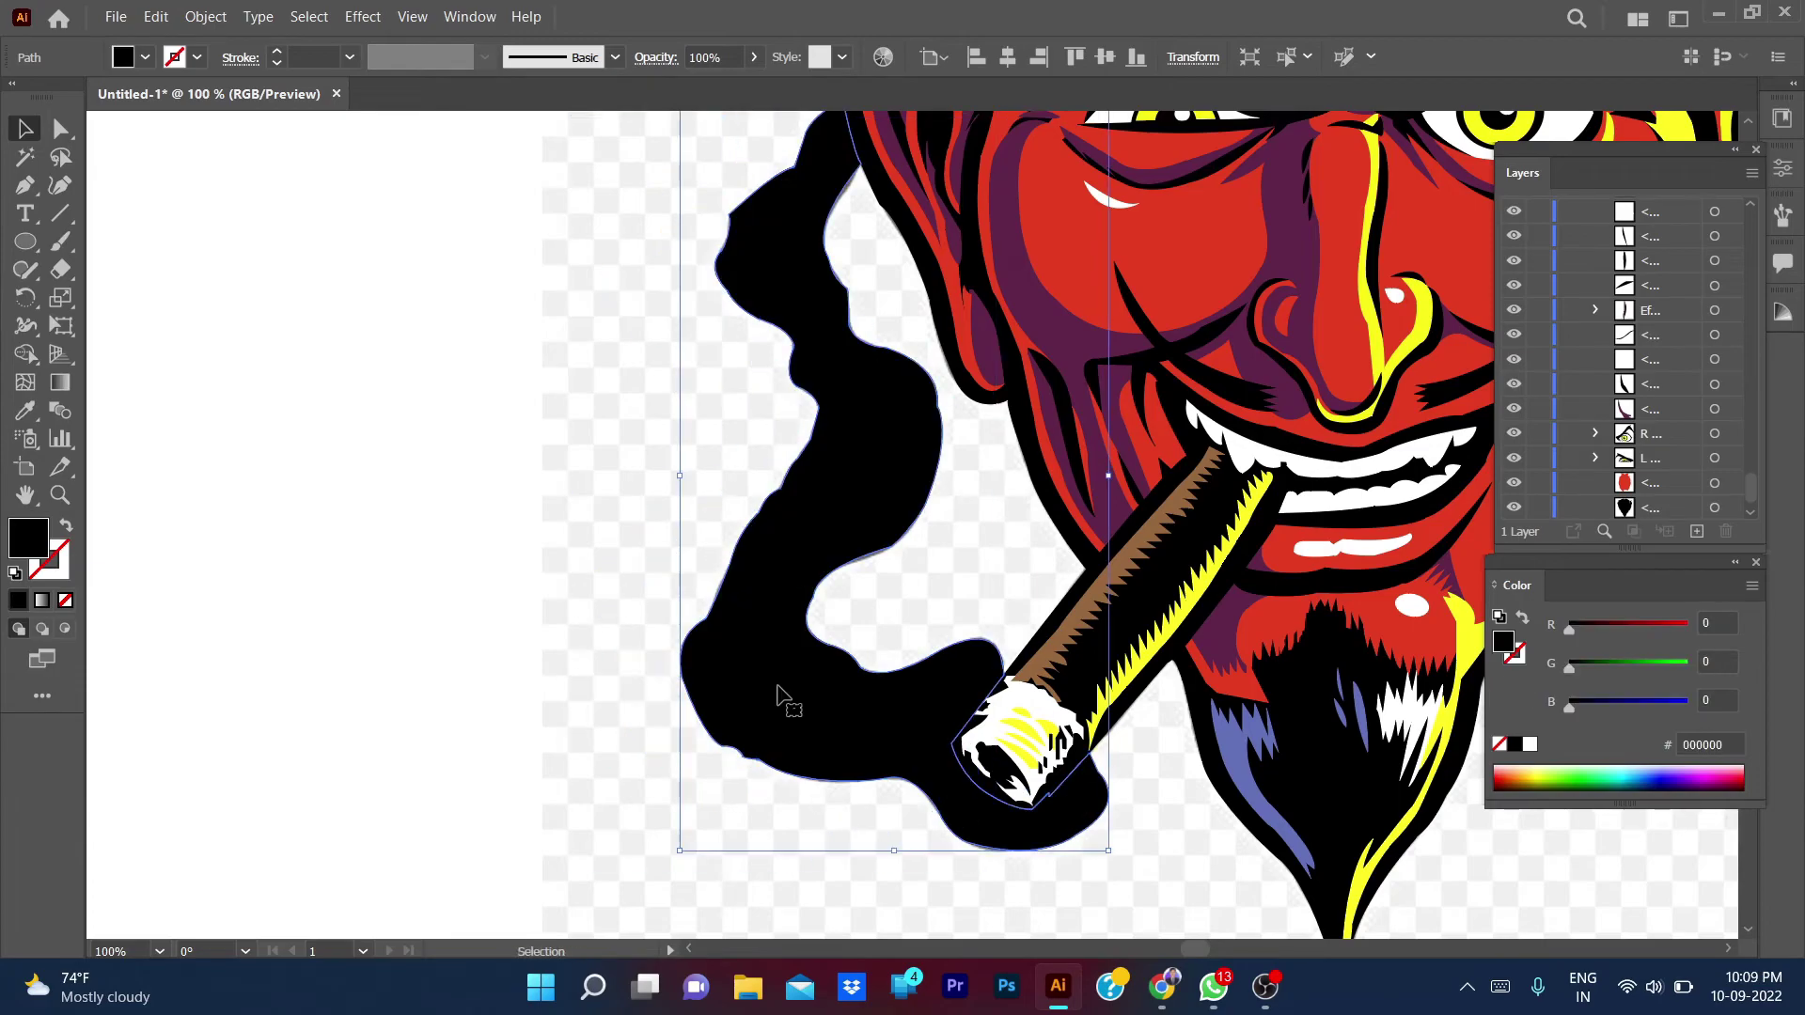
- Toggle the top smoke object's visibility in Layers and nudge the black smoke left
scroll(1720, 382, up, 5)
click(1512, 235)
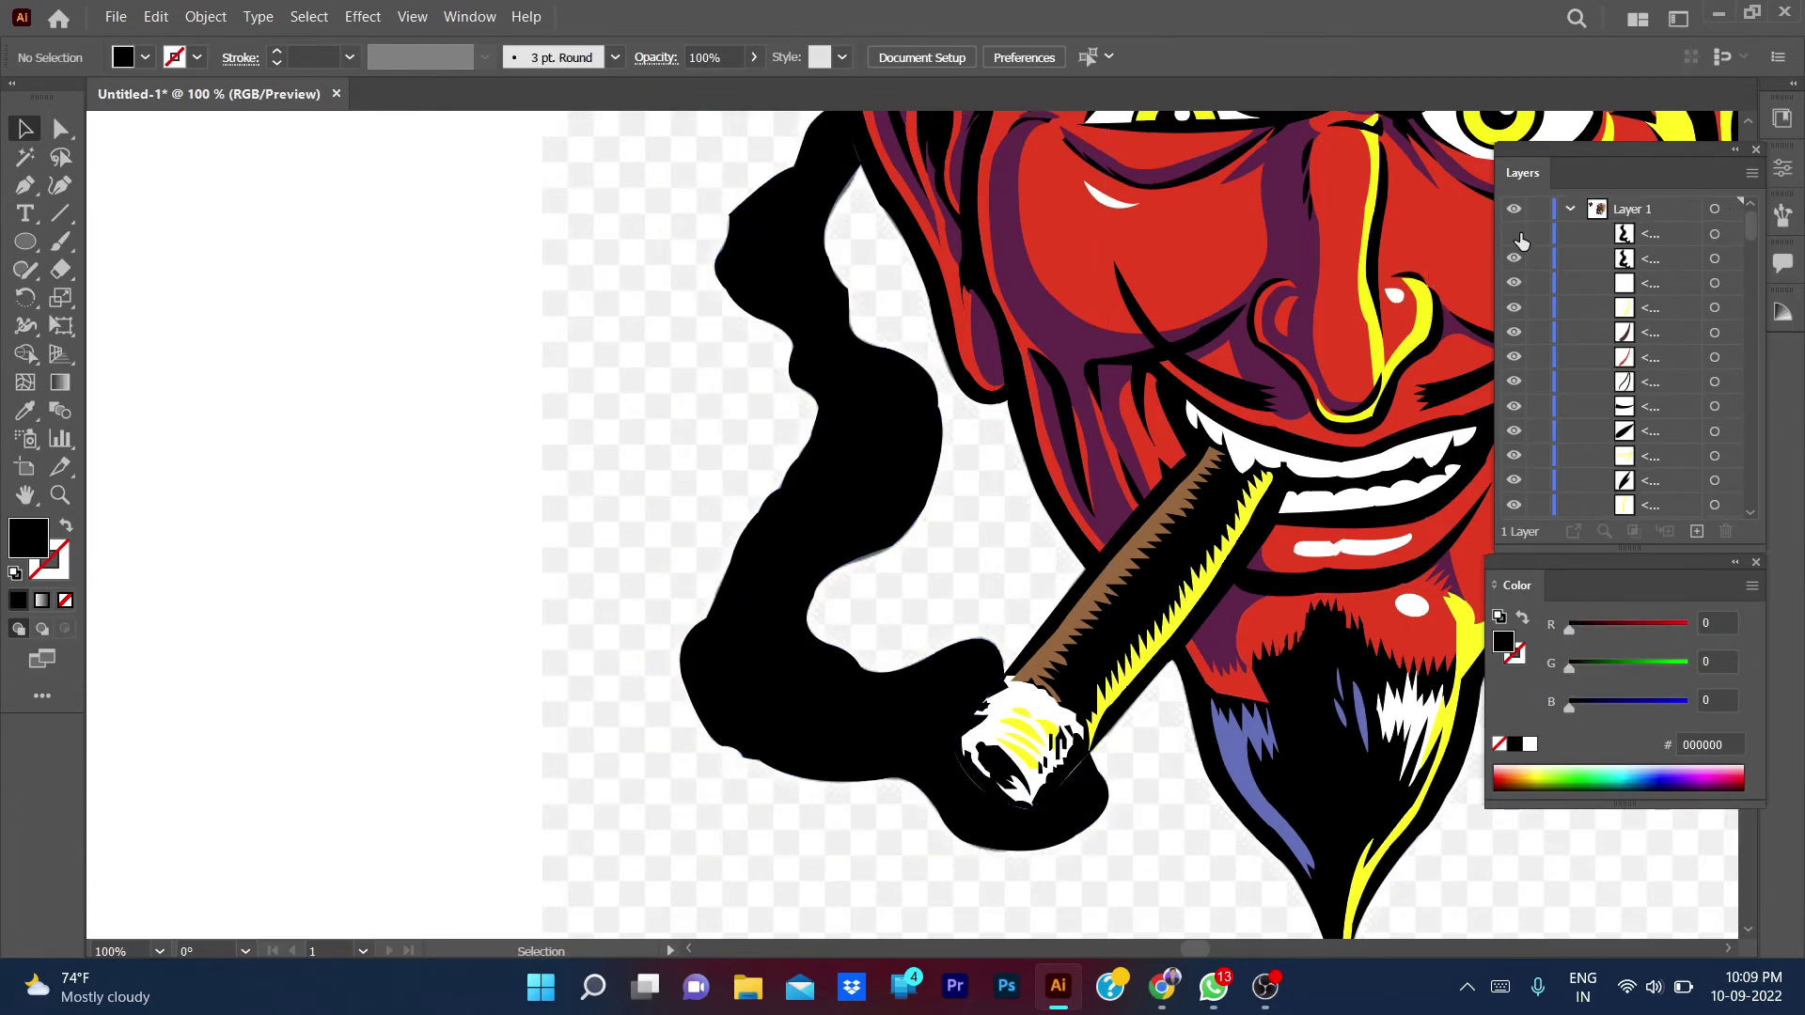
click(866, 464)
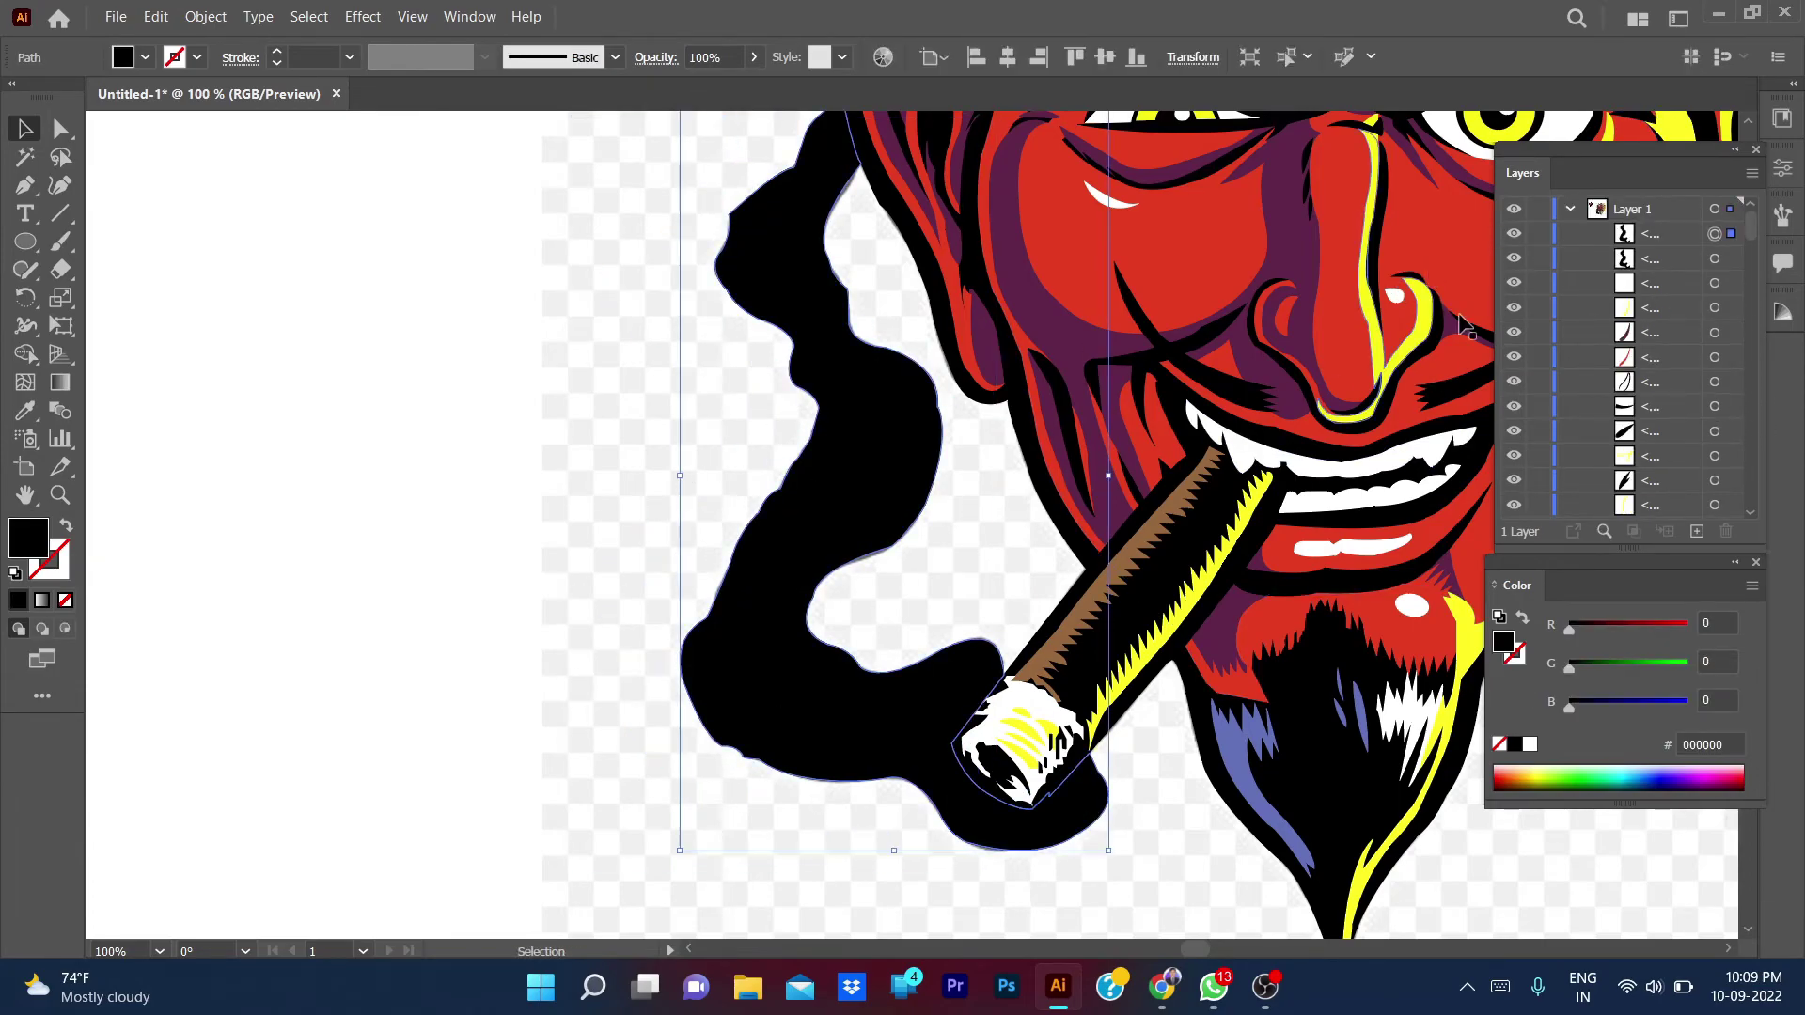
click(1513, 237)
click(1512, 237)
mouse_move(858, 443)
mouse_down()
mouse_move(654, 480)
mouse_move(628, 433)
mouse_move(576, 518)
mouse_move(833, 458)
mouse_up()
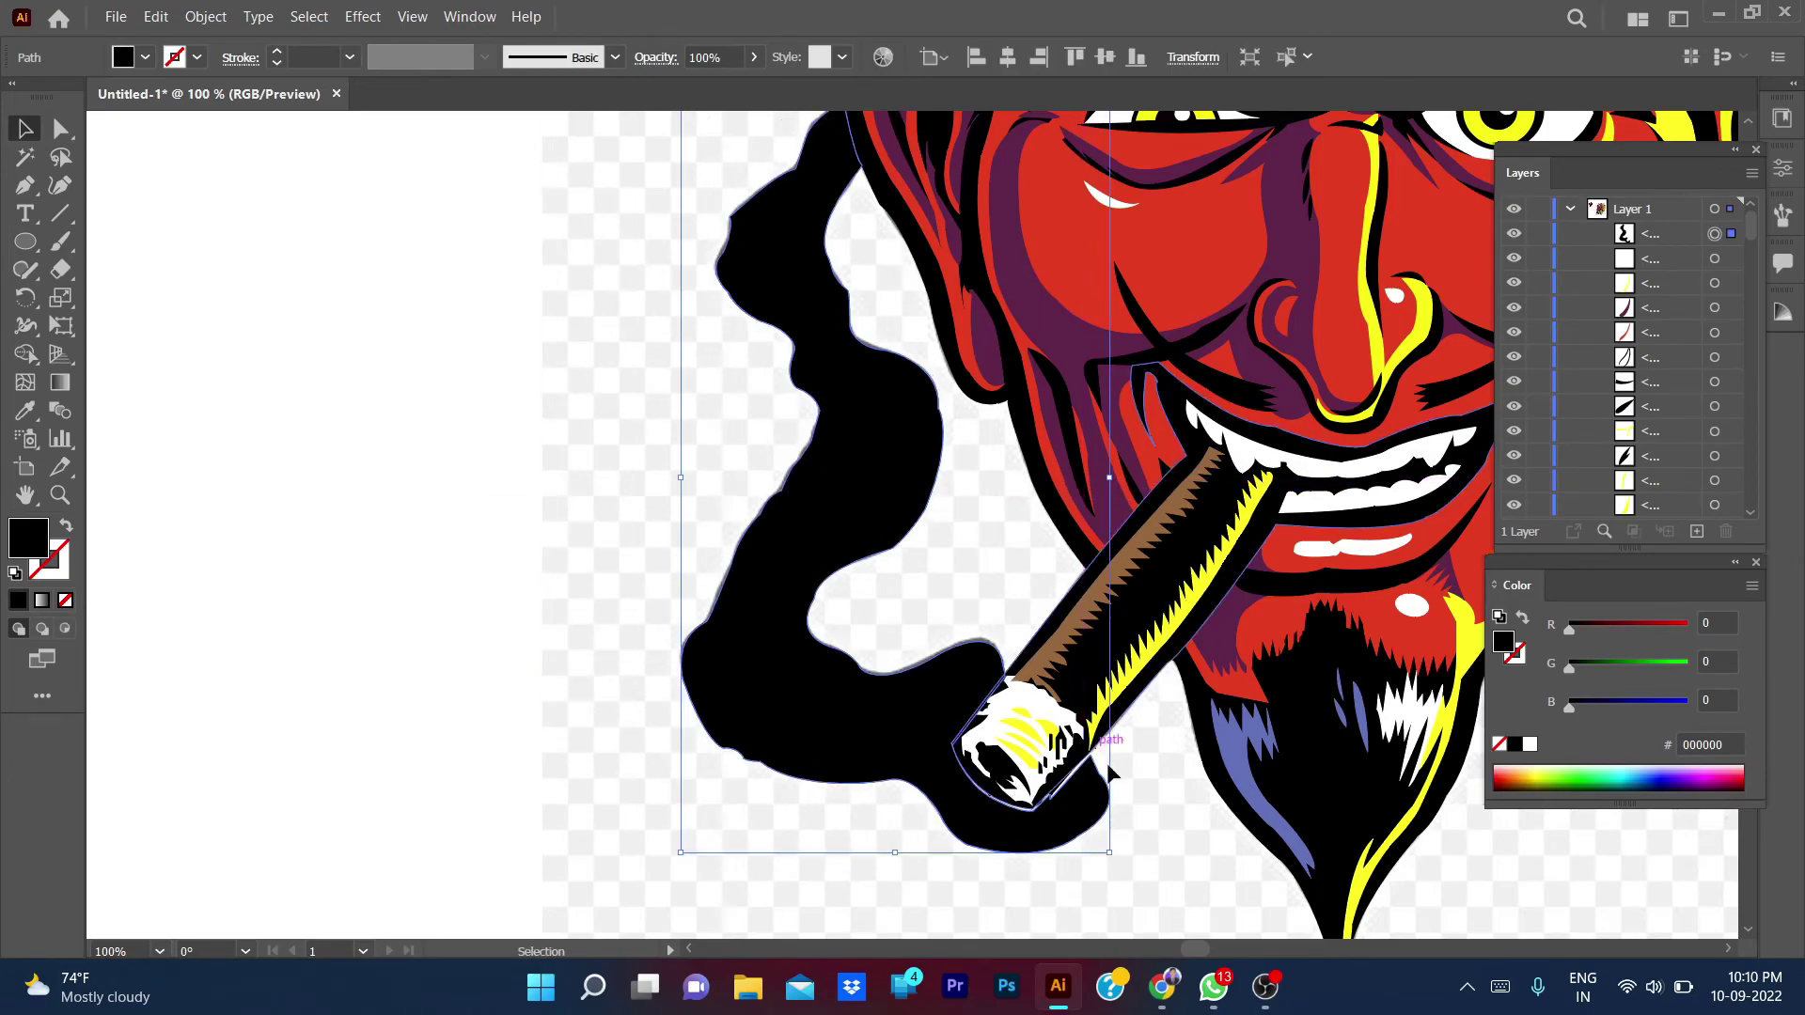
click(1117, 839)
scroll(893, 799, down, 2)
scroll(714, 770, up, 1)
- Hide the black smoke and start an unfilled pen path beside the ear
click(790, 675)
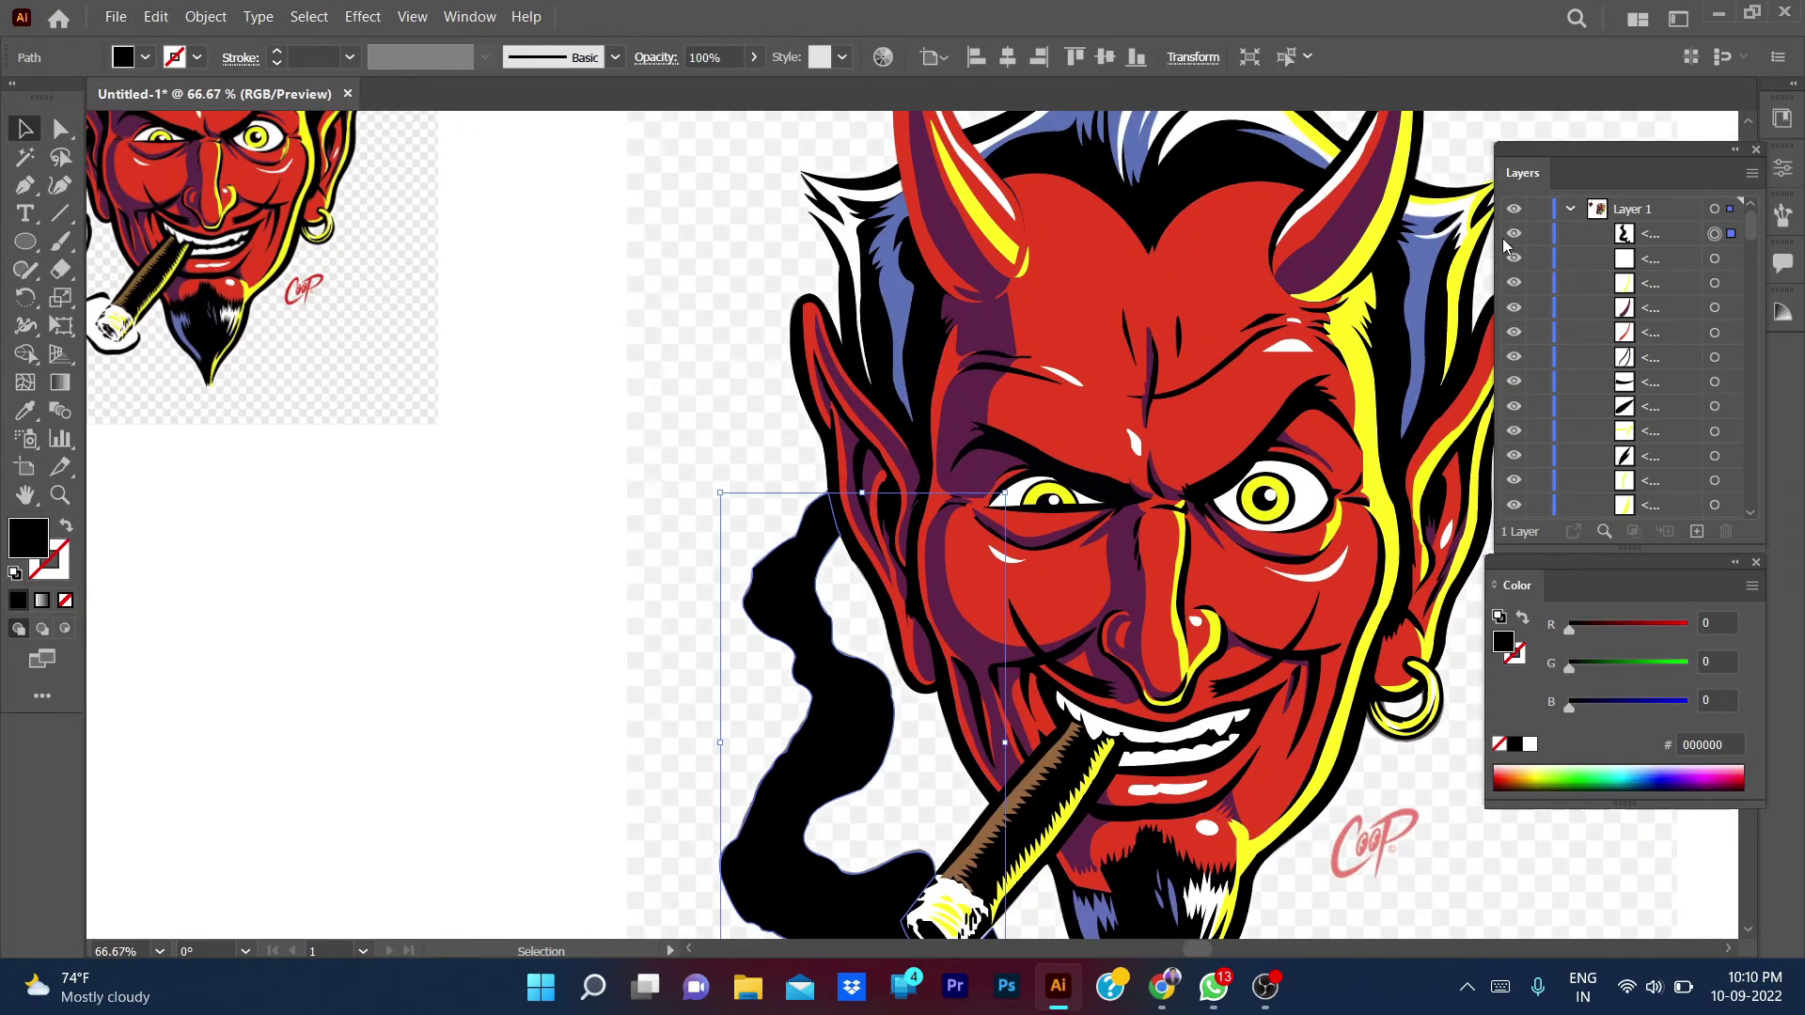
key(ctrl+3)
scroll(790, 675, up, 3)
key(p)
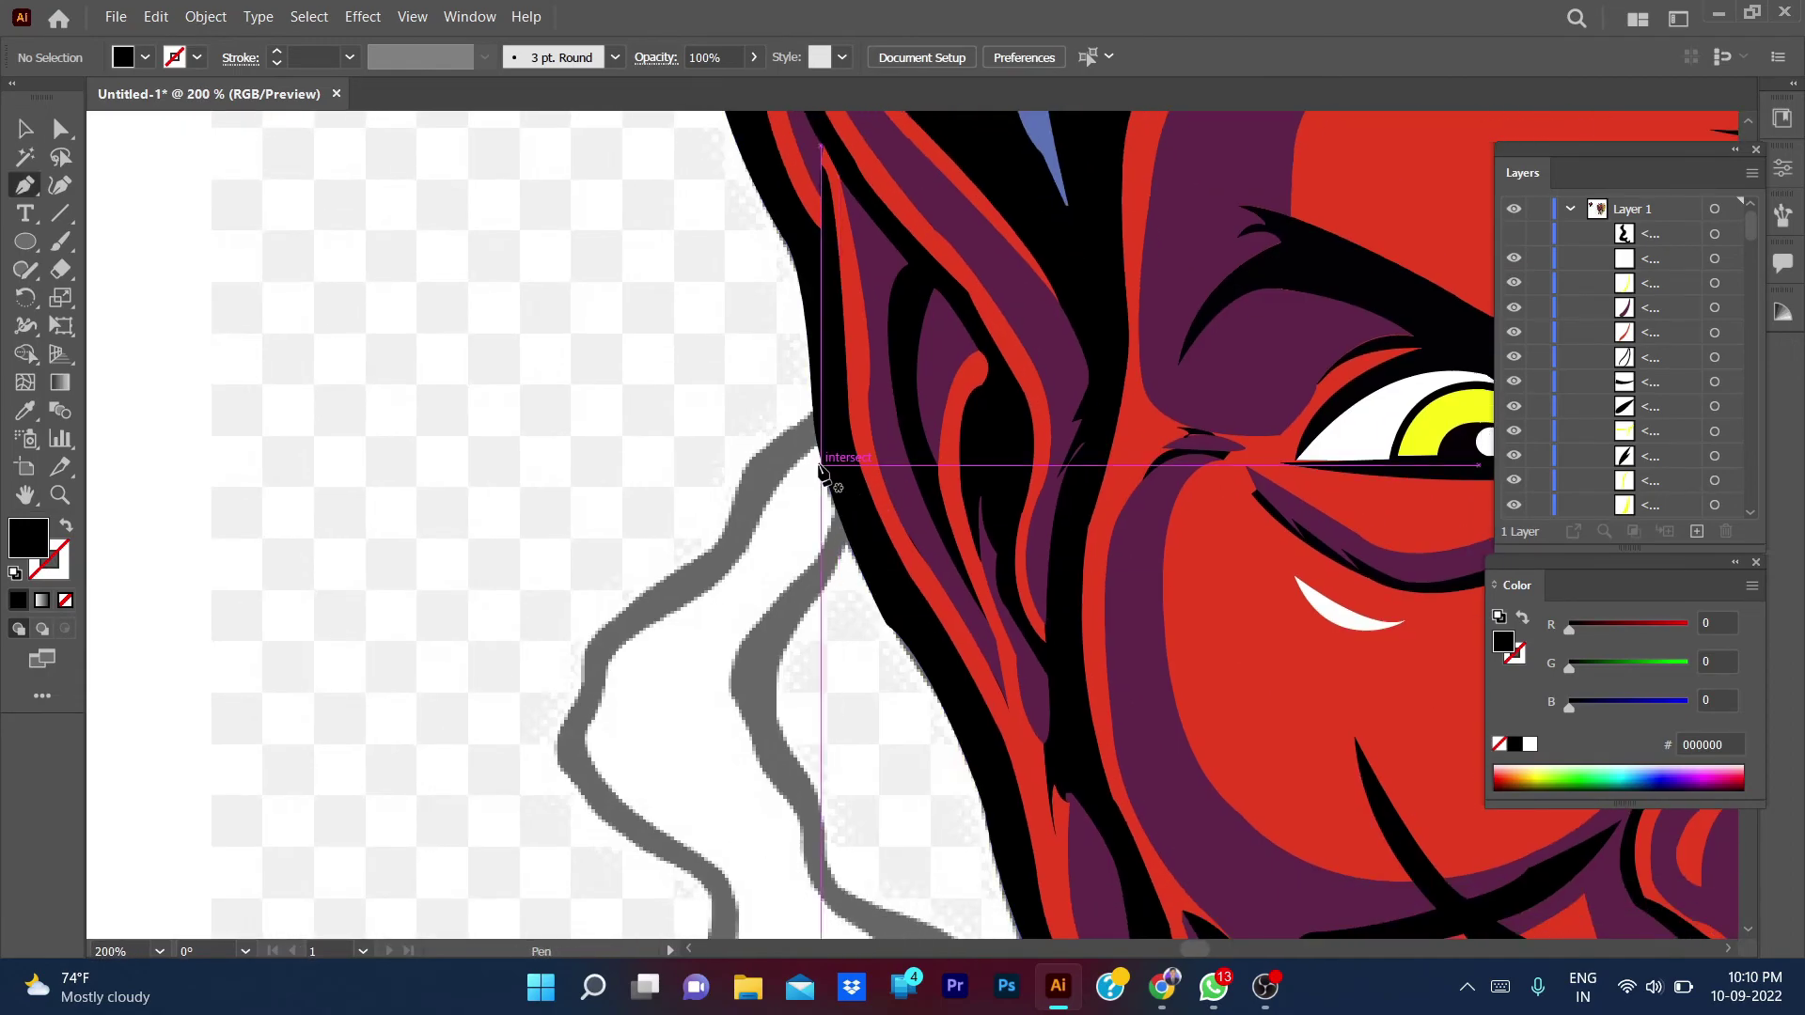
click(817, 448)
click(835, 509)
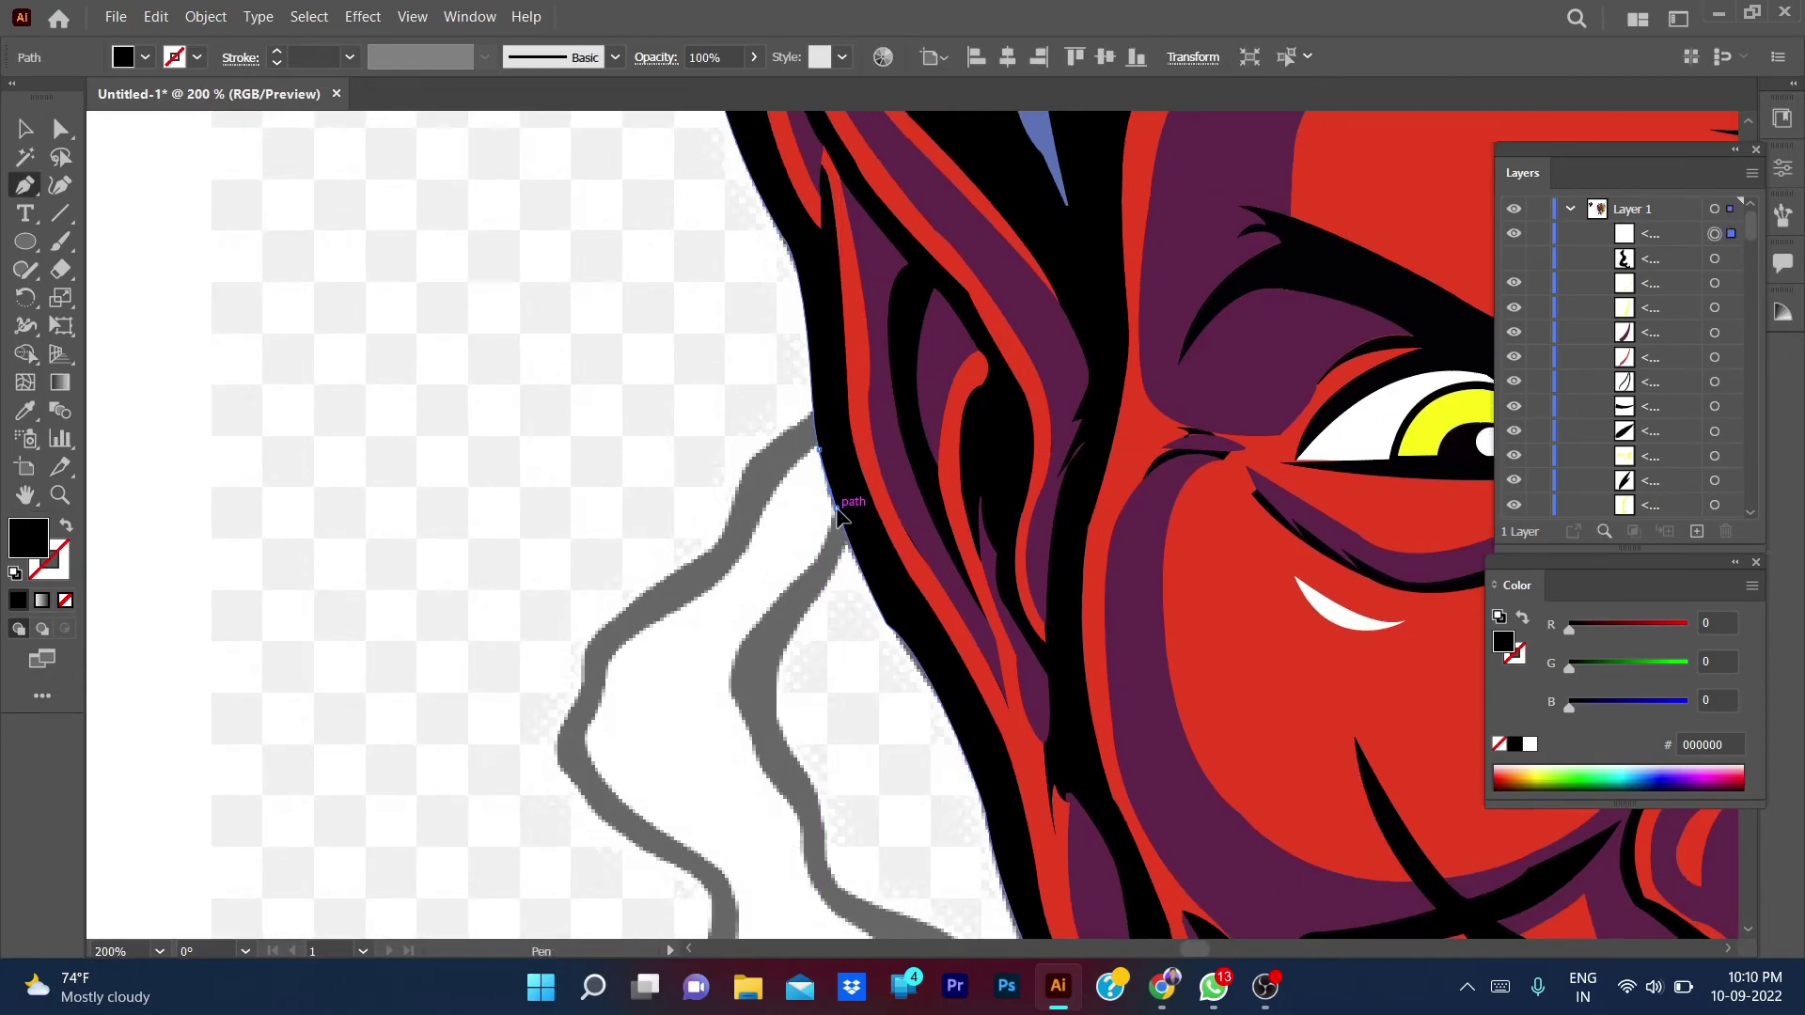
drag(798, 575, 826, 573)
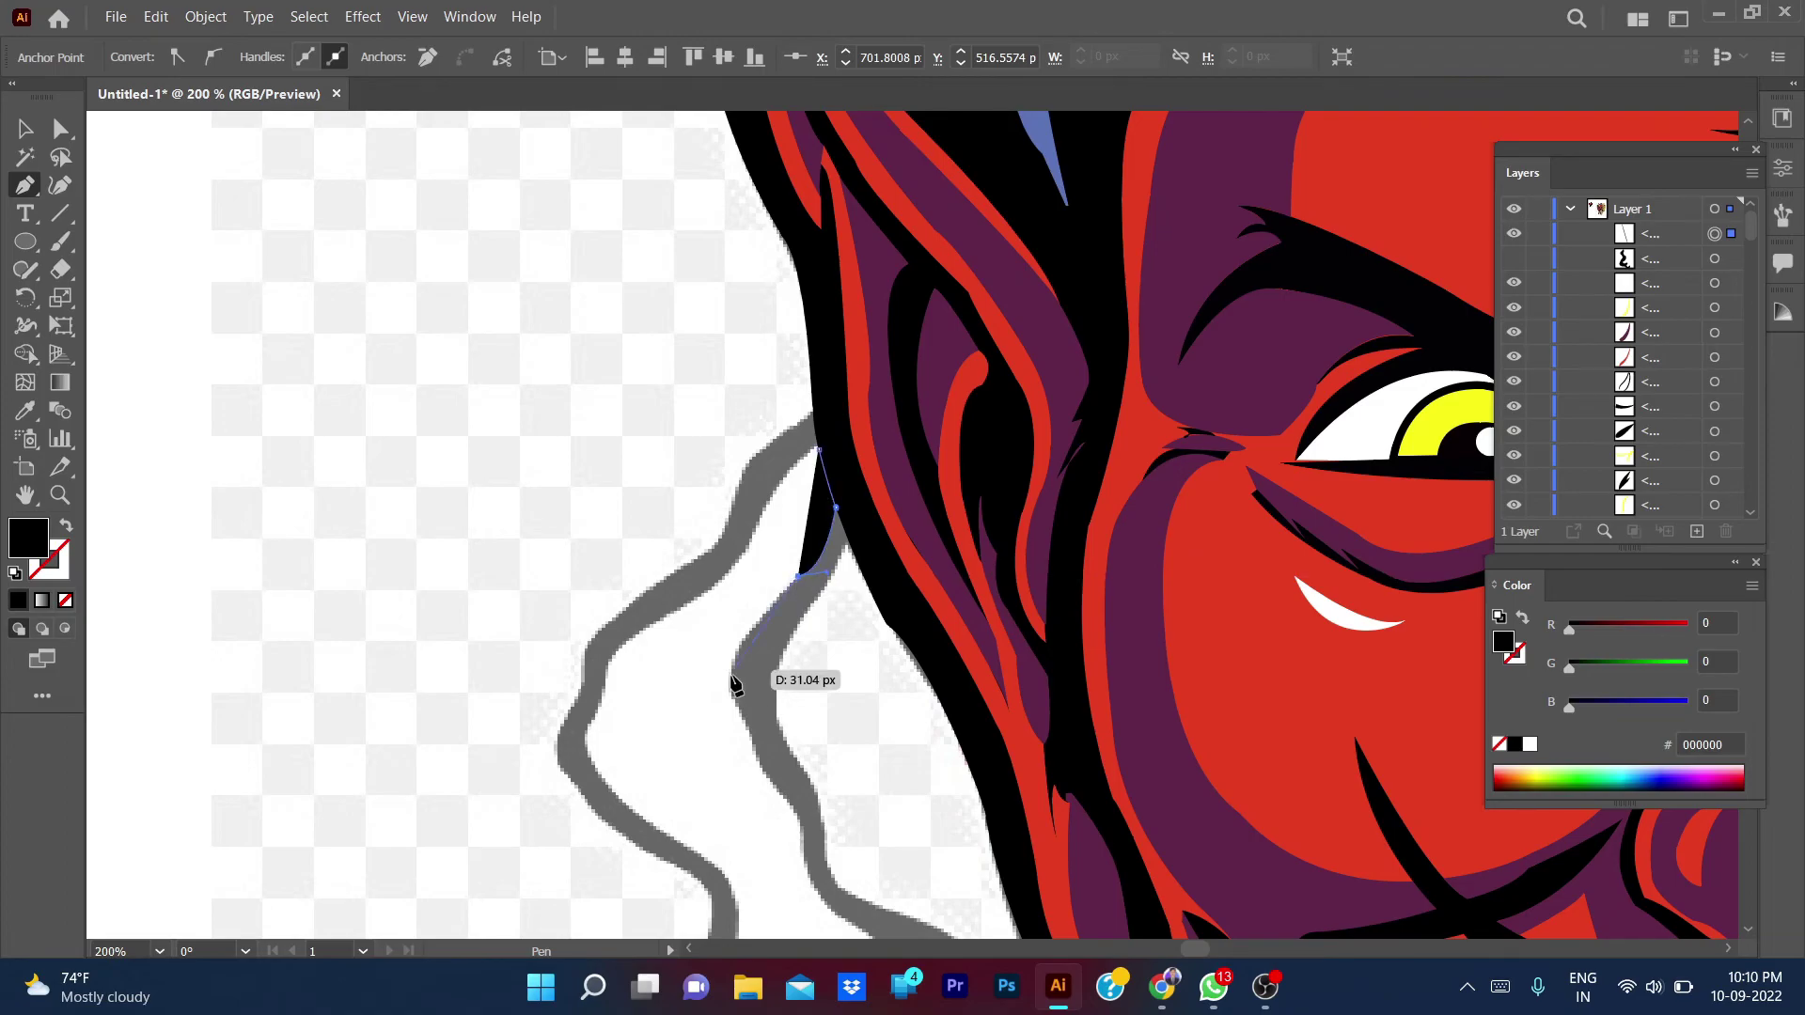
key(/)
- Extend the path down the smoke's grey inner edge, undoing misplaced points
mouse_move(749, 758)
mouse_down()
mouse_move(746, 733)
mouse_move(762, 791)
mouse_move(799, 819)
mouse_up()
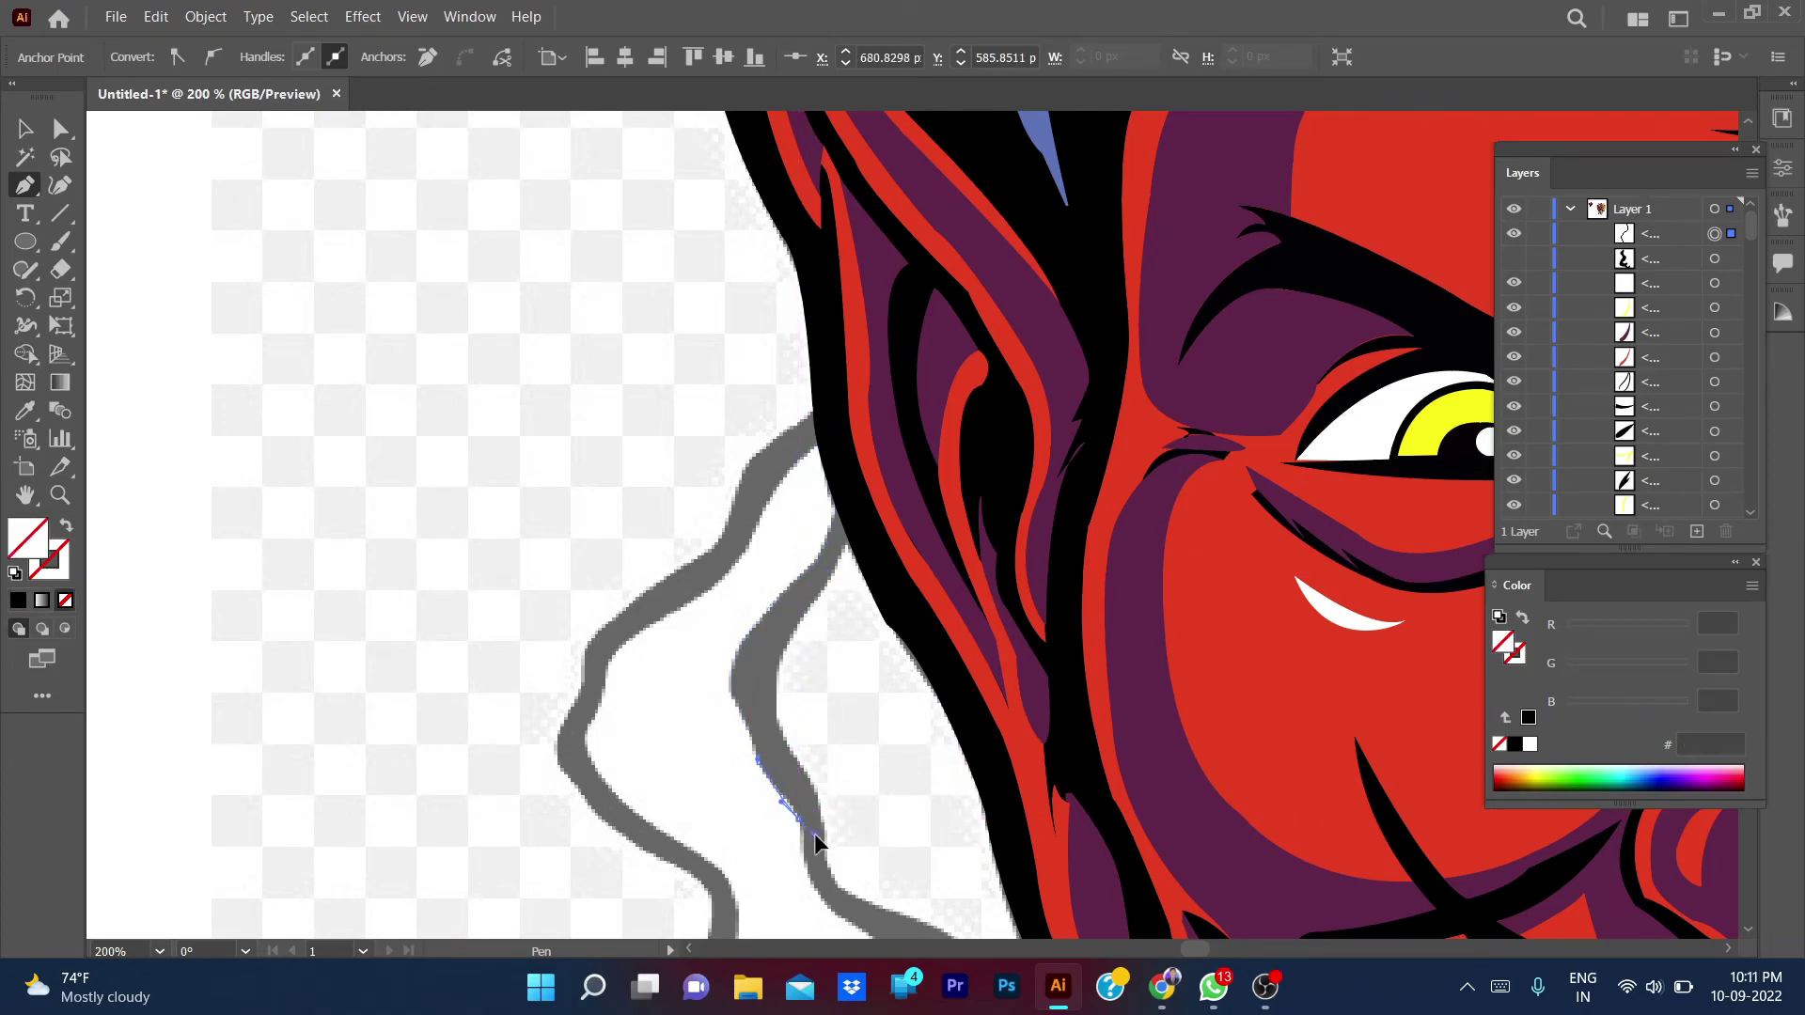
mouse_move(807, 882)
mouse_down()
mouse_move(844, 865)
mouse_move(622, 670)
mouse_up()
click(755, 707)
mouse_move(758, 818)
mouse_down()
mouse_move(759, 927)
mouse_move(747, 905)
mouse_up()
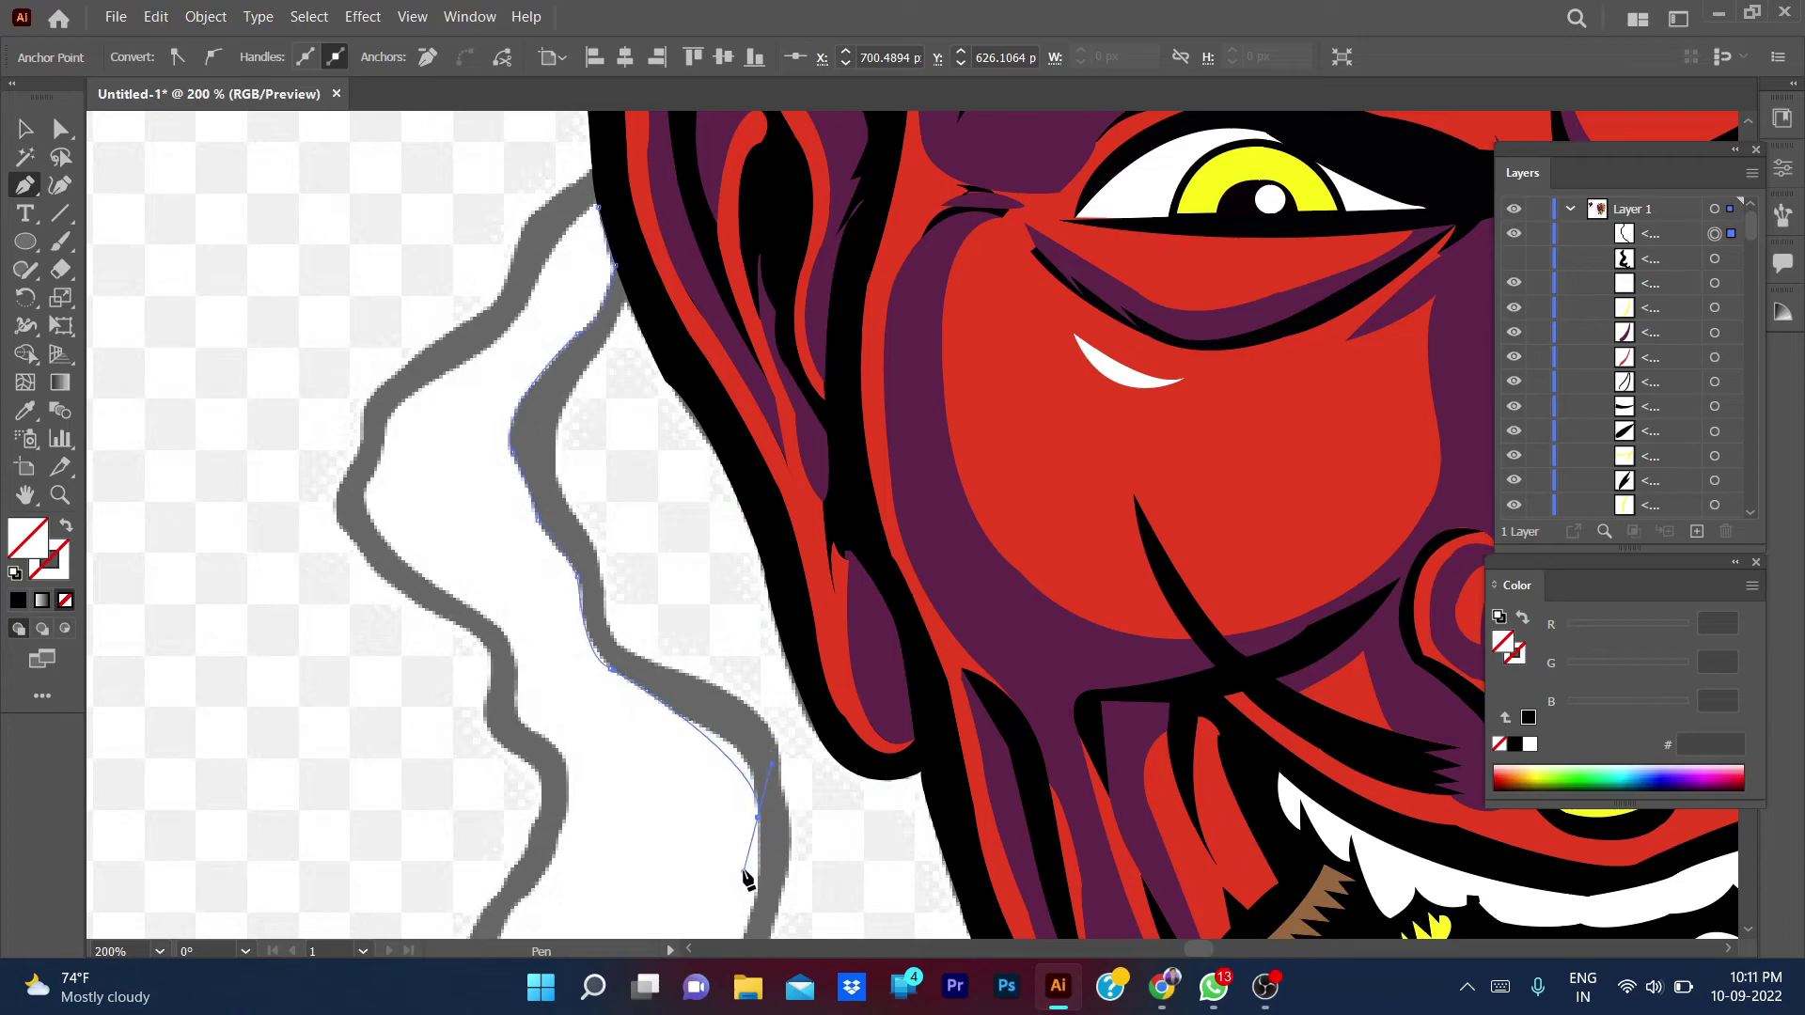
key(ctrl+z)
key(ctrl+z)
drag(679, 720, 743, 726)
click(759, 787)
scroll(759, 786, down, 3)
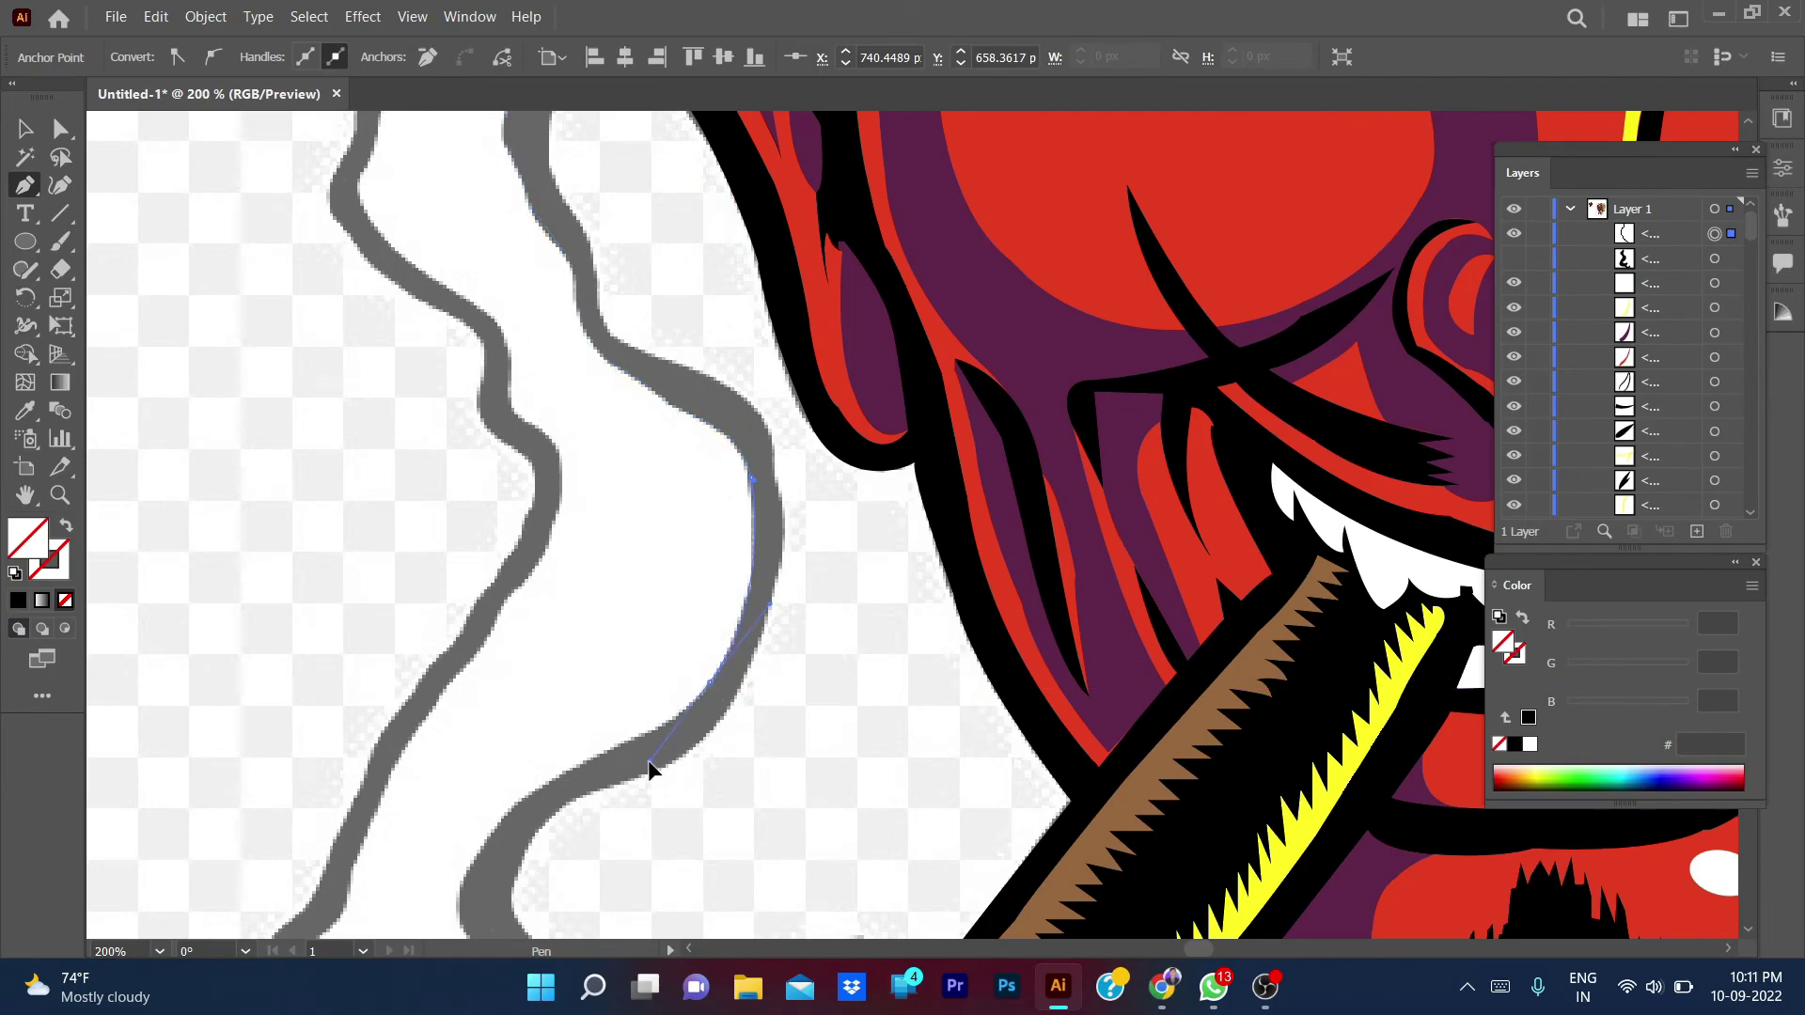
scroll(709, 682, down, 1)
scroll(708, 683, left, 2)
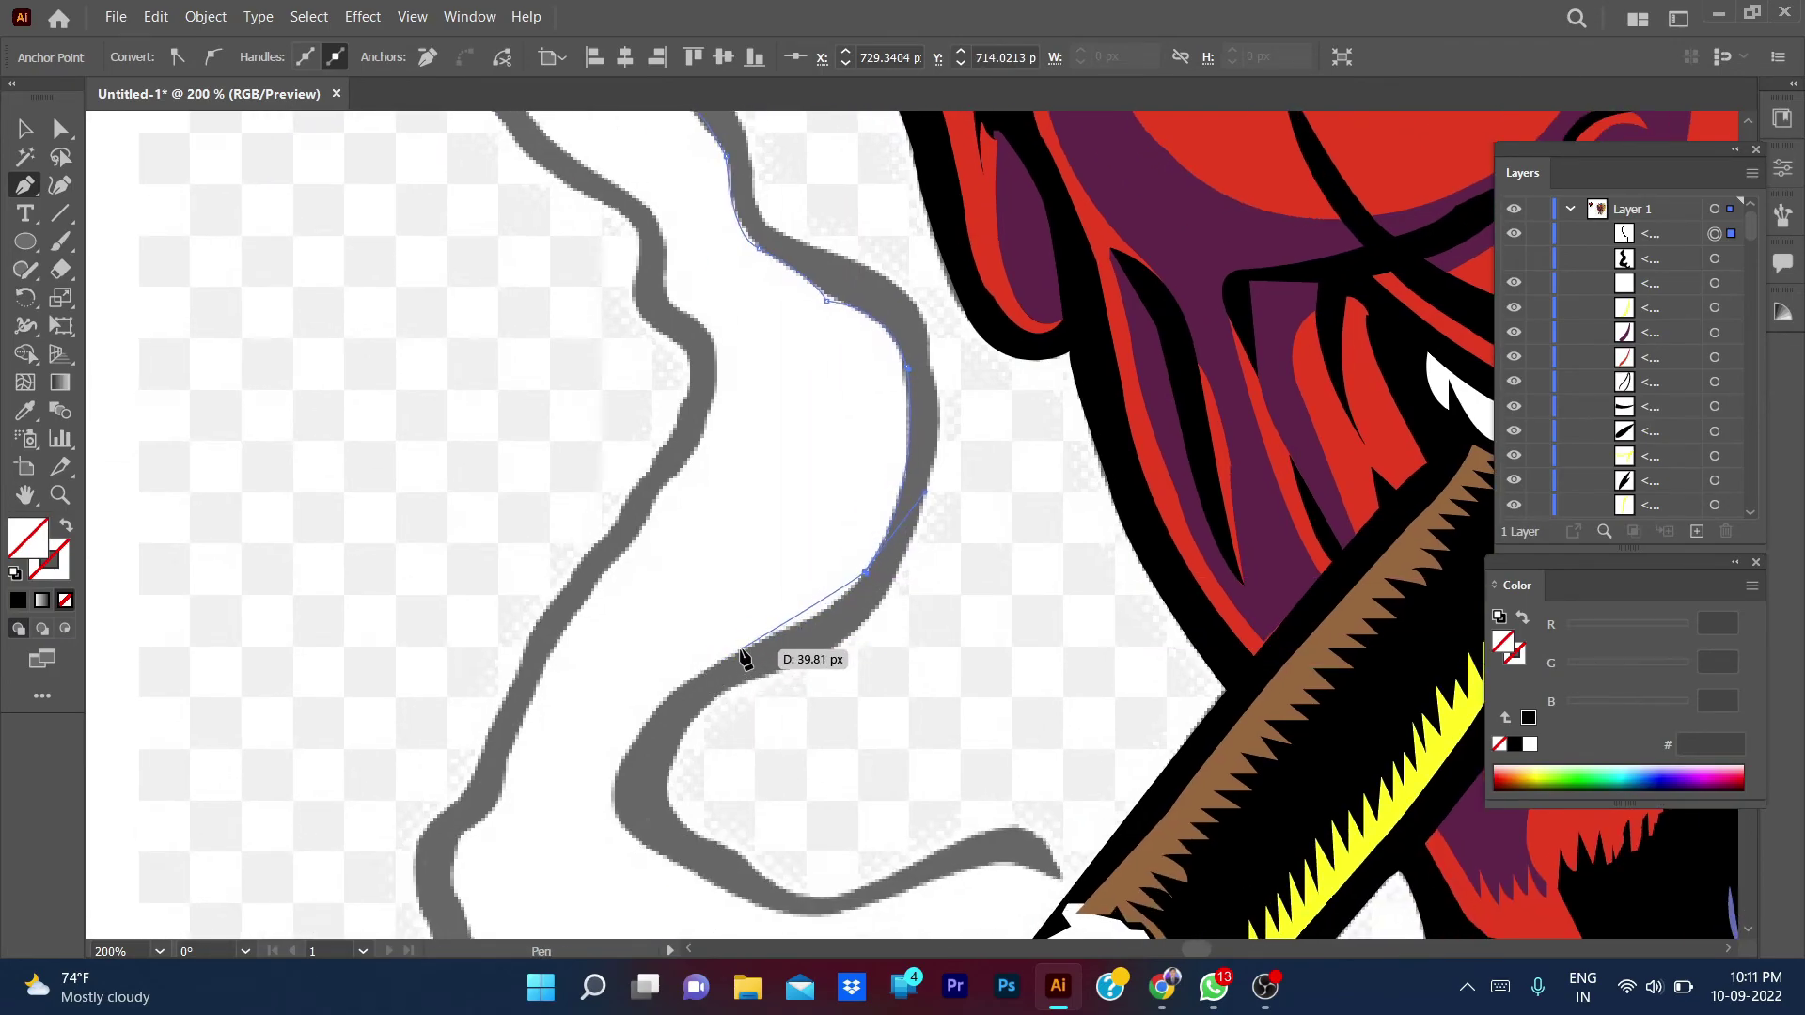
- Follow the inner bend down to where the smoke meets the cigar
drag(740, 649, 653, 675)
scroll(677, 737, down, 2)
scroll(677, 737, left, 1)
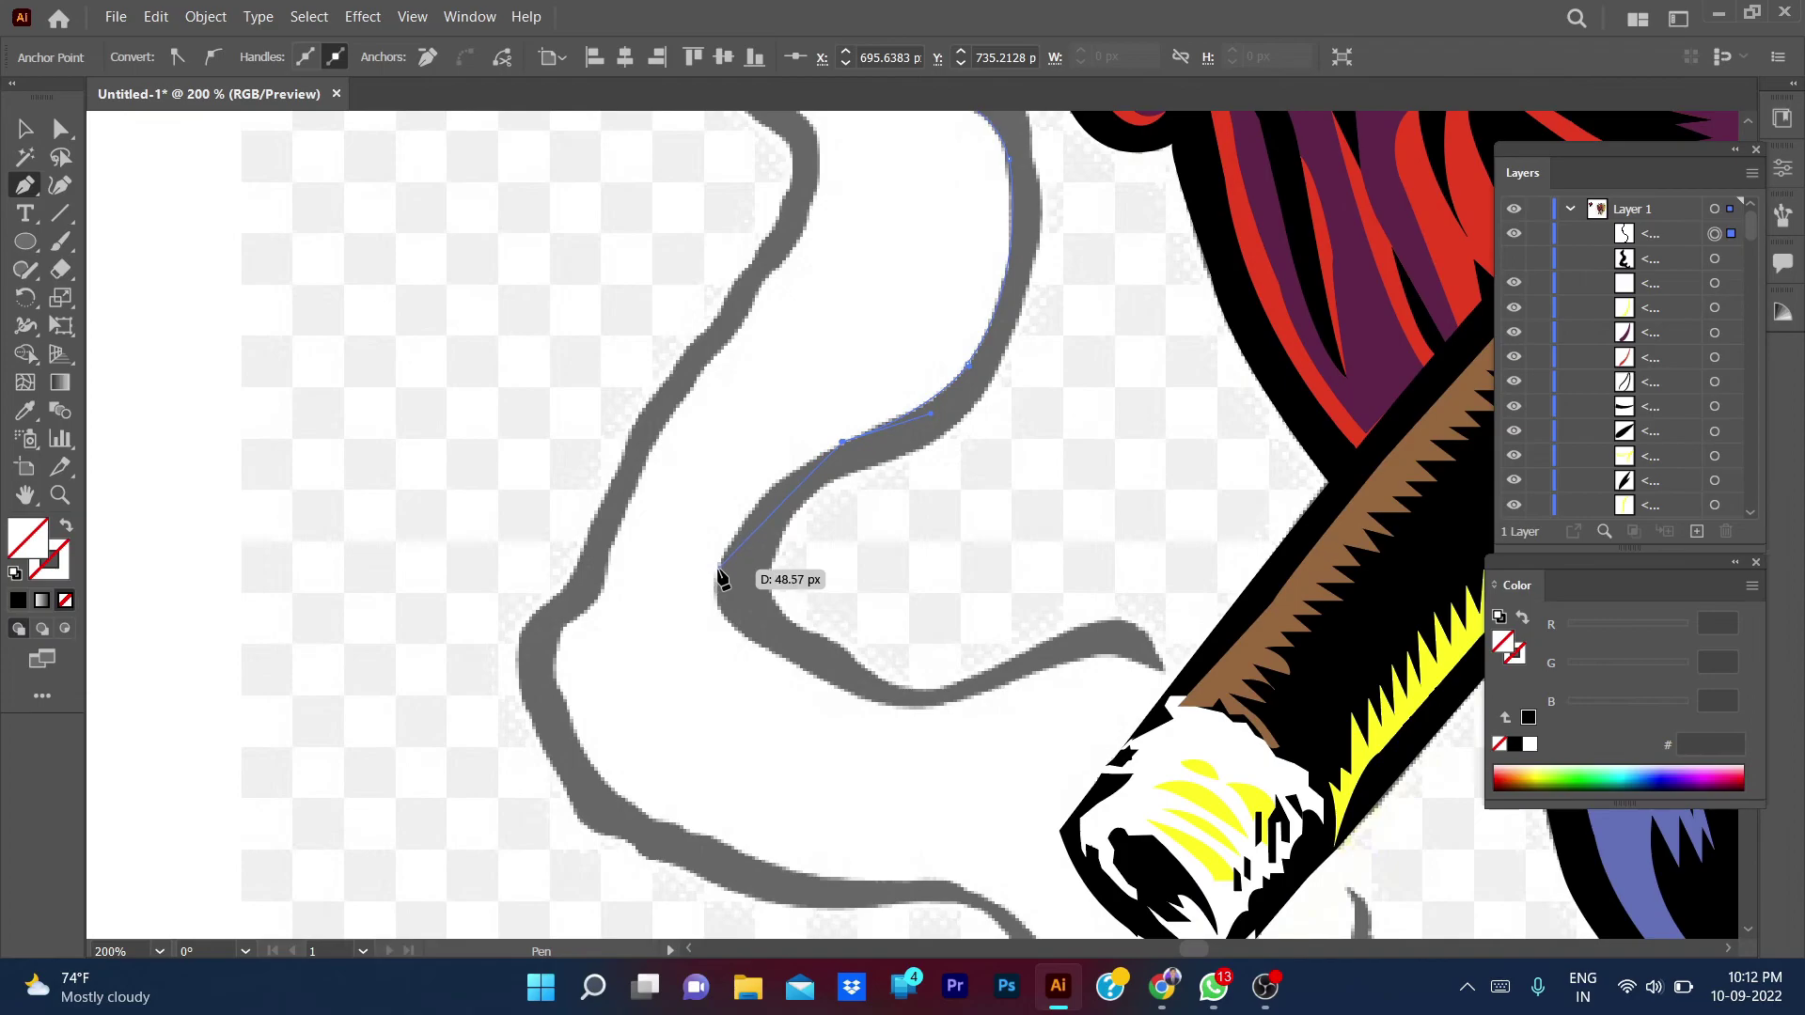
mouse_move(718, 569)
mouse_down()
mouse_move(692, 657)
mouse_move(776, 663)
mouse_up()
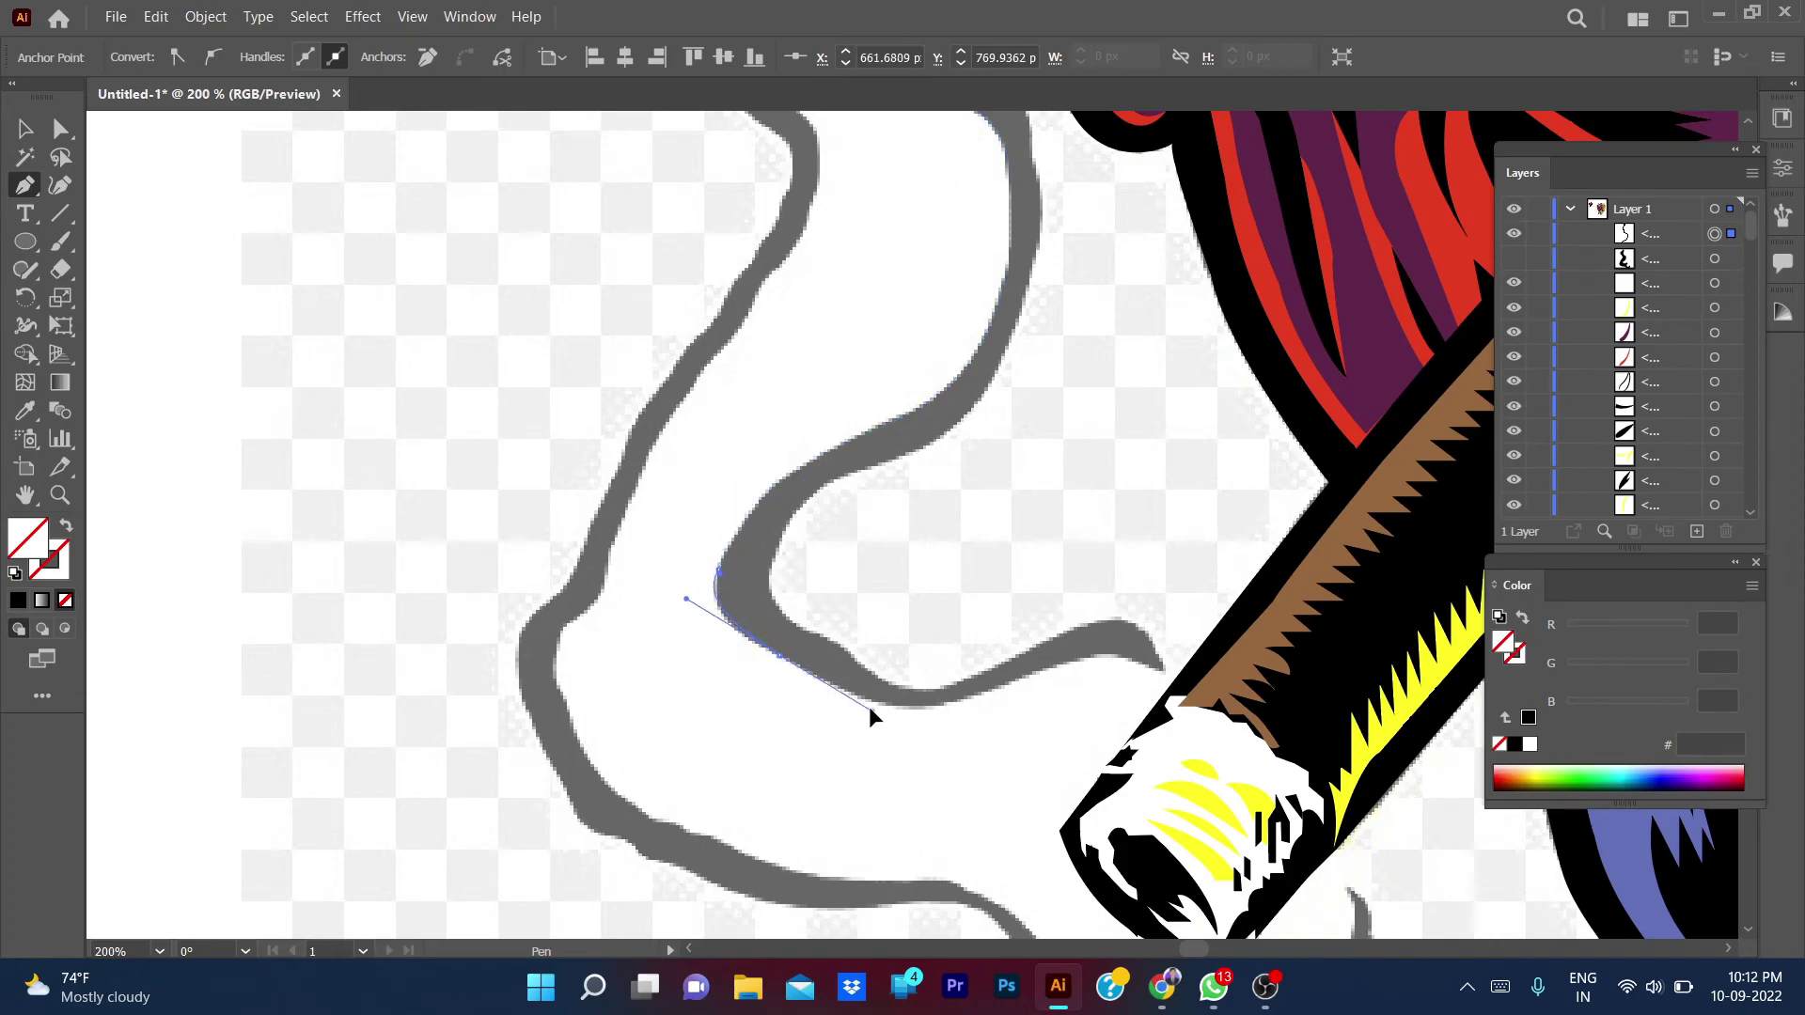
drag(891, 705, 894, 717)
drag(1055, 667, 1081, 643)
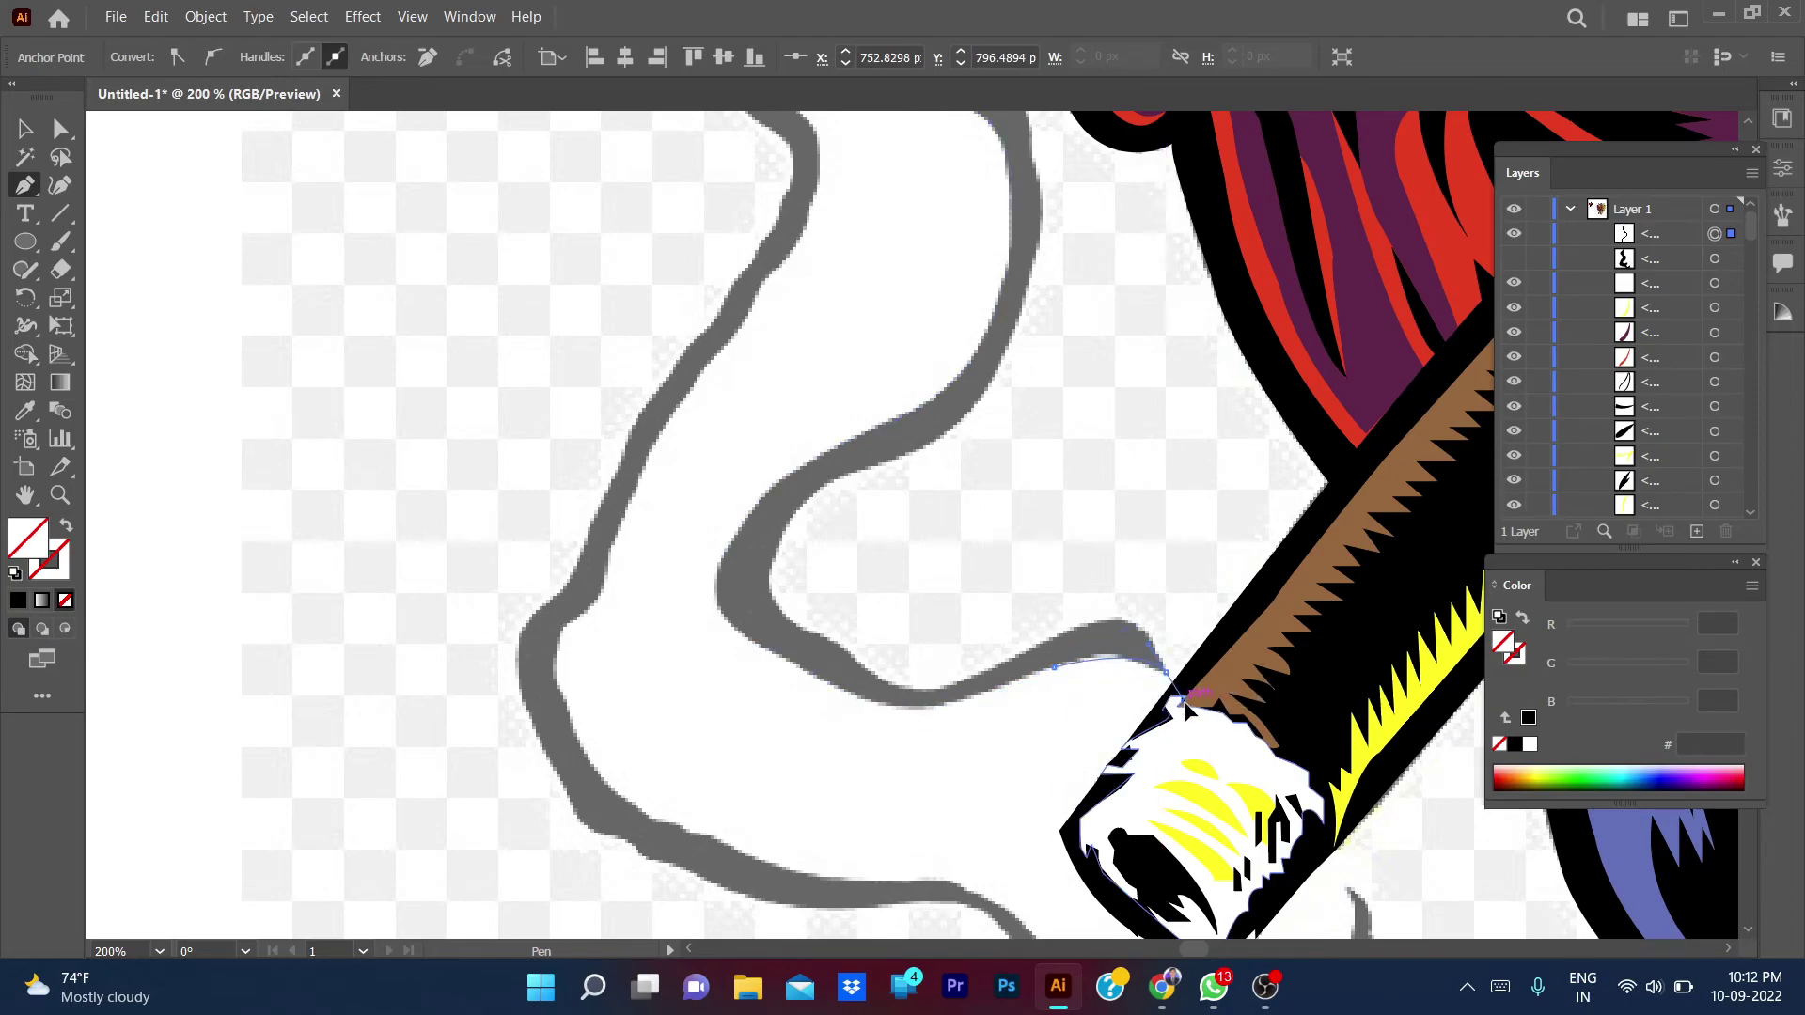
mouse_move(1166, 670)
mouse_down()
mouse_move(1181, 701)
mouse_move(1095, 719)
mouse_up()
scroll(1175, 682, up, 2)
scroll(1072, 733, down, 3)
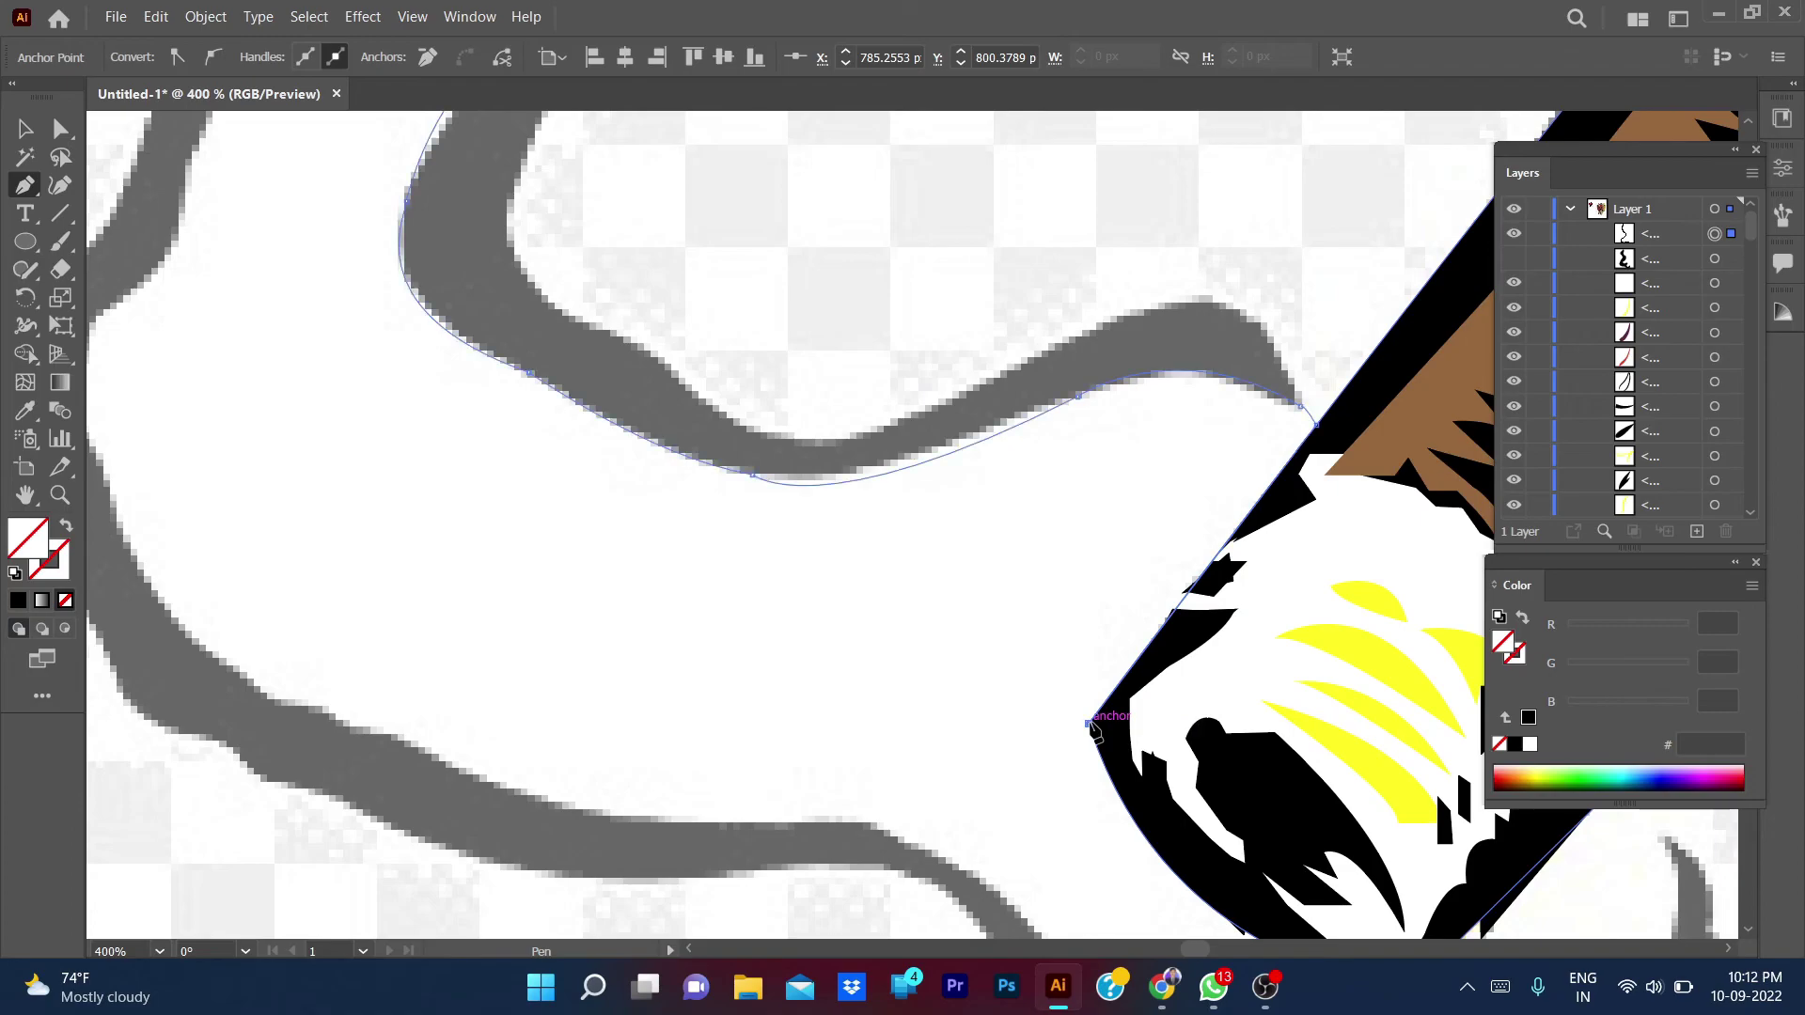
- Wrap the inner smoke path around the cigar tip's corner and lower edge
scroll(1096, 717, down, 4)
scroll(1096, 718, right, 3)
drag(953, 550, 1079, 624)
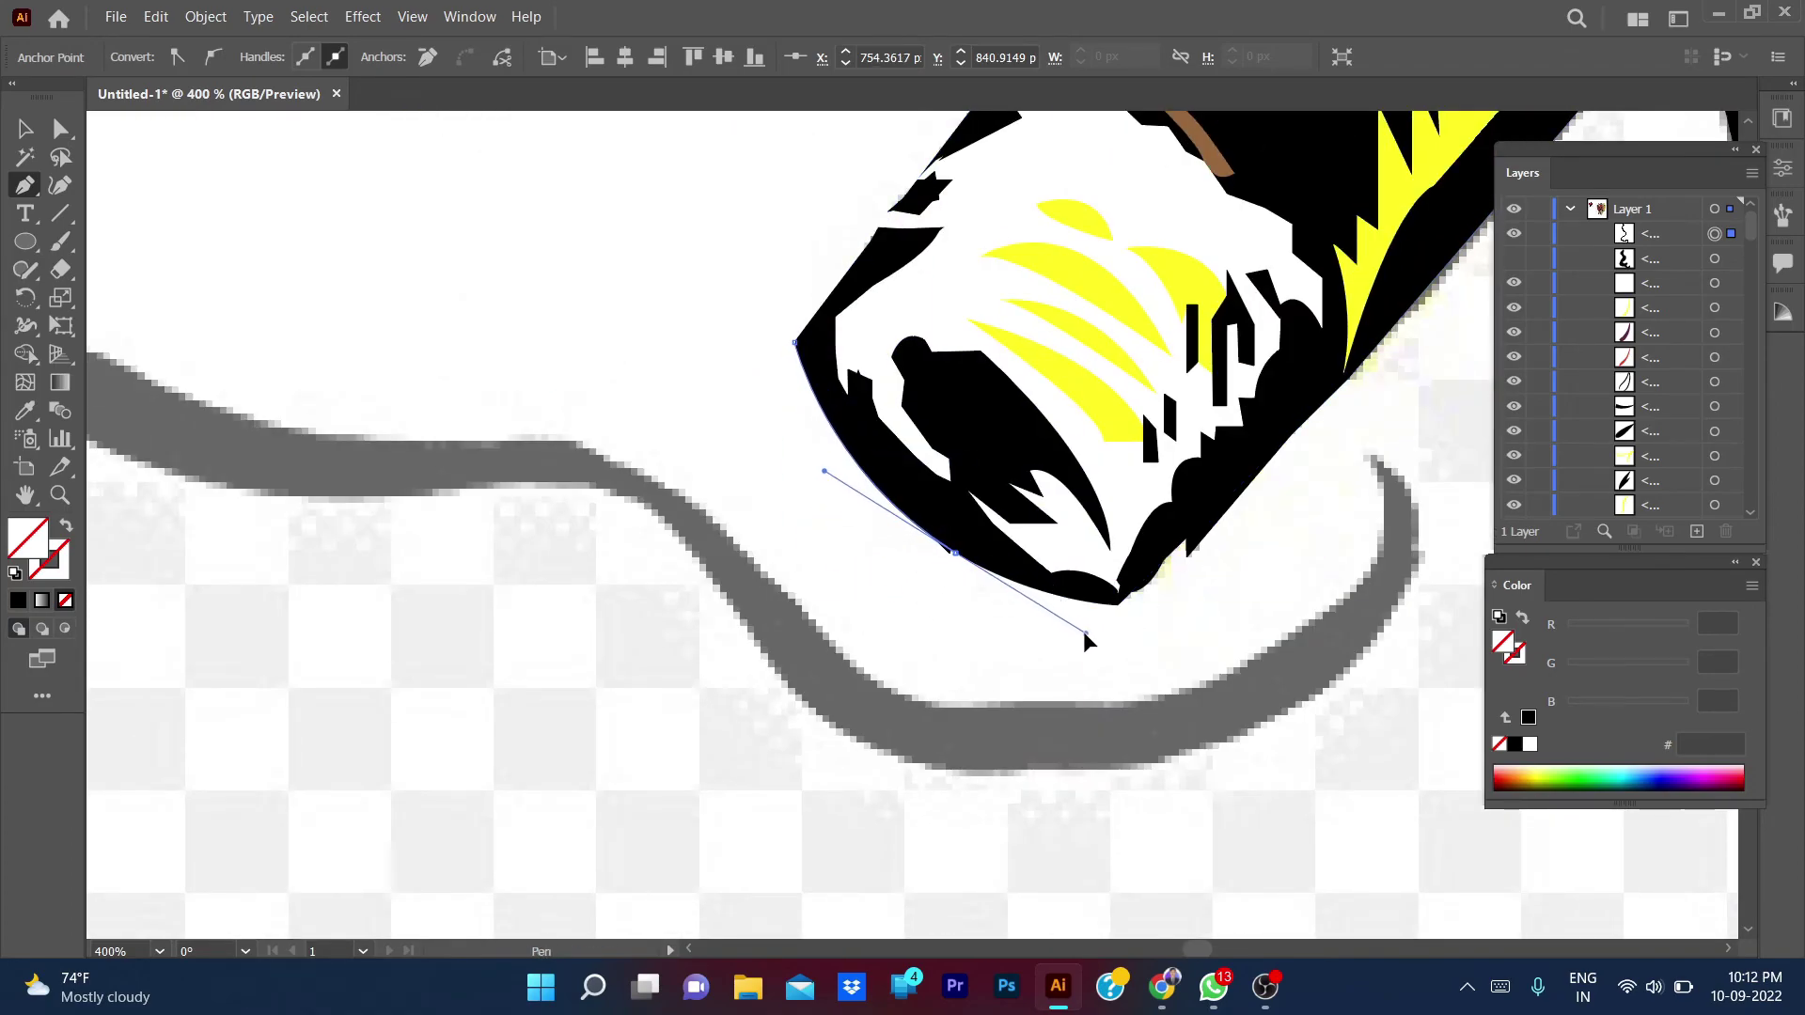
click(1117, 602)
drag(1117, 603, 1213, 606)
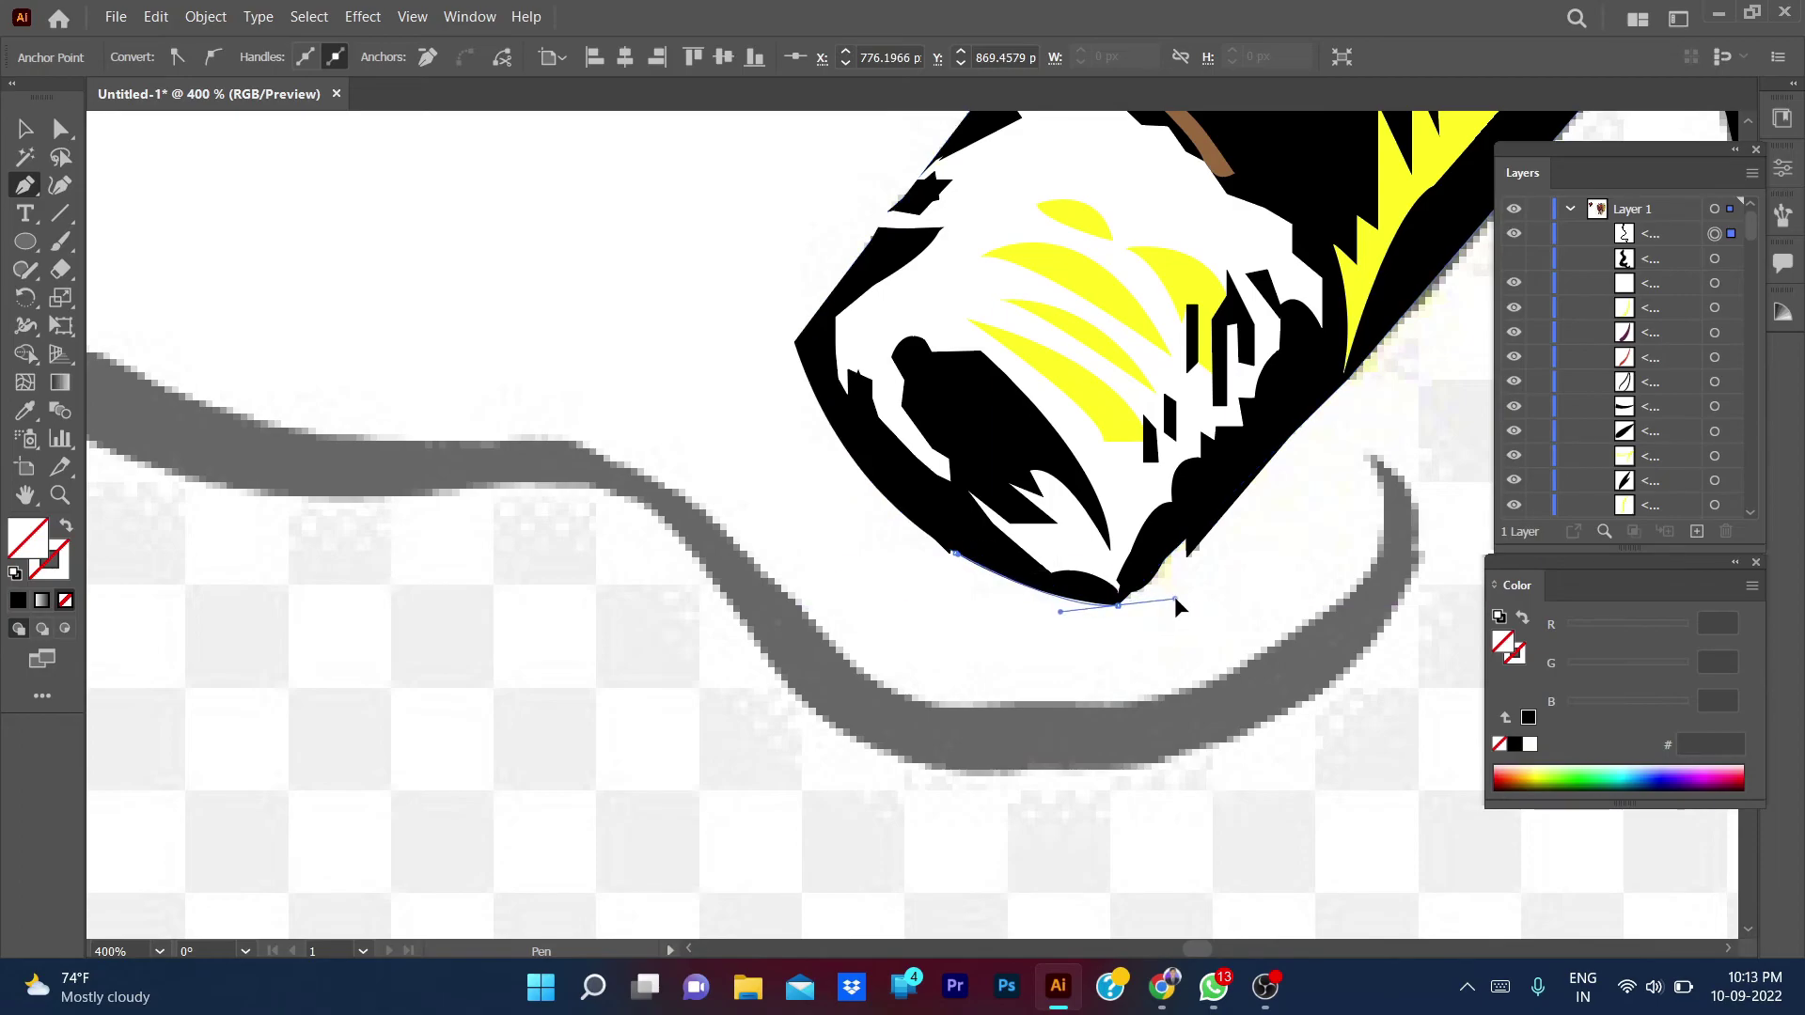
click(1186, 549)
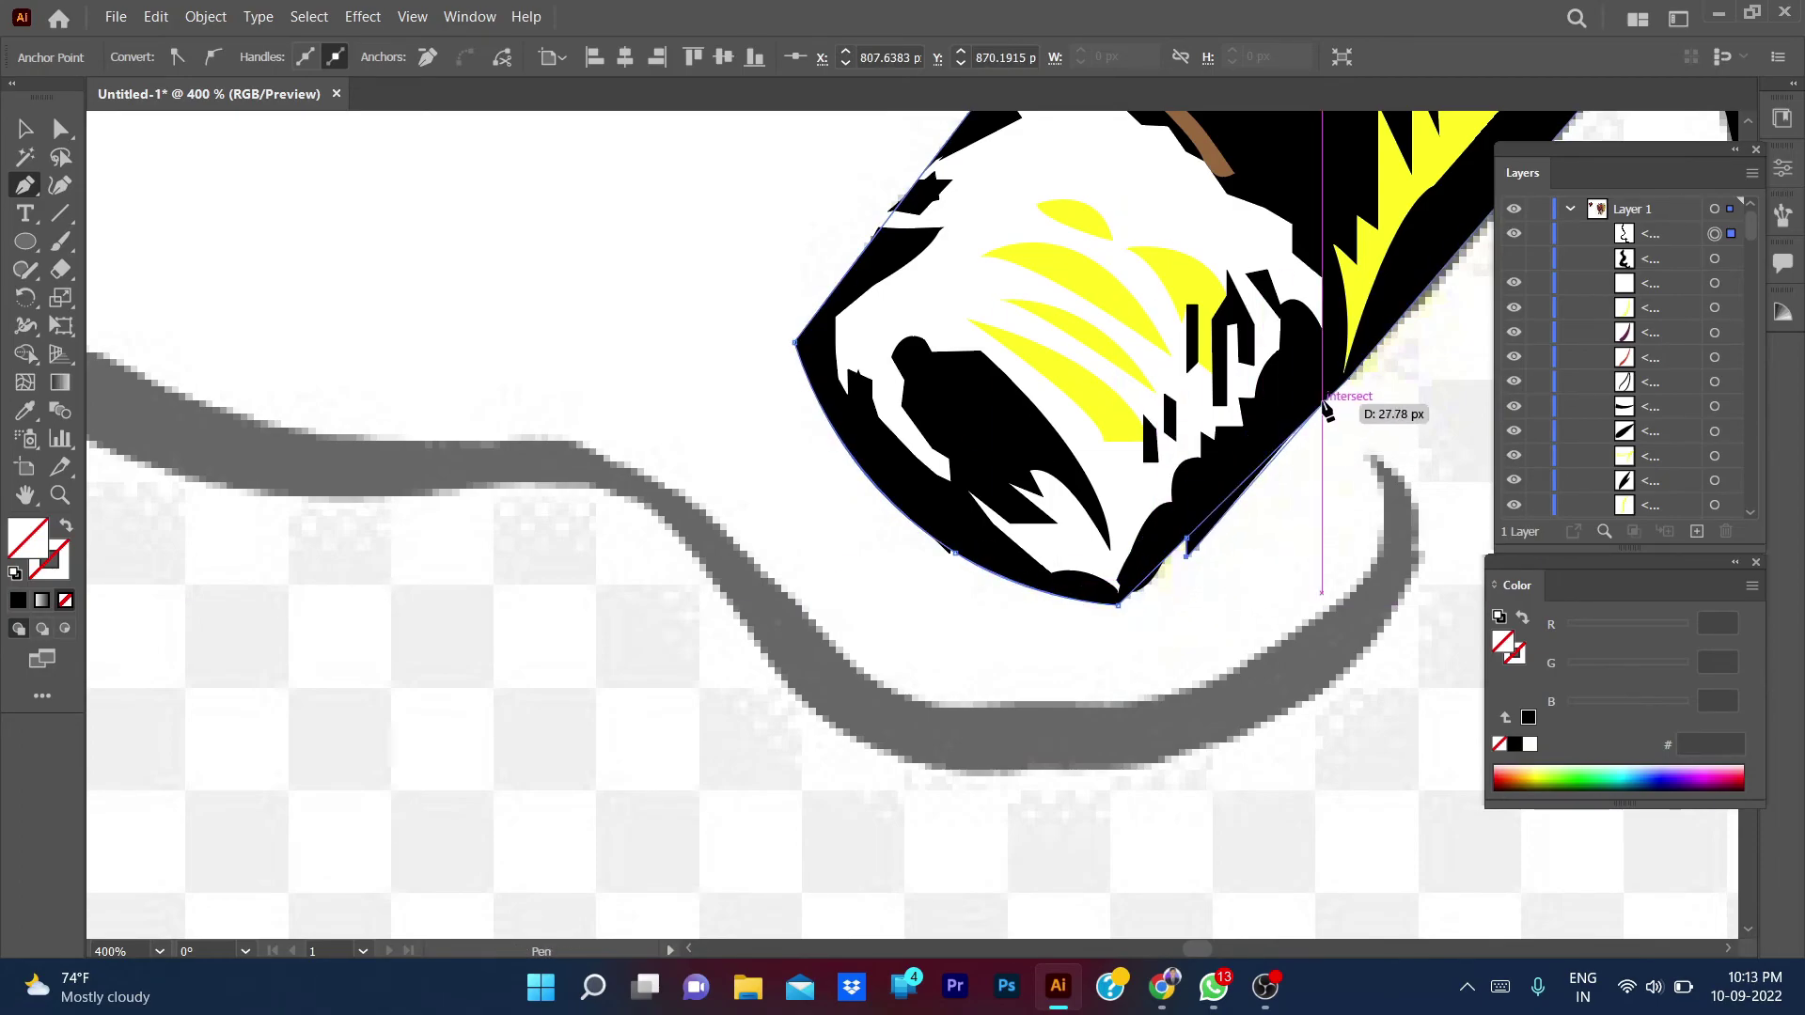
drag(1326, 398, 1220, 701)
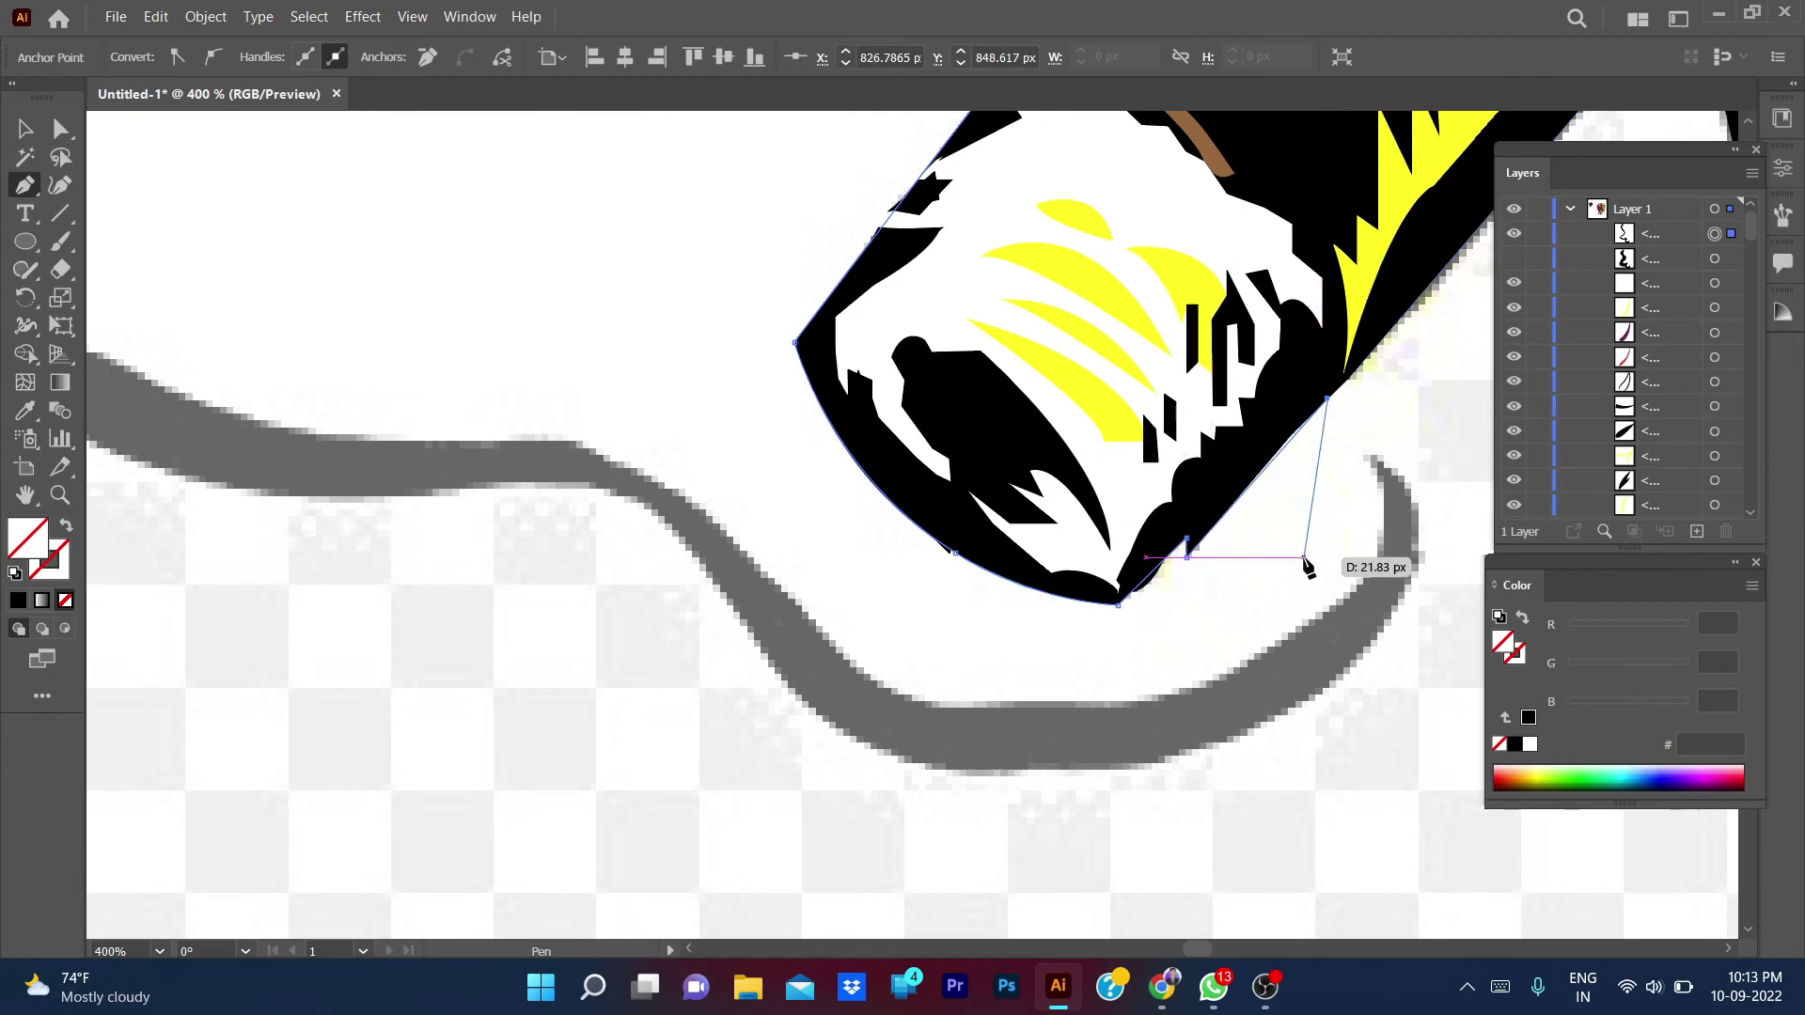
- Curve through the smoke's hook and trace back along the trail's lower edge
scroll(1220, 701, down, 2)
scroll(1342, 572, down, 1)
scroll(882, 721, up, 2)
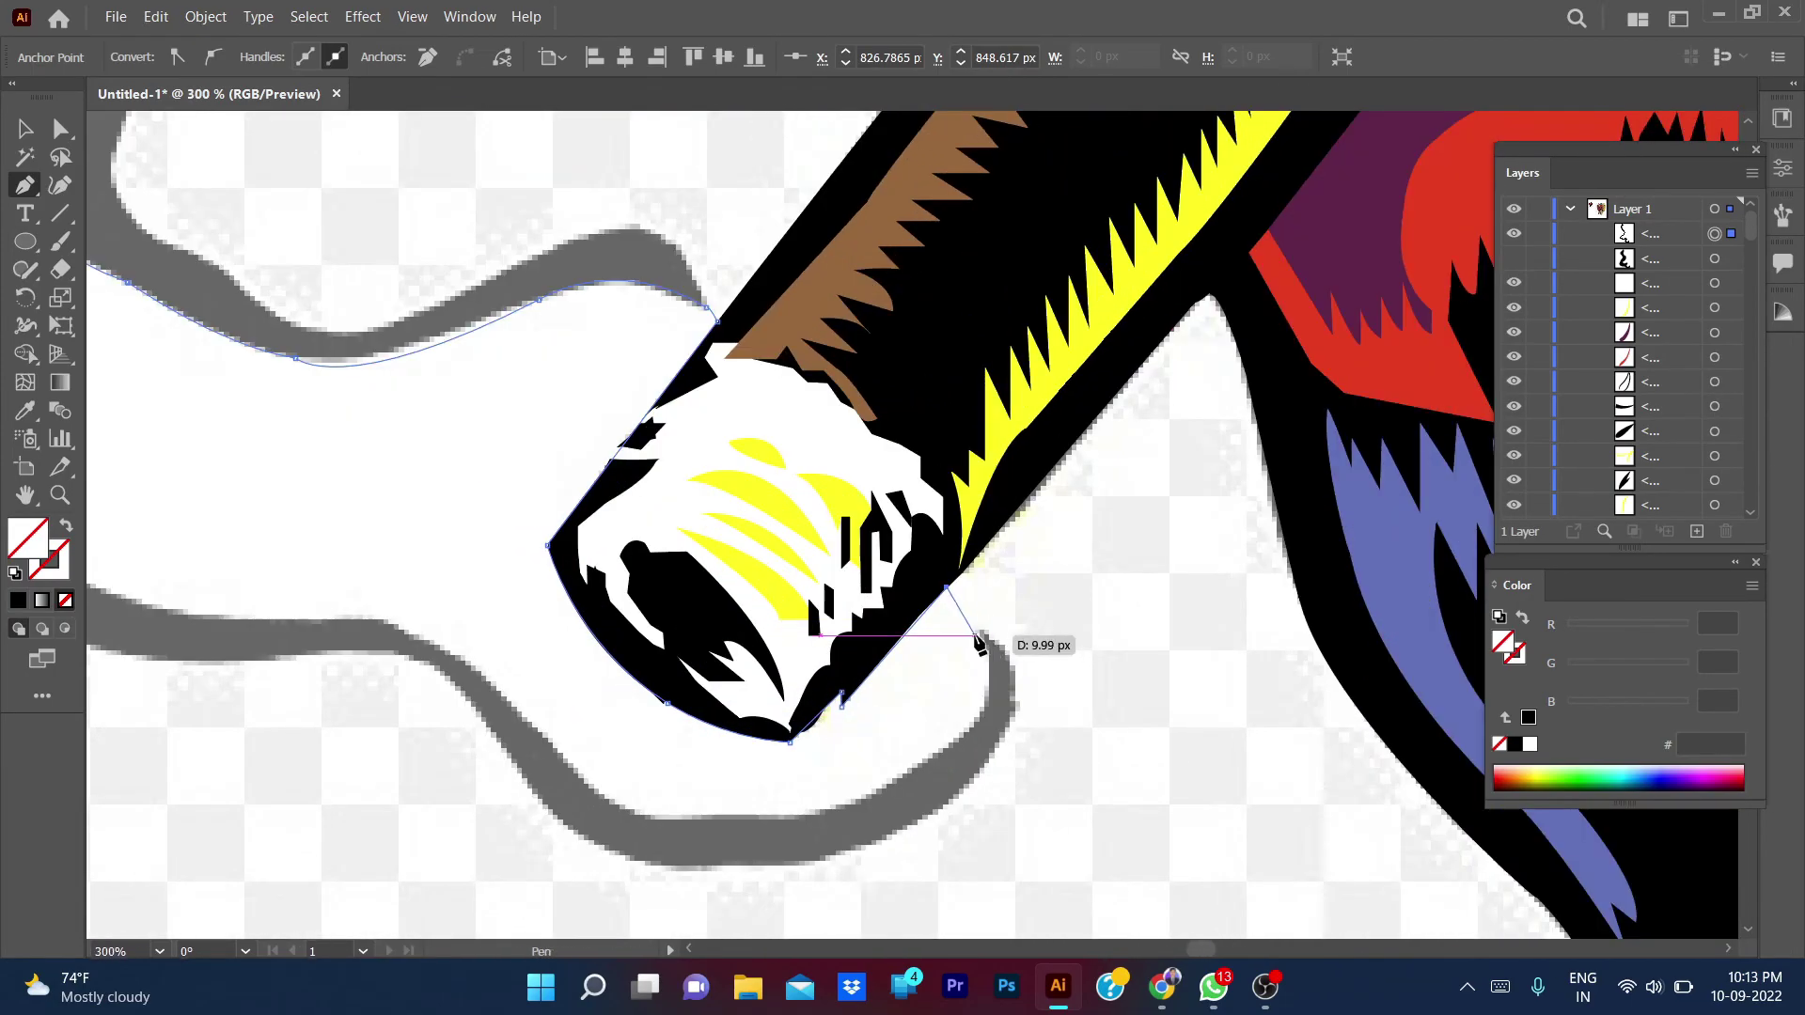
scroll(940, 658, up, 1)
drag(911, 689, 826, 703)
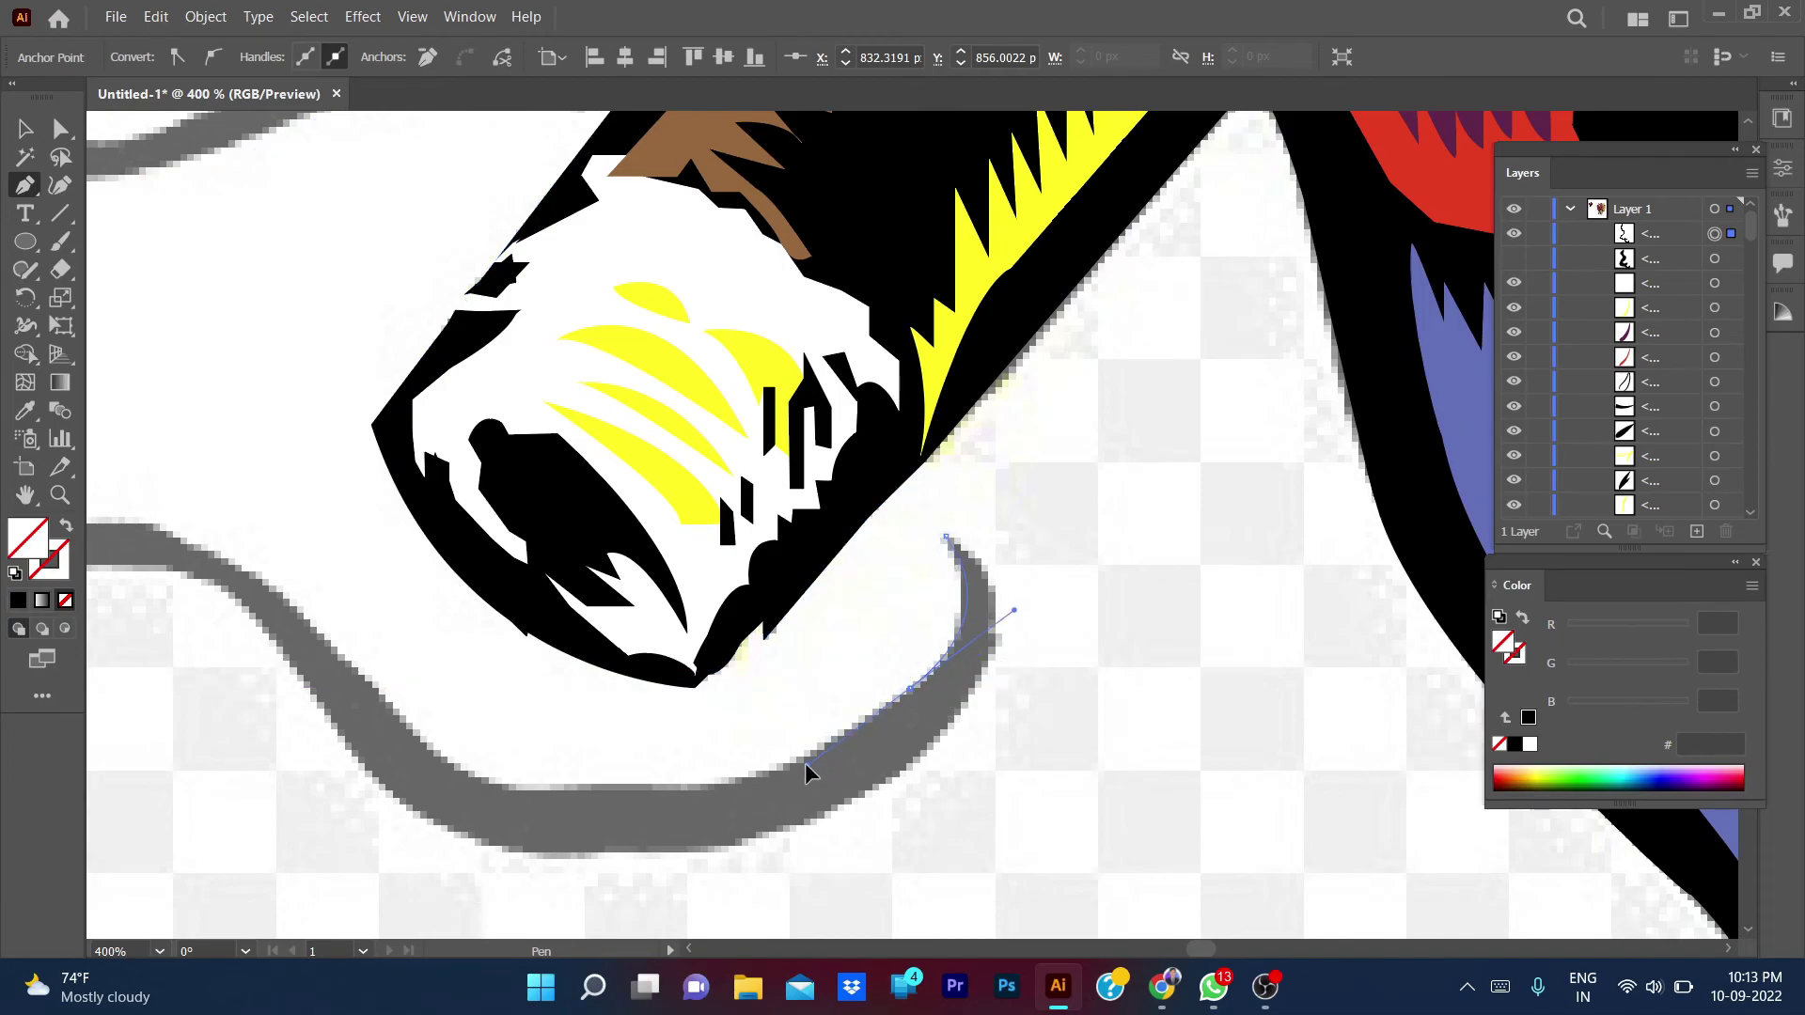
scroll(826, 741, left, 3)
mouse_move(916, 775)
mouse_down()
mouse_move(731, 749)
mouse_move(616, 606)
mouse_move(381, 533)
mouse_up()
scroll(915, 773, up, 1)
scroll(916, 773, left, 2)
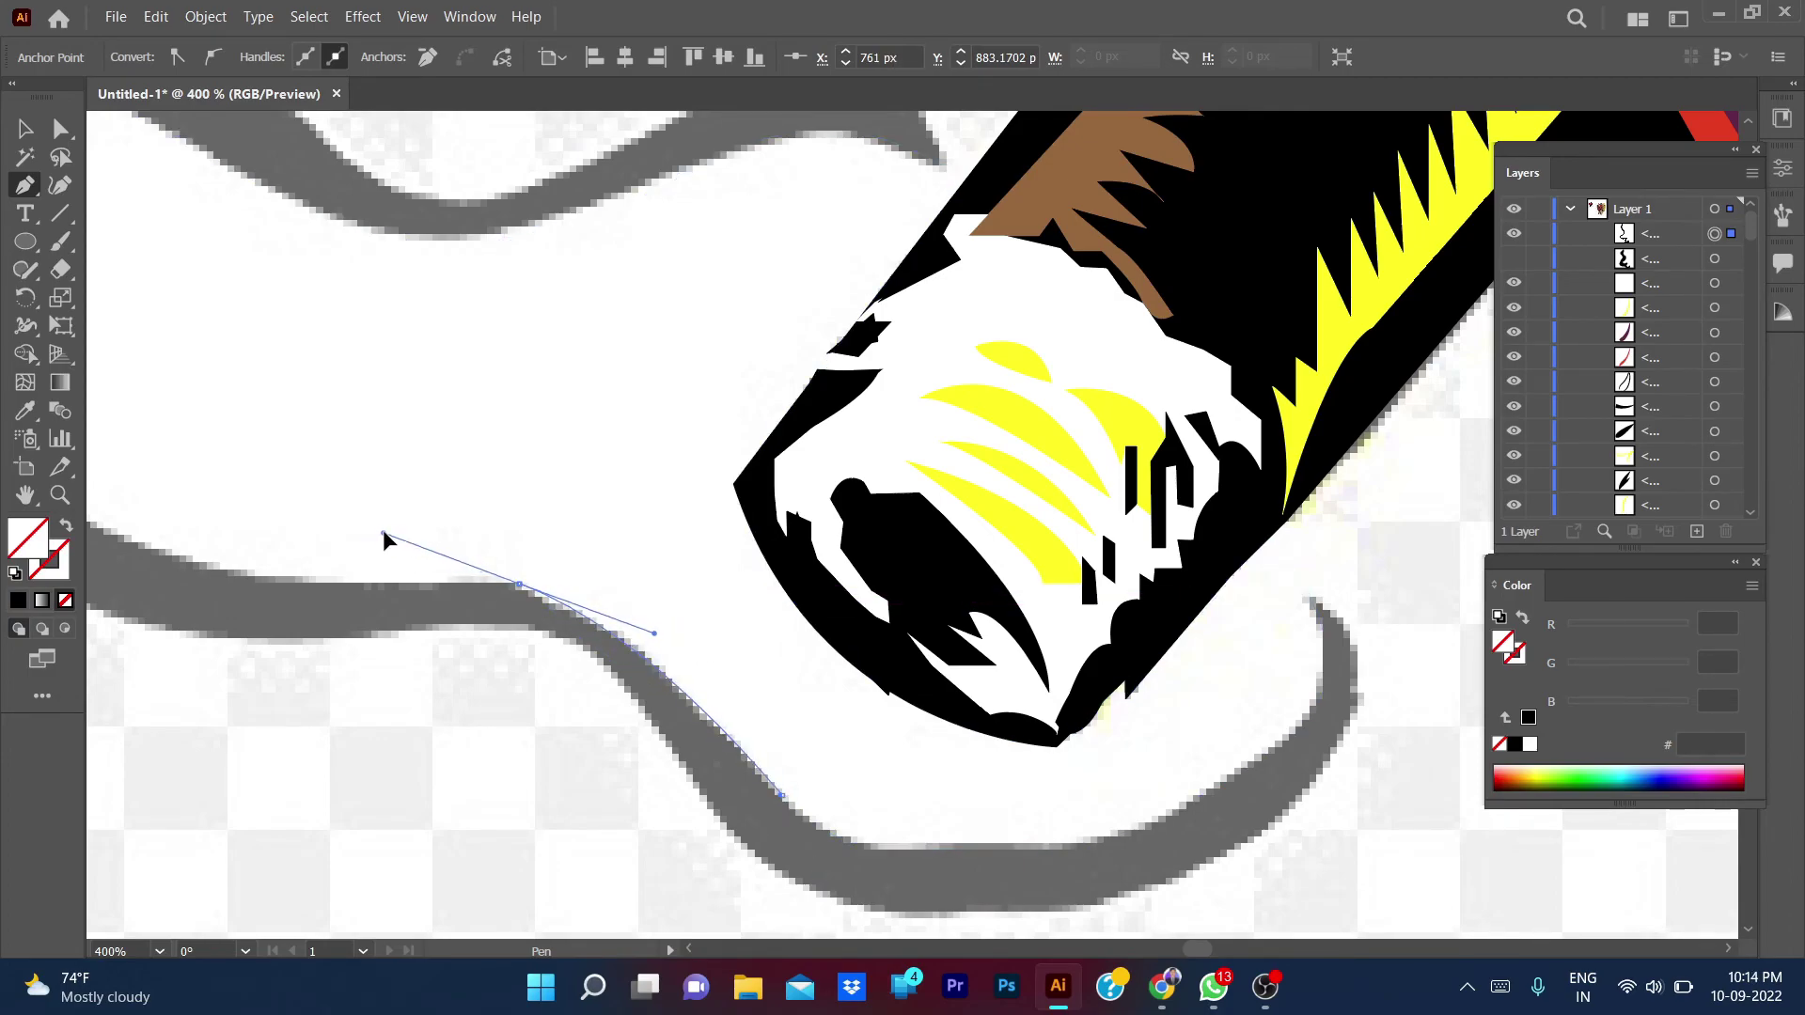
- Trace the smoke outline's lower edge with curved anchors and one sharp corner
scroll(517, 590, up, 2)
scroll(517, 590, left, 5)
drag(406, 632, 261, 500)
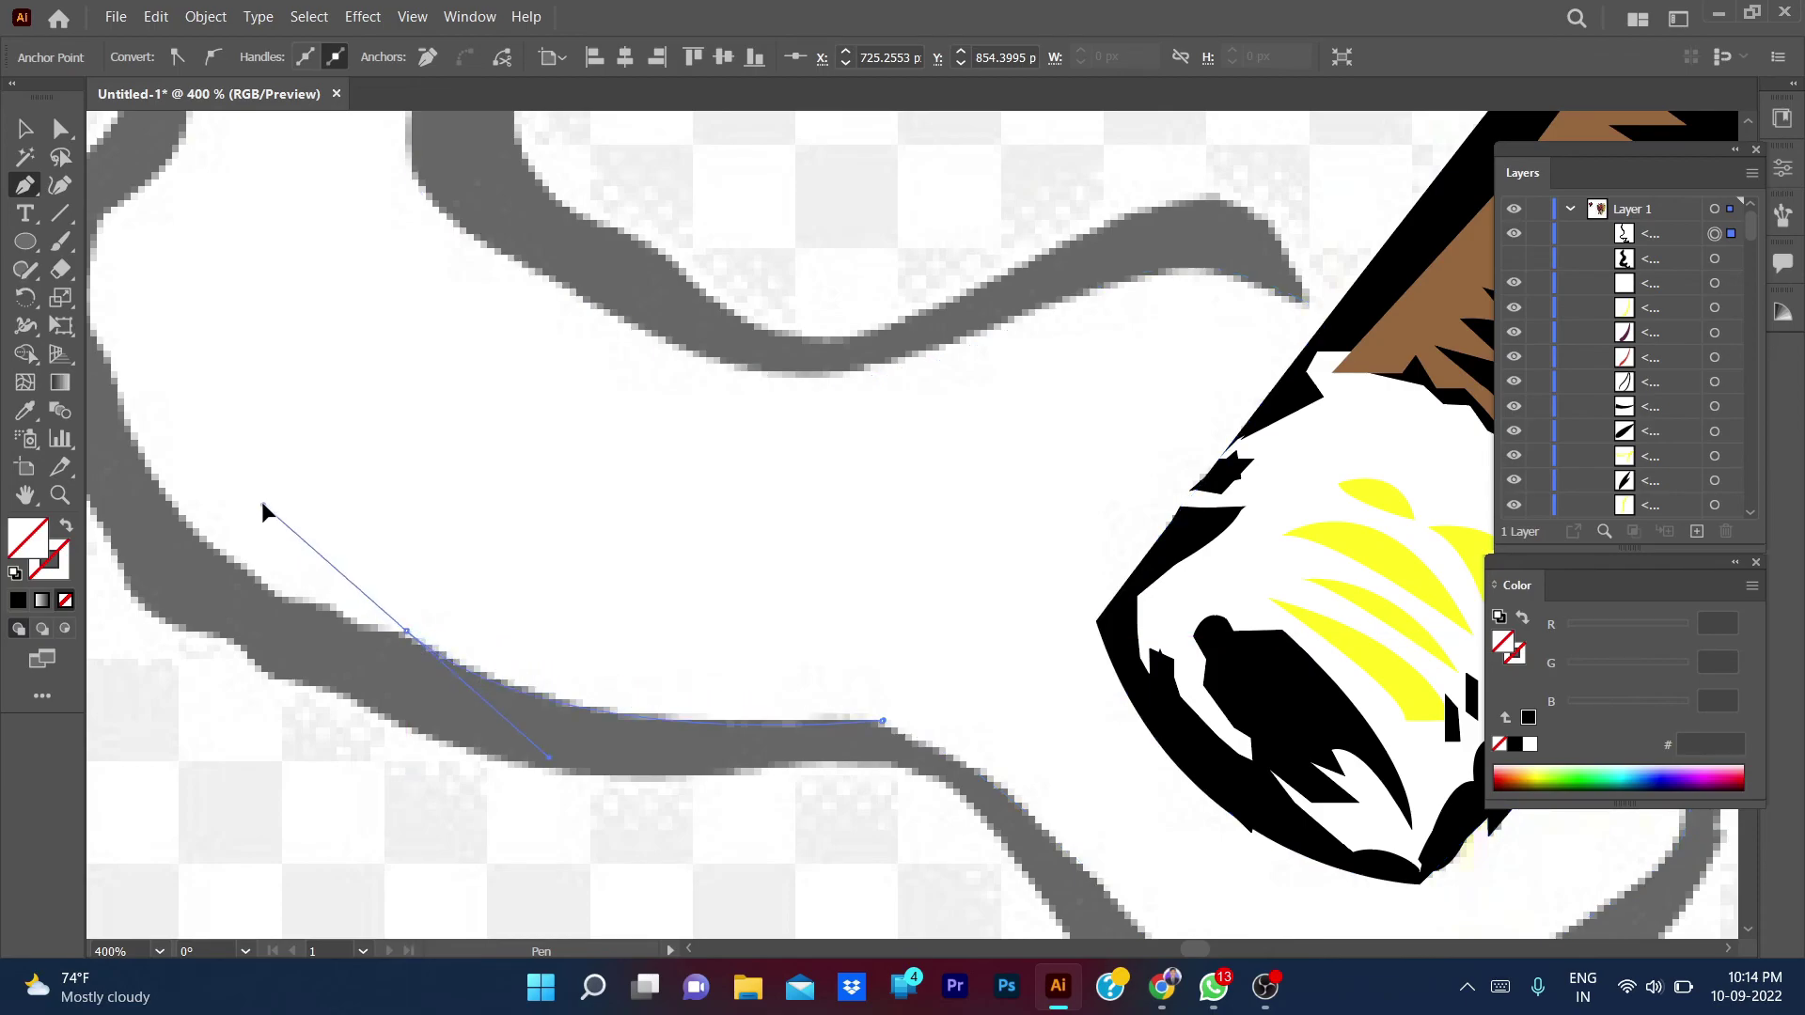
click(407, 632)
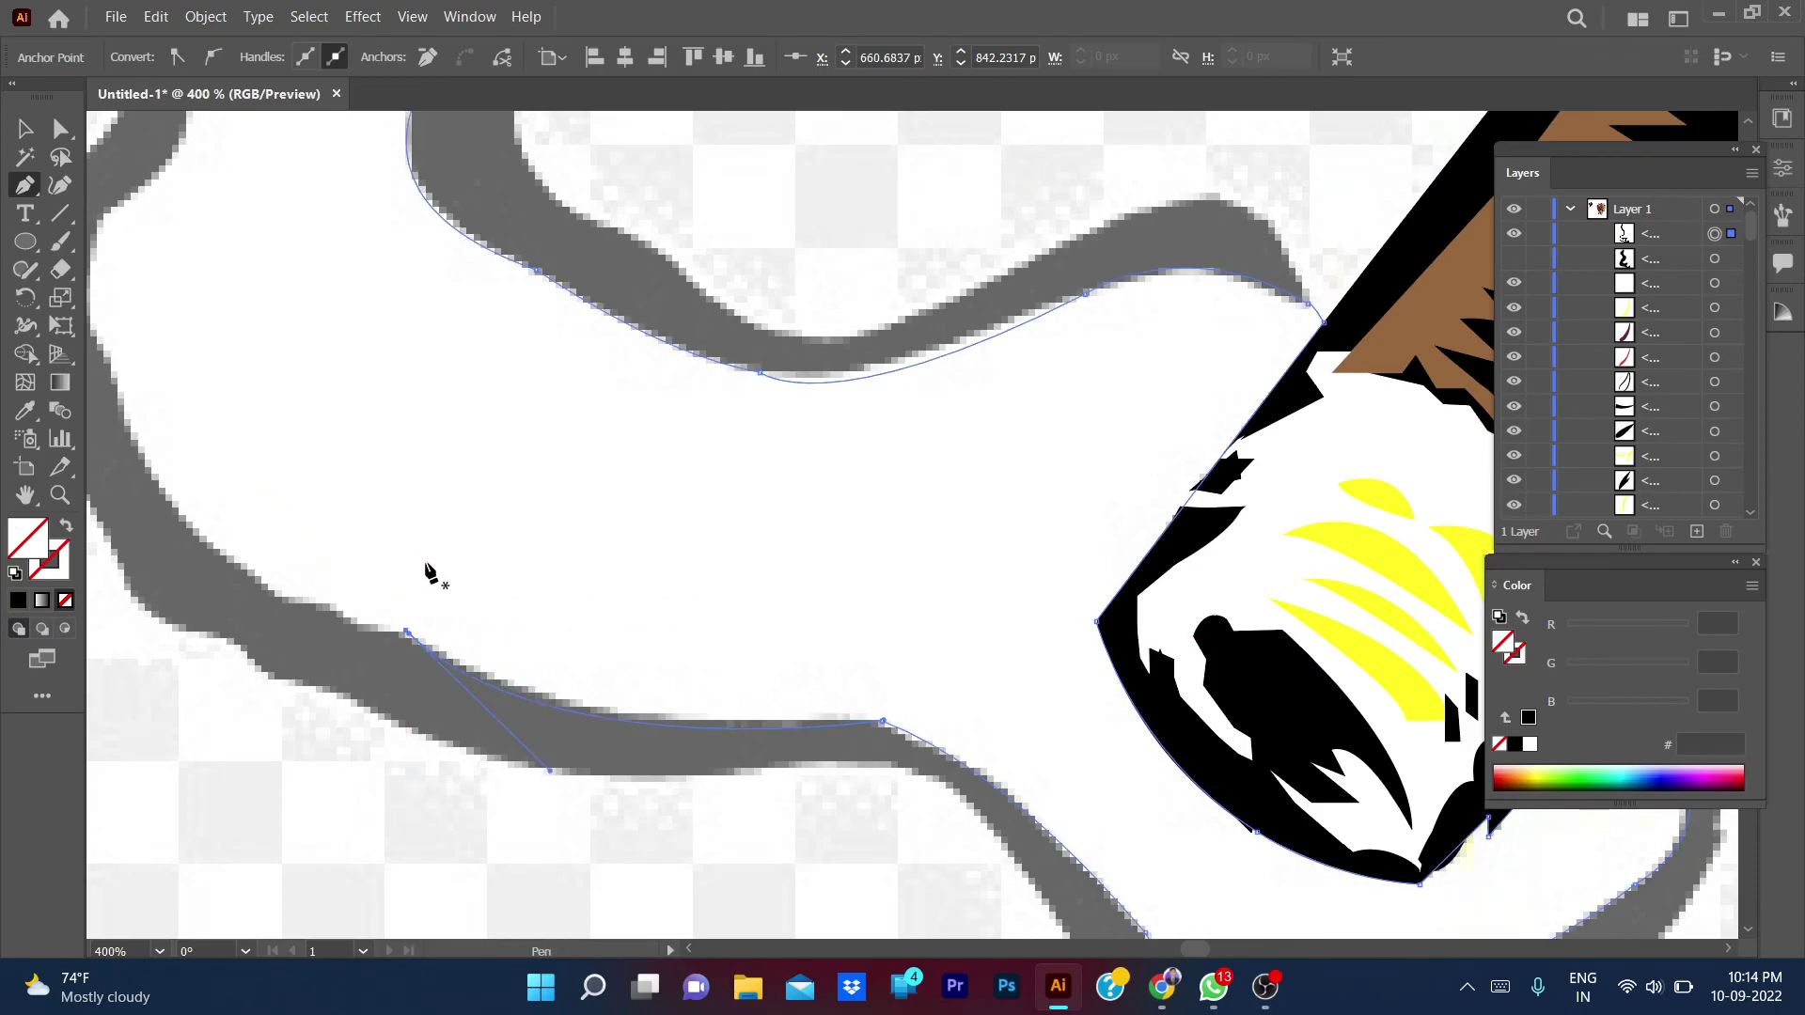
scroll(442, 593, up, 1)
scroll(442, 592, left, 1)
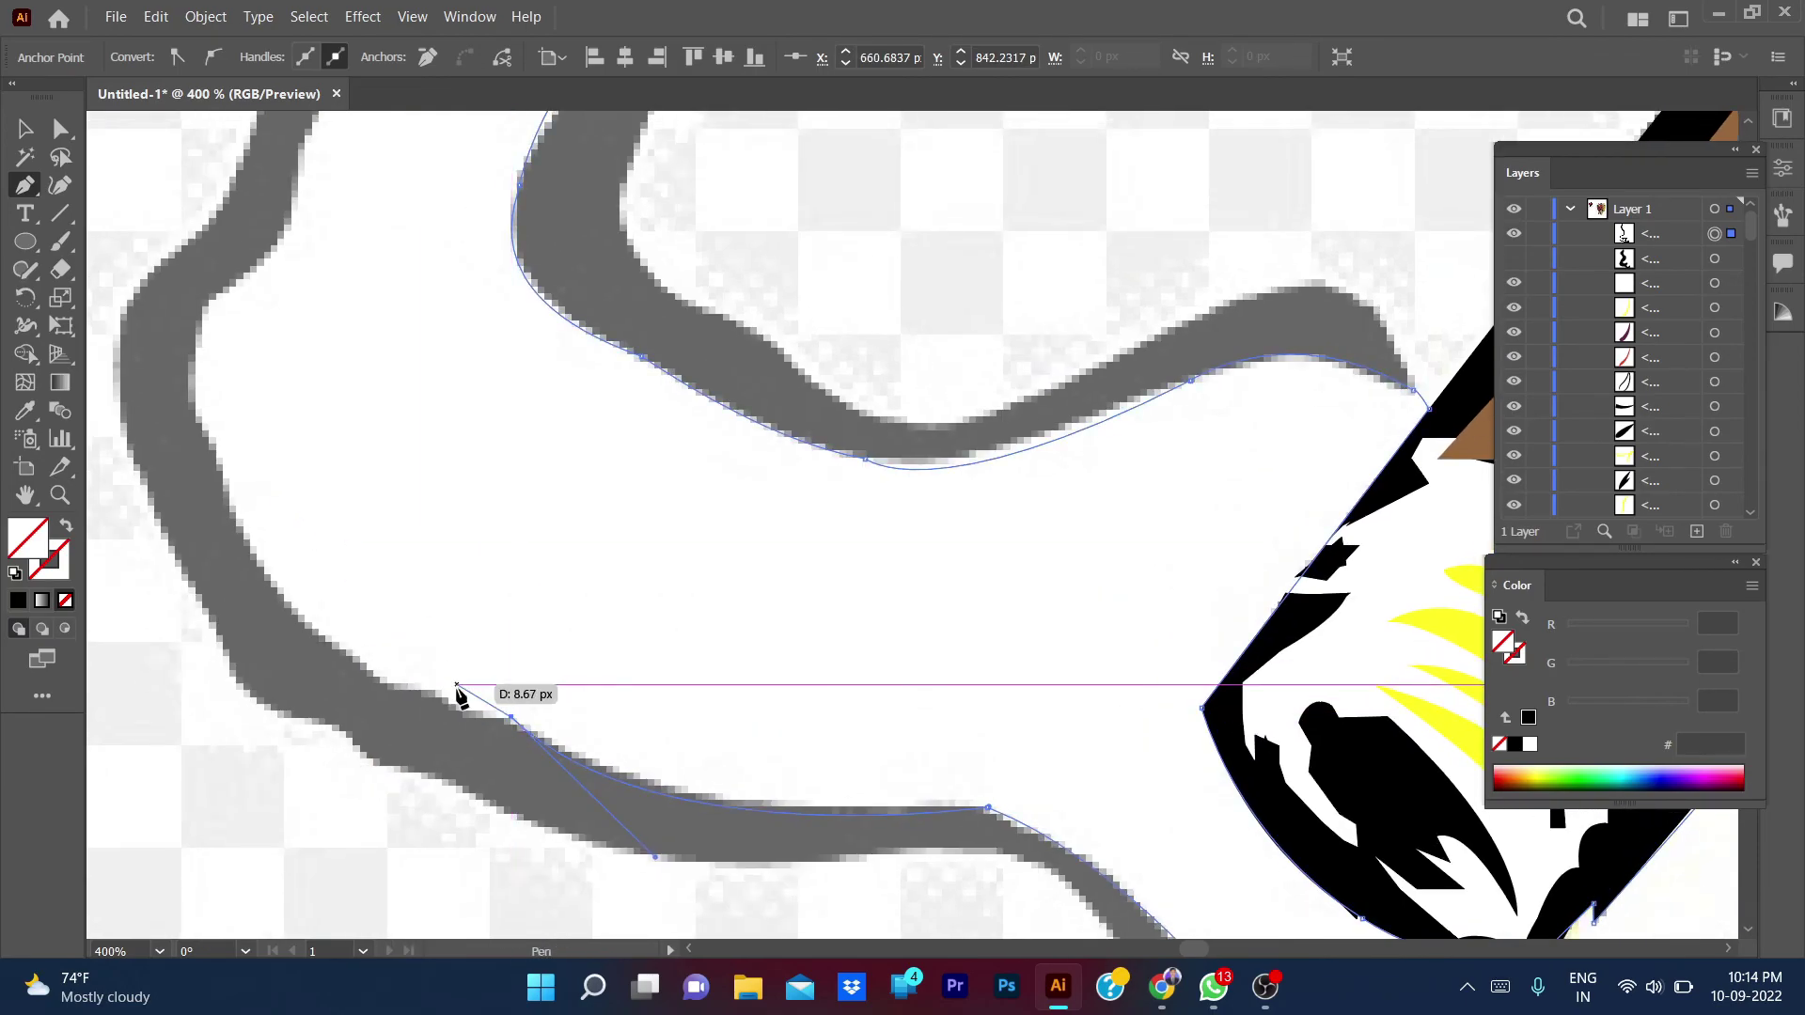
drag(434, 691, 403, 631)
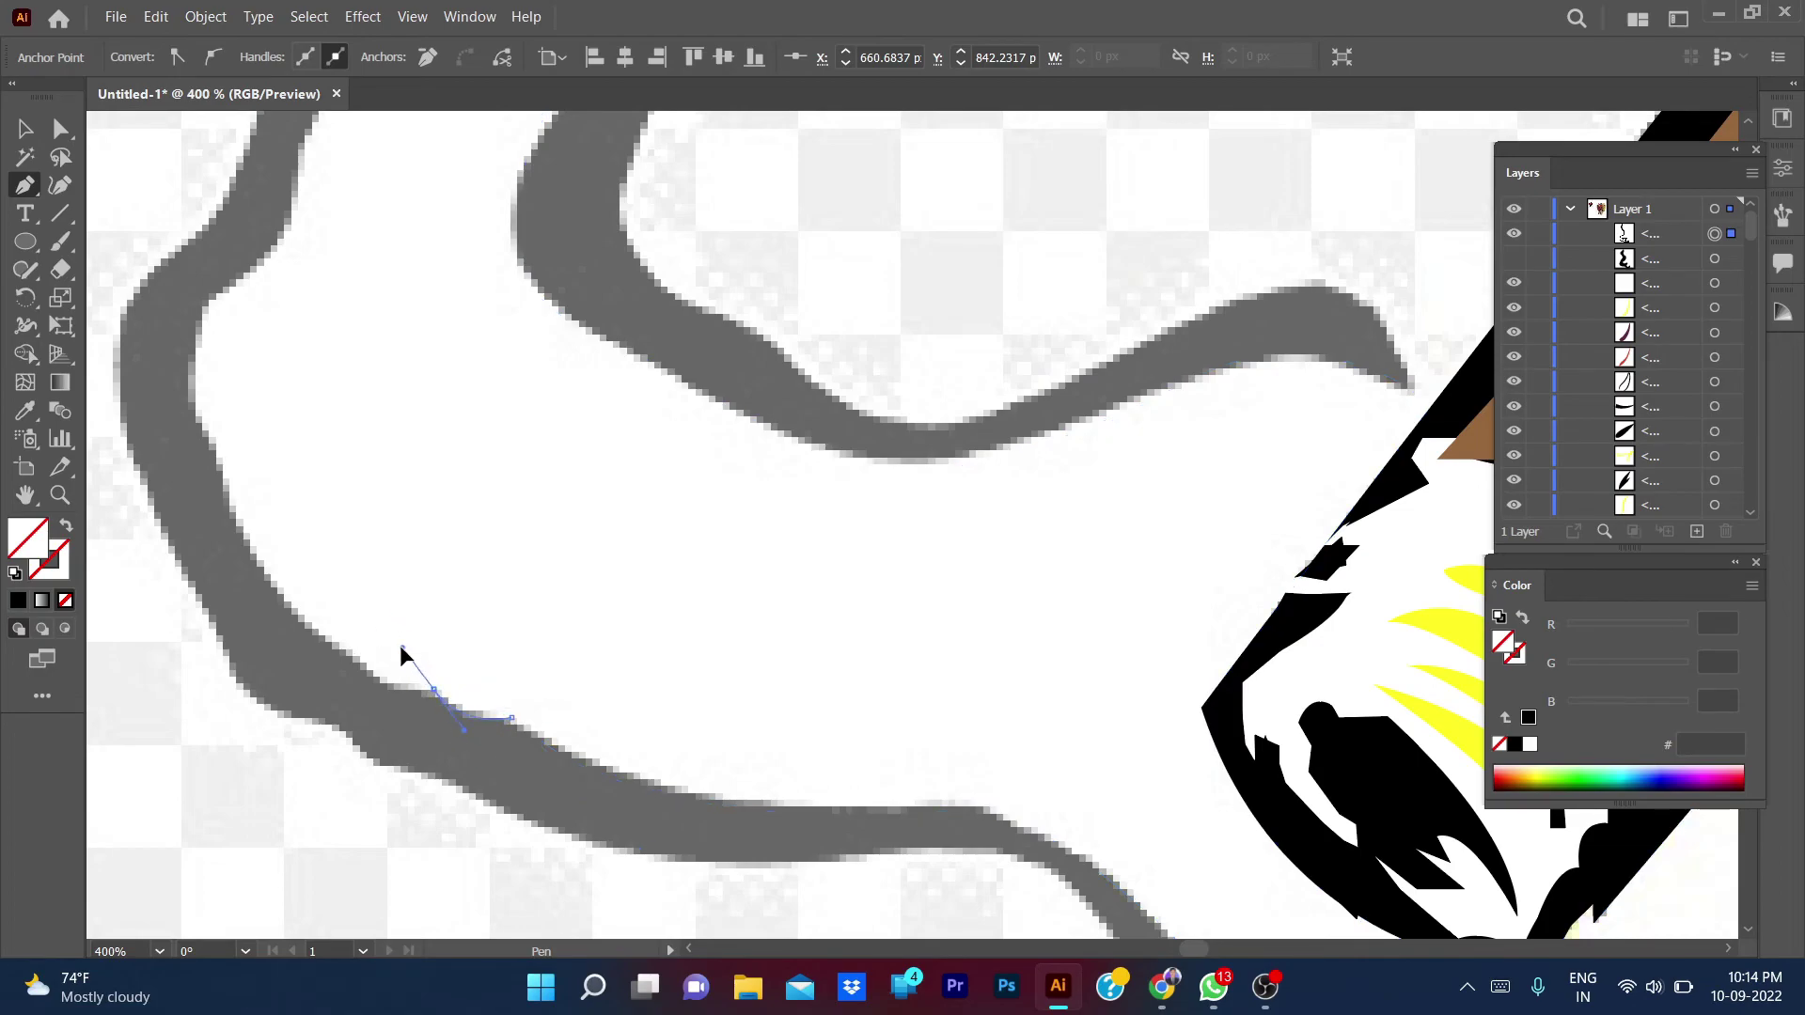
scroll(495, 742, up, 1)
scroll(496, 742, left, 1)
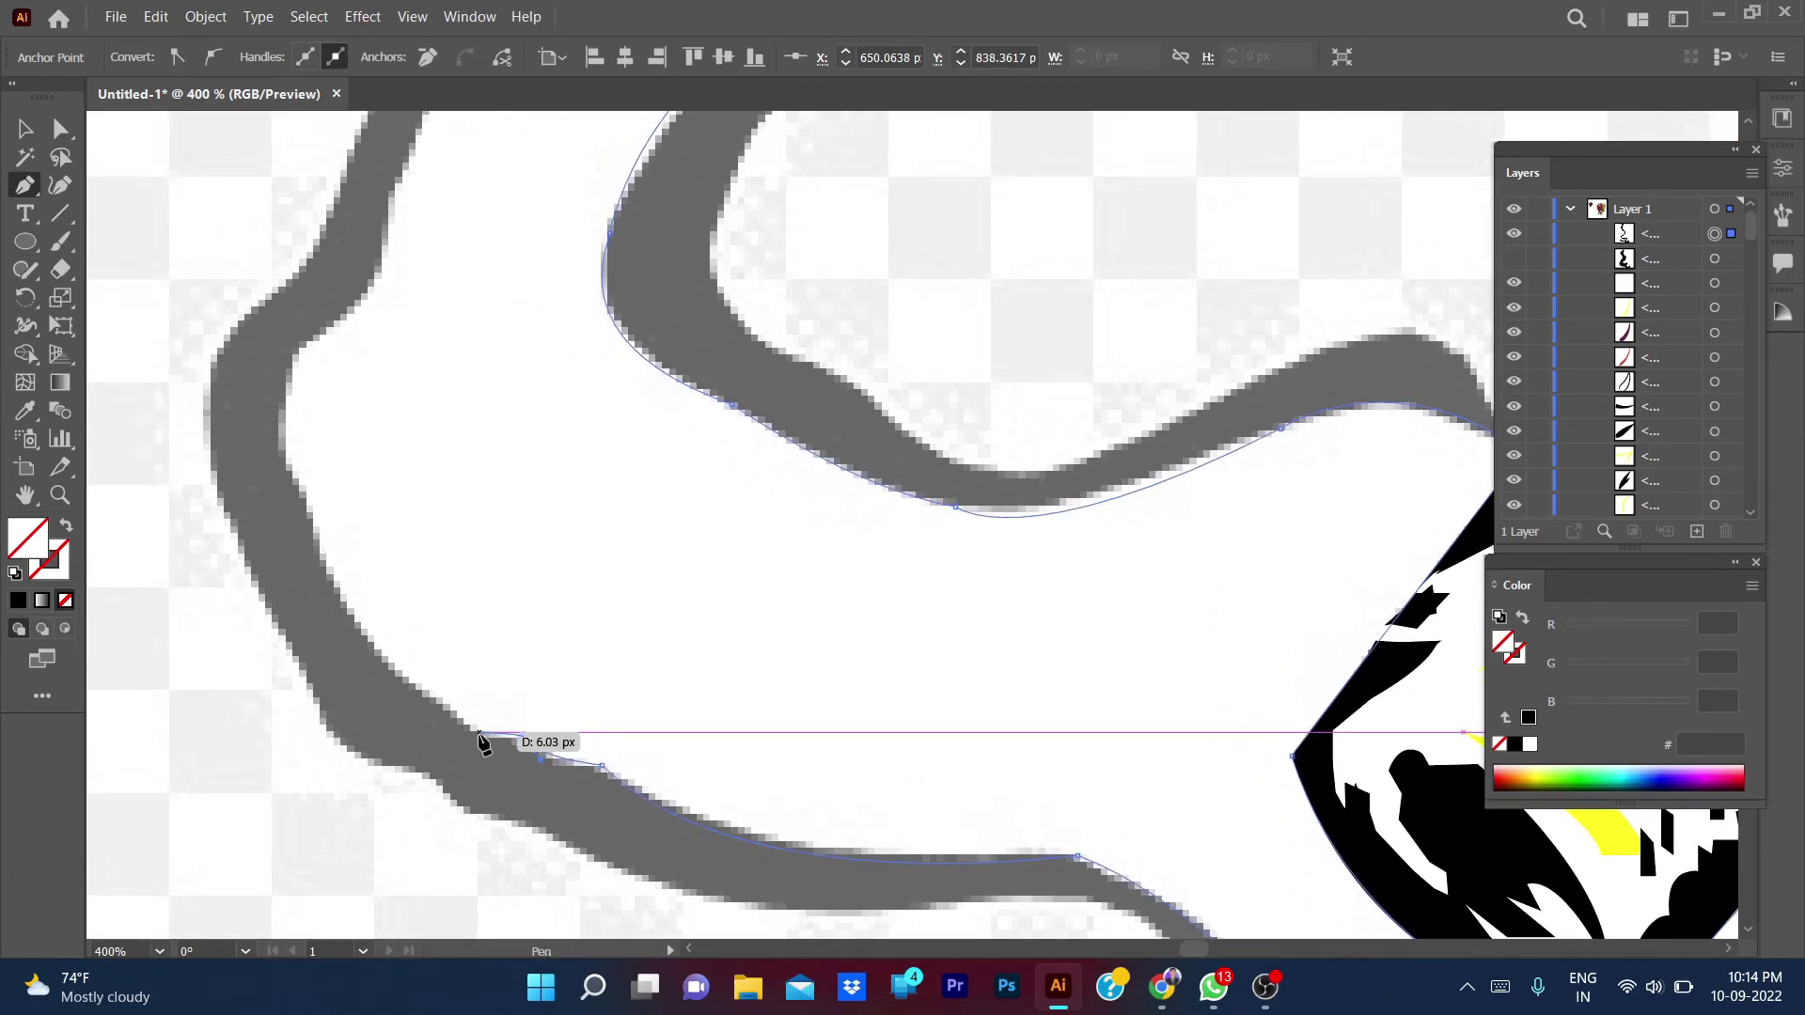
drag(395, 682, 361, 624)
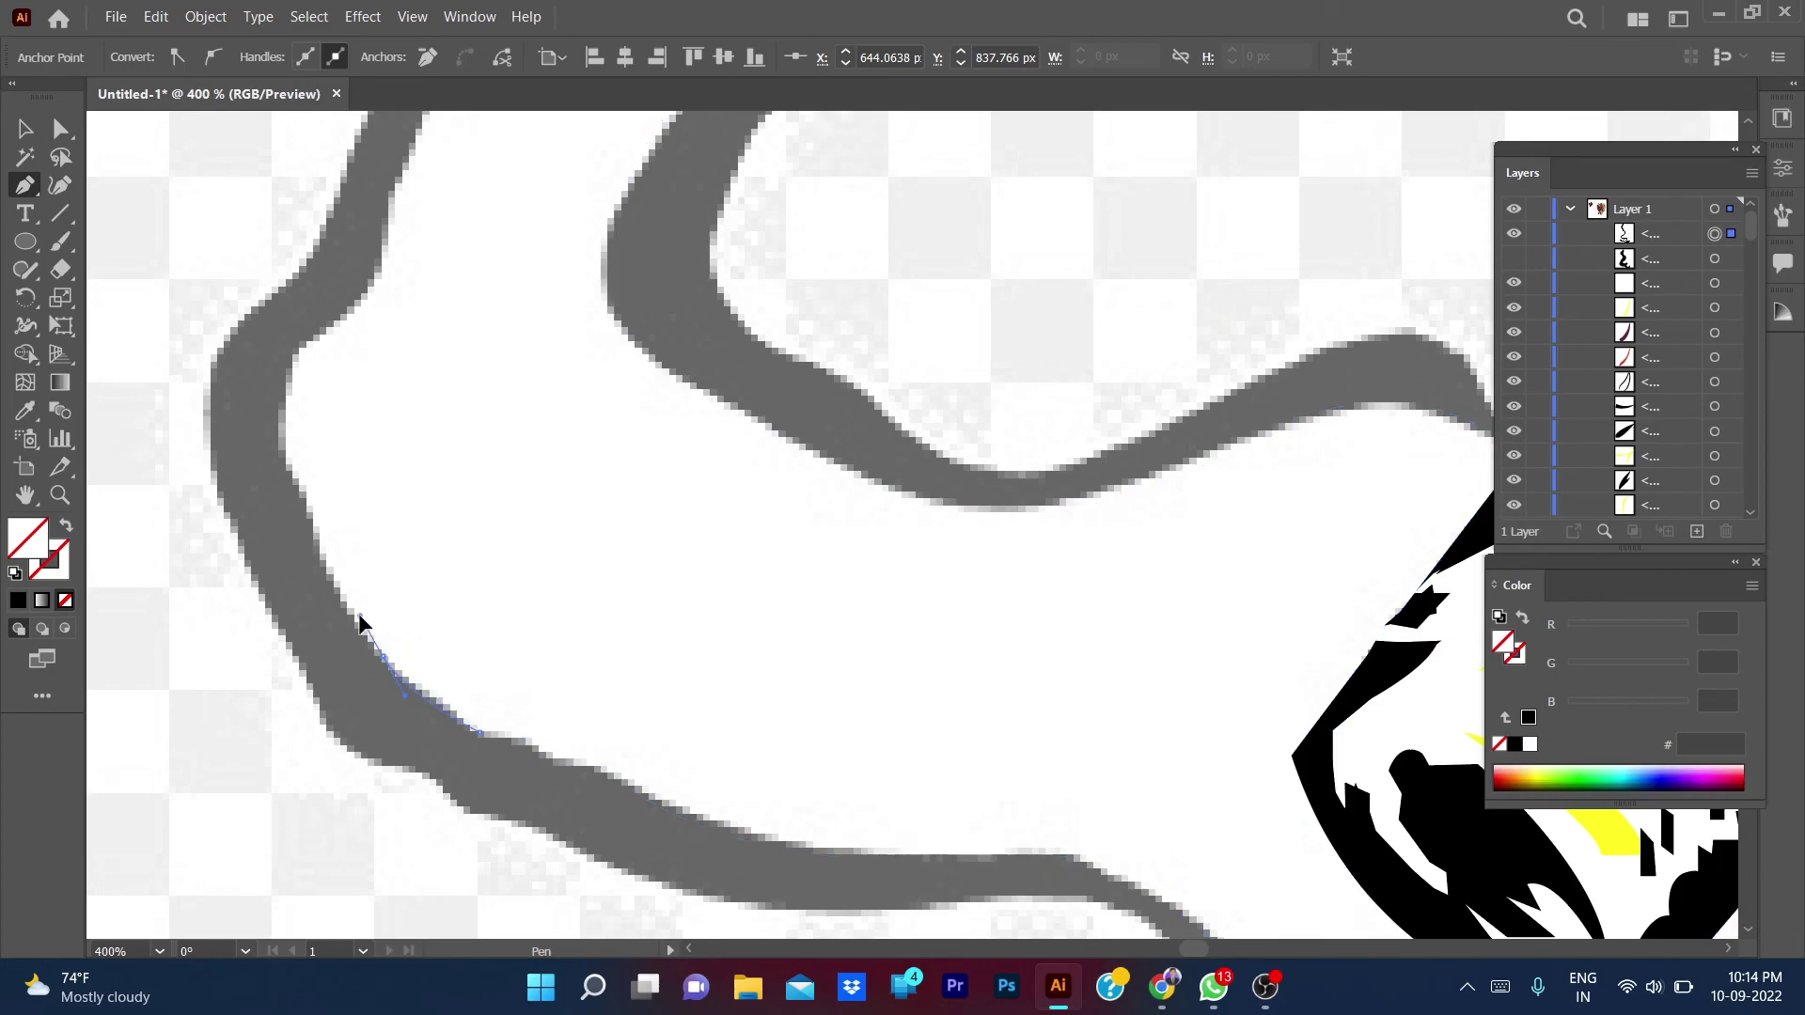
- Continue the outline up the smoke's left side with curved anchors
mouse_move(314, 522)
mouse_down()
mouse_move(314, 493)
mouse_move(270, 453)
mouse_up()
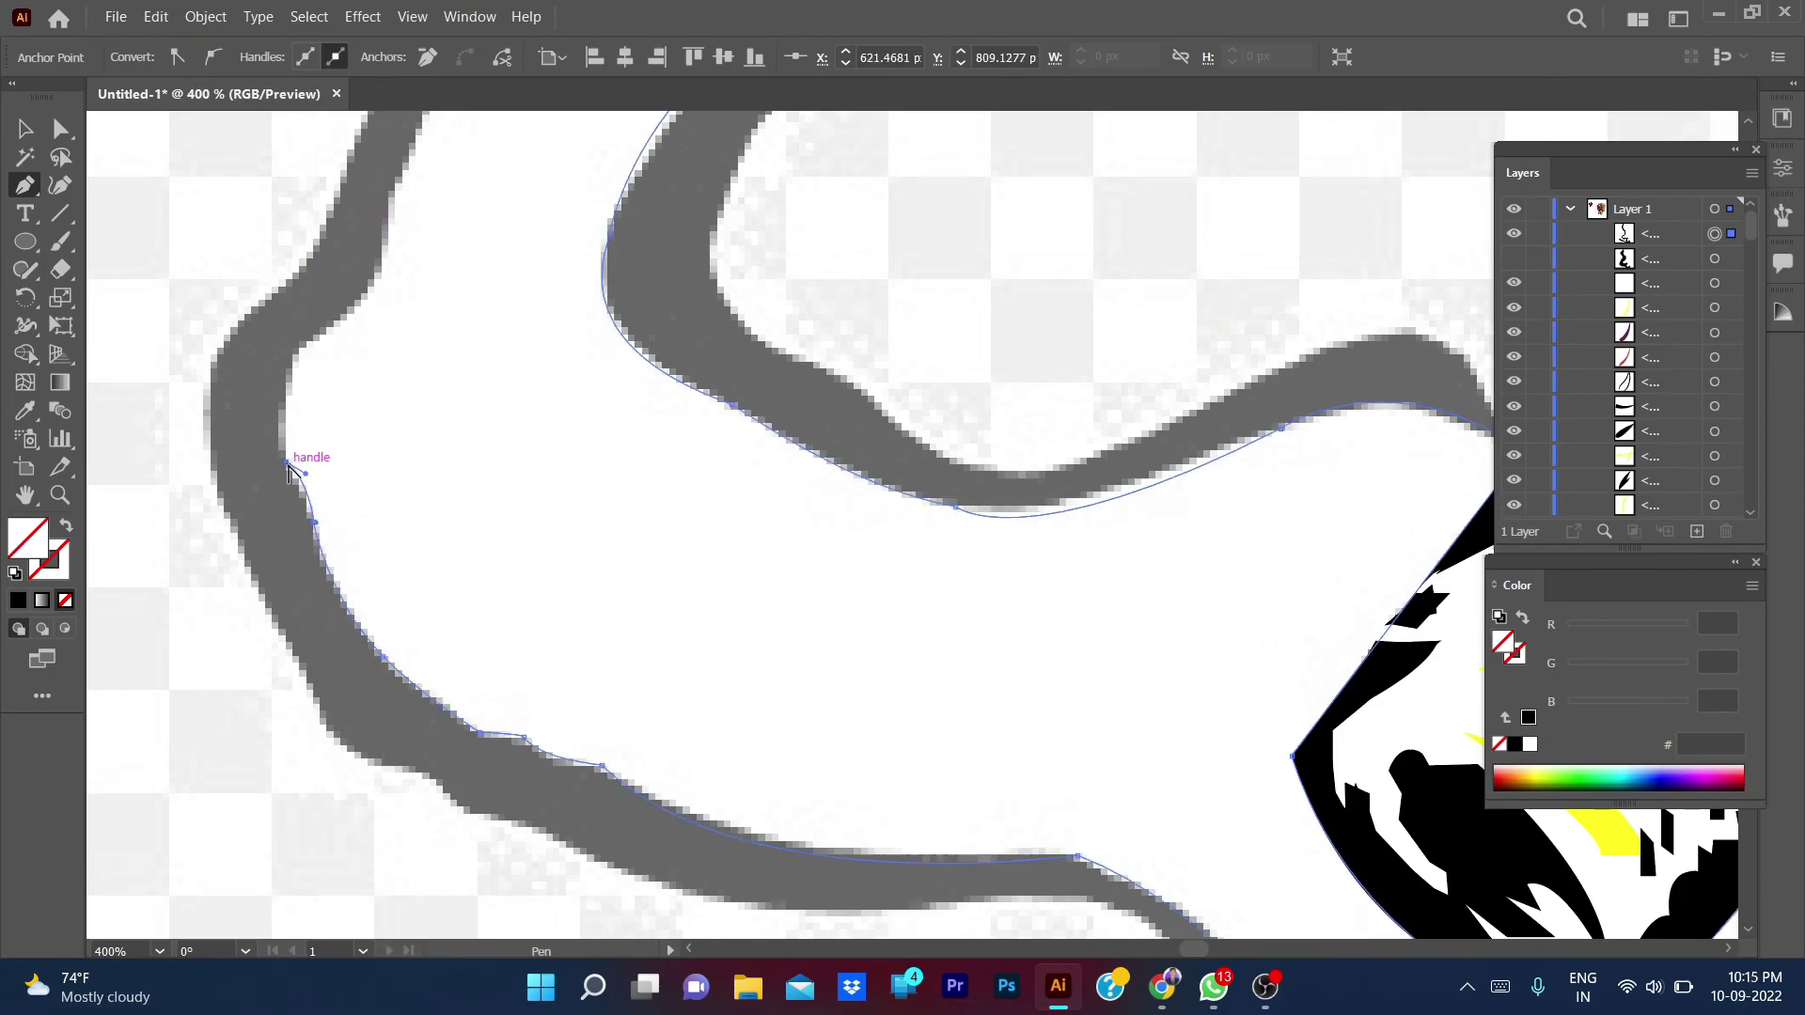
drag(296, 358, 313, 355)
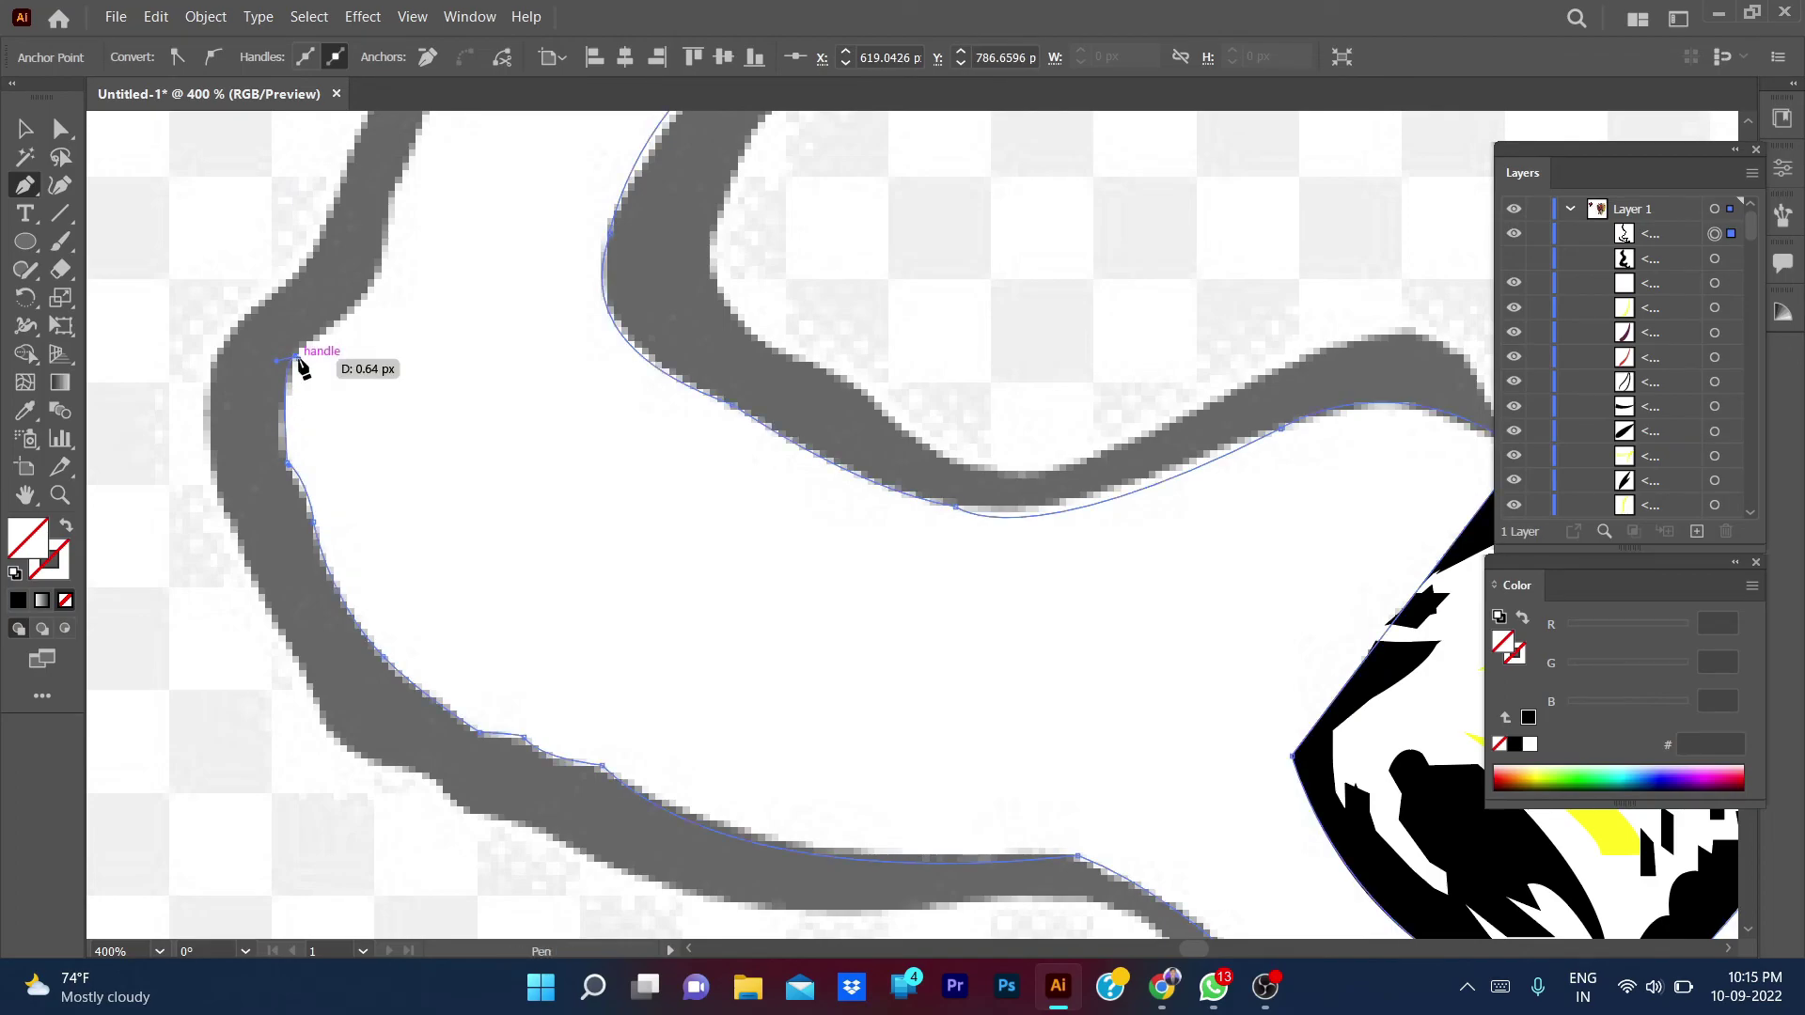
drag(383, 244, 385, 192)
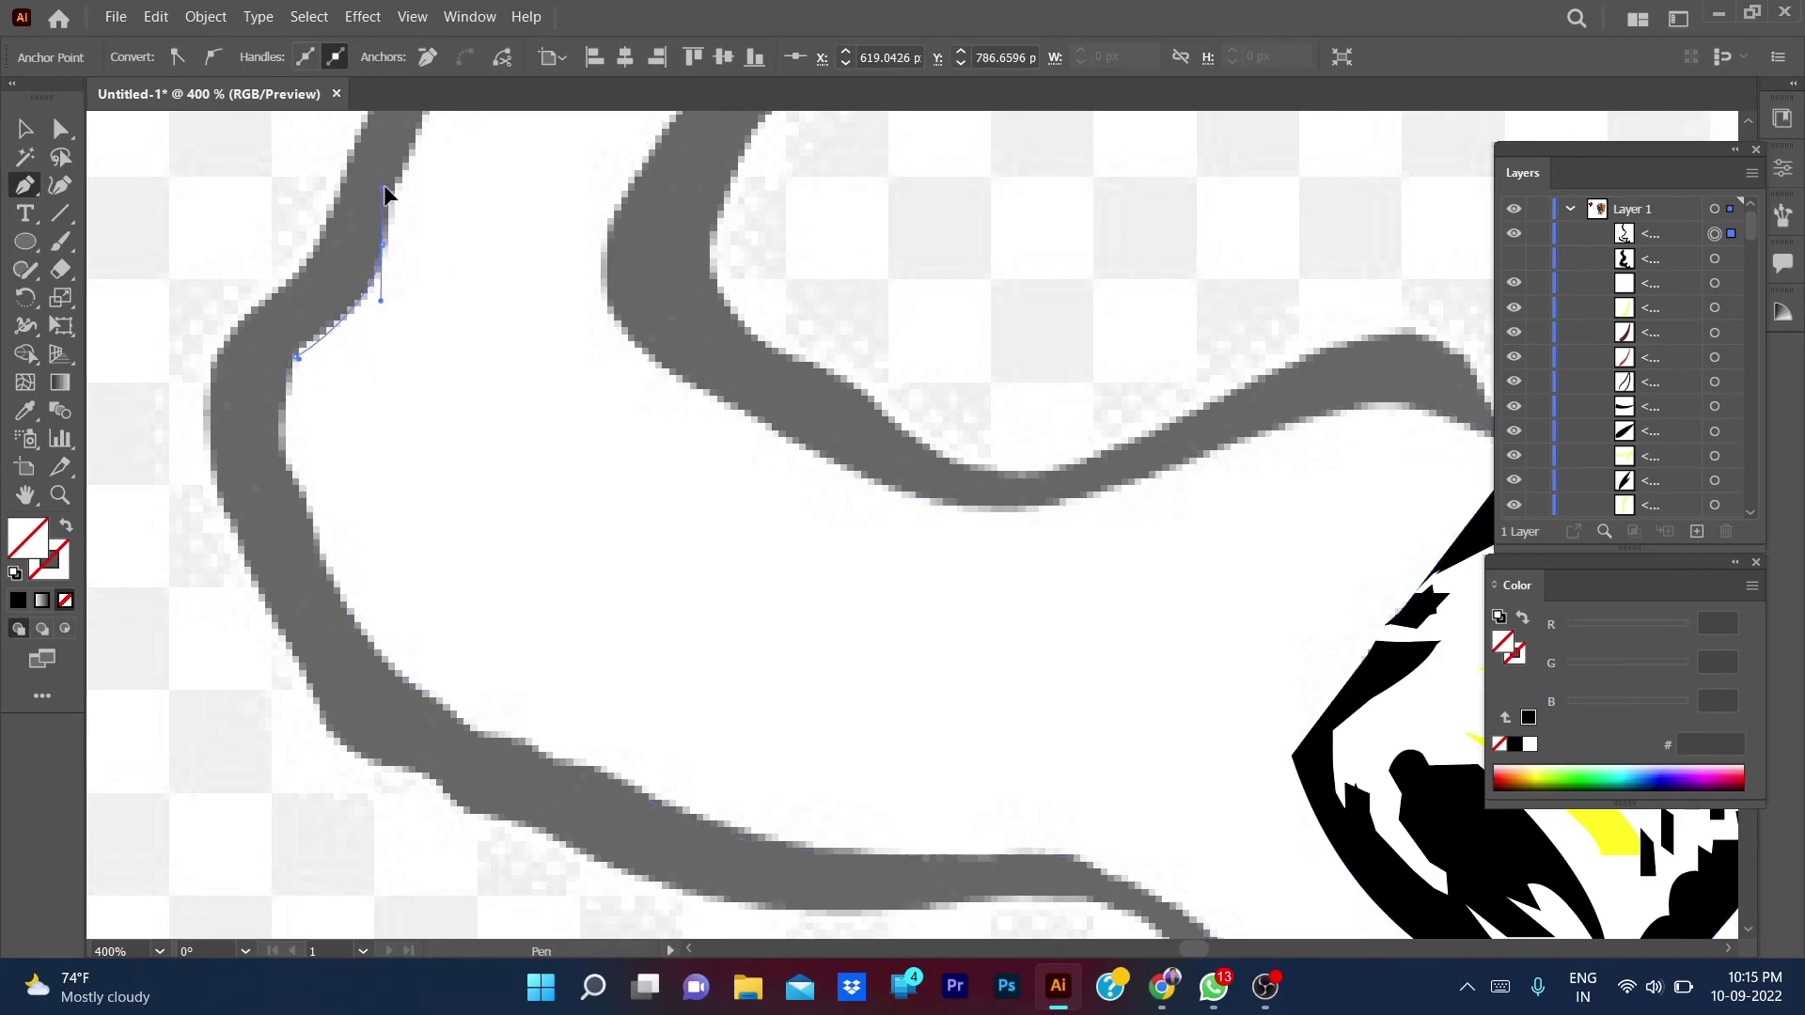
scroll(384, 252, up, 3)
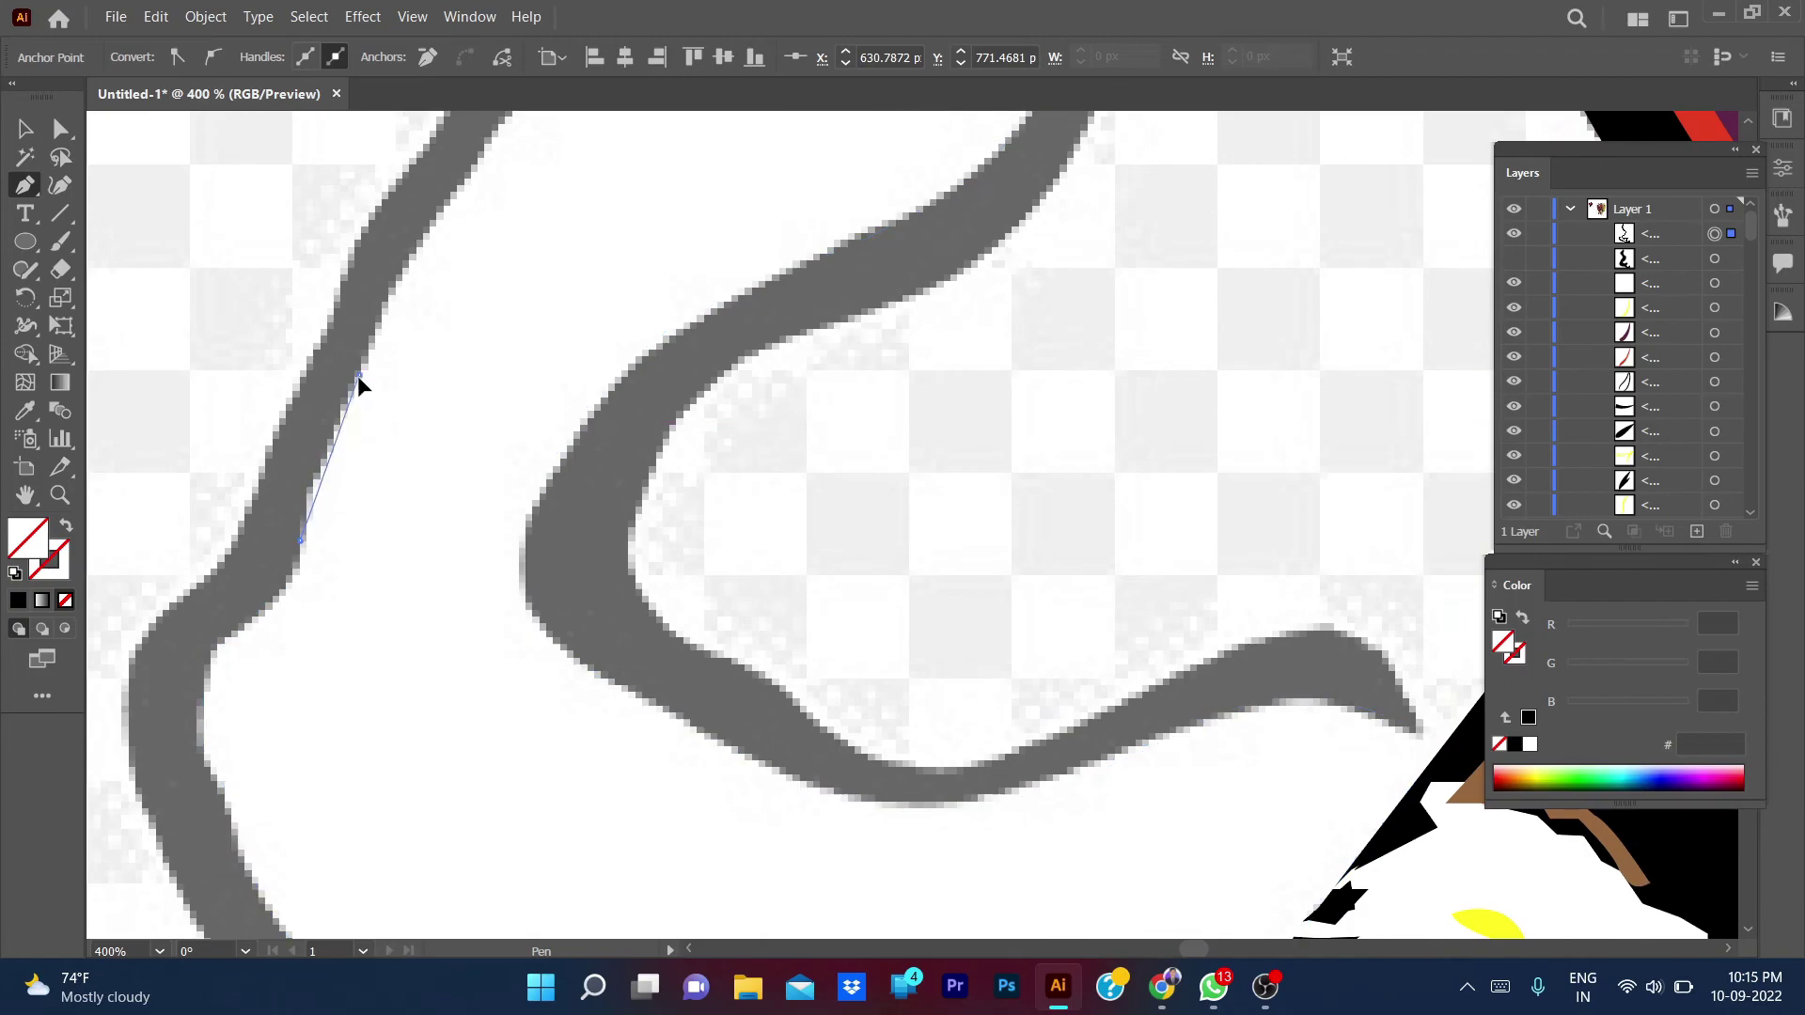
scroll(411, 324, up, 2)
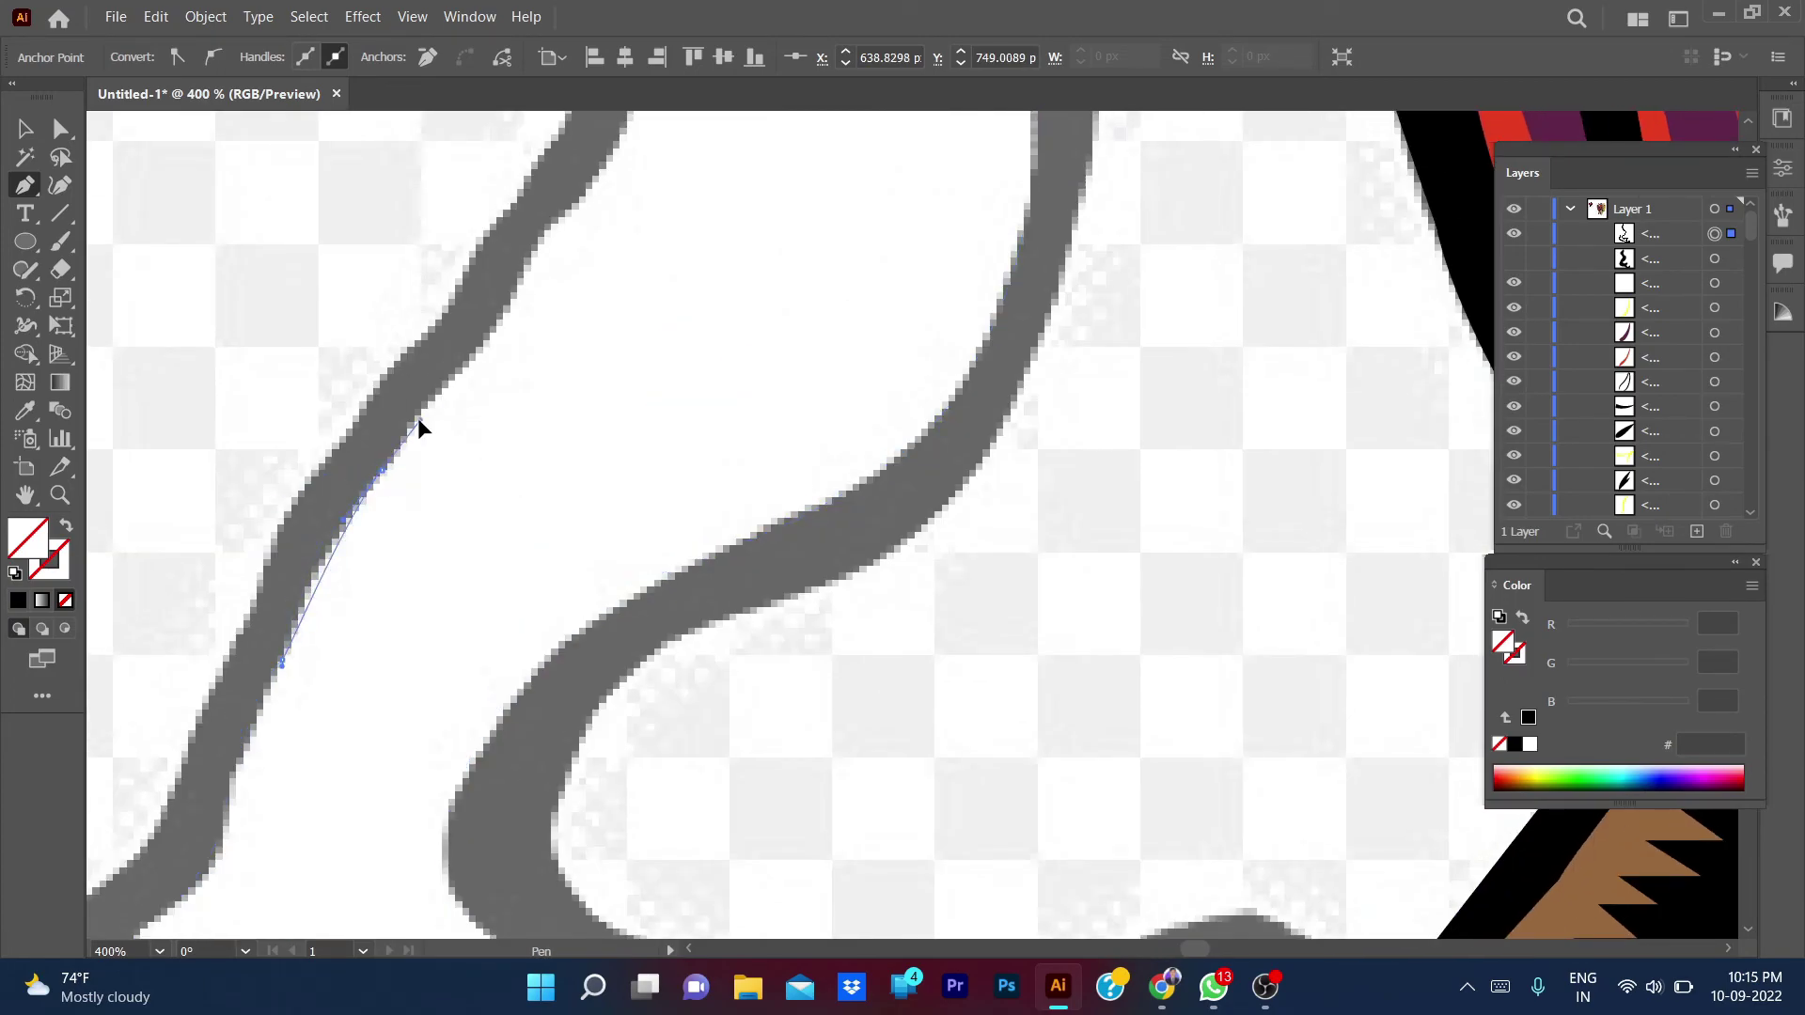
scroll(423, 508, up, 2)
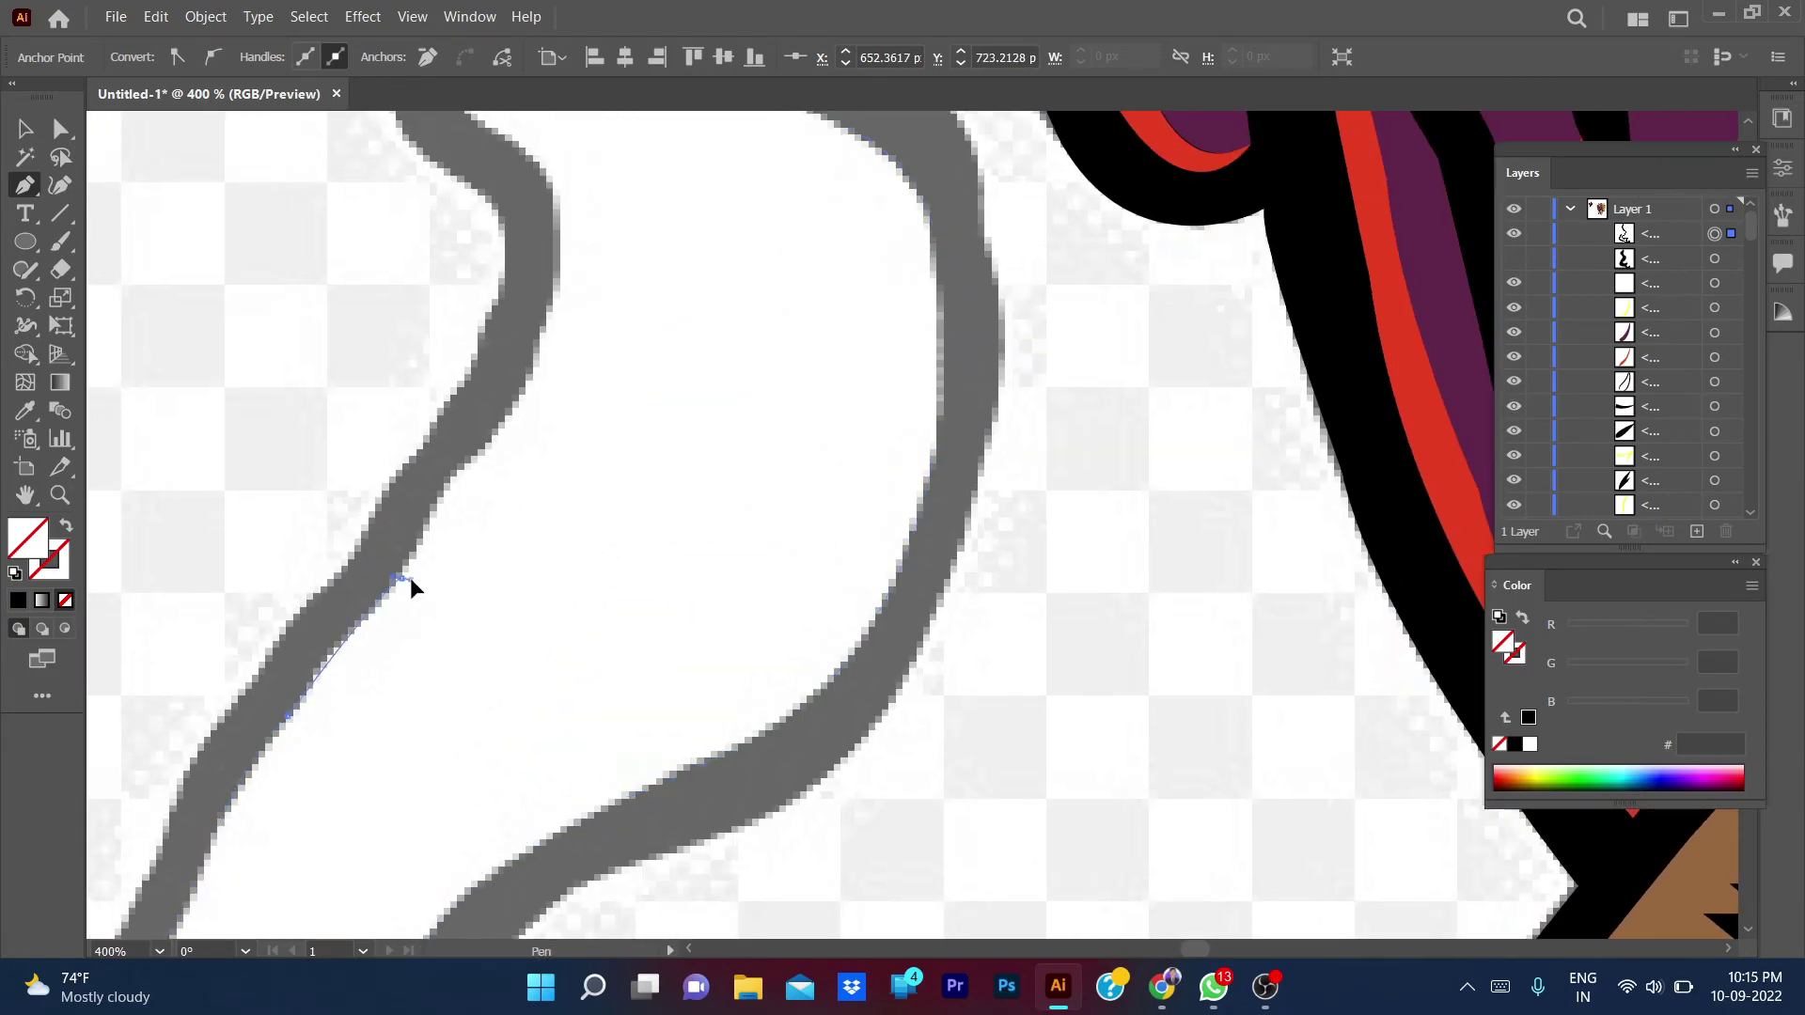
scroll(420, 585, up, 1)
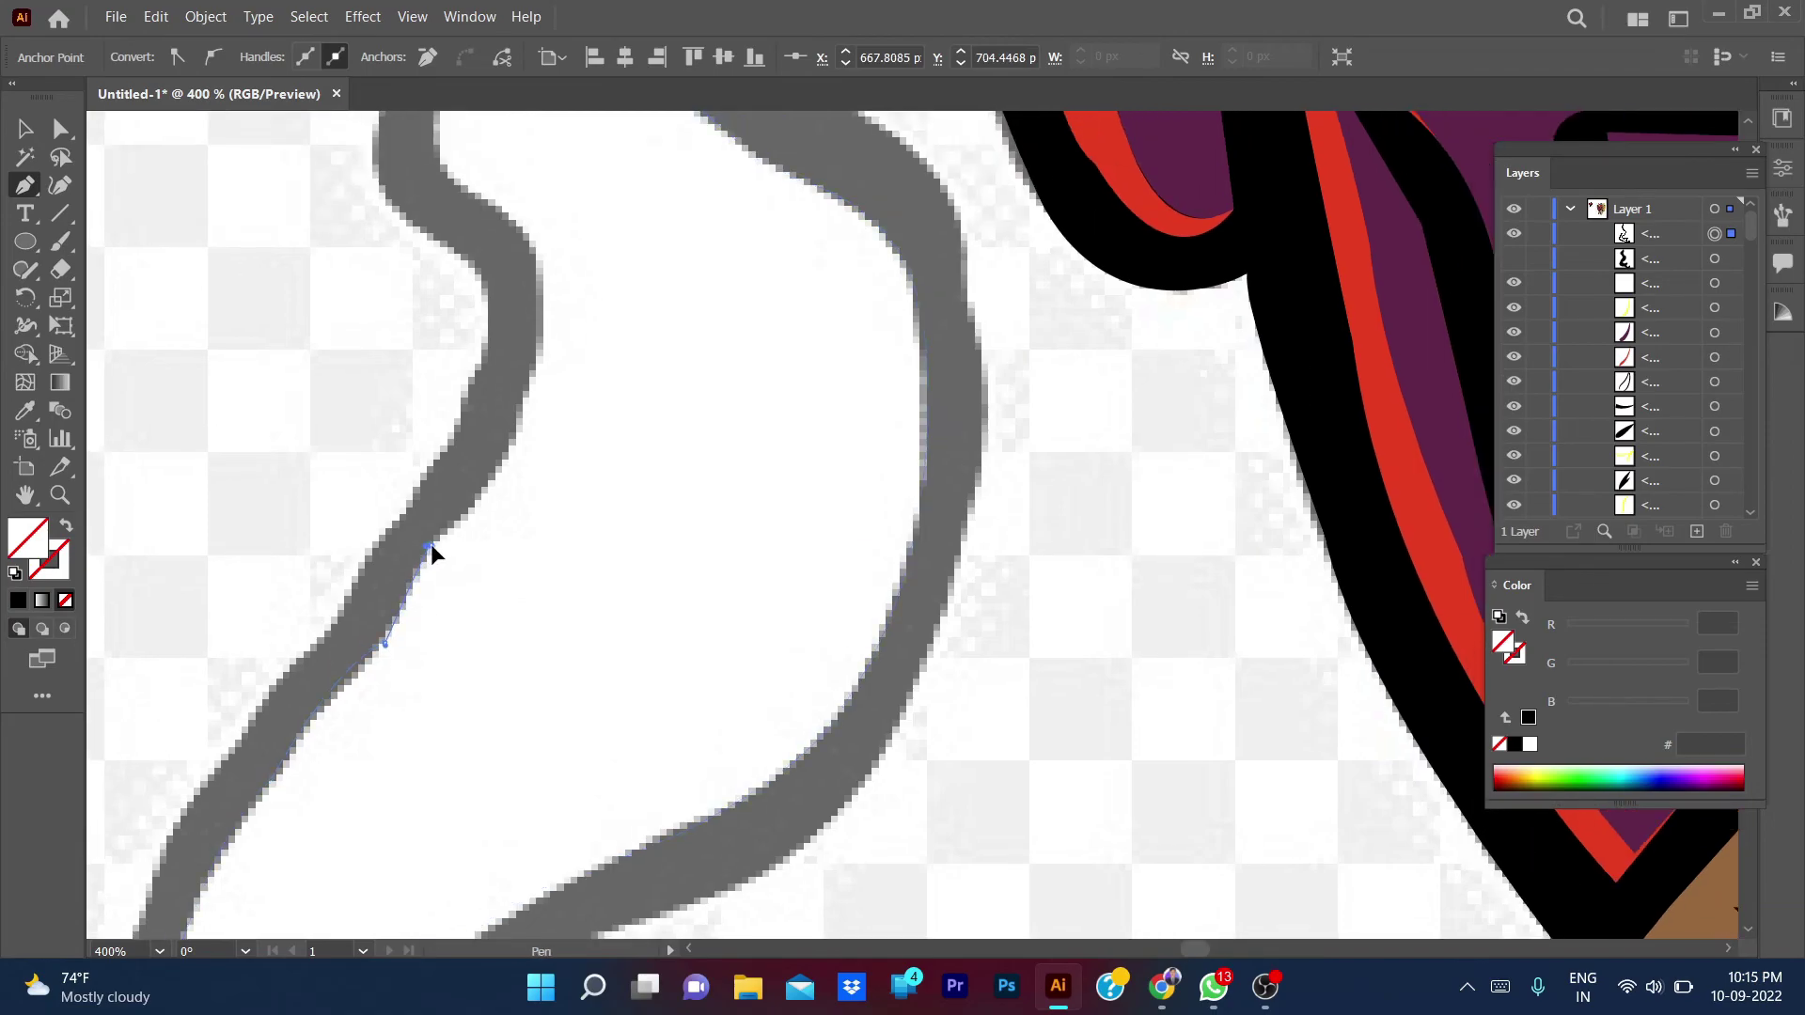
scroll(431, 543, up, 3)
scroll(430, 543, right, 3)
drag(330, 591, 333, 402)
- Trace the remaining bends, including a sharp corner, up into the devil's head
scroll(282, 564, up, 2)
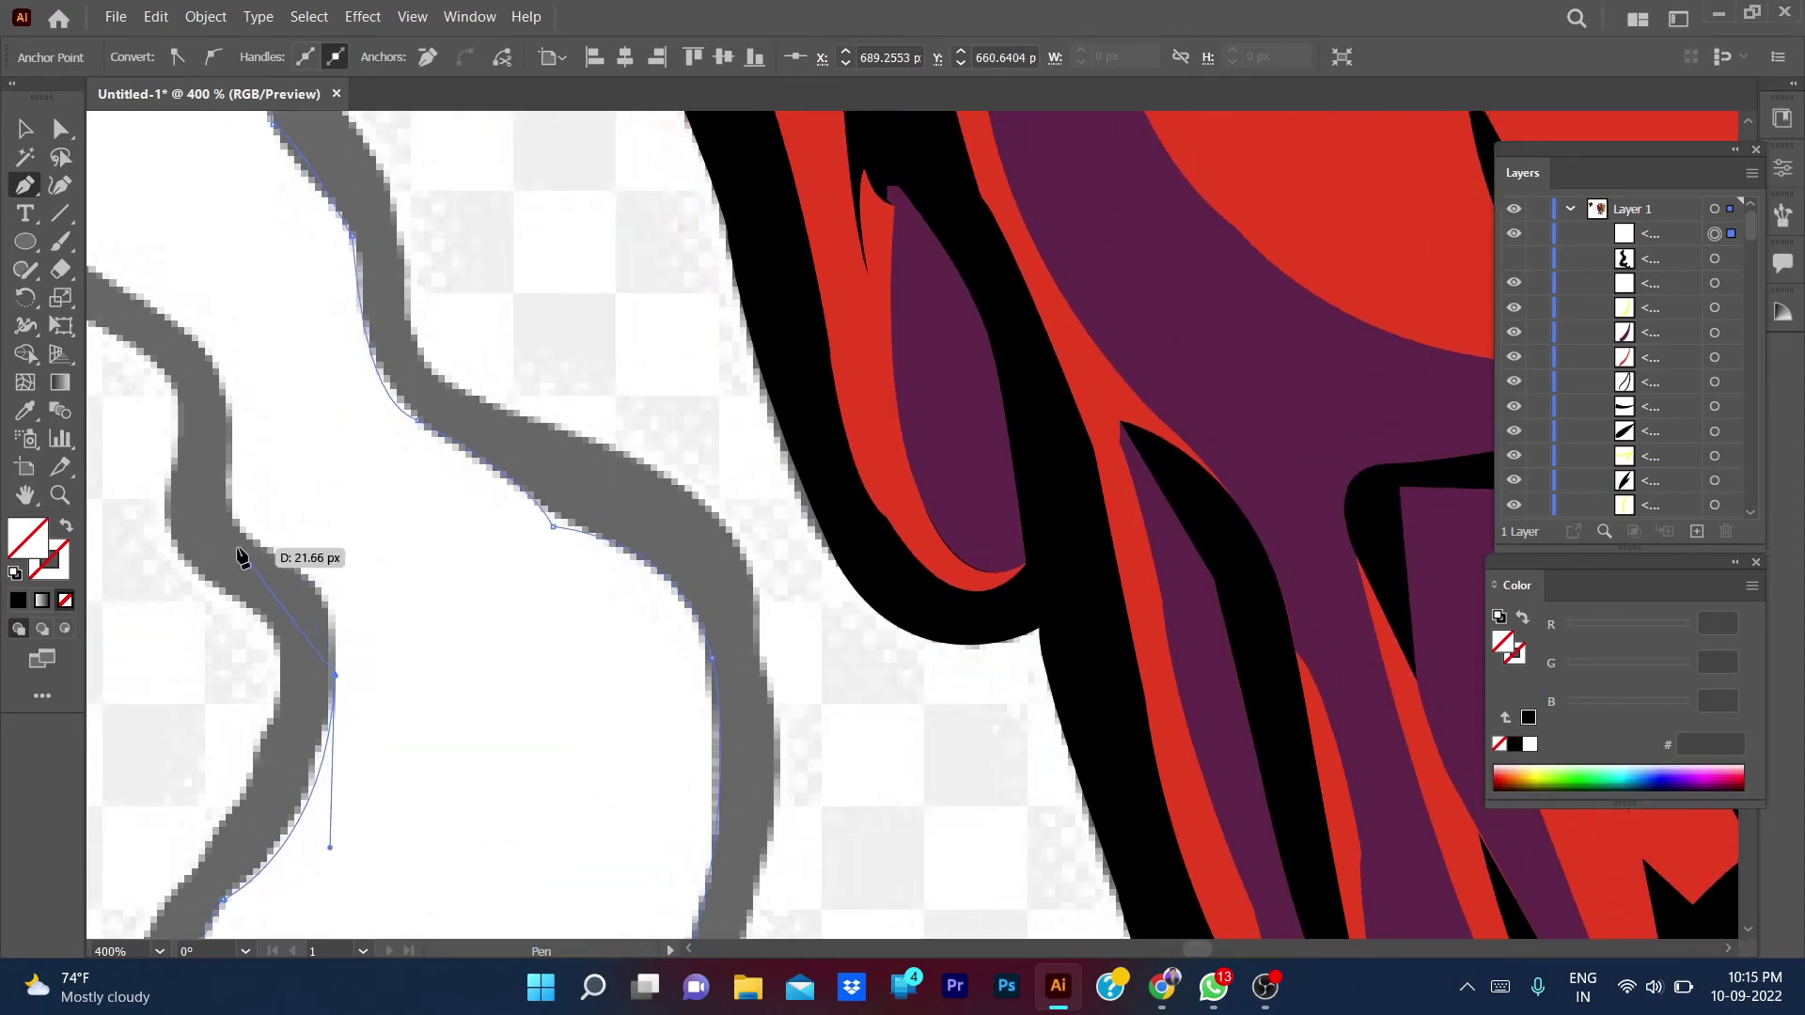
mouse_move(249, 542)
mouse_down()
mouse_move(141, 528)
mouse_move(223, 393)
mouse_up()
scroll(278, 499, up, 2)
scroll(222, 506, up, 3)
scroll(223, 506, left, 1)
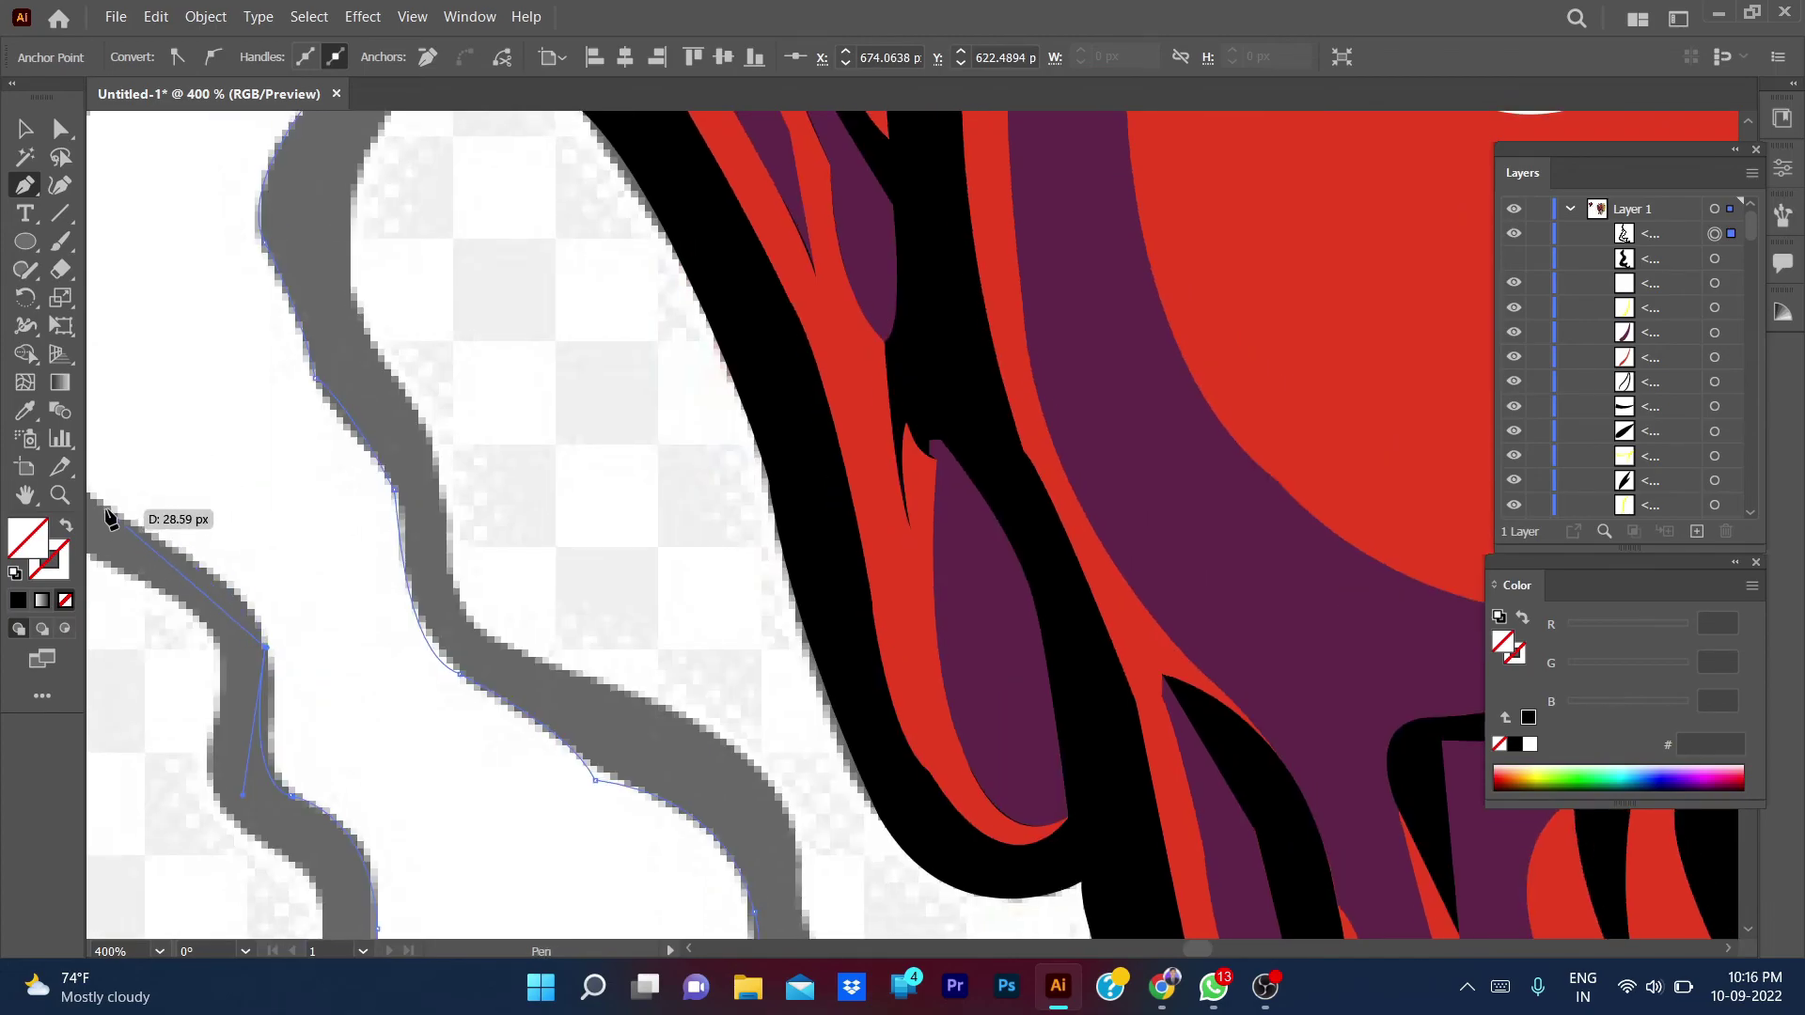
mouse_move(108, 515)
mouse_down()
mouse_move(552, 612)
mouse_move(444, 598)
mouse_up()
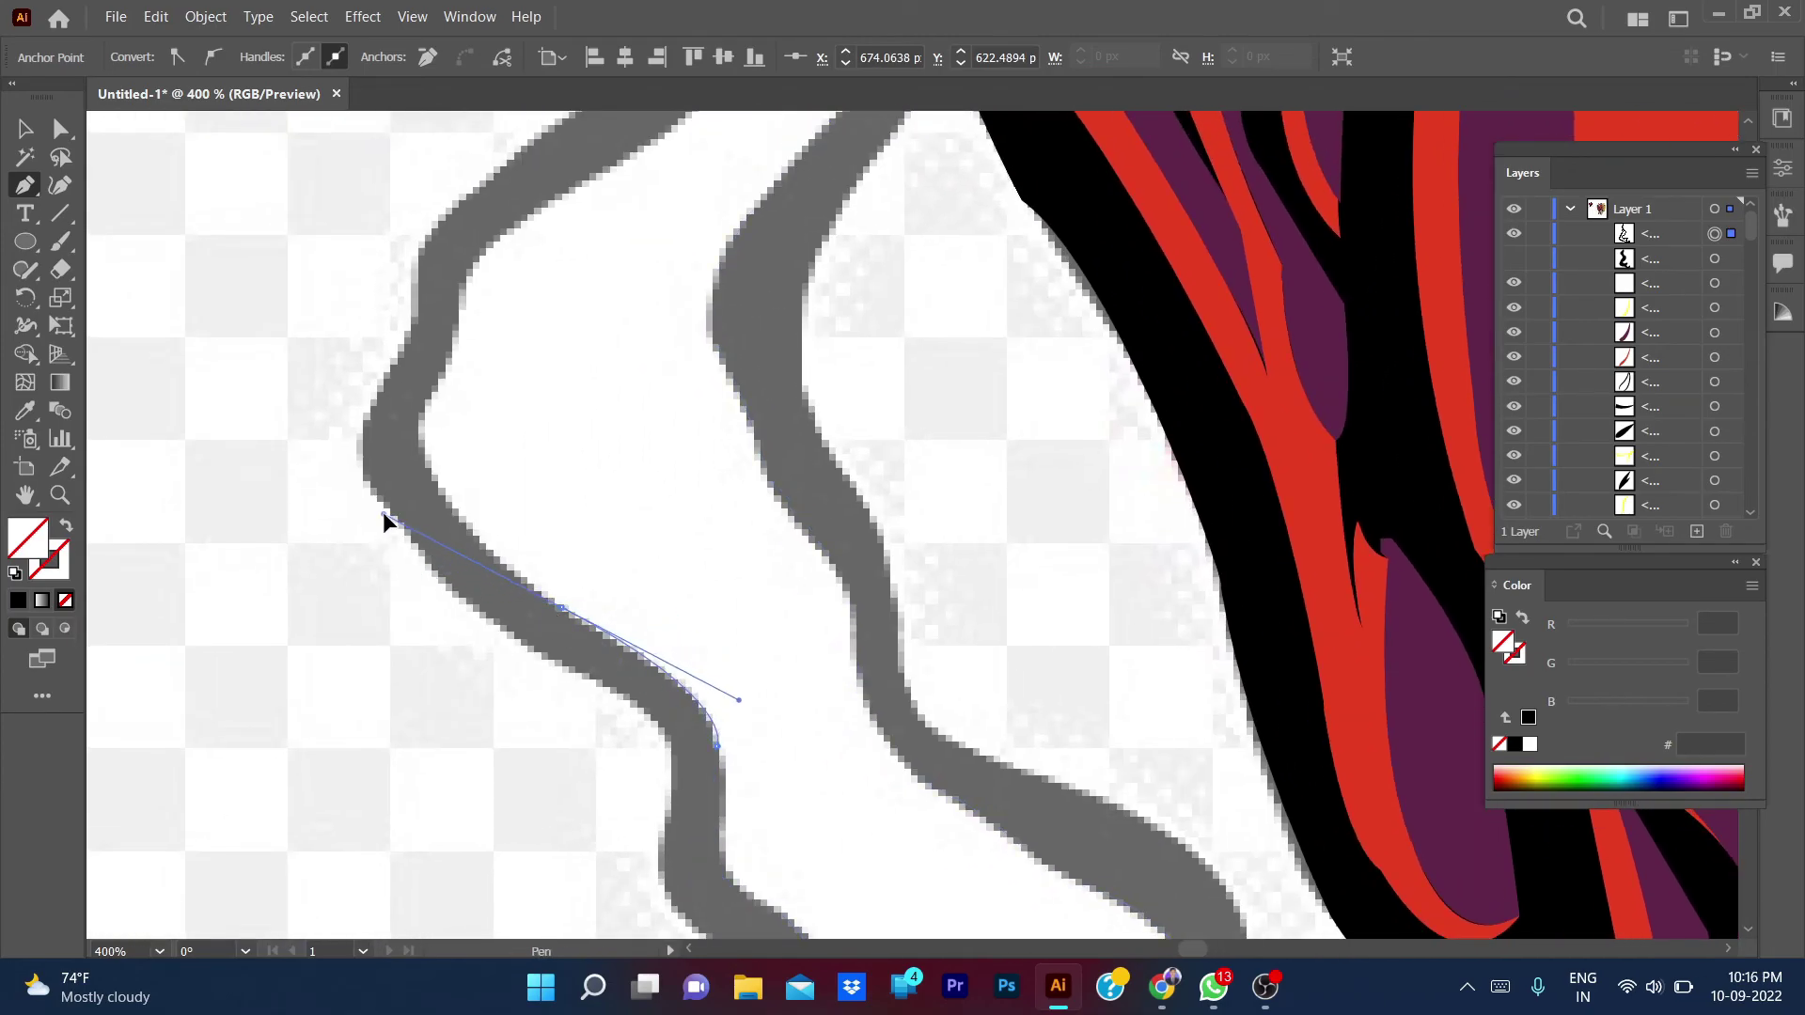
mouse_move(384, 520)
mouse_down()
mouse_move(541, 602)
mouse_move(371, 508)
mouse_up()
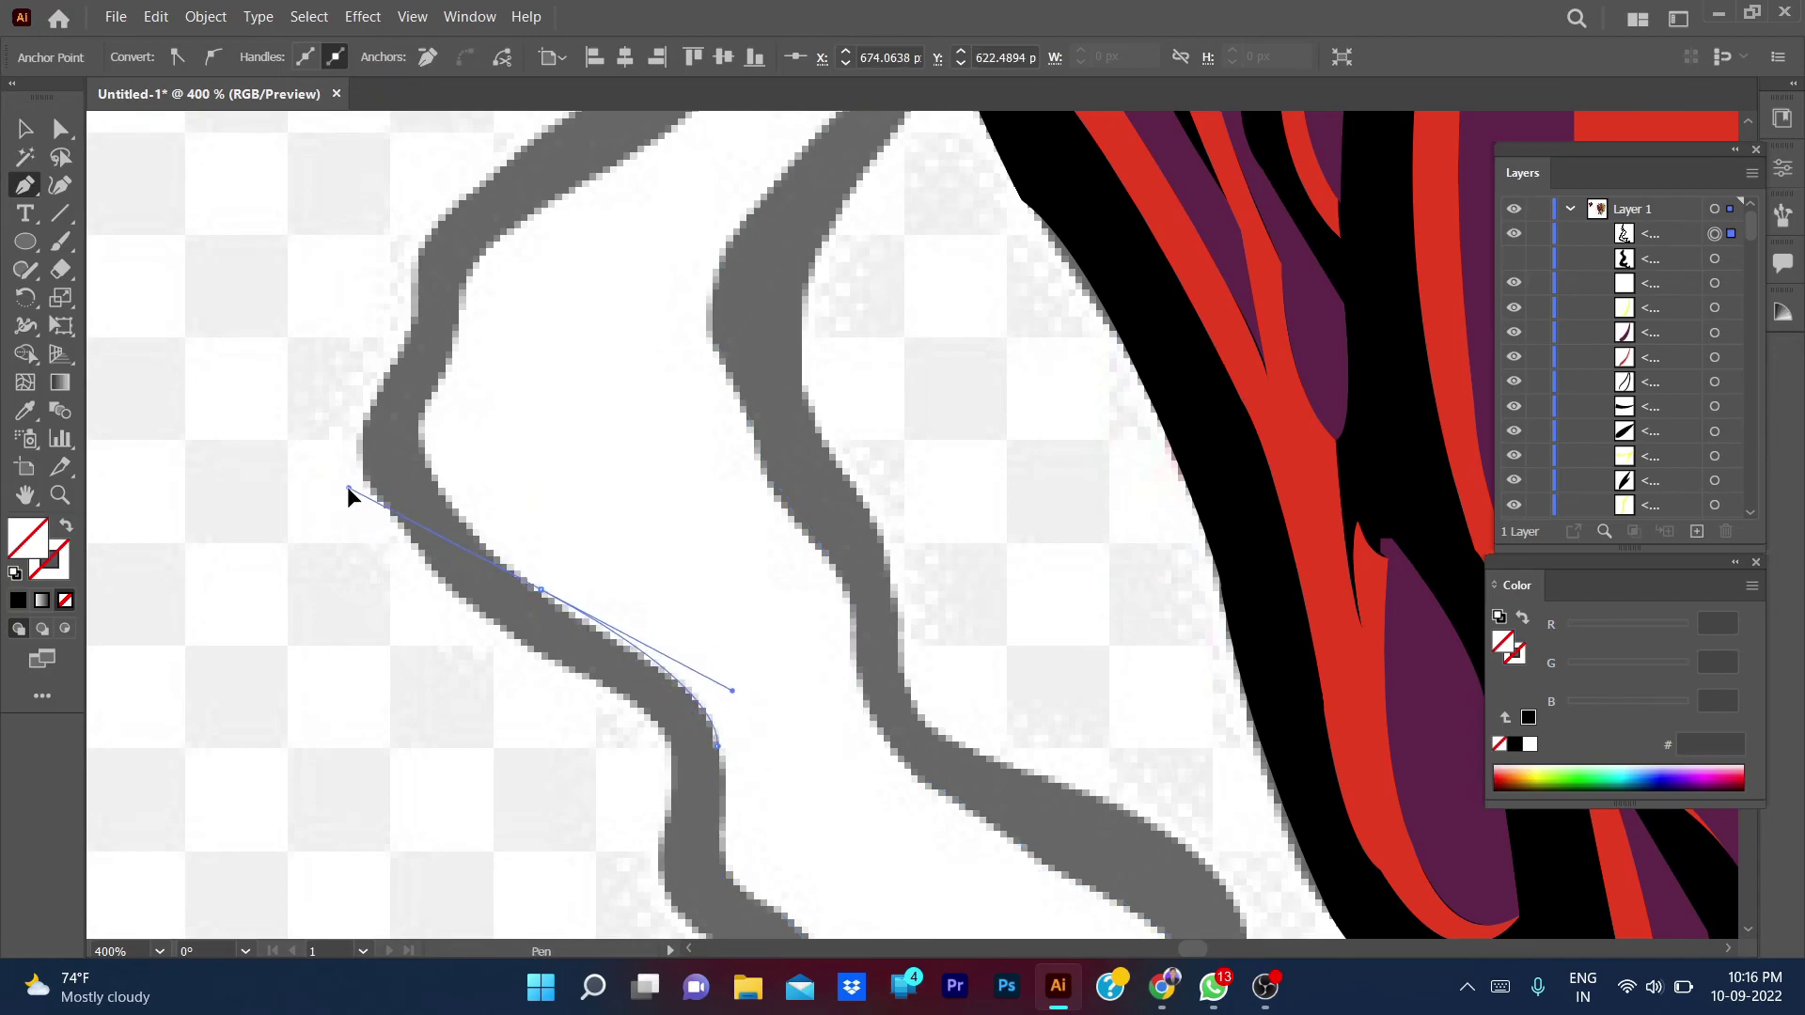
click(541, 589)
drag(424, 416, 420, 315)
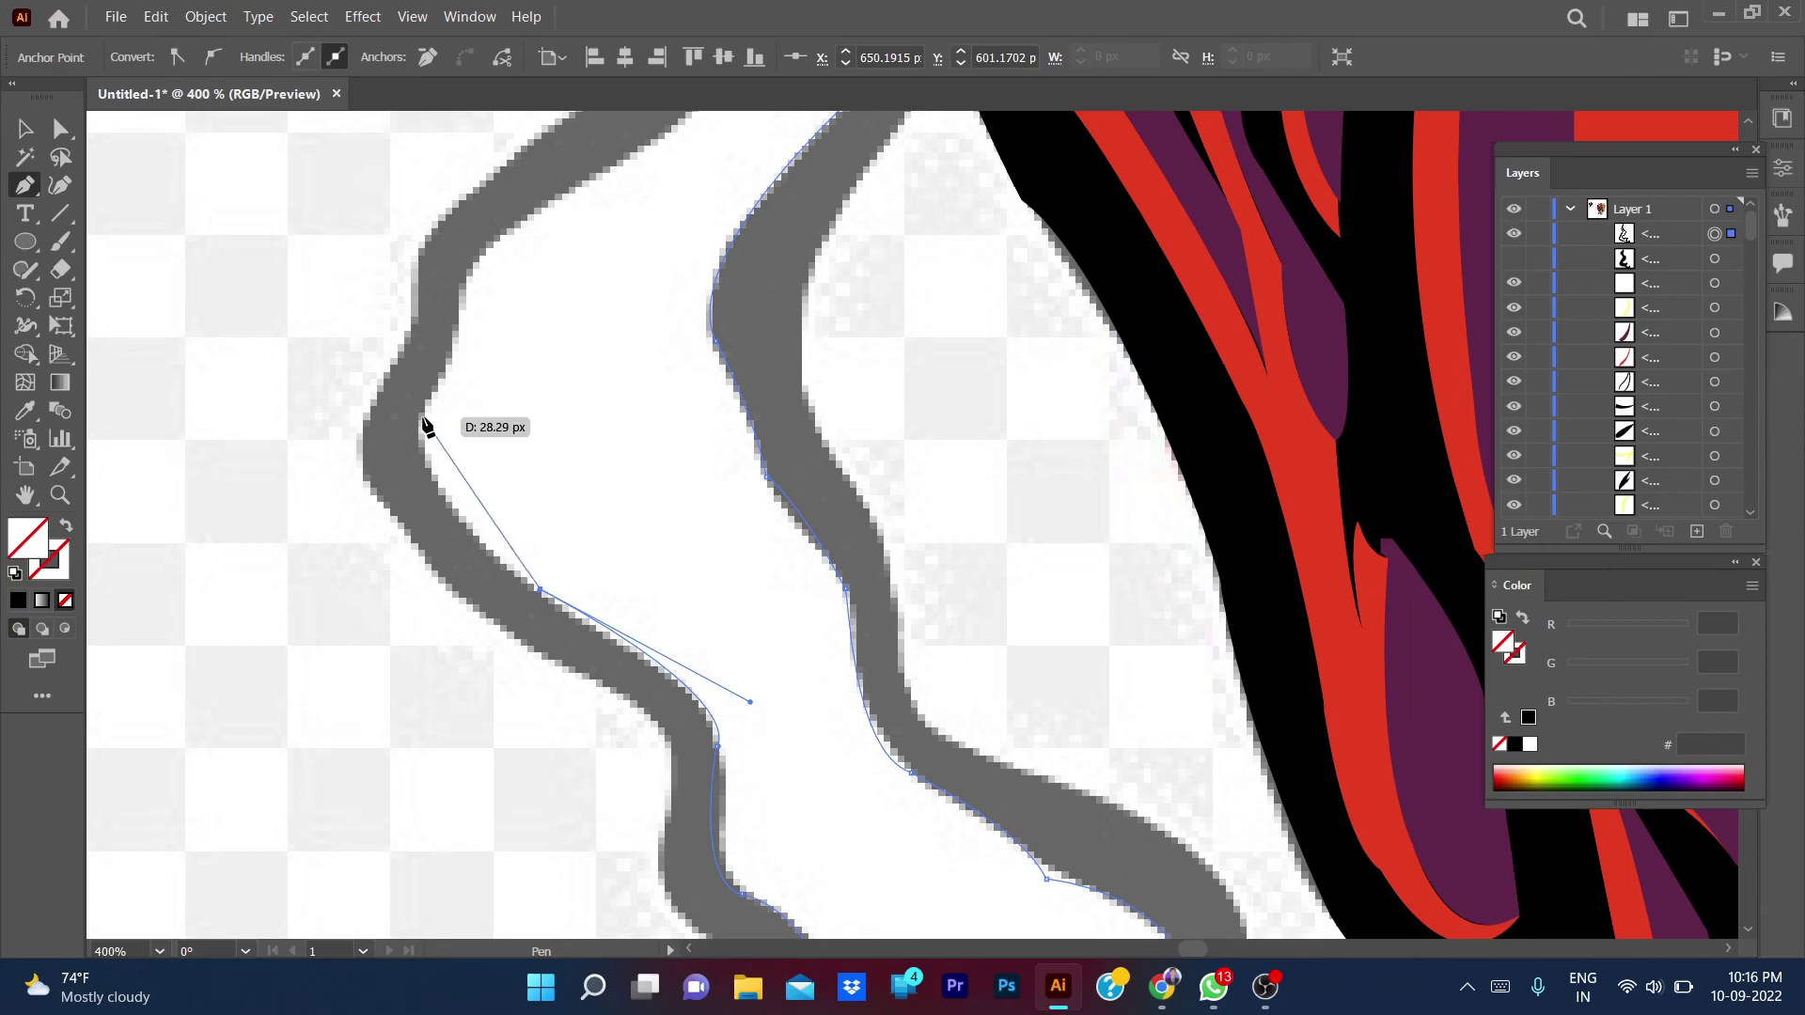
click(468, 282)
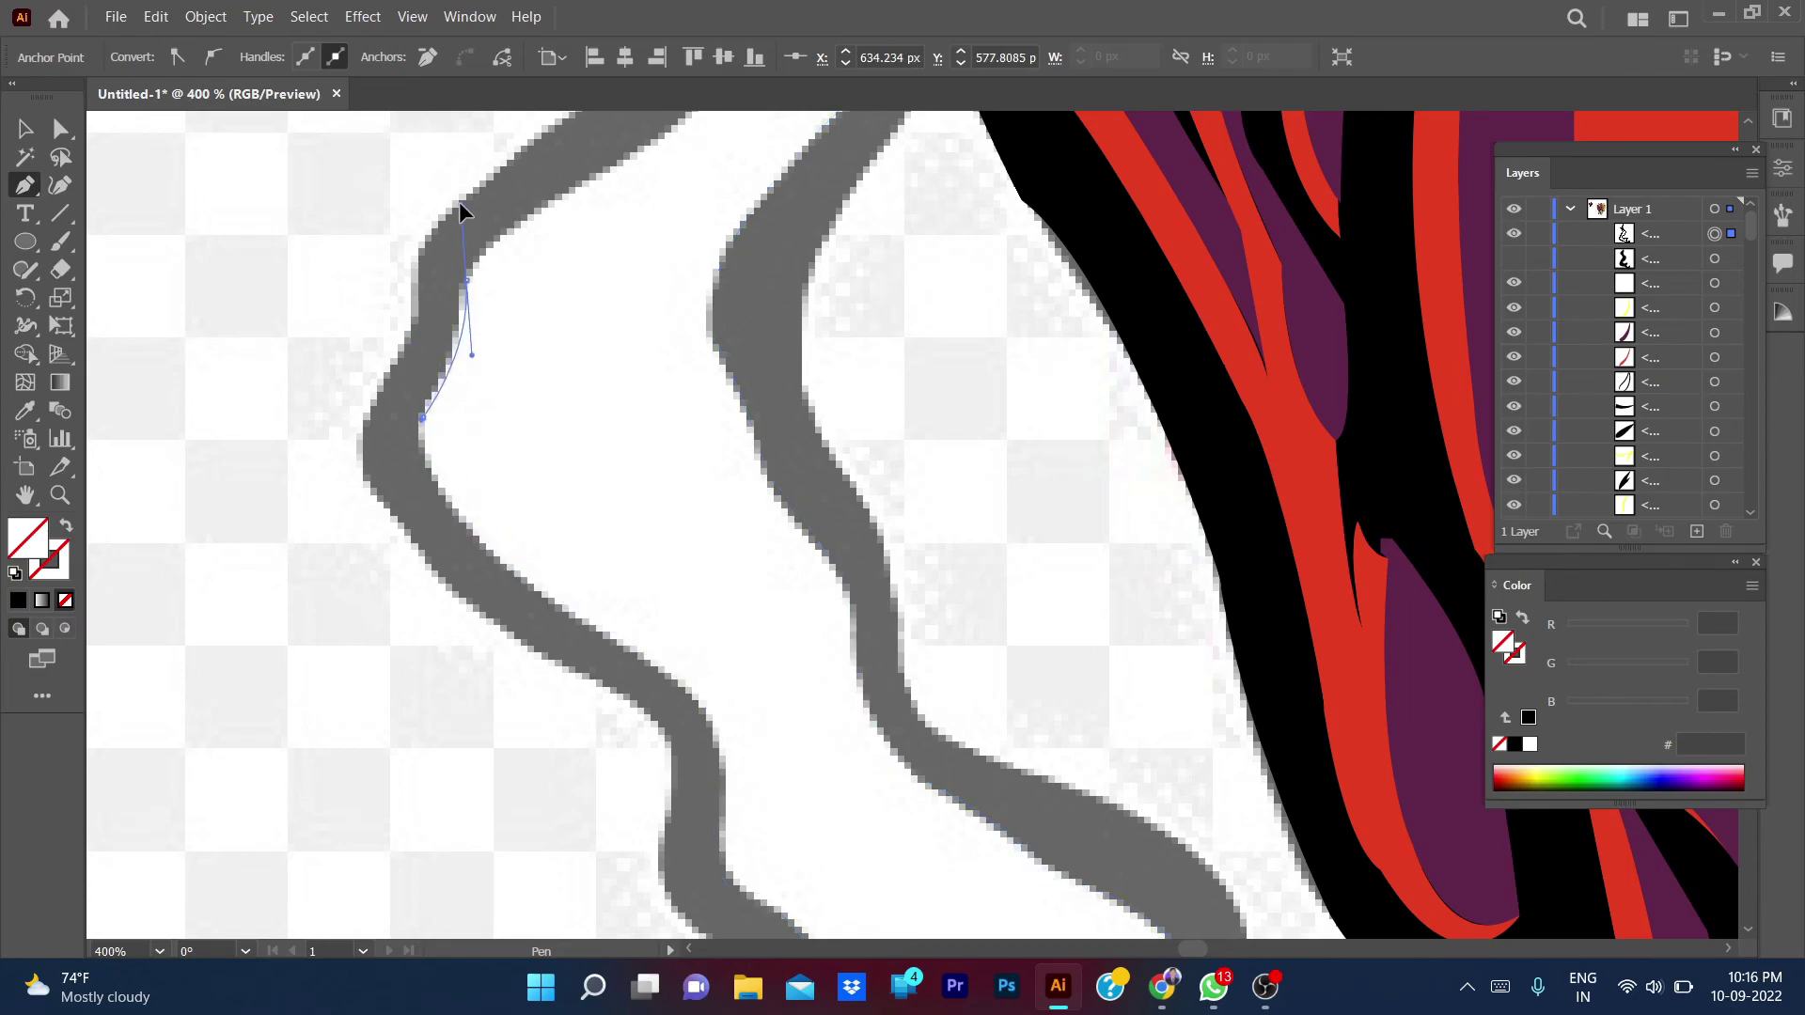
drag(390, 365, 438, 377)
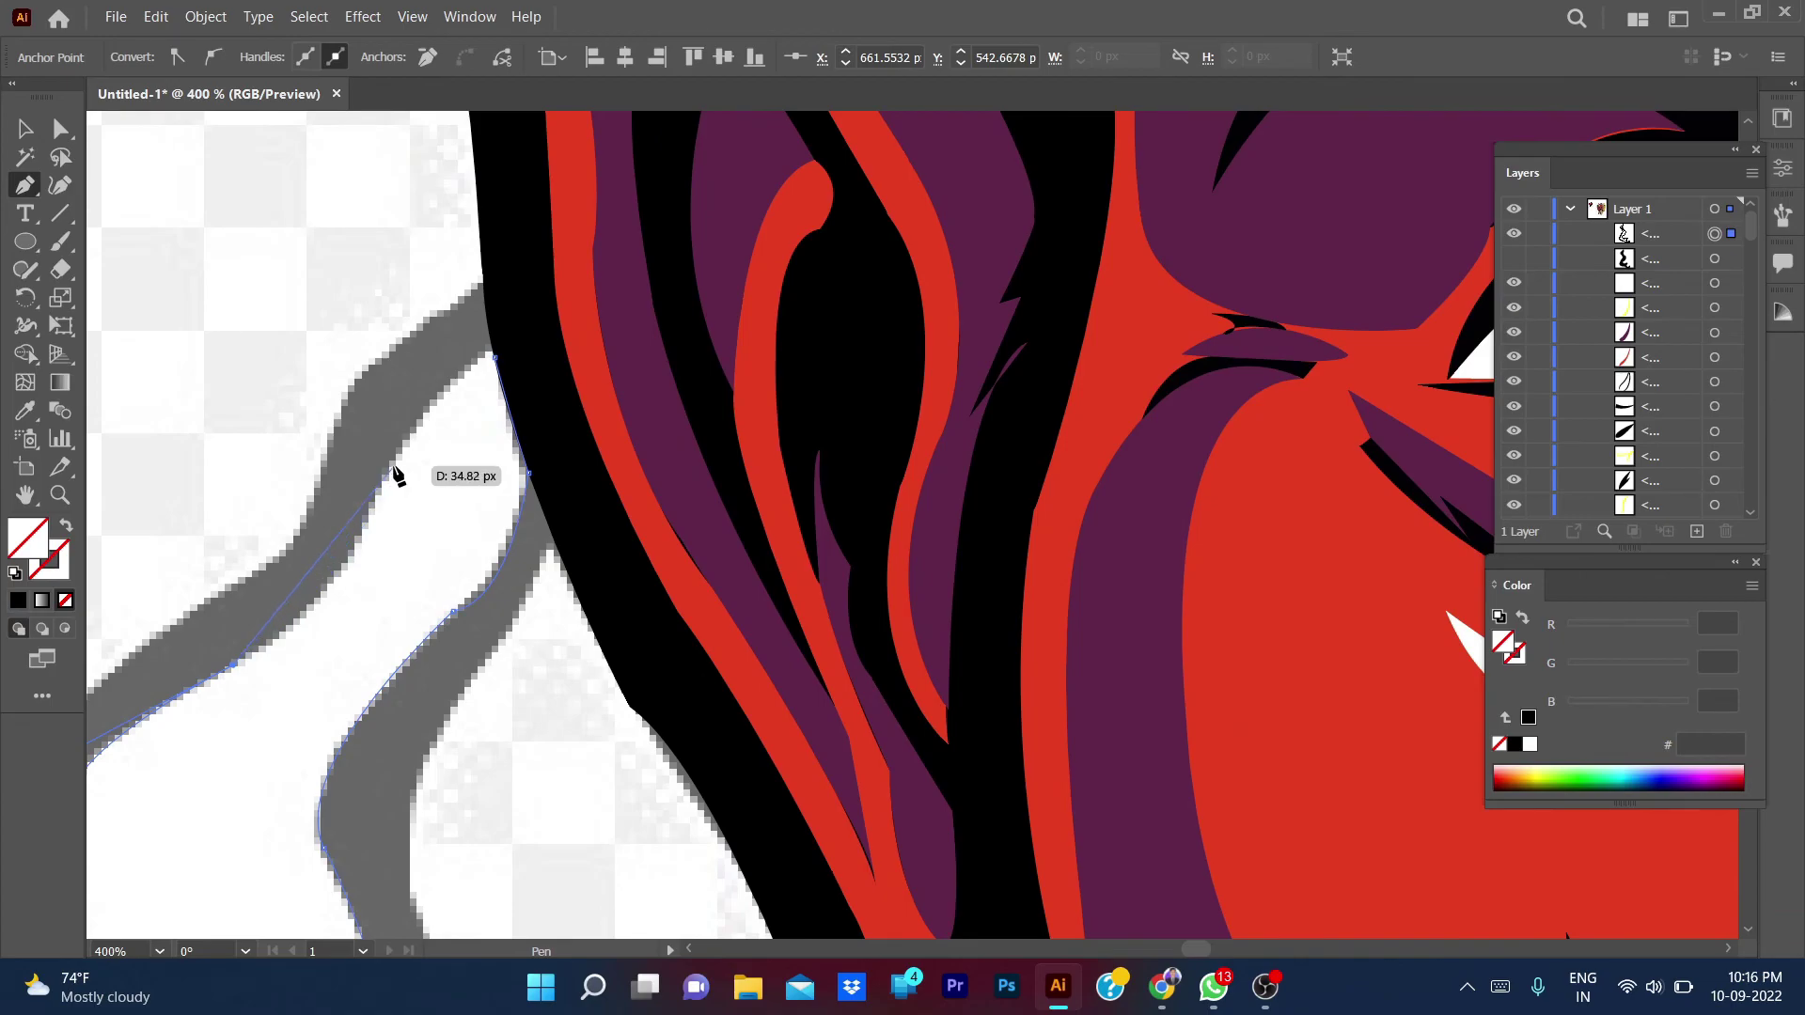
mouse_move(396, 463)
mouse_down()
mouse_move(441, 329)
mouse_move(424, 313)
mouse_up()
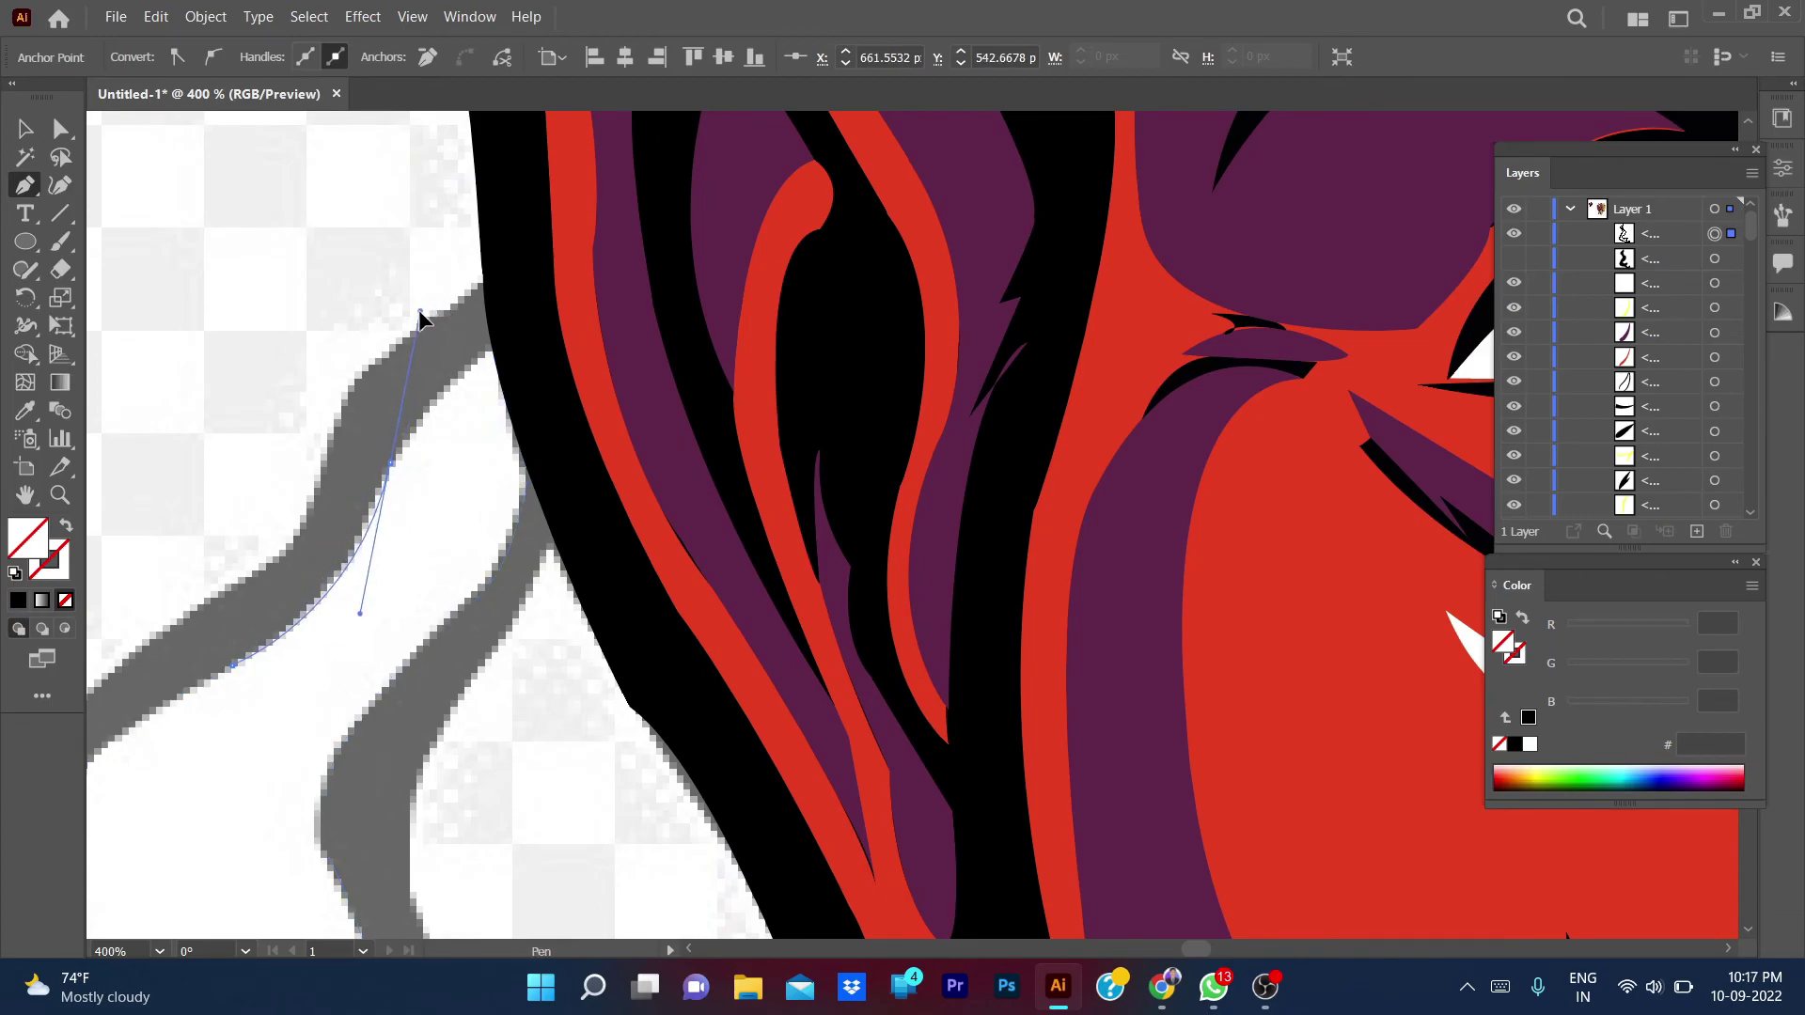
drag(527, 355, 420, 515)
- Give the smoke shape a white FFFFFF fill and deselect it
double_click(53, 559)
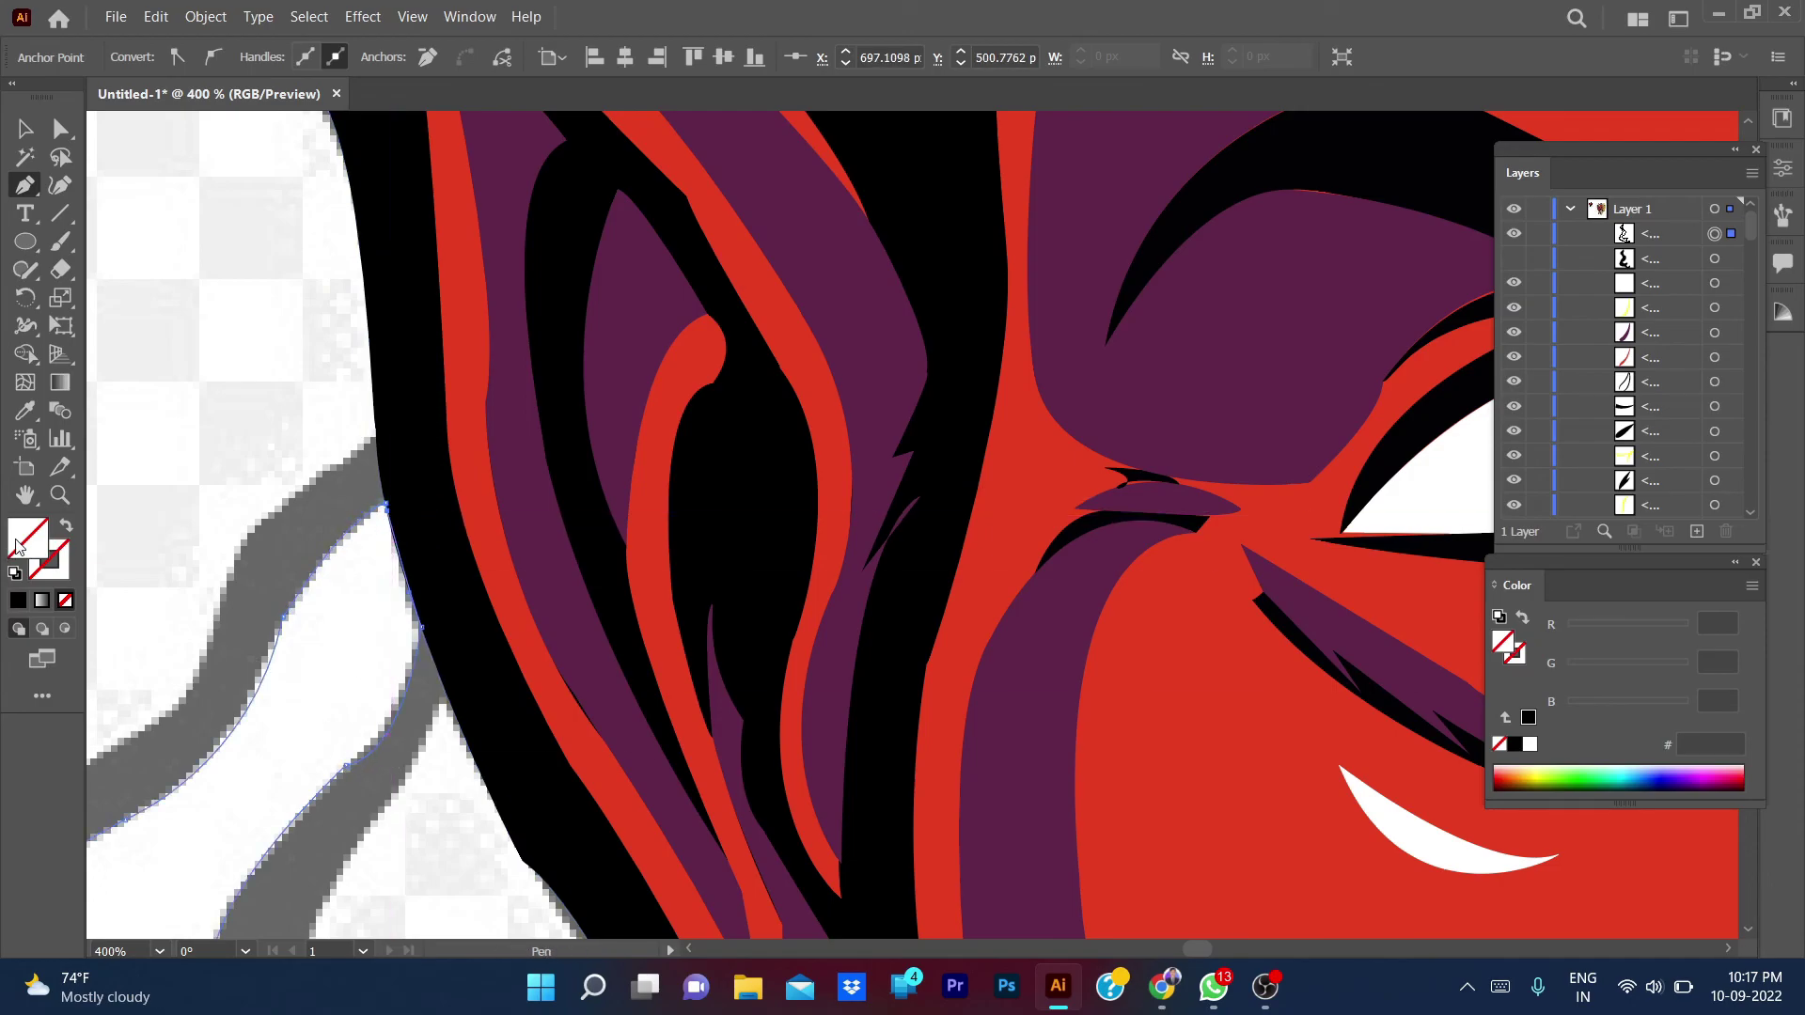
text(ffffff)
click(1659, 202)
key(ctrl+minus)
key(ctrl+minus)
key(ctrl+minus)
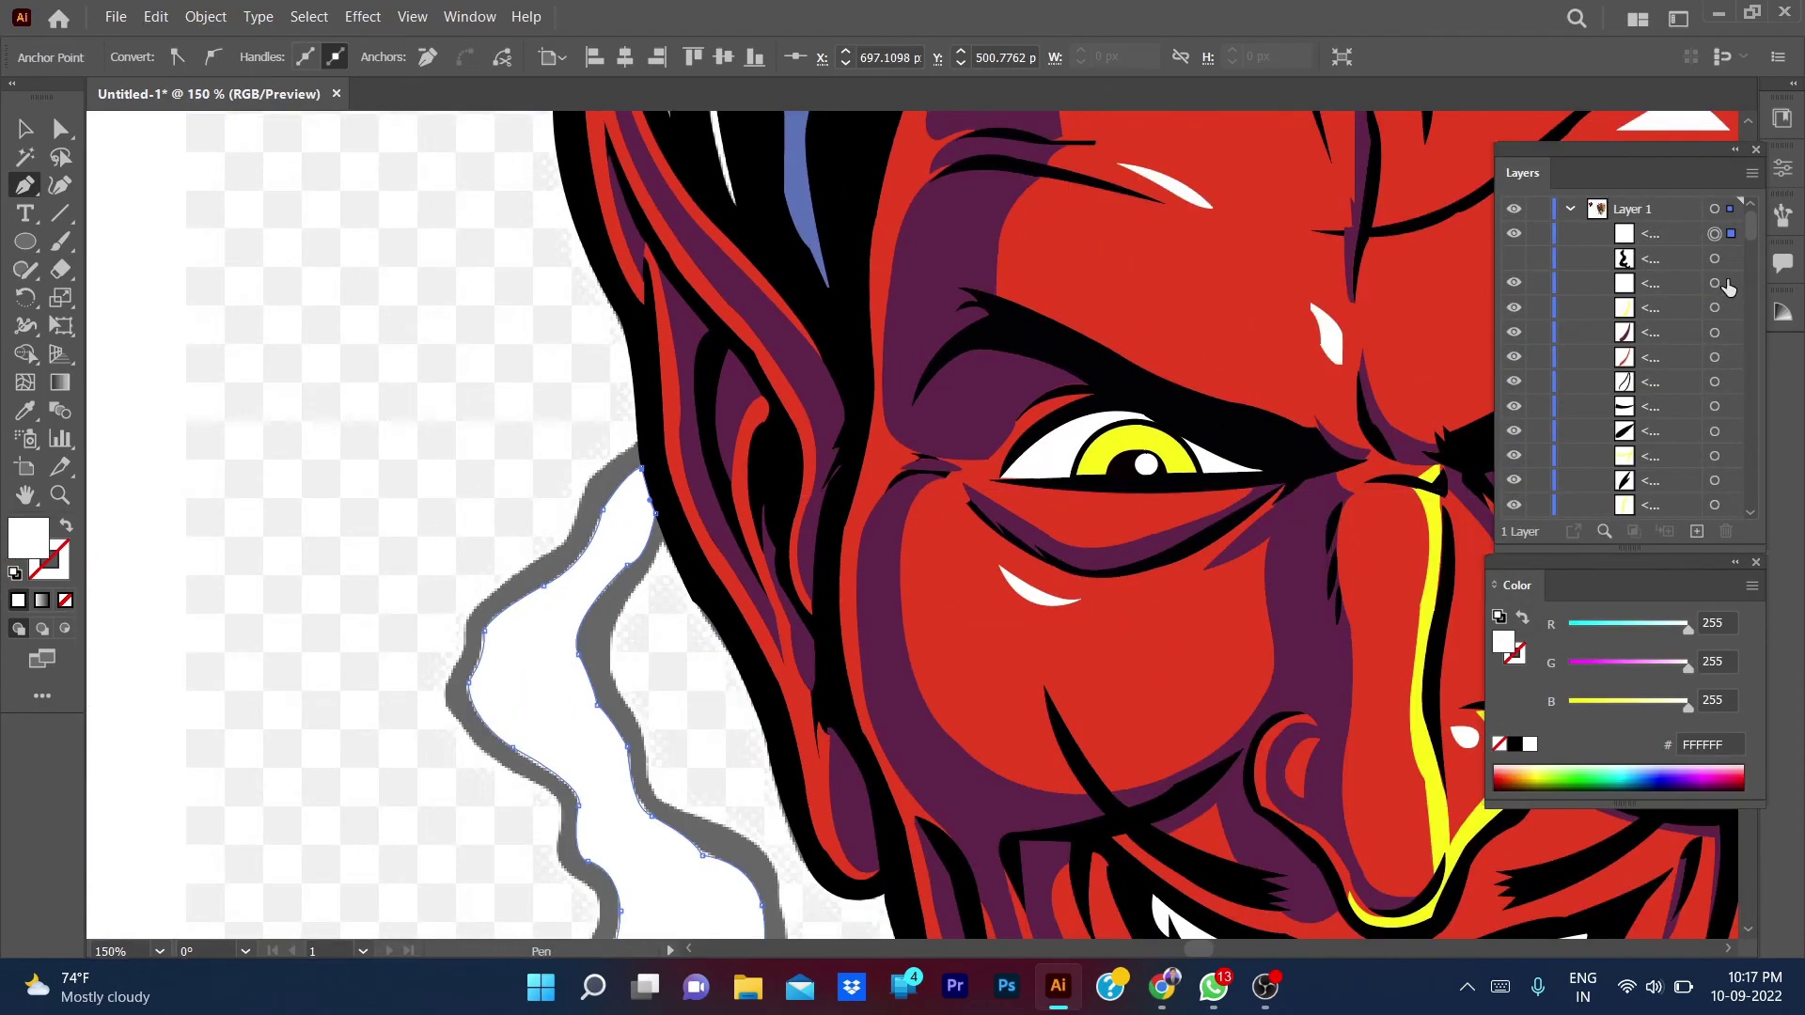
key(ctrl+minus)
key(ctrl+minus)
key(ctrl+minus)
key(ctrl+shift+a)
- Review the whole devil artwork and hide the locked reference image layer
key(v)
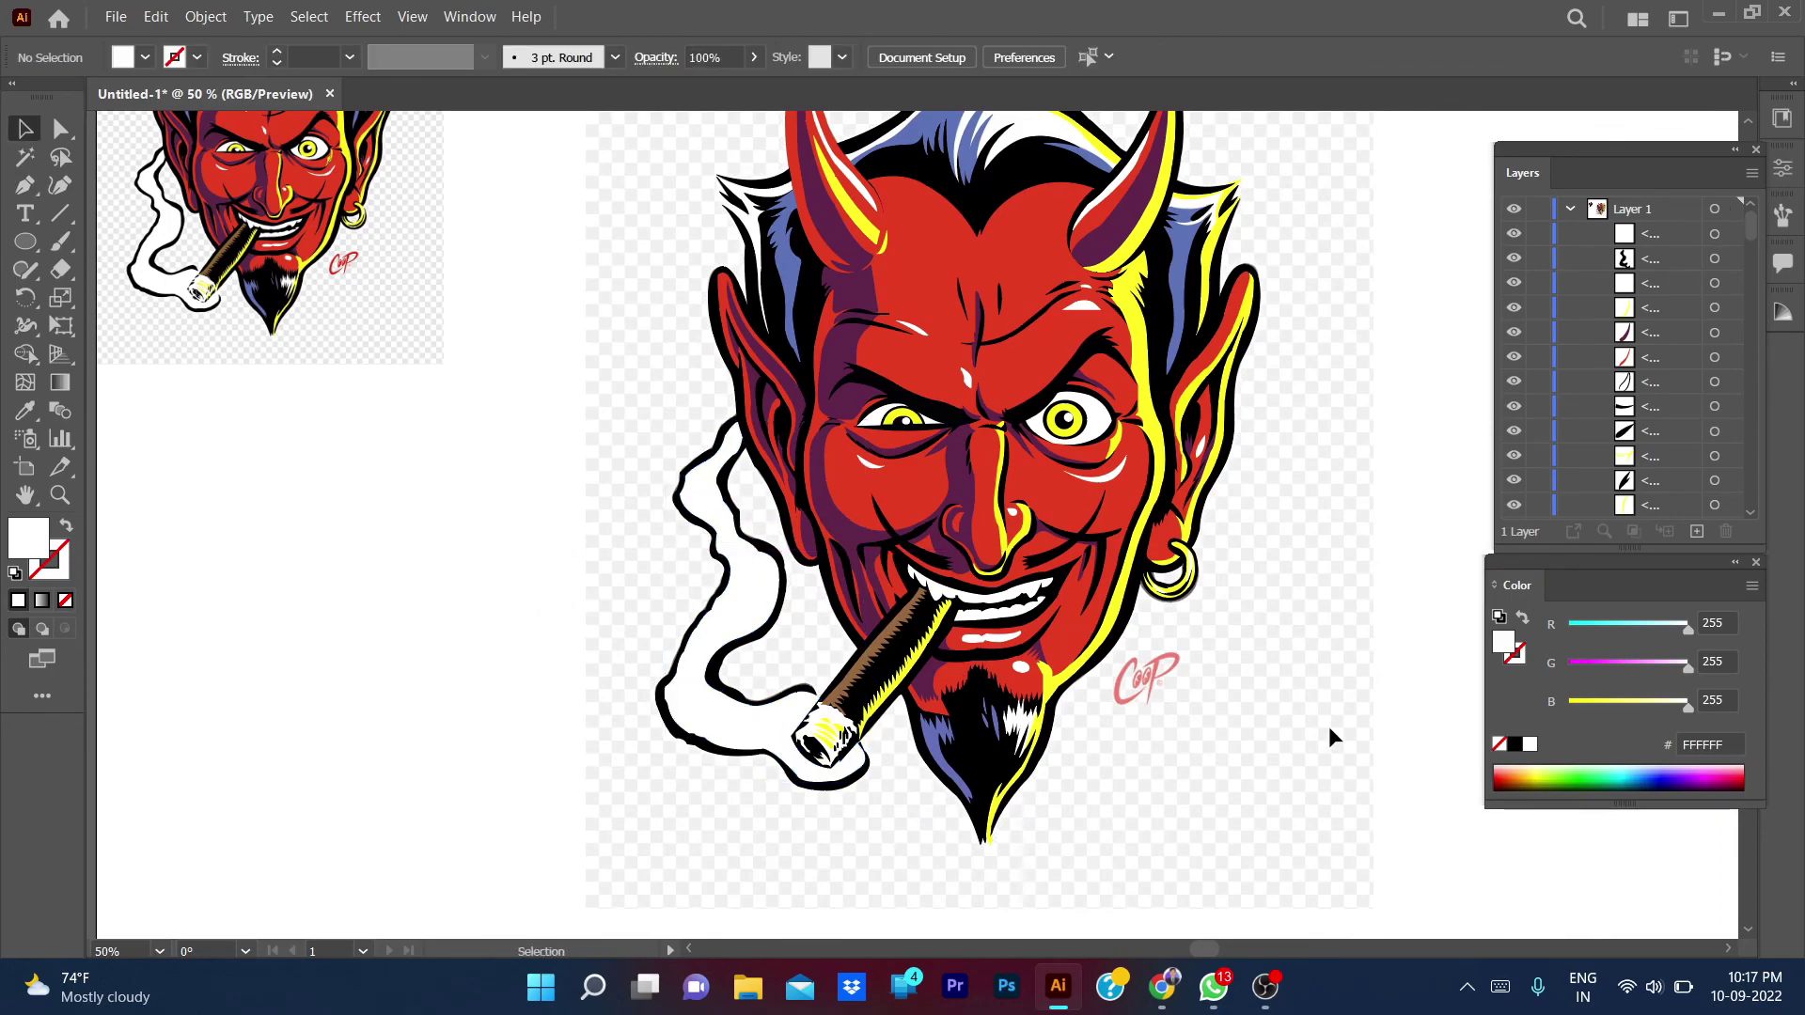
key(ctrl+plus)
key(ctrl+plus)
key(ctrl+plus)
key(ctrl+minus)
key(ctrl+minus)
key(ctrl+minus)
key(ctrl+minus)
scroll(1650, 428, down, 3)
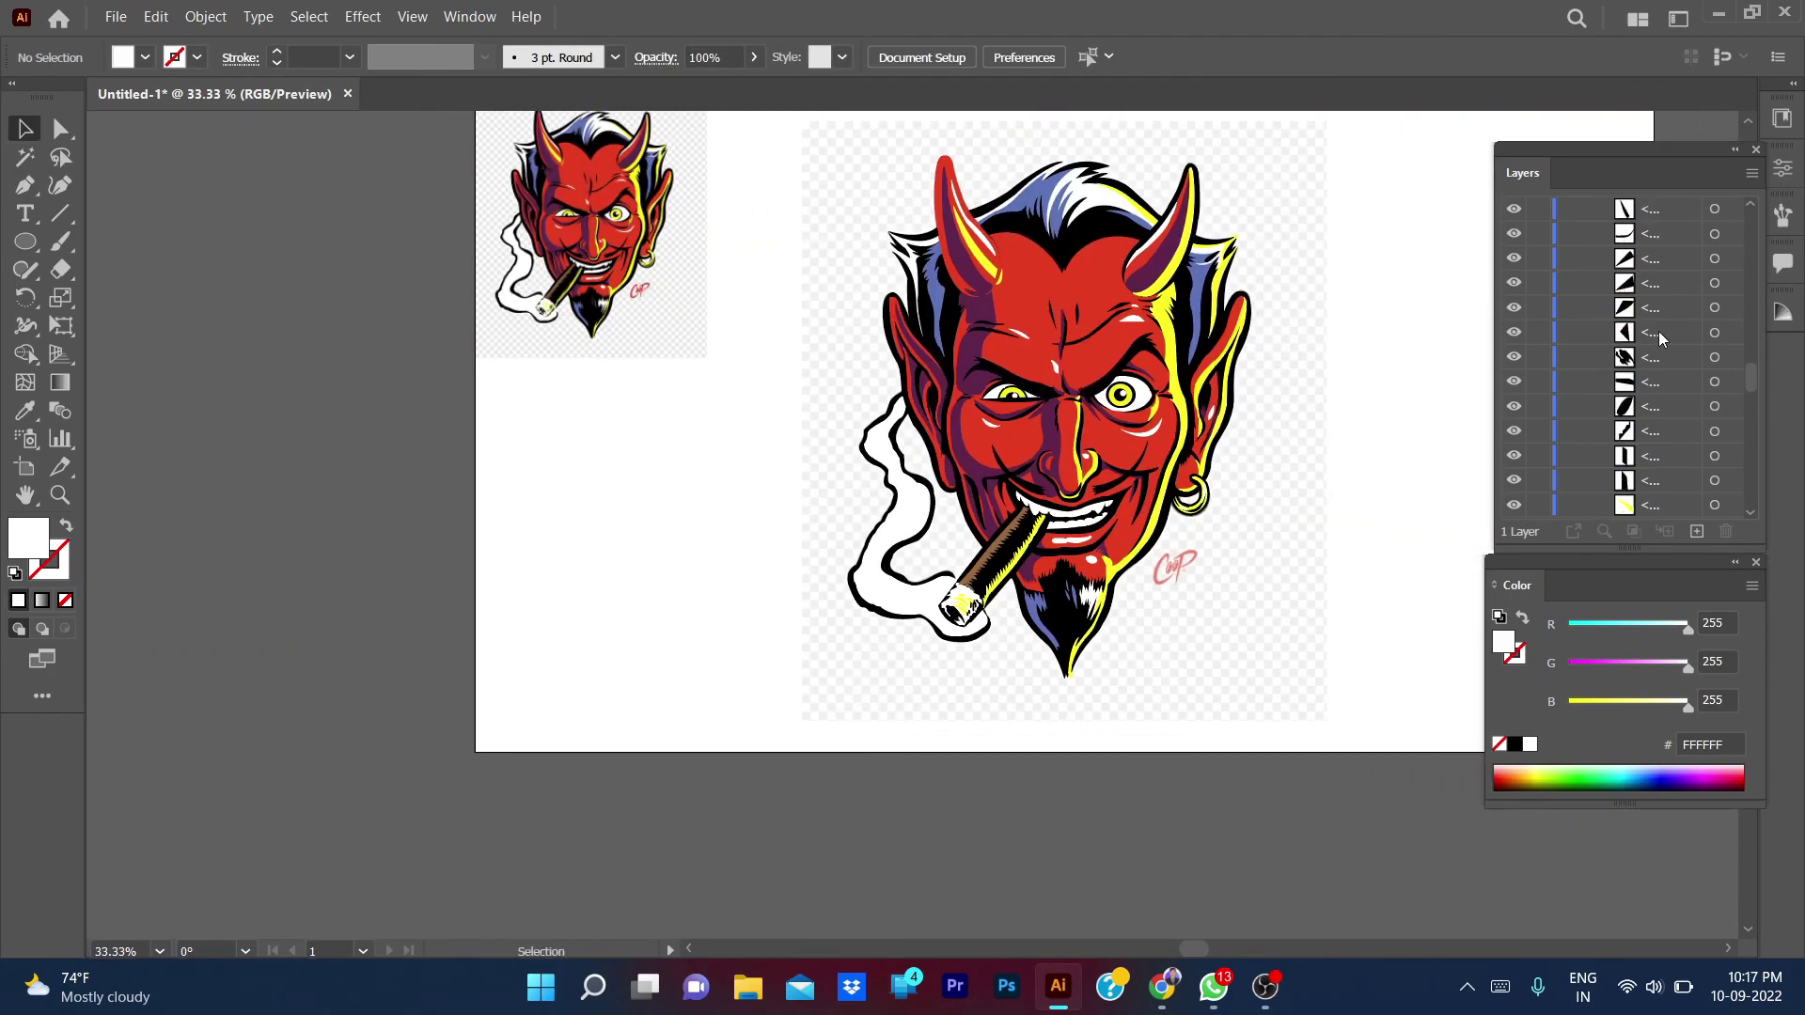
scroll(1650, 428, down, 3)
scroll(1650, 427, up, 10)
scroll(1370, 354, up, 3)
scroll(1683, 385, down, 5)
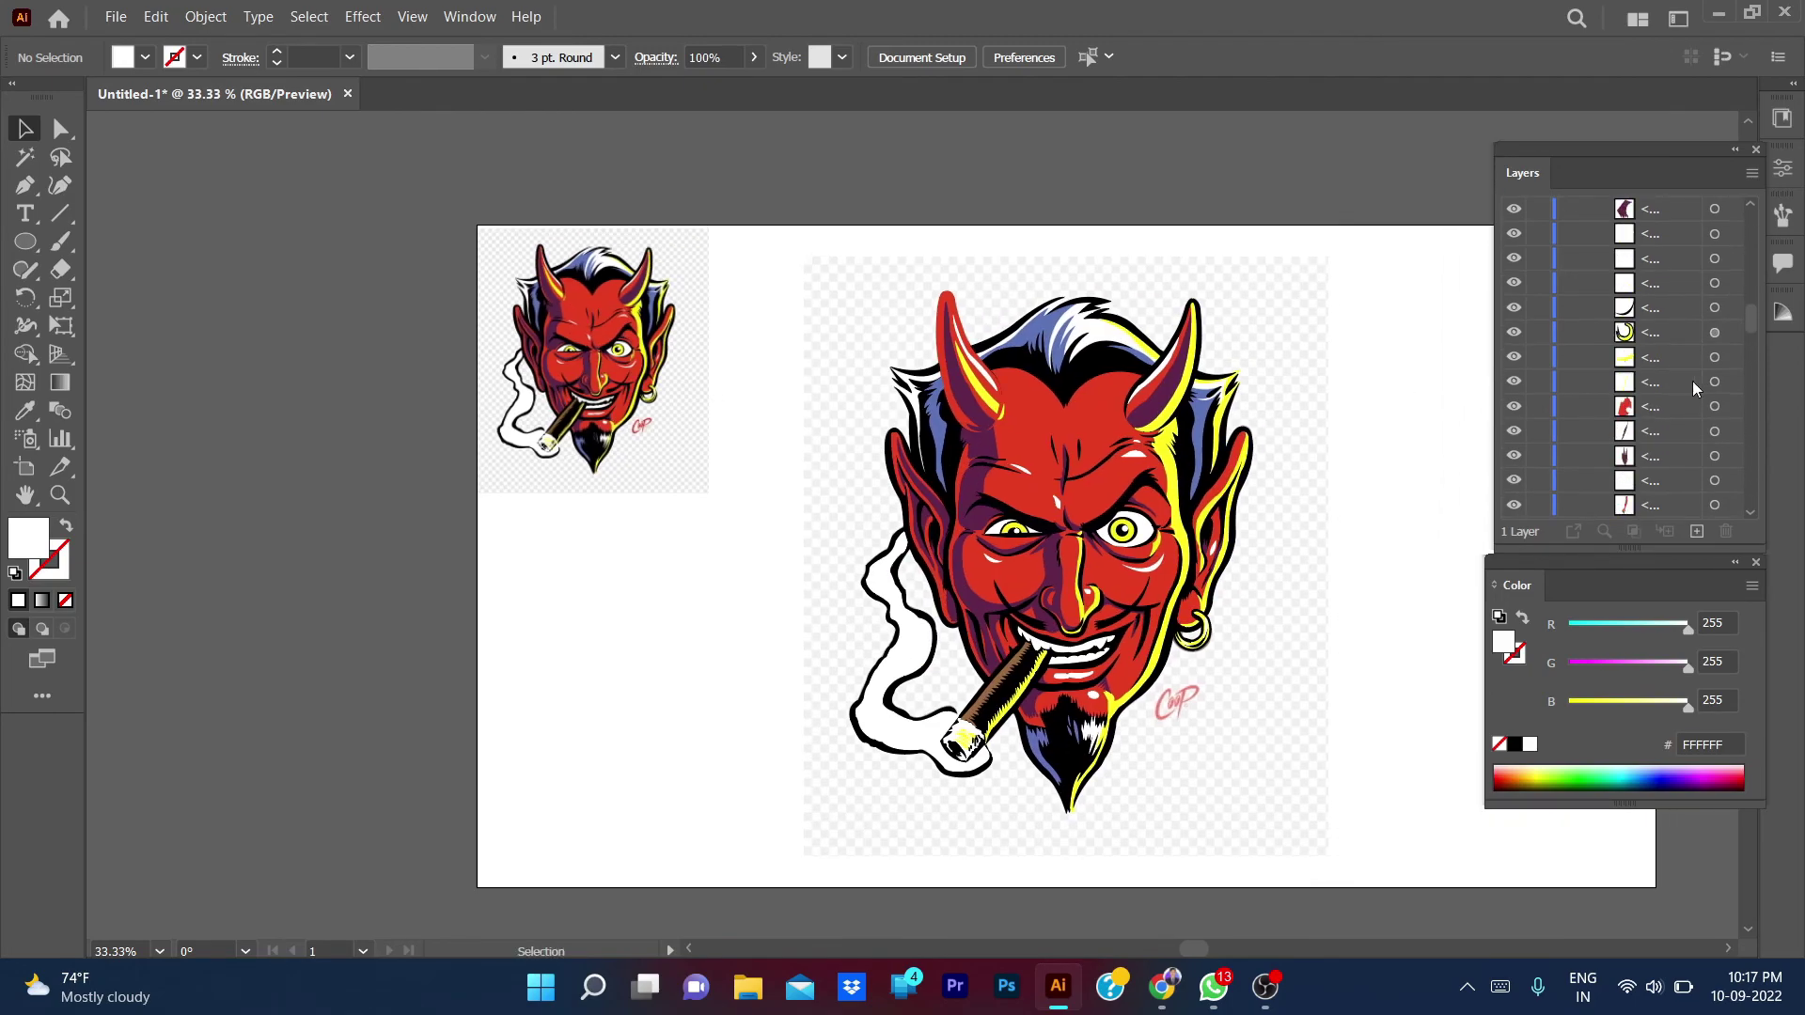
scroll(1689, 382, down, 5)
click(1513, 508)
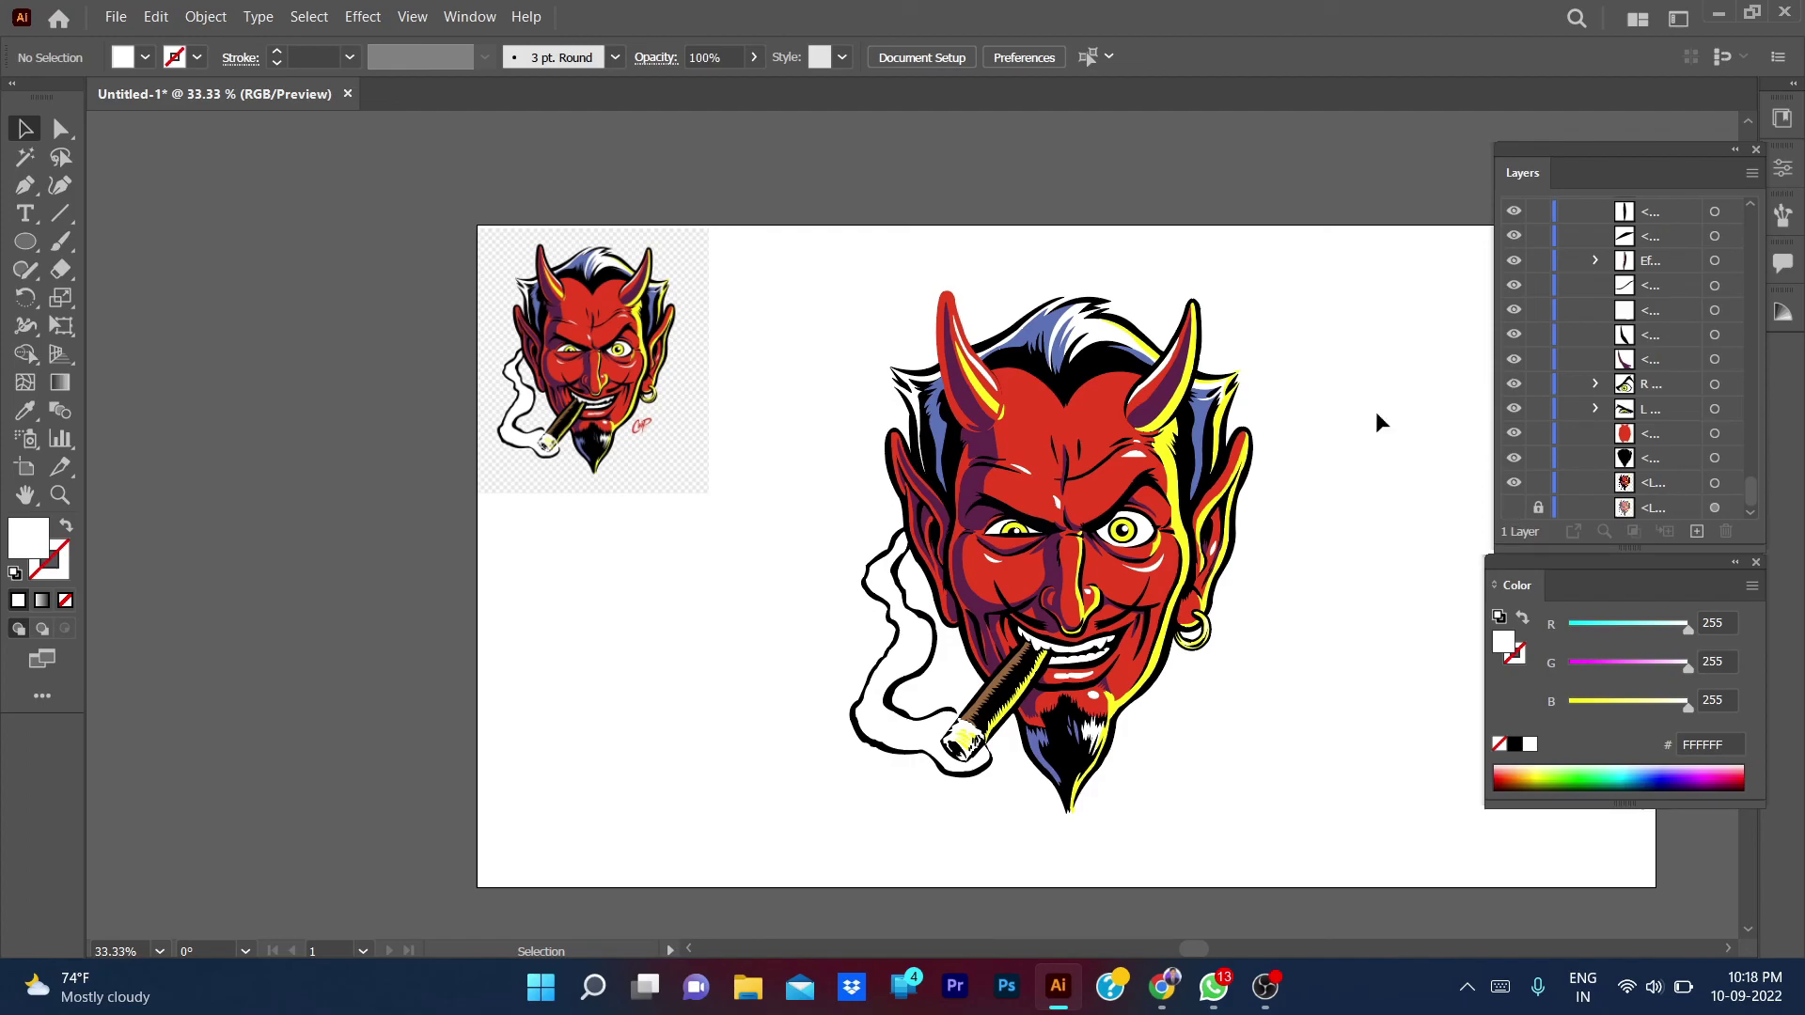
- Enlarge the reference image in two passes and move it up and to the left
click(602, 376)
drag(715, 496, 870, 678)
click(1297, 564)
drag(1334, 530, 1110, 536)
drag(418, 451, 188, 413)
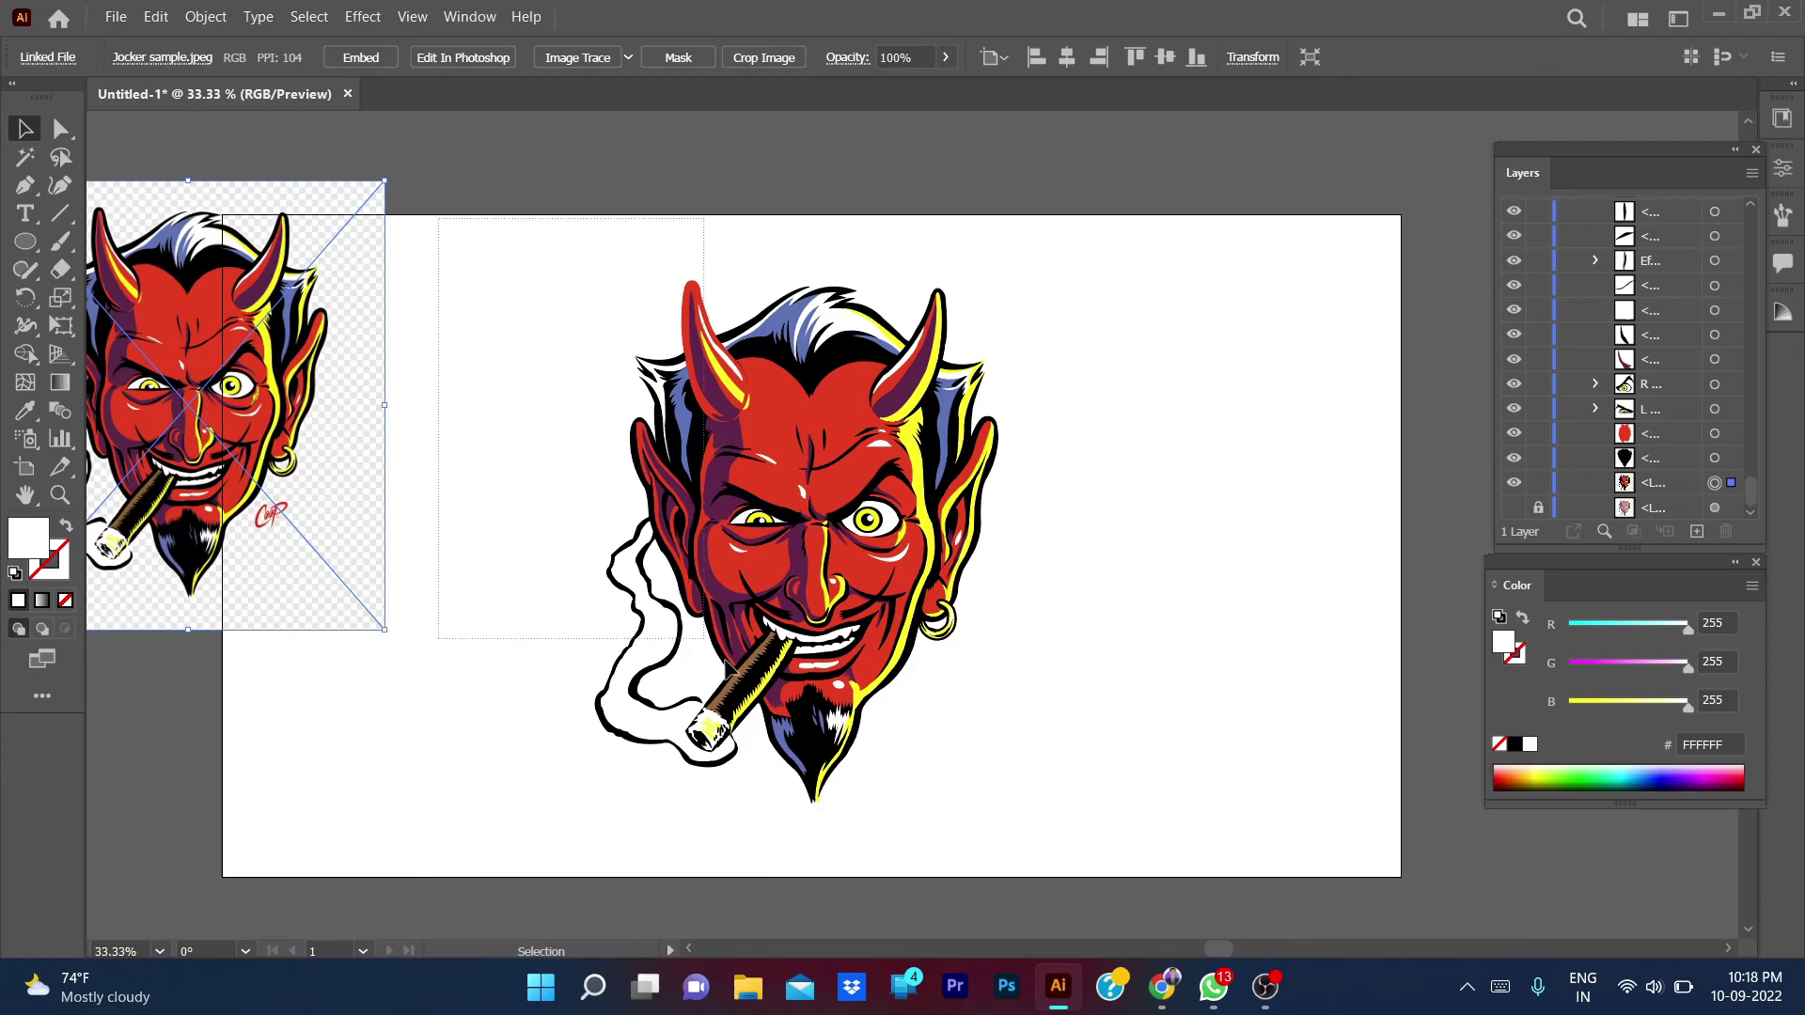
- Group all the devil artwork paths into a single object with Ctrl+G
click(726, 664)
key(ctrl+g)
click(538, 278)
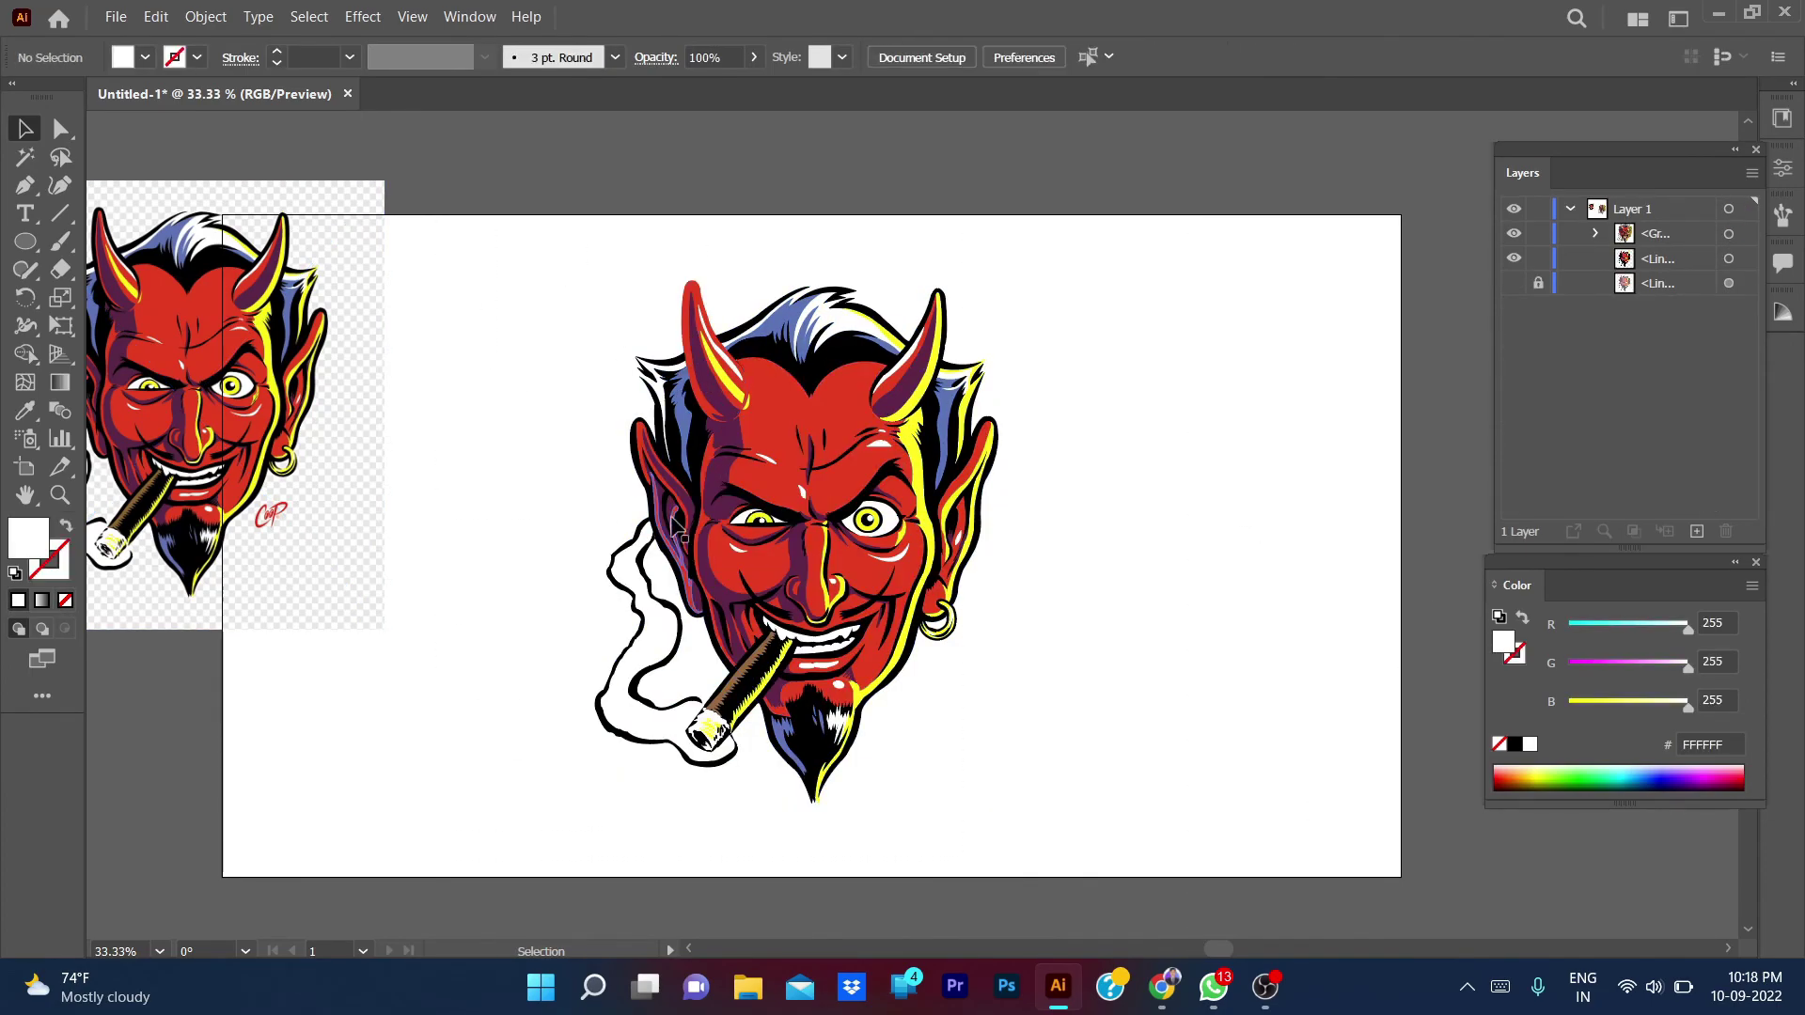
click(675, 523)
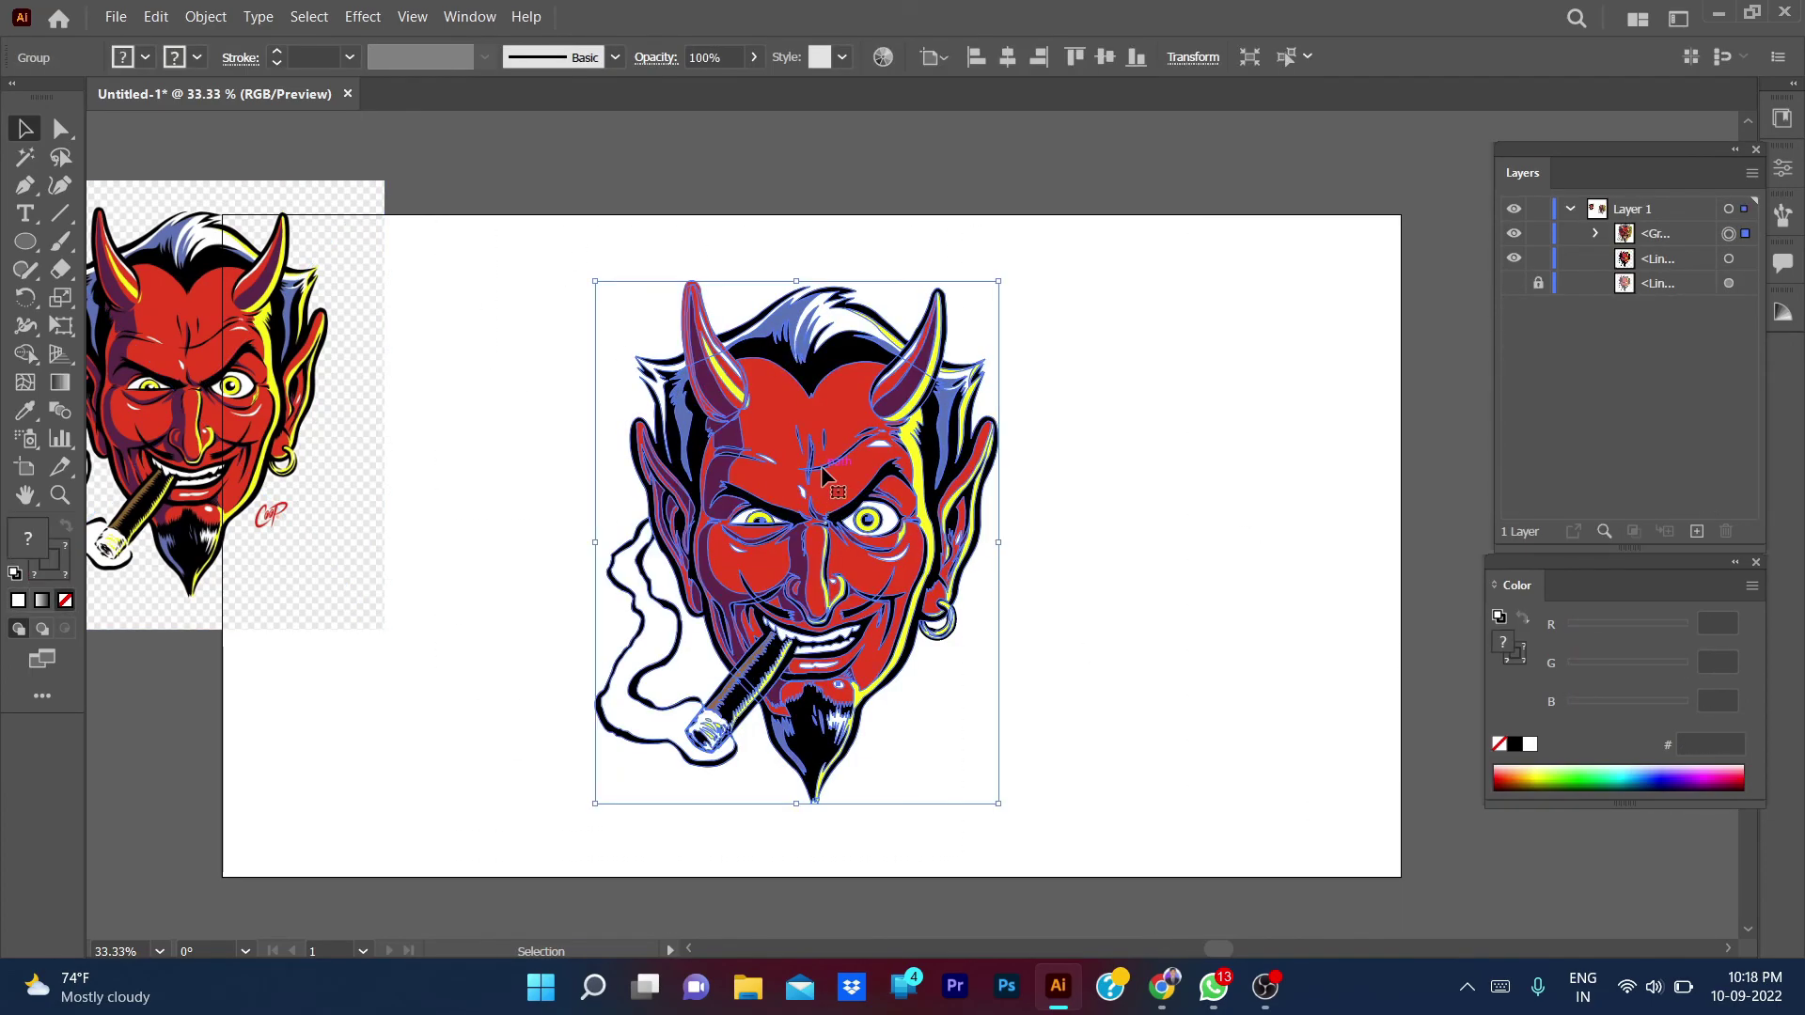
key(a)
click(1276, 731)
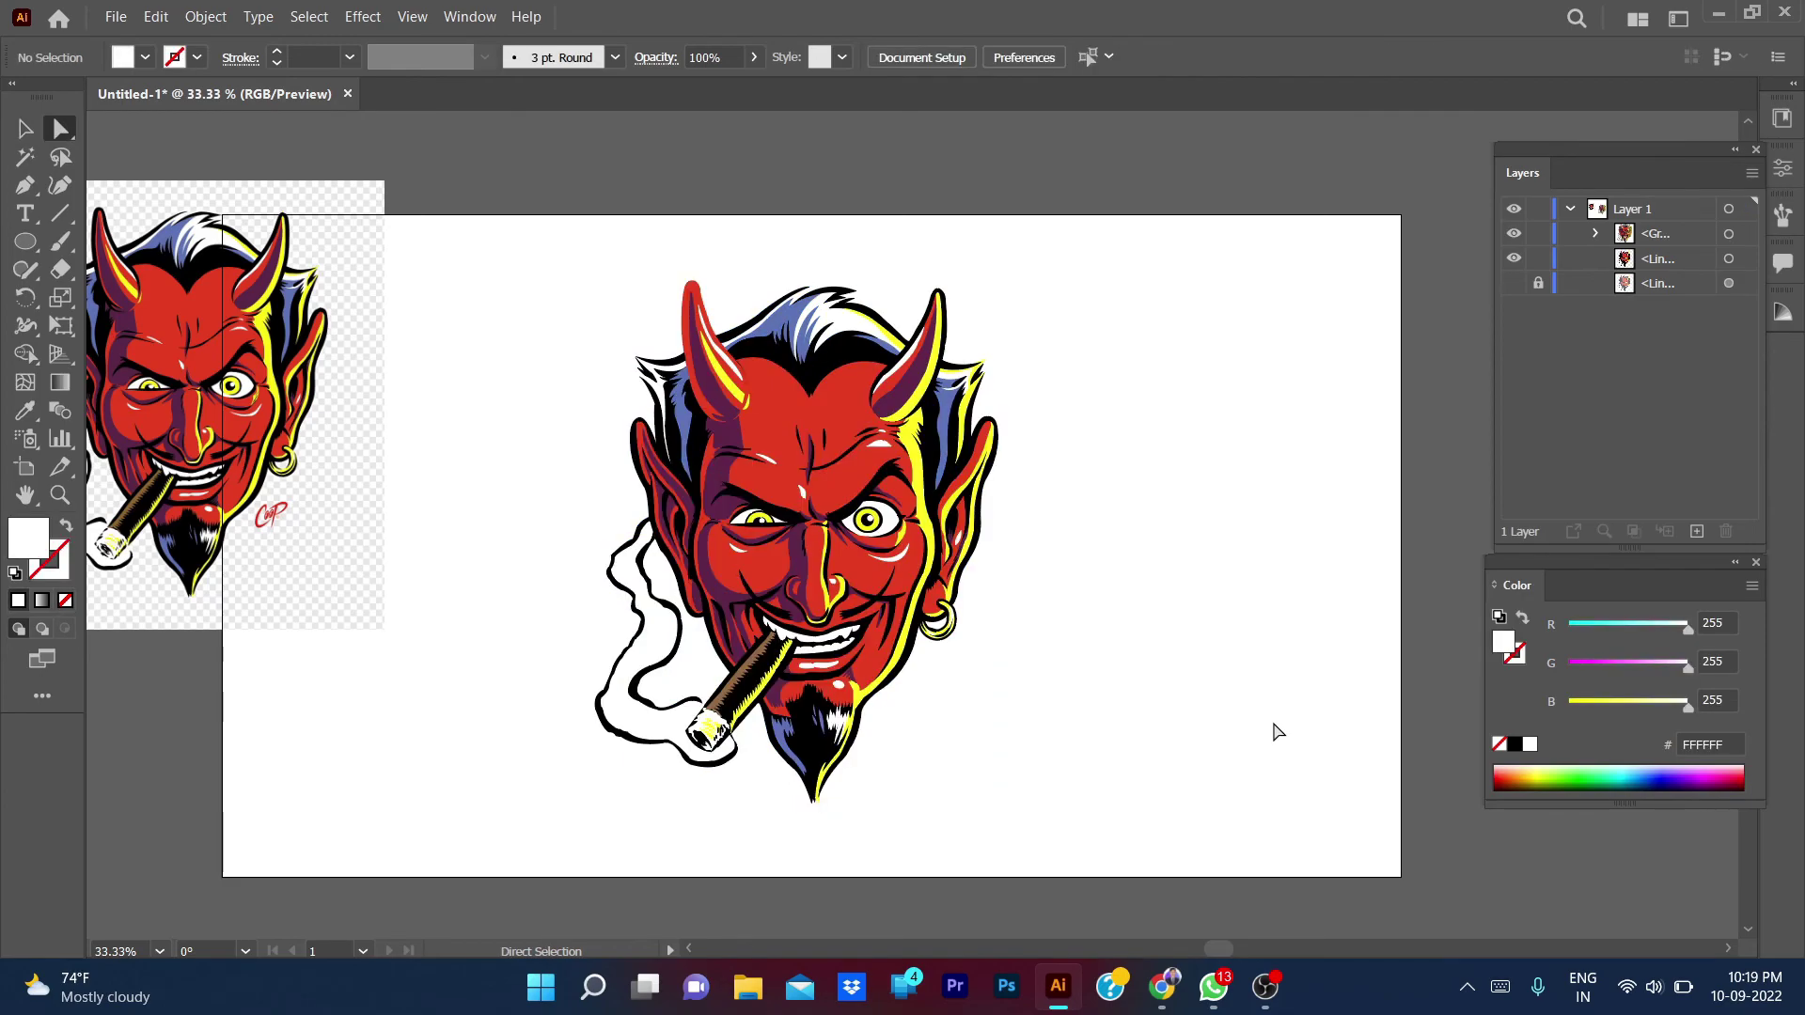
- Expand the devil group in the Layers panel, review its paths, then collapse it
click(1596, 233)
scroll(1604, 423, down, 3)
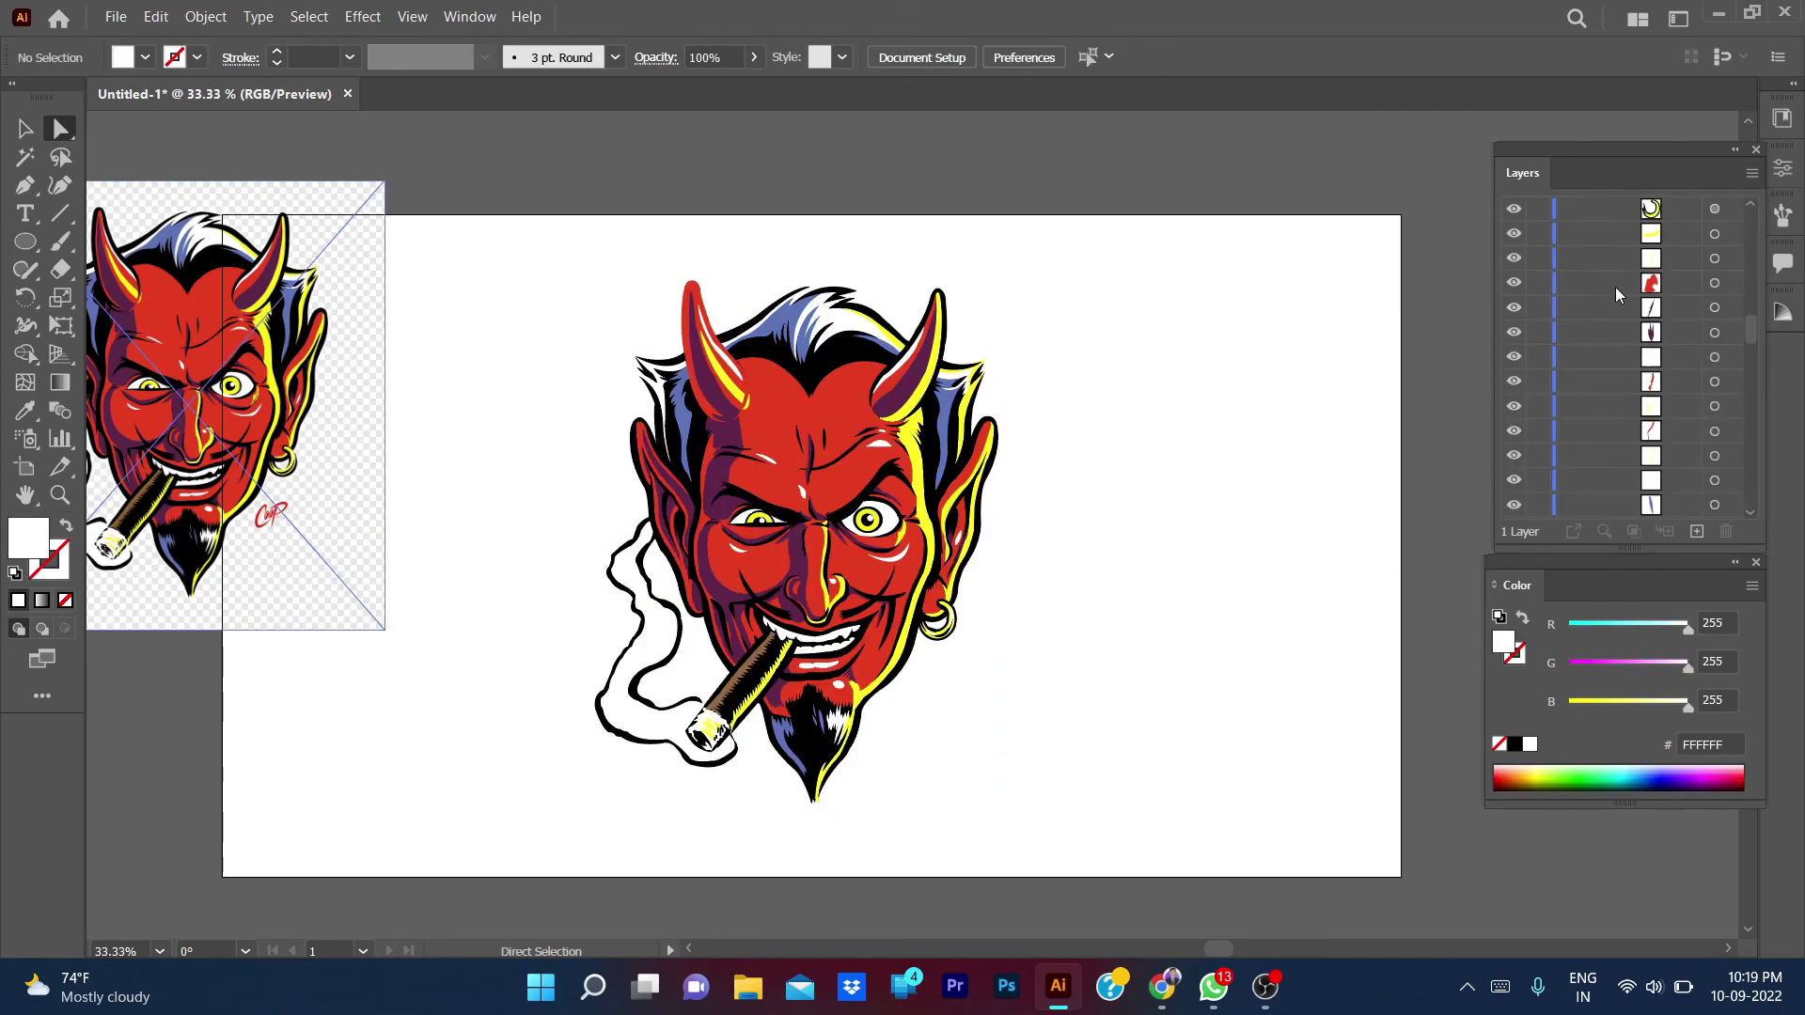
scroll(1604, 451, down, 3)
scroll(1604, 507, down, 3)
scroll(1604, 498, down, 3)
scroll(1617, 476, down, 3)
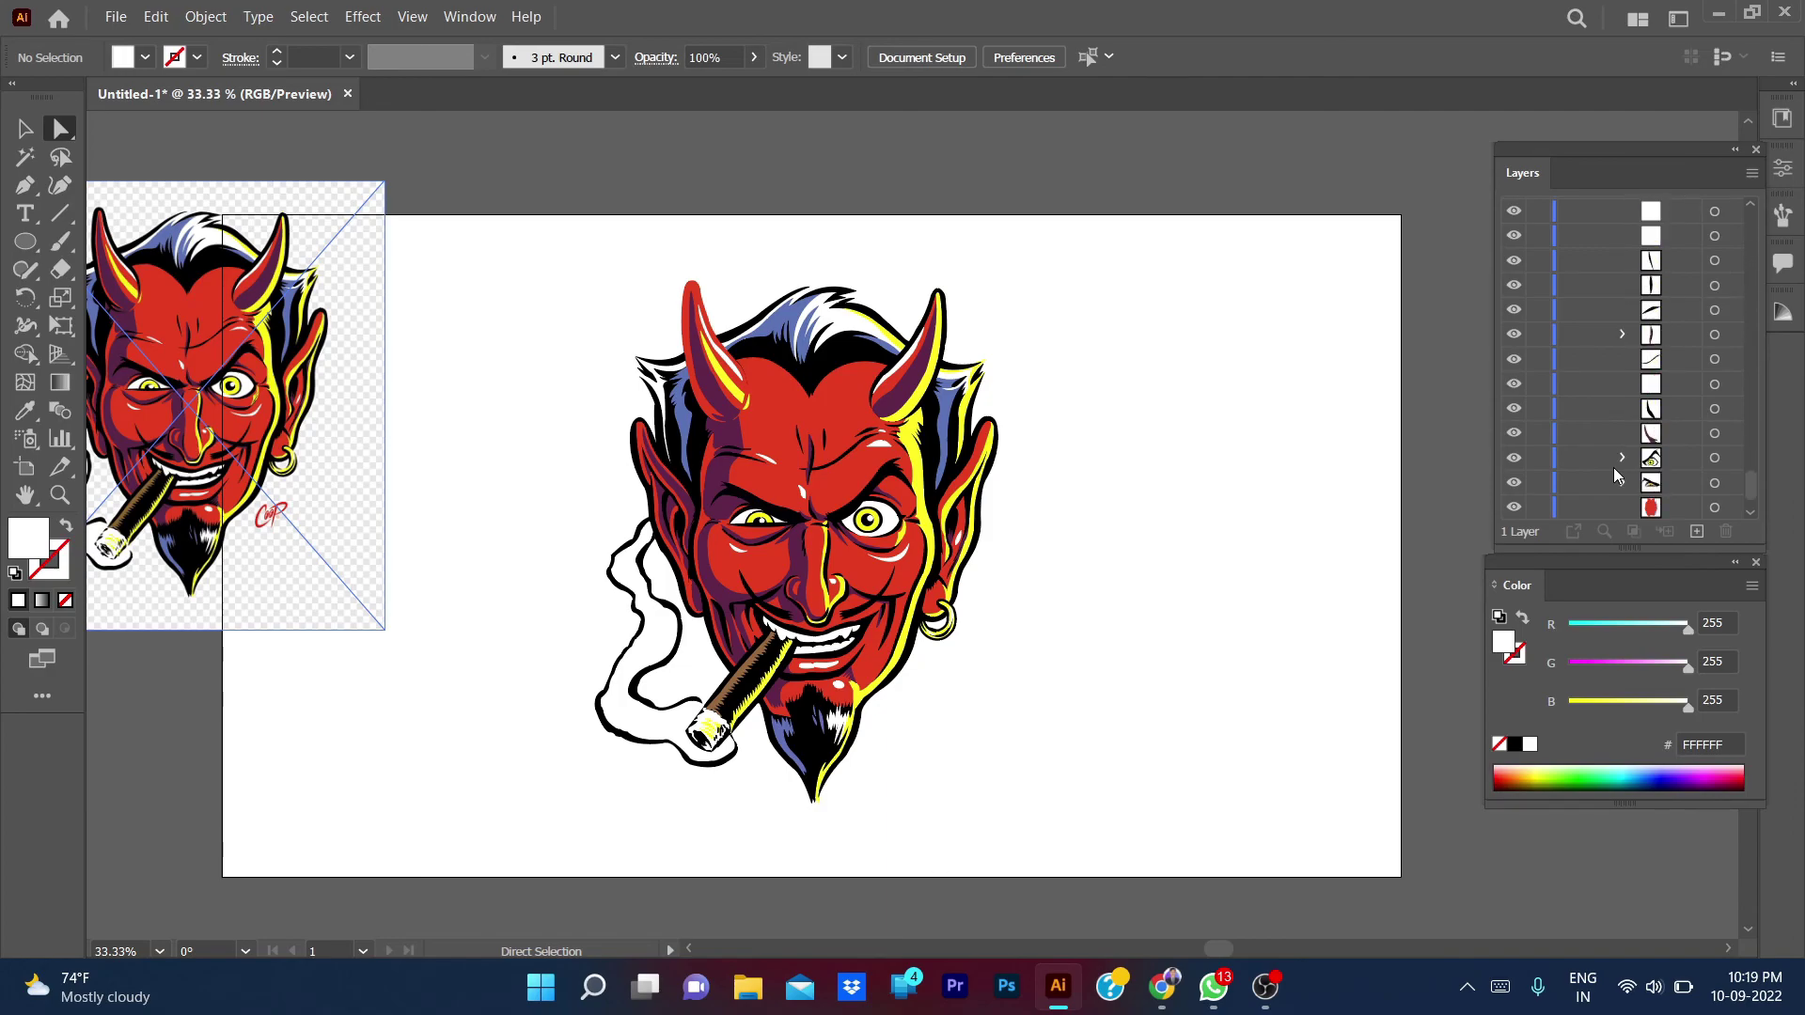
scroll(1617, 475, down, 2)
scroll(1620, 414, up, 5)
scroll(1621, 413, up, 5)
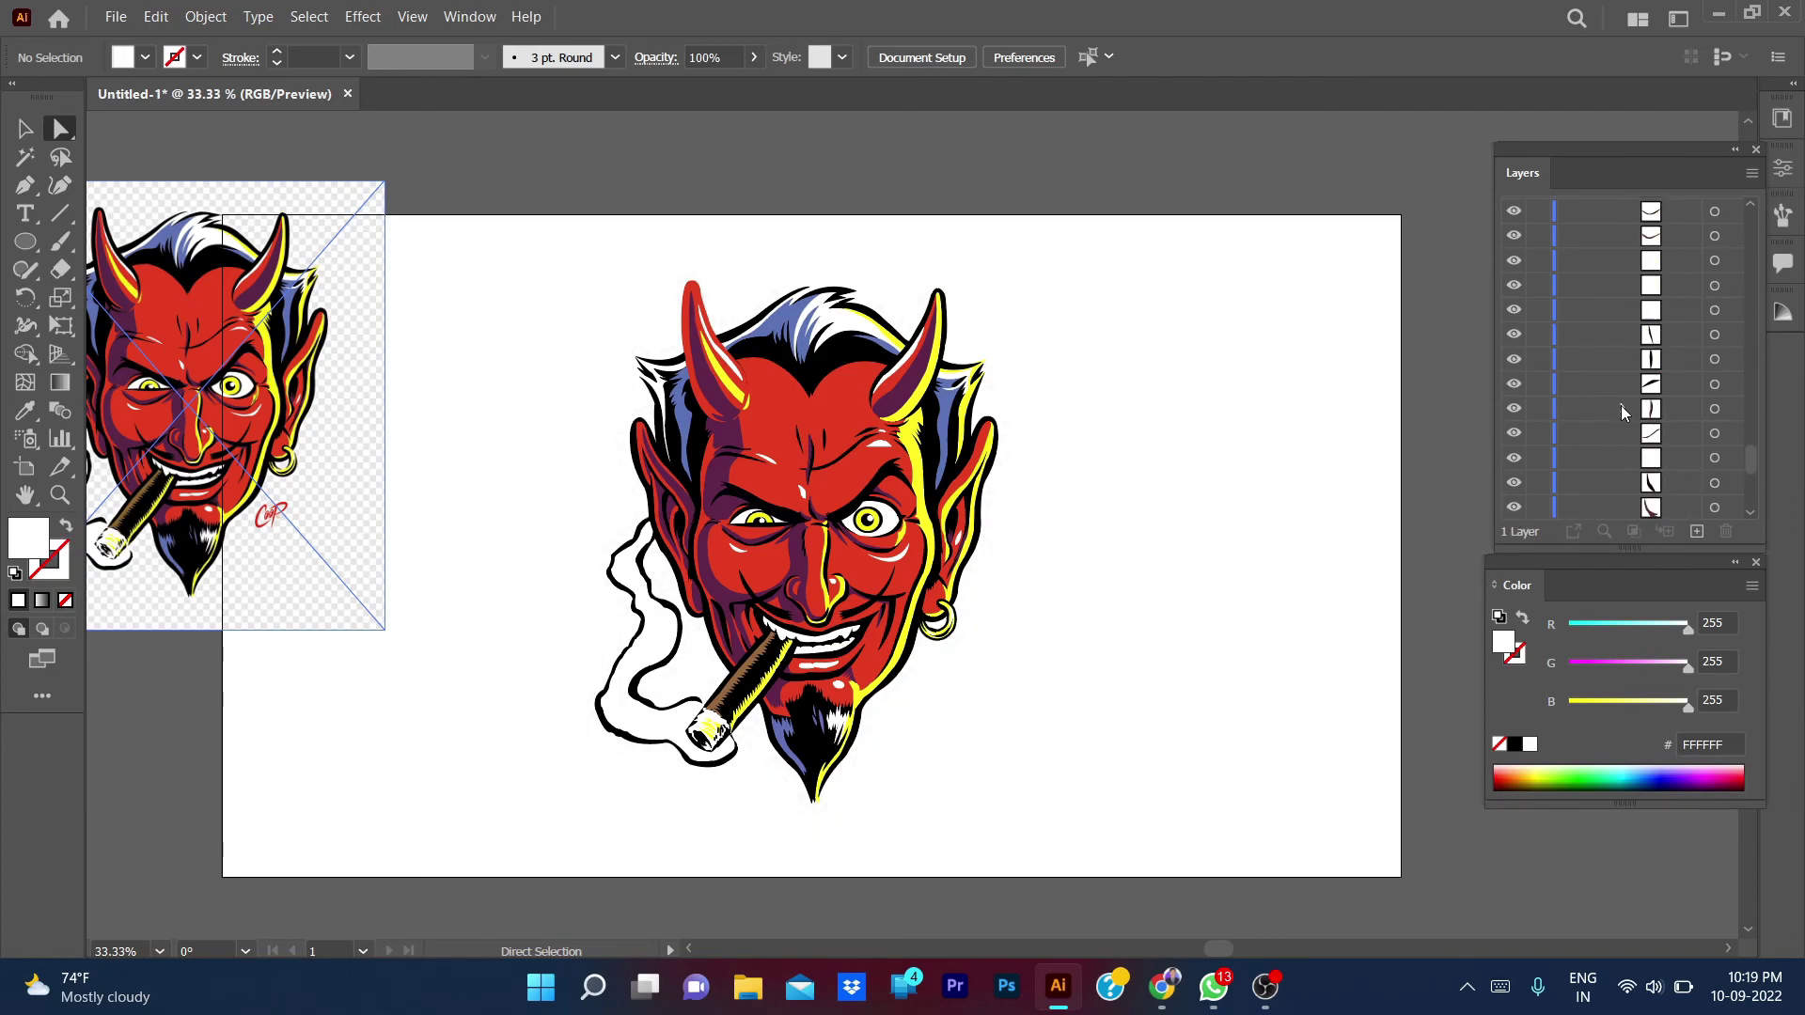
scroll(1620, 414, up, 3)
scroll(1621, 414, up, 3)
scroll(1619, 404, down, 5)
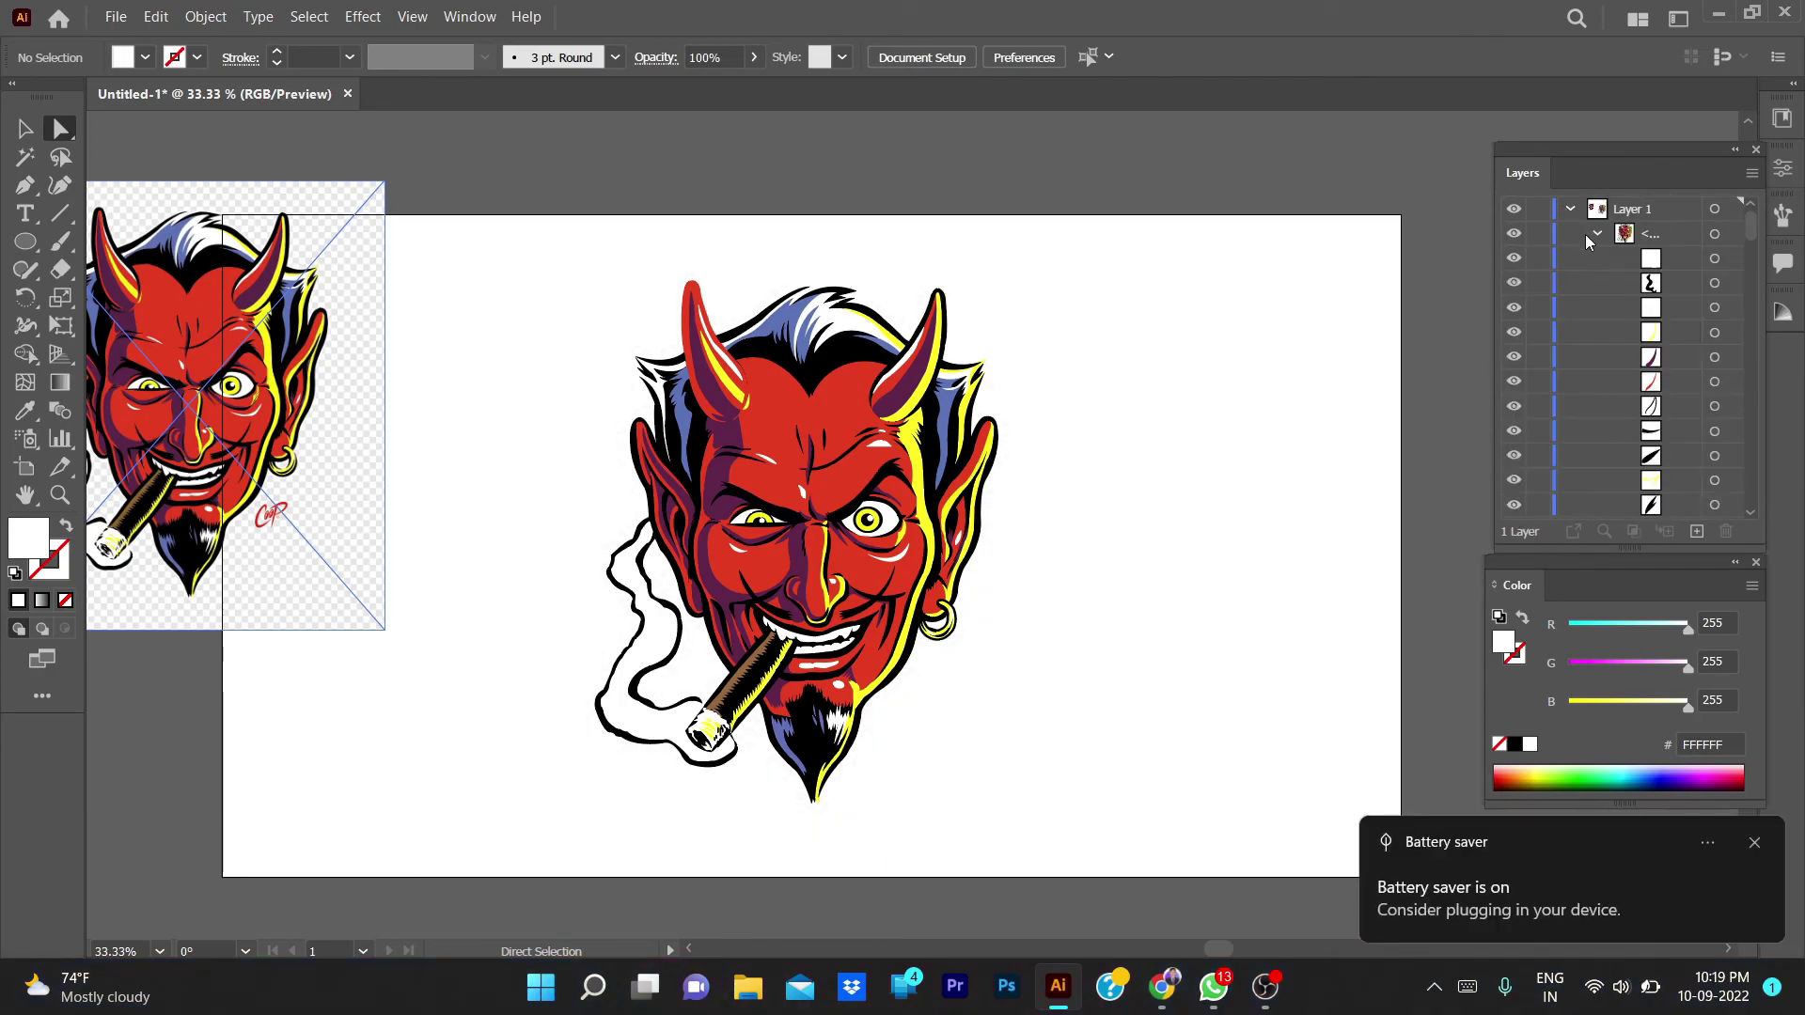
scroll(1608, 357, down, 5)
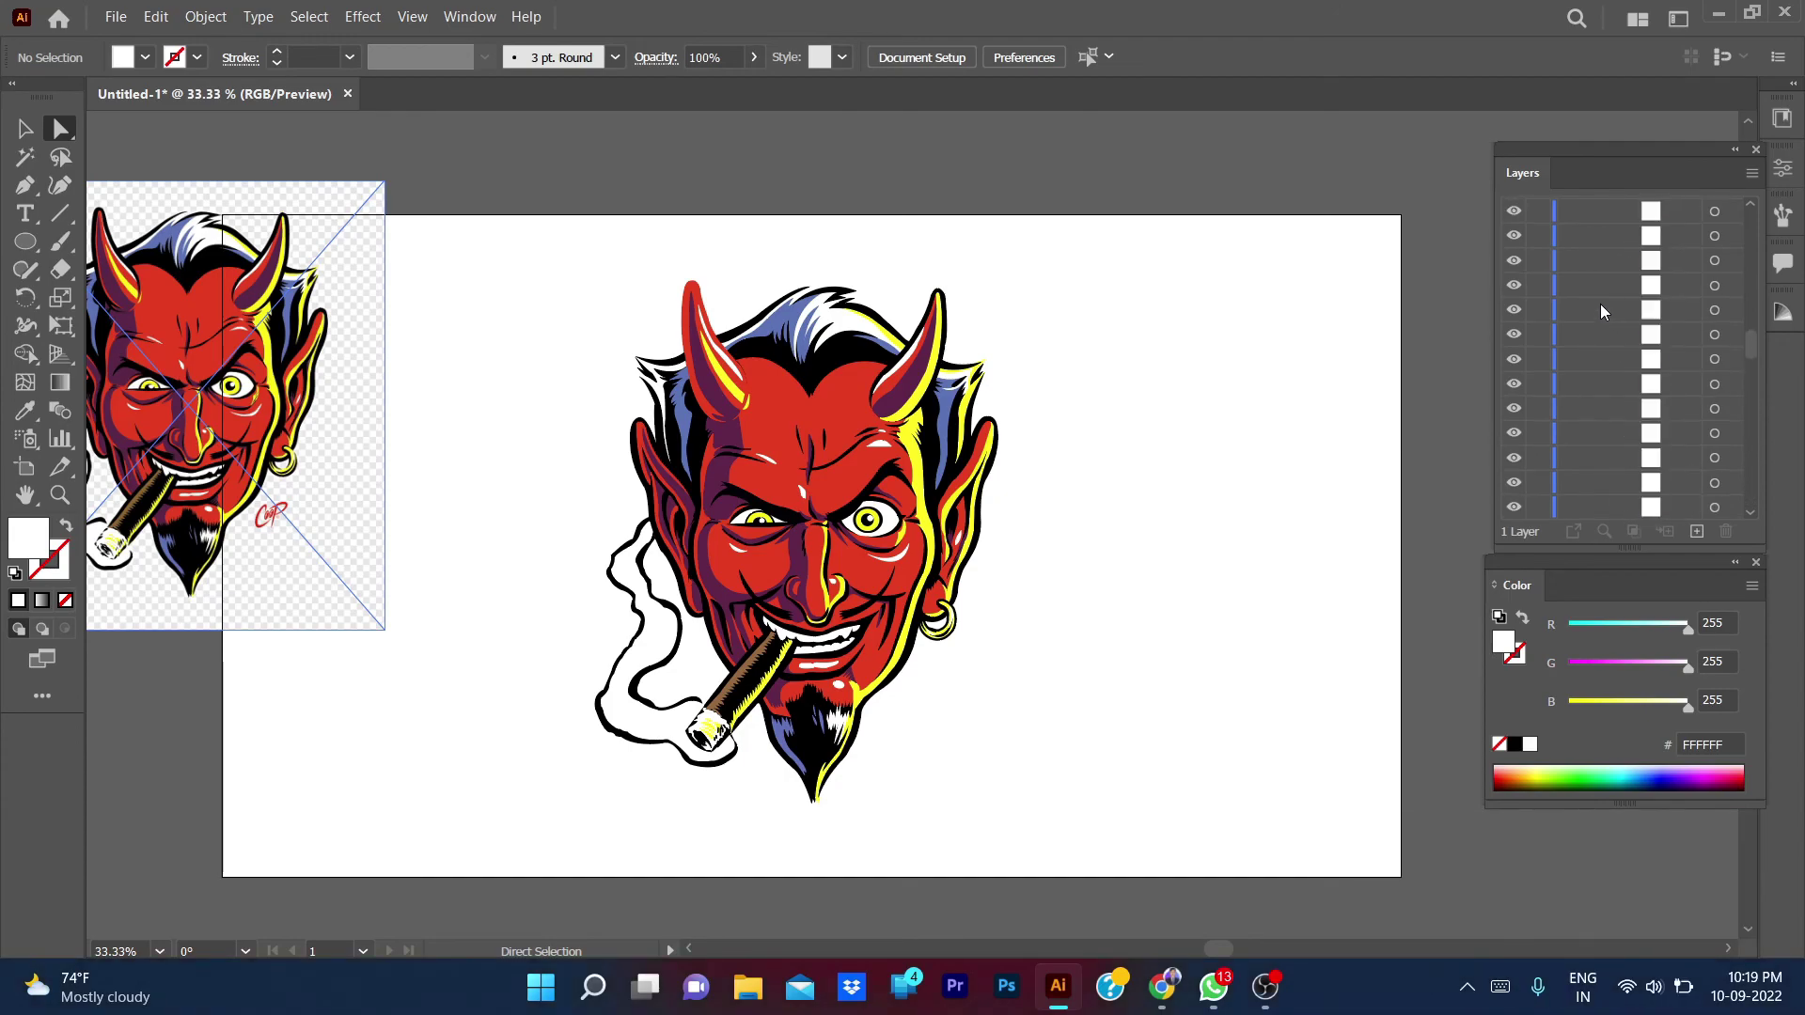
scroll(1600, 303, up, 10)
click(1596, 233)
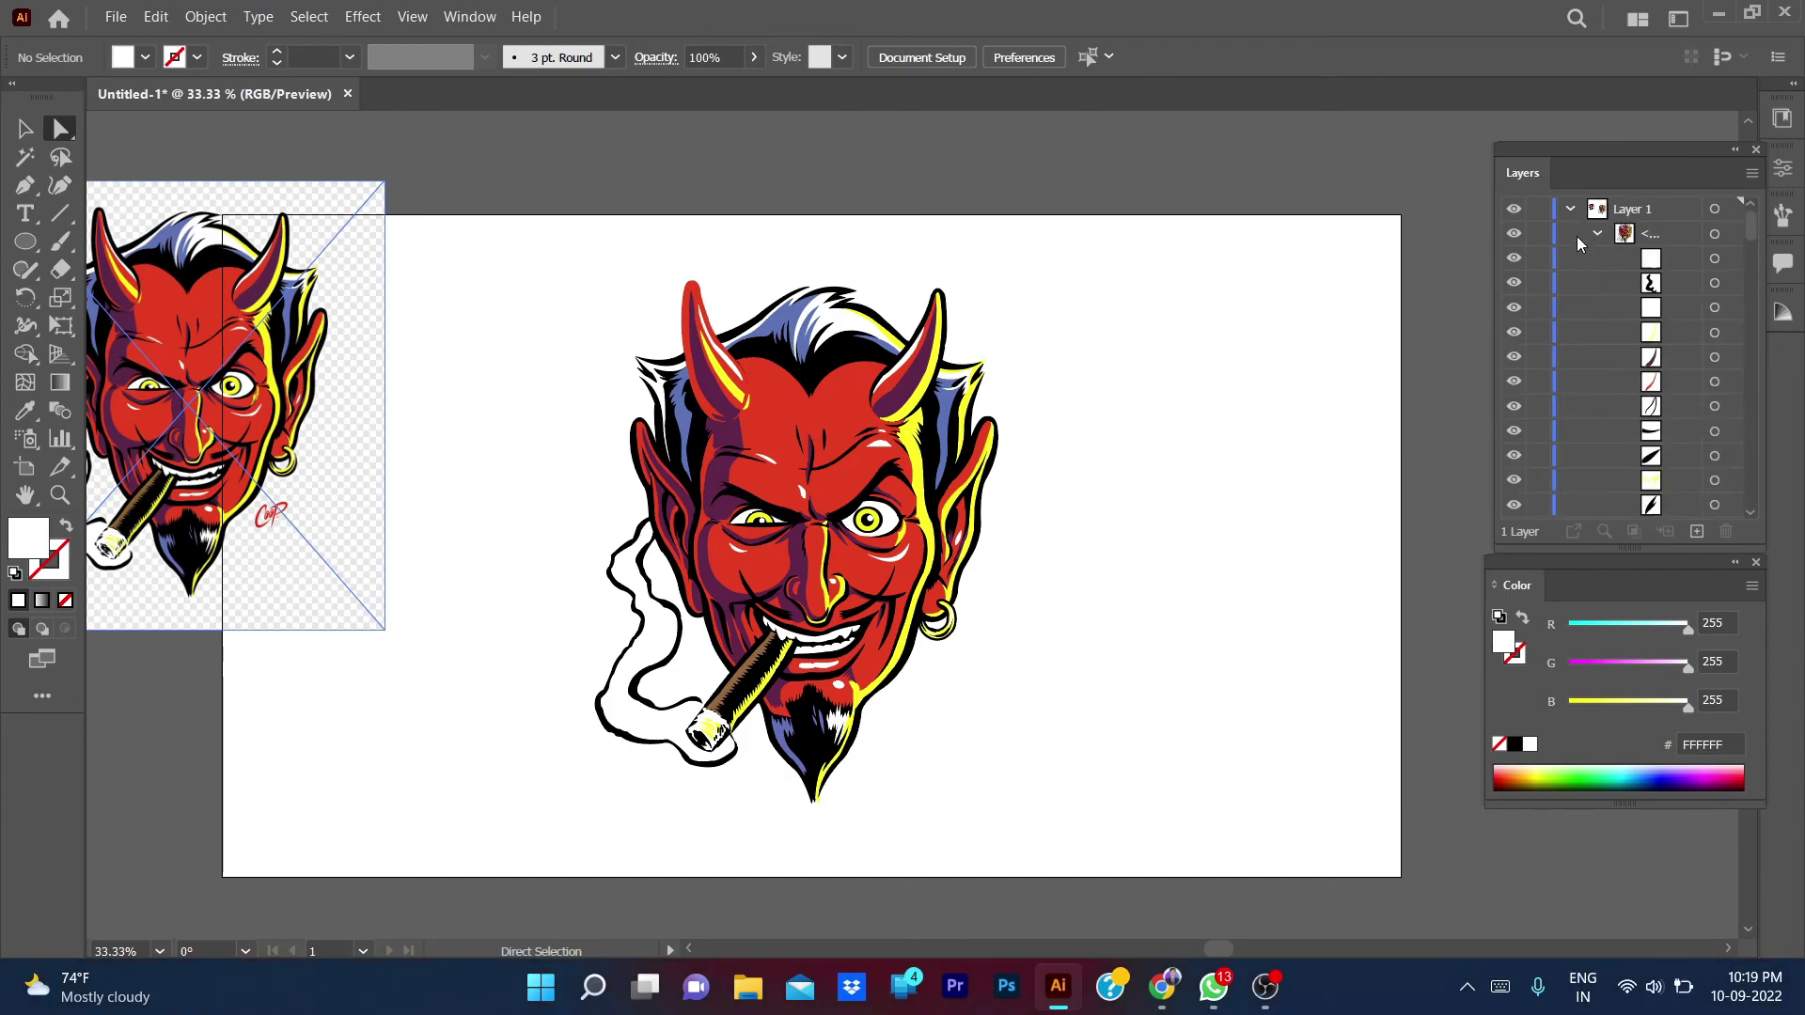
- With the Selection tool, select the whole devil group, then the reference image
click(982, 442)
click(1147, 519)
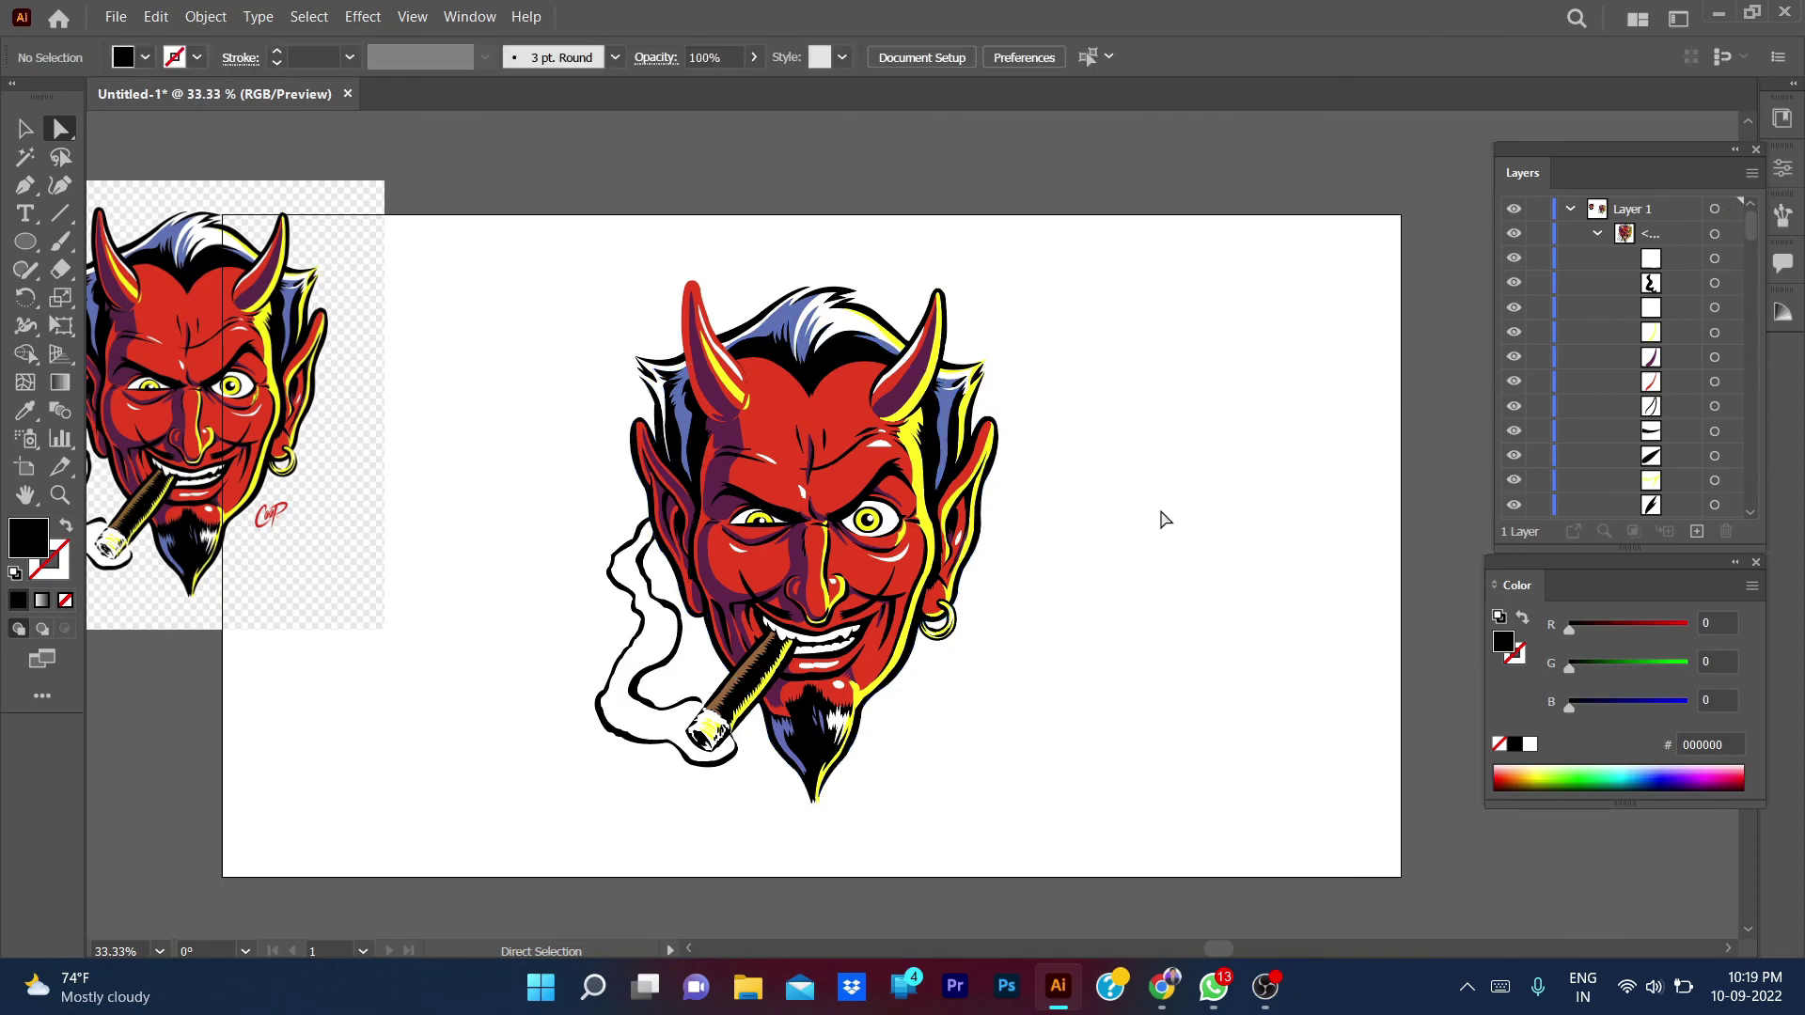
key(v)
click(930, 490)
scroll(1643, 370, down, 5)
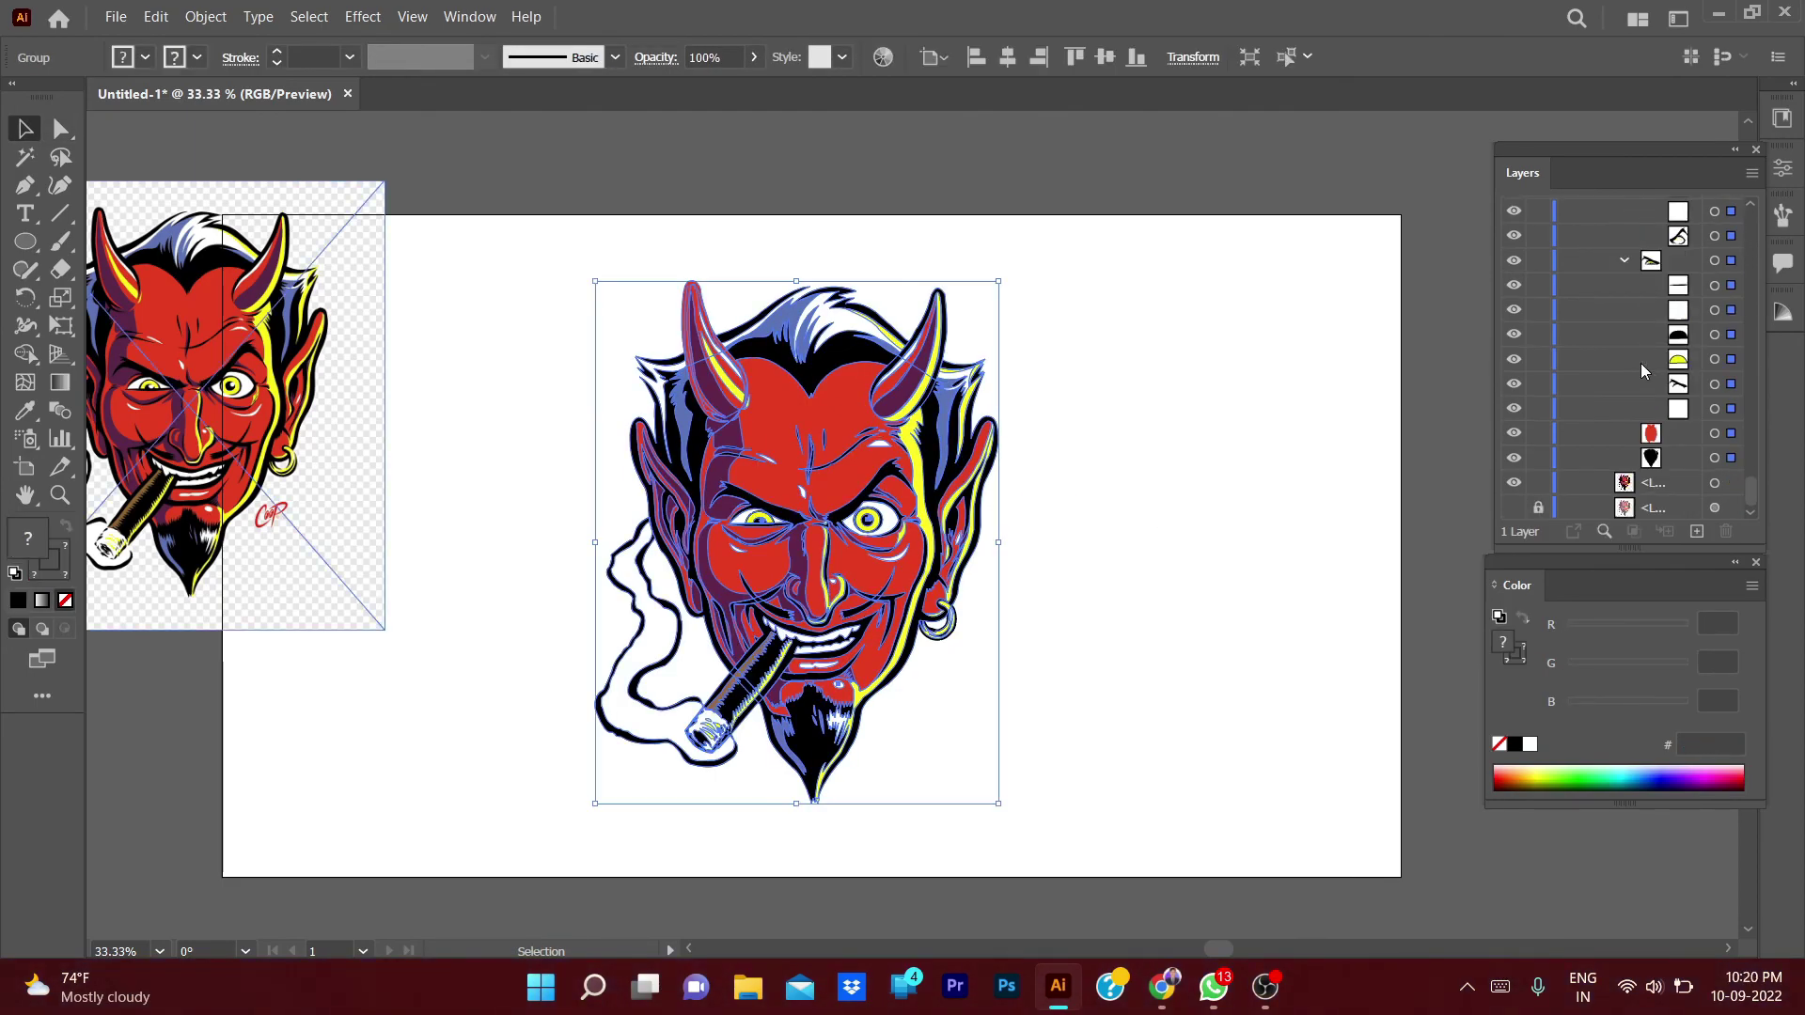
click(1244, 421)
click(788, 453)
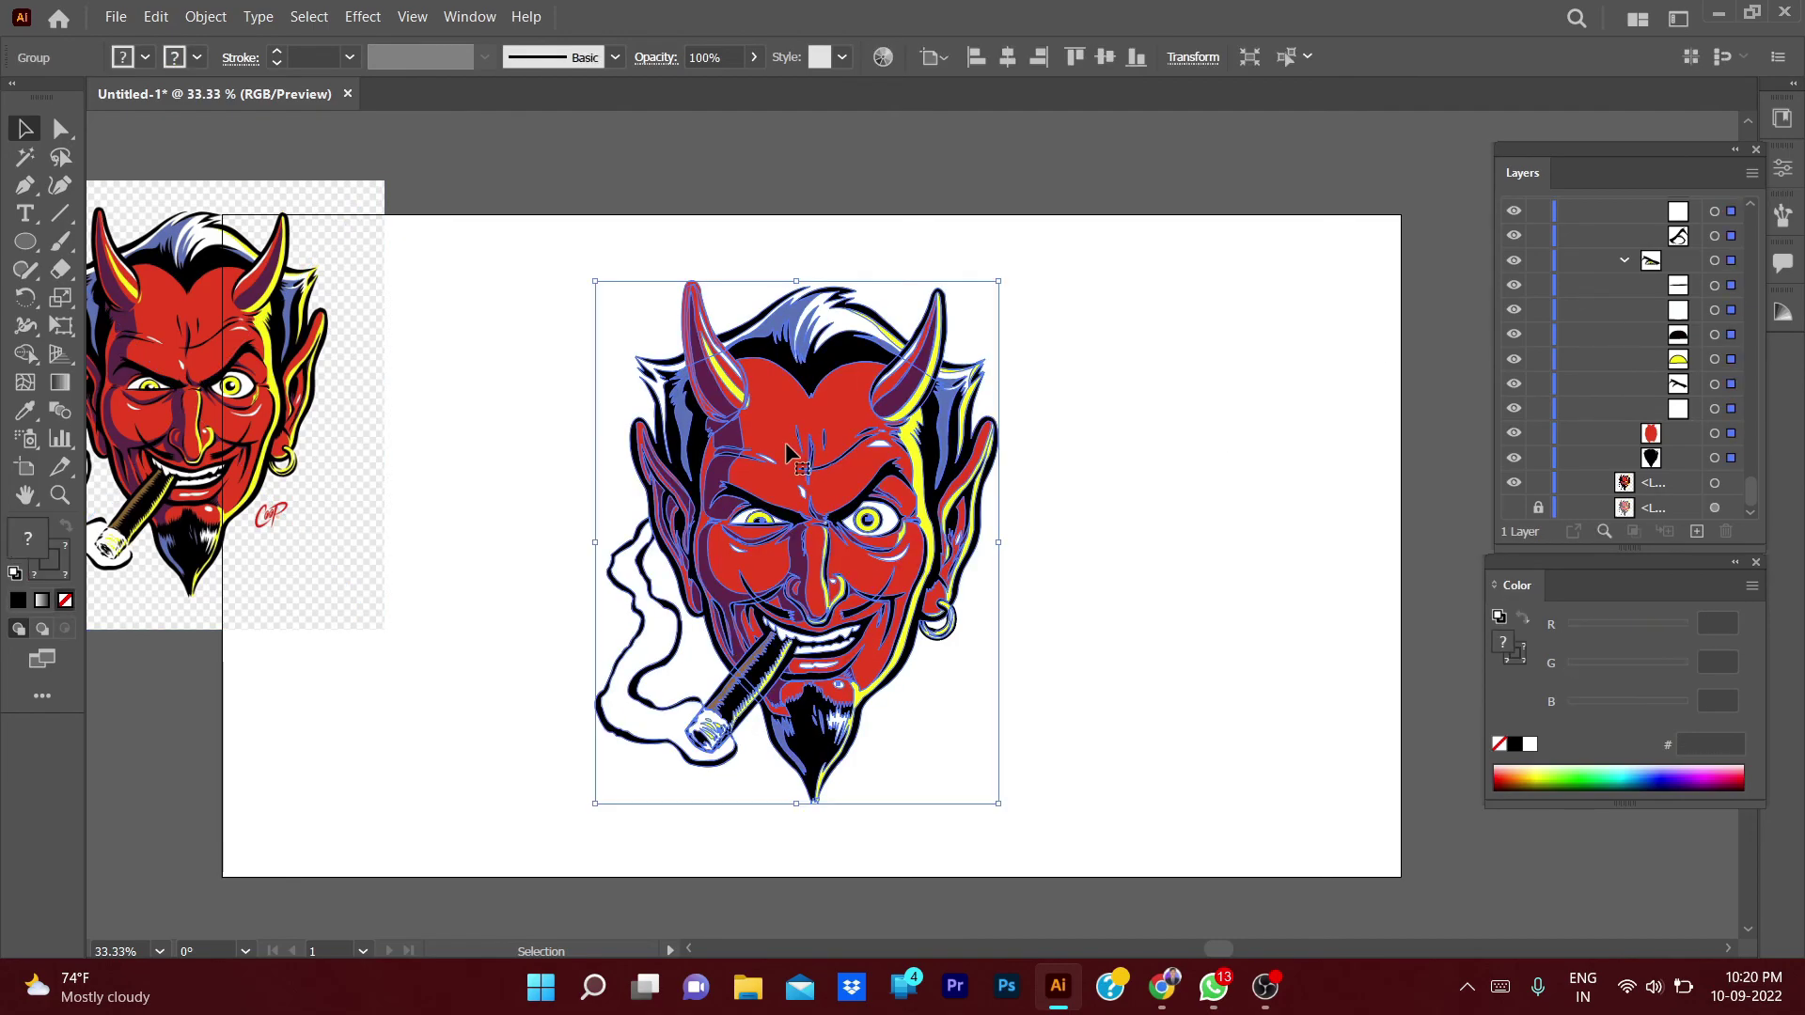
click(1168, 423)
- Move the reference image onto the artboard, shrink it, and place it at the far left
drag(310, 376, 580, 440)
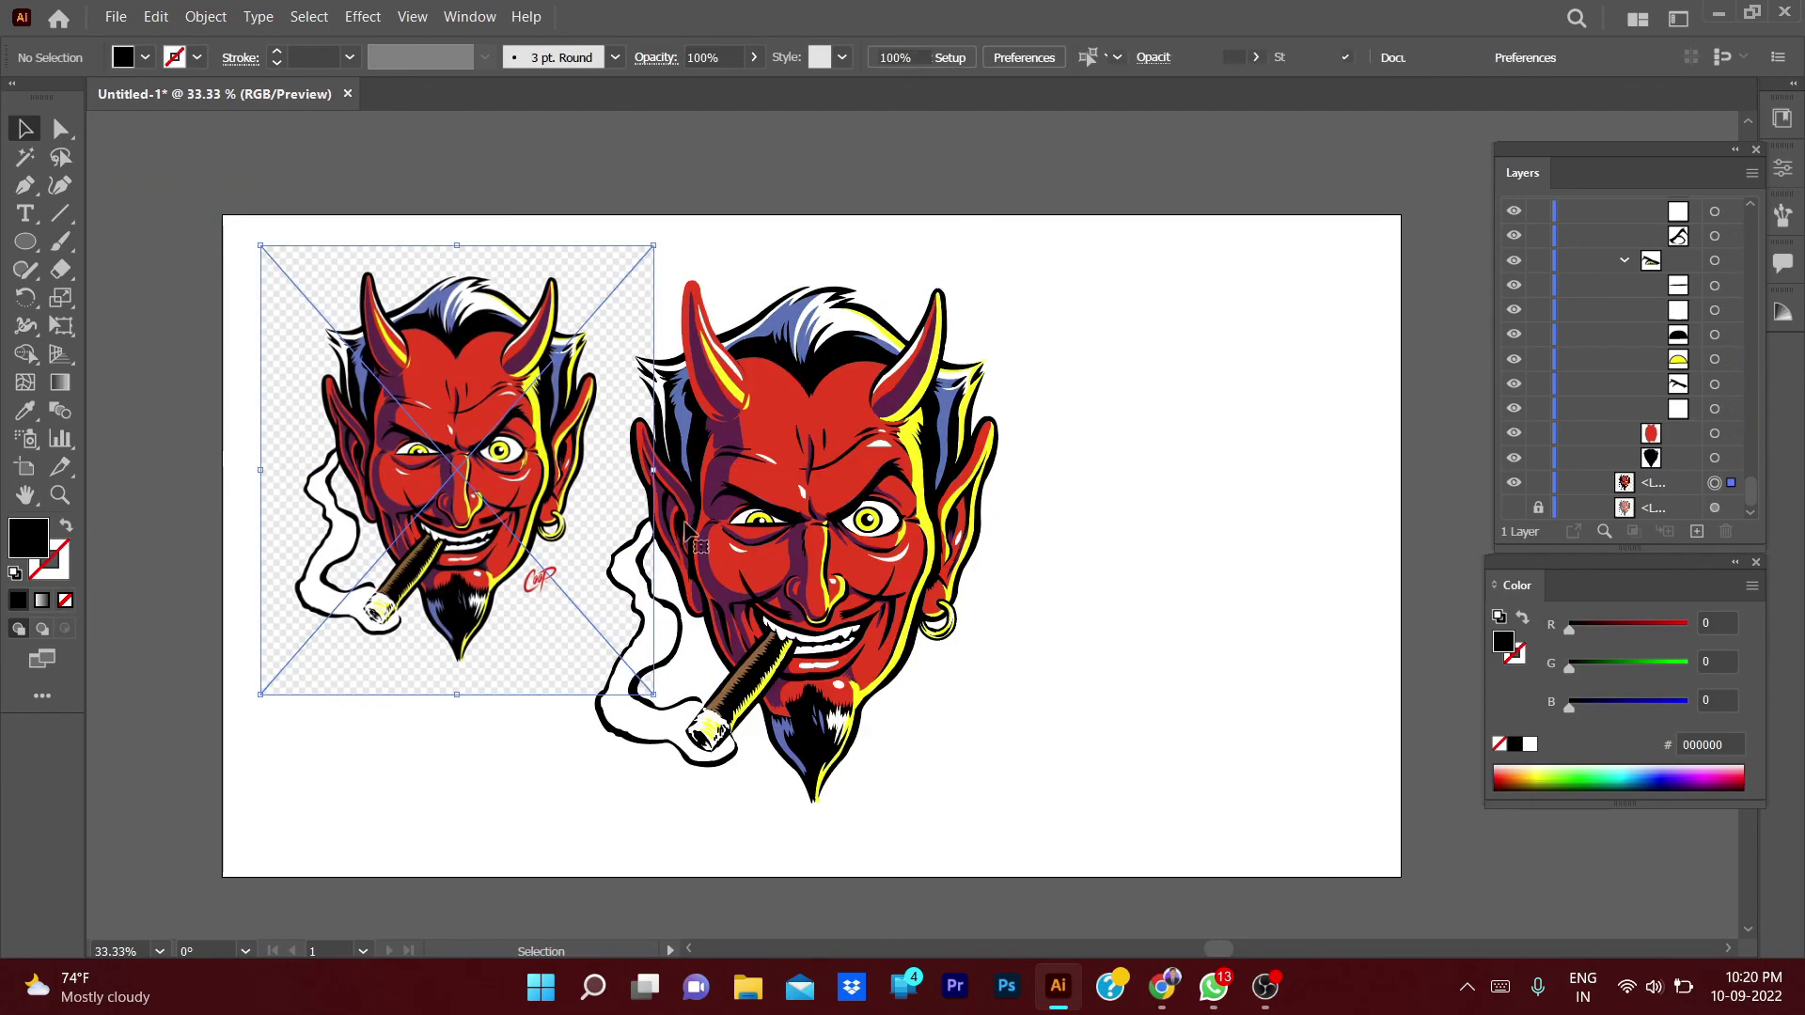
drag(394, 470, 344, 485)
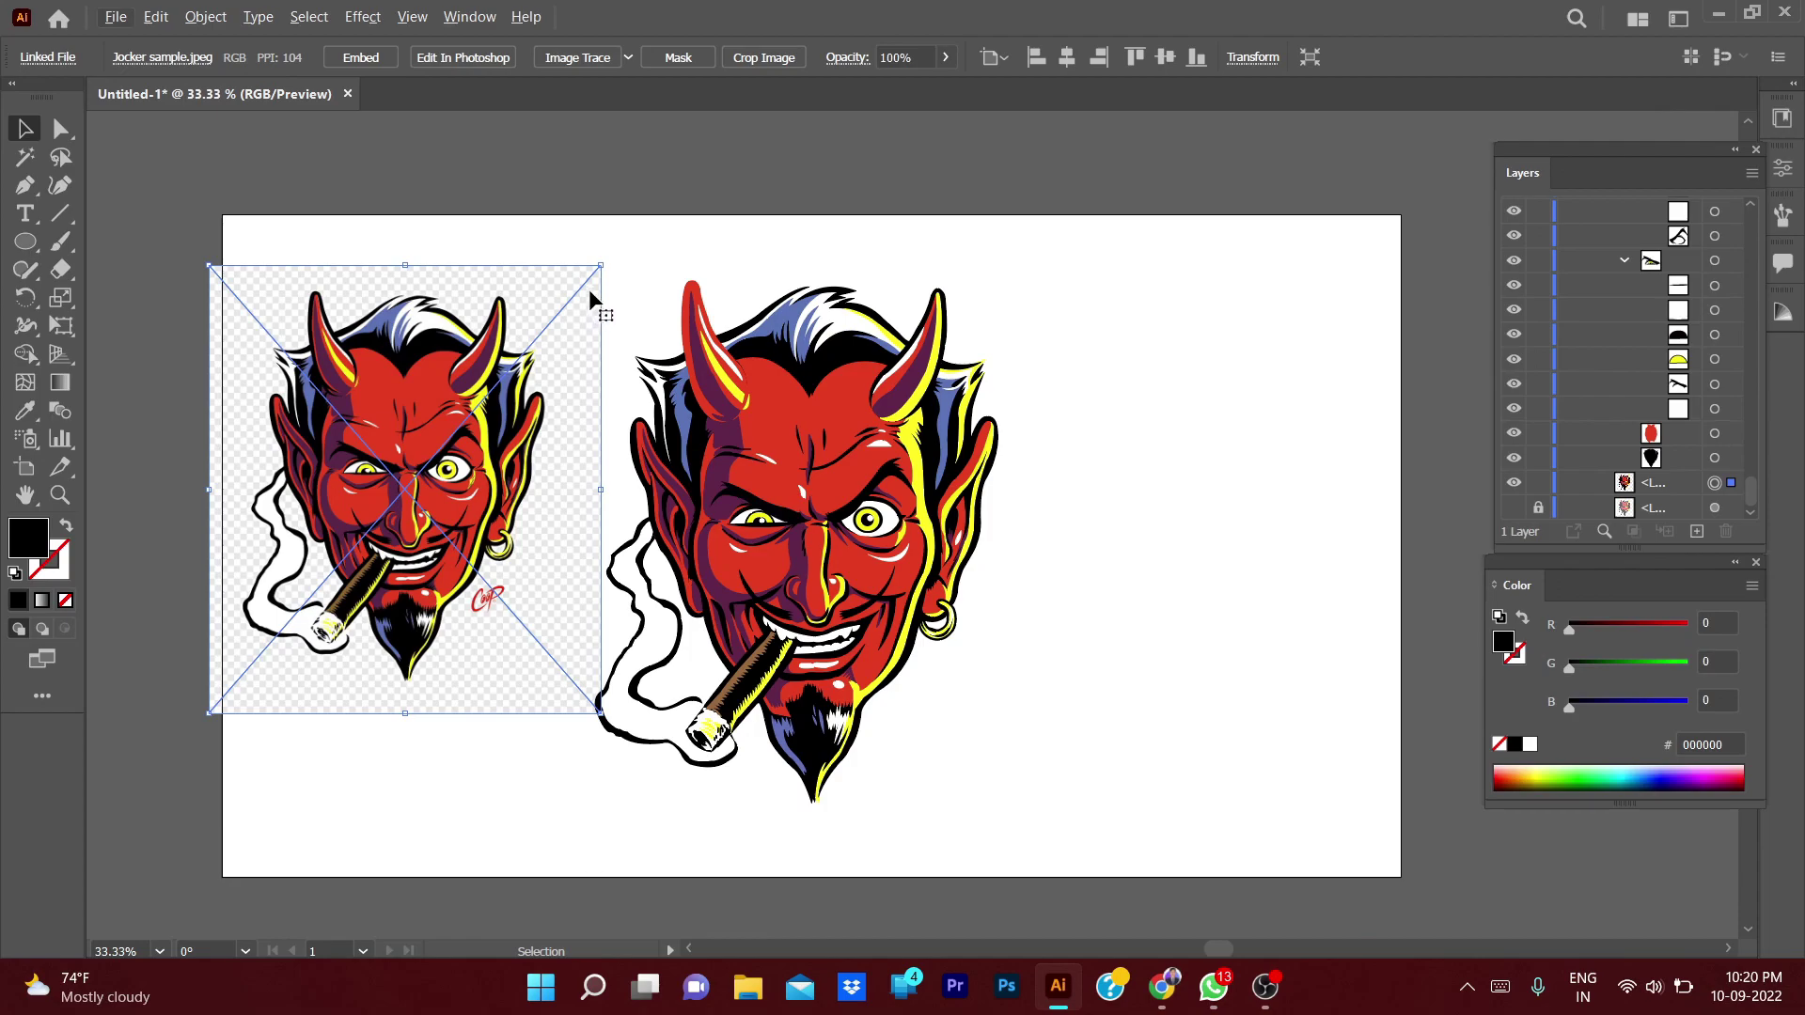
drag(604, 263, 465, 374)
drag(404, 489, 115, 475)
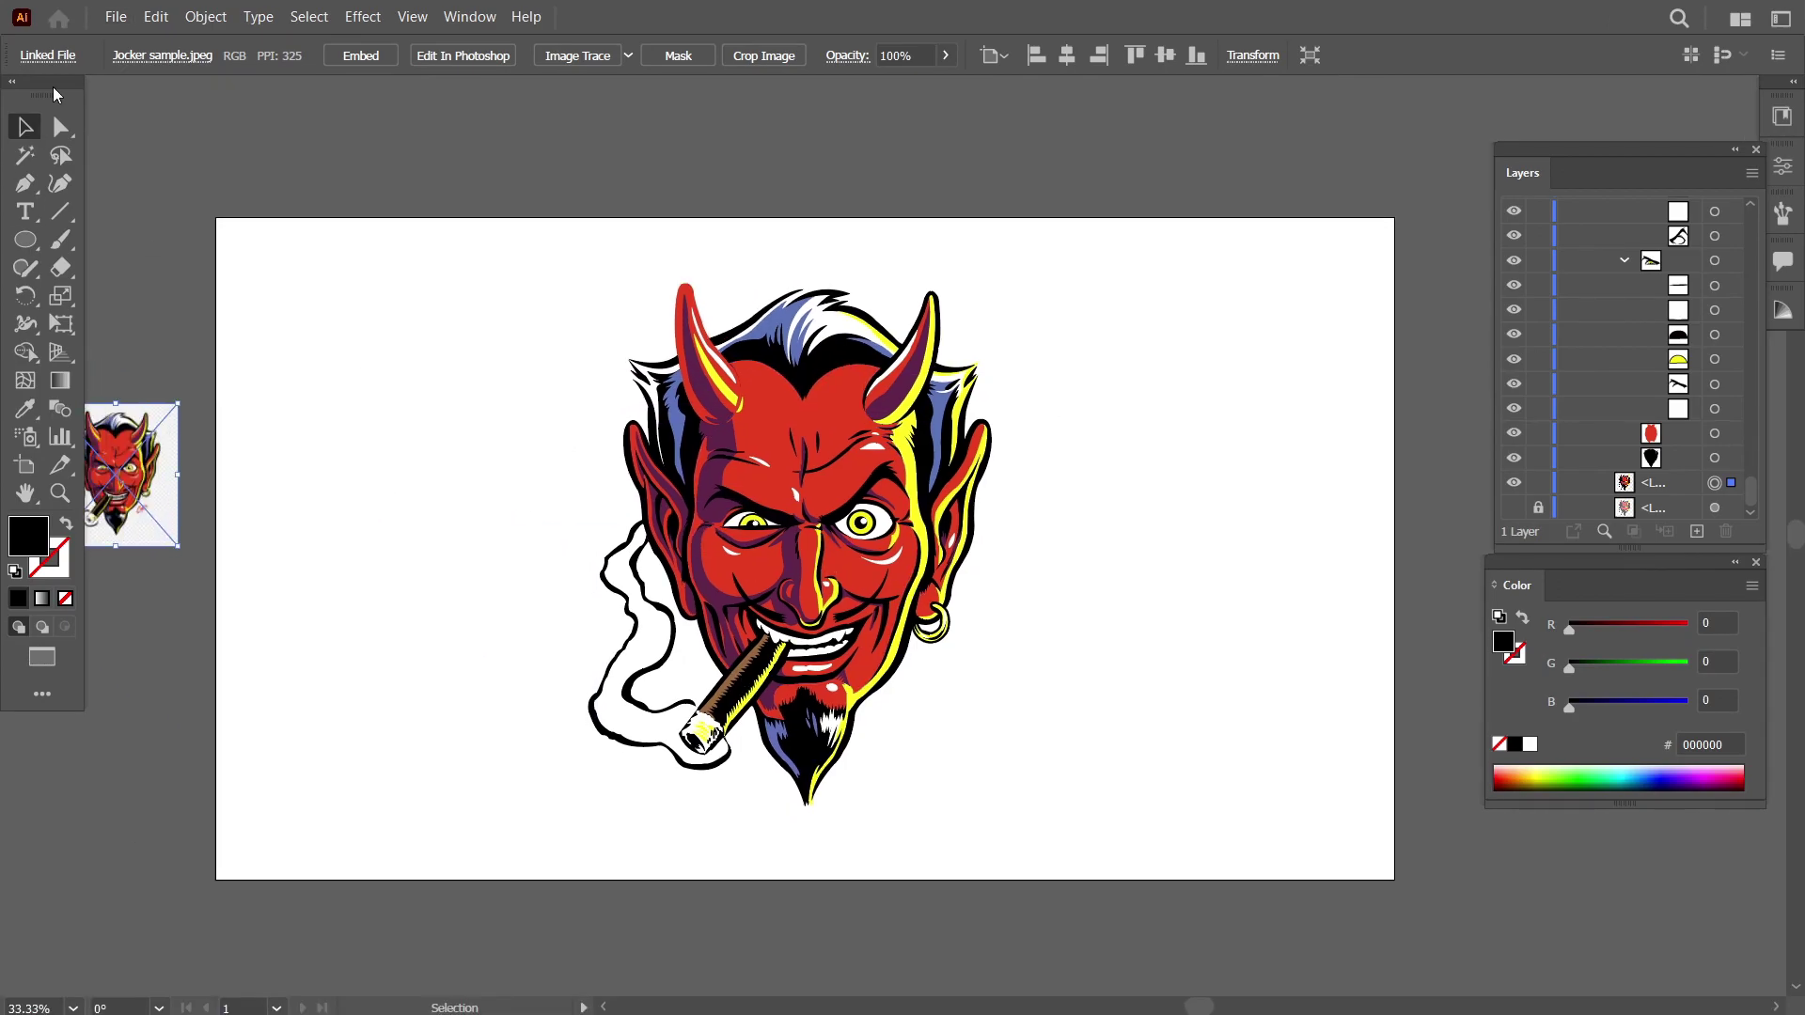
drag(42, 97, 9, 102)
- Close the Layers, Color and remaining side panels to clear the workspace
scroll(565, 361, up, 1)
scroll(576, 363, up, 1)
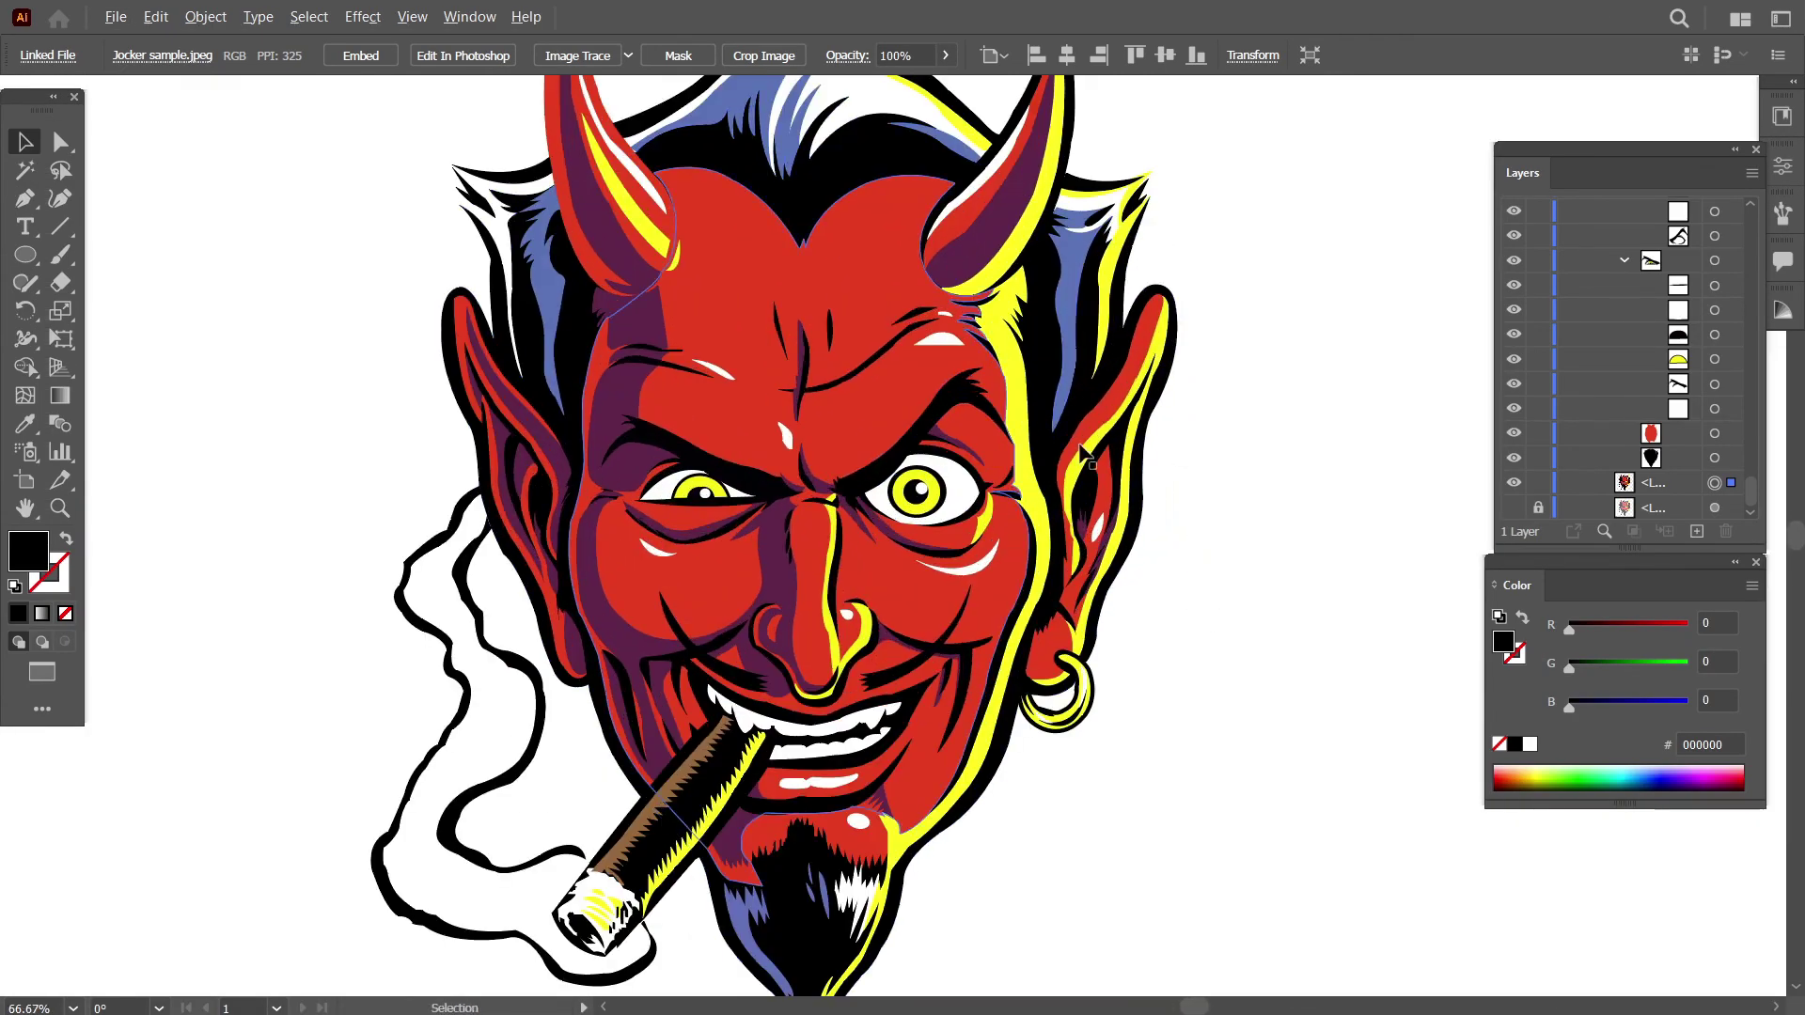
scroll(940, 442, down, 1)
click(1756, 149)
click(1756, 562)
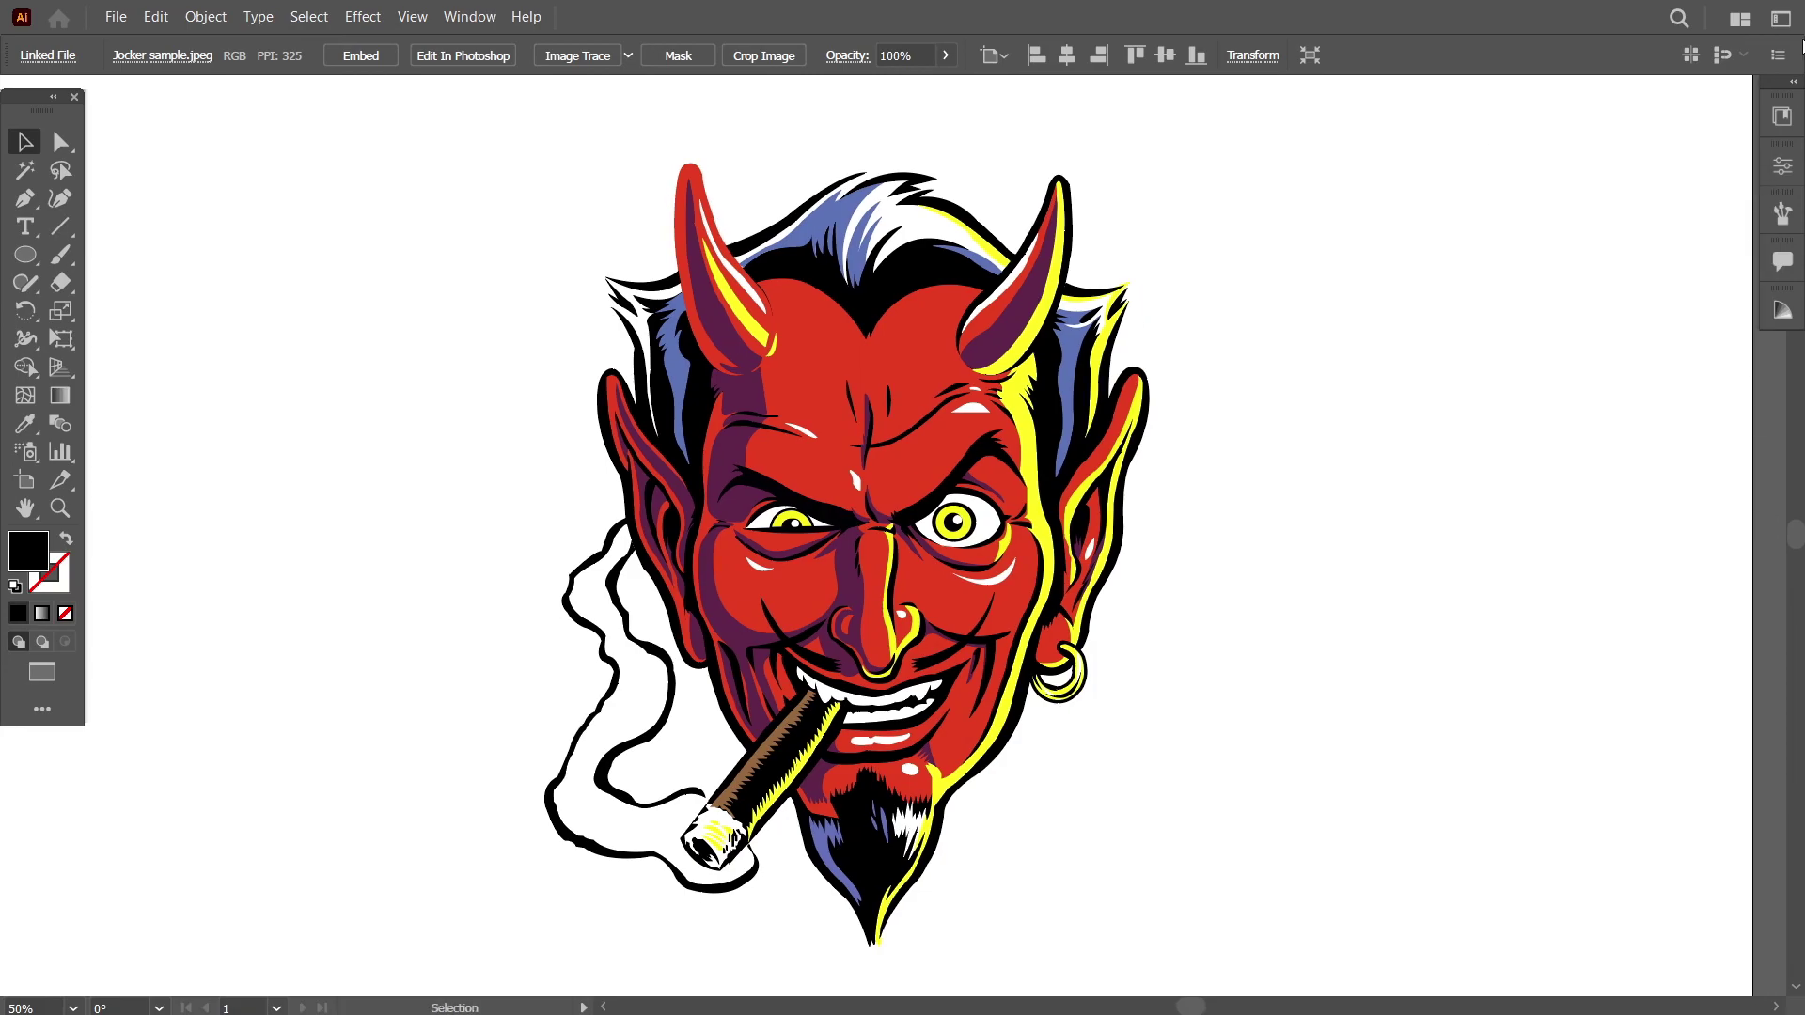
click(1793, 81)
- Zoom in on the devil's face and pan across the eyes to inspect them
drag(1418, 417, 1481, 417)
key(ctrl+plus)
key(ctrl+plus)
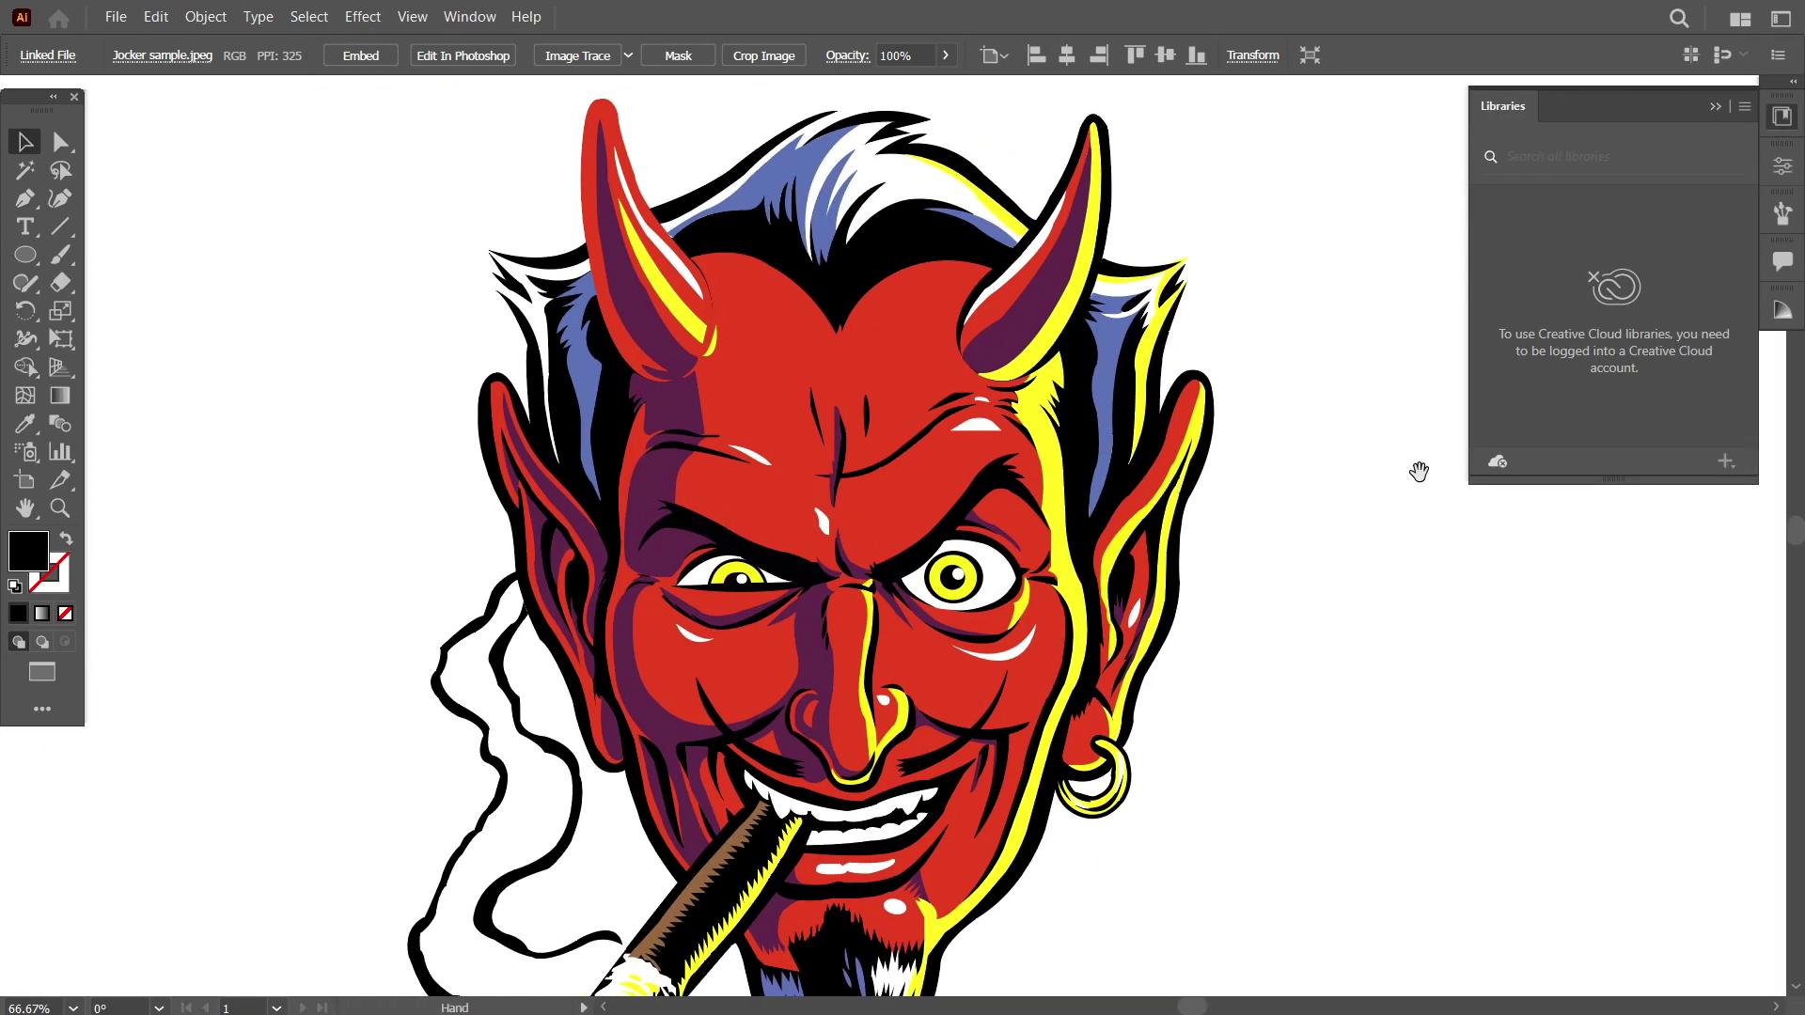
key(ctrl+plus)
key(ctrl+plus)
key(ctrl+plus)
drag(1004, 279, 1062, 213)
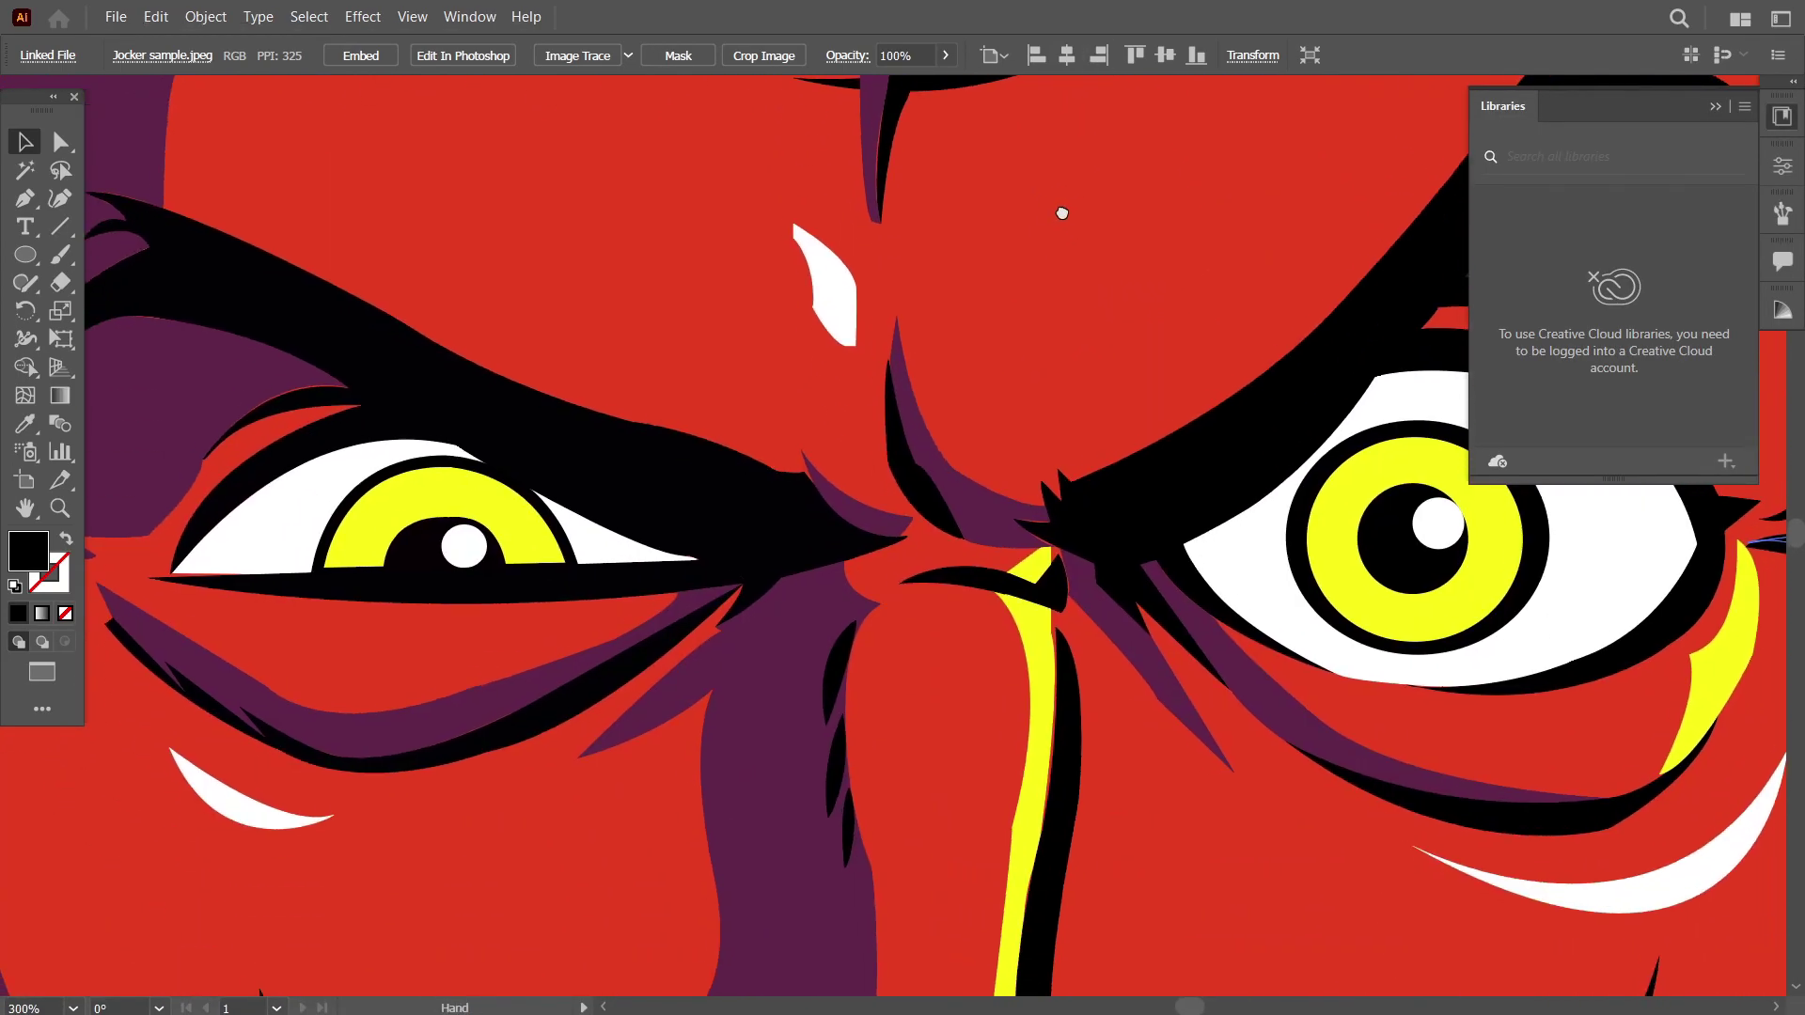
- Close the Creative Cloud Libraries and frame the devil head to fill the window
click(1714, 106)
key(ctrl+minus)
key(ctrl+minus)
key(ctrl+minus)
key(ctrl+minus)
drag(1338, 520, 1298, 586)
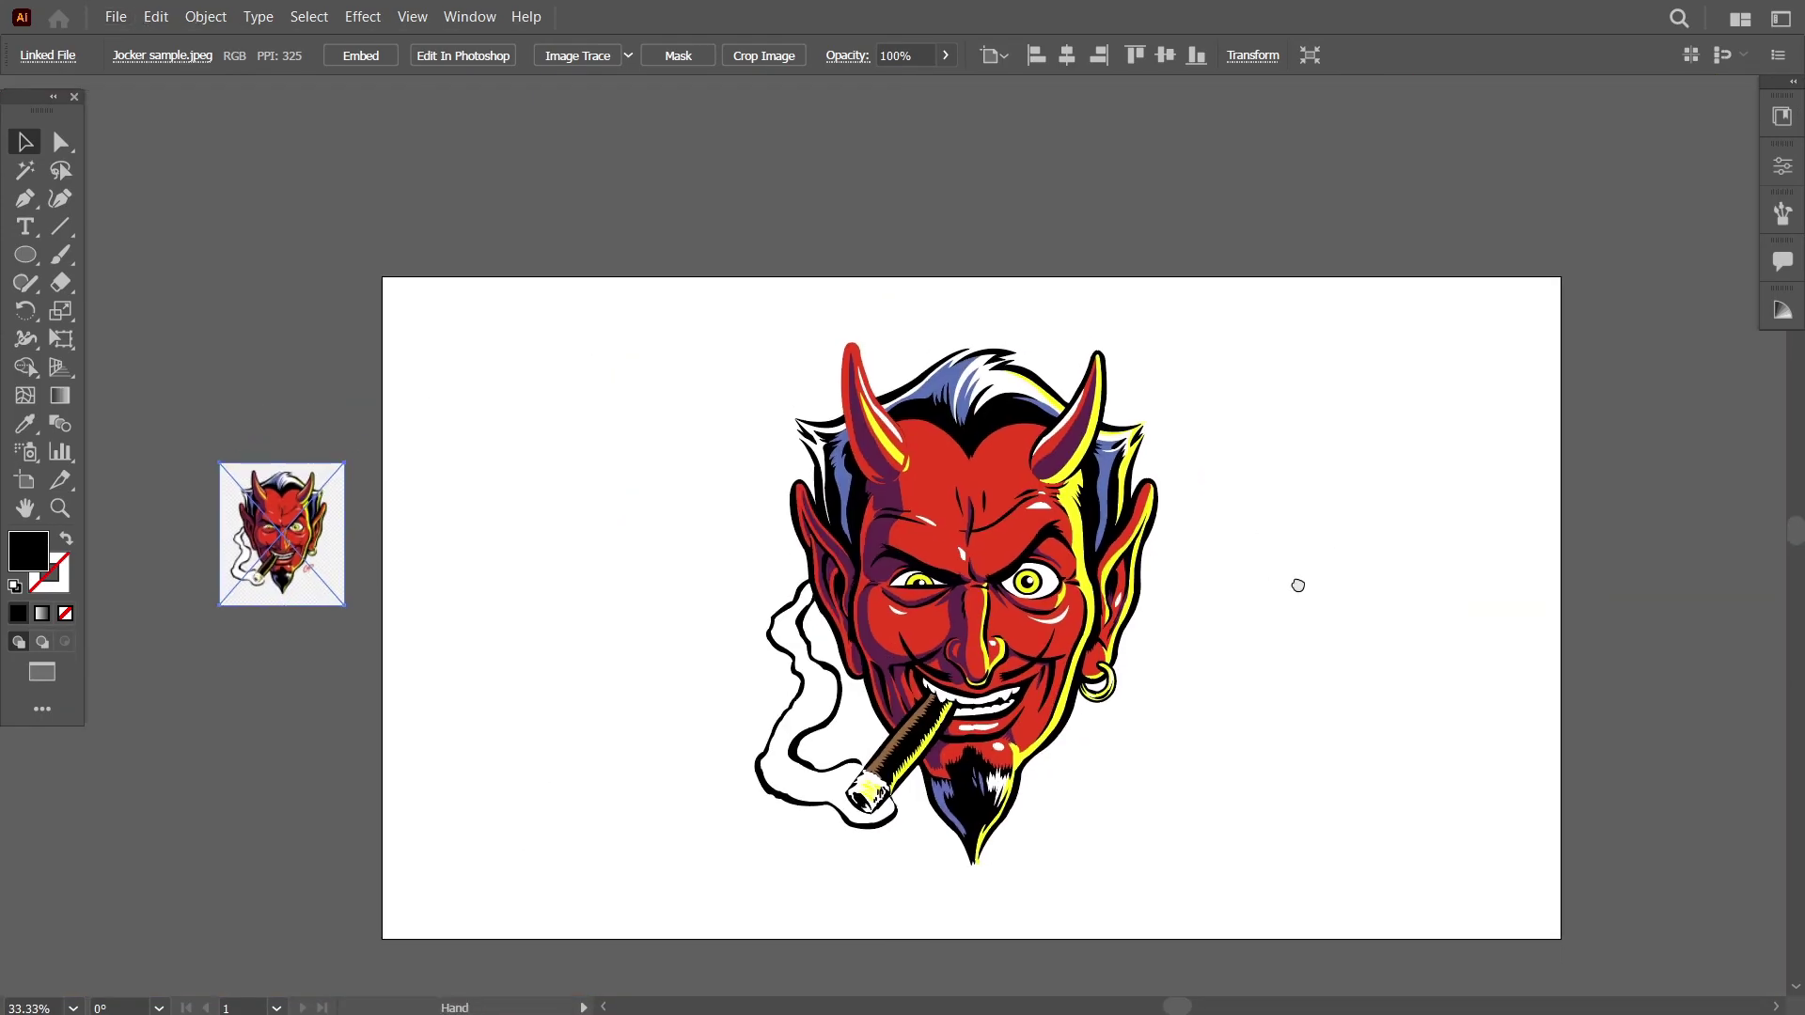
key(ctrl+plus)
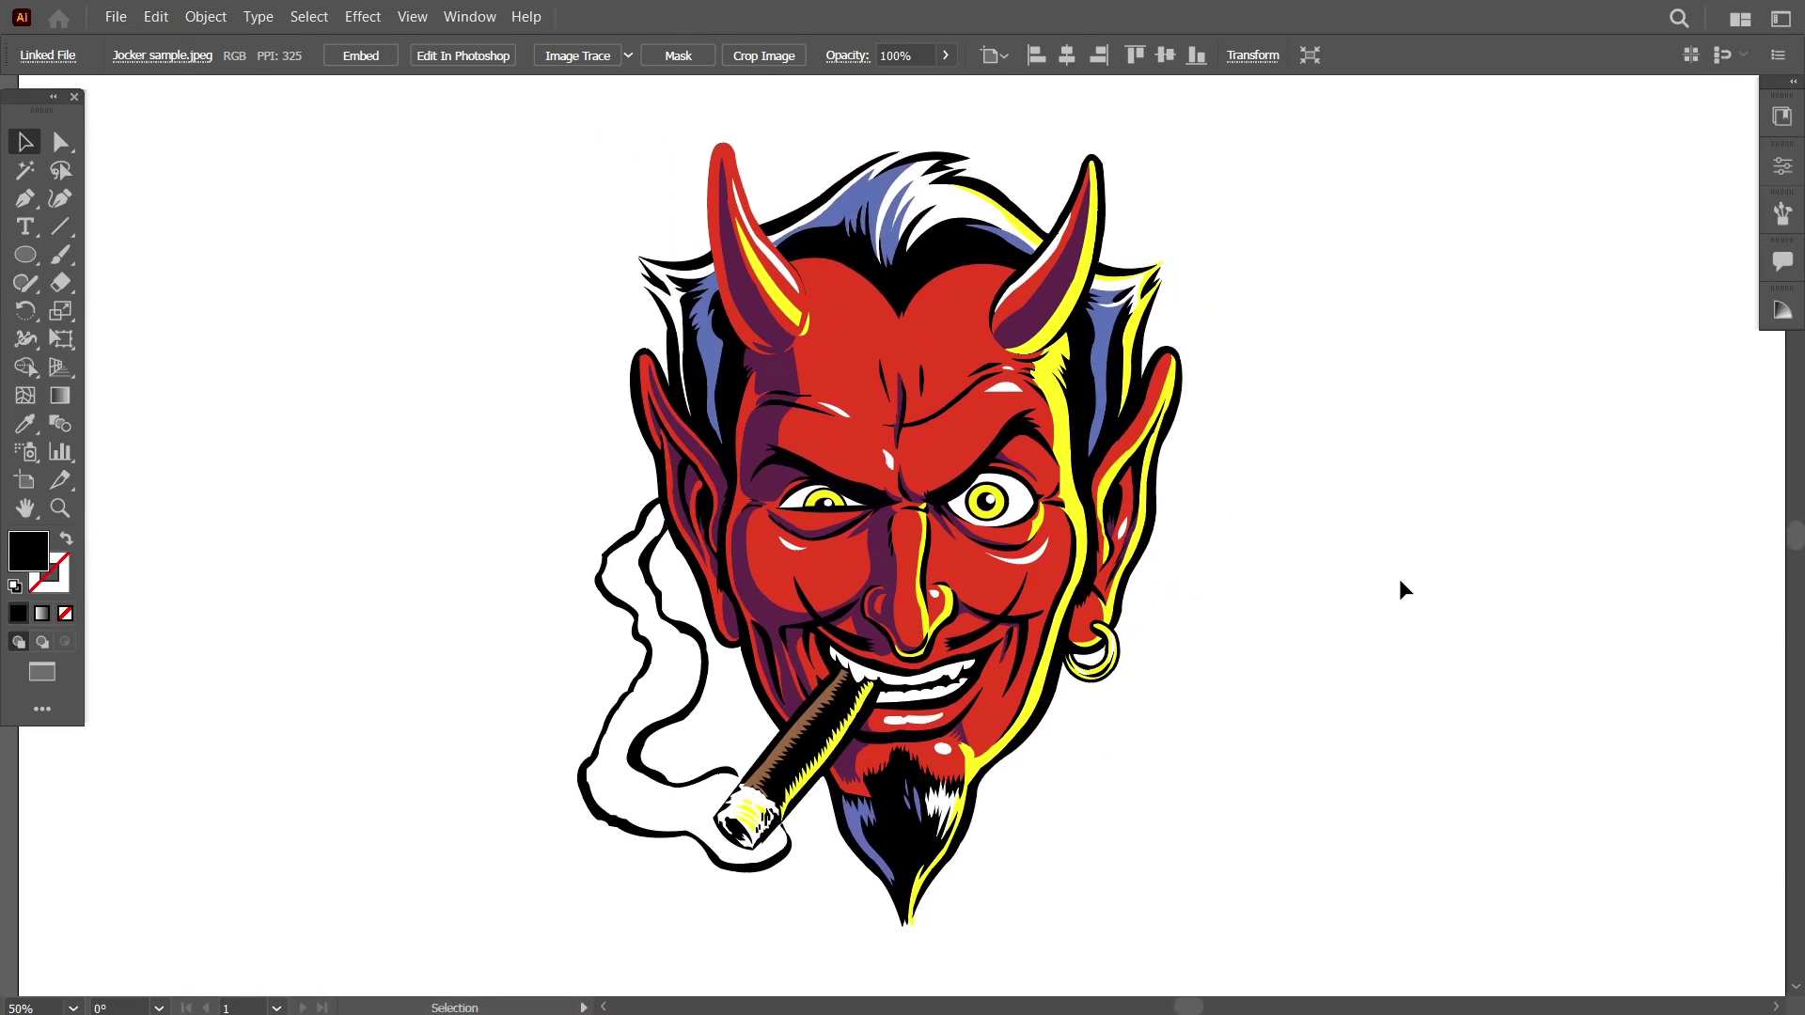
key(b)
mouse_move(1327, 622)
mouse_down()
mouse_move(1358, 562)
mouse_move(1328, 624)
mouse_up()
drag(1433, 560, 1425, 567)
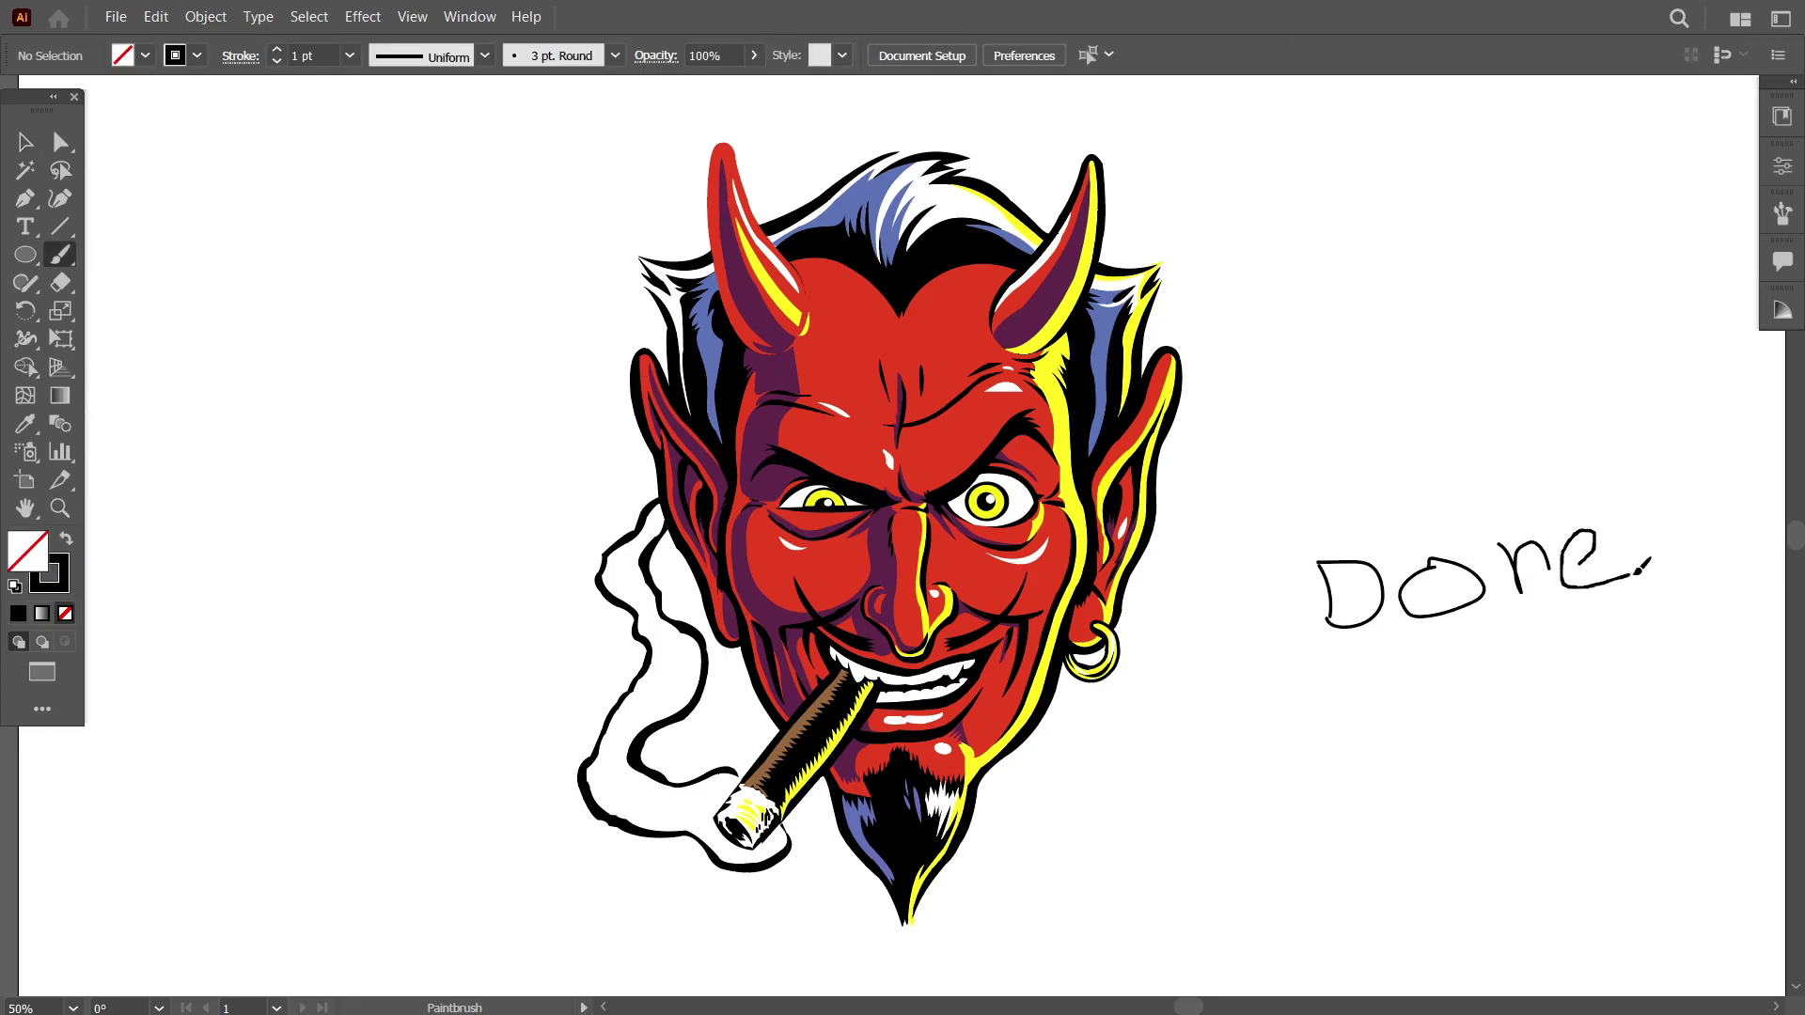
mouse_move(1282, 687)
mouse_down()
mouse_move(1339, 683)
mouse_move(1388, 720)
mouse_up()
drag(1415, 668, 1445, 664)
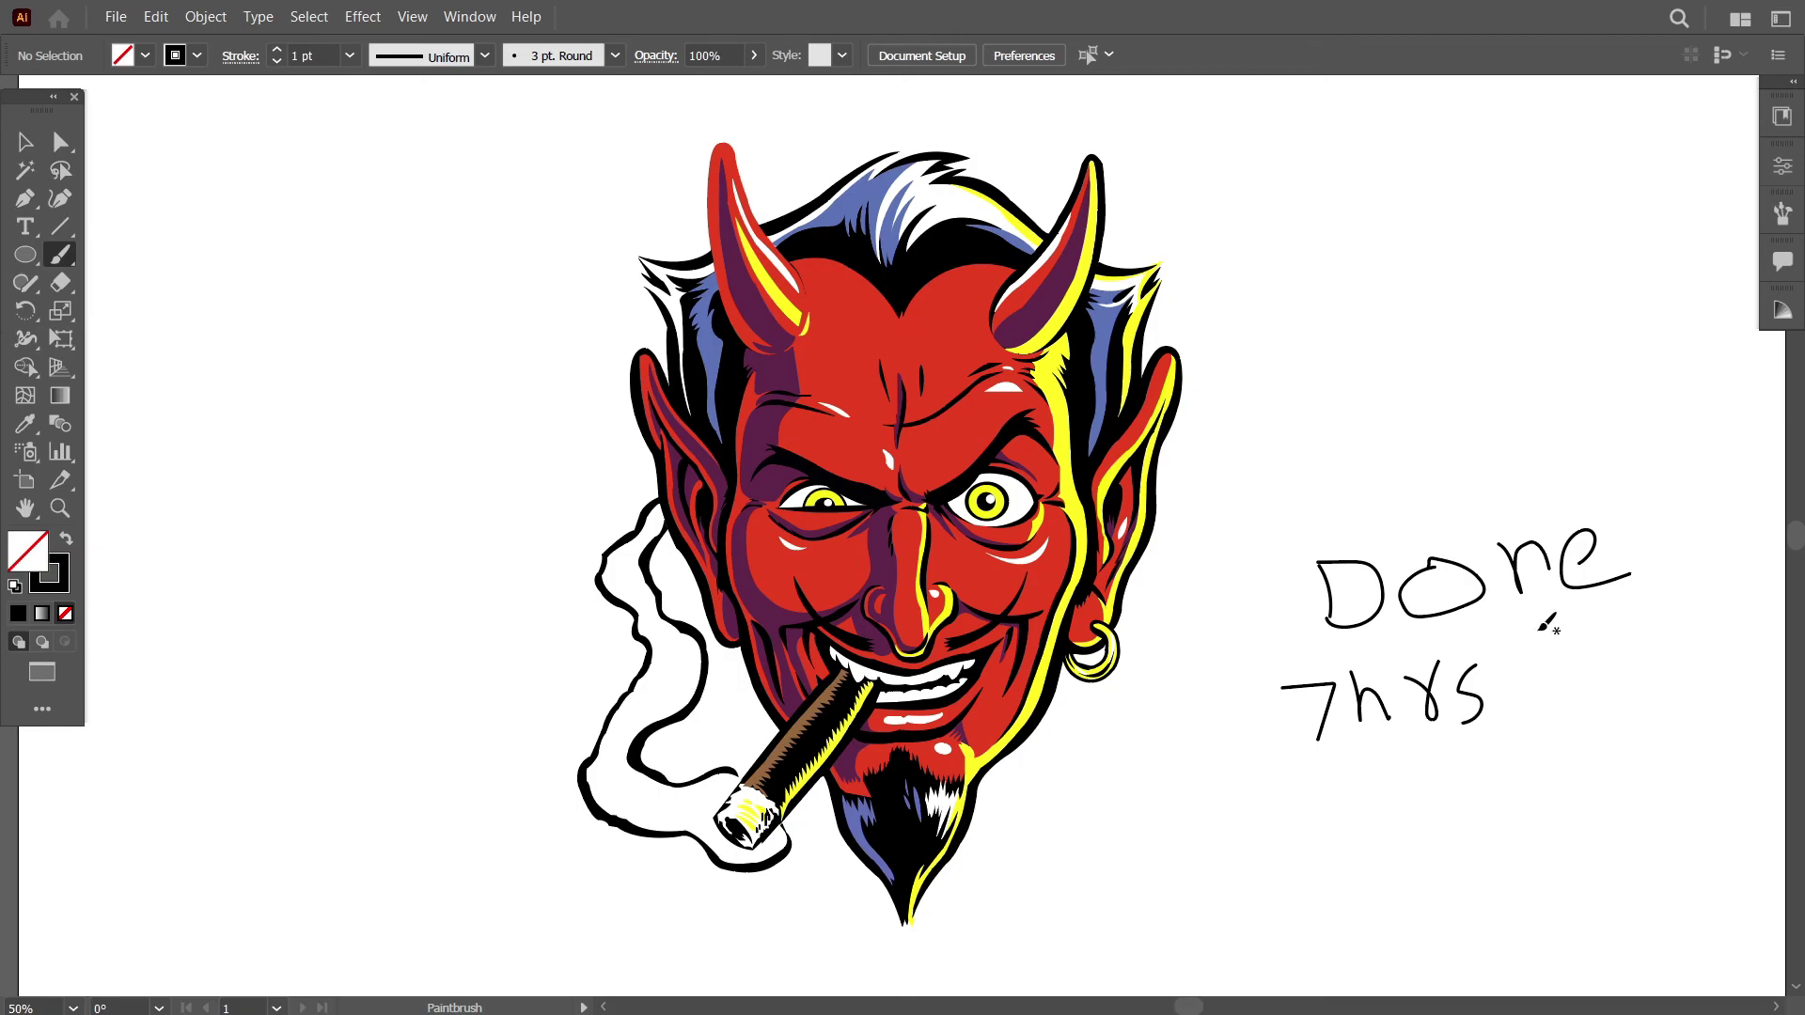
mouse_move(1241, 827)
mouse_down()
mouse_move(1368, 795)
mouse_move(1401, 850)
mouse_move(1502, 745)
mouse_up()
drag(1528, 836, 1529, 860)
drag(1542, 760, 1547, 766)
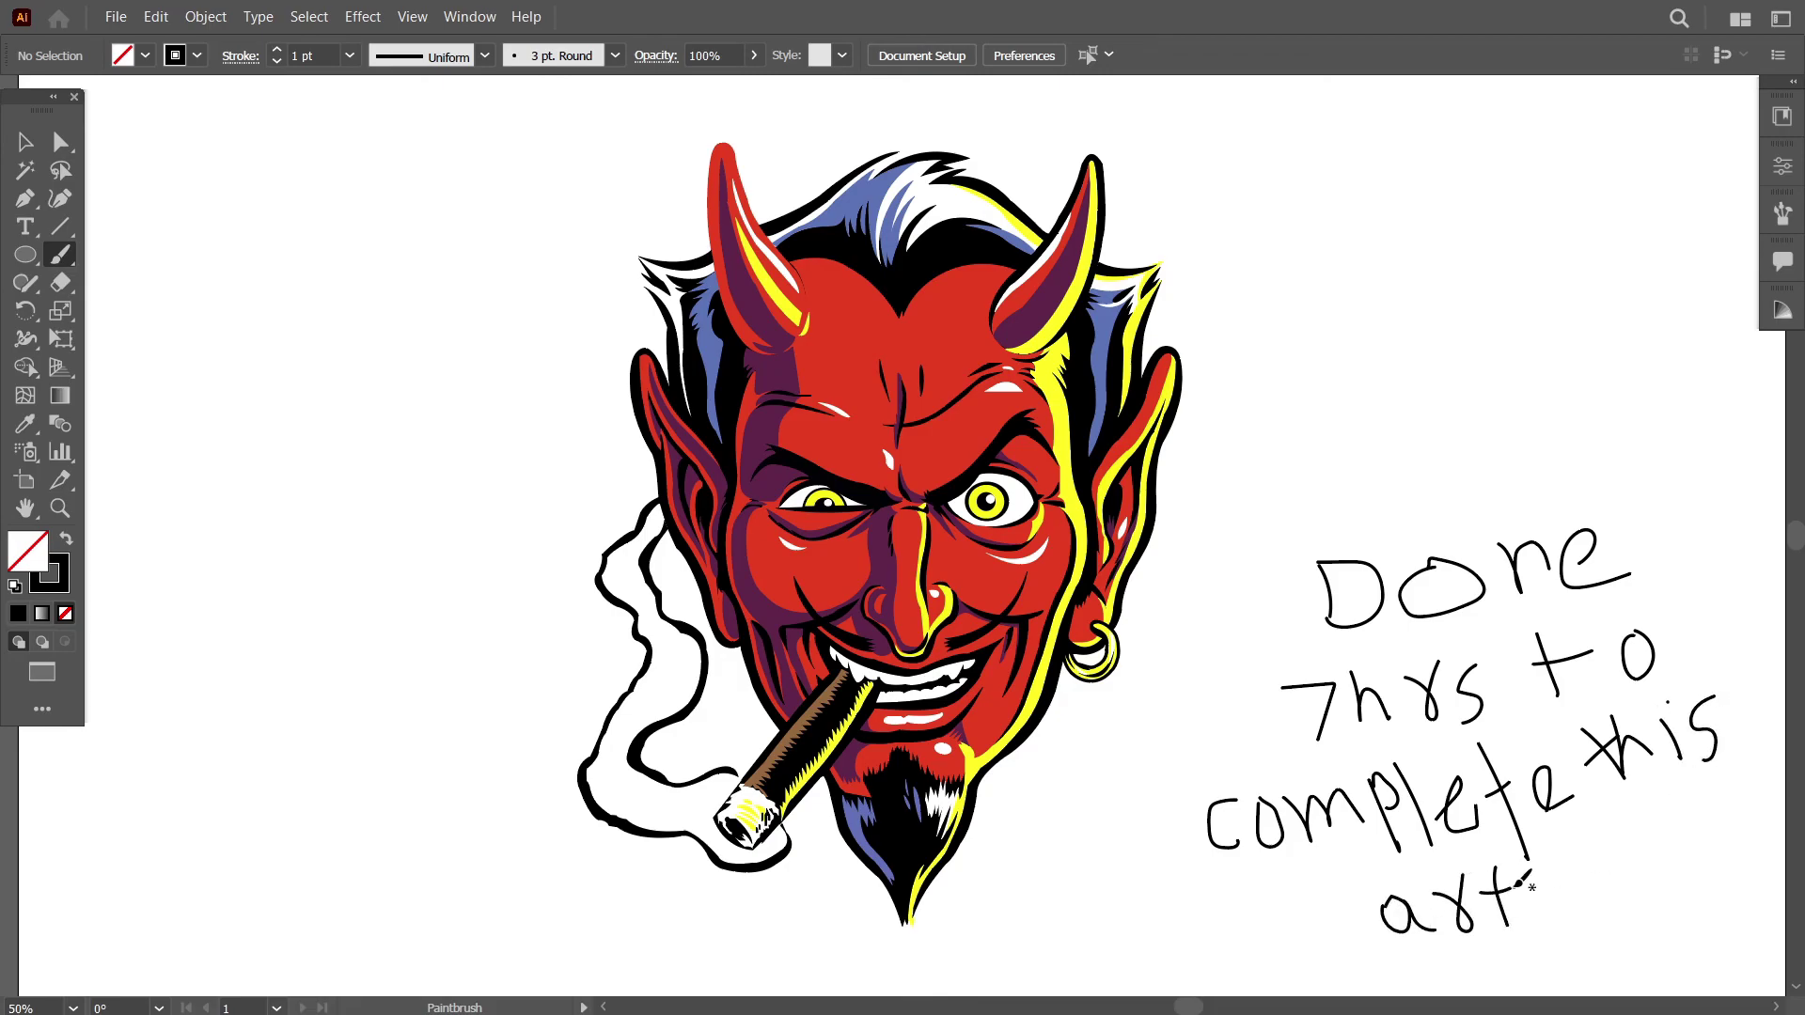
key(v)
drag(1266, 505, 1596, 907)
key(Delete)
click(1222, 823)
click(1692, 733)
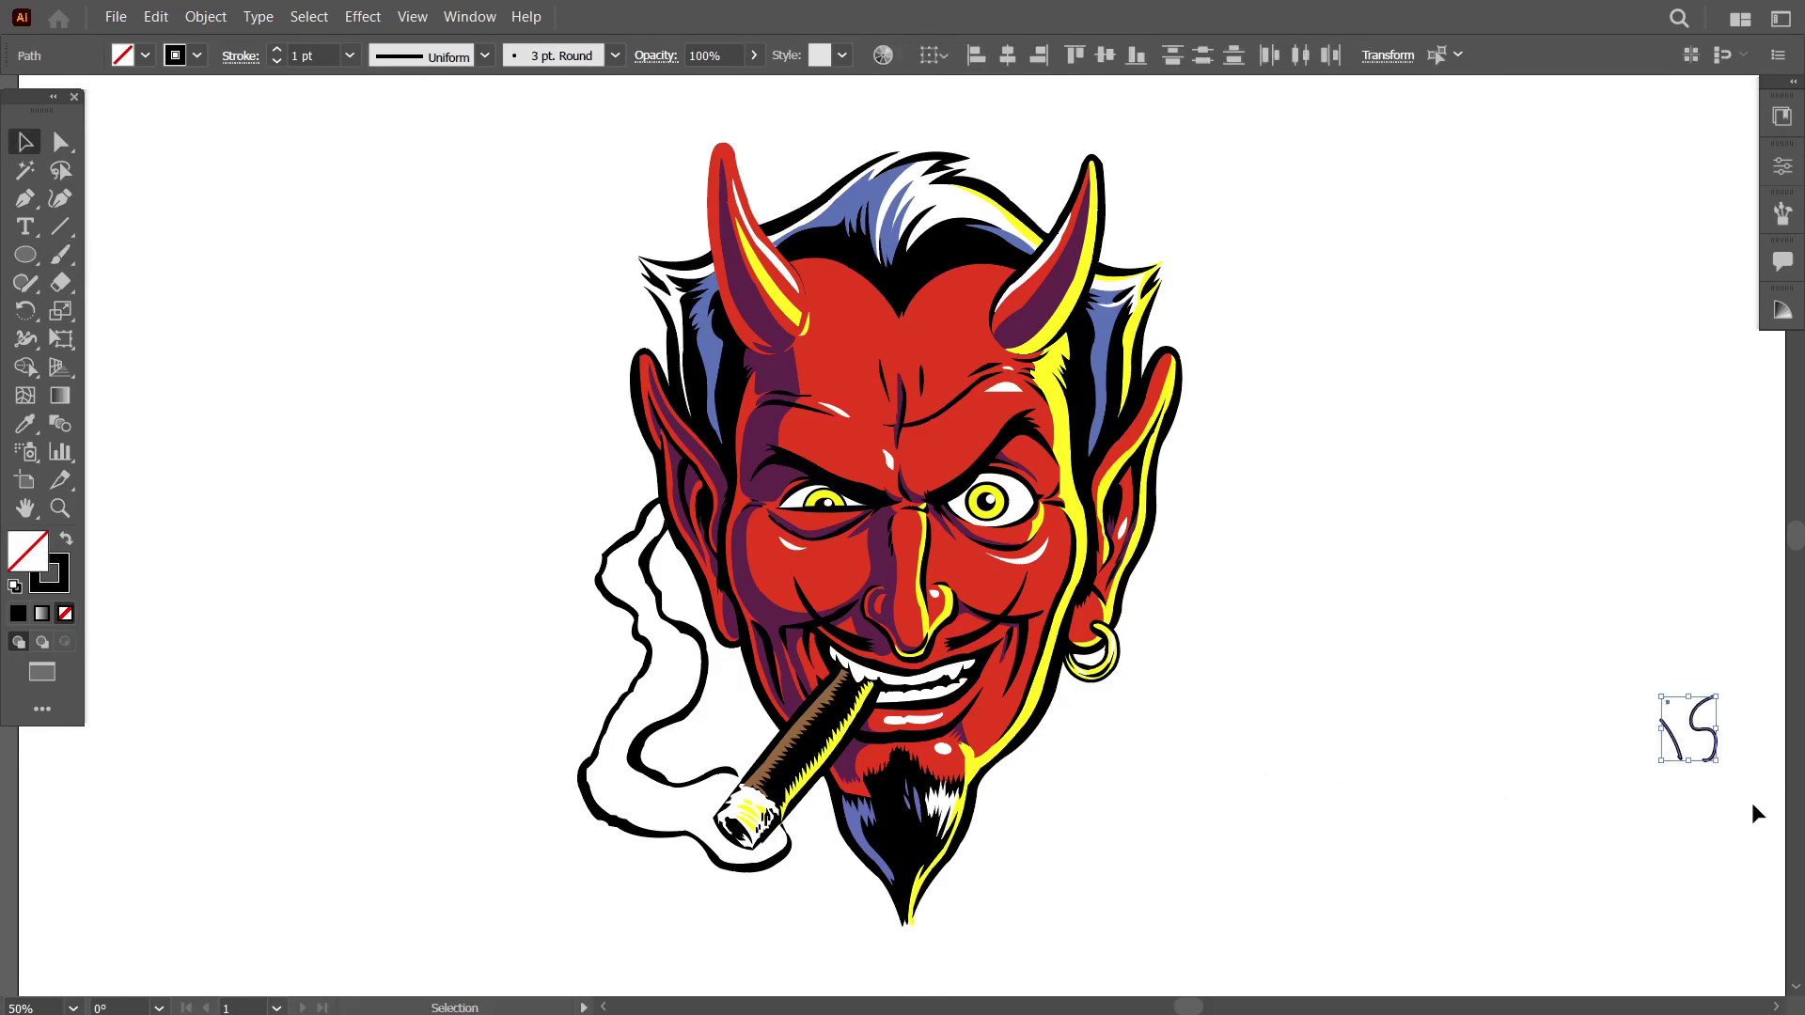
key(Delete)
key(b)
drag(1280, 675, 1246, 722)
drag(1351, 661, 1318, 663)
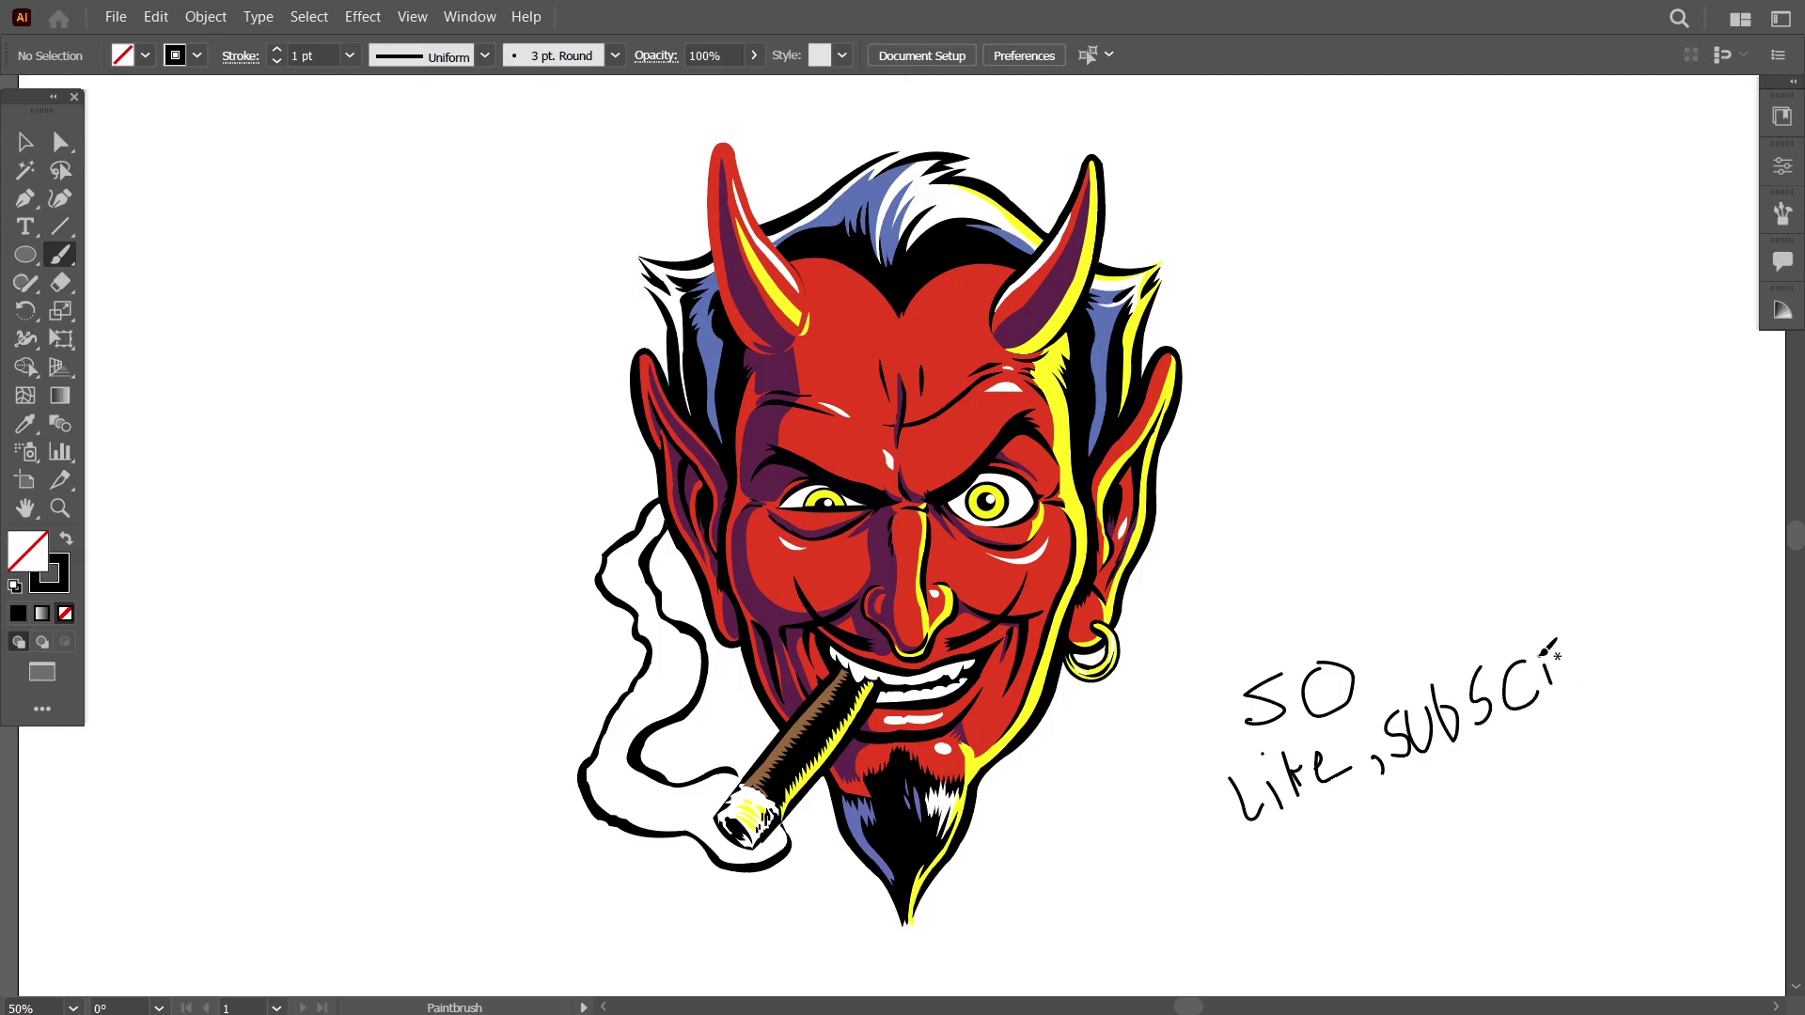
key(ctrl+z)
drag(1616, 594, 1650, 628)
drag(1659, 609, 1690, 574)
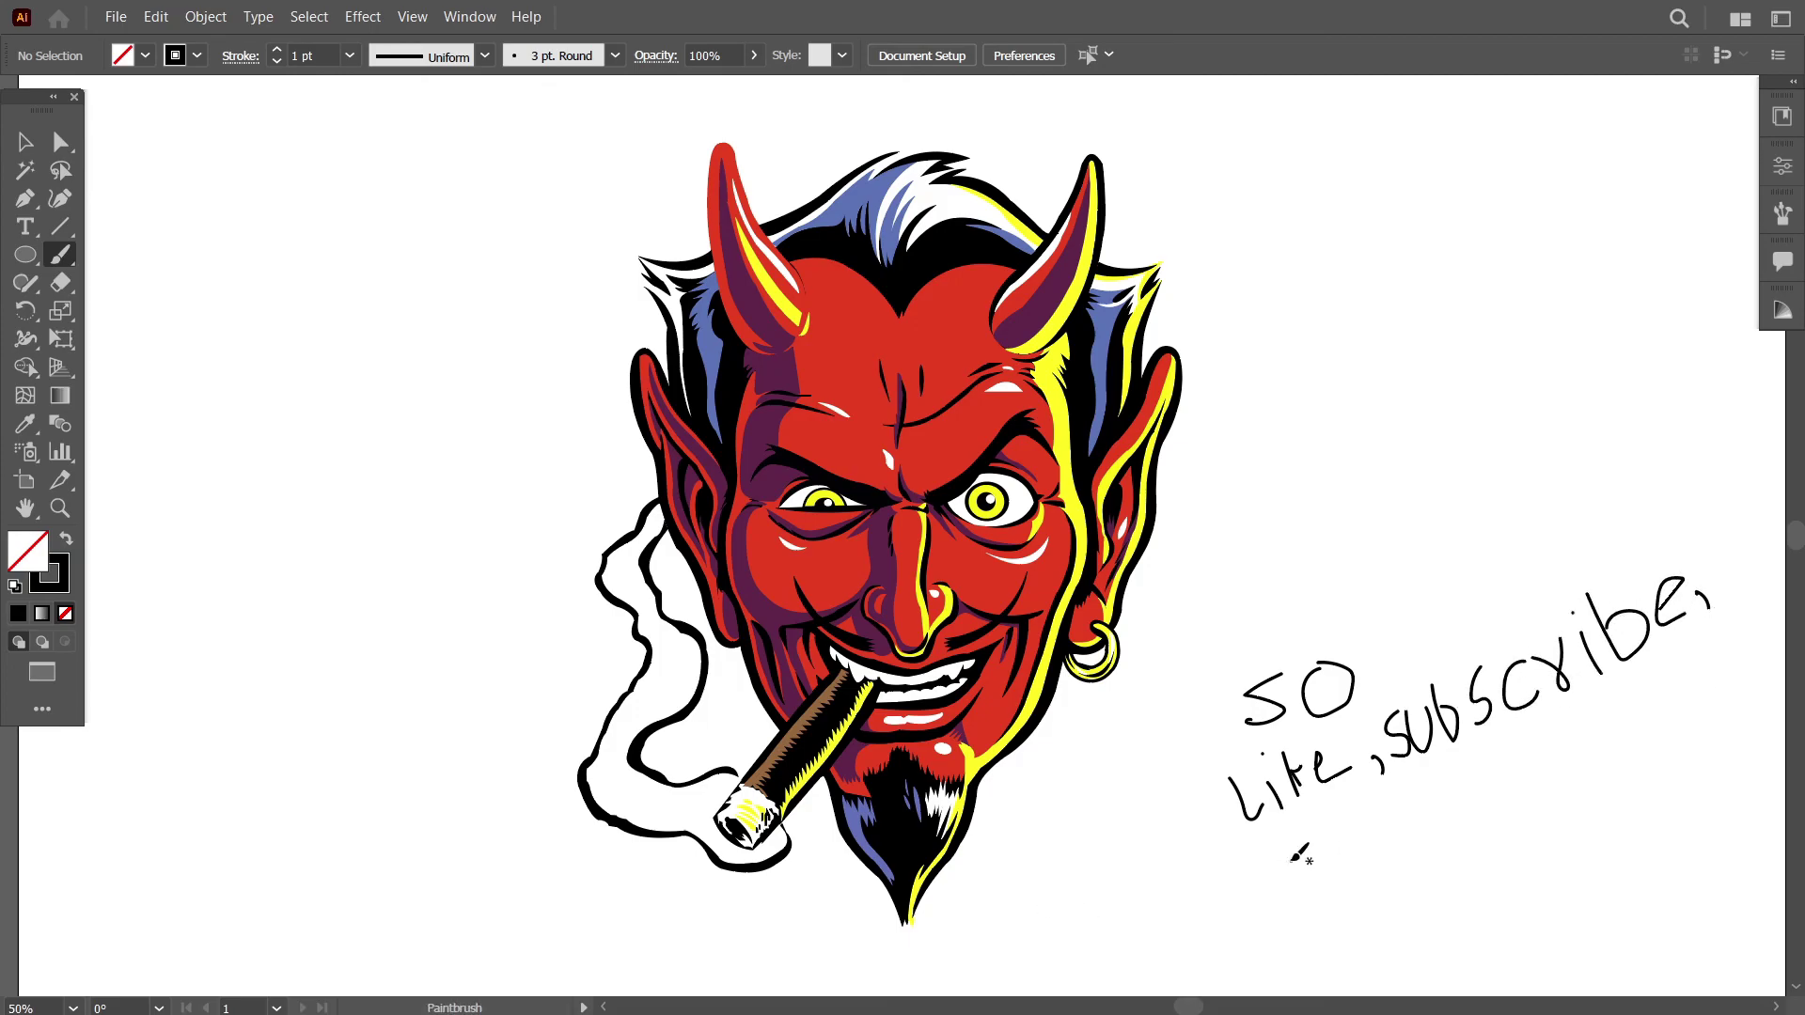
drag(1291, 858, 1250, 898)
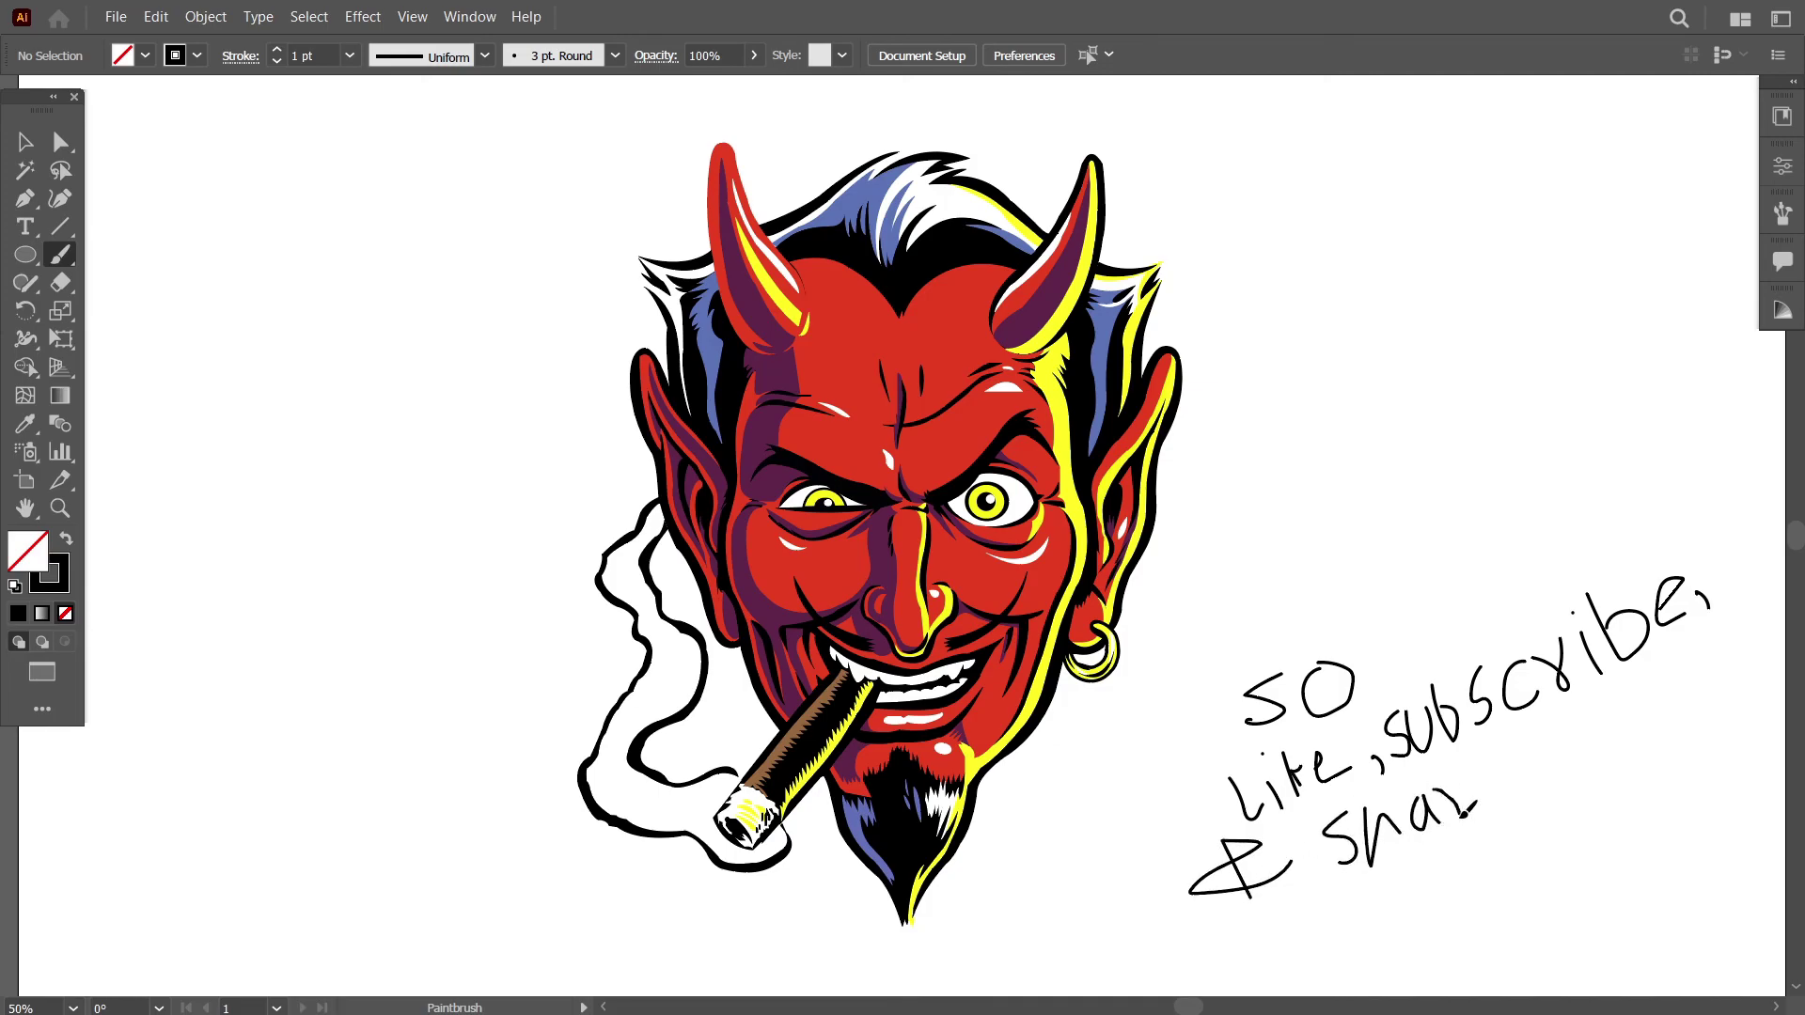
drag(1262, 937, 1686, 702)
drag(1312, 943, 1783, 750)
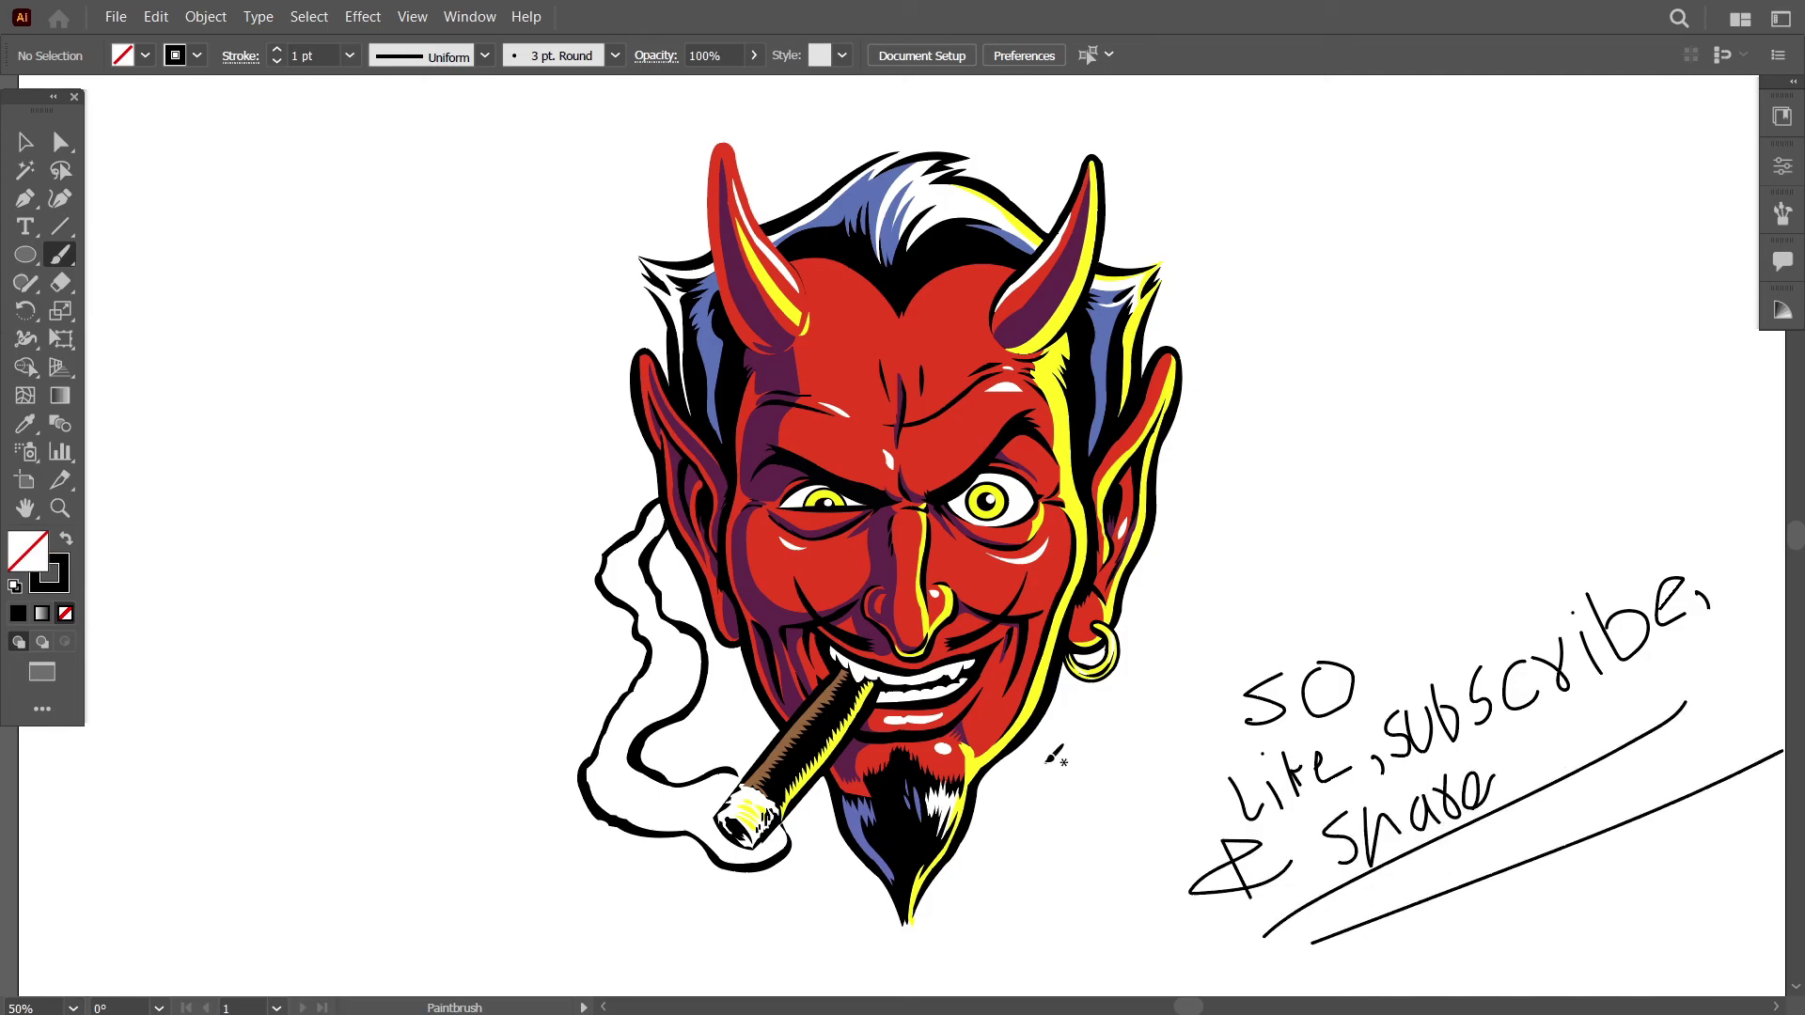
key(v)
drag(1166, 564, 1683, 907)
key(Delete)
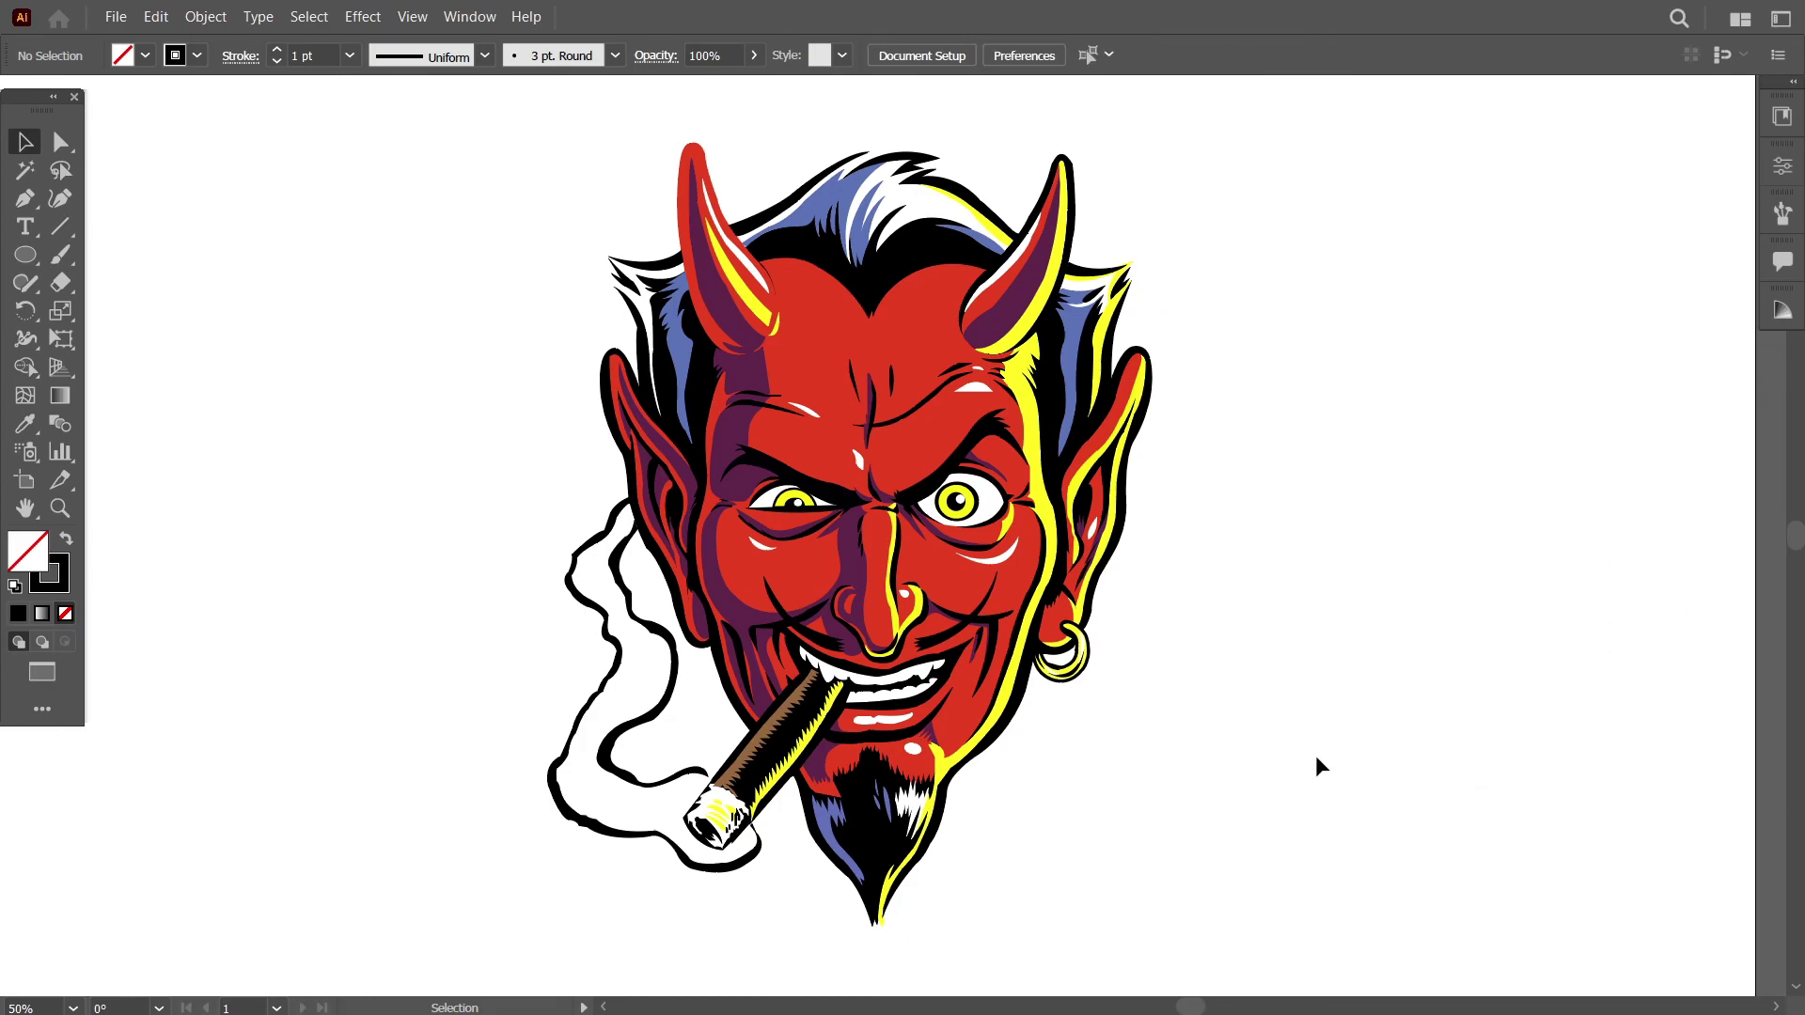
key(b)
mouse_move(1198, 670)
mouse_down()
mouse_move(1224, 752)
mouse_move(1307, 628)
mouse_move(1333, 679)
mouse_move(1441, 686)
mouse_up()
mouse_move(1435, 633)
mouse_down()
mouse_move(1449, 617)
mouse_move(1469, 656)
mouse_up()
drag(1468, 567, 1499, 637)
drag(1525, 592, 1535, 646)
drag(1407, 722, 1398, 813)
drag(1431, 749, 1504, 701)
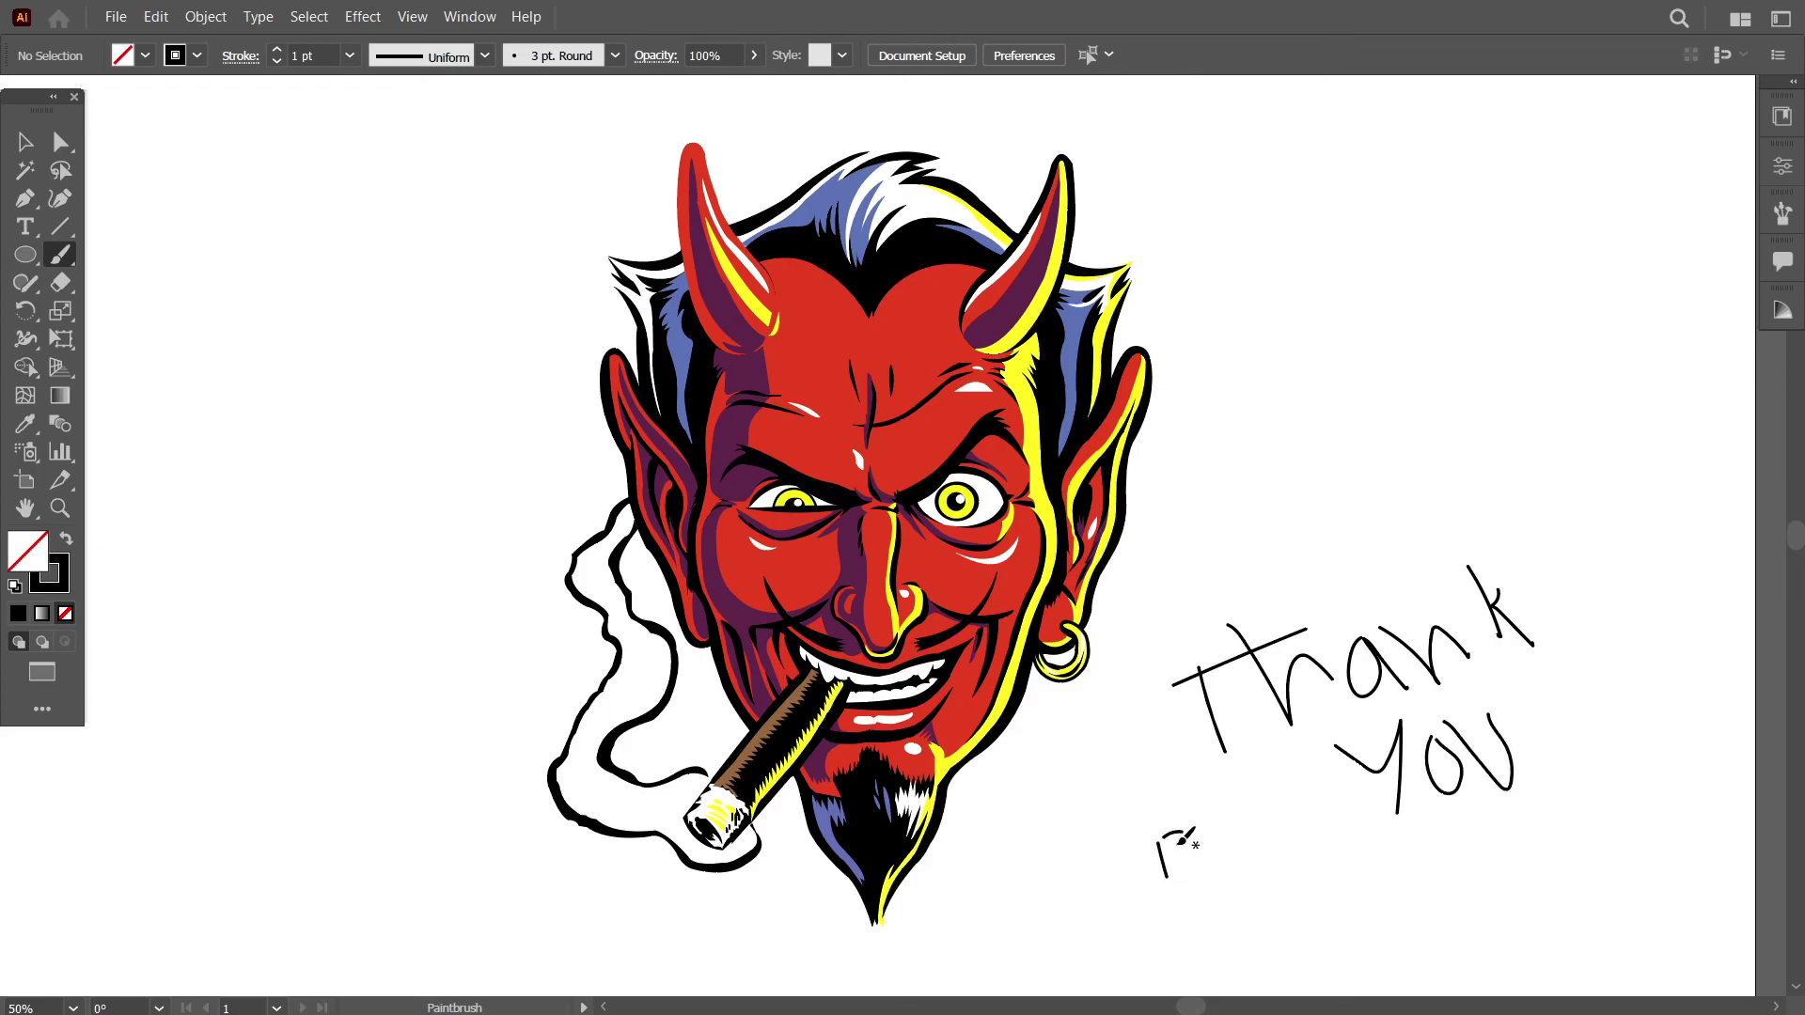
drag(1238, 842, 1257, 841)
mouse_move(1297, 818)
mouse_down()
mouse_move(1333, 875)
mouse_move(1368, 857)
mouse_move(1454, 873)
mouse_up()
drag(1438, 854, 1472, 825)
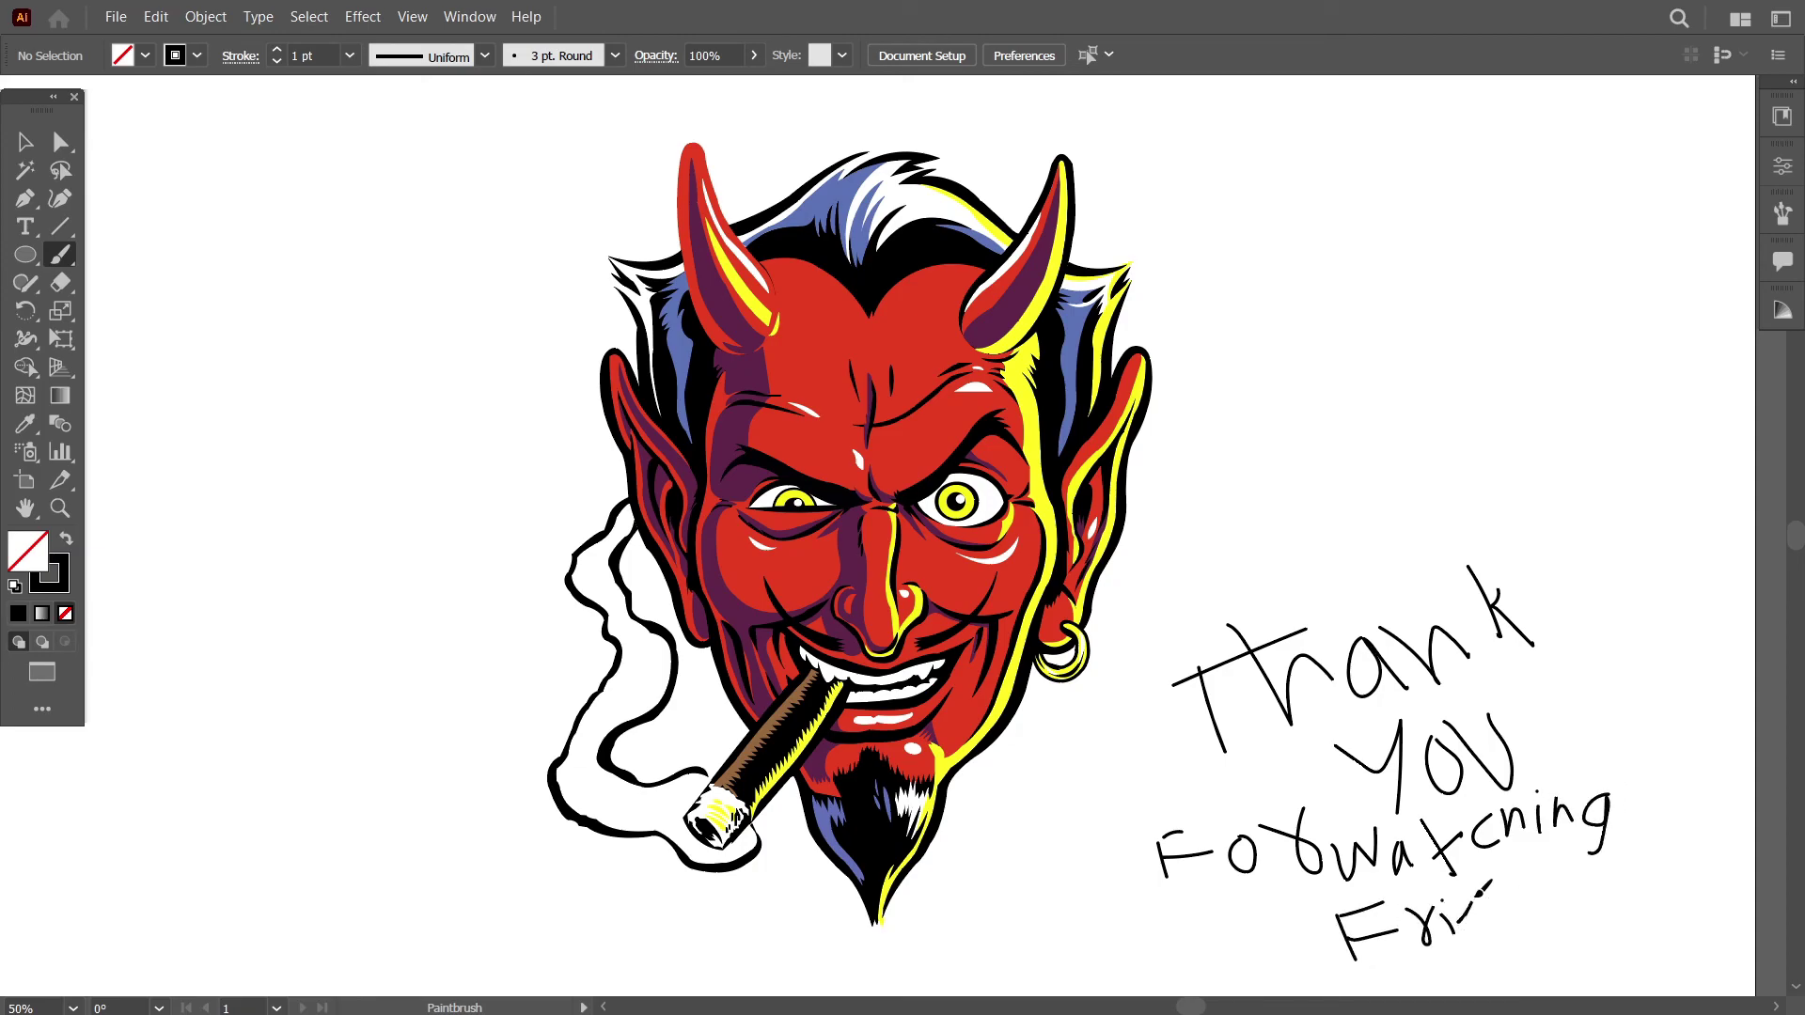
drag(1490, 884, 1547, 930)
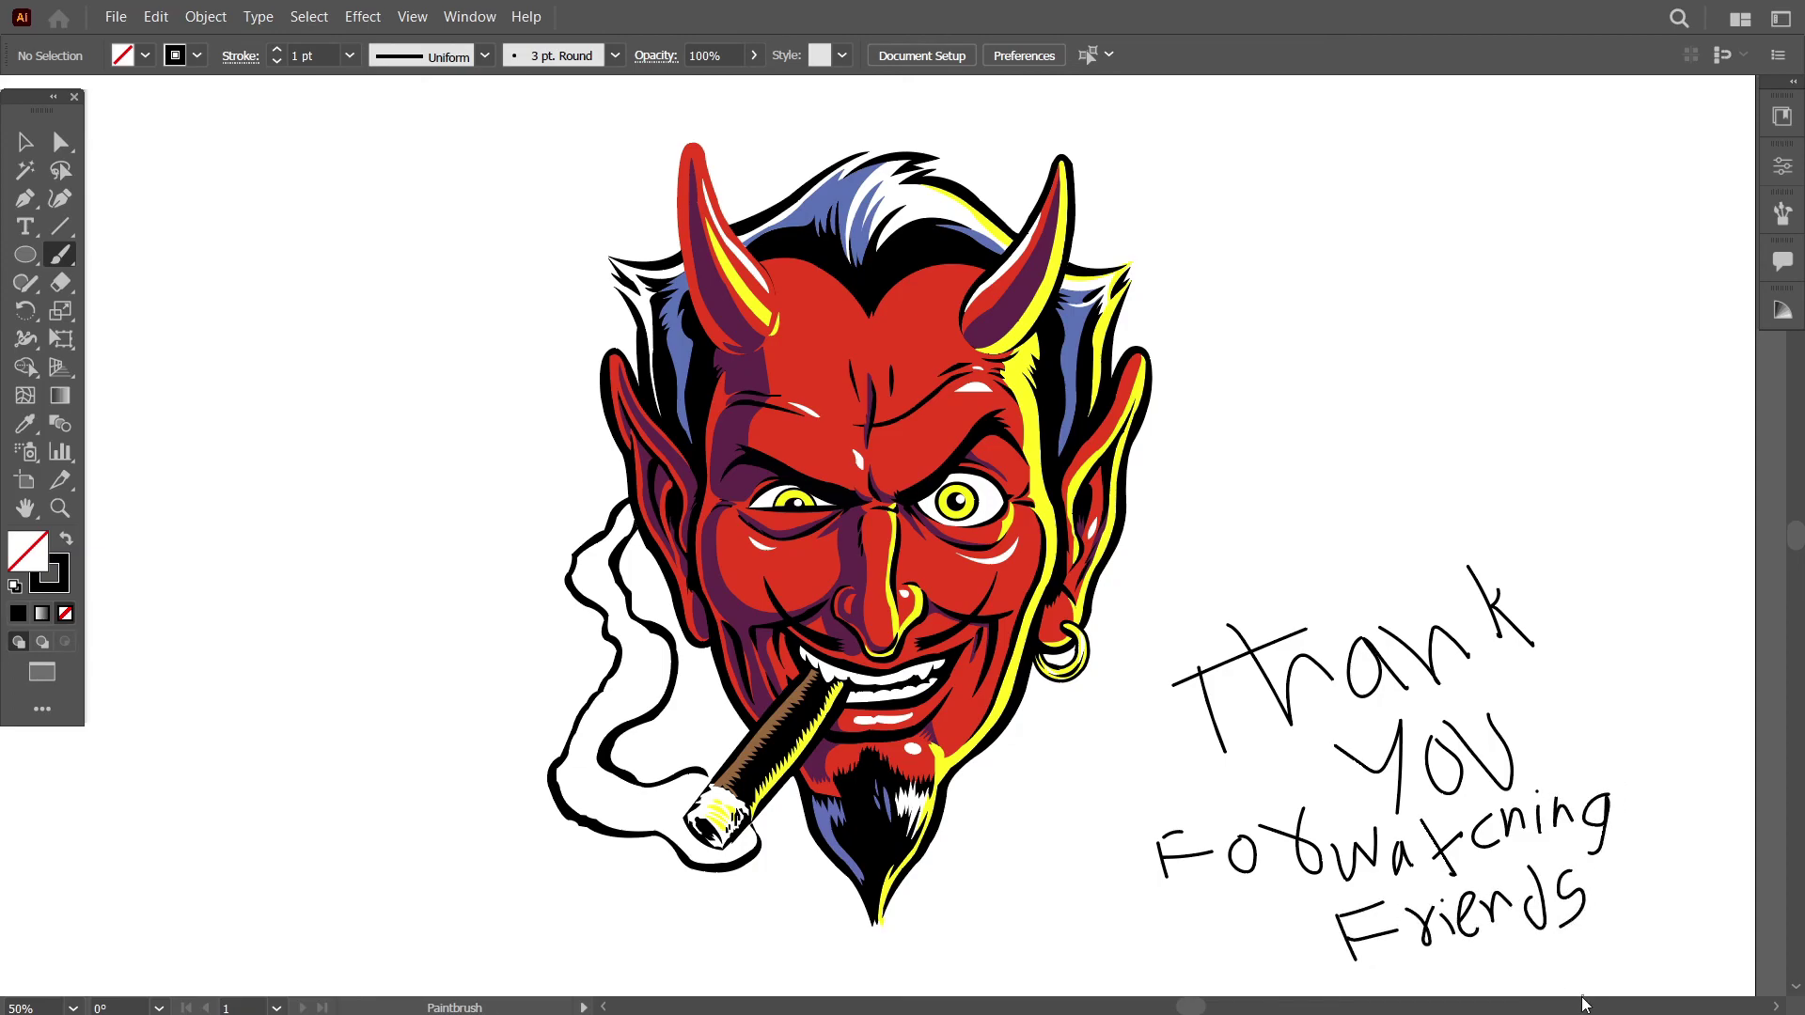
key(v)
drag(1113, 604, 1657, 964)
key(Delete)
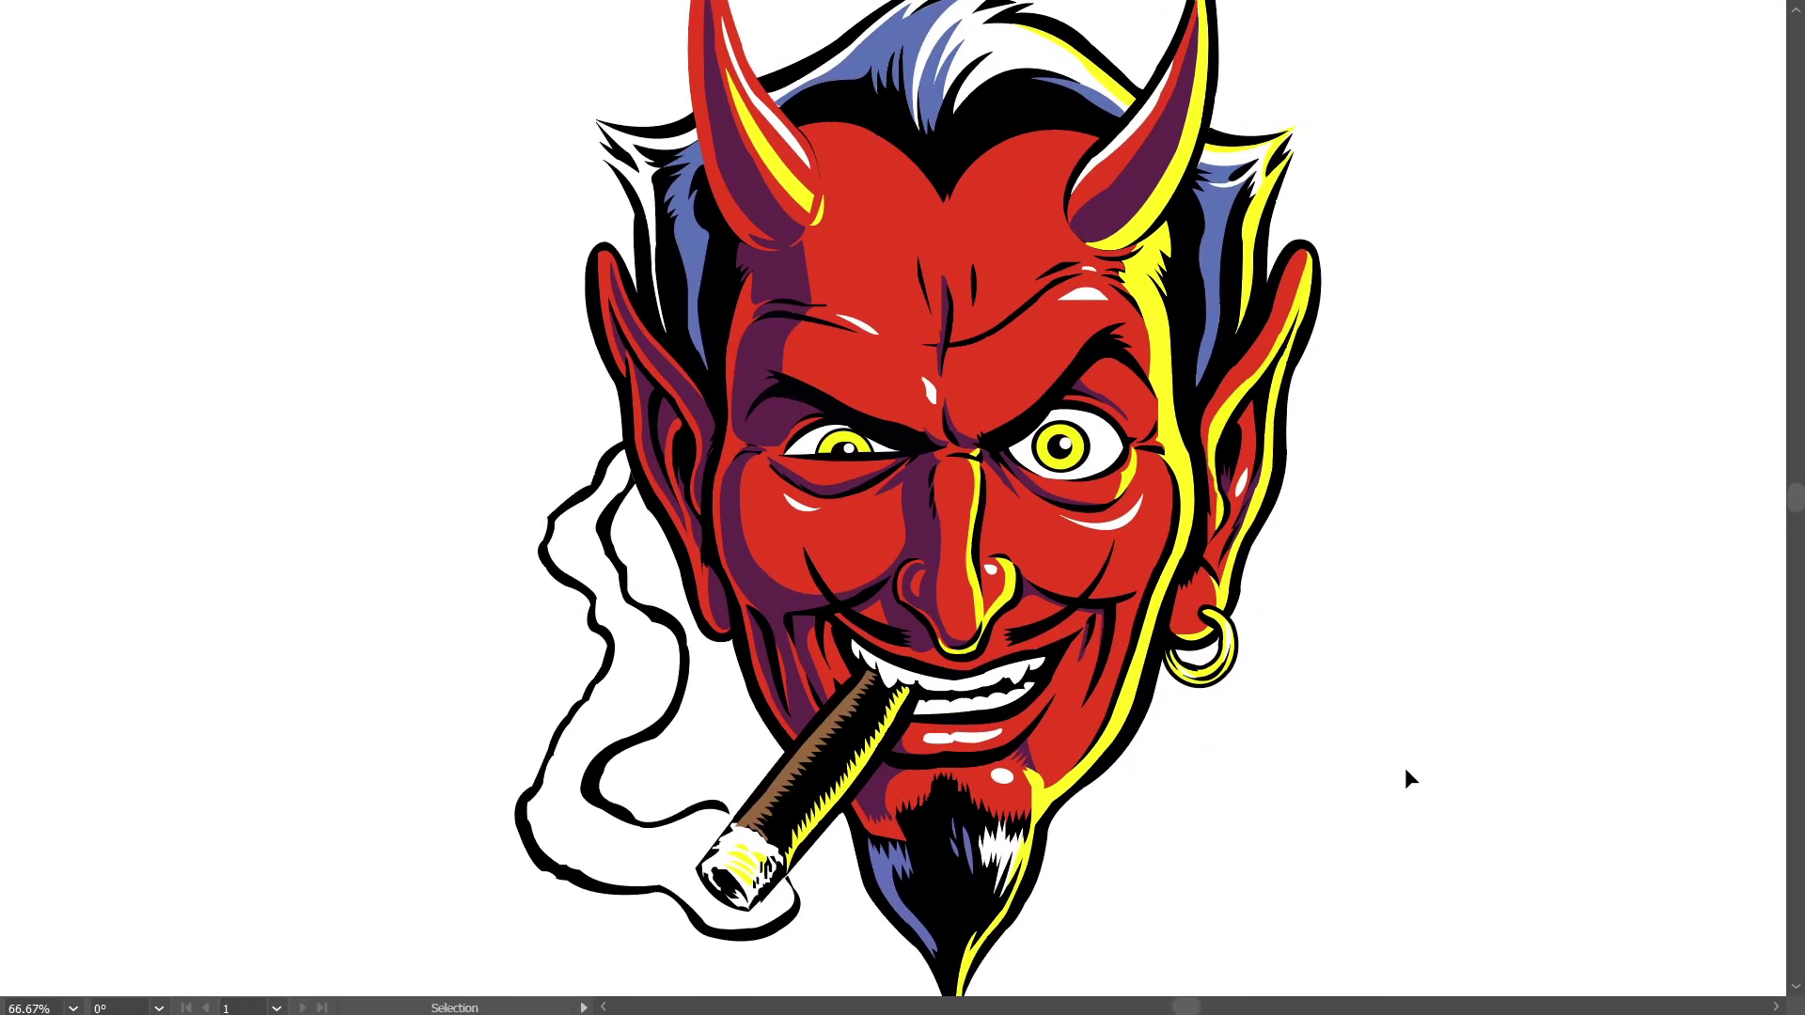
- Fit the whole artwork in the window with Ctrl+0 and leave full-screen view
key(ctrl+0)
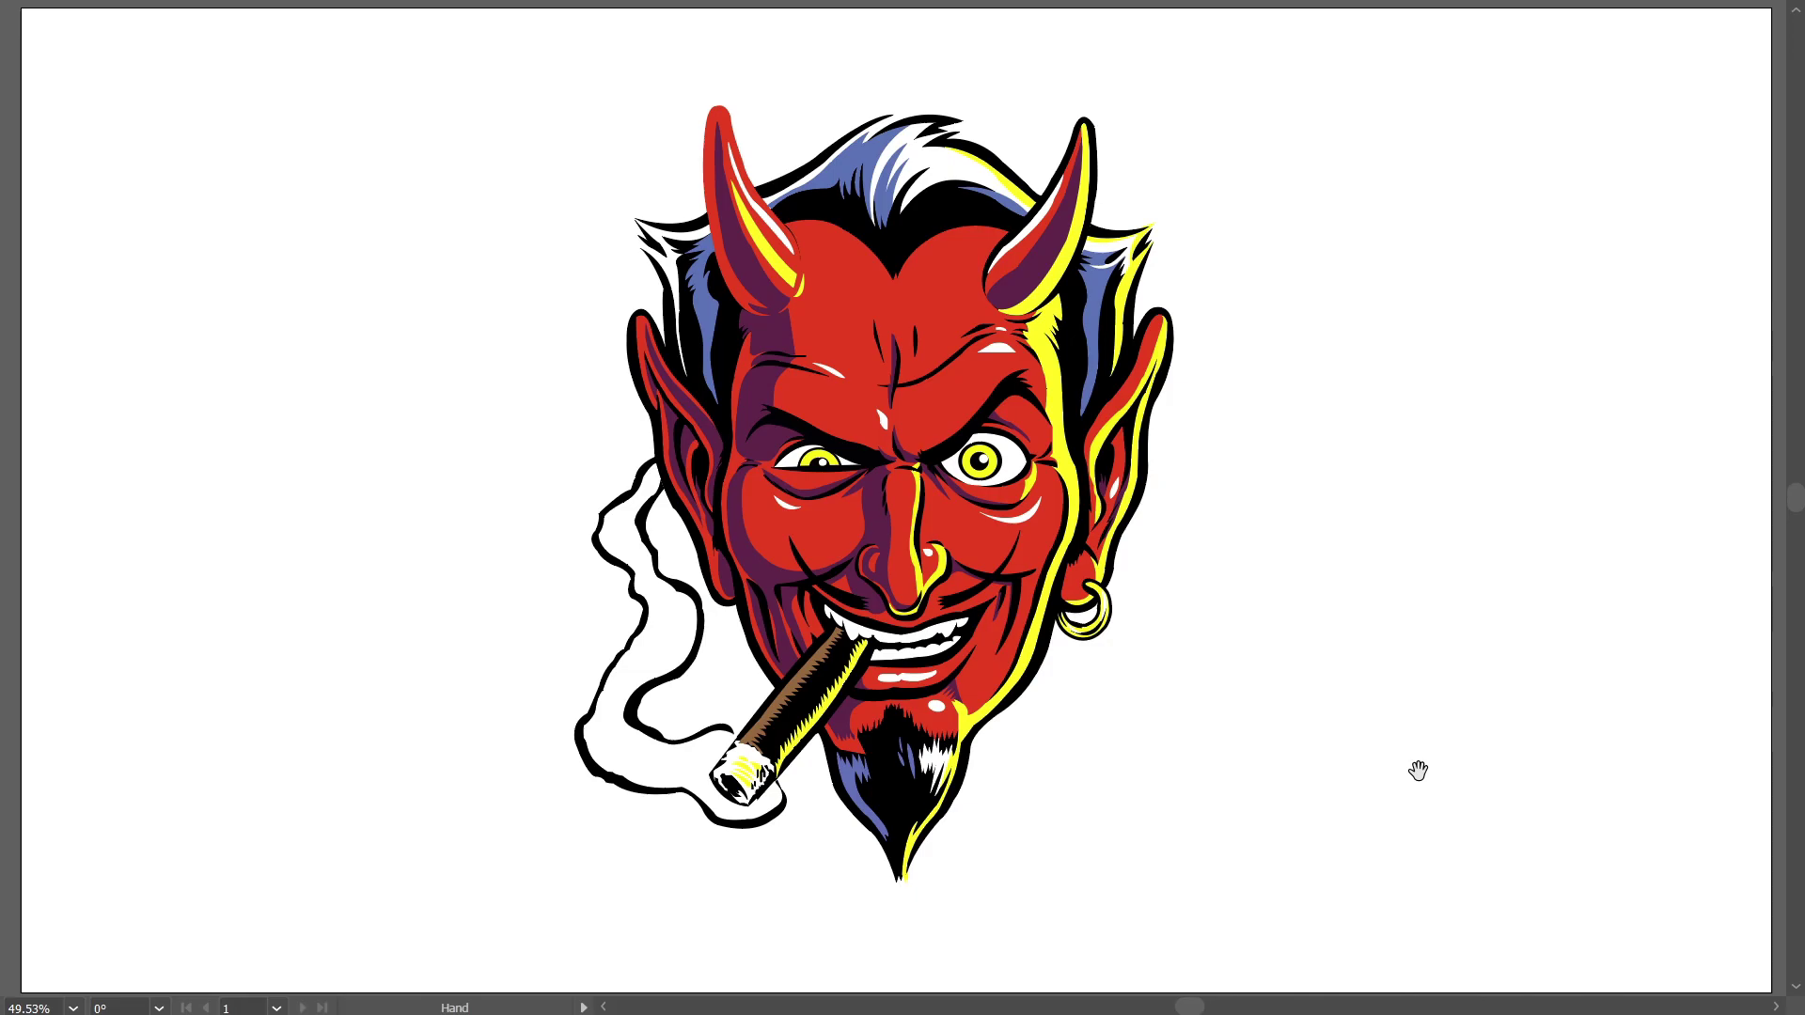
key(f)
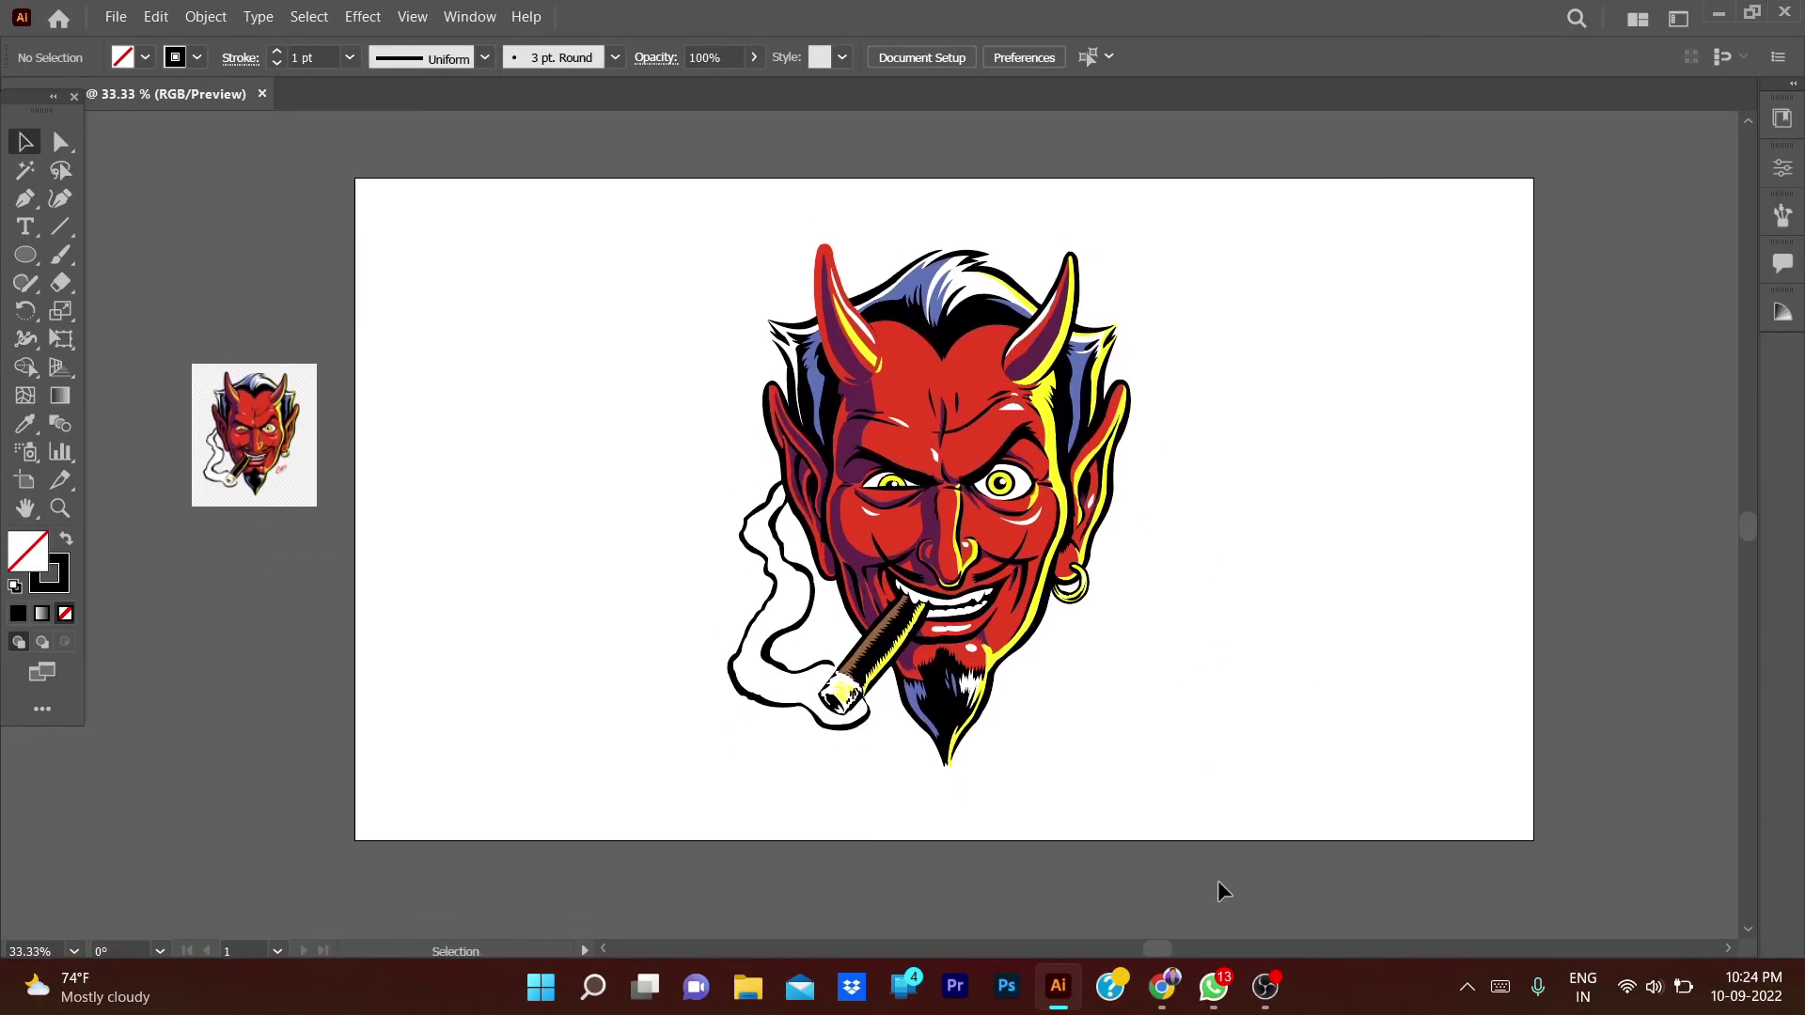
click(1265, 986)
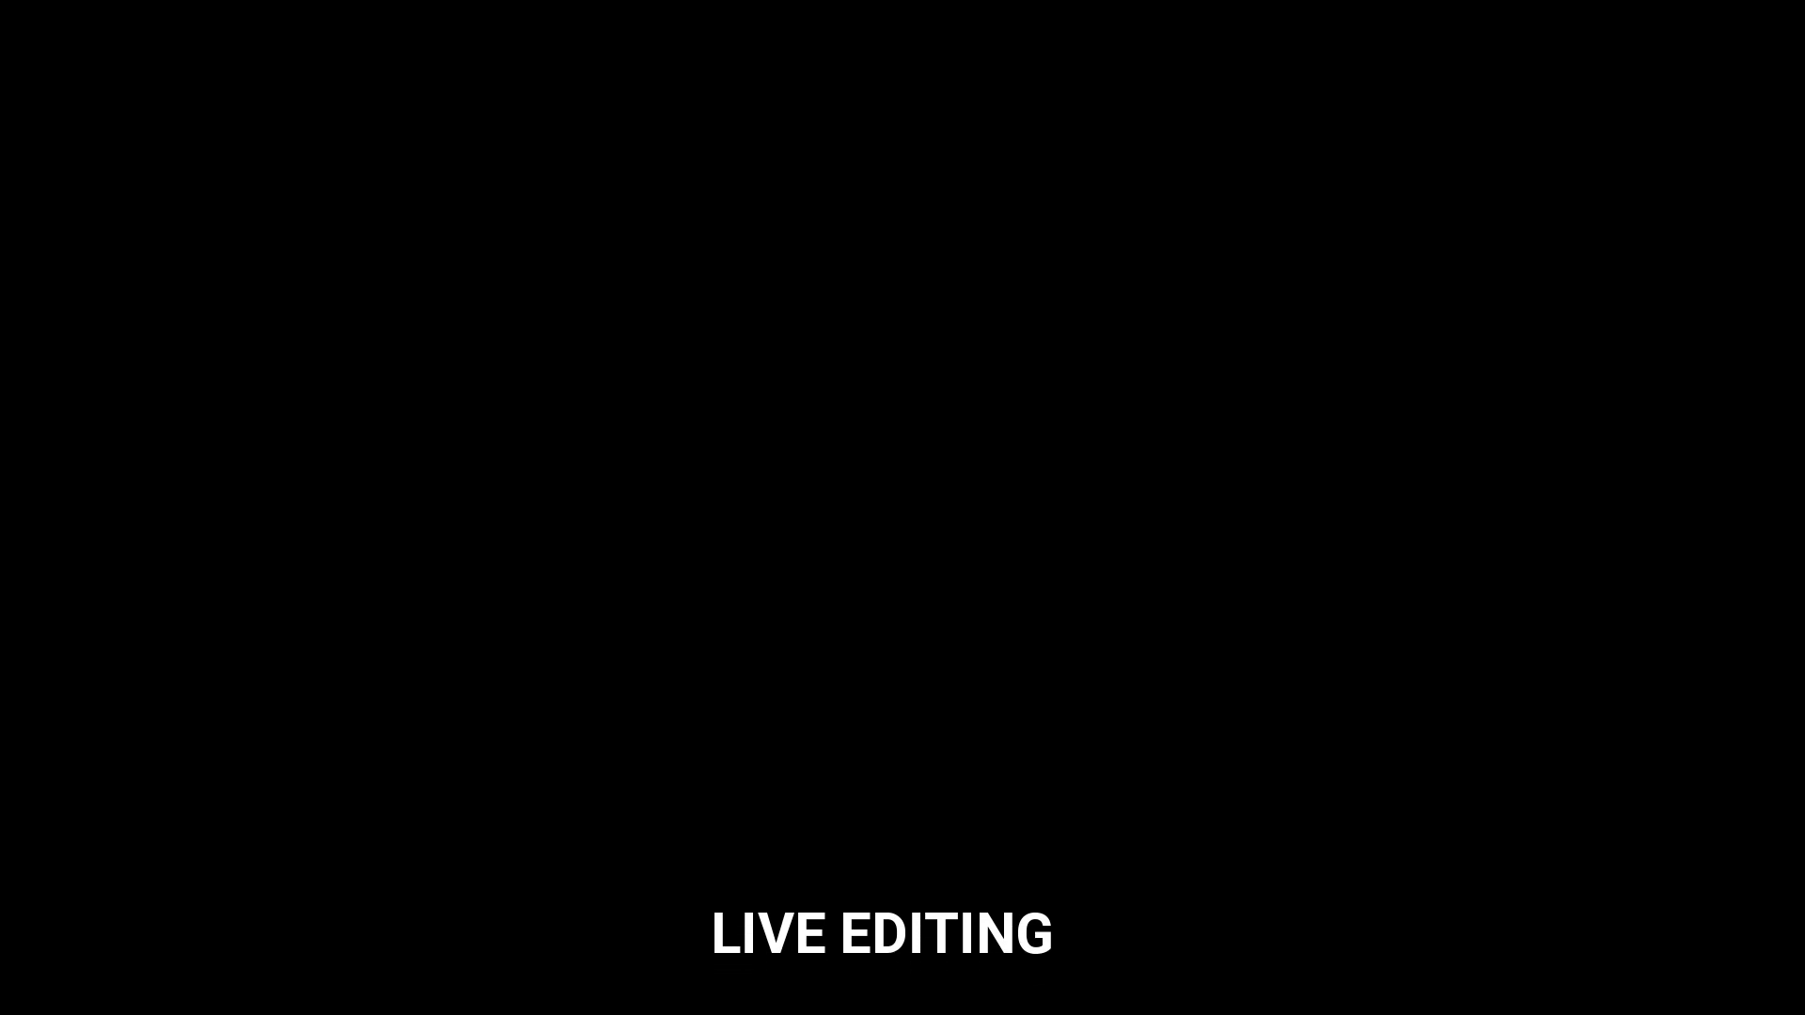